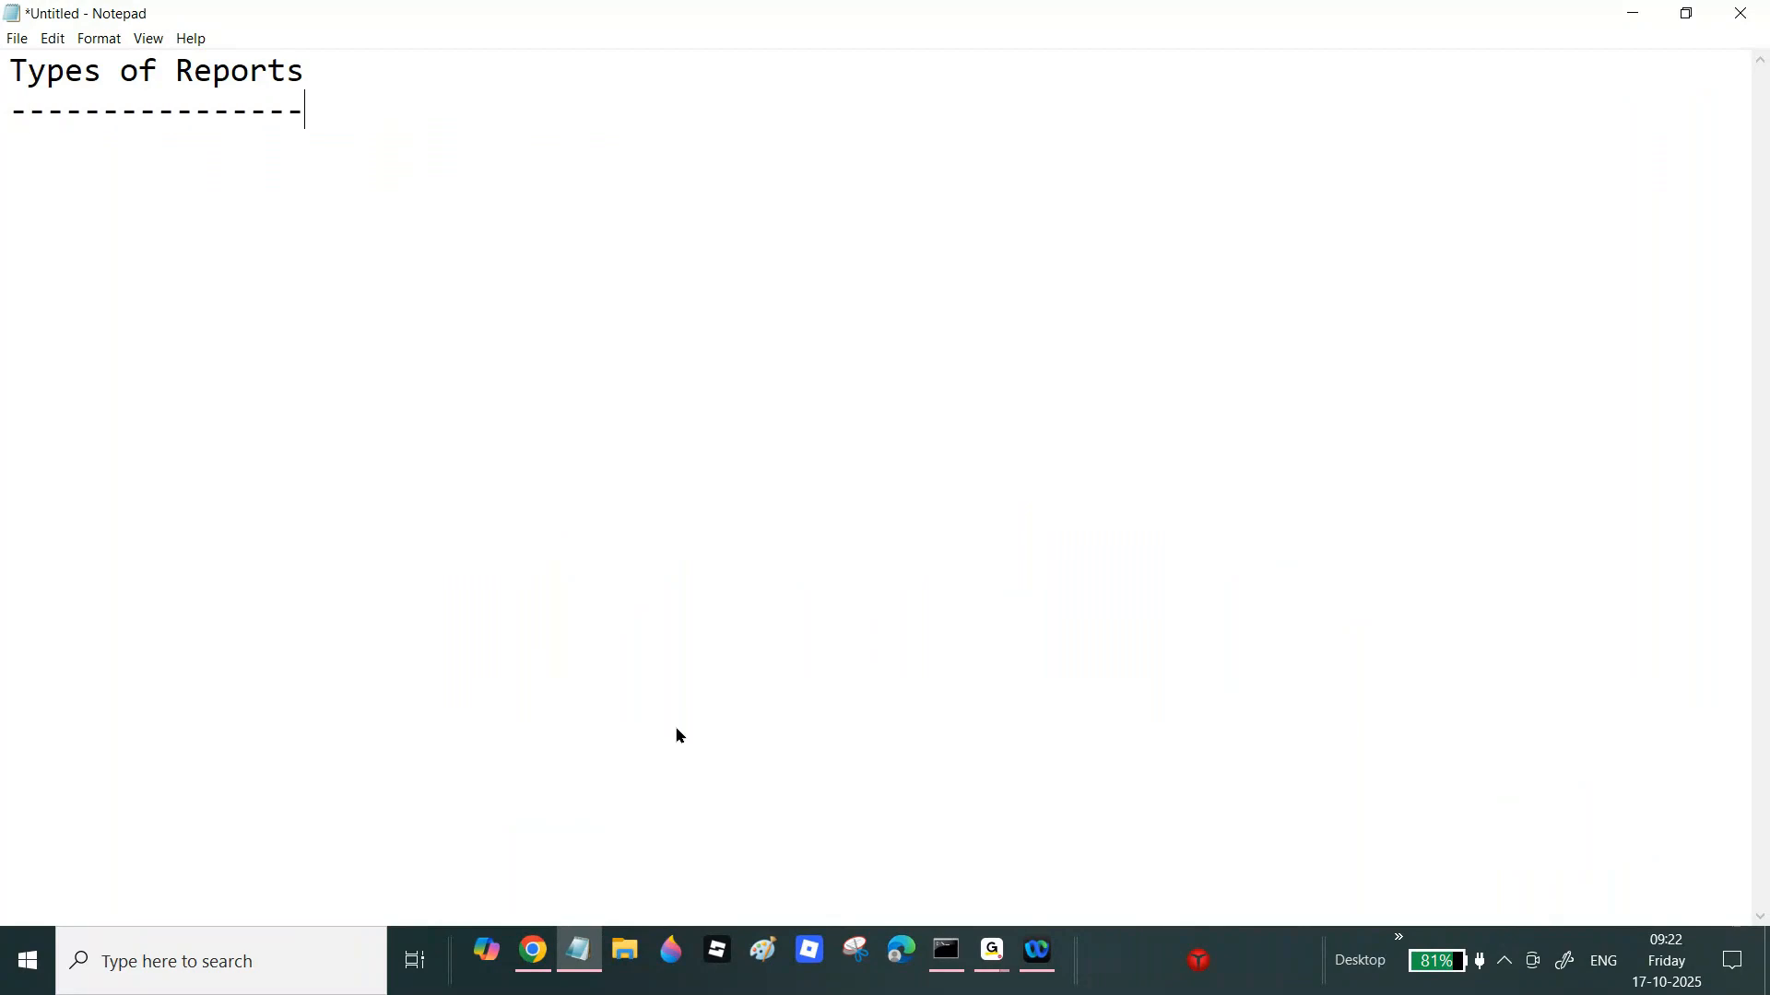
Step: Add the heading 'How to Schedule Reports to business Users' underlined with a row of dashes
key(Return)
key(Return)
key(Return)
text(How to Schedule r)
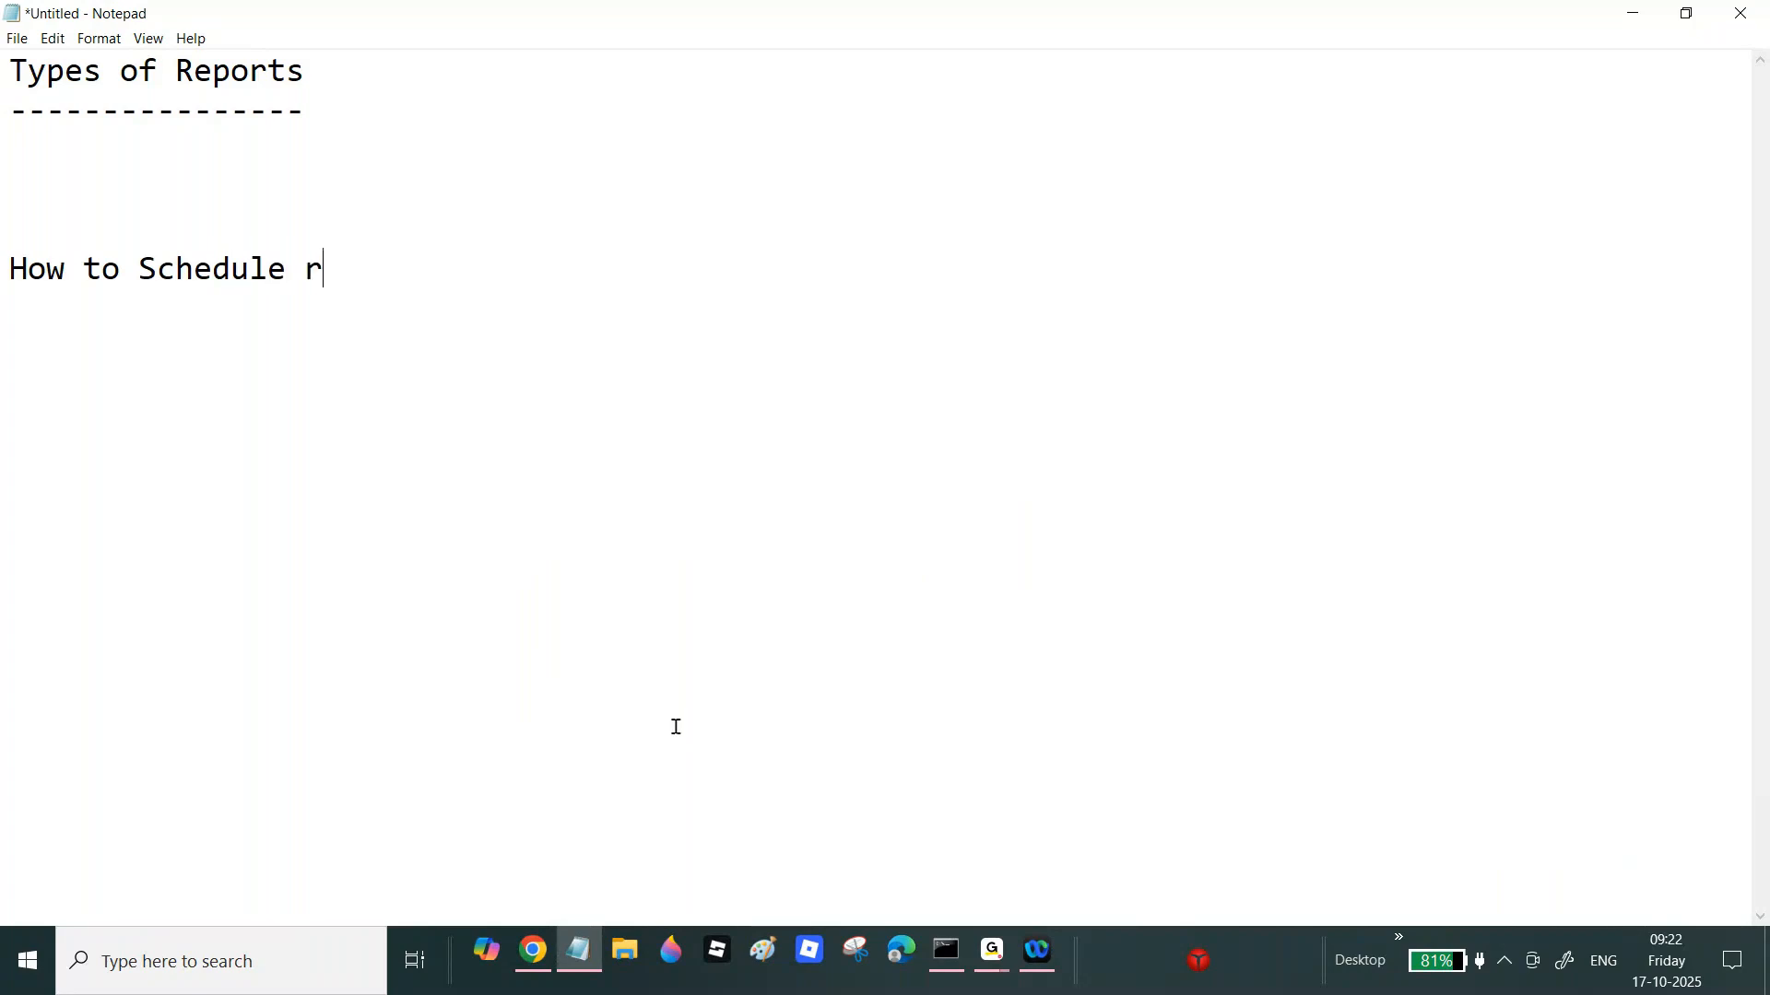
key(BackSpace)
text(Reports to business Users)
key(Return)
text(--------------------------------------------)
key(BackSpace)
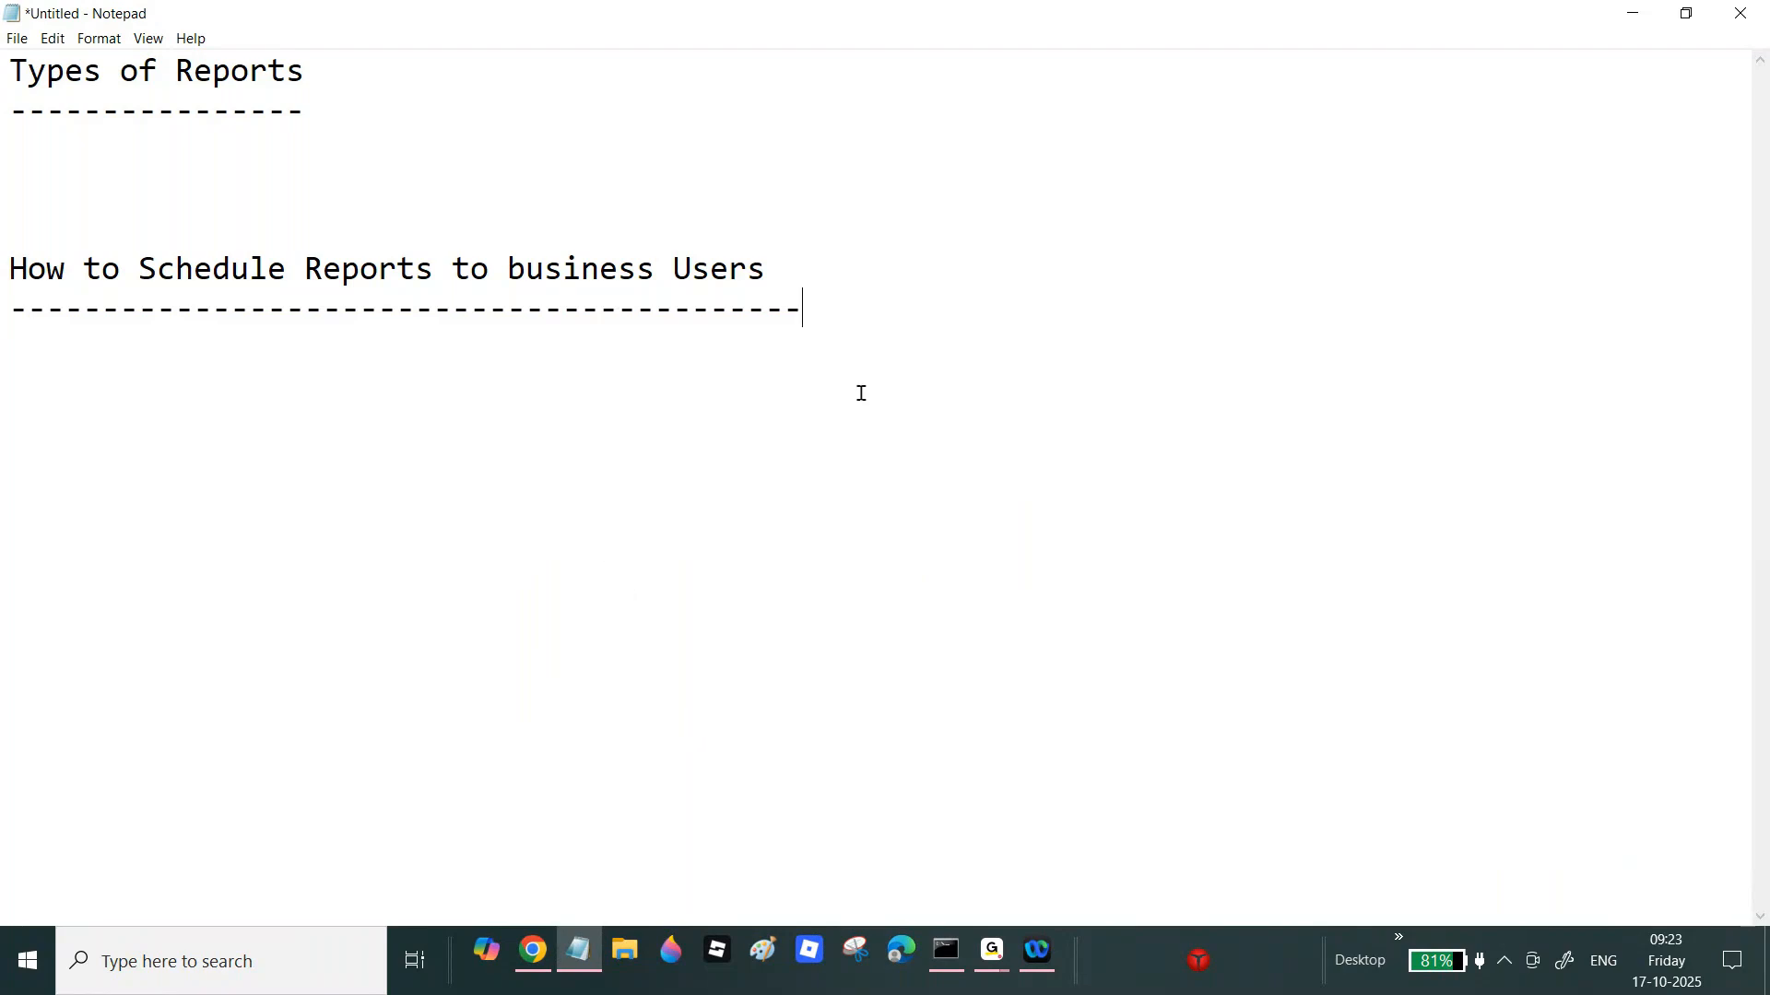
Step: Add a 'Report Viewer Tab' heading below it, underlined with dashes
key(Return)
key(Return)
key(Return)
key(Return)
key(Return)
text(Report Vie)
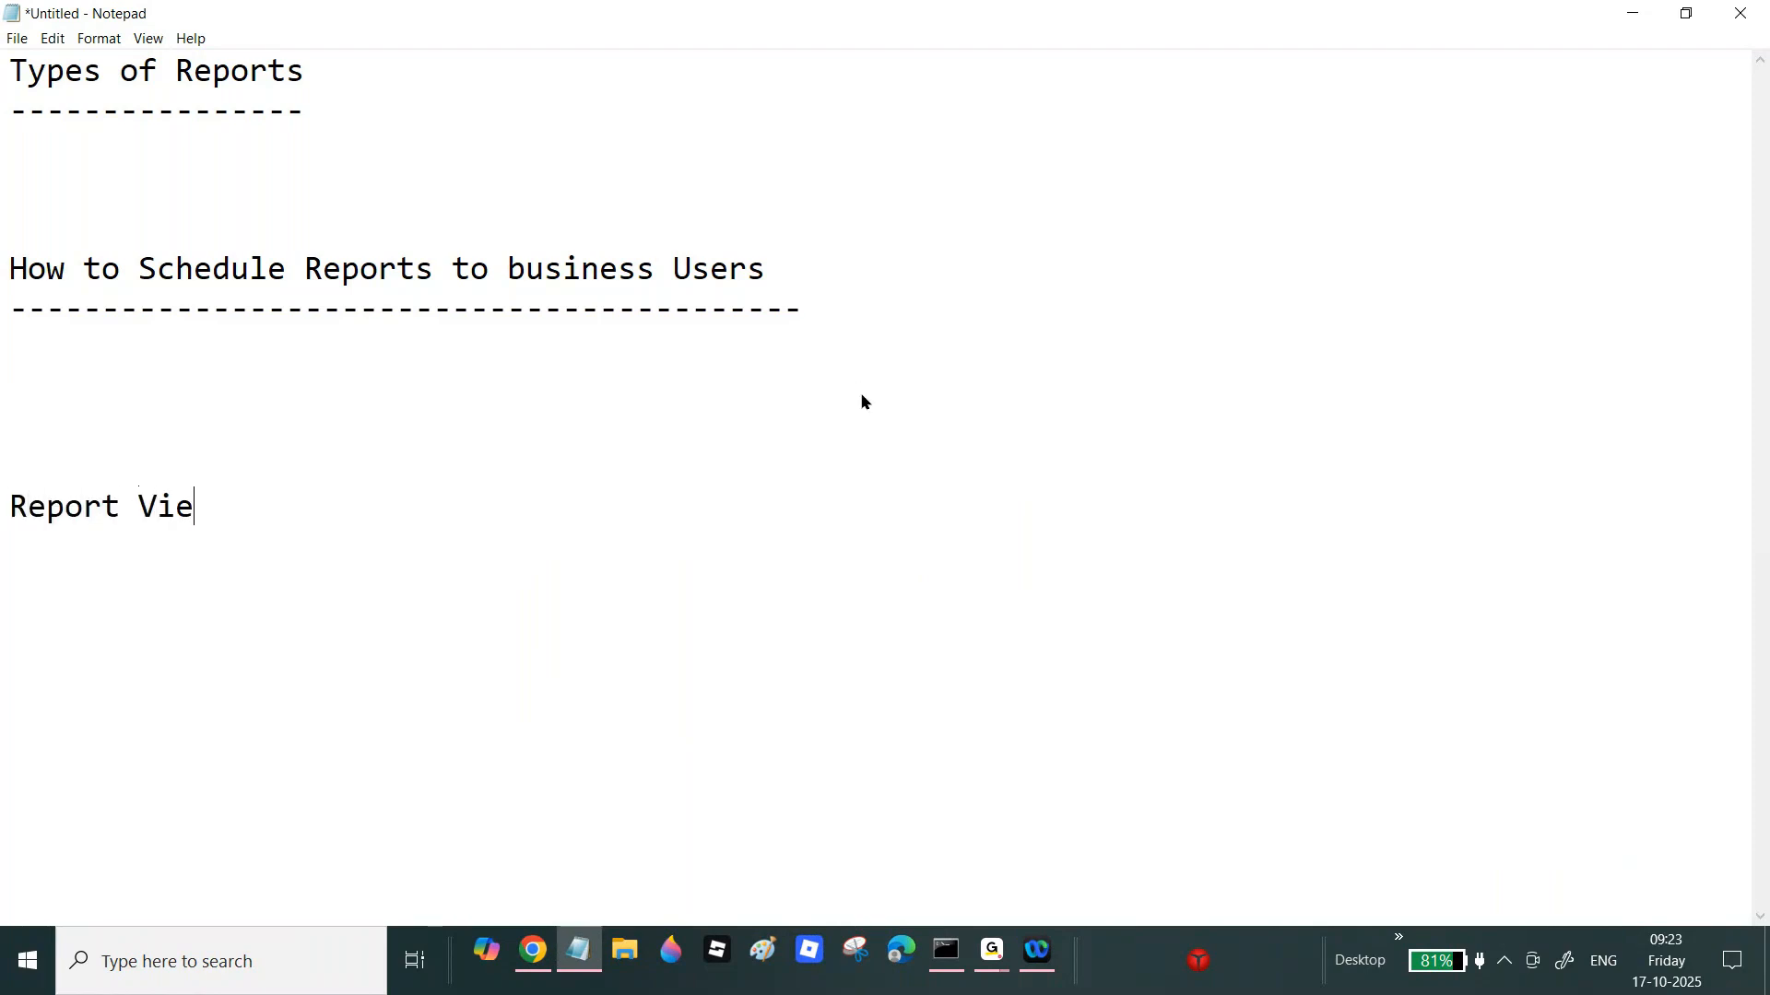
text(wer)
key(Return)
text(--)
key(BackSpace)
key(BackSpace)
key(BackSpace)
text(Tab)
key(Return)
text(-----------------)
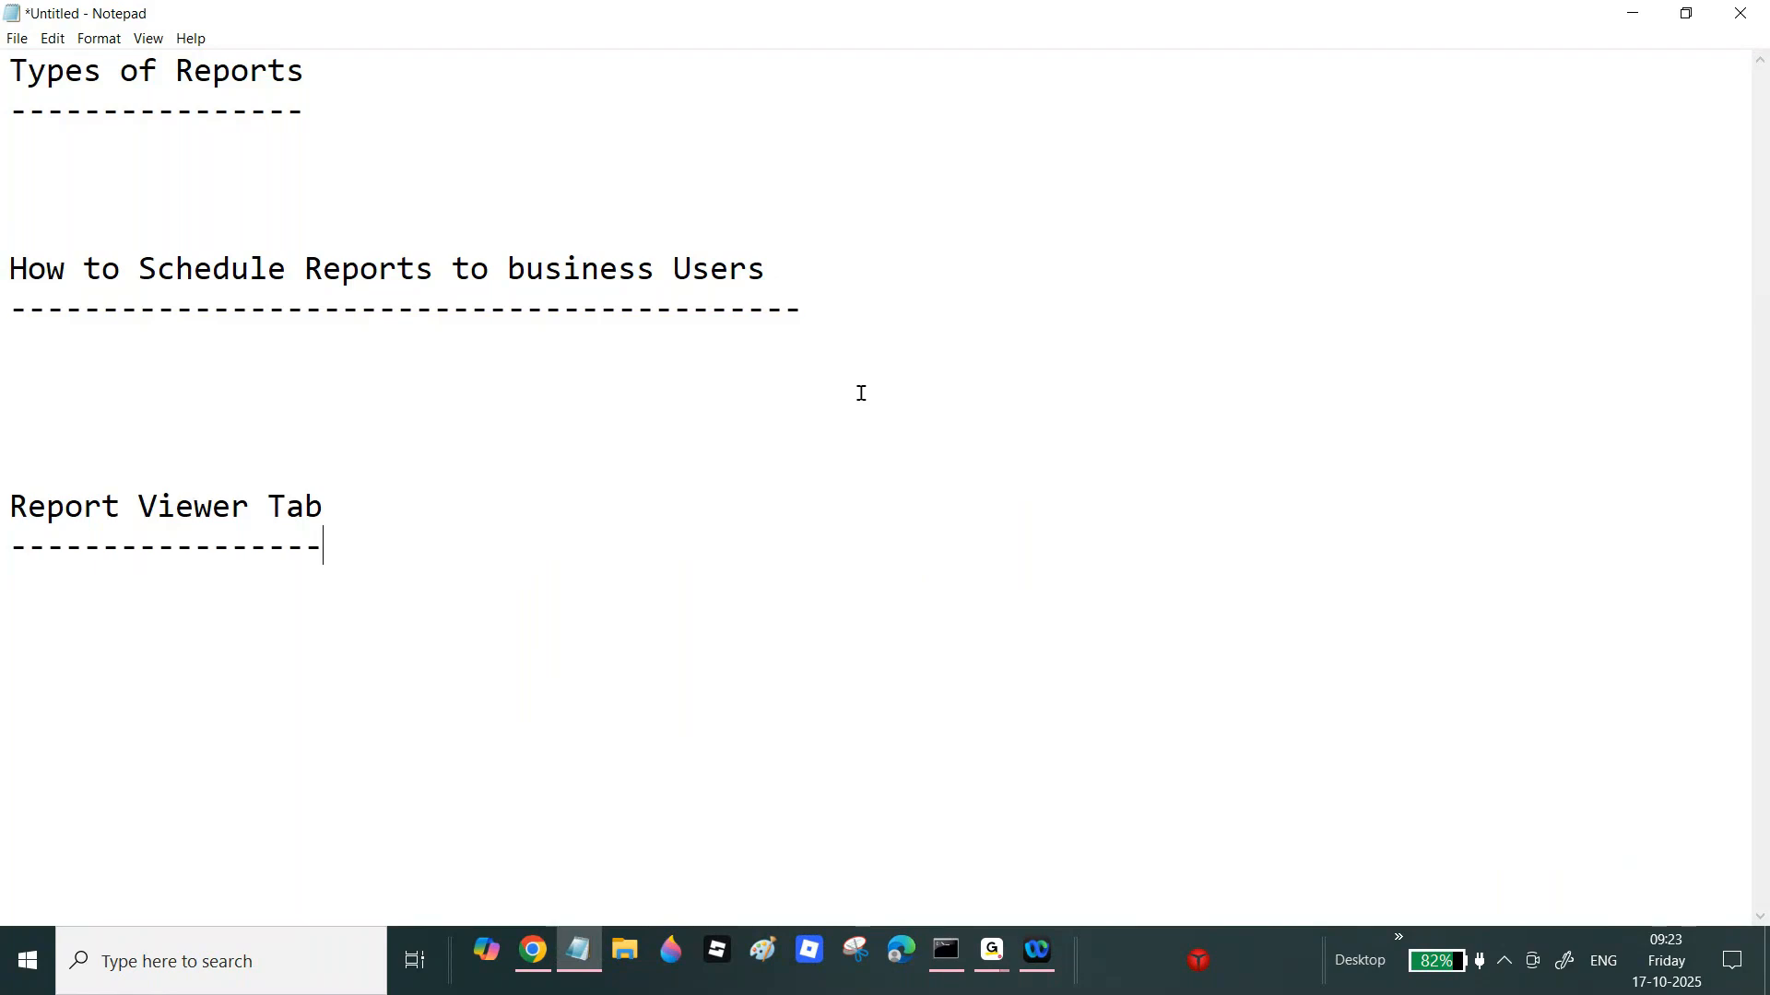
Step: Below Types of Reports, add a '1.List View' subheading underlined with dashes
drag(6, 108, 372, 181)
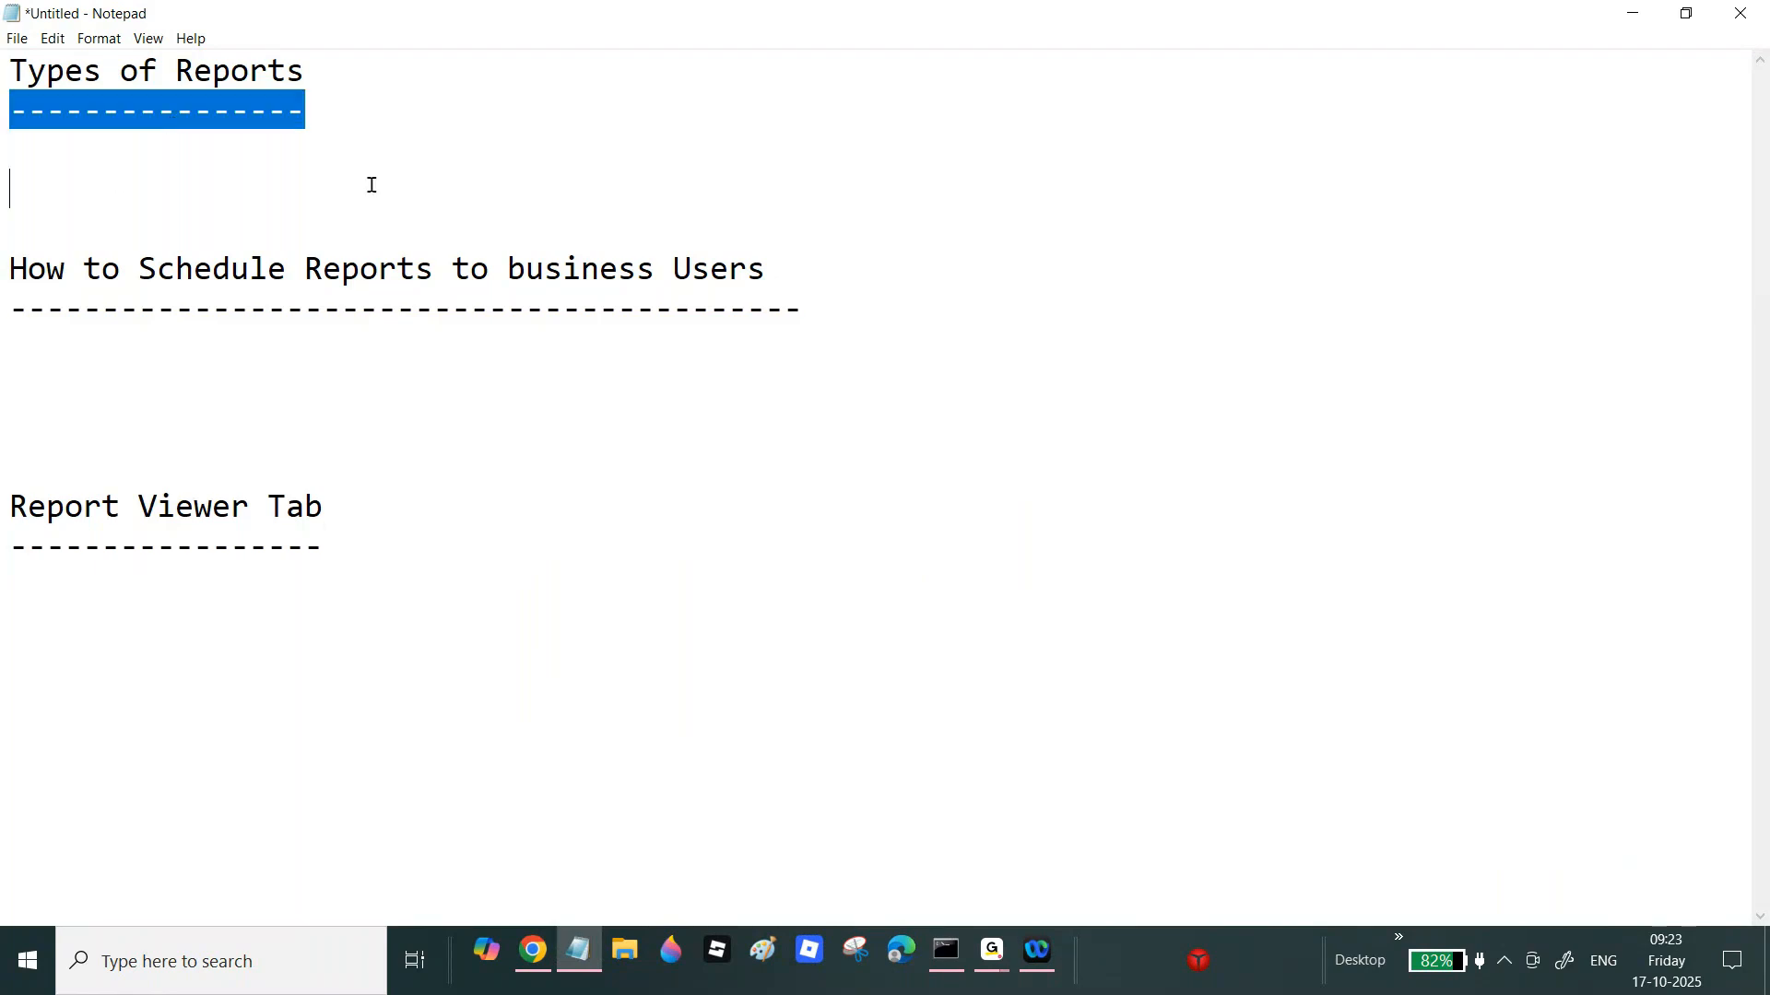
drag(332, 538, 325, 506)
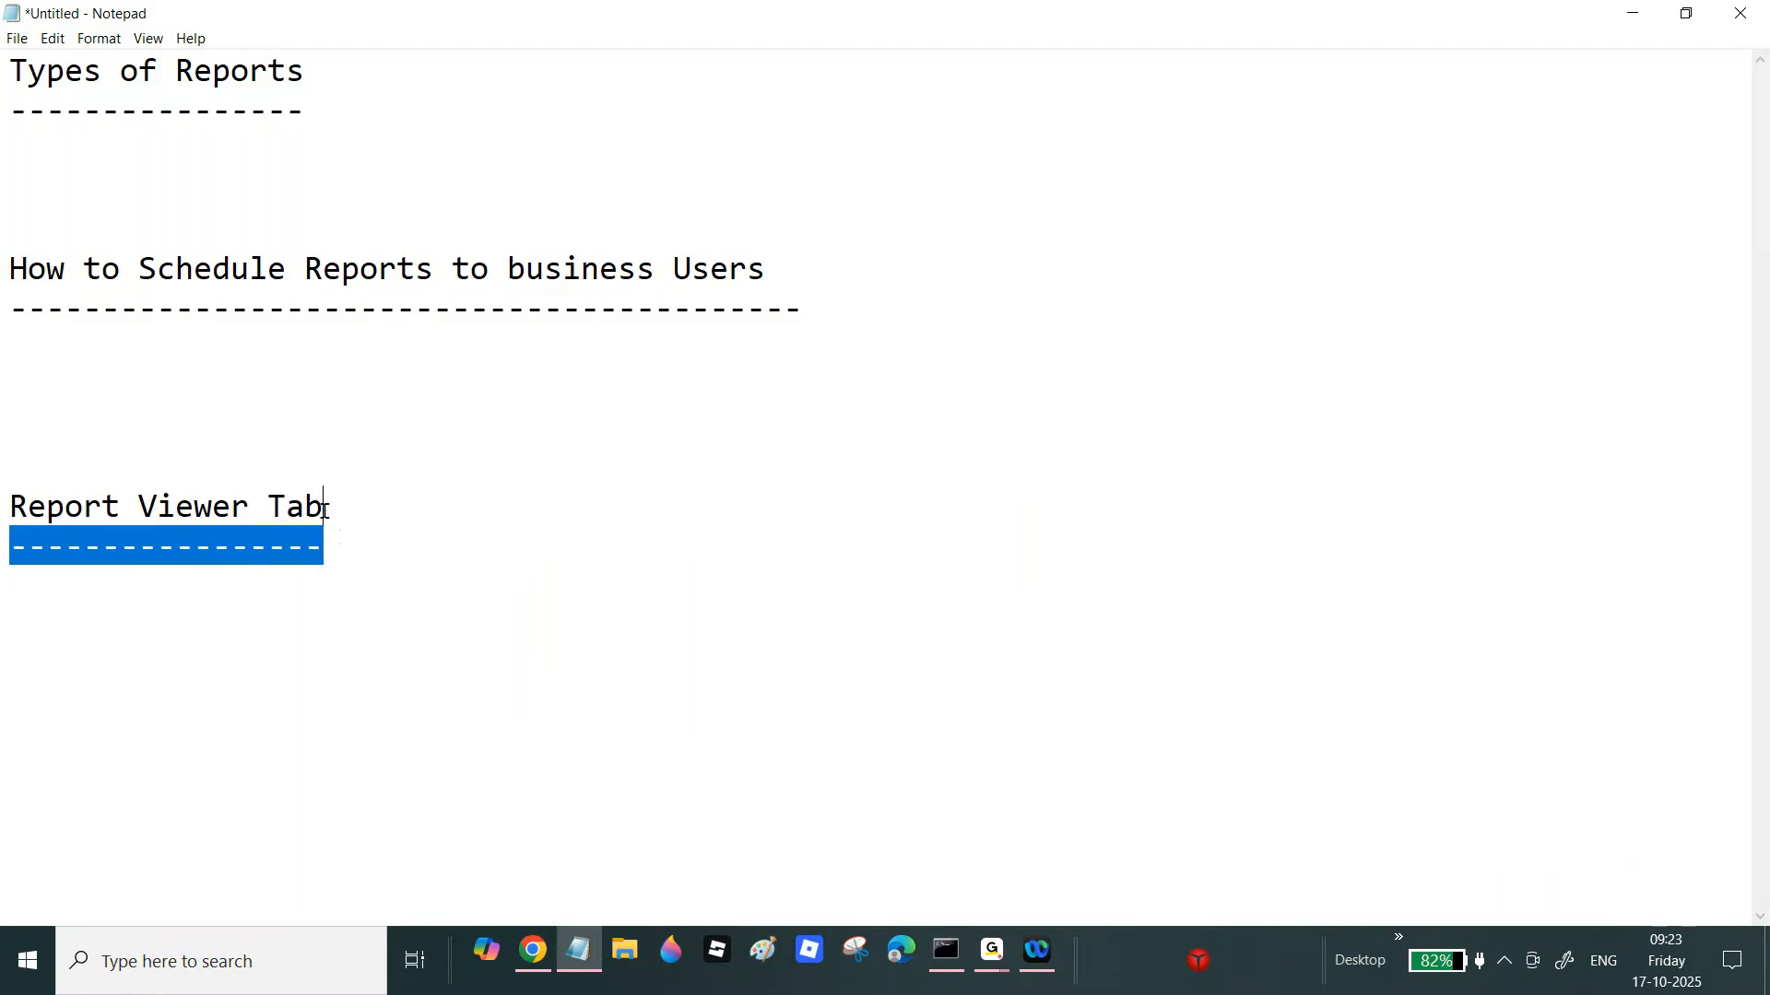
drag(2, 492, 383, 558)
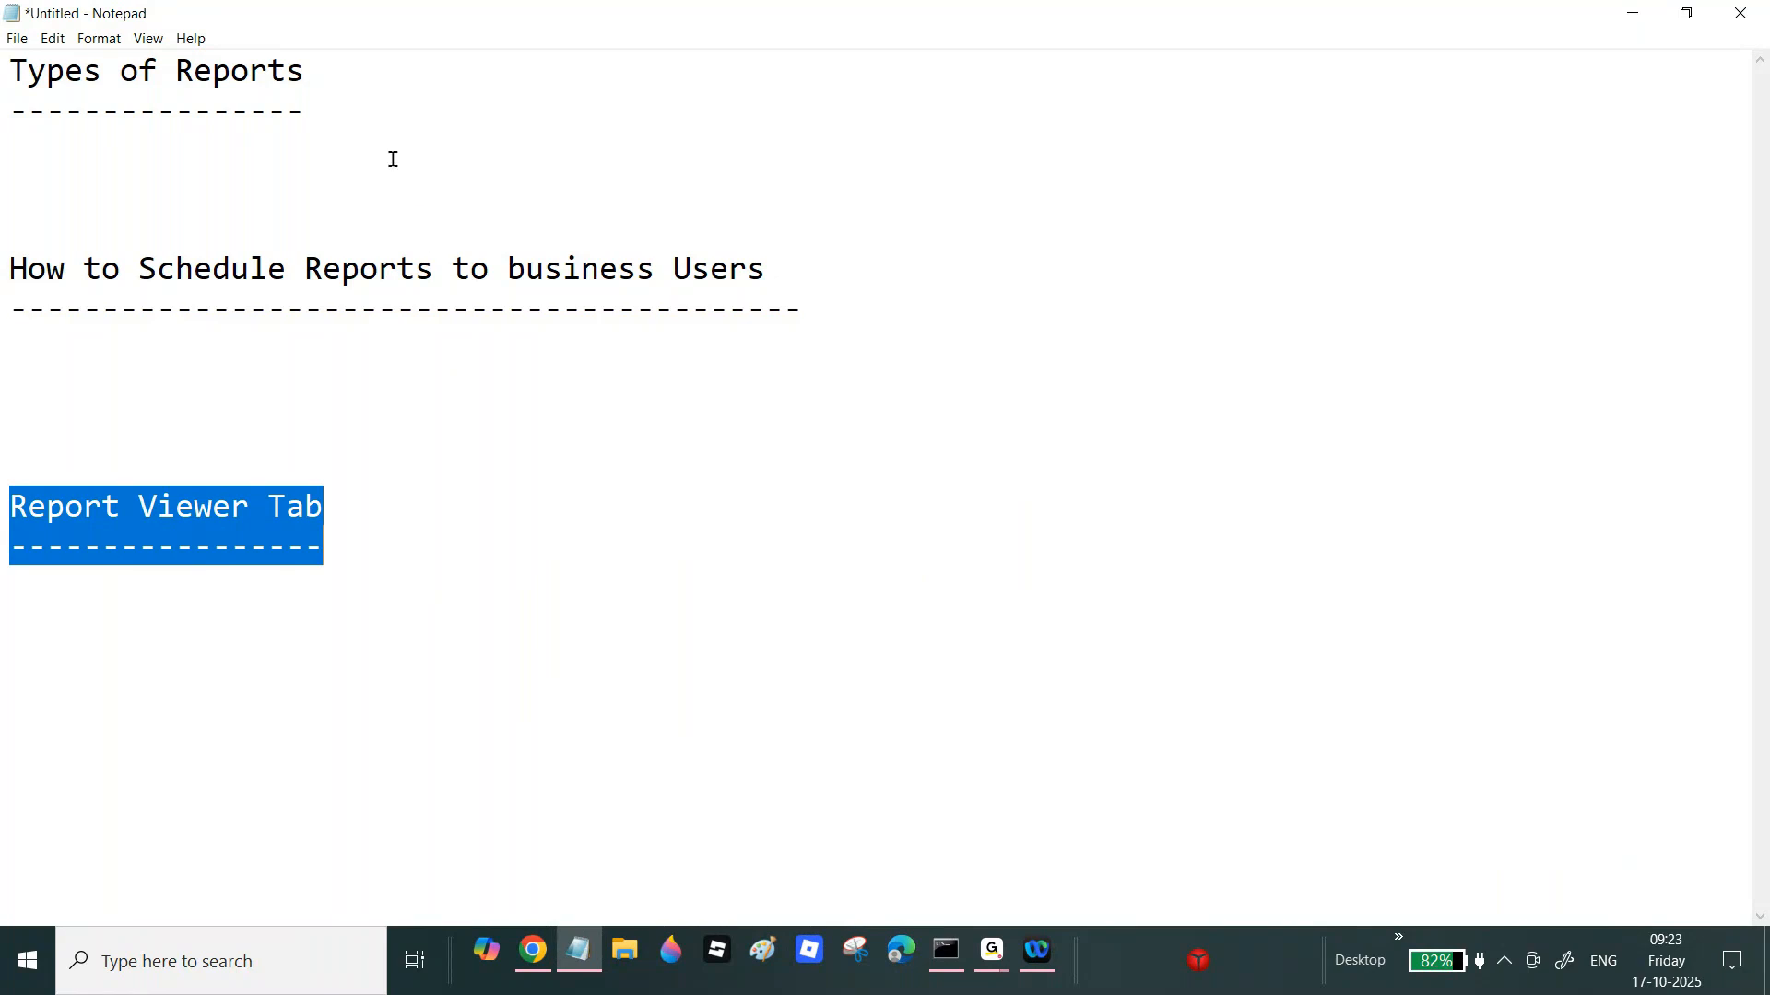
click(381, 126)
key(Return)
text(1.)
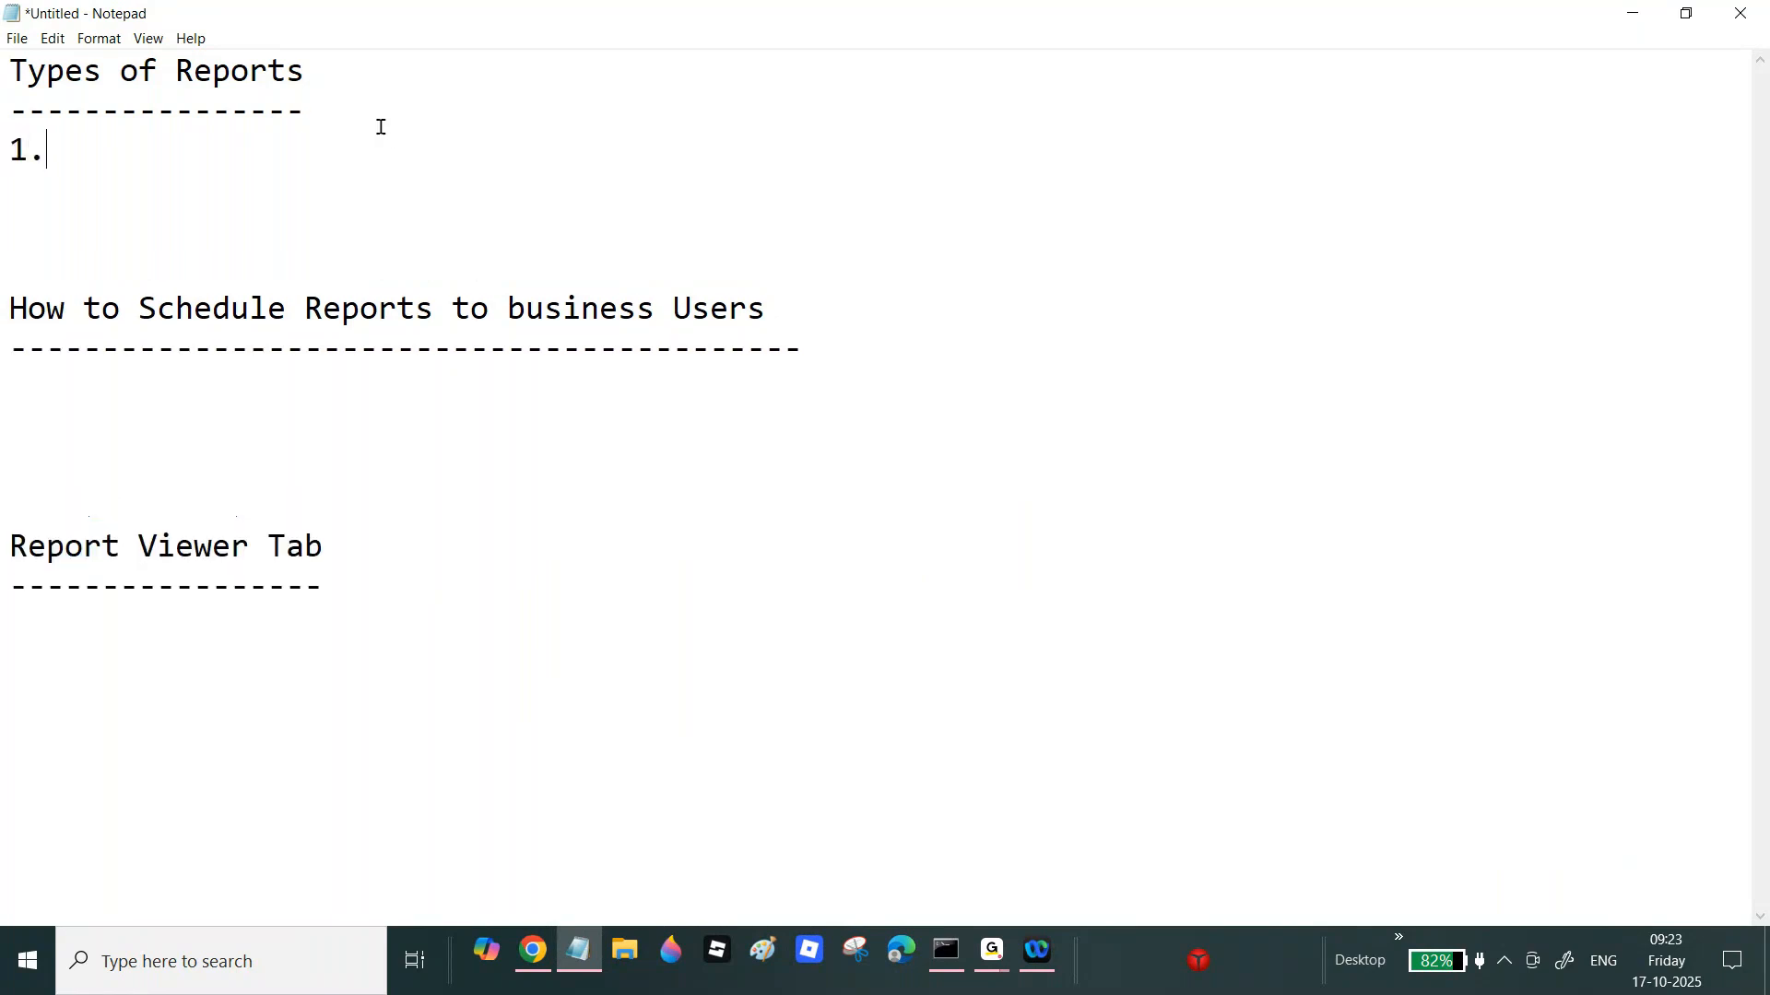
text(List View)
key(Return)
text(-----------)
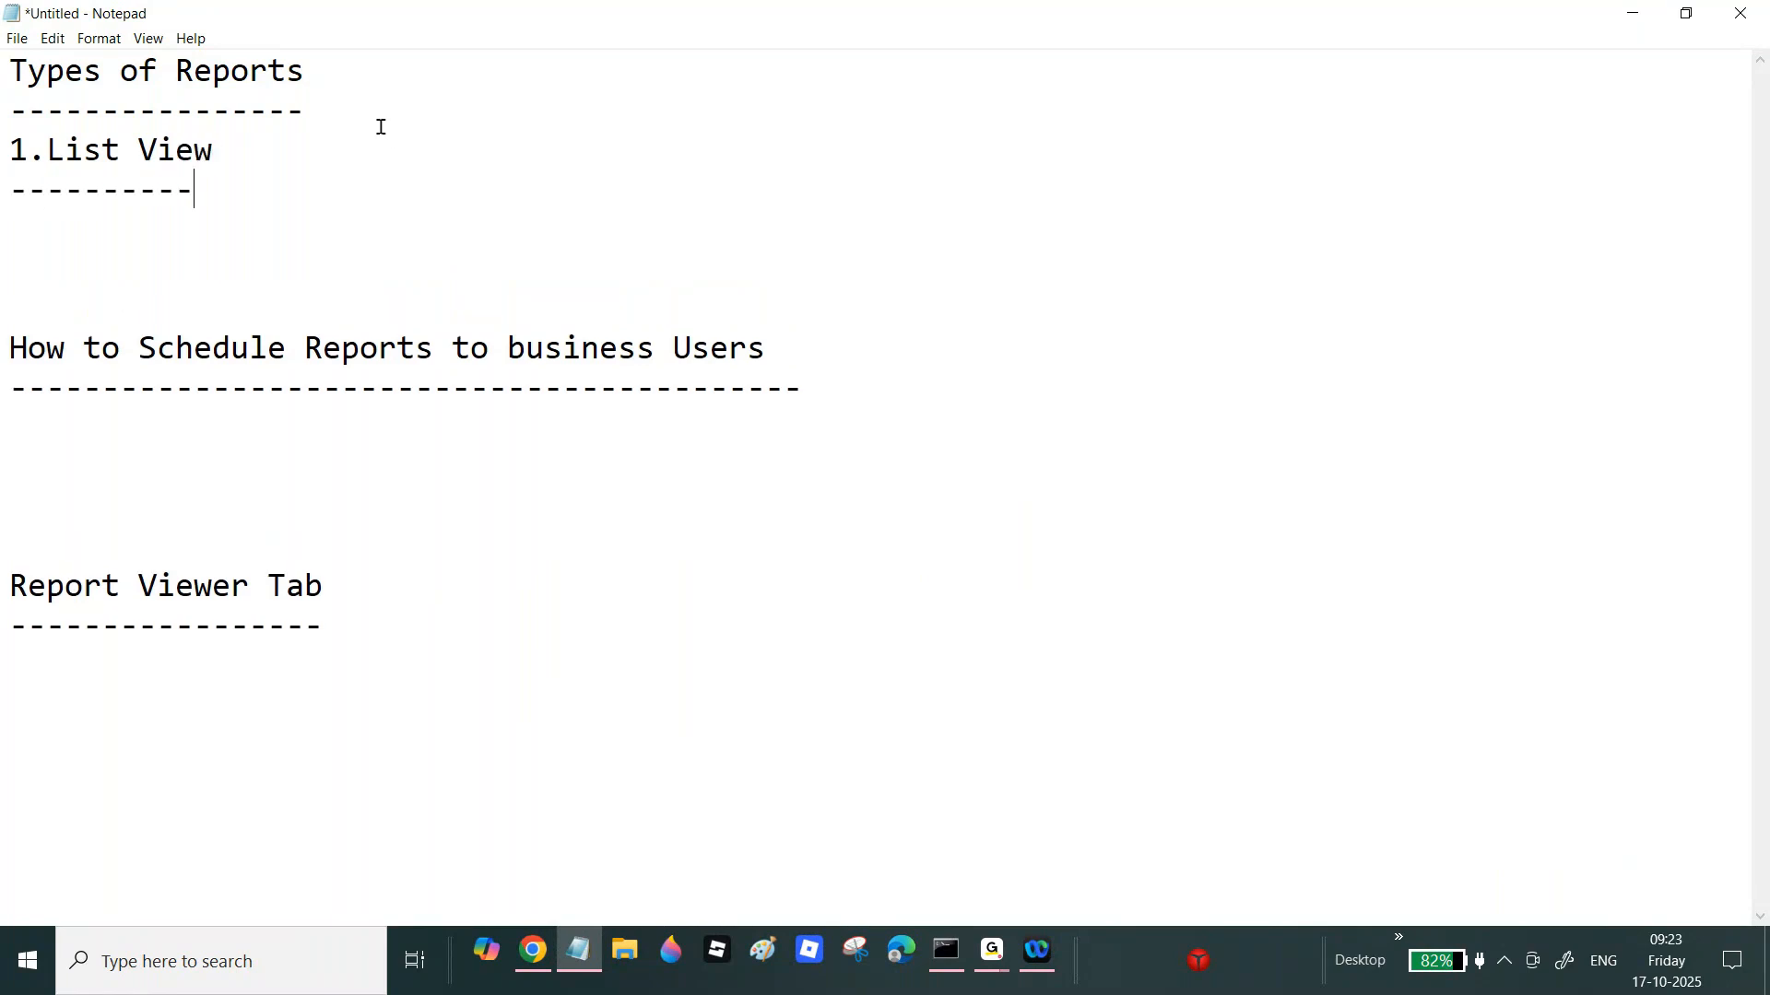
key(Return)
key(Return)
key(Return)
Step: Add '2.Summary View' and '3.Report Defination' subheadings, each underlined with dashes
text(2.)
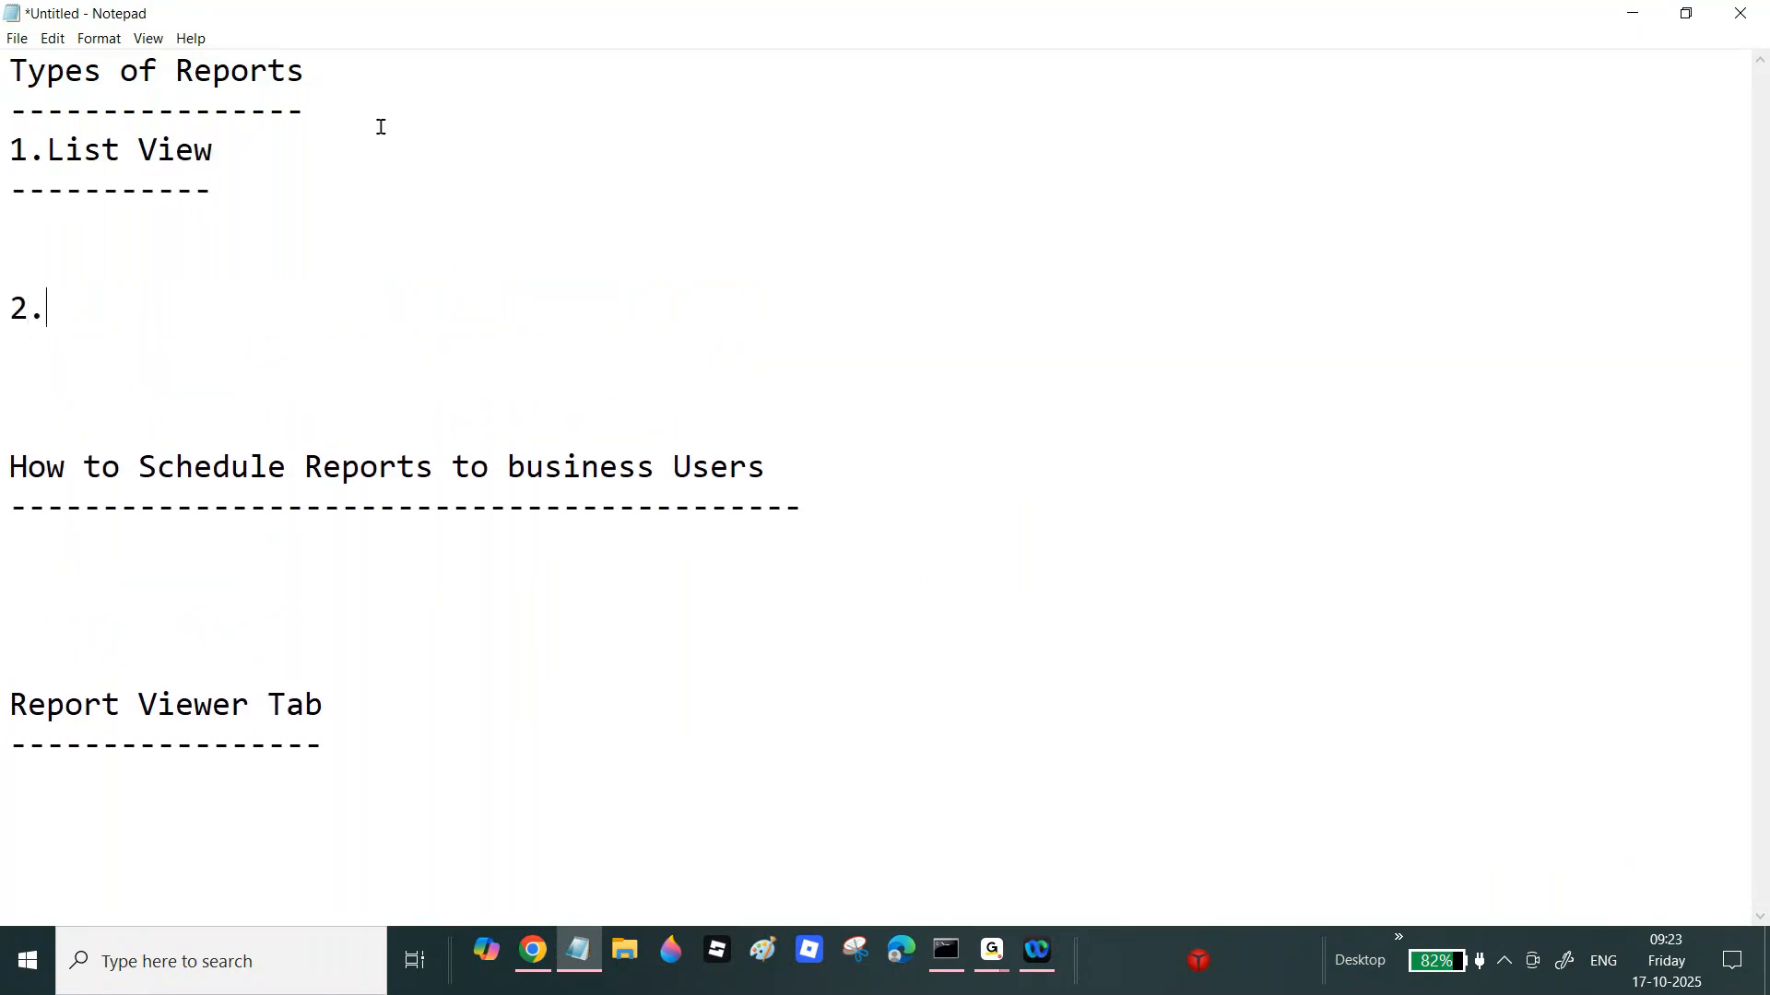
text(Summary View)
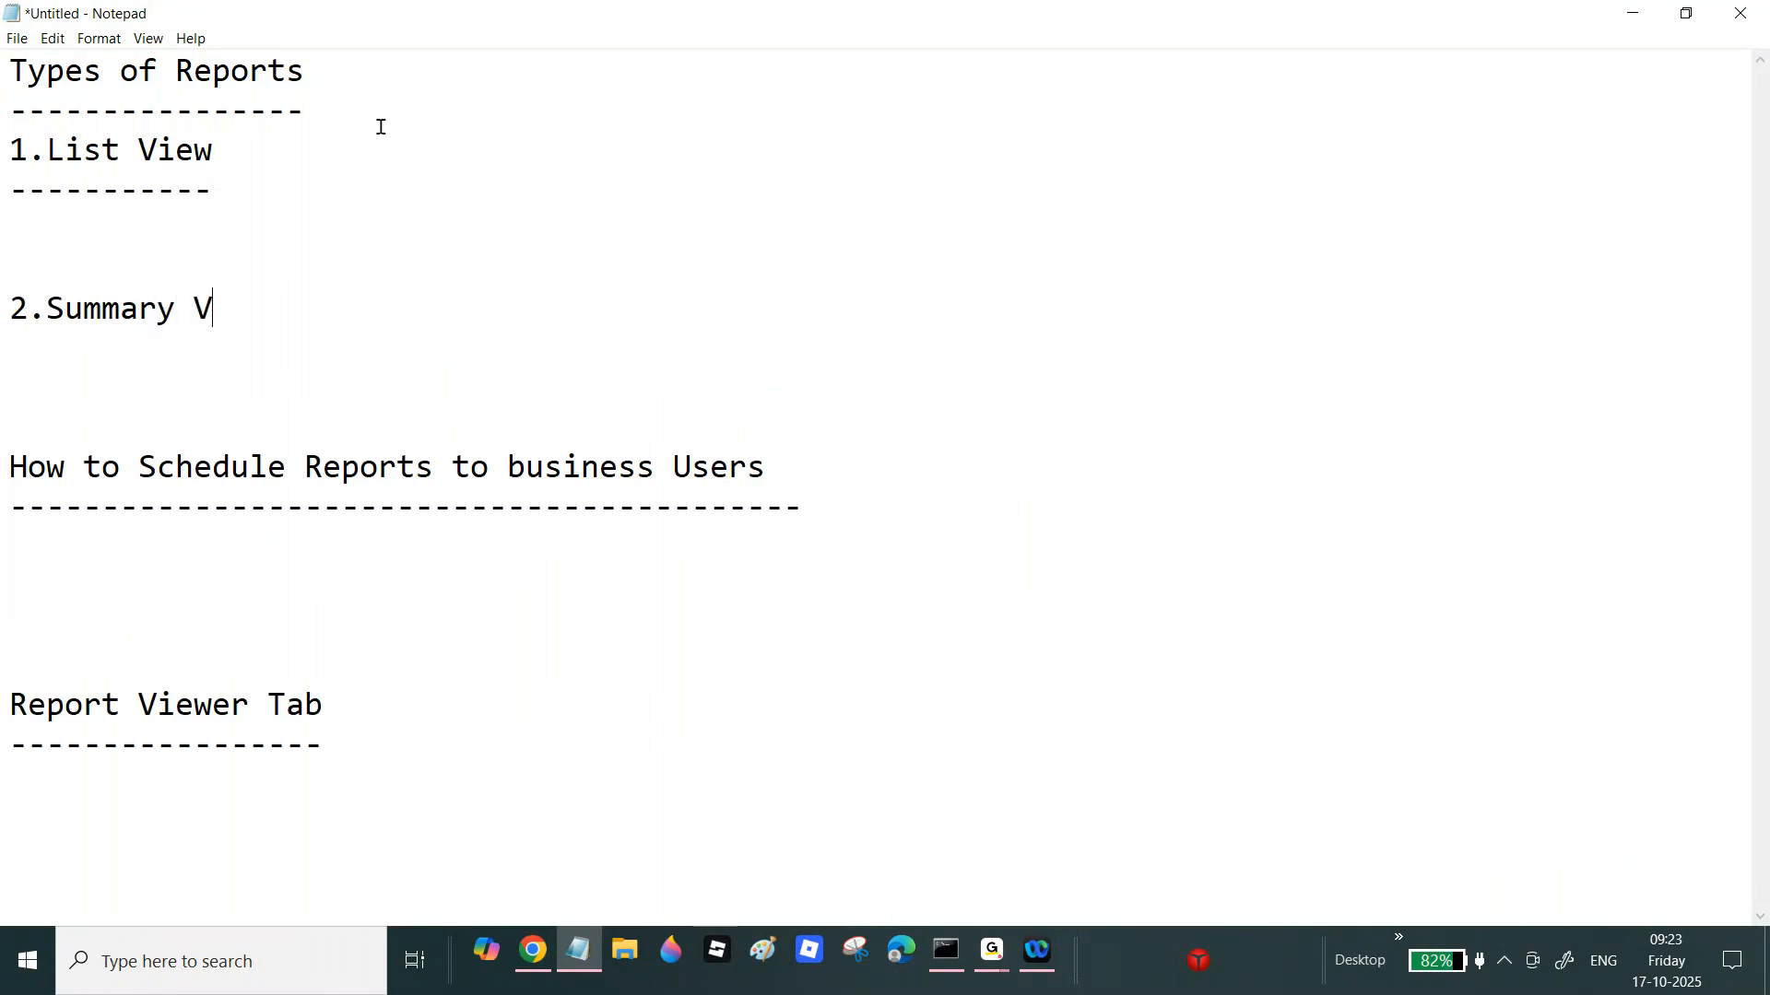
key(Return)
text(--------------)
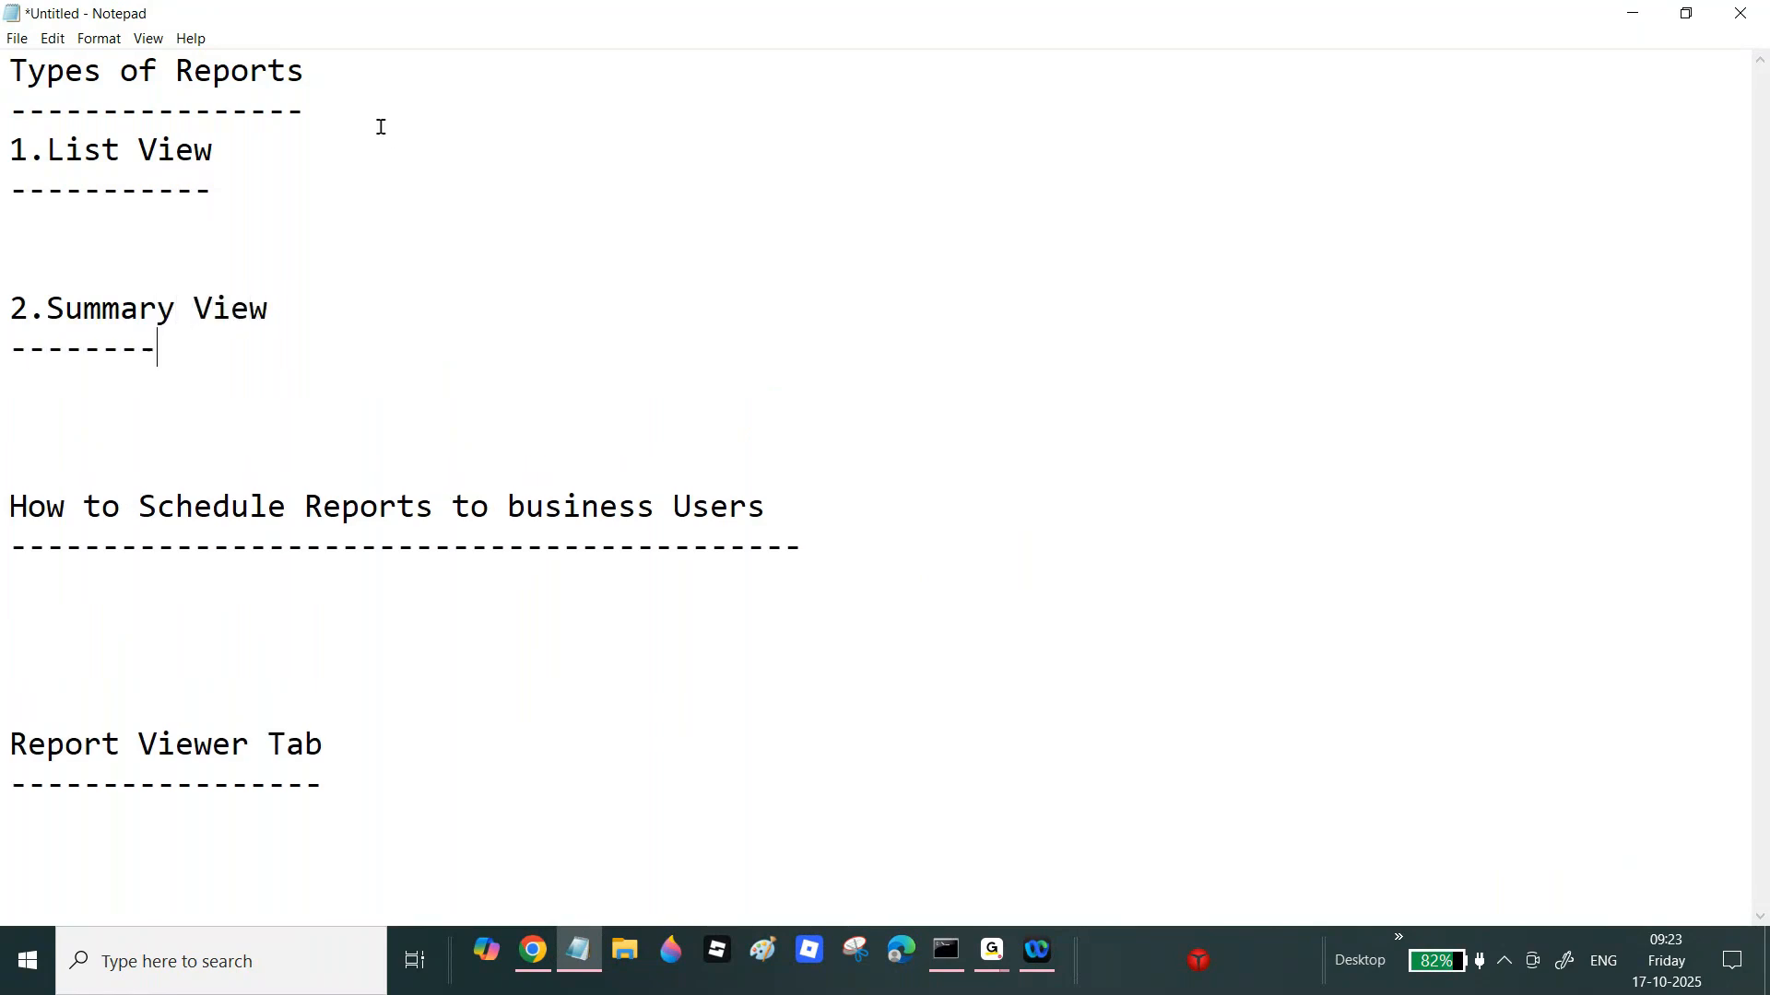
key(Return)
key(Return)
key(Return)
text(3.)
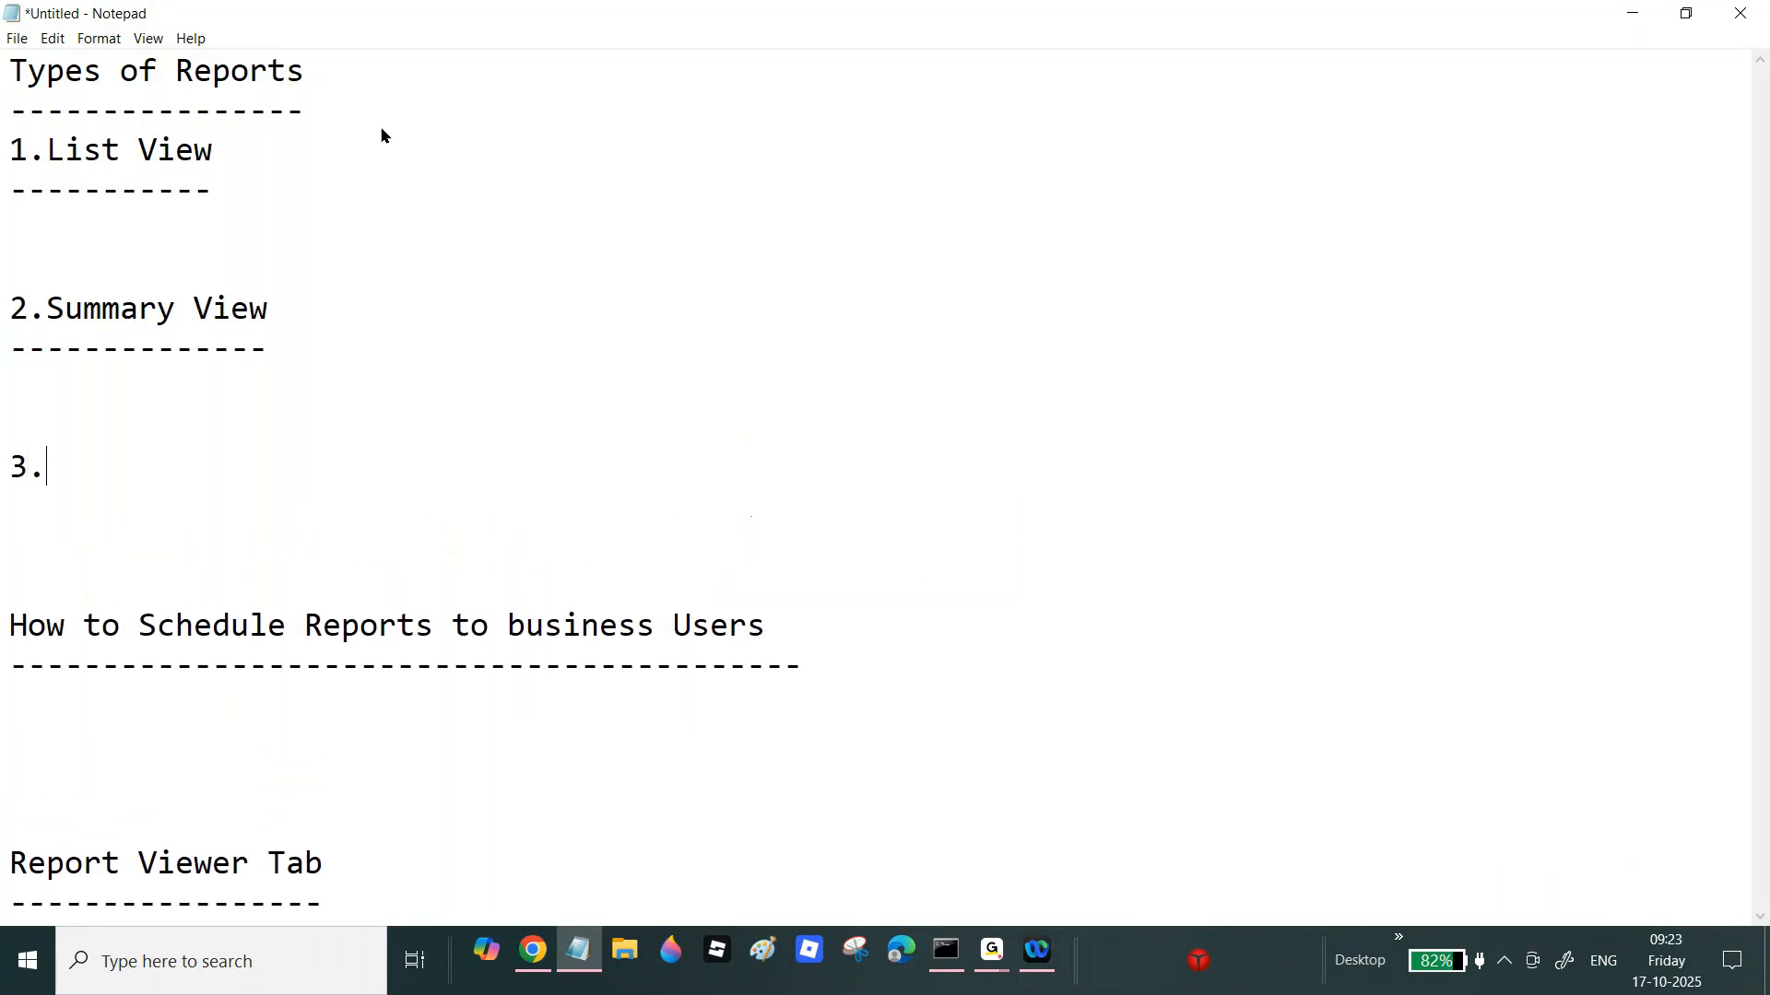
text(Report)
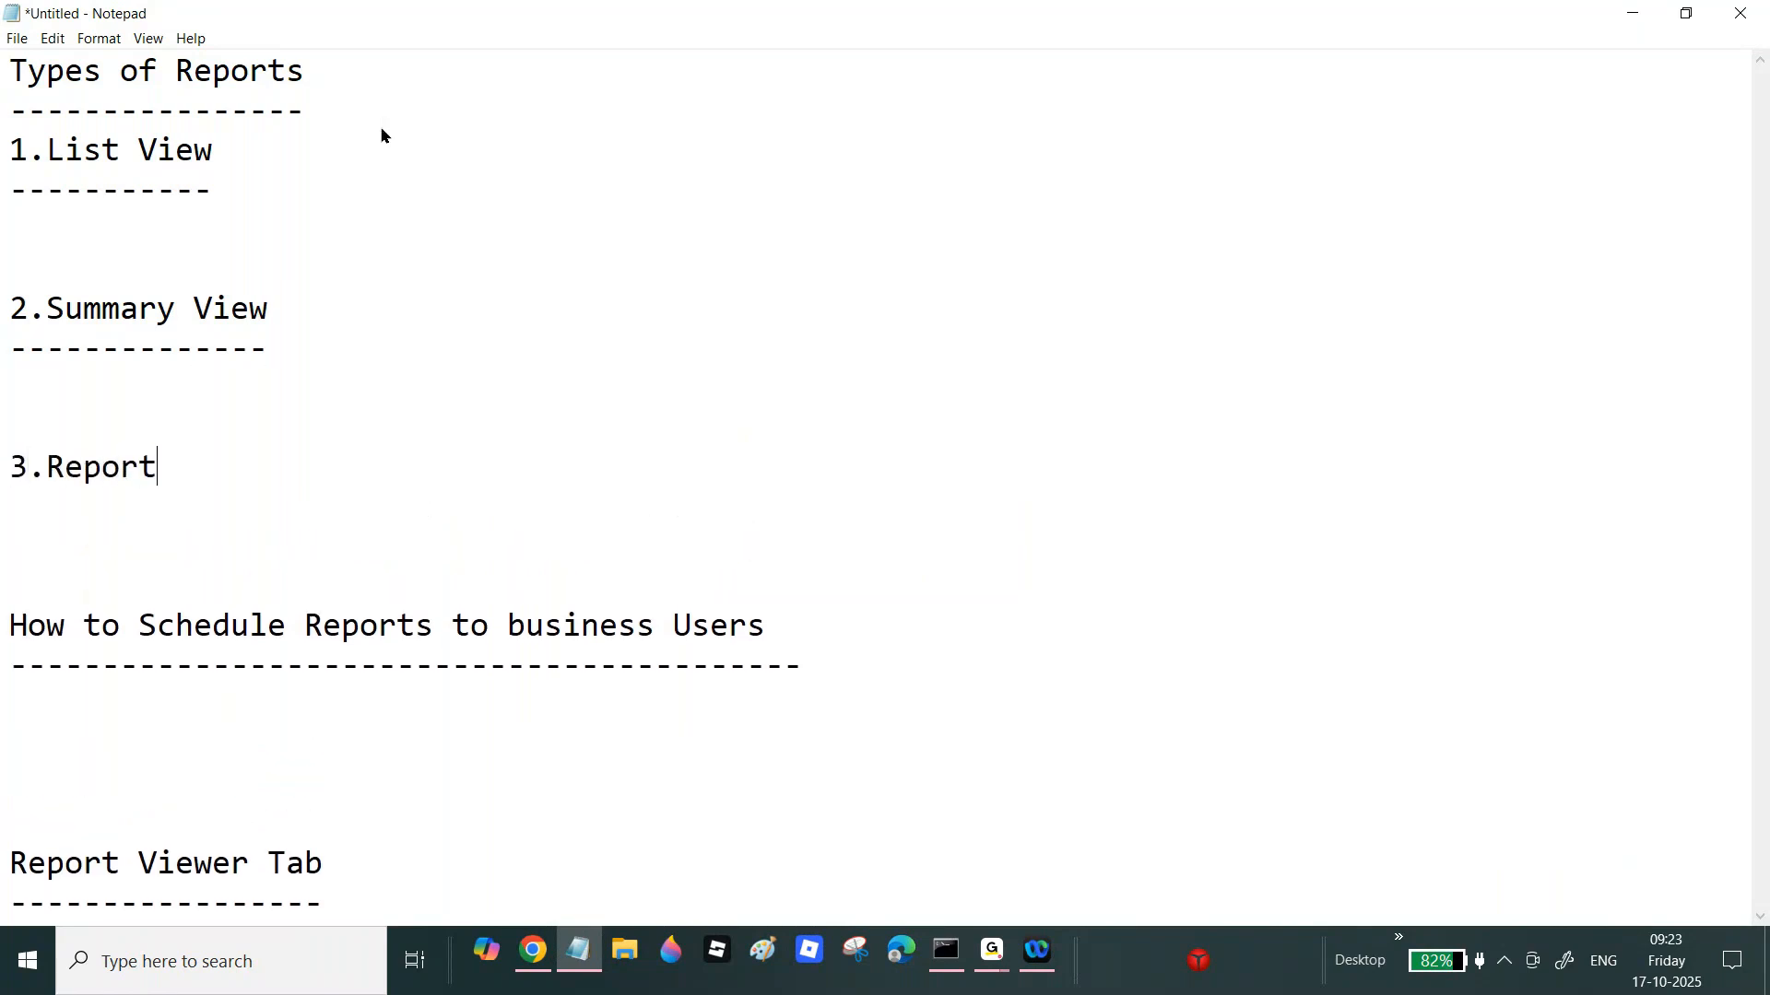
text( Defination)
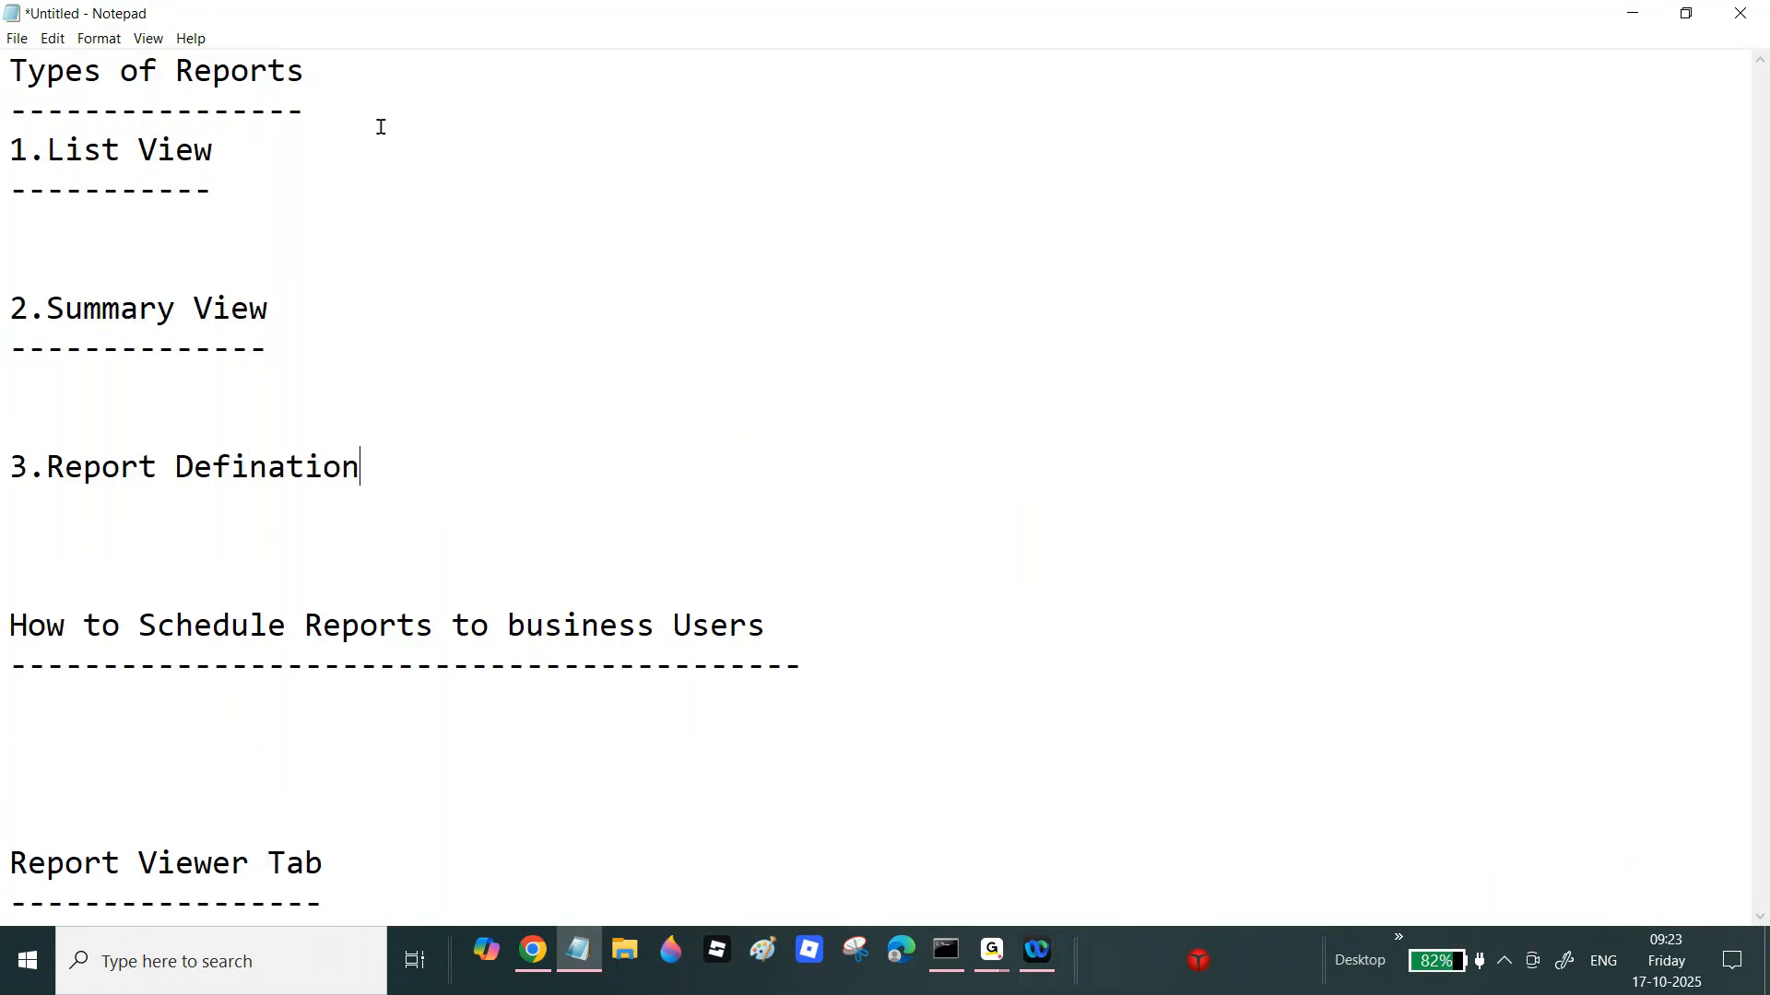
key(Return)
text(----------)
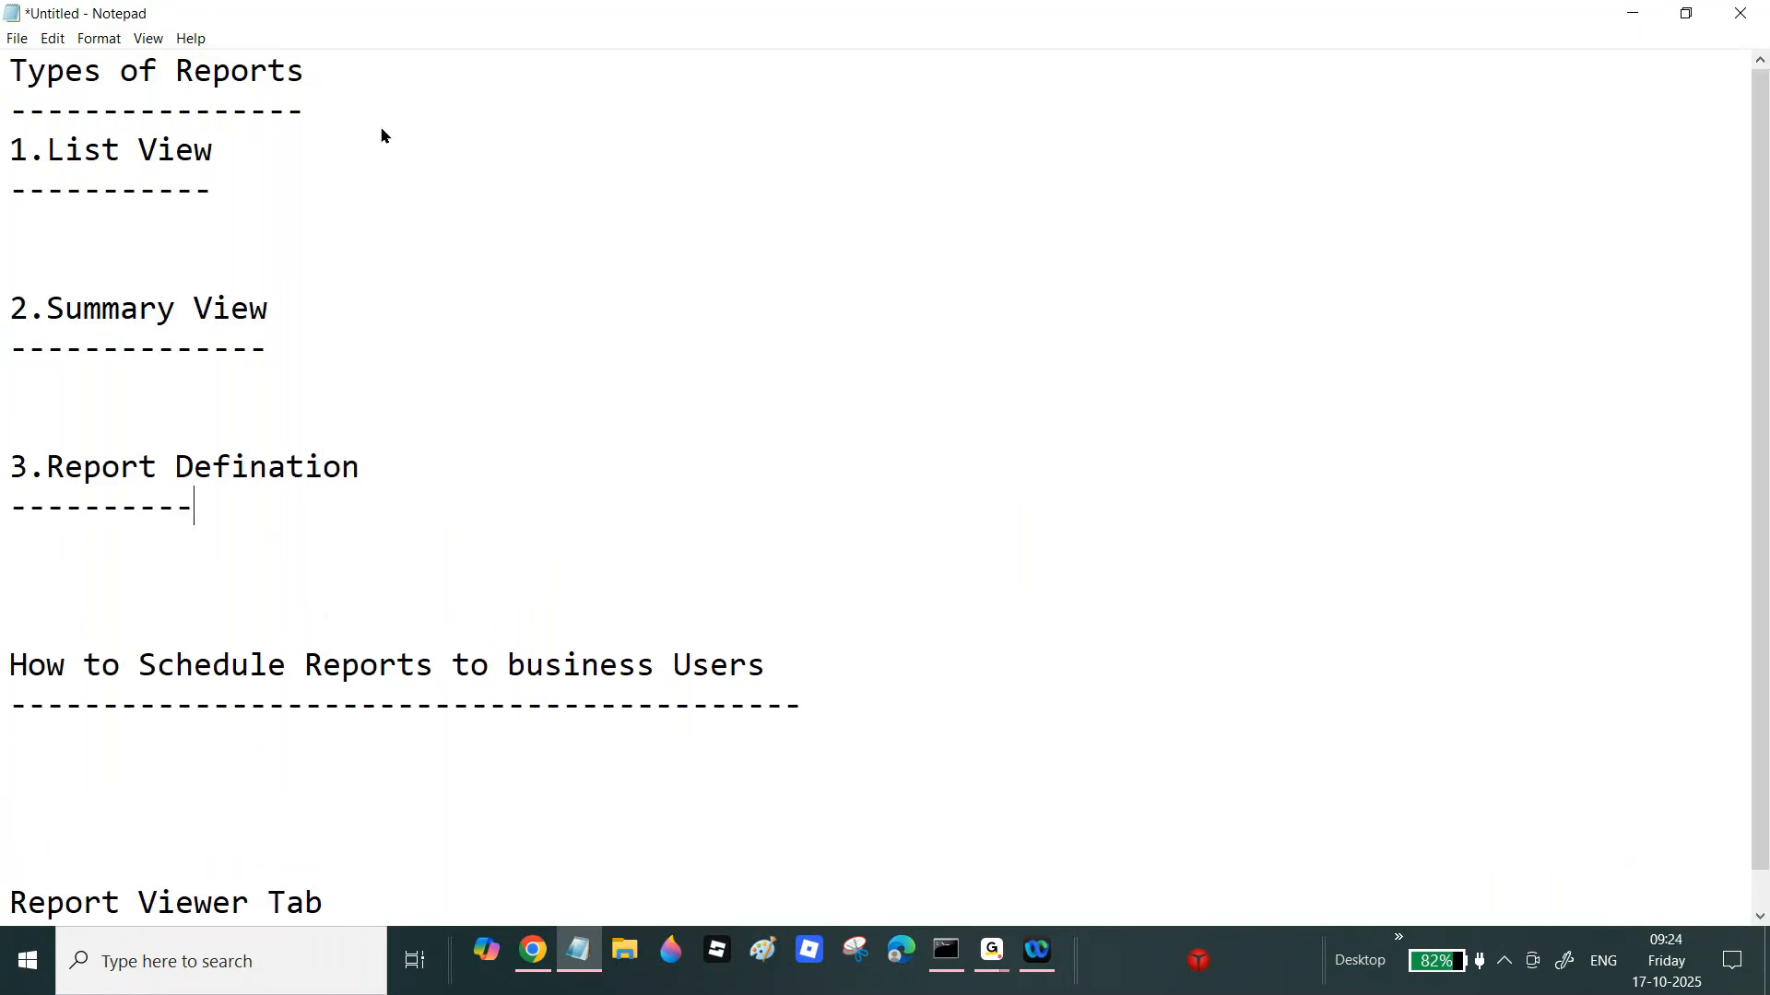
text(----------)
Step: Highlight the three new subheadings for review, briefly checking the GoTo meeting window
drag(3, 153, 215, 190)
drag(9, 309, 395, 384)
click(991, 951)
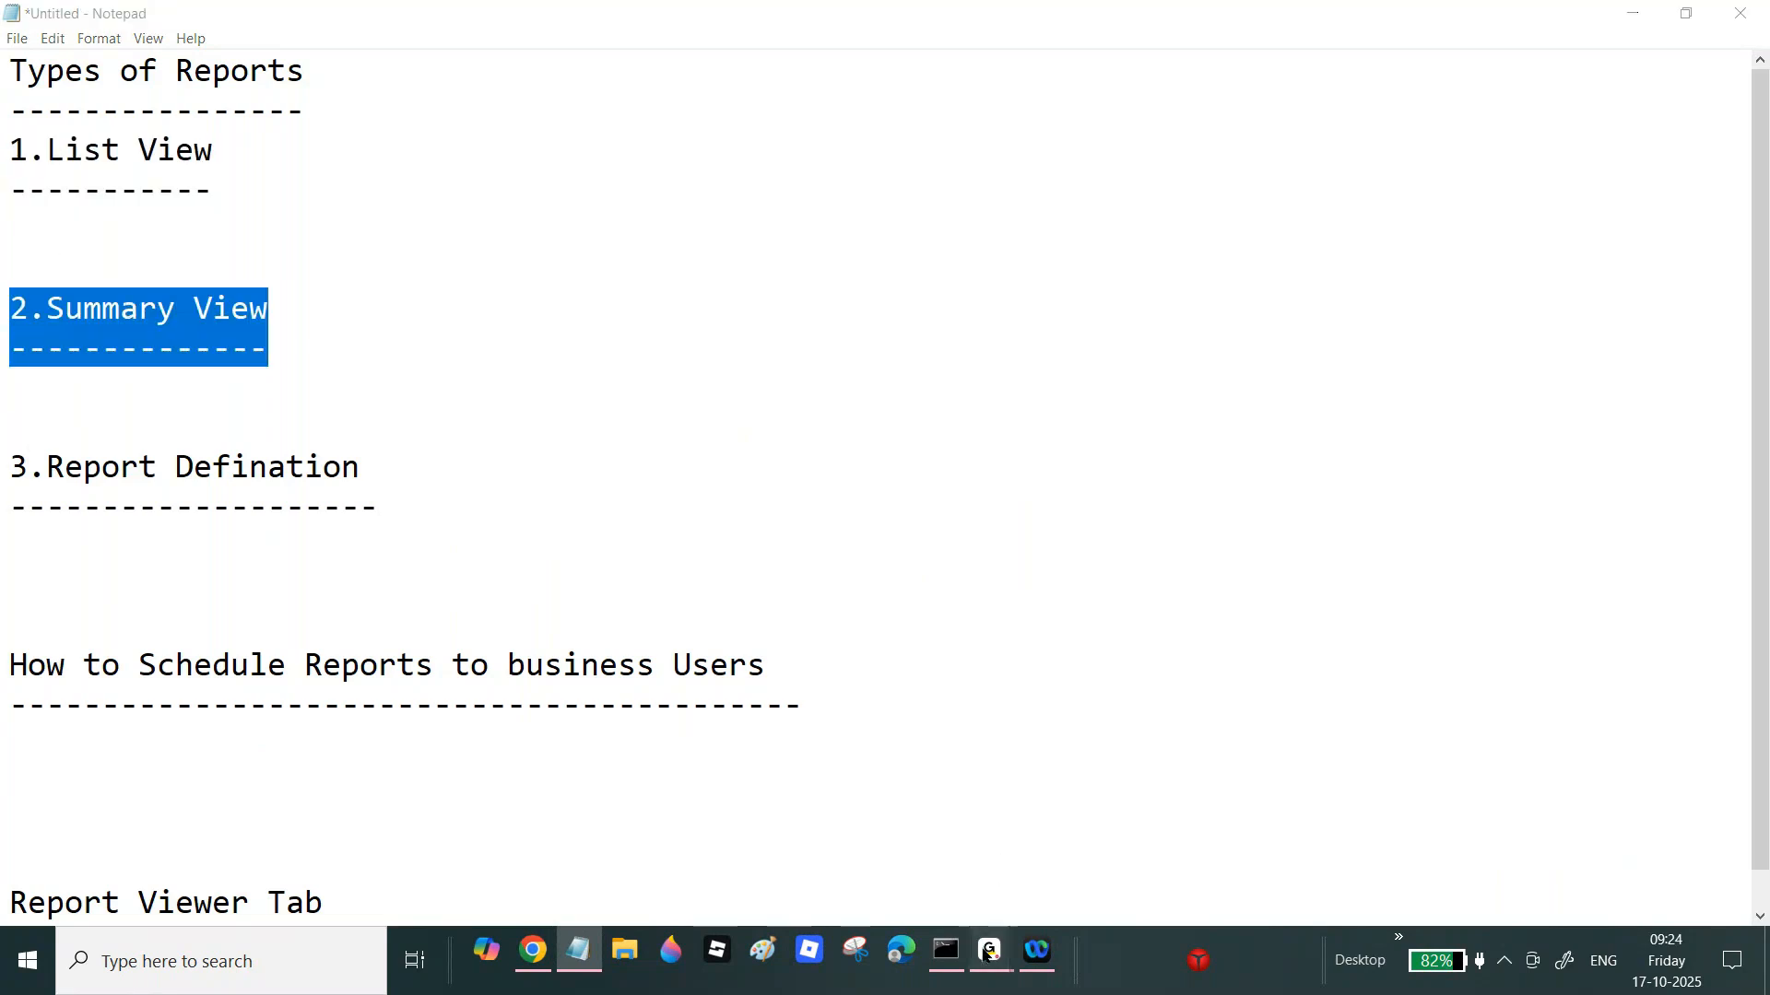
click(1137, 604)
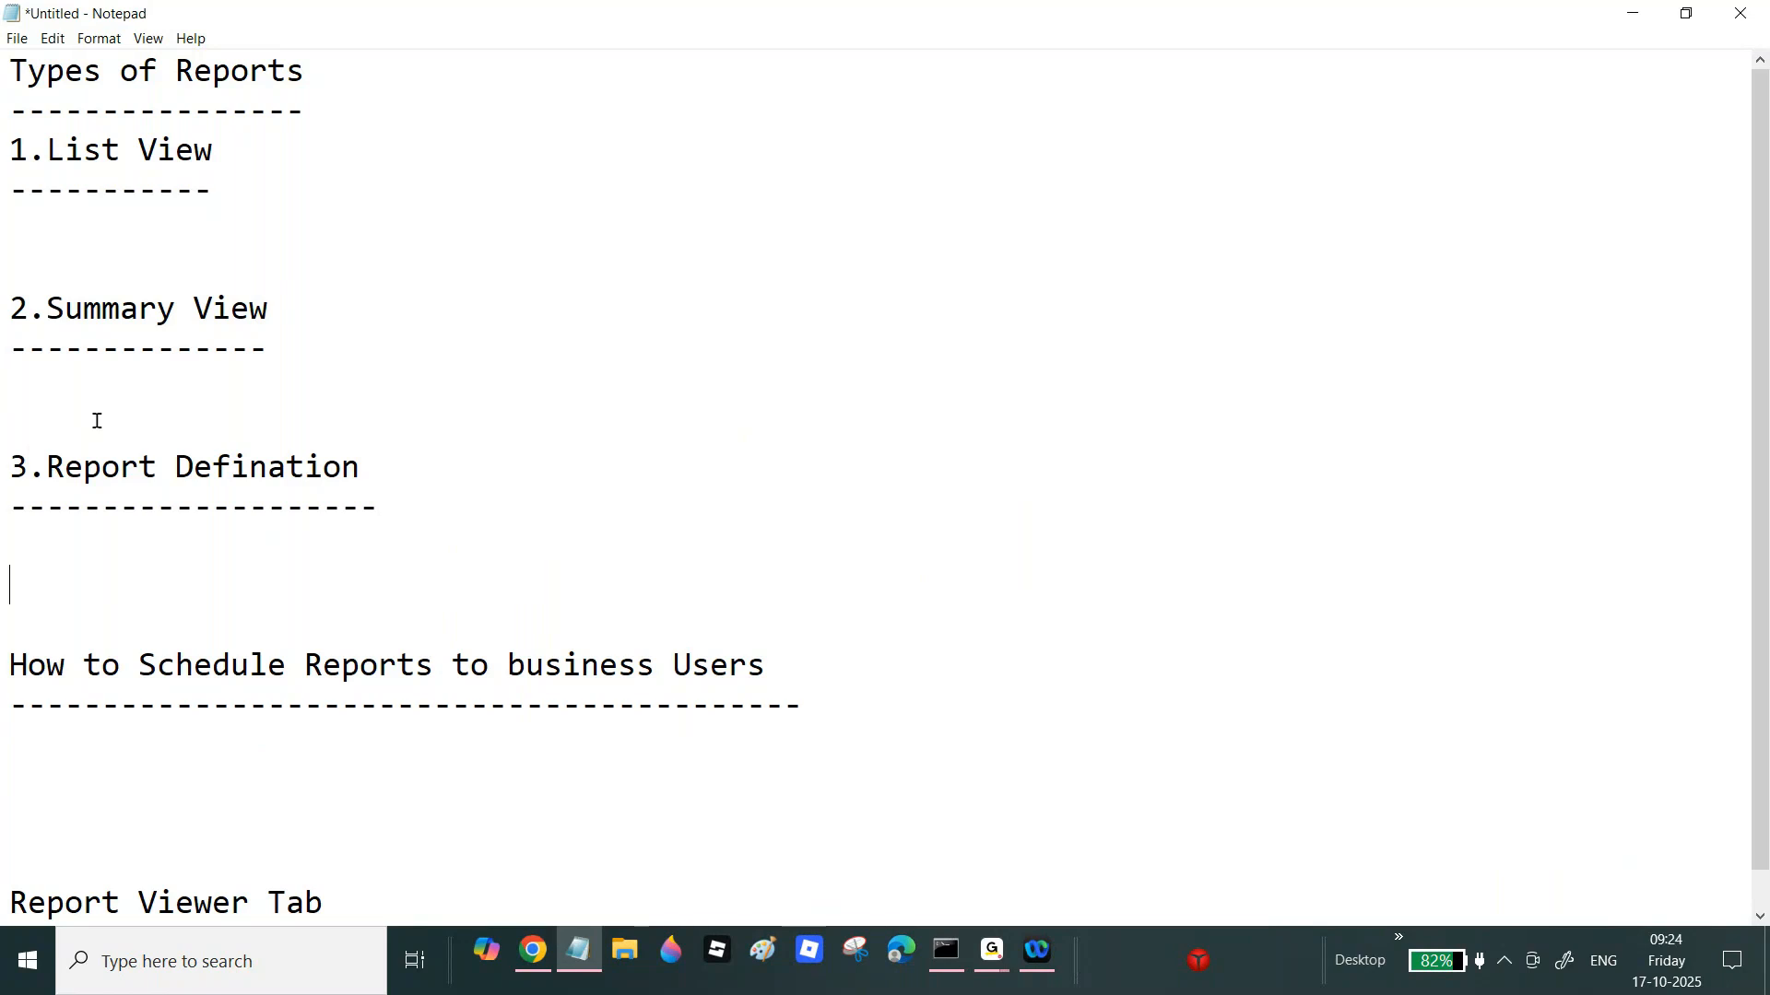
drag(10, 451, 422, 532)
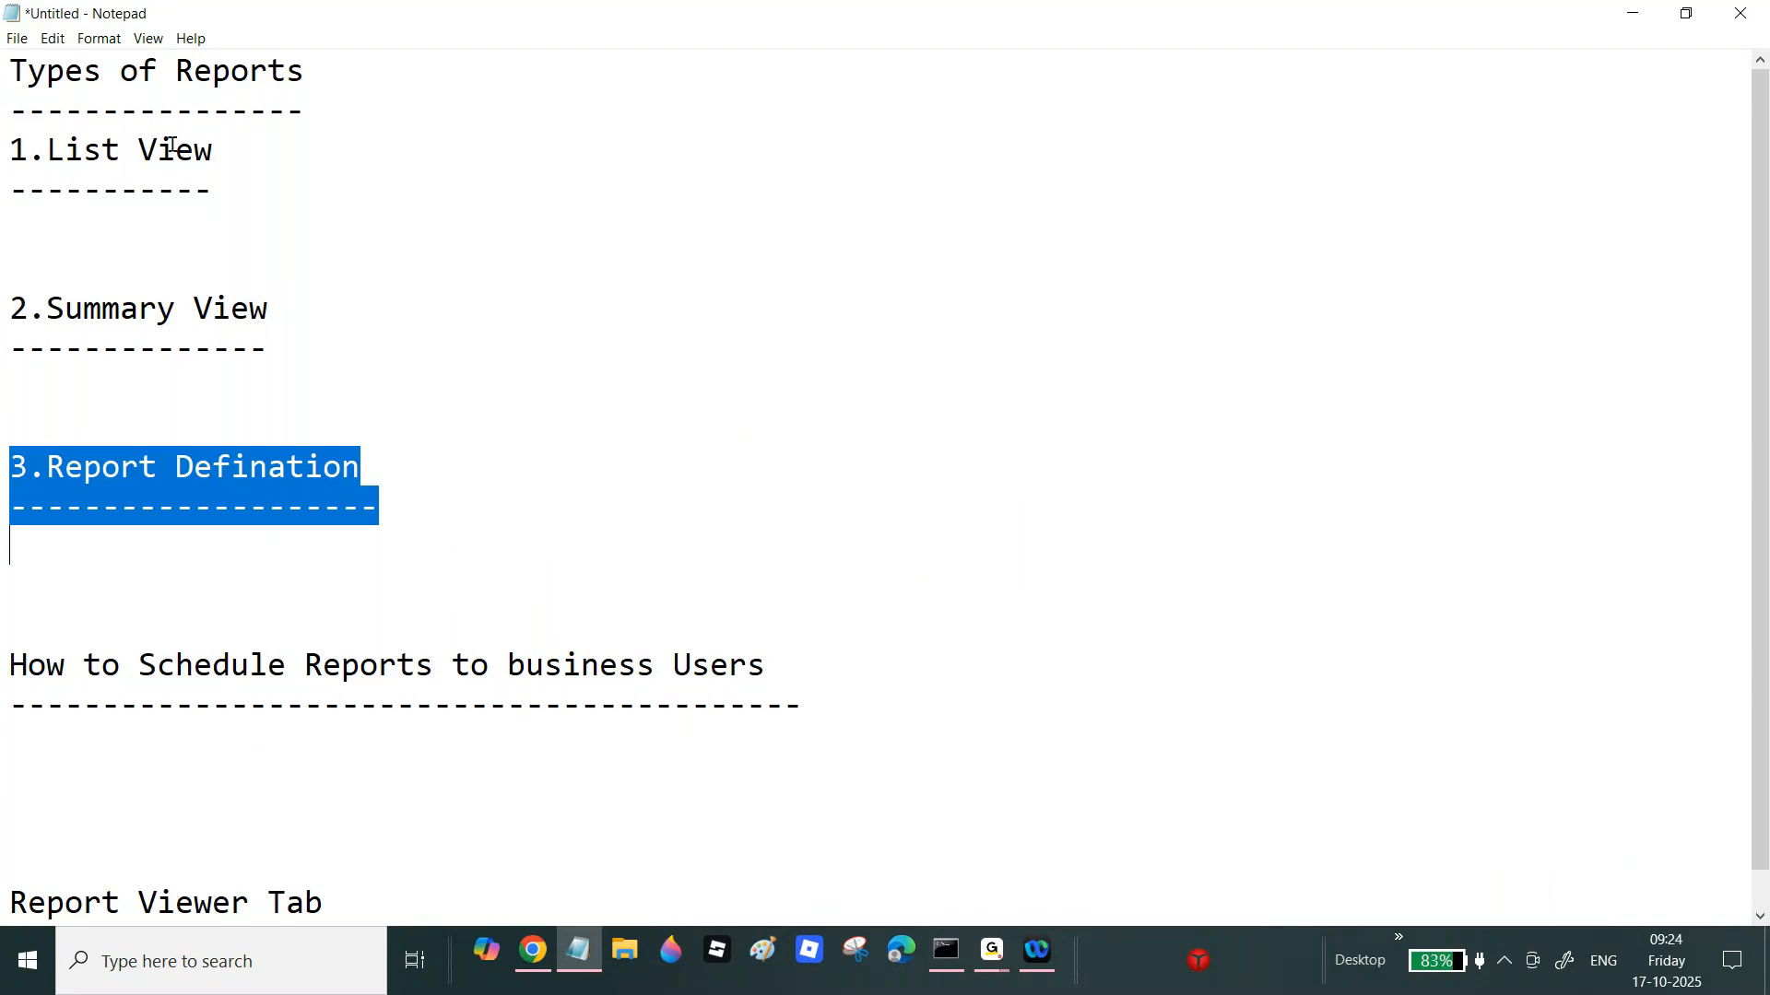
click(271, 335)
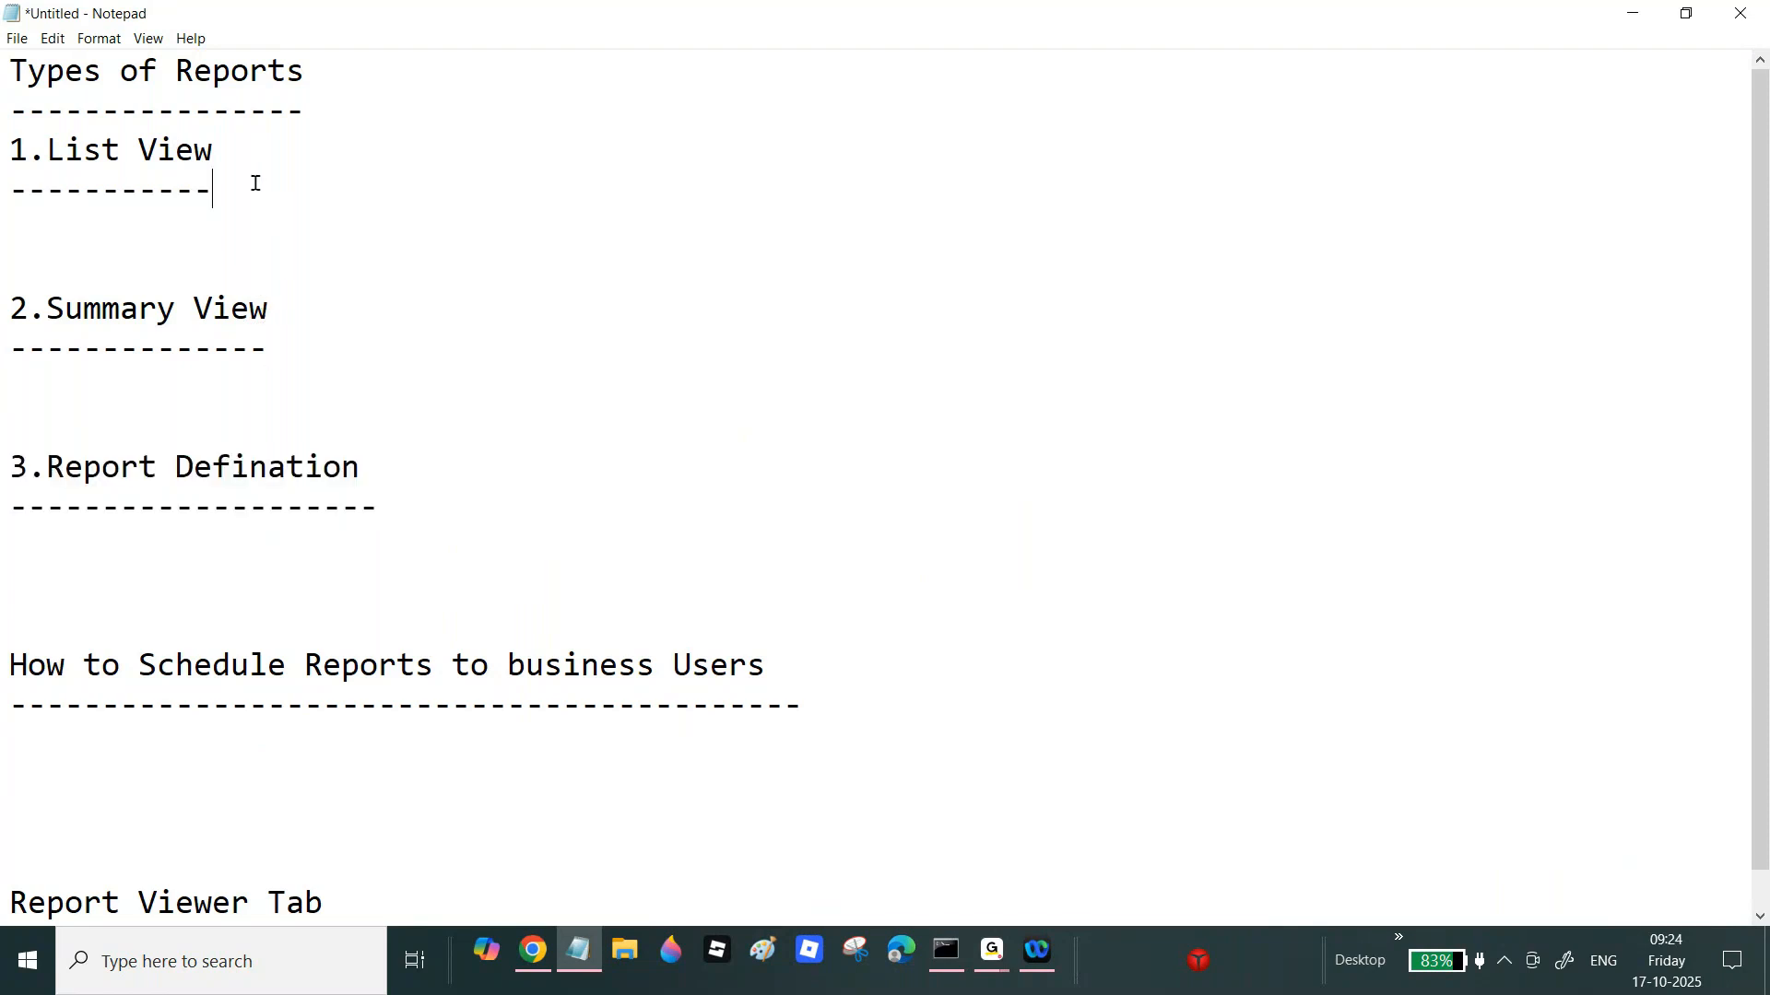
key(Return)
text(-->If wew a)
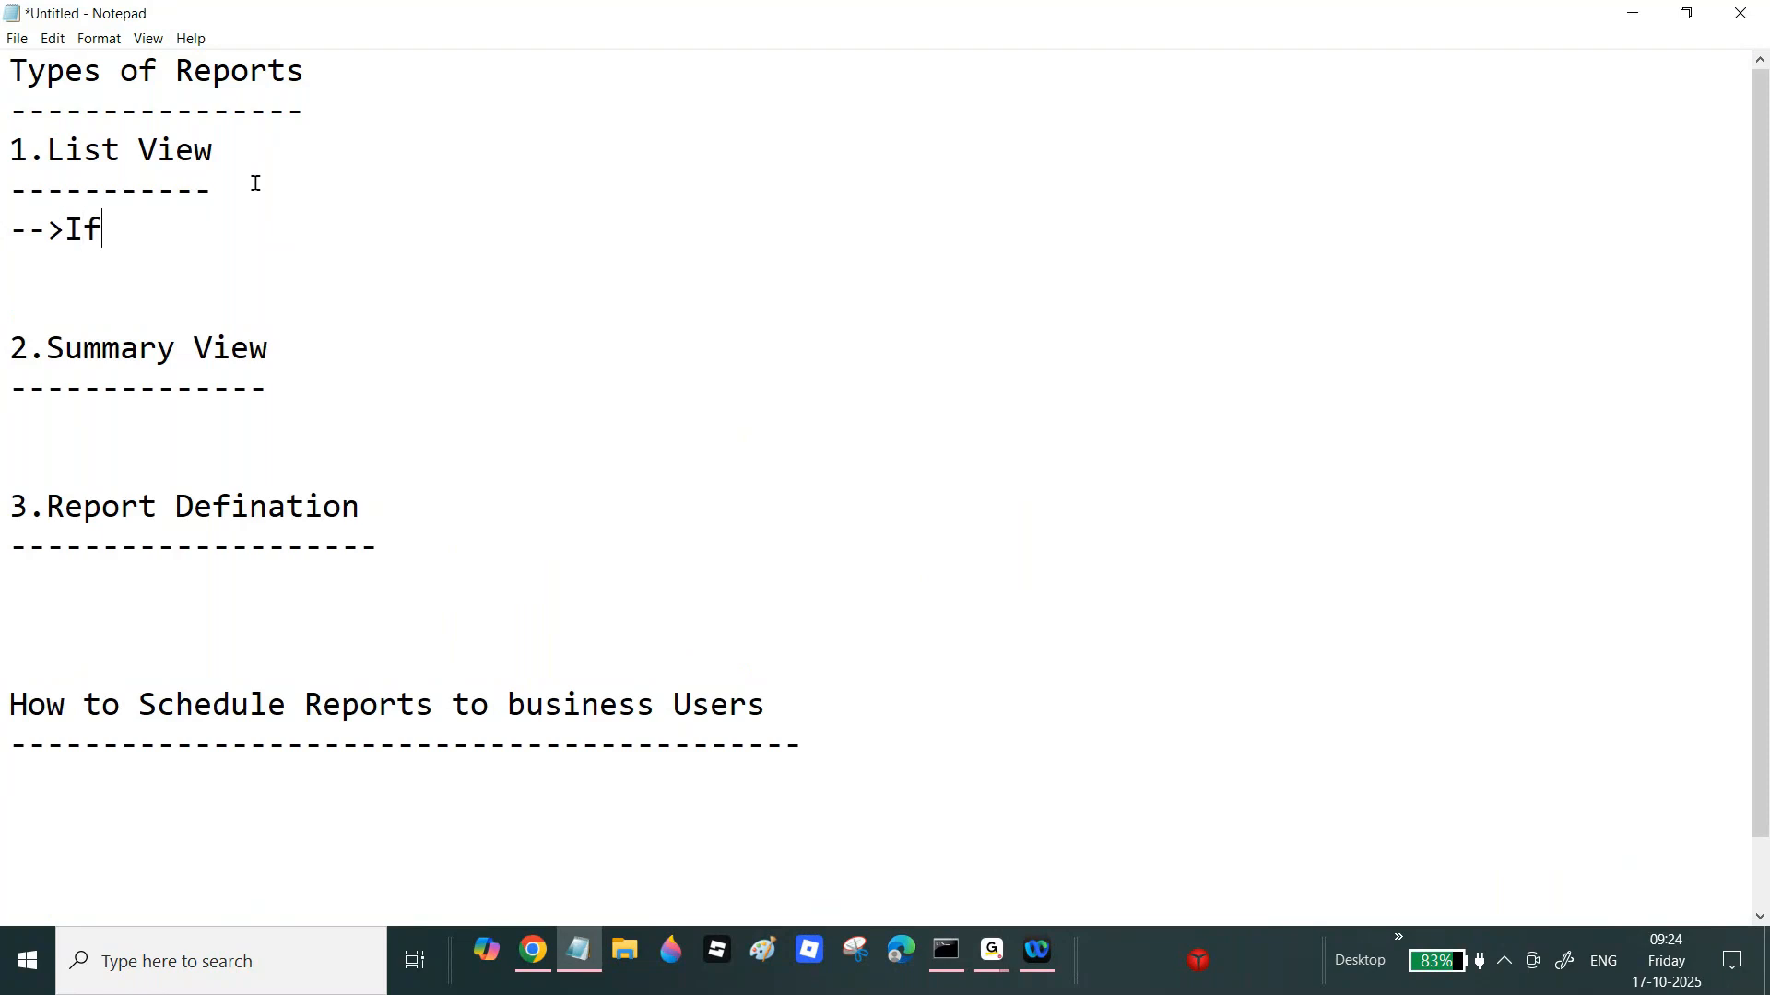
key(BackSpace)
key(BackSpace)
key(BackSpace)
text(want to disp)
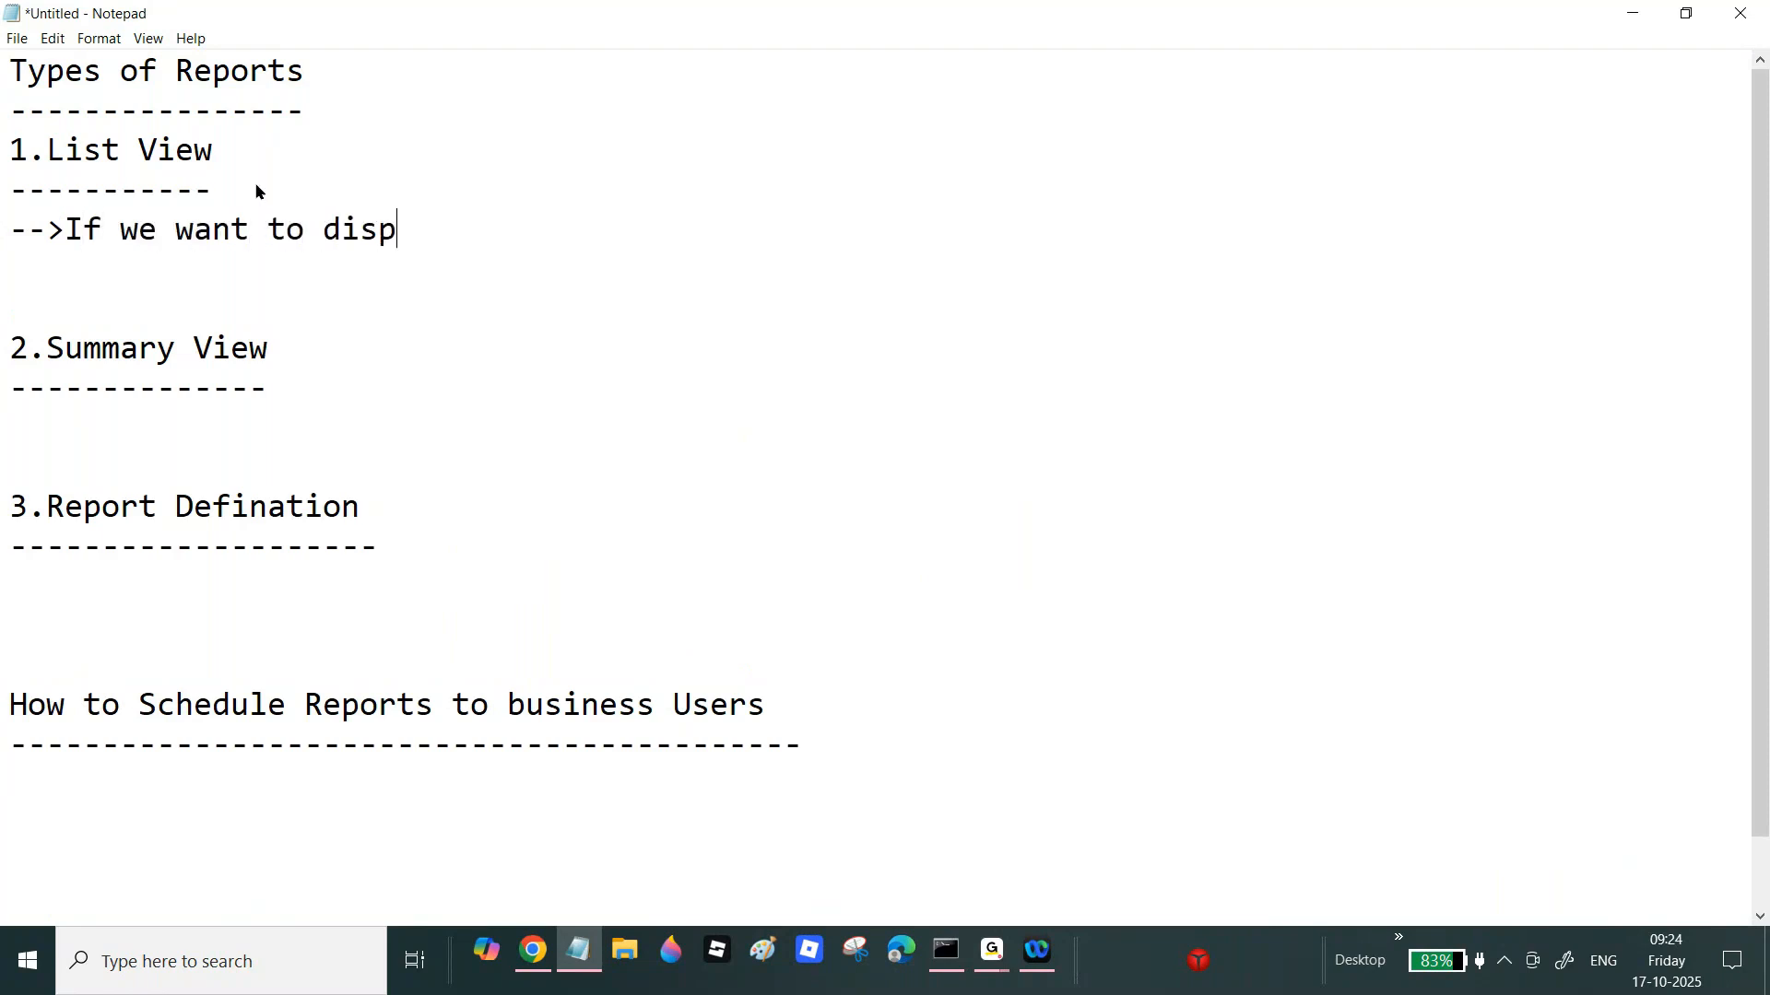
text(lay the data )
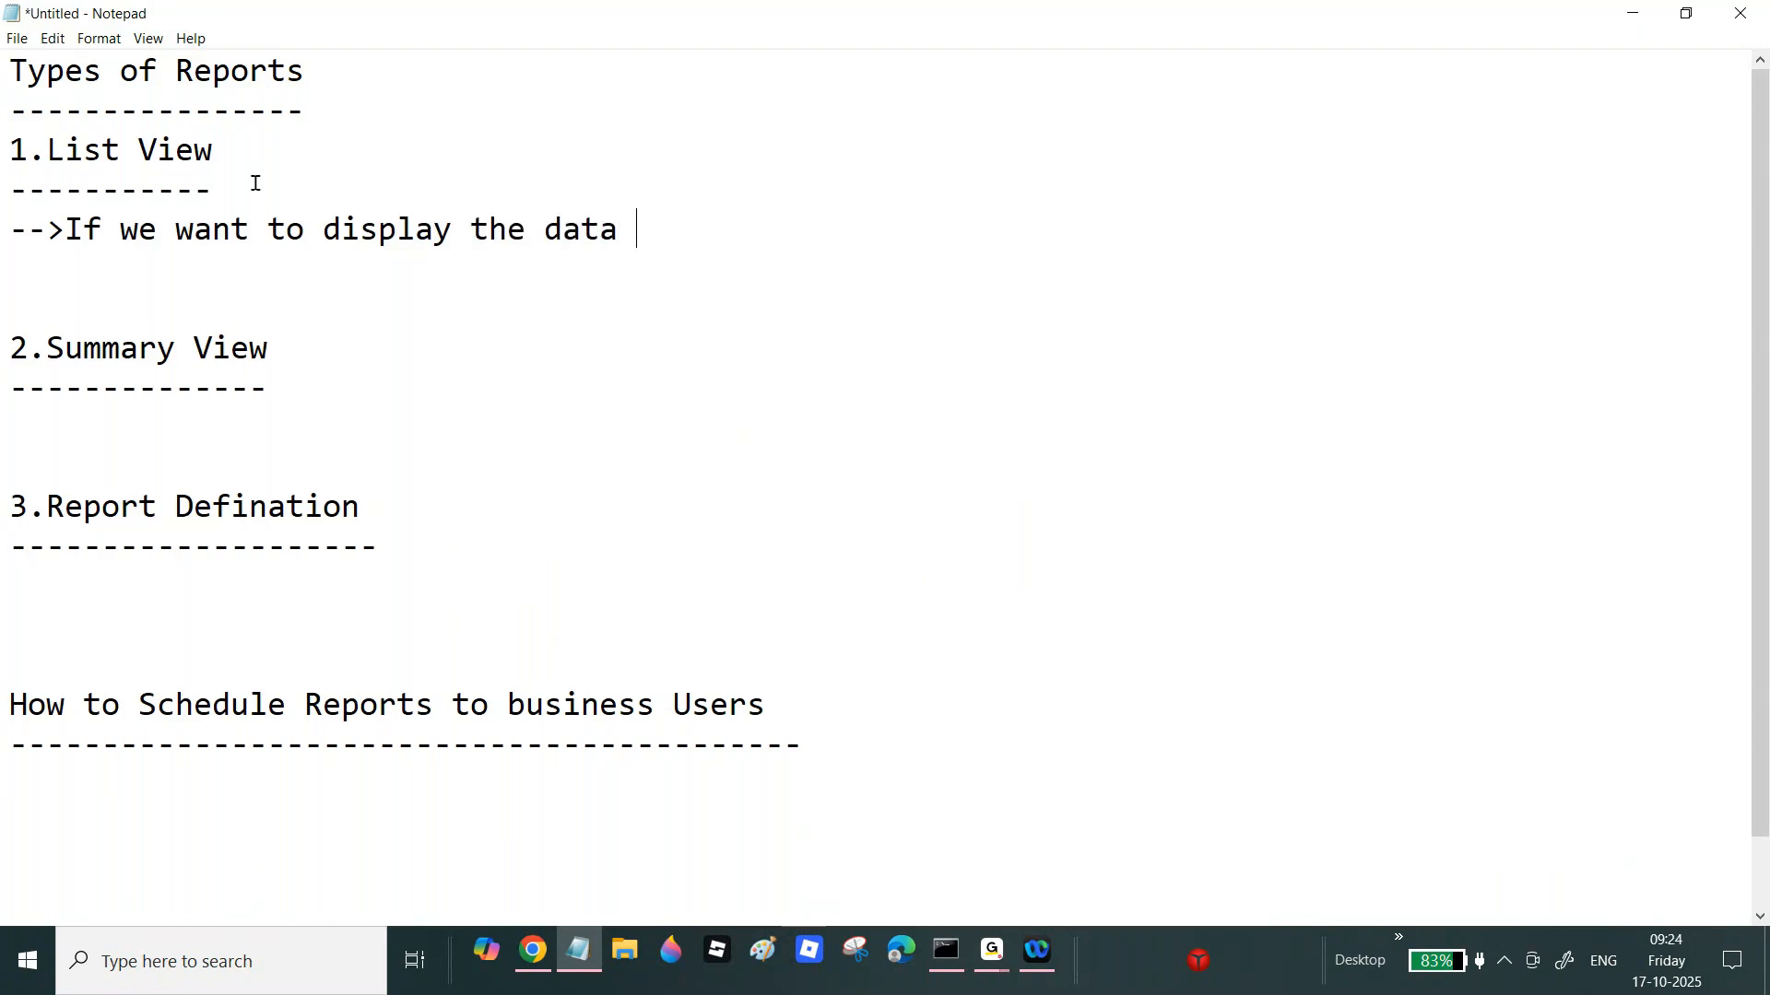
text(in the form )
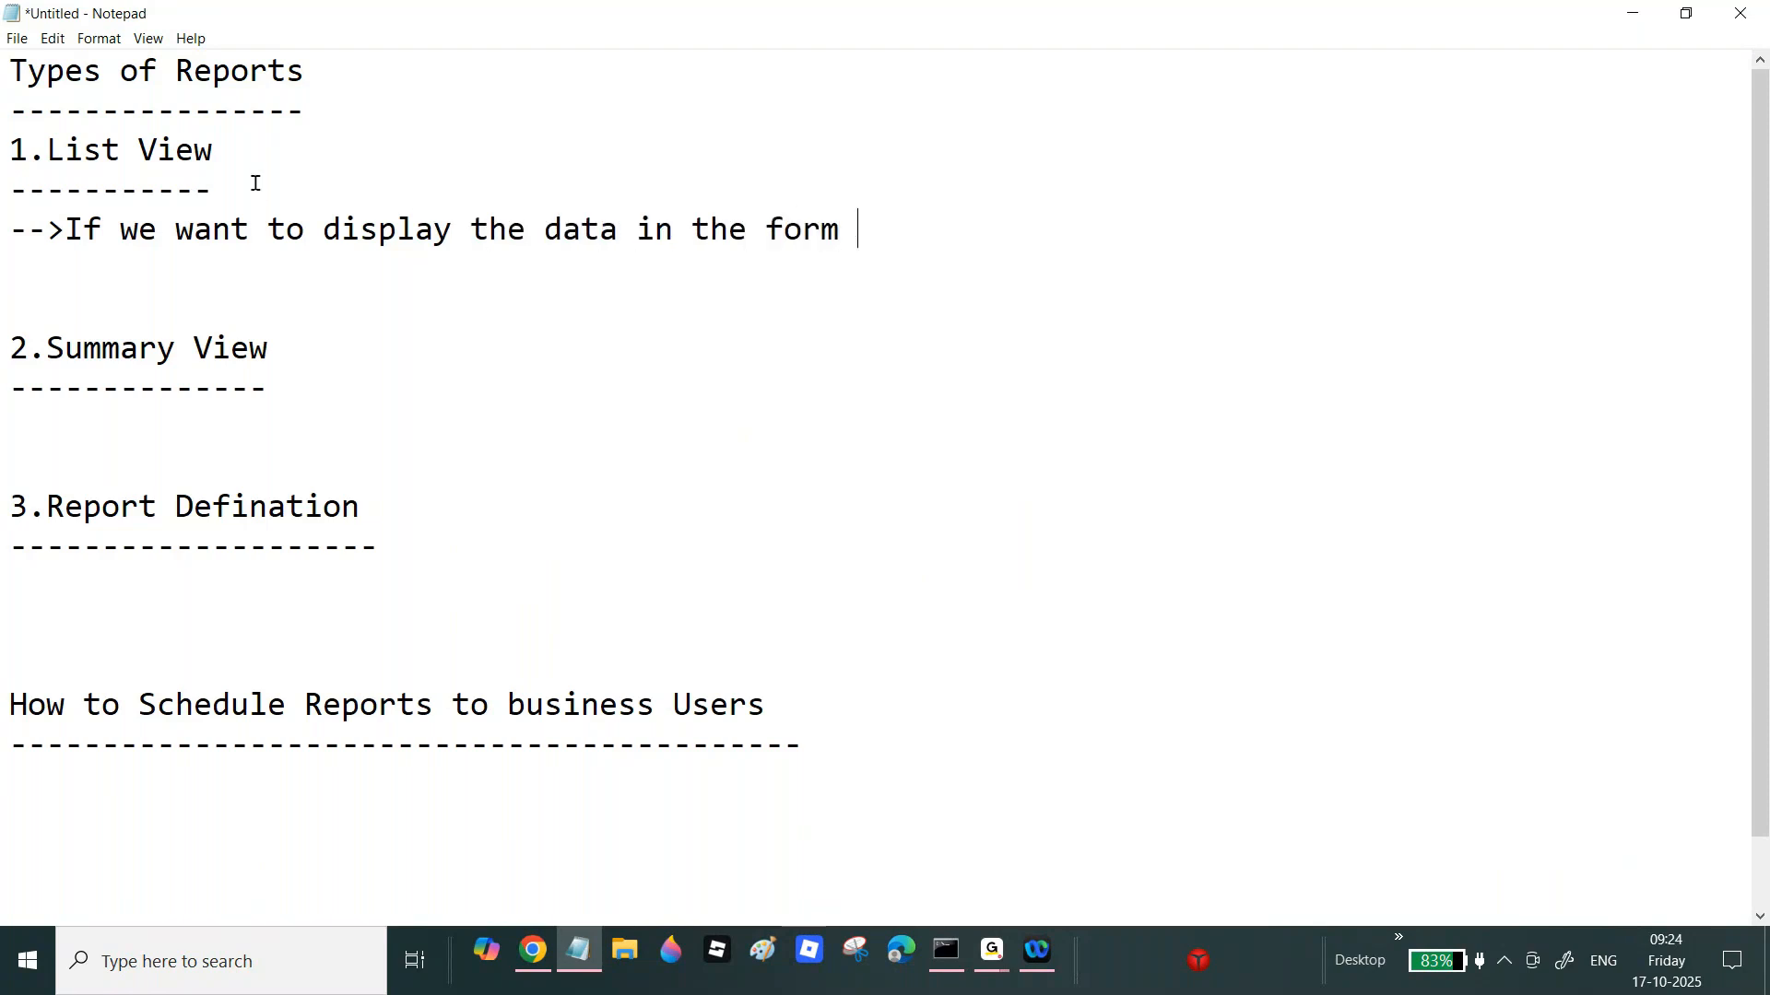
text(o f "")
key(Down)
click(940, 222)
text(Charts)
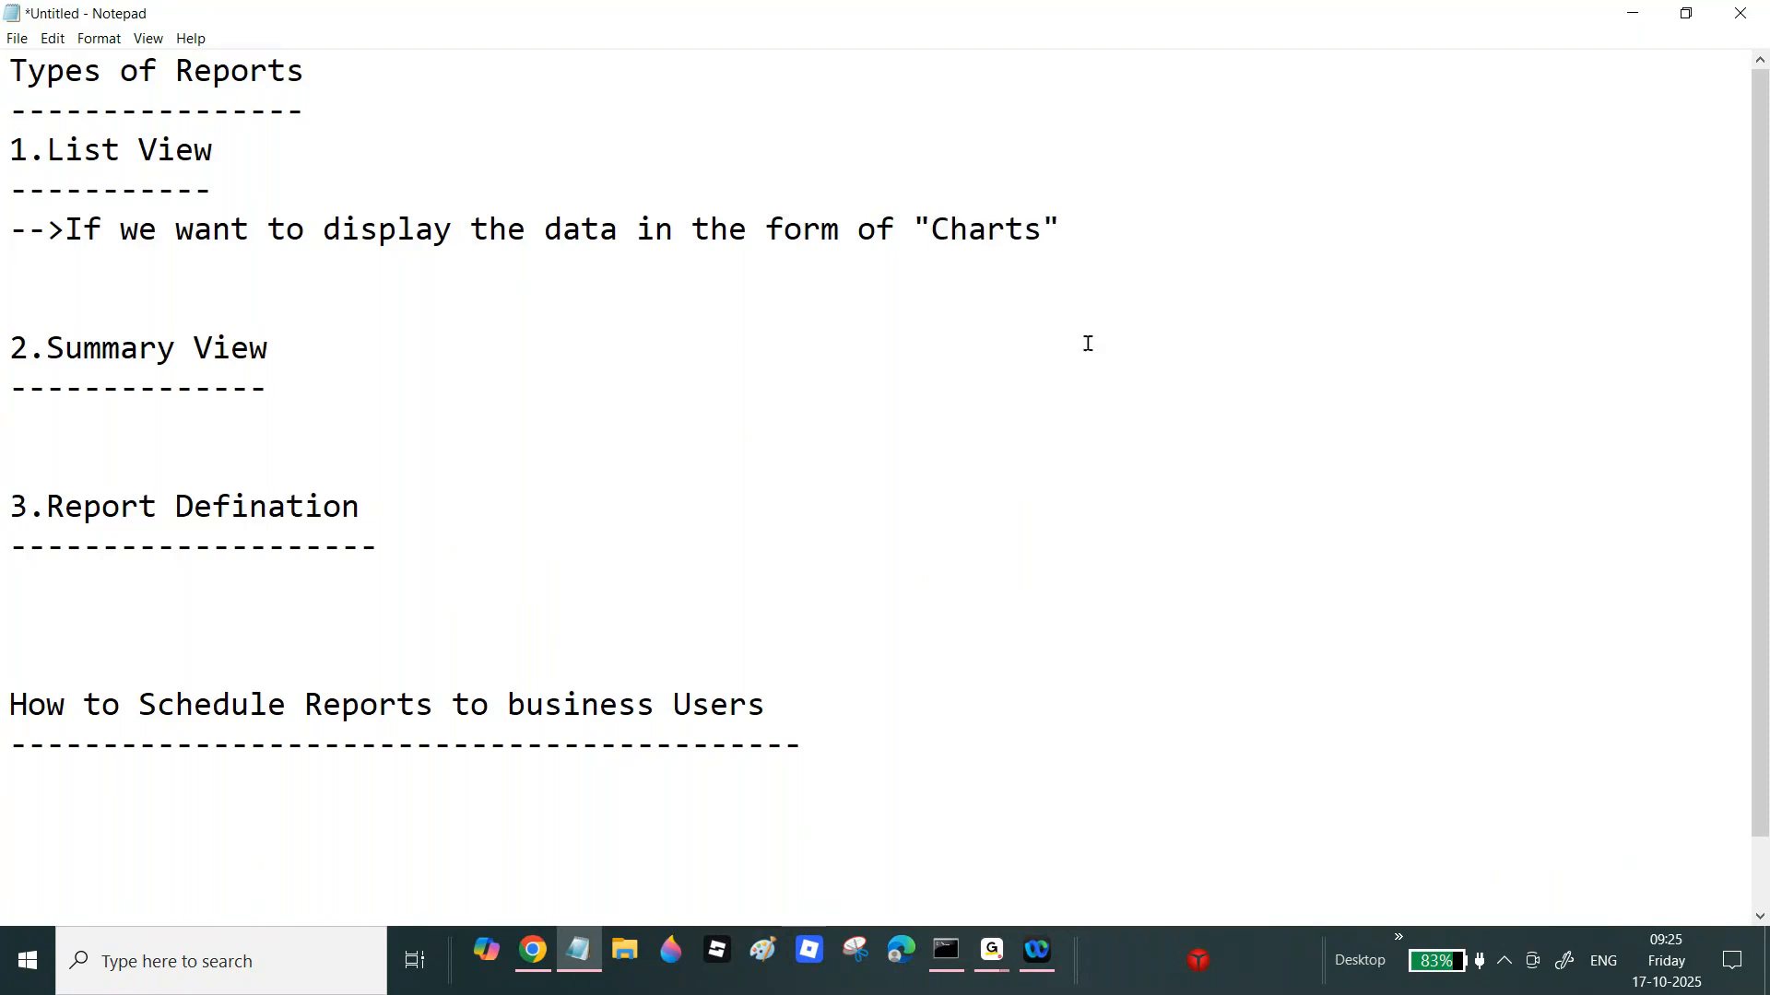
text(/Graphical)
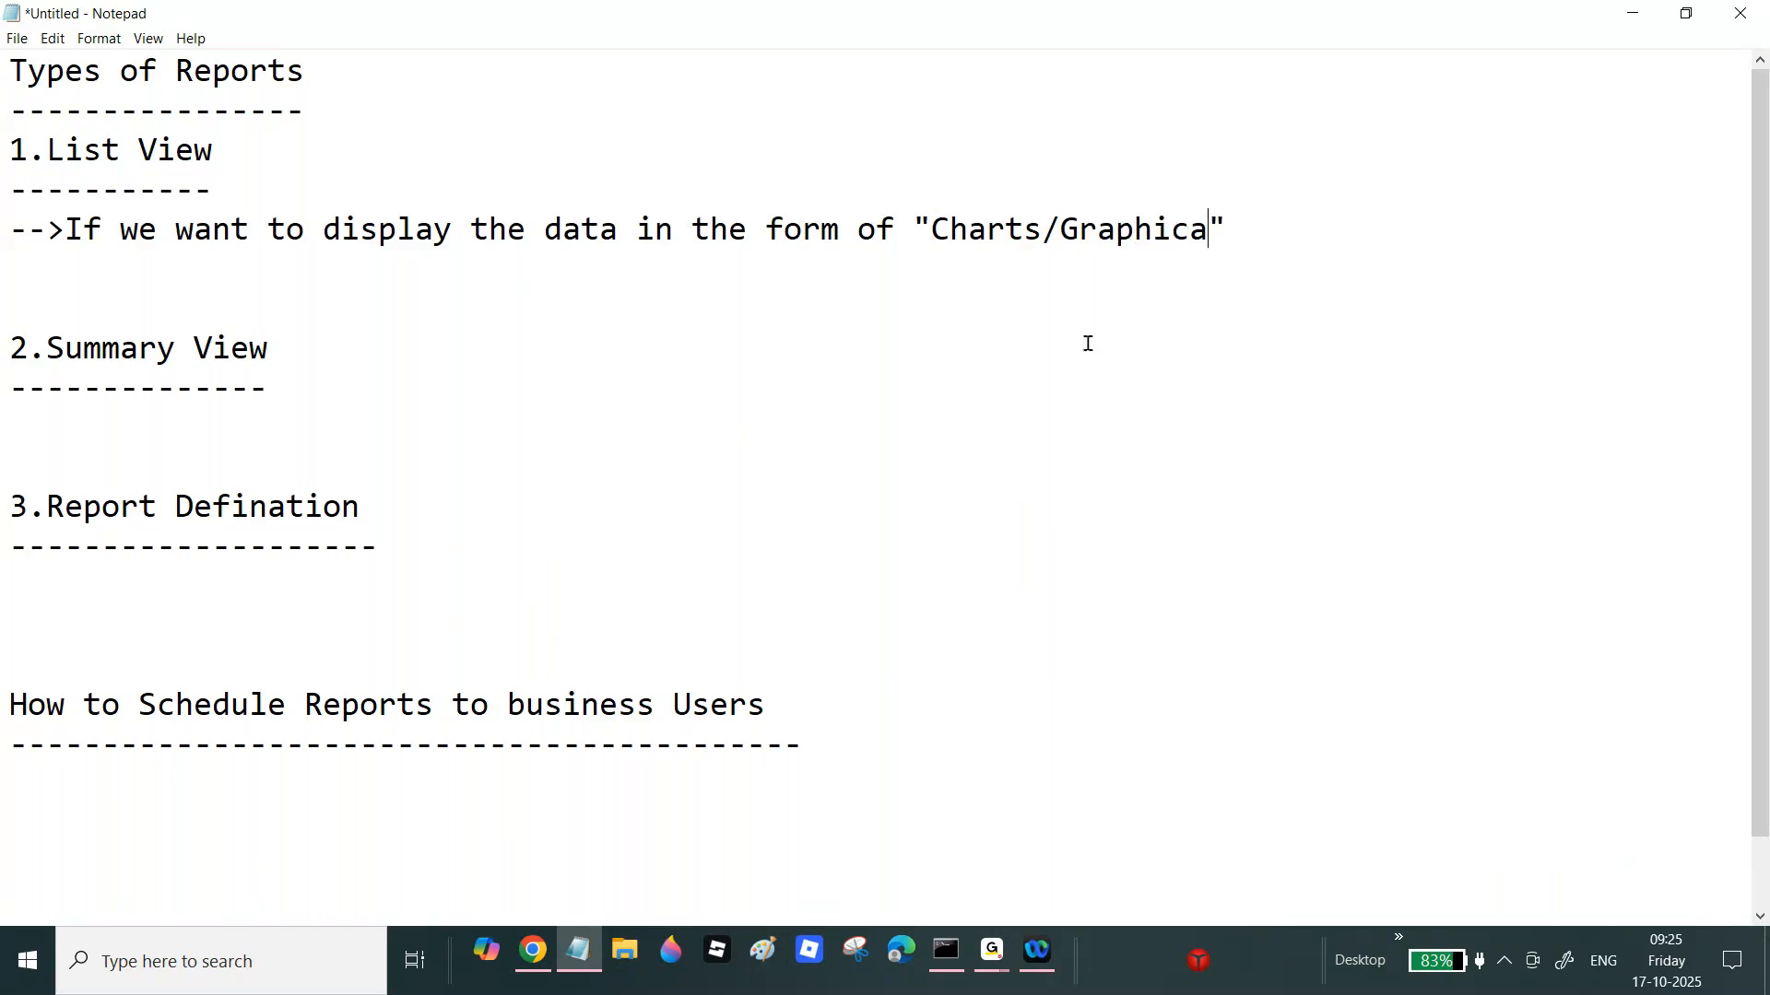
text( Represe)
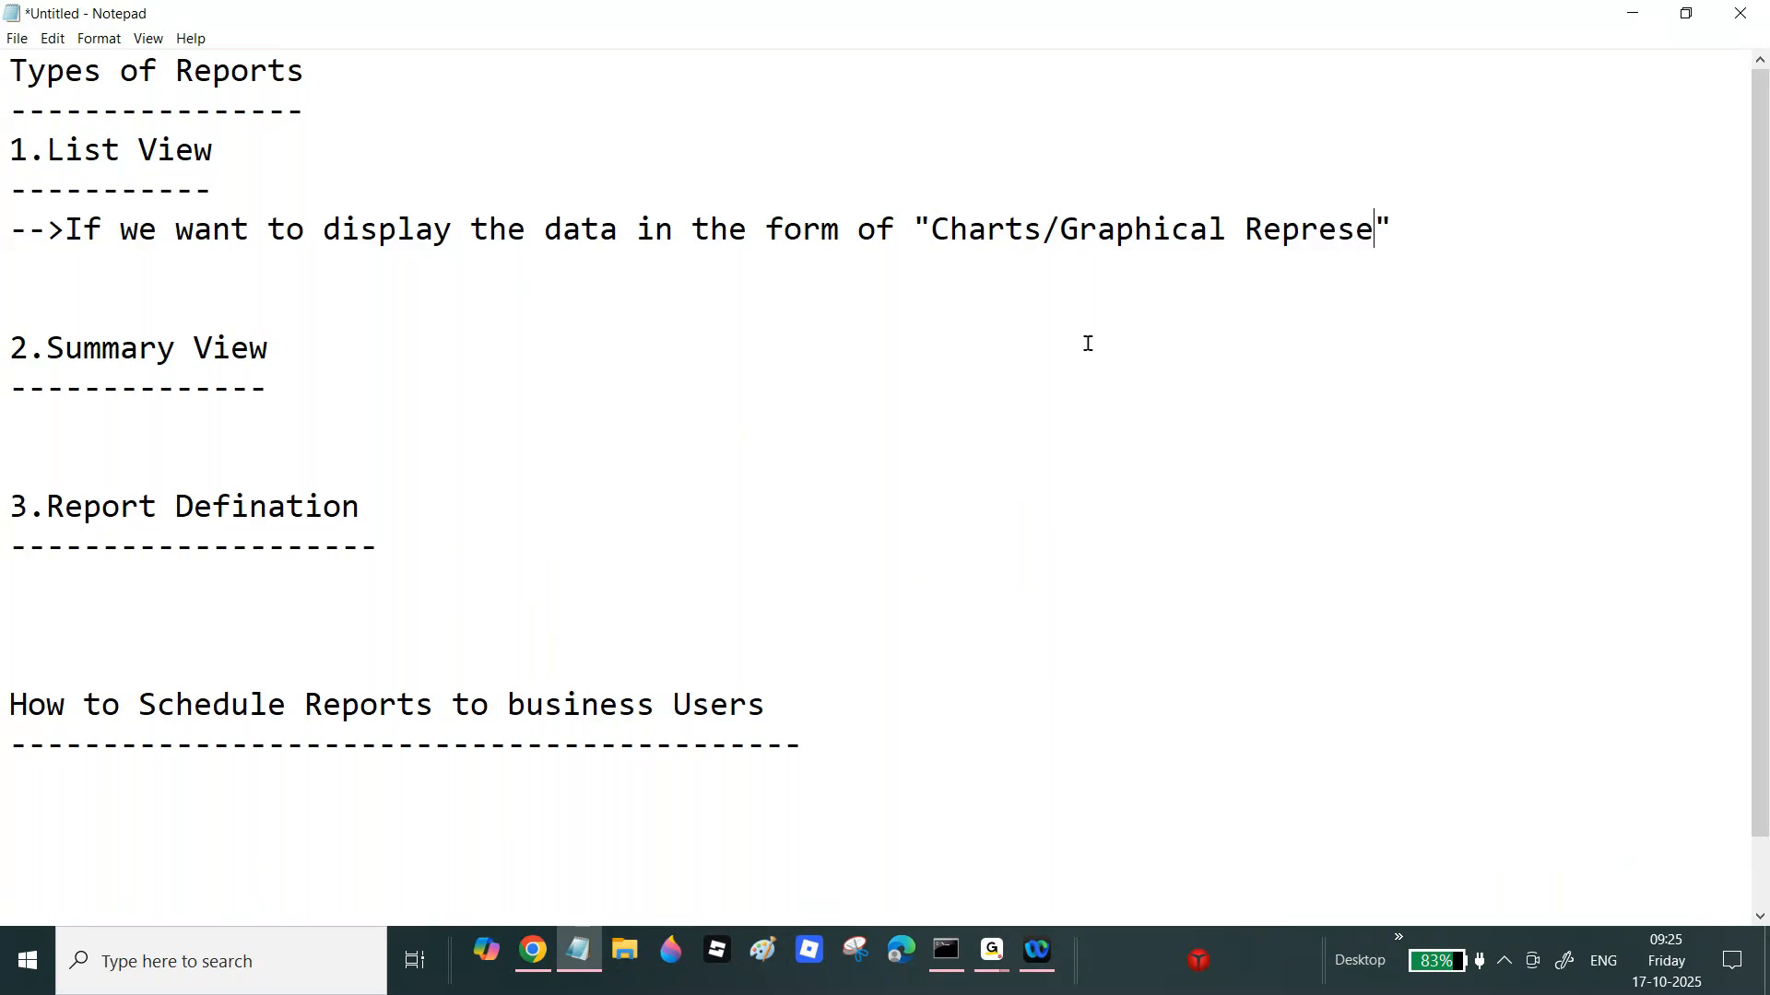
text(nta)
key(BackSpace)
key(BackSpace)
text(tatio)
key(BackSpace)
key(BackSpace)
key(BackSpace)
key(BackSpace)
text(ation)
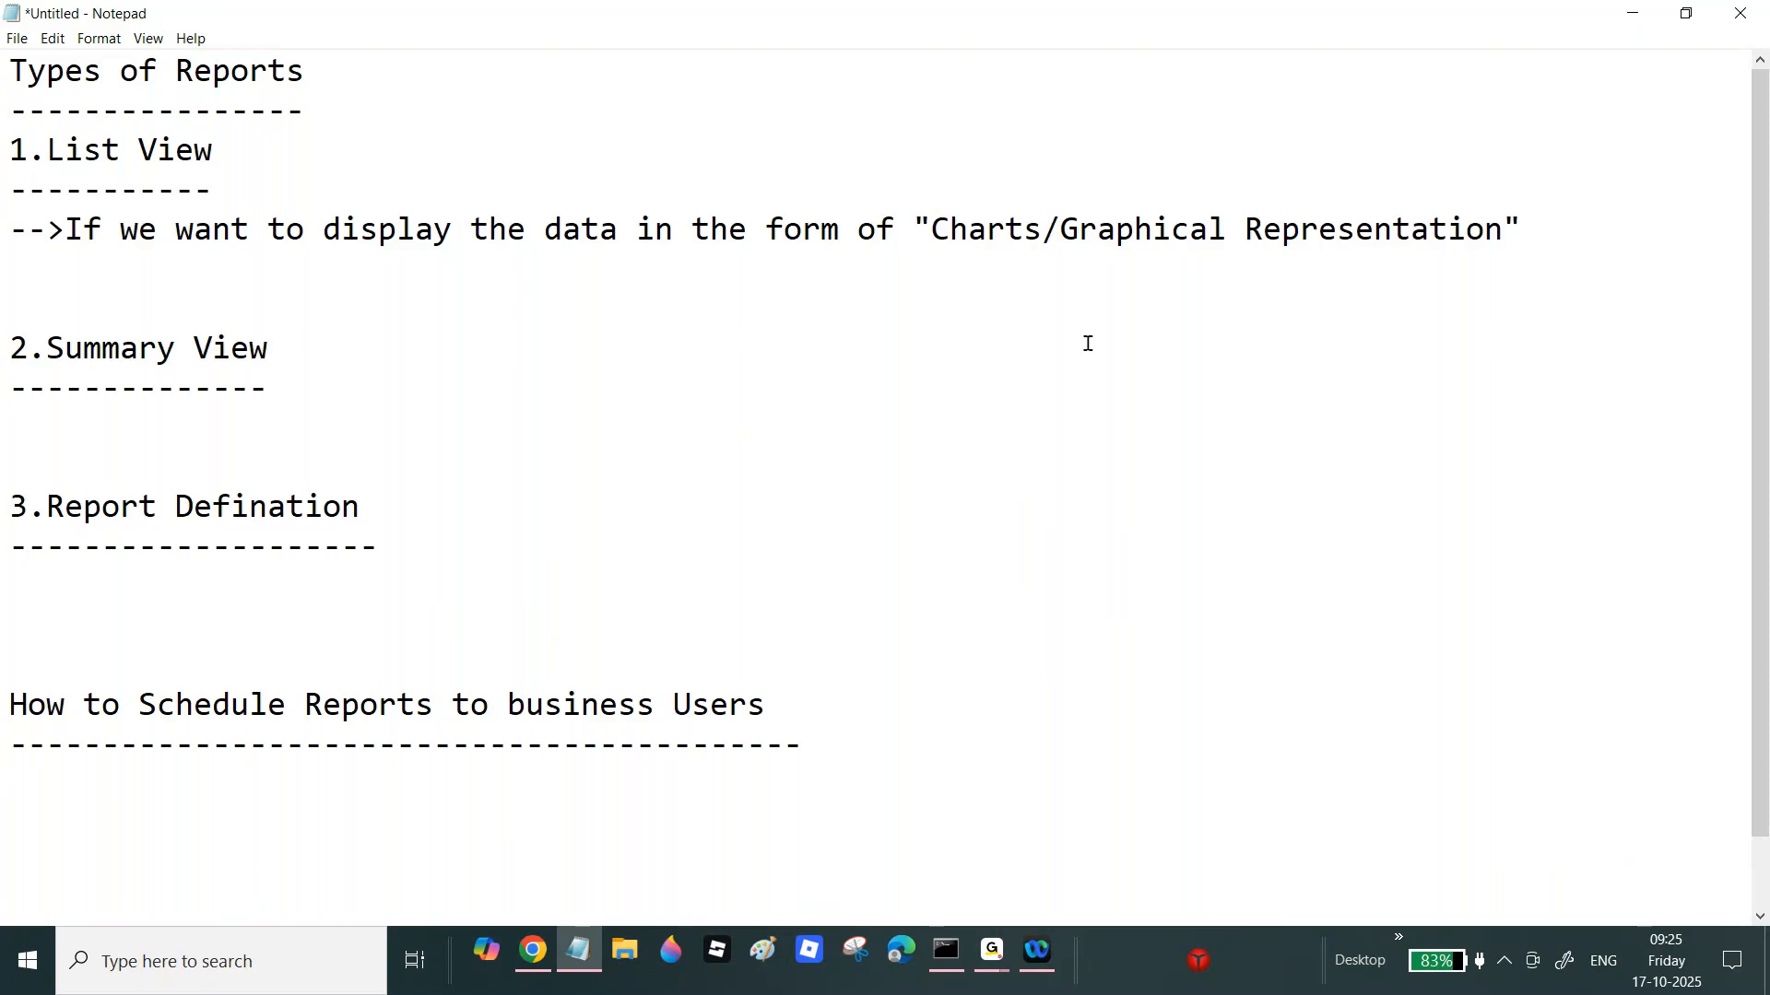
click(1450, 230)
key(BackSpace)
key(BackSpace)
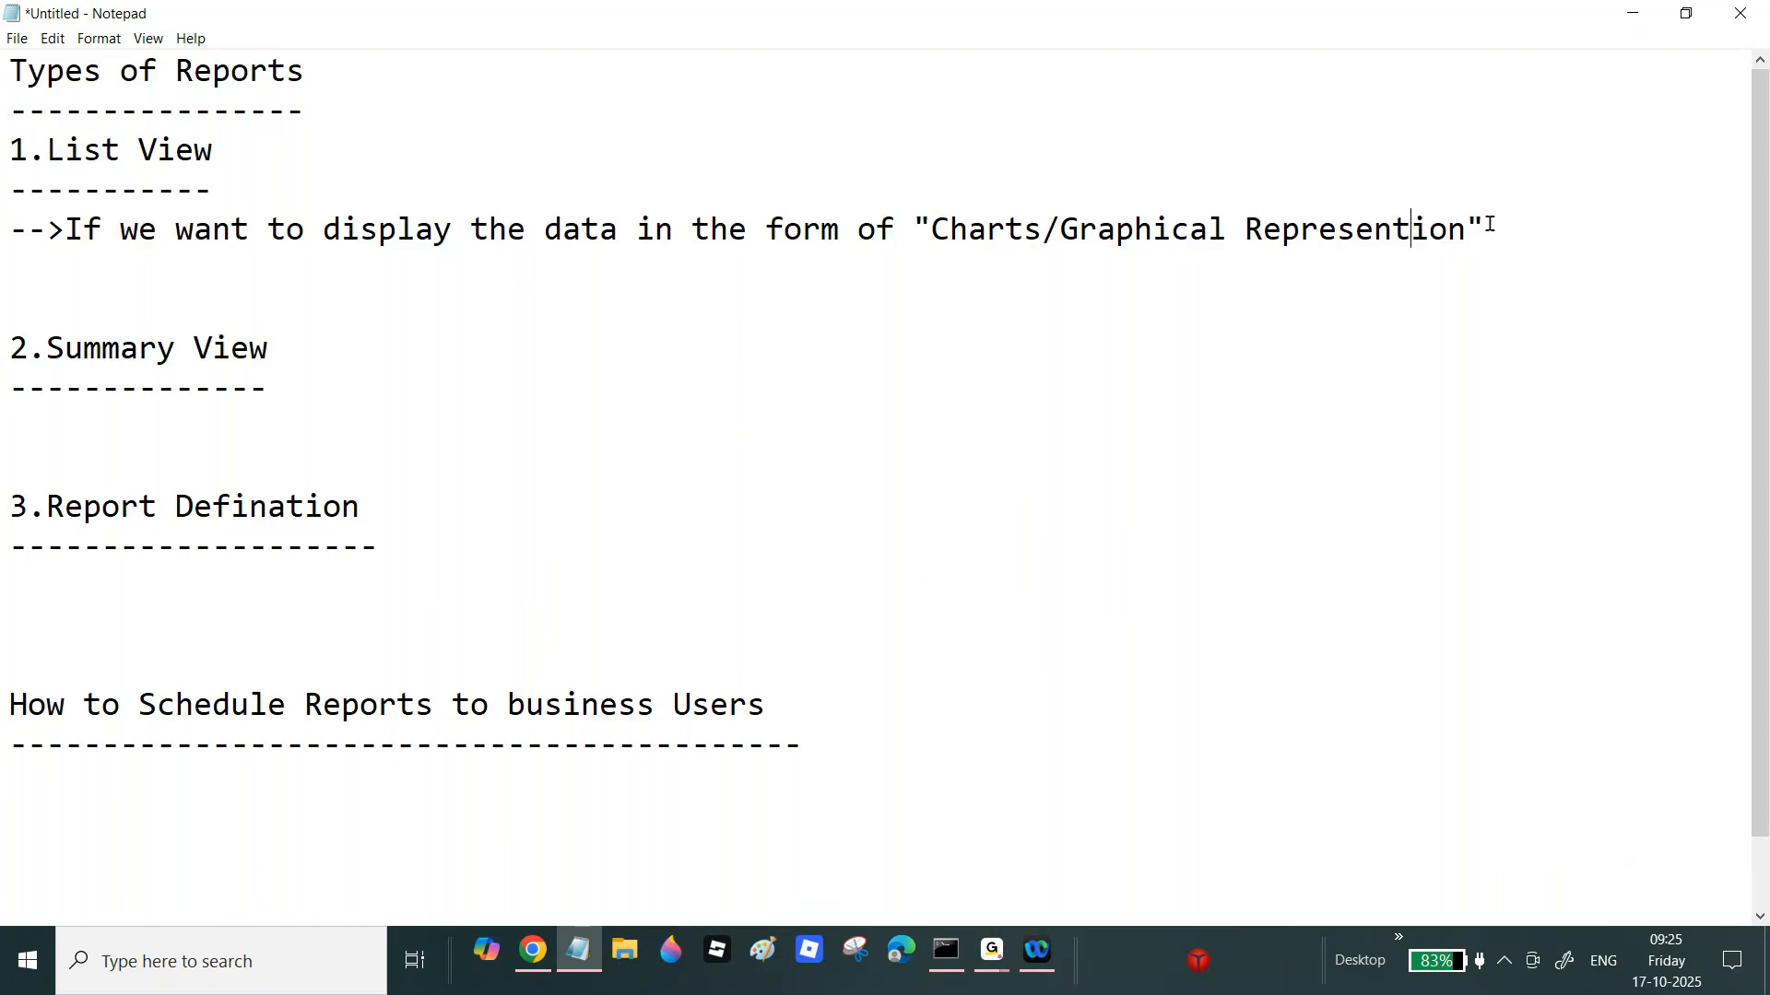
click(1564, 221)
text(then we can go f)
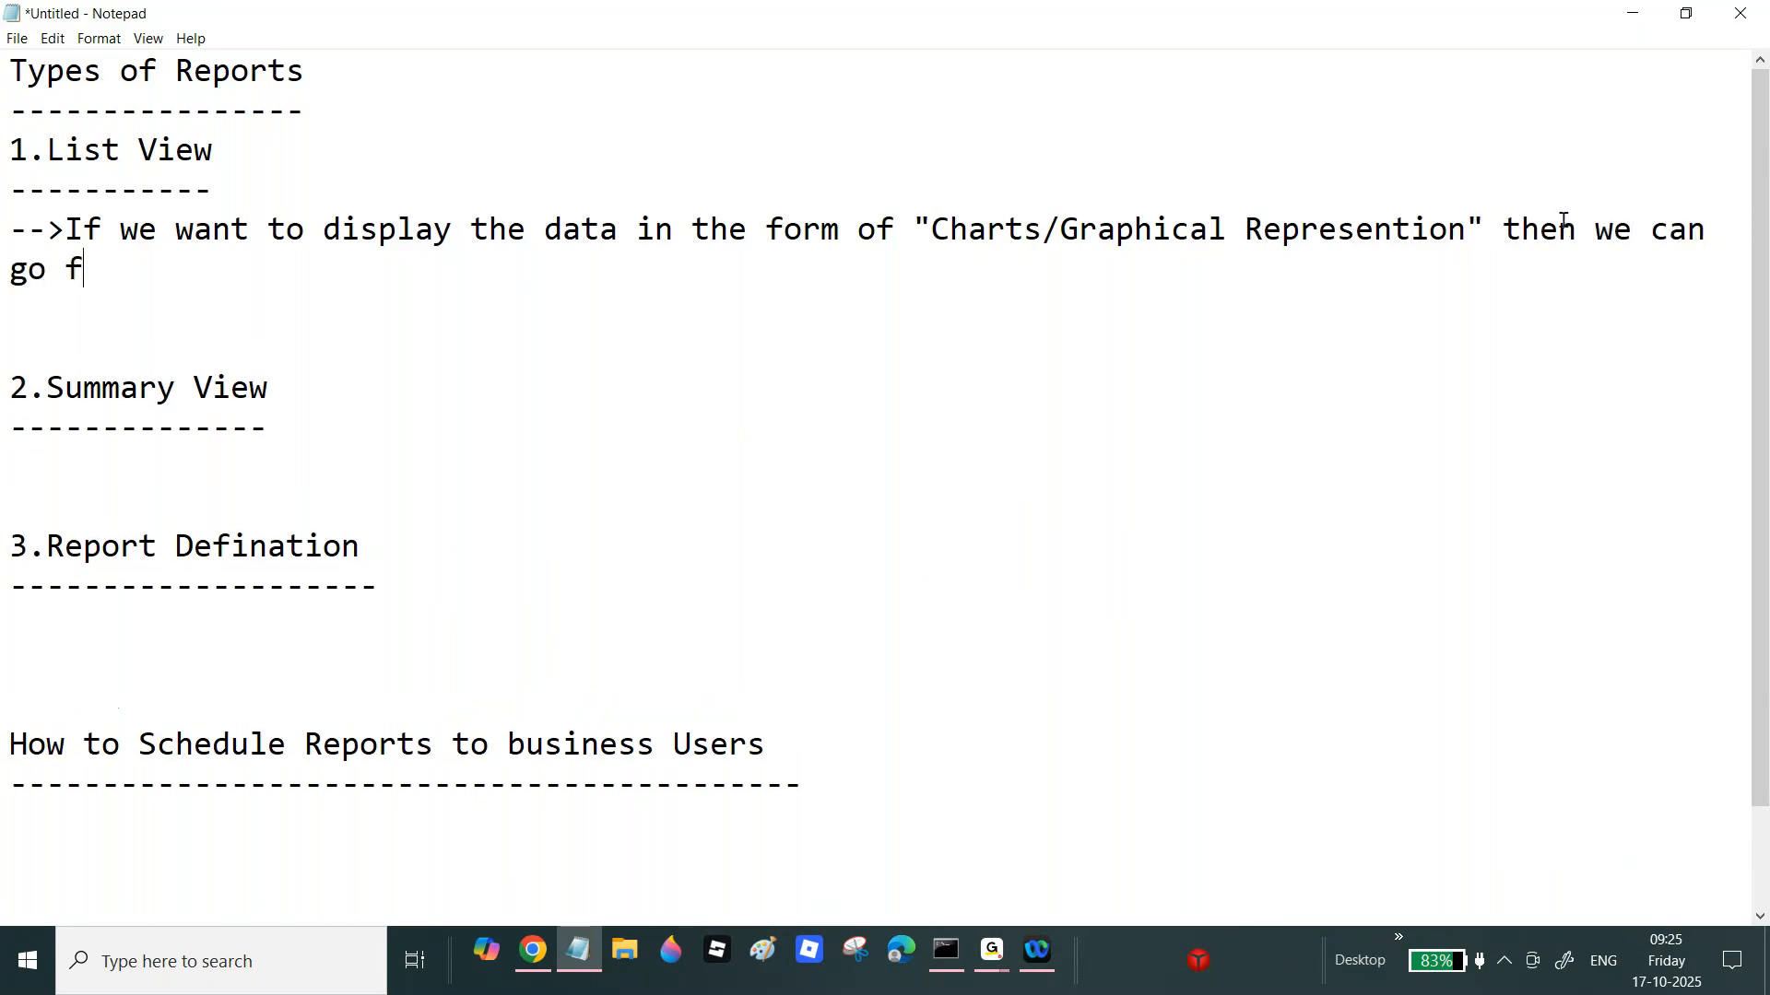
text(or List View)
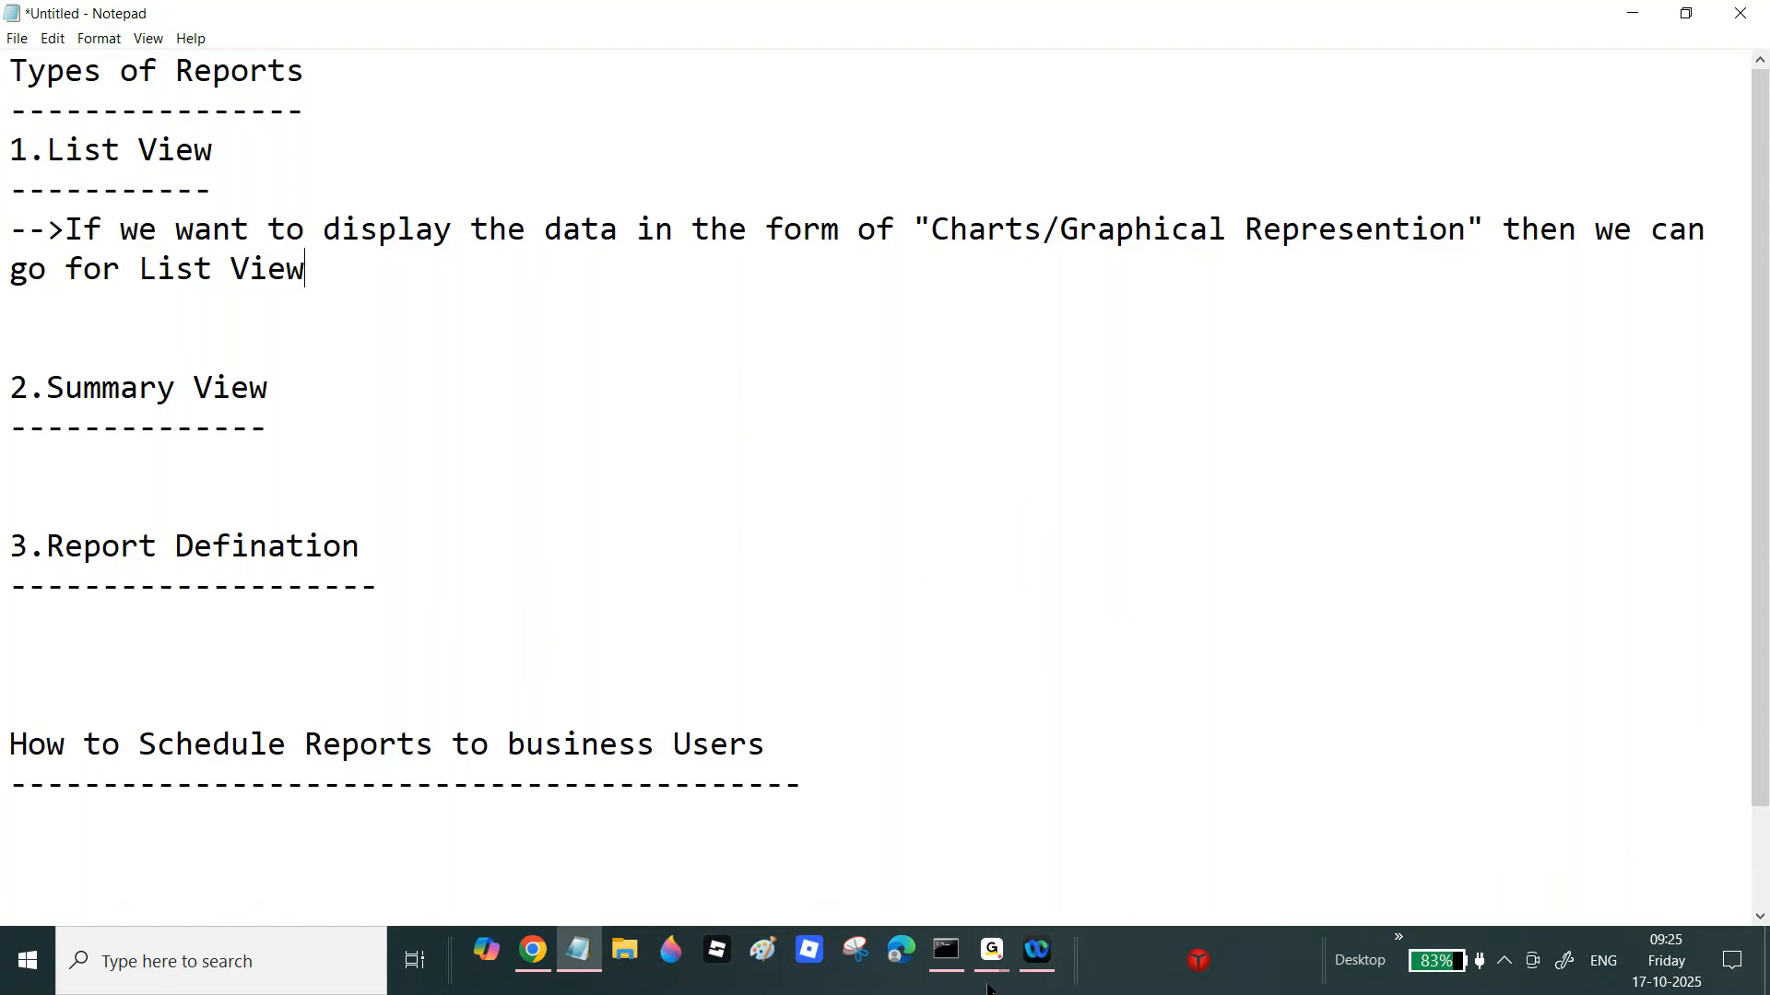
mouse_move(1002, 961)
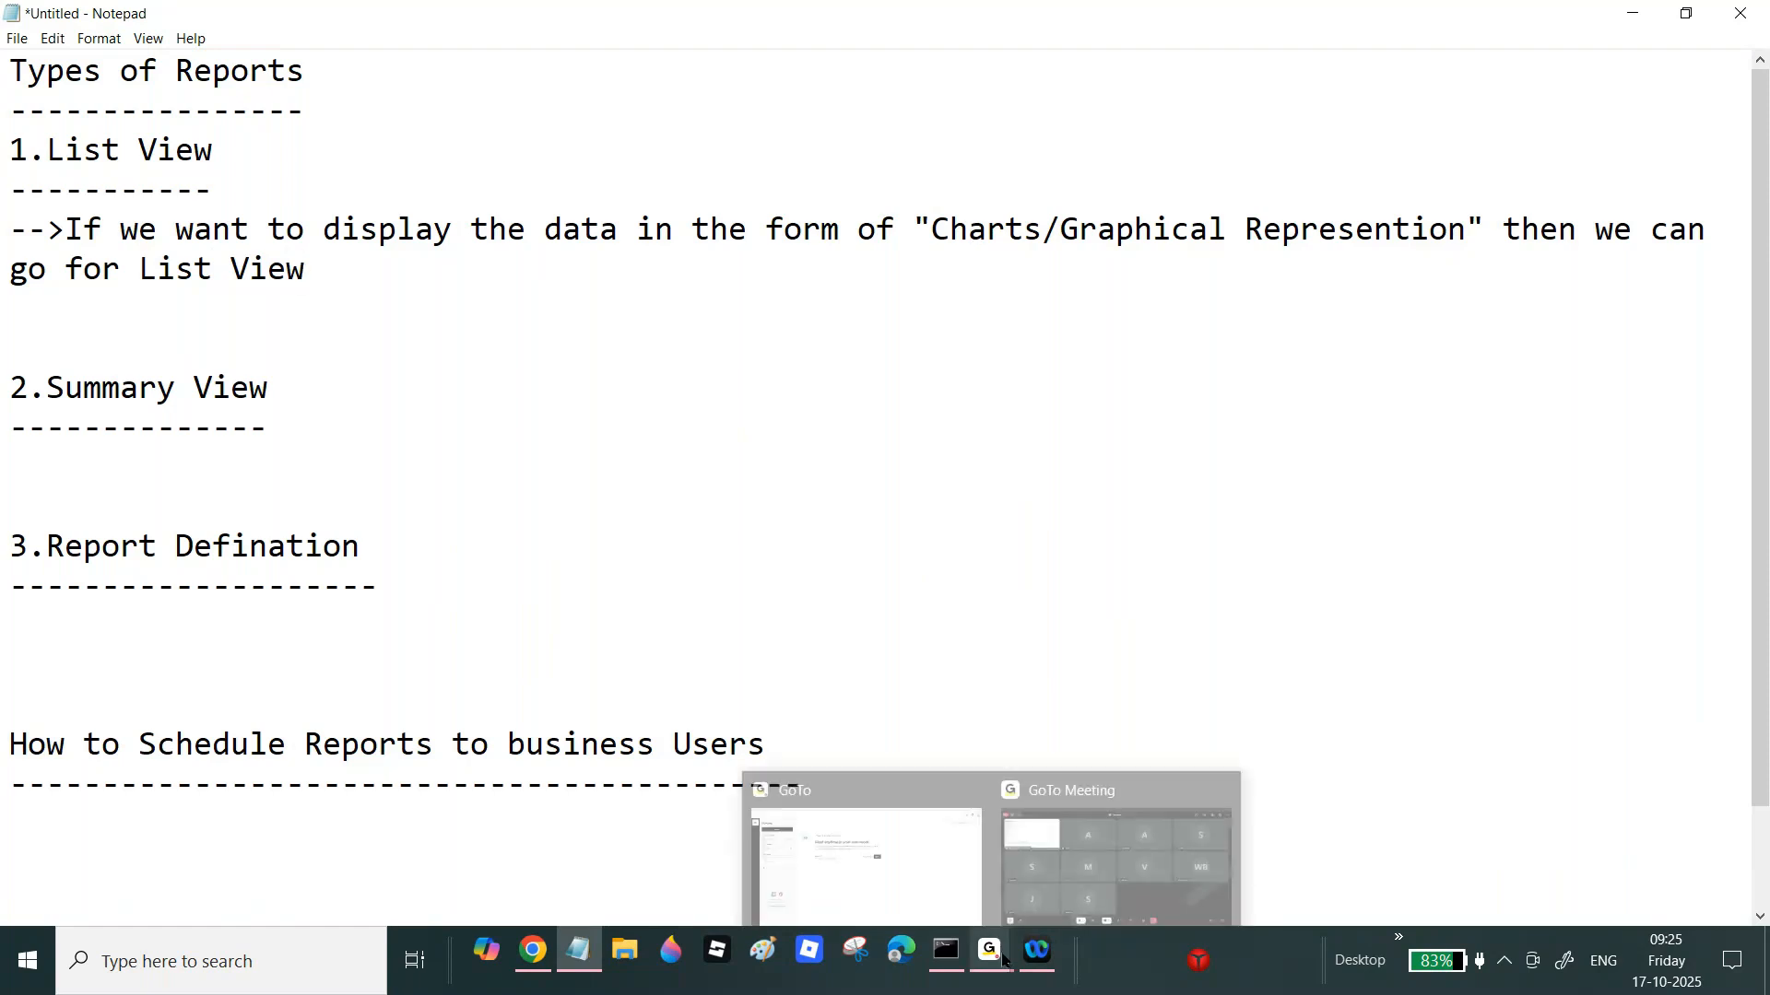
click(1150, 825)
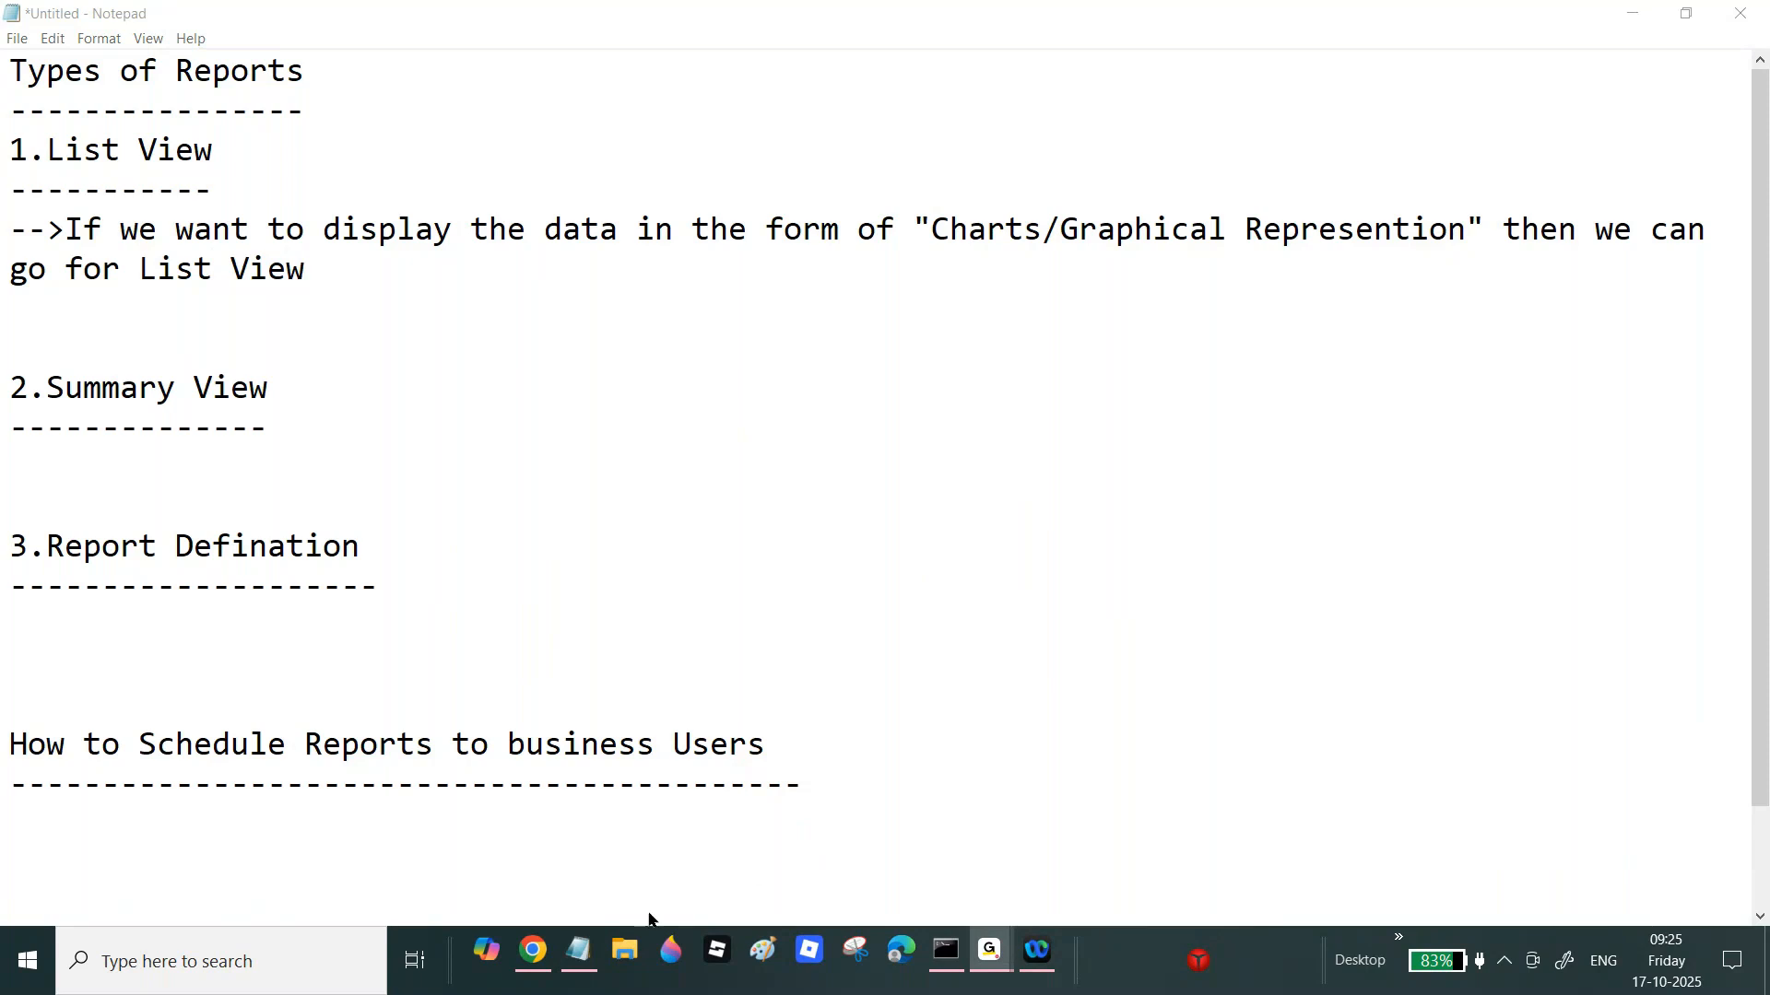
click(580, 963)
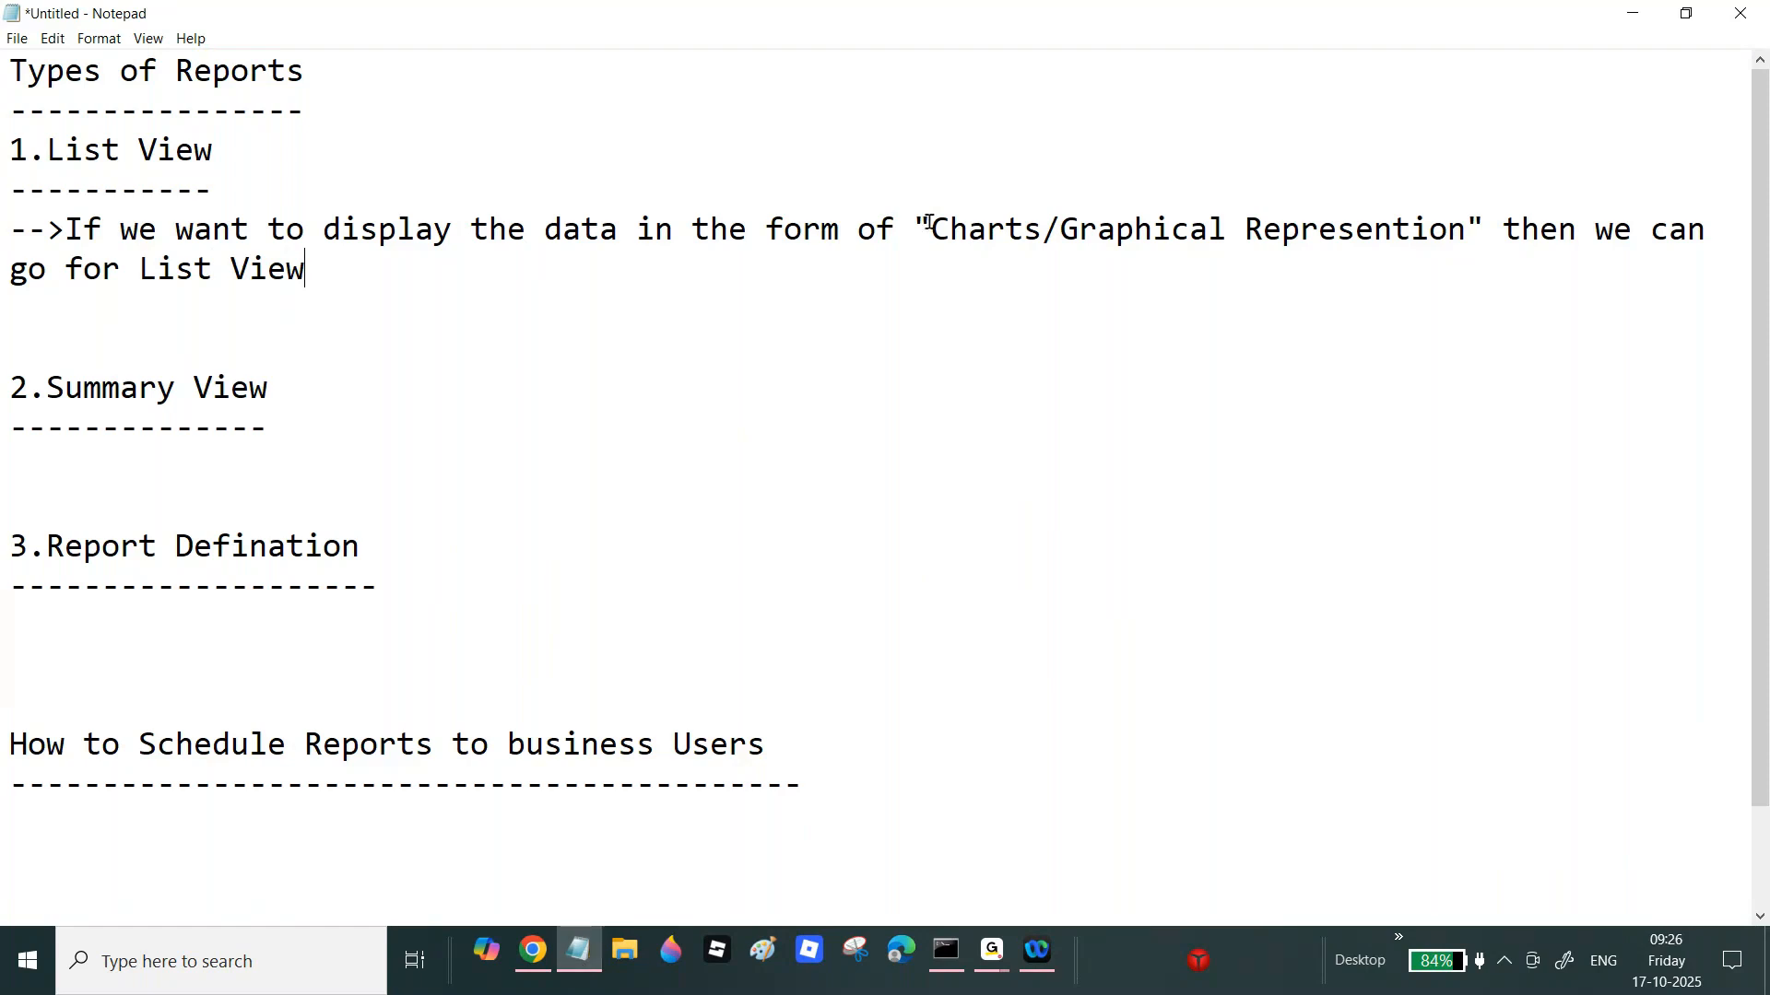
Step: Replace the quoted charts wording in the List View note with 'Table Format'
drag(931, 225, 1461, 221)
key(BackSpace)
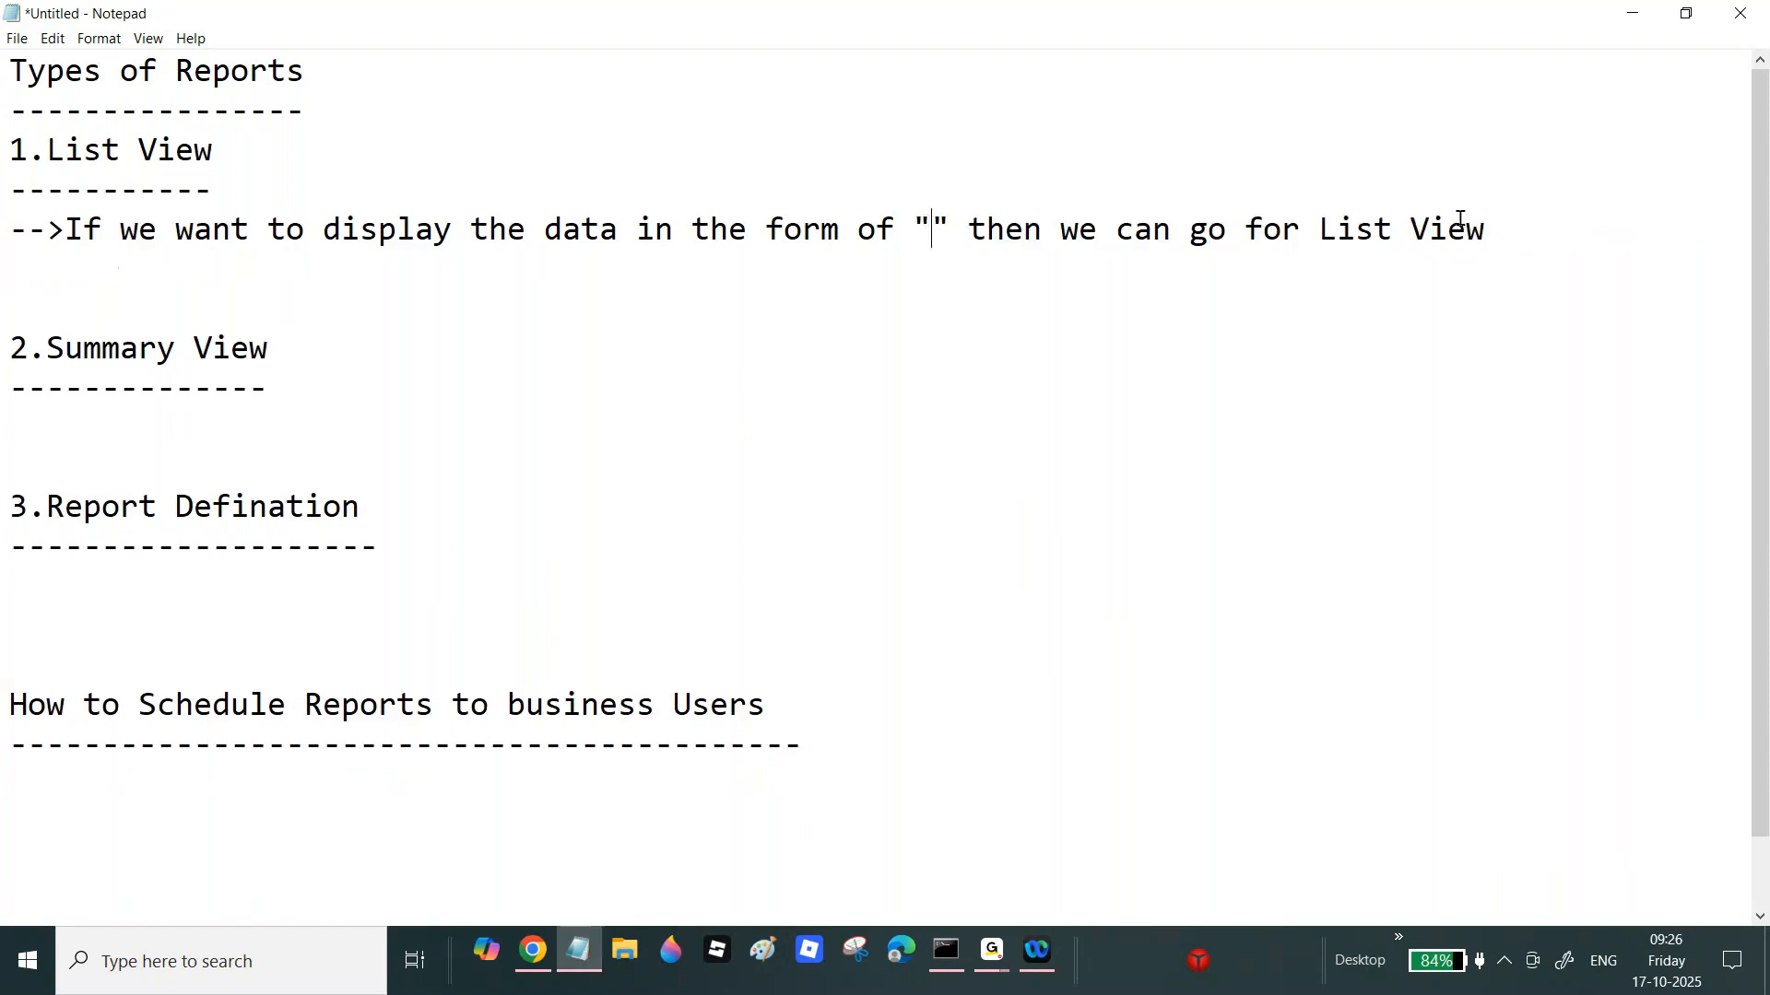
text(Table Fo)
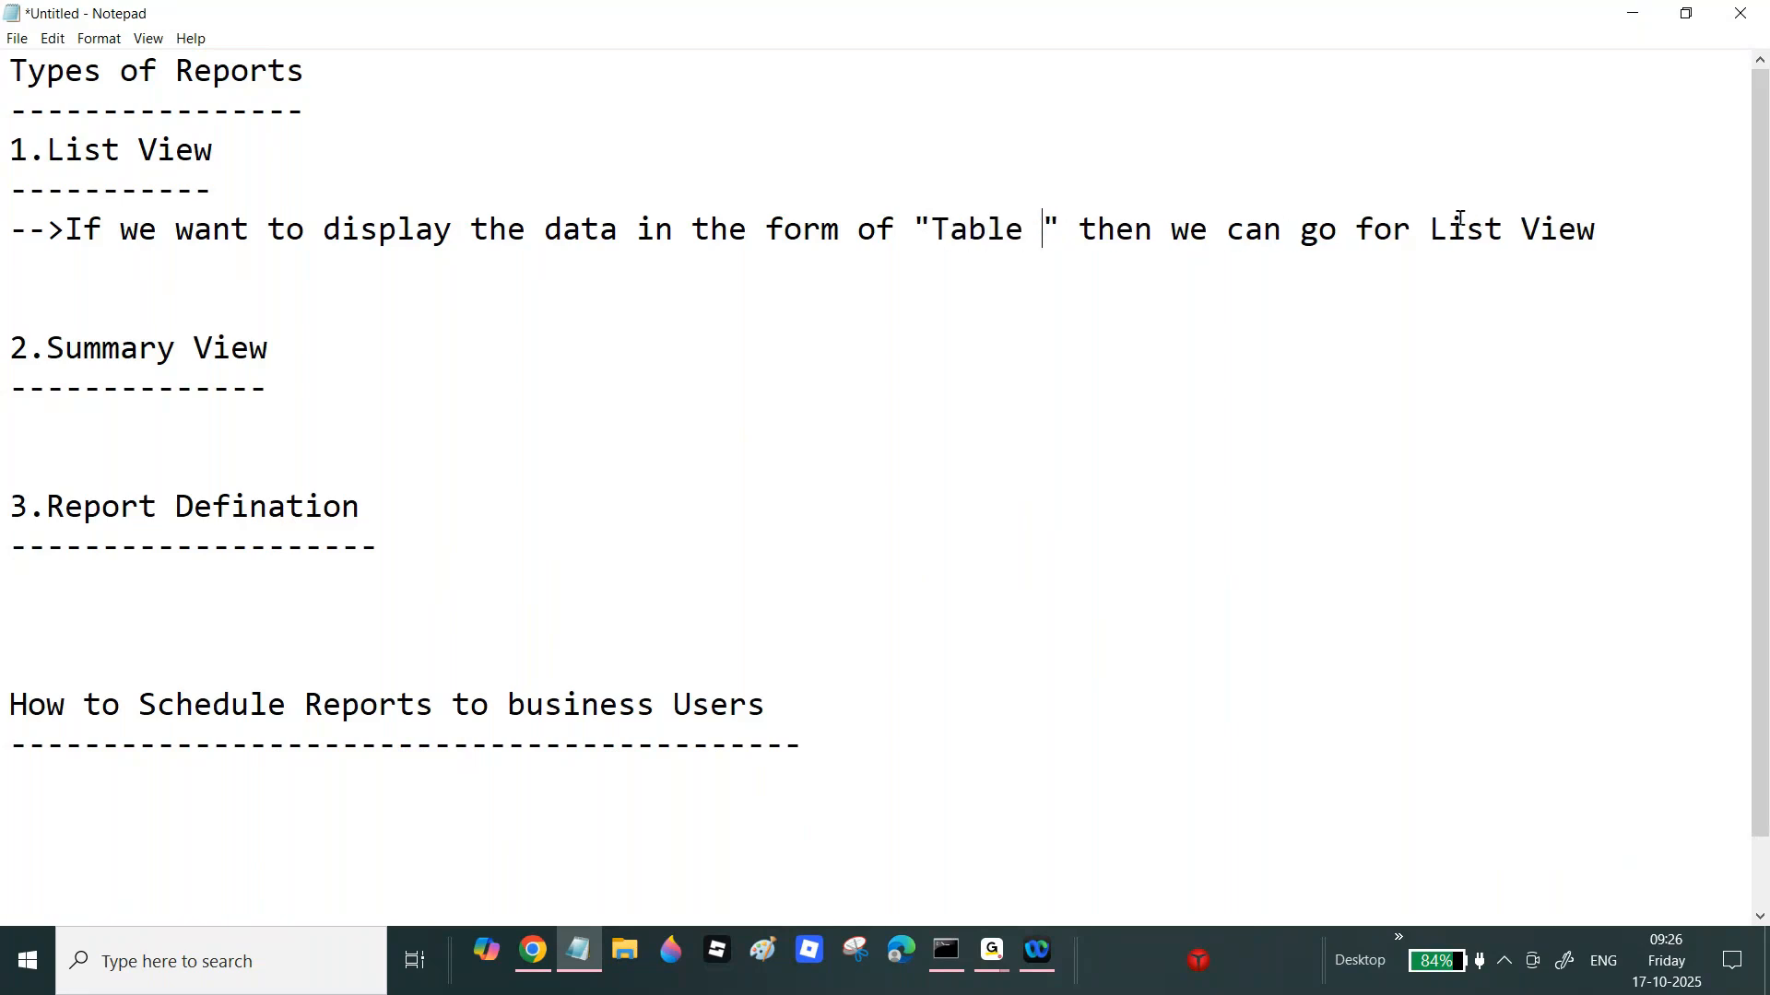
text(rmat)
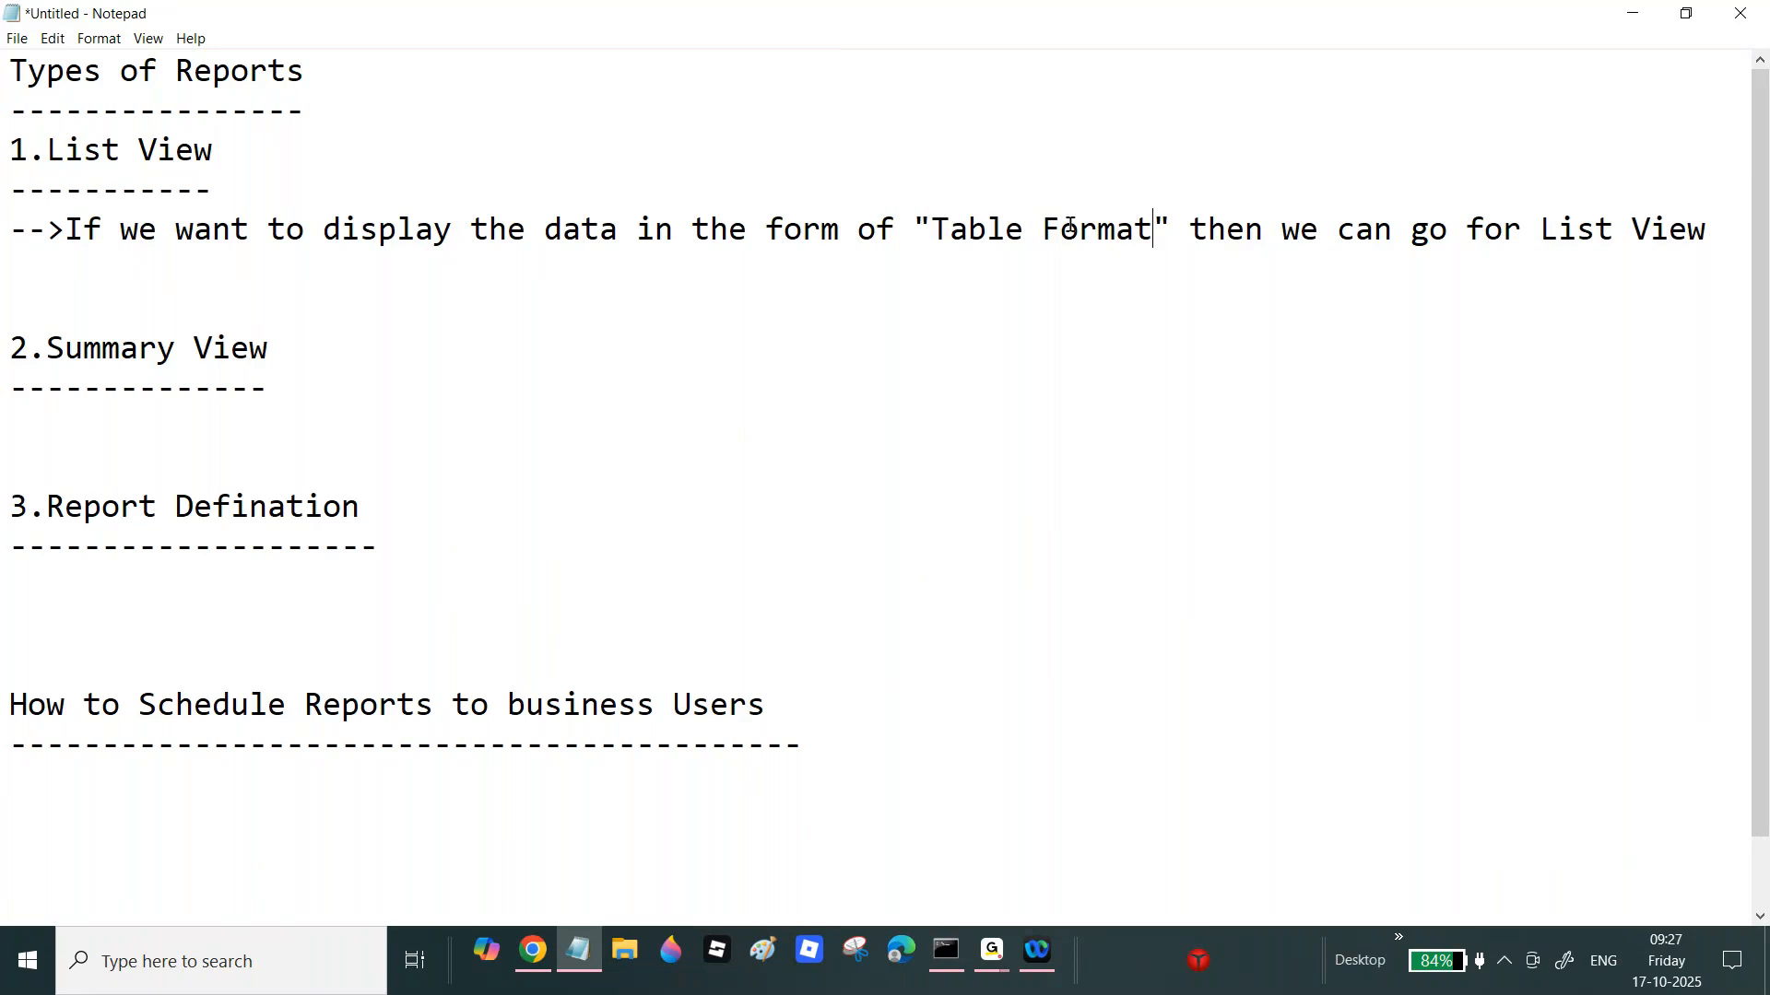
Step: Under Summary View, add the arrow note about displaying data as "Charts or Graphical represenation"
click(344, 394)
key(Return)
text(-->)
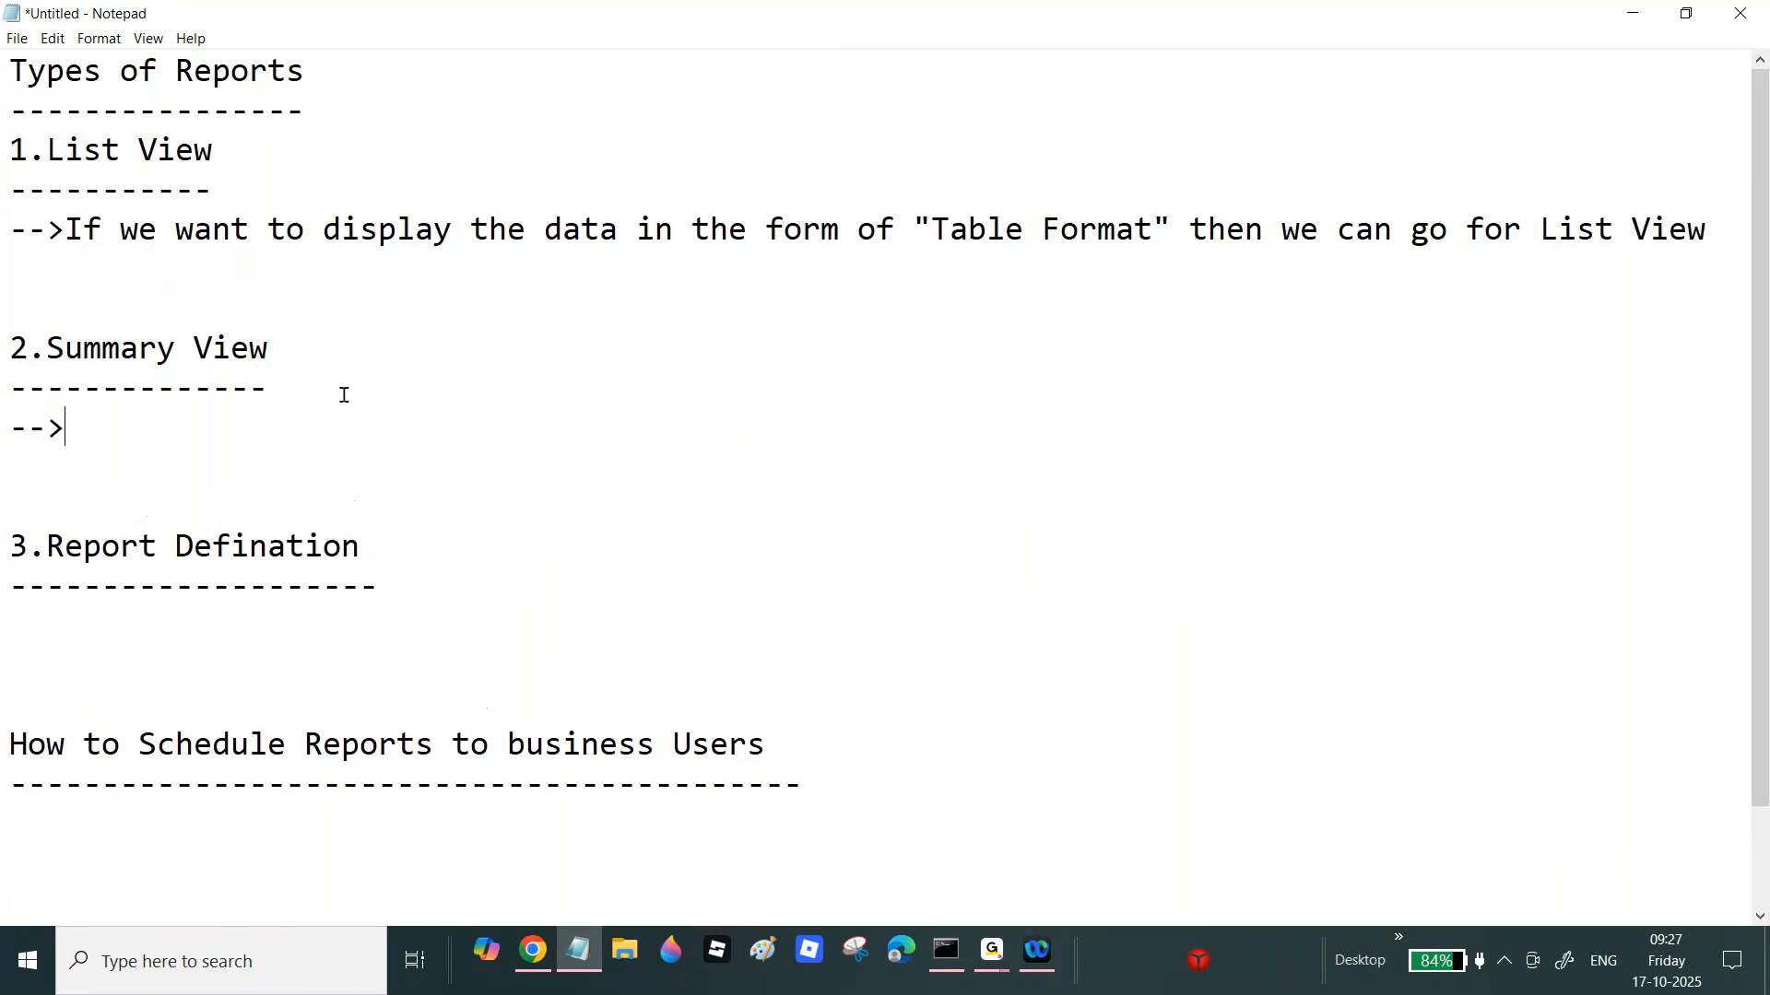
text(If we want)
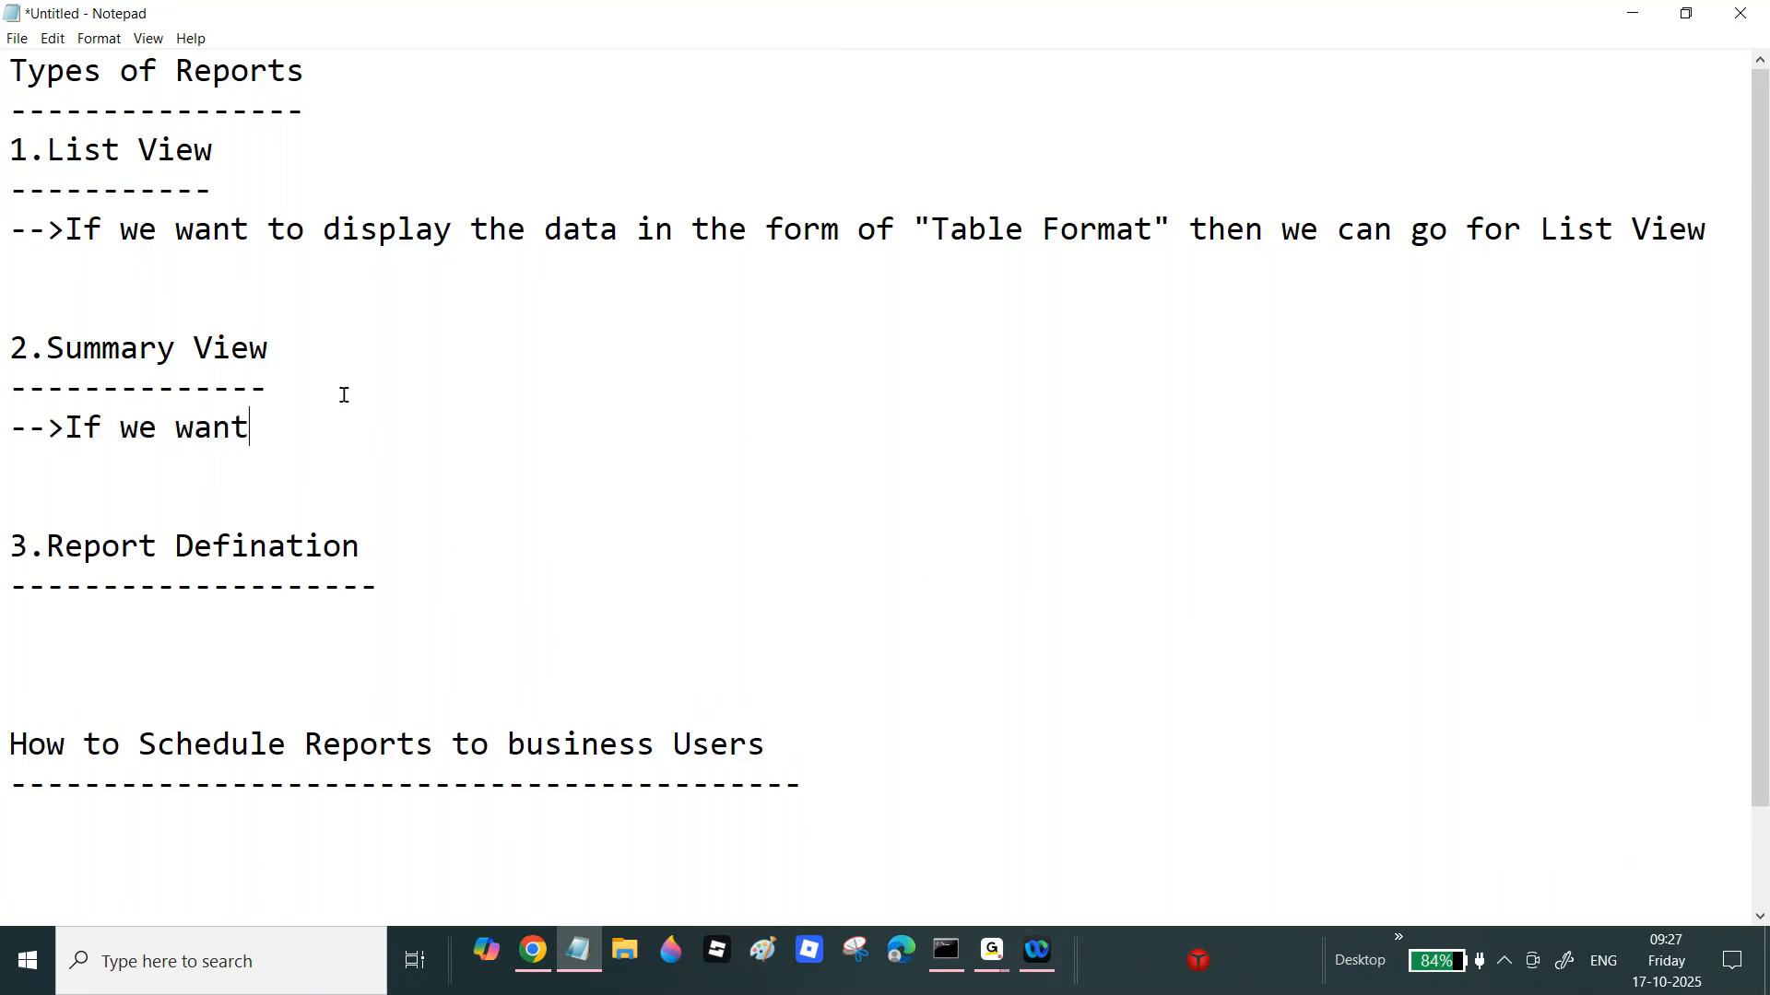
text( to display the)
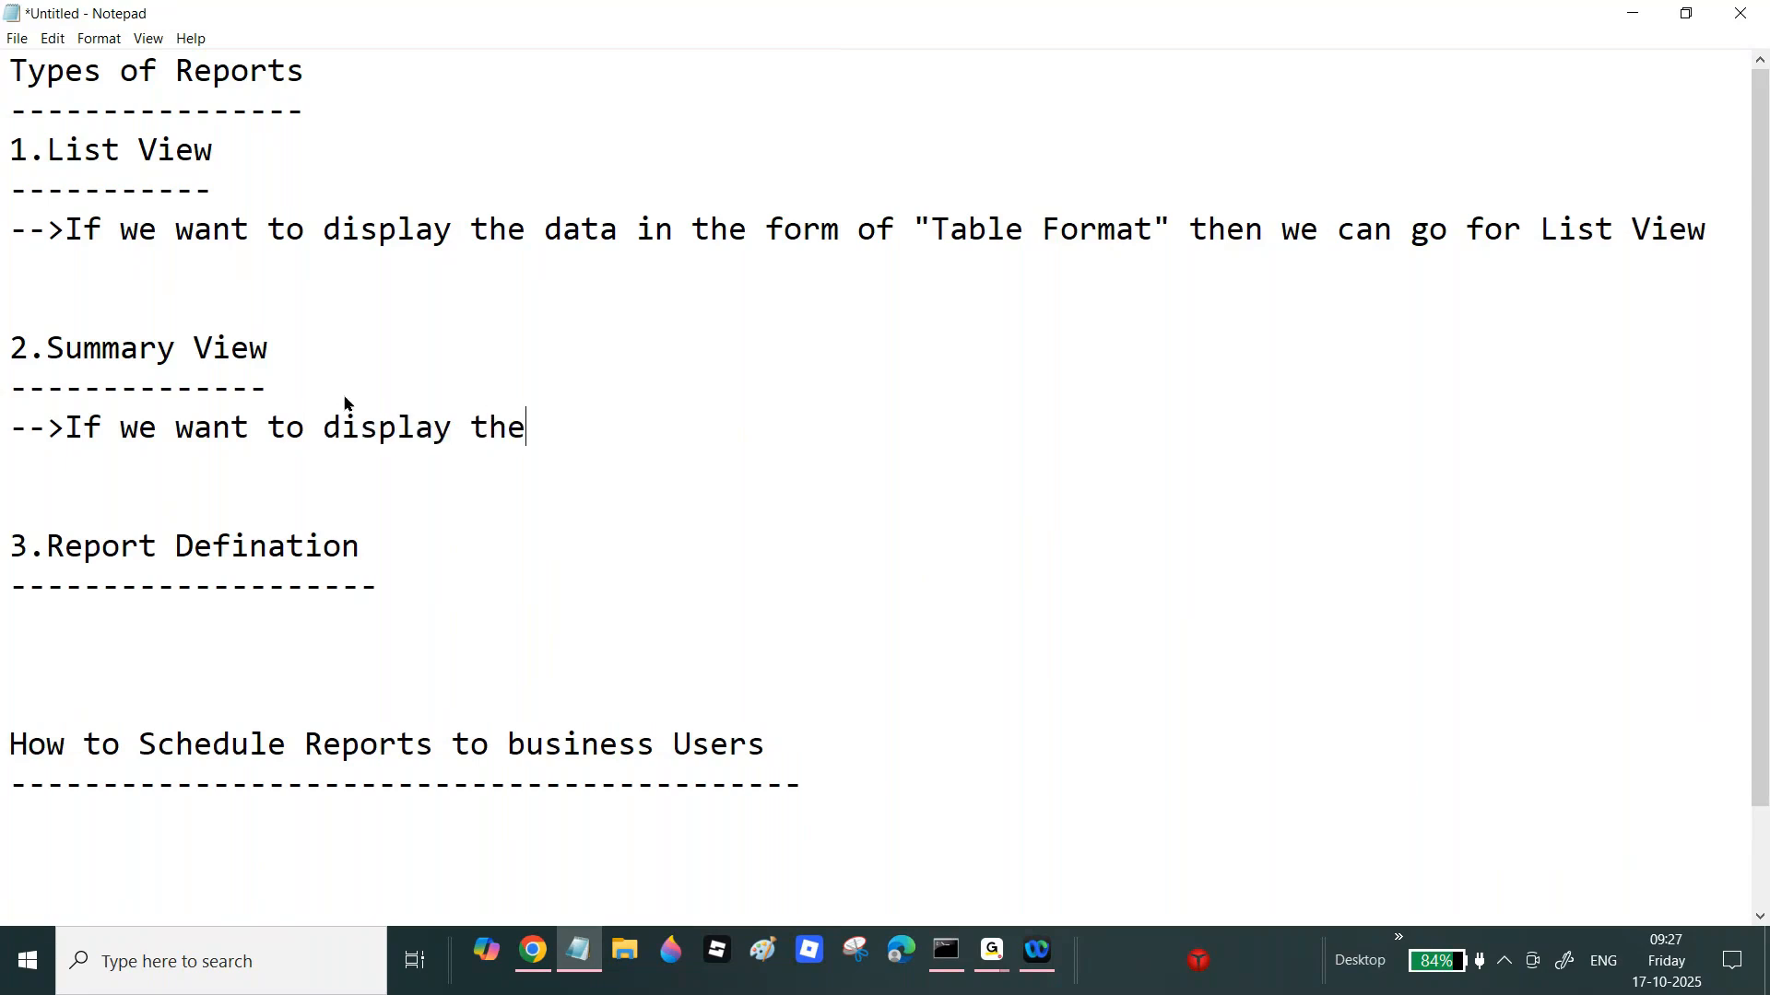
text( data in the )
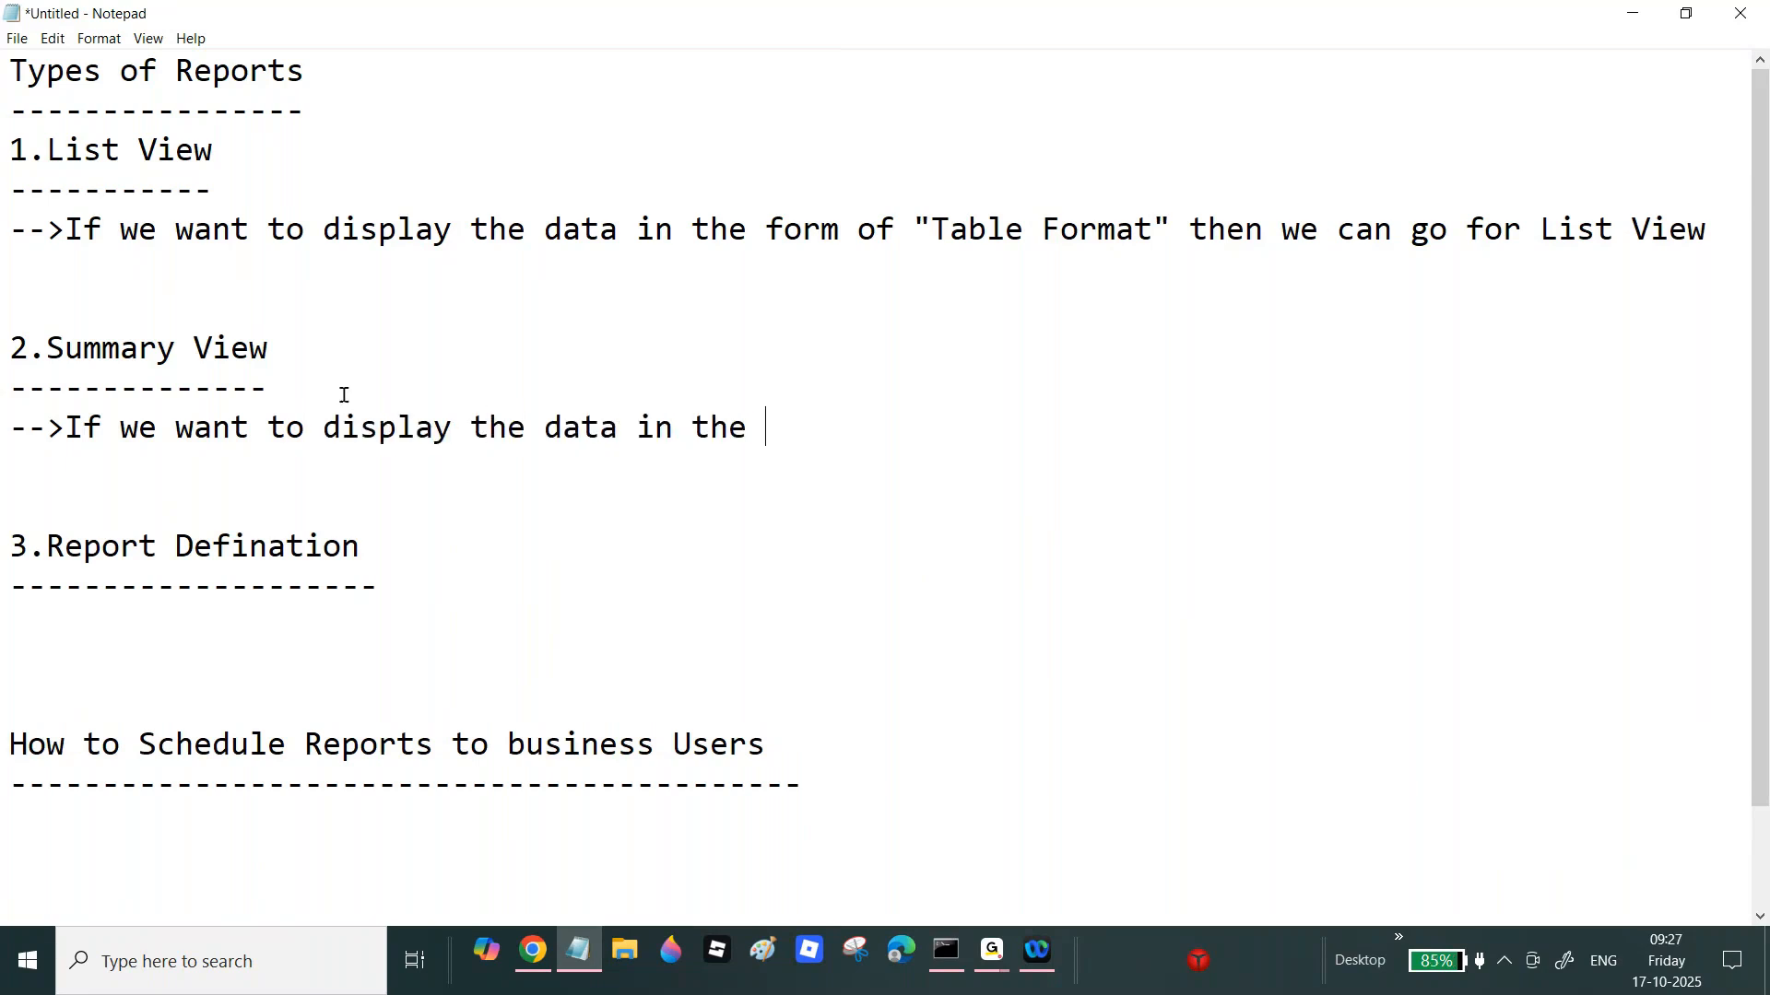
text(form of "")
key(Left)
text(Charts)
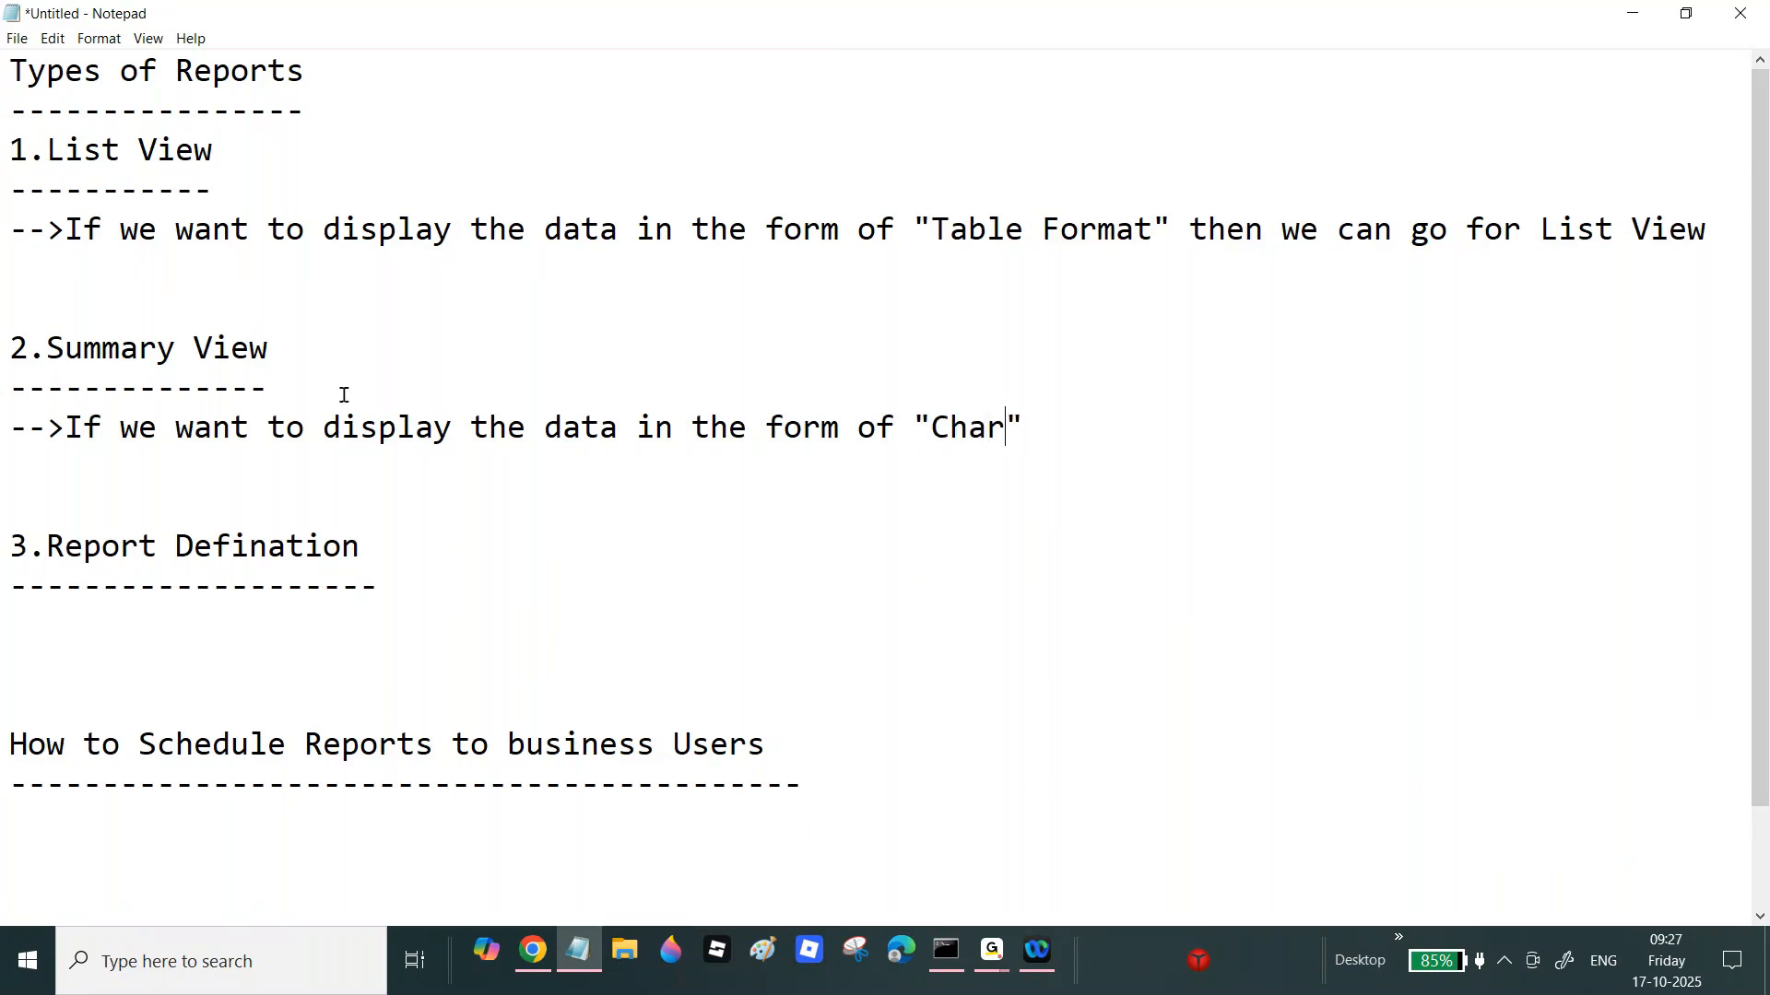
text( or Grap)
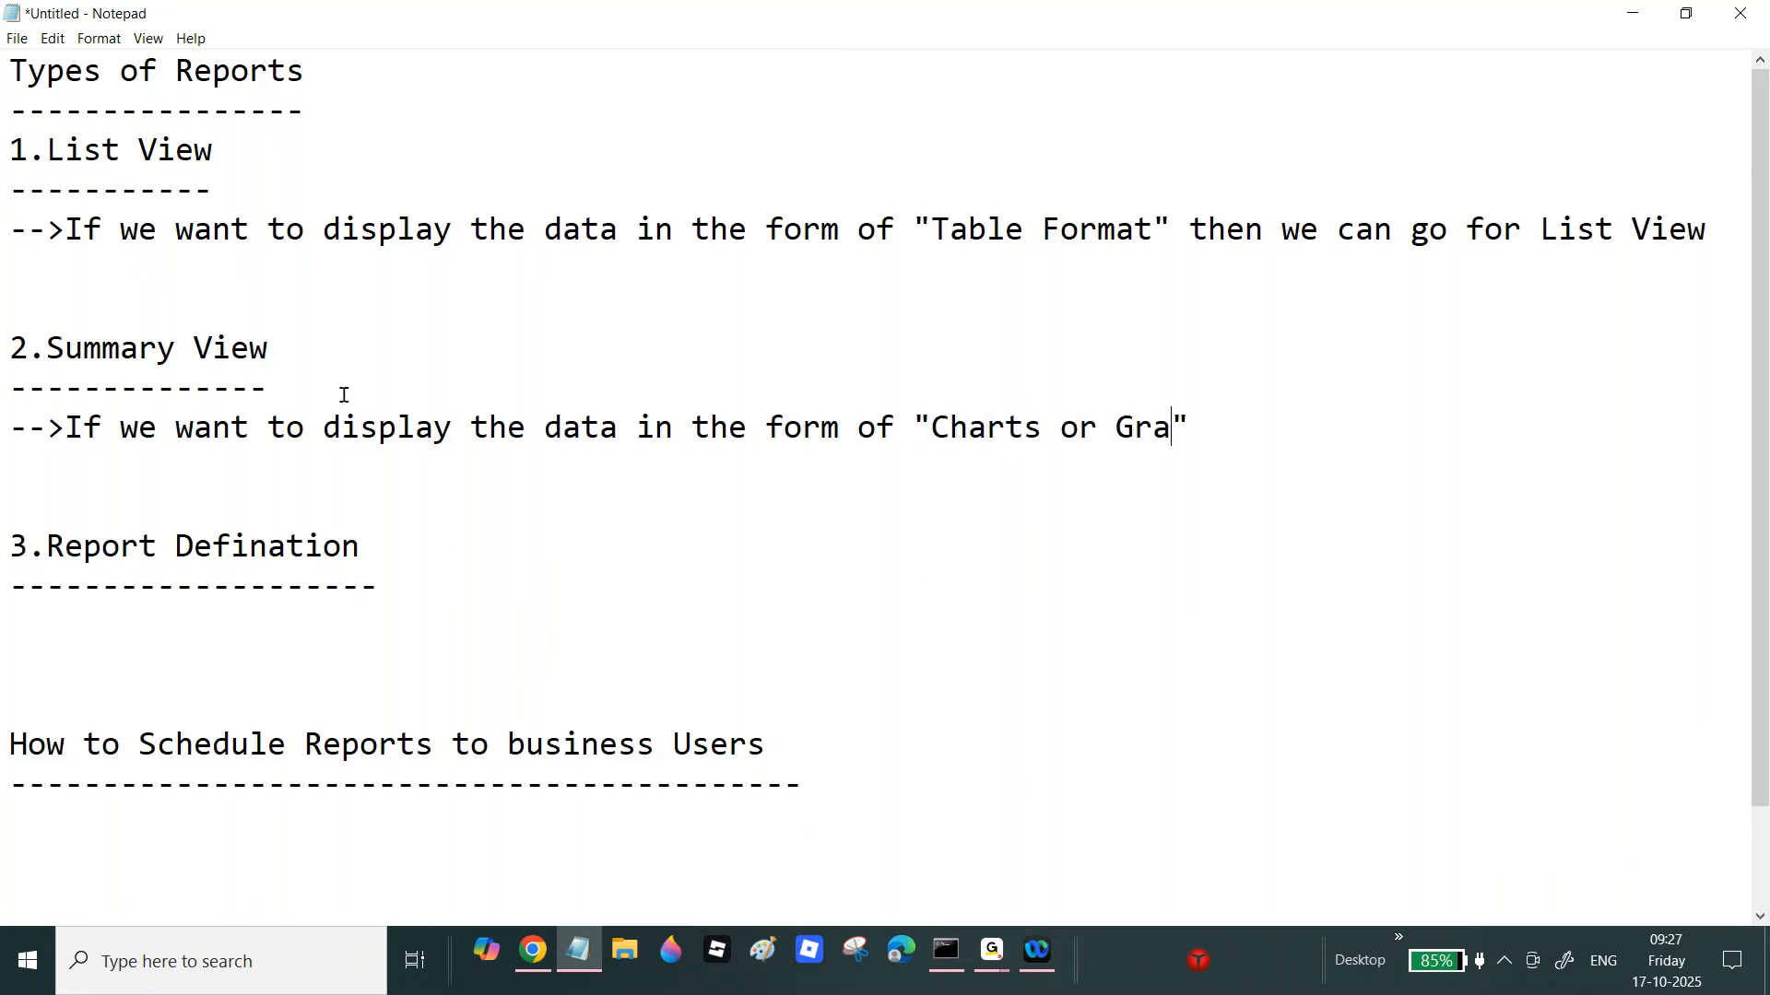
text(hical)
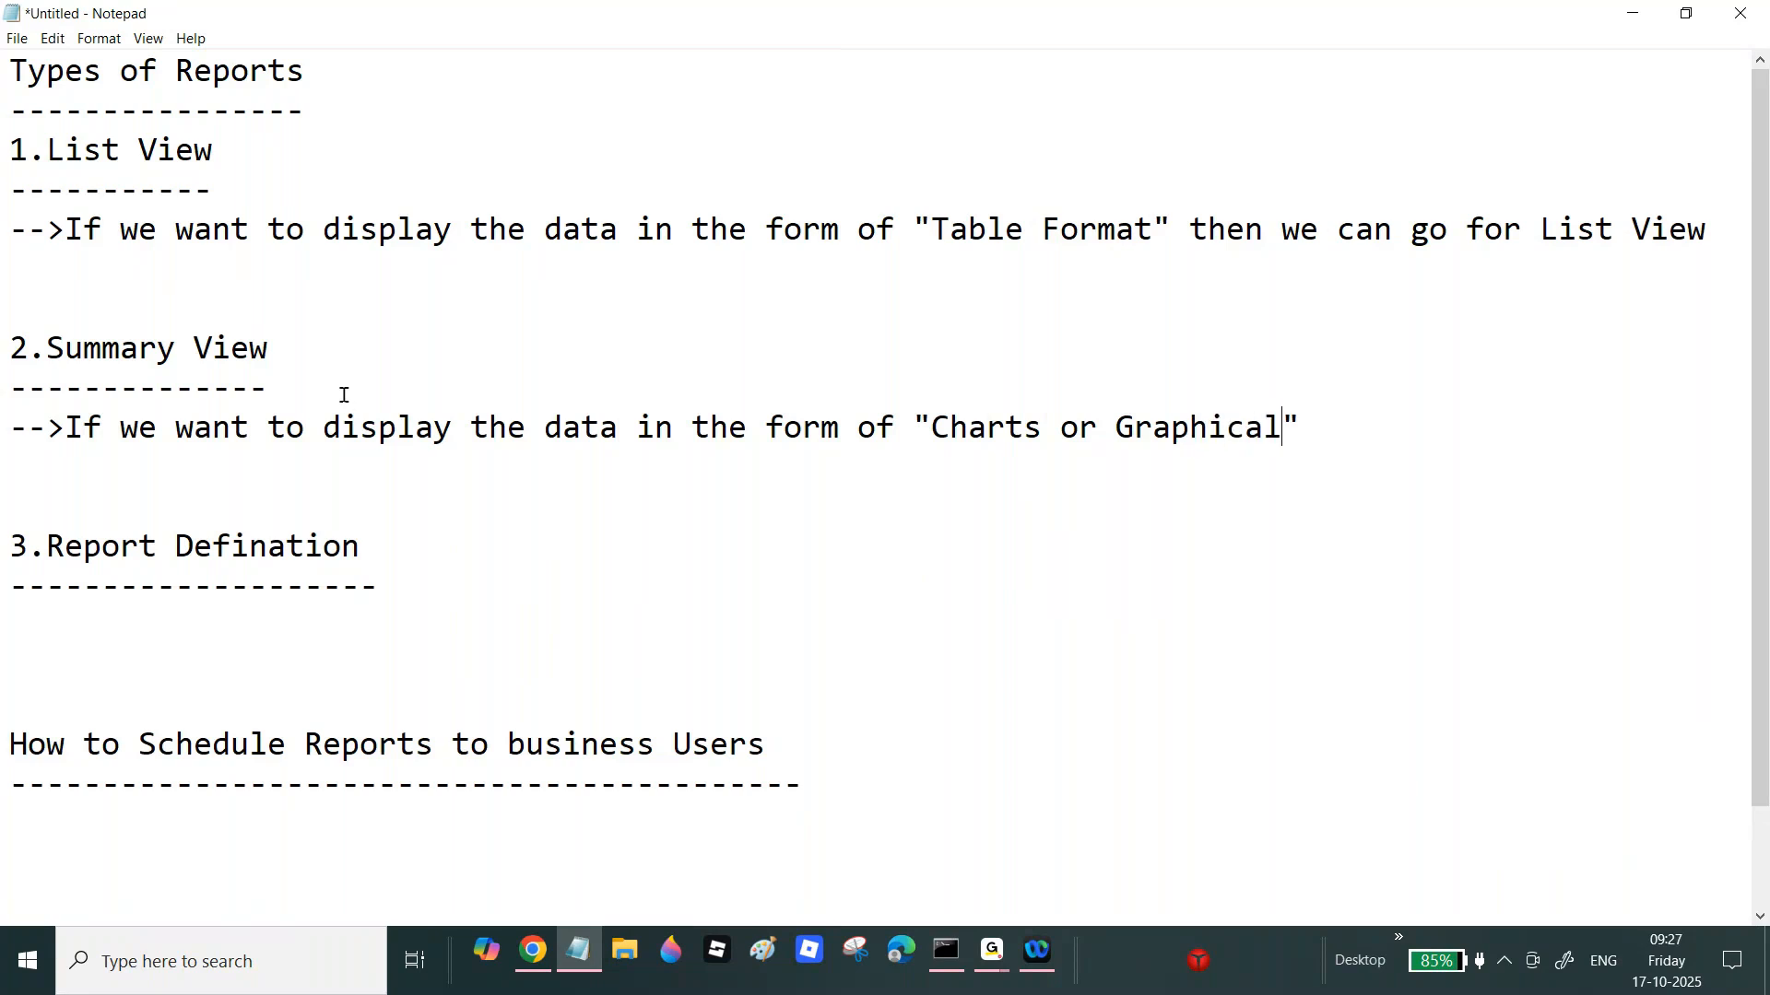
text( reg)
key(BackSpace)
text(presenation)
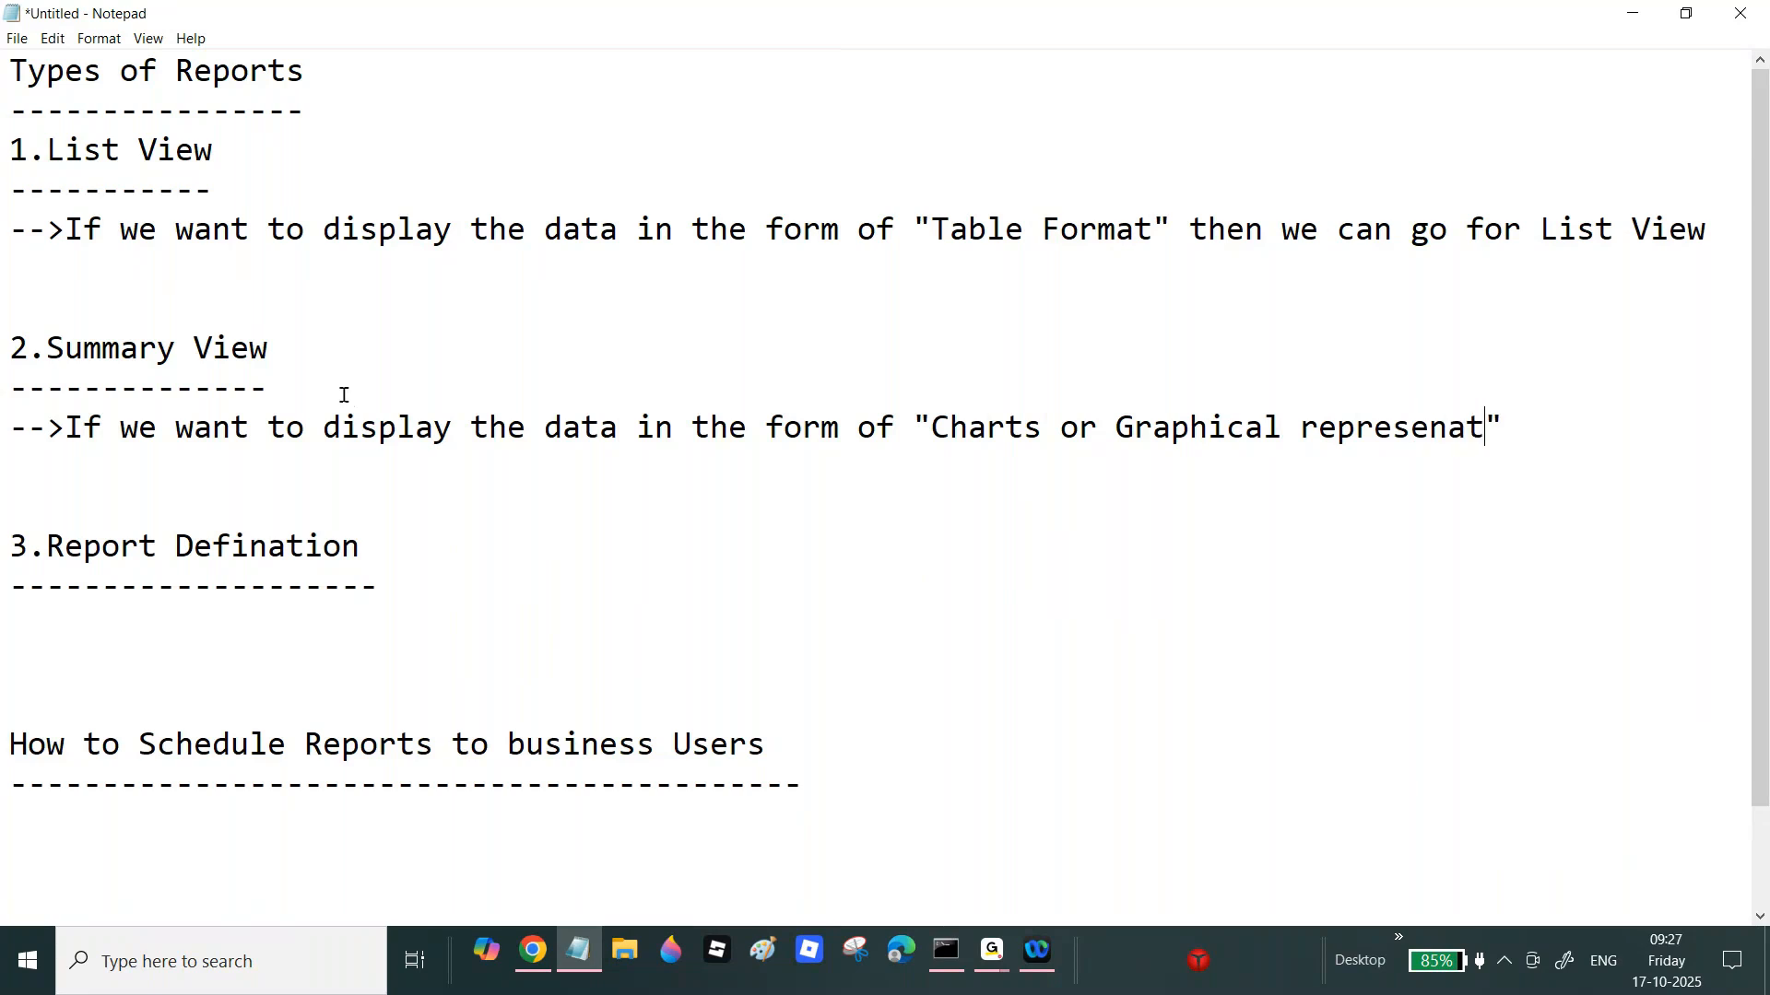
key(End)
text(then we)
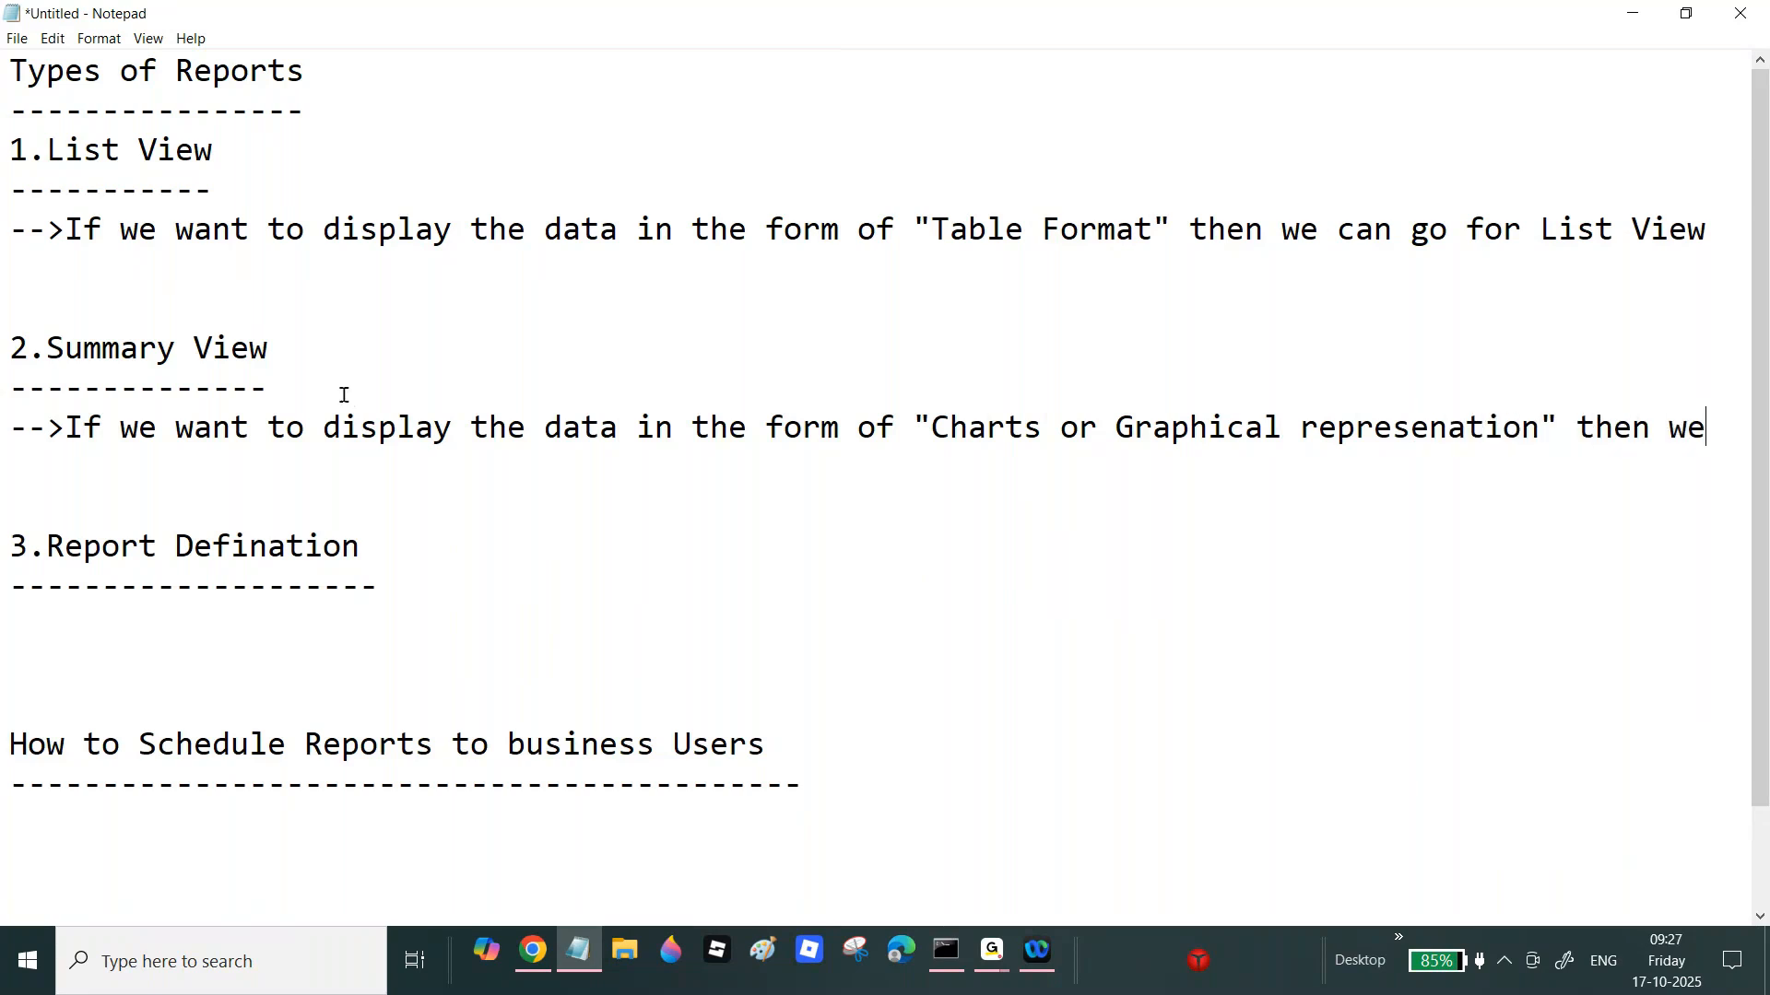
text(c an)
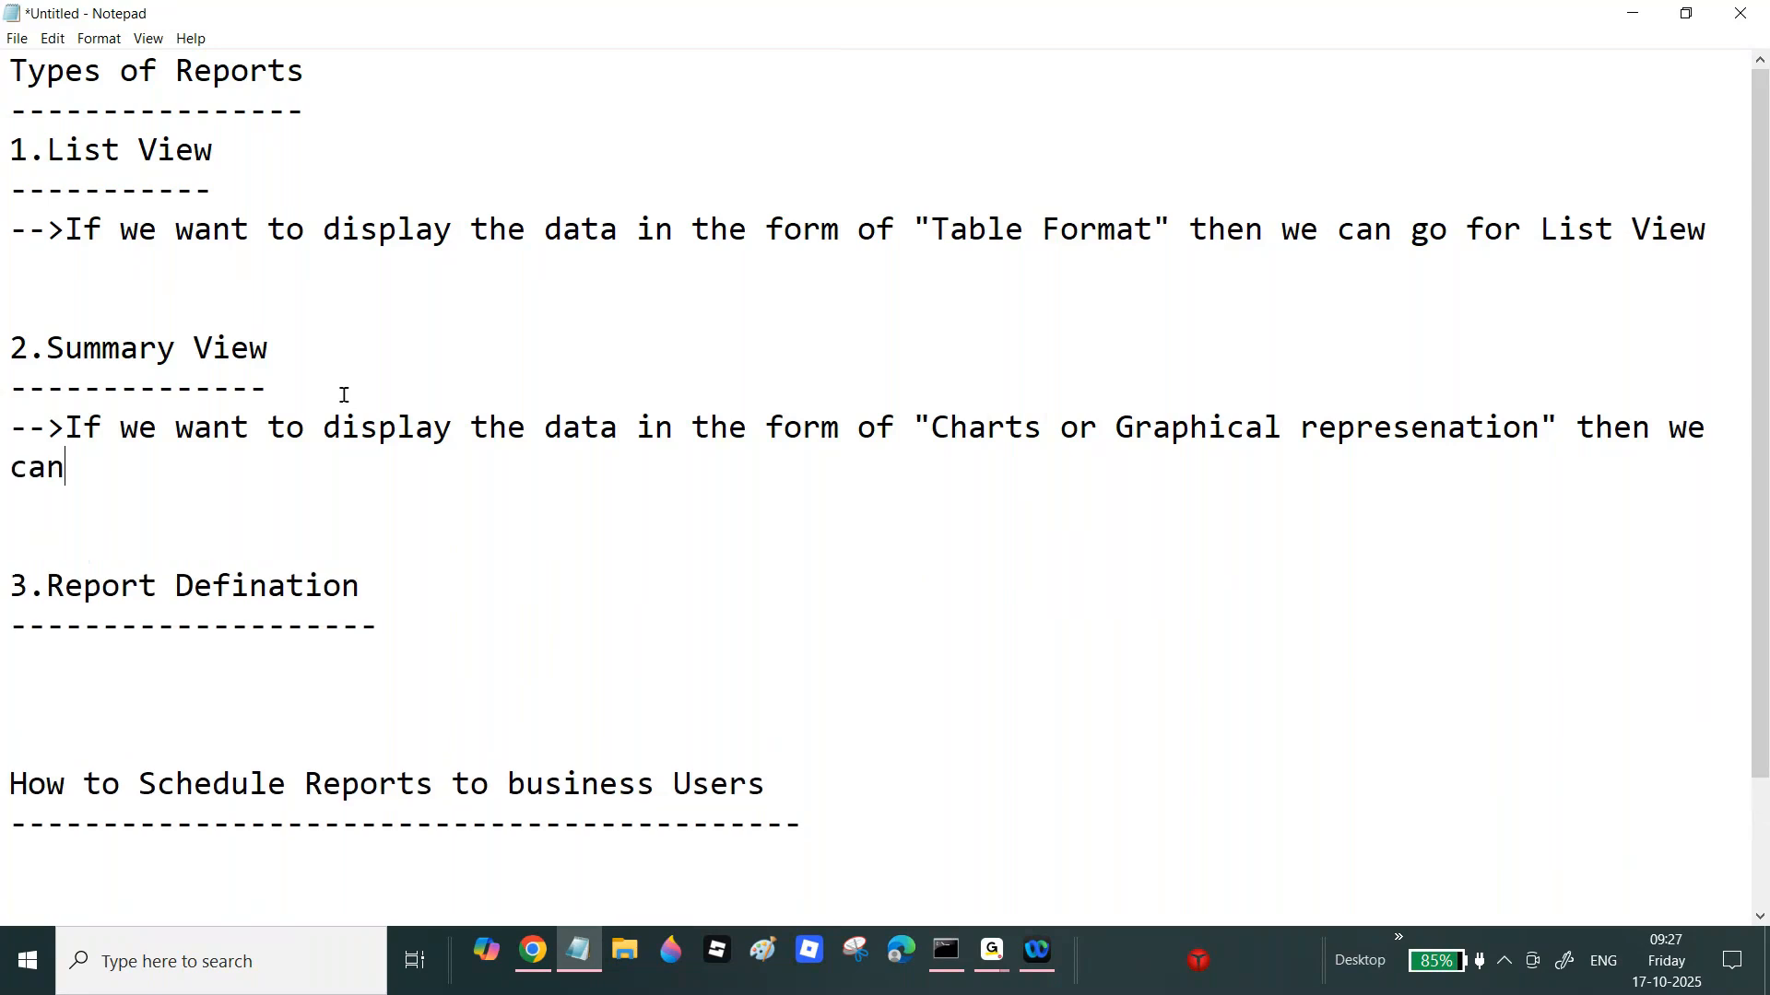
text( go for Sum)
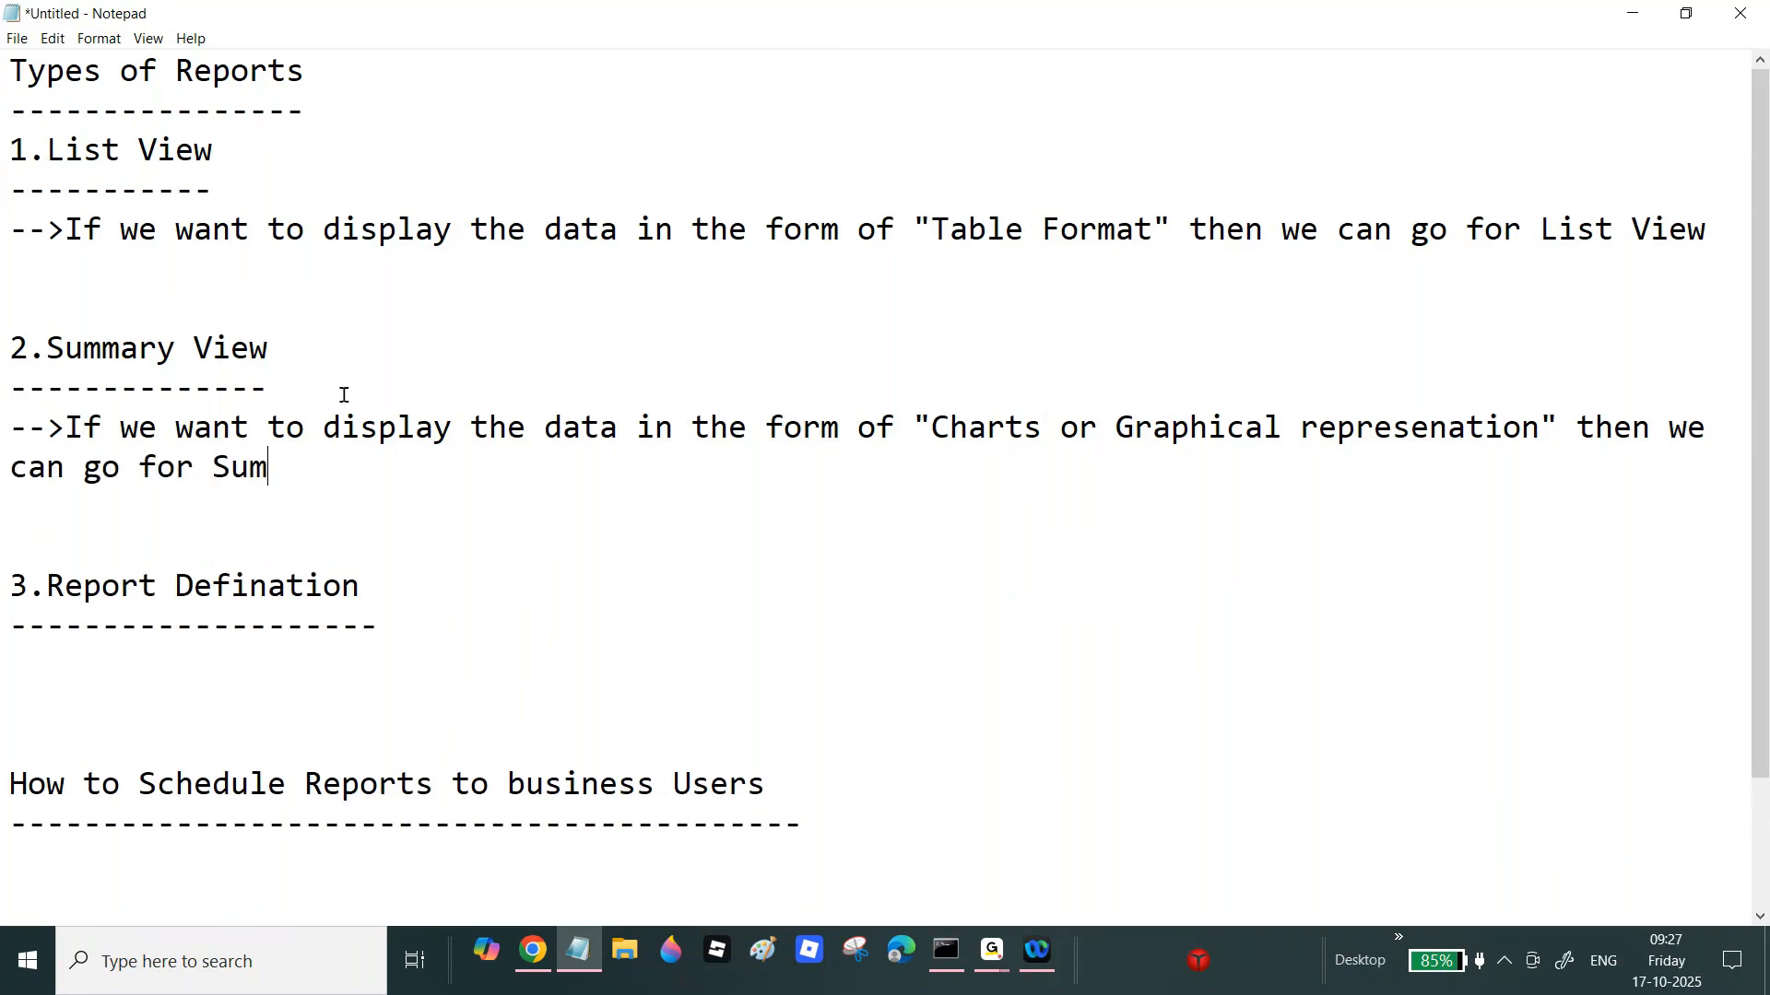
text(mary View.)
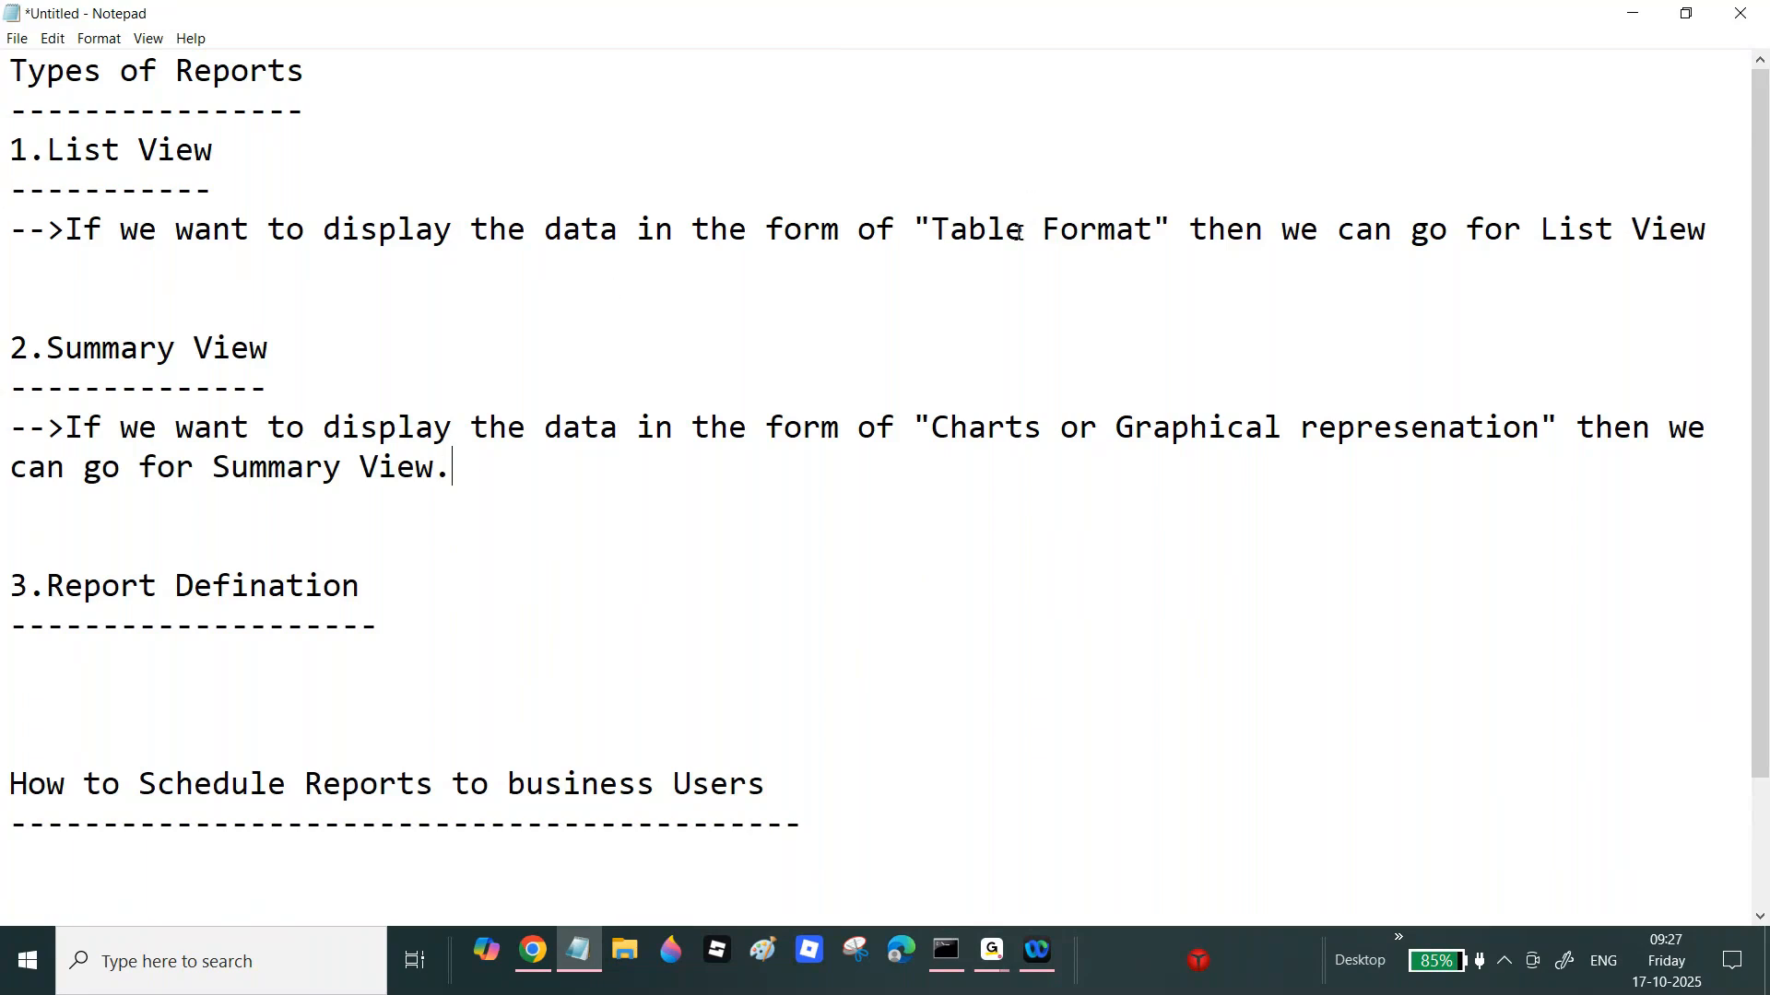
Step: Under Report Defination, begin the note 'By using Report Defination we can display the data in the form of'
drag(28, 150, 282, 238)
drag(7, 387, 508, 498)
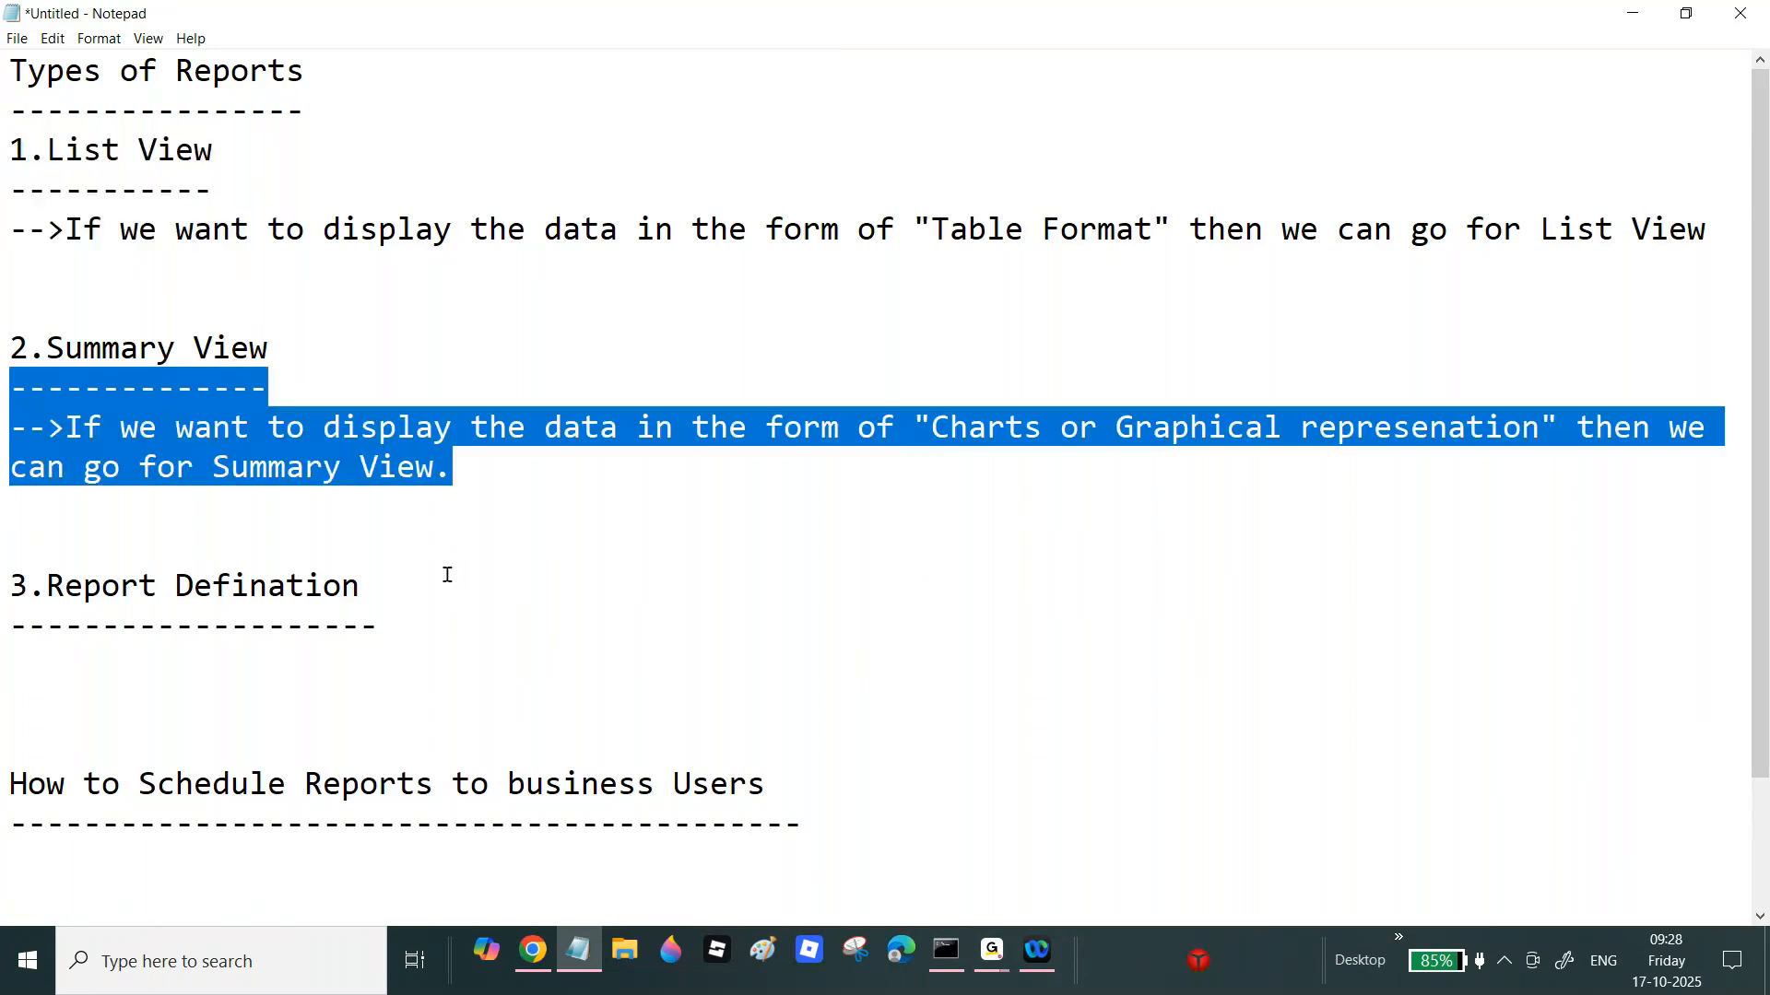
click(414, 647)
text(-->)
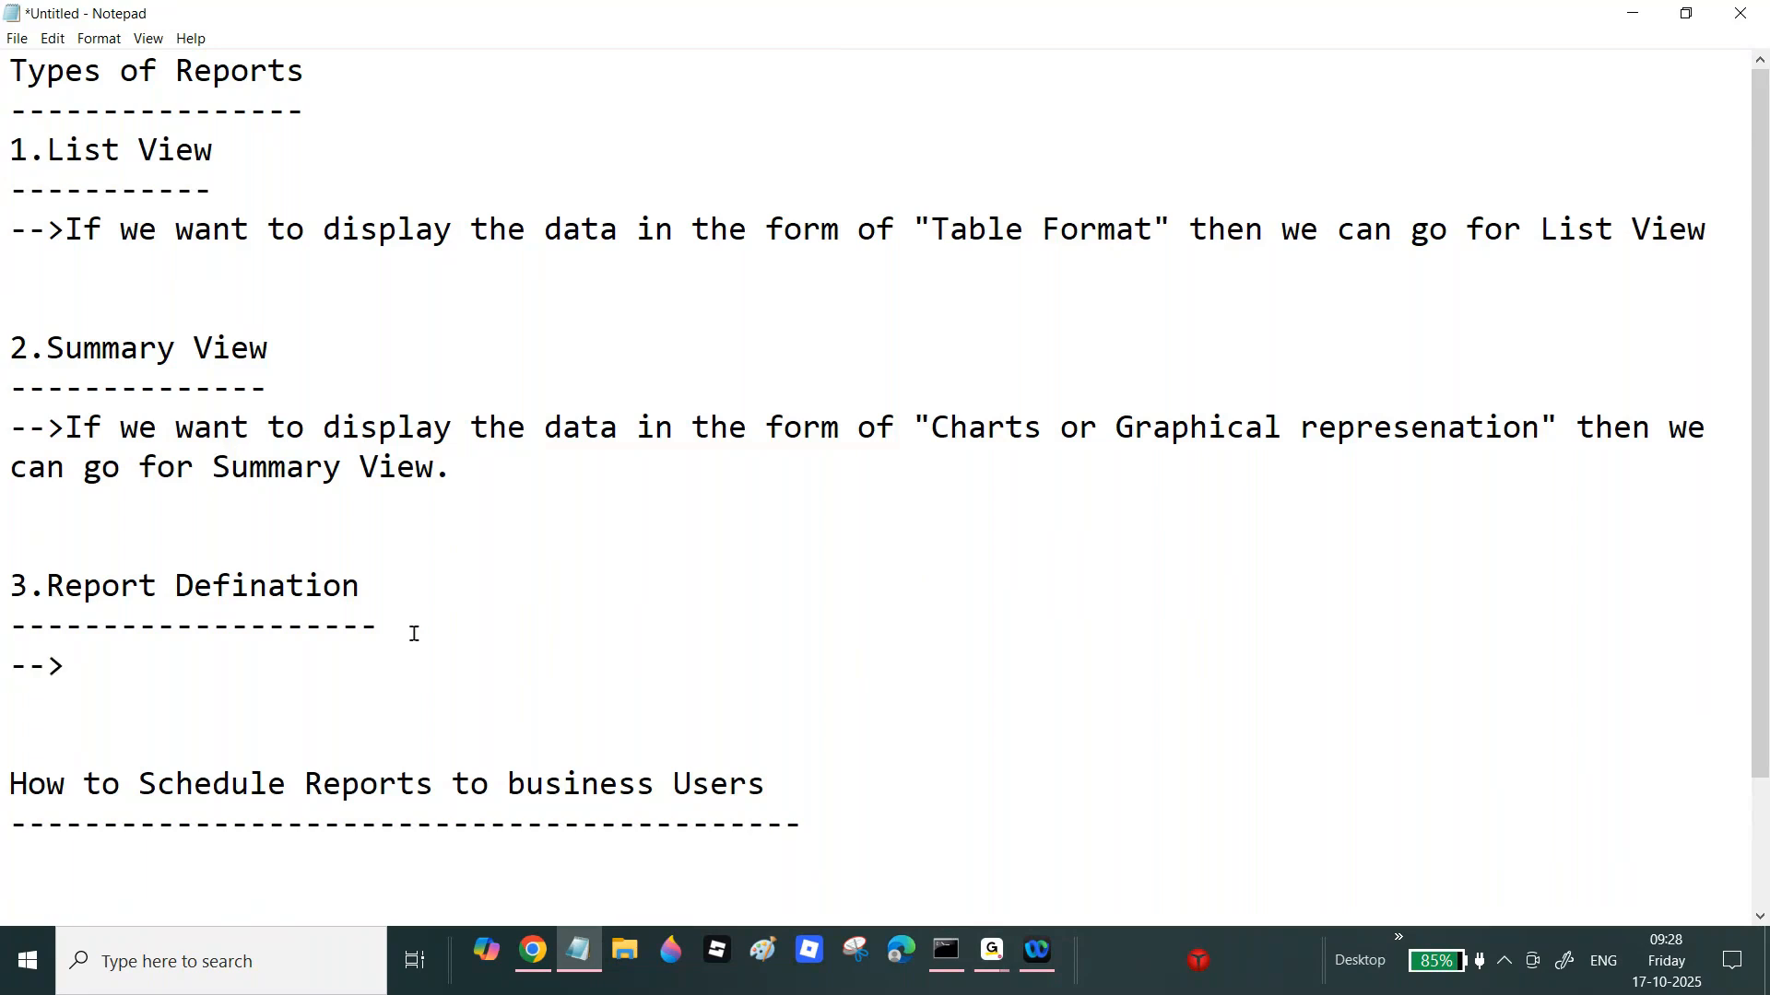
drag(43, 592, 417, 581)
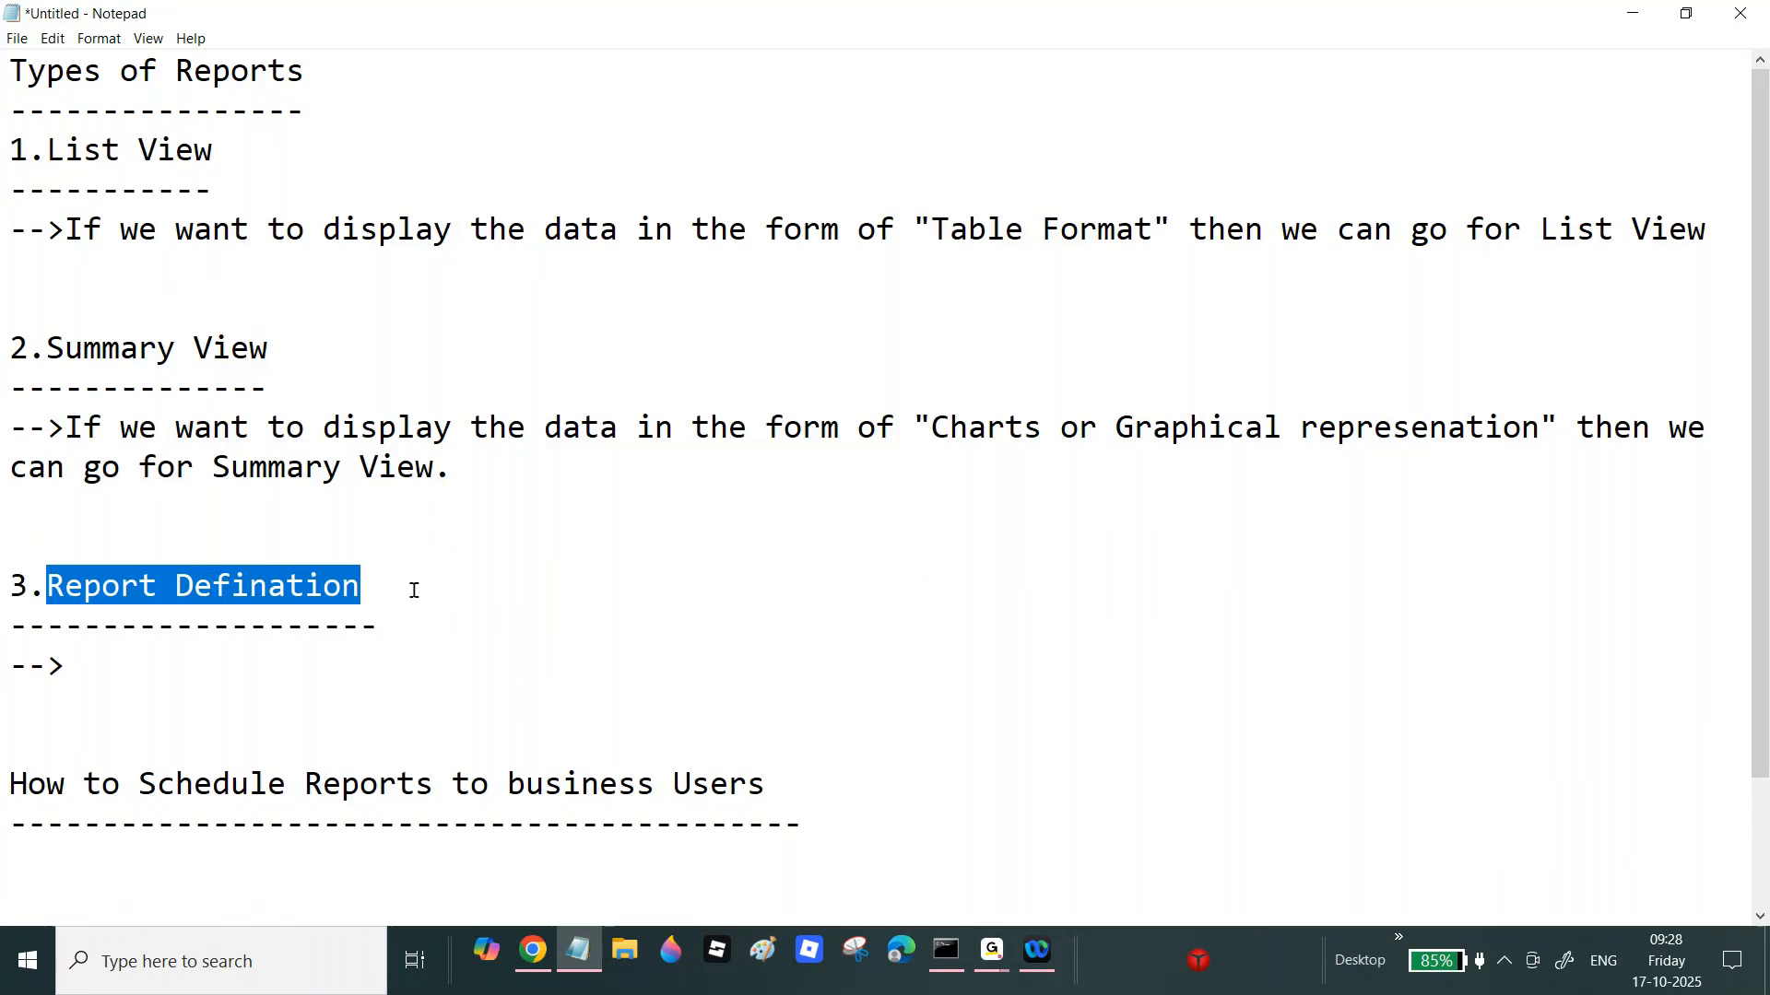
click(160, 664)
text(By using Report Def)
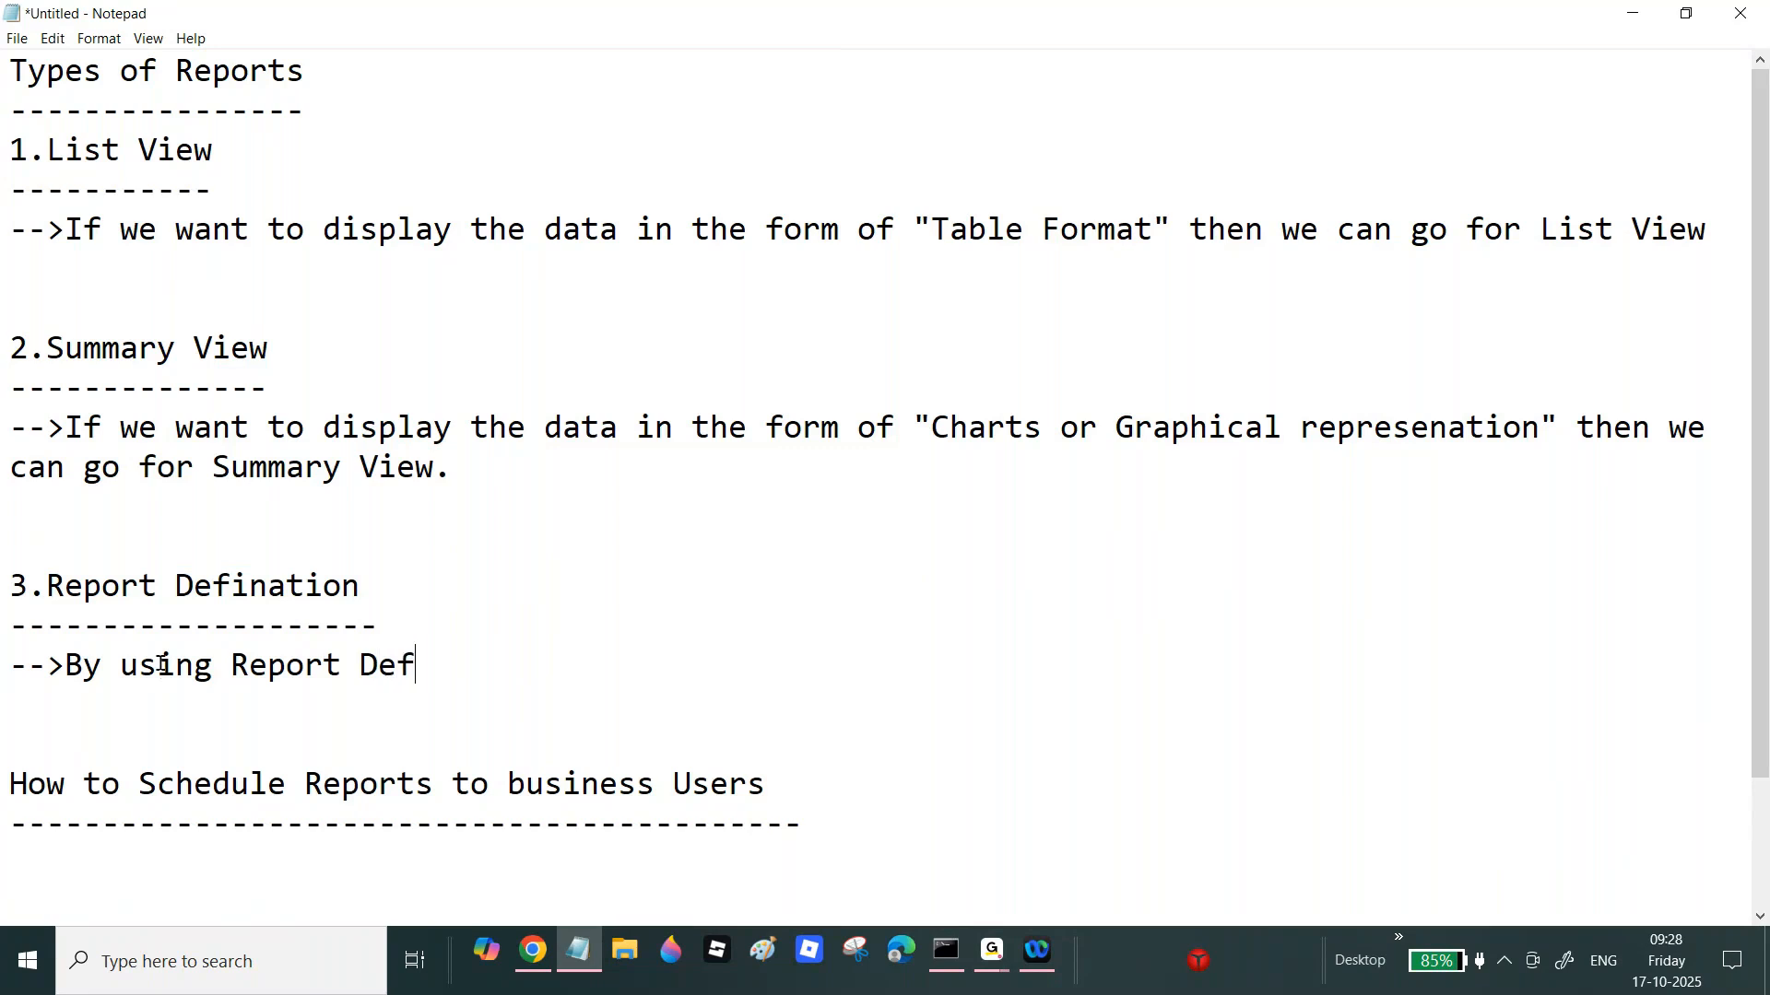
text(ination we can display th)
key(BackSpace)
text(the dat)
text(a in the fo)
text(rm of )
text("Tab")
Step: Fill the quotes with 'Tablw formats or Charts or Graphical represenation formats', pasting the charts phrase
key(Left)
text(Tab)
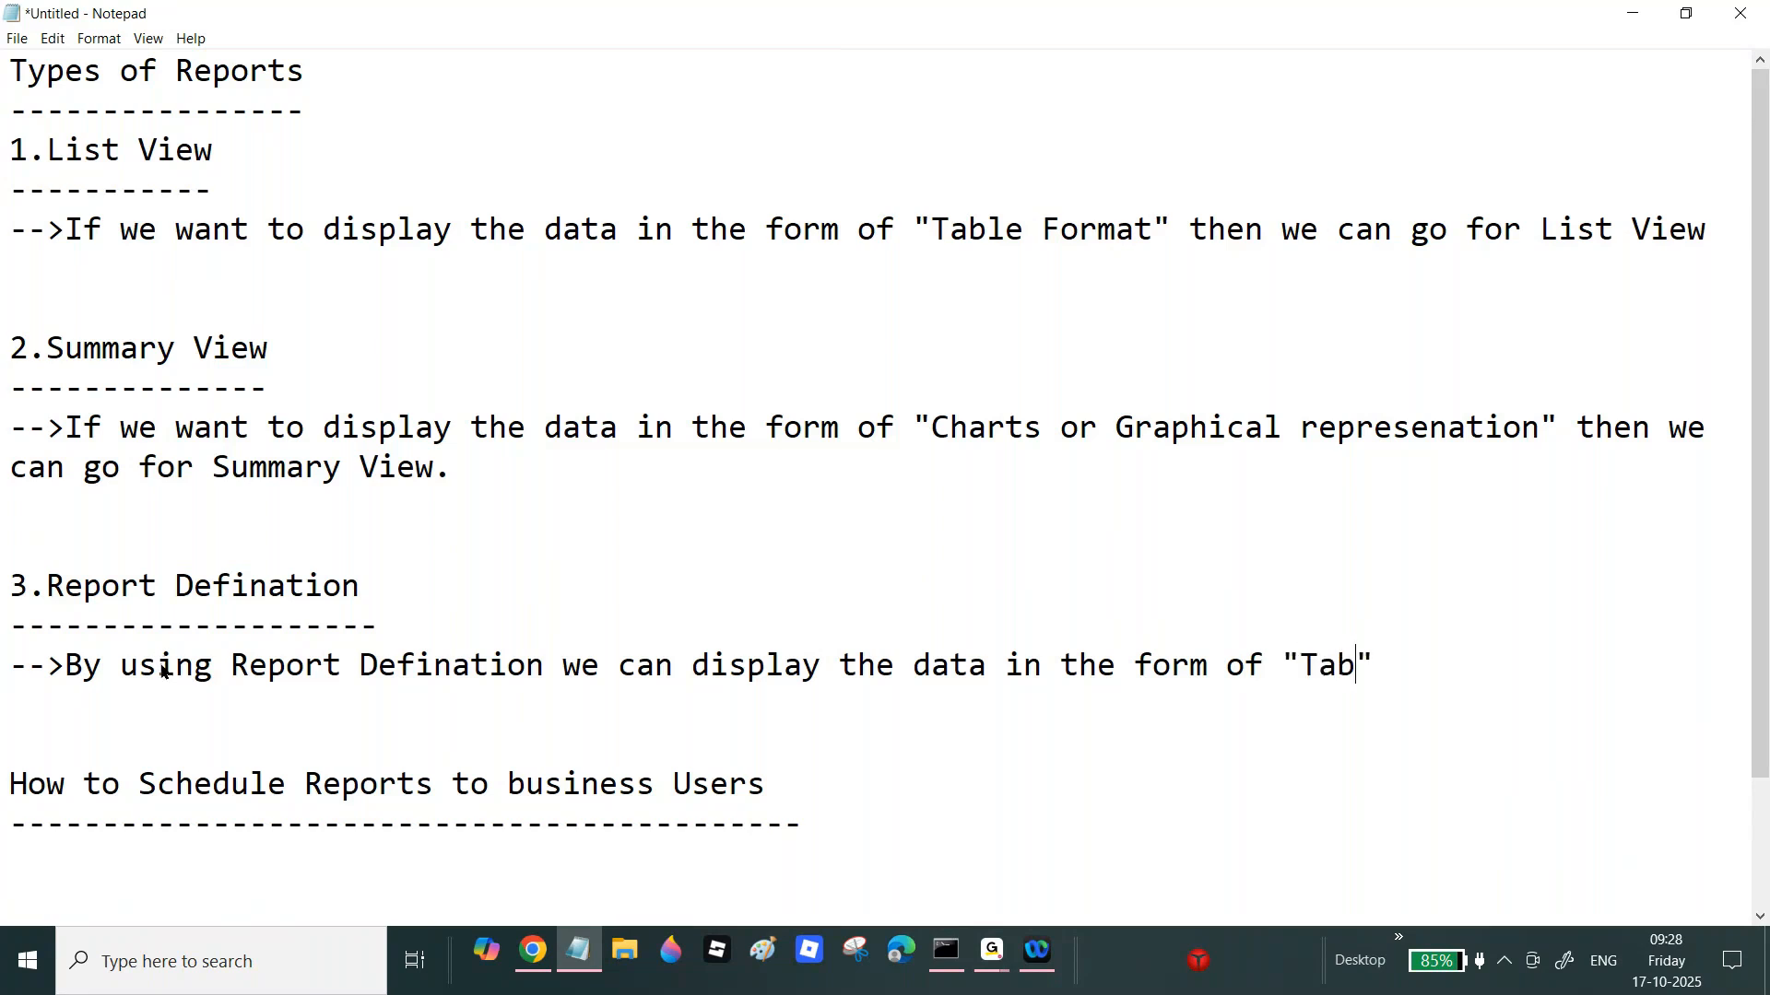
text(lw do)
key(BackSpace)
key(BackSpace)
text(formats or)
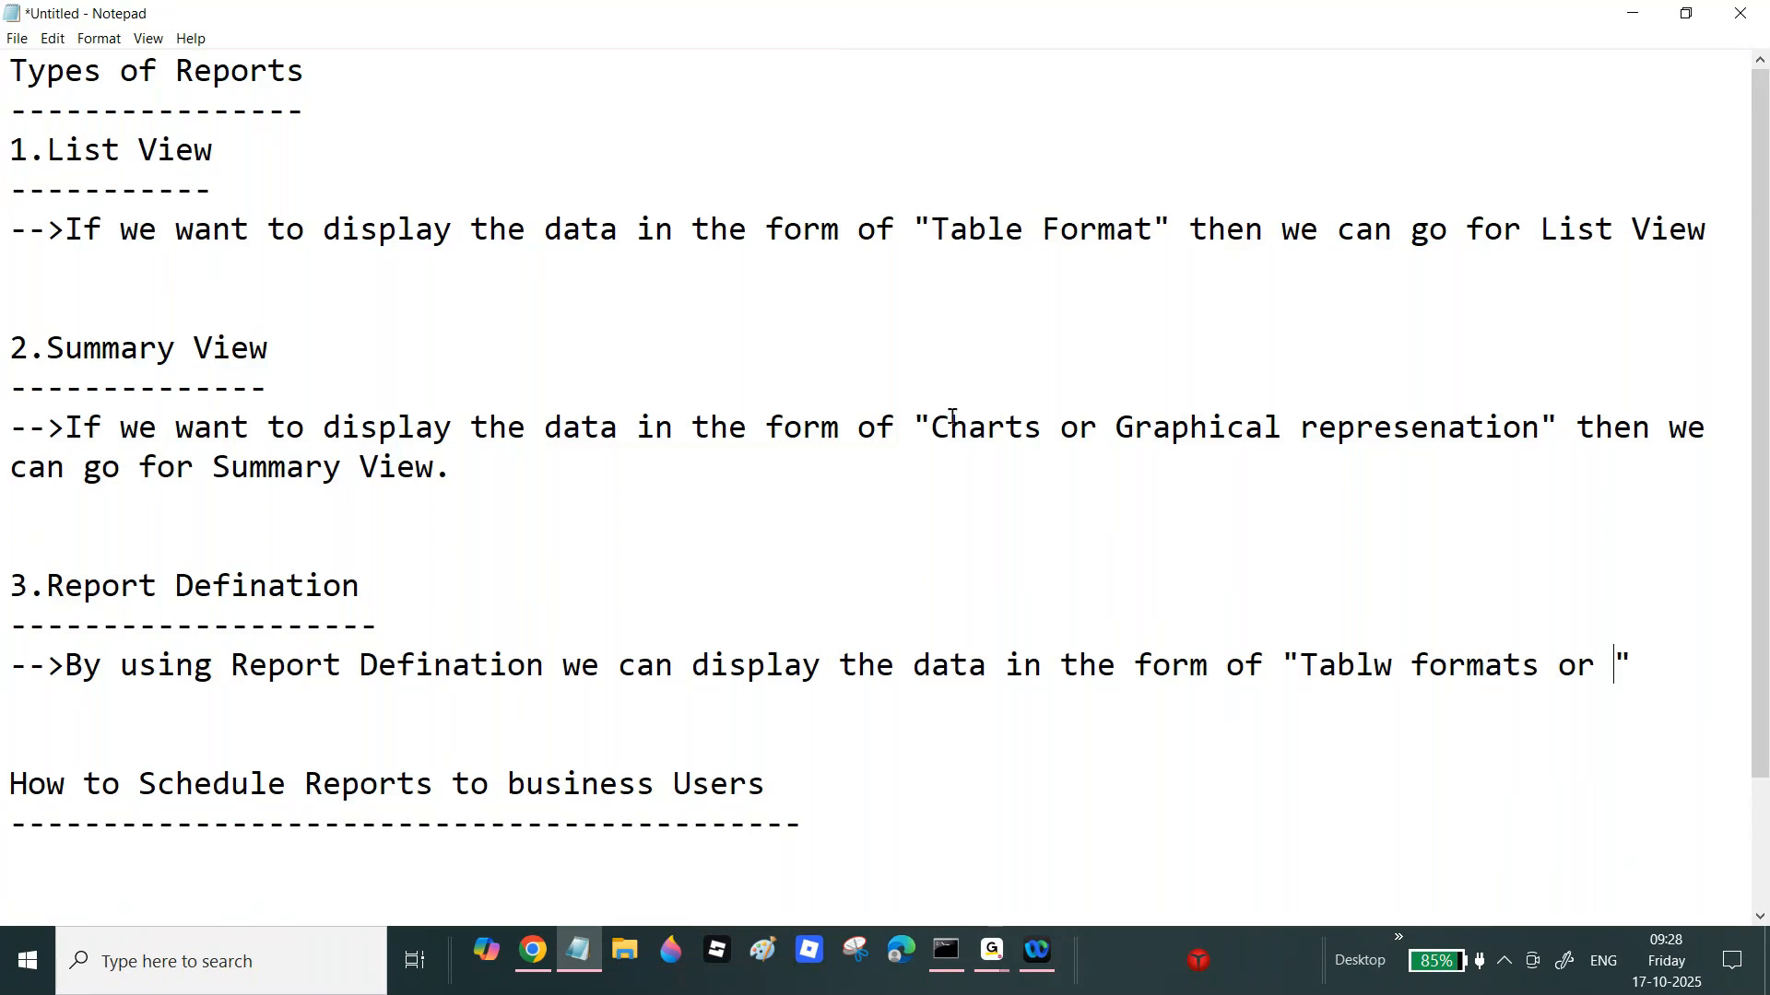
drag(931, 427, 1541, 424)
key(ctrl+c)
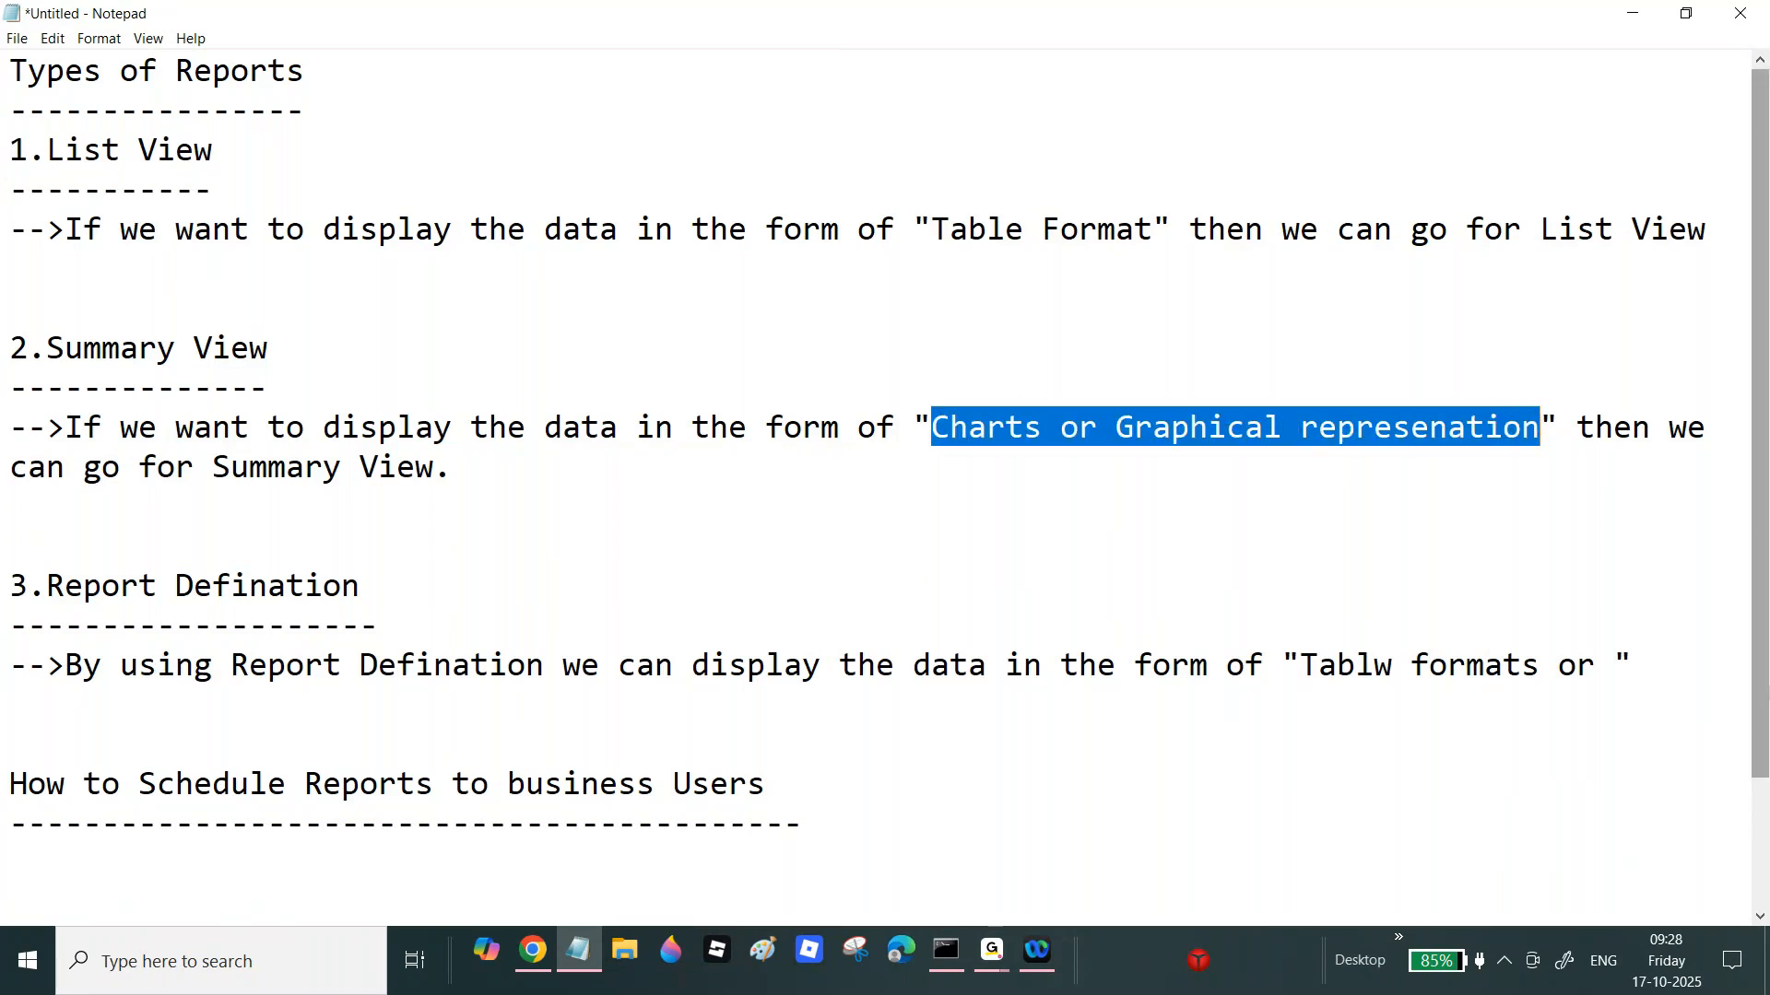
click(1604, 670)
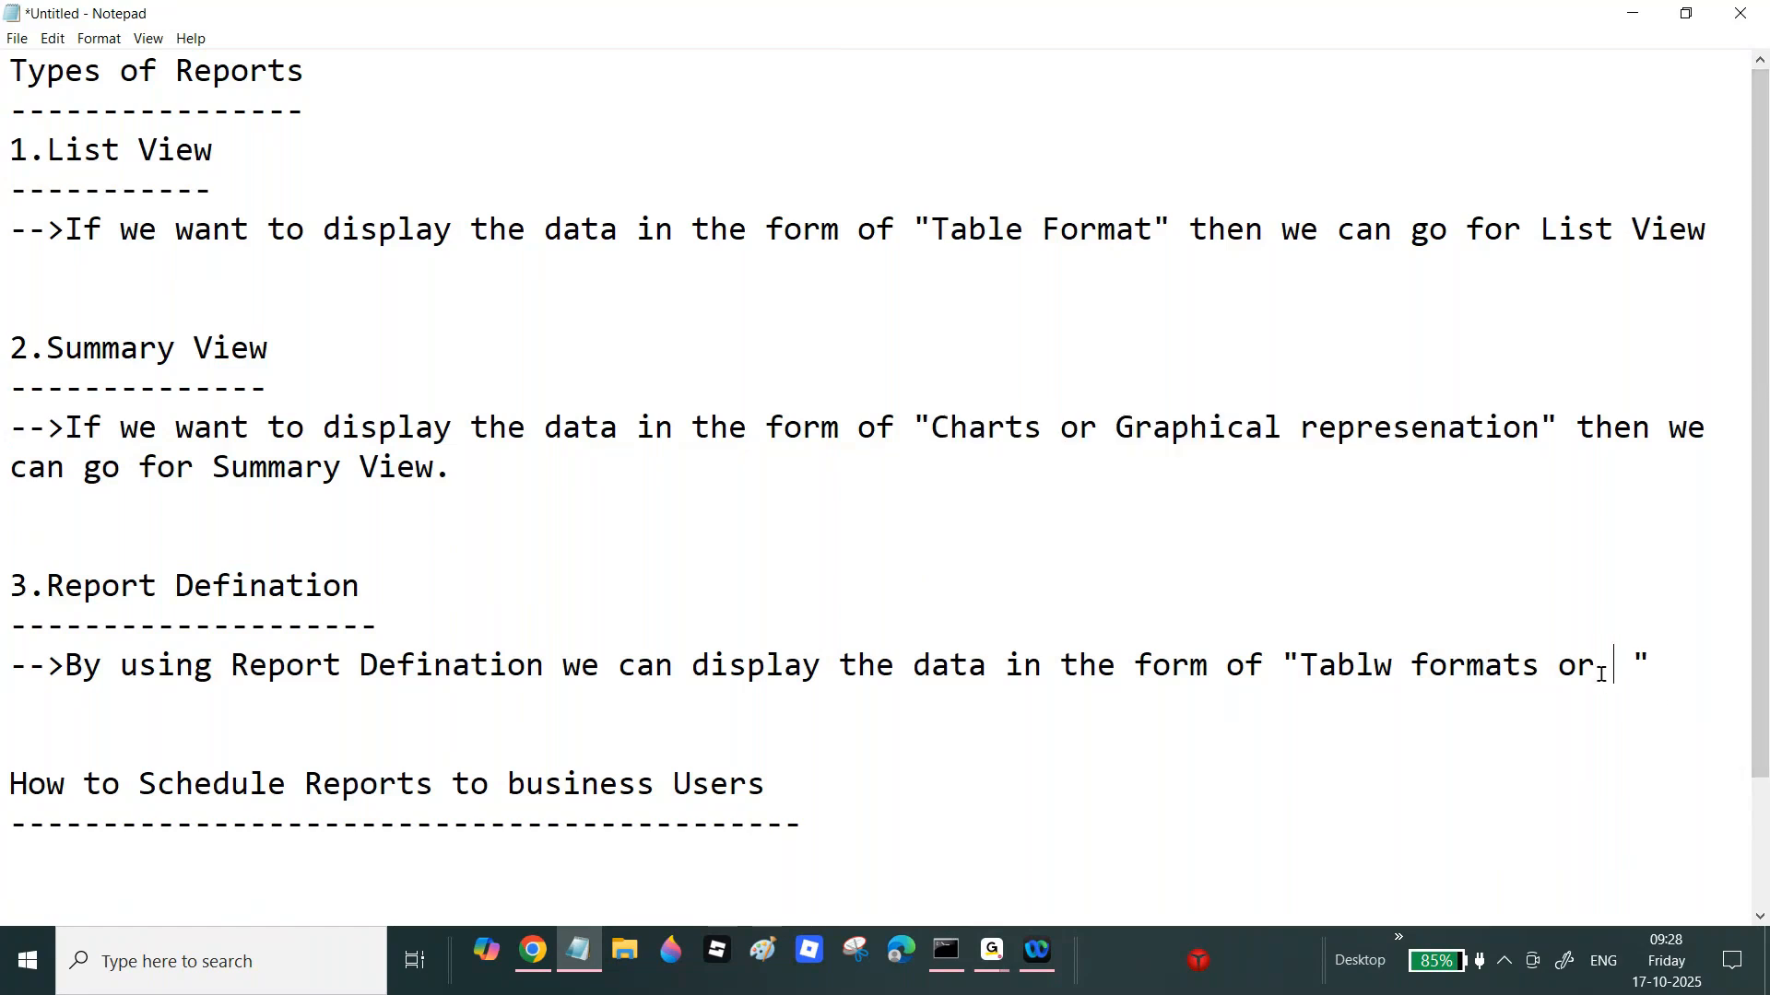
key(ctrl+v)
text(formats)
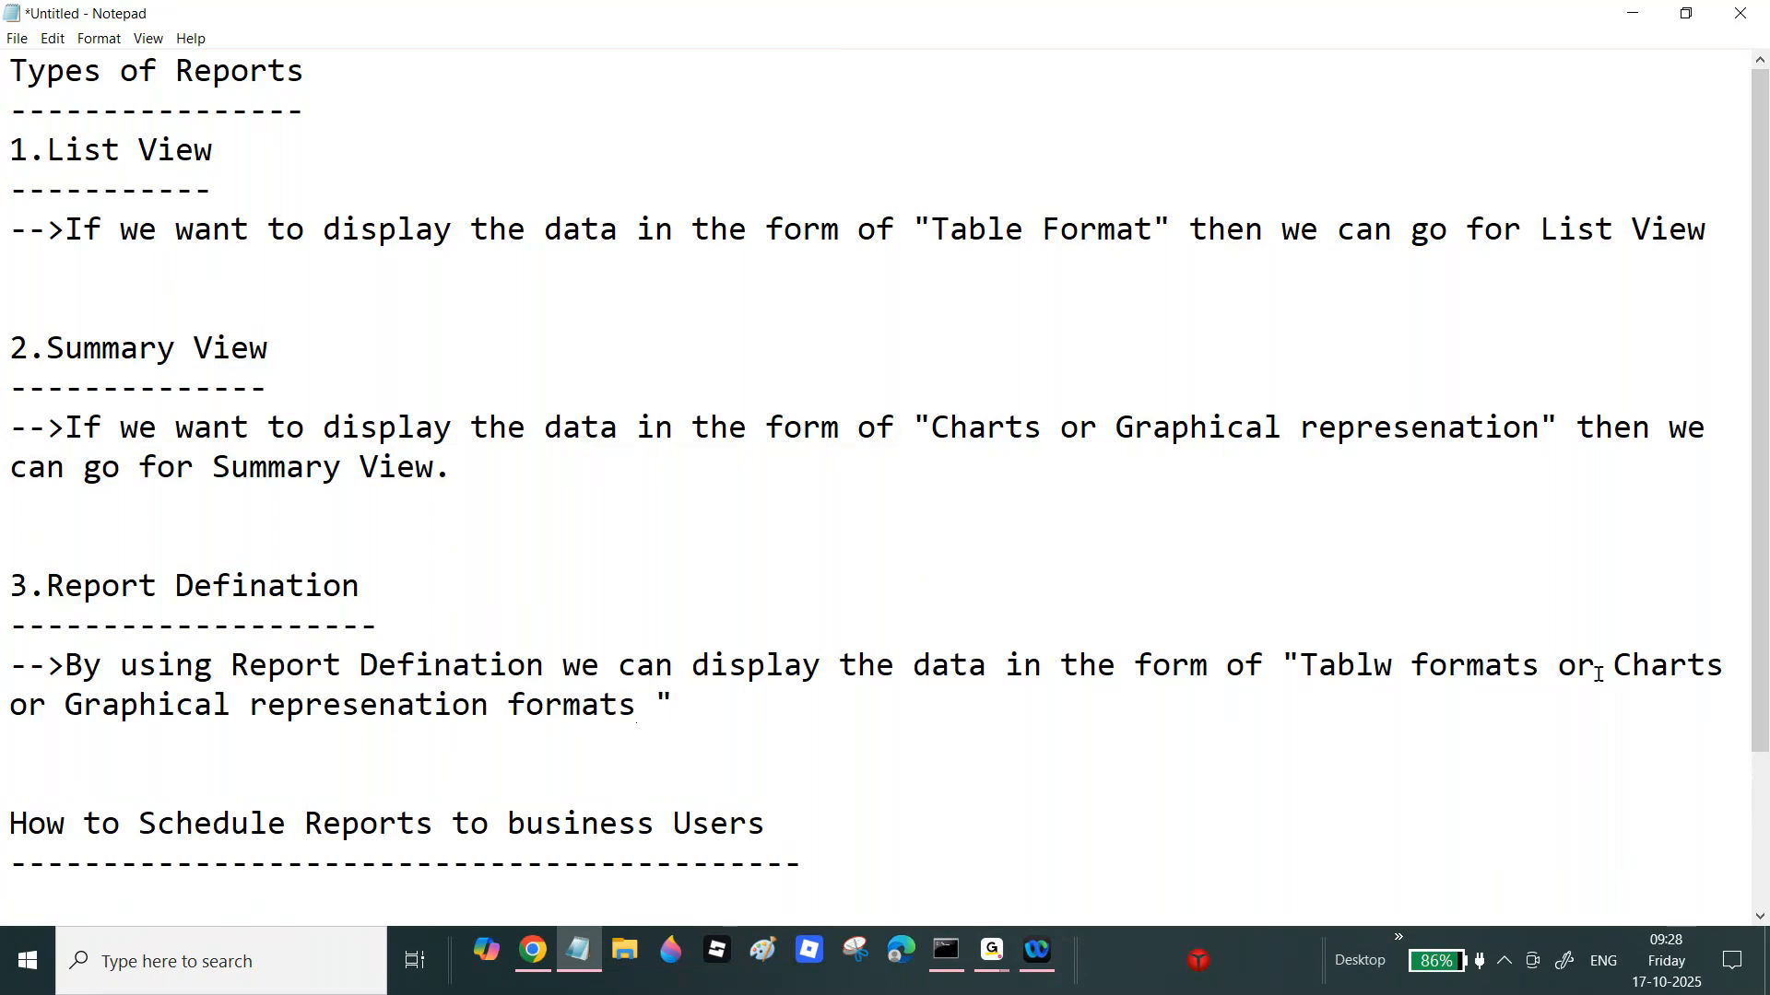
Step: Copy text from the Report Defination section and add blank lines below its paragraph
click(708, 724)
drag(708, 725, 9, 666)
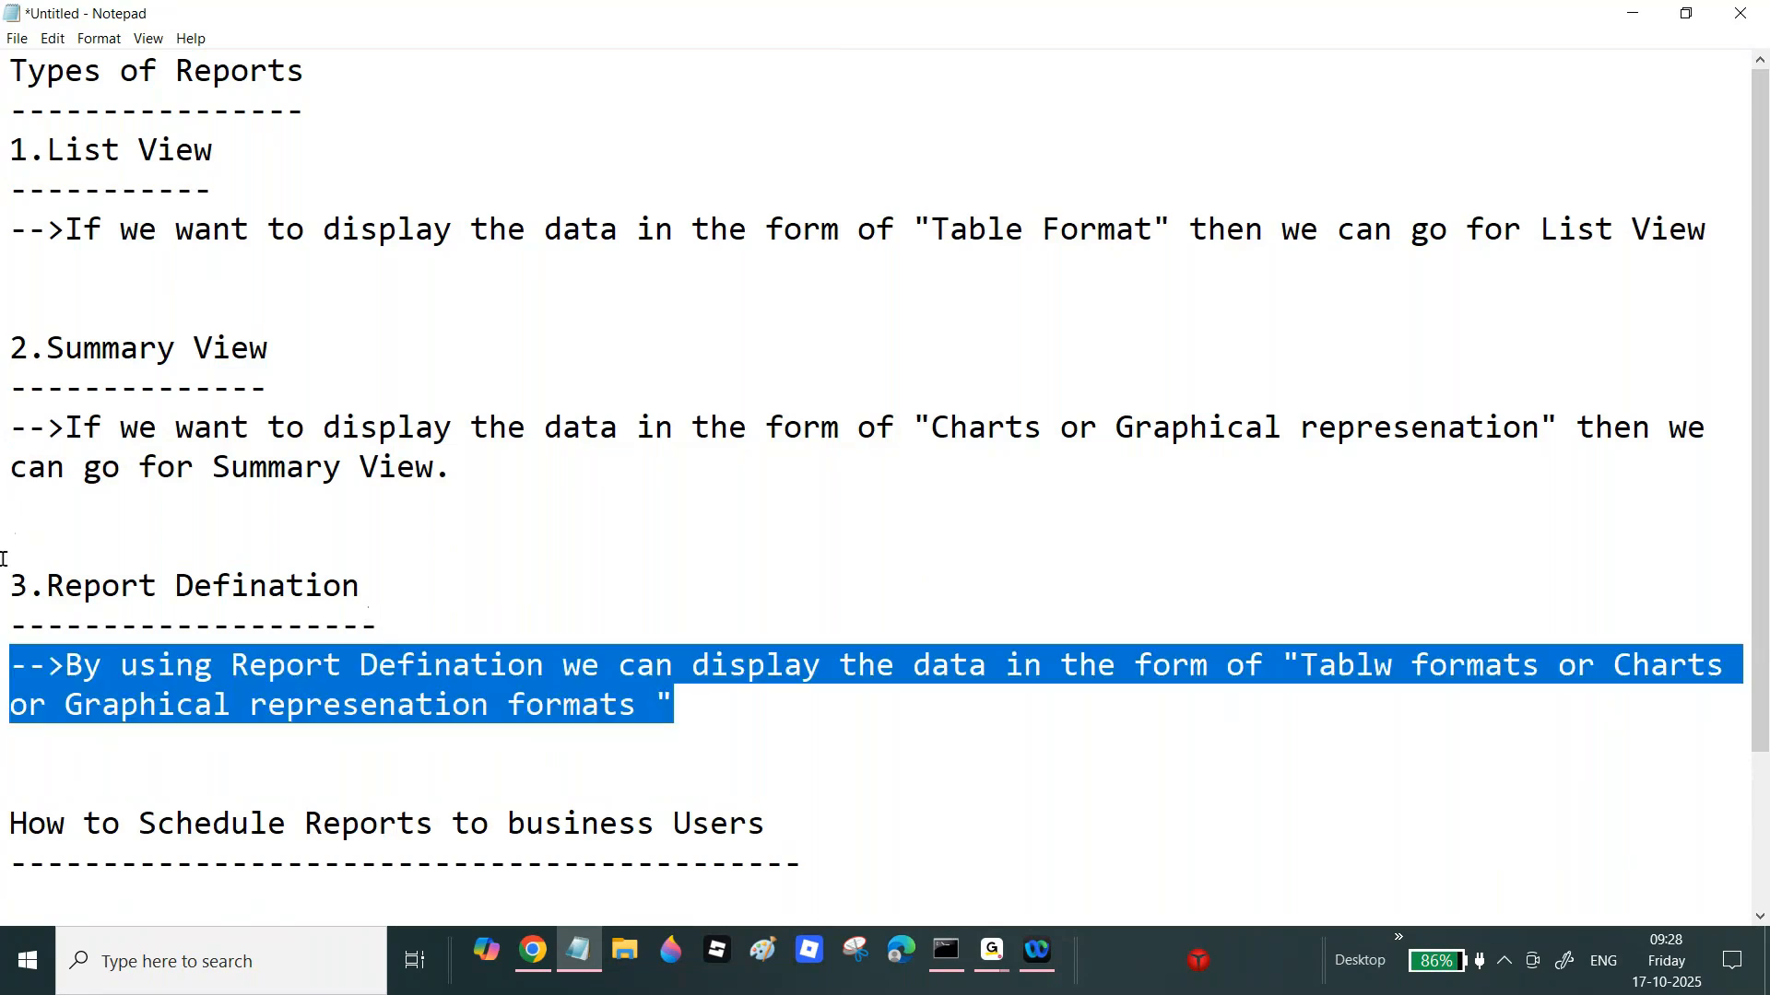
drag(5, 581, 564, 705)
drag(7, 189, 299, 286)
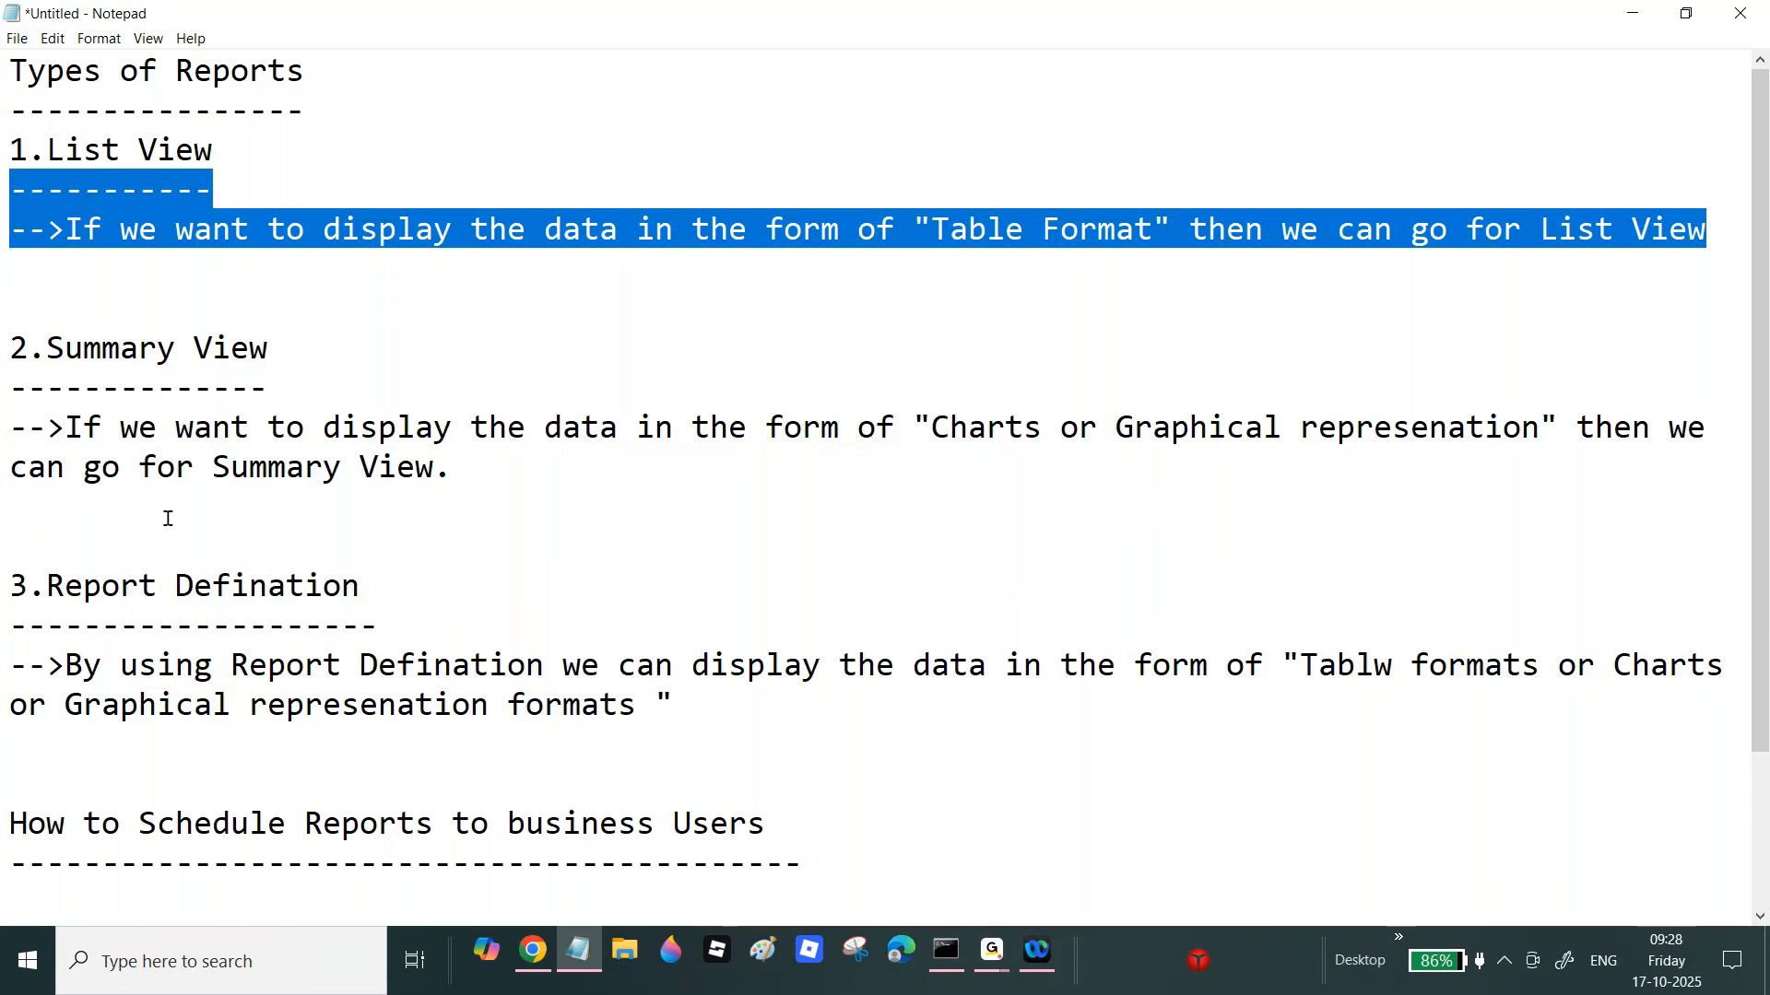
drag(64, 586, 408, 699)
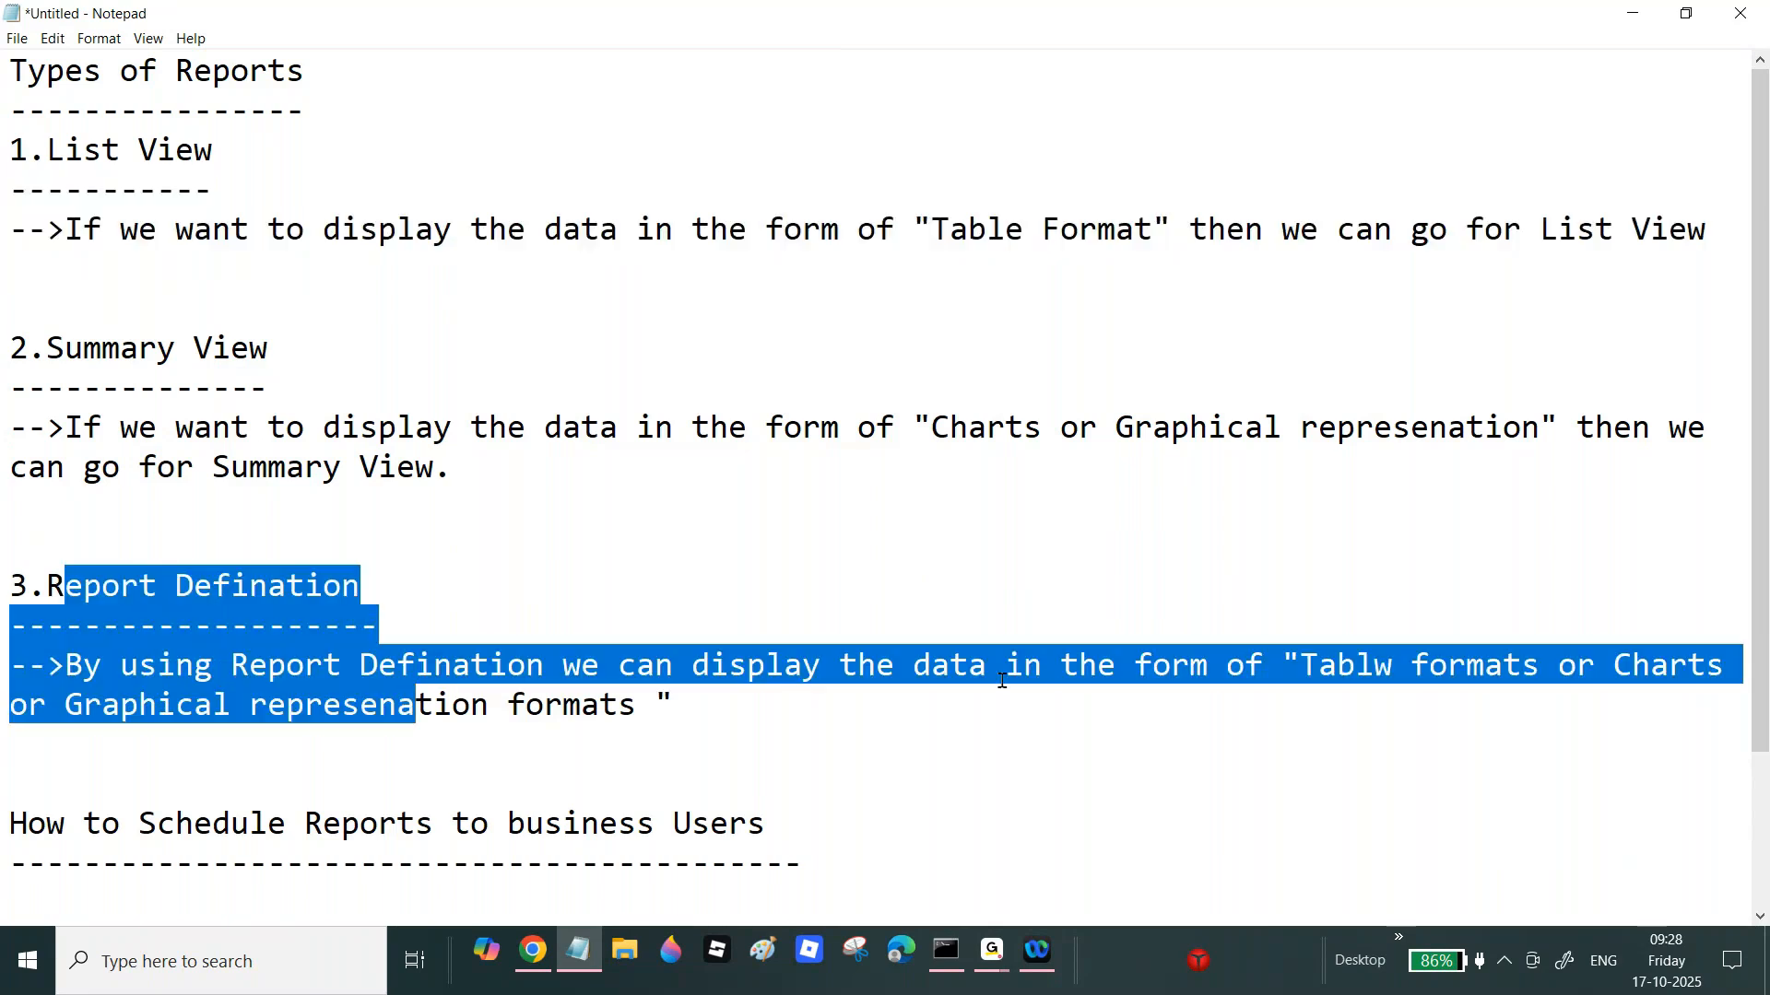
key(ctrl+c)
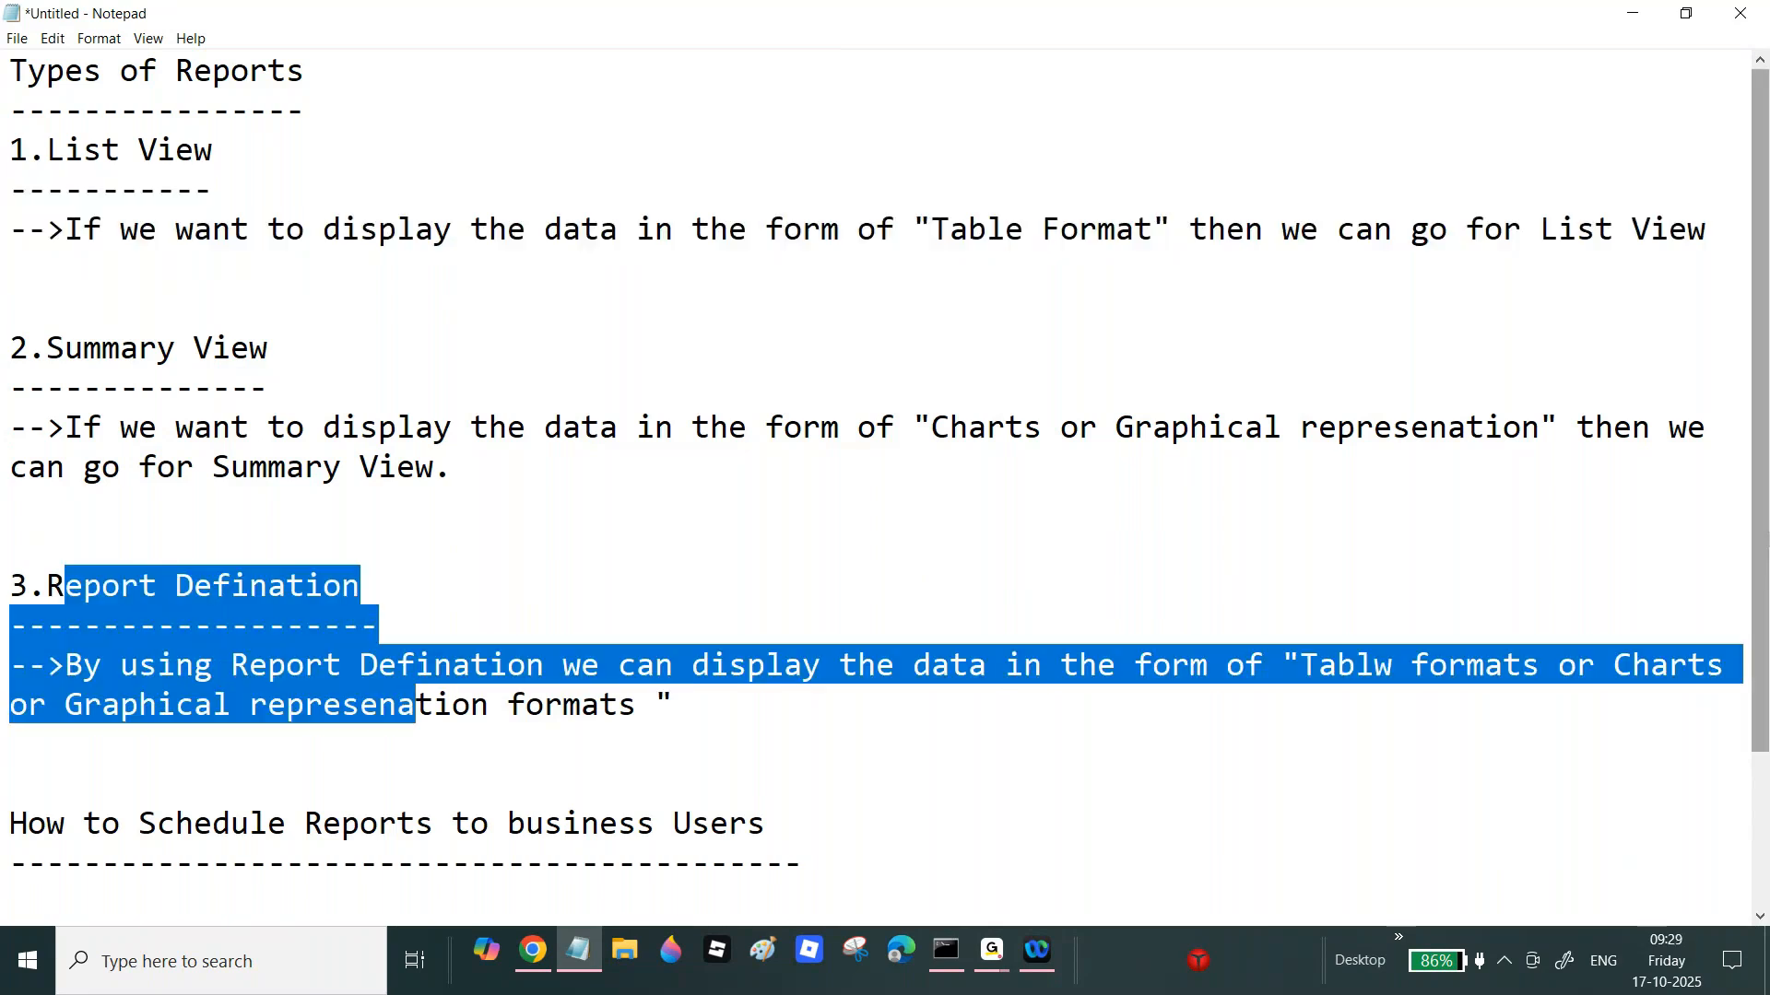
scroll(738, 584, down, 1)
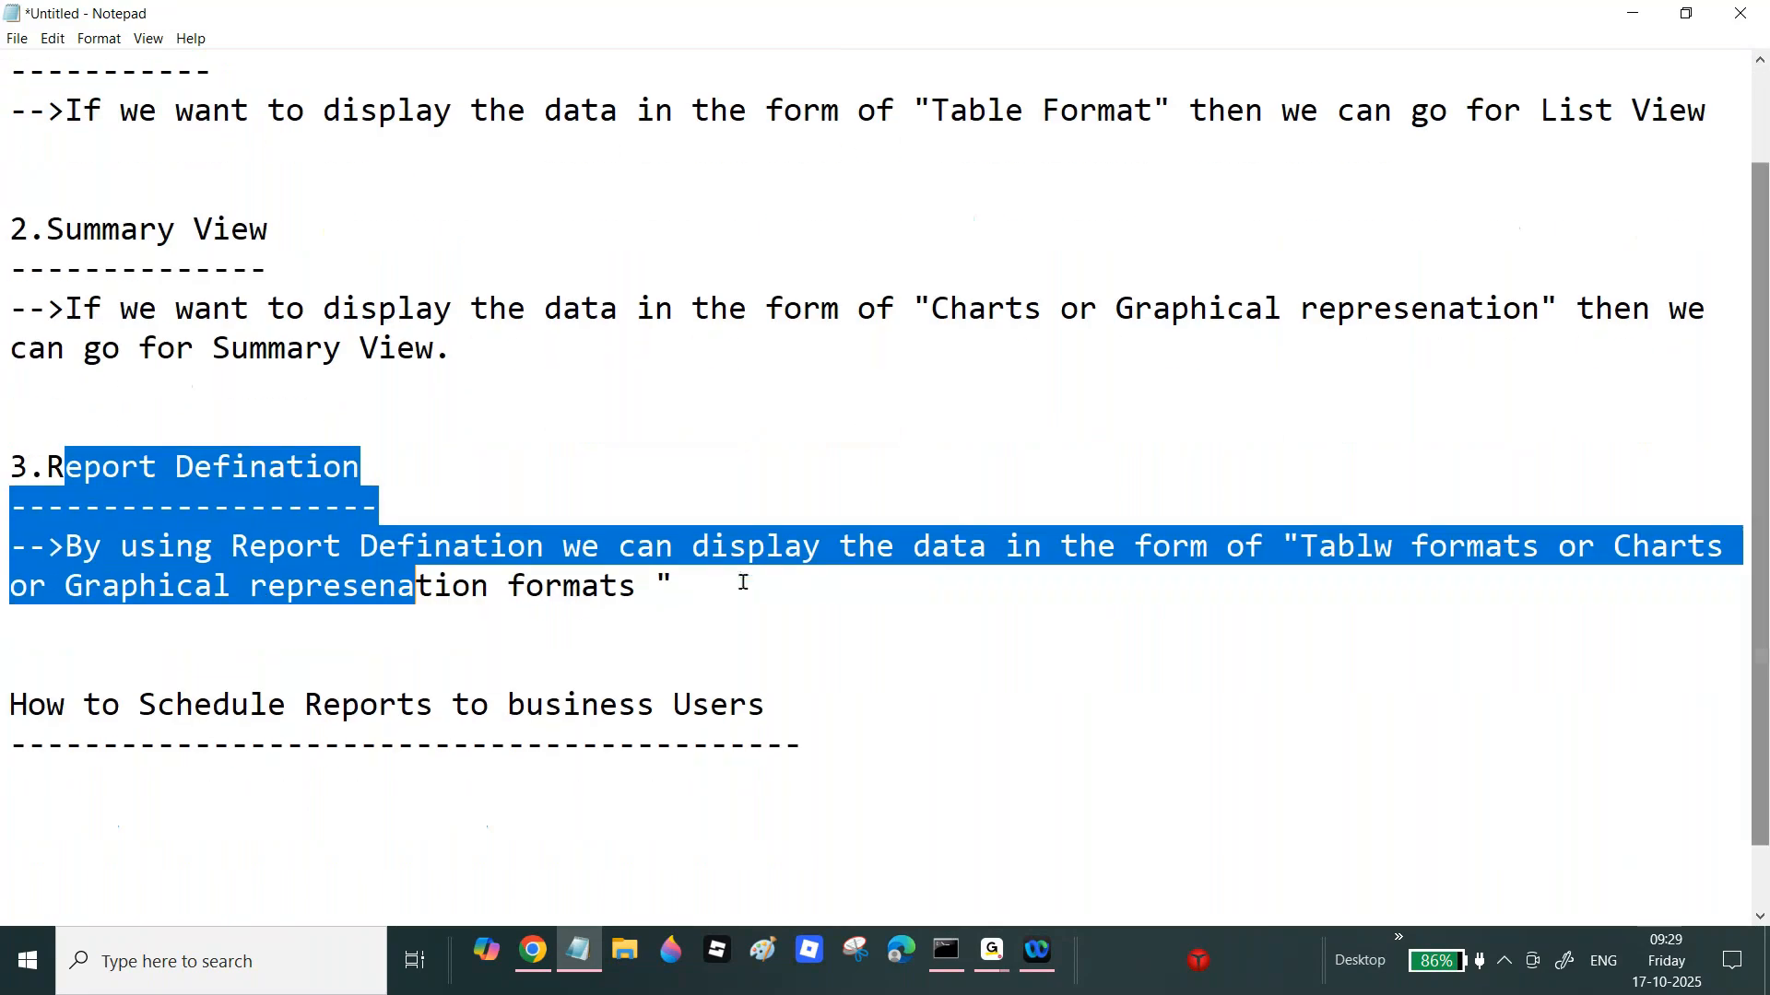
click(708, 579)
key(Return)
key(Return)
key(Return)
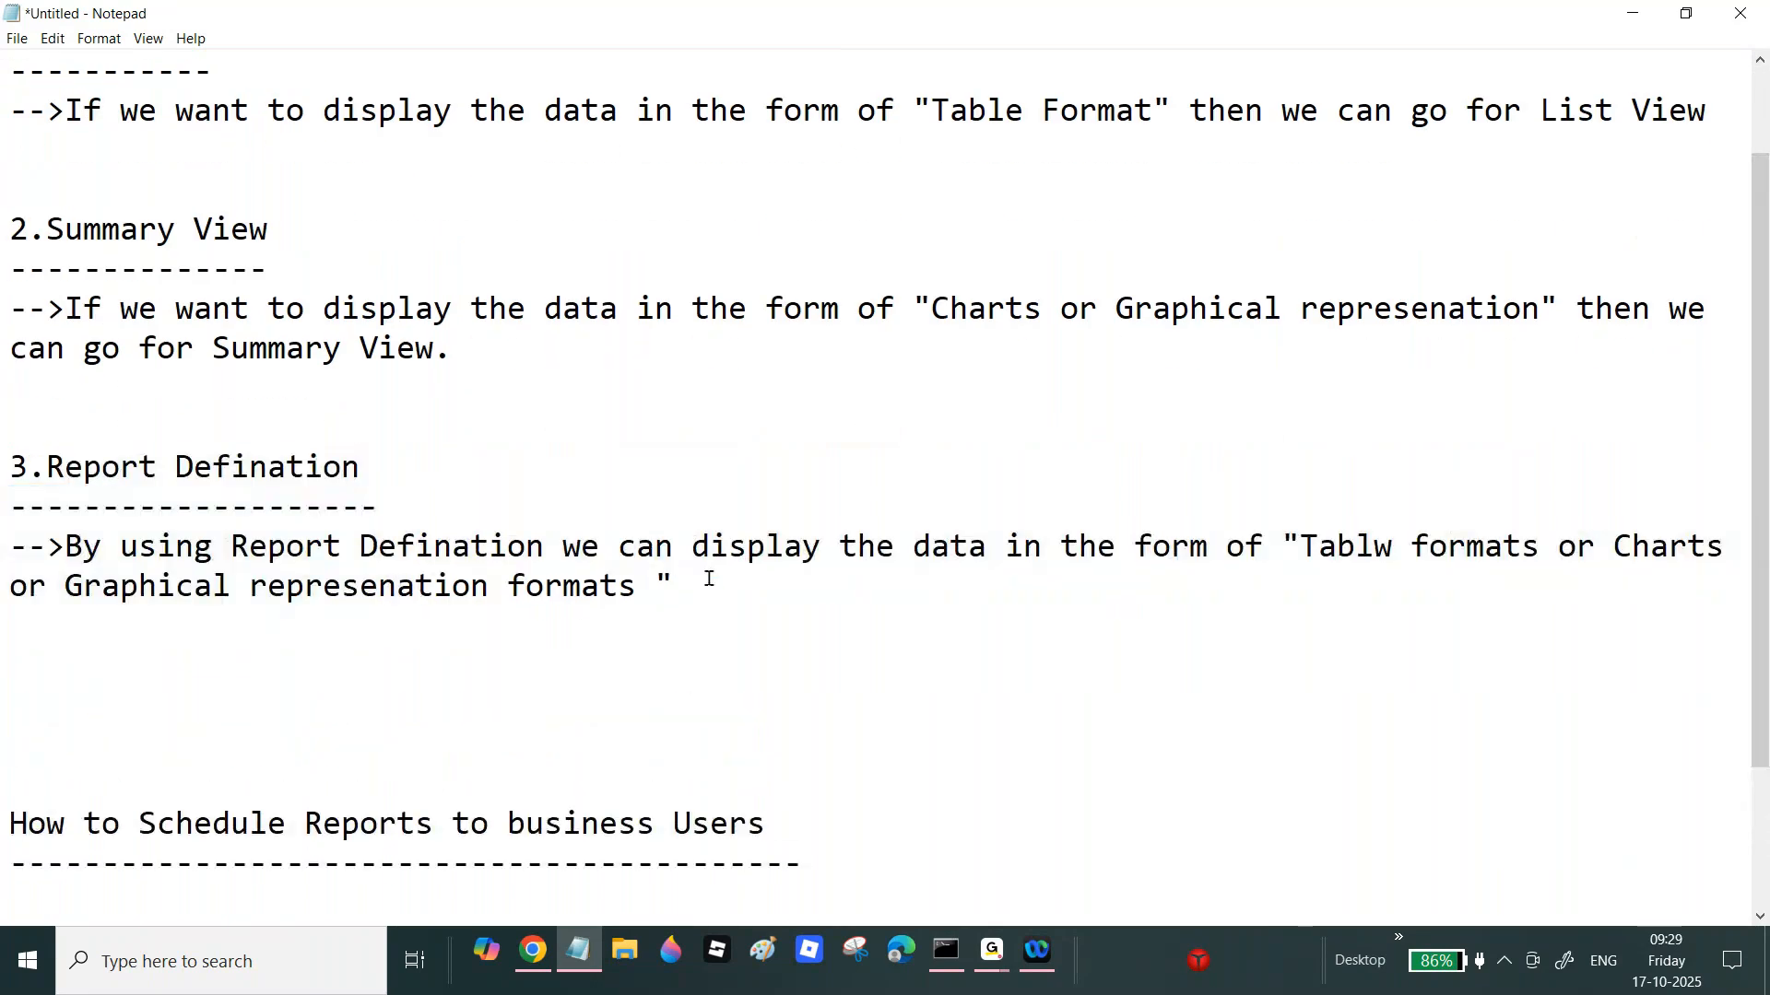
Step: Begin a Note about displaying data as "Charts or Graphical represenation" and needing a Query Tab column
key(BackSpace)
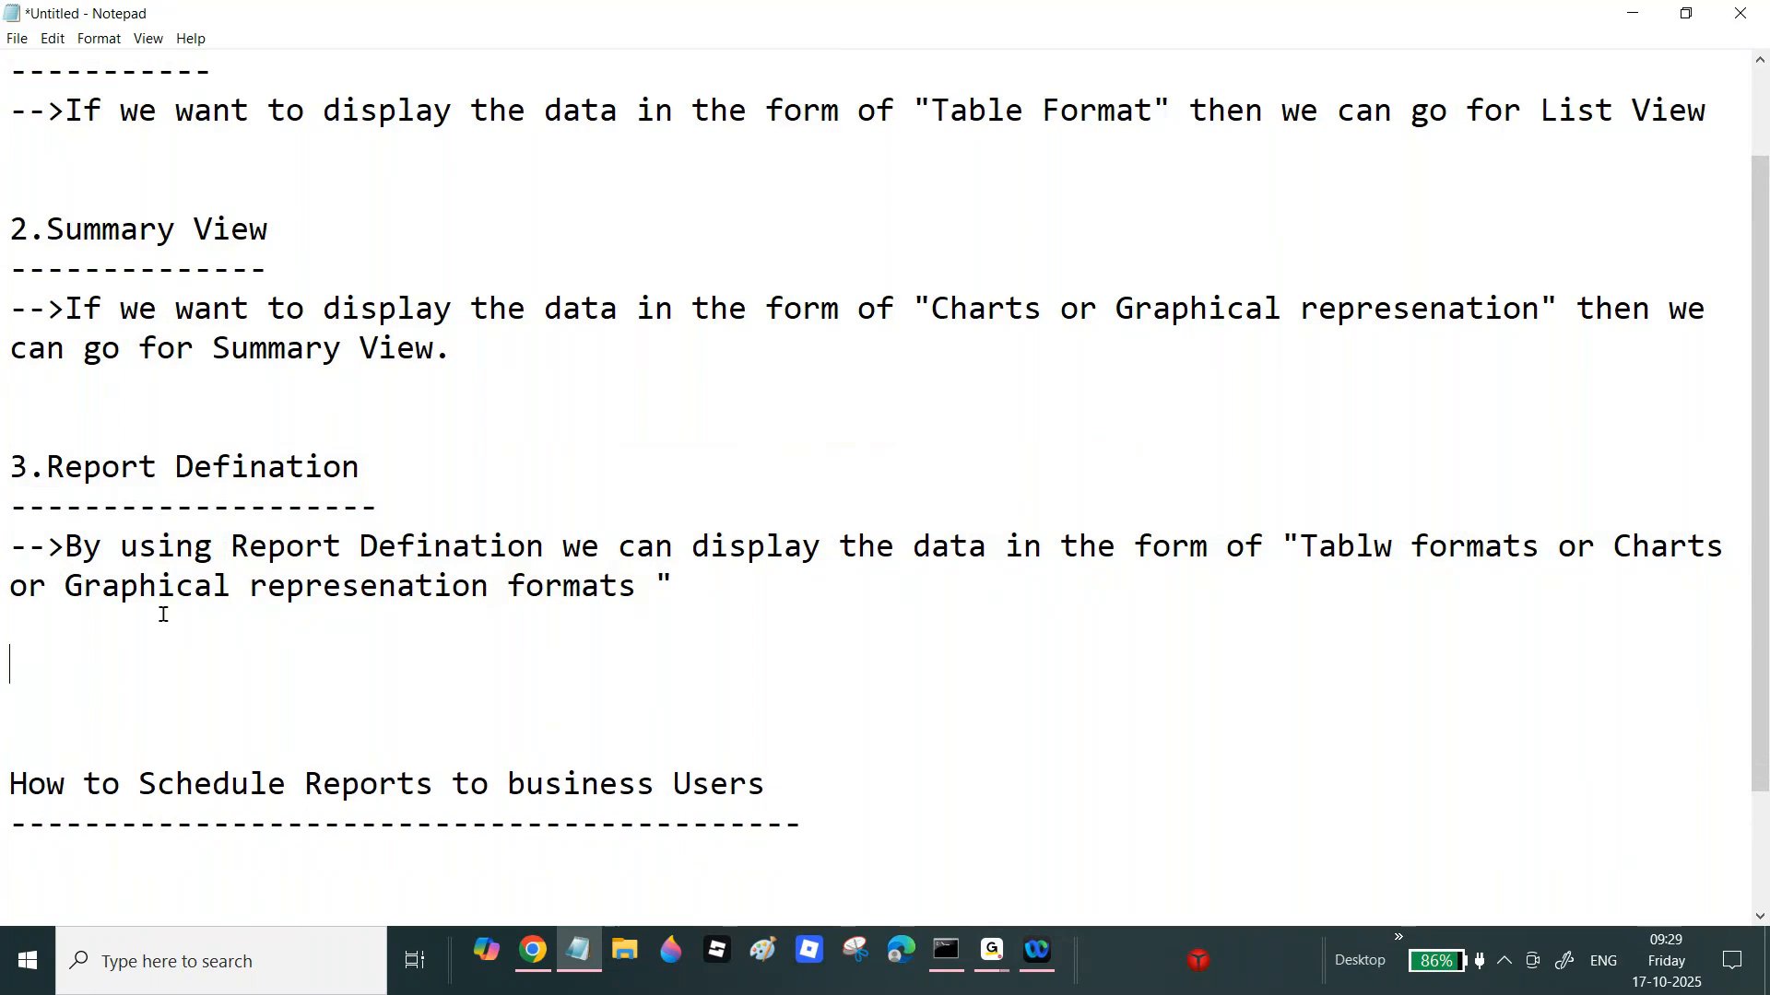
text(Note: Whenever )
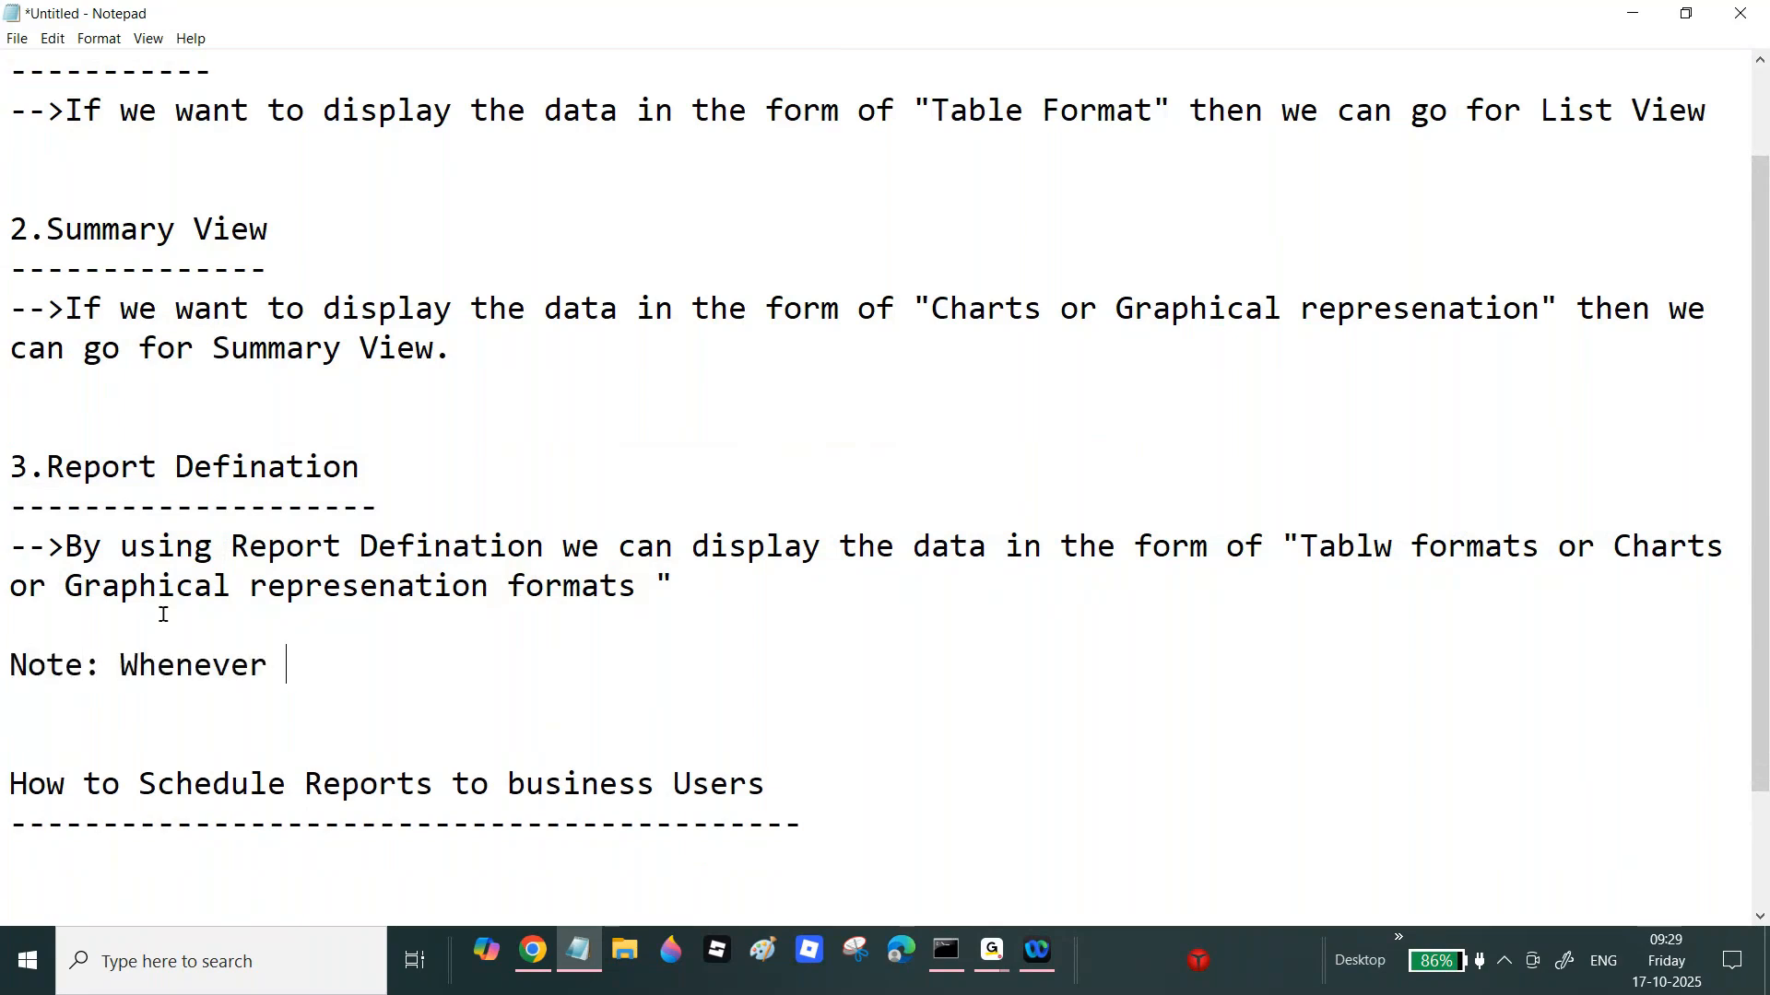
text(wew a)
key(BackSpace)
key(BackSpace)
key(BackSpace)
text(want to )
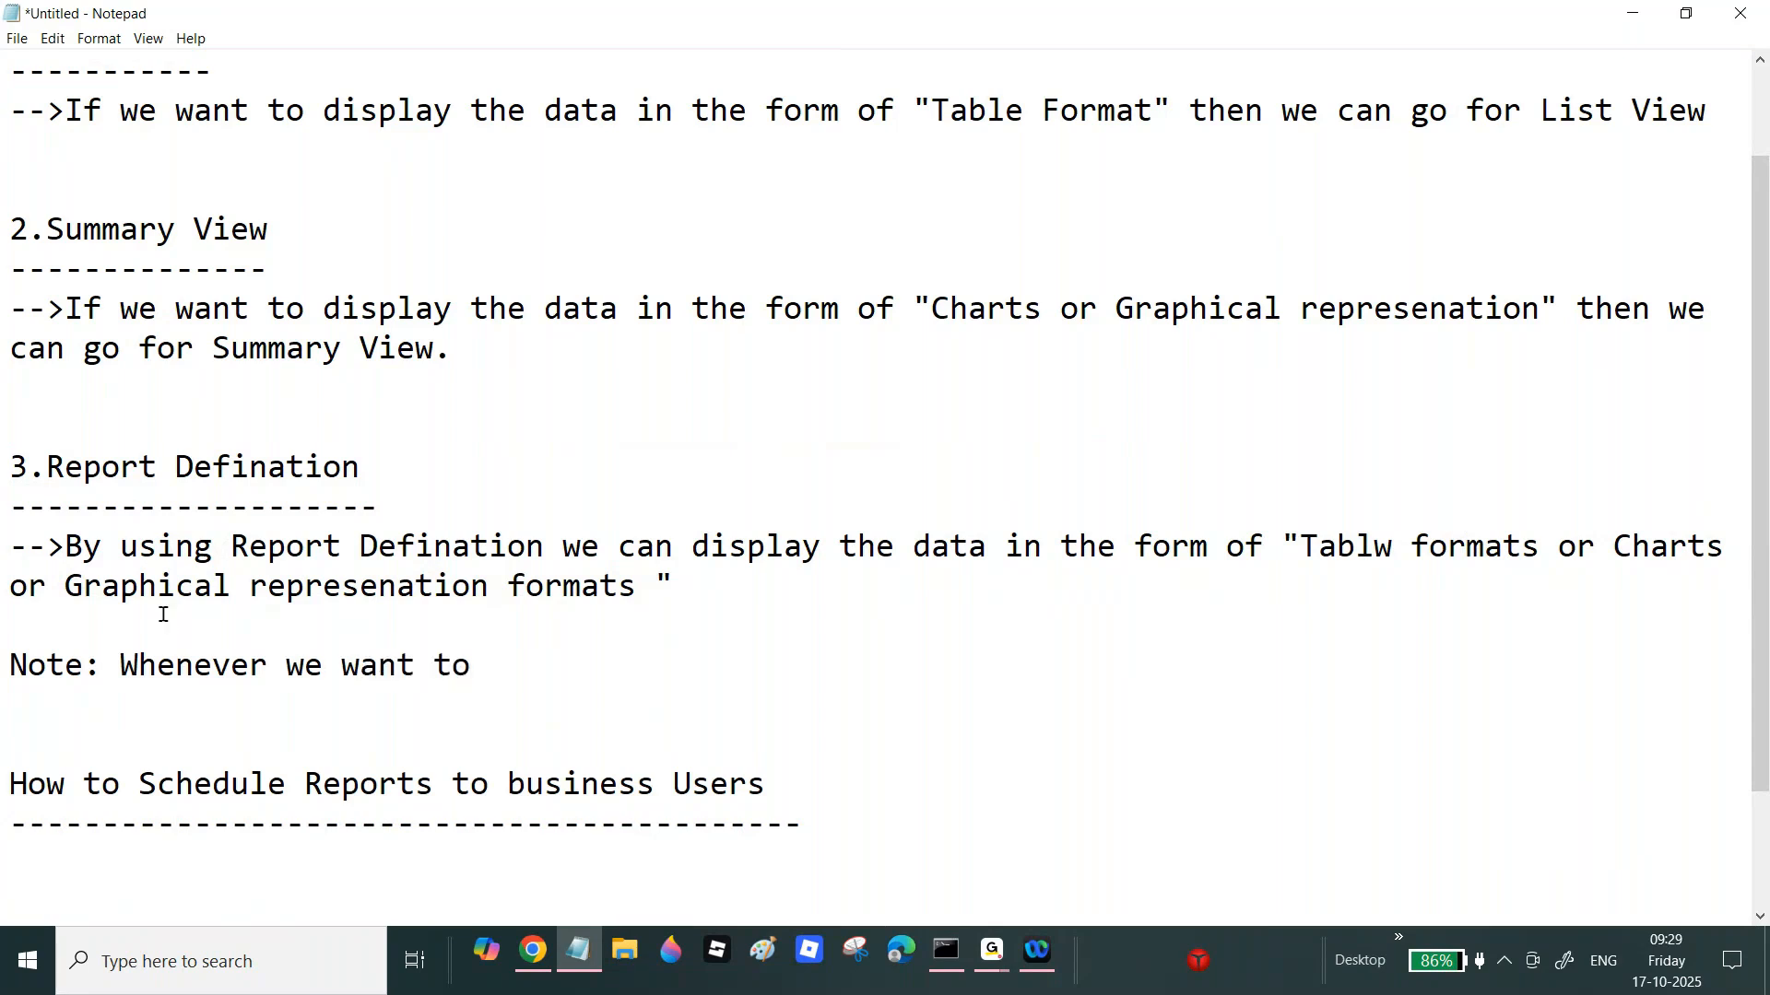
text(display )
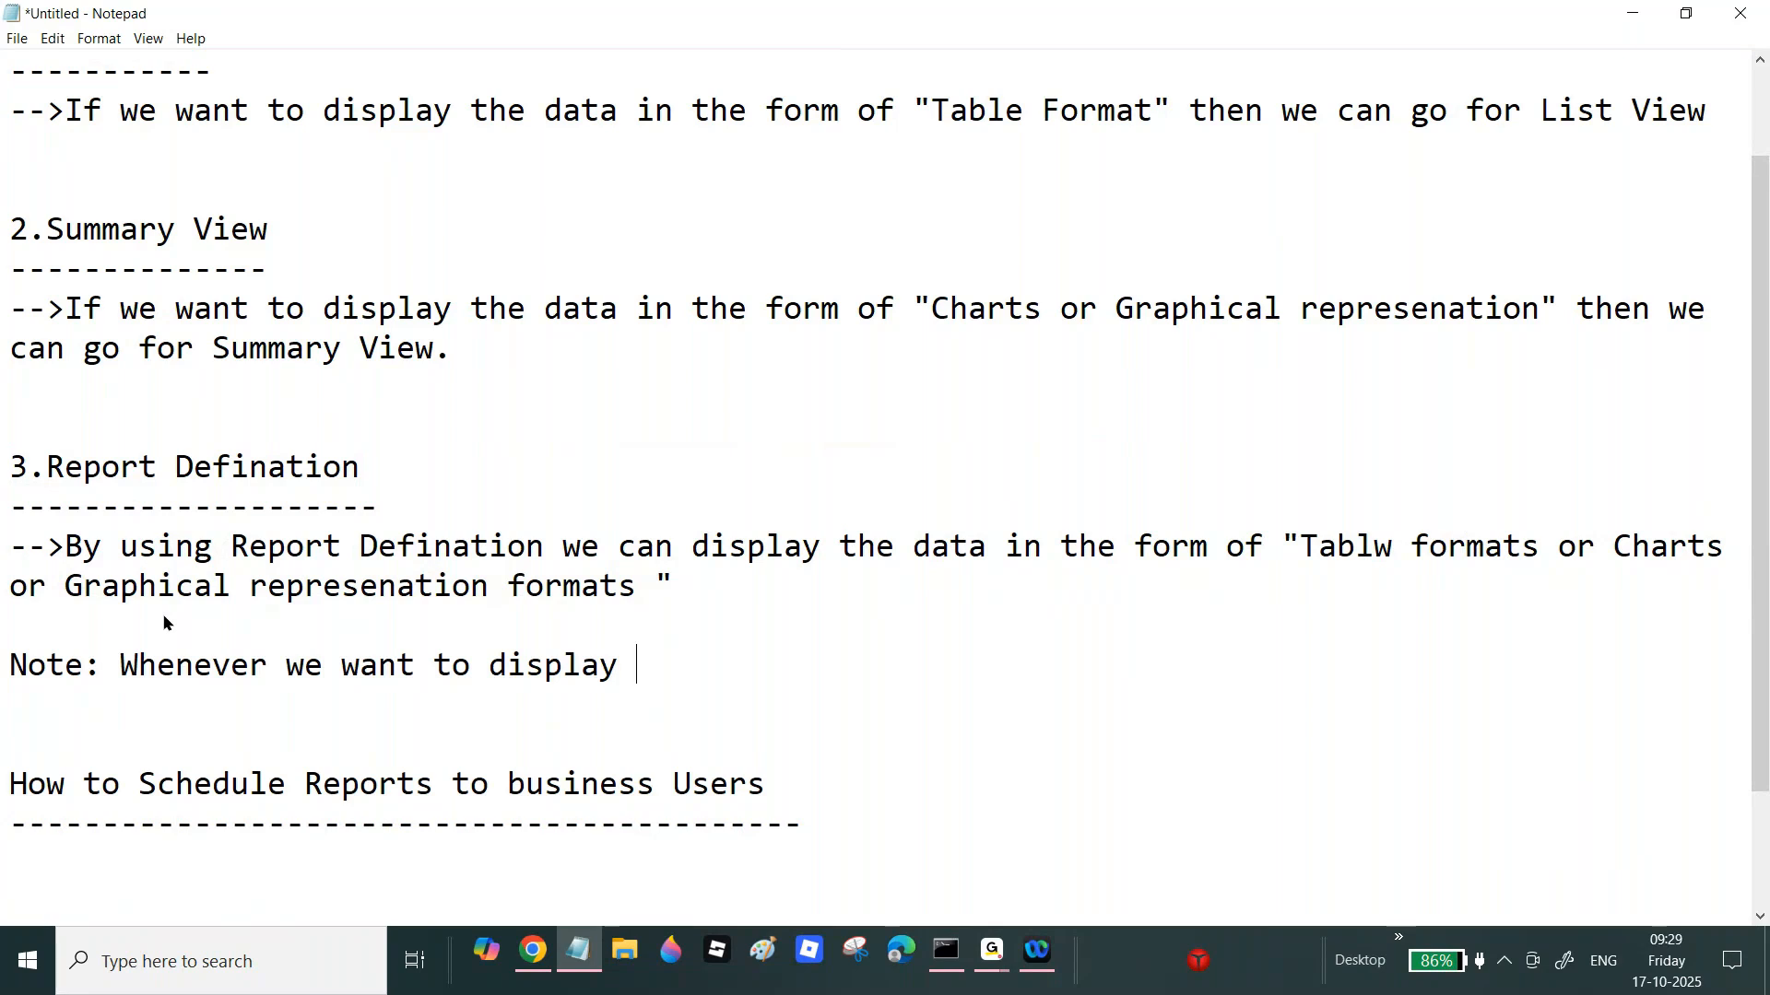
text(the data in )
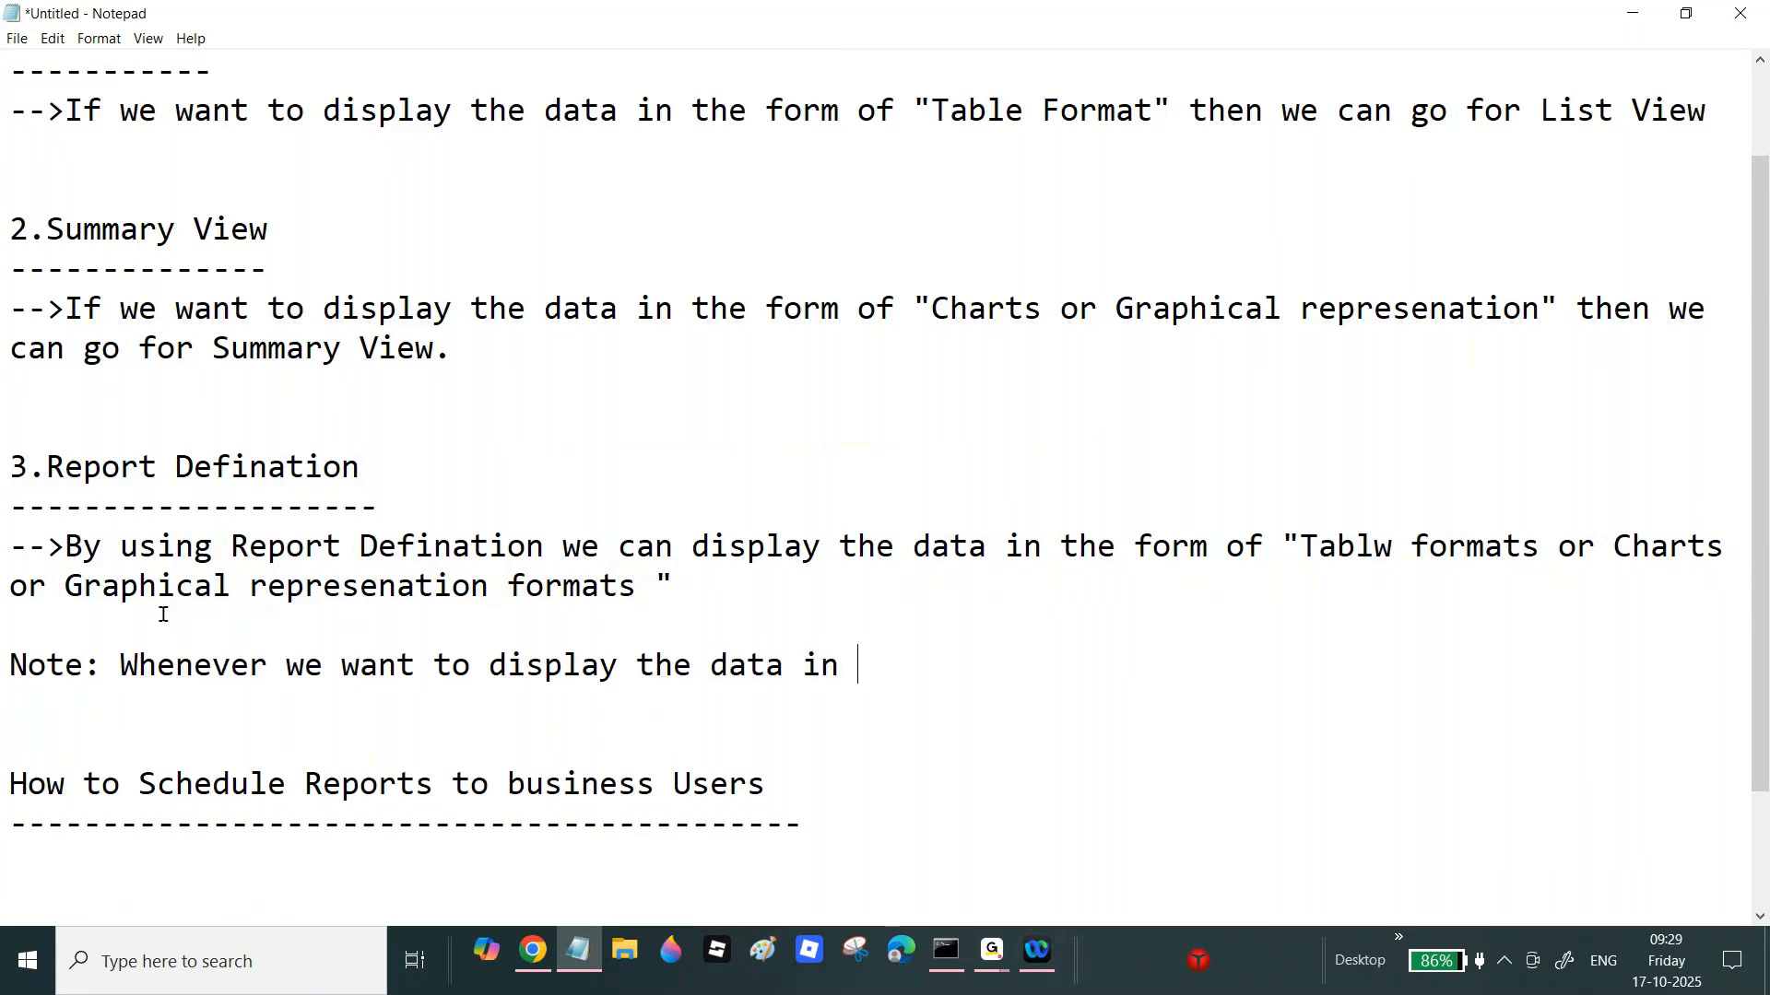
text(the form of)
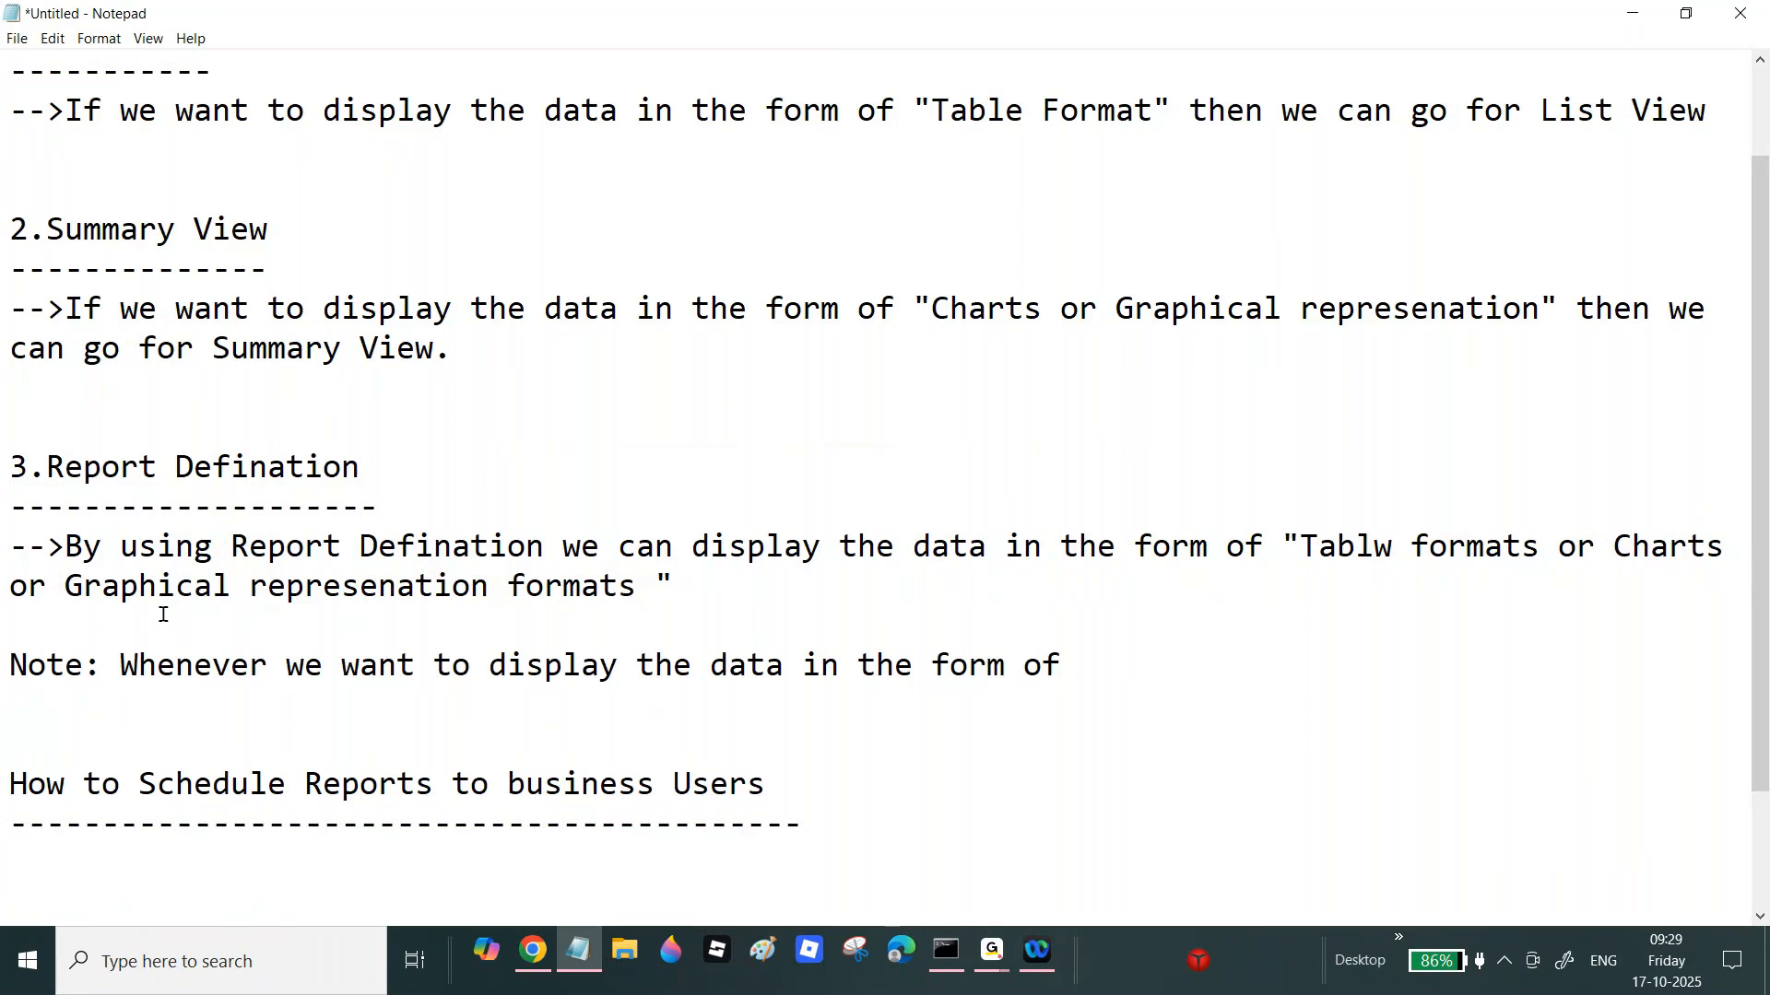
key(ctrl+v)
click(1065, 664)
key(Right)
text(")
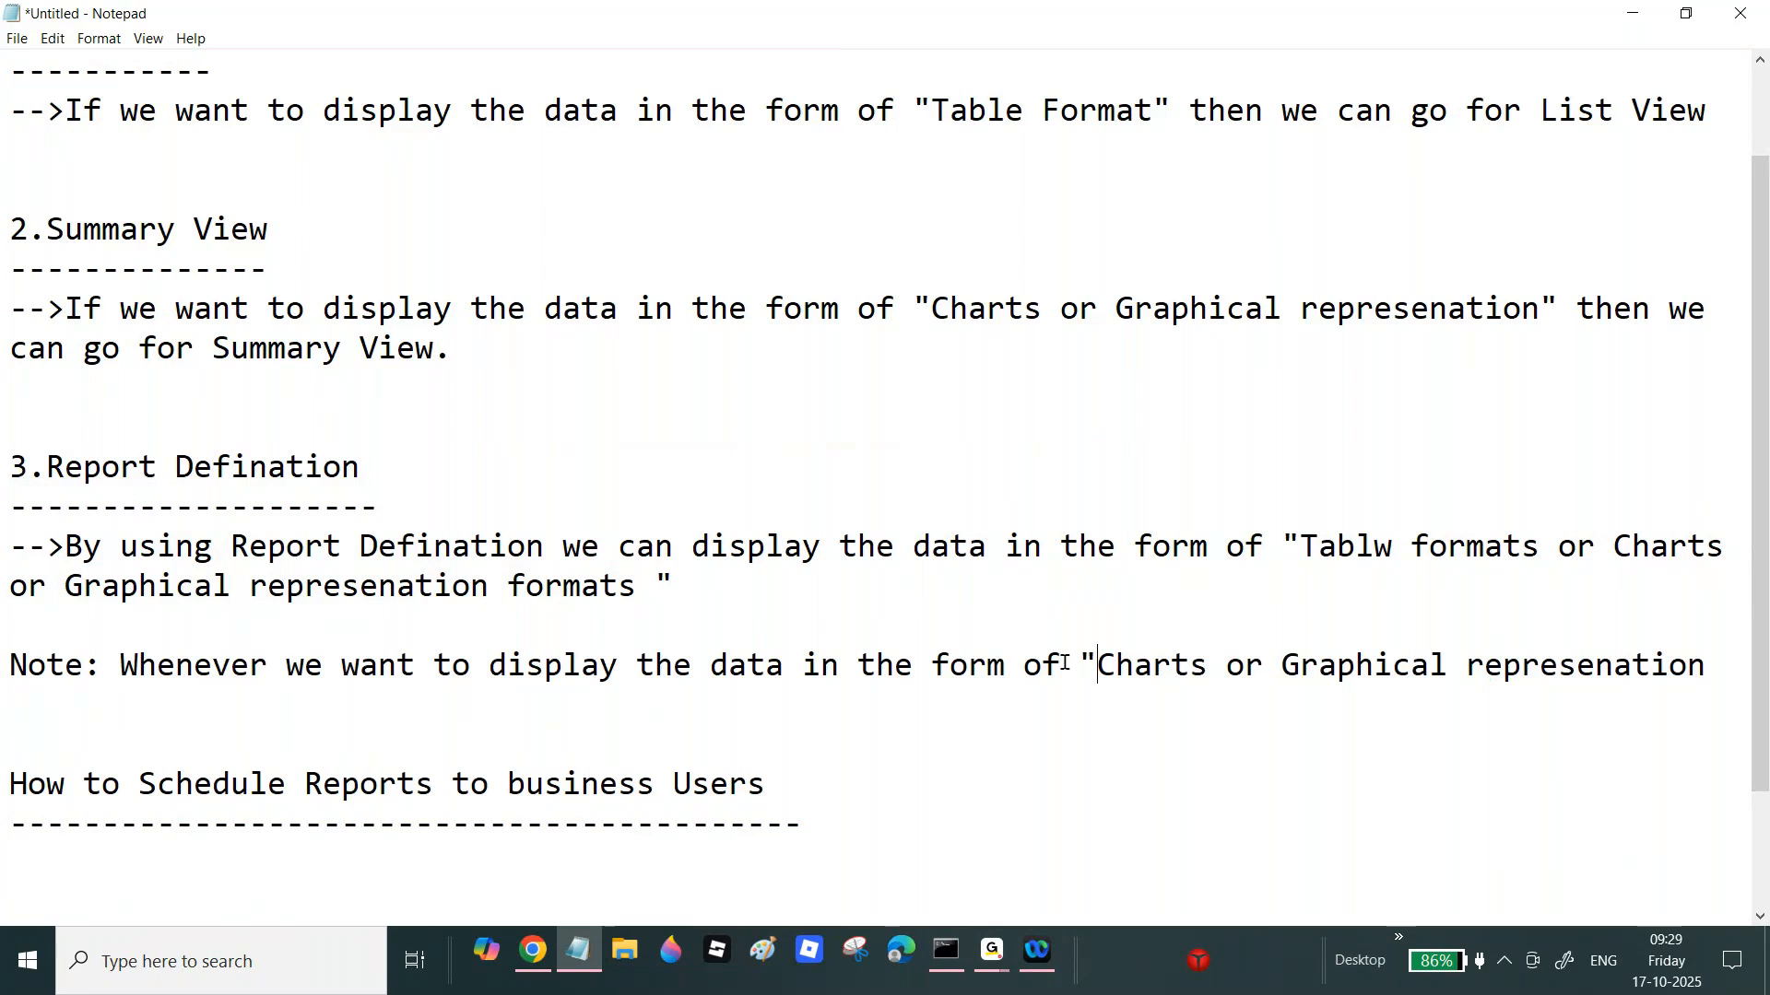
click(1726, 666)
text(:" at )
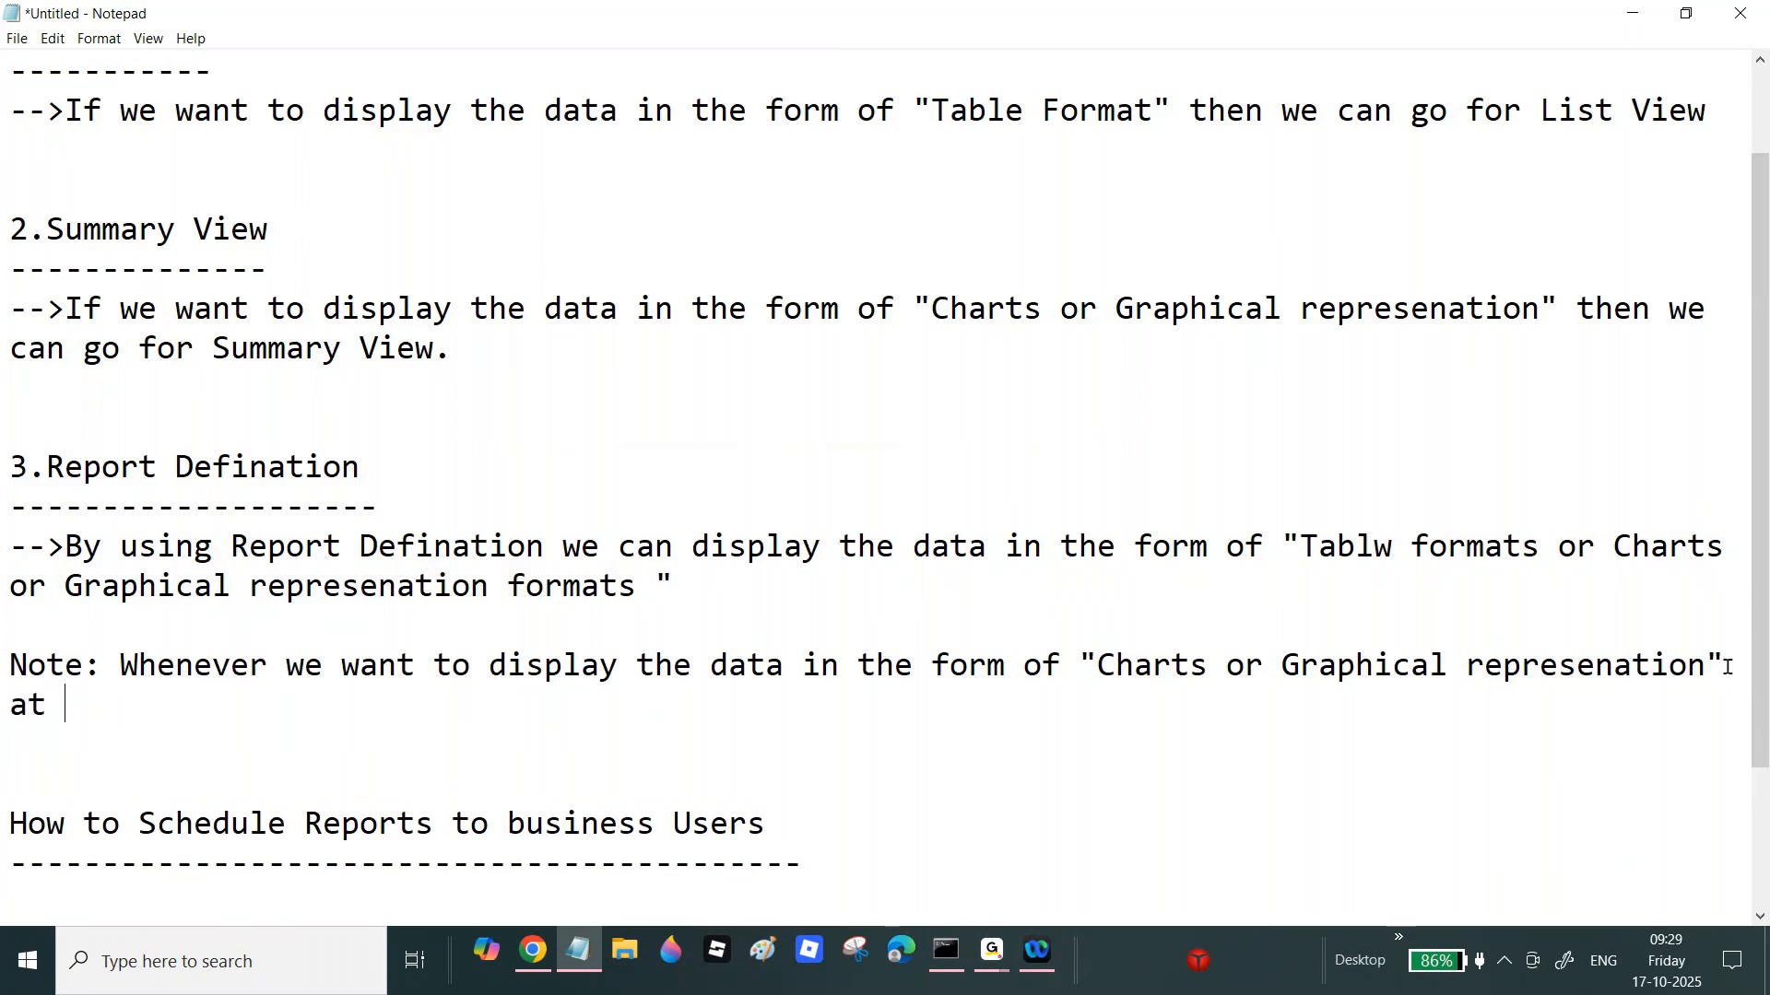
text(least column)
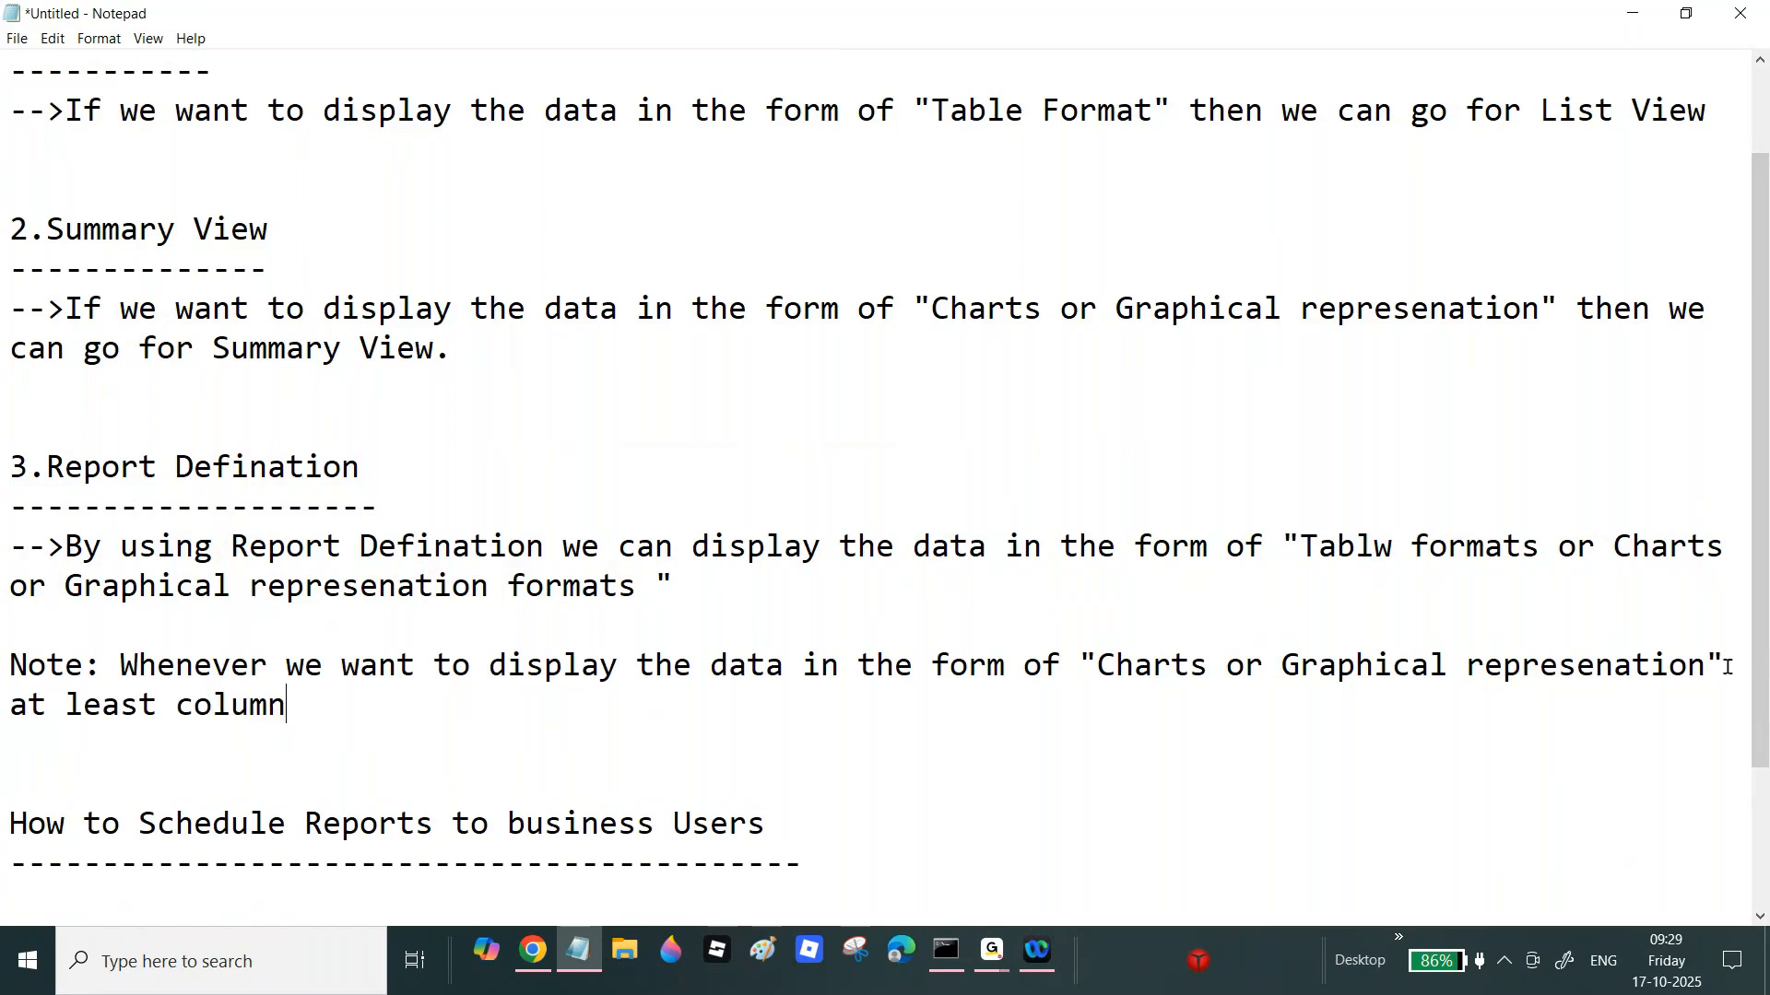
text( from Query Tab)
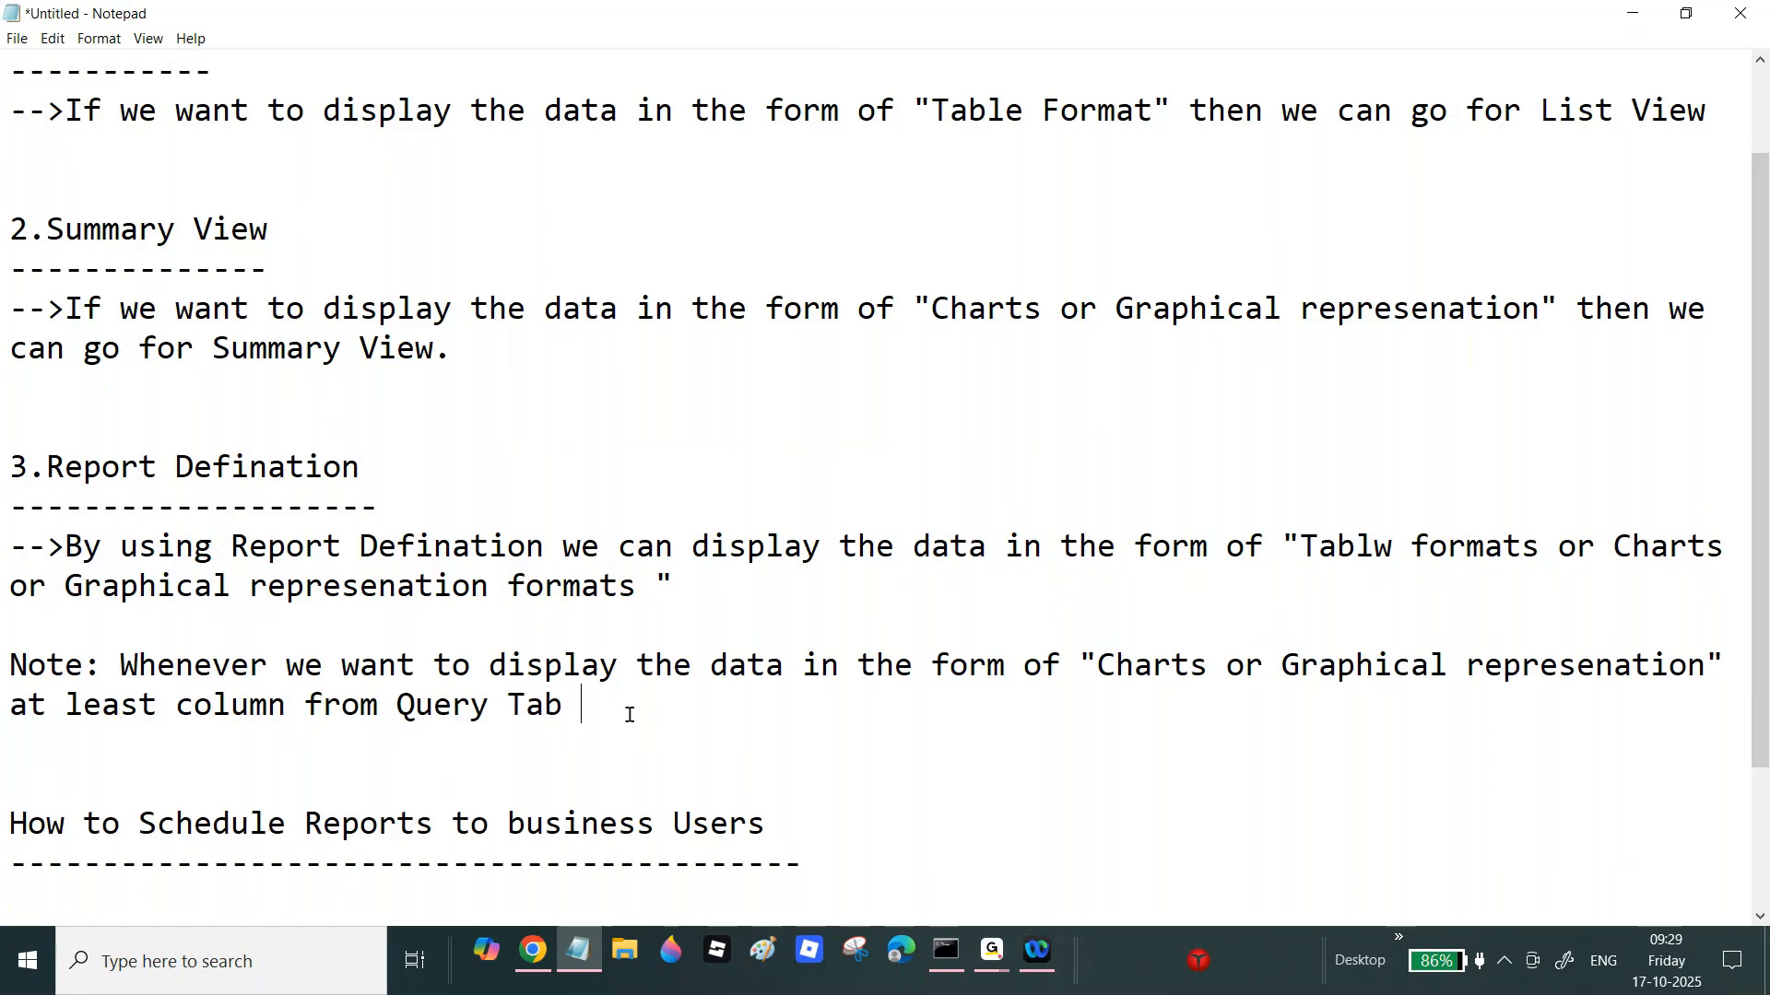
Step: Finish the Note requiring one column selected as an "Aggregate" Column, and start an 'Ex:' line
text(we need to s)
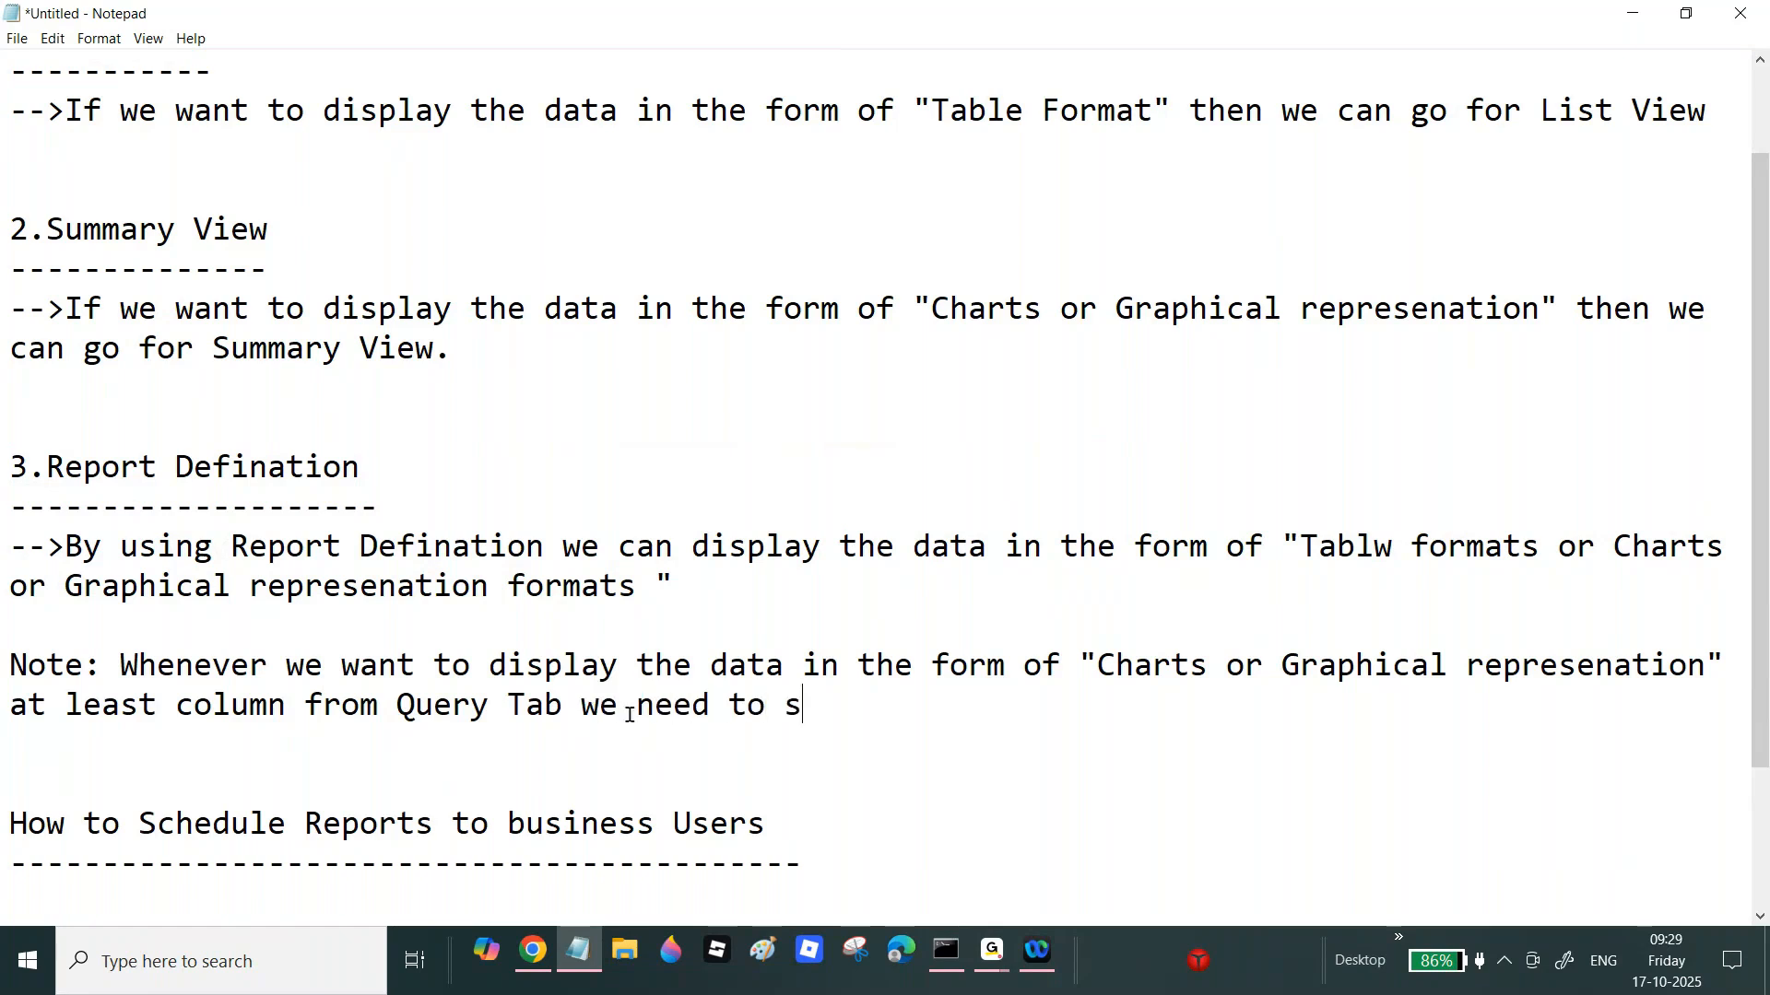
text(elect "")
key(Left)
text(Aggregate)
key(Right)
text(C)
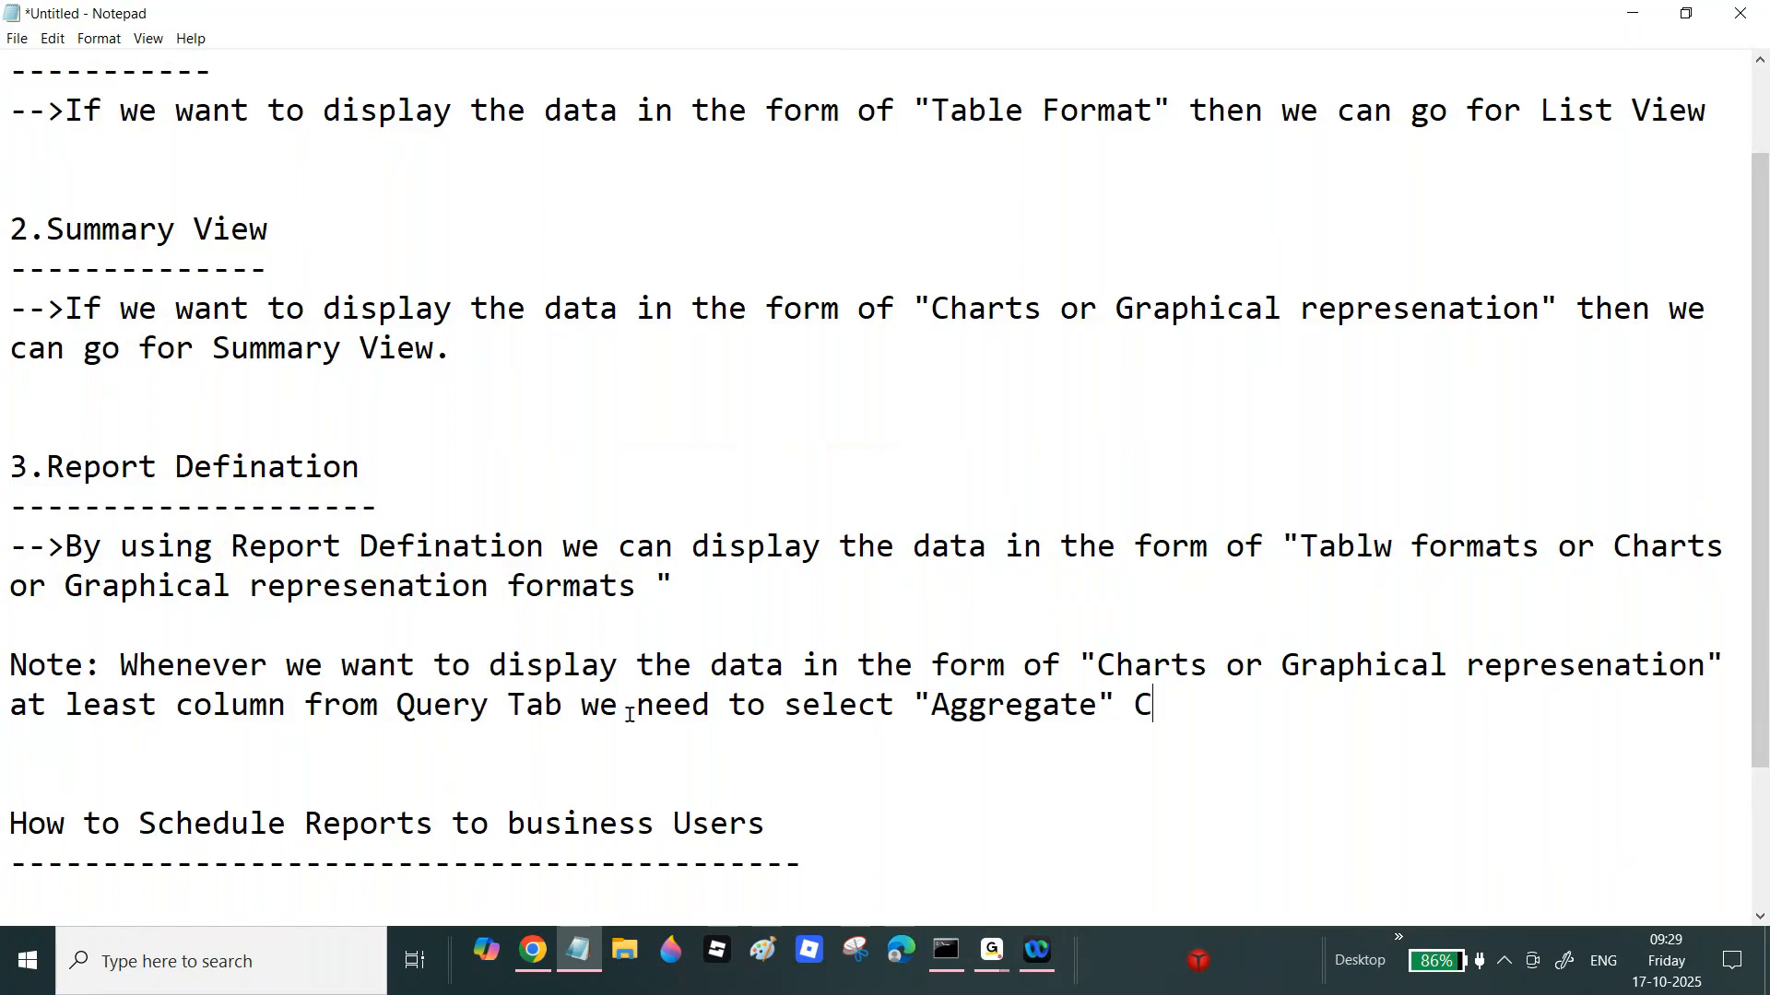
click(899, 705)
text(as a)
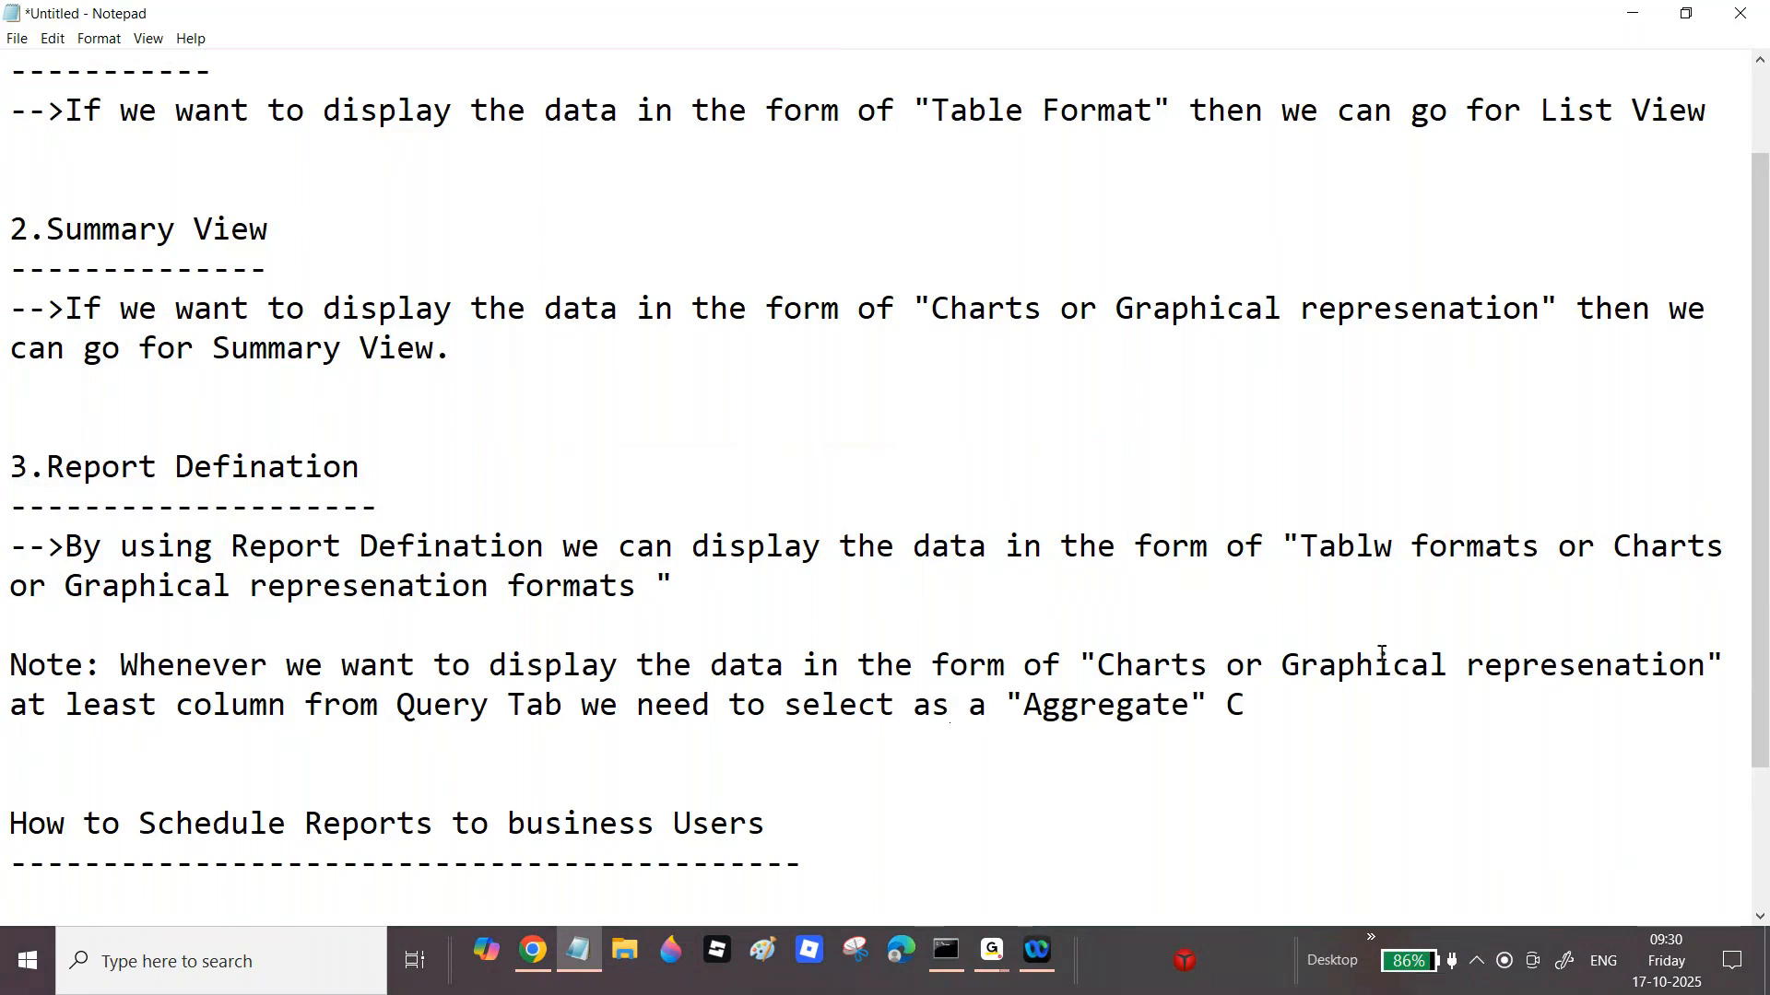
click(1271, 720)
text(olumn.)
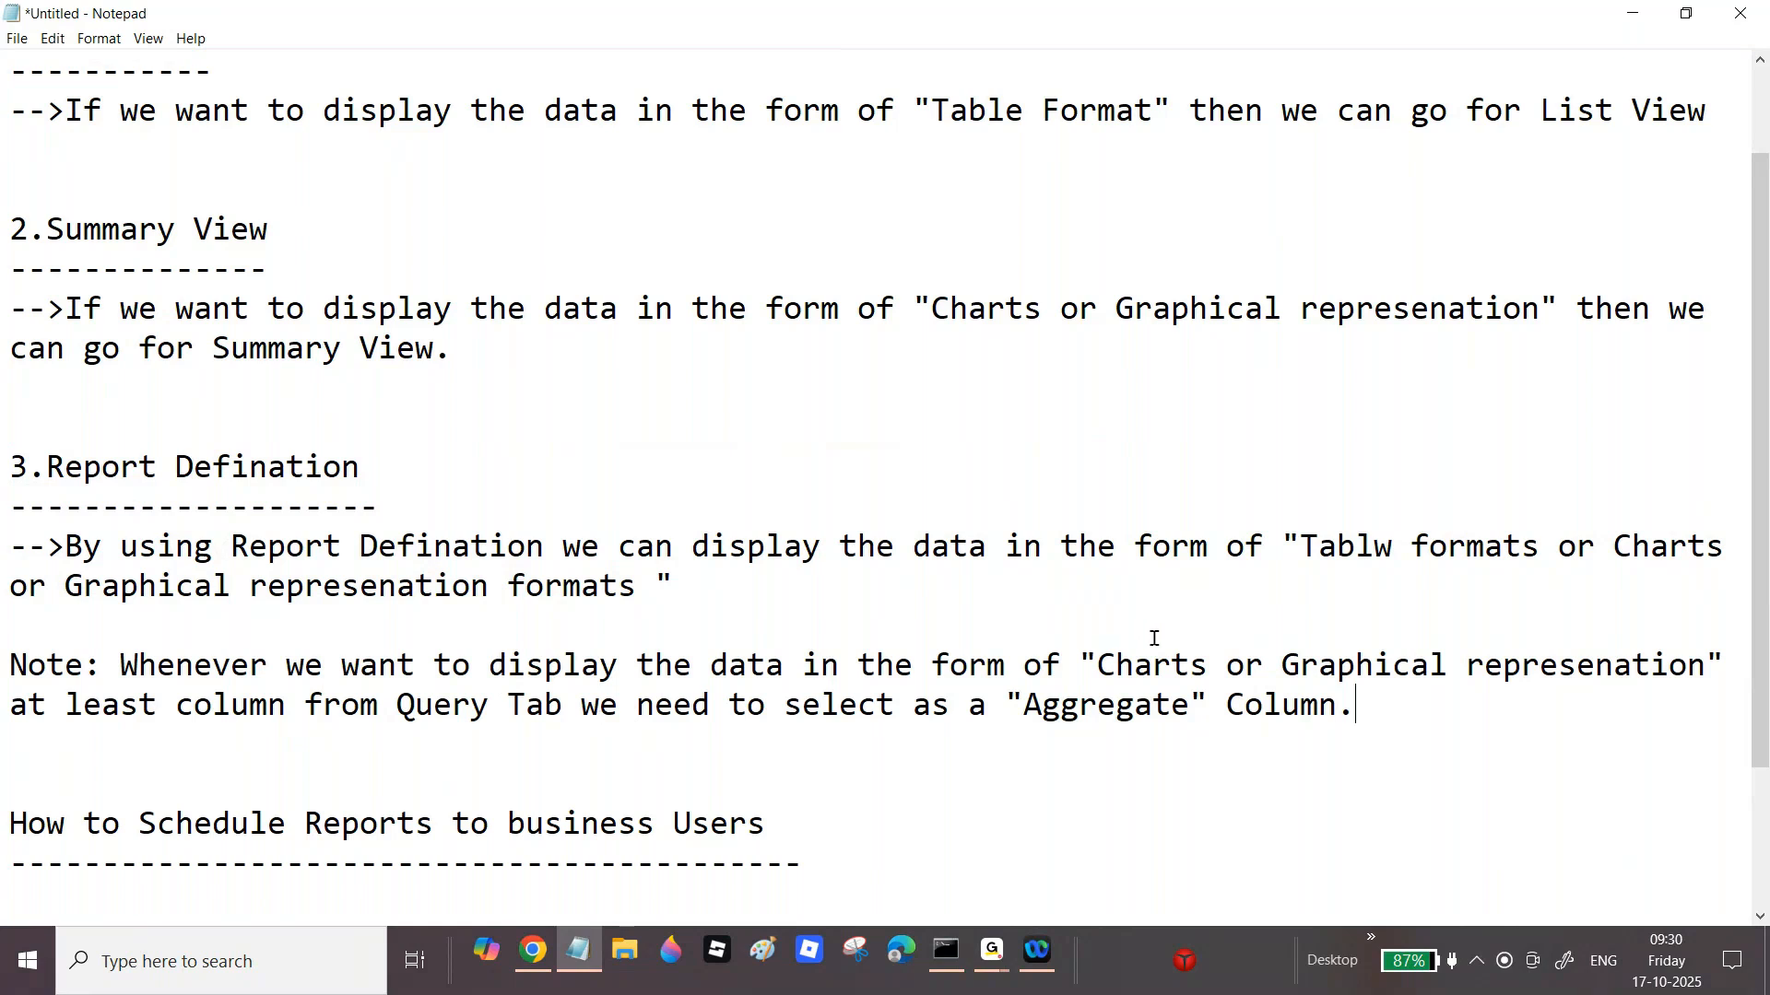
key(Return)
text(Ex:)
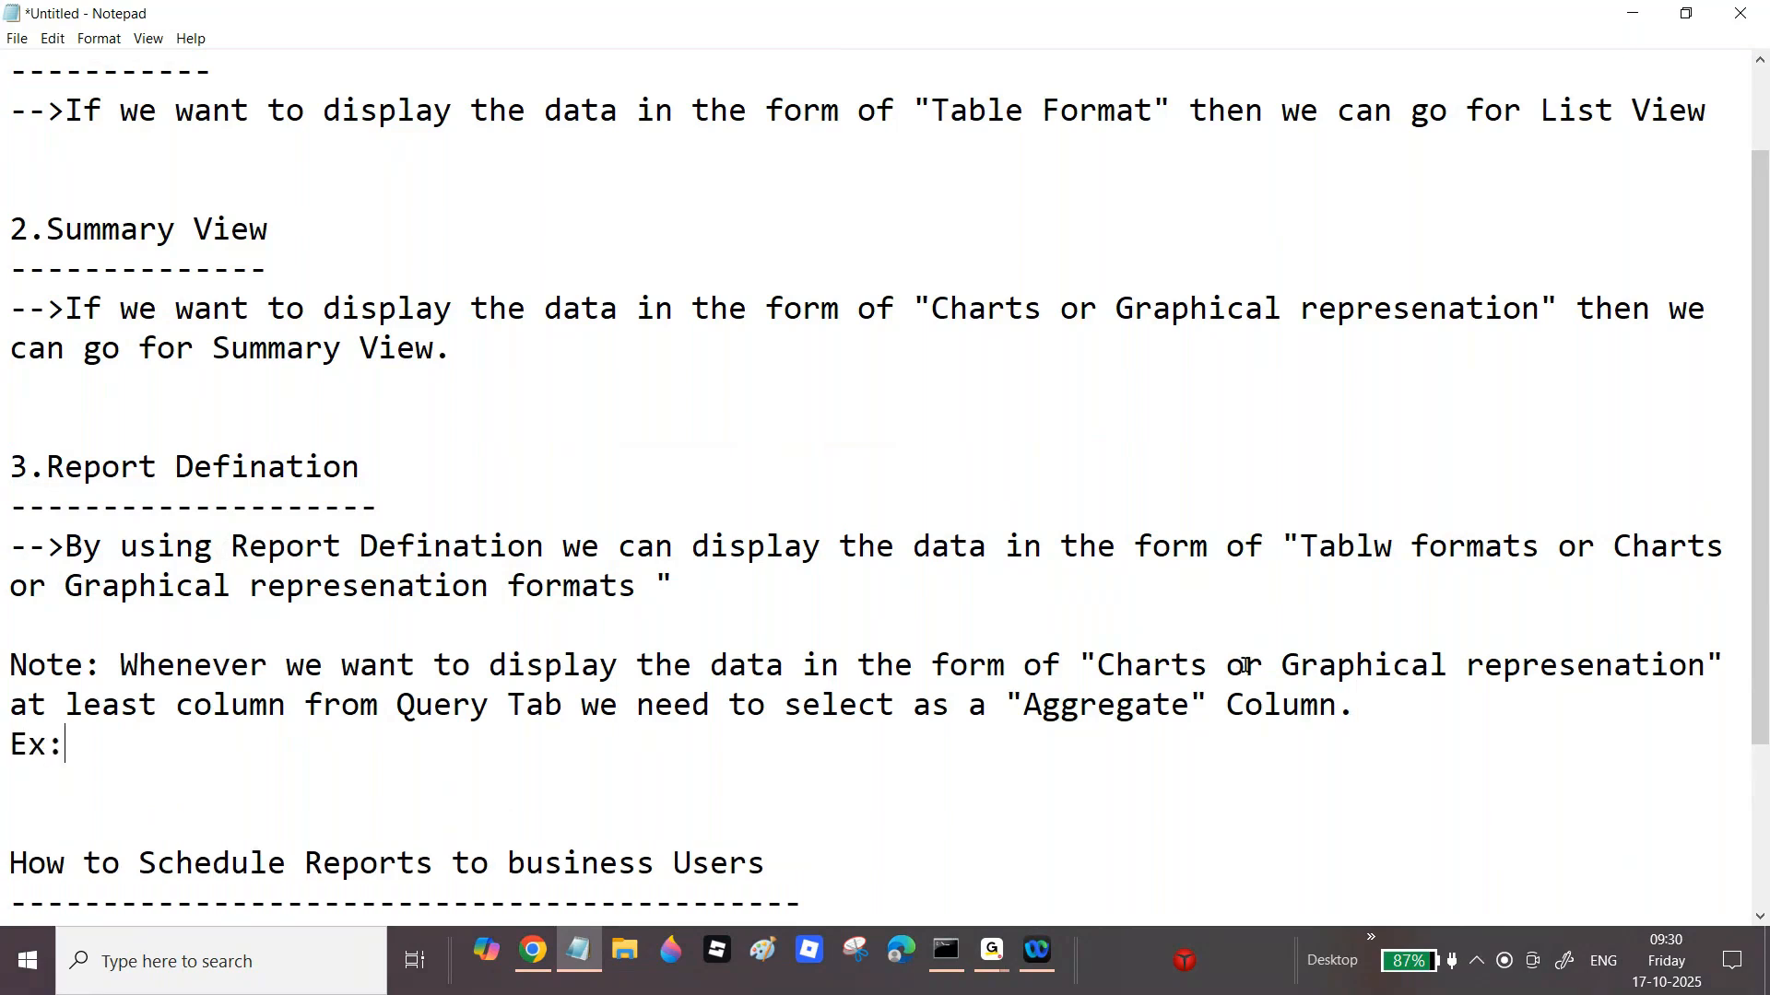
text(Countr)
Step: Complete the example list as Count, District Dount, Max, Min, Avg
key(BackSpace)
key(BackSpace)
key(BackSpace)
text(nt)
key(BackSpace)
key(BackSpace)
text(r)
key(BackSpace)
key(BackSpace)
text(t D)
key(BackSpace)
key(BackSpace)
text(,Dist)
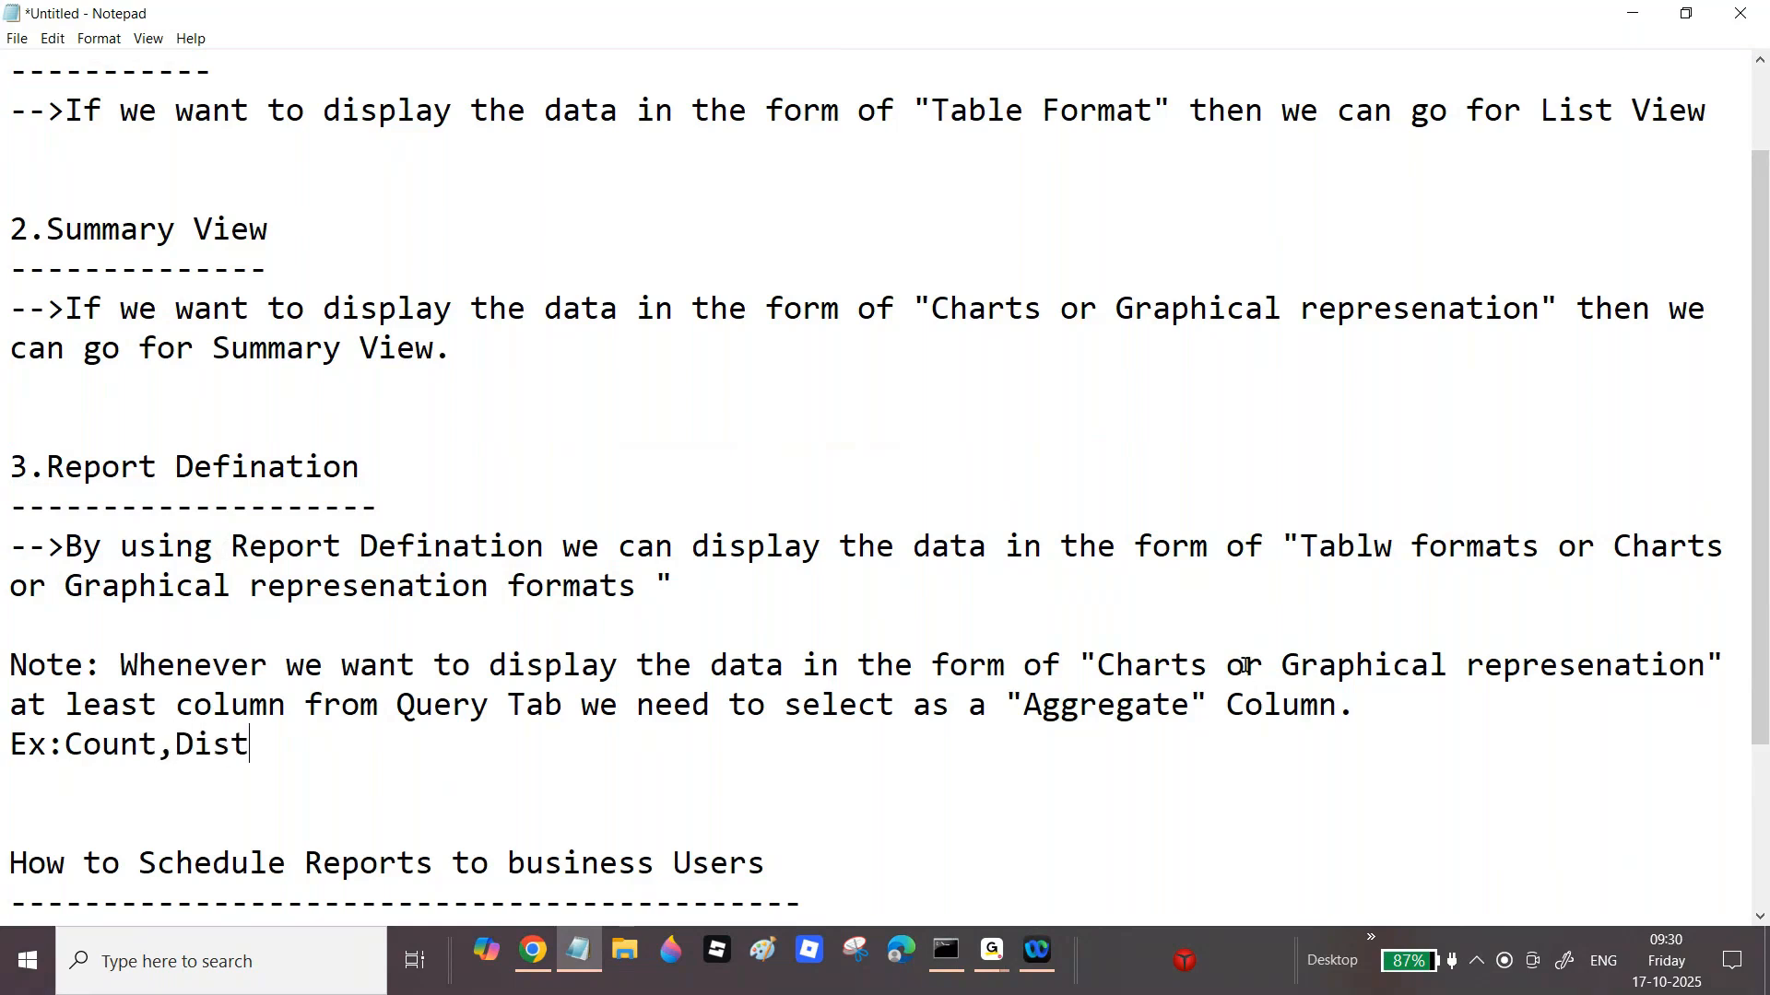
text(rict Dount,Maz,)
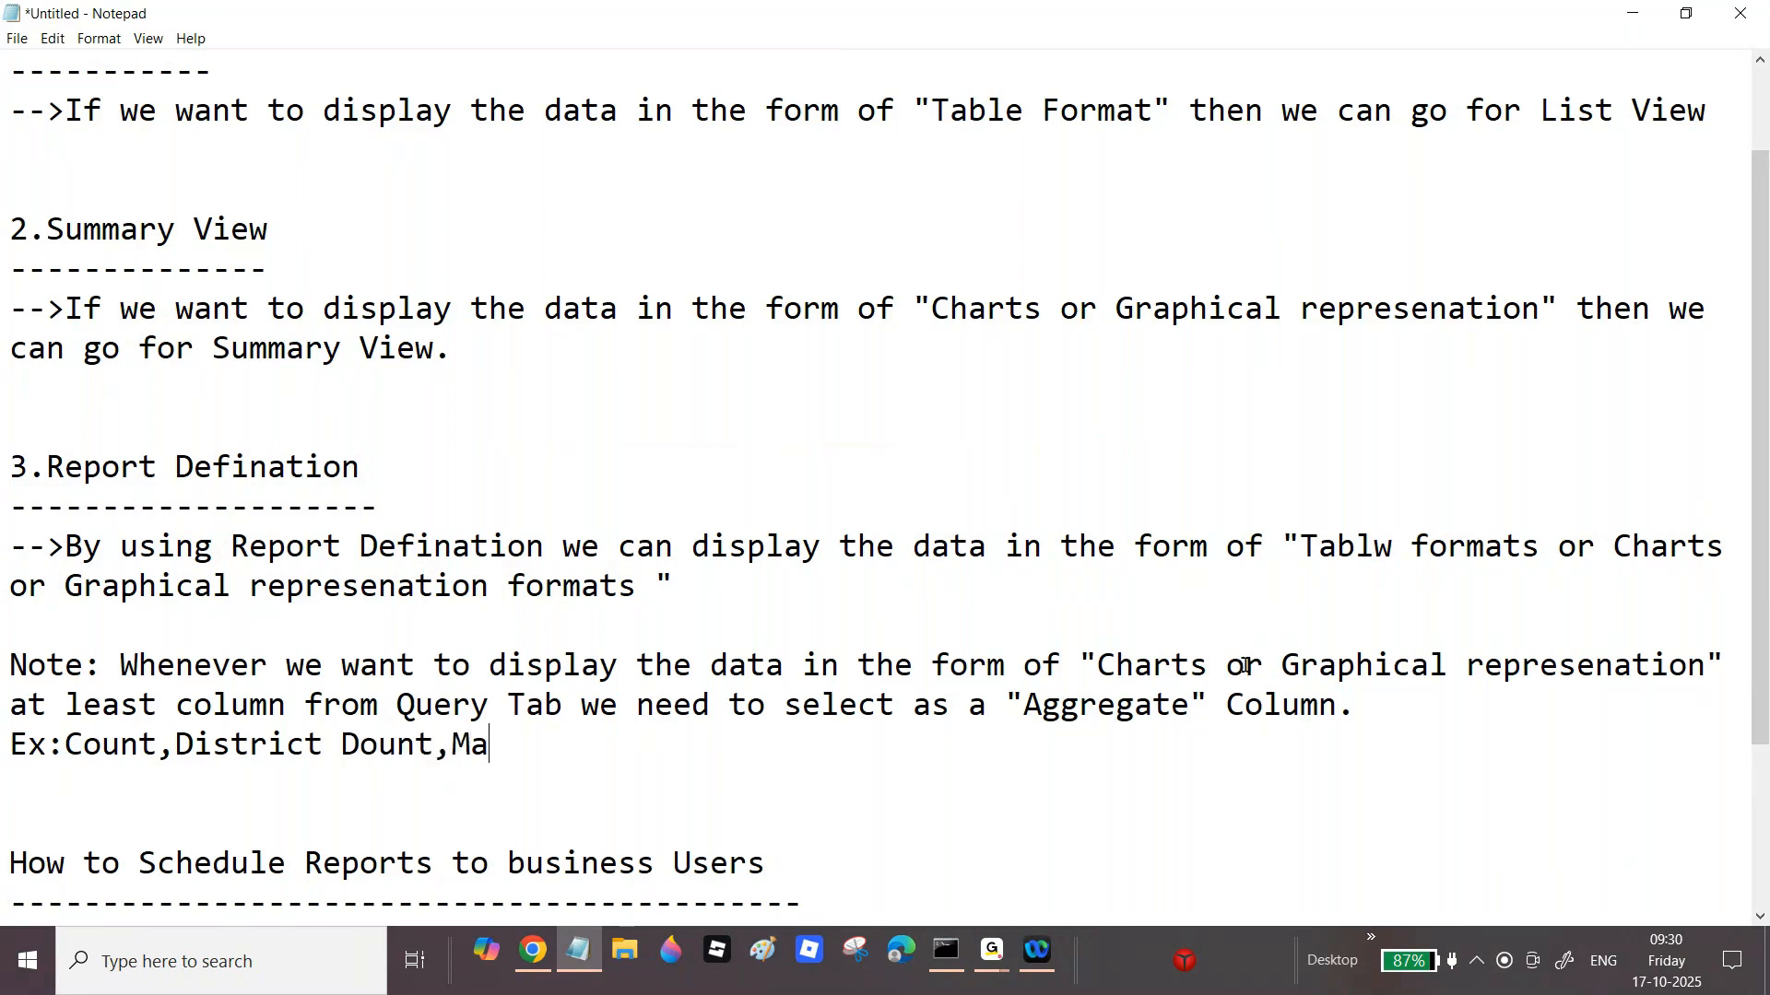
key(BackSpace)
key(BackSpace)
text(x,Min,Avg)
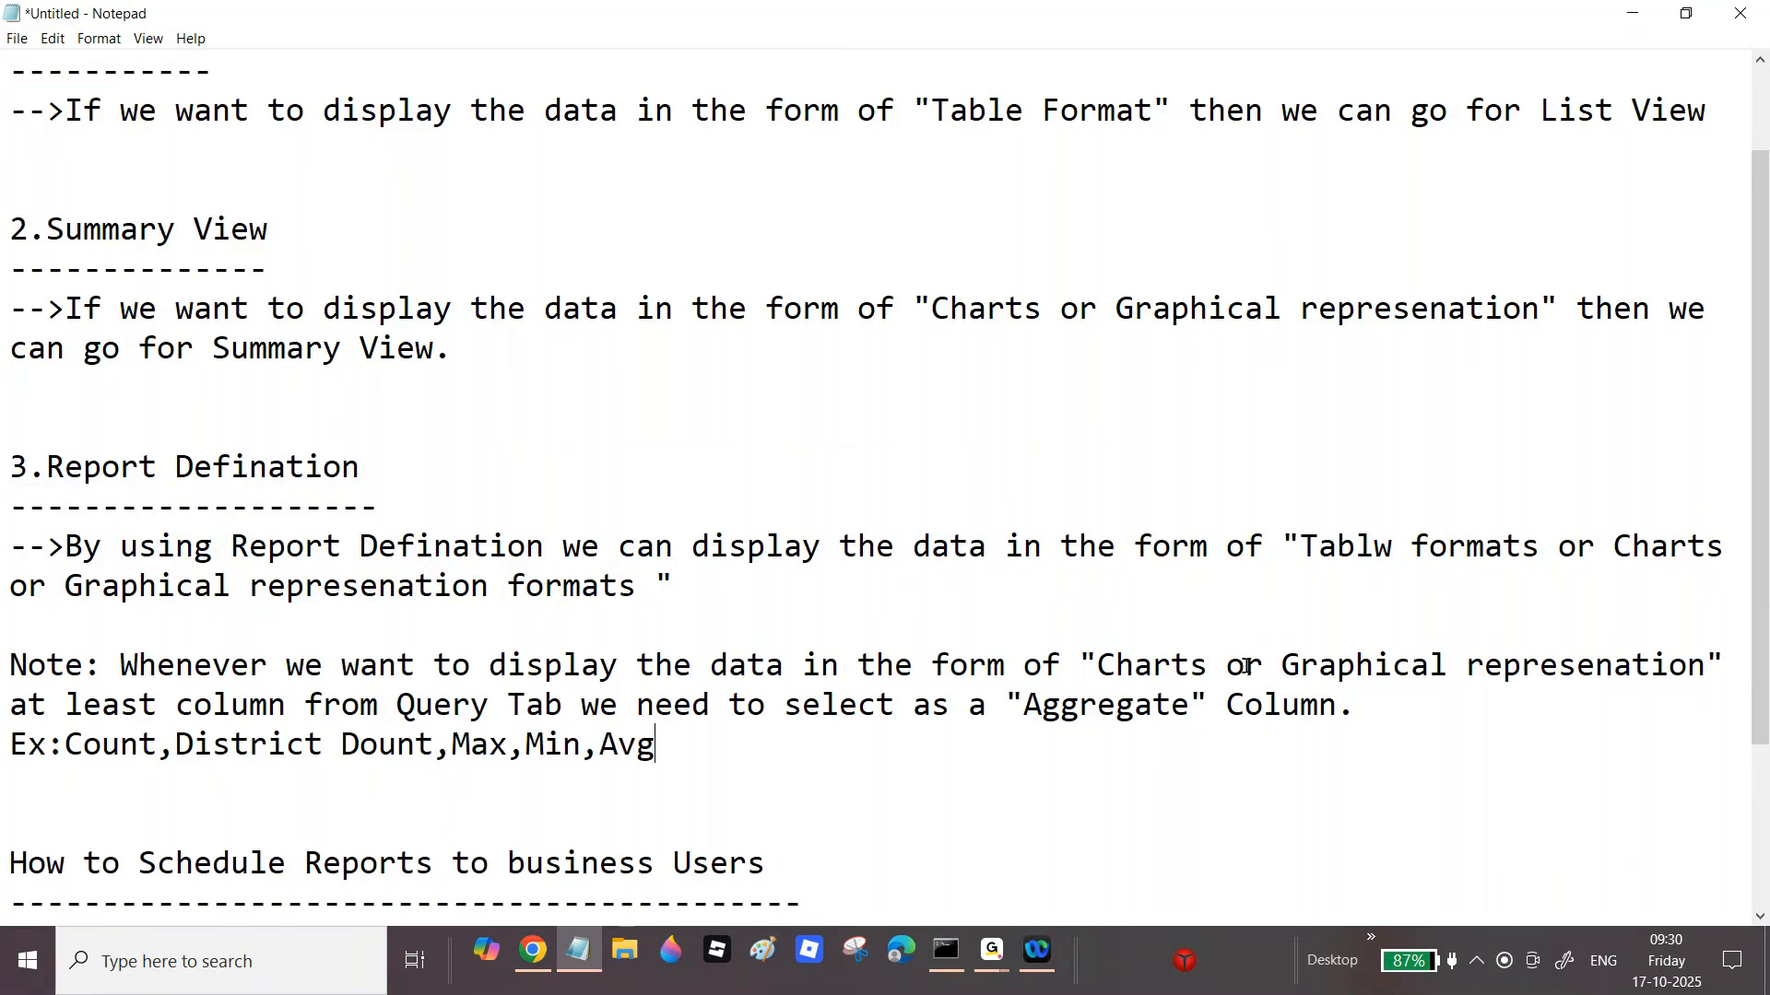
Step: Review the Note and correct 'Tablw' to 'Table' in the Report Defination line
drag(81, 745, 42, 740)
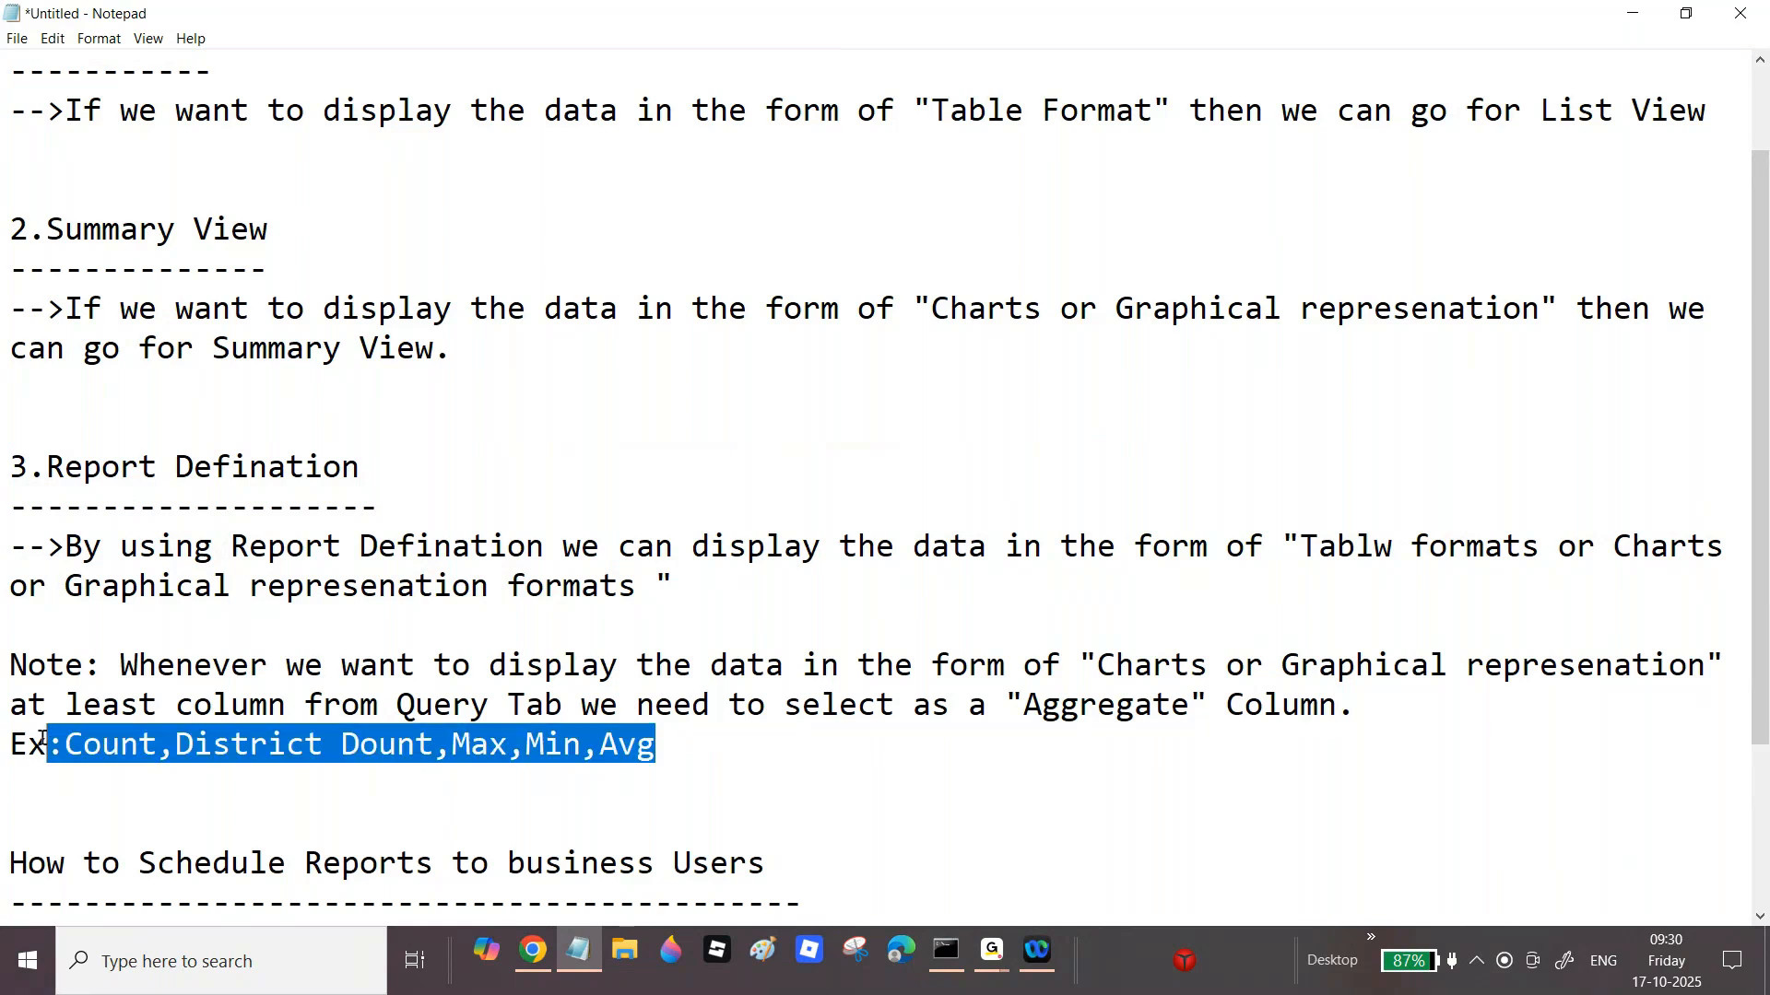
click(1361, 708)
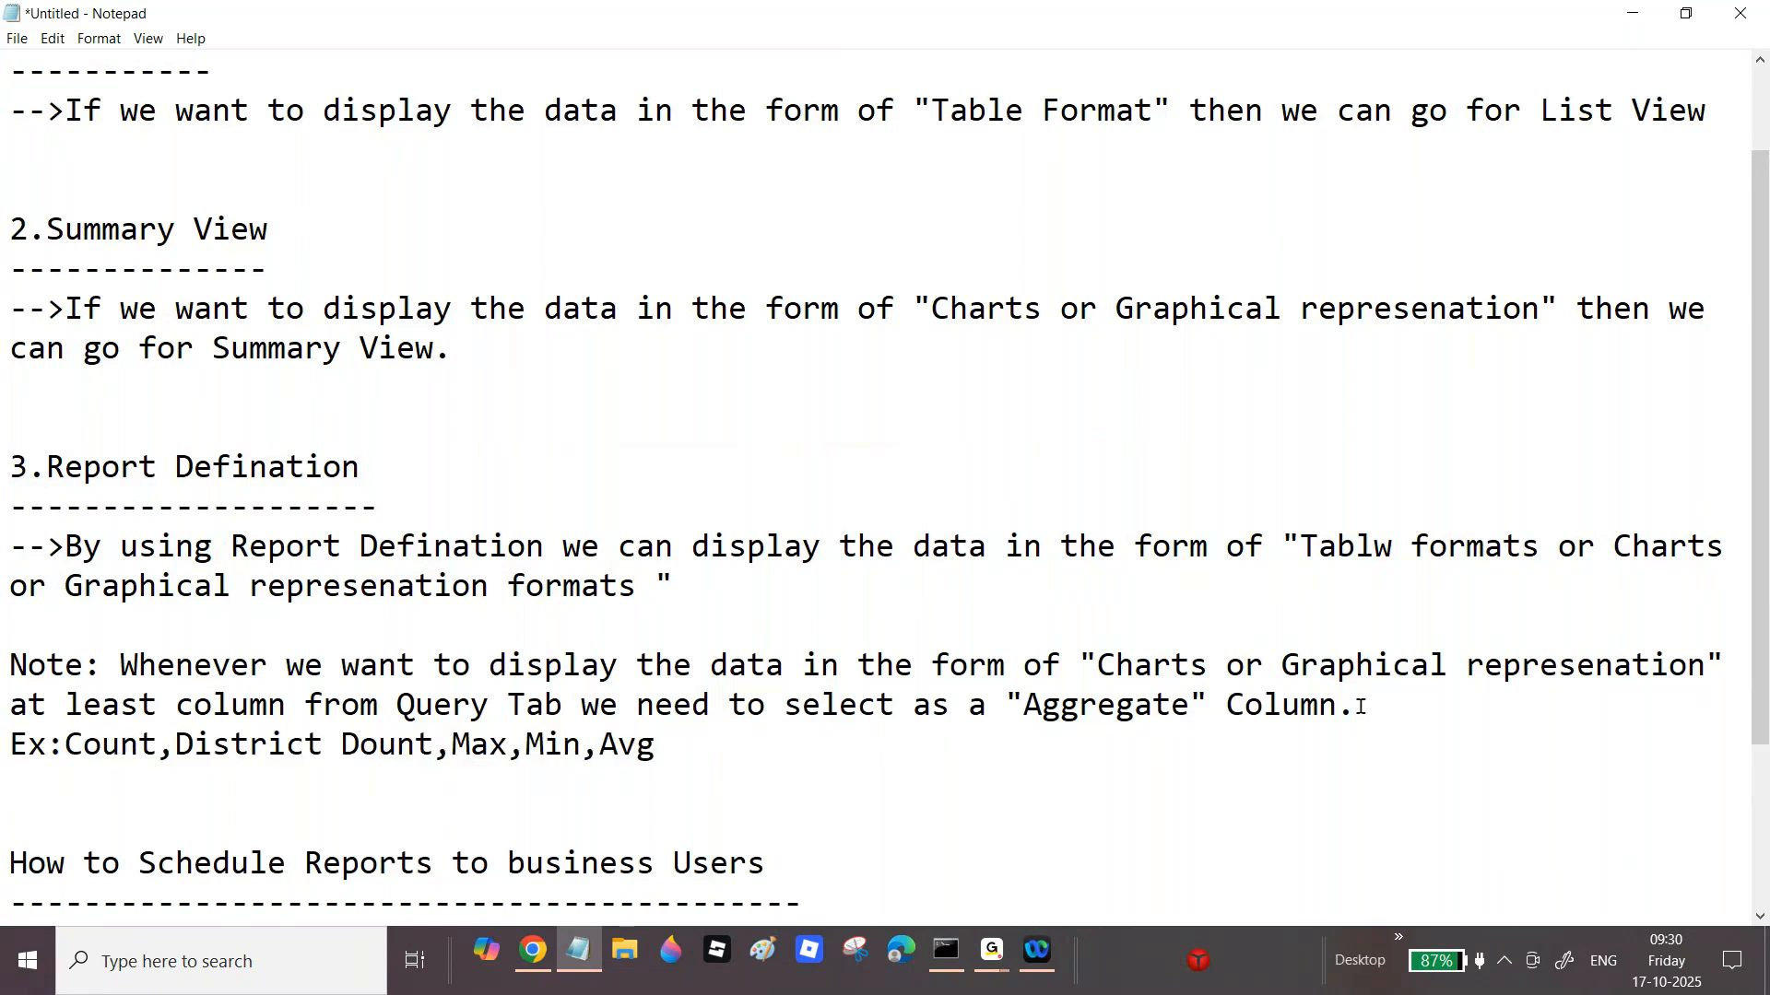
drag(1359, 708, 1319, 707)
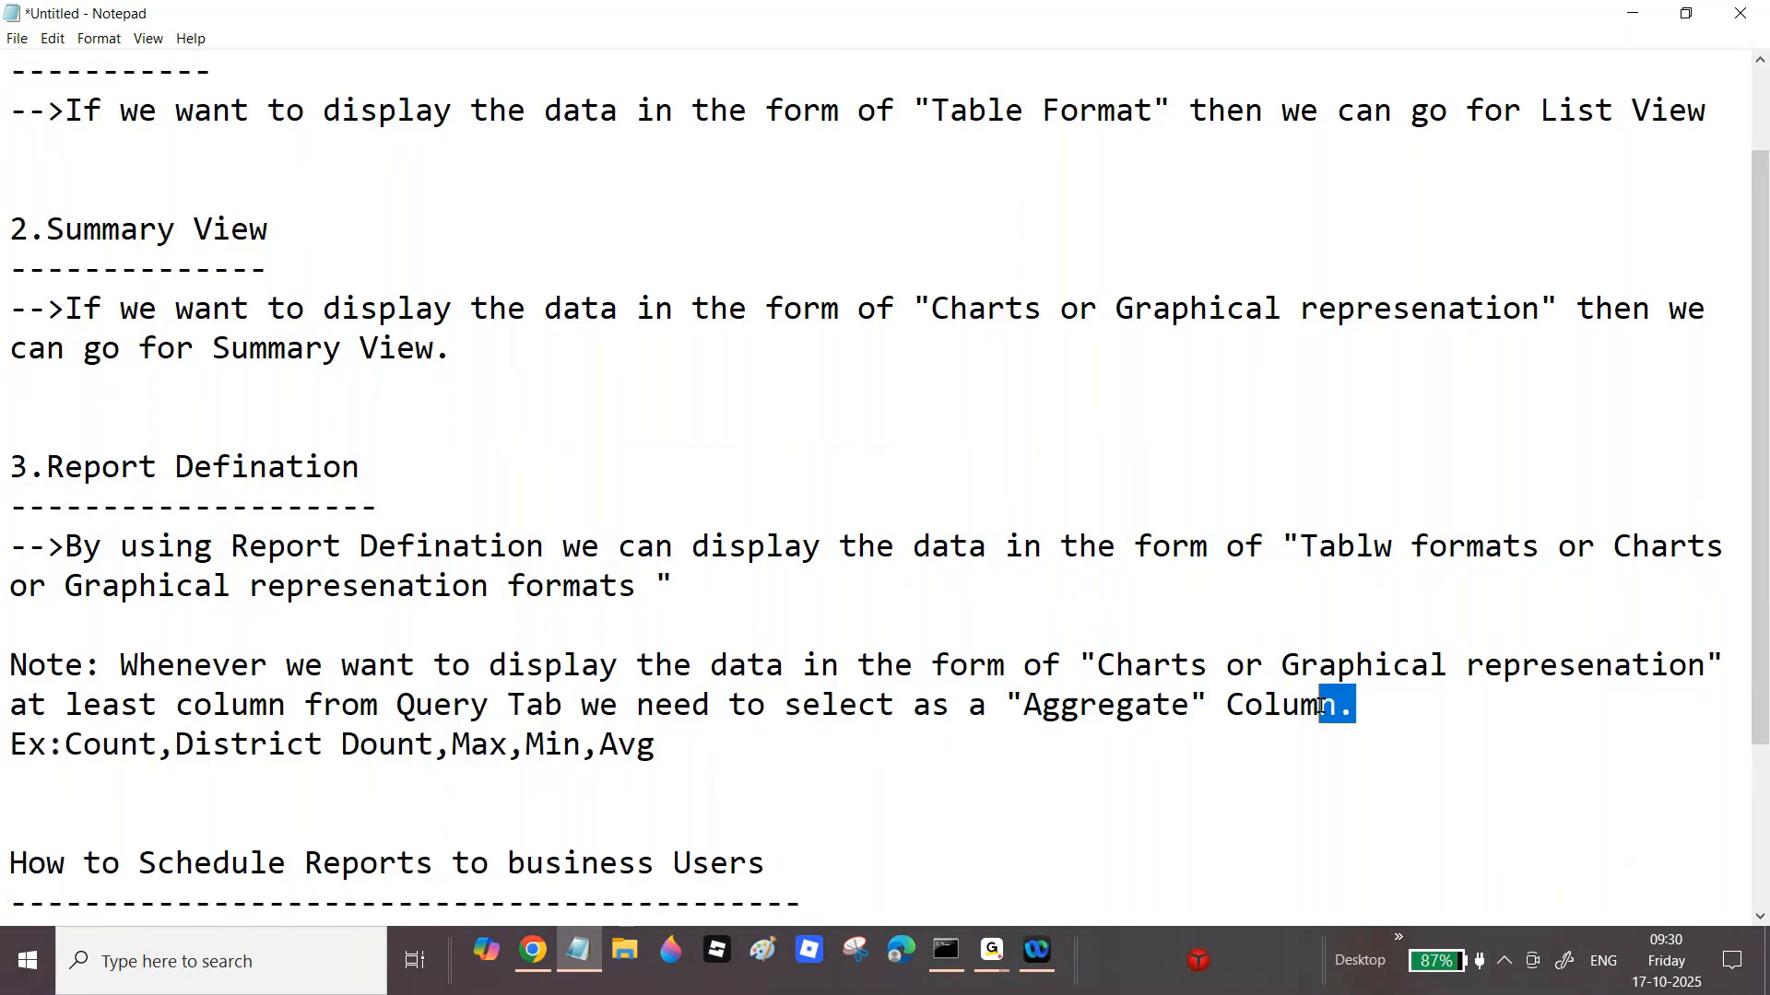
click(1385, 709)
drag(10, 665, 636, 745)
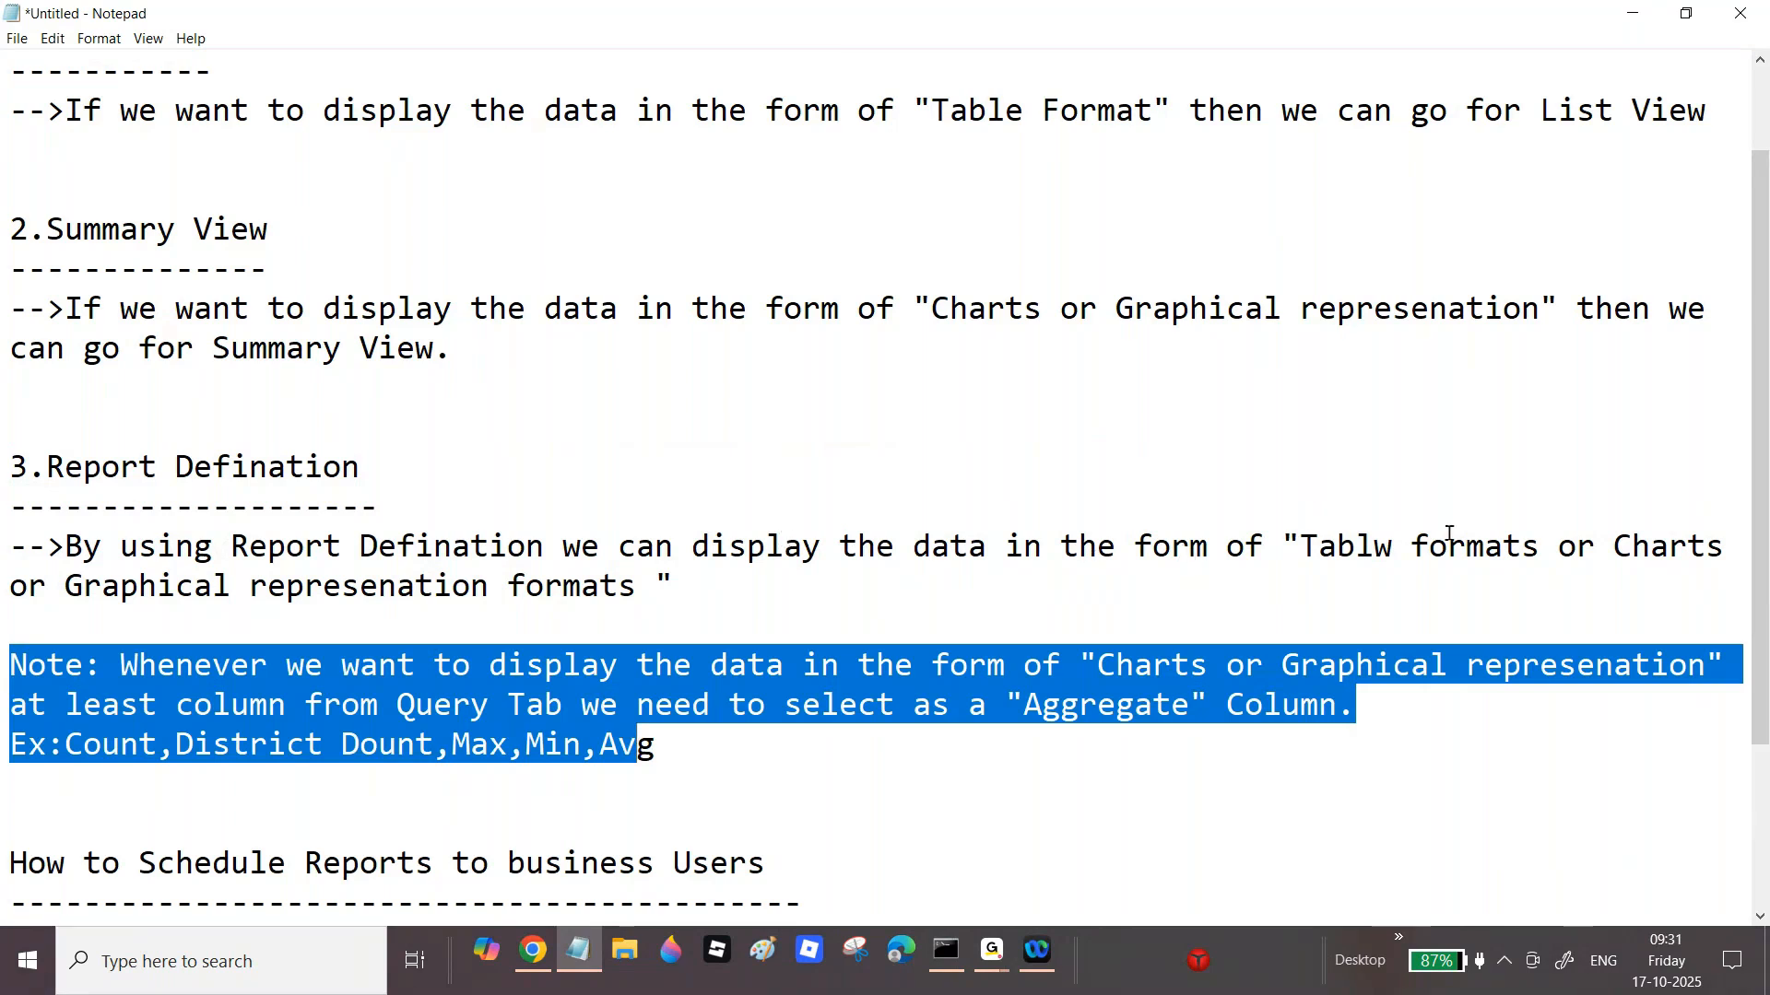
click(1400, 548)
key(BackSpace)
text(e)
Step: Highlight the charts phrase and List View wording for review, then switch to Pega Dev Studio
drag(1097, 665, 1377, 670)
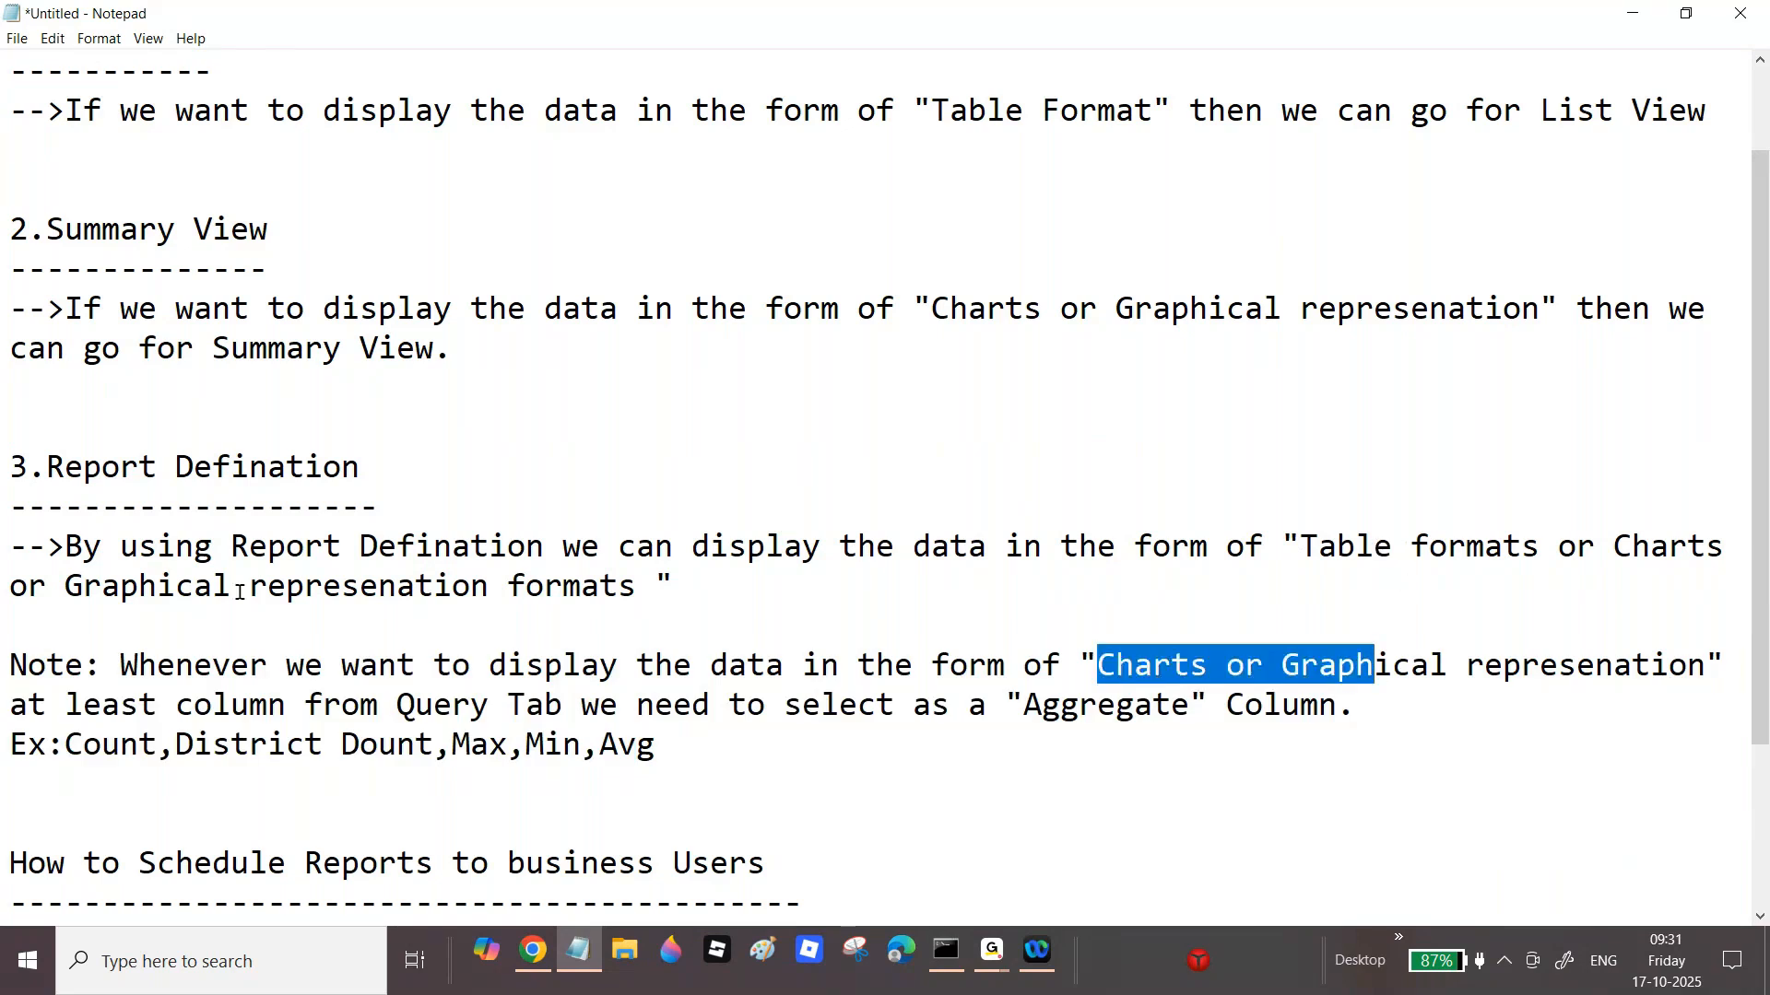
click(804, 495)
scroll(1074, 514, up, 1)
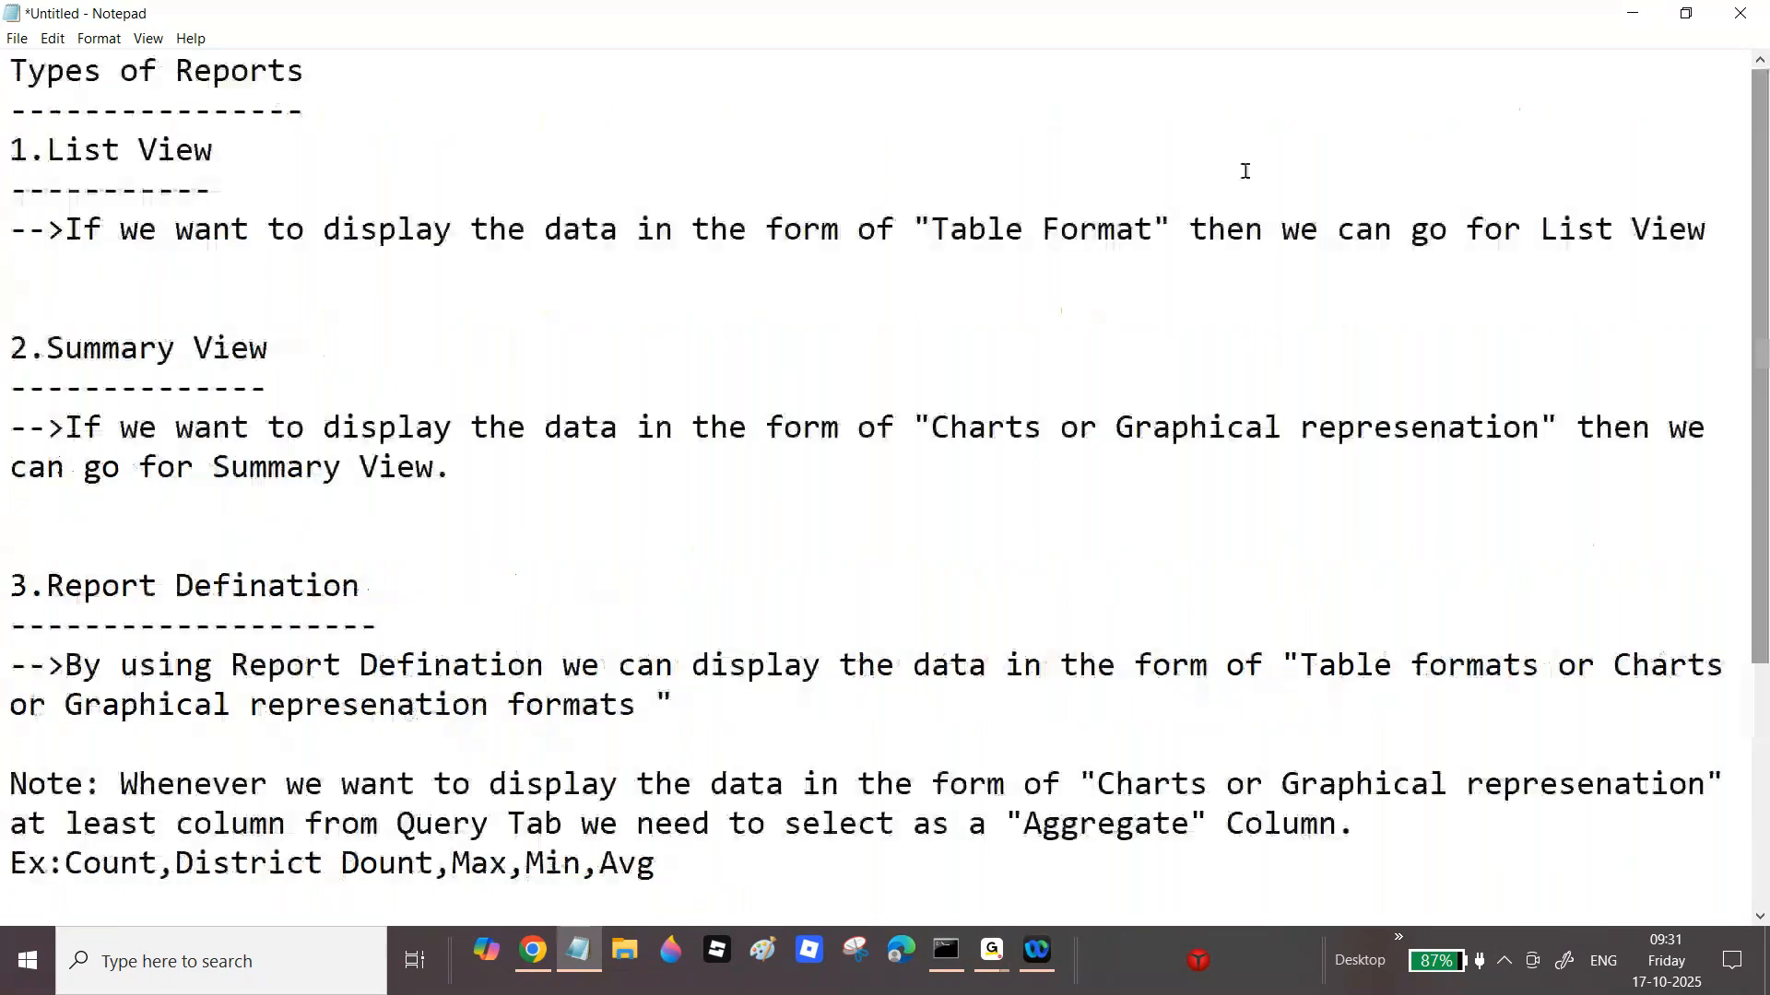
drag(930, 229, 1099, 228)
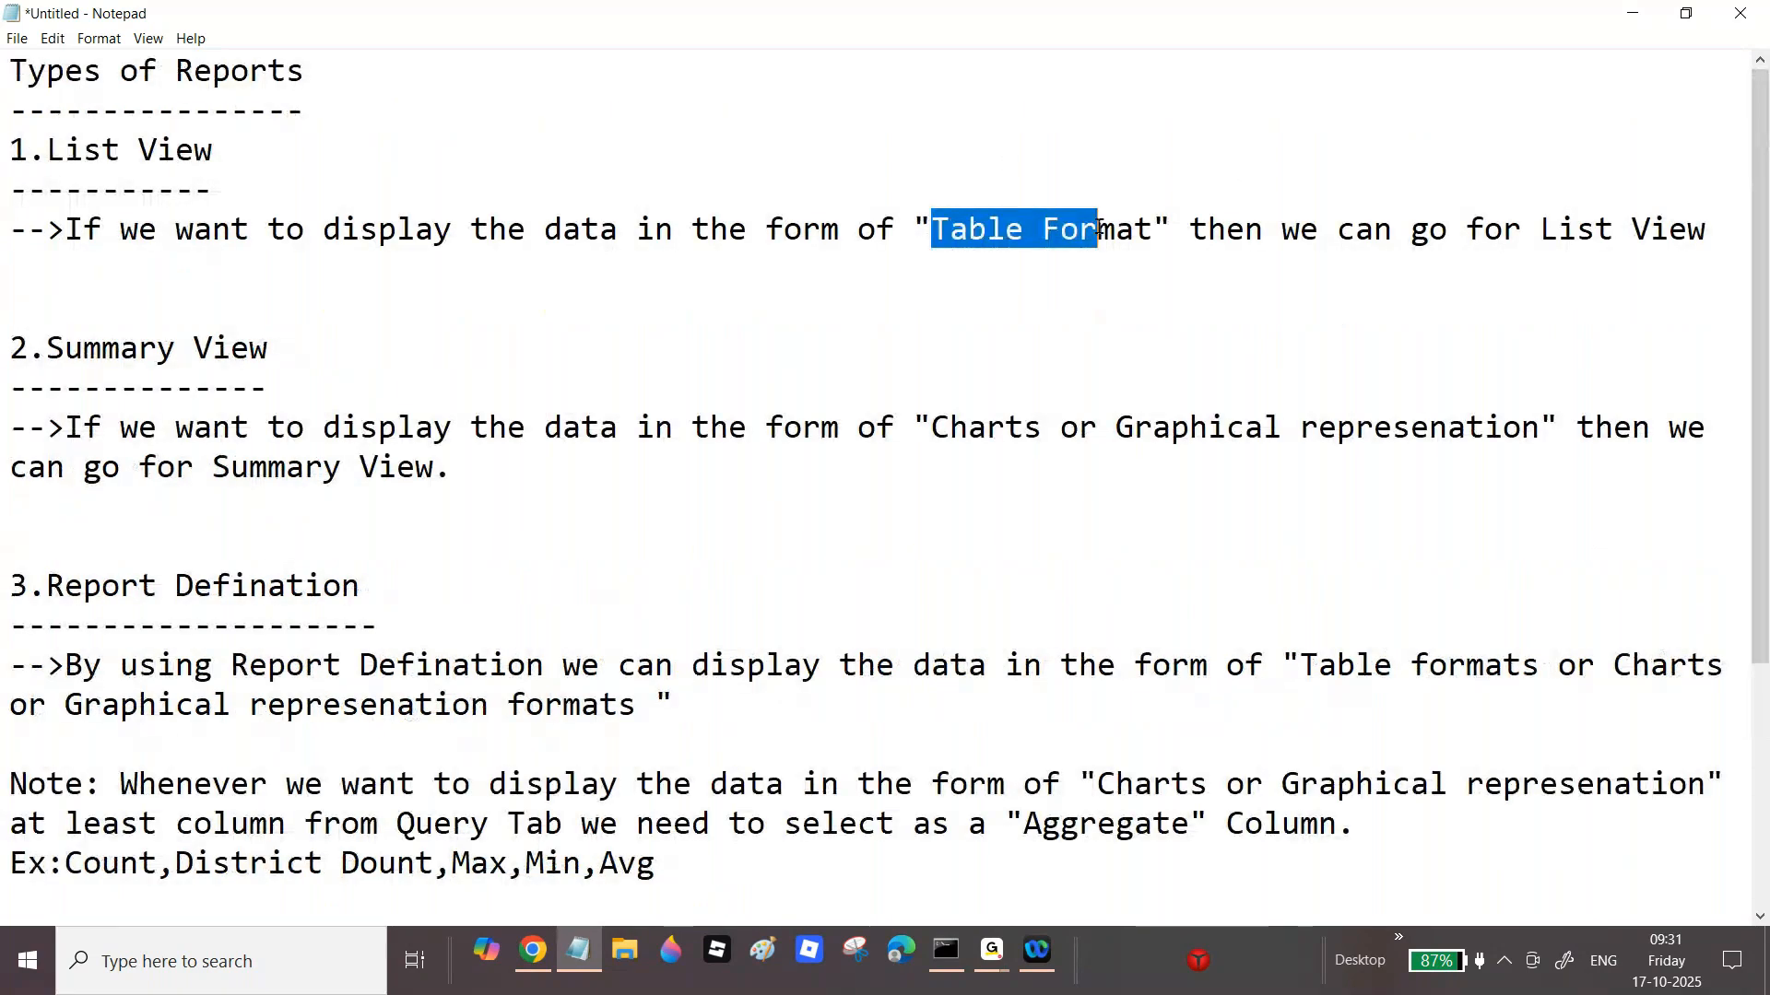
click(535, 952)
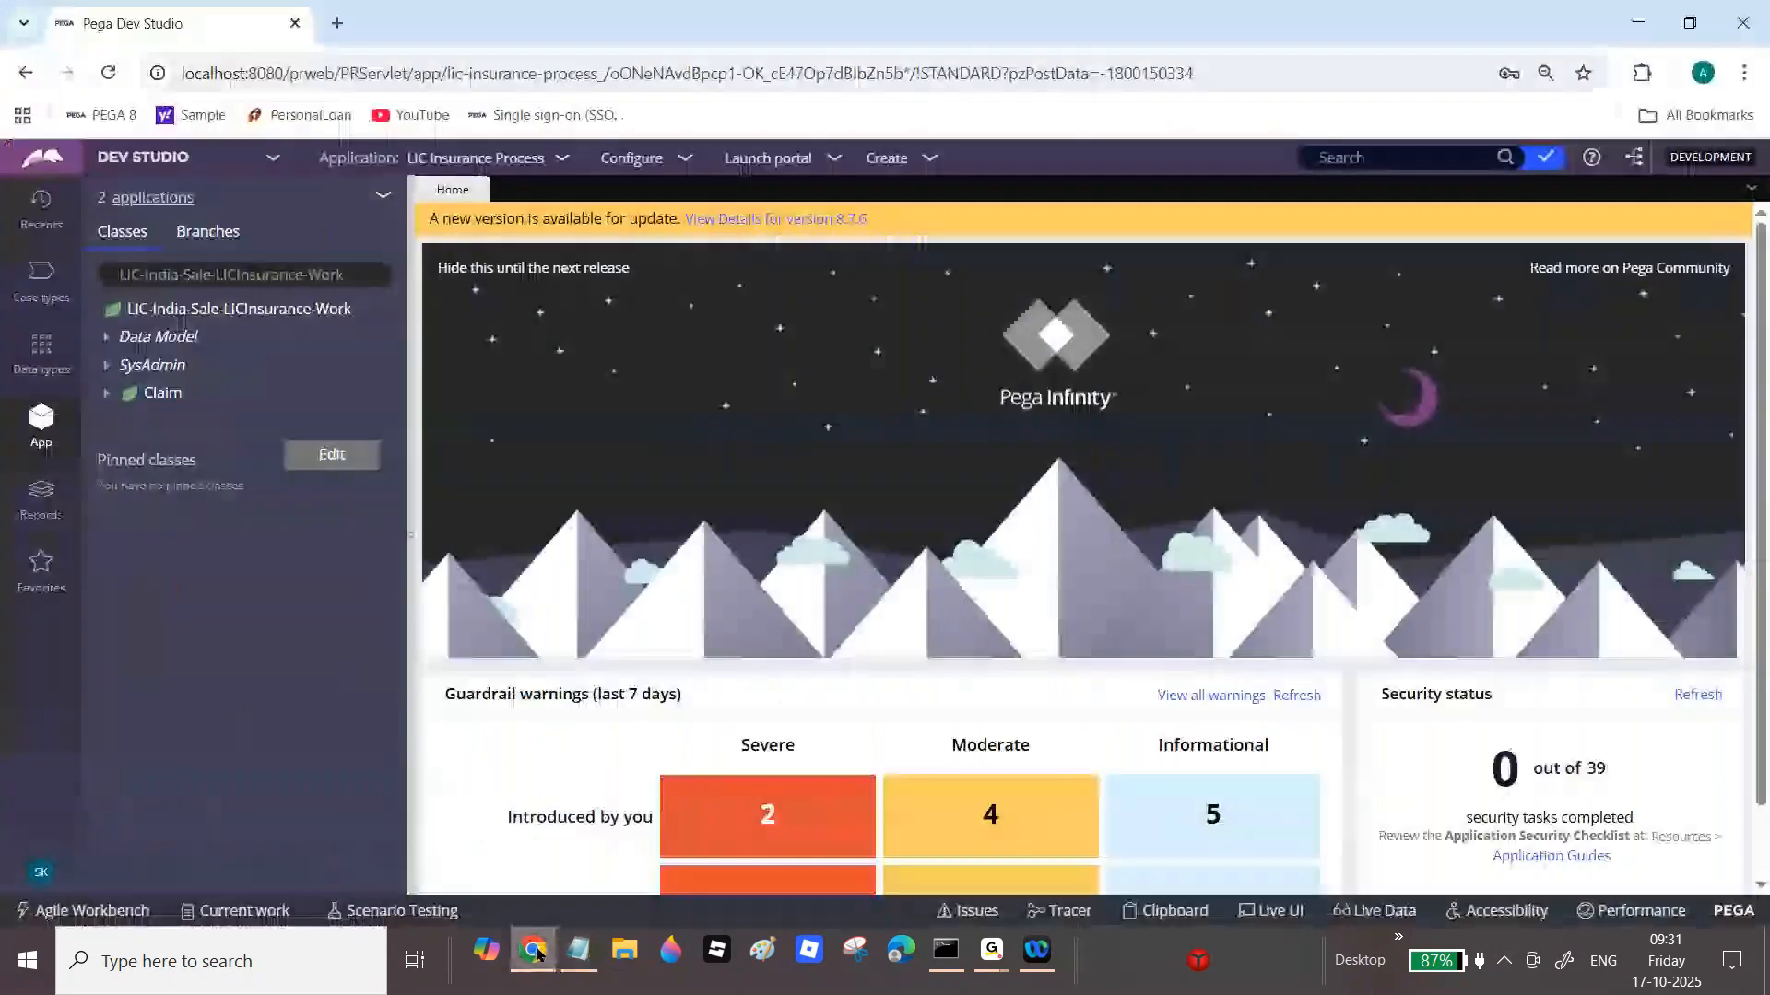
Step: Open Show Claim Cases from Recents, delete its DependentName column, and save the report definition
click(53, 218)
click(185, 286)
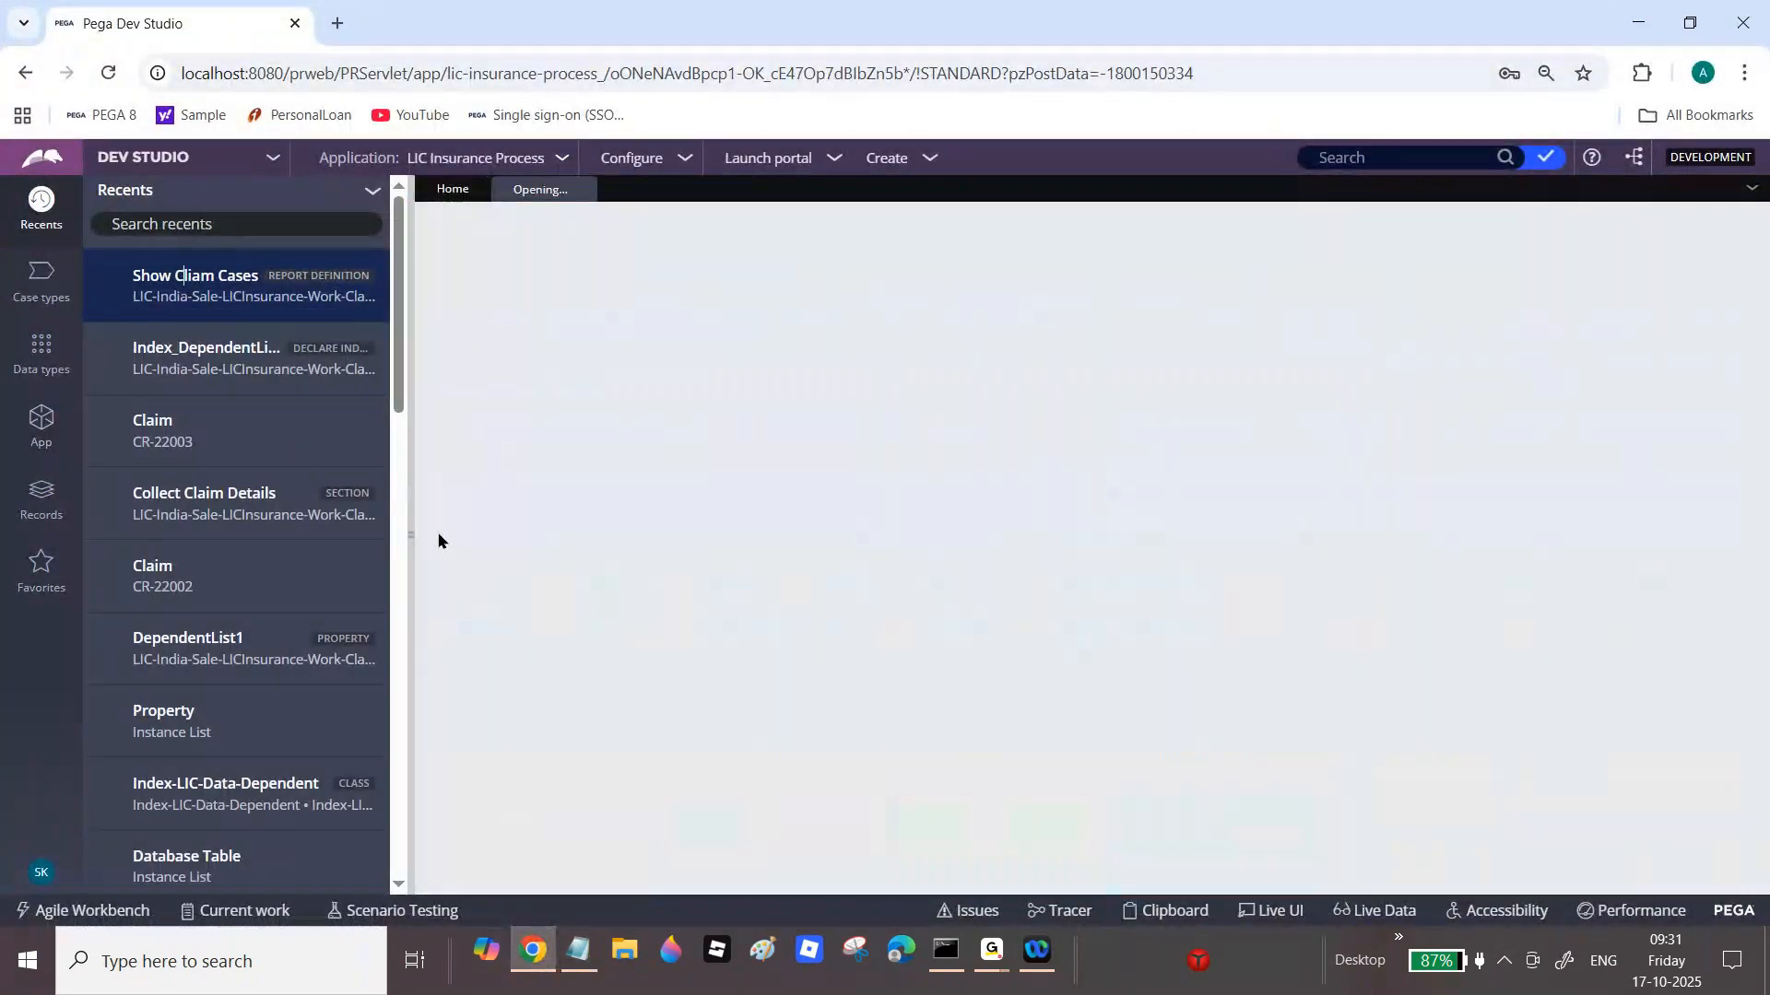
click(410, 499)
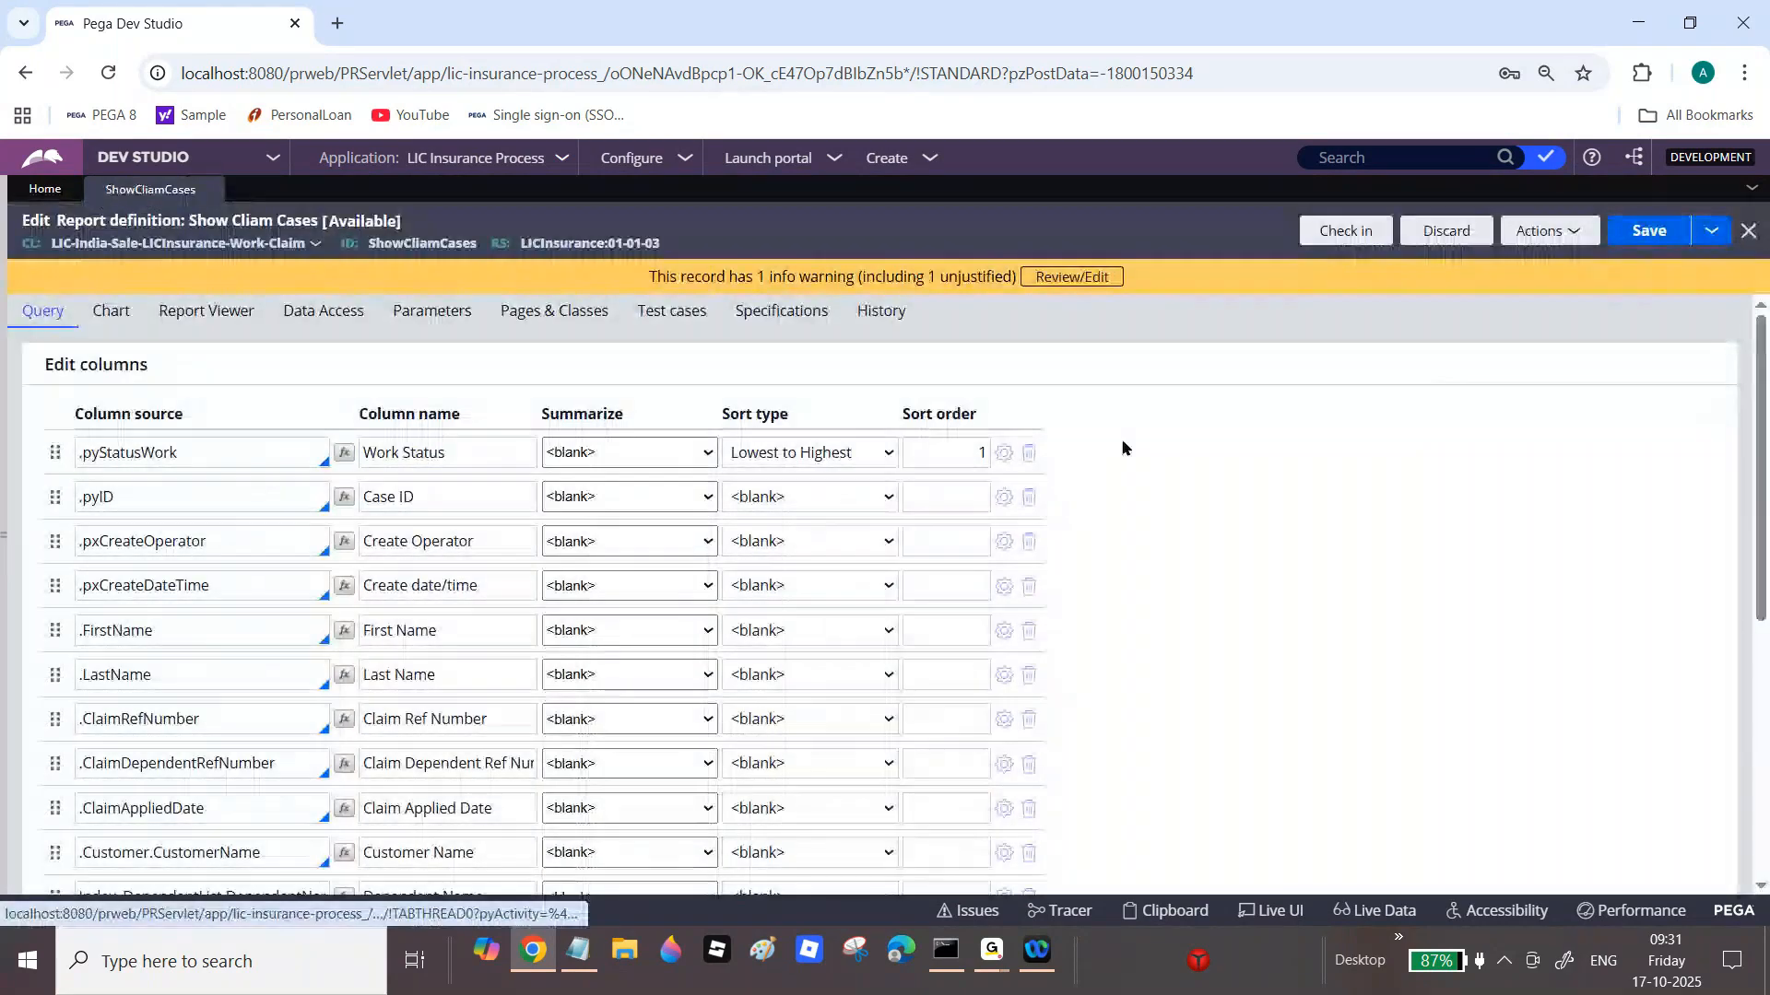
scroll(869, 465, down, 6)
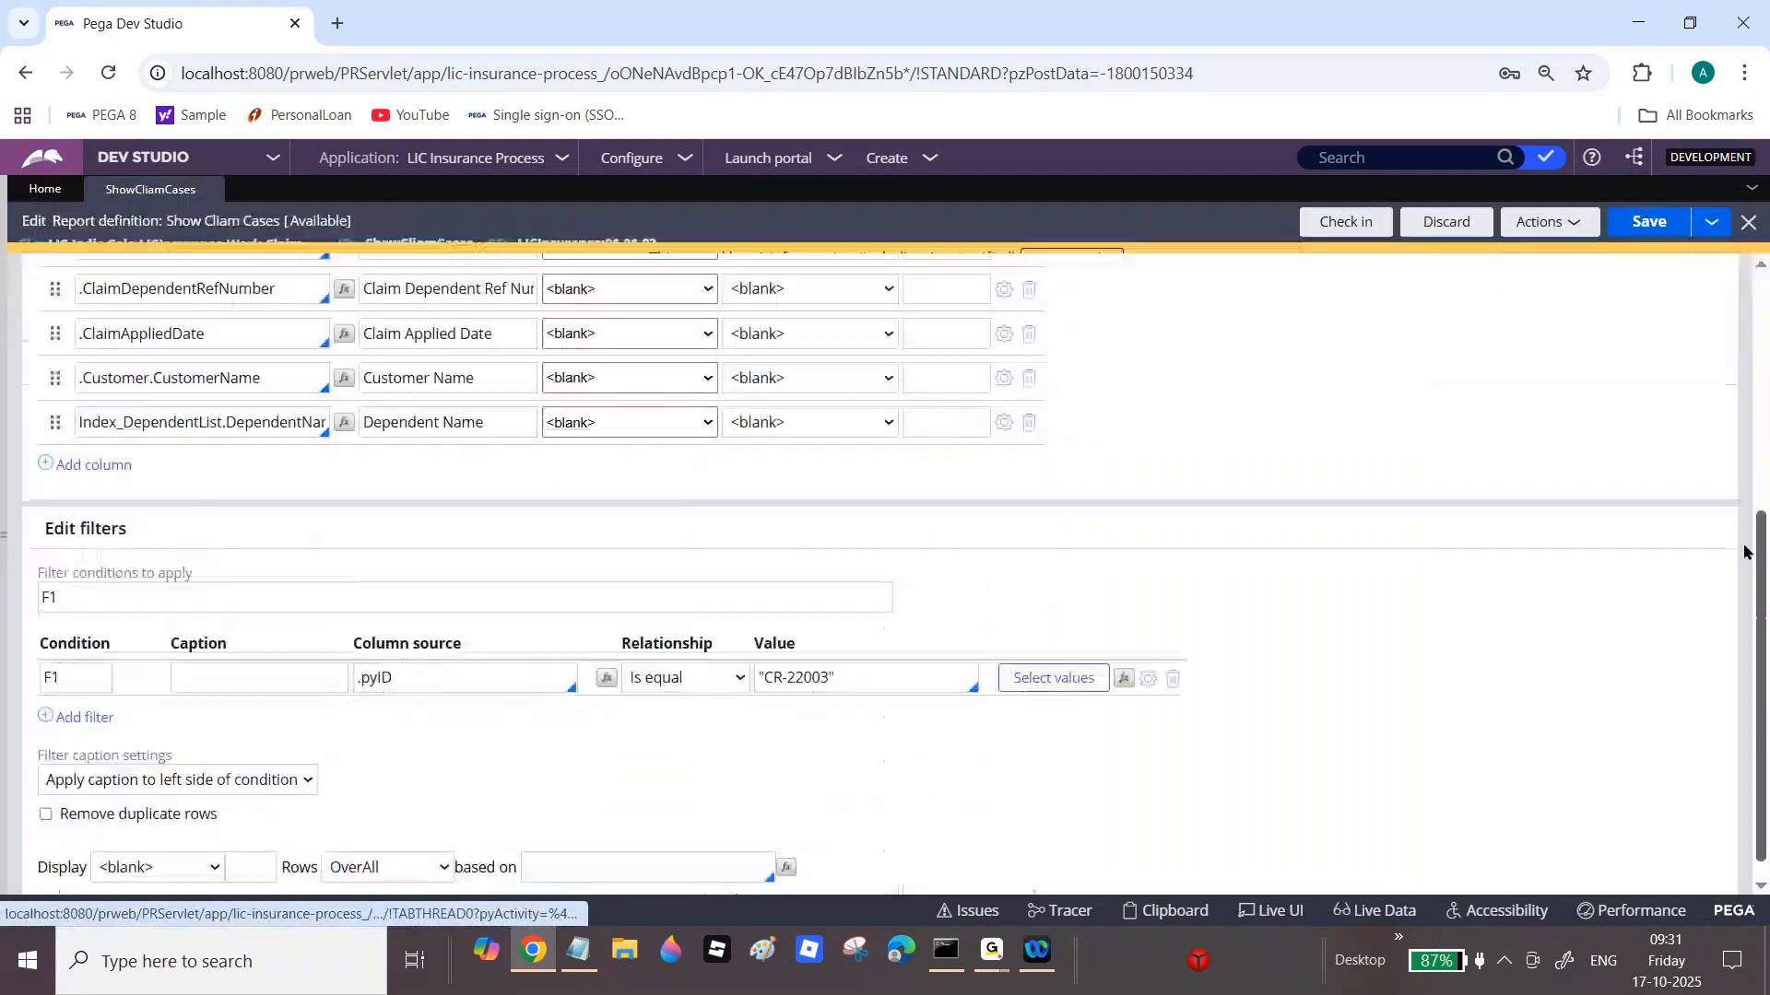
click(1030, 398)
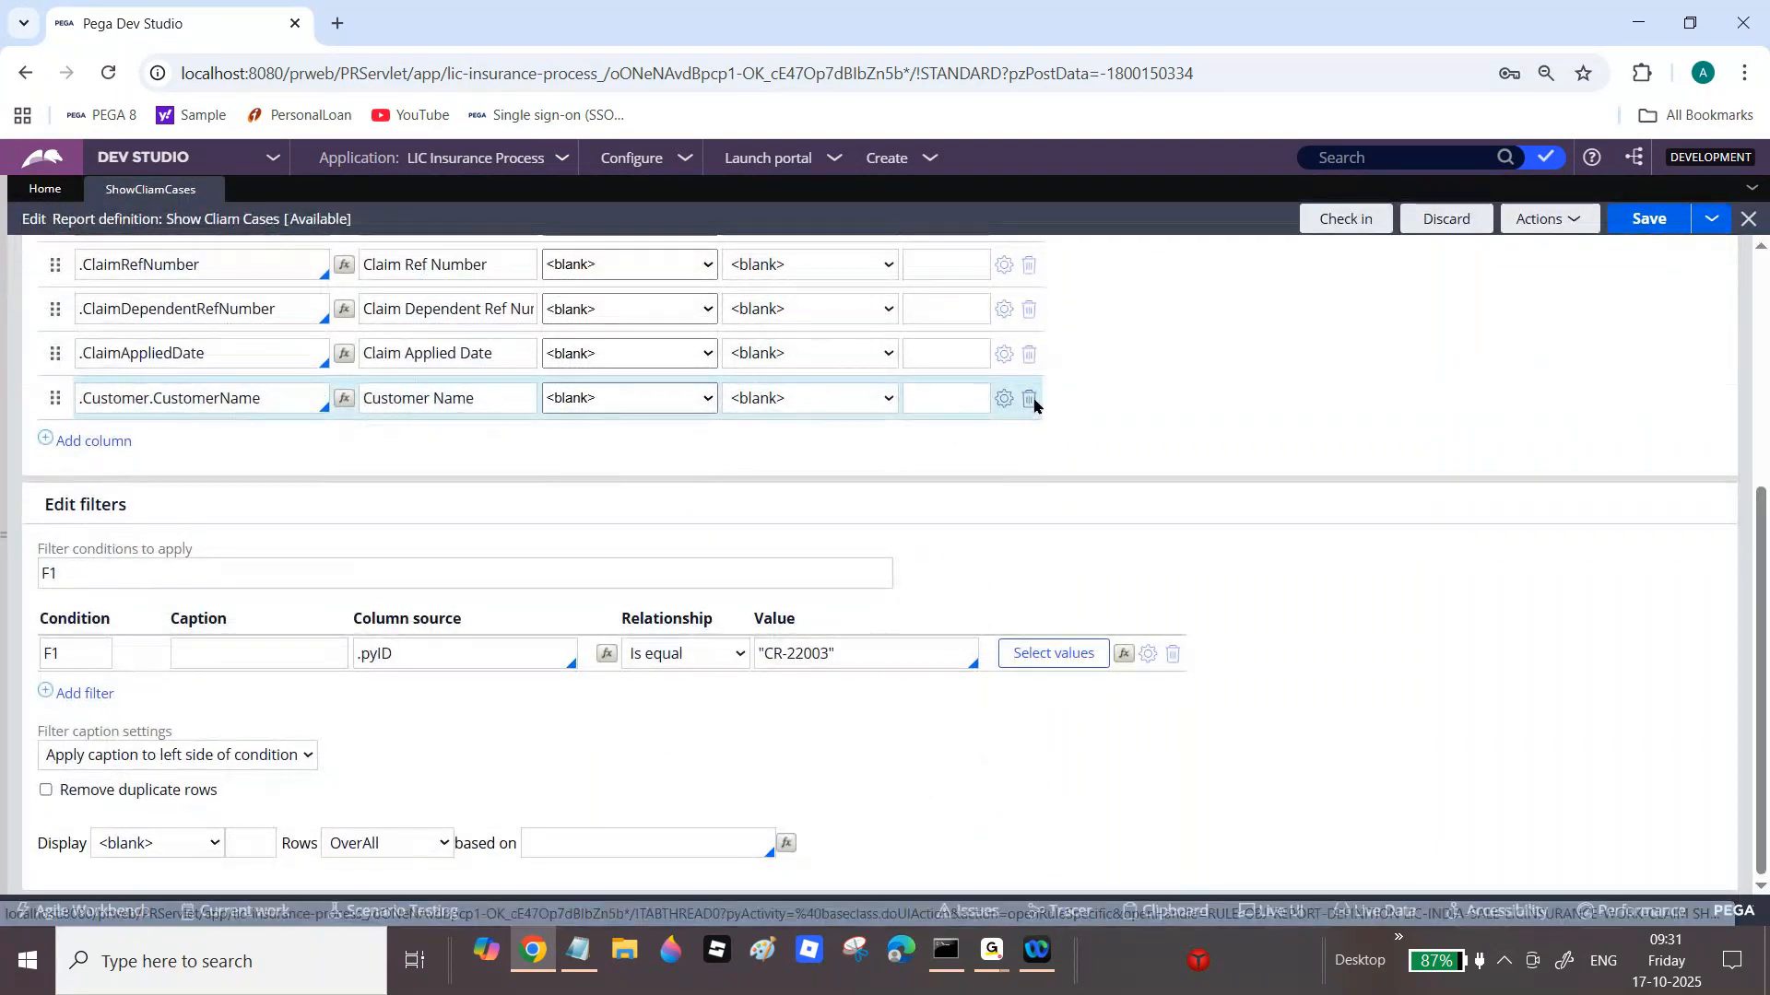
click(1655, 219)
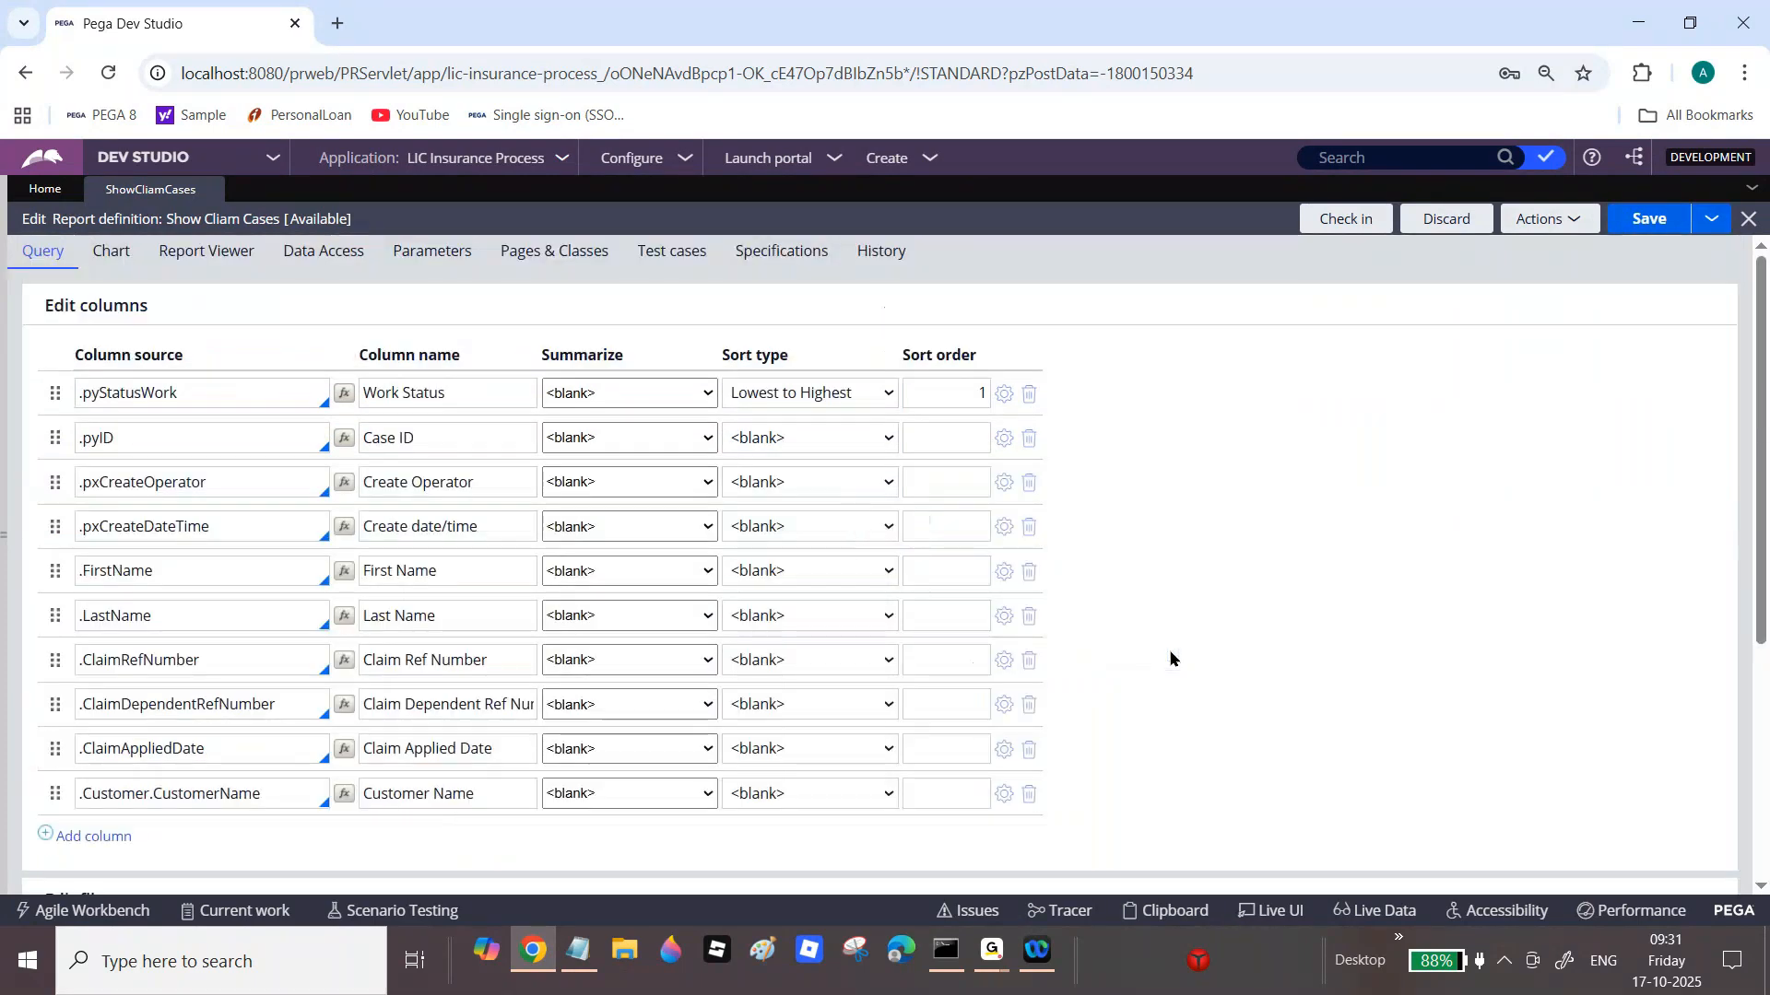
scroll(1170, 658, down, 2)
Step: Remove the .pyID filter from the ShowClaimCases report and save it
scroll(1762, 392, up, 3)
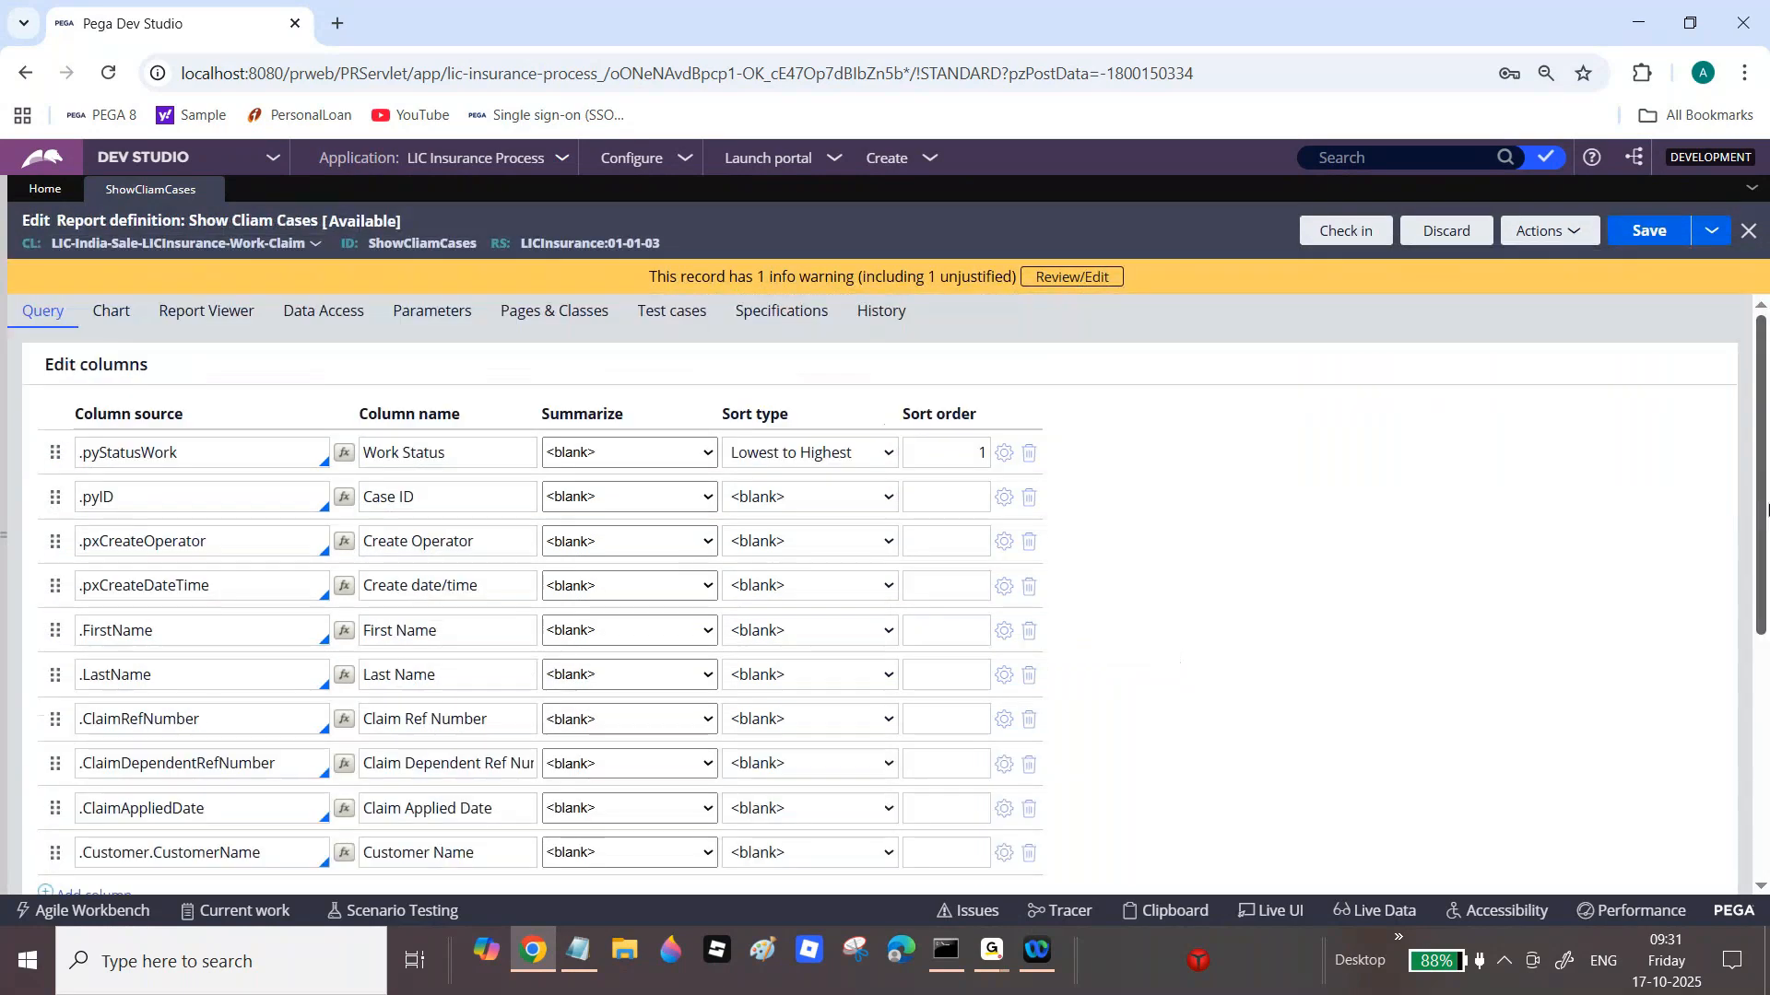
scroll(1765, 507, down, 5)
click(1176, 656)
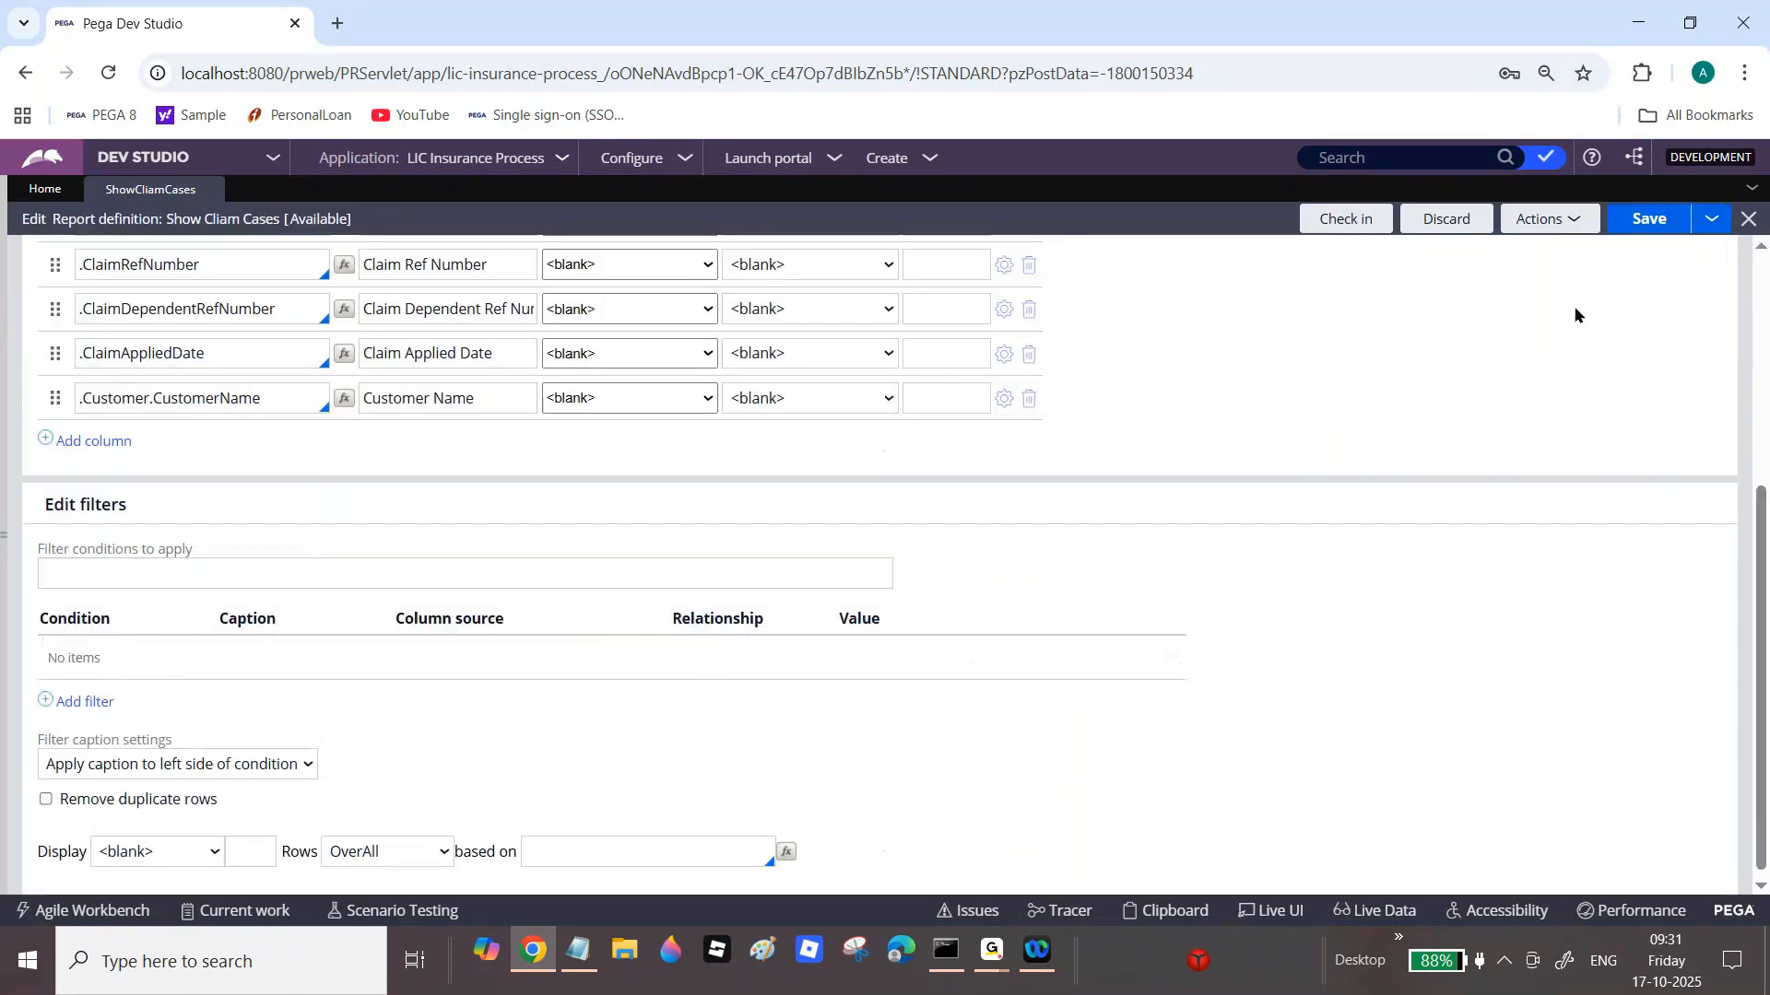
click(1649, 221)
click(1544, 231)
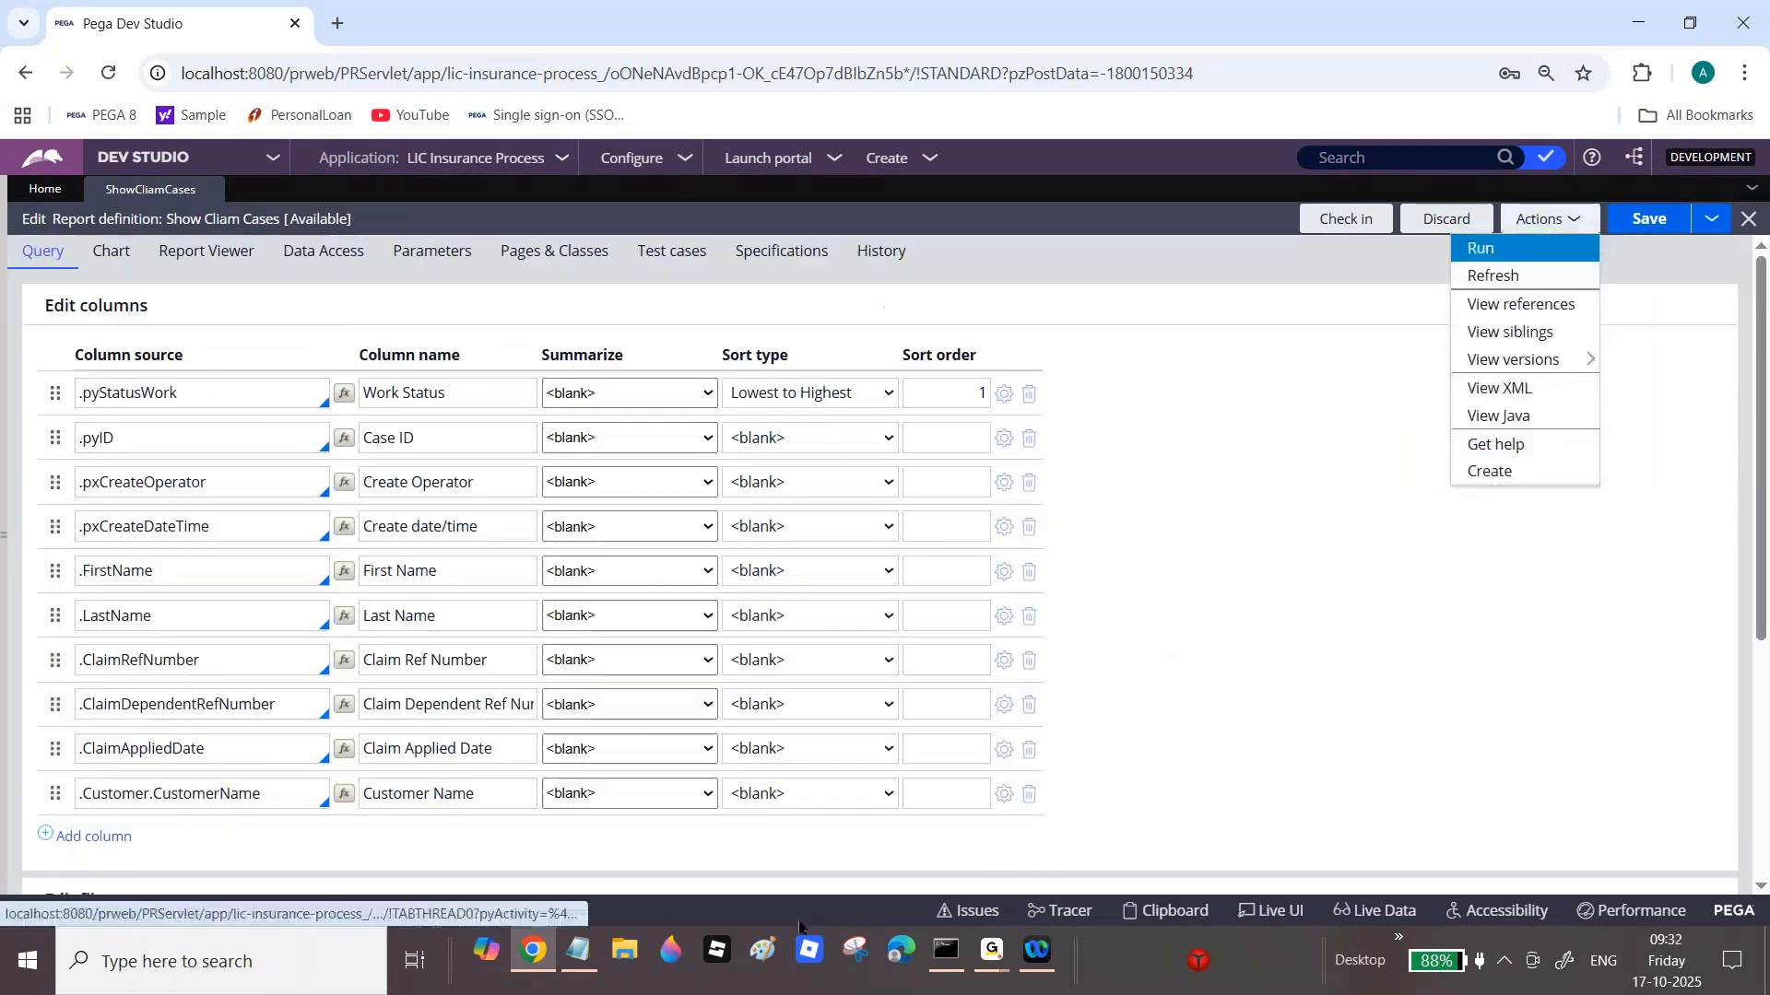
Step: Delete the Customer Name, Claim Applied Date, Claim Dependent Ref Number, Claim Ref Number, Last Name and First Name columns
click(1028, 795)
click(1029, 751)
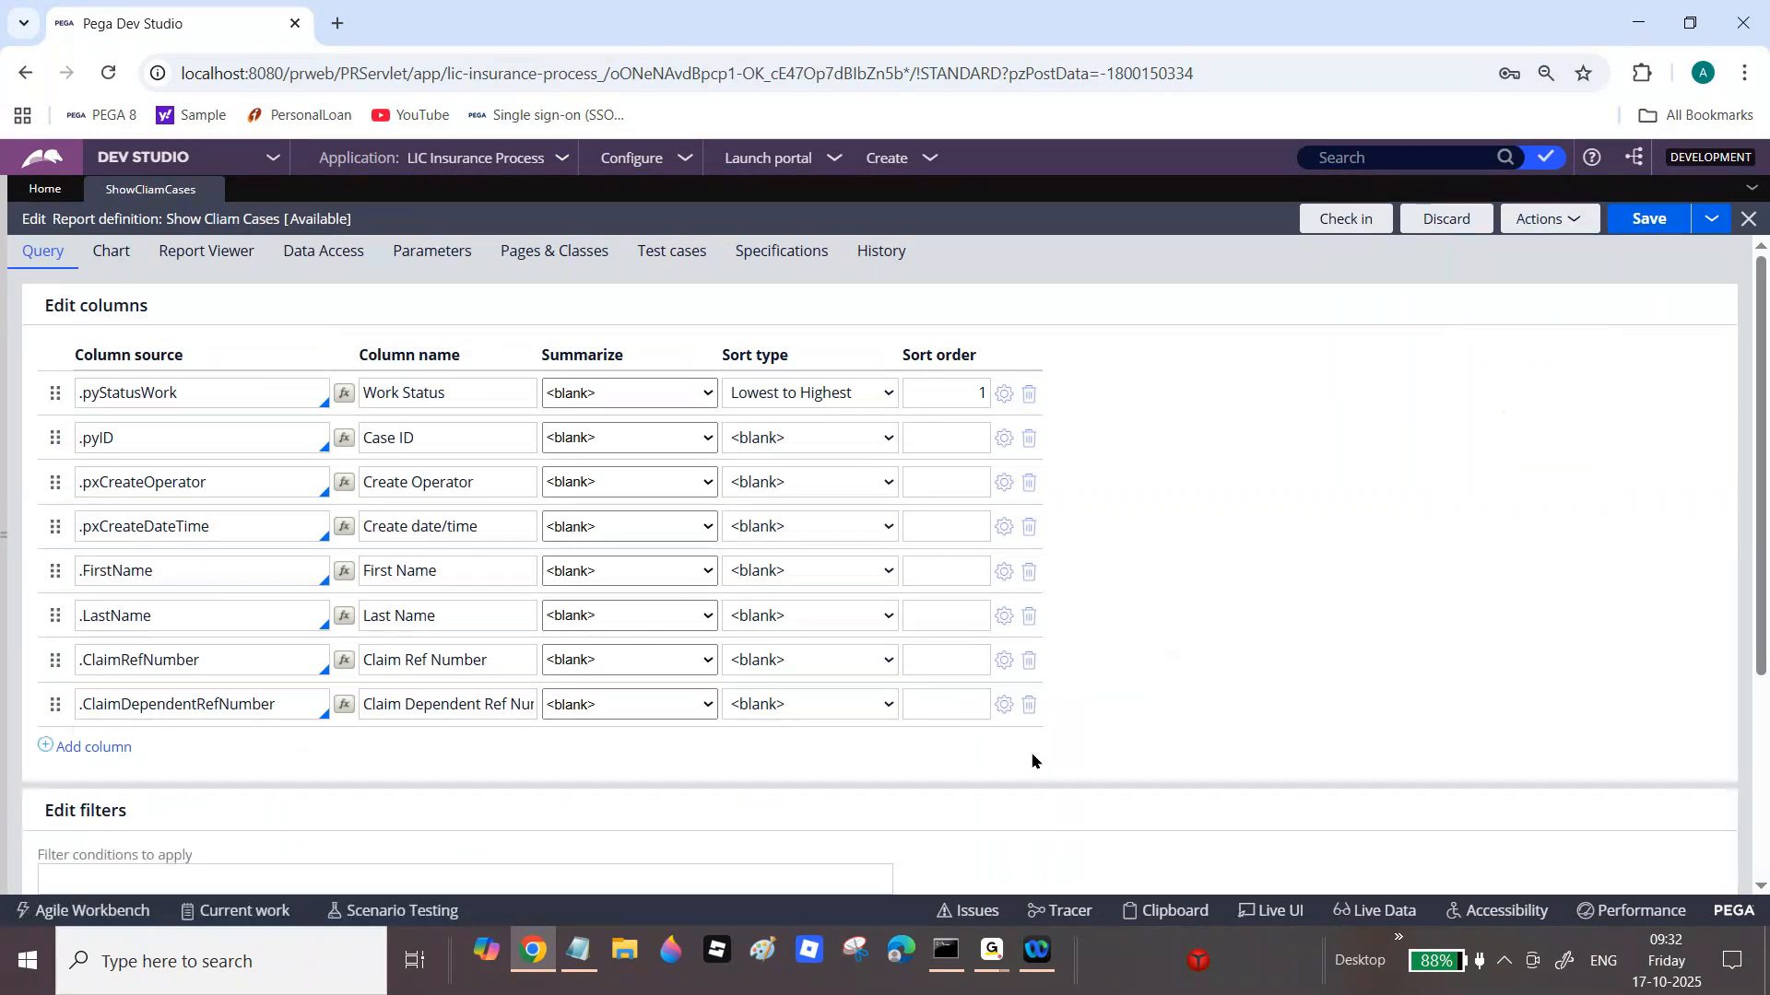
click(1029, 704)
click(1029, 659)
click(1031, 616)
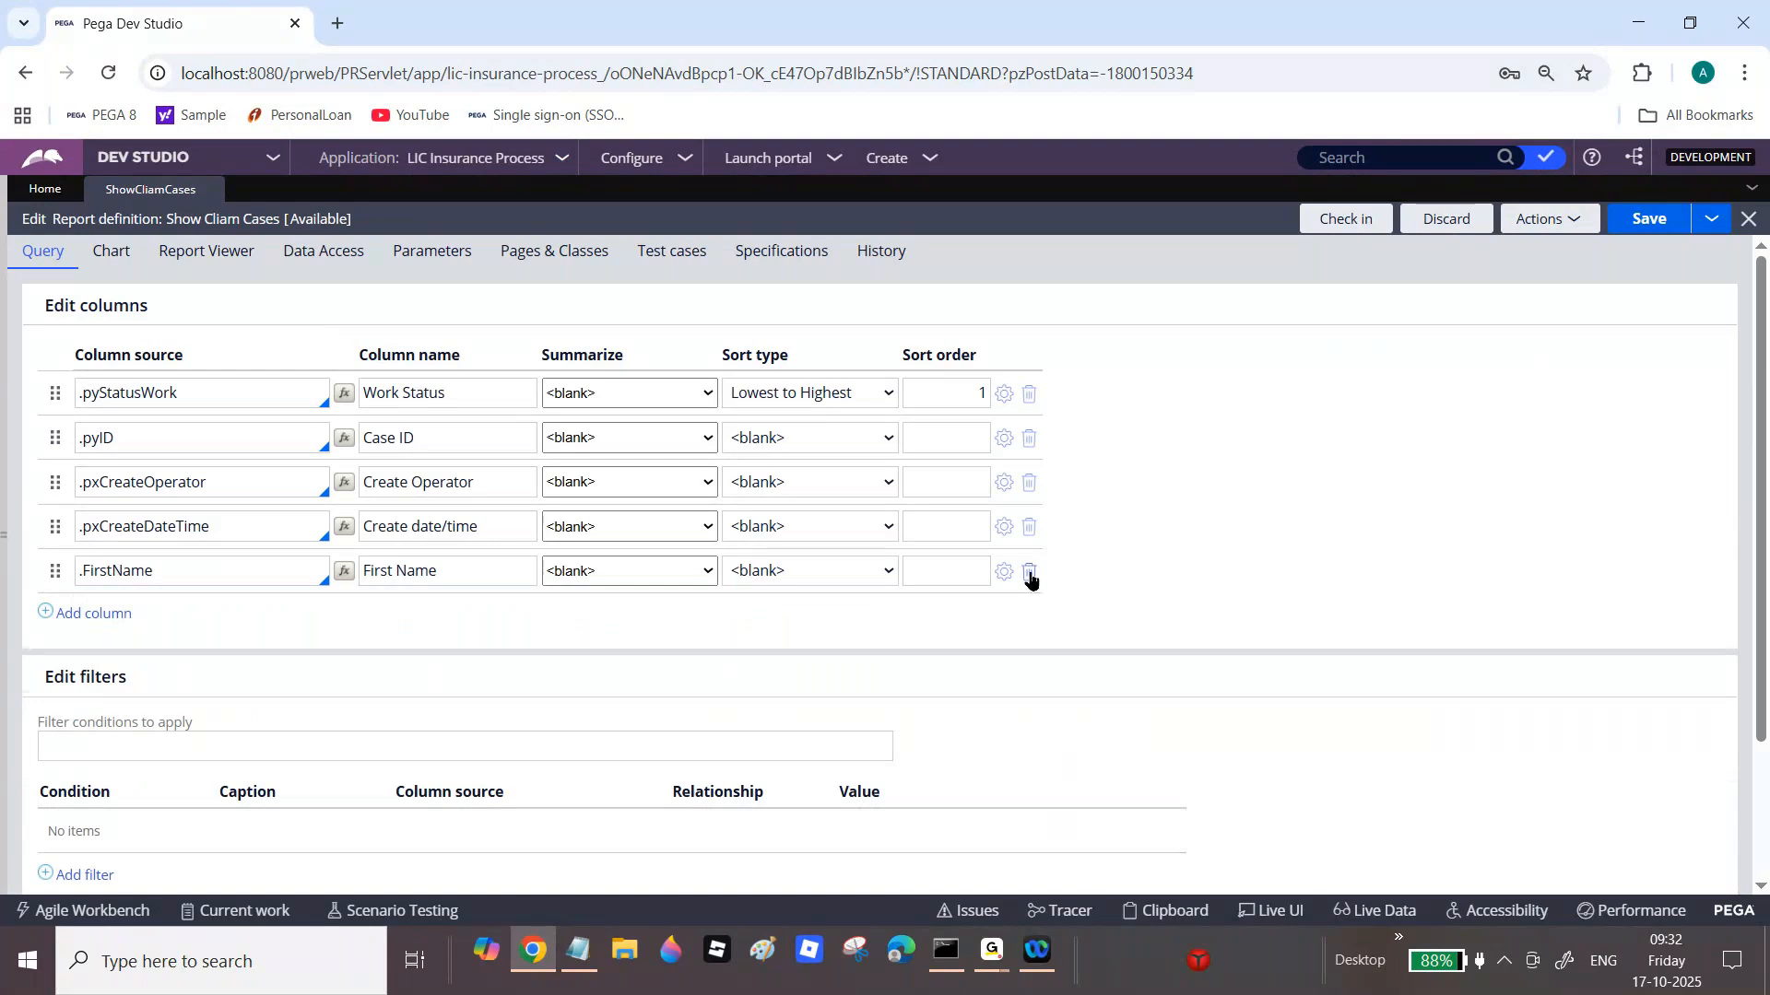
click(1030, 574)
Step: Discard an added blank column and run the four-column report
click(120, 569)
text(.)
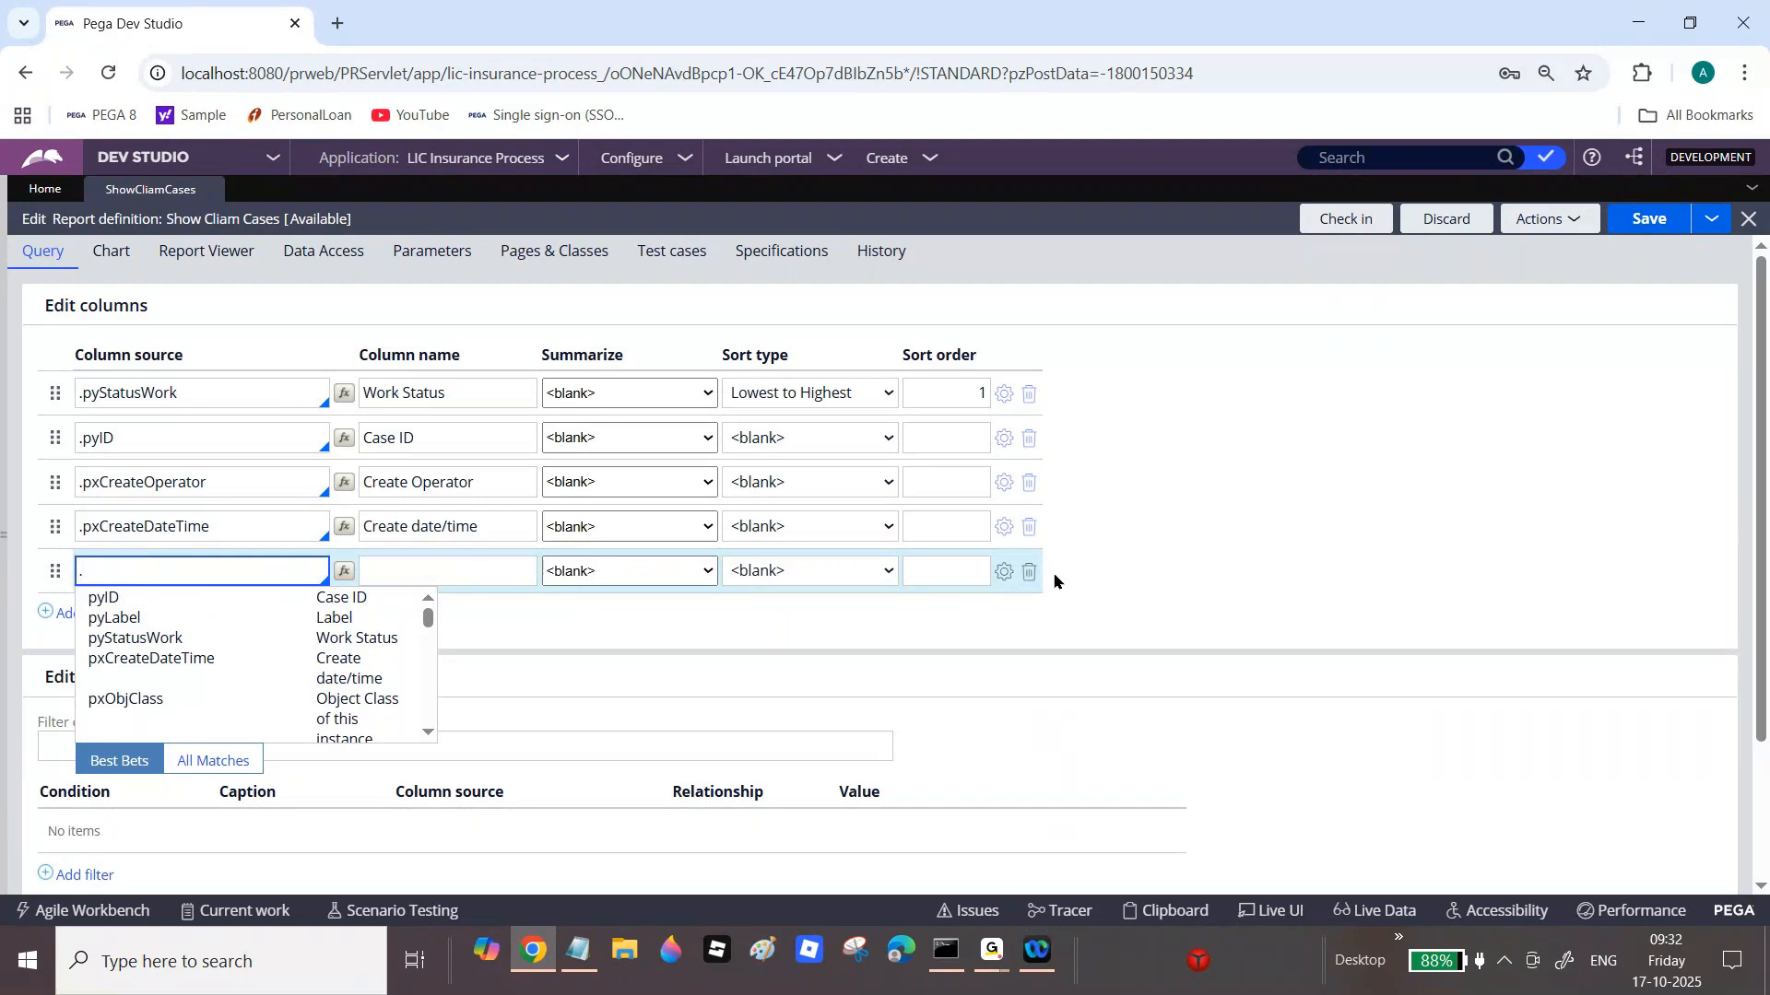
click(1028, 573)
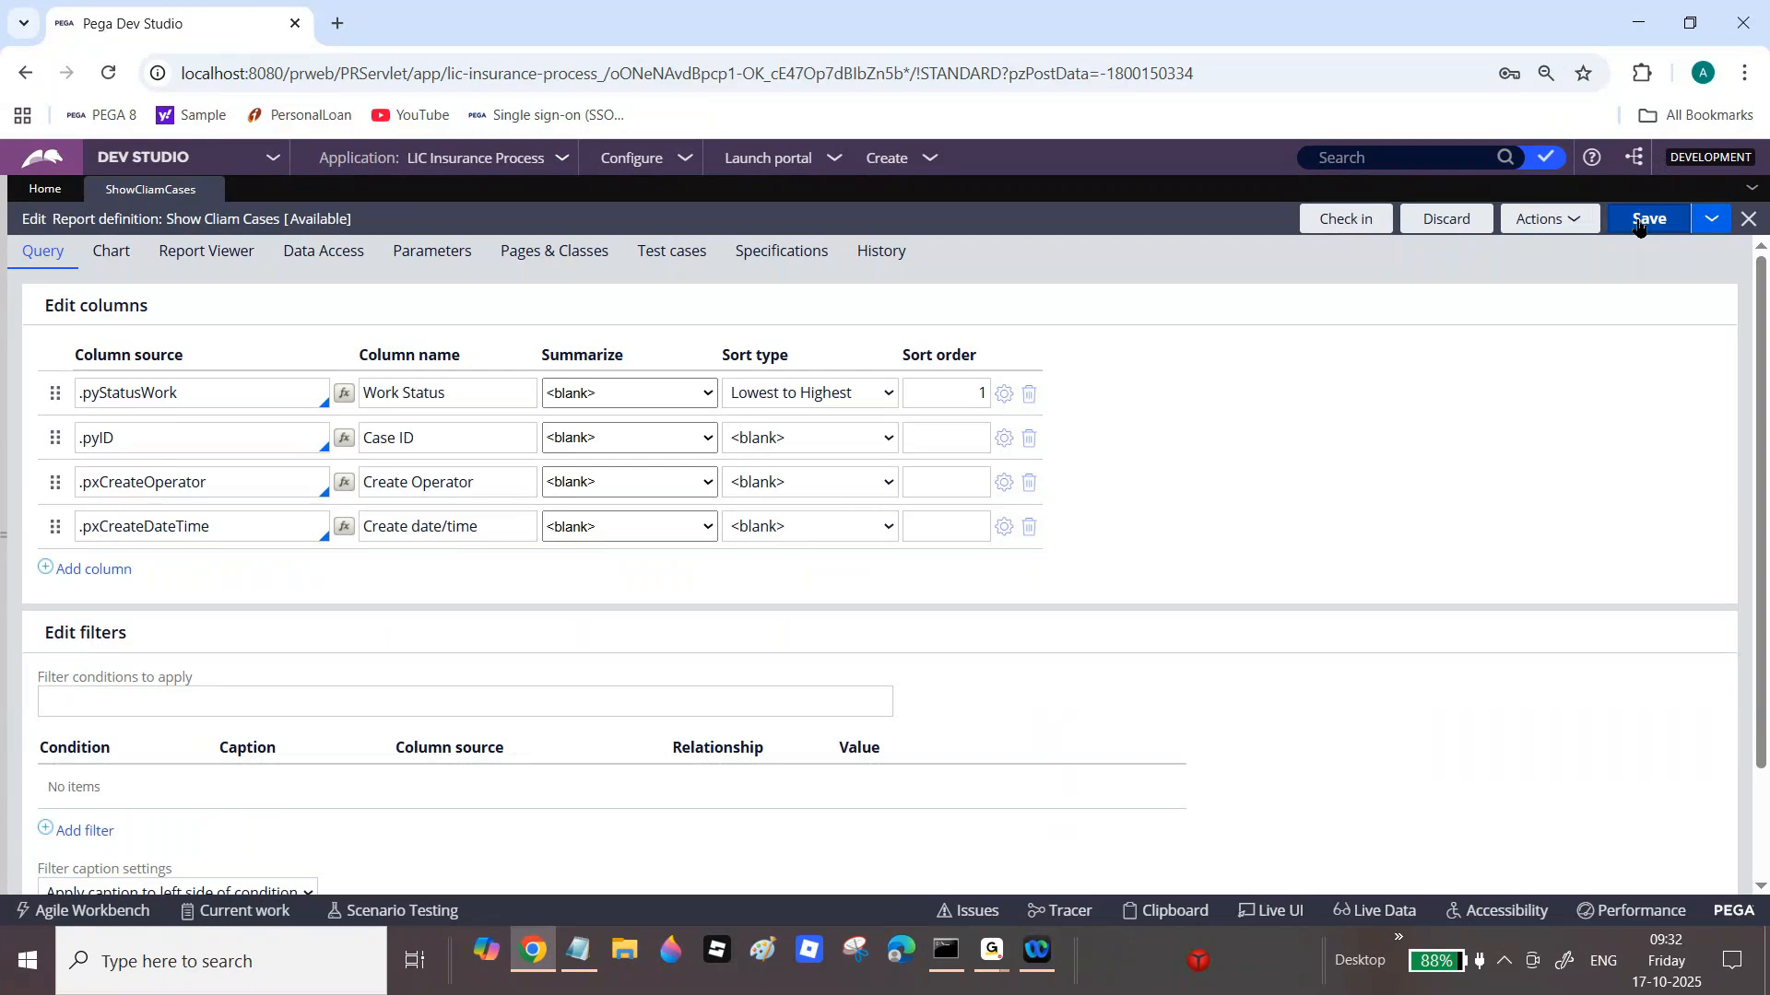
click(1548, 218)
click(1511, 246)
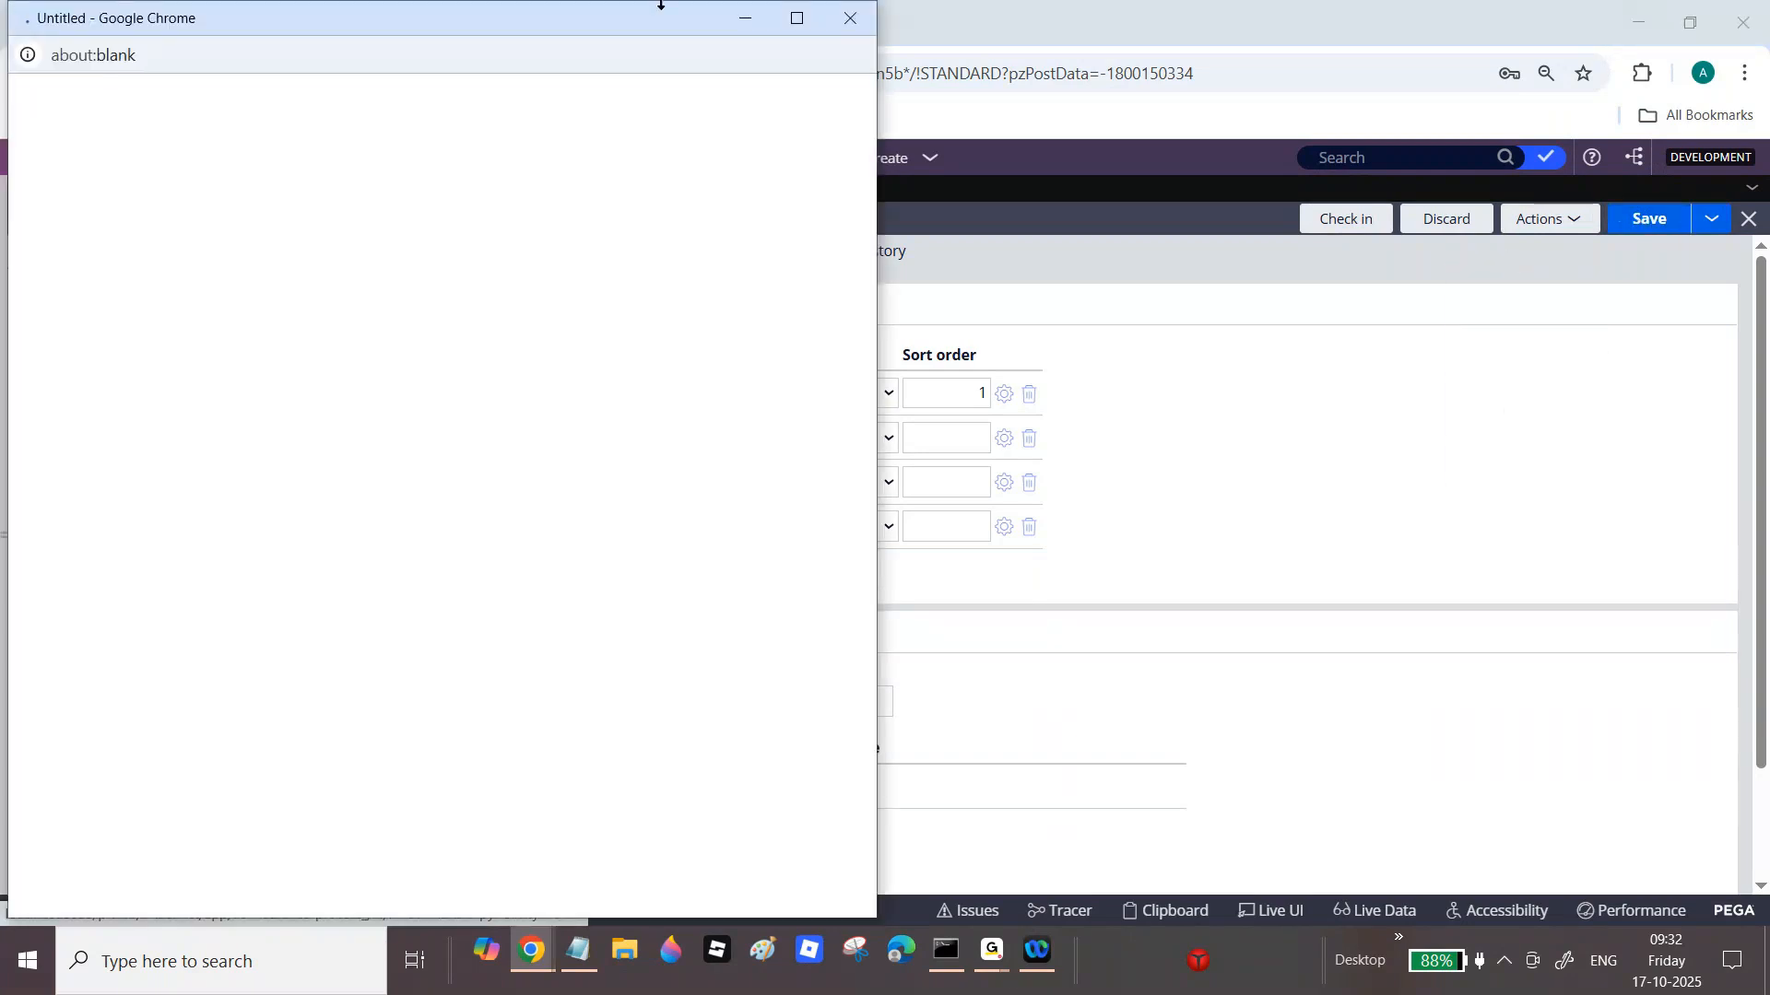
Step: Maximize the Show Claim Cases results, scroll through the 50 records, and close the window
click(794, 18)
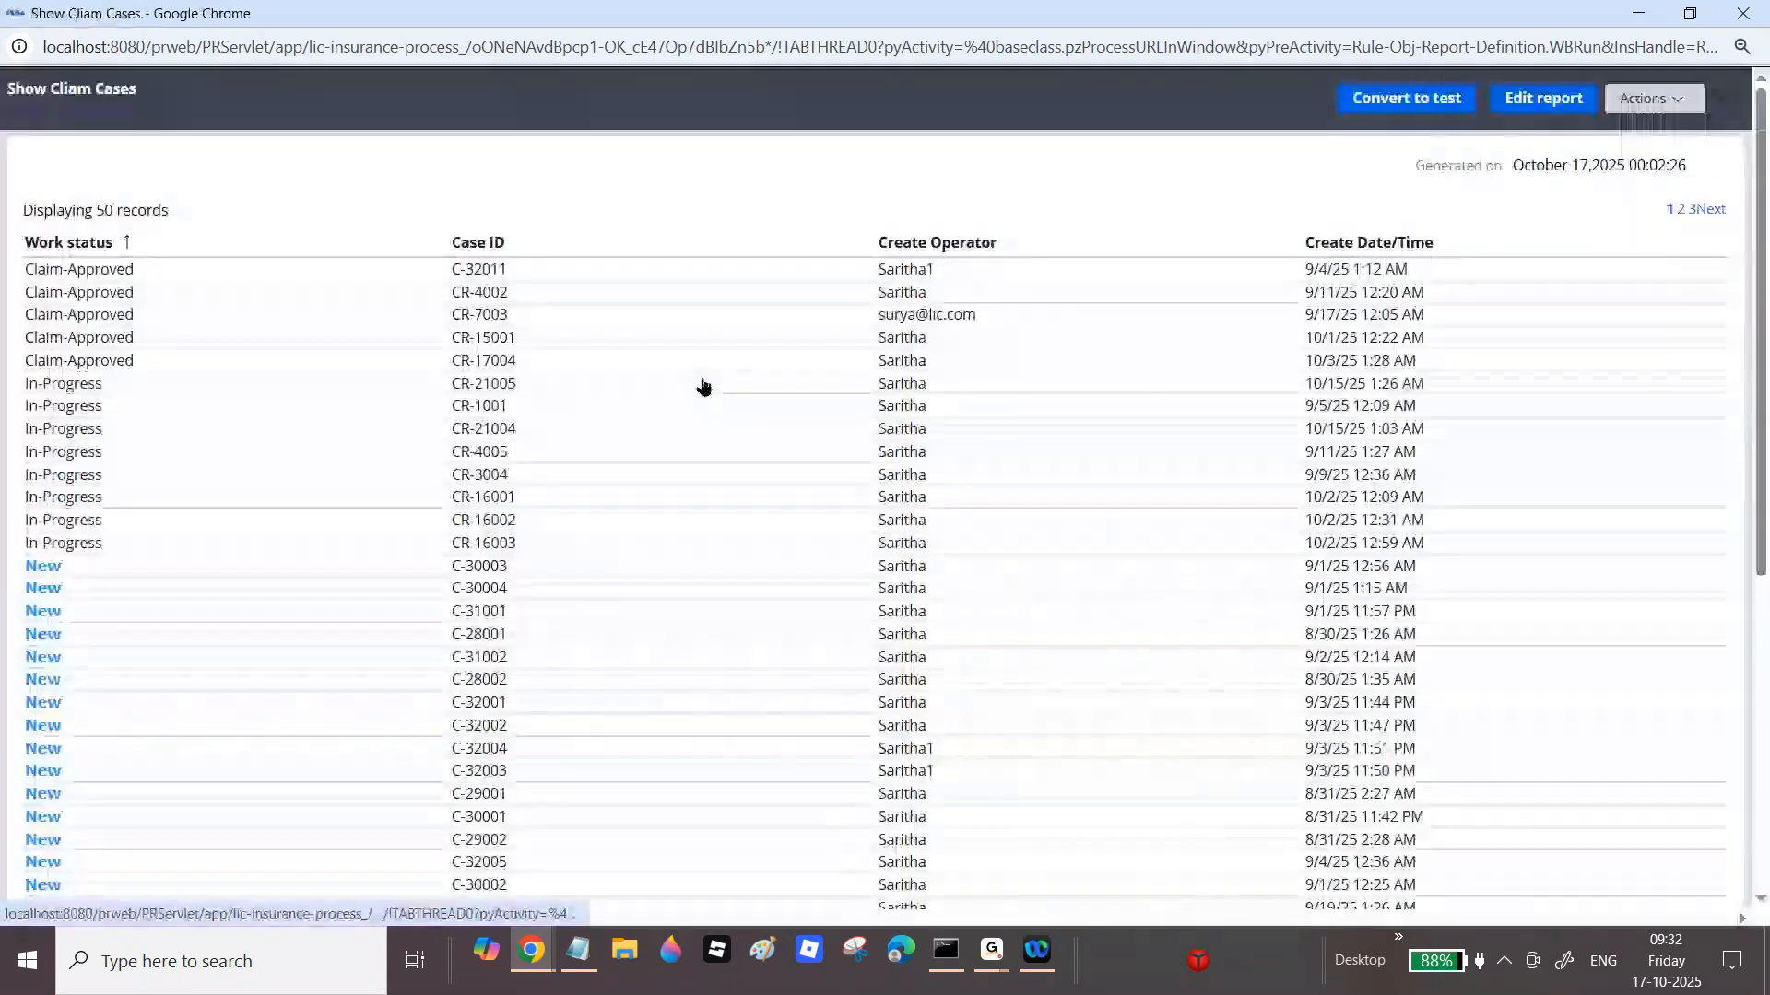
scroll(884, 485, down, 6)
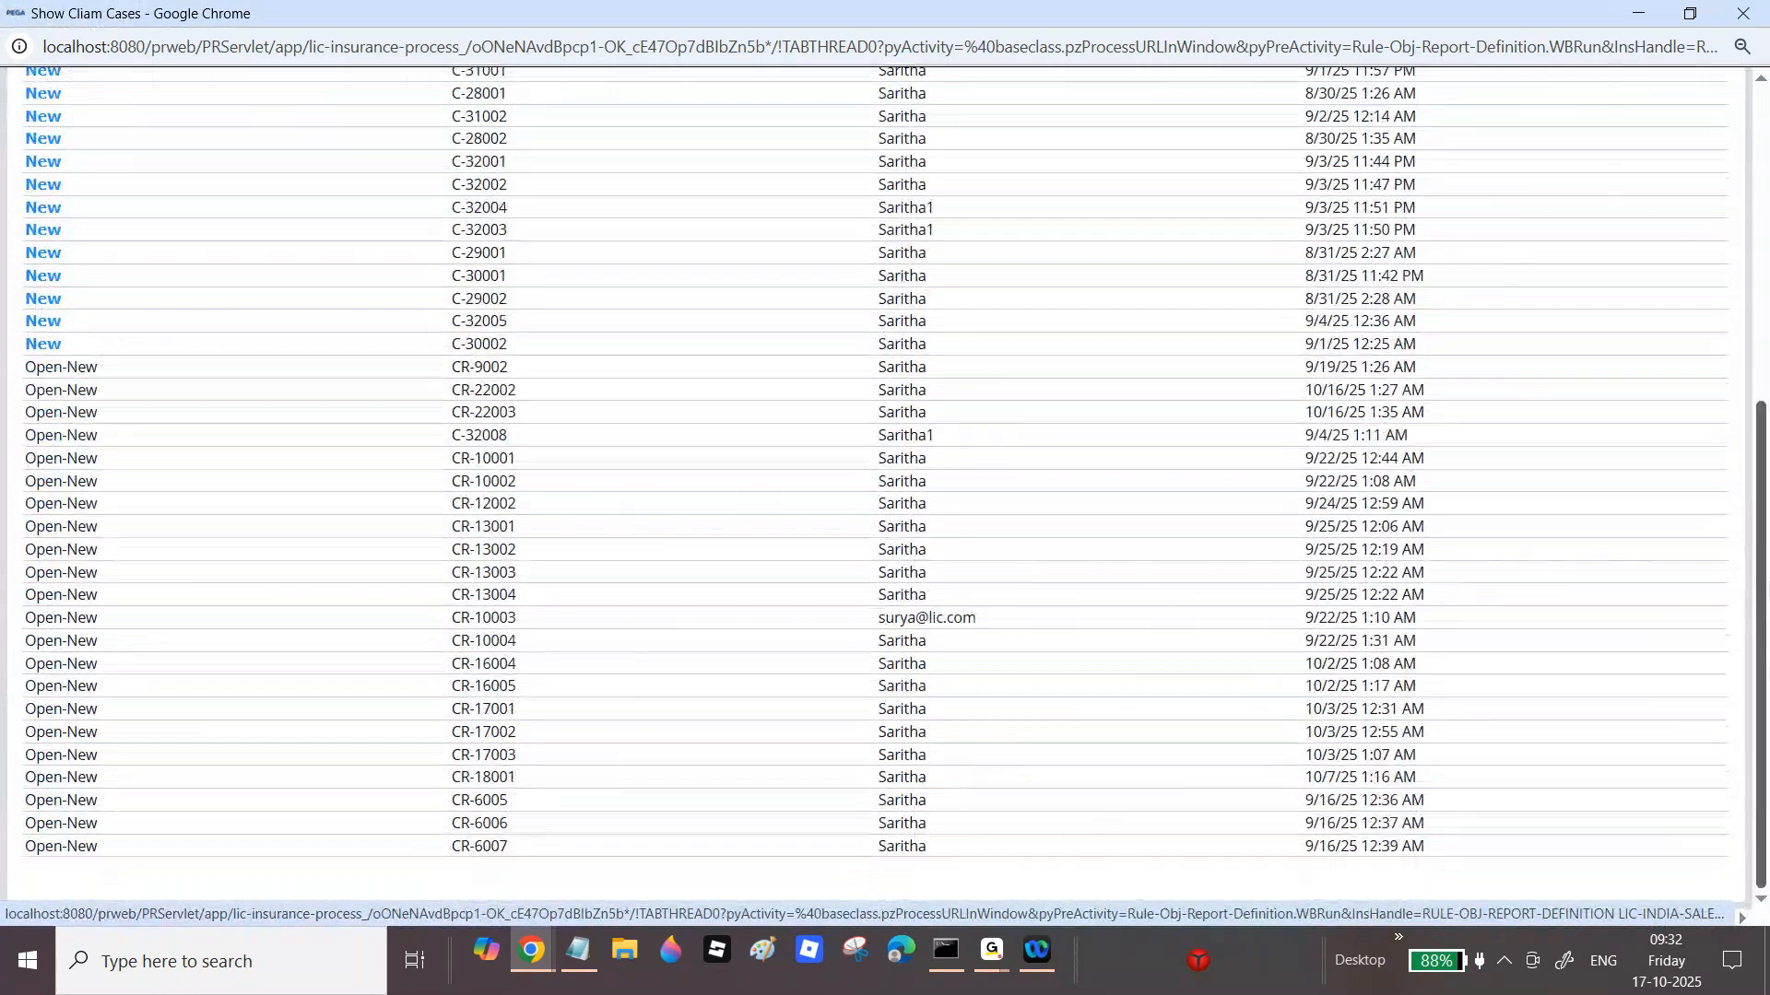
drag(1754, 541, 1754, 228)
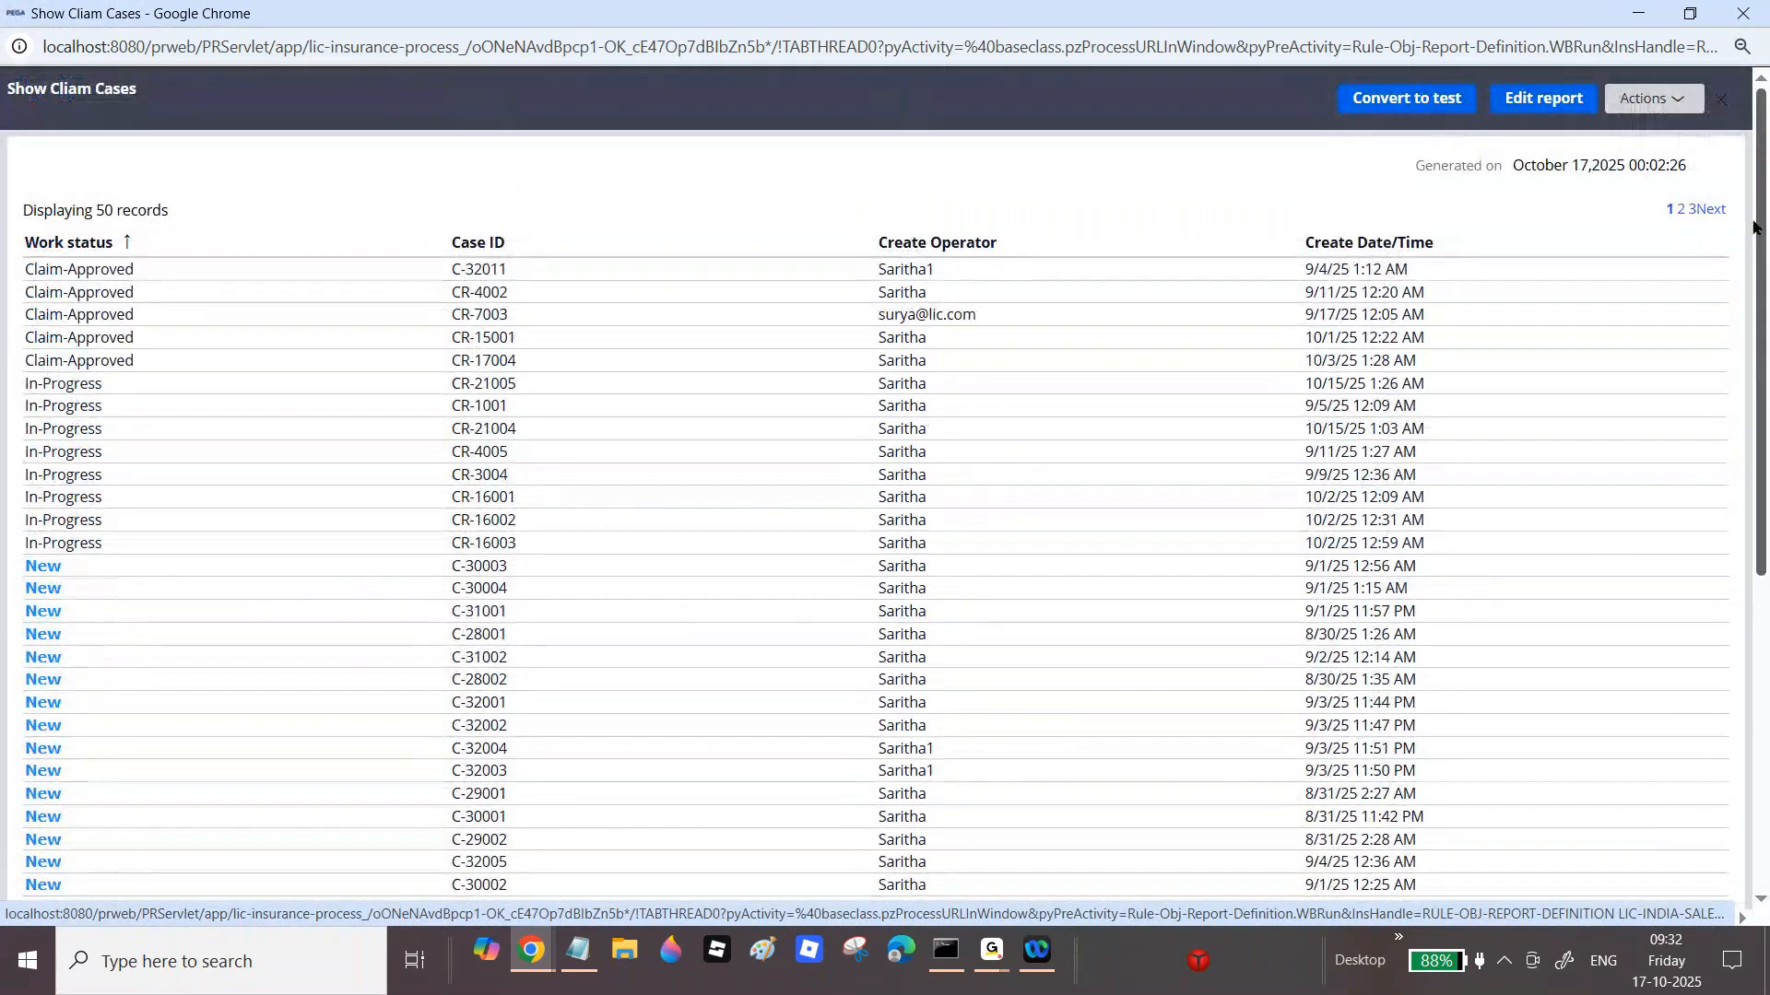
click(1742, 12)
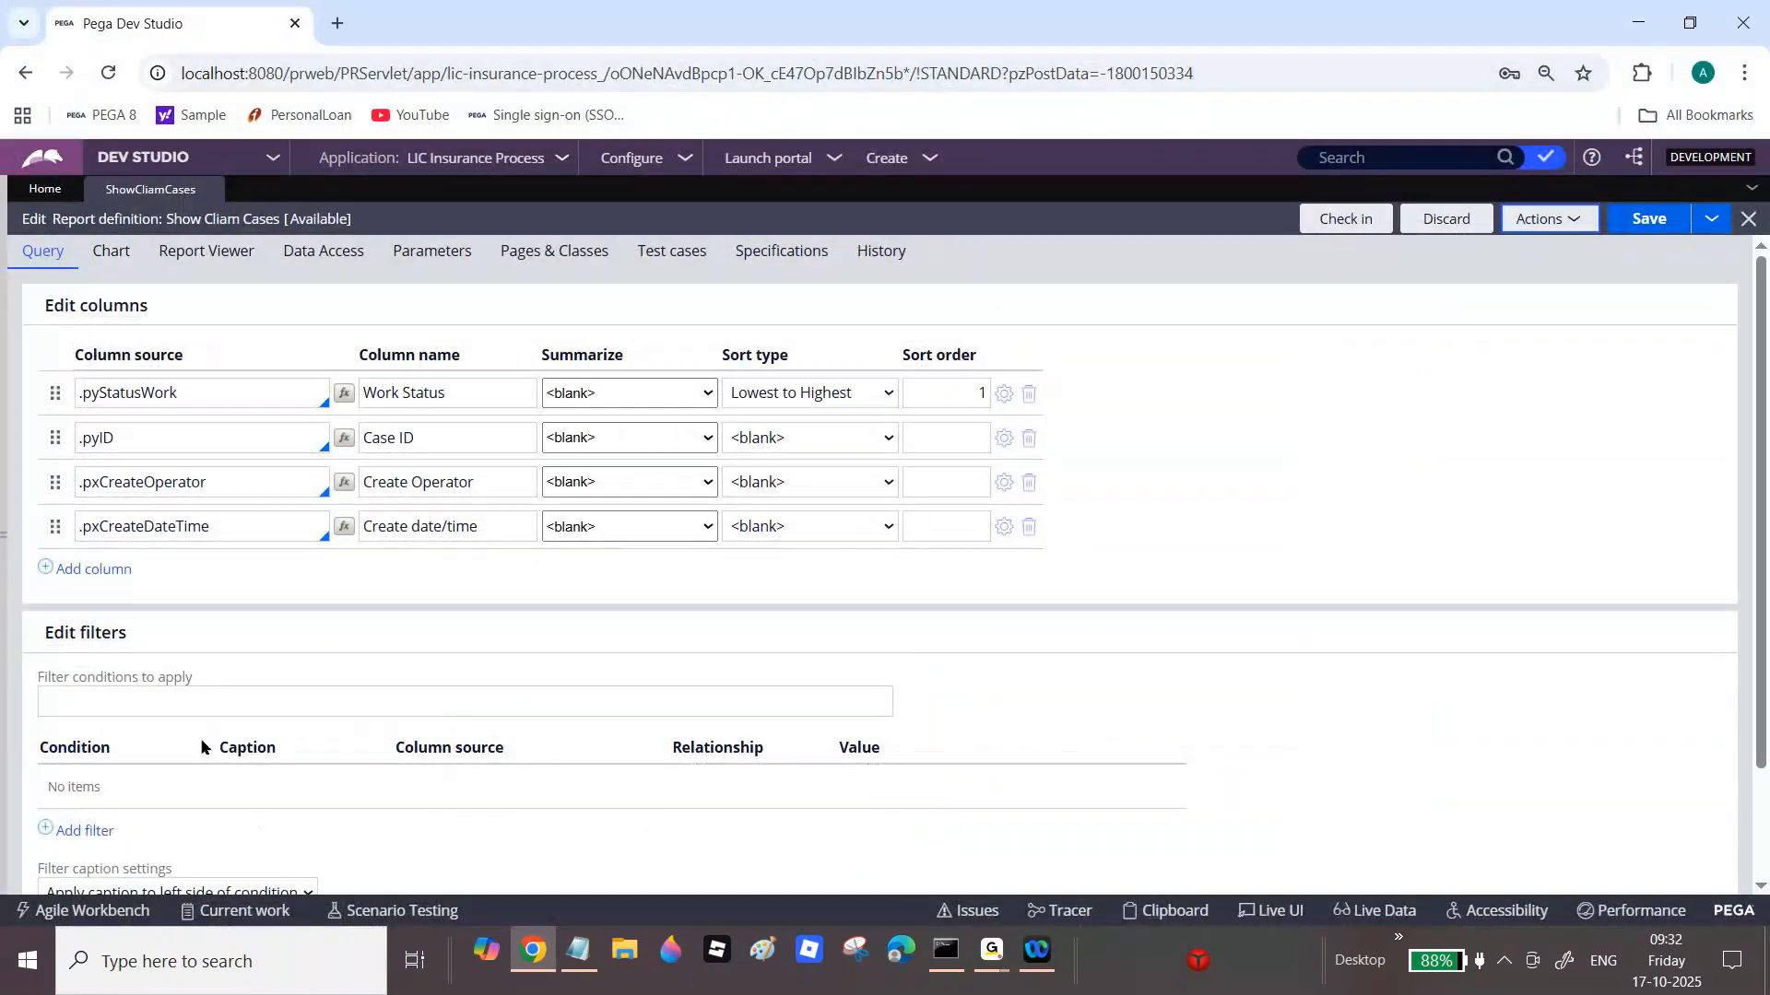
Step: Launch the LIC Insurance Process User Portal from the Launch portal menu
click(759, 175)
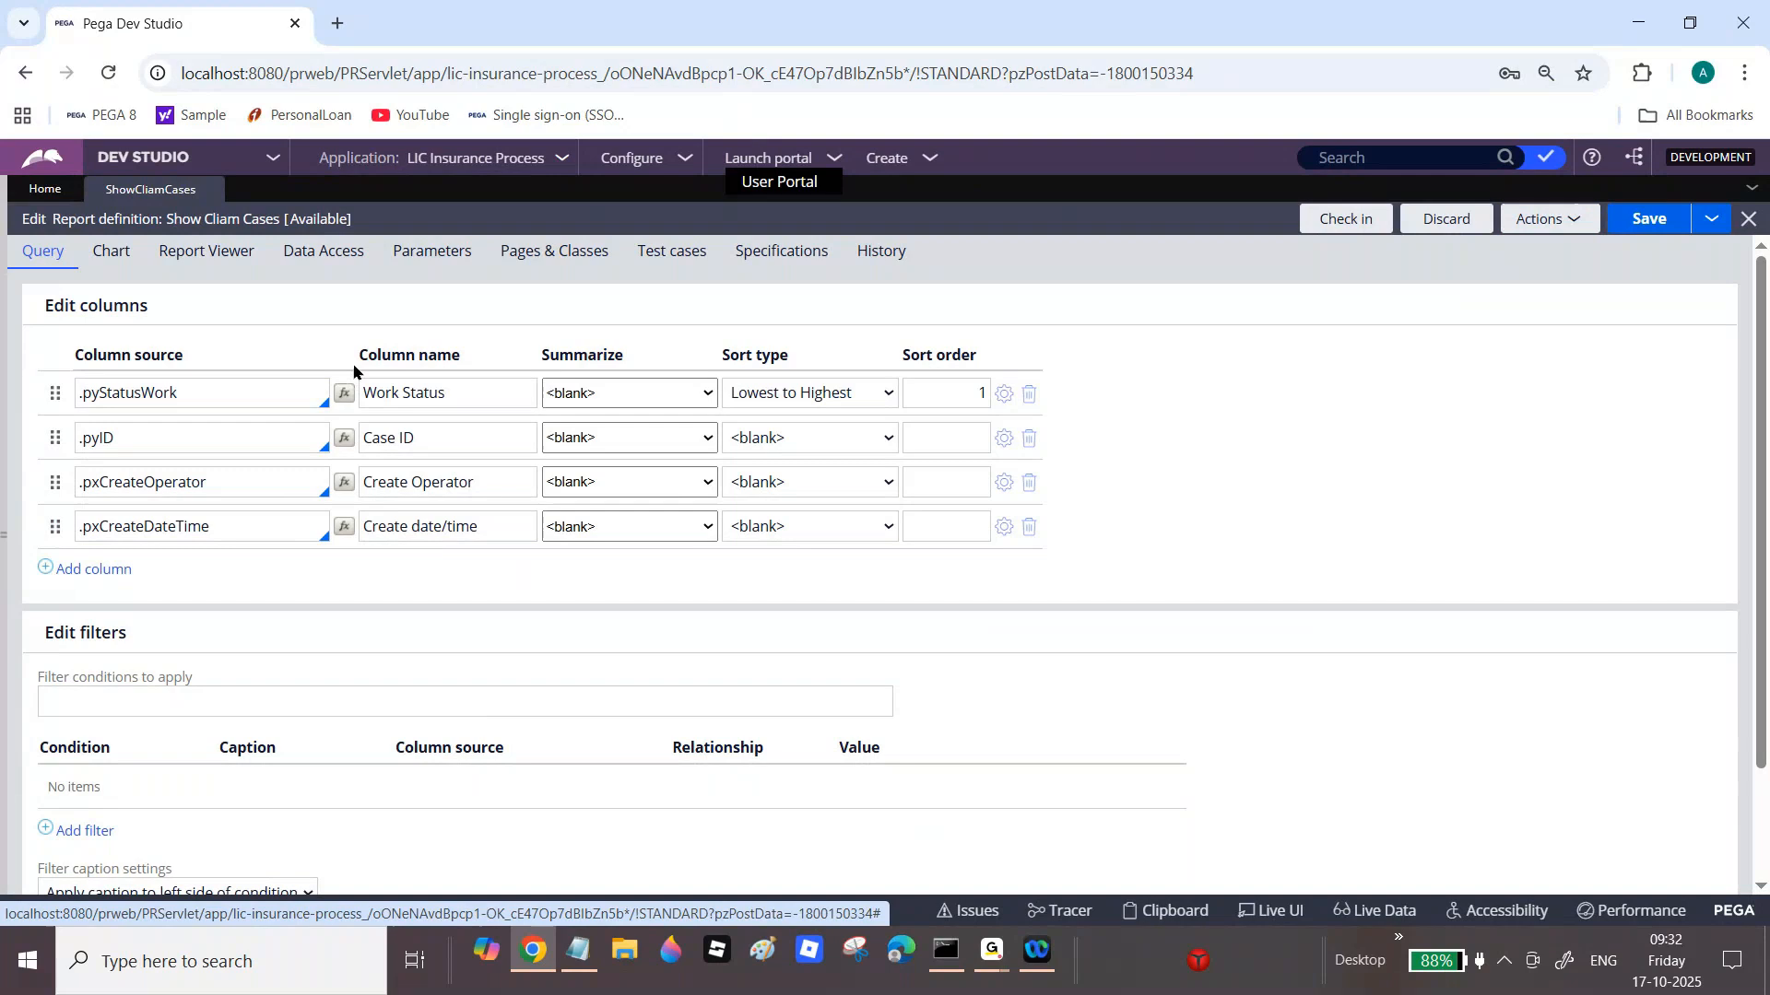
click(343, 265)
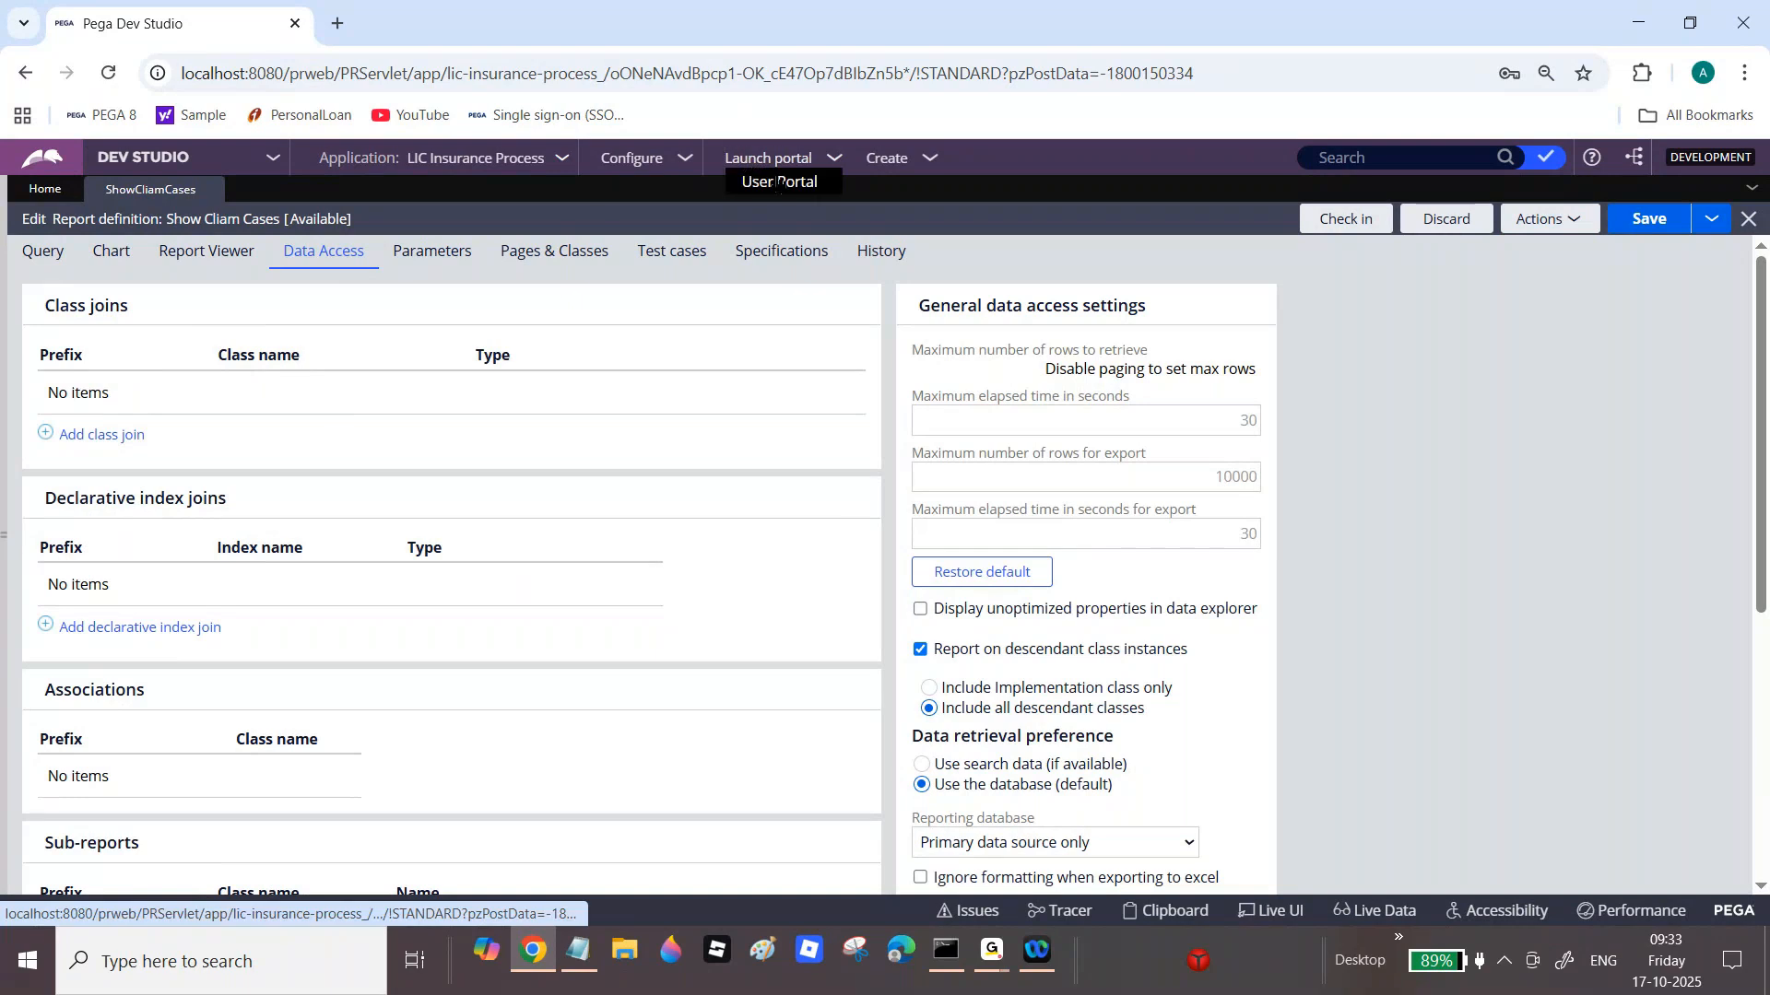
click(779, 183)
Step: Browse the User Portal's Dashboard and Home claim cases, then return to the Dev Studio tab
mouse_move(990, 950)
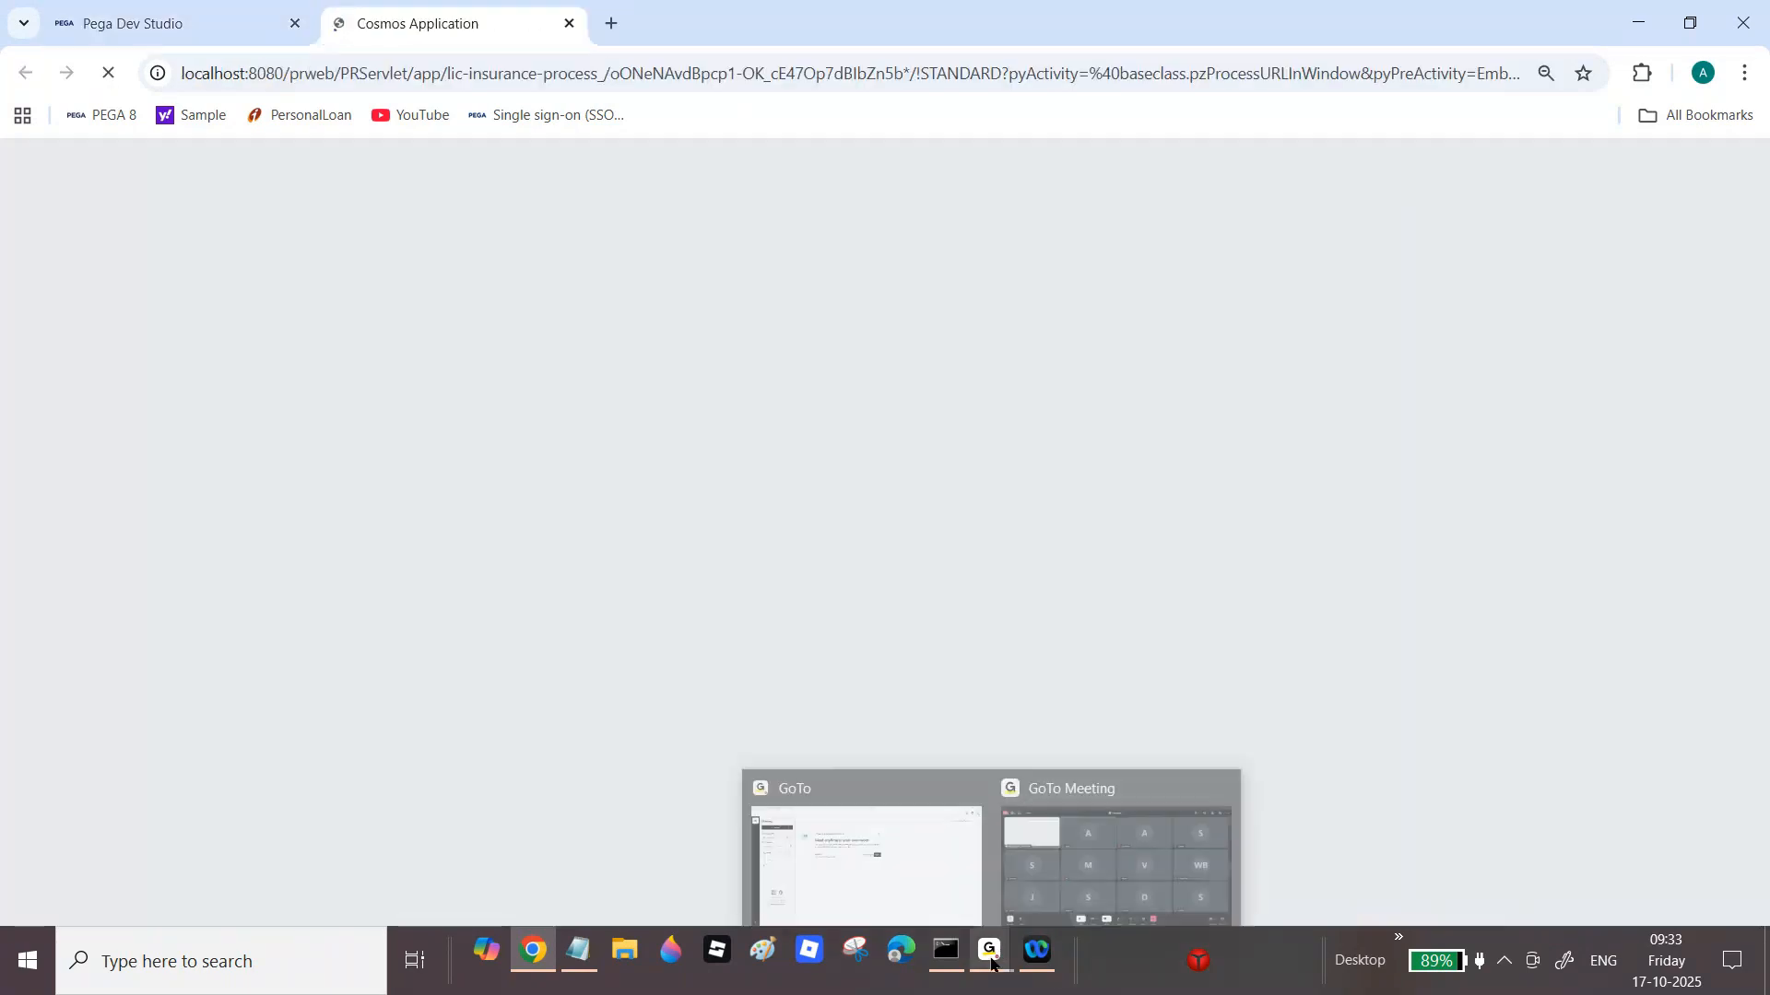
click(1100, 862)
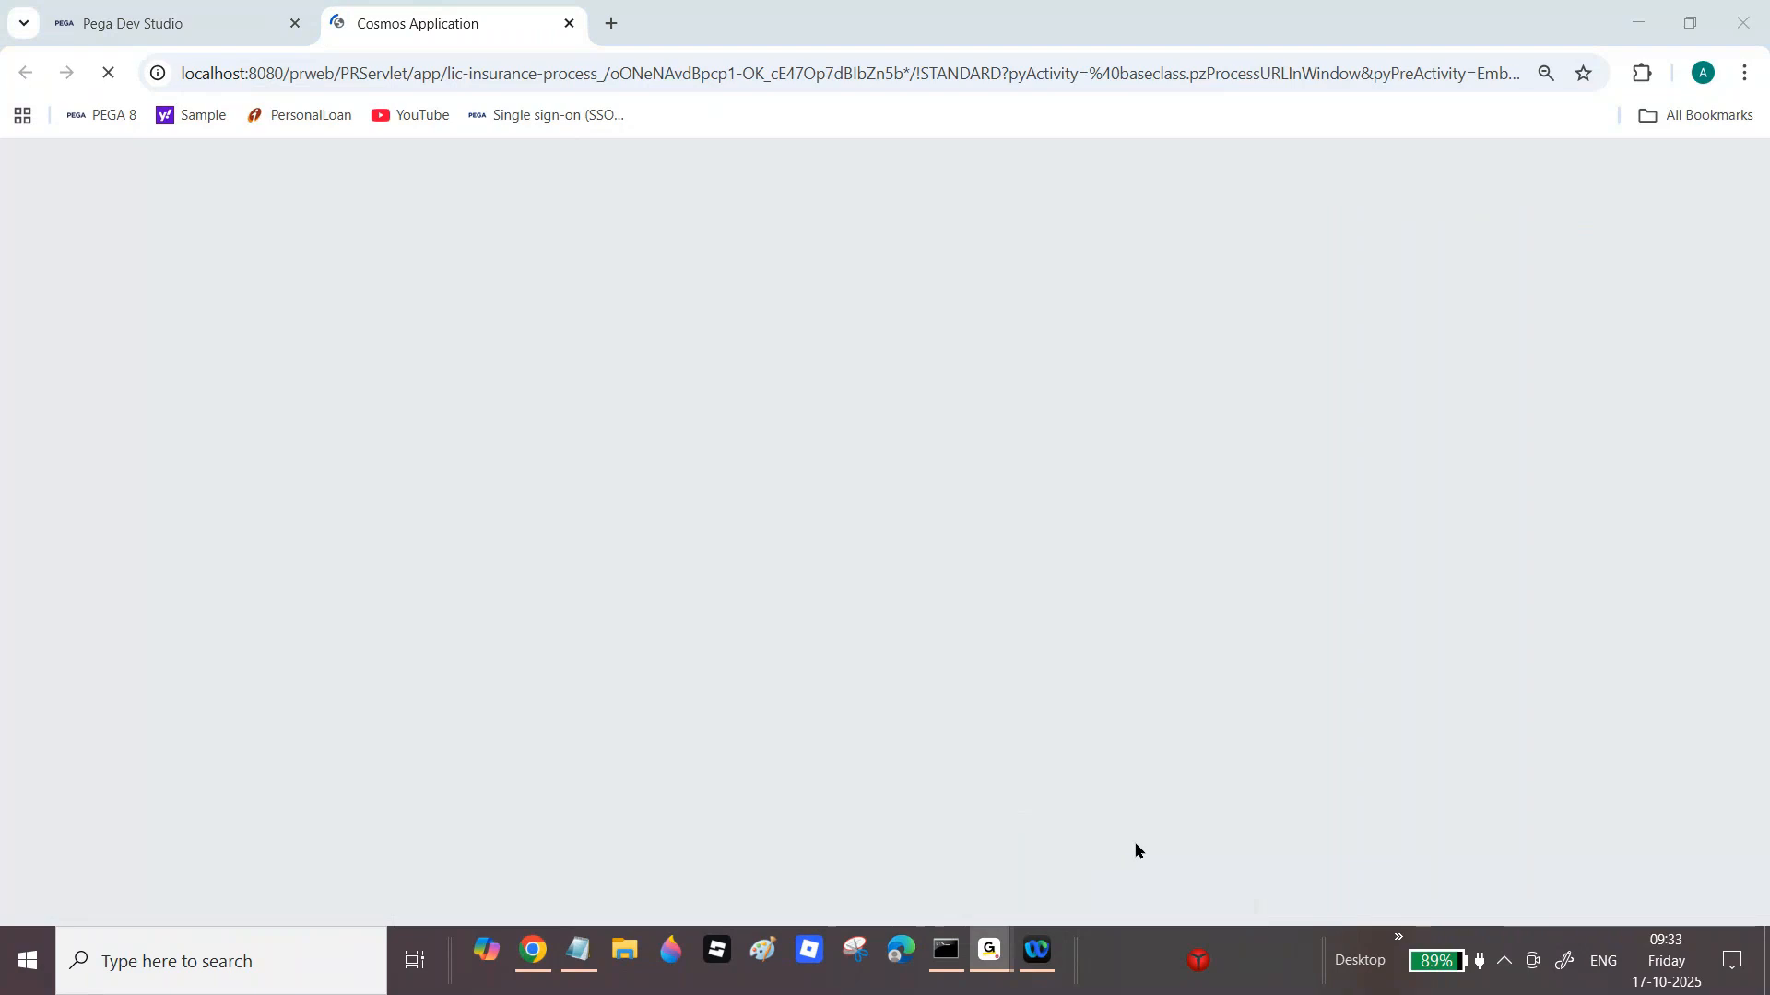
click(535, 963)
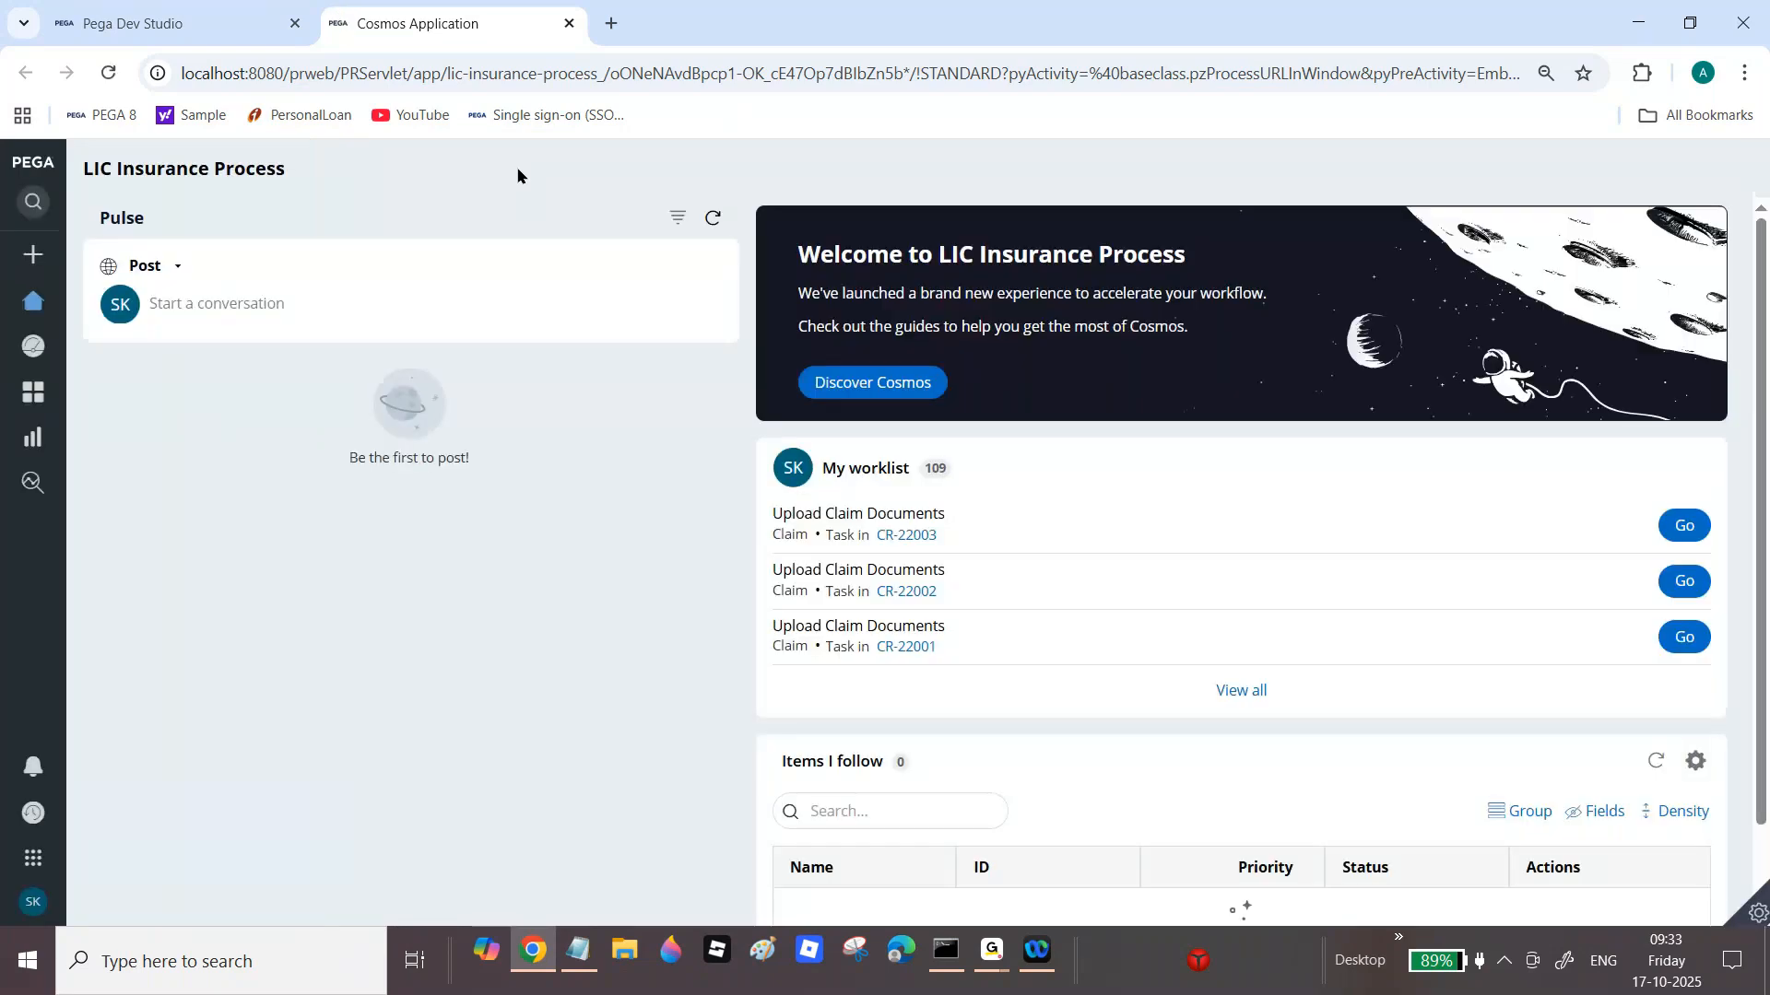
mouse_move(11, 415)
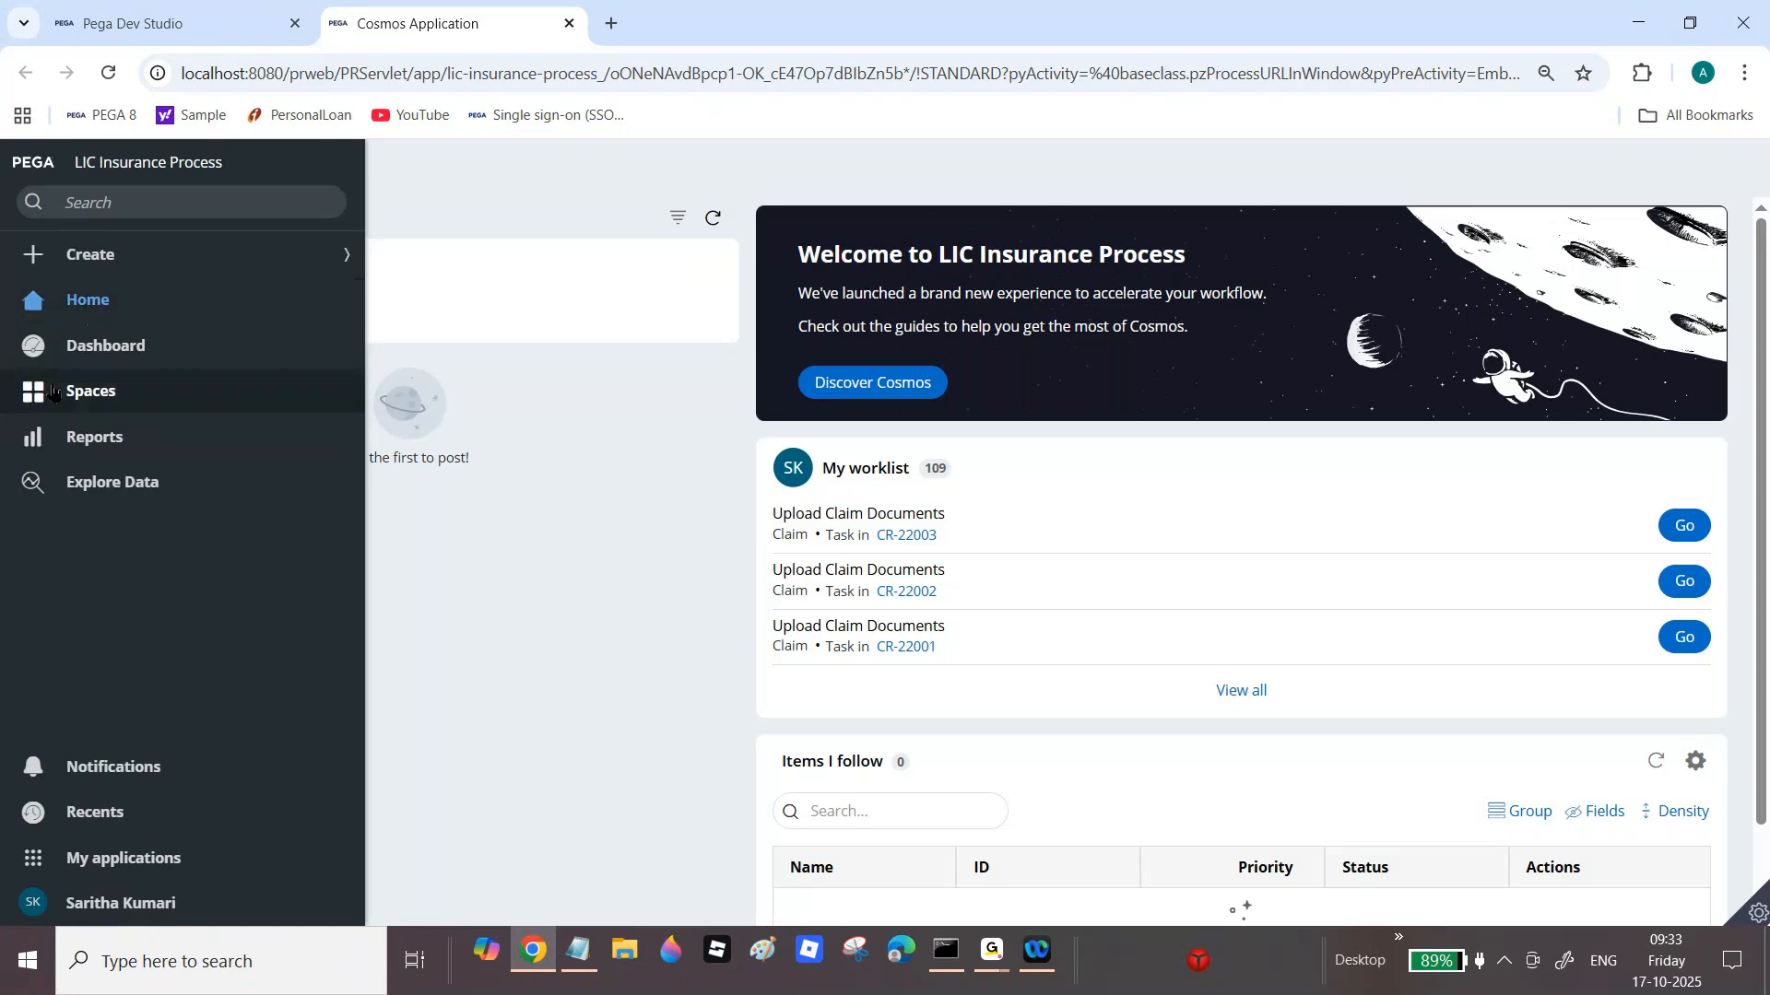
click(106, 354)
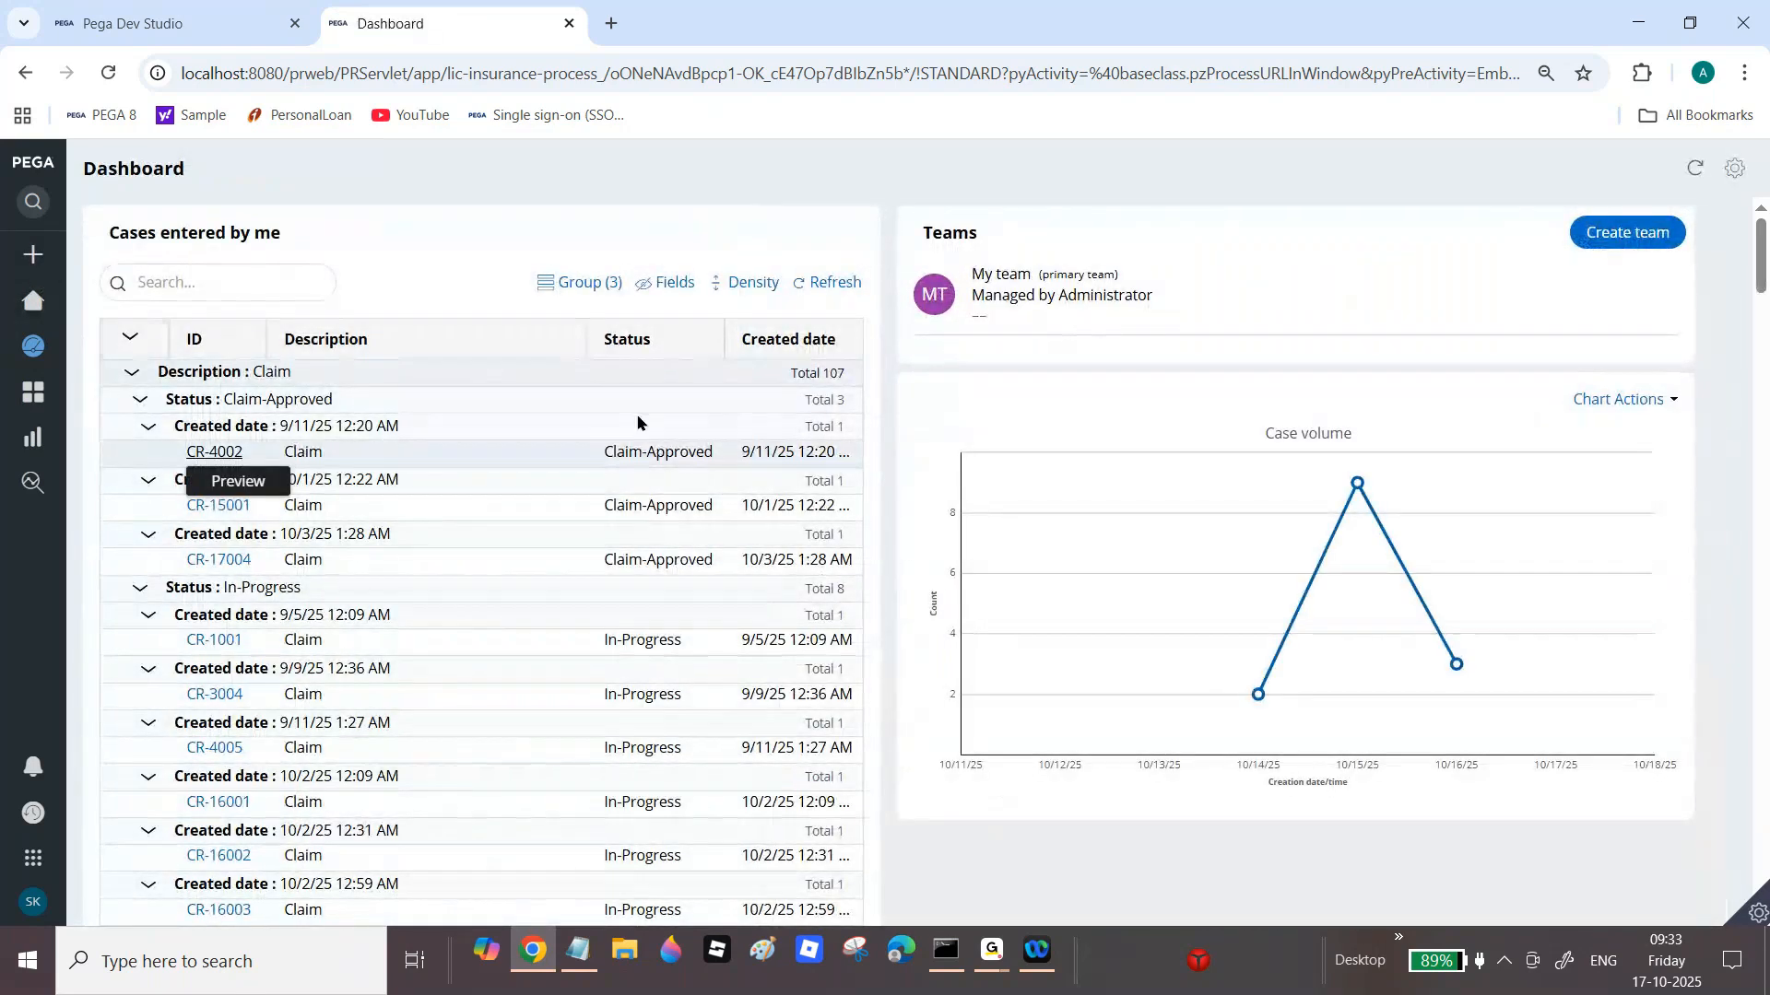
drag(1762, 274, 1762, 885)
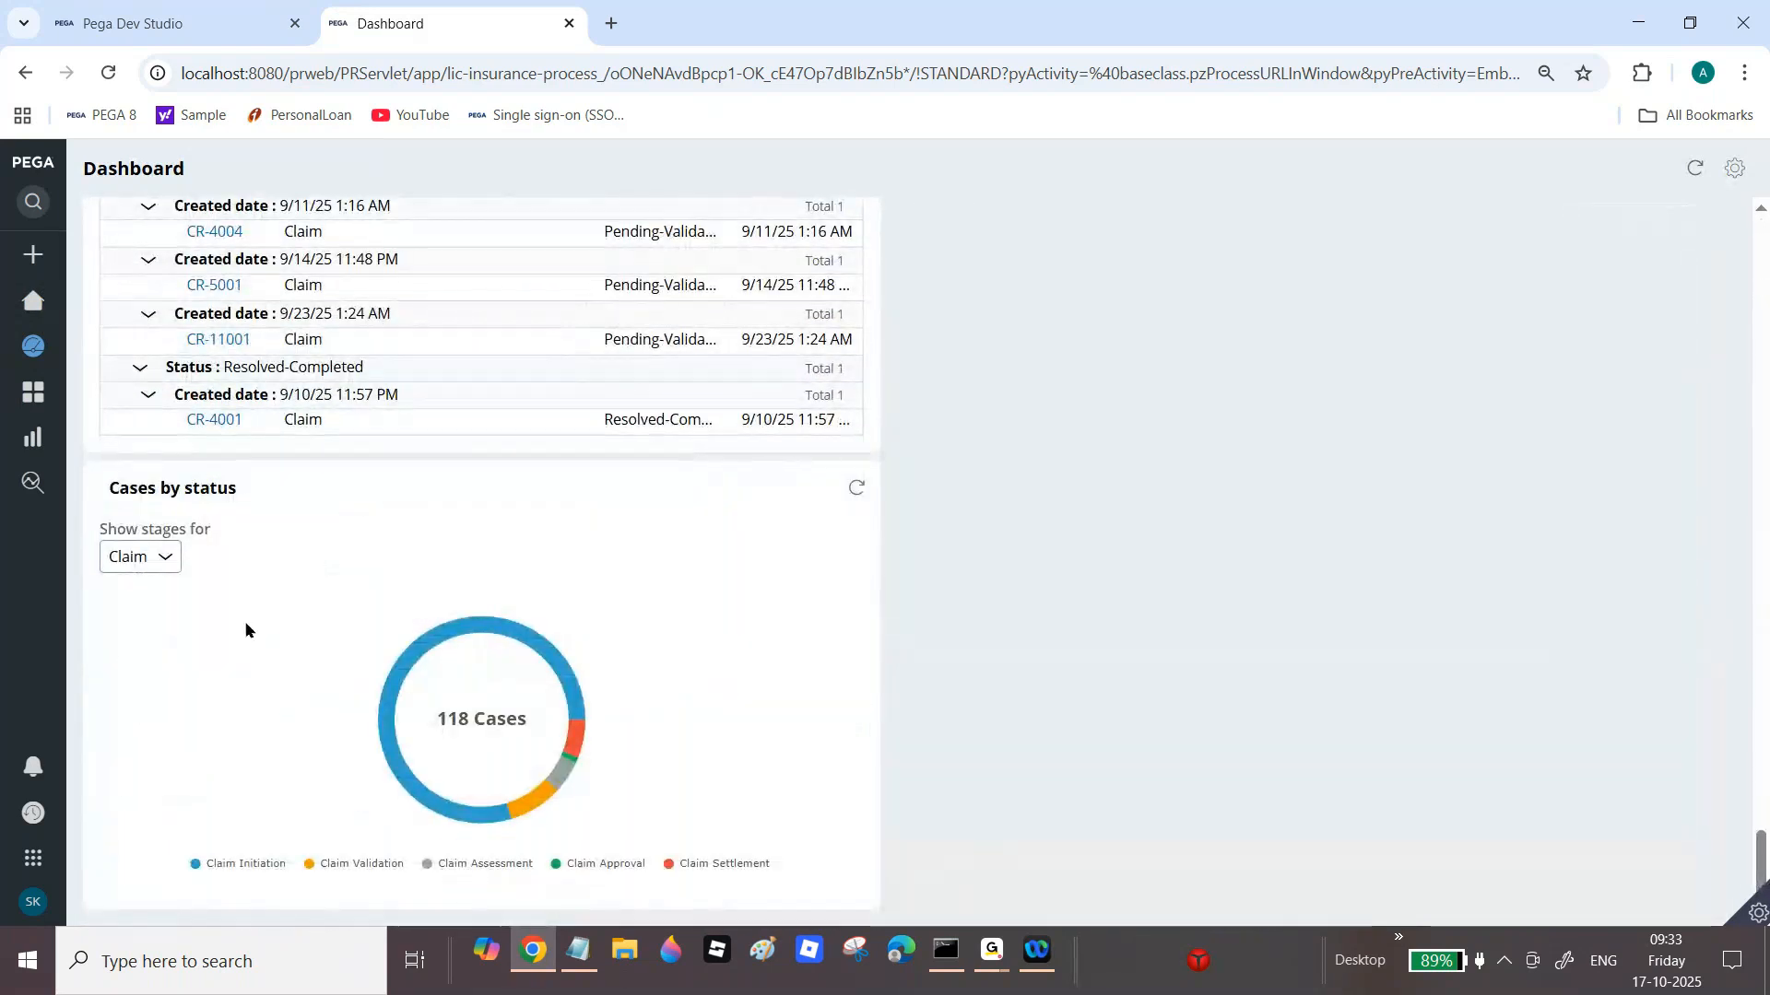
click(55, 301)
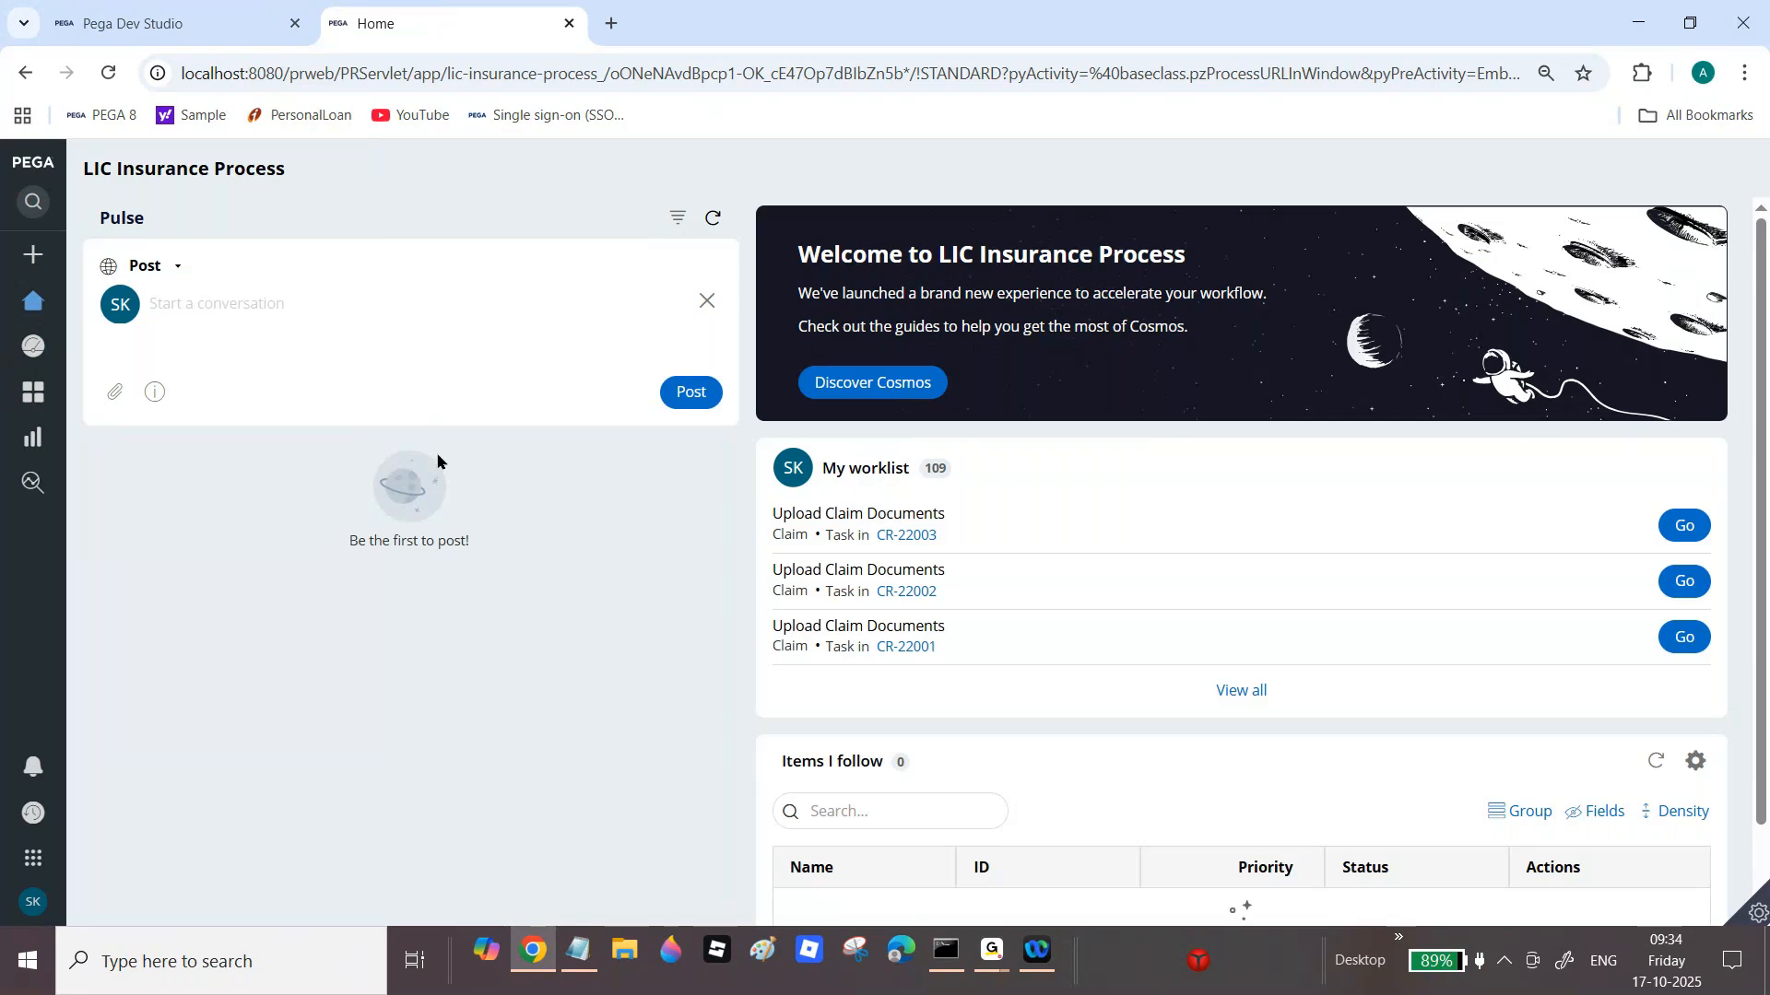
click(102, 9)
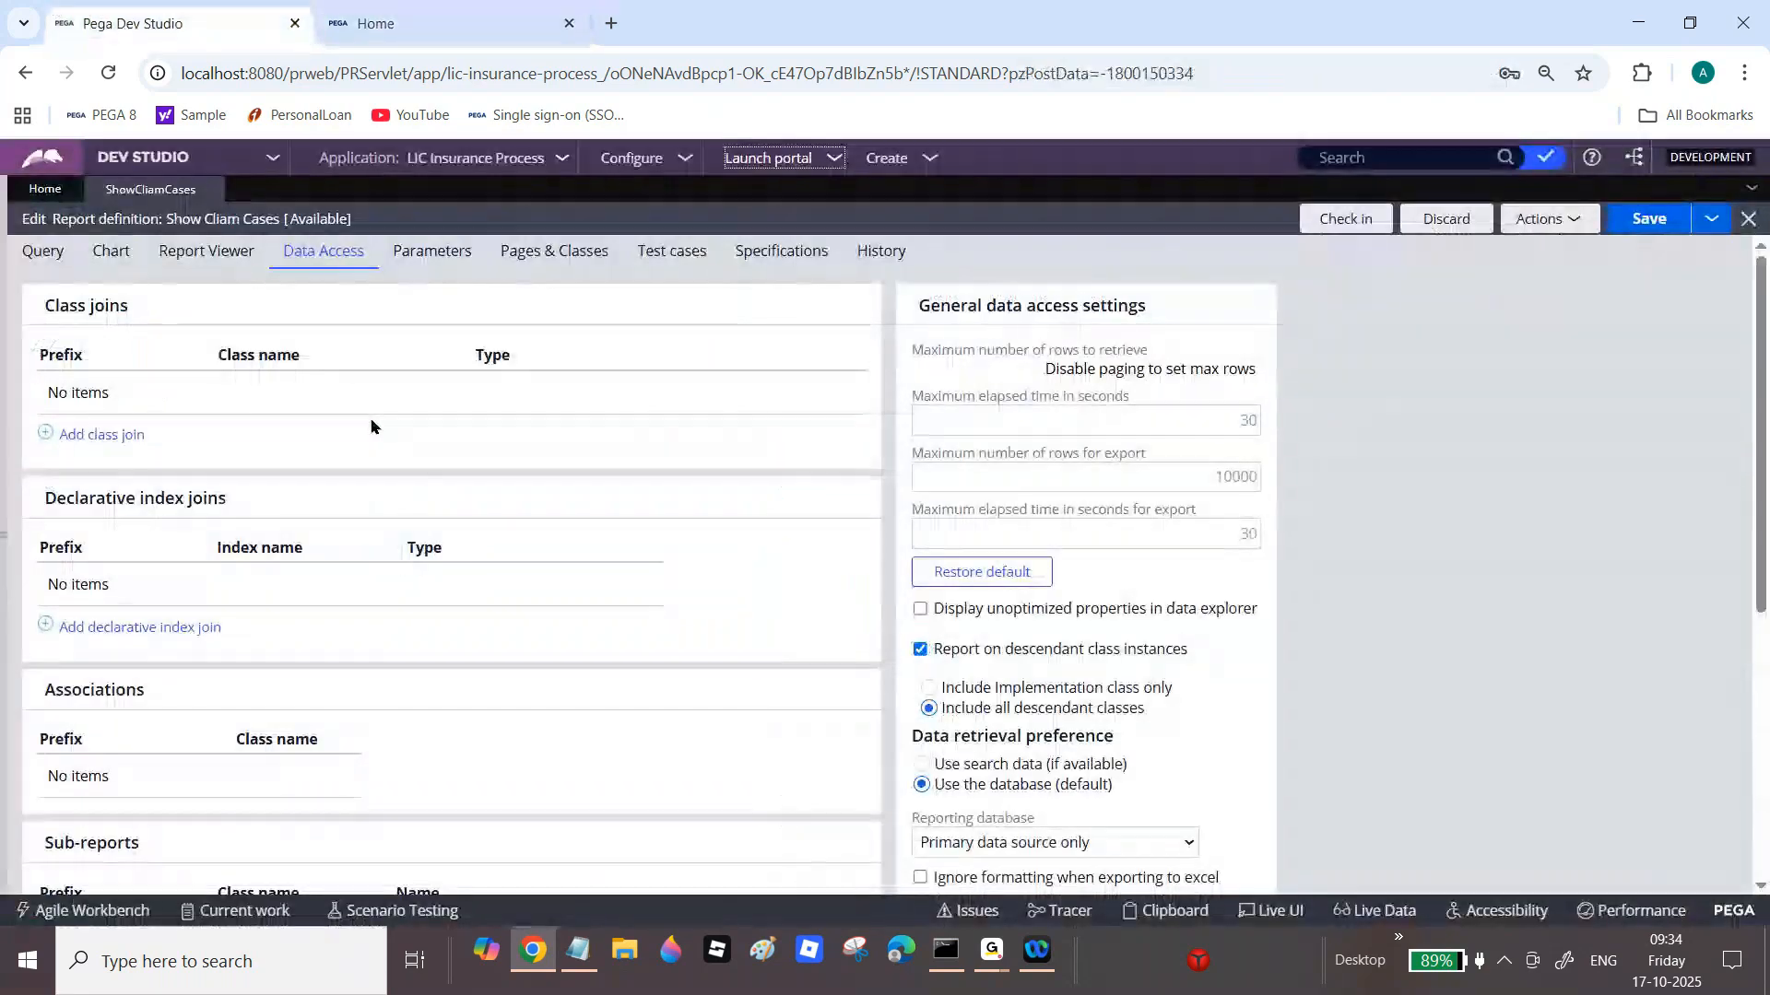
Step: Show the report's Query columns and check the Create Operator and Create date/time labels
click(38, 258)
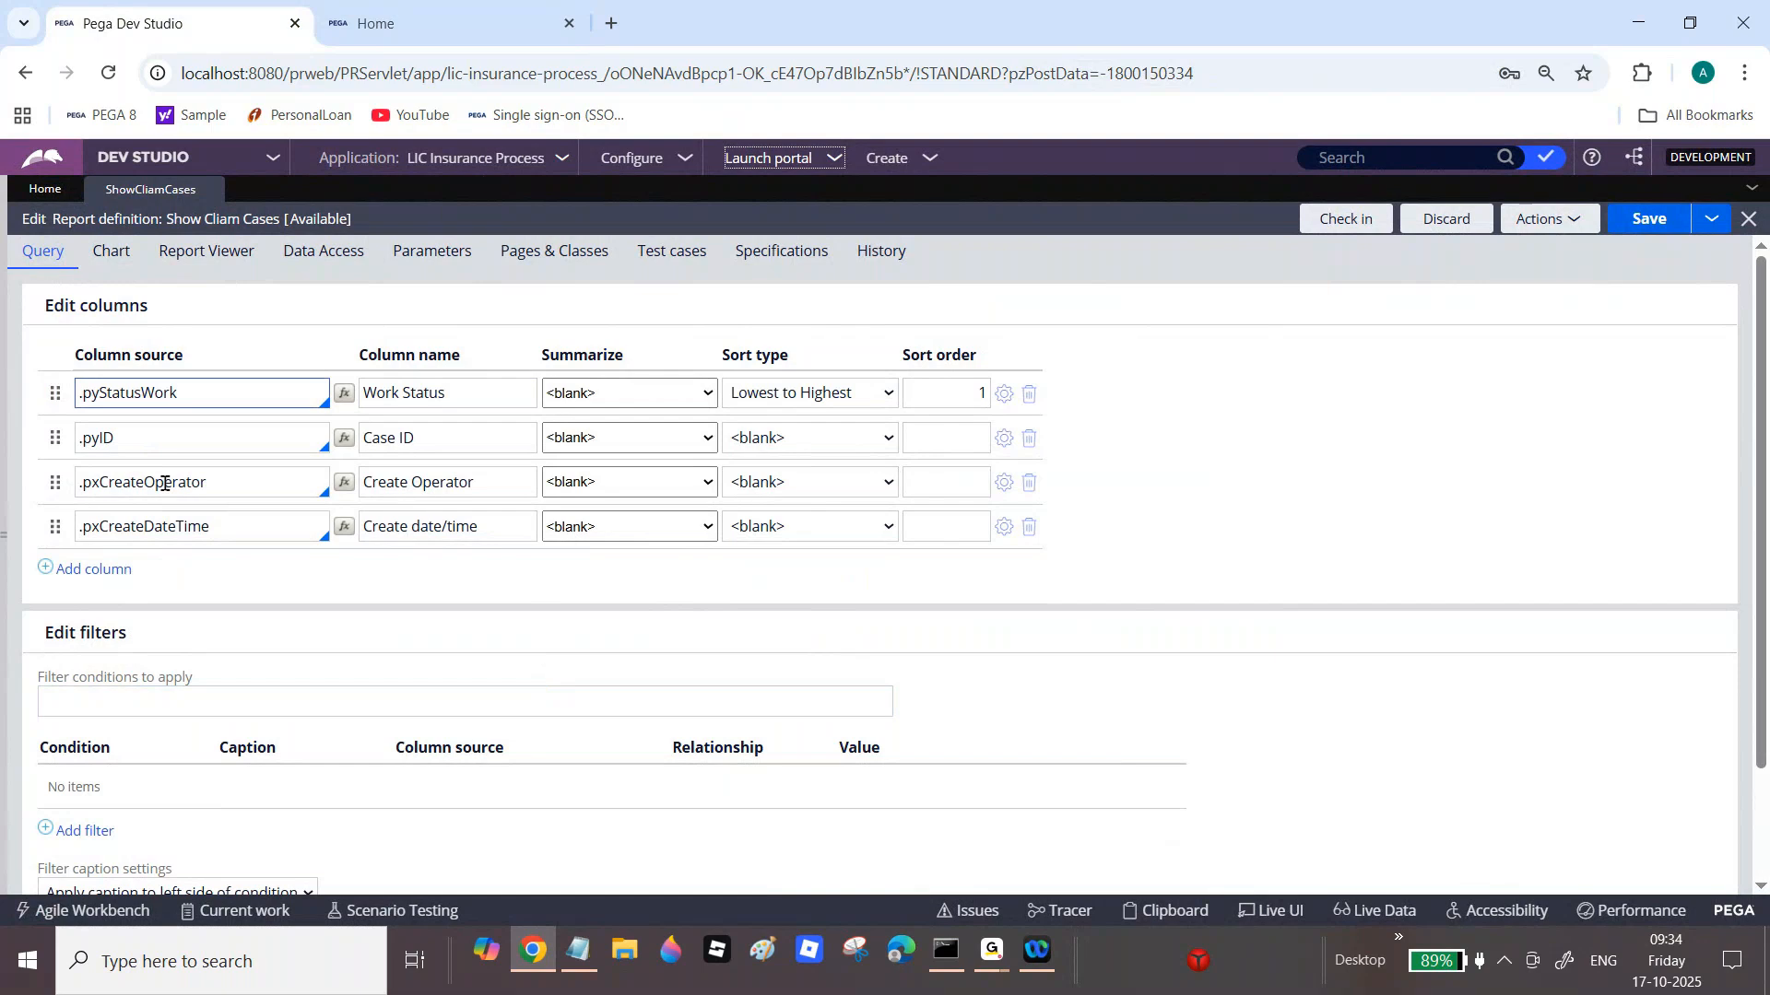
click(360, 8)
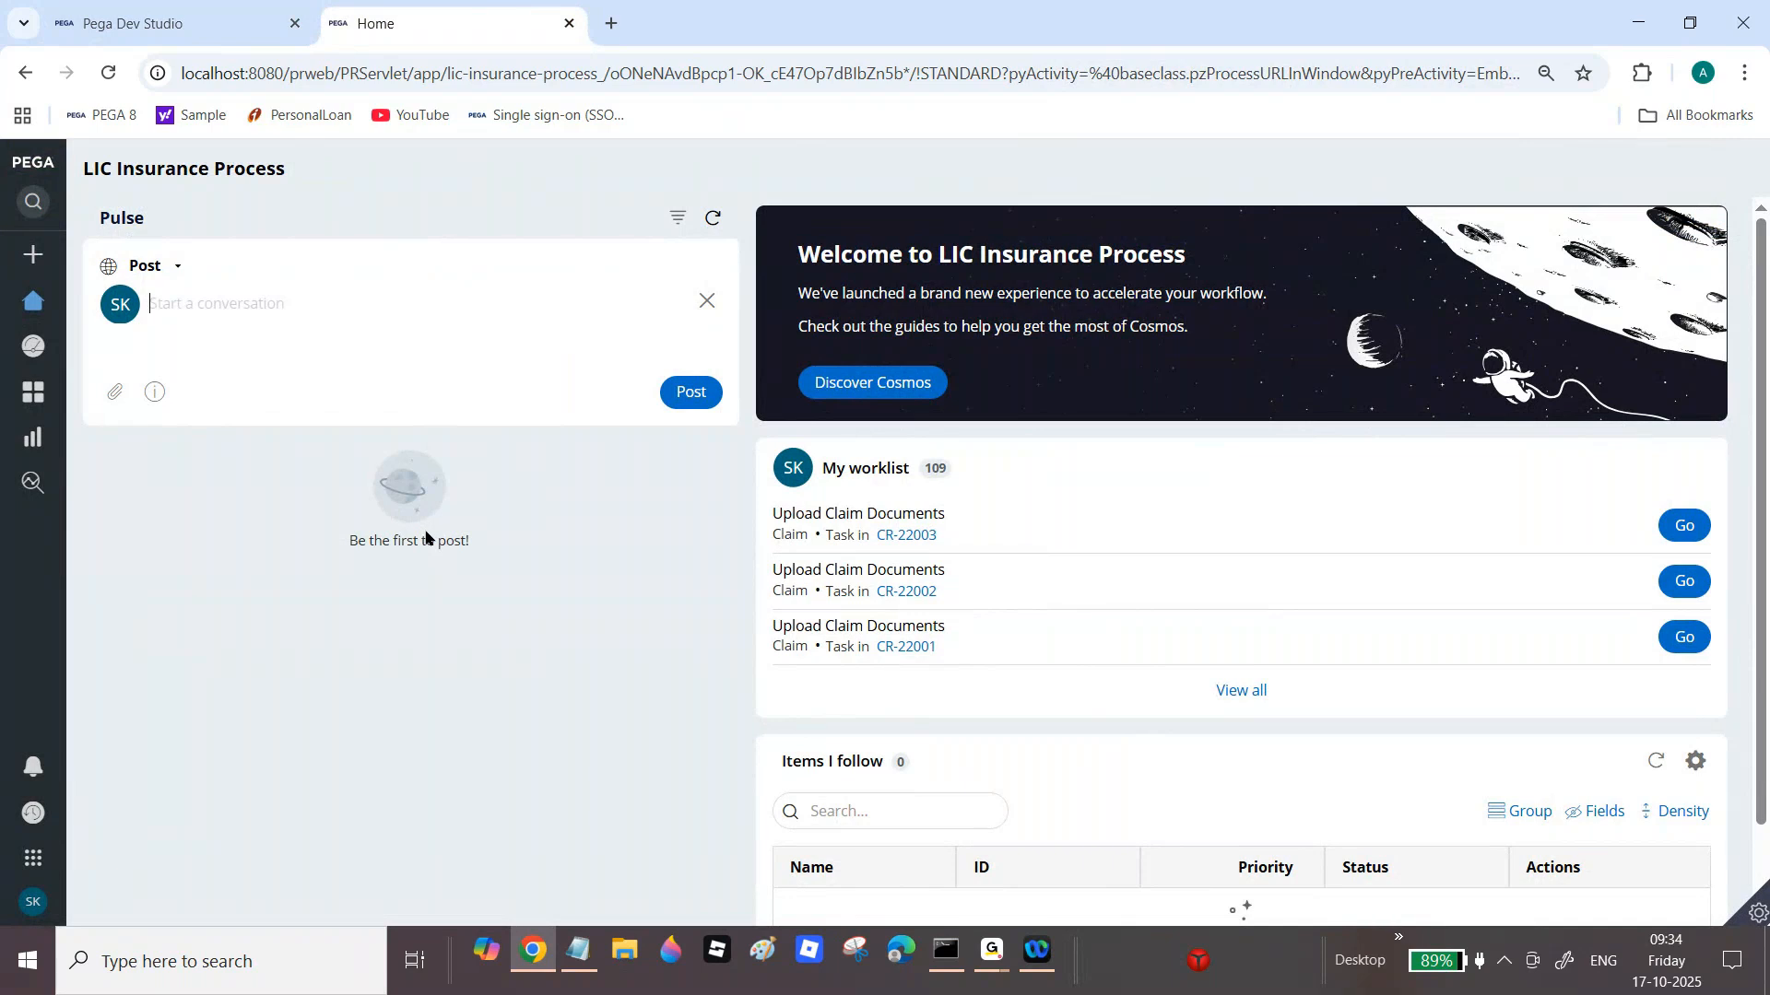
click(97, 11)
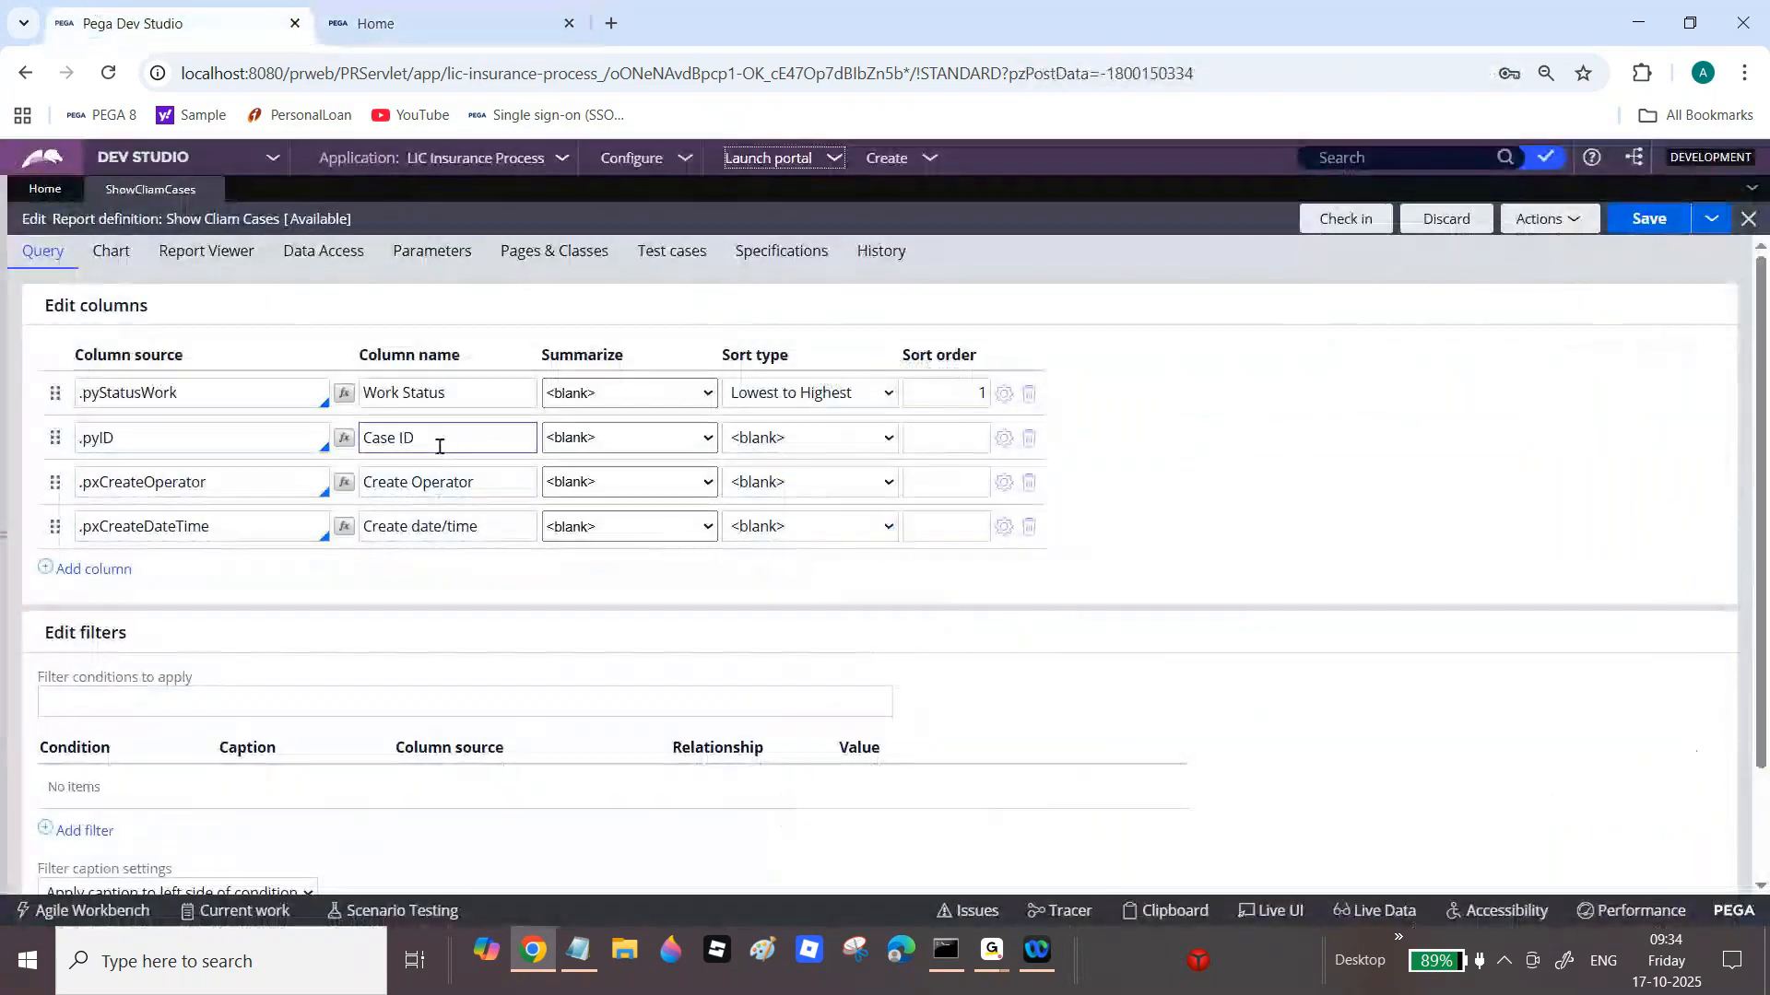
click(436, 524)
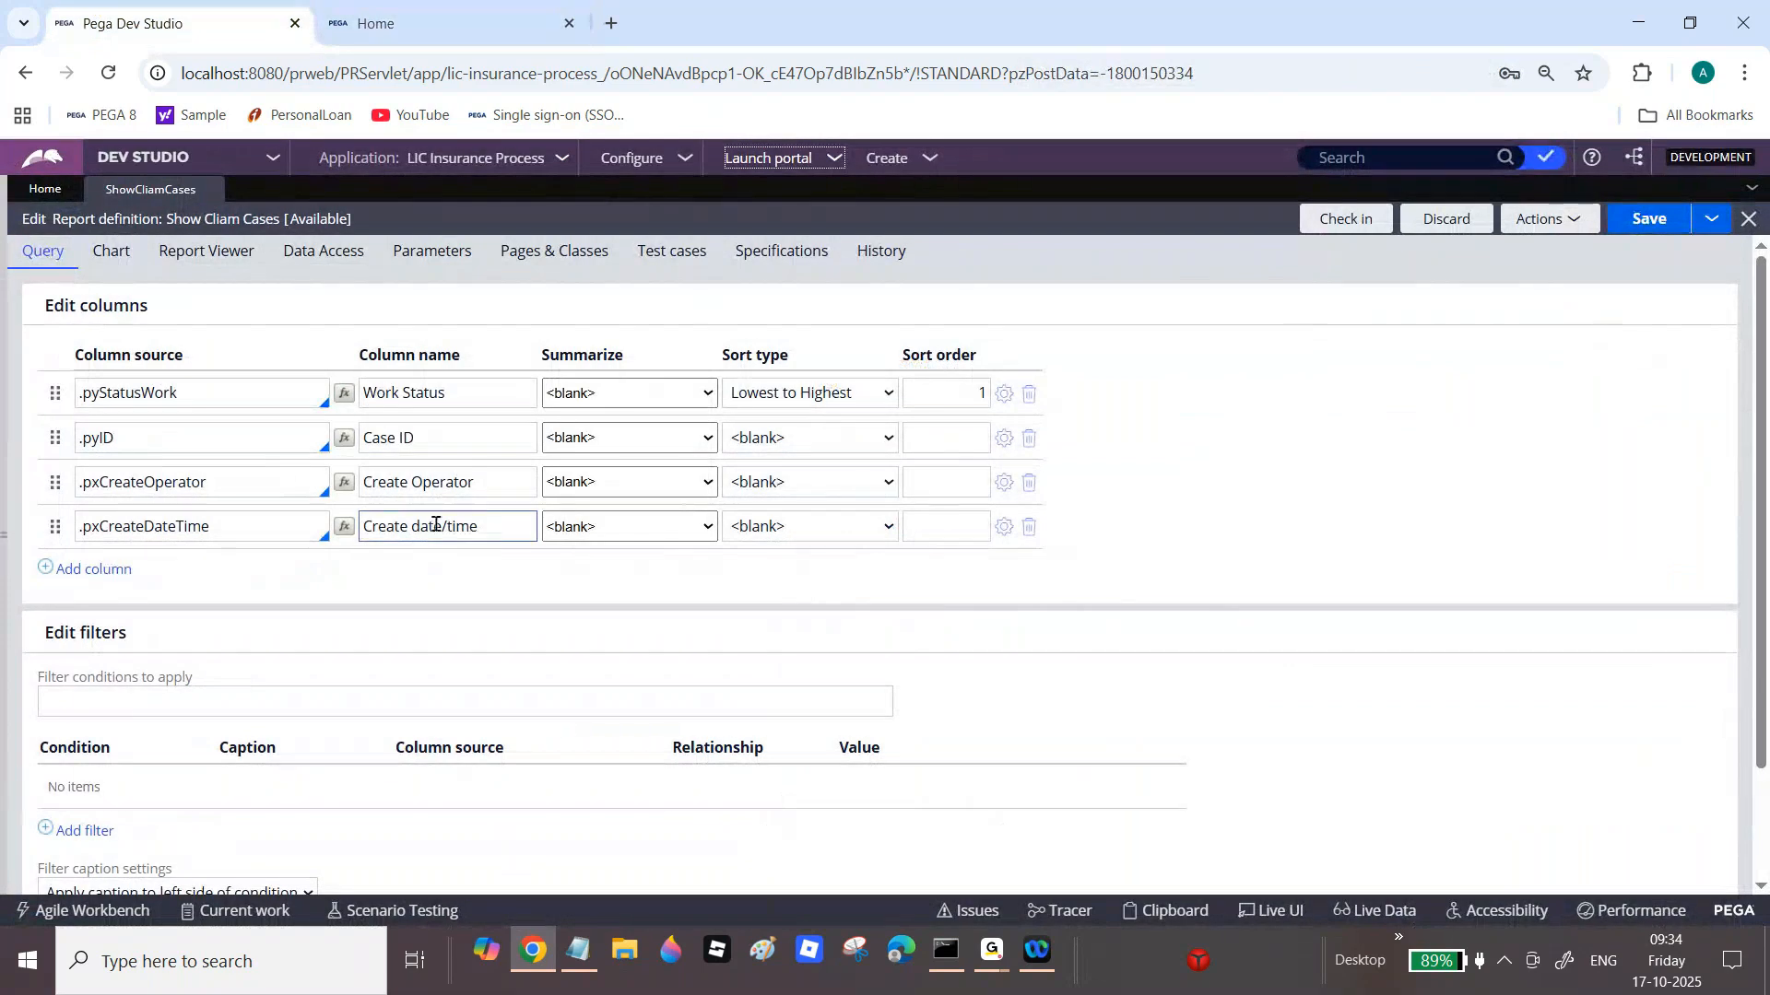
click(365, 472)
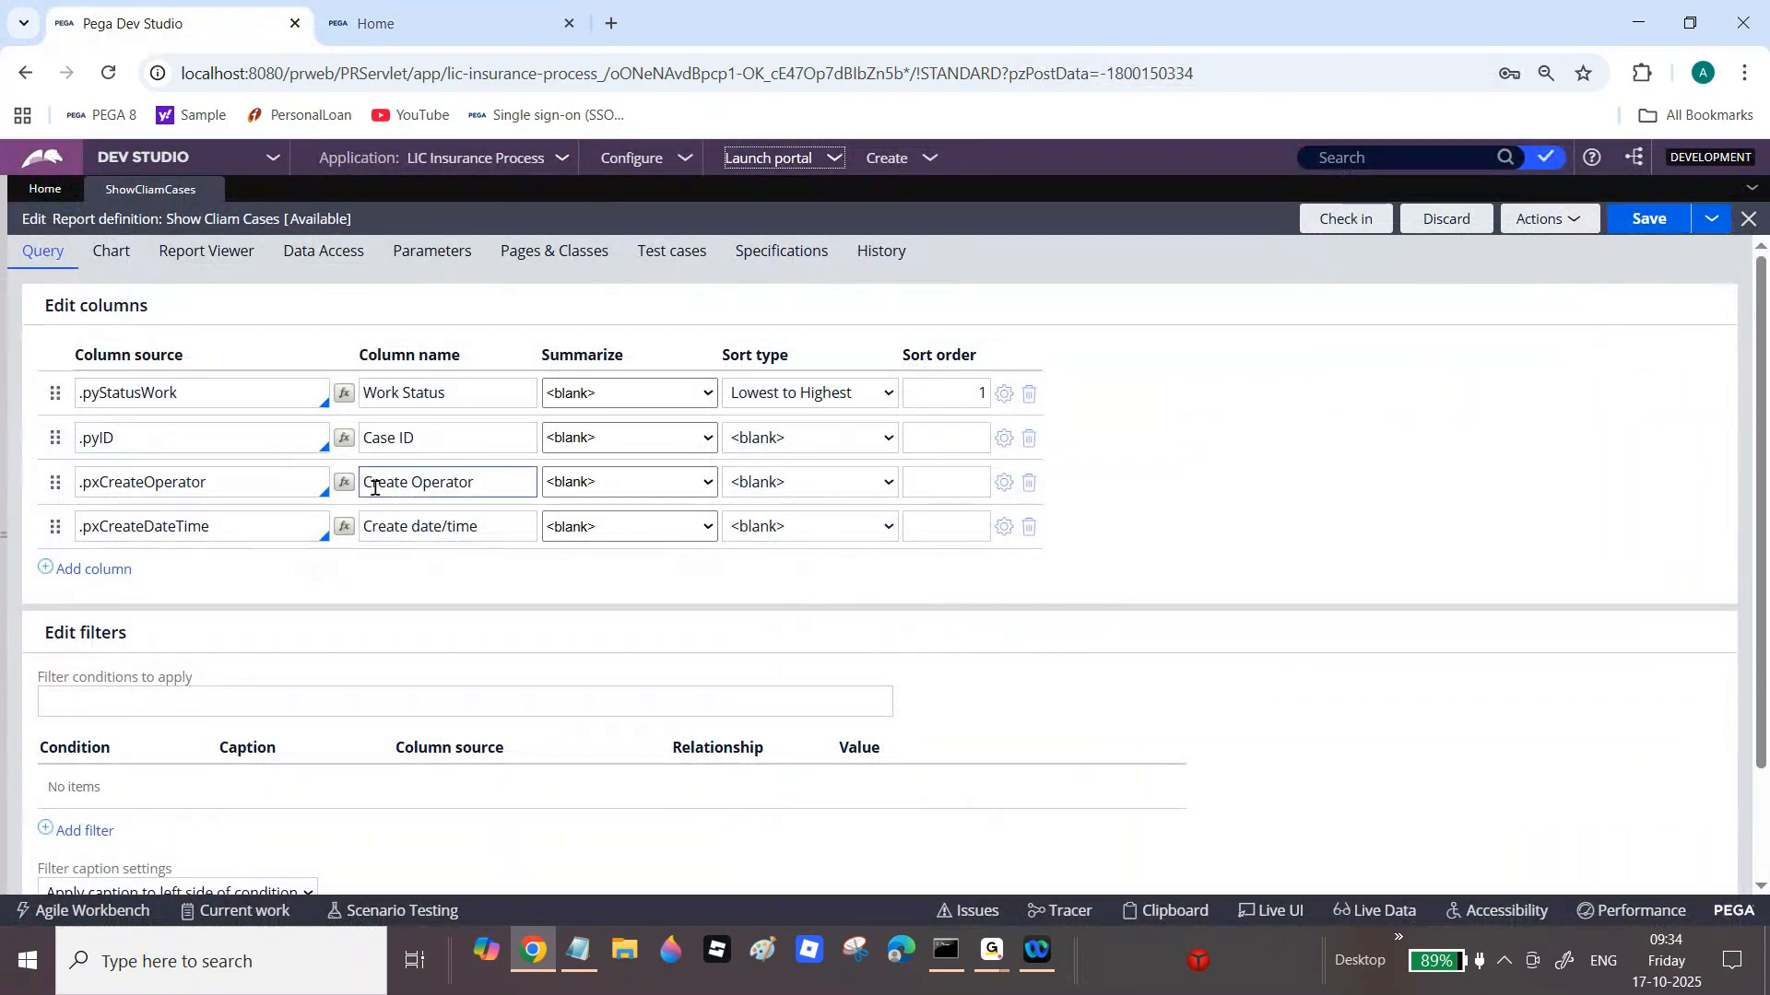
Step: Look up the worklist wording on the portal Home page, then return to Dev Studio
click(392, 8)
double_click(869, 465)
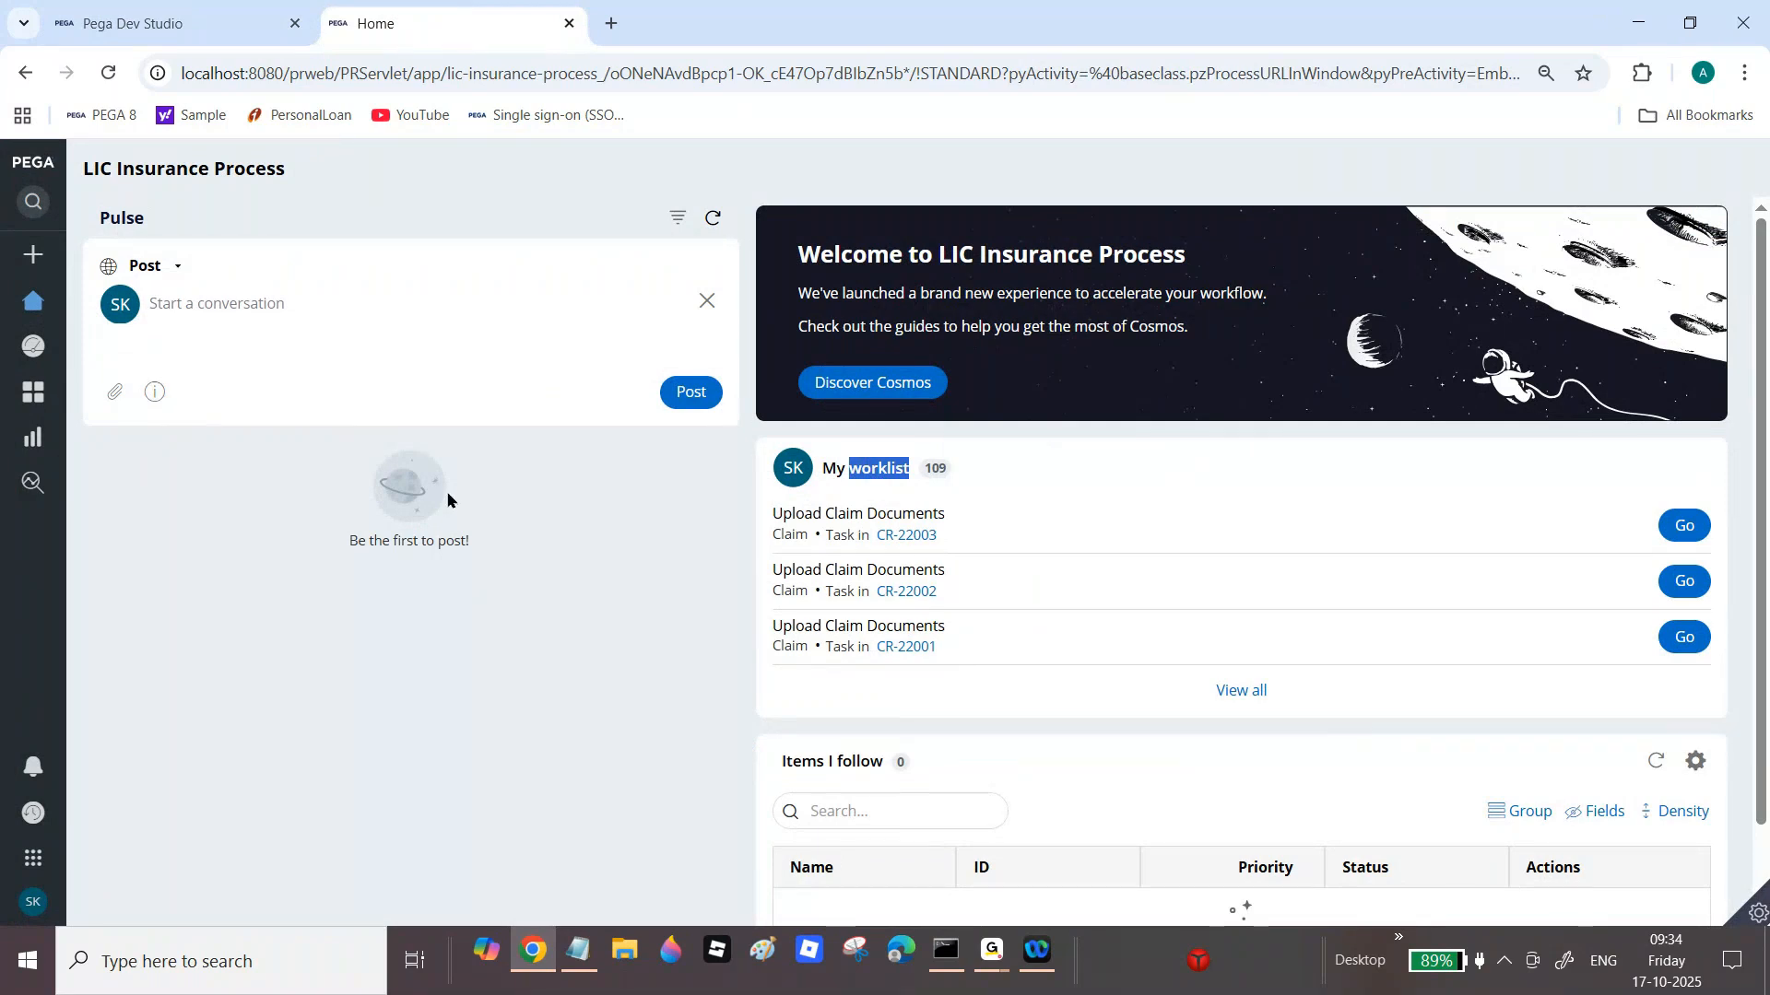
click(175, 10)
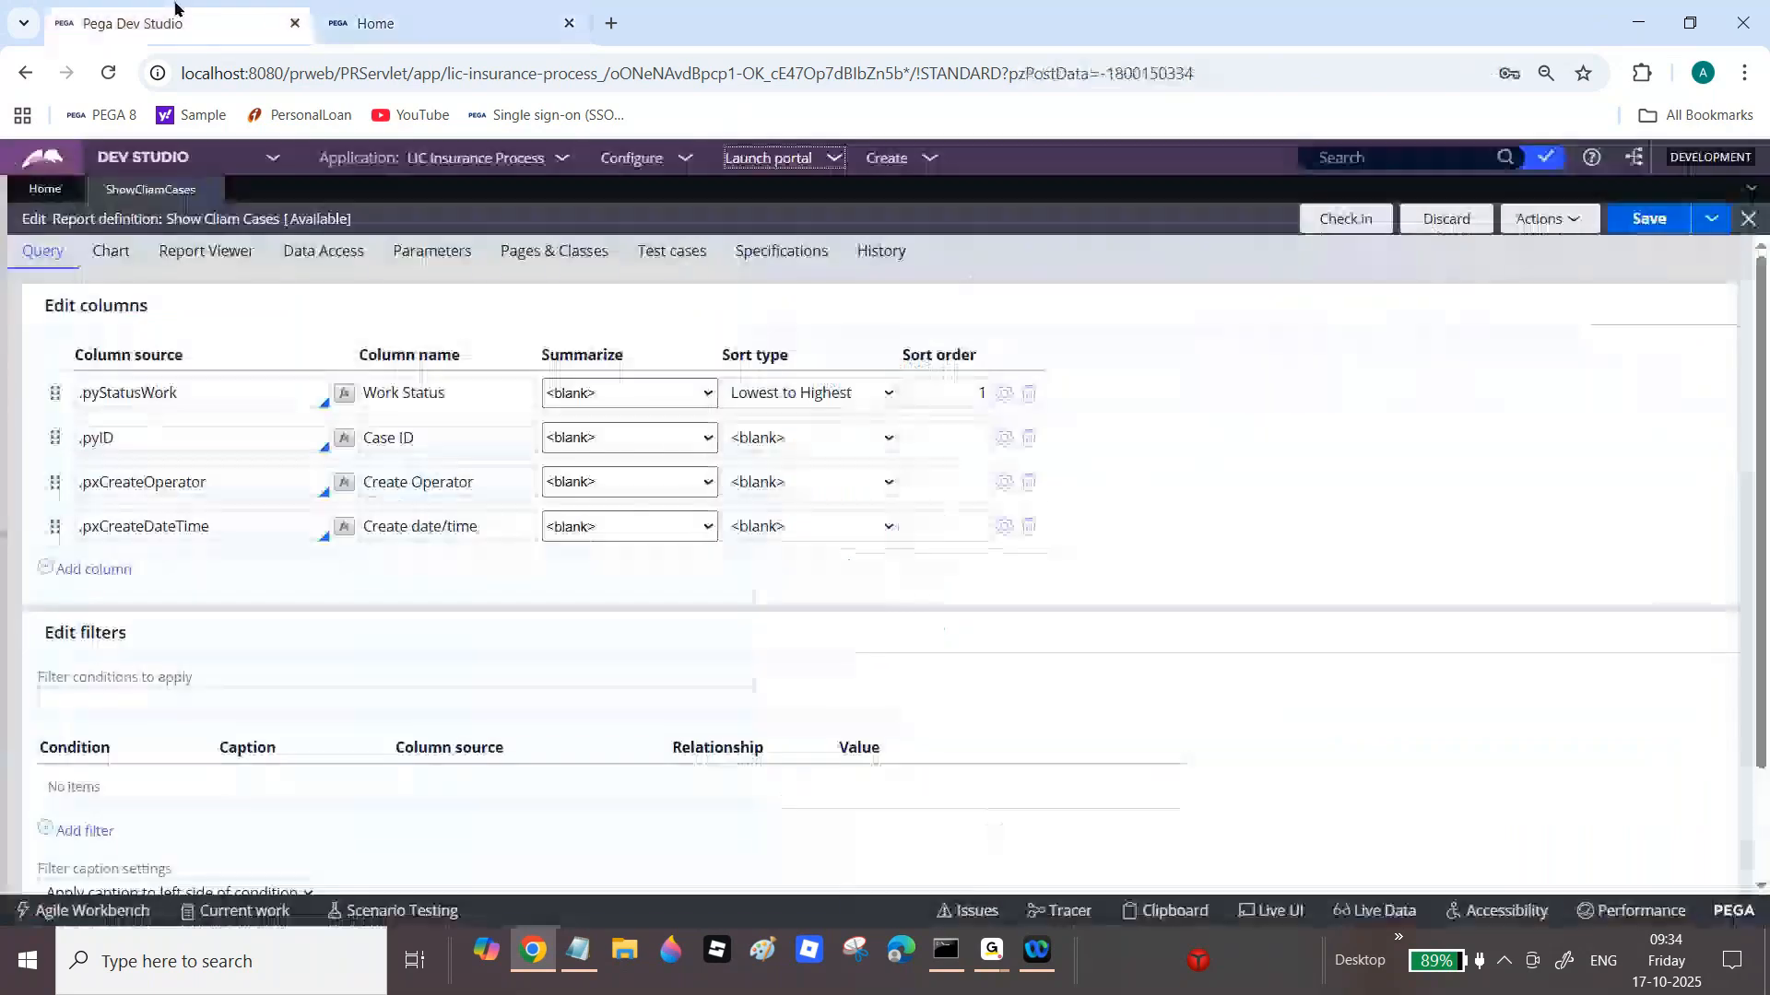
Step: Search the App explorer for 'Assign-Wor' and select the Assign-Worklist class
click(41, 422)
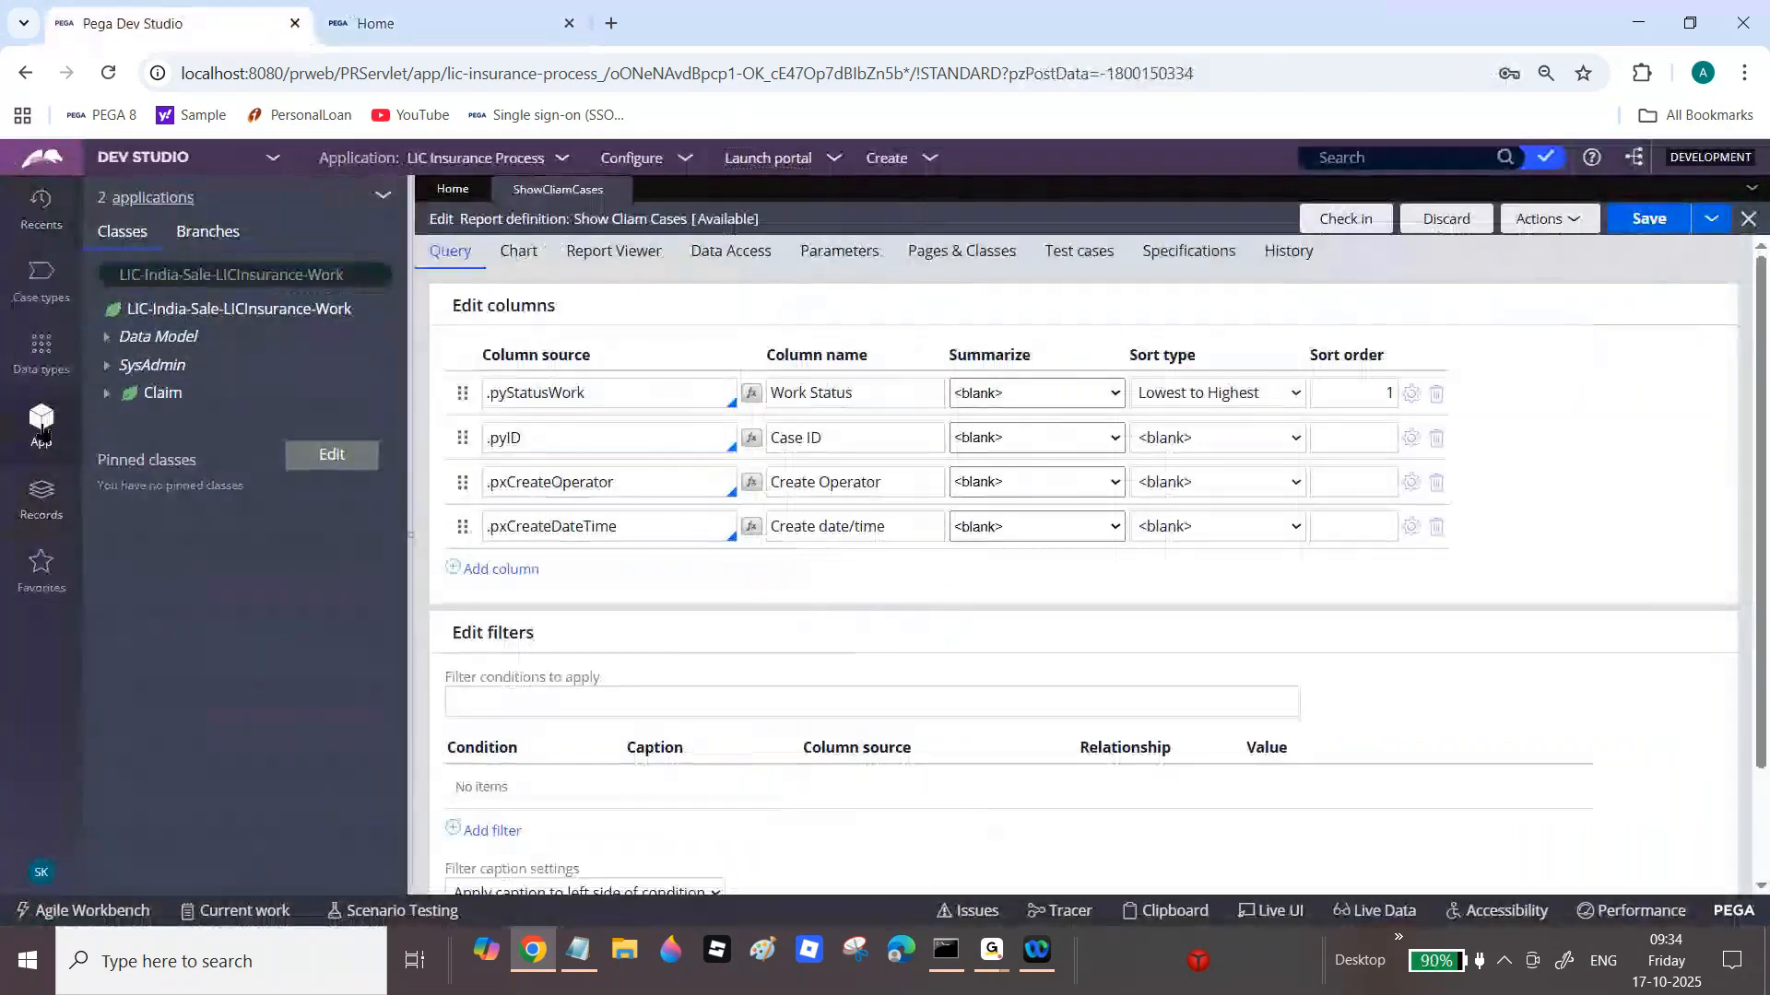
double_click(306, 274)
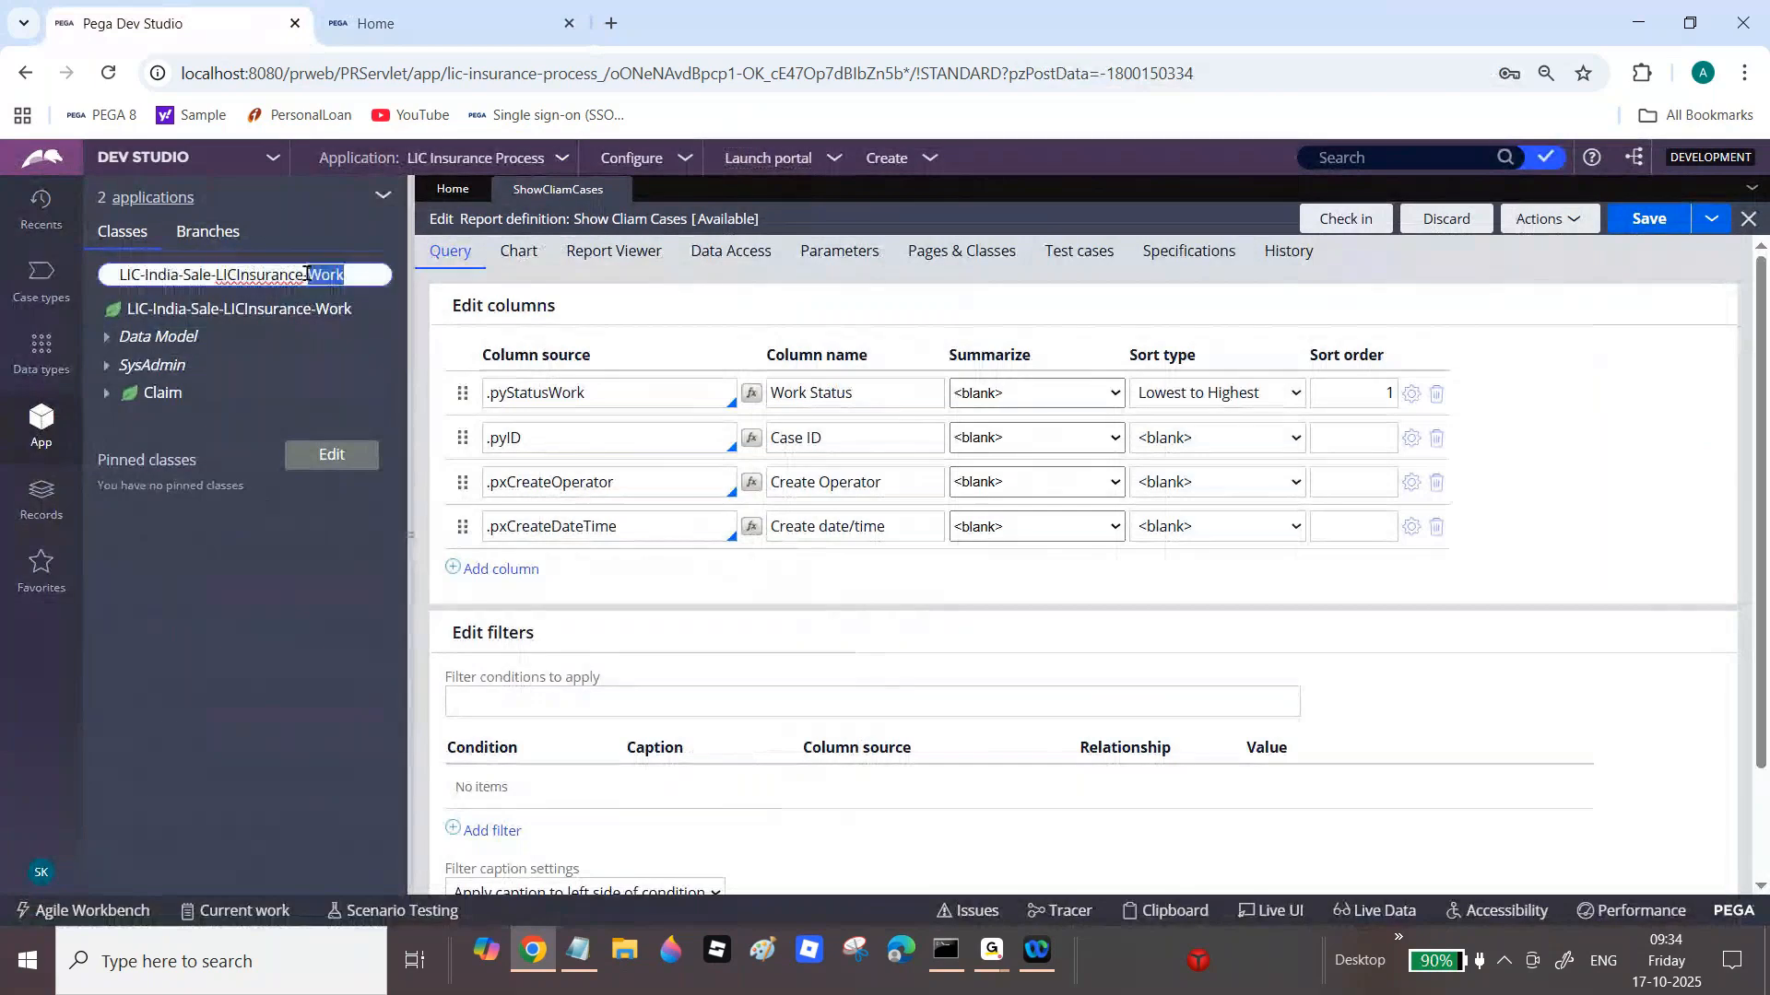
key(ctrl+a)
text(Assign)
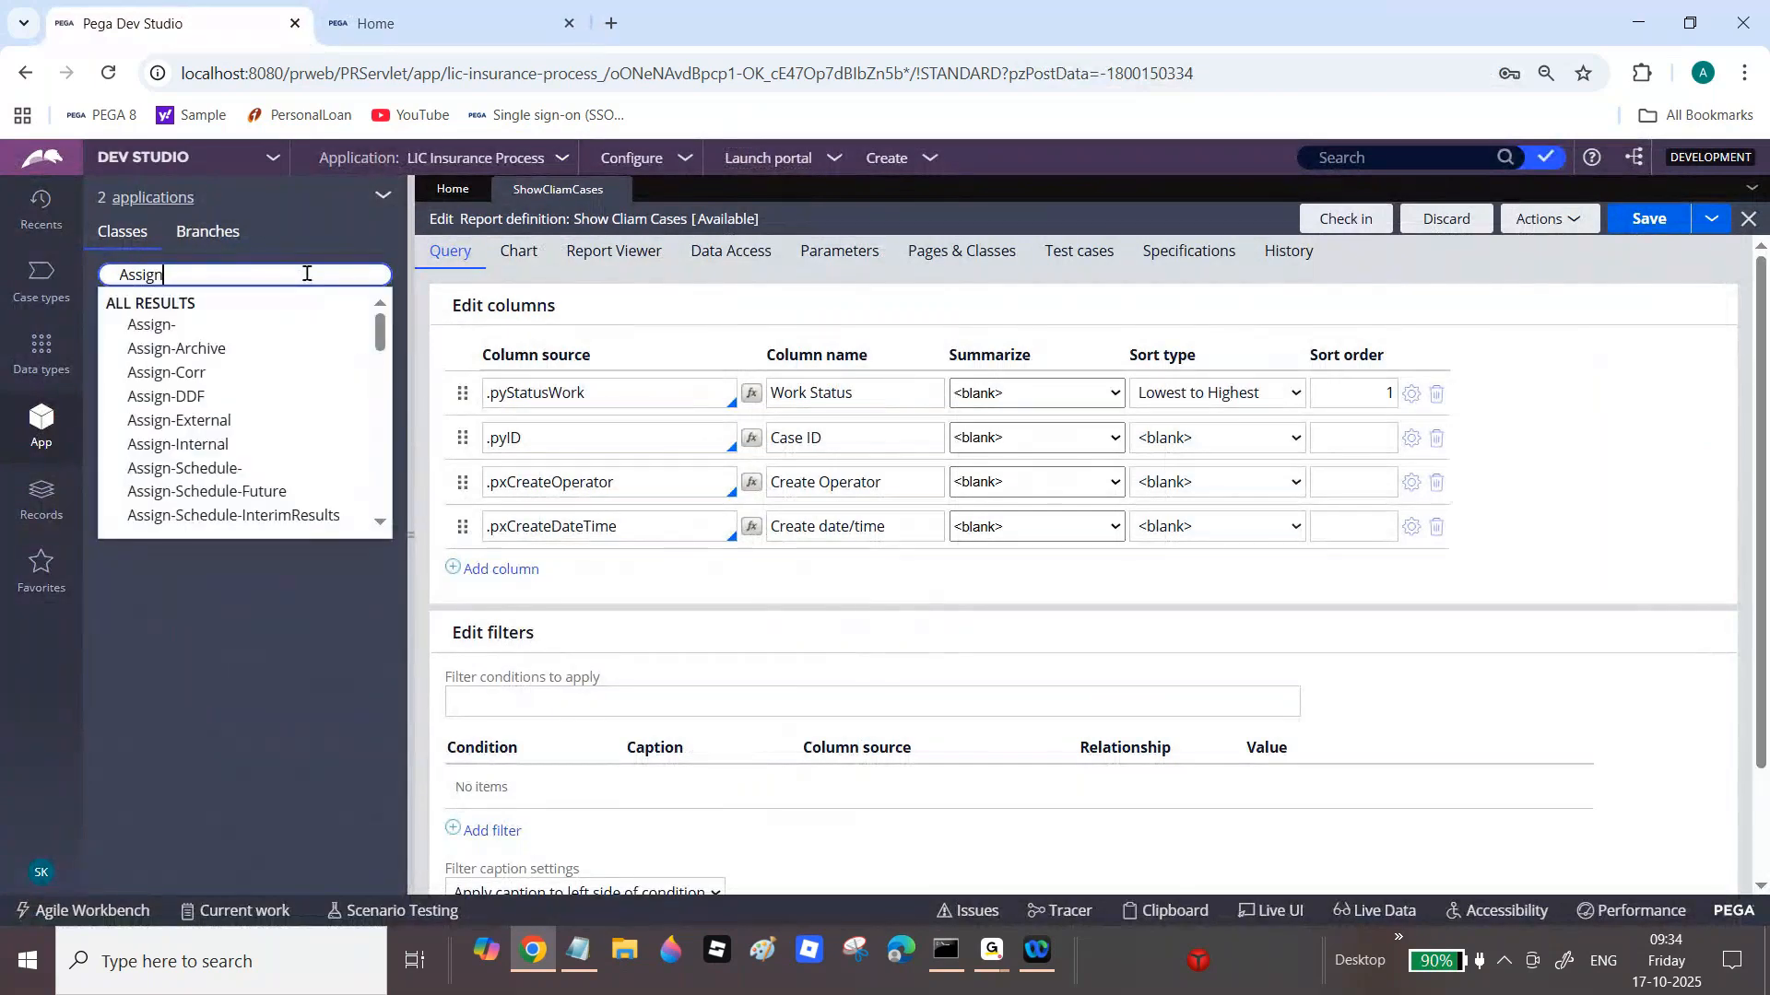
text(-Wor)
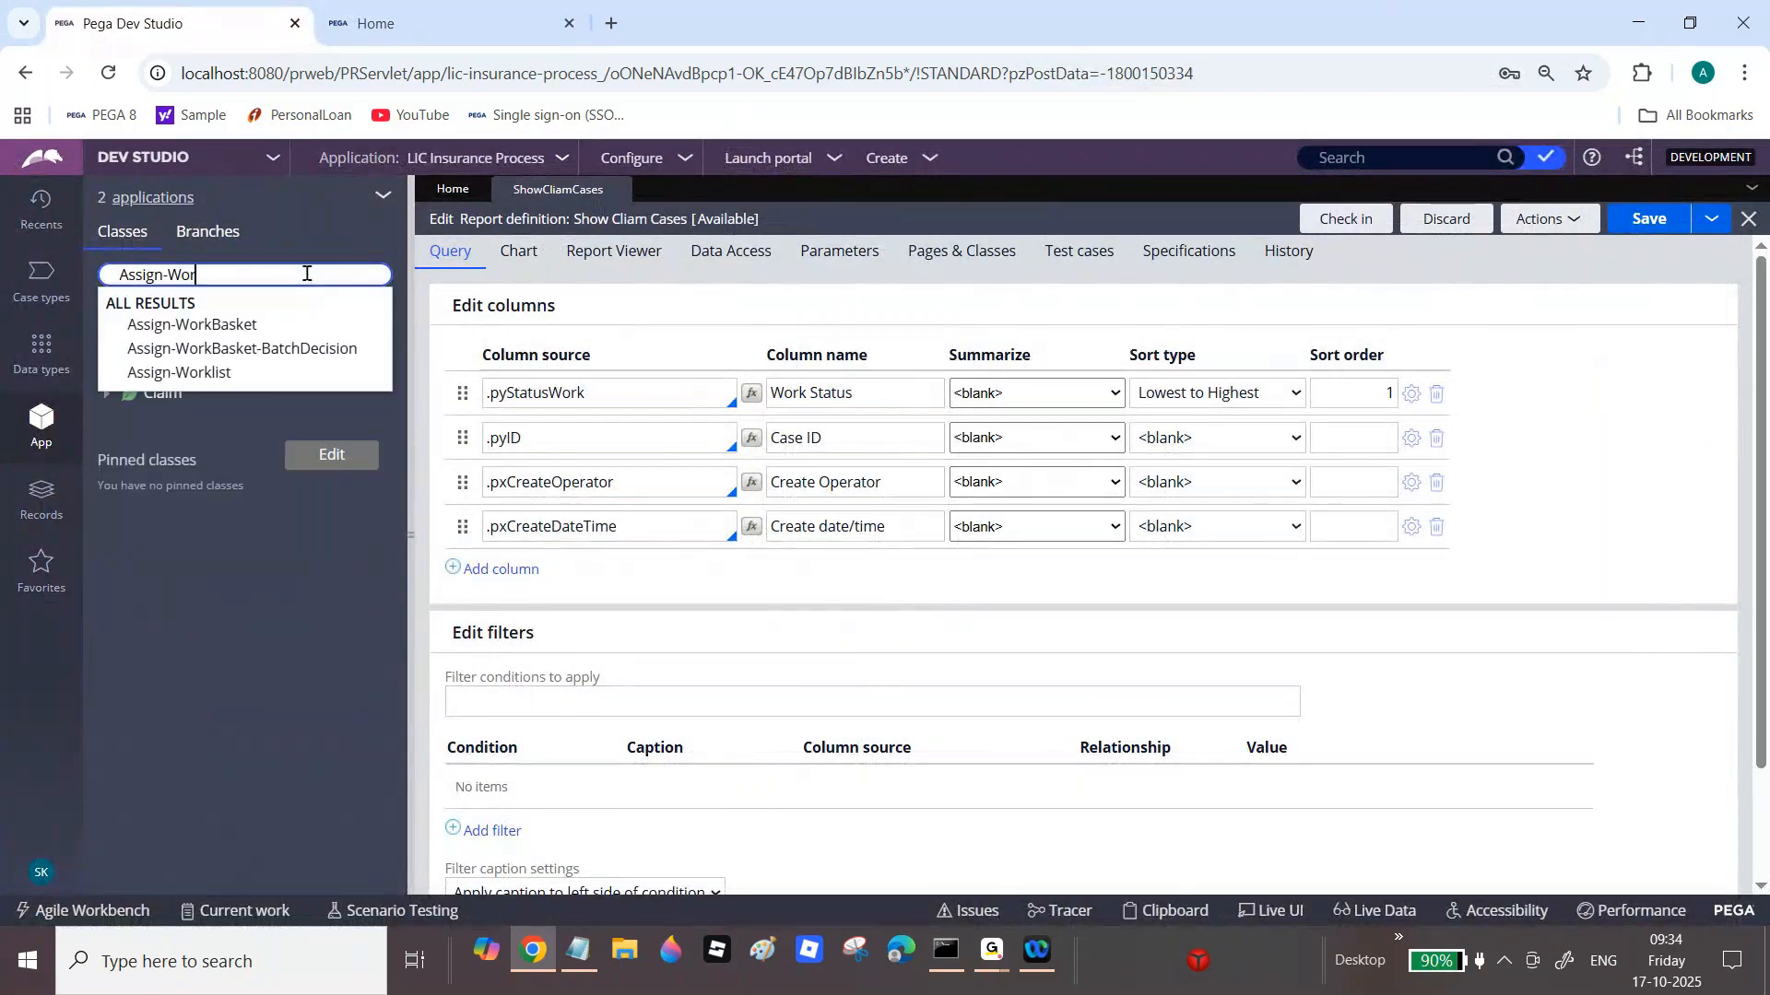
click(205, 376)
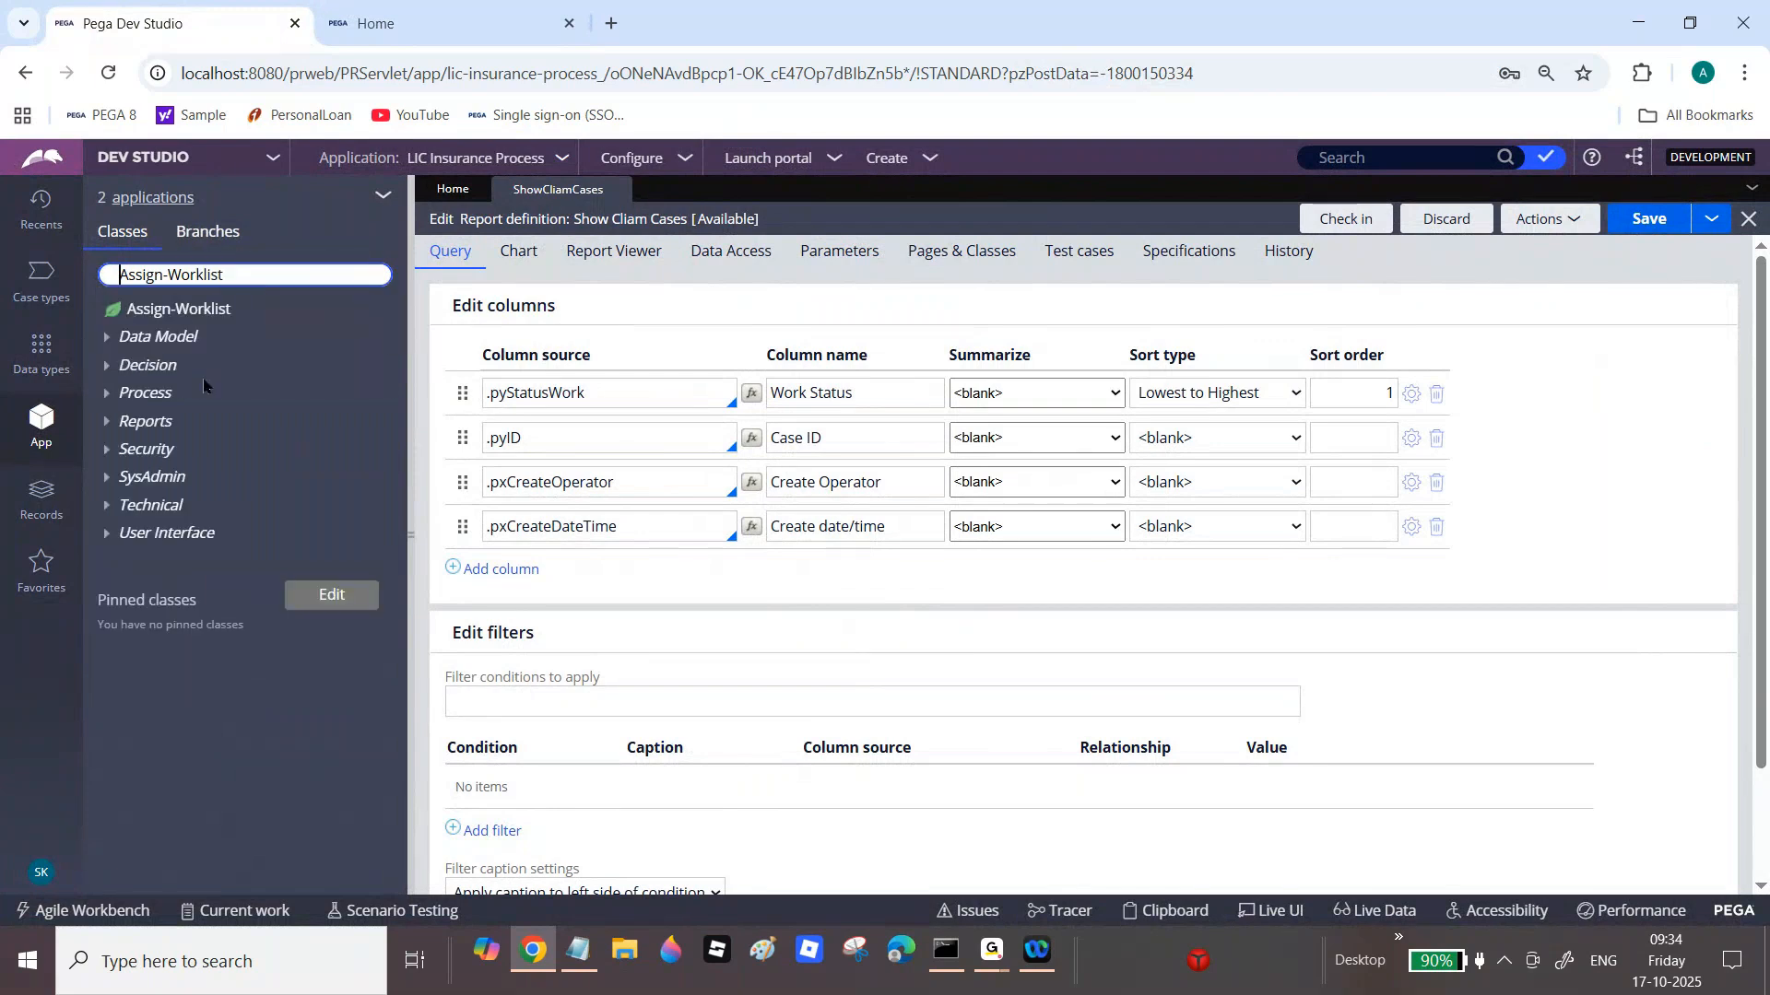
Step: From Assign-Worklist's context menu, choose Create > Reports > Report Definition
click(201, 314)
right_click(202, 318)
mouse_move(205, 339)
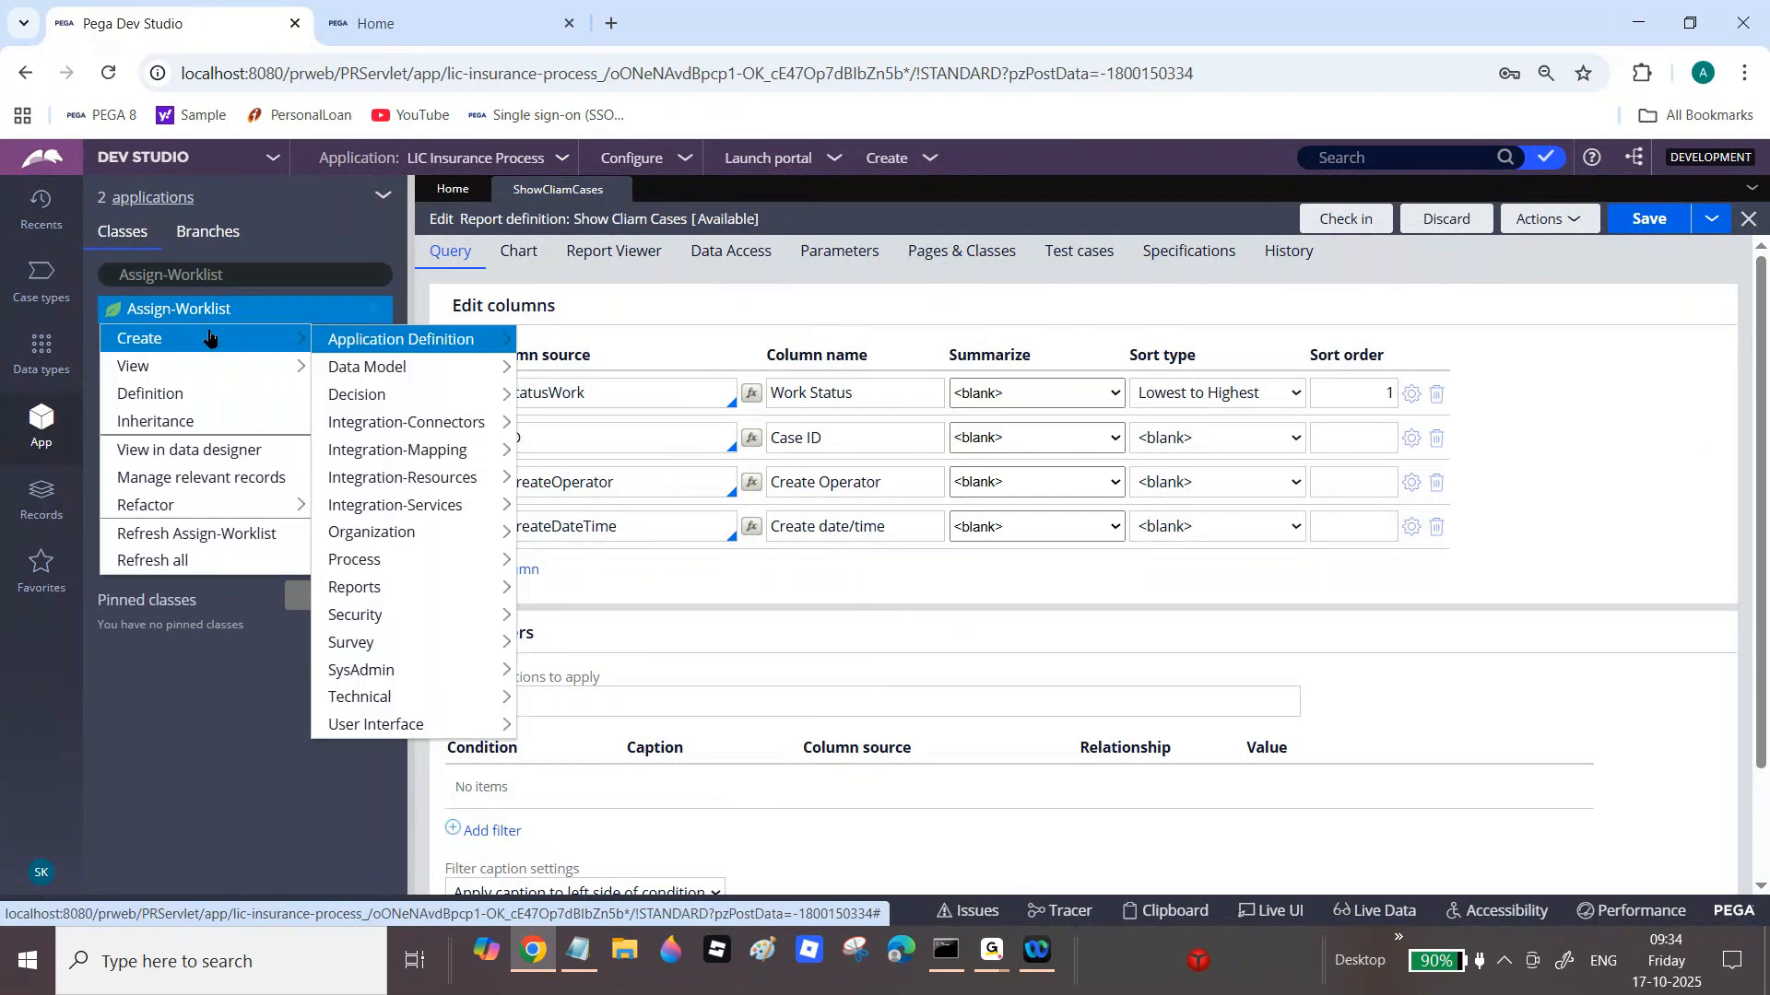
mouse_move(372, 391)
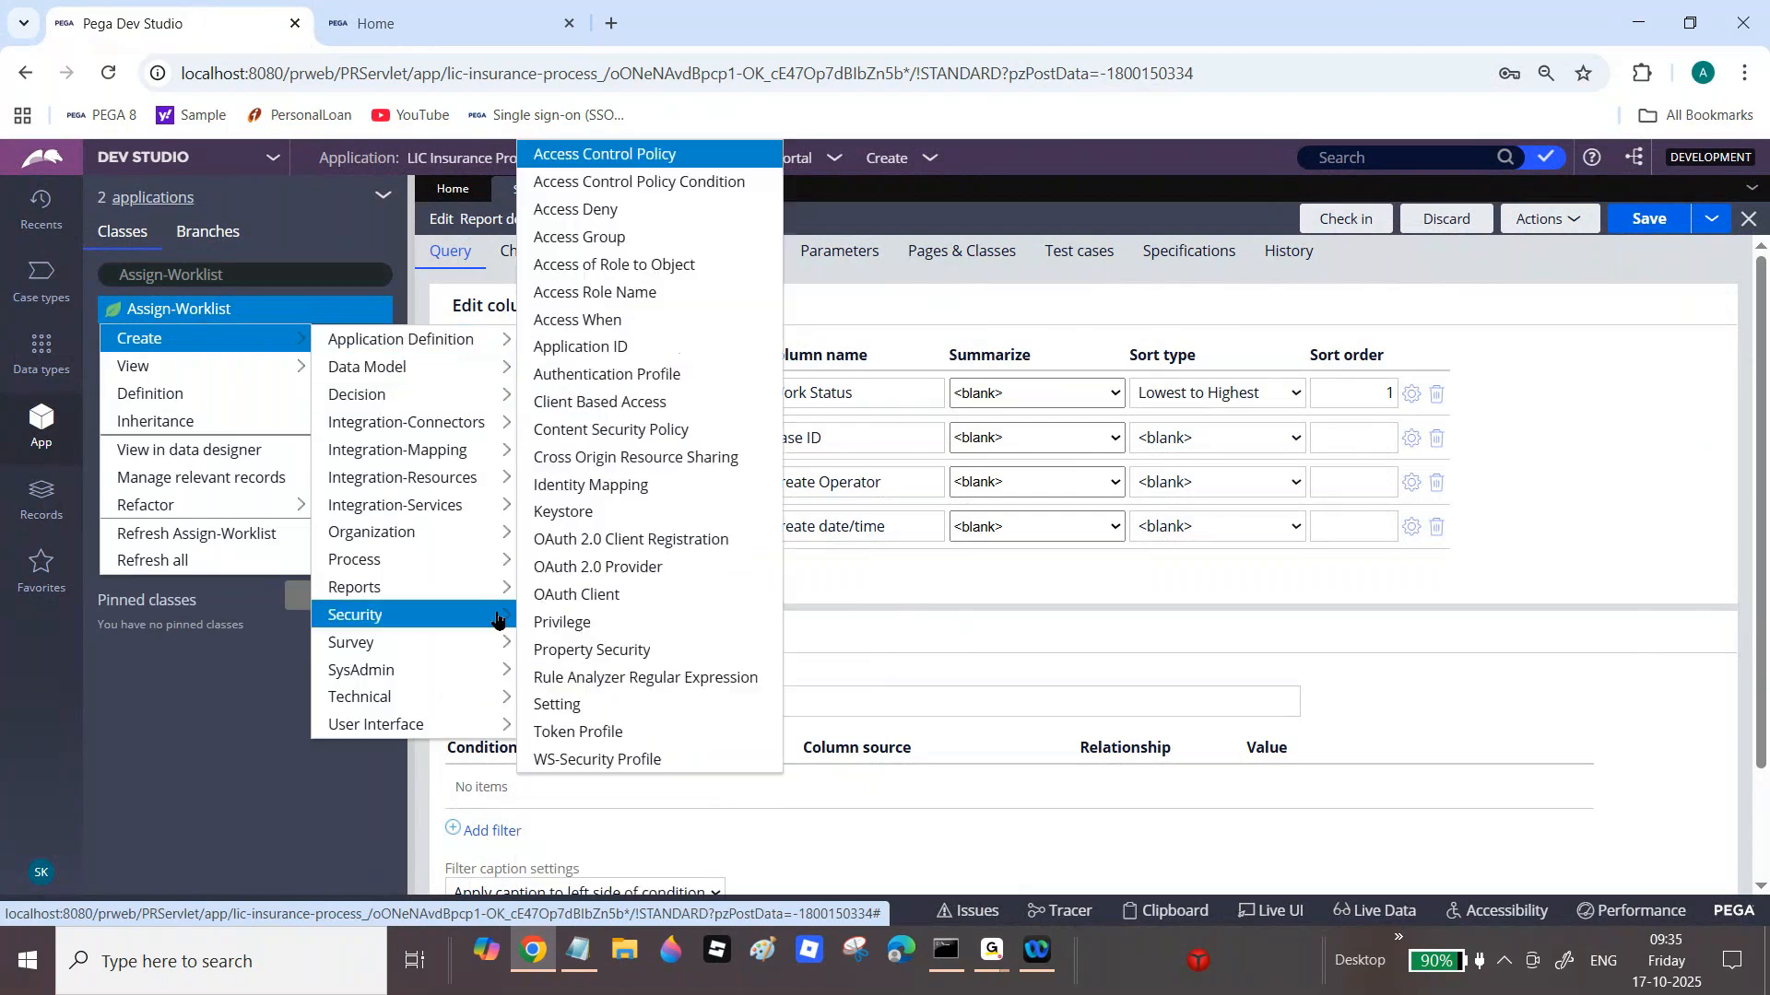
mouse_move(415, 587)
click(579, 617)
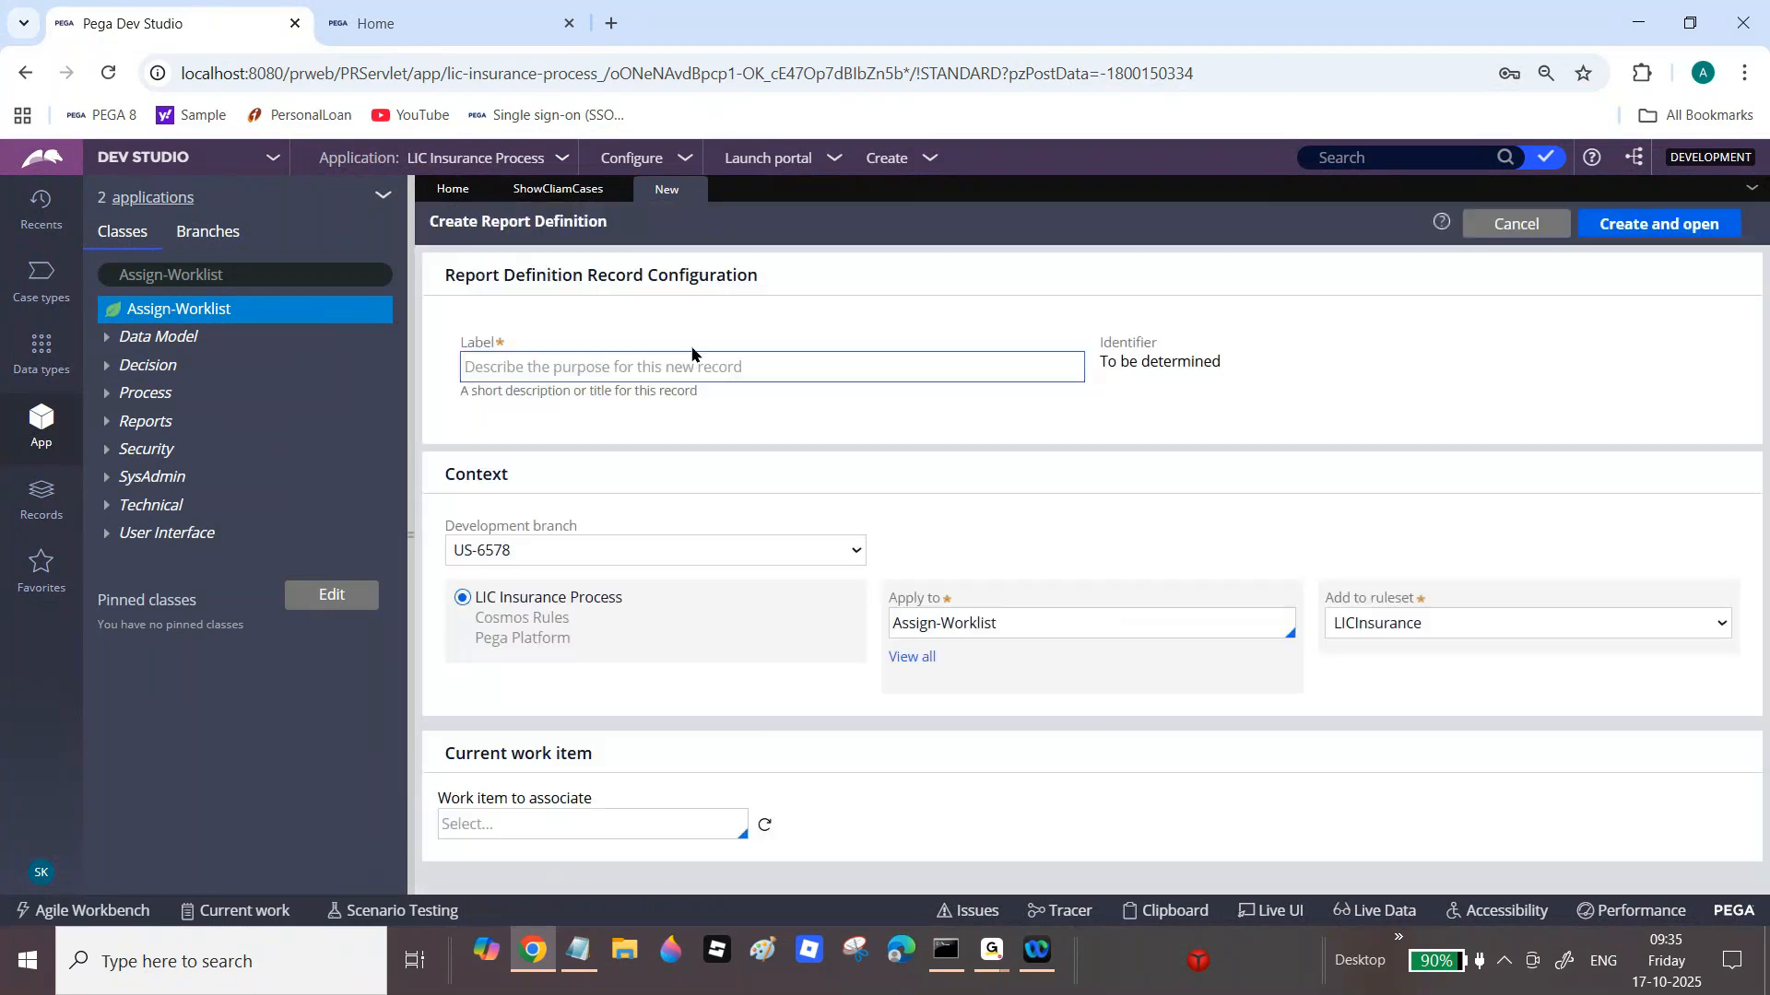
Step: Label the report 'Show User Claim Cases', choose [No branch], and create and open it
click(688, 354)
text(Show User Clai)
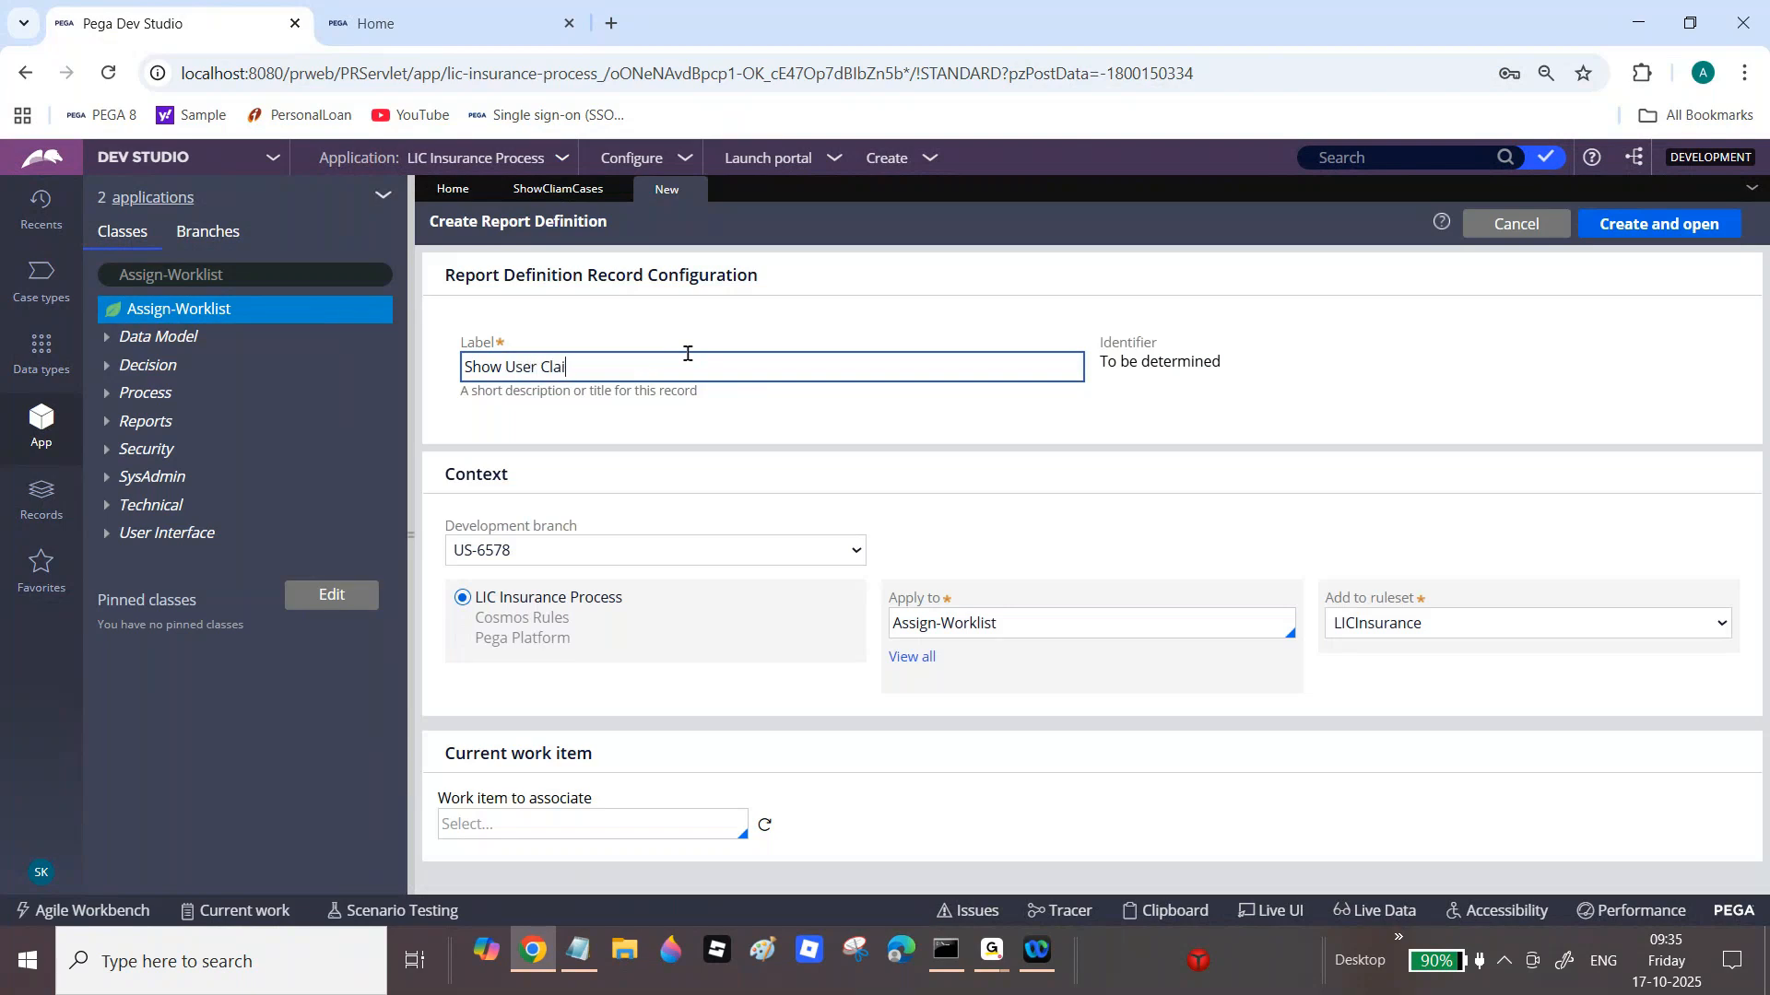
text(Case)
key(Tab)
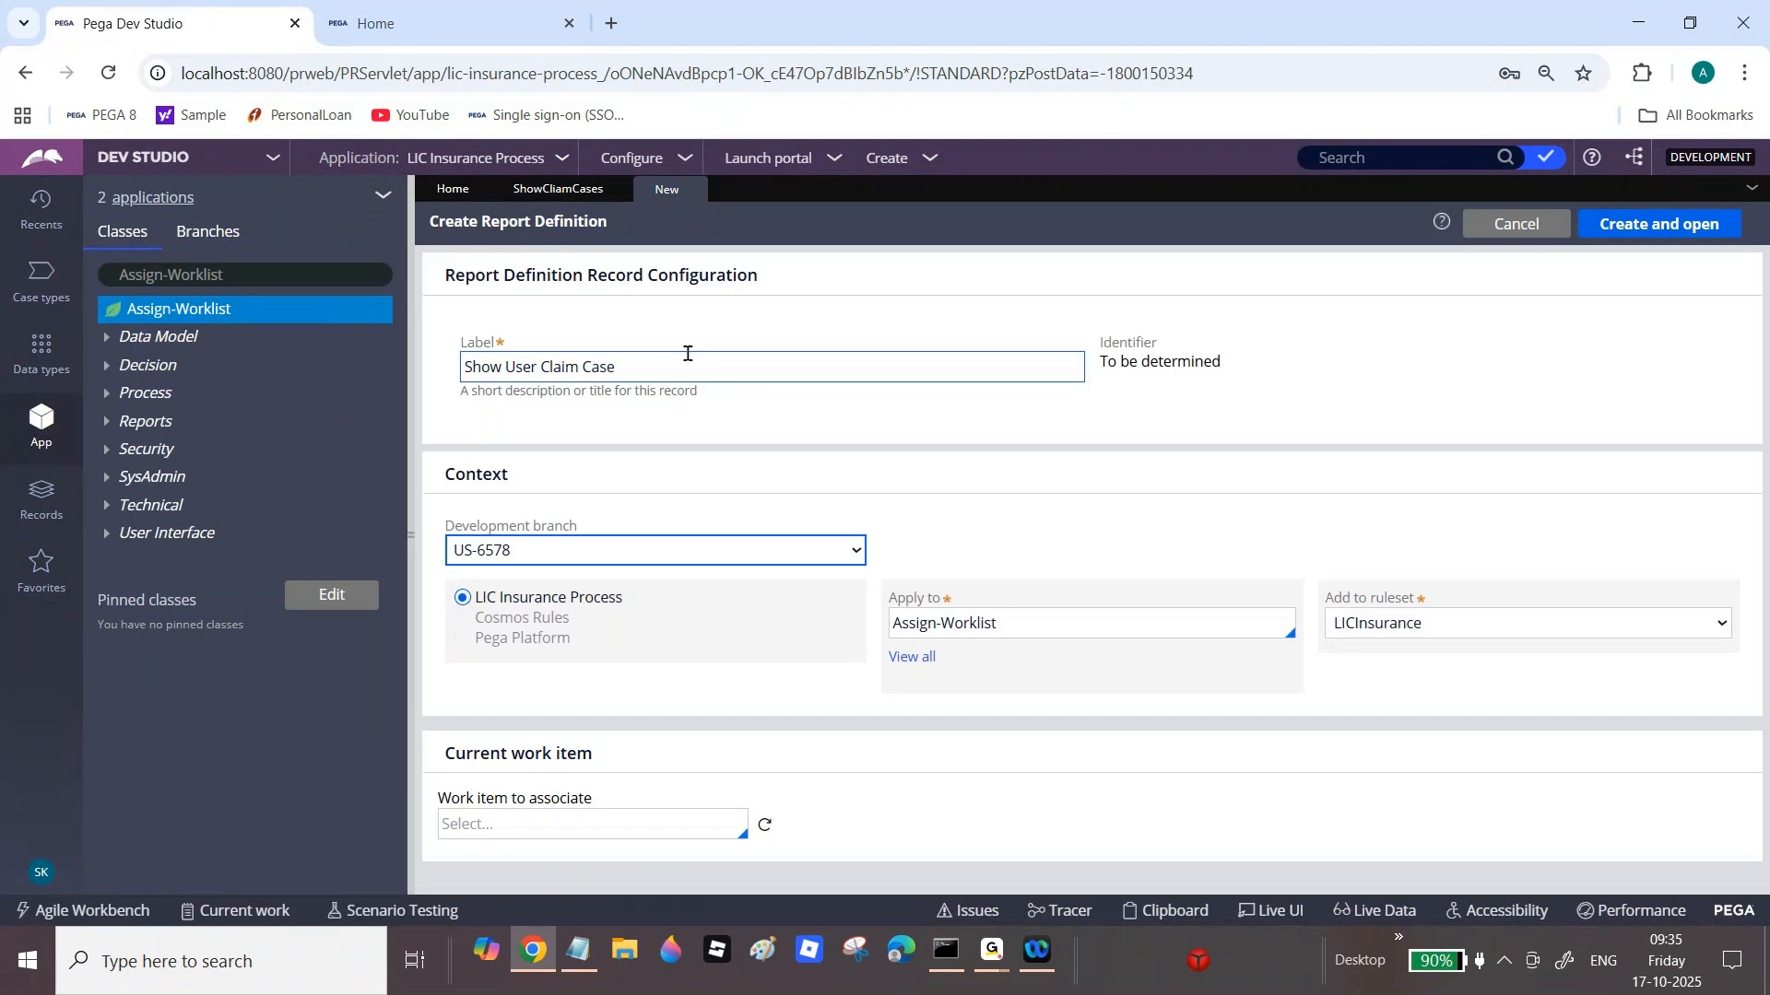
click(686, 366)
text(s)
key(Tab)
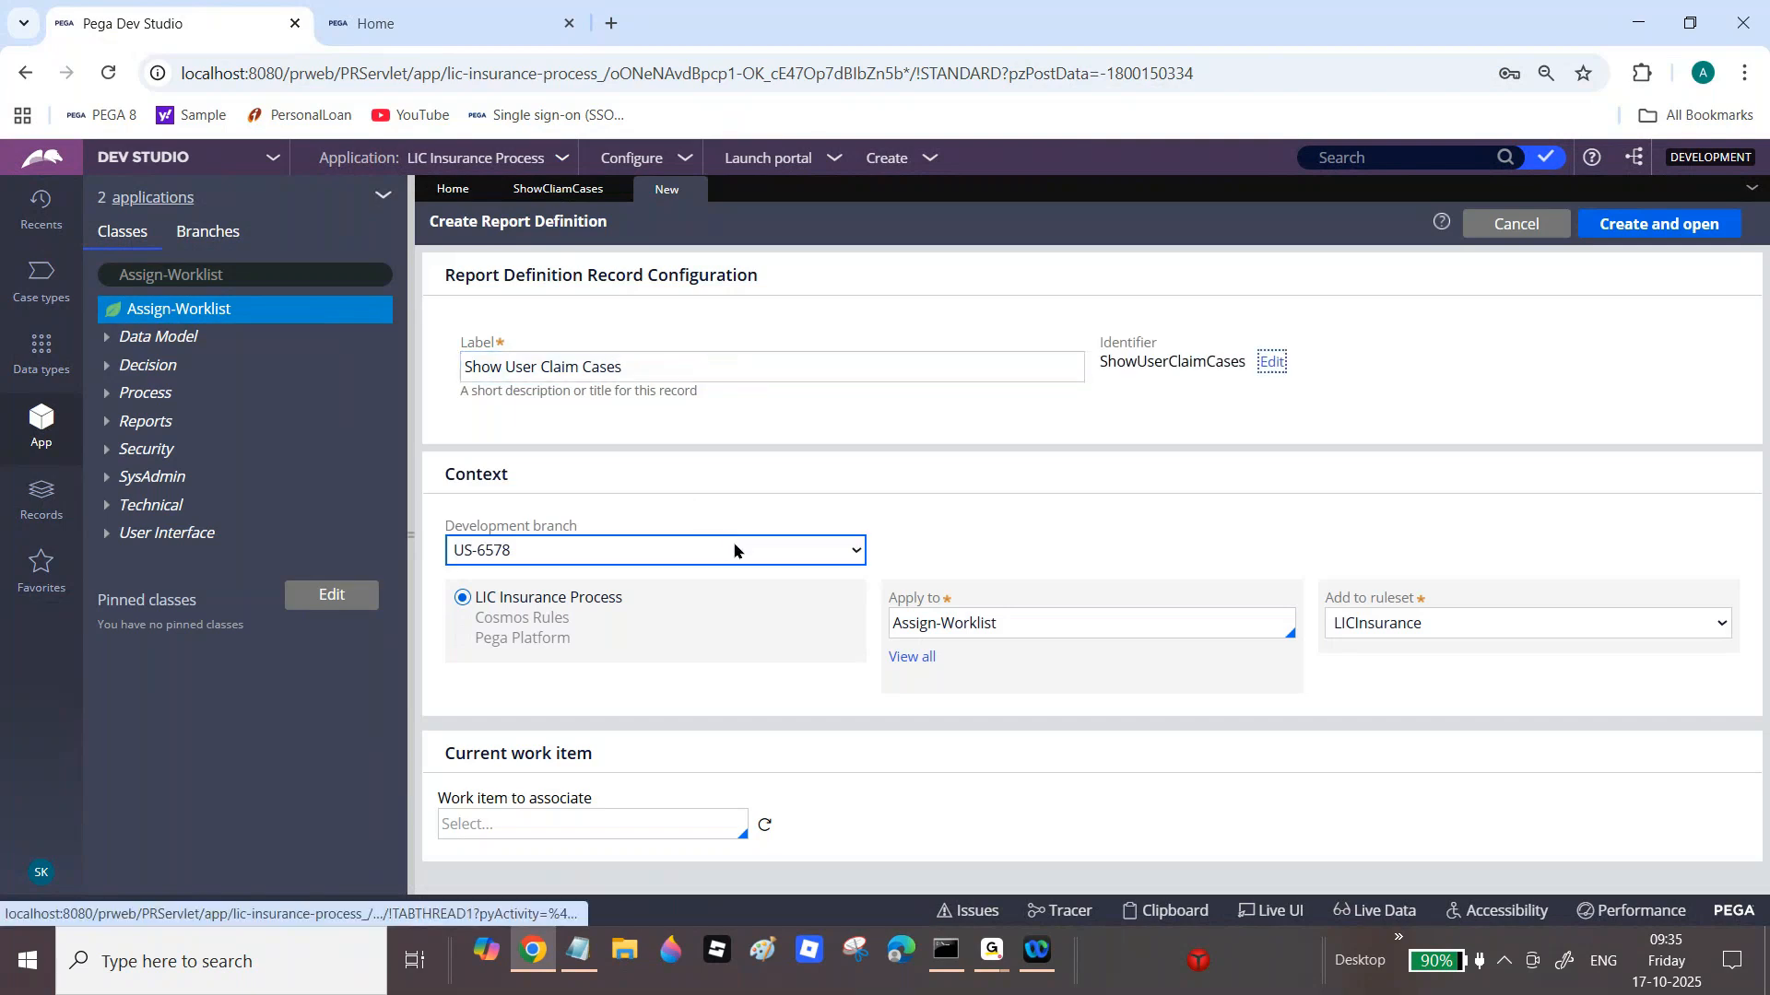
click(735, 550)
click(620, 608)
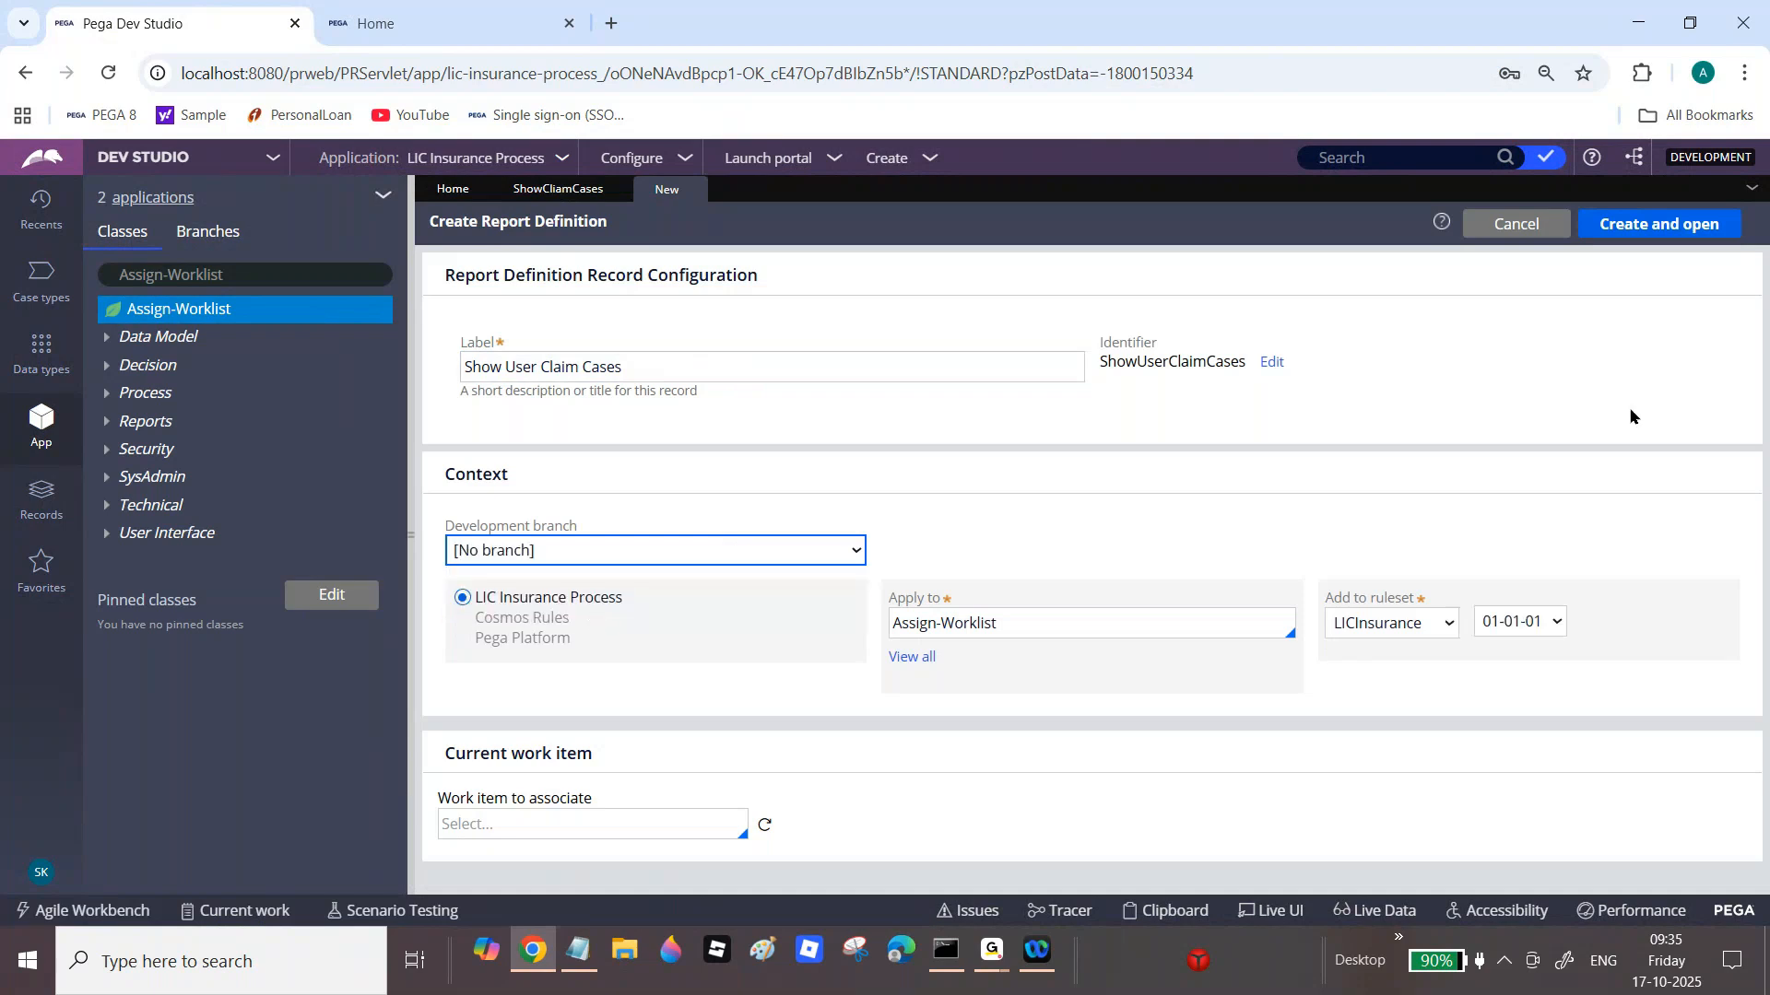
click(1679, 230)
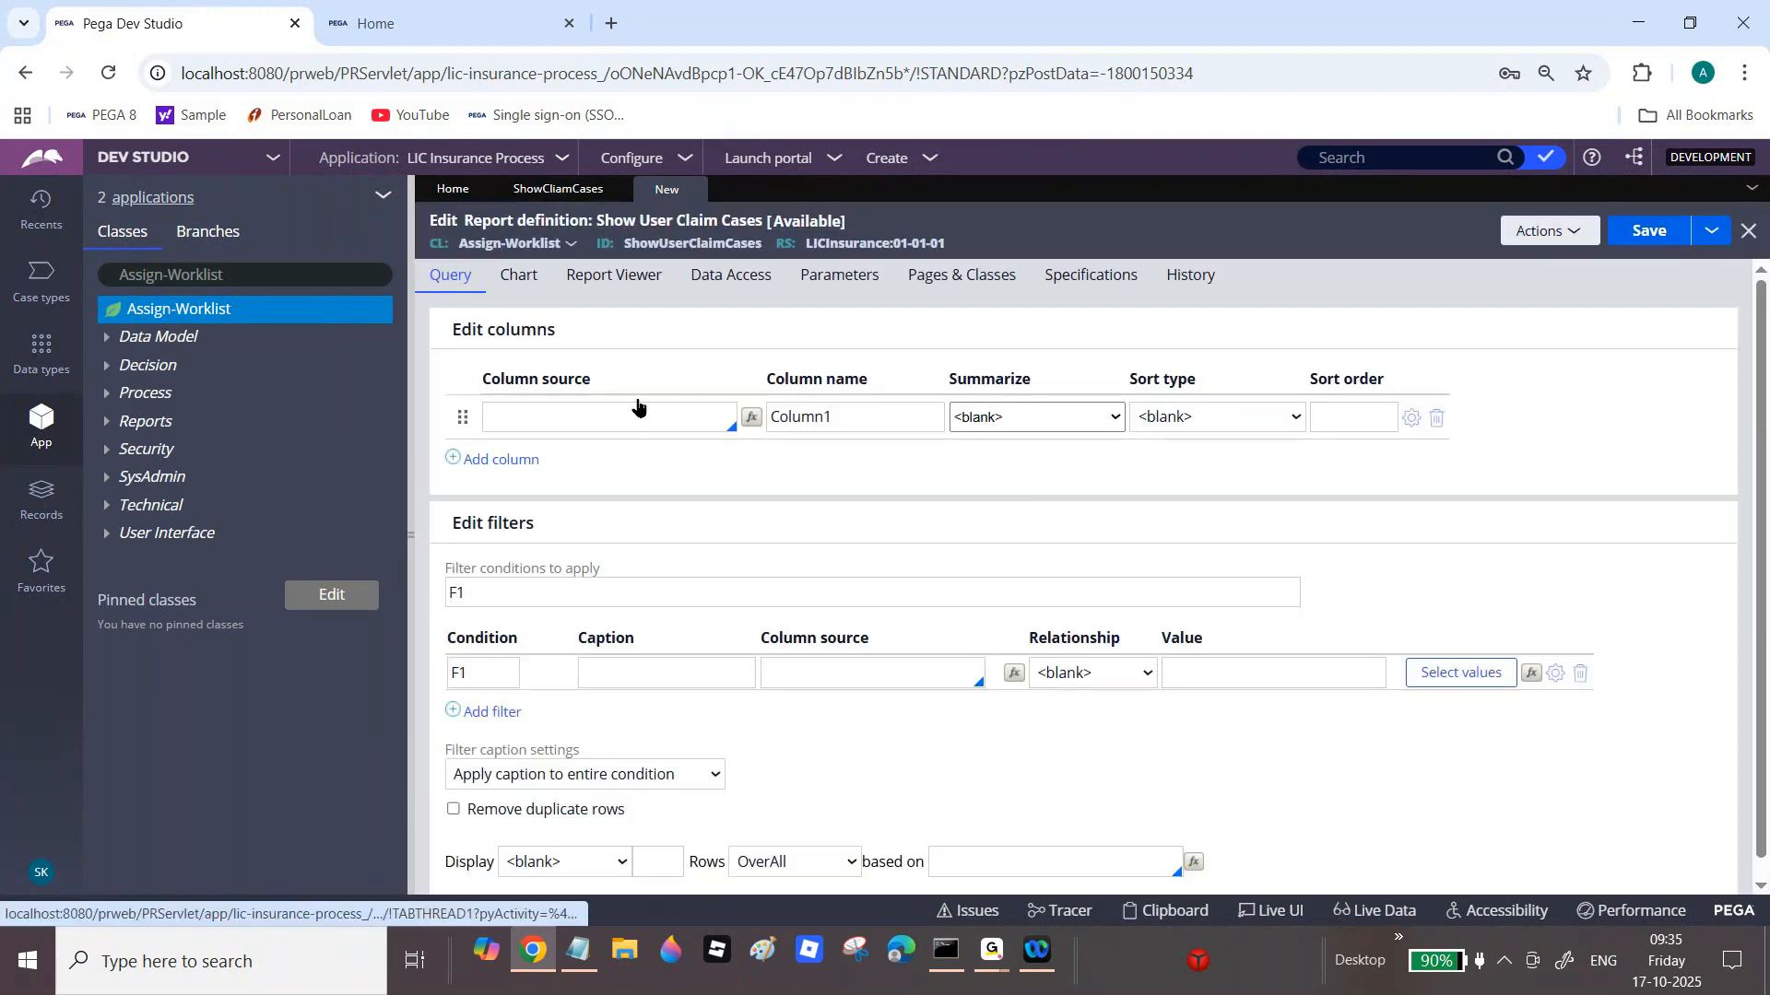
Step: Add pxAssignedOperatorID and pxRefObjectInsName as the first two report columns
click(728, 414)
text(.px)
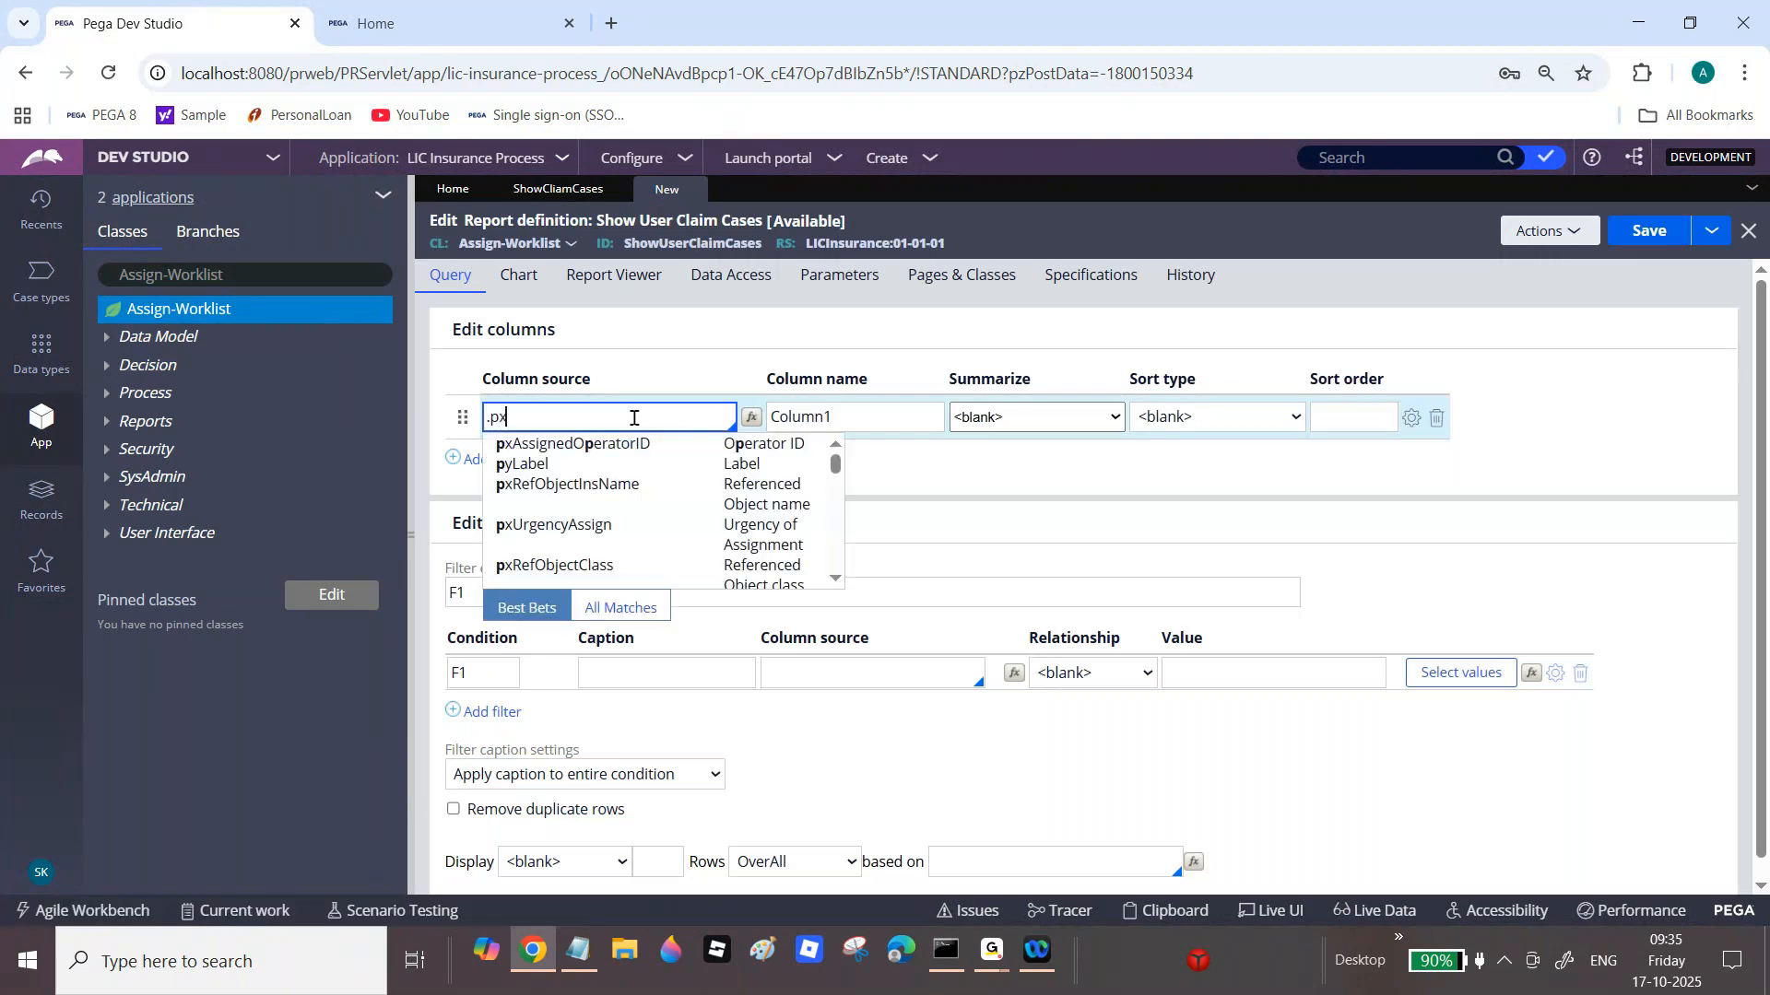
click(684, 449)
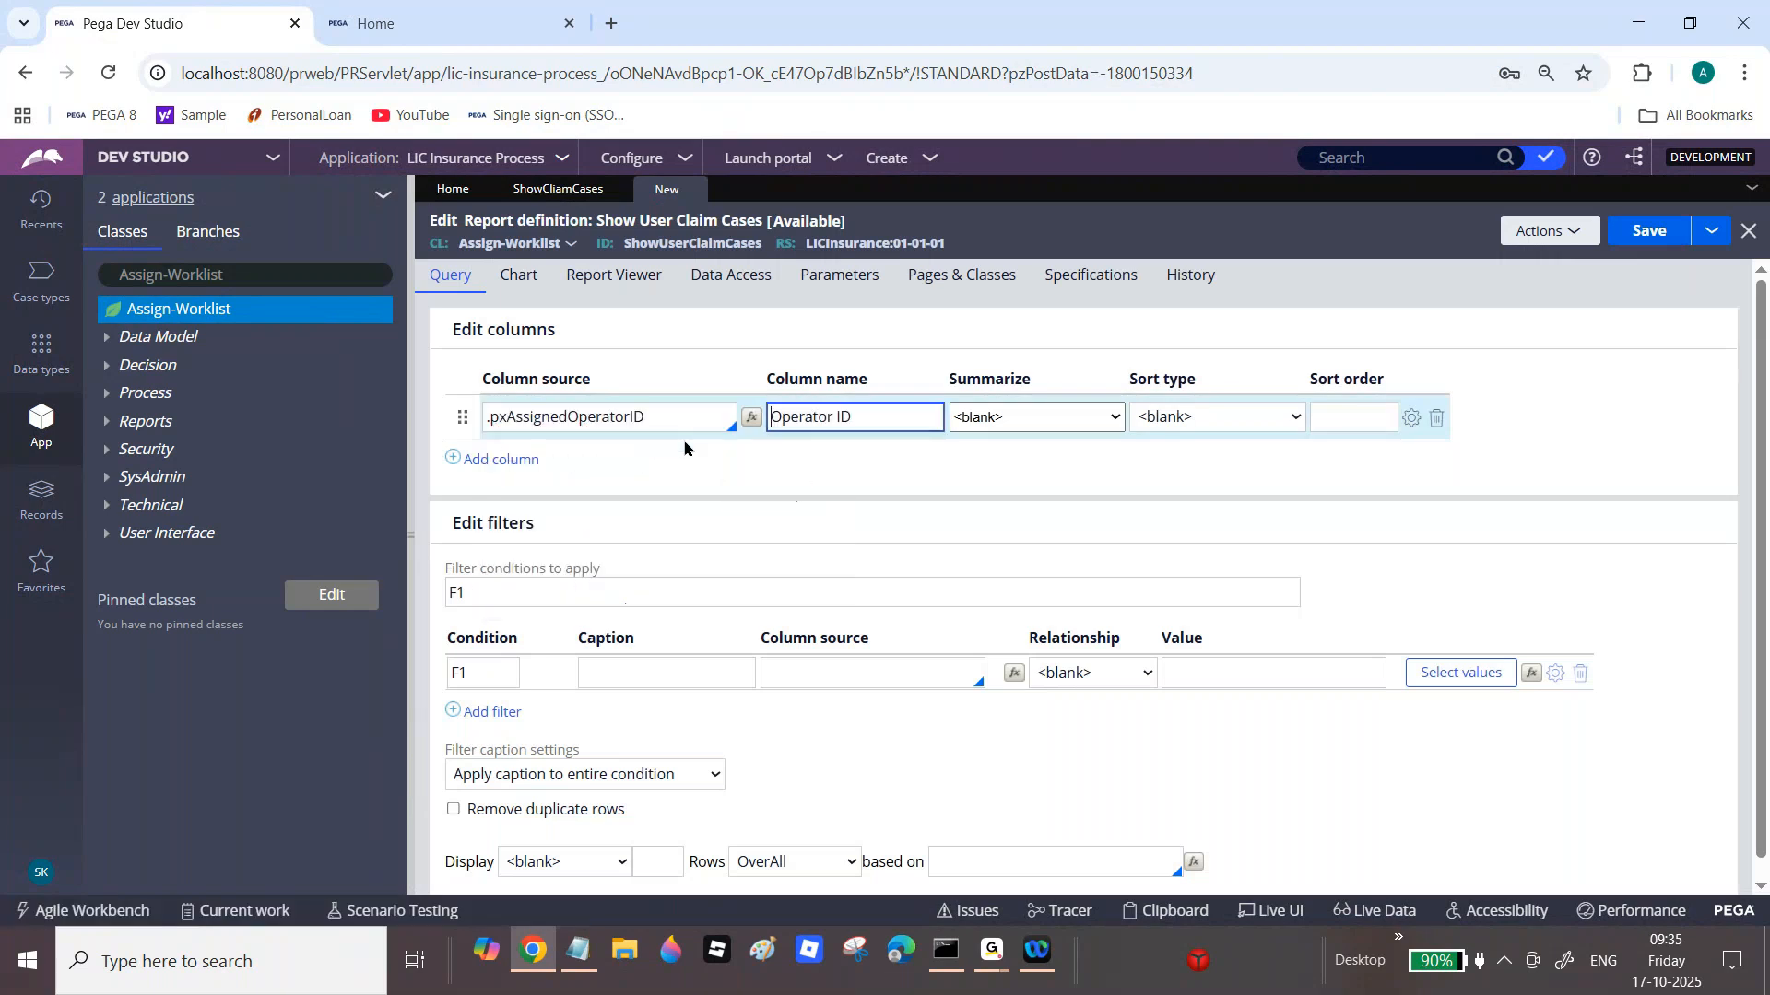
click(502, 459)
text(.)
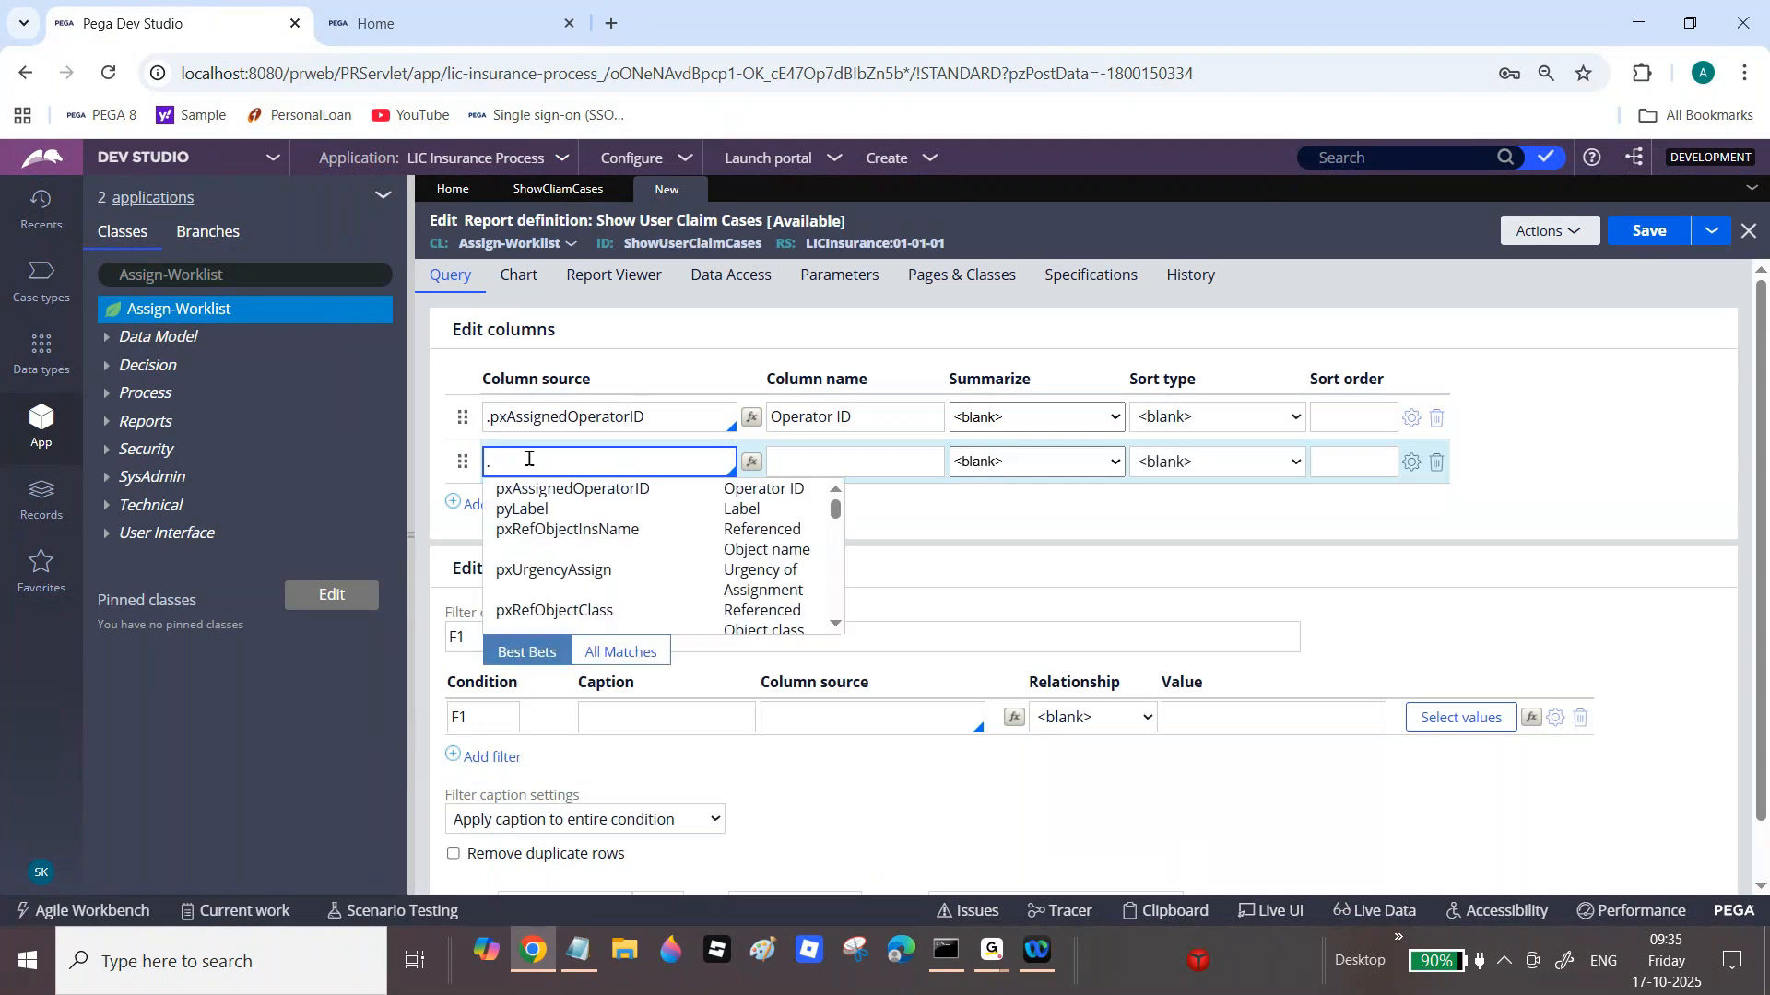
click(610, 417)
click(576, 451)
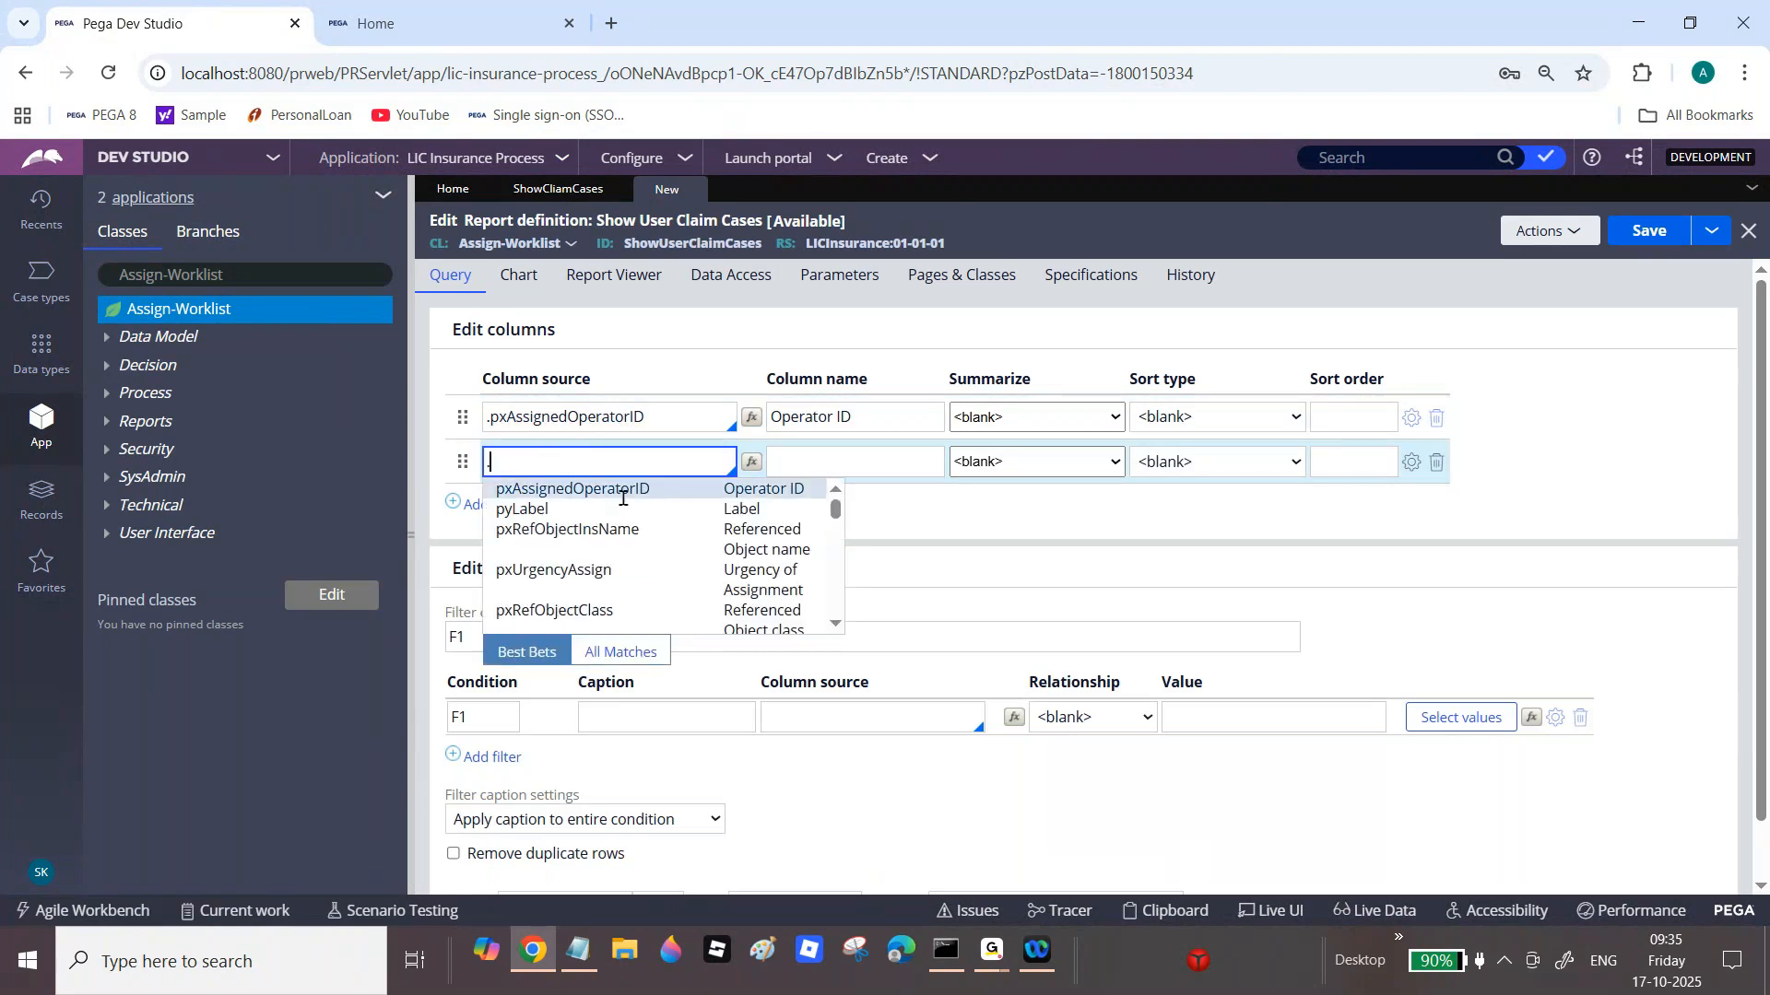
click(645, 545)
double_click(627, 455)
click(686, 512)
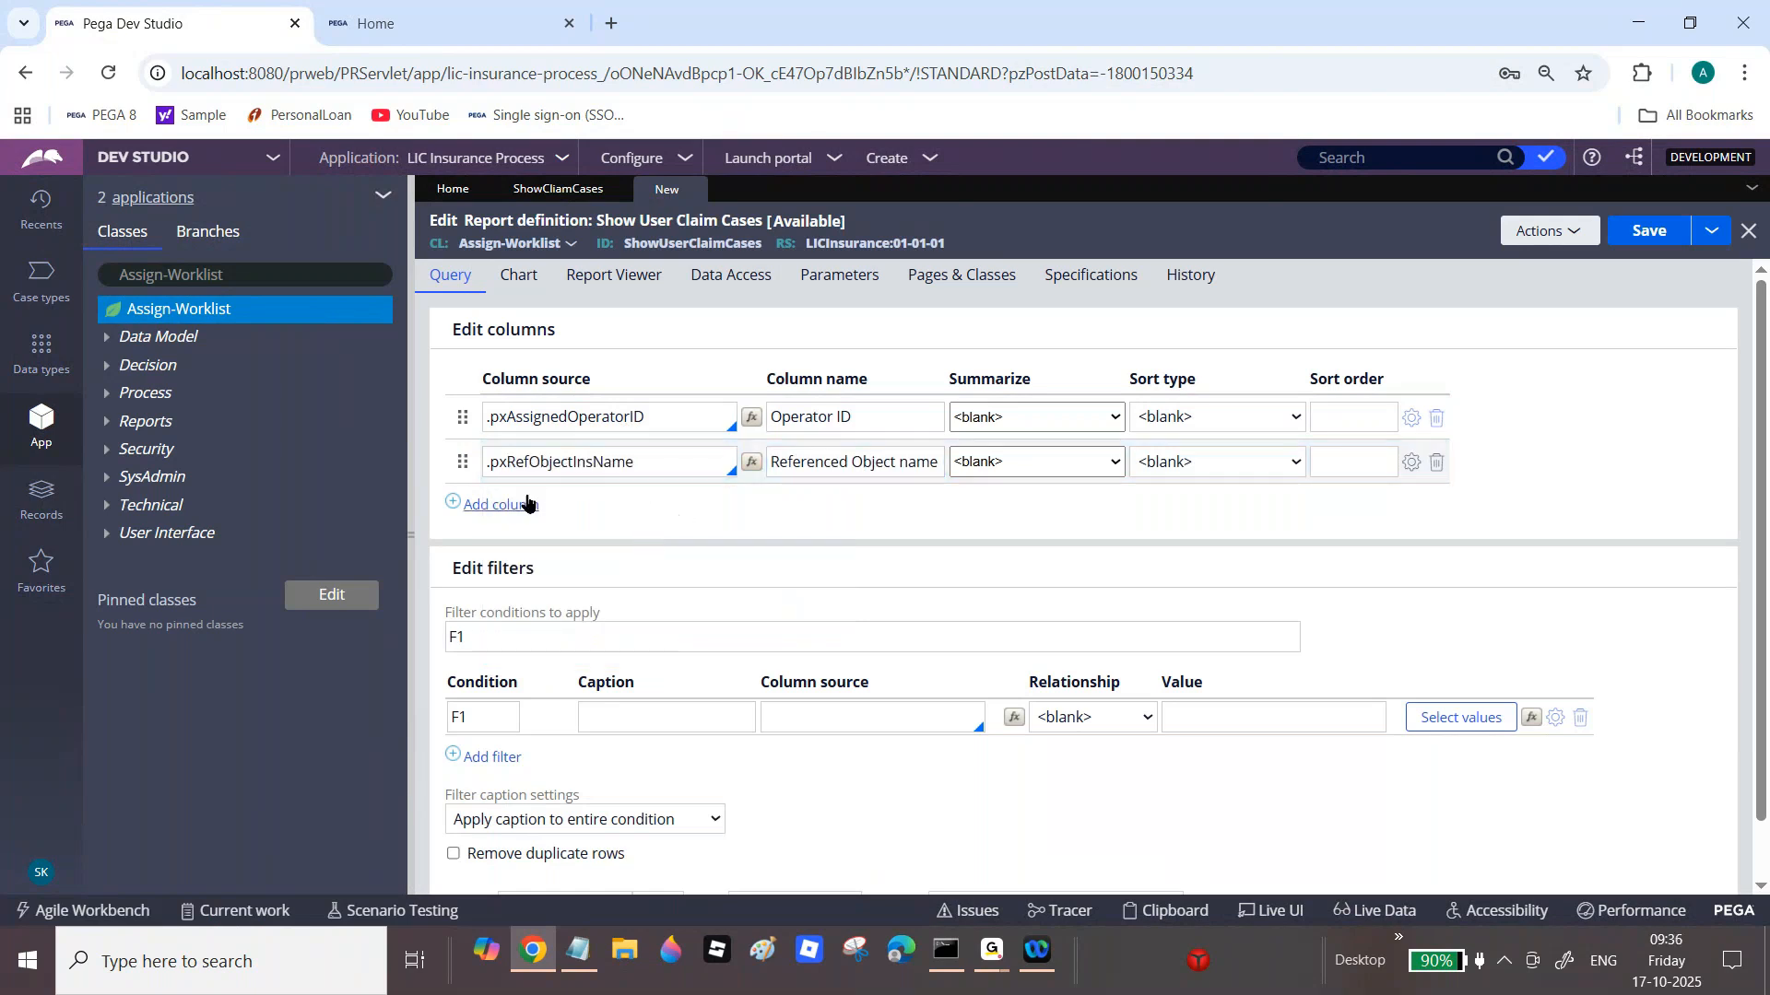
Step: Add pxCreateDateTime and pxCreateOpName as the third and fourth columns
click(525, 503)
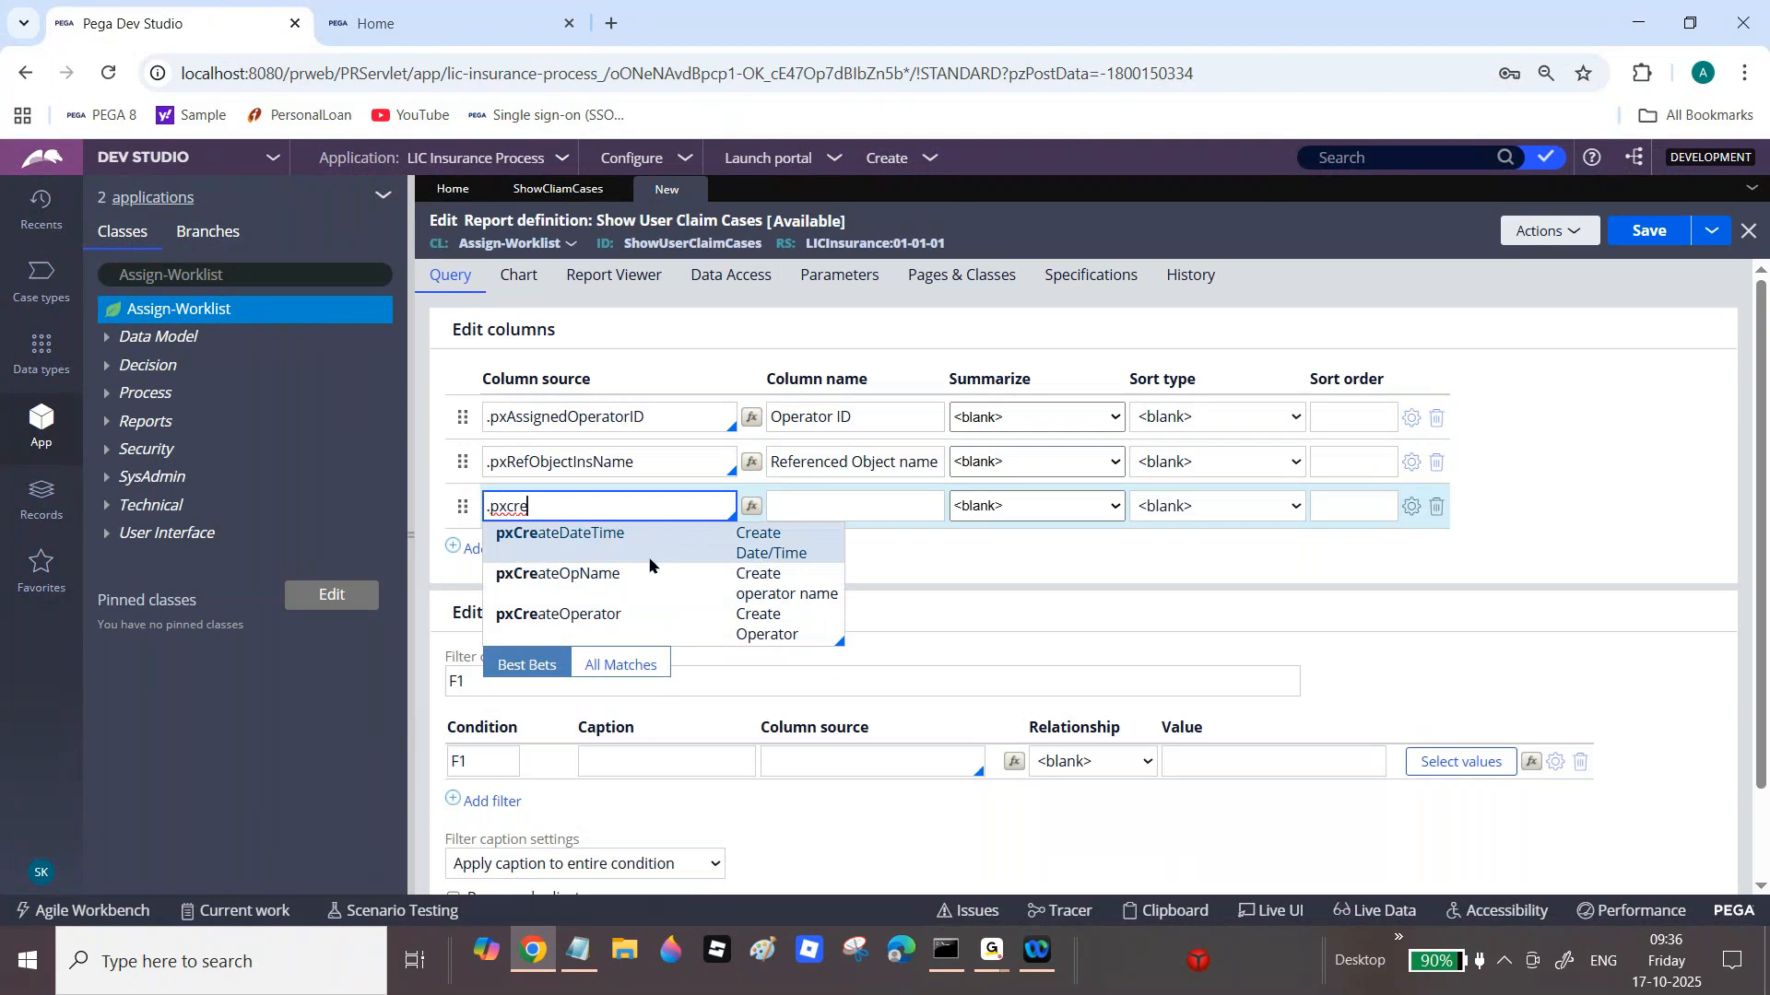
click(660, 553)
click(507, 548)
text(.pxcre)
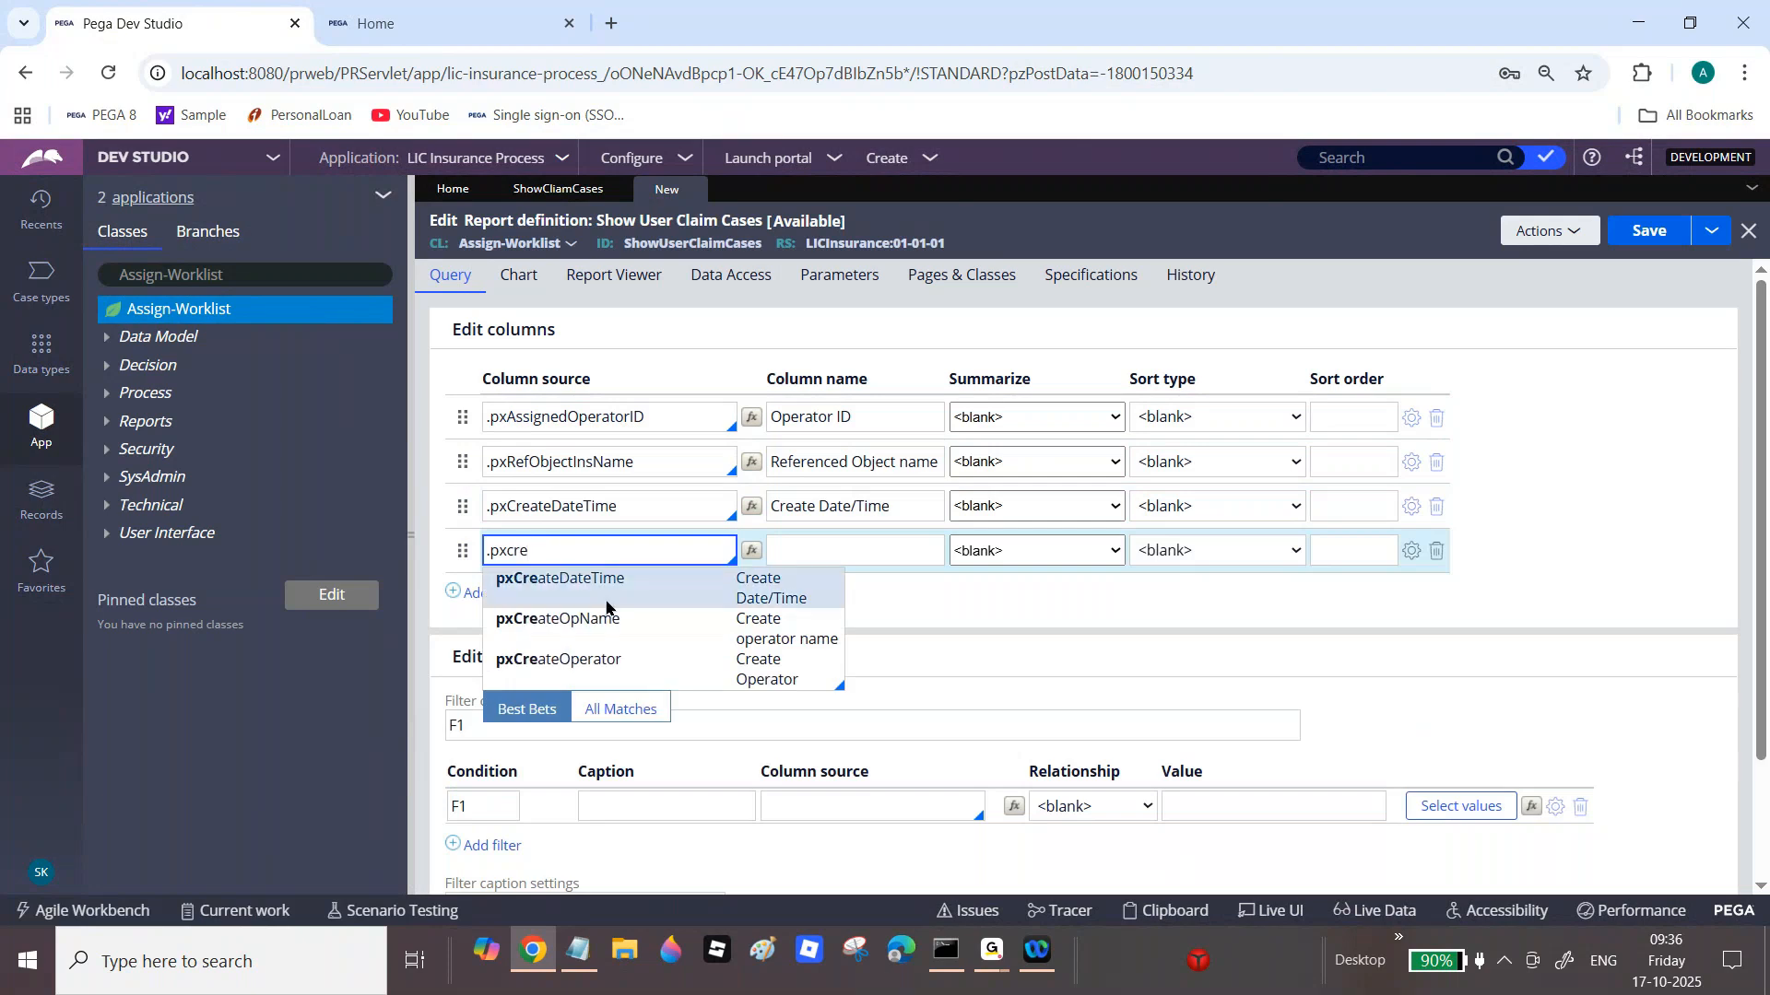
click(611, 626)
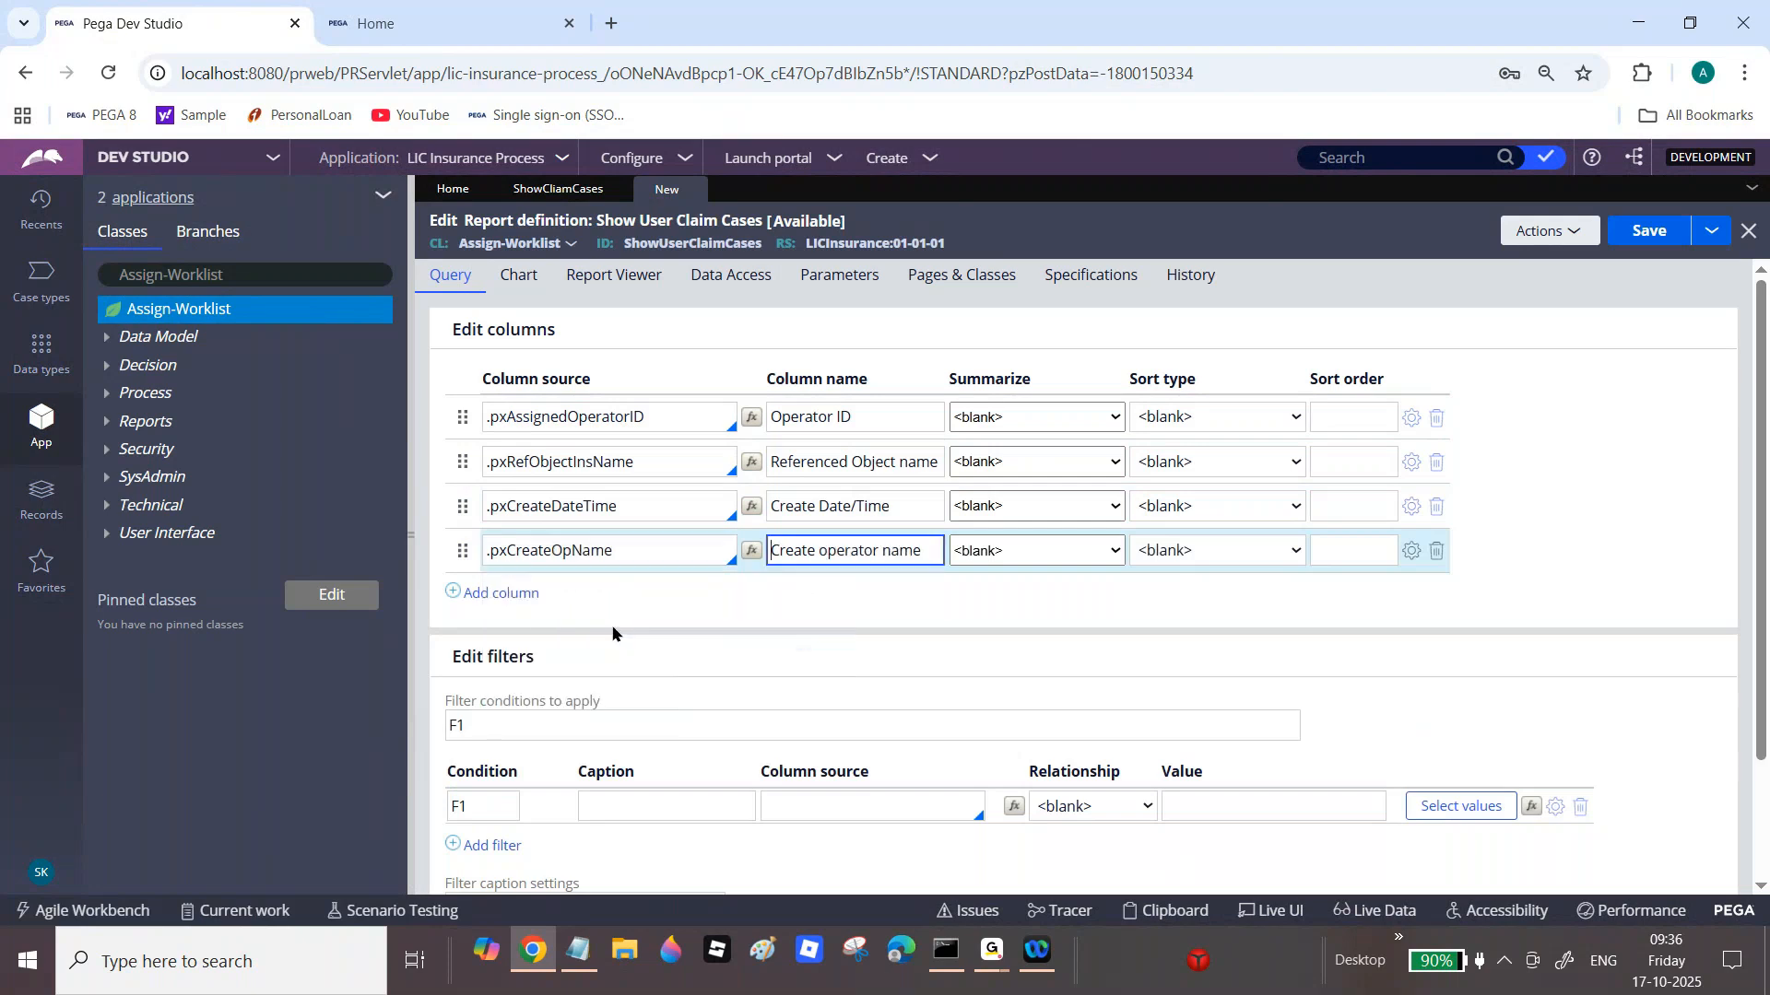
Step: Add pxRefObjectKey as a fifth column, then remove it again
click(503, 592)
text(.)
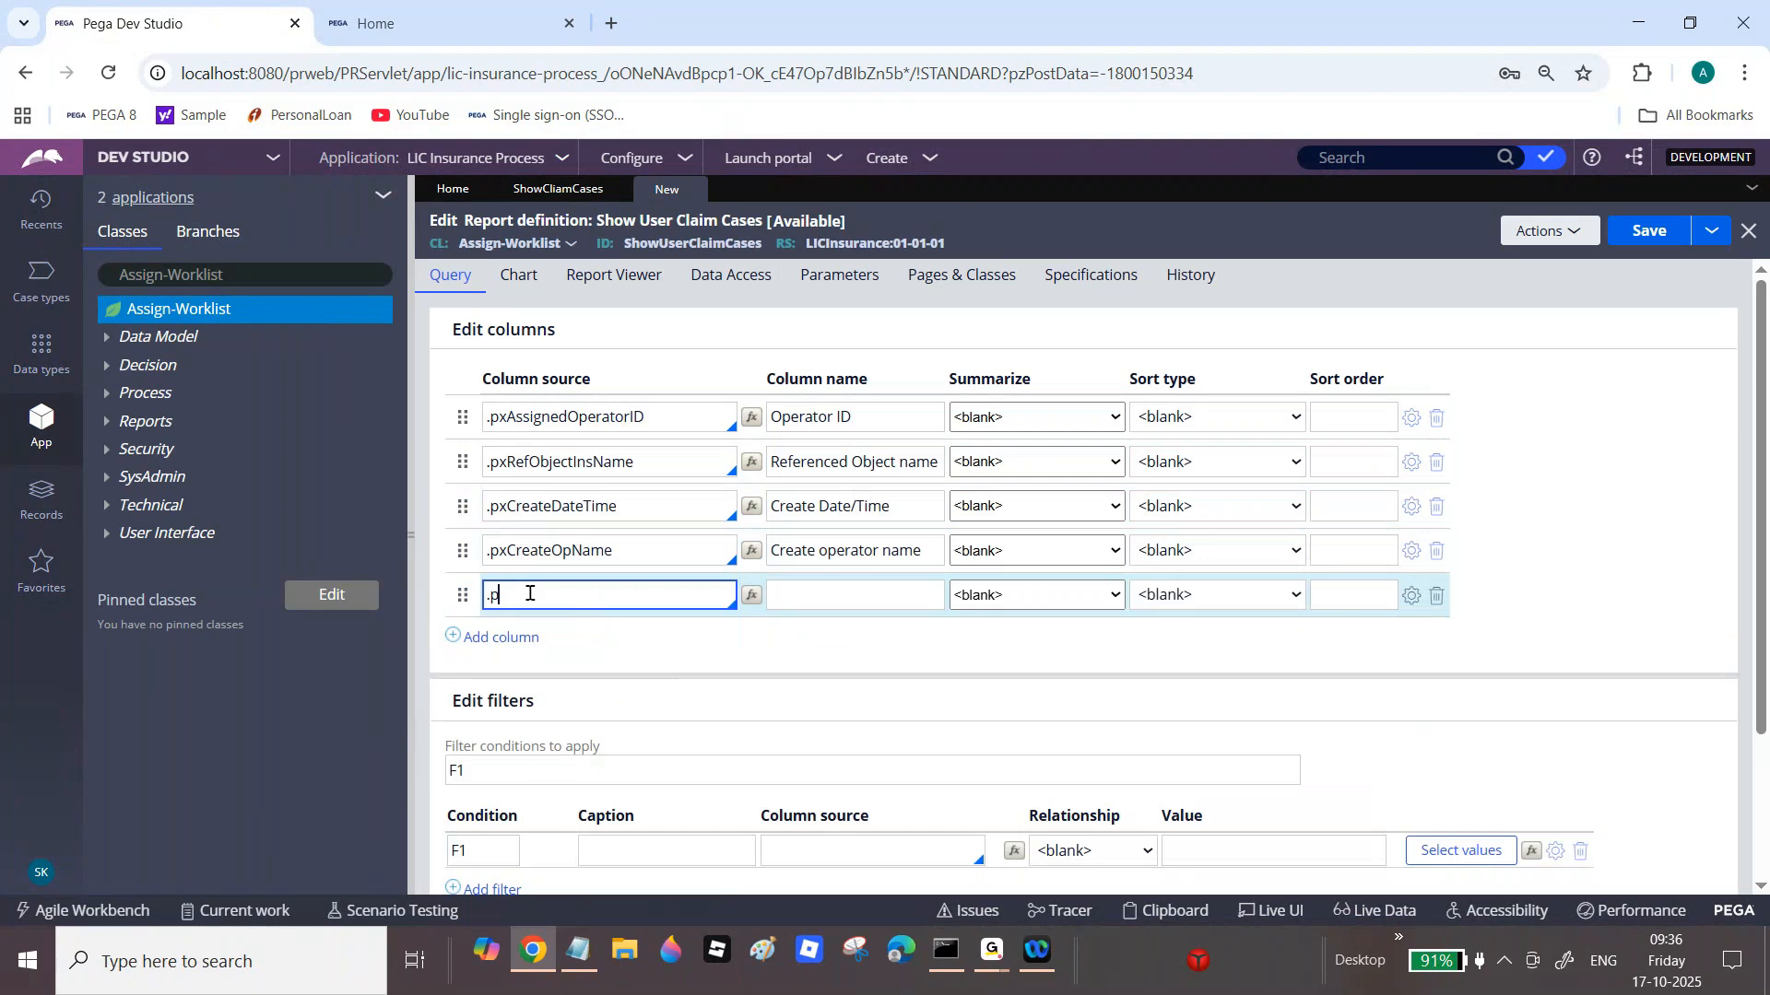
text(pxc)
key(BackSpace)
key(BackSpace)
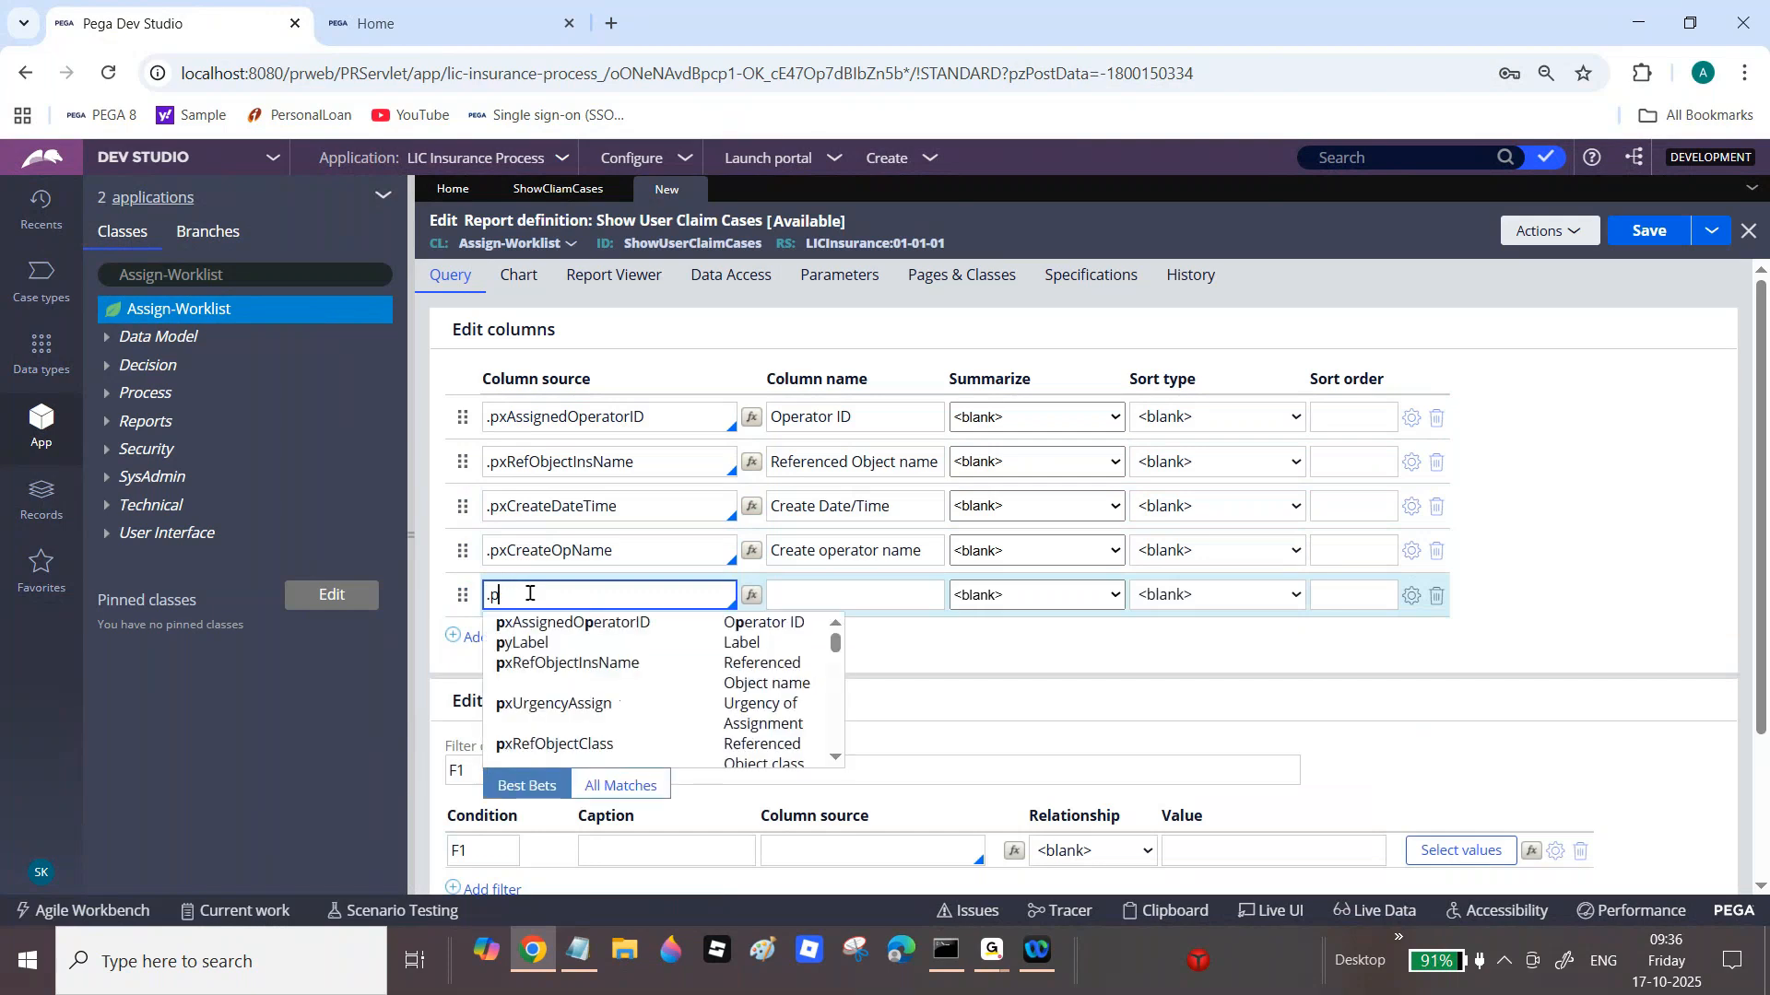
text(xref)
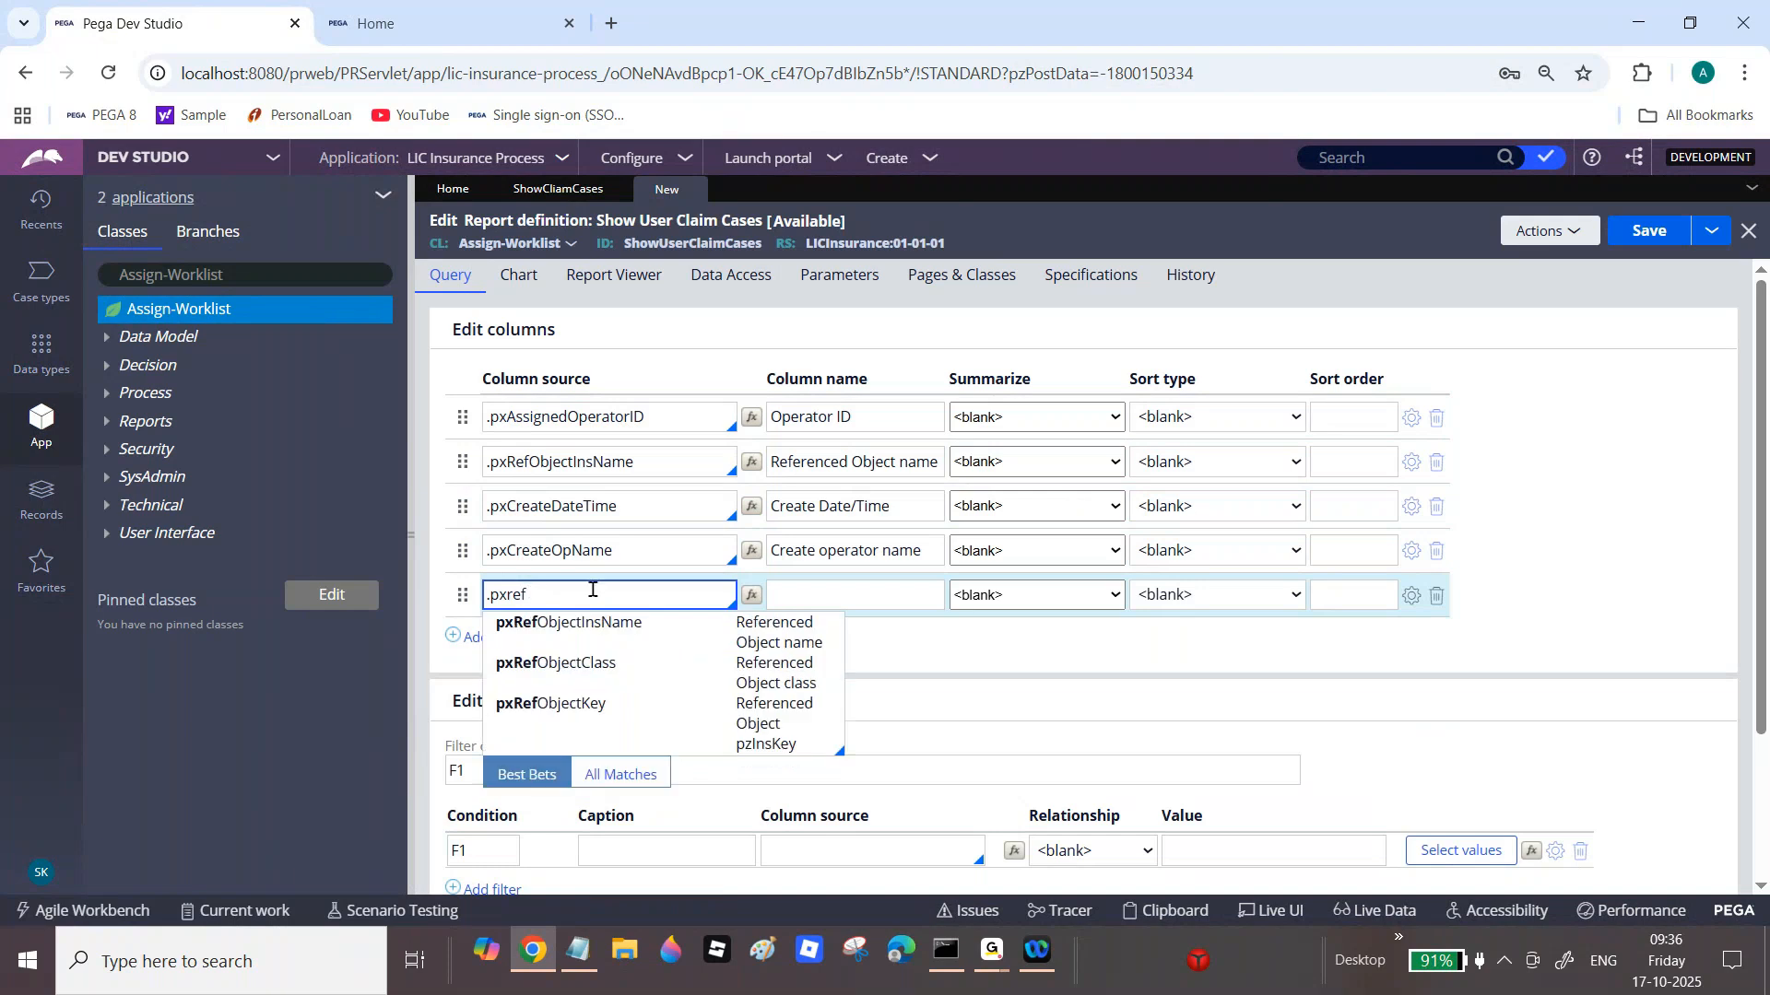
click(652, 718)
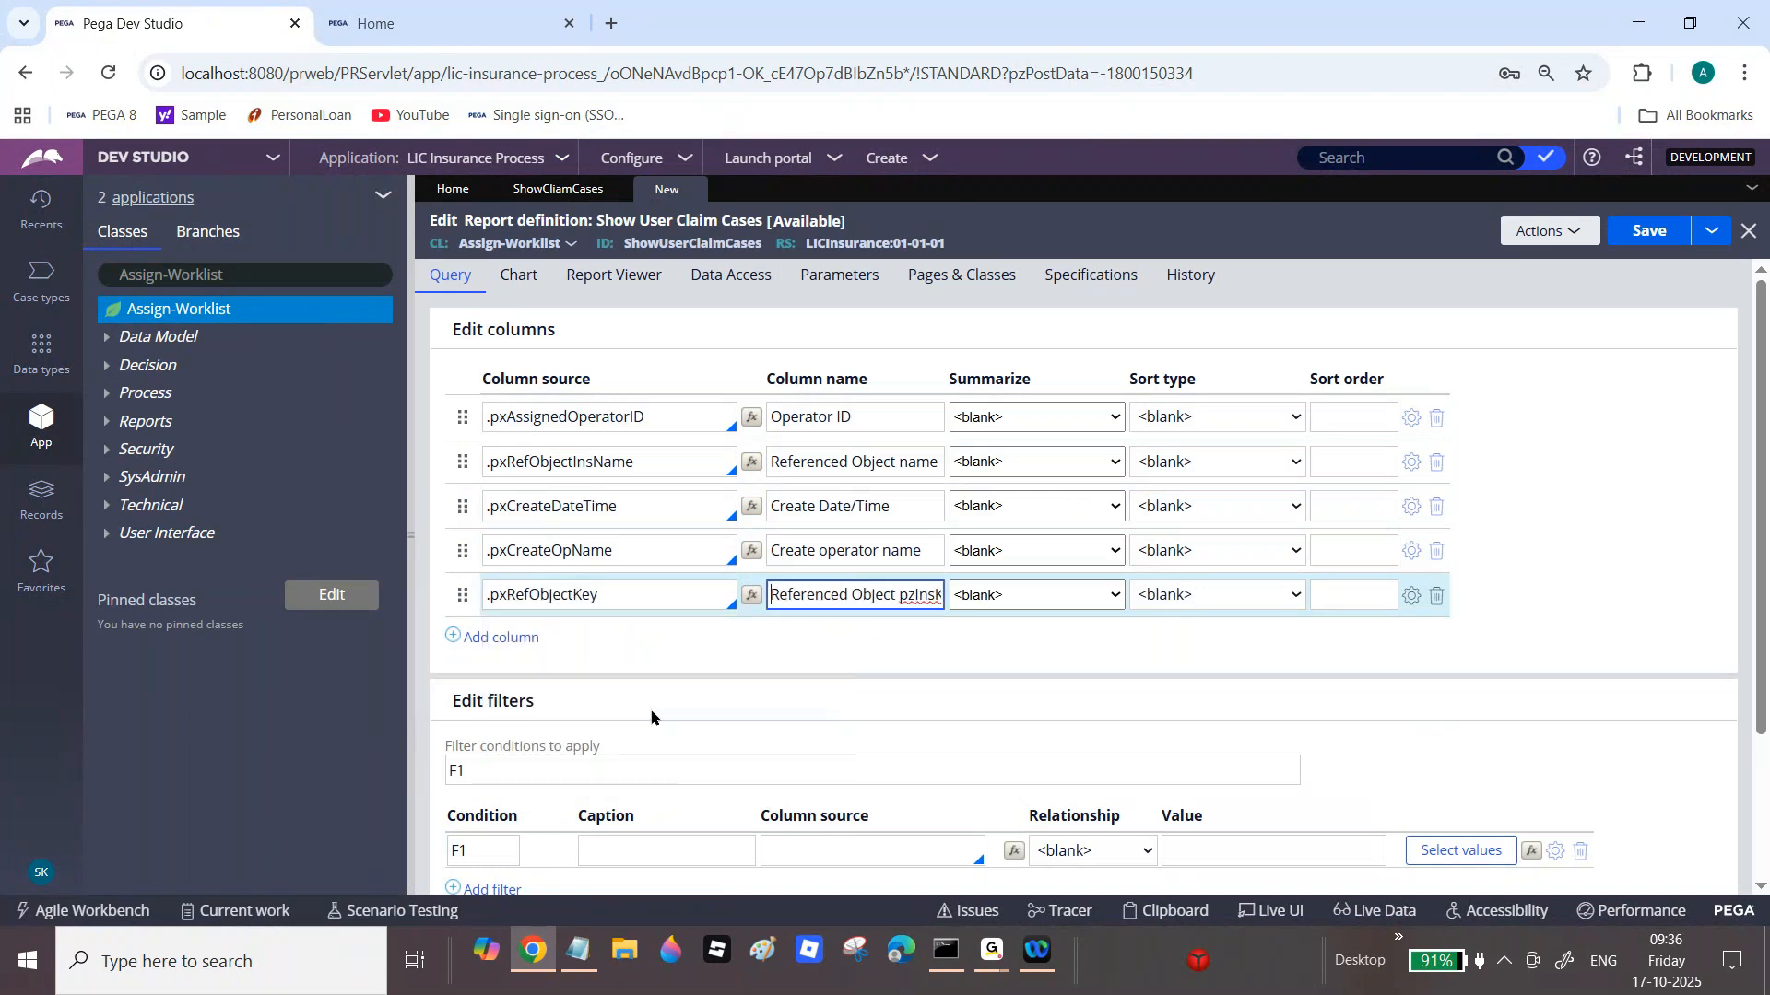
click(1436, 595)
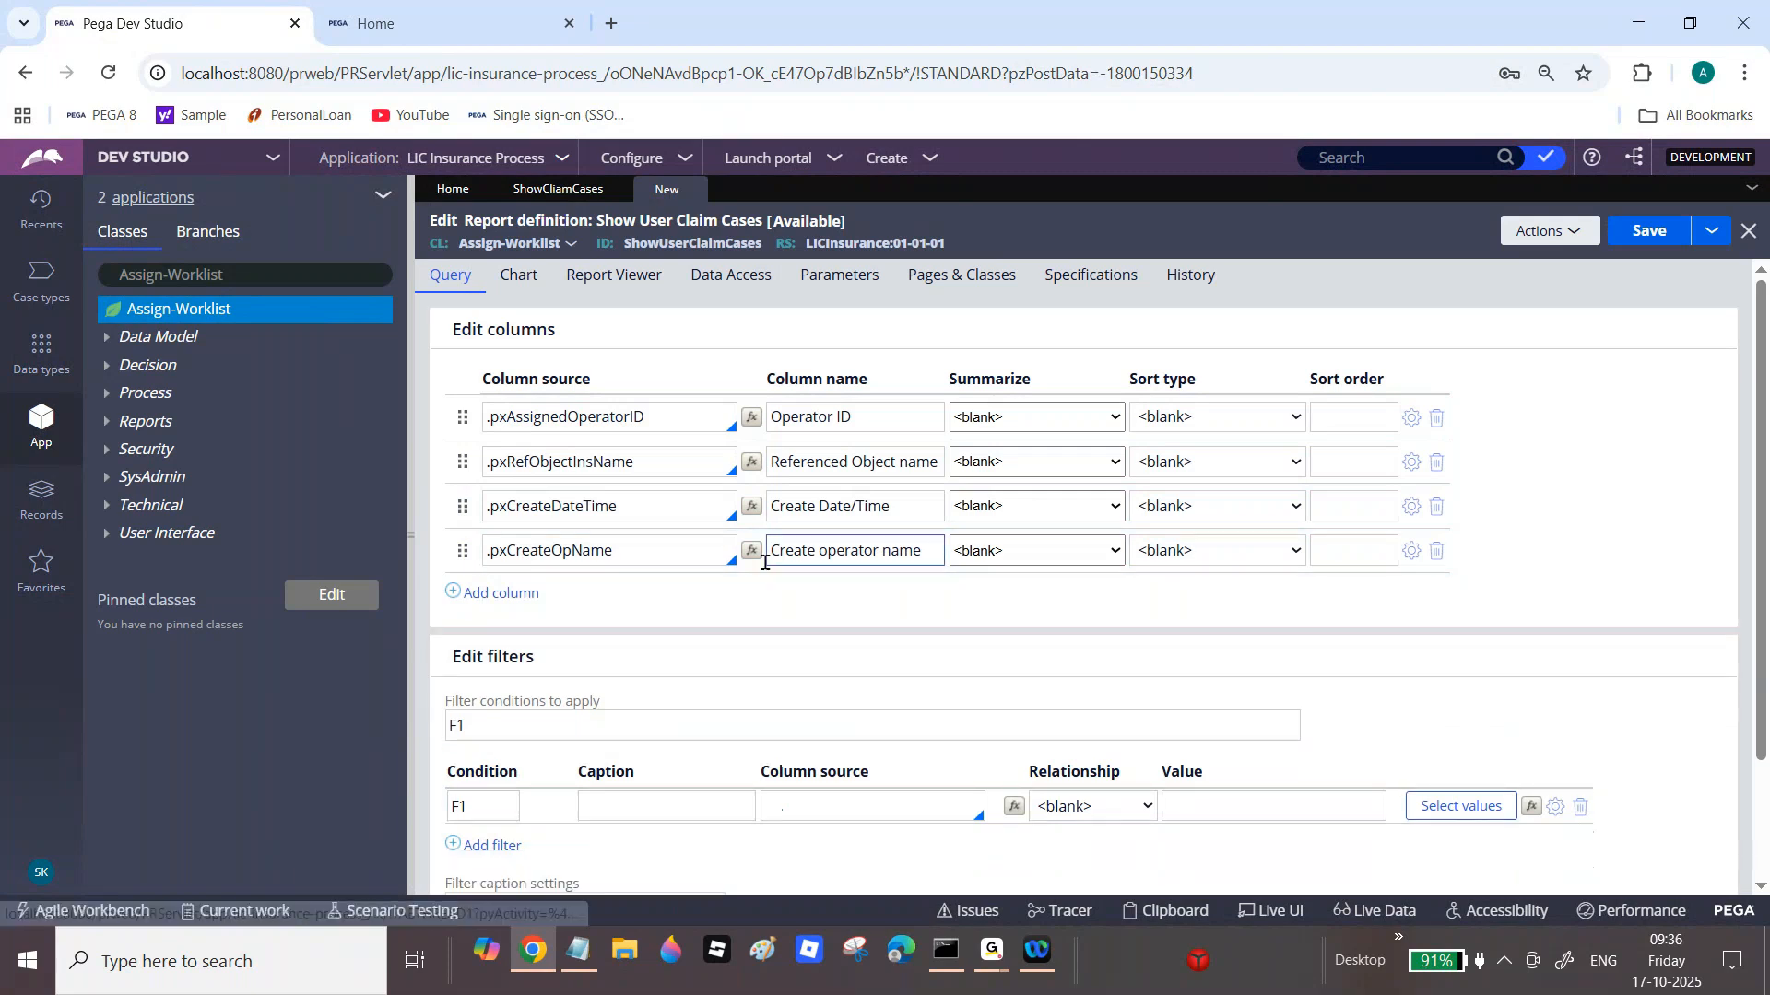
Step: Add pyAssignmentStatus as the fifth column and save the report
click(511, 592)
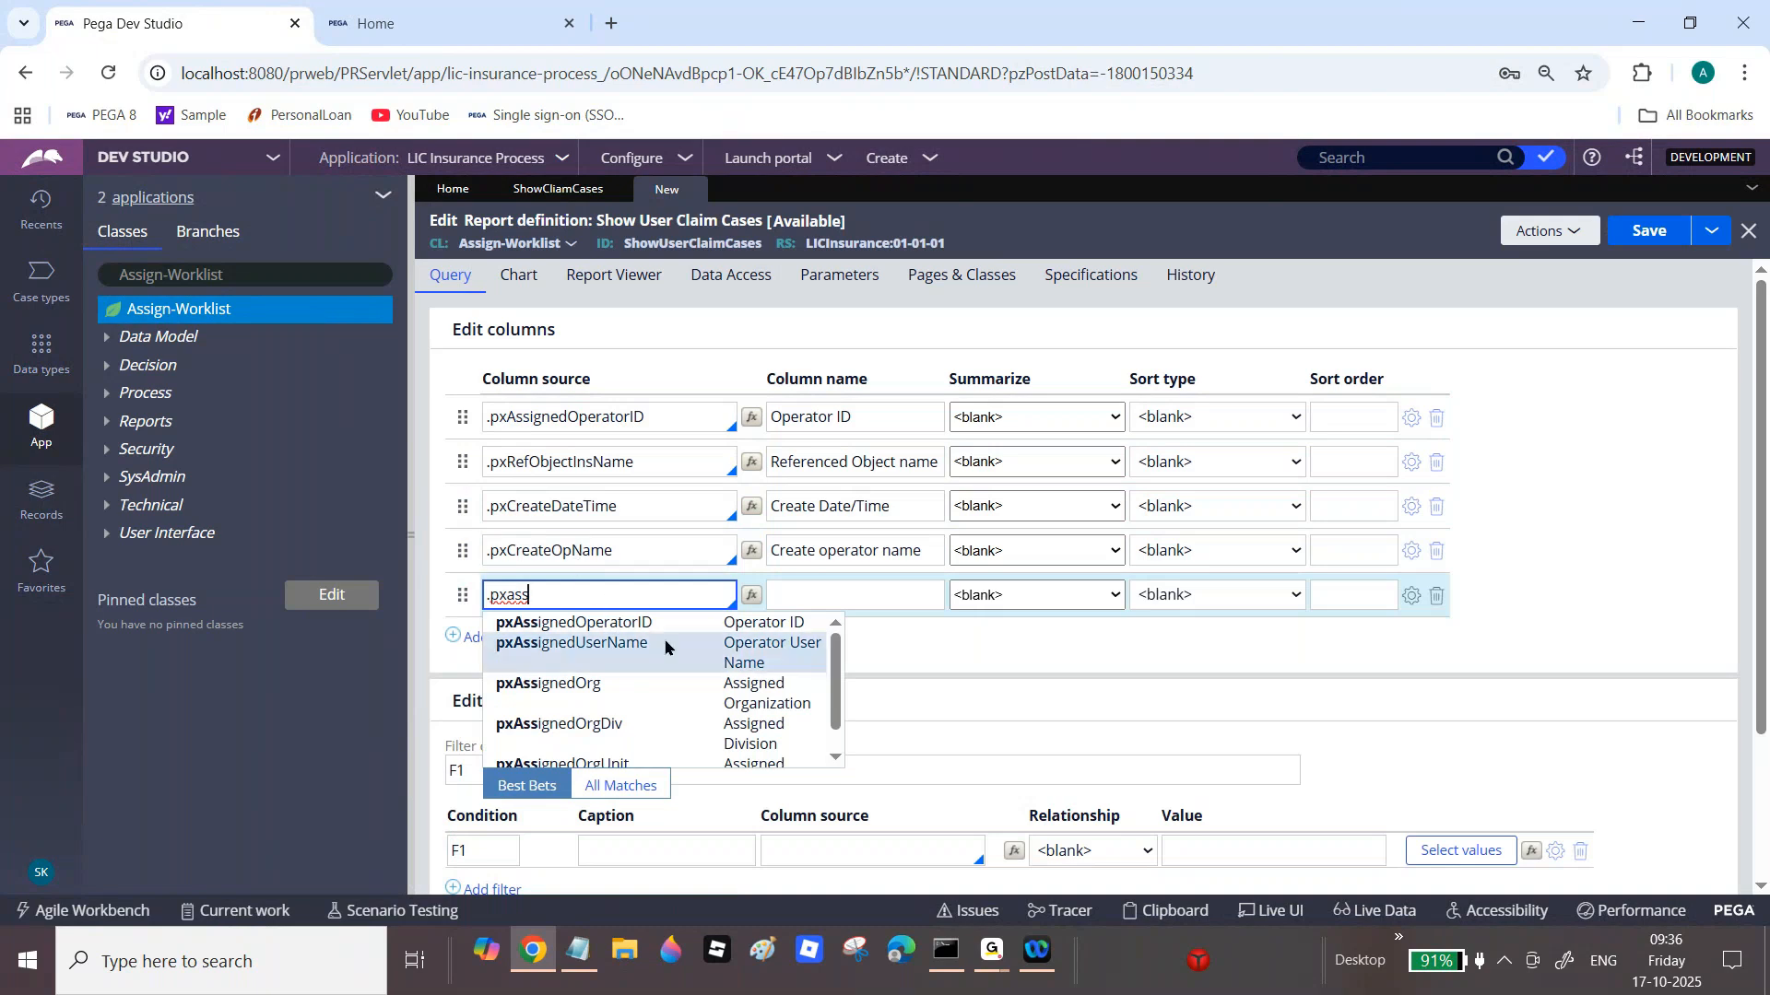
click(835, 758)
key(BackSpace)
key(BackSpace)
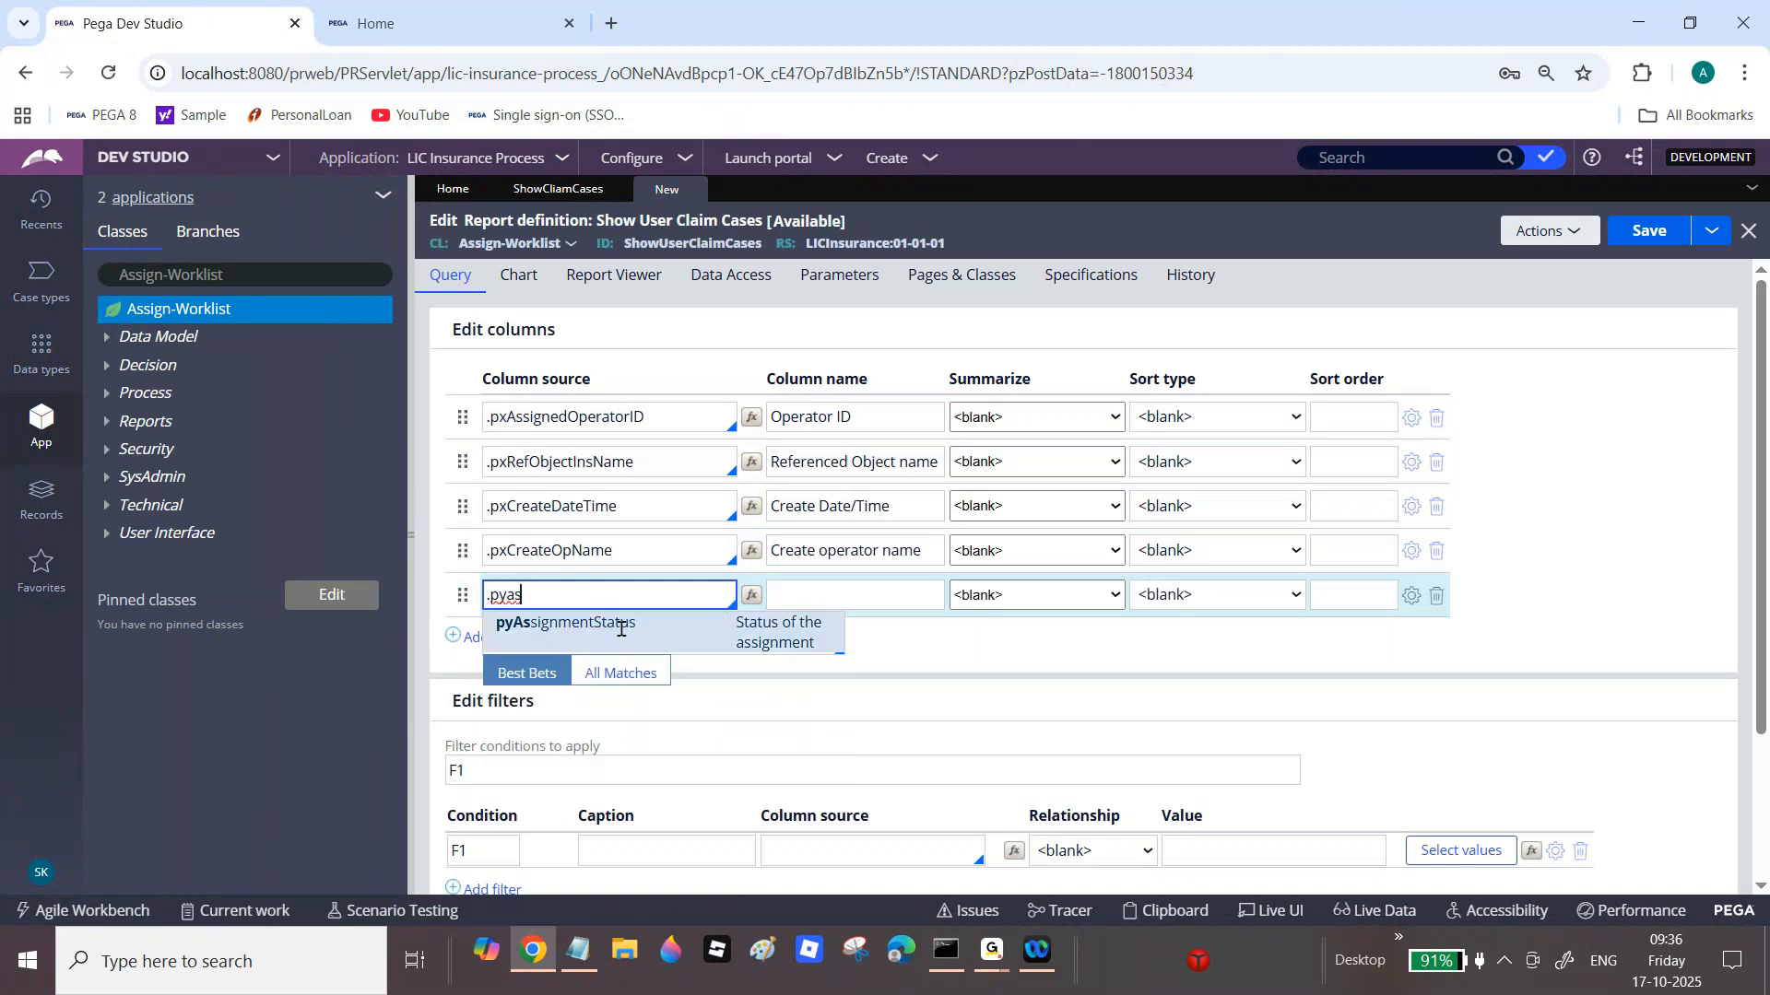
click(666, 635)
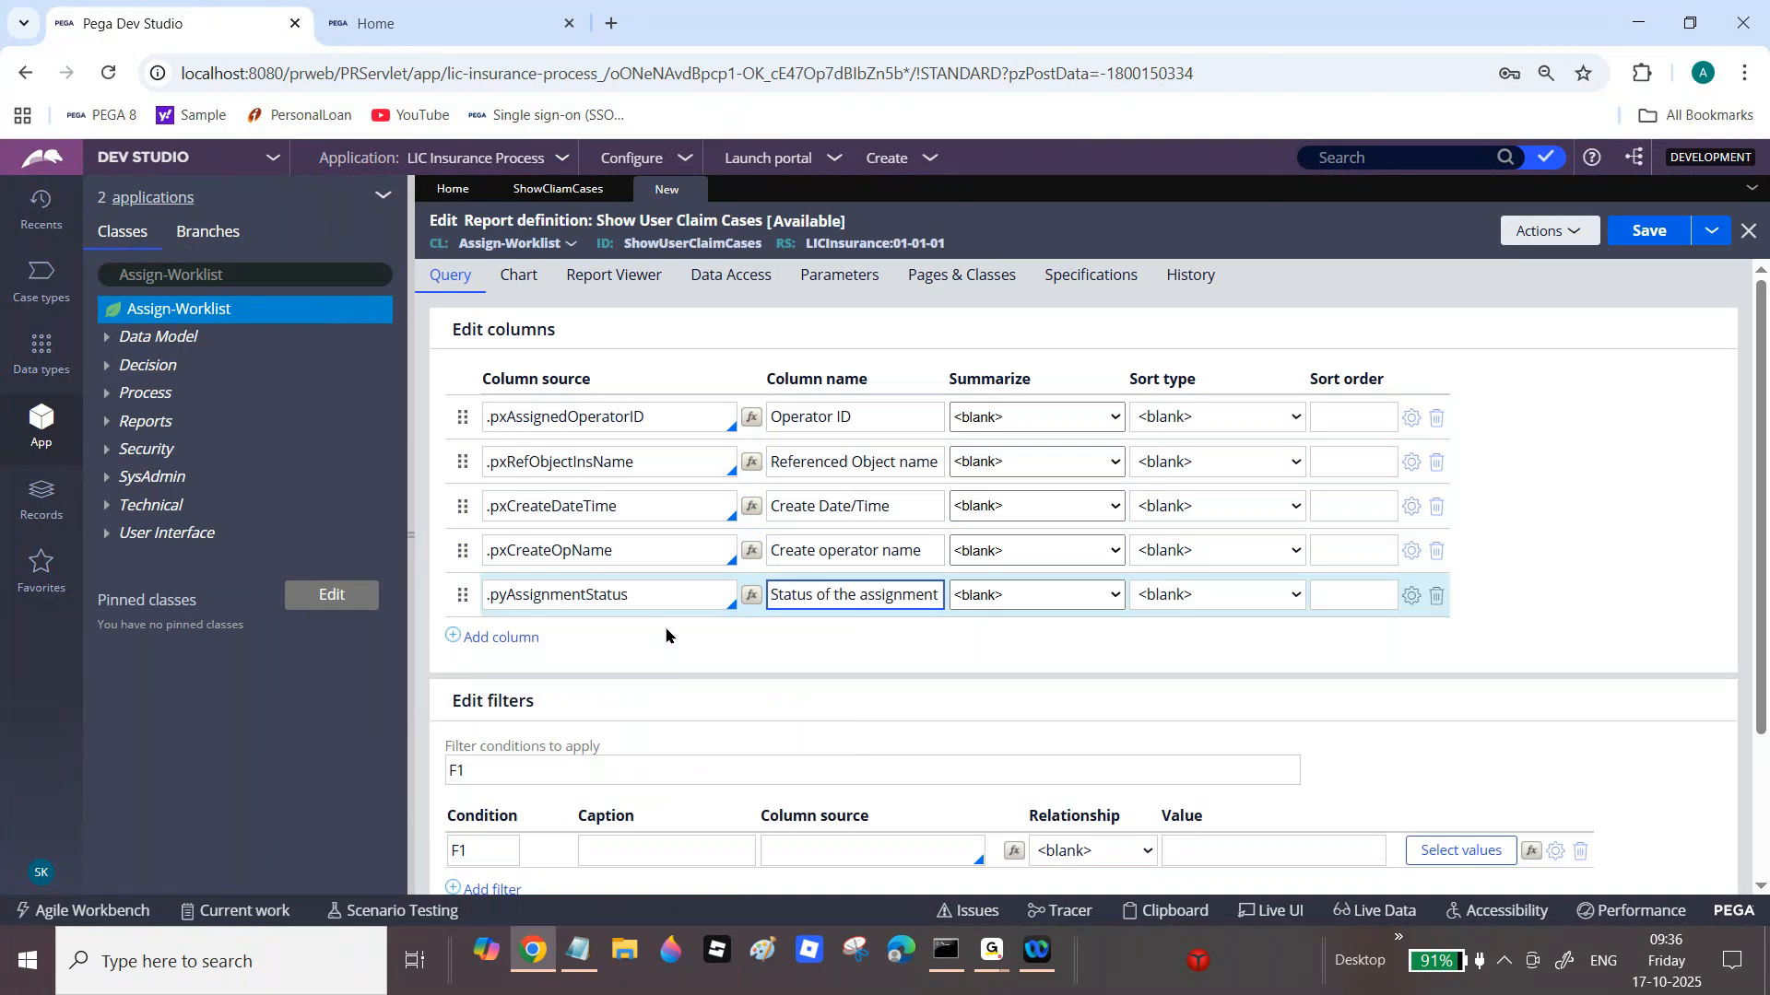
click(1659, 235)
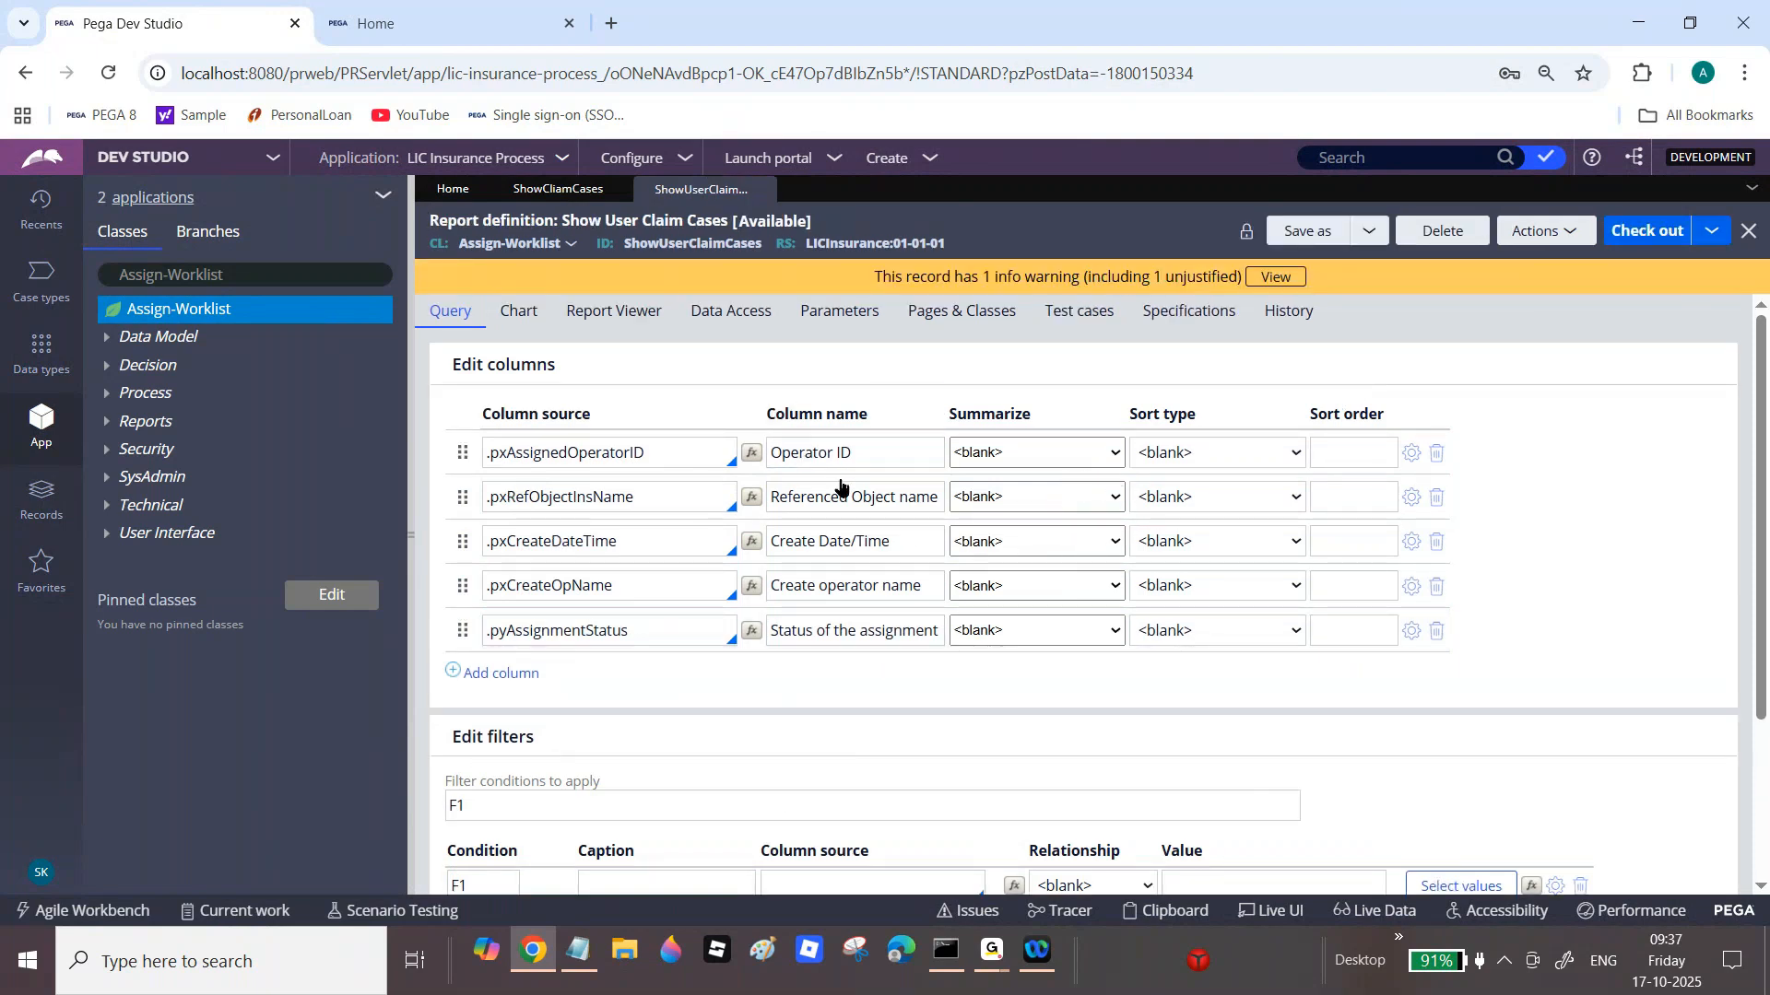
Step: Check out the report, add a .pxAssignedOperatorID Is equal filter, and show Parameters
click(1641, 239)
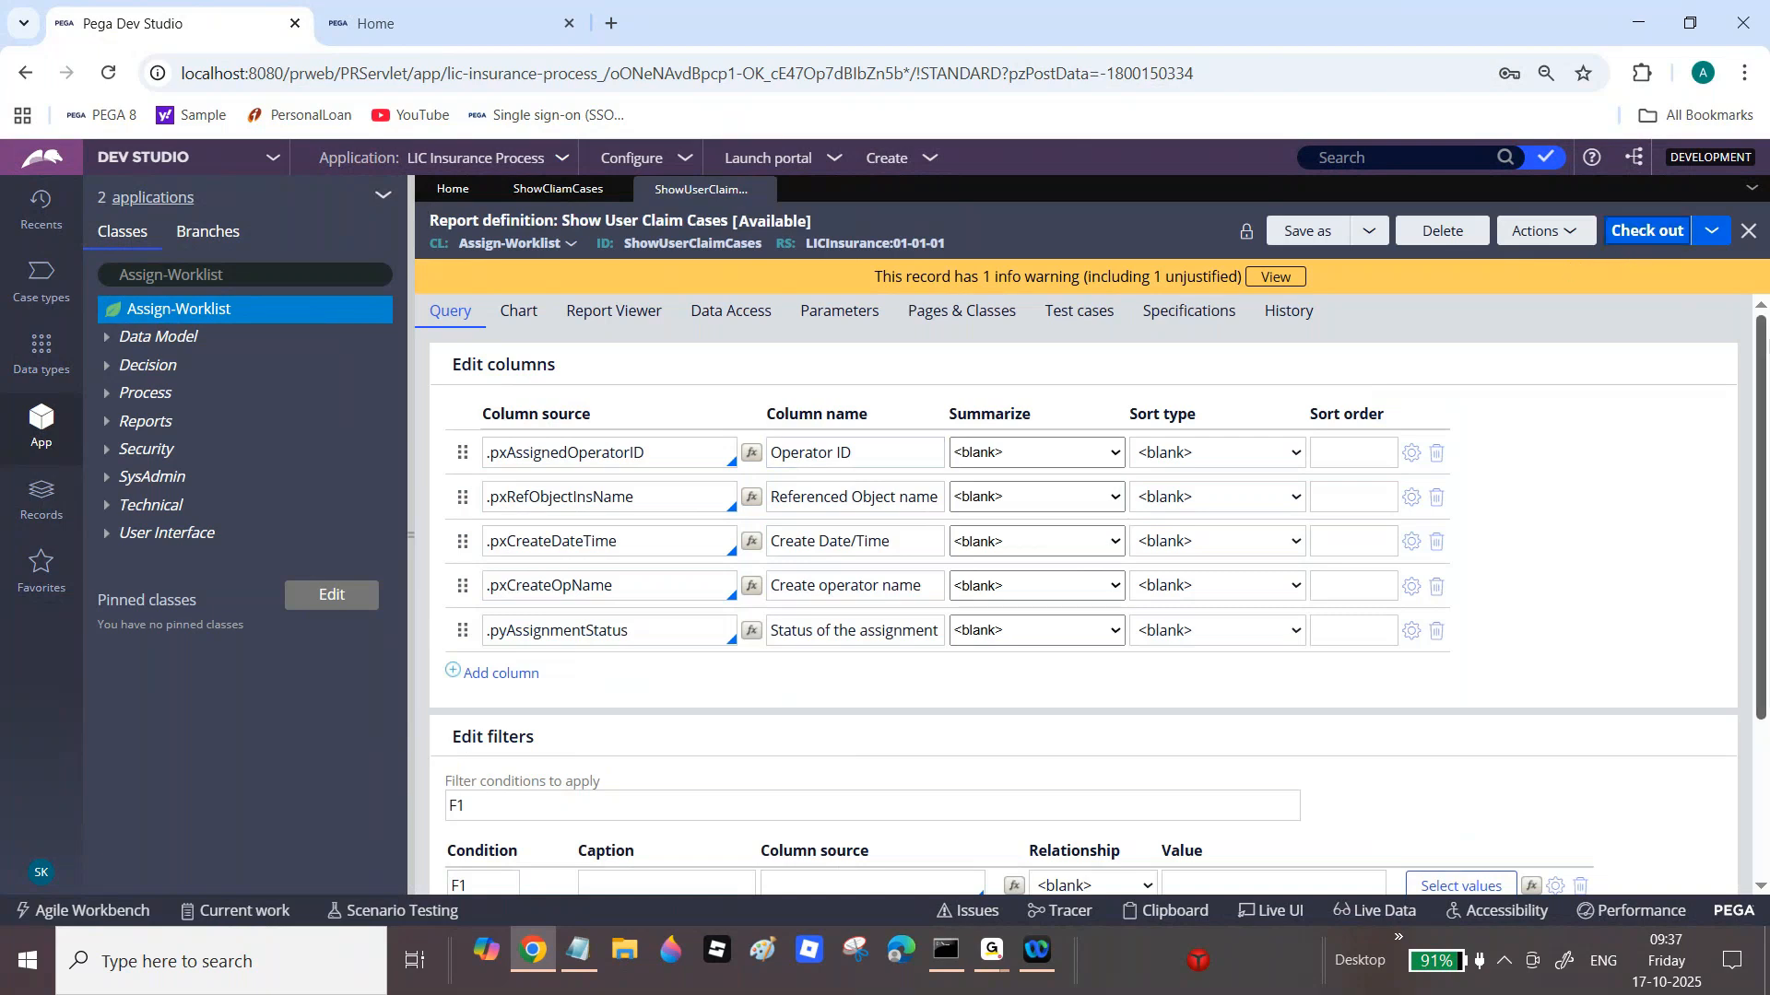
scroll(1763, 387, down, 1)
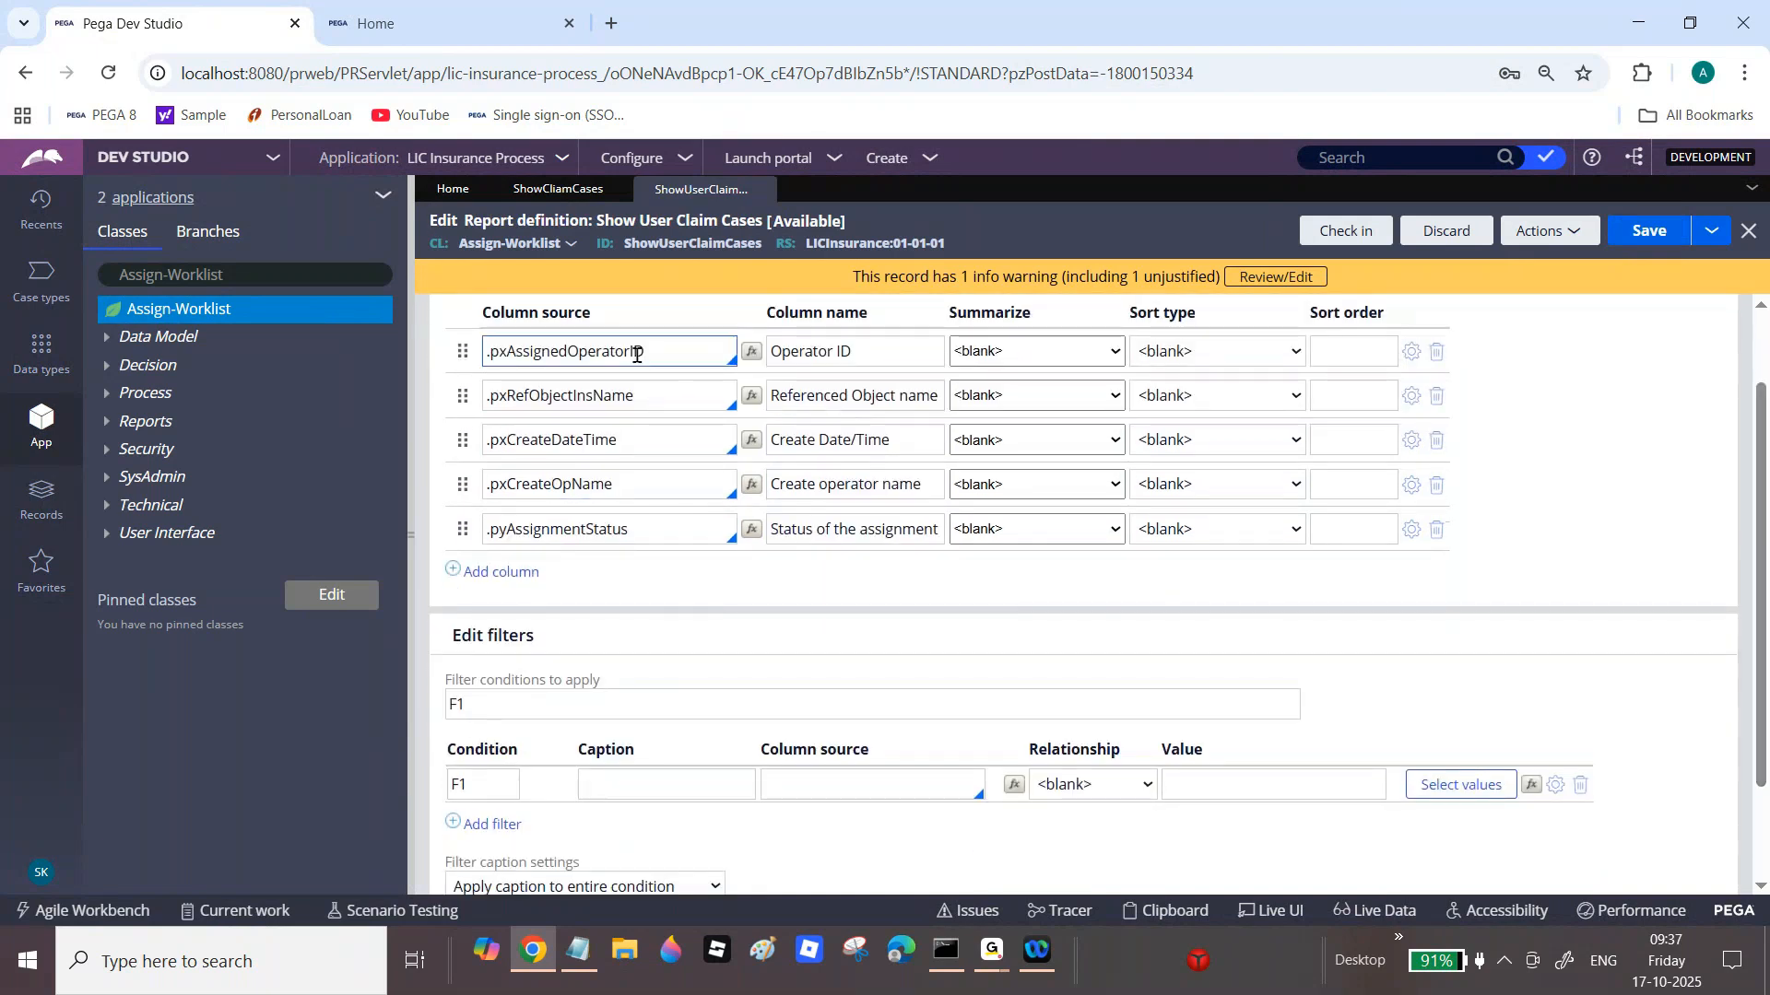
triple_click(610, 350)
key(ctrl+c)
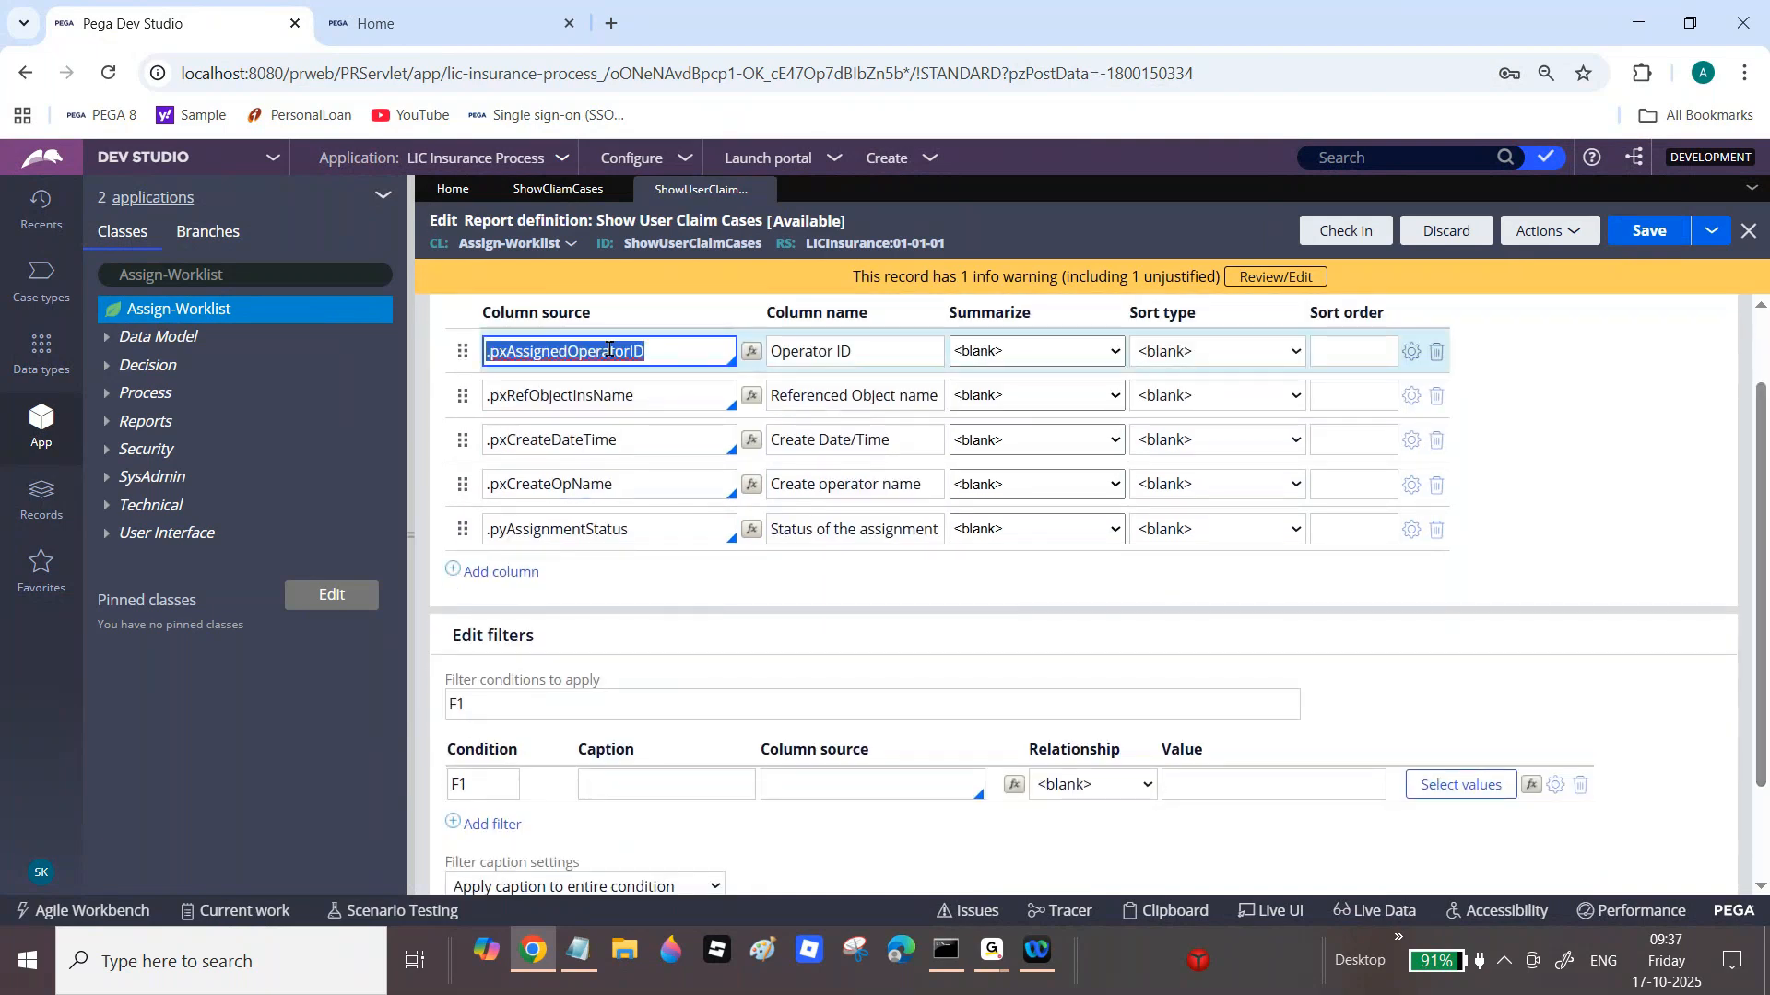
click(804, 783)
key(ctrl+v)
click(963, 813)
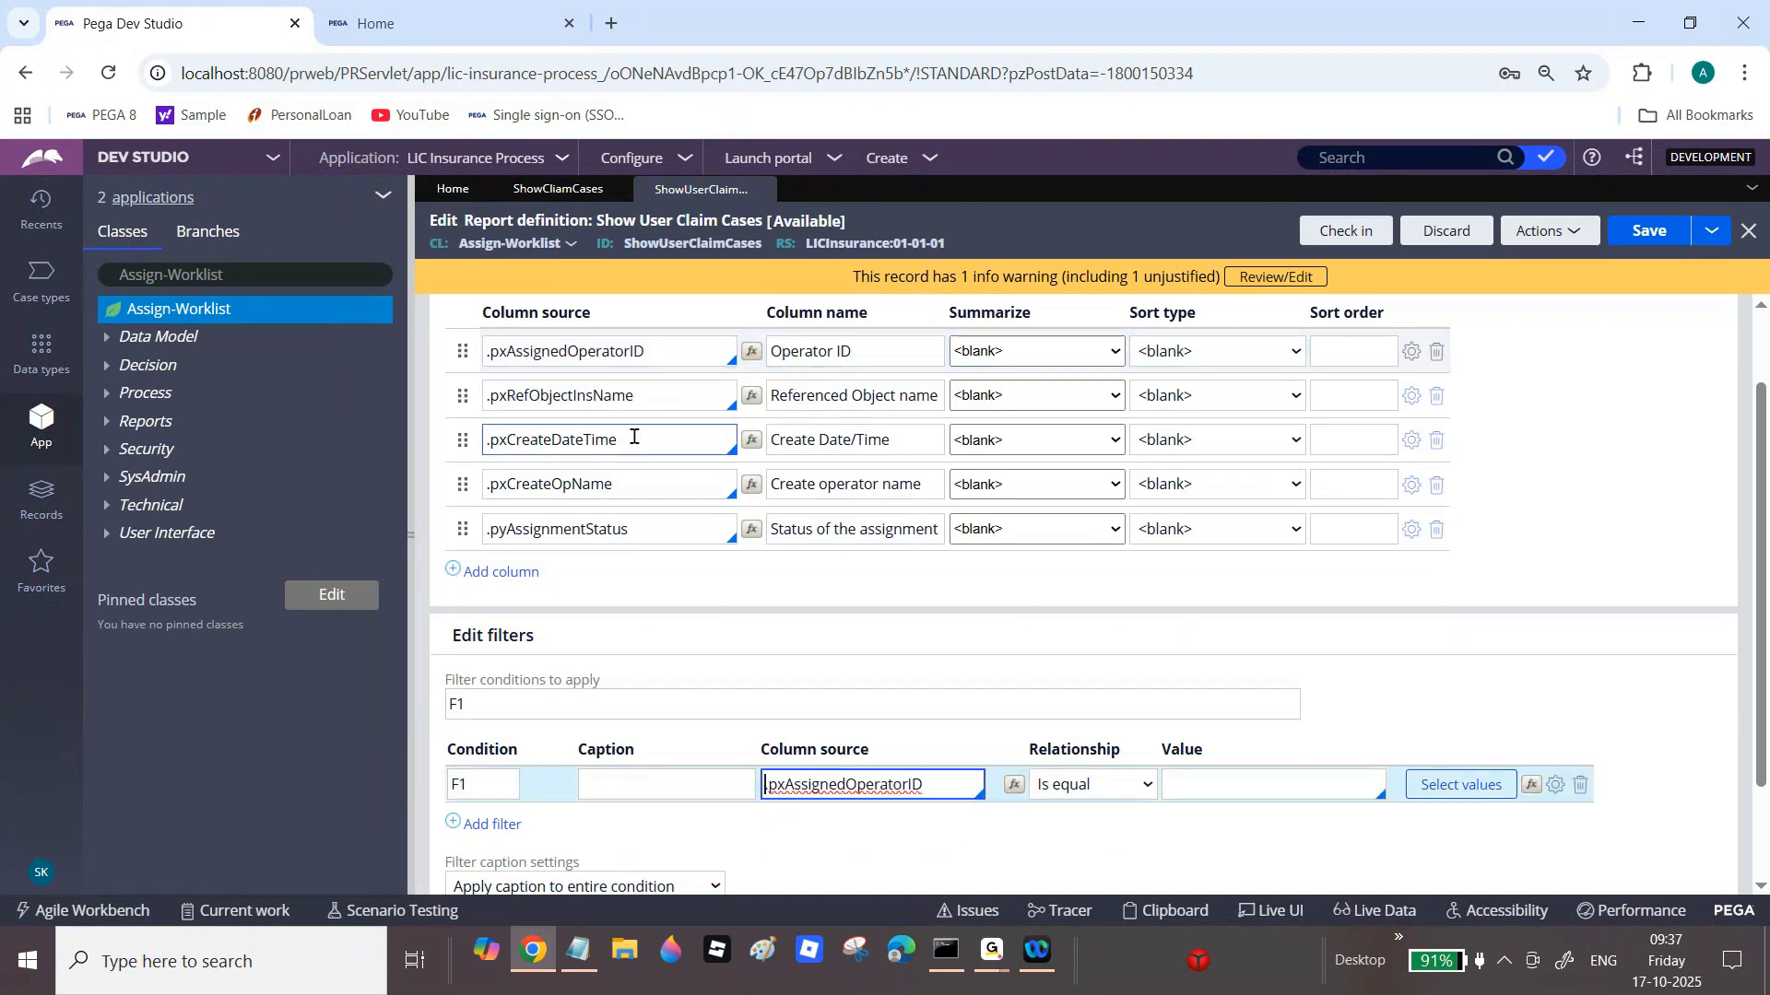
click(1246, 775)
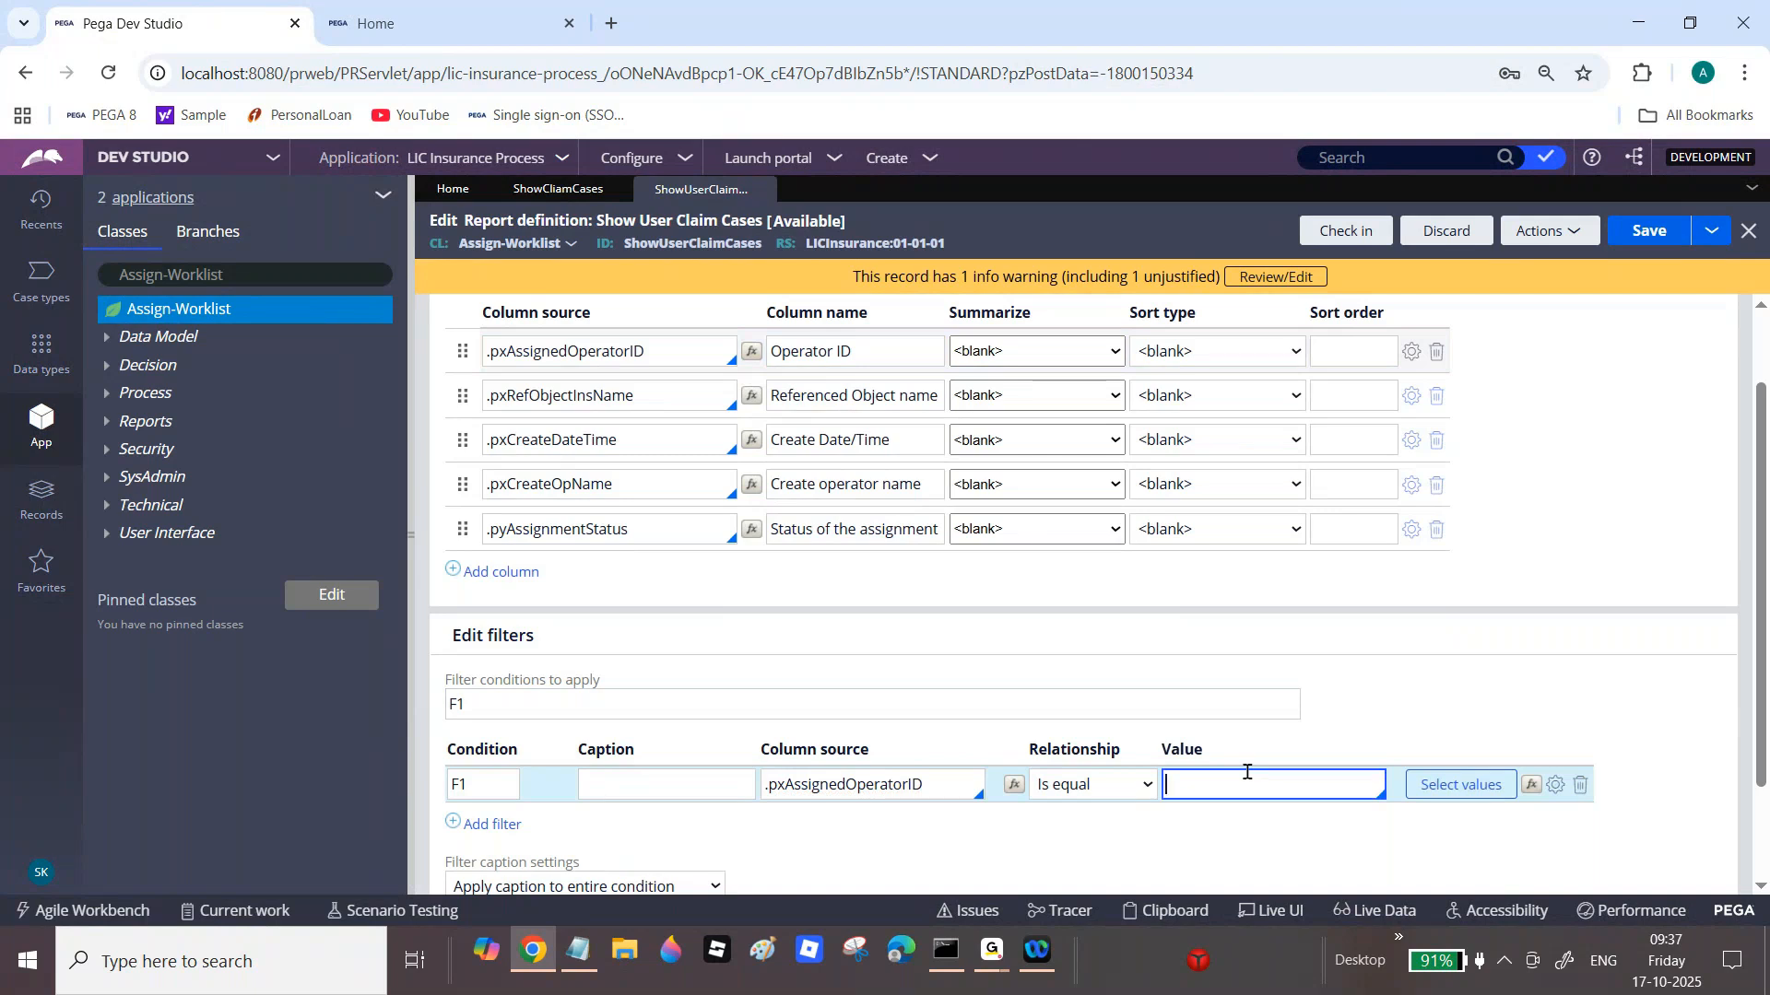
scroll(816, 297, up, 2)
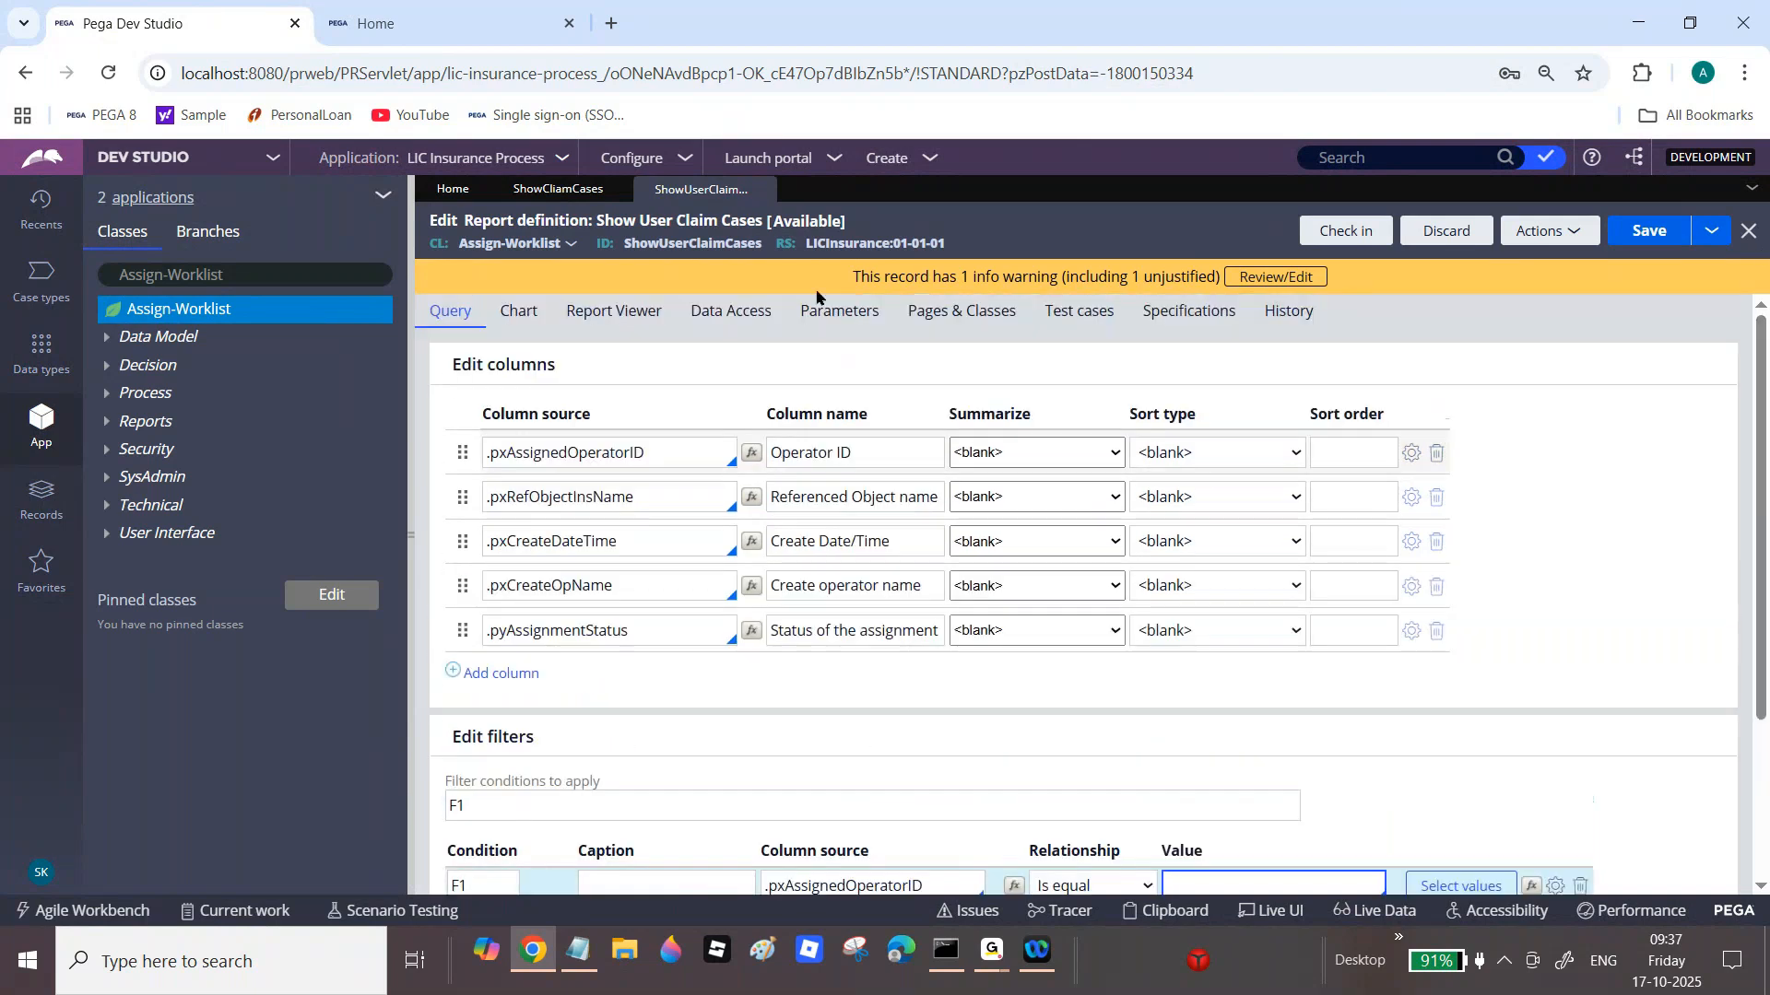
click(837, 312)
Step: Add a report parameter named UserID with data type Text, then return to the Query tab's filters
click(597, 459)
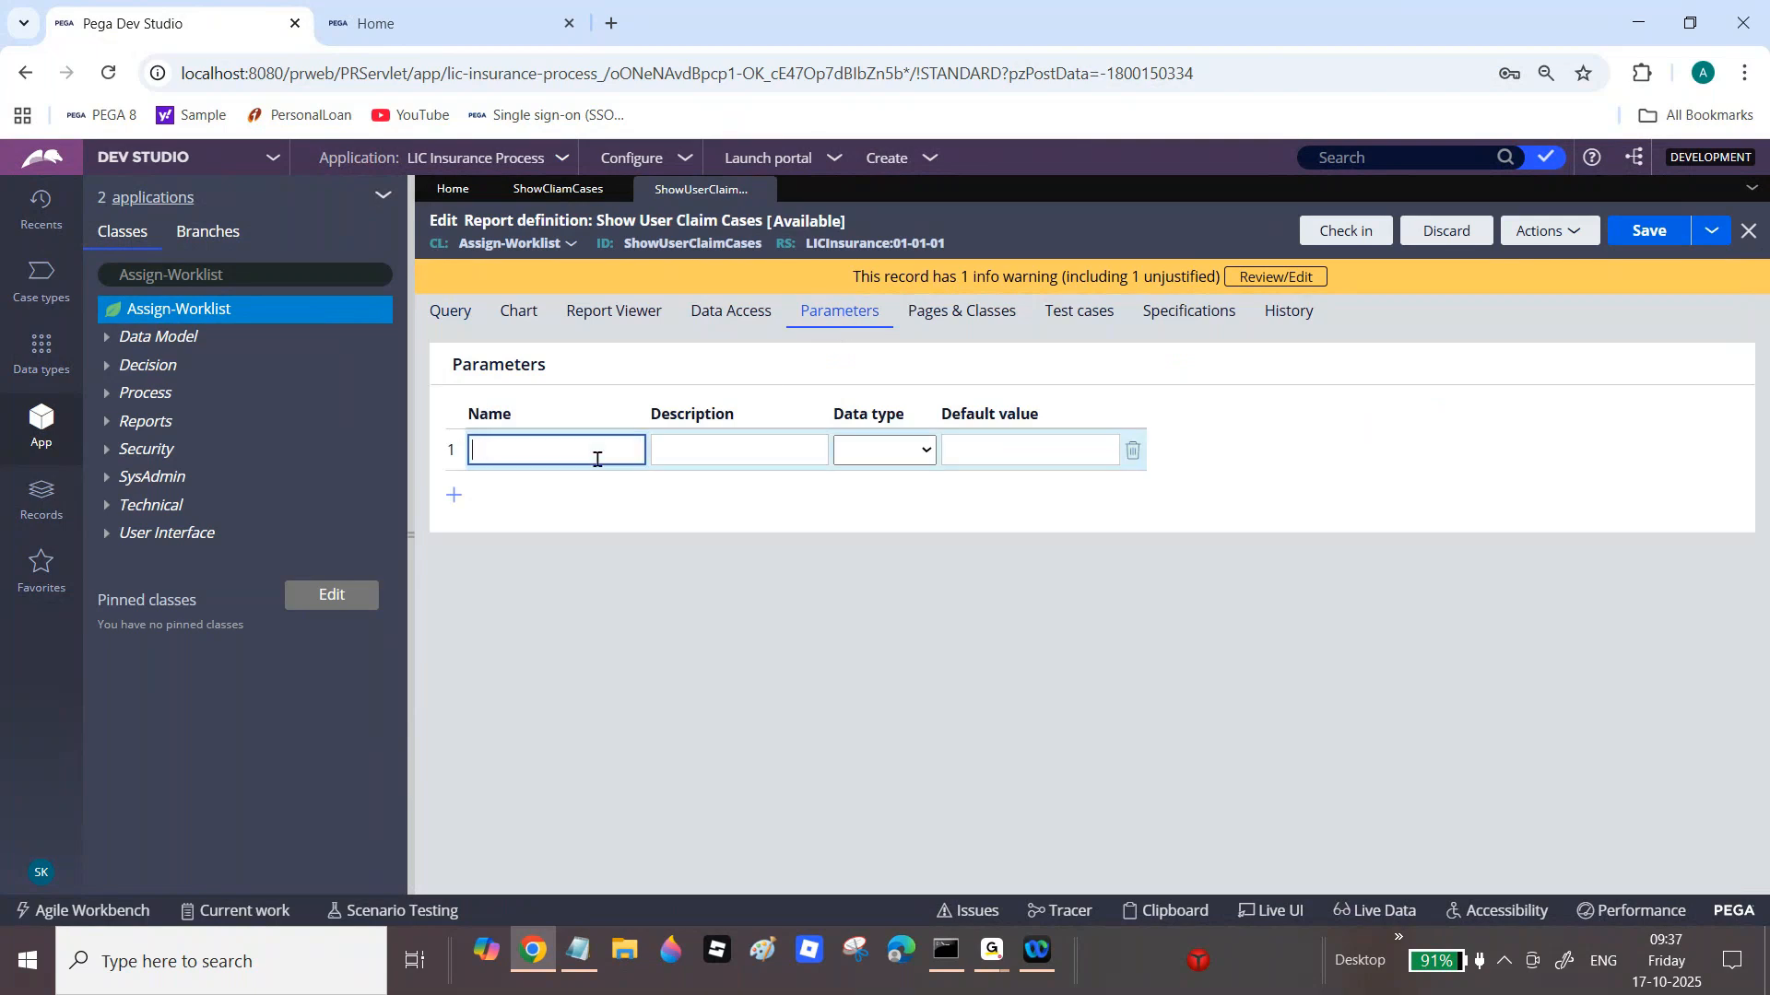
key(Tab)
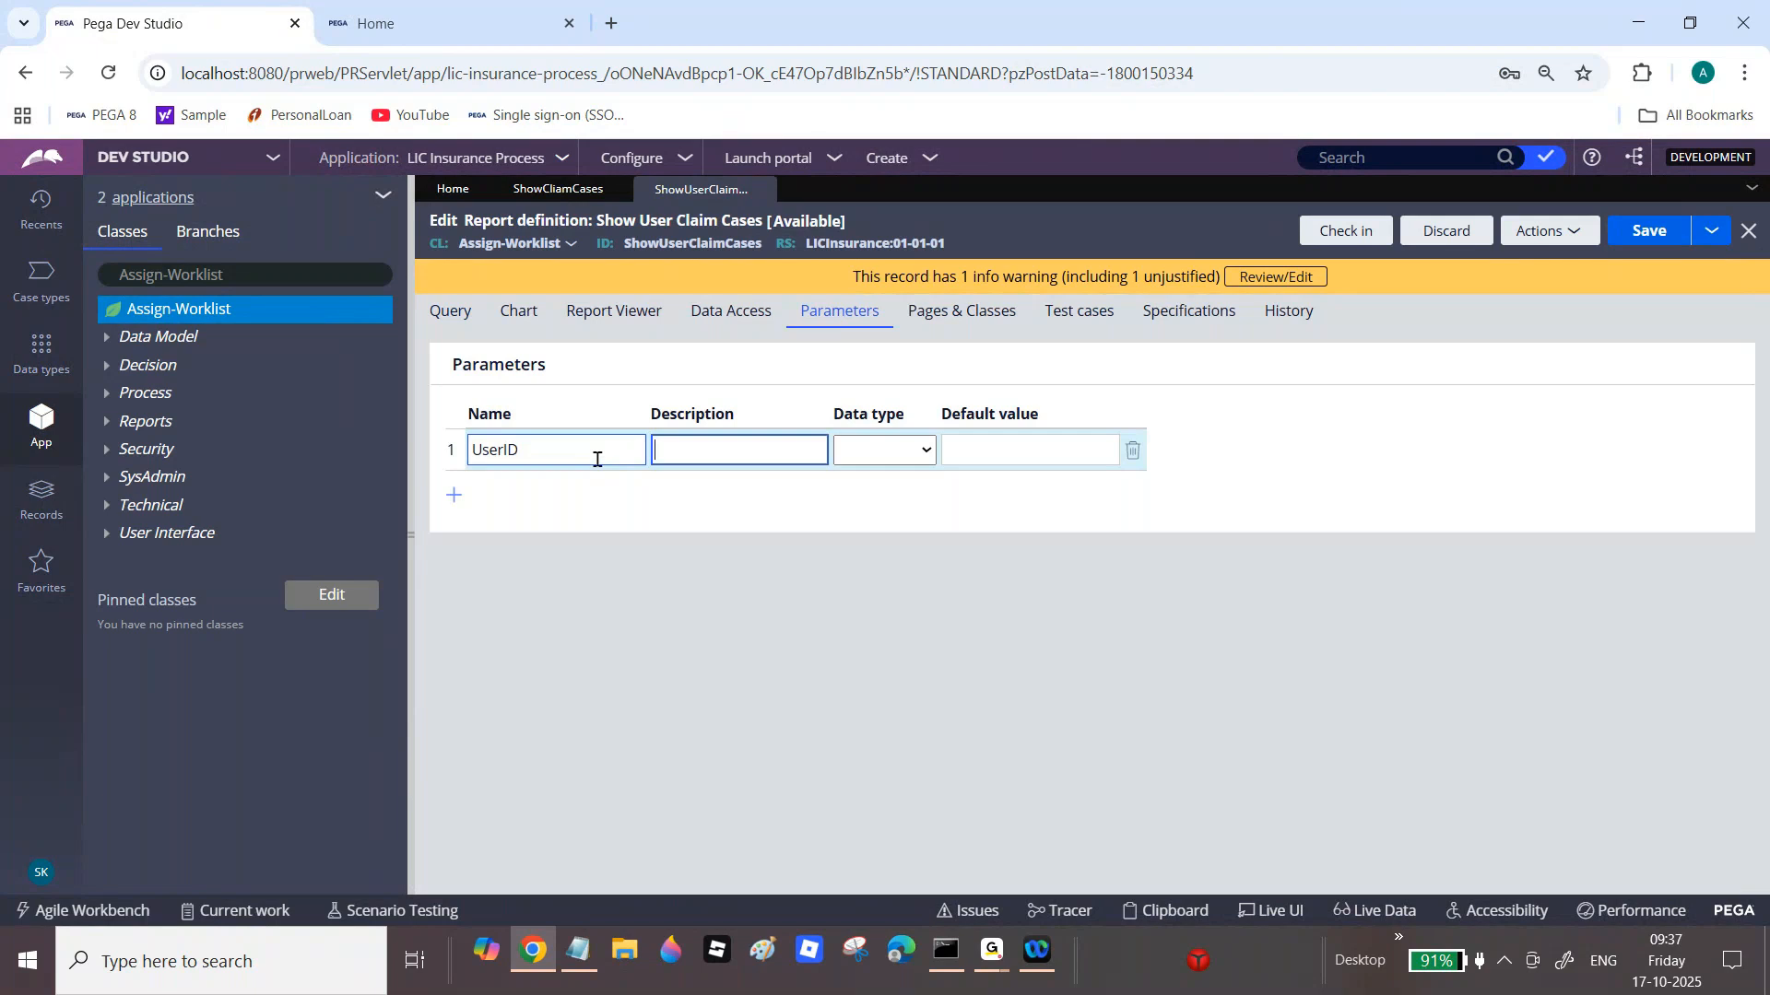
click(923, 454)
click(900, 507)
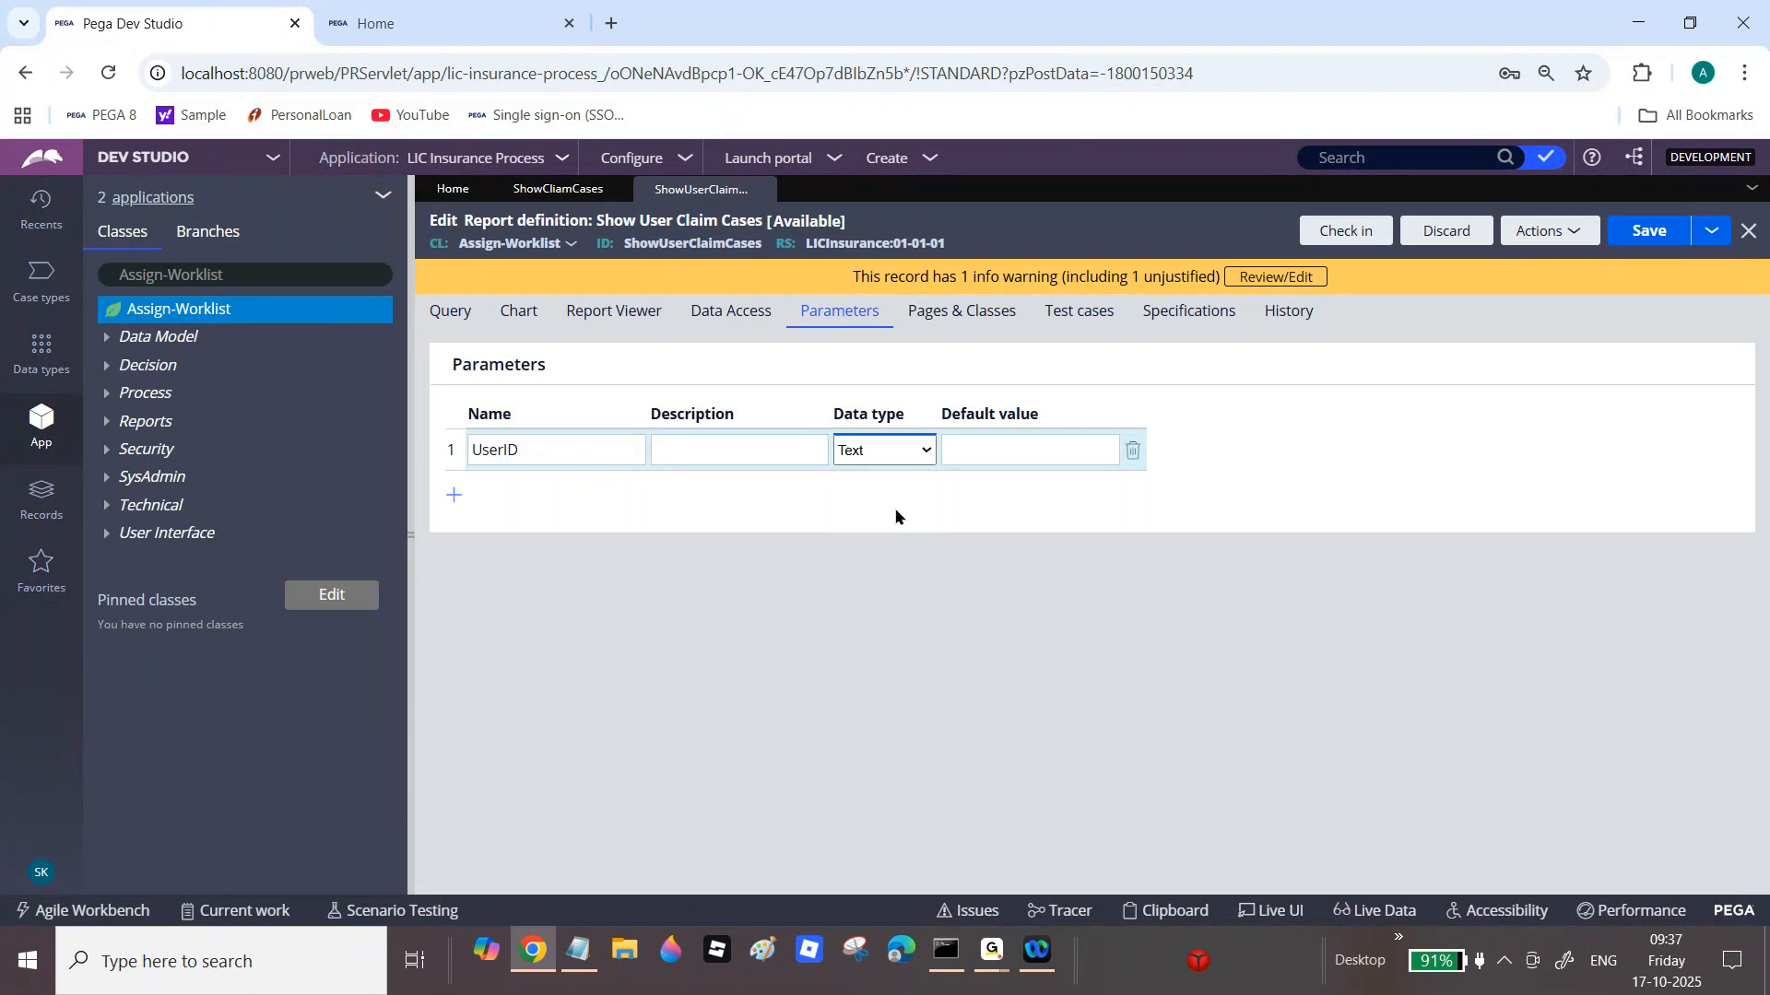
click(447, 314)
scroll(1475, 692, down, 3)
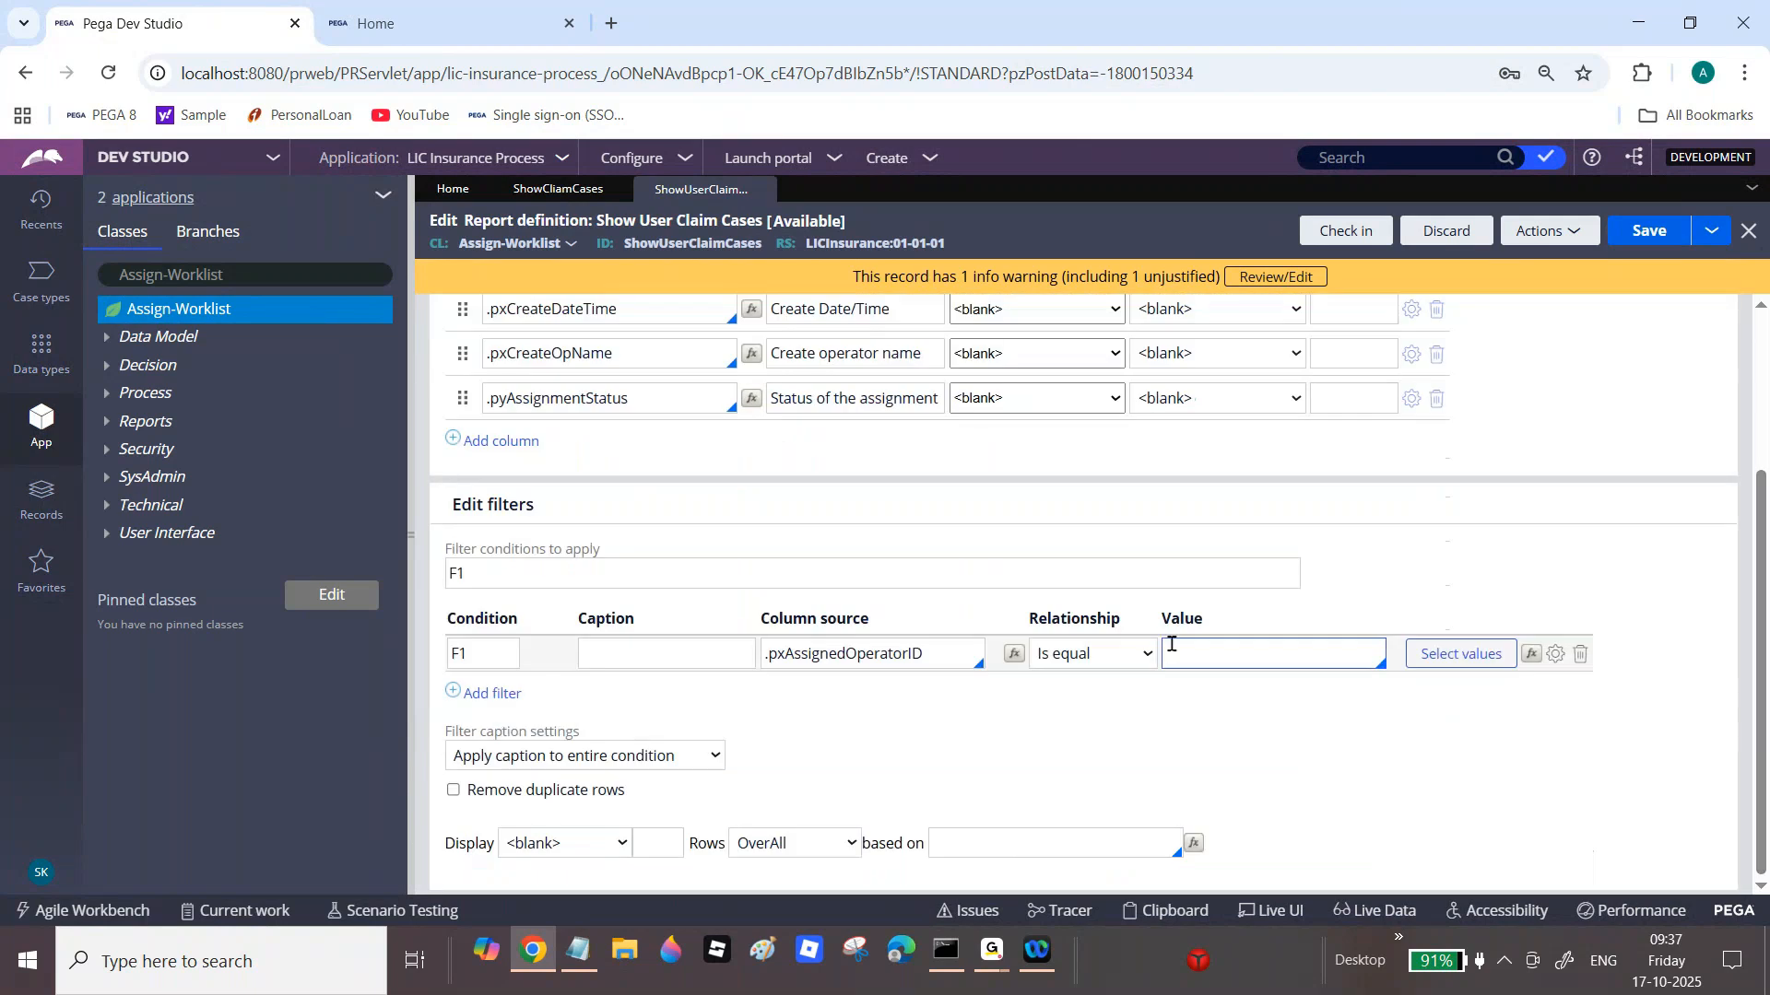
Step: Set filter F1's value to Param.UserID with Use null if empty and Ignore case, and save the report
click(1303, 657)
text(Param.)
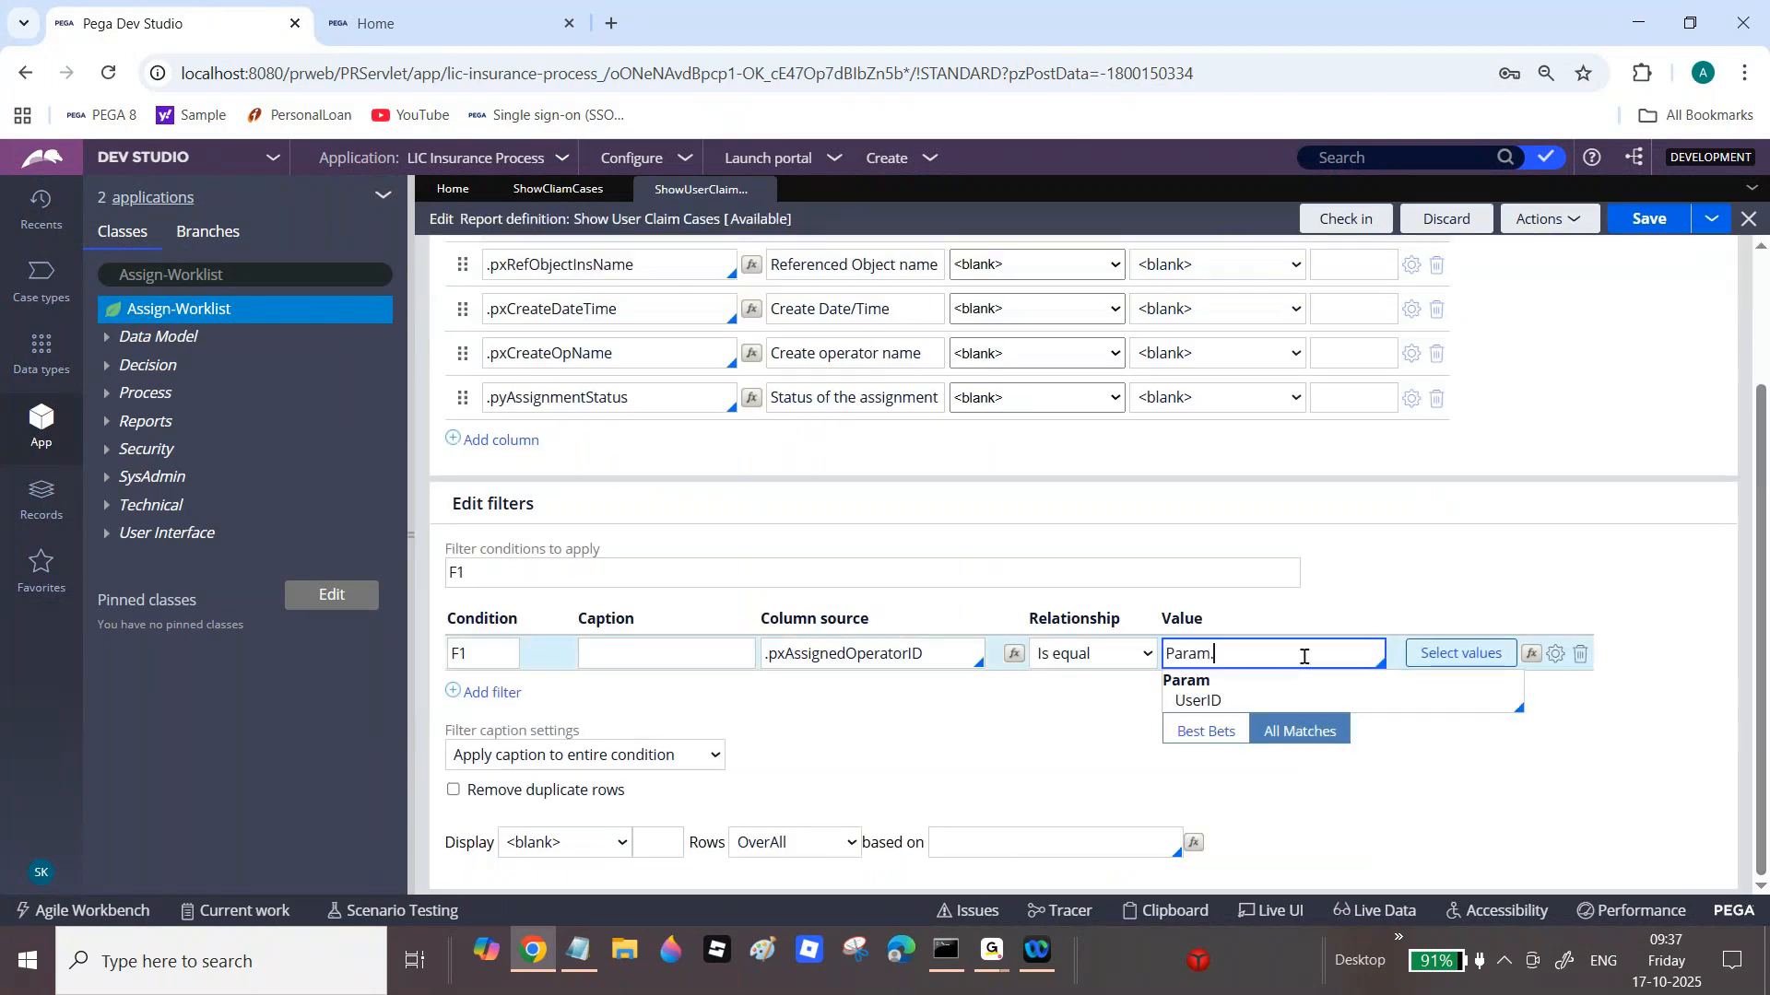
text(U)
click(1397, 698)
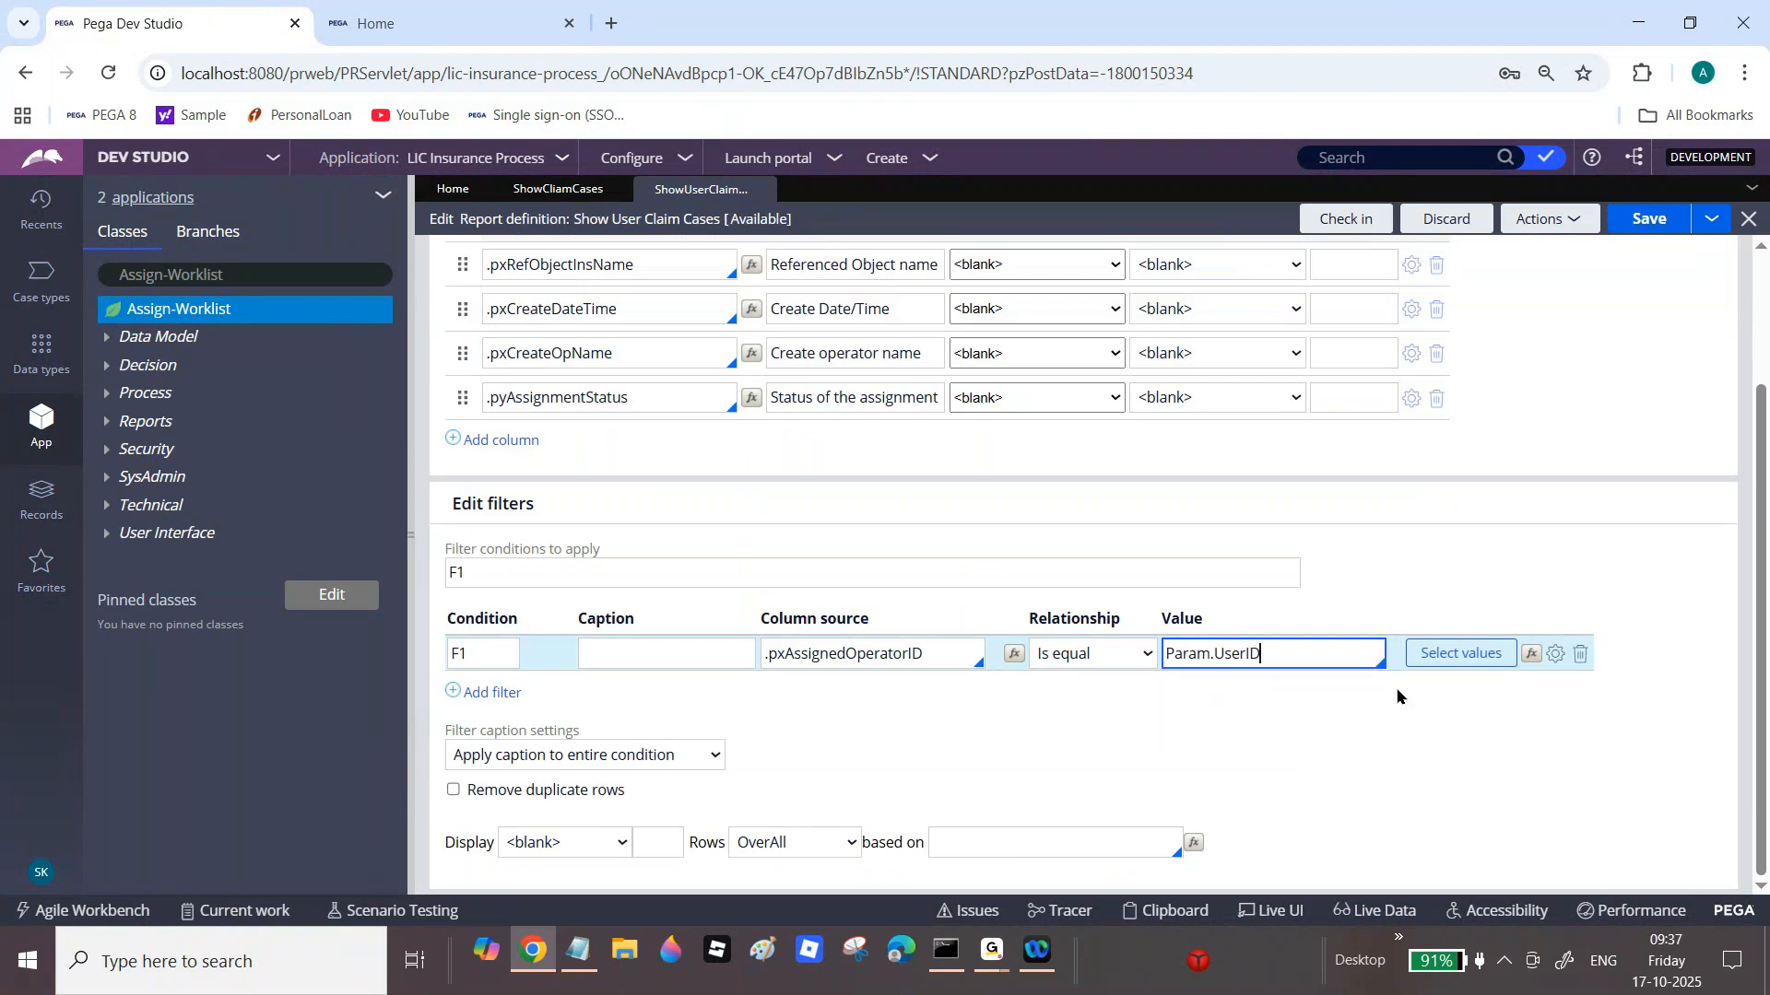
click(1556, 654)
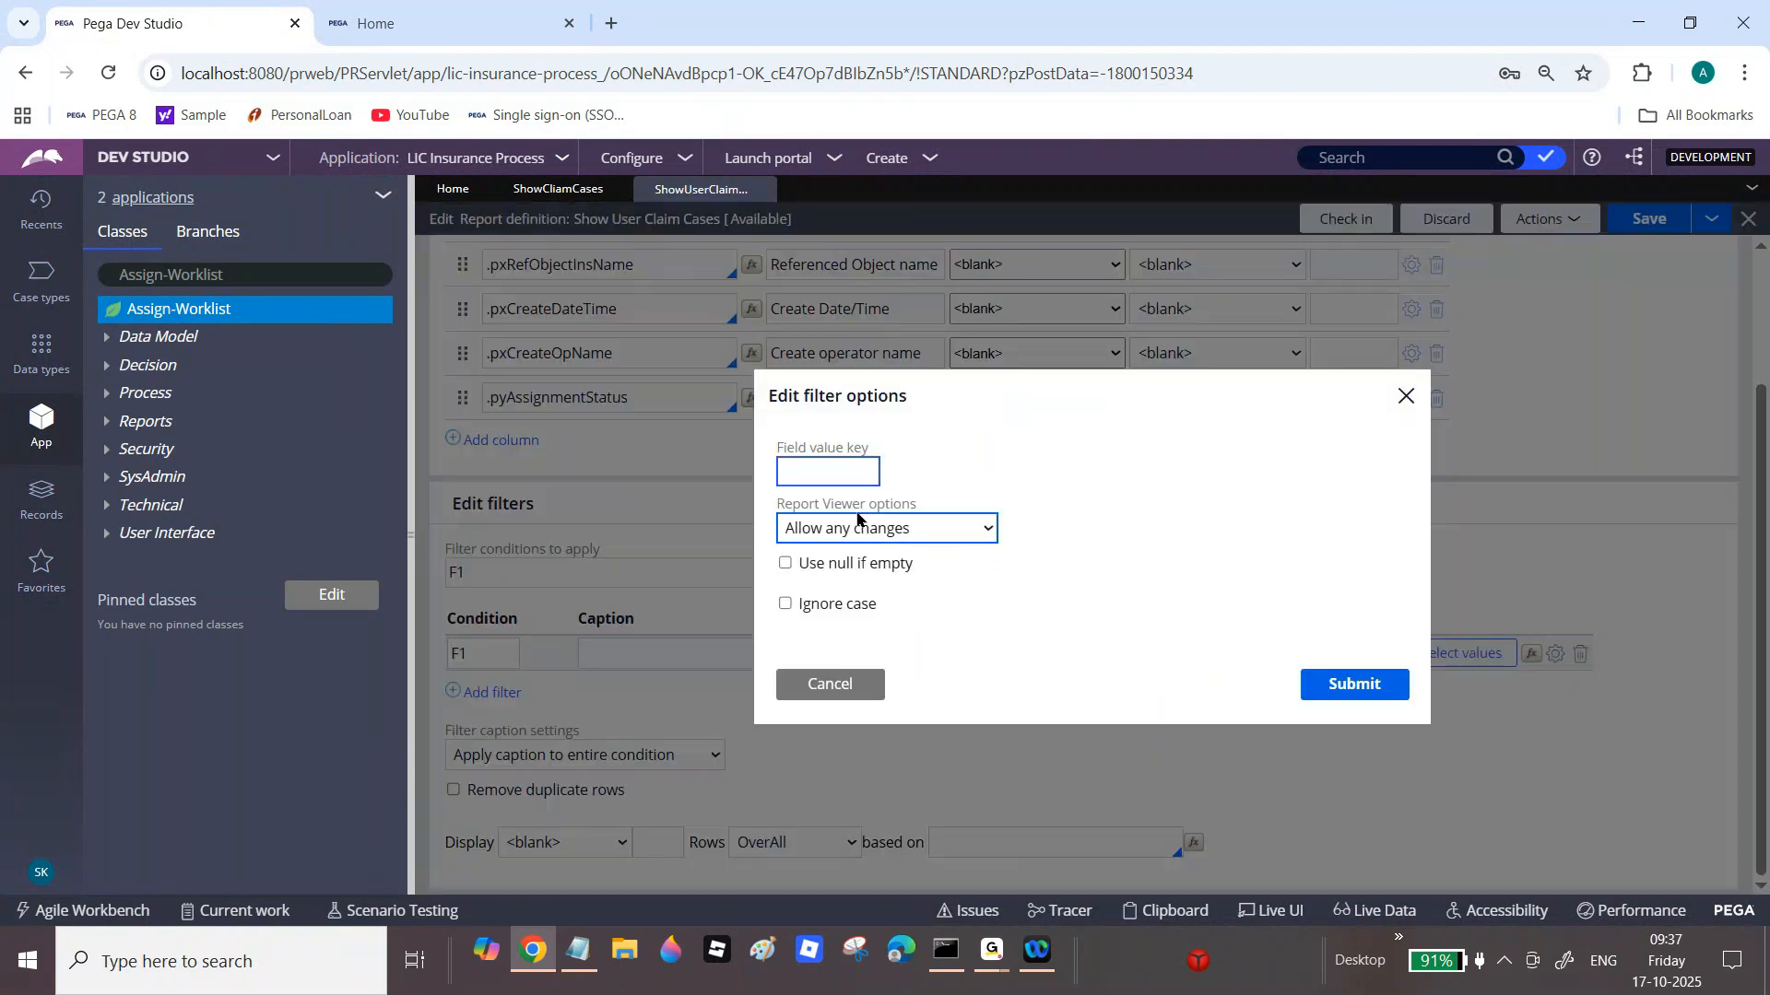
click(784, 564)
click(785, 604)
click(1338, 684)
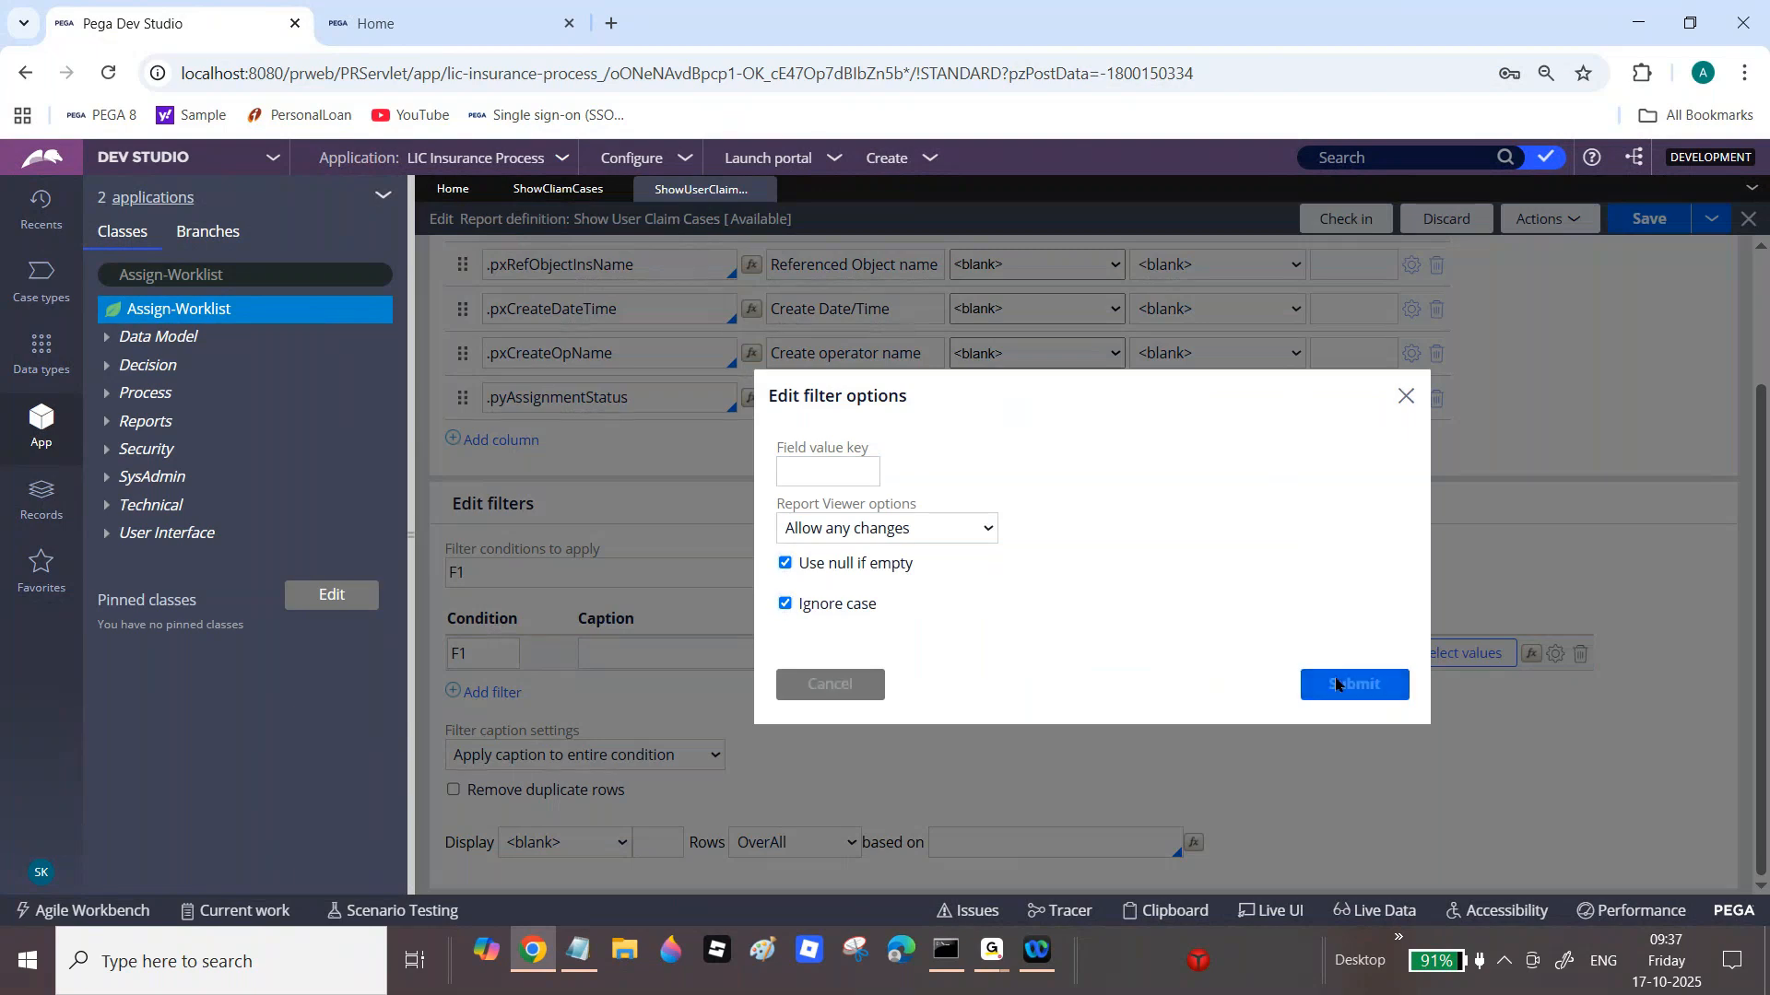
click(1651, 221)
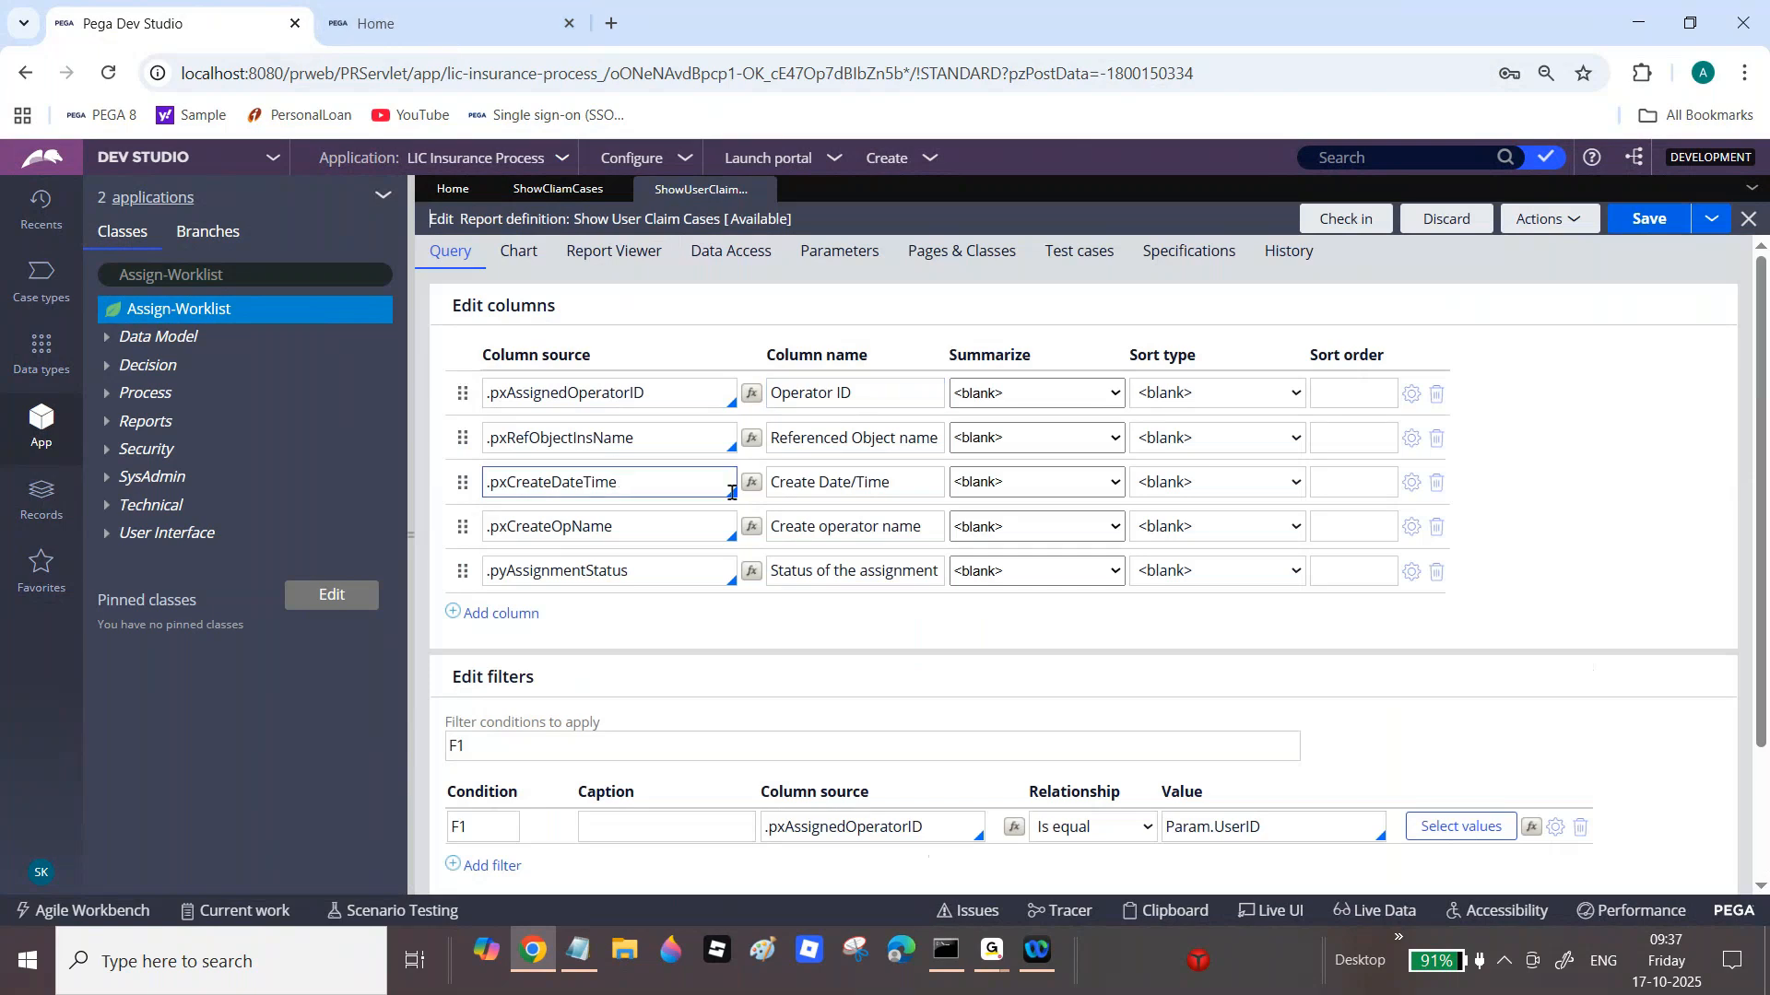
Step: Use Live UI on the portal home page to open the pyPostActions section in Dev Studio
click(384, 18)
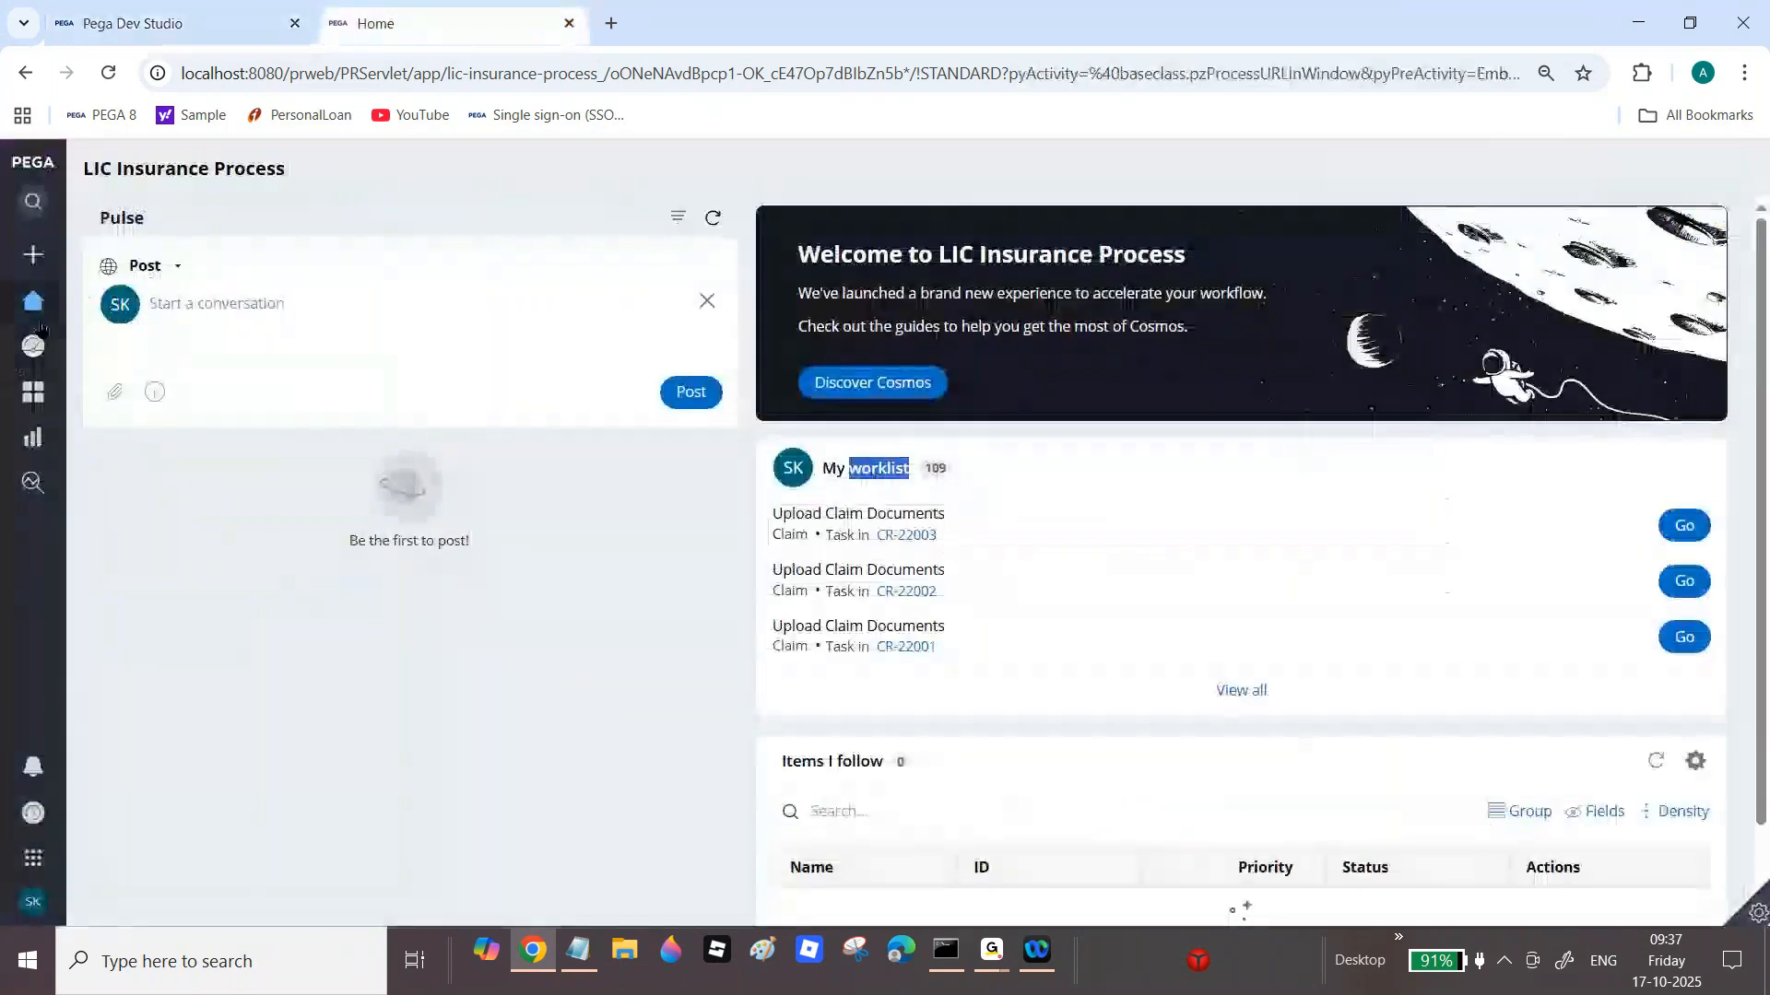
click(1758, 912)
click(1583, 912)
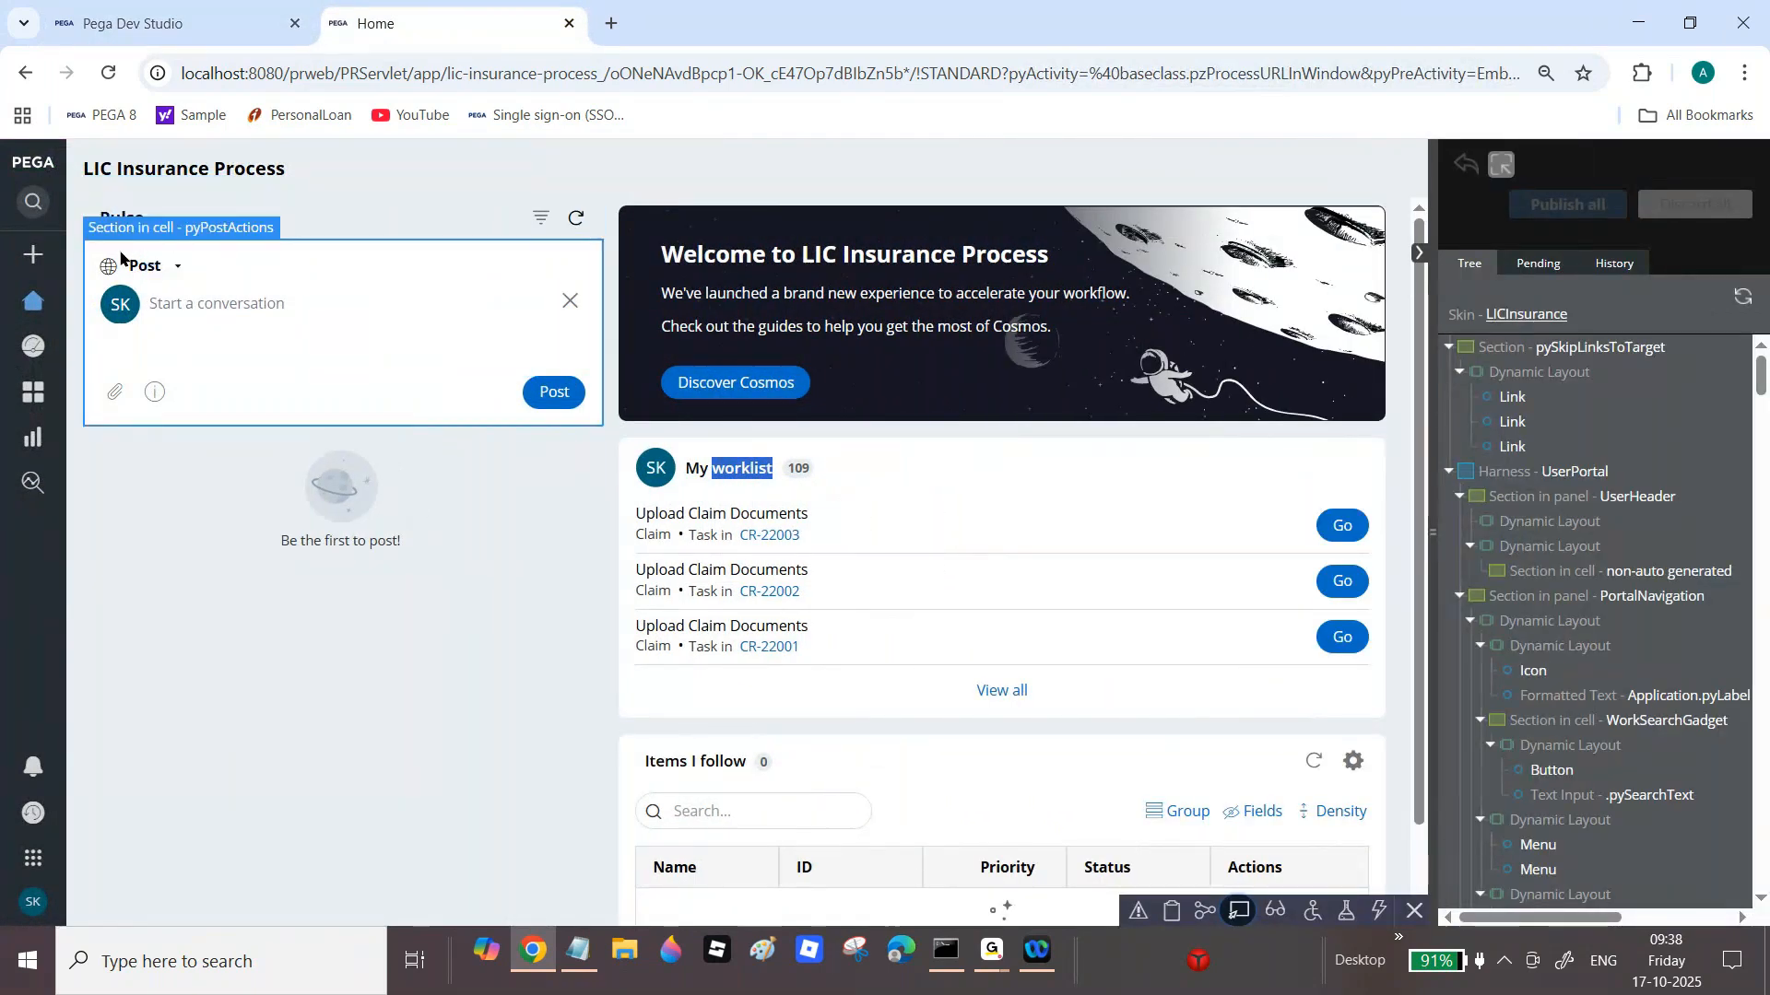
click(174, 251)
click(330, 228)
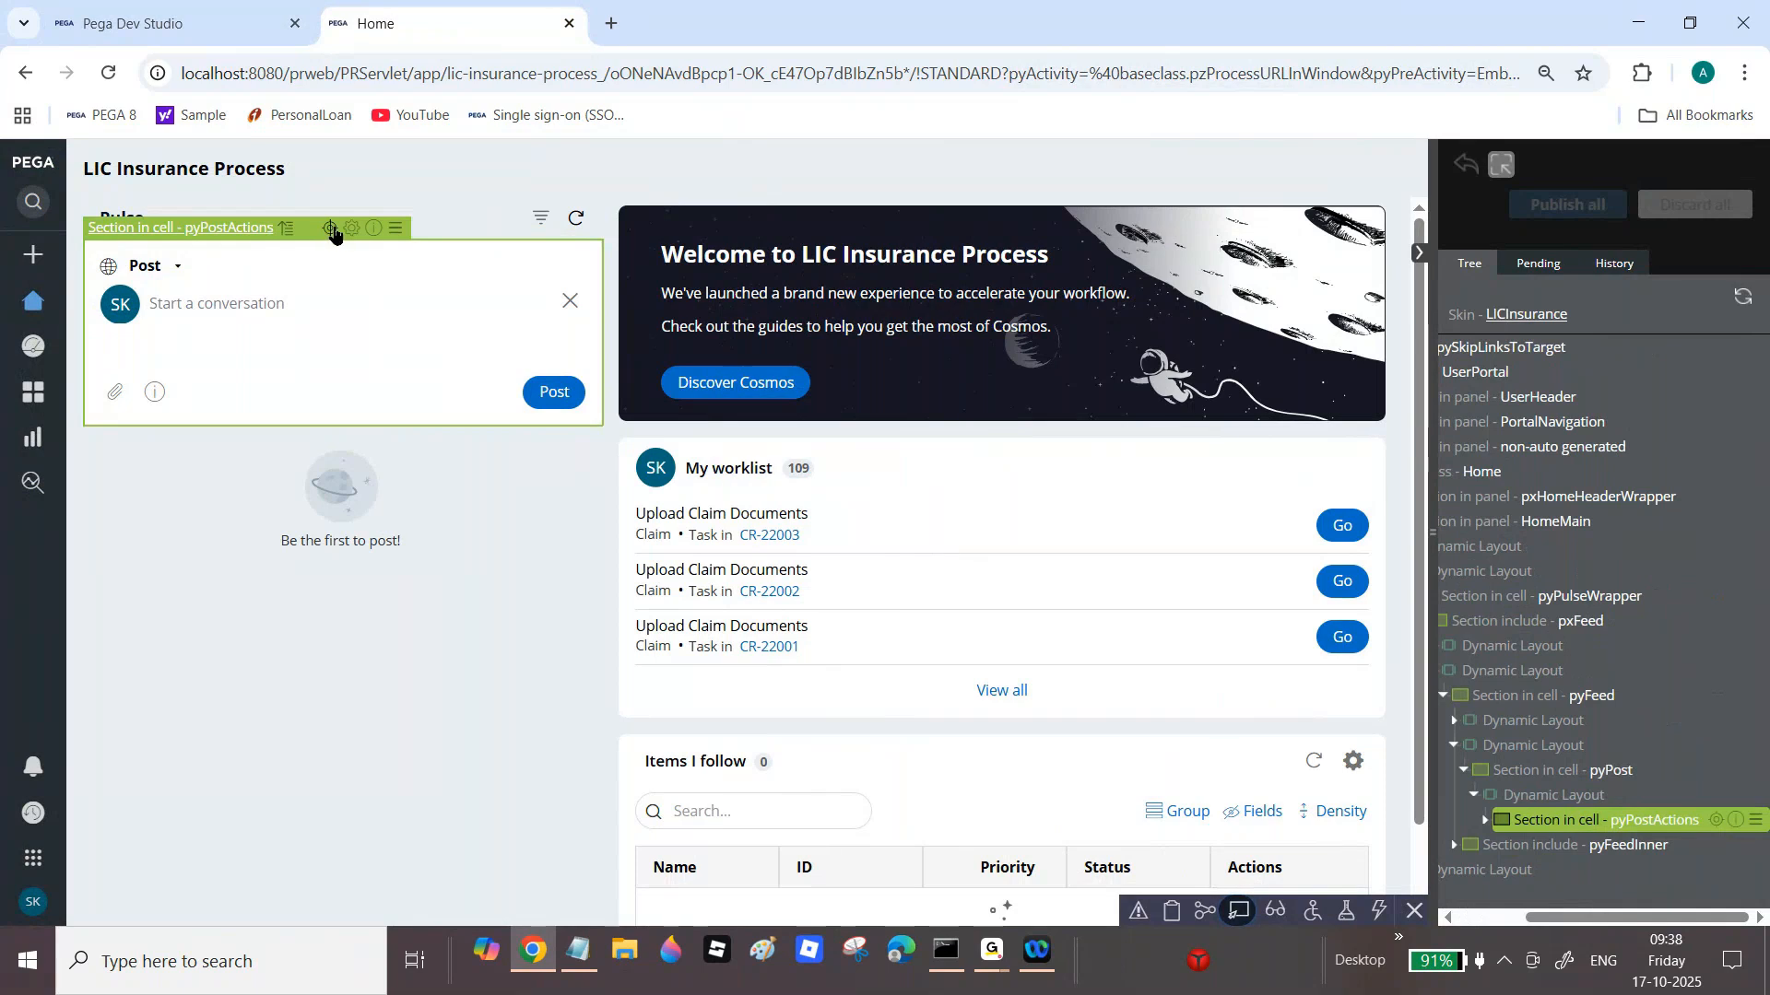
click(138, 23)
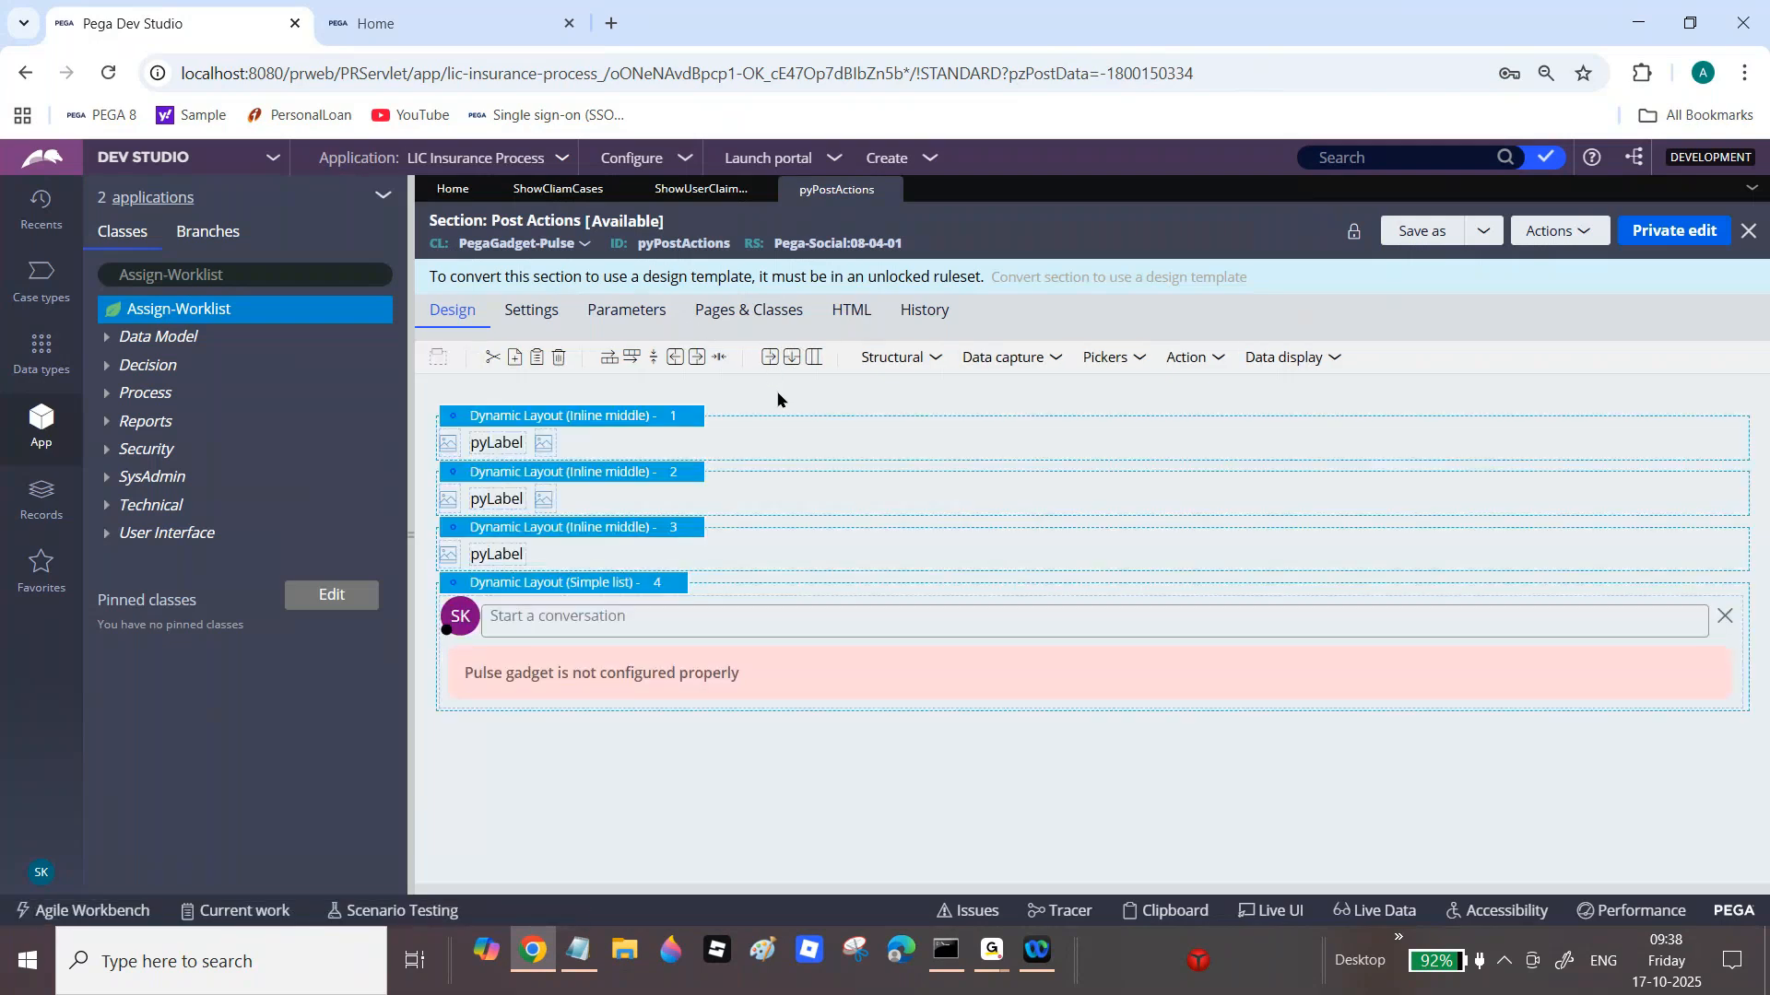
Step: Save a copy of Post Actions into the LICInsurance 01-01-01 ruleset and open it
click(1428, 234)
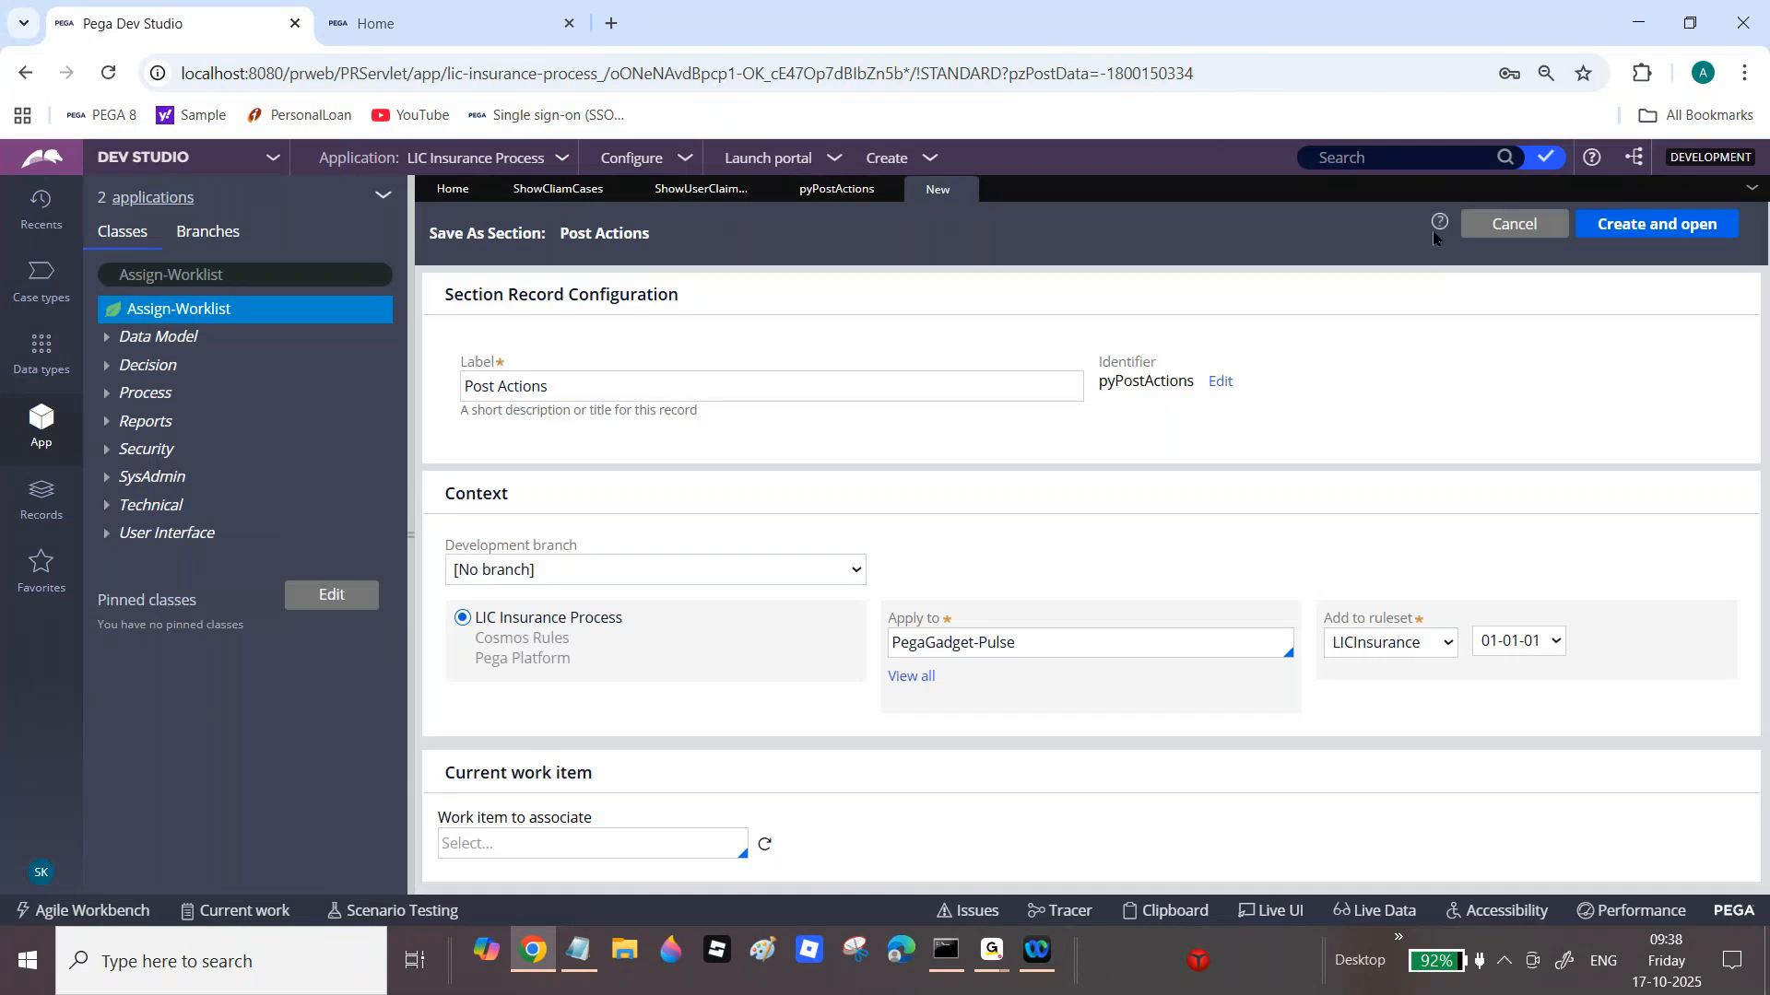
click(1582, 232)
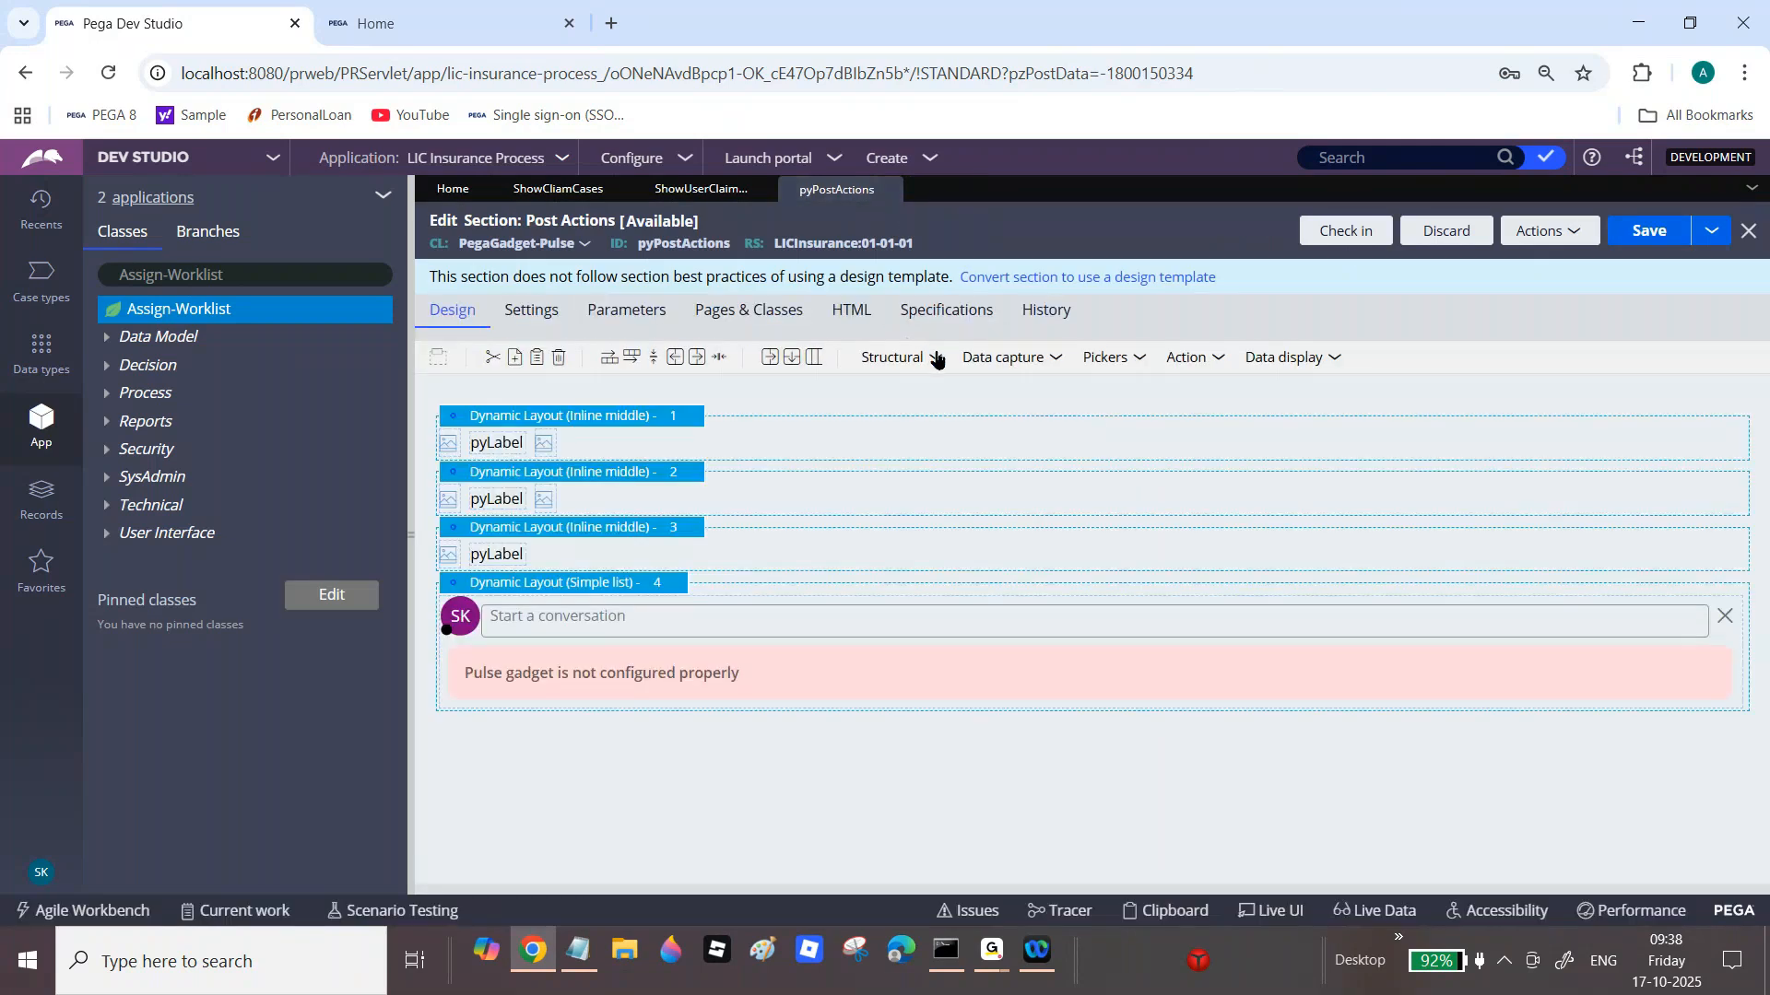
click(934, 359)
Step: Add a dynamic layout below the Pulse gadget with container format Default
drag(948, 384, 593, 785)
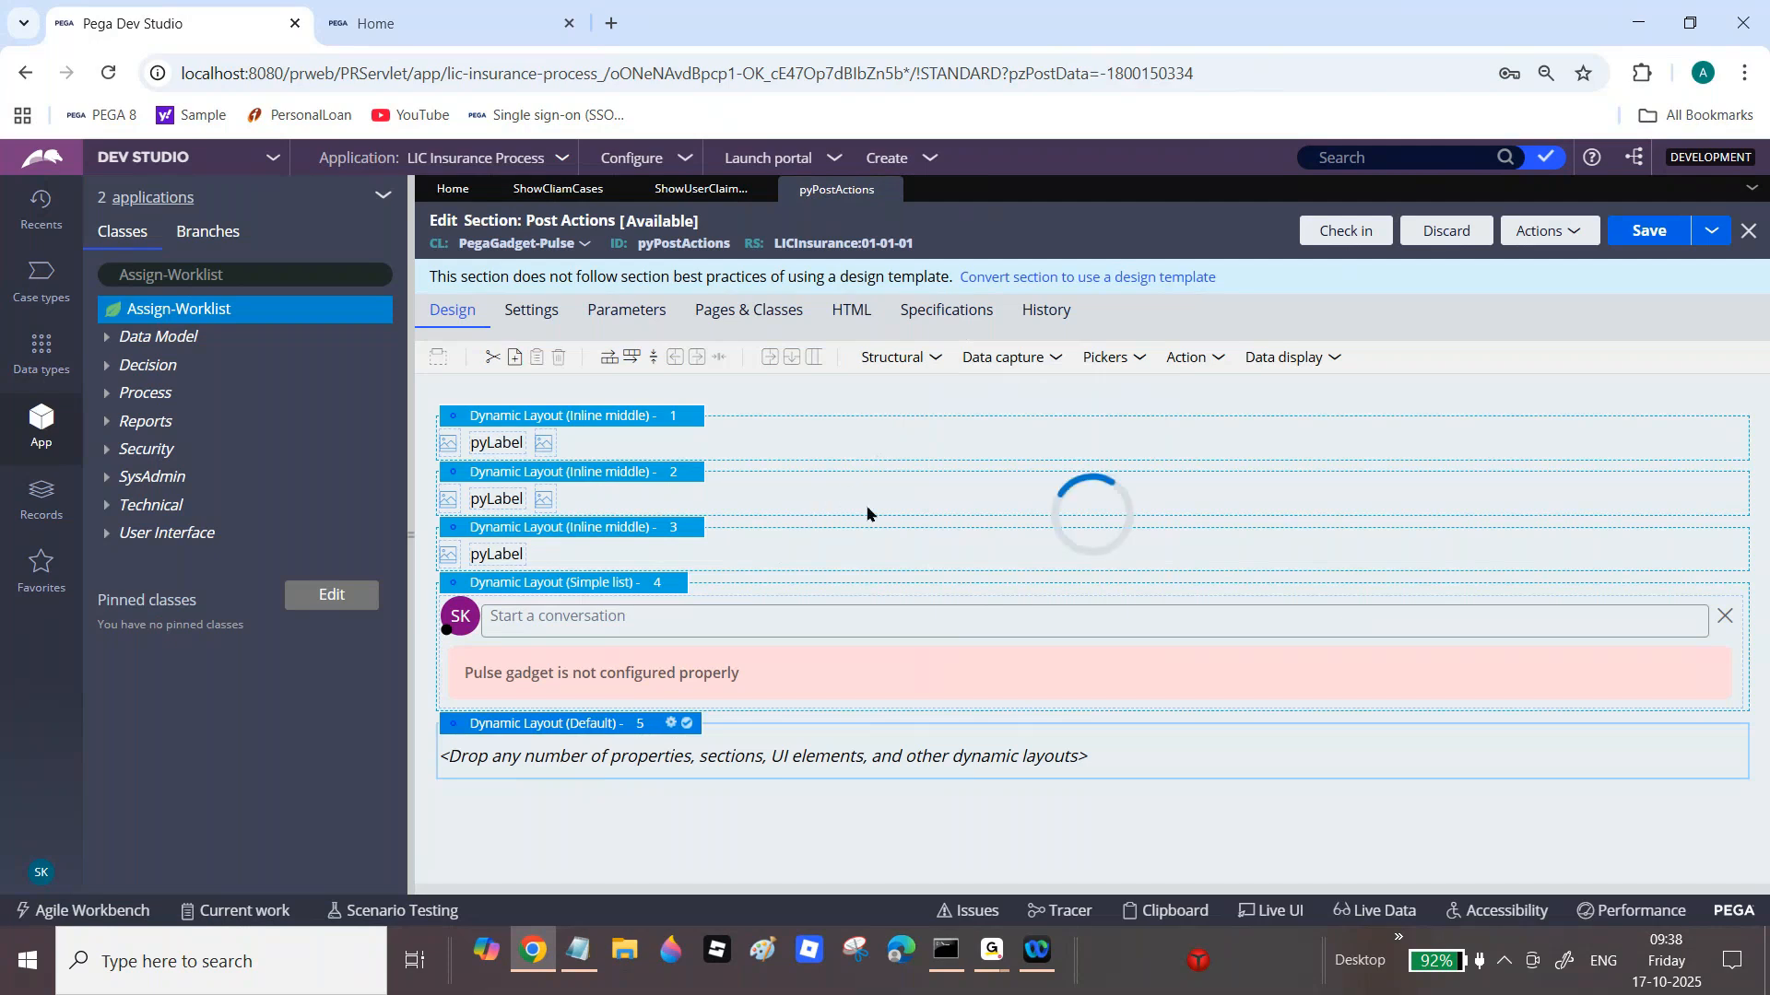
double_click(753, 691)
click(998, 367)
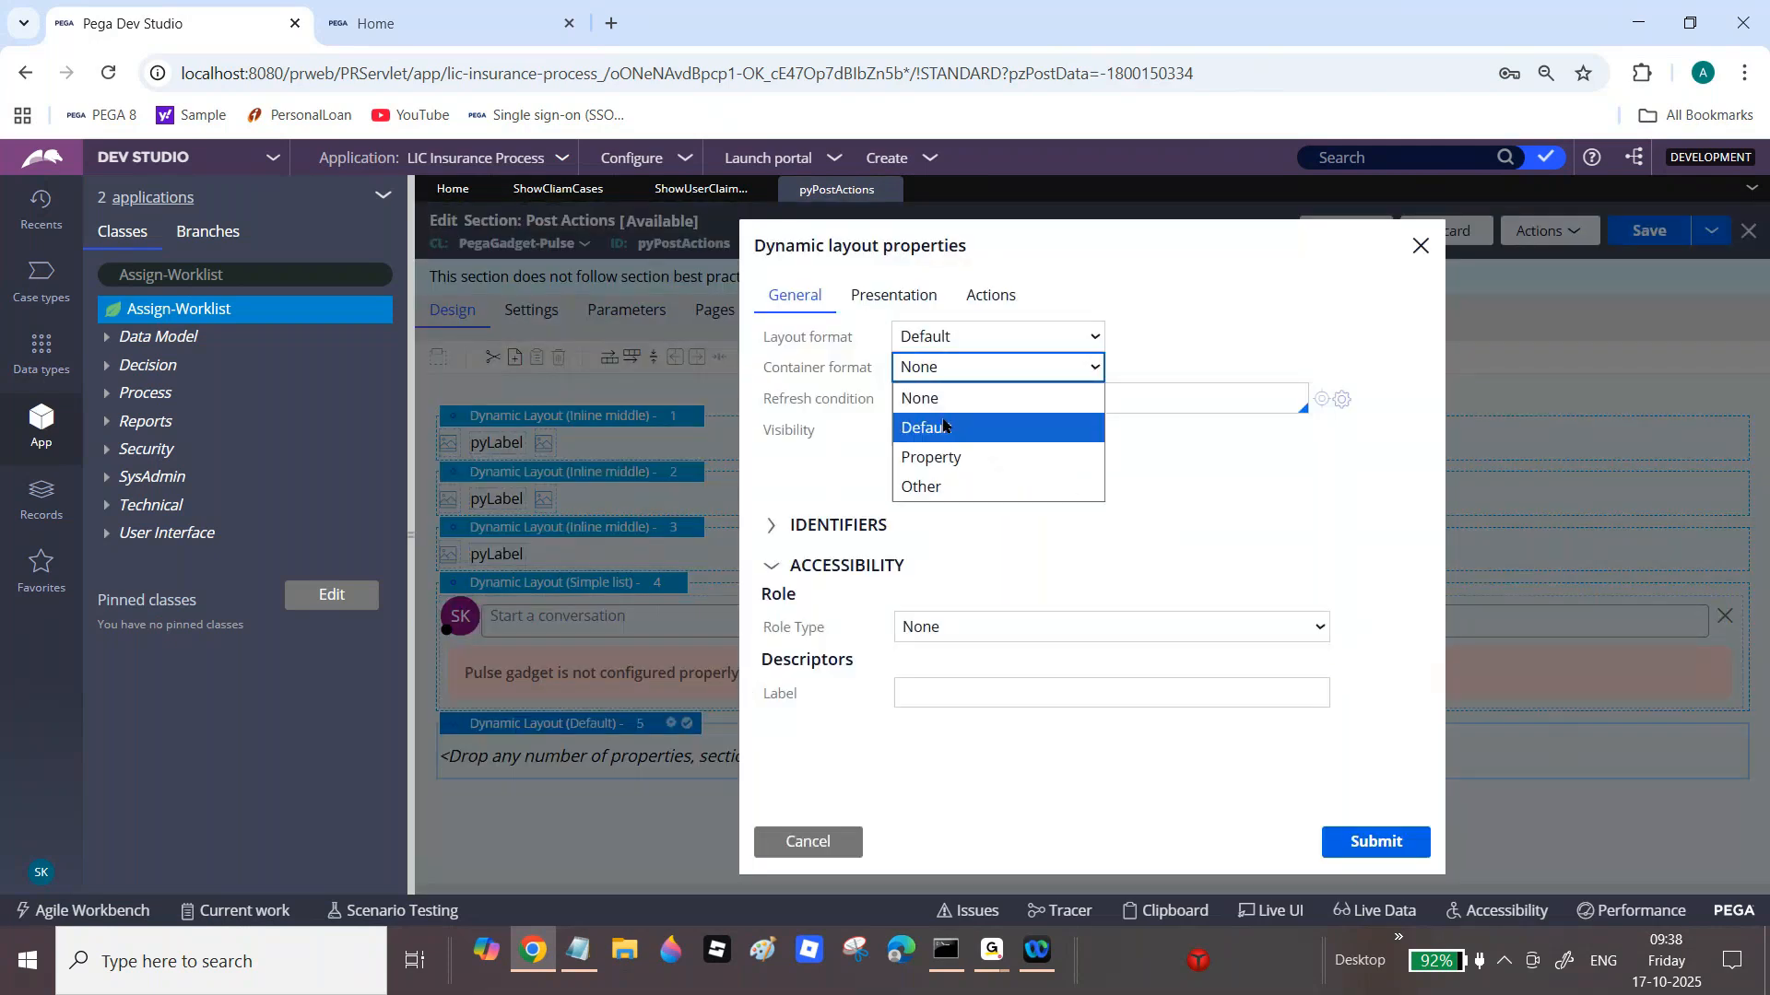
click(1000, 429)
click(1320, 706)
click(1351, 845)
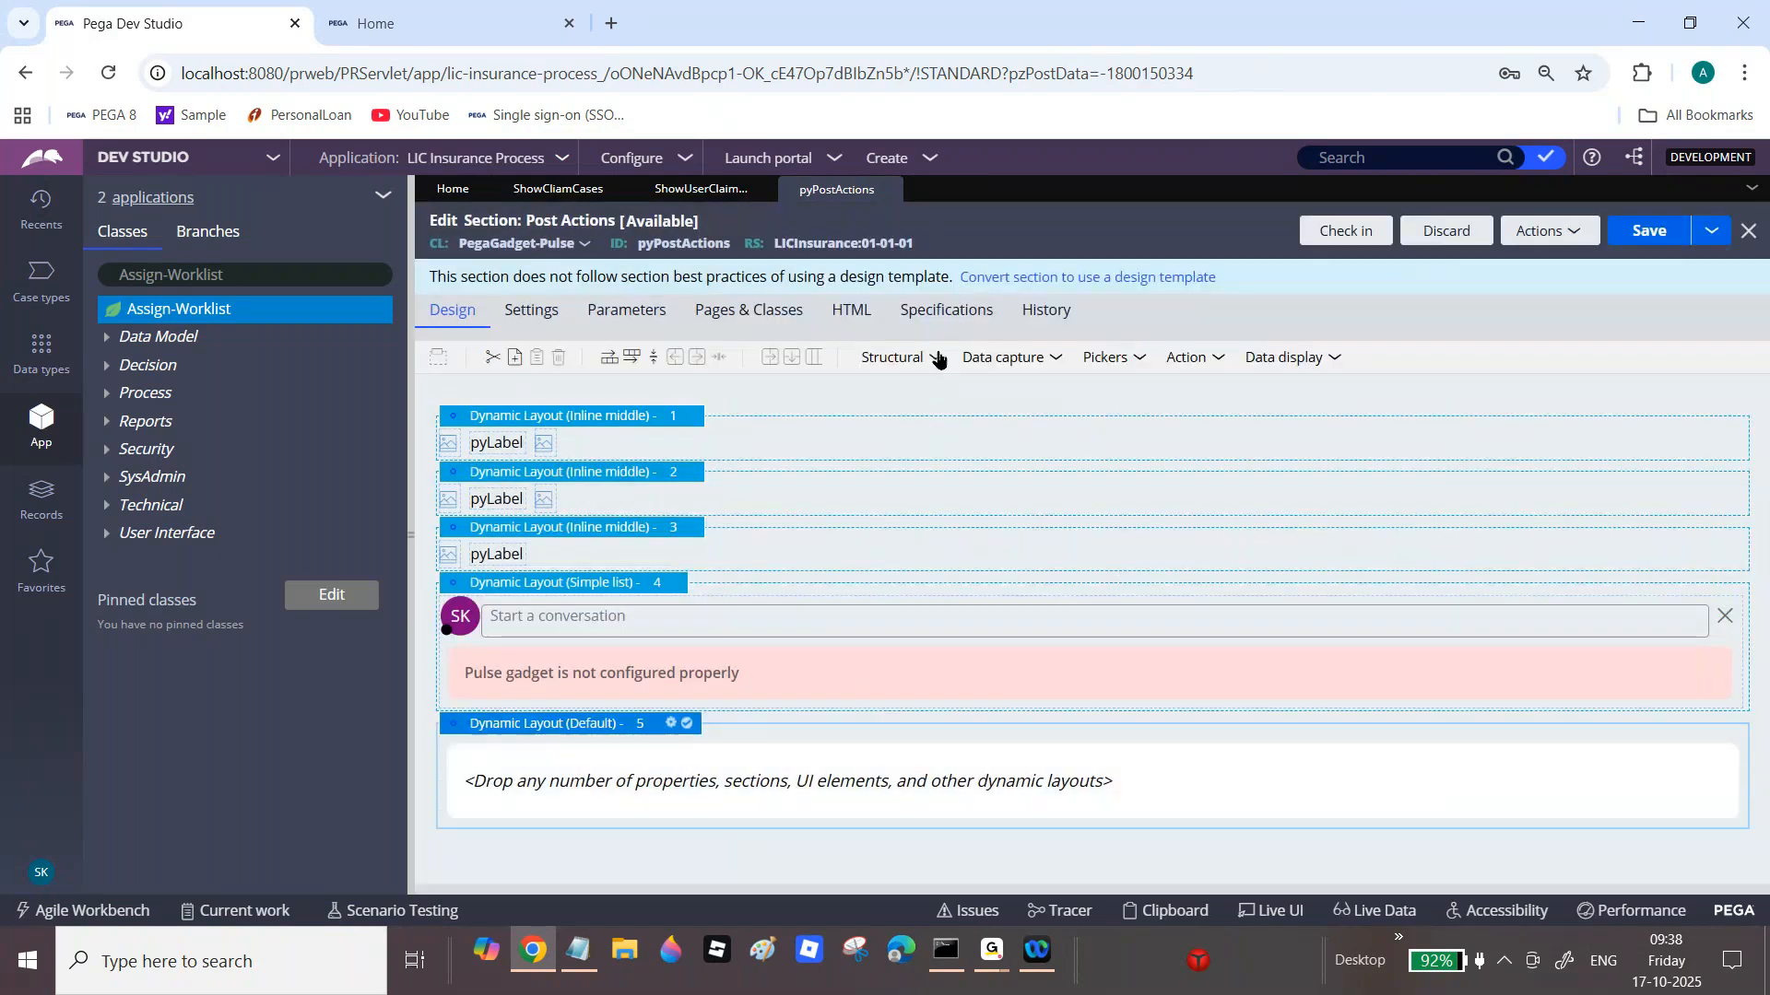
Step: Place a Table inside the new dynamic layout and bring up its properties
click(935, 357)
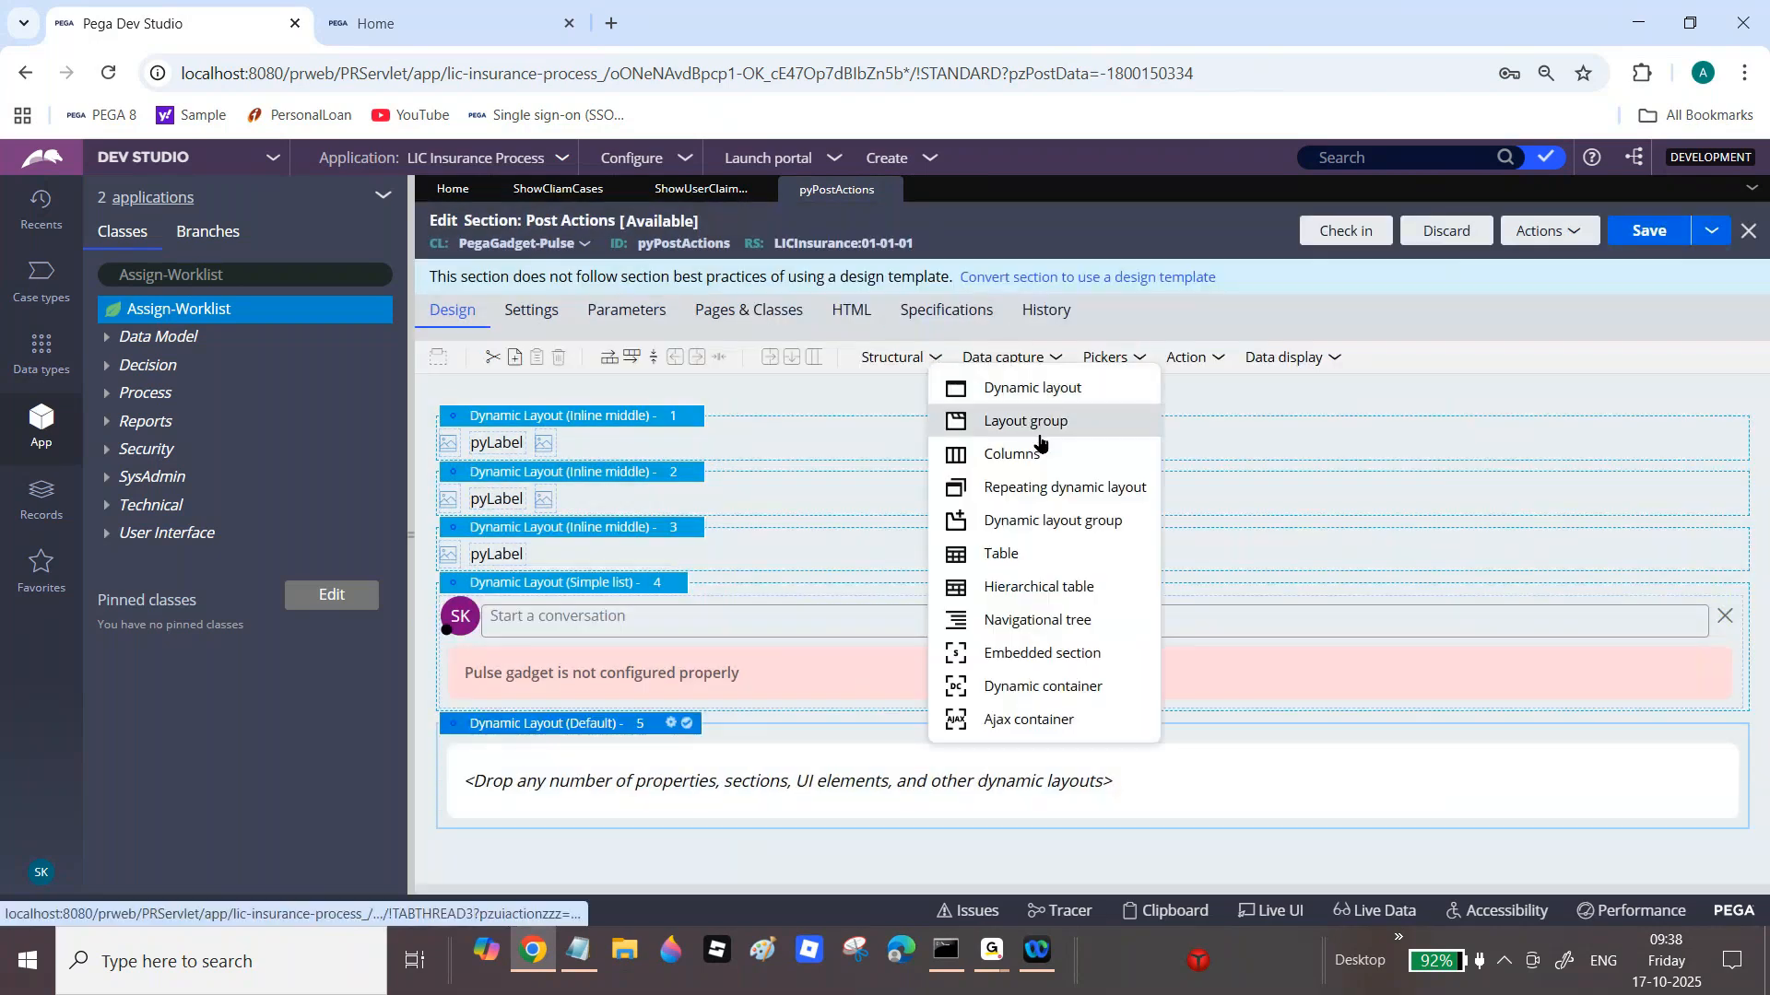
drag(1023, 554, 655, 783)
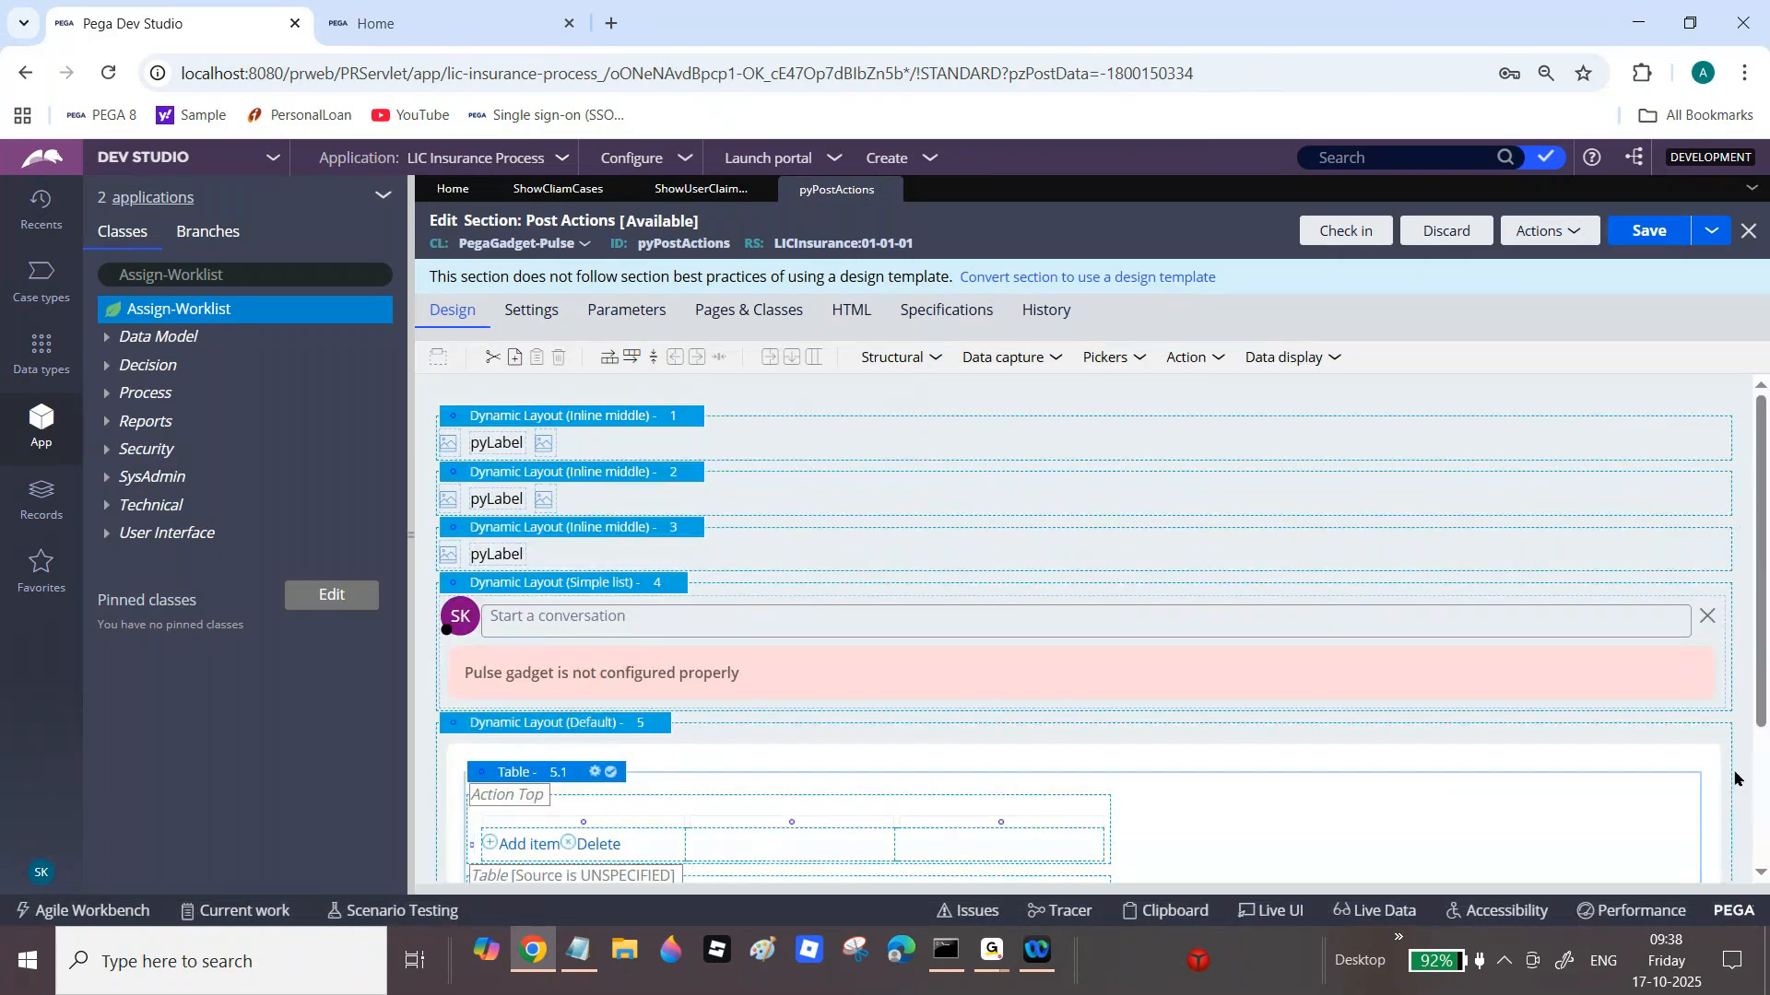
scroll(1736, 779, down, 2)
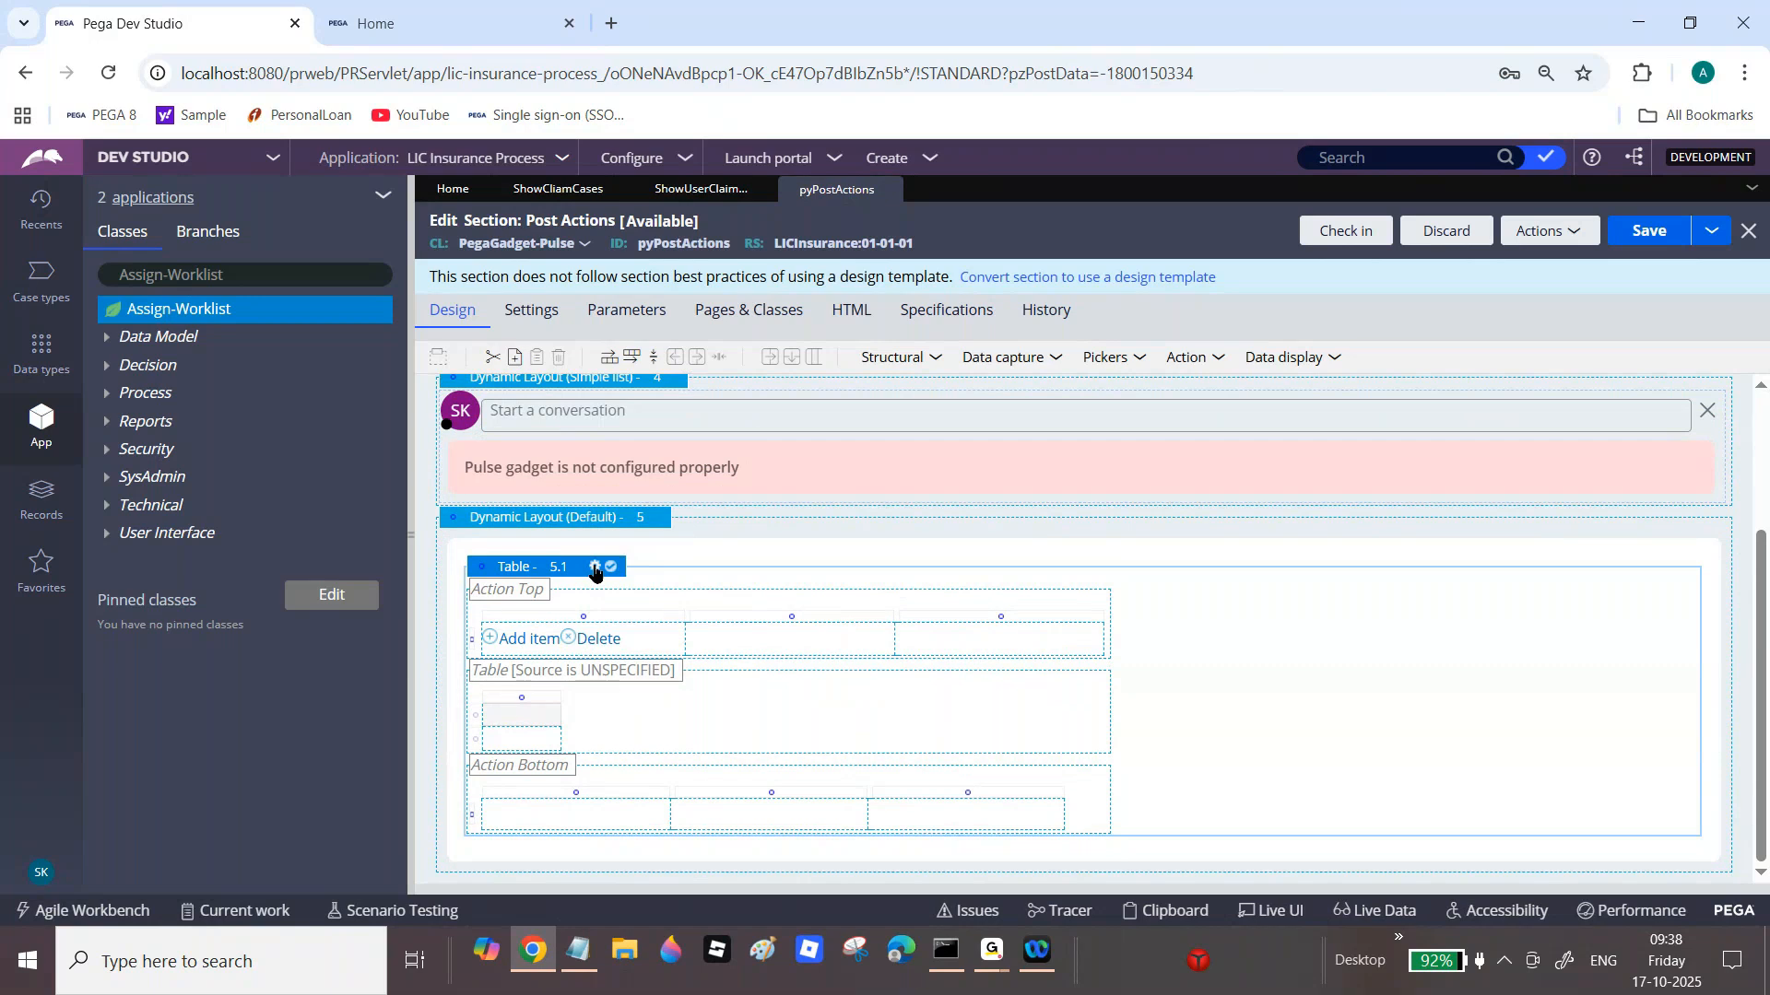
click(595, 568)
Step: Set the table's source to Report definition with Applies To class Assign-Worklist
click(1083, 507)
click(988, 555)
click(984, 539)
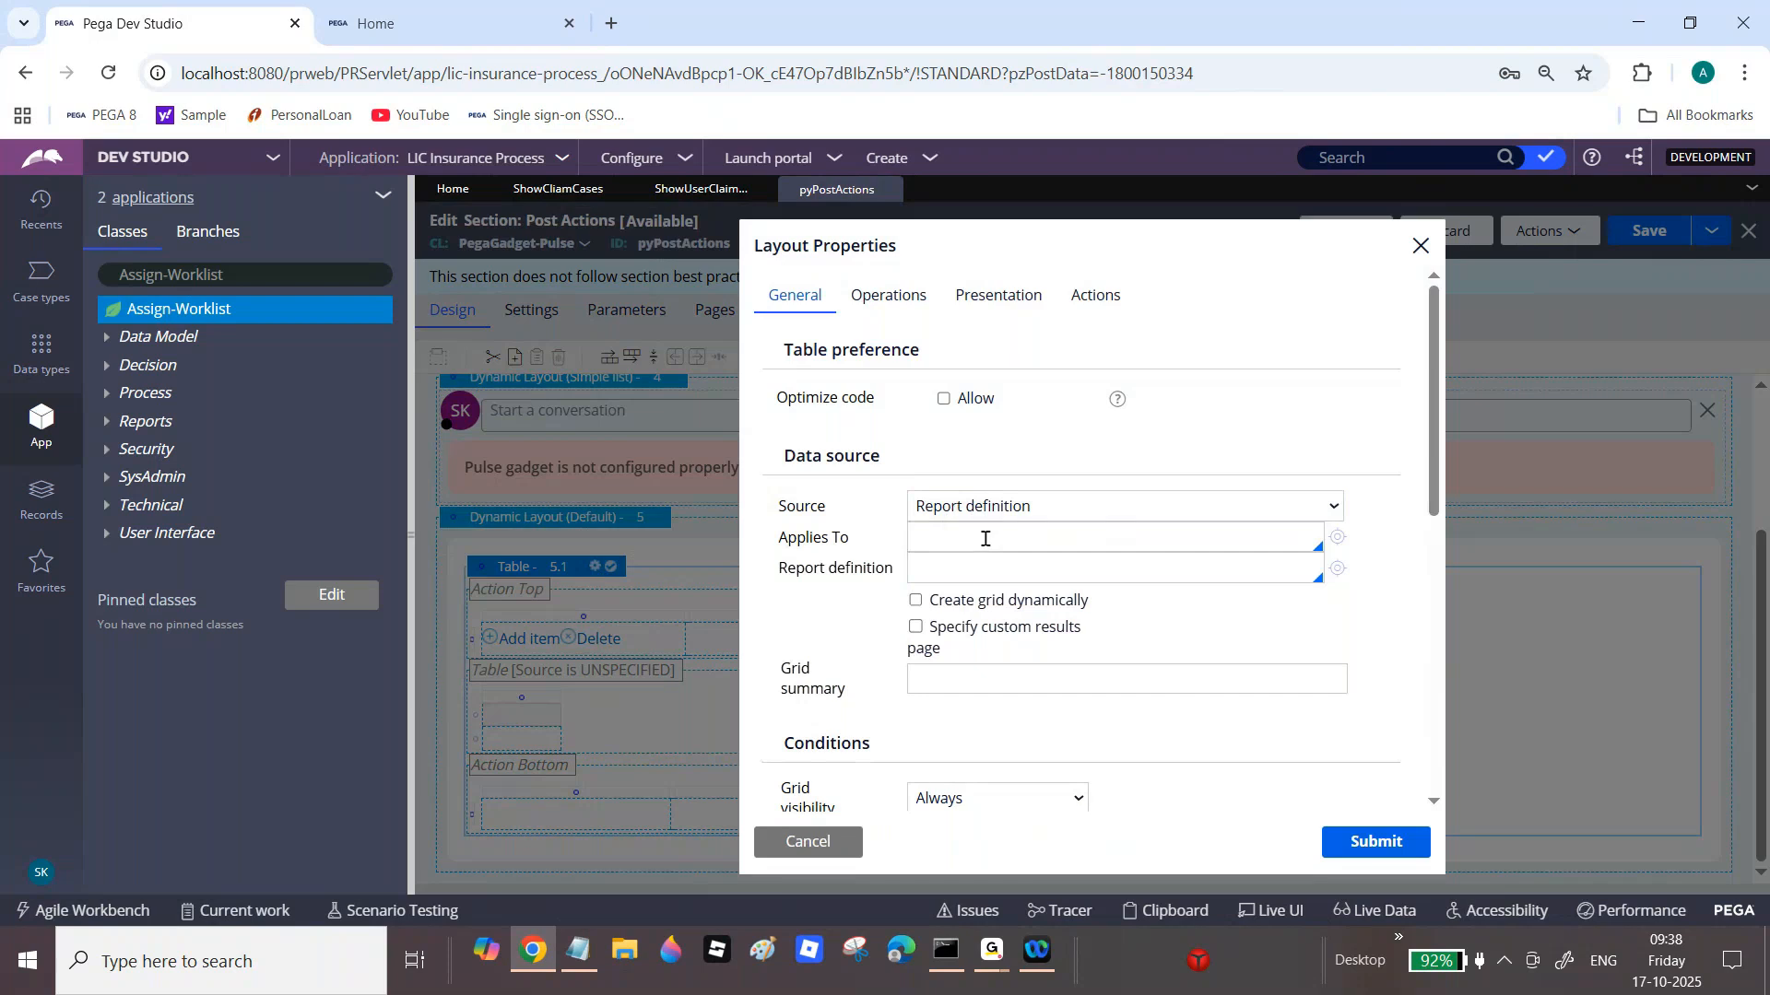
click(261, 281)
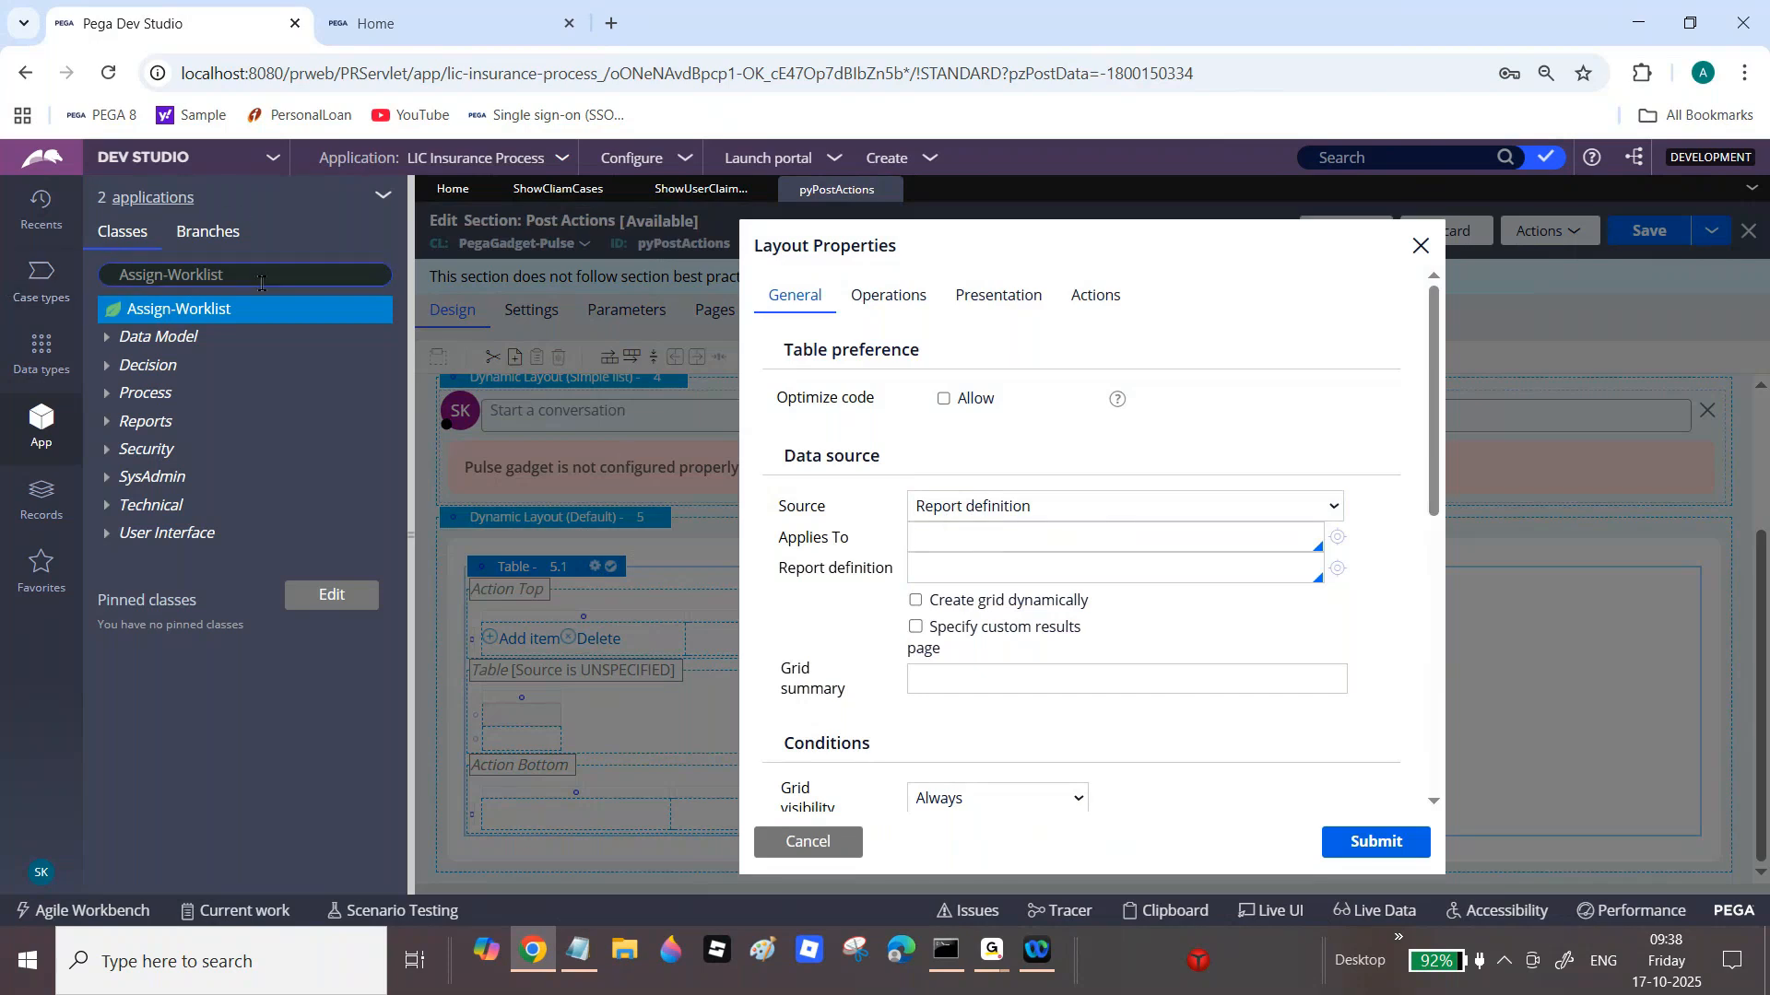
key(ctrl+shift+Left)
key(ctrl+shift+Left)
key(ctrl+c)
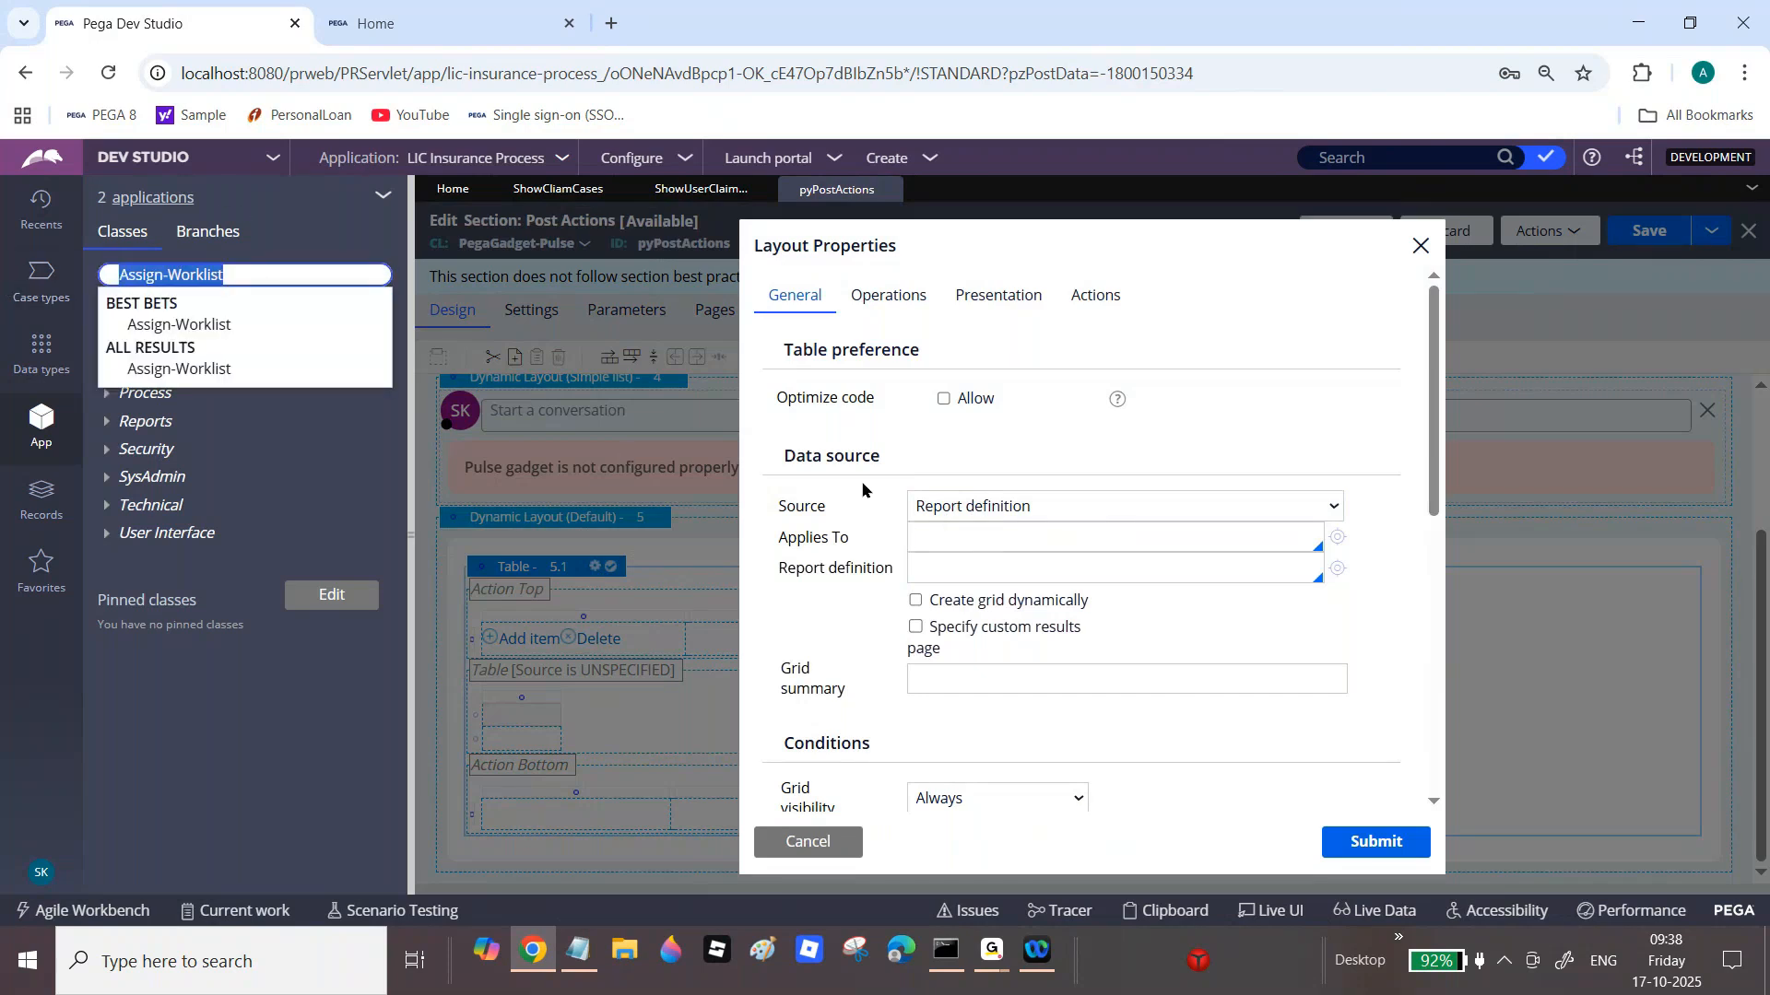
click(942, 536)
key(ctrl+v)
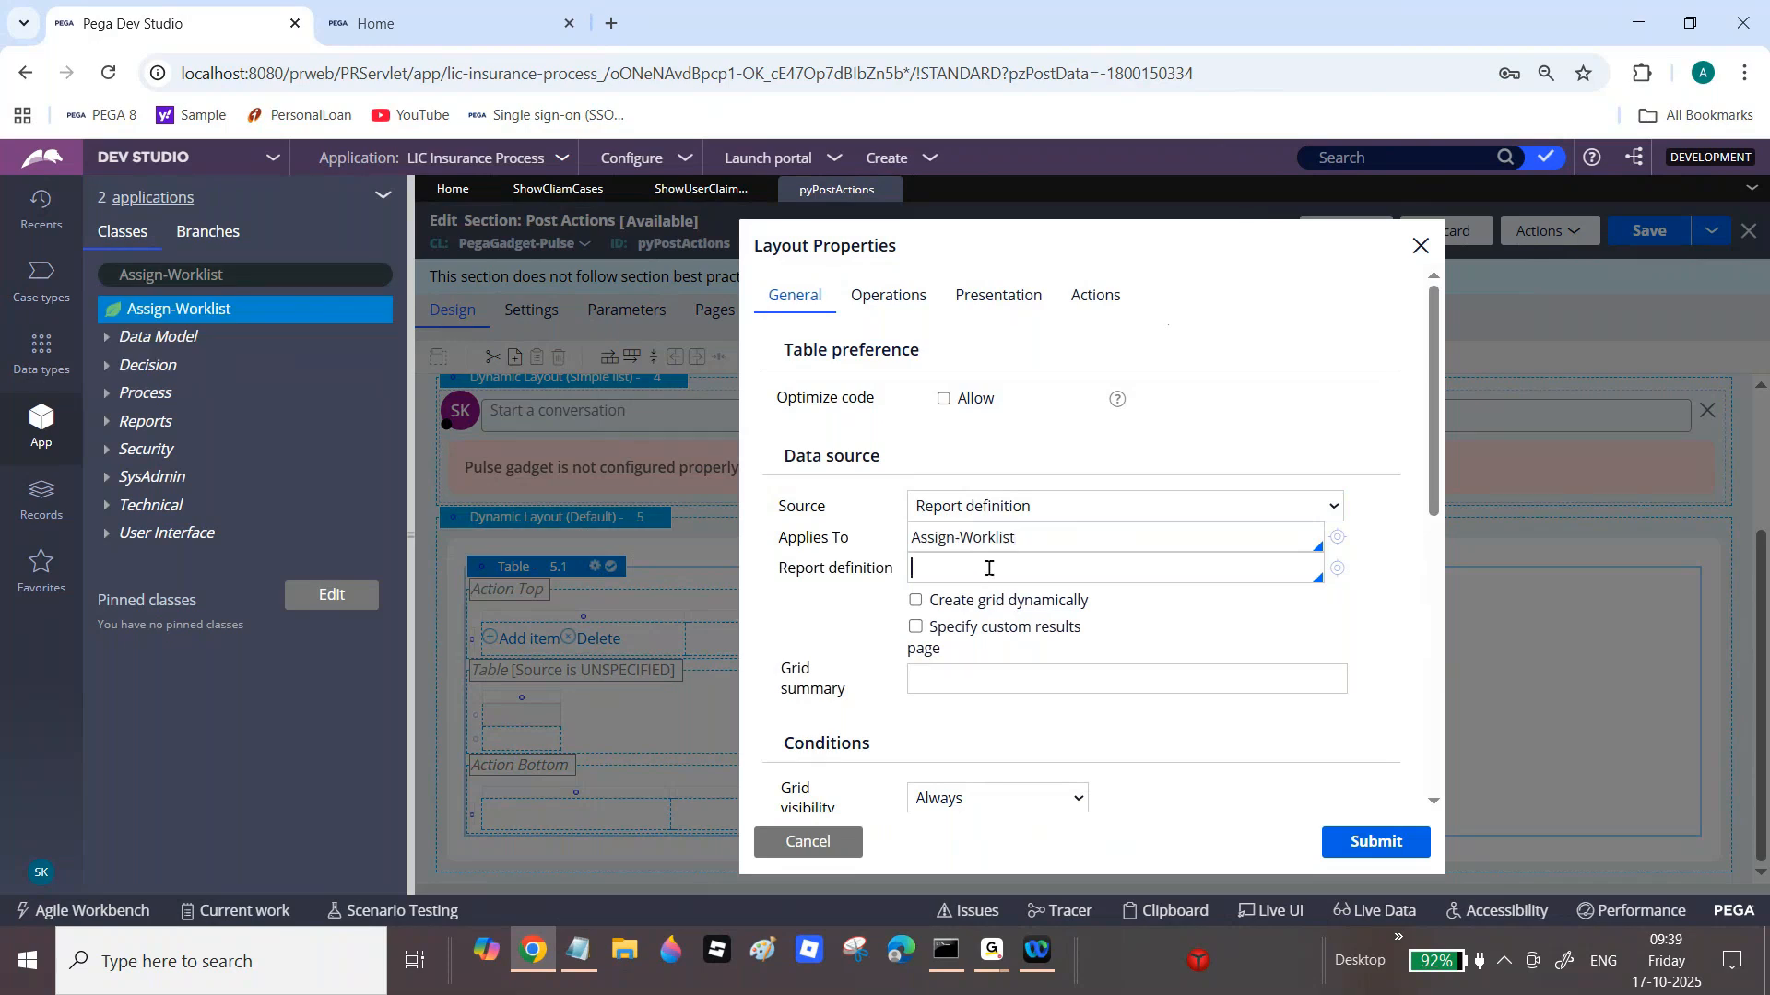
Step: Choose ShowUserClaimCases as the table's report definition
text(S)
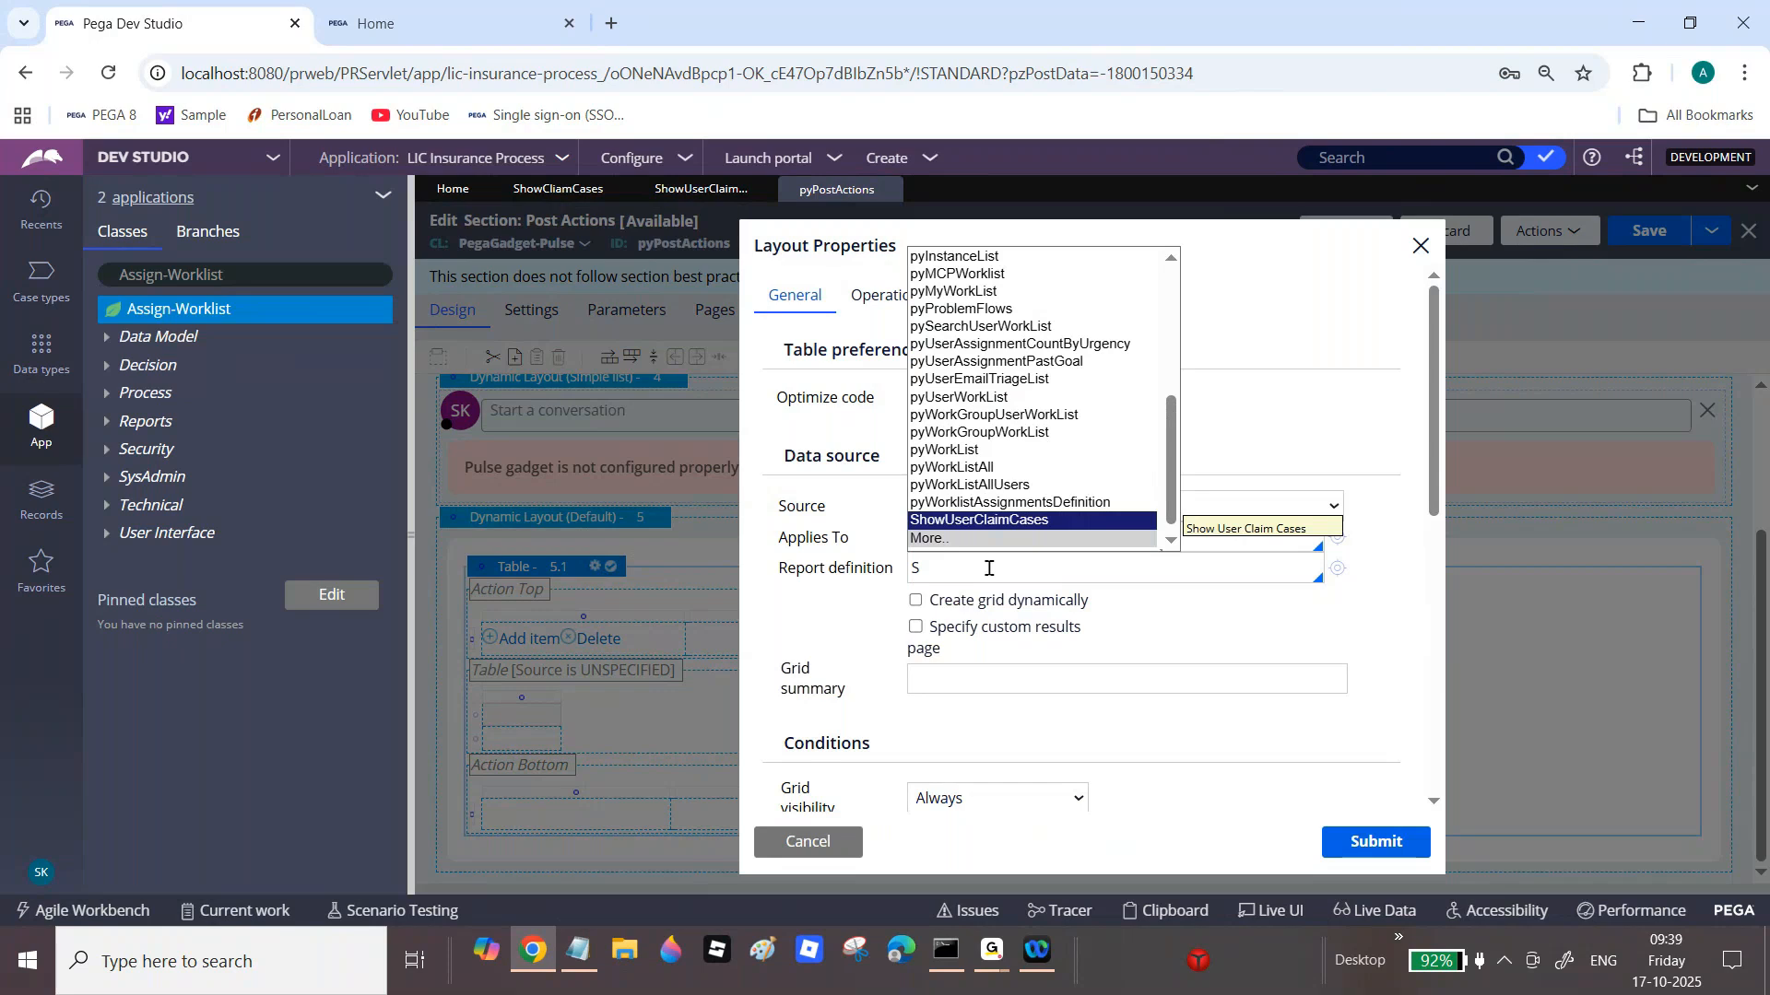
click(1023, 502)
double_click(1063, 564)
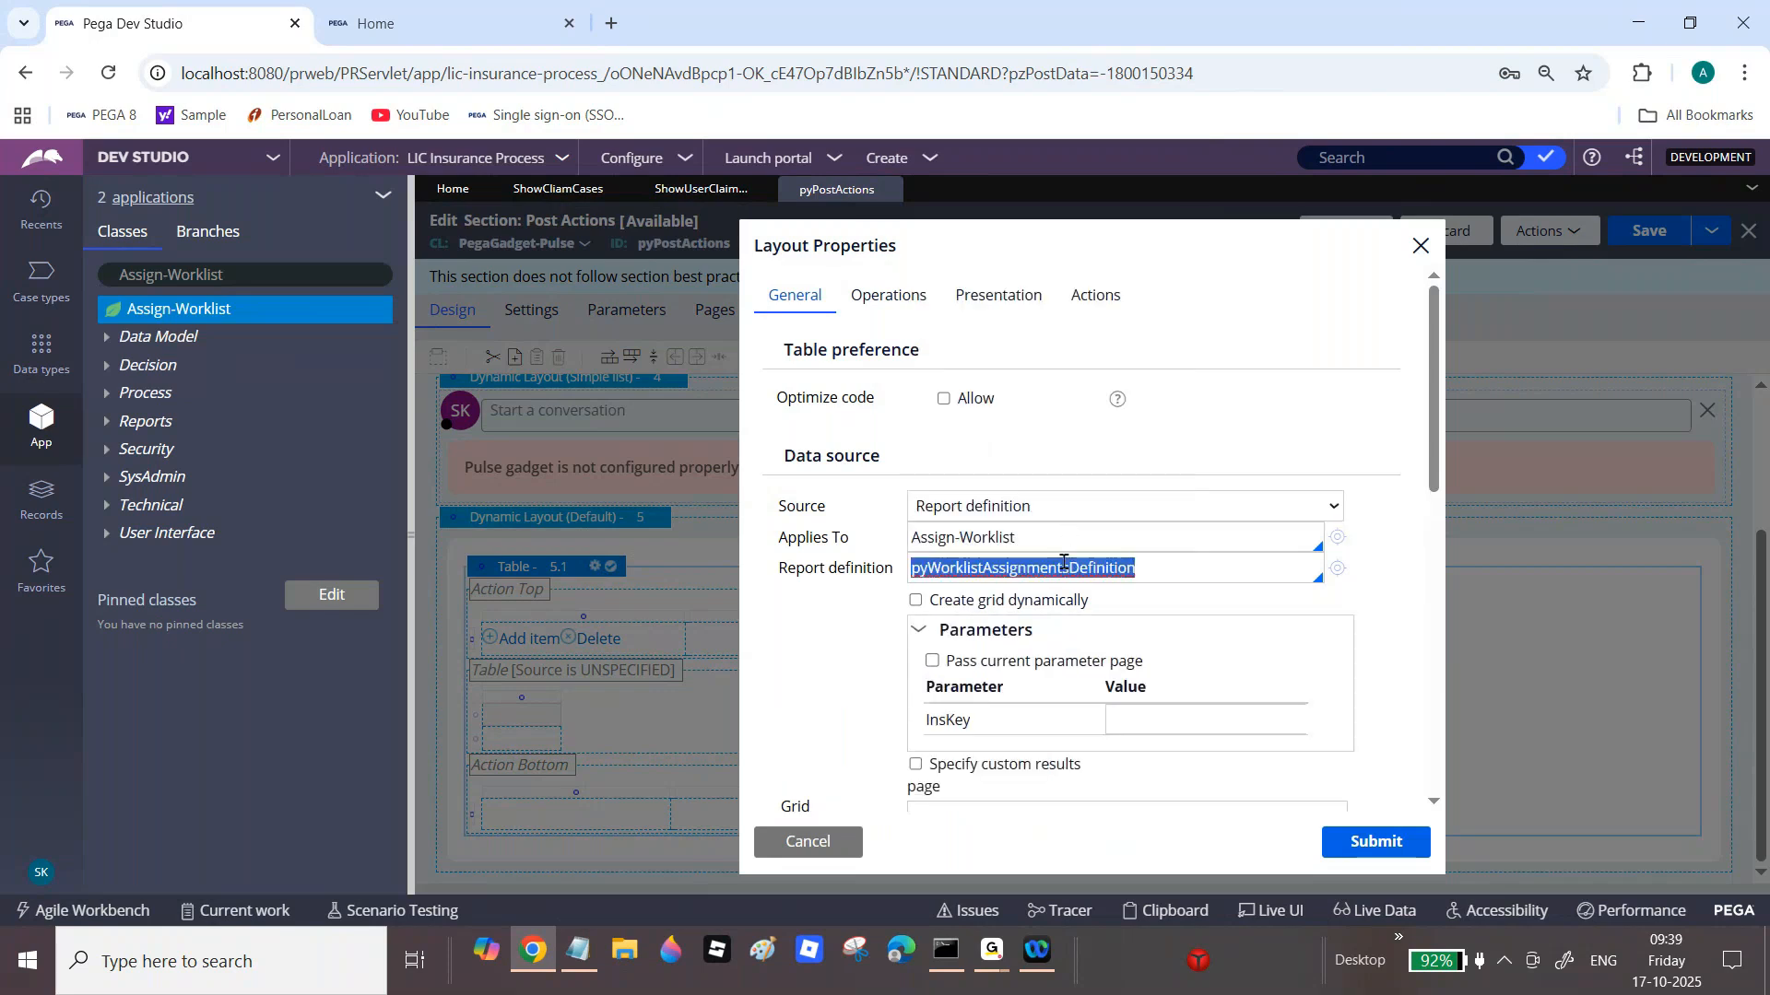
text(Shw)
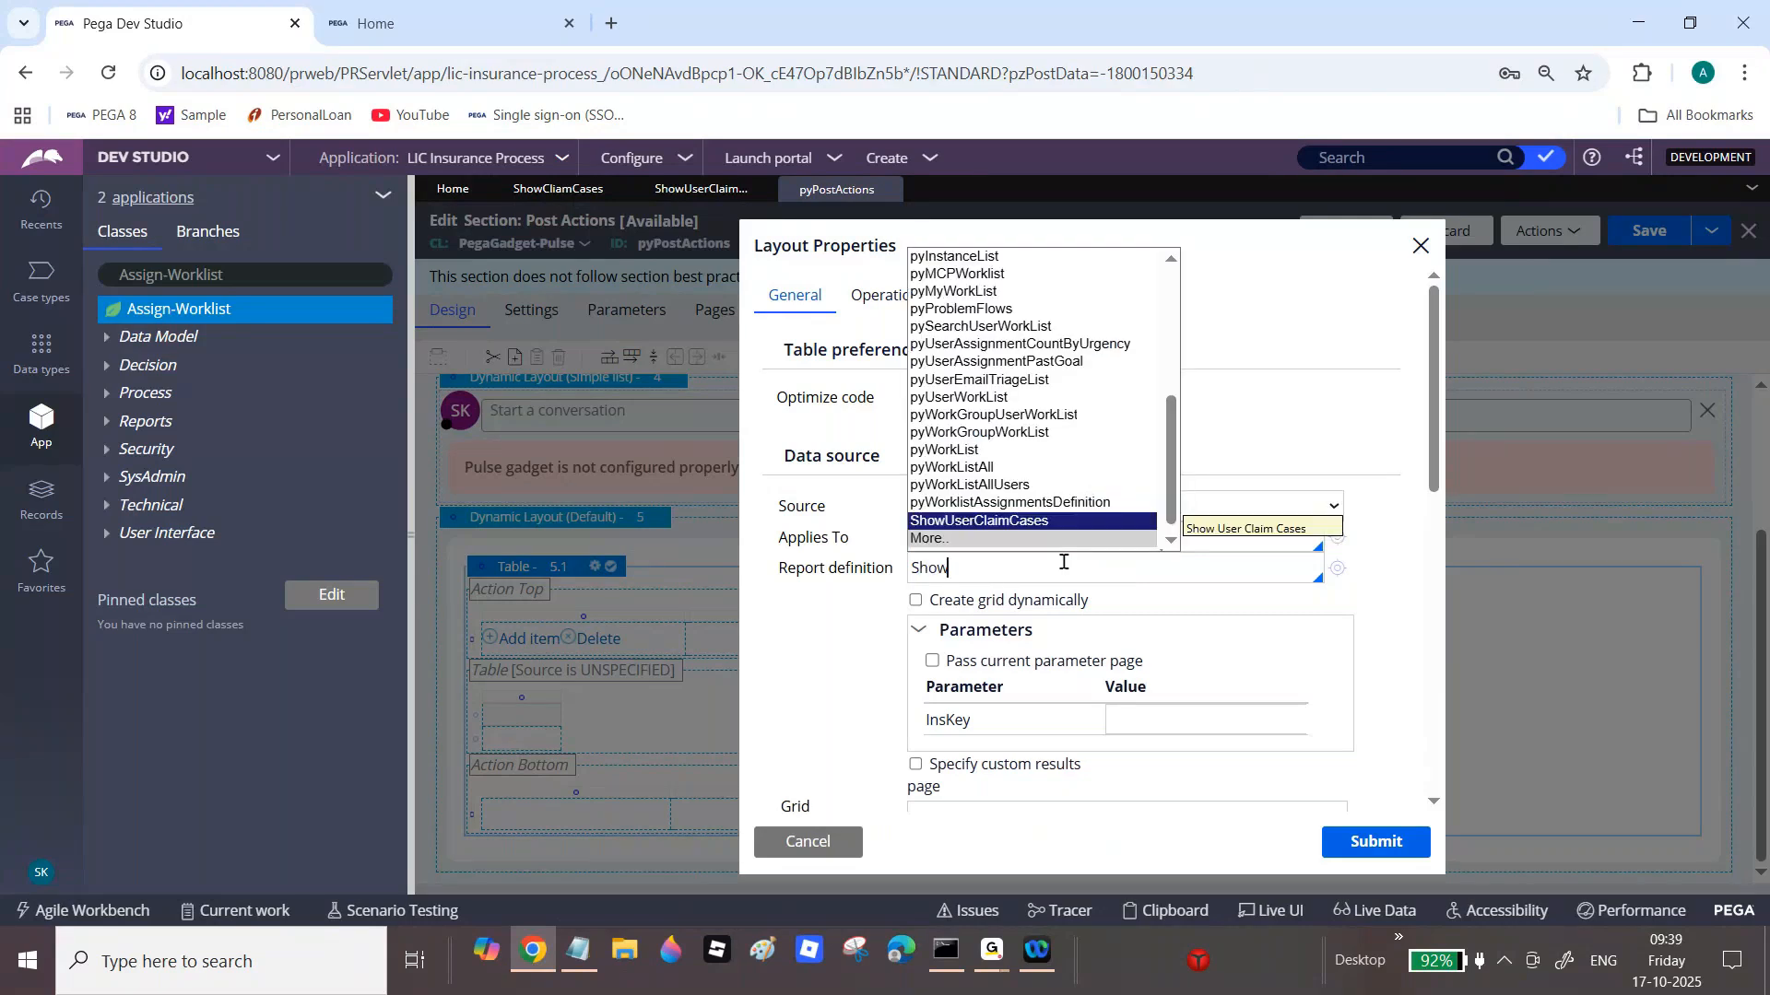
click(1171, 540)
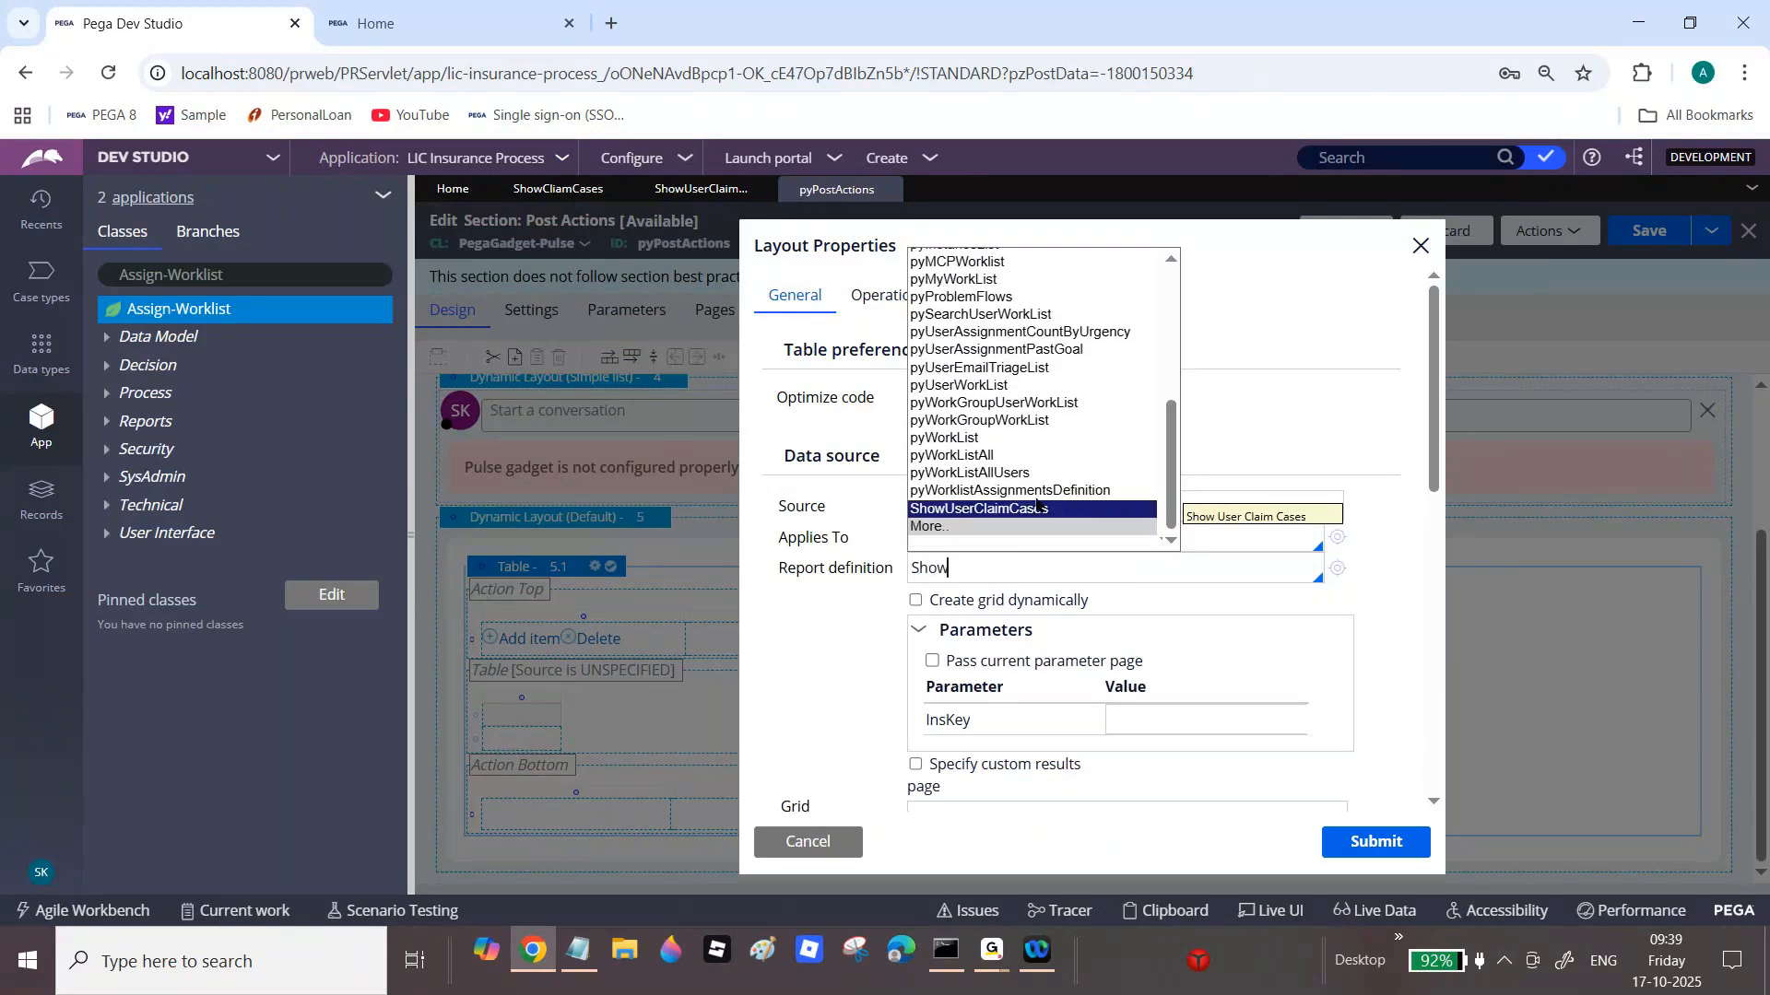
click(967, 510)
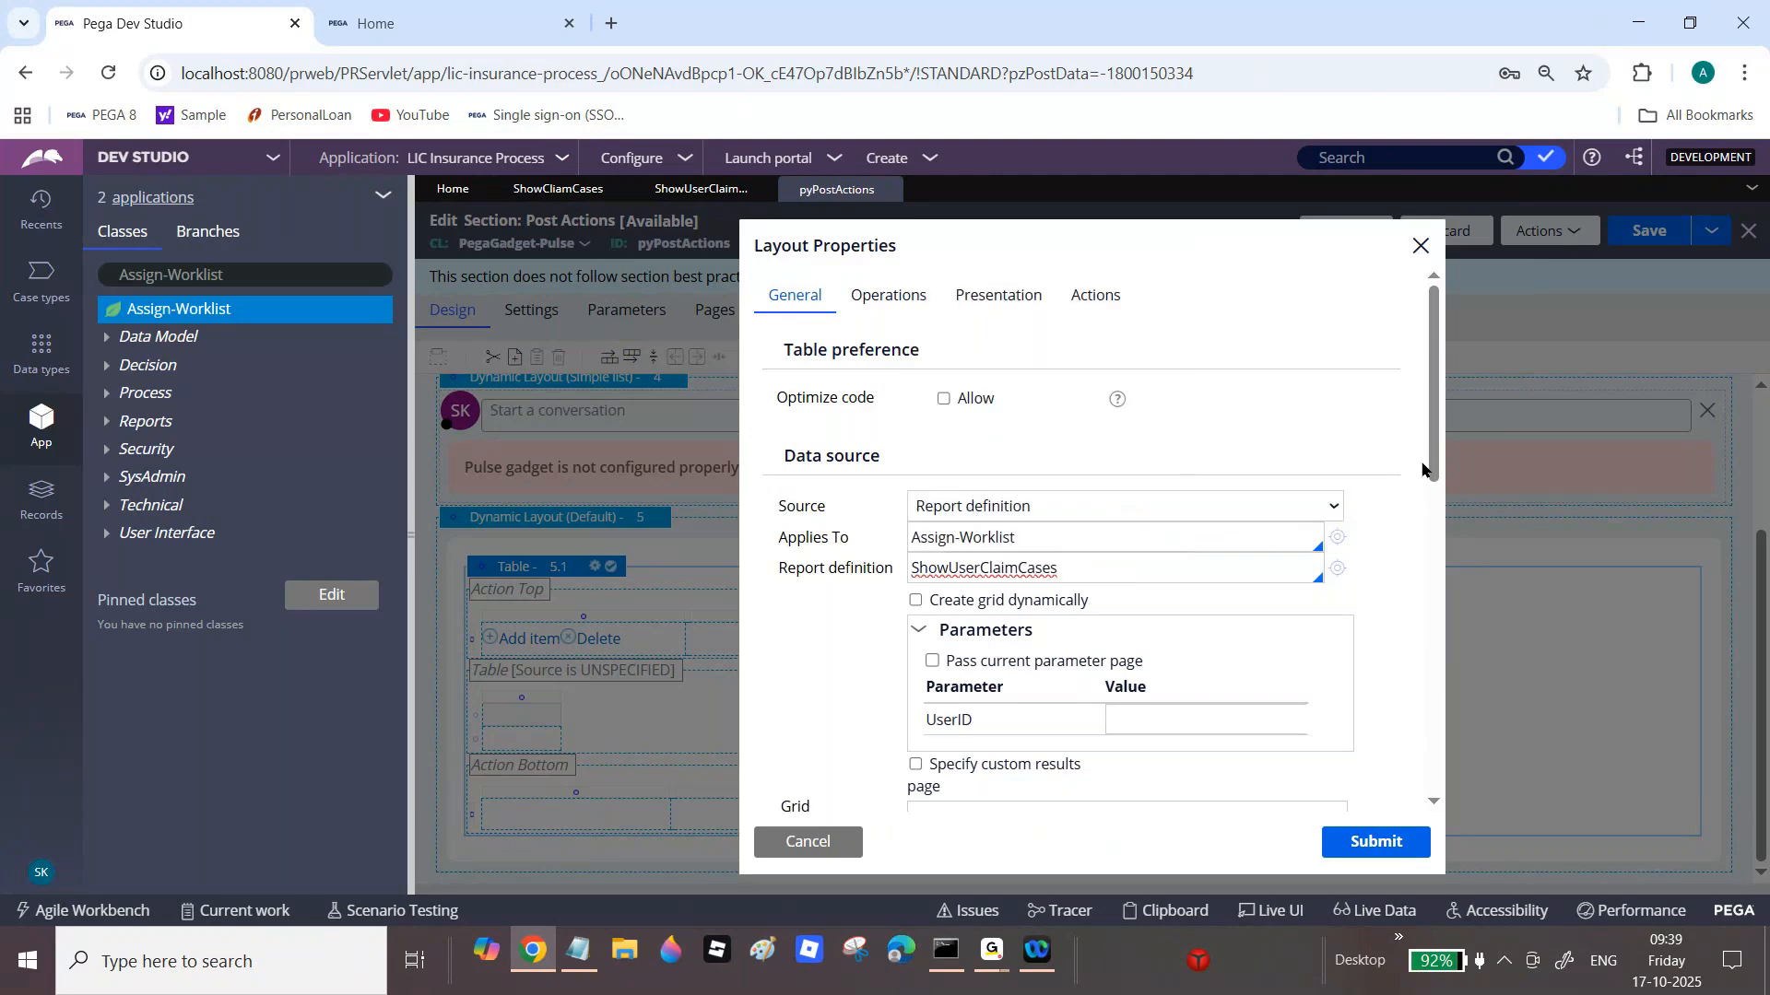
drag(1433, 426, 1434, 491)
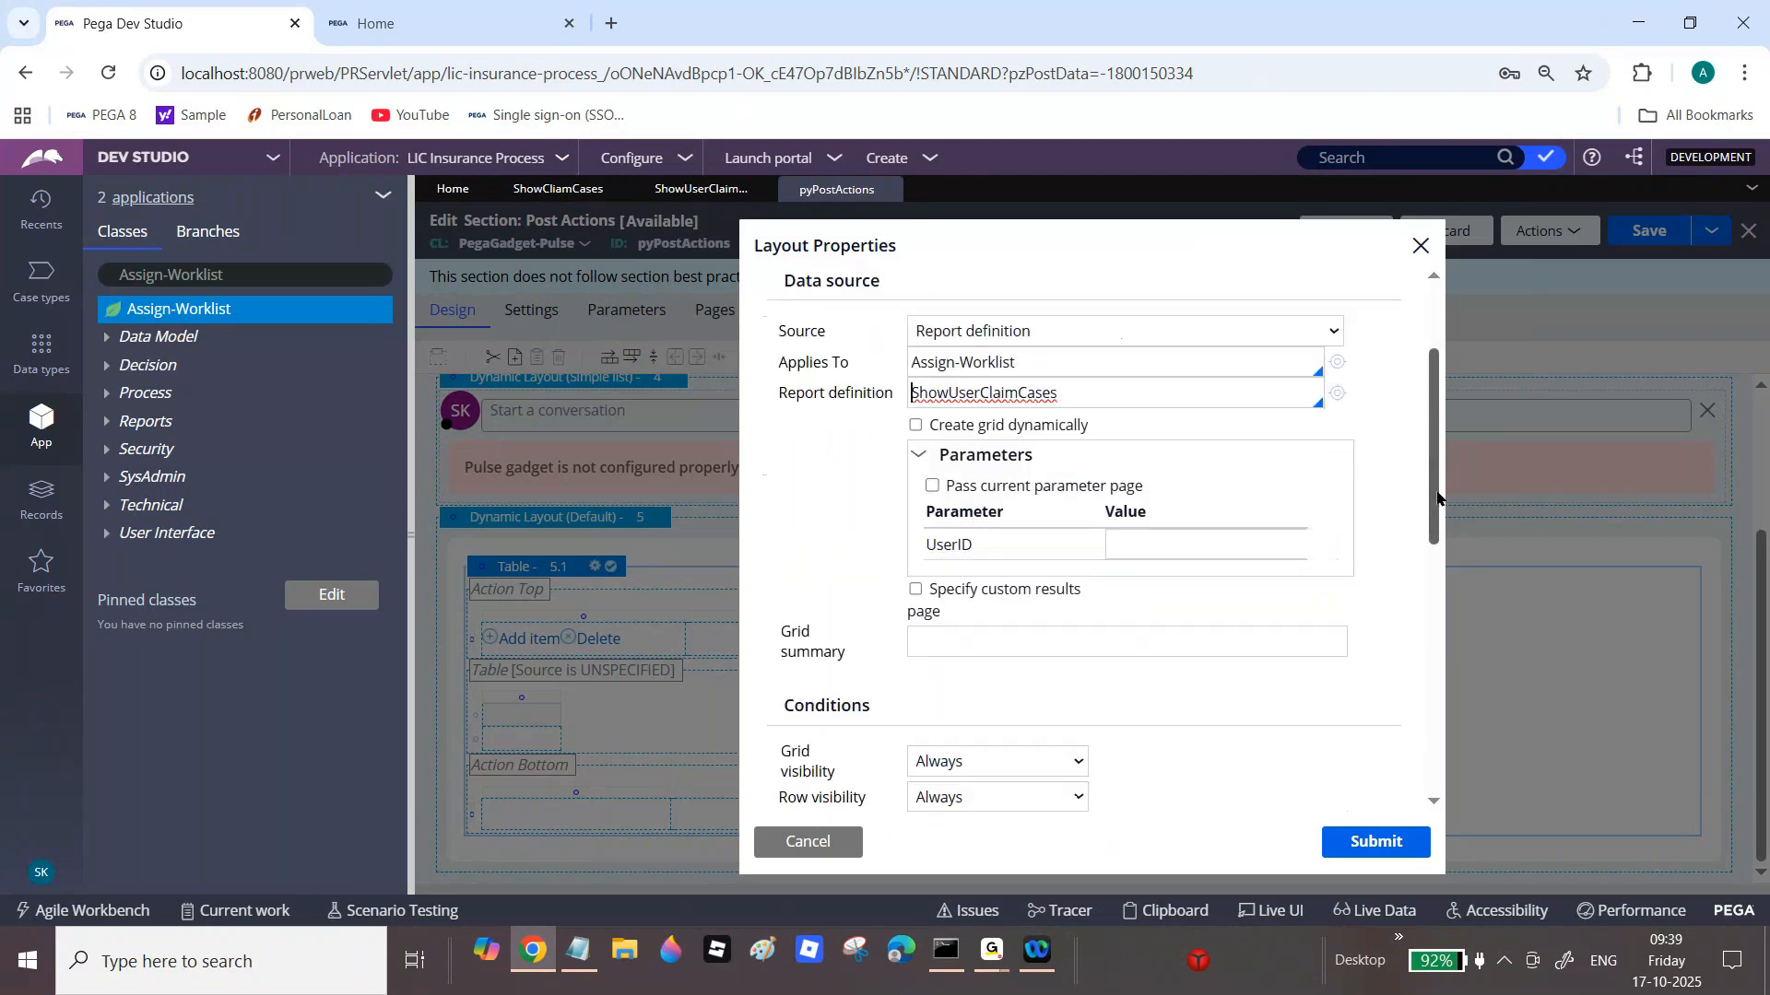
Step: Pass .pxRequestor.pyUserIdentifier as the UserID parameter and submit the table properties
click(1200, 546)
text(pxRequestor.px)
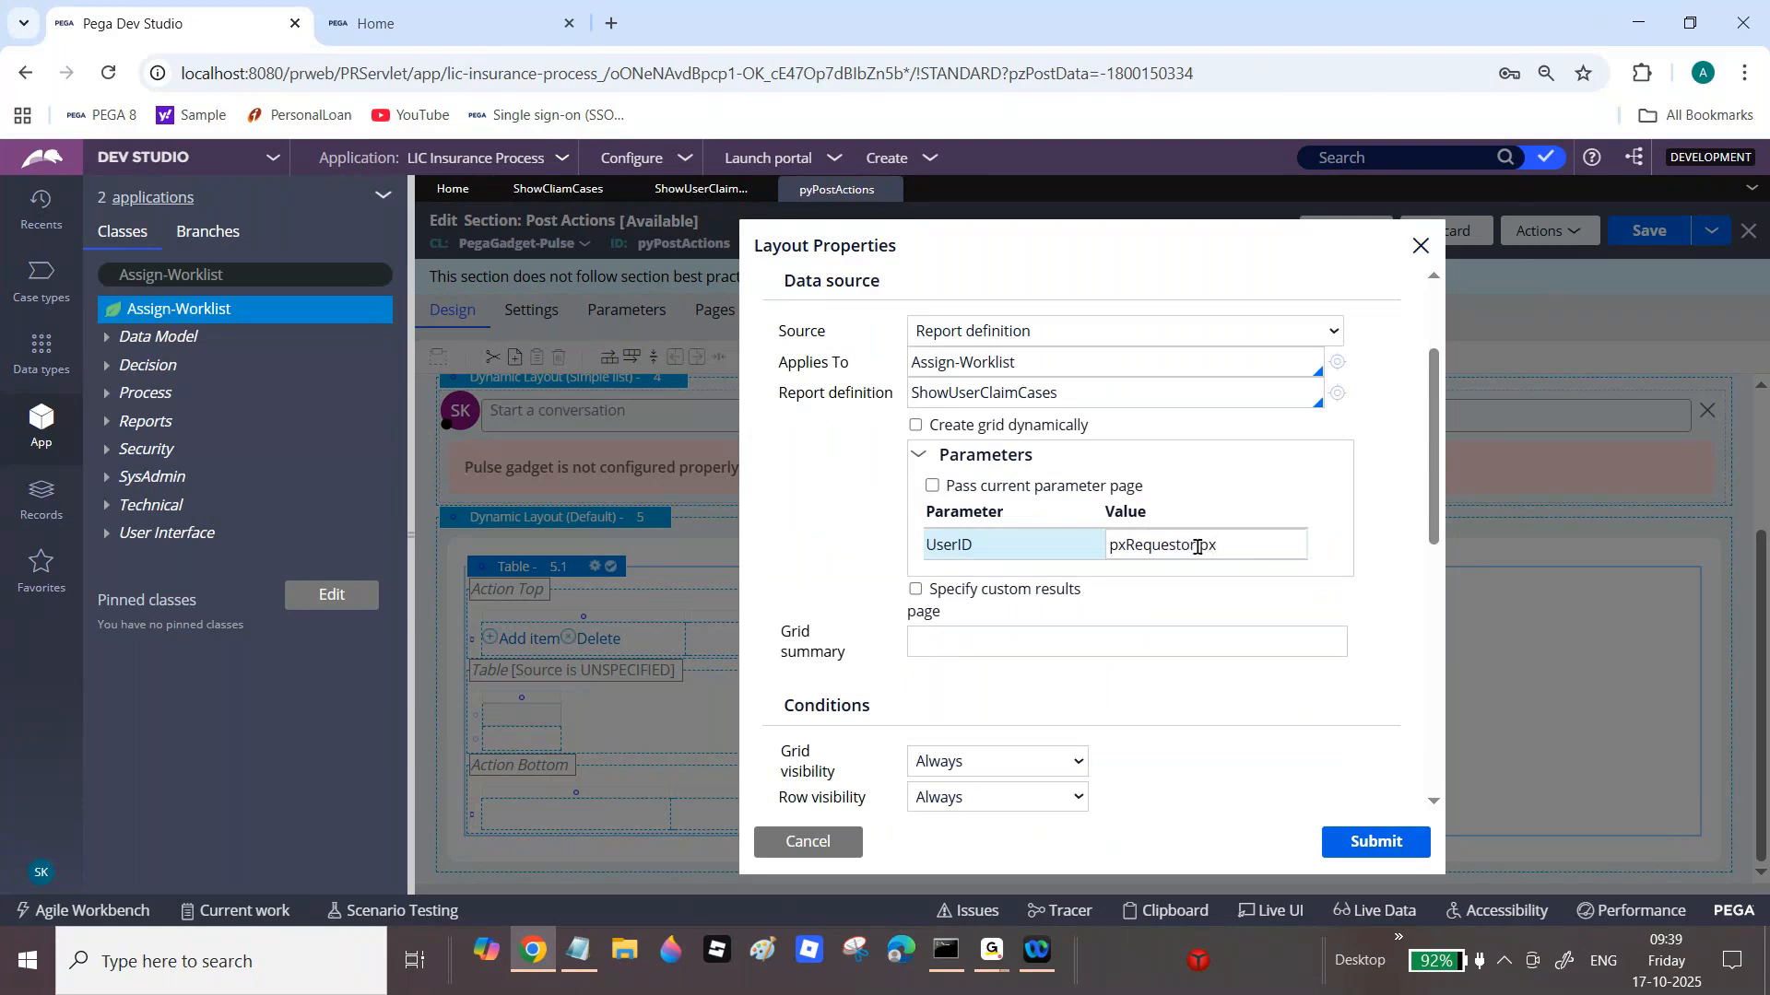
key(BackSpace)
text(yUserIdentifier)
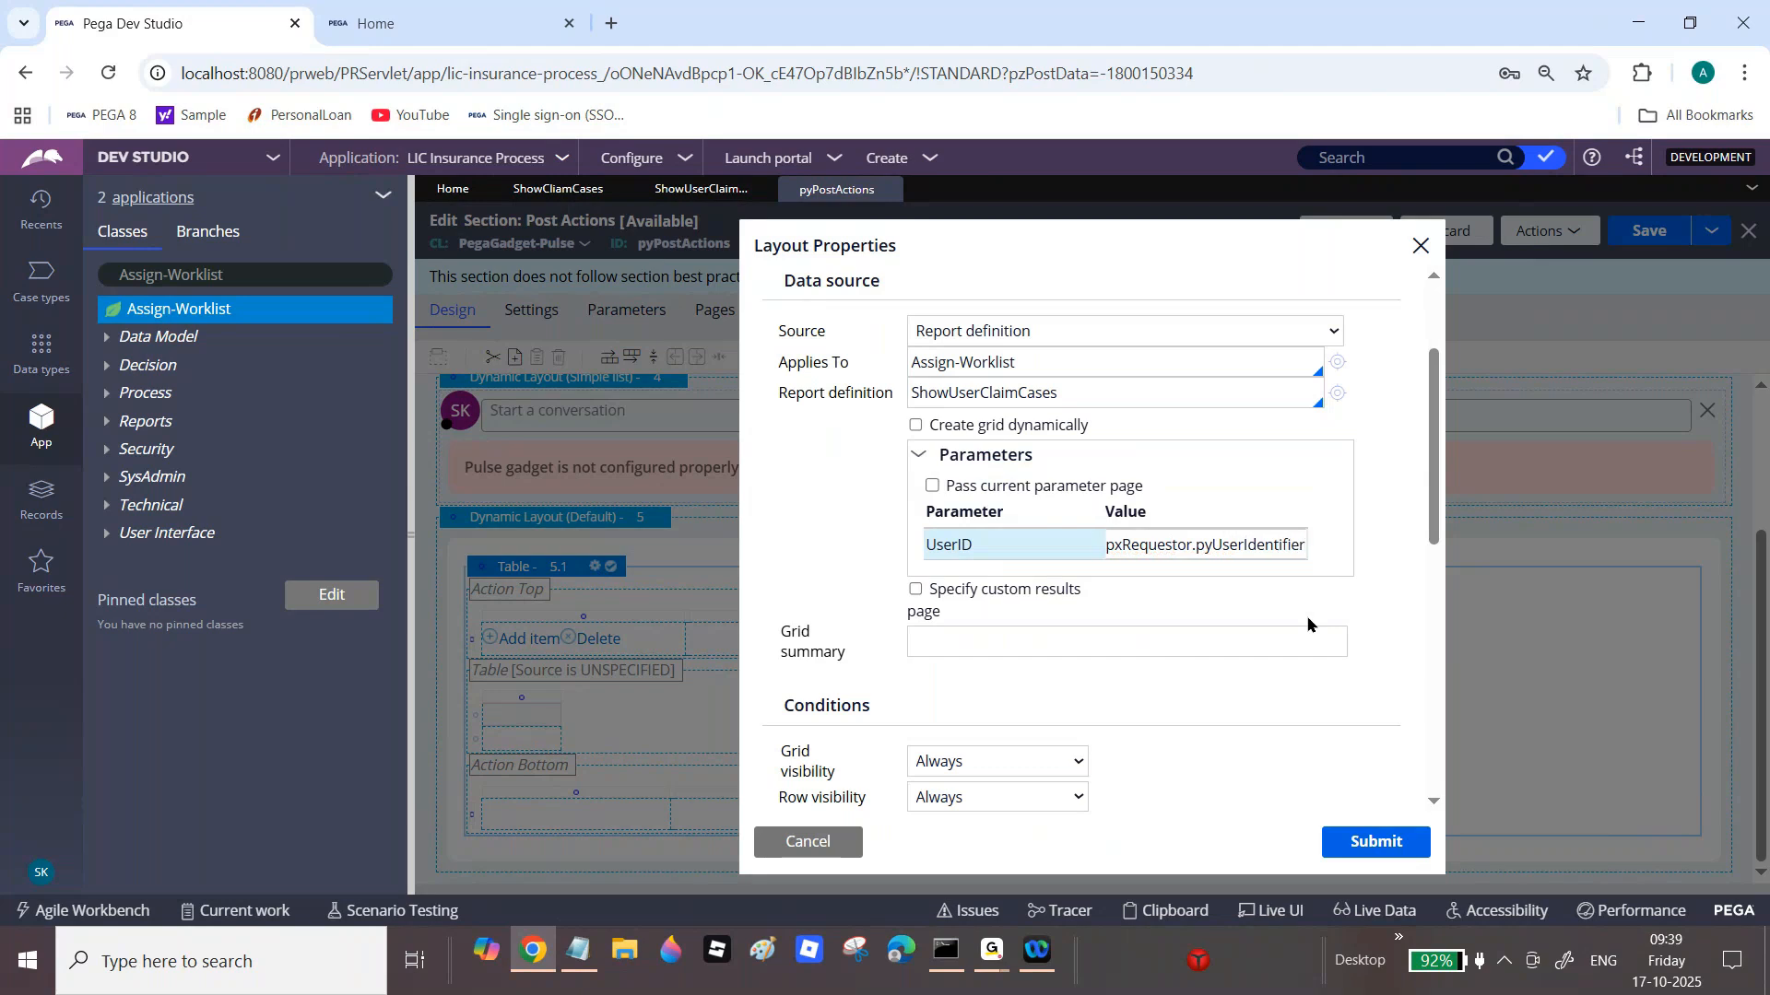
click(1377, 850)
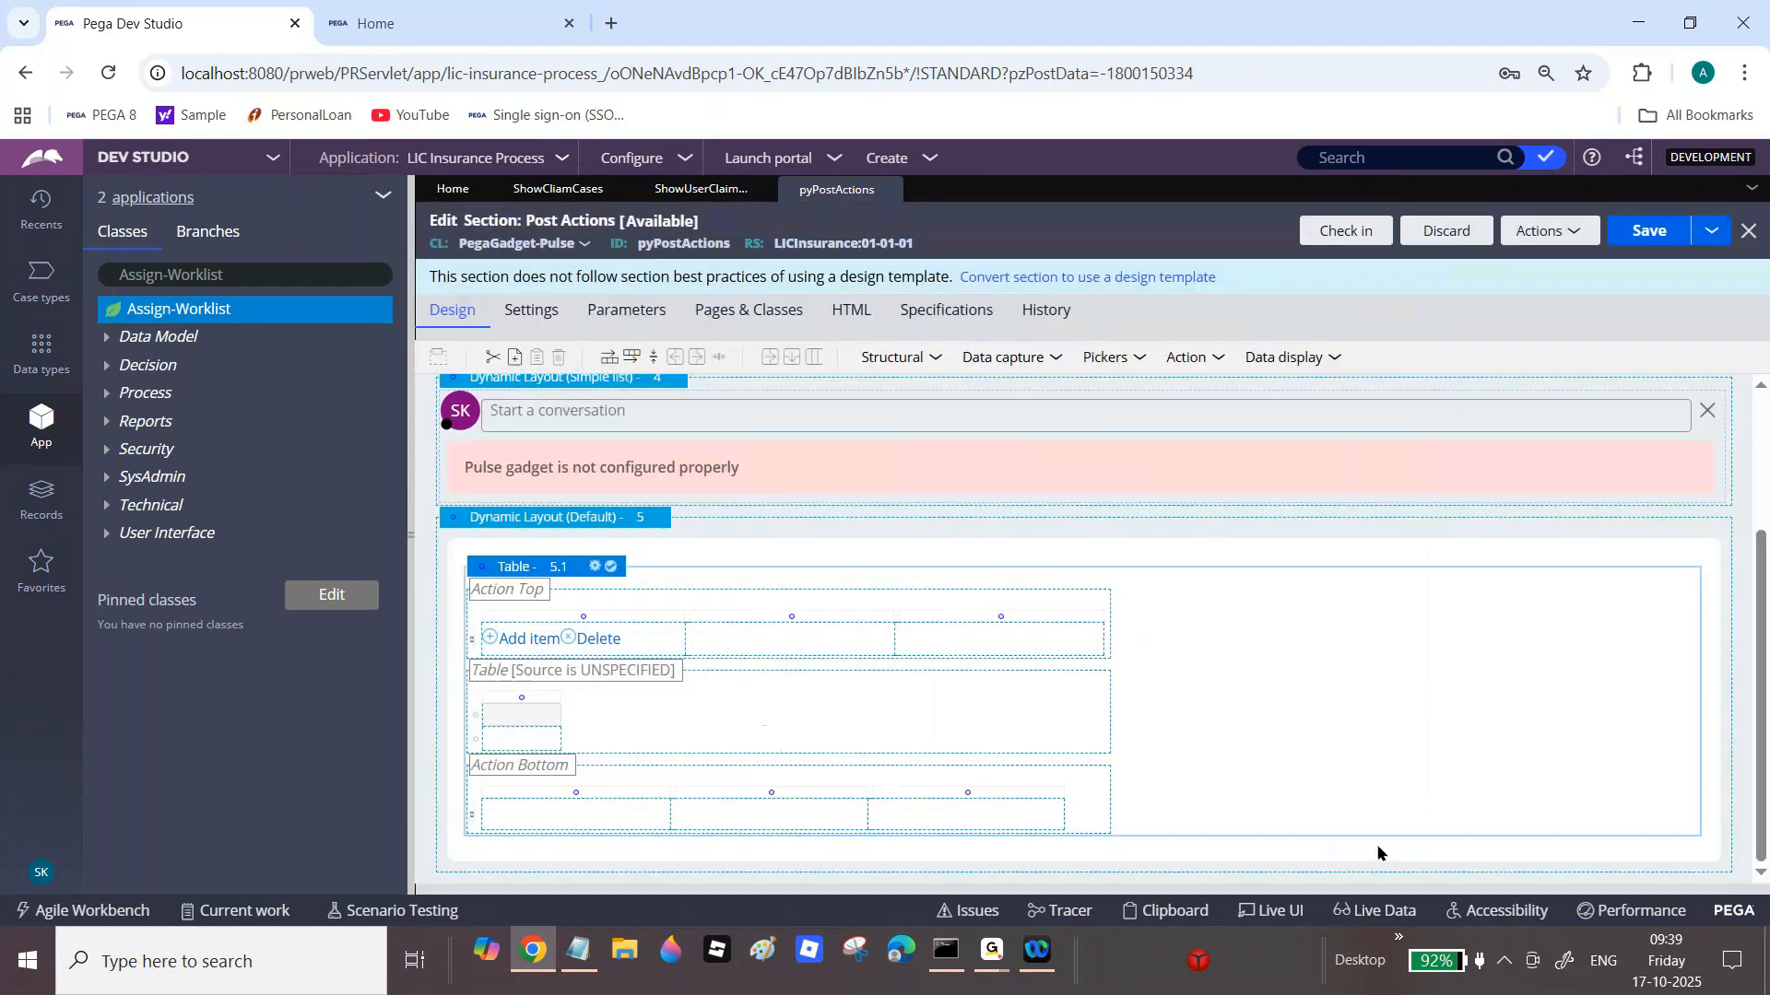
Step: Save the section and add another column to the table
click(1651, 233)
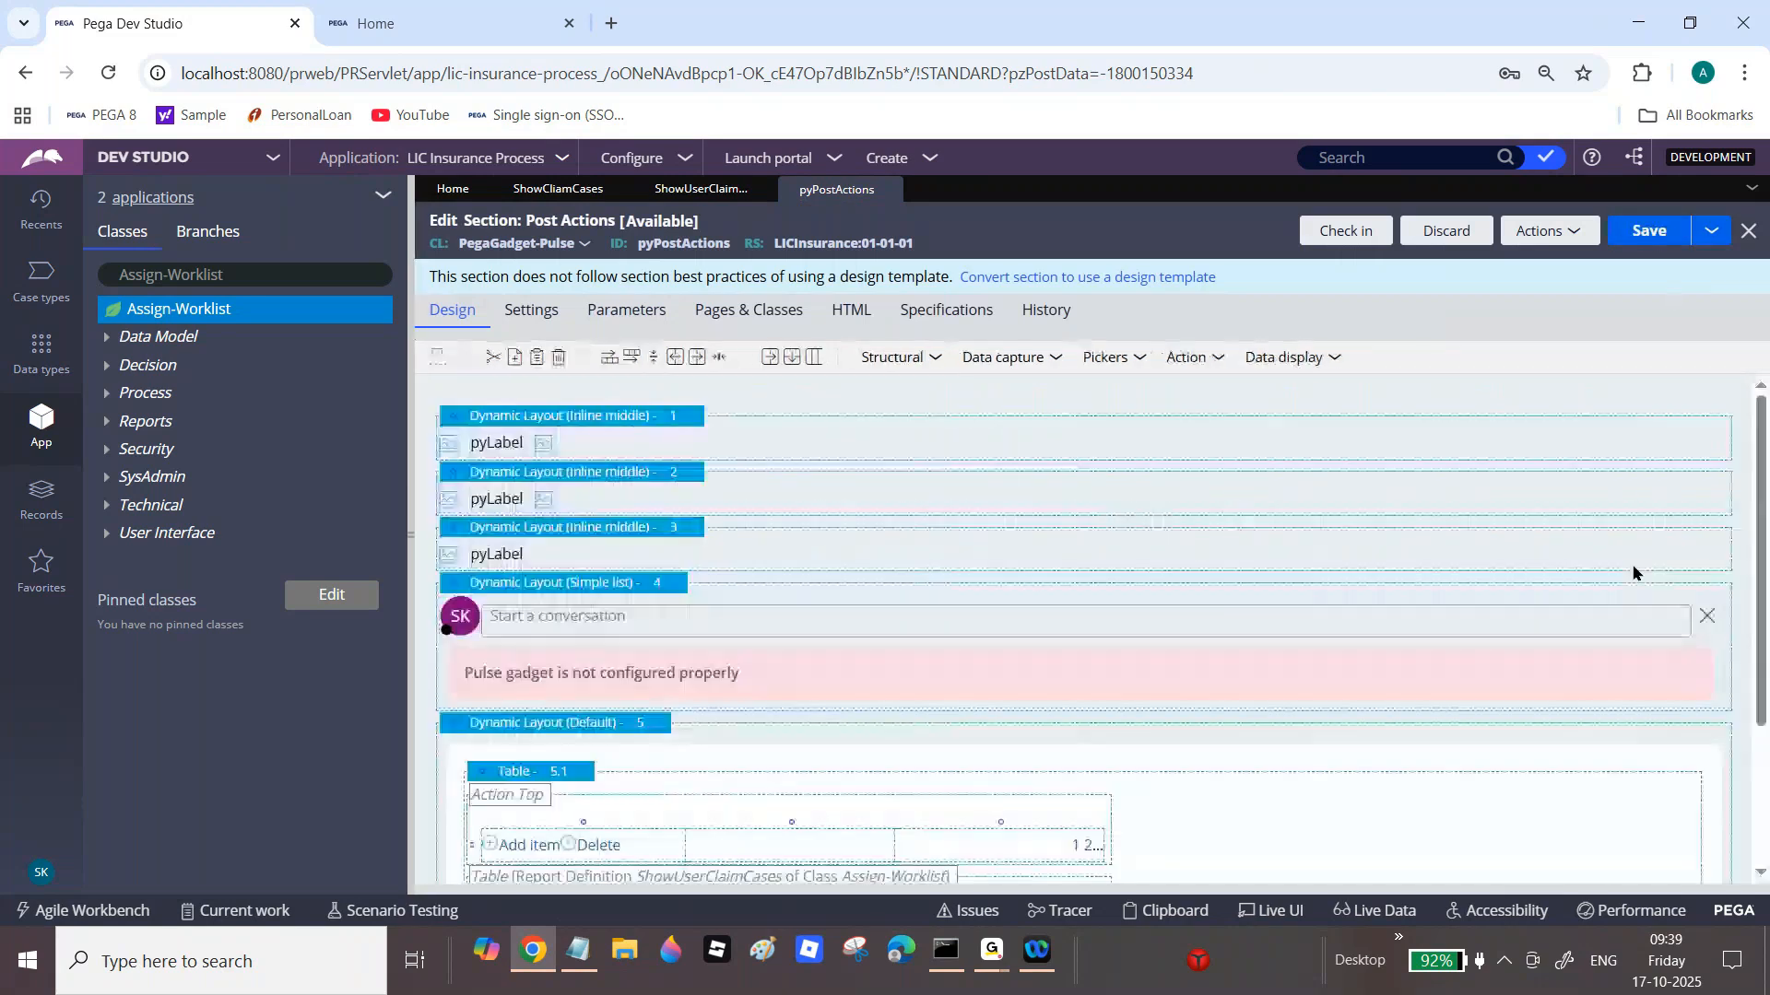
scroll(1644, 566, down, 3)
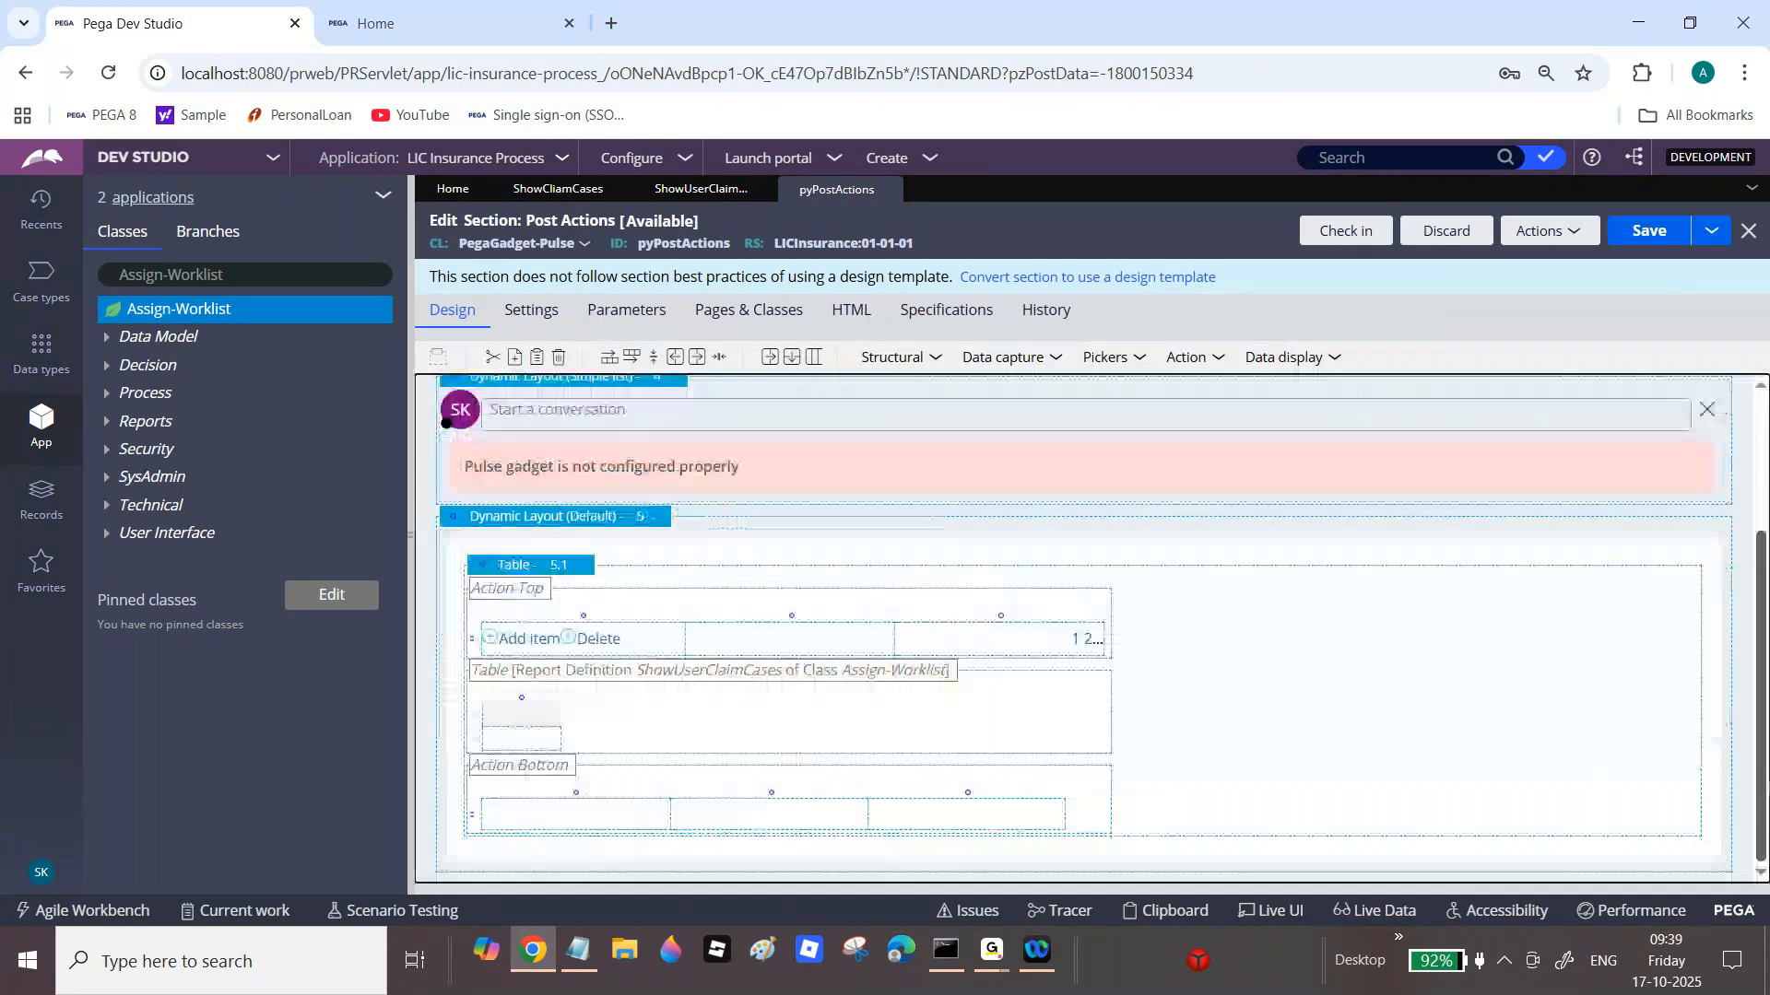
click(706, 361)
click(706, 362)
click(706, 361)
click(706, 361)
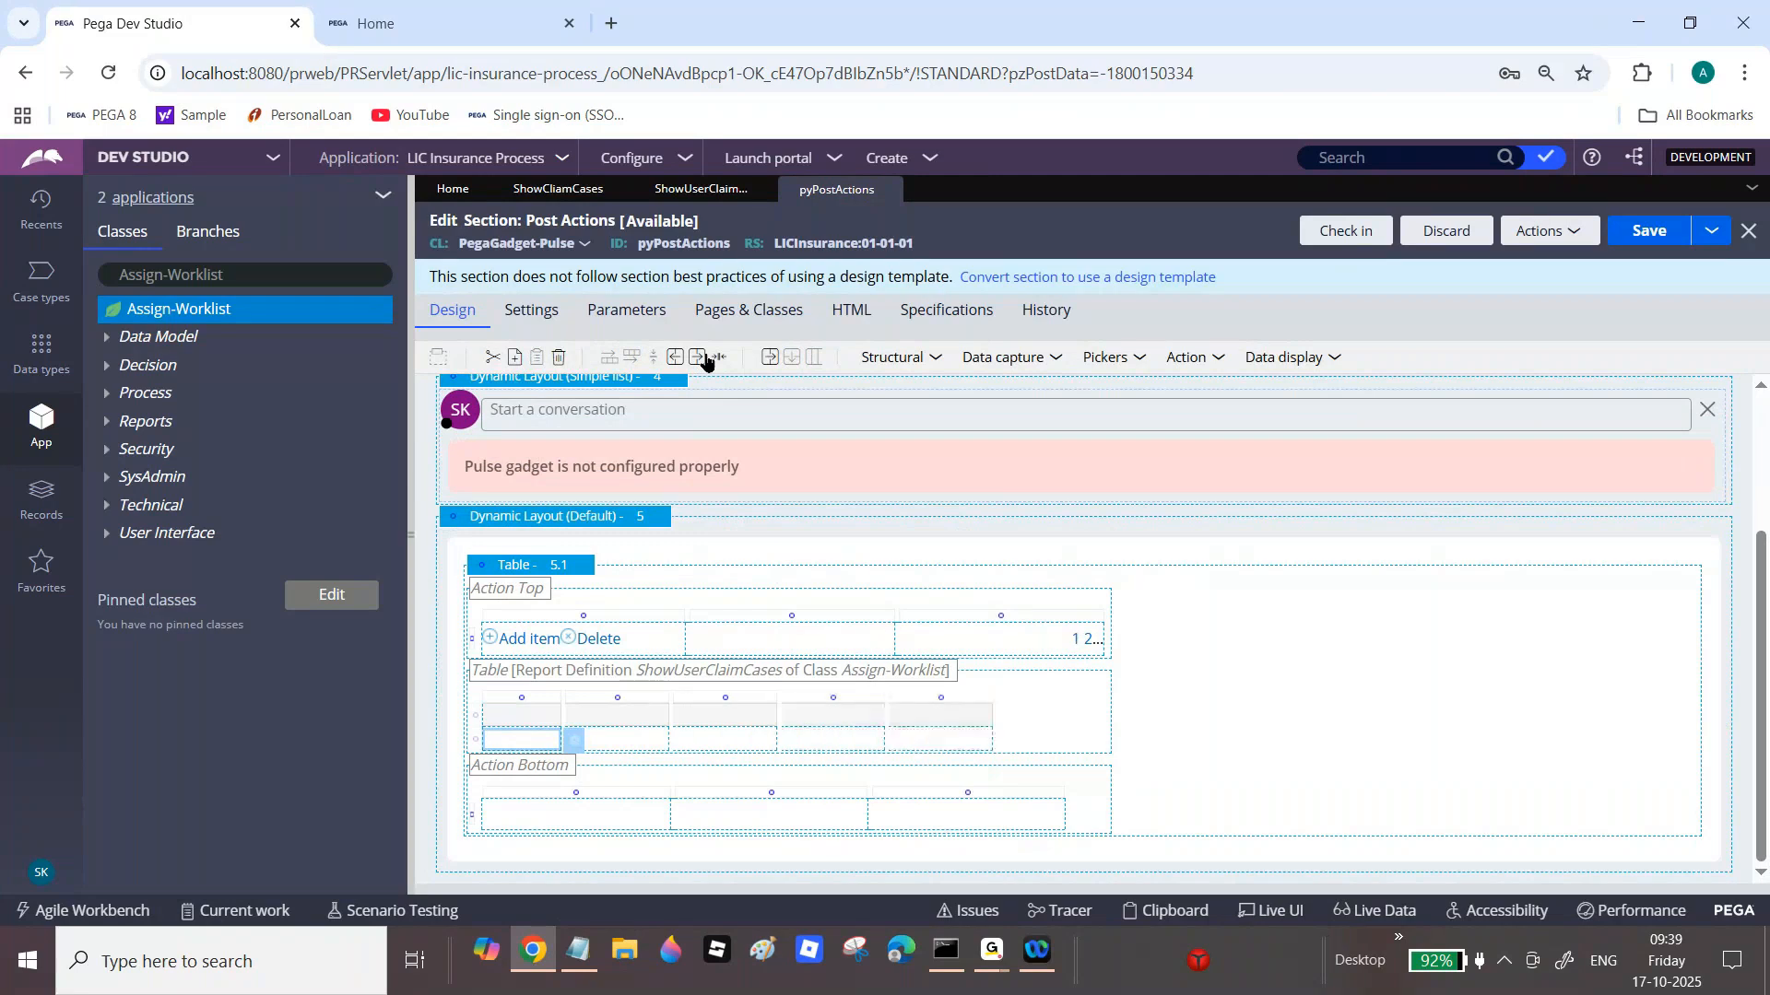
Step: Bind the first column to .pxAssignedOperatorID with heading 'Assigned User ID'
click(576, 742)
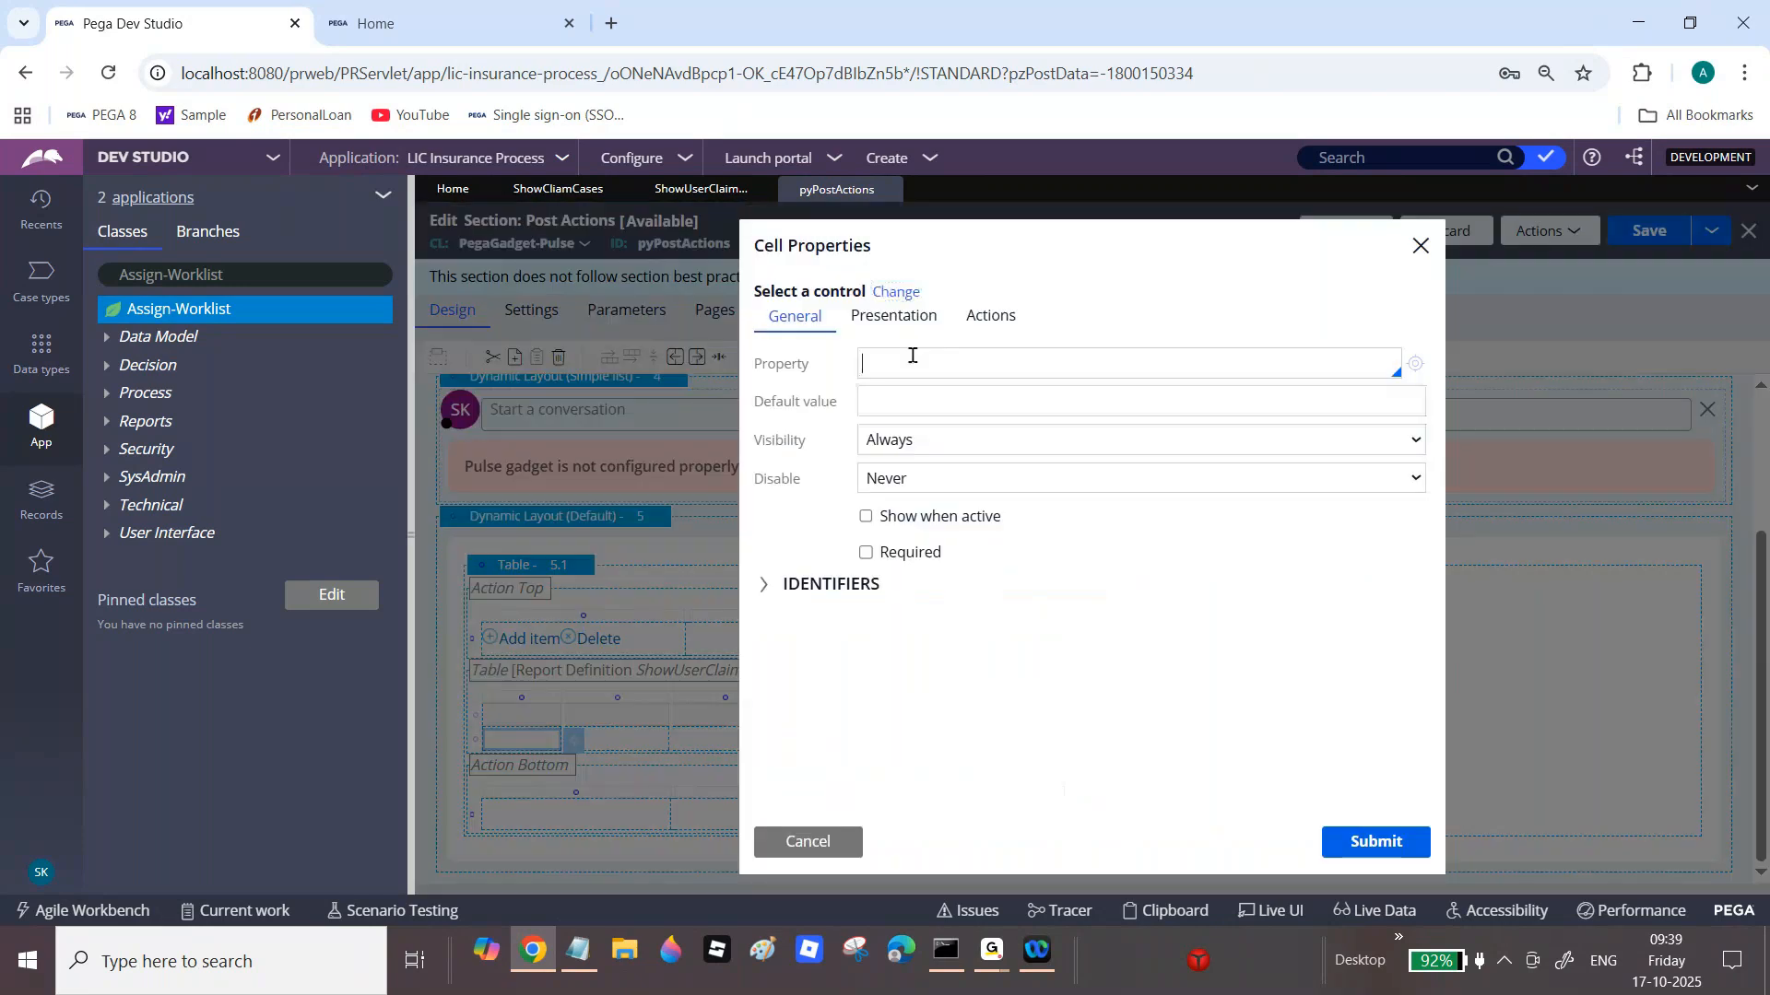
click(909, 361)
text(.)
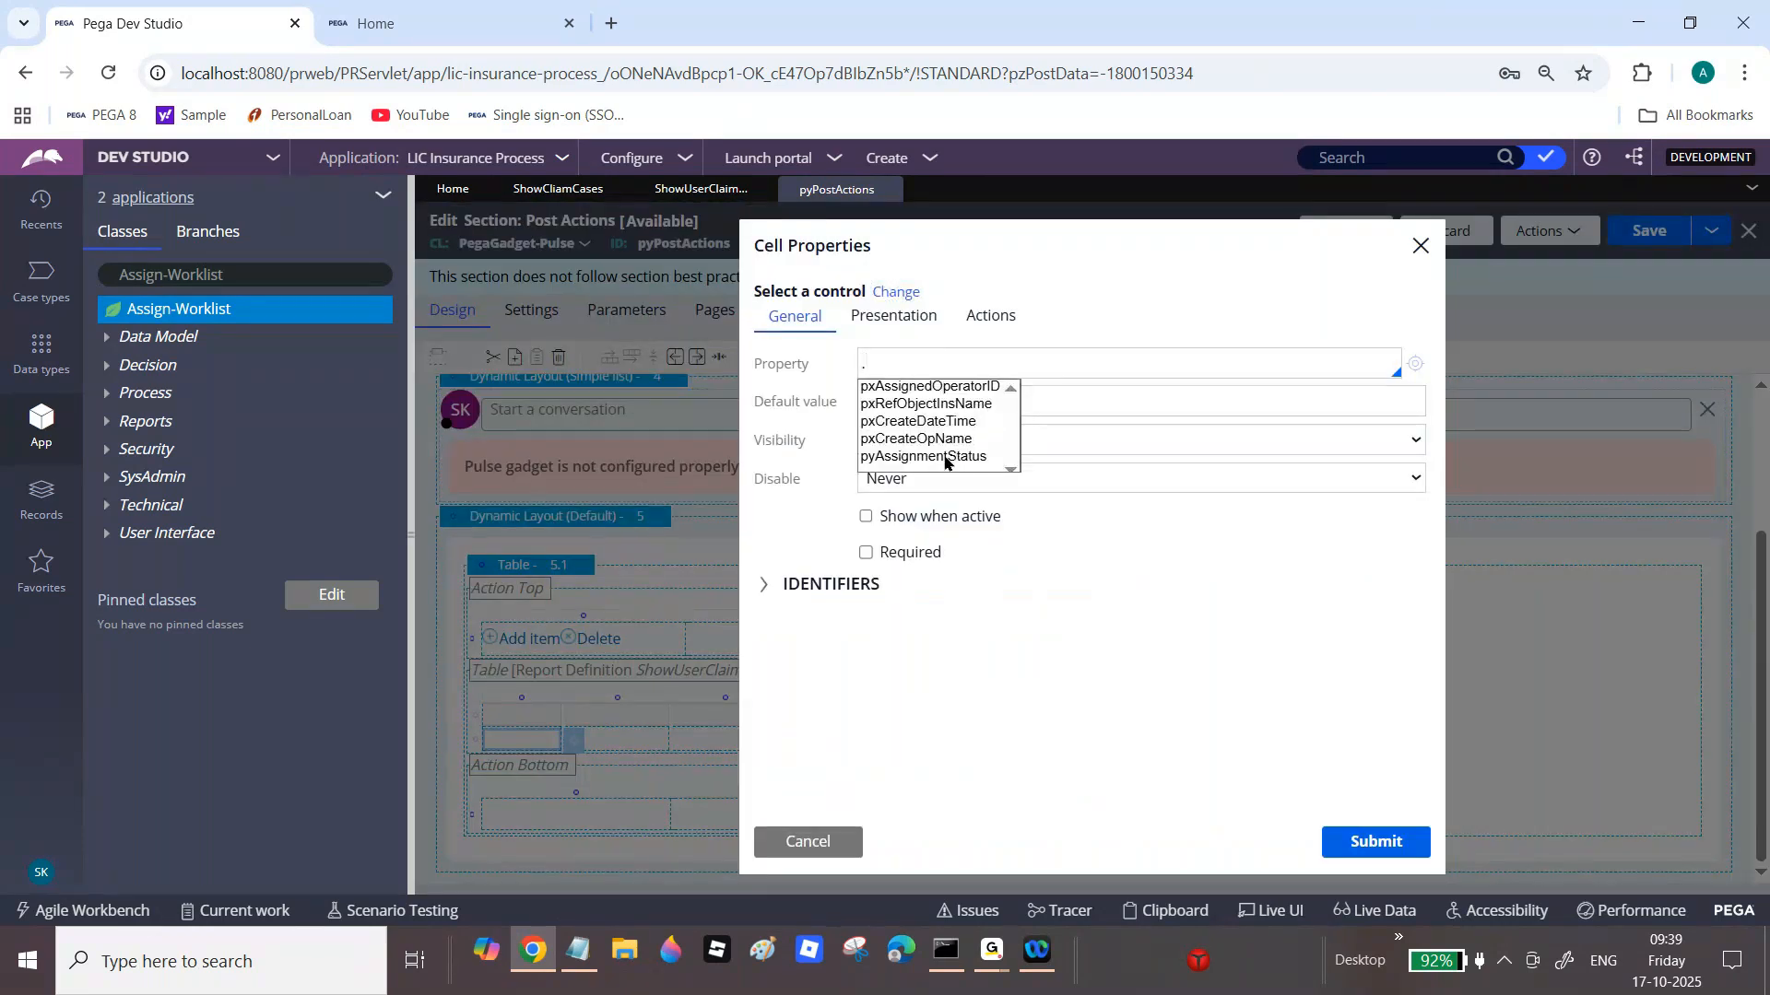
click(972, 388)
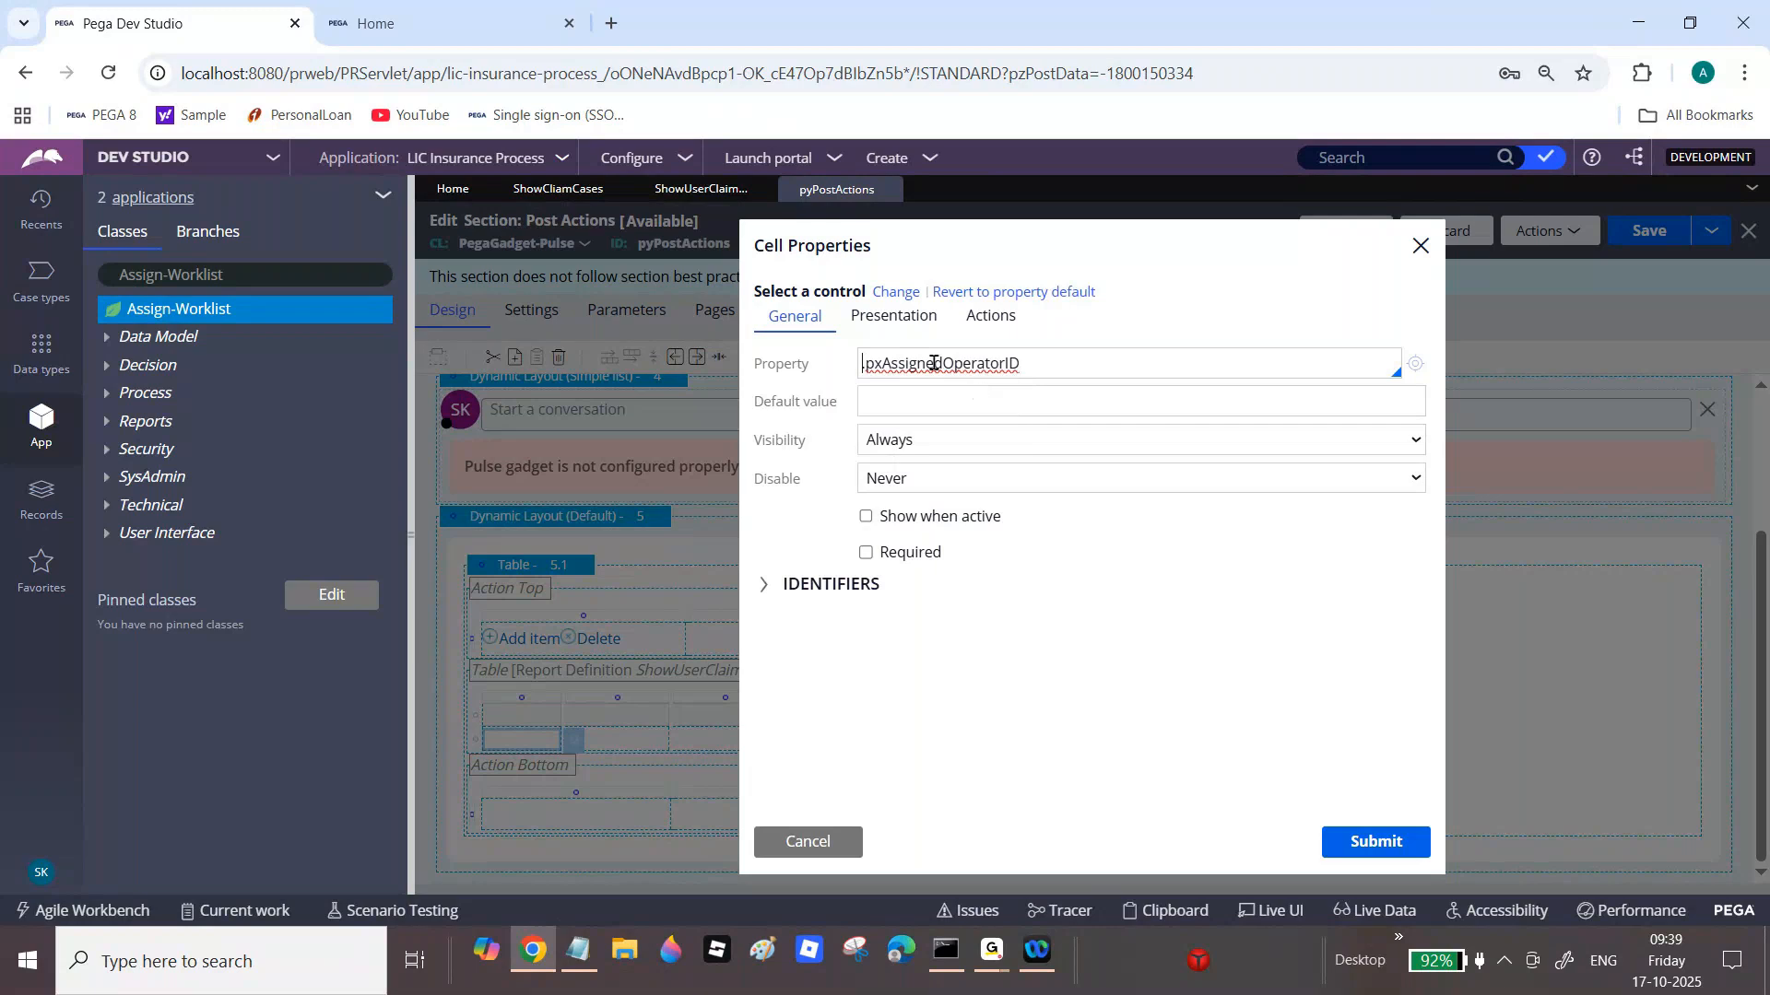
click(1373, 841)
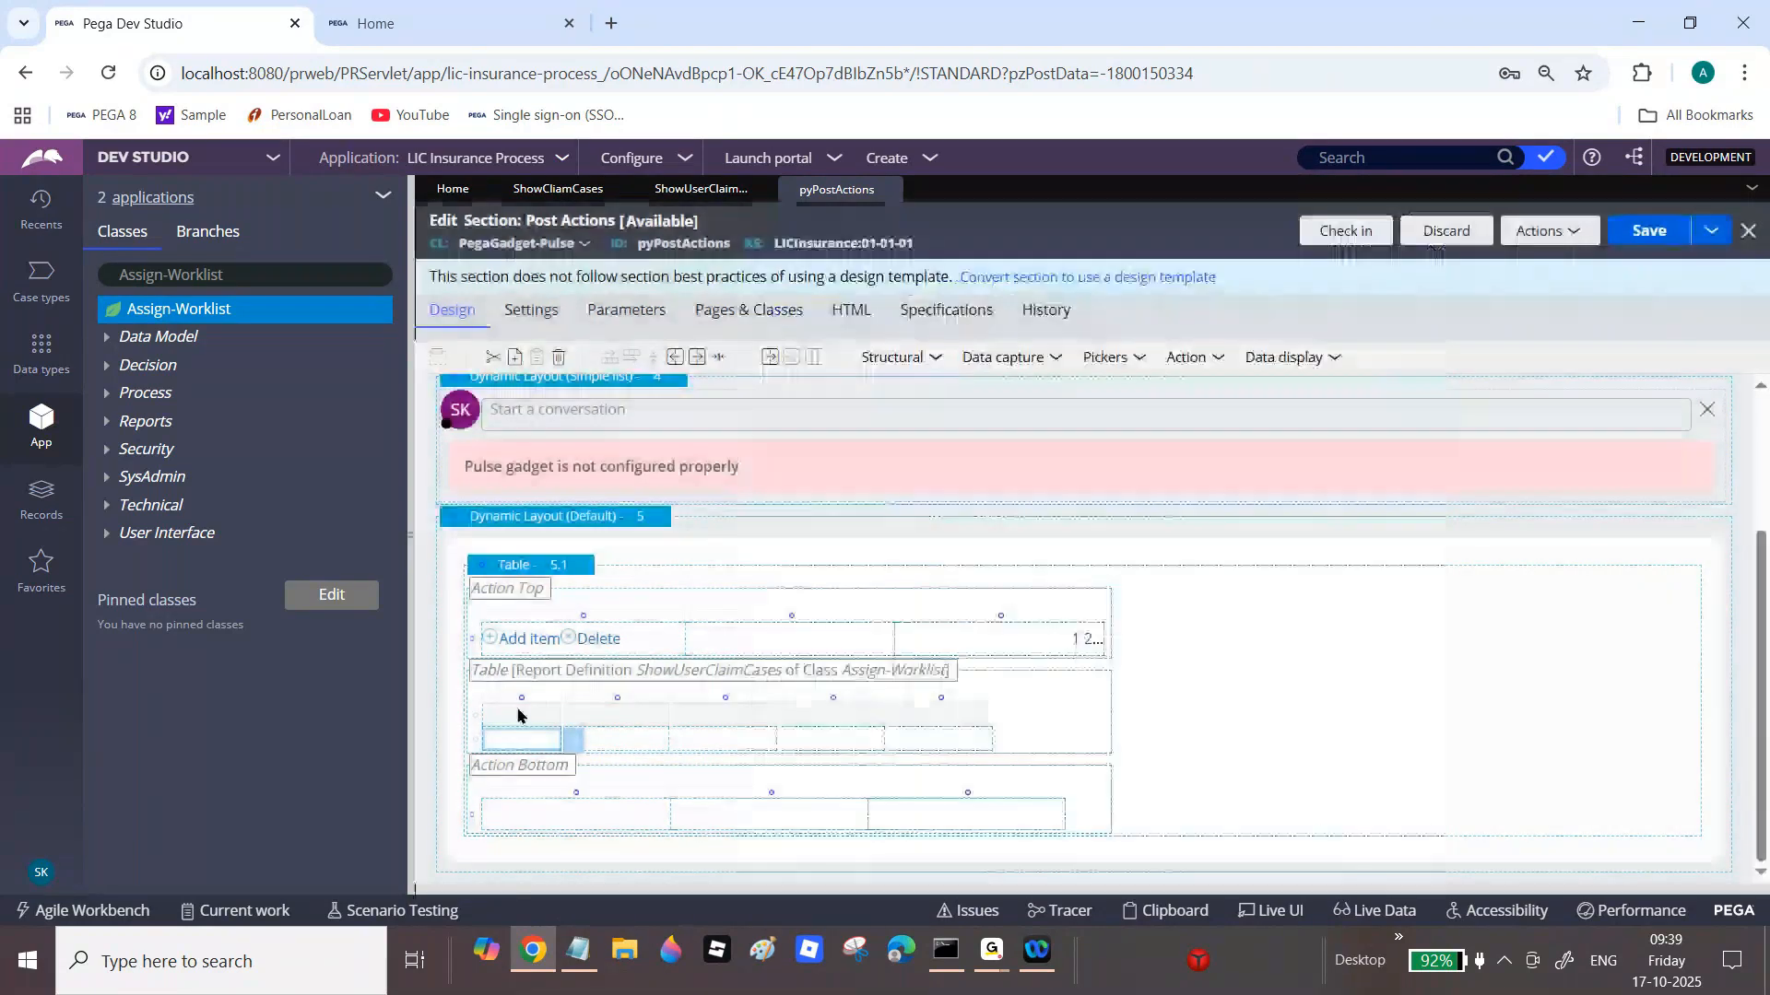
click(556, 721)
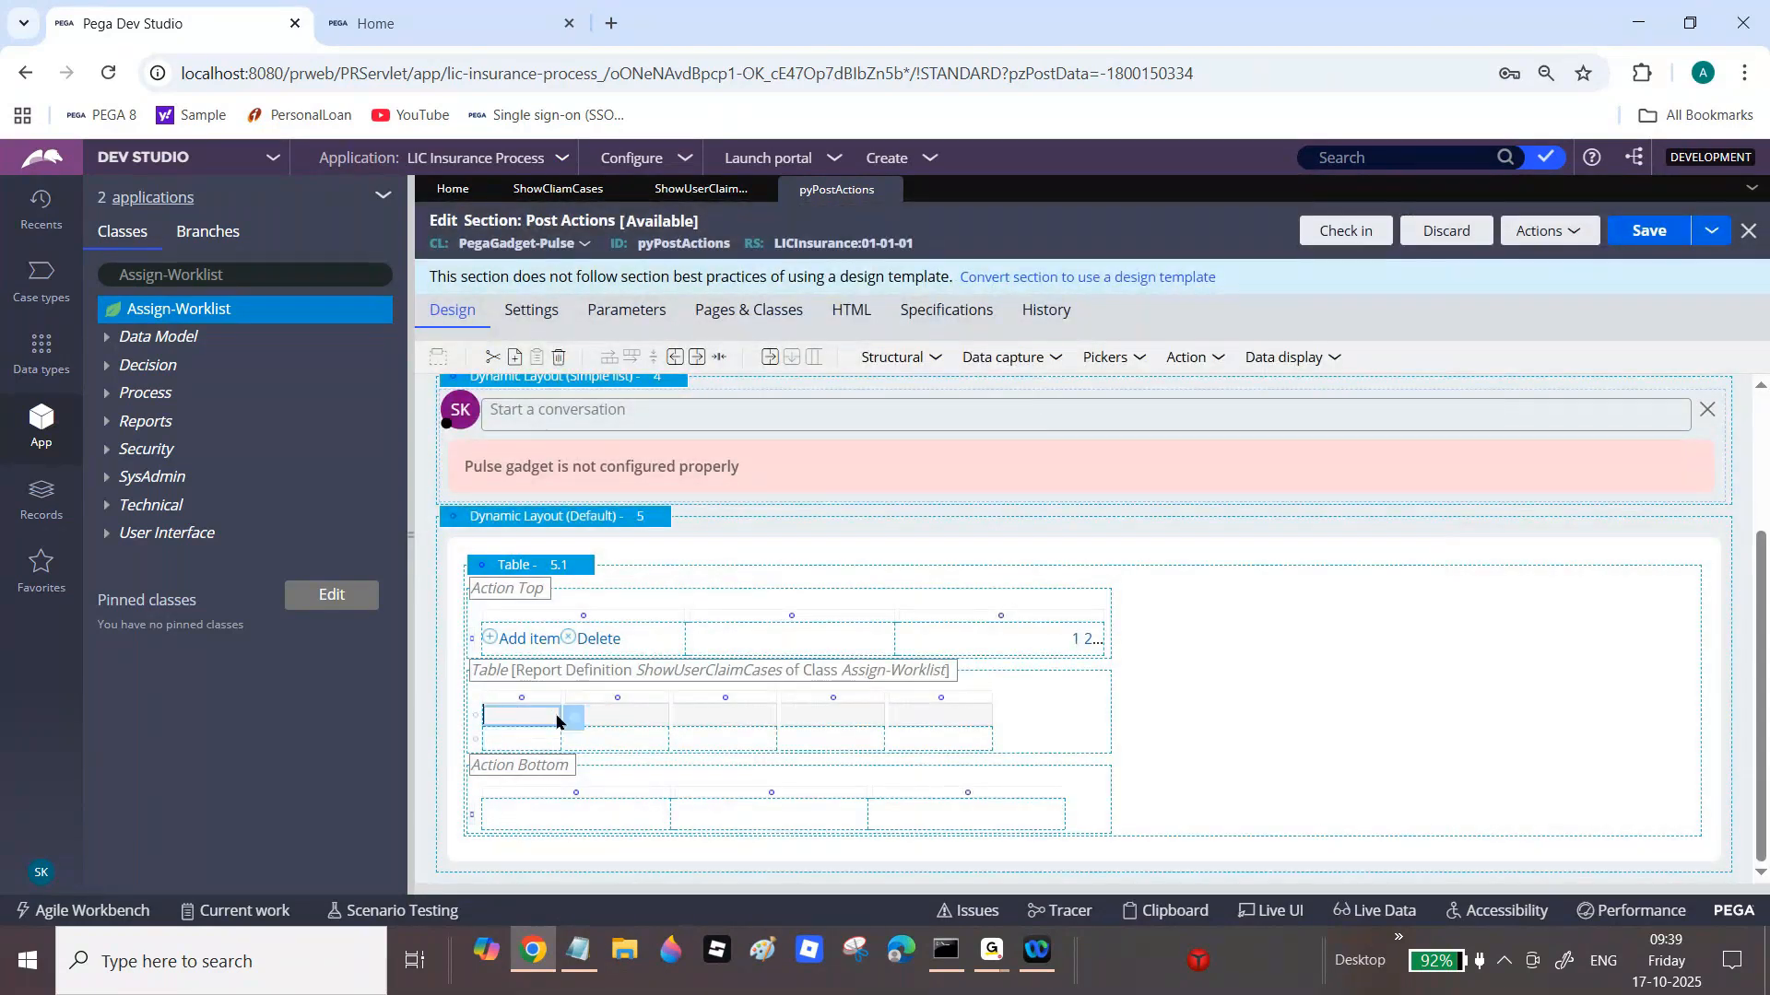
double_click(556, 722)
click(949, 354)
text(Assi)
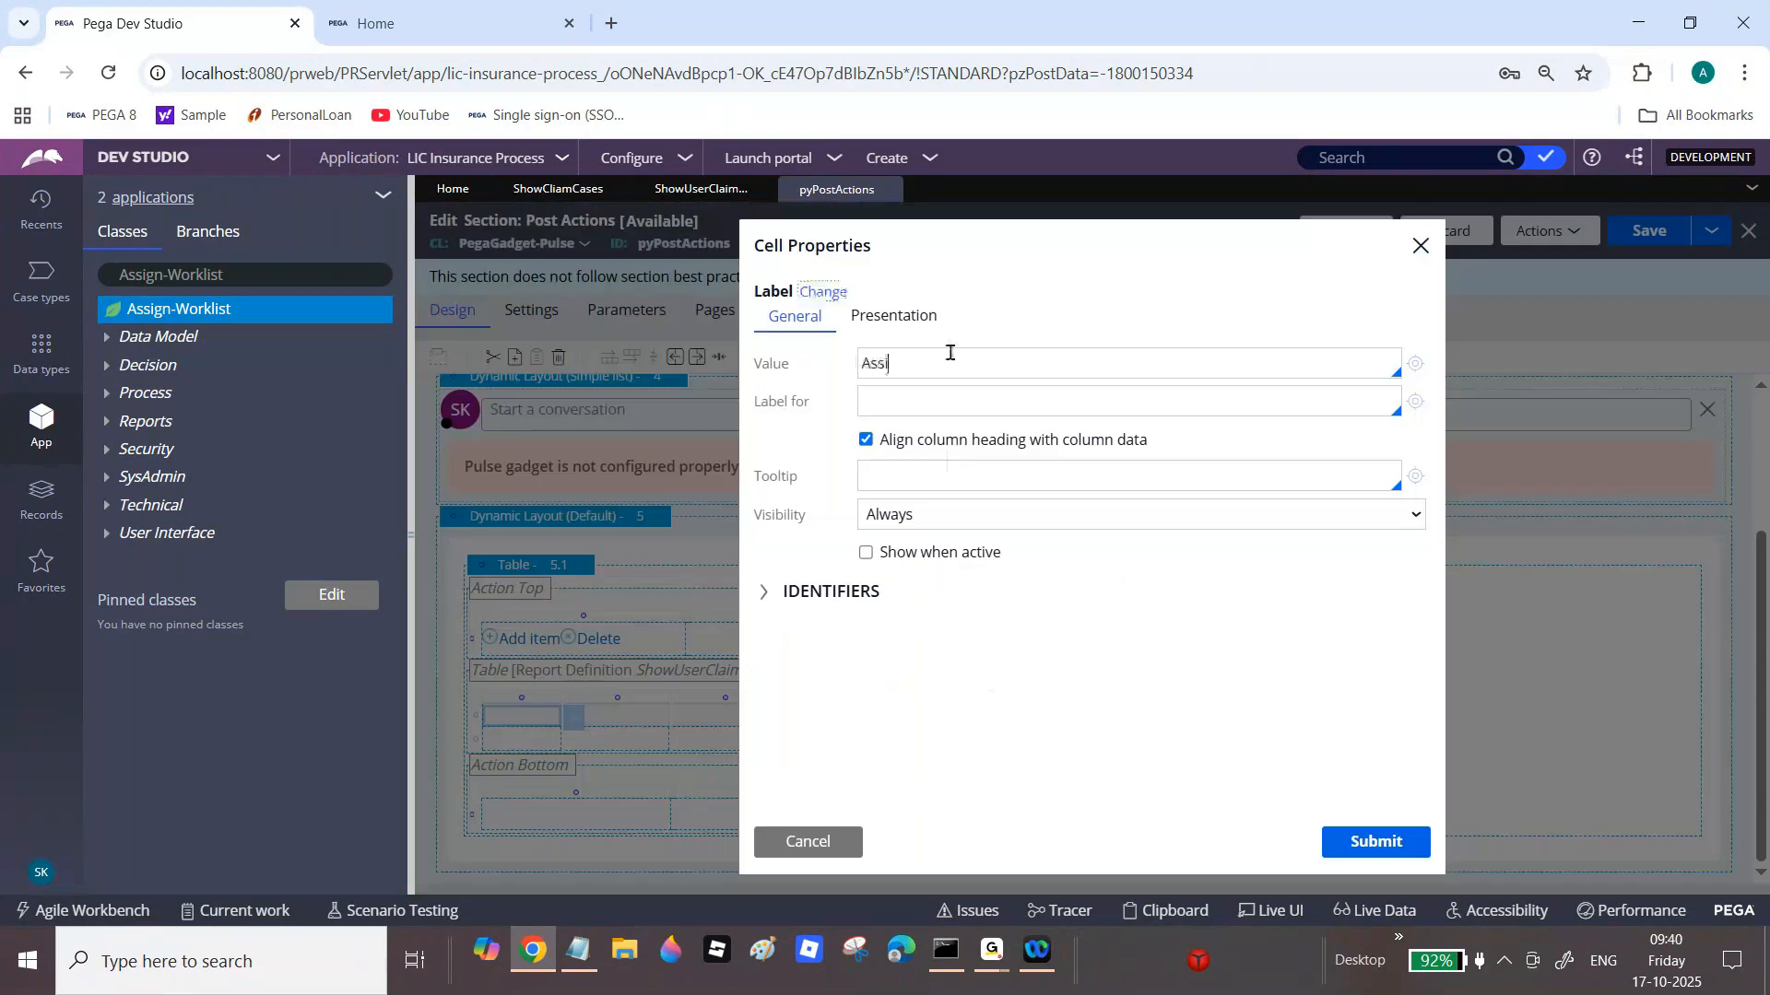
text(gned User ID)
click(1364, 840)
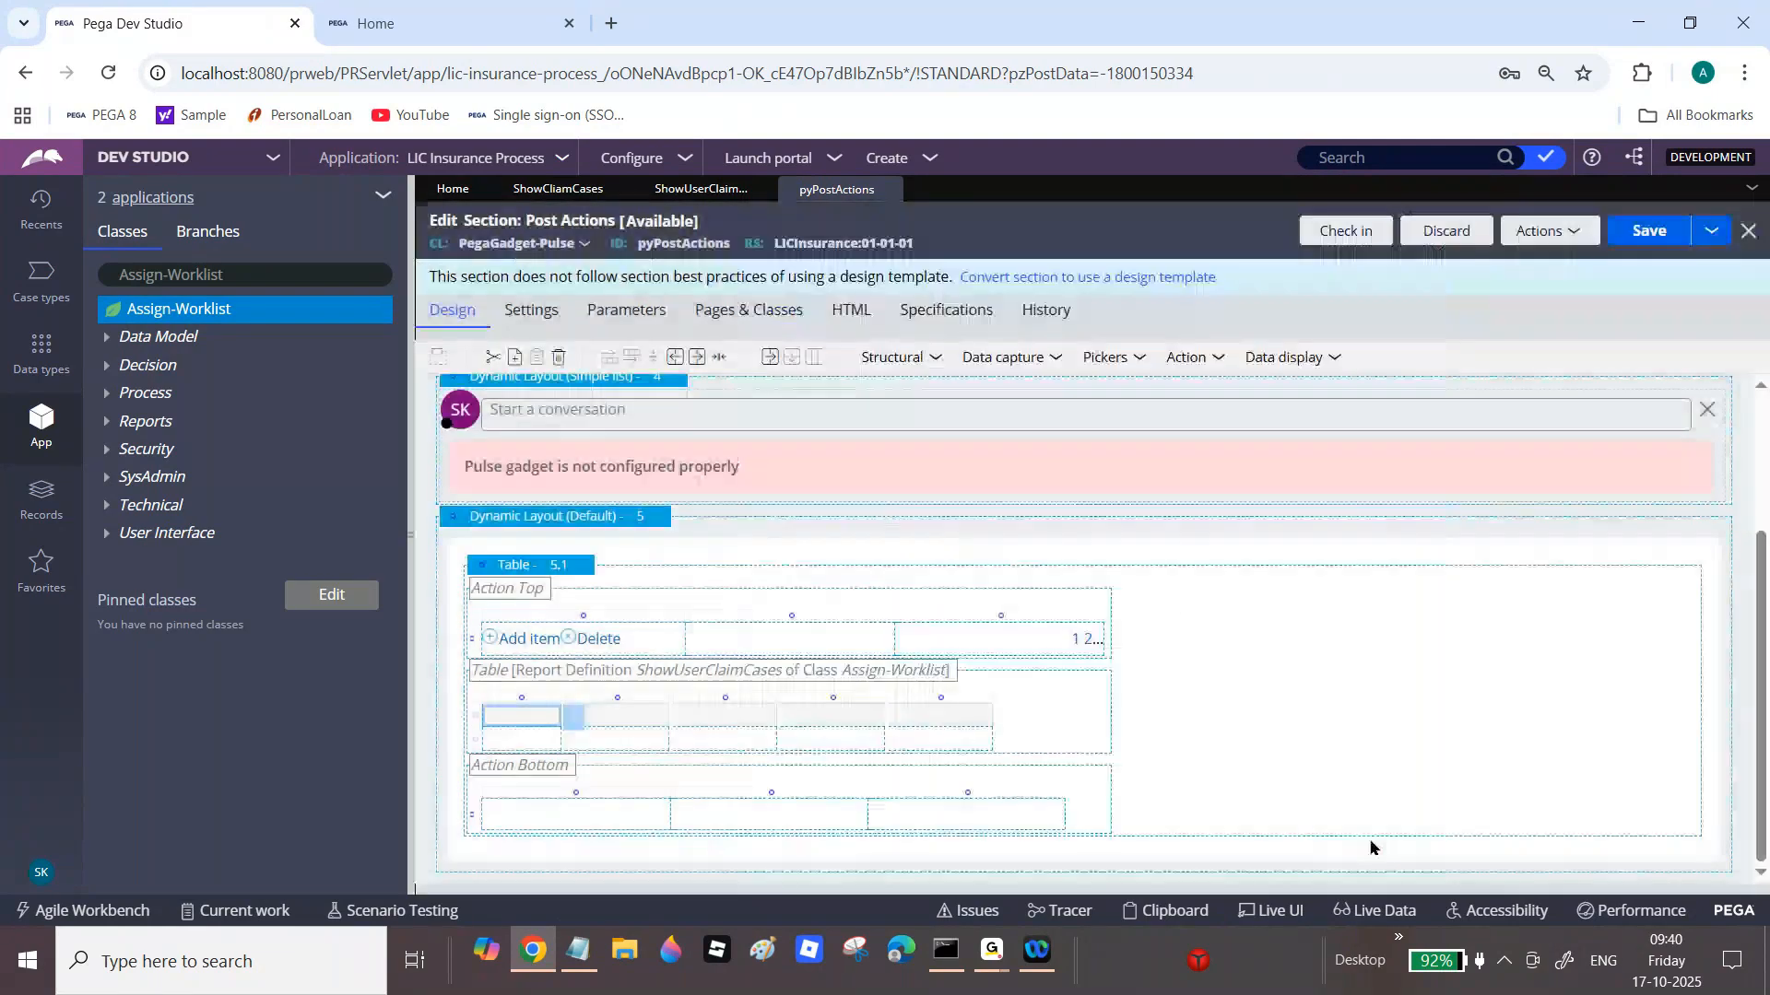
Step: Bind the second column to .pxRefObjectInsName with heading 'Case ID'
double_click(636, 759)
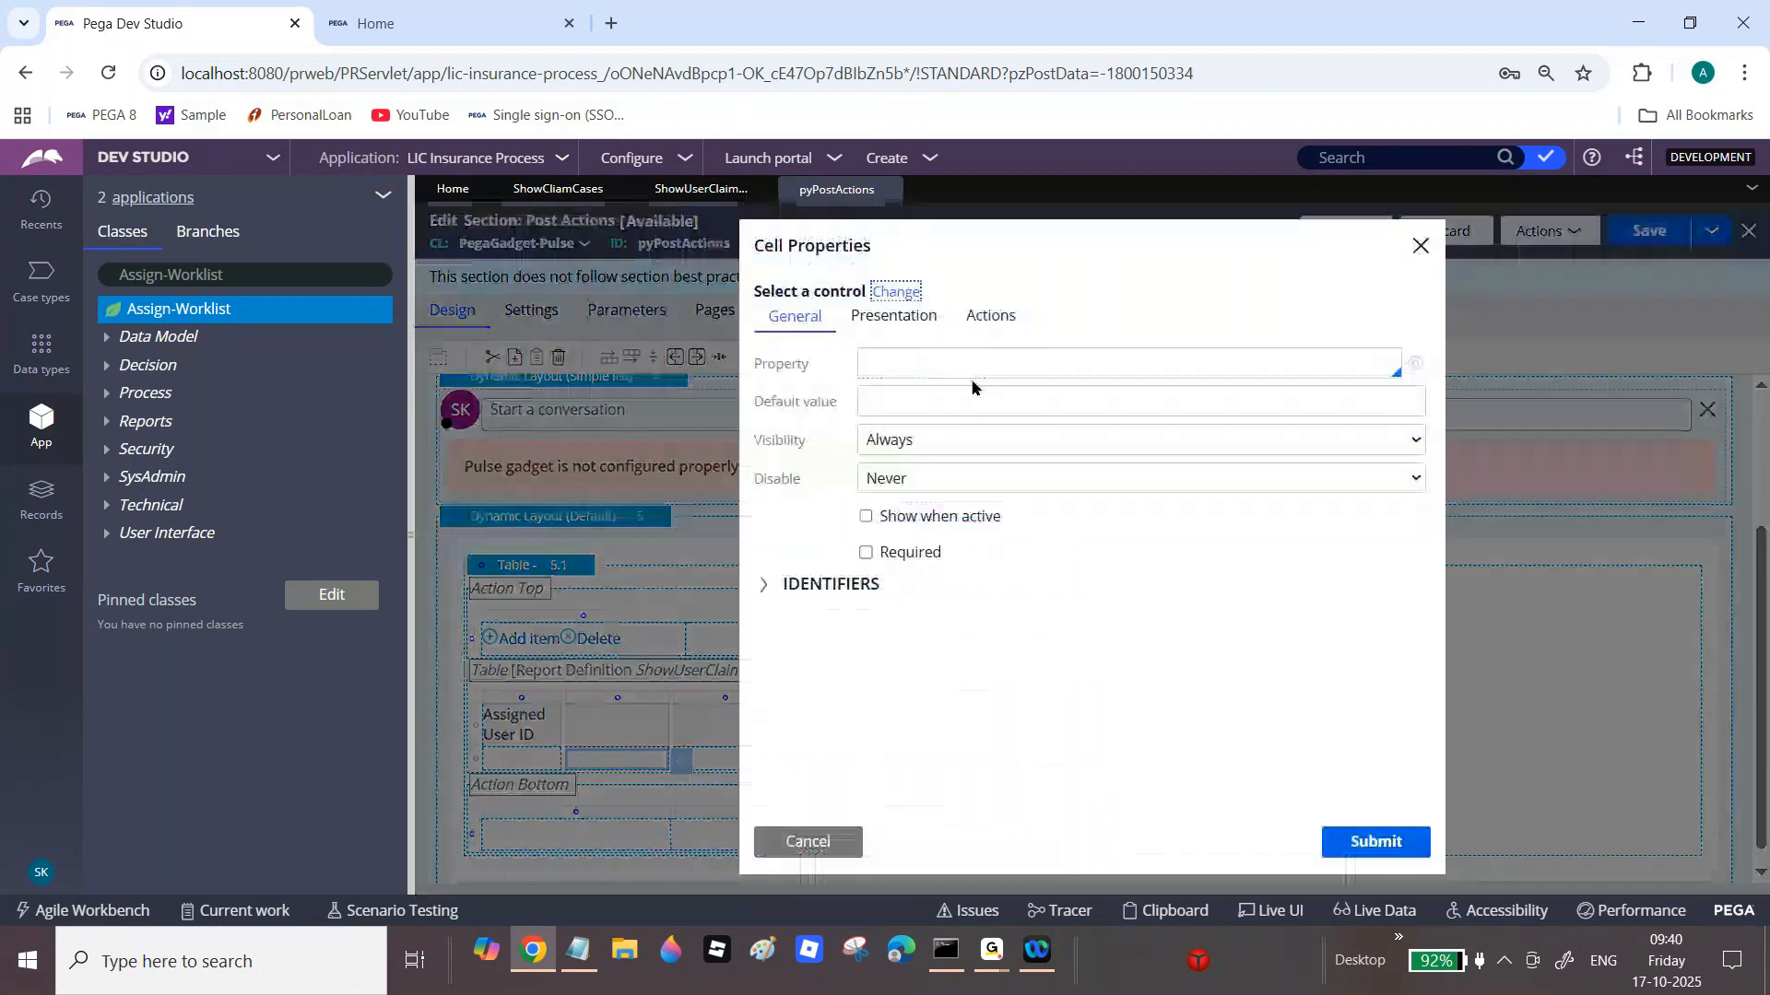
click(968, 361)
text(.)
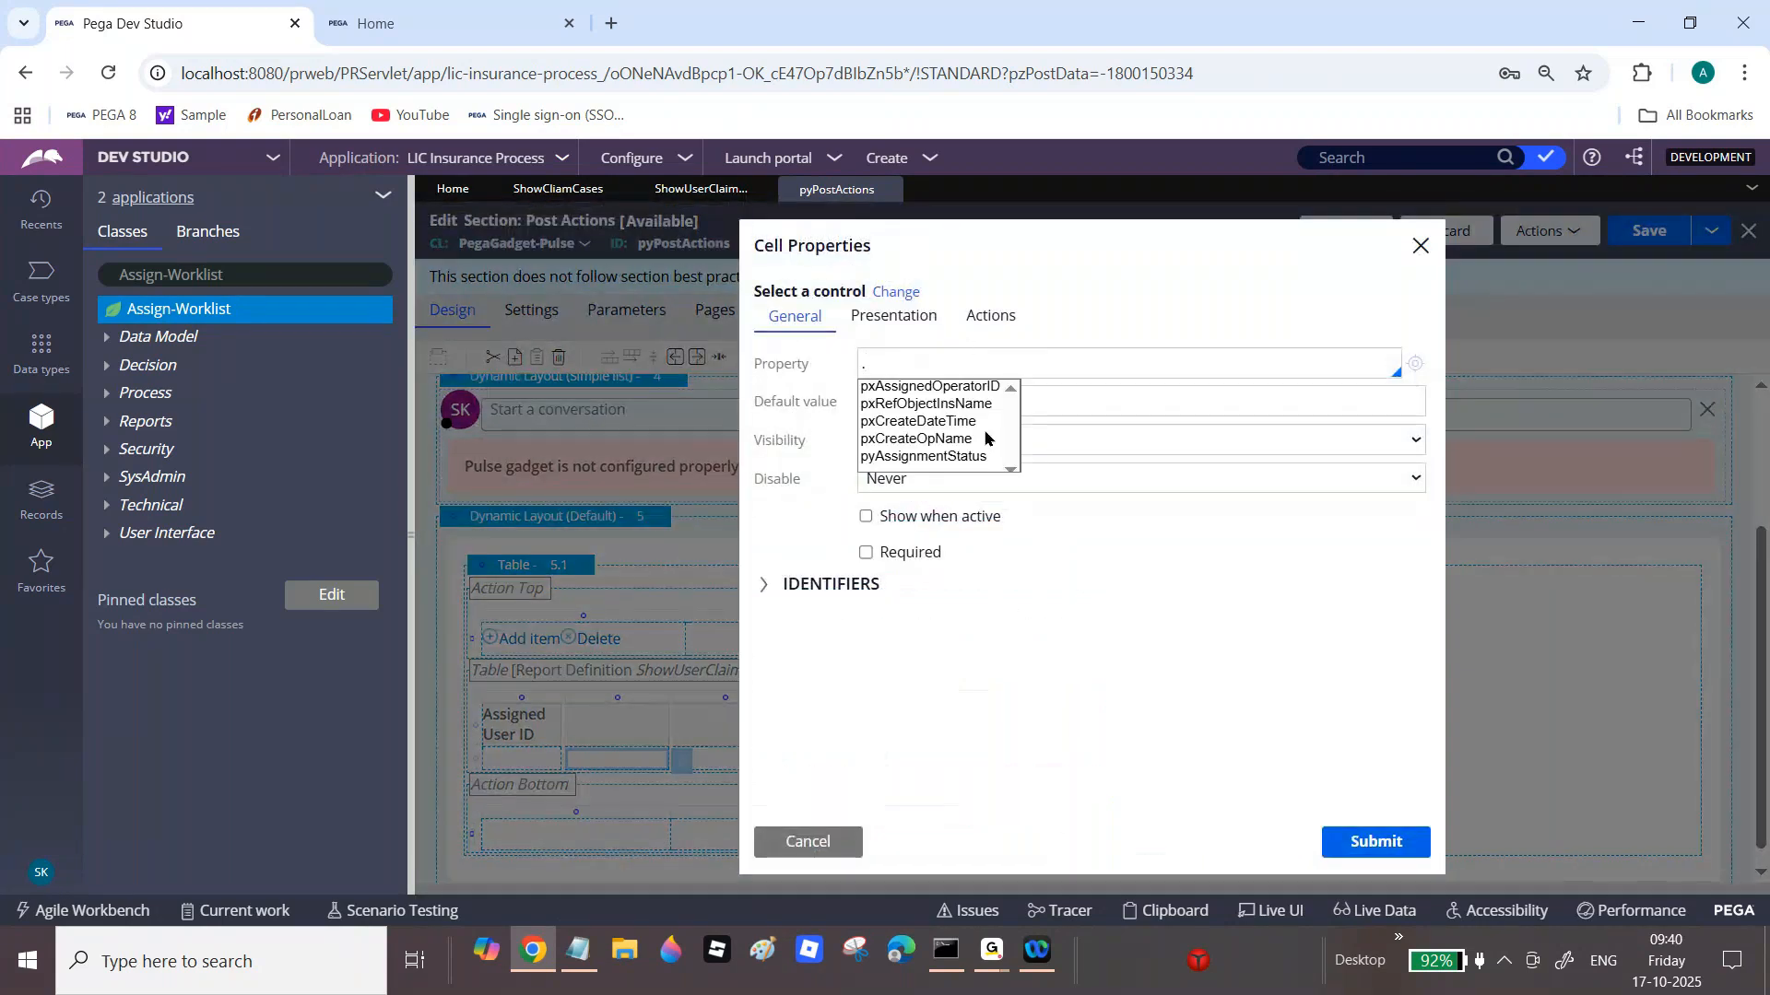
click(963, 404)
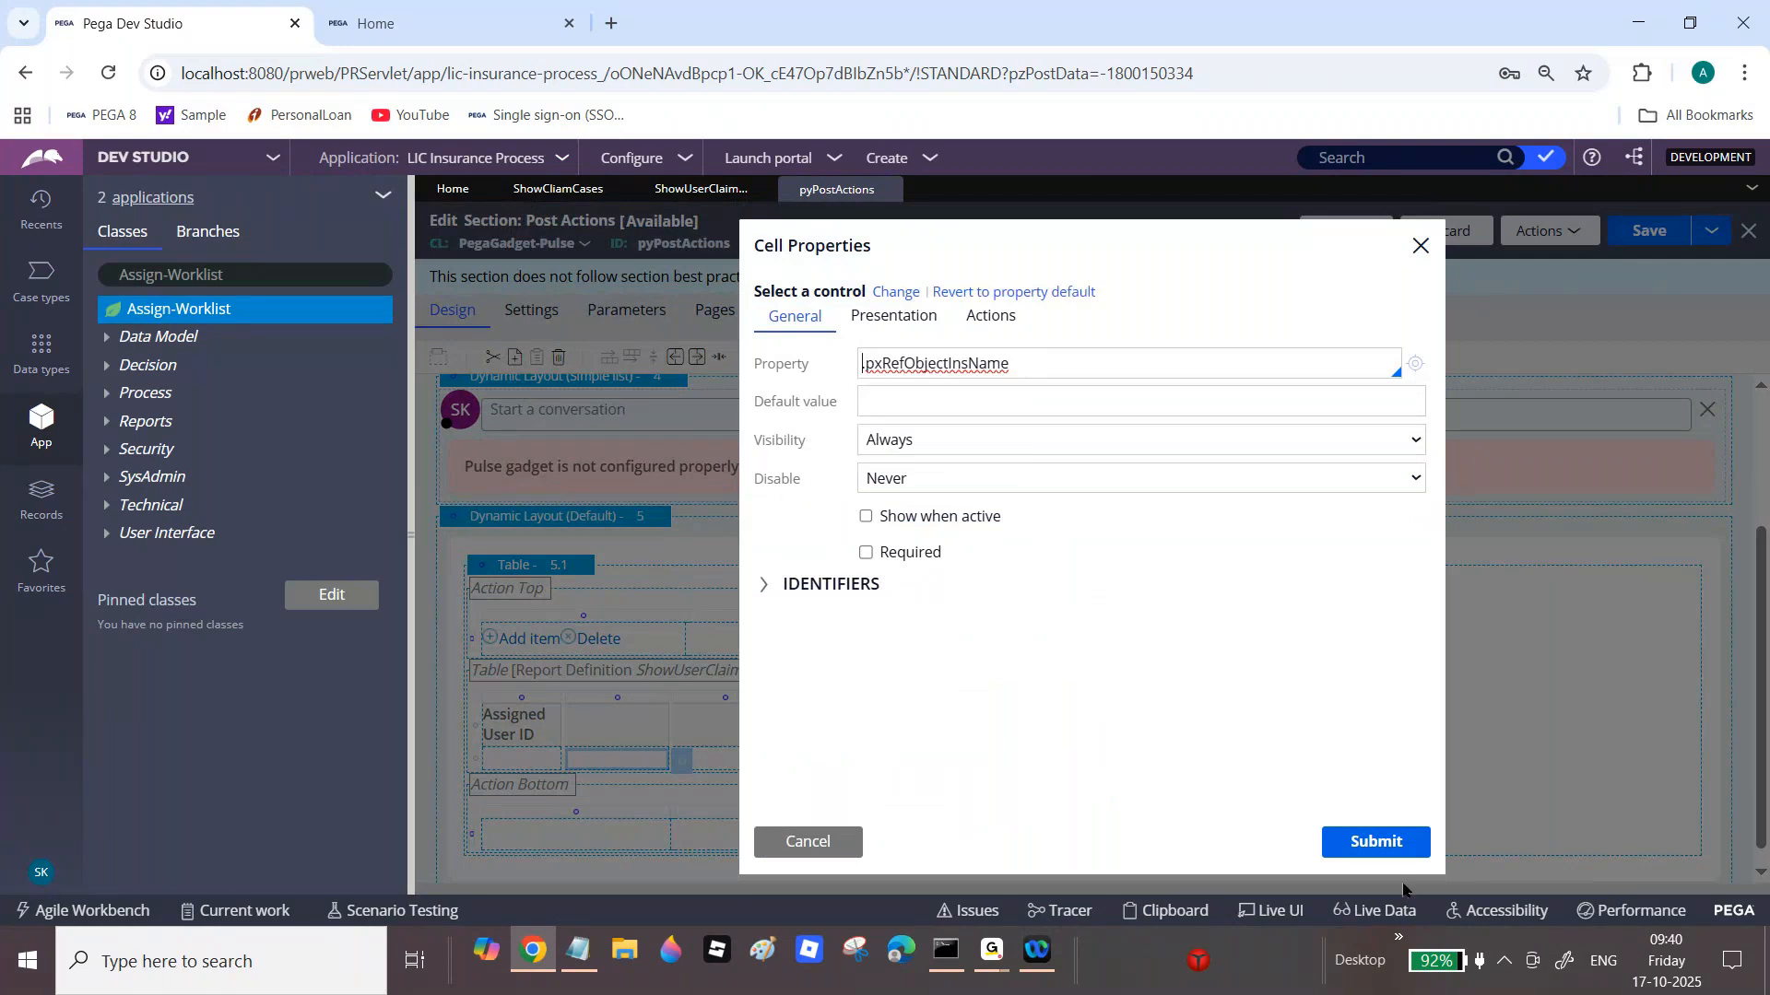
click(1376, 841)
click(648, 729)
text(Cas)
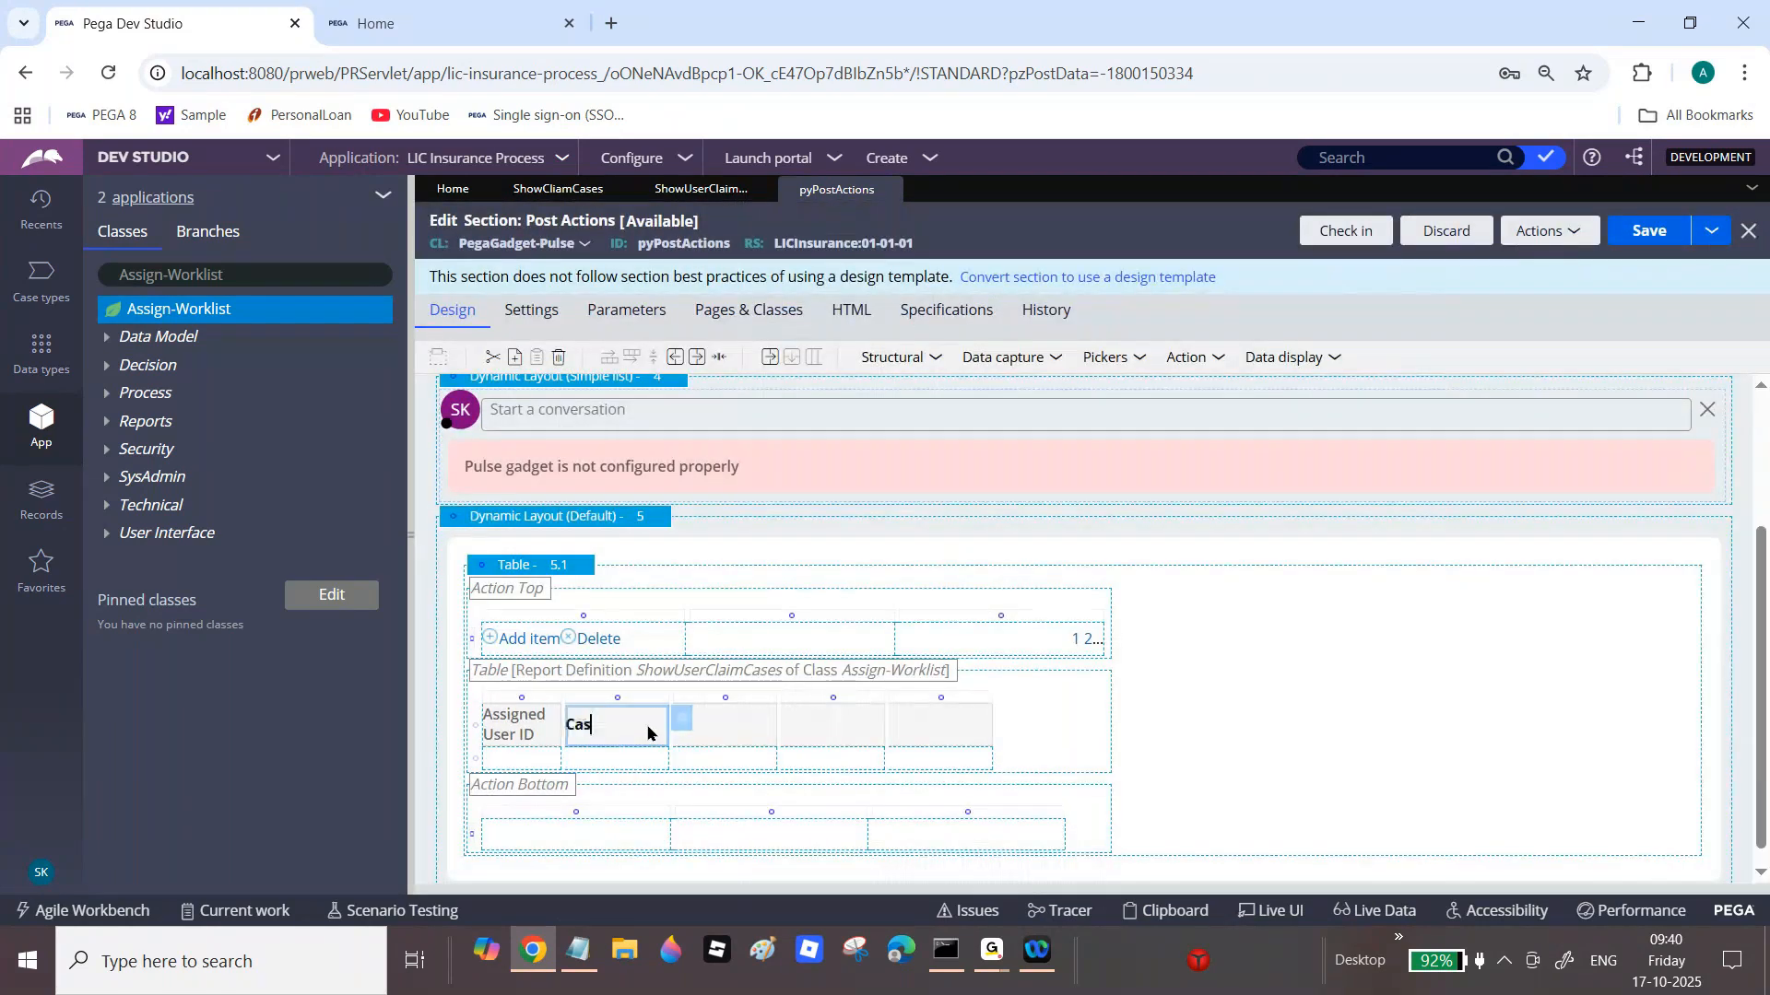
text(e ID)
click(773, 763)
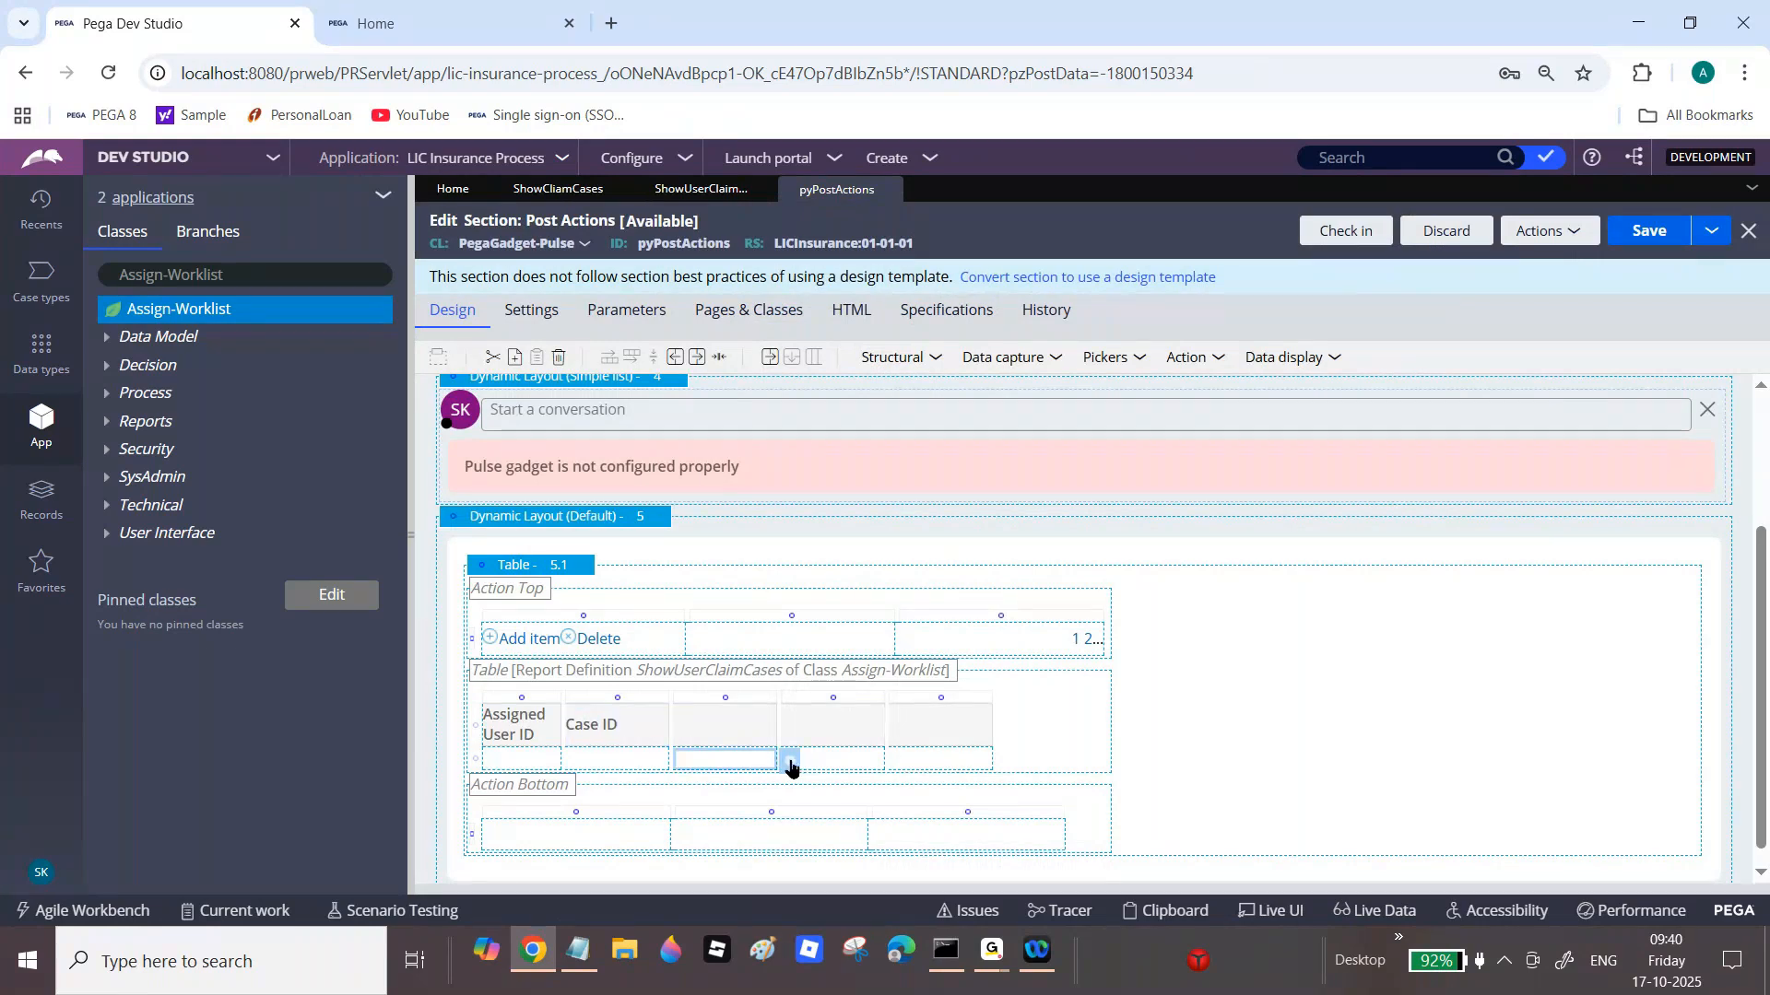
Step: Bind the third column to .pxCreateDateTime with heading 'Create Date Time'
click(790, 765)
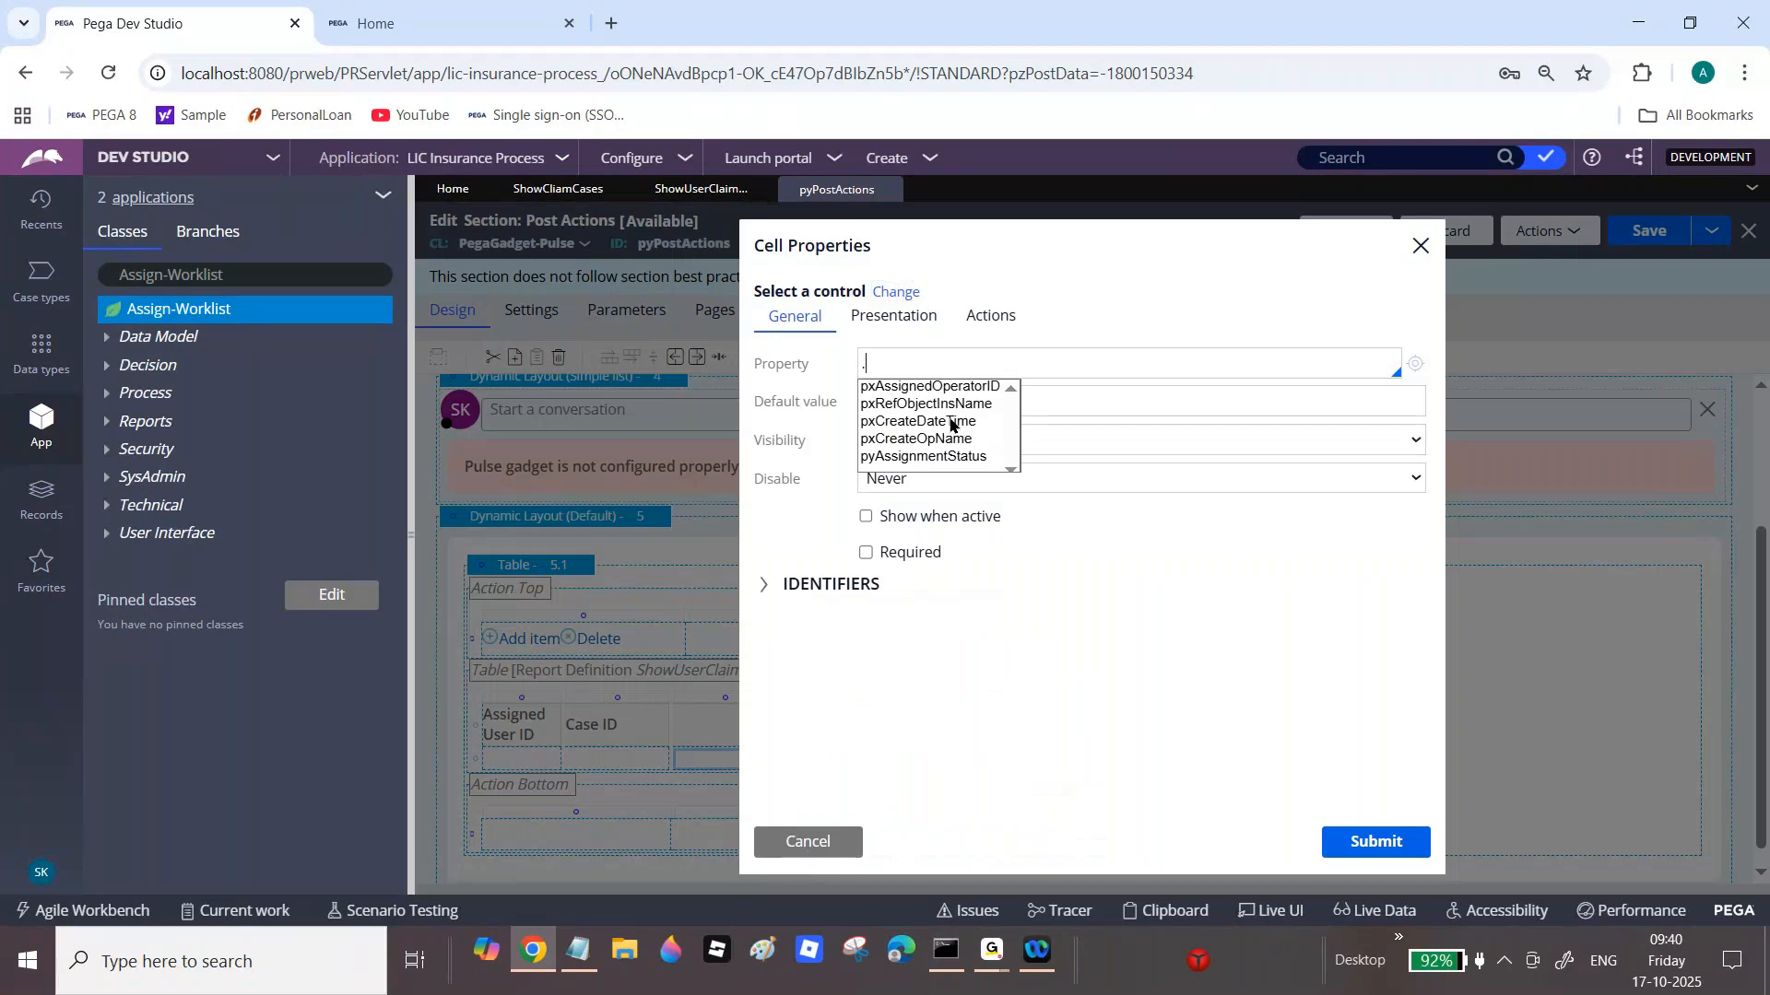
click(951, 422)
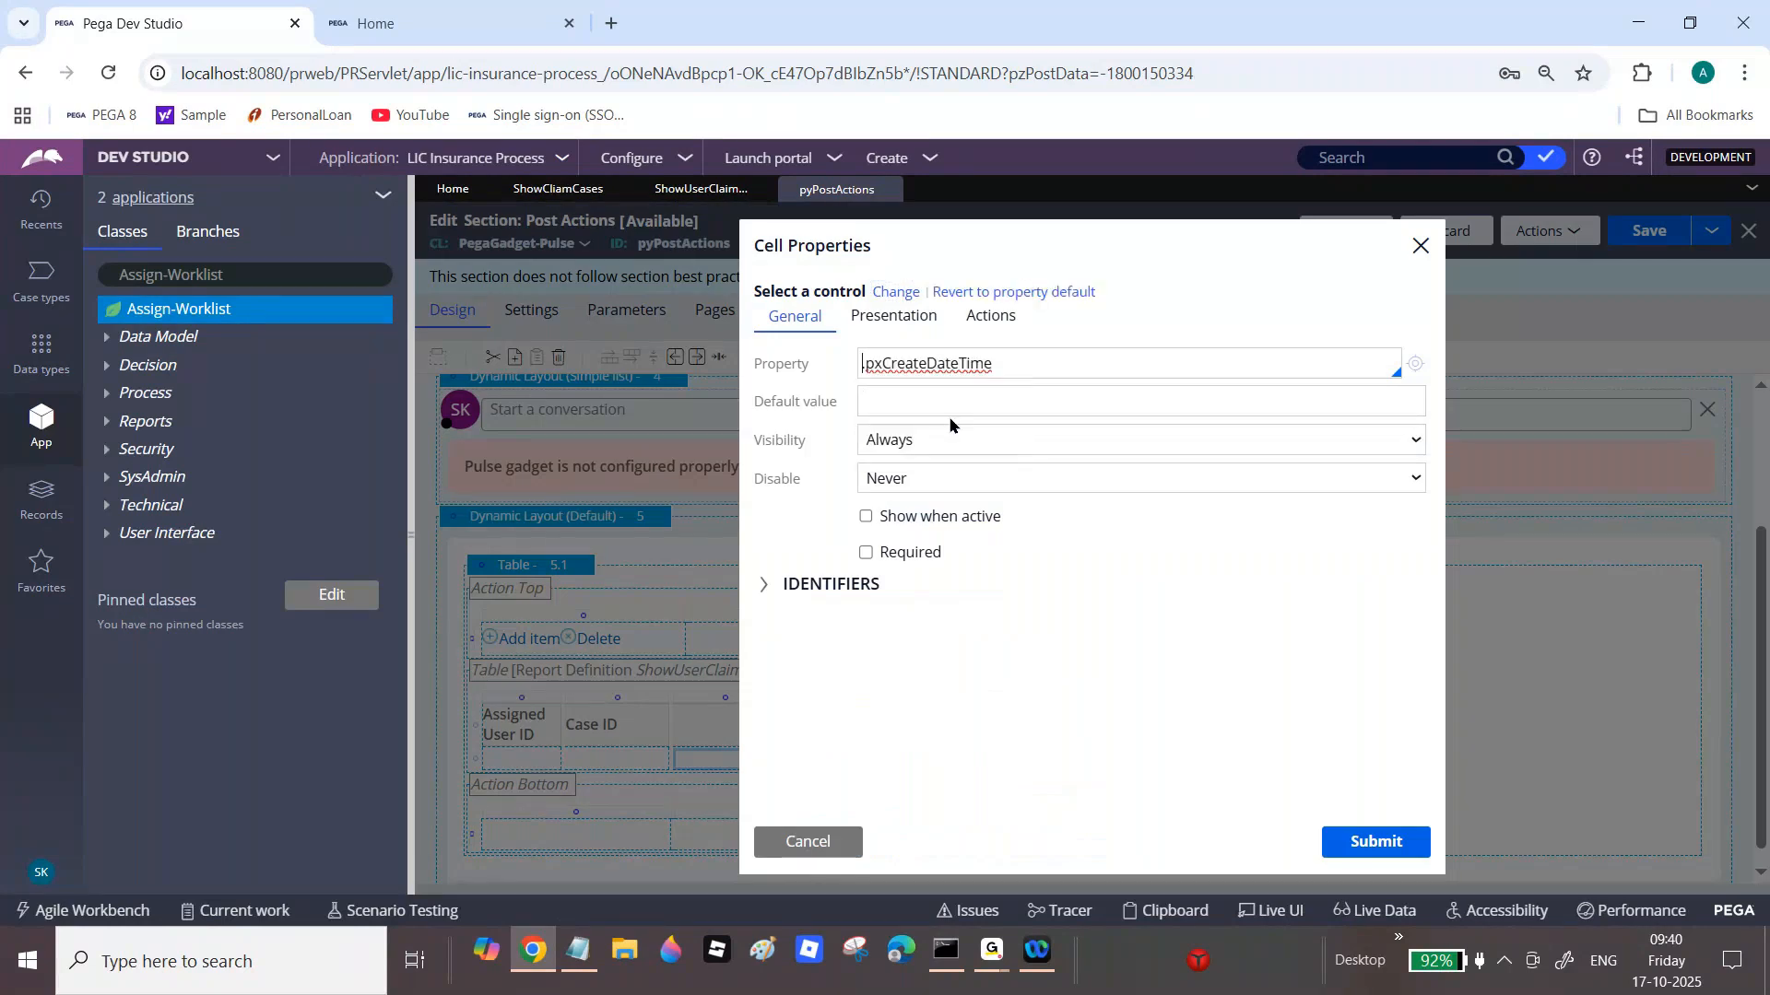
key(Return)
text(Create Date TIme)
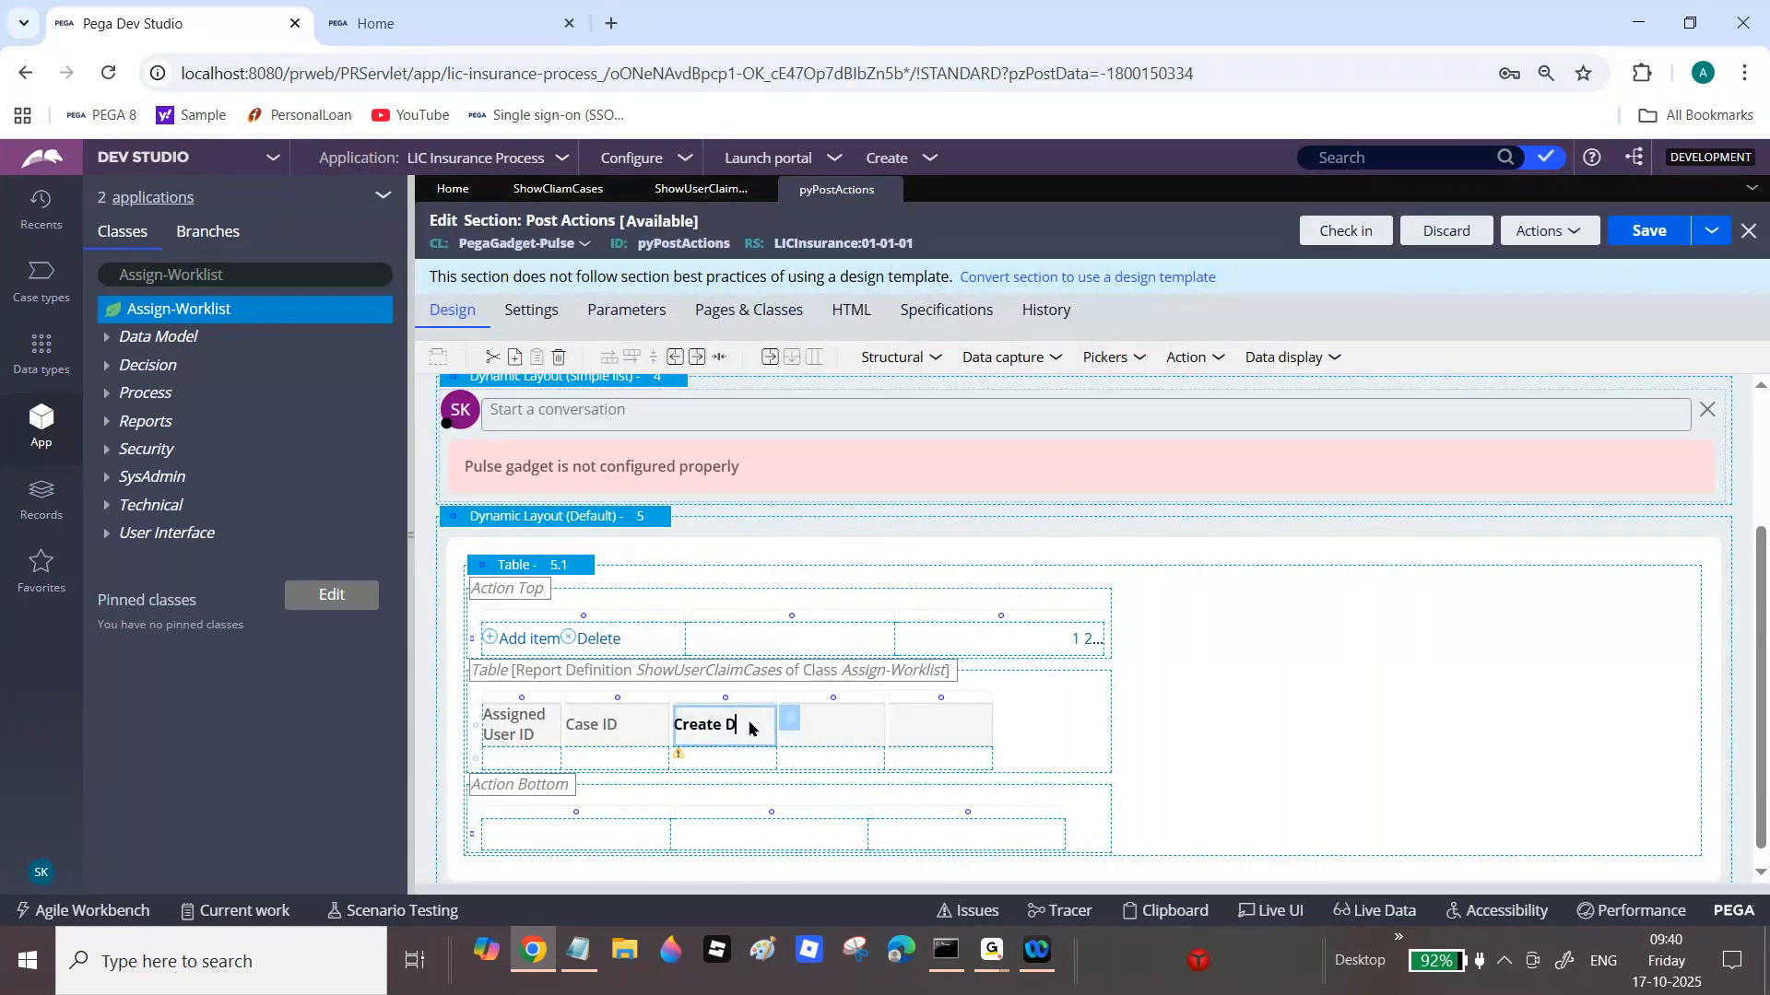
key(BackSpace)
key(BackSpace)
key(BackSpace)
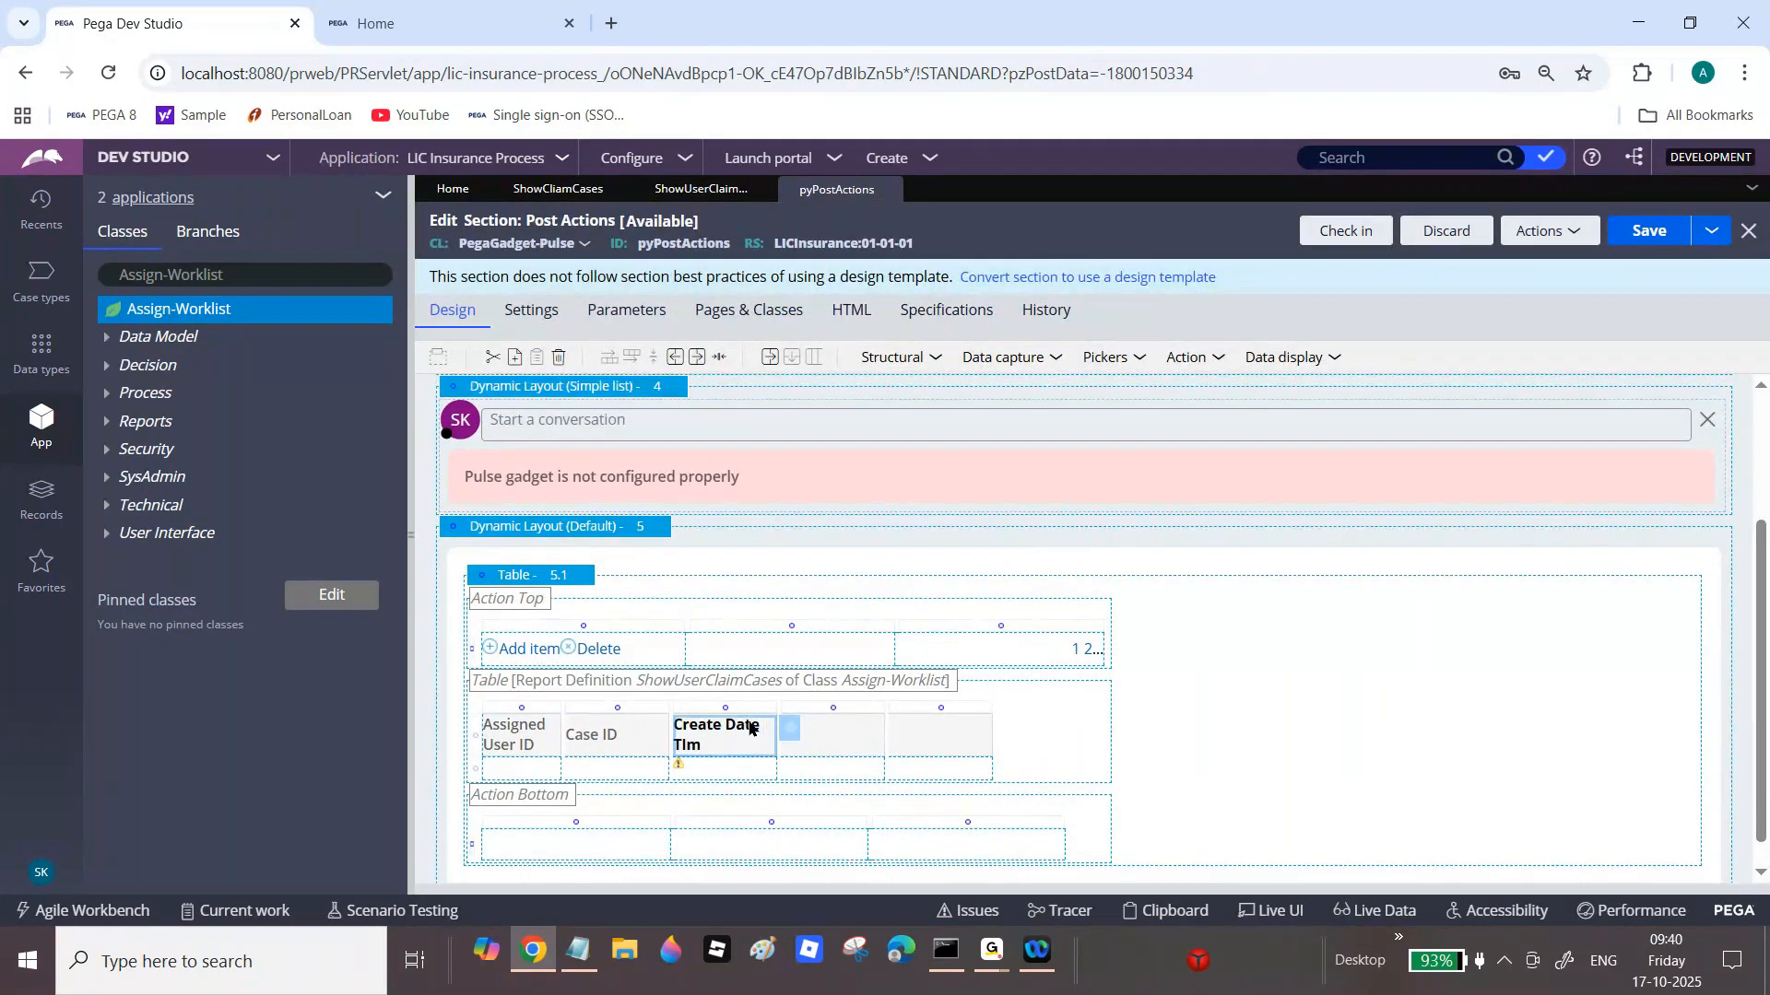
text(i)
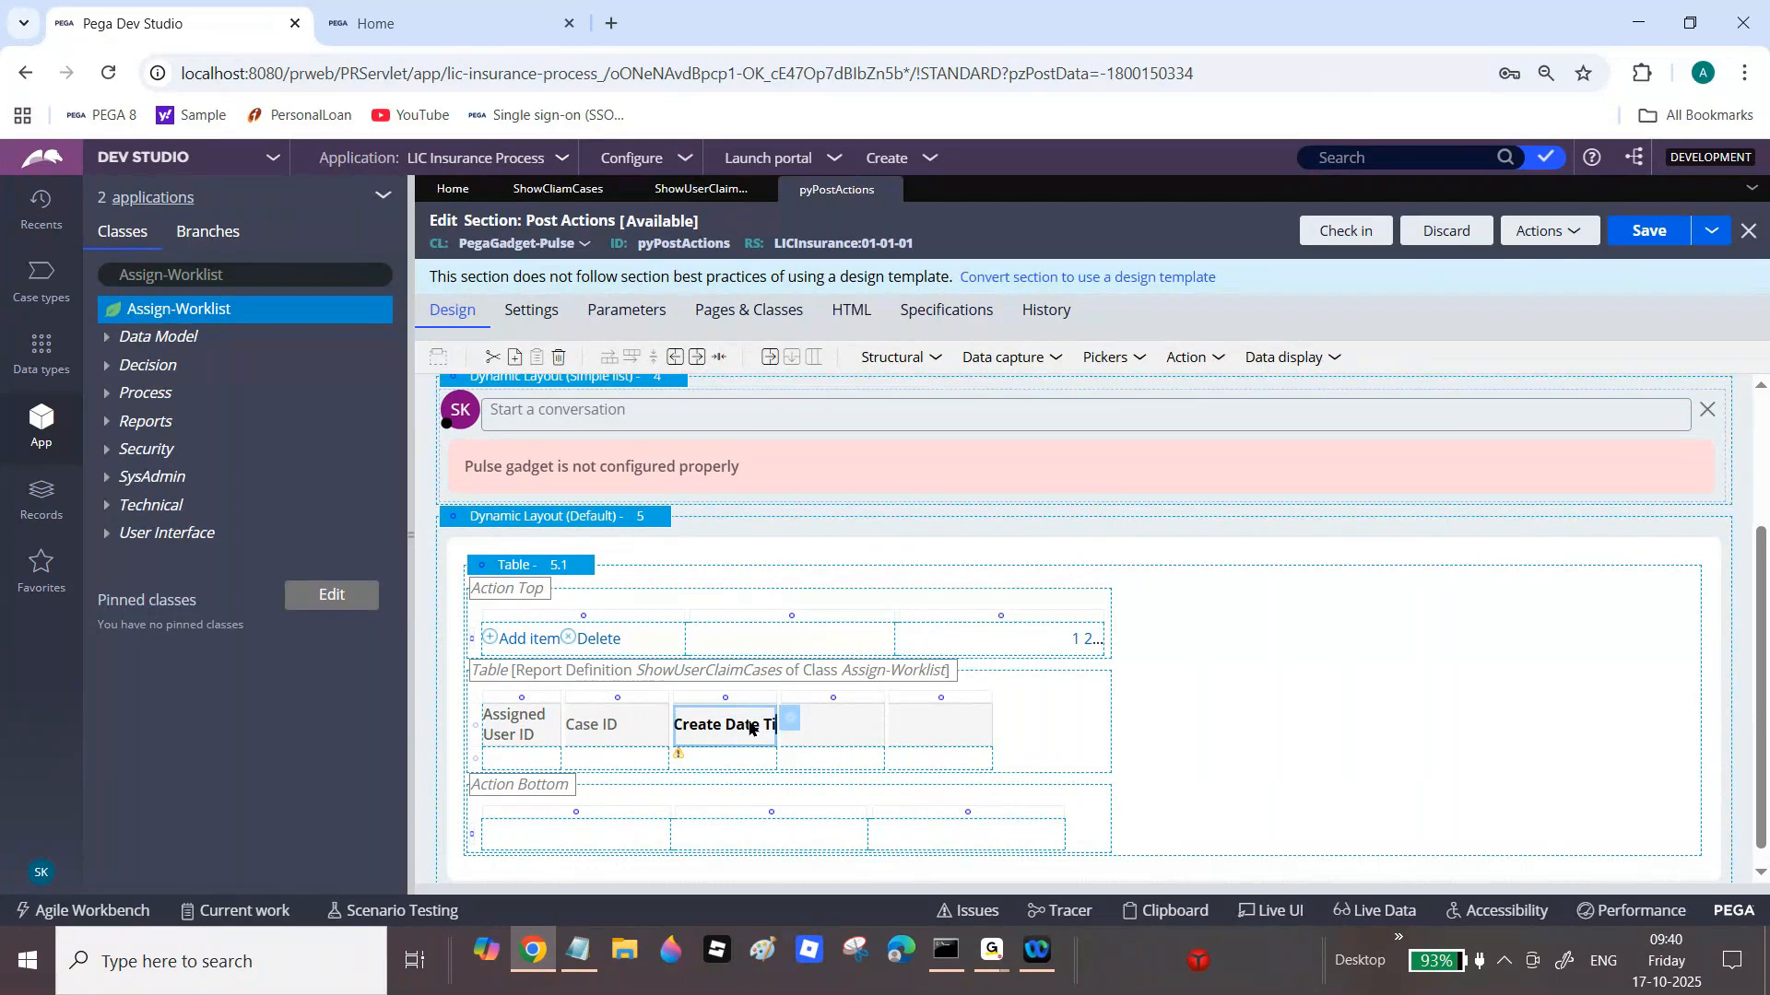
text(me)
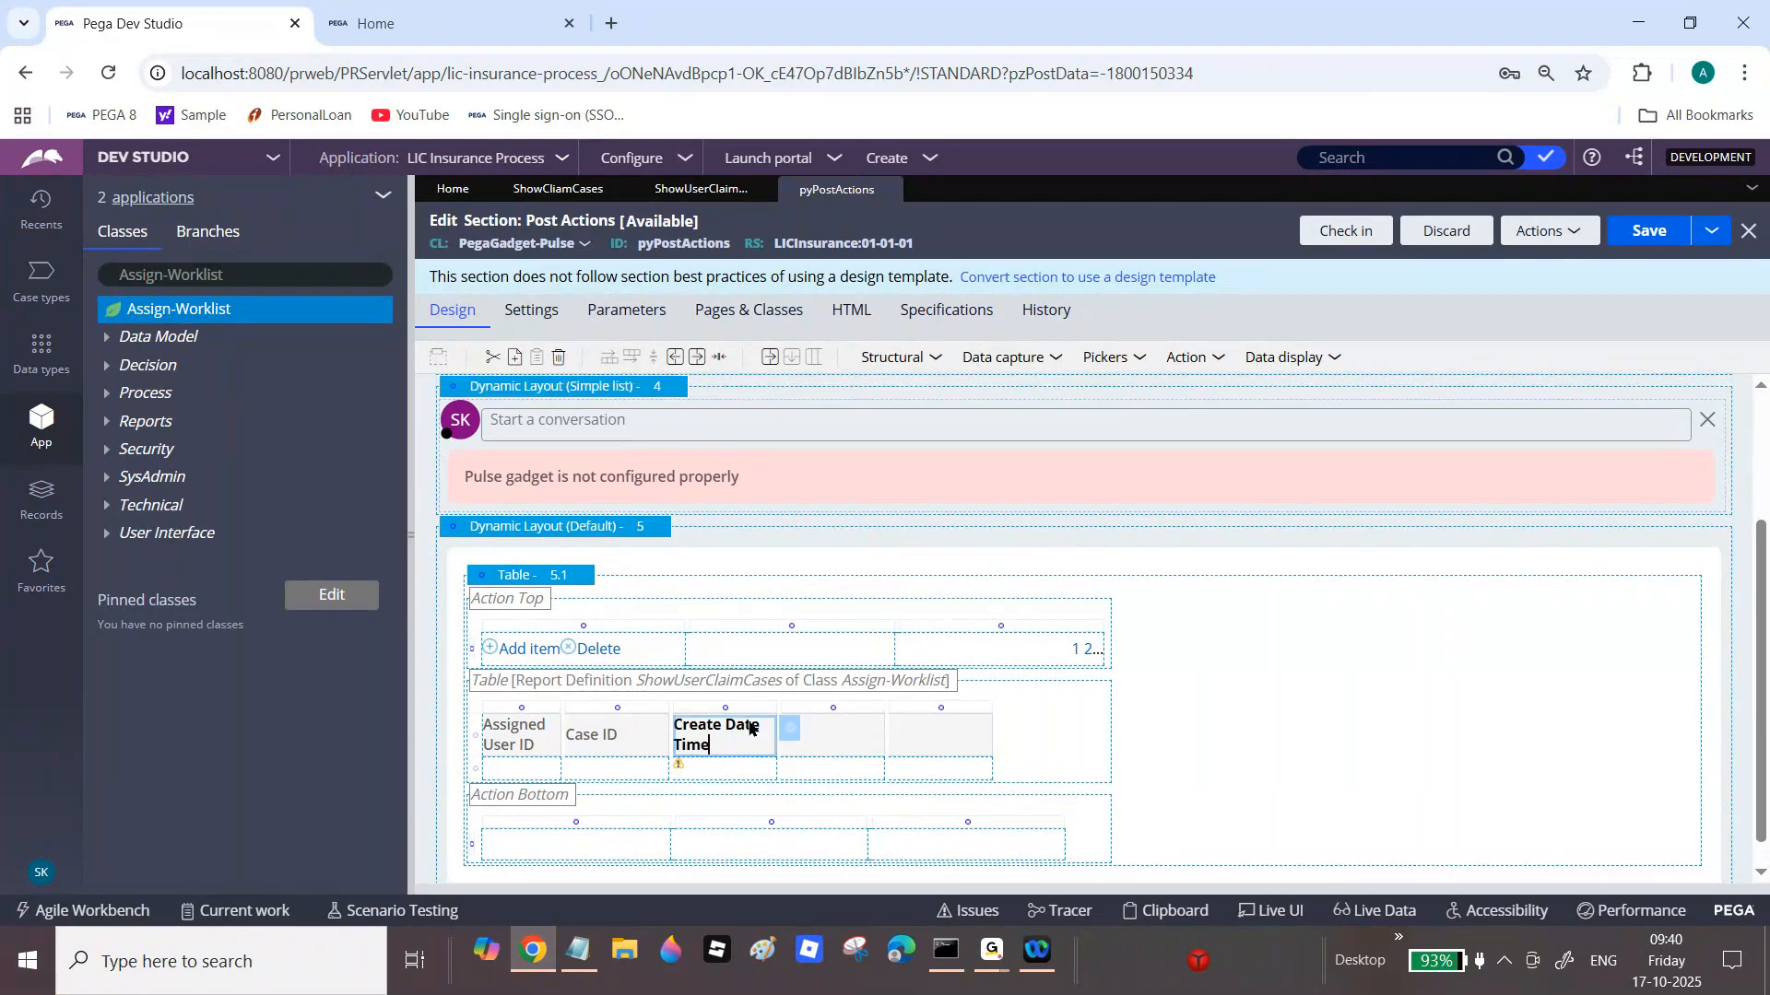
Step: Bind the fourth column to .pxCreateOpName with heading 'Case Created Operator Name'
click(873, 777)
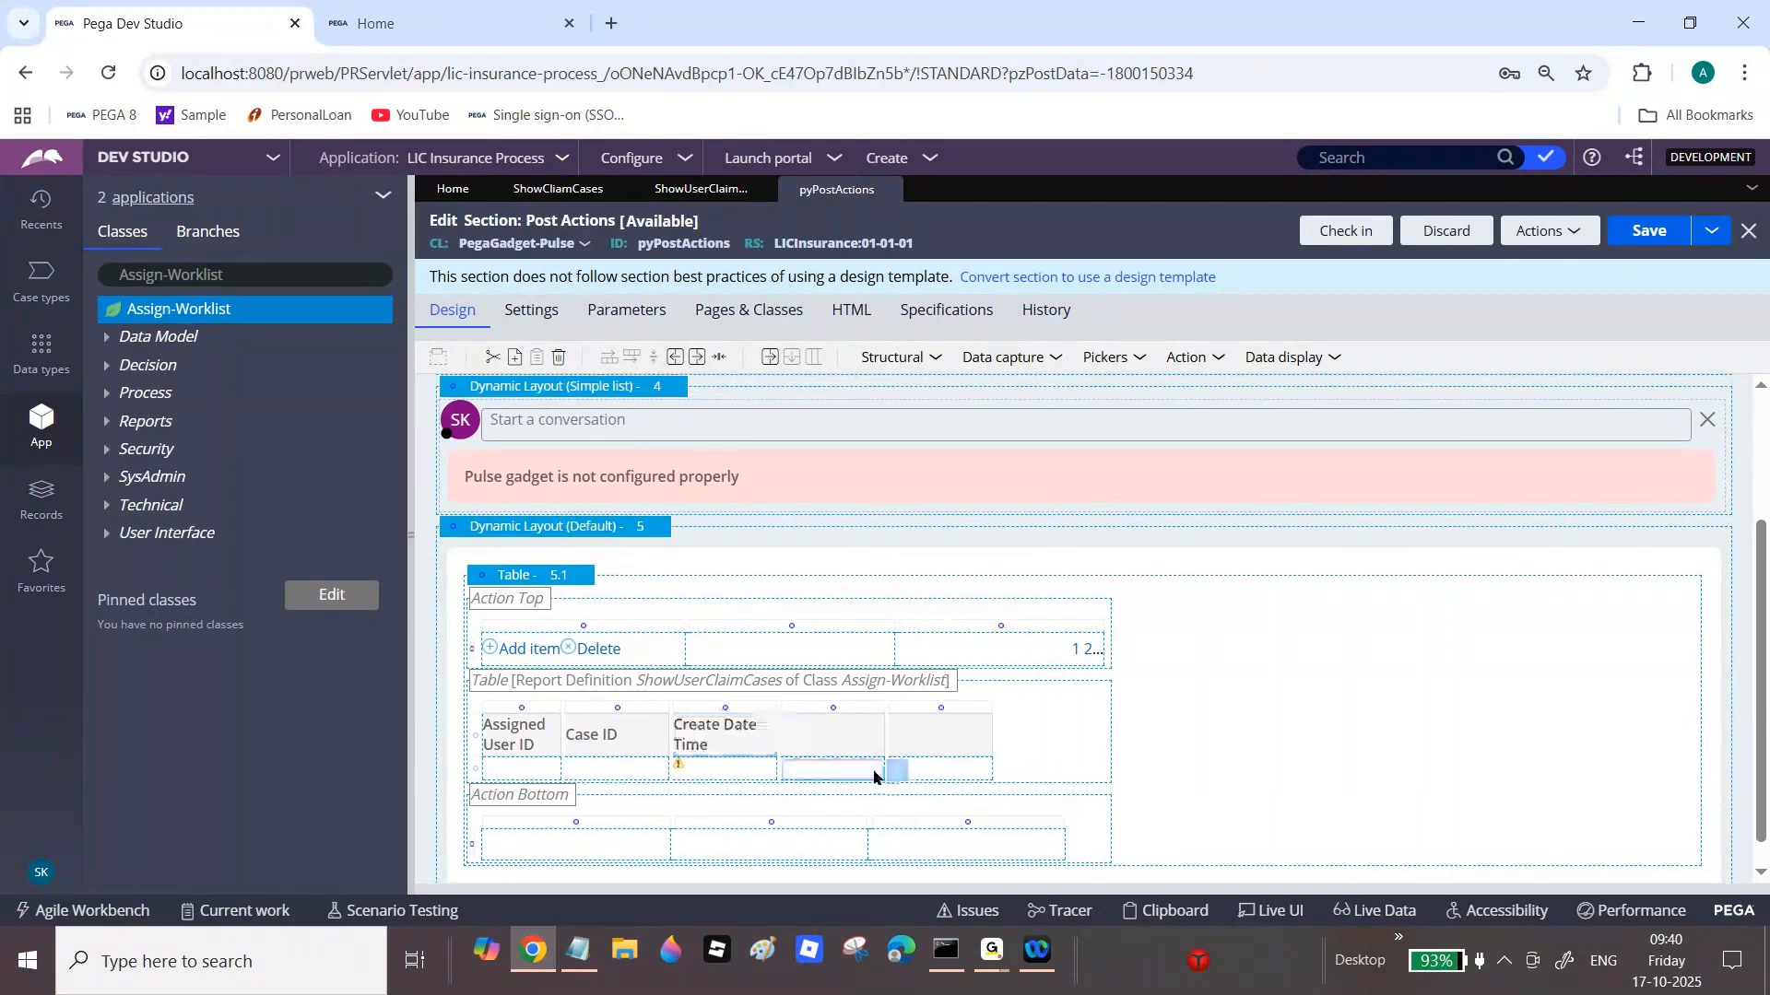
double_click(874, 777)
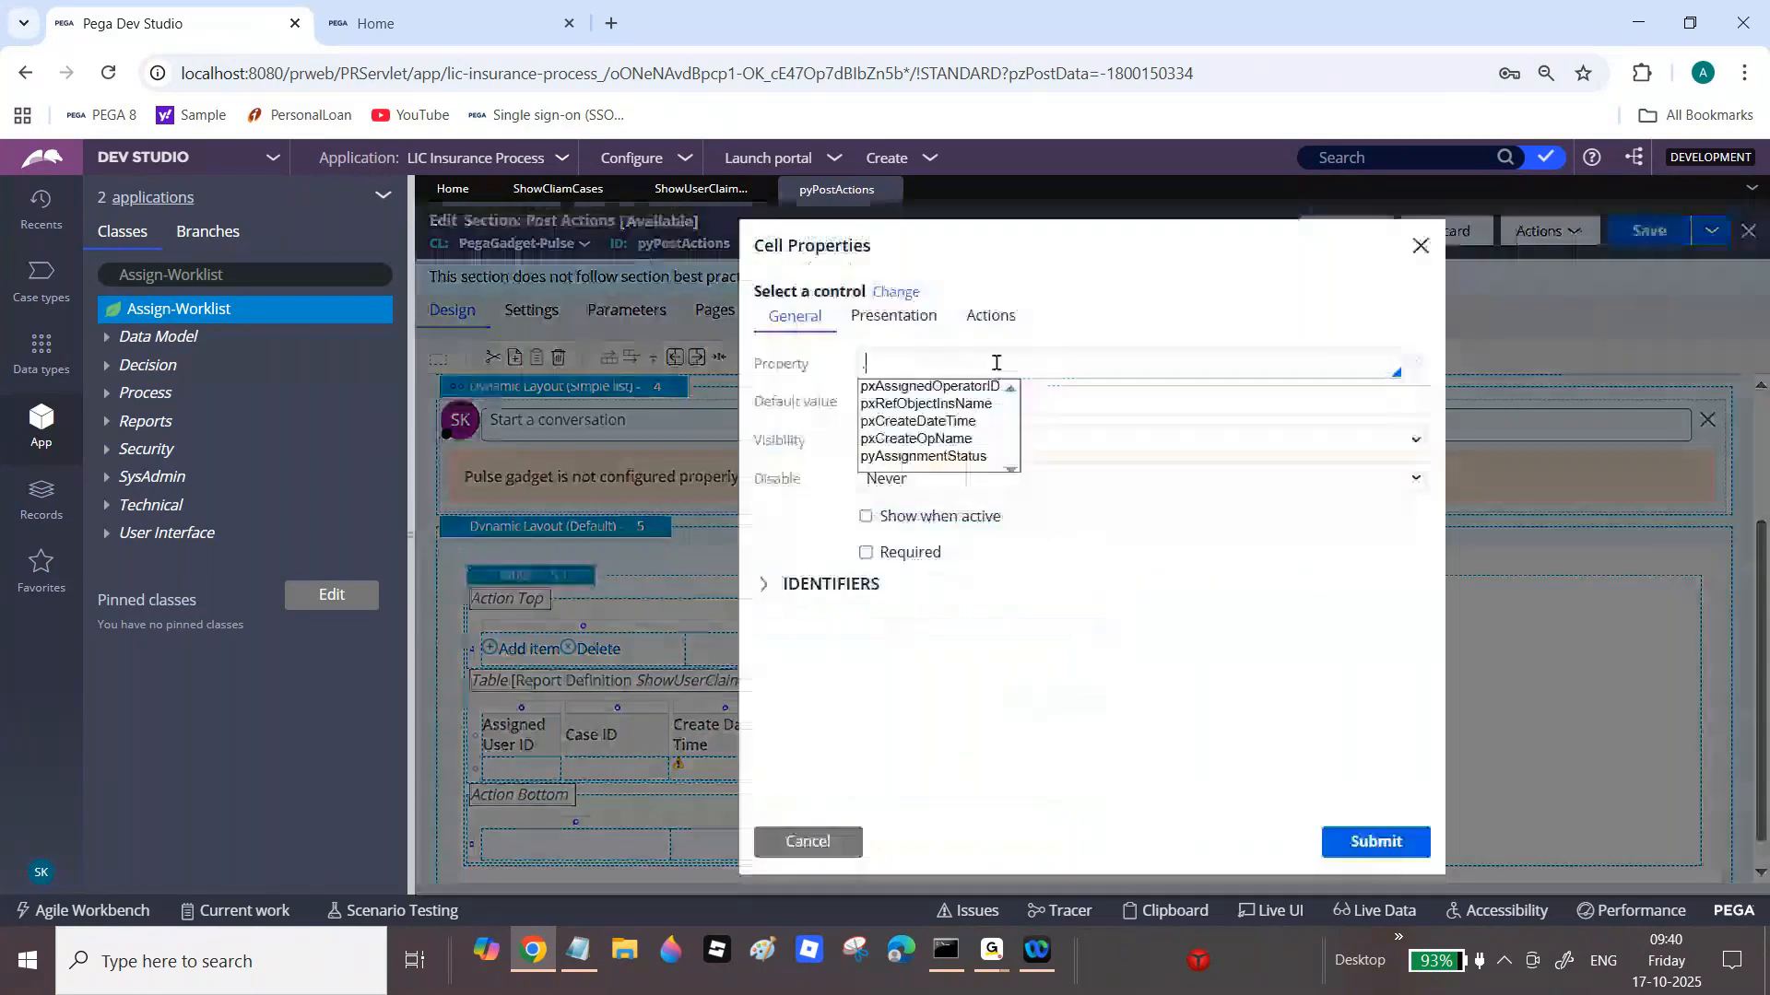
click(916, 437)
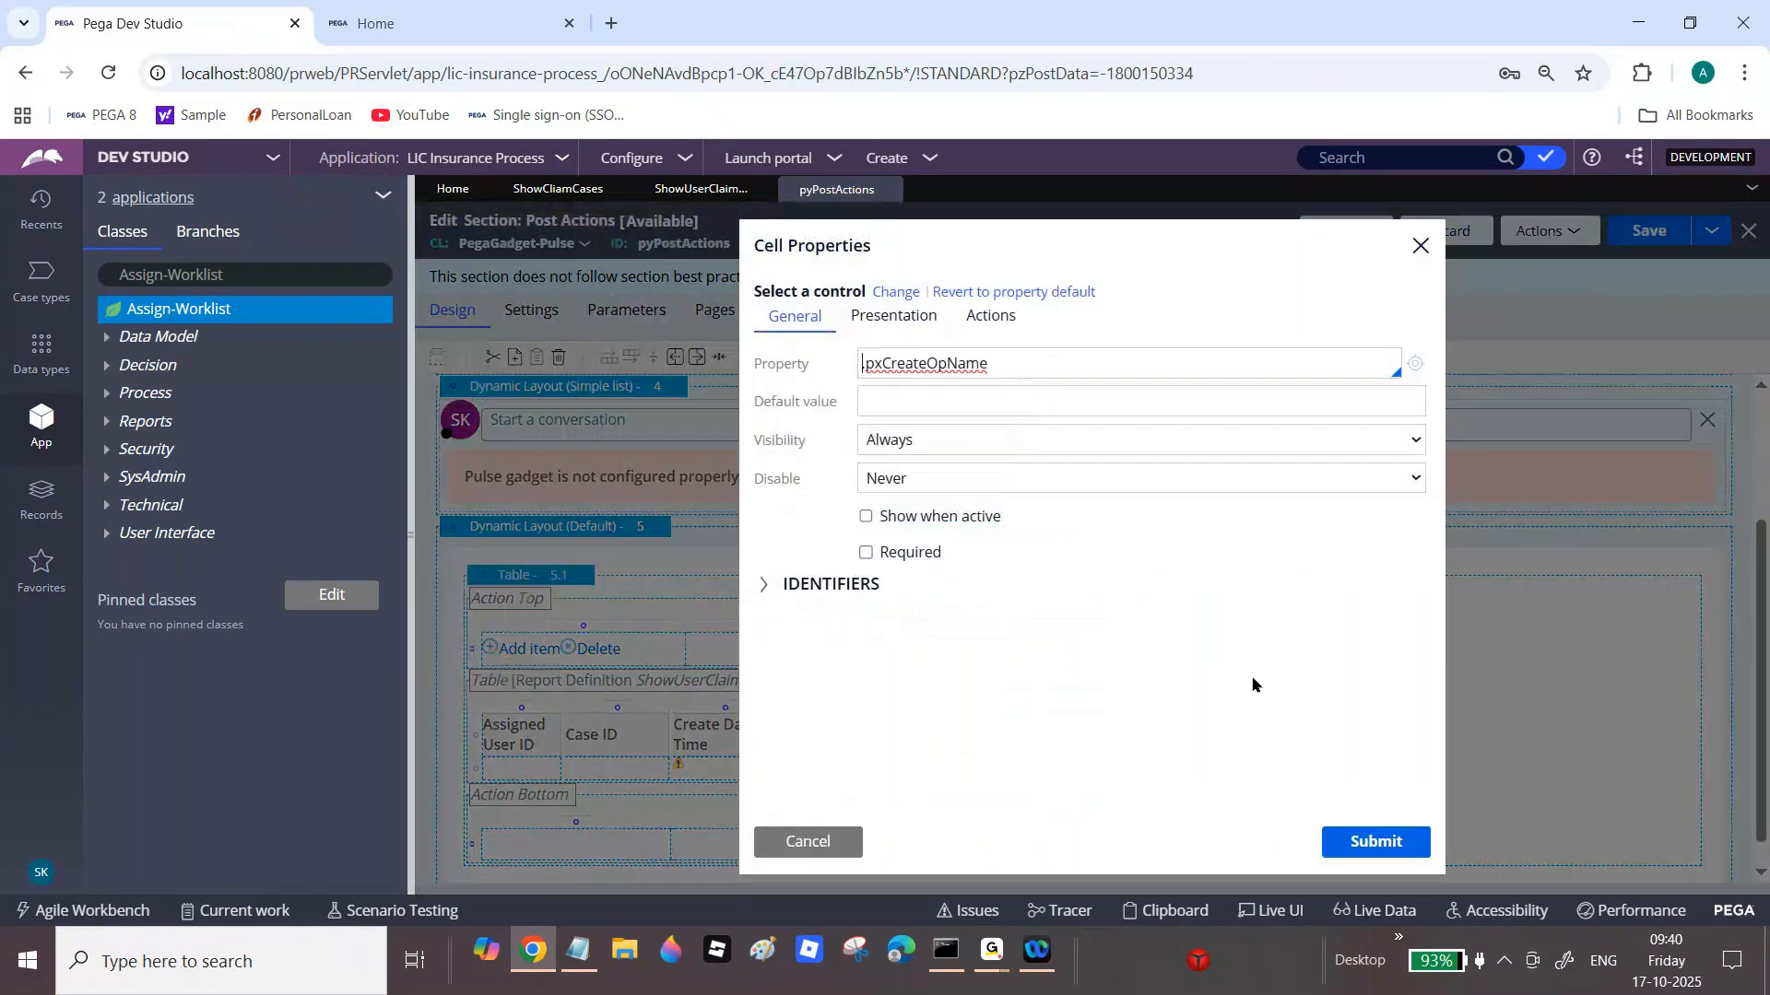
click(1363, 844)
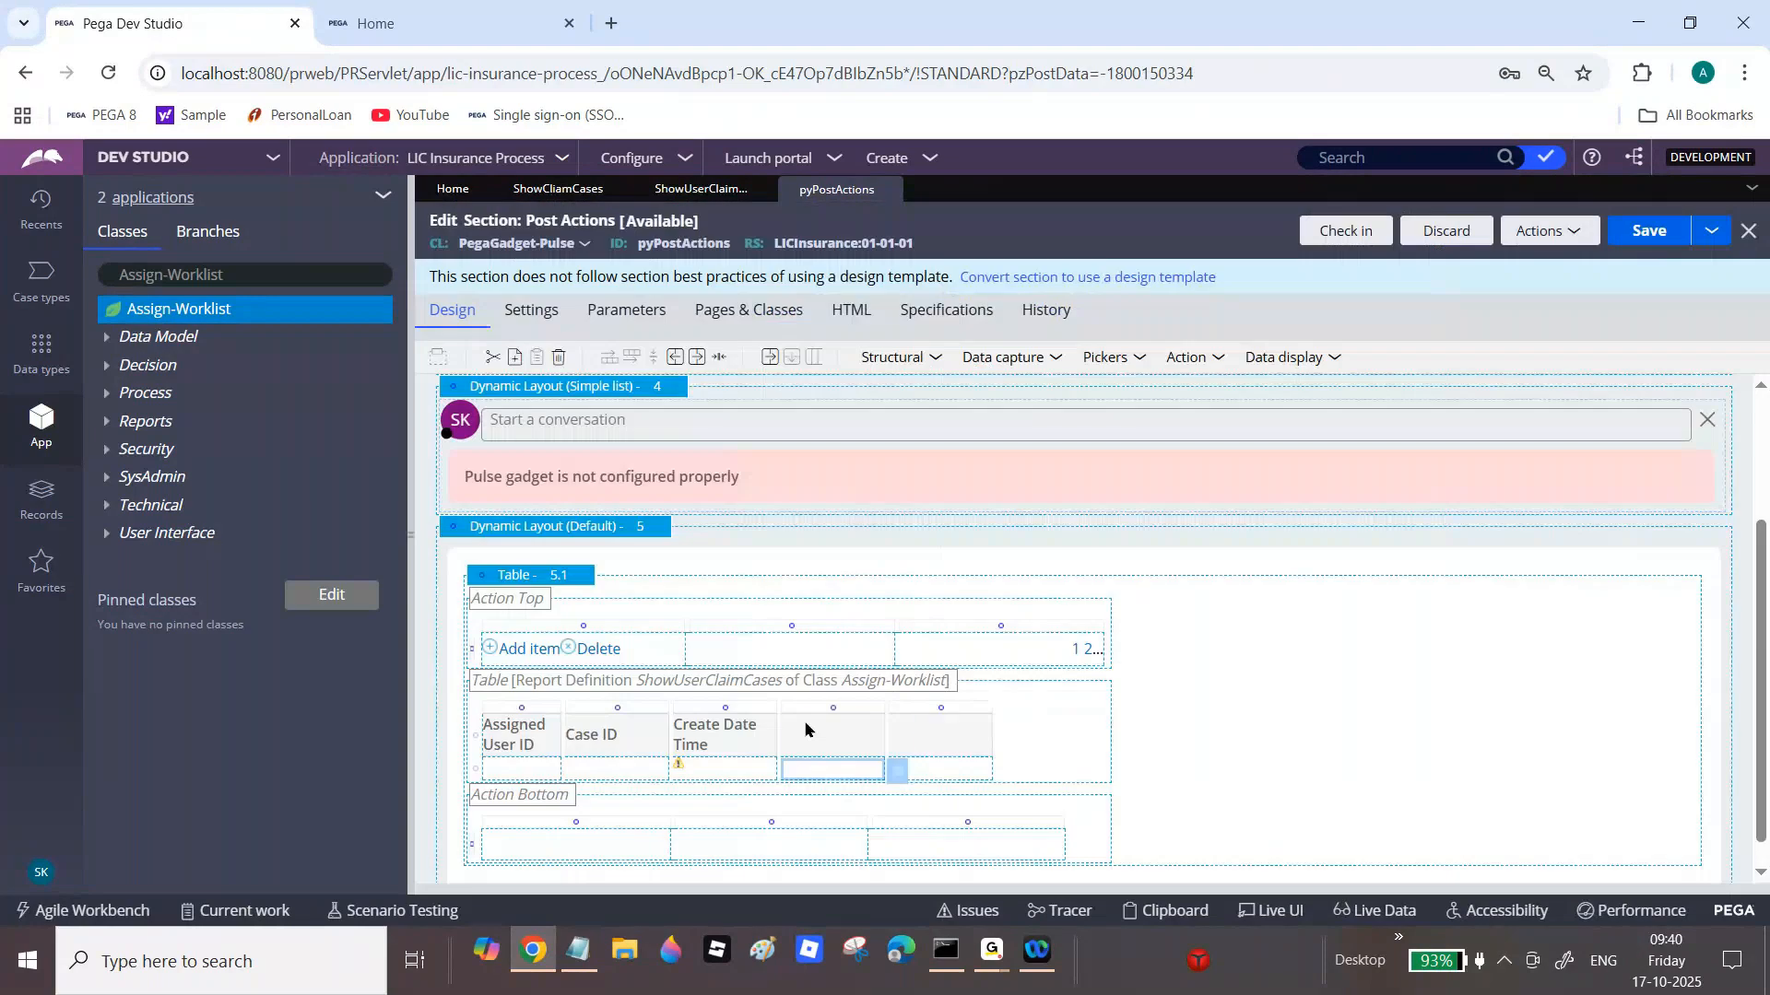
double_click(804, 730)
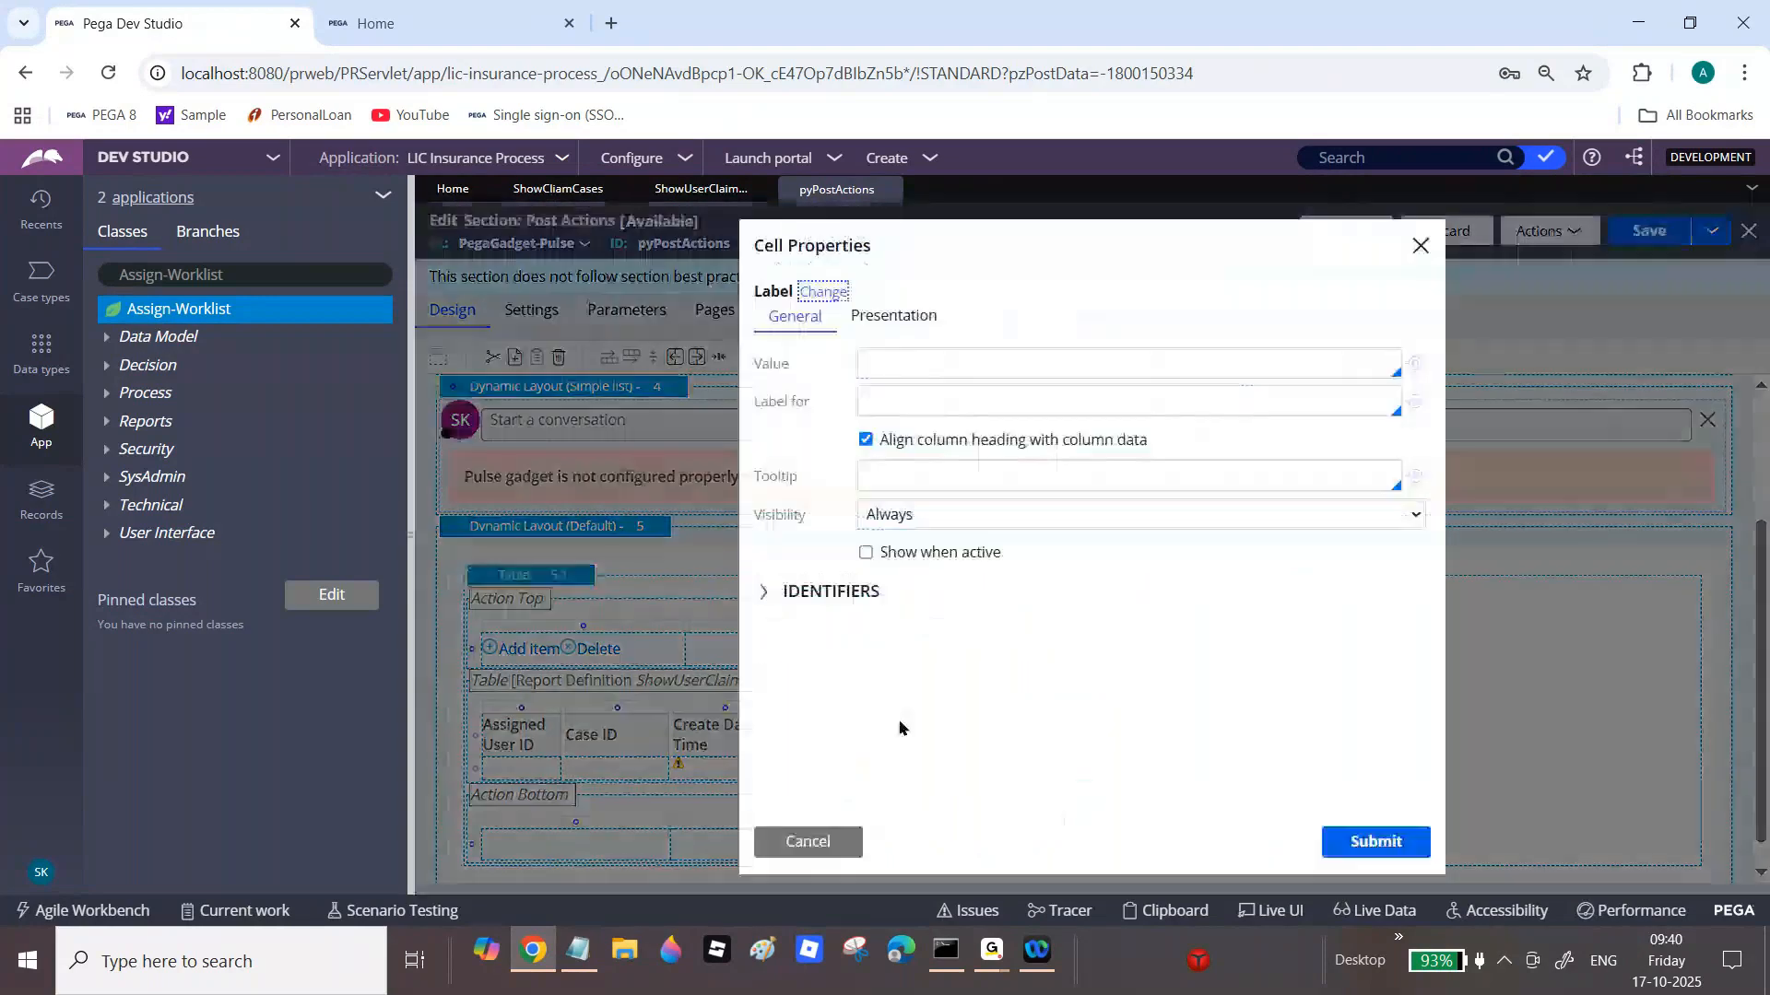
click(996, 375)
text(Case Created Ope)
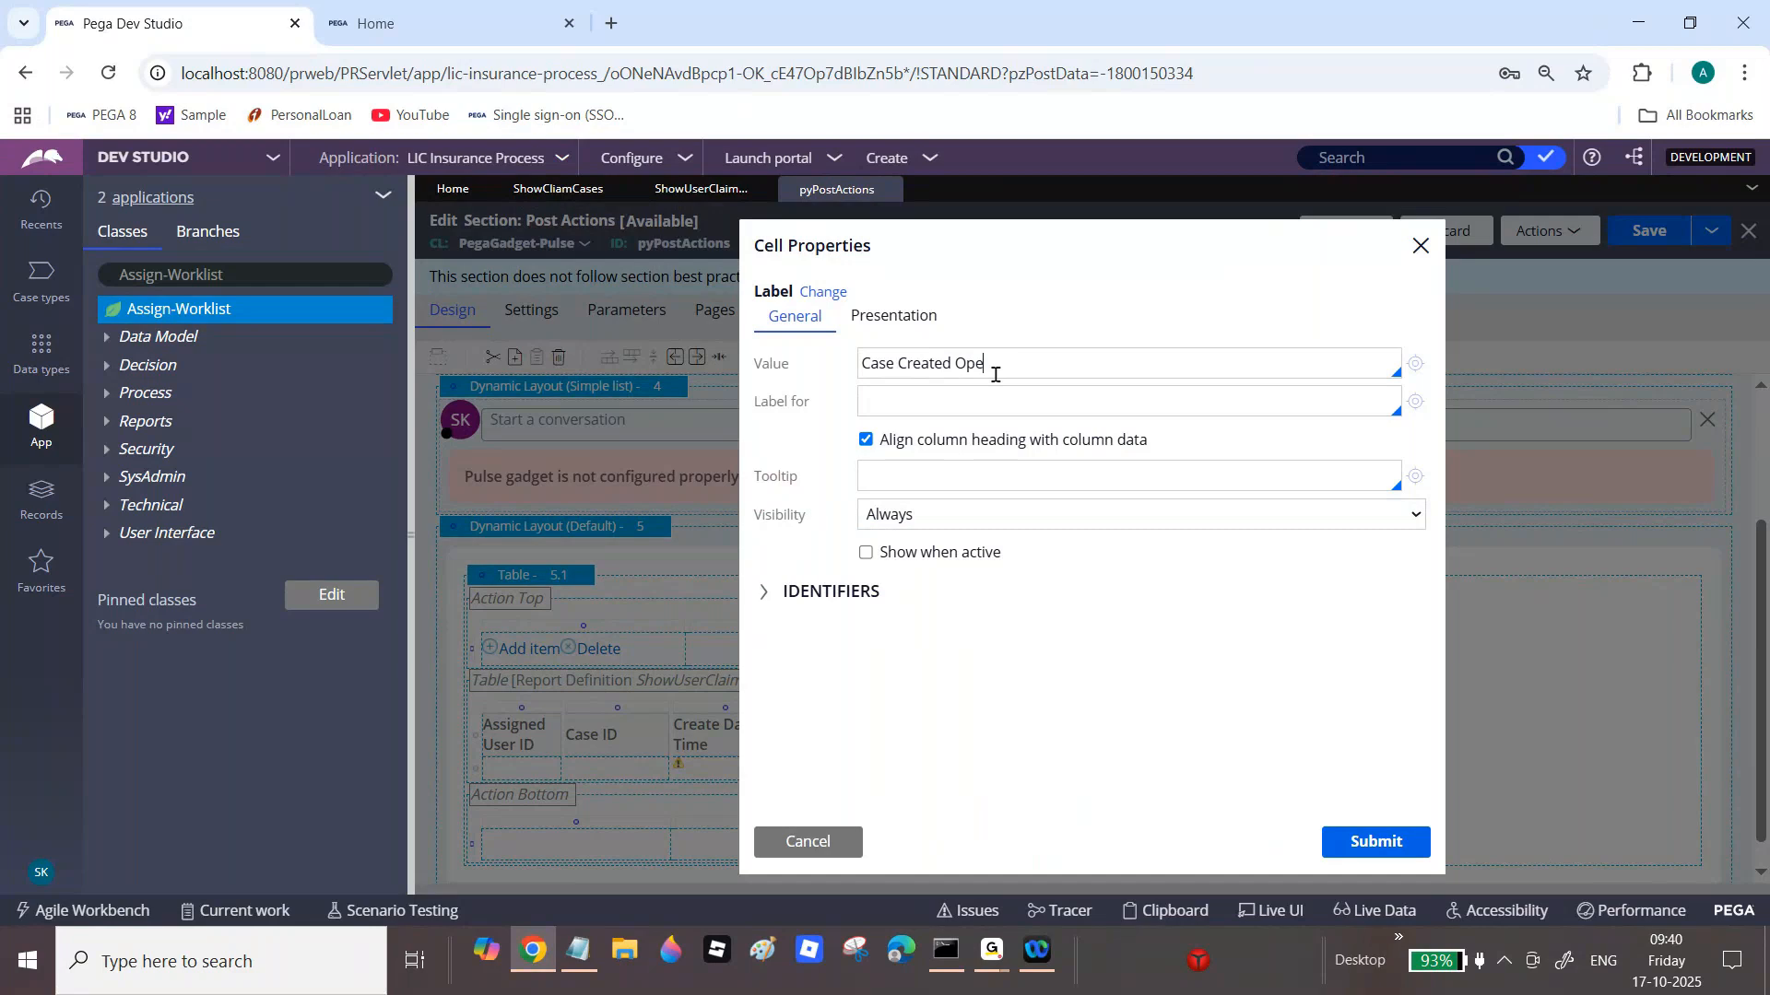
text(rator Name)
click(1398, 851)
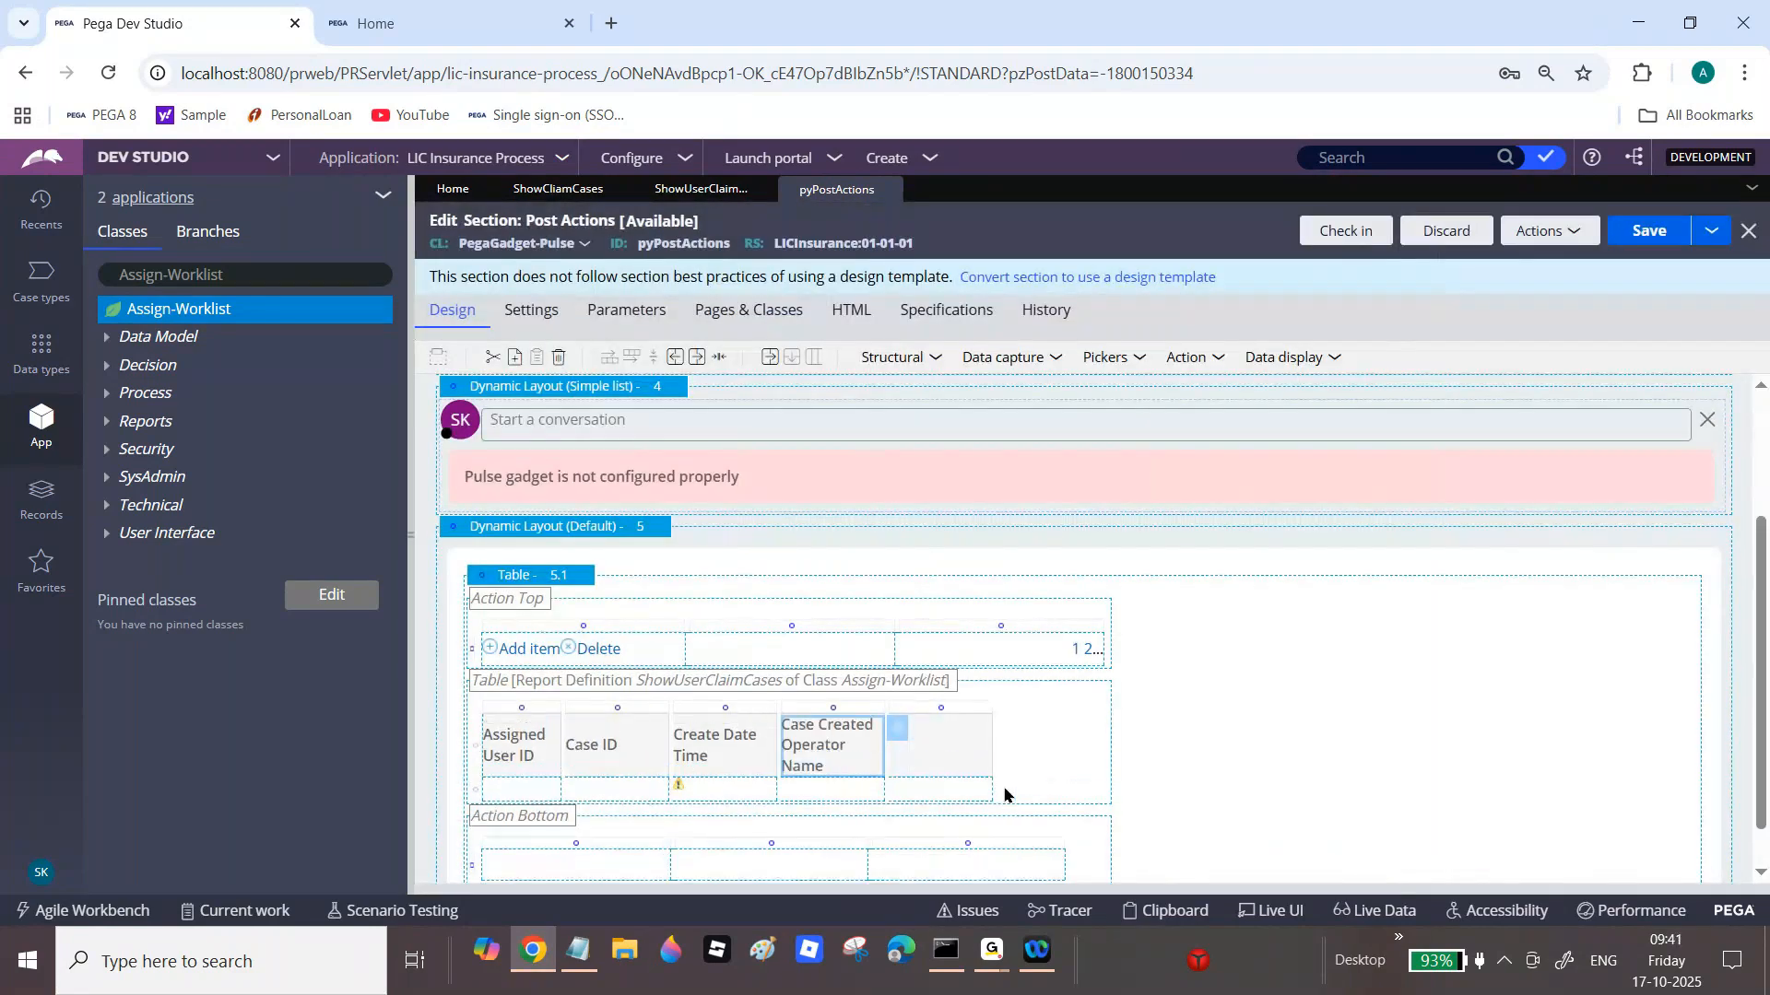
Step: Bind the last column's data cell to .pyAssignmentStatus
click(1004, 792)
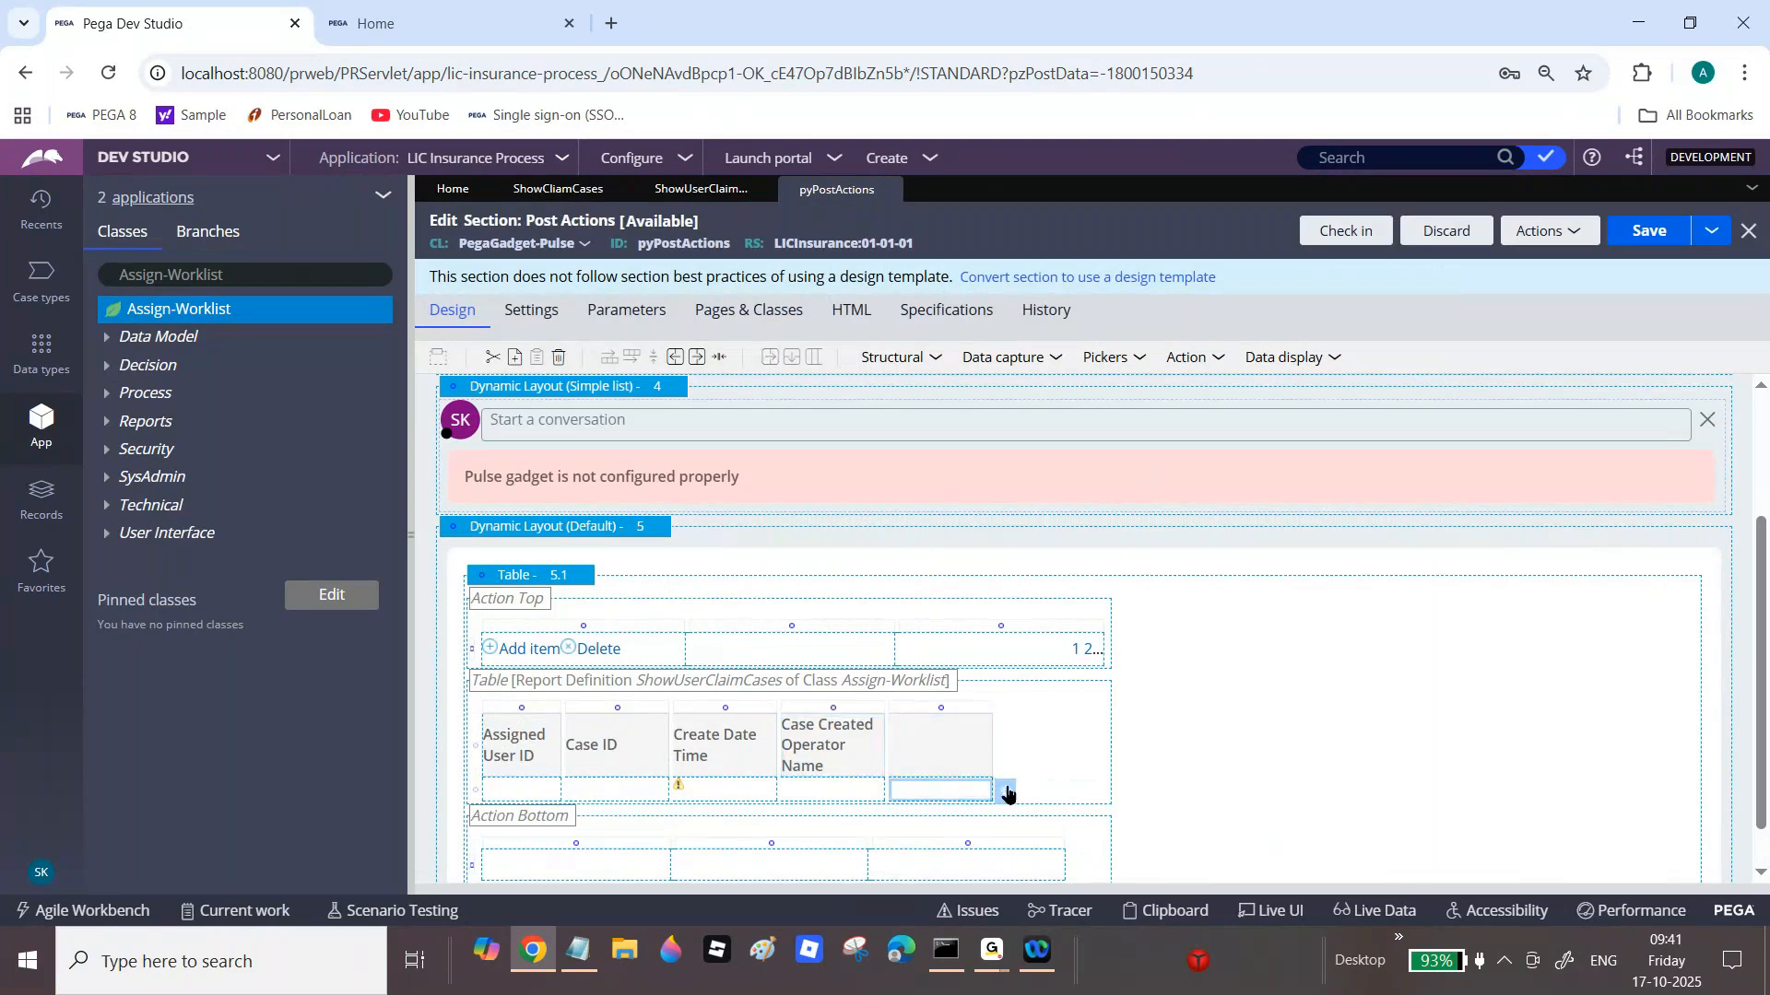
click(1008, 794)
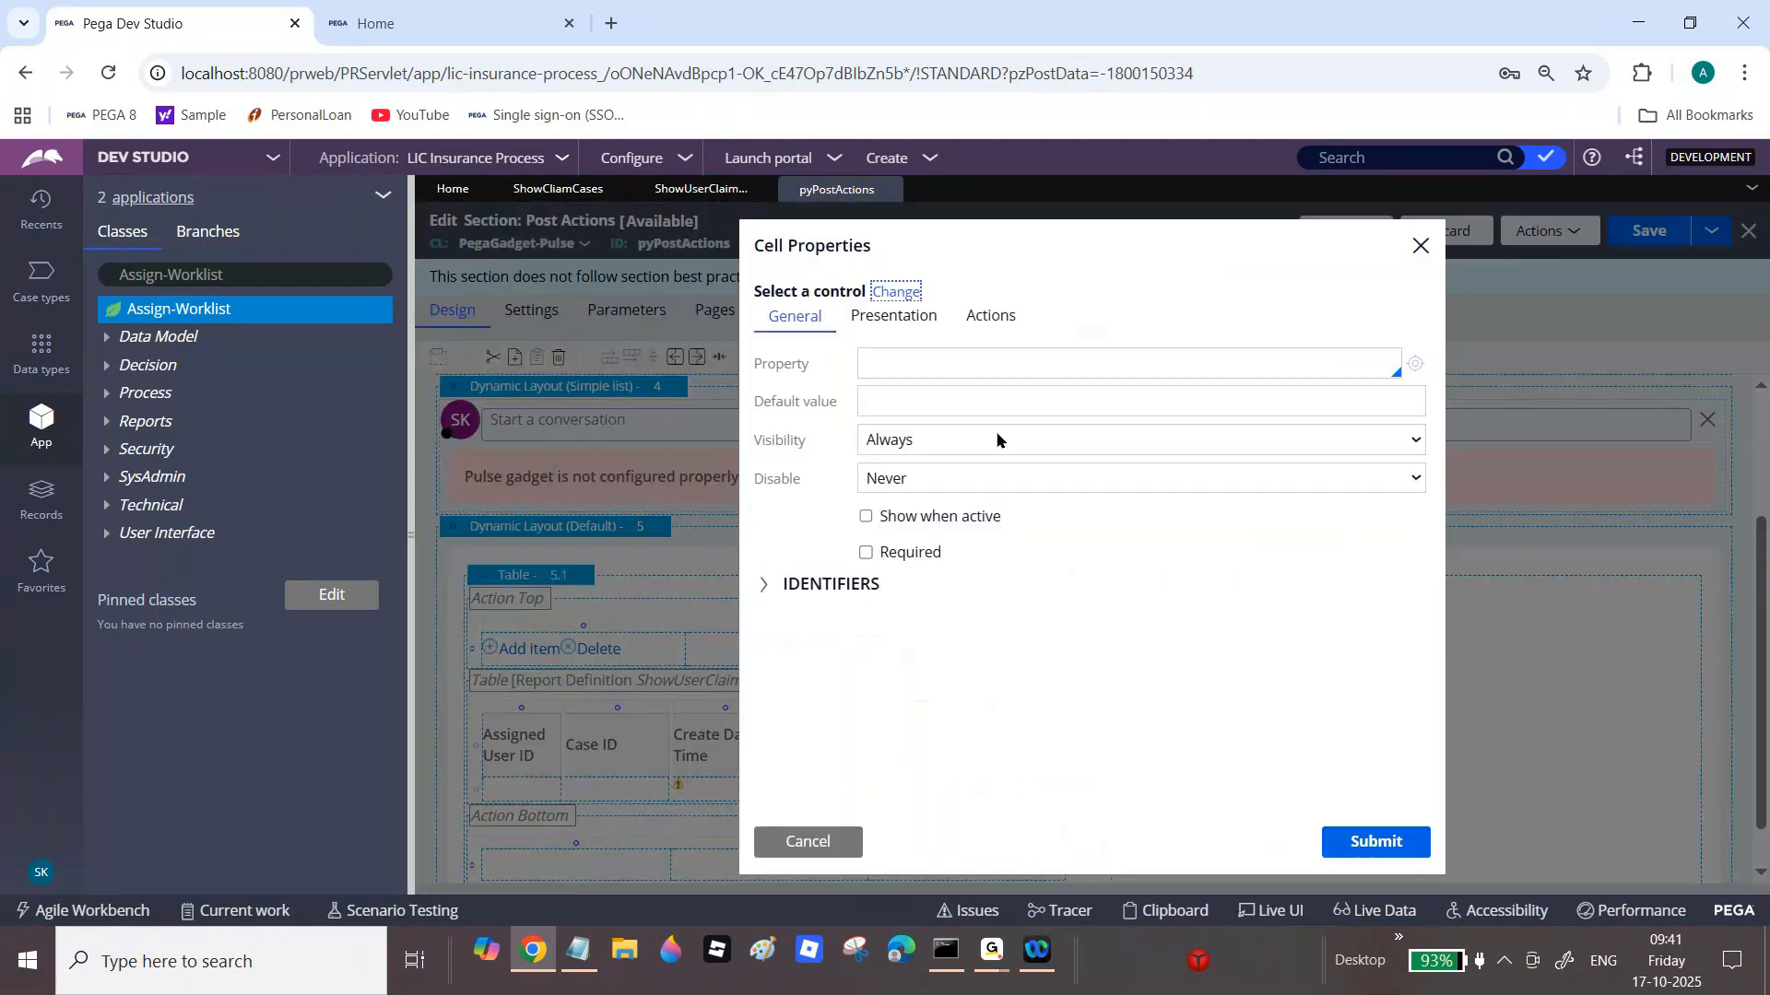
click(933, 362)
text(.)
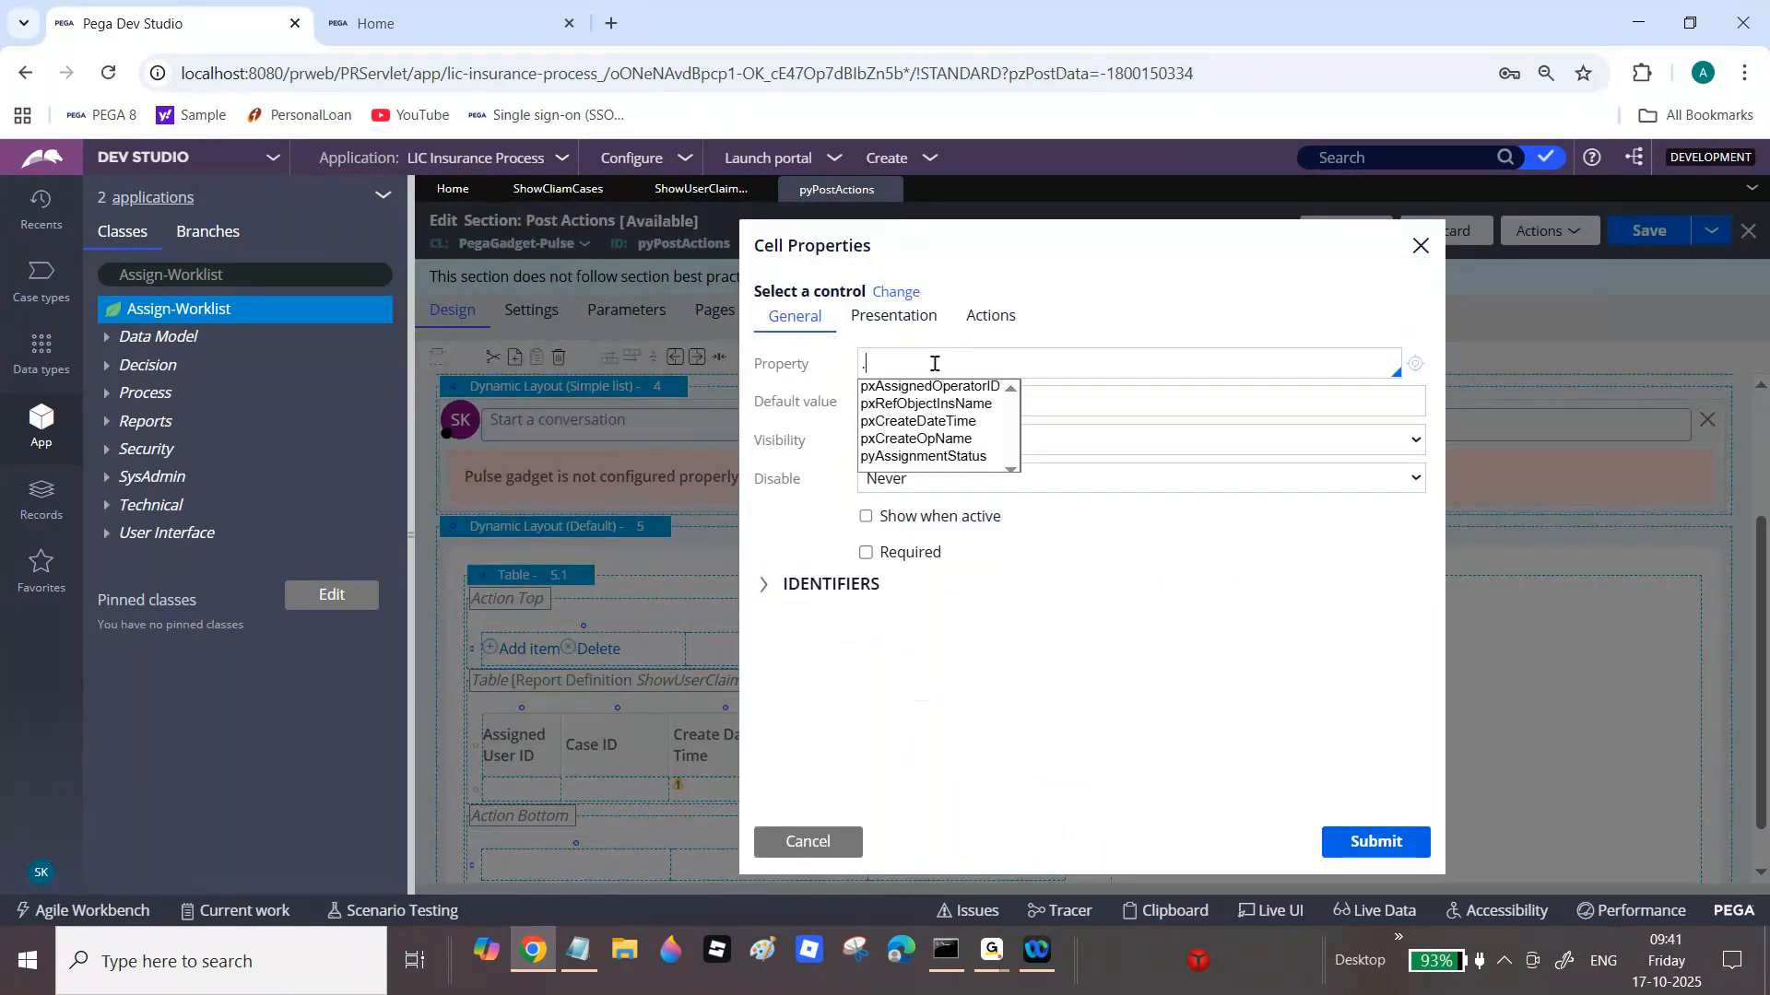
click(965, 458)
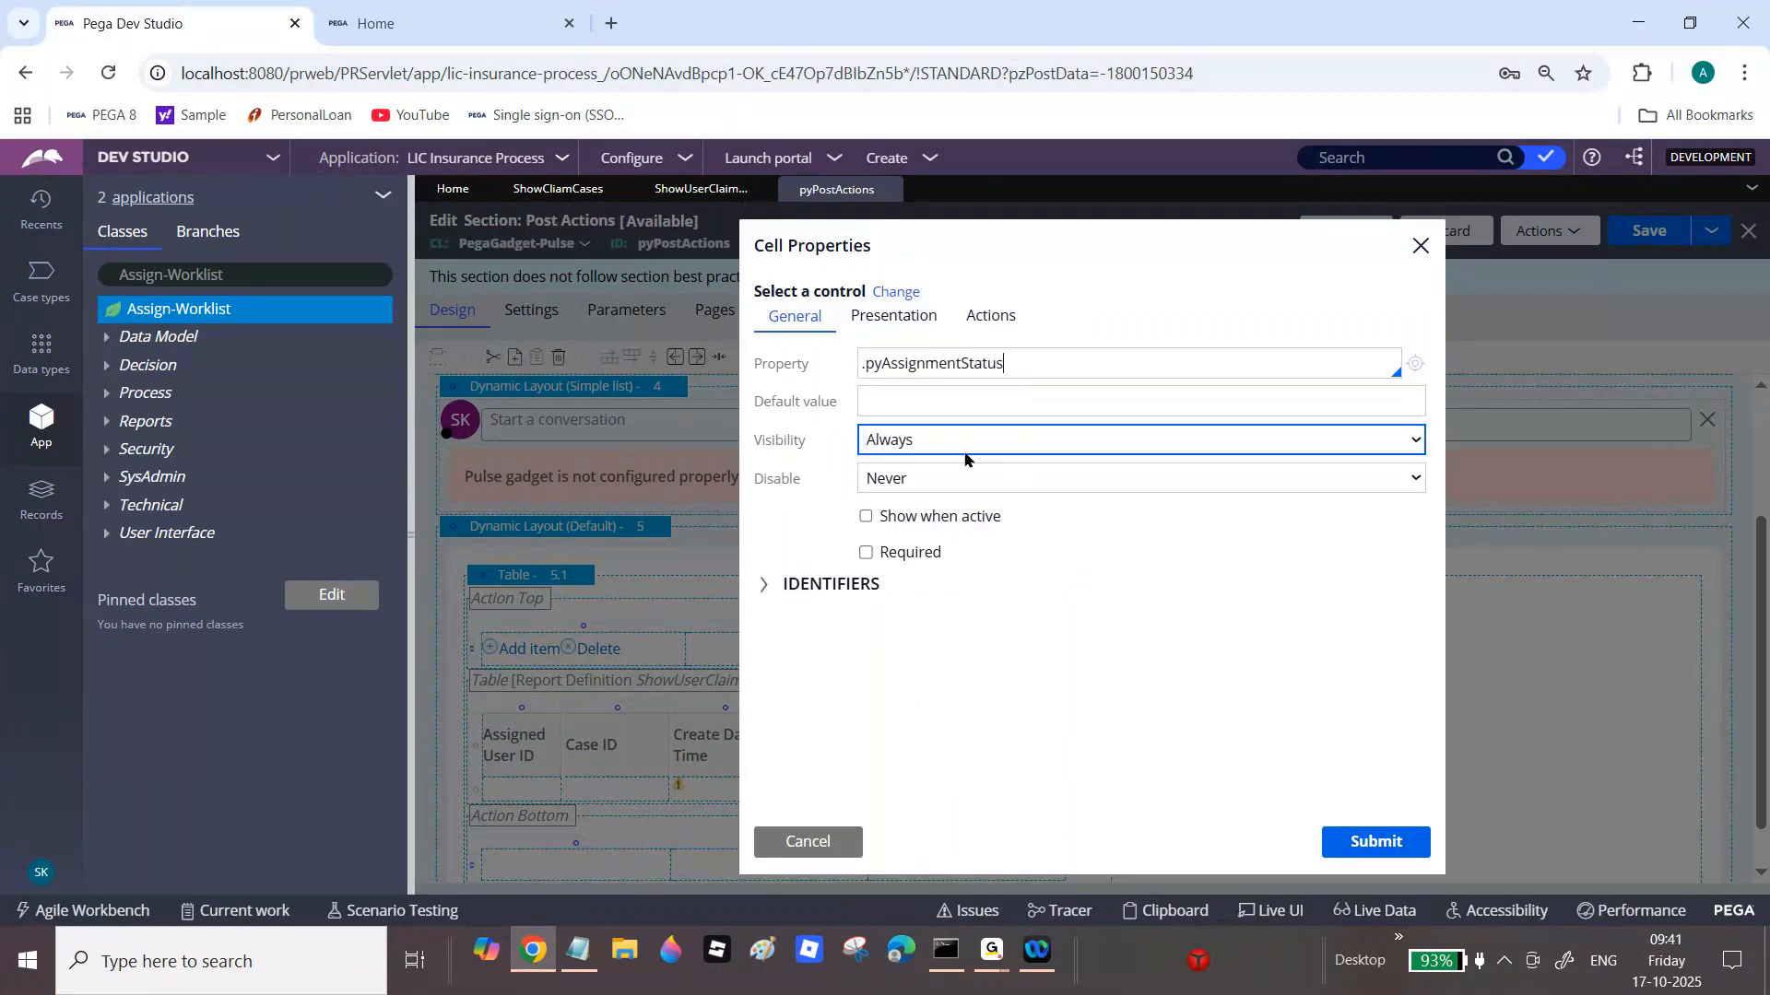
double_click(959, 364)
key(ctrl+c)
click(1376, 842)
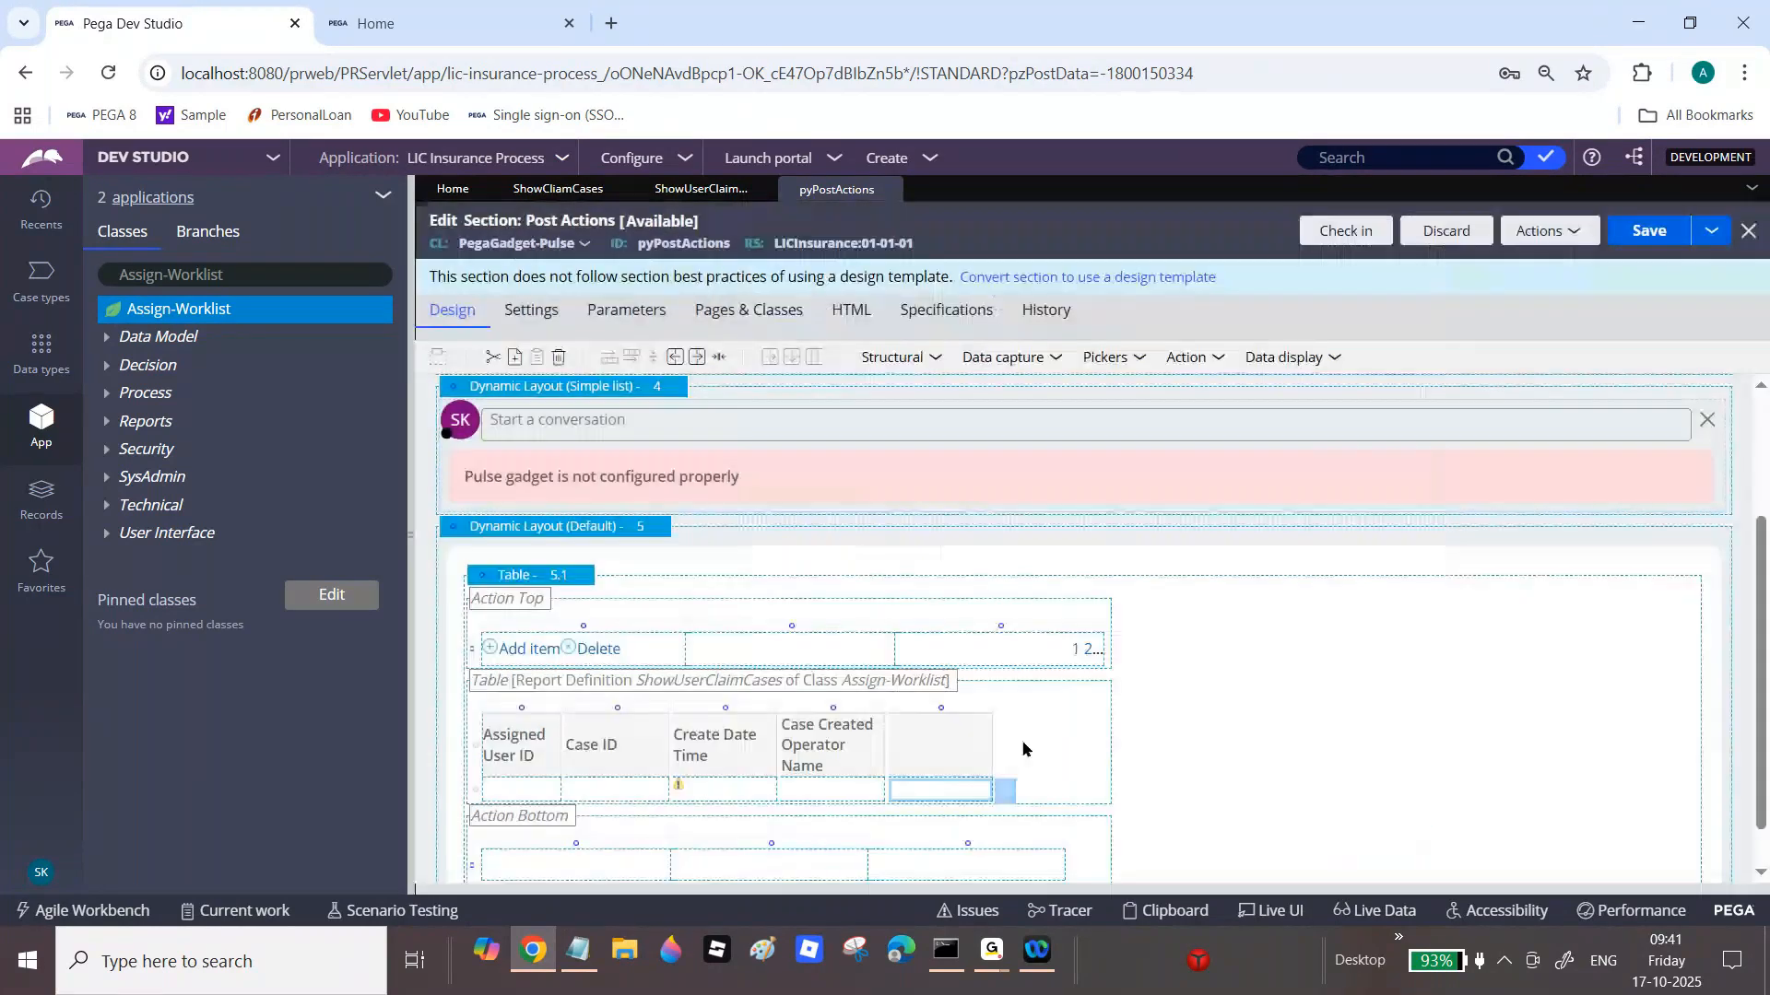
Step: Label the last column header 'Assignment Status' and save the Post Actions section
double_click(979, 737)
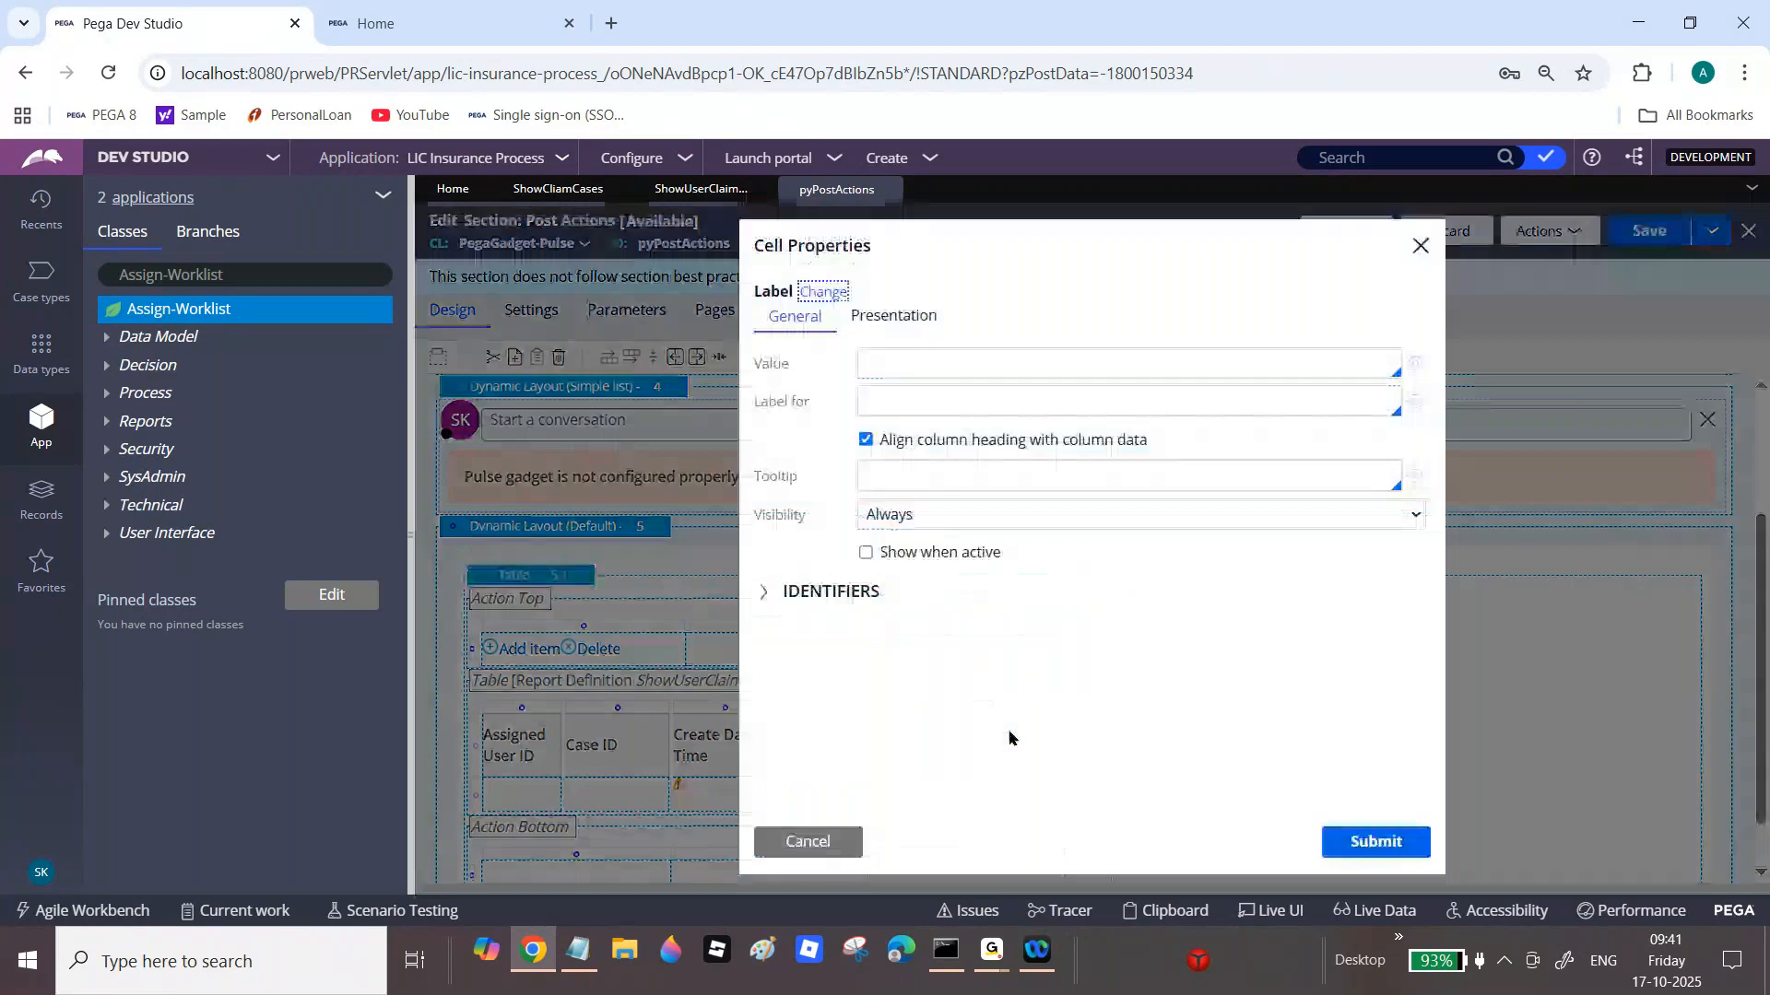
click(914, 362)
key(ctrl+v)
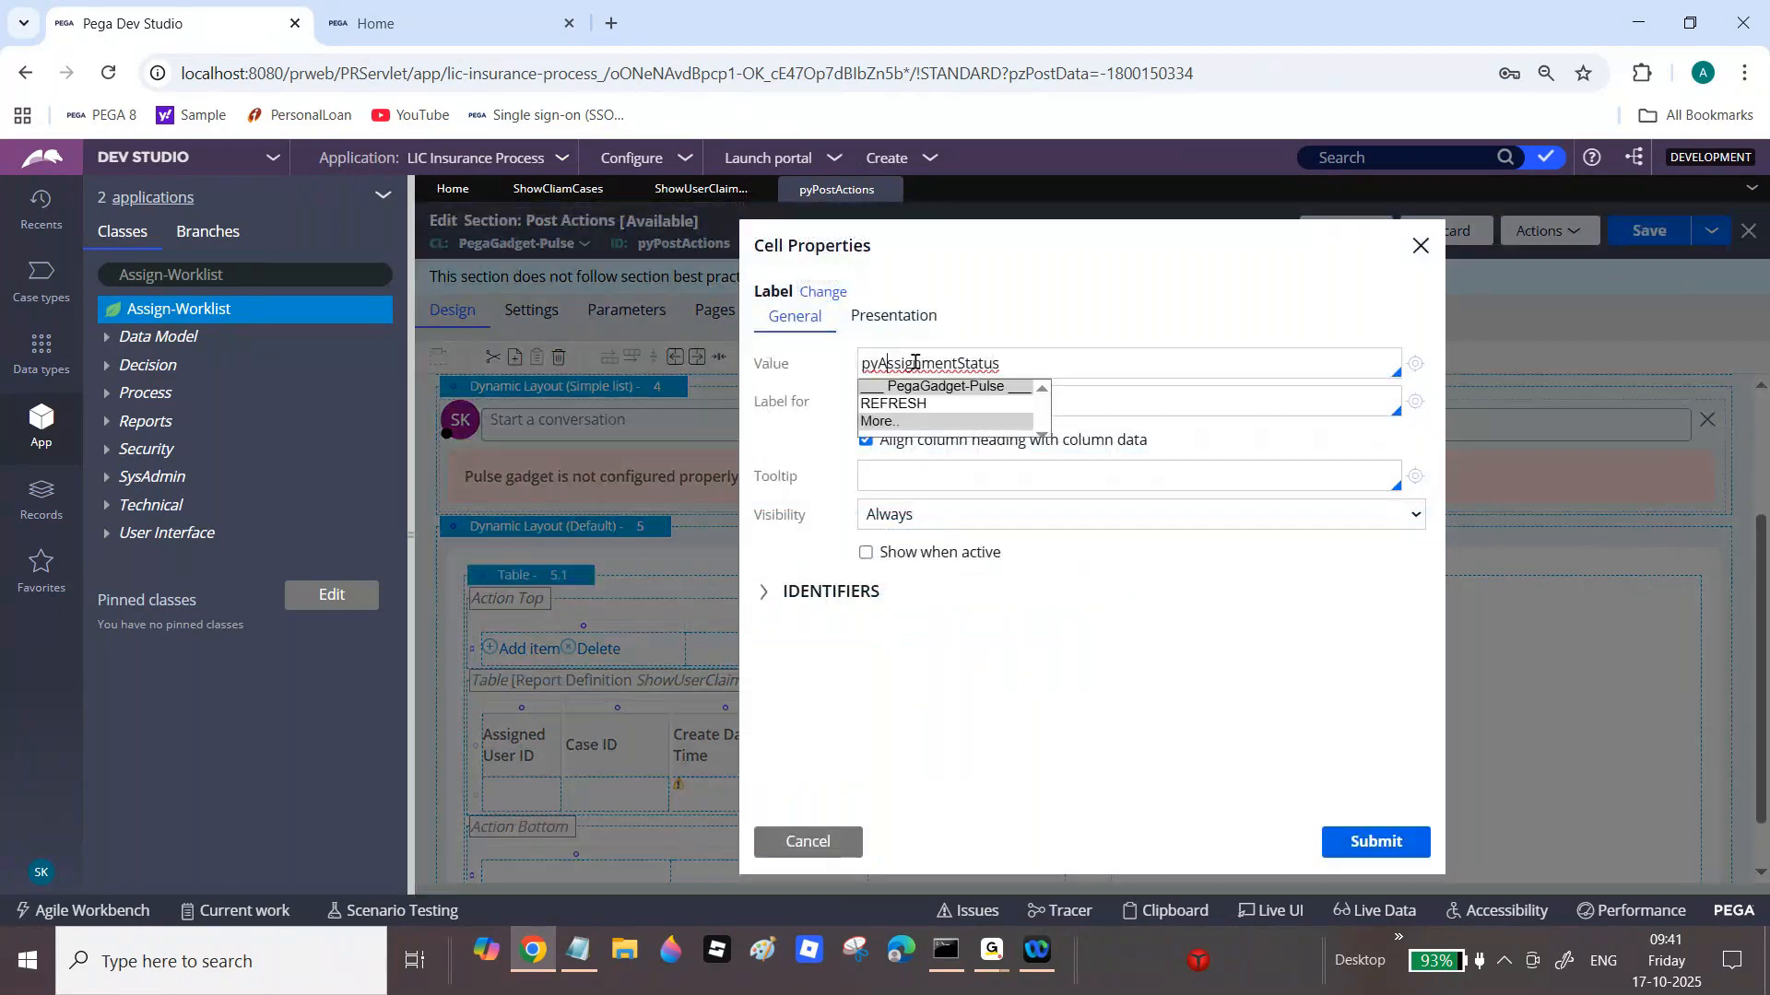
key(BackSpace)
key(BackSpace)
click(1052, 335)
click(945, 367)
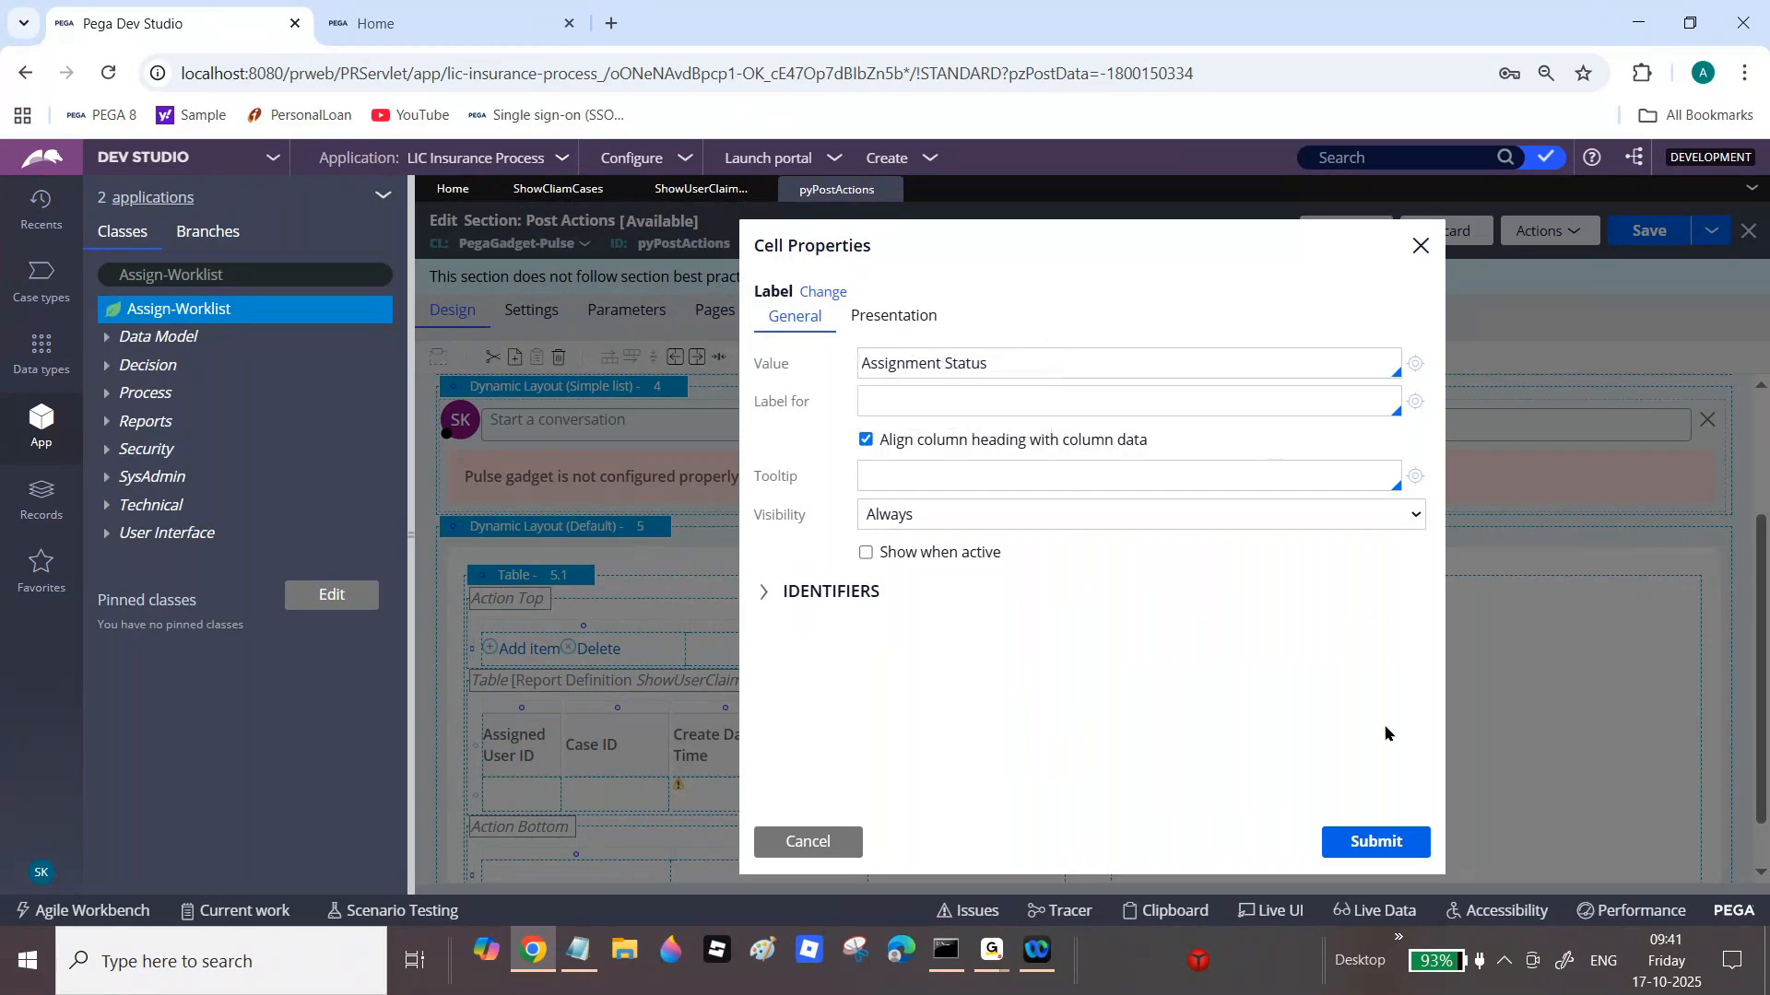
click(1365, 842)
click(1657, 237)
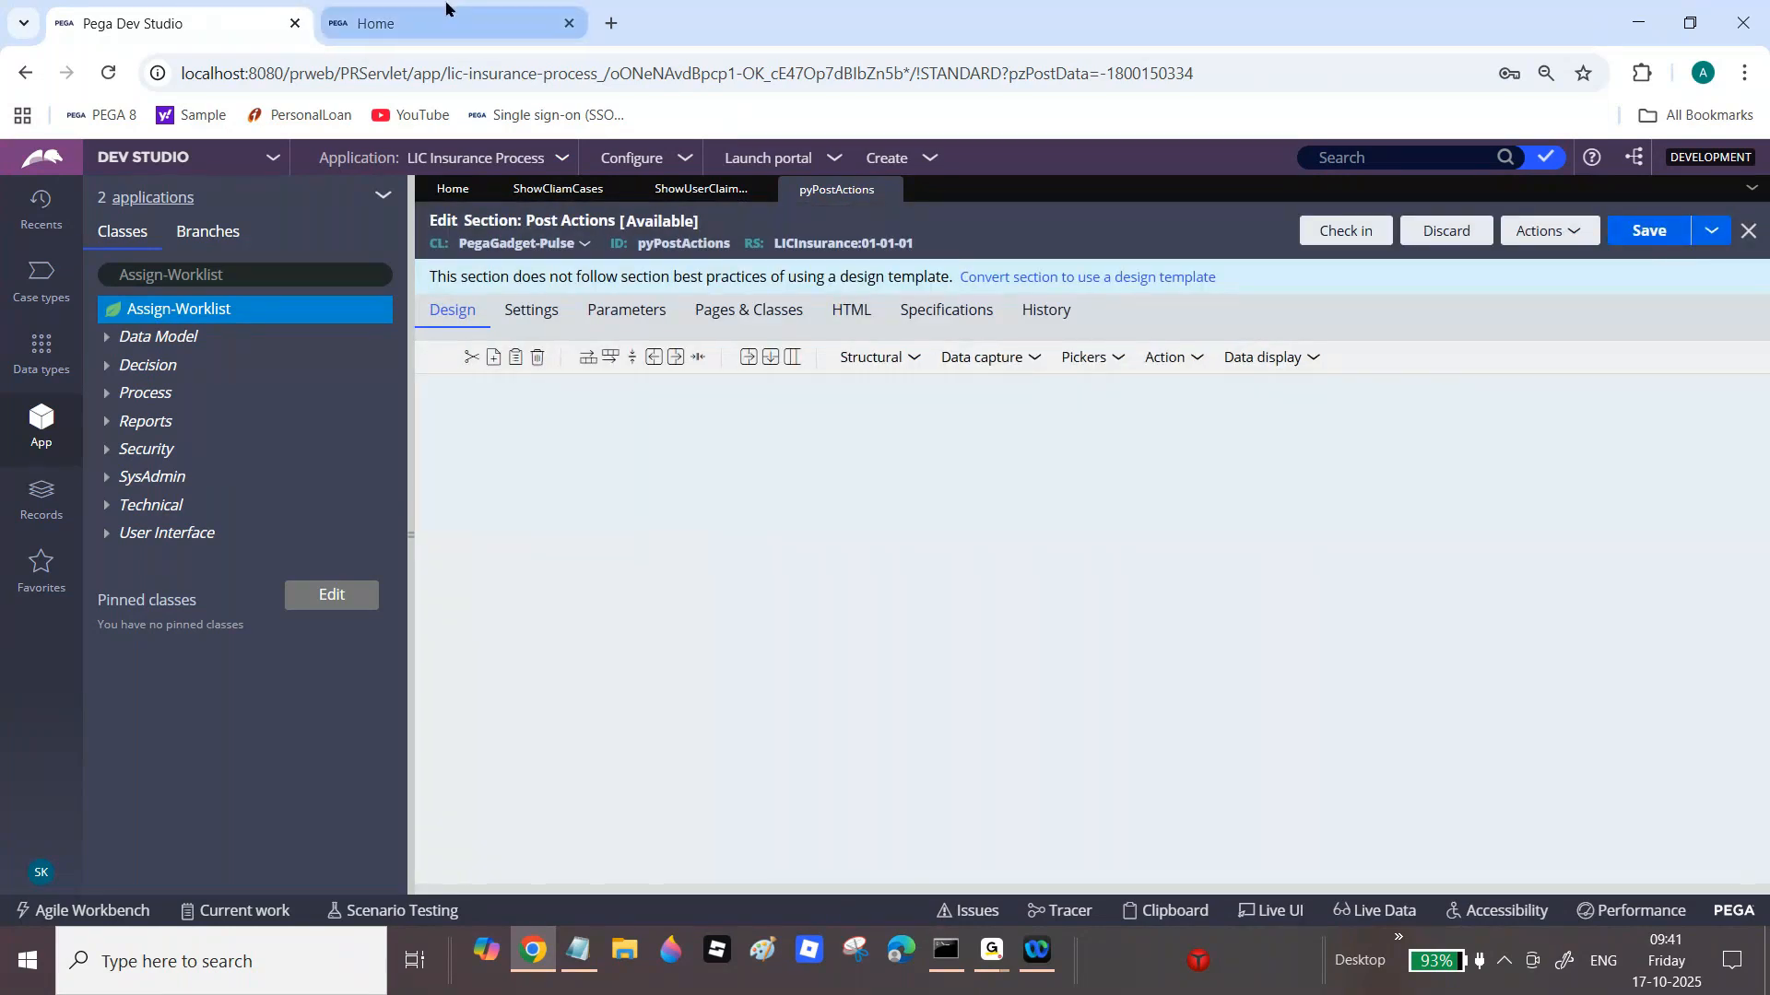
Step: Close the UI inspector and reload the user portal to view the updated table
click(446, 9)
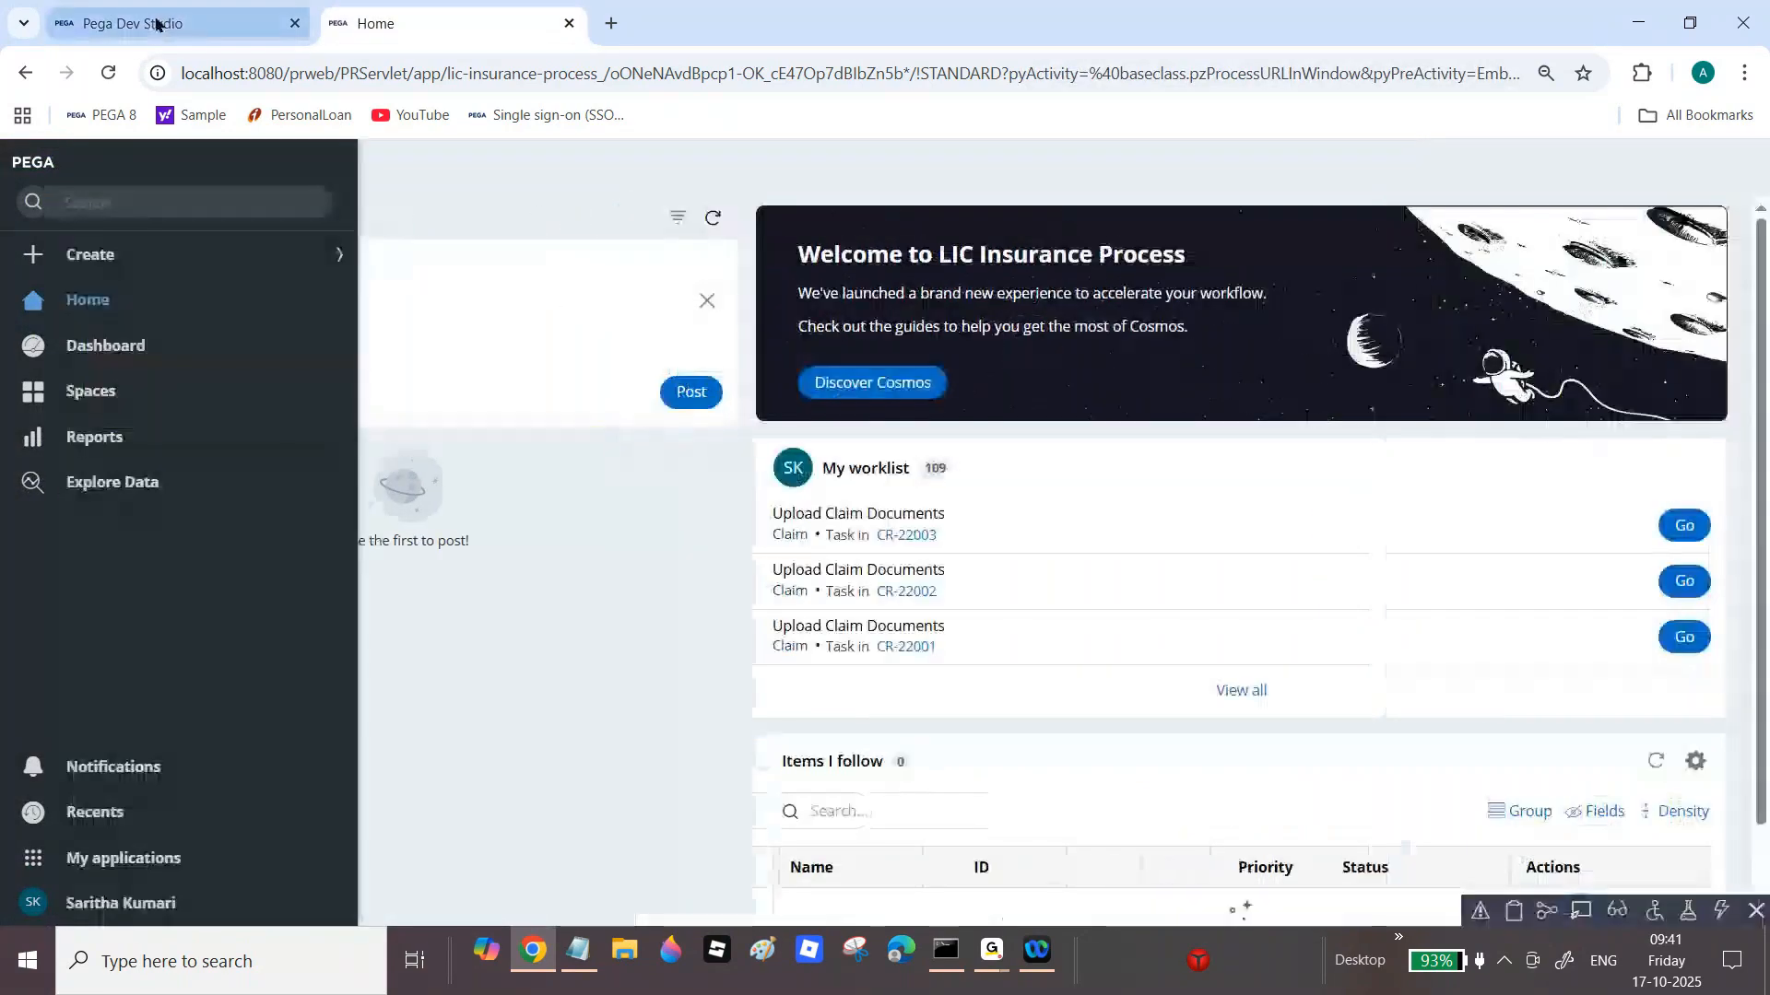
click(1238, 911)
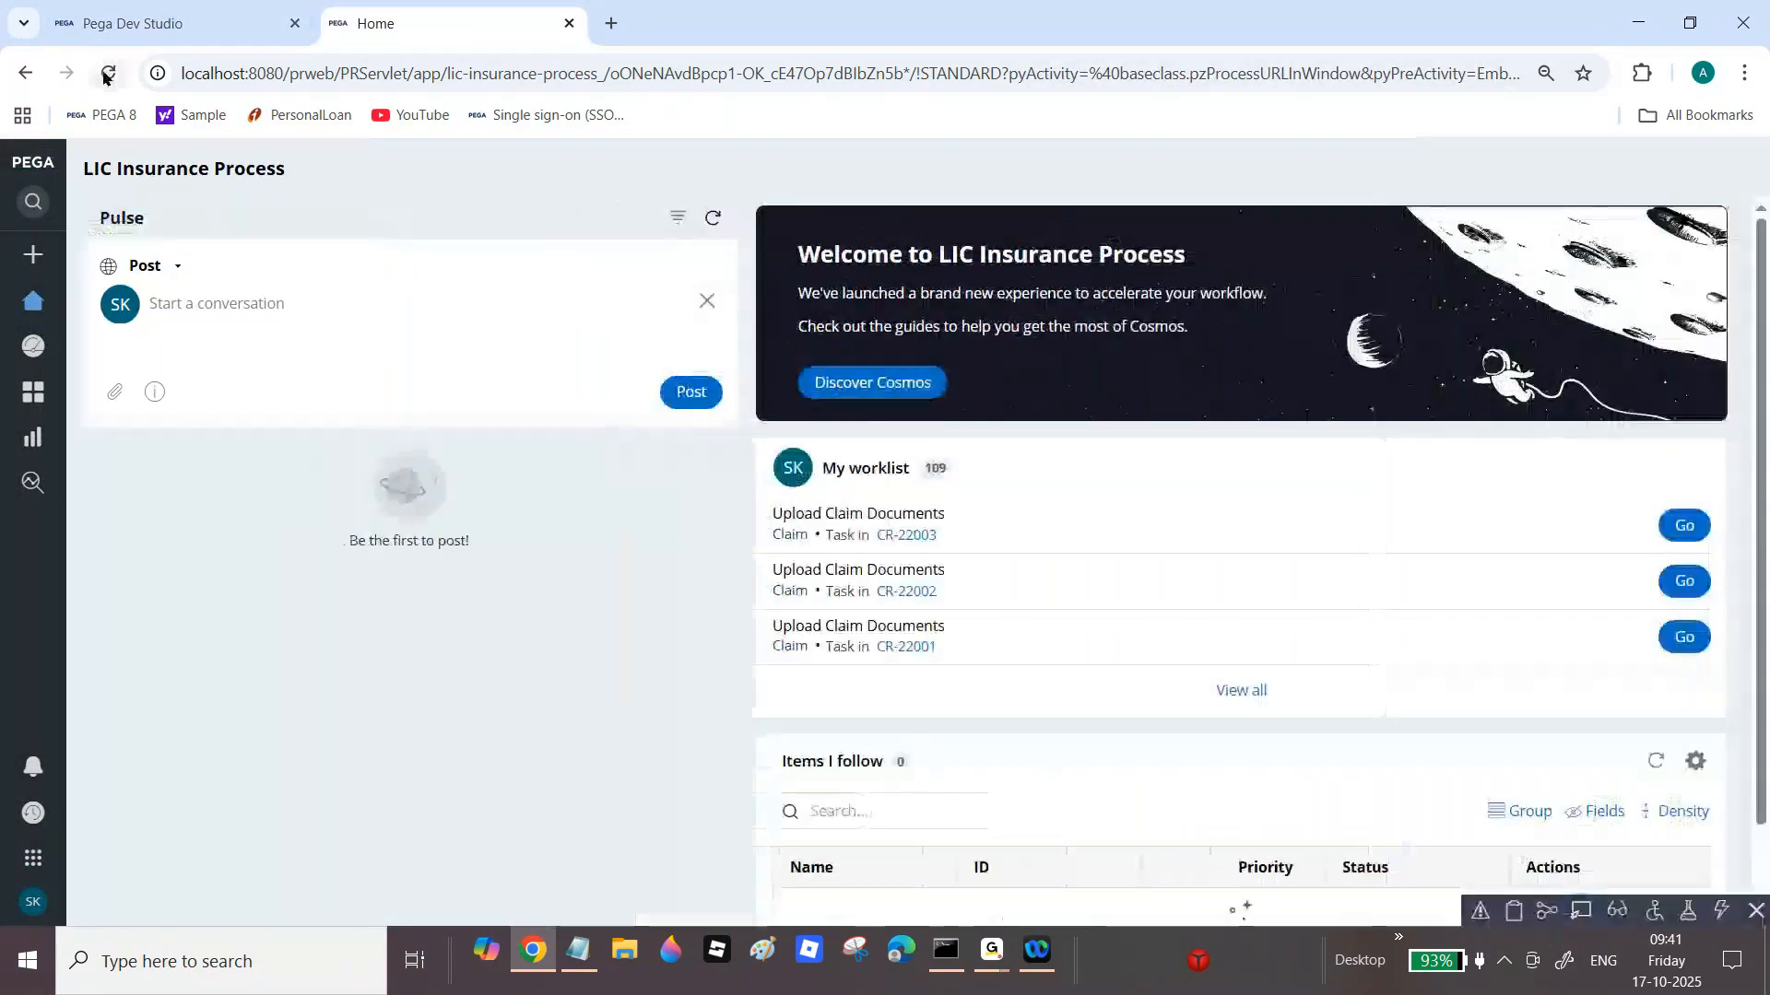
click(107, 73)
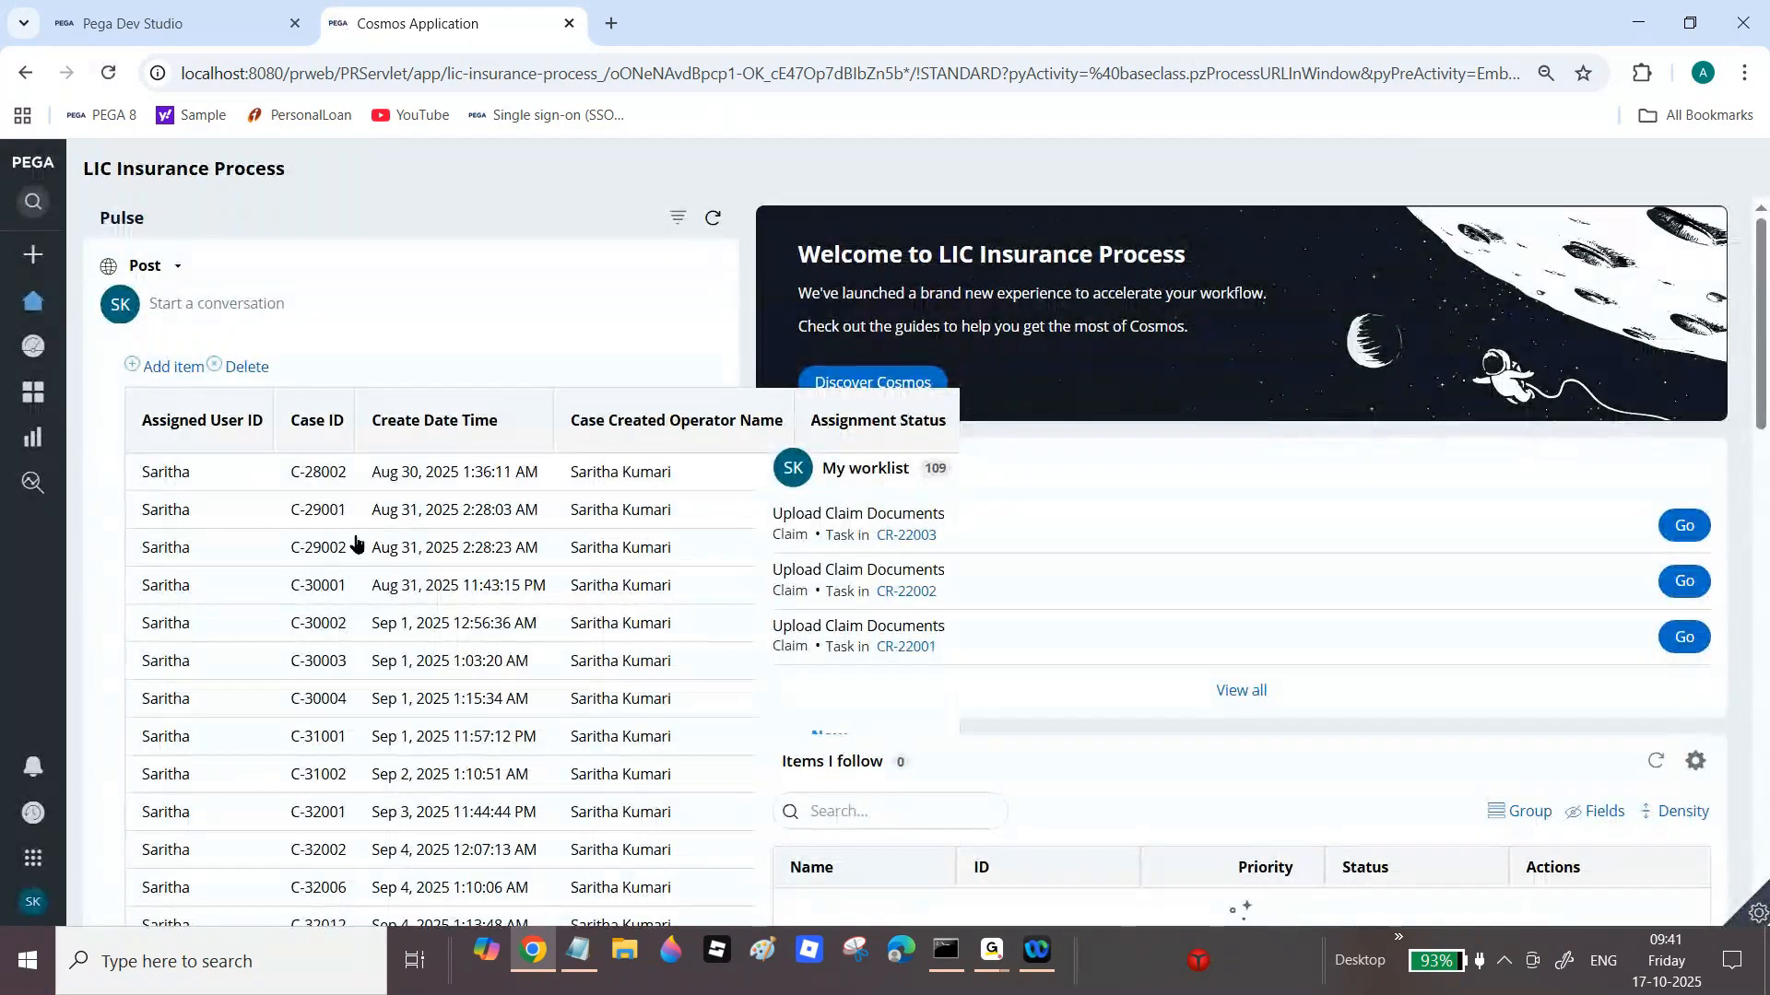
Step: Delete the Create Date Time column from the Post Actions table and save
key(ctrl+shift+Tab)
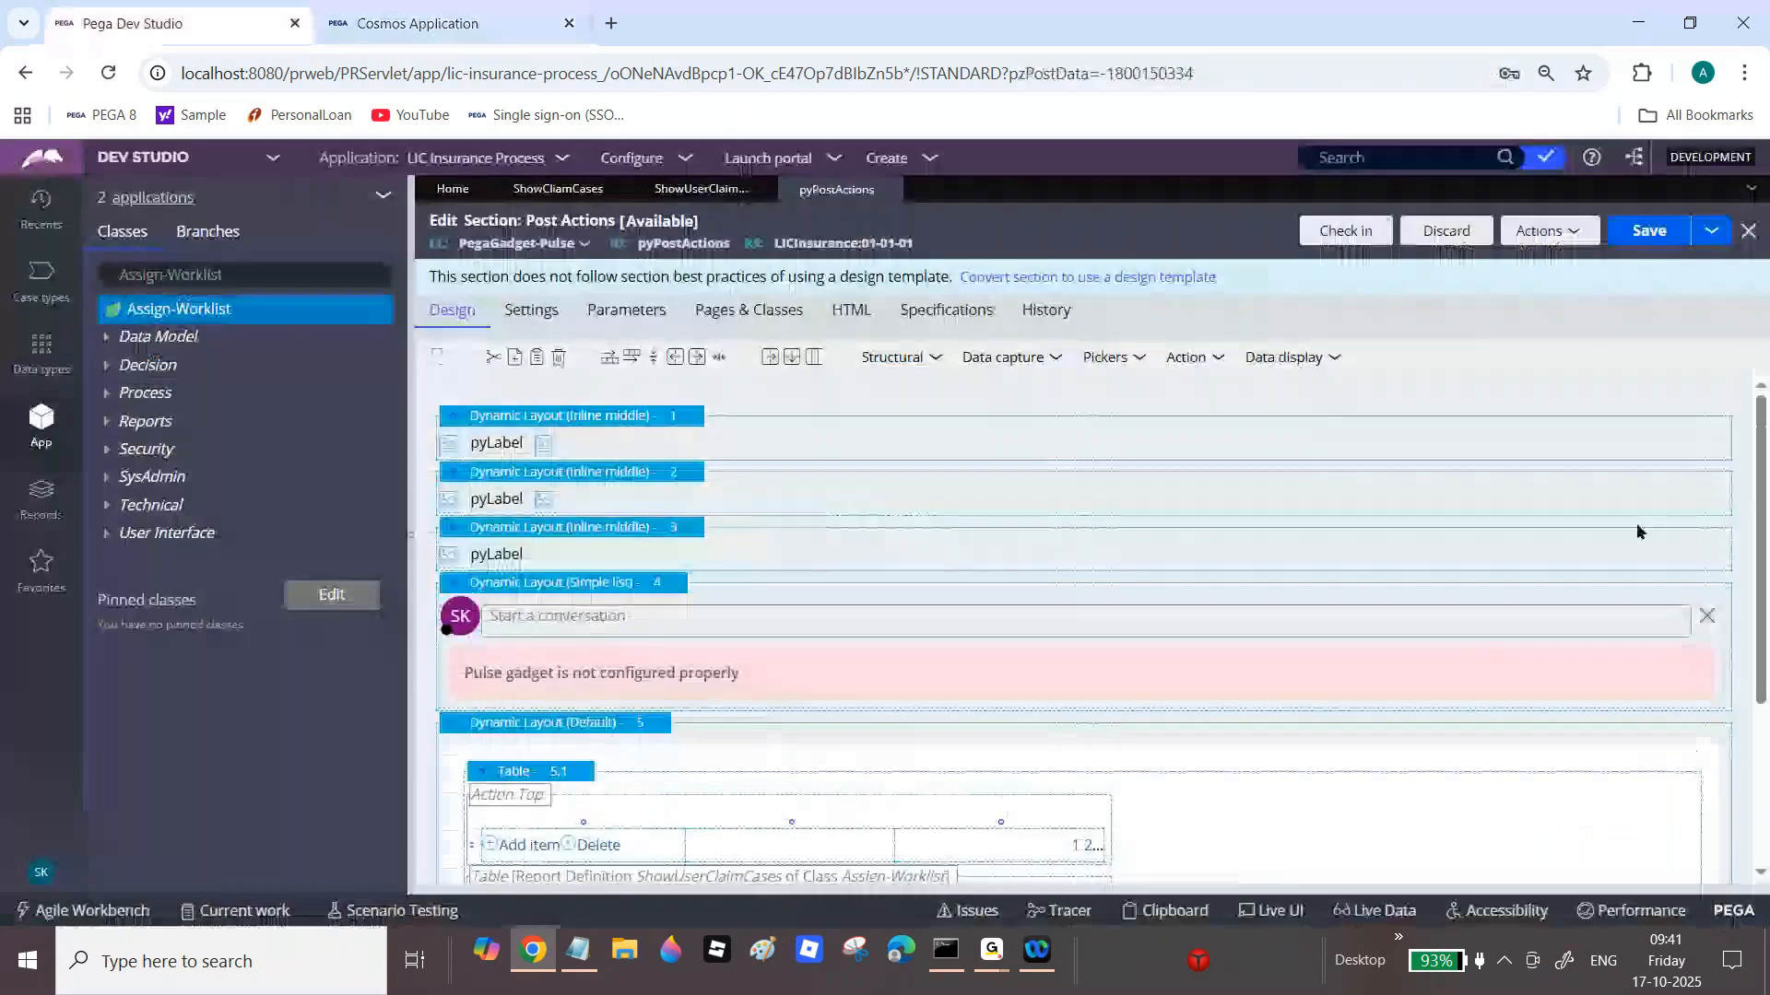
scroll(1650, 768, down, 3)
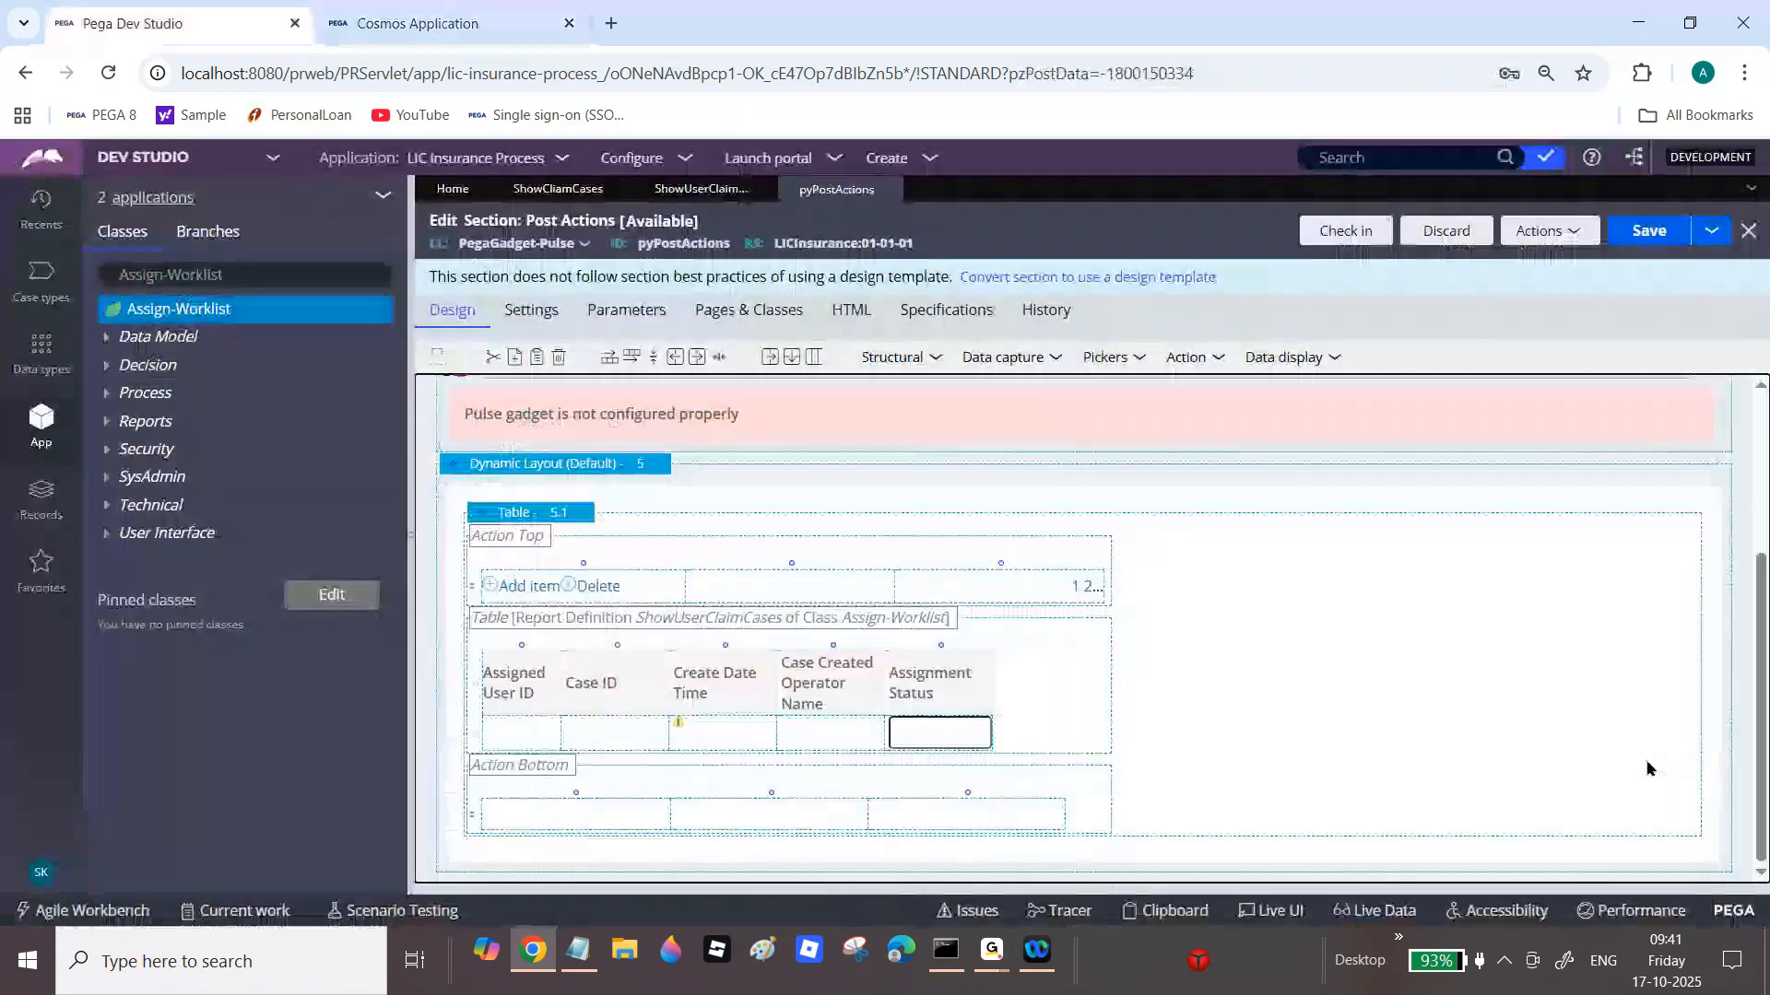
right_click(705, 737)
click(793, 880)
click(1649, 230)
Step: Reload the user portal and scroll down to check the claims table
click(426, 18)
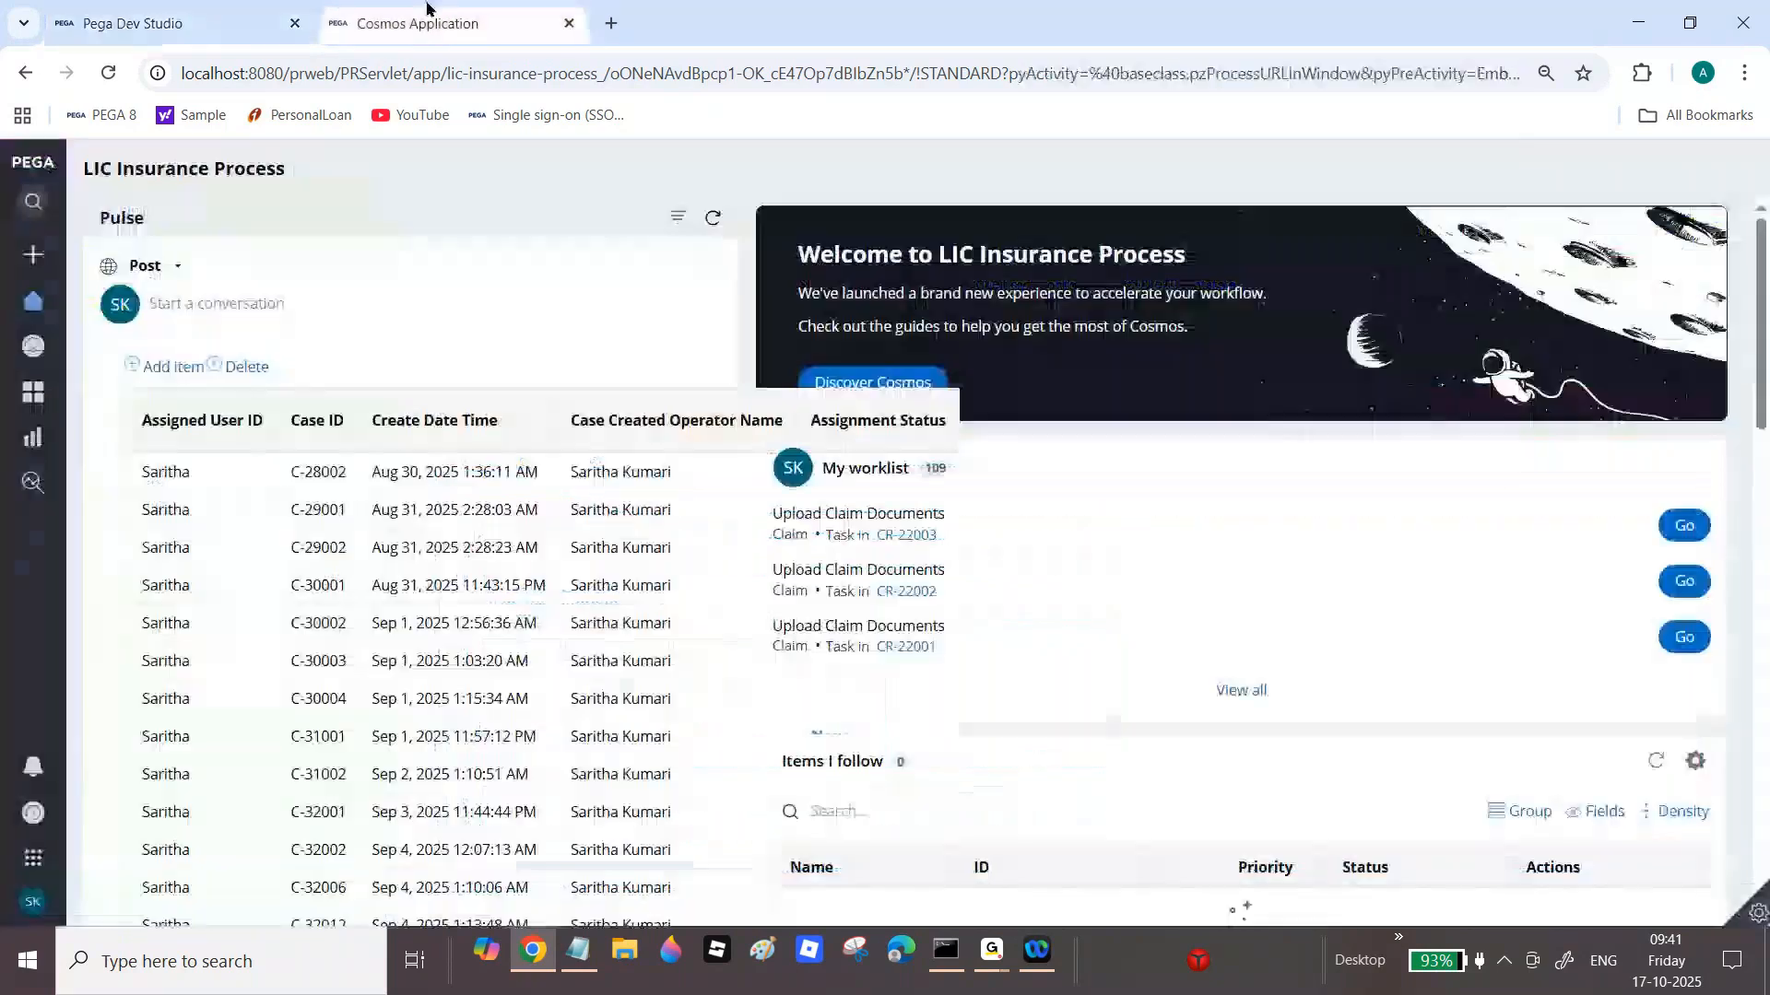
click(112, 70)
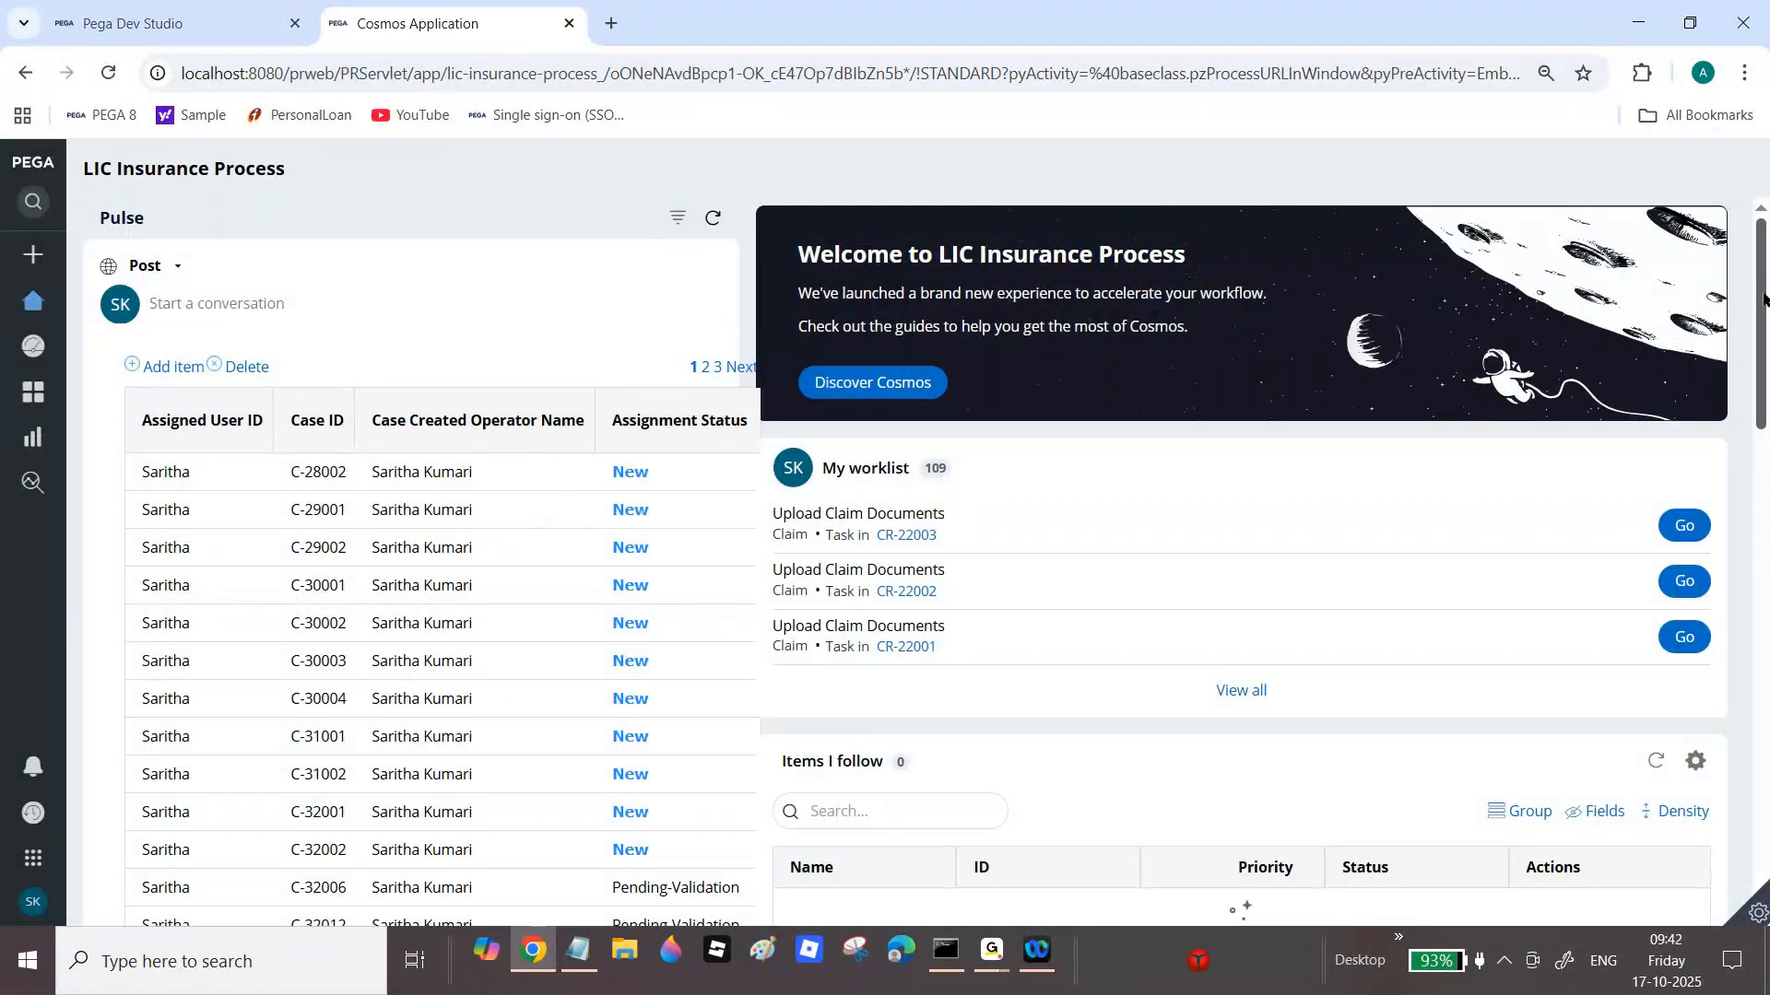
scroll(591, 534, down, 5)
scroll(180, 422, down, 3)
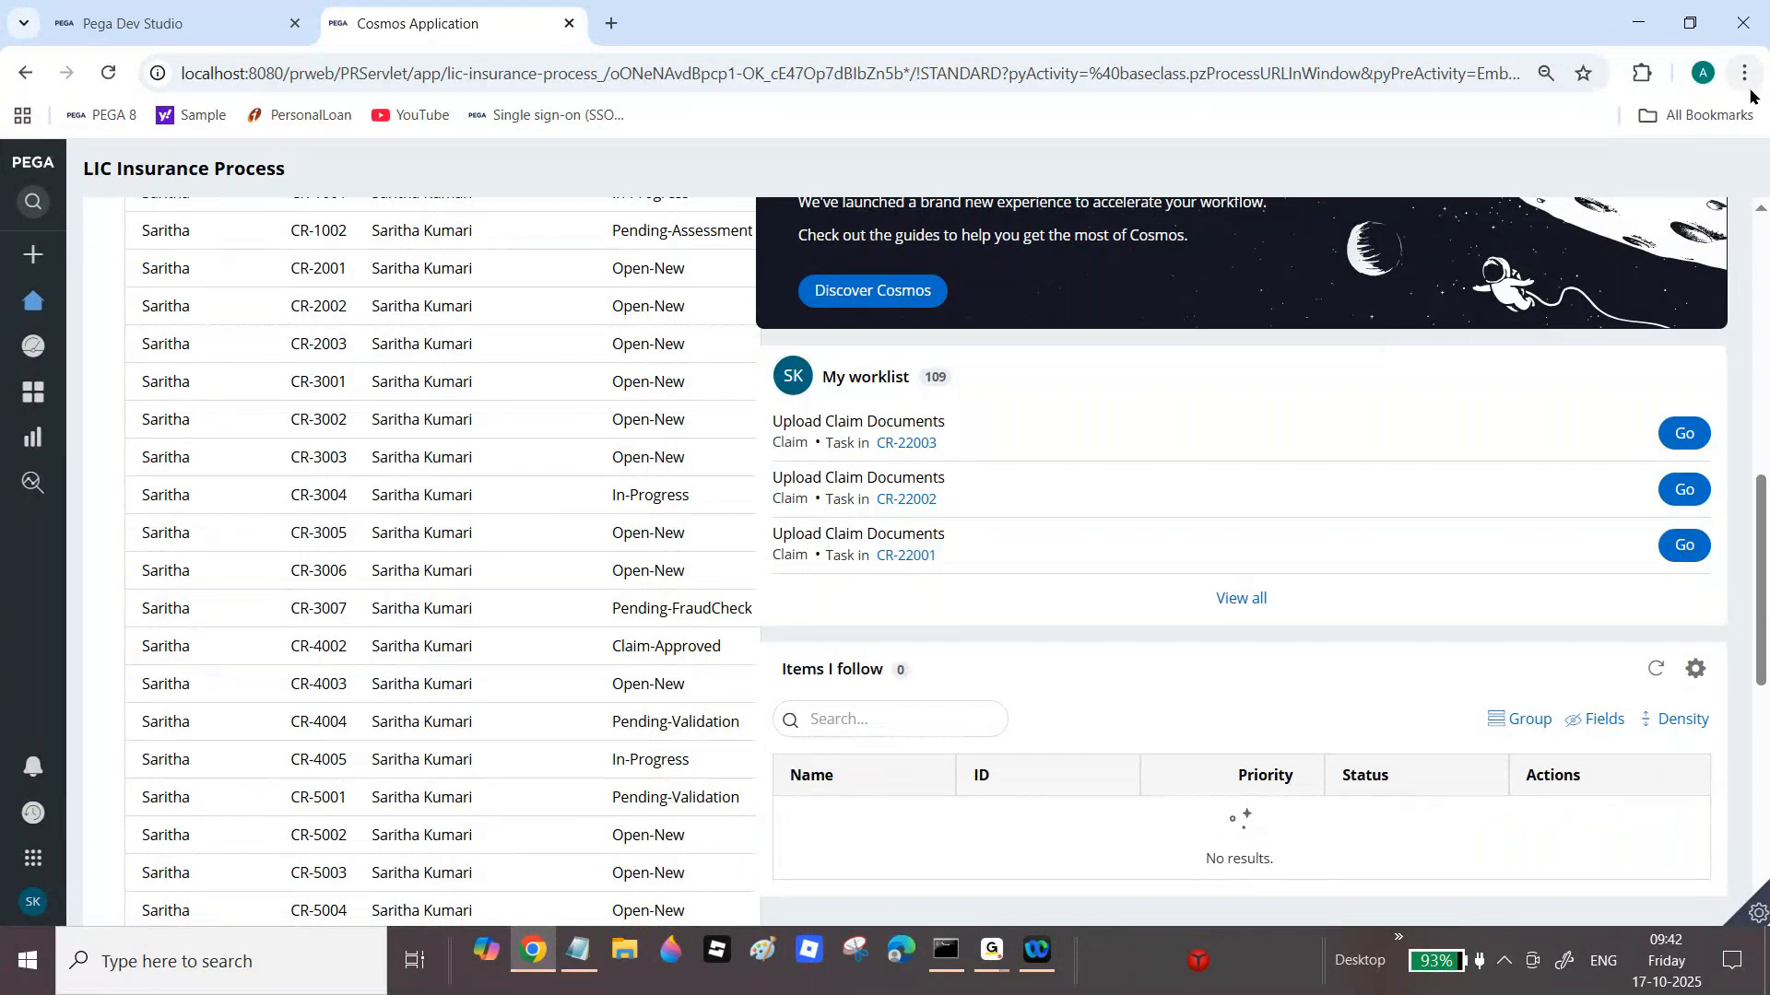
Step: In a private window, log in to Pega as the second user with their saved user name and password
key(ctrl+shift+n)
click(55, 114)
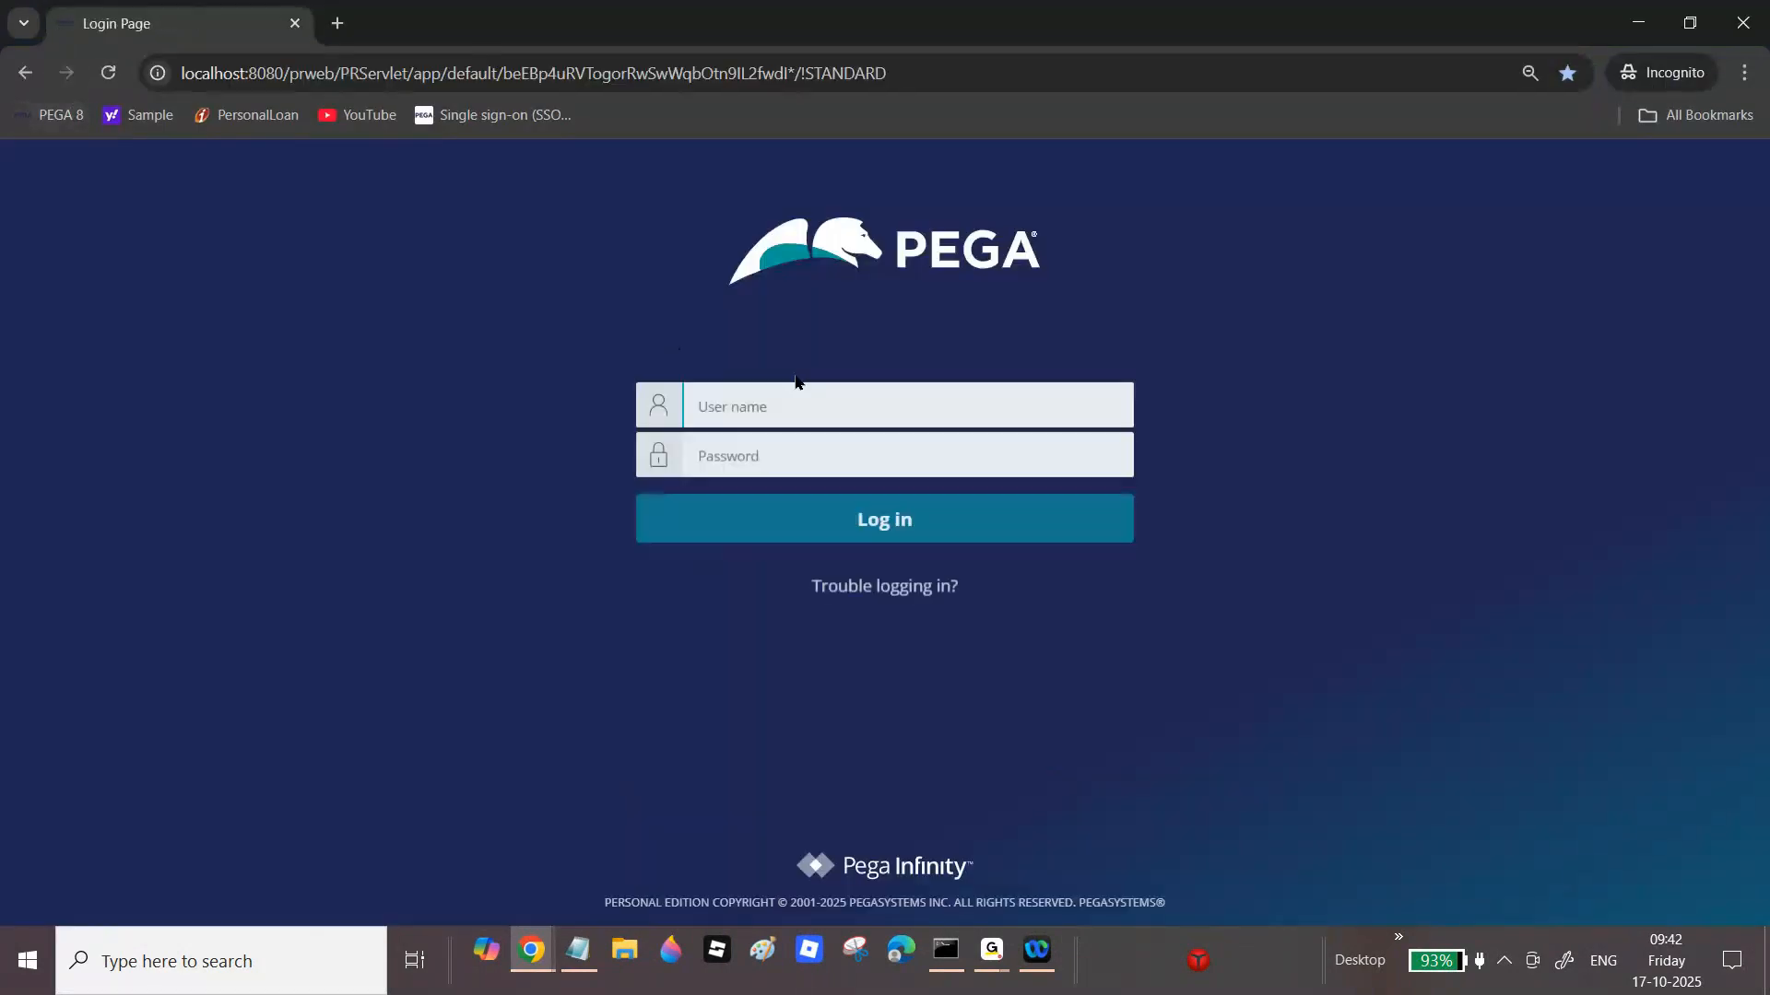
click(810, 397)
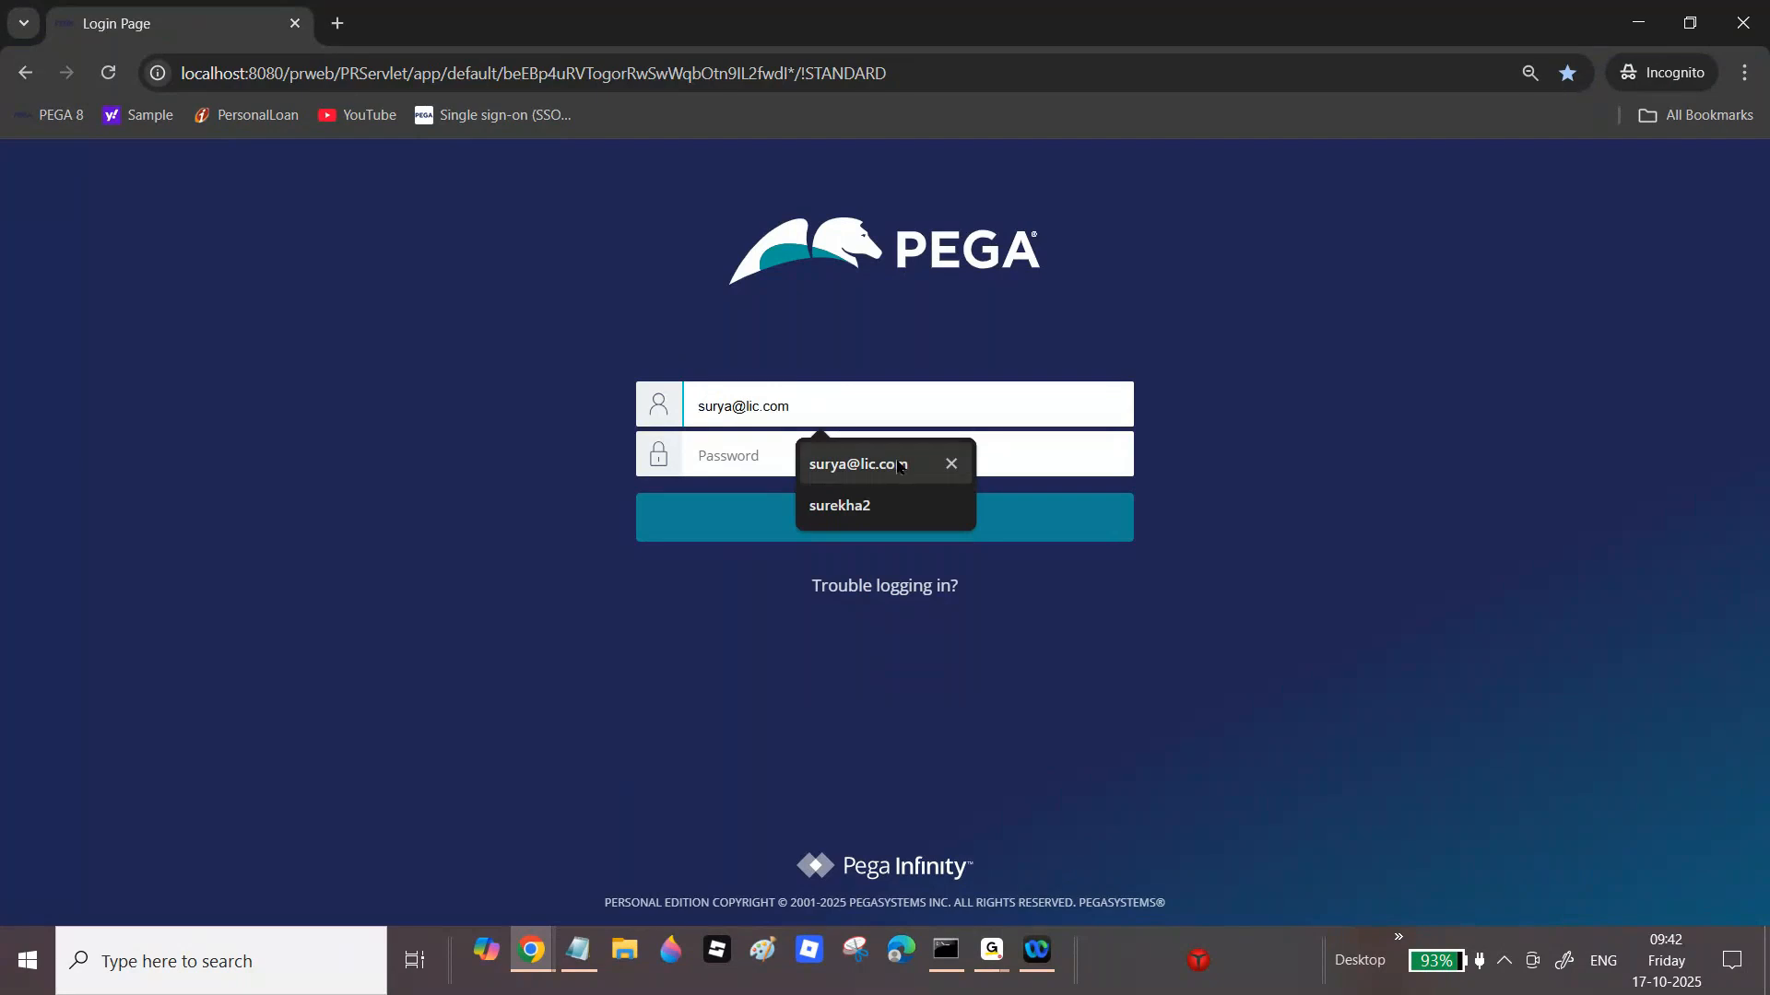
click(899, 466)
click(896, 458)
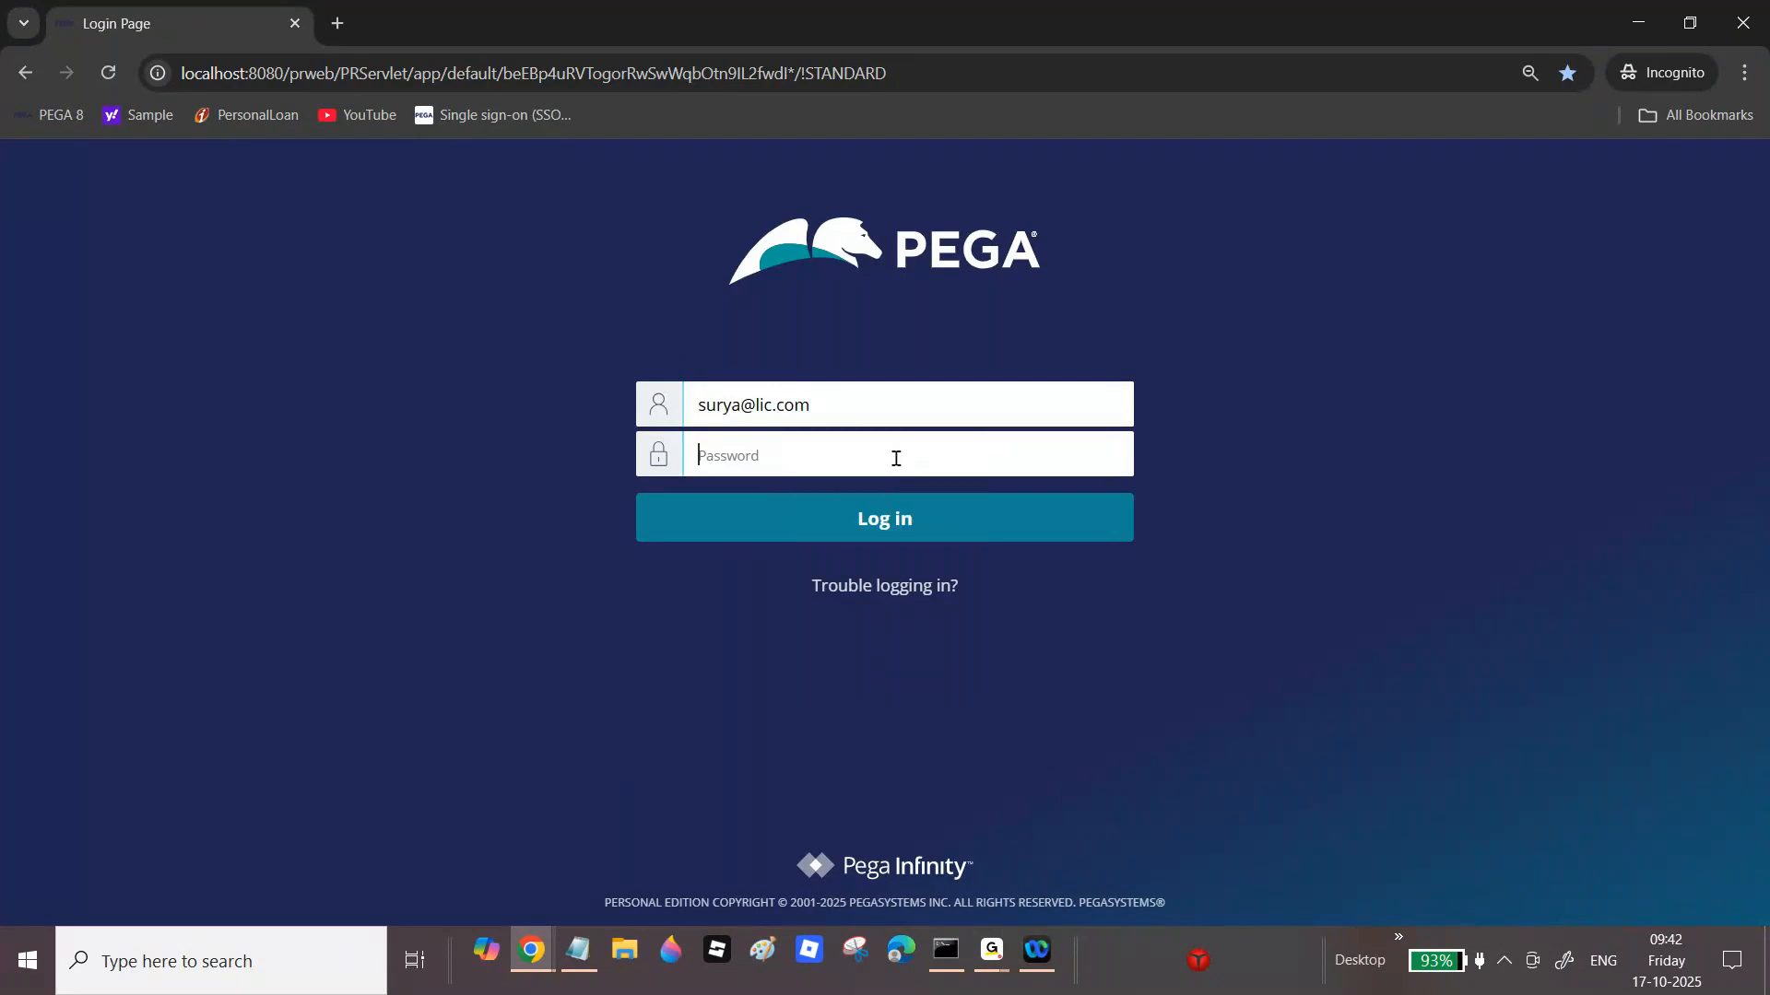
text(*****)
key(Return)
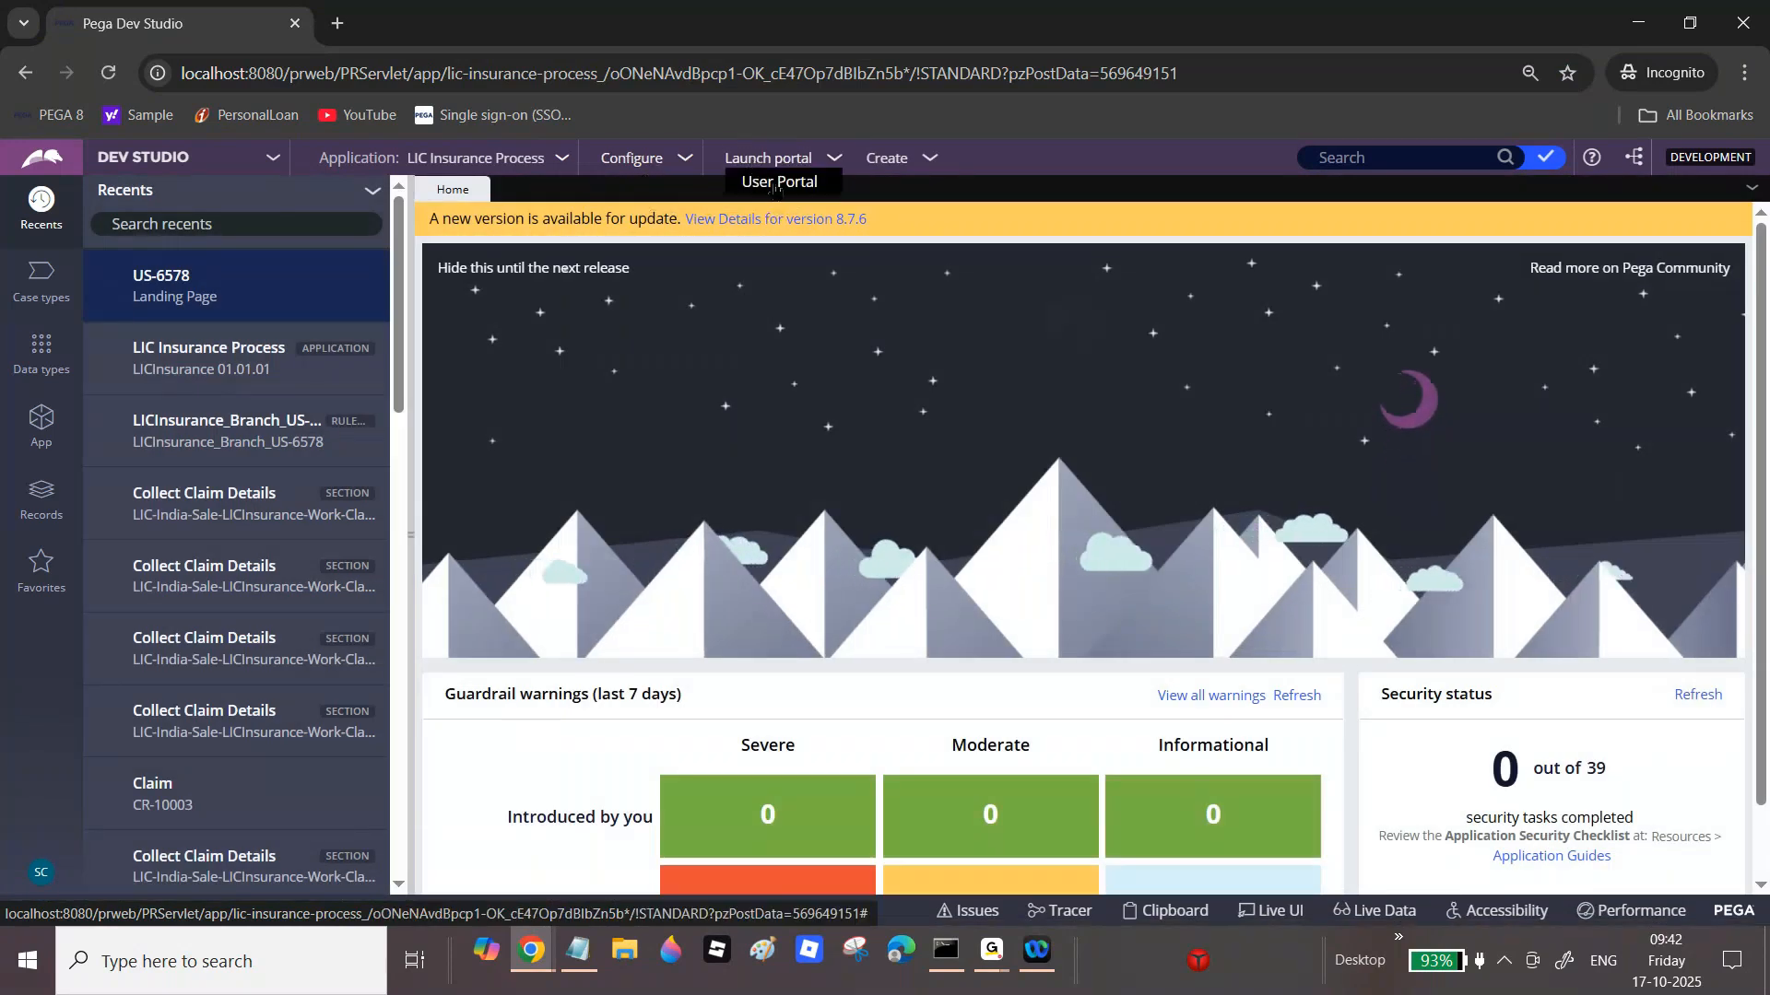
Step: Launch the User Portal, then go back to the Dev Studio workspace in the original window
click(772, 184)
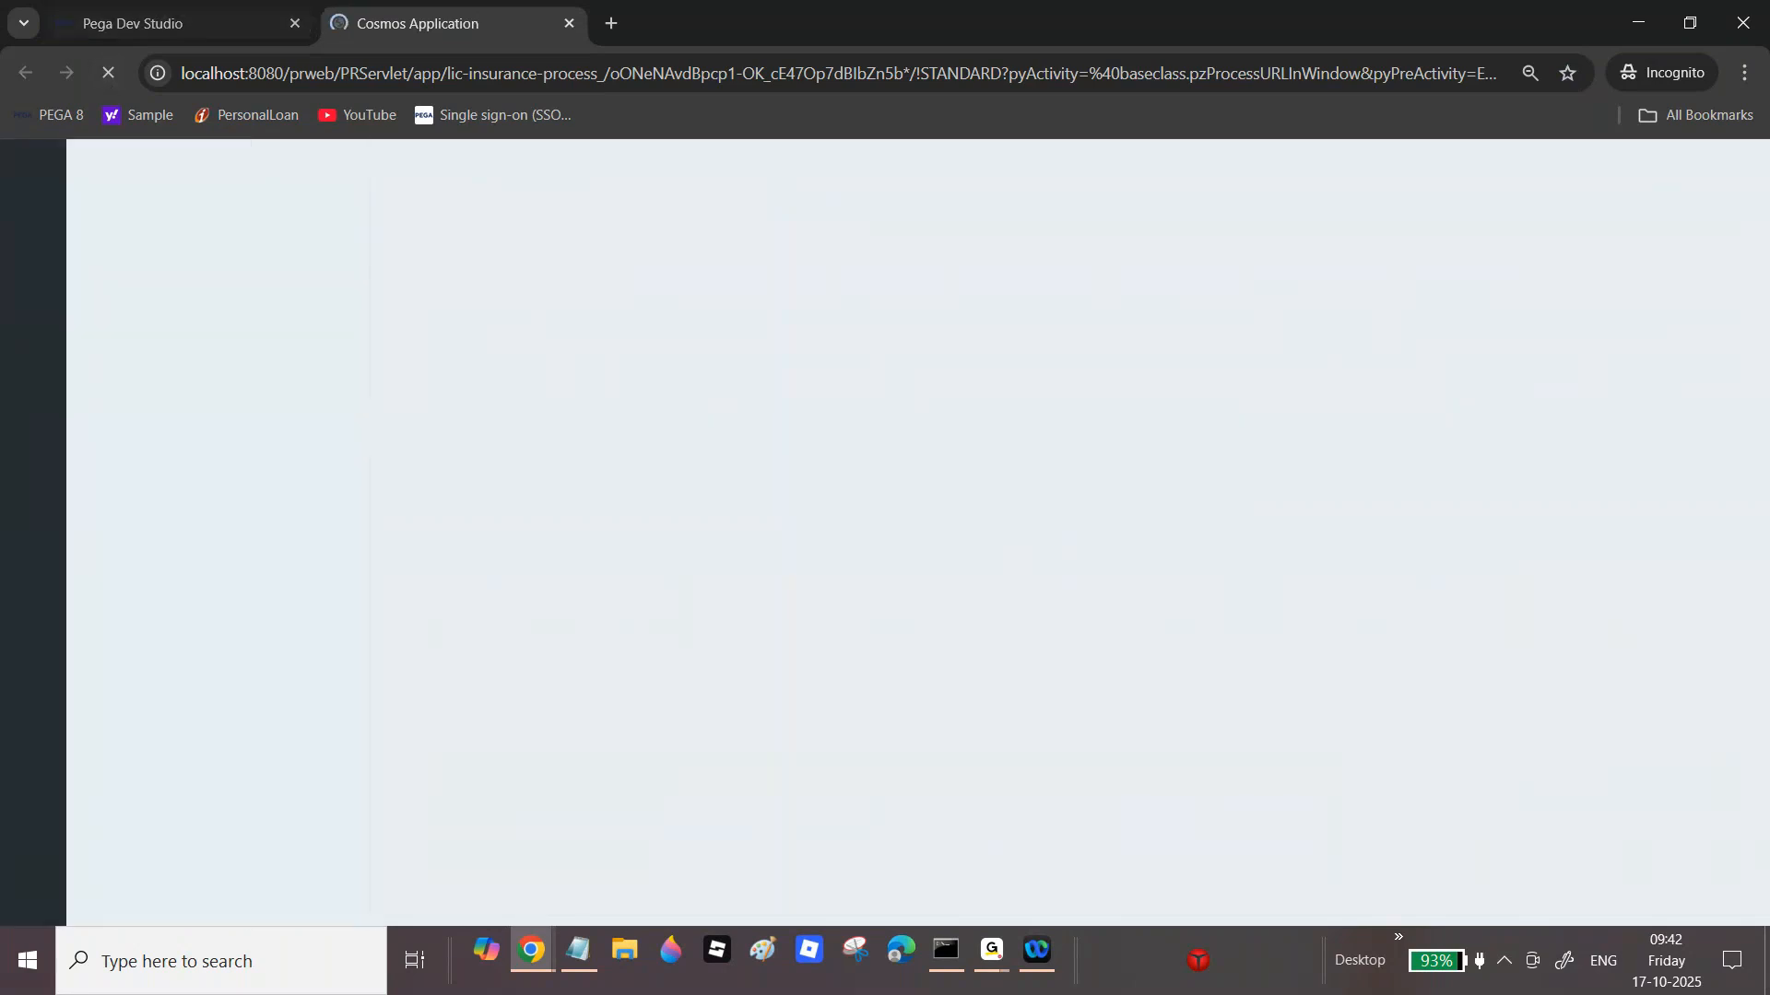
click(526, 958)
mouse_move(526, 959)
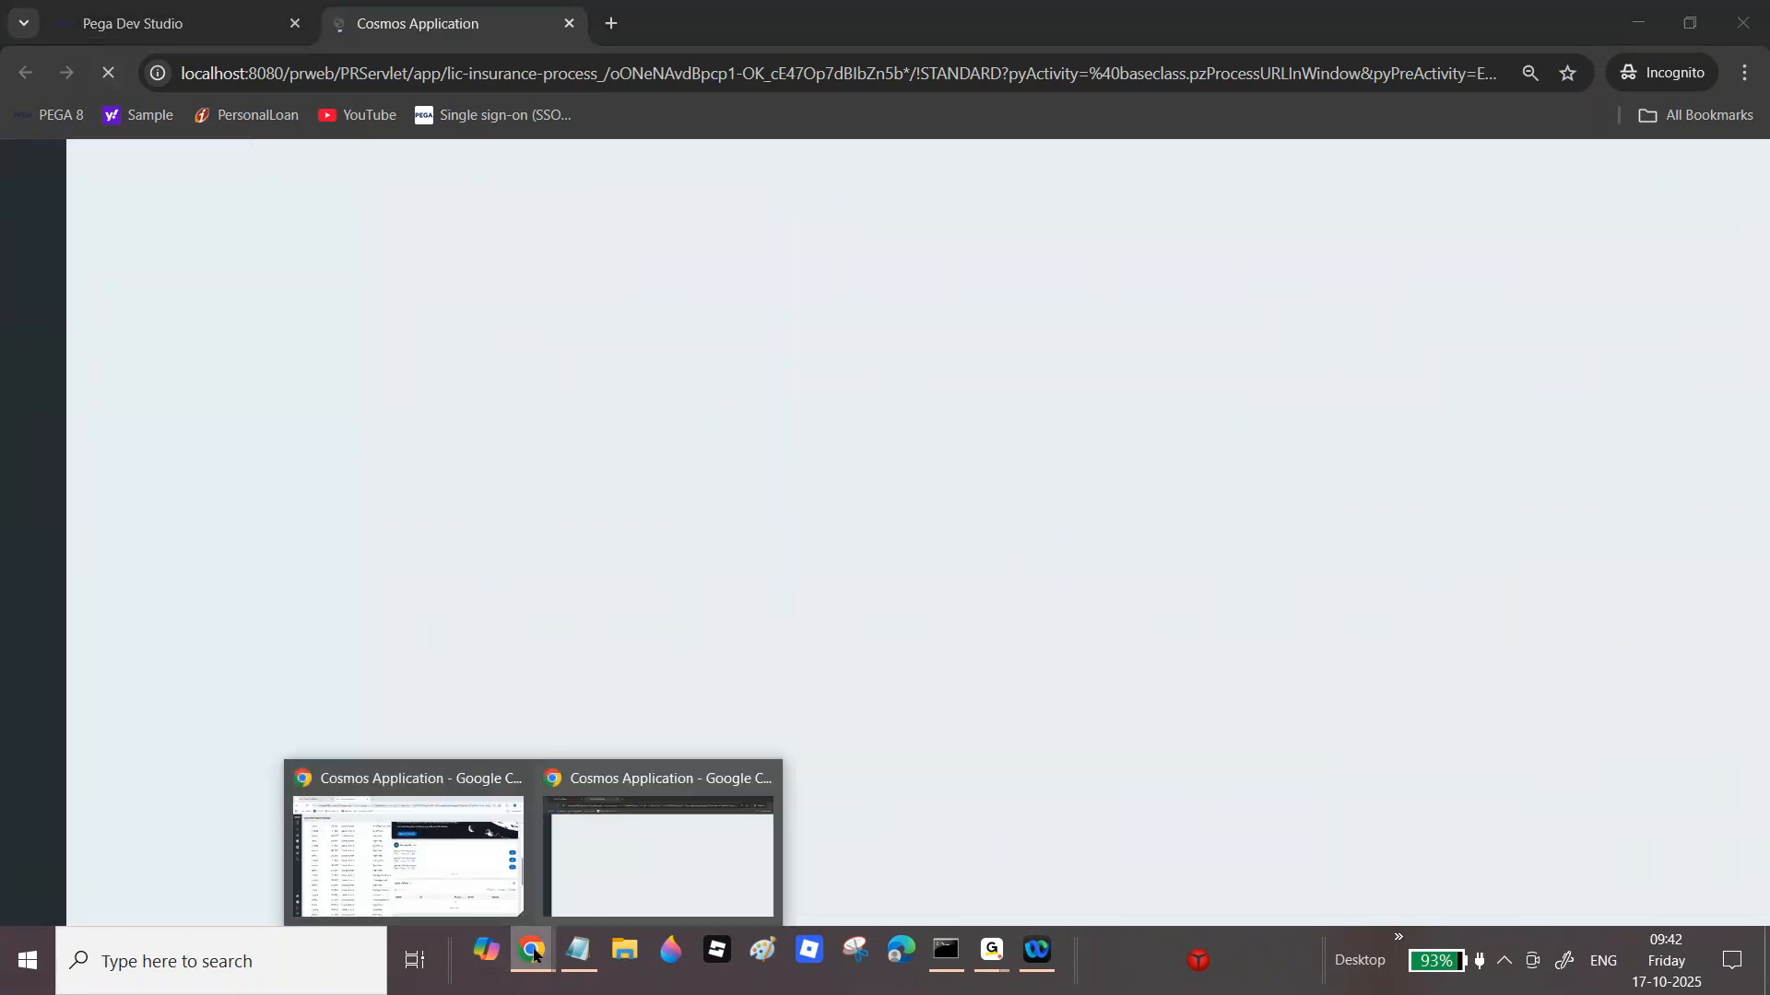
click(434, 830)
click(173, 11)
Step: Check in the Post Actions section with the comment 'wip'
click(1363, 233)
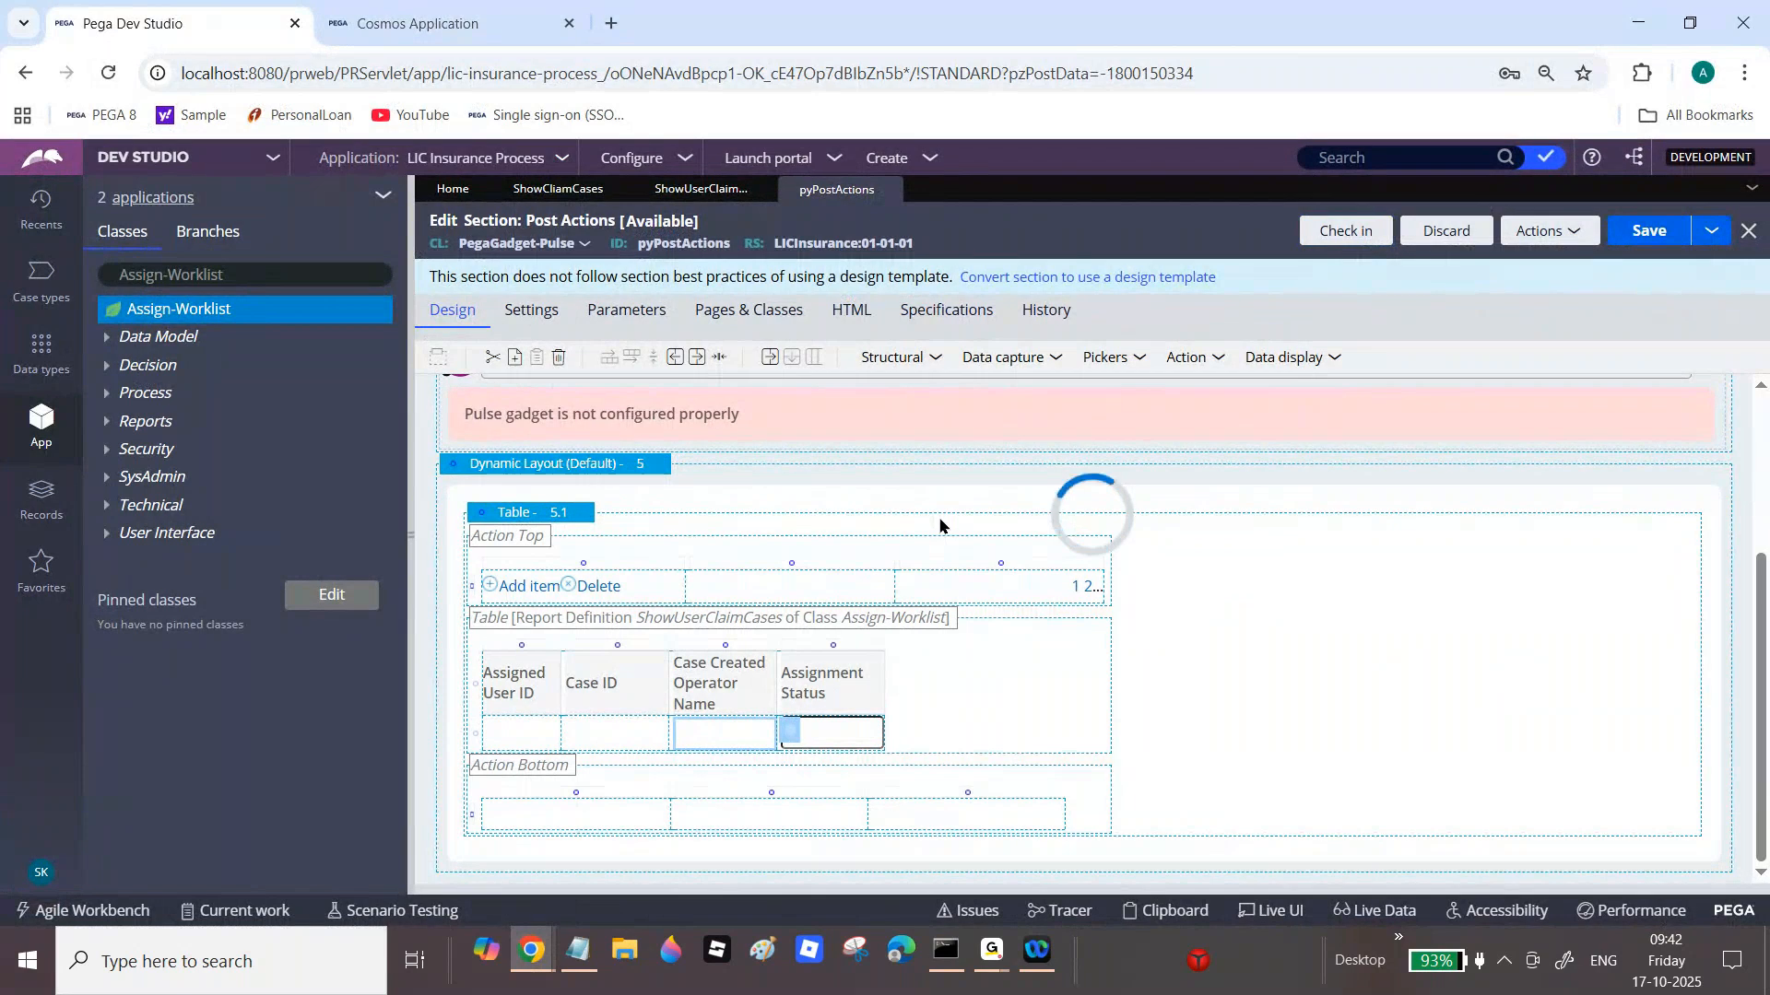
text(wip)
click(1361, 642)
Step: Check in the Show User Claim Cases report definition with the comment 'wip'
click(700, 189)
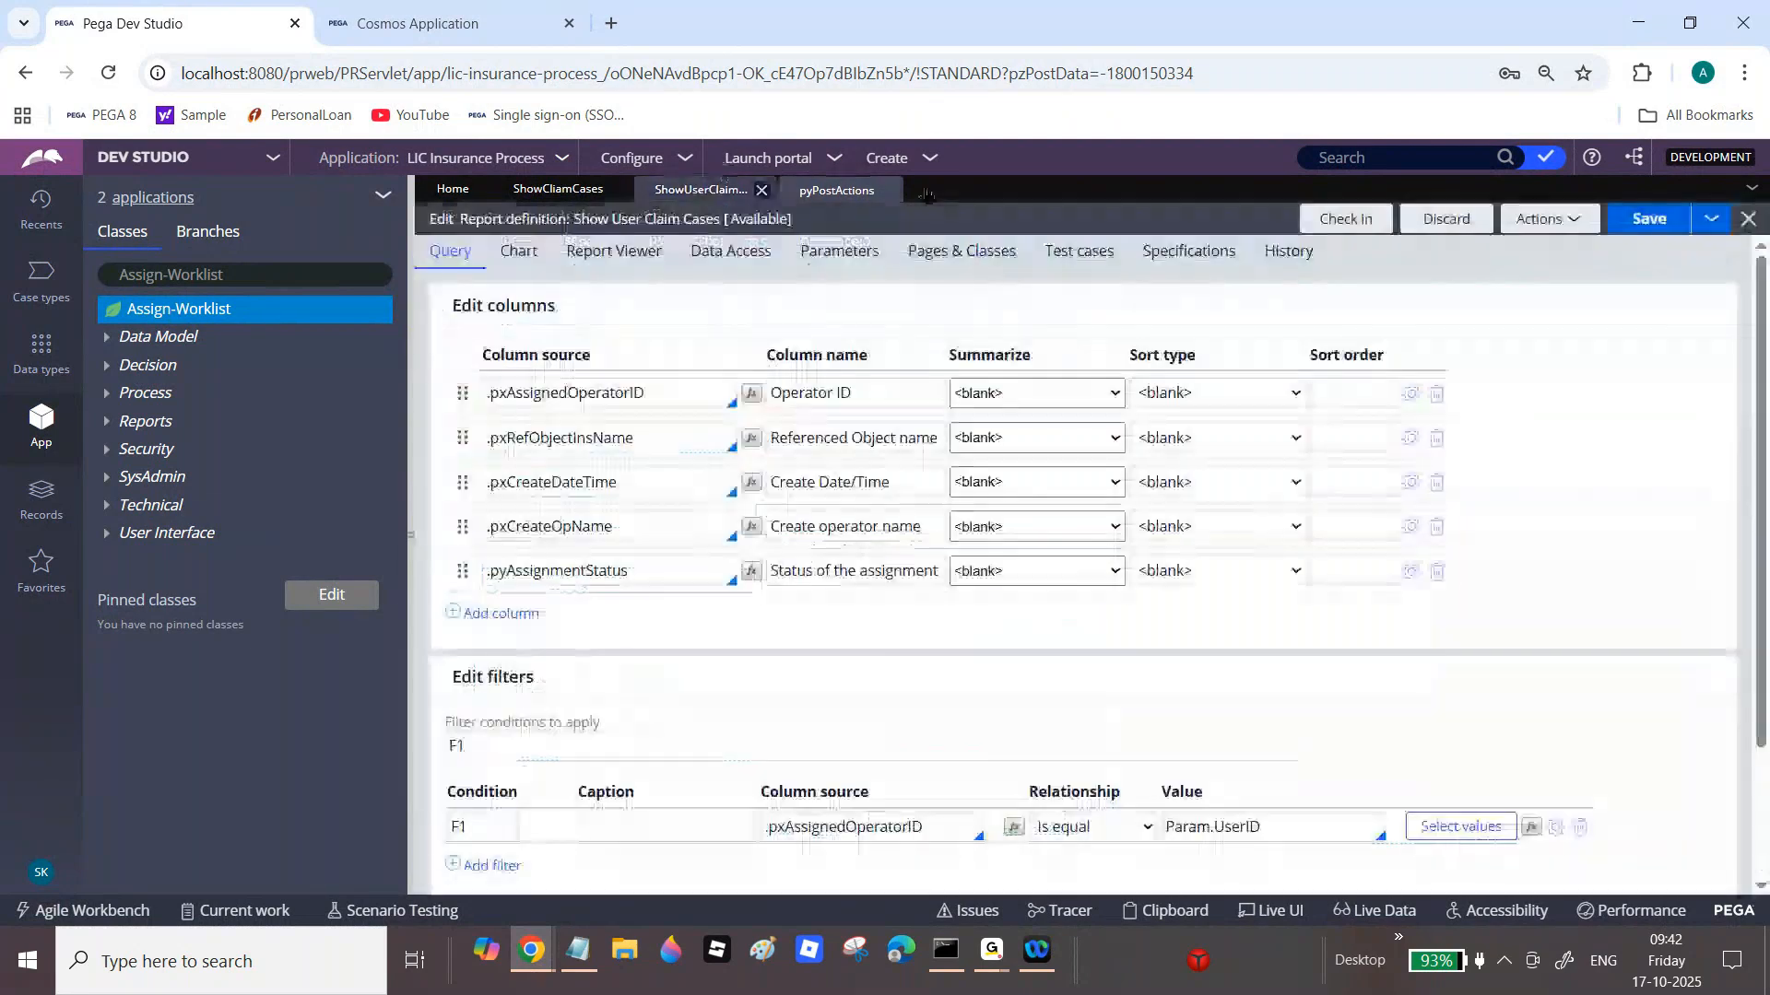
click(1348, 221)
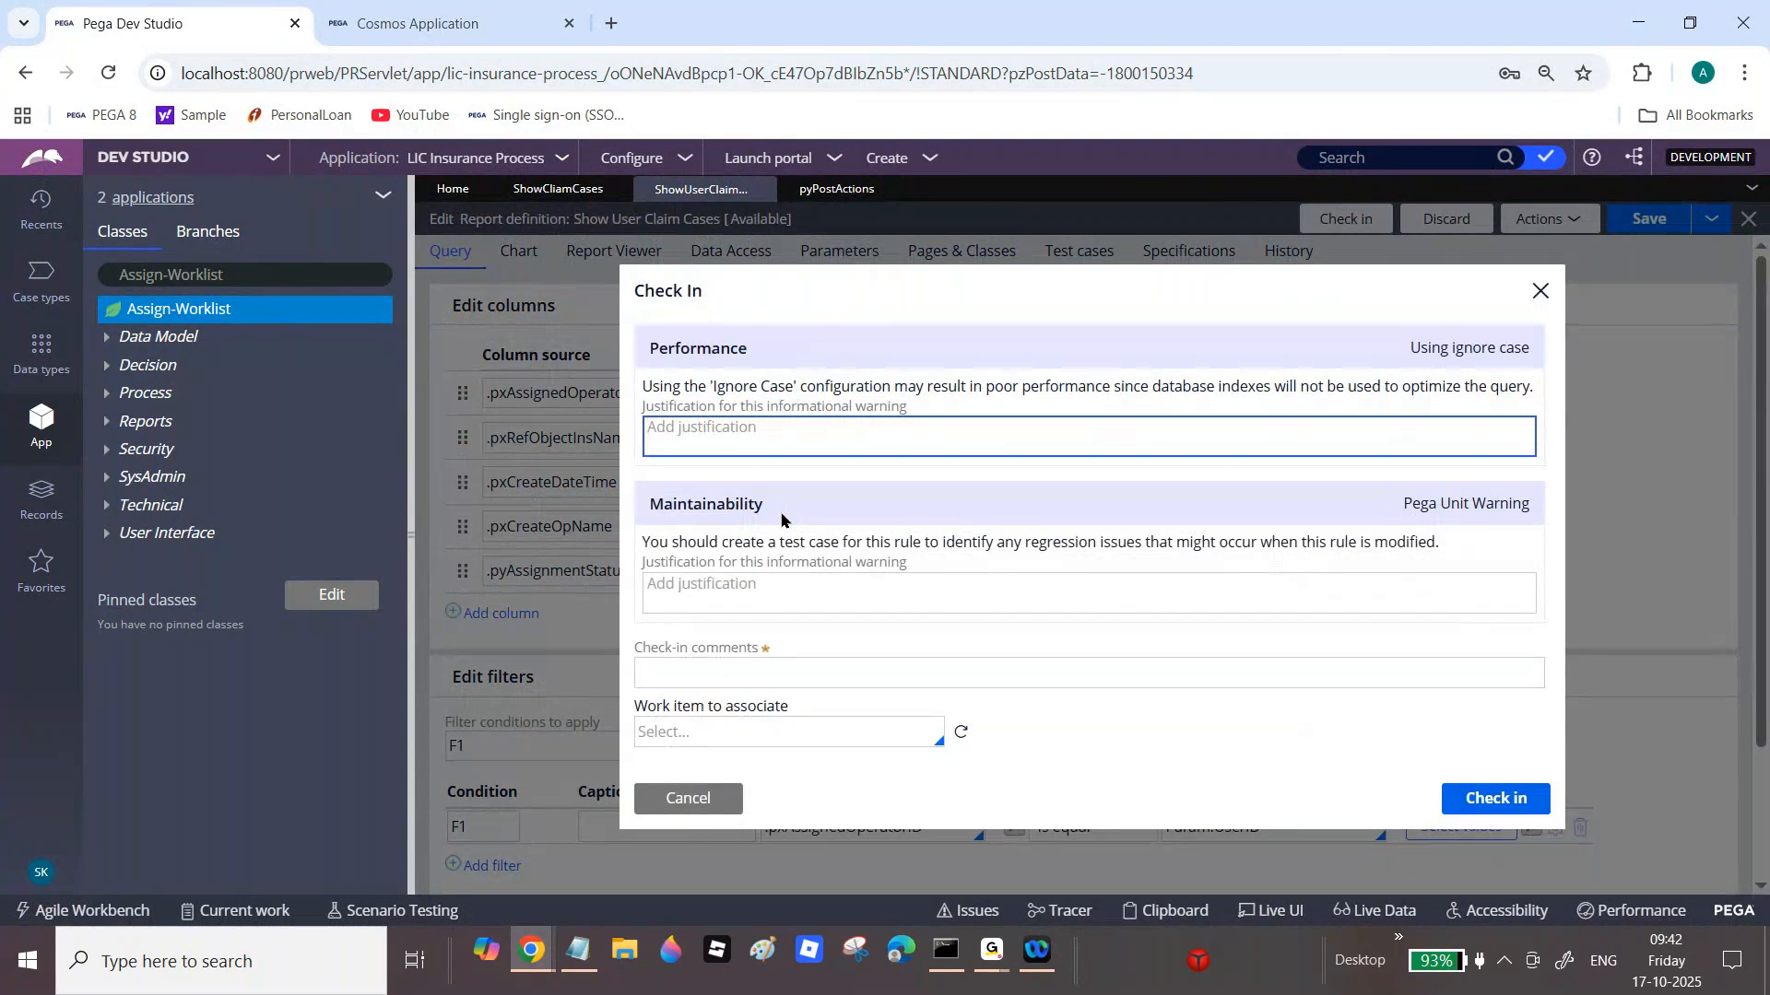
key(Tab)
key(Tab)
text(wip)
click(1527, 797)
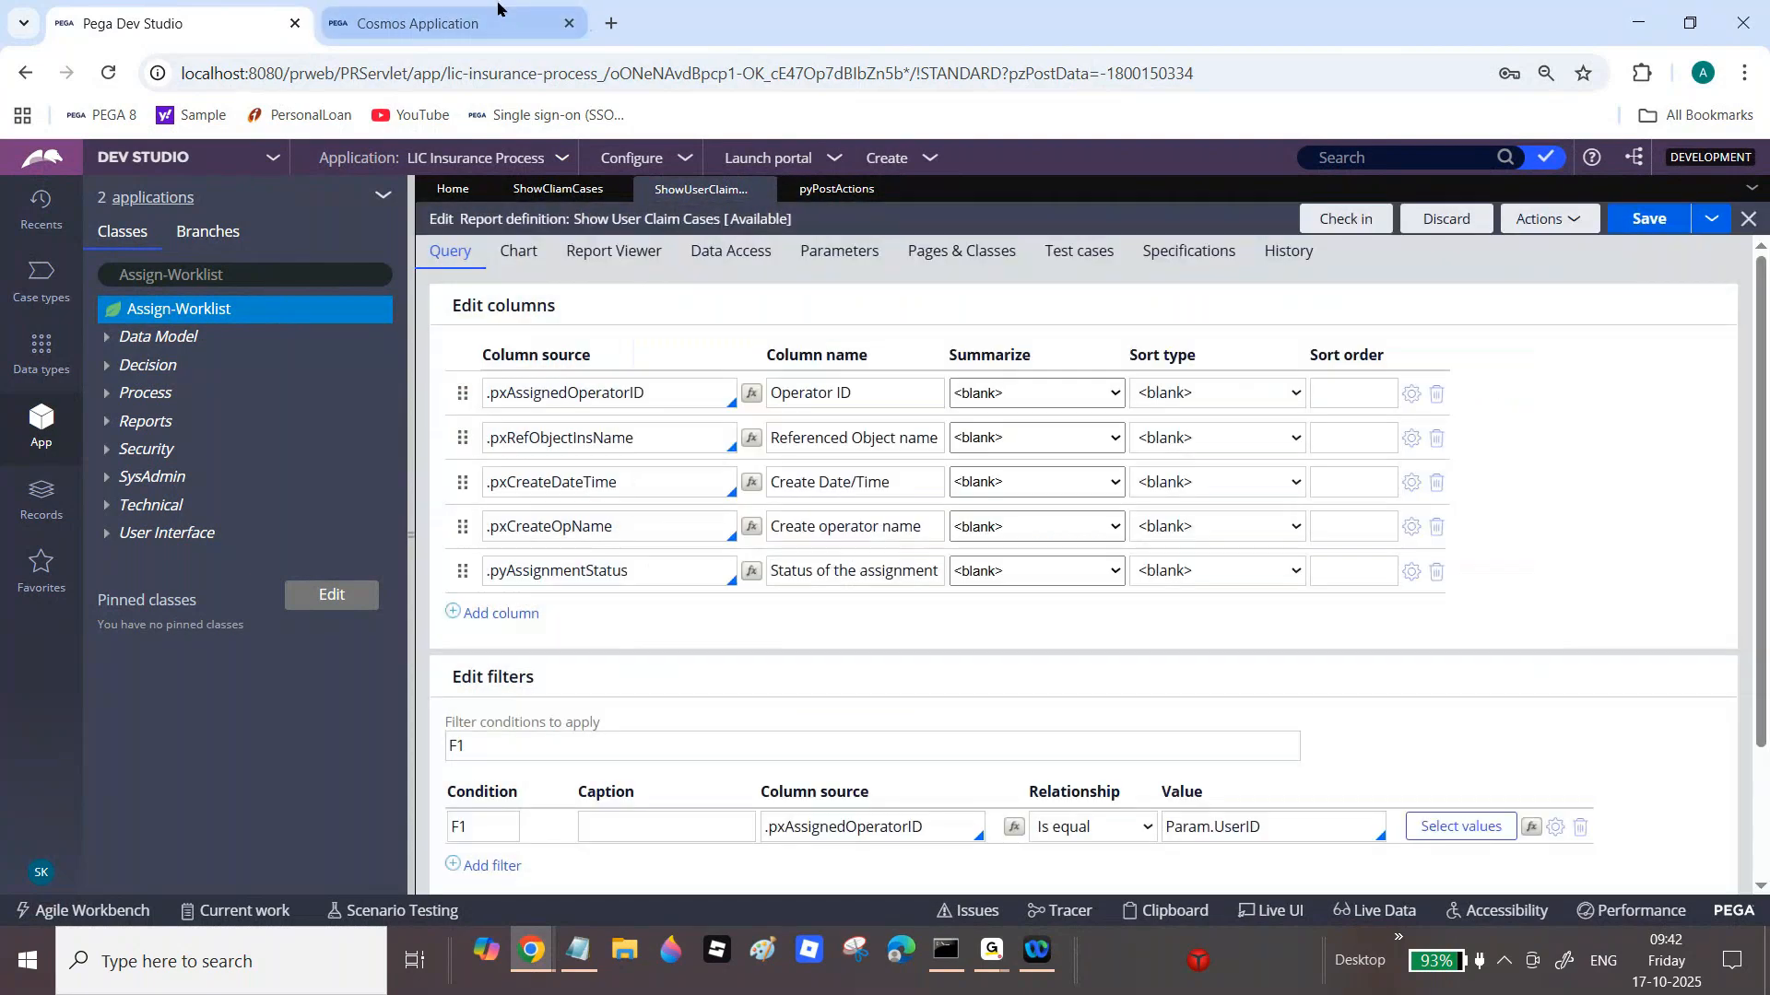
click(506, 14)
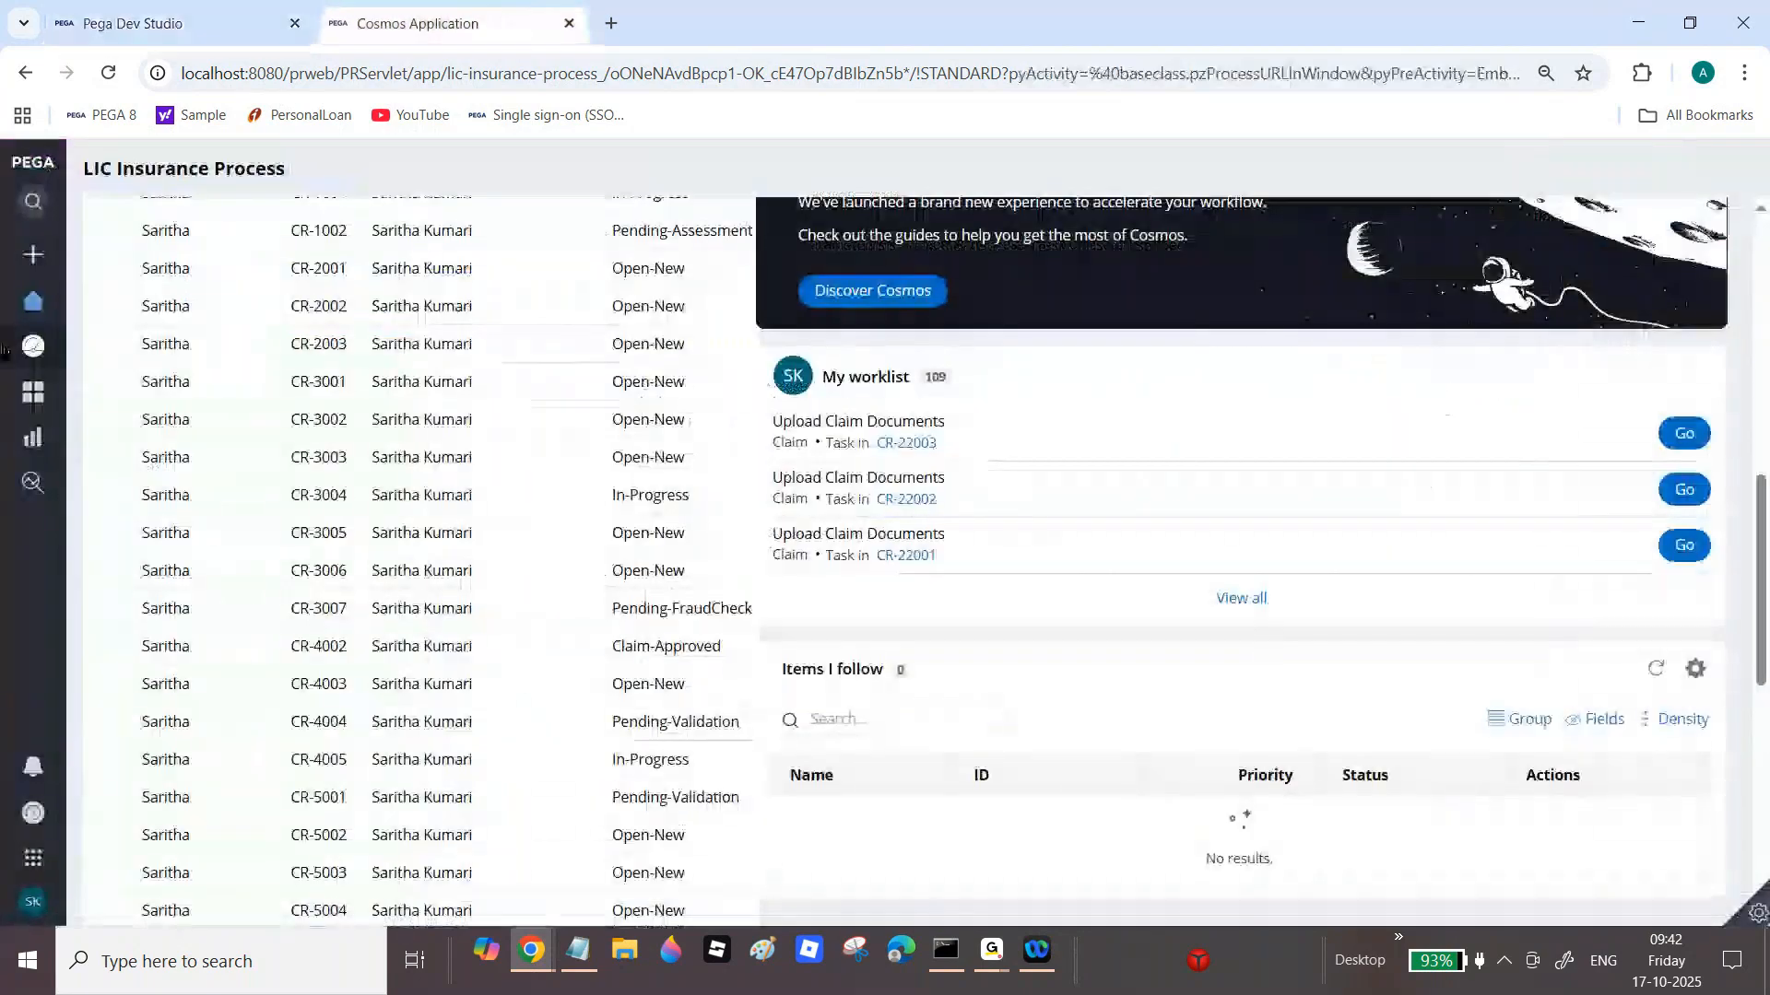
Step: Log the current user off the portal in the private window to reach the login page
mouse_move(530, 950)
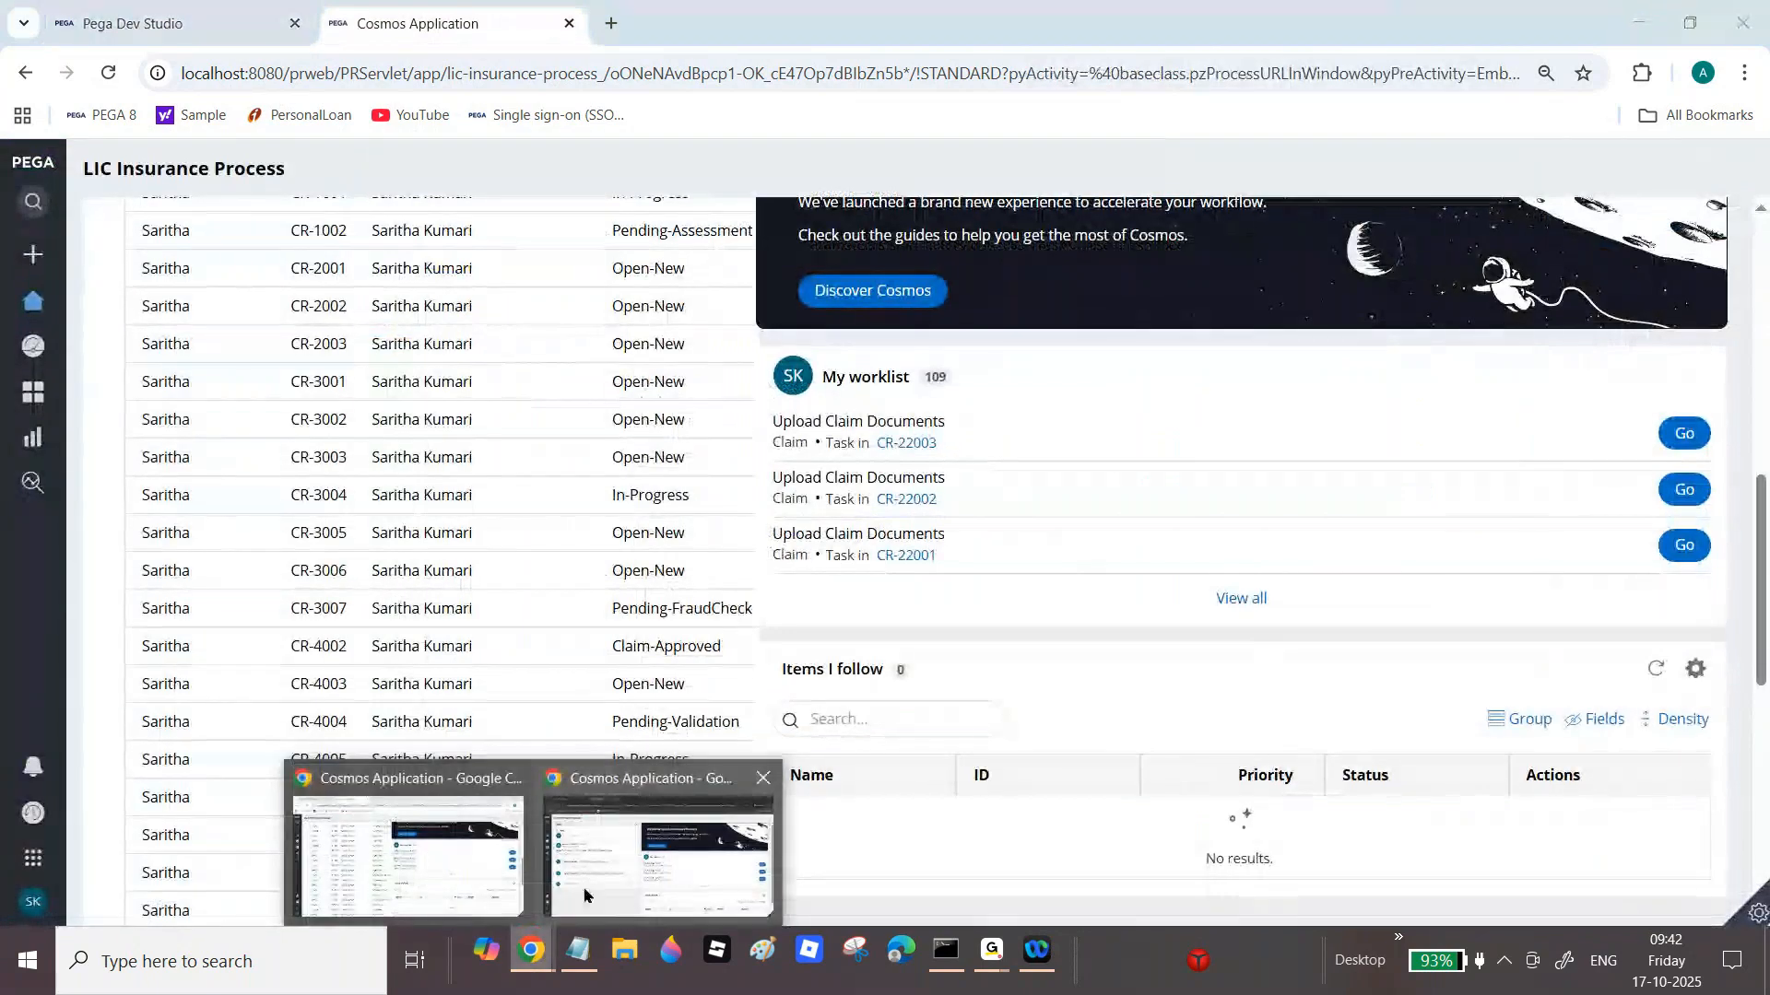
click(616, 875)
mouse_move(30, 325)
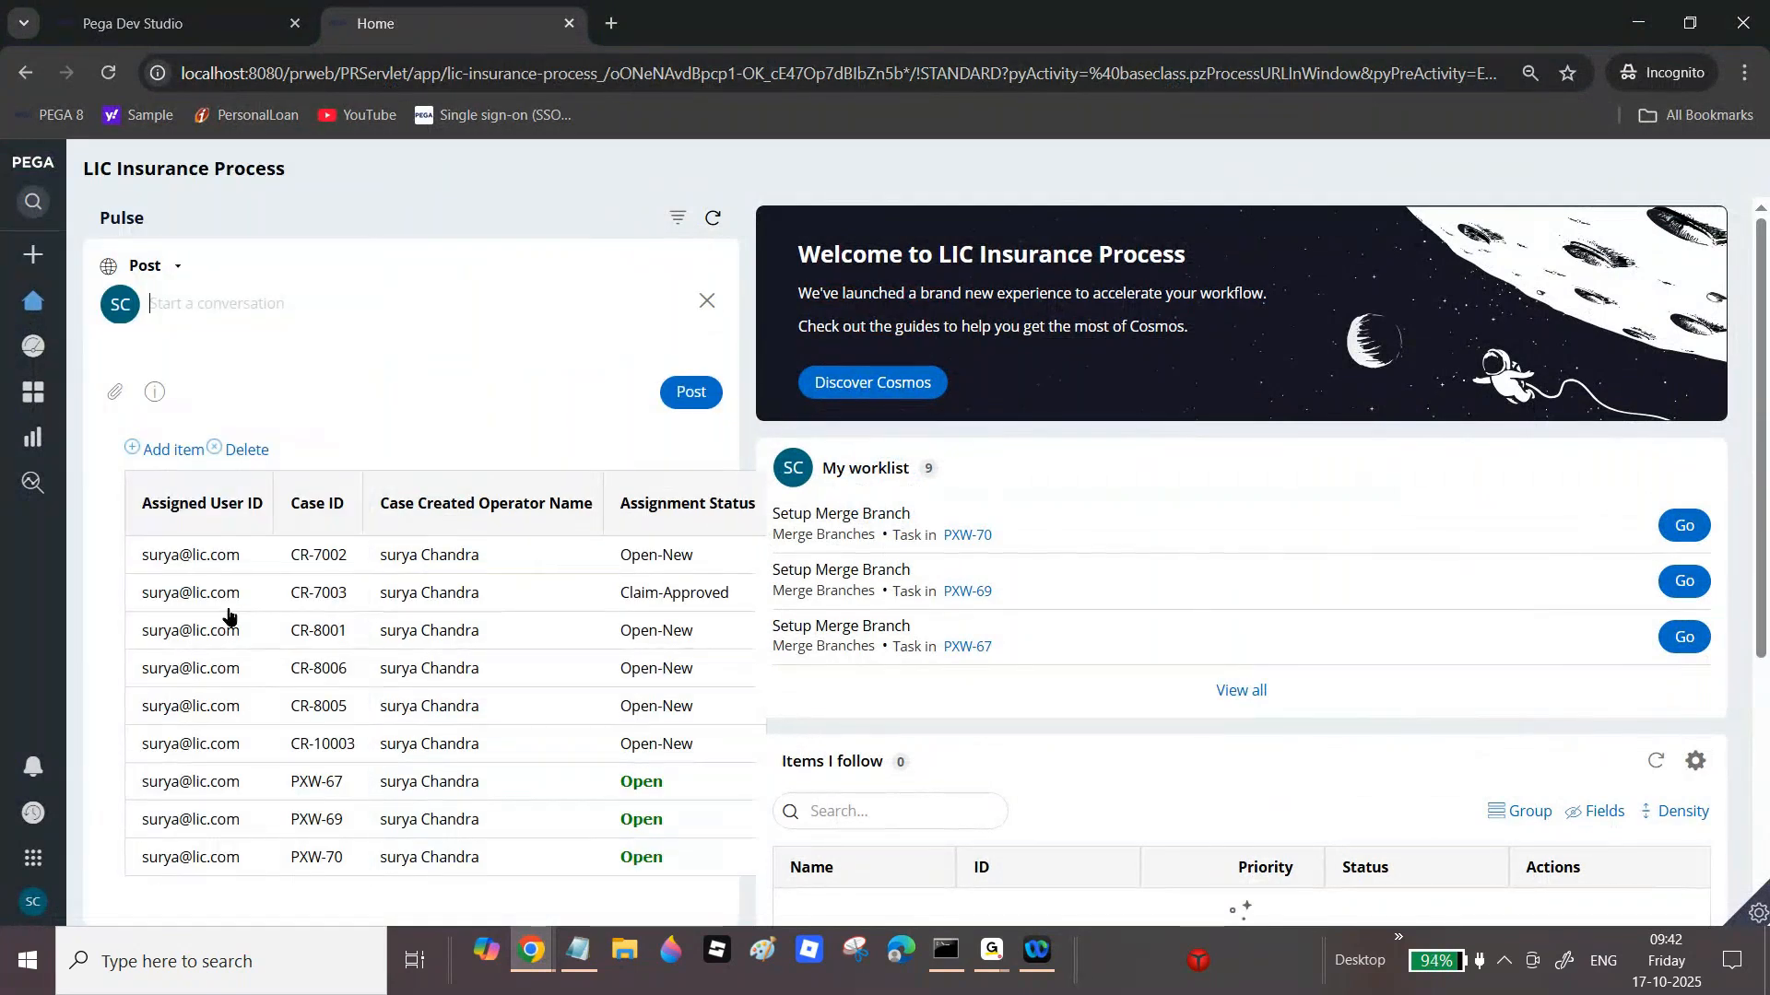
click(33, 904)
click(55, 880)
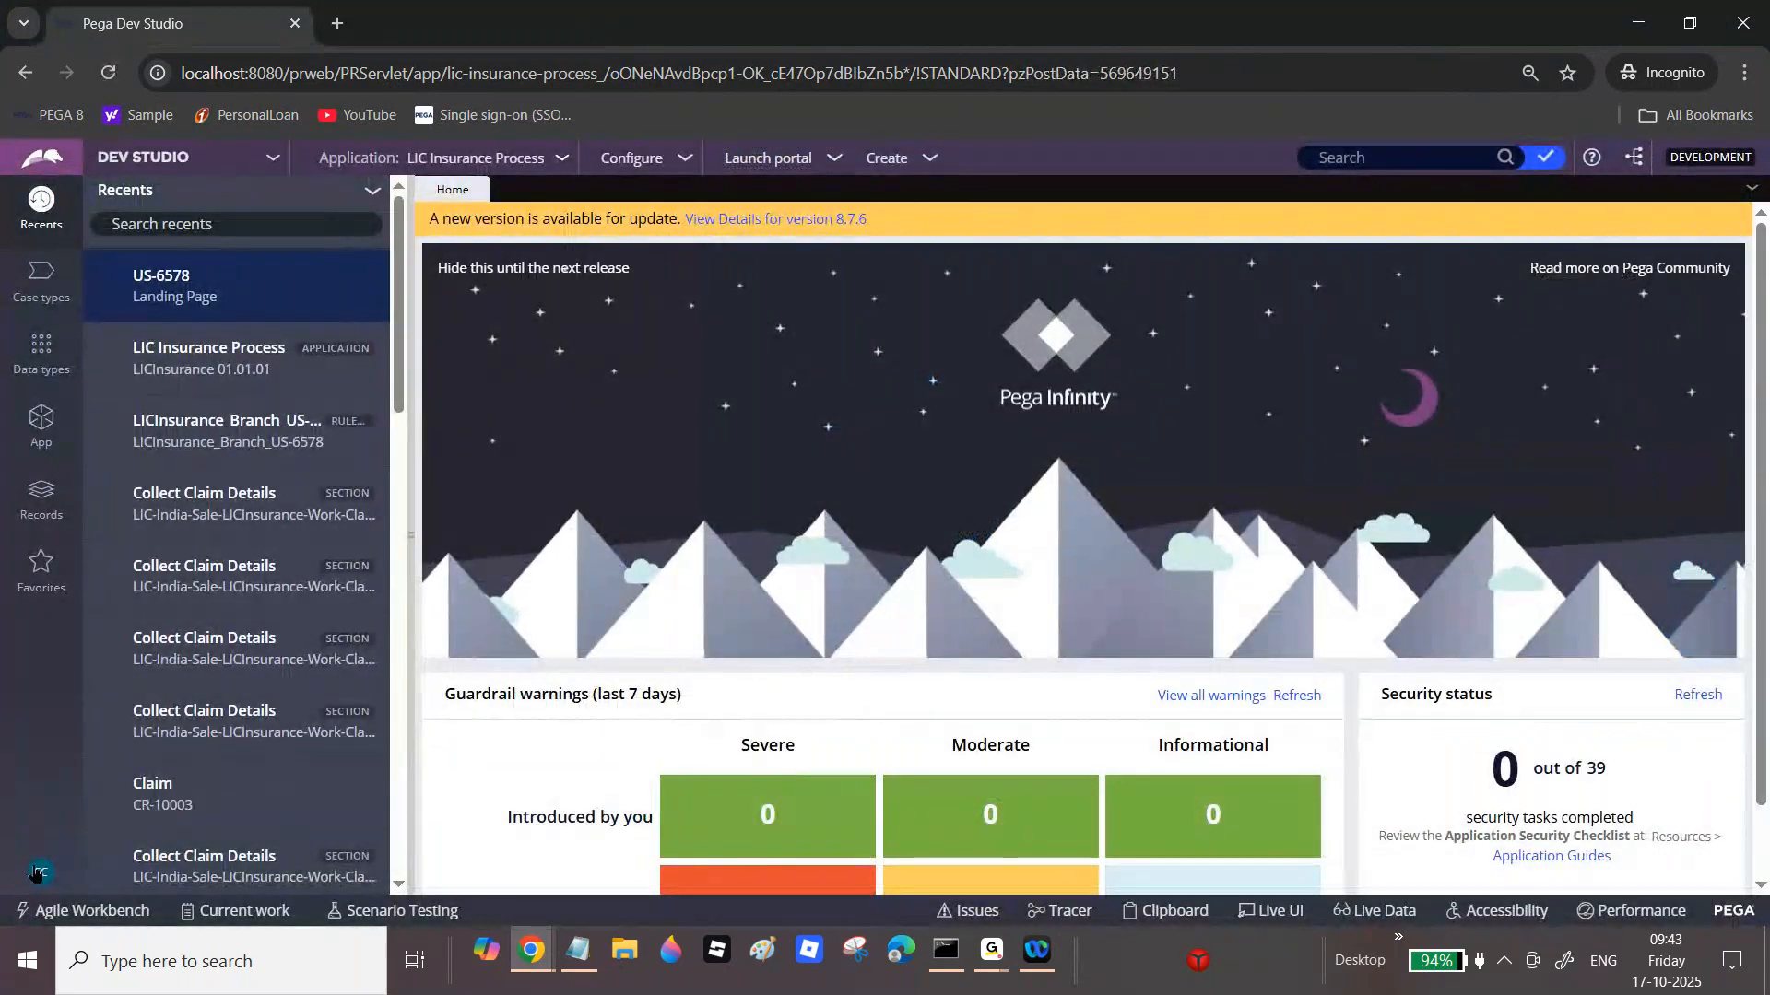
click(37, 871)
click(48, 843)
Step: Sign in with another user's name and password and view their six cases on Home
text(saritha)
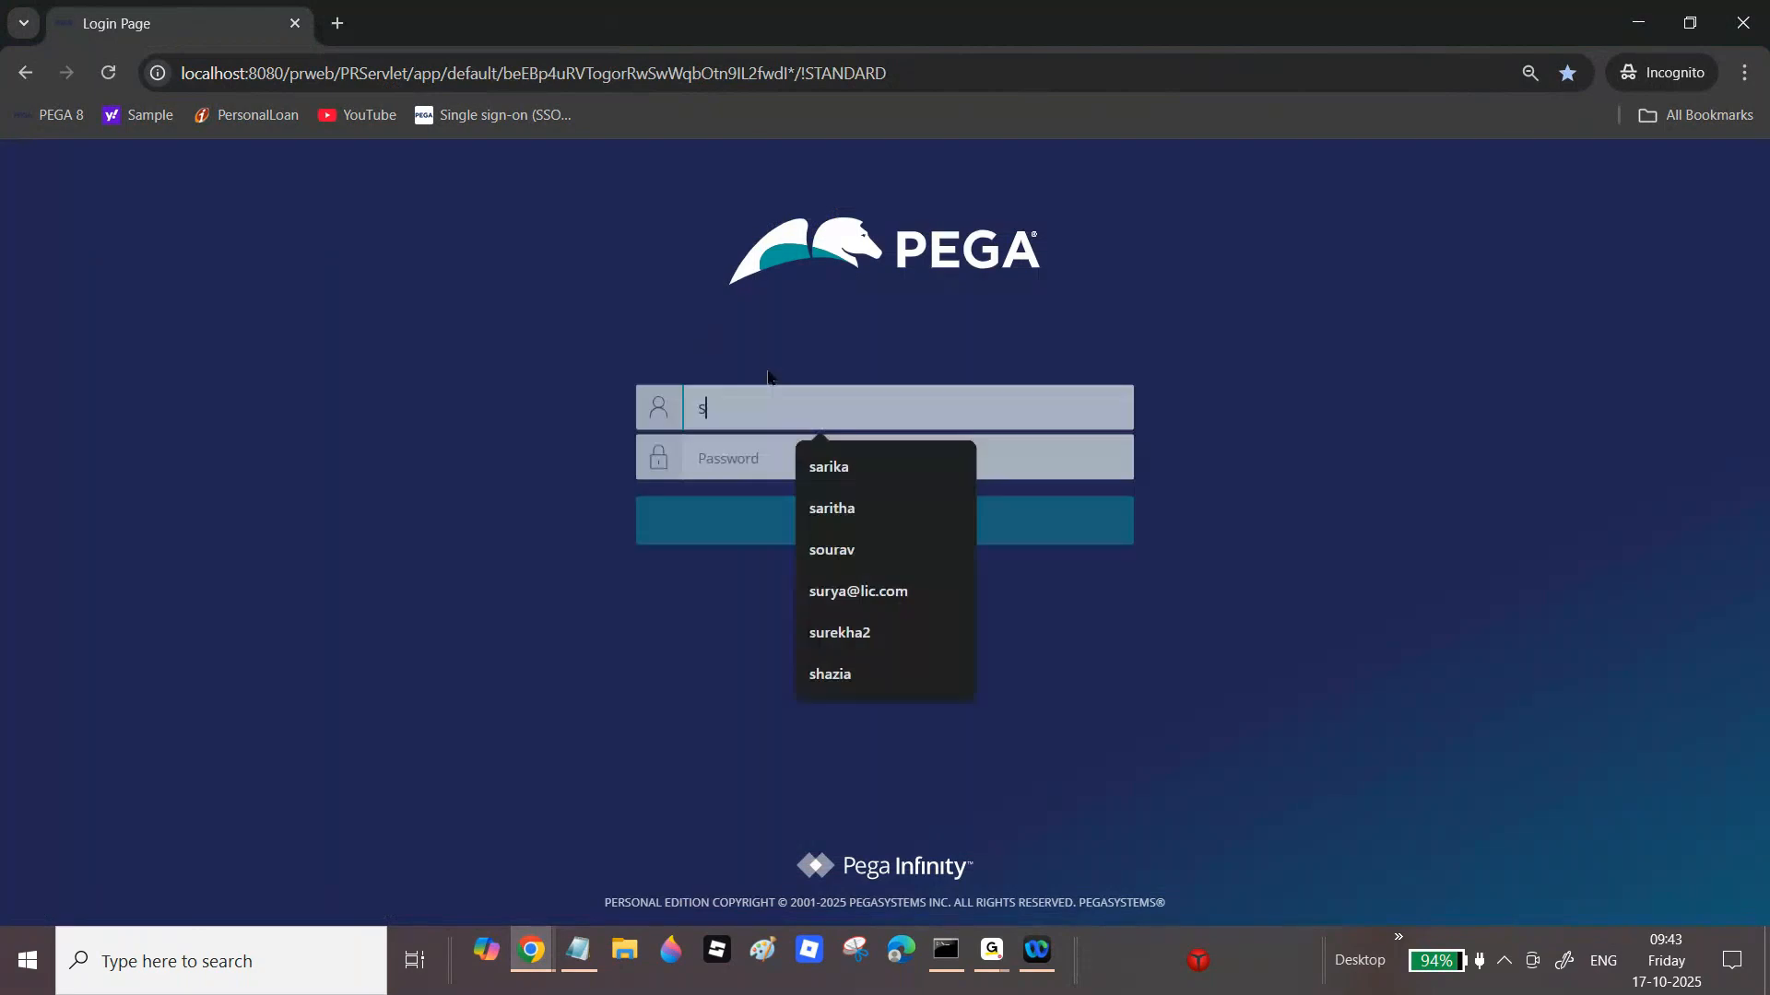
text(1)
key(Tab)
text(rules)
key(Return)
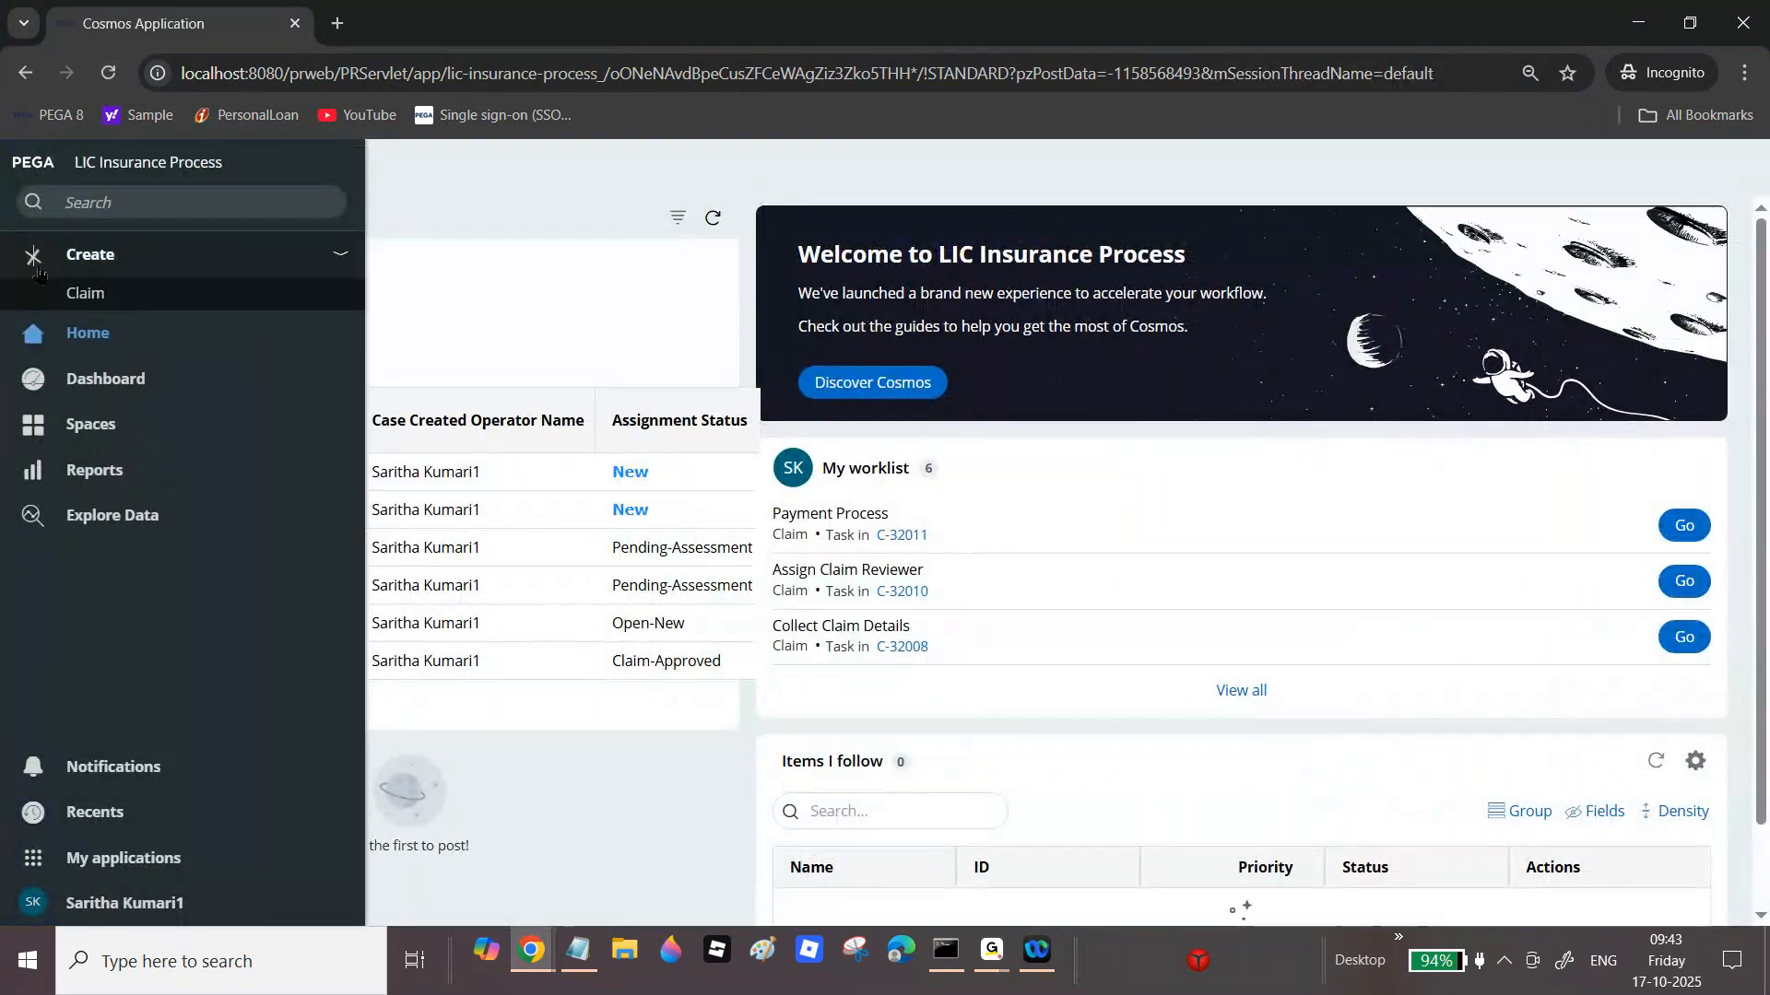
click(95, 306)
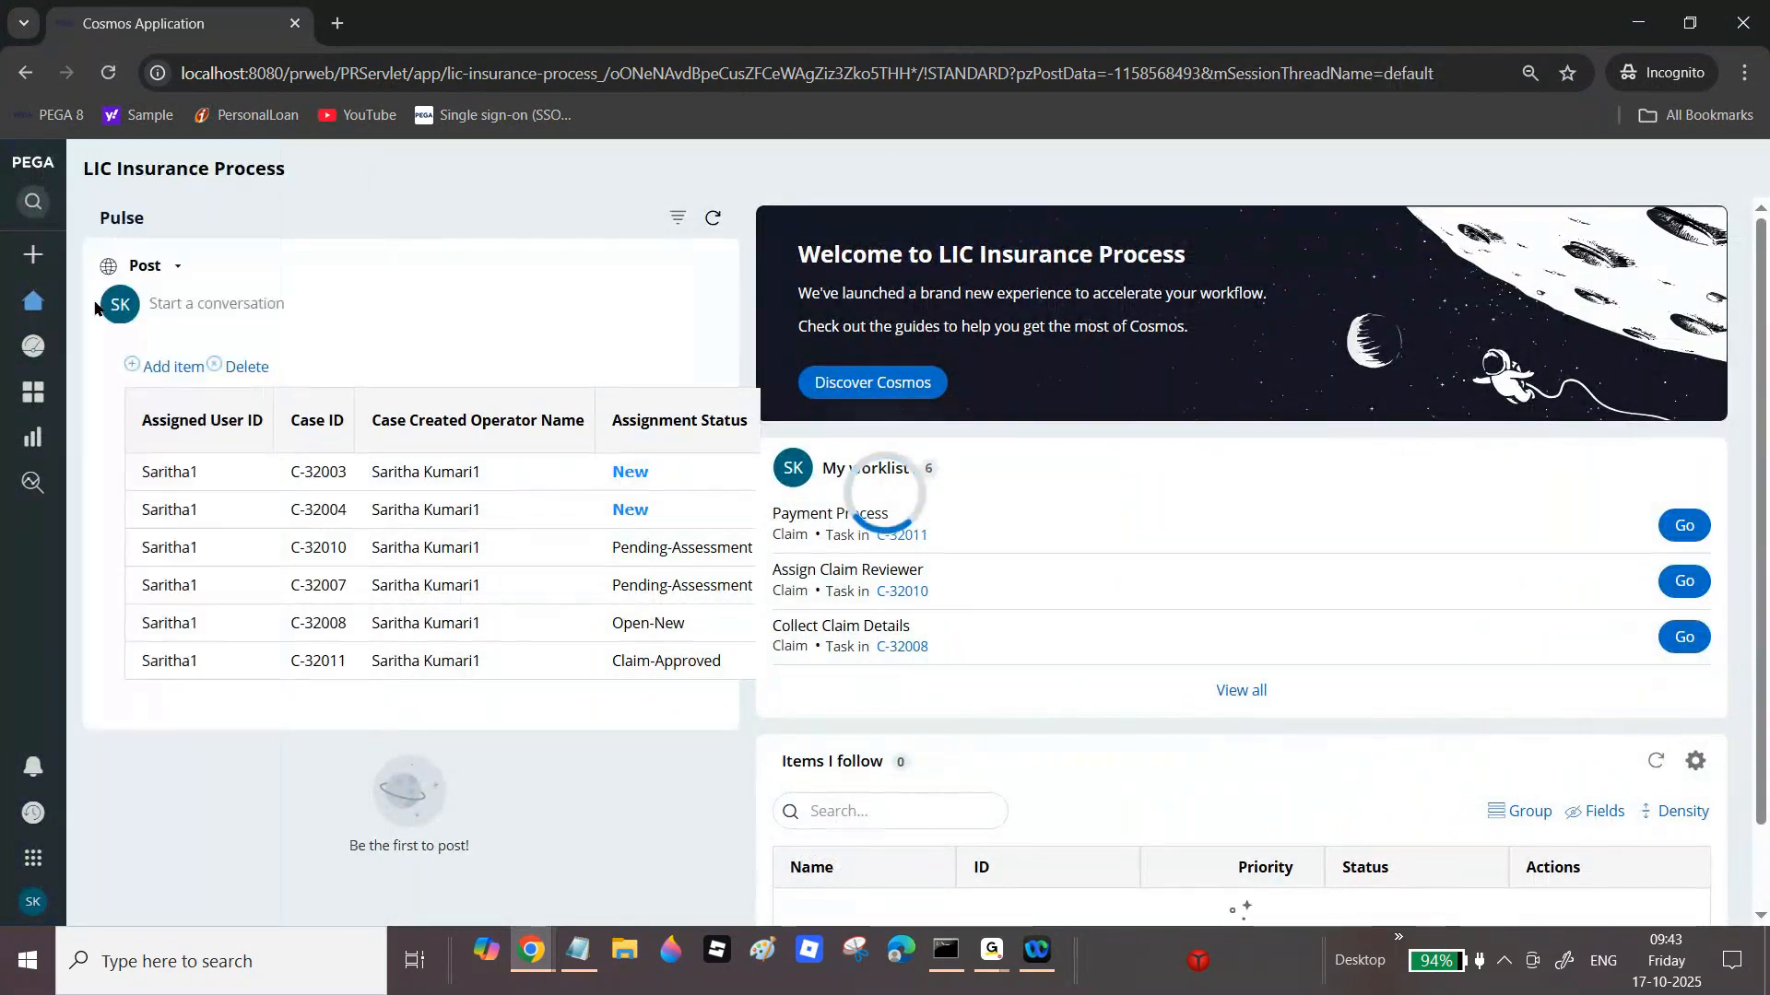
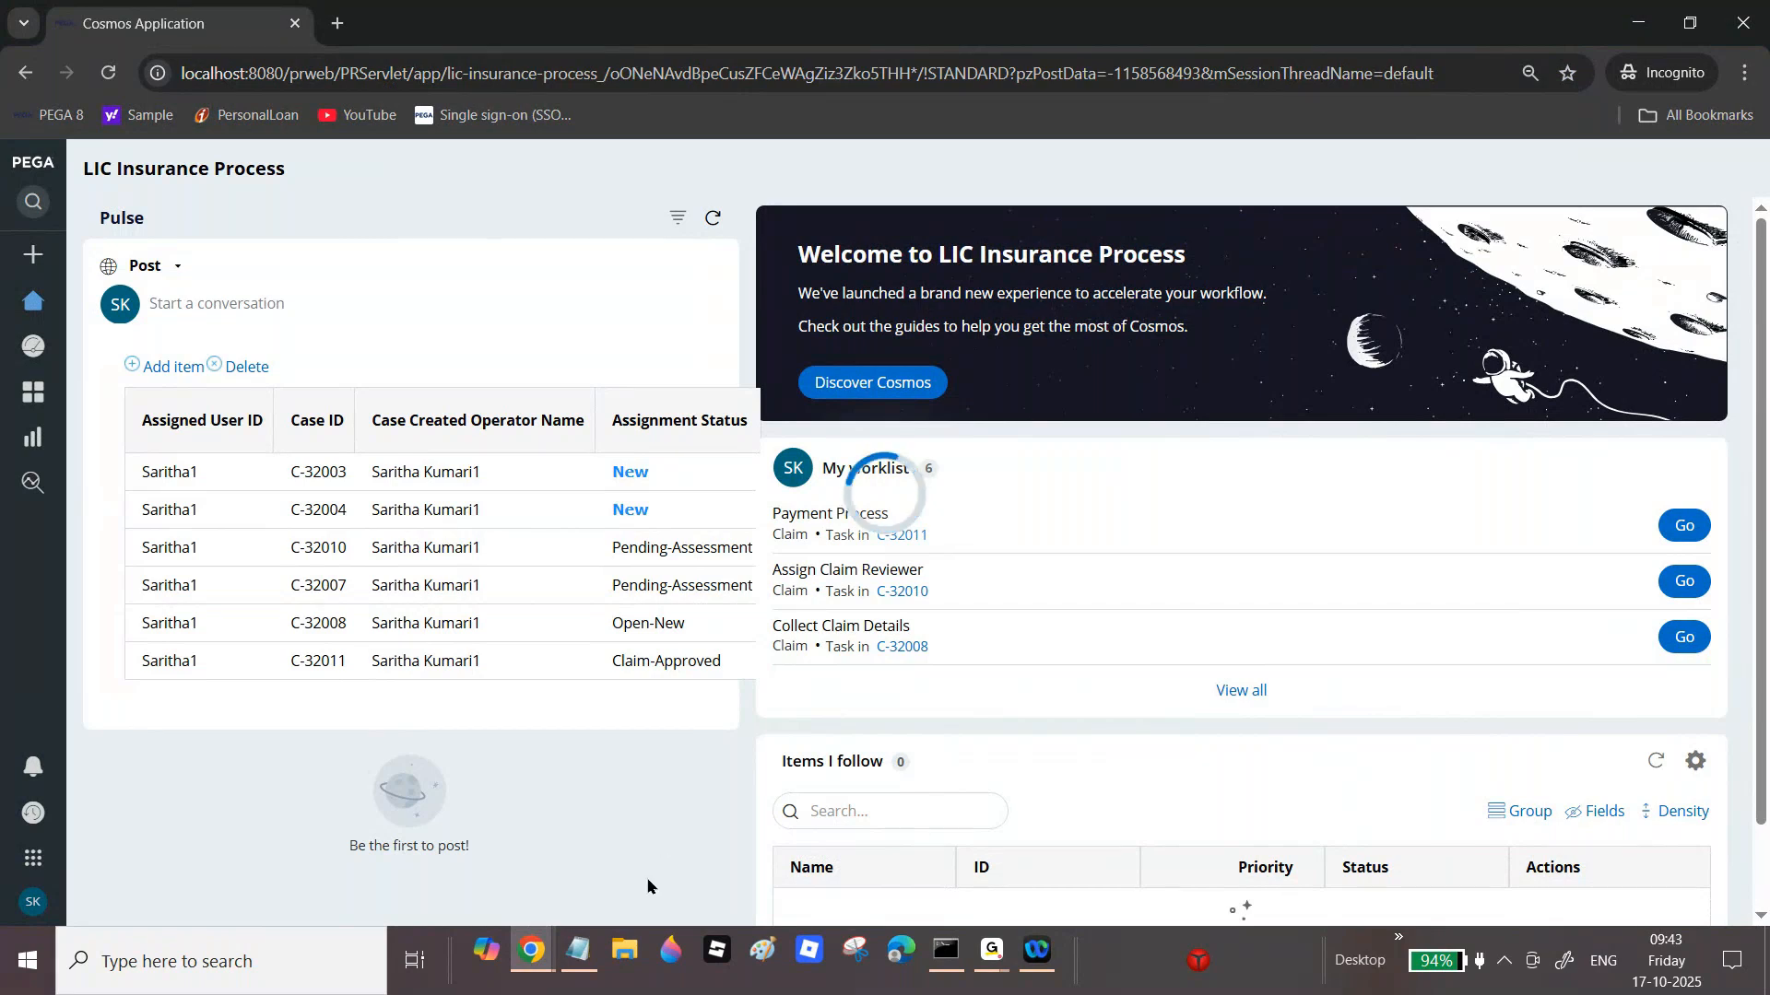
Step: Bring up the Notepad notes on List View, Summary View and Report Definition reports
click(578, 950)
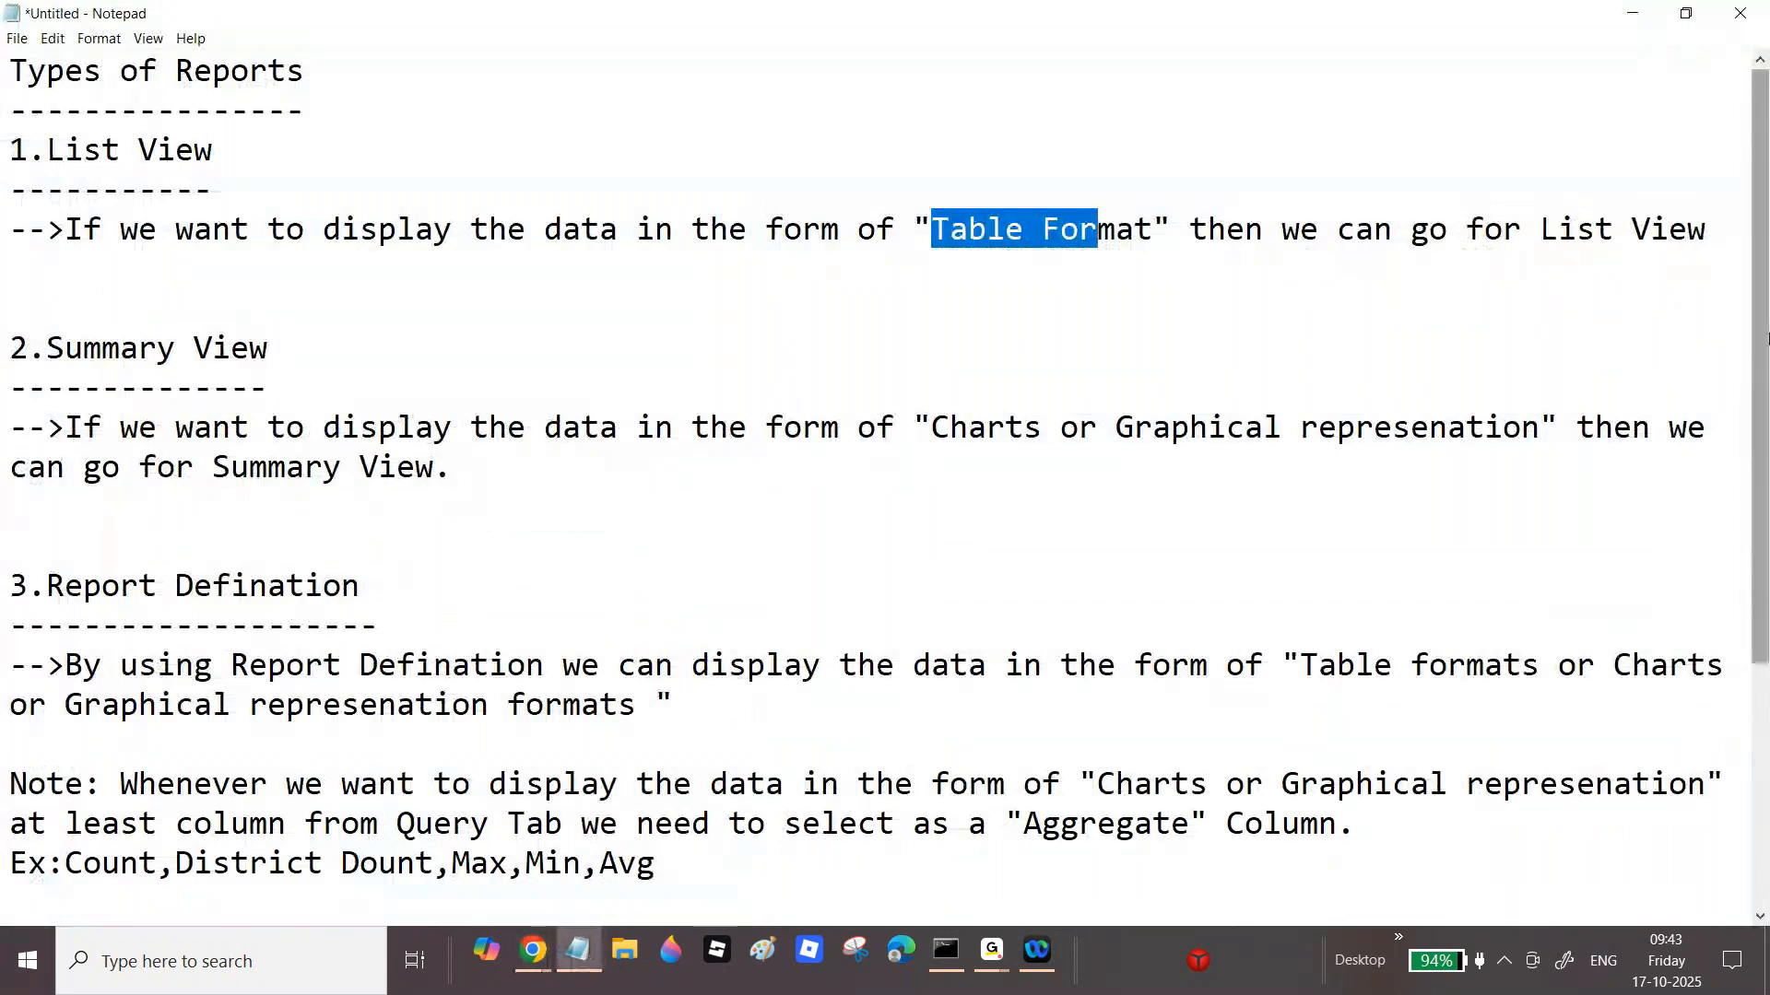
scroll(944, 384, down, 1)
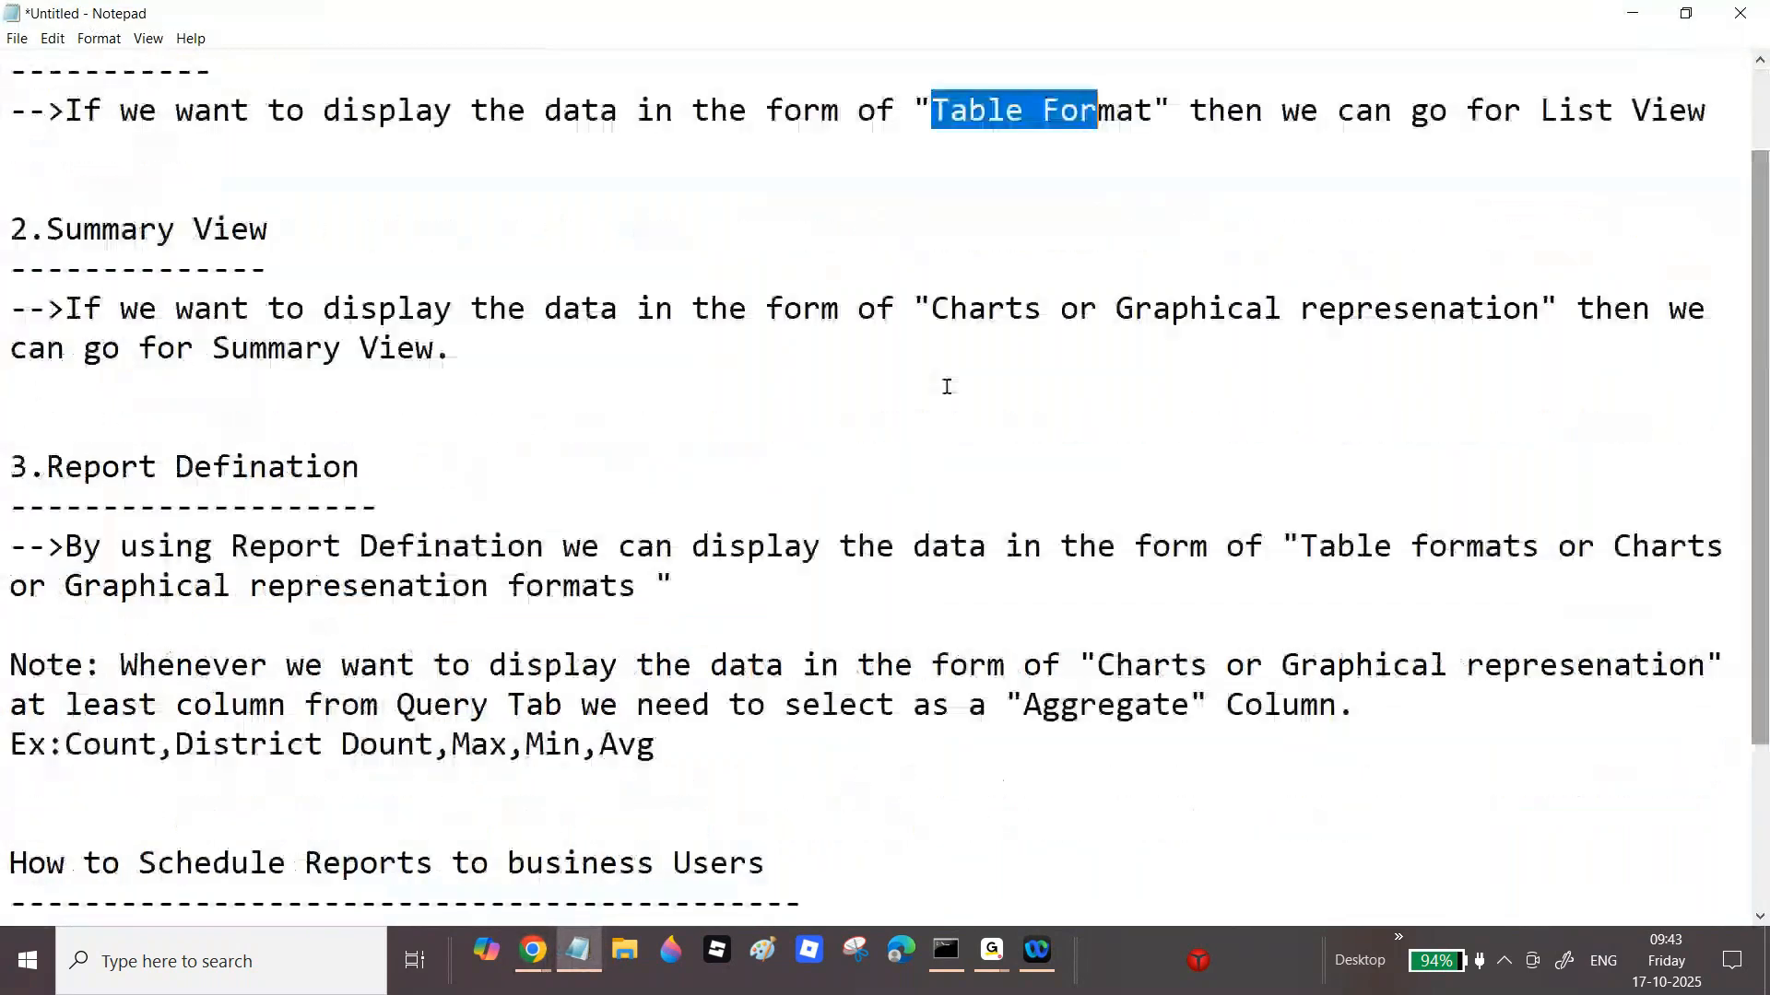
click(304, 546)
drag(303, 529, 771, 522)
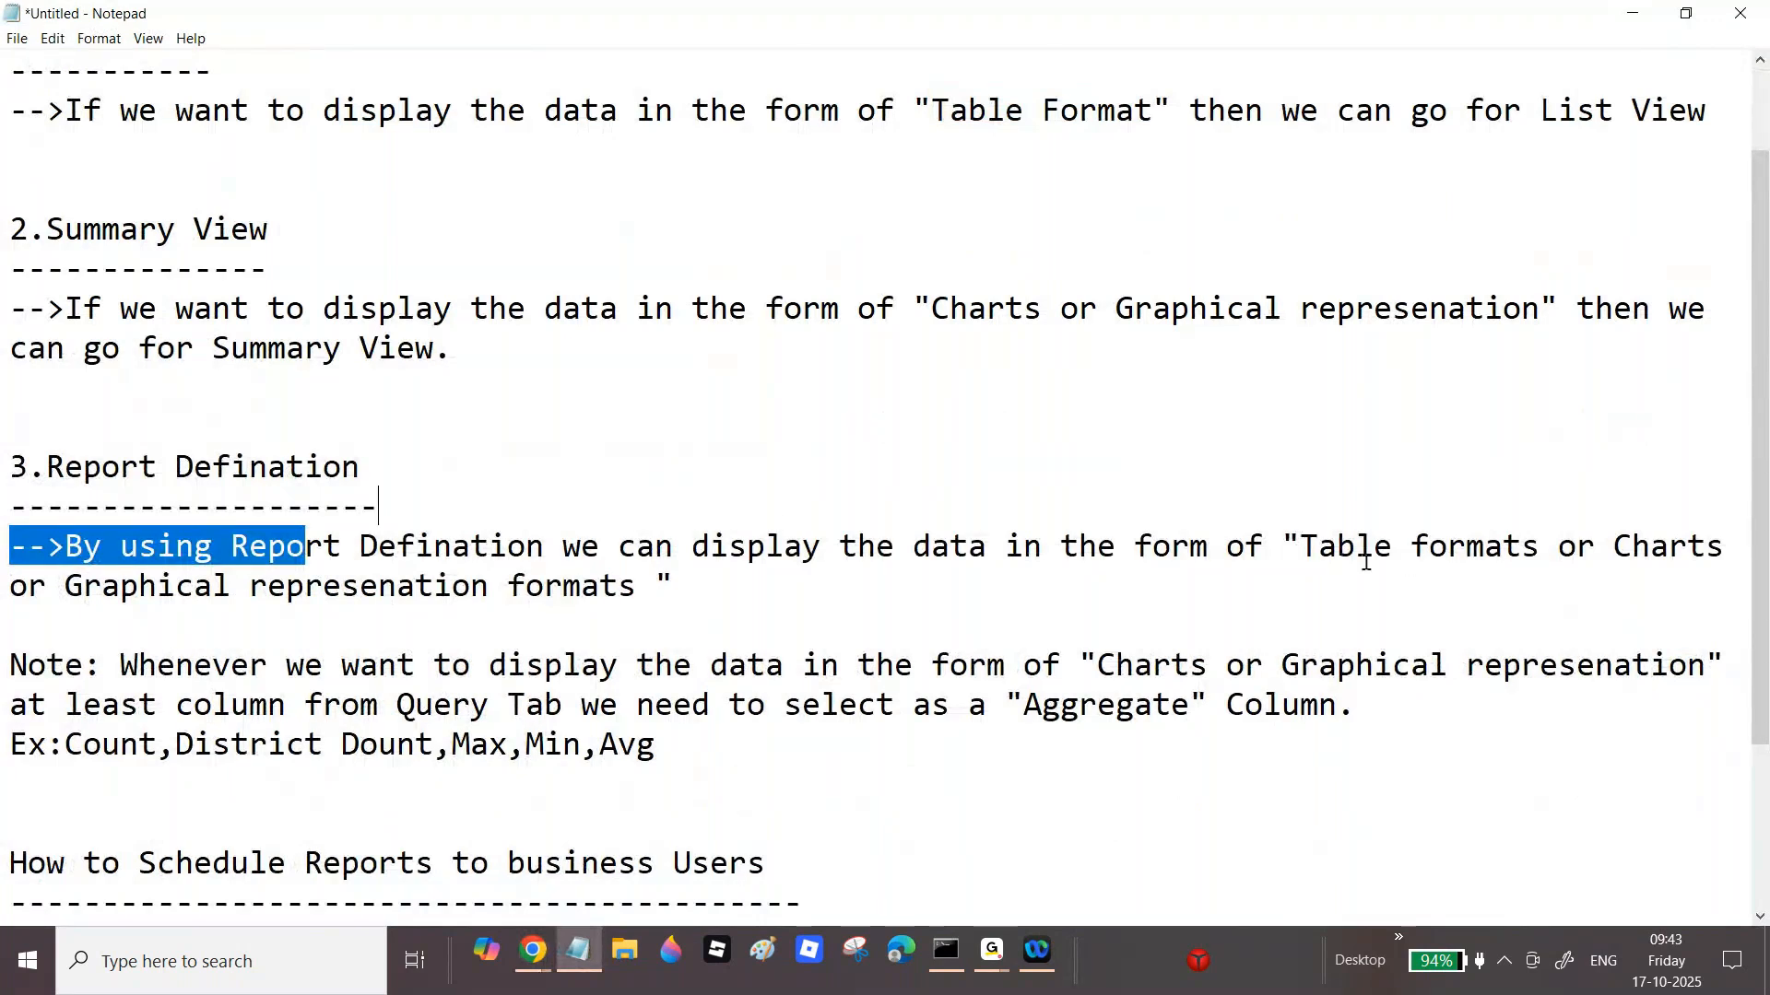
drag(1313, 542, 1401, 544)
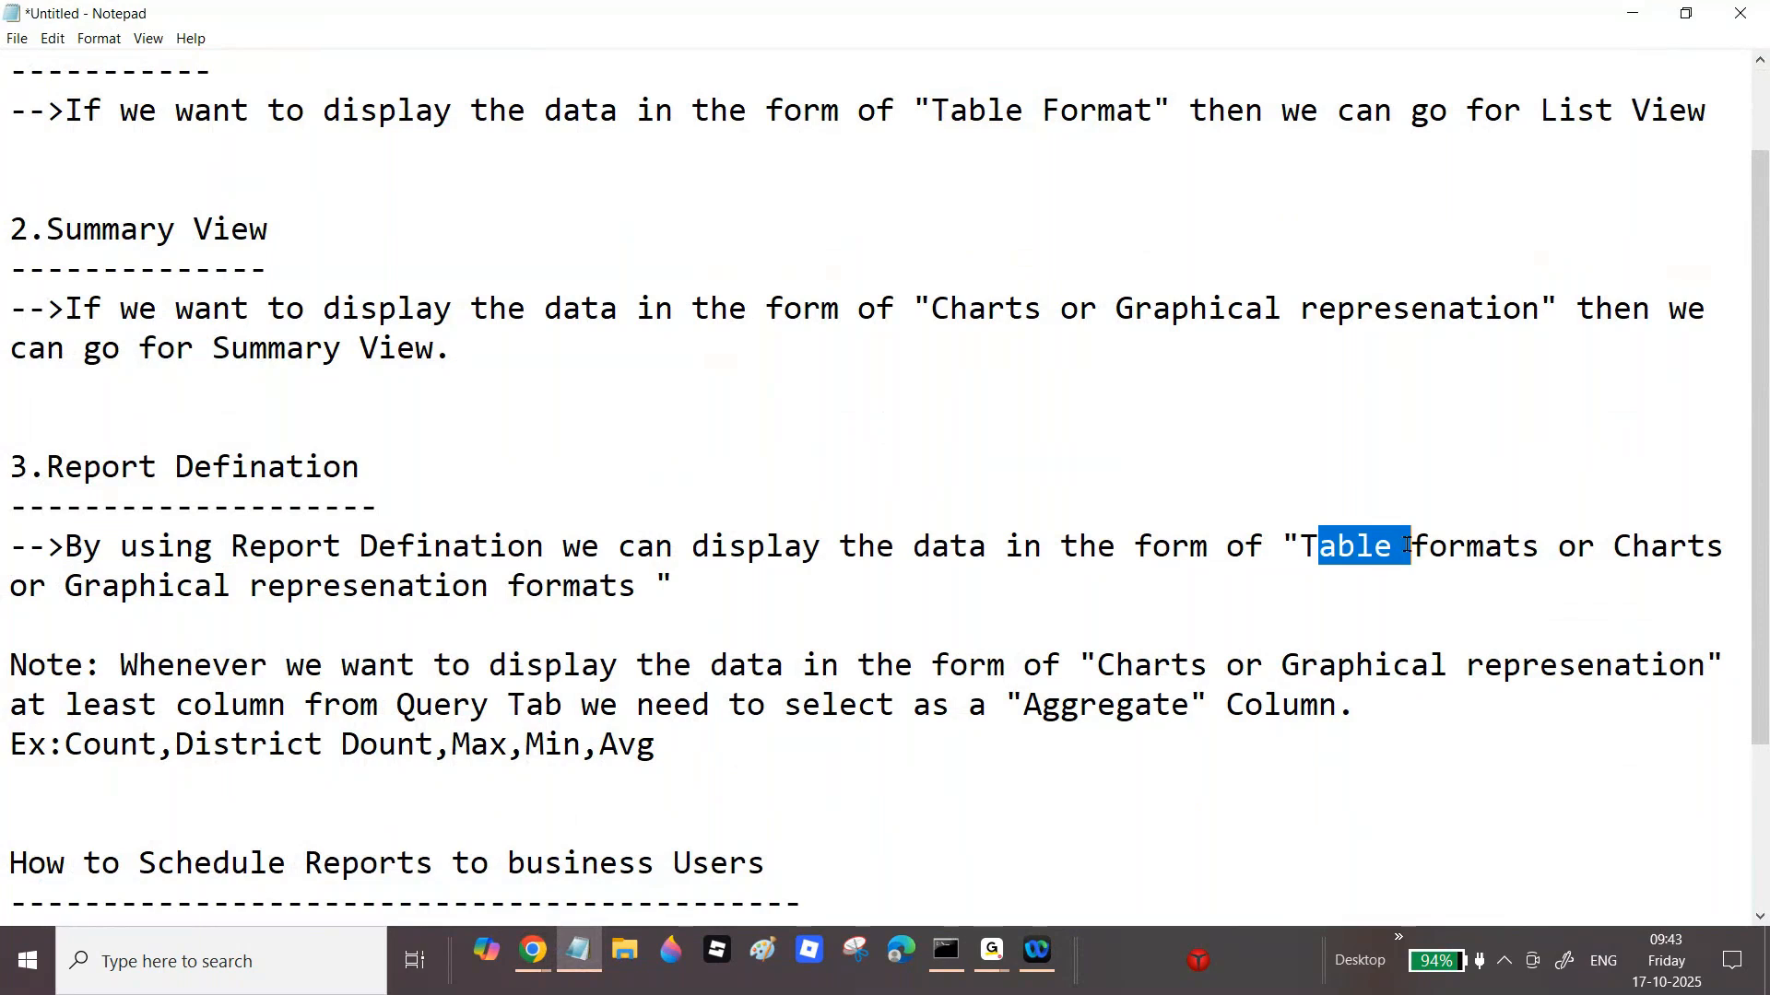
click(1408, 545)
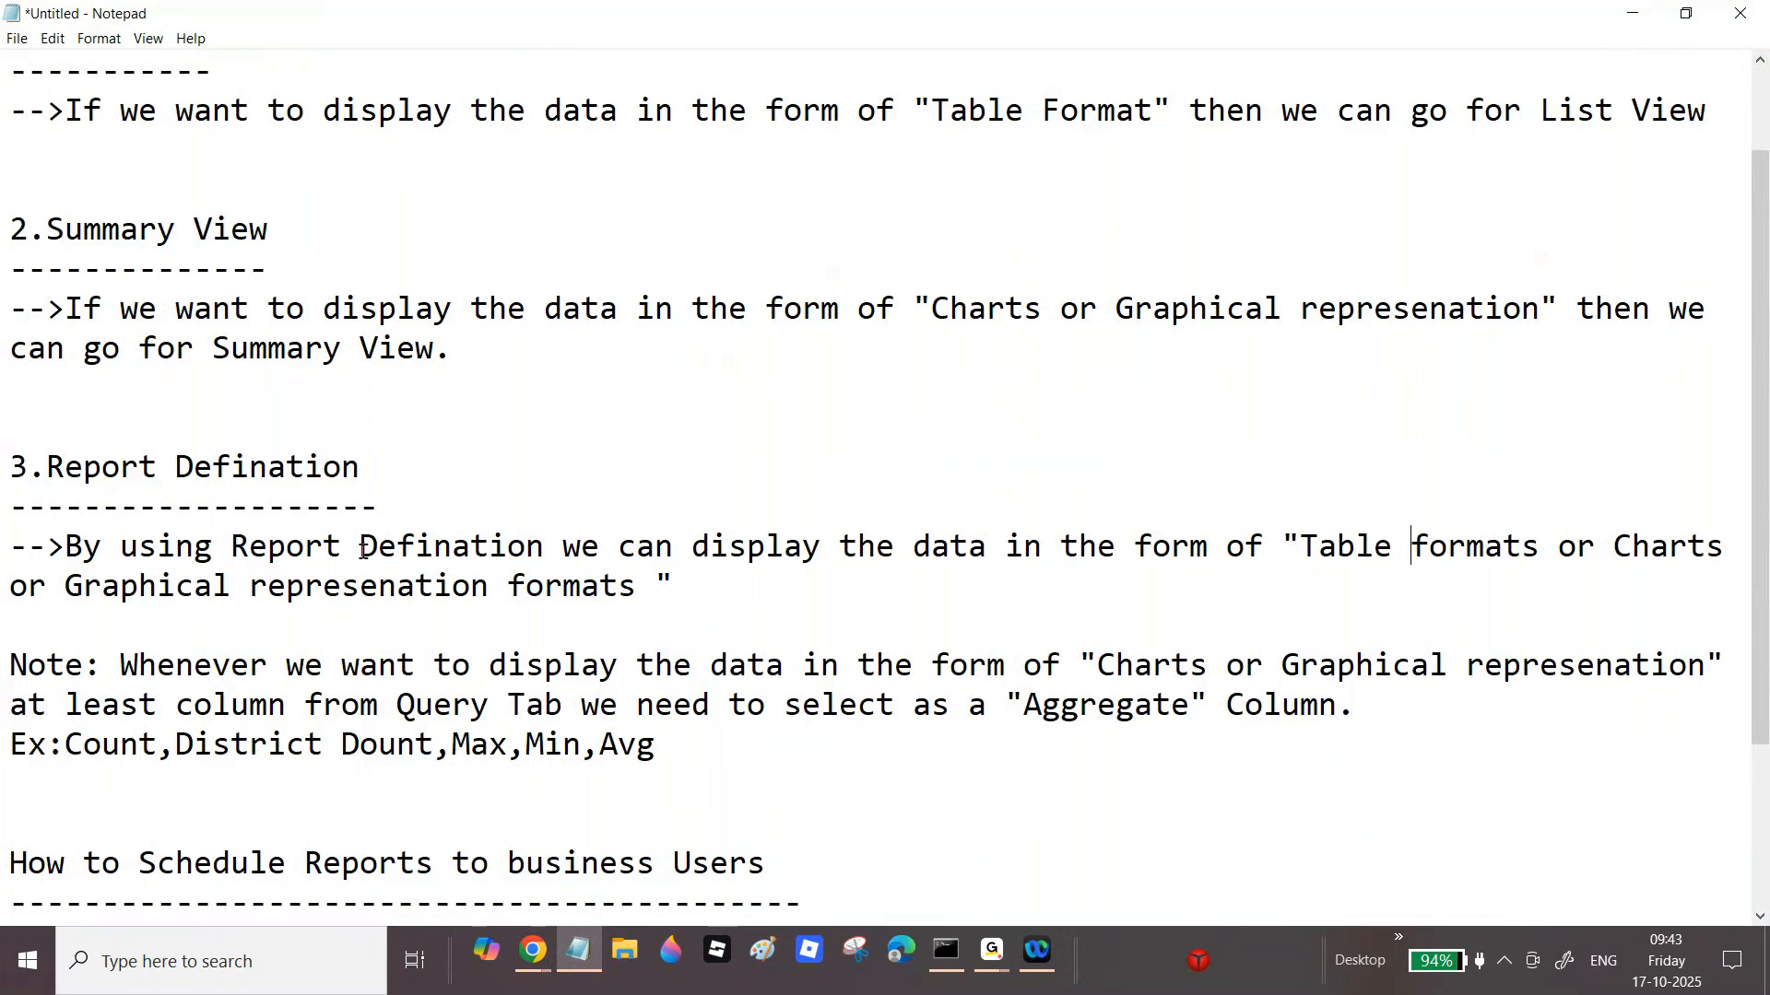
drag(361, 549, 631, 583)
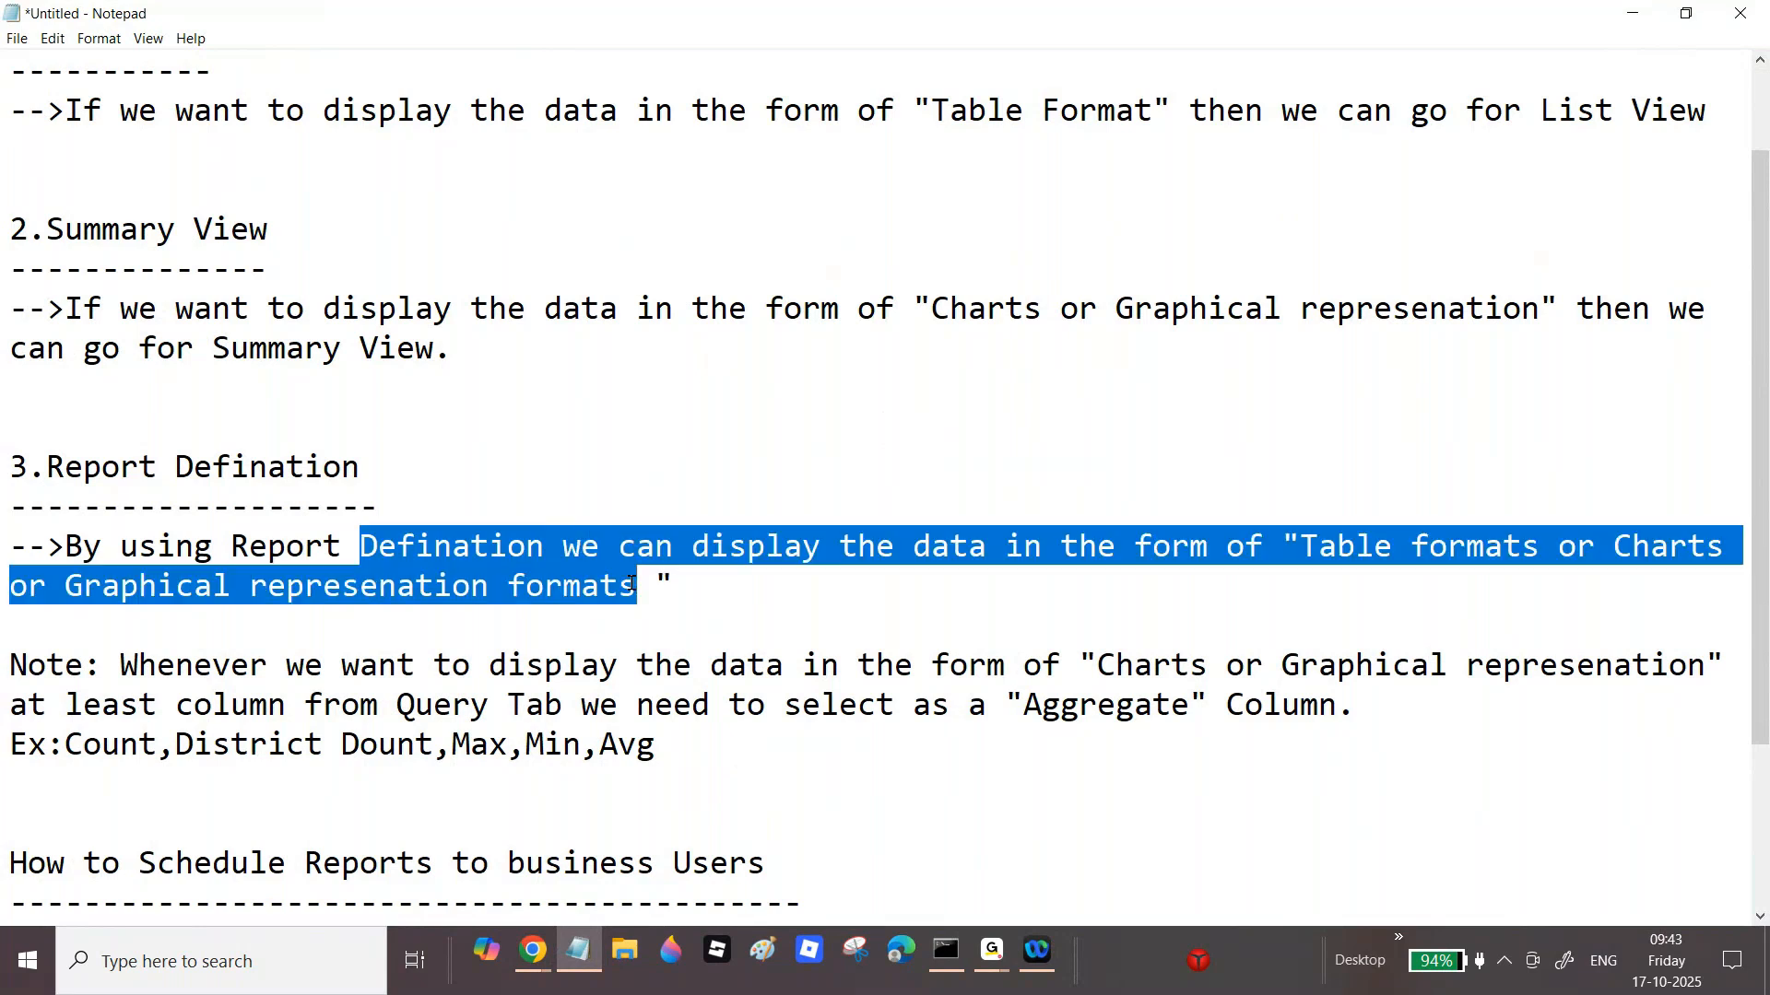
click(937, 304)
drag(937, 304, 1147, 310)
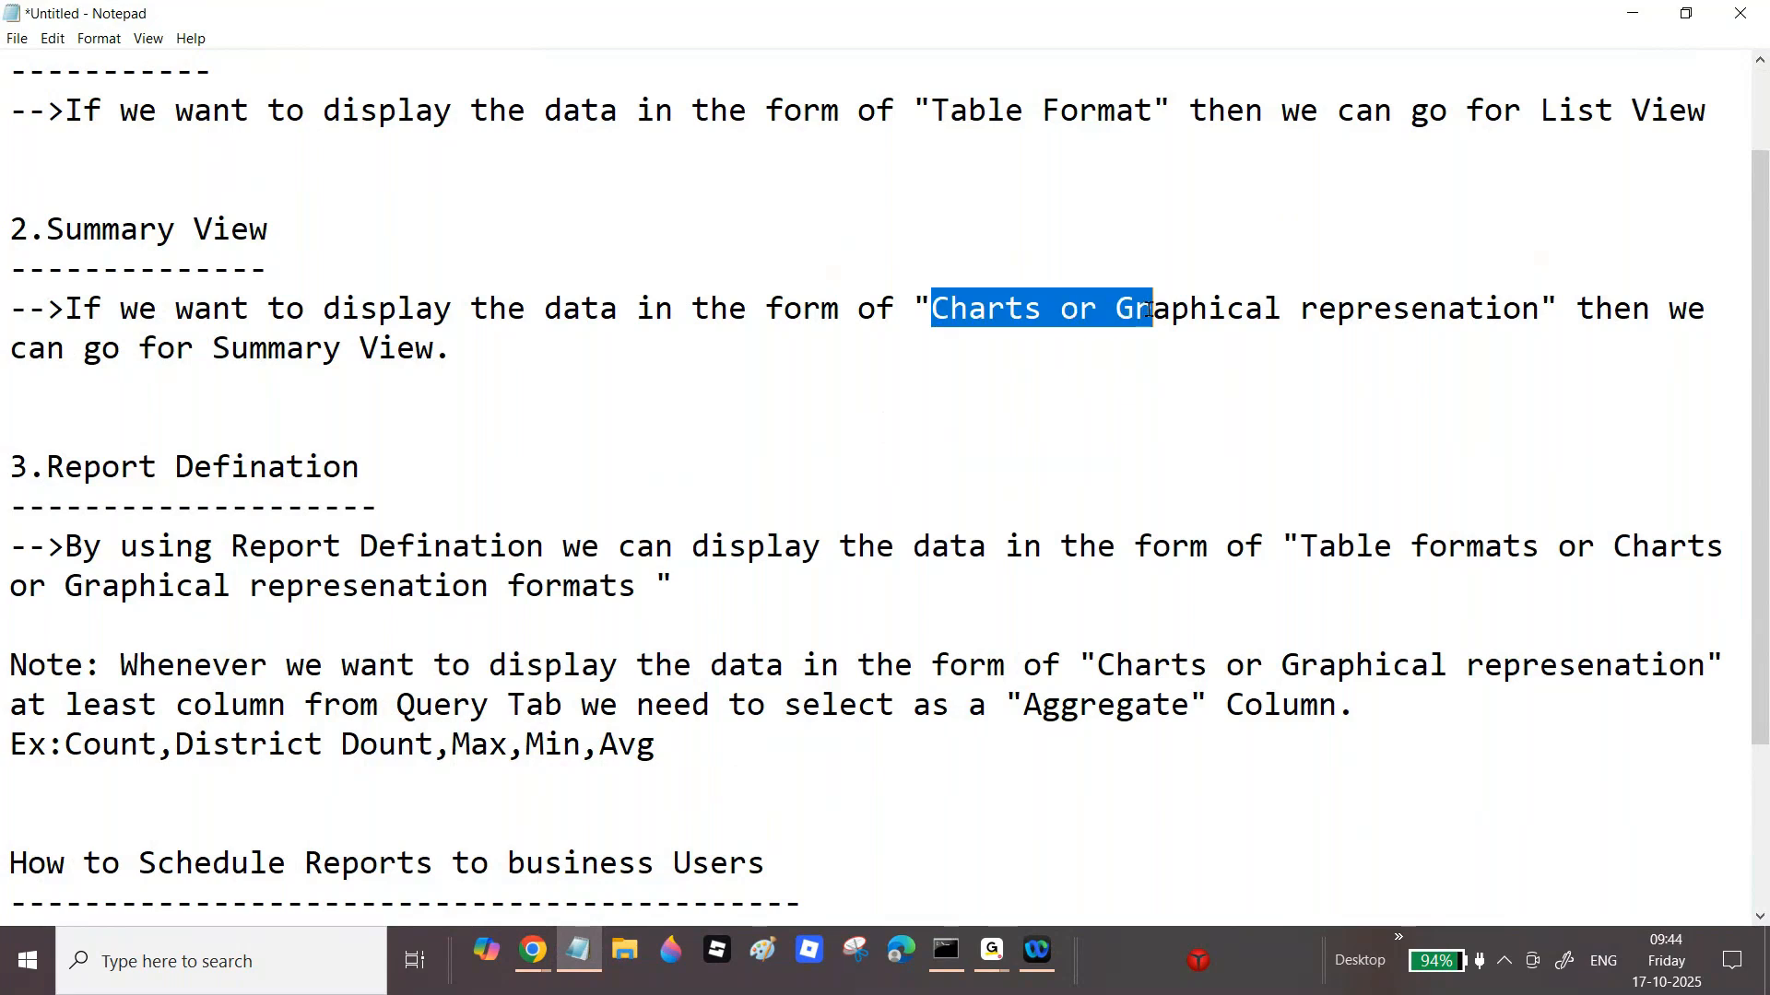
drag(1056, 705, 1147, 707)
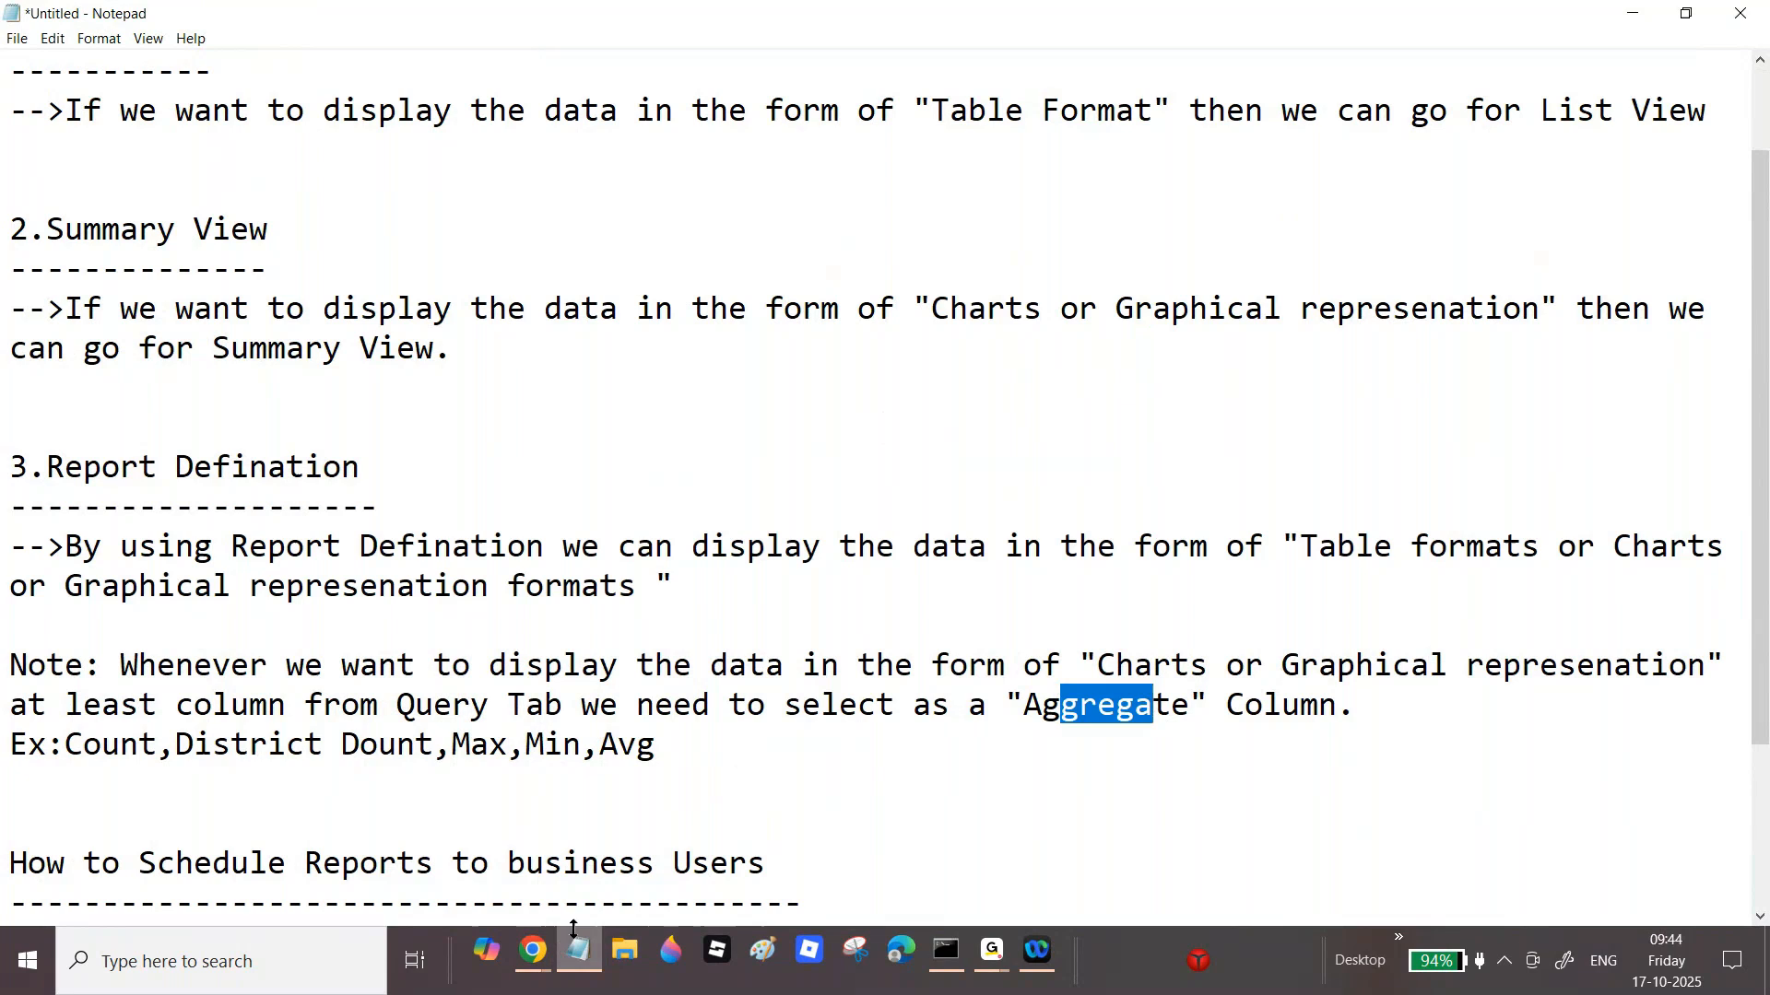
mouse_move(551, 951)
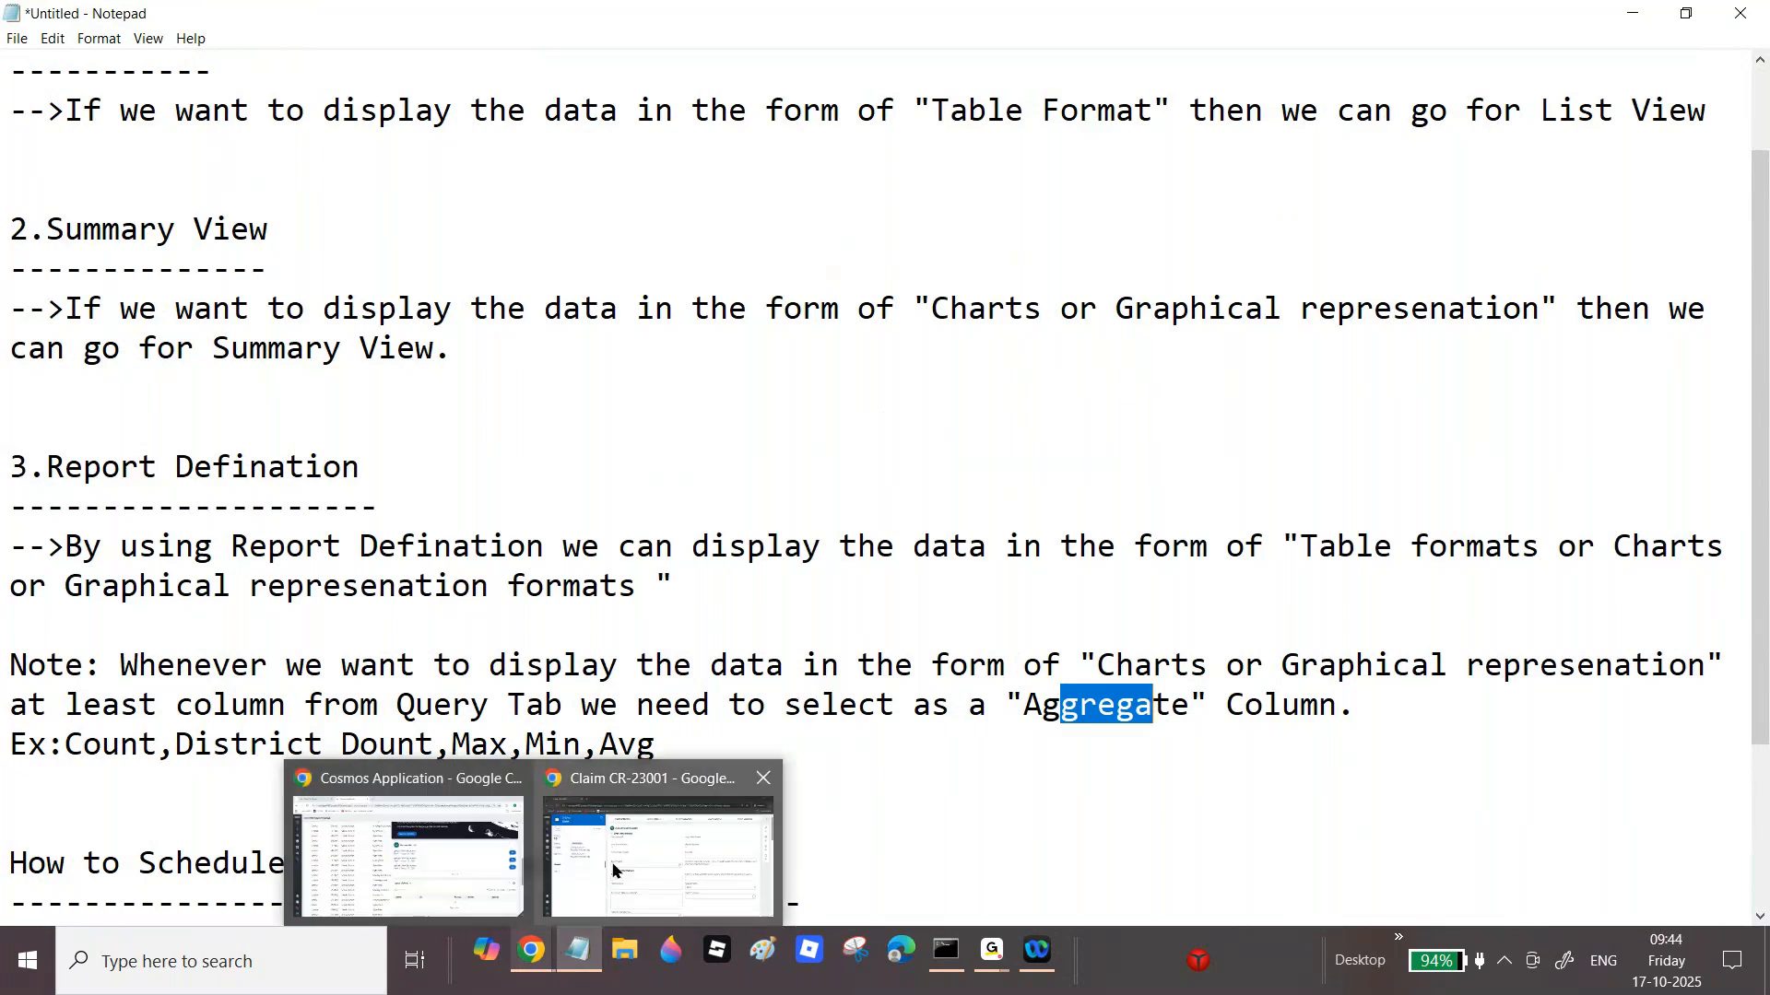
Step: Return the claim window to Home, then open the Dashboard in the other Cosmos Application window
click(661, 834)
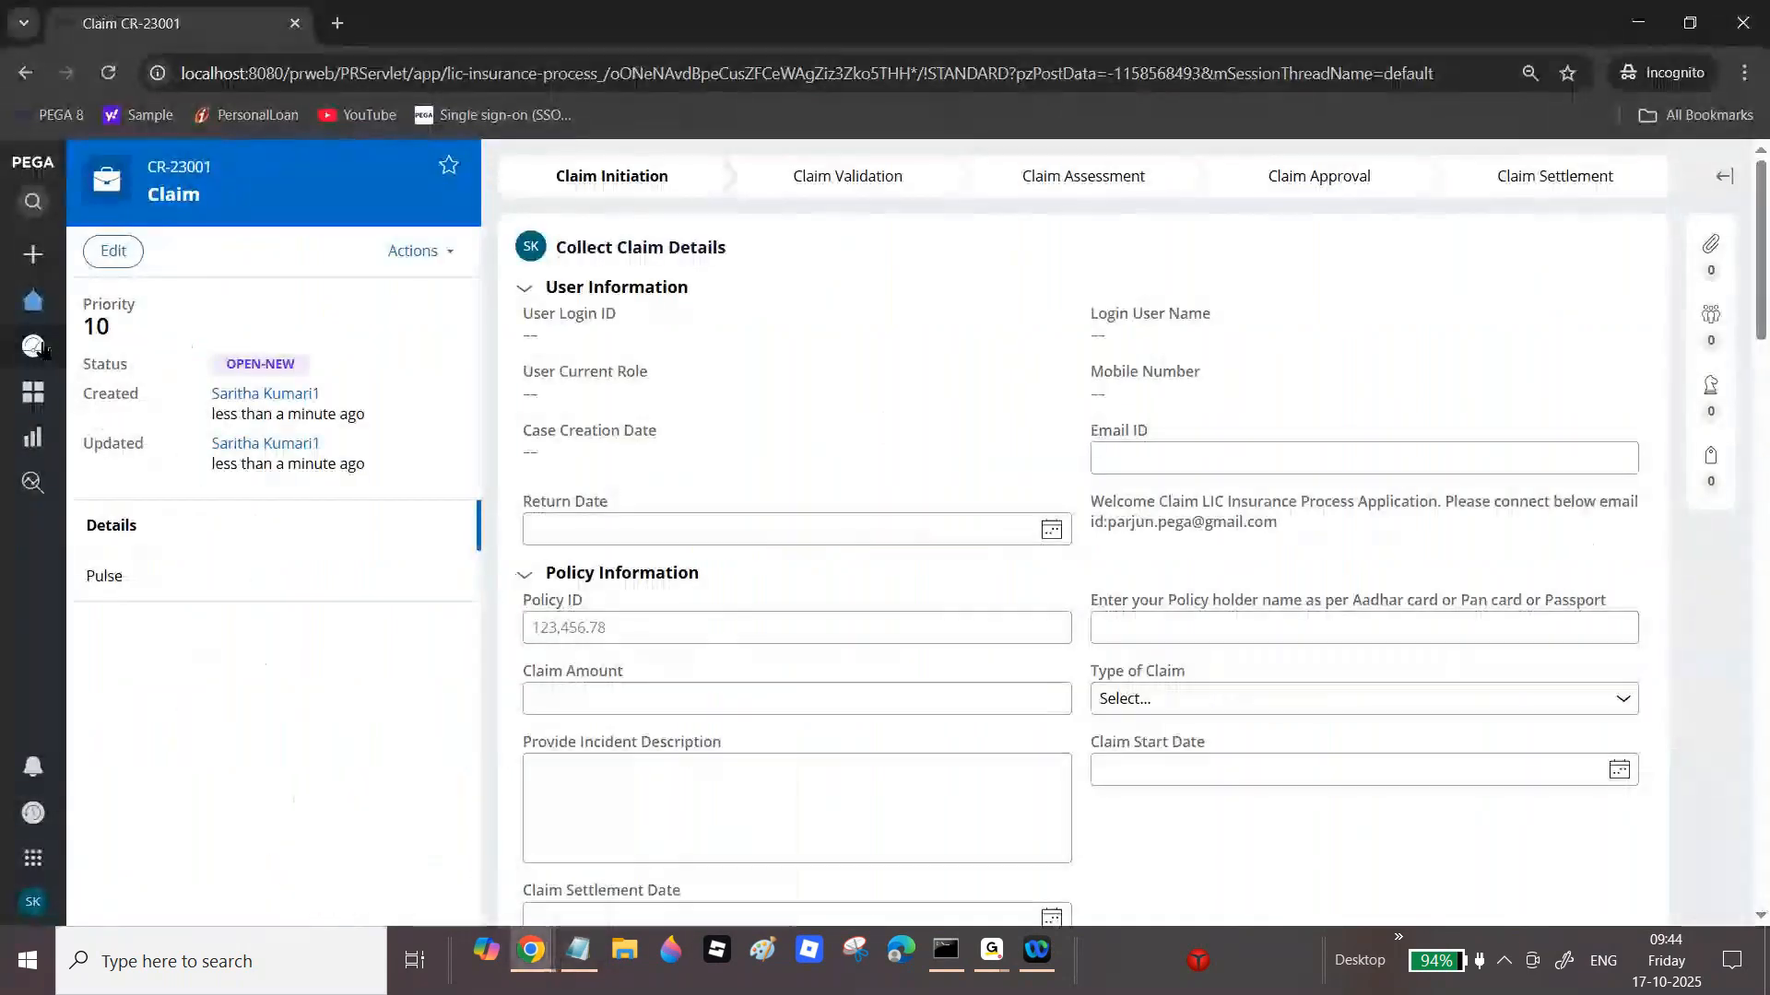
click(41, 320)
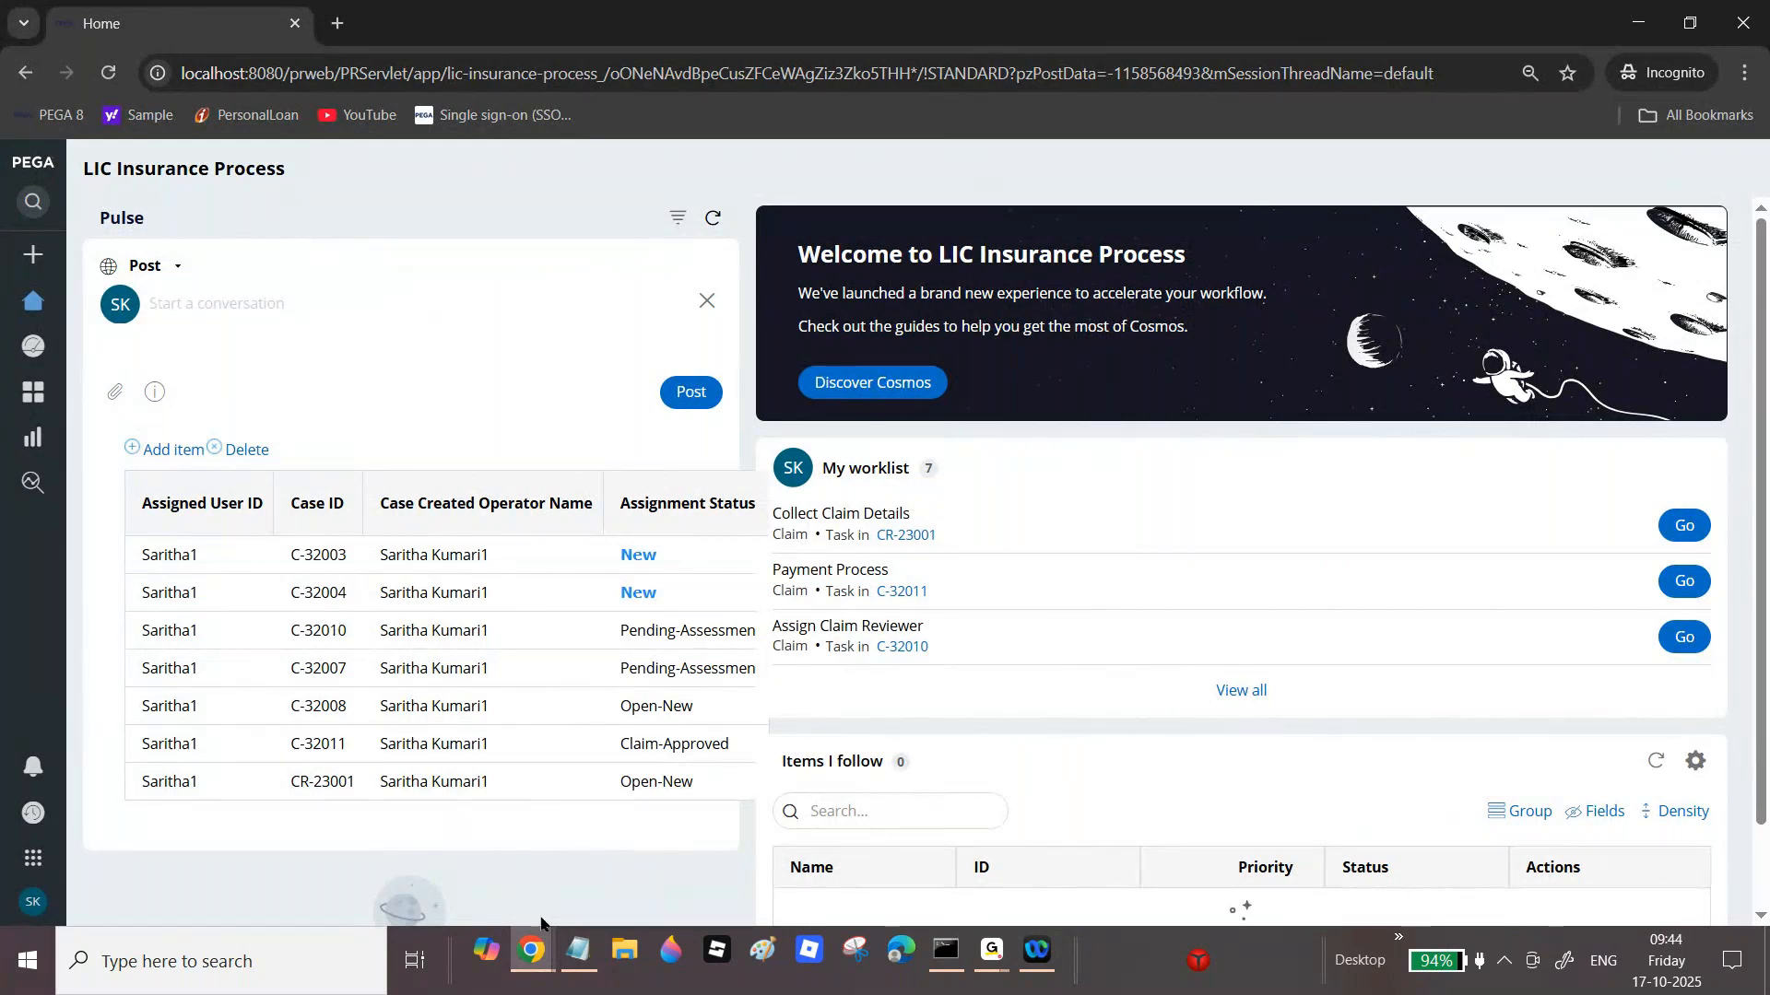
mouse_move(551, 945)
click(442, 839)
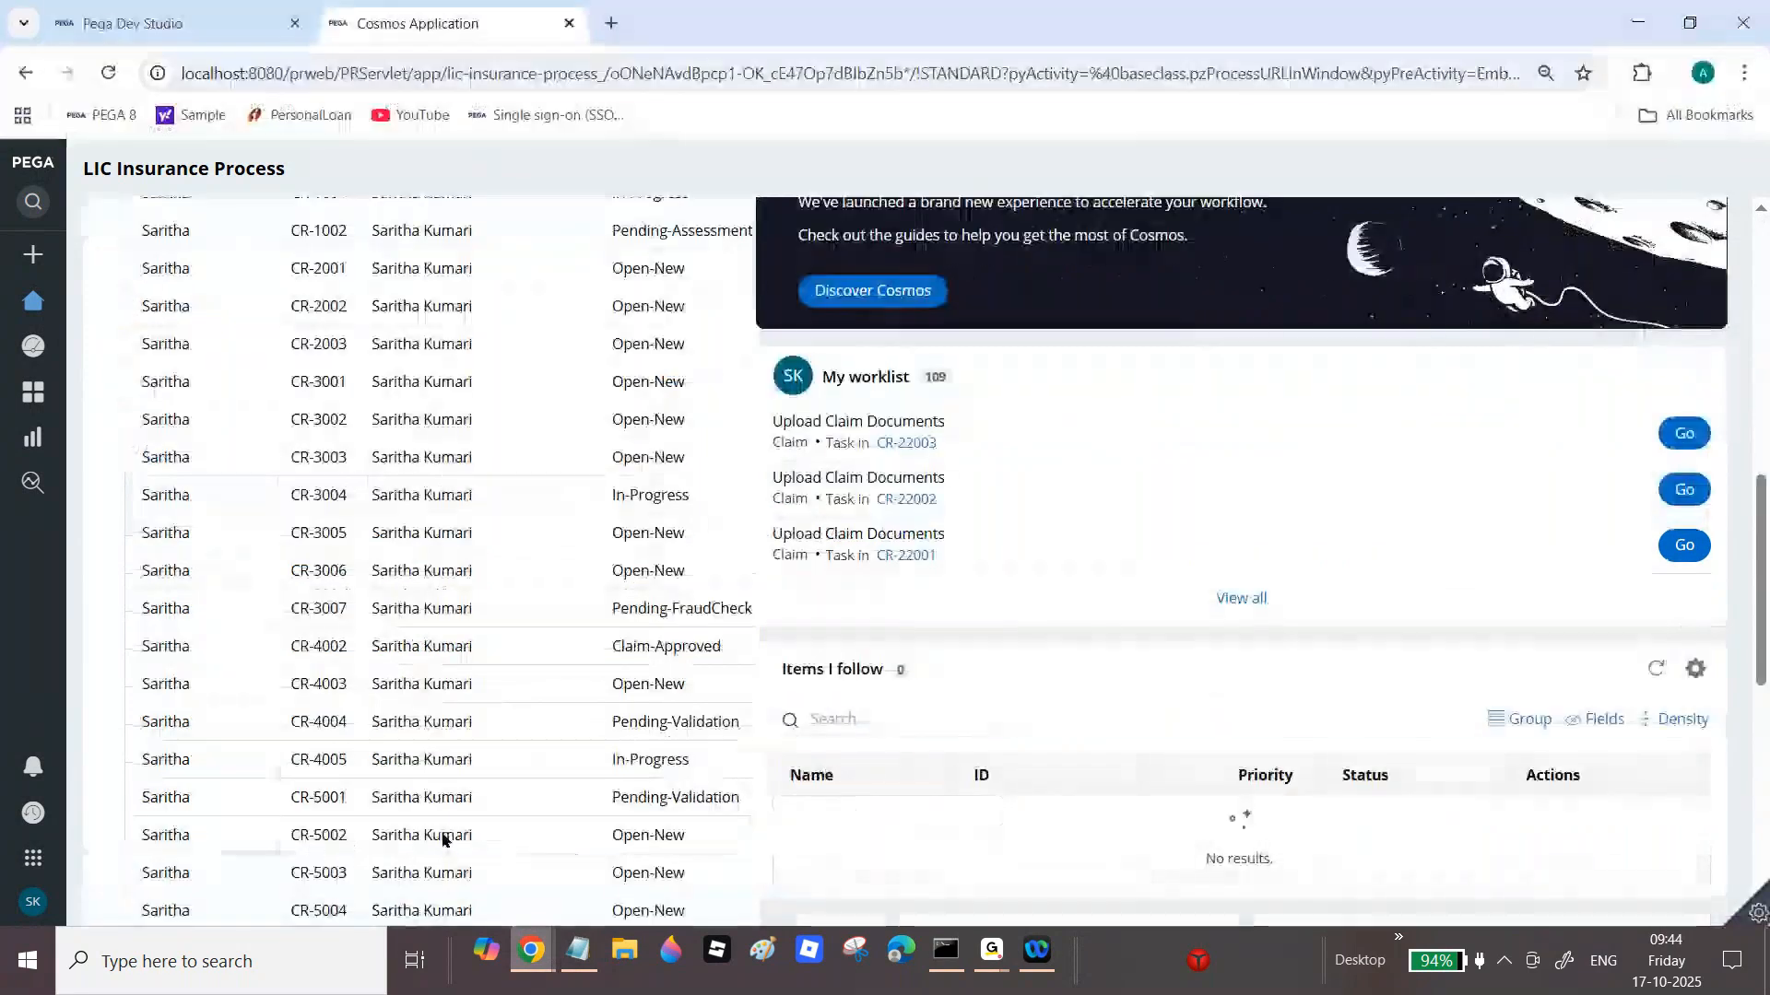
click(105, 9)
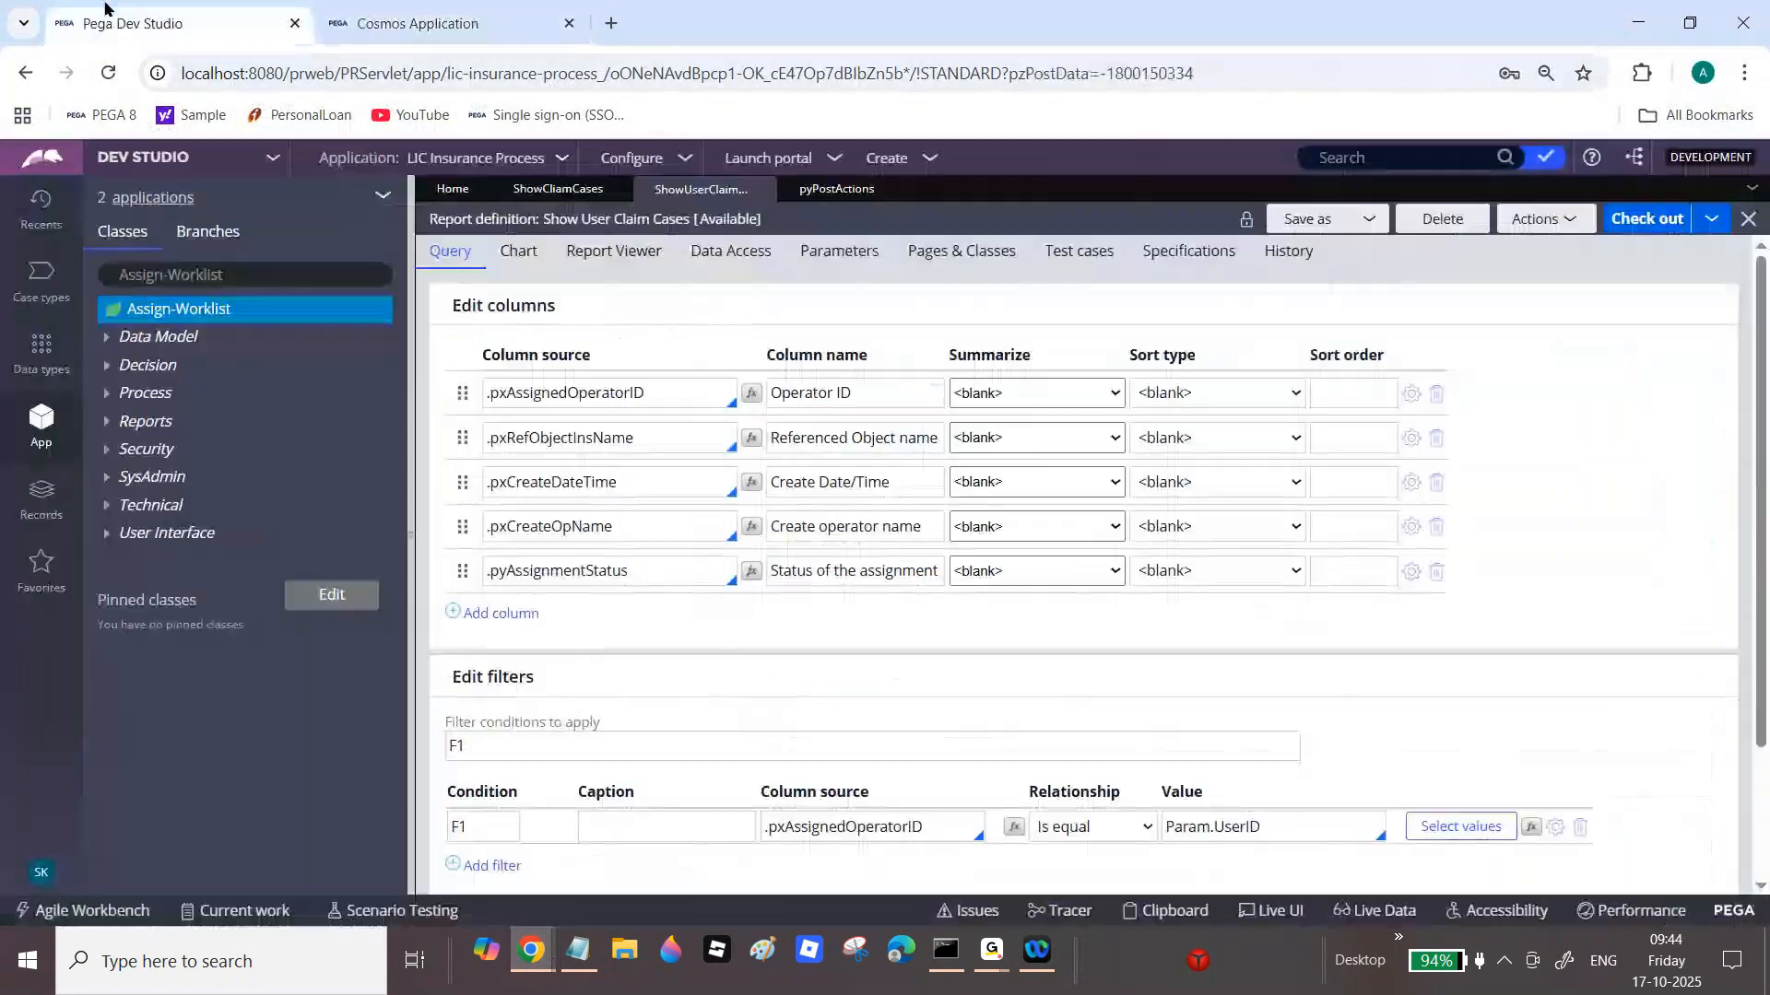
click(415, 23)
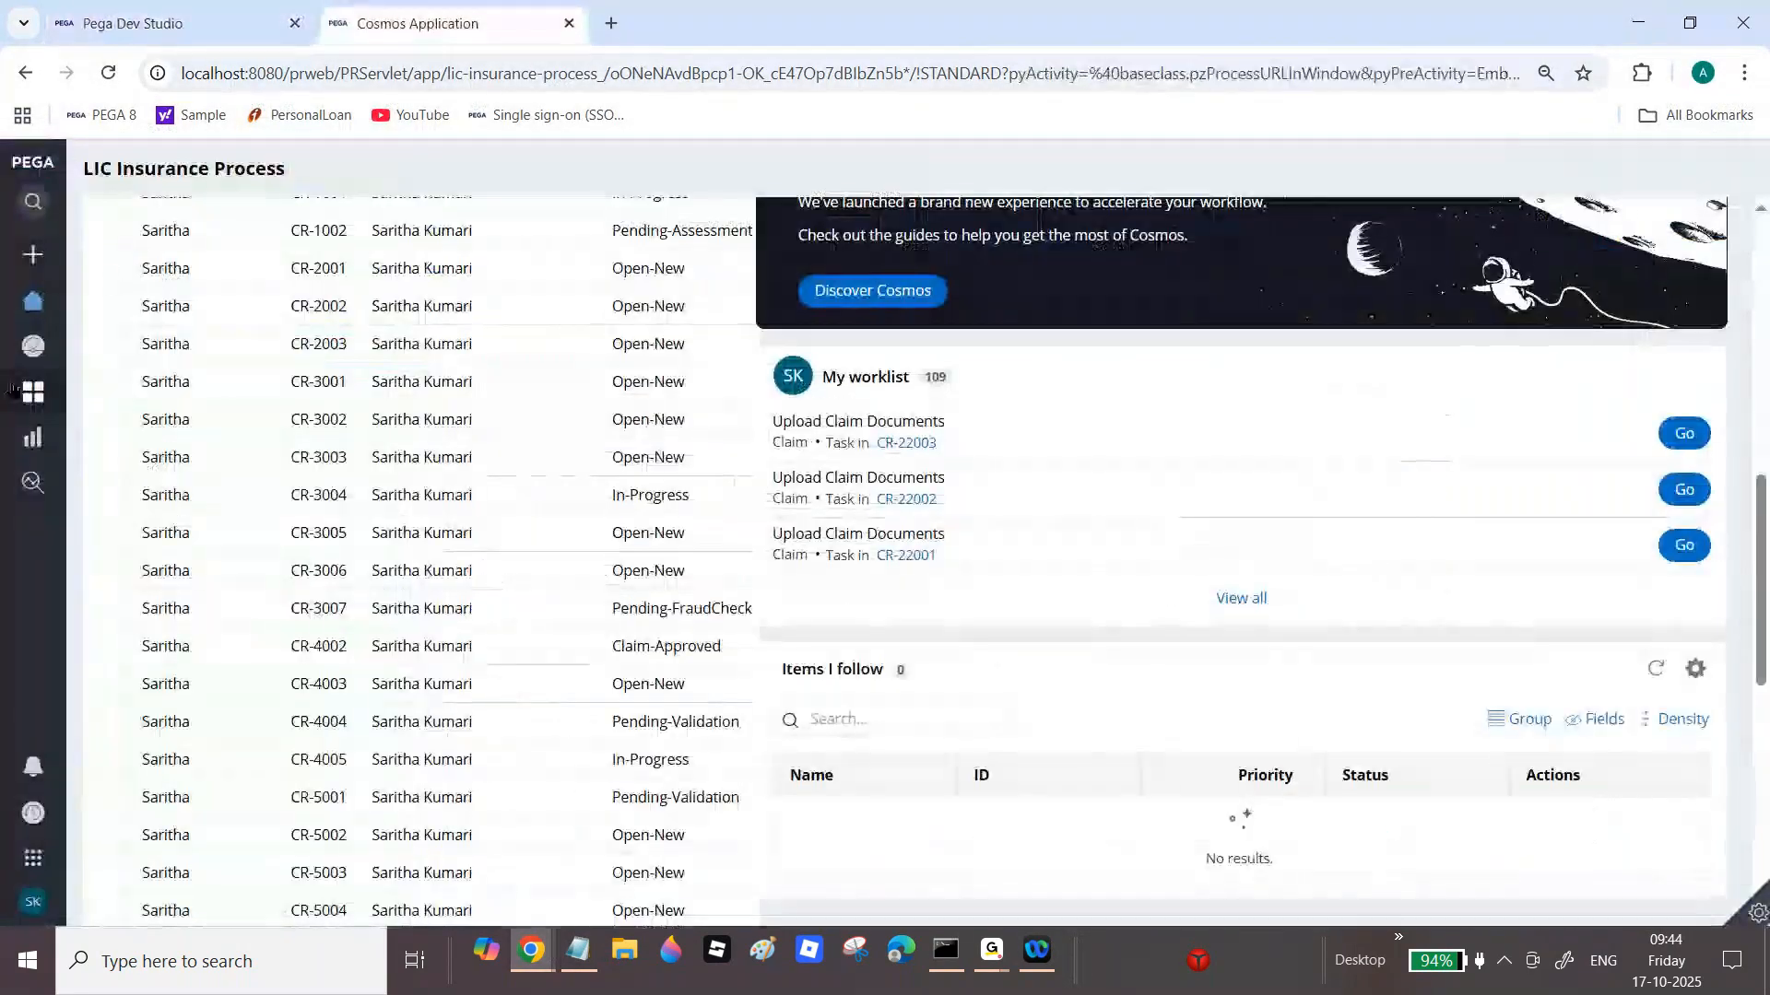
mouse_move(19, 387)
click(93, 349)
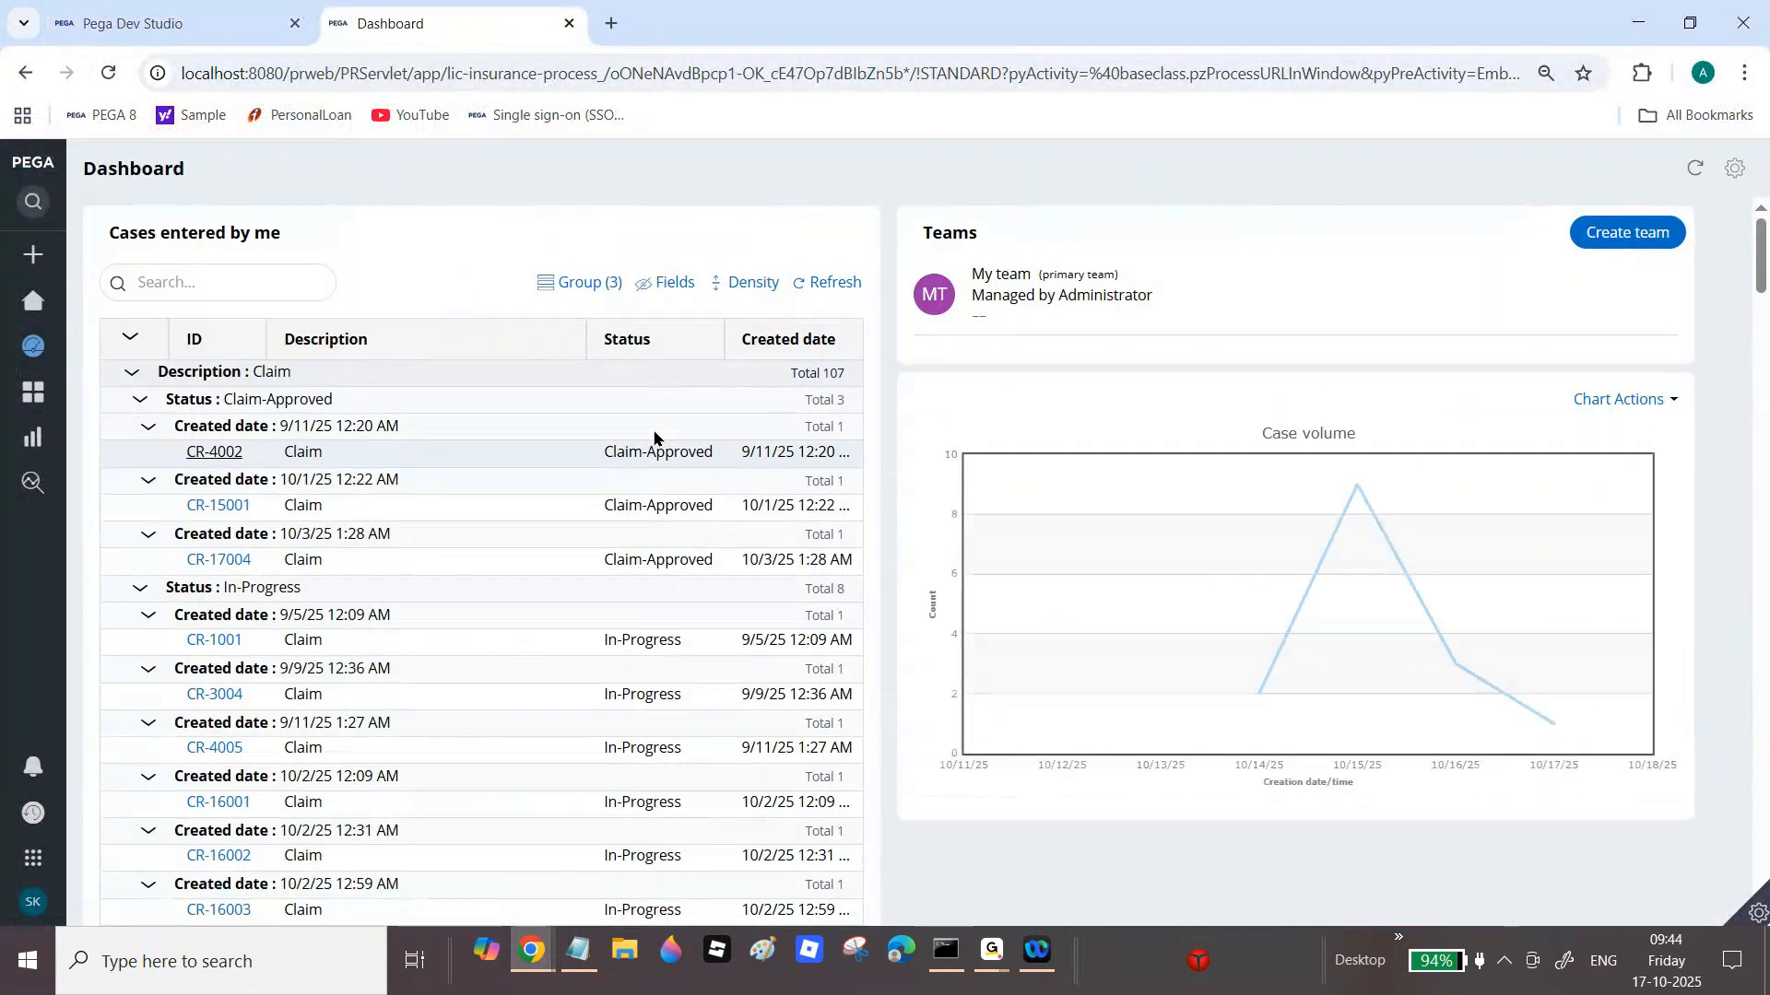
Step: Inspect the Case volume chart points, then create a new Claim case, CR-23002
mouse_move(1385, 500)
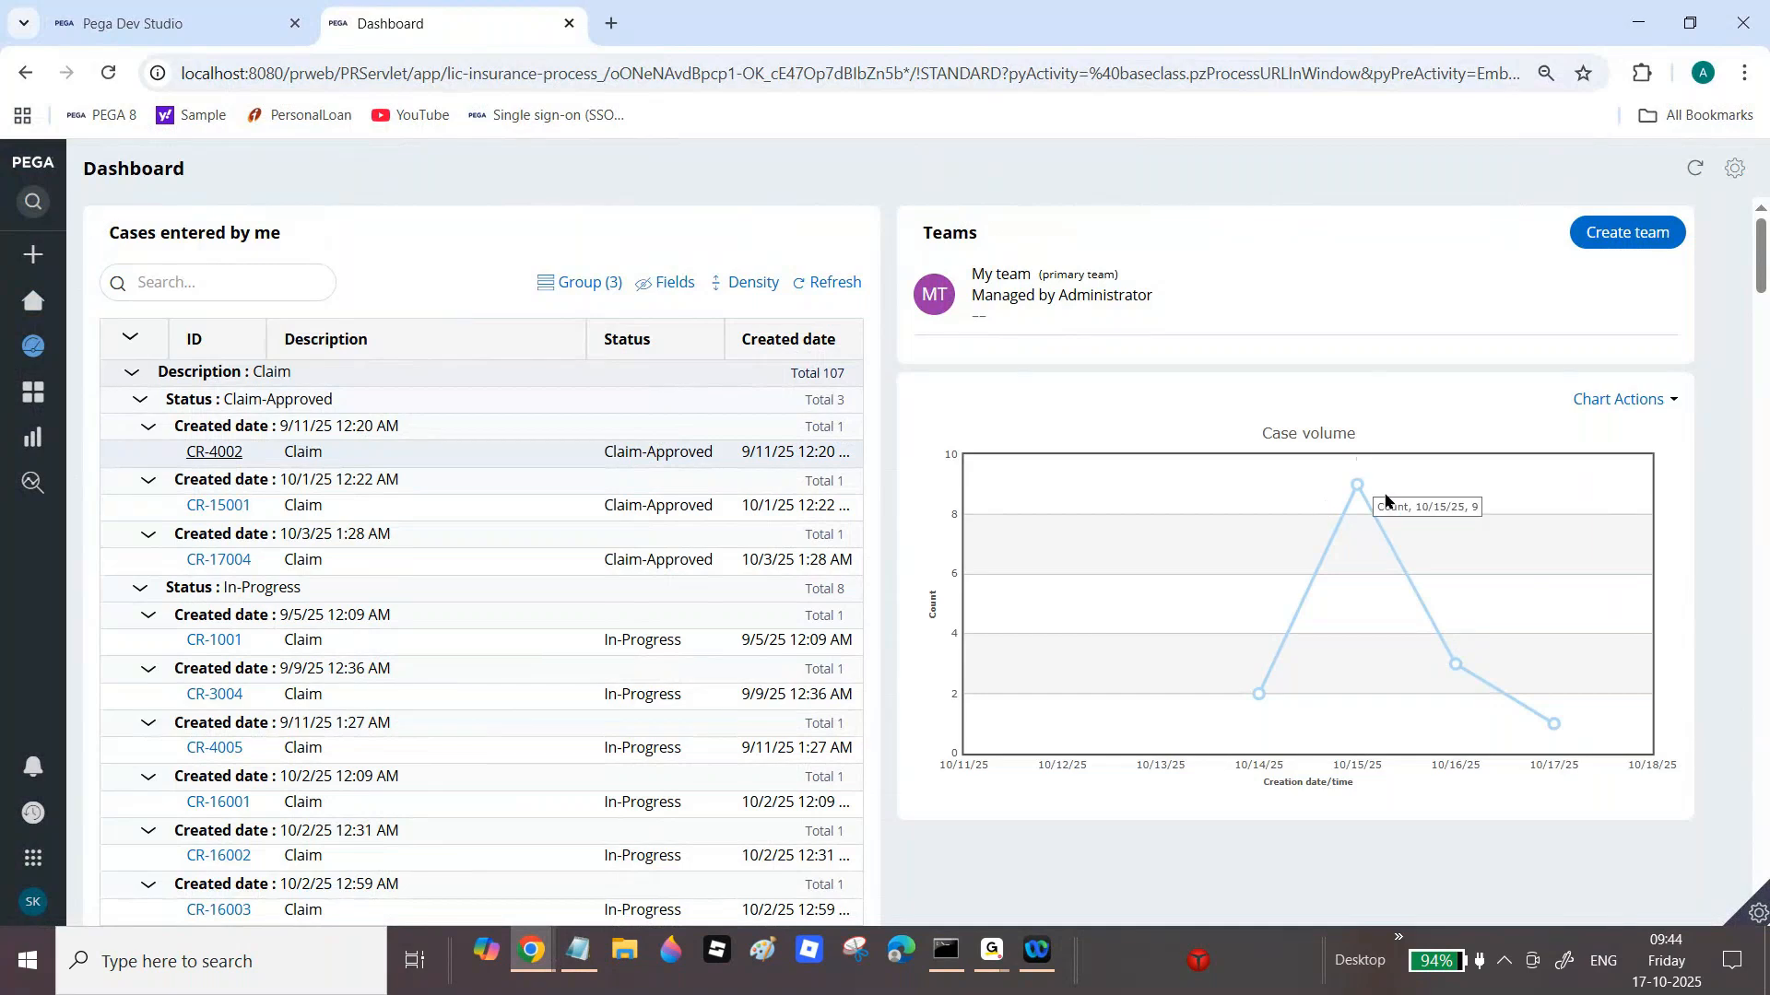
mouse_move(1759, 258)
mouse_down()
mouse_move(1759, 283)
mouse_move(1758, 266)
mouse_up()
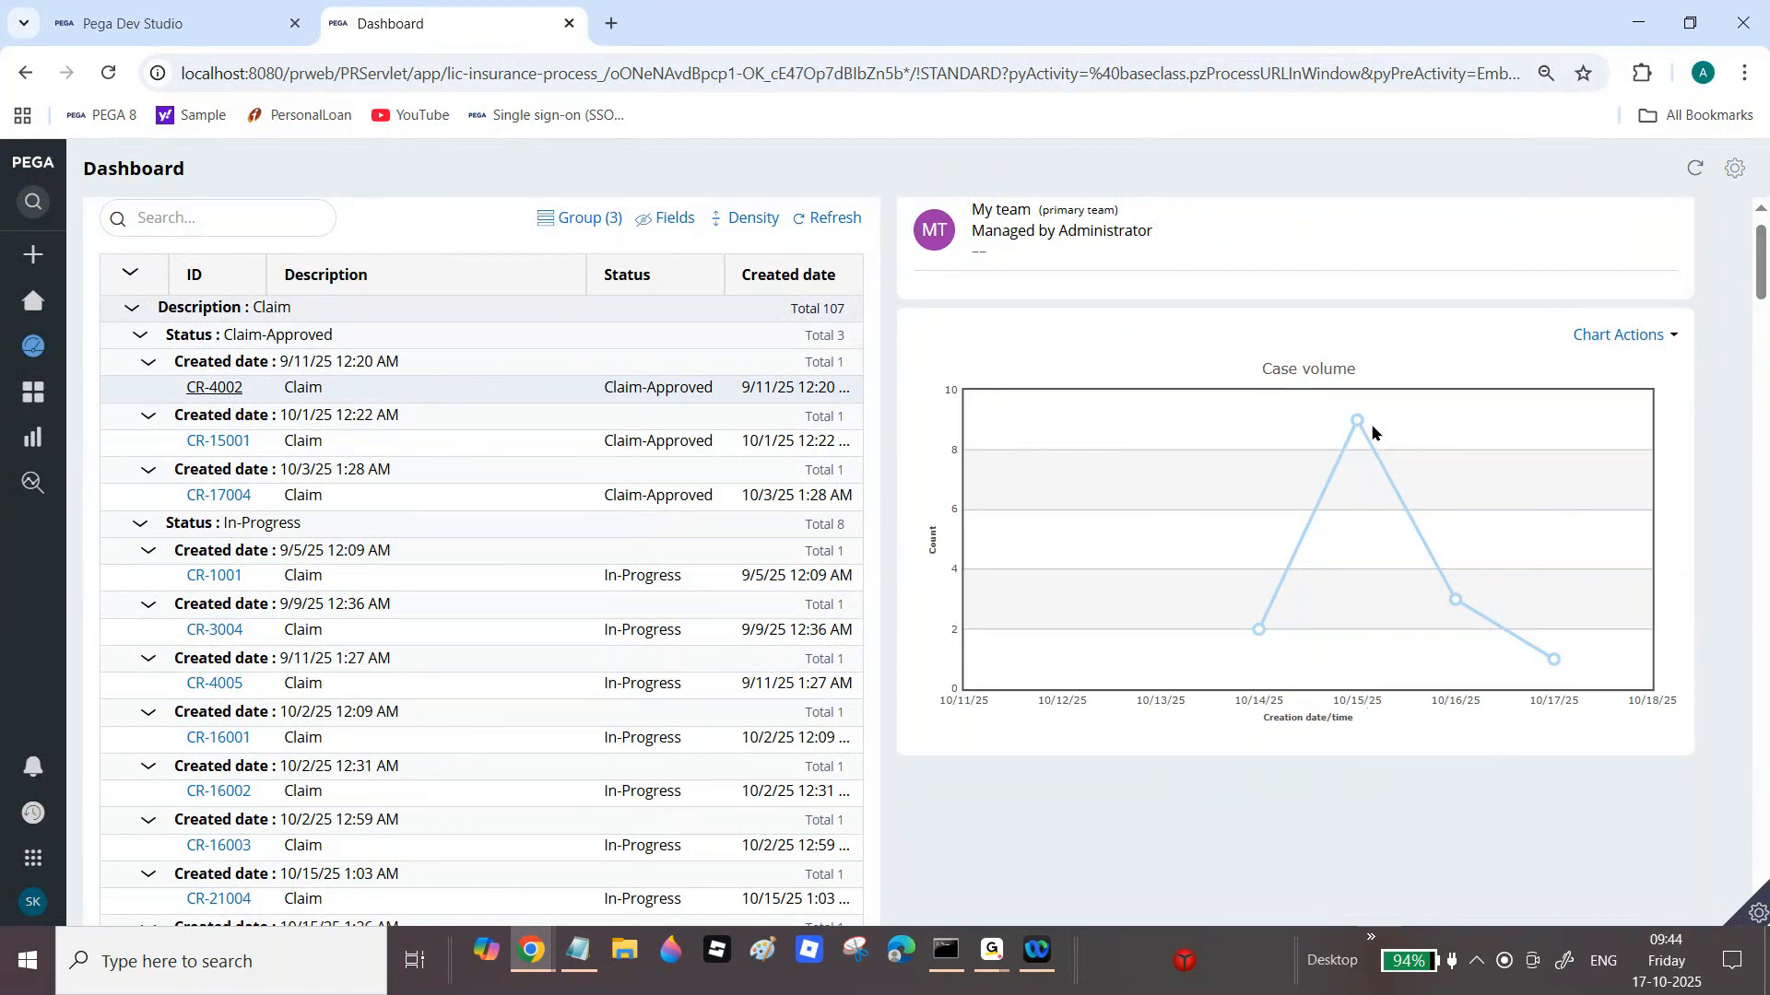
mouse_move(1356, 424)
mouse_move(1456, 605)
mouse_move(1557, 666)
click(37, 260)
click(85, 293)
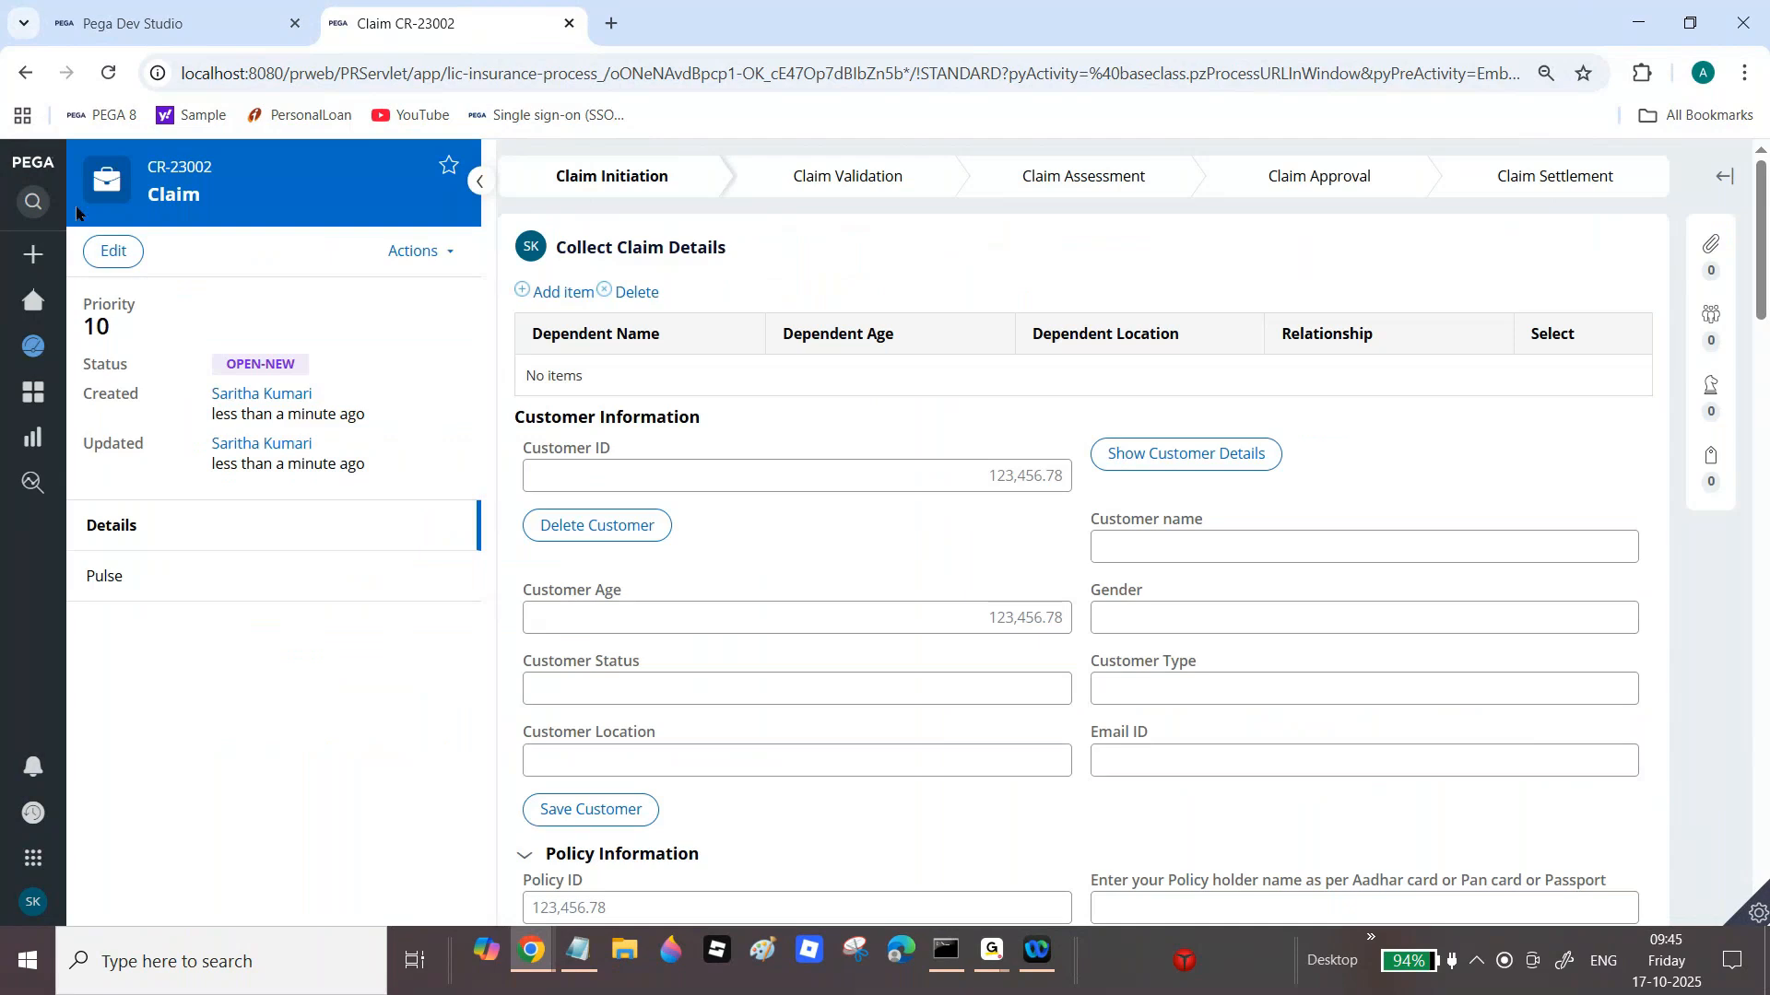
Step: Create three more Claim cases and refresh the Dashboard until the chart shows 6 on 10/17/25
mouse_move(42, 309)
click(86, 352)
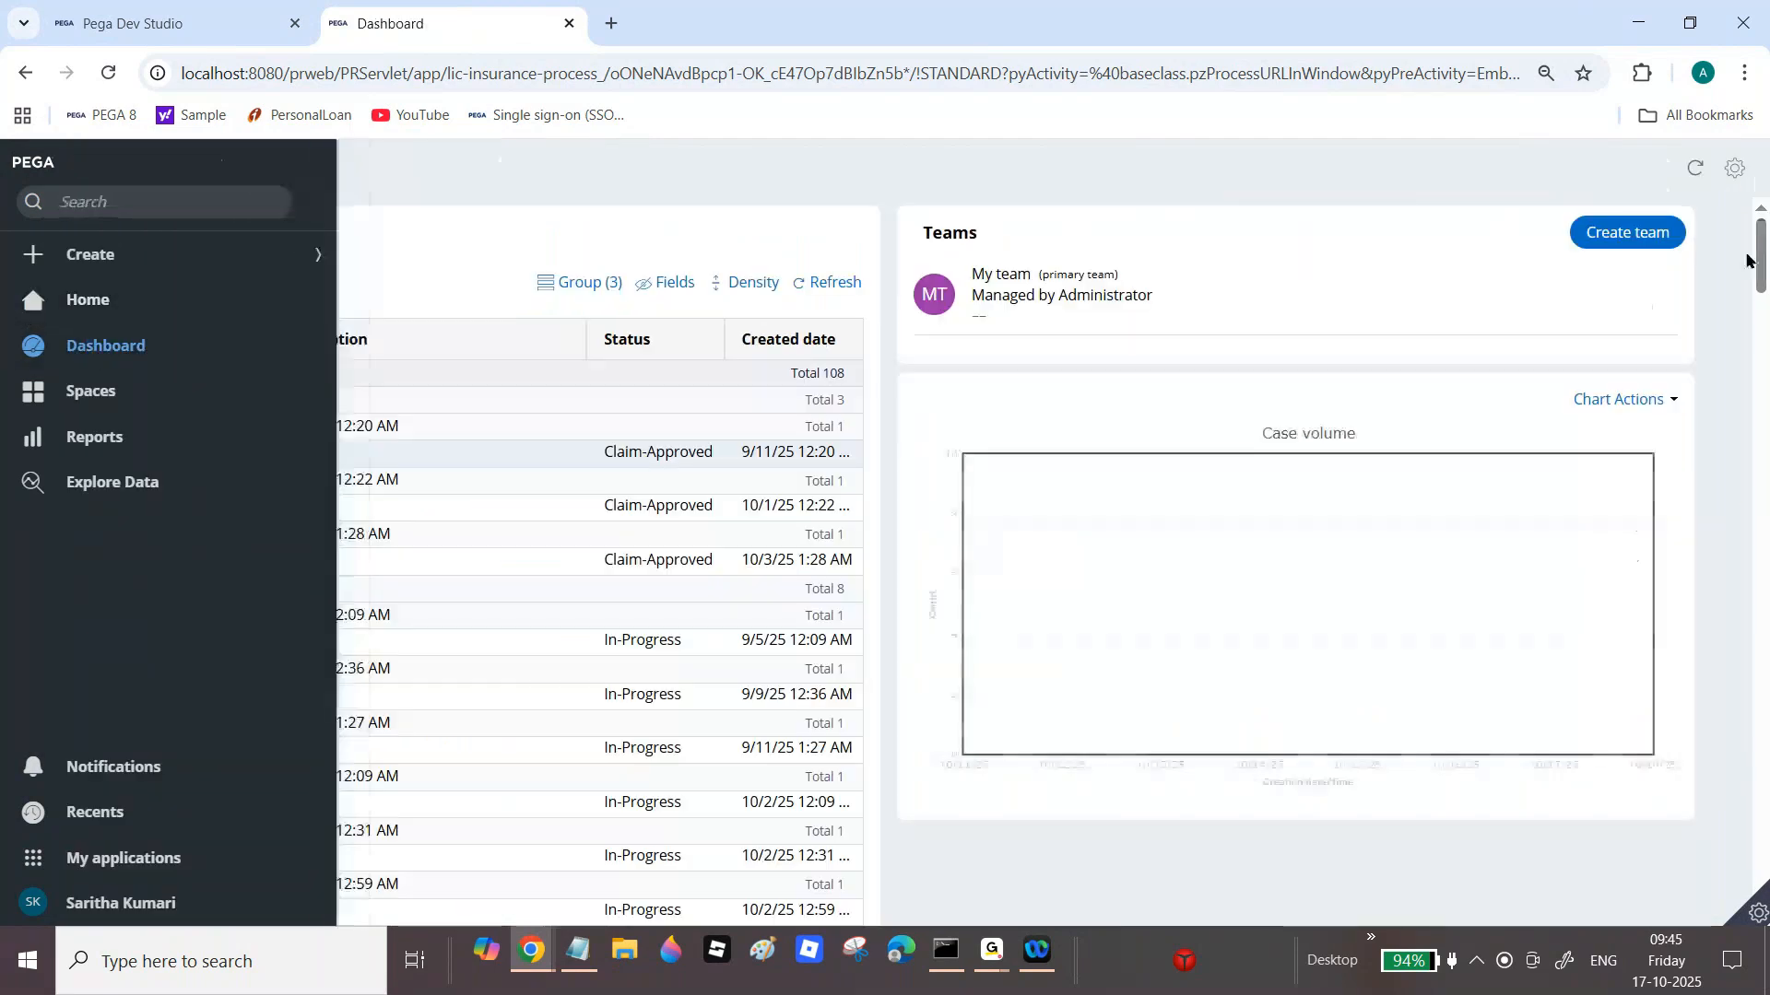
scroll(1747, 261, down, 3)
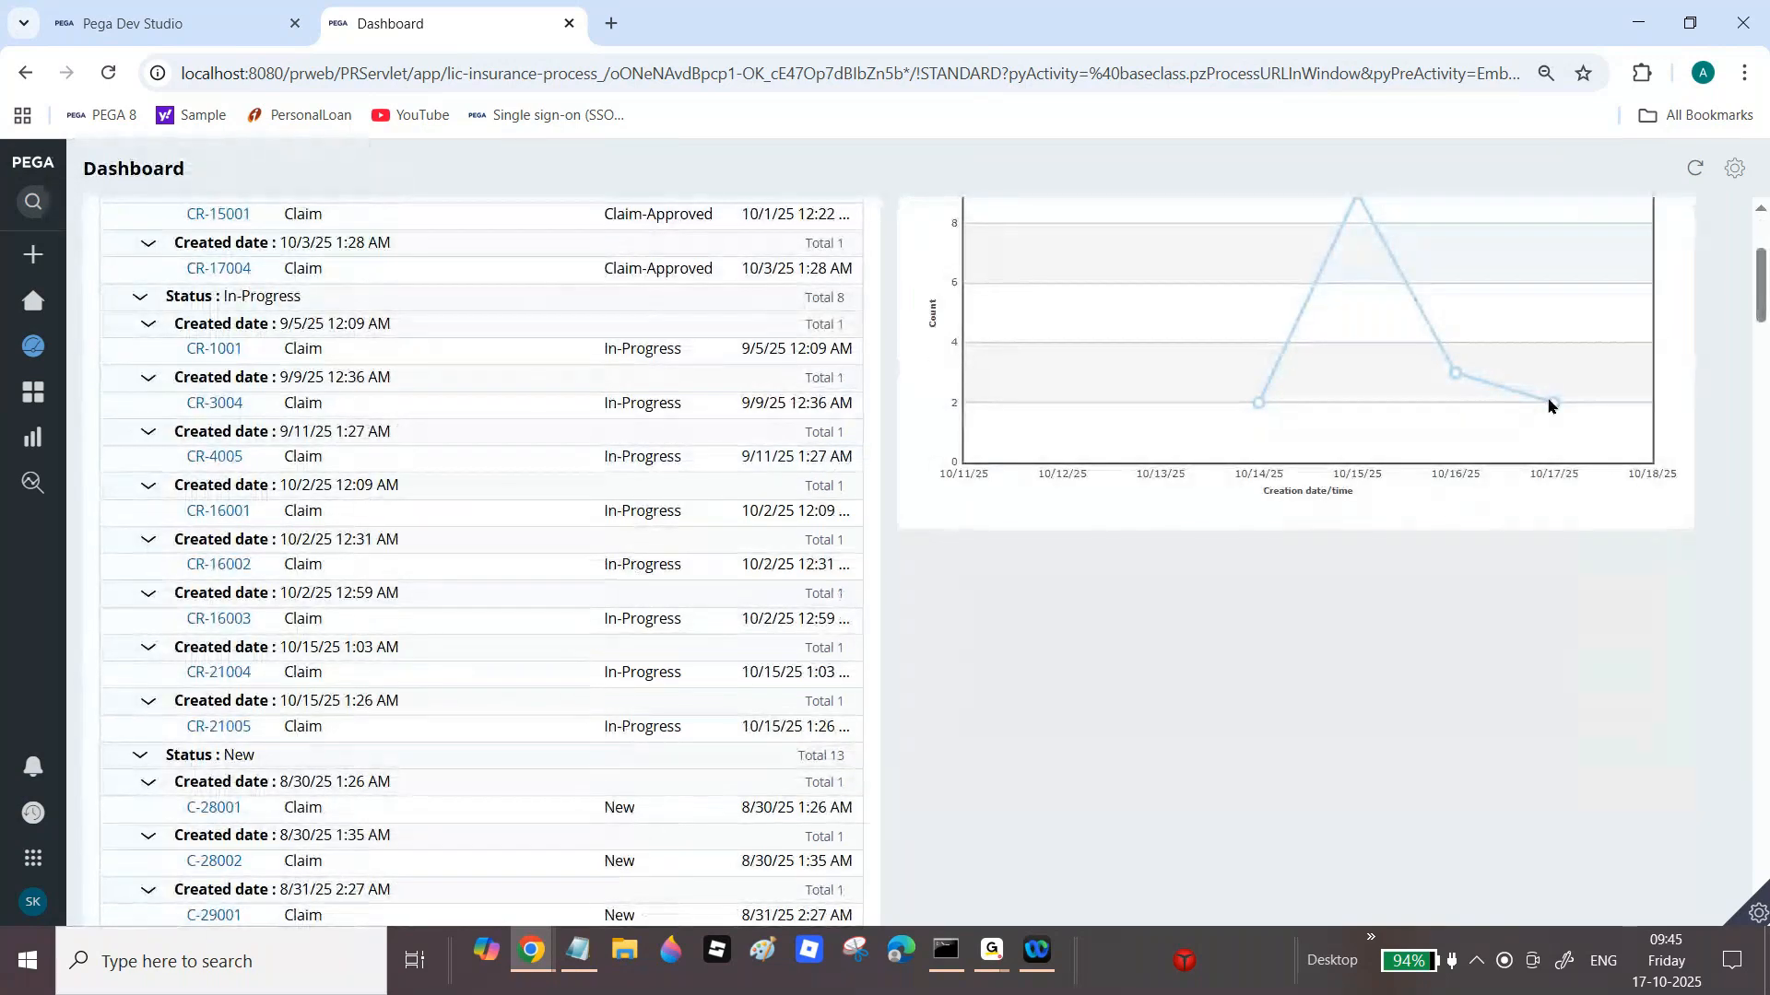
click(120, 293)
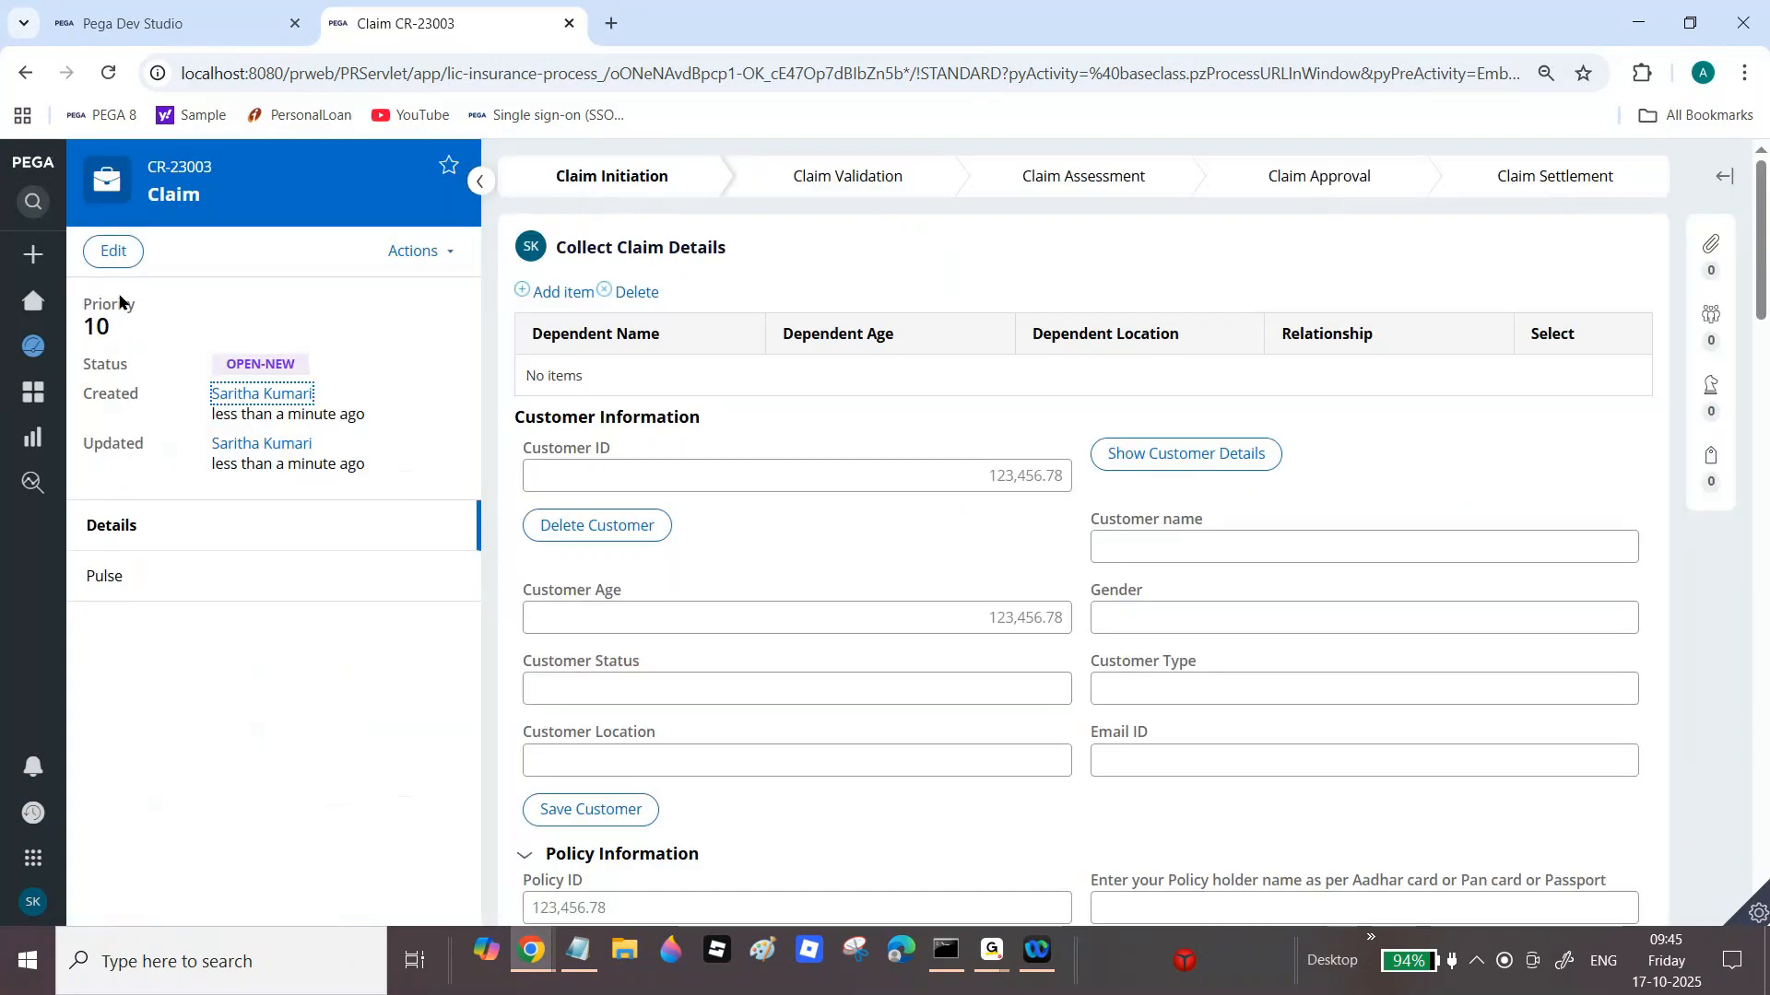
mouse_move(21, 293)
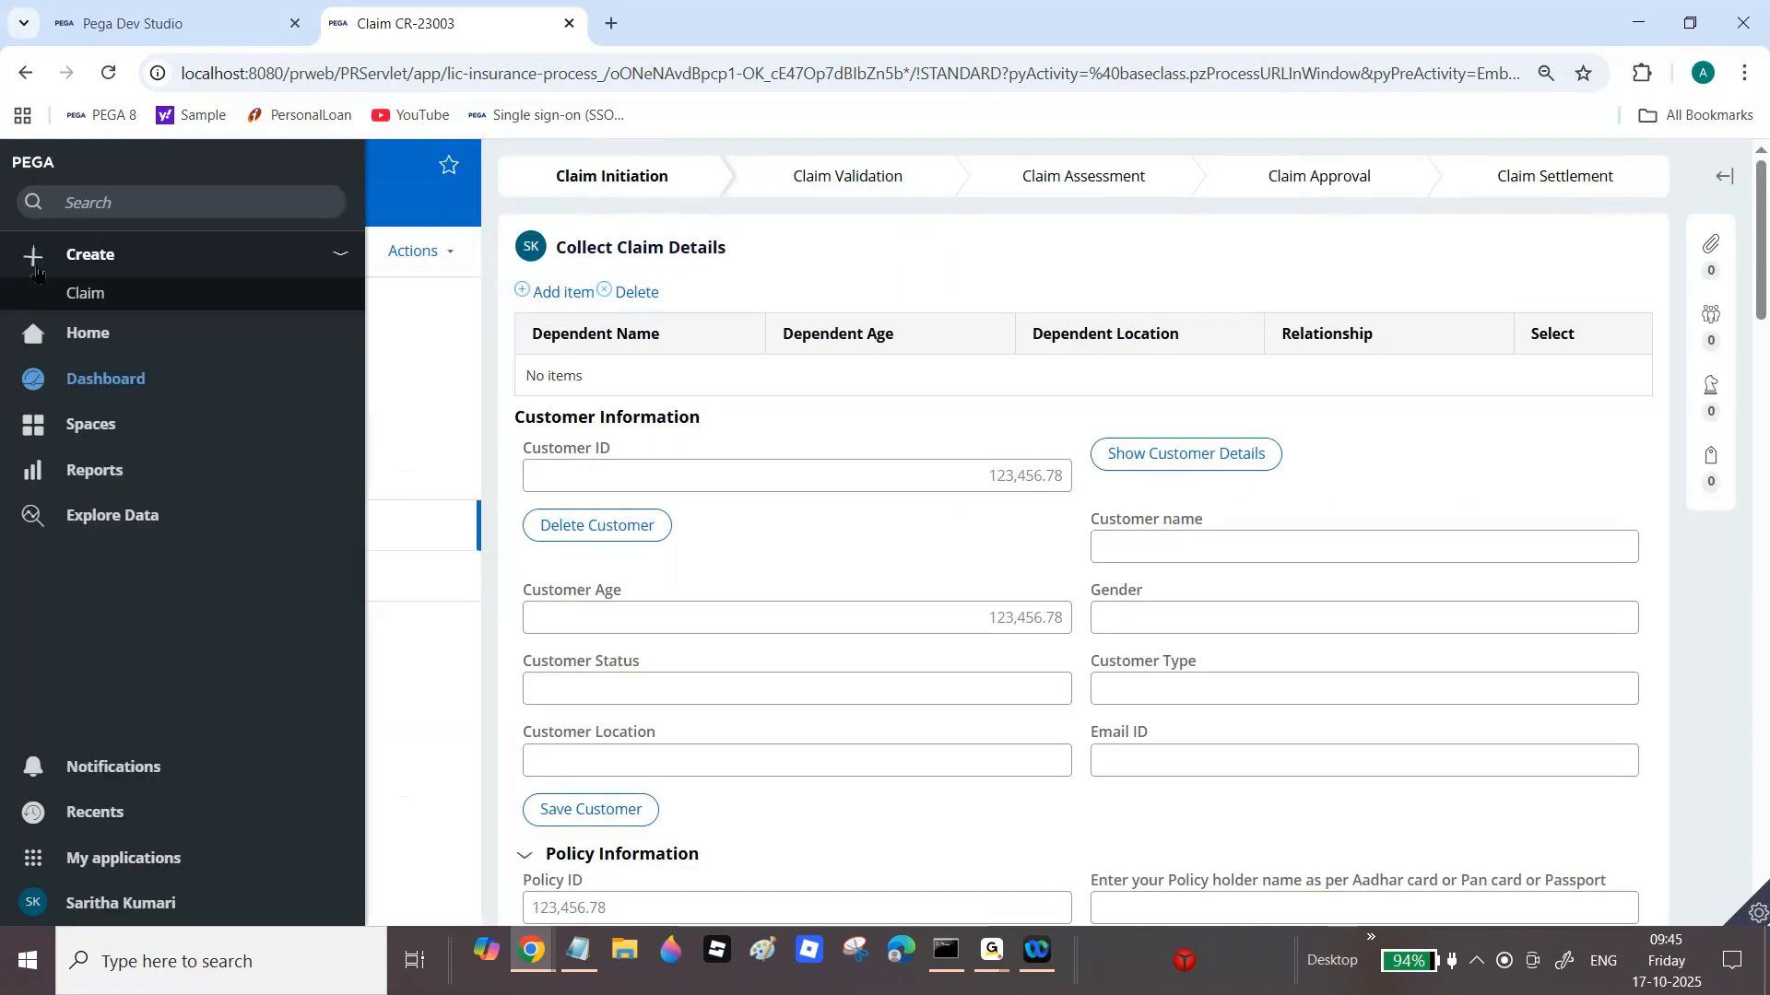
click(100, 307)
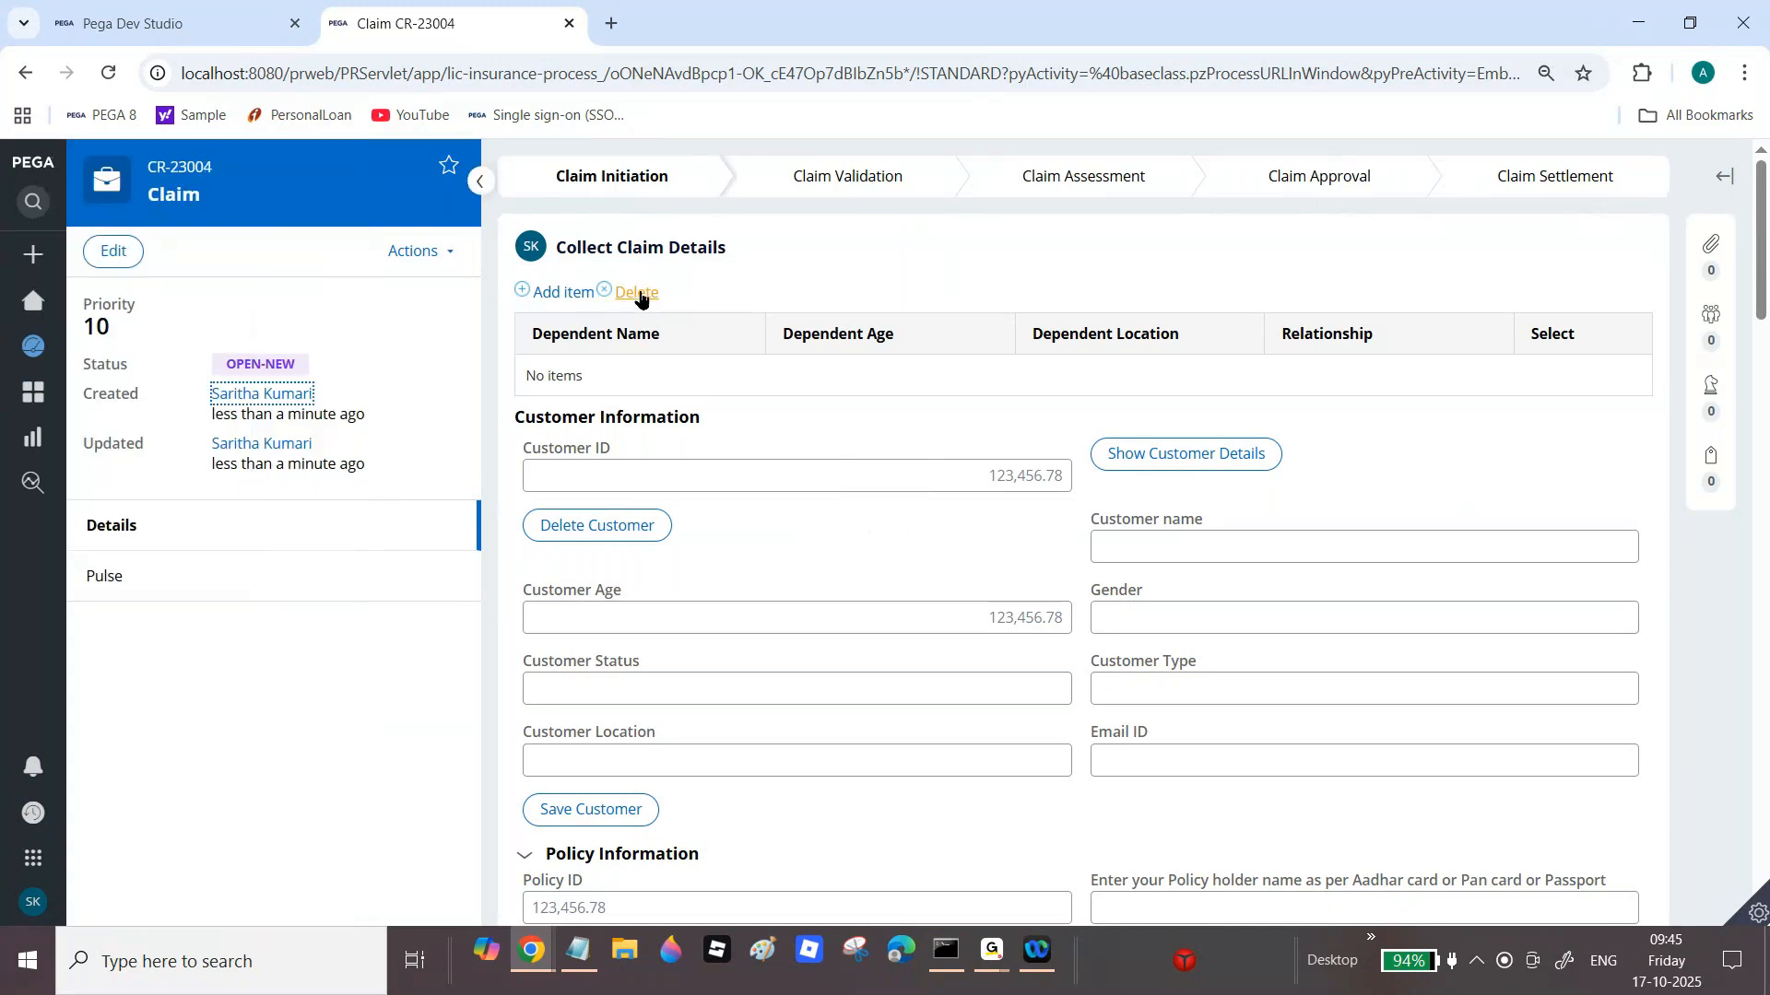
mouse_move(46, 263)
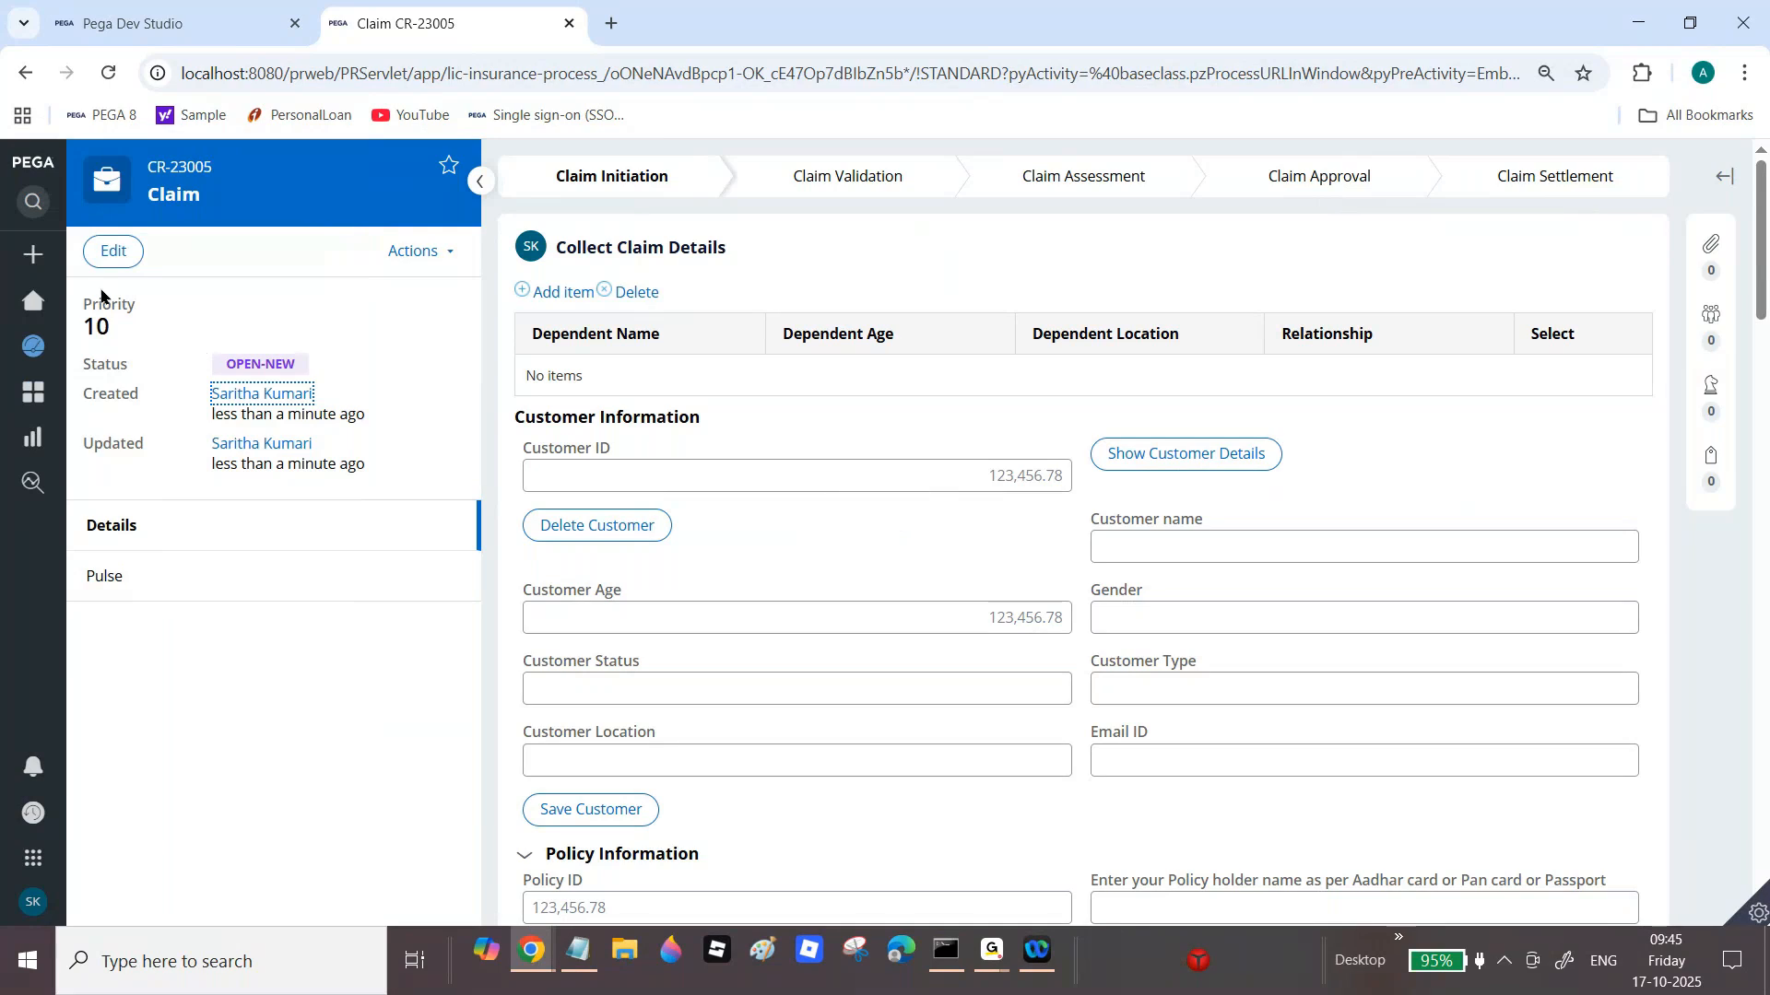
mouse_move(37, 321)
click(63, 257)
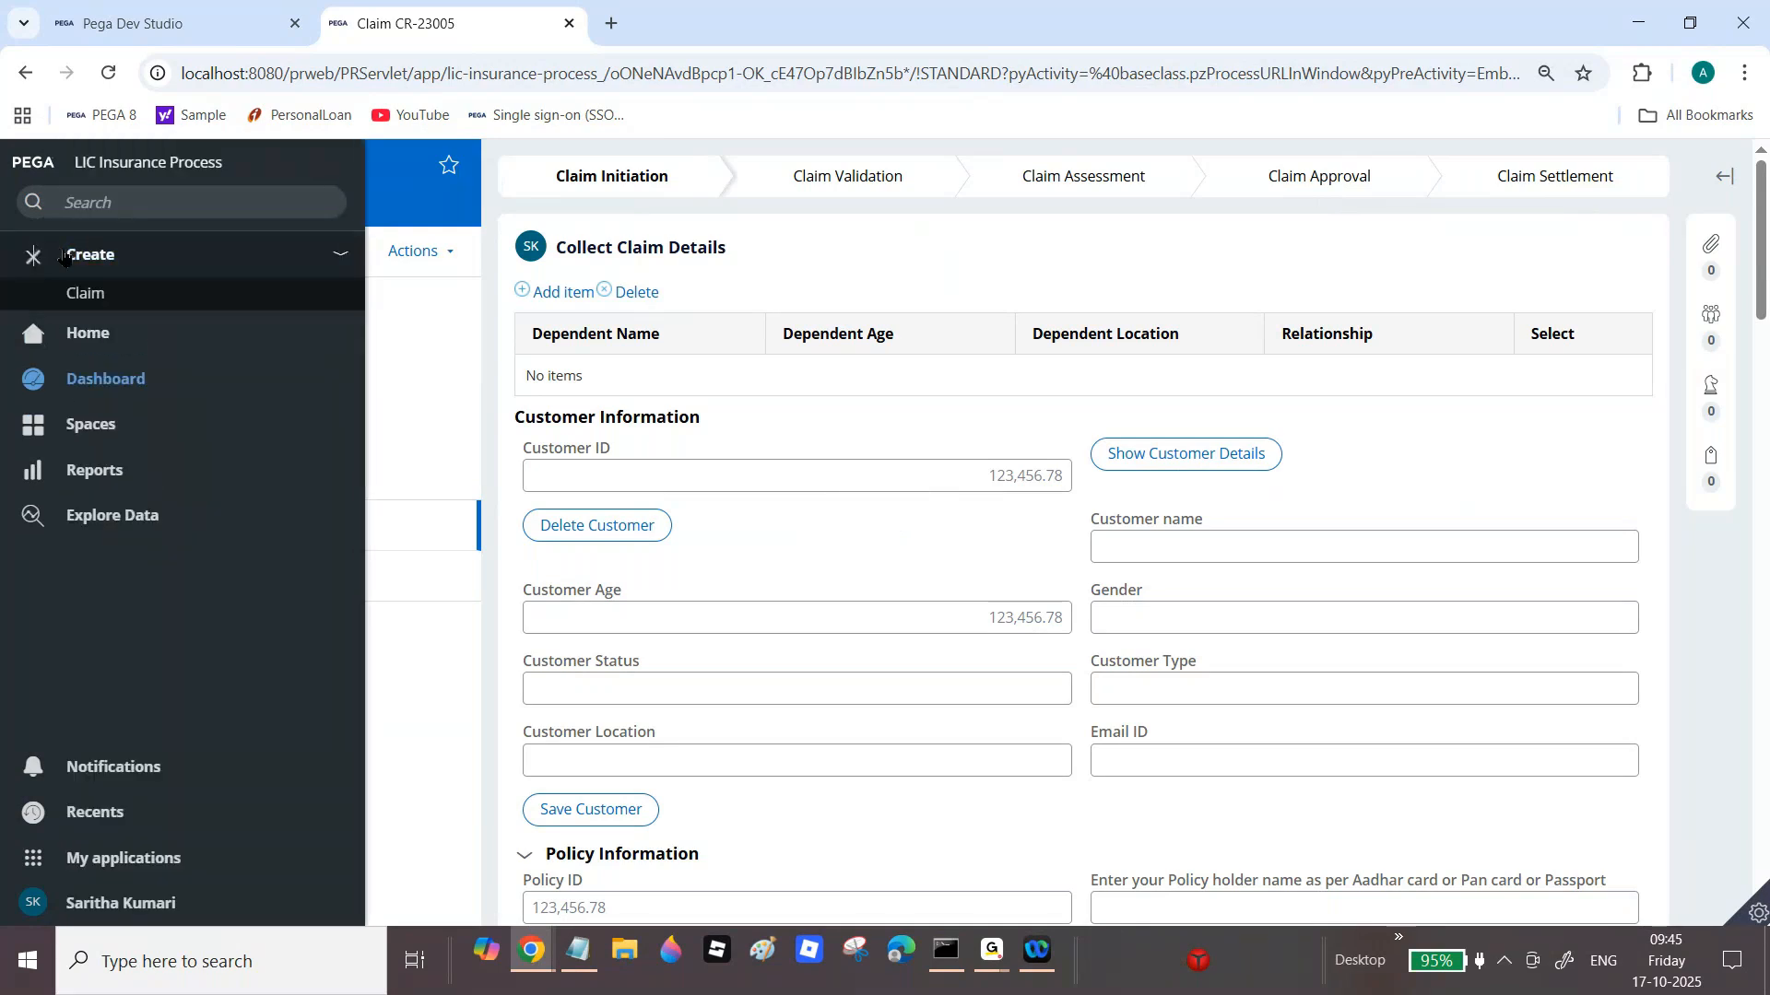
click(87, 293)
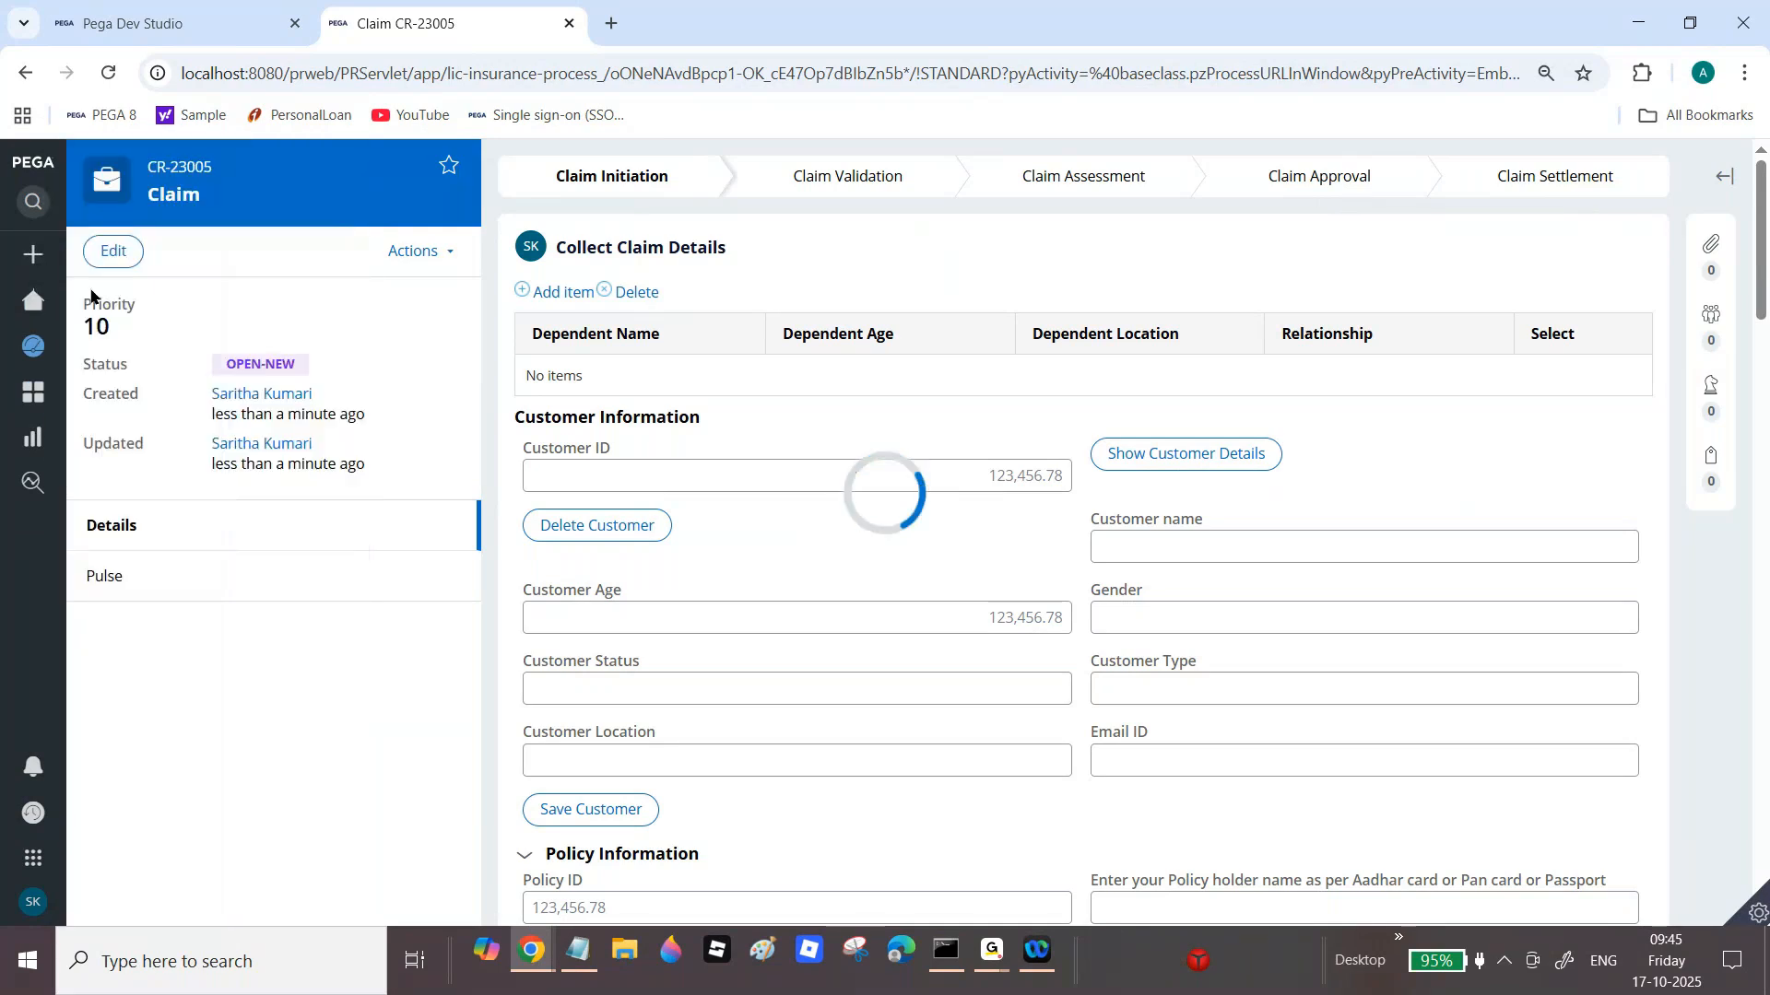
click(33, 300)
click(78, 348)
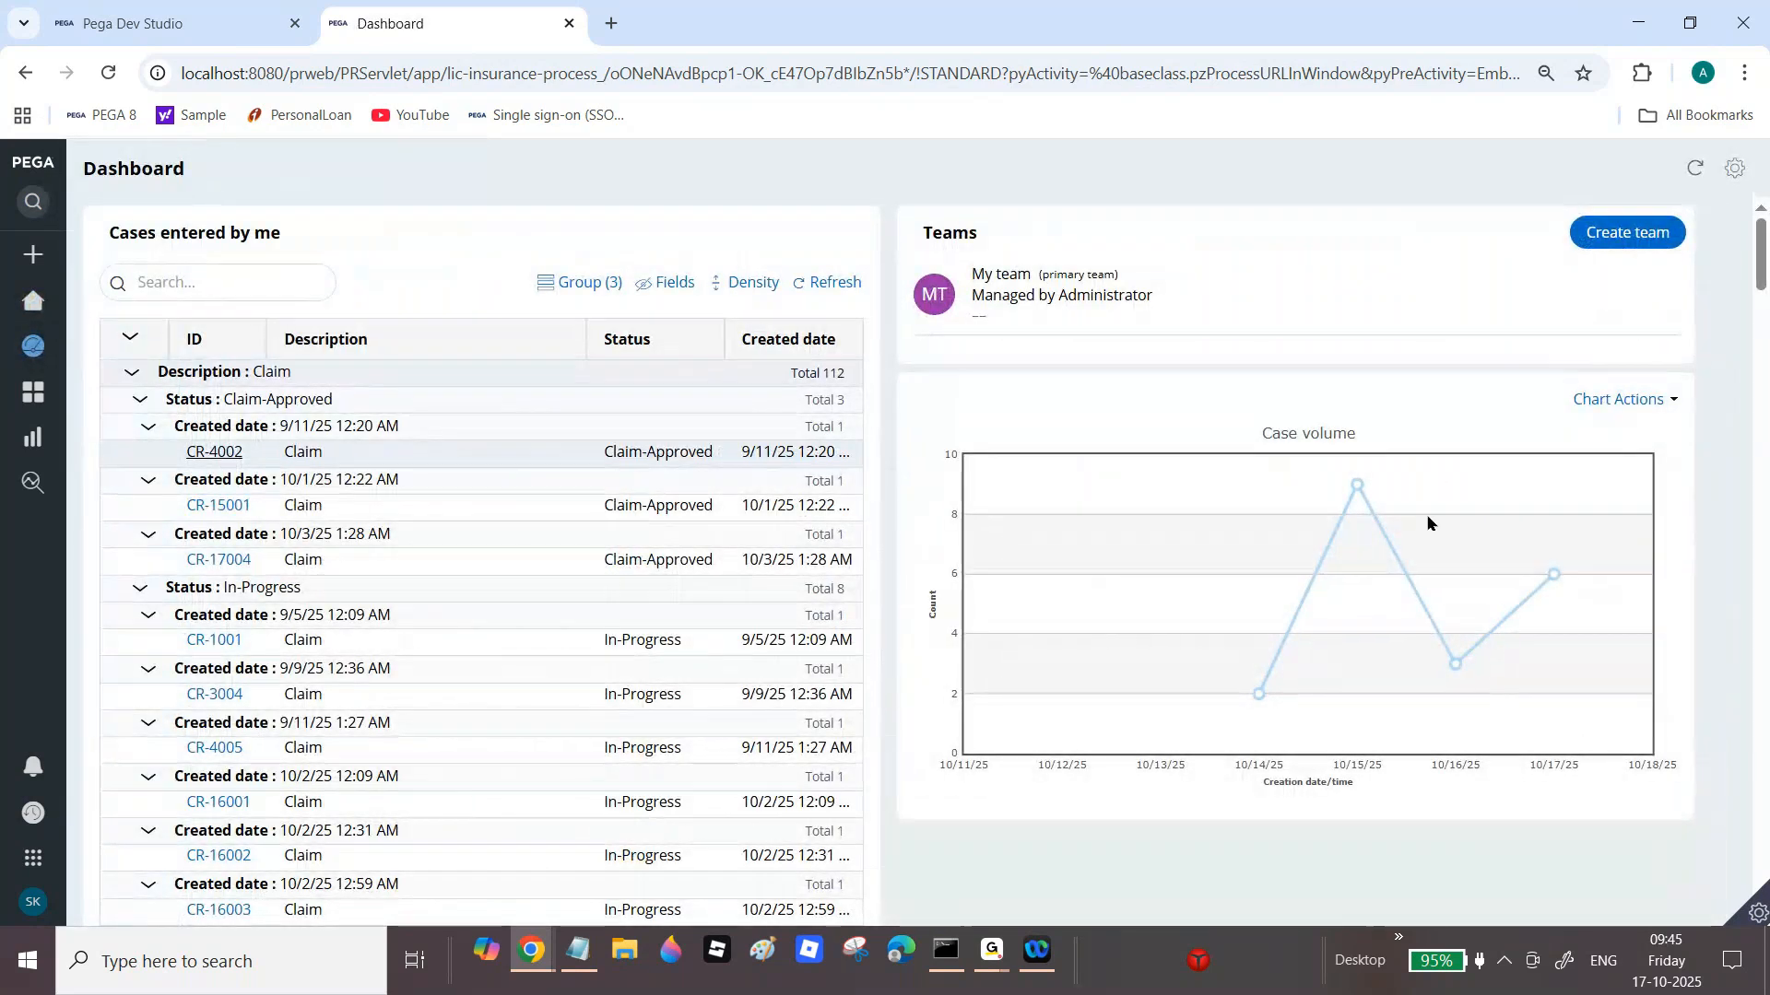
Step: Close the extra Home browser window and return to the Show User Claim Cases report definition
mouse_move(1556, 583)
drag(1762, 243, 1765, 852)
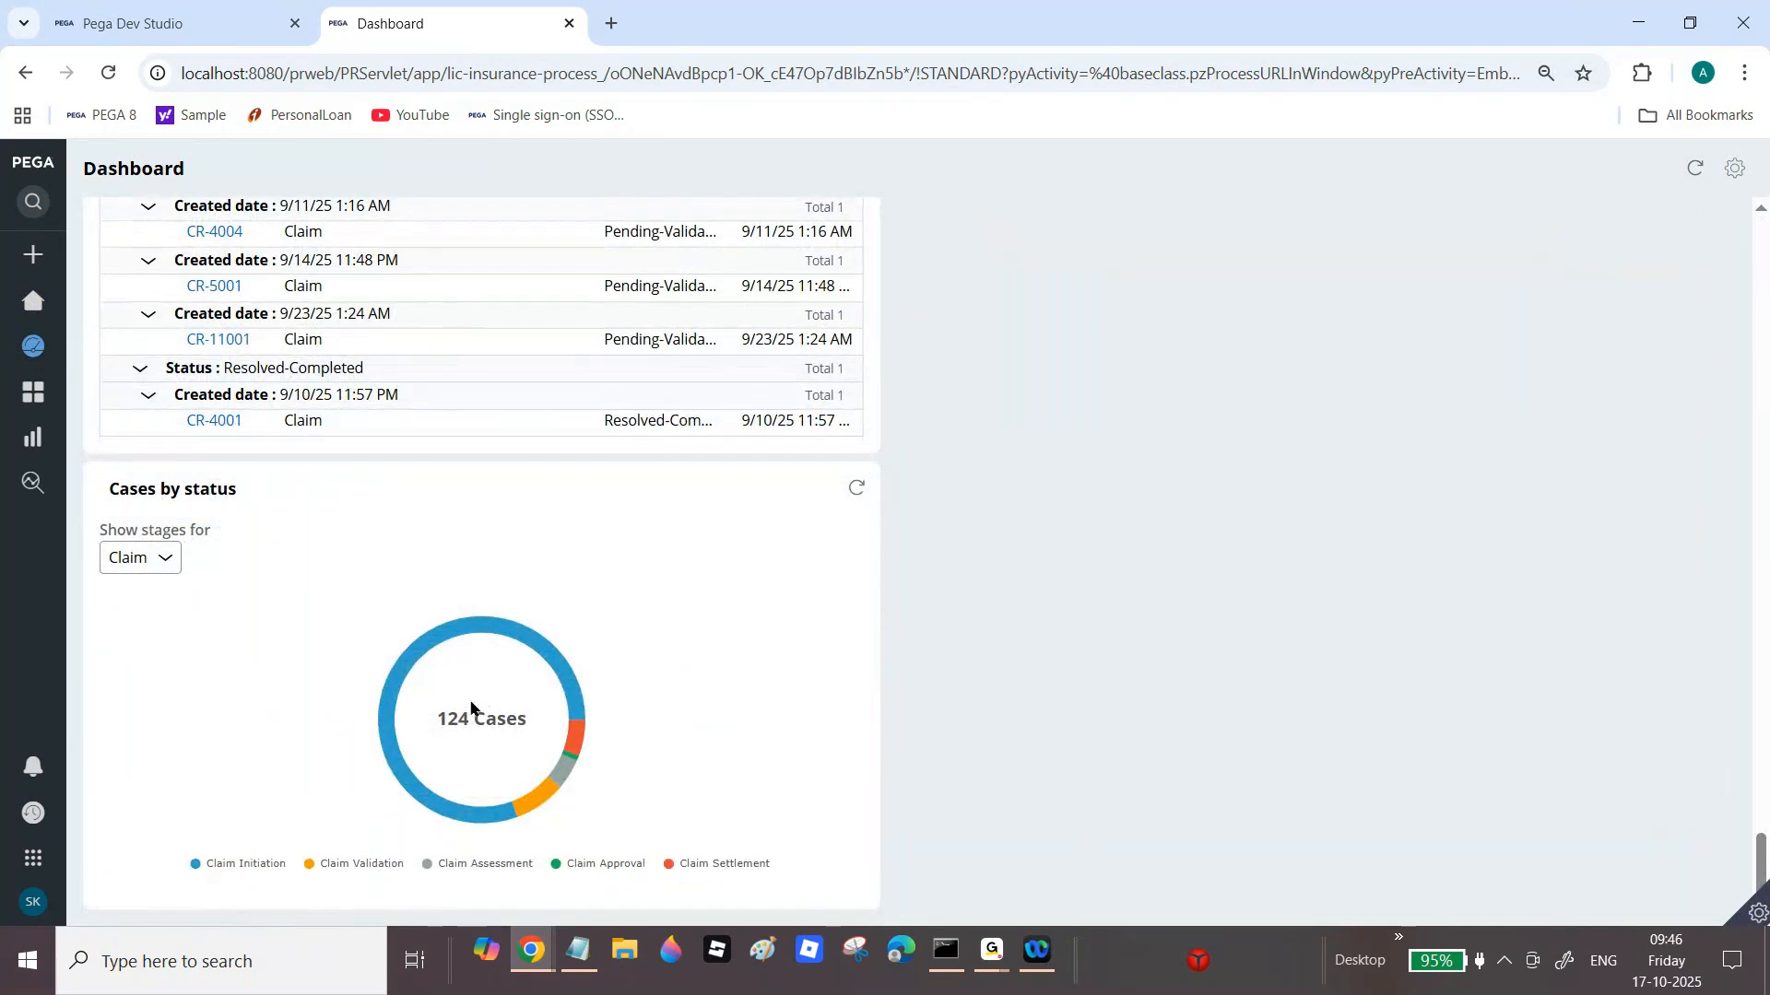
mouse_move(424, 793)
click(993, 949)
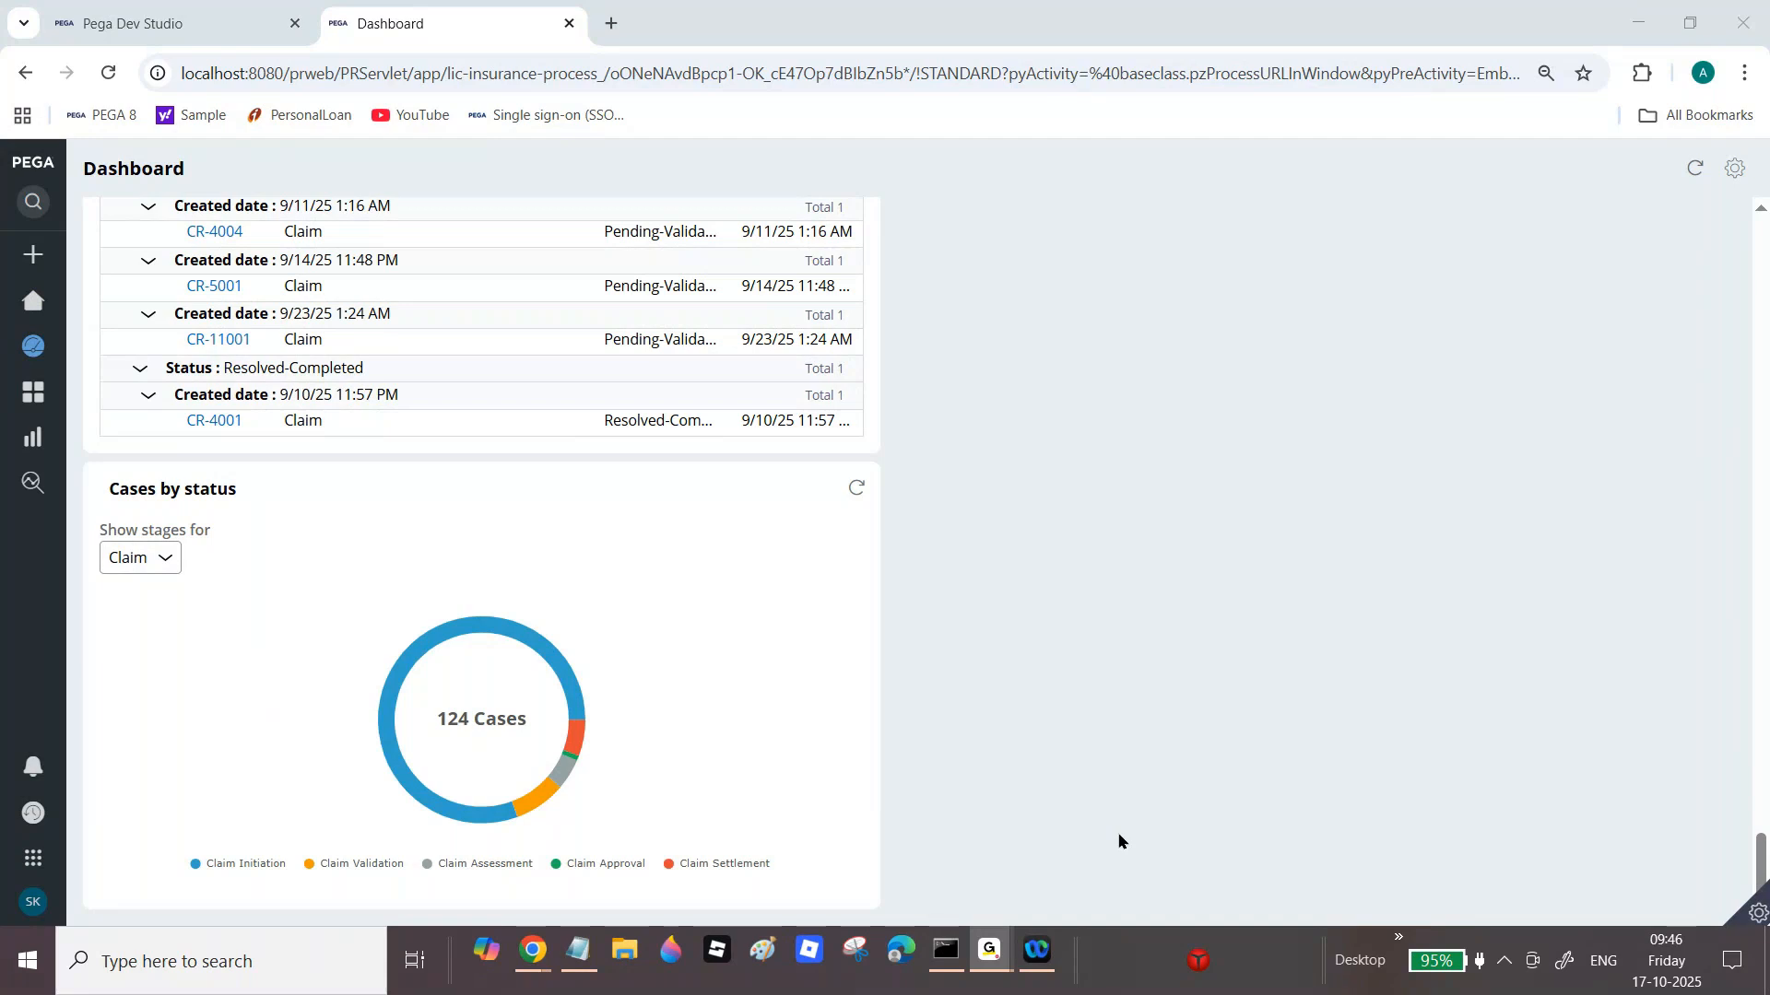
mouse_move(531, 958)
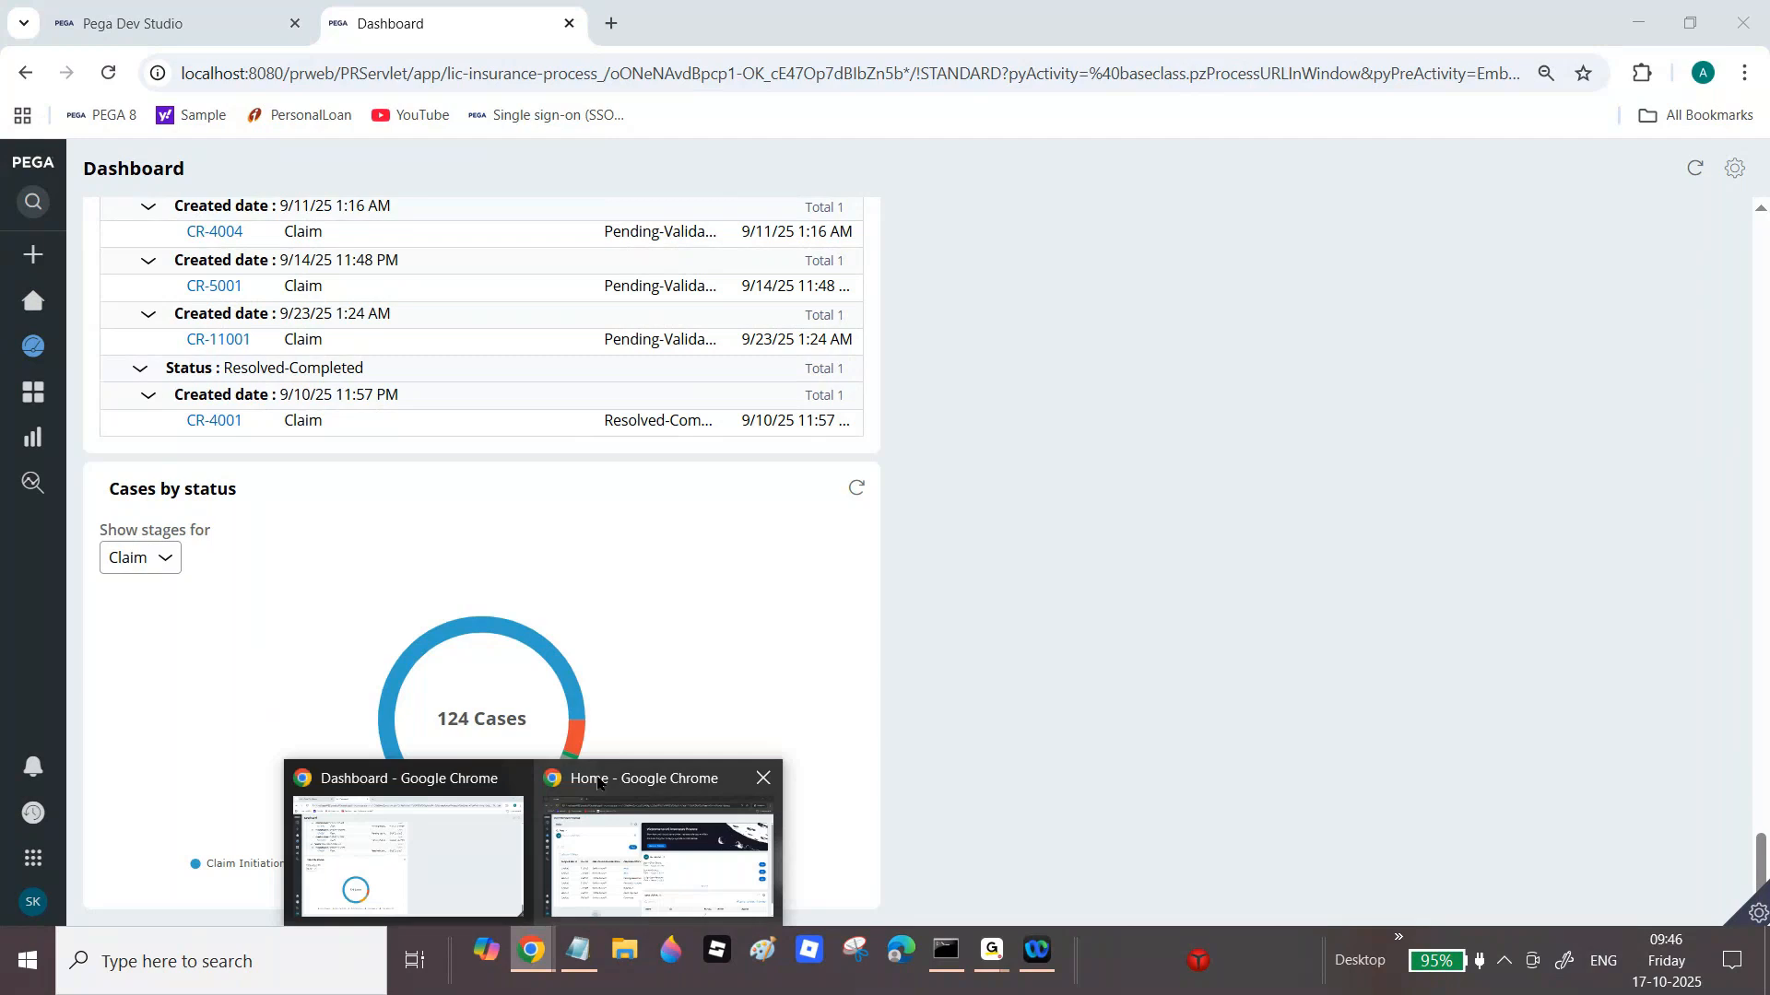
click(764, 777)
click(531, 843)
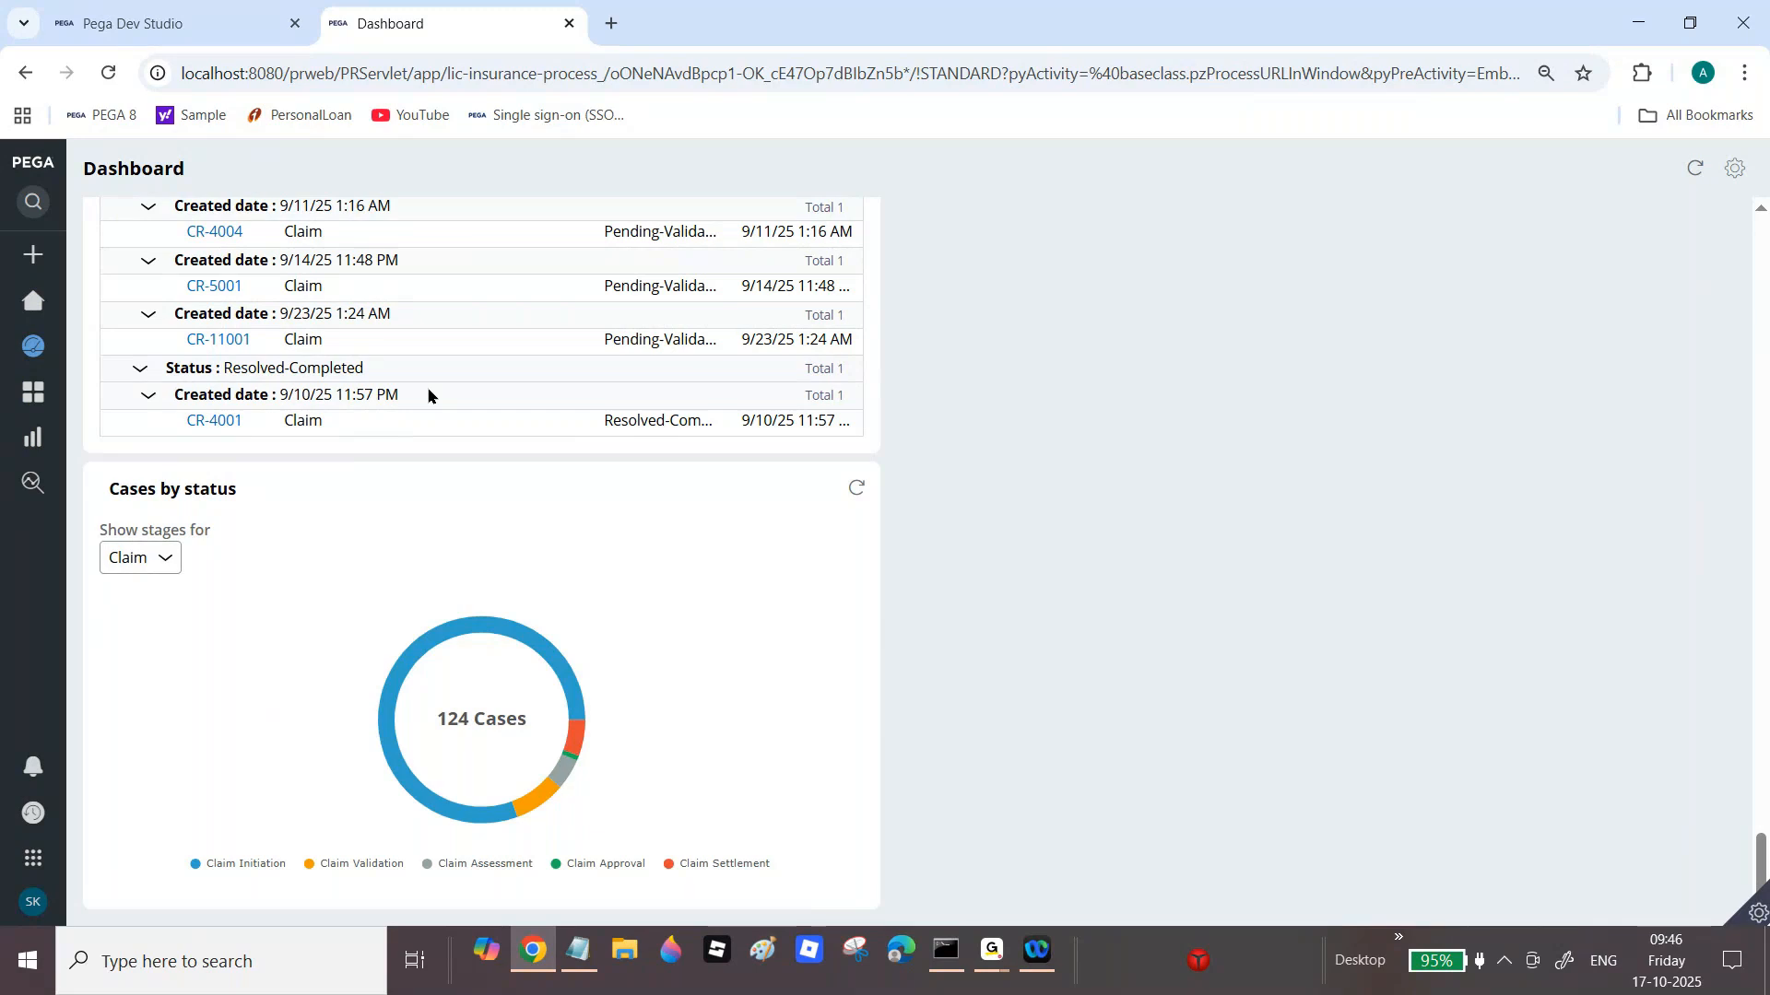
click(166, 23)
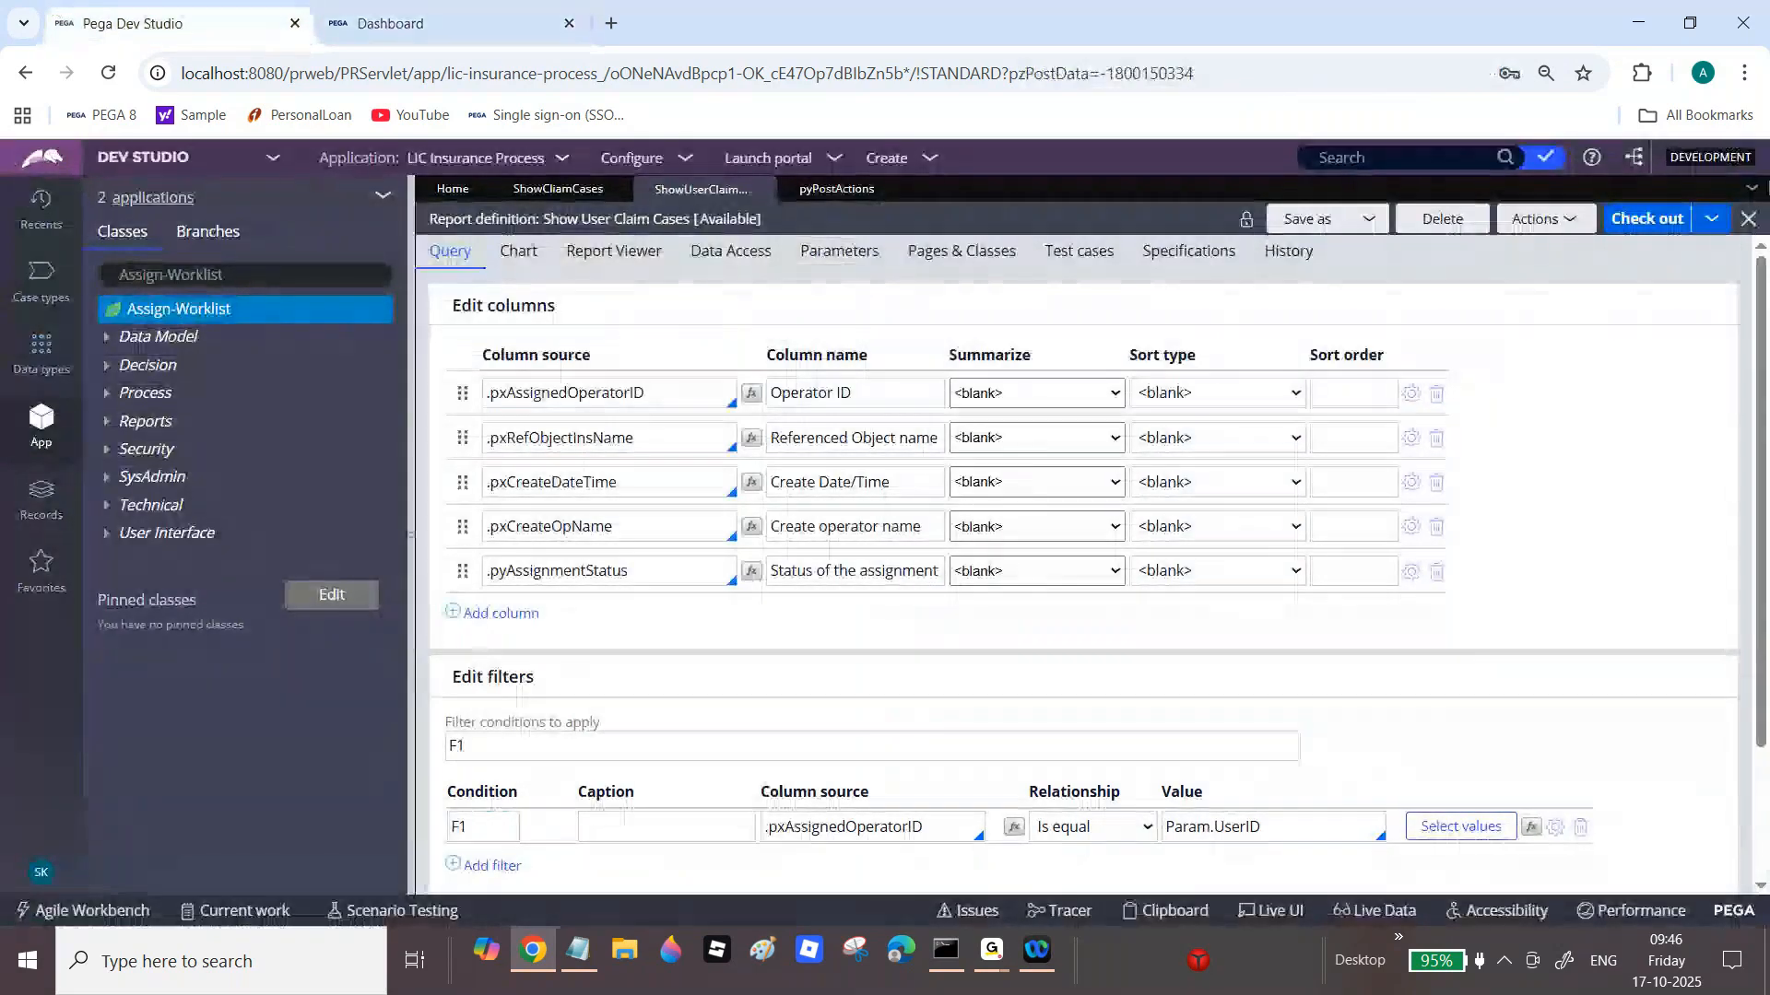
Step: Close all open work tabs and clear the Assign-Worklist class from App Explorer
click(1751, 188)
click(1689, 316)
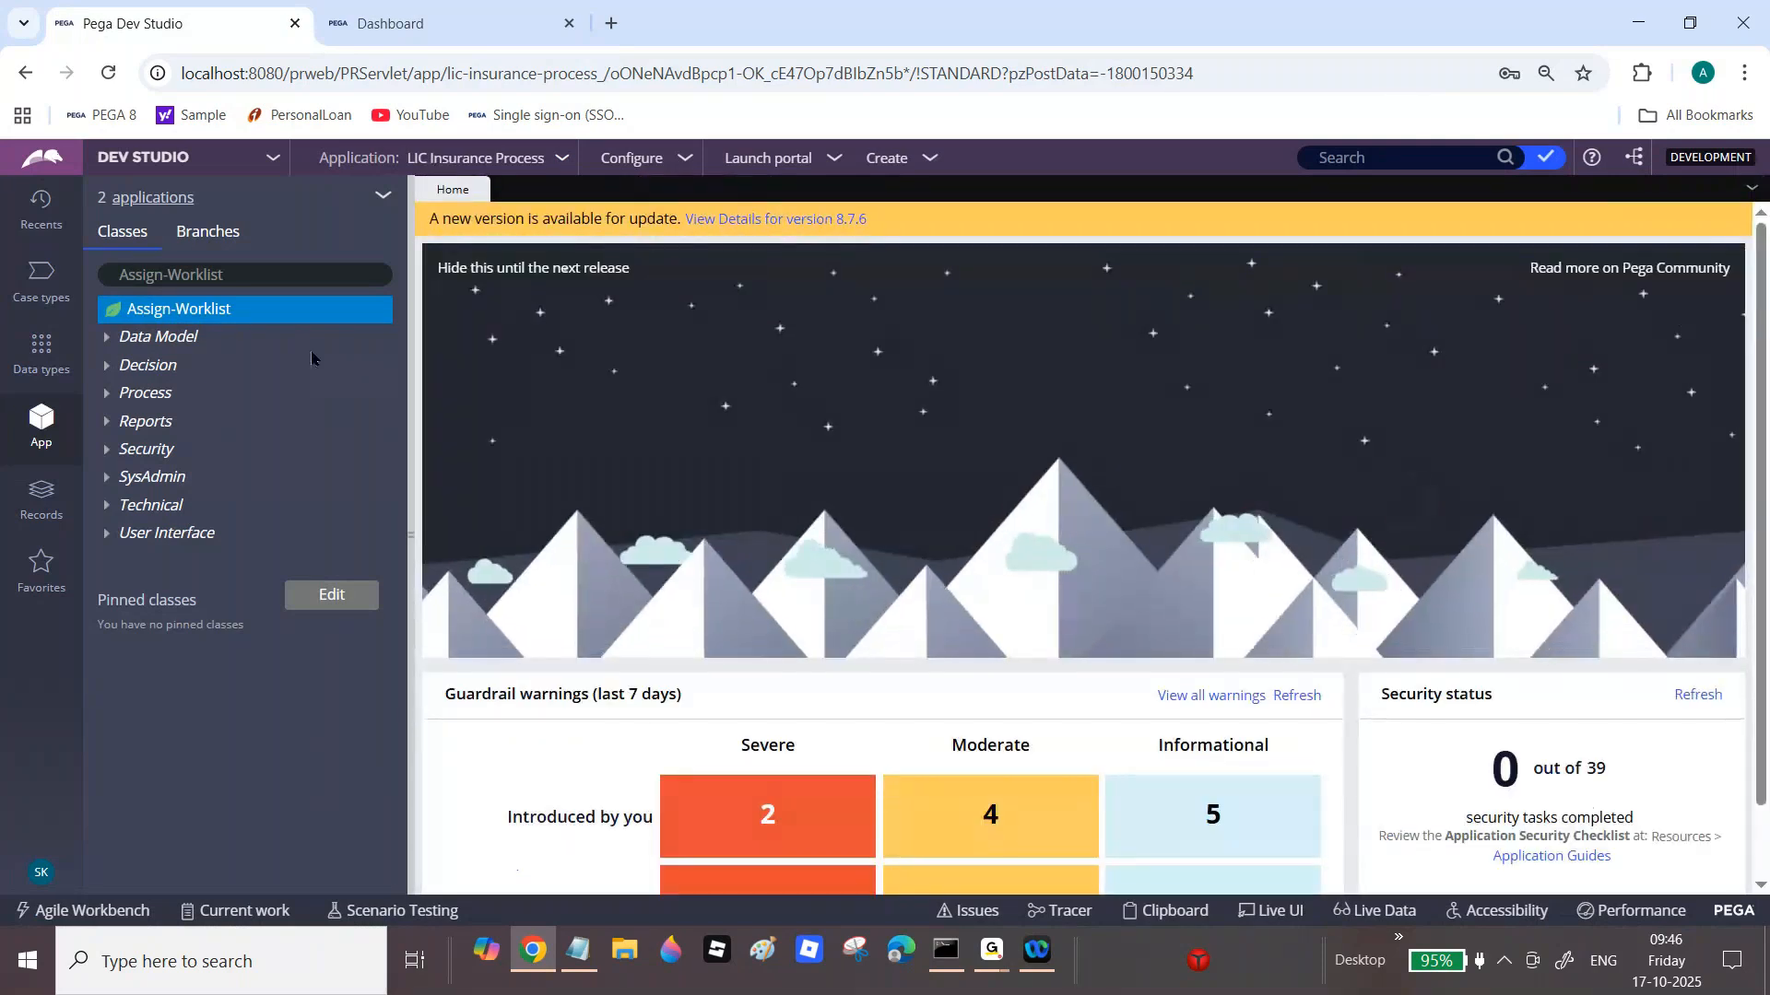
click(235, 268)
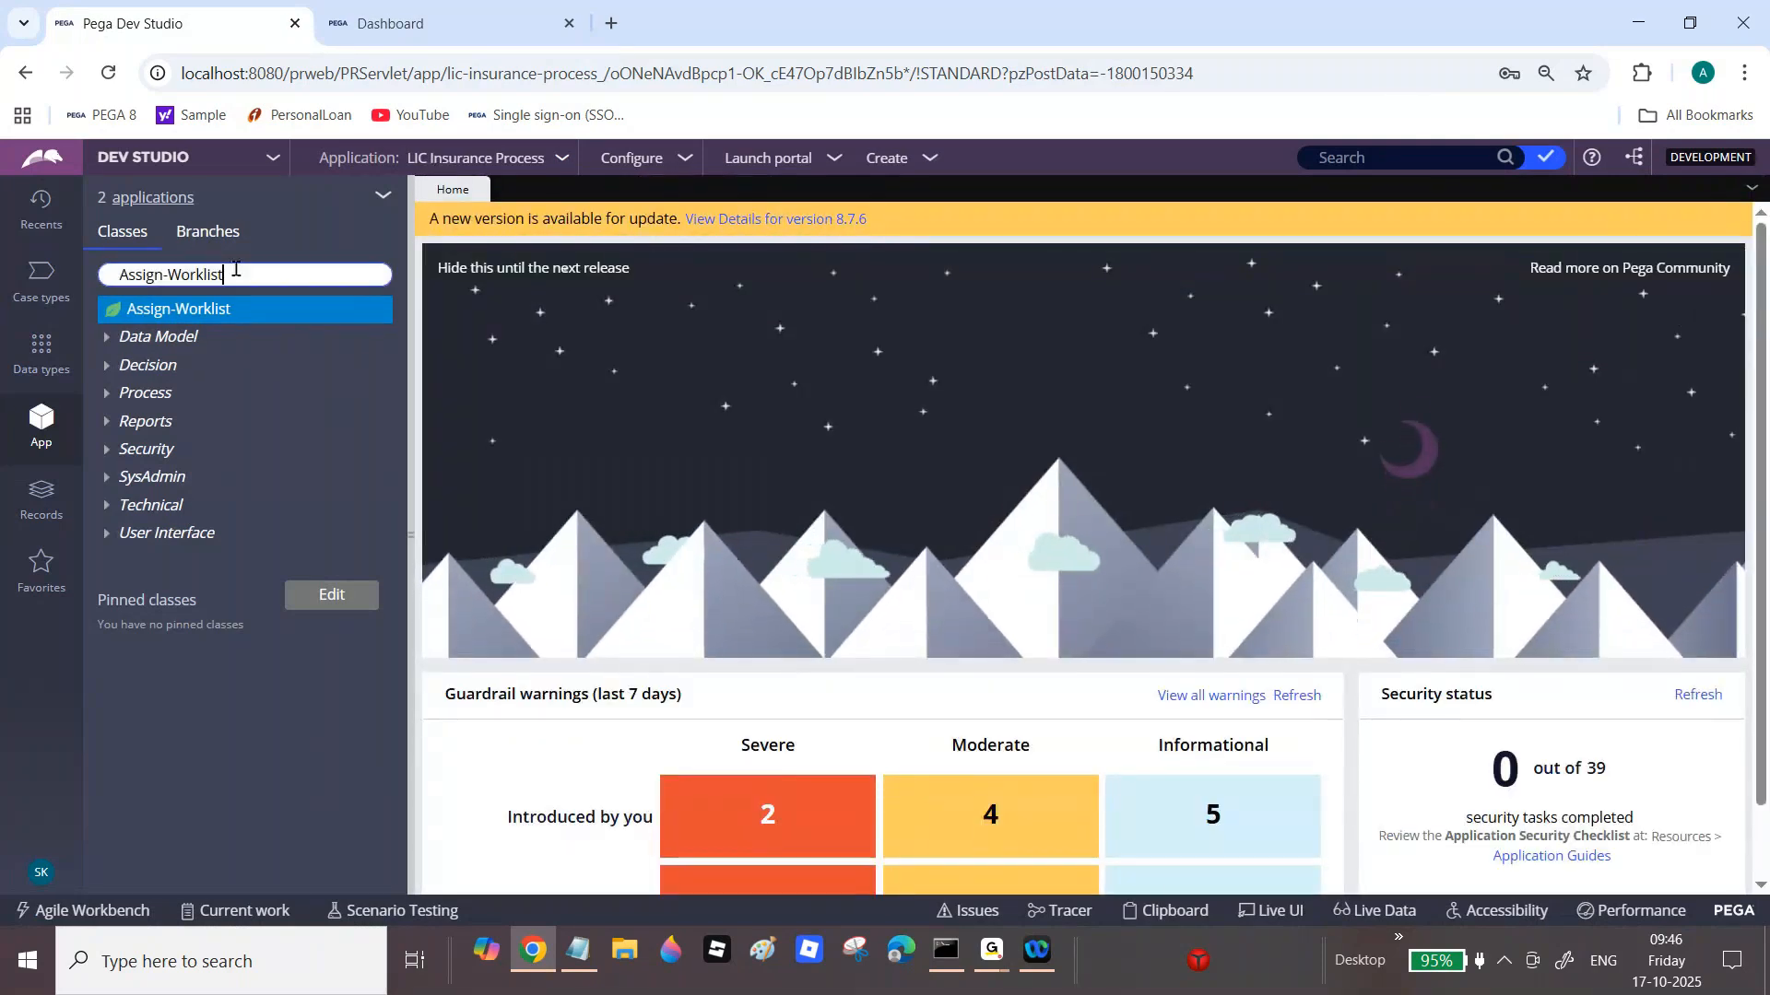
double_click(235, 268)
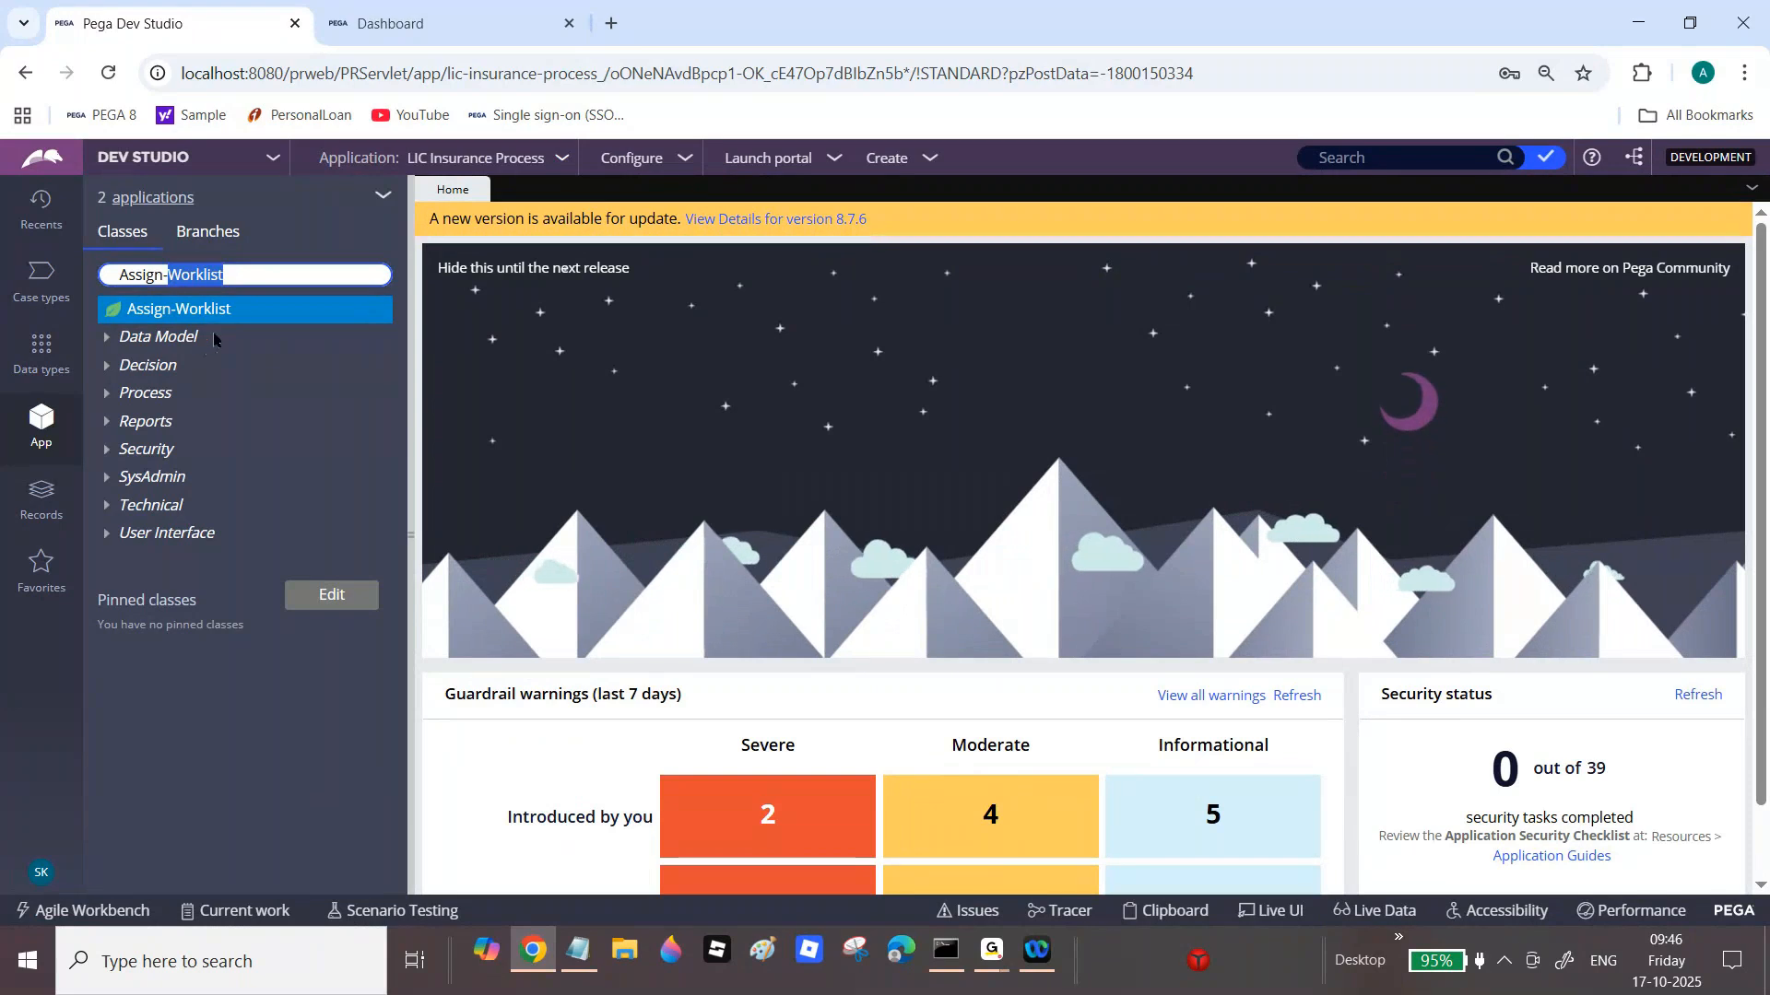
triple_click(257, 273)
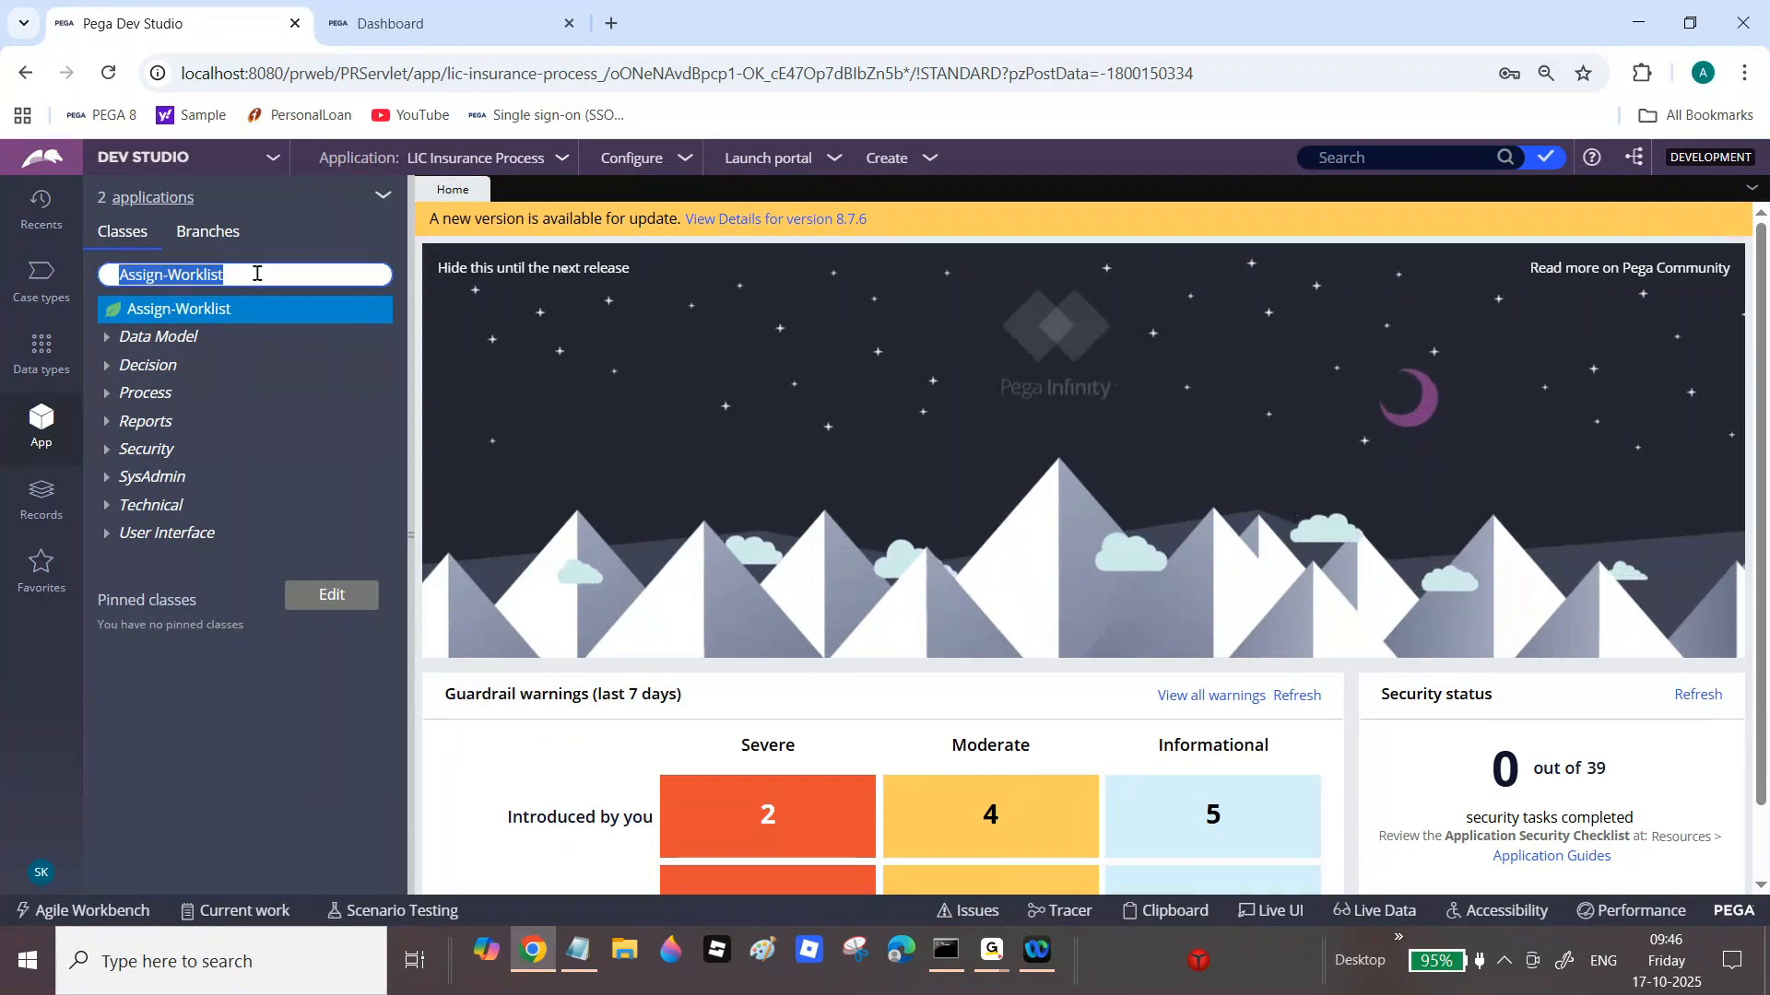
key(BackSpace)
Step: Start a new report definition on the LIC-India-Sale-LICInsurance-Work-Claim class
click(239, 348)
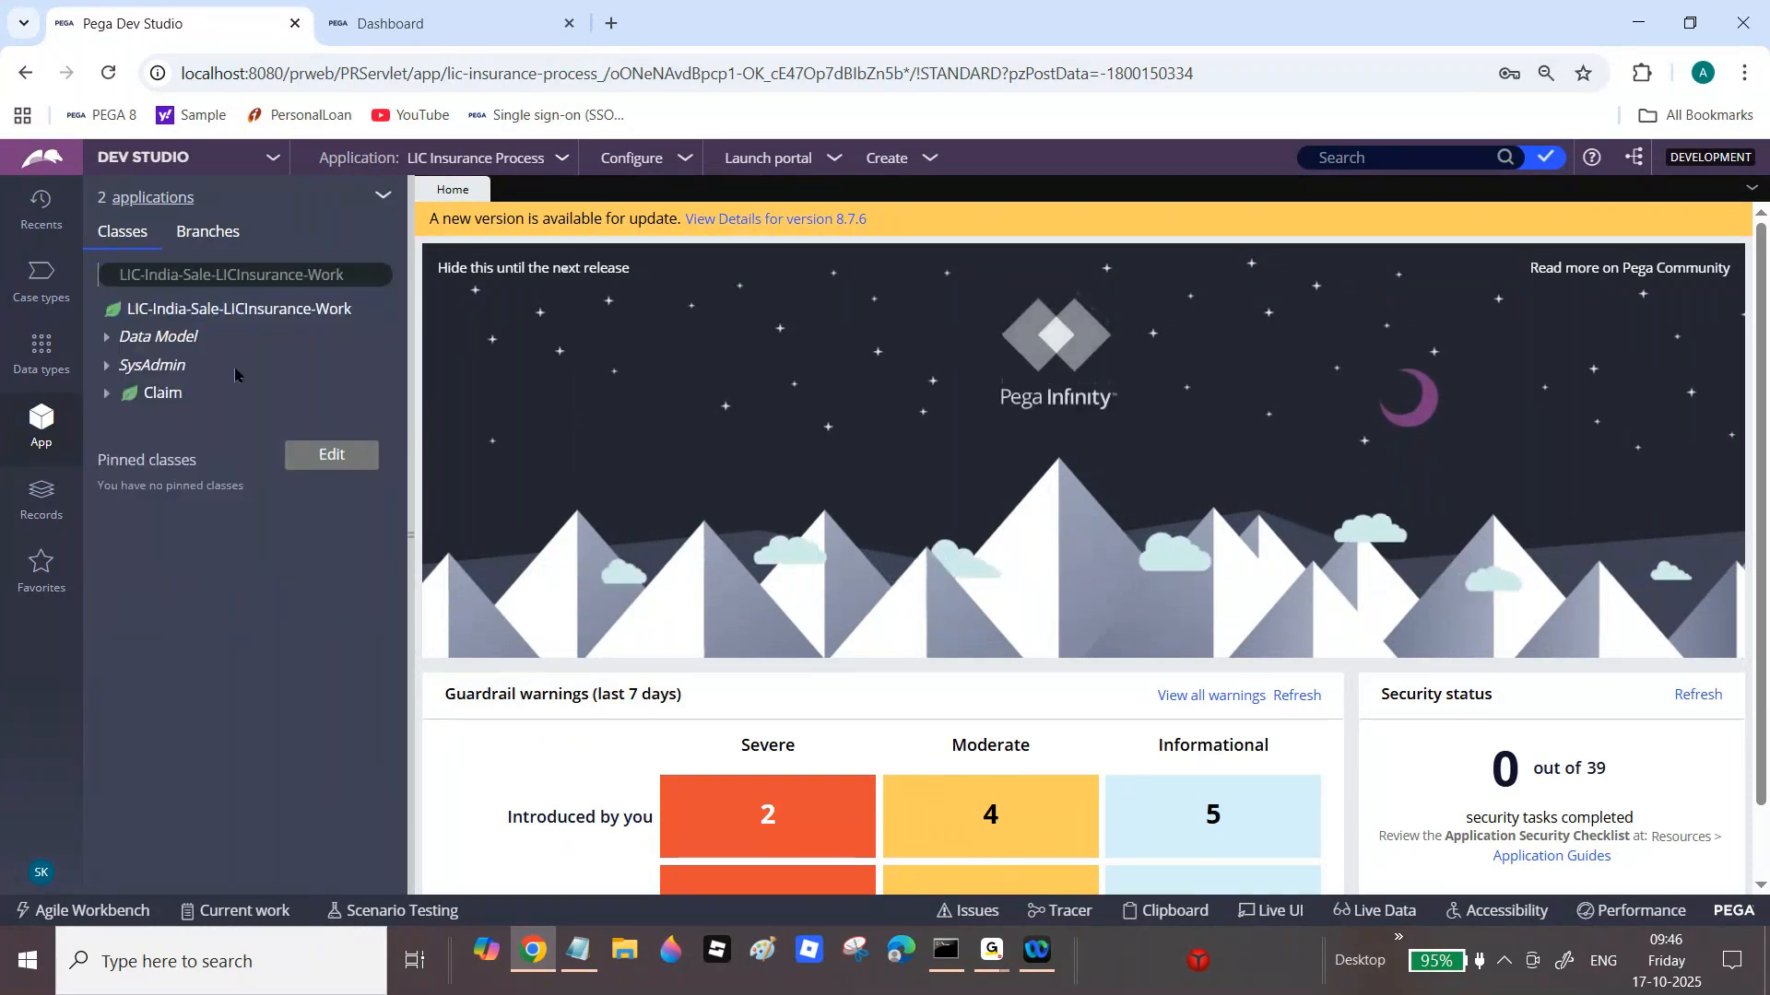
click(165, 406)
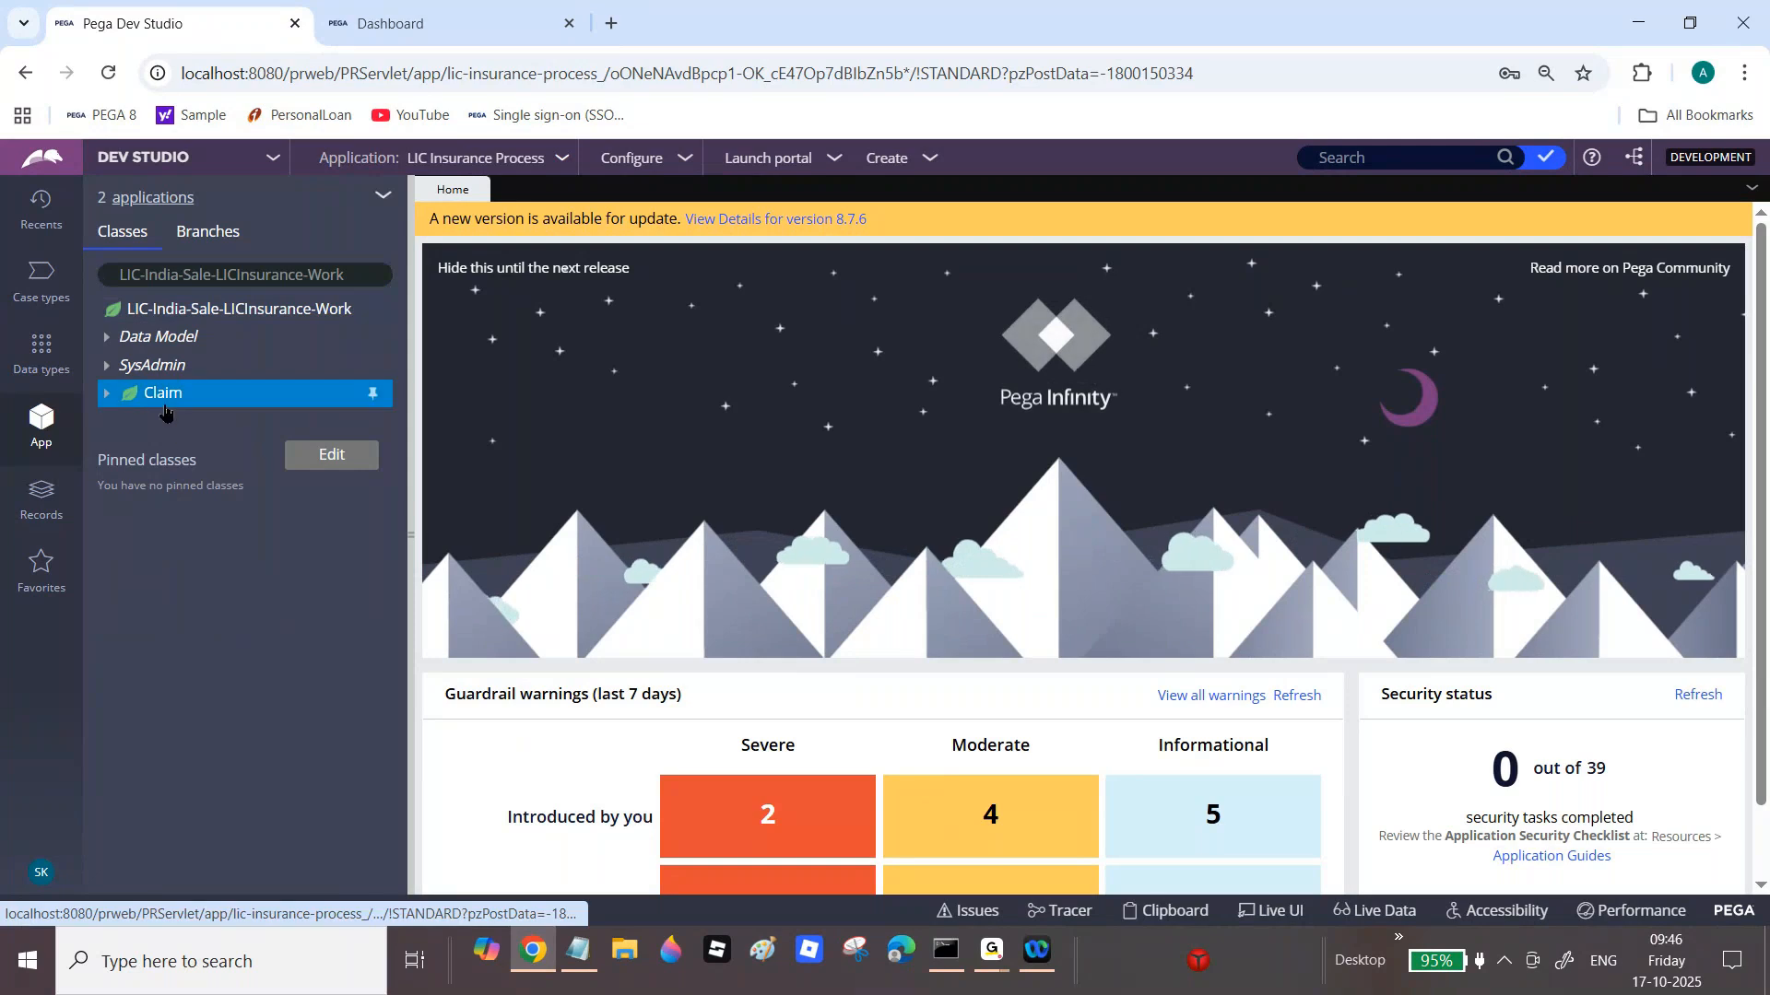
right_click(165, 405)
mouse_move(277, 424)
mouse_move(408, 682)
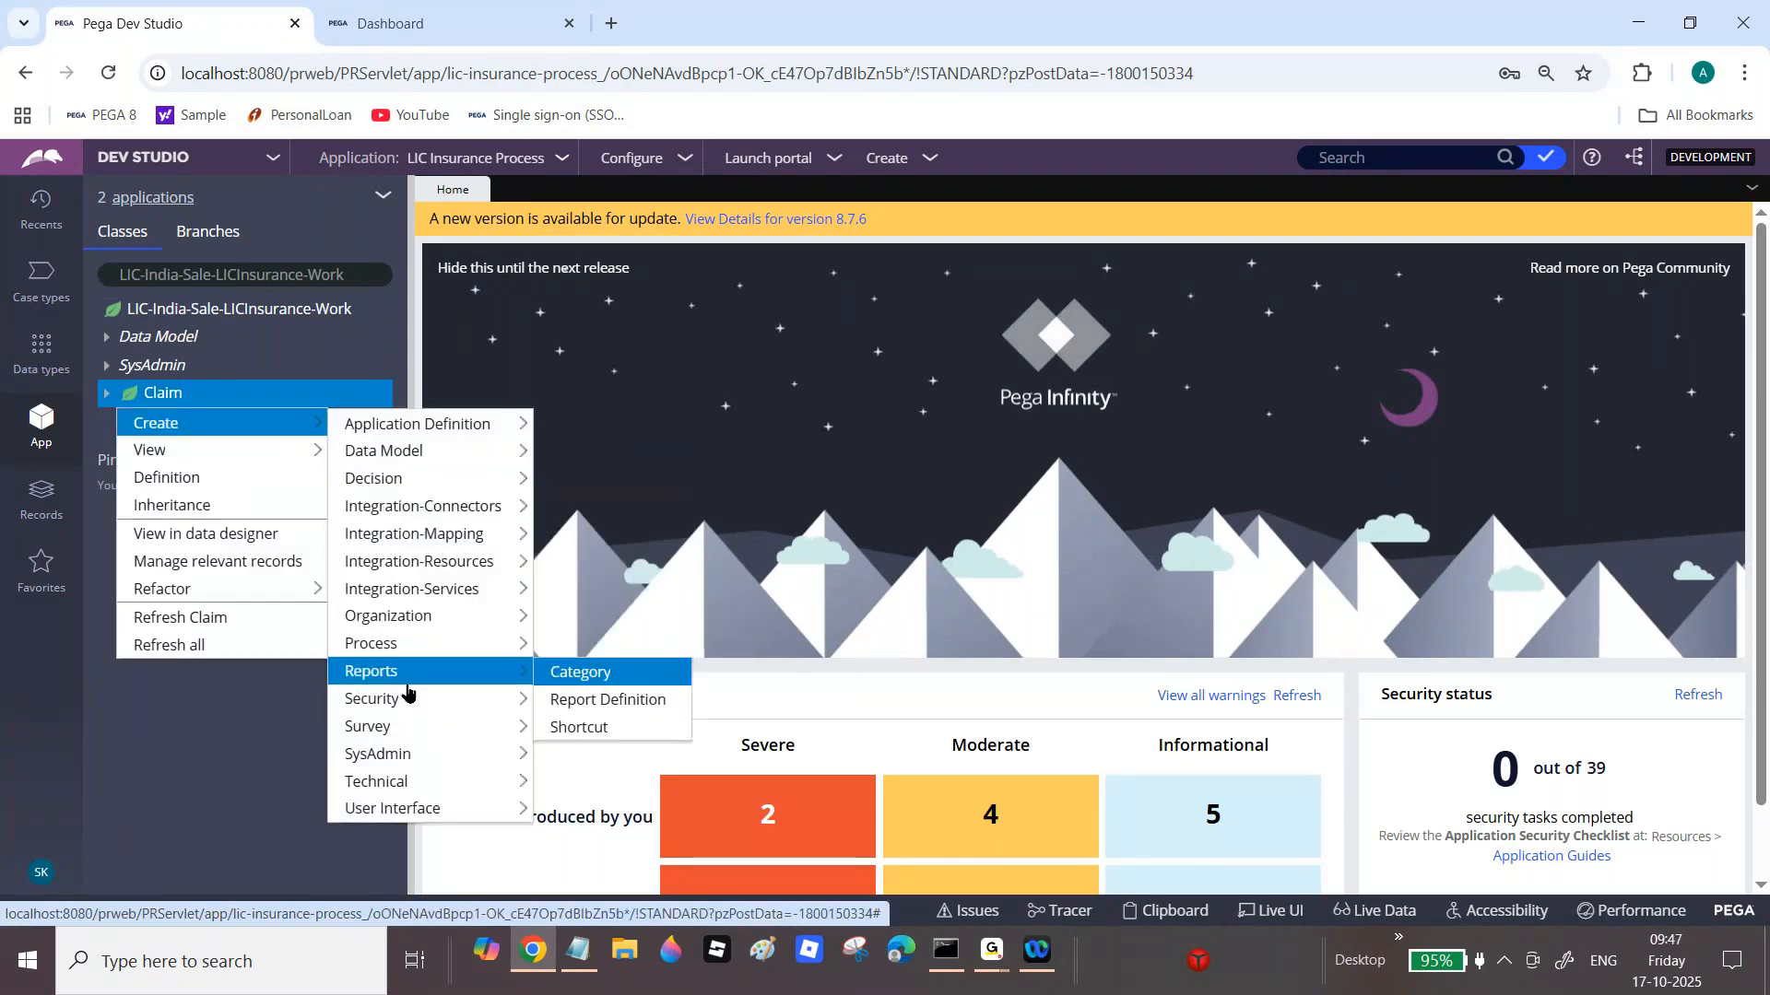
click(637, 703)
click(756, 359)
Step: Label the new report 'Show Open Claim Cases' and create it
text(S)
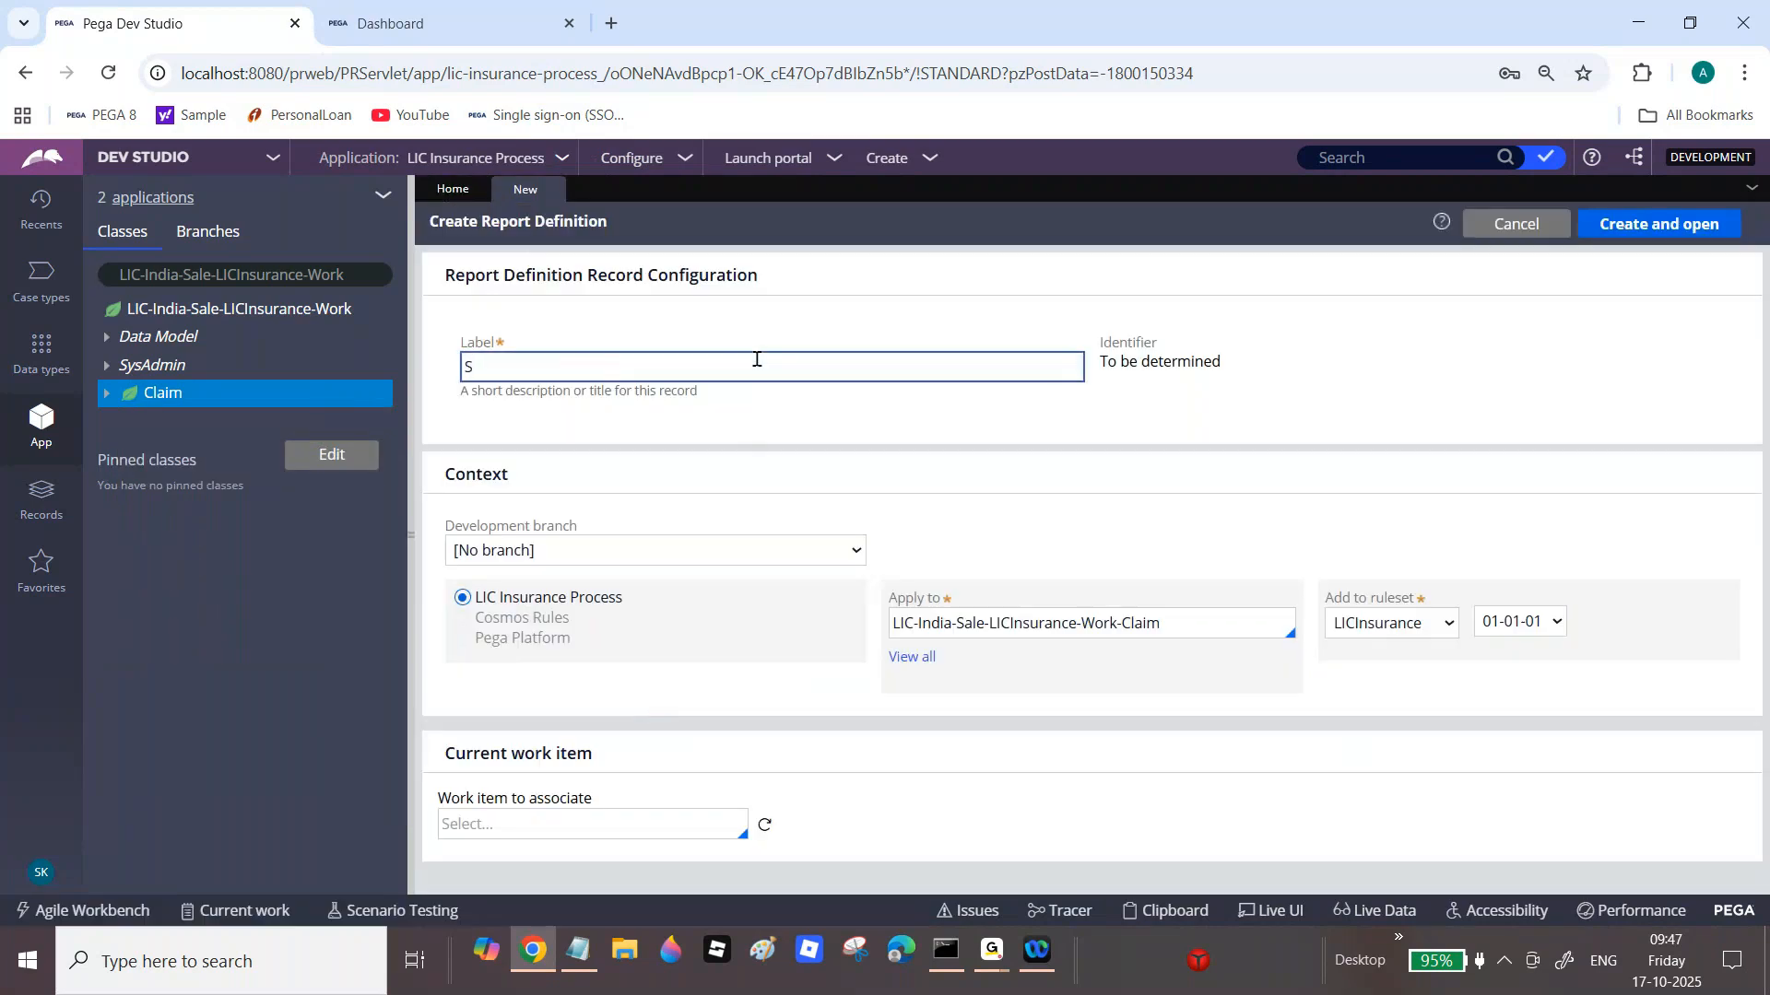
text(how )
text(Op)
text(en Claim )
text(Case)
text(s)
key(Tab)
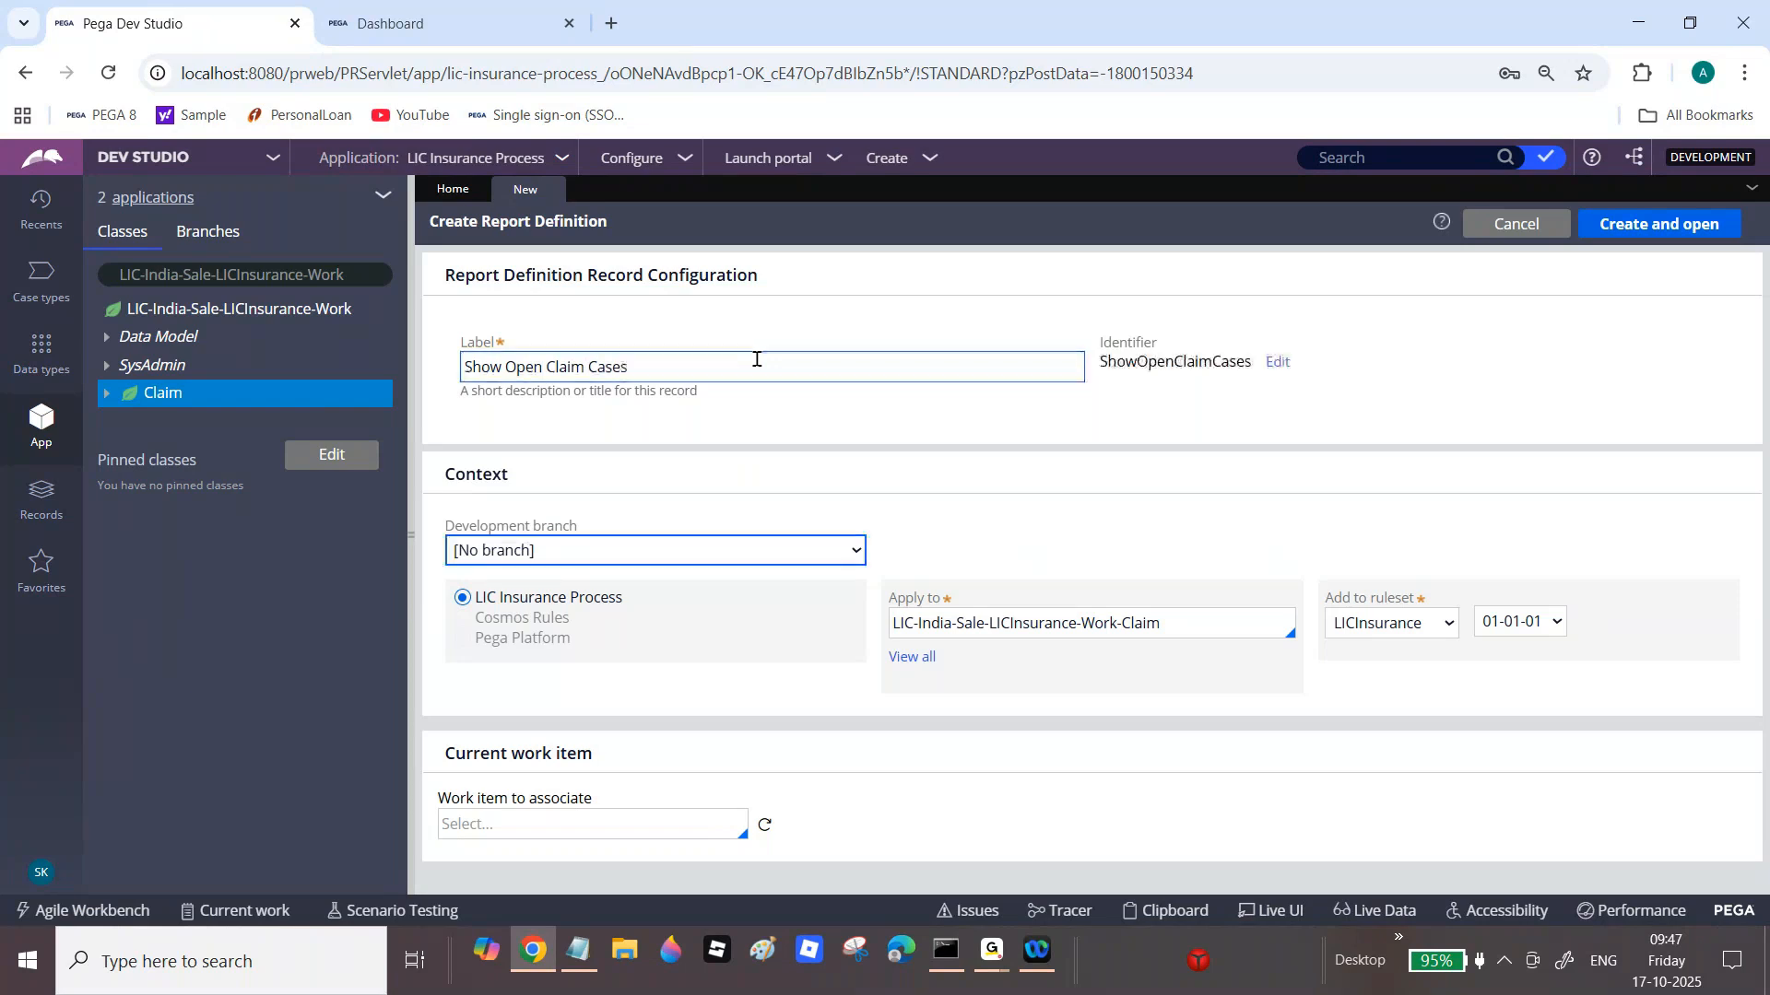
click(1685, 229)
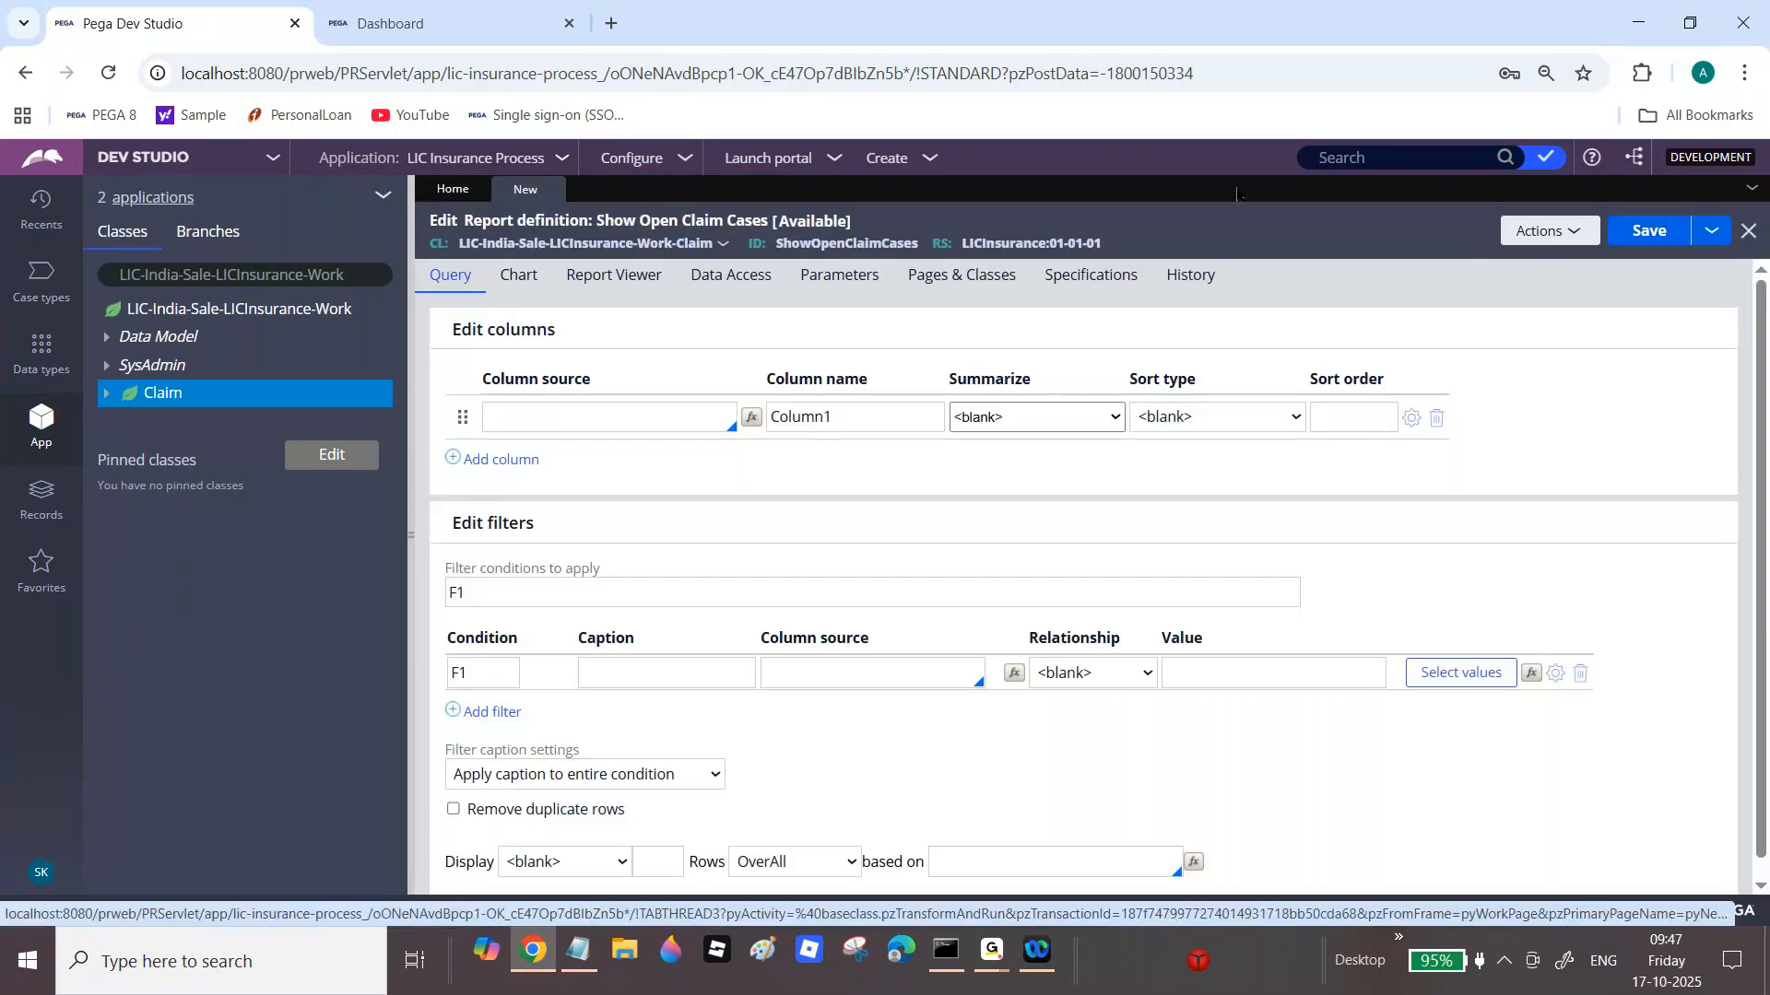
Step: Add Case ID (.pyID) and Work Status (.pyStatusWork) columns, noting the Chart tab's aggregation requirement
click(554, 418)
text(.py)
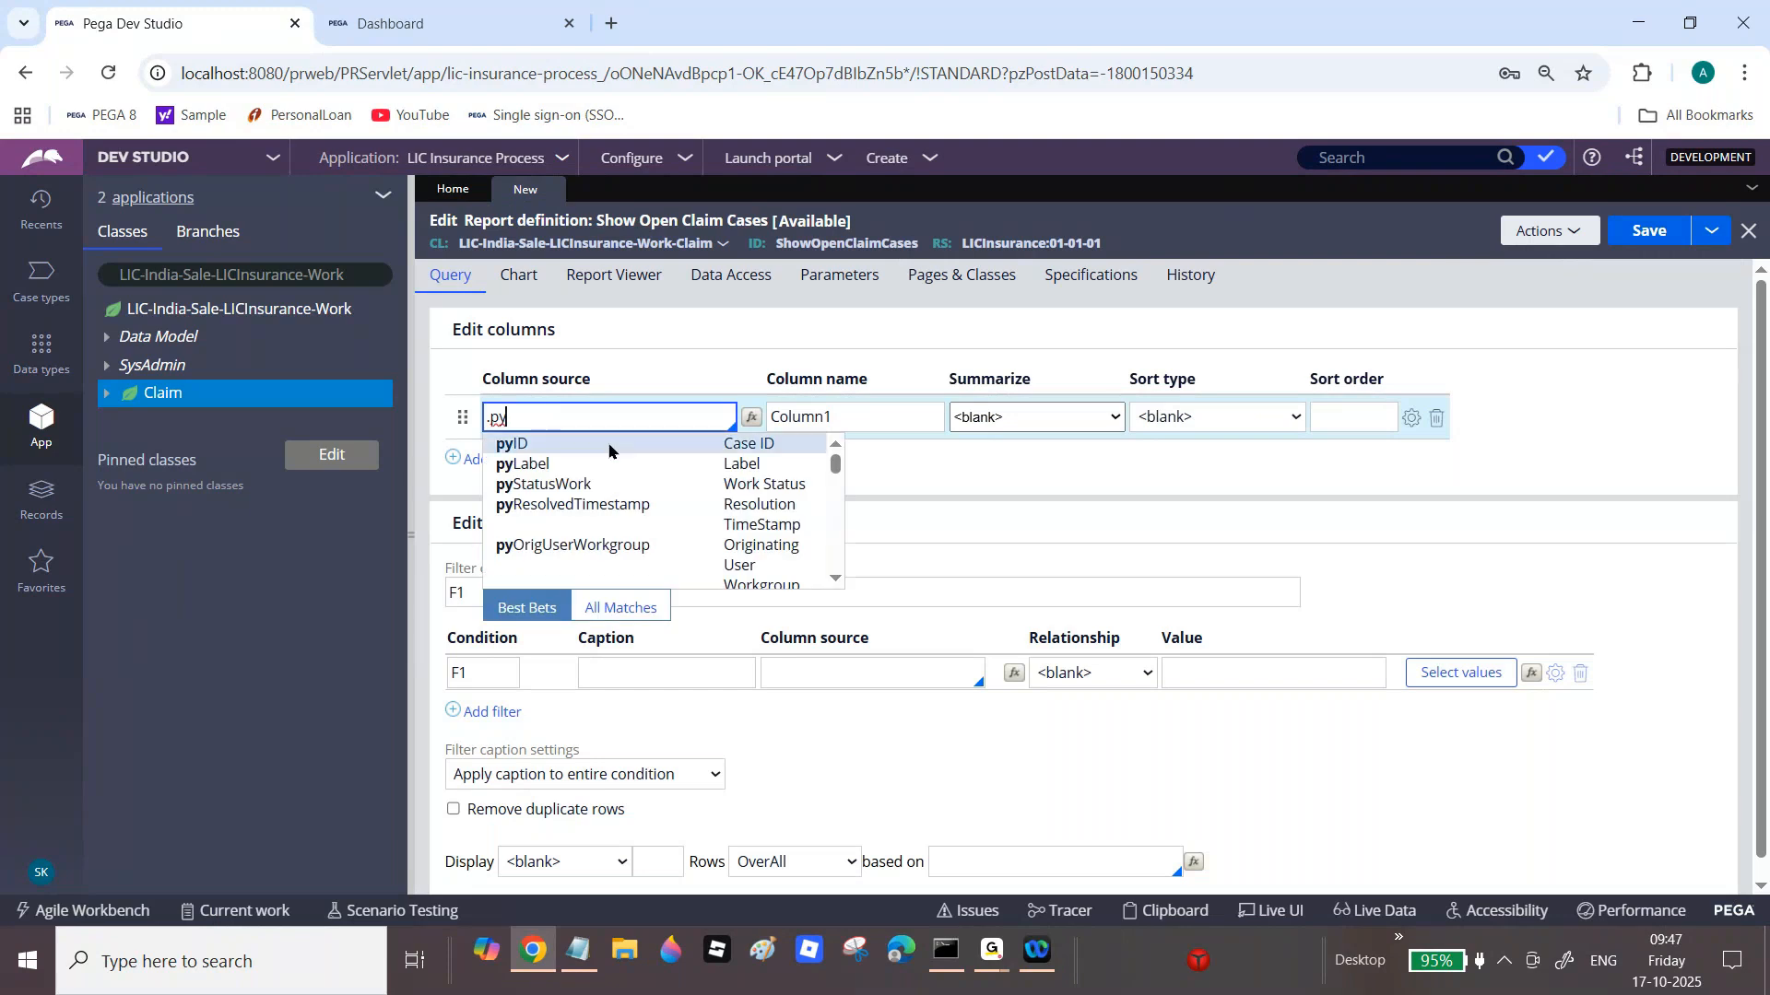
click(649, 446)
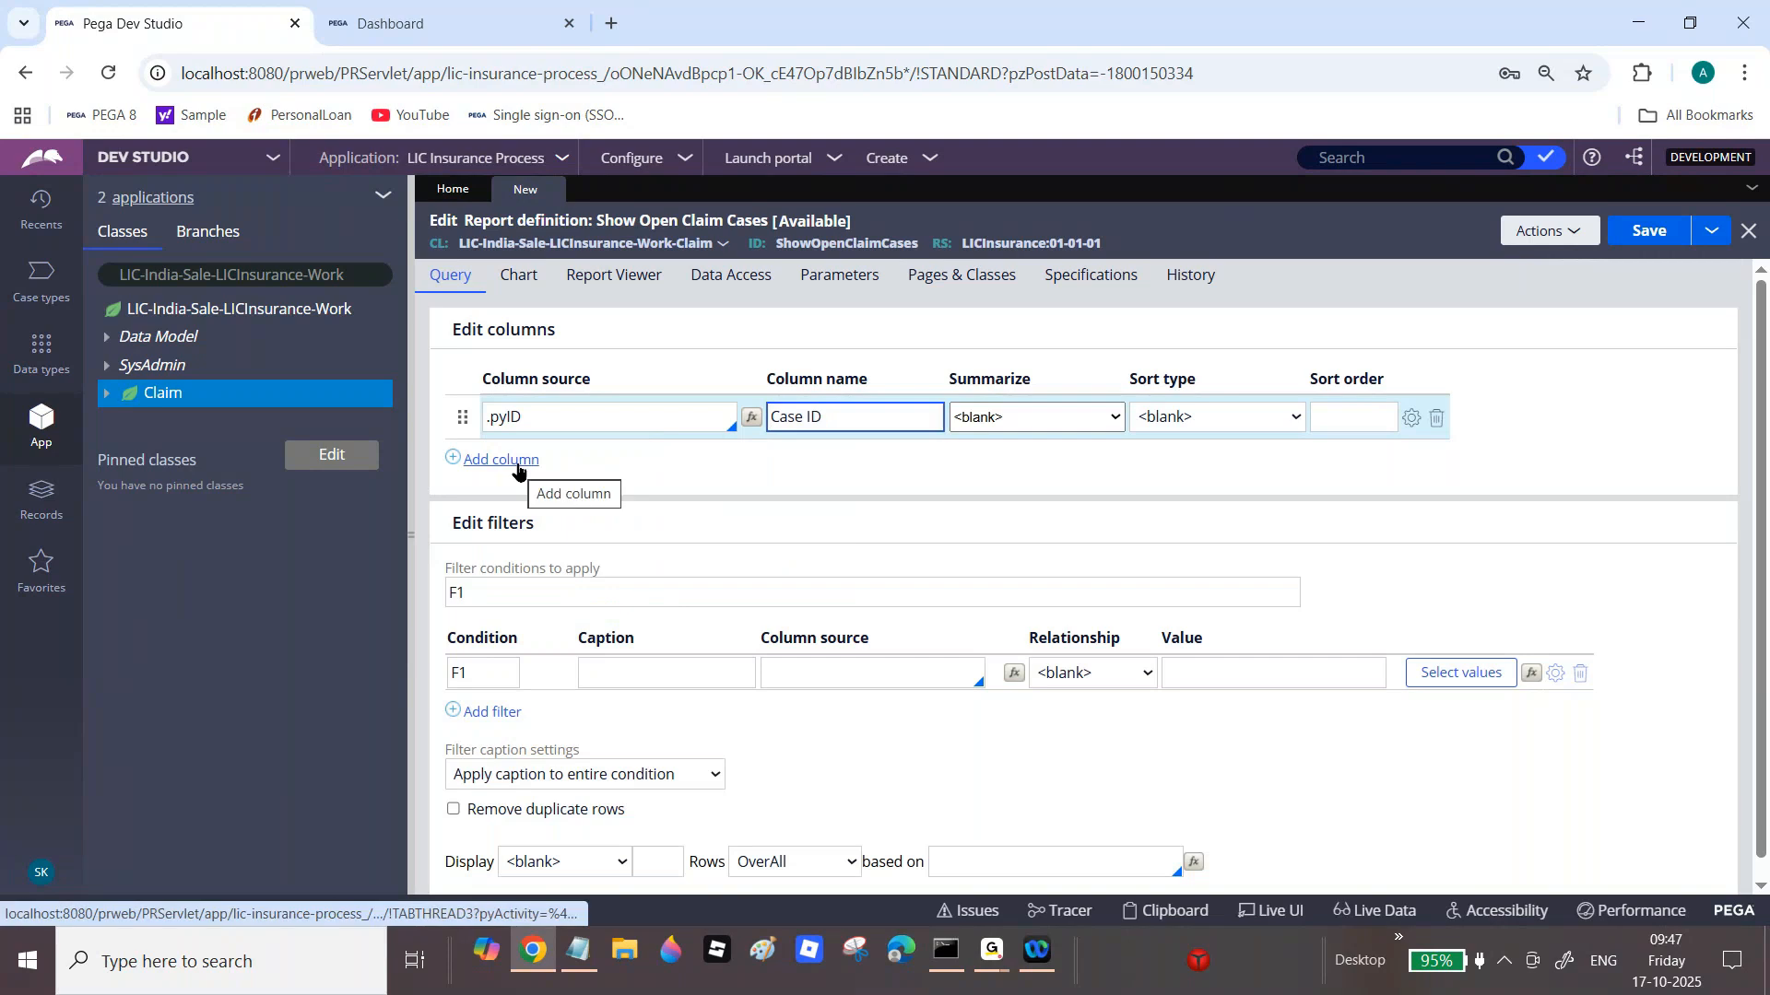
click(517, 466)
text(.py)
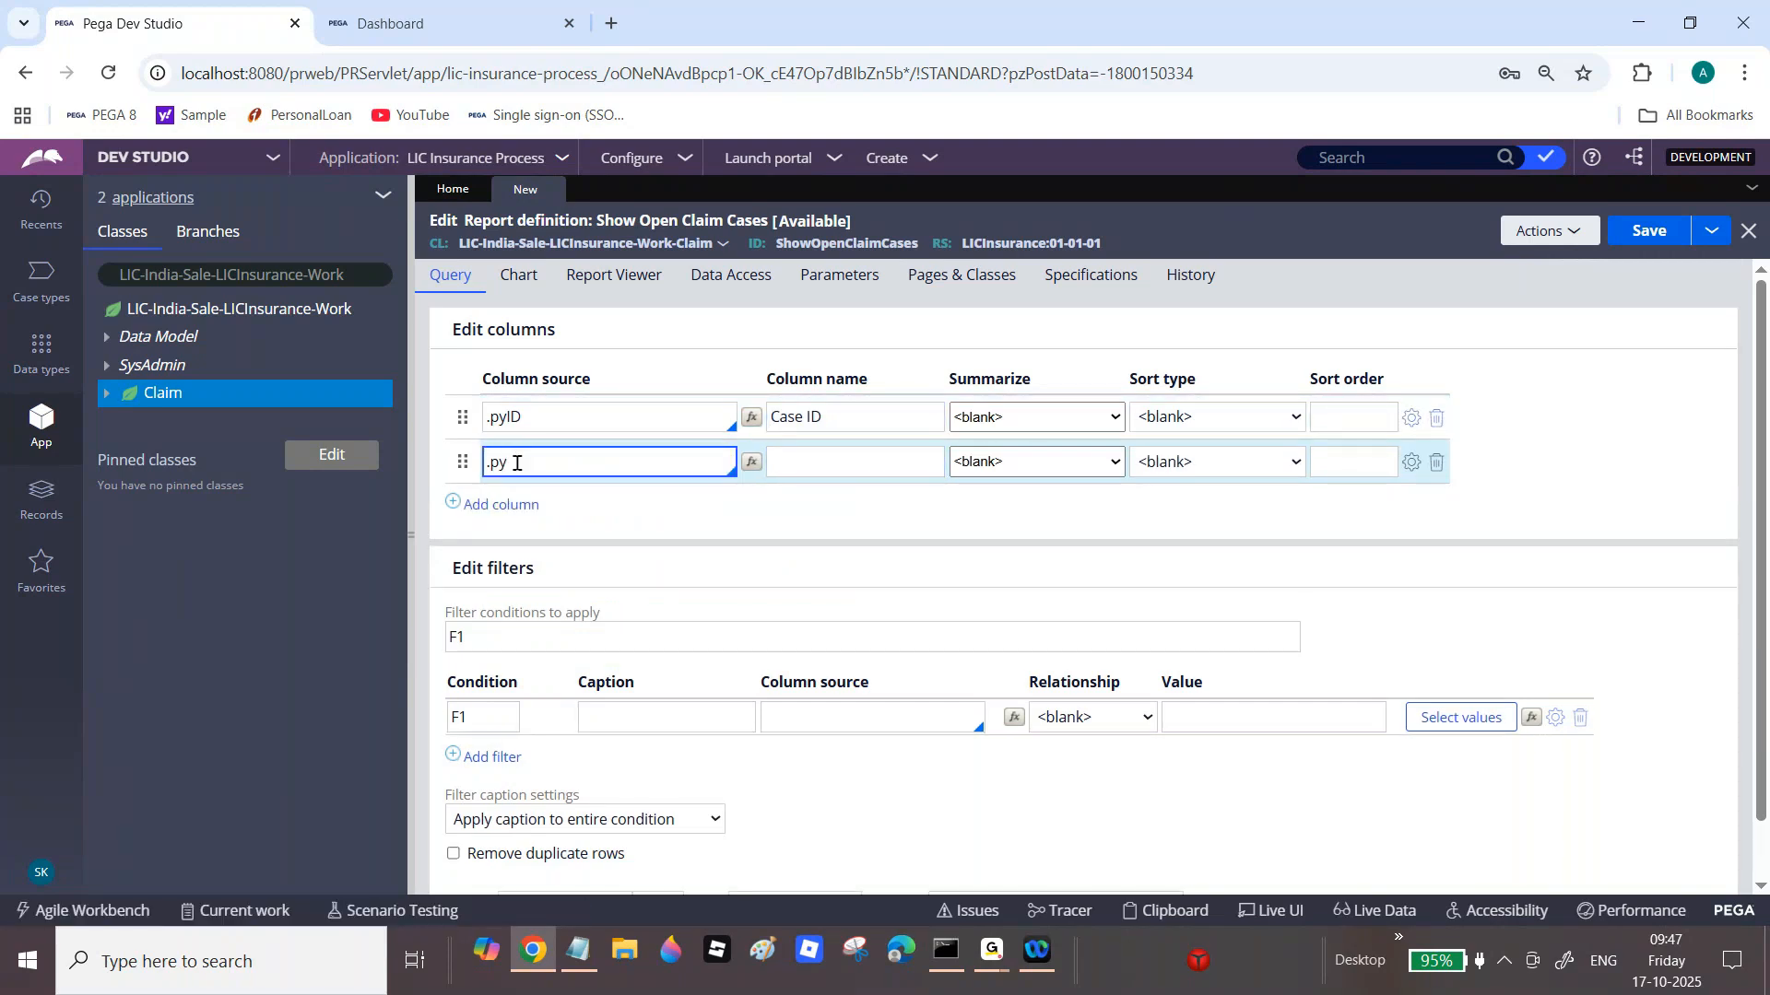
click(600, 534)
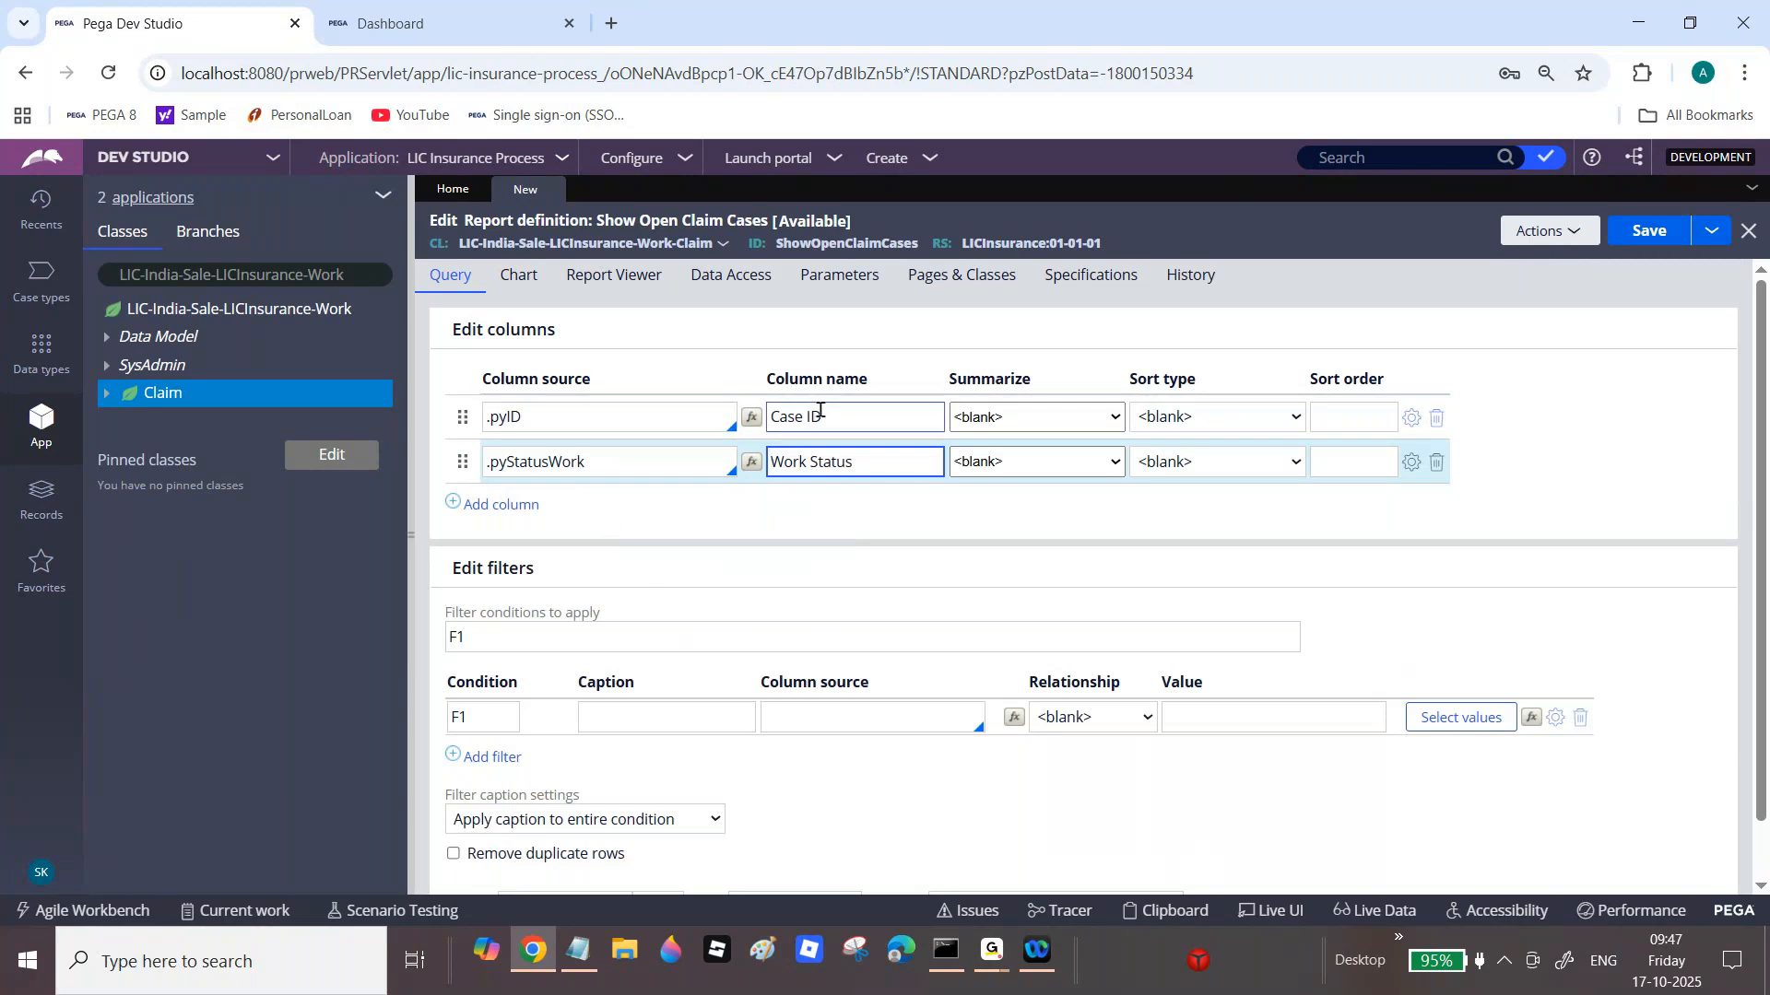
click(517, 280)
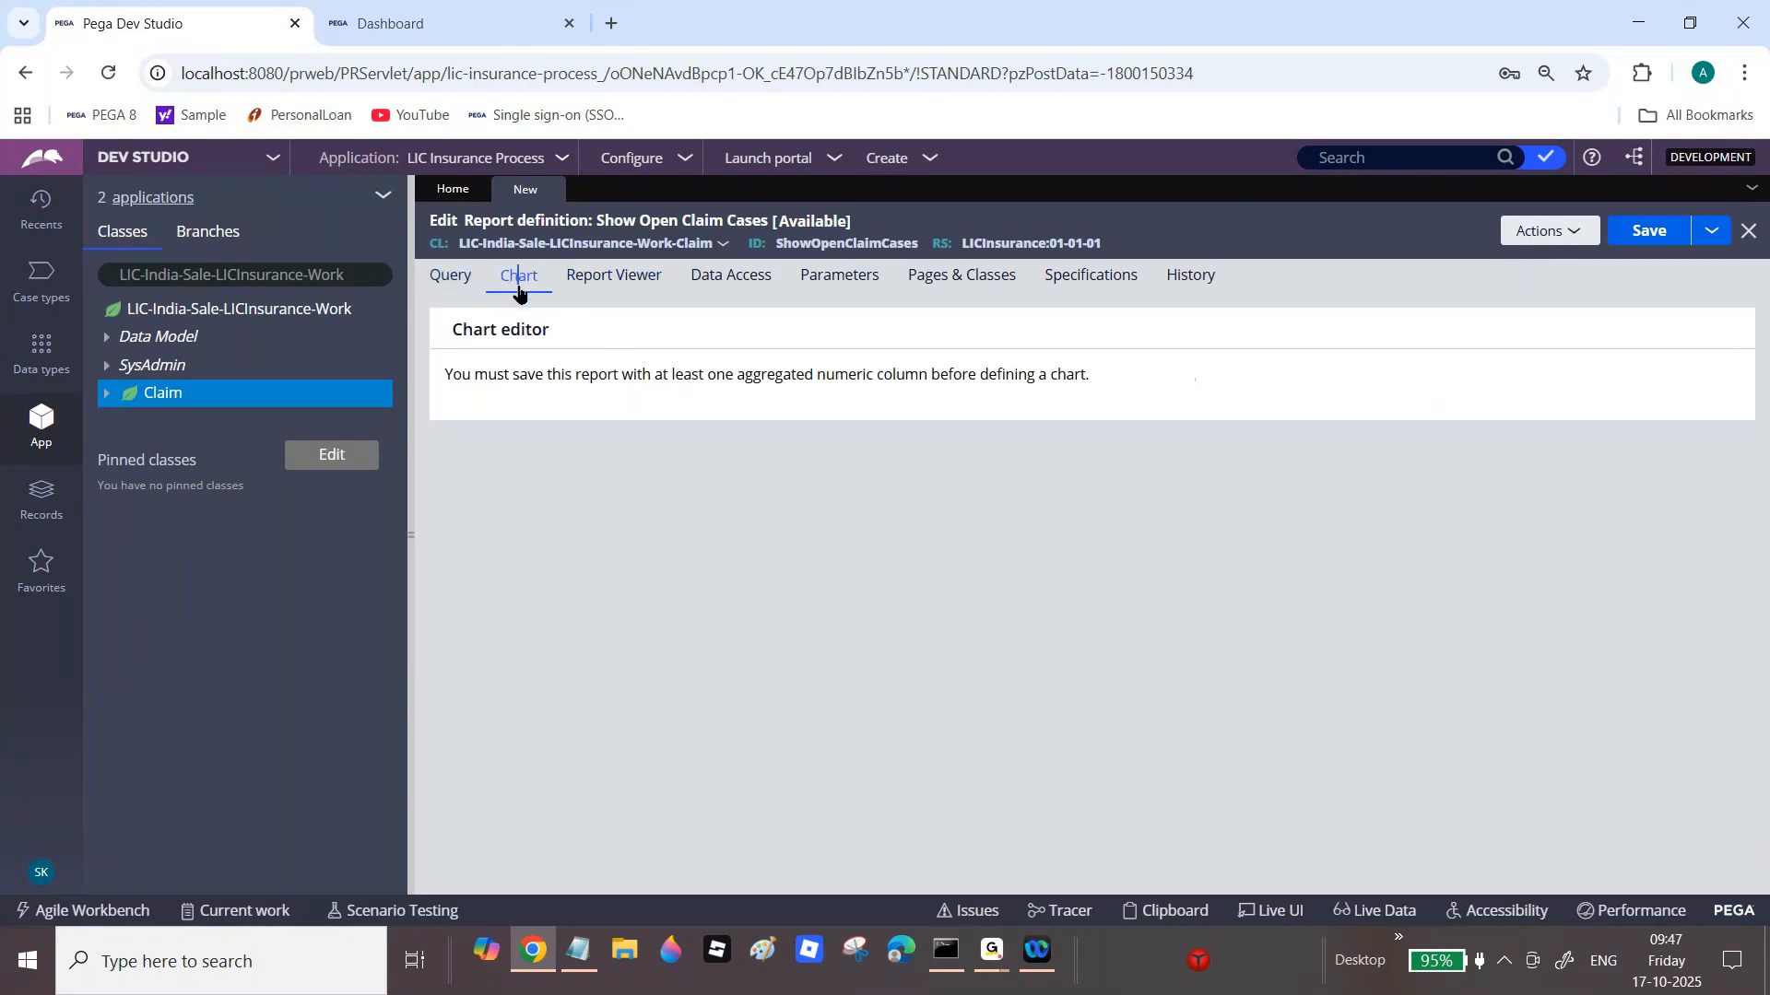
drag(444, 378, 1118, 376)
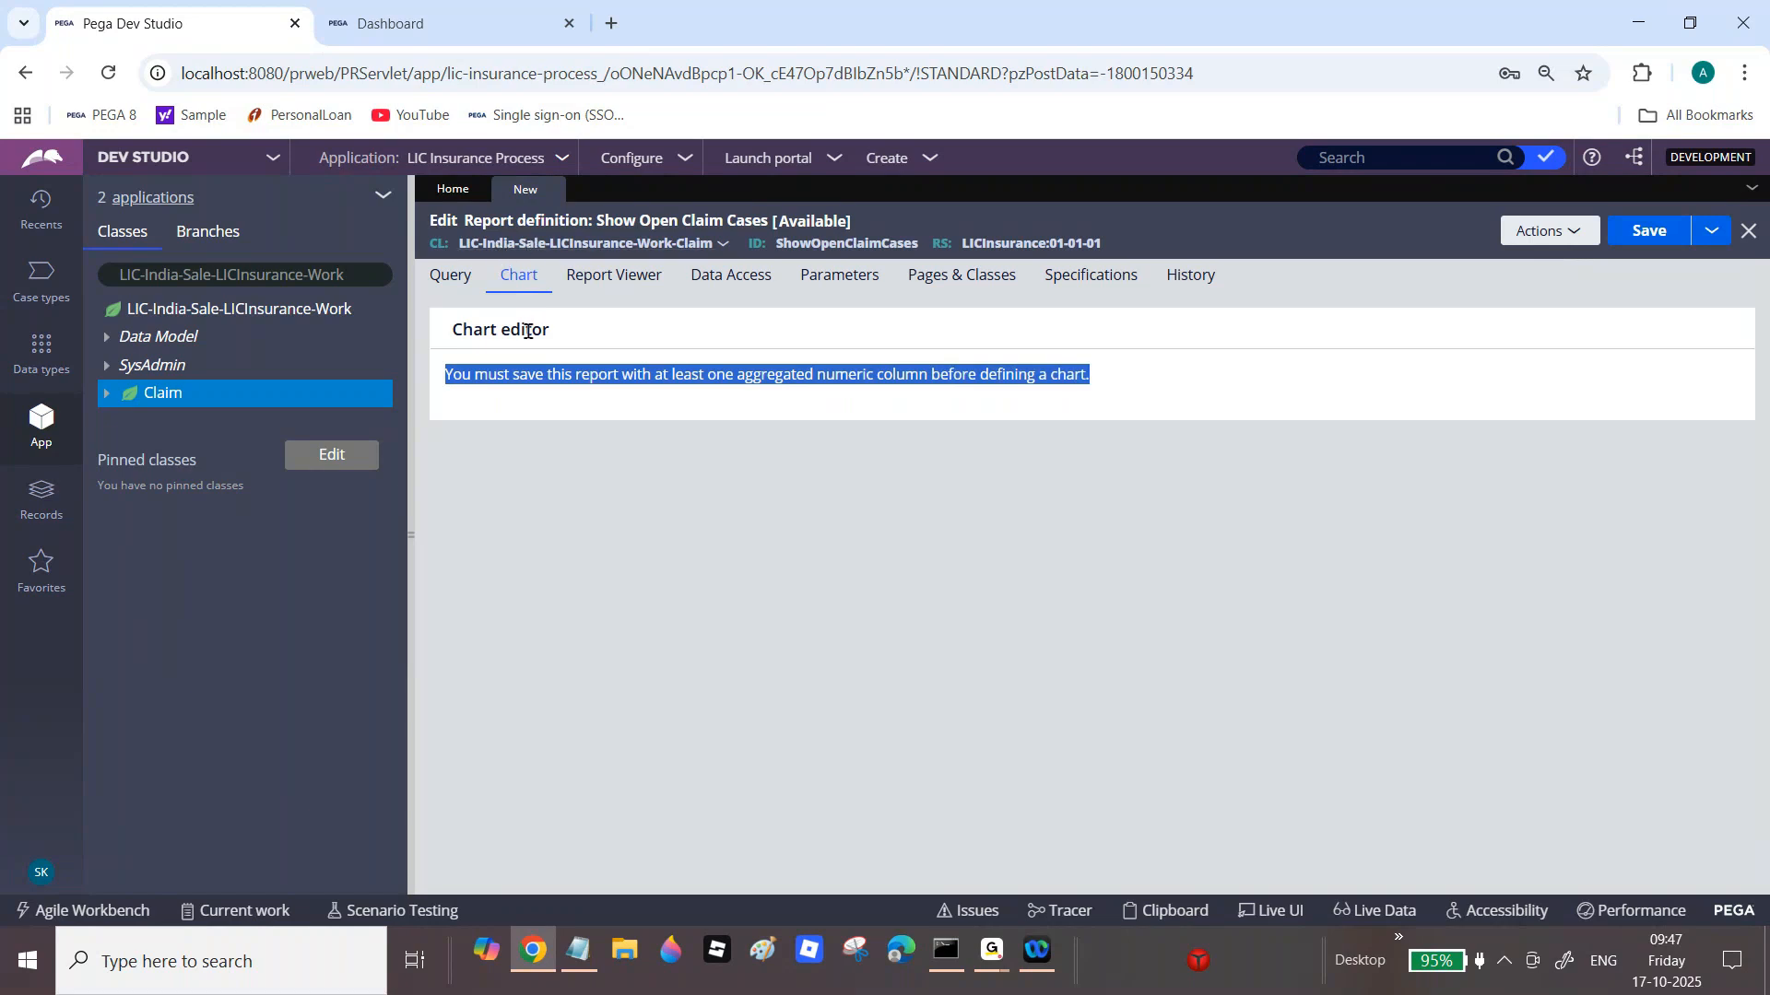
Step: Set the Case ID column's Summarize to Count so the Chart tab becomes usable
click(453, 276)
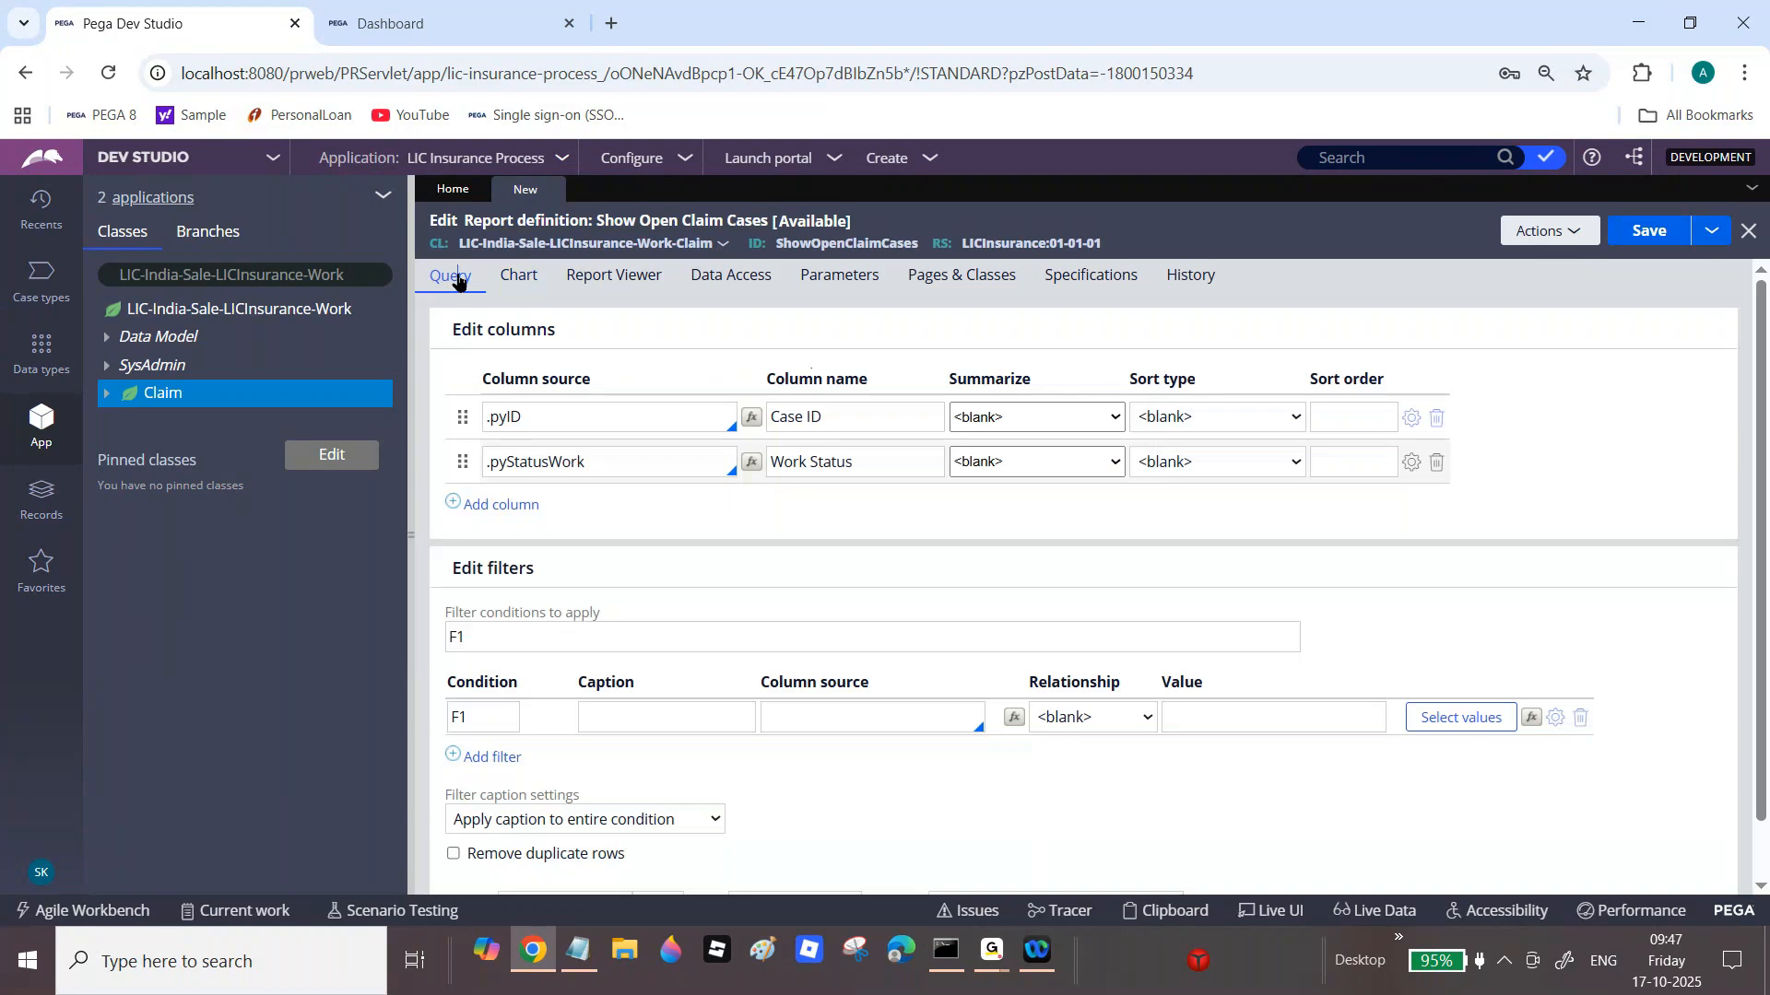
double_click(1005, 379)
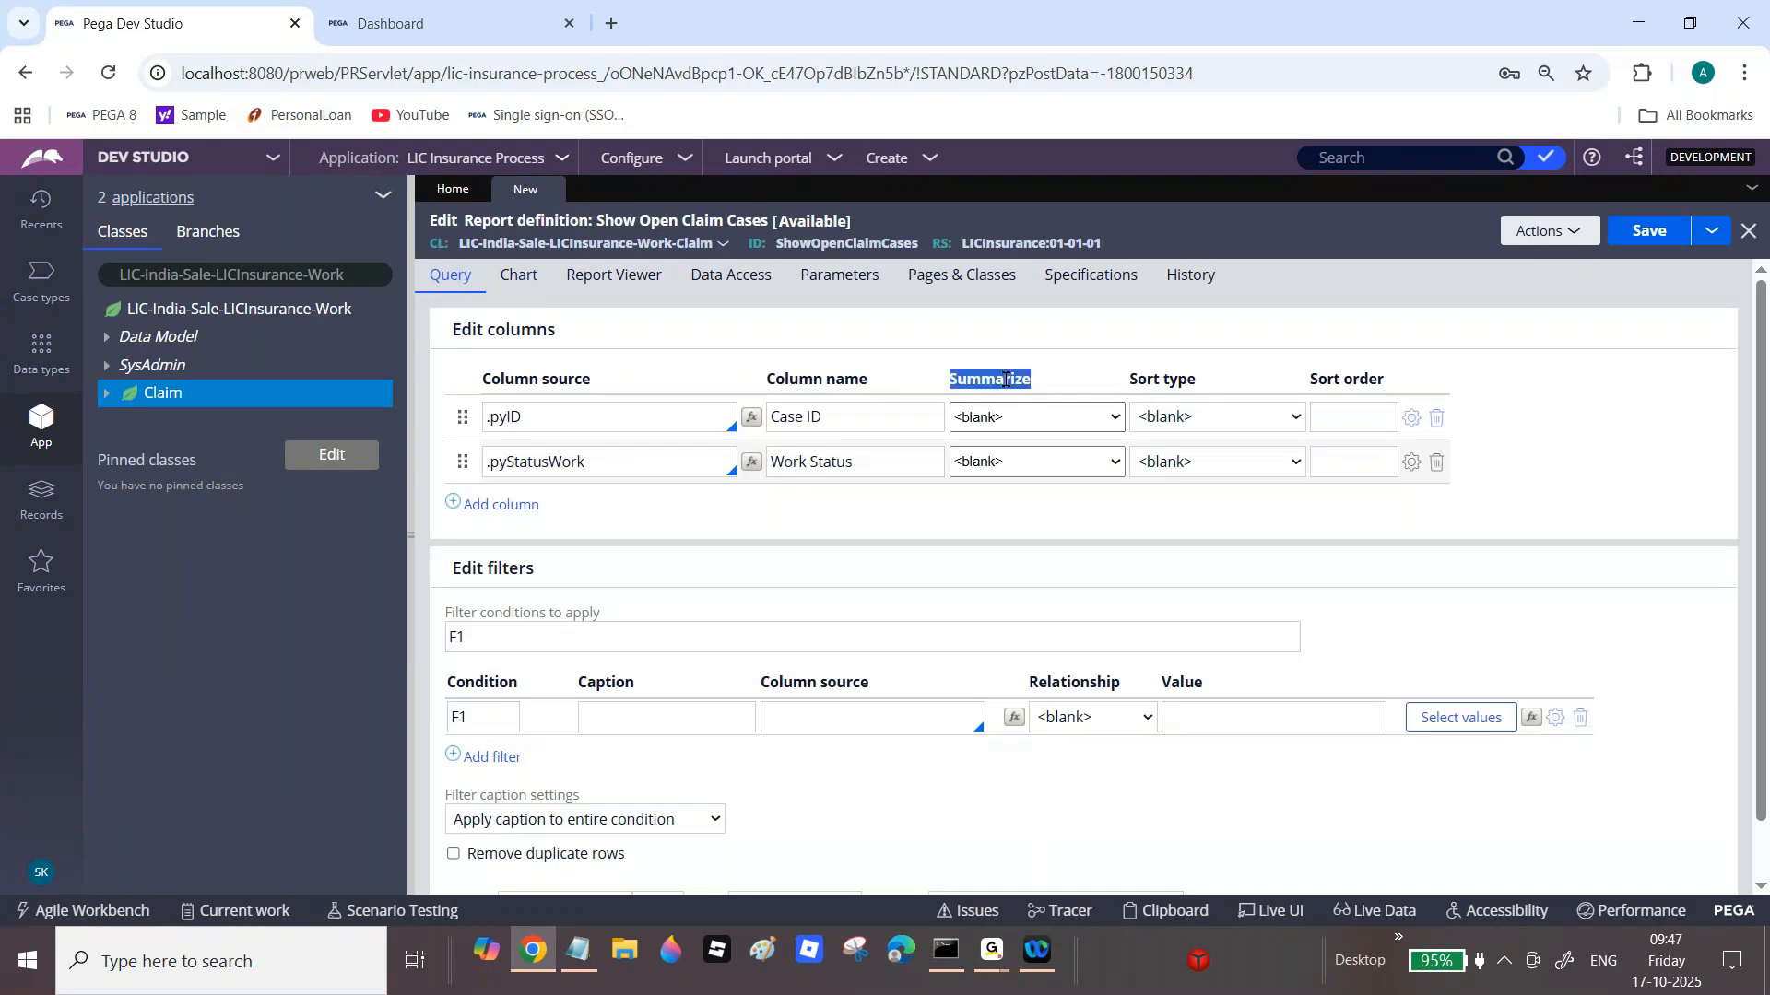
click(1030, 420)
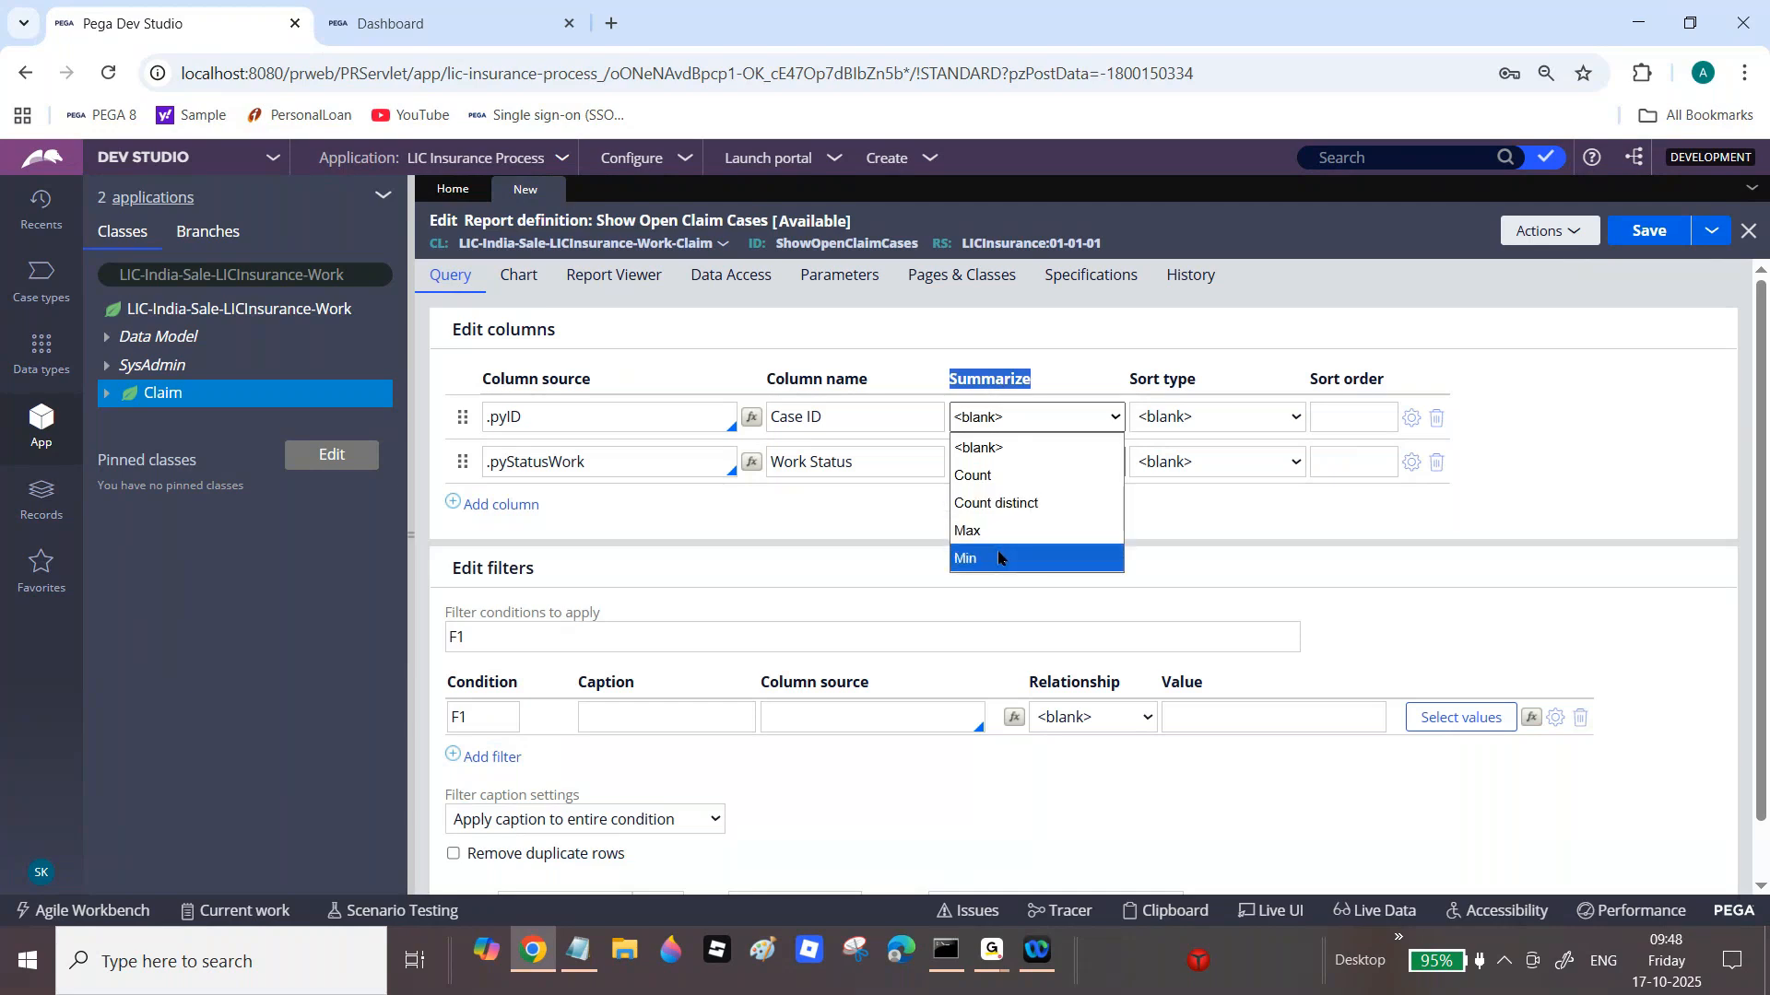
click(975, 474)
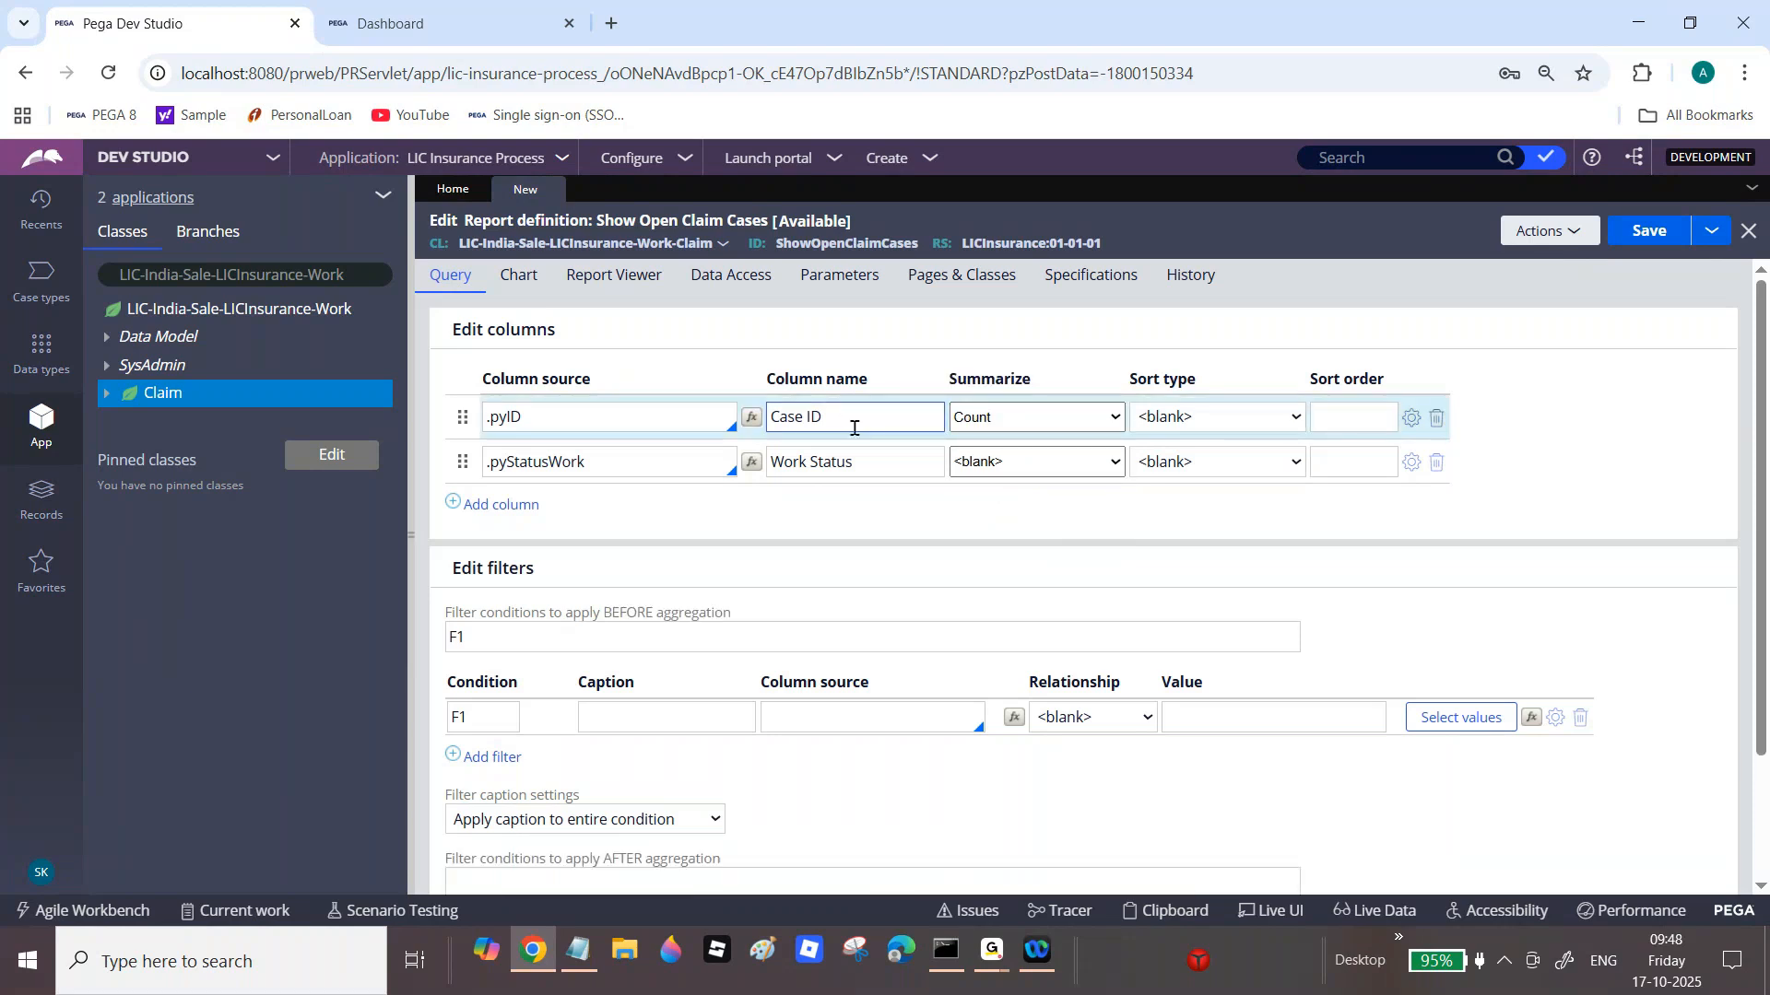
click(519, 277)
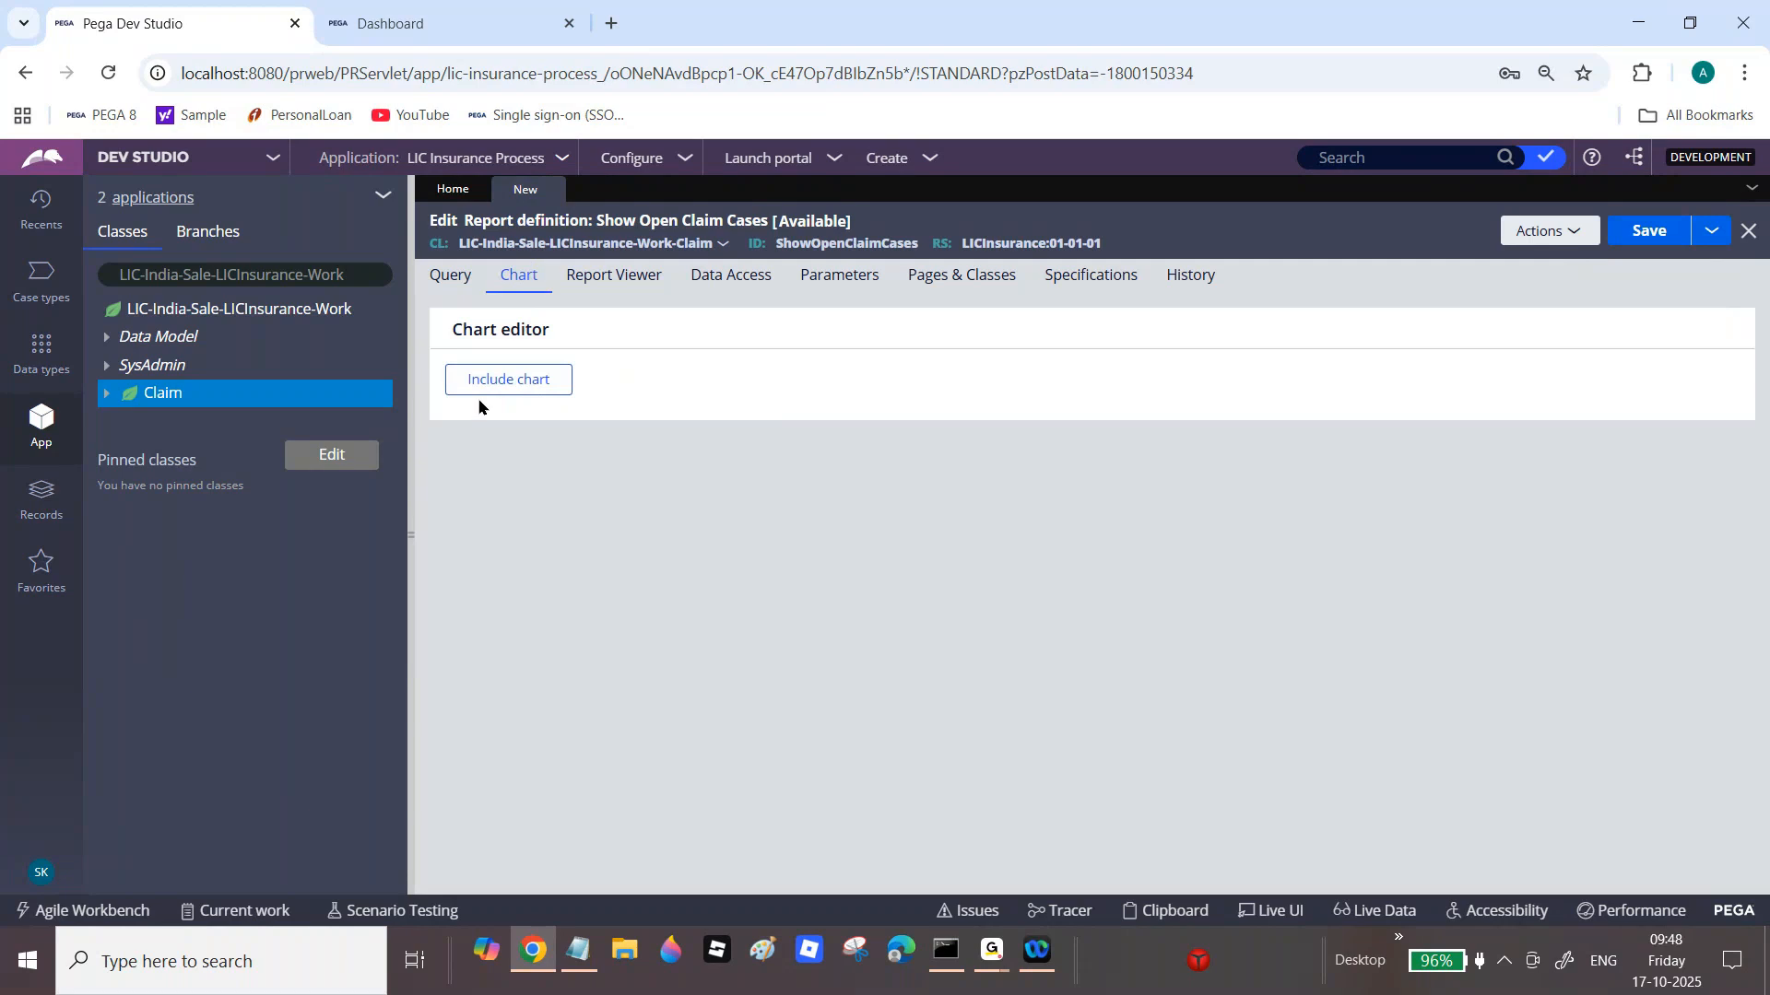
Step: Add a chart using the Case ID count as its value, grouped by Work status
click(502, 390)
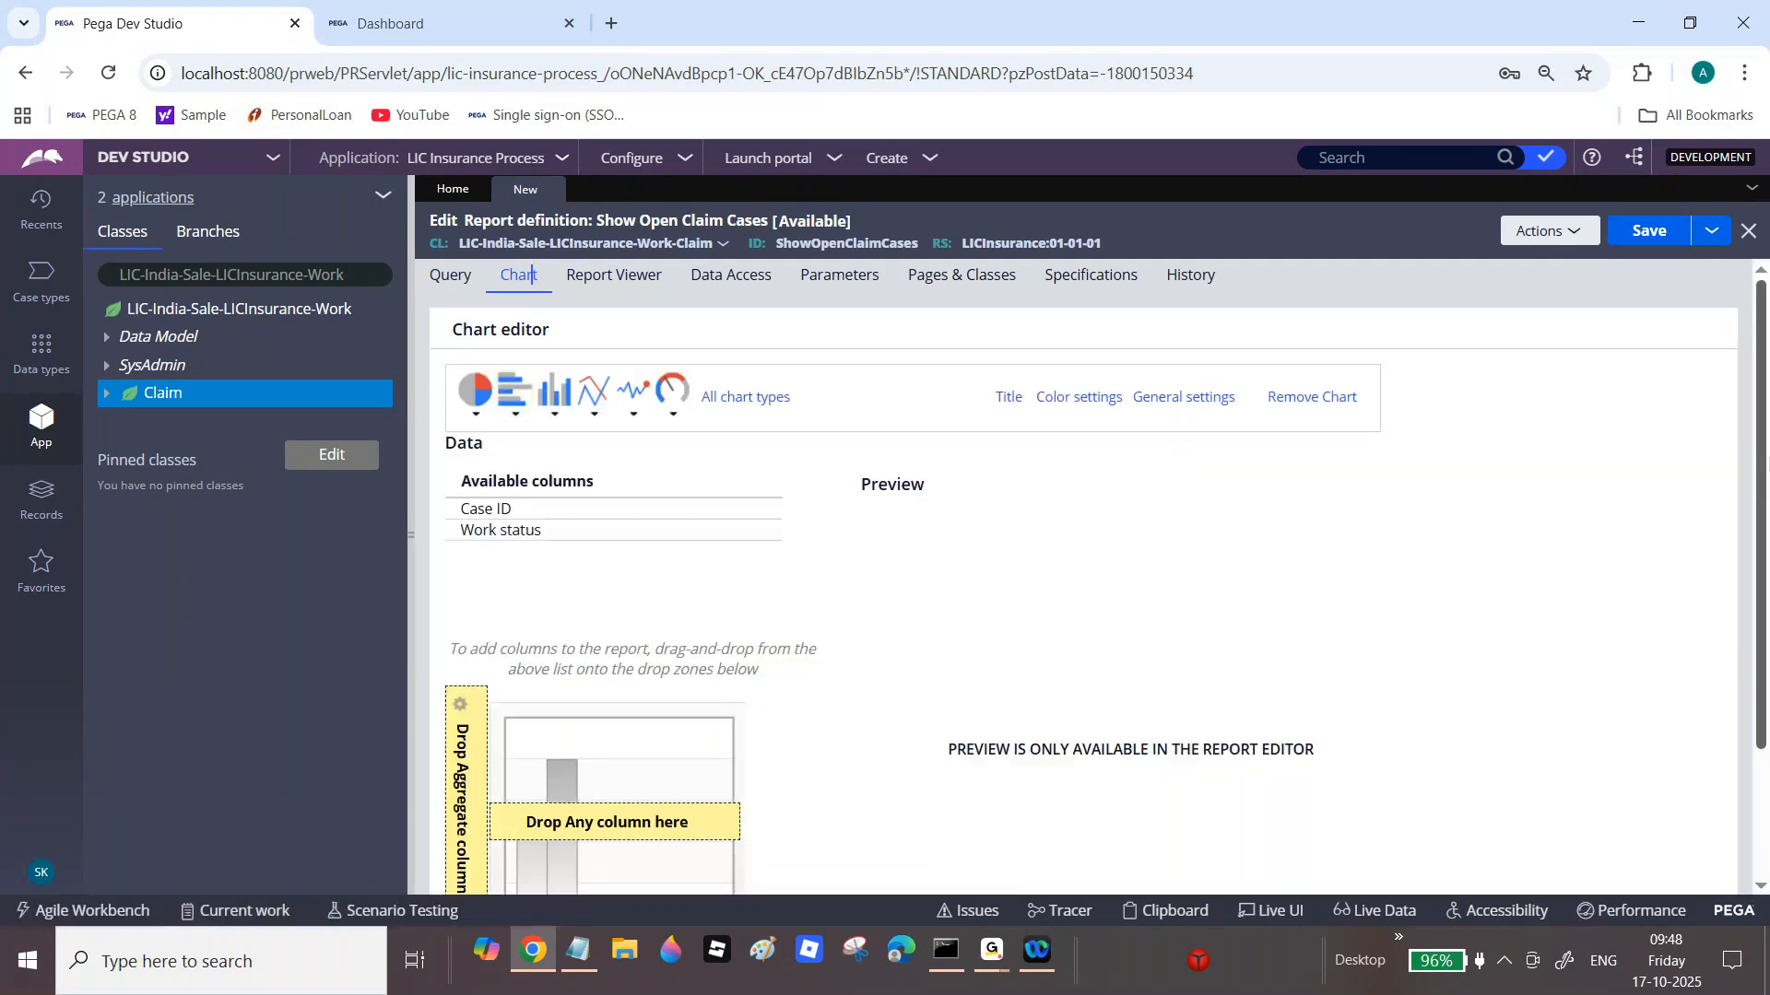
scroll(1766, 498, down, 2)
scroll(1766, 498, down, 3)
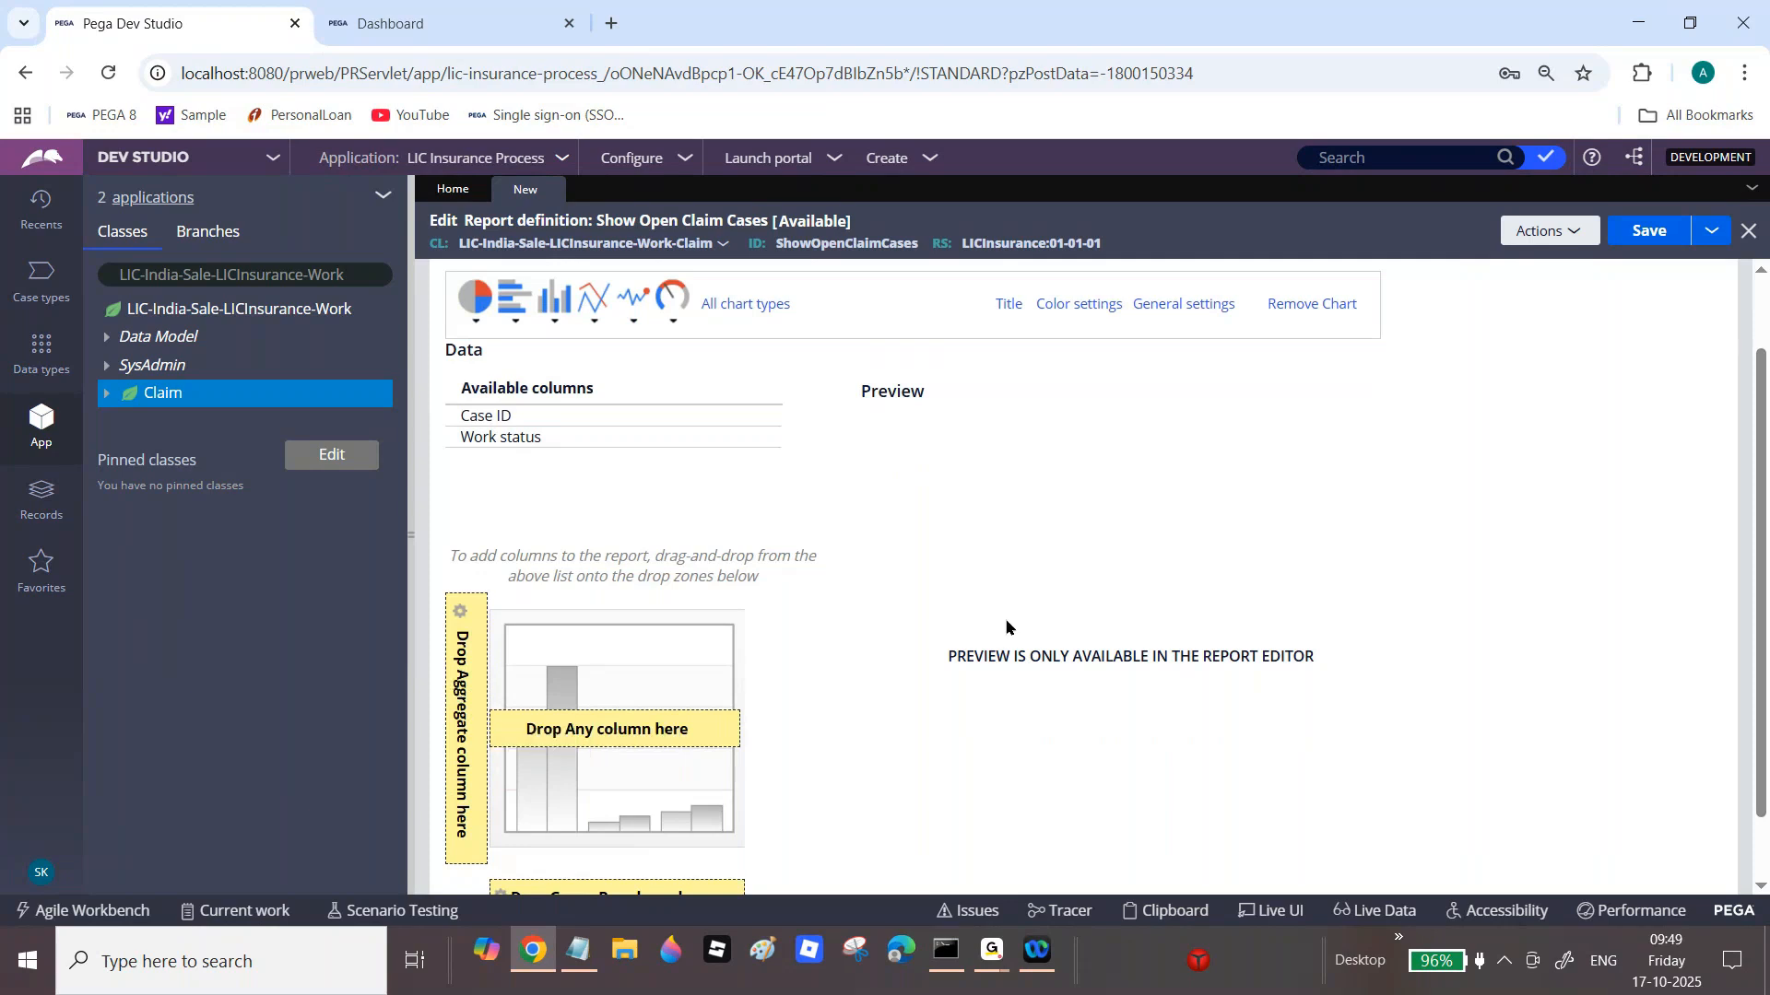
drag(1766, 484, 1764, 551)
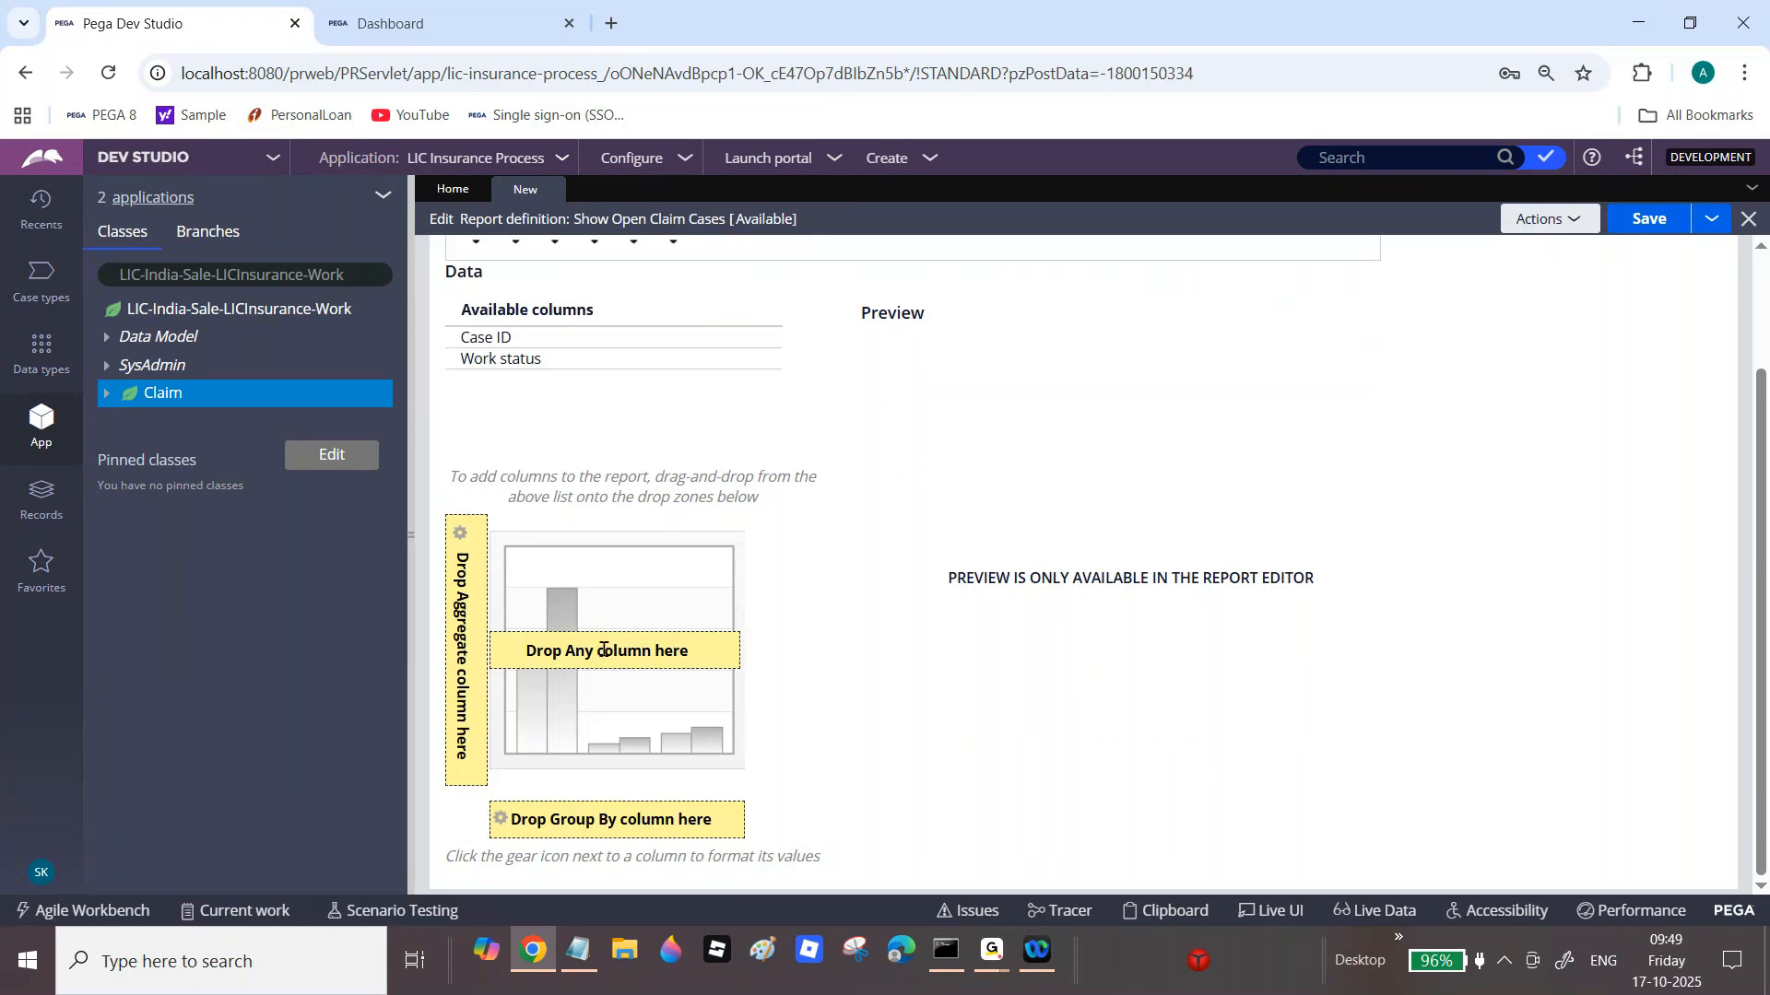
scroll(1762, 606, up, 3)
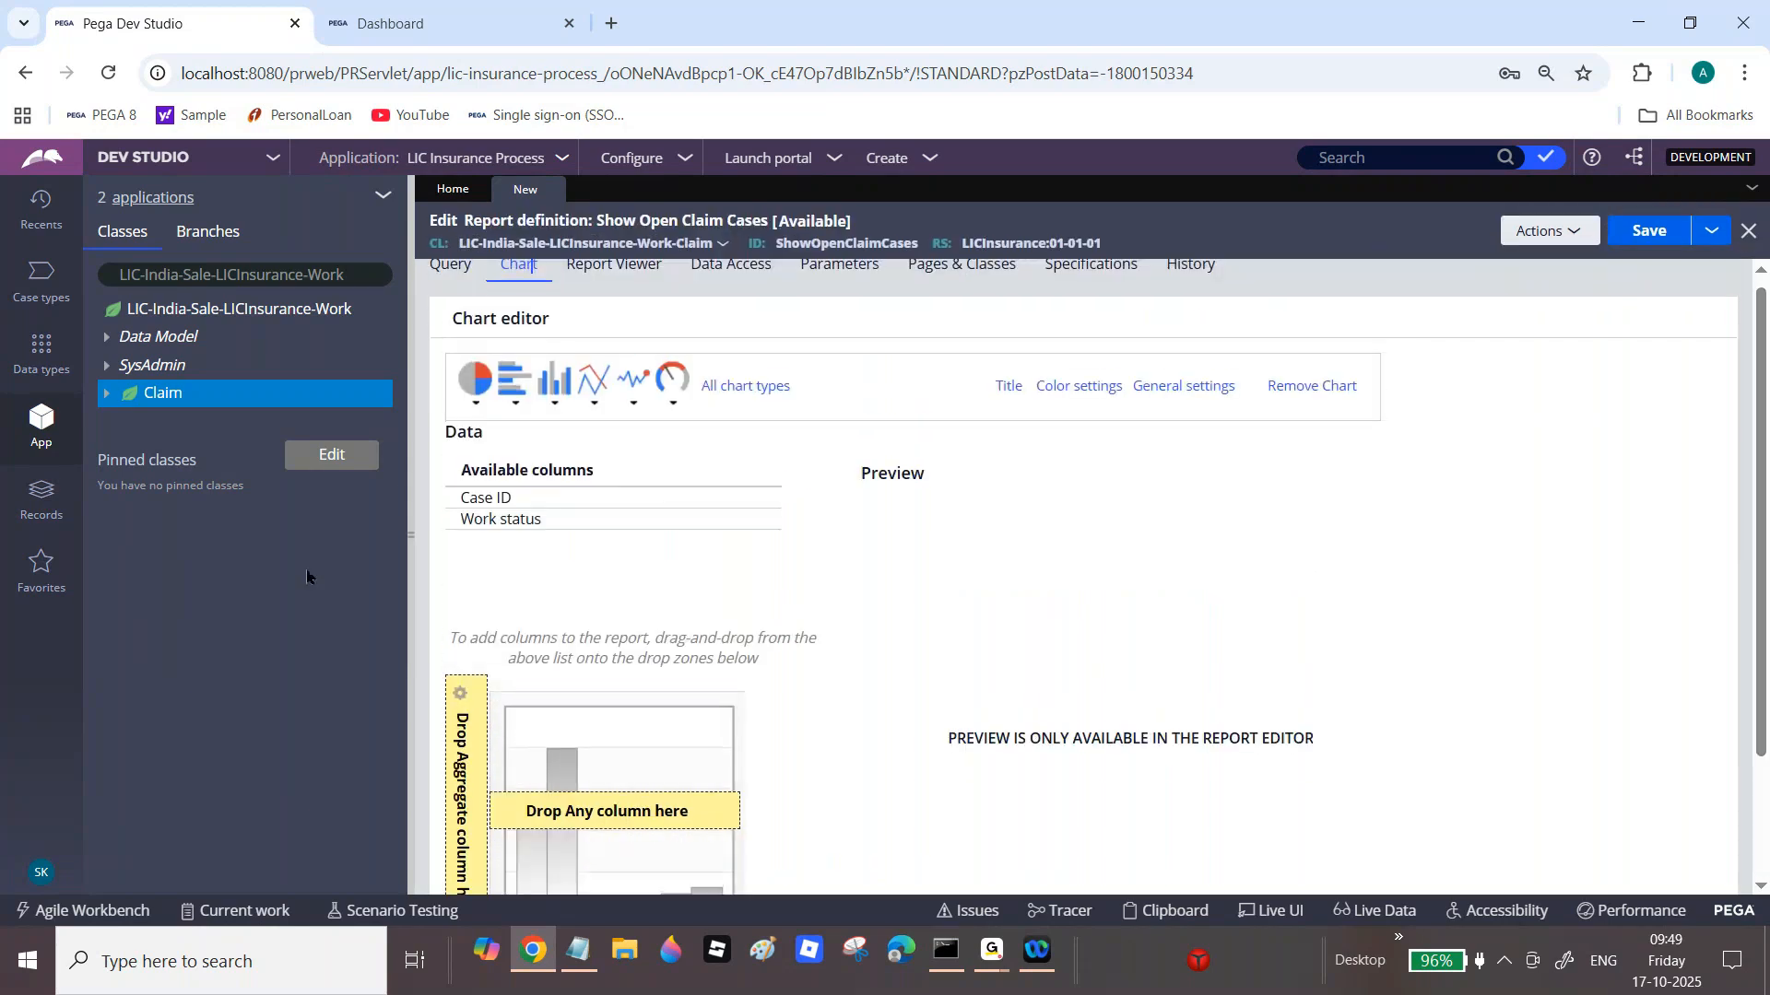
drag(498, 507, 474, 730)
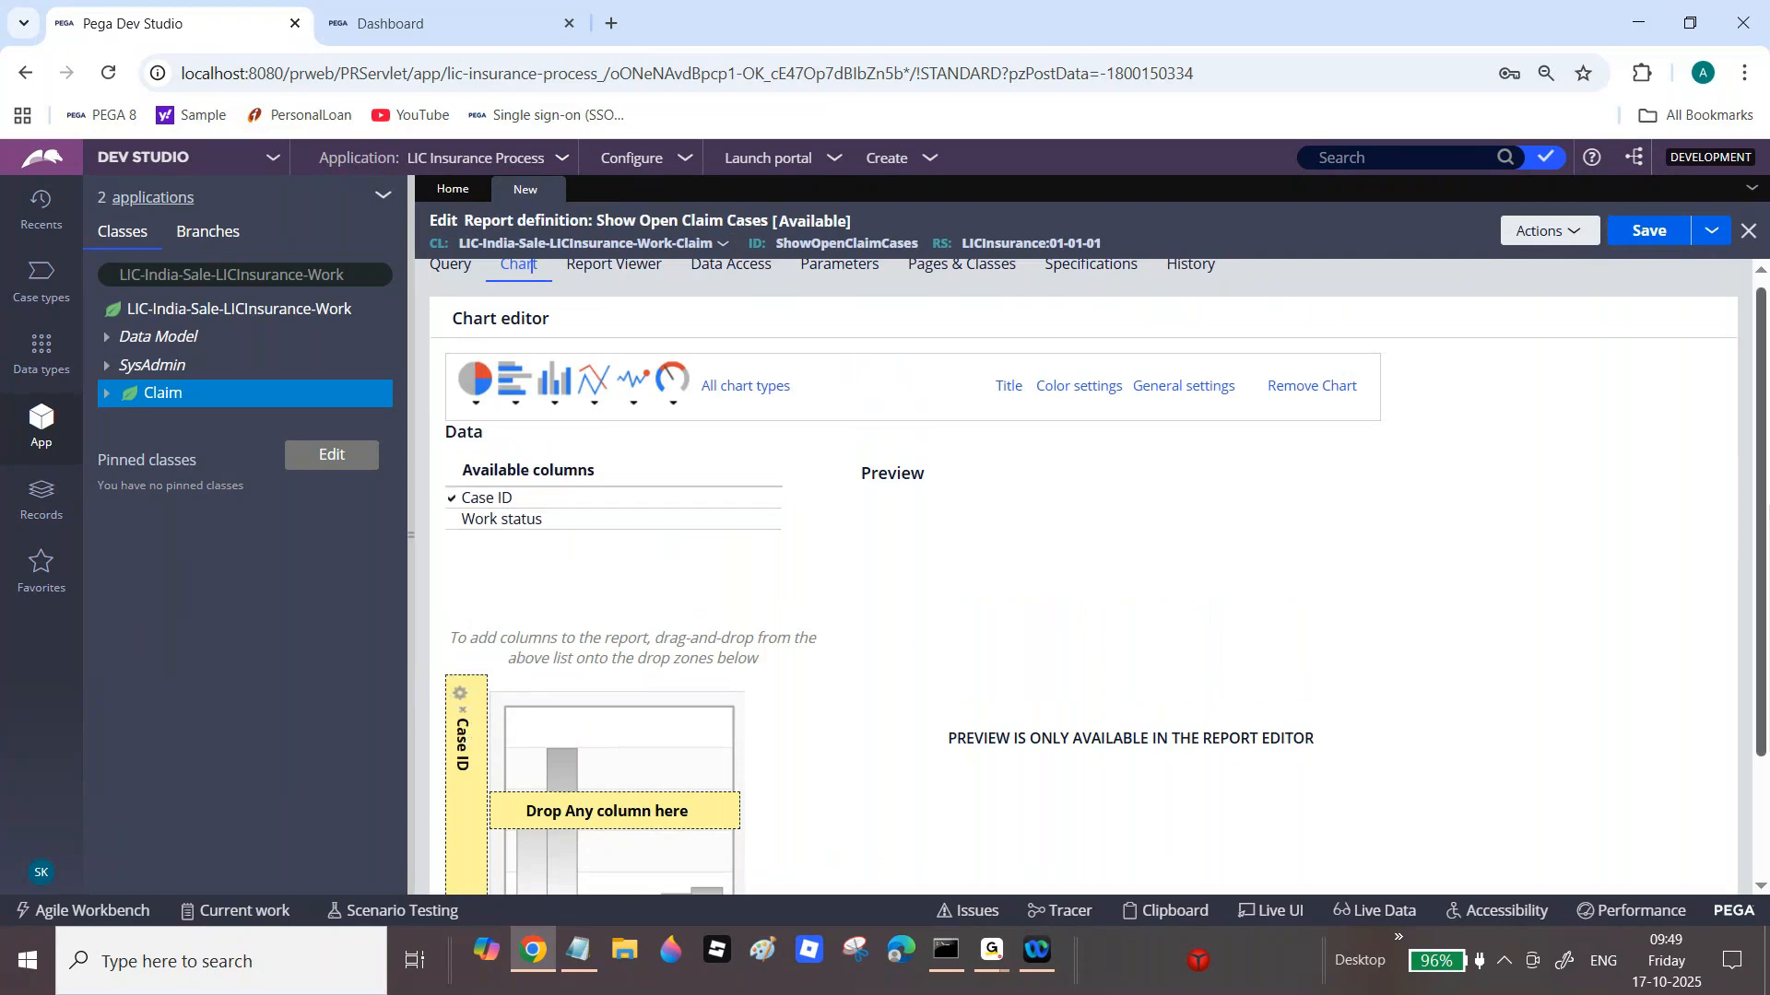
scroll(474, 730, down, 3)
drag(478, 368, 602, 831)
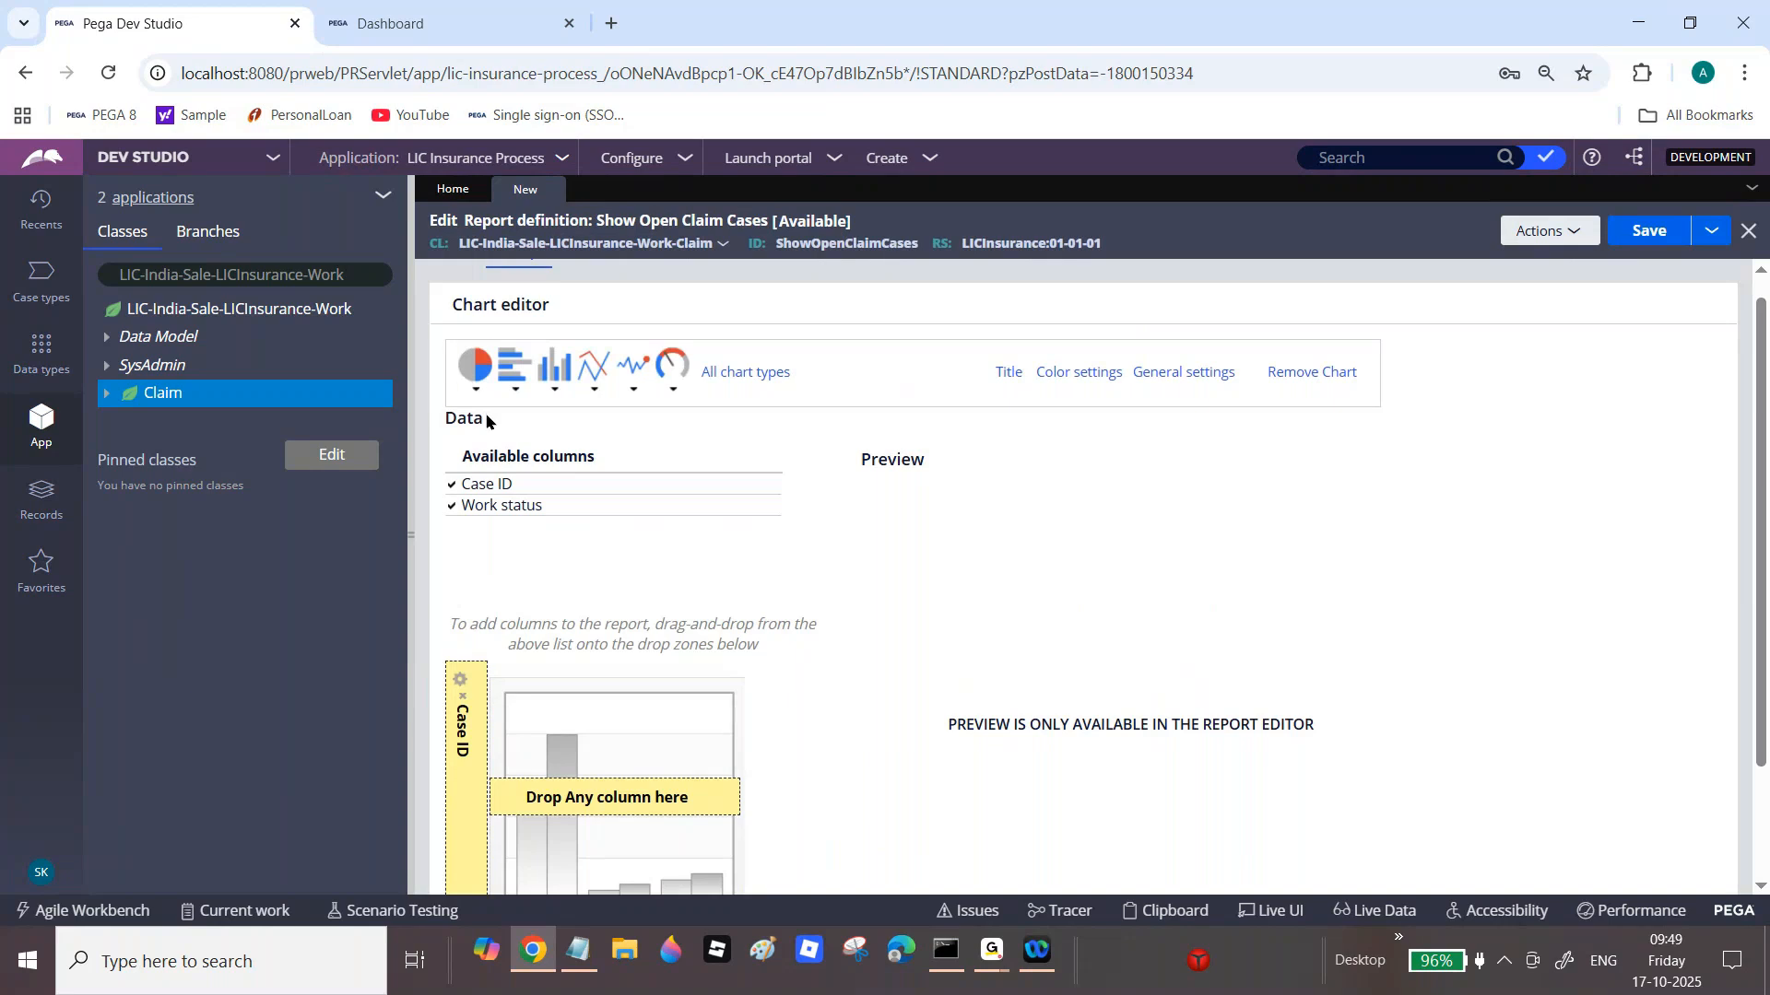
Step: Change the chart type from normal pie to doughnut and save the report definition
click(476, 378)
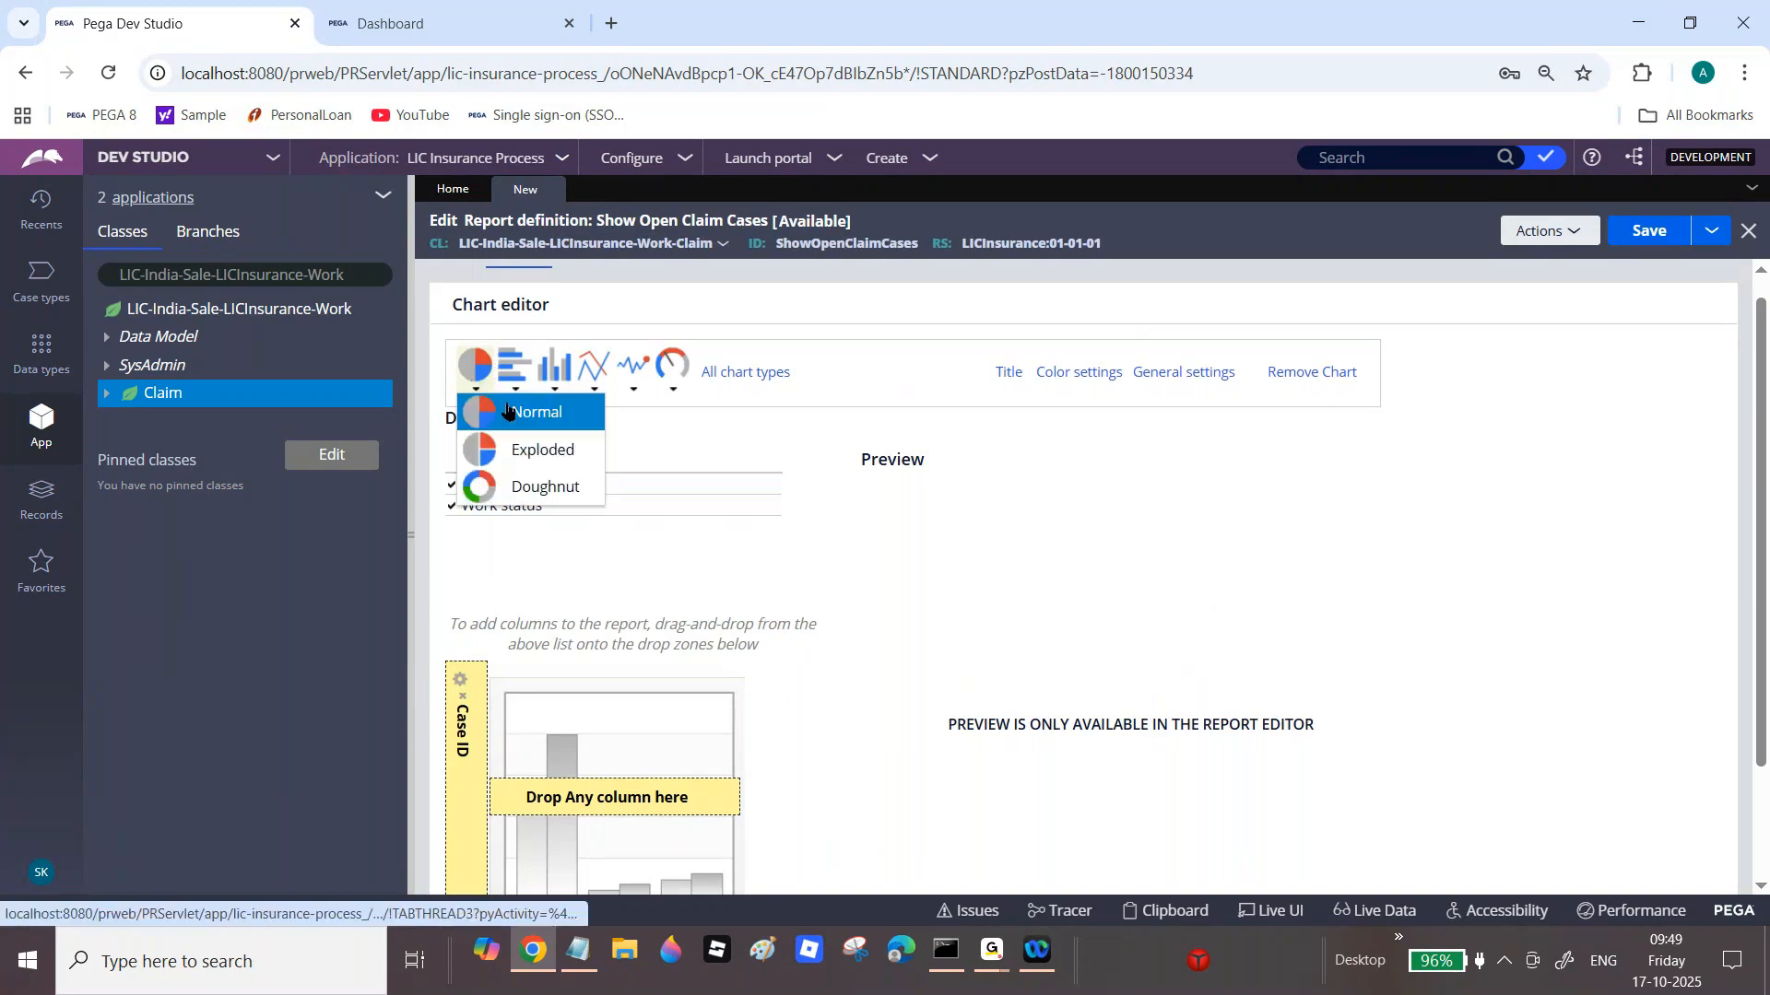
click(539, 420)
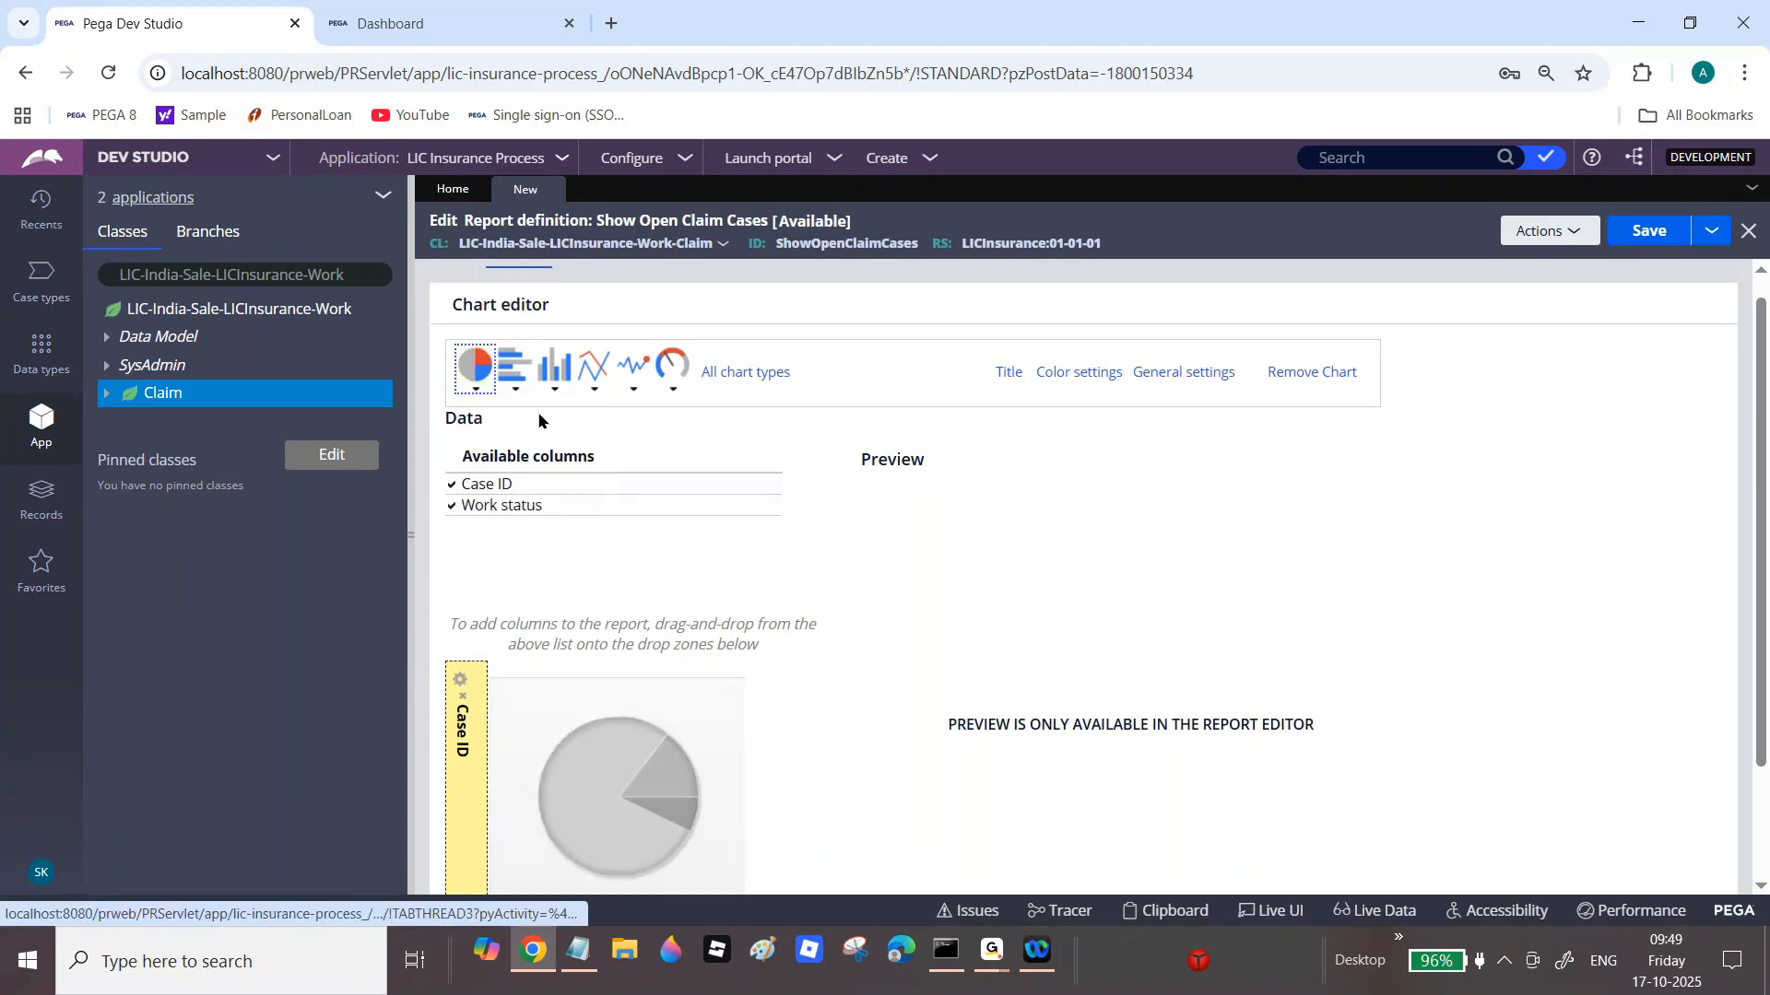
scroll(1761, 461, down, 2)
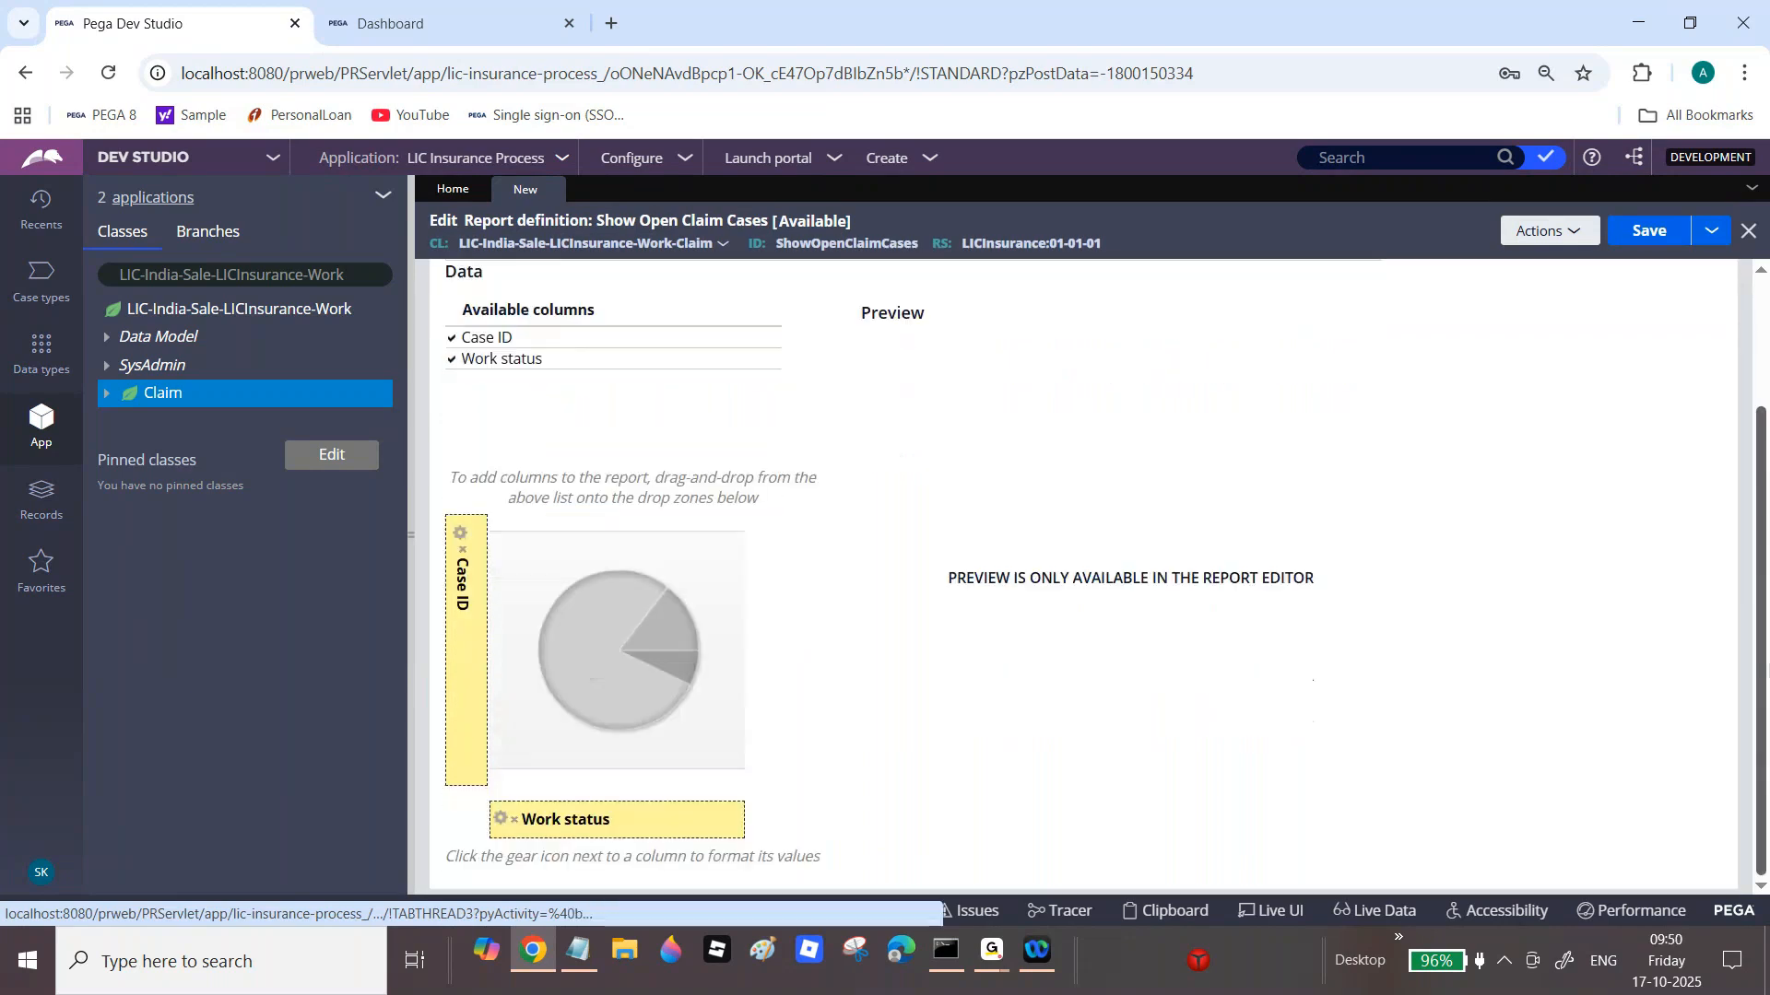
scroll(465, 357, up, 2)
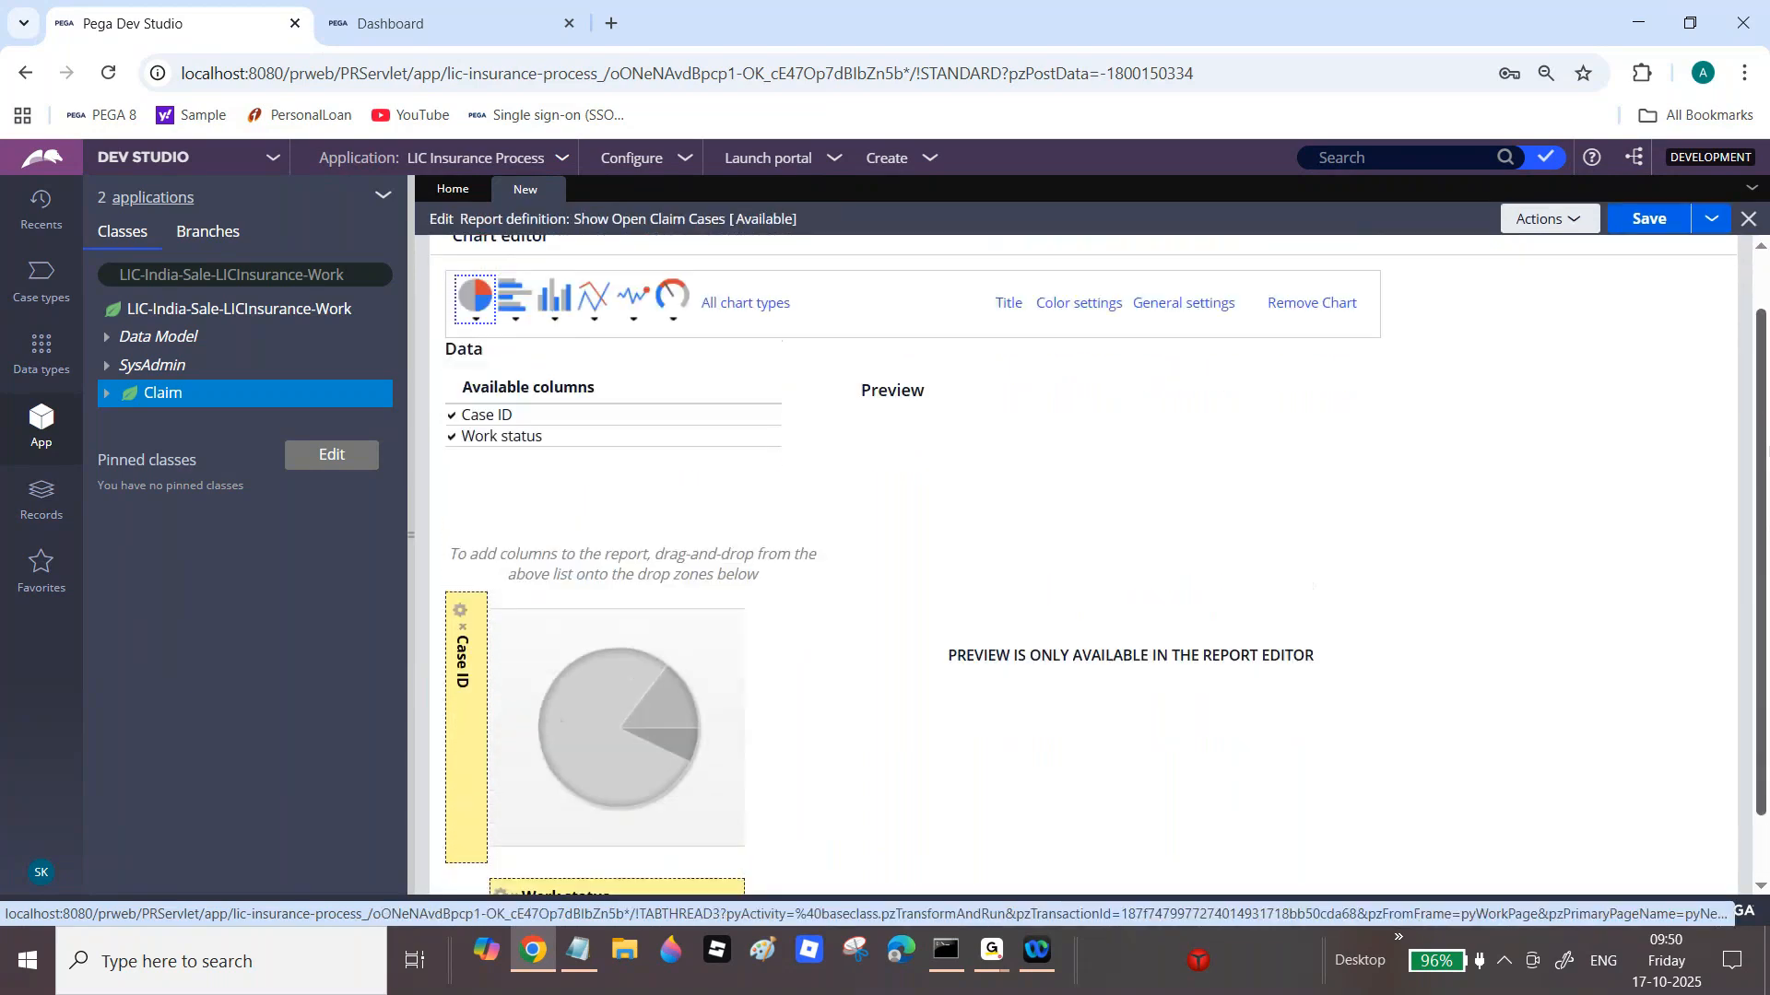
click(474, 362)
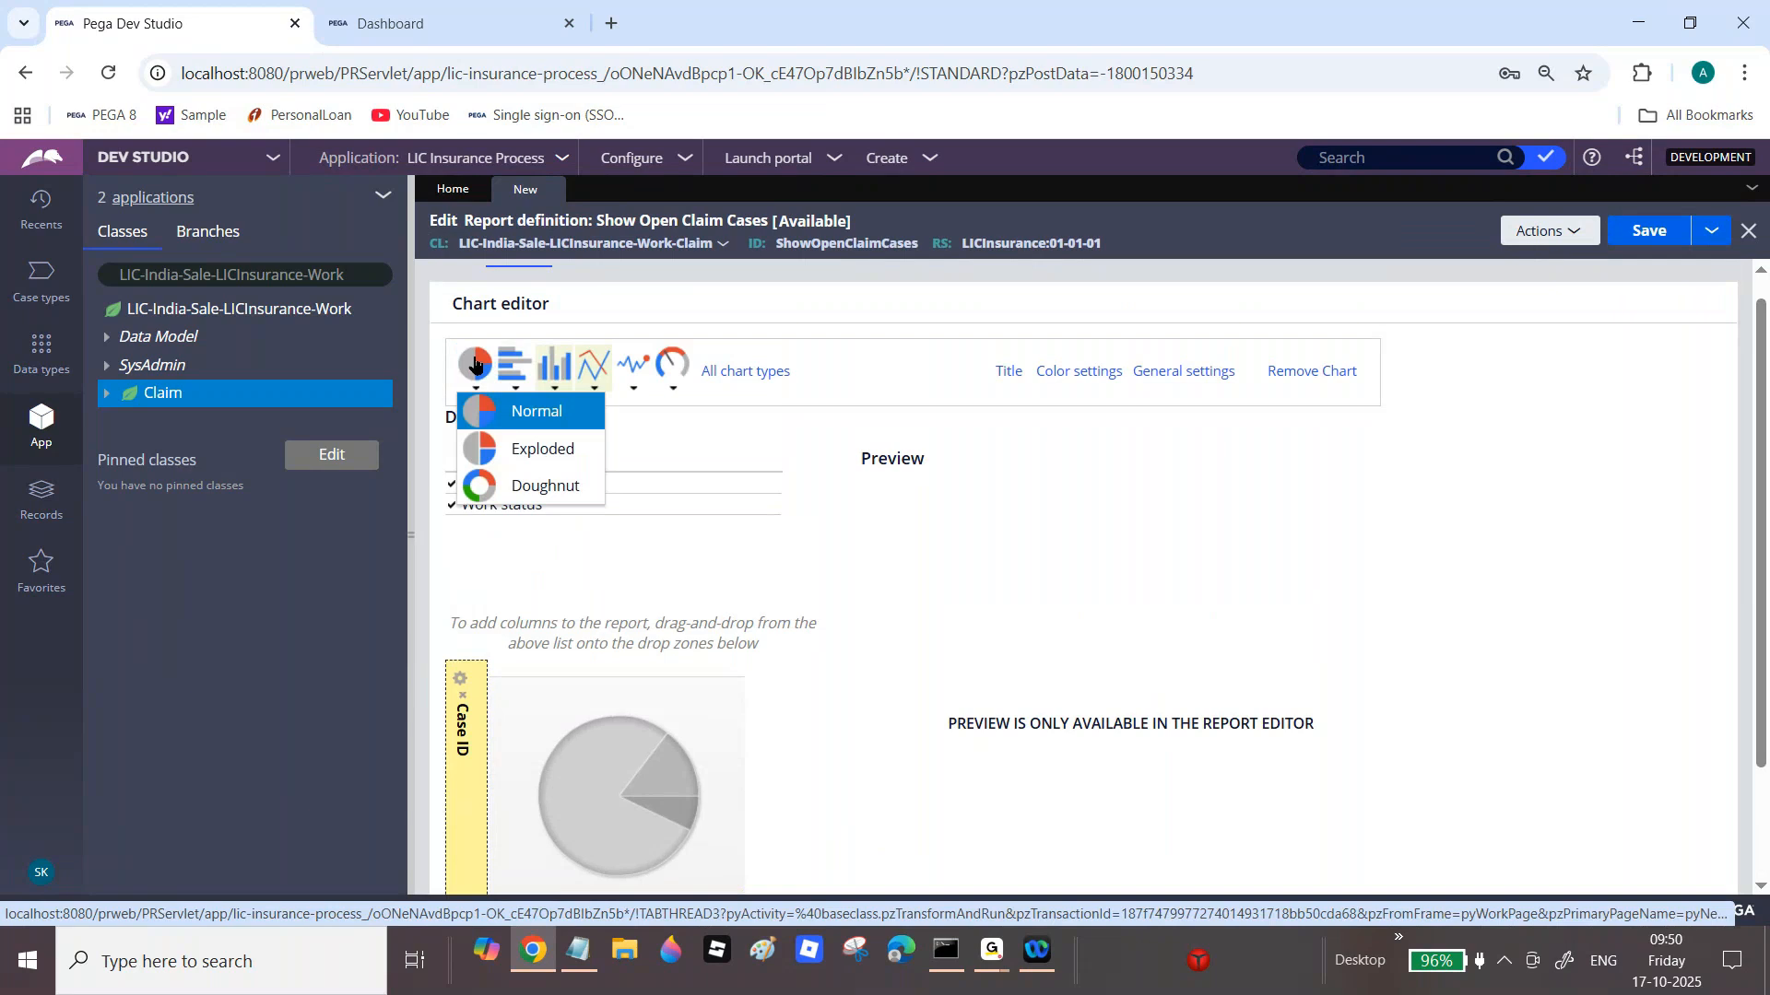
click(551, 489)
drag(1765, 604, 1754, 781)
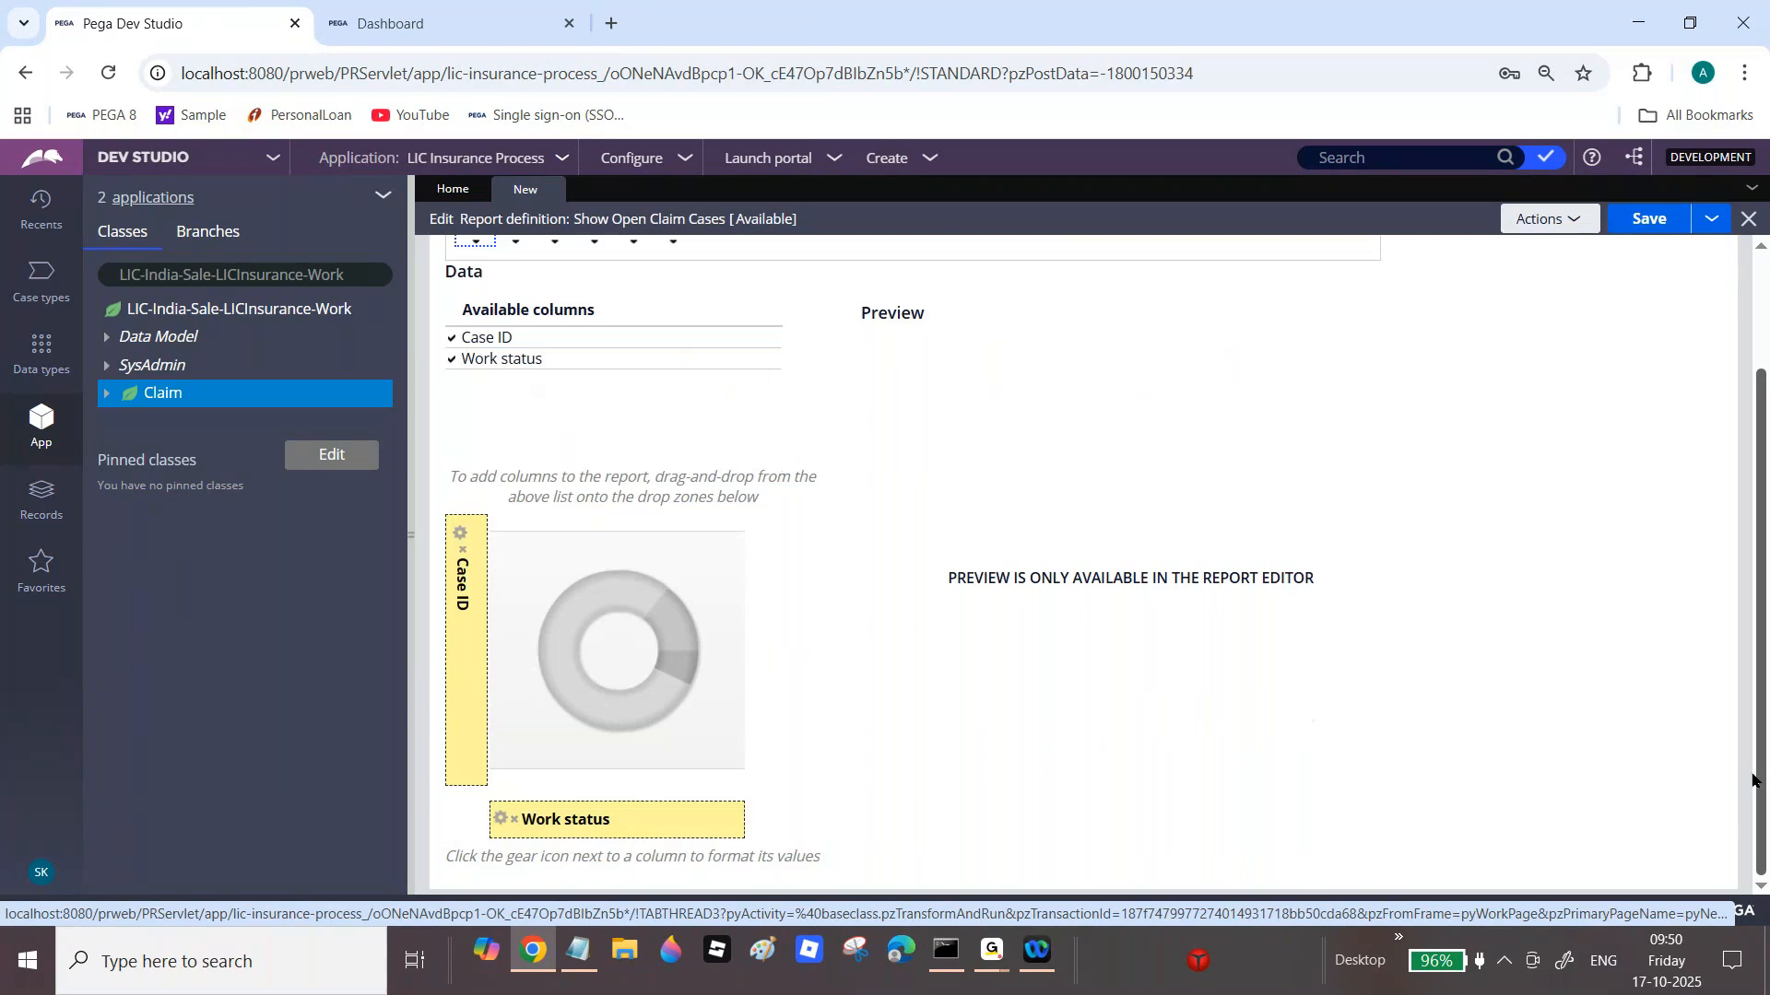
scroll(1754, 780, up, 3)
click(1655, 232)
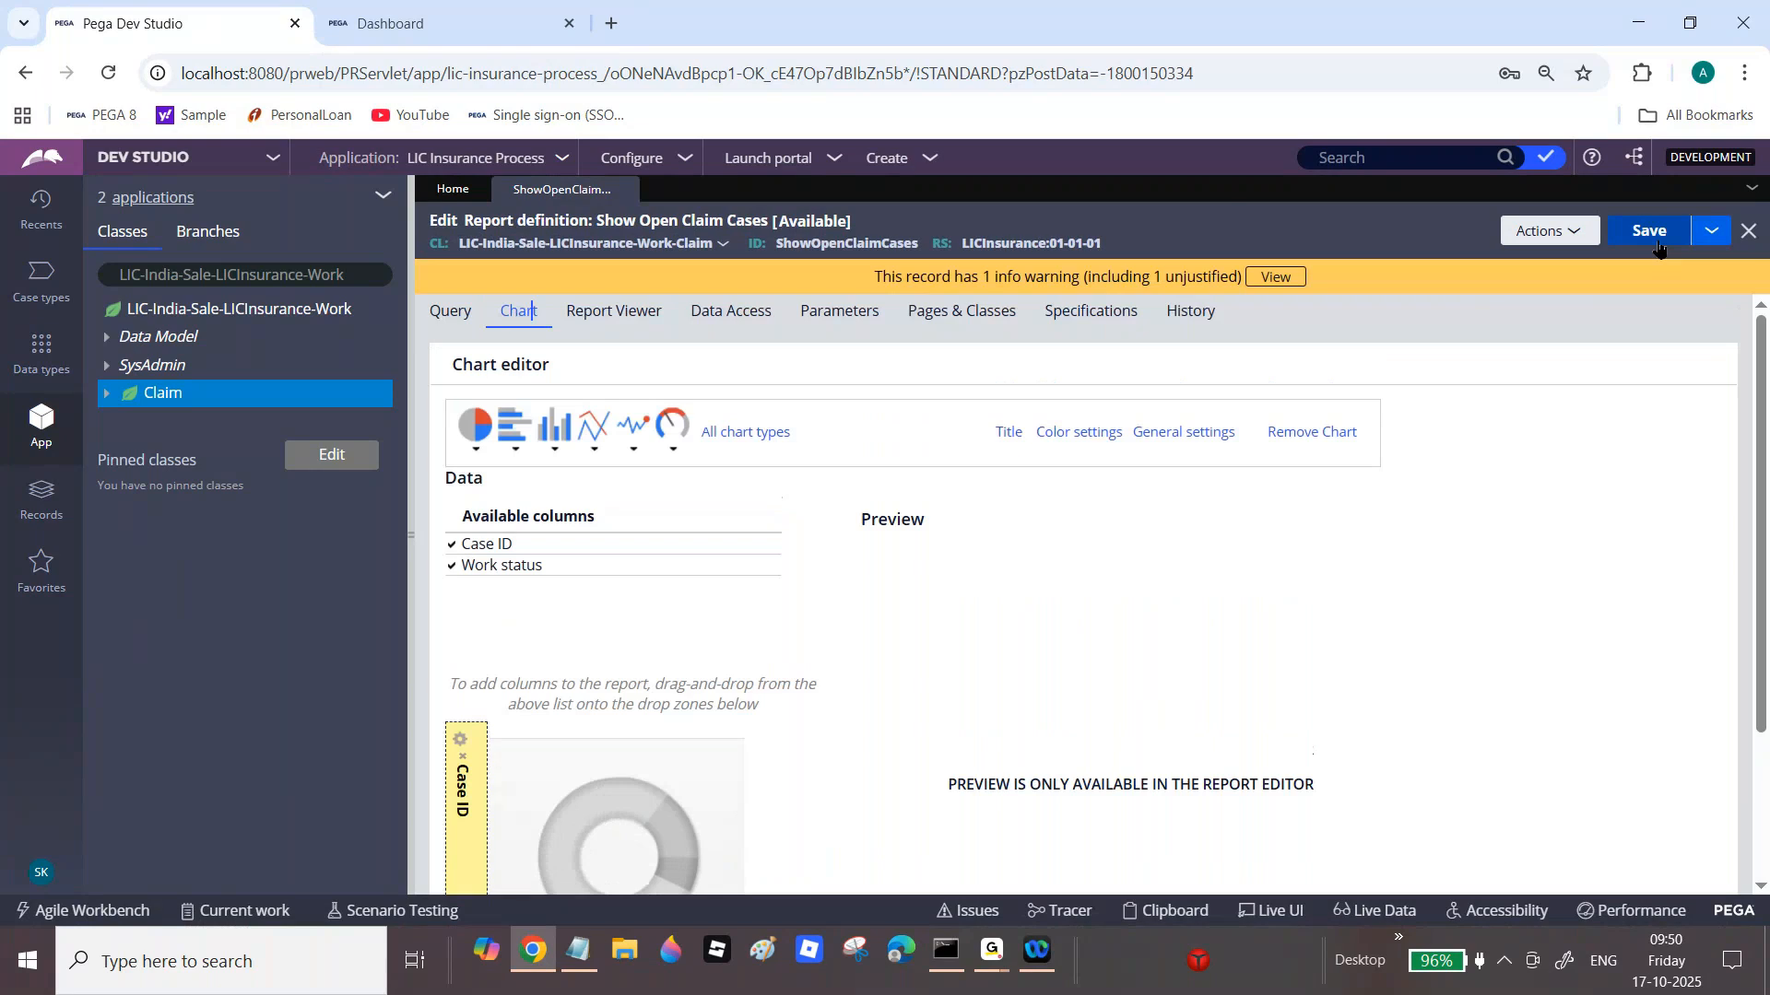
click(1539, 231)
click(1540, 259)
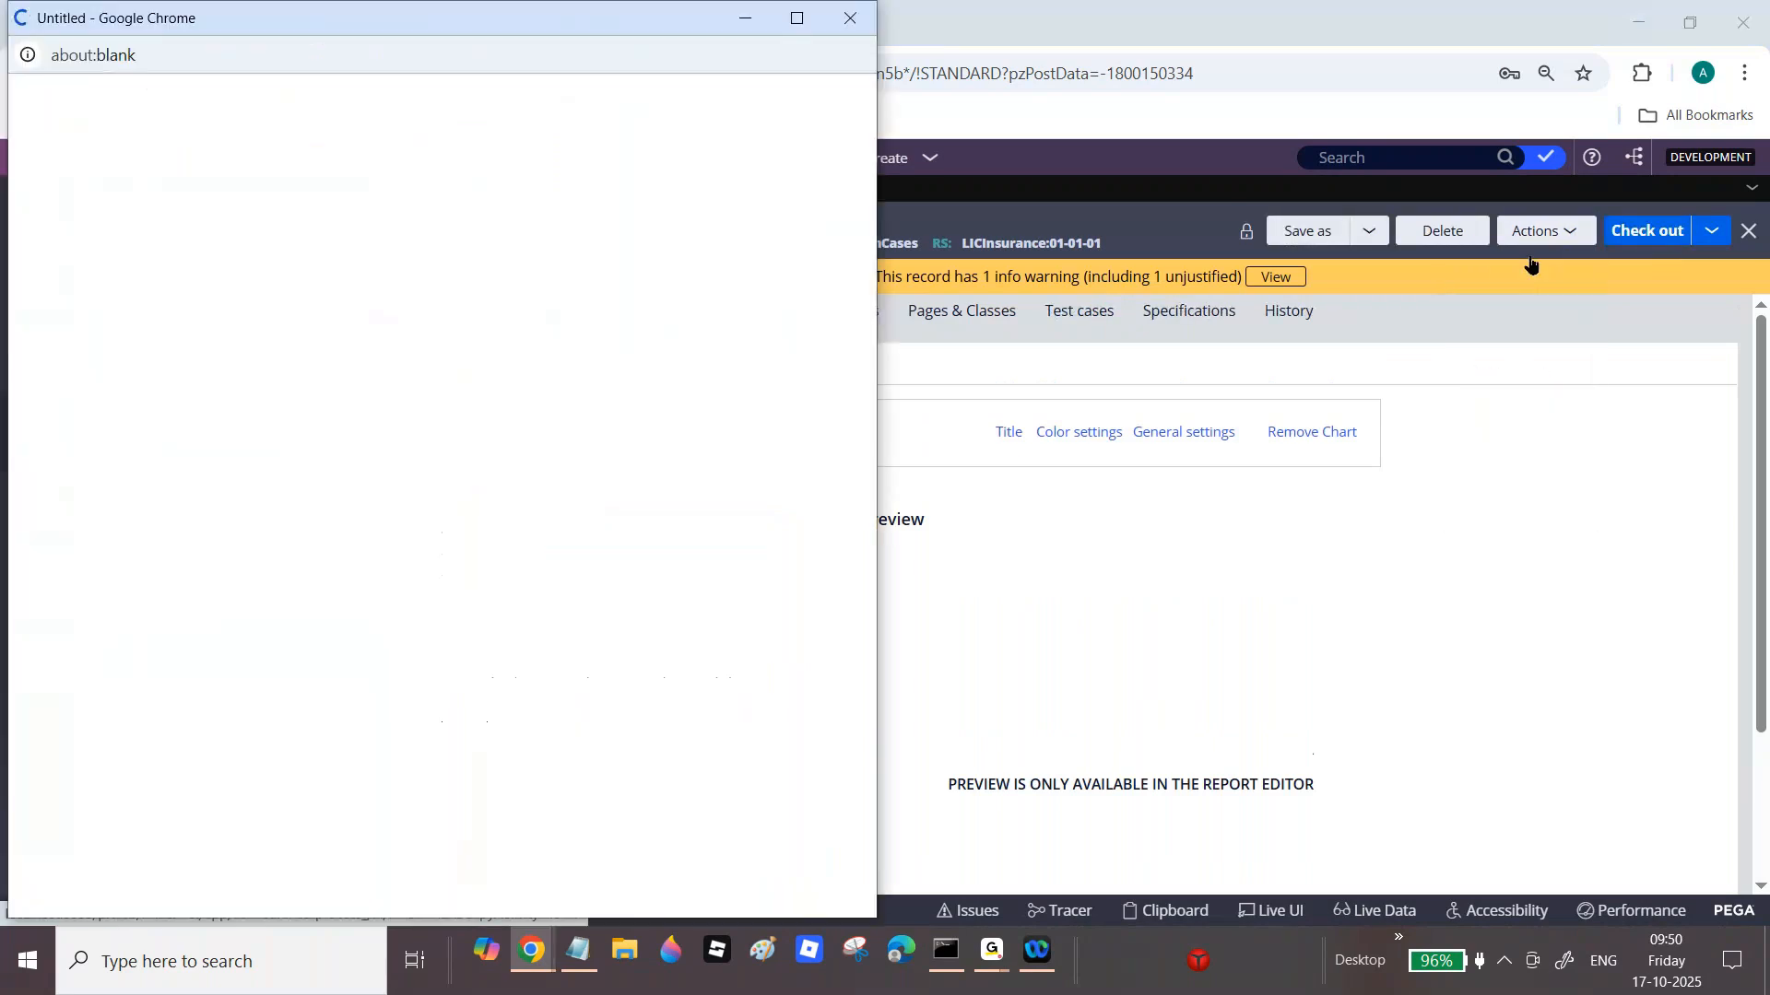
click(804, 15)
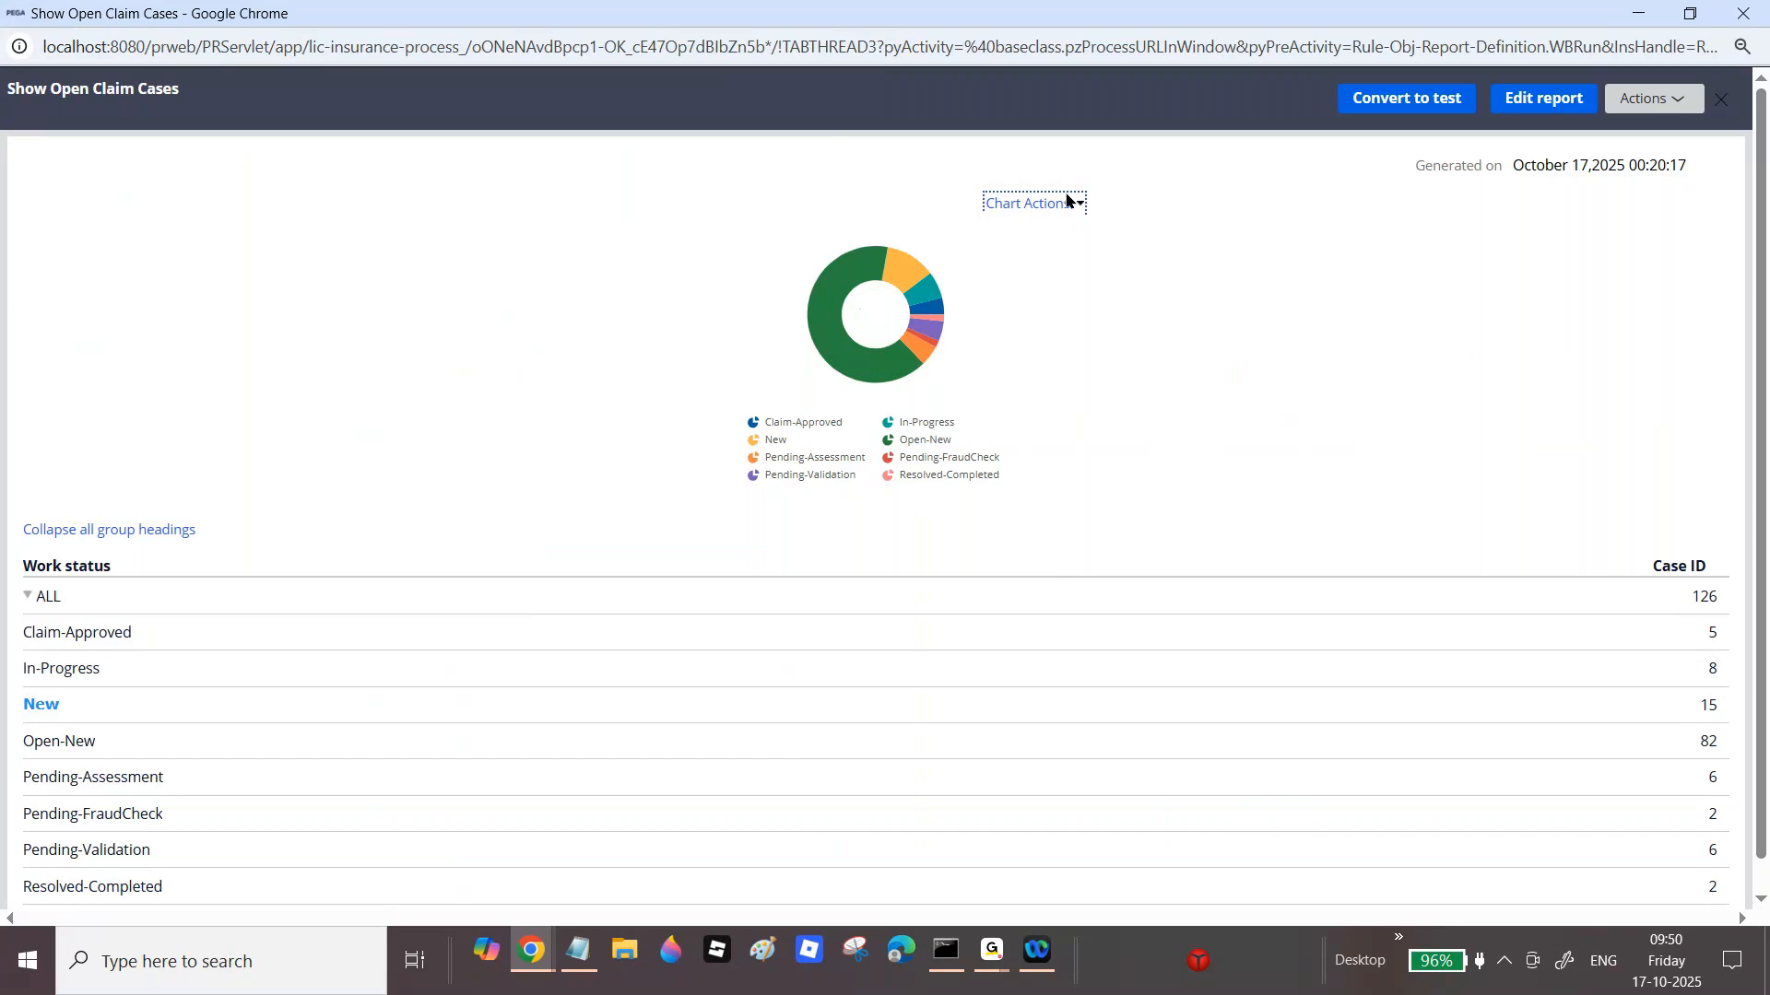
click(1751, 13)
click(513, 437)
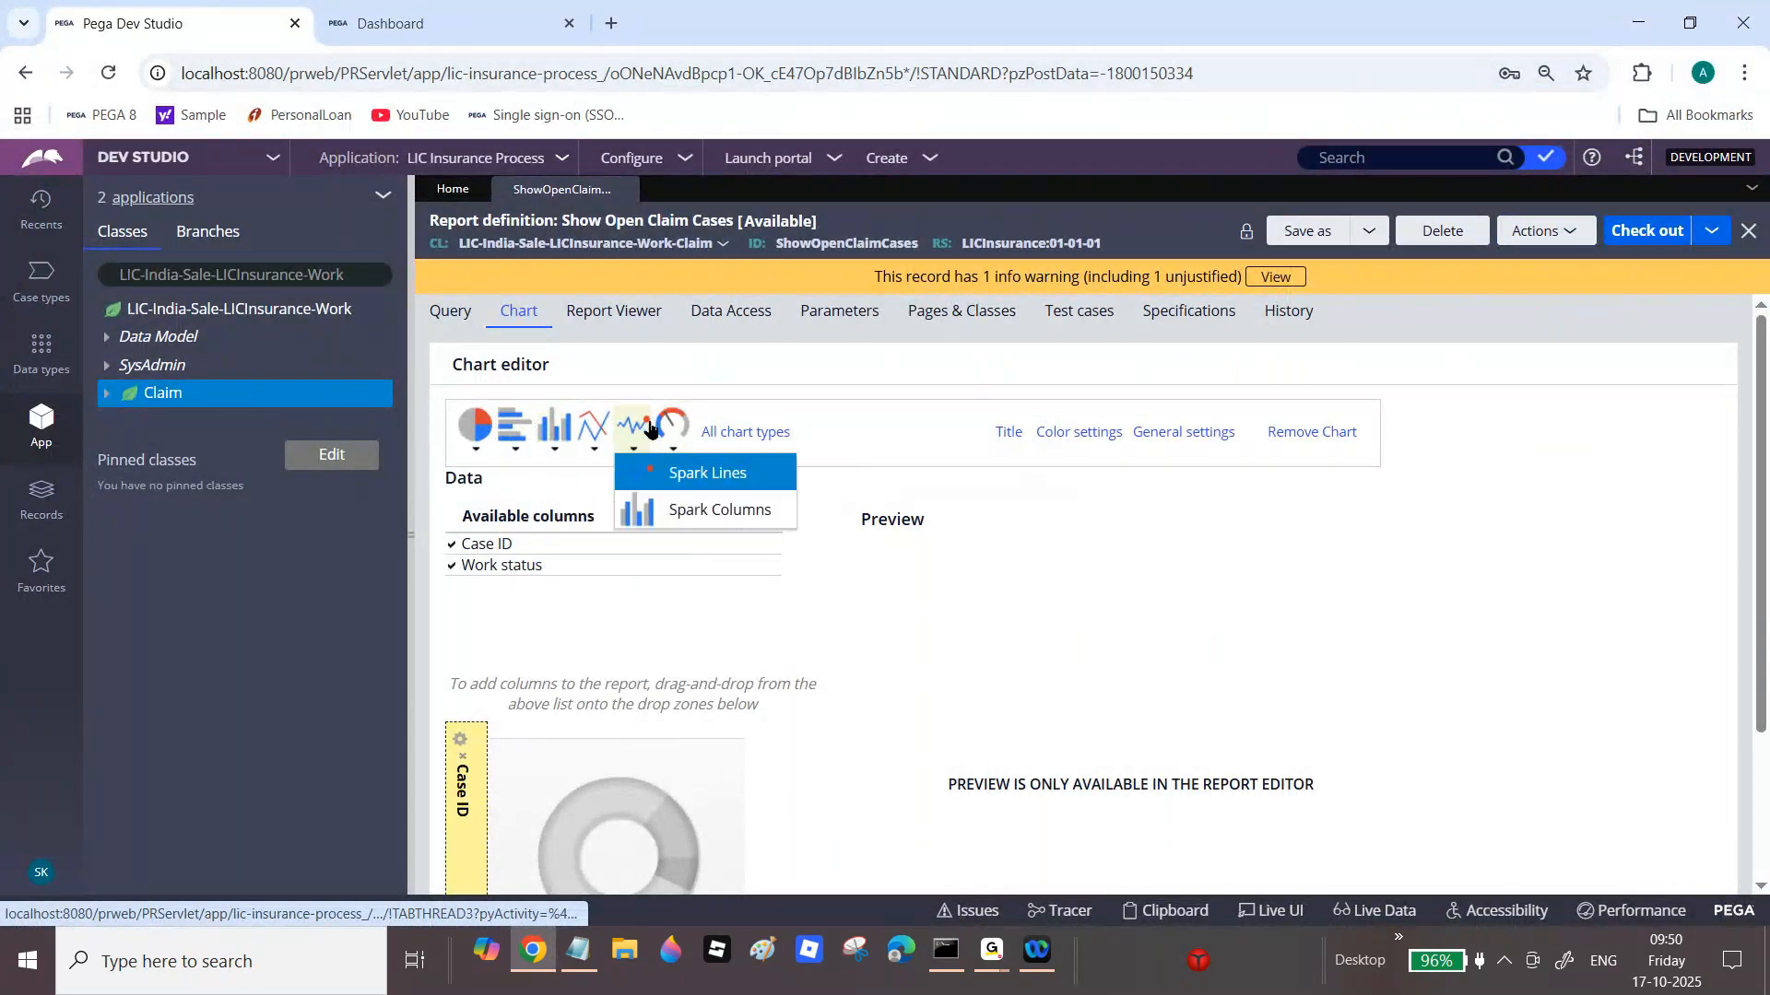
mouse_move(673, 428)
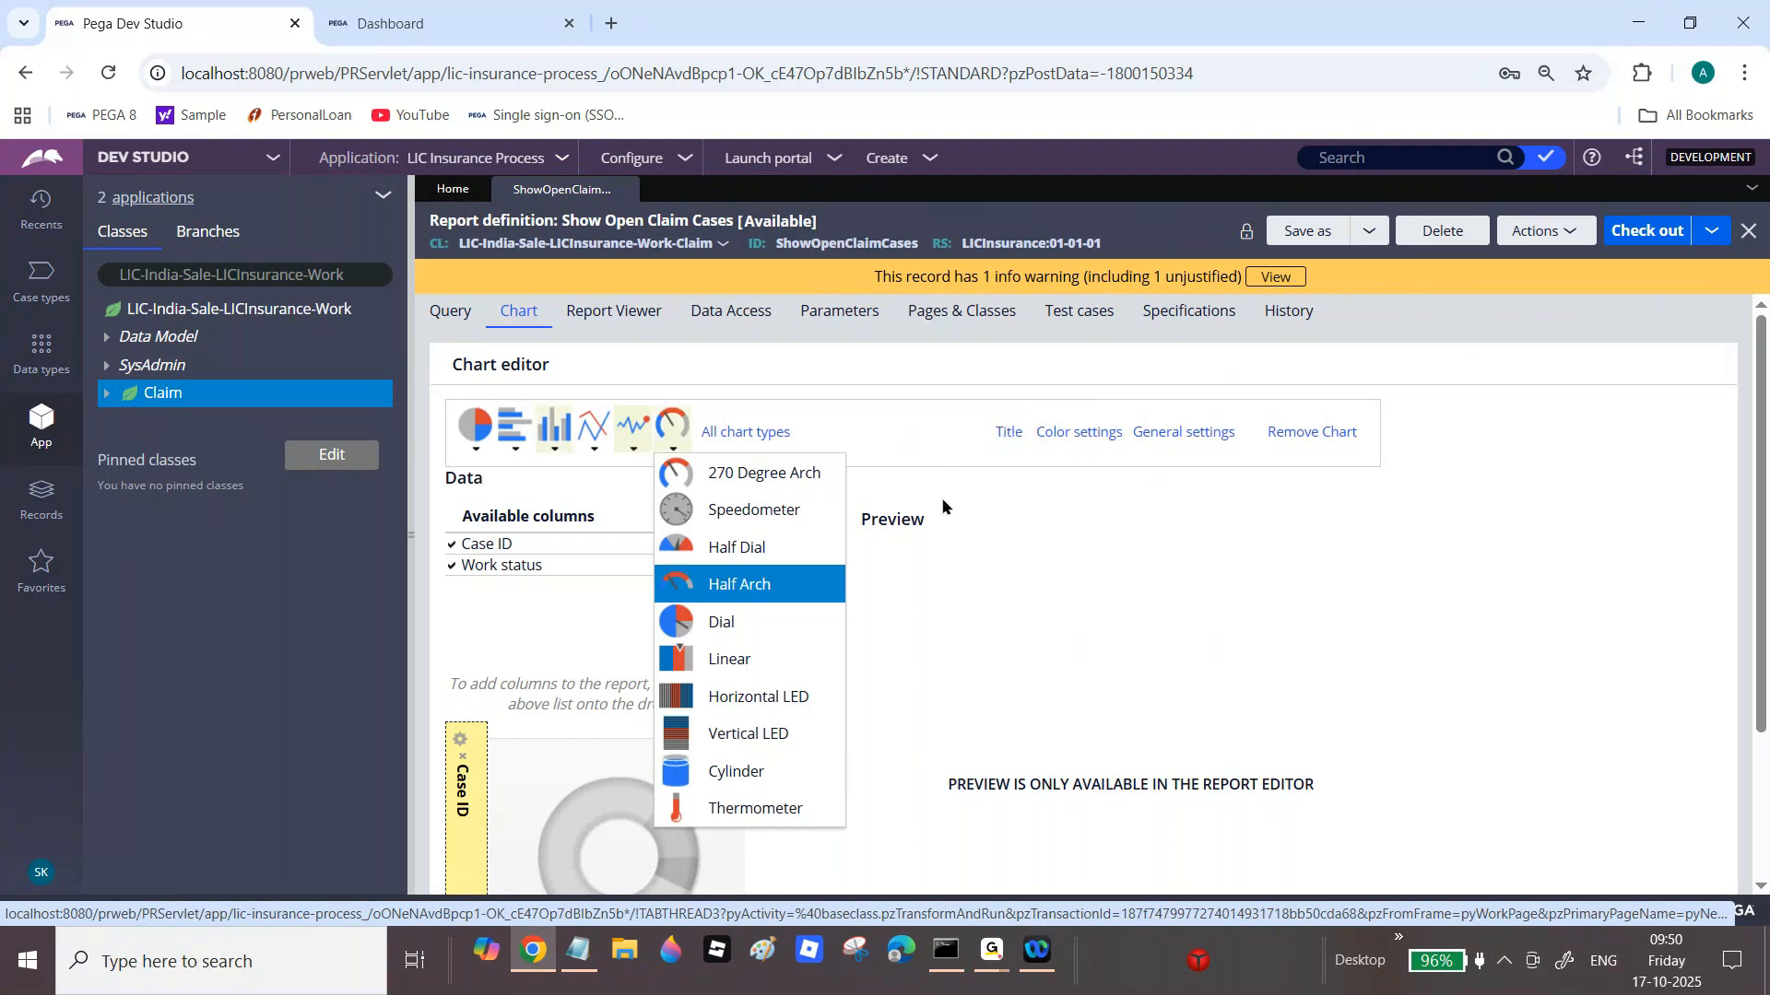
click(447, 318)
click(1544, 231)
click(1491, 259)
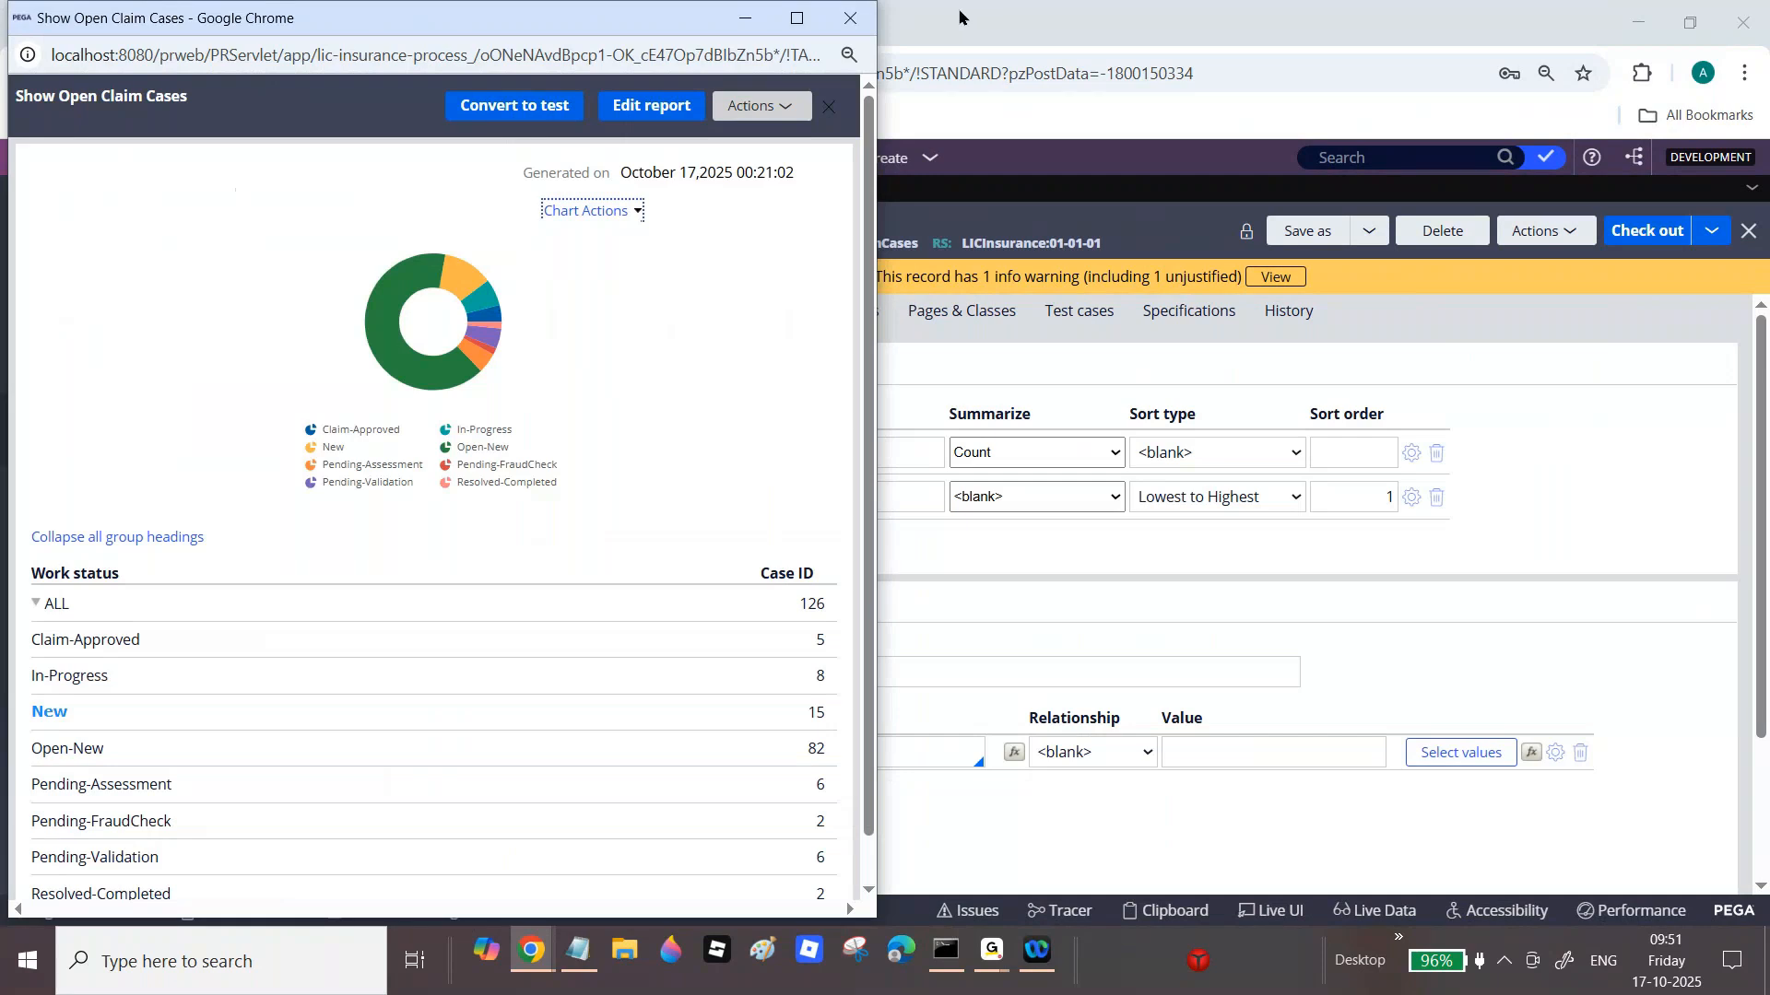
click(850, 19)
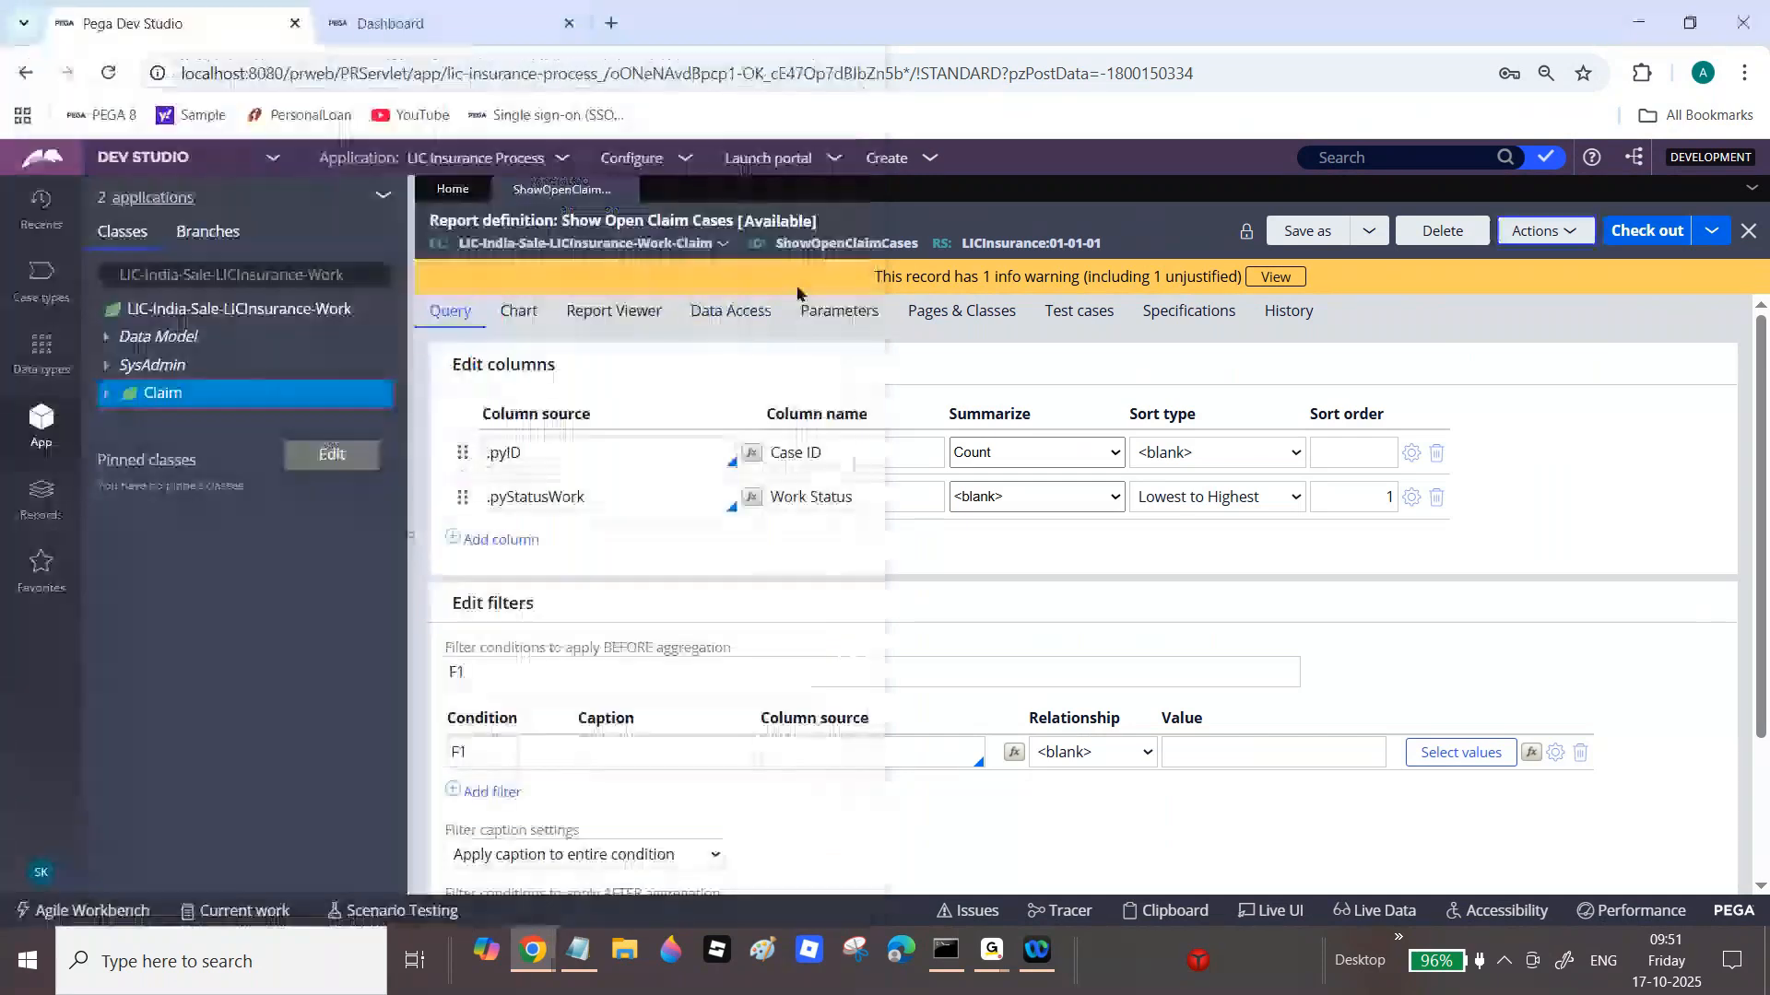
click(731, 314)
click(616, 318)
Step: Title the chart 'Open Claim Cases' in bold at font size 20
click(518, 310)
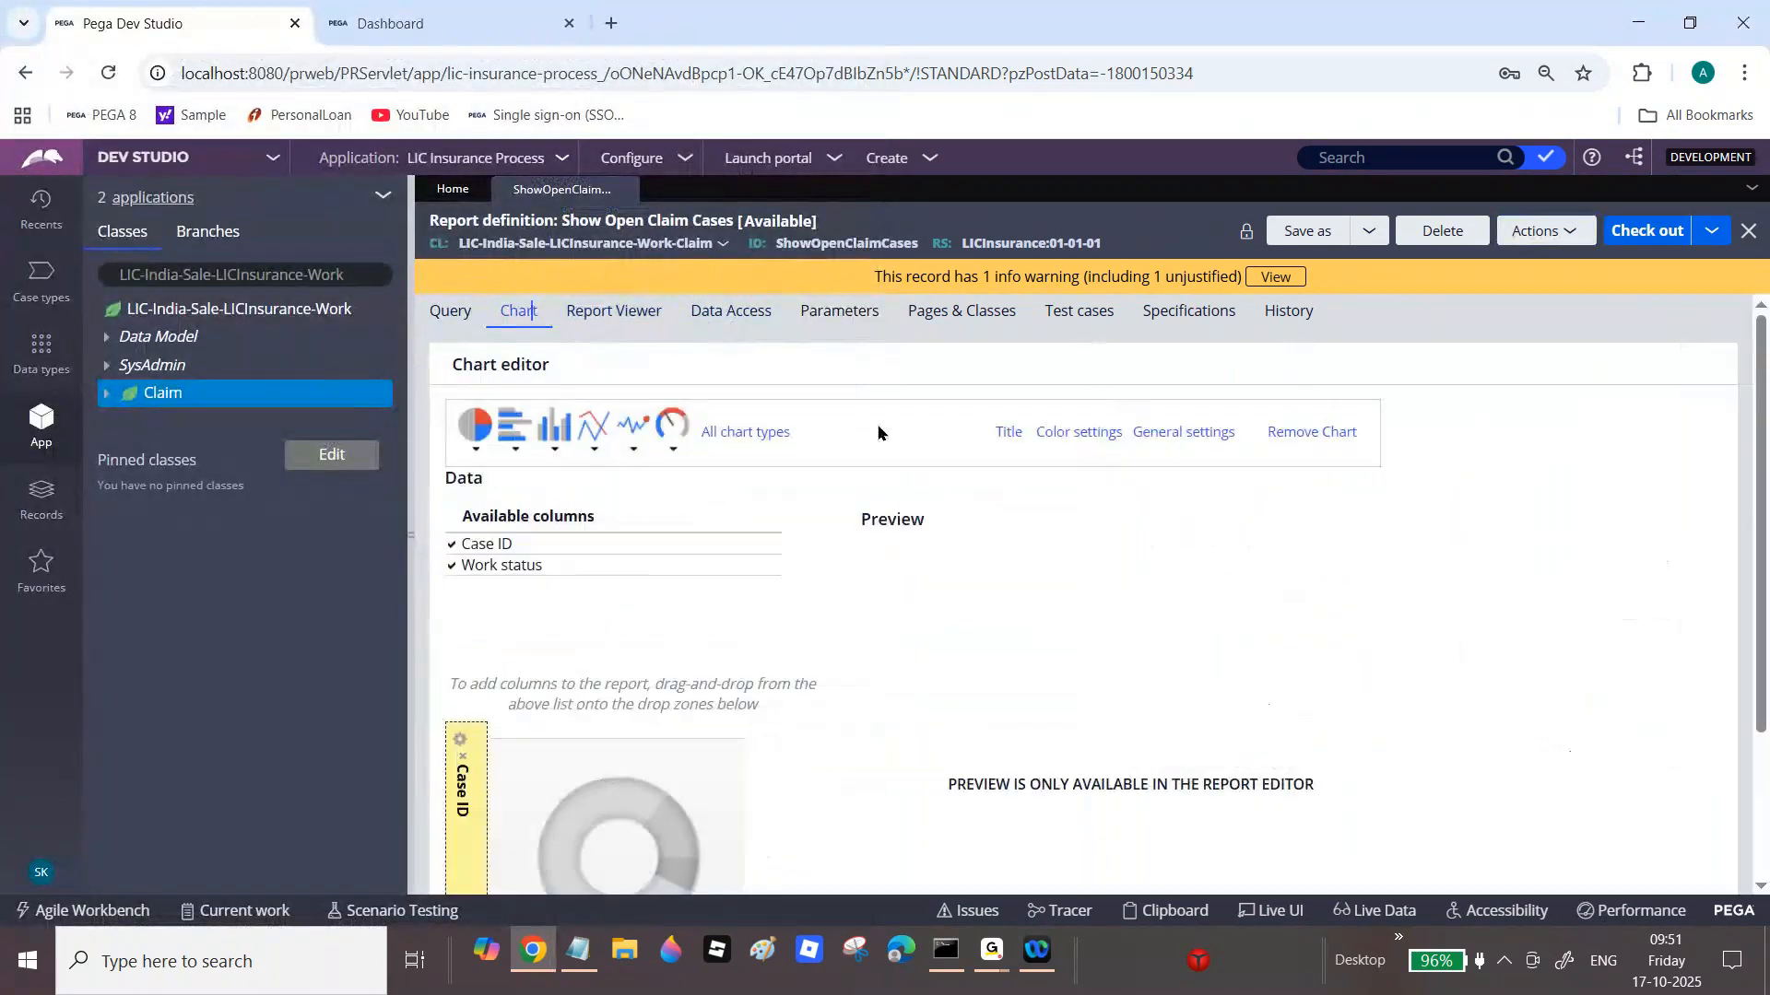
click(1009, 433)
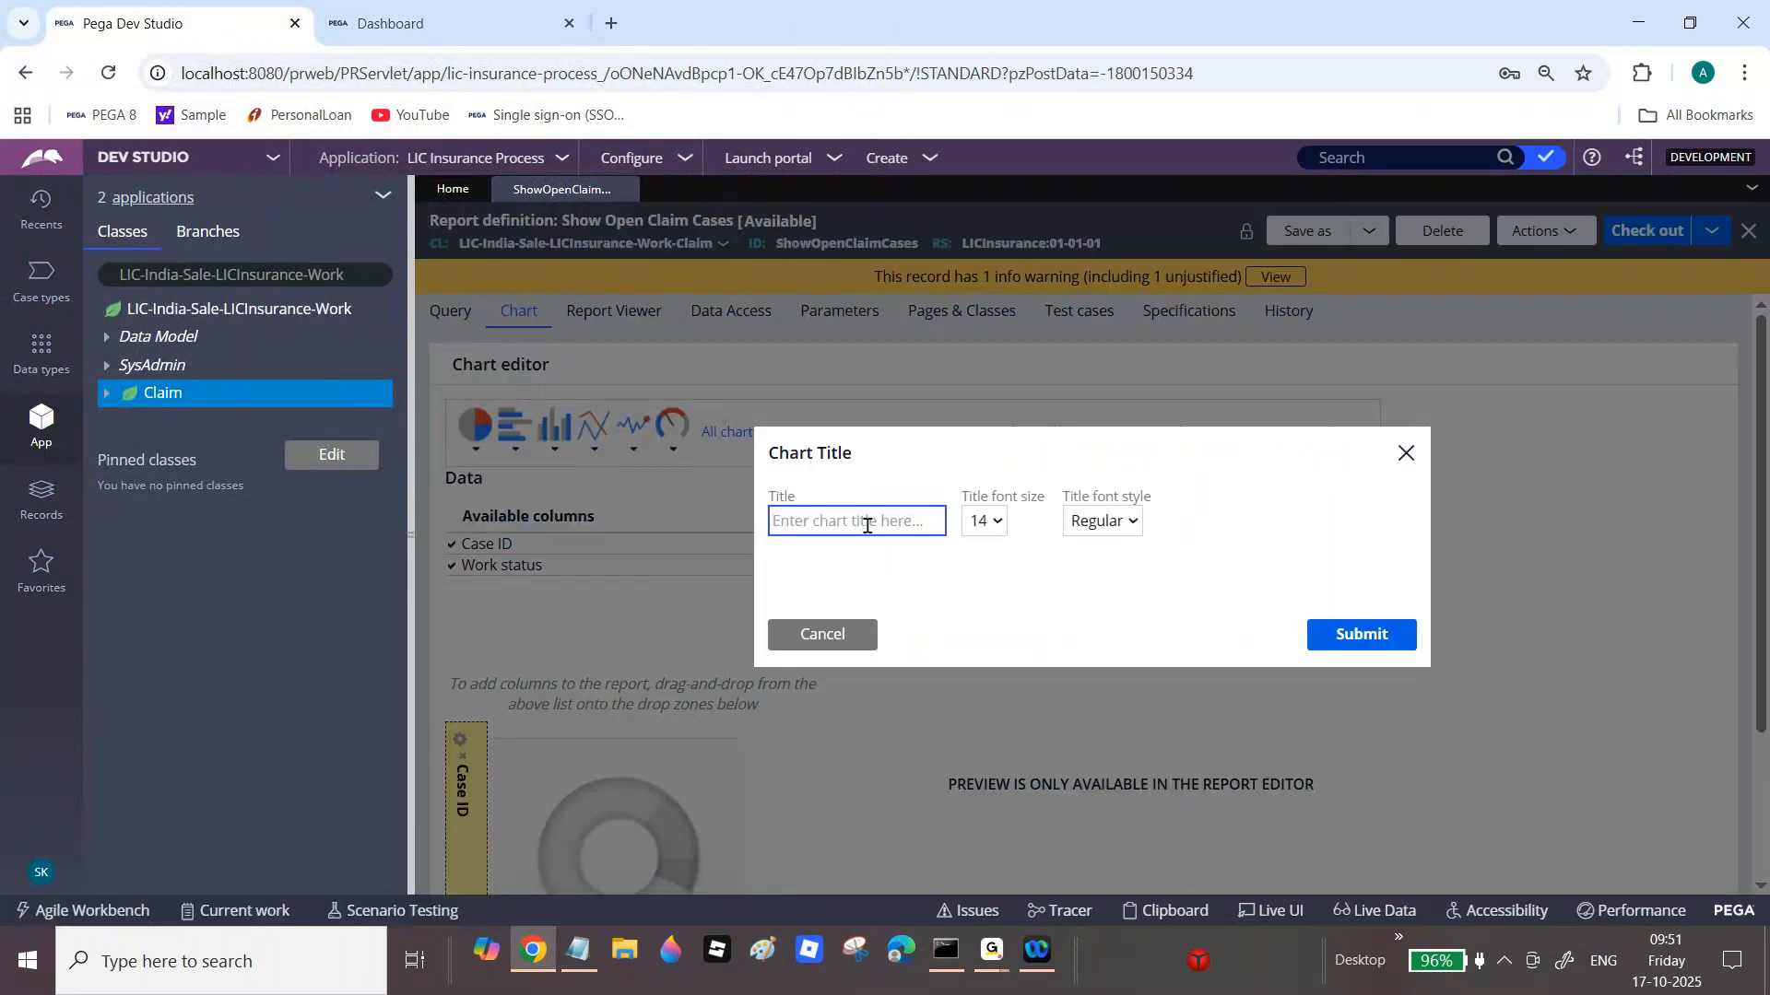
text(Open)
click(965, 524)
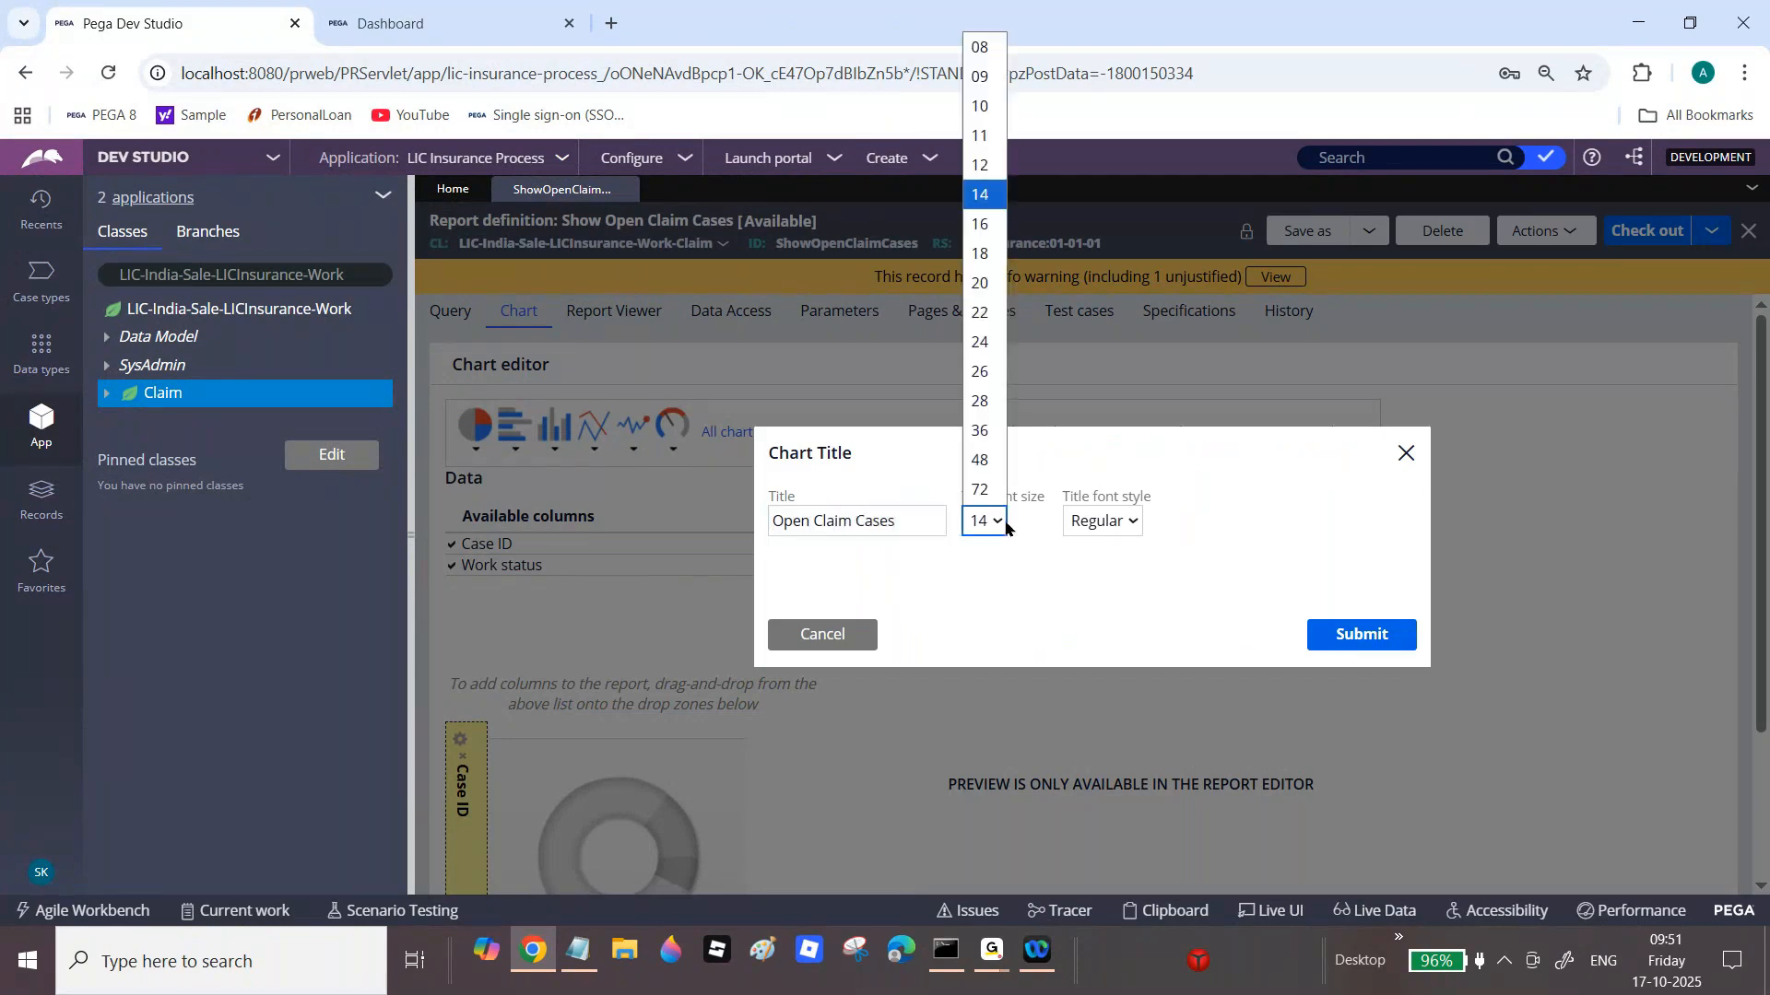
click(988, 279)
click(1102, 521)
click(1111, 553)
click(1355, 632)
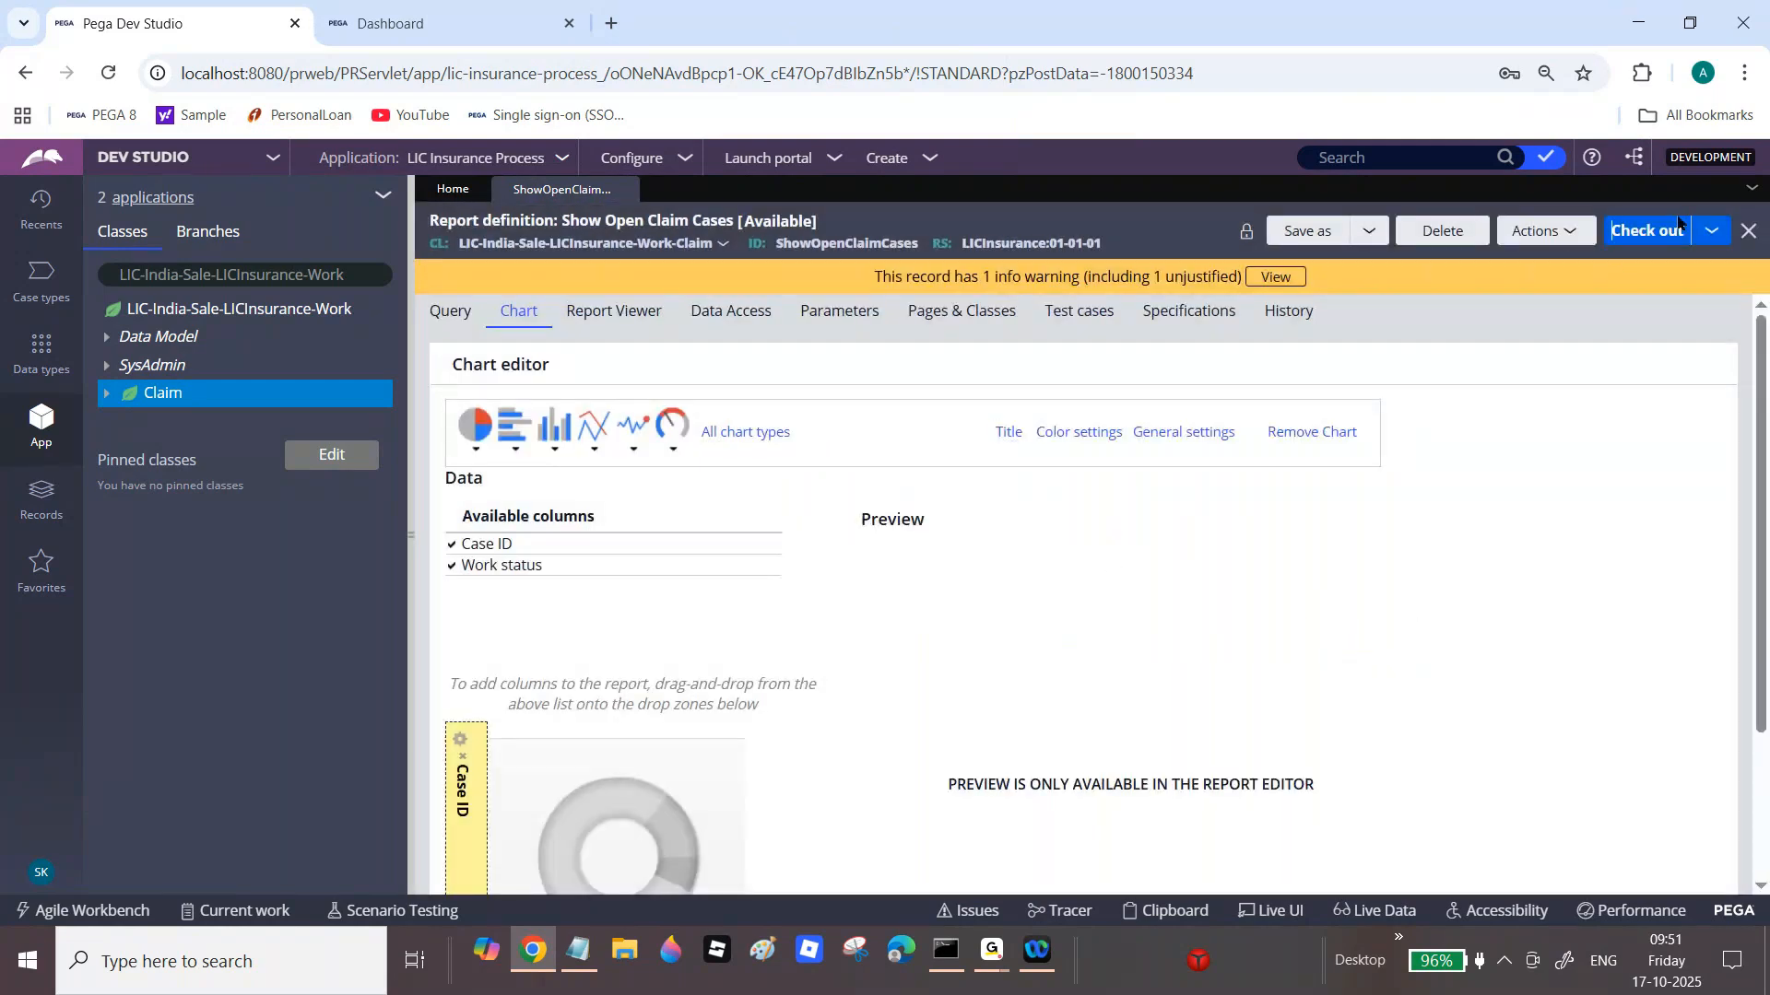
Step: Check out the report and run it to preview the titled chart
double_click(1671, 233)
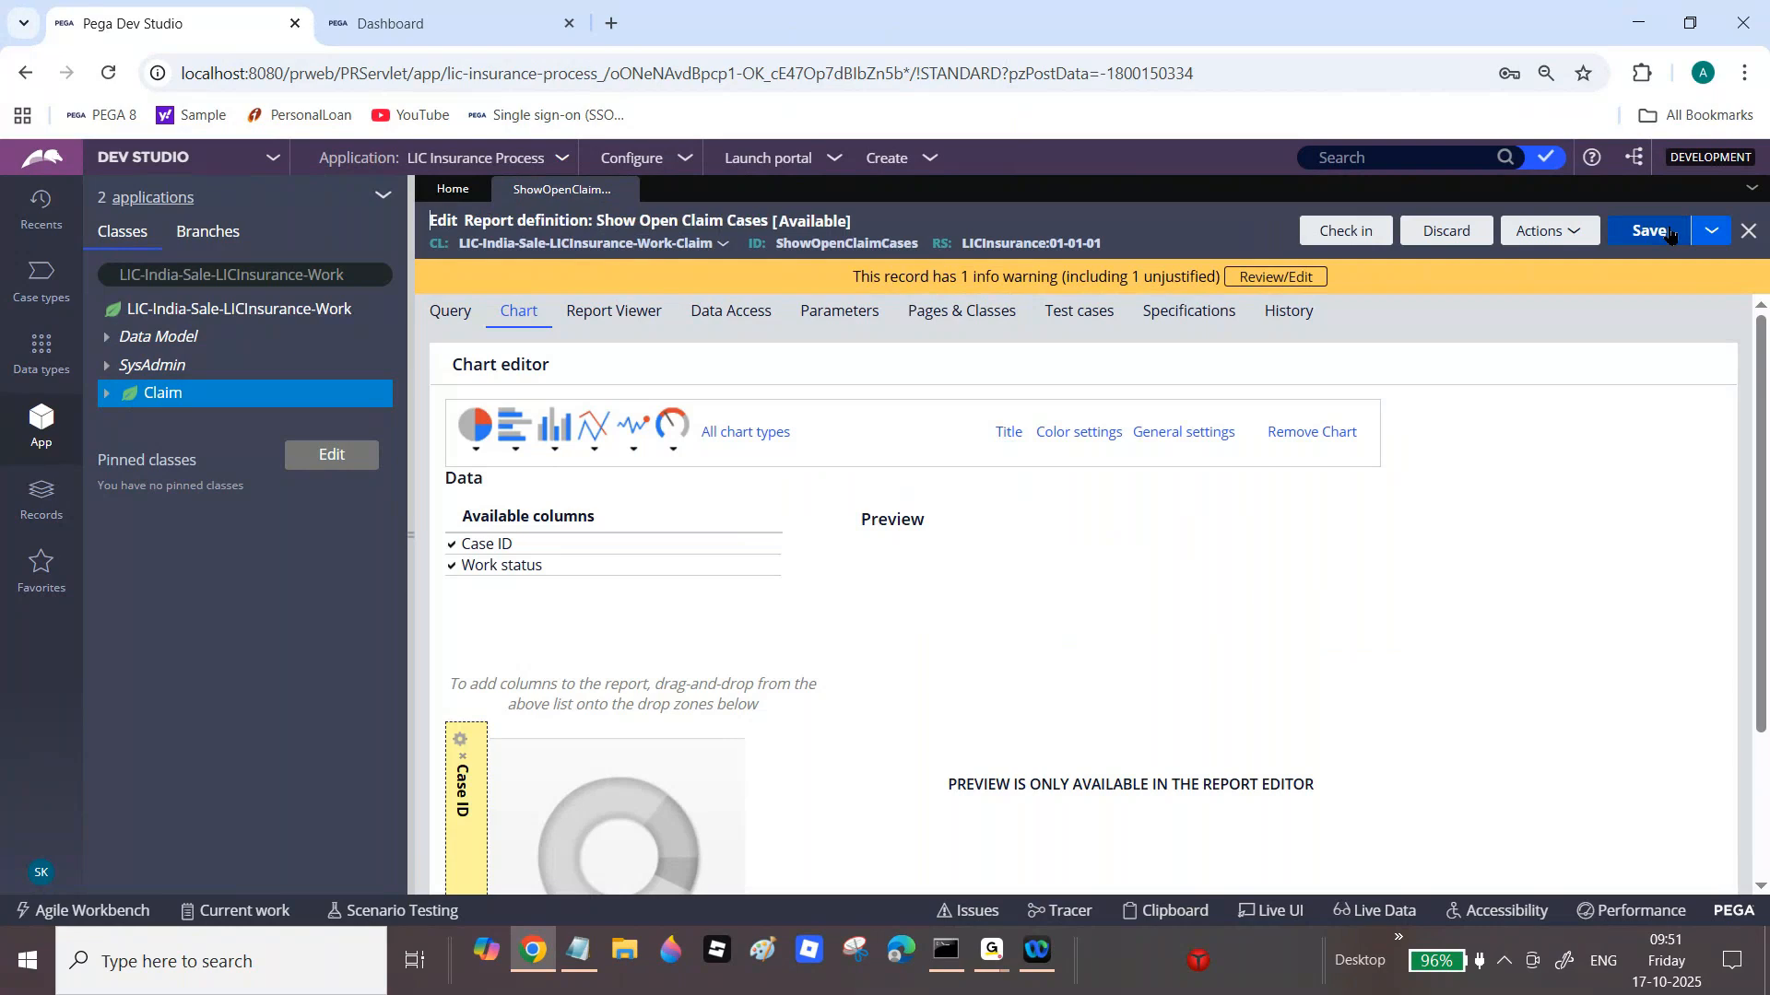
click(1659, 233)
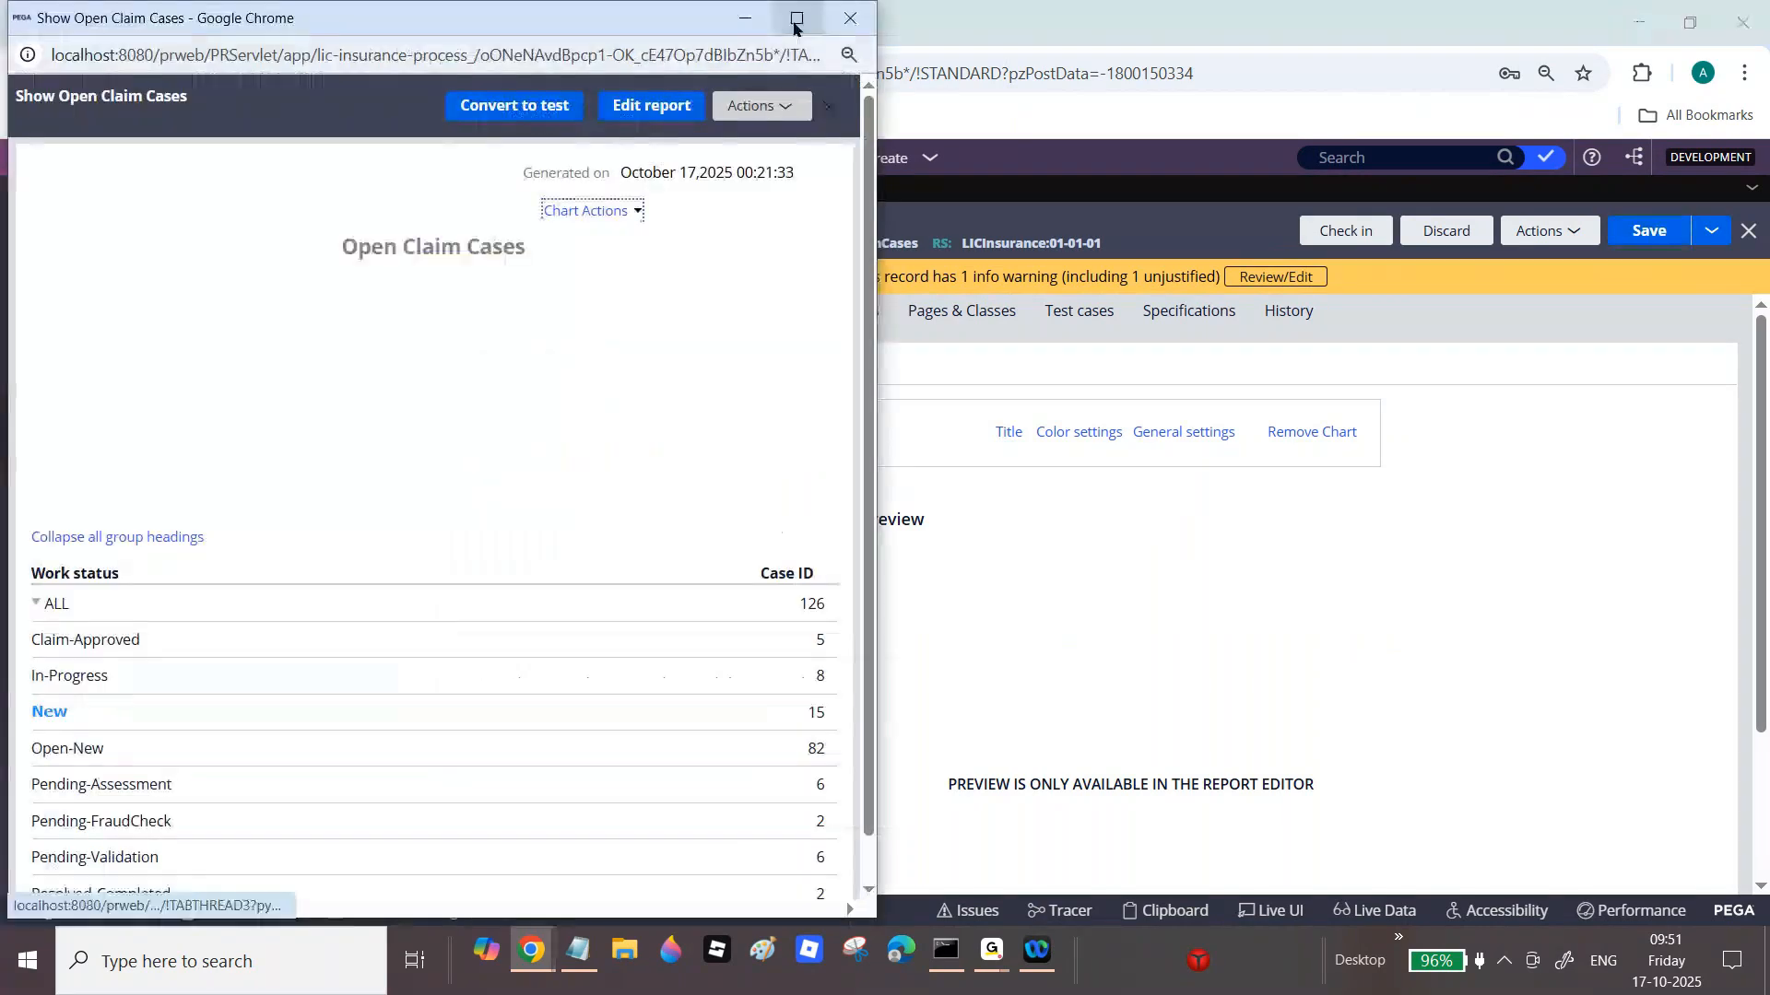
click(828, 19)
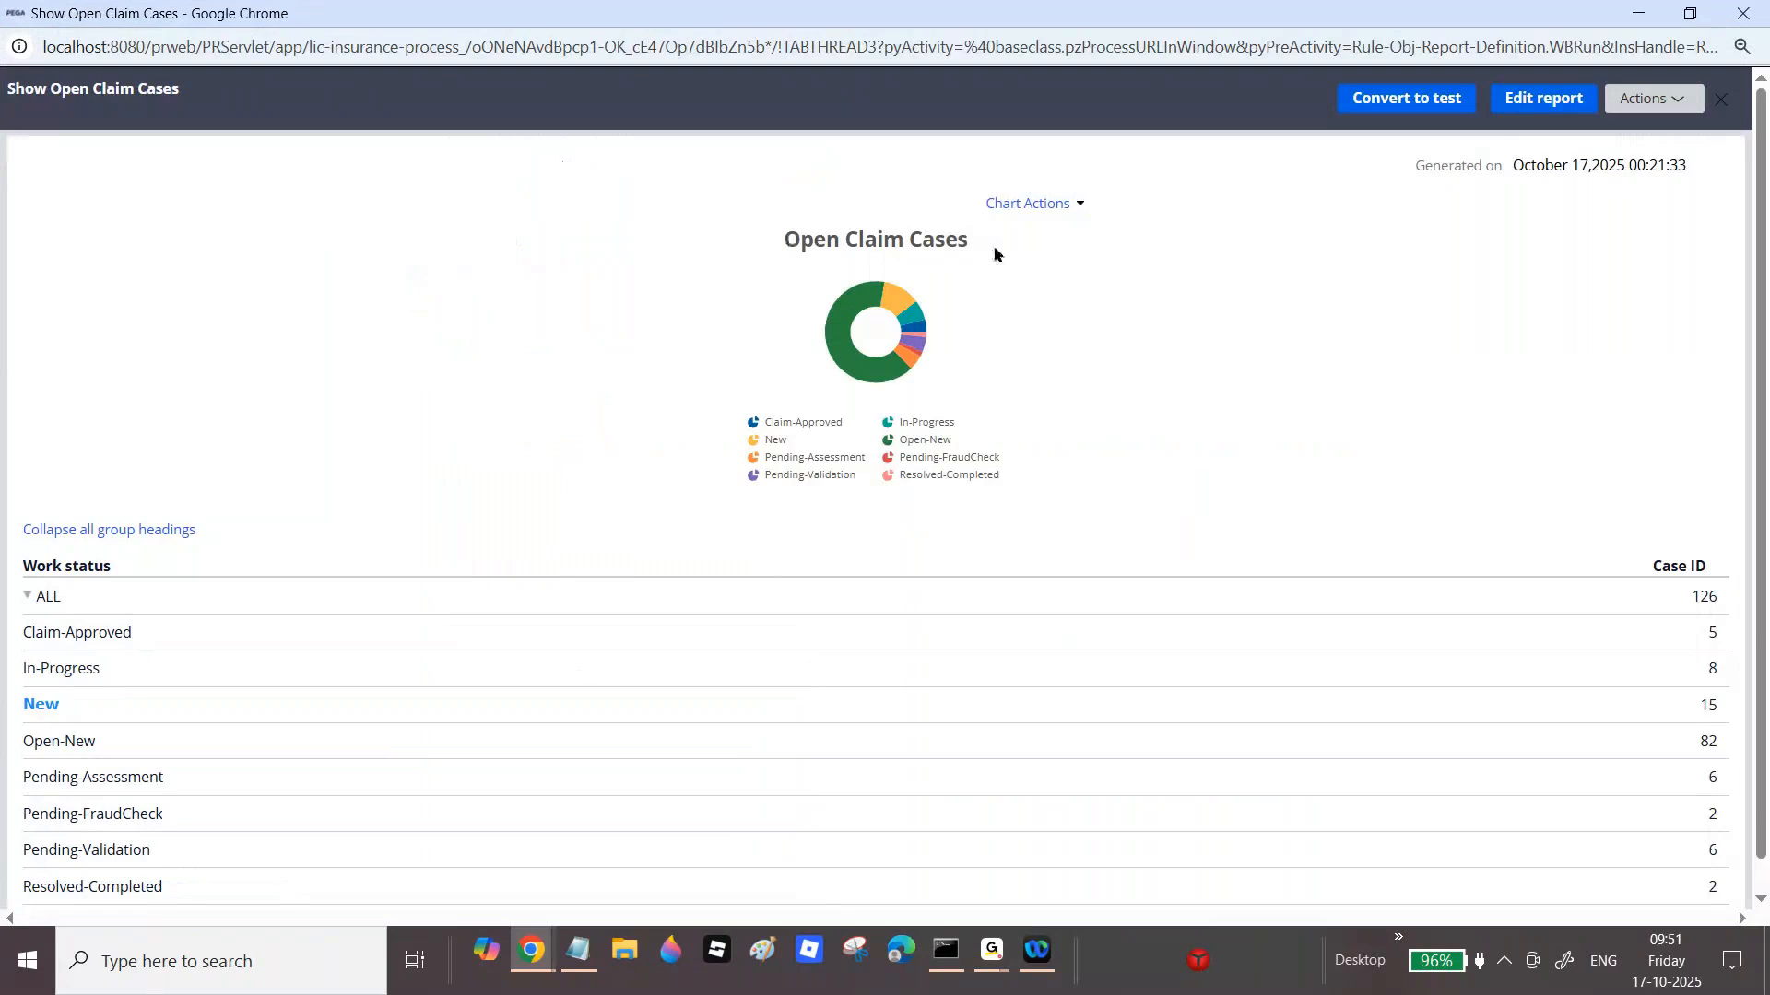
click(1743, 16)
click(1069, 433)
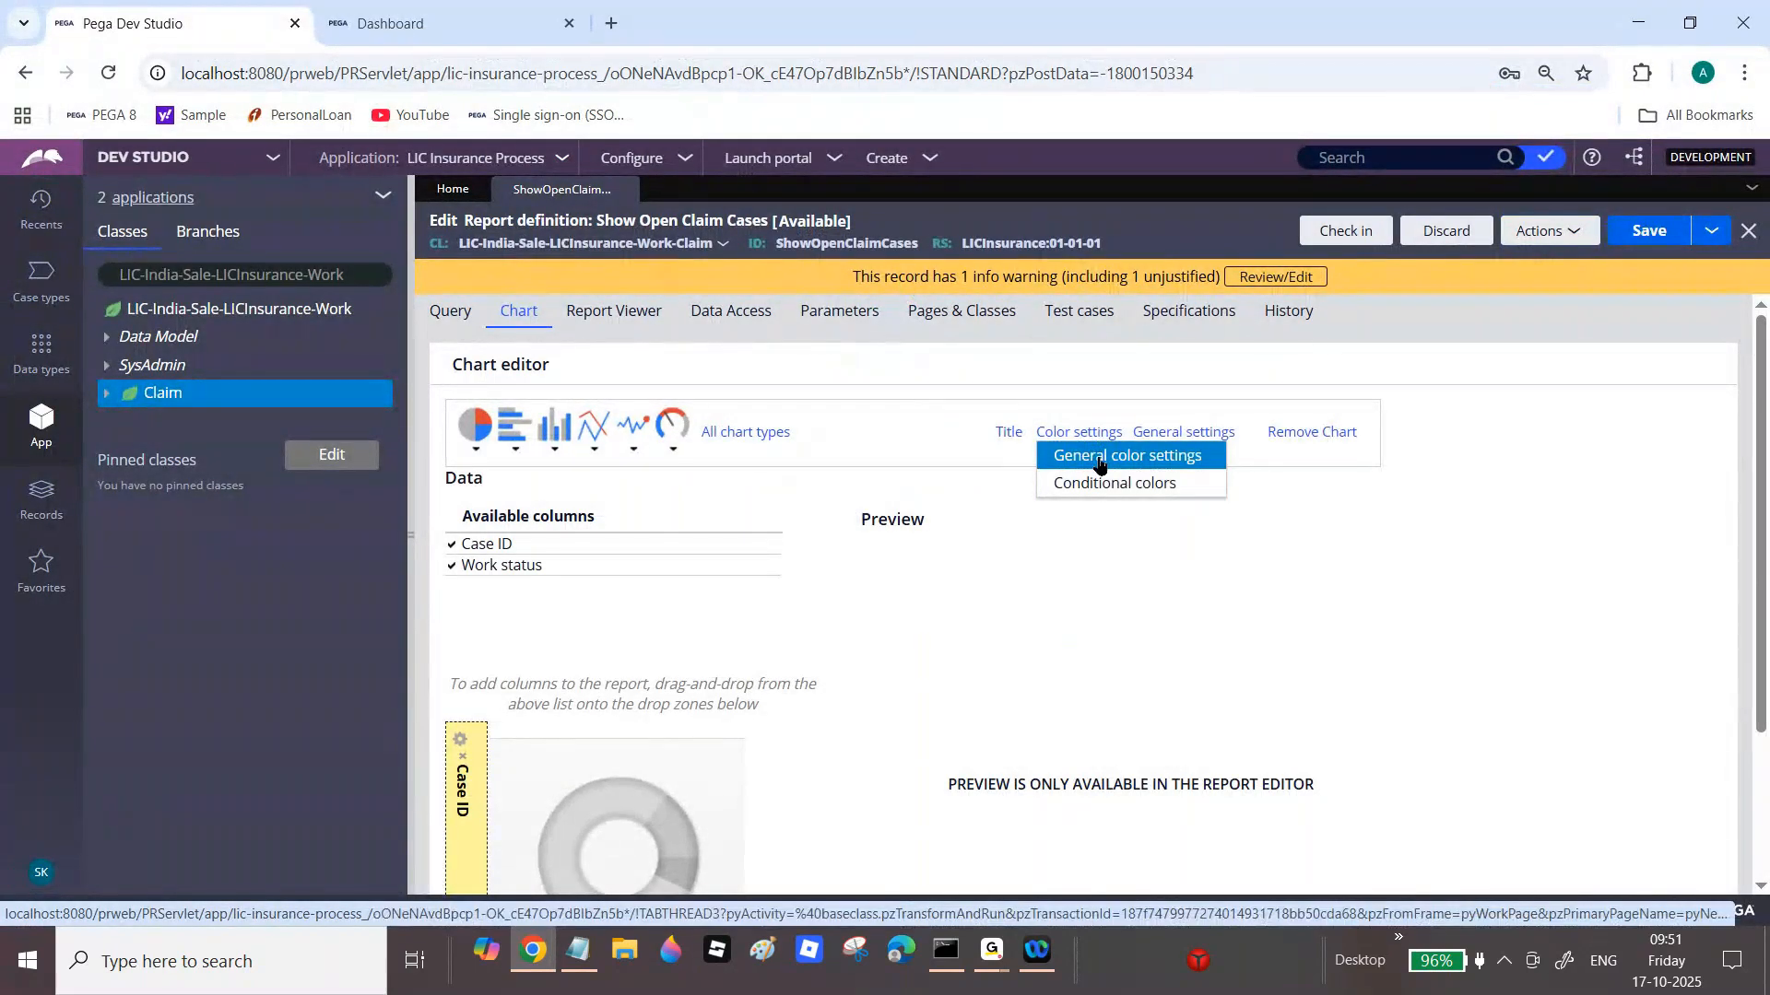
Step: Give the chart a purple 9400D3 background and save the report definition
click(1101, 461)
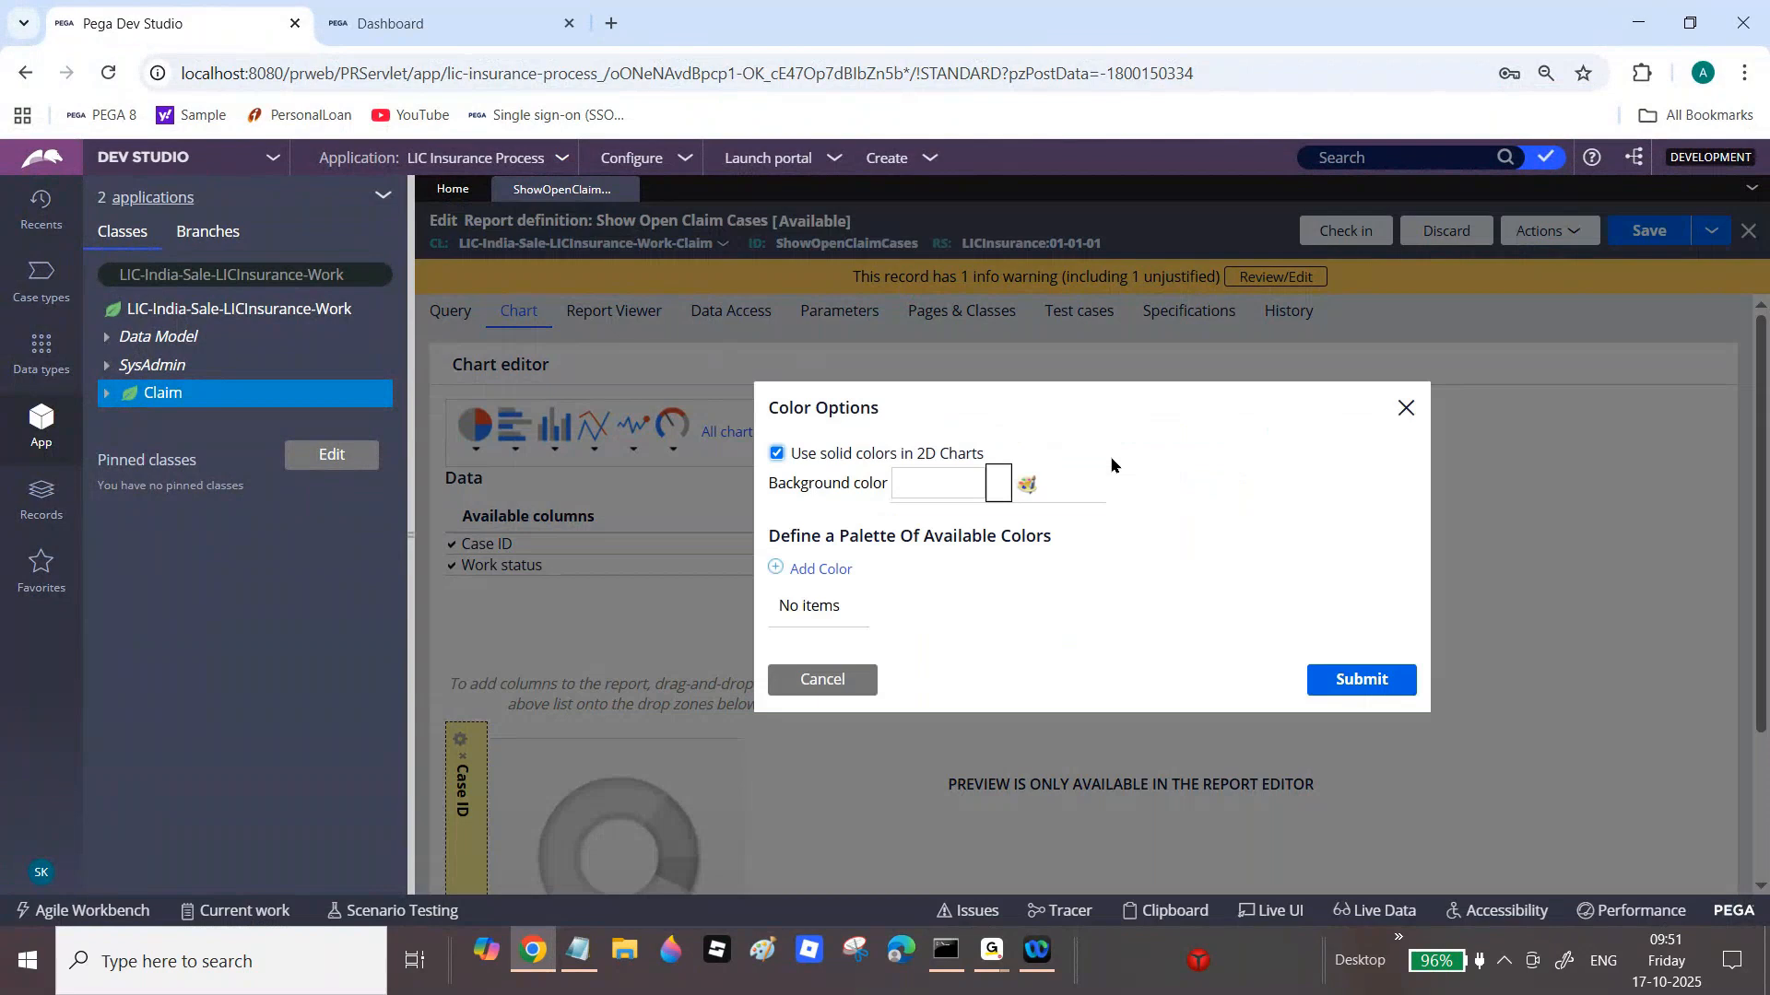
click(1023, 482)
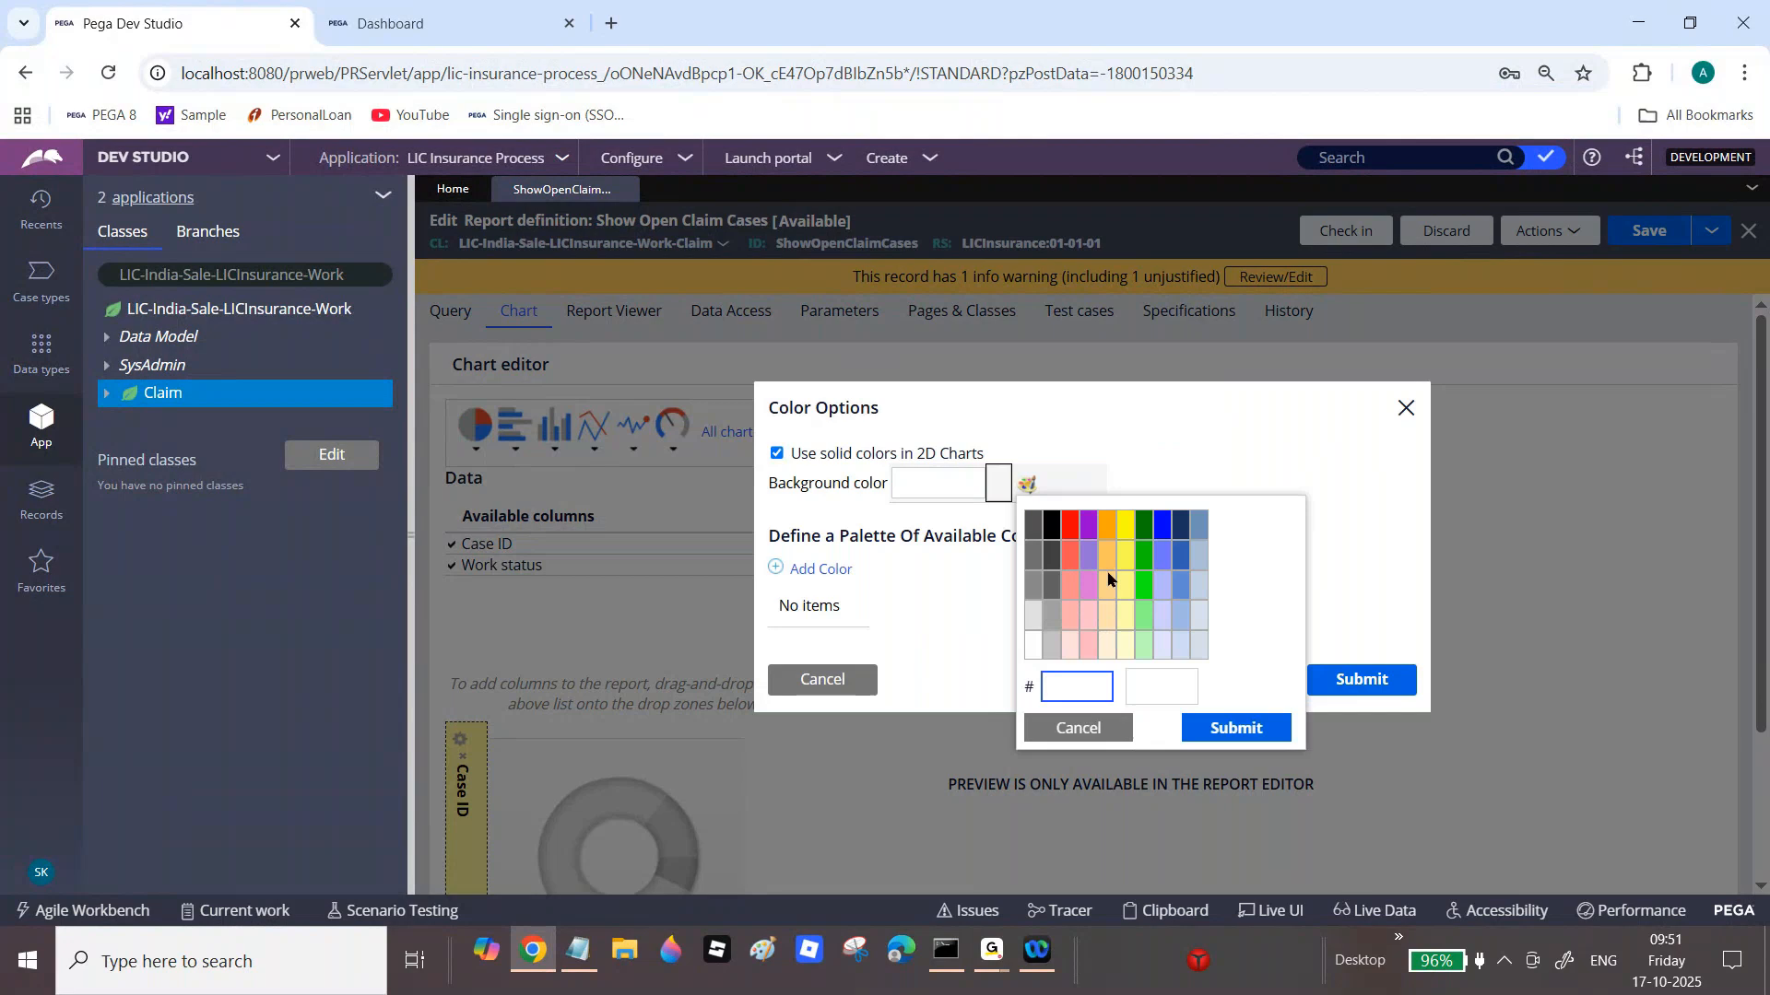
click(1087, 527)
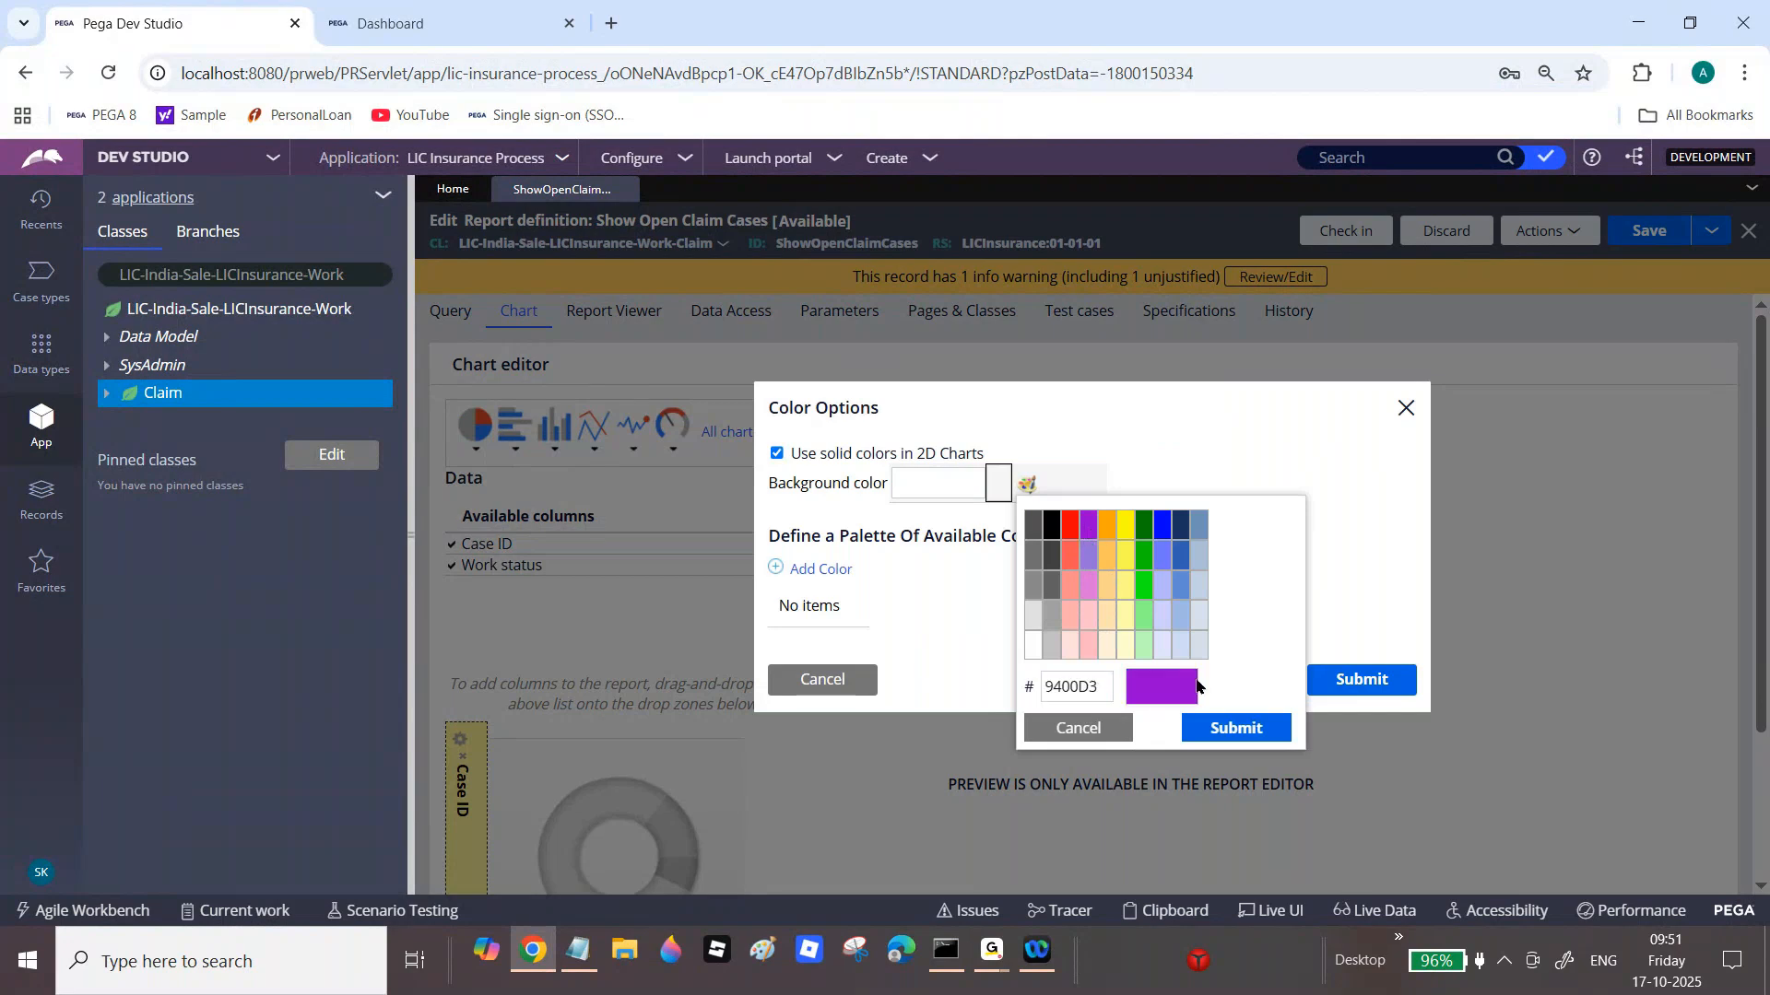
click(1233, 730)
click(1337, 680)
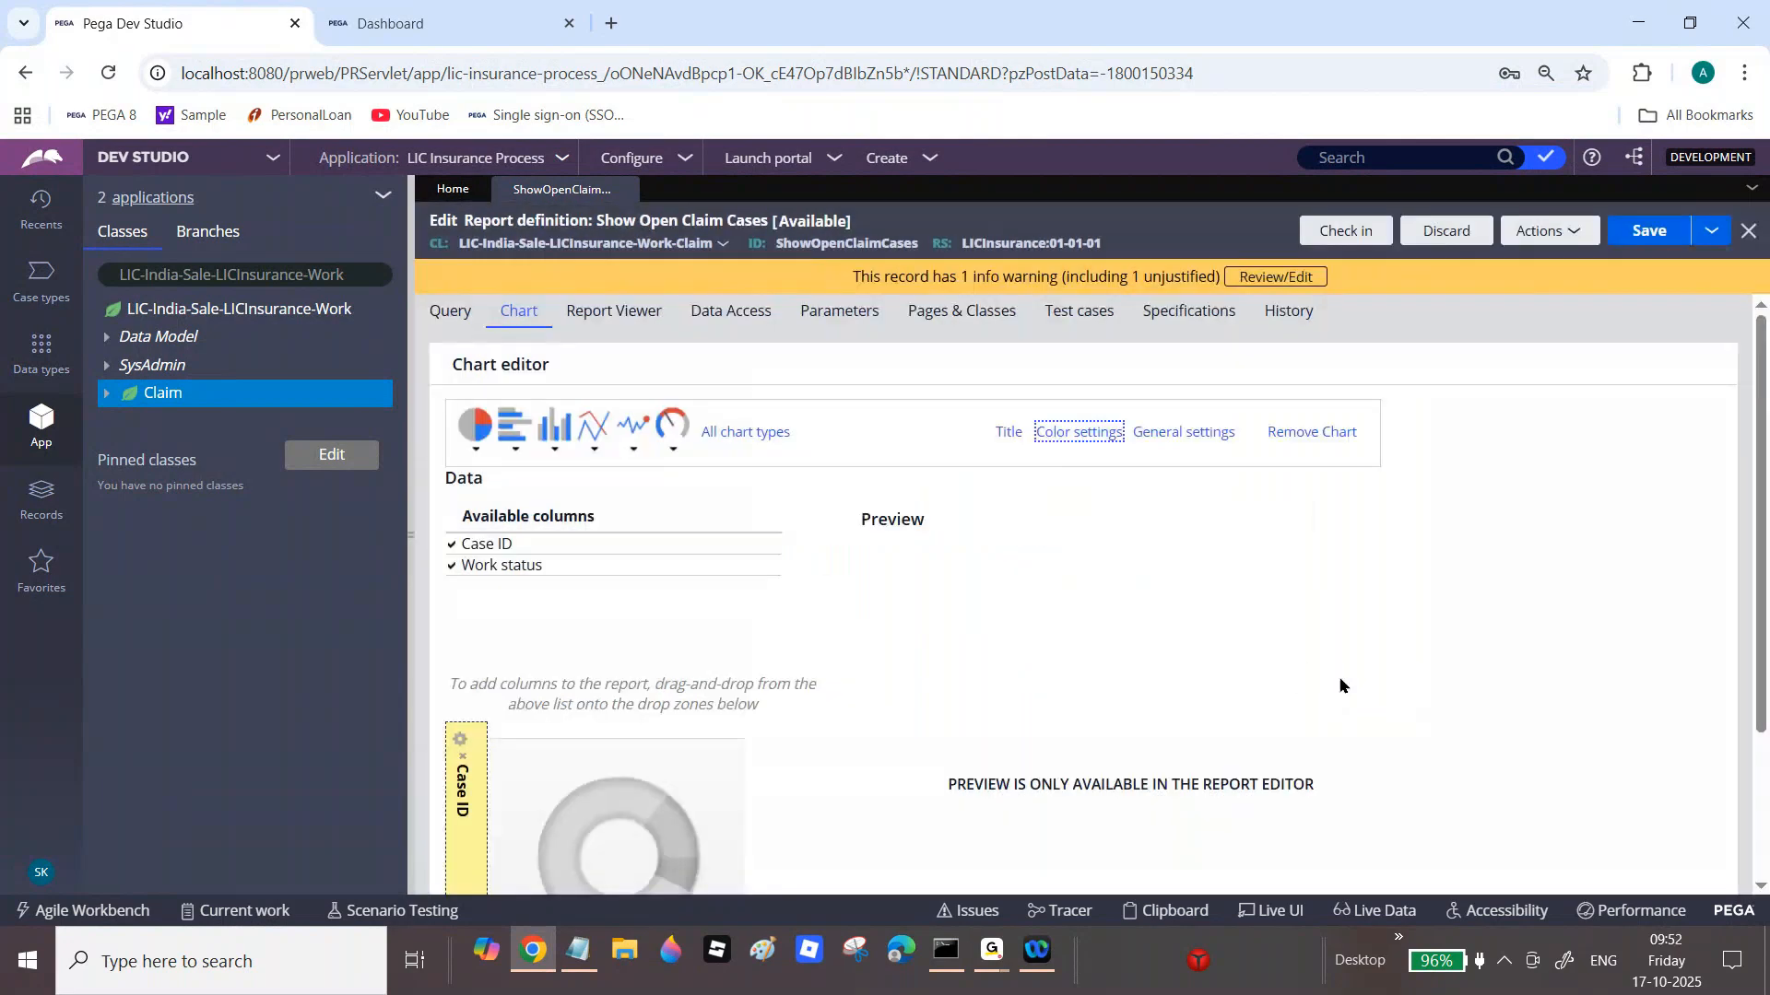
click(1655, 235)
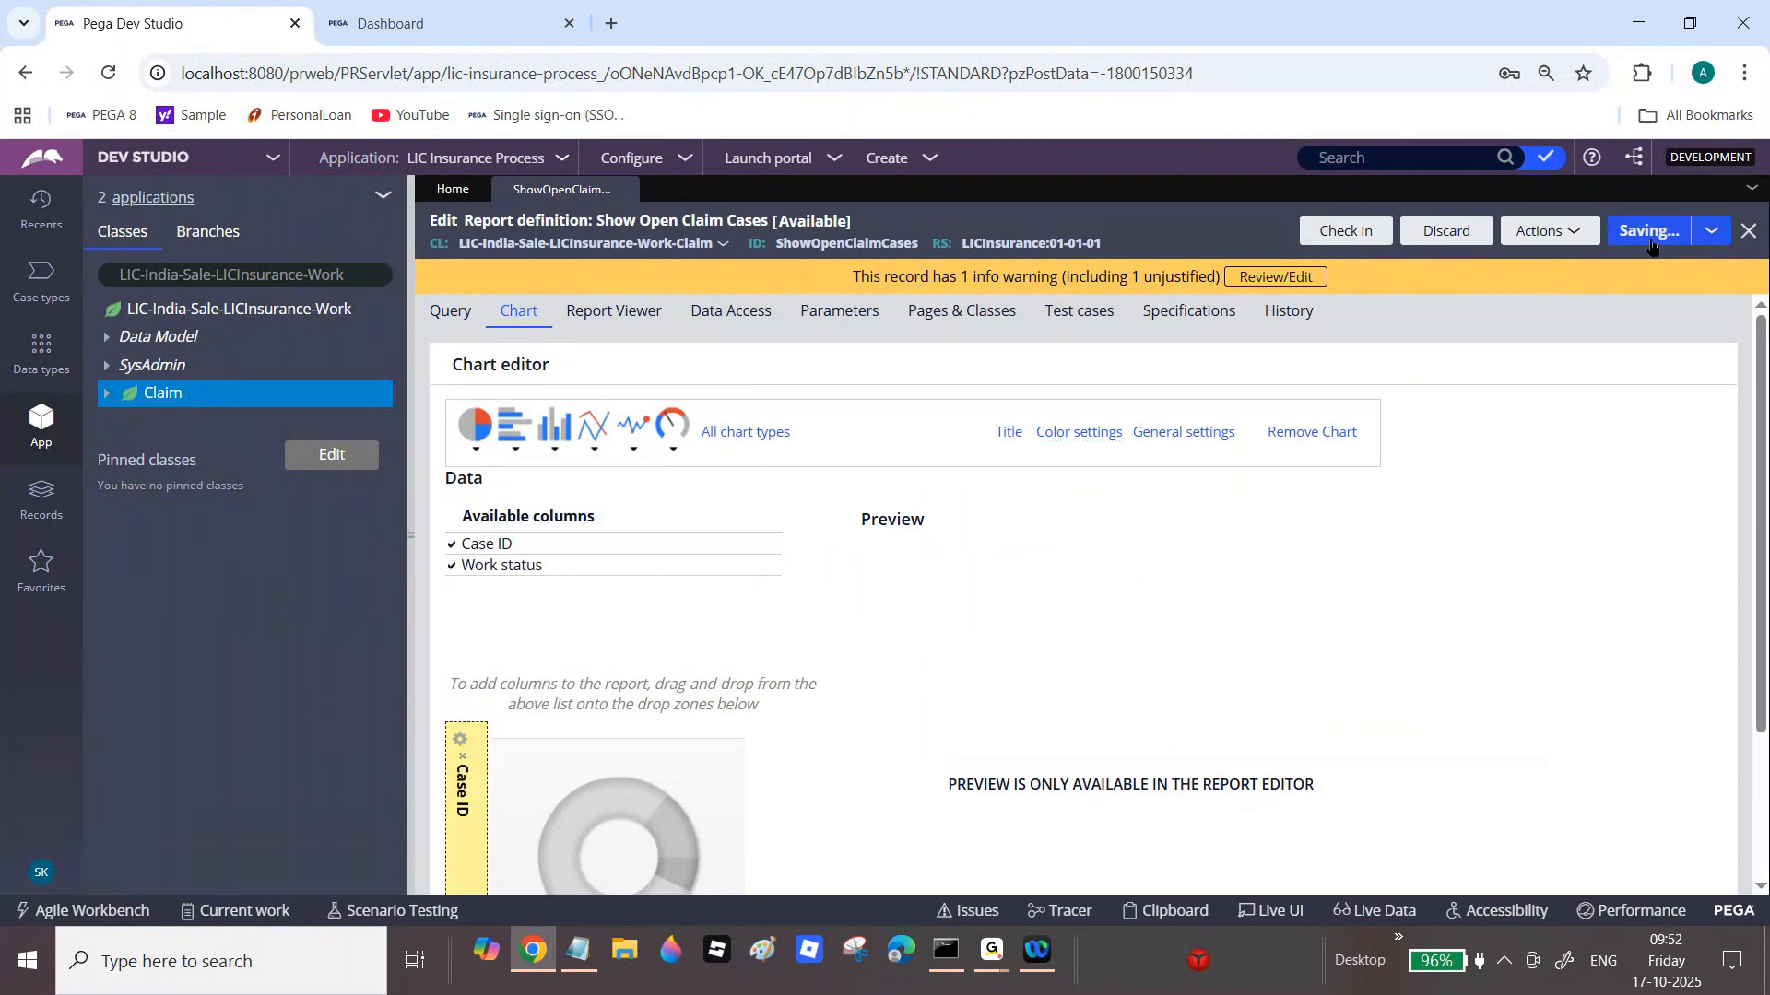
Step: Run the report to preview the purple chart background, then close the preview
click(1541, 232)
click(1503, 251)
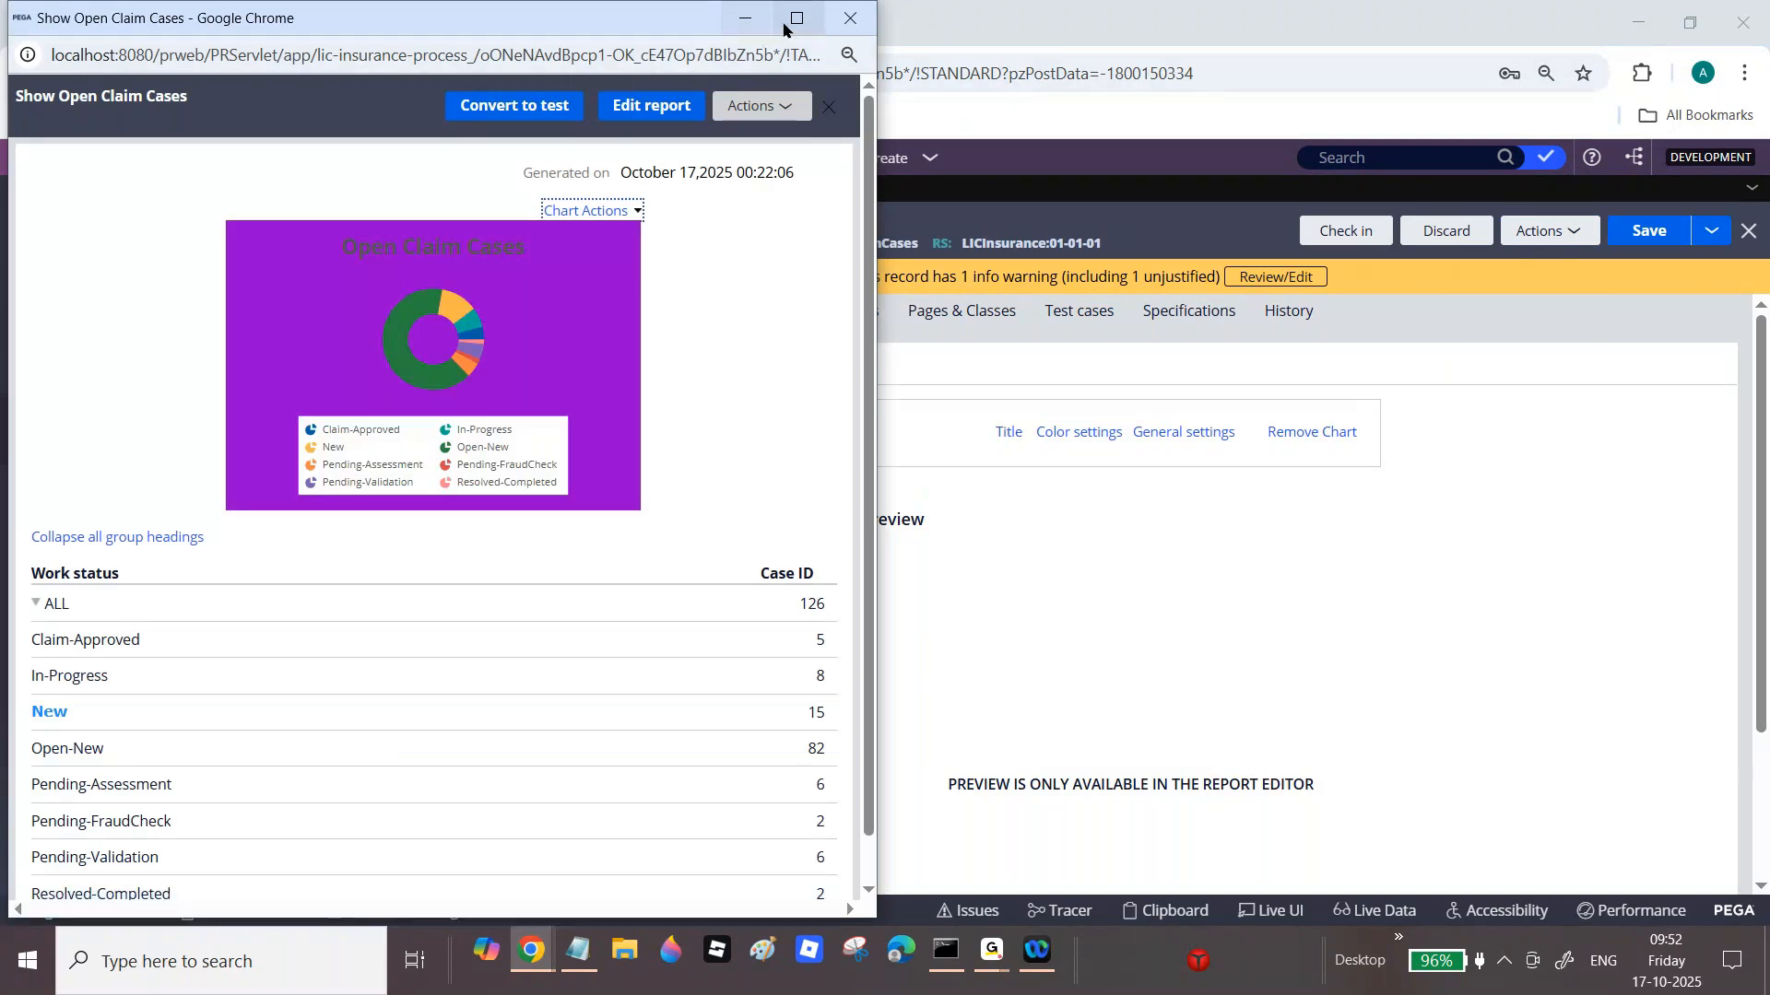
click(860, 19)
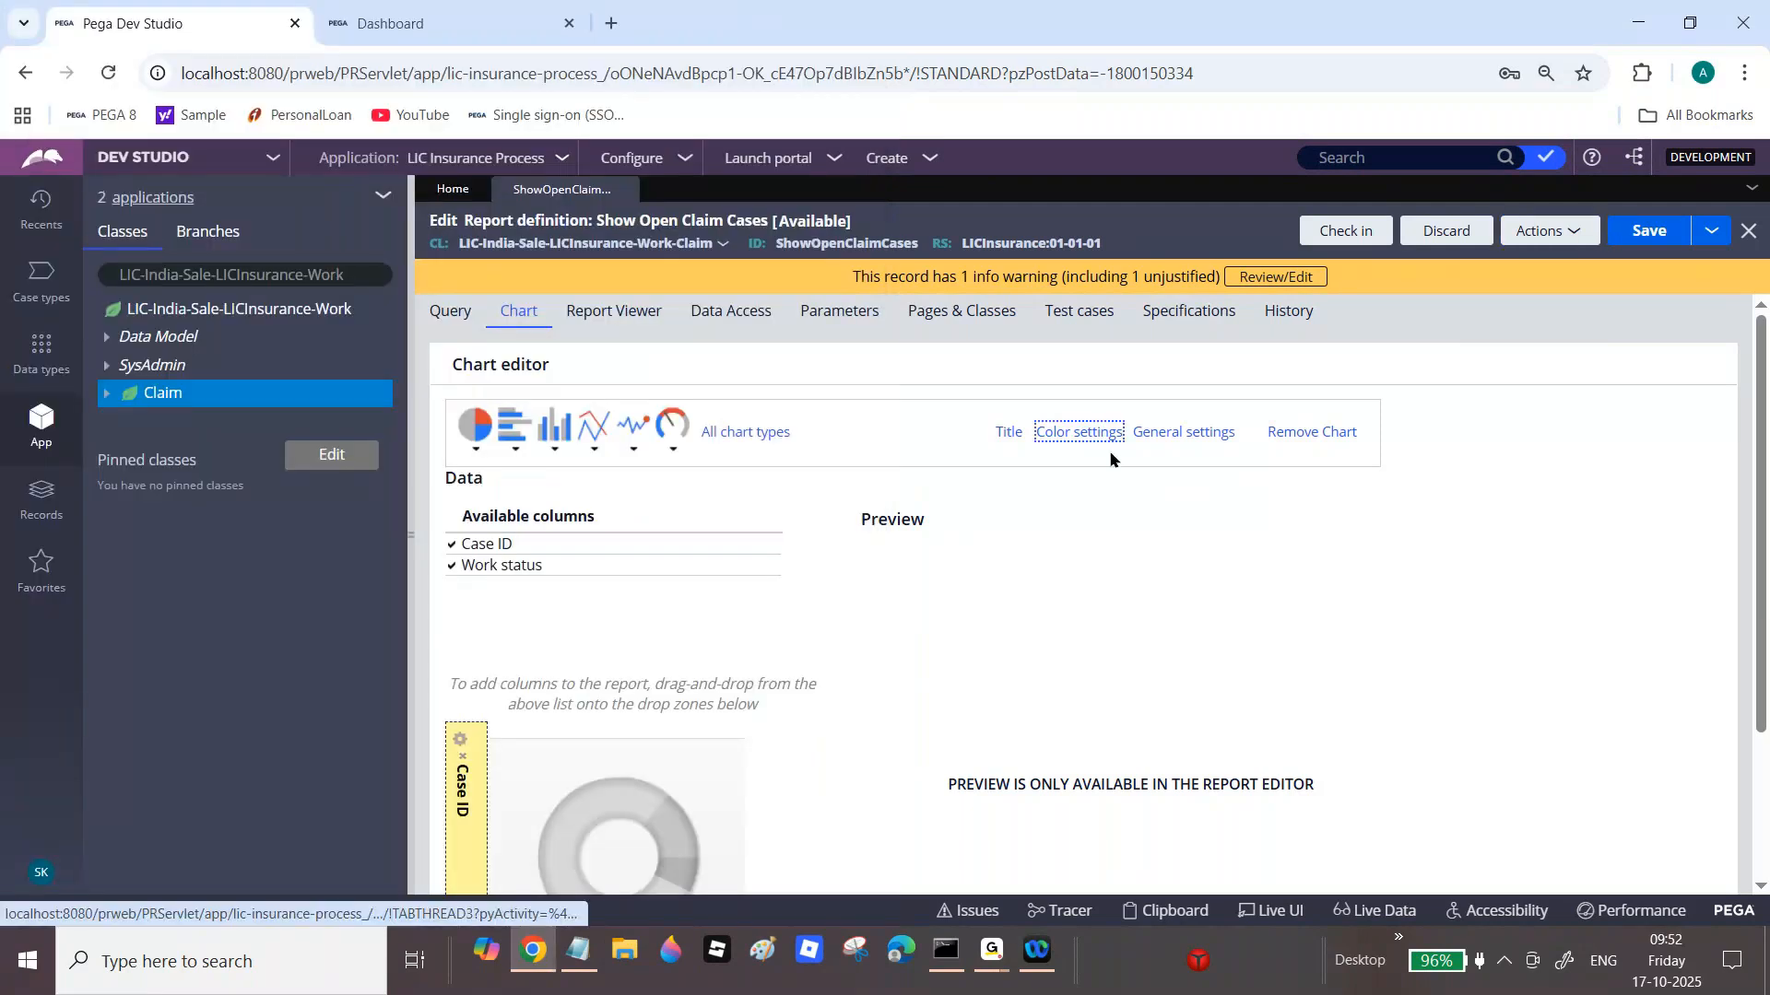
Step: Clear the chart's Background color value so no custom colour is applied
click(1079, 432)
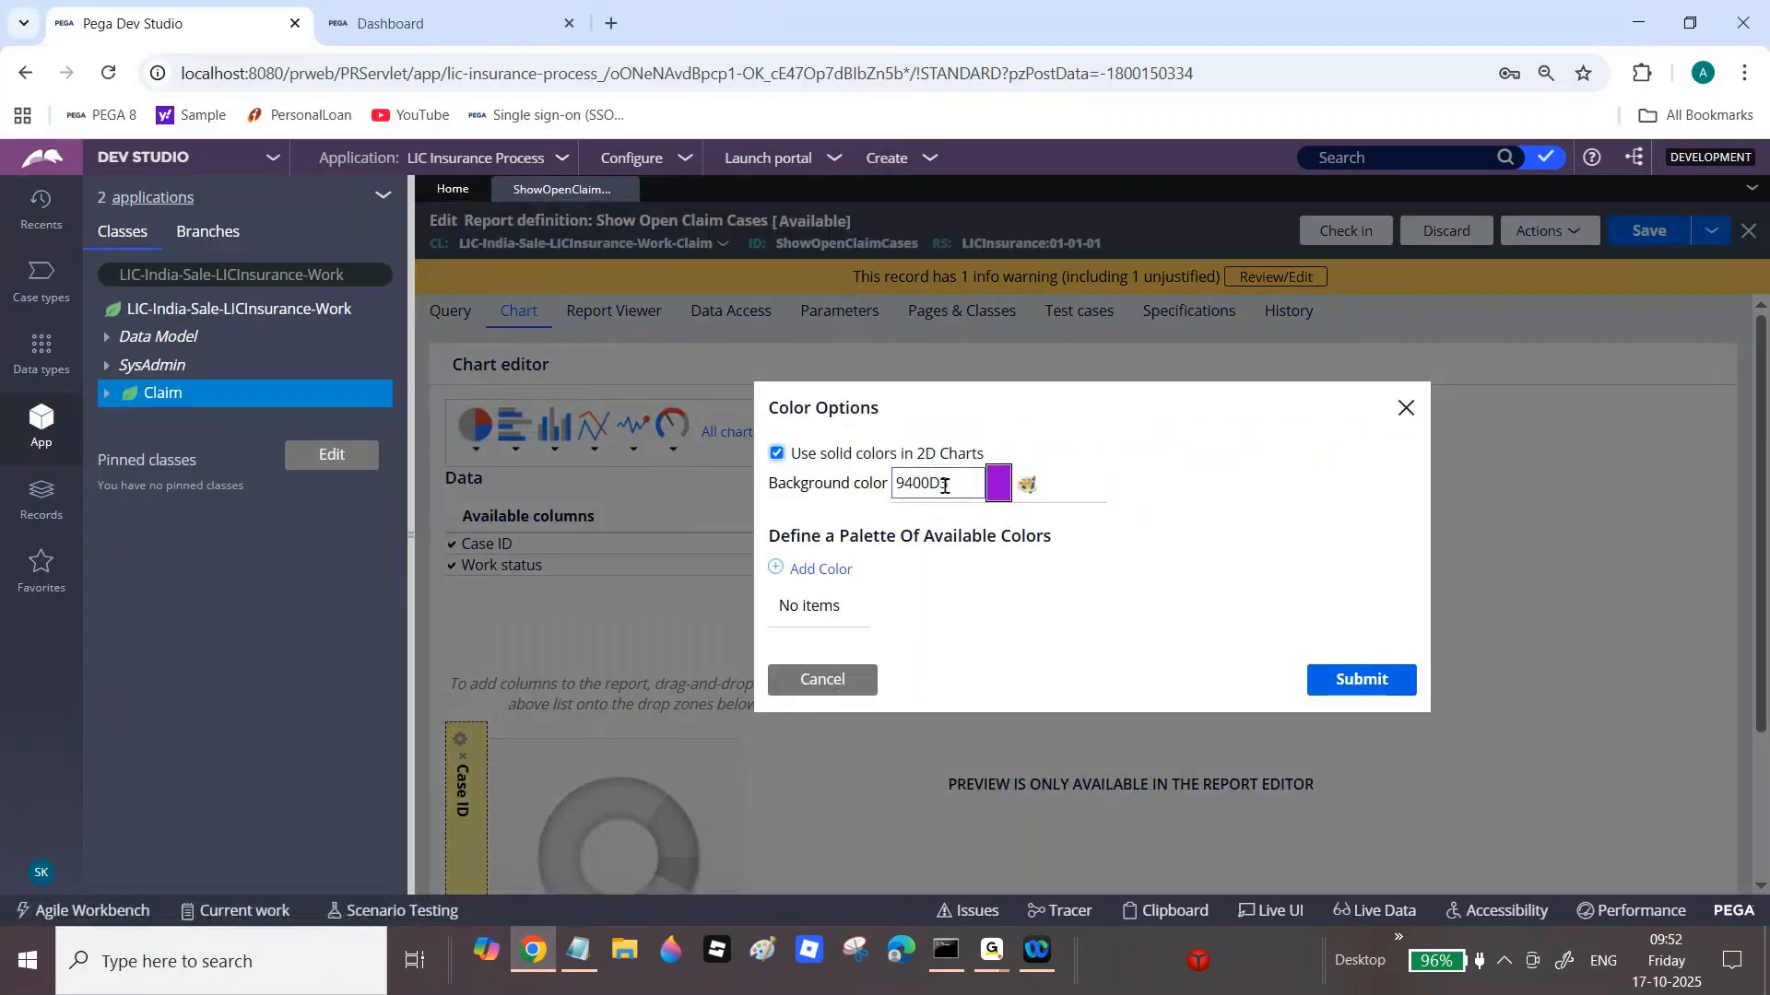
click(1028, 486)
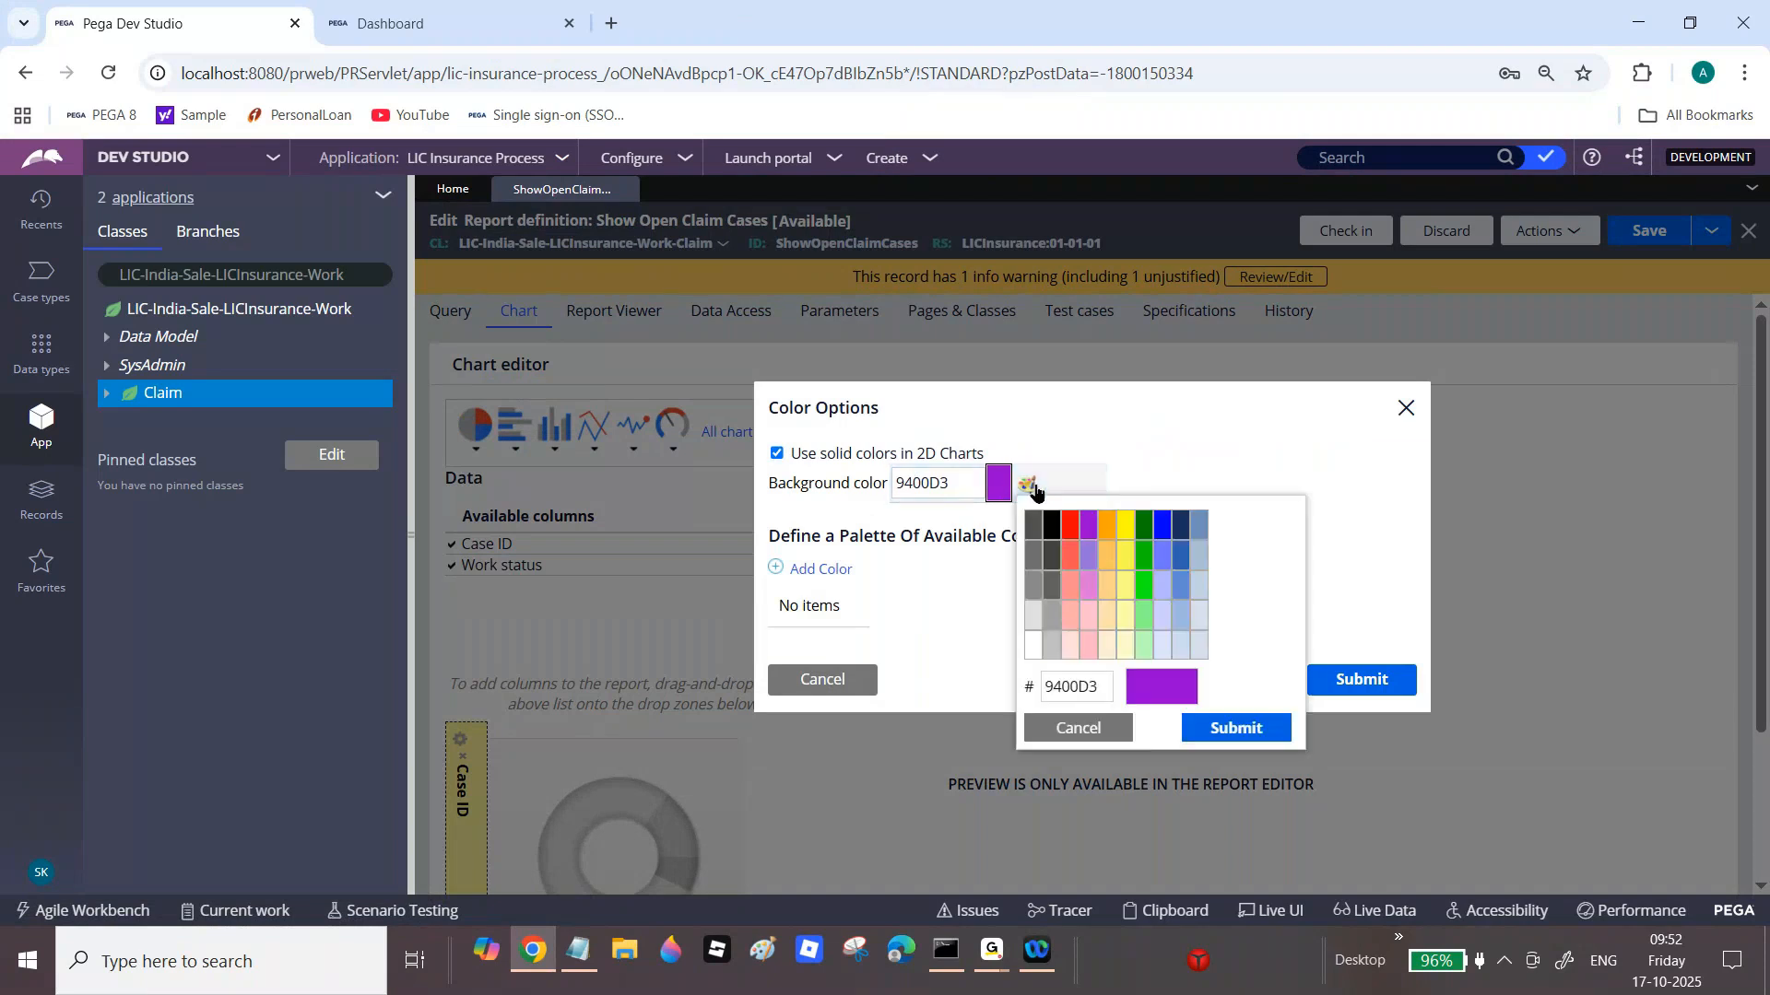
click(1051, 648)
click(1236, 728)
double_click(946, 489)
key(BackSpace)
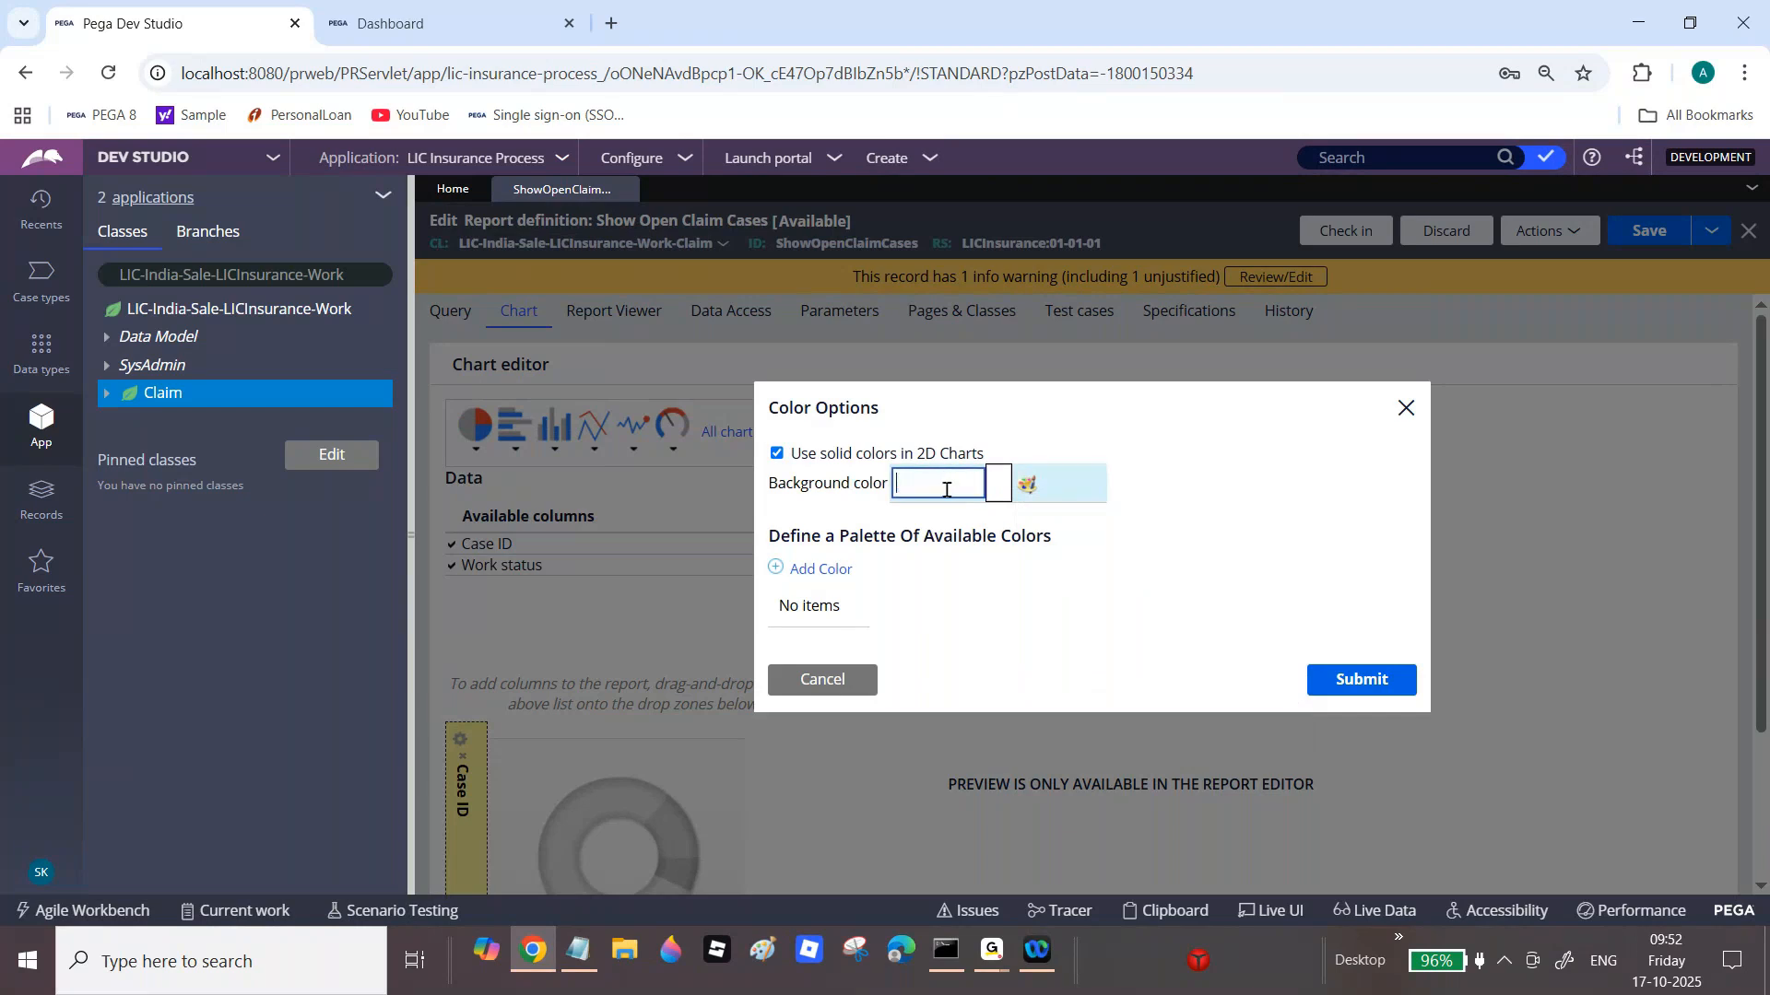
click(1352, 682)
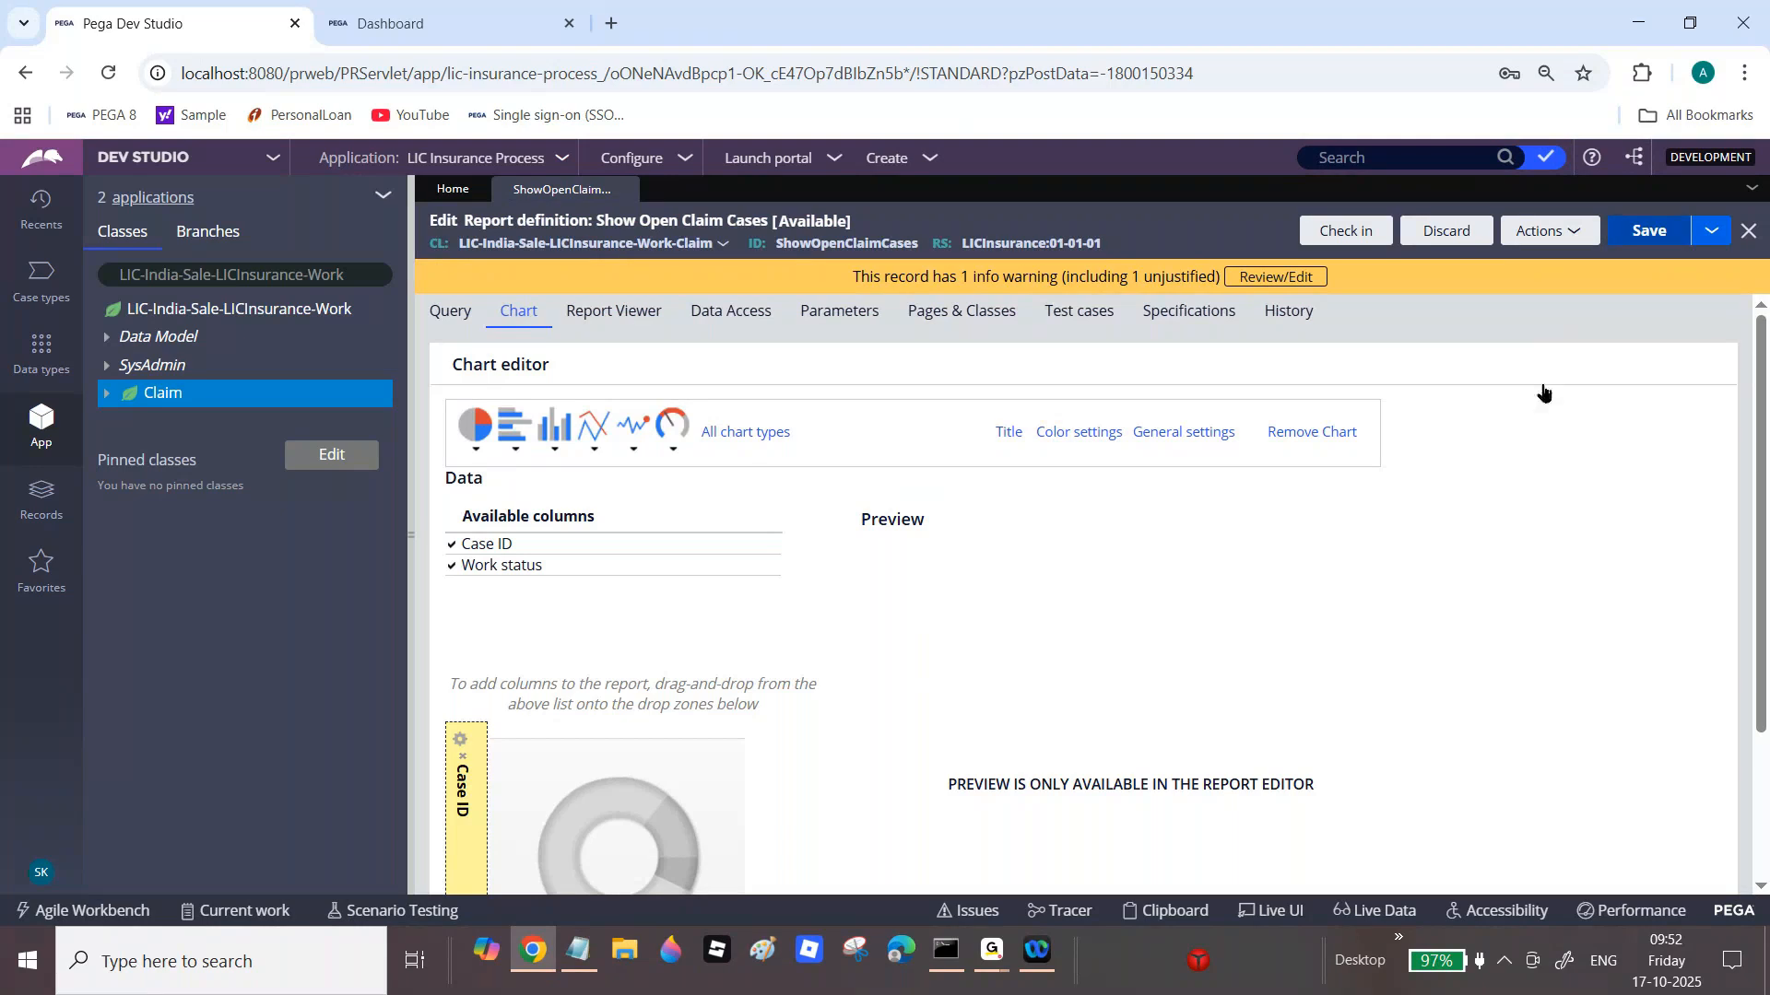
click(1183, 432)
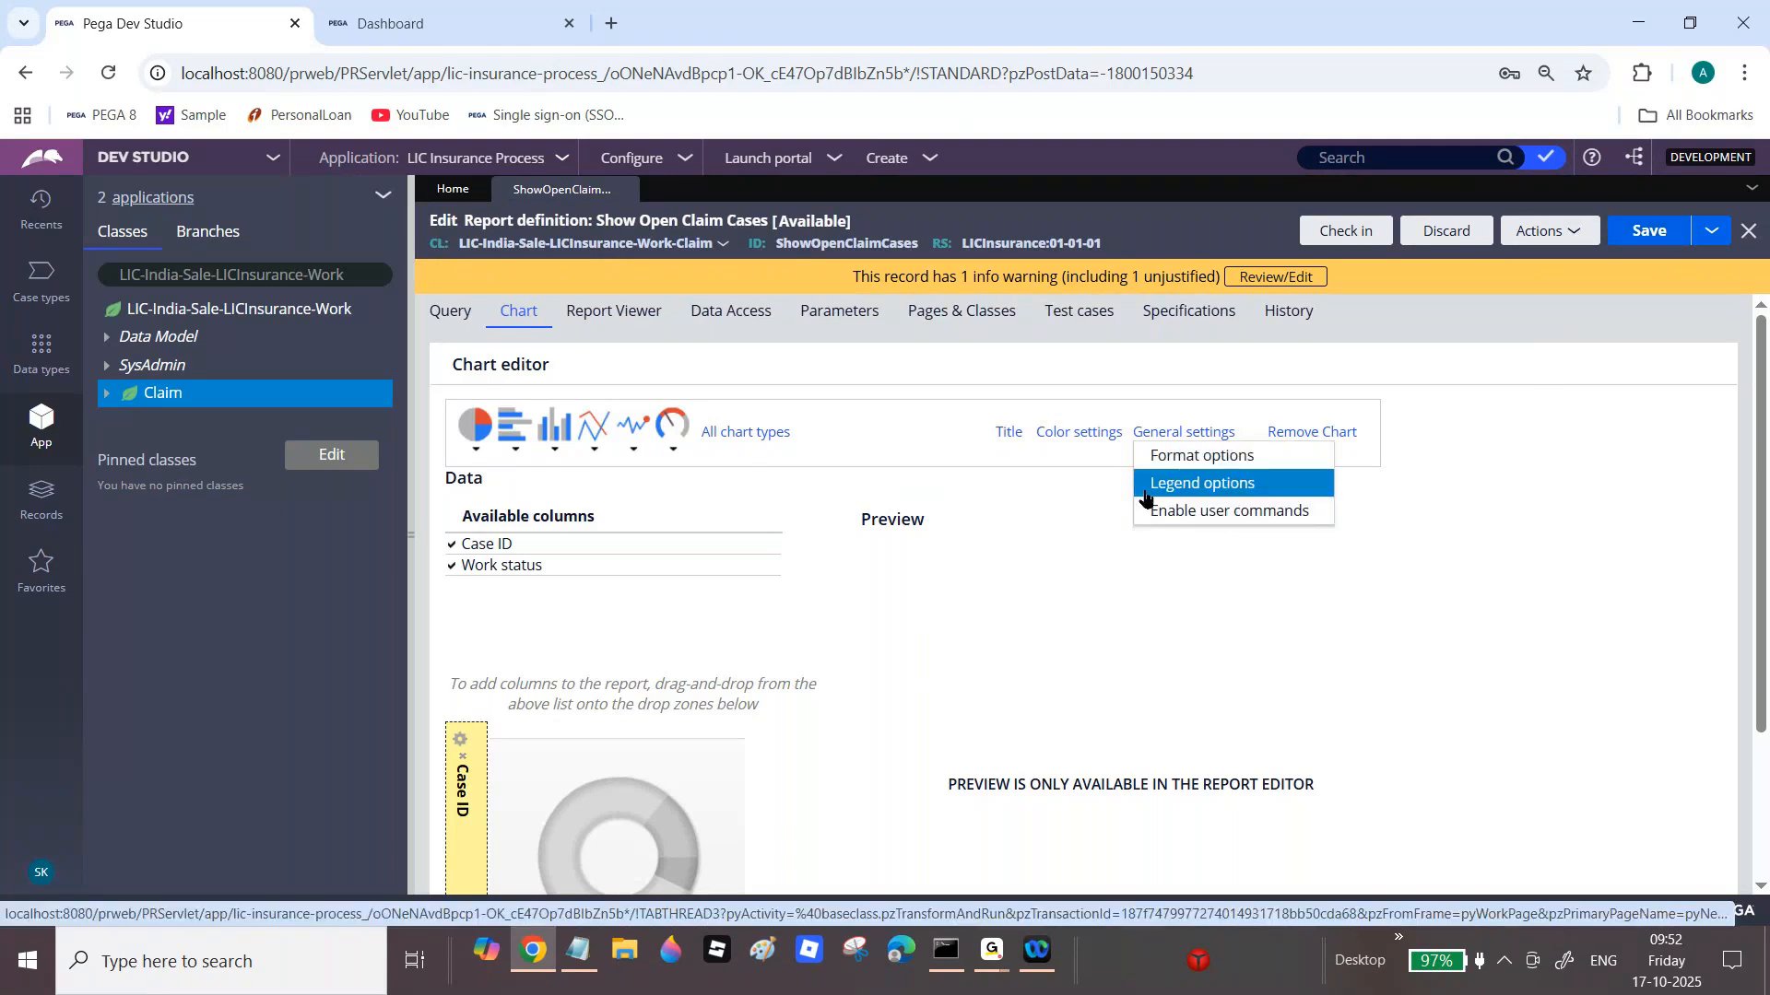
Step: Turn on Show border and Initial display in 3D in the chart's format options
click(1237, 458)
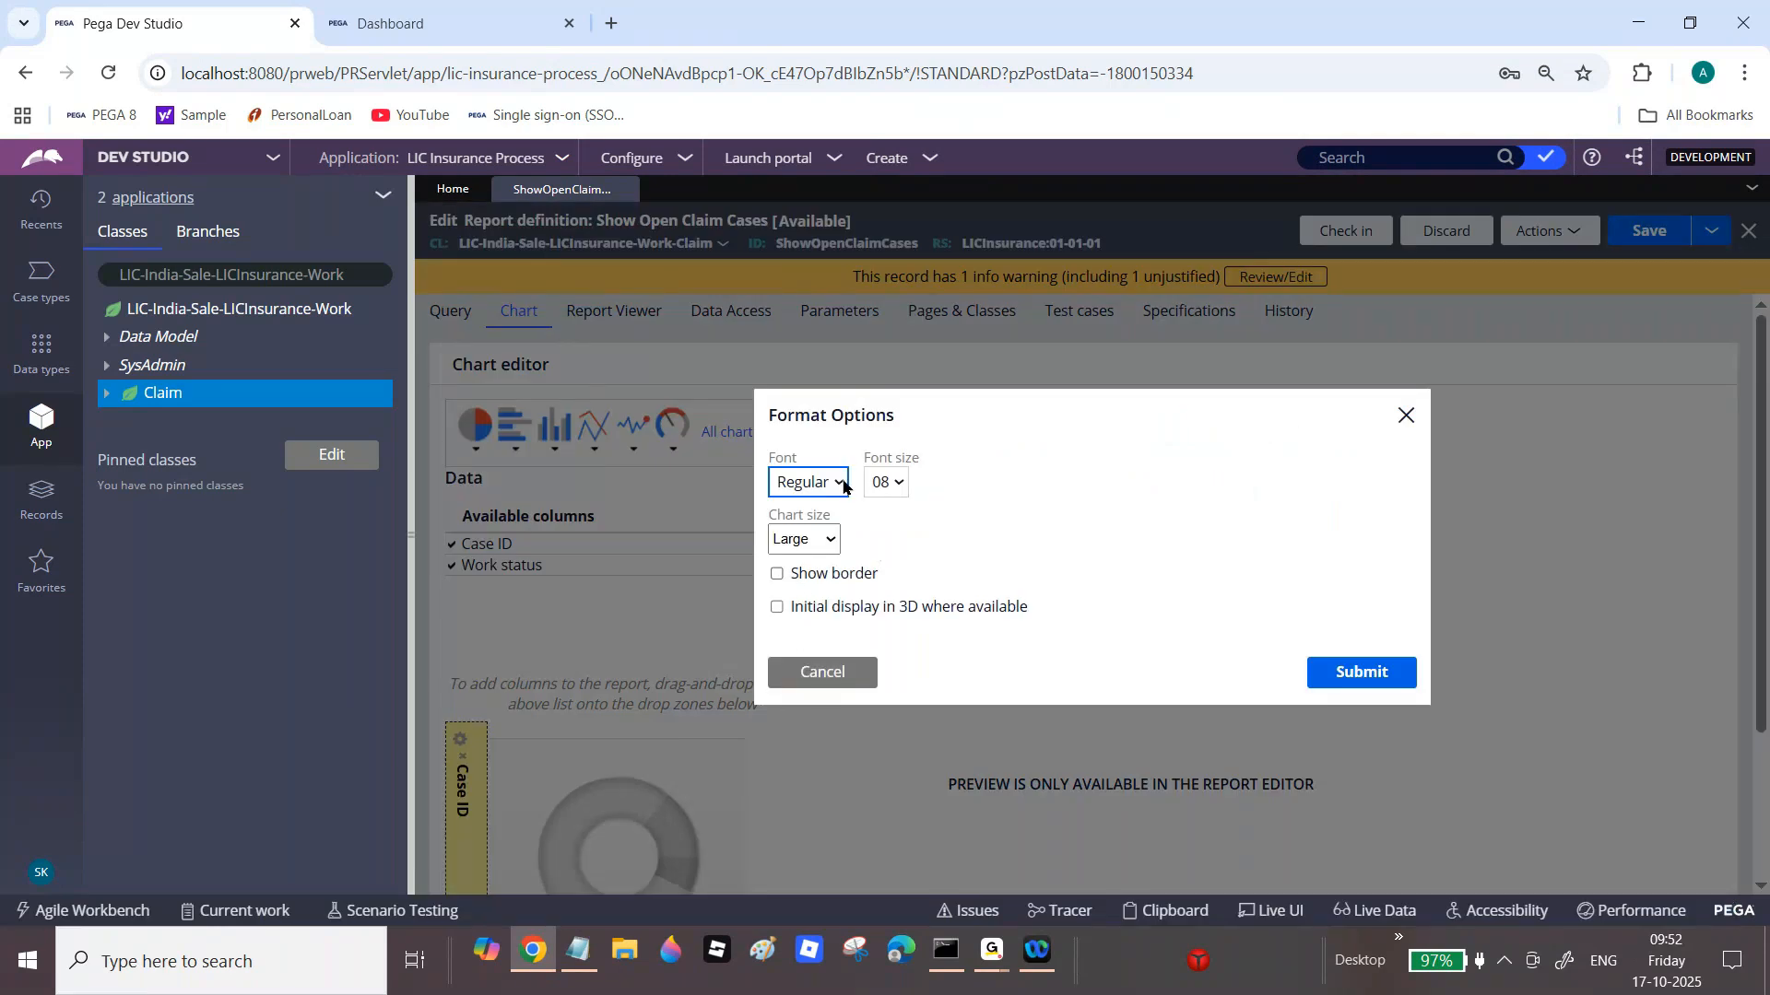
drag(785, 514, 855, 522)
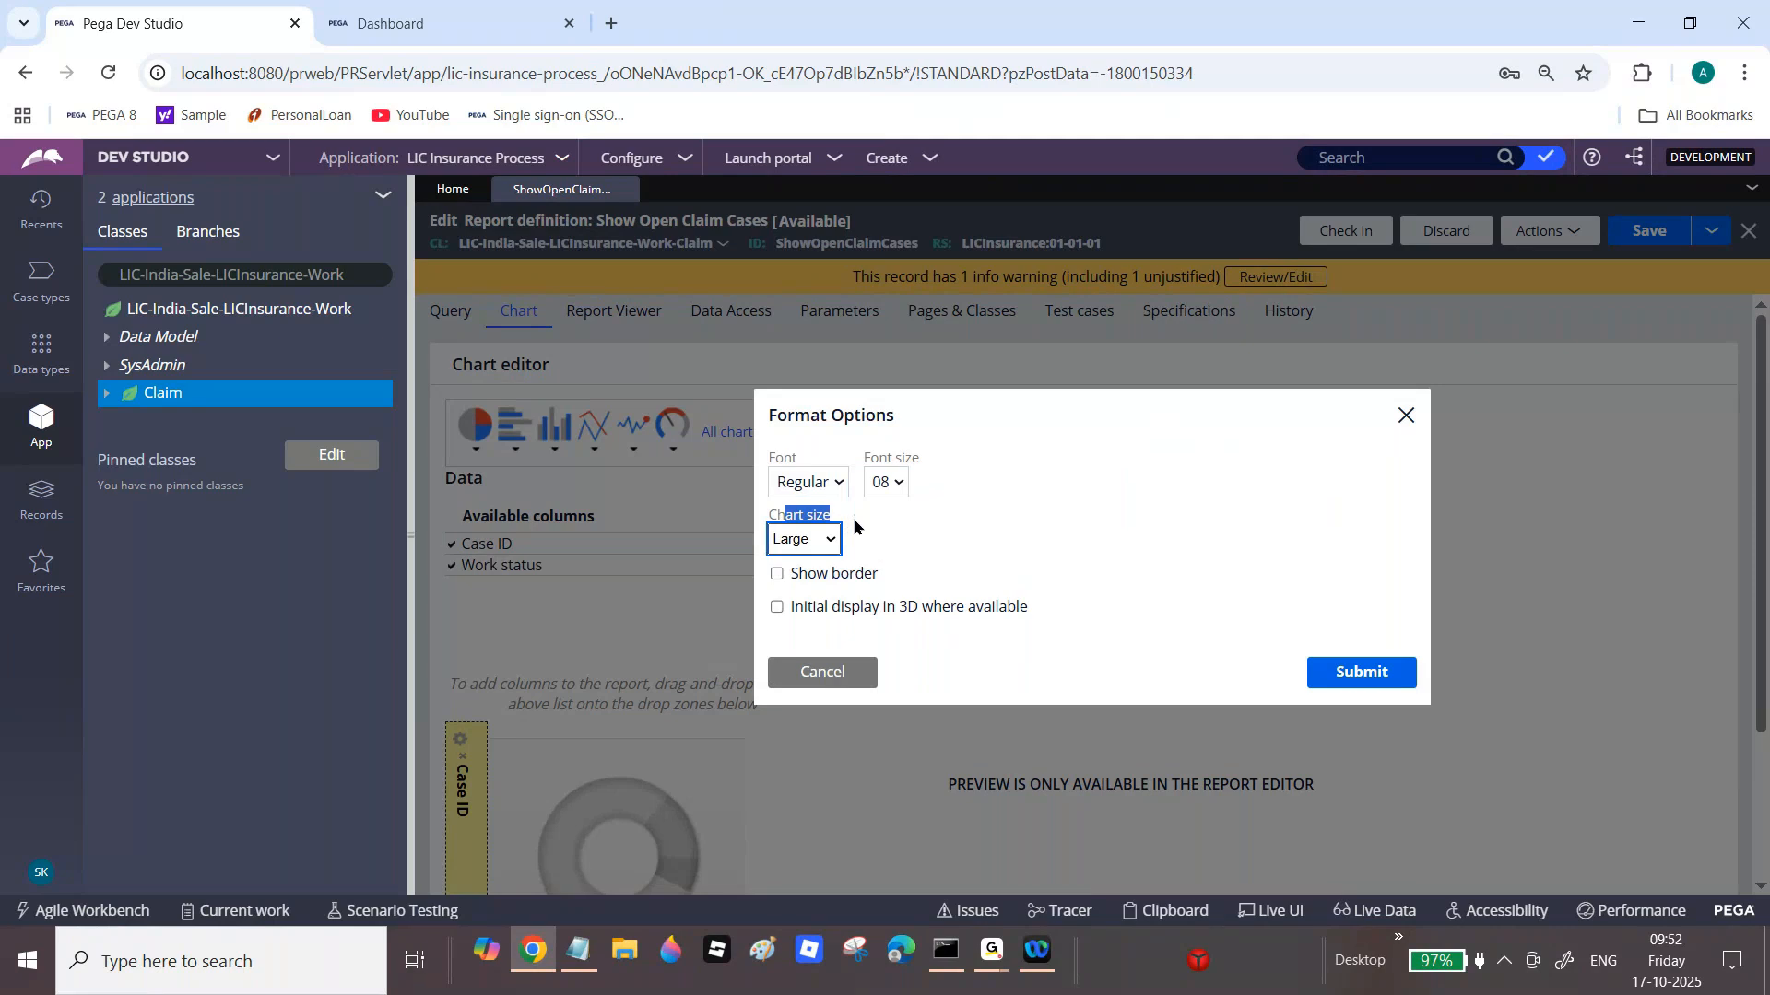
click(842, 577)
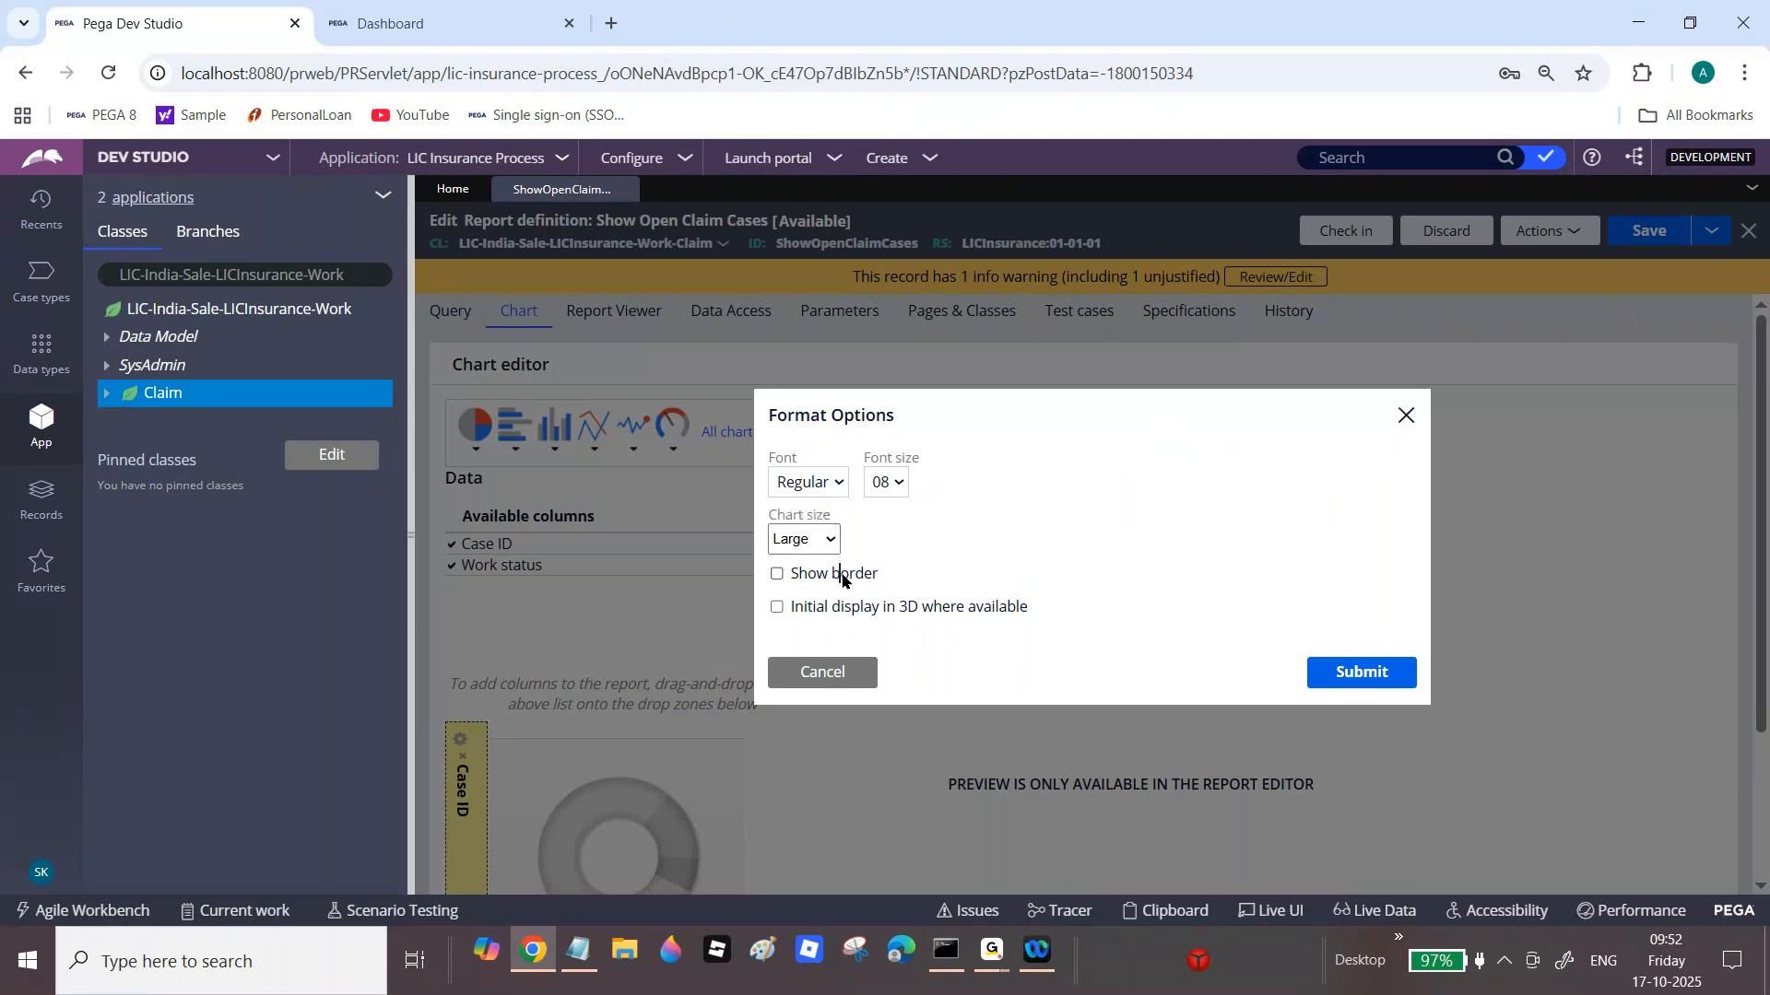
click(842, 576)
click(854, 609)
click(1369, 670)
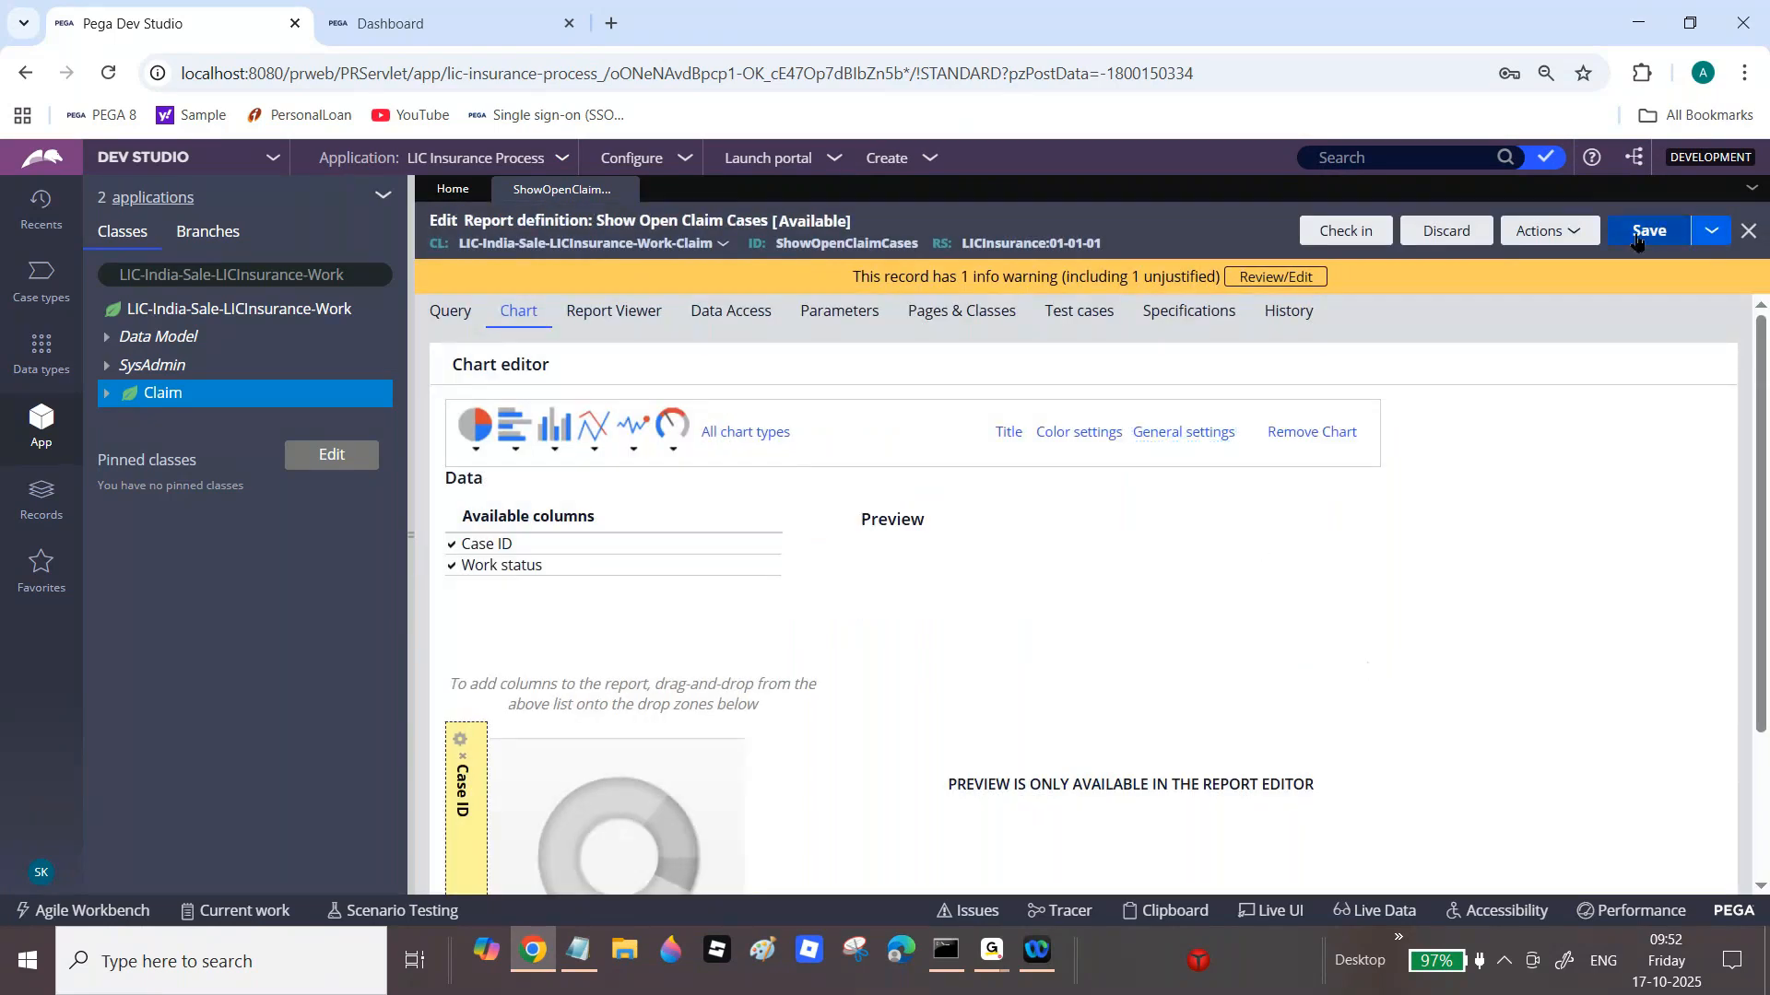
Step: Run the report full-screen to preview the 3D doughnut chart, then close it
click(1534, 238)
click(1516, 262)
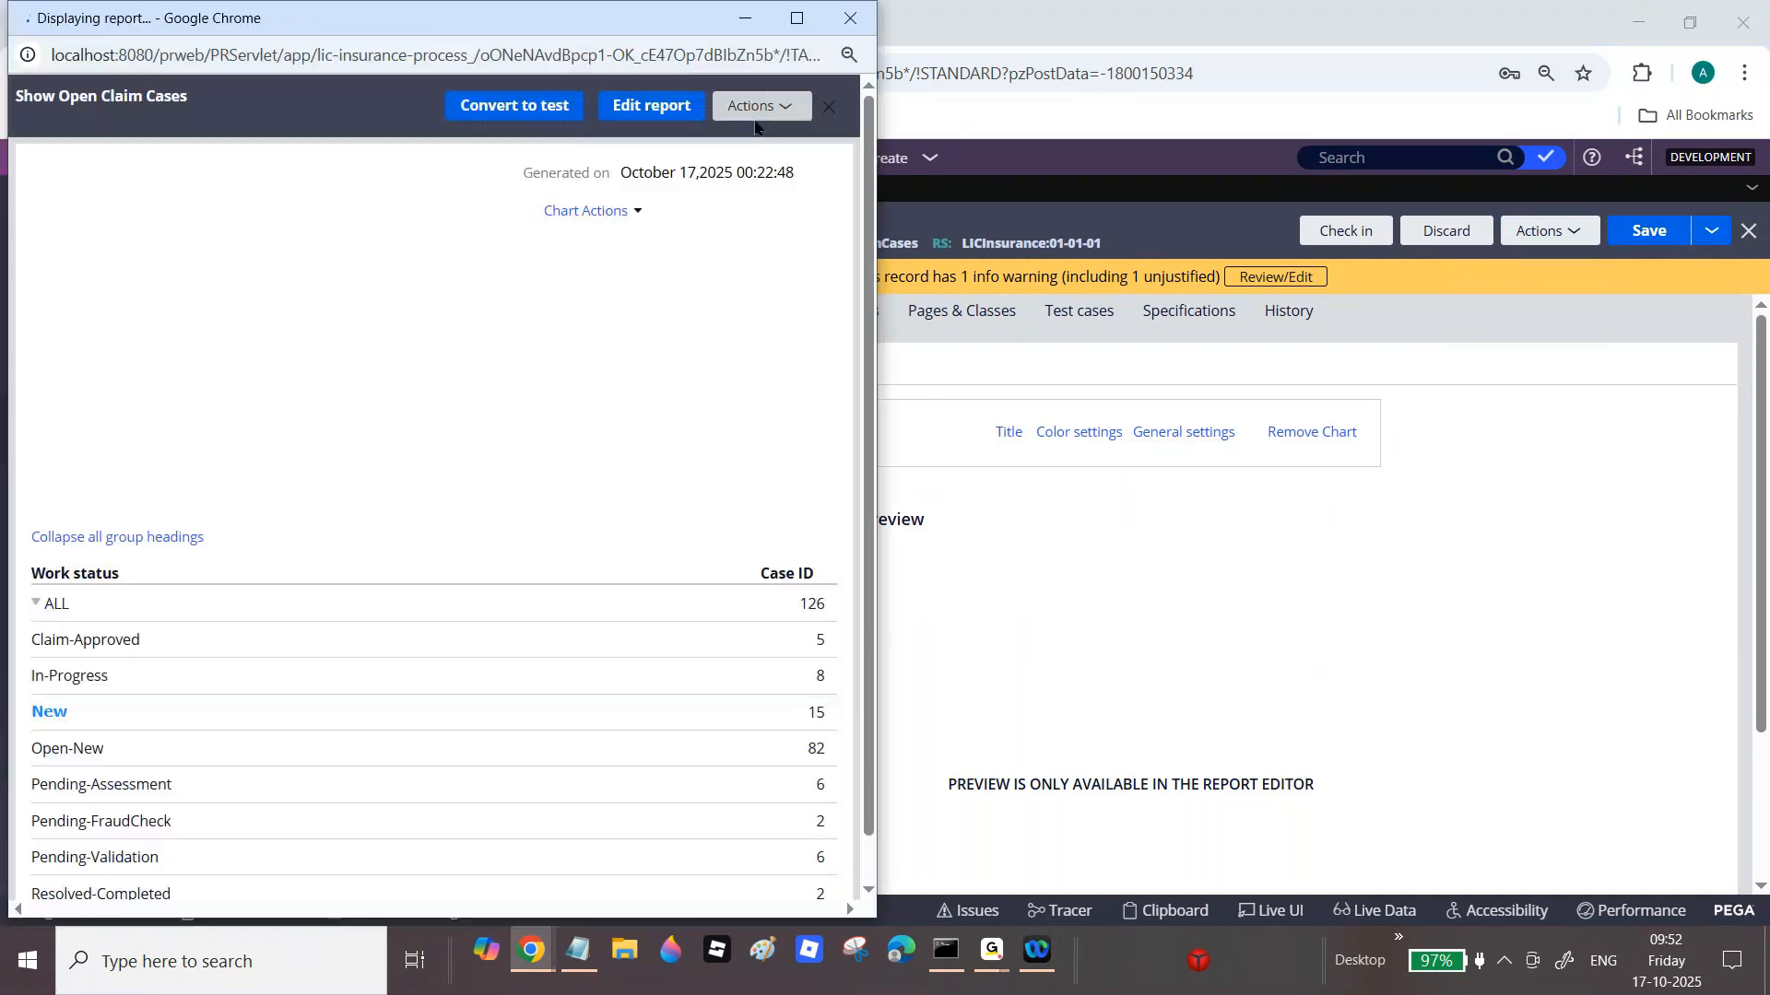
click(797, 17)
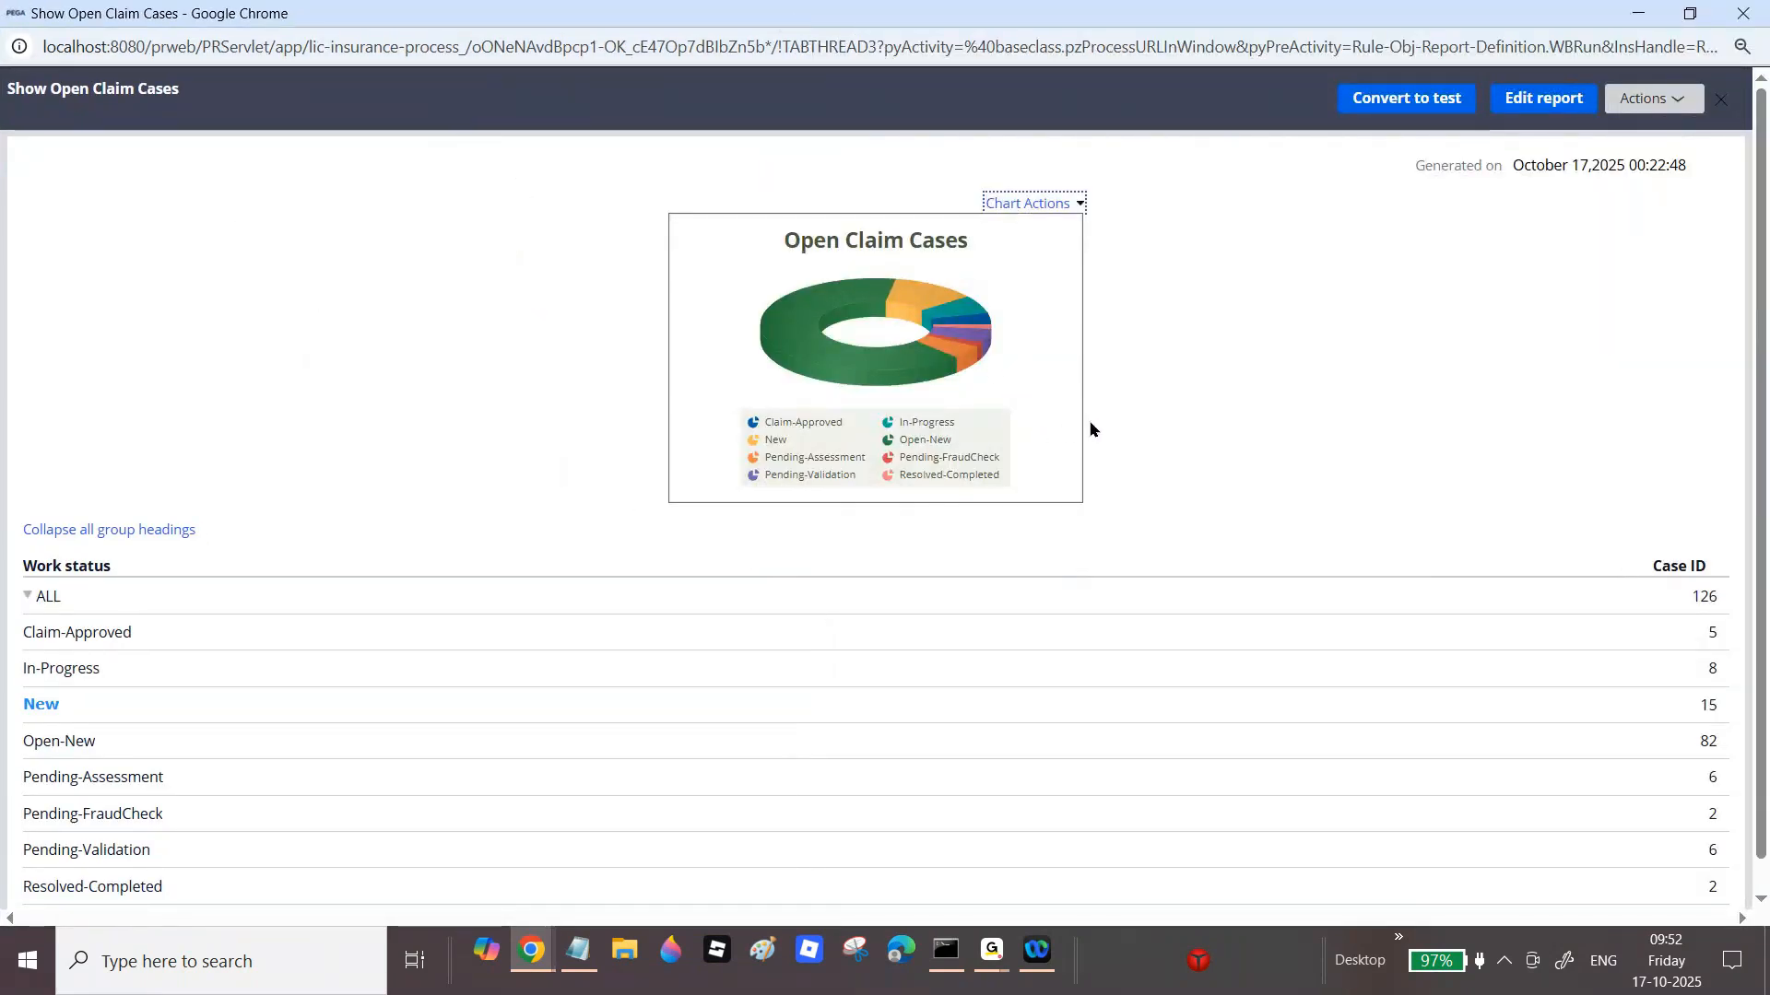
click(1743, 13)
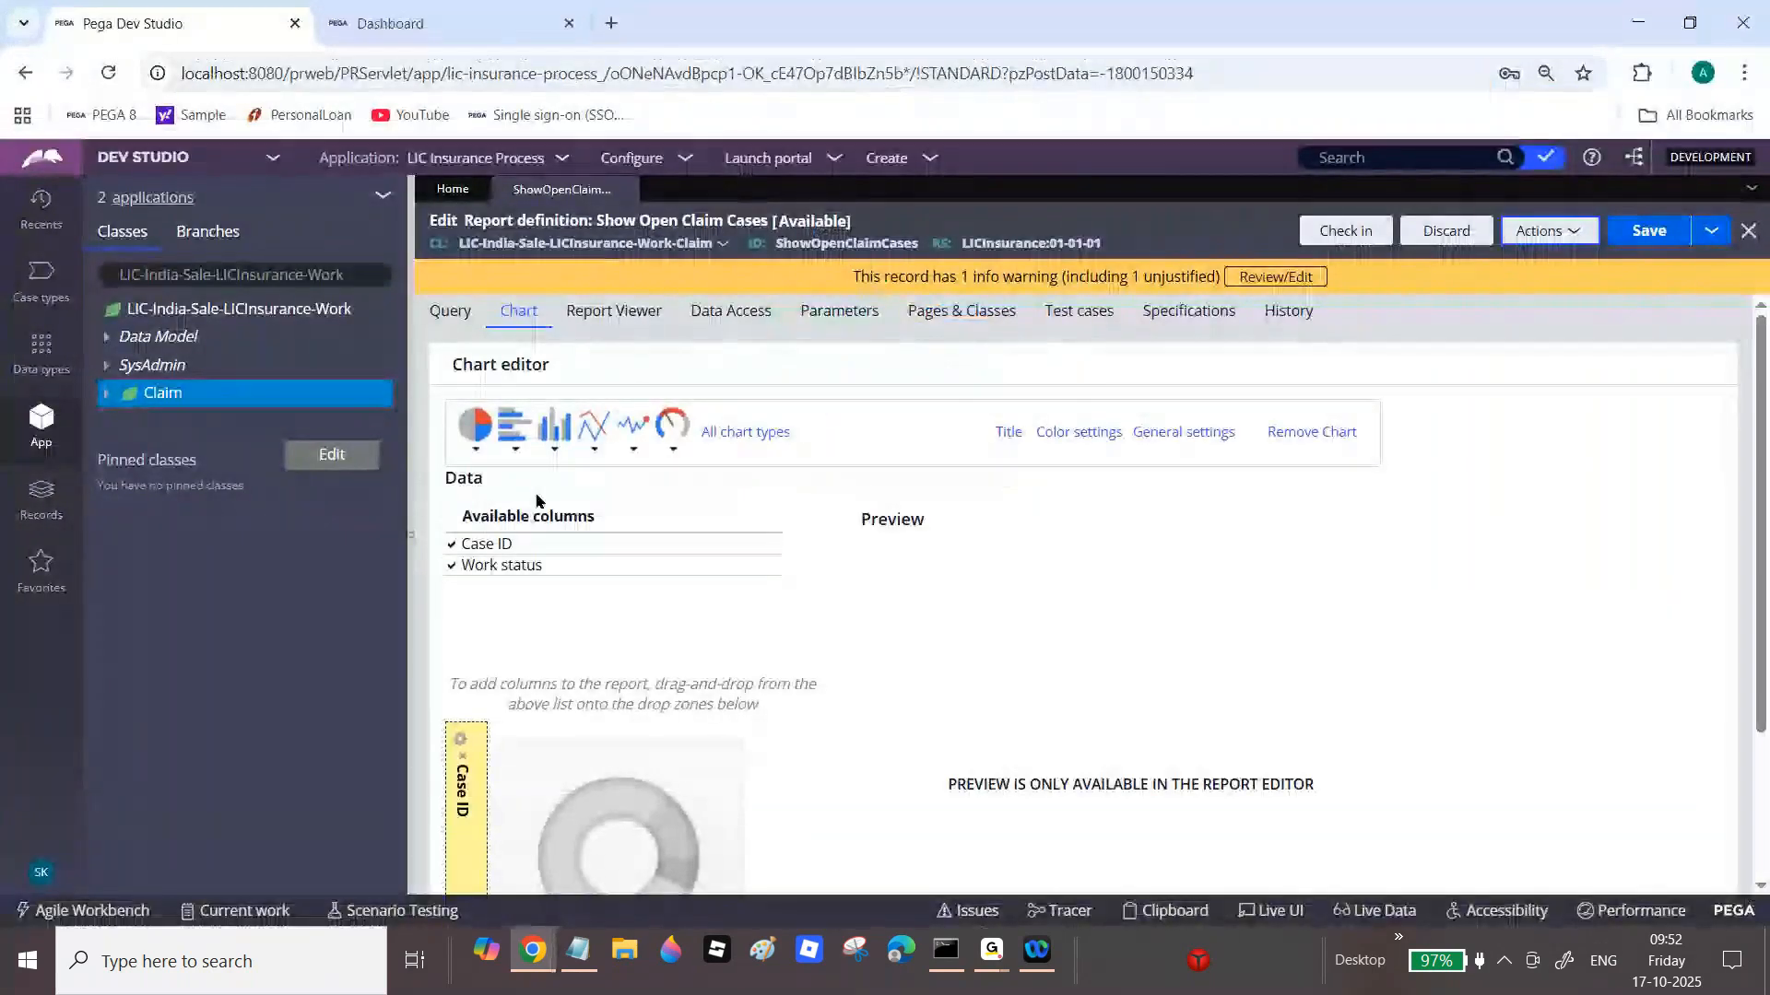
Step: Switch the chart type to Clustered columns
click(560, 436)
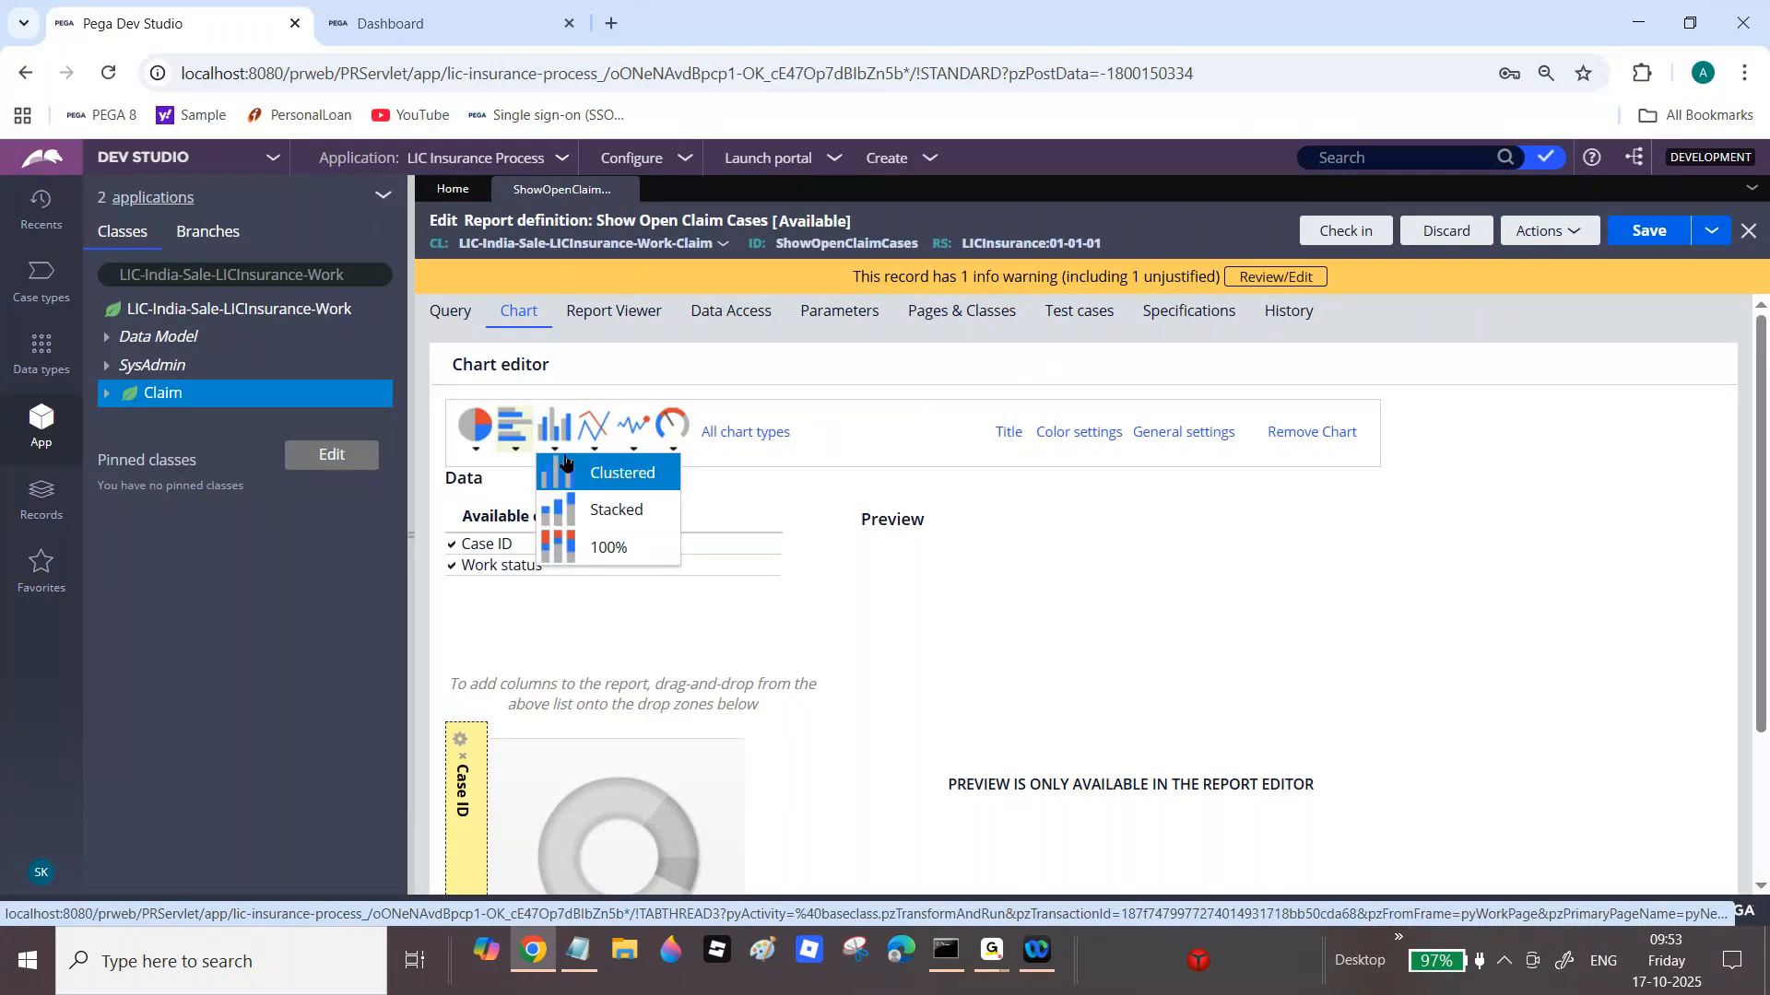
click(616, 476)
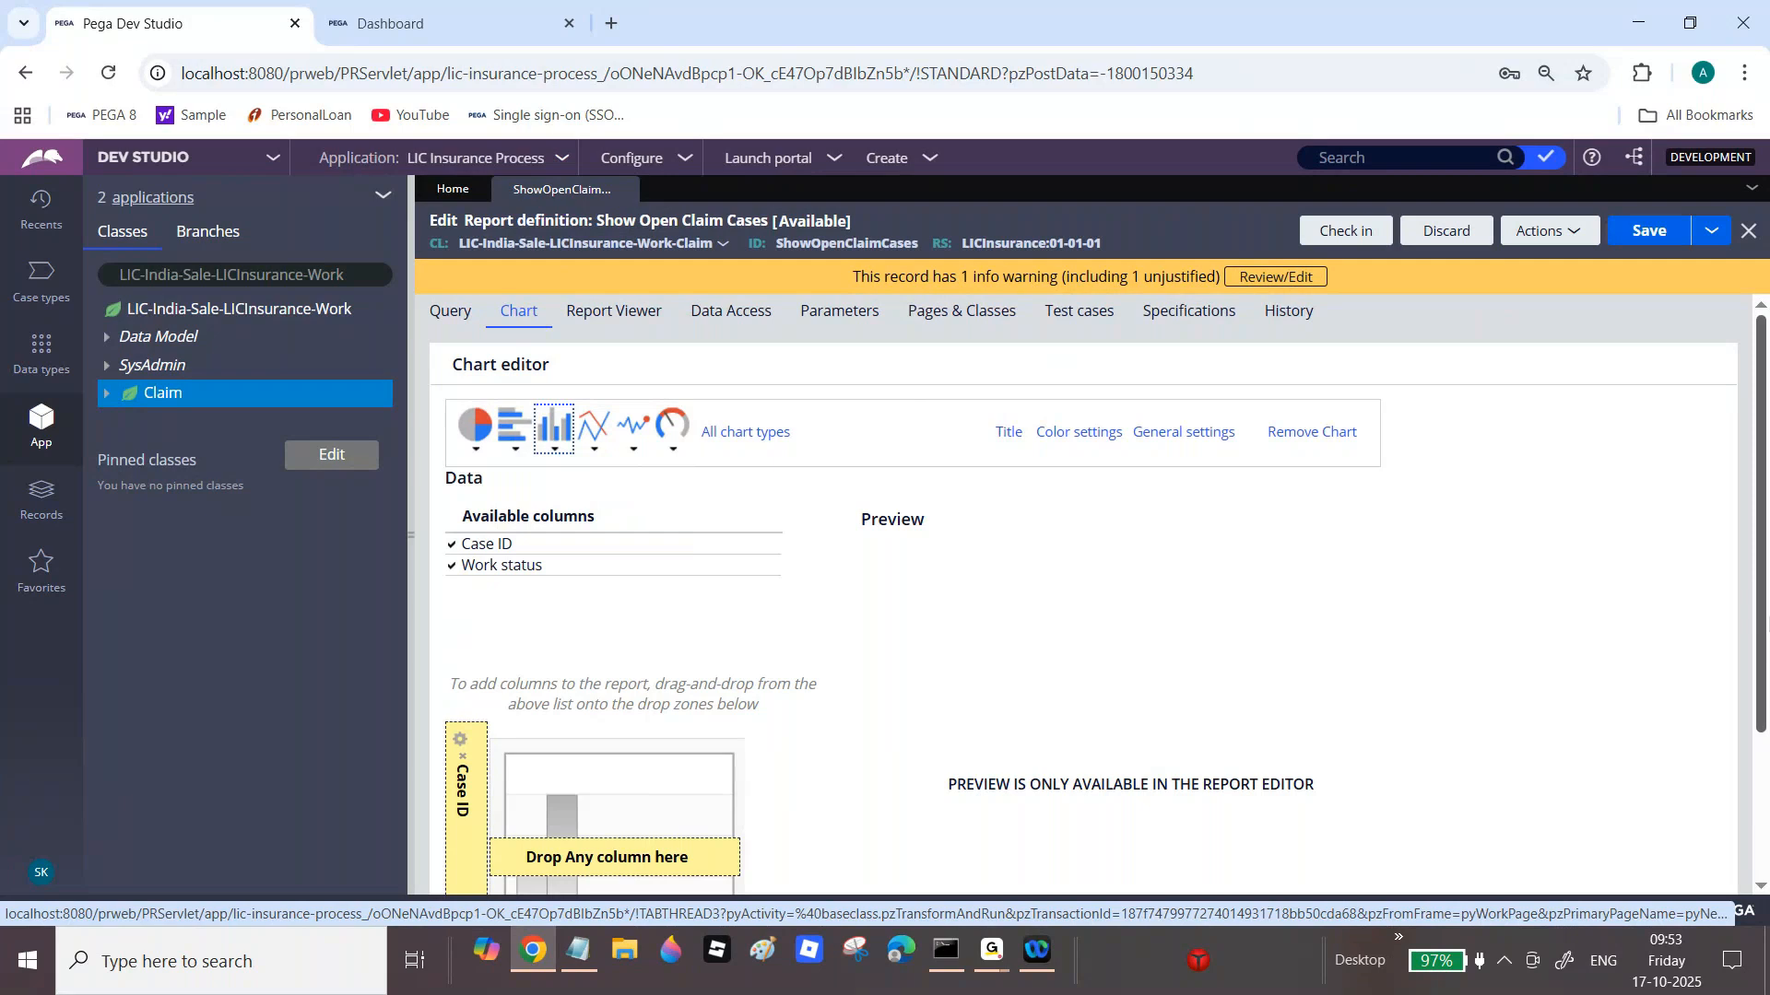
drag(1765, 627, 1765, 809)
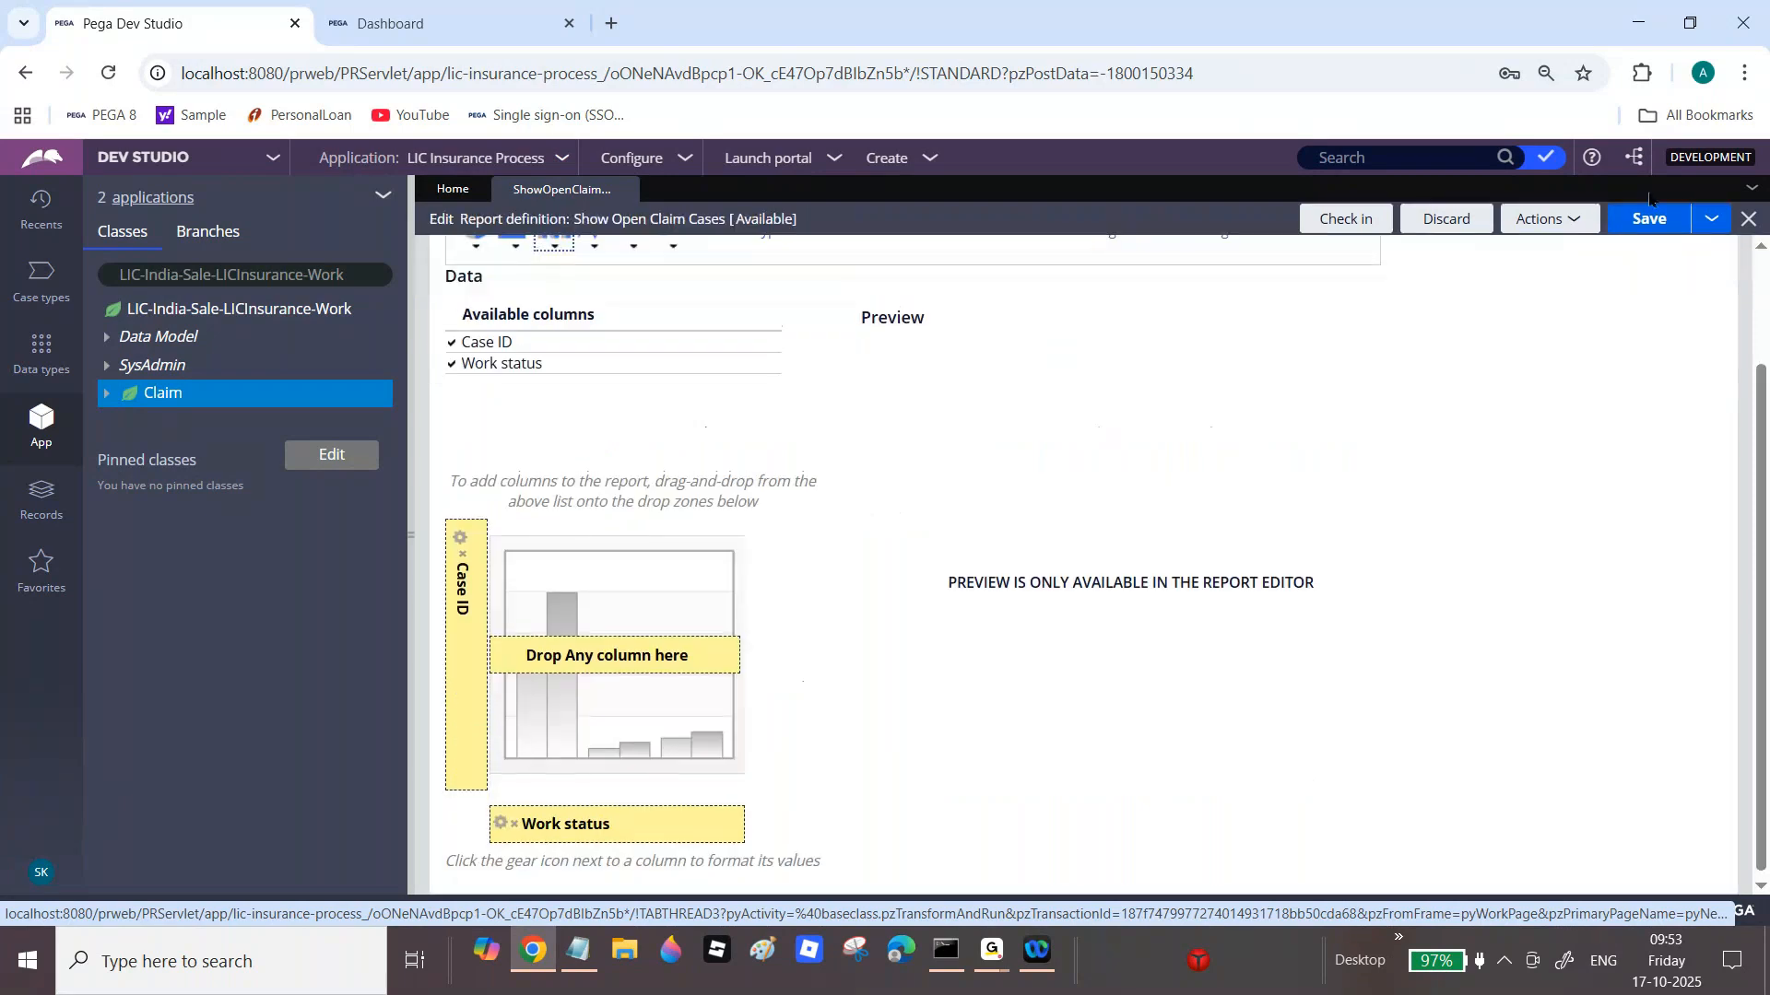
Step: Run the report full-screen to check the 3D column chart by Work status
click(1556, 231)
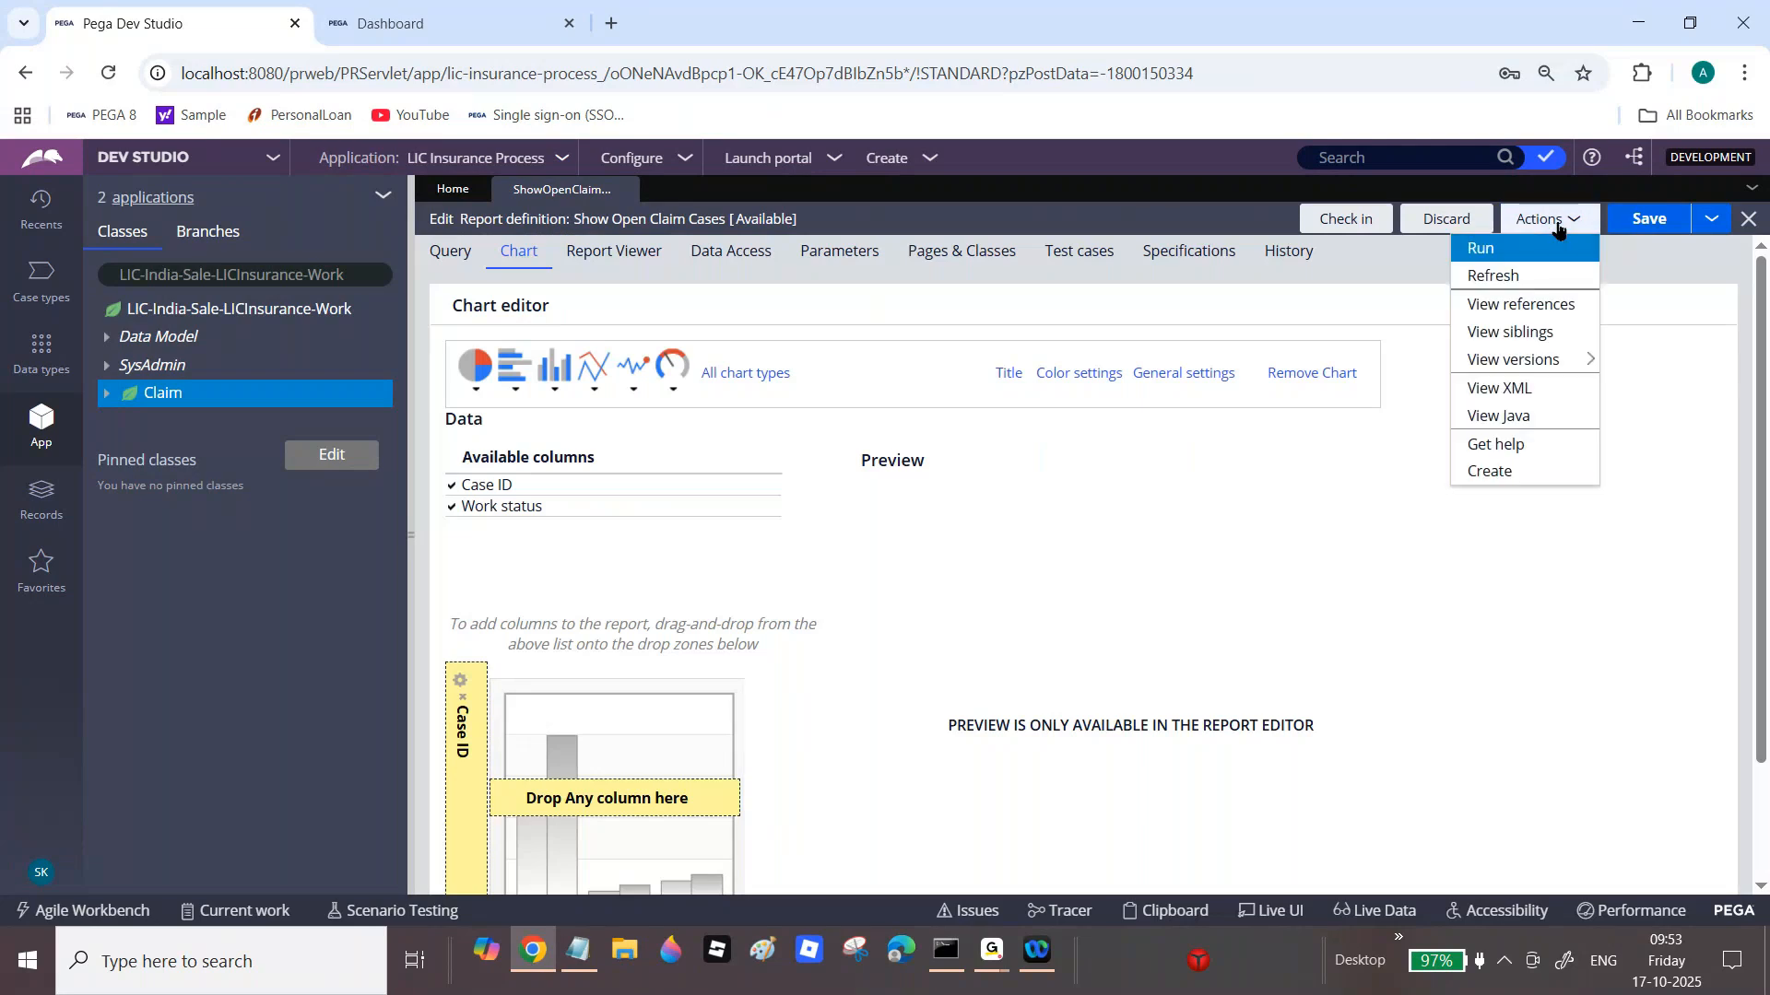
click(1548, 253)
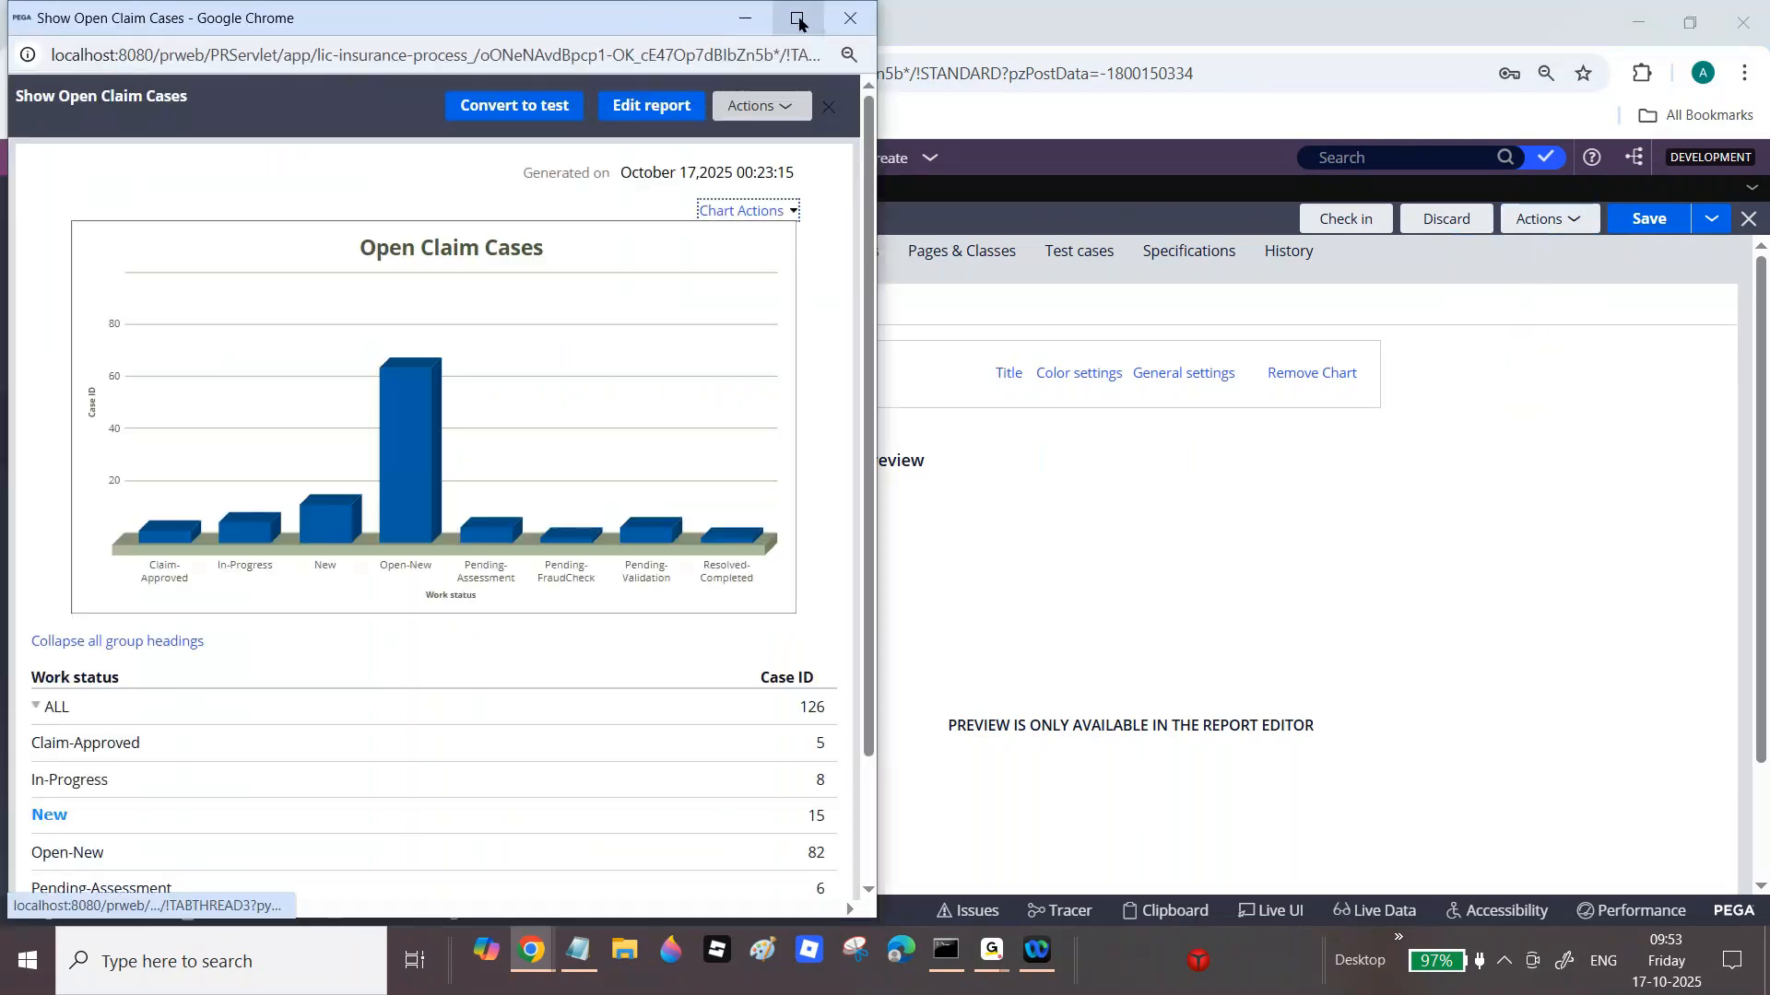
click(798, 23)
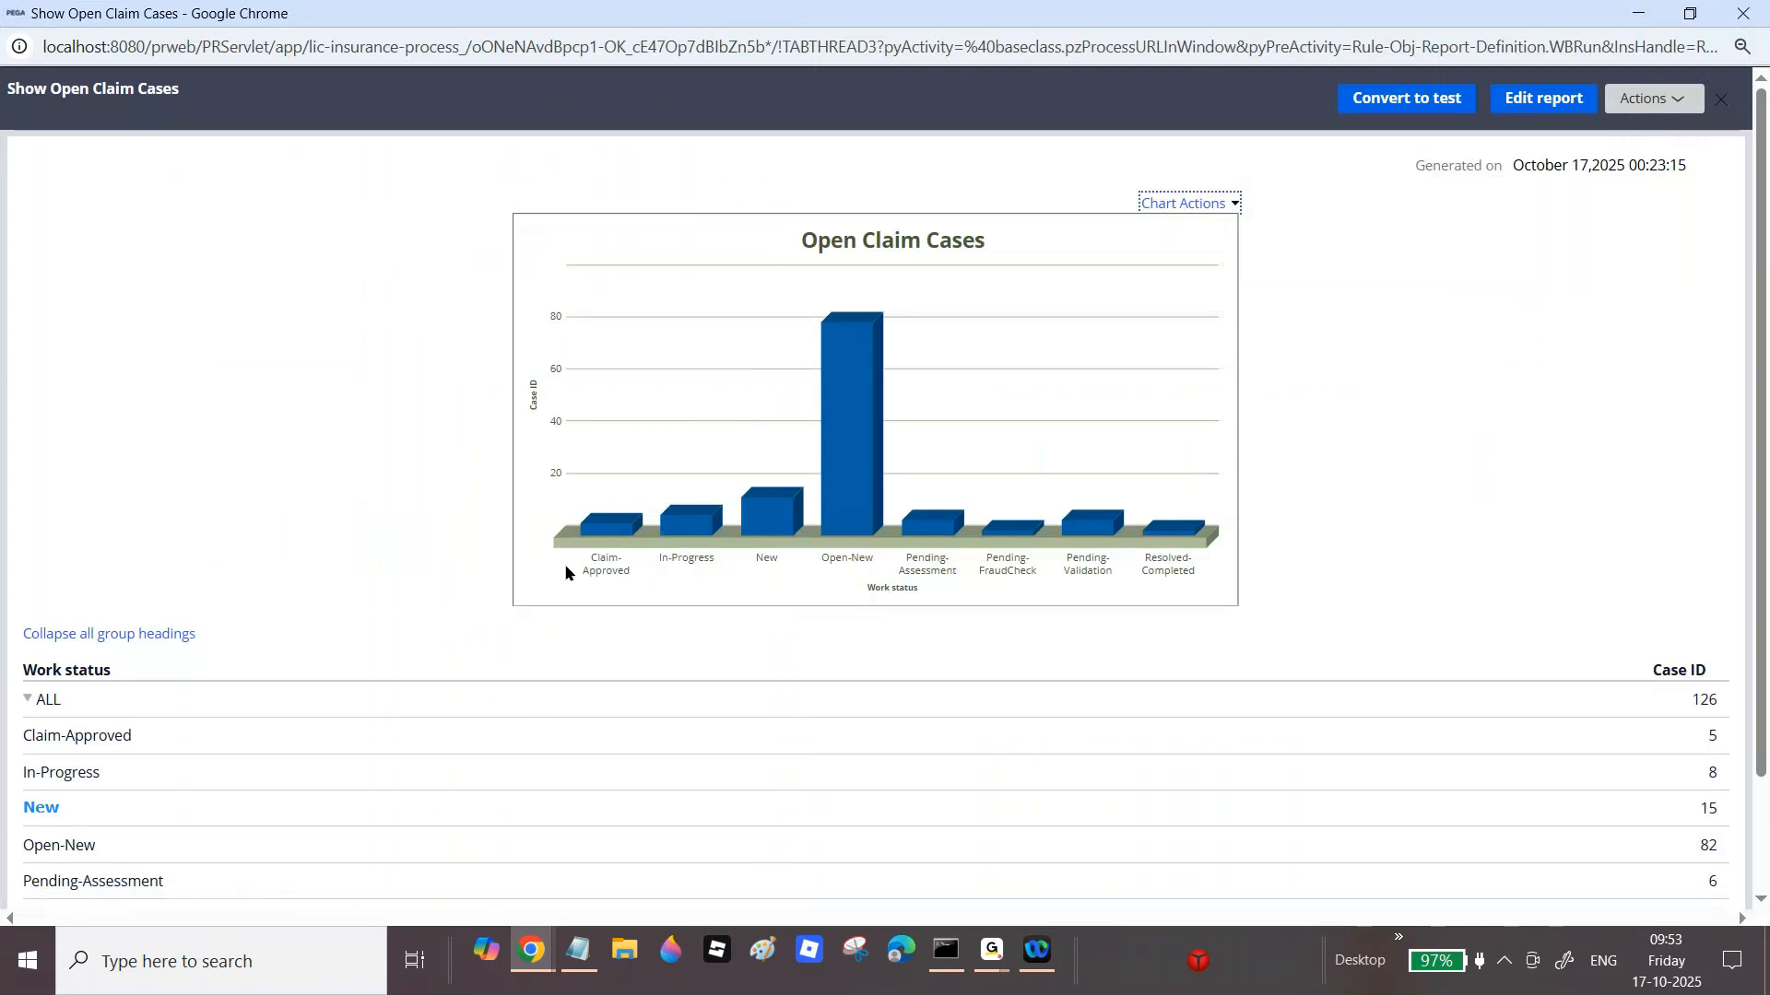
mouse_move(841, 543)
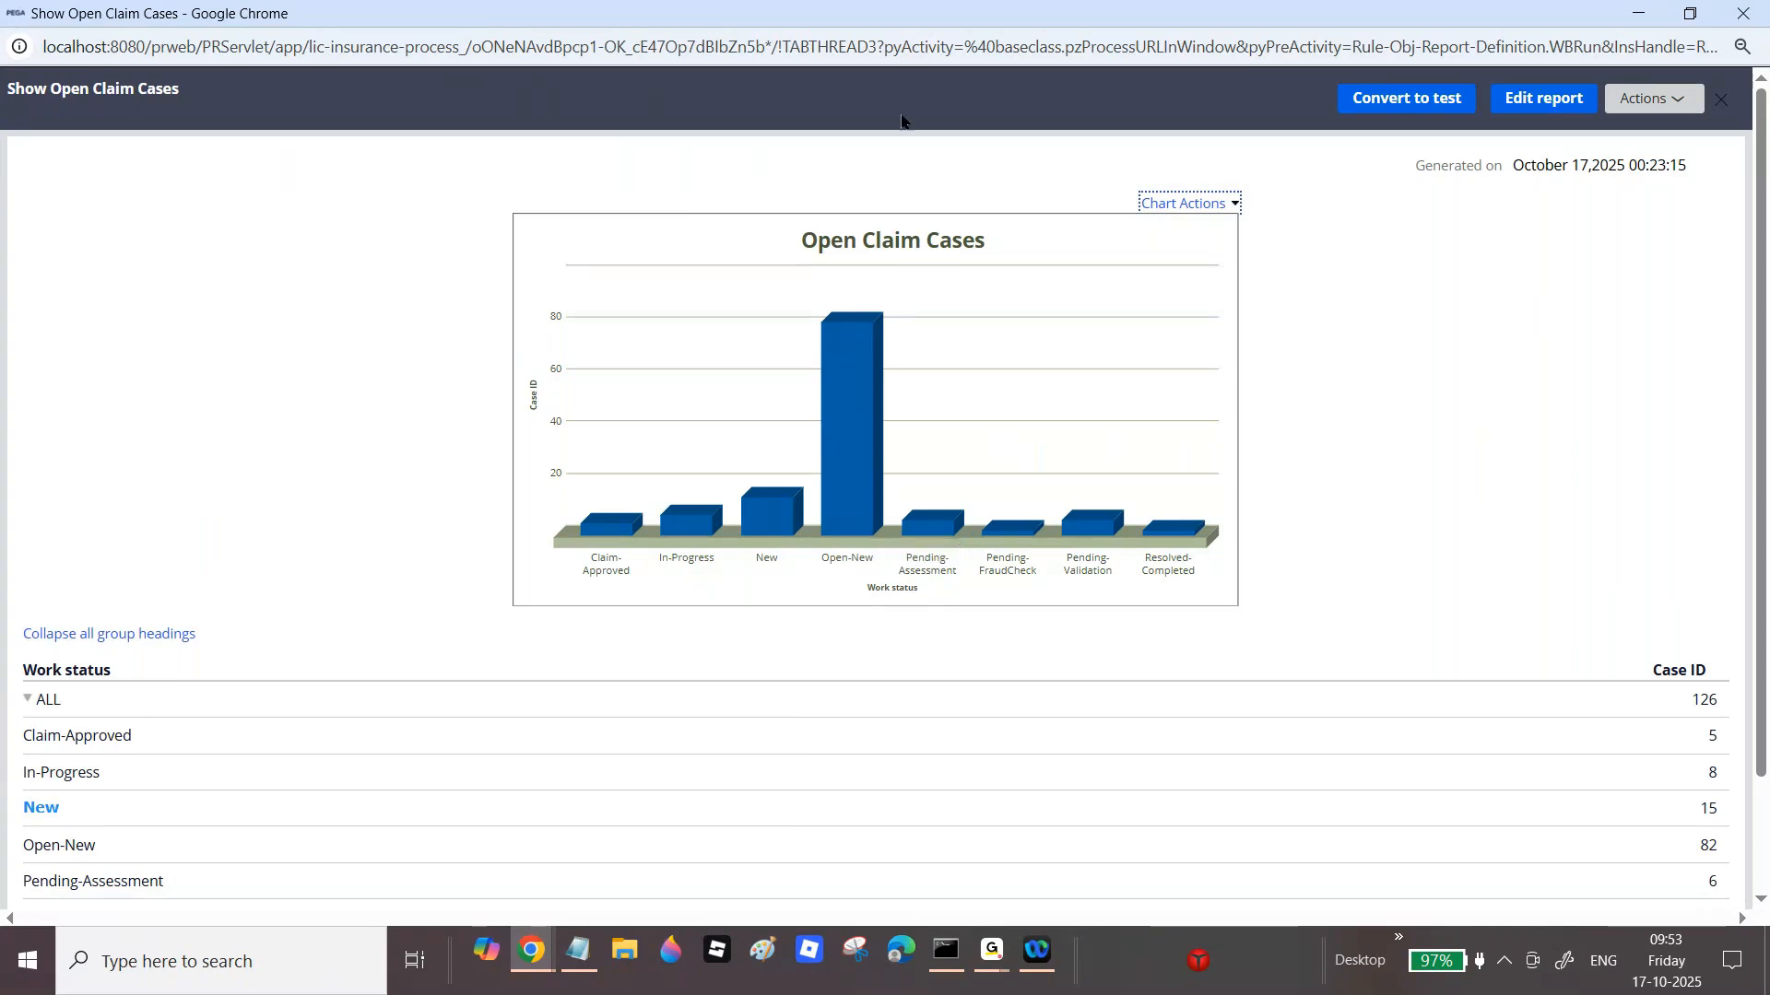
click(1749, 15)
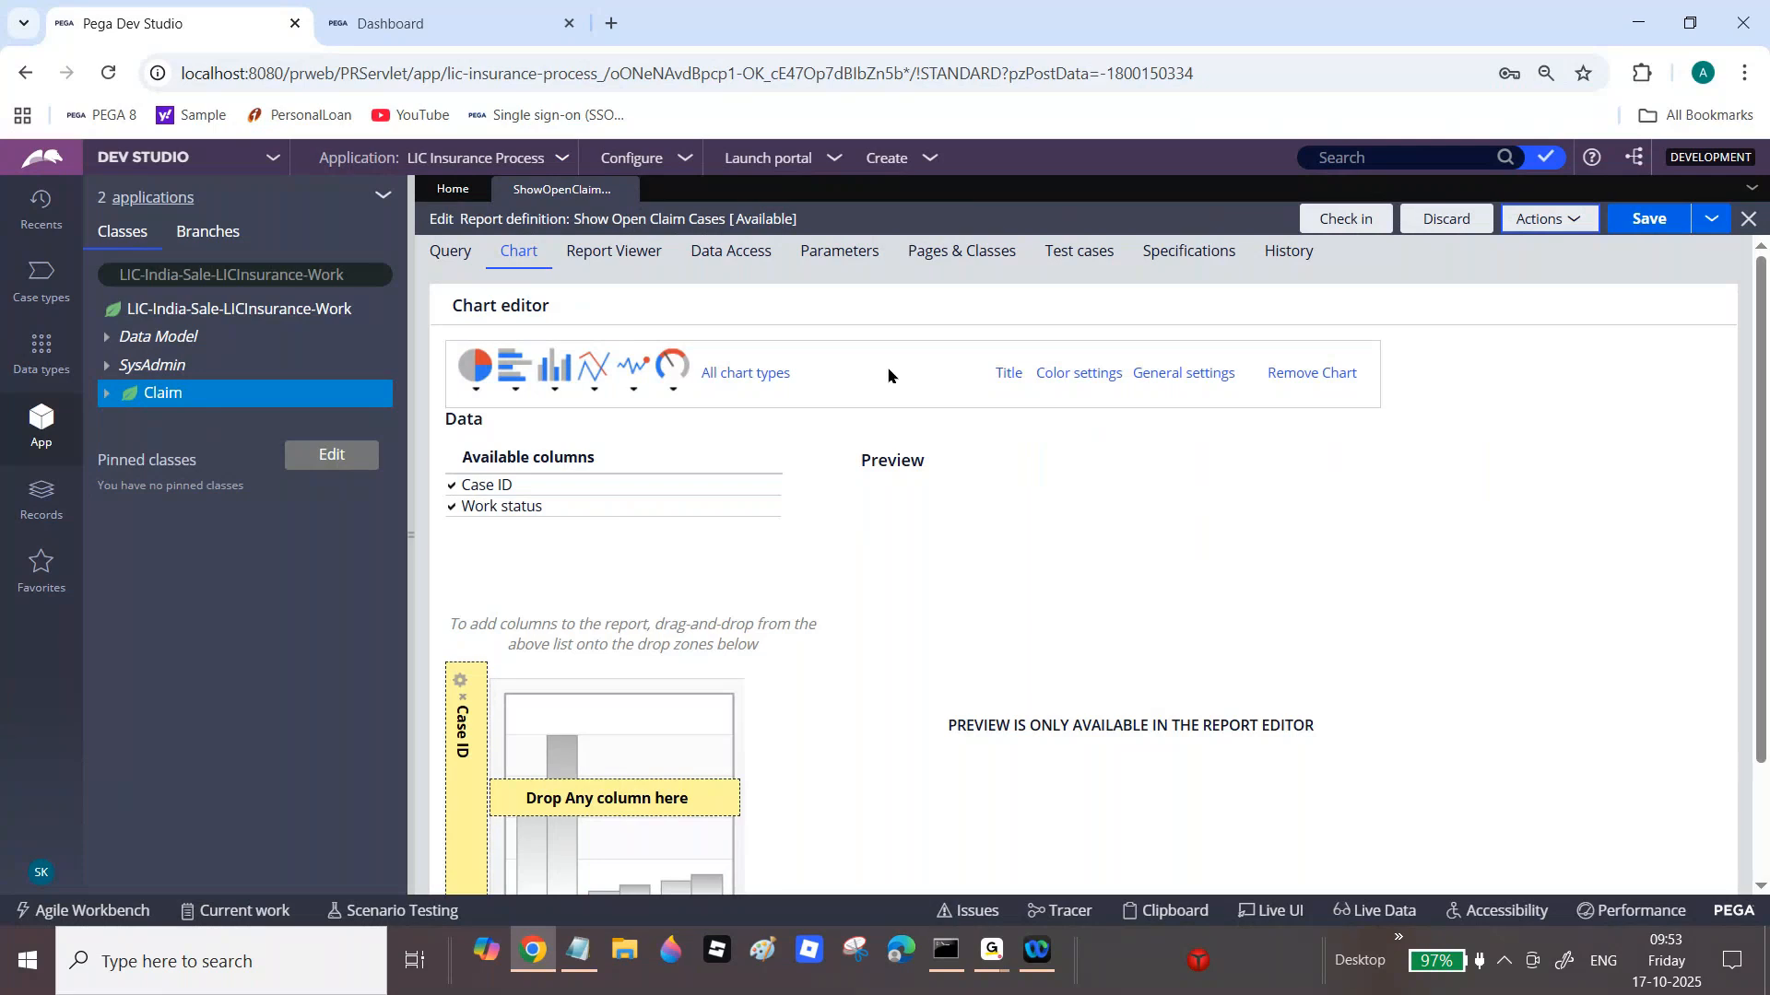
Step: Review the portal Dashboard's Cases by status donut totalling 124 Claim cases
click(424, 7)
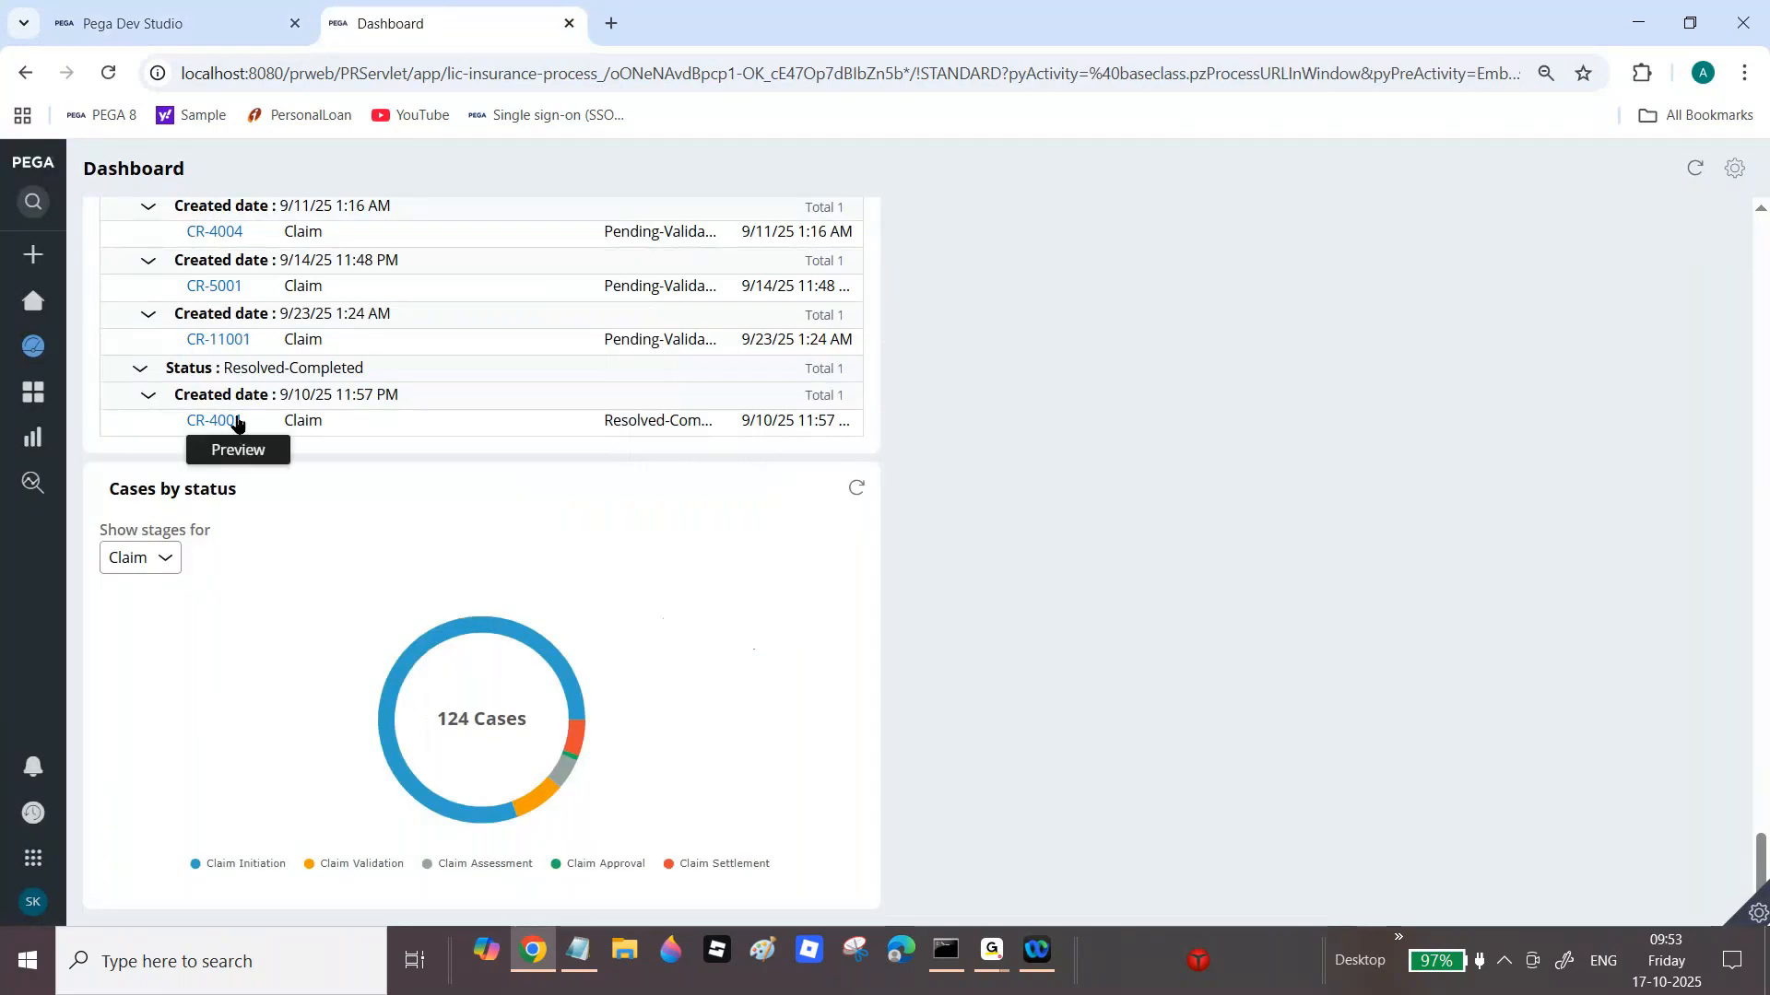
mouse_move(37, 428)
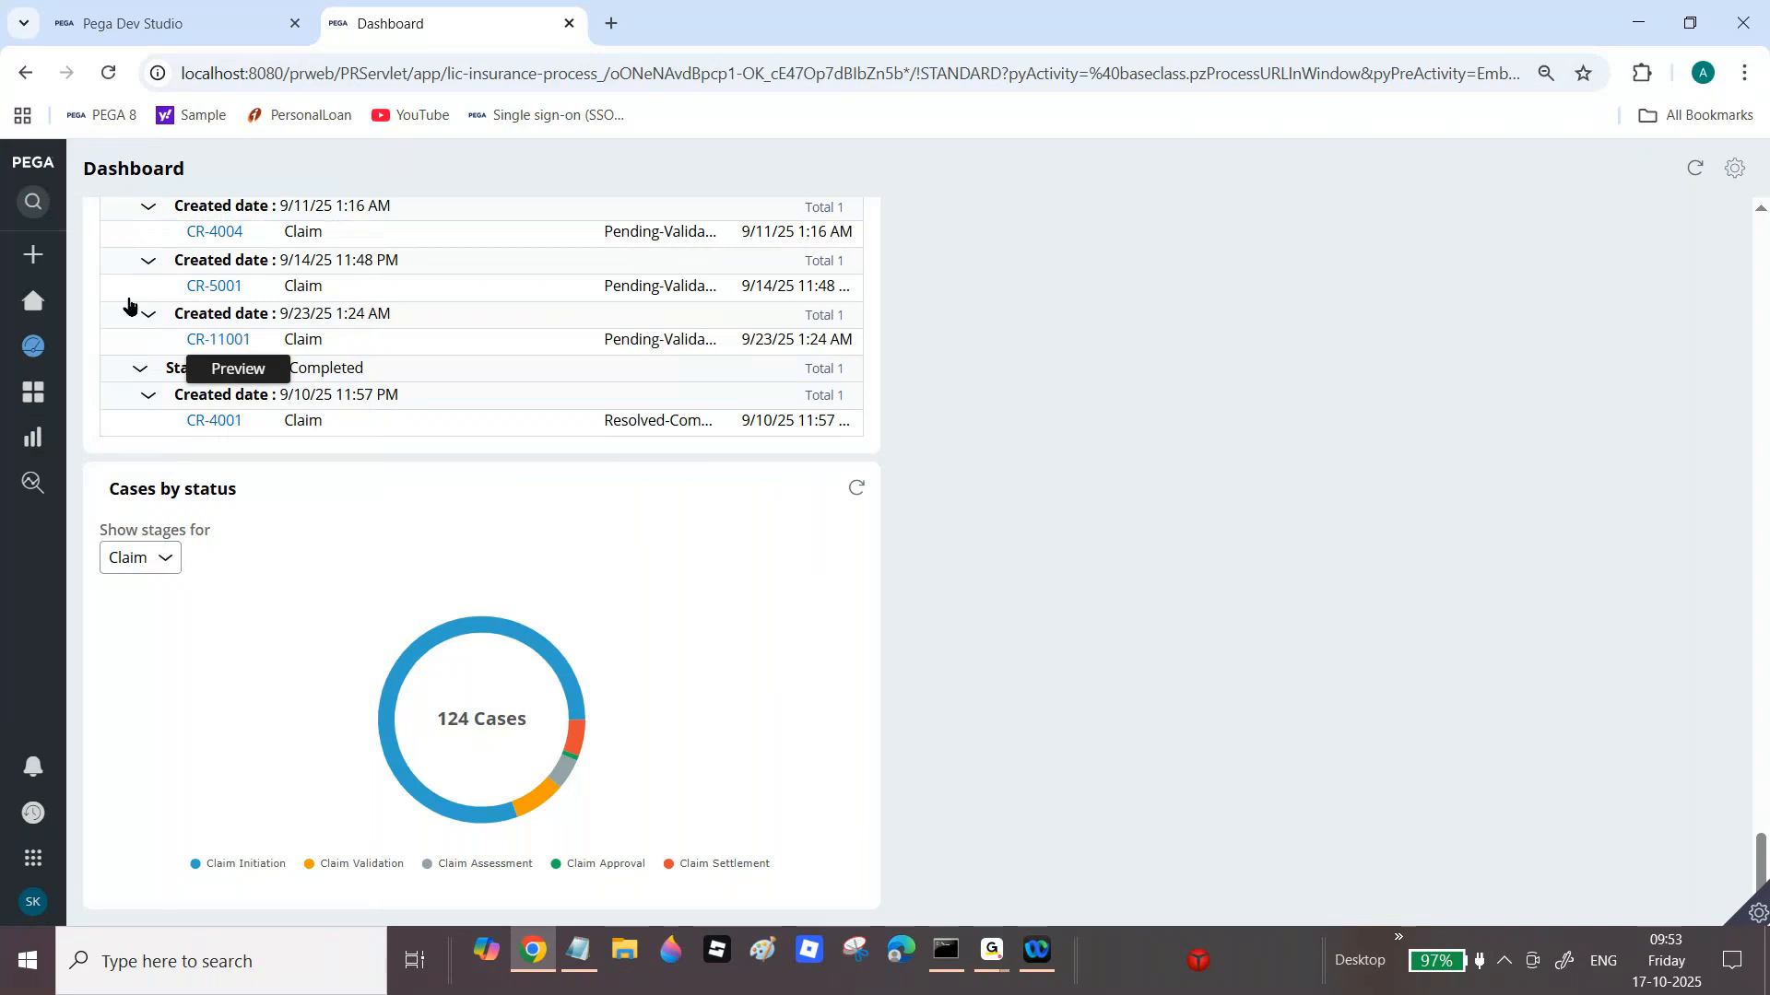
mouse_move(116, 360)
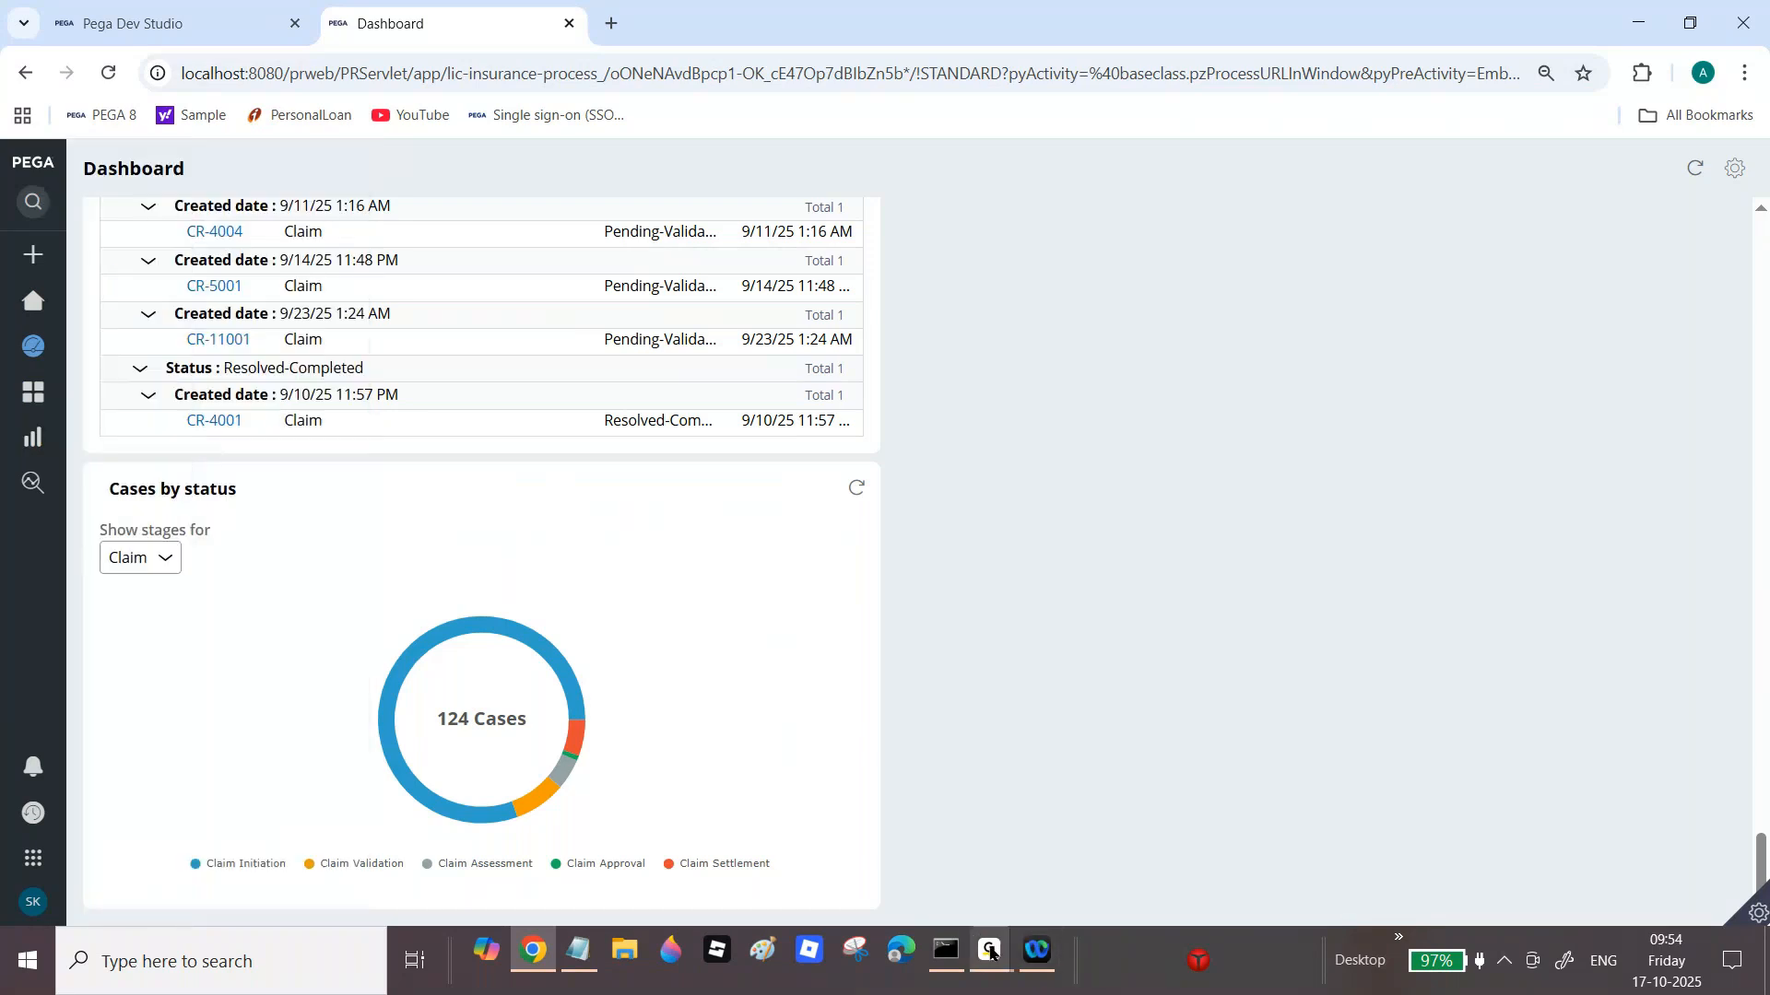
mouse_move(990, 949)
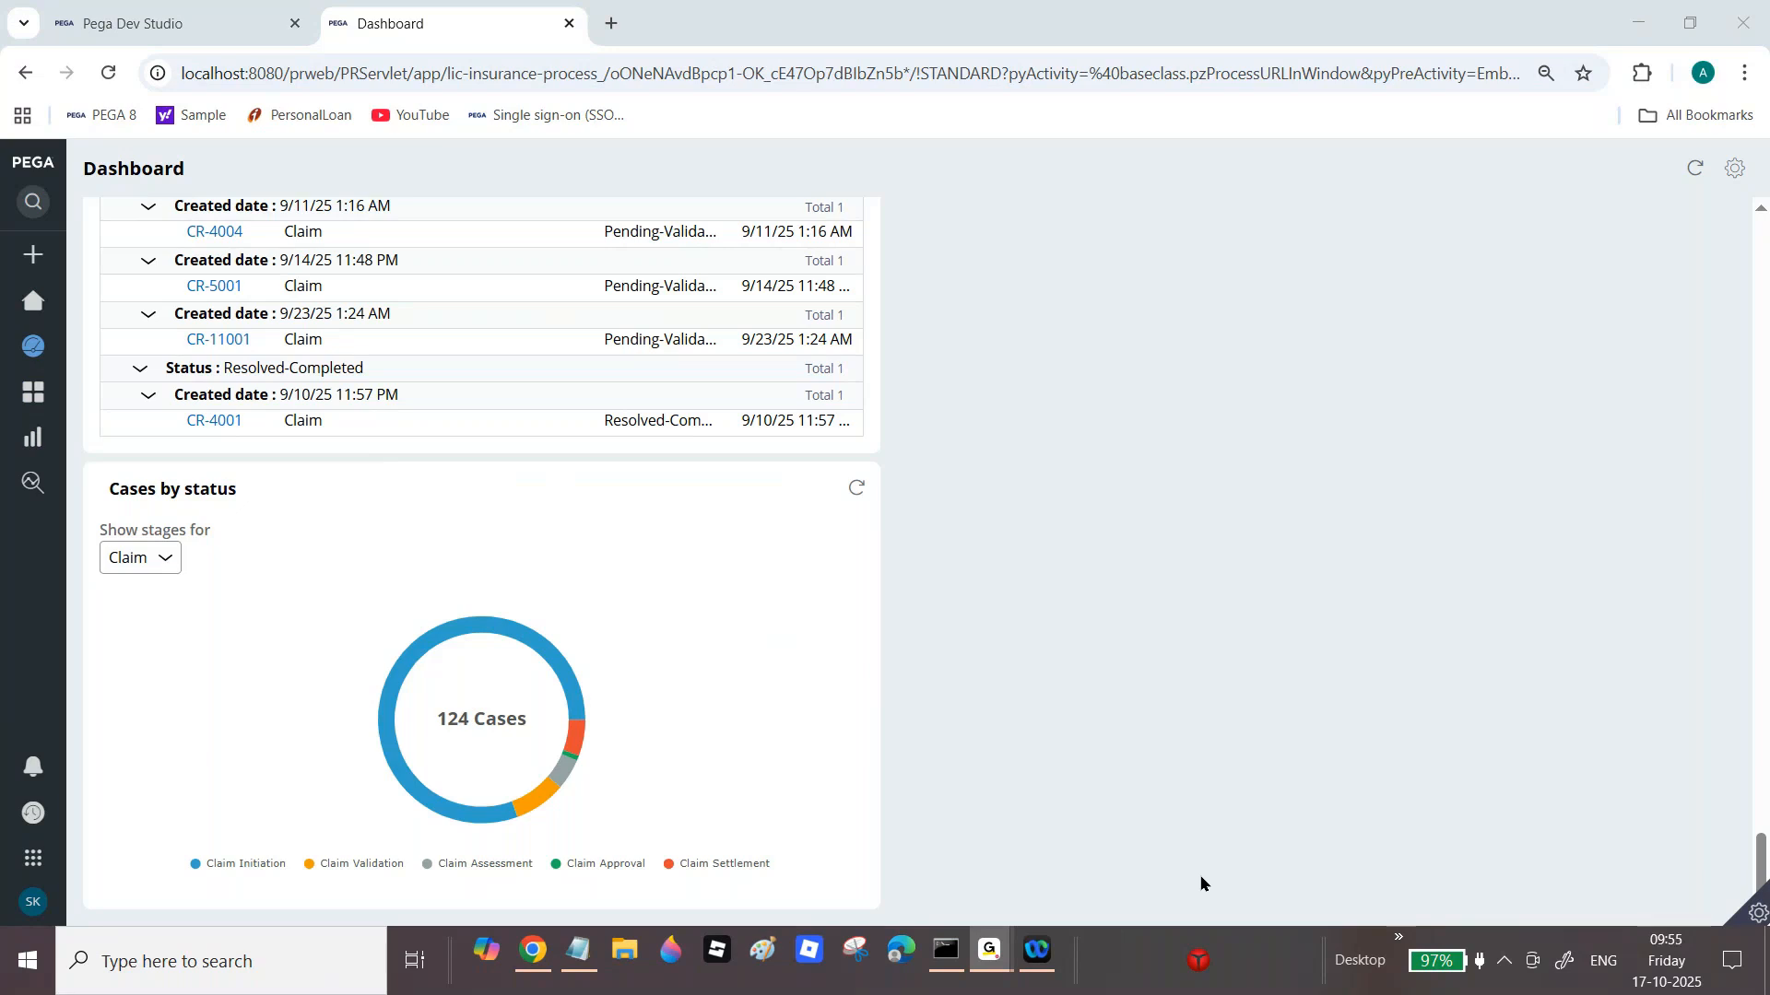
click(532, 951)
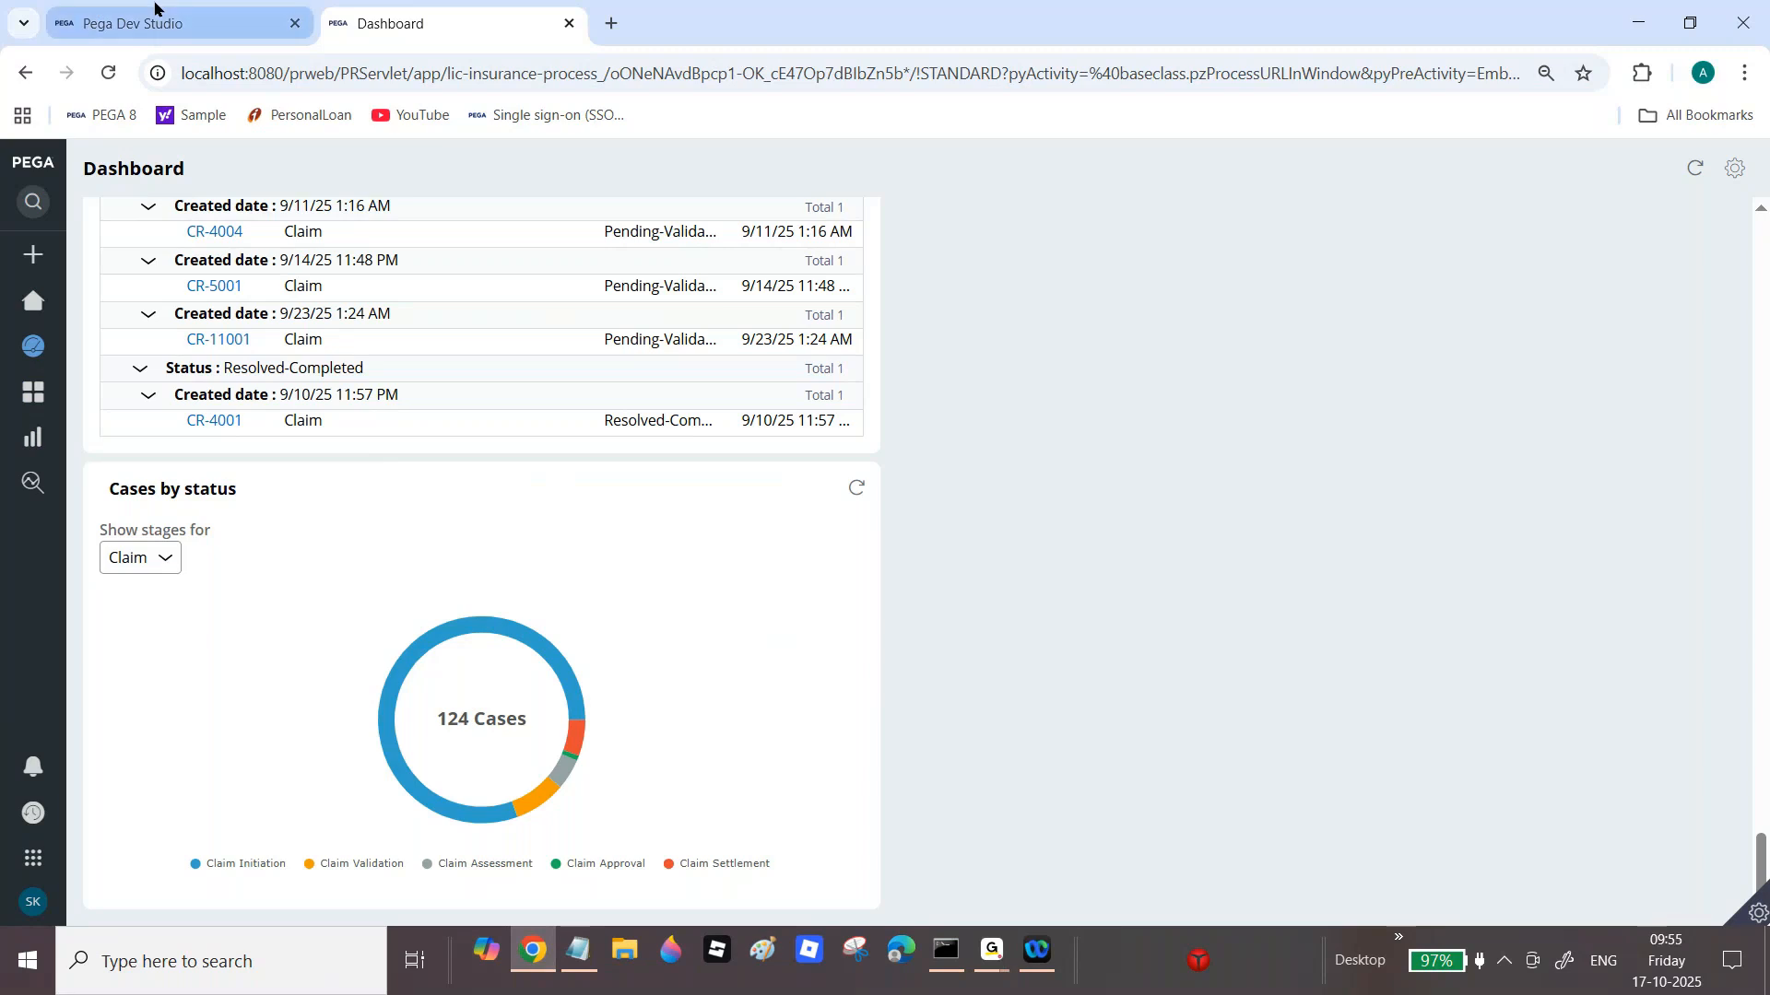
Step: Check in the Show Open Claim Cases report definition with the comment 'wip'
click(175, 23)
click(1346, 218)
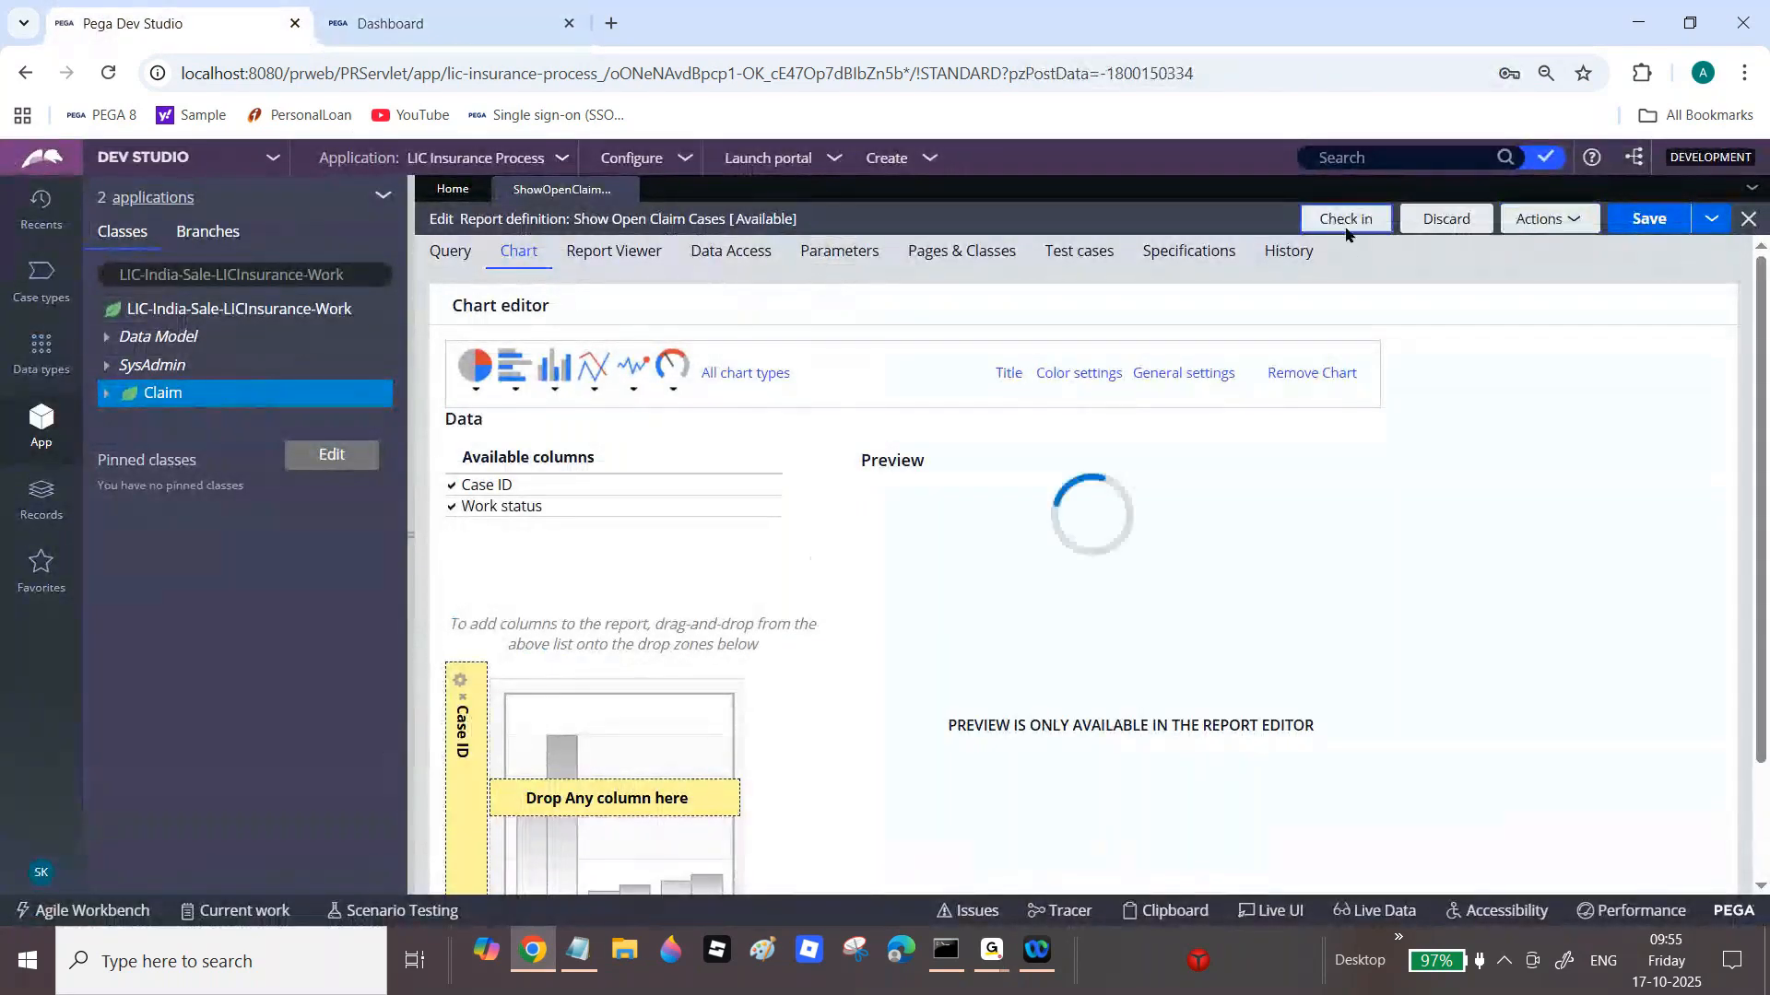
click(823, 594)
text(wip)
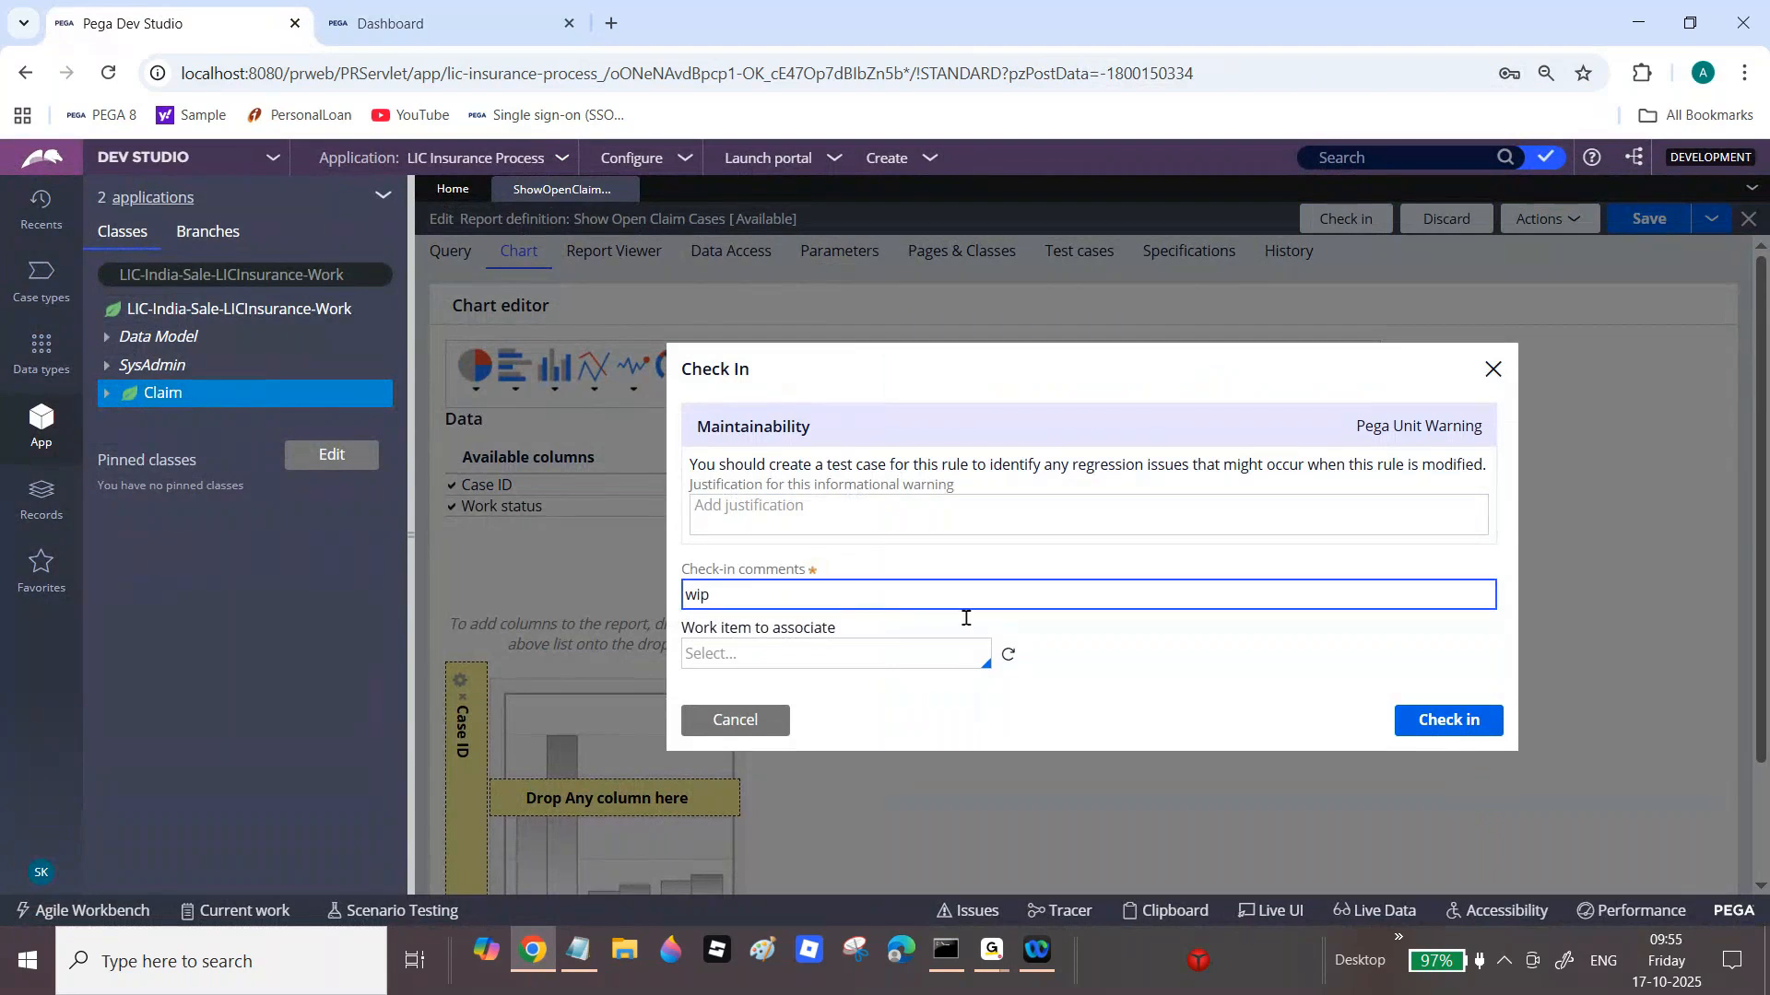
click(1481, 729)
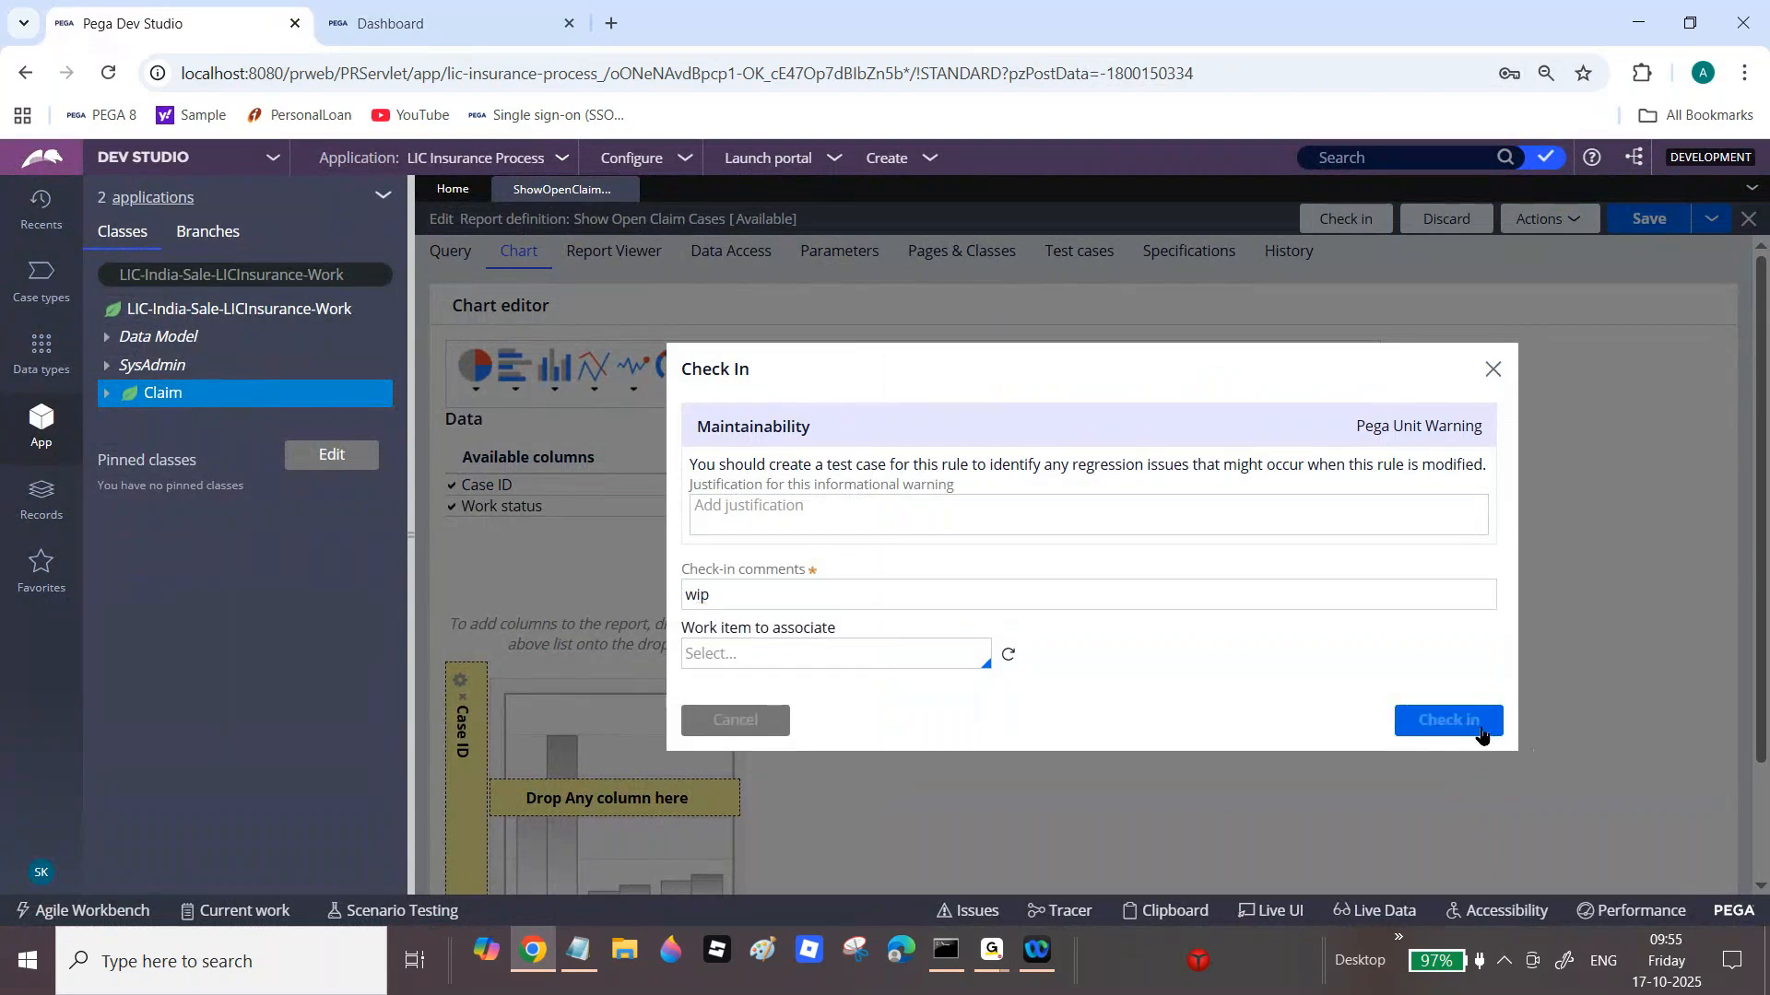
Step: Run the report from the Query tab to list cases by work status
click(449, 254)
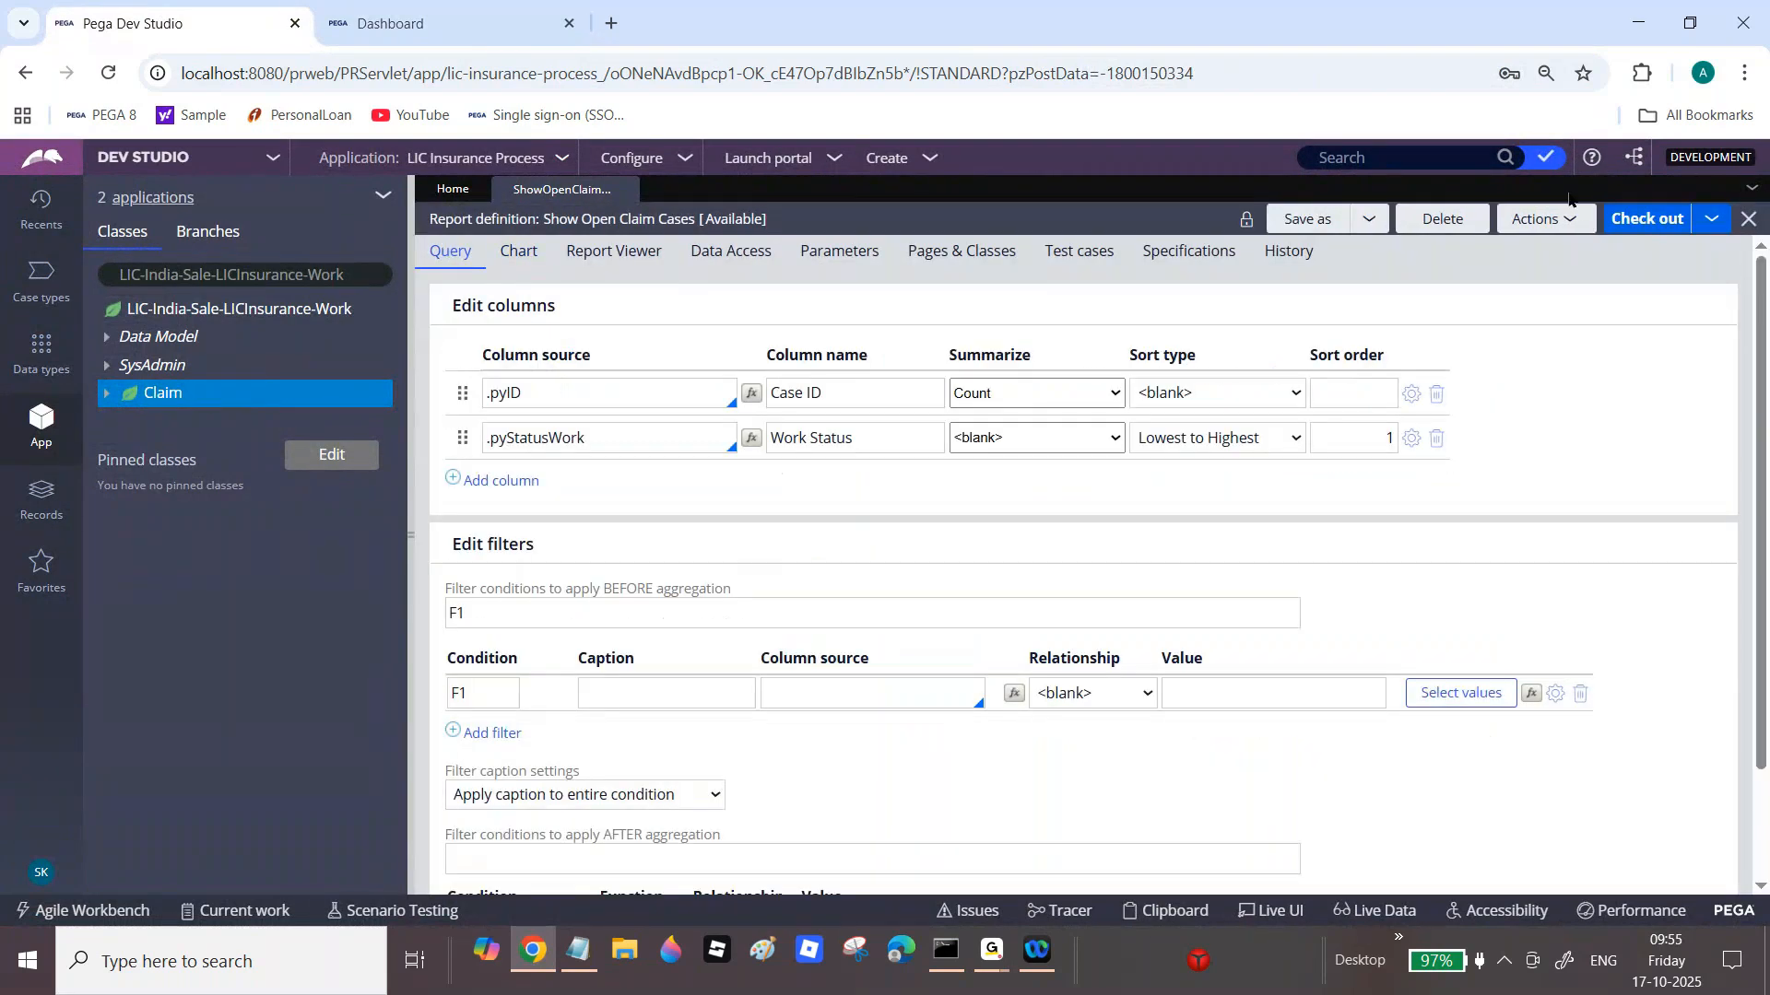
click(1536, 219)
click(1534, 247)
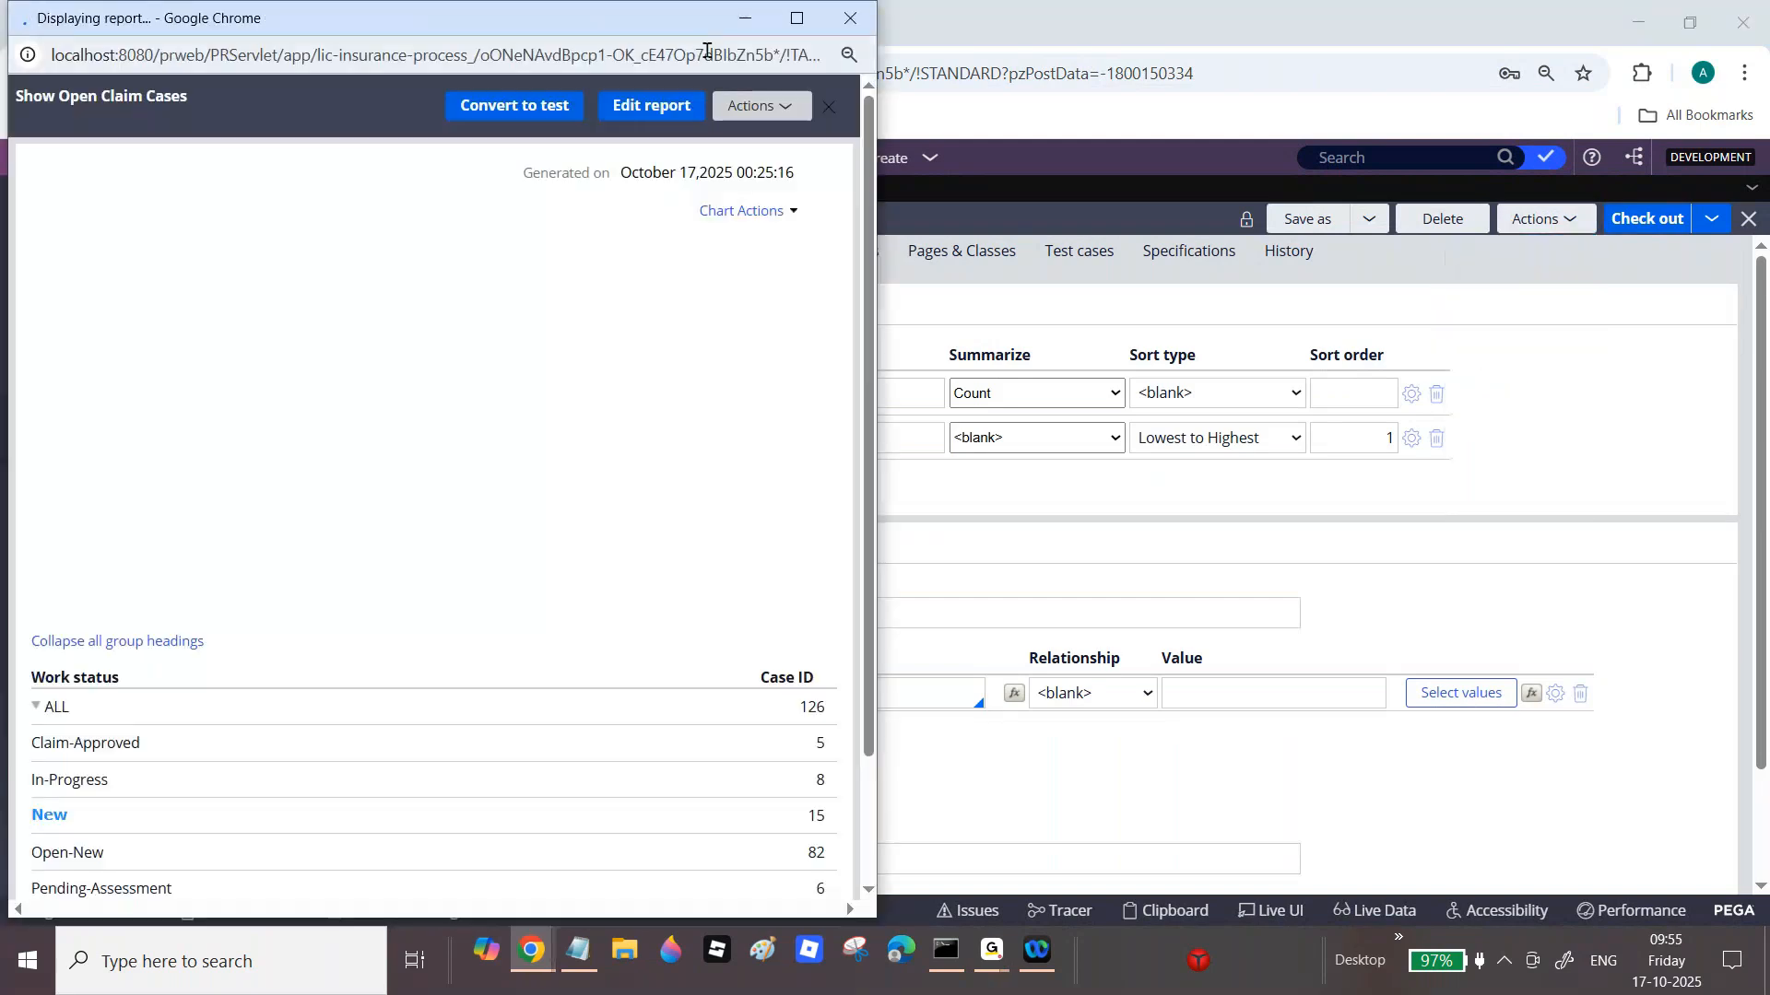
Step: Drill into the Claim-Approved bar, return to the chart, then drill into the 15 New claims
click(795, 24)
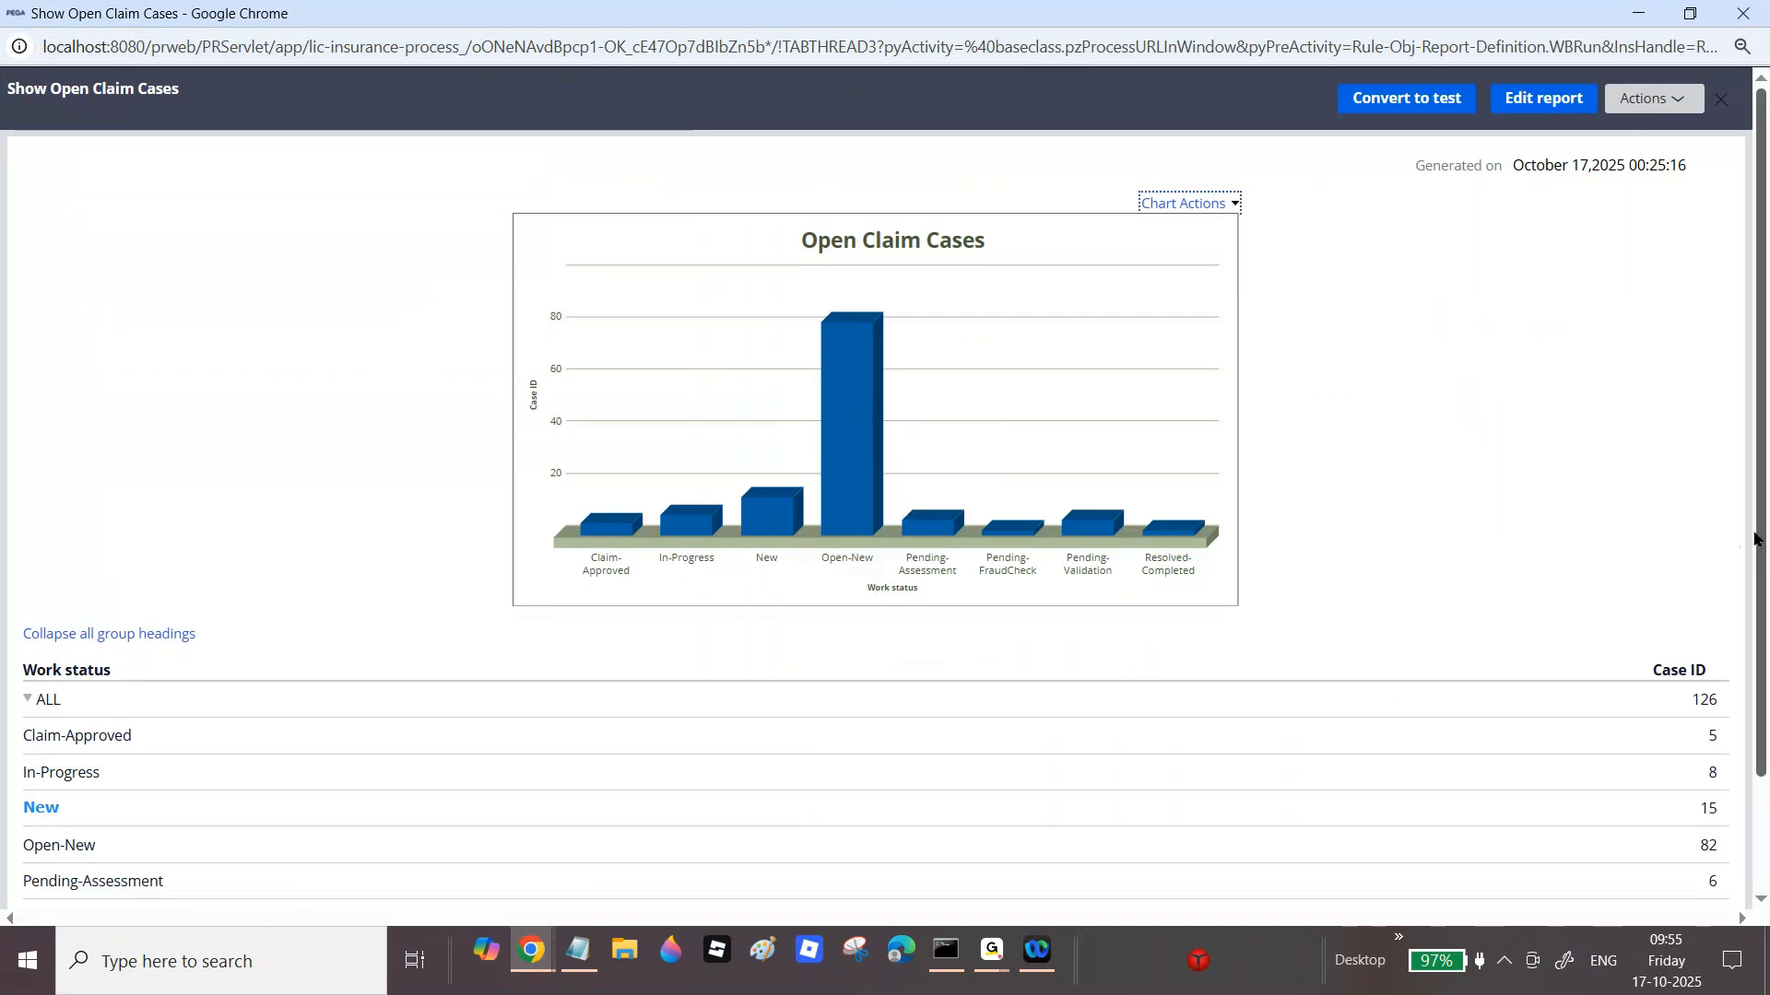
scroll(1754, 539, down, 2)
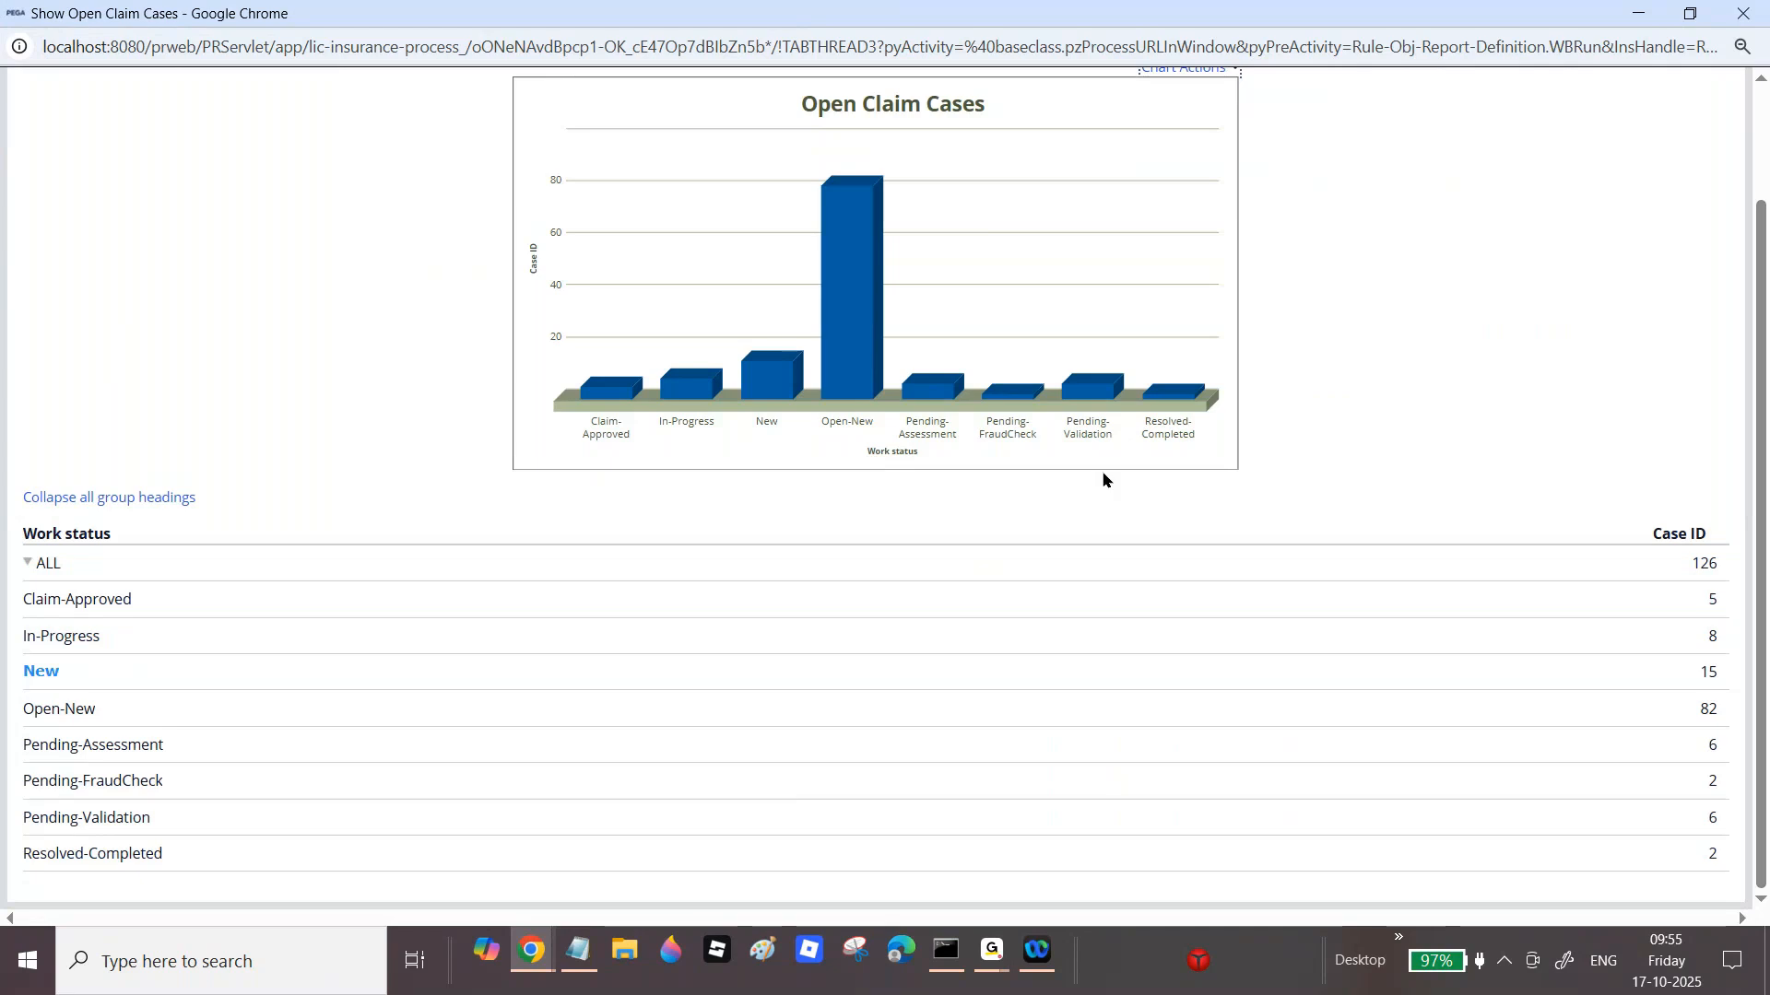
click(608, 387)
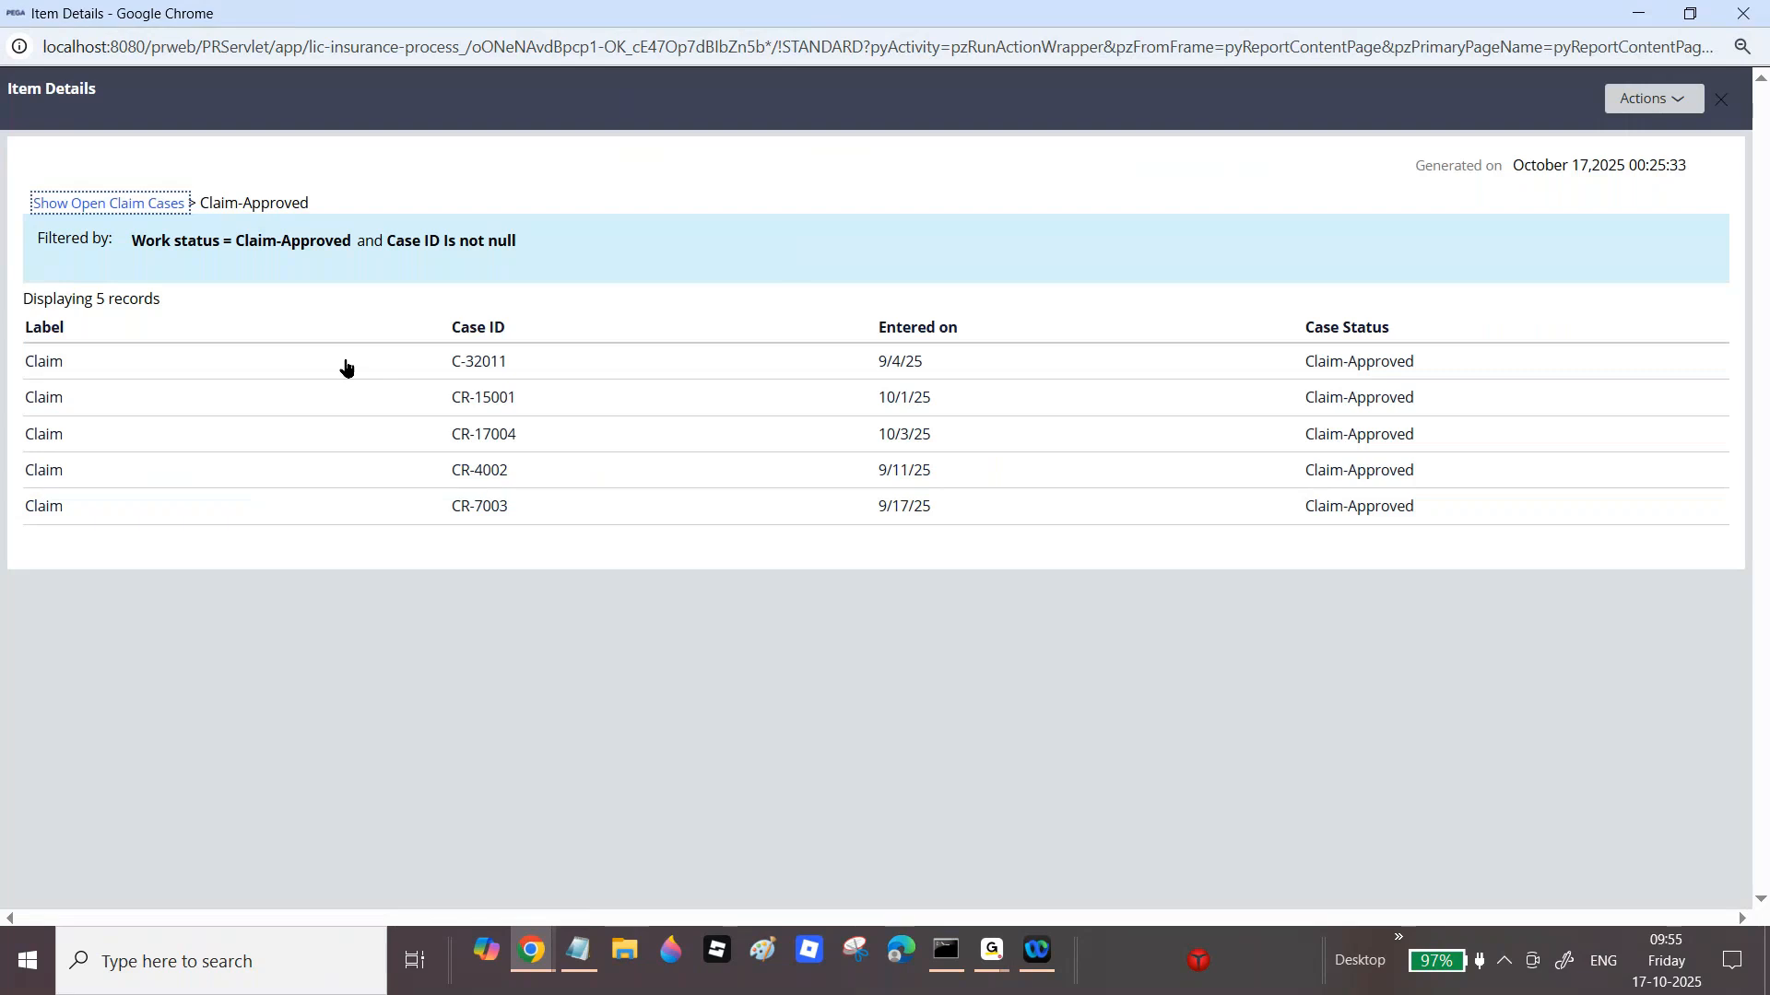
click(135, 209)
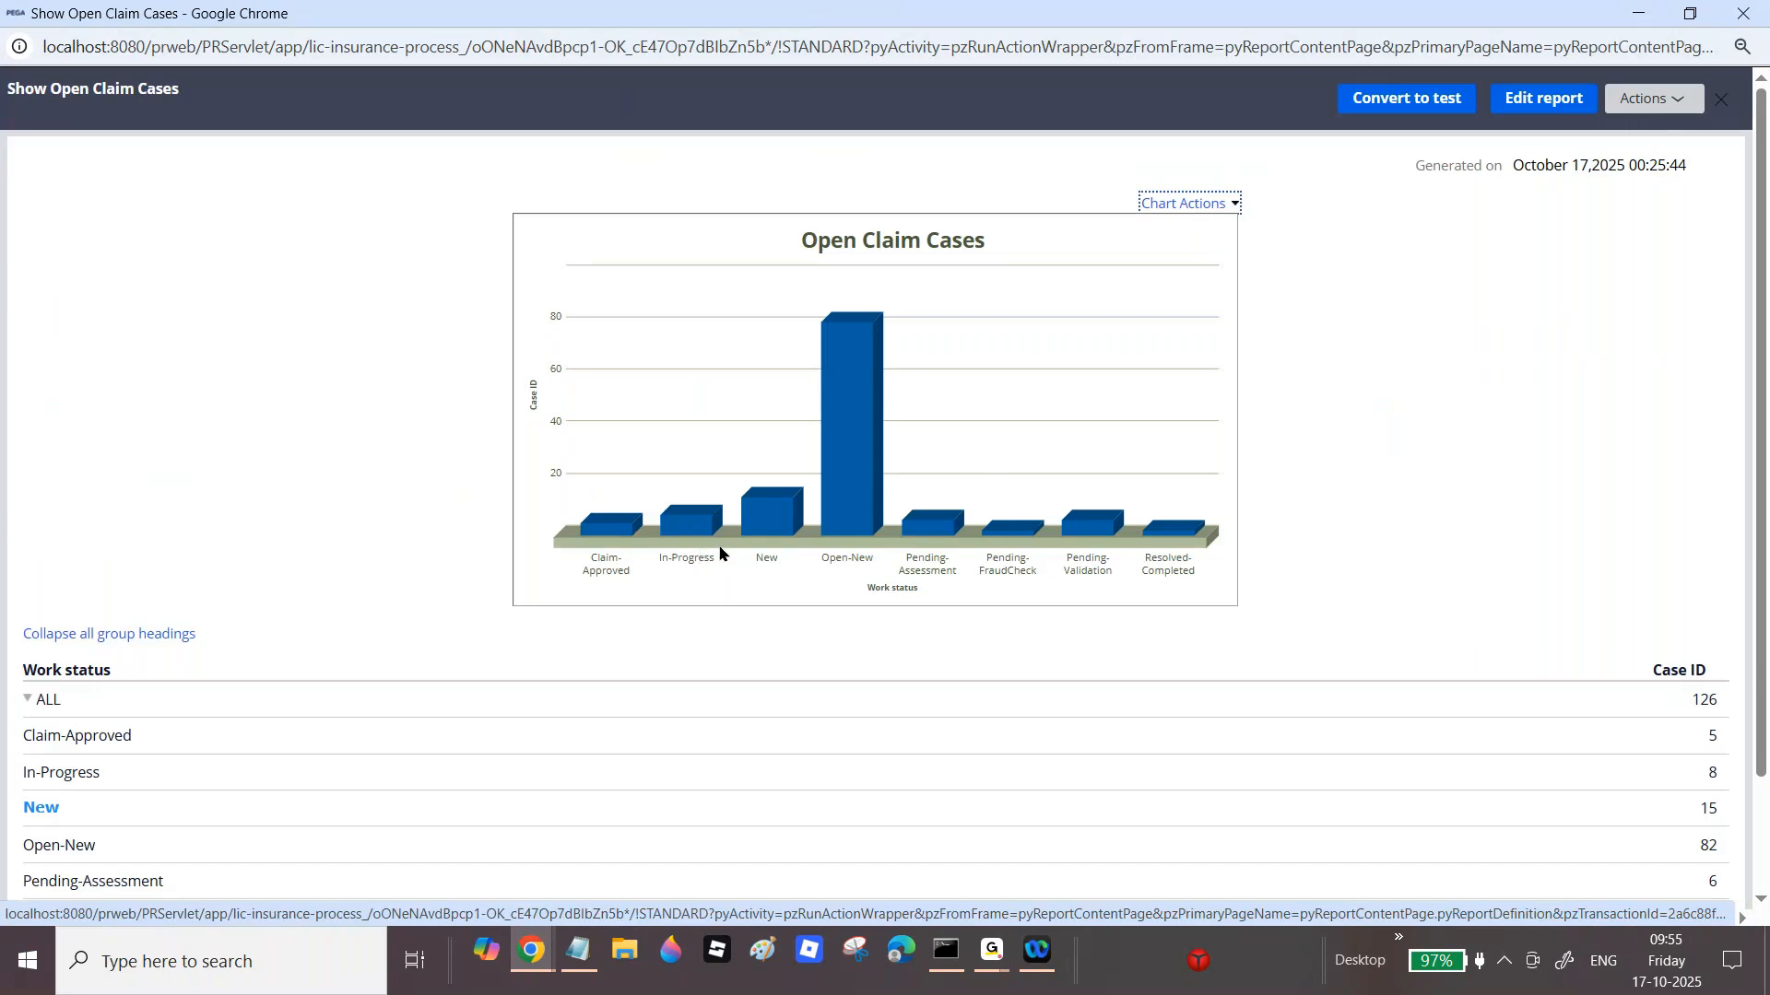
click(758, 524)
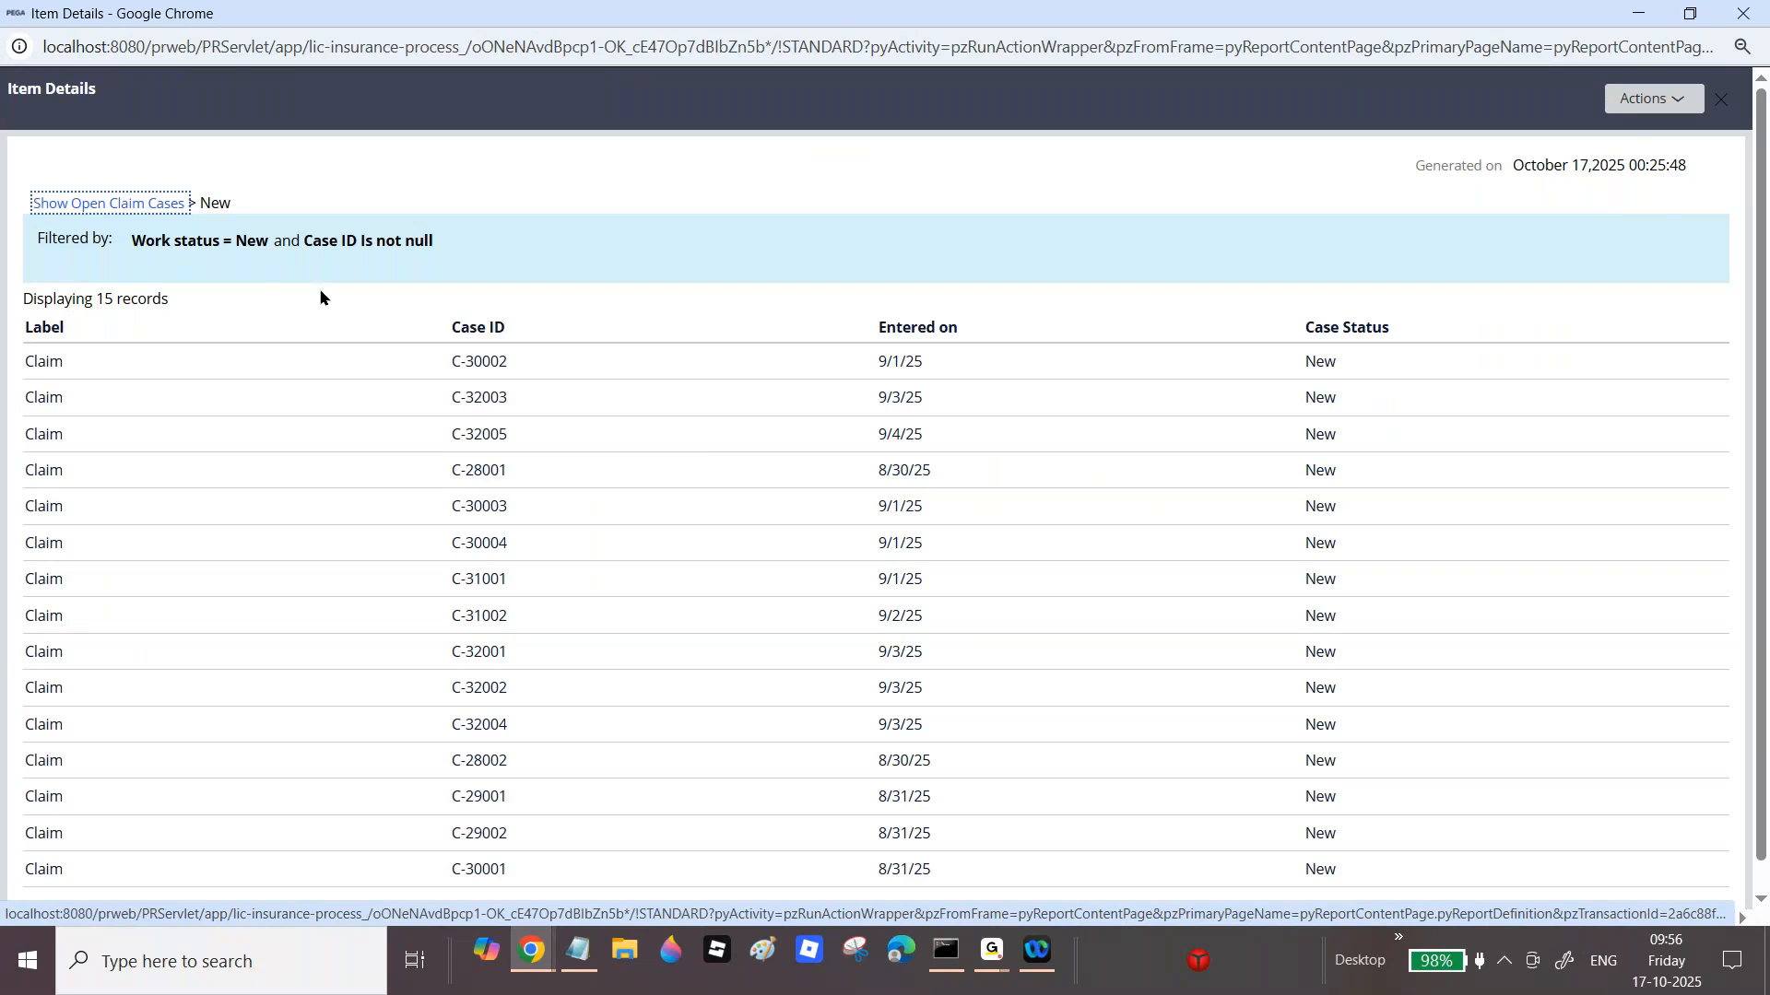
click(1756, 11)
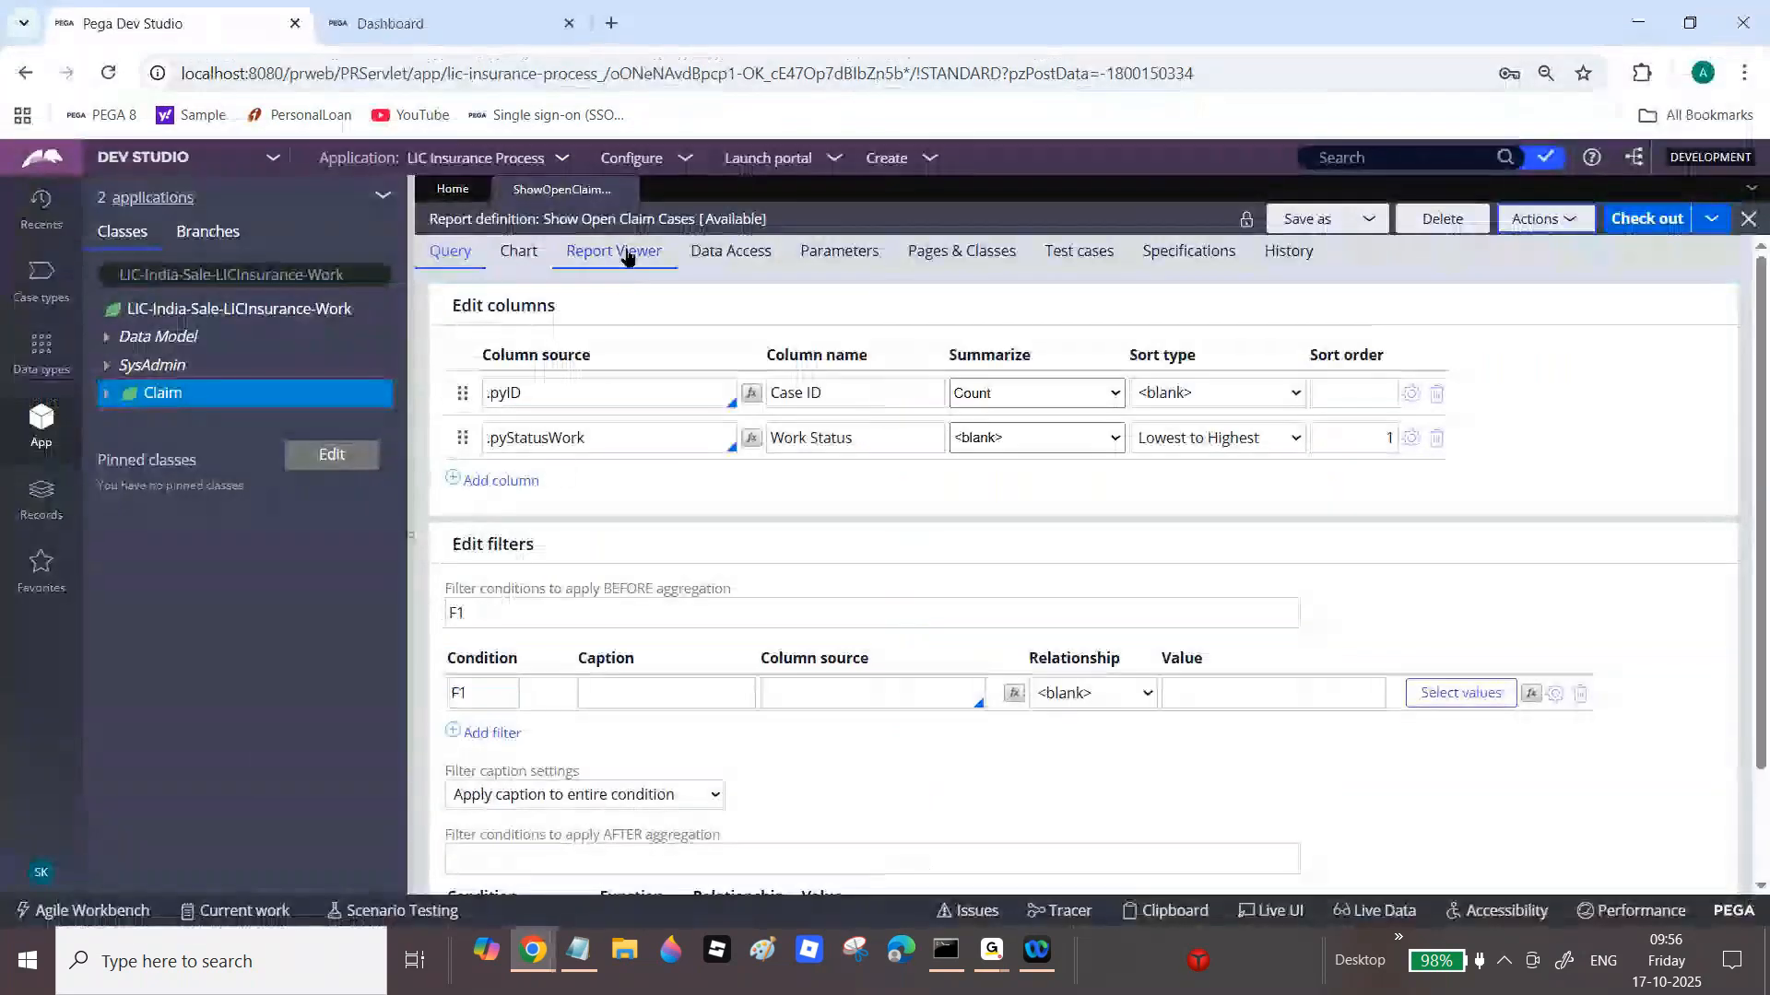
Step: Inspect the Custom drilldown report value pyDefaultReport in Report Viewer, then return to Query
click(627, 256)
drag(1122, 649, 1271, 651)
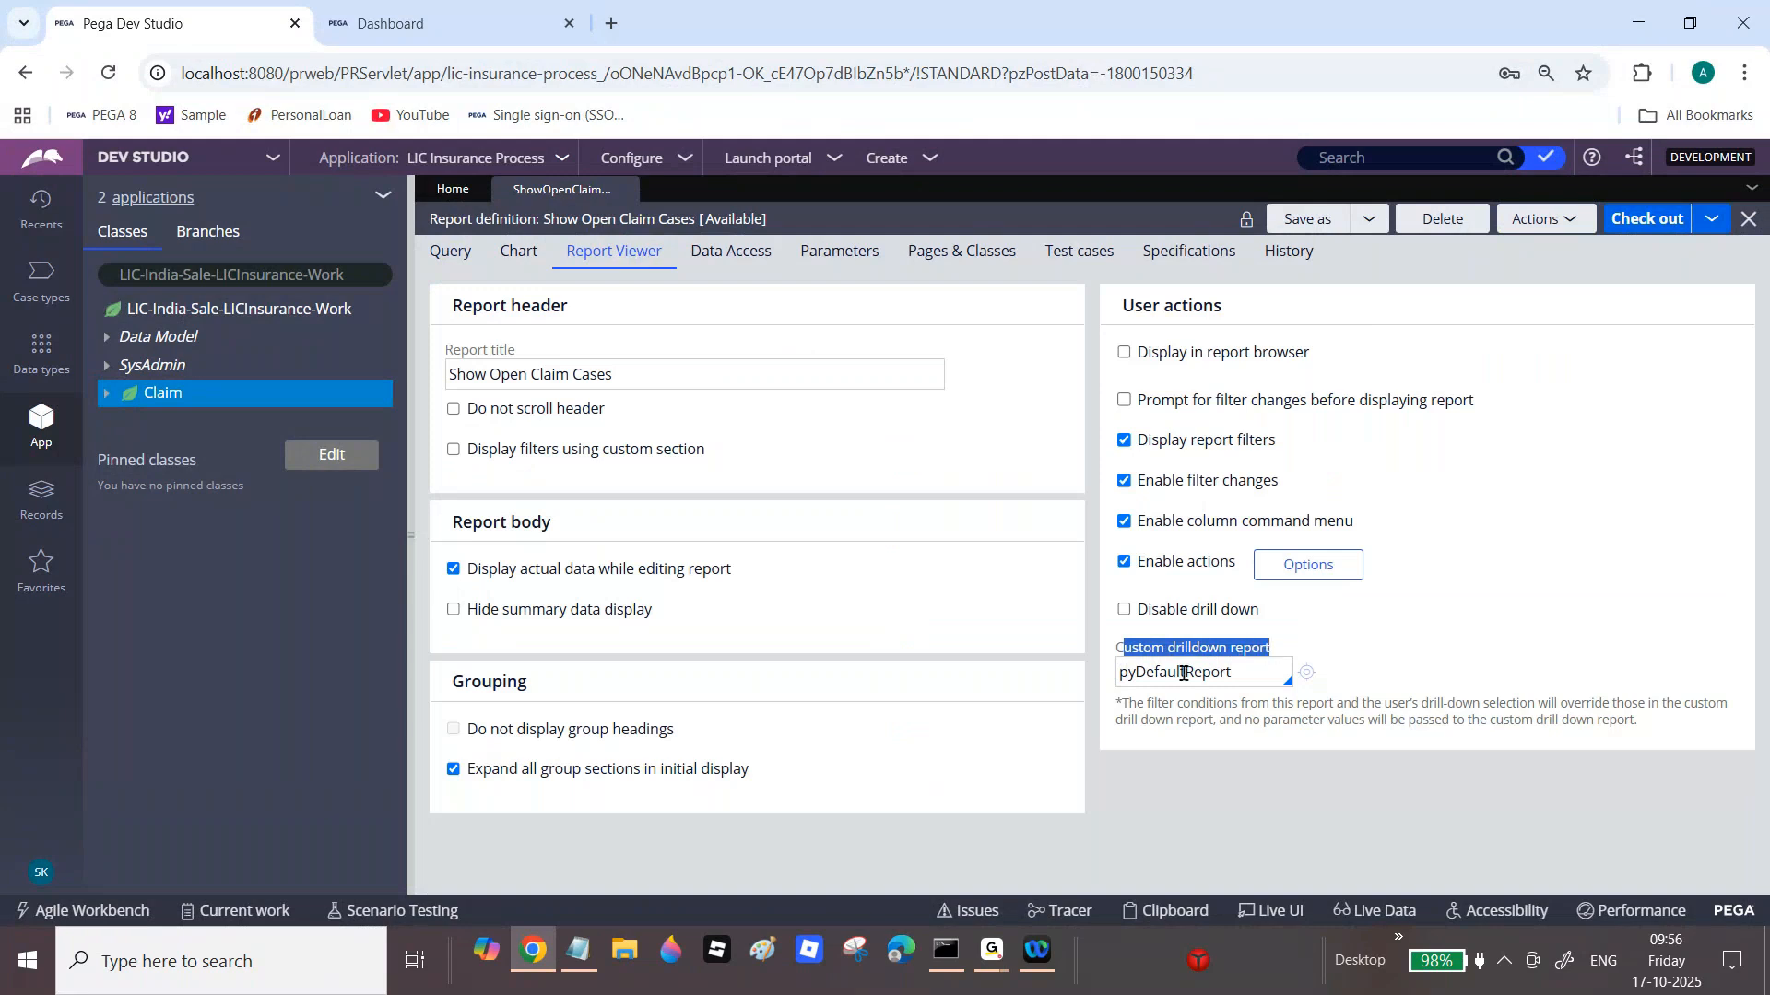
double_click(1224, 680)
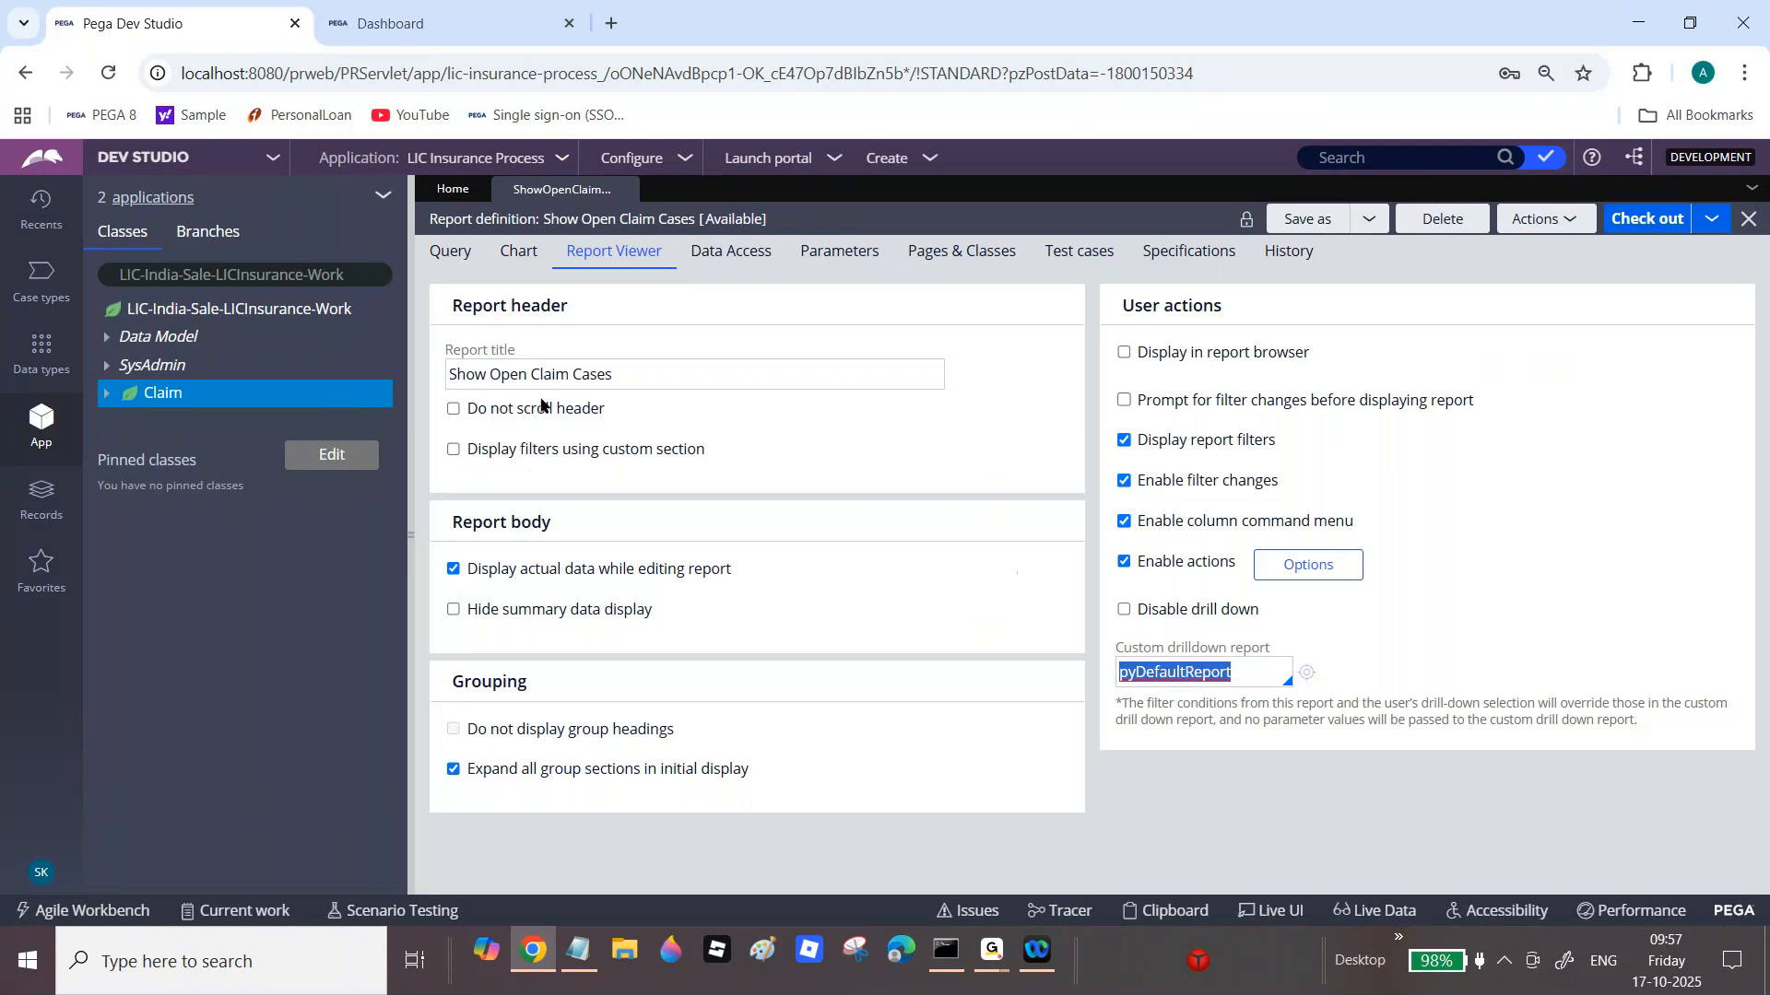
click(466, 267)
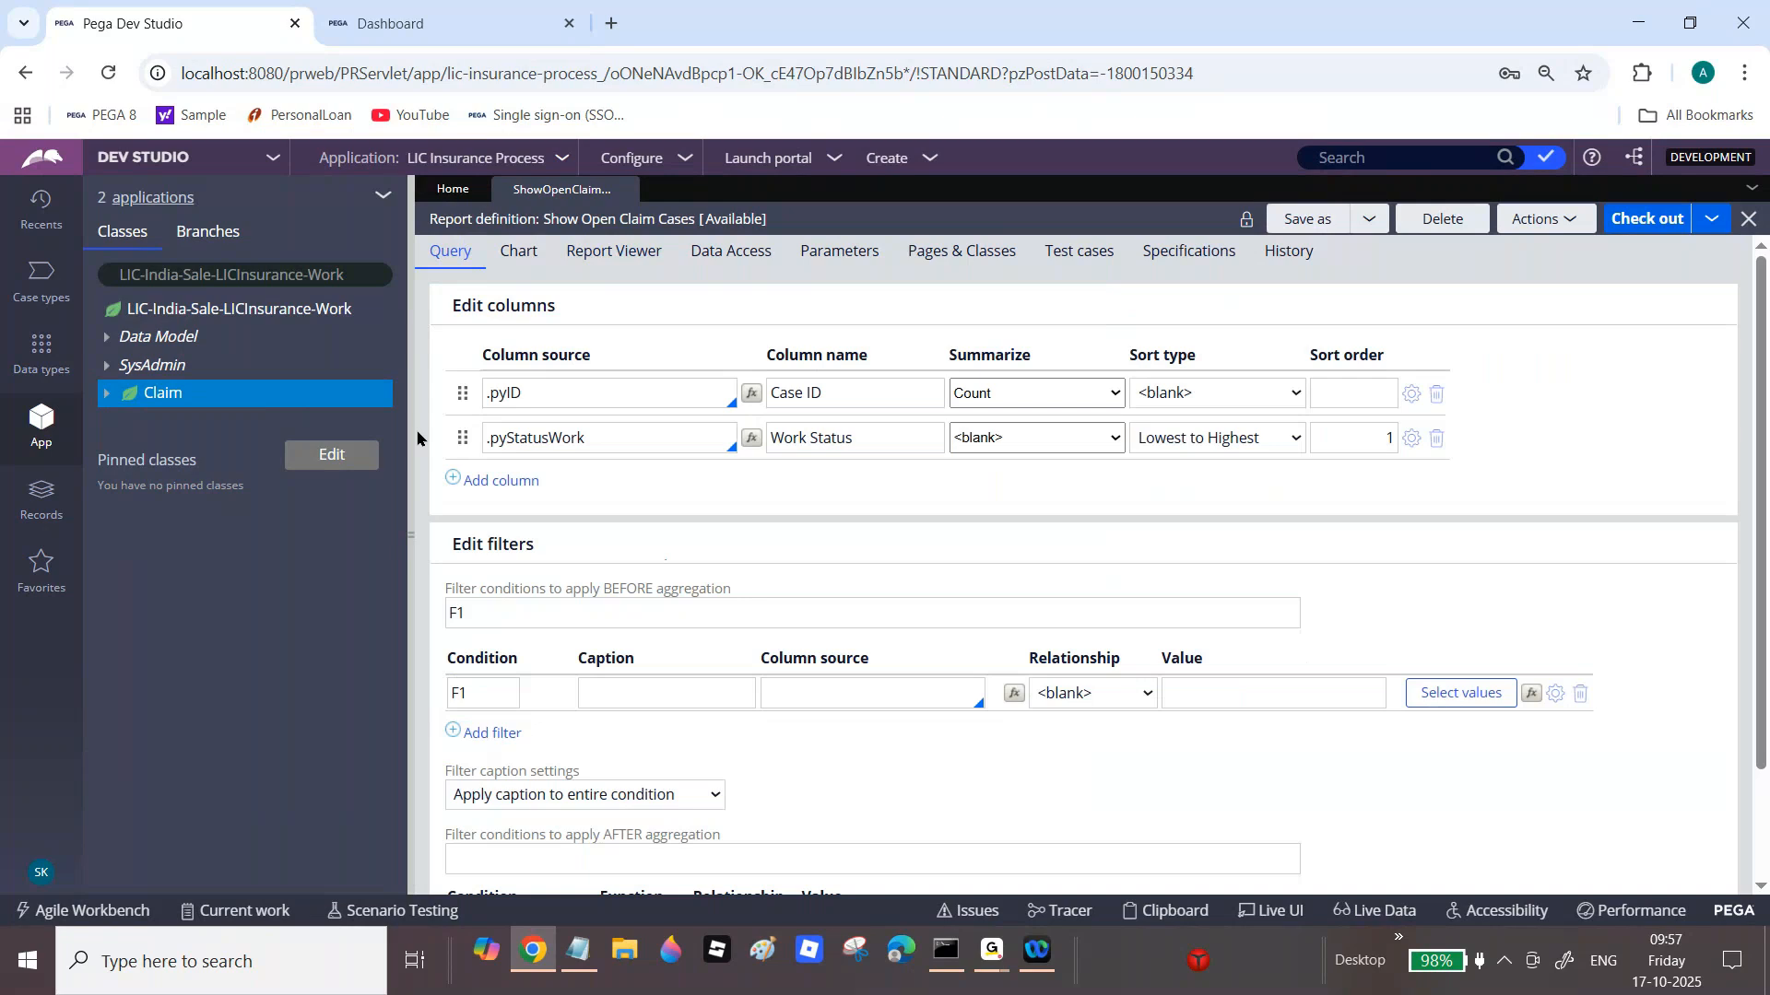
Step: Rerun the report full-screen and drill into the 8 In-Progress Claim cases
click(412, 421)
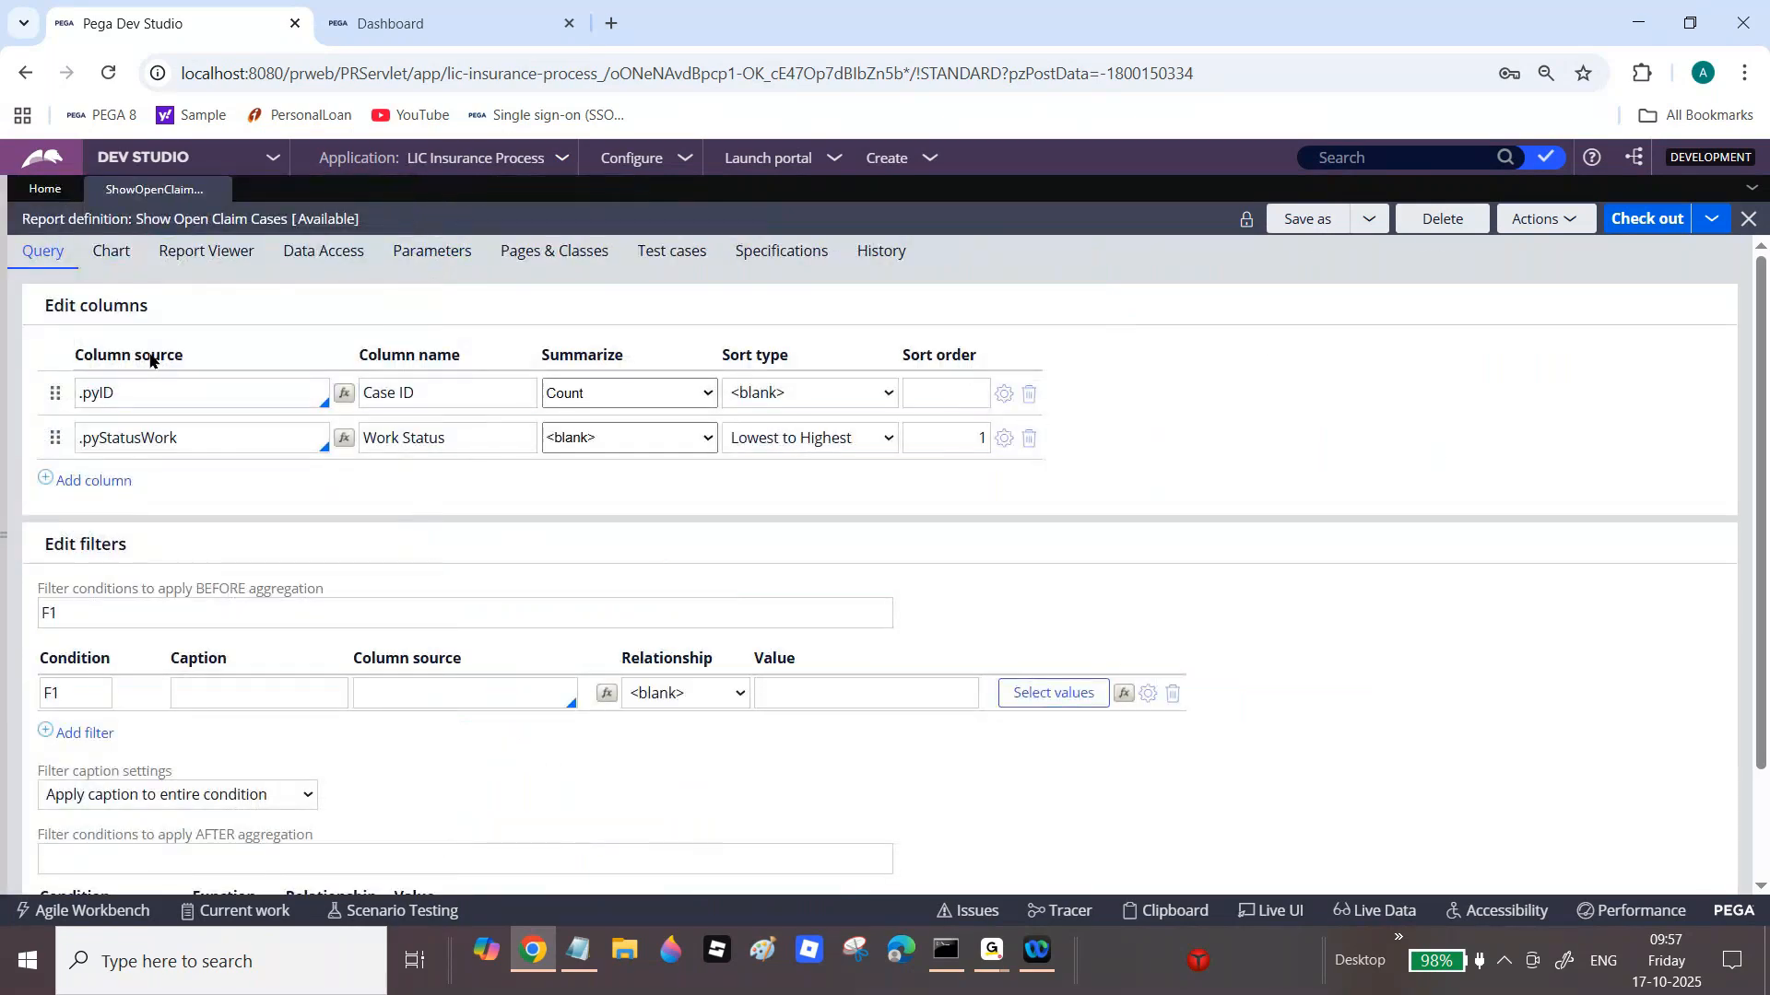
click(1522, 221)
click(1502, 248)
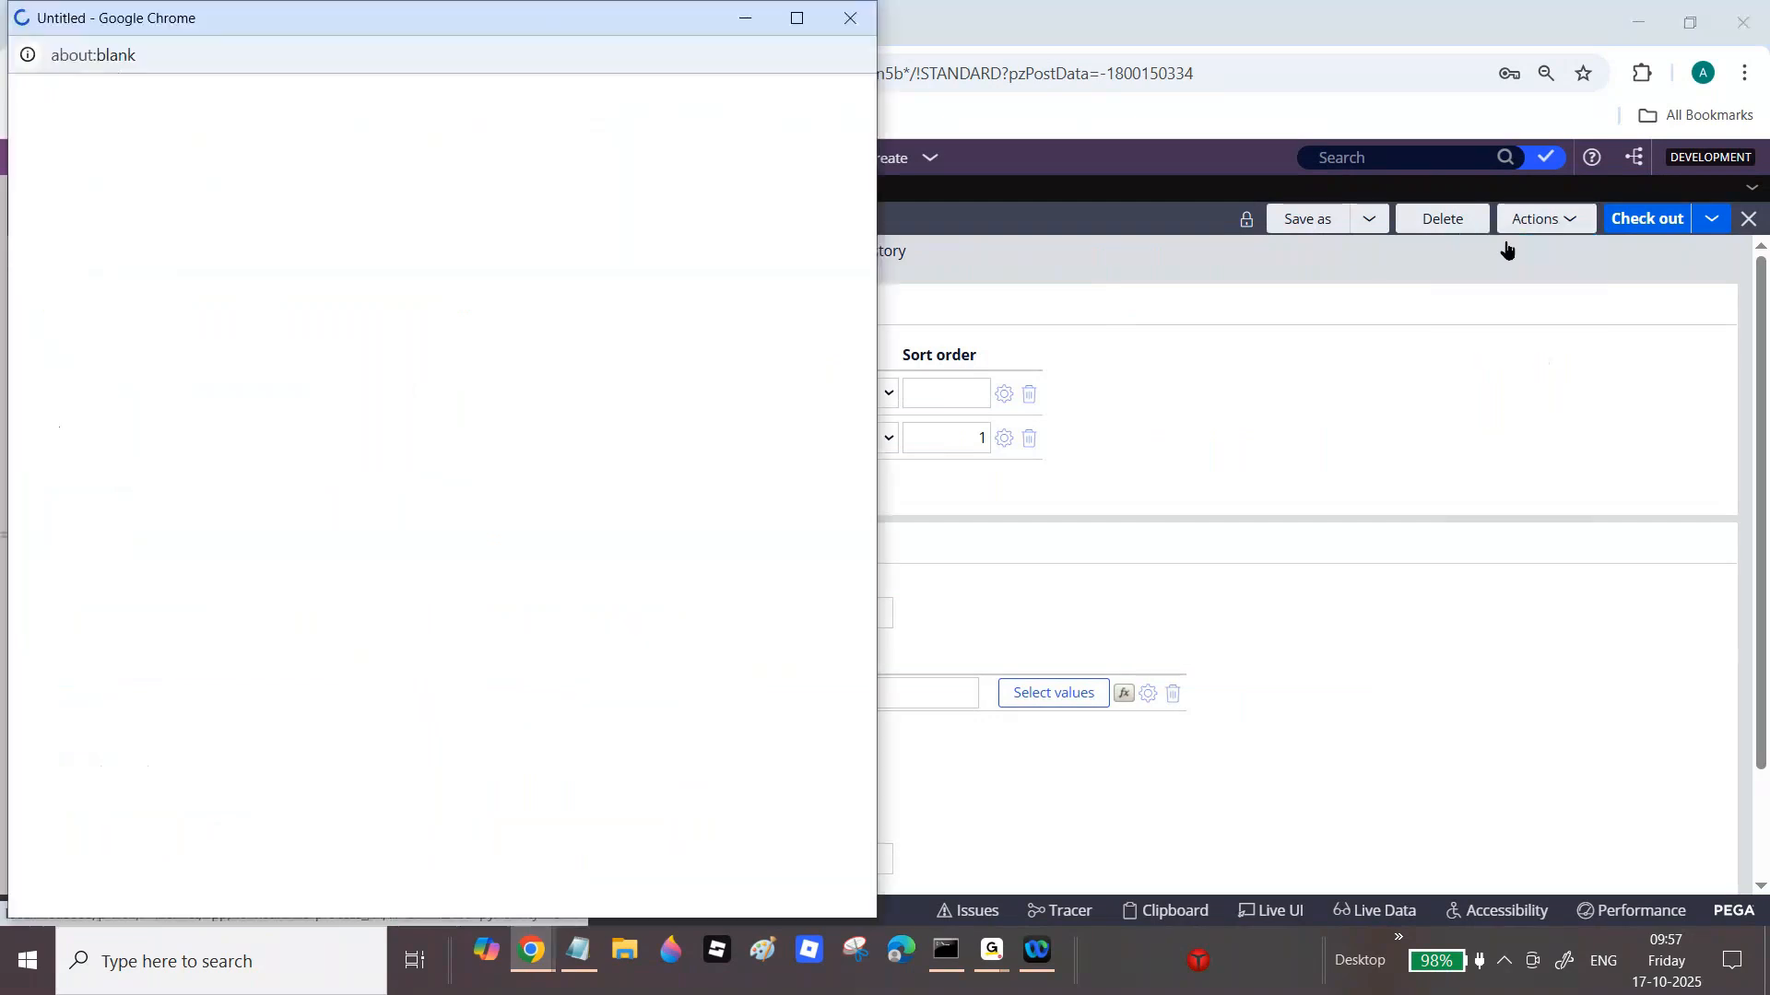
mouse_move(416, 493)
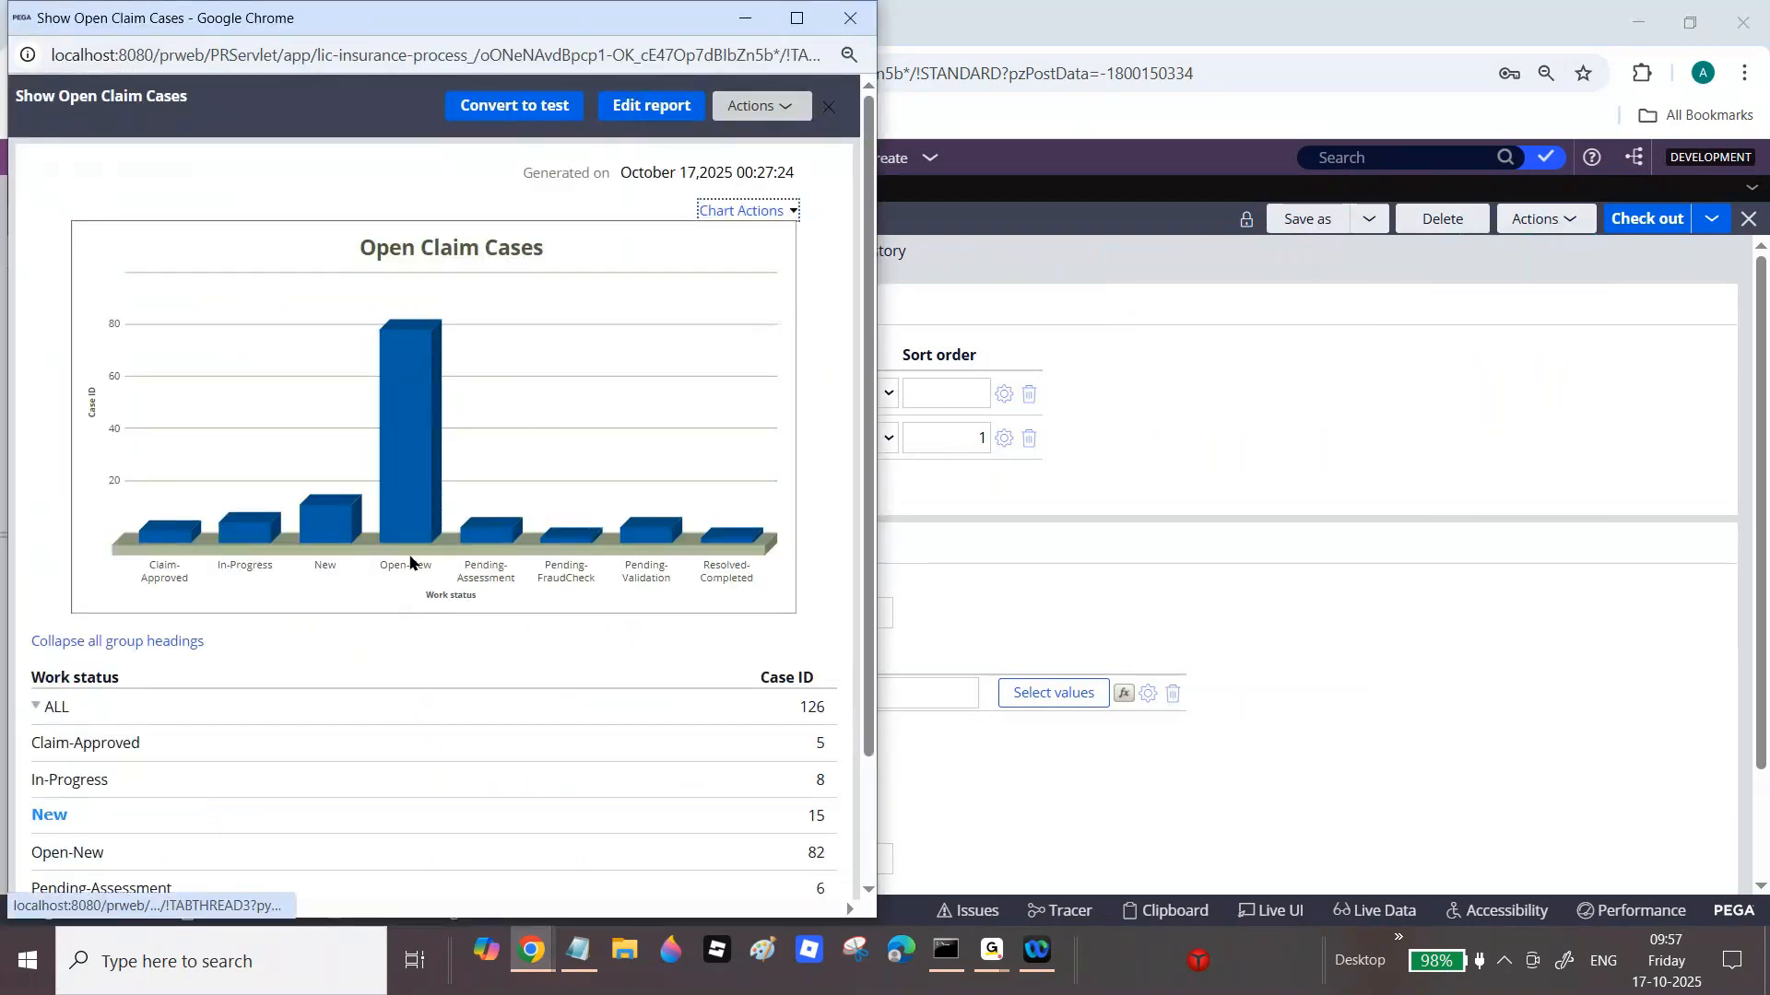
double_click(678, 18)
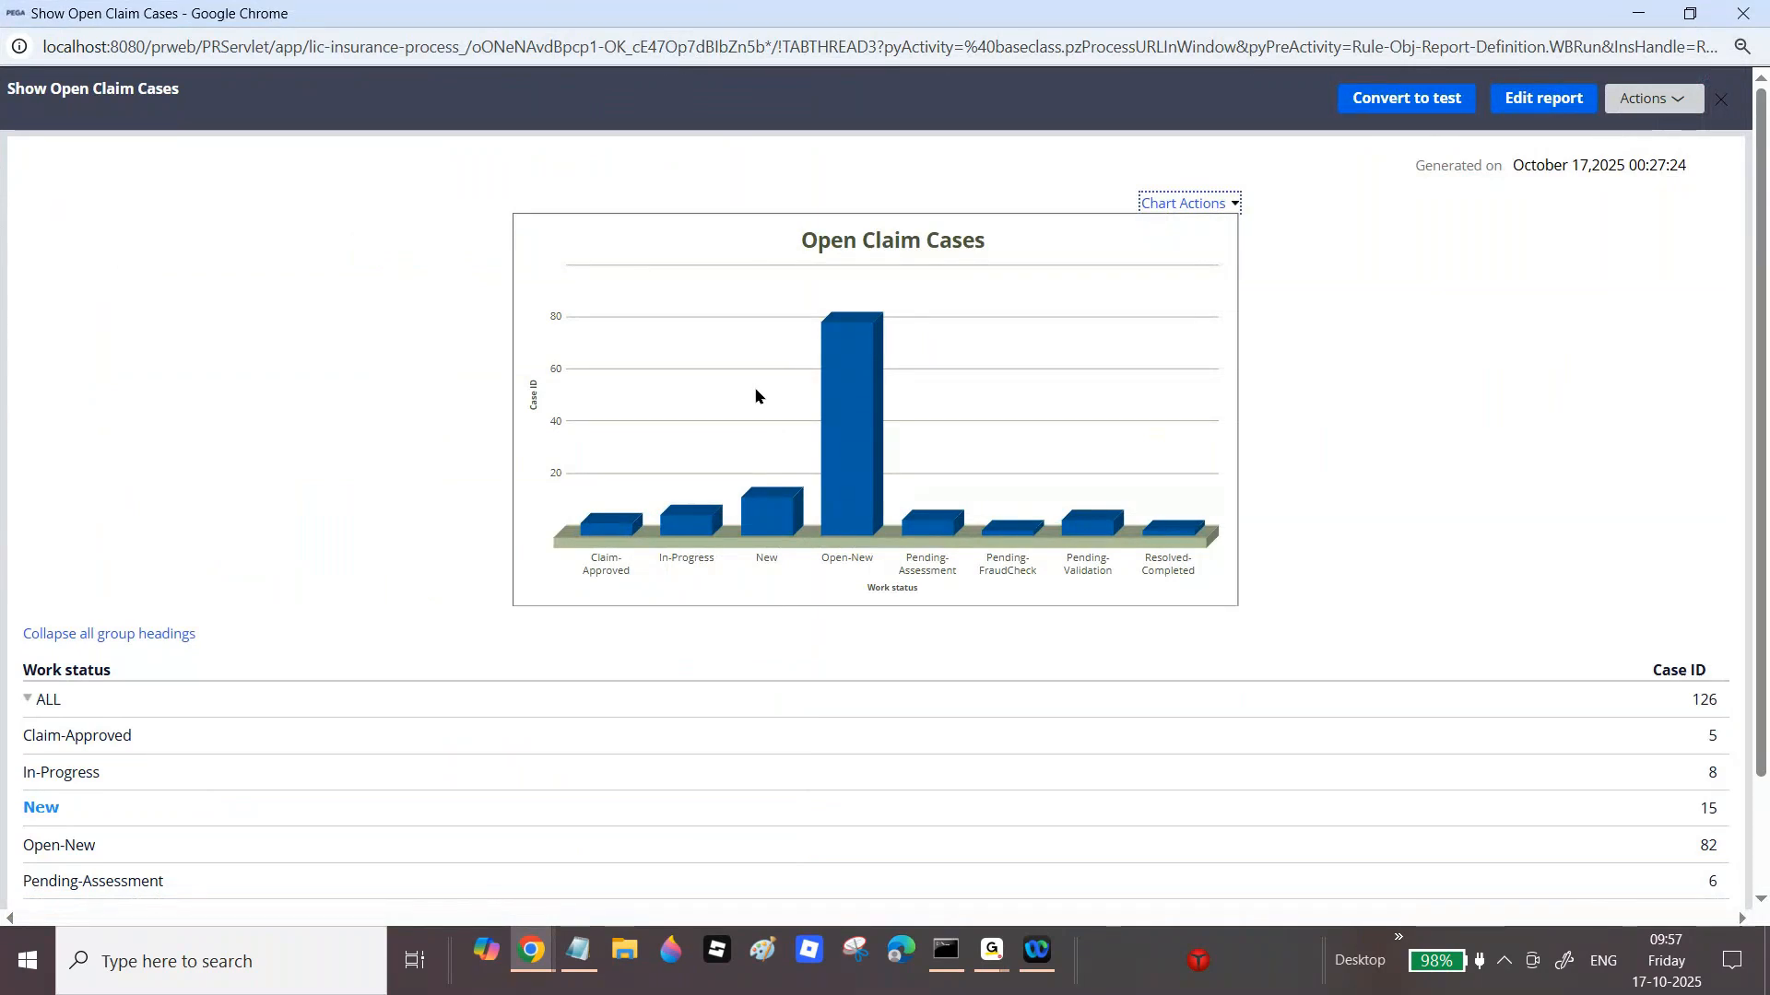
mouse_move(903, 532)
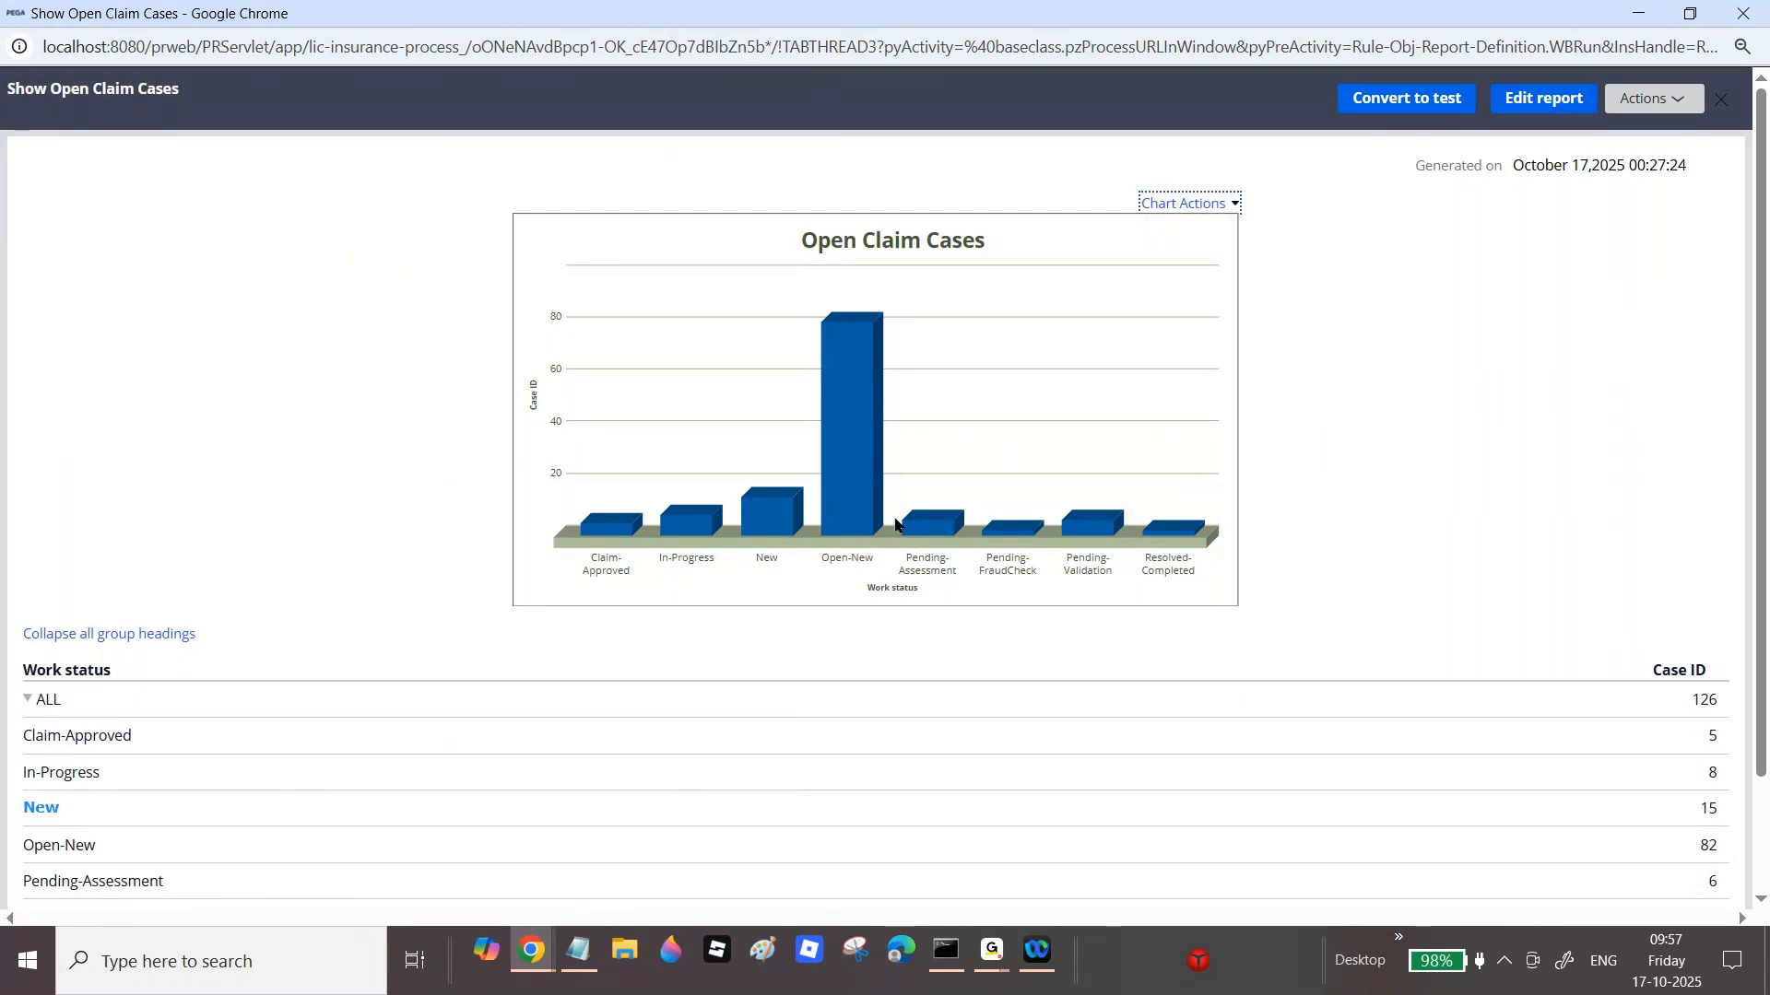
click(699, 525)
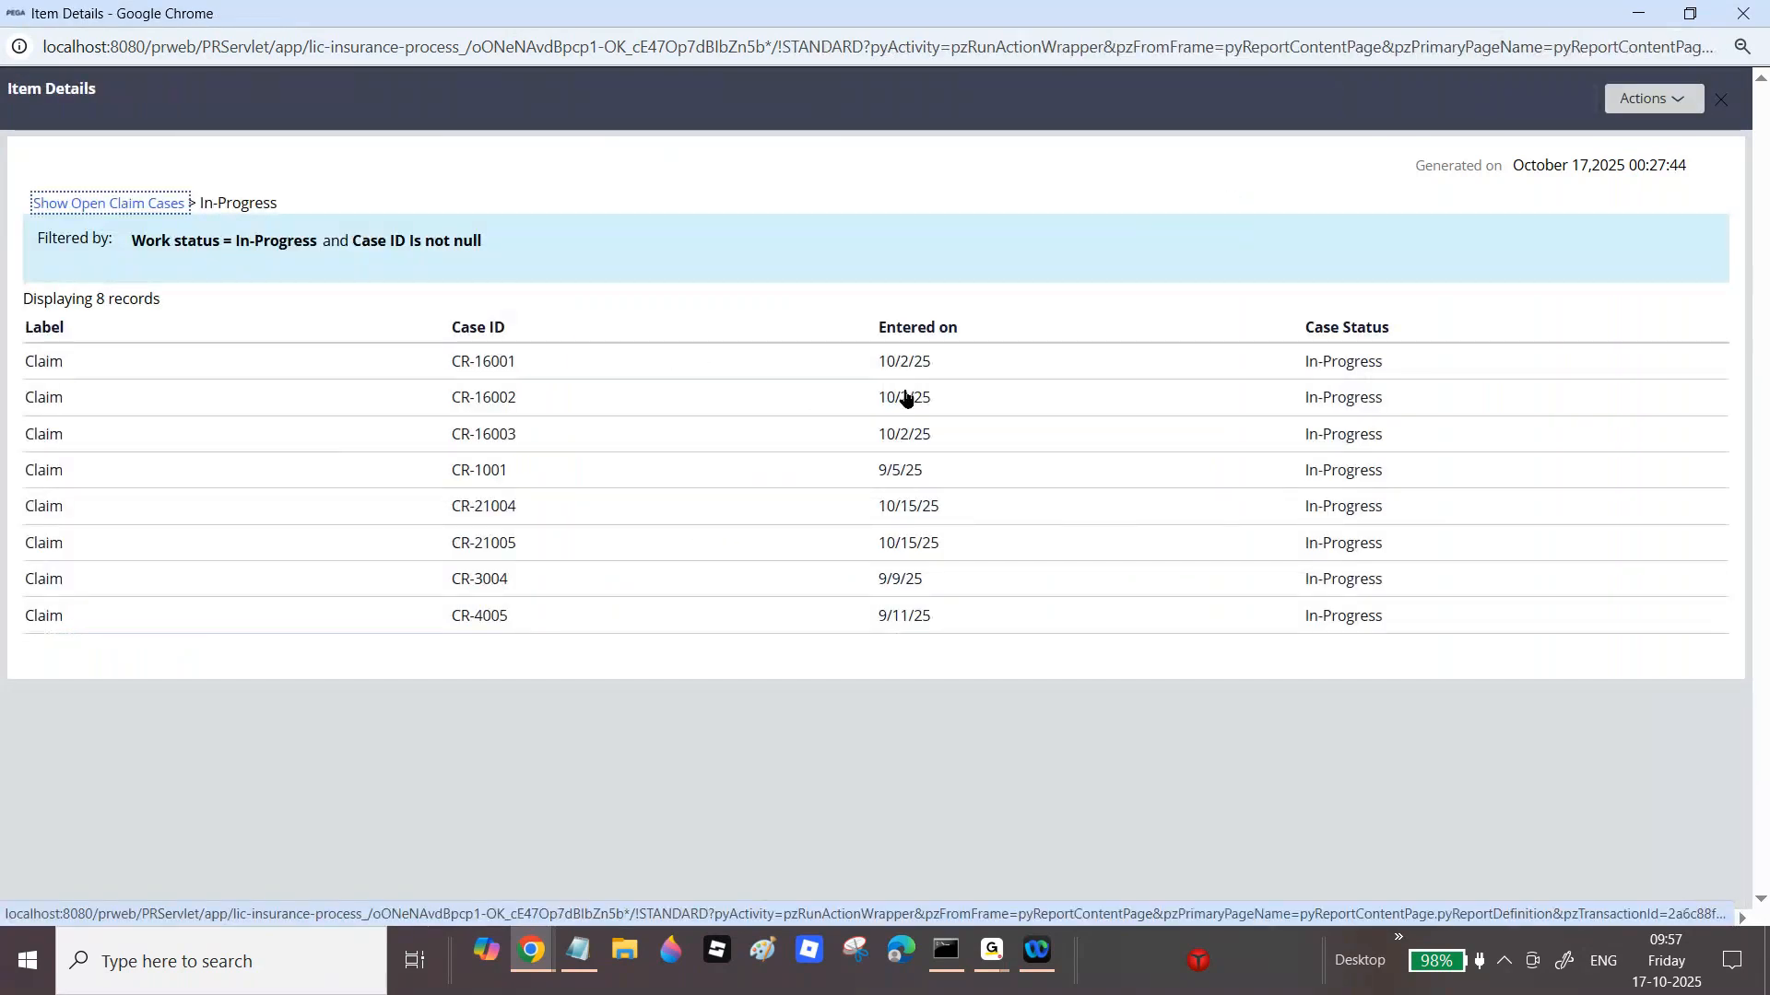
Step: Replace the custom drilldown report pyDefaultReport with ShowClaimCases in Report Viewer
click(1742, 13)
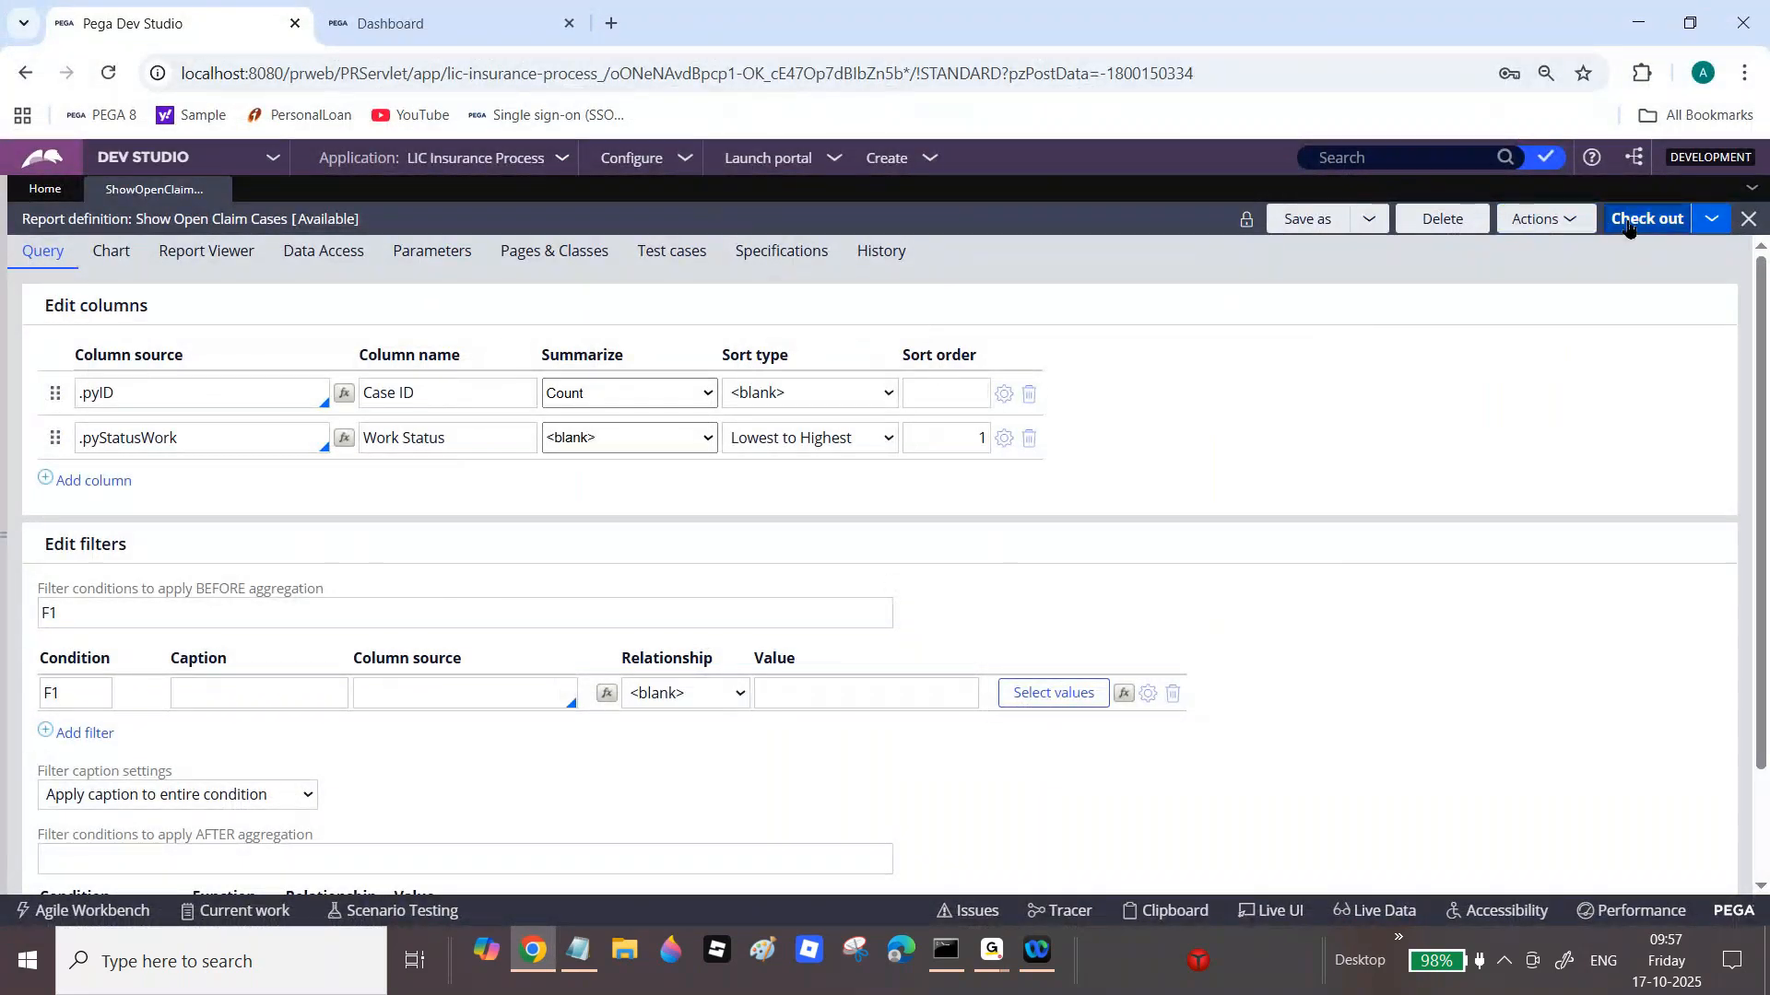
click(219, 251)
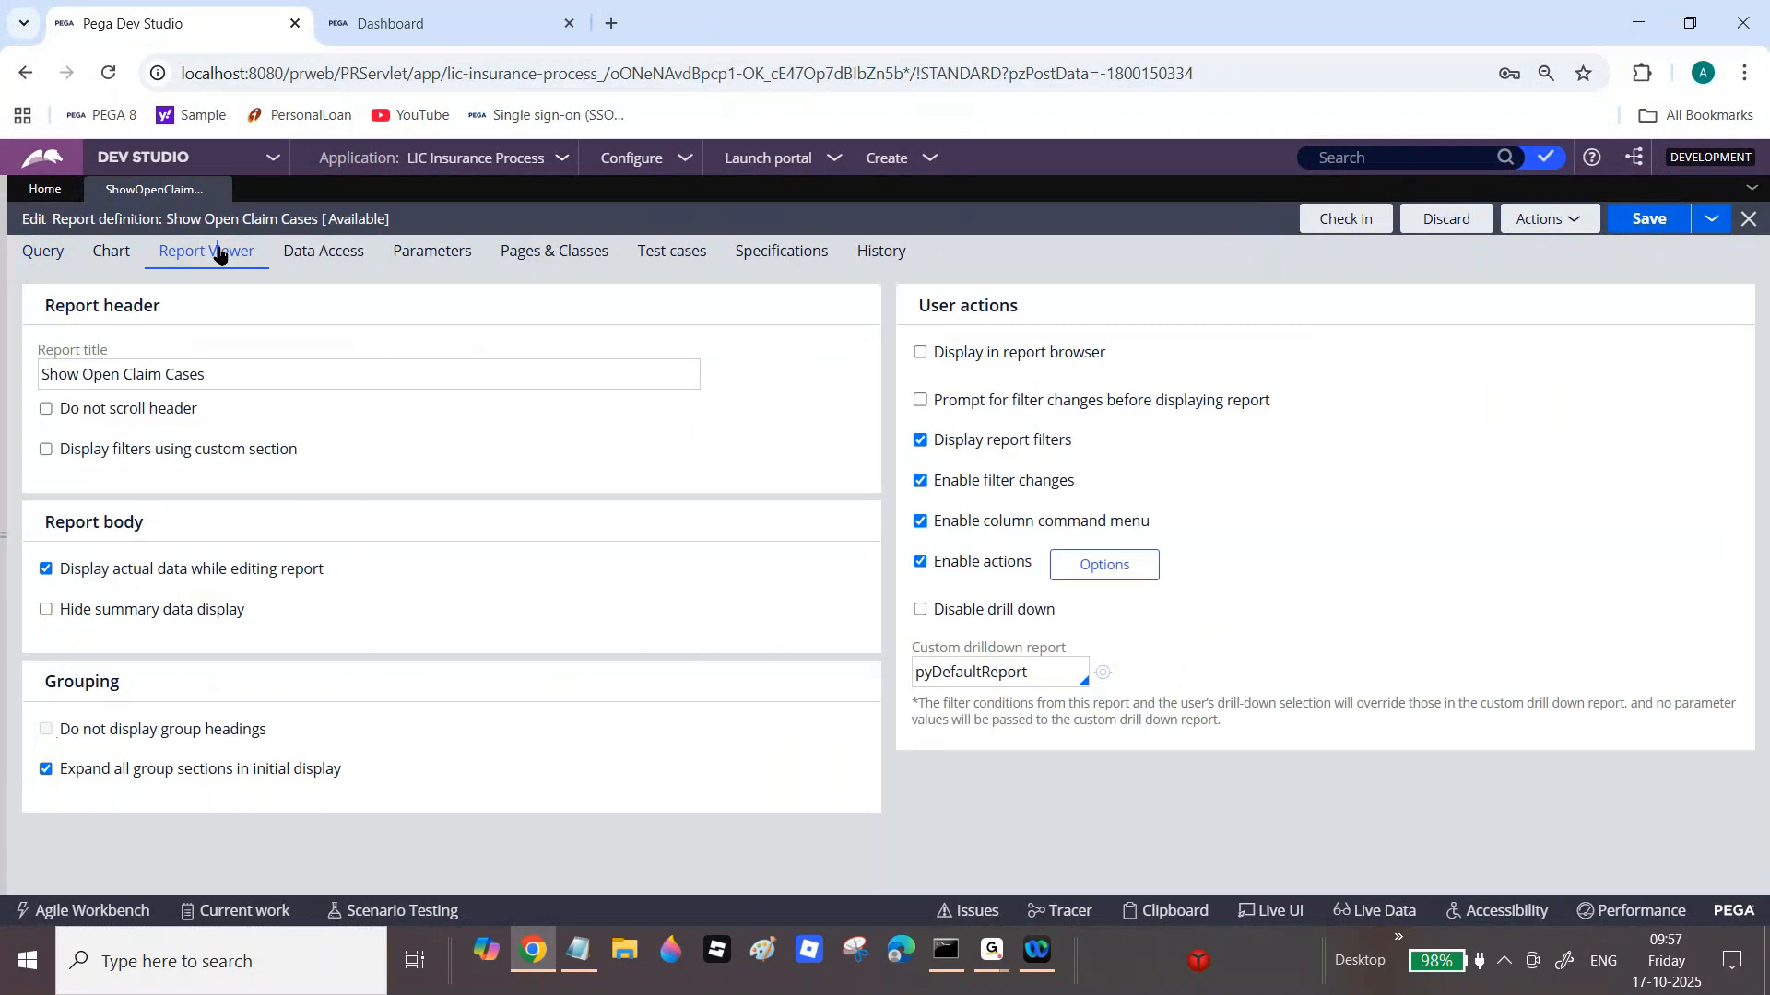
double_click(1013, 670)
key(BackSpace)
text(ShowClaimCases)
Step: Rename the custom drilldown to OpenClaimCases and start creating that report definition
click(1103, 673)
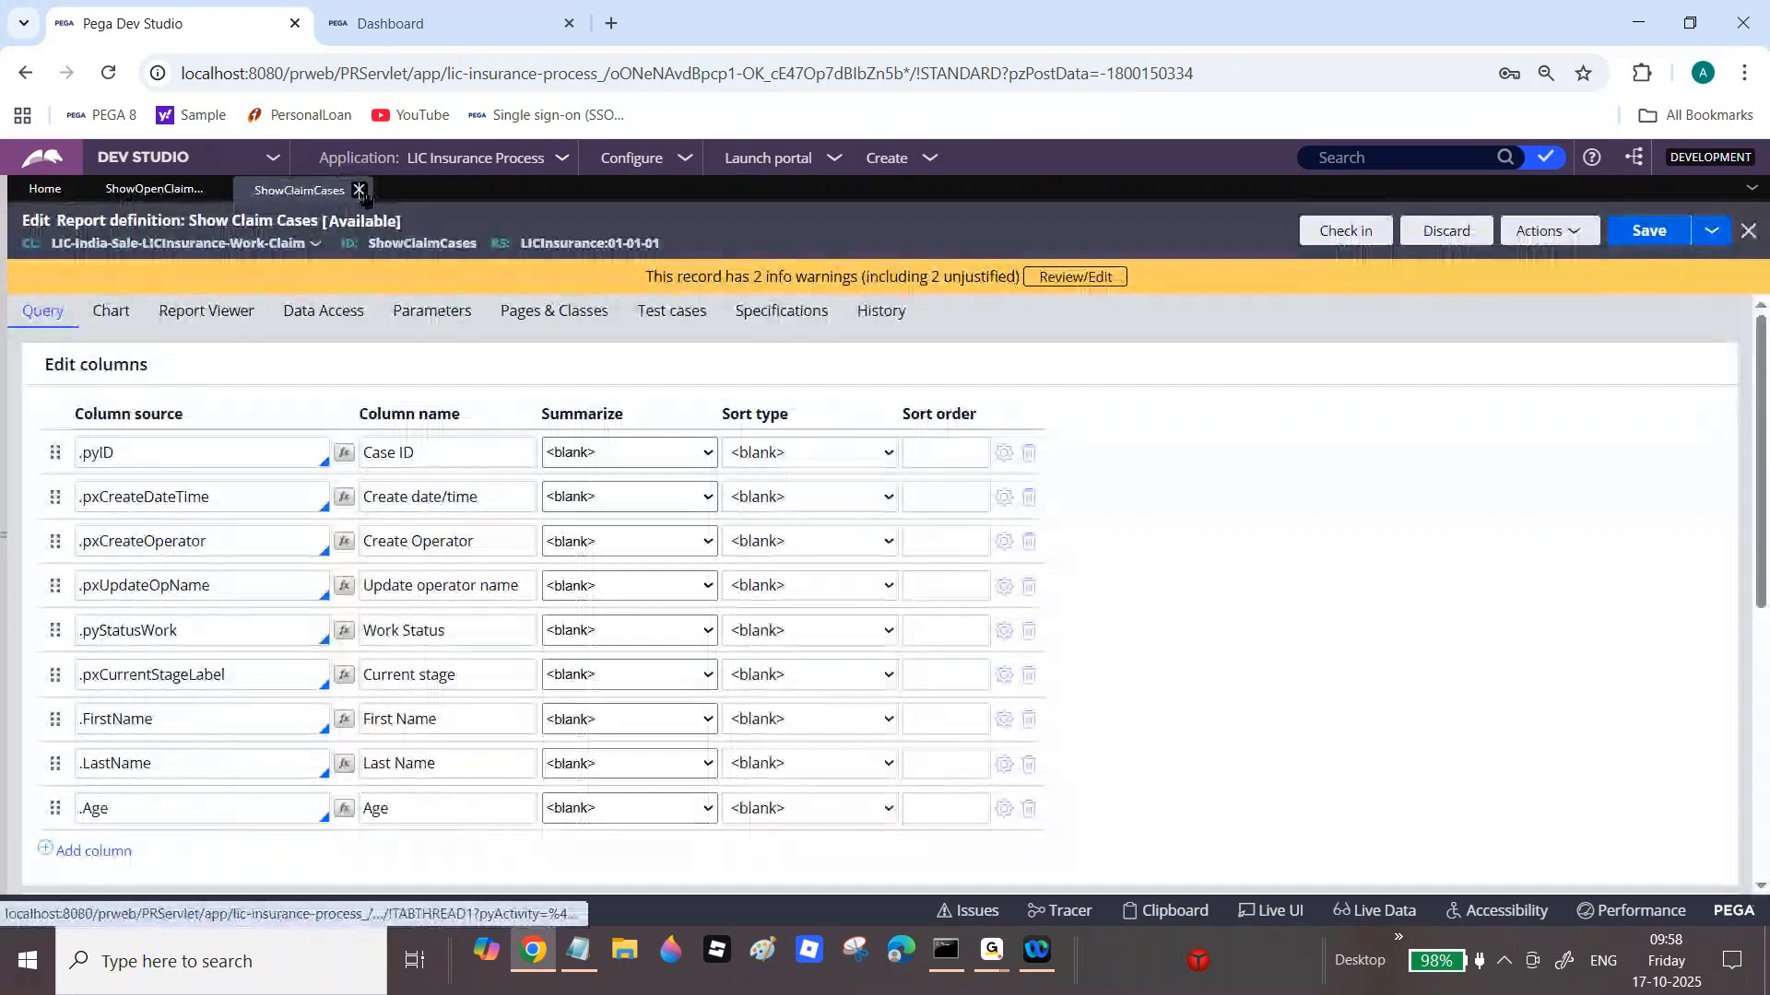
click(364, 189)
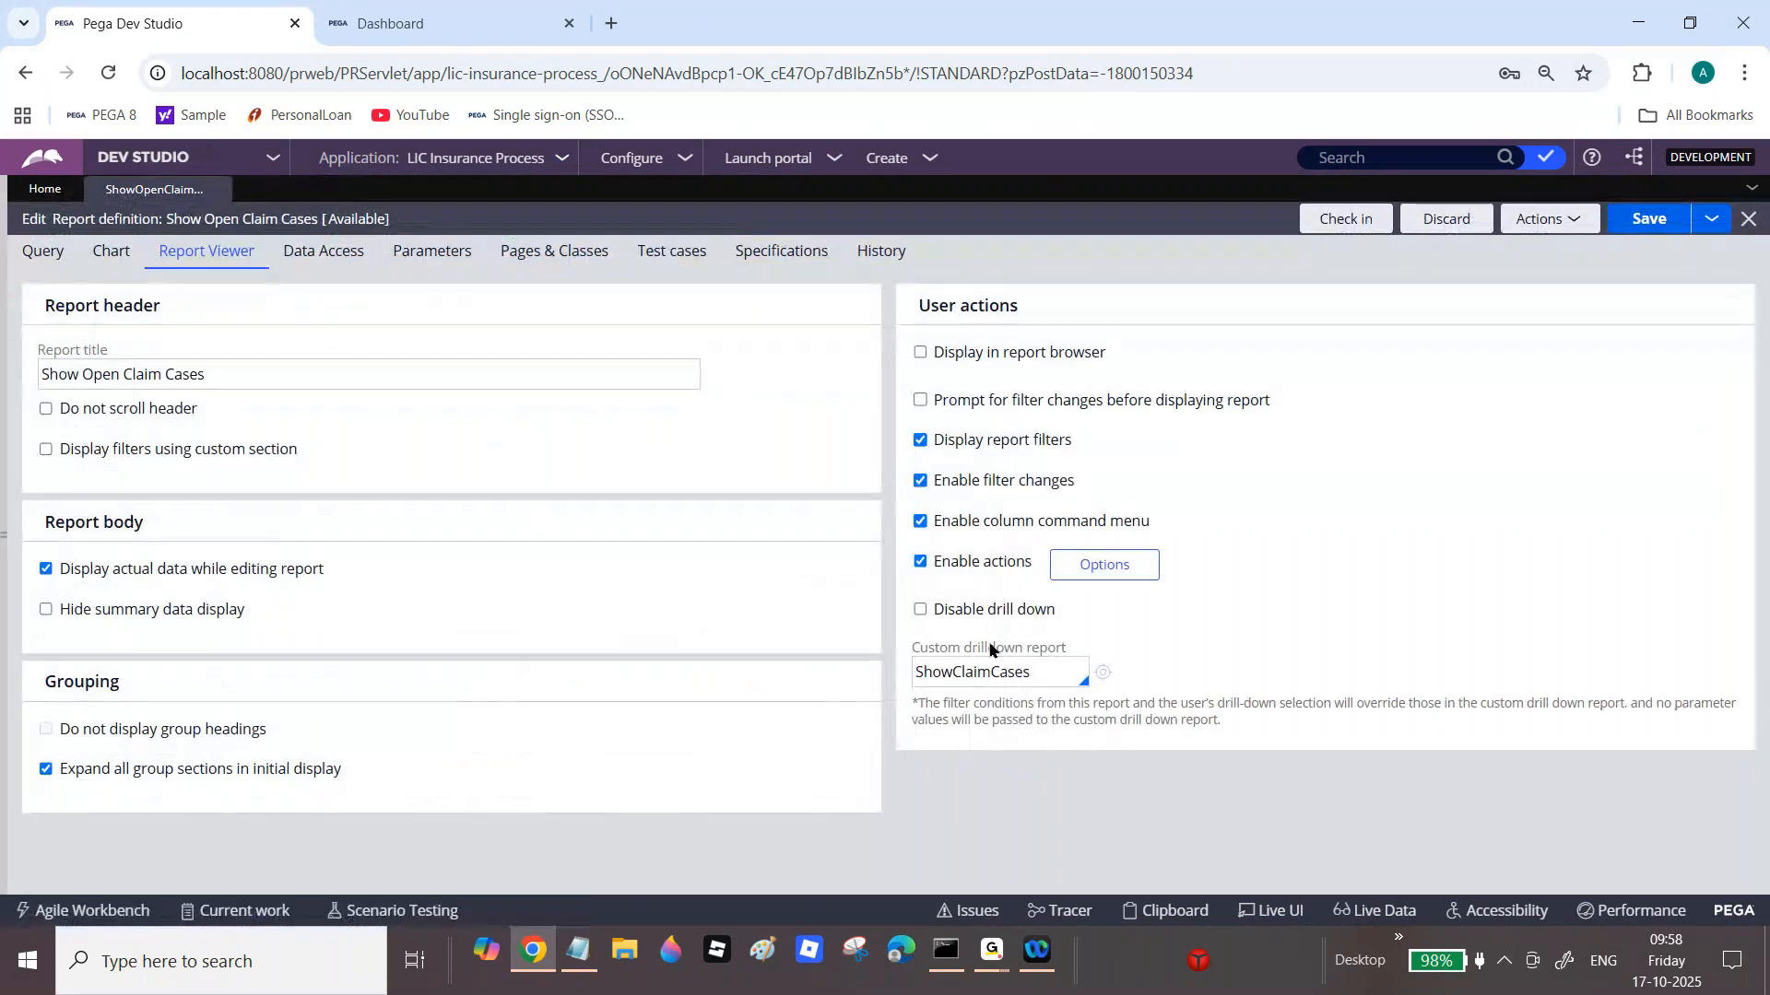
click(959, 673)
double_click(1052, 673)
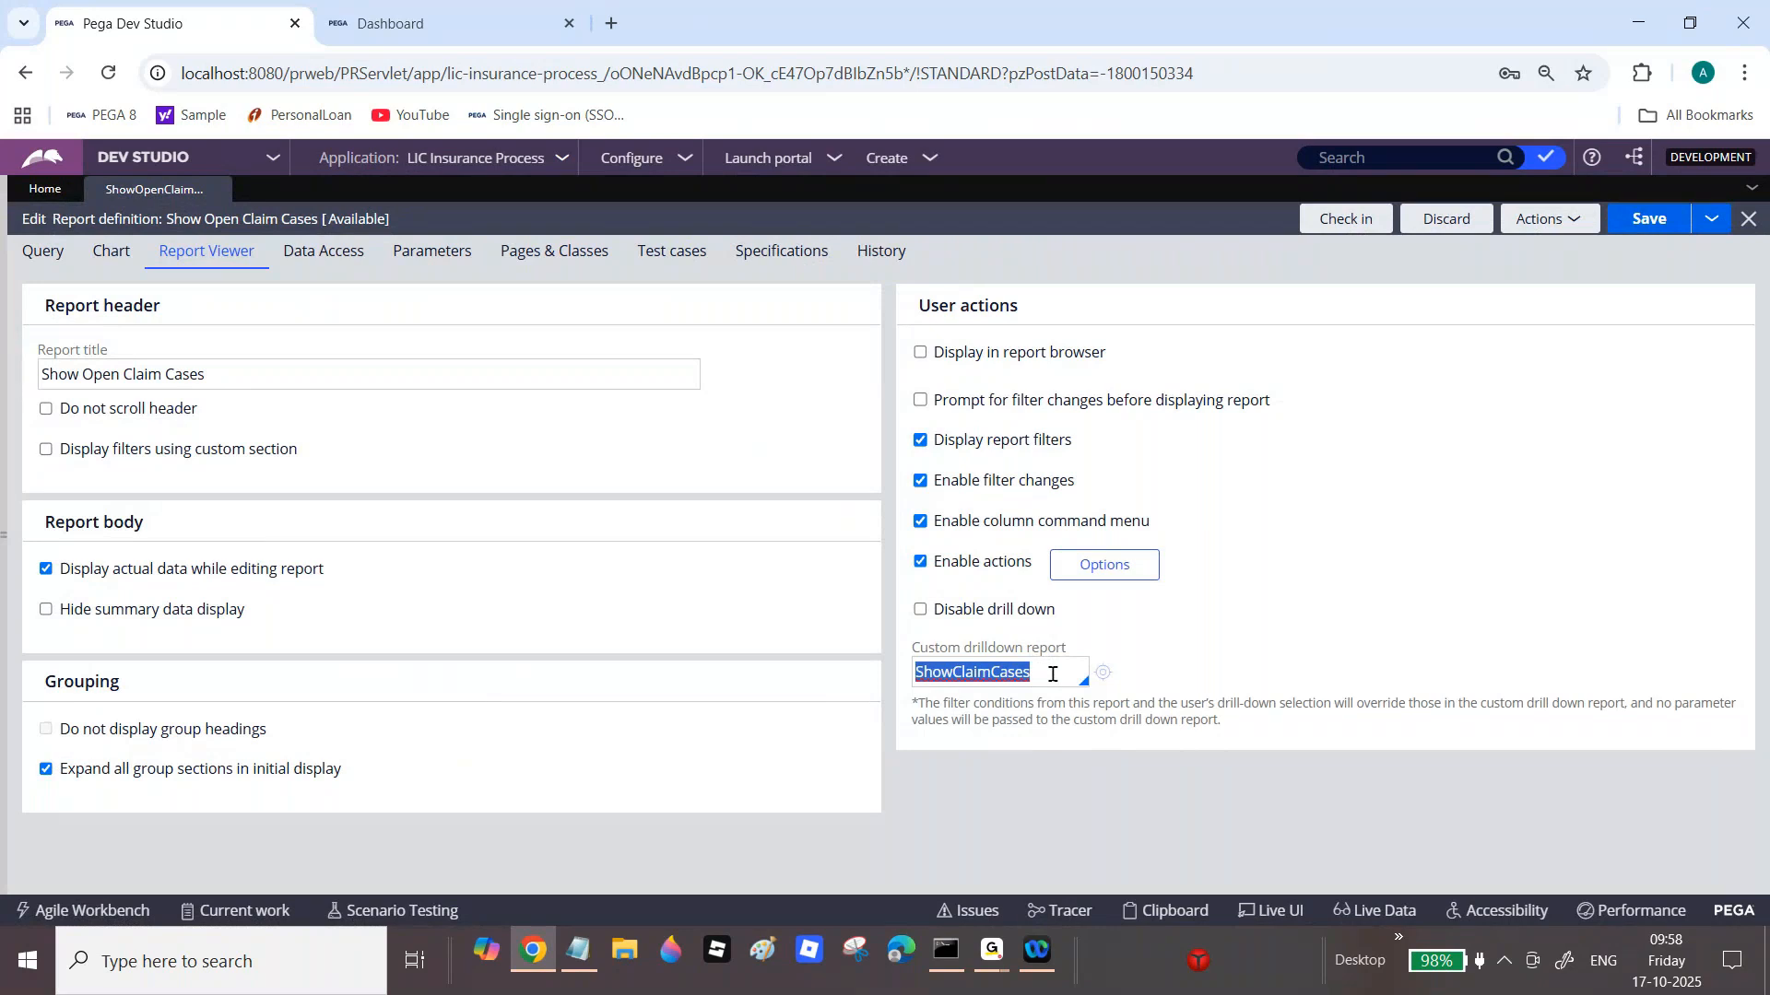
text(OpenClaim)
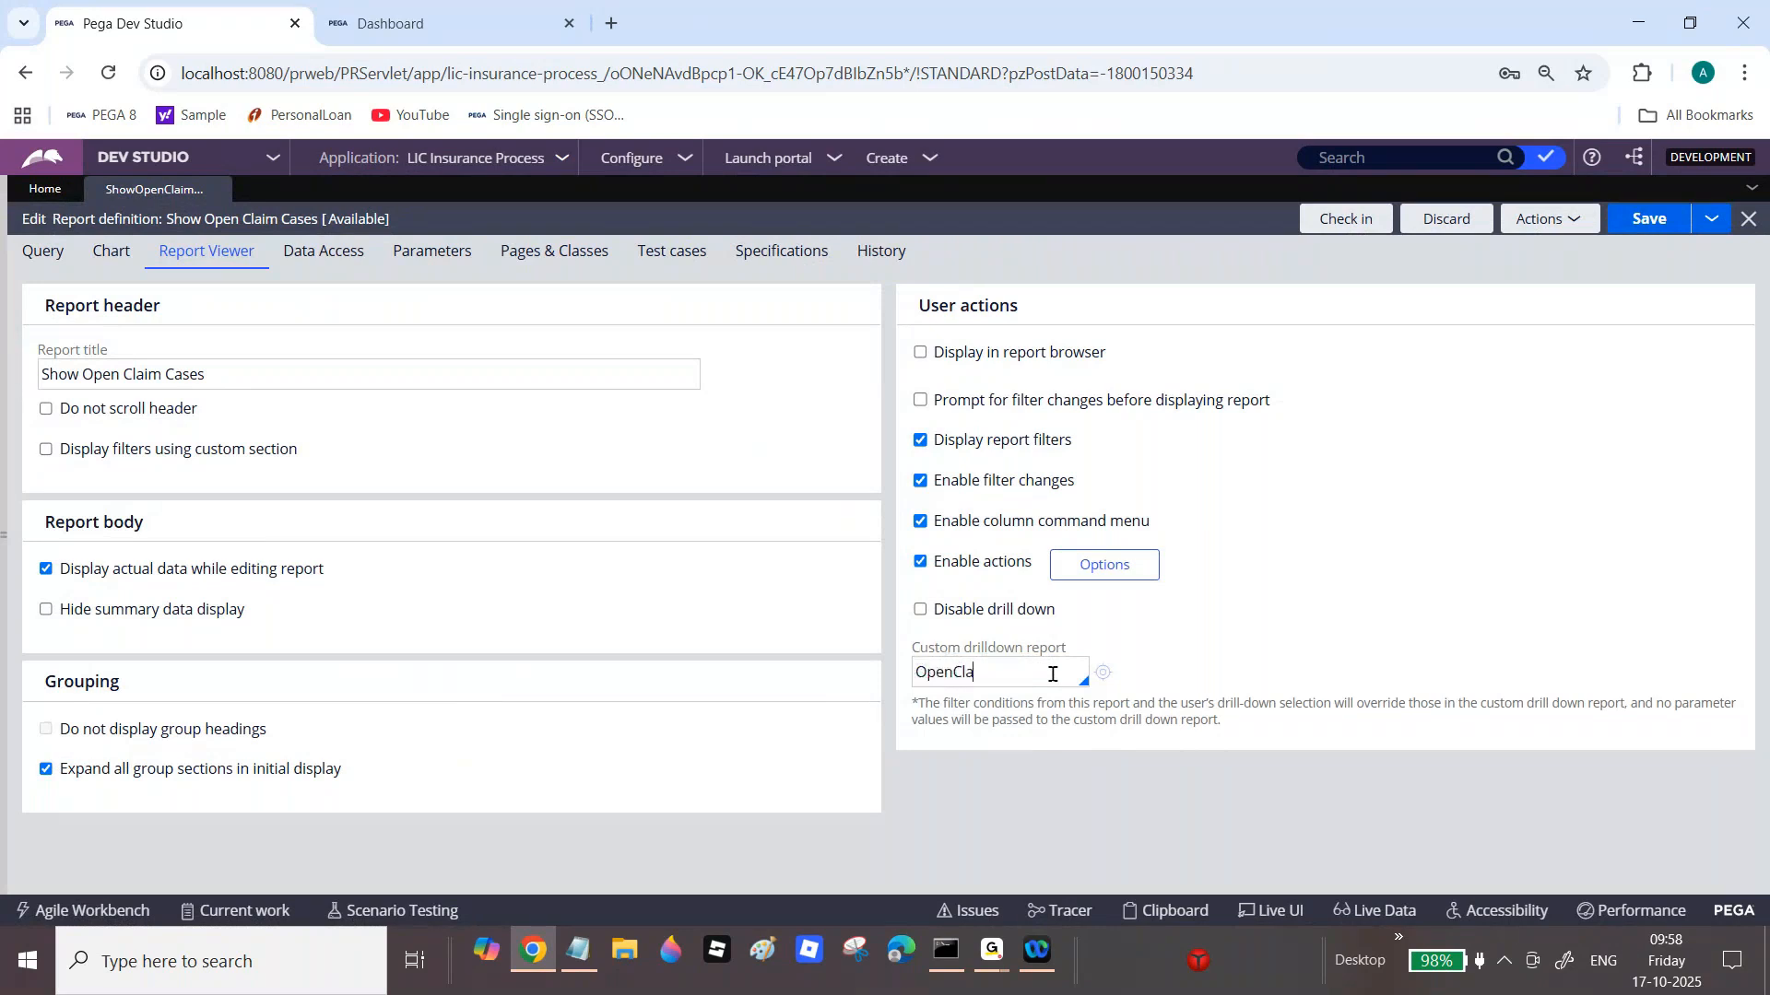
text(Cases)
click(1103, 672)
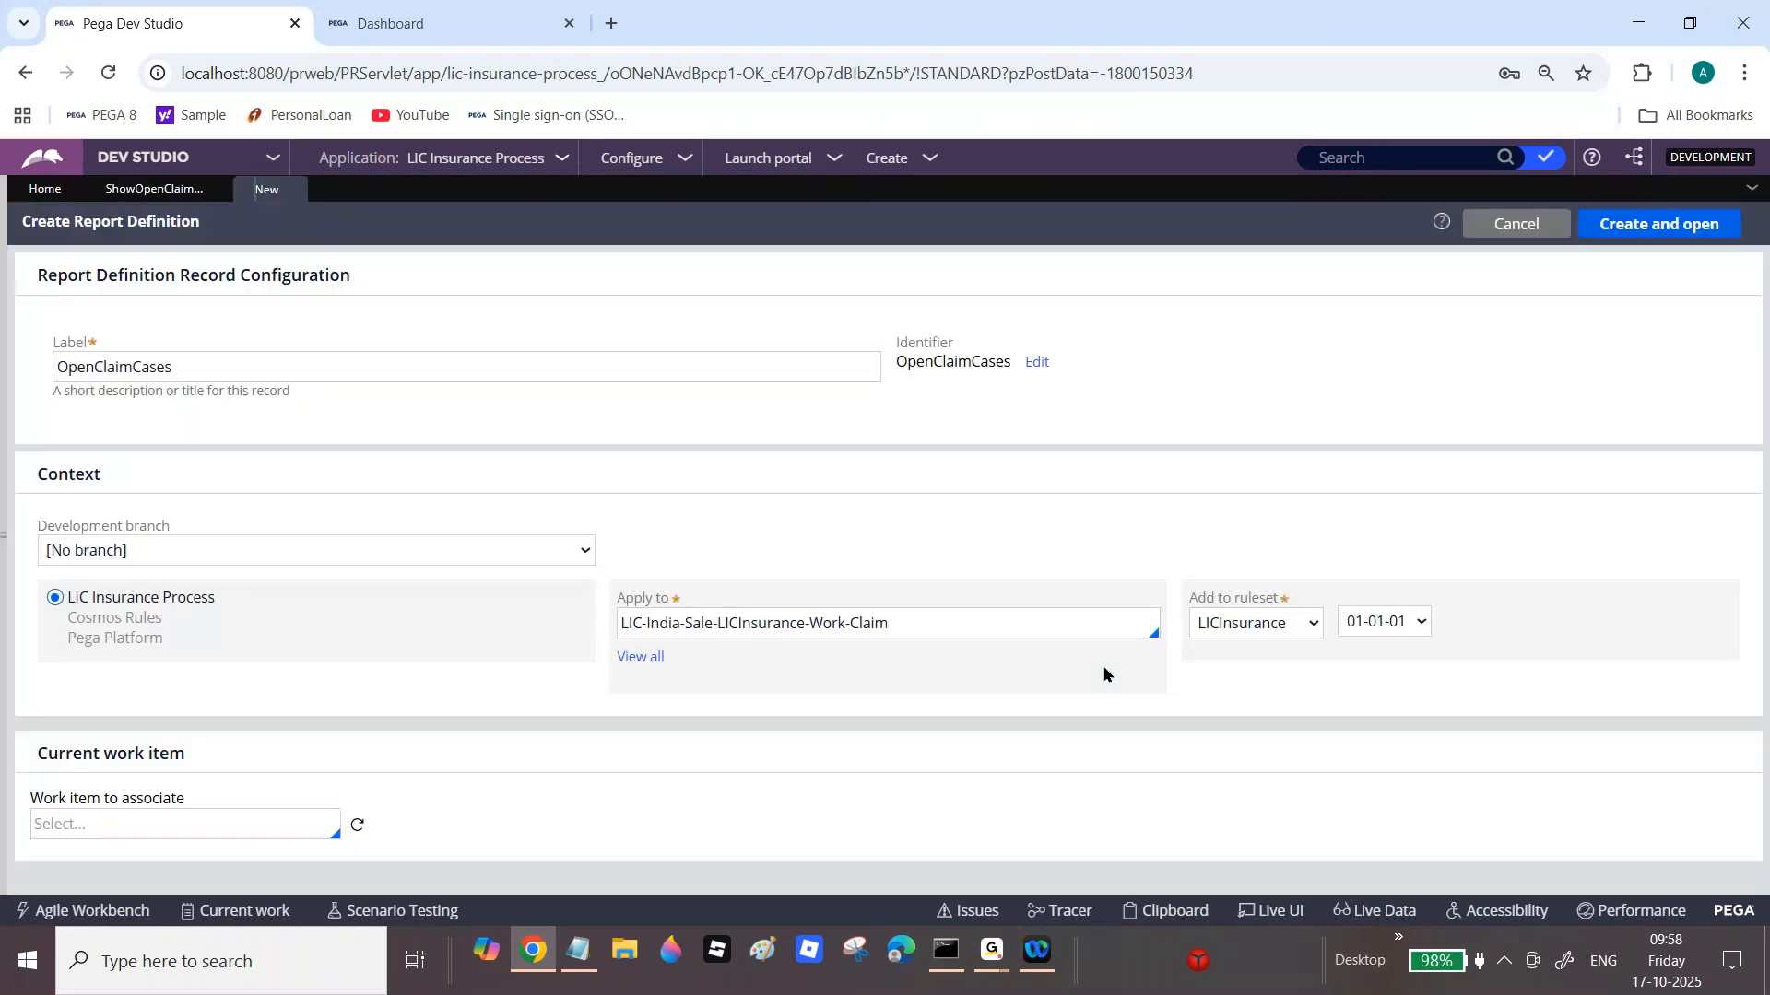
Step: Open the OpenClaimCases report definition and set pyID and pxCreateDateTime as its first two columns
click(1628, 225)
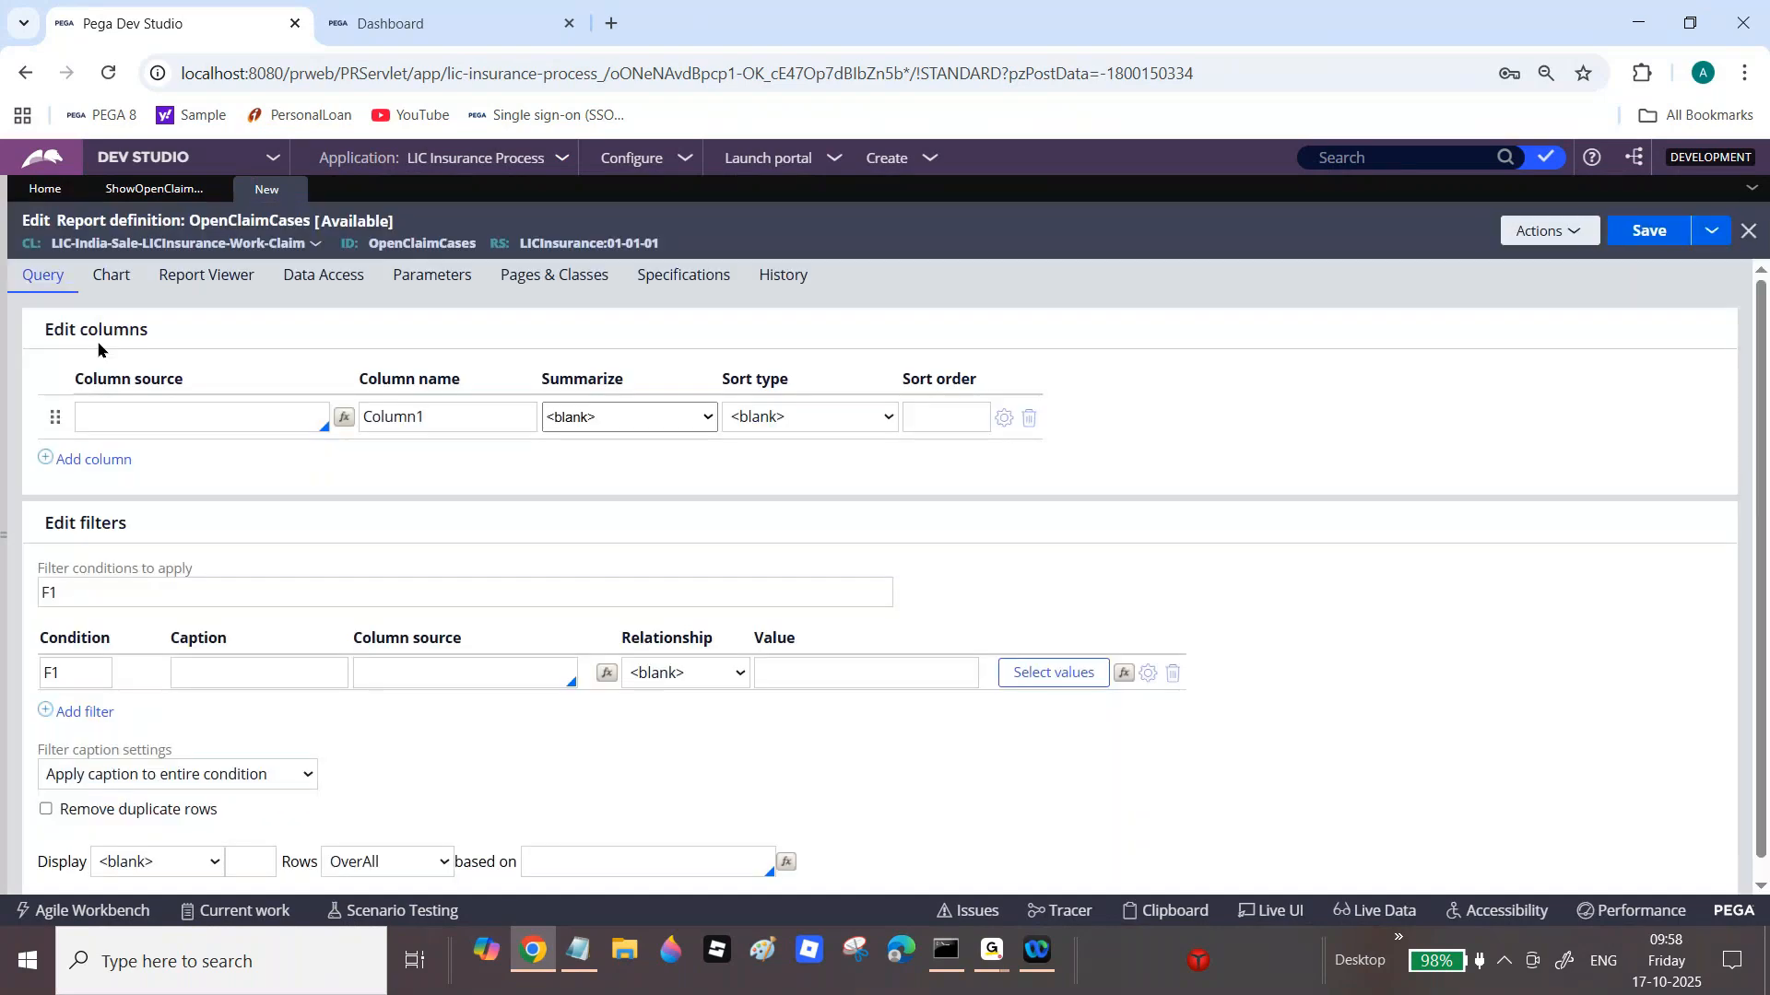
click(123, 419)
text(.py)
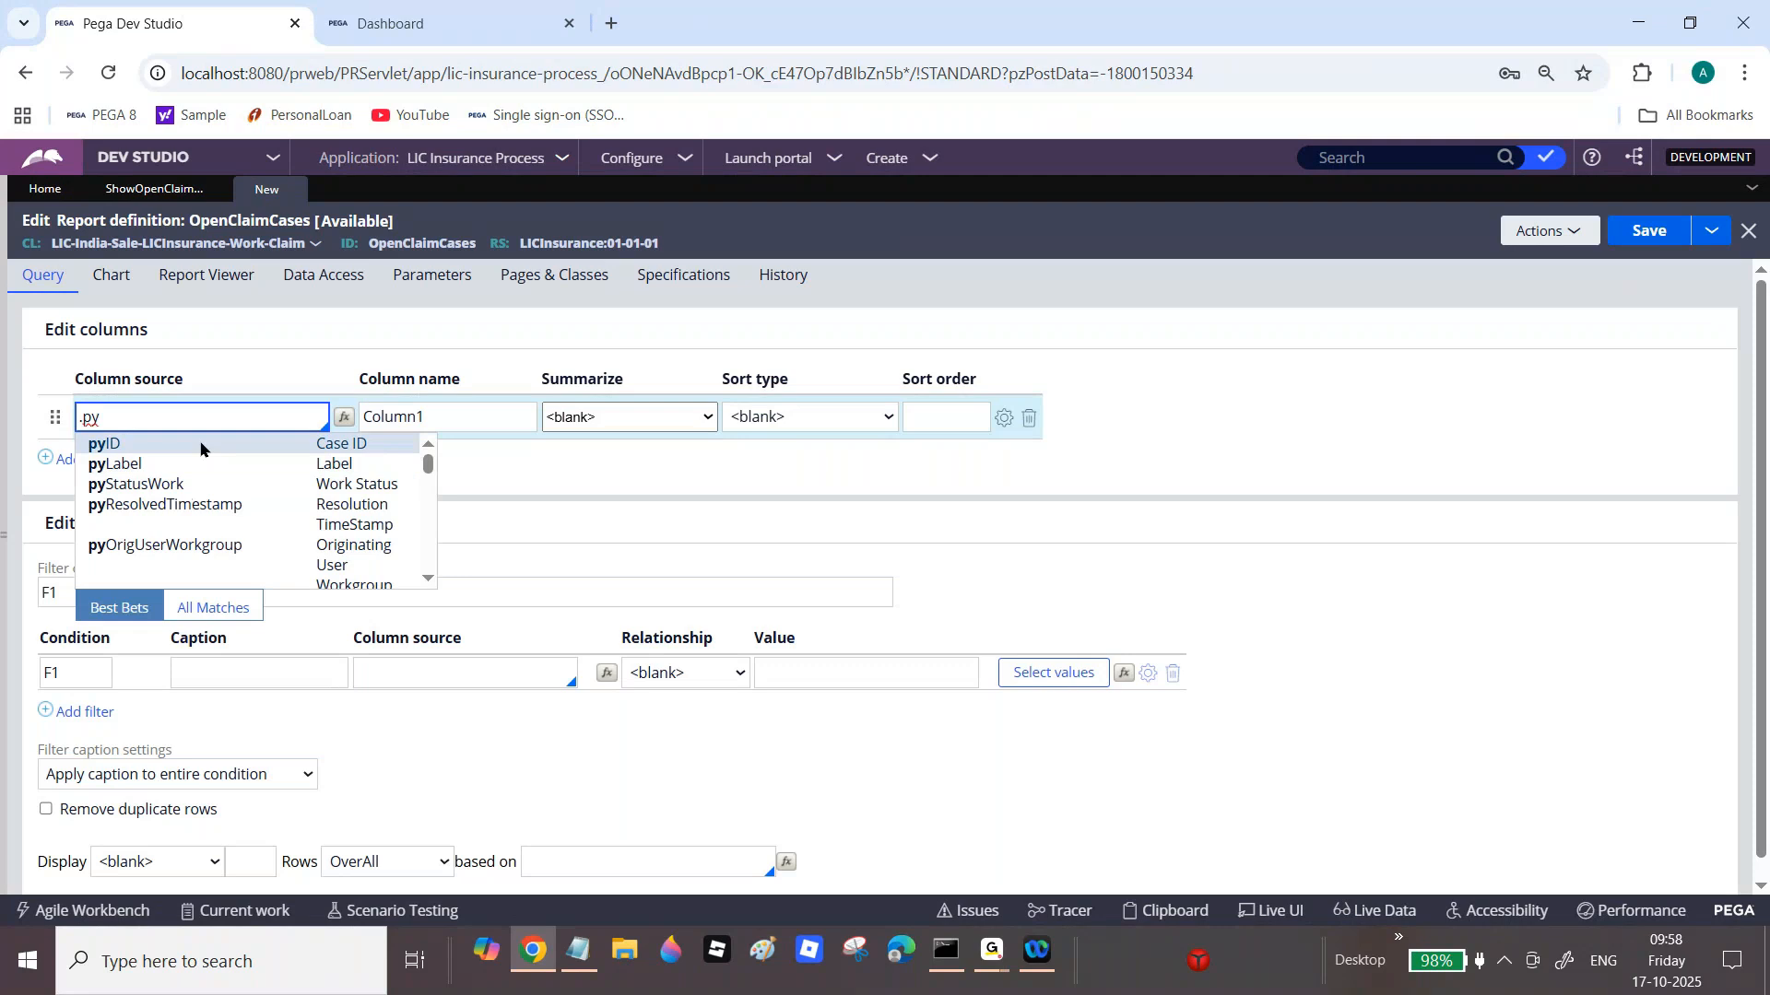
click(113, 444)
click(118, 459)
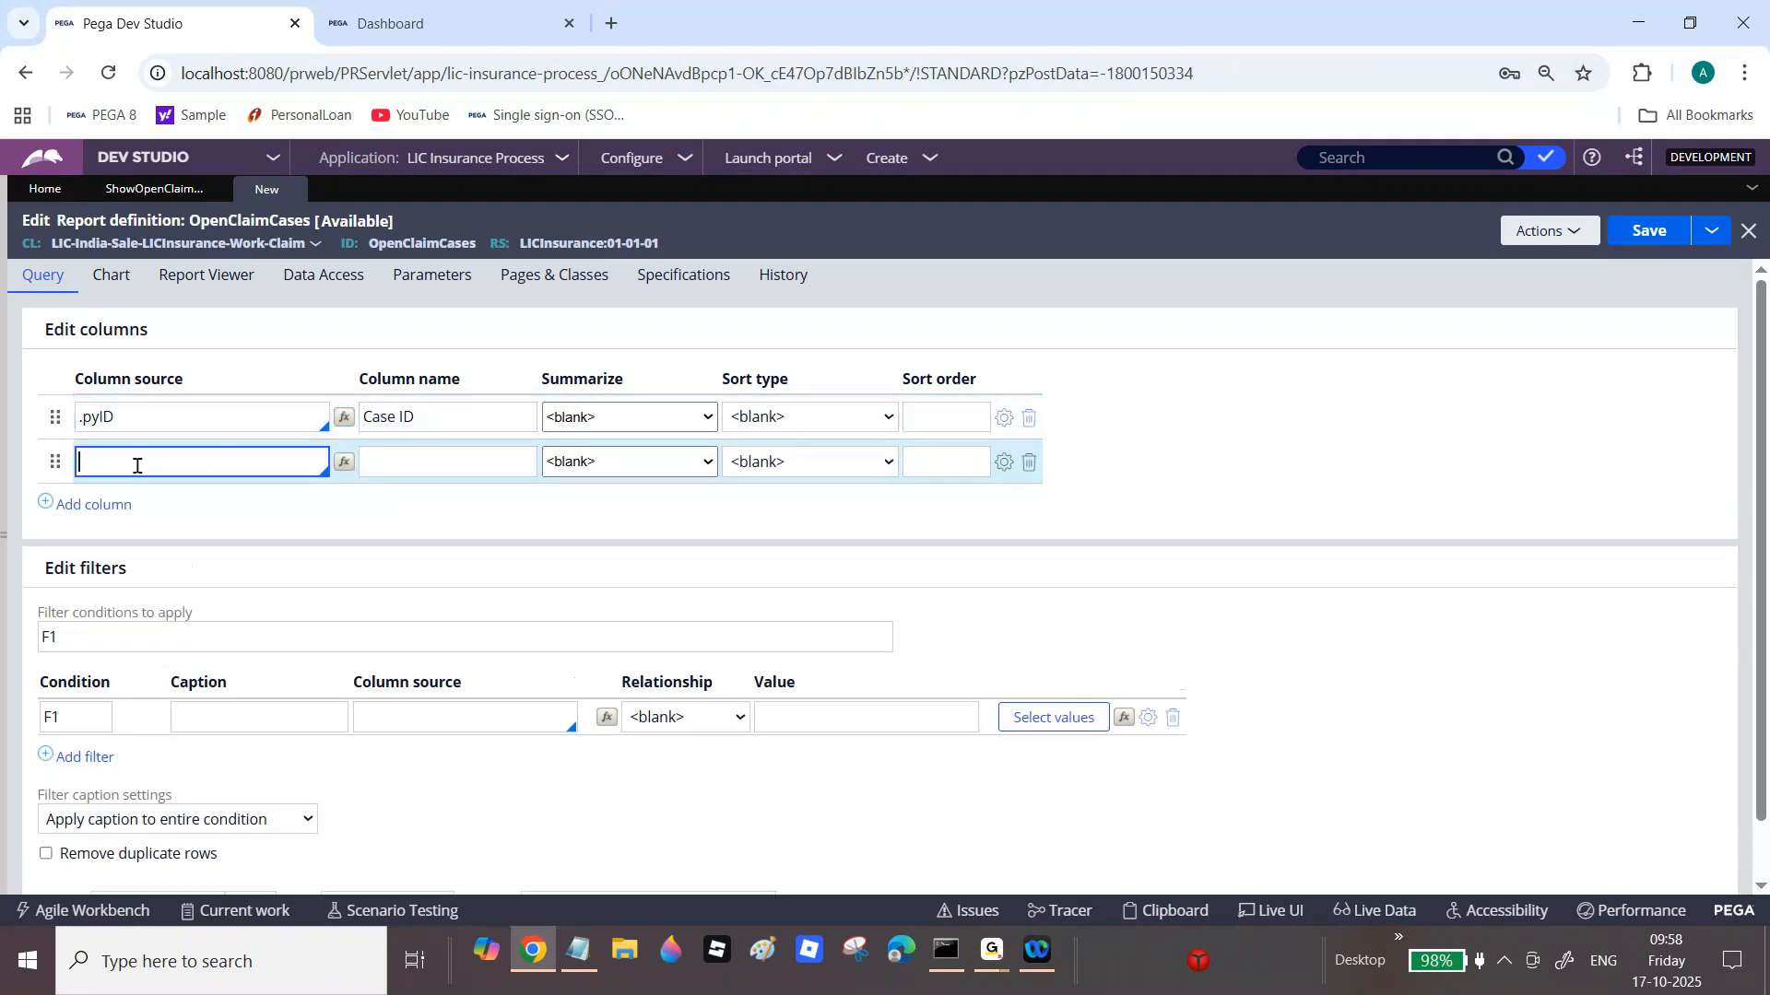
text(.pxcre)
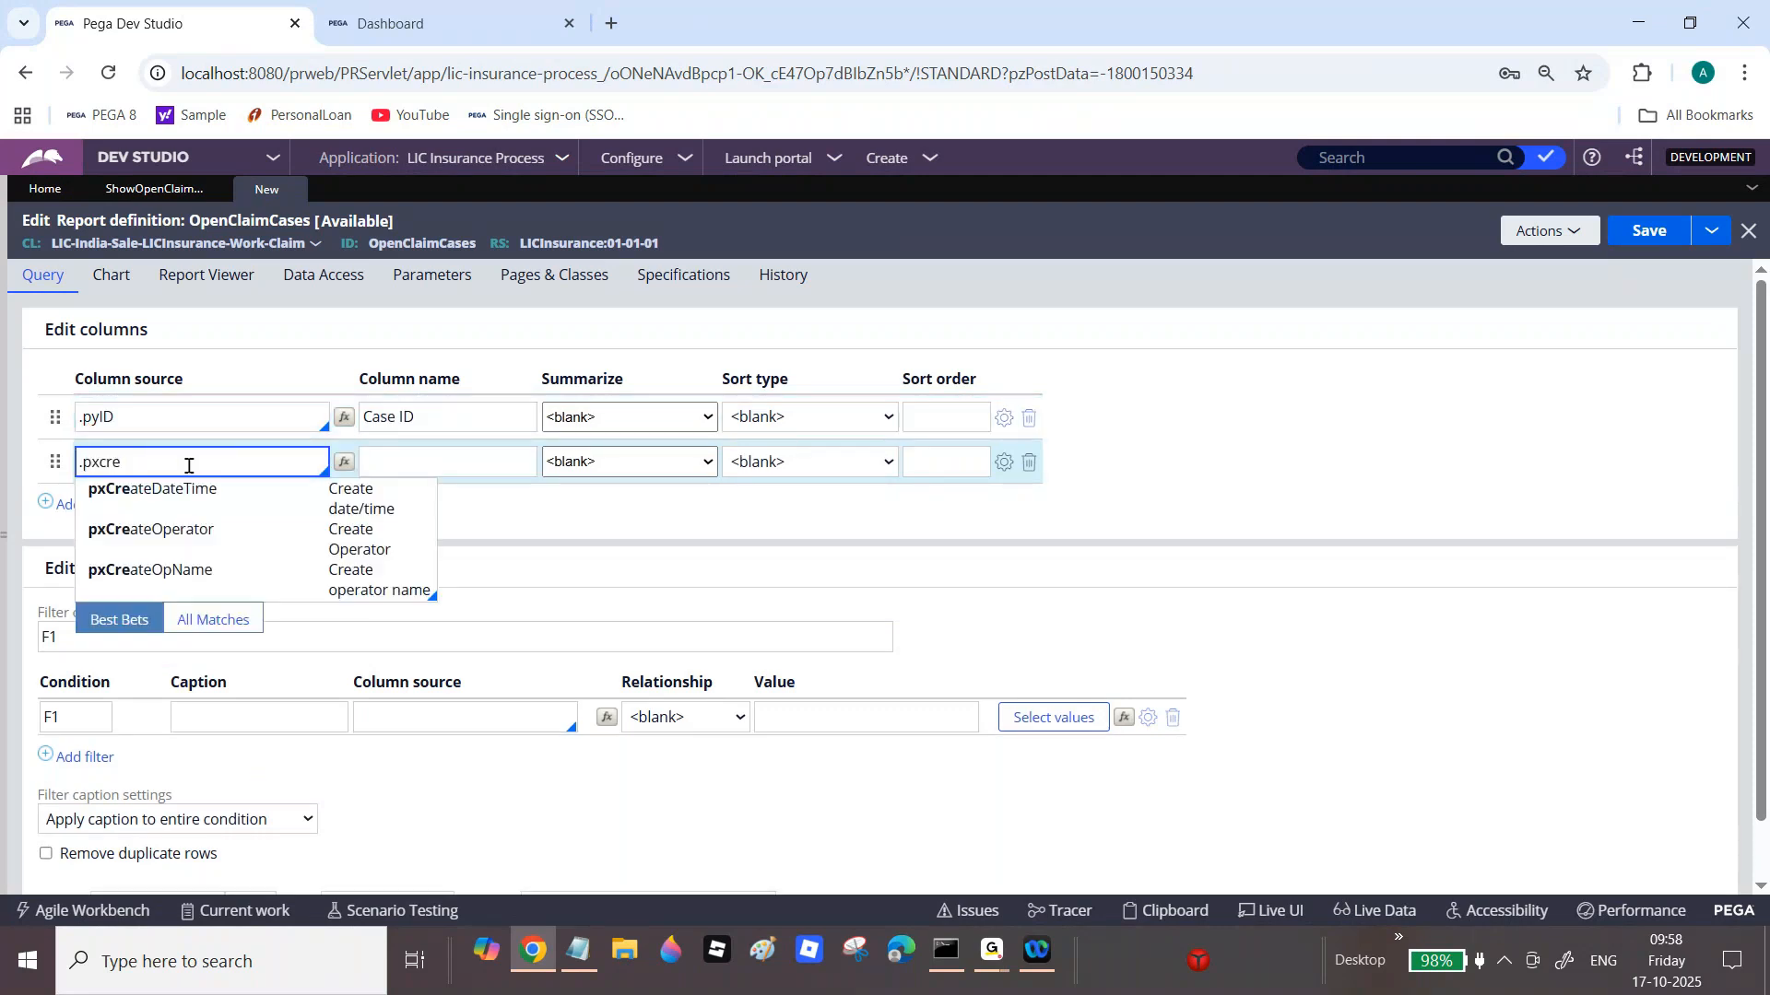
click(111, 488)
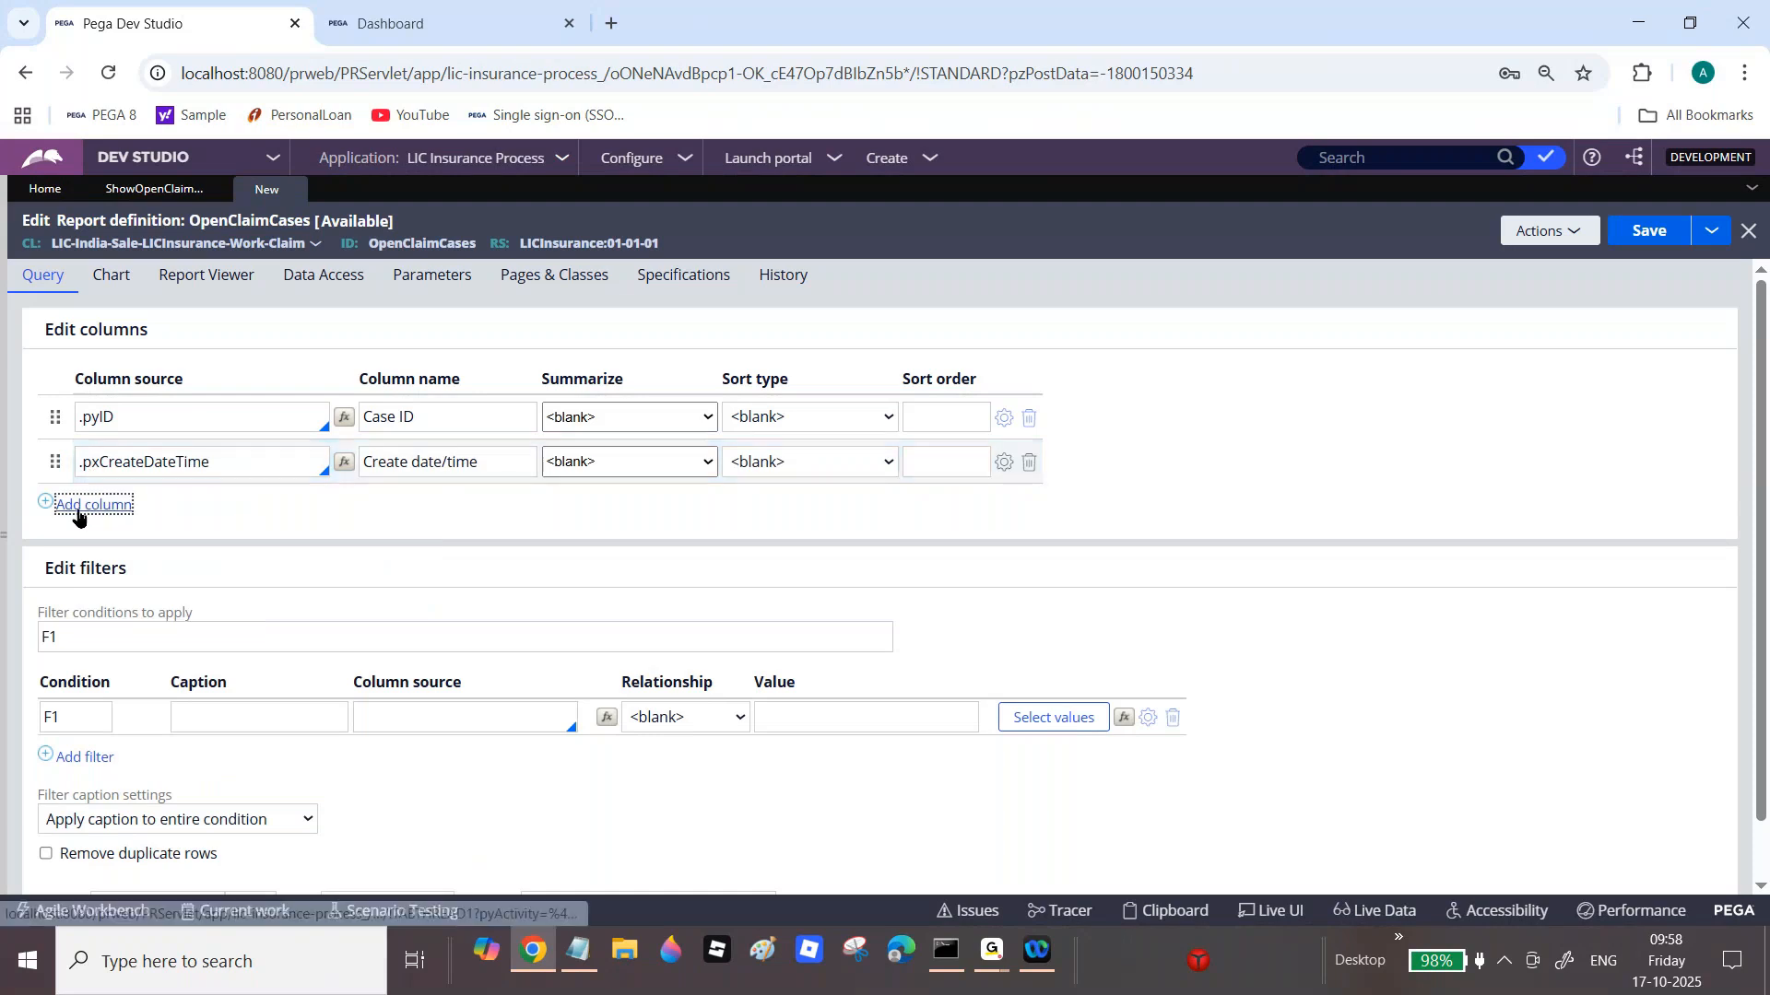
Step: Add pxCreateOperator, pxUpdateDateTime and pxUpdateOperator as the third, fourth and fifth columns
click(79, 507)
text(.p)
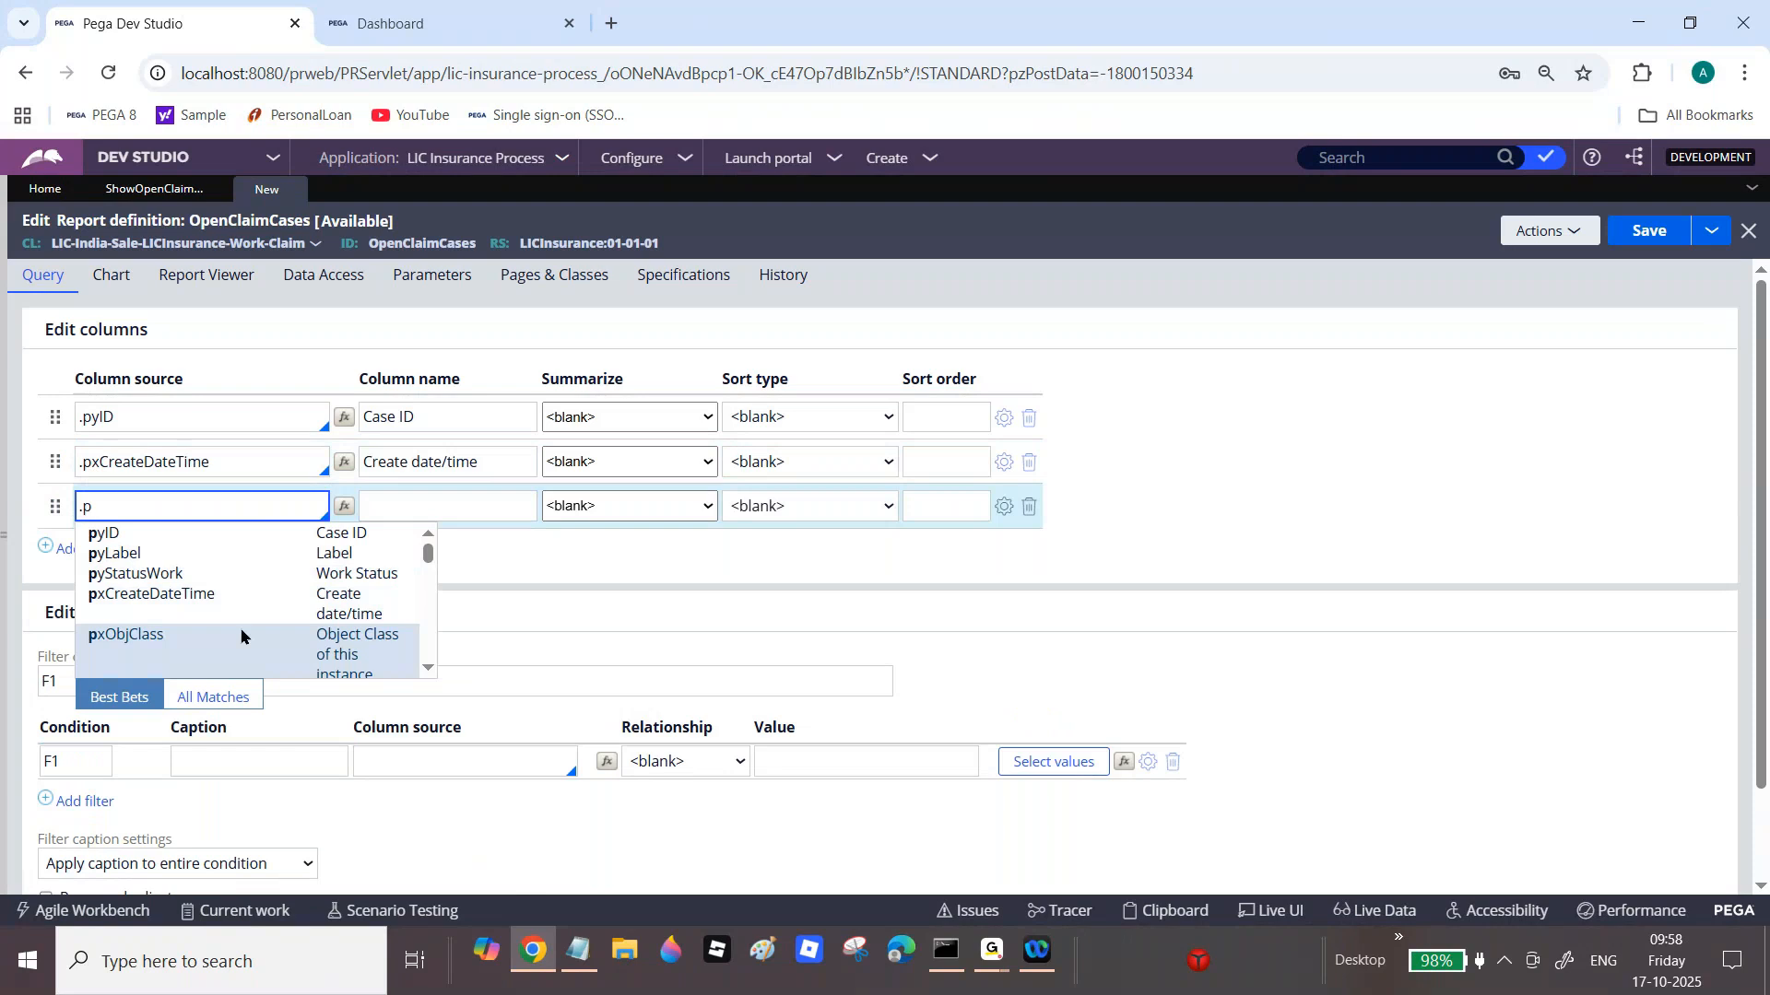
text(xcre)
click(280, 577)
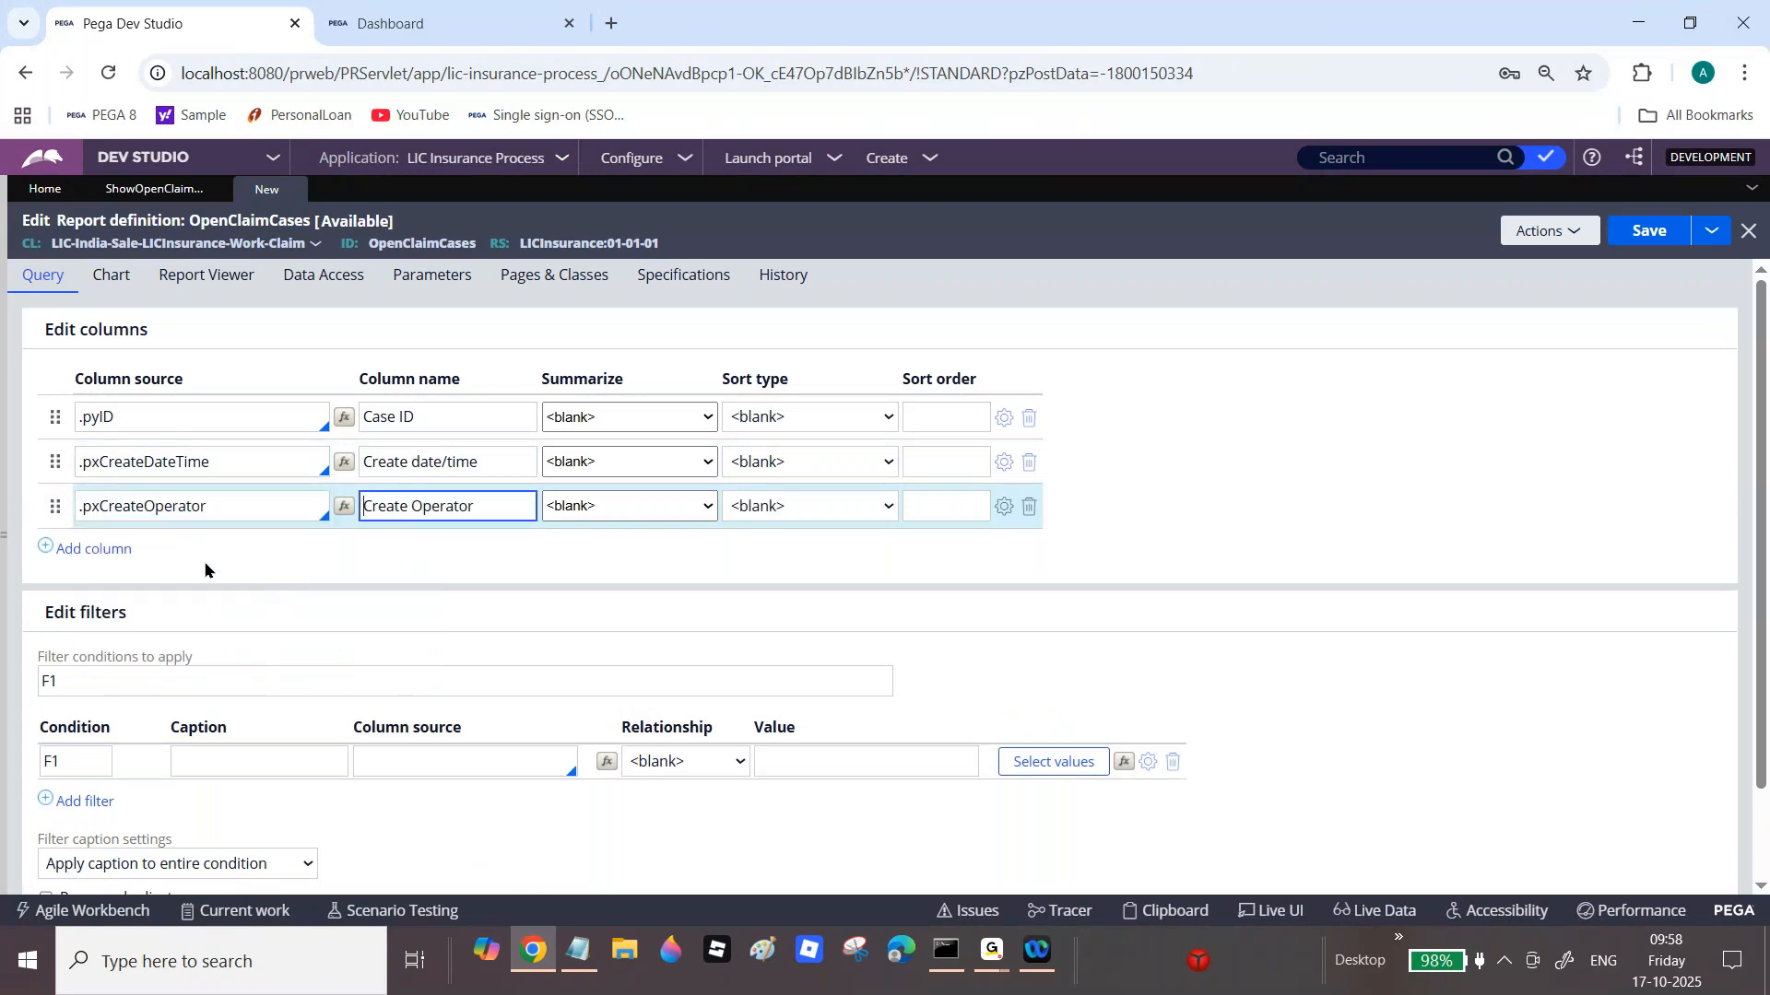
click(97, 549)
text(.p)
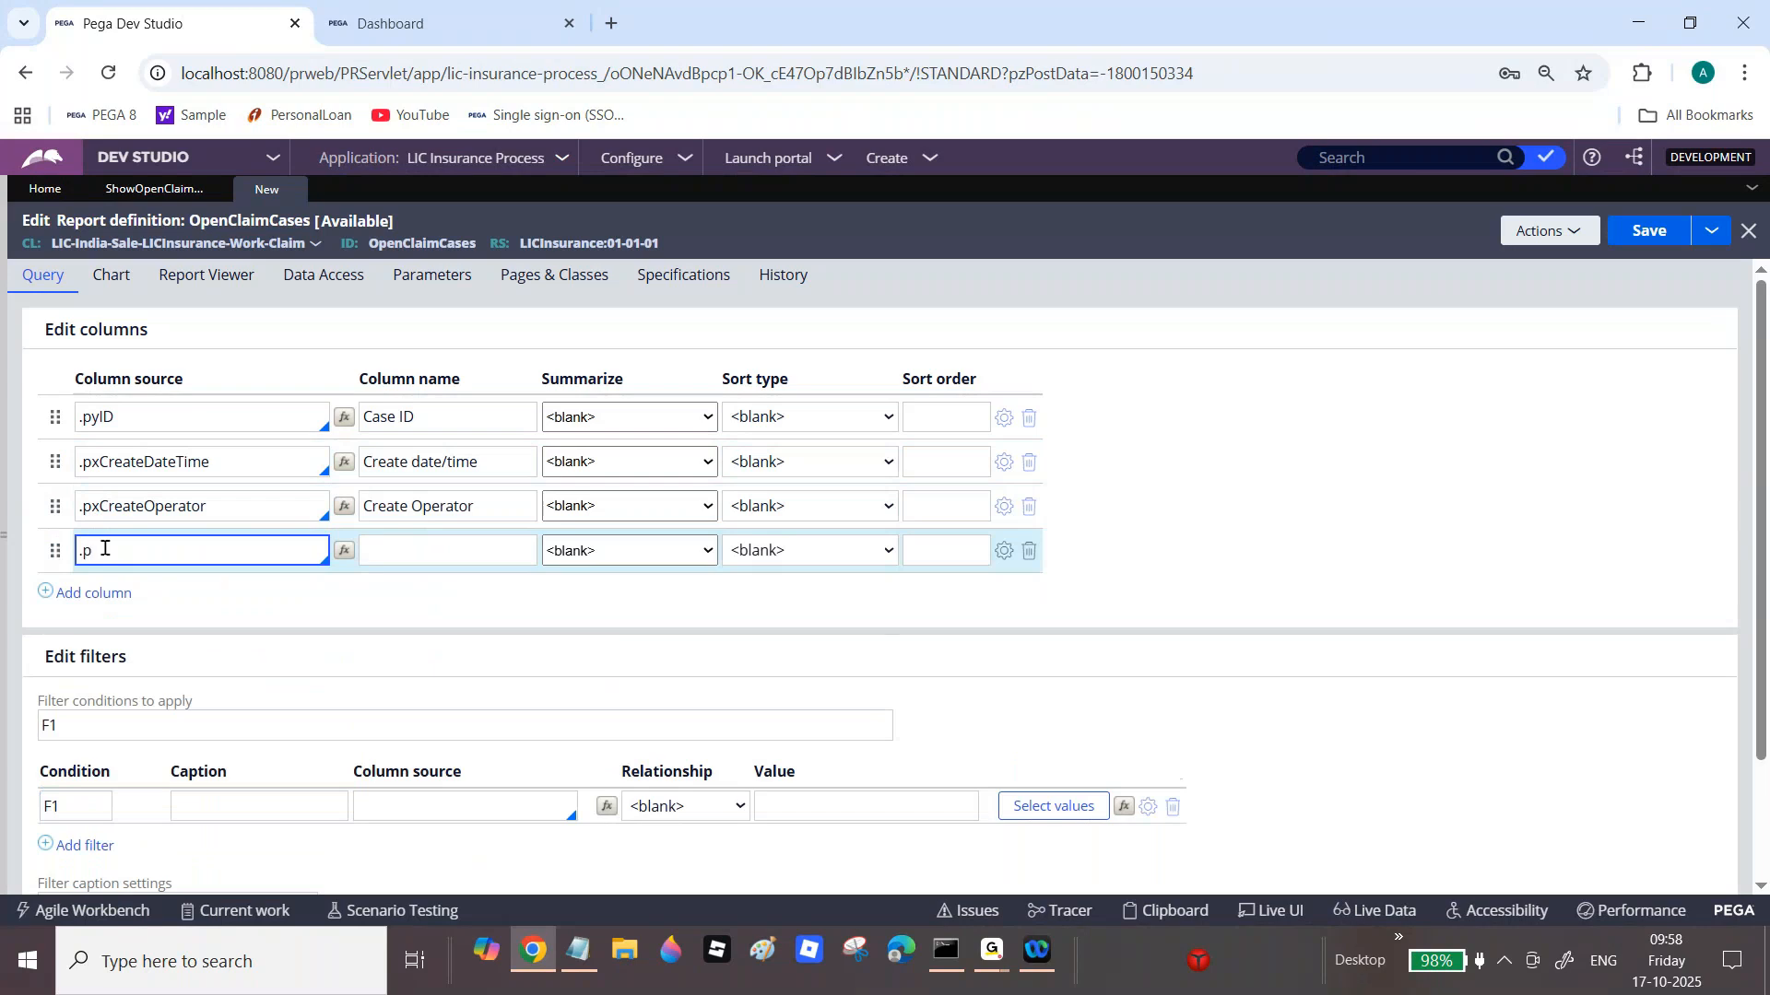
text(xup)
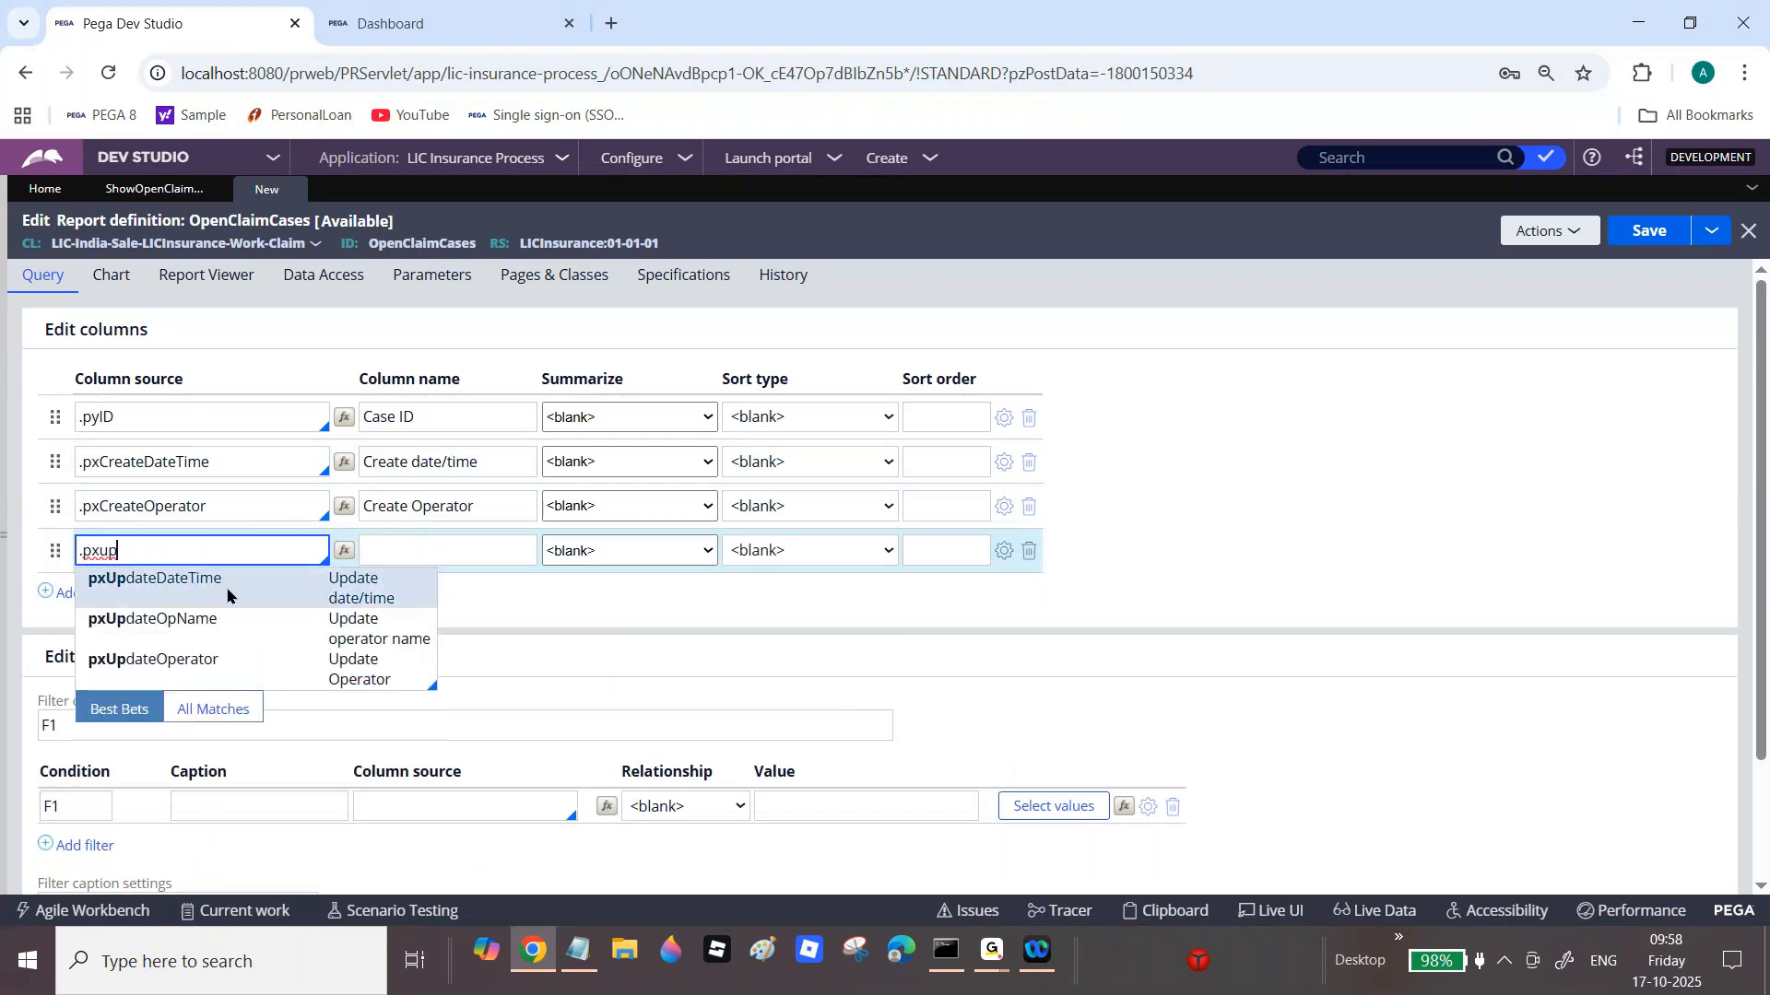
click(218, 581)
click(102, 595)
text(.p)
key(BackSpace)
text(px)
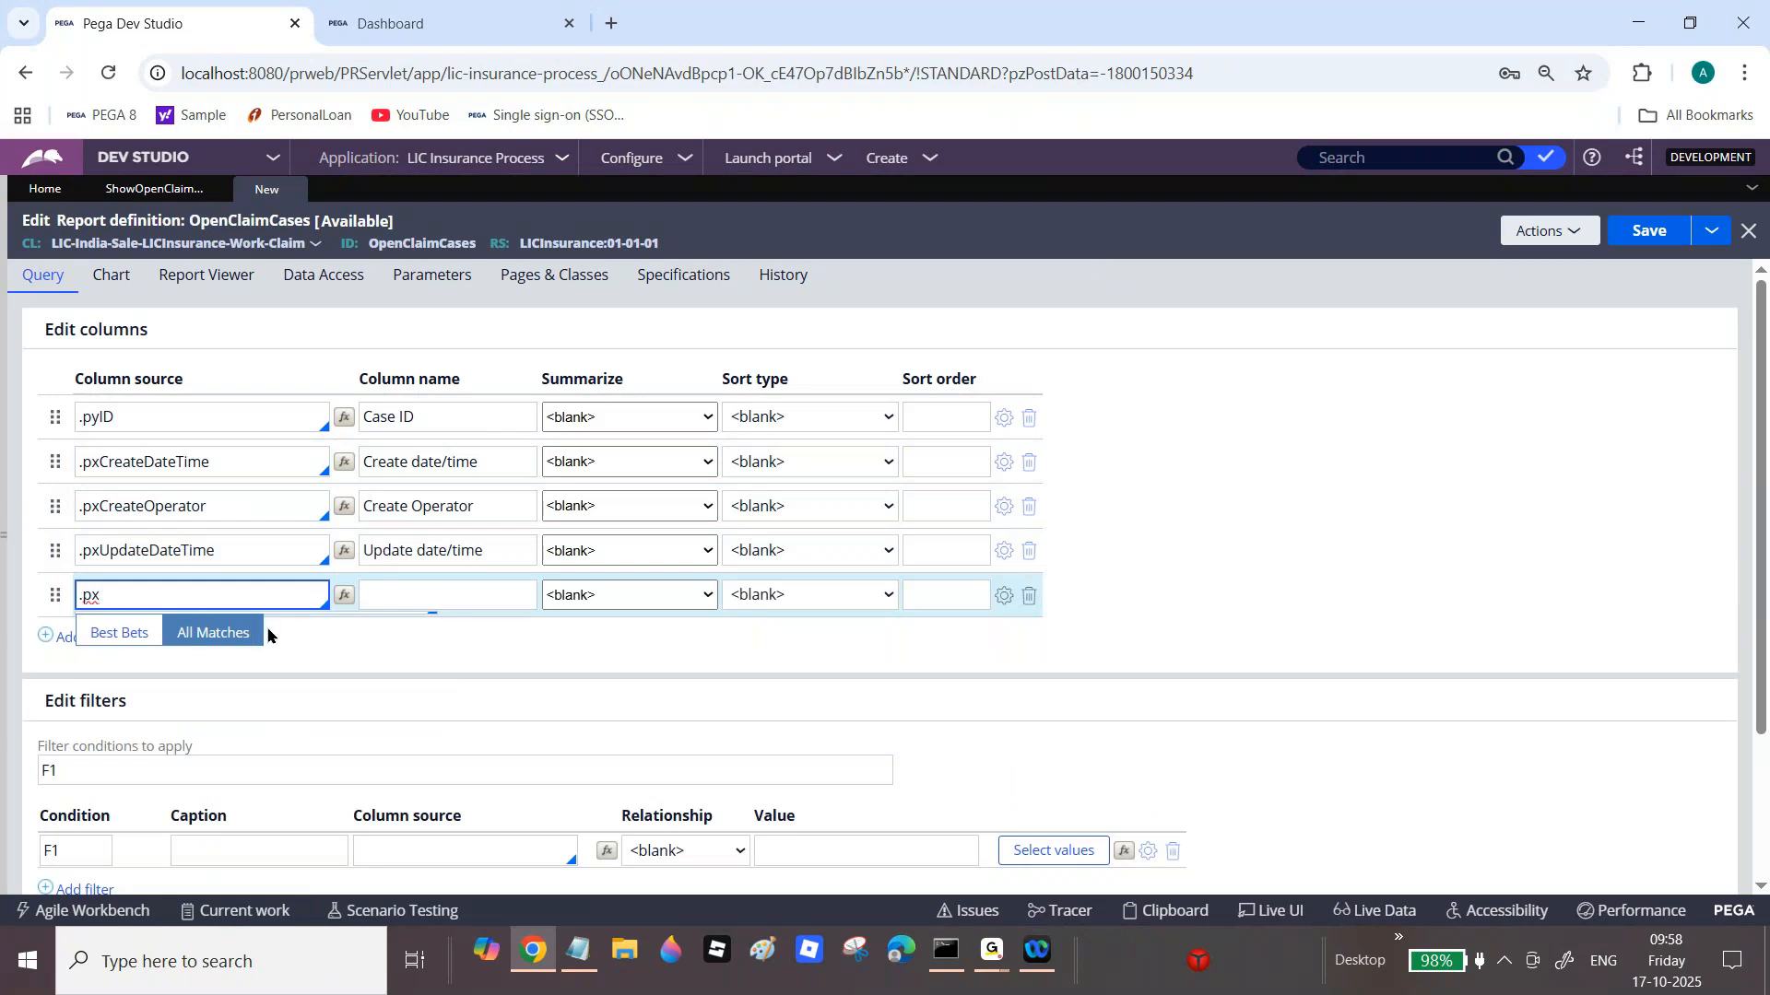
key(BackSpace)
key(BackSpace)
text(p)
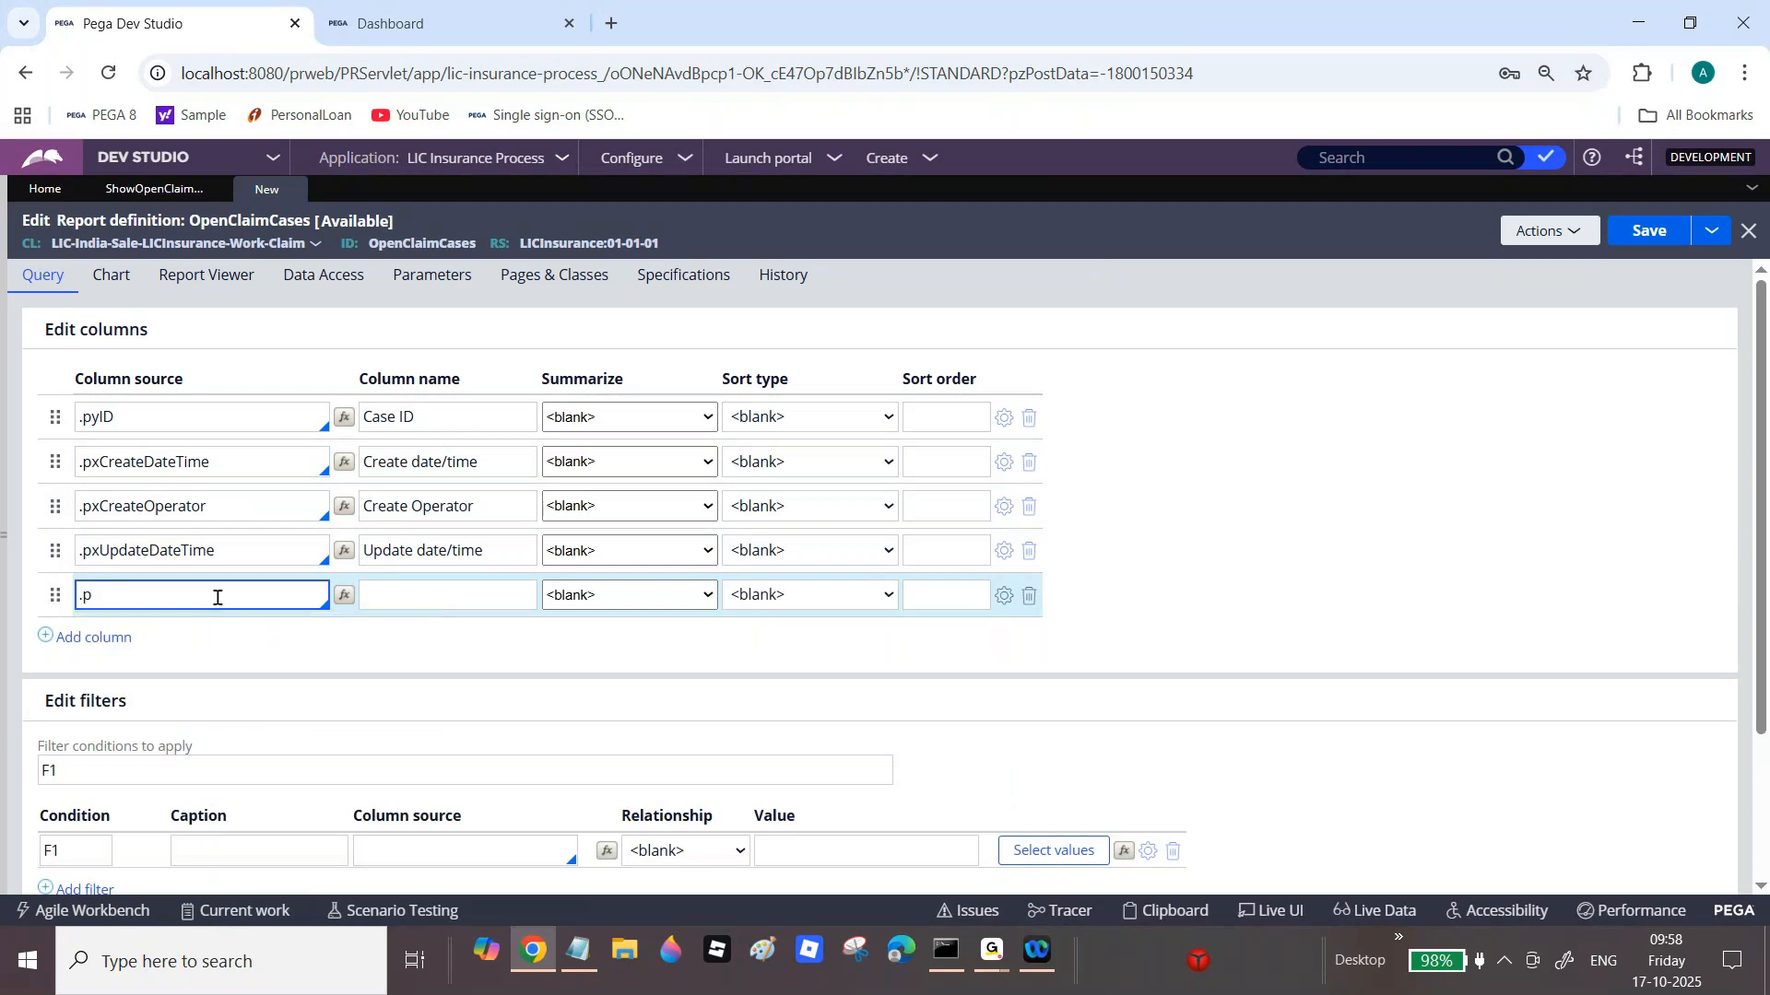
text(xup)
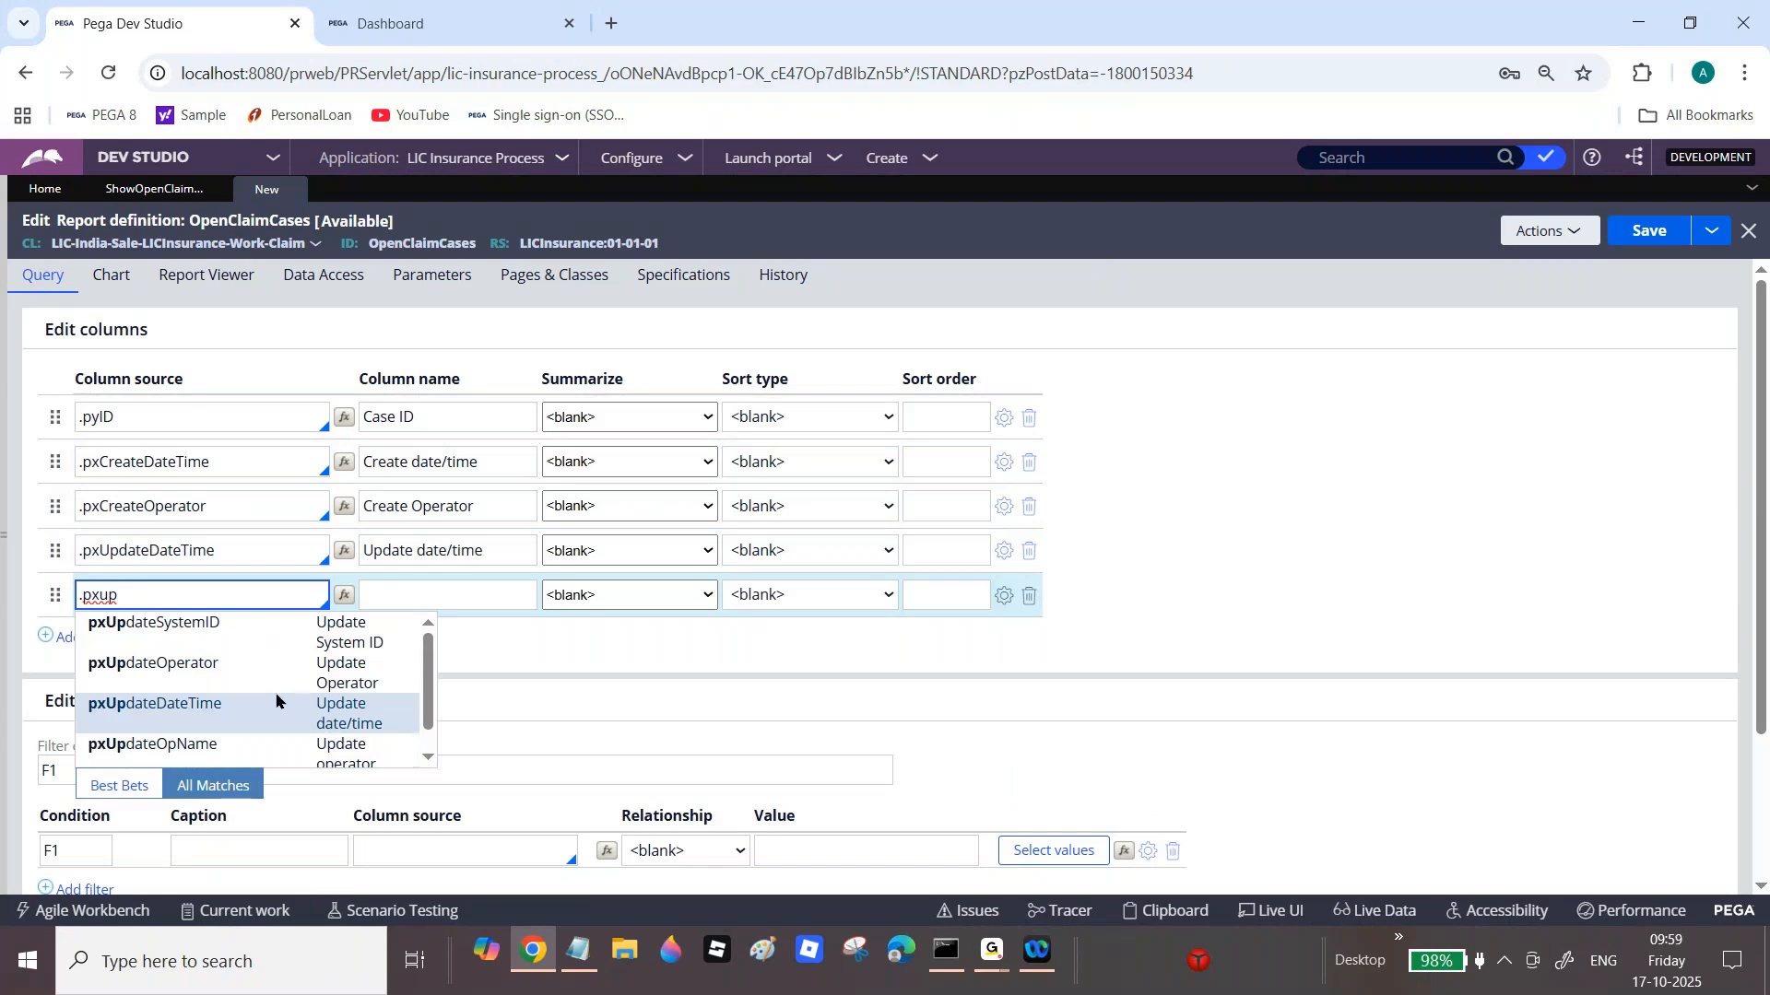
click(261, 682)
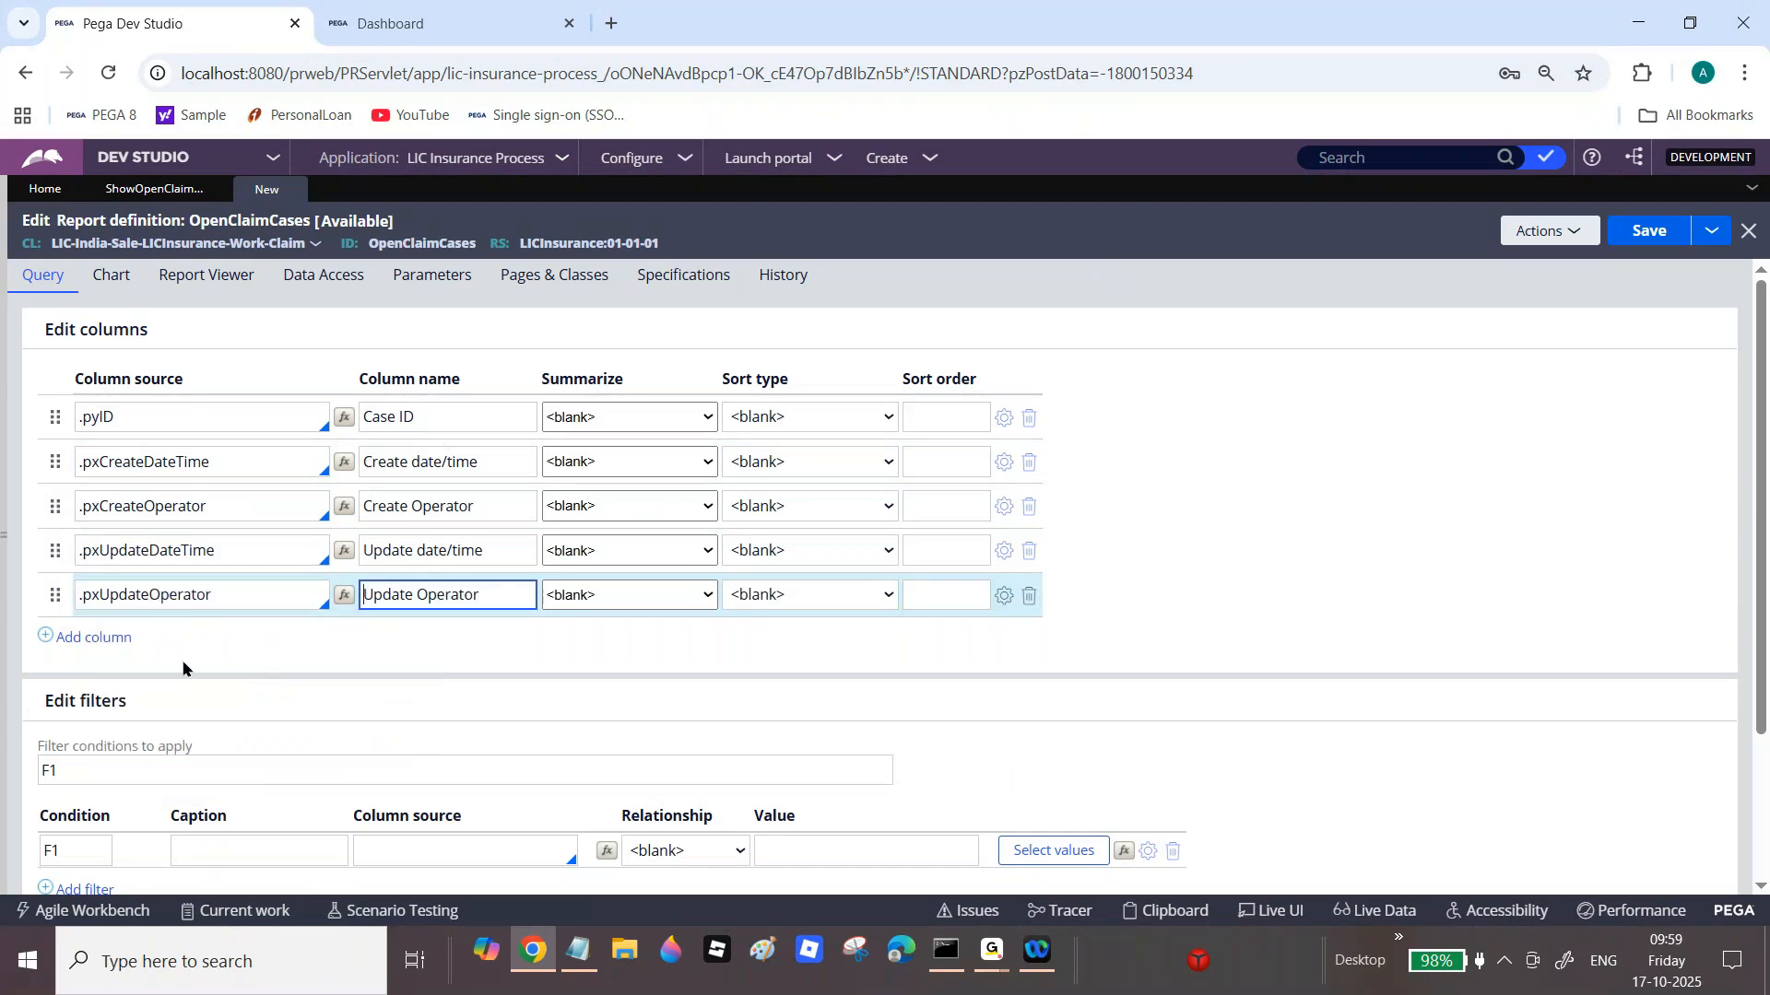
Step: Add FirstName and LastName as the sixth and seventh columns, then save the report
click(104, 637)
text(.Fi)
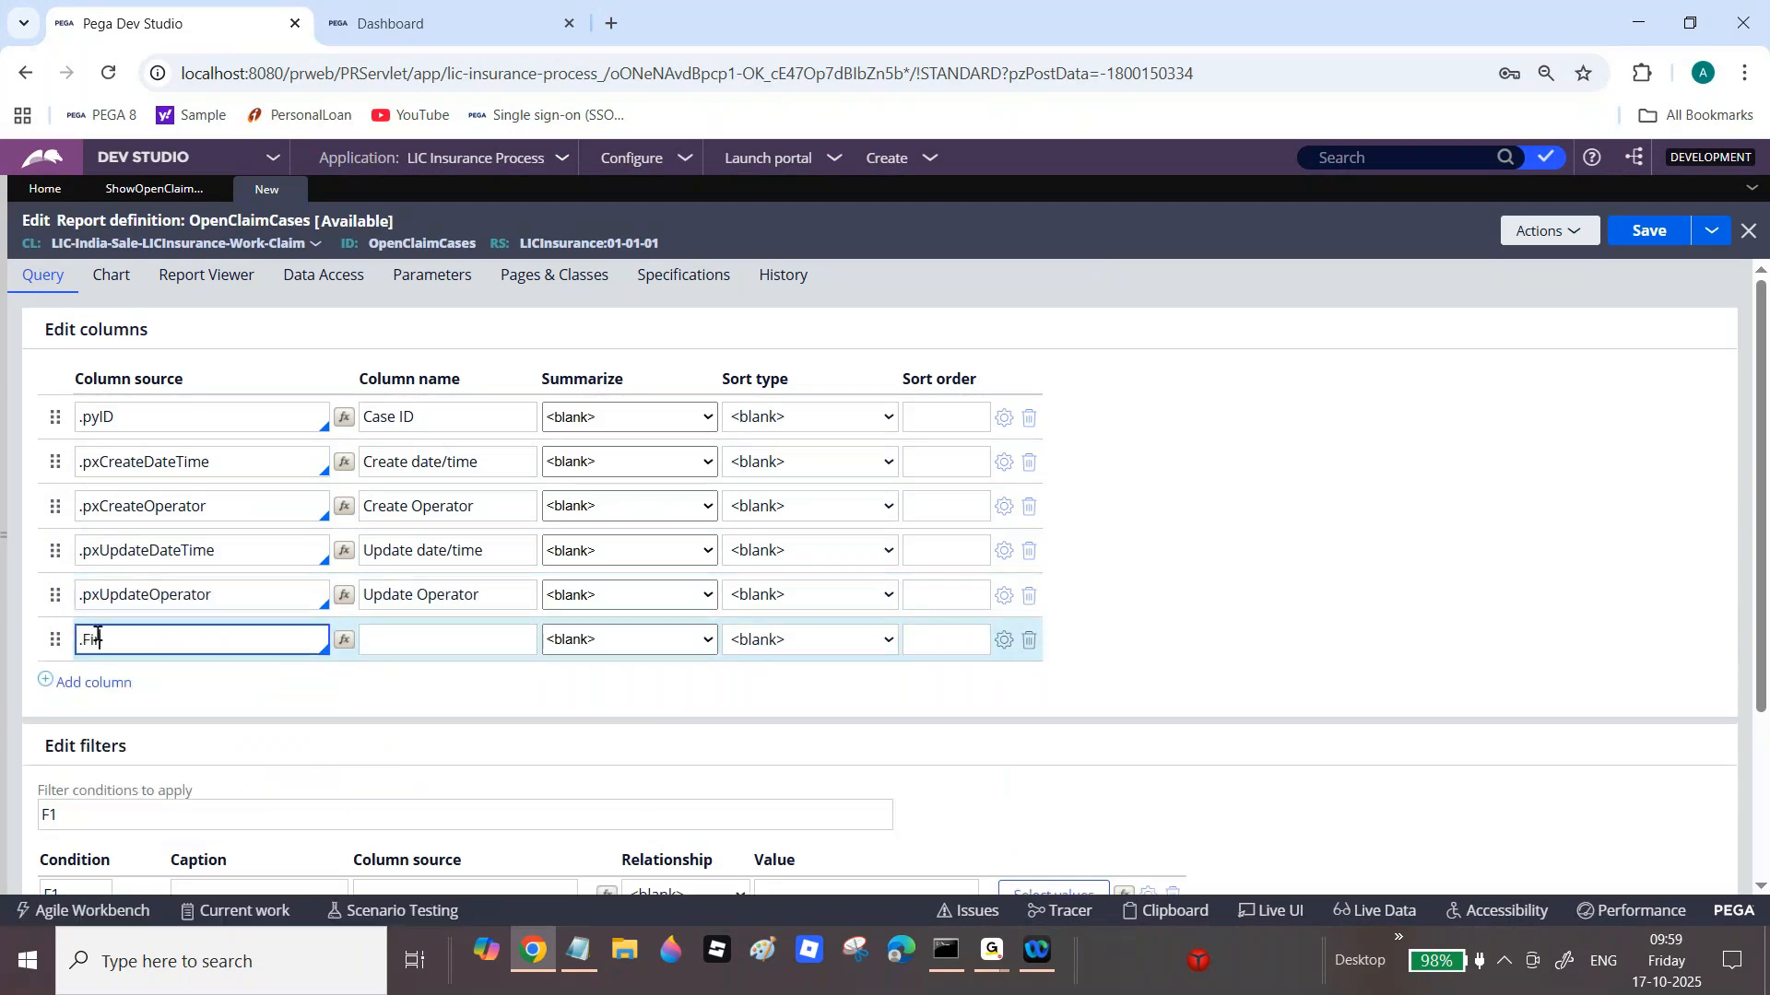
text(rstName)
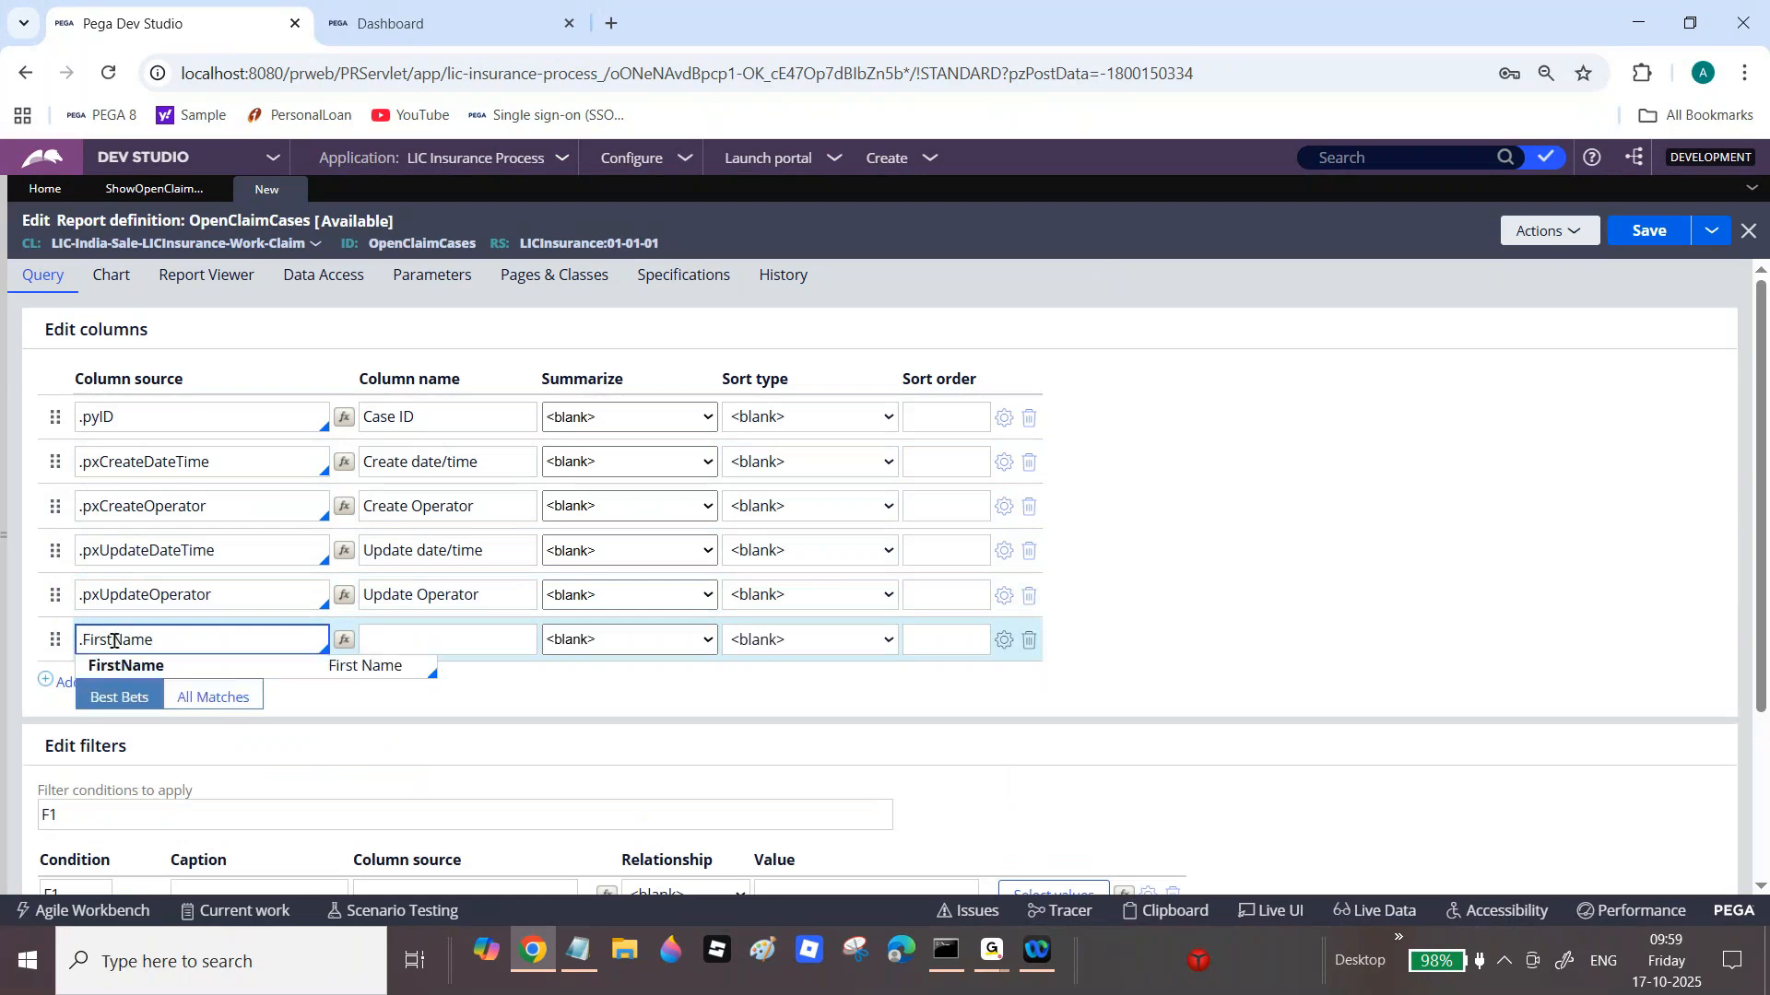
click(265, 665)
click(129, 683)
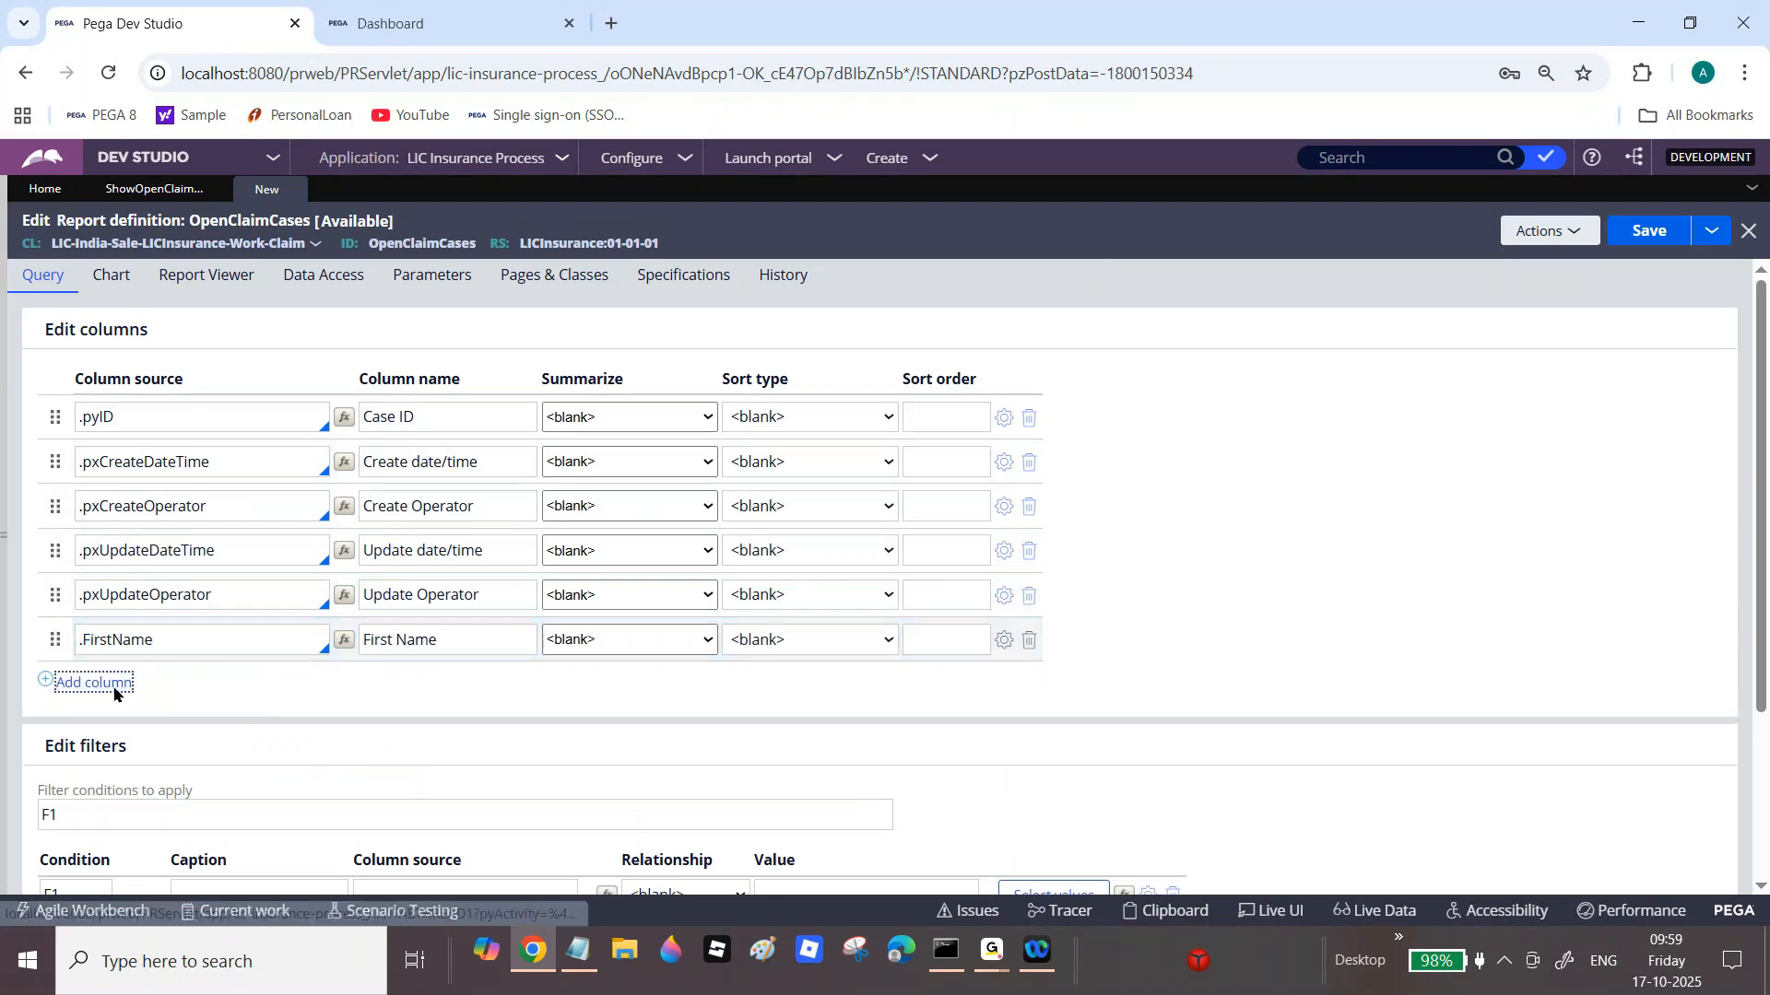
text(.LastName)
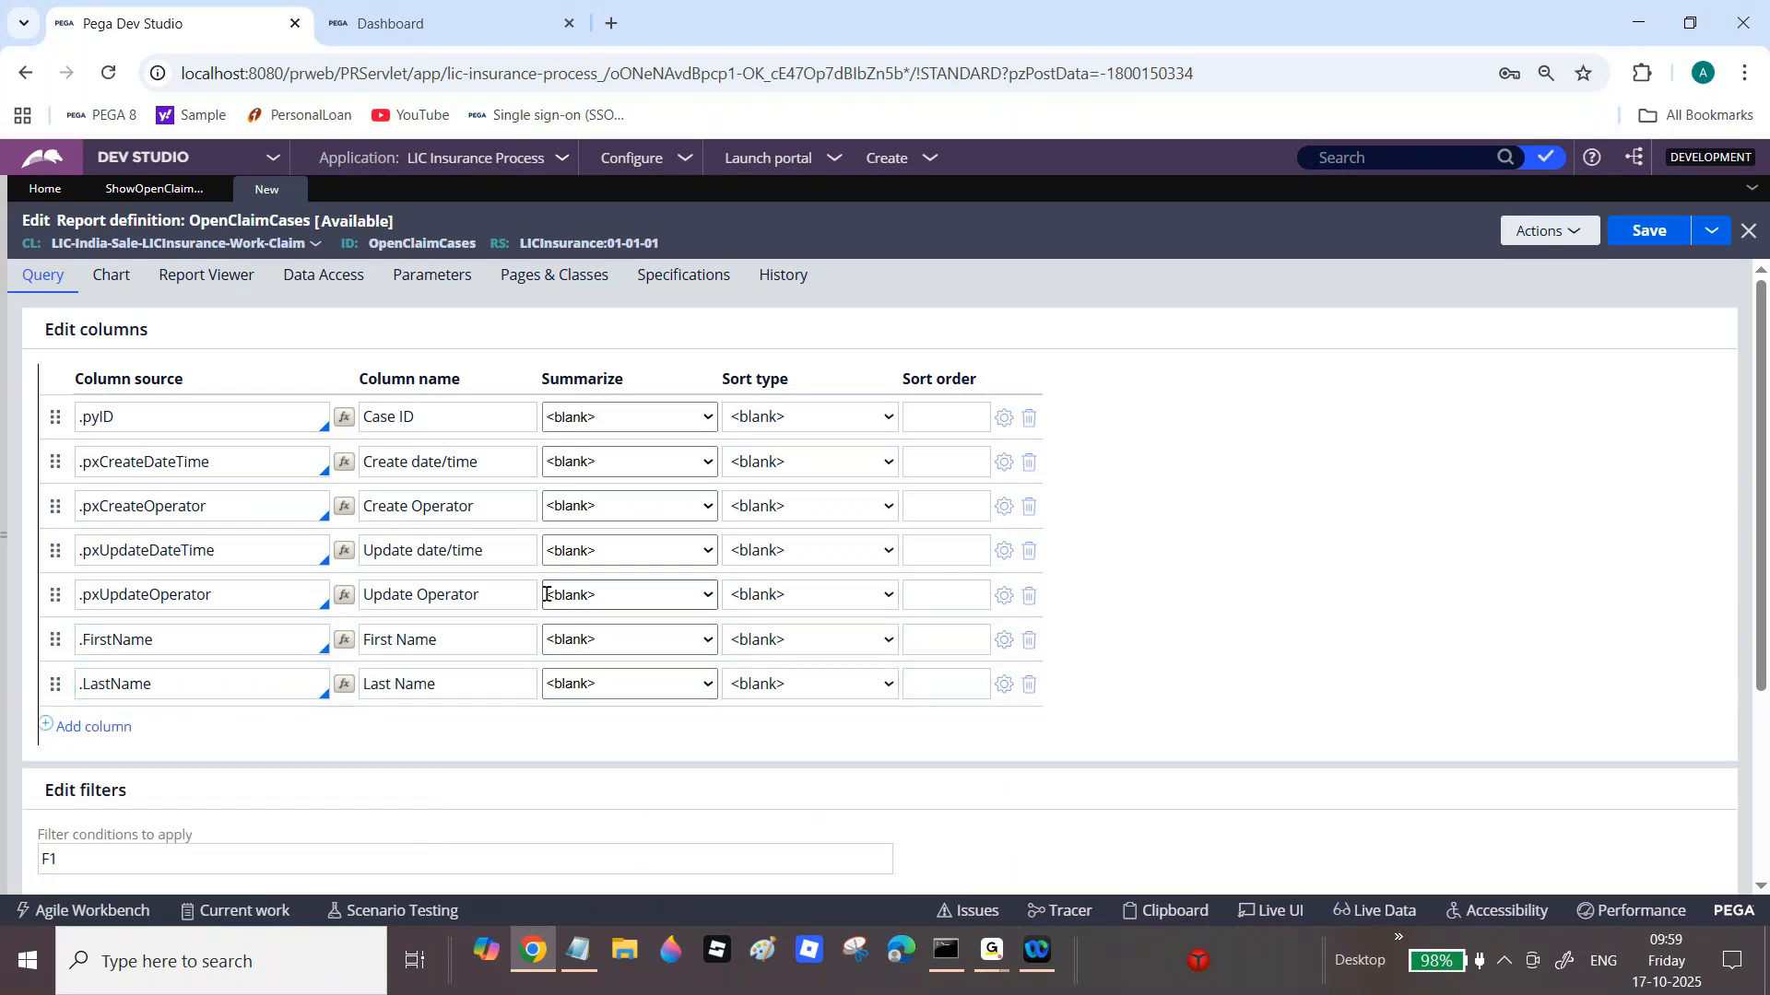
click(1654, 233)
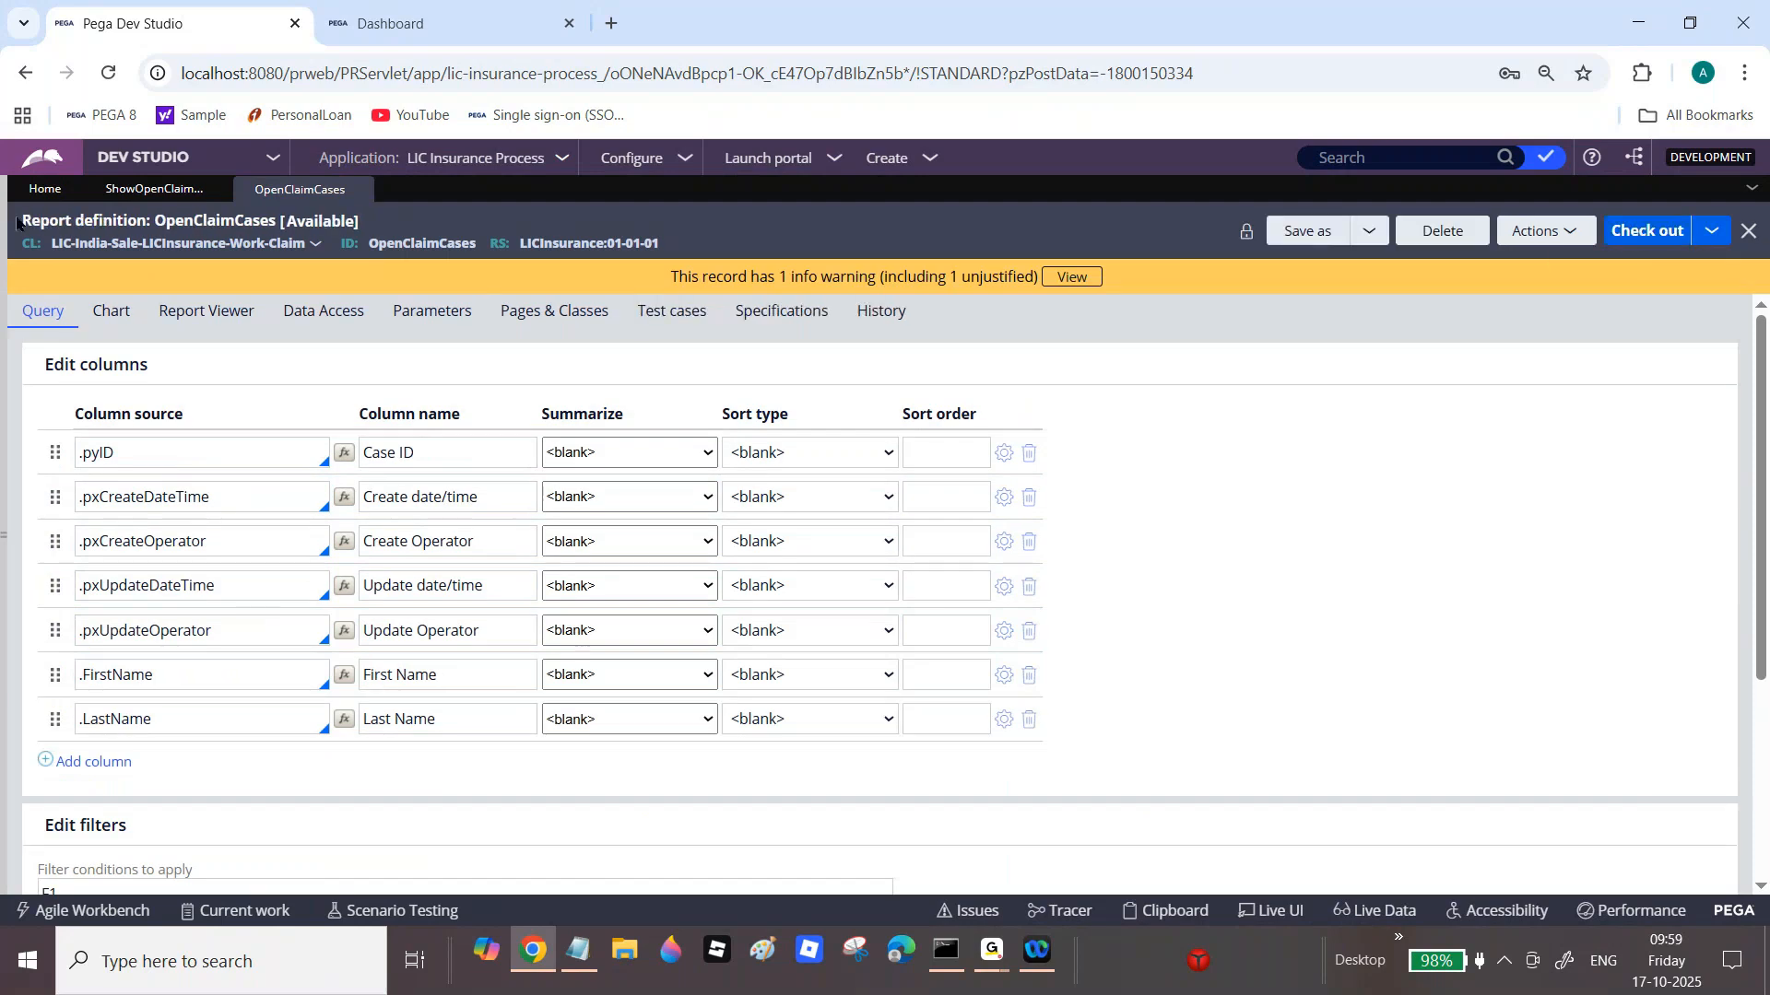
Step: Run Show Open Claim Cases and drill into In-Progress to view the 8-case OpenClaimCases list
click(154, 189)
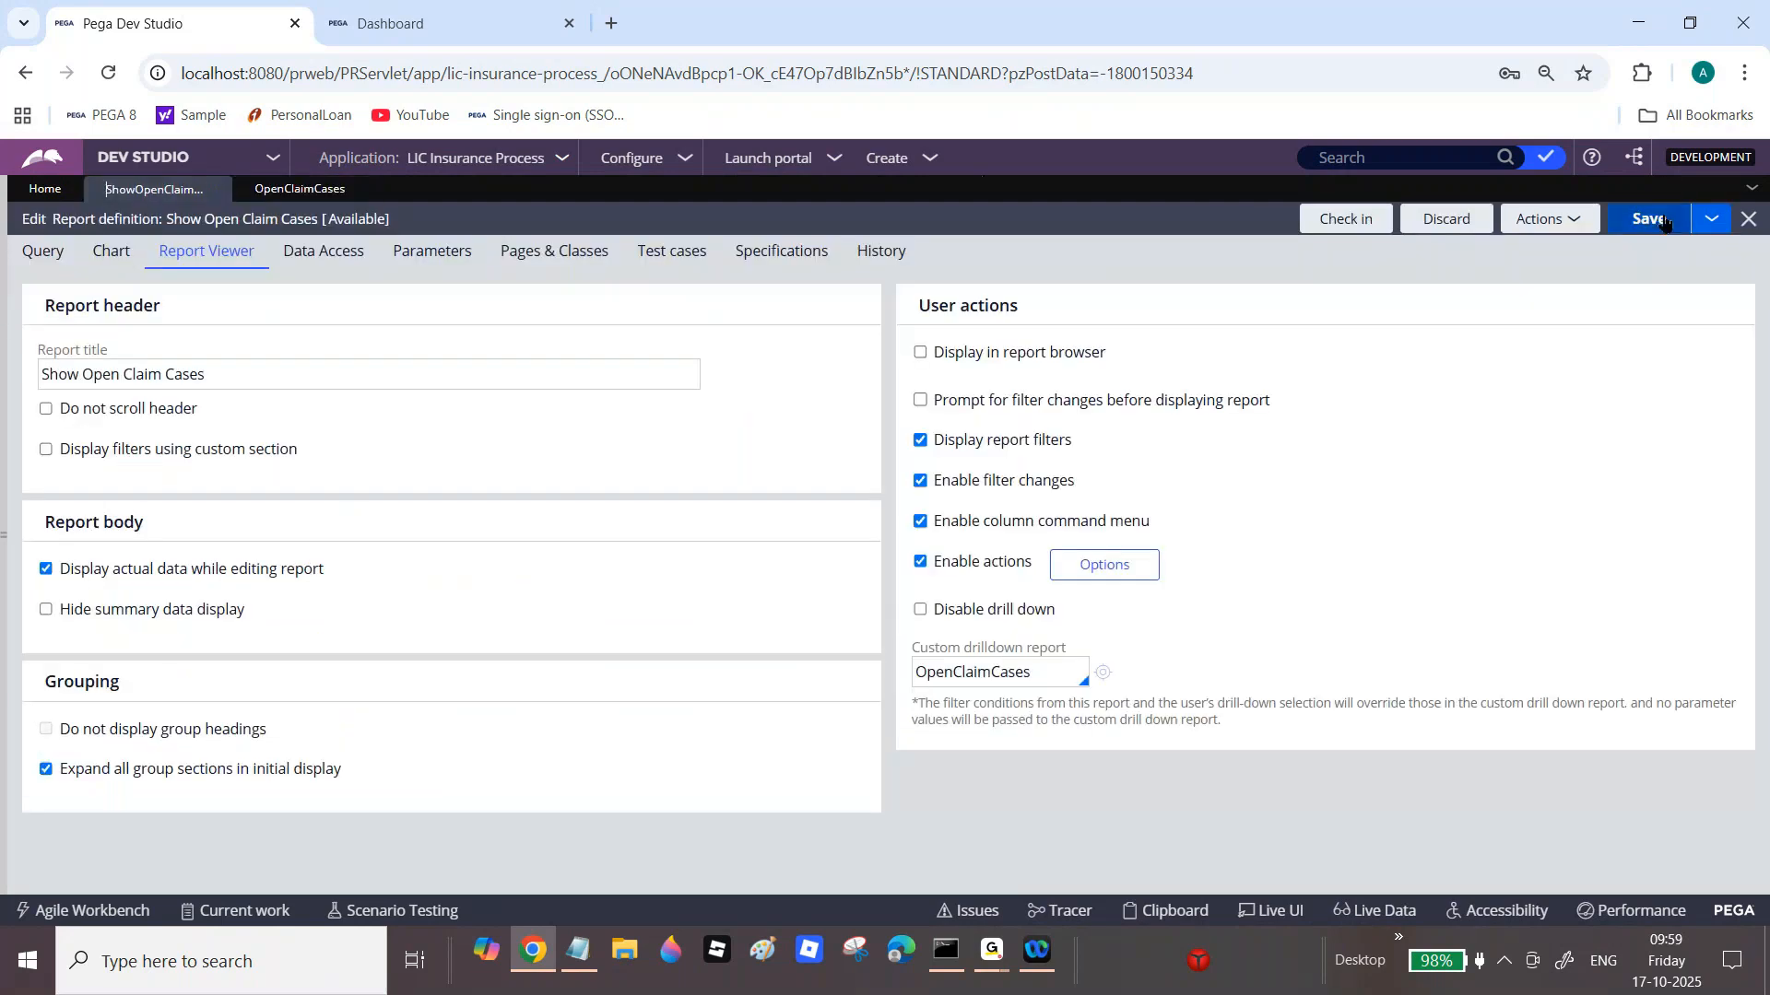
click(1541, 221)
click(1541, 245)
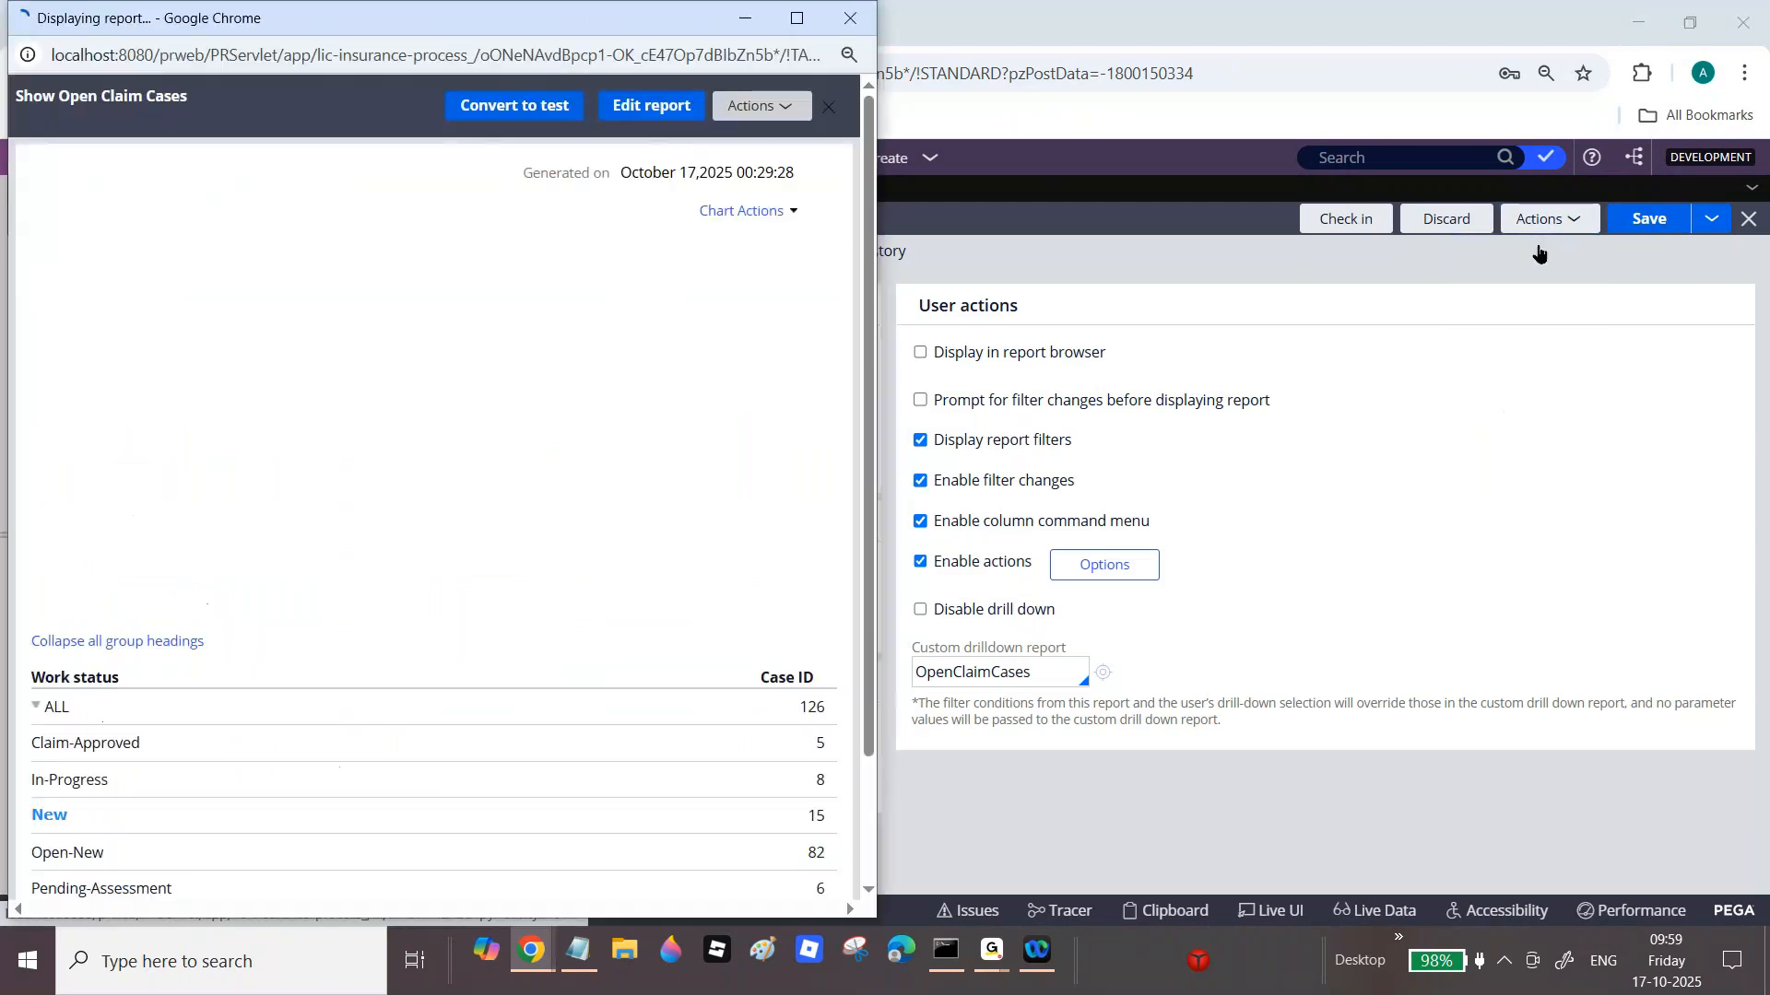
click(796, 18)
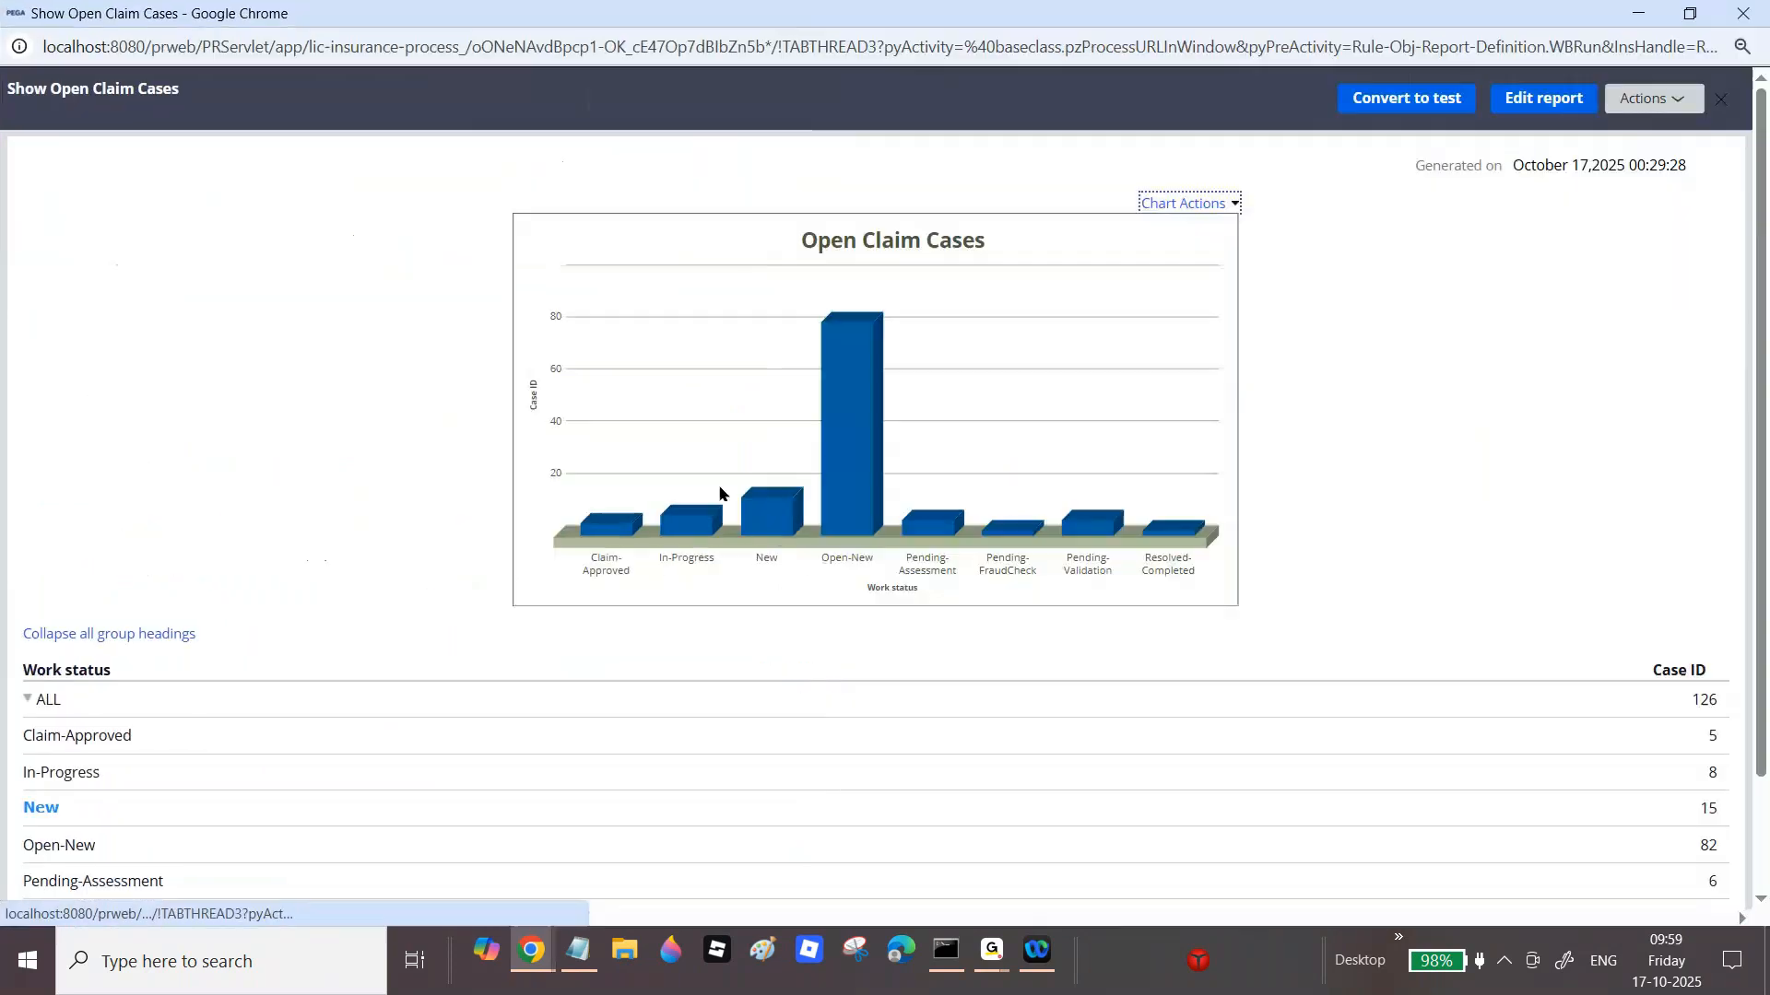
click(682, 541)
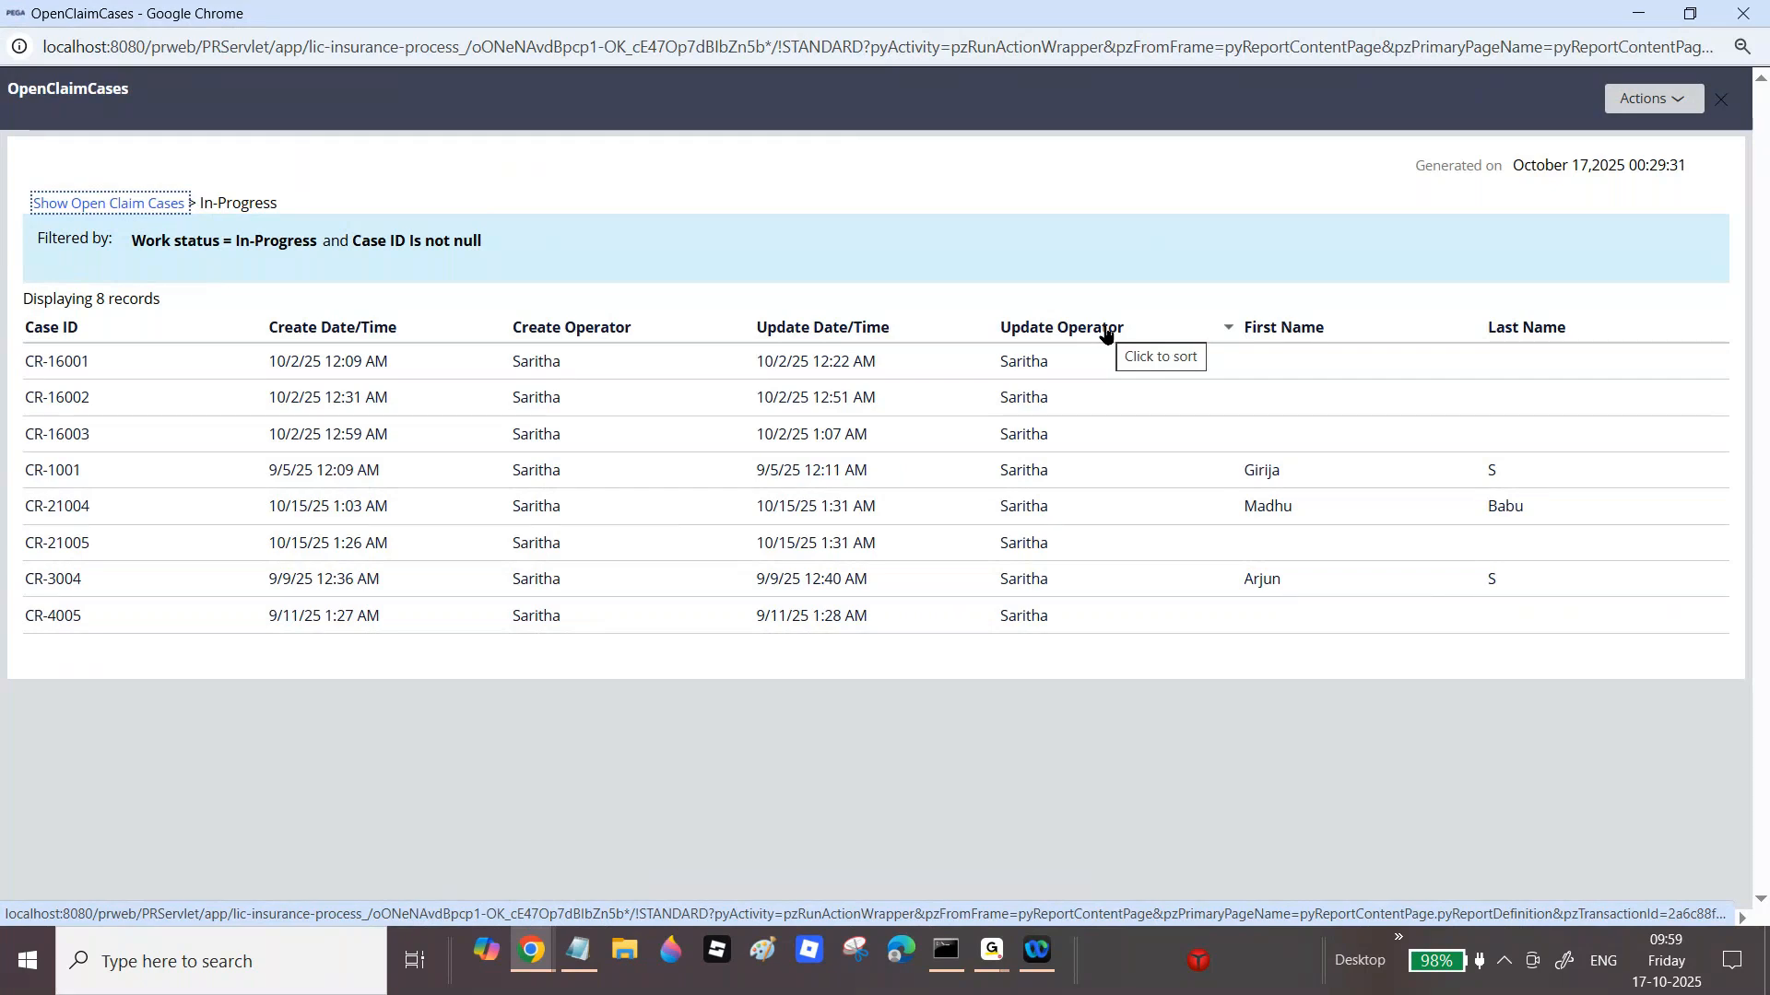
click(1743, 12)
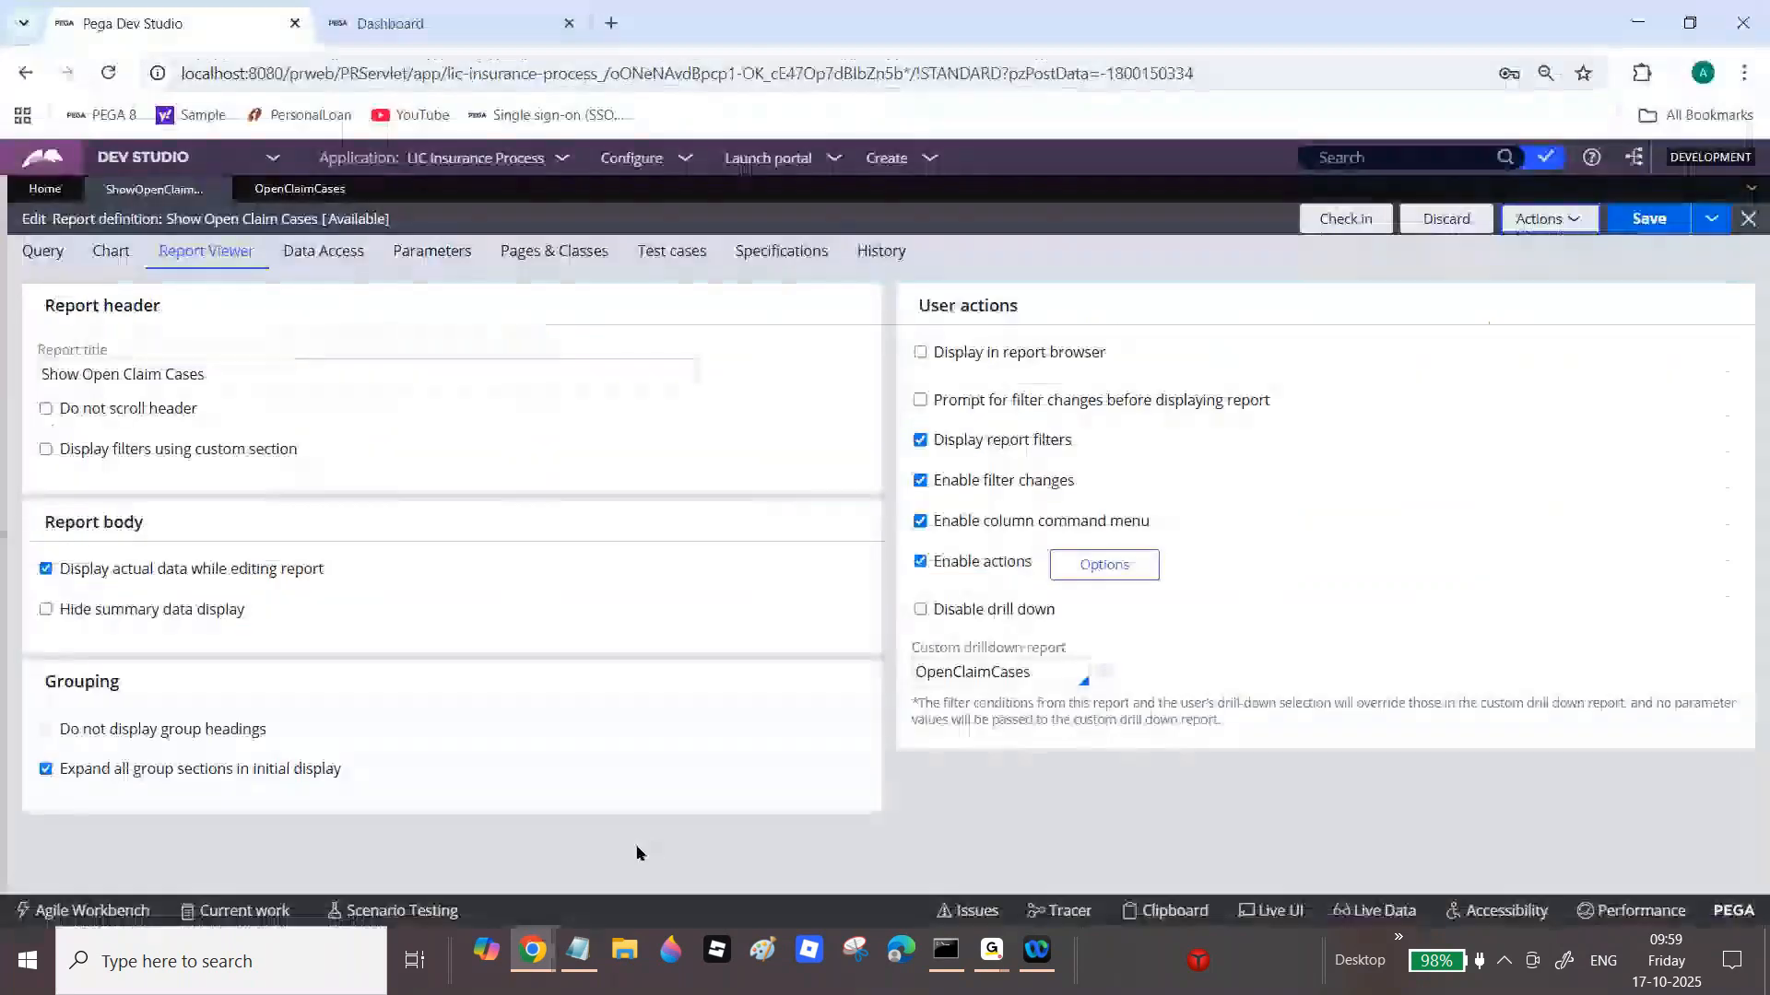
Step: Below the aggregate note in Notepad, type 'Q)What is the Use of Drilldown Report in PEGA?'
click(586, 973)
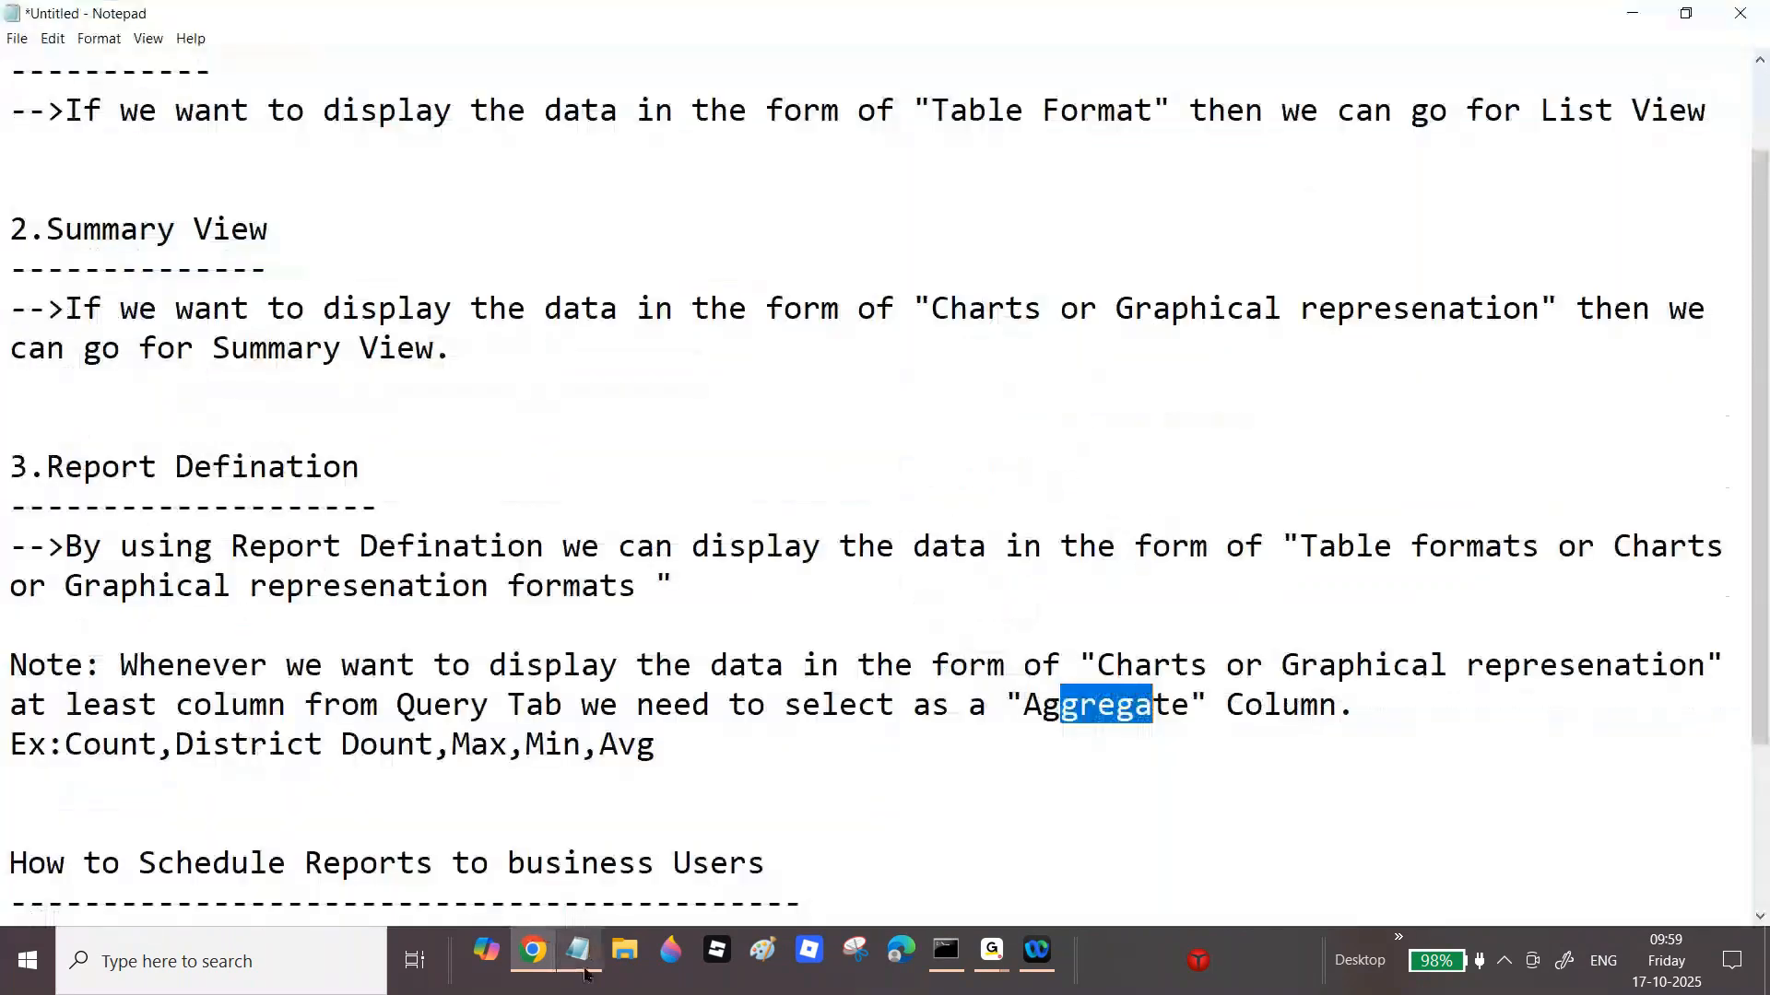
click(803, 766)
key(Return)
key(Return)
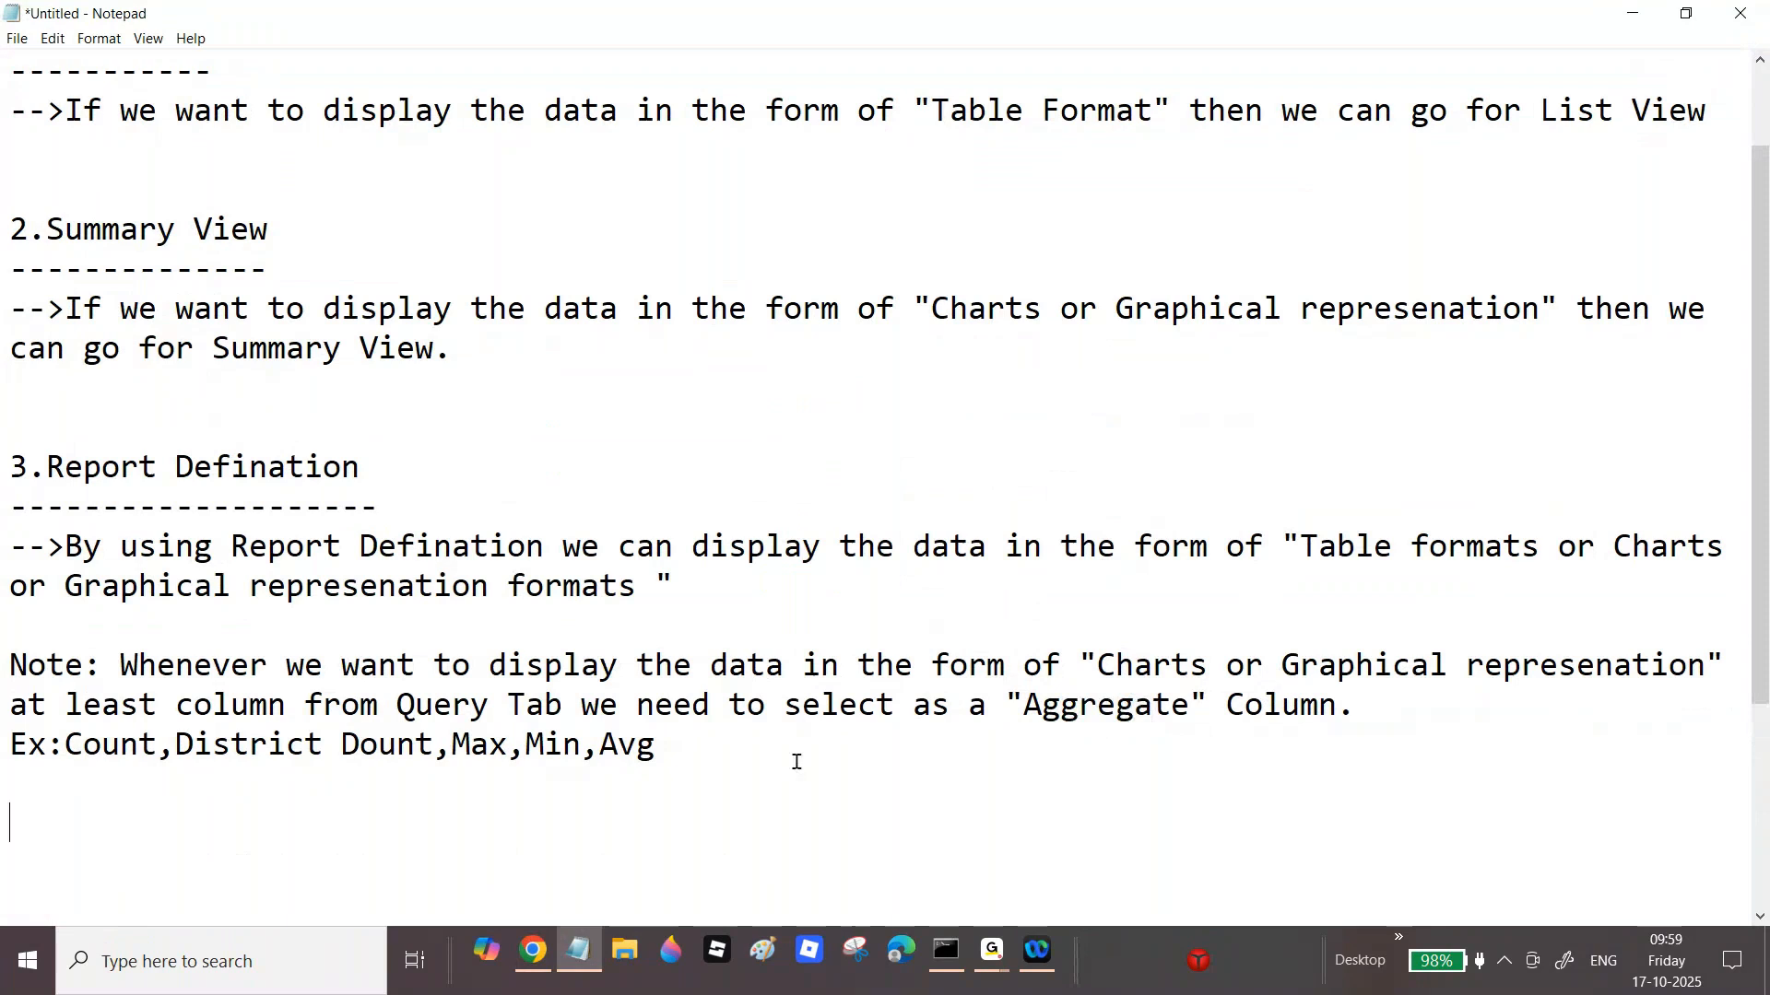
text(Q)
key(BackSpace)
text(A)
key(BackSpace)
text(Q)W)
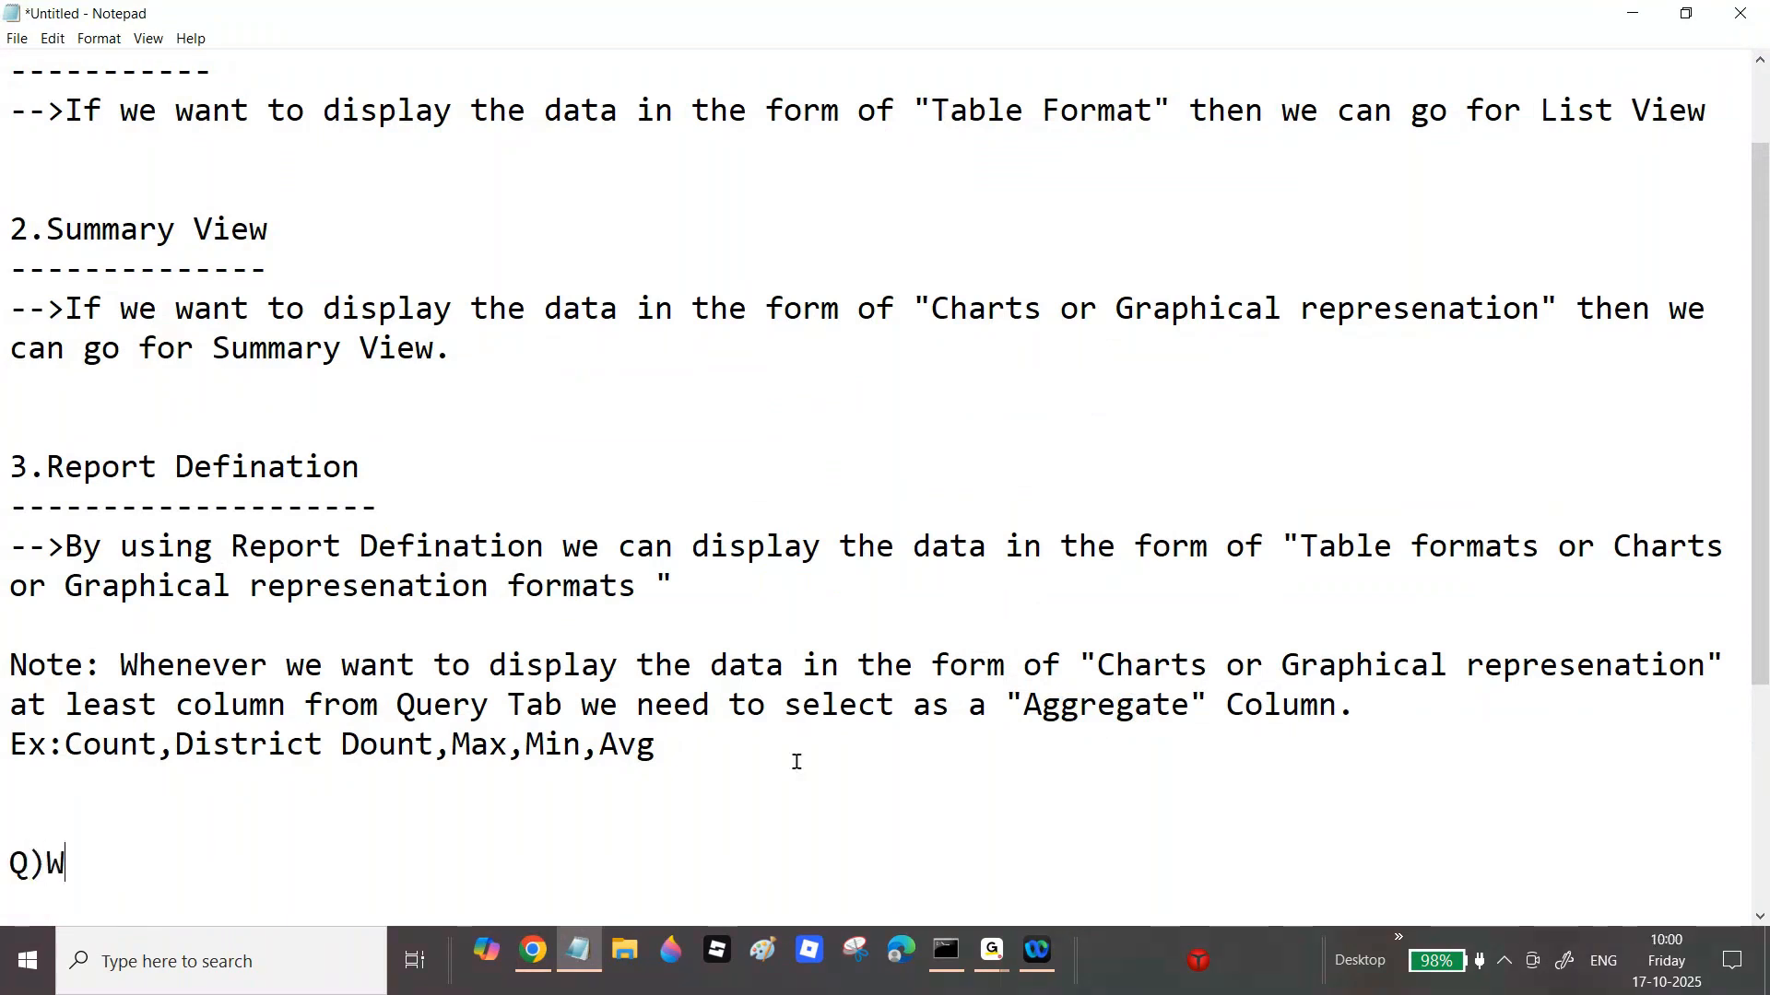
text(hat is the Use)
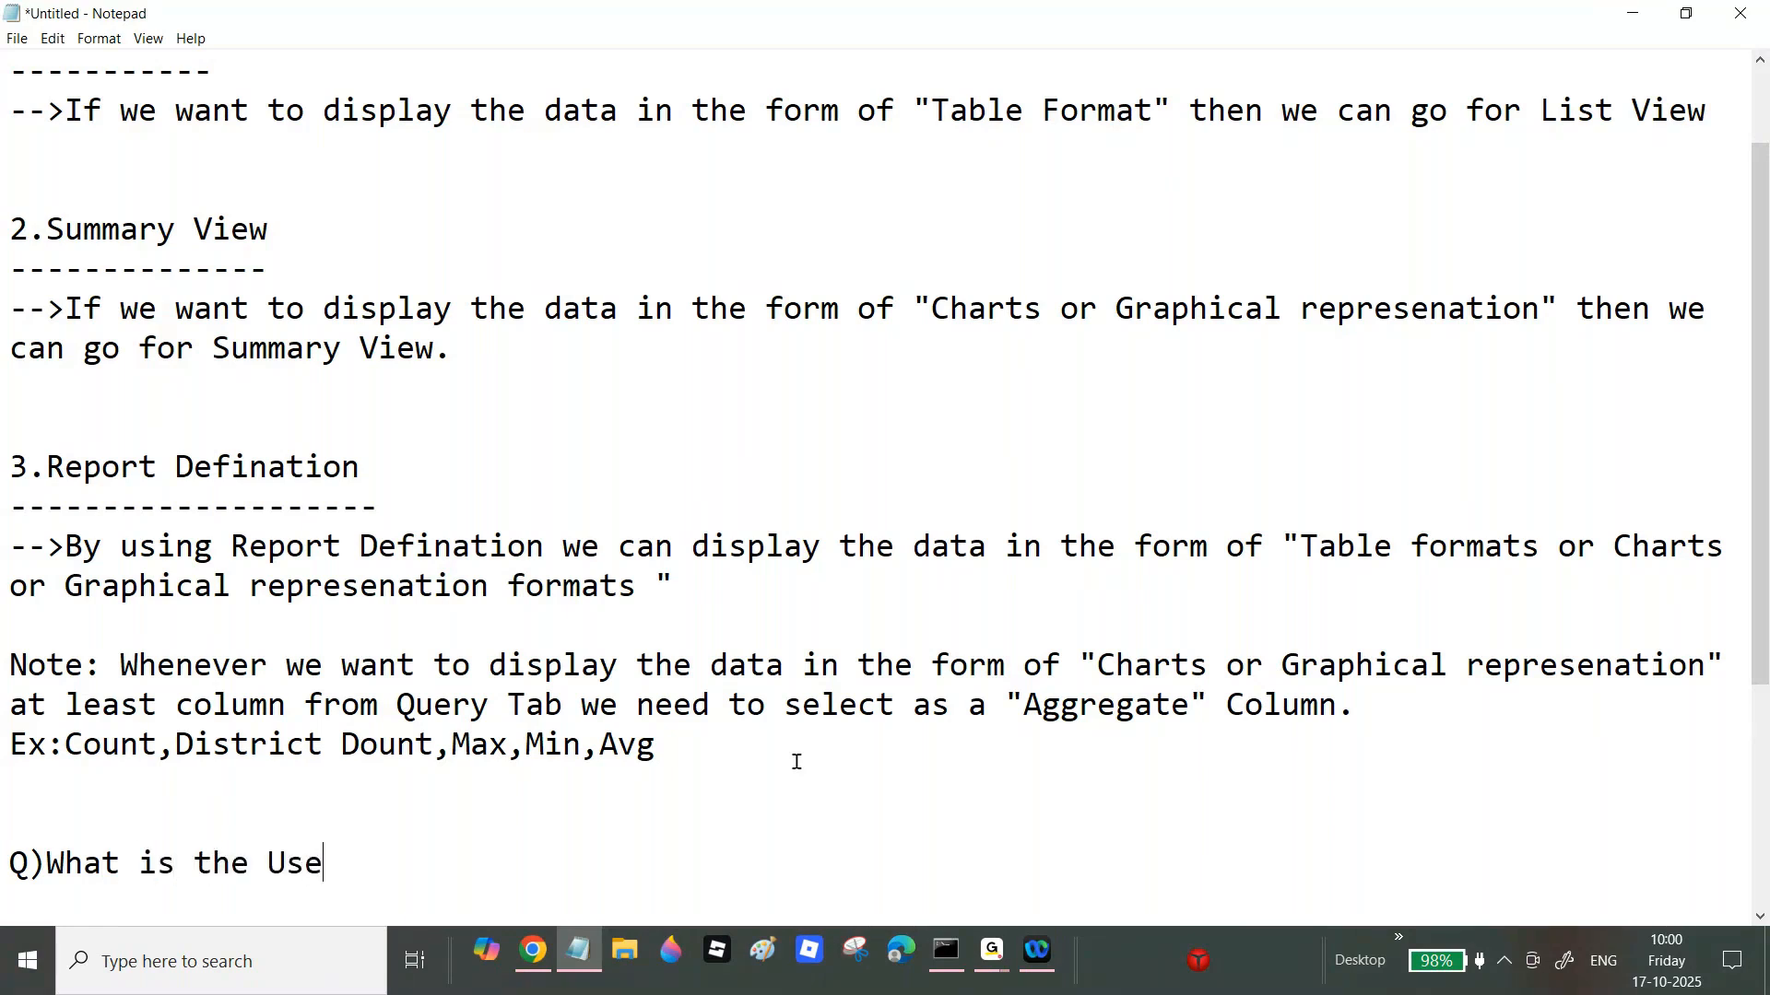
text( of Drilldown Report )
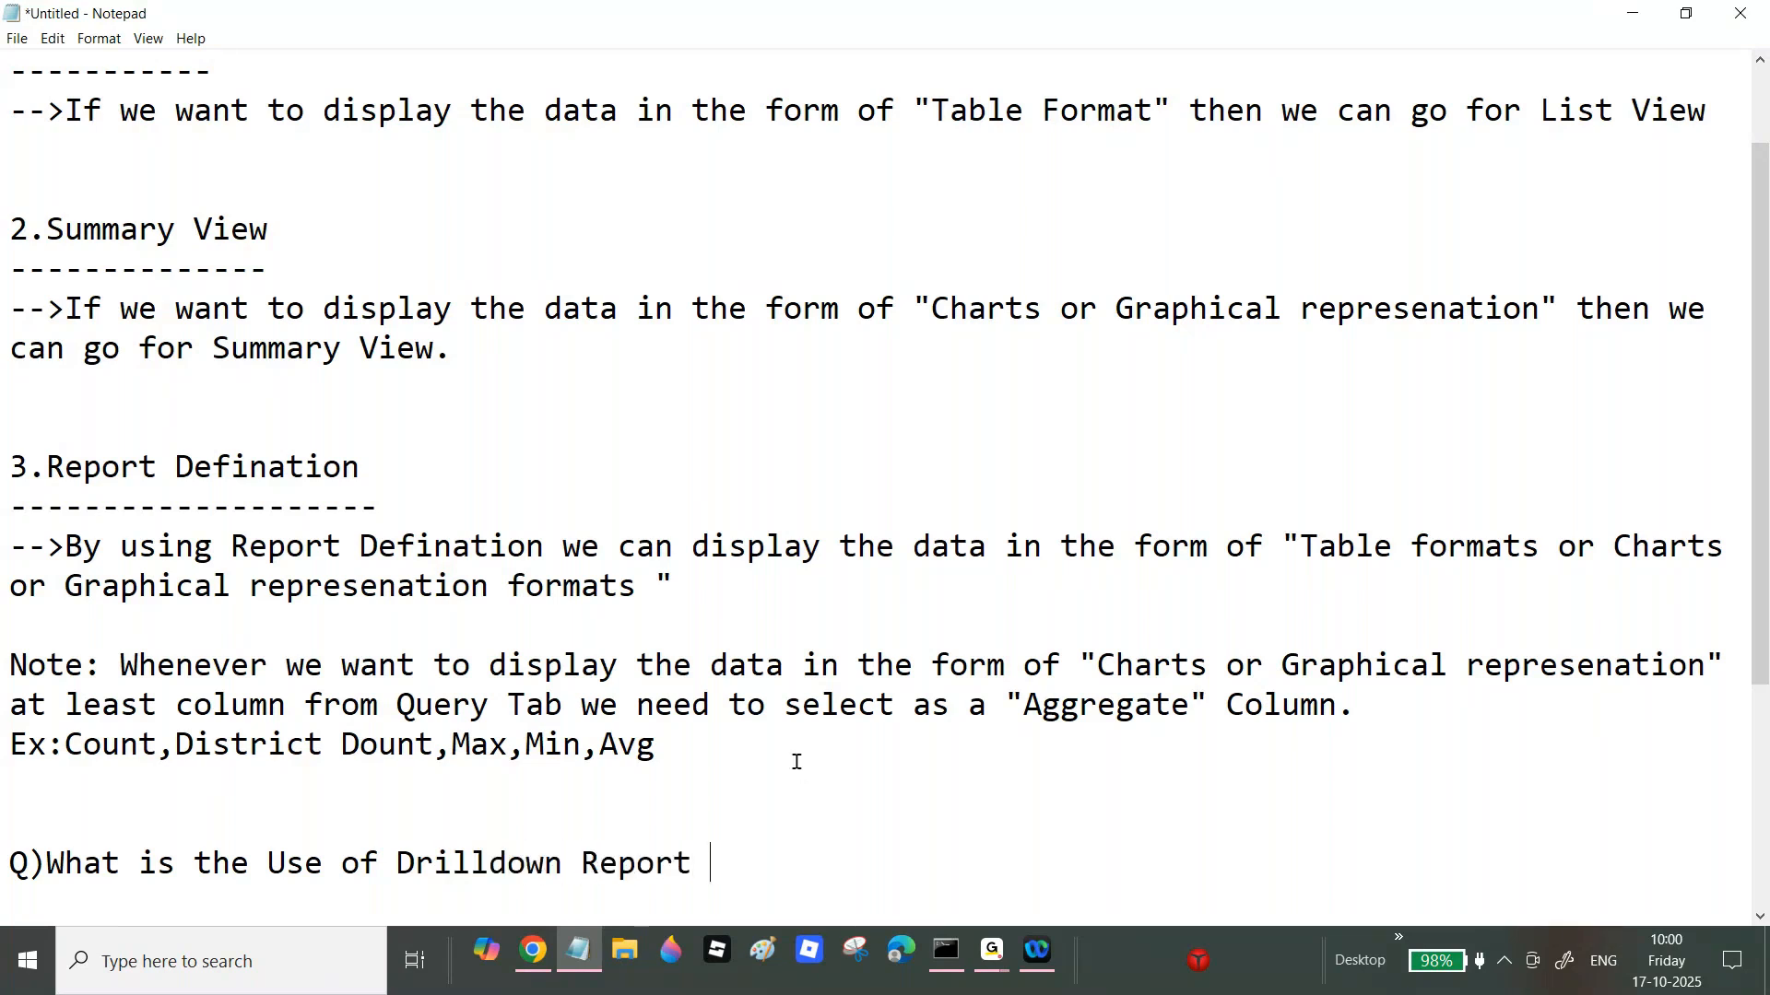
text(in PEGA?)
Step: Begin the answer on a new line: 'Ans)WHen we are displying the data in the form charts if user want more'
key(Return)
text(Ans)
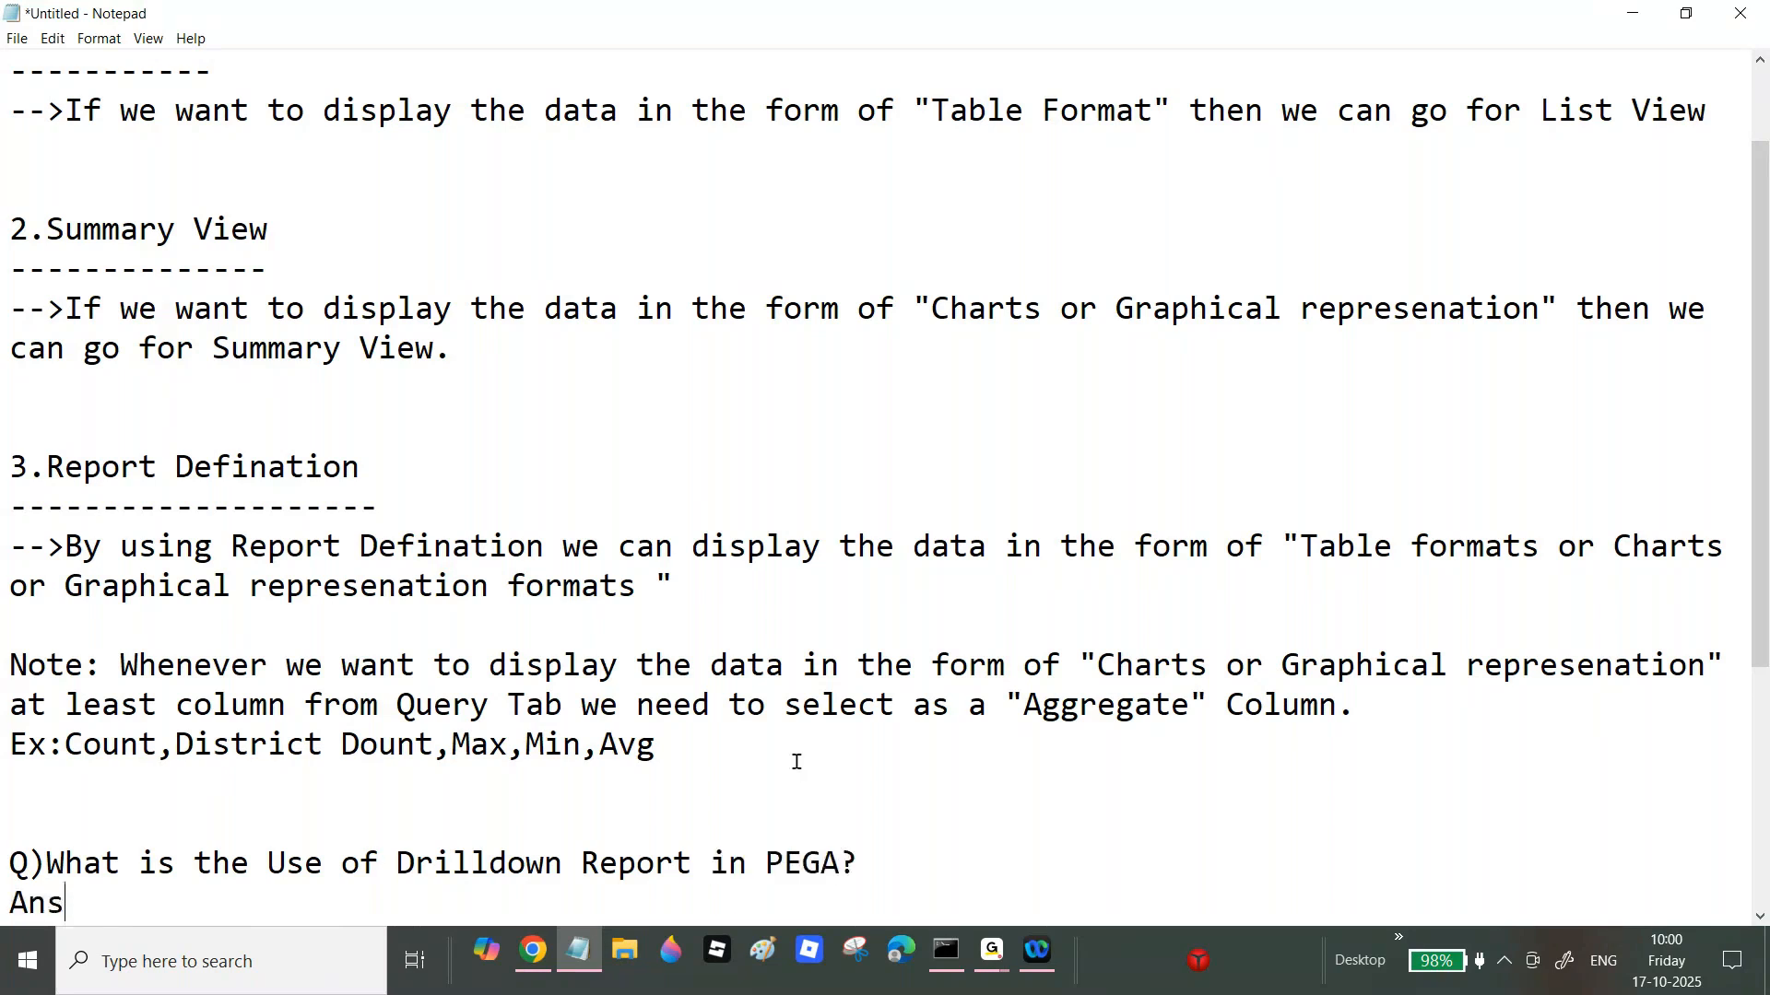
text()WHen we are disply)
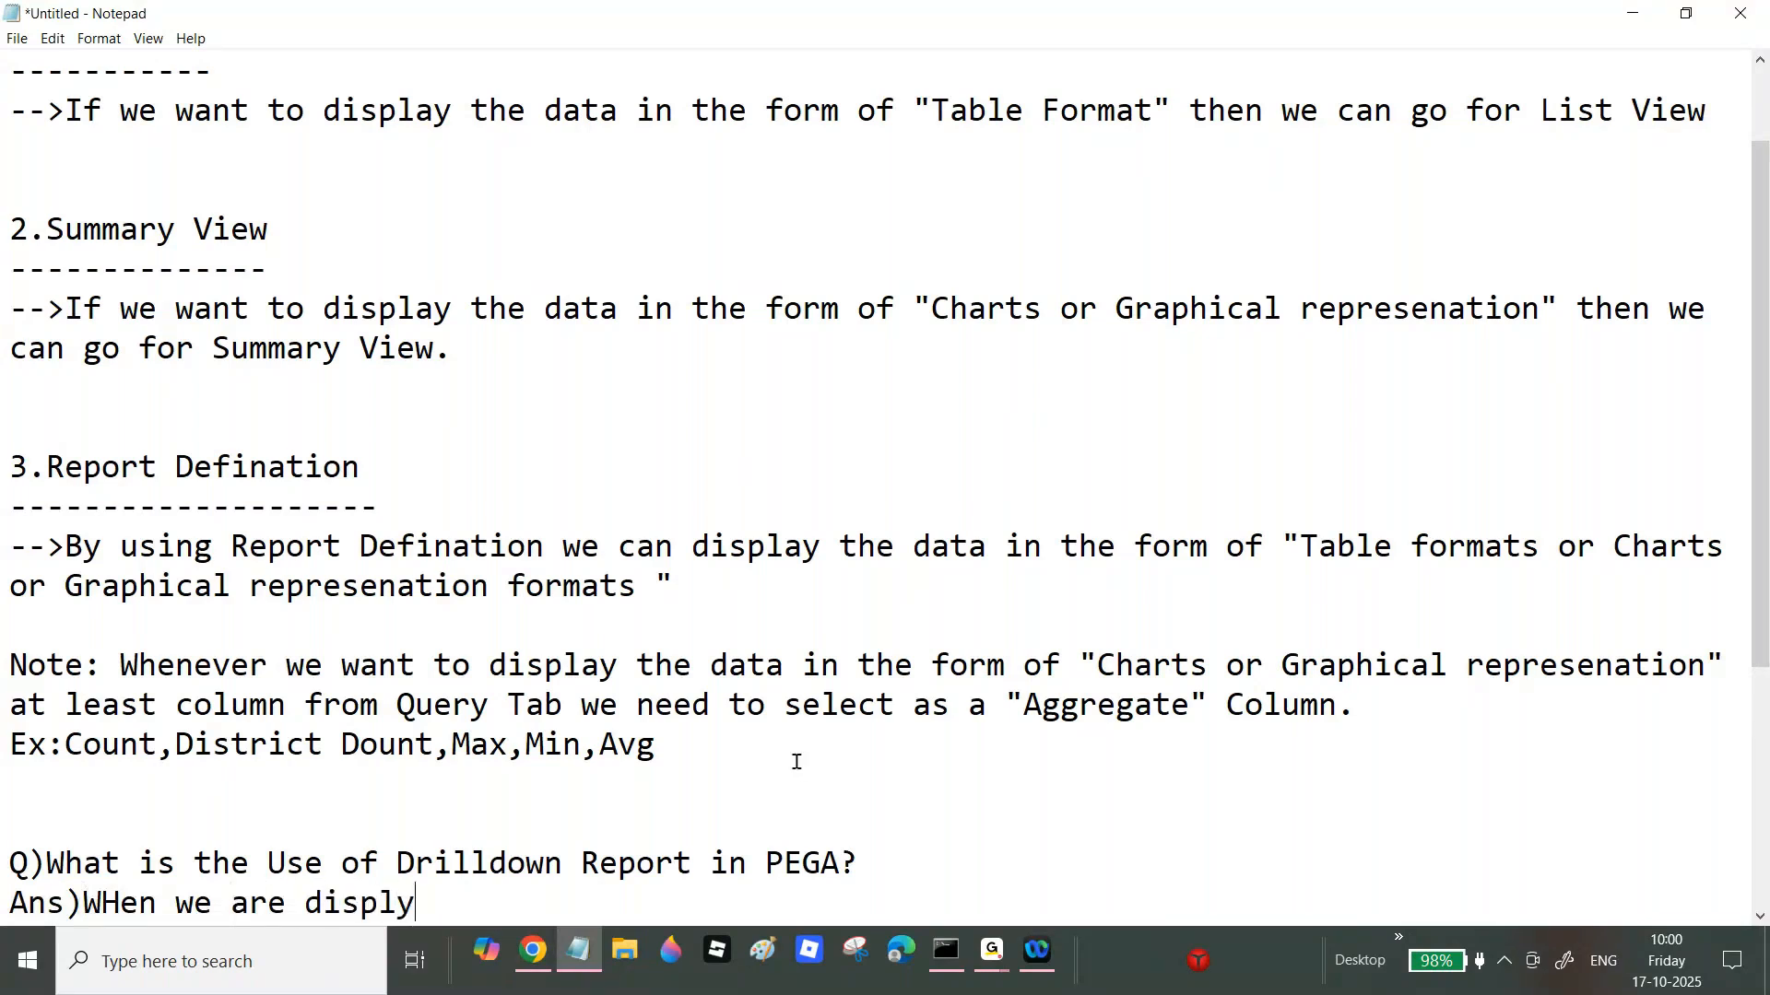
text(ing the data i)
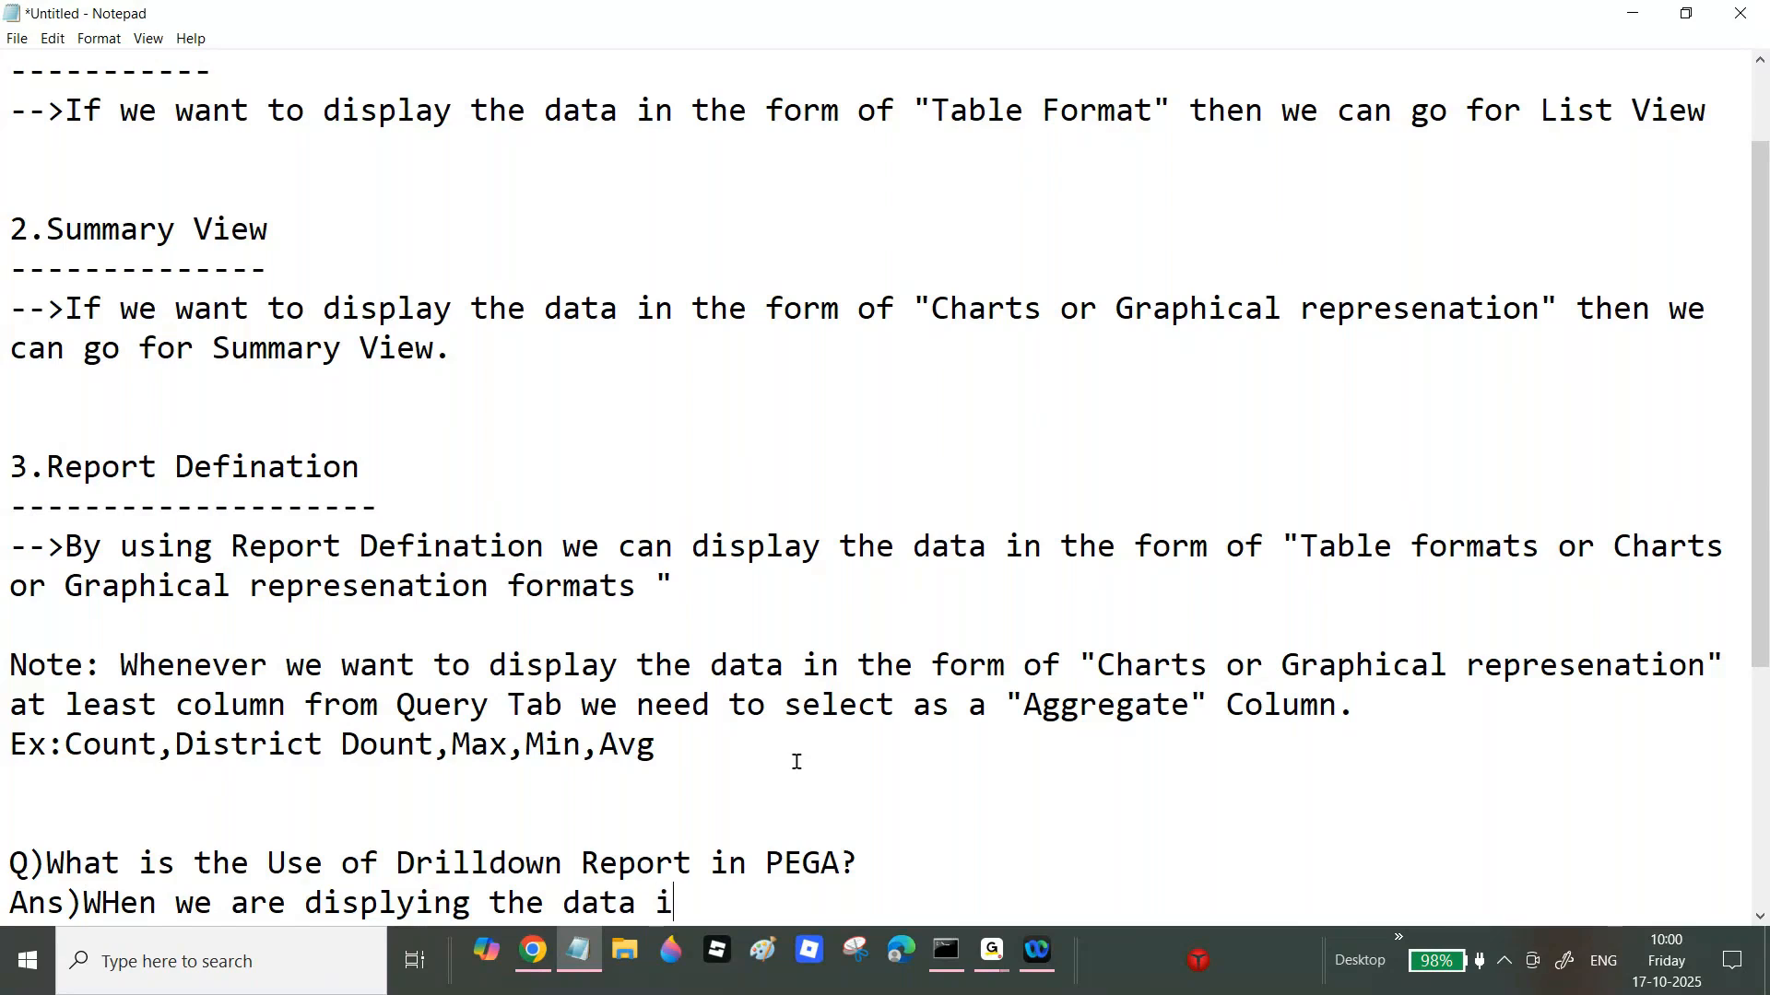
text(n the form charts)
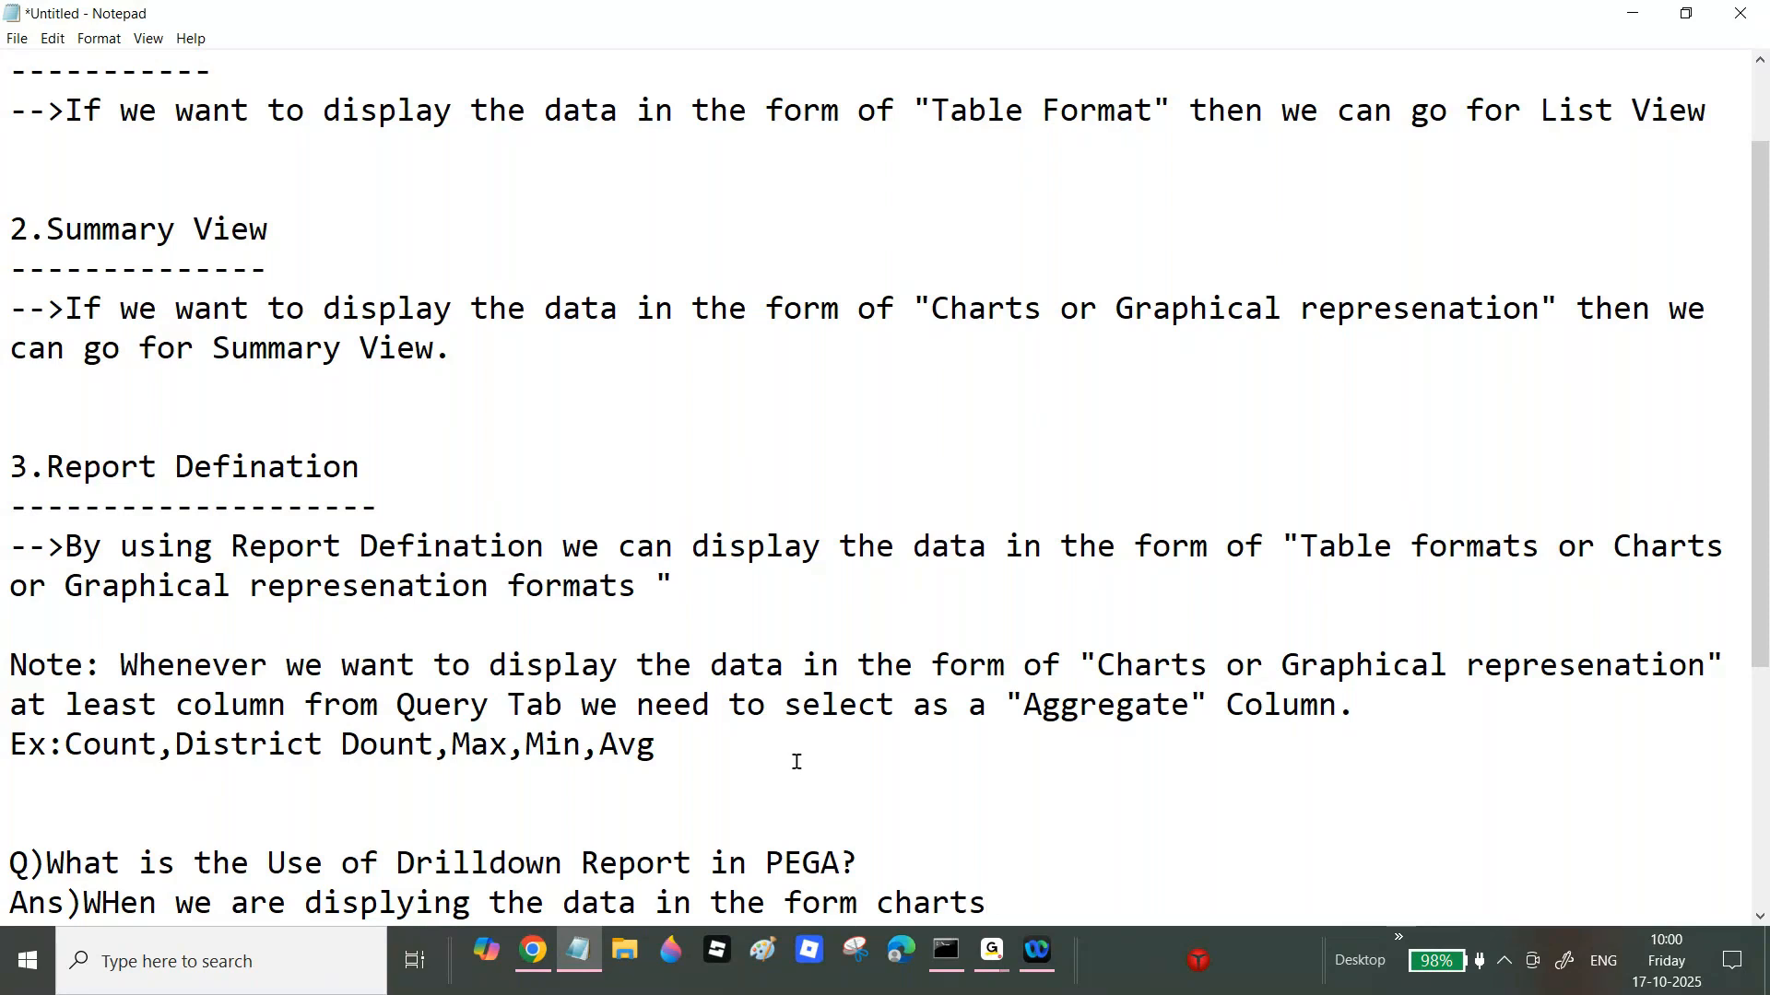
text( if user want more)
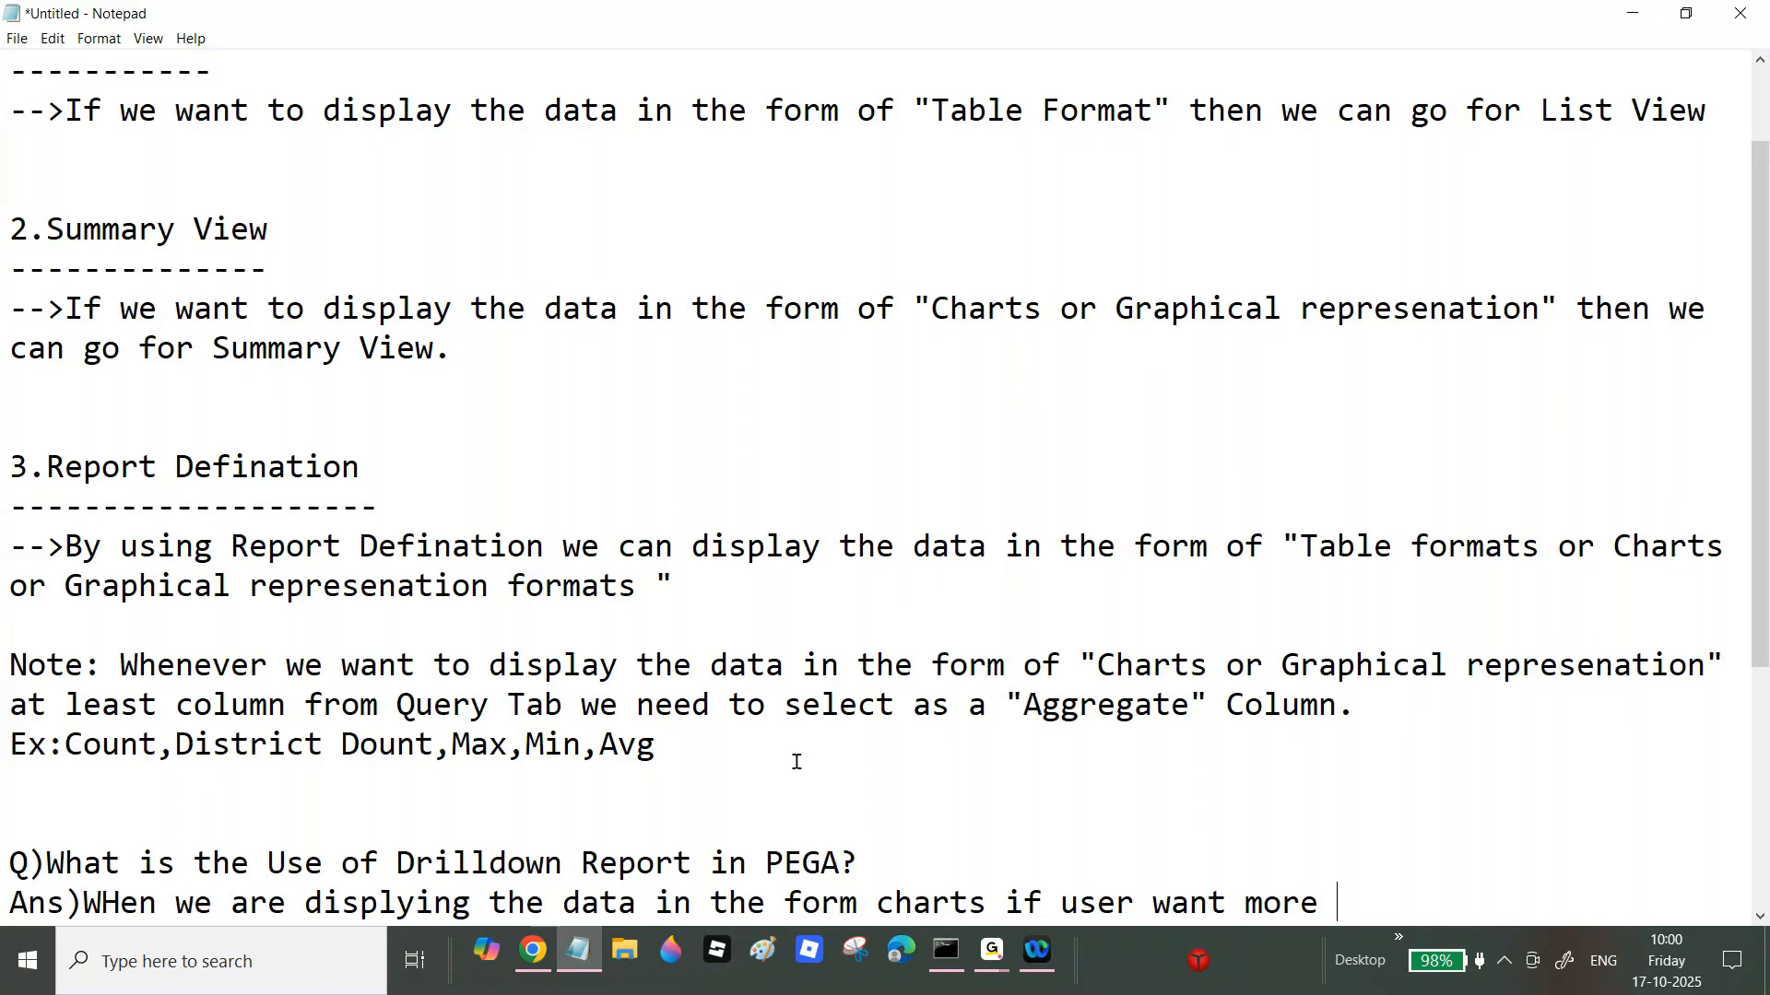
scroll(1762, 382, down, 2)
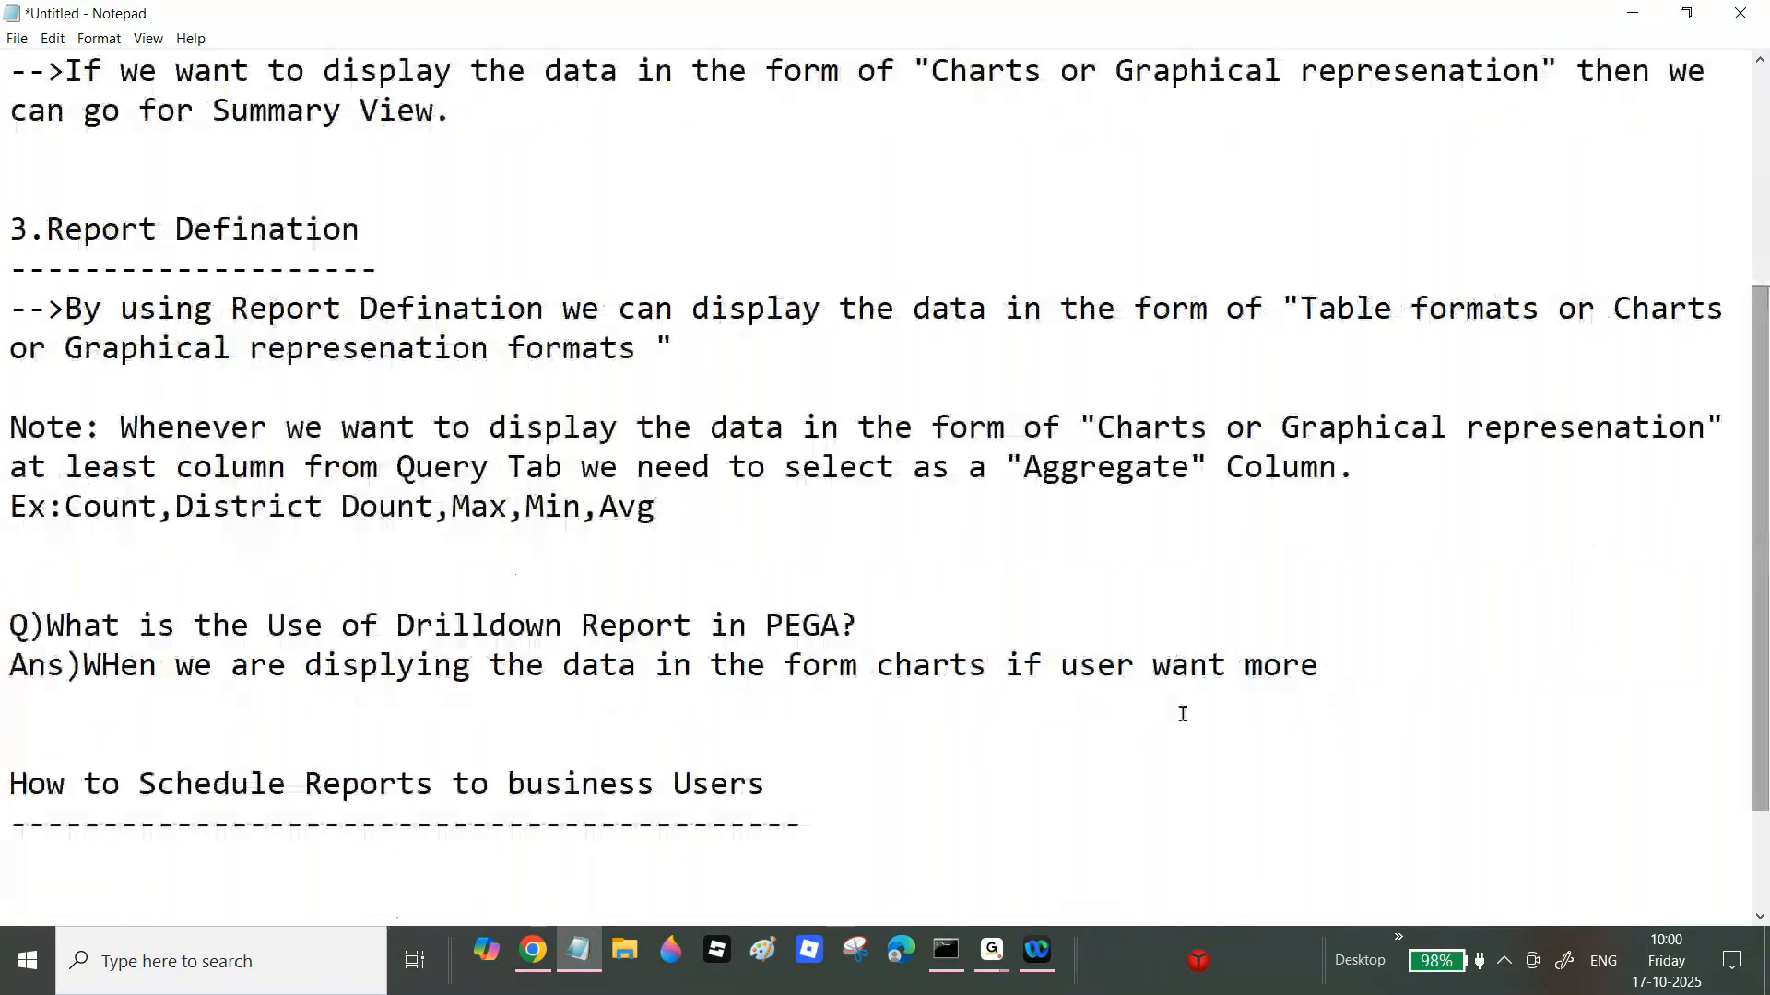
click(1060, 667)
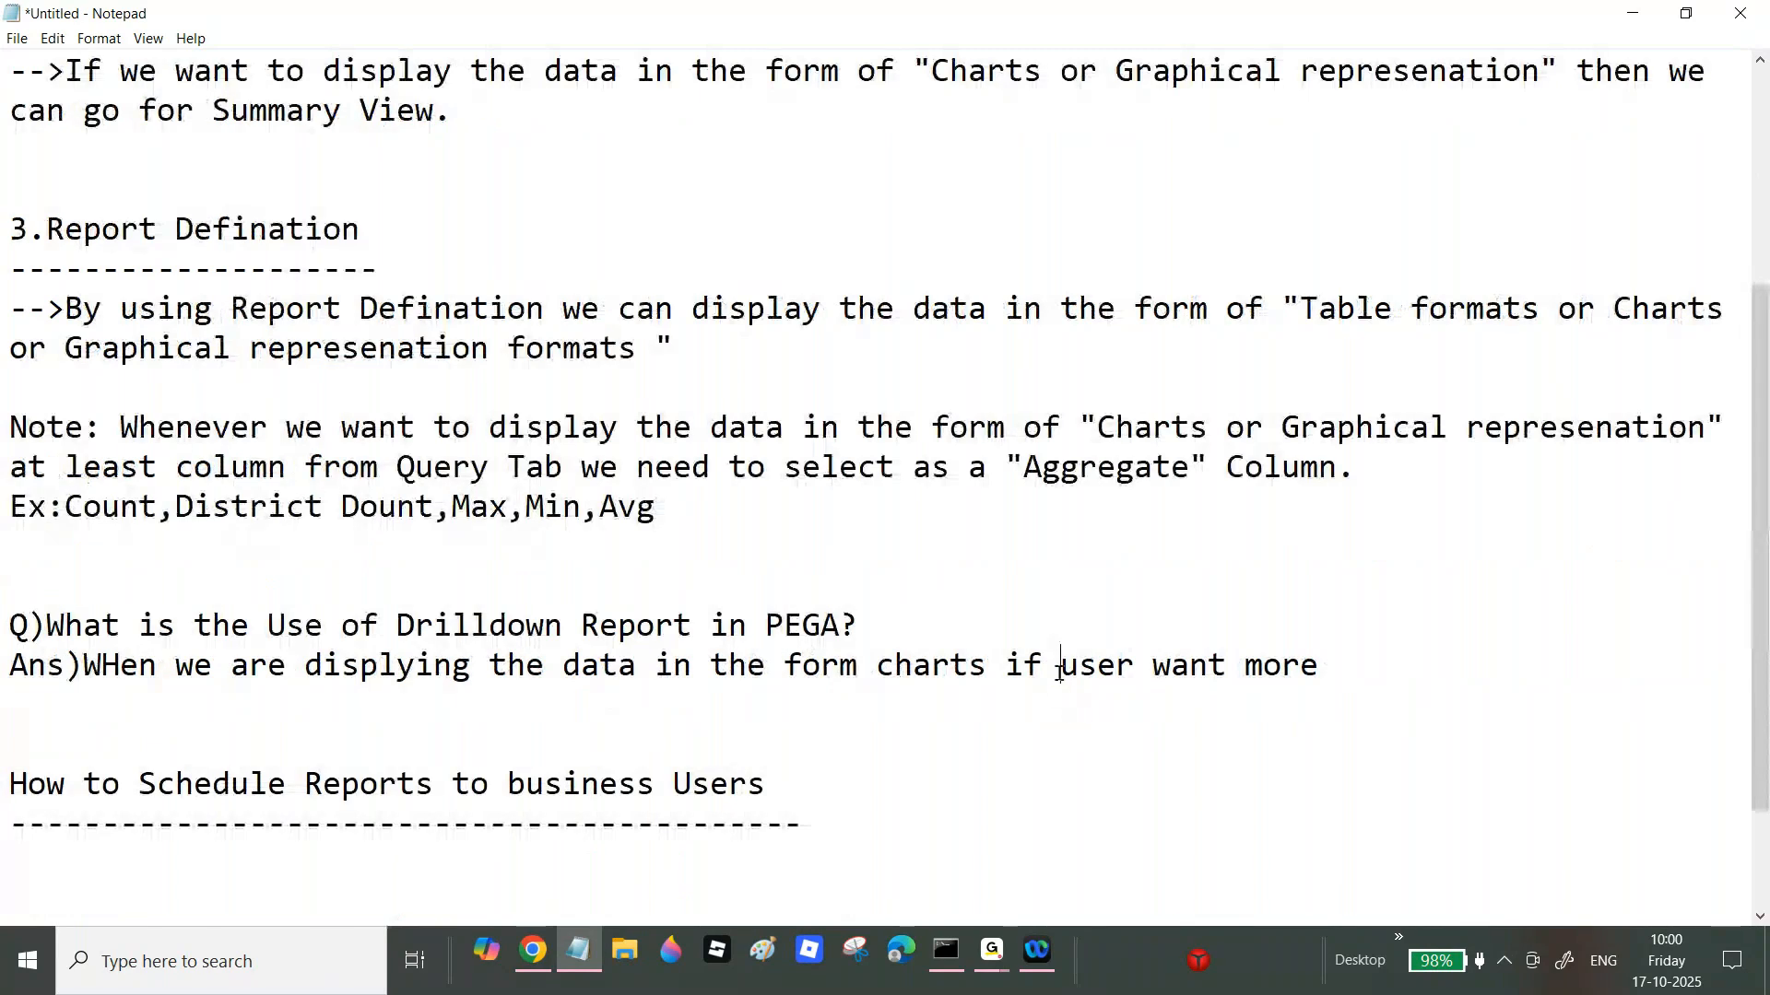
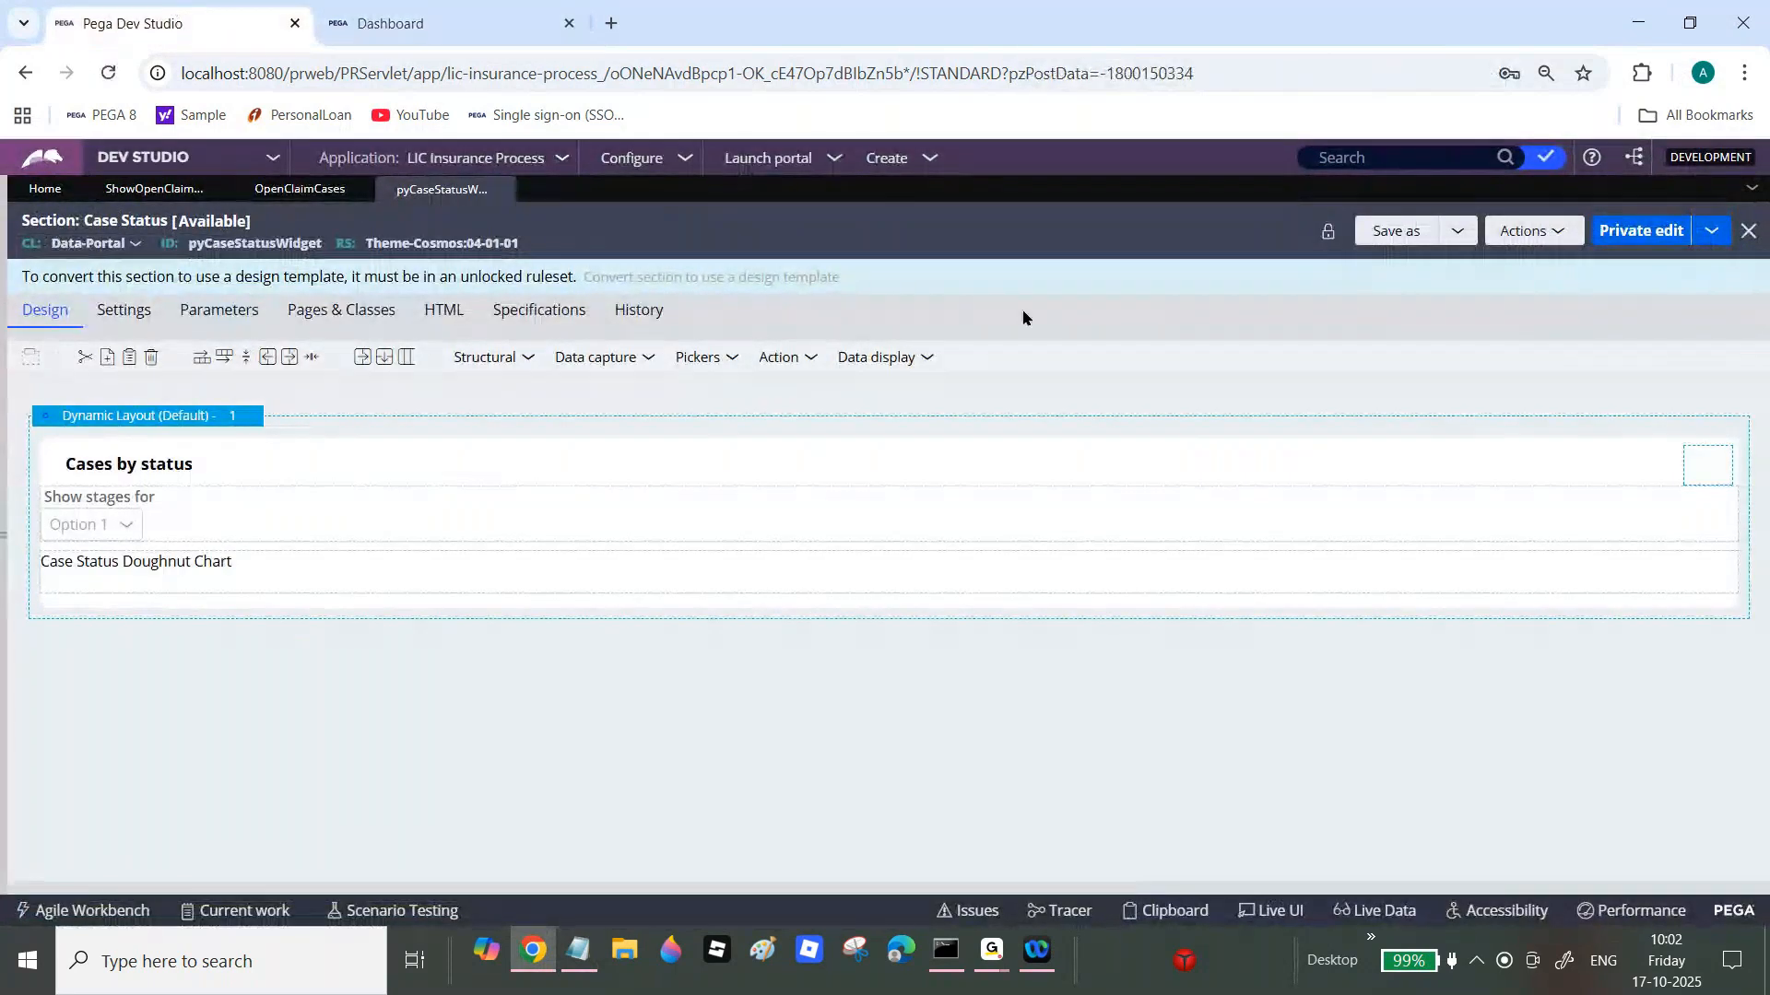
Step: Save a LICInsurance copy of the Case Status section and drag a Dynamic layout to its top
click(1398, 232)
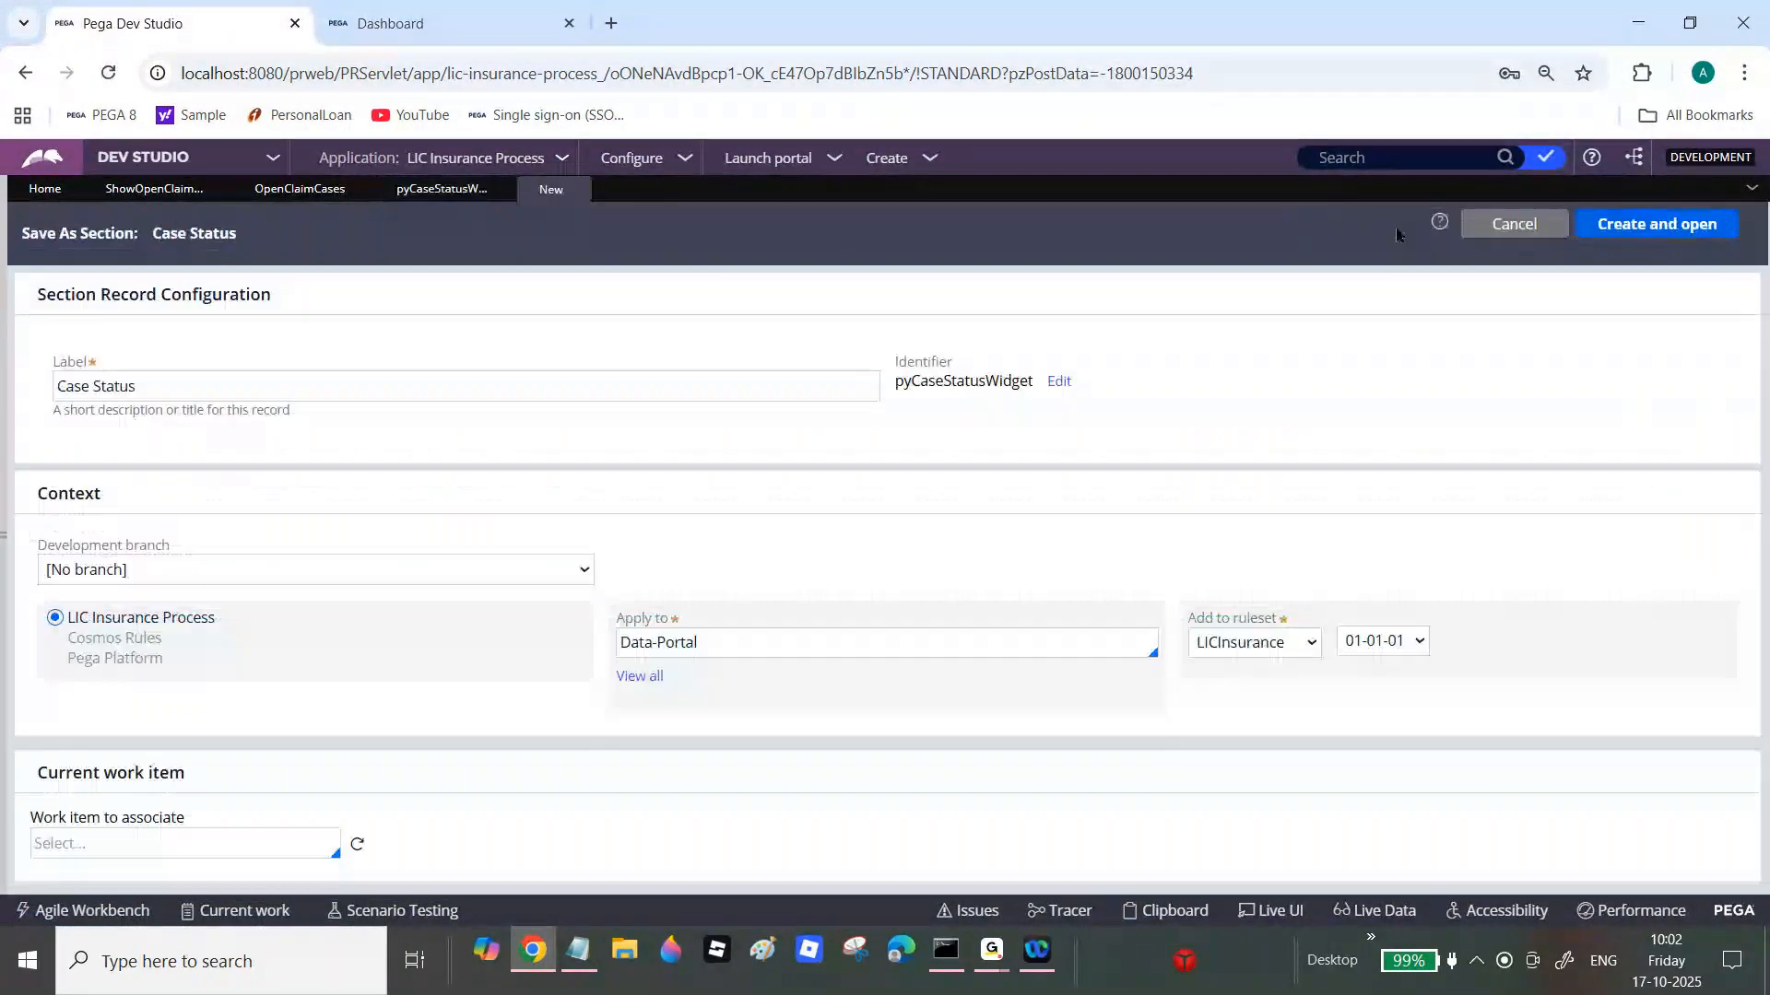
click(1624, 229)
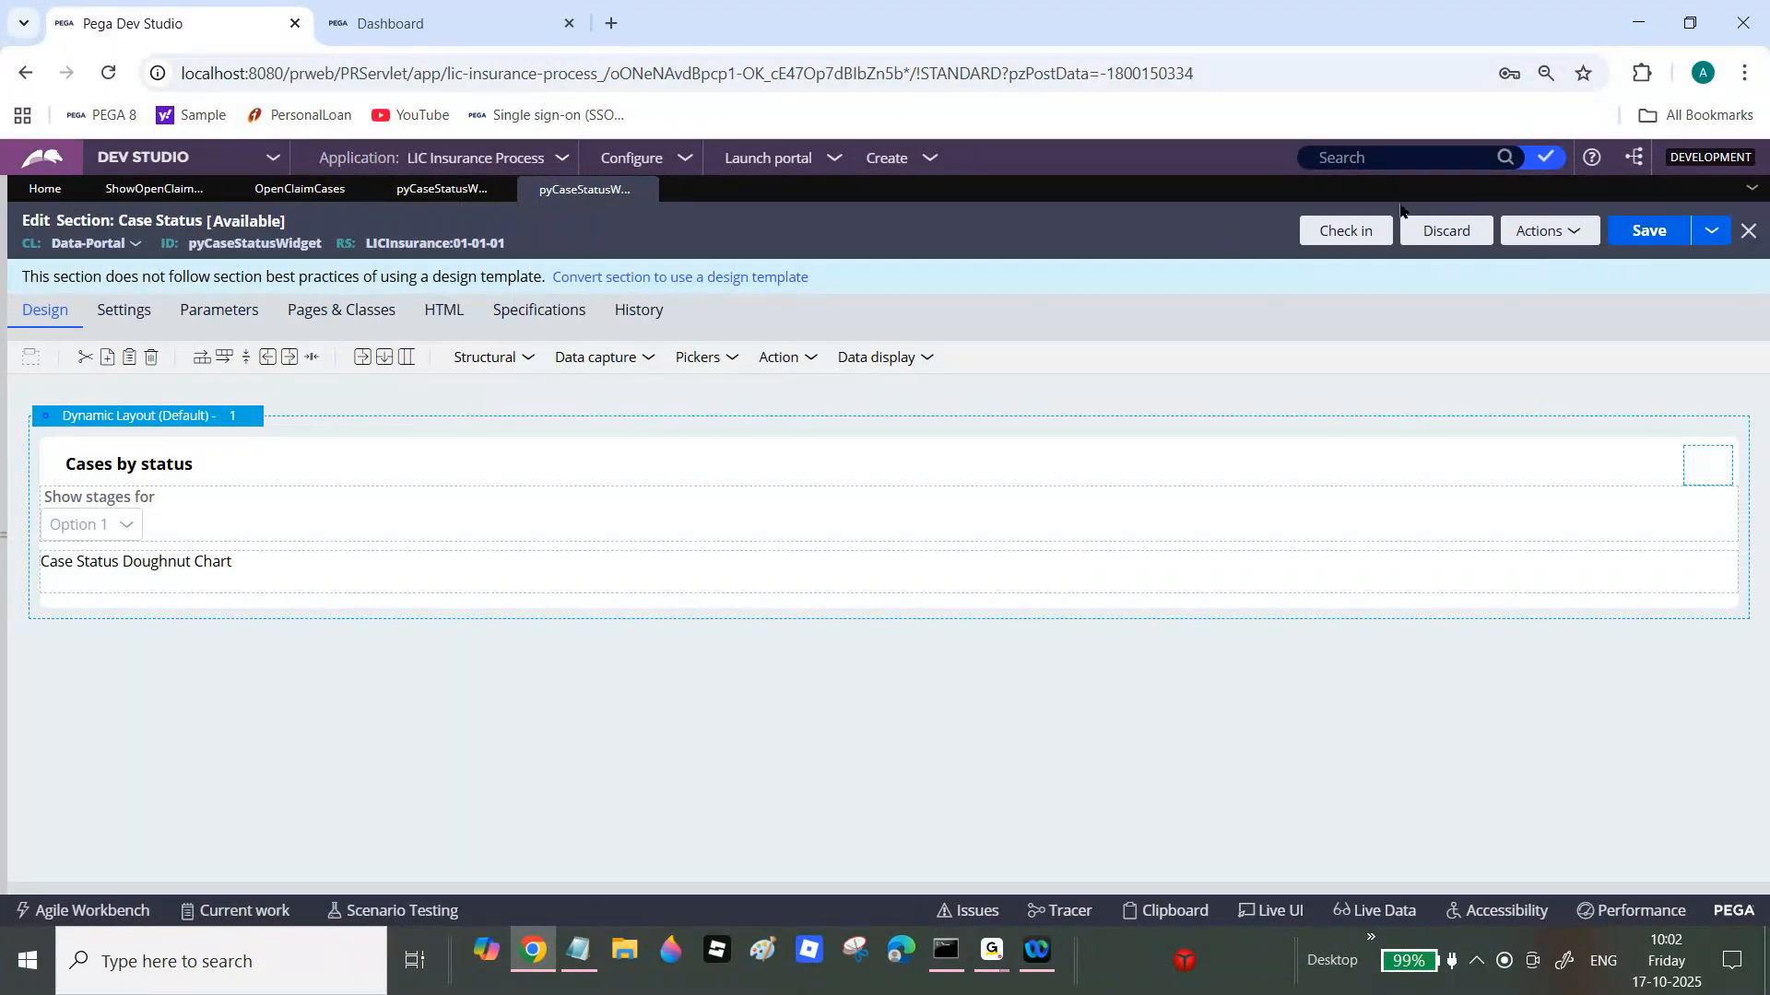
click(527, 360)
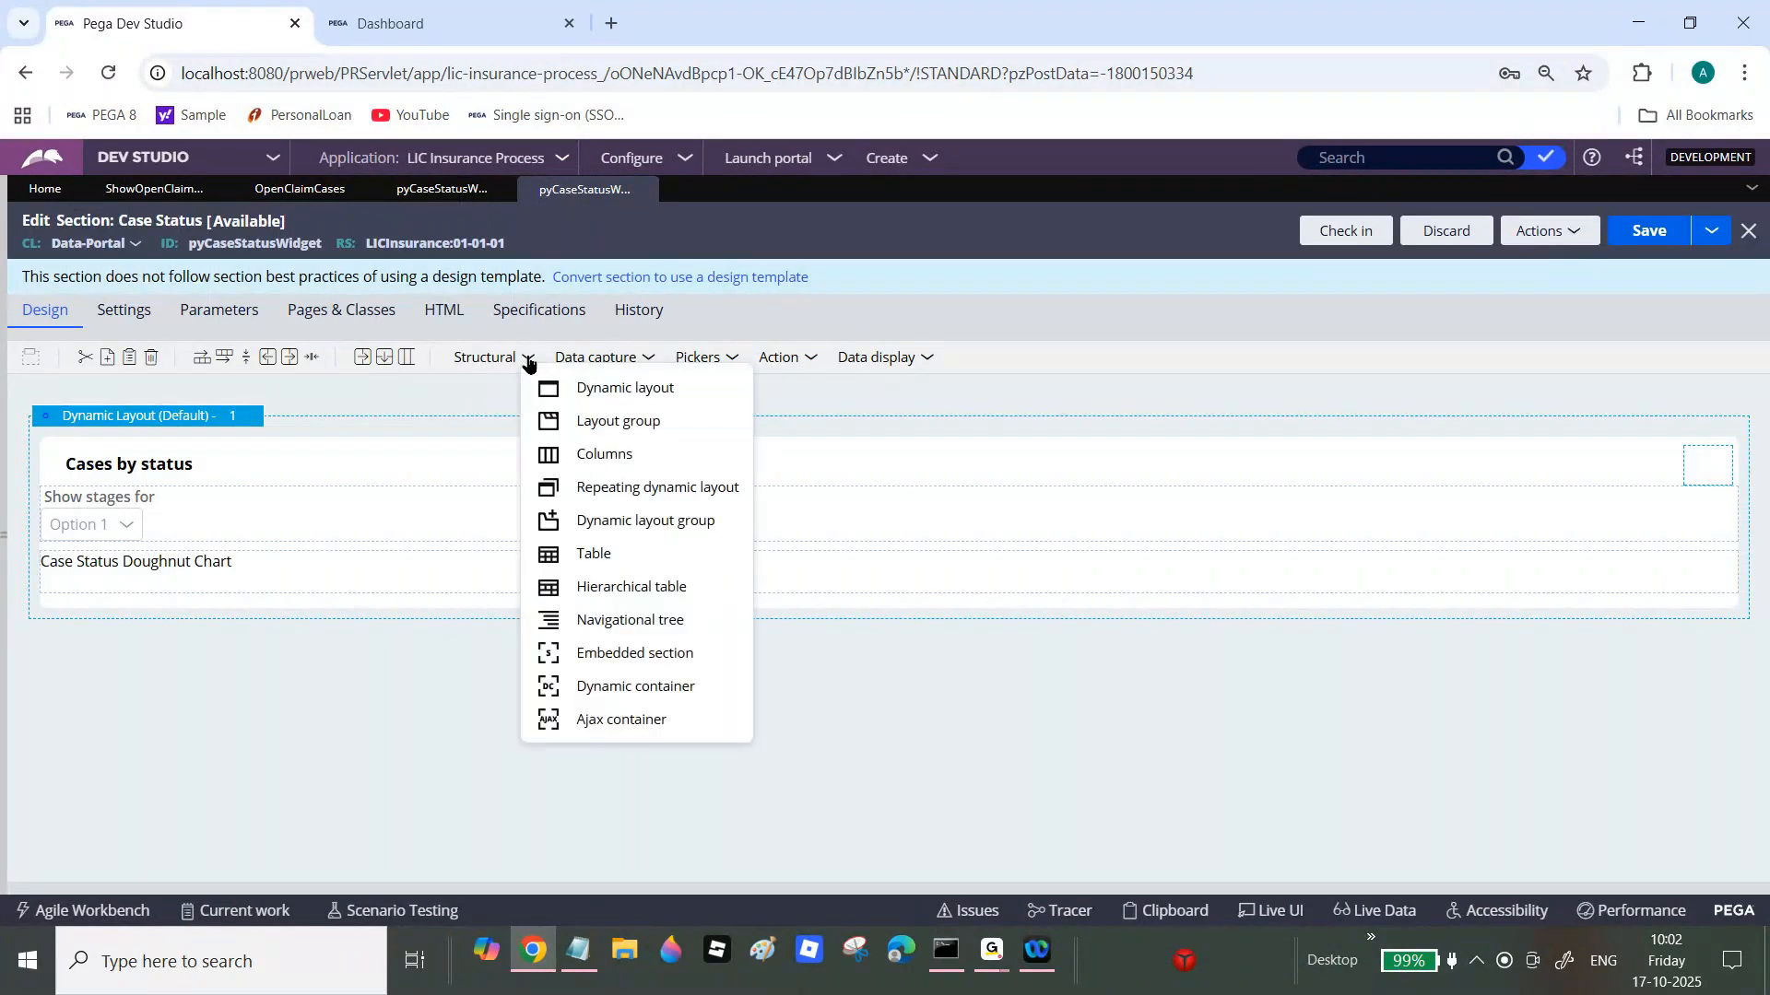
drag(590, 387, 419, 387)
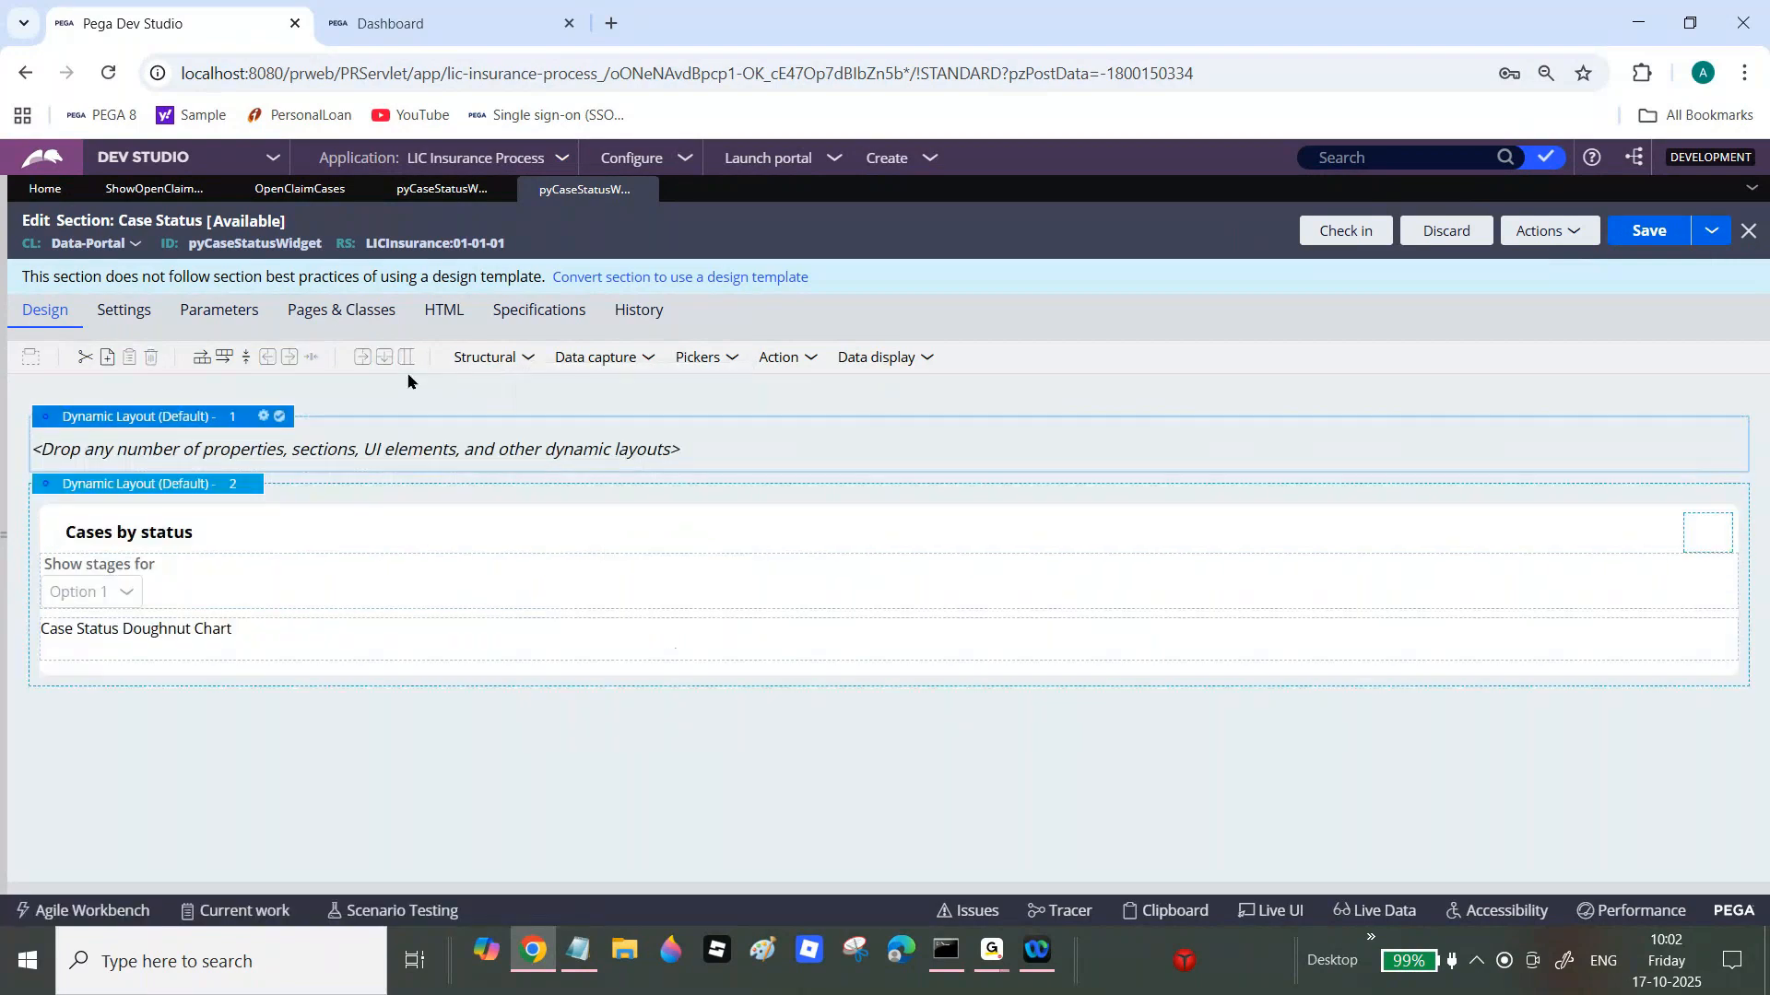
Step: Give the new dynamic layout the Default container format and apply it
click(280, 418)
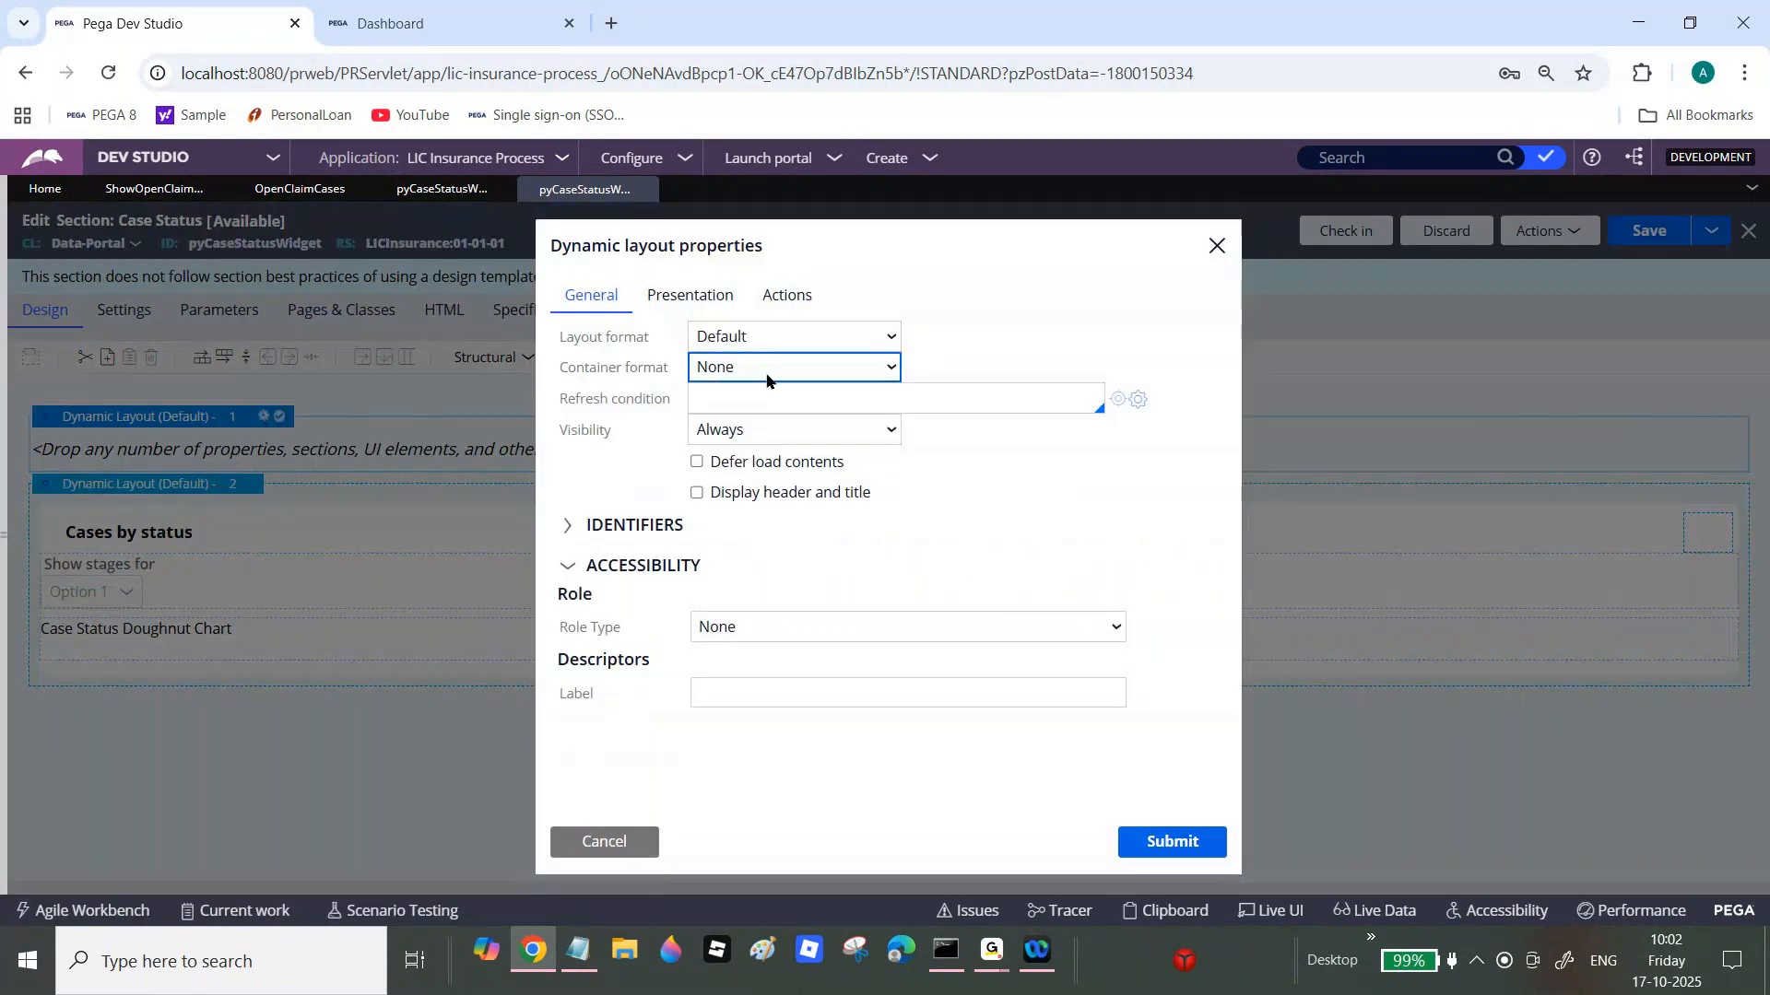
click(766, 373)
click(750, 430)
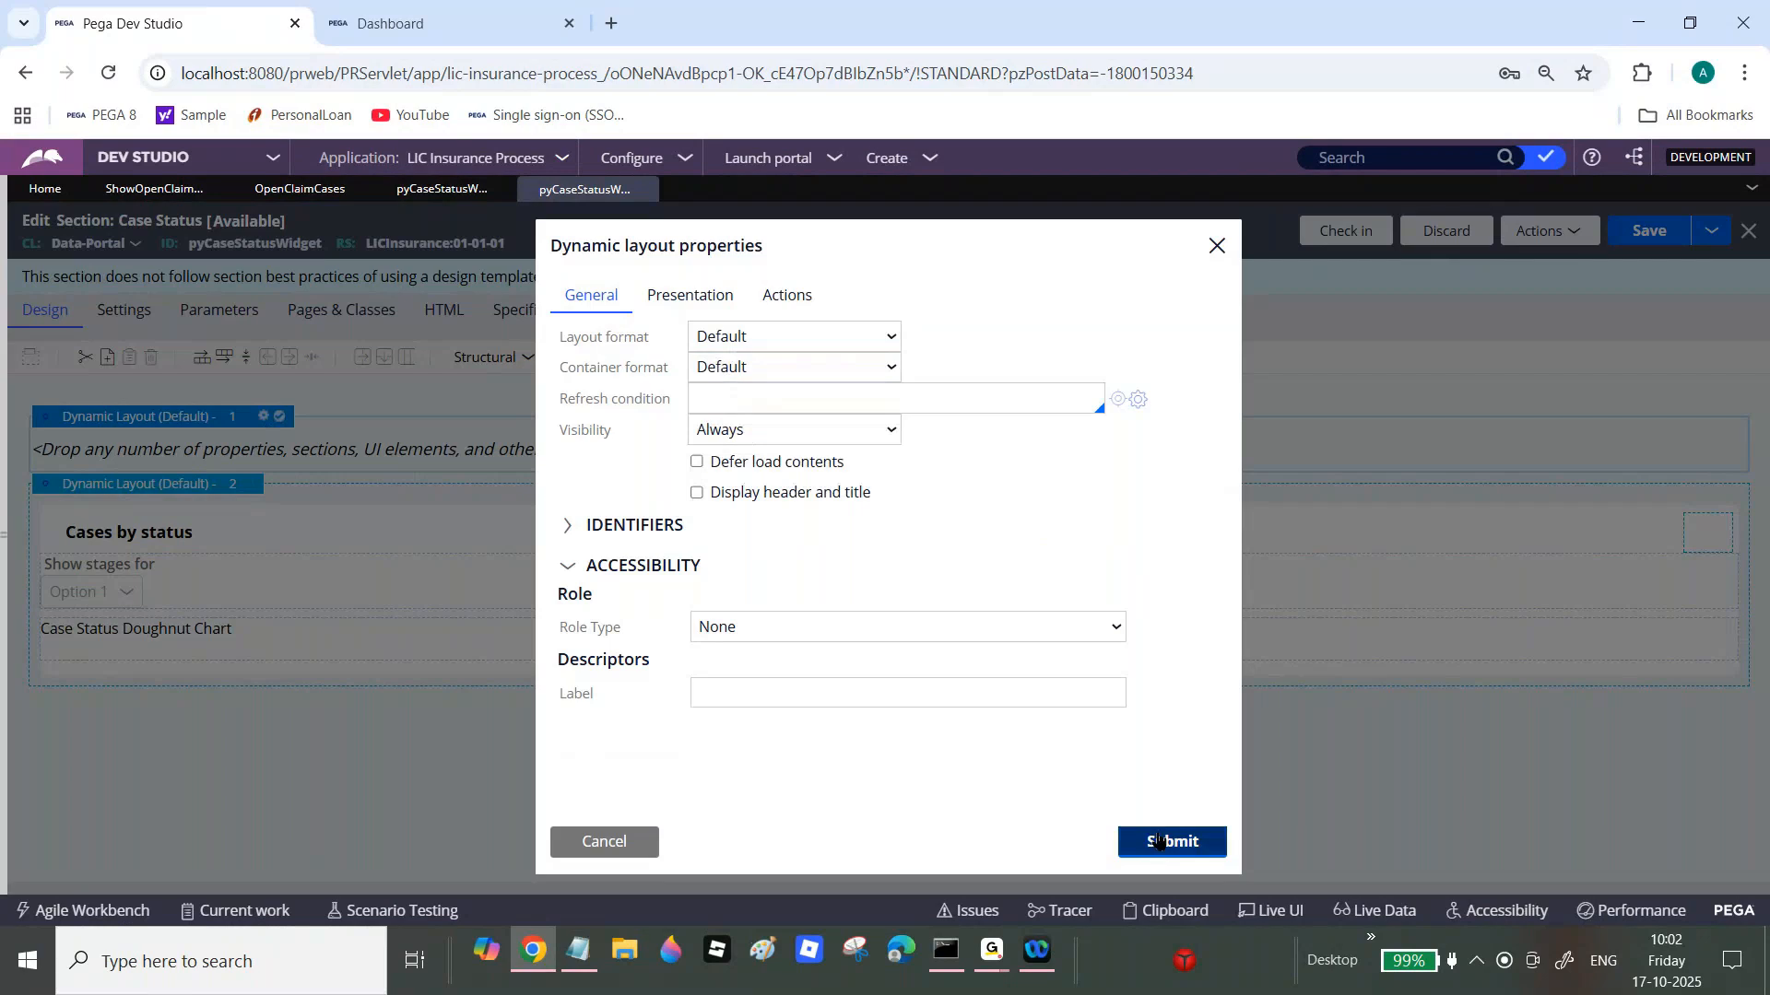
click(1161, 840)
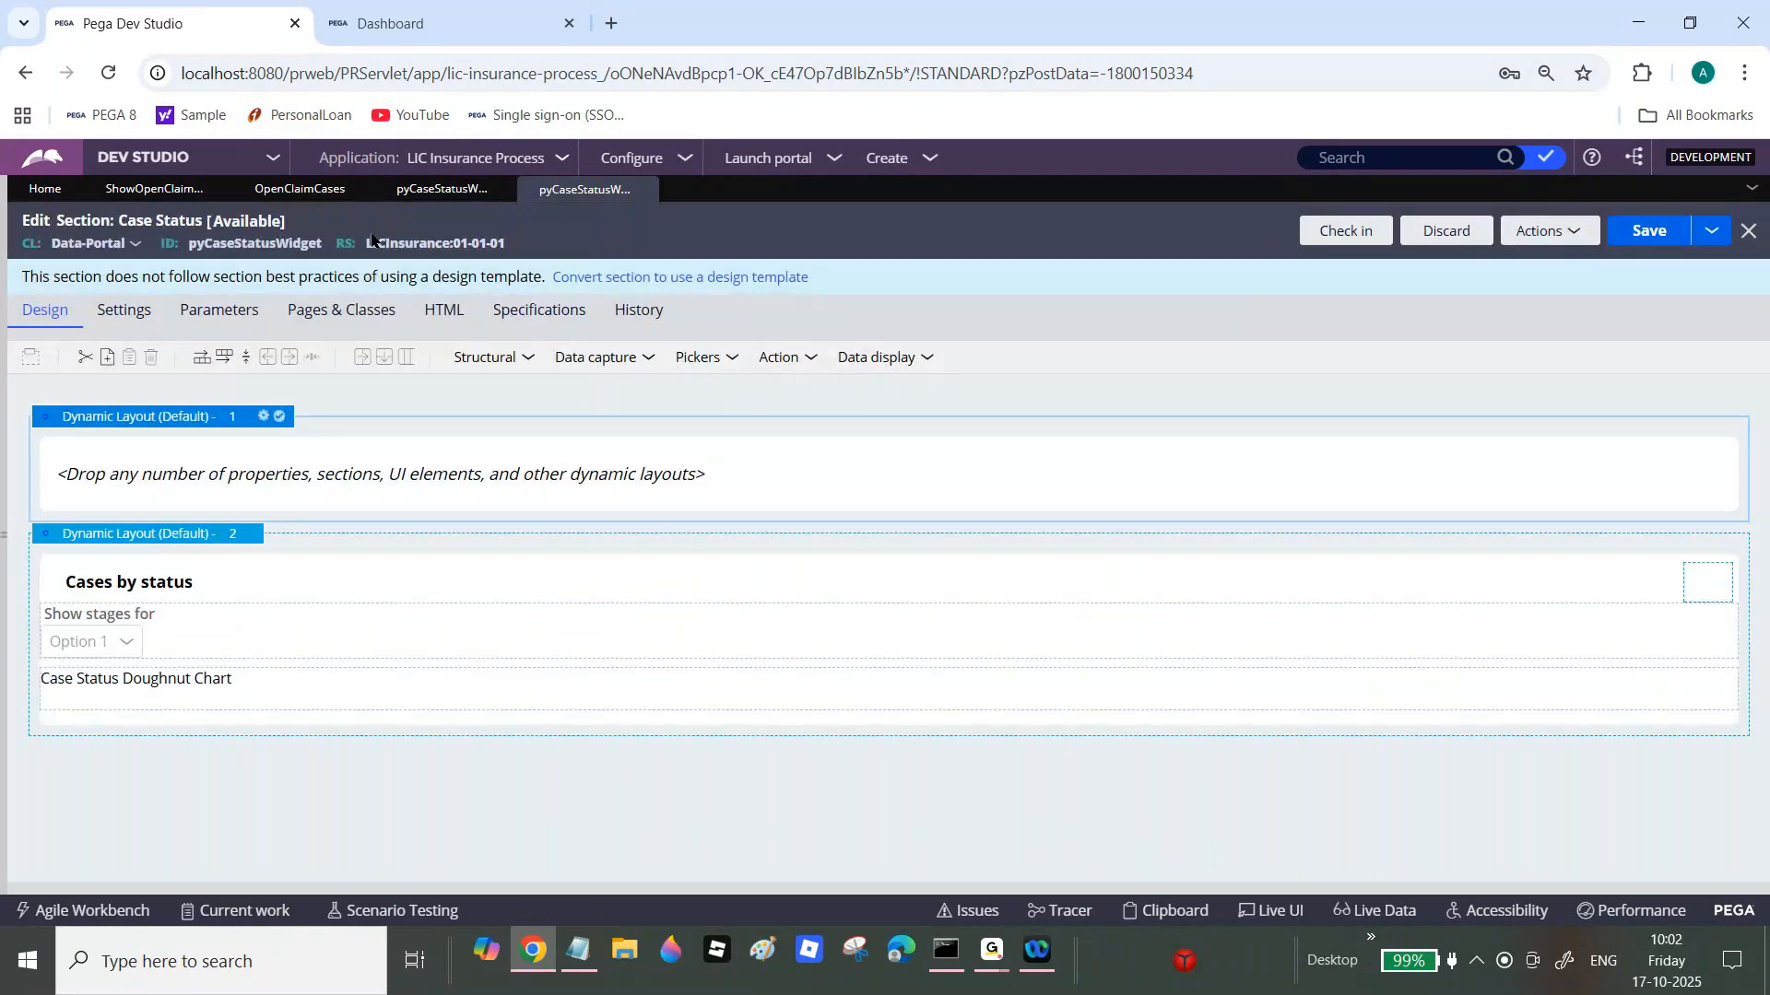
click(434, 189)
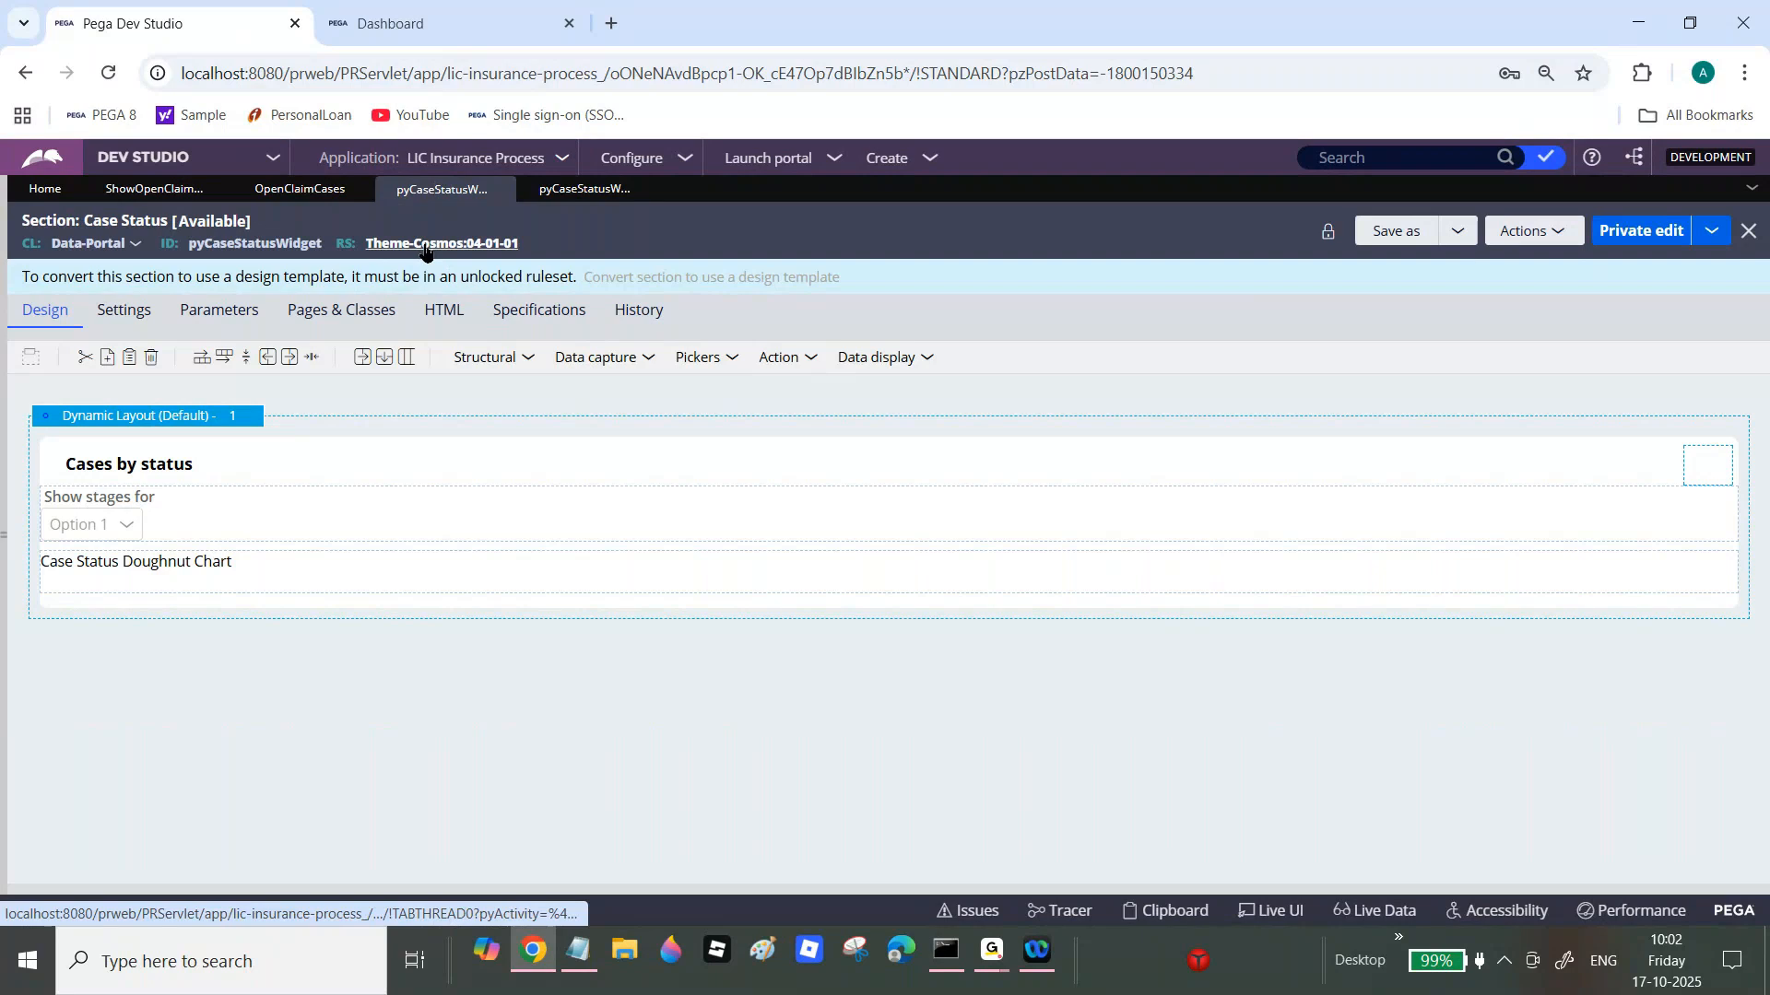
Step: Drag a Chart from Data display into Dynamic Layout 1 and open its properties
click(595, 188)
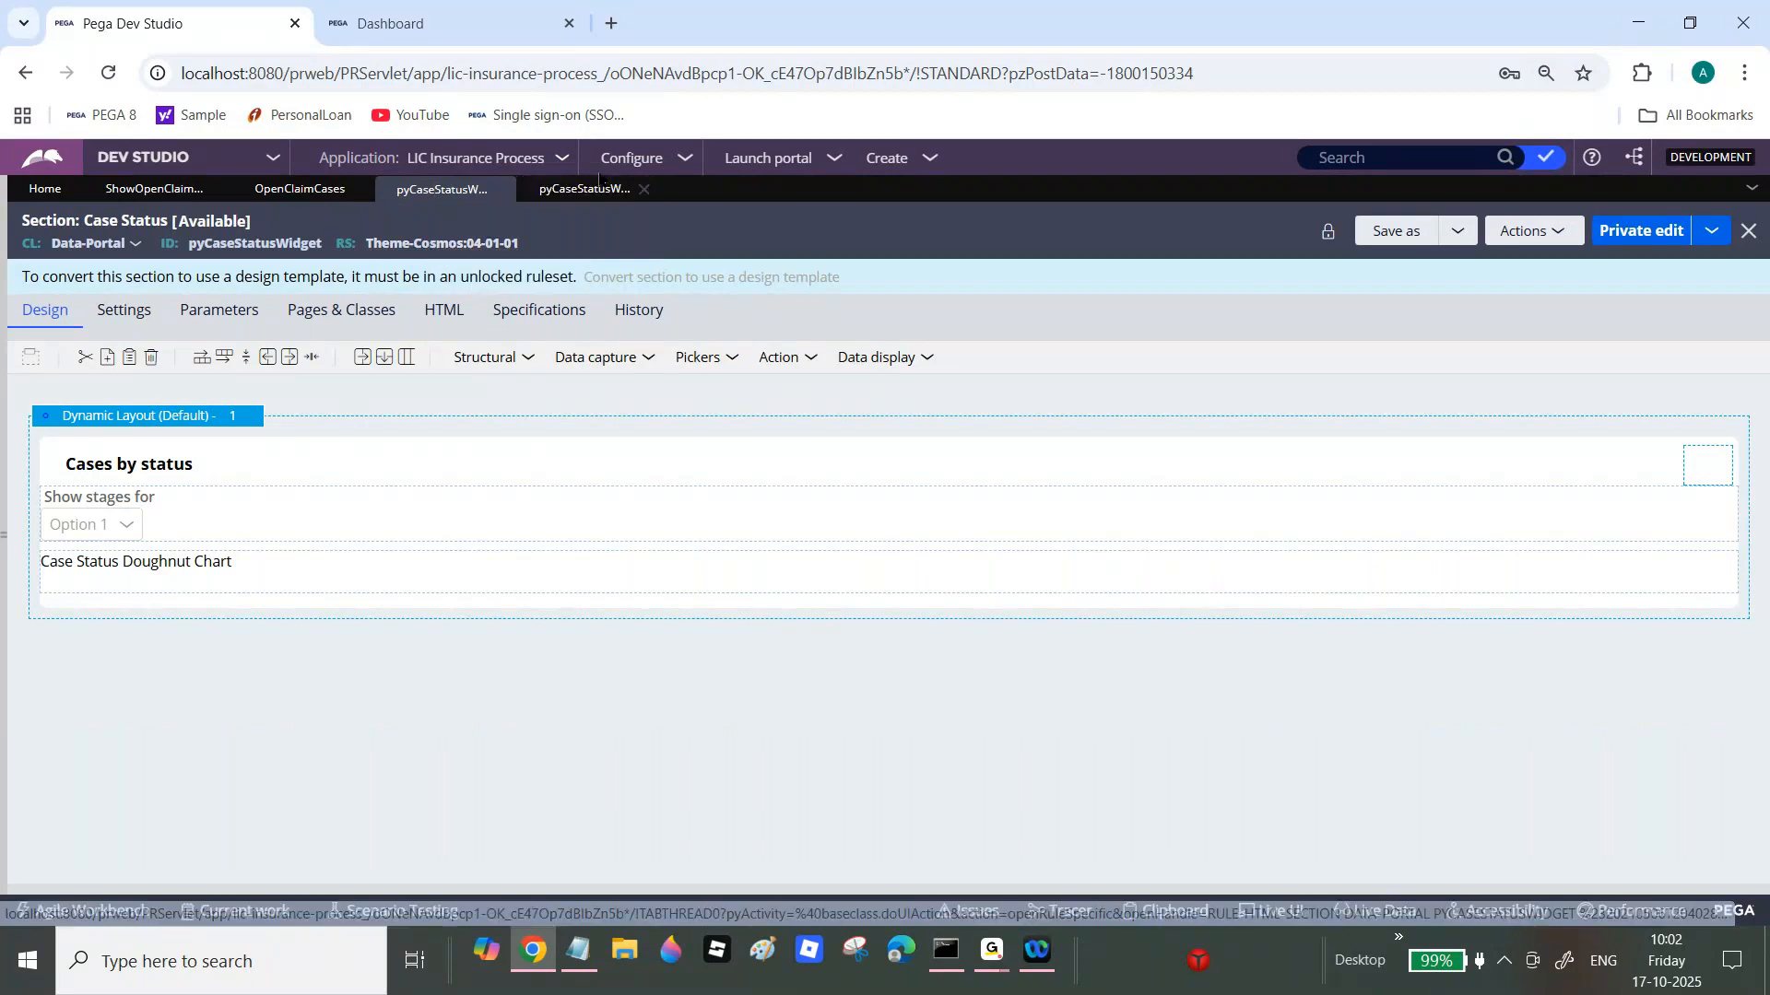
click(454, 191)
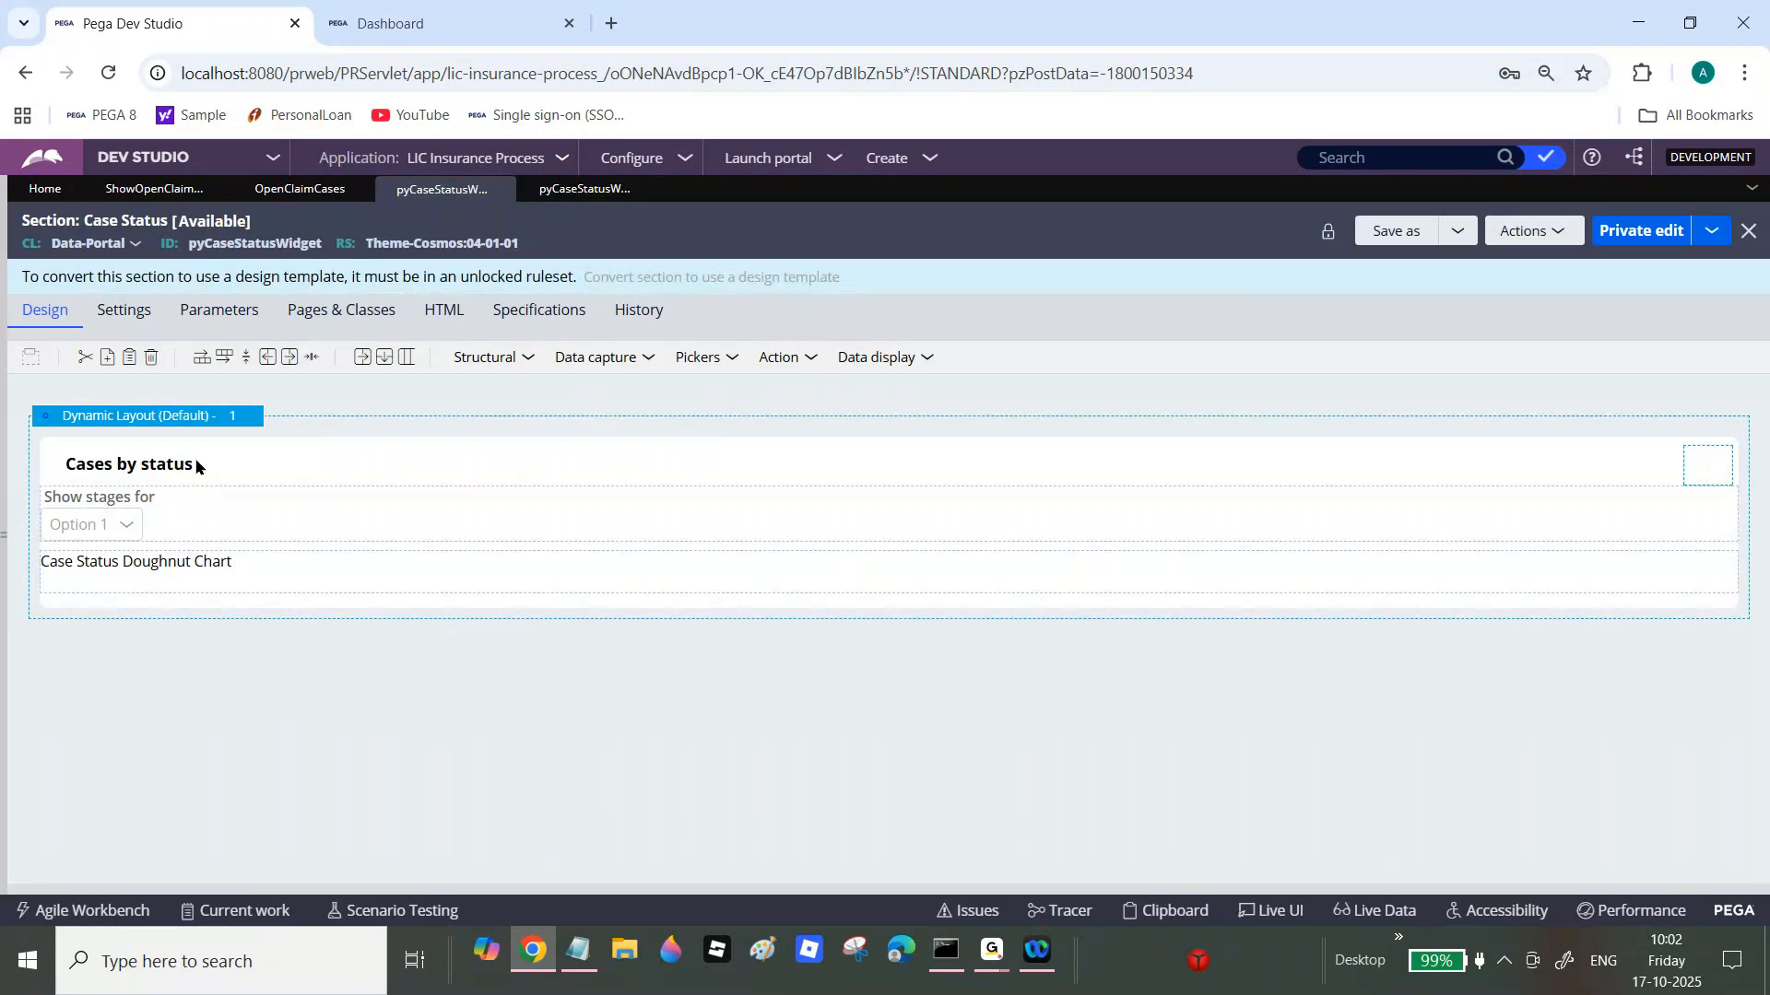
click(596, 191)
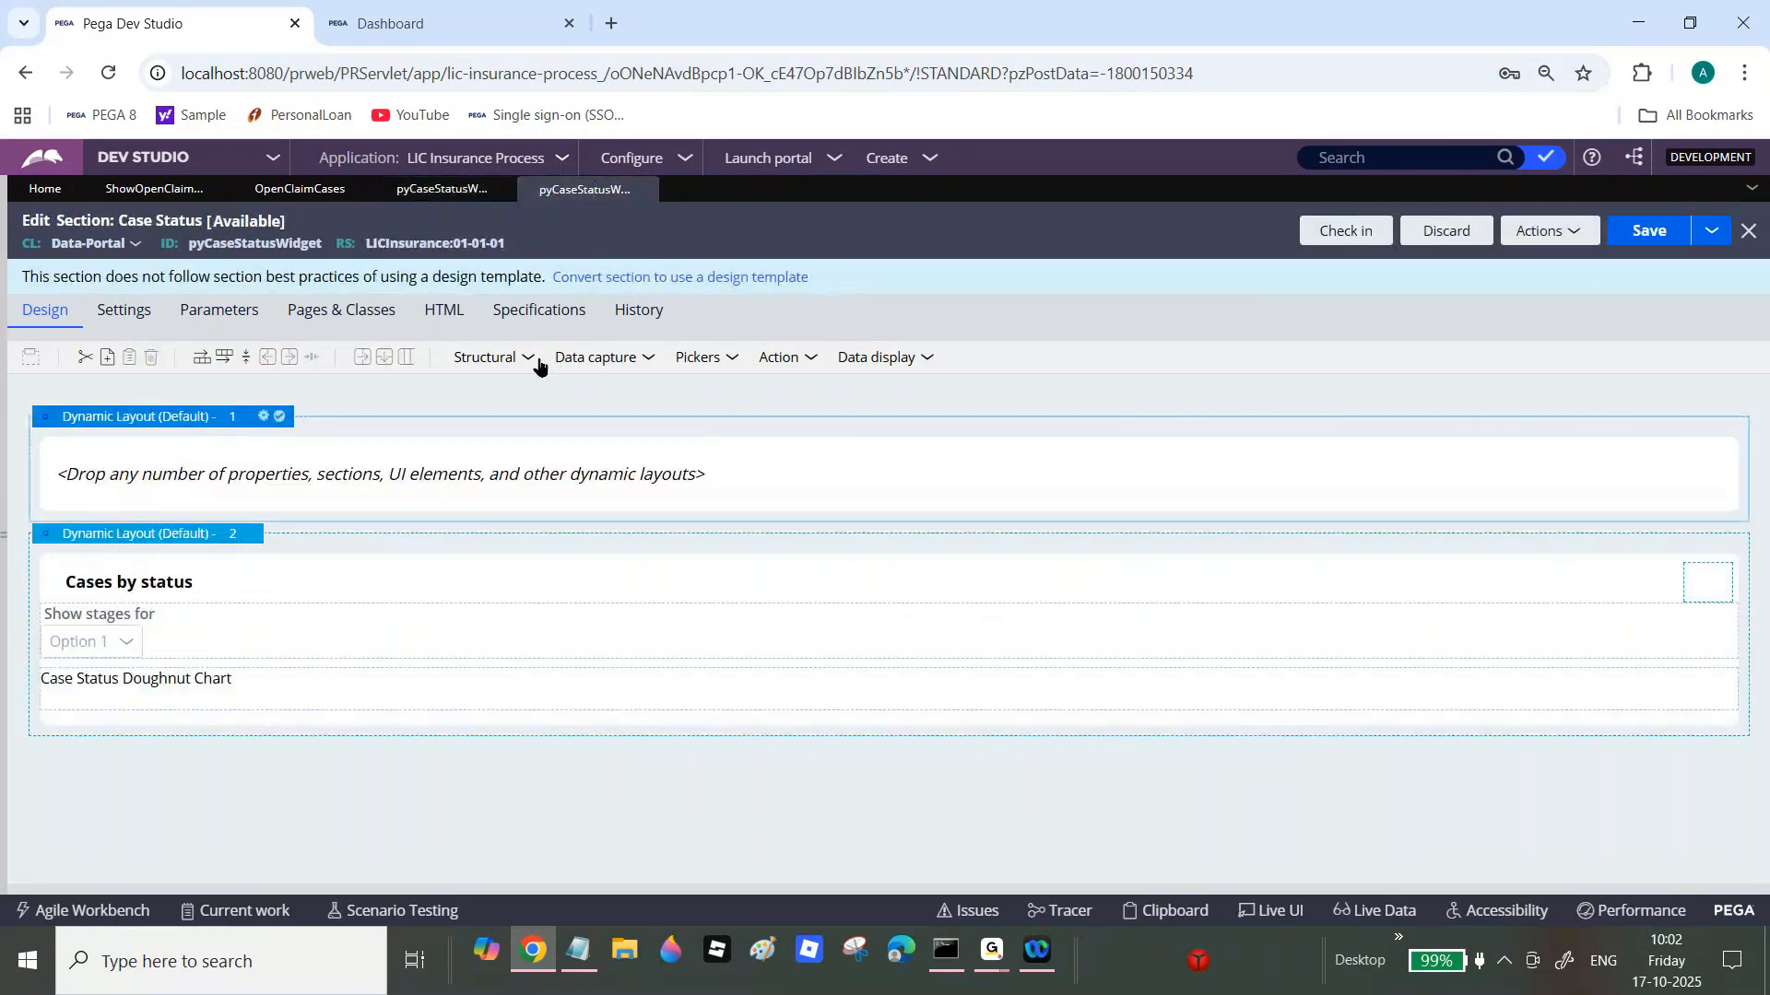
click(933, 364)
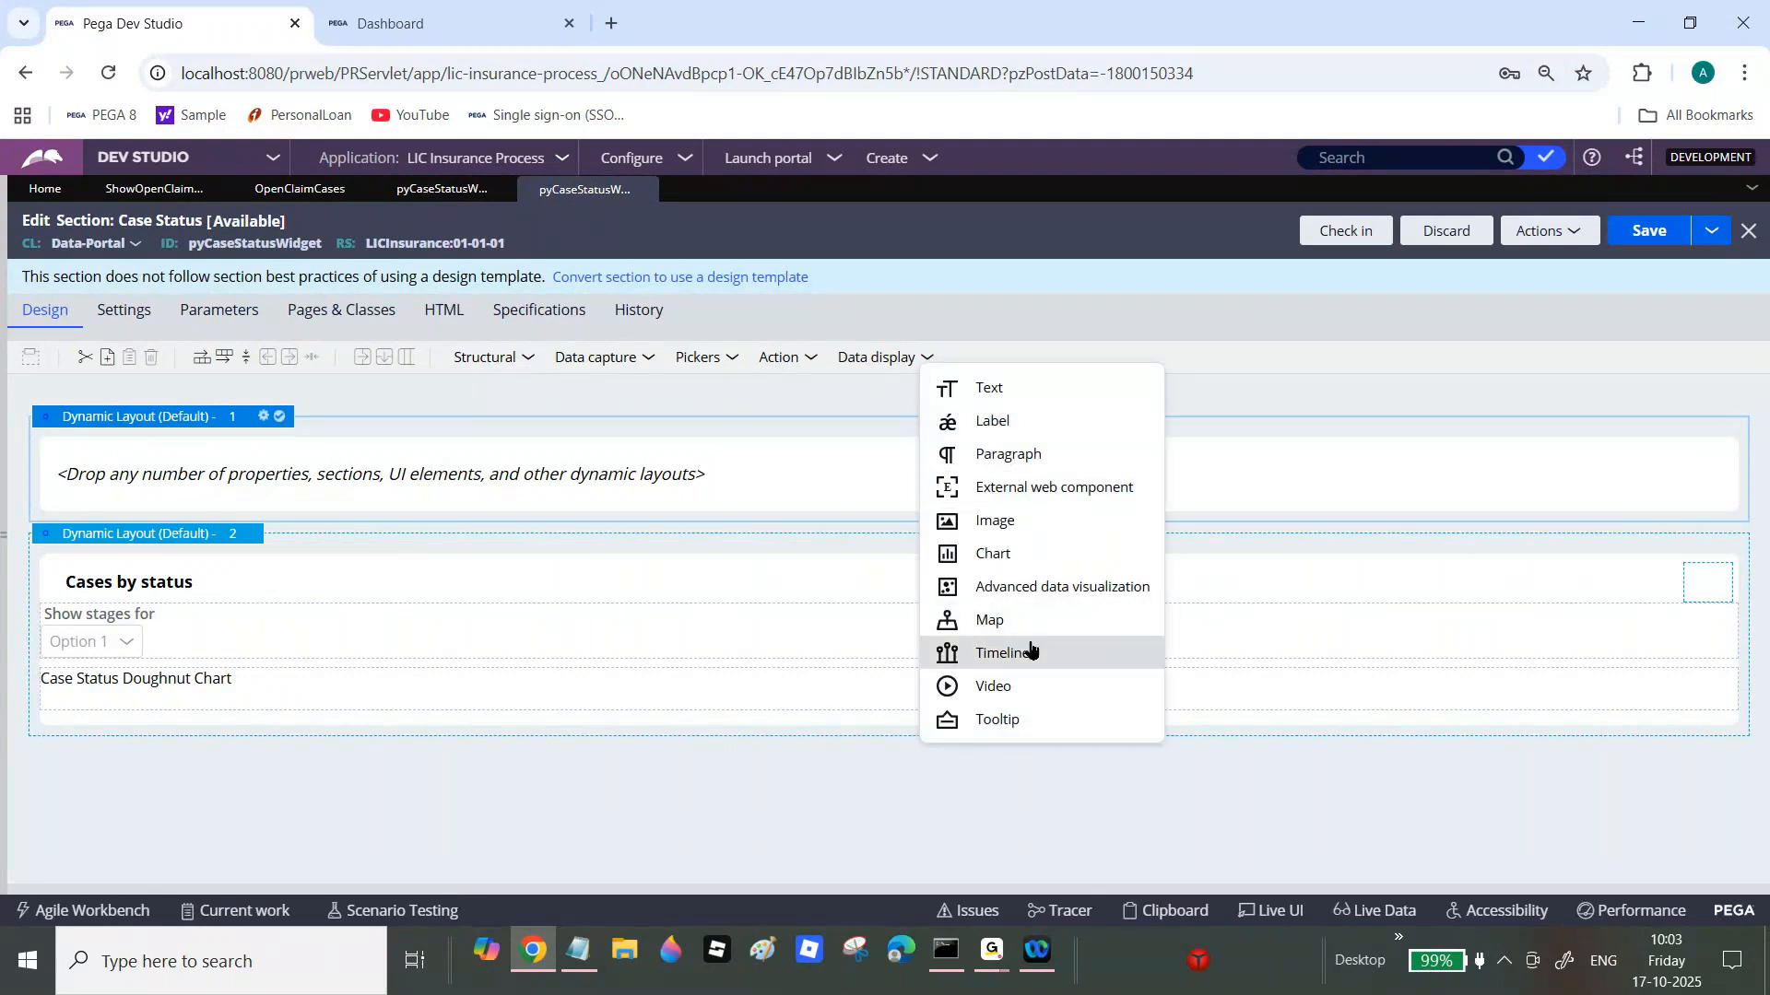
drag(1020, 555, 450, 485)
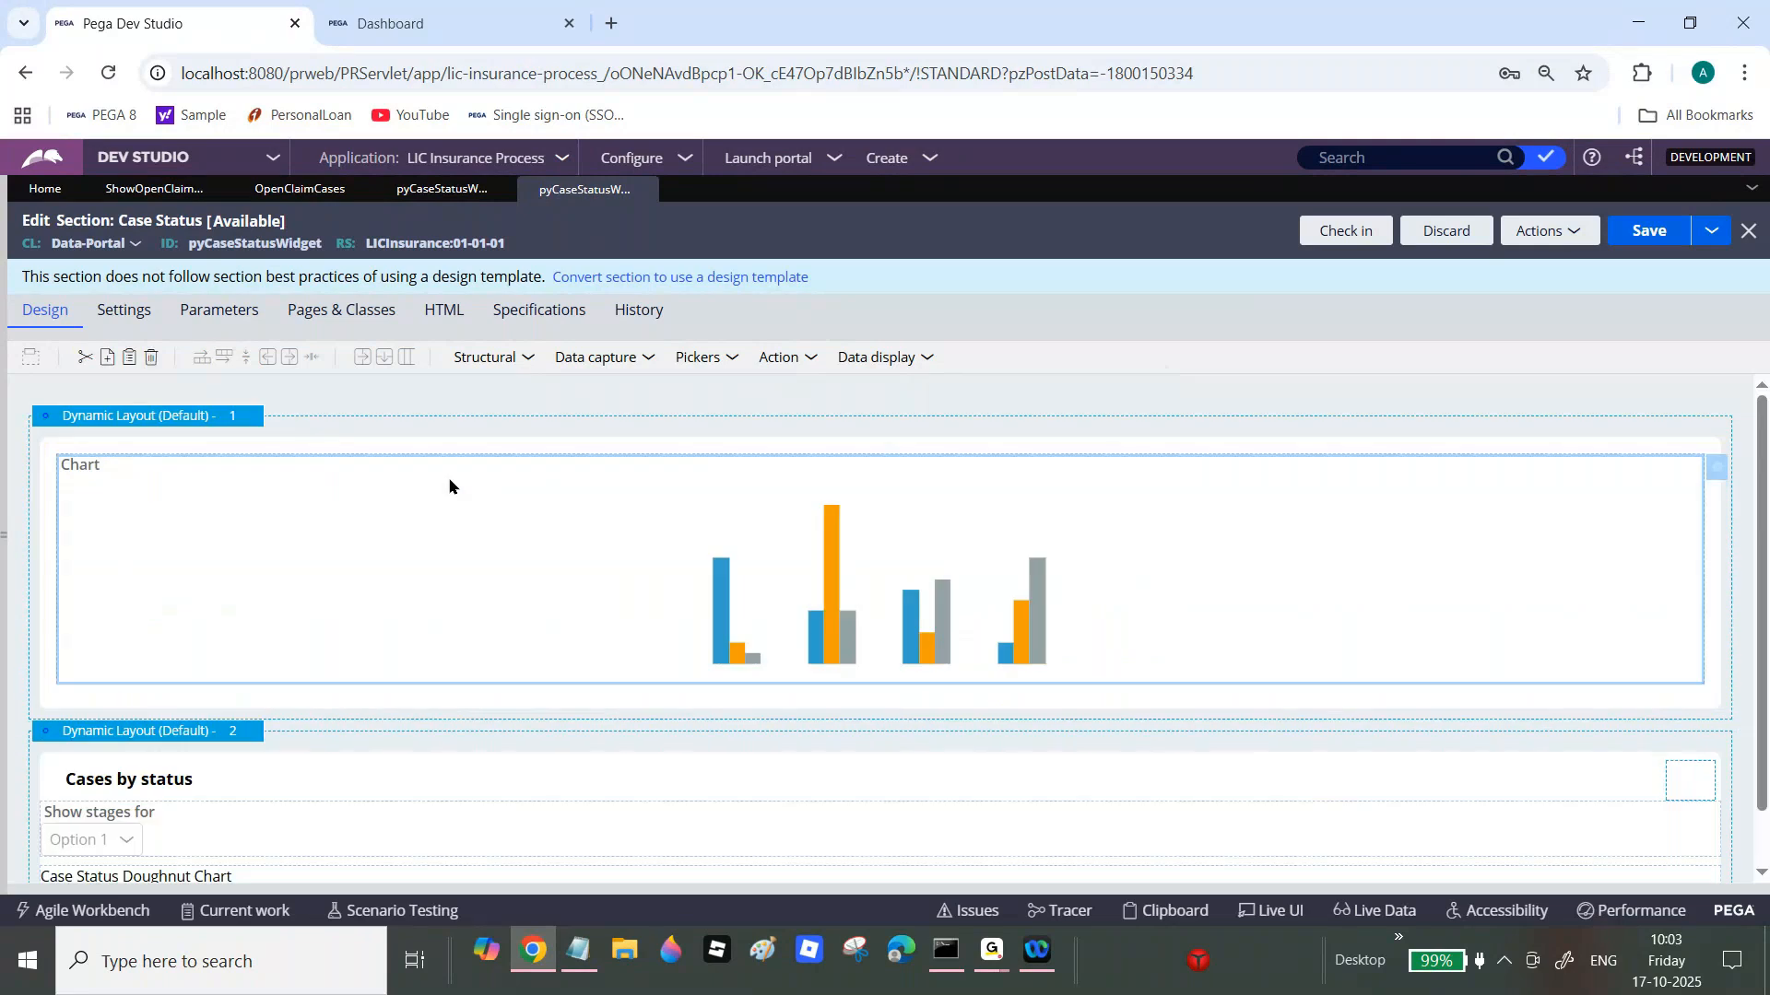
click(1719, 473)
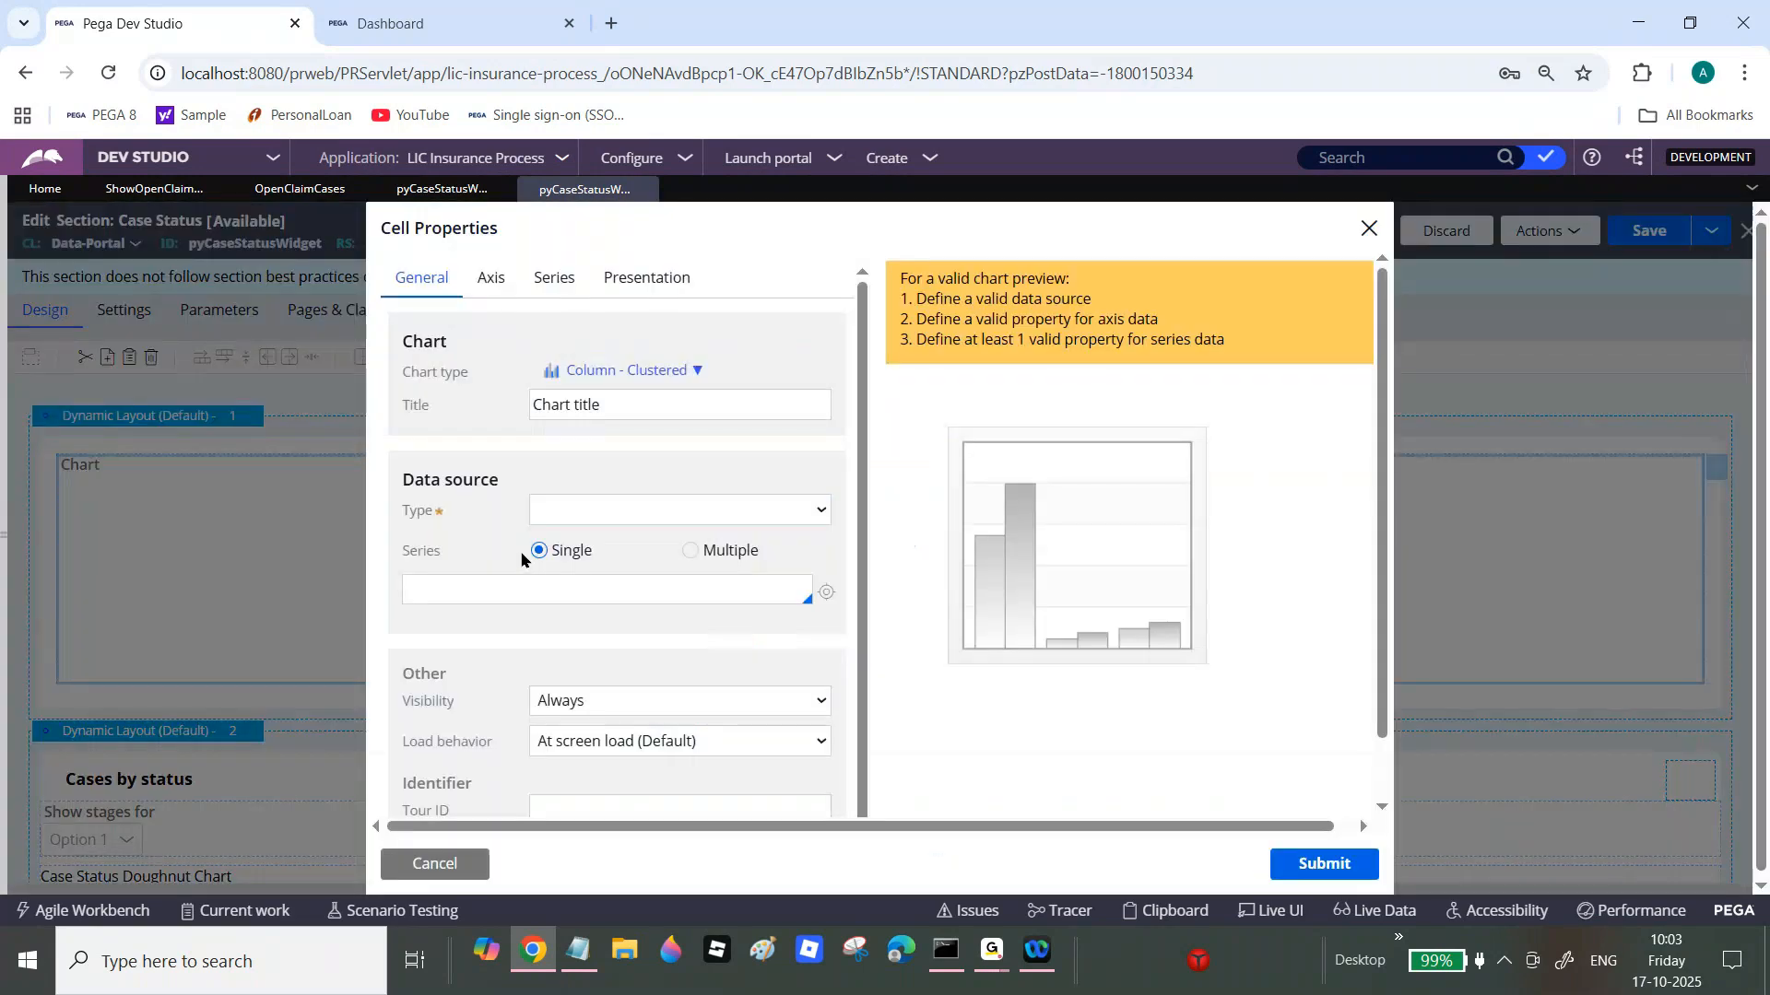
Step: Title the chart 'Open Claim Cases' and keep the clustered column chart type
click(605, 403)
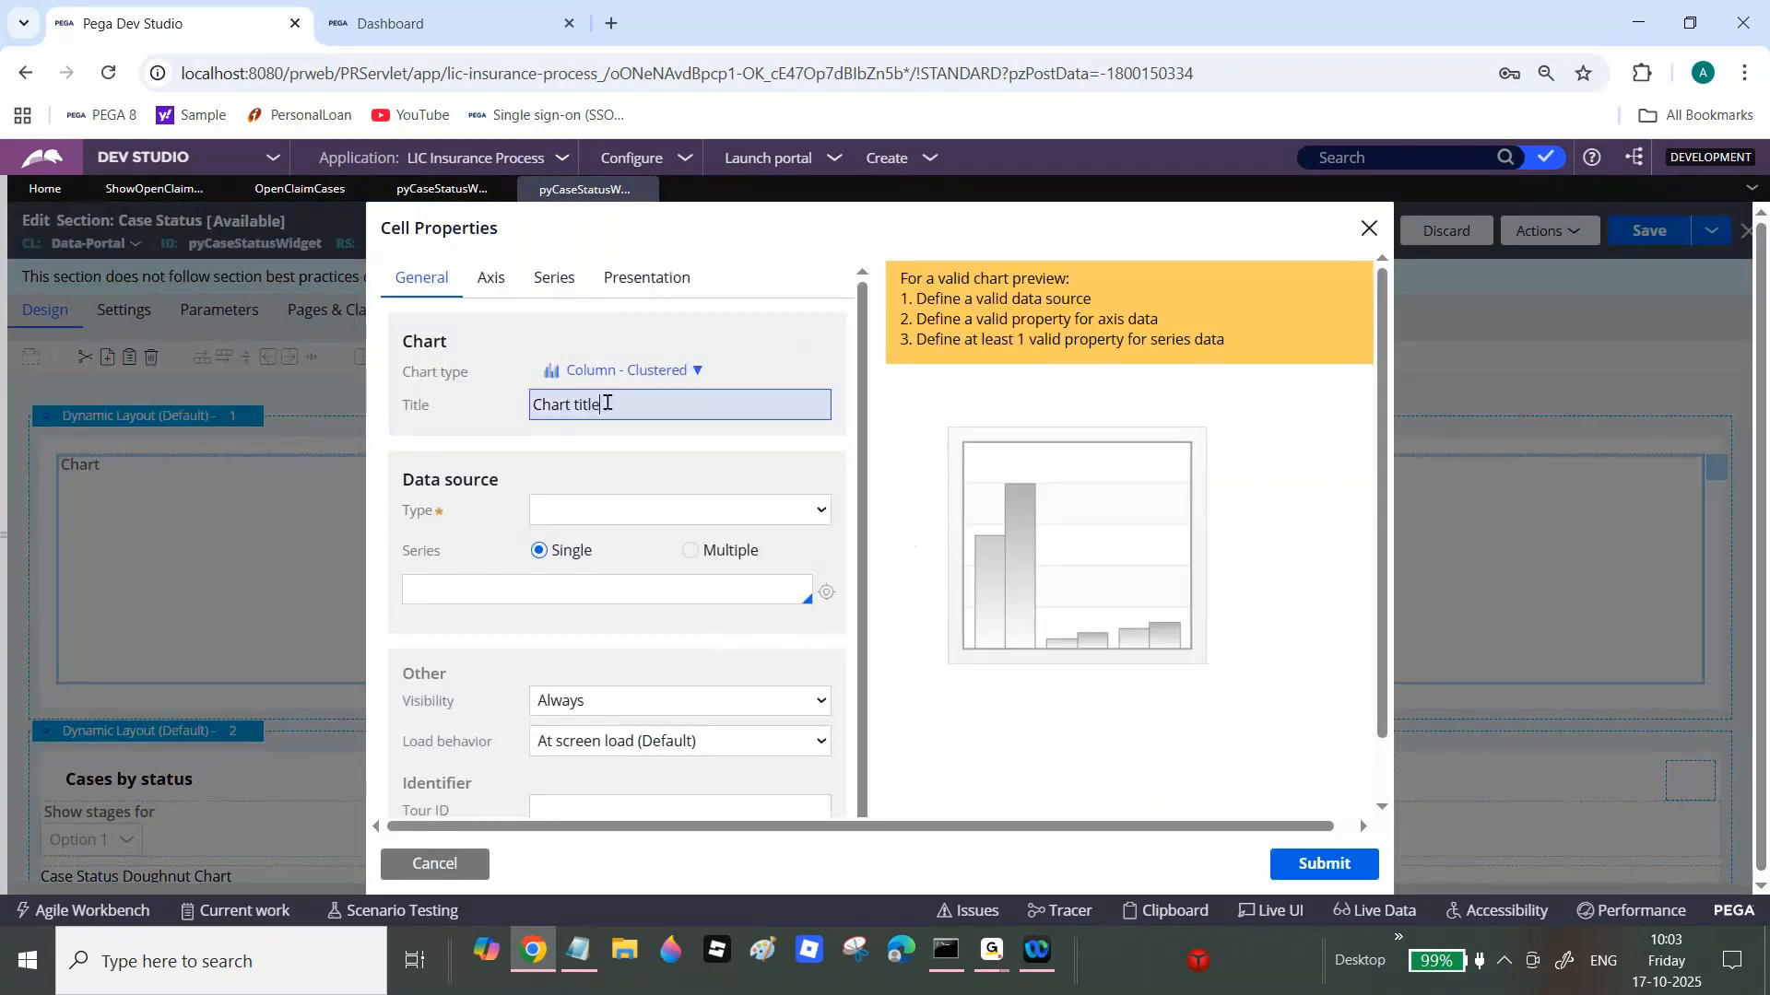
key(BackSpace)
key(BackSpace)
key(BackSpace)
key(BackSpace)
key(BackSpace)
key(BackSpace)
key(BackSpace)
key(BackSpace)
key(BackSpace)
key(BackSpace)
text(Open)
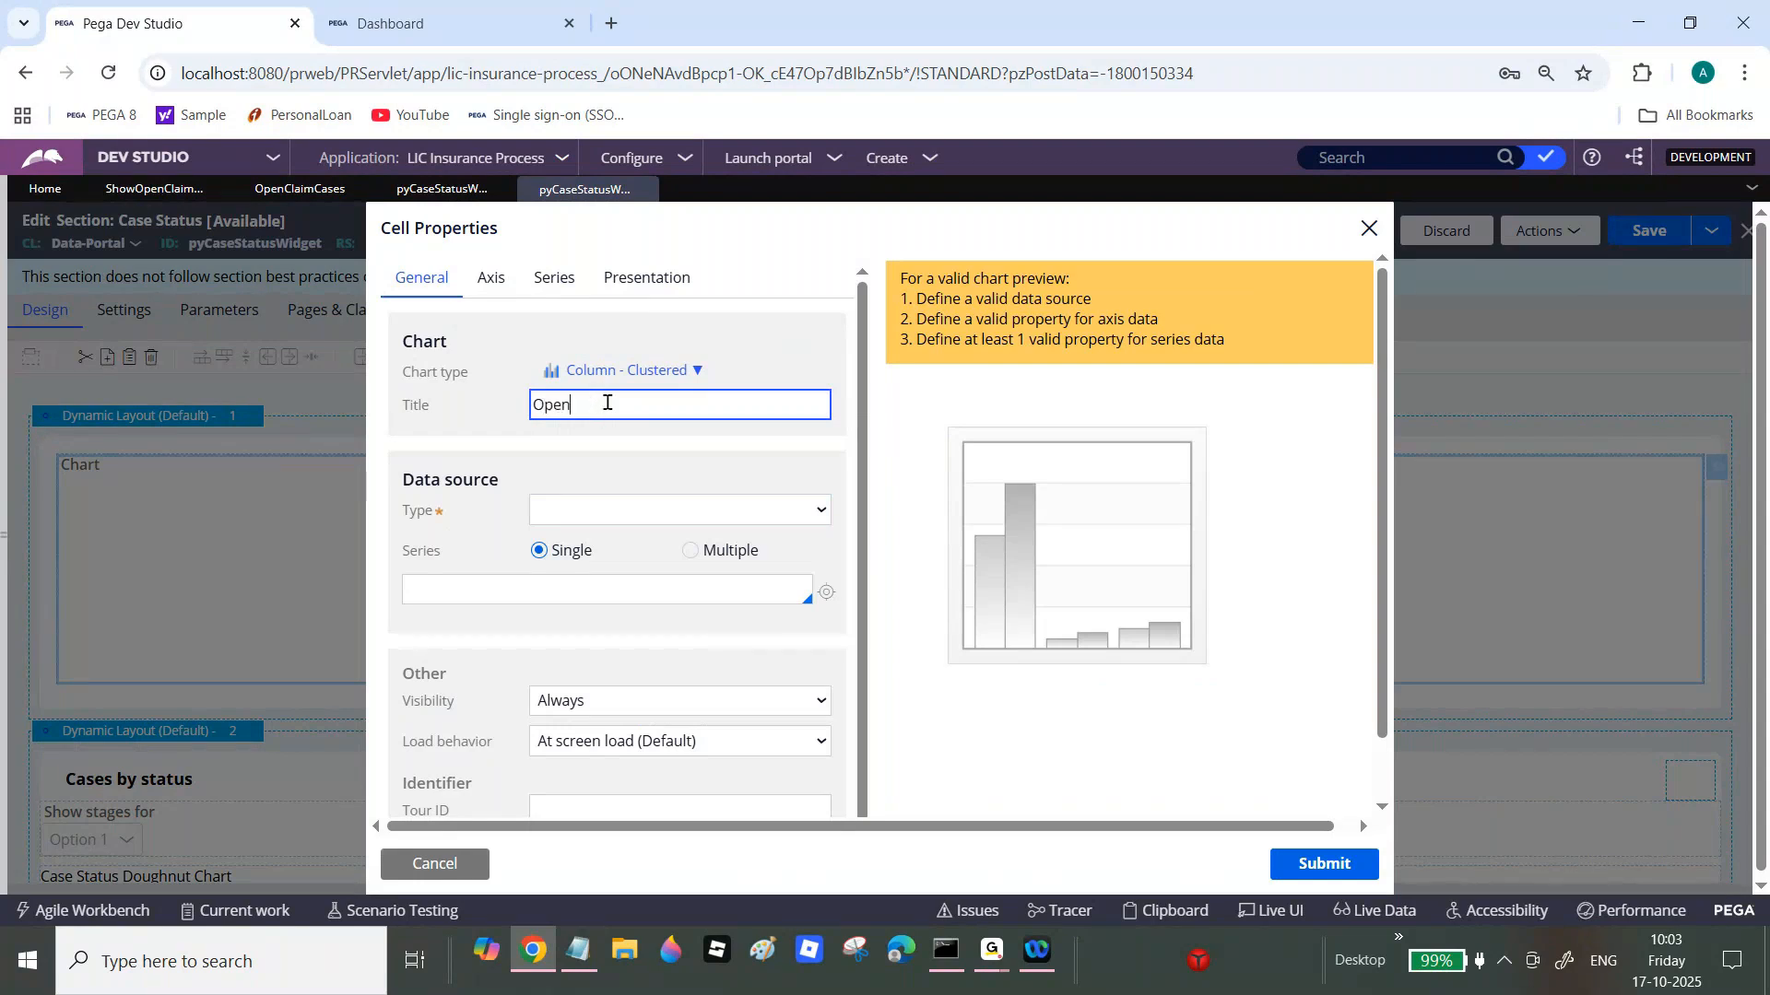
text( Claim Cases)
key(Tab)
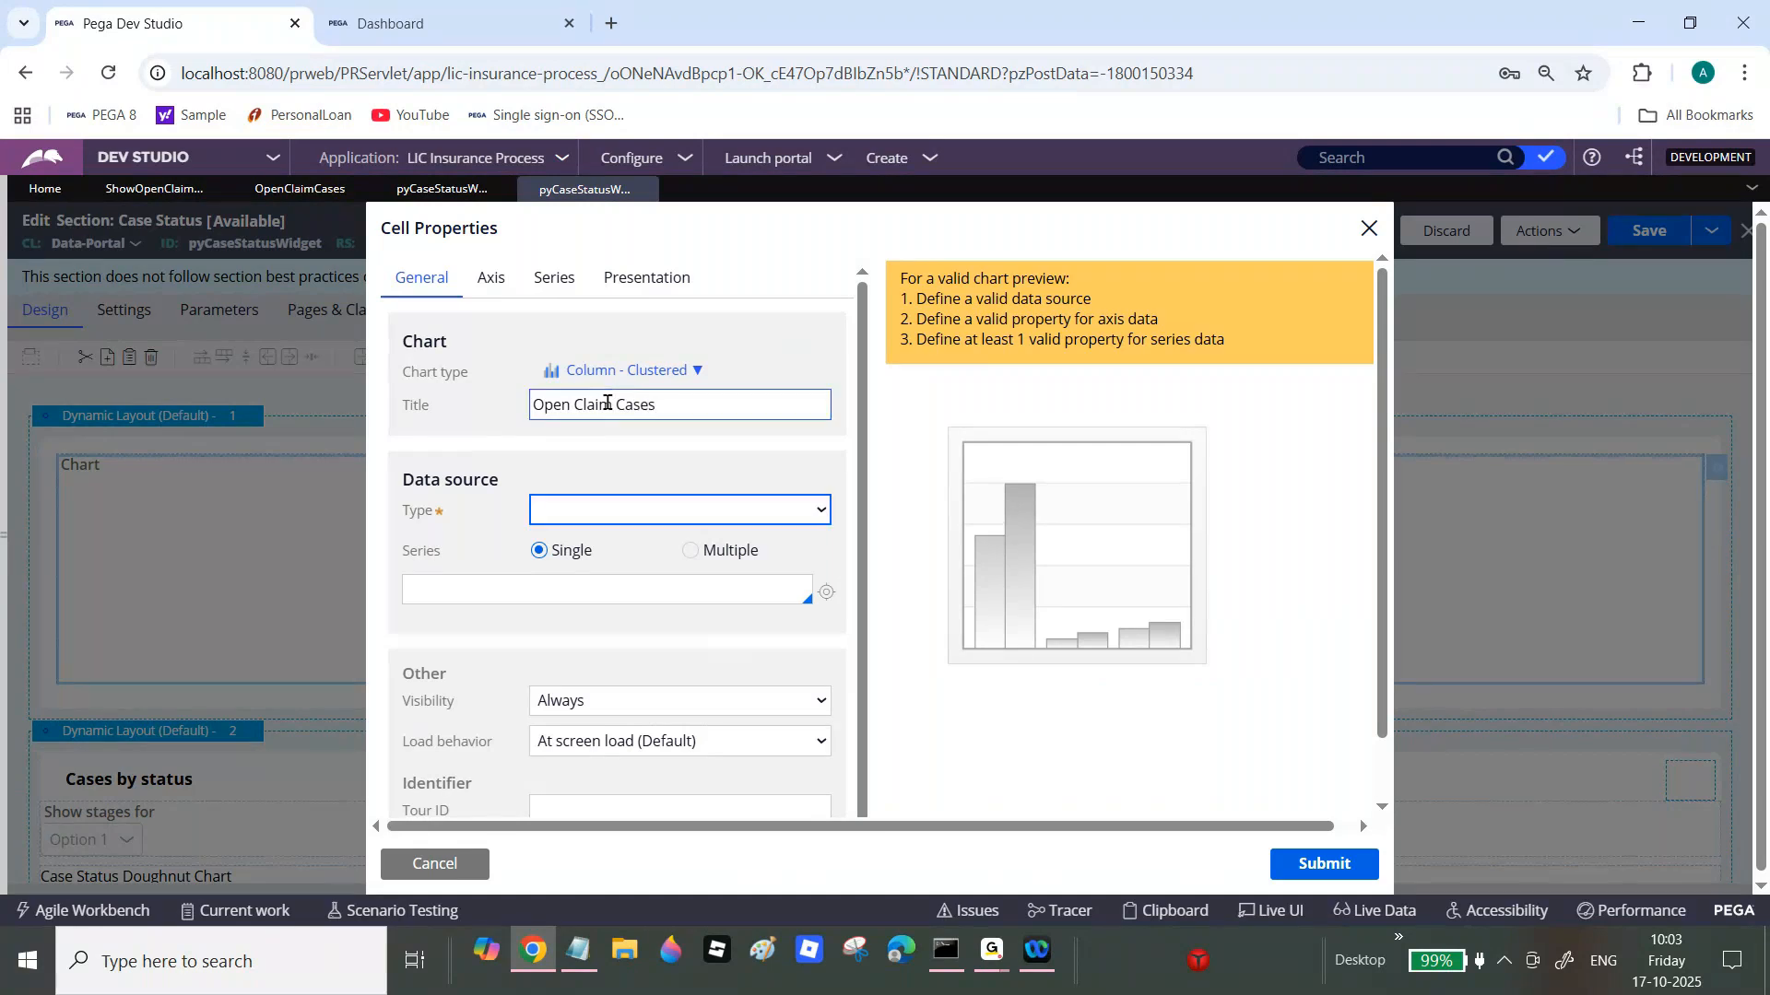
click(687, 371)
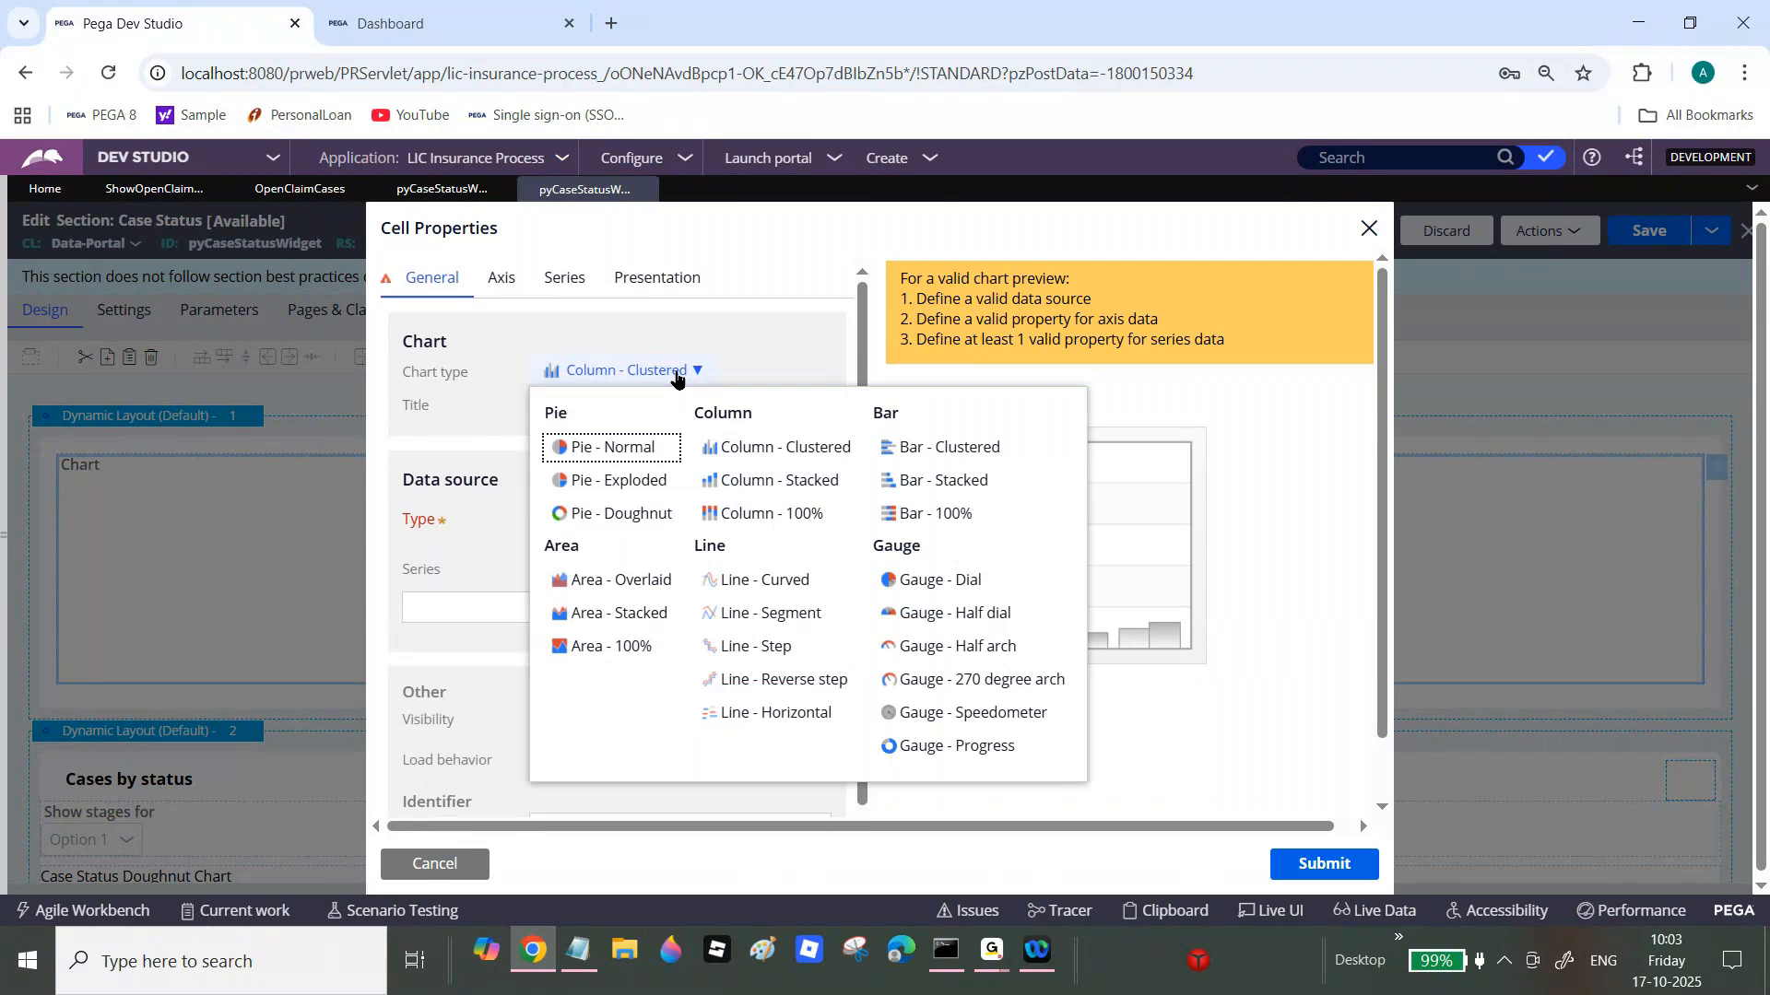
click(759, 308)
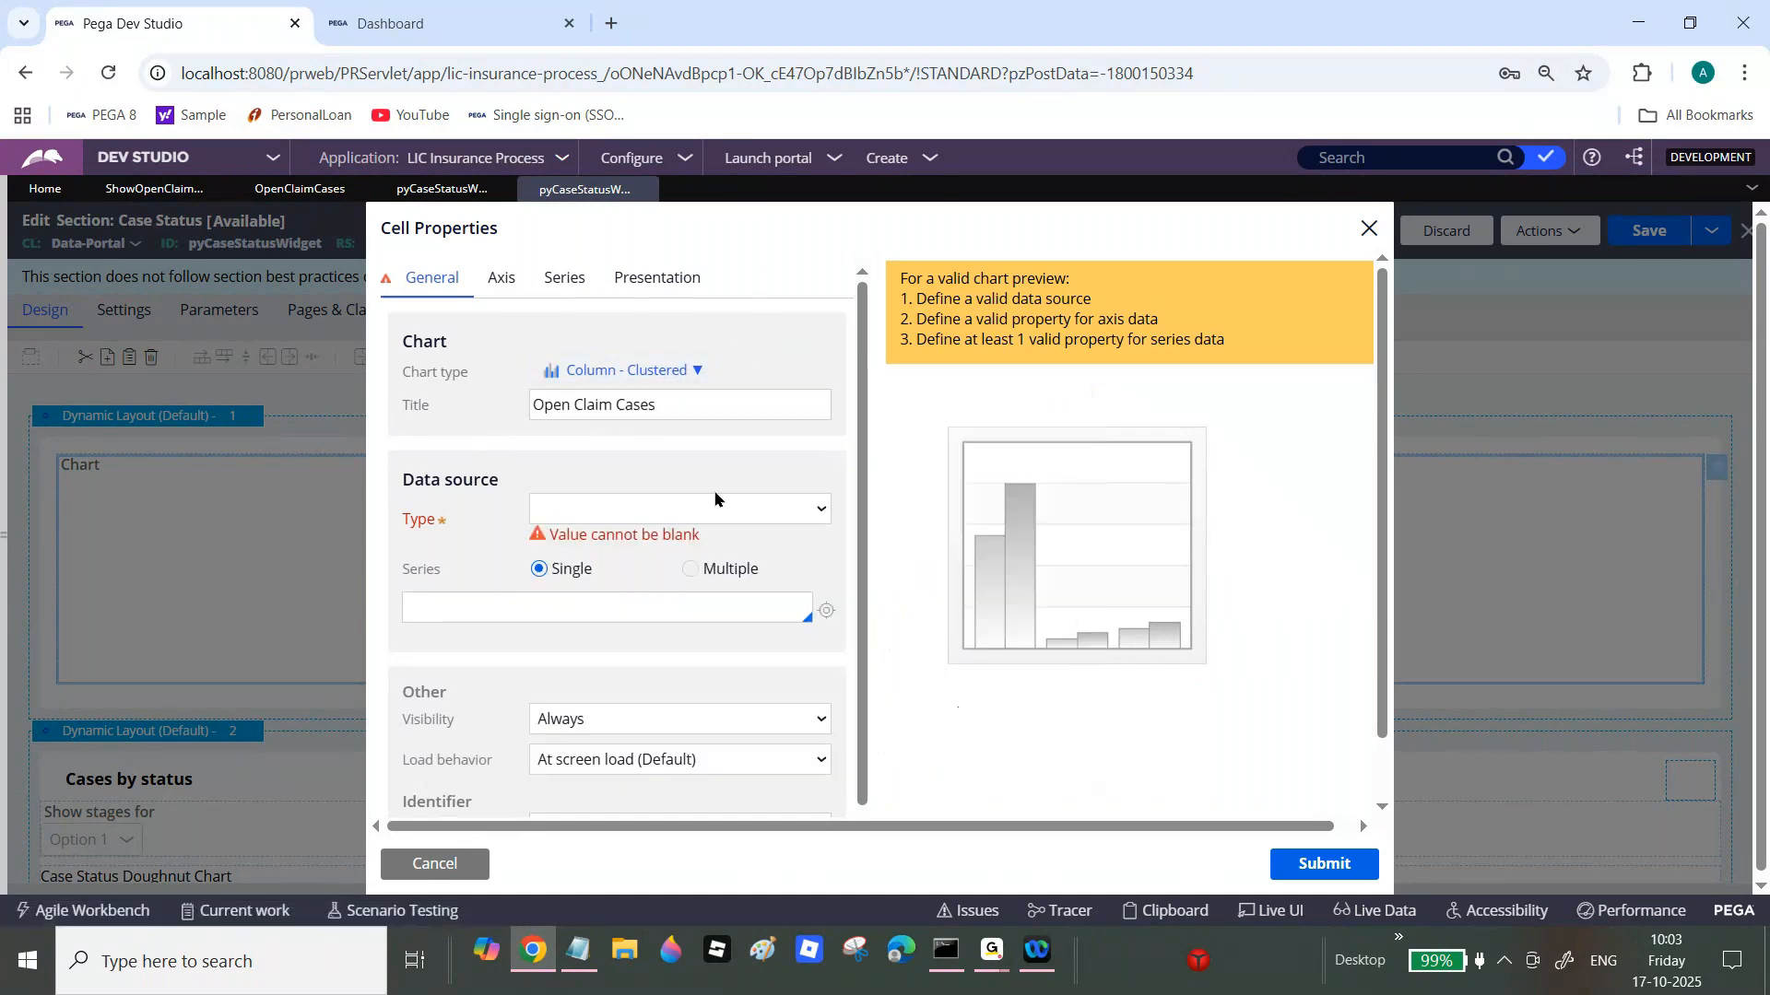
Step: Feed the chart from report definition ShowOpenClaimCases in class LIC-India-Sale-LICInsurance-Work-Claim
click(665, 516)
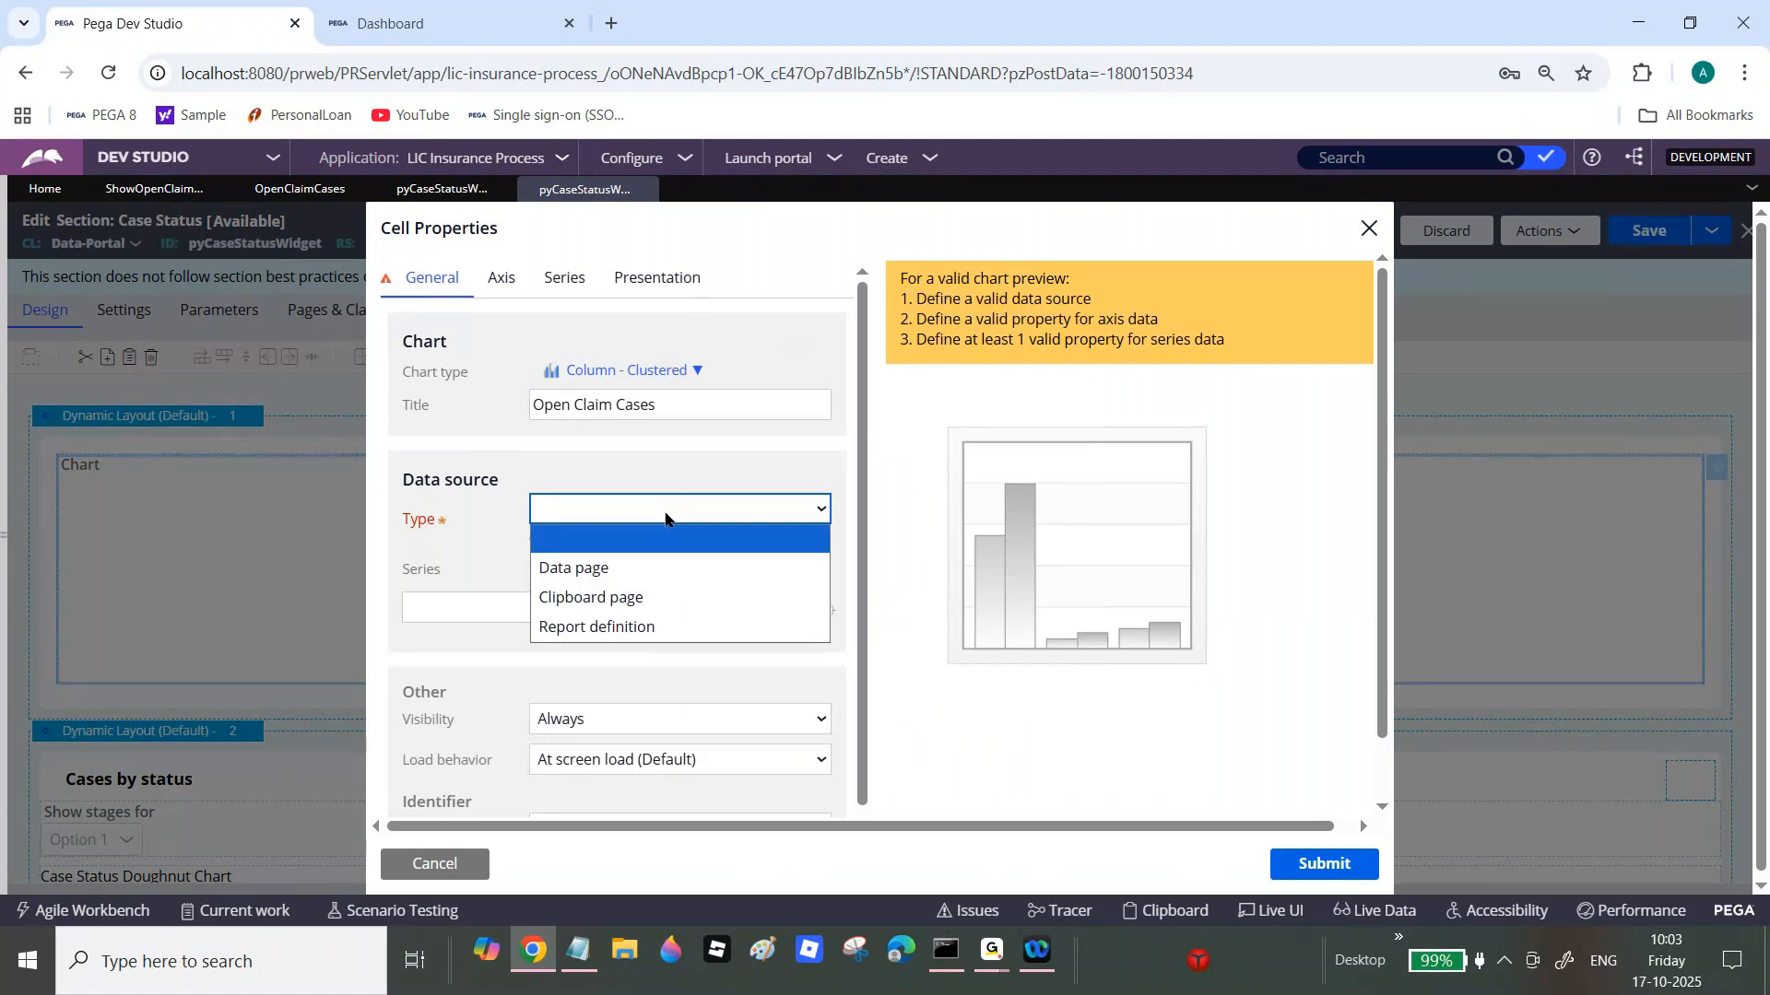
click(626, 636)
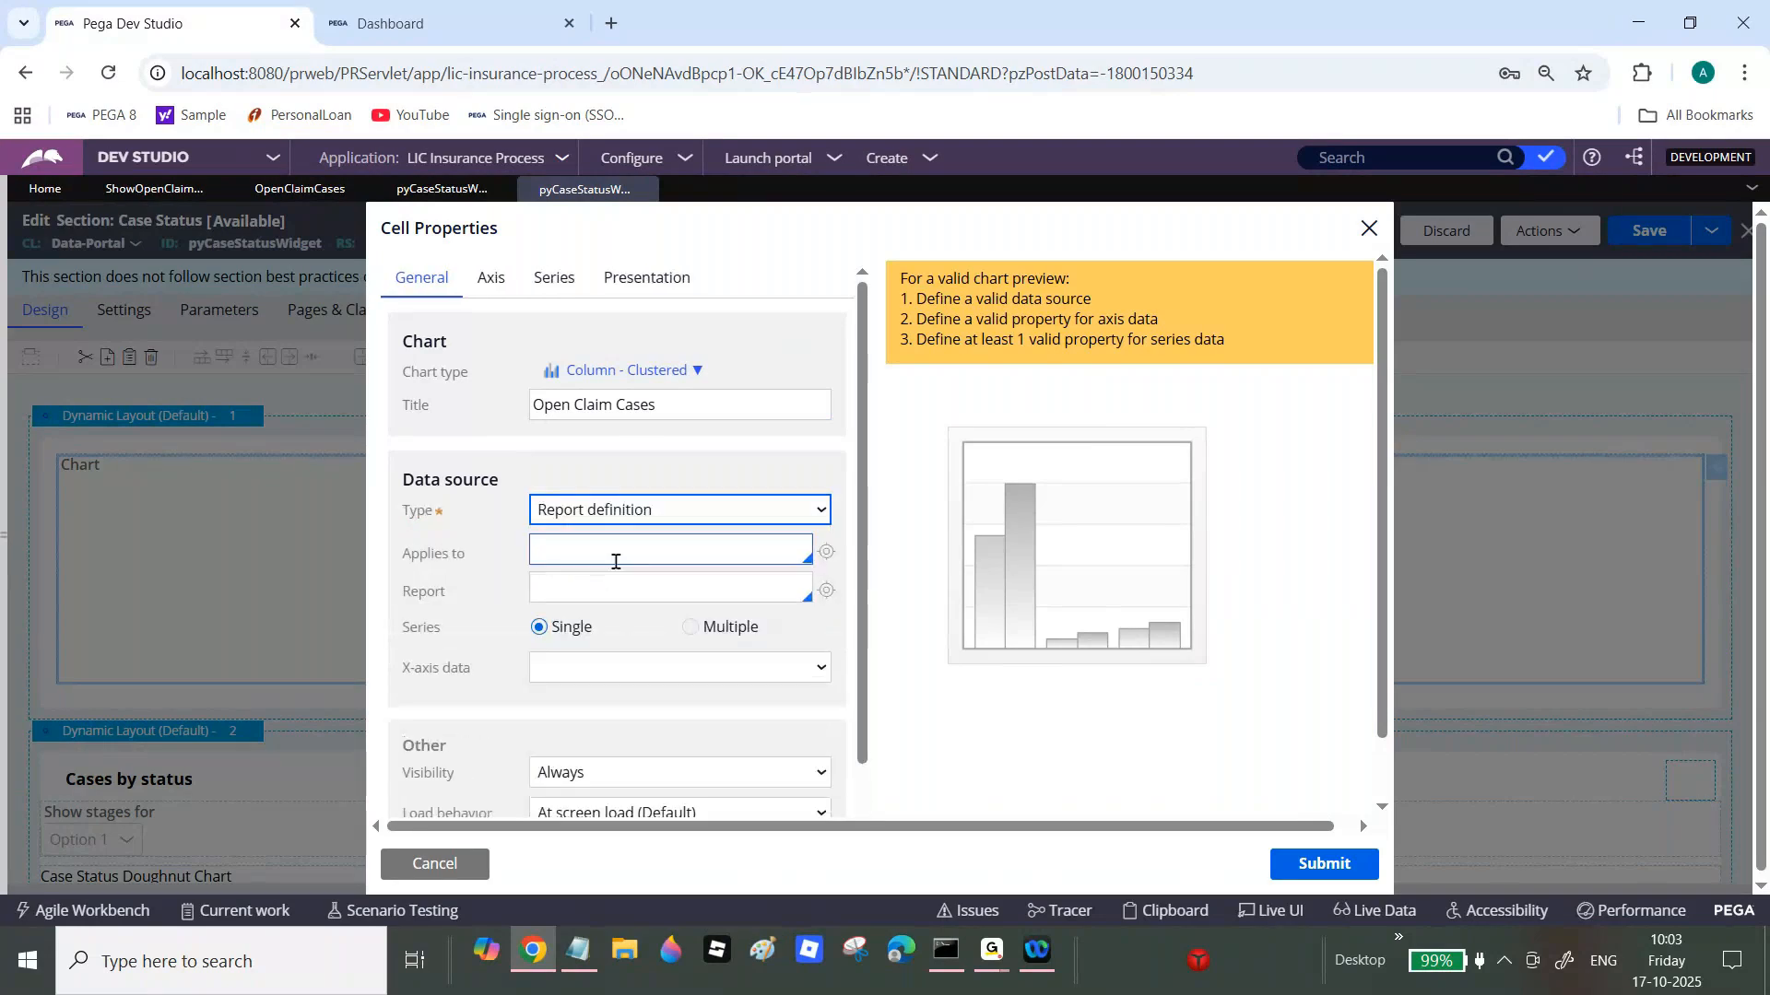
click(614, 547)
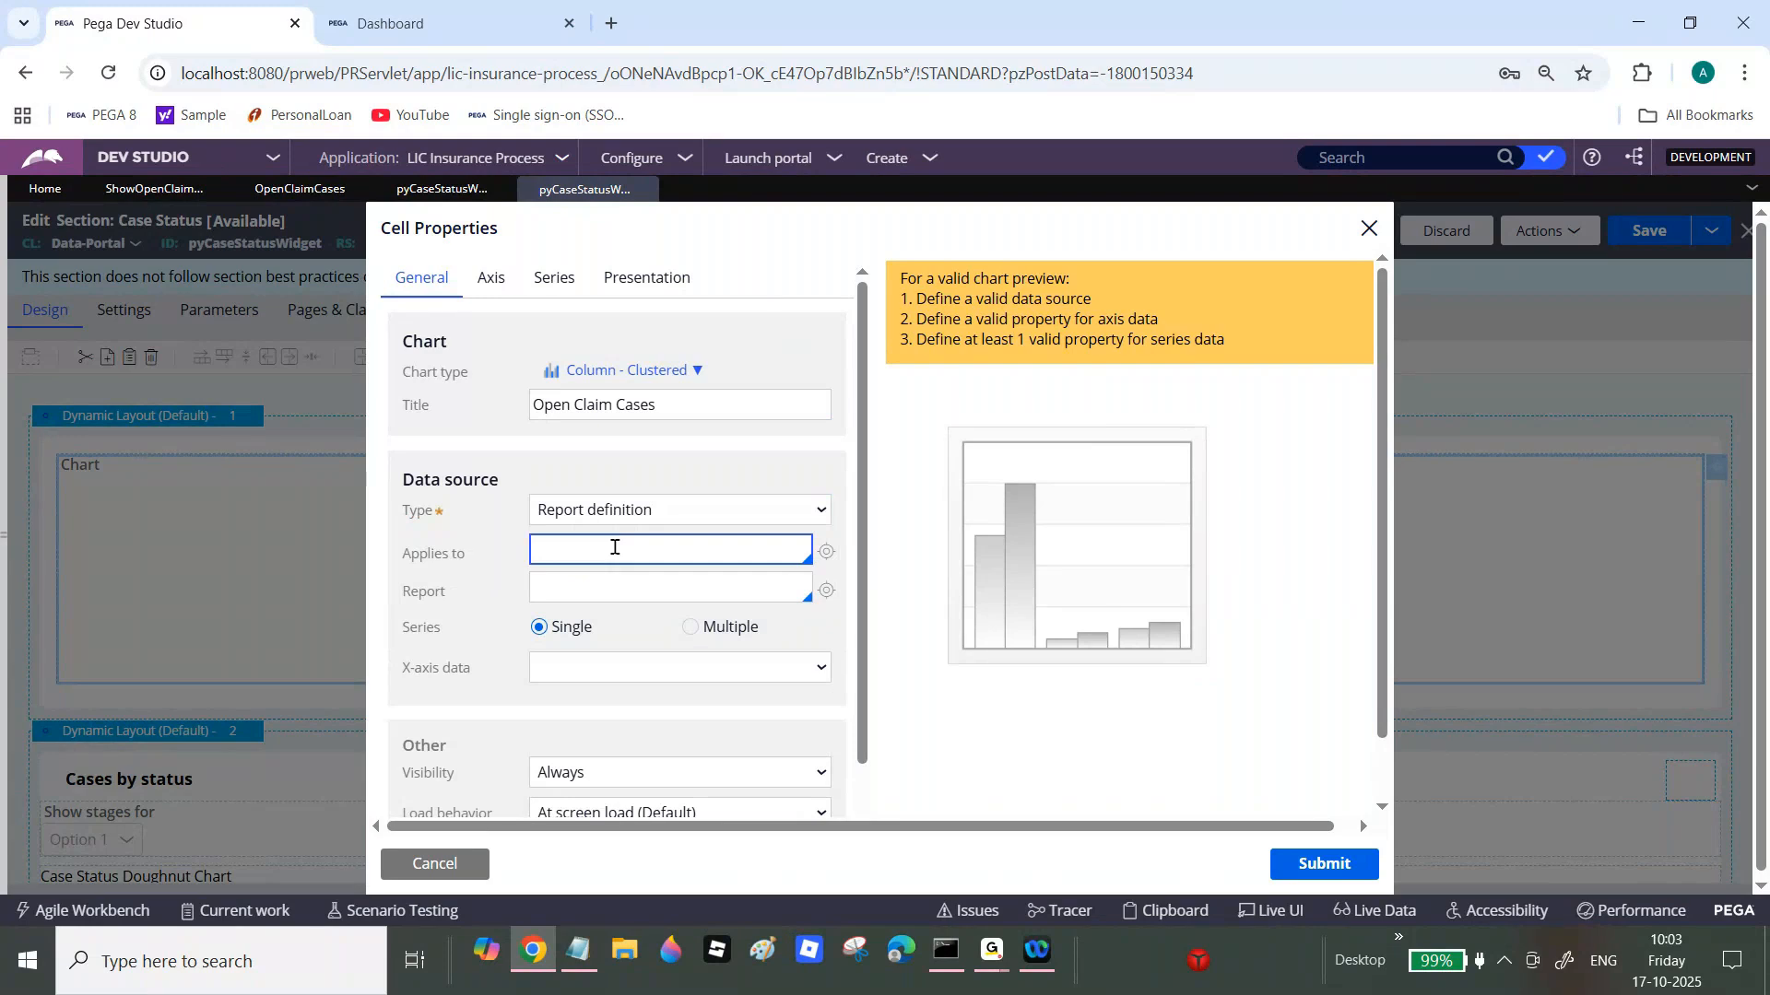
text(Lic)
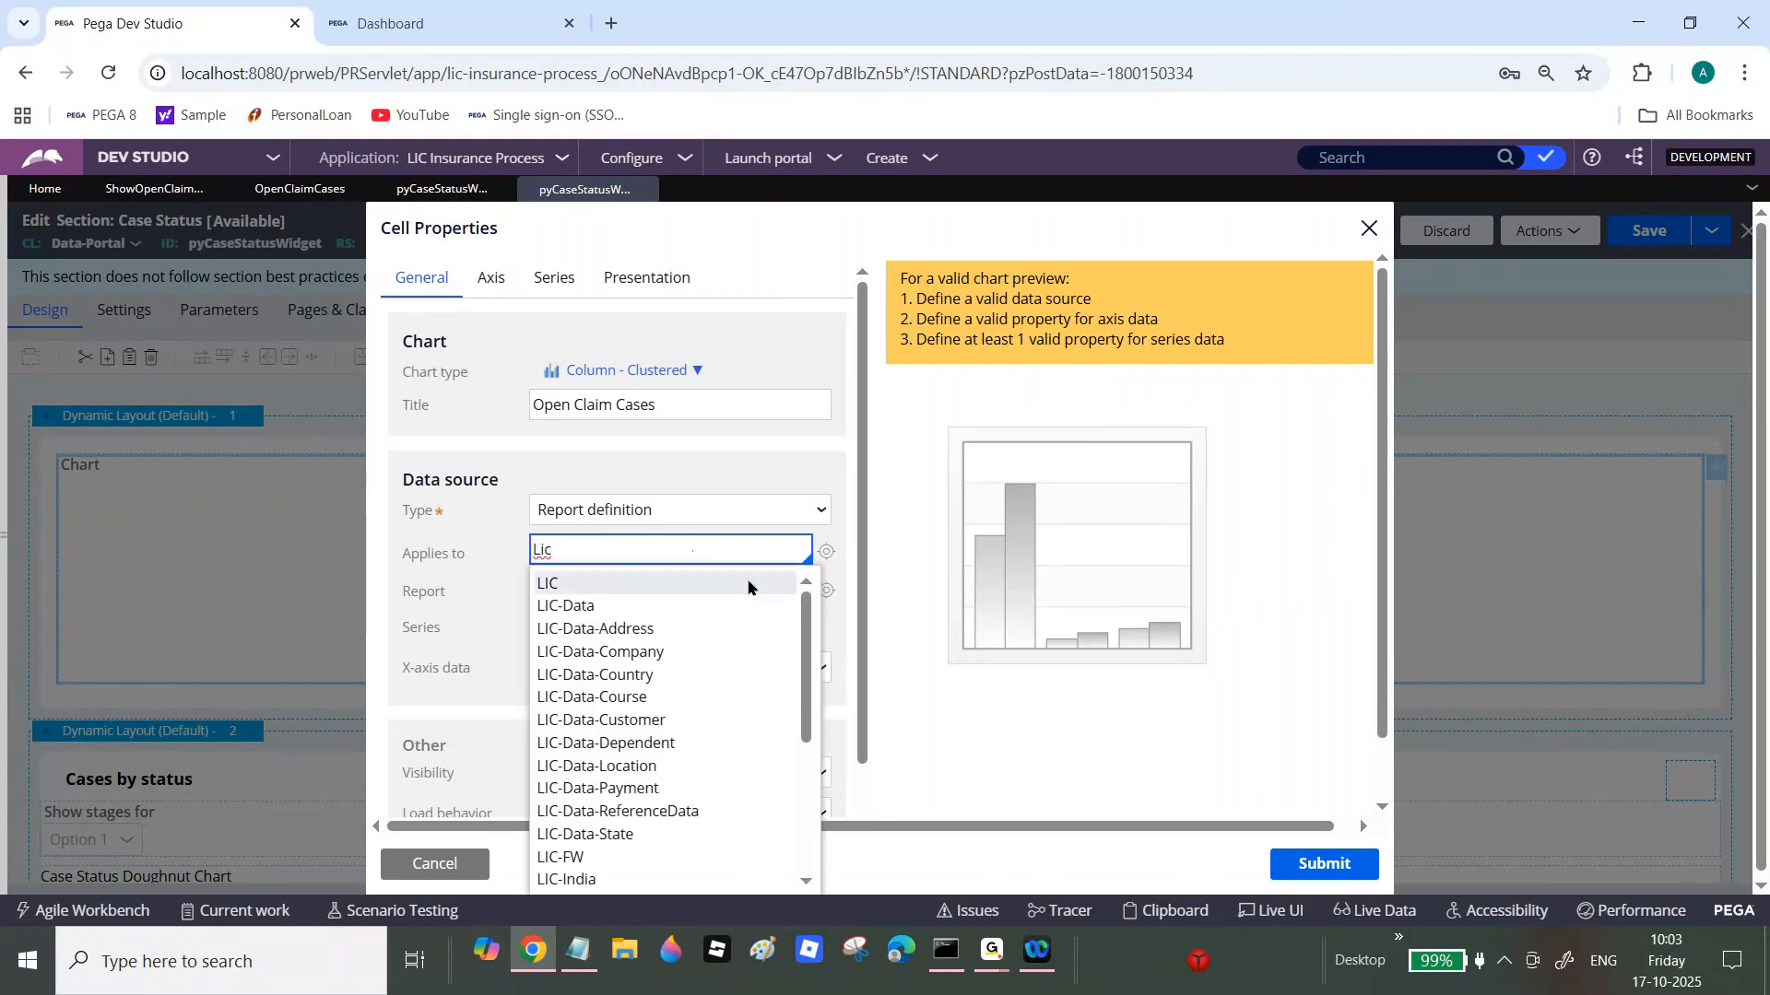
drag(814, 661, 802, 866)
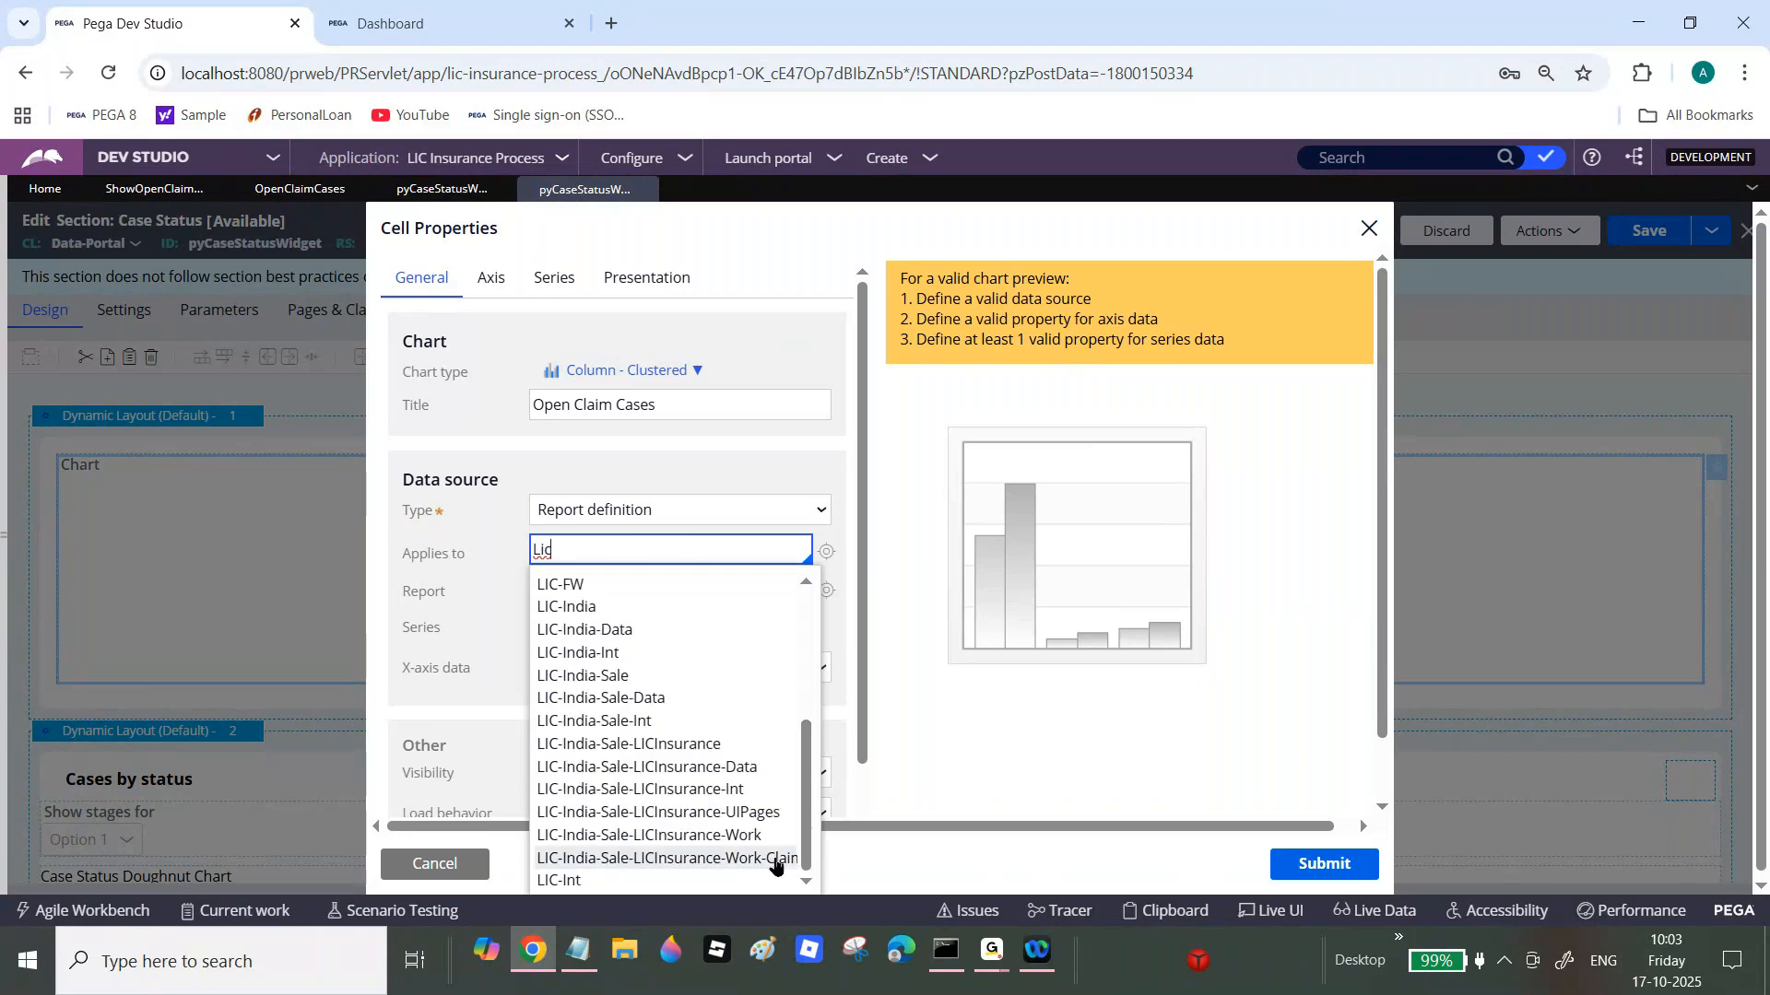
click(779, 858)
click(615, 584)
text(s)
key(BackSpace)
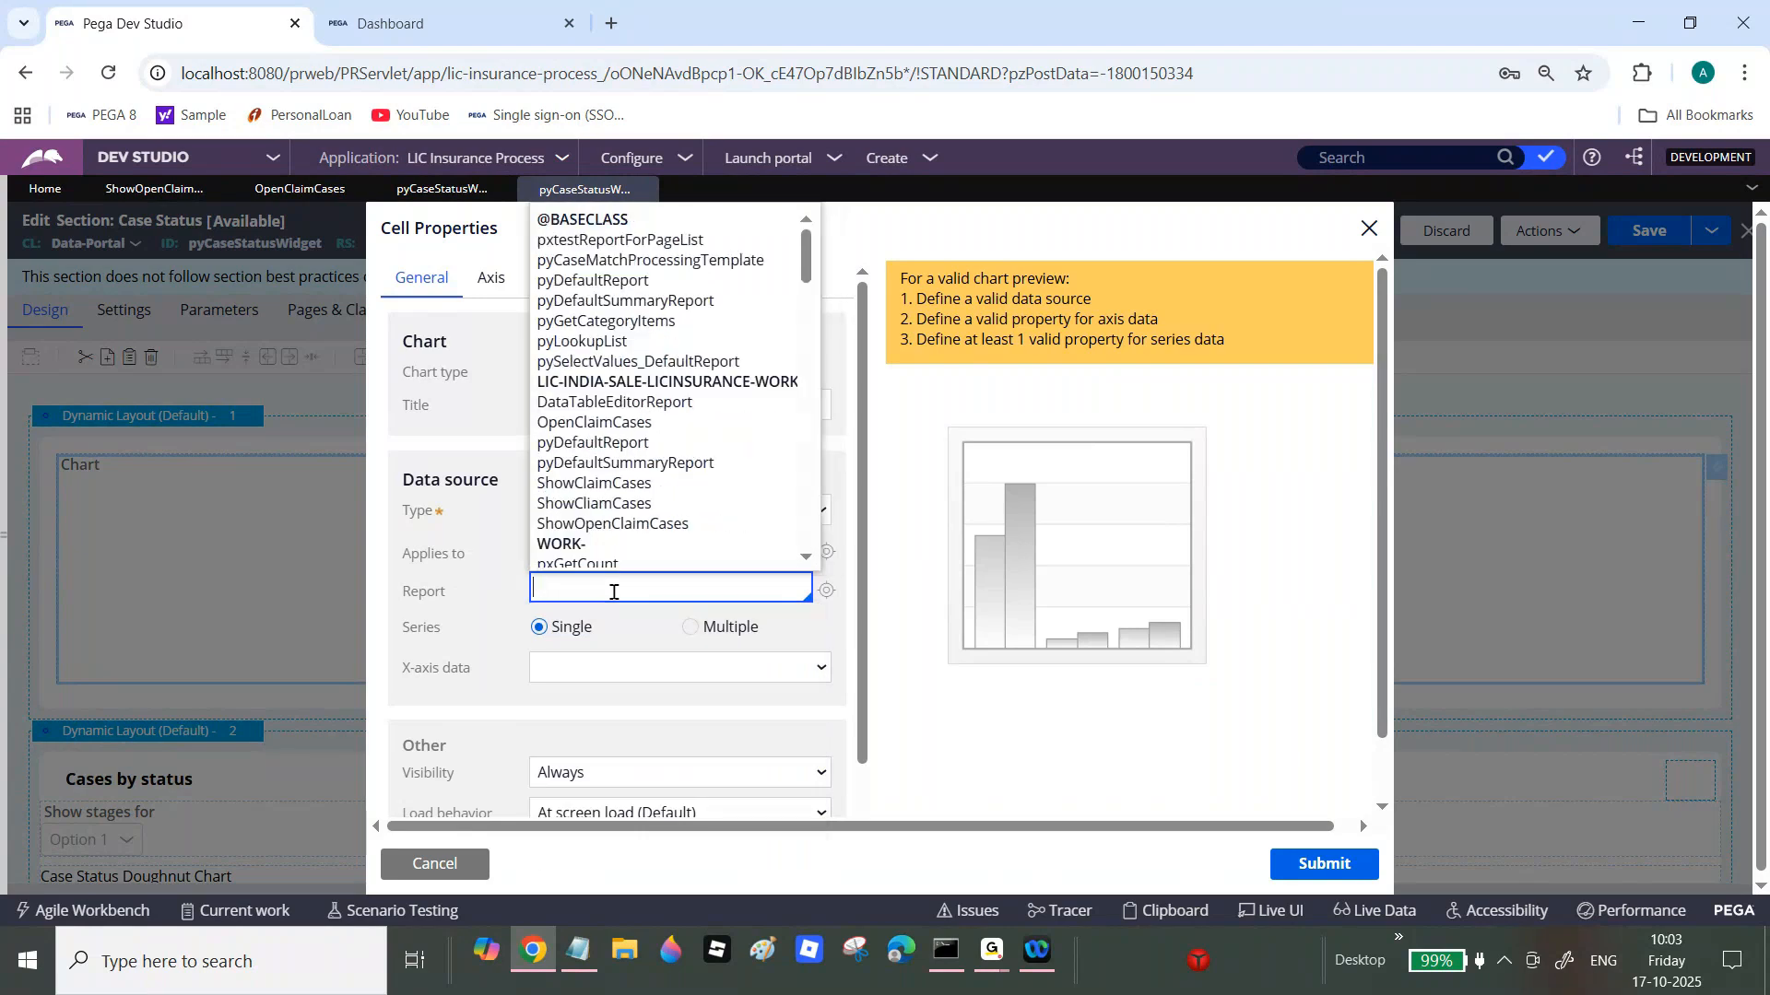
text(Show)
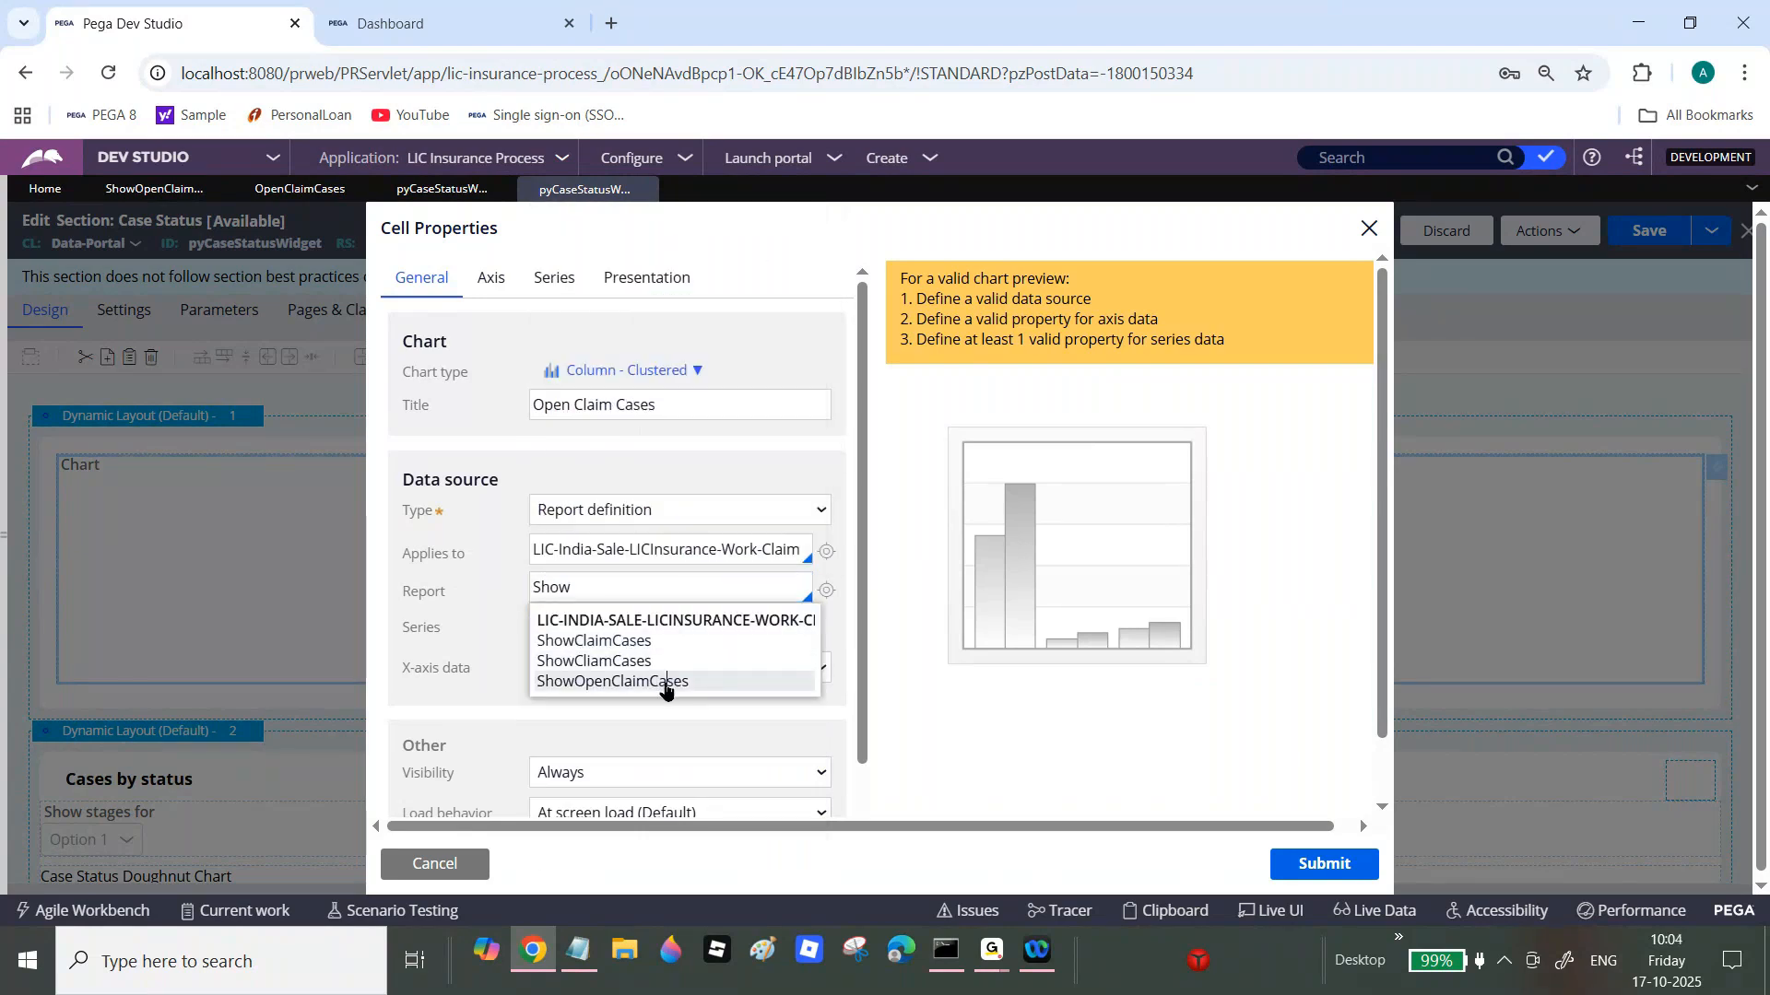
click(668, 686)
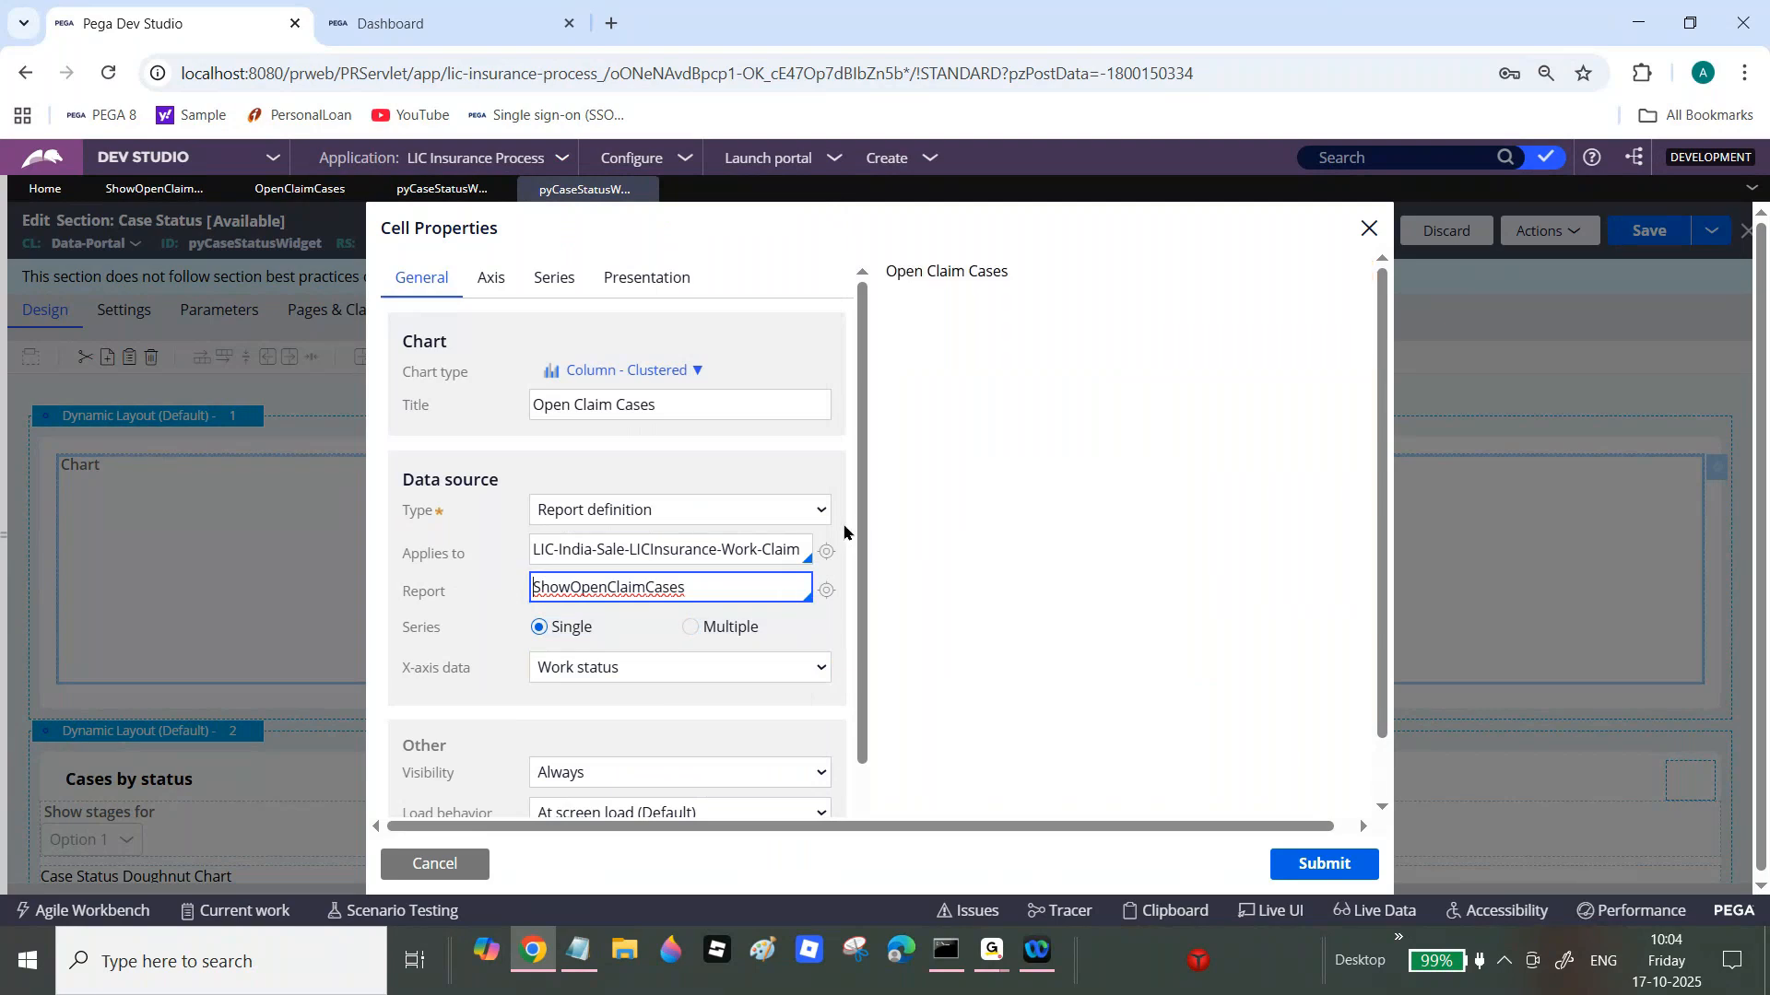
Step: Plot the X-axis by Work status and submit the chart settings
scroll(860, 519, down, 1)
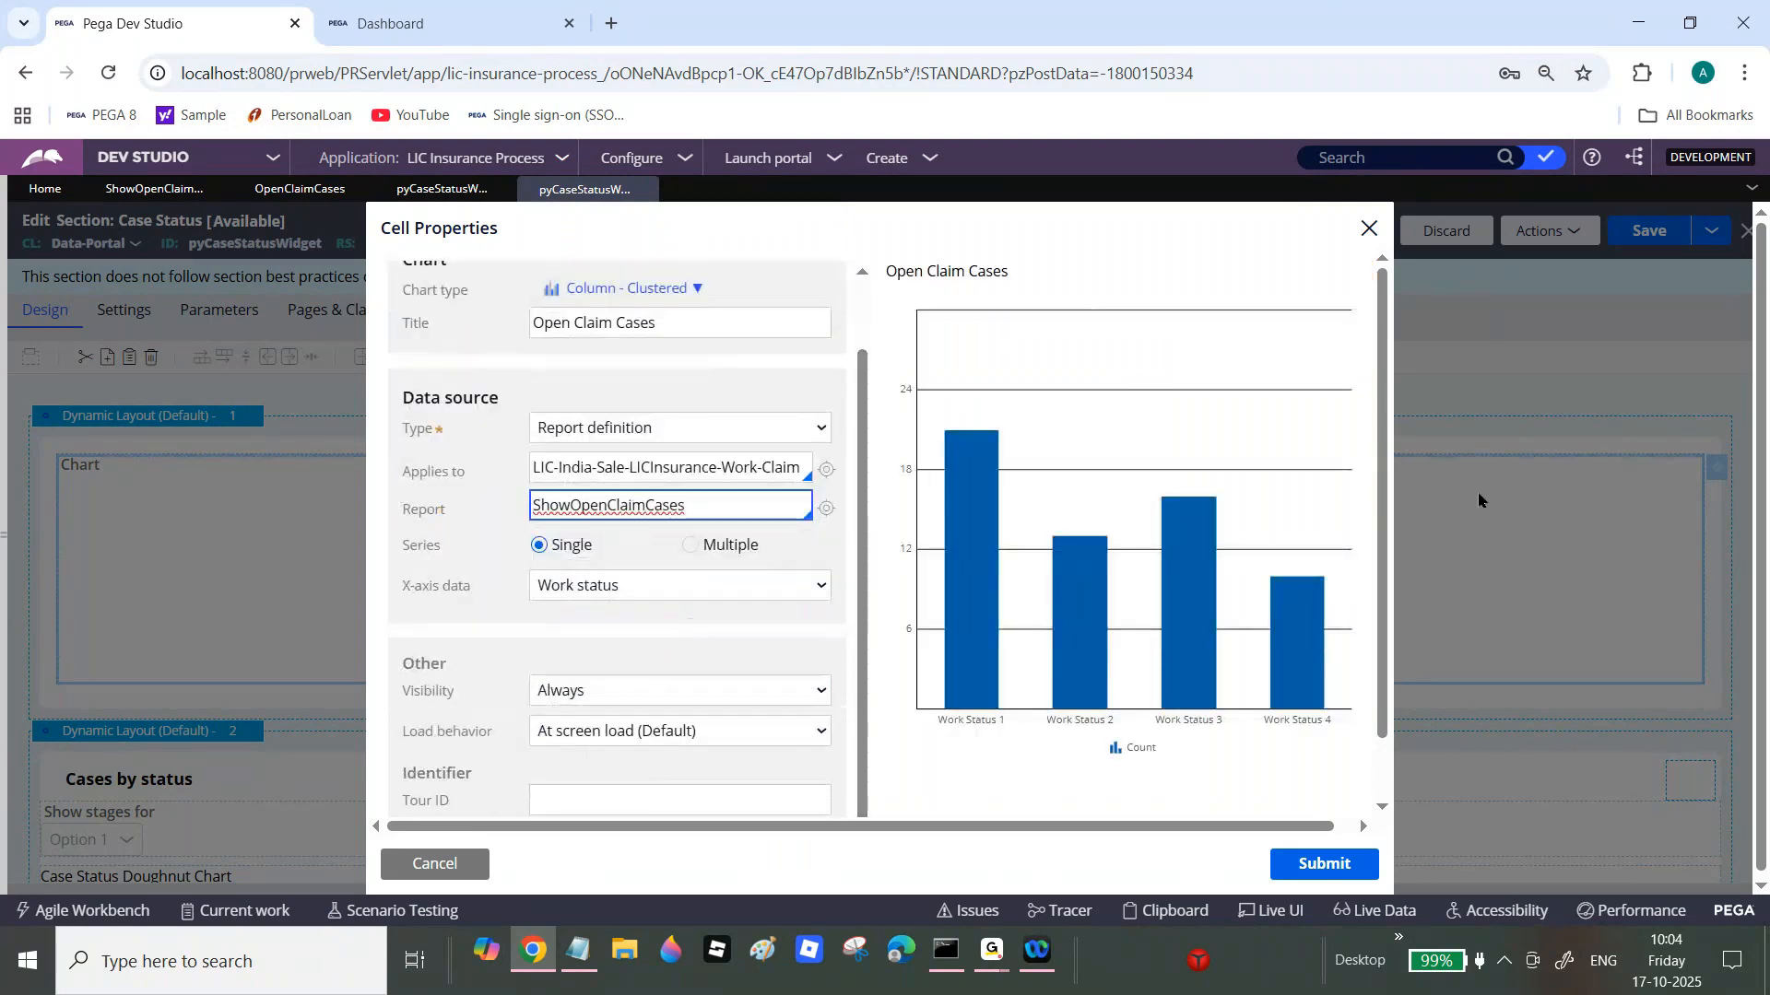
drag(1389, 466, 1389, 544)
mouse_move(1206, 565)
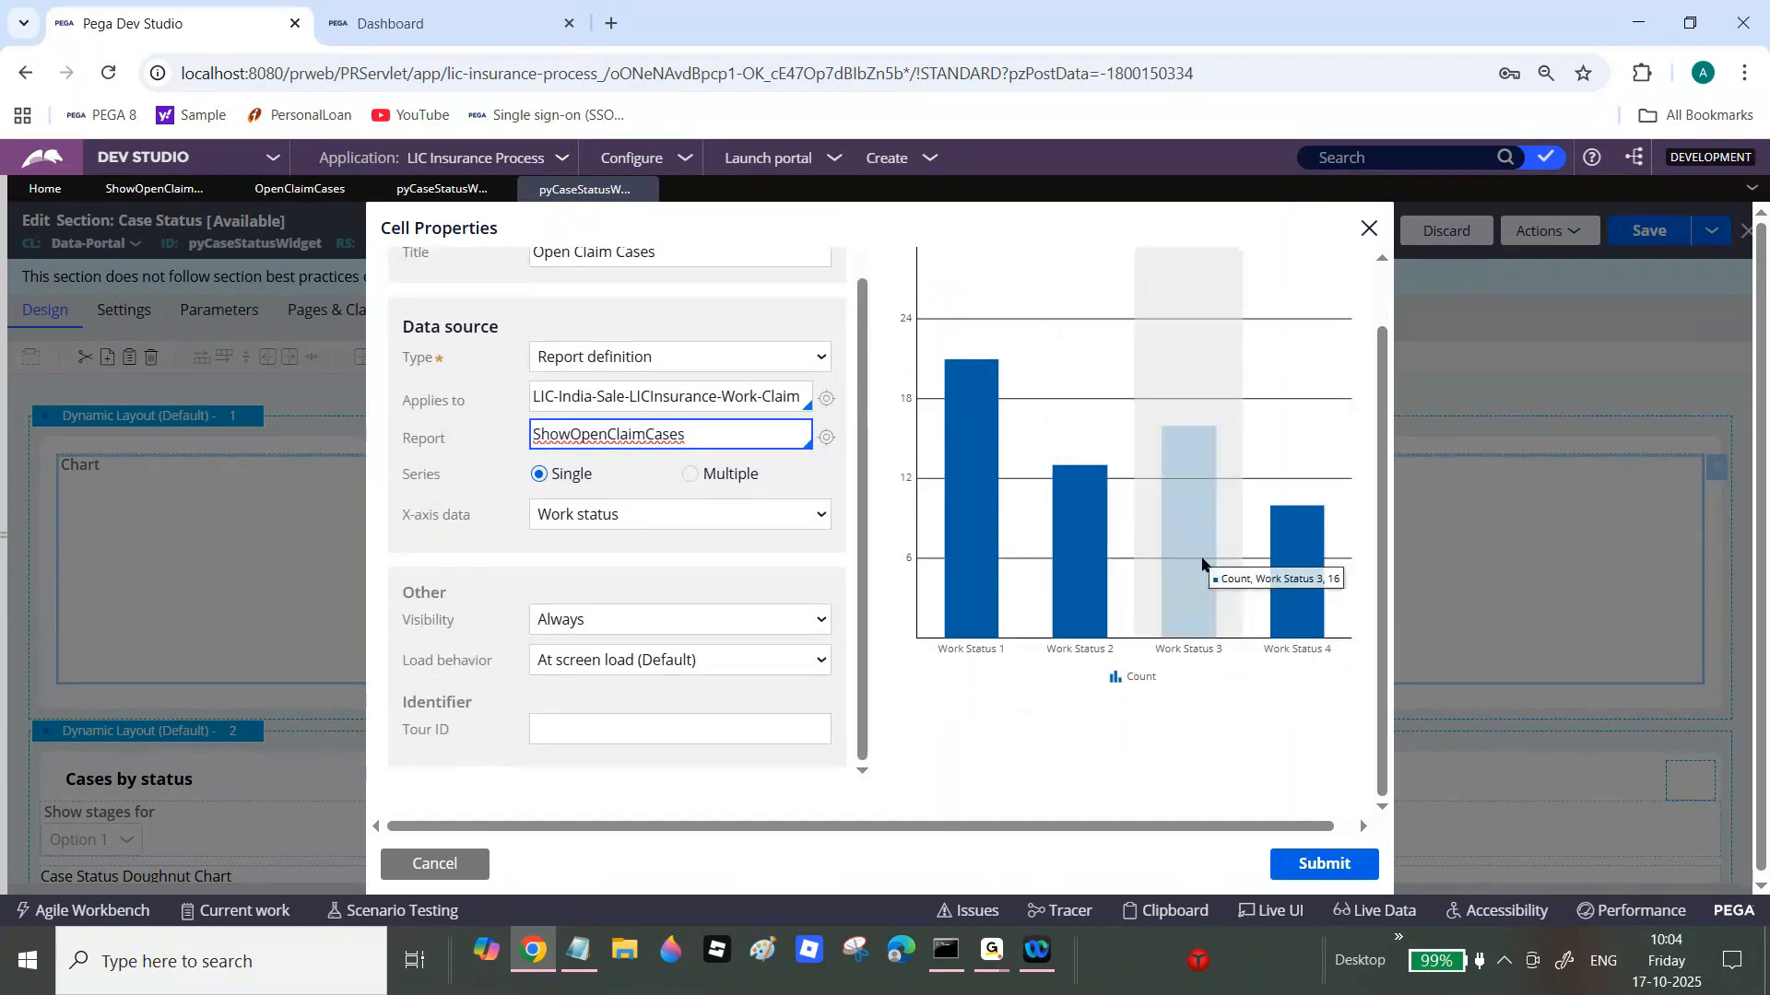
mouse_move(1296, 577)
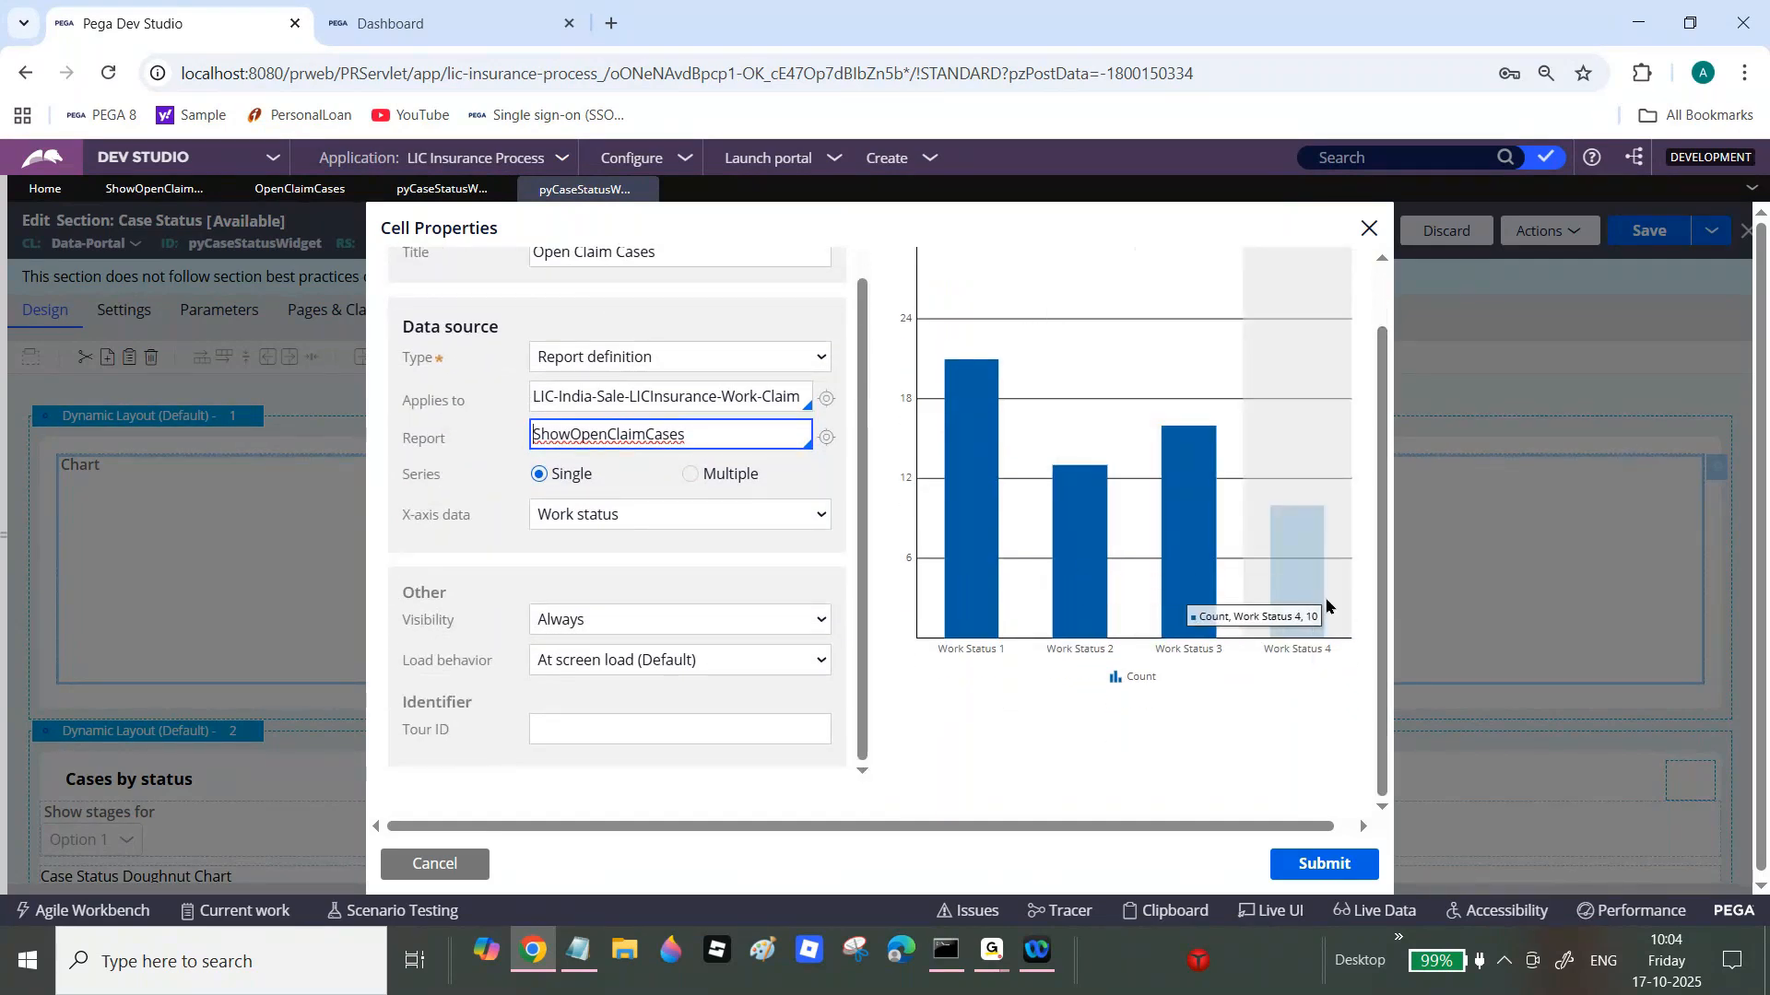
scroll(1371, 607, up, 2)
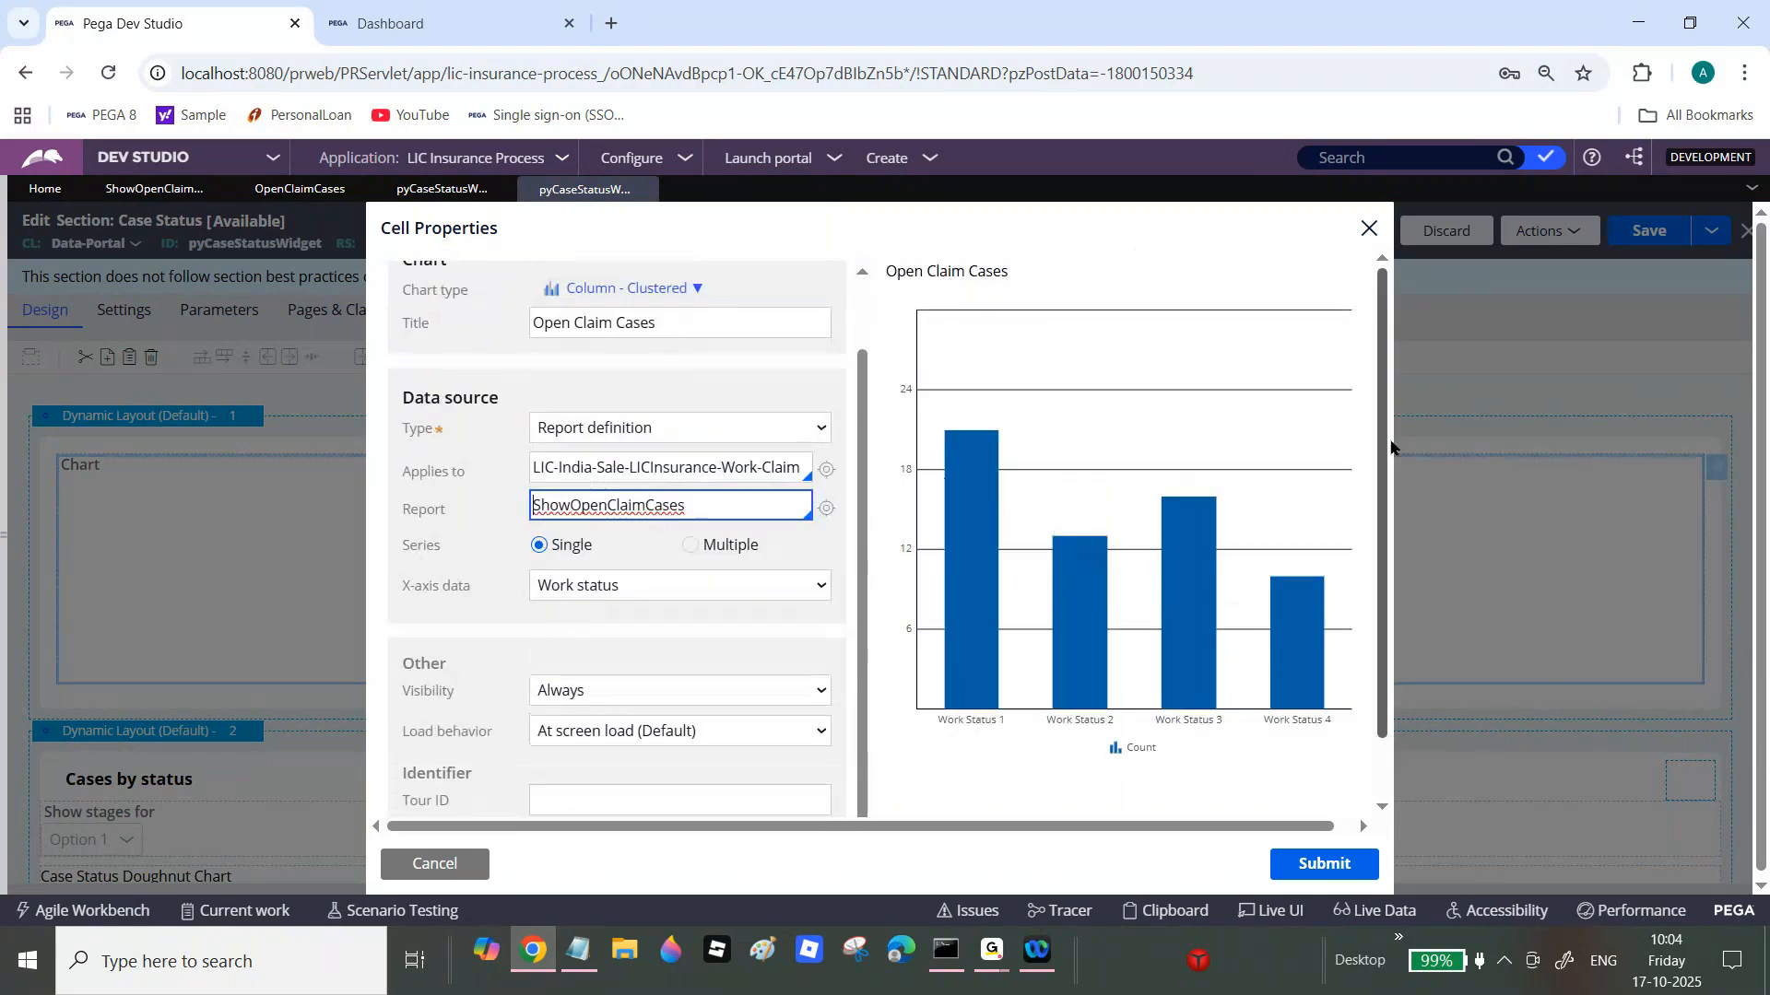
click(1304, 881)
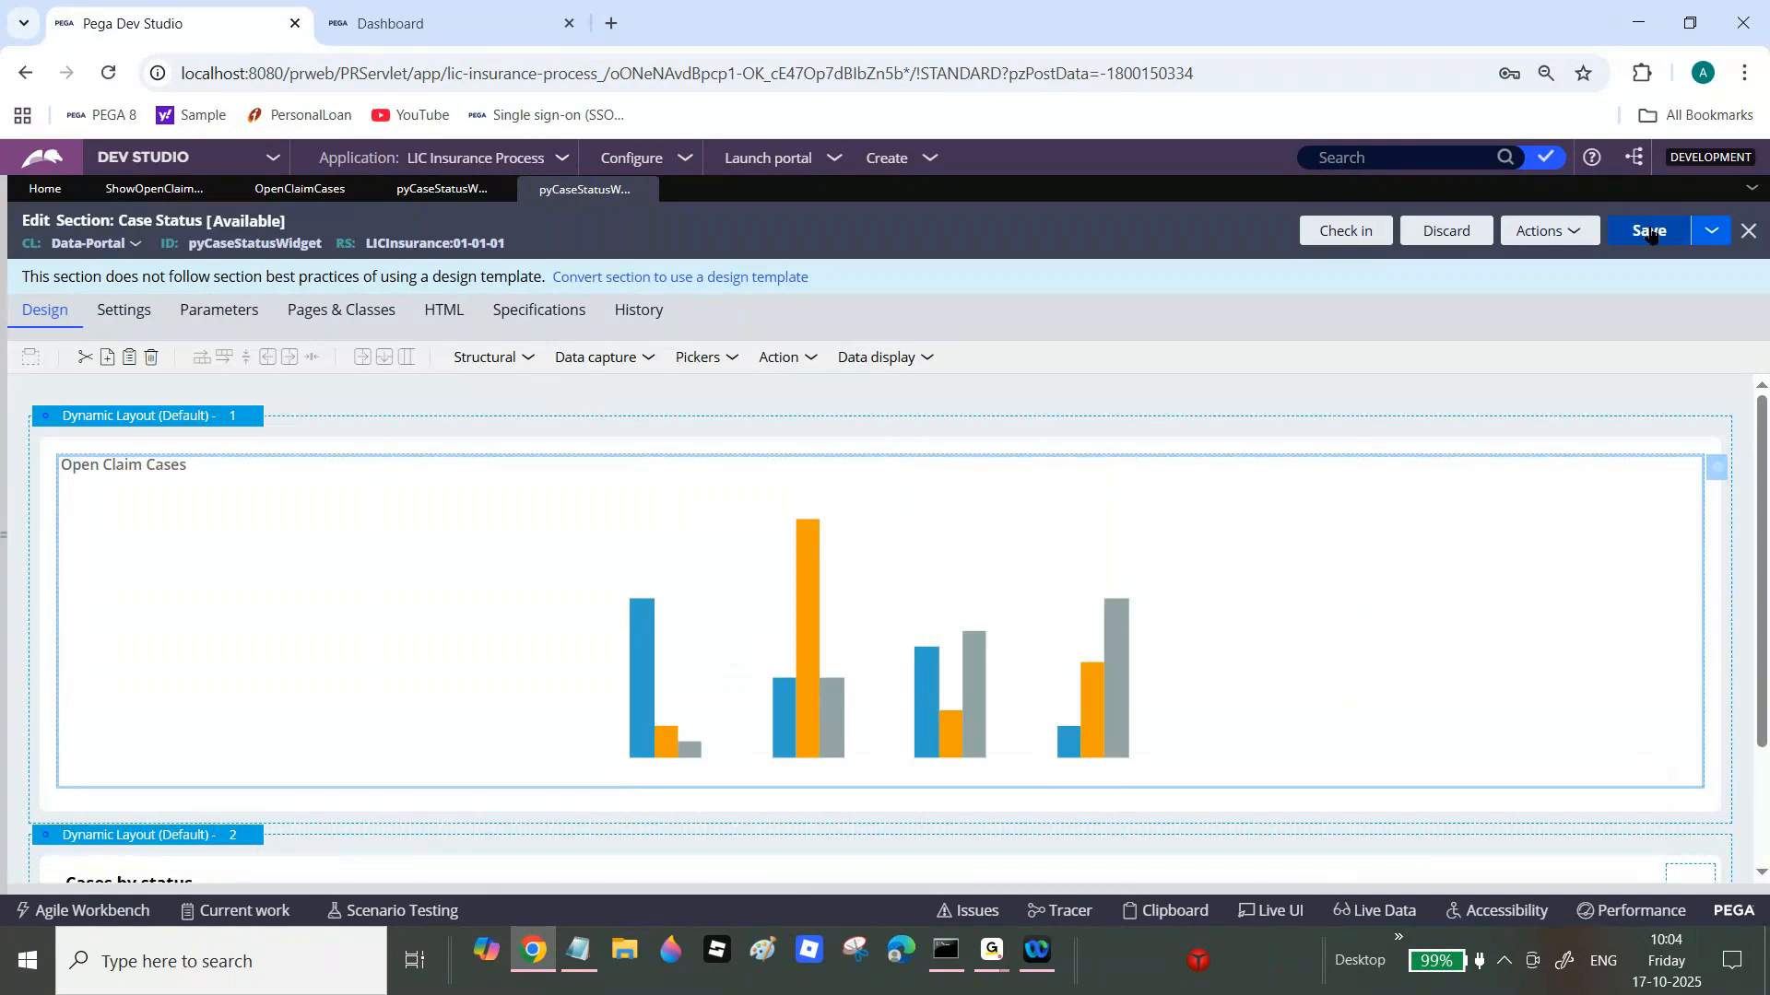
Step: Save the Case Status section and check it in with the comment 'wip'
click(1649, 232)
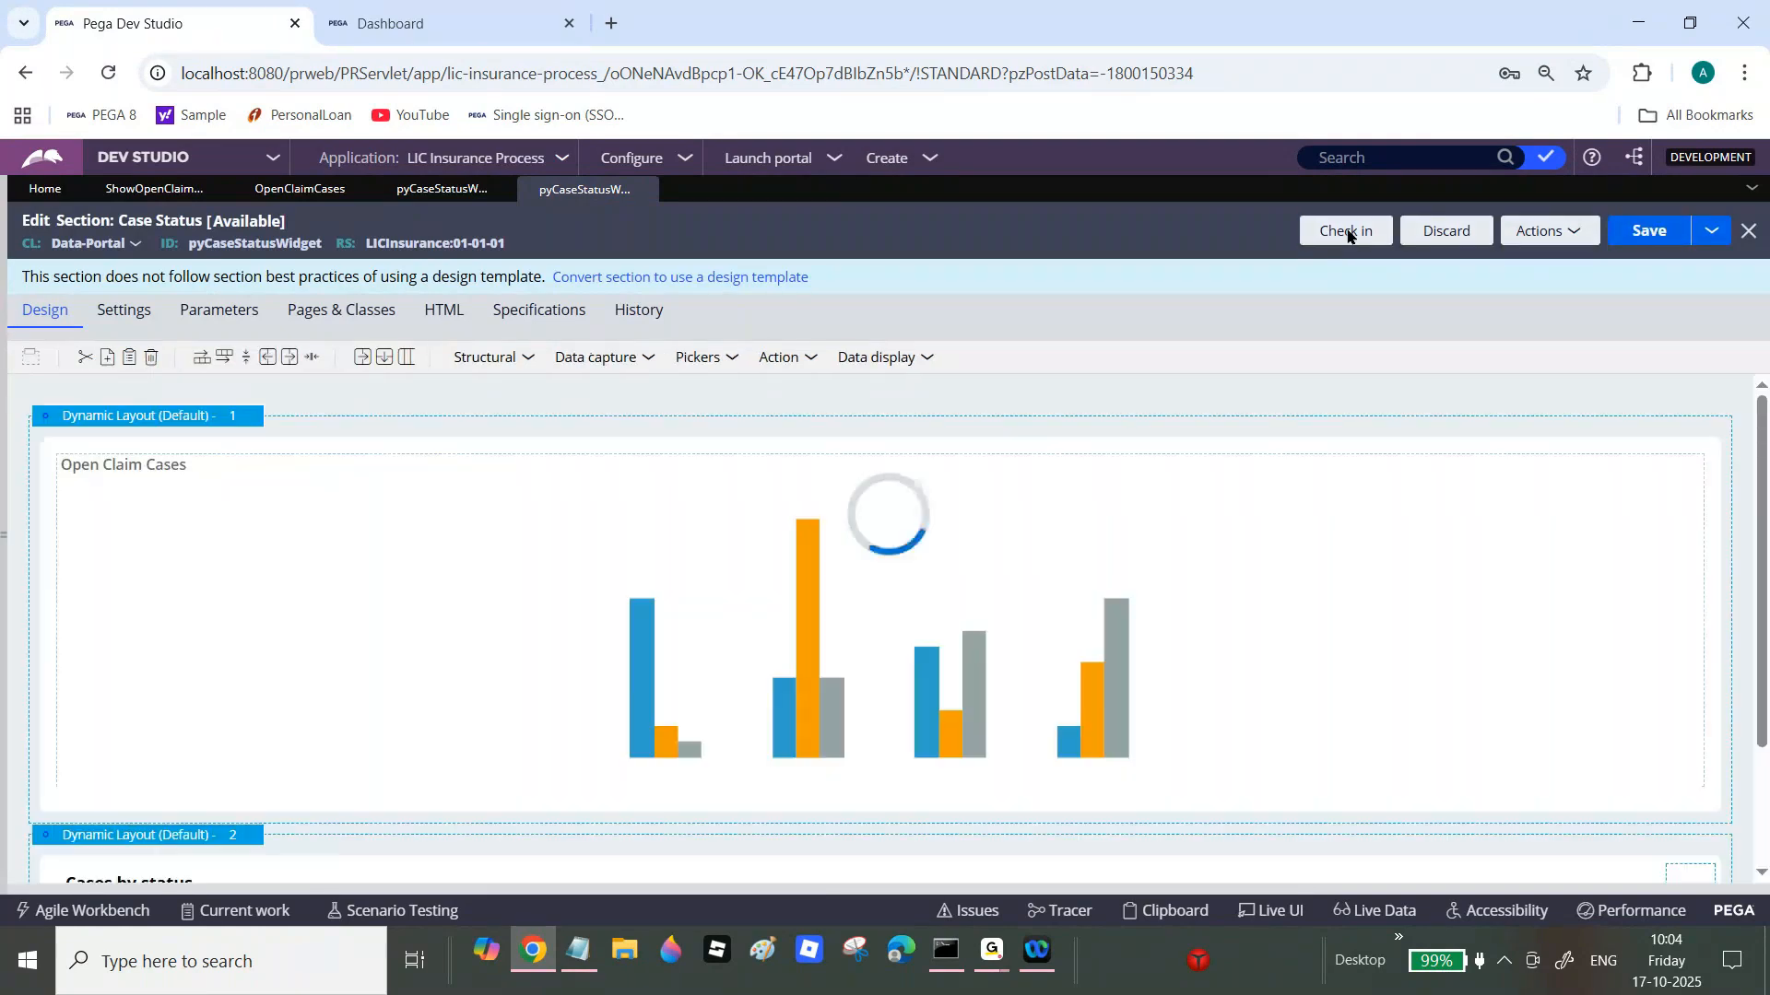
click(1347, 231)
text(wip)
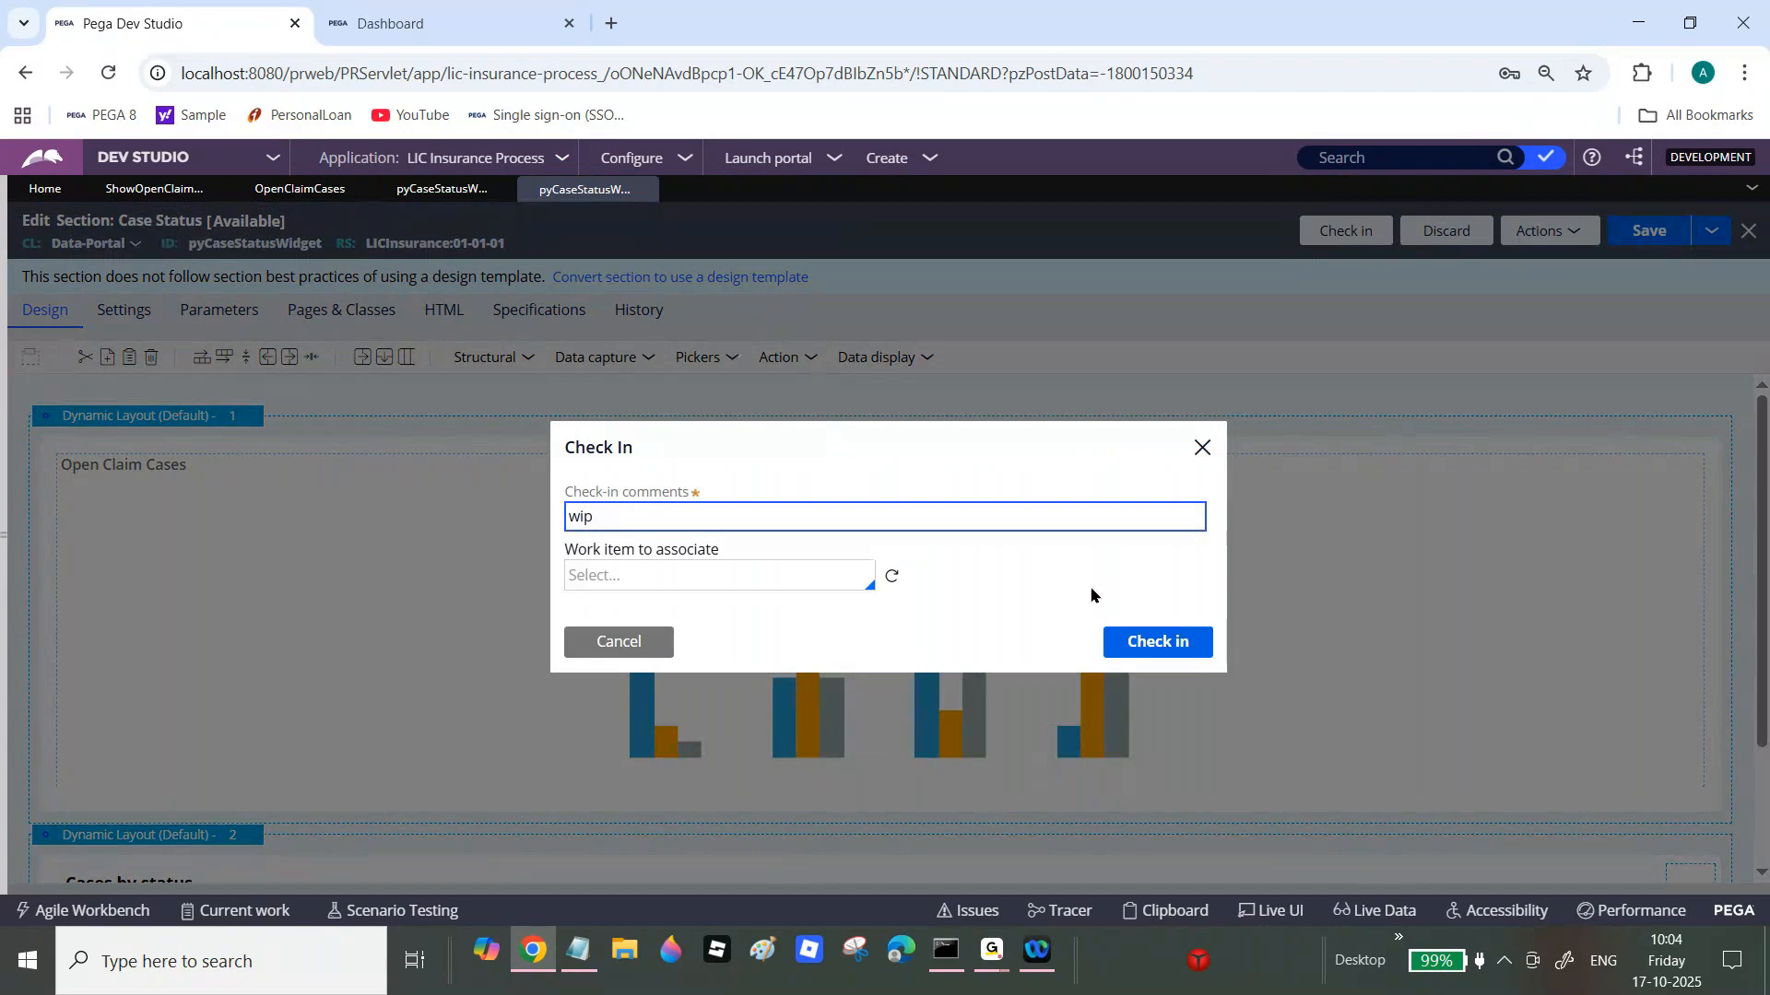
click(1158, 643)
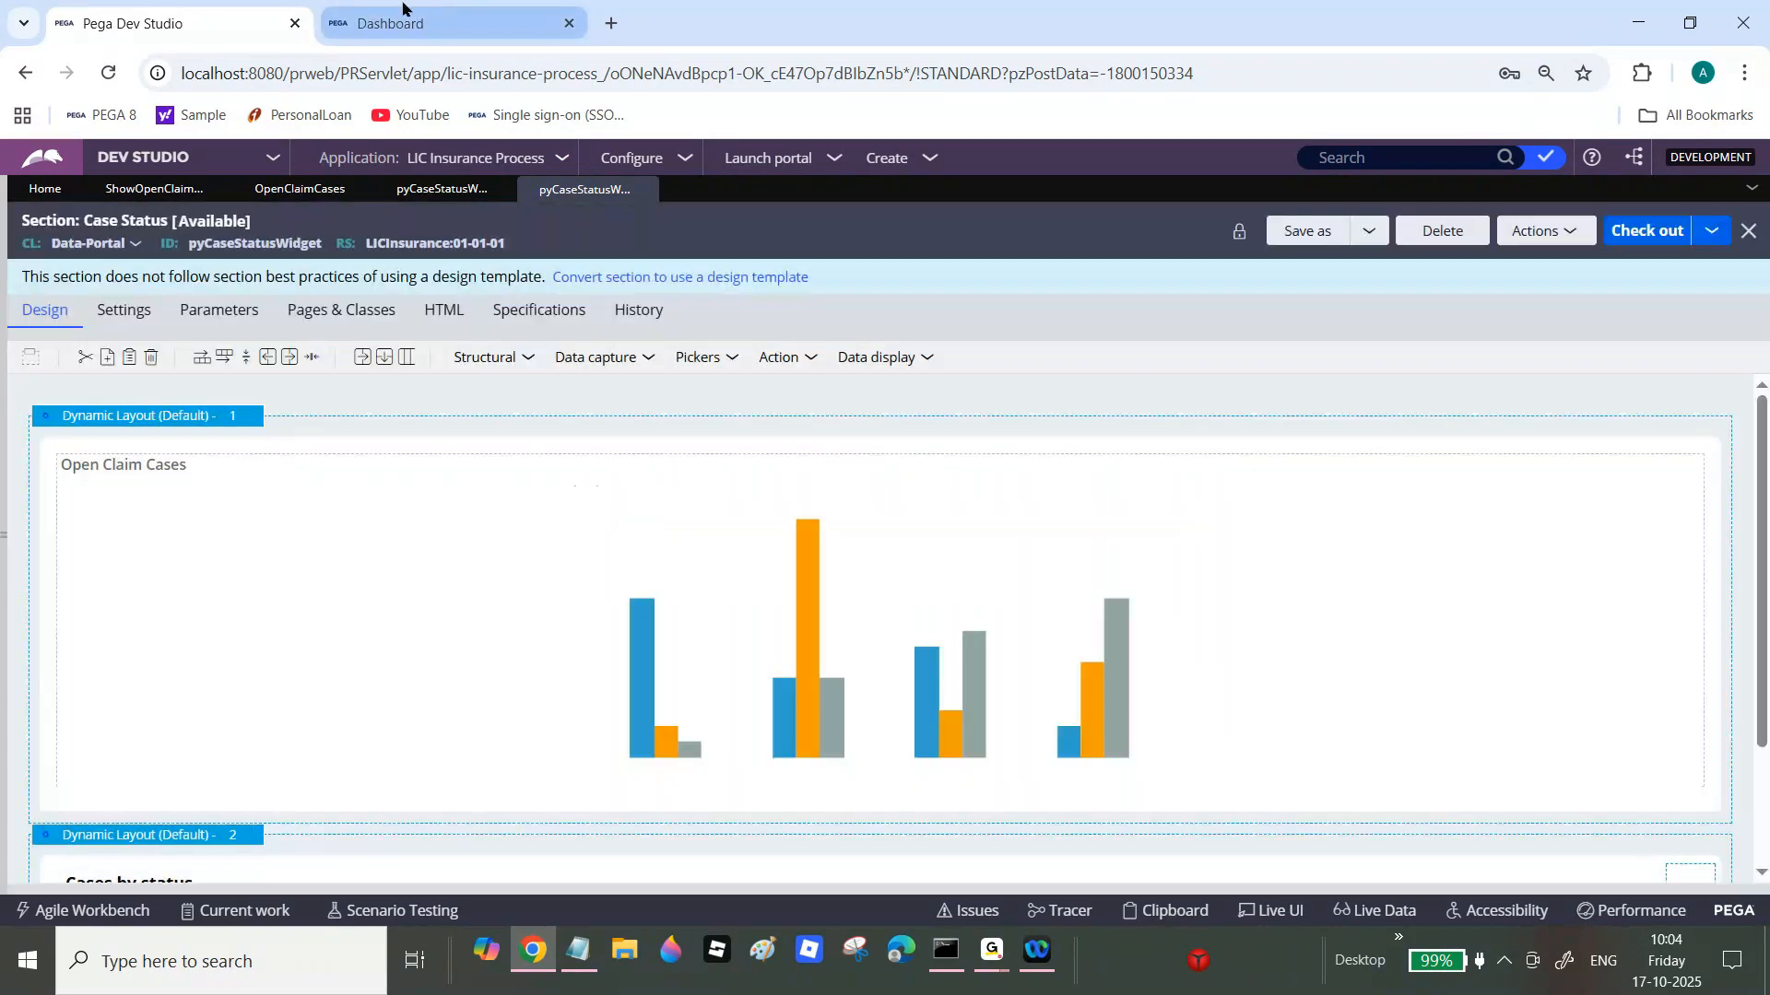
click(924, 360)
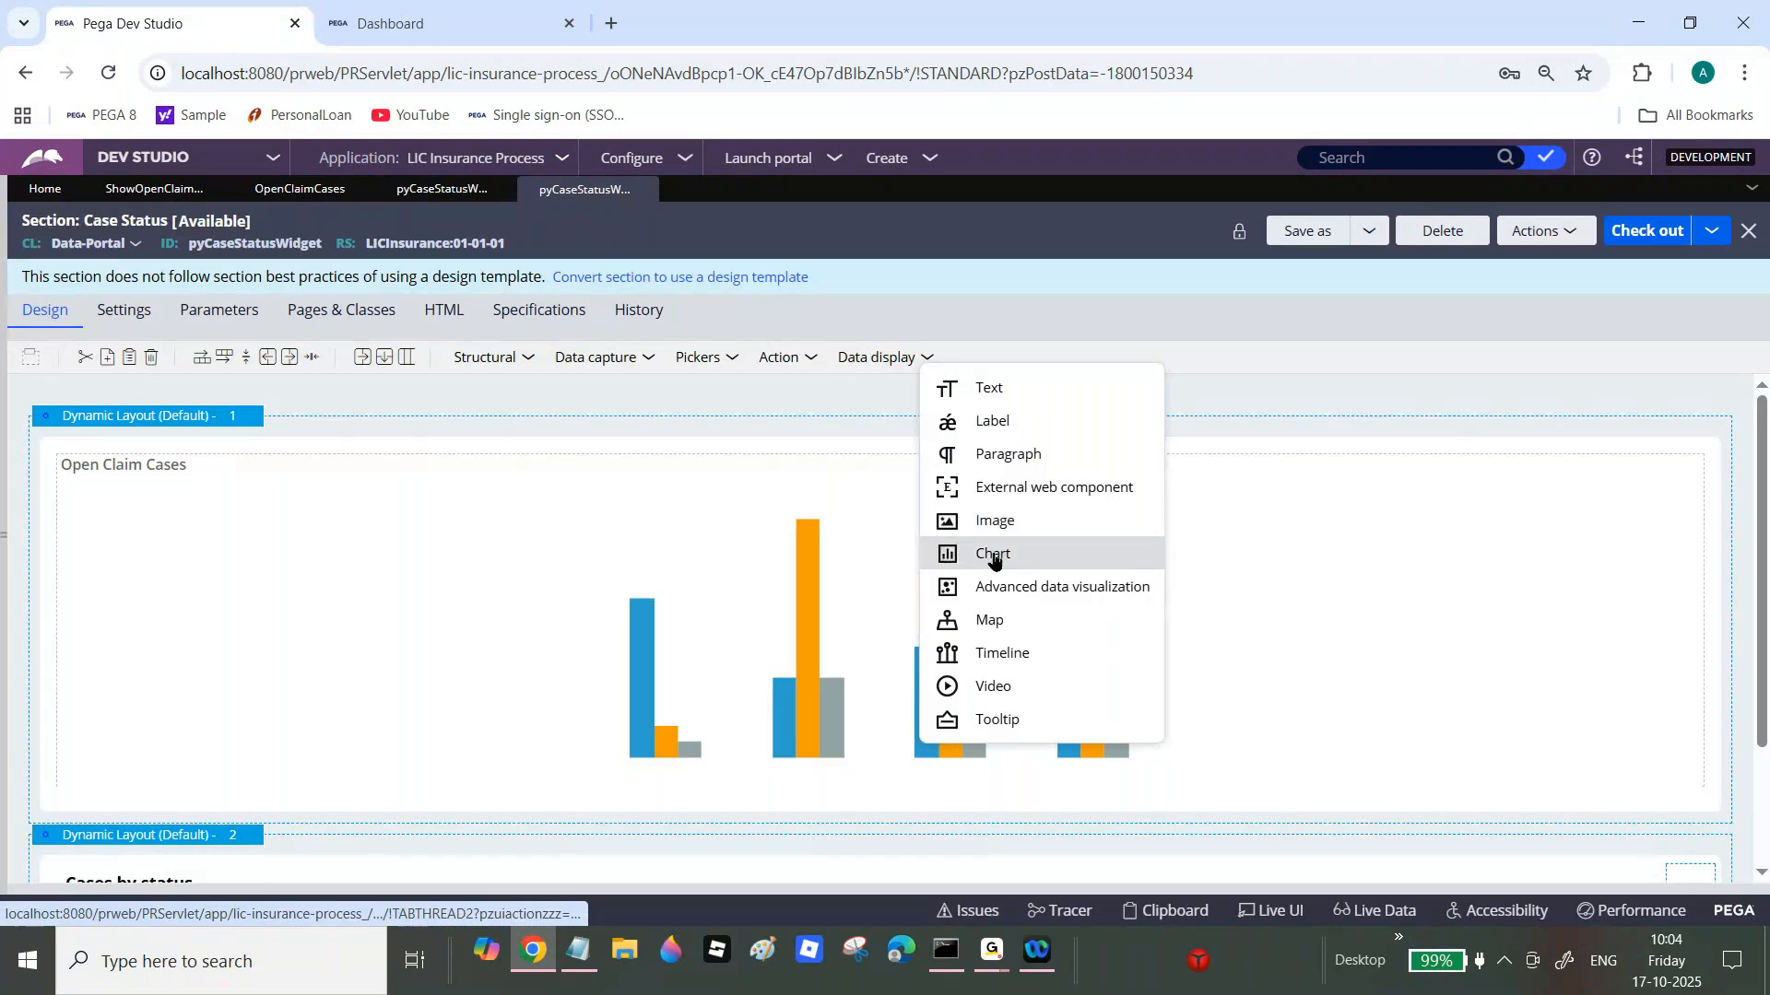
key(ctrl+Tab)
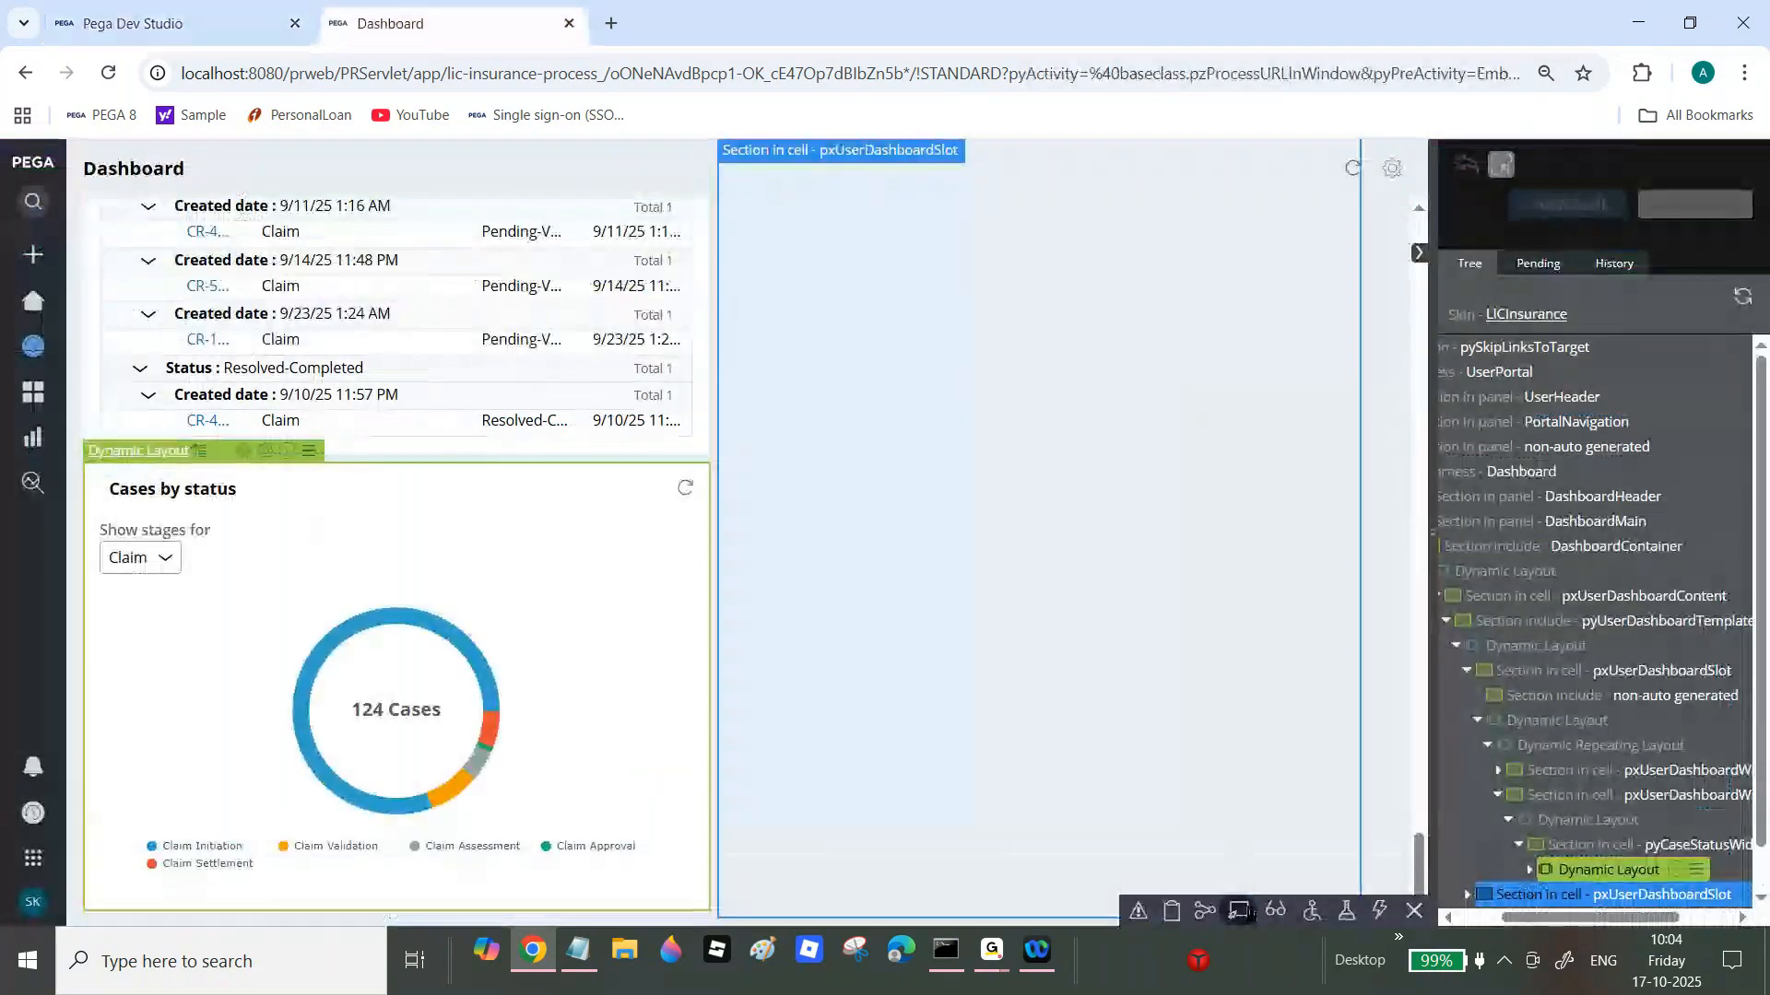
Step: Close Live UI, reload the Dashboard, and scroll to the Open Claim Cases column chart
click(1414, 910)
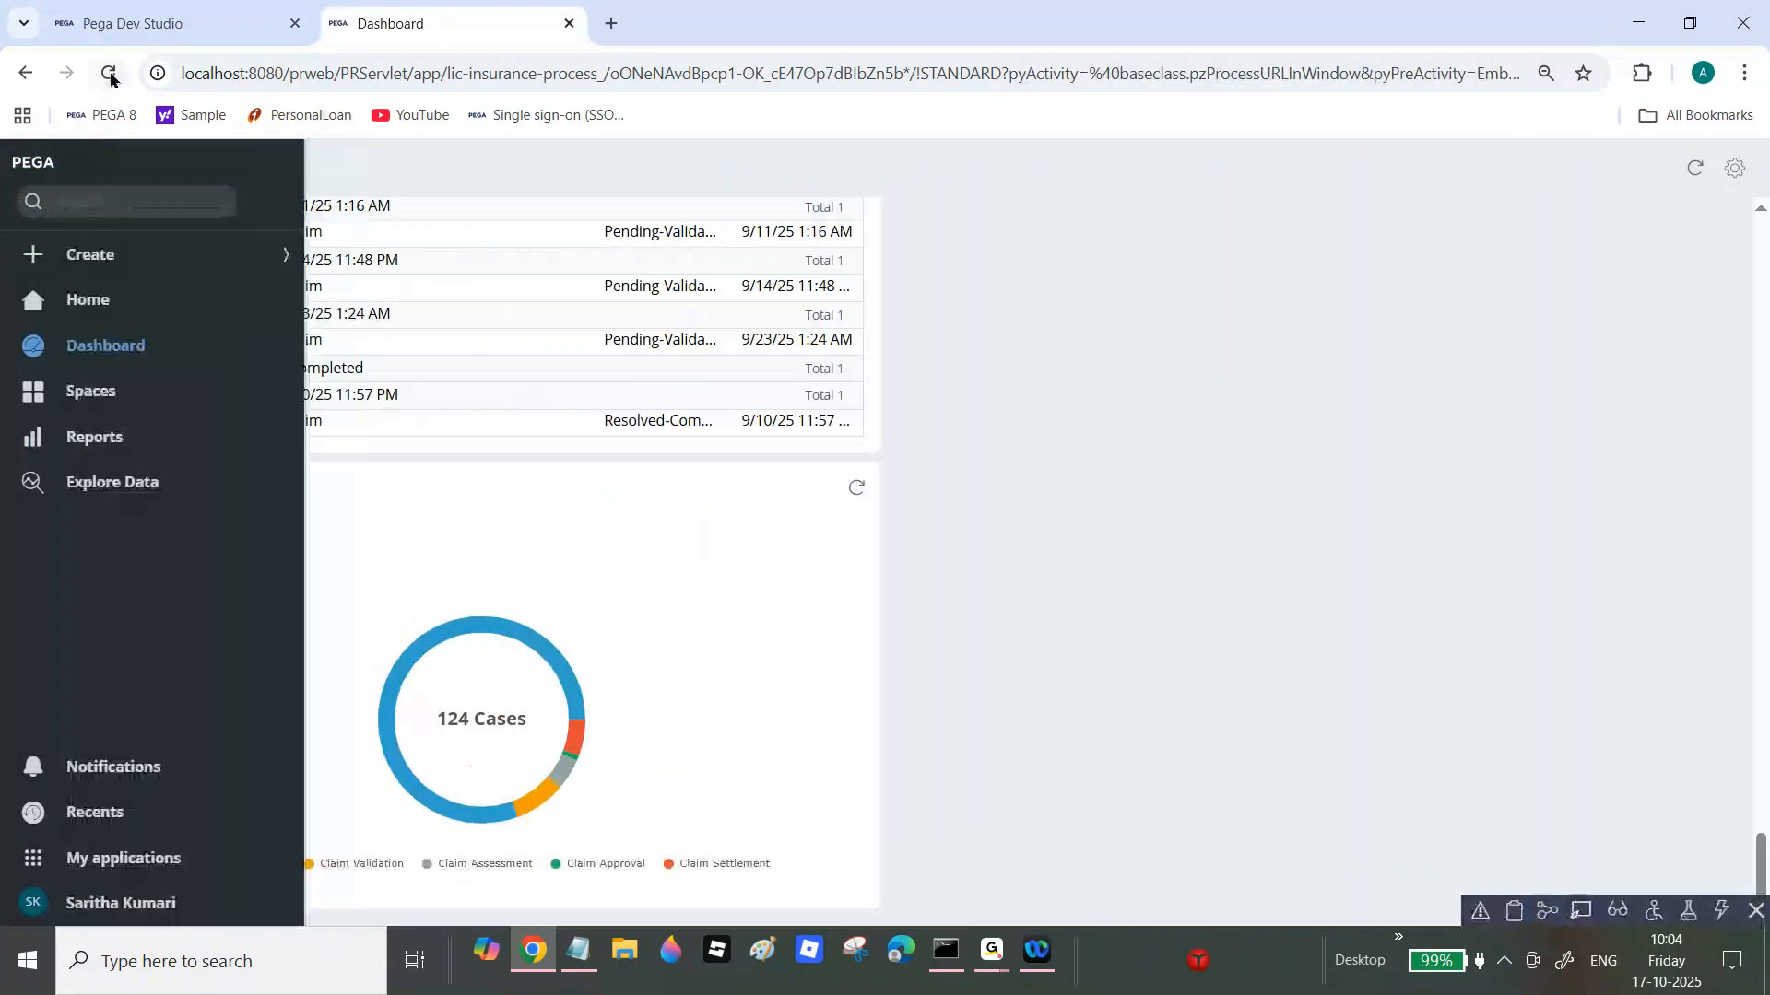
click(89, 358)
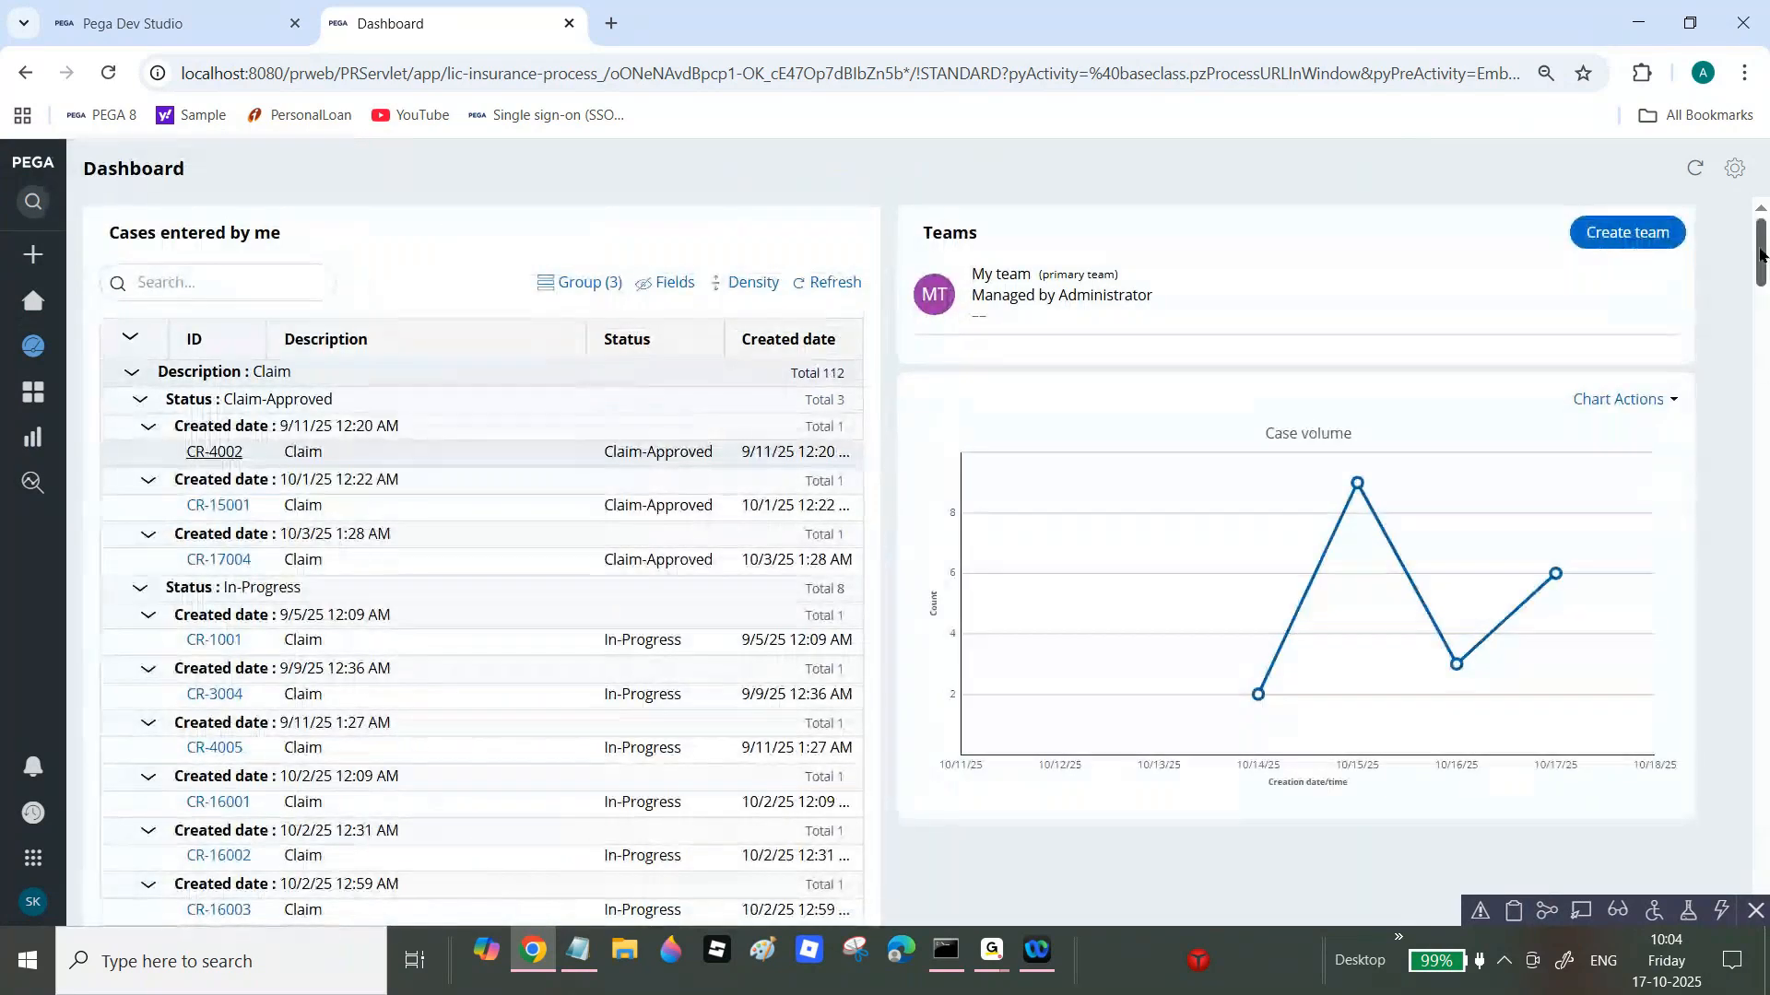
drag(1760, 254, 1761, 837)
mouse_move(492, 658)
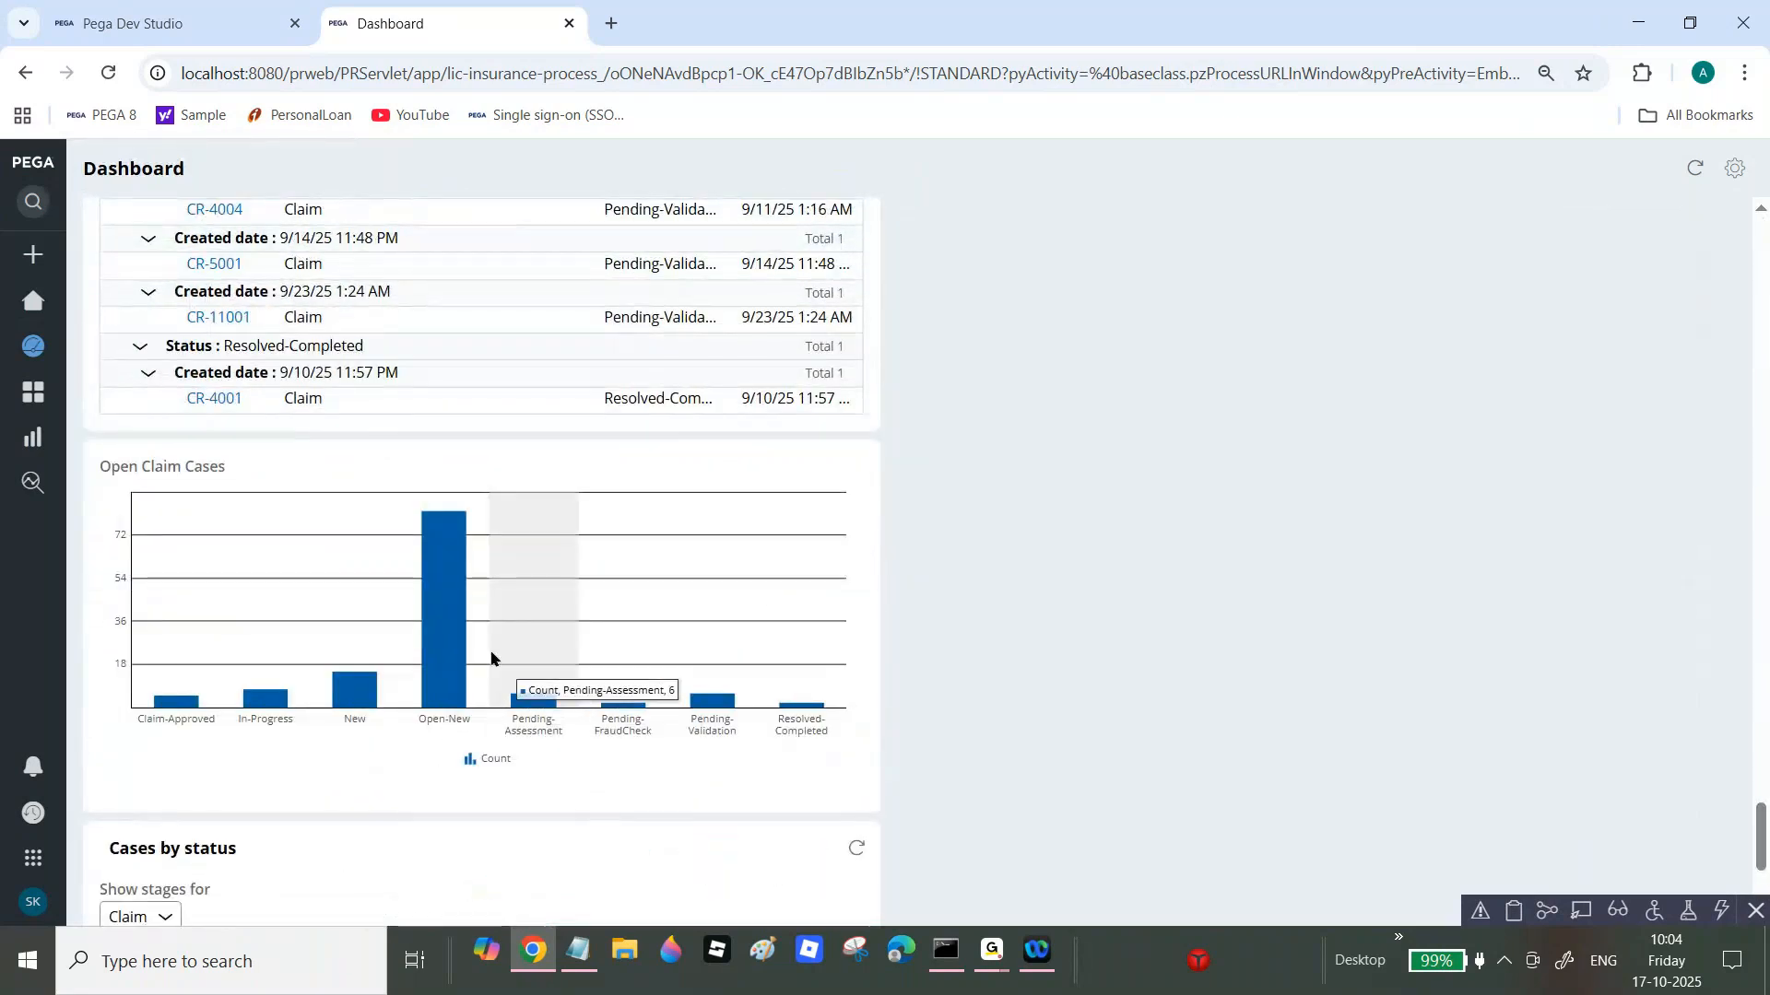
mouse_move(599, 641)
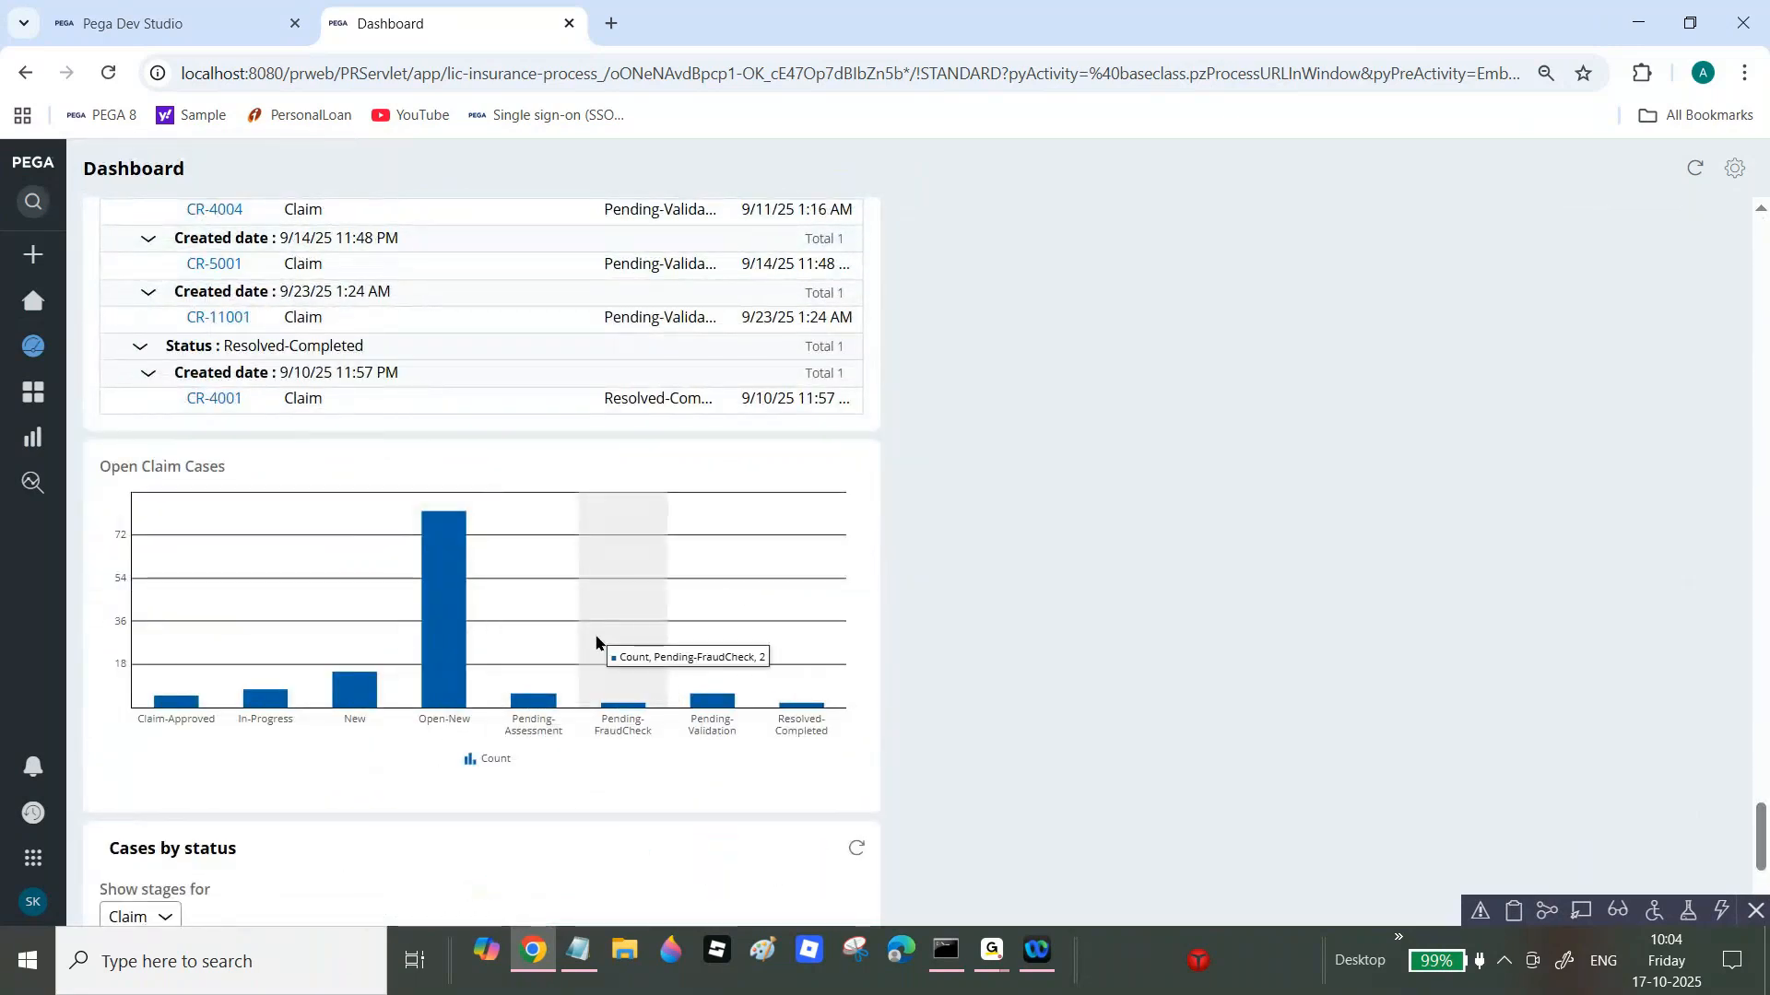
mouse_move(344, 698)
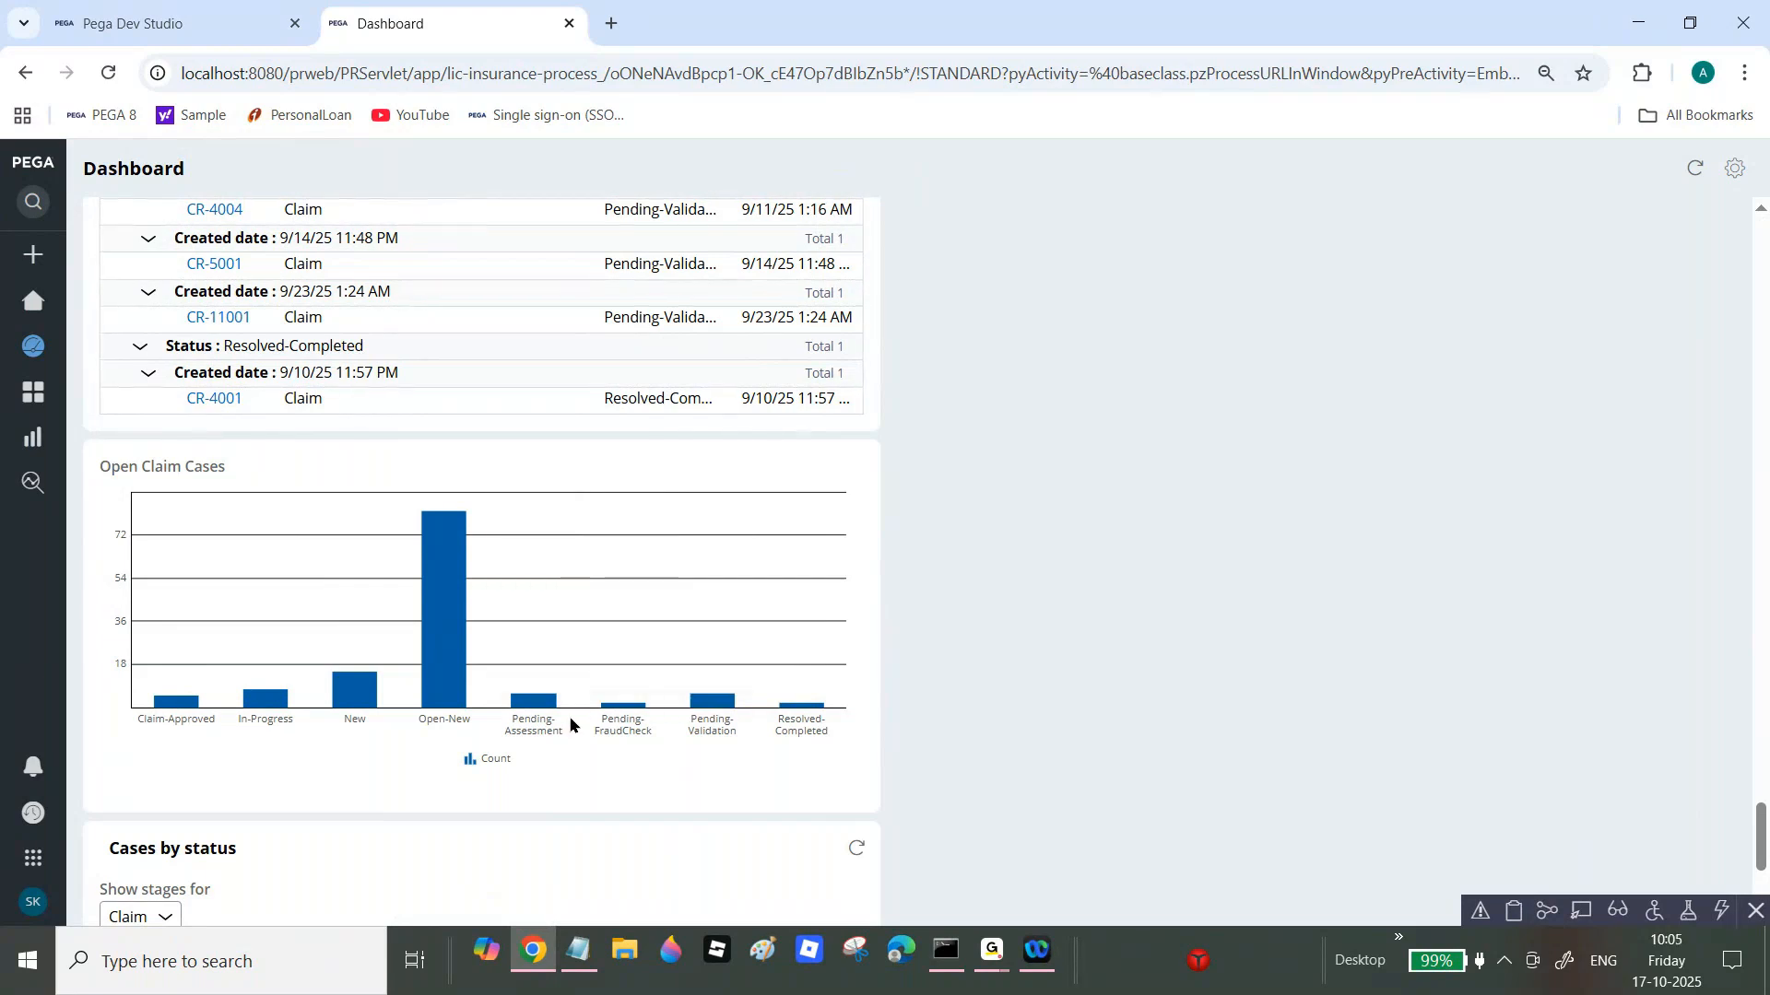
click(993, 959)
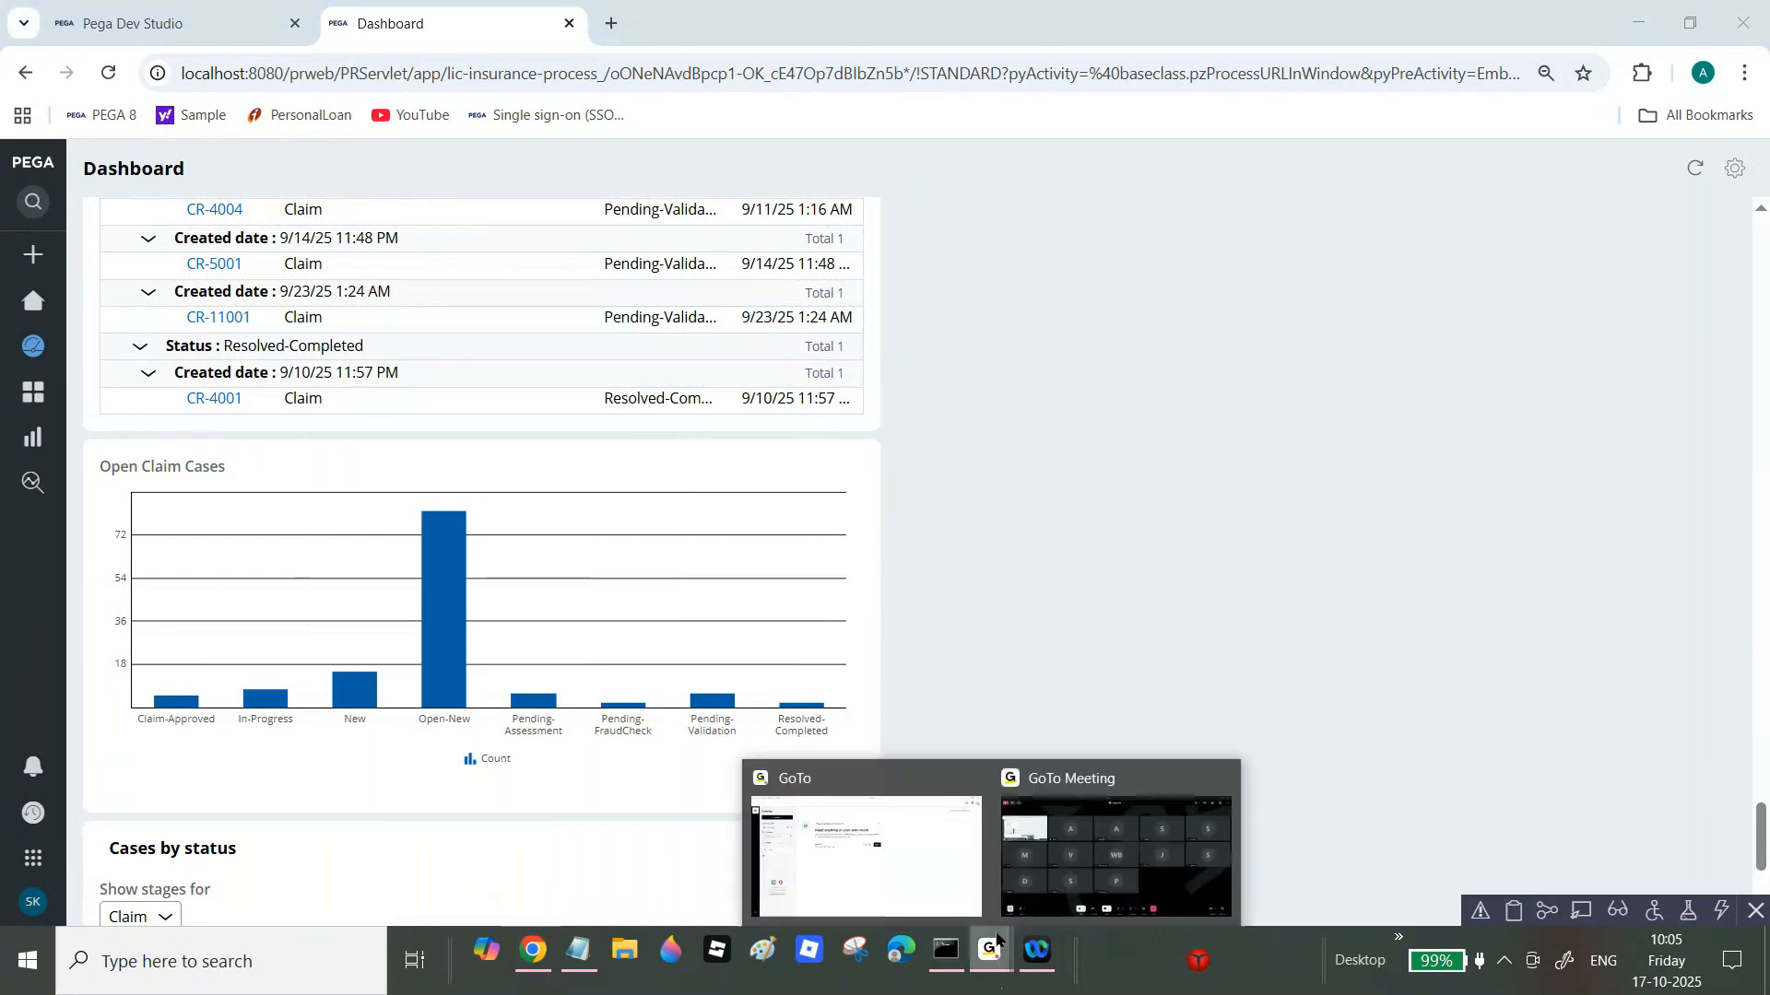
click(1114, 845)
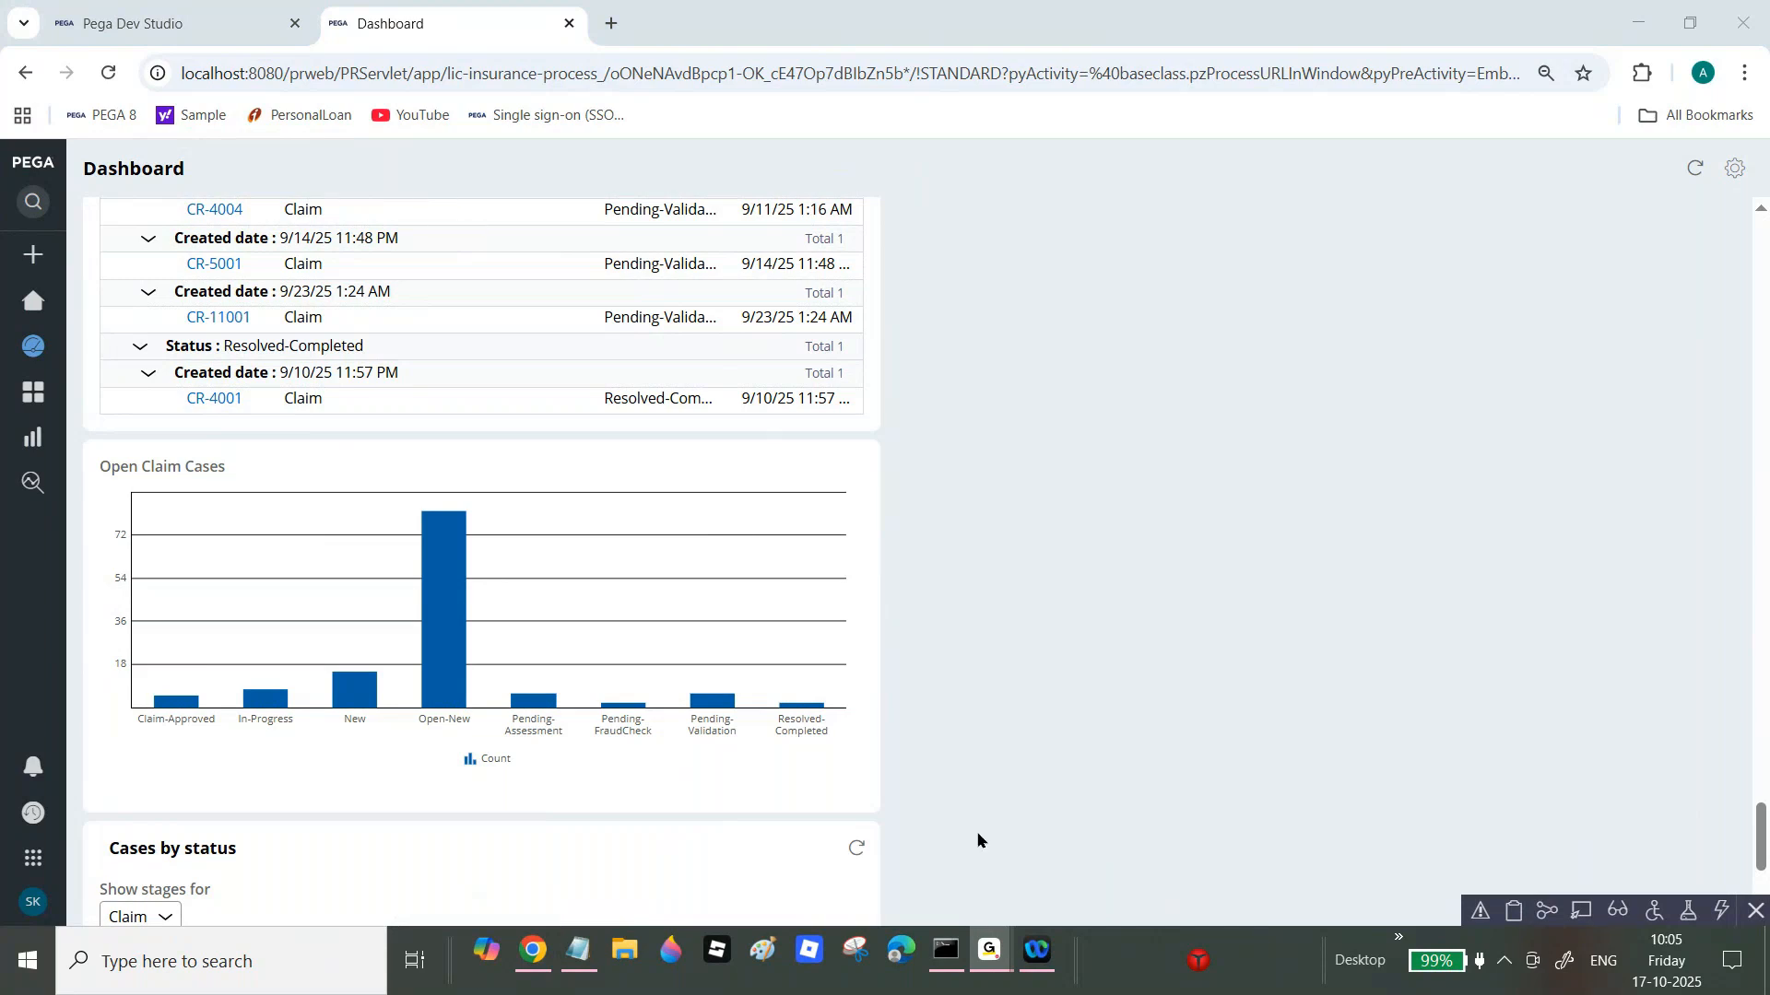
click(532, 949)
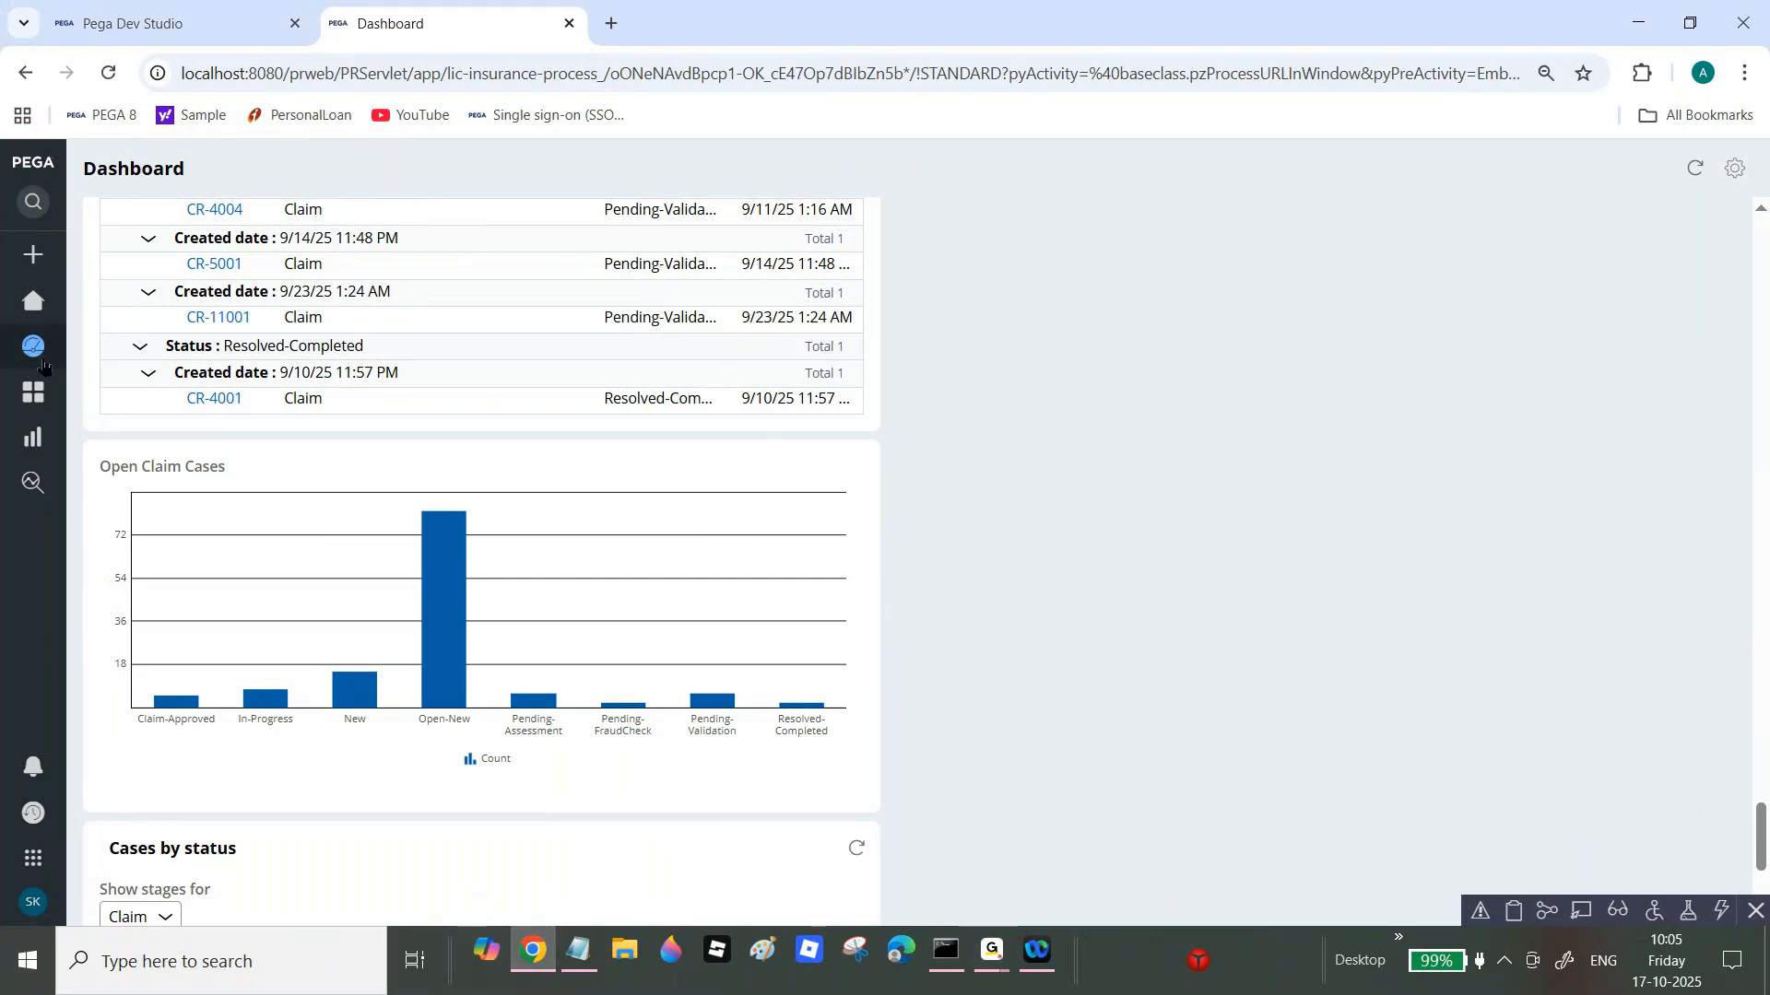
Step: Open the Reports page from the portal's left navigation rail
mouse_move(26, 398)
click(93, 438)
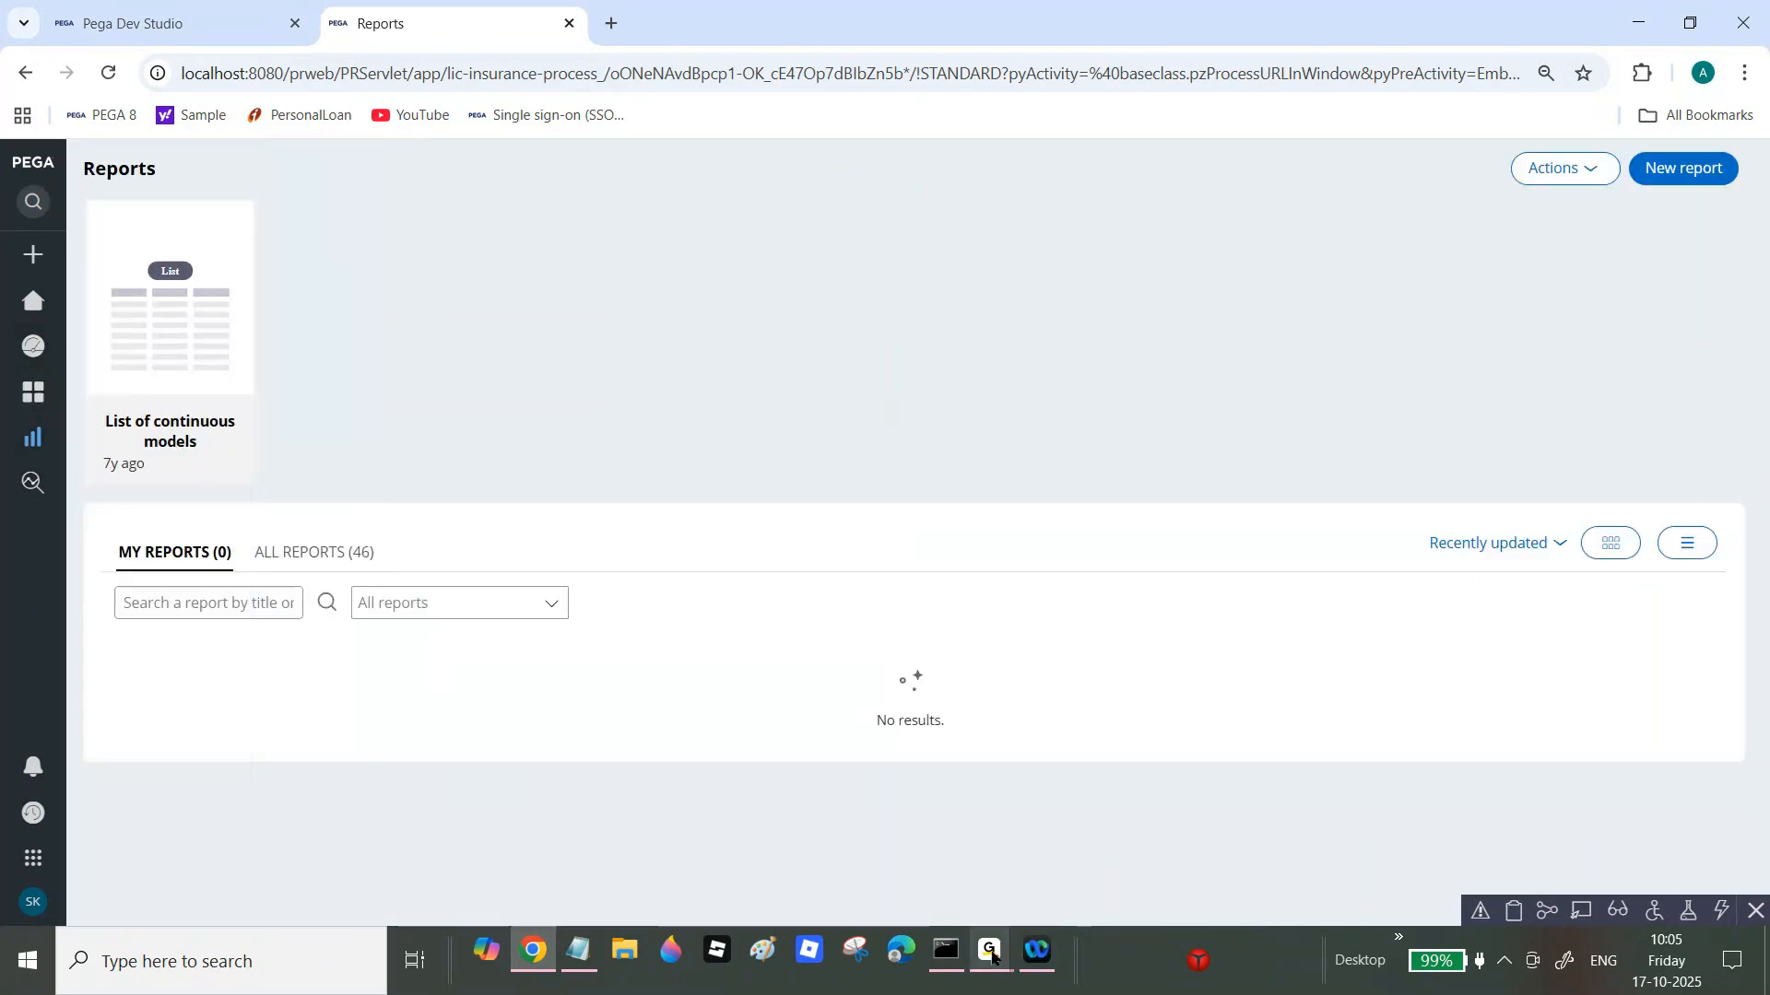
mouse_move(1018, 934)
click(1138, 842)
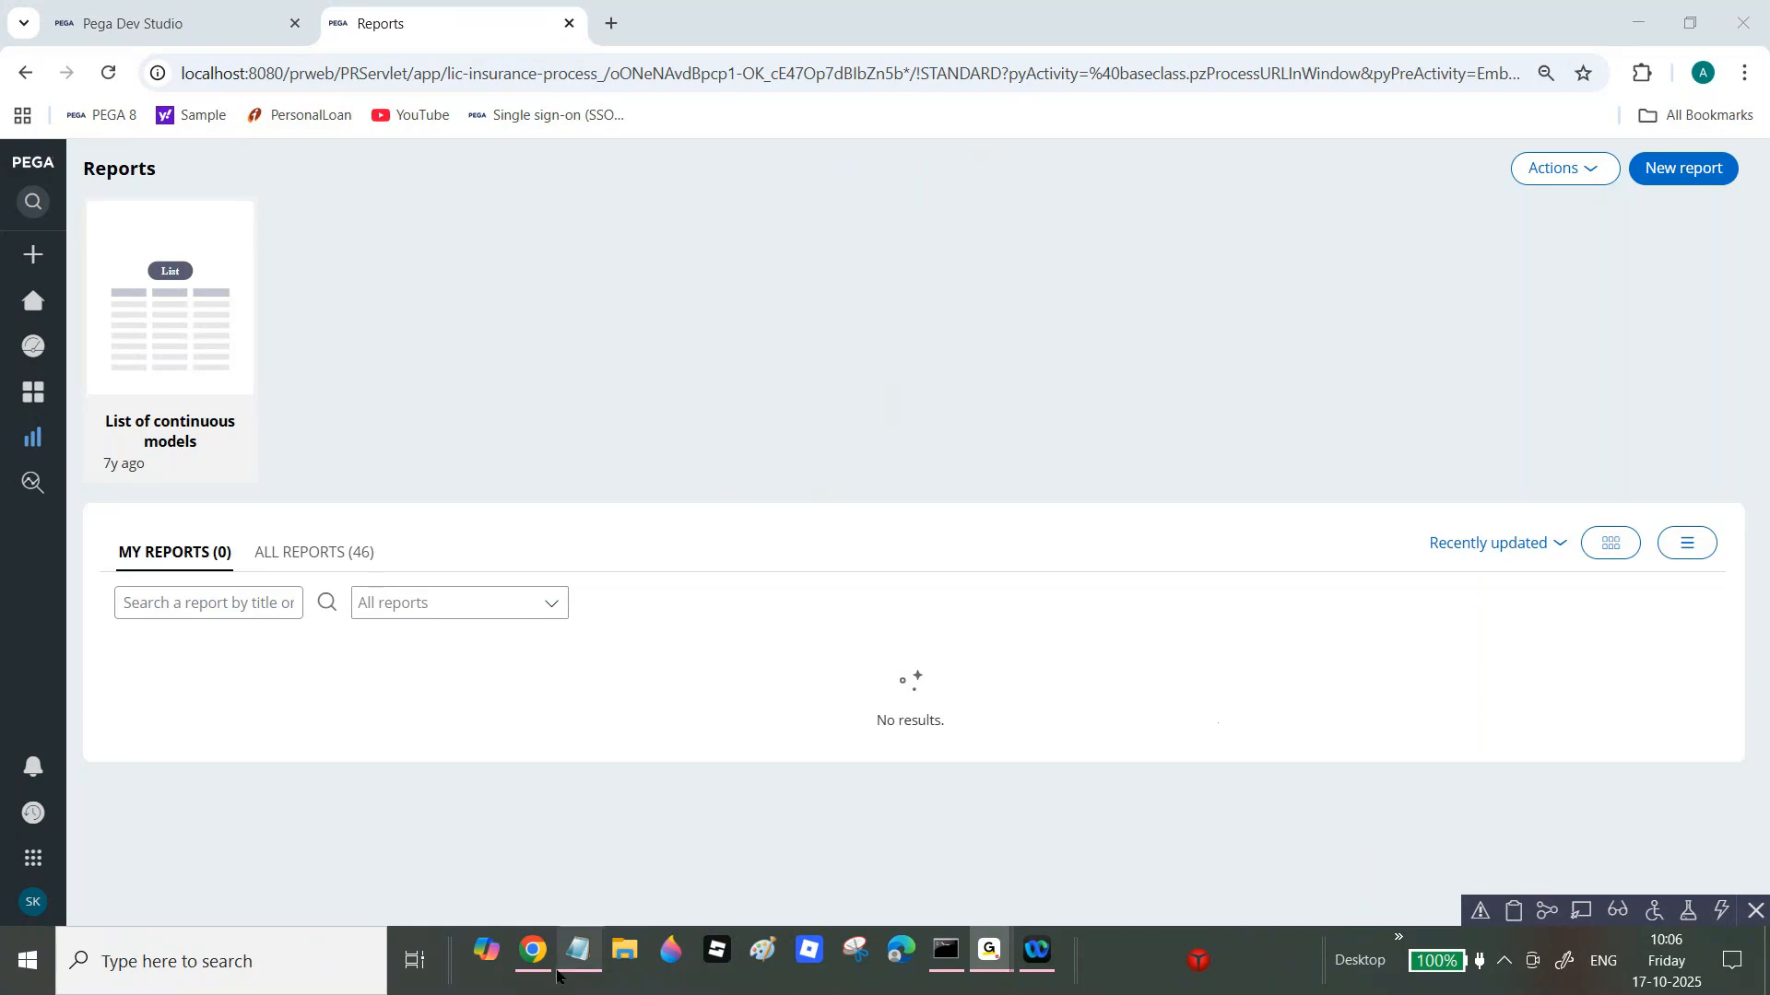
click(528, 968)
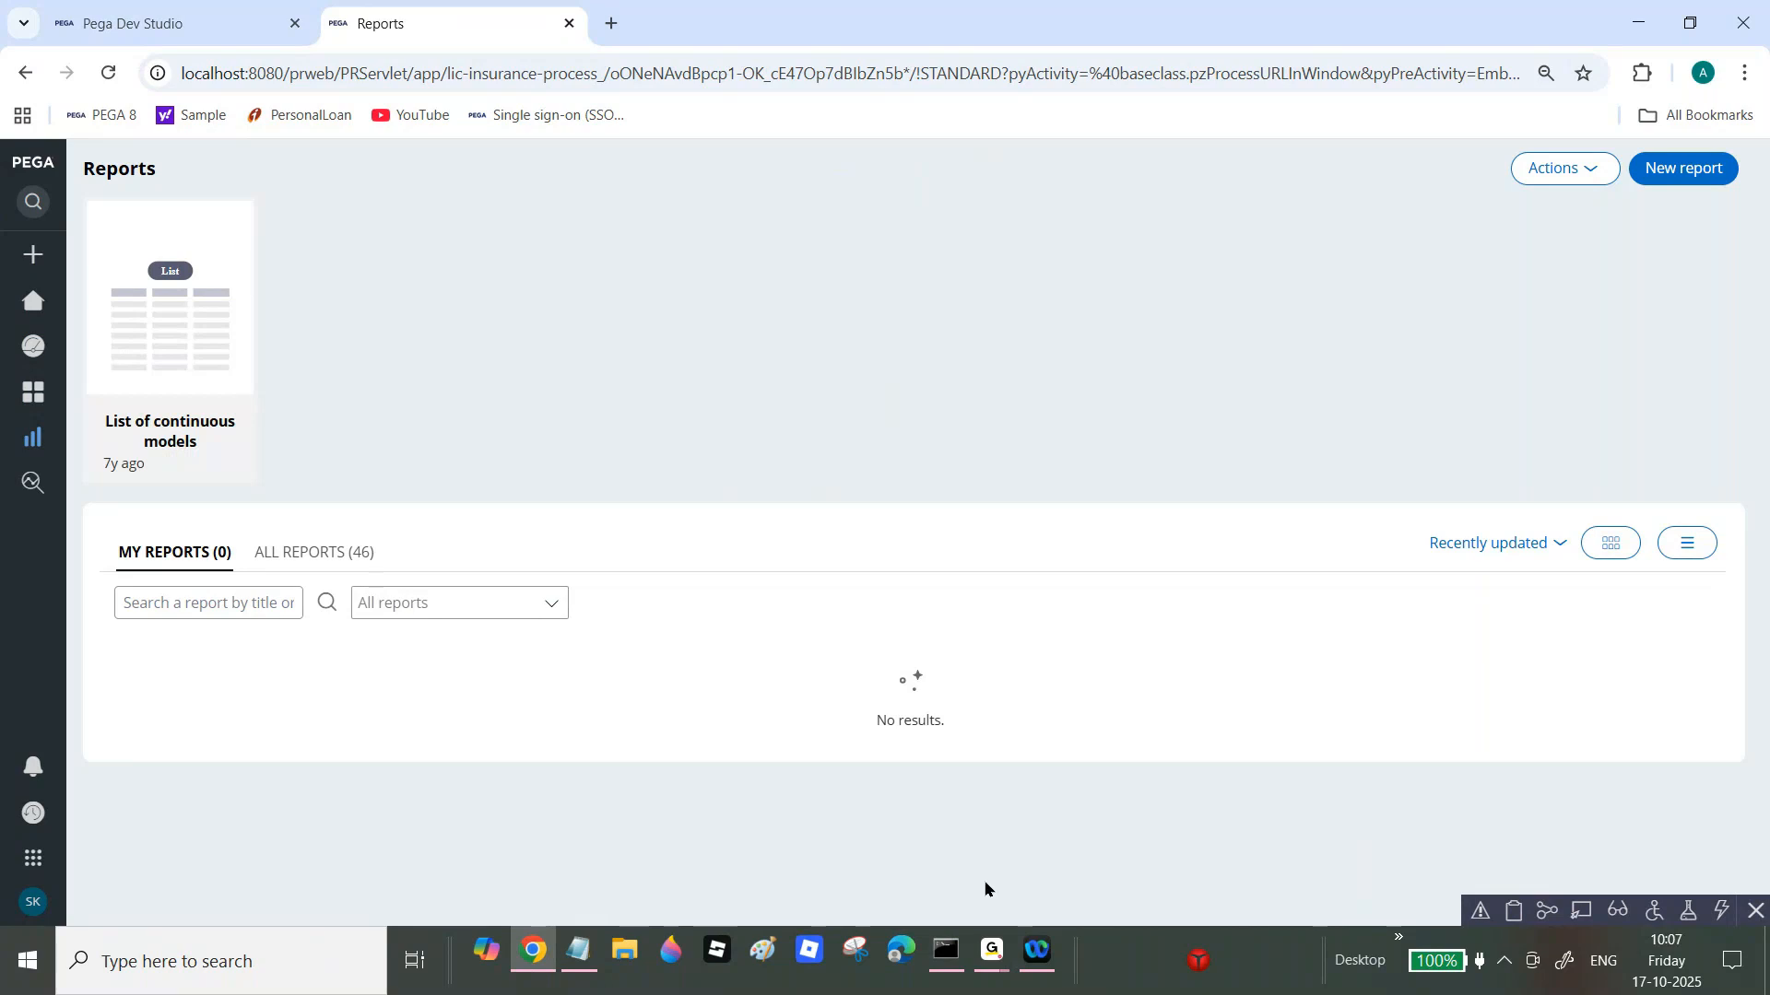
Step: Go to the LIC Insurance Process Home page with its 114-item worklist
mouse_move(989, 949)
click(36, 312)
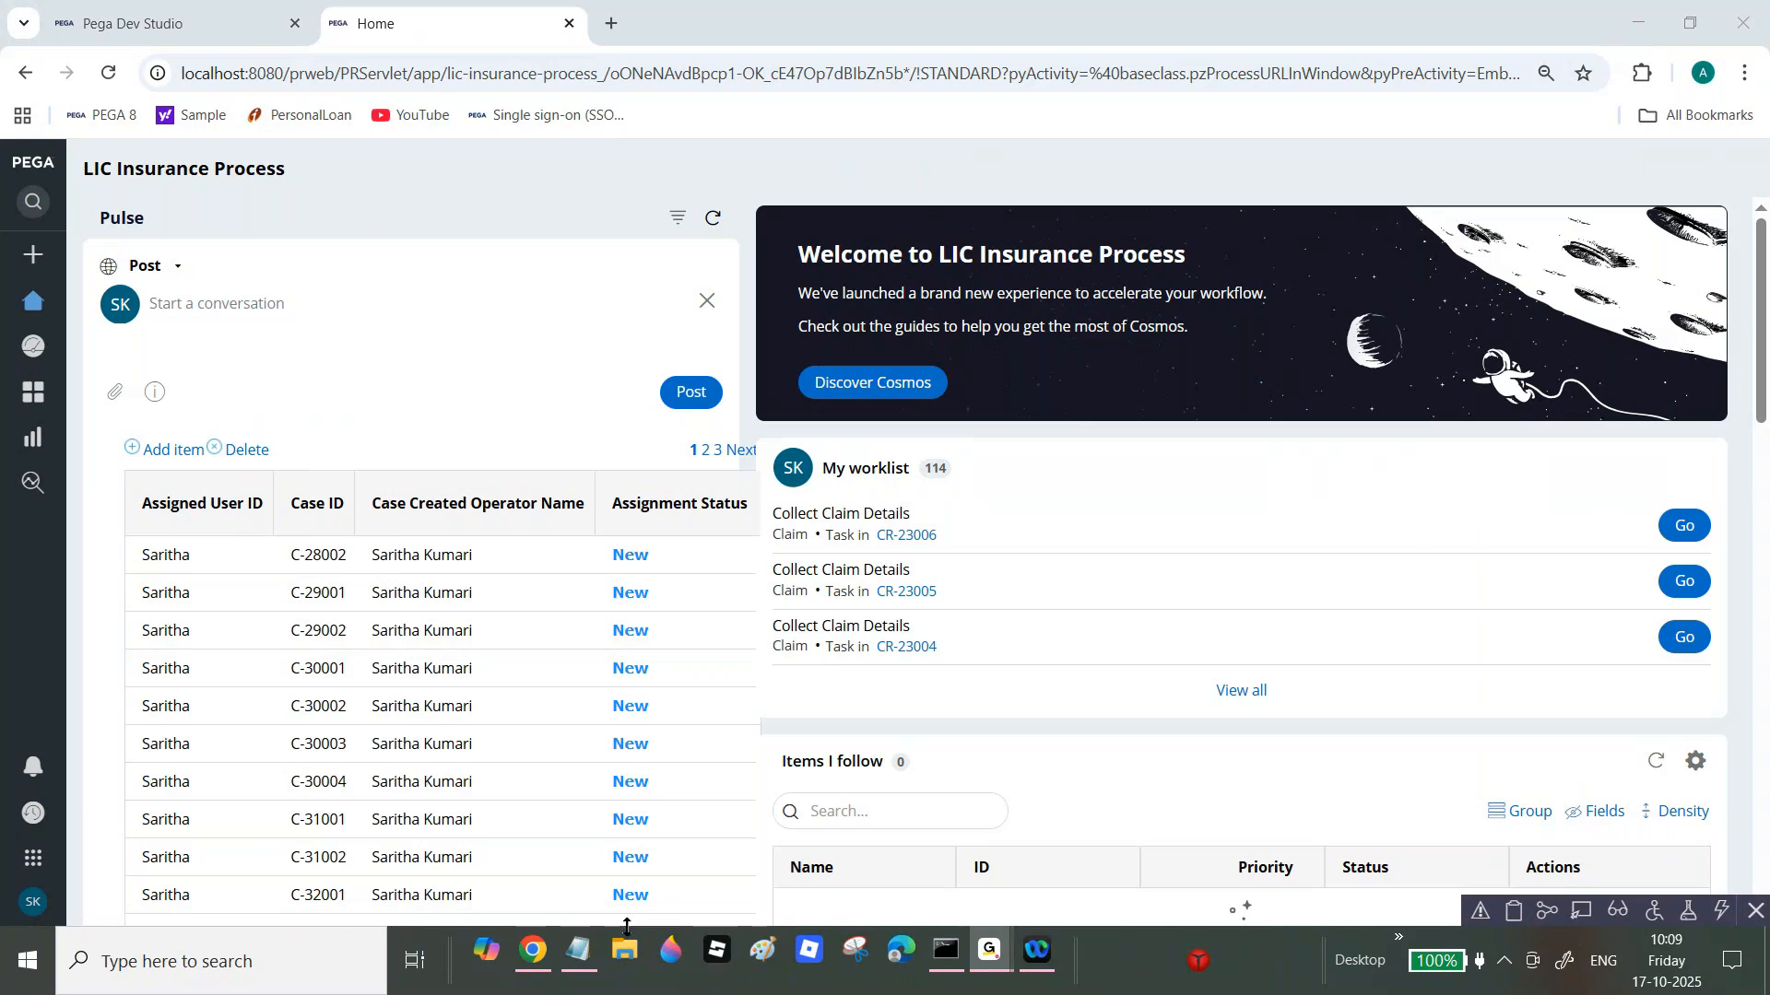
click(534, 963)
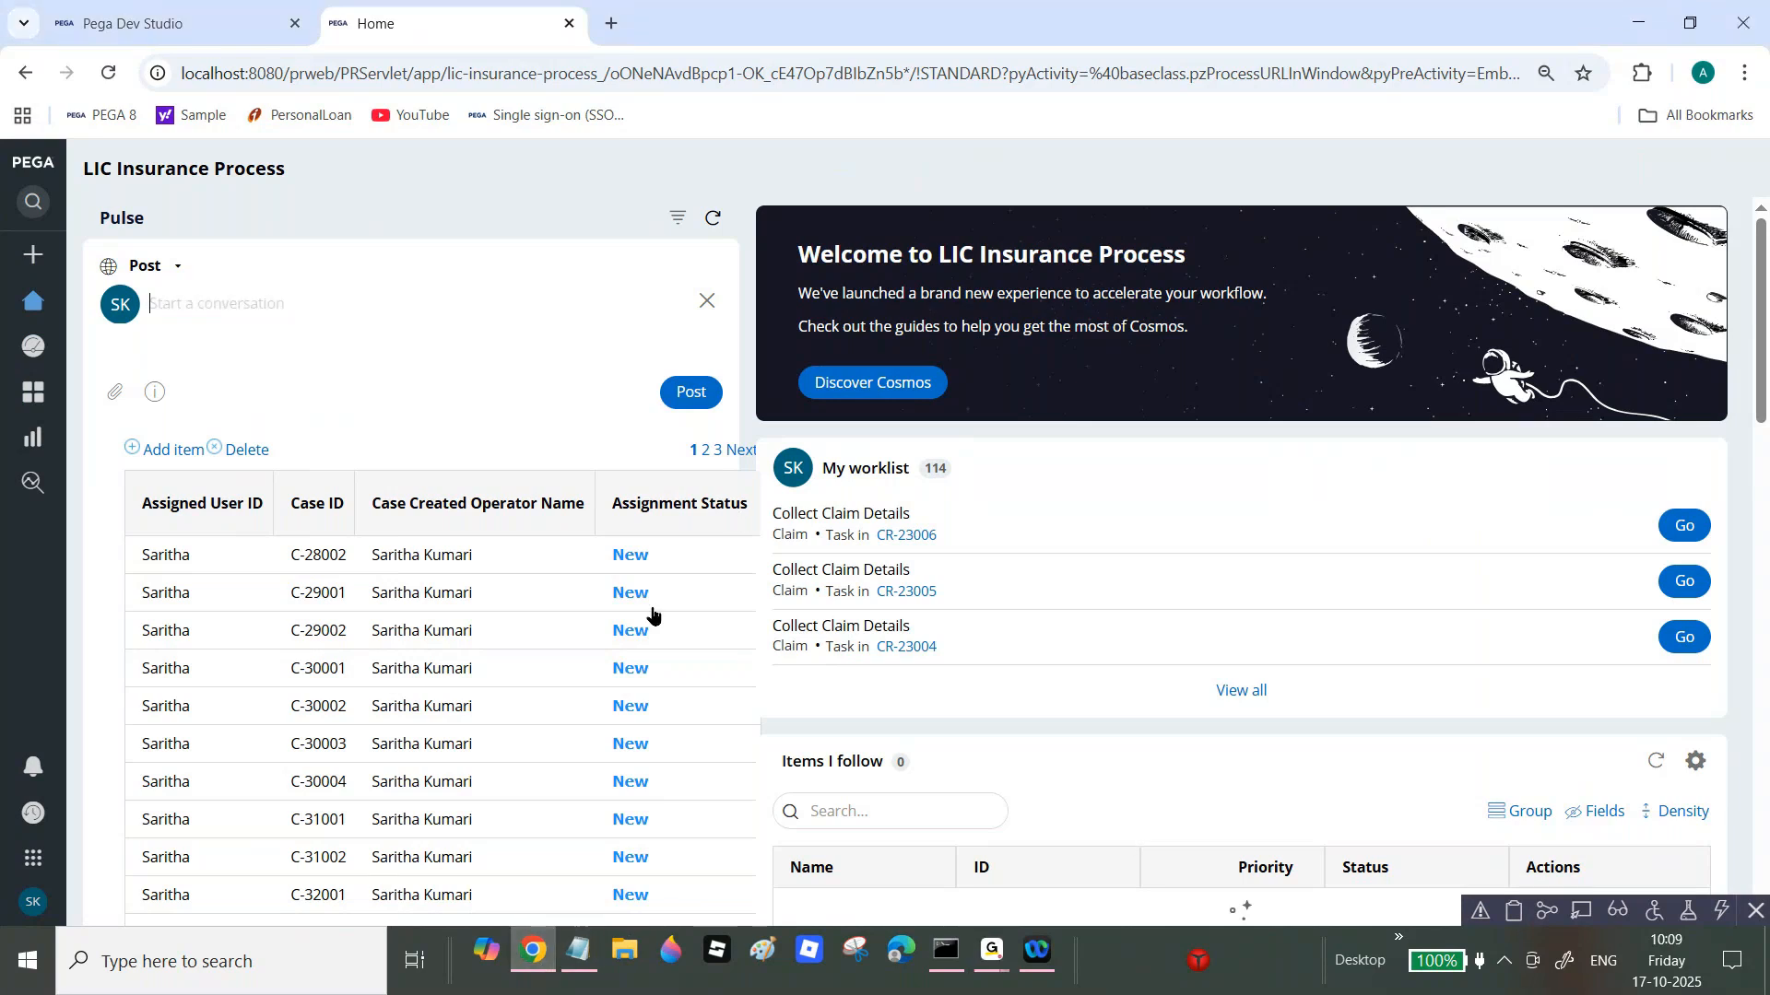
Step: In Notepad, delete the last dash under the 'How to Schedule Reports to business Users' heading
click(573, 956)
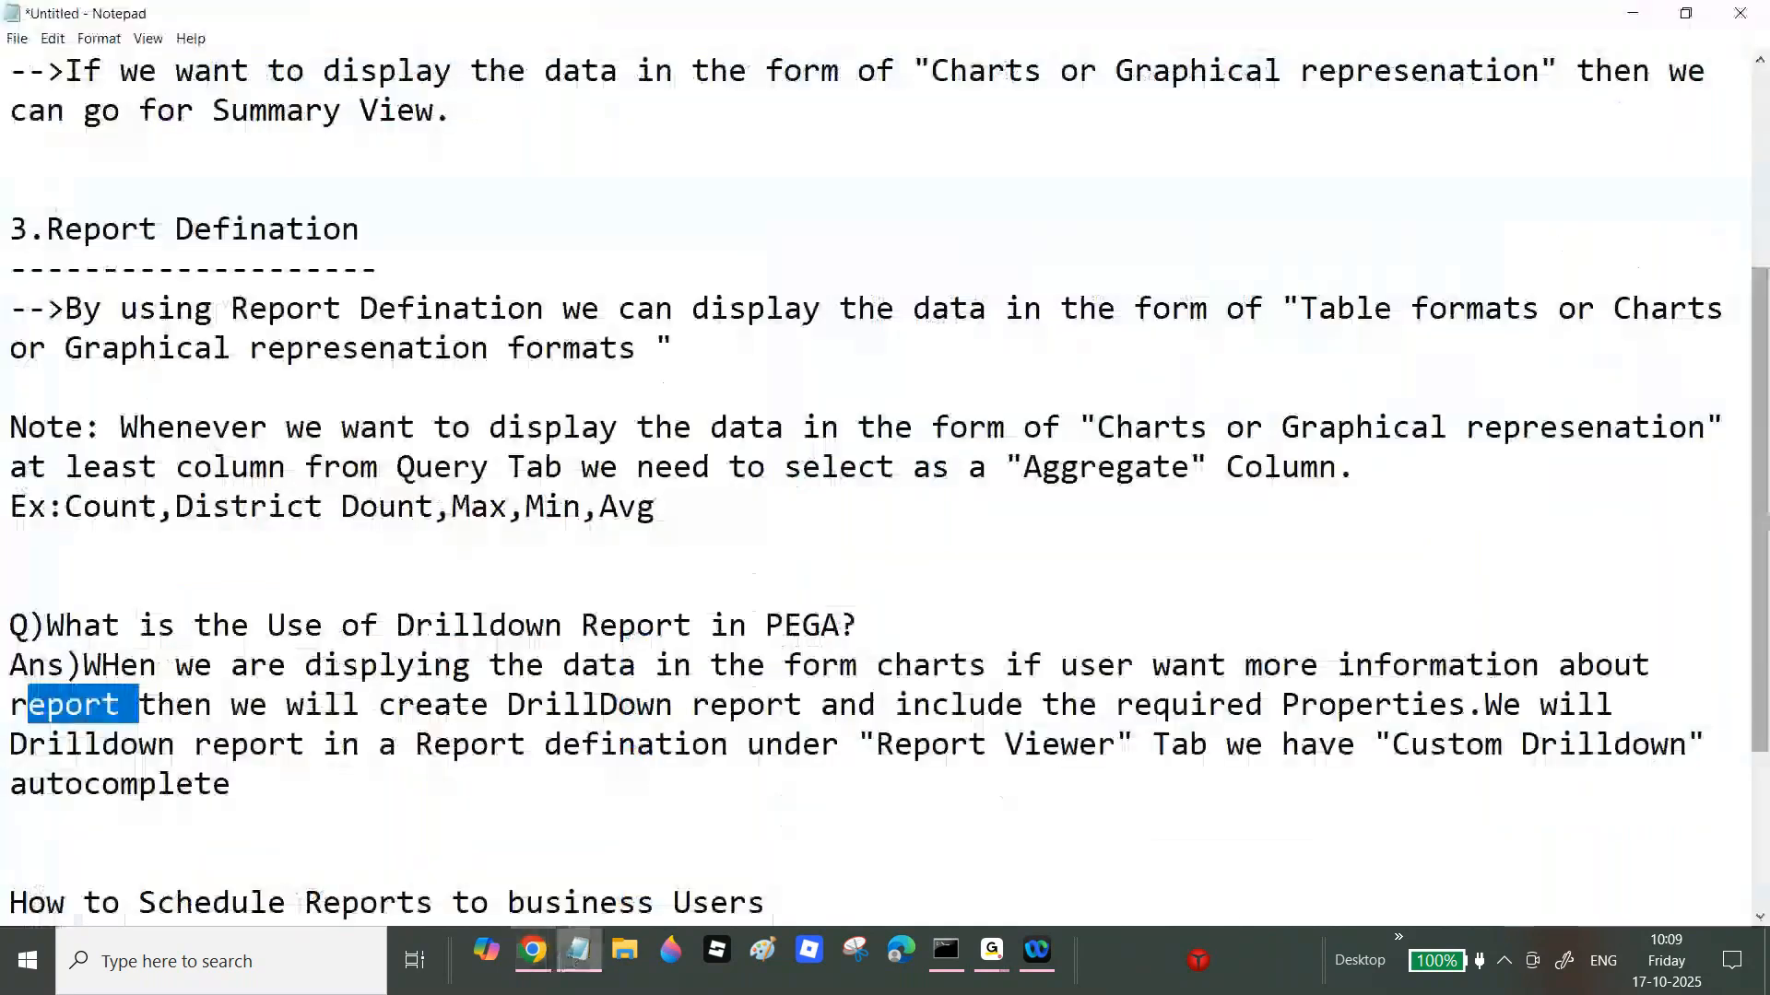
drag(1761, 434, 1761, 710)
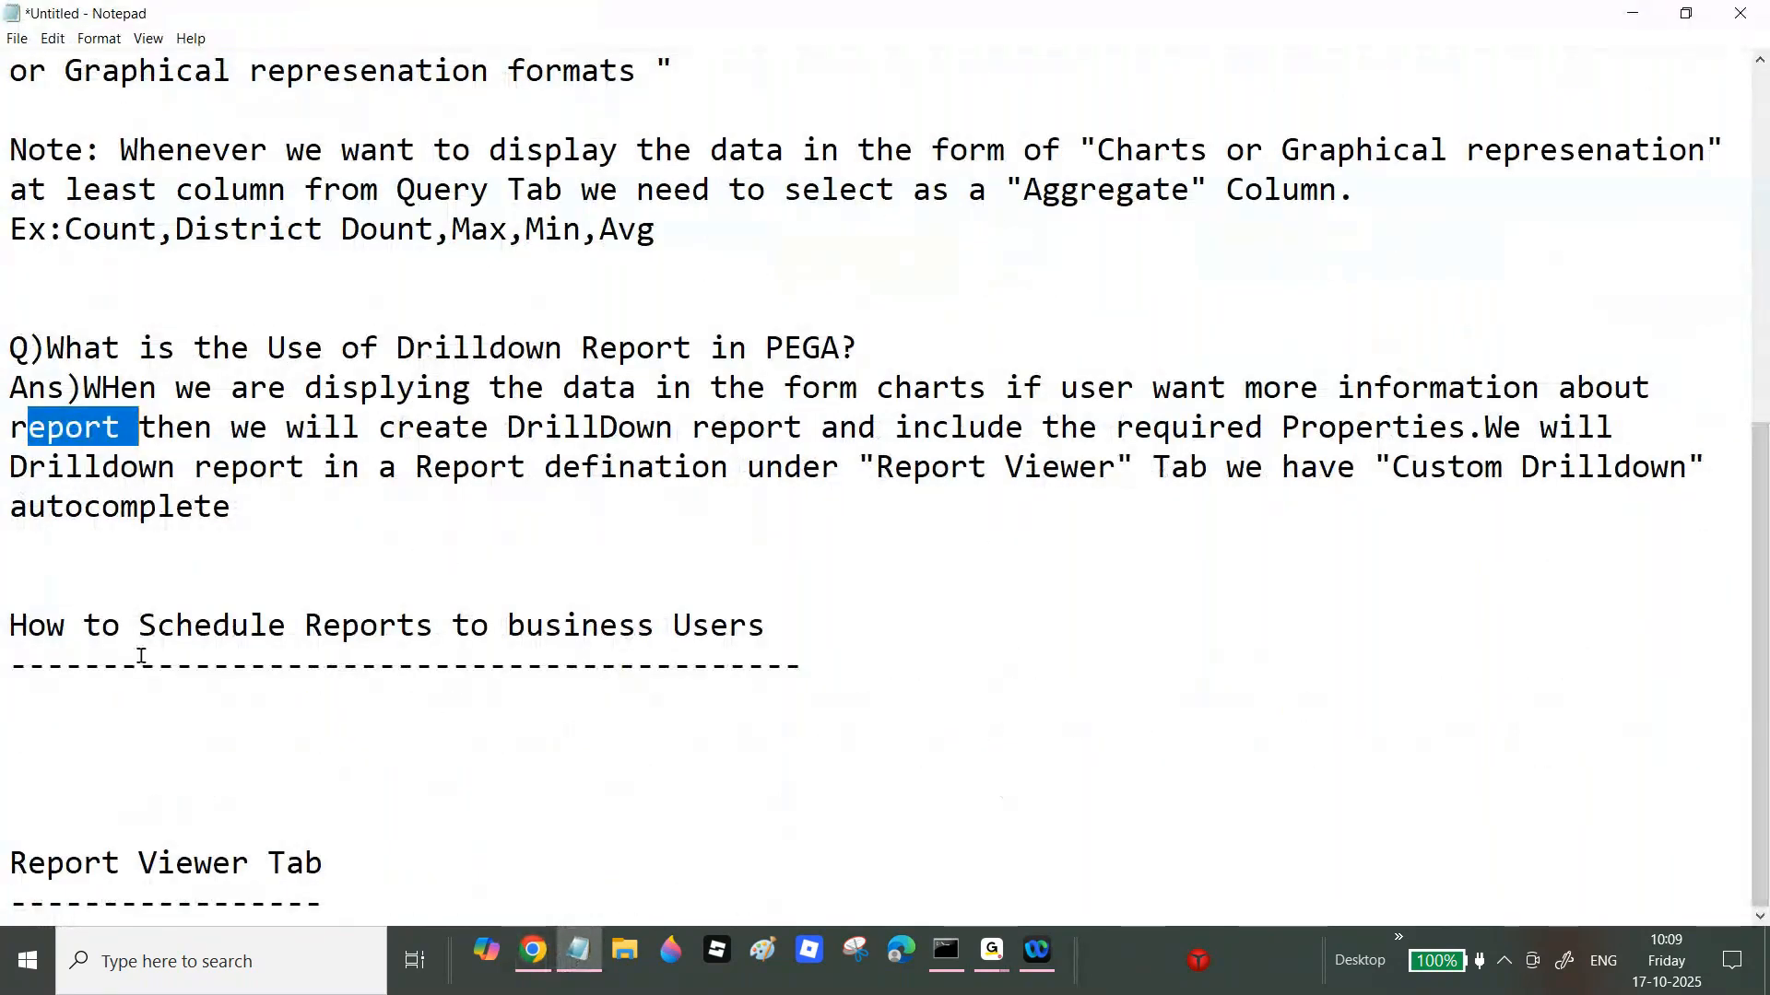
drag(27, 626, 811, 553)
key(BackSpace)
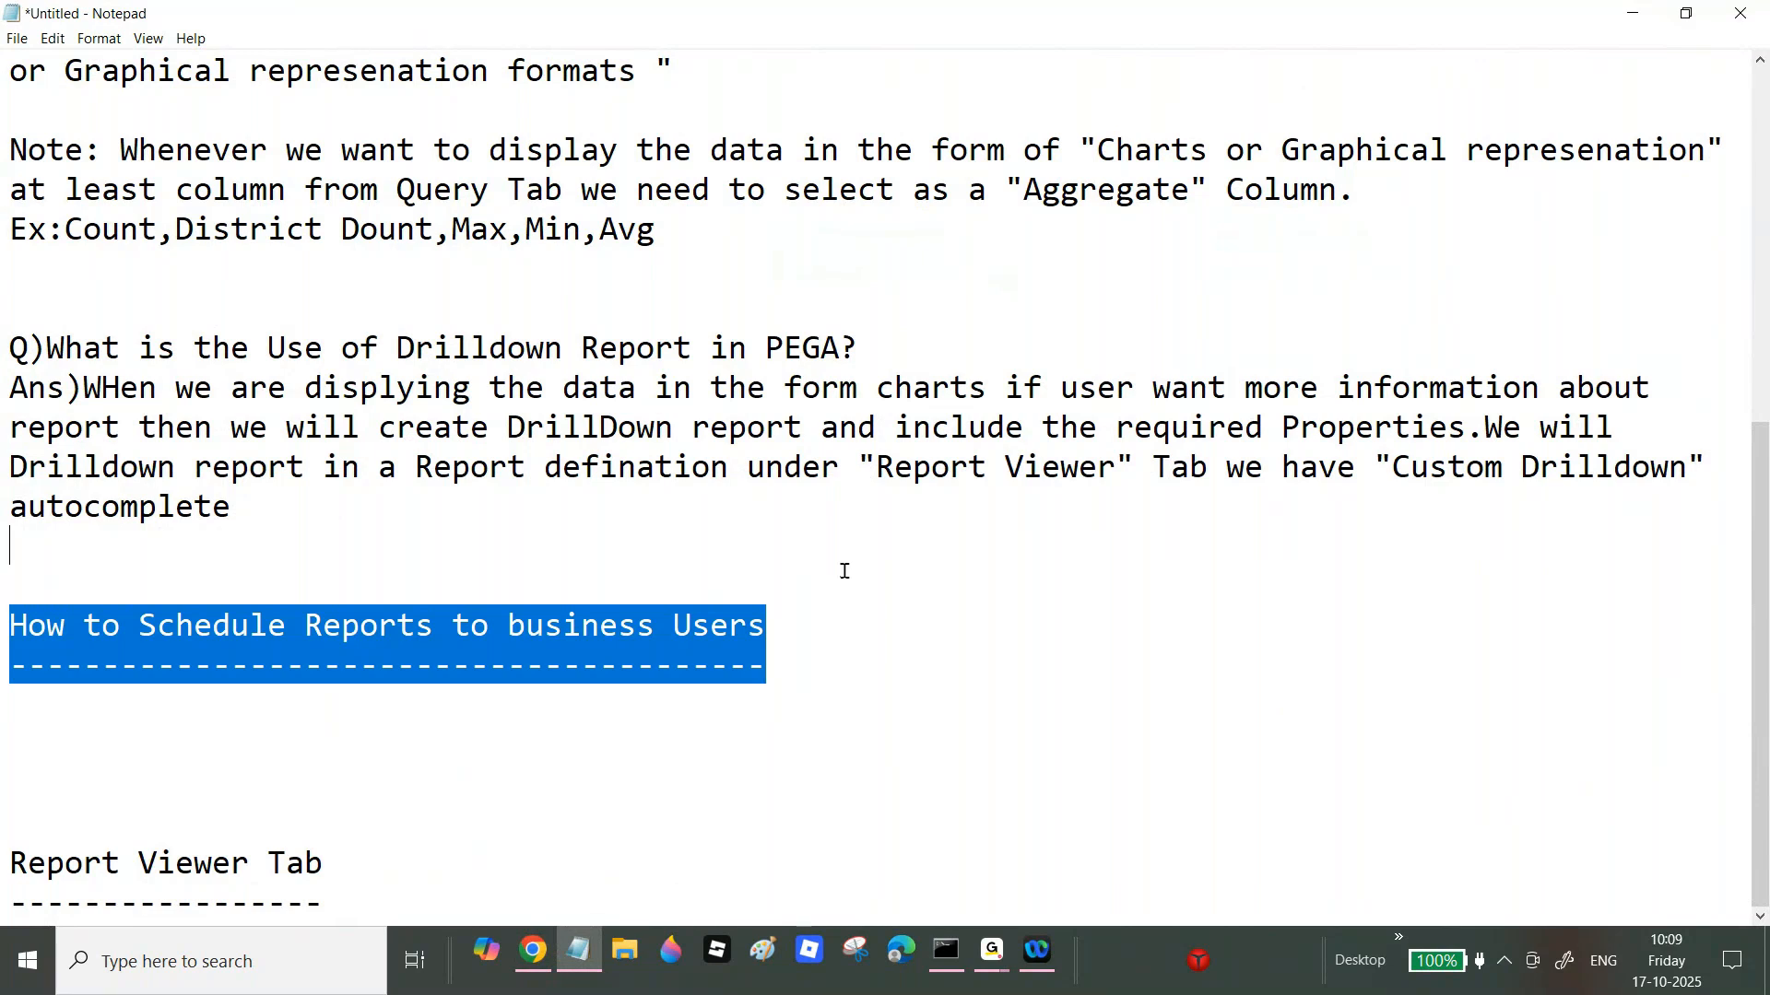
click(832, 641)
drag(819, 656, 758, 518)
click(840, 655)
drag(822, 667, 795, 556)
key(shift+Down)
drag(776, 693, 820, 349)
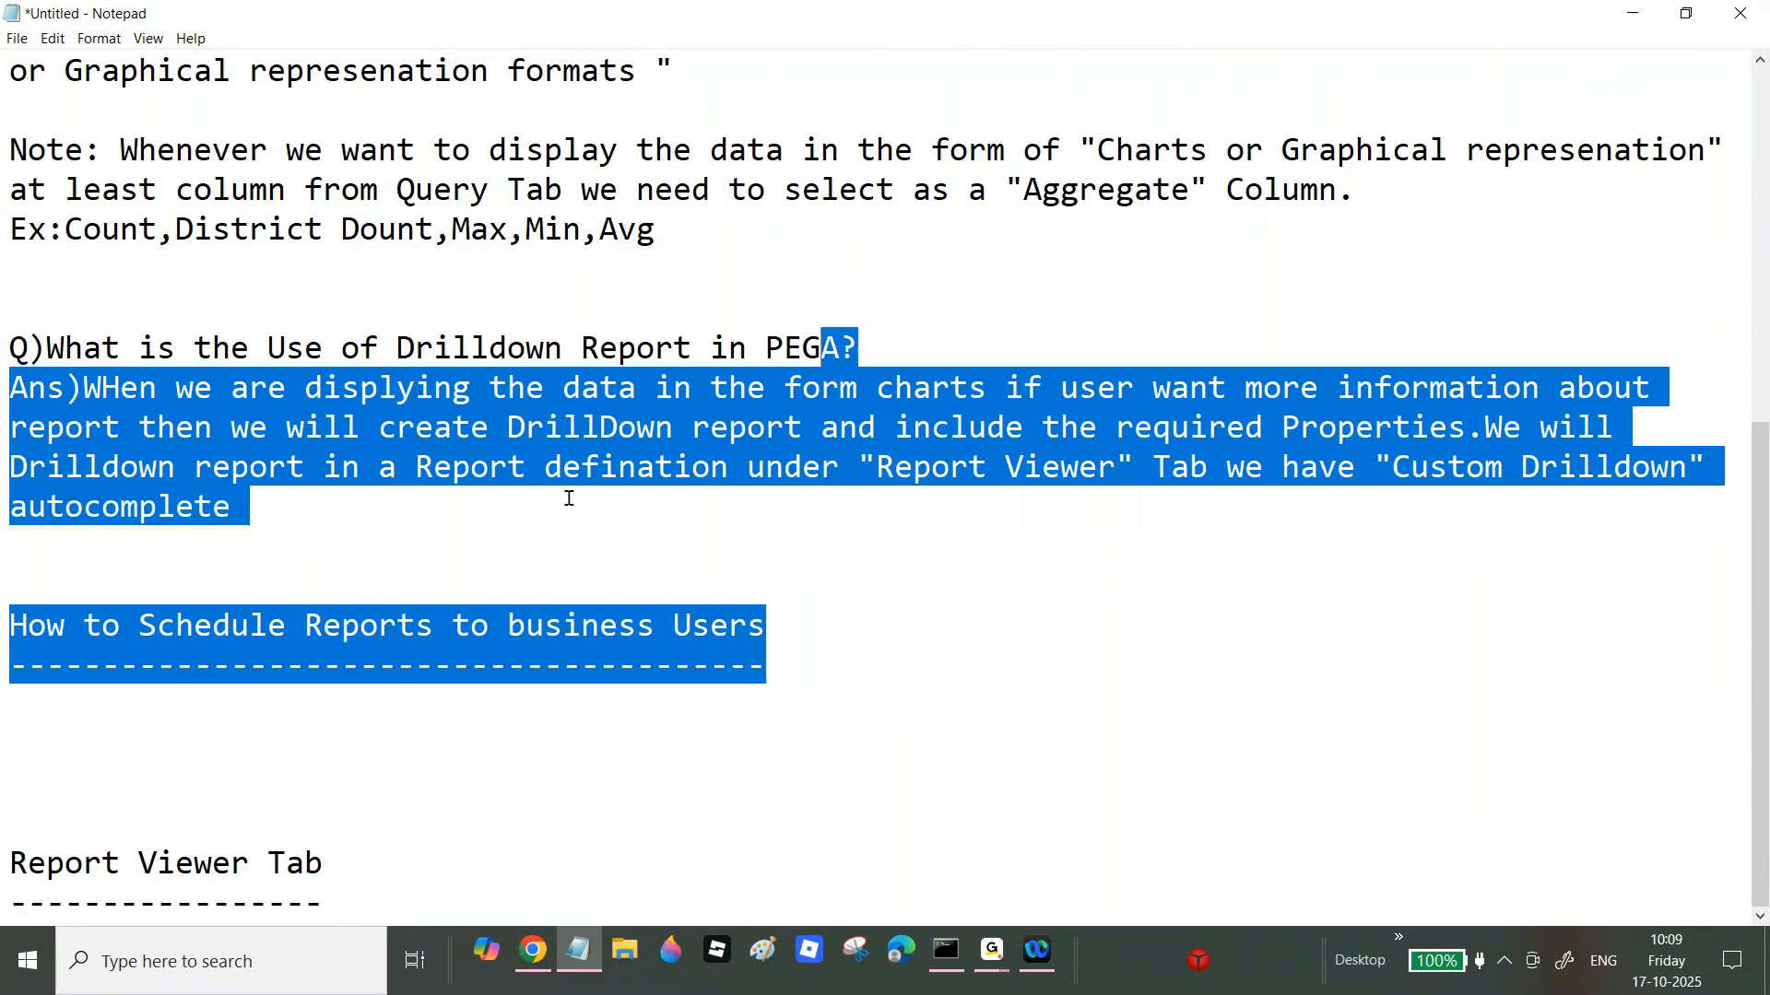
click(461, 636)
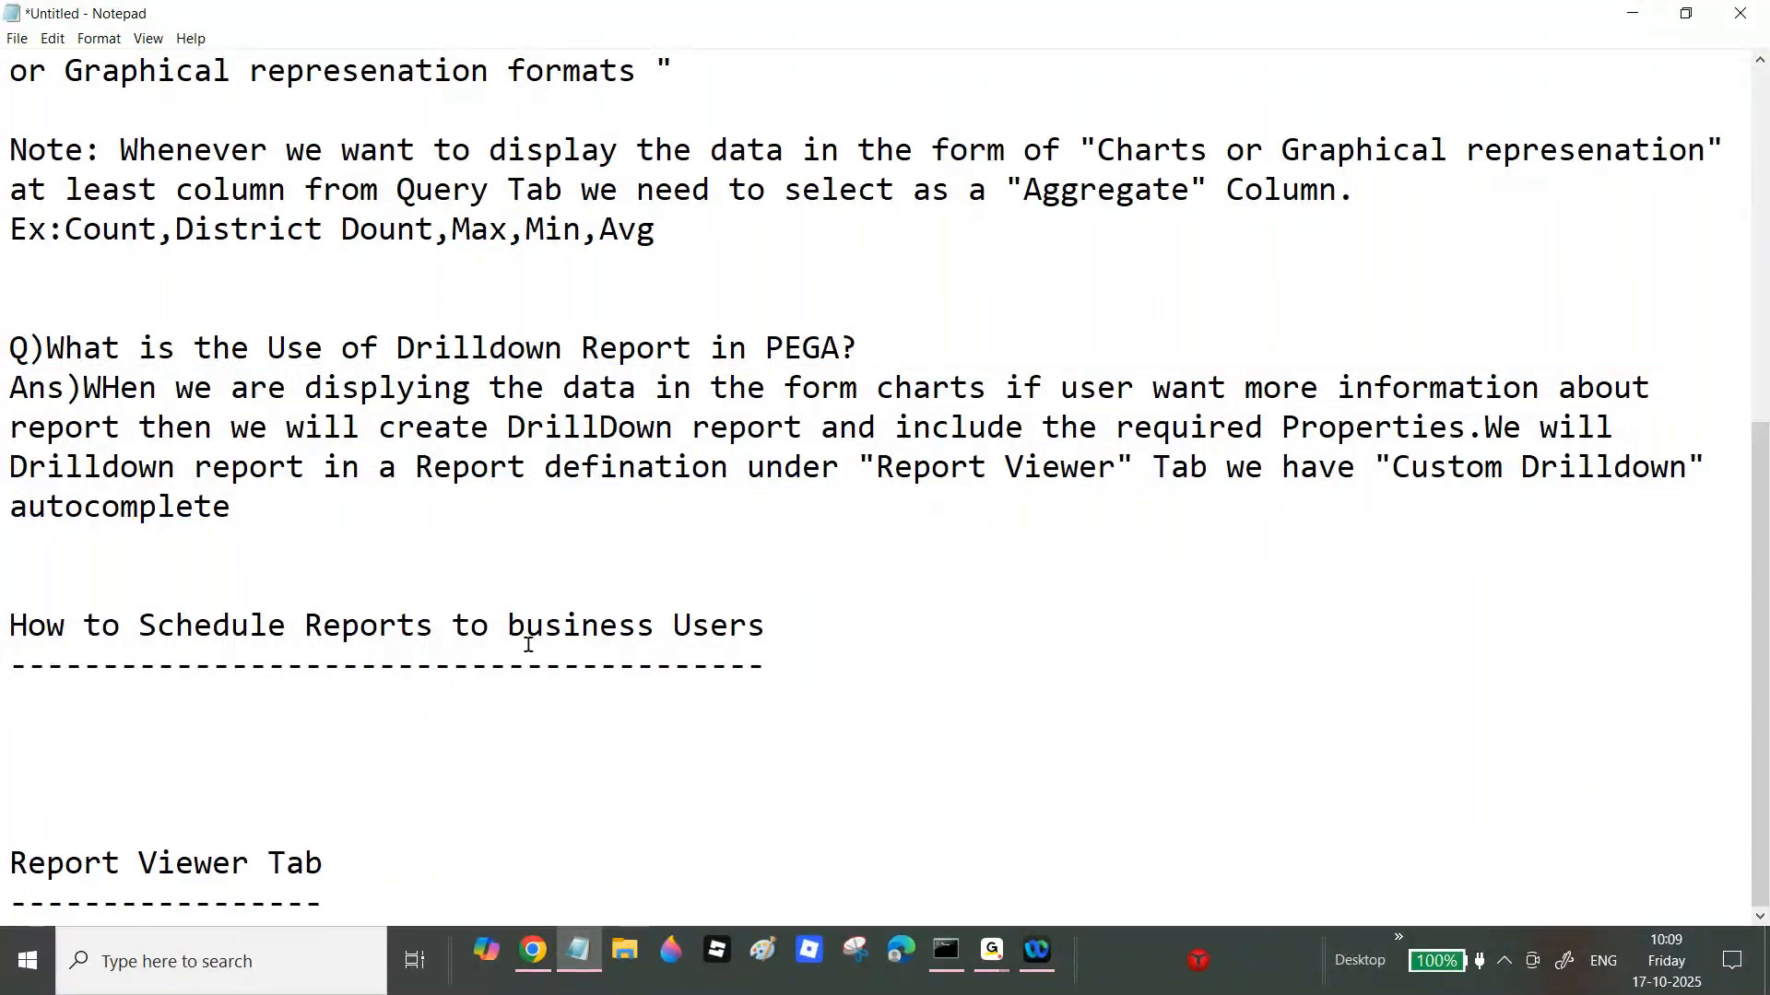
click(533, 951)
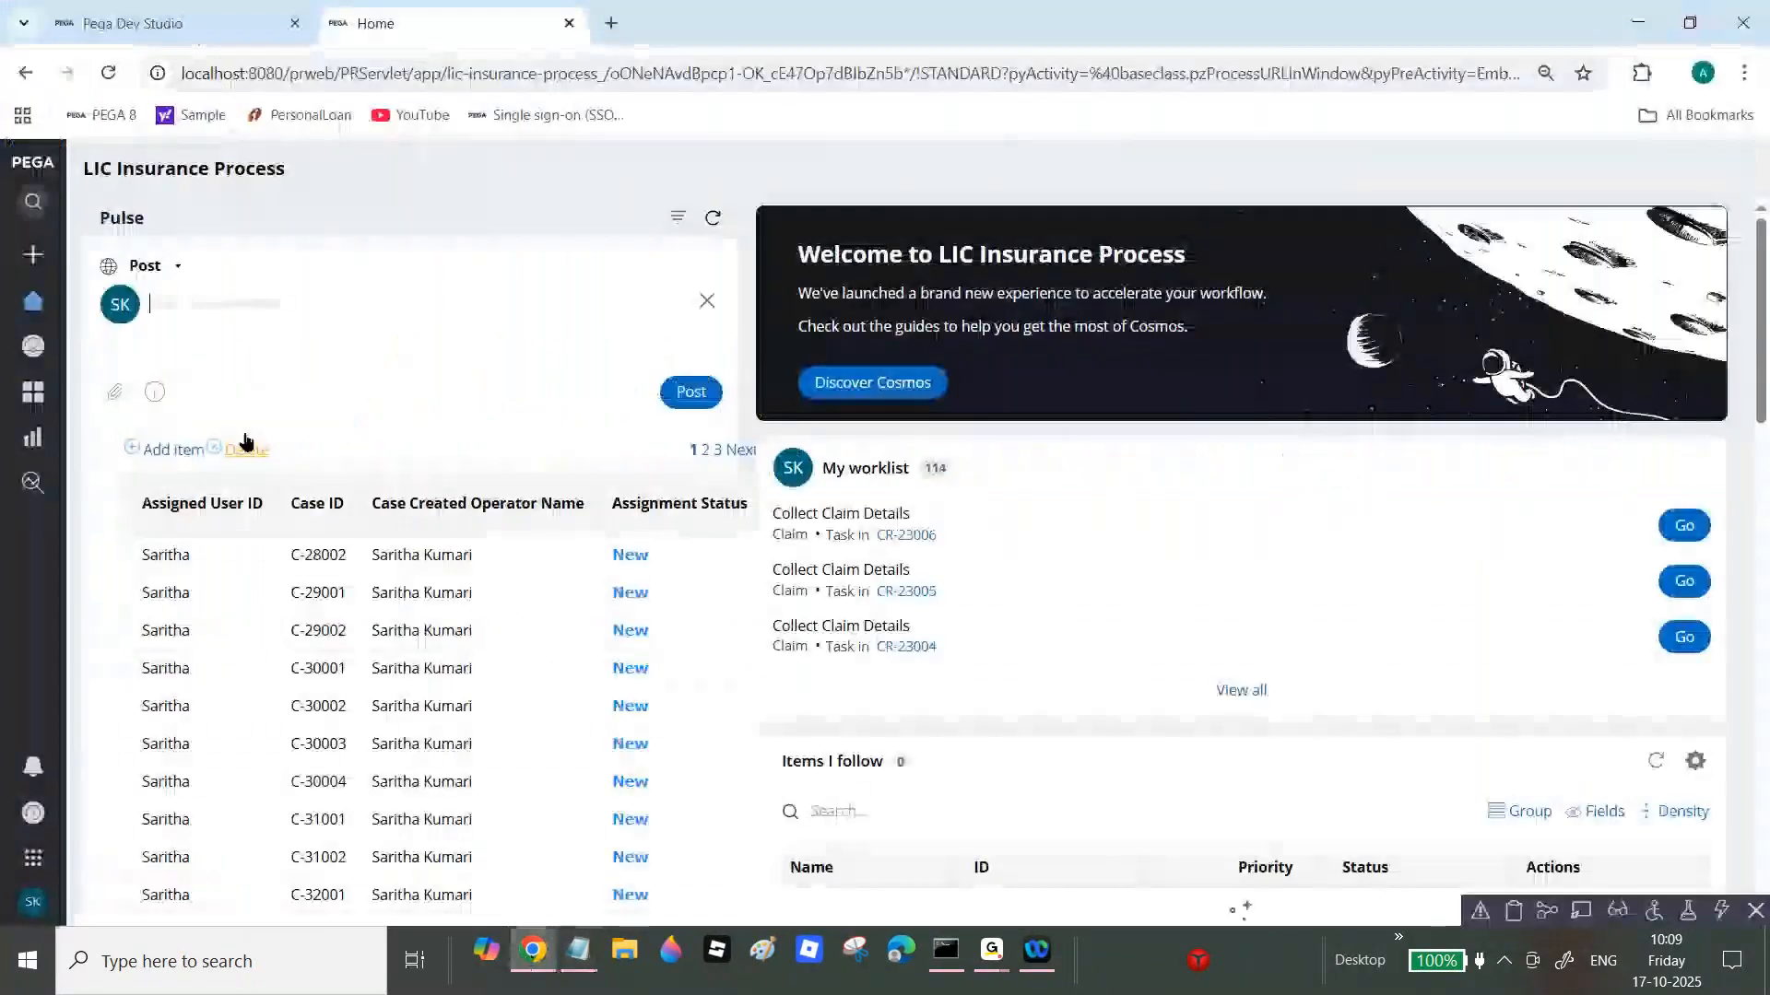
Step: Open Reports and use Actions > Manage Categories to view the report category table
mouse_move(36, 406)
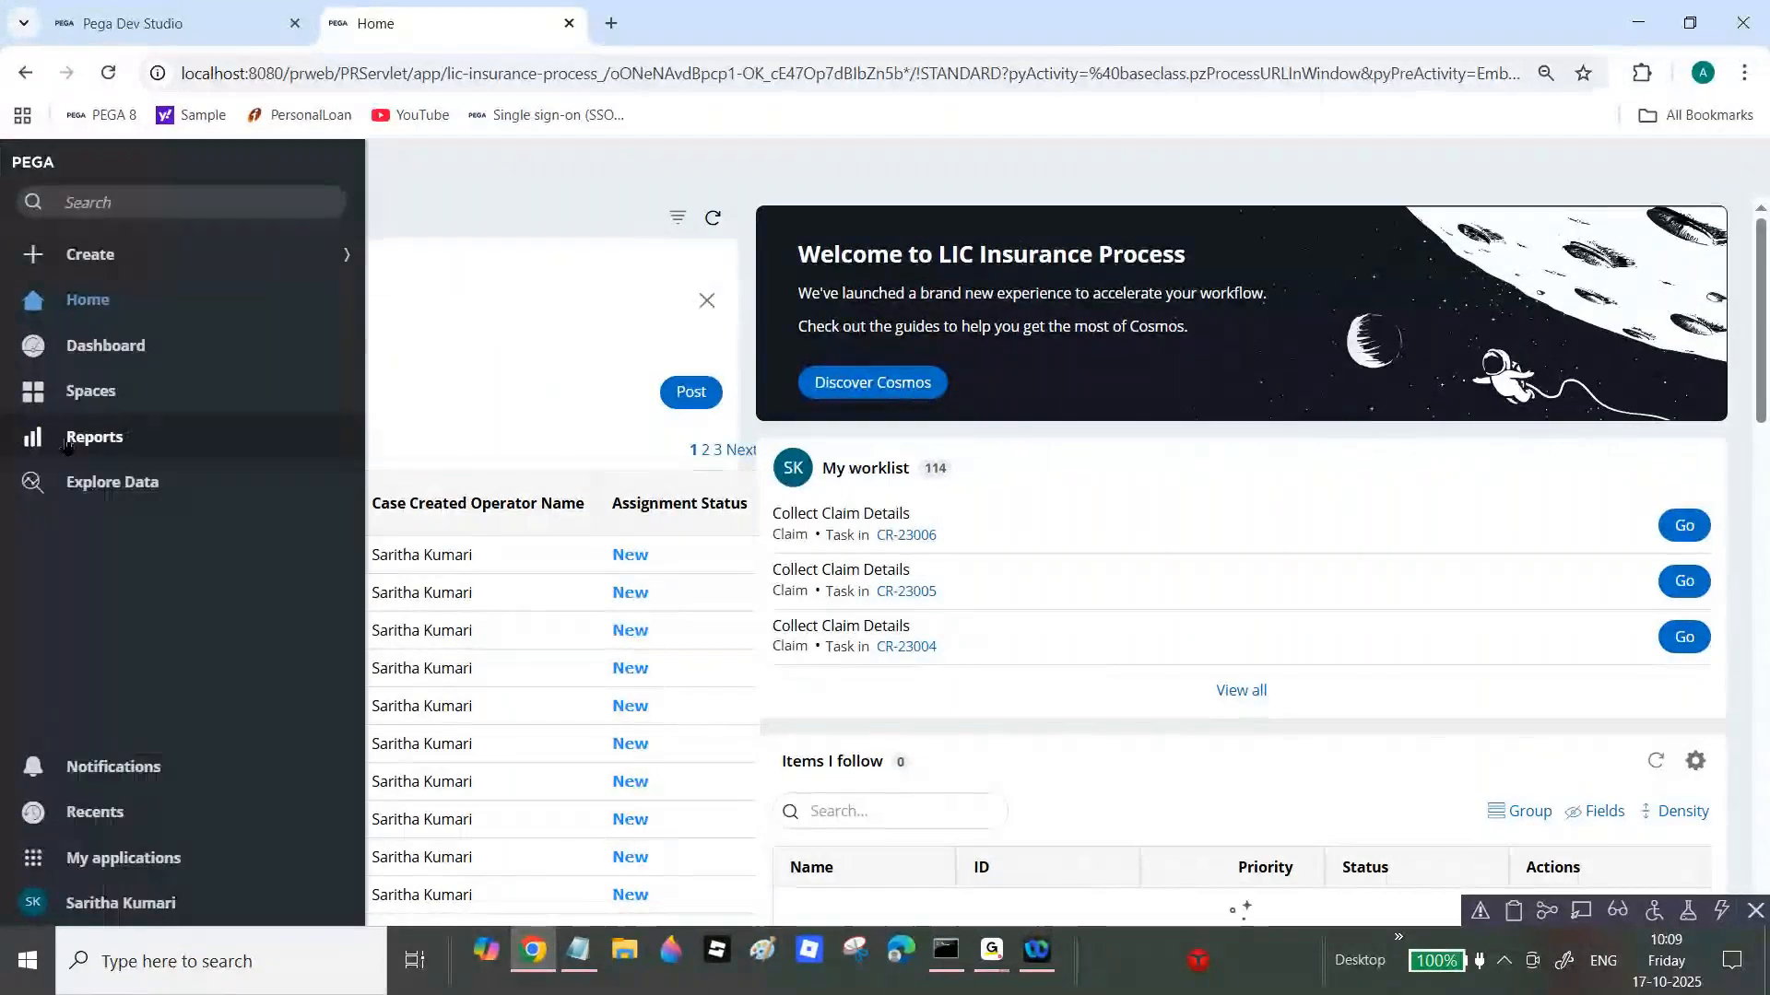
click(90, 439)
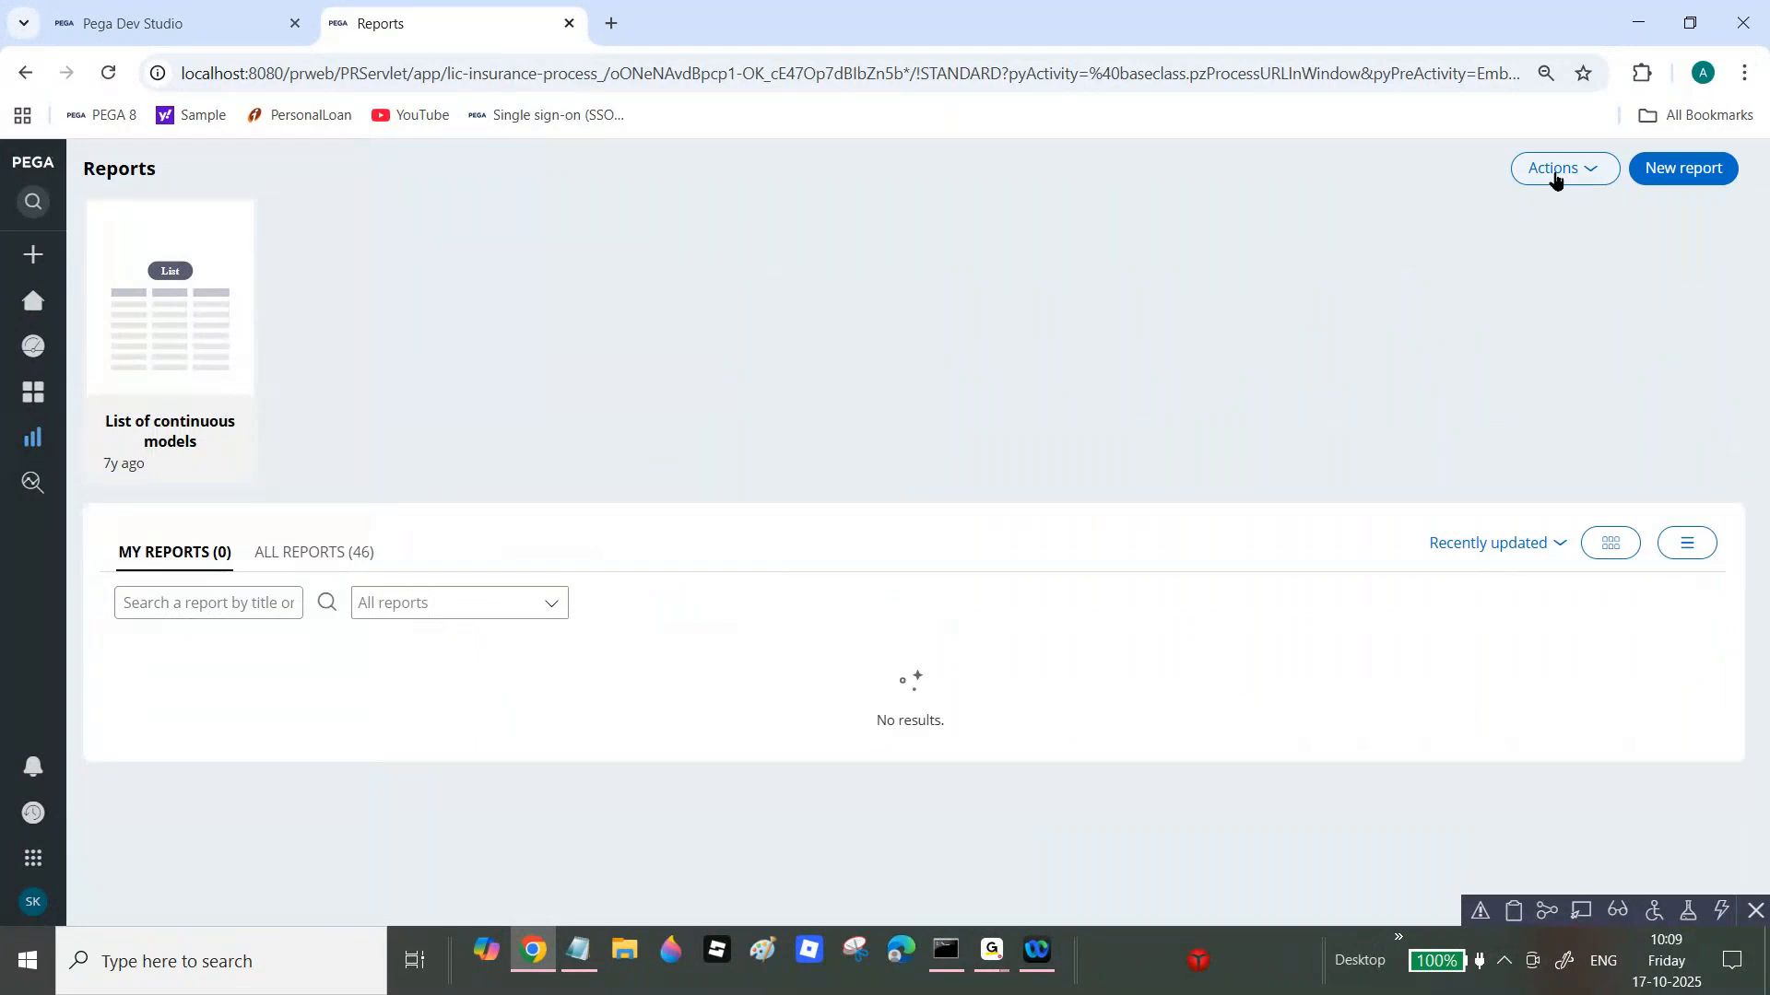
click(1561, 175)
click(1571, 203)
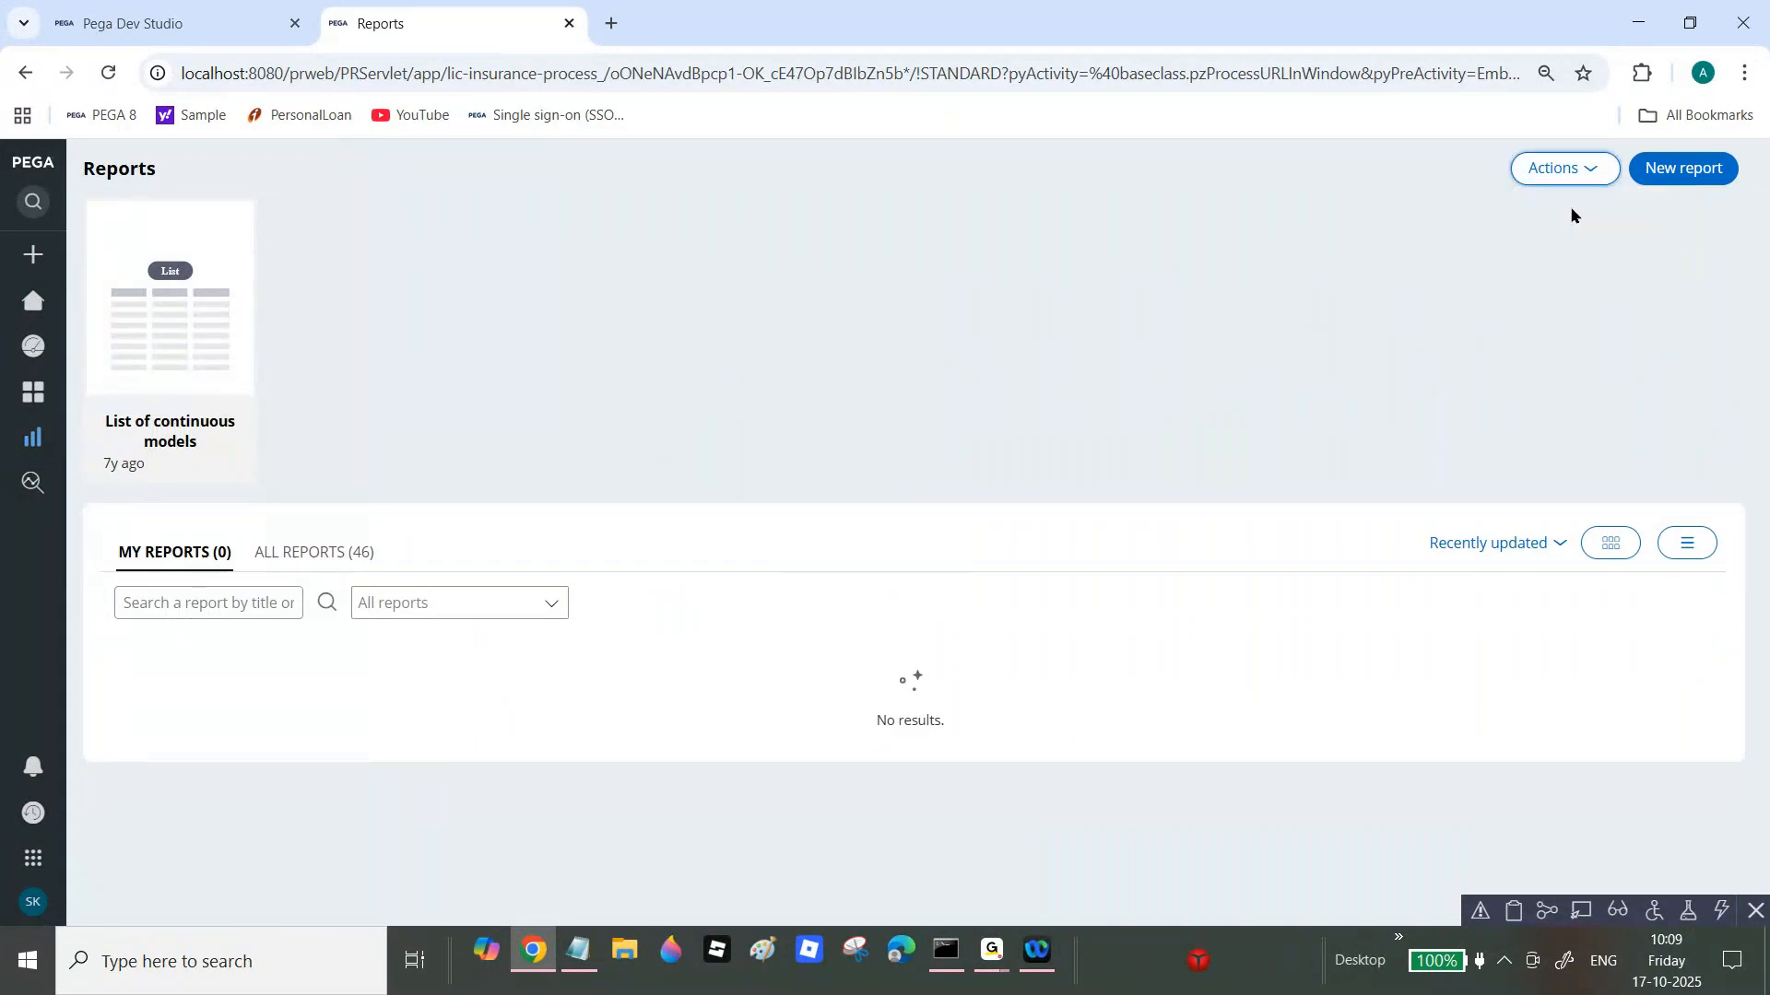
scroll(610, 286, down, 2)
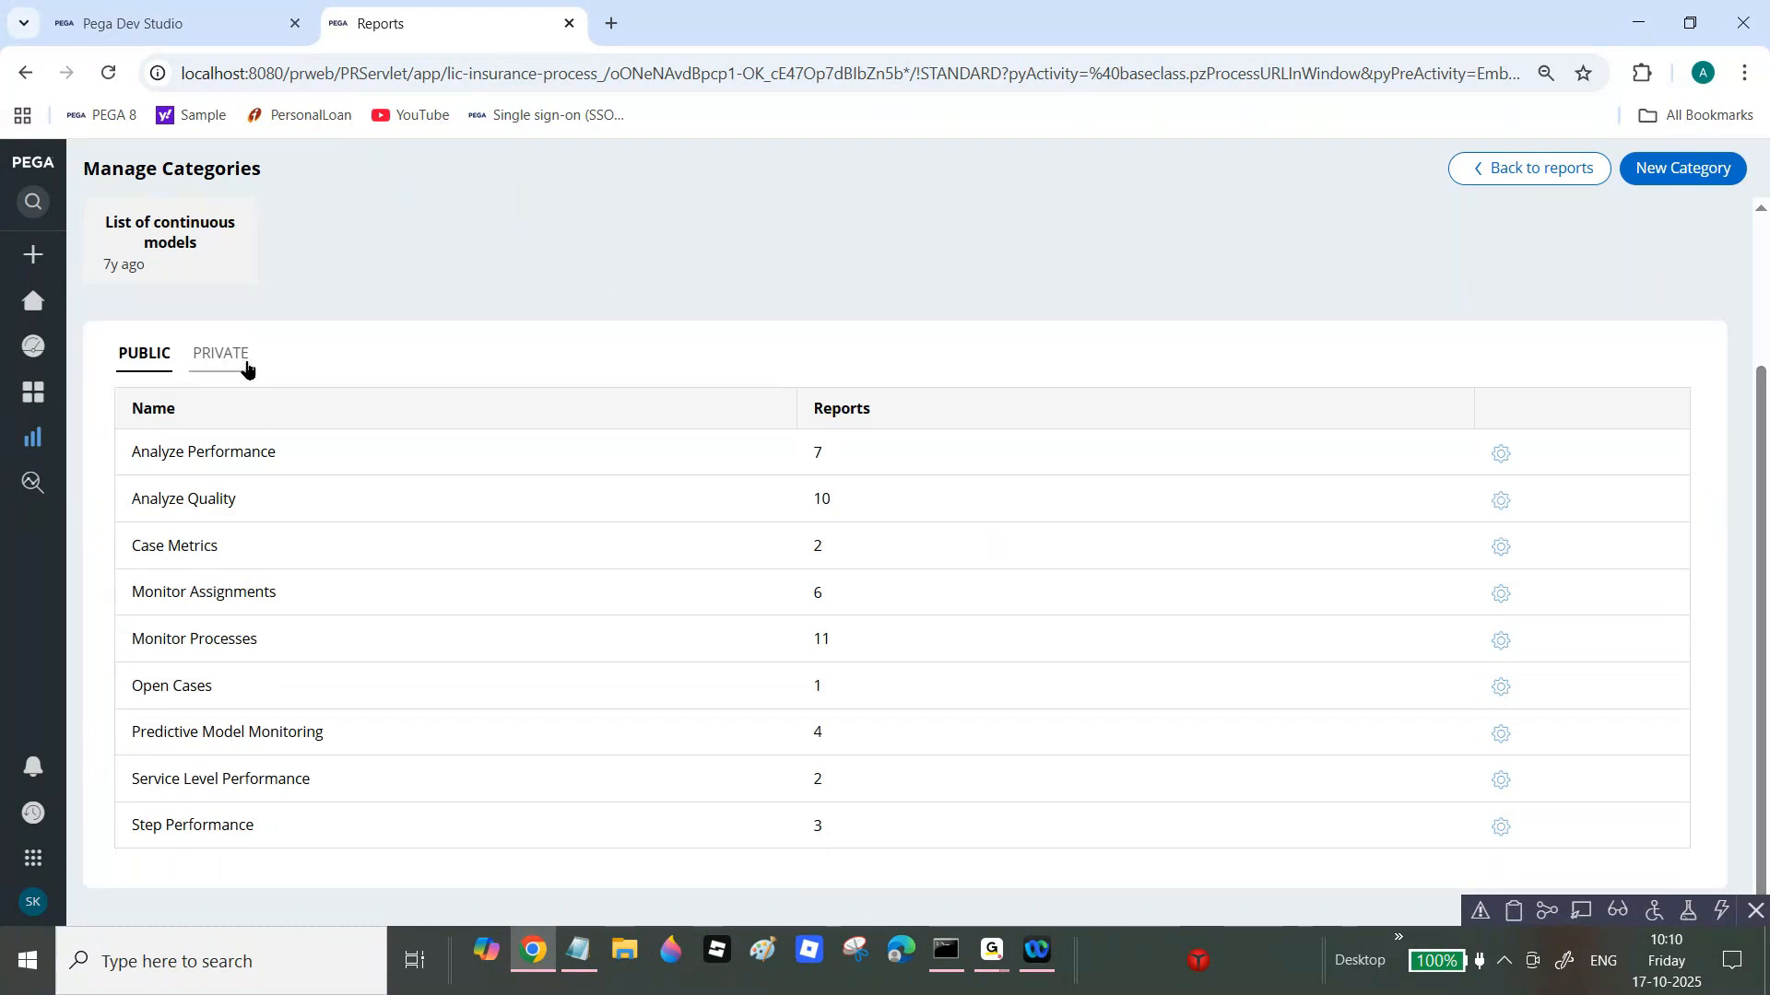
click(138, 23)
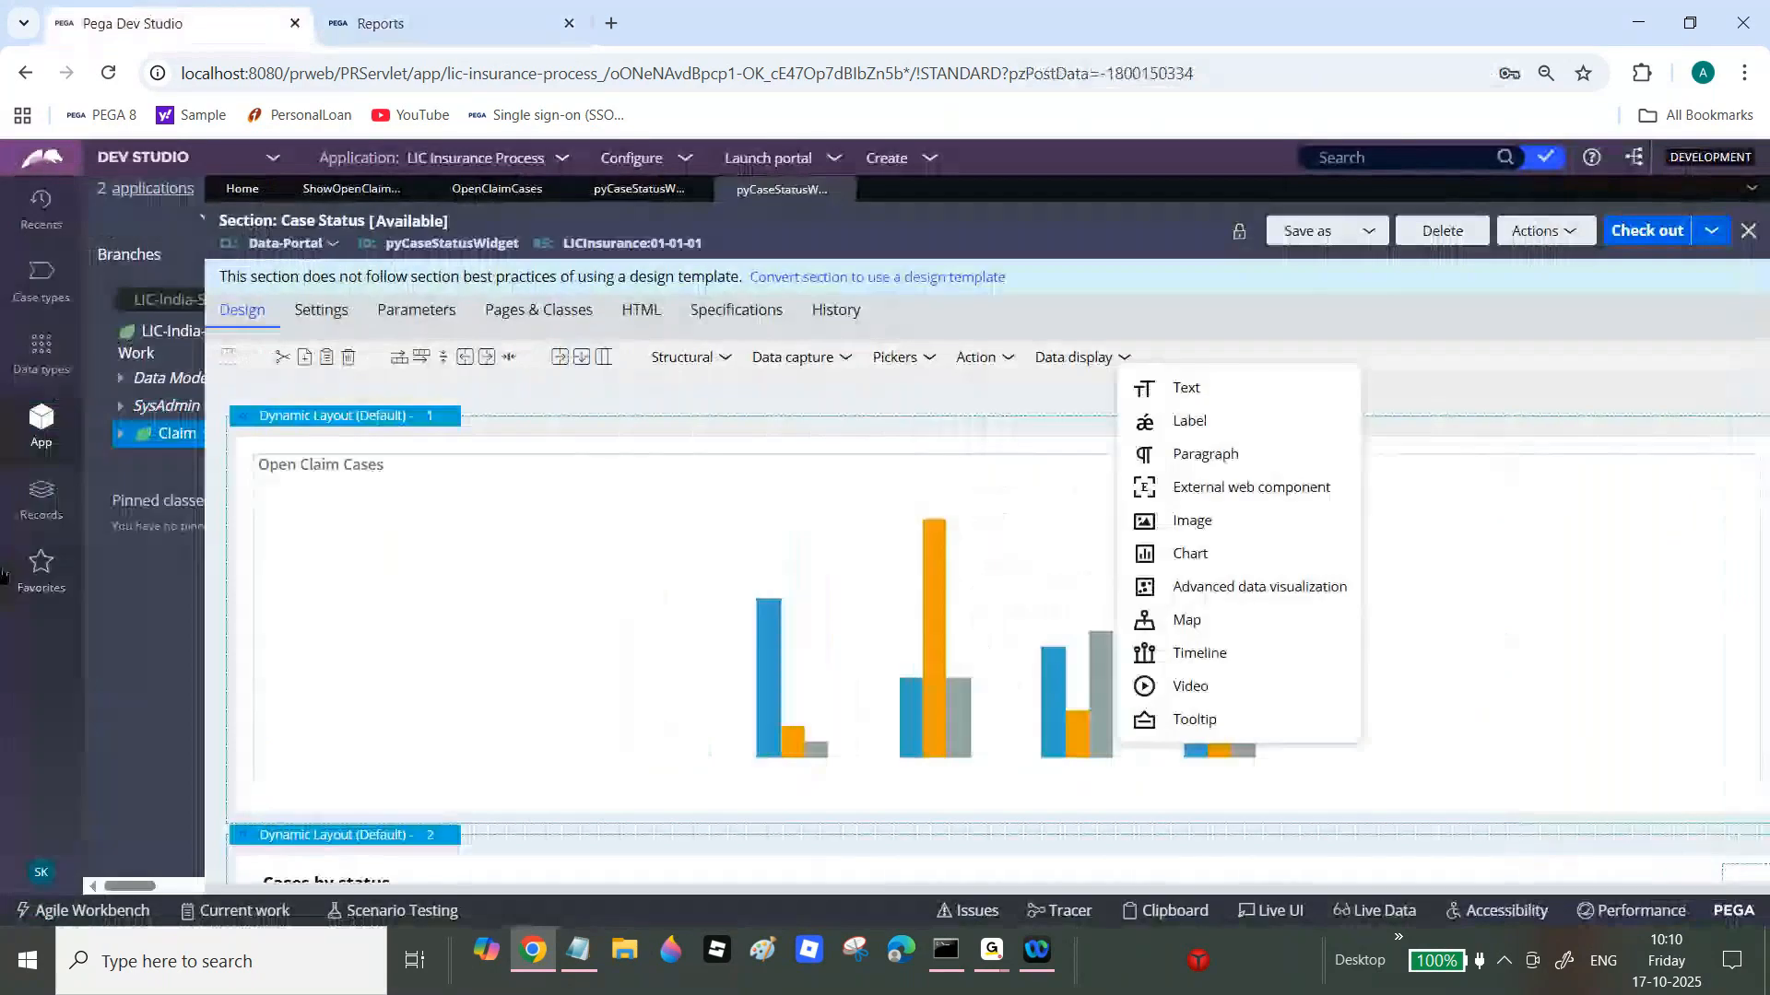
Step: Close all rule editors, then choose Create > Reports > Category on the Claim class
click(1751, 187)
click(1650, 348)
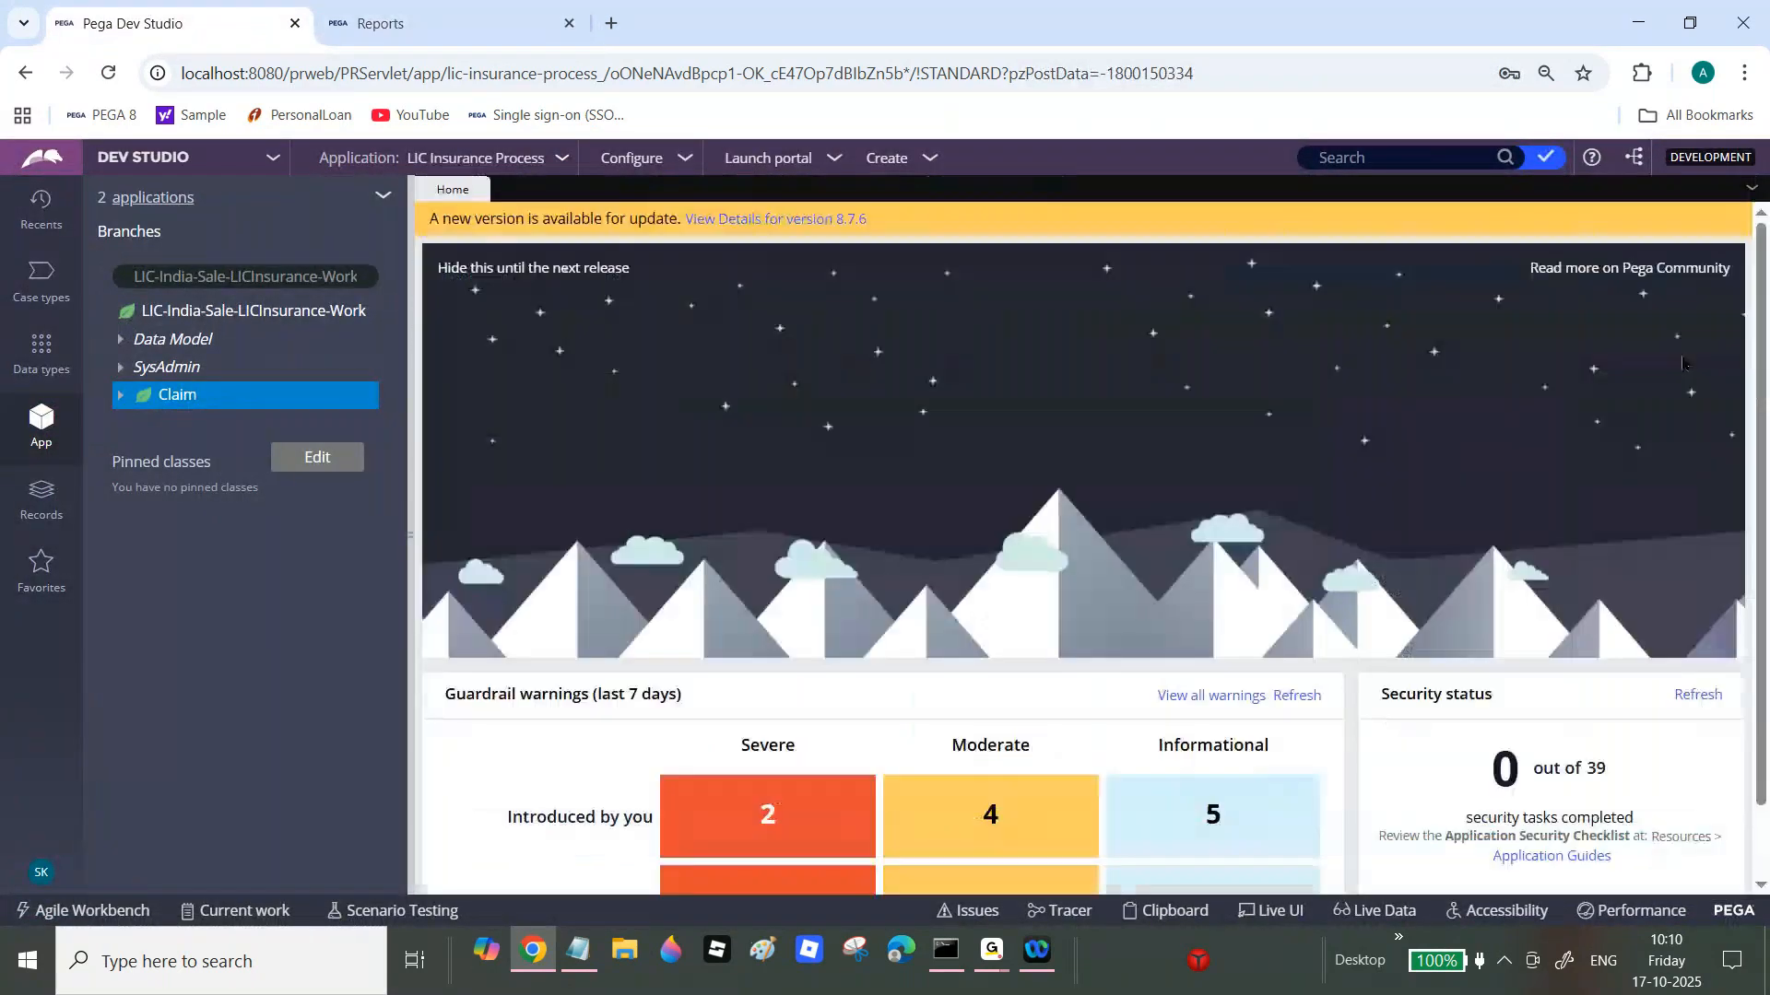
right_click(175, 405)
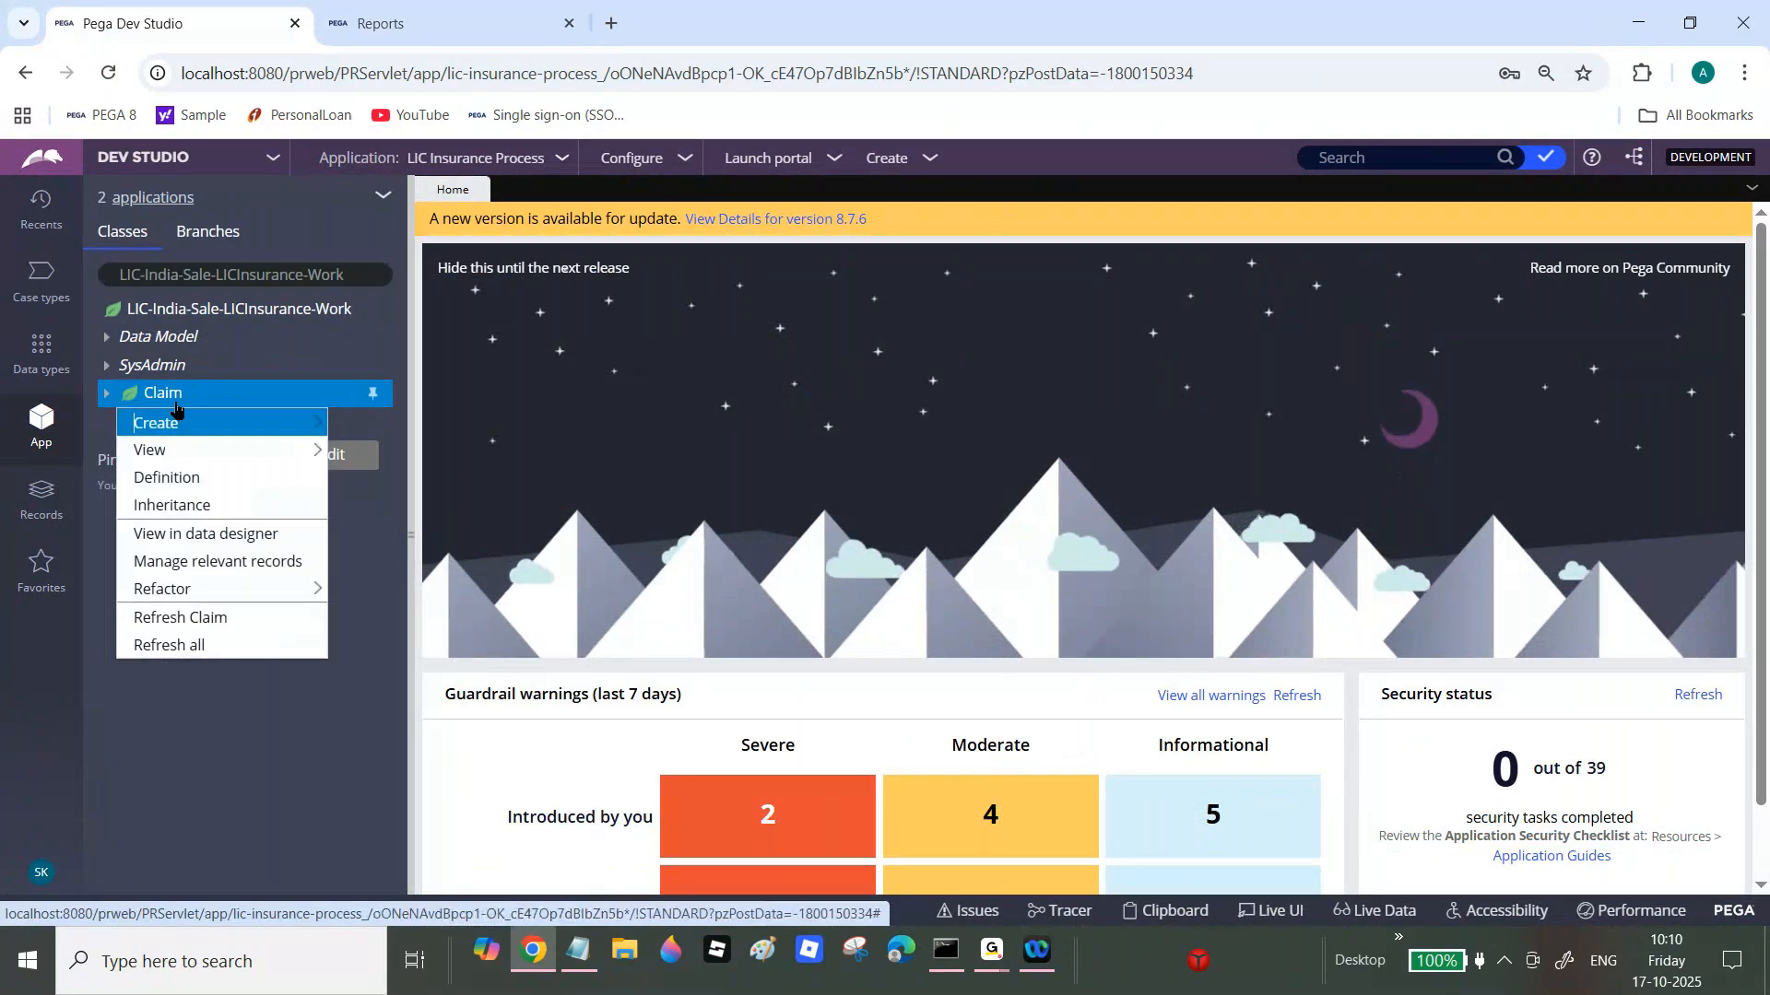
mouse_move(177, 423)
mouse_move(395, 679)
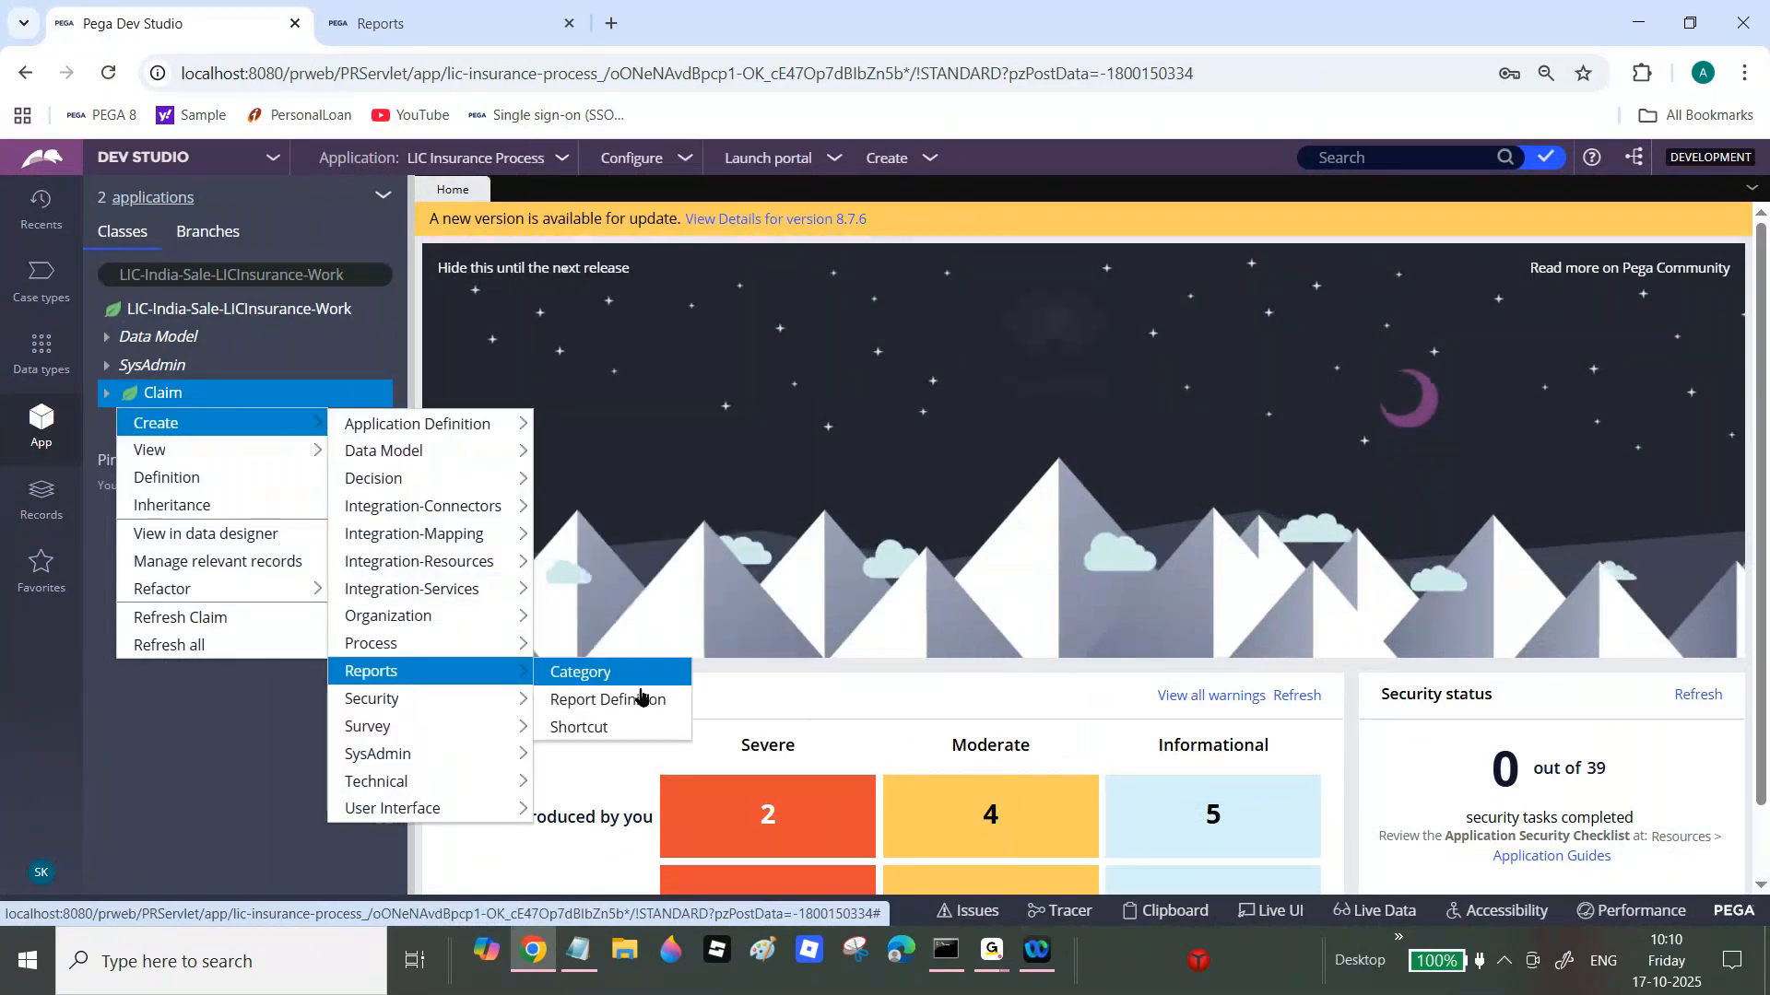
click(597, 673)
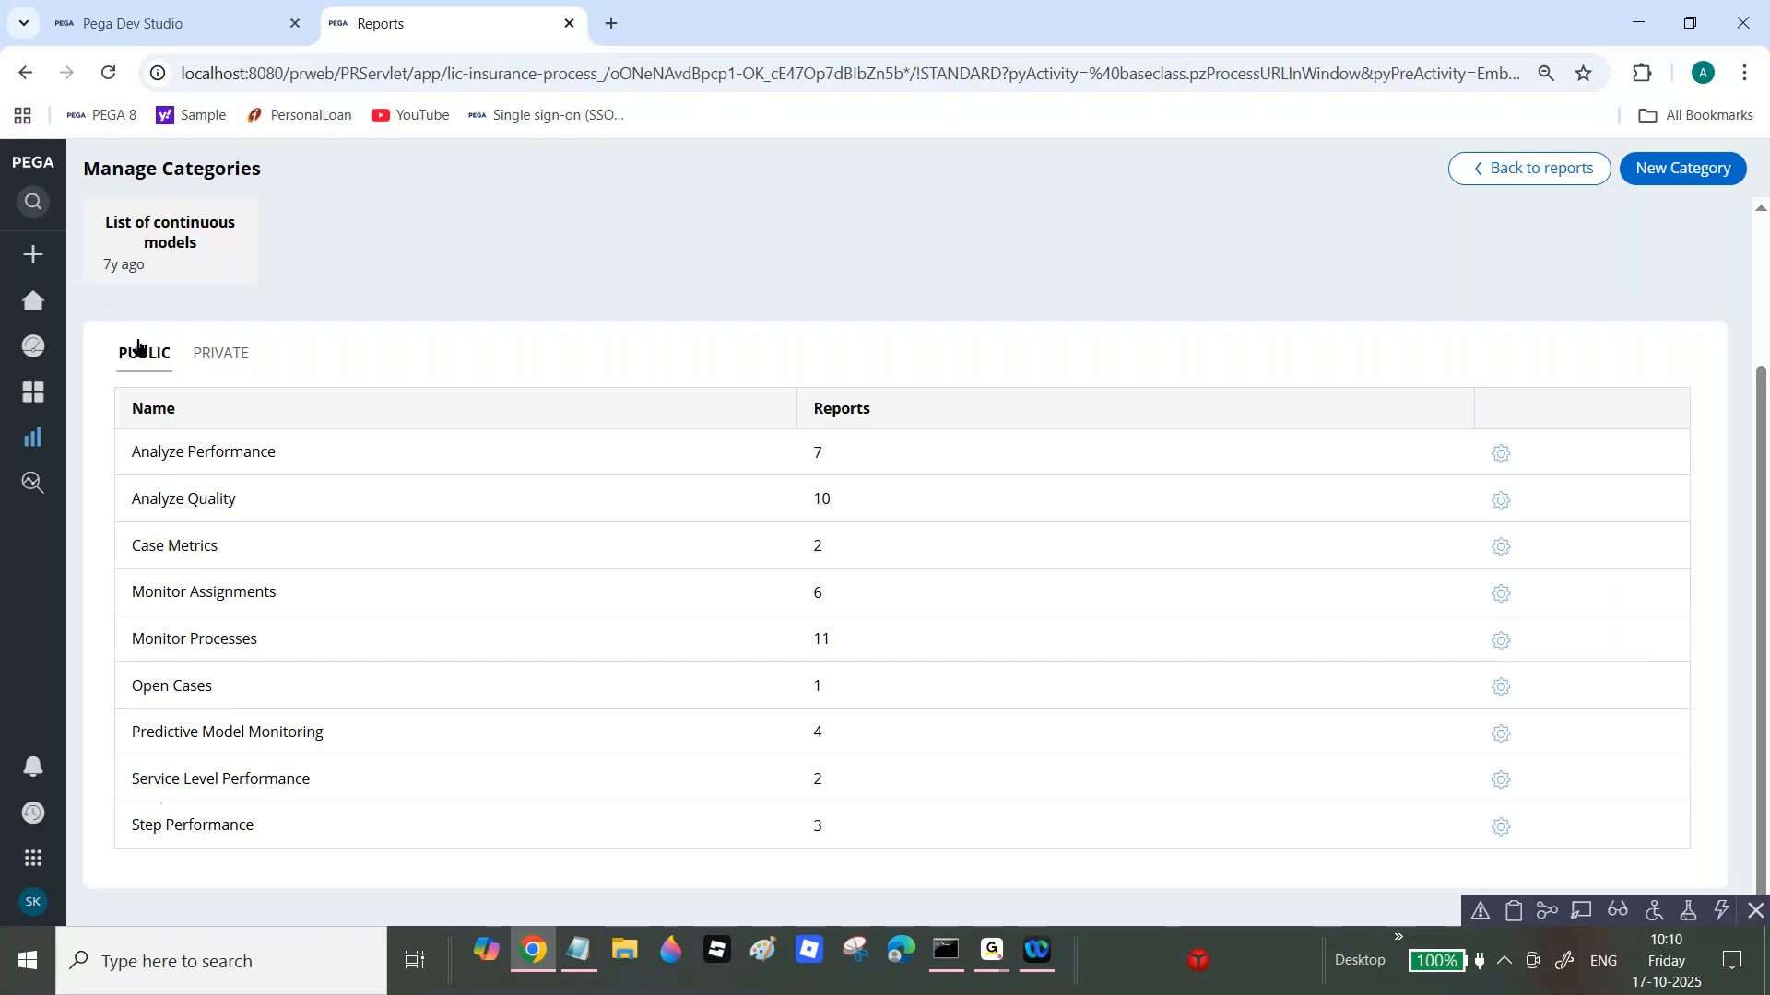
Step: Switch between the private and public report categories to compare them
click(221, 354)
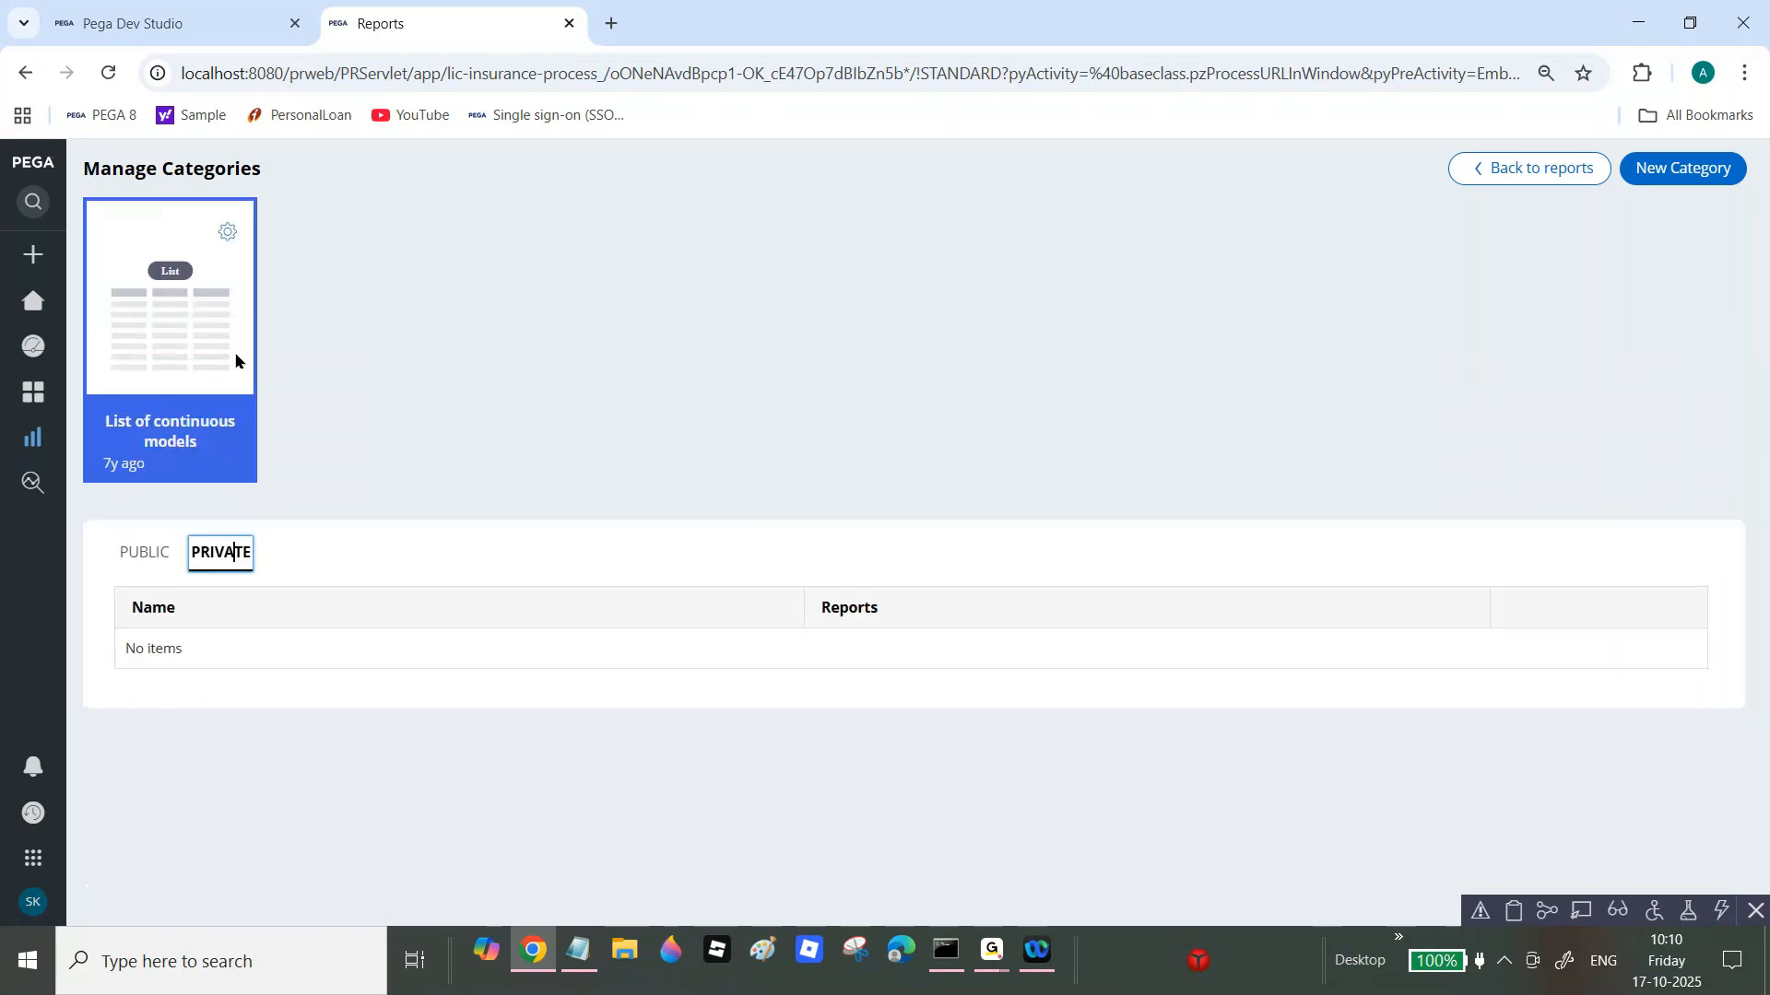
click(143, 557)
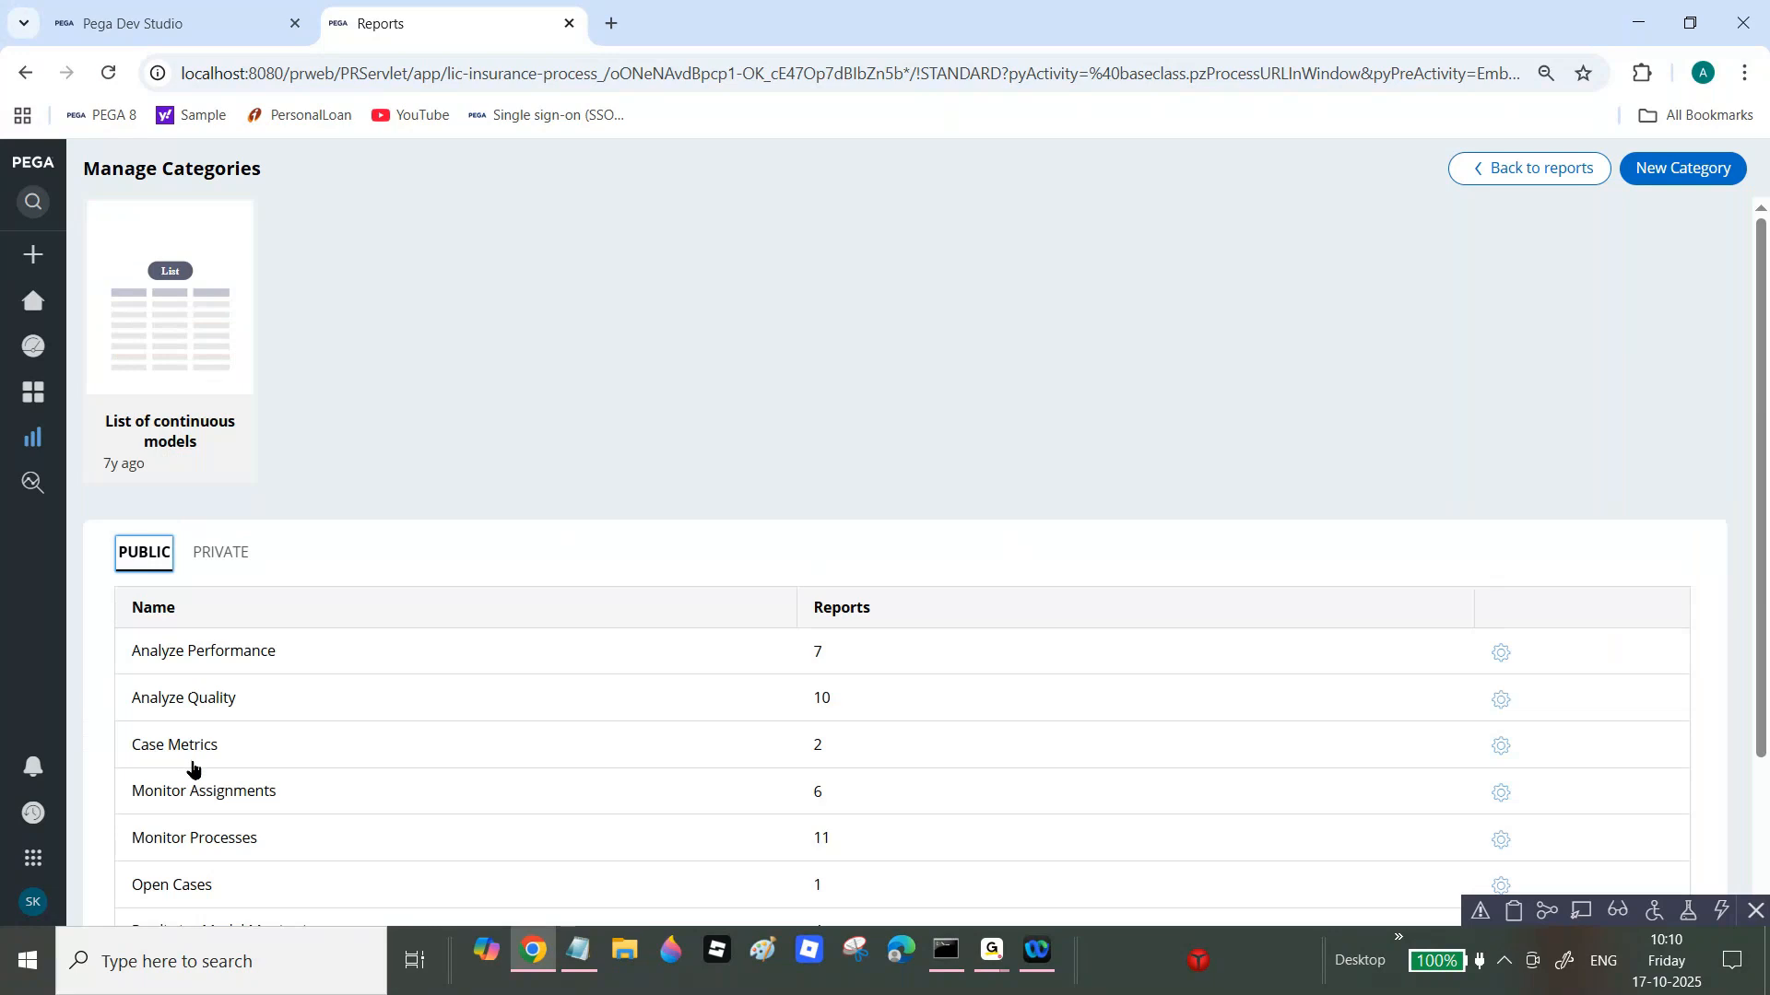
scroll(825, 514, down, 2)
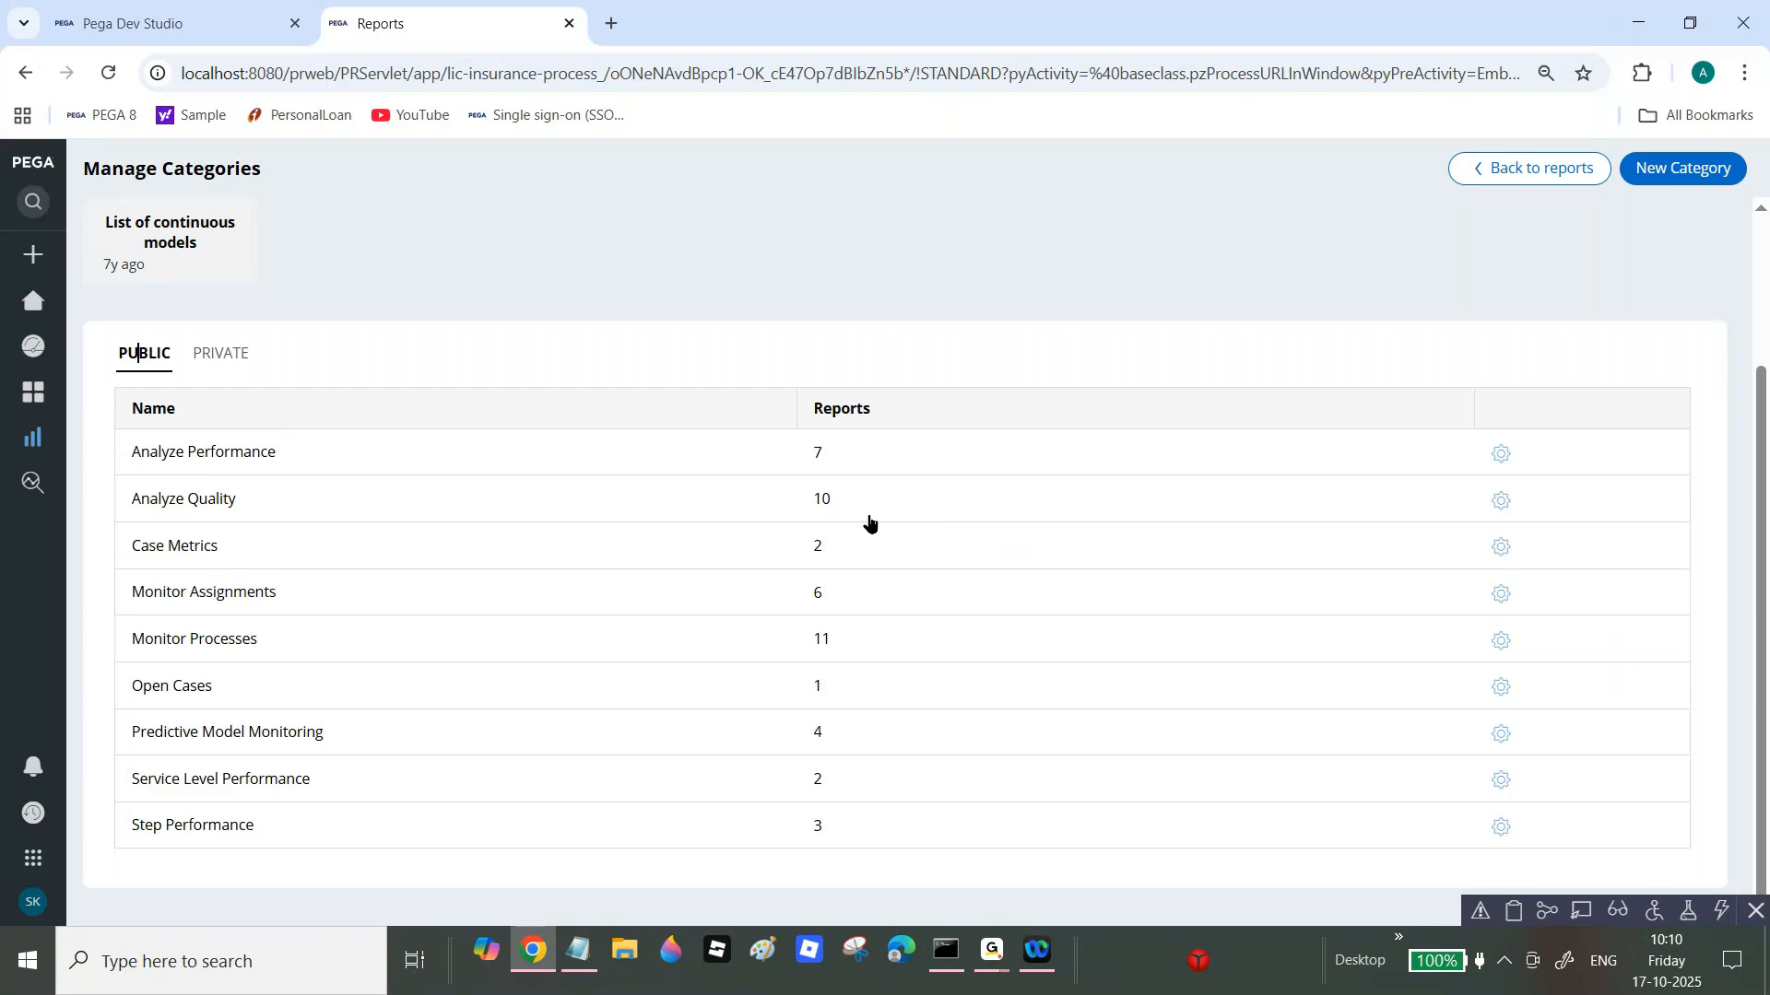
click(226, 353)
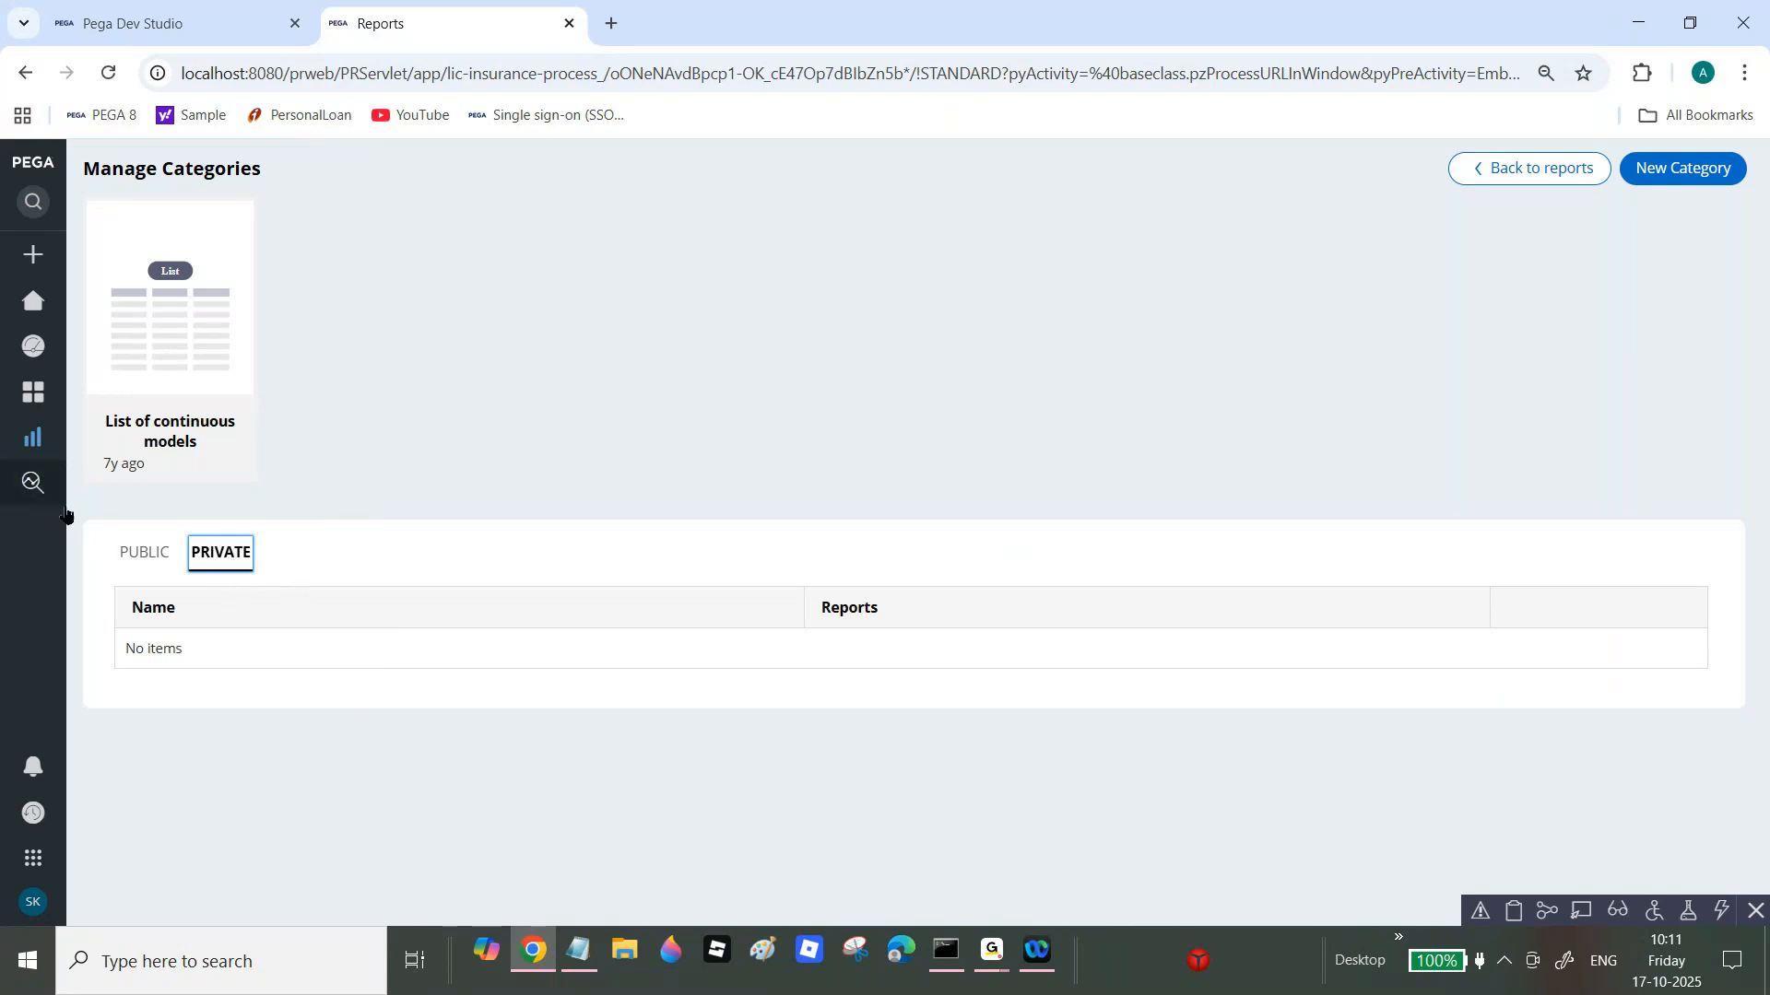
Step: From the public categories, begin a new category and show its Category type choices
click(150, 558)
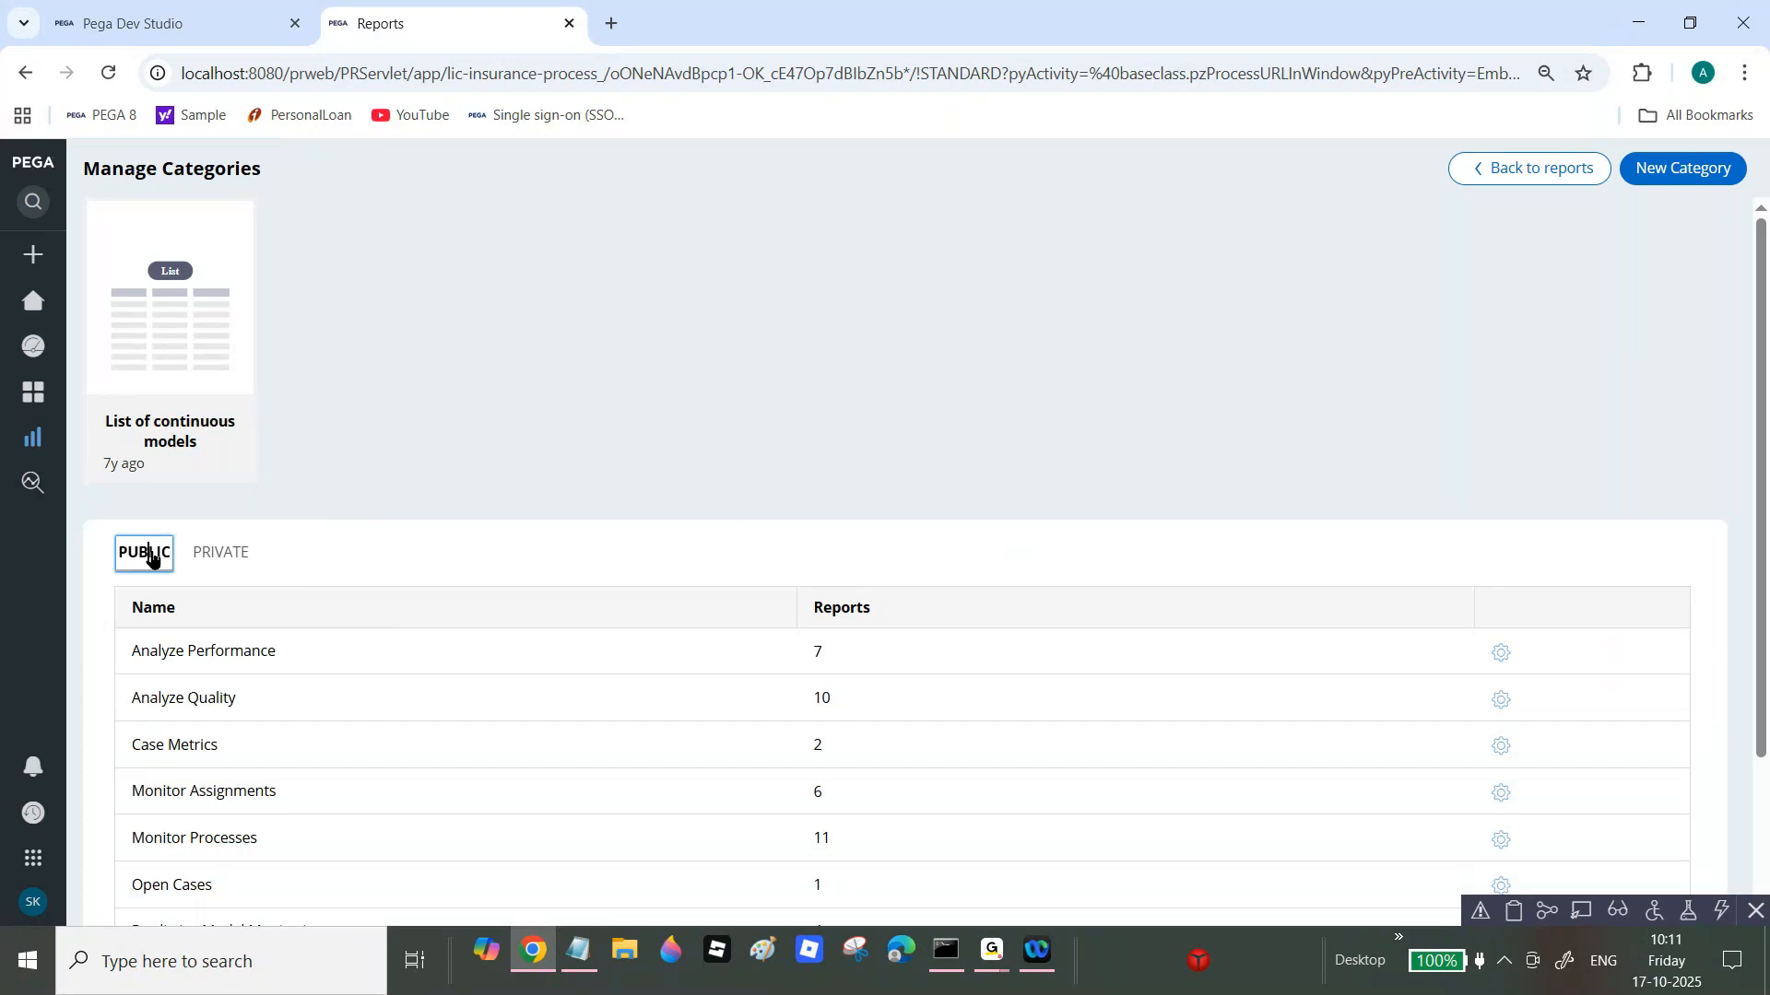
scroll(147, 553, down, 2)
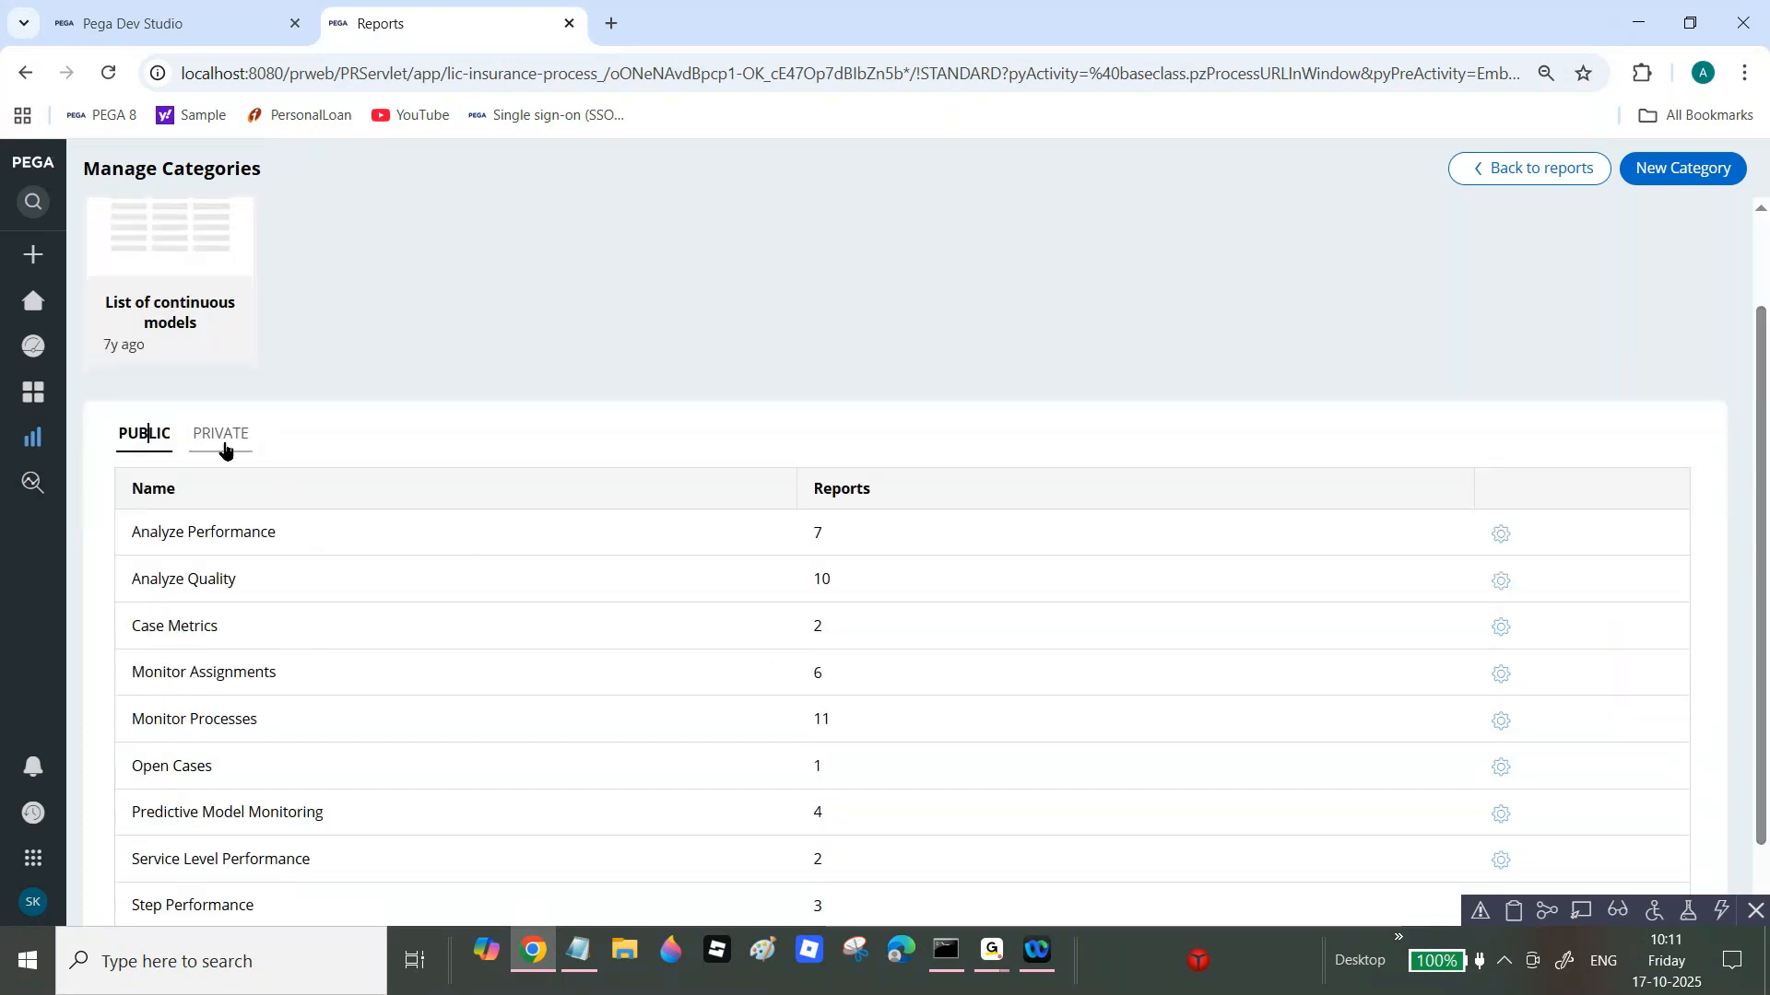
click(1701, 179)
click(620, 589)
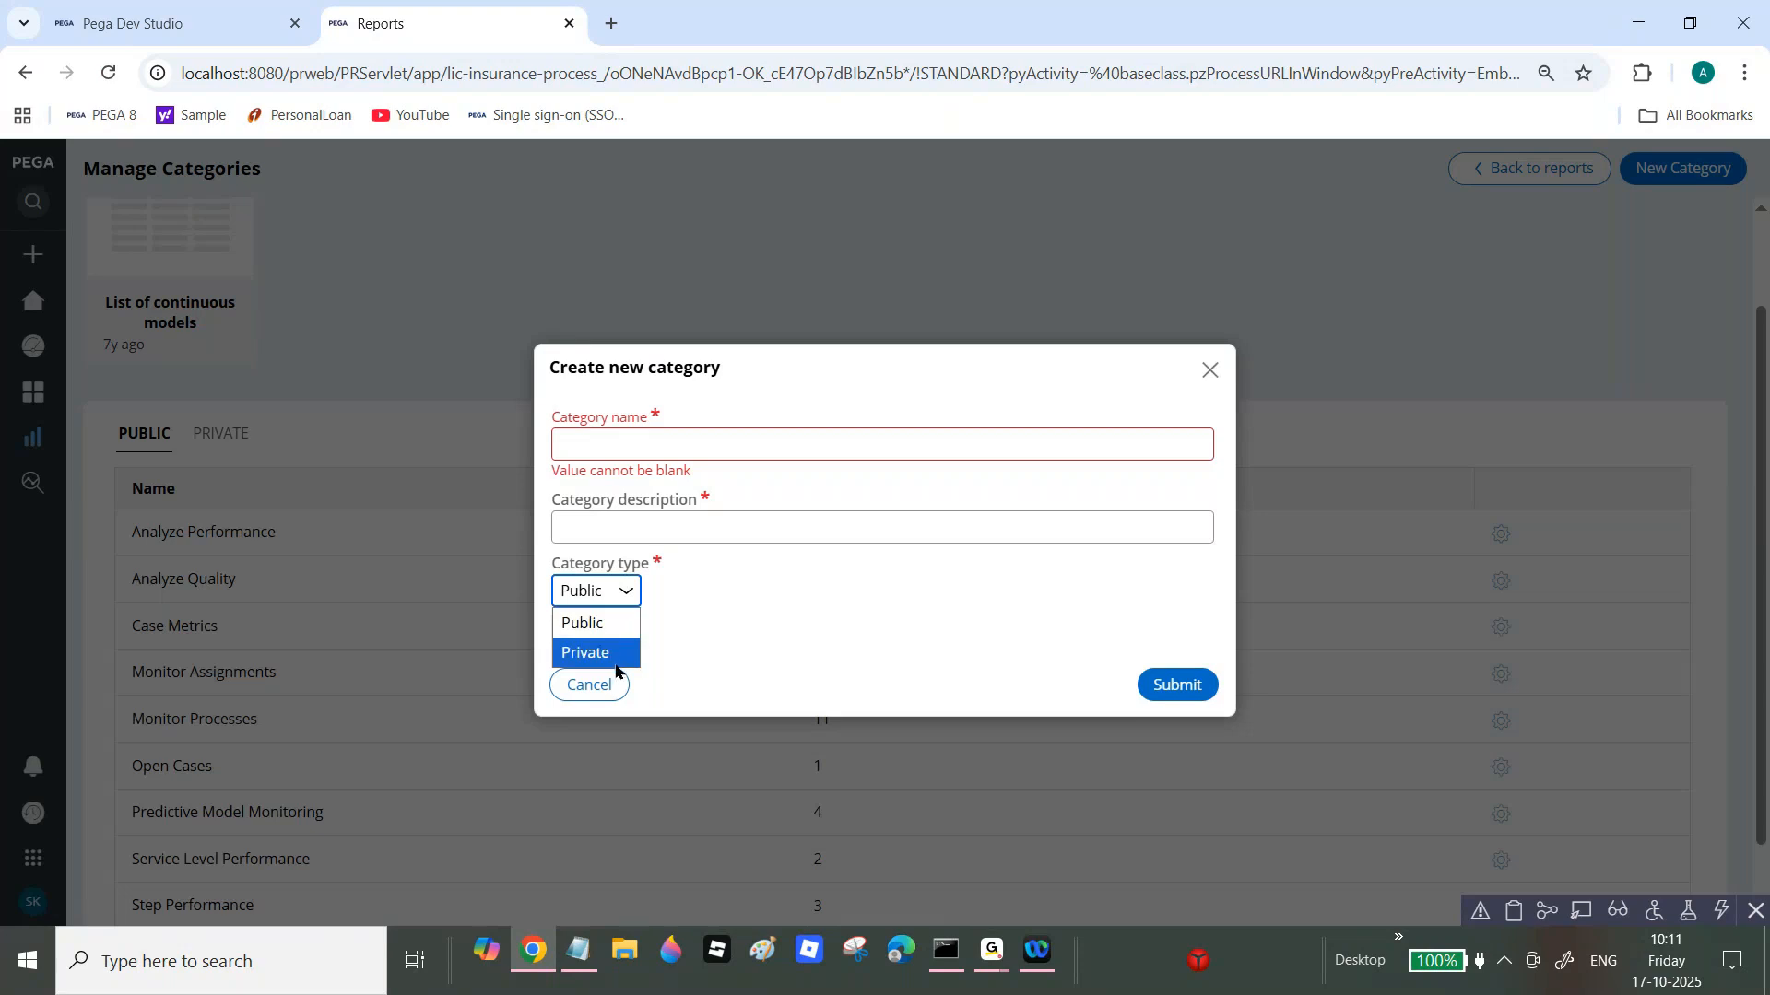
Step: Submit a Private category named Open Cases with the description Open Cases
click(615, 661)
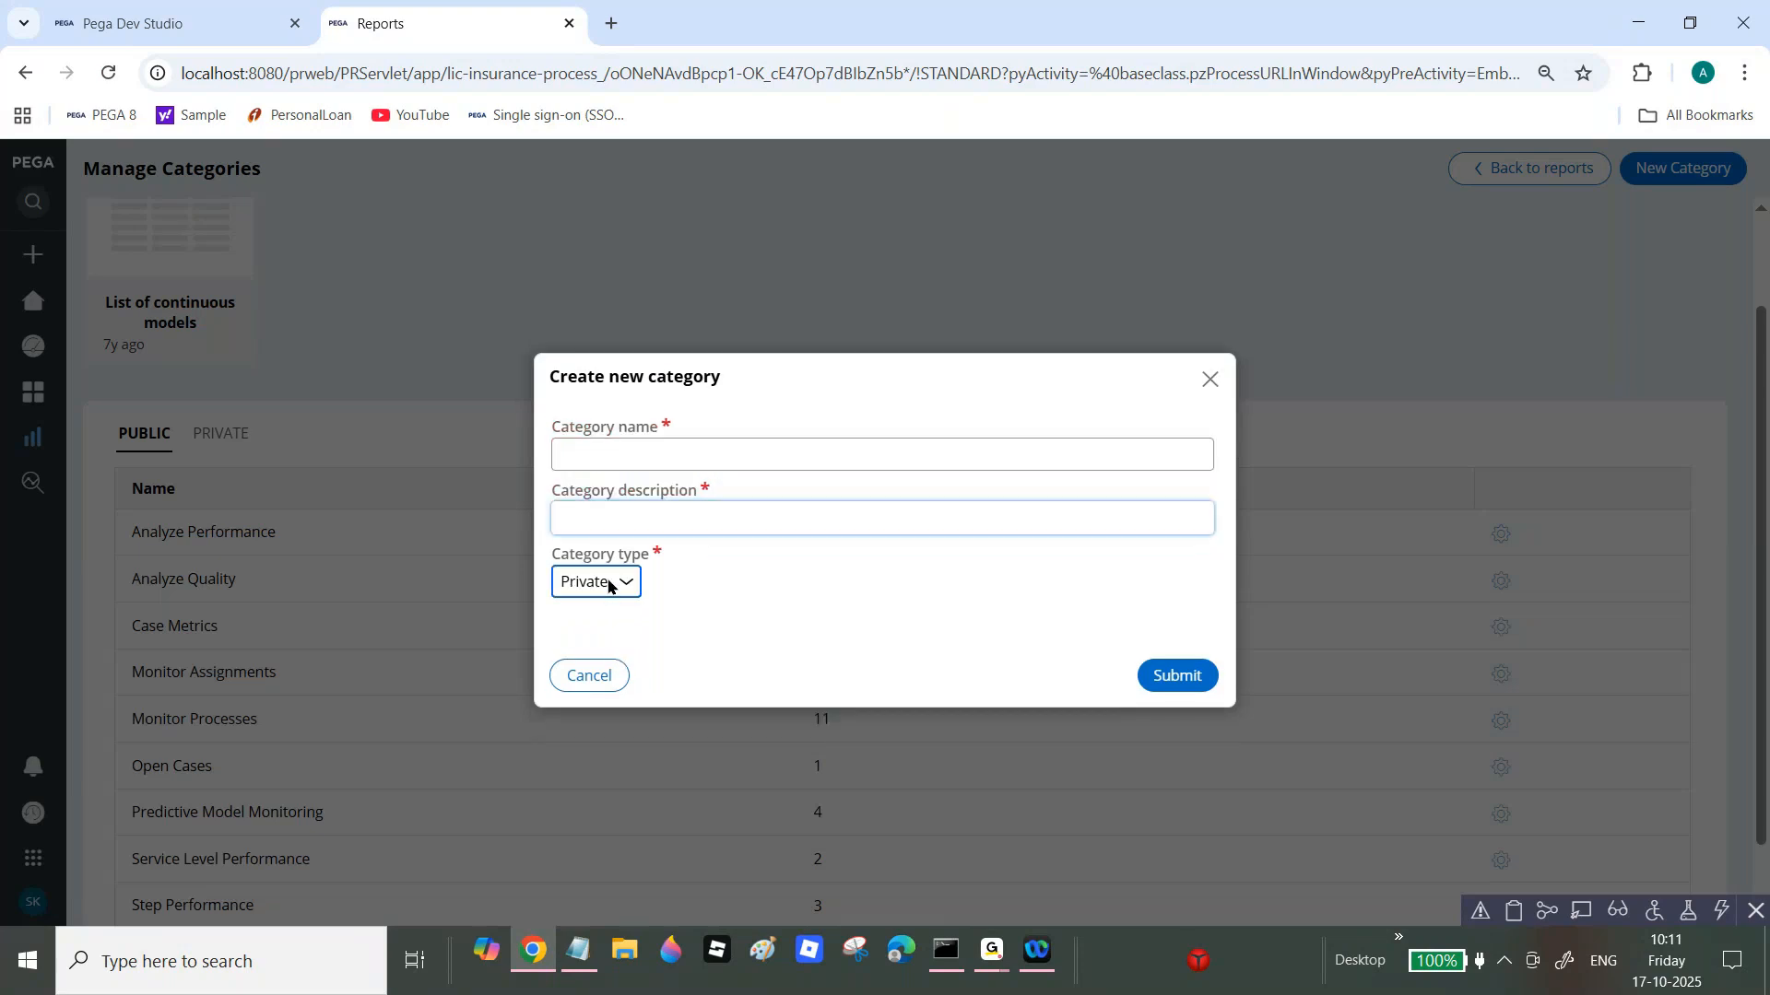
click(647, 445)
text(O)
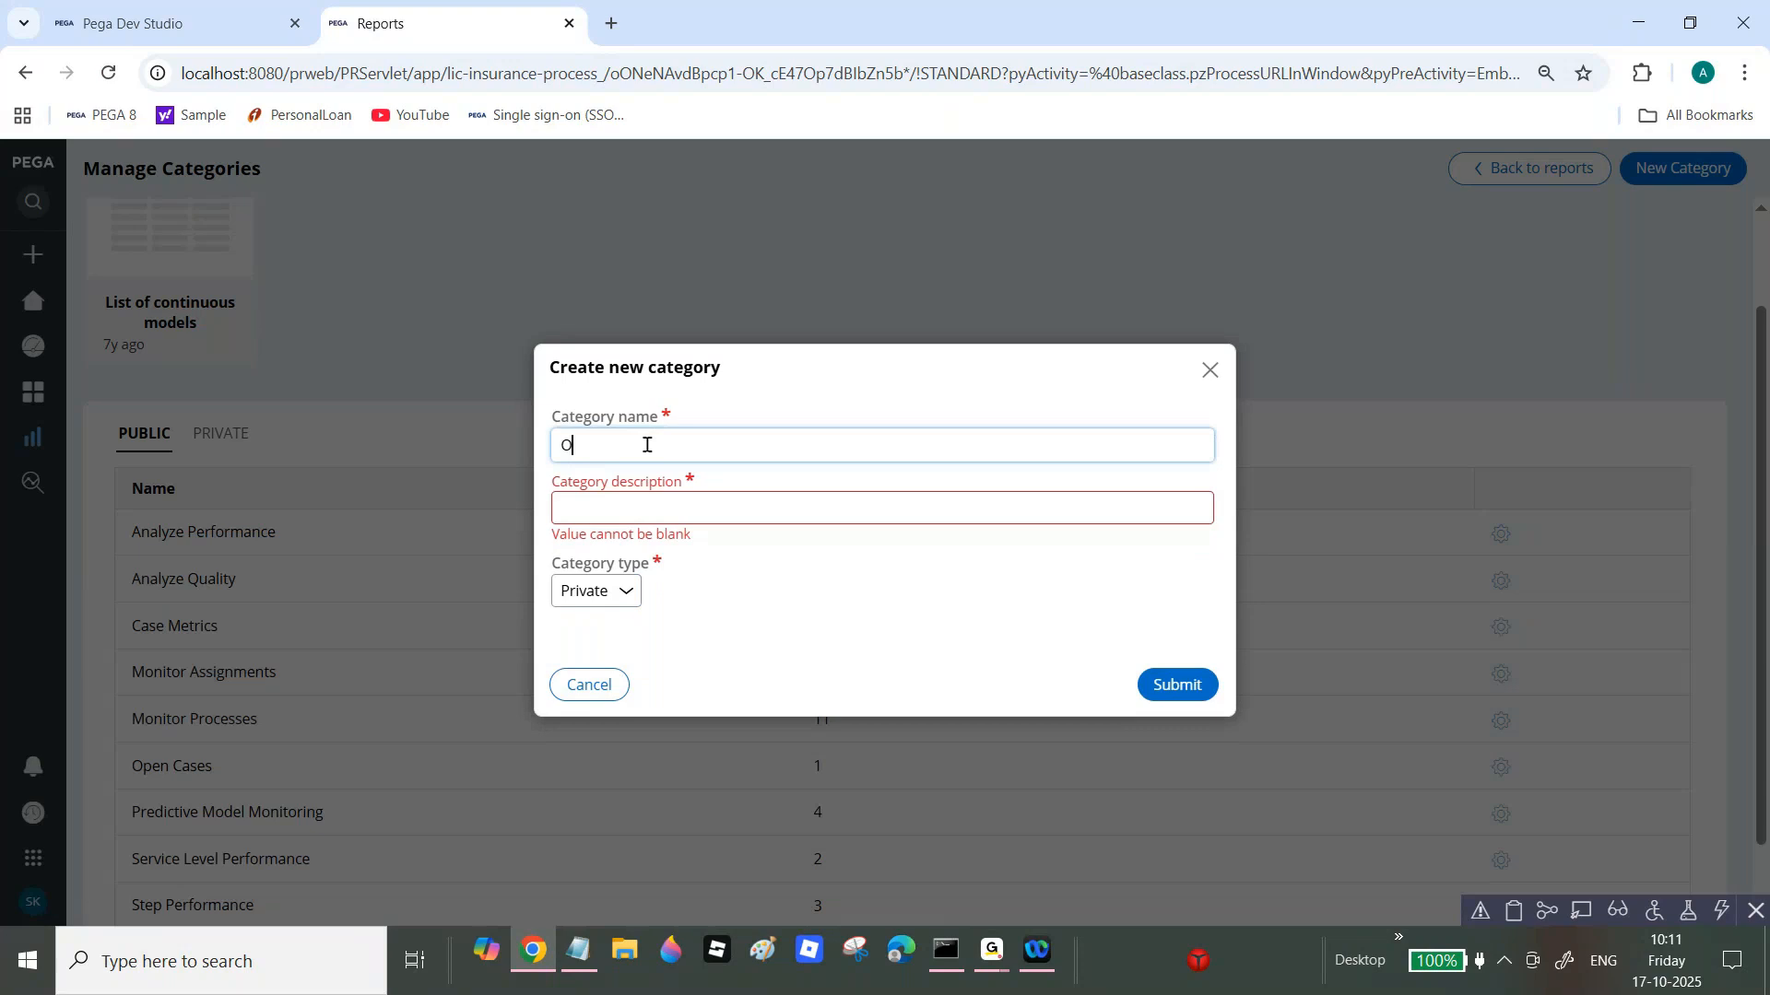
text(pen Cases)
key(Tab)
click(599, 455)
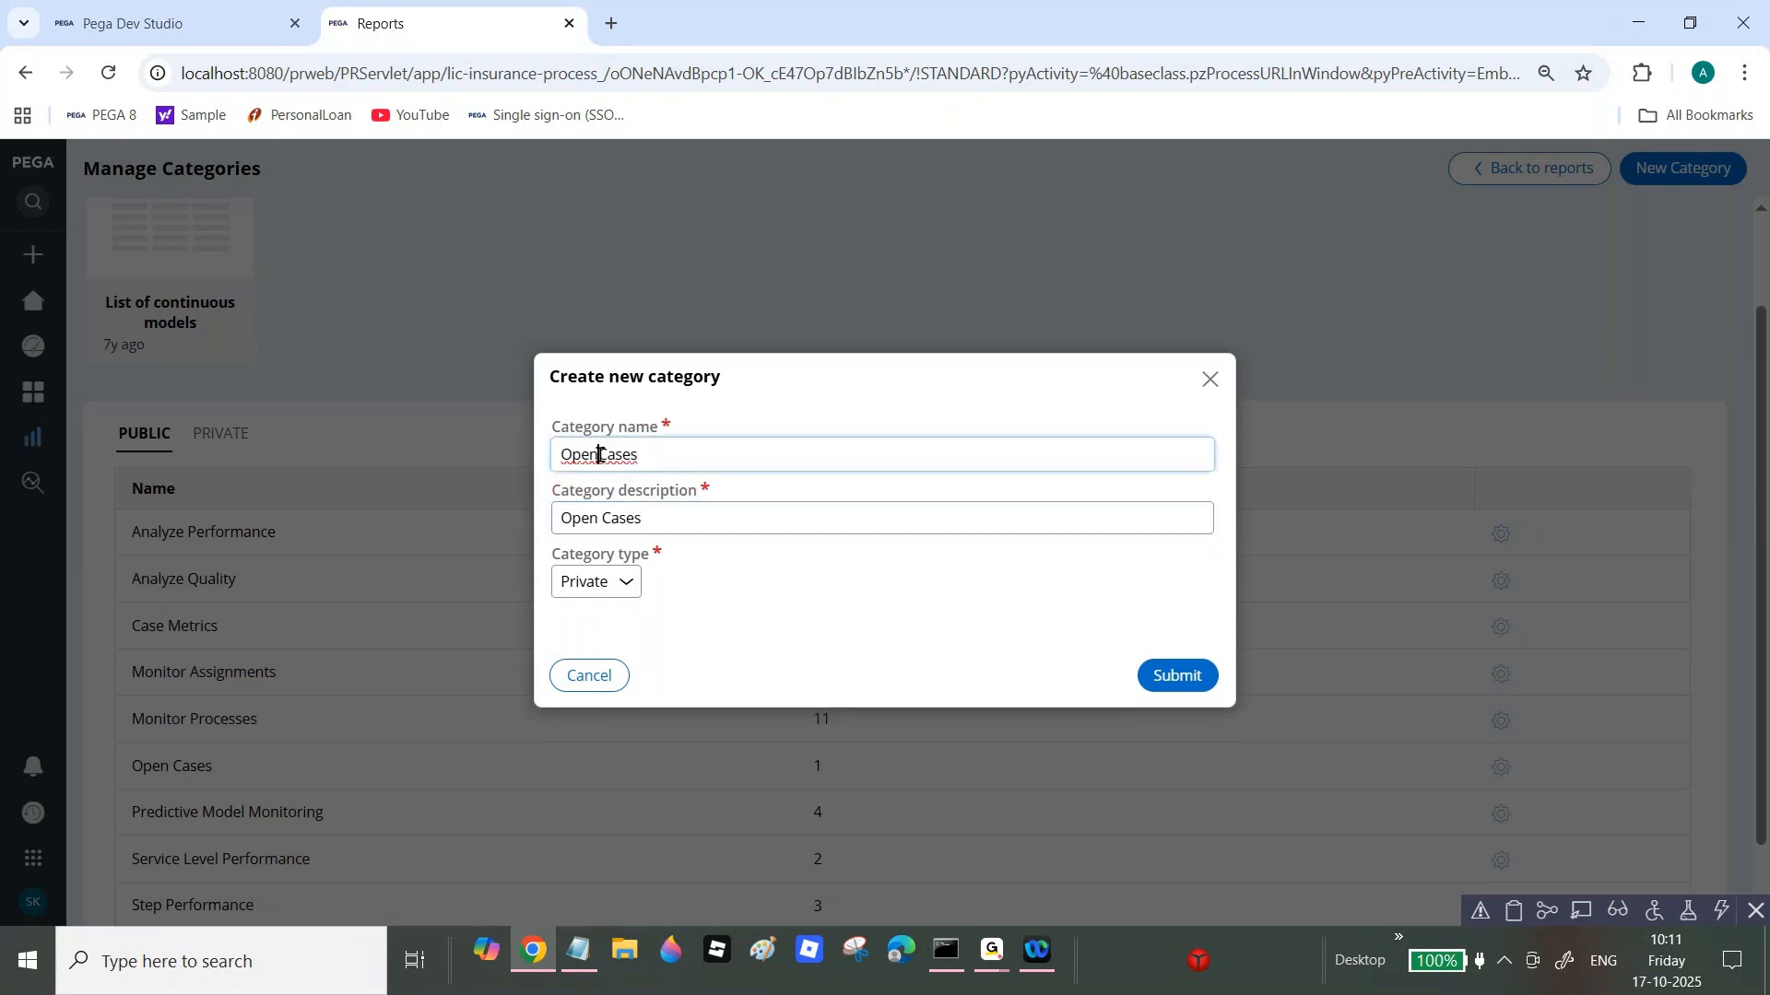
click(1161, 680)
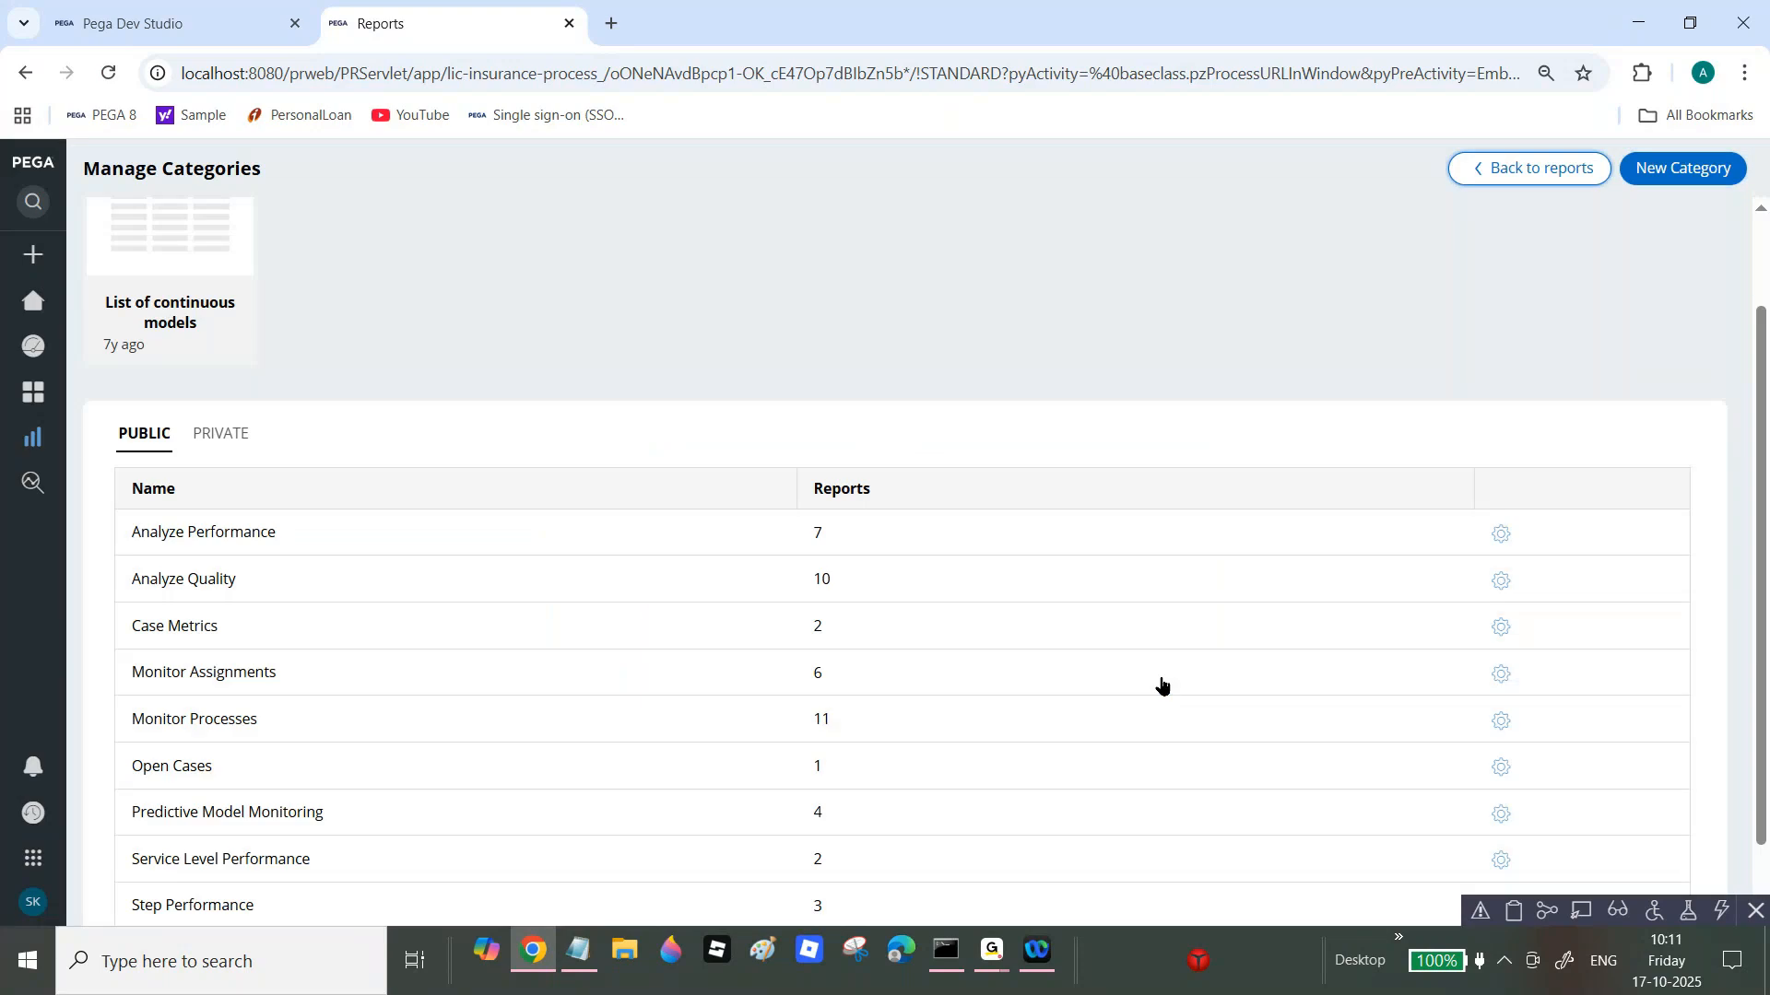
Step: Verify Open Cases is listed under Private categories, then go back to the Reports page
click(219, 435)
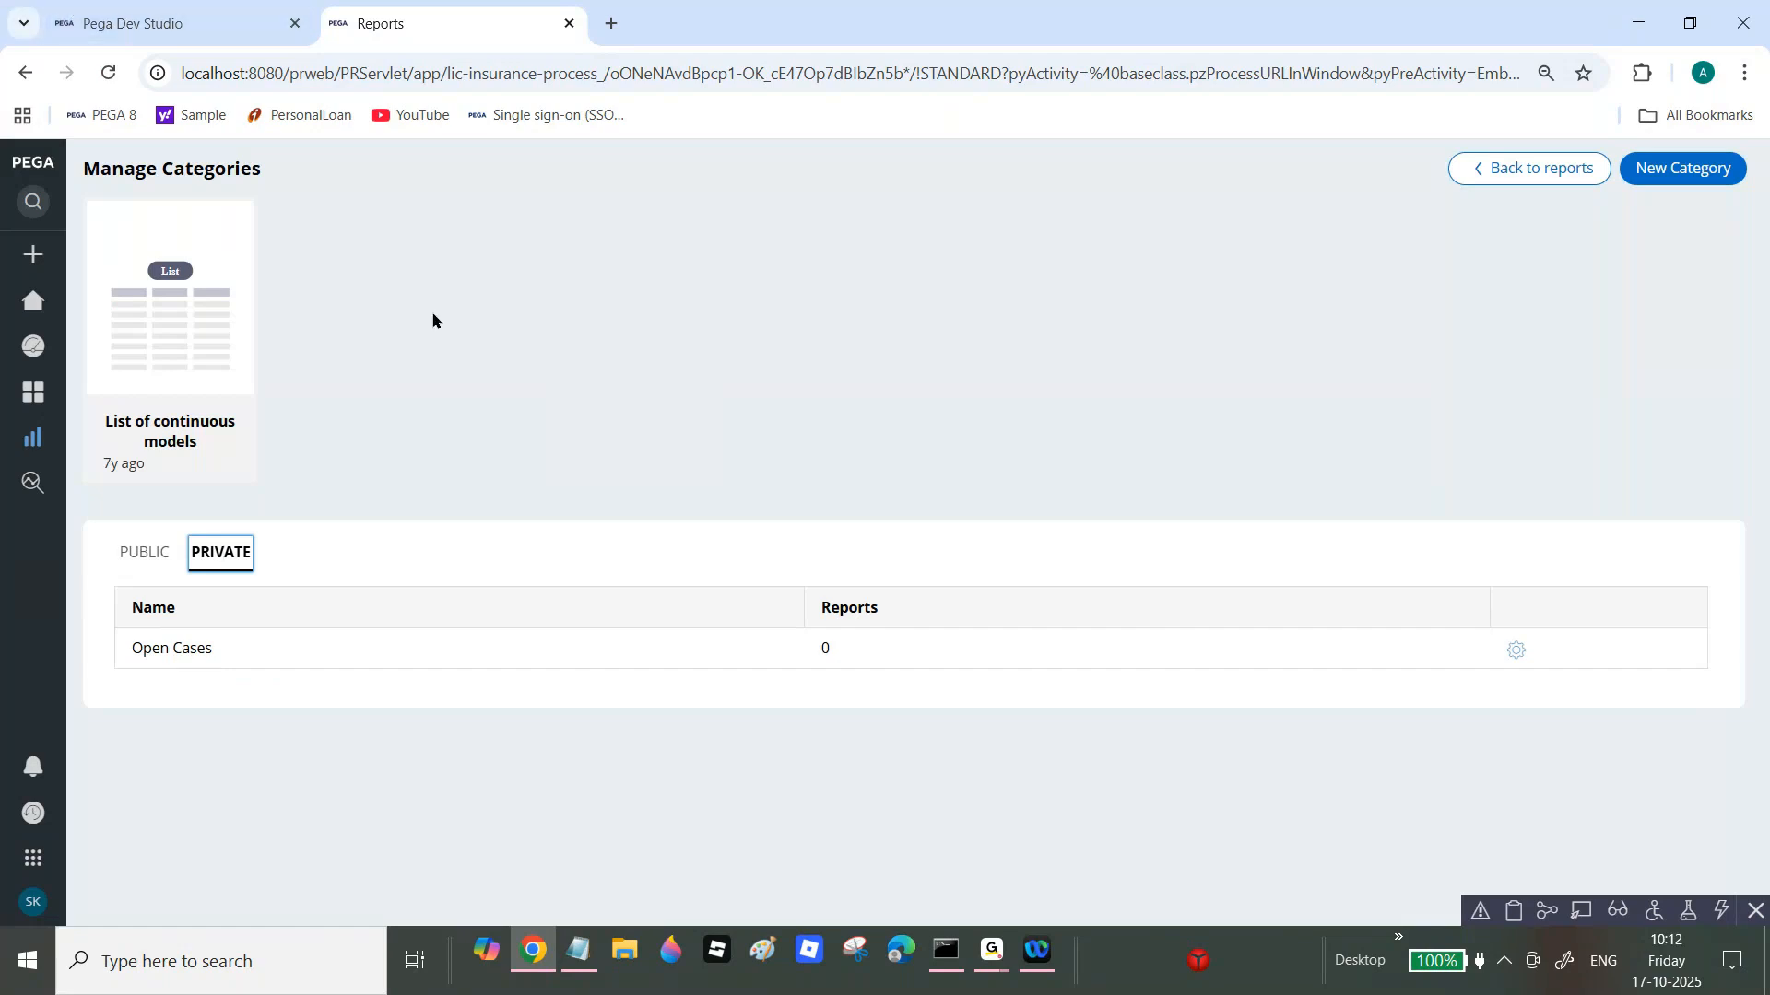
click(1518, 176)
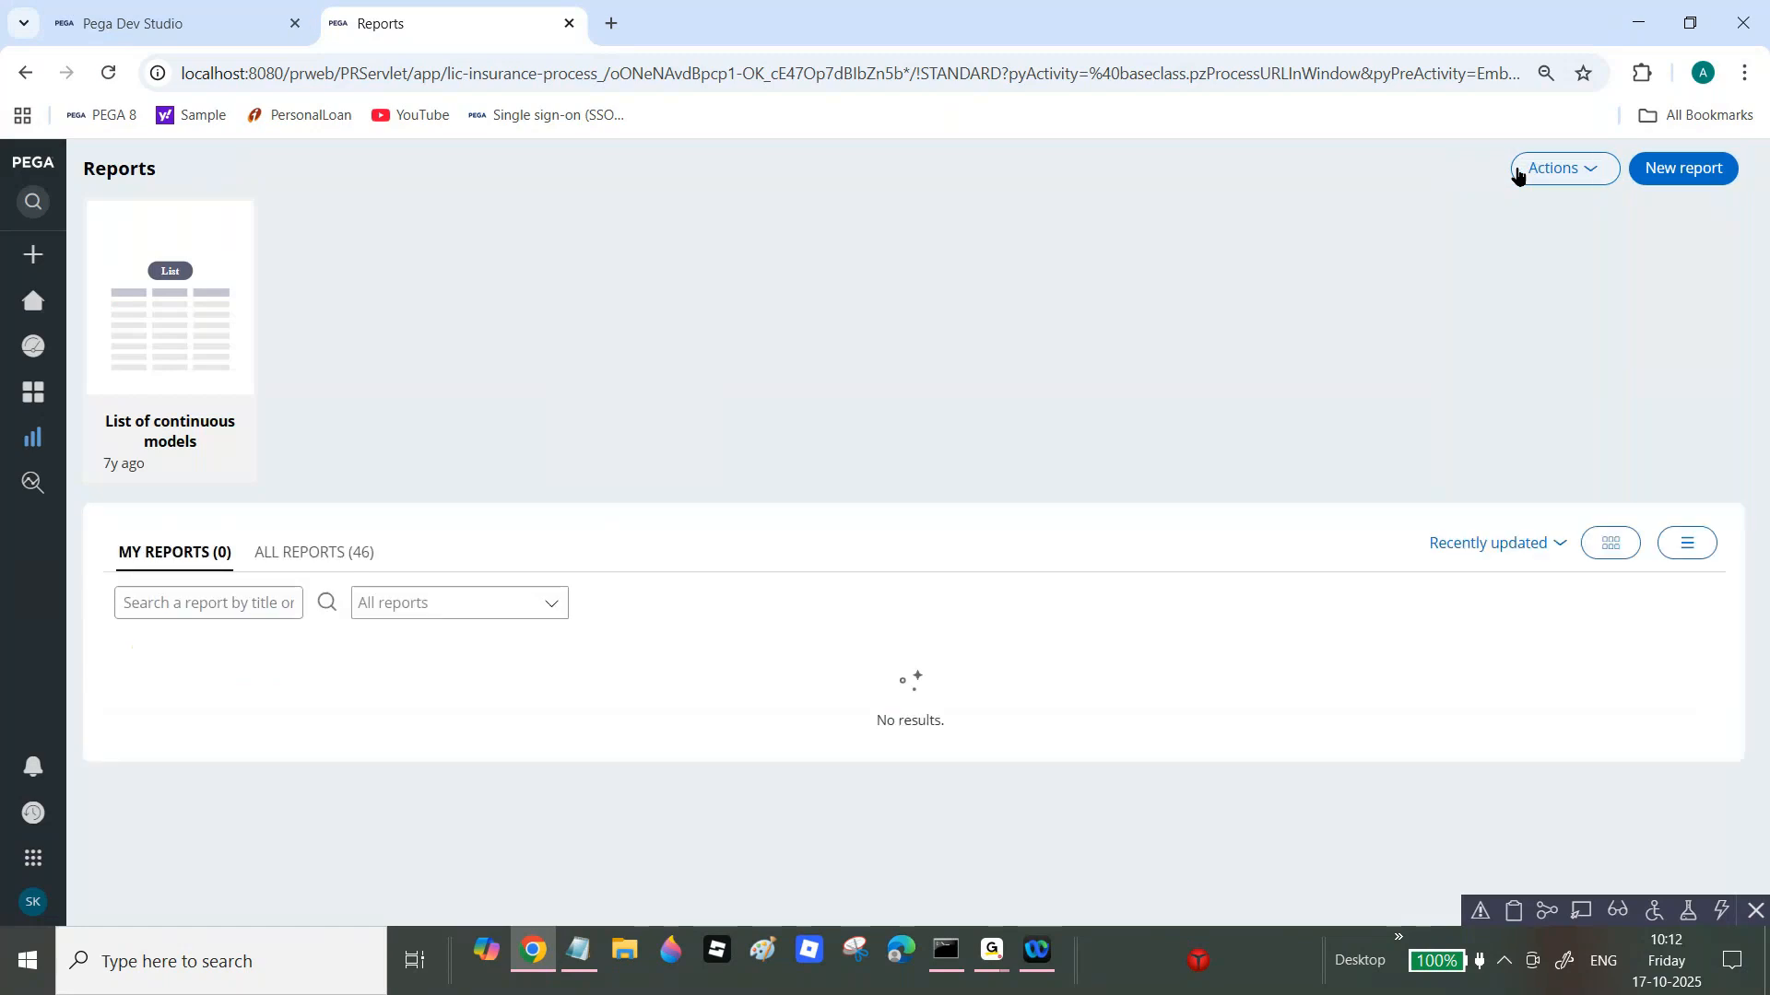
Step: From Recents, open Show User Claim Cases, close OpenClaimCases, and check the report out
click(152, 7)
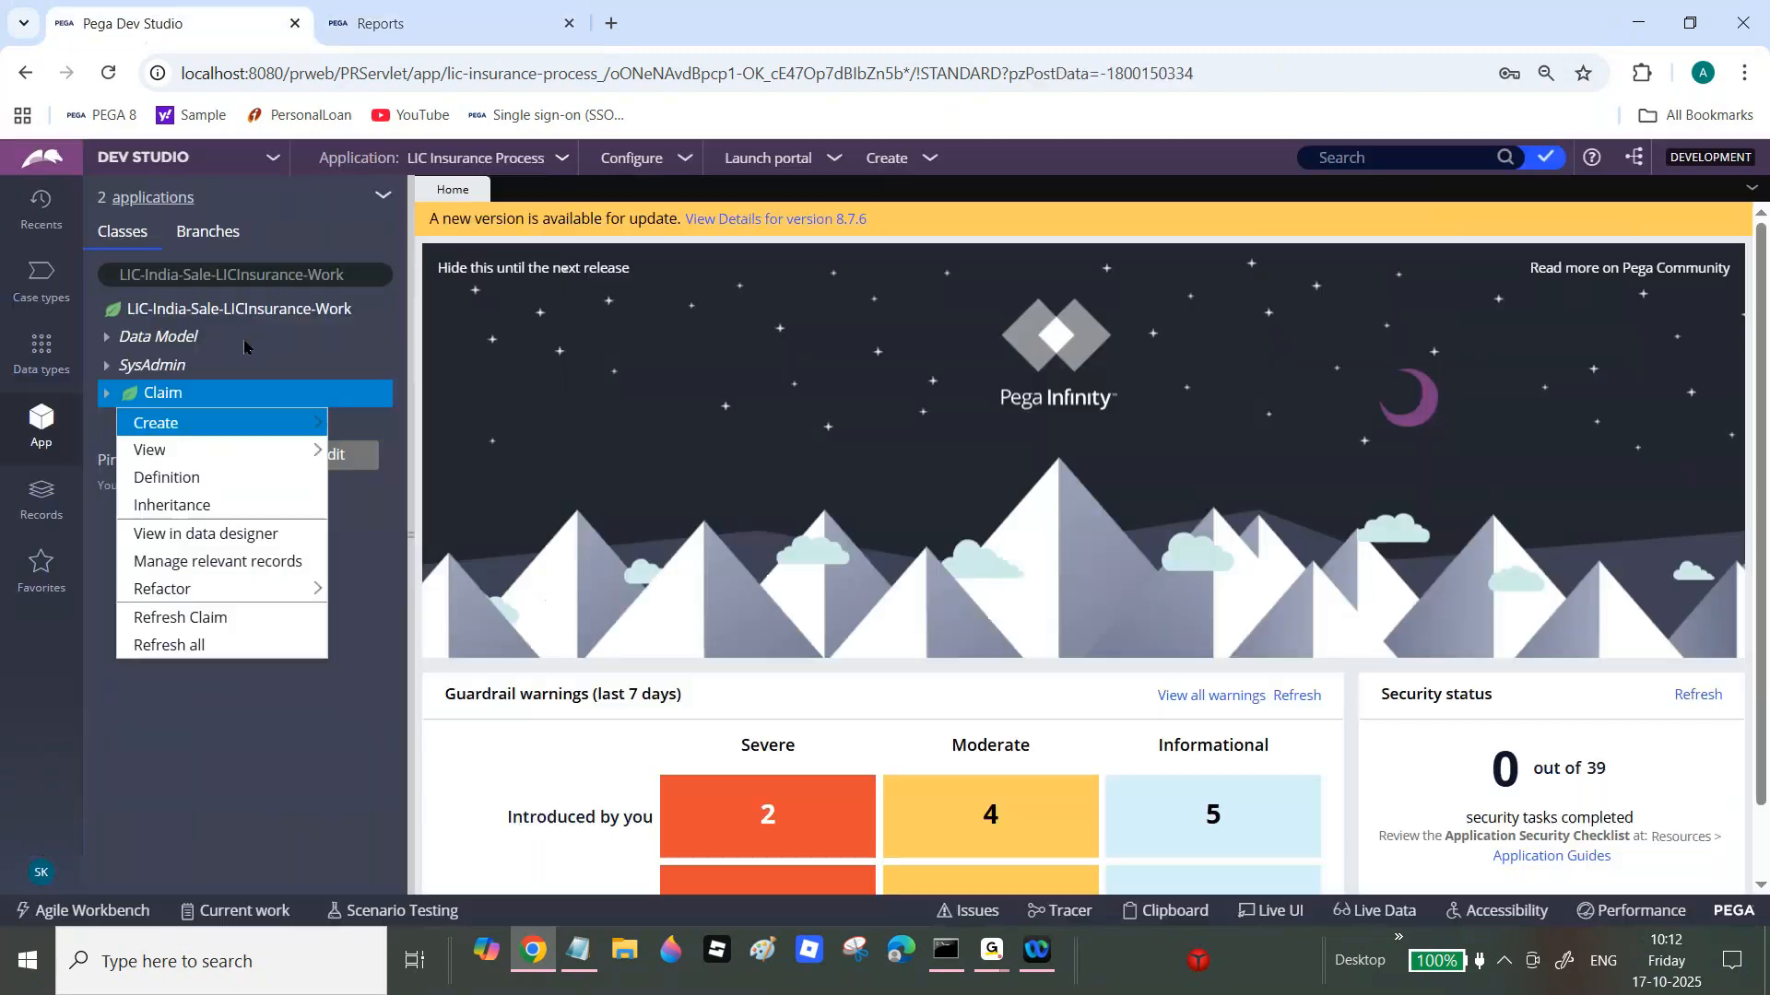
click(51, 226)
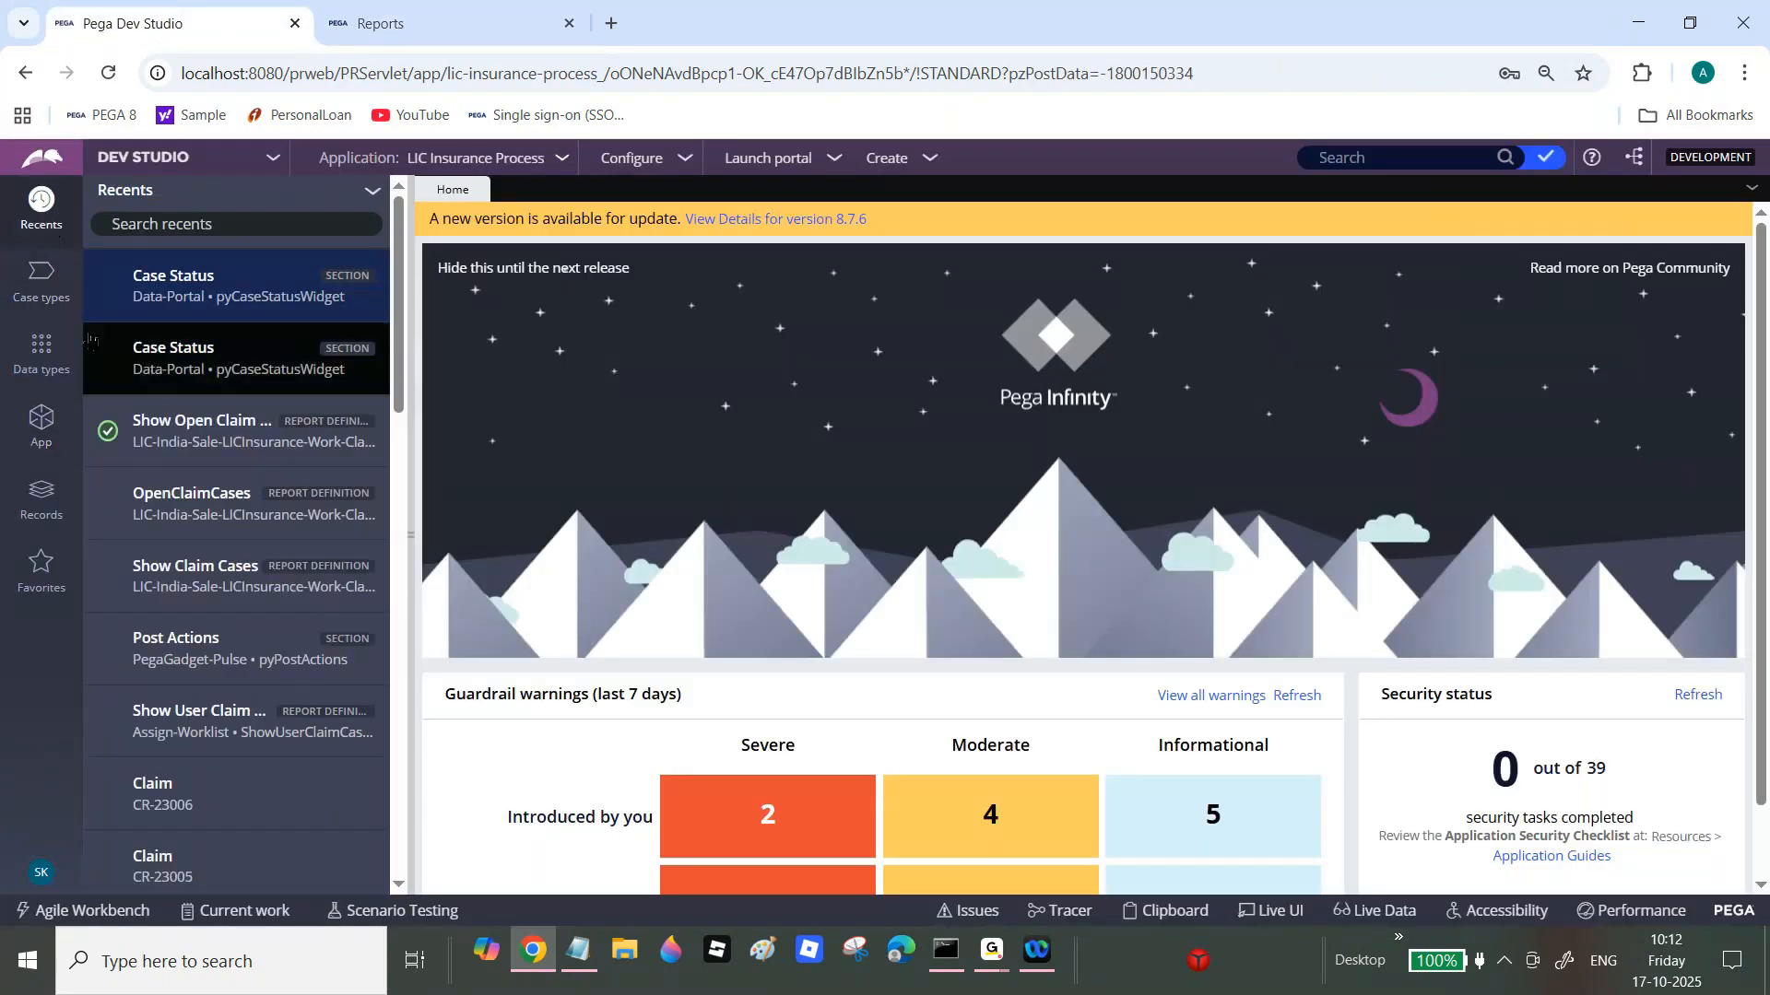
click(208, 516)
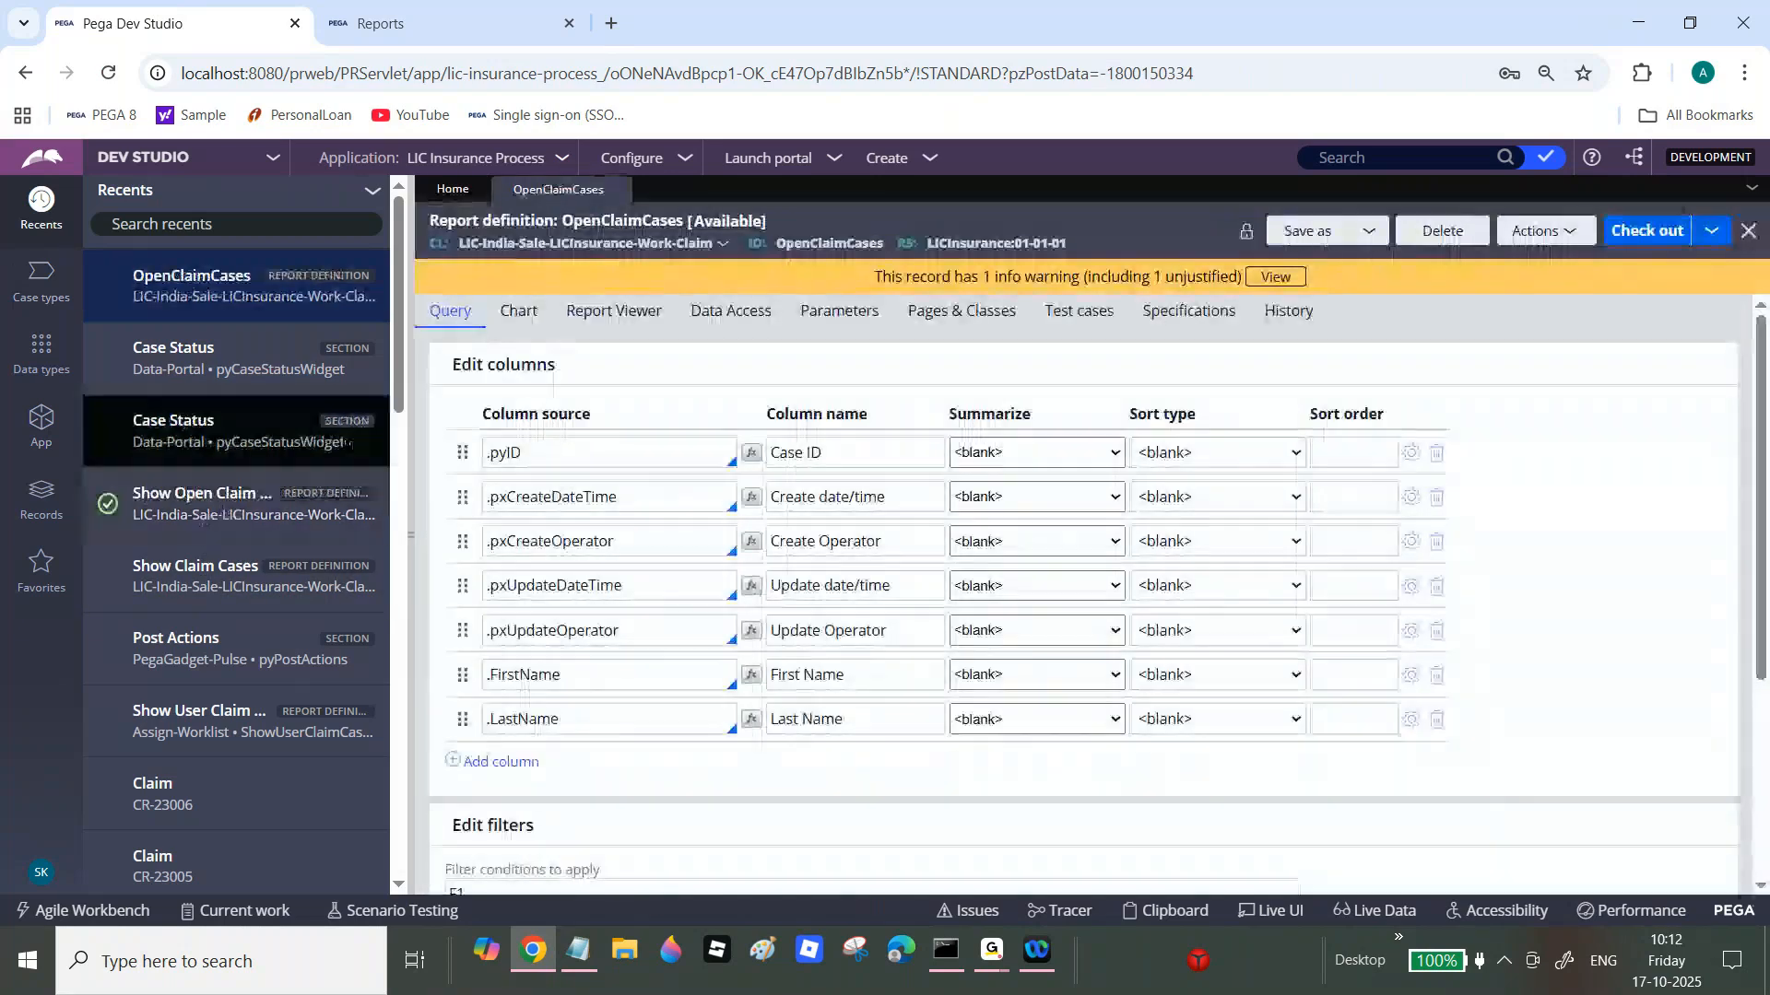
click(159, 731)
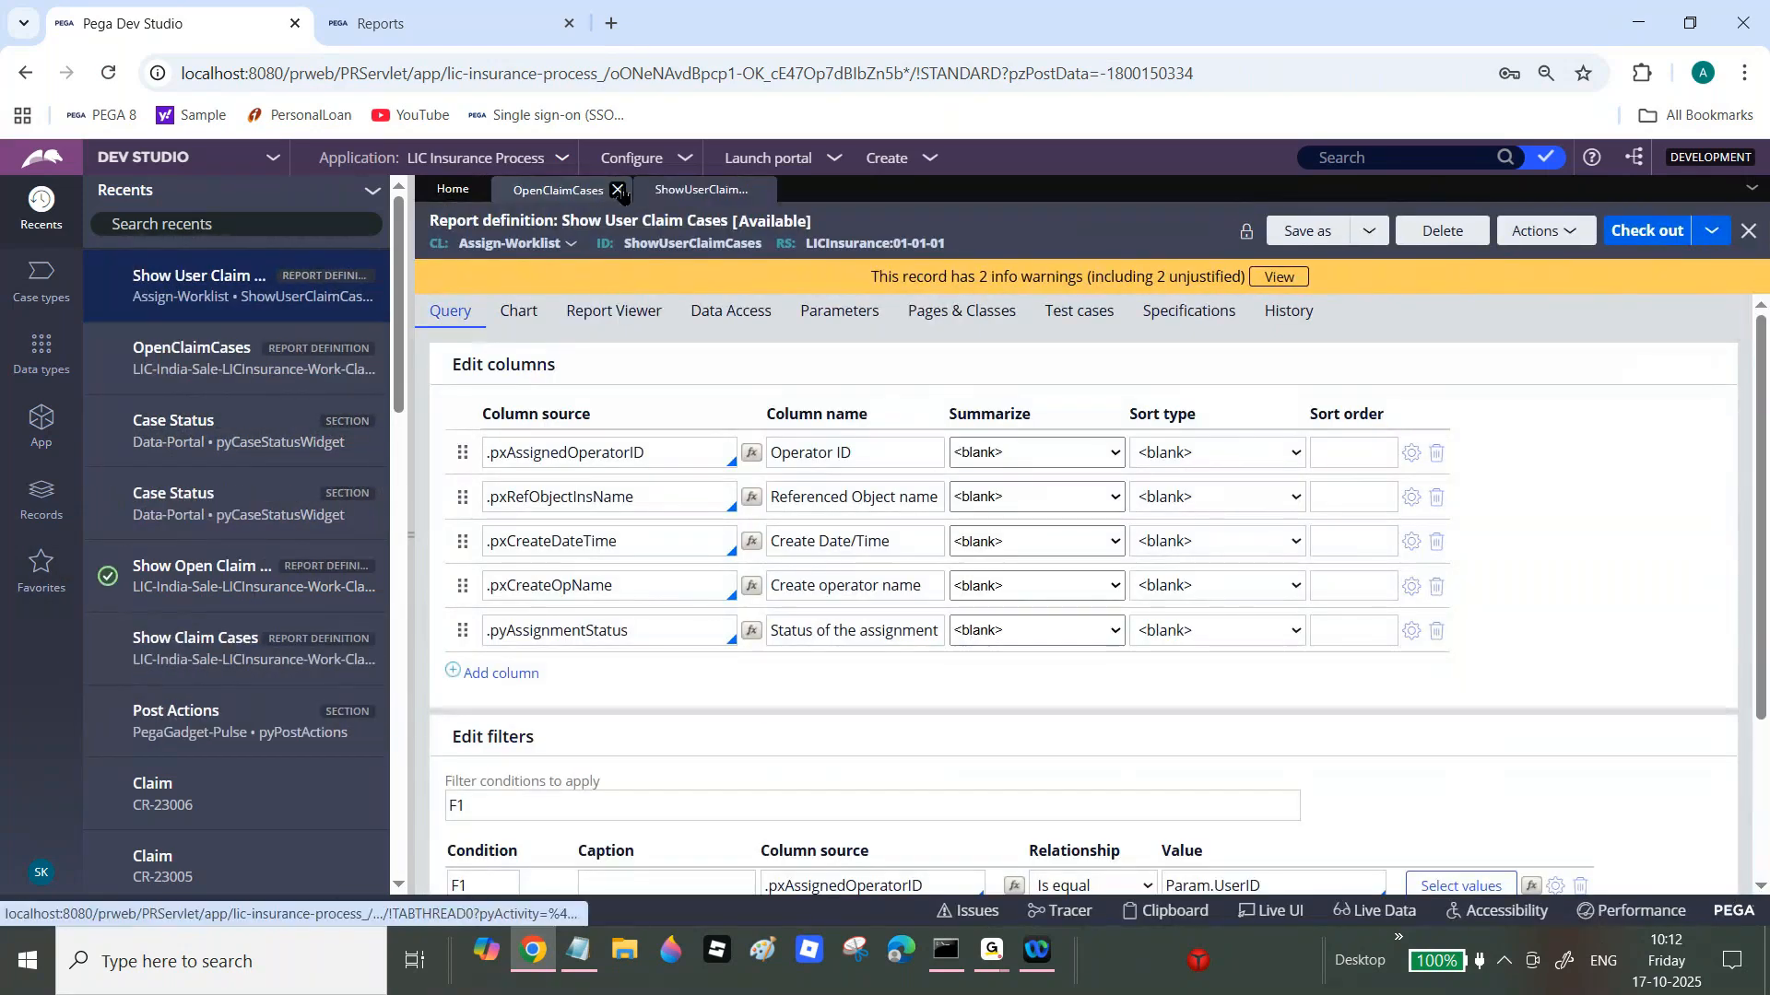
click(617, 189)
click(1637, 239)
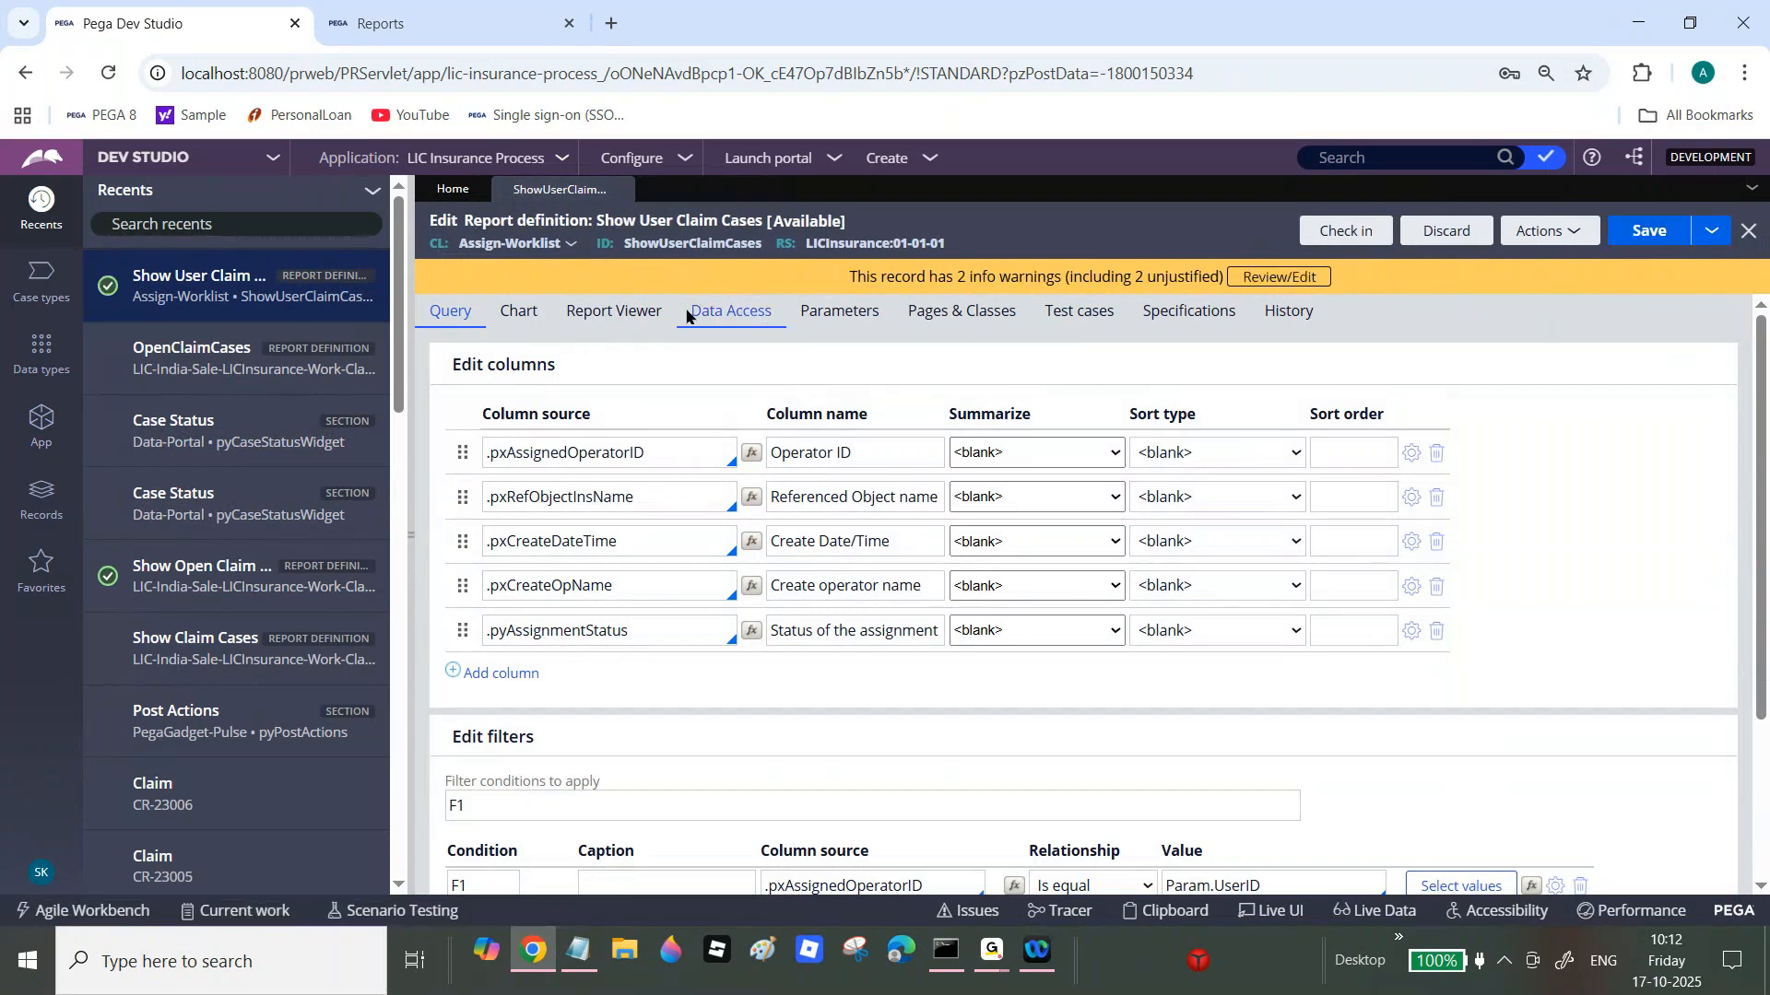
Step: Make the report appear in the report browser under the Open Cases category
click(649, 313)
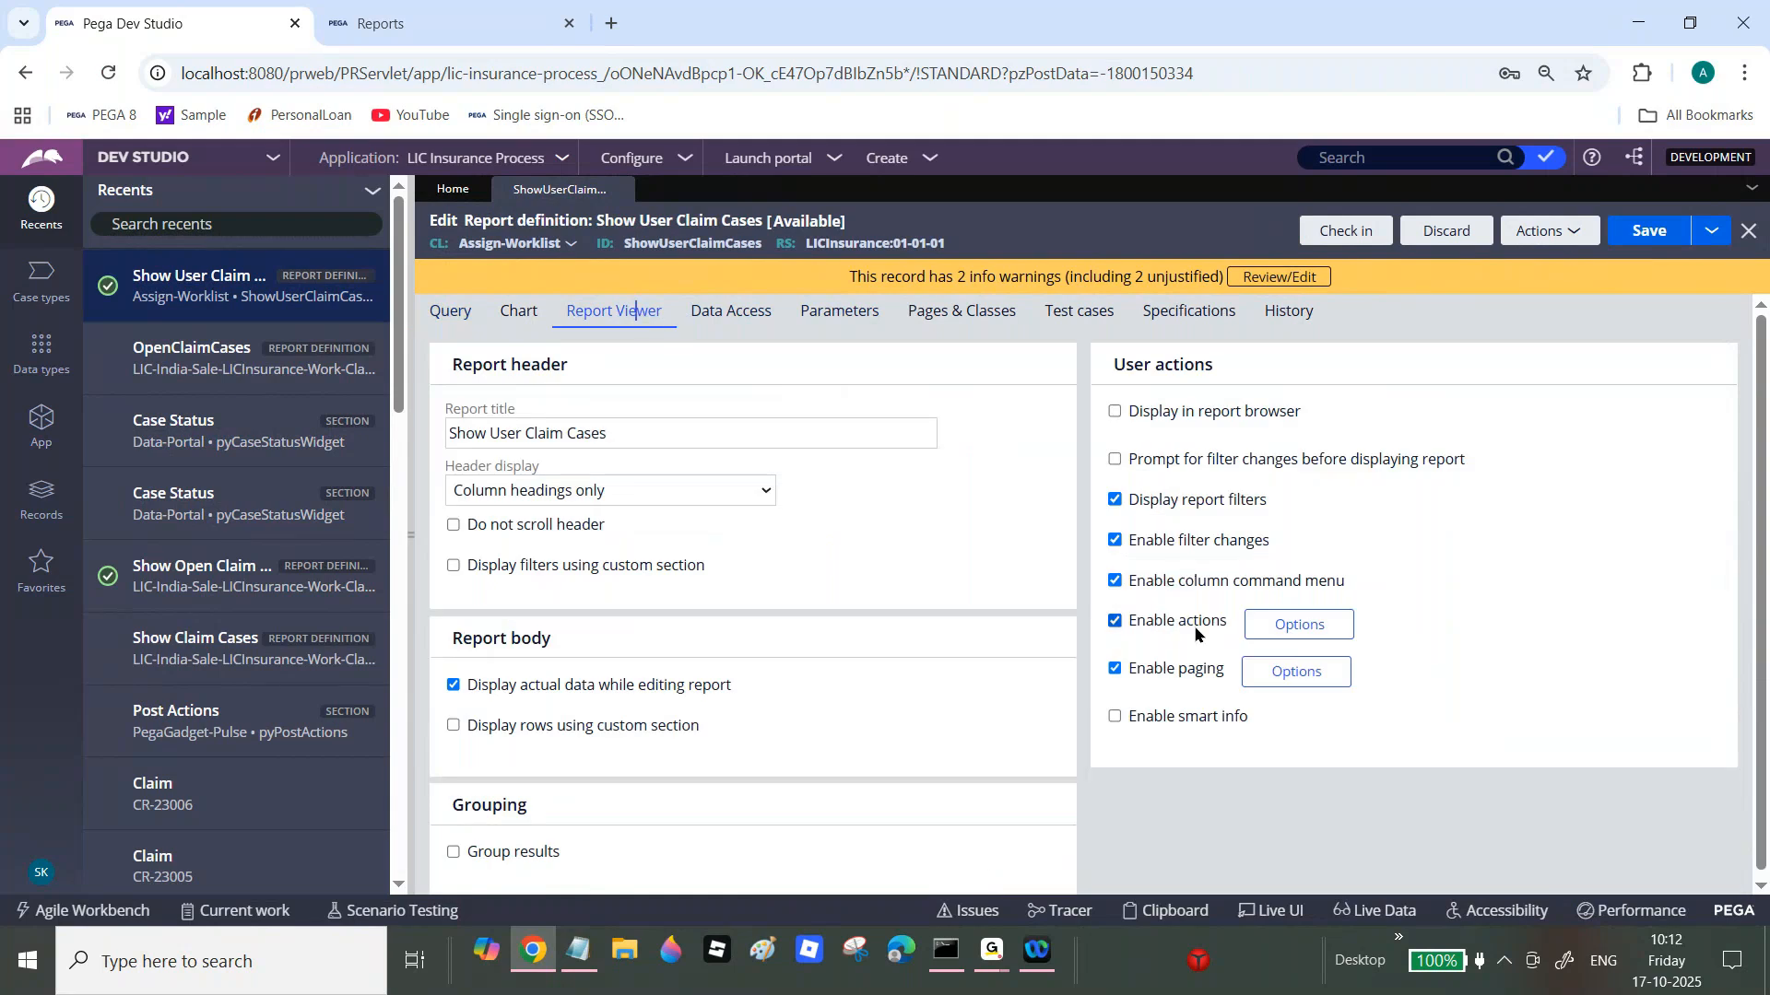
click(1115, 413)
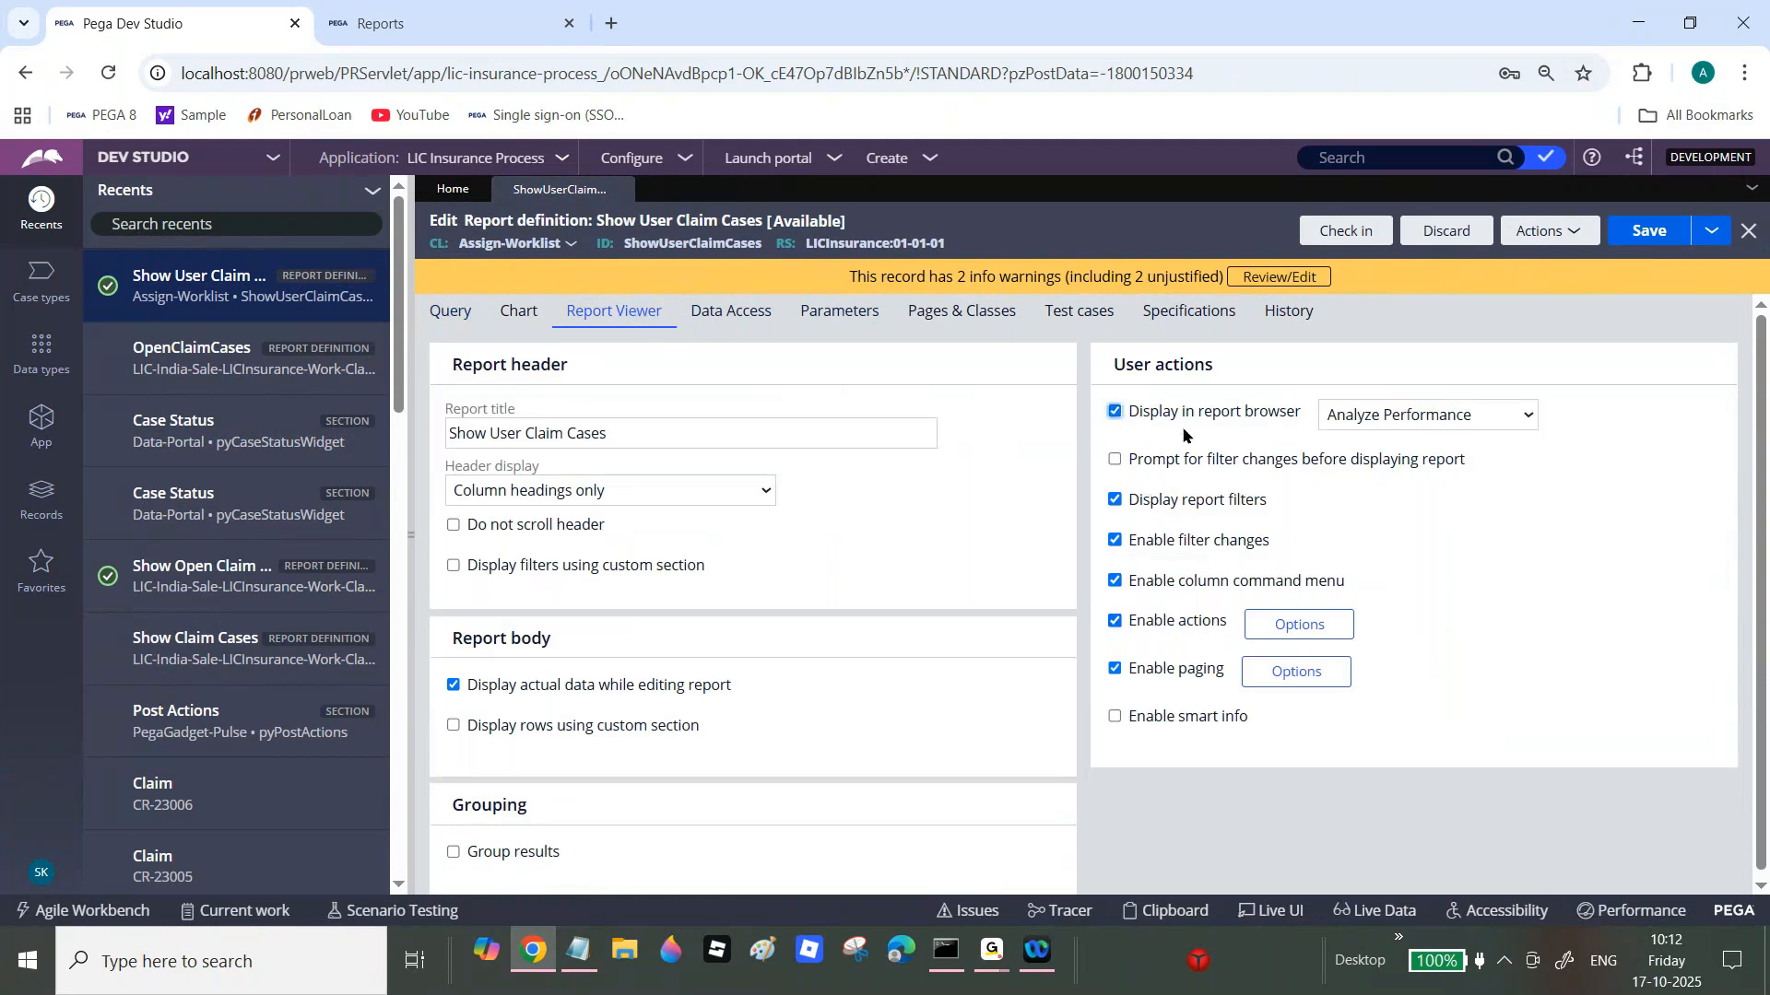
click(1396, 415)
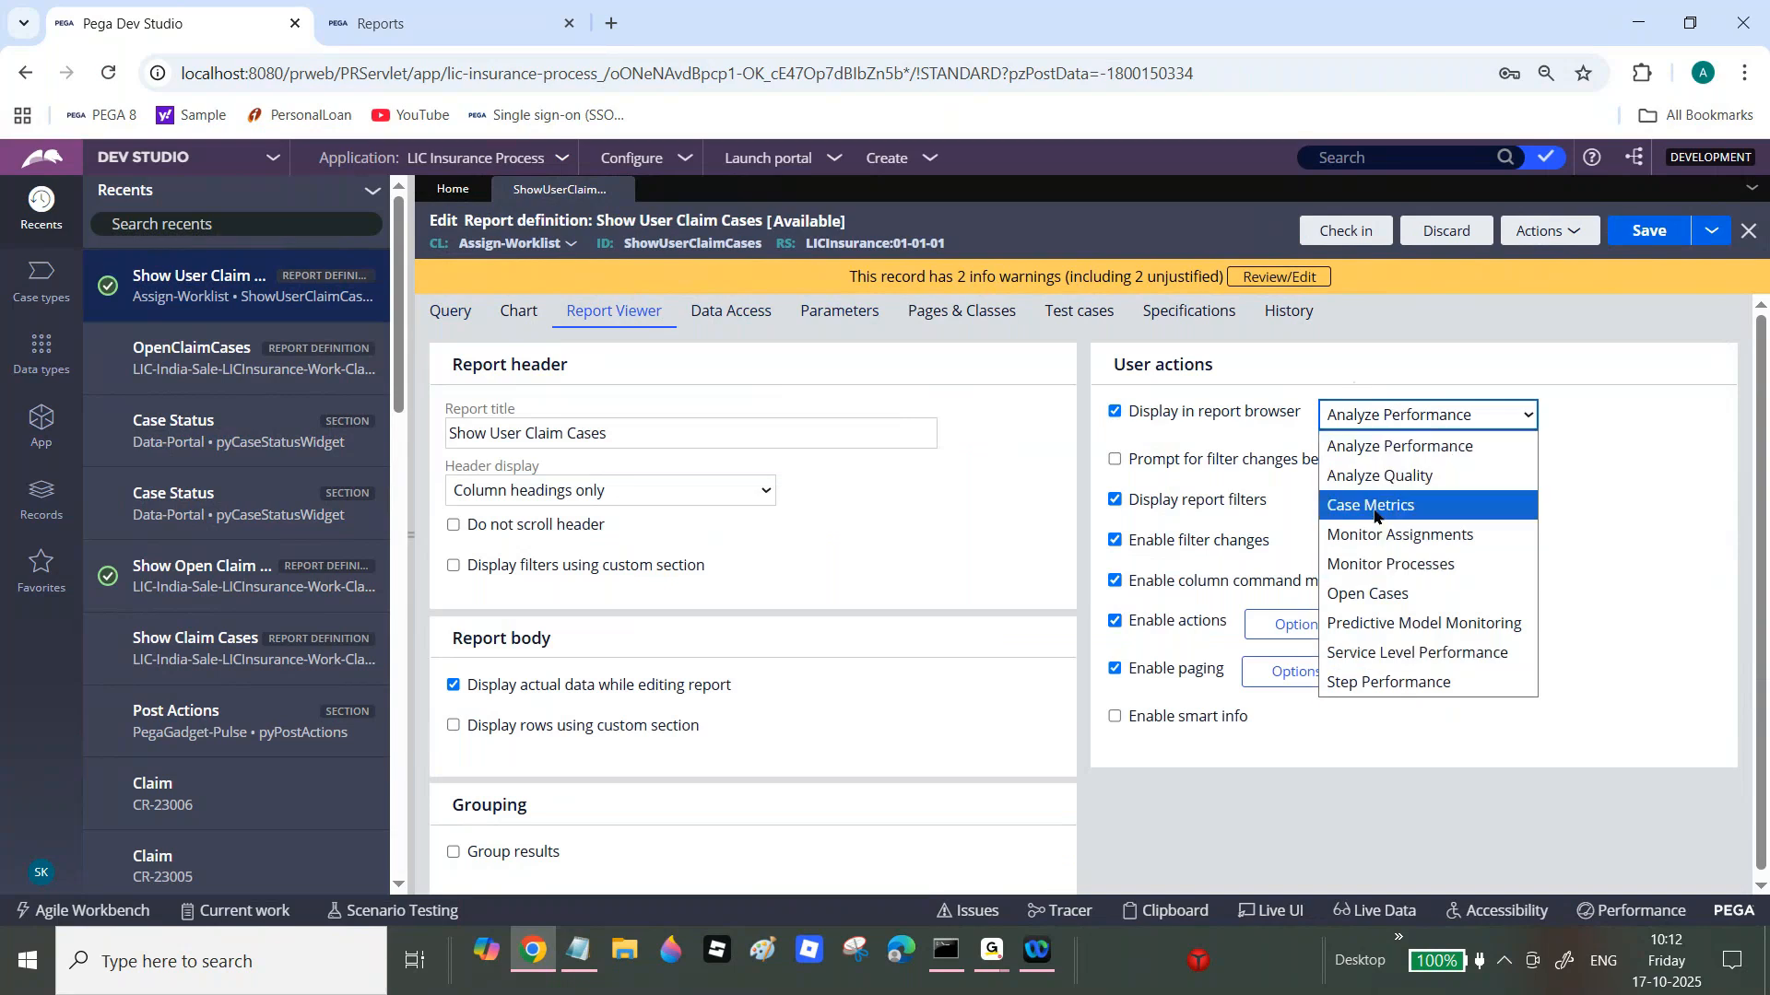
click(1374, 601)
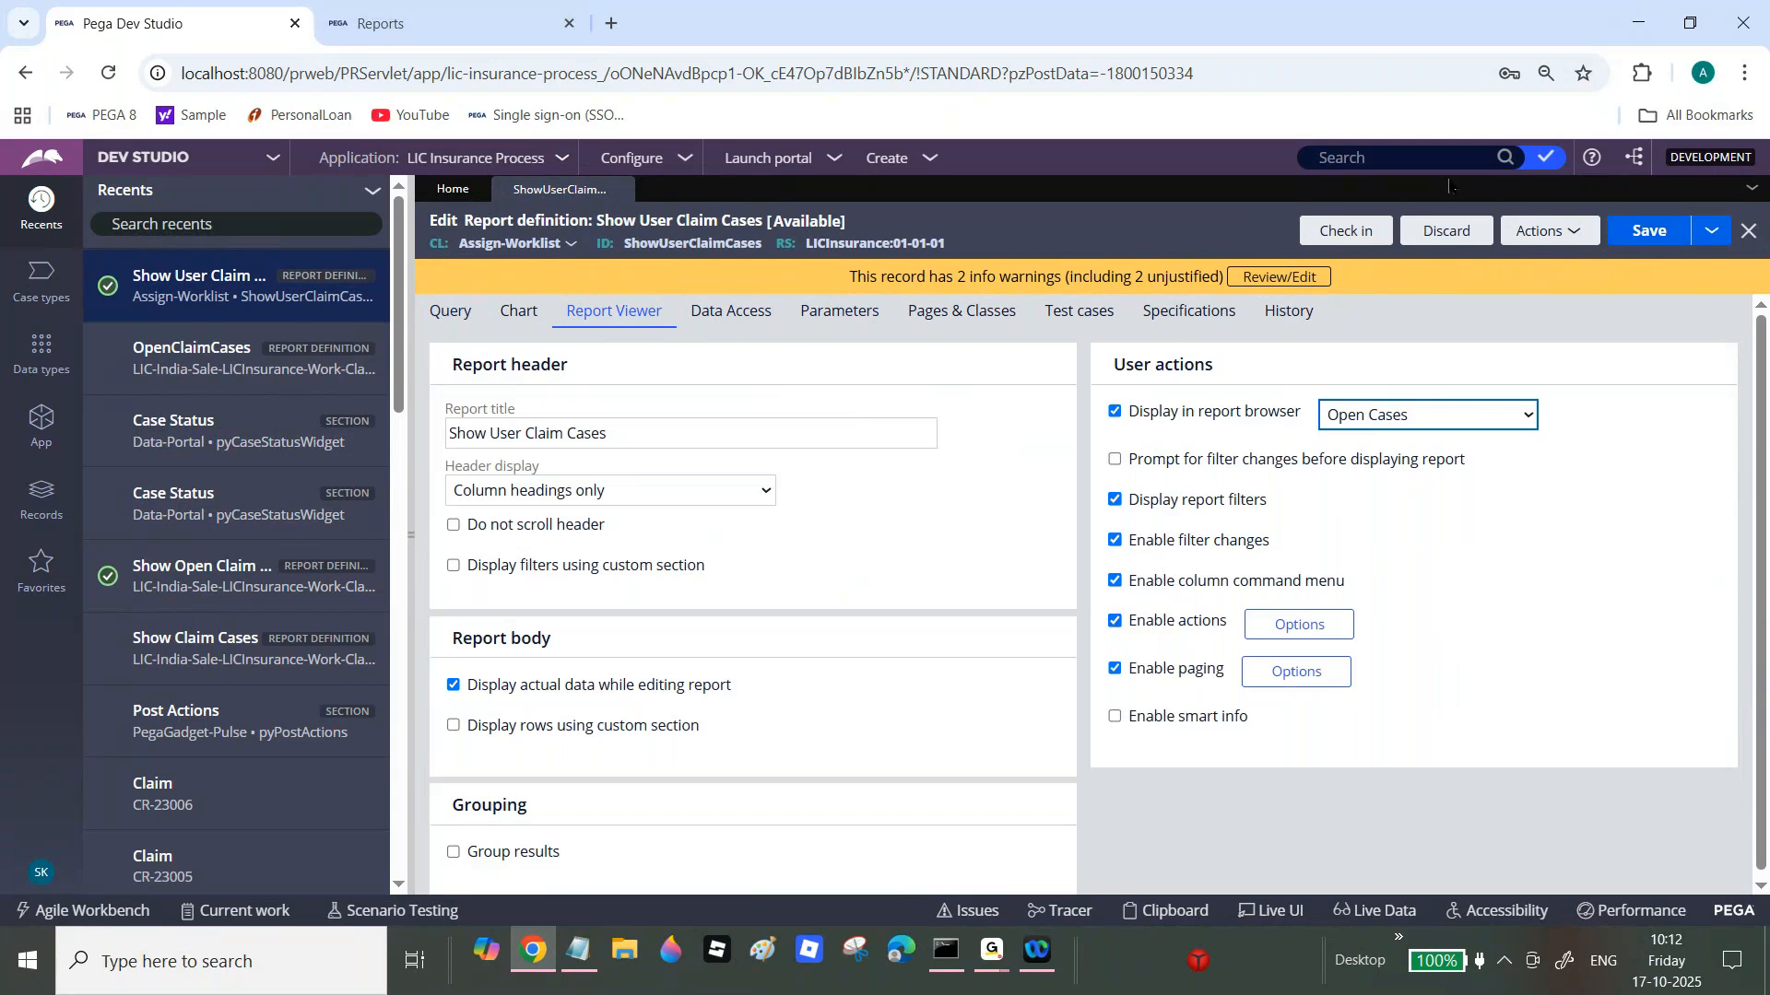
Step: Check in the Show User Claim Cases report definition
click(1380, 245)
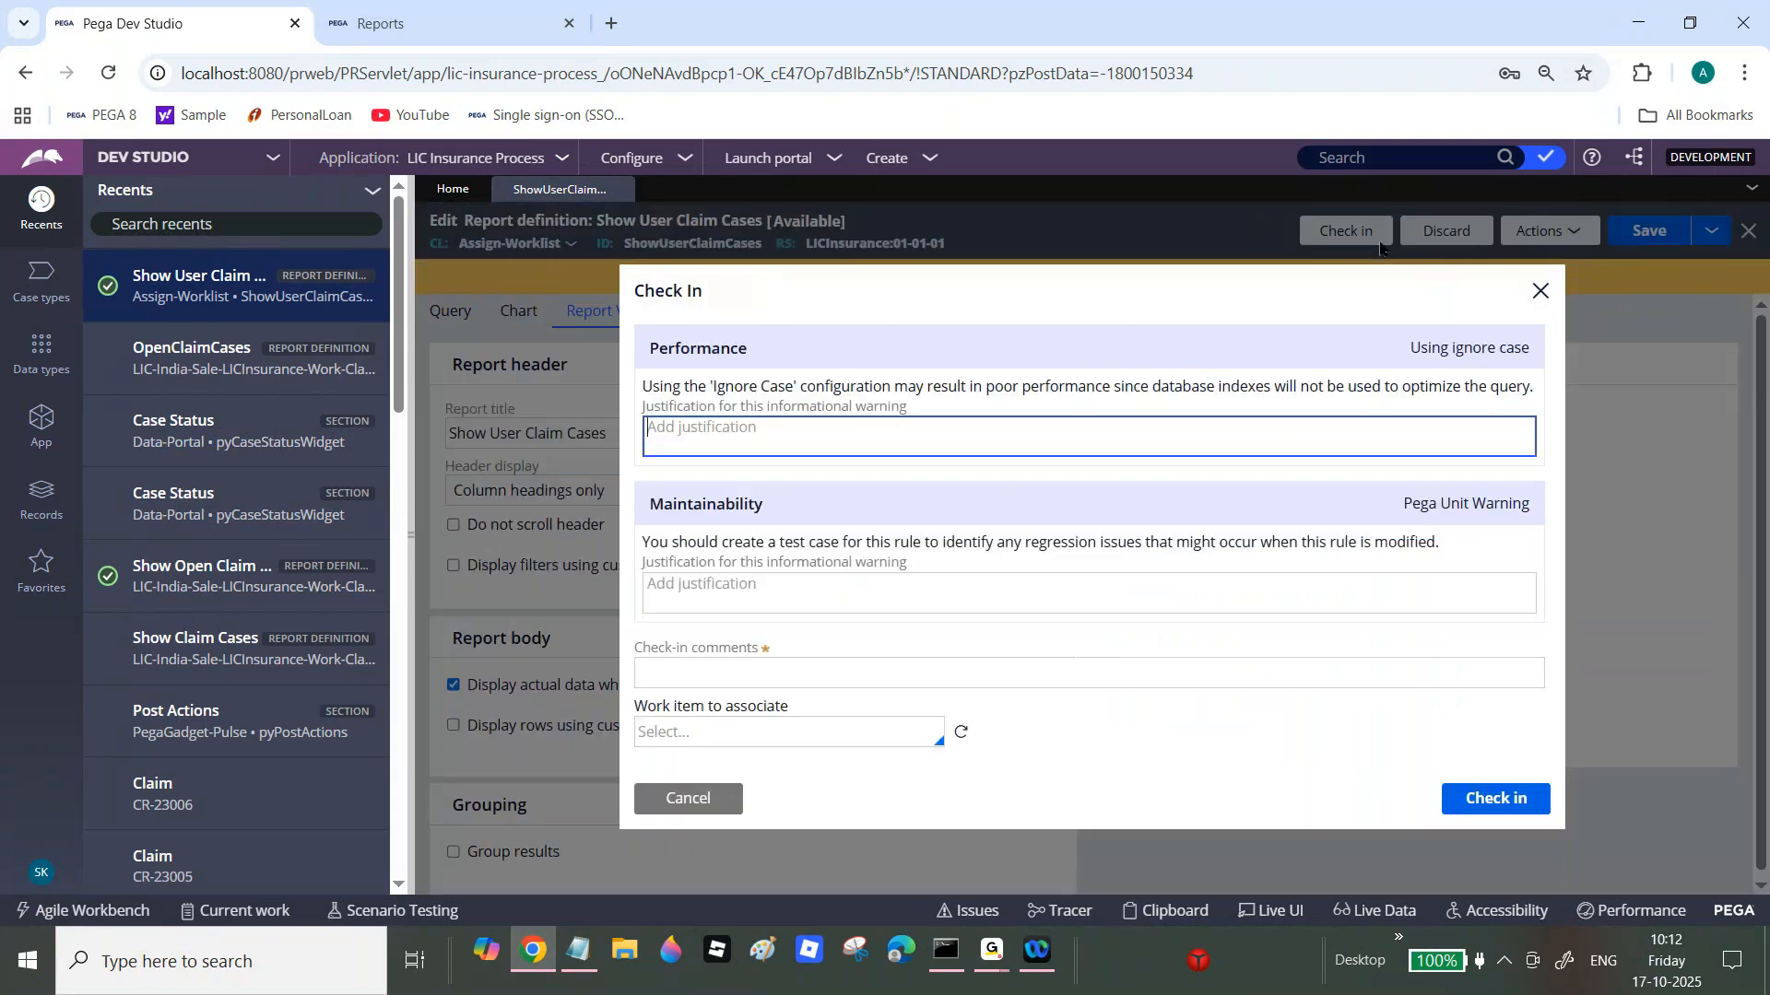
click(1508, 804)
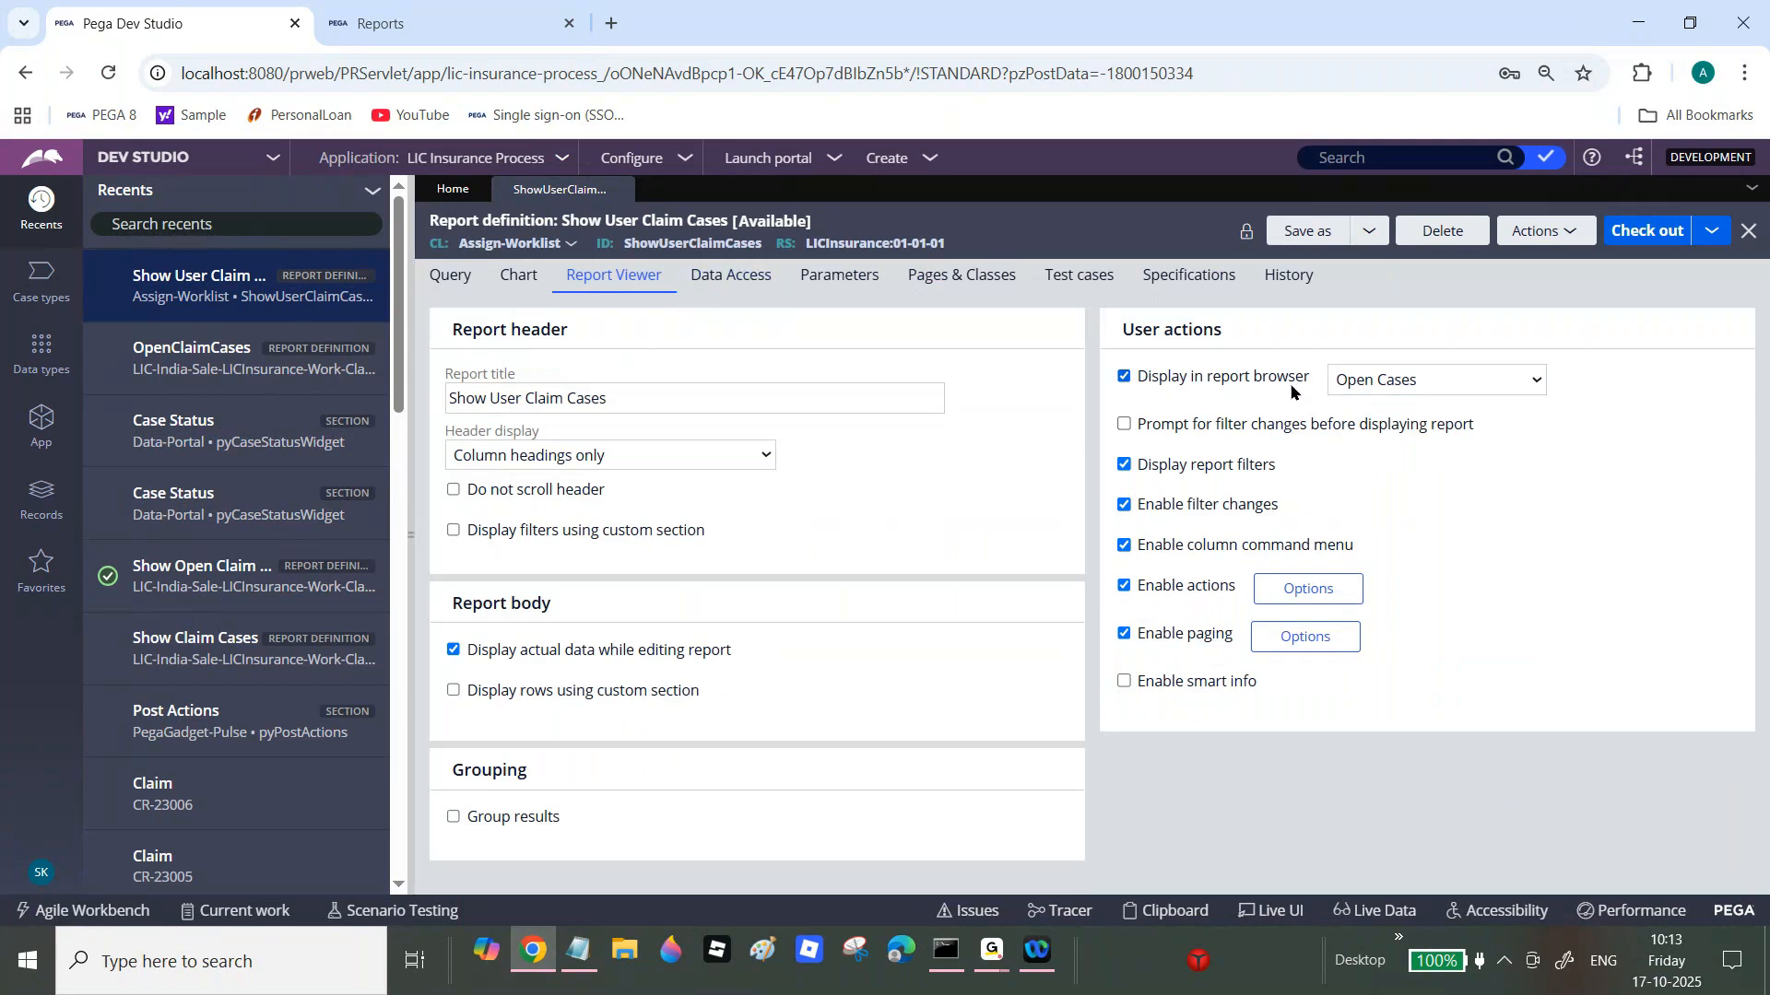
click(407, 8)
Step: Review the private categories under Reports > Manage Categories, then return to the report list
click(33, 301)
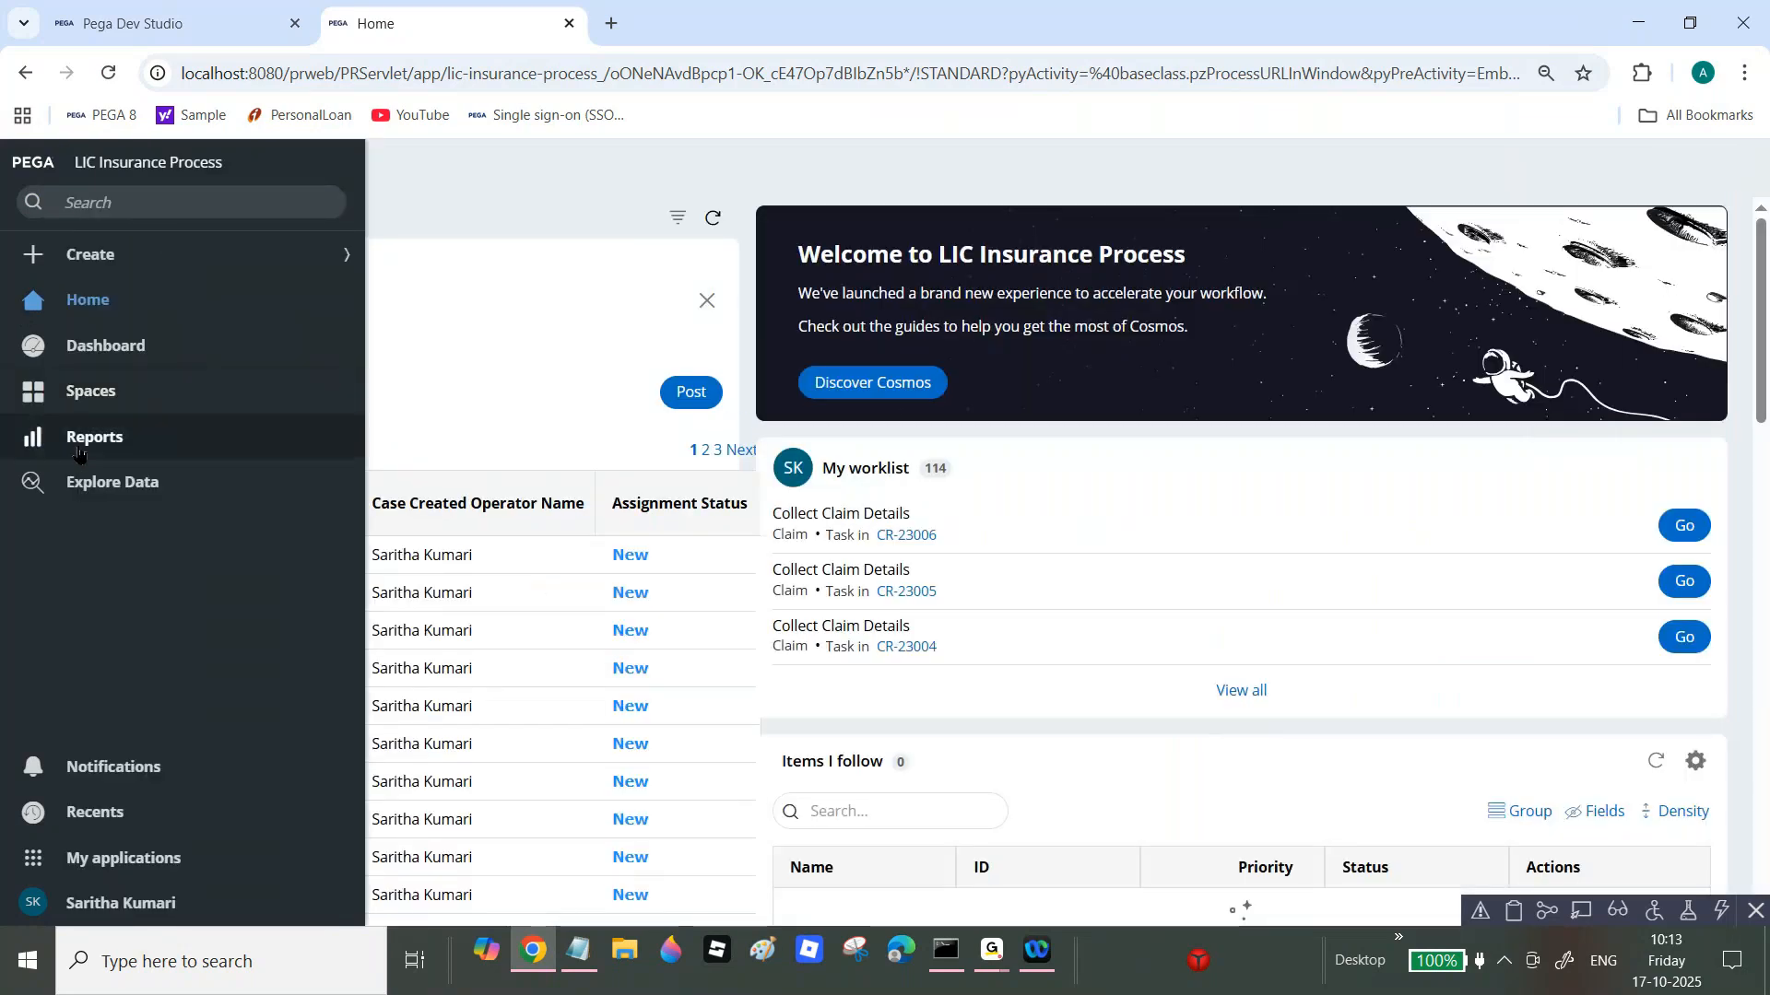
click(78, 450)
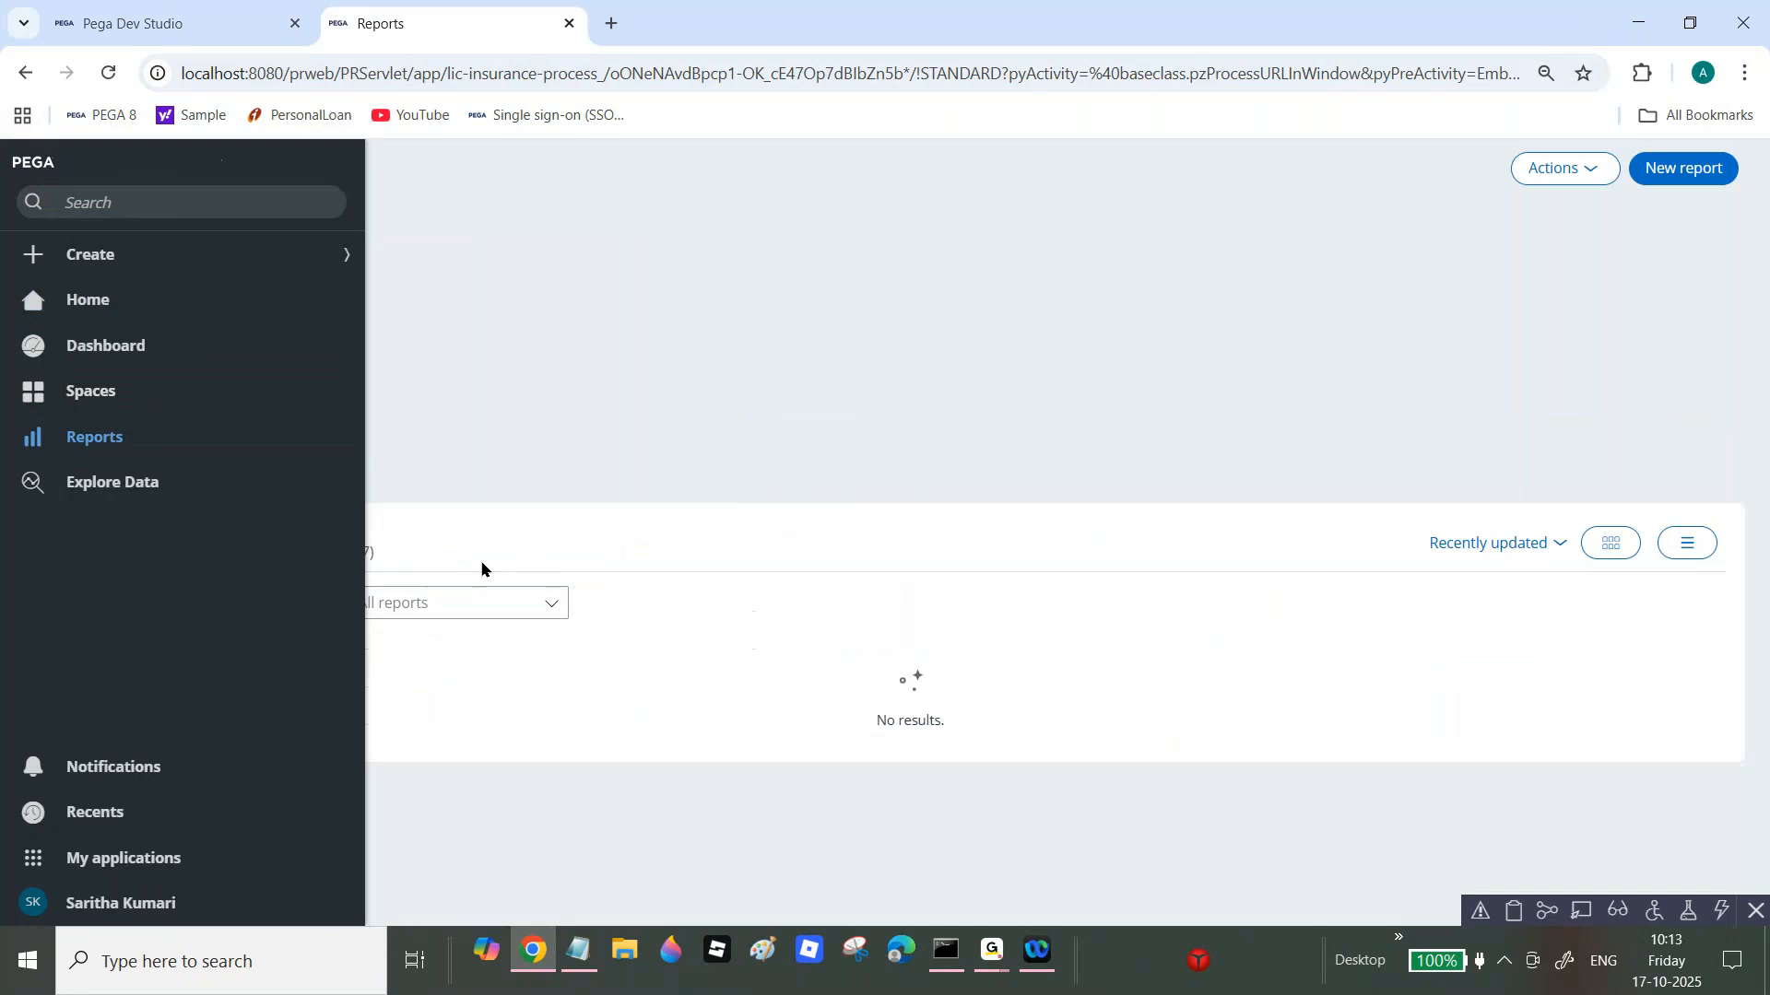
click(341, 552)
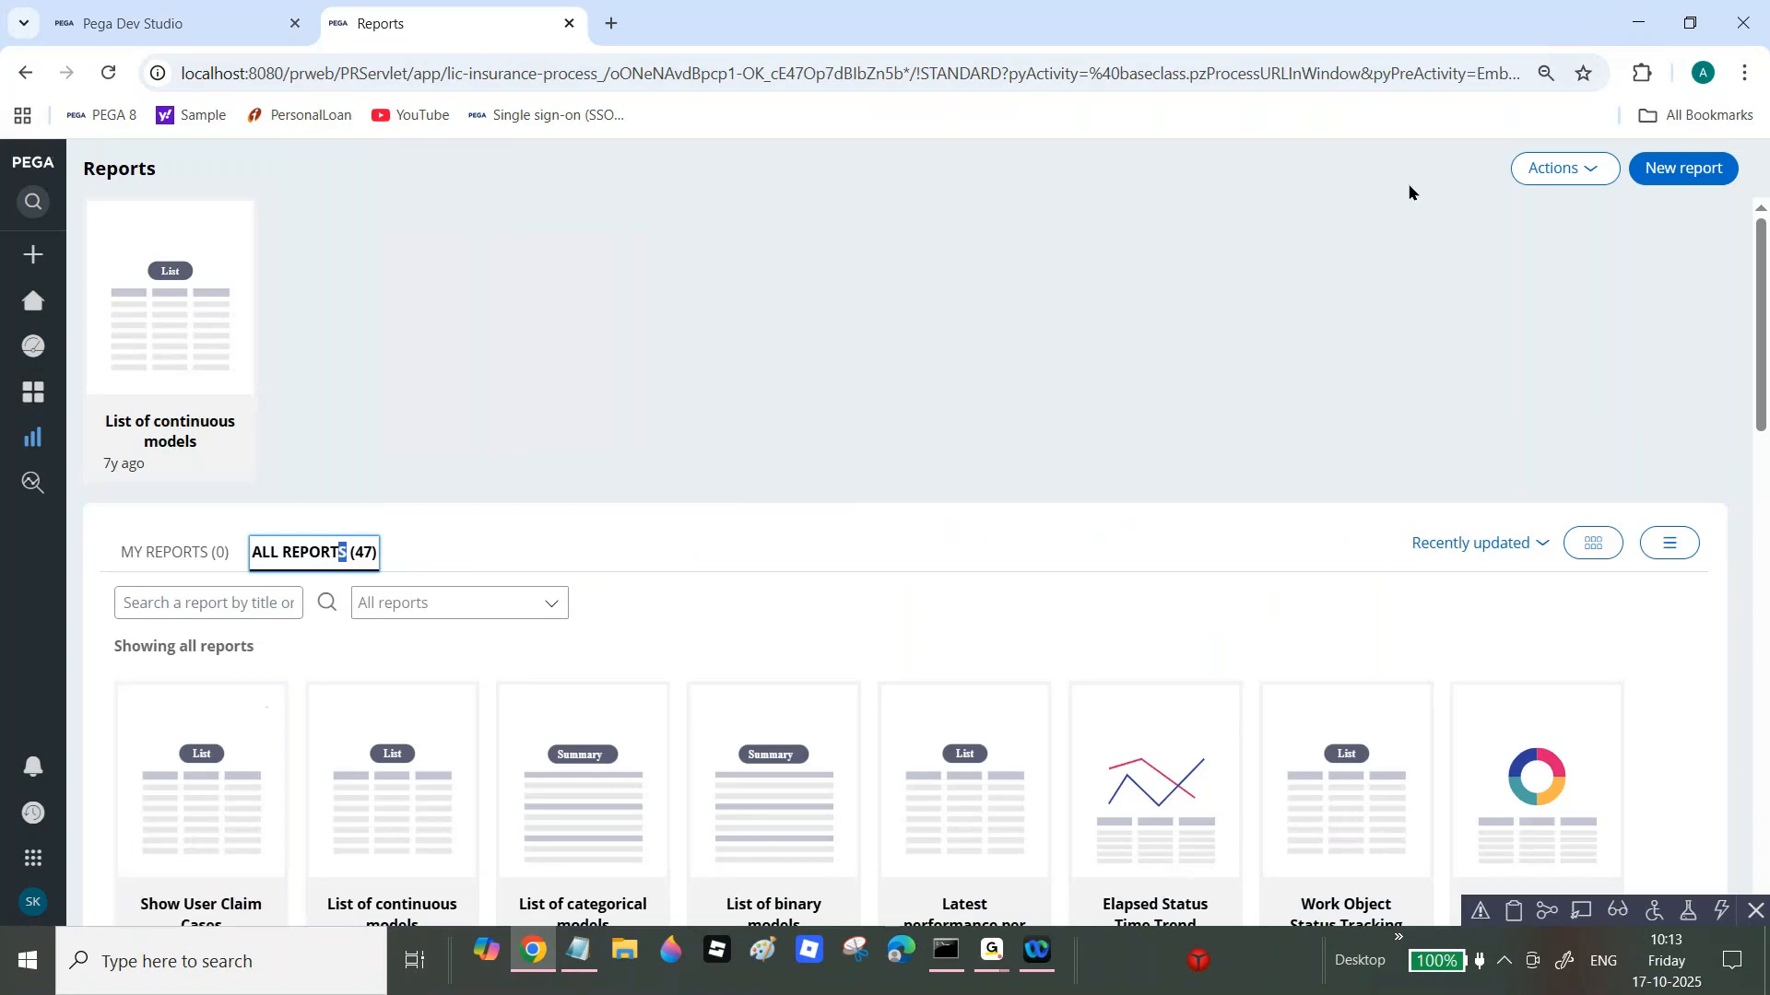
click(1555, 169)
click(1552, 225)
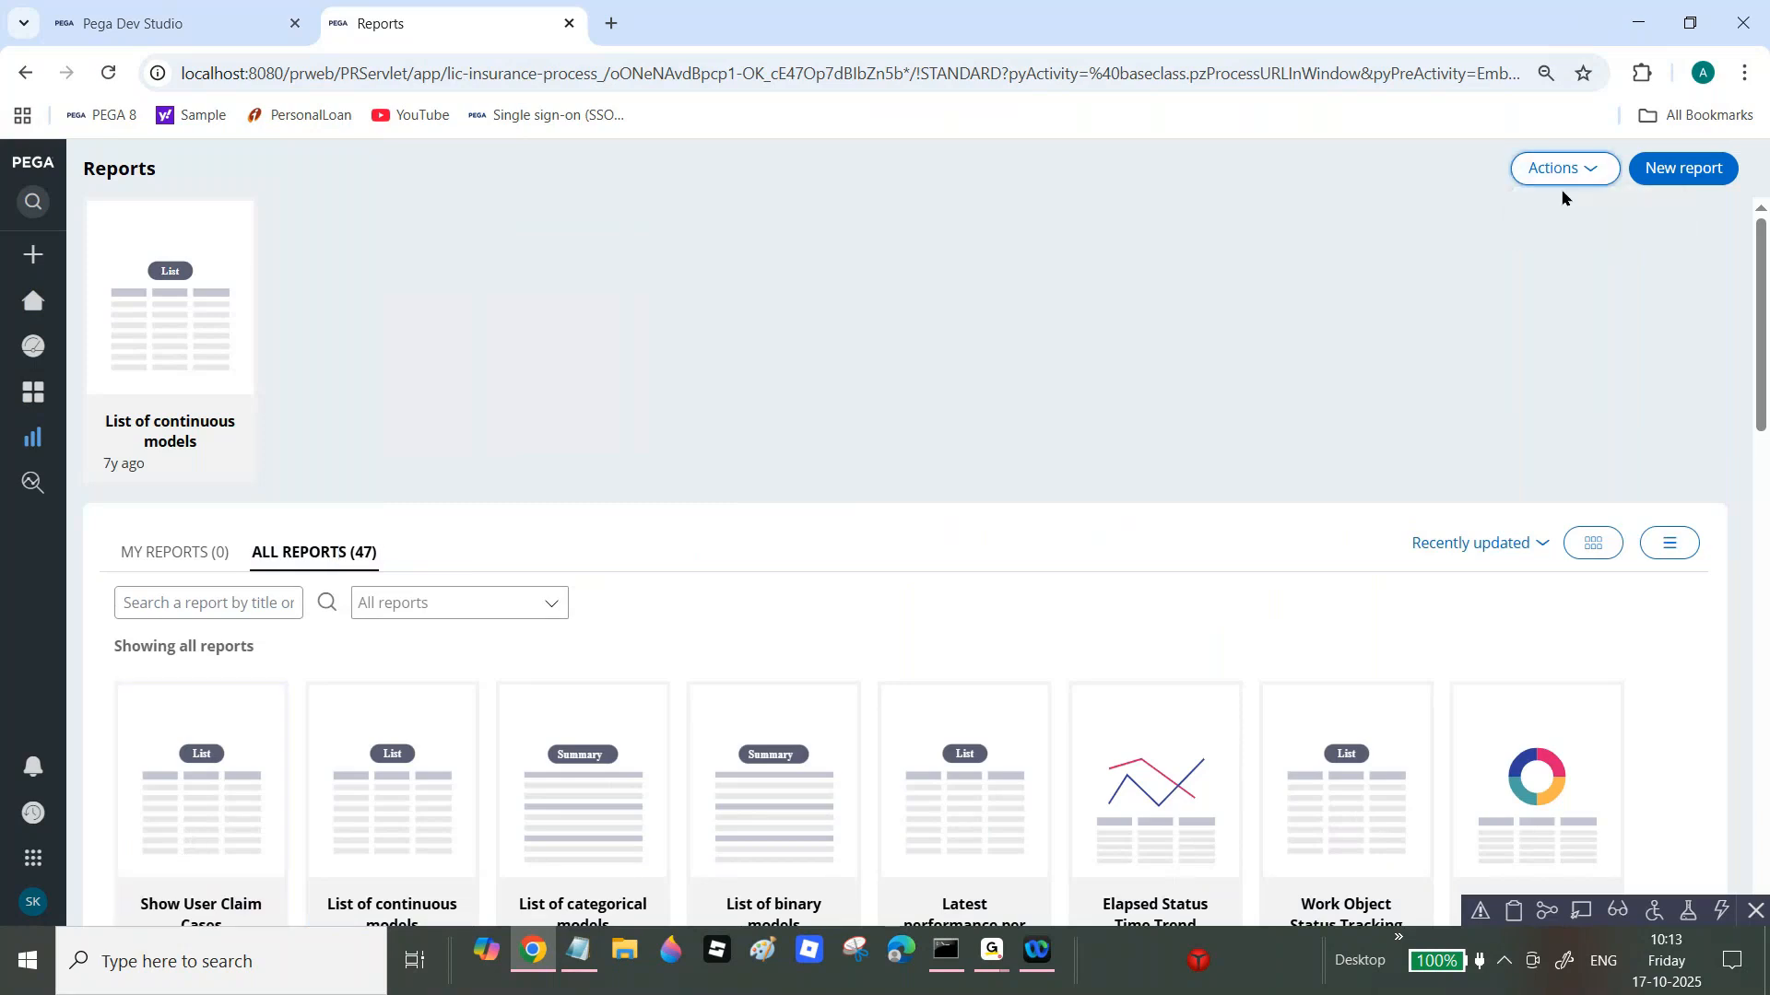
click(243, 554)
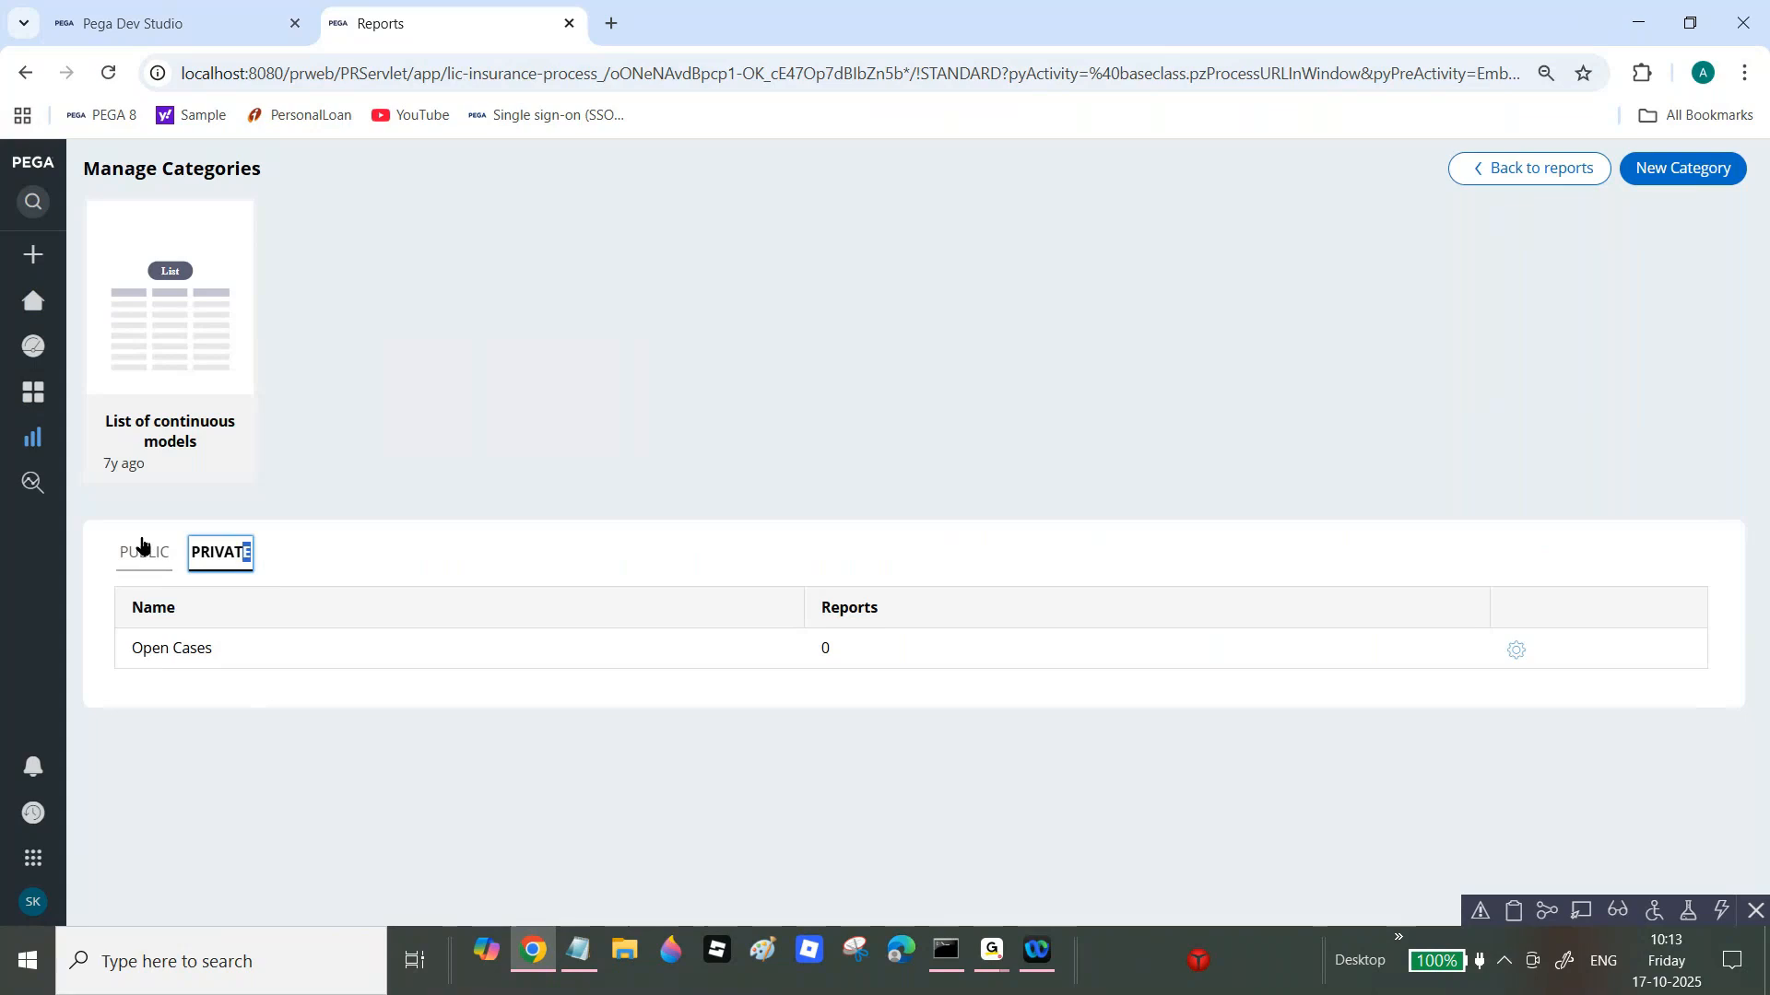
click(1498, 168)
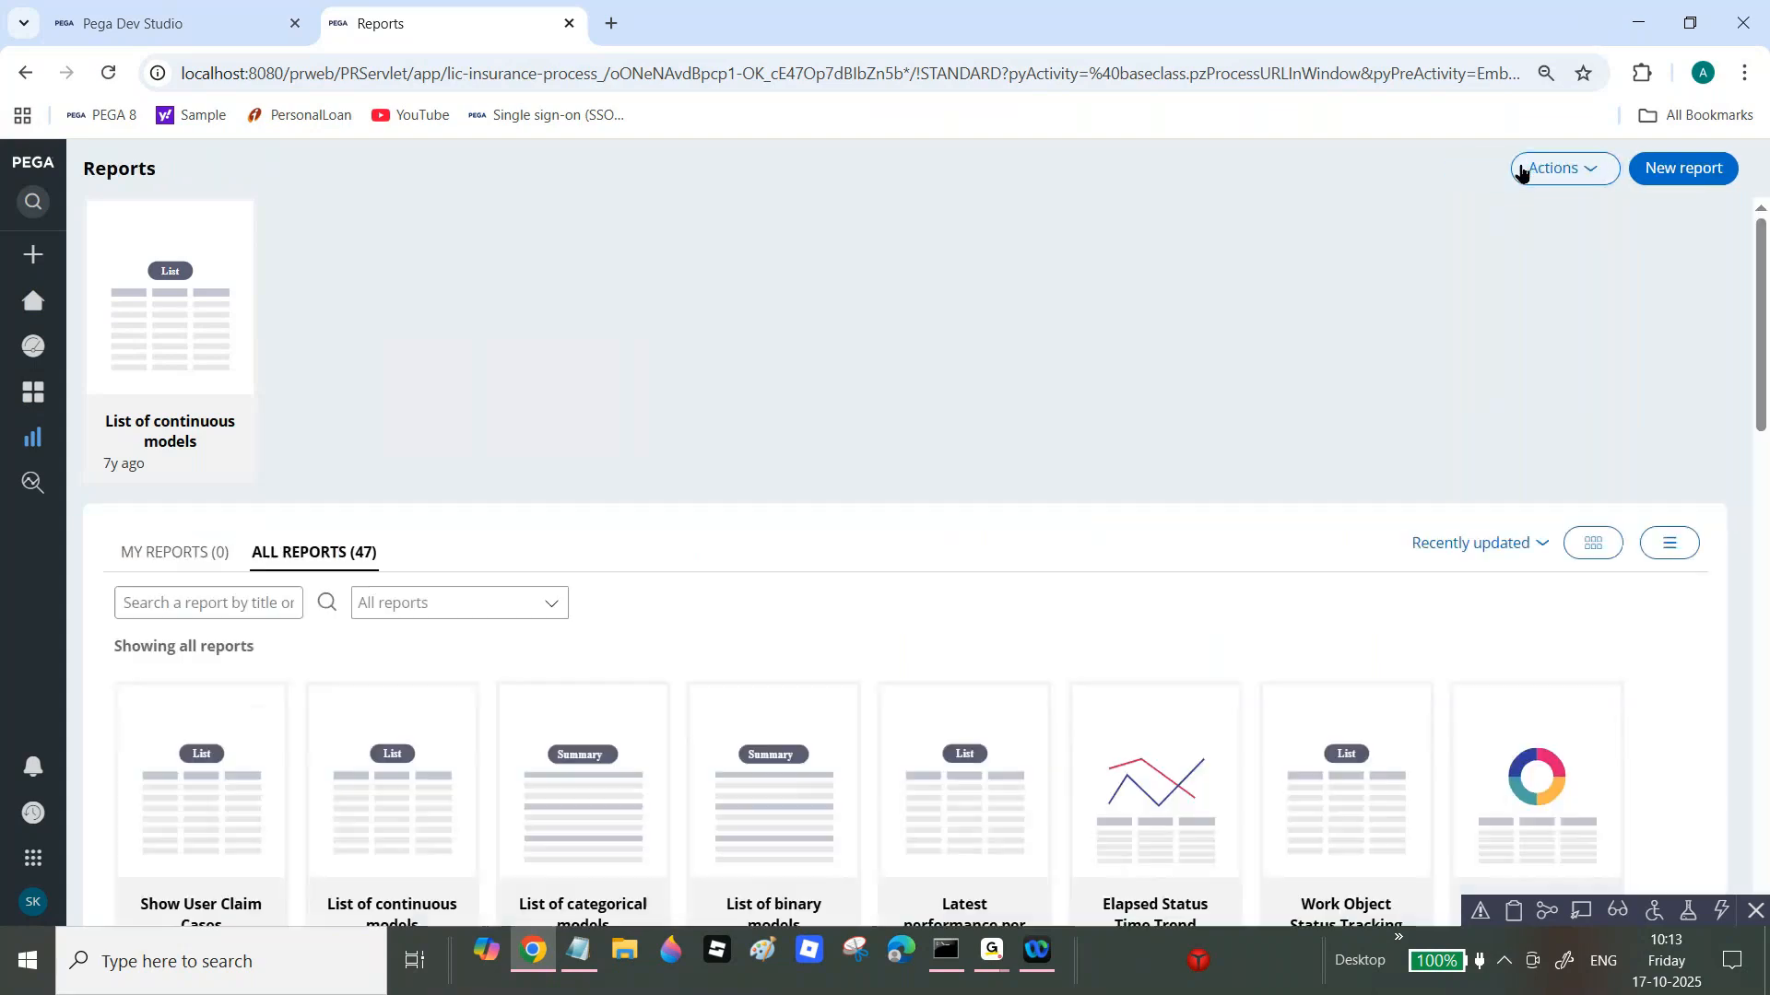
Step: Run the Show User Claim Cases report, then go back to Dev Studio
click(185, 790)
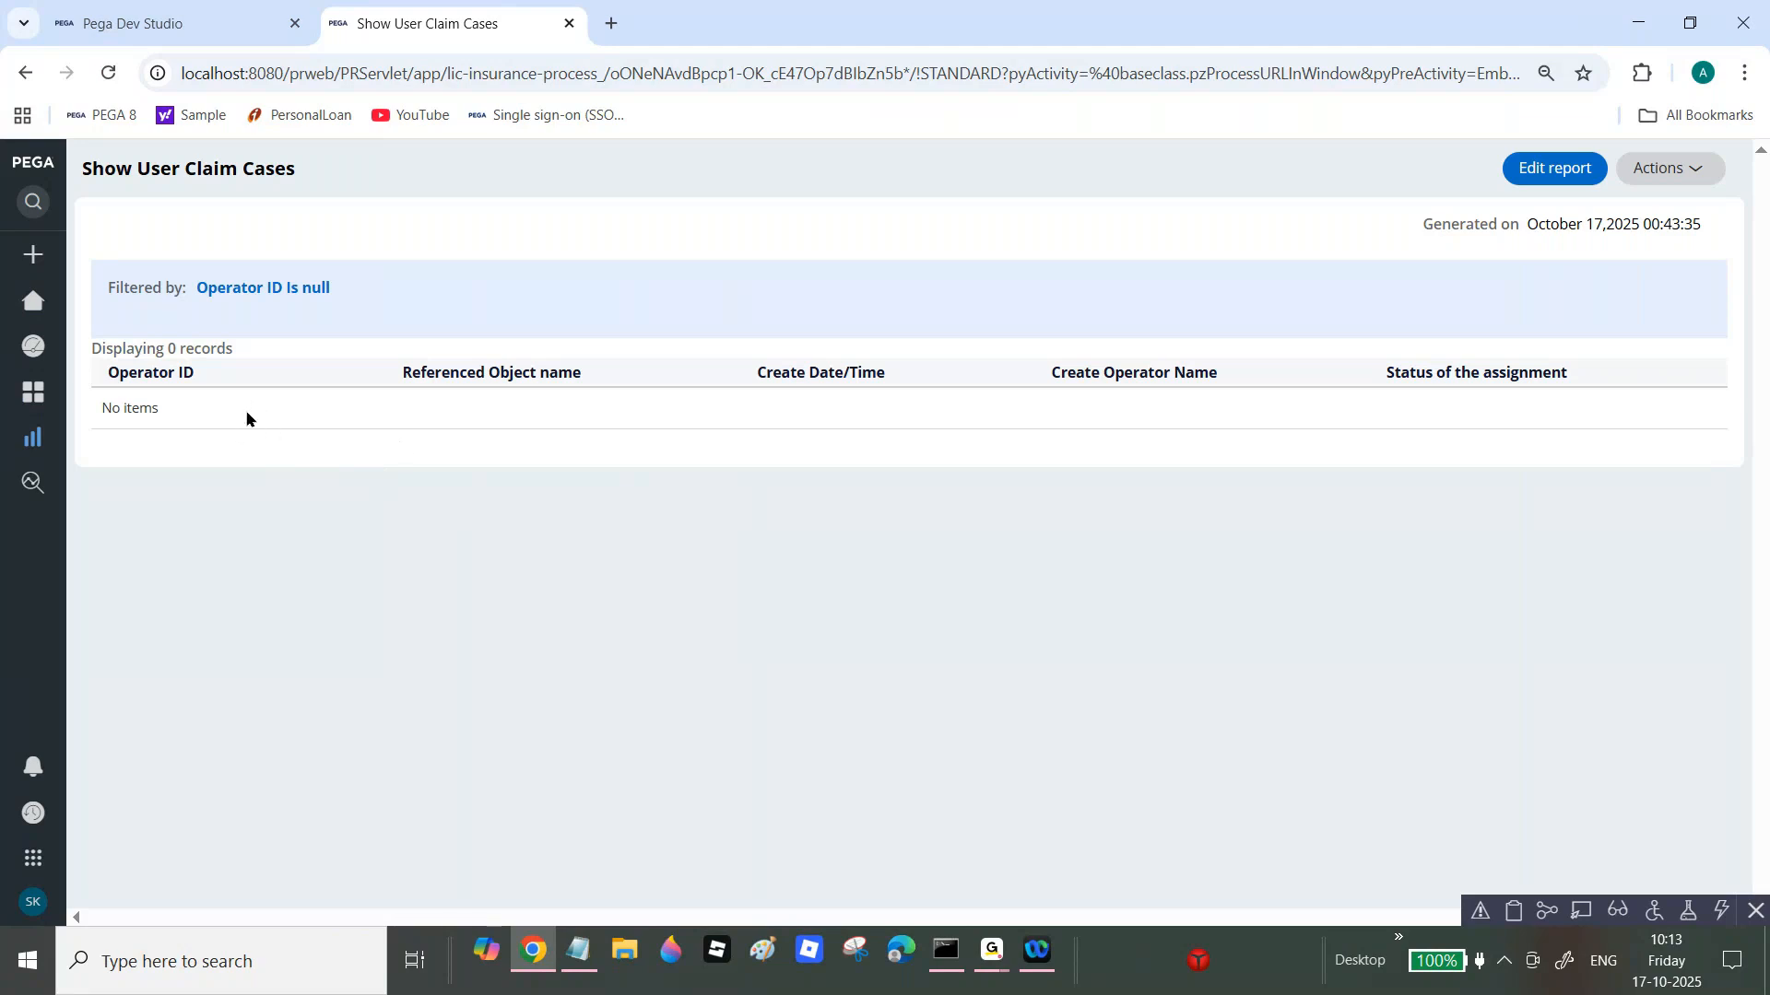
mouse_move(33, 267)
click(55, 301)
click(237, 9)
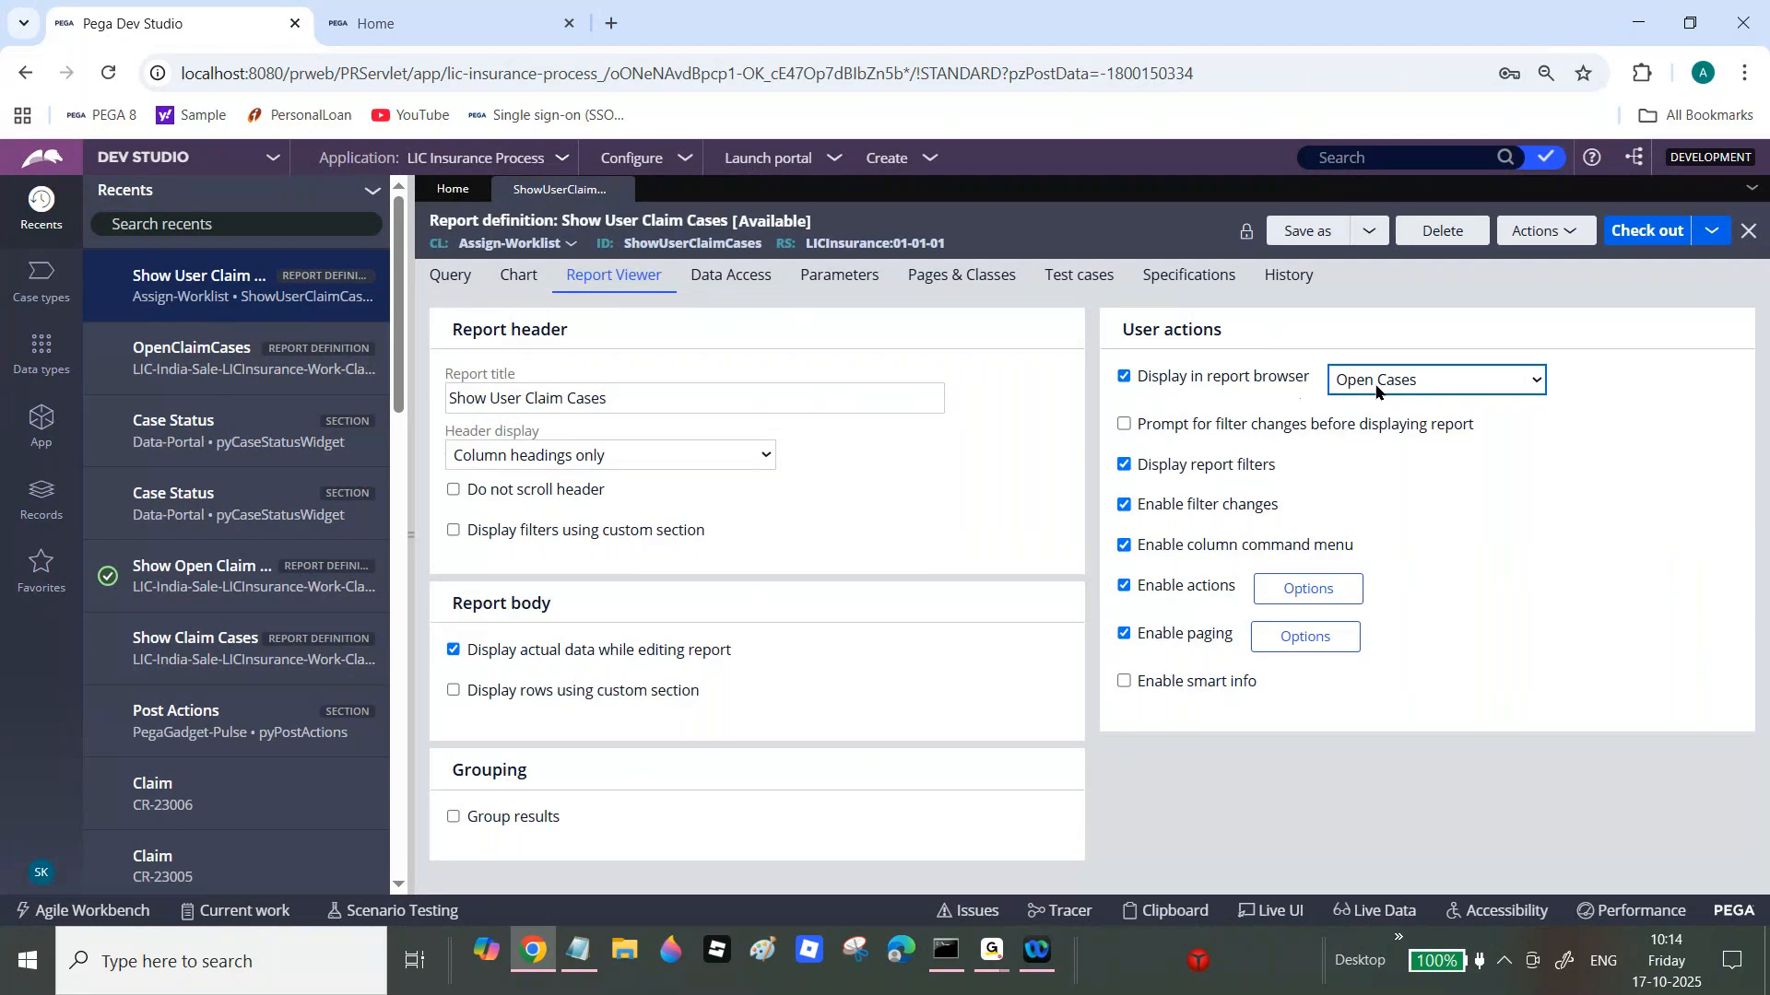
Step: Close Show User Claim Cases and start a new Category record from Records > Reports
click(42, 422)
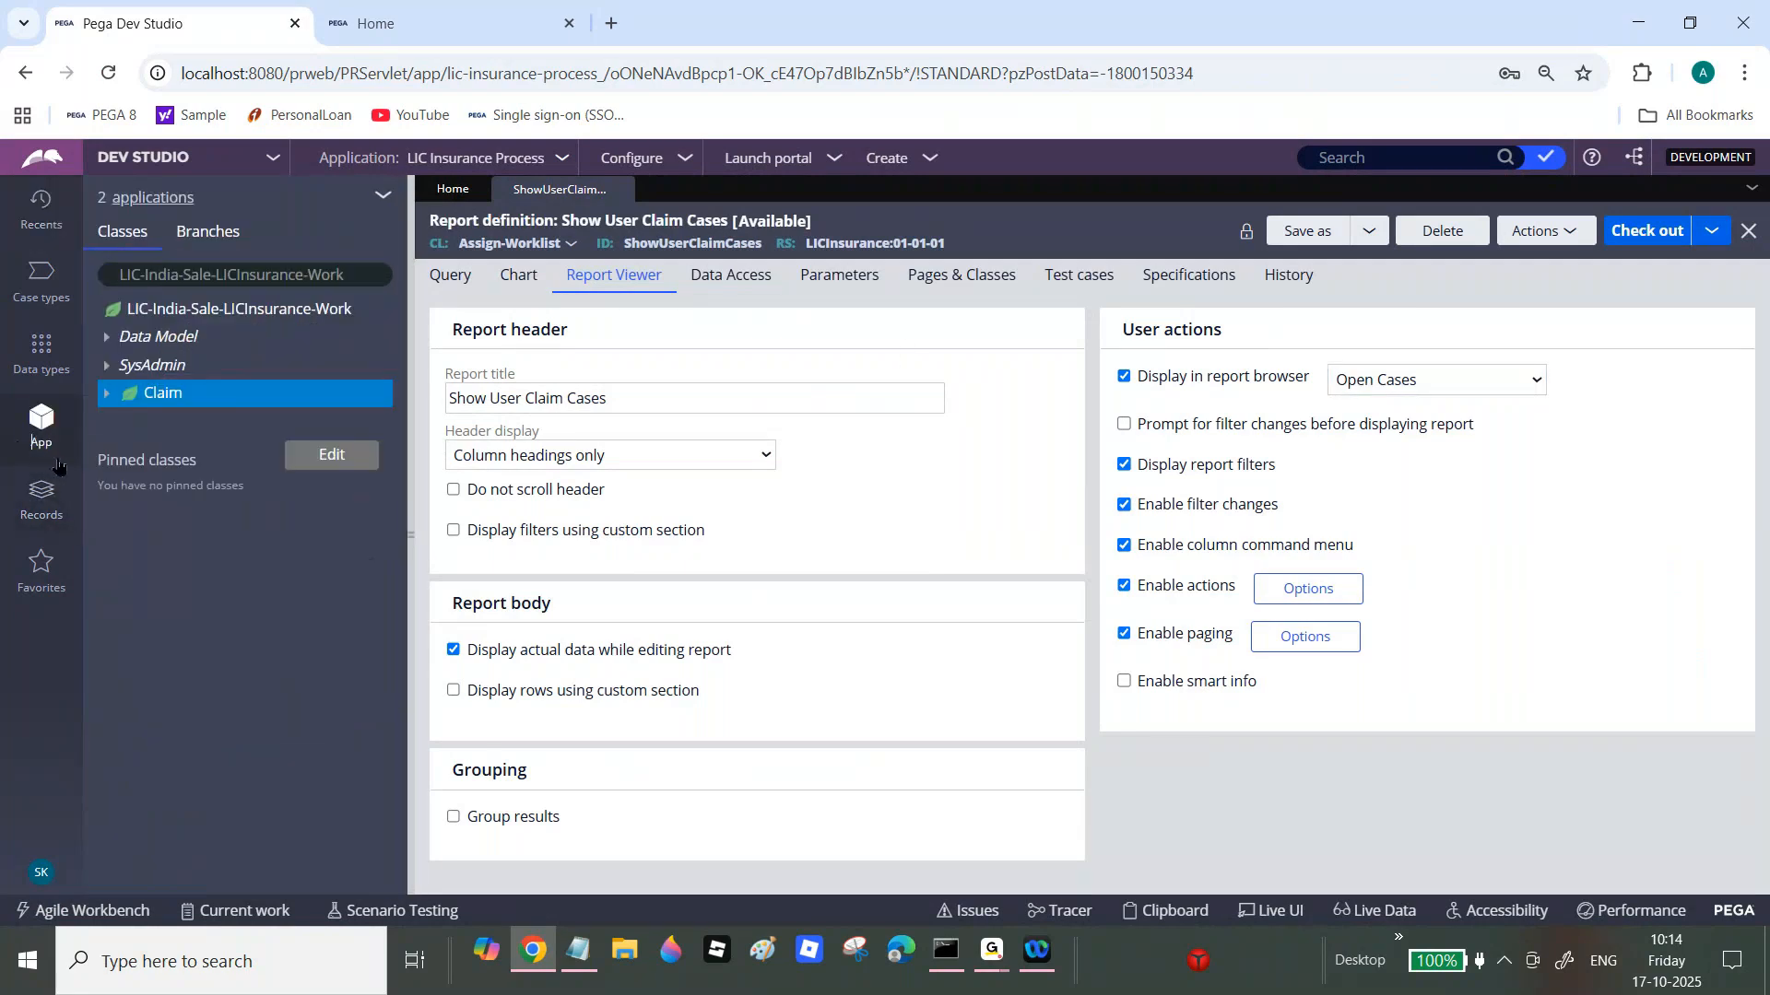
click(620, 189)
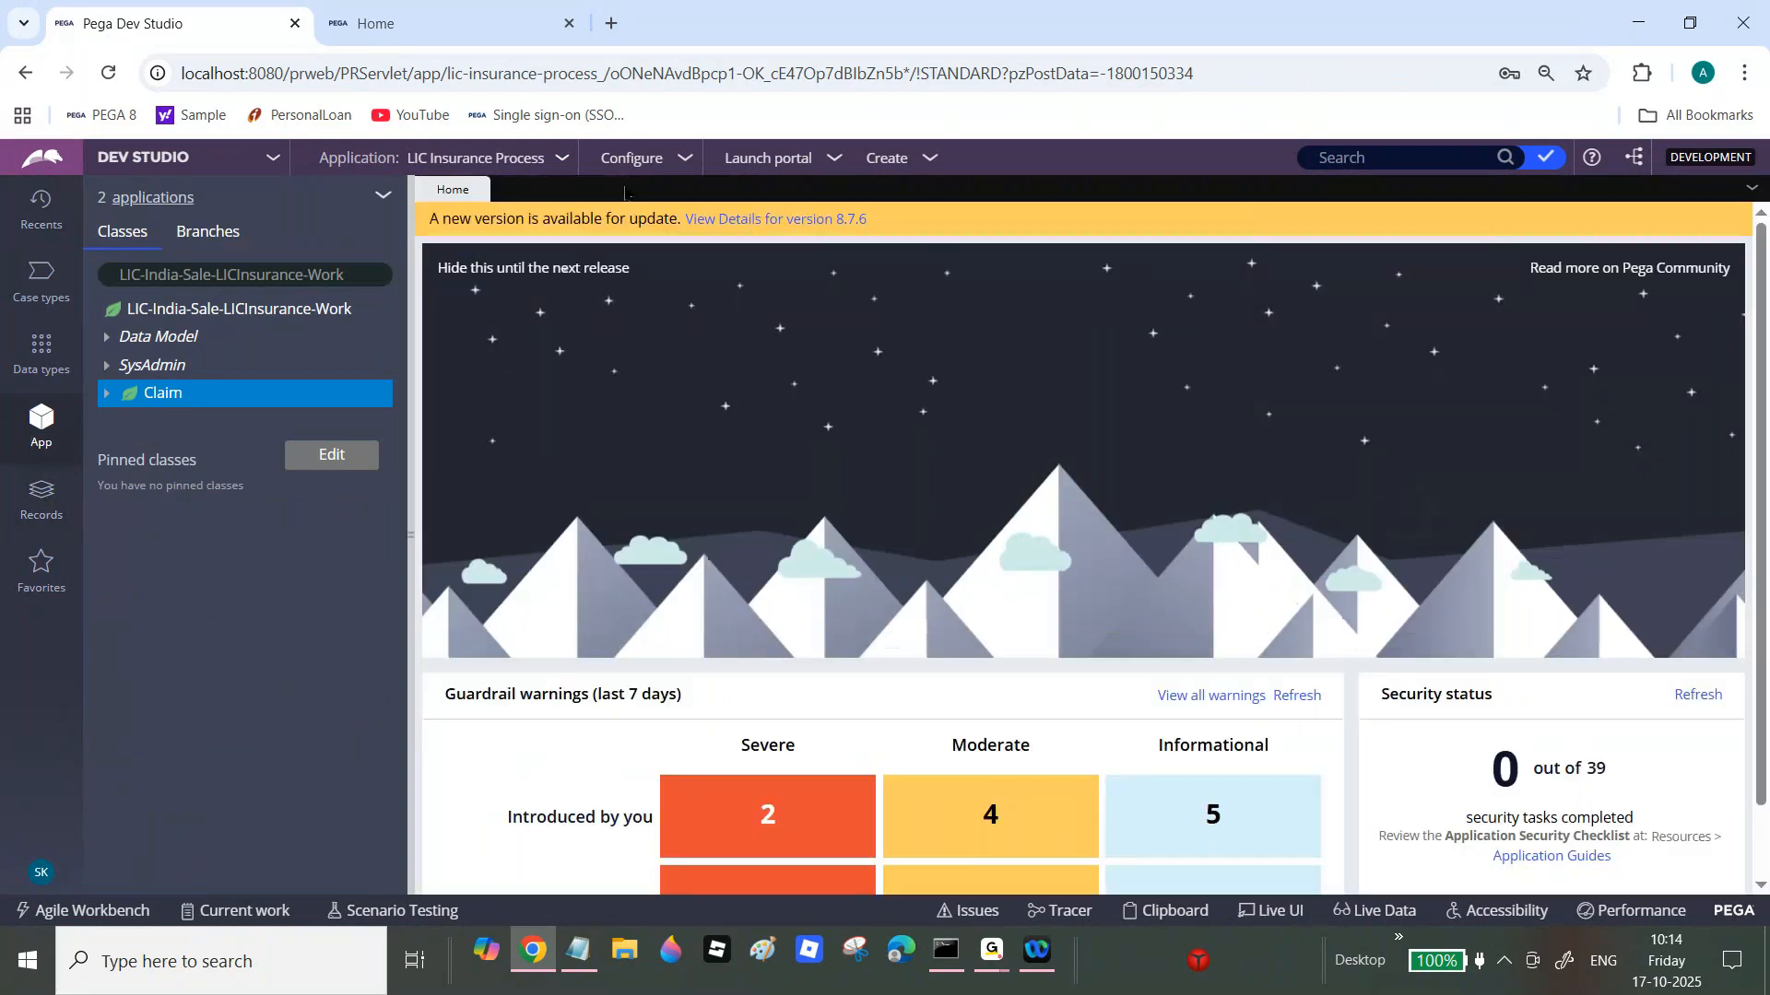
click(42, 494)
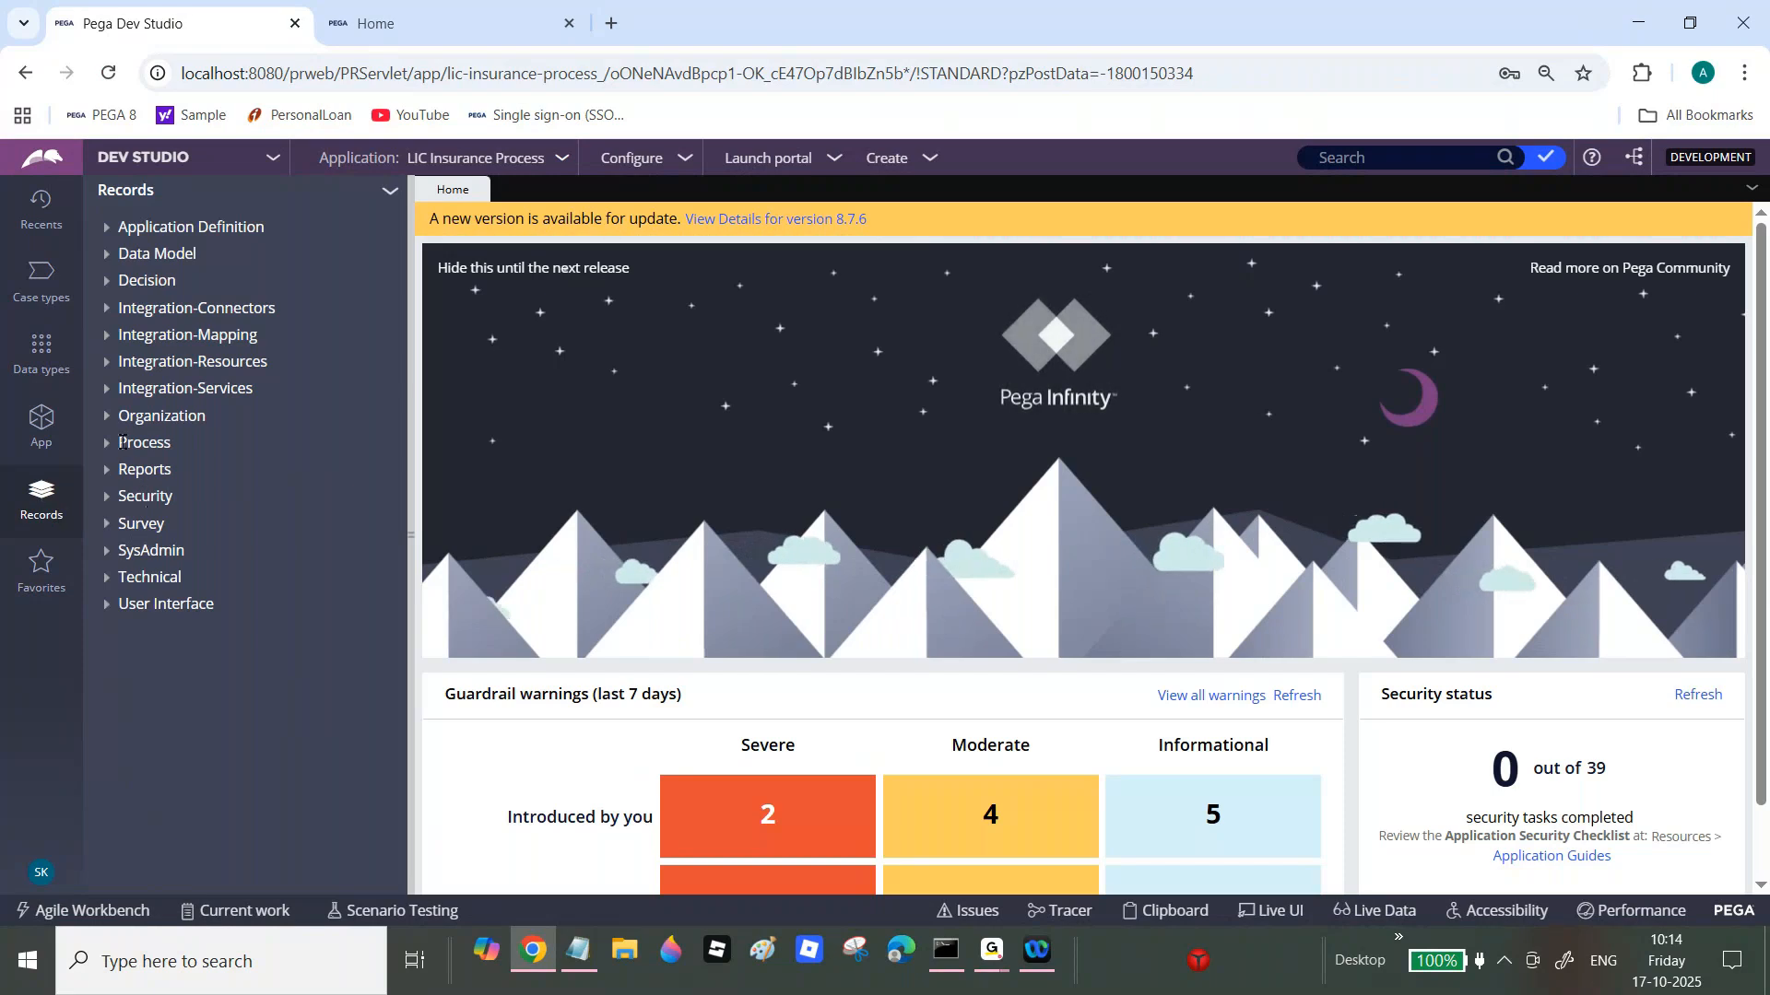
click(143, 470)
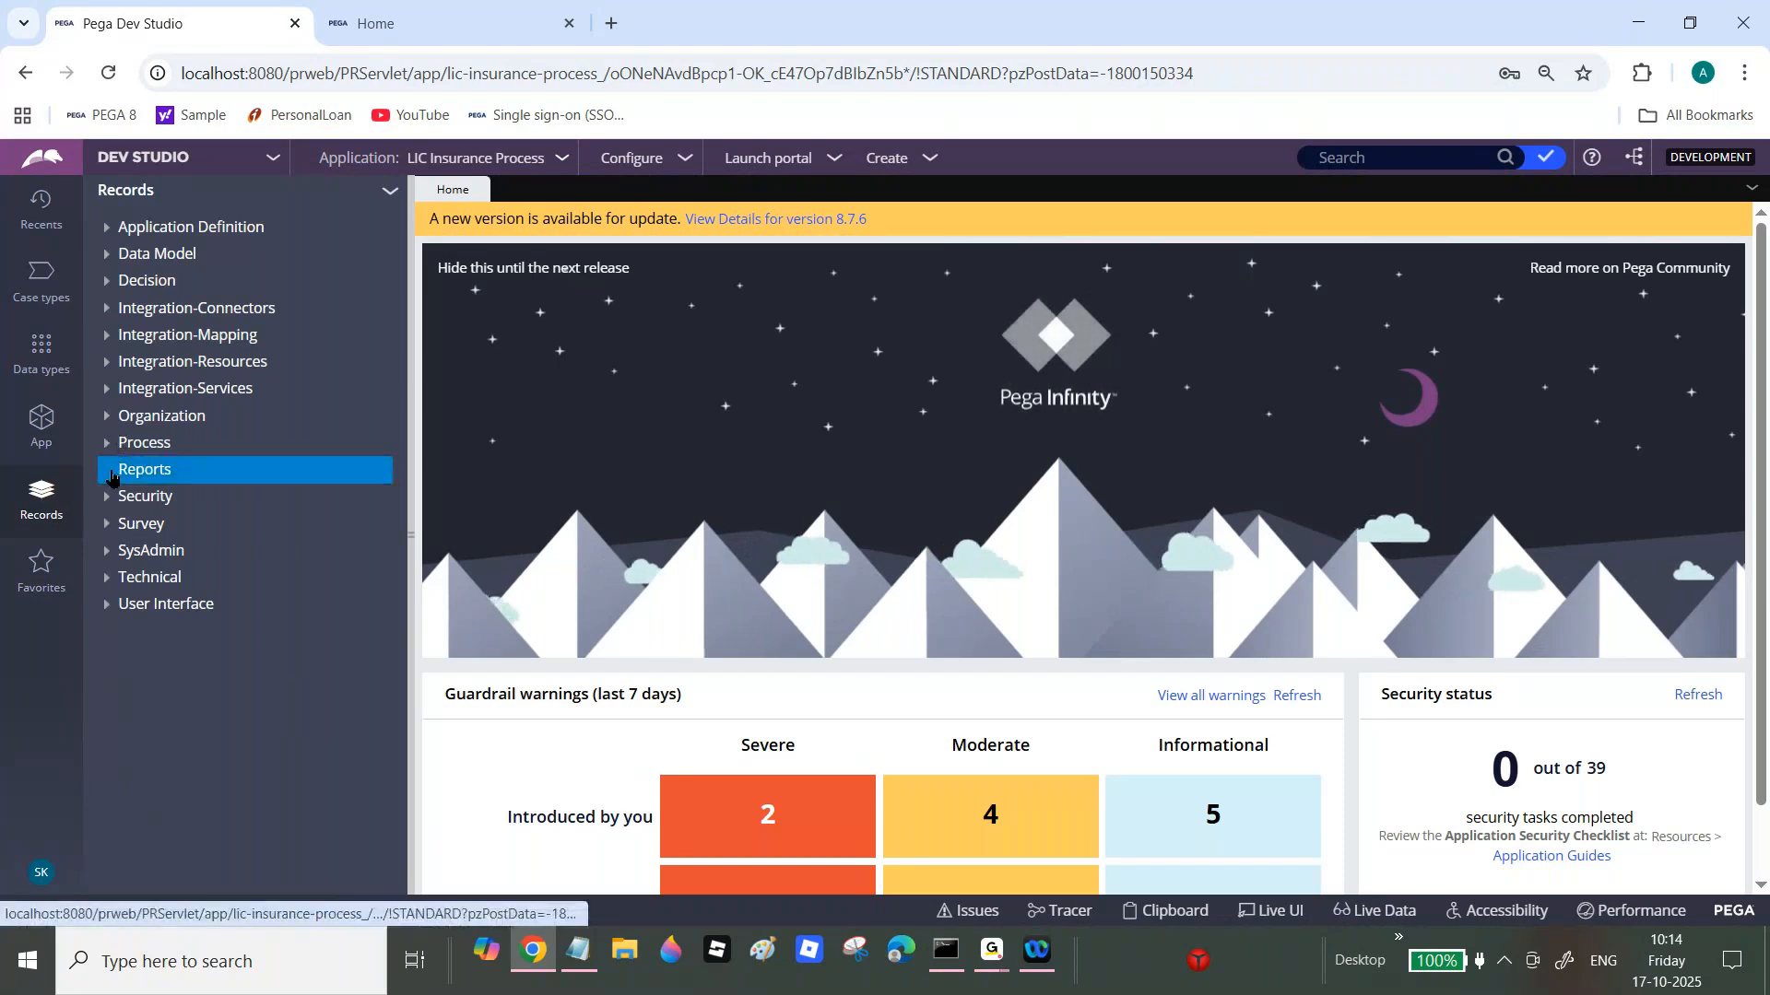
click(176, 501)
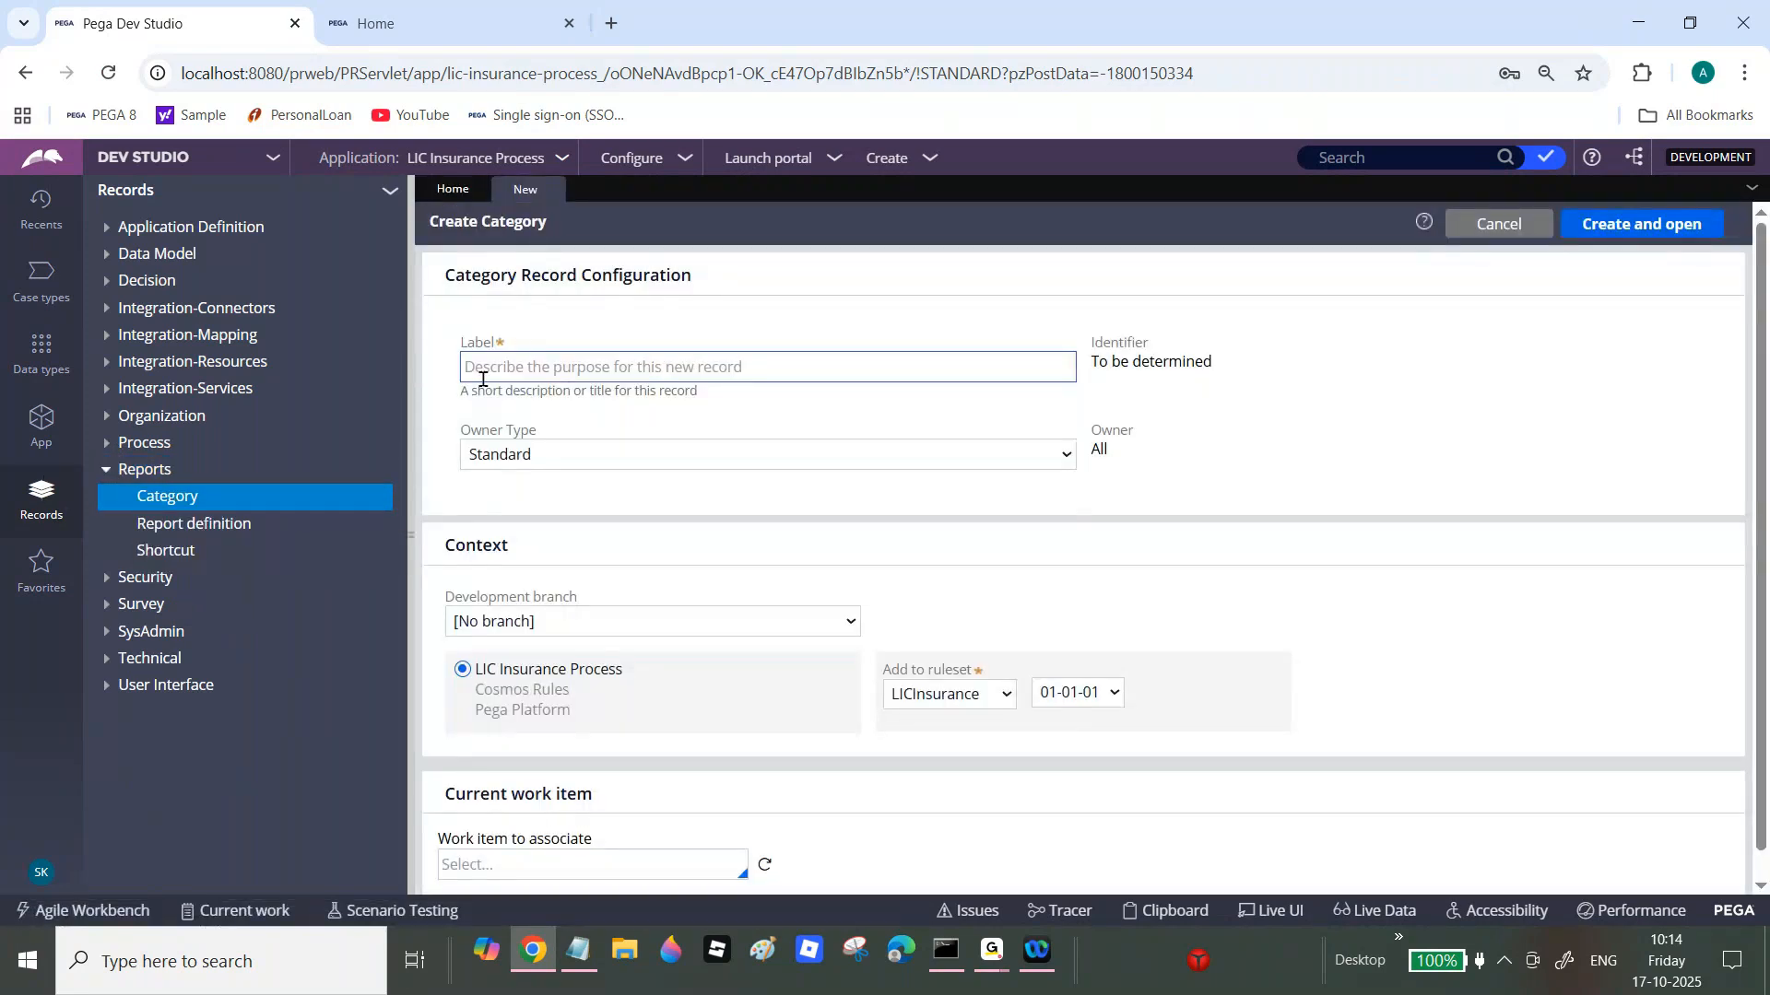
Step: Label the category 'Daily Claim Cases', giving identifier DailyClaimCases, and show the Owner Type choices
click(534, 369)
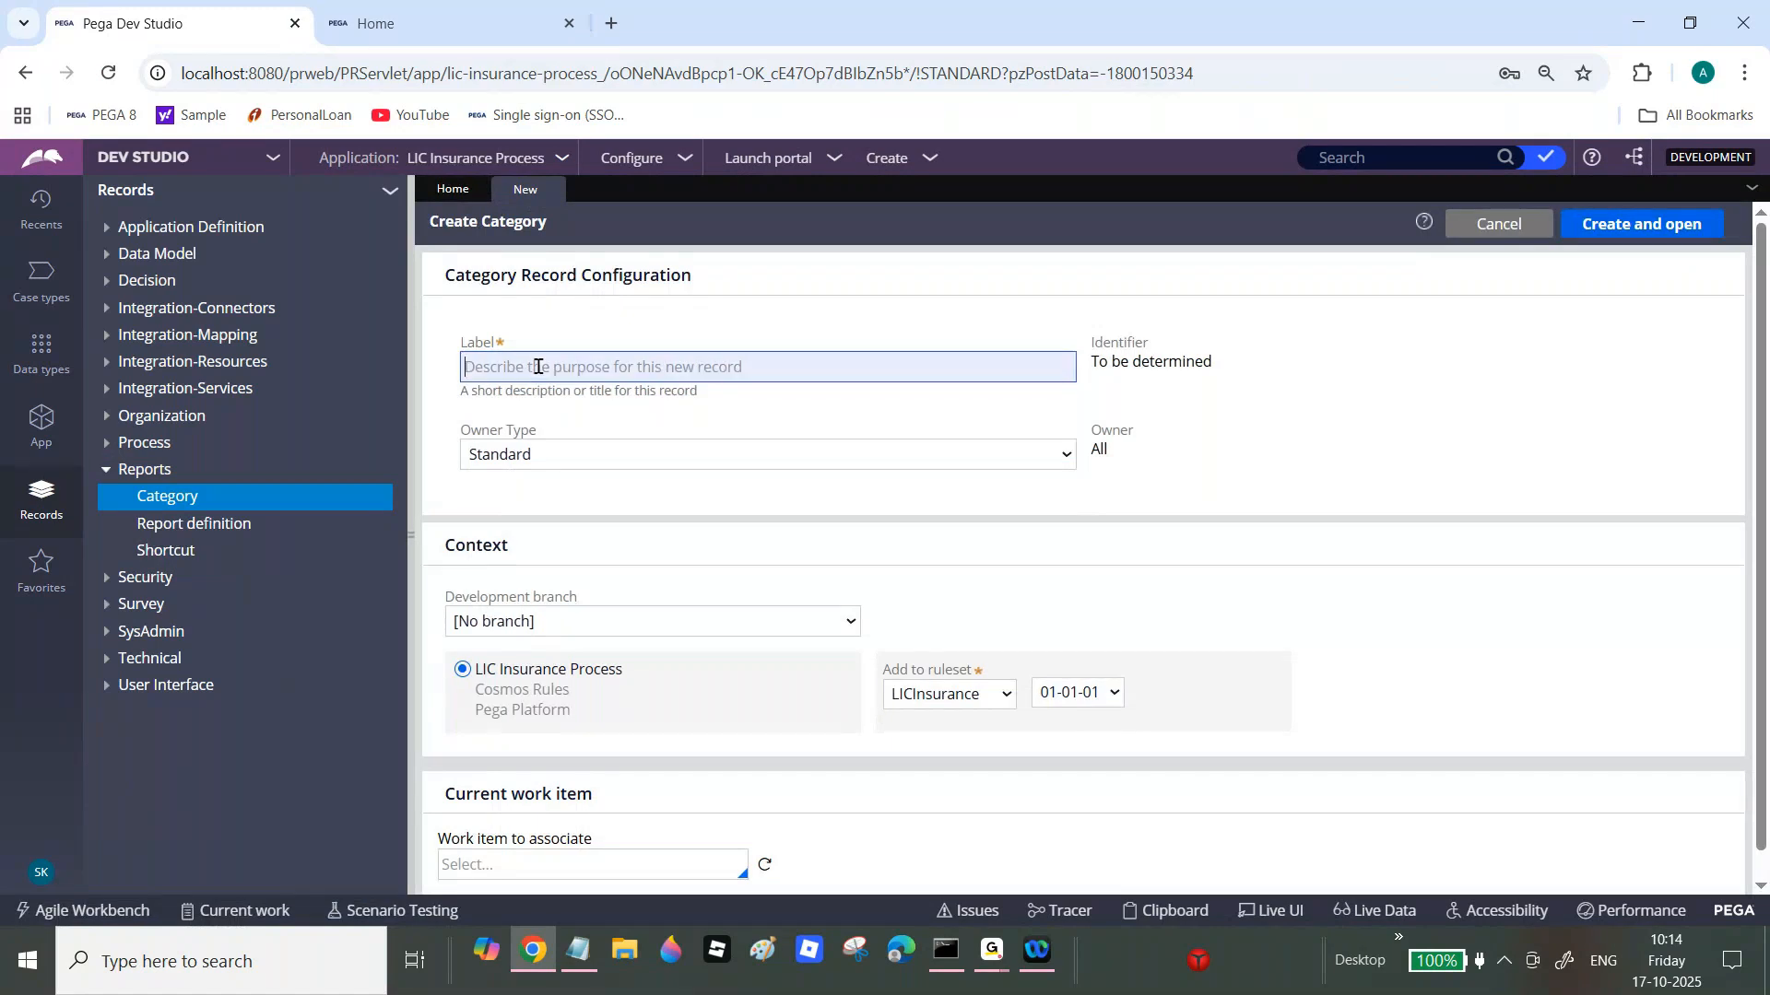
text(Dail)
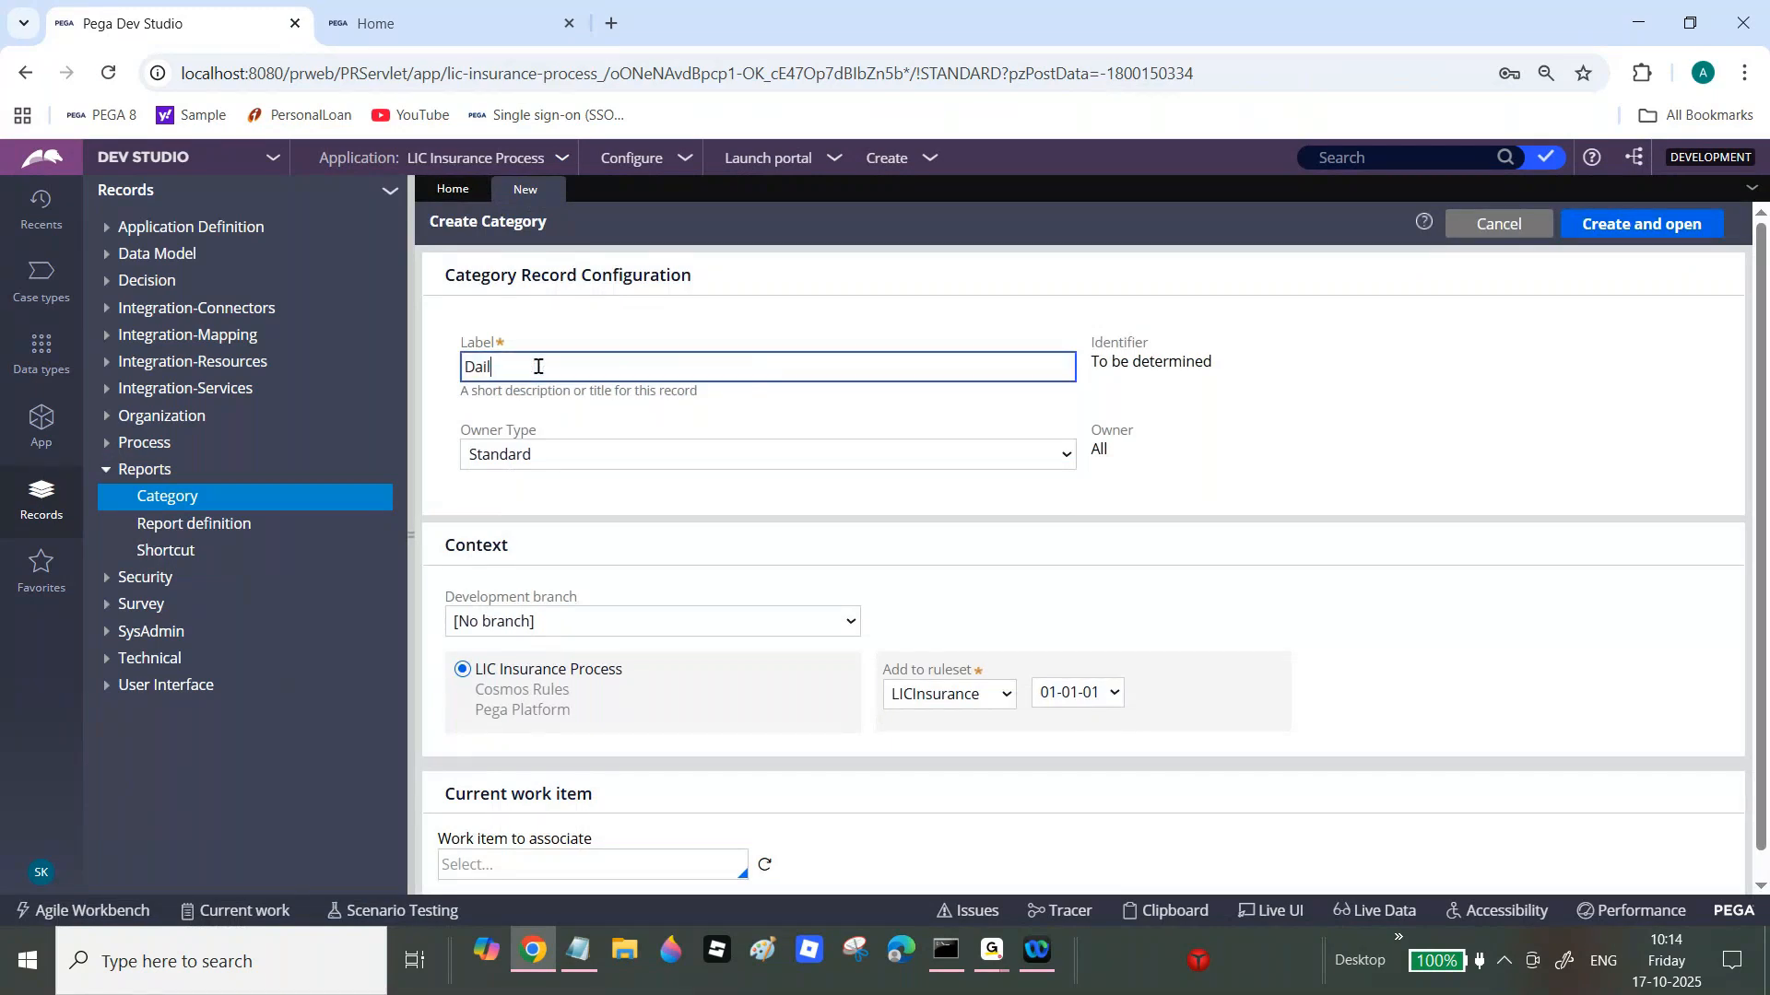
text(y Claim Cases)
key(Tab)
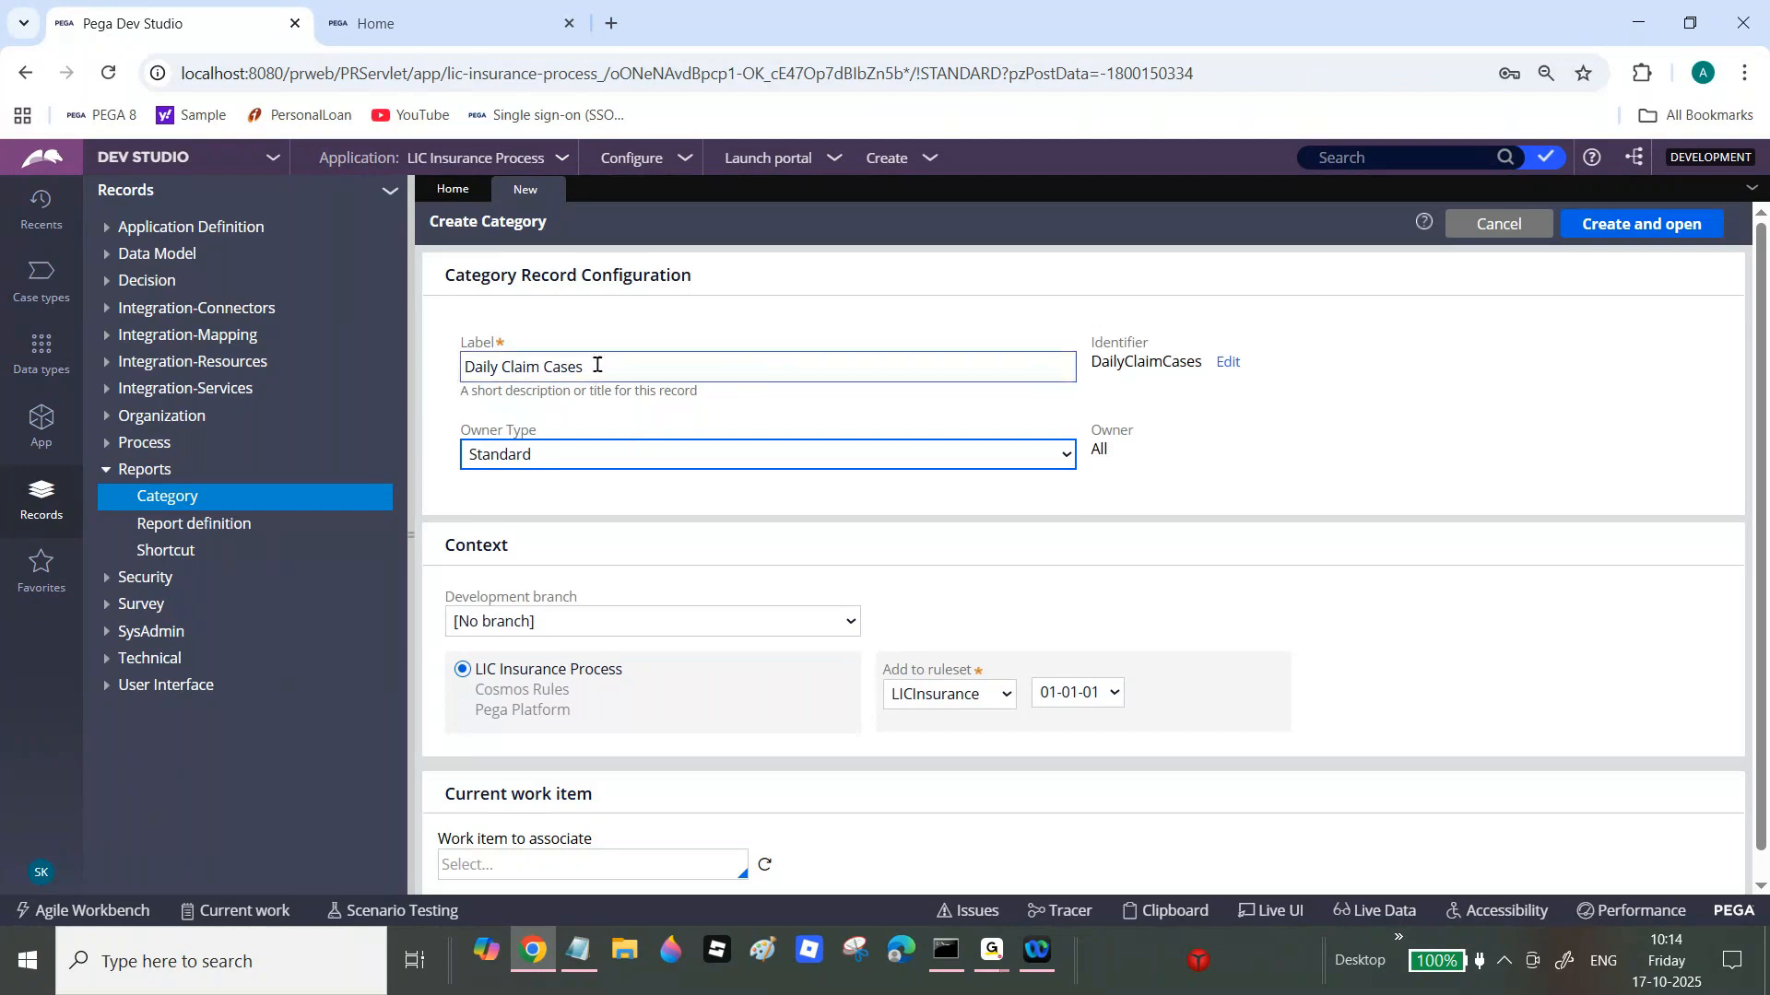
click(616, 366)
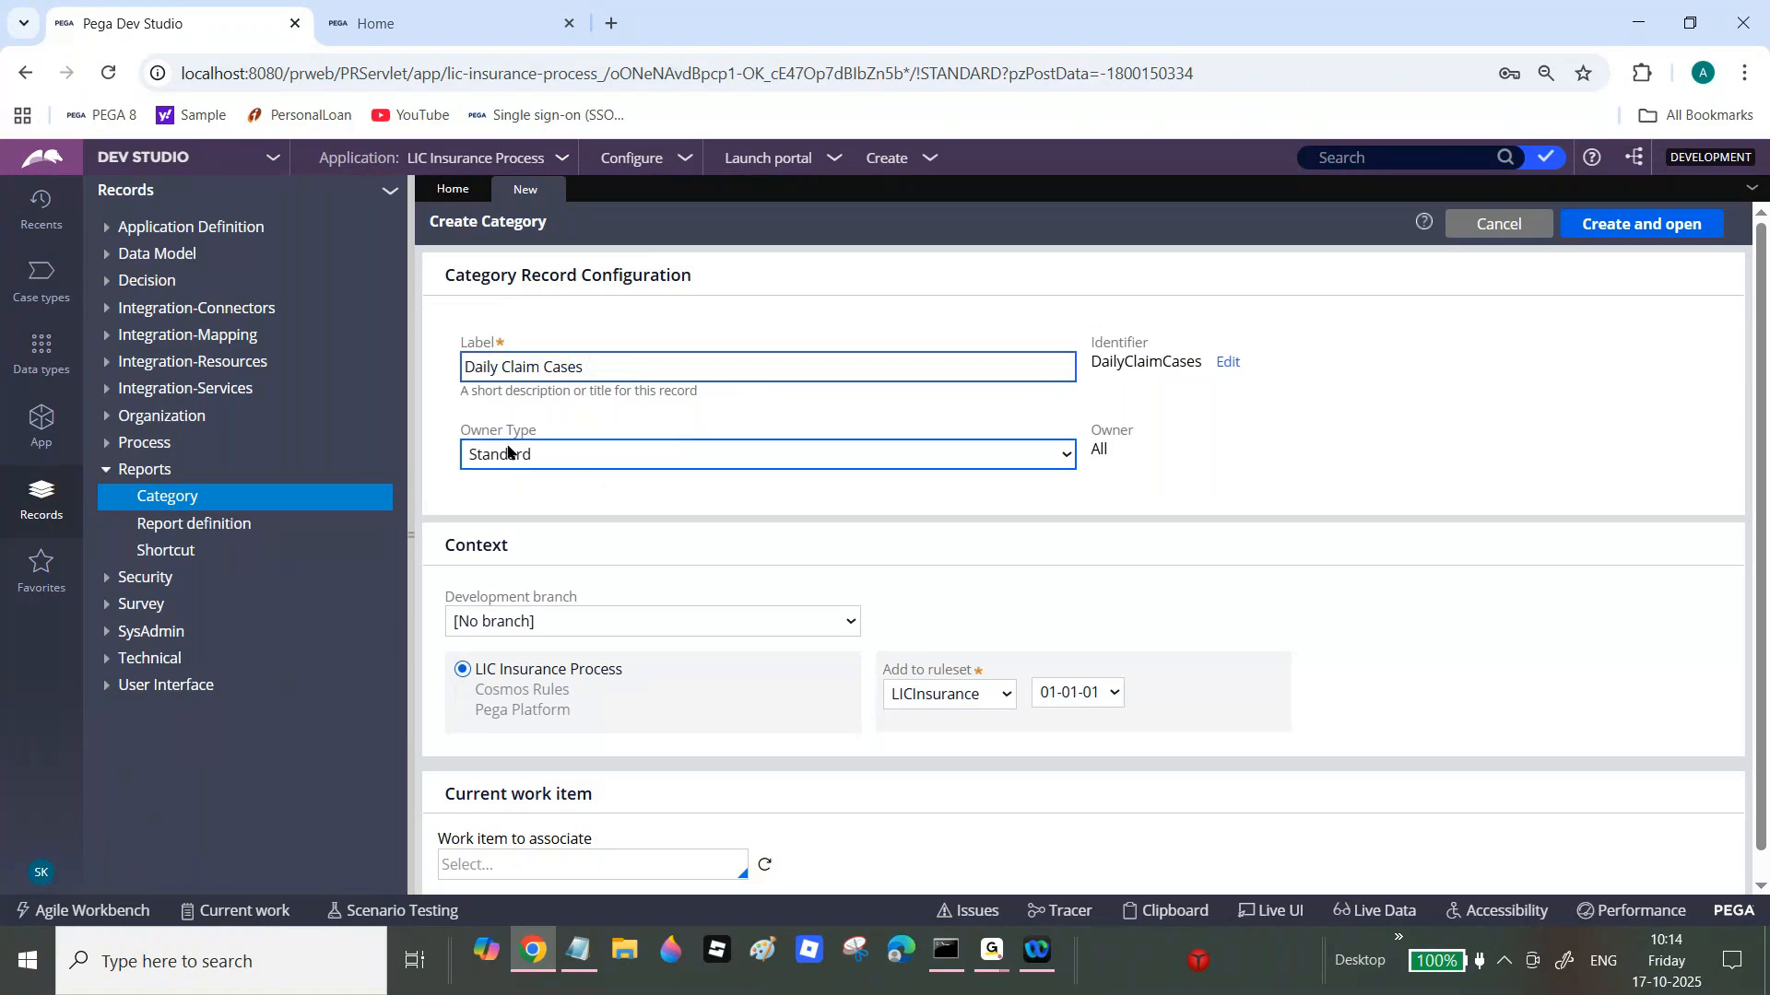
drag(472, 432, 1098, 443)
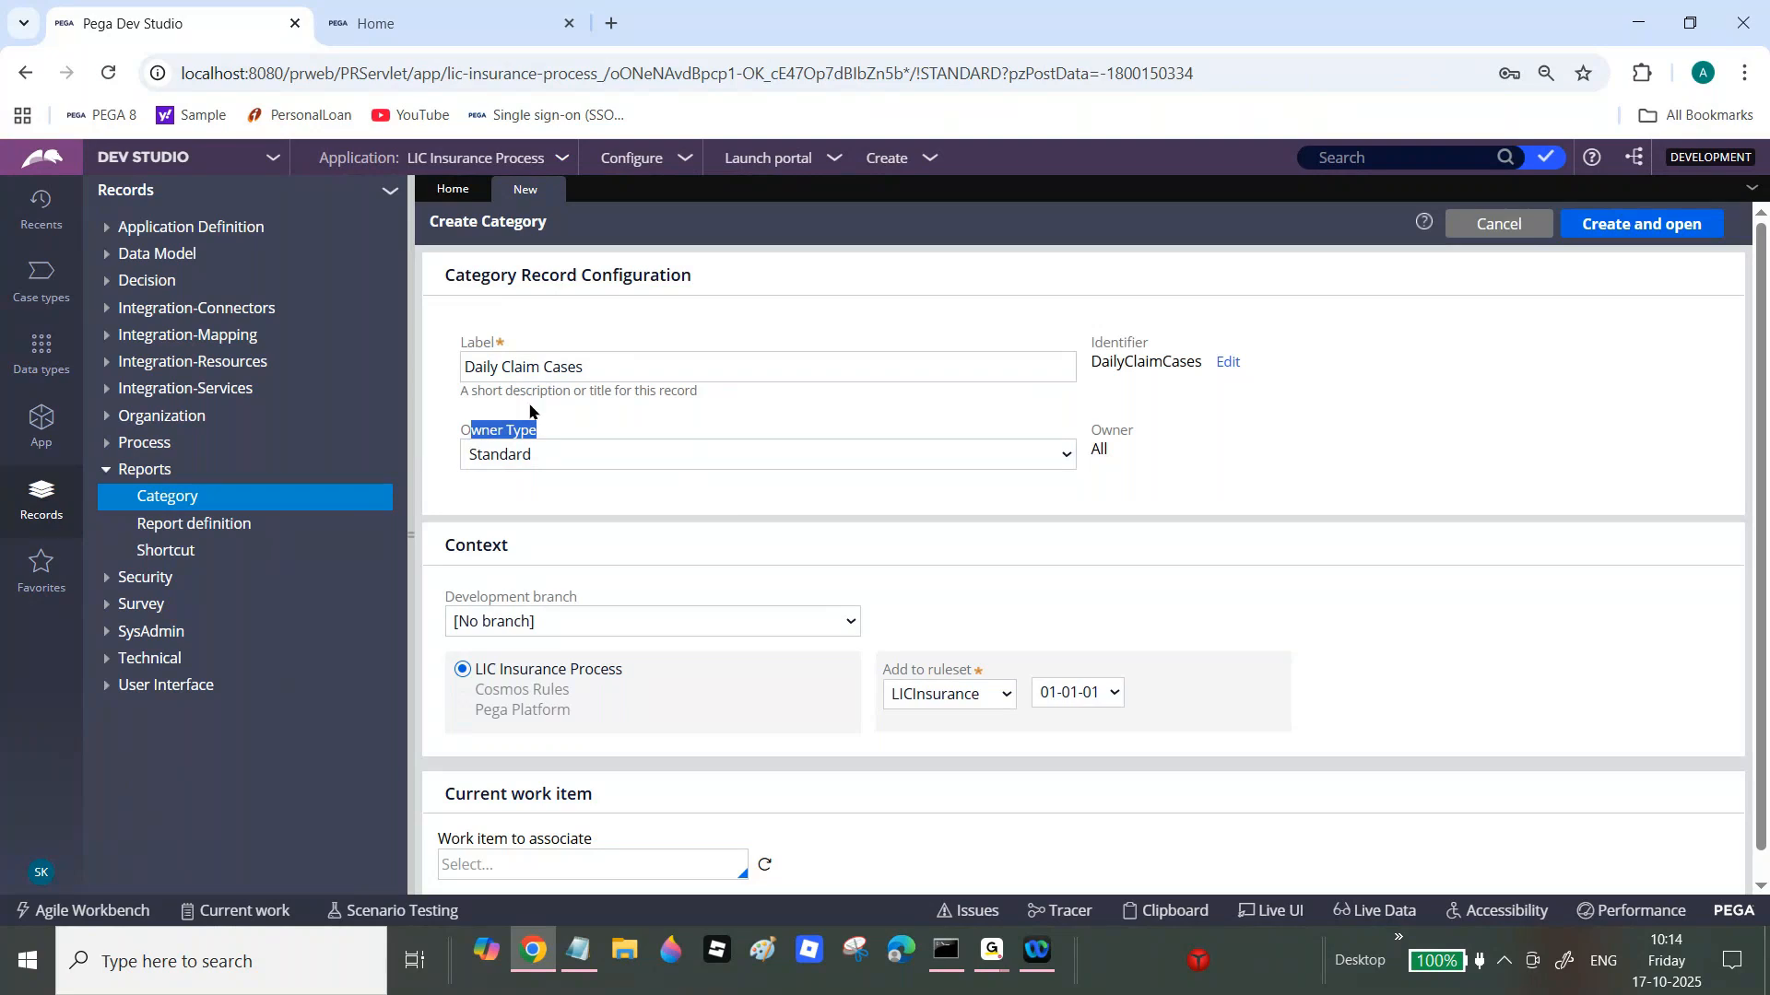
drag(1102, 430, 1132, 429)
drag(461, 430, 1154, 433)
click(1062, 455)
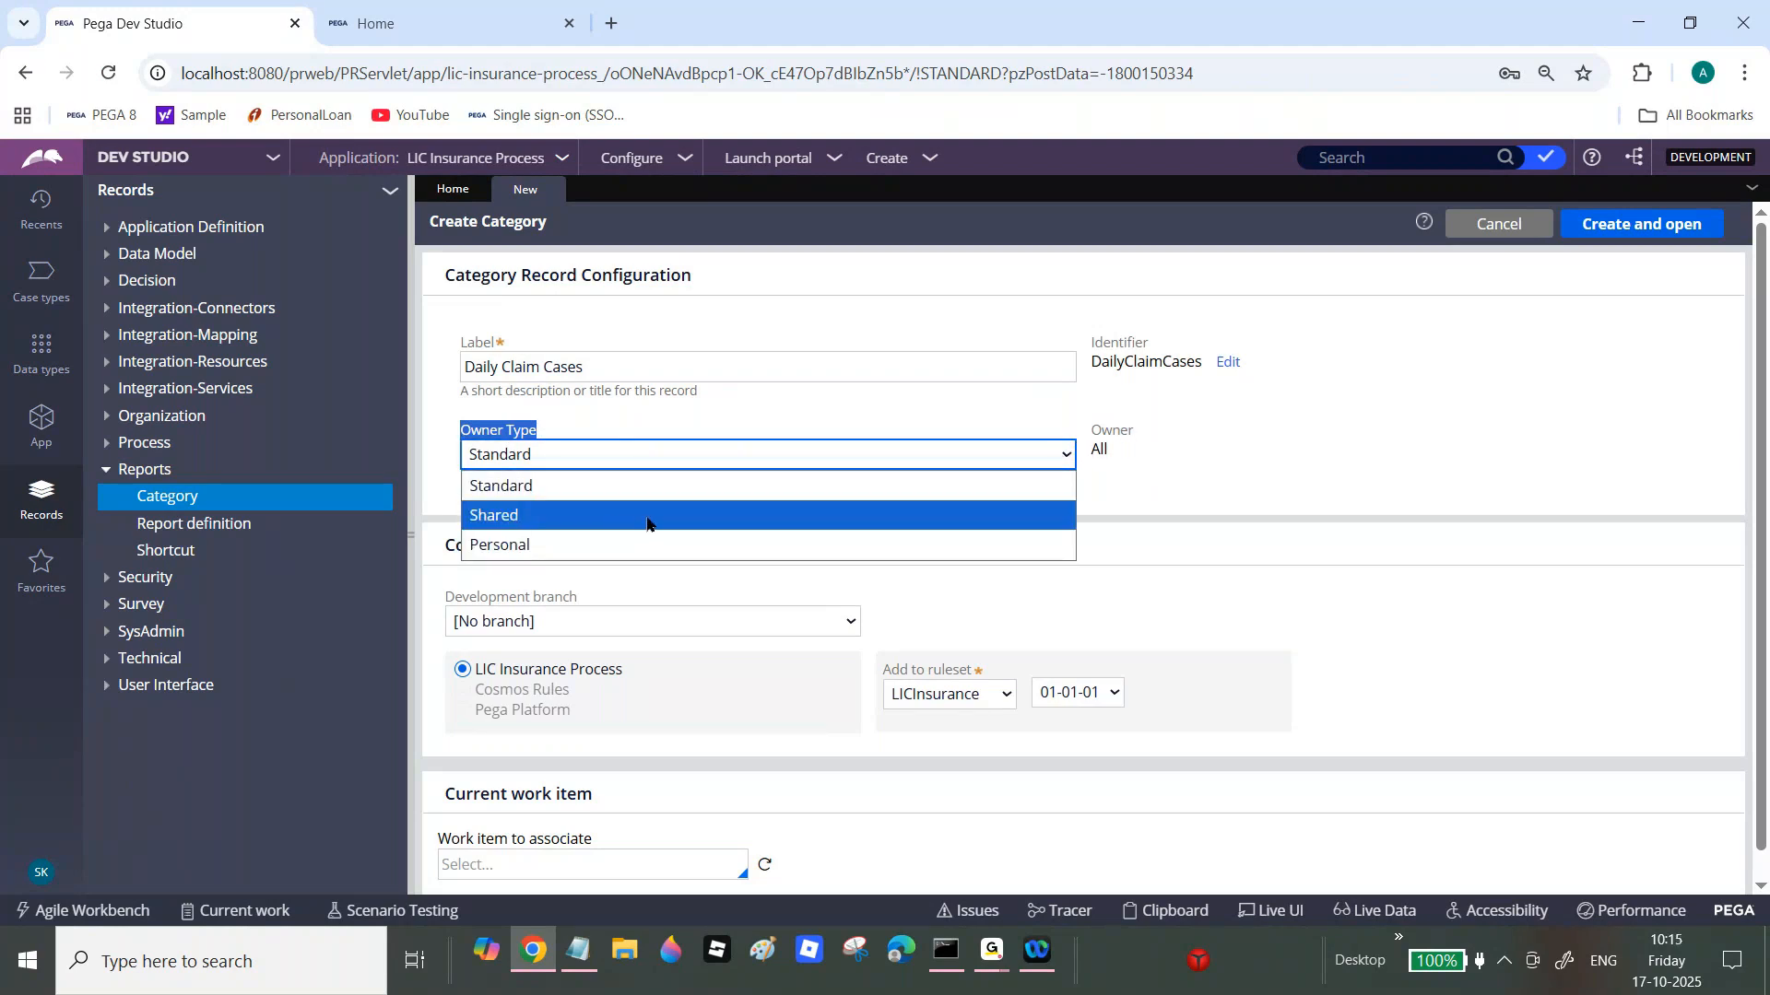
Step: Try owner type Shared with owner BCLoan:Authors
click(528, 517)
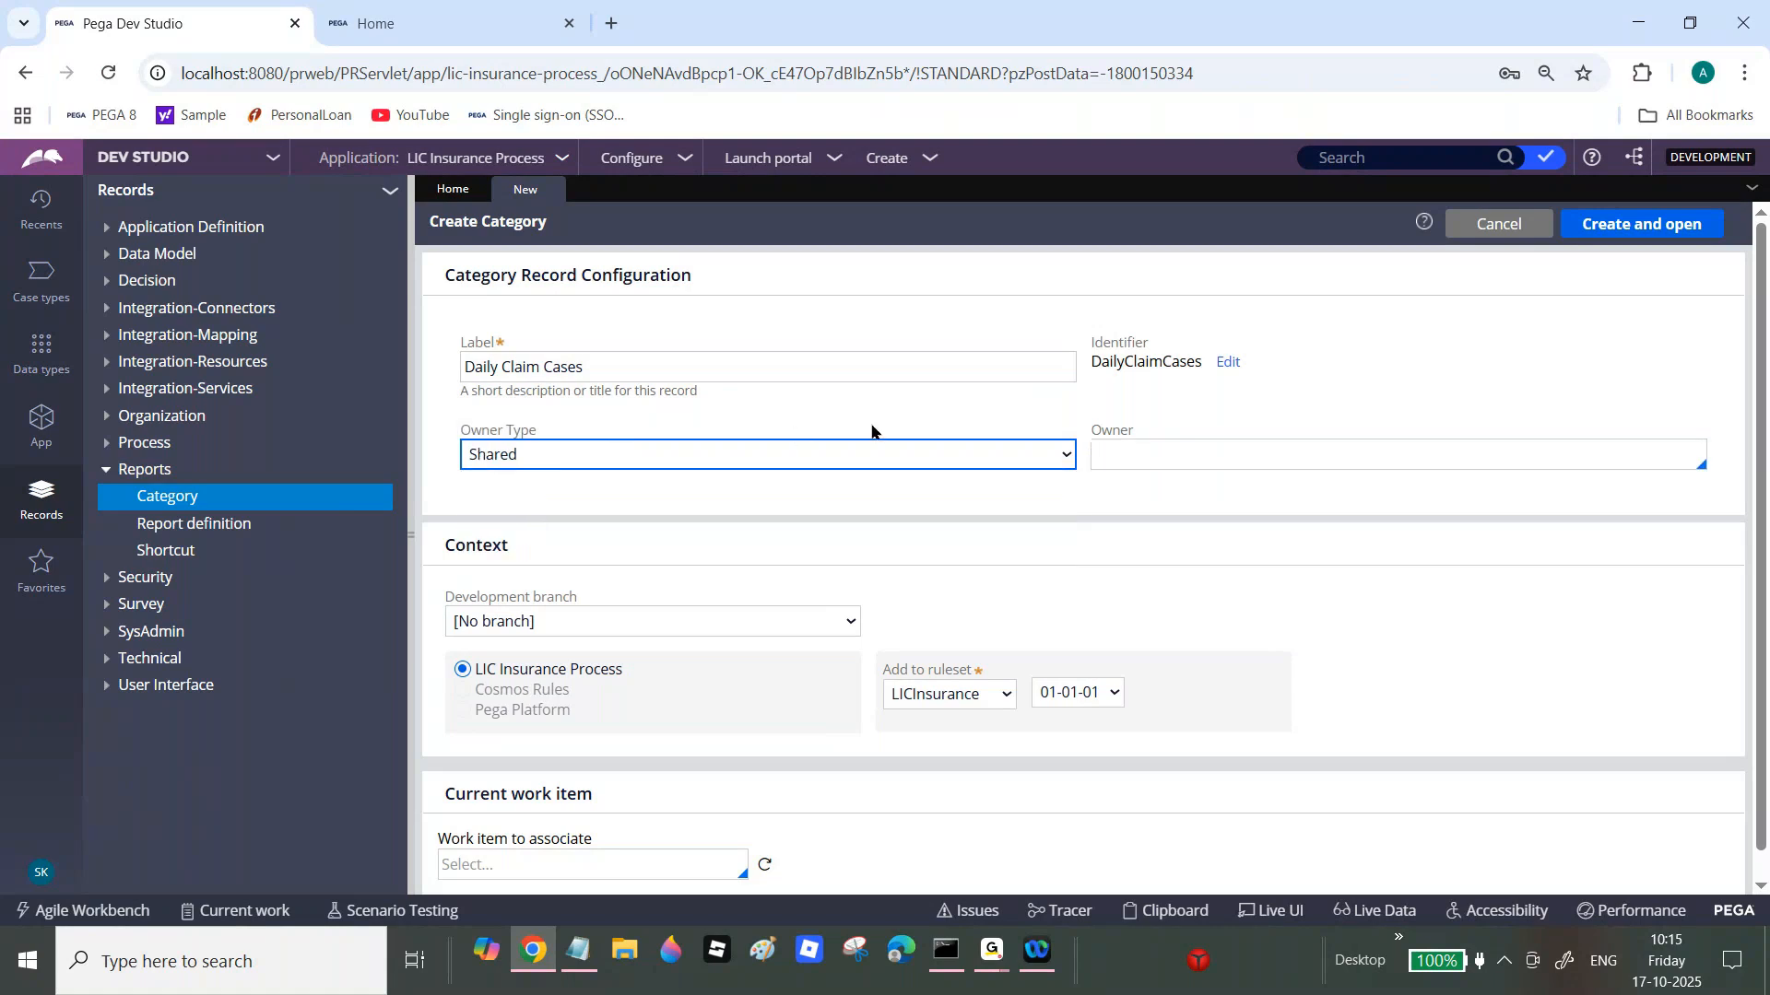
click(1173, 458)
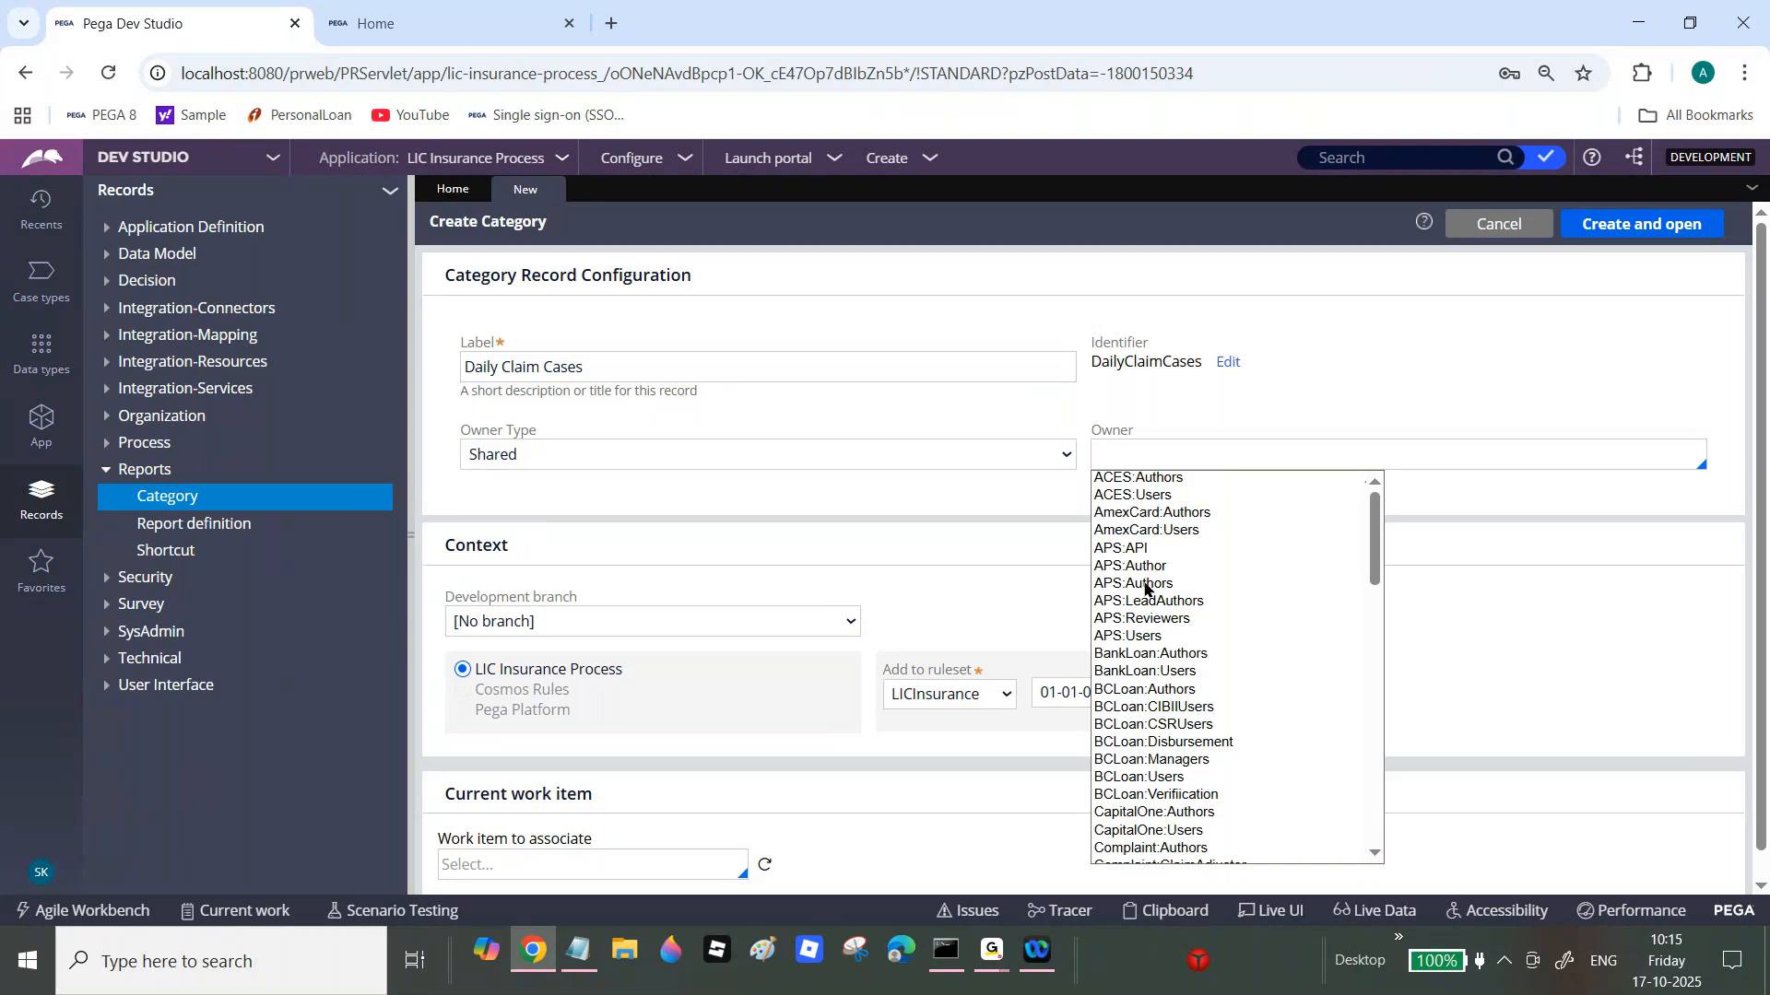
click(1154, 689)
click(1167, 518)
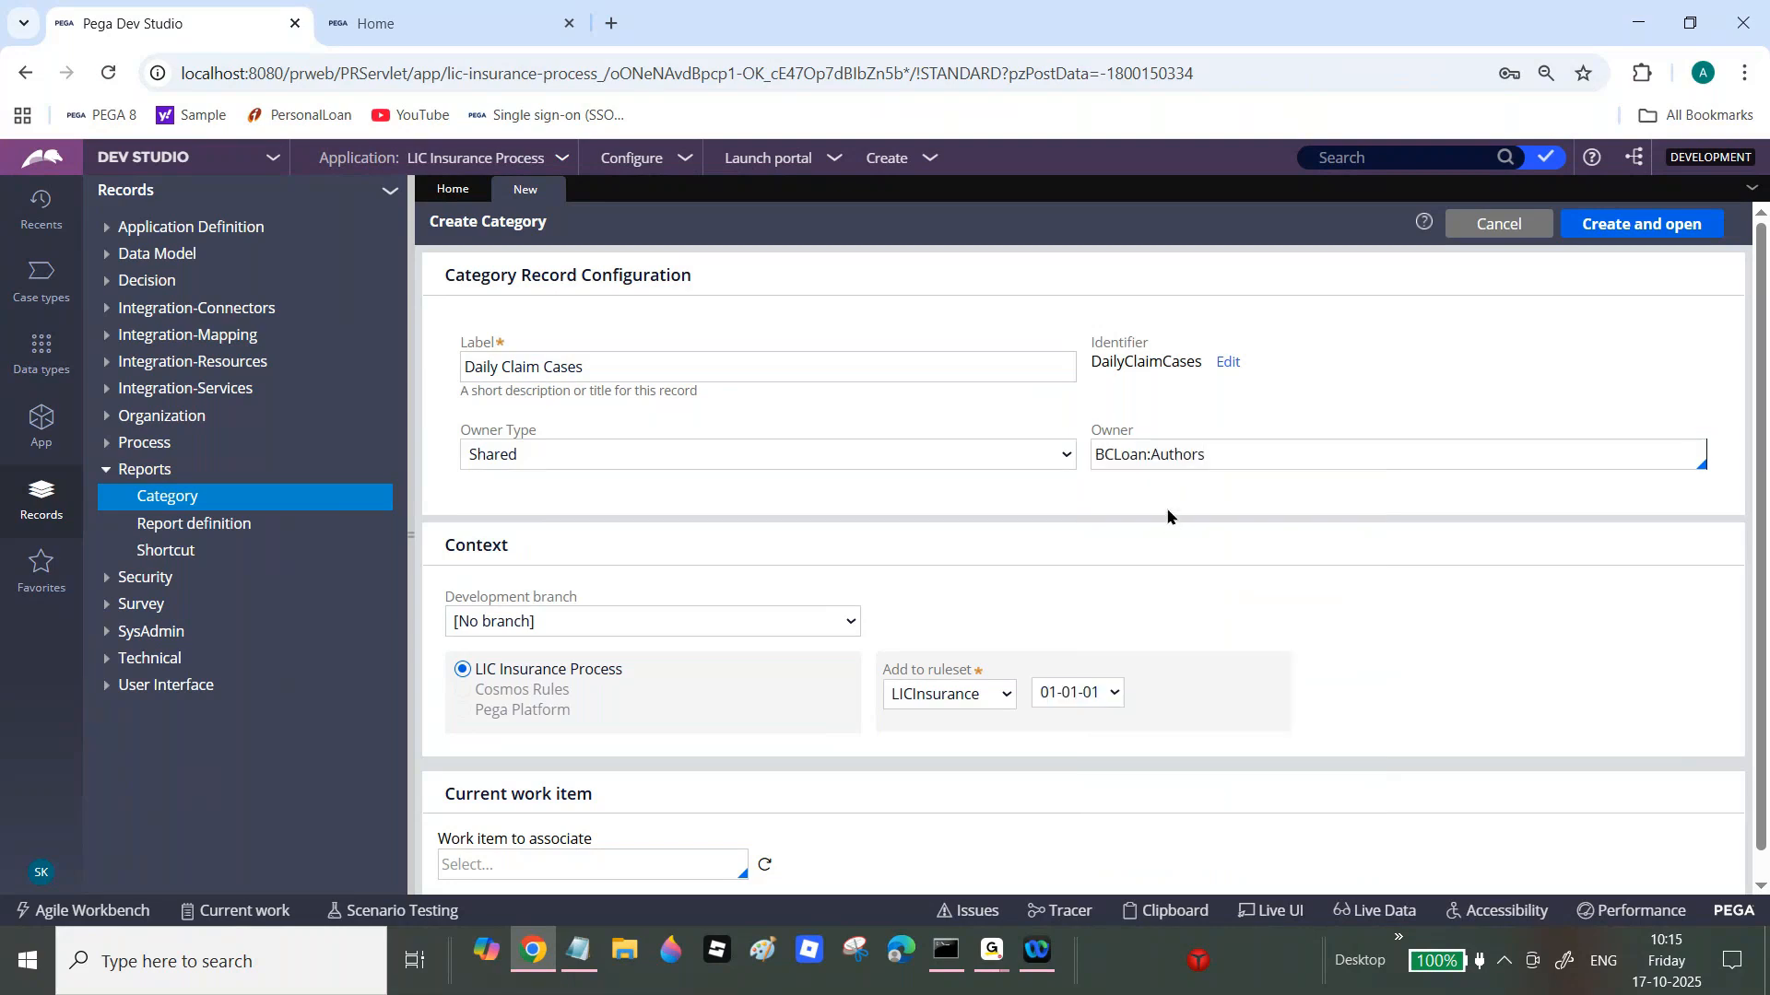
triple_click(1164, 449)
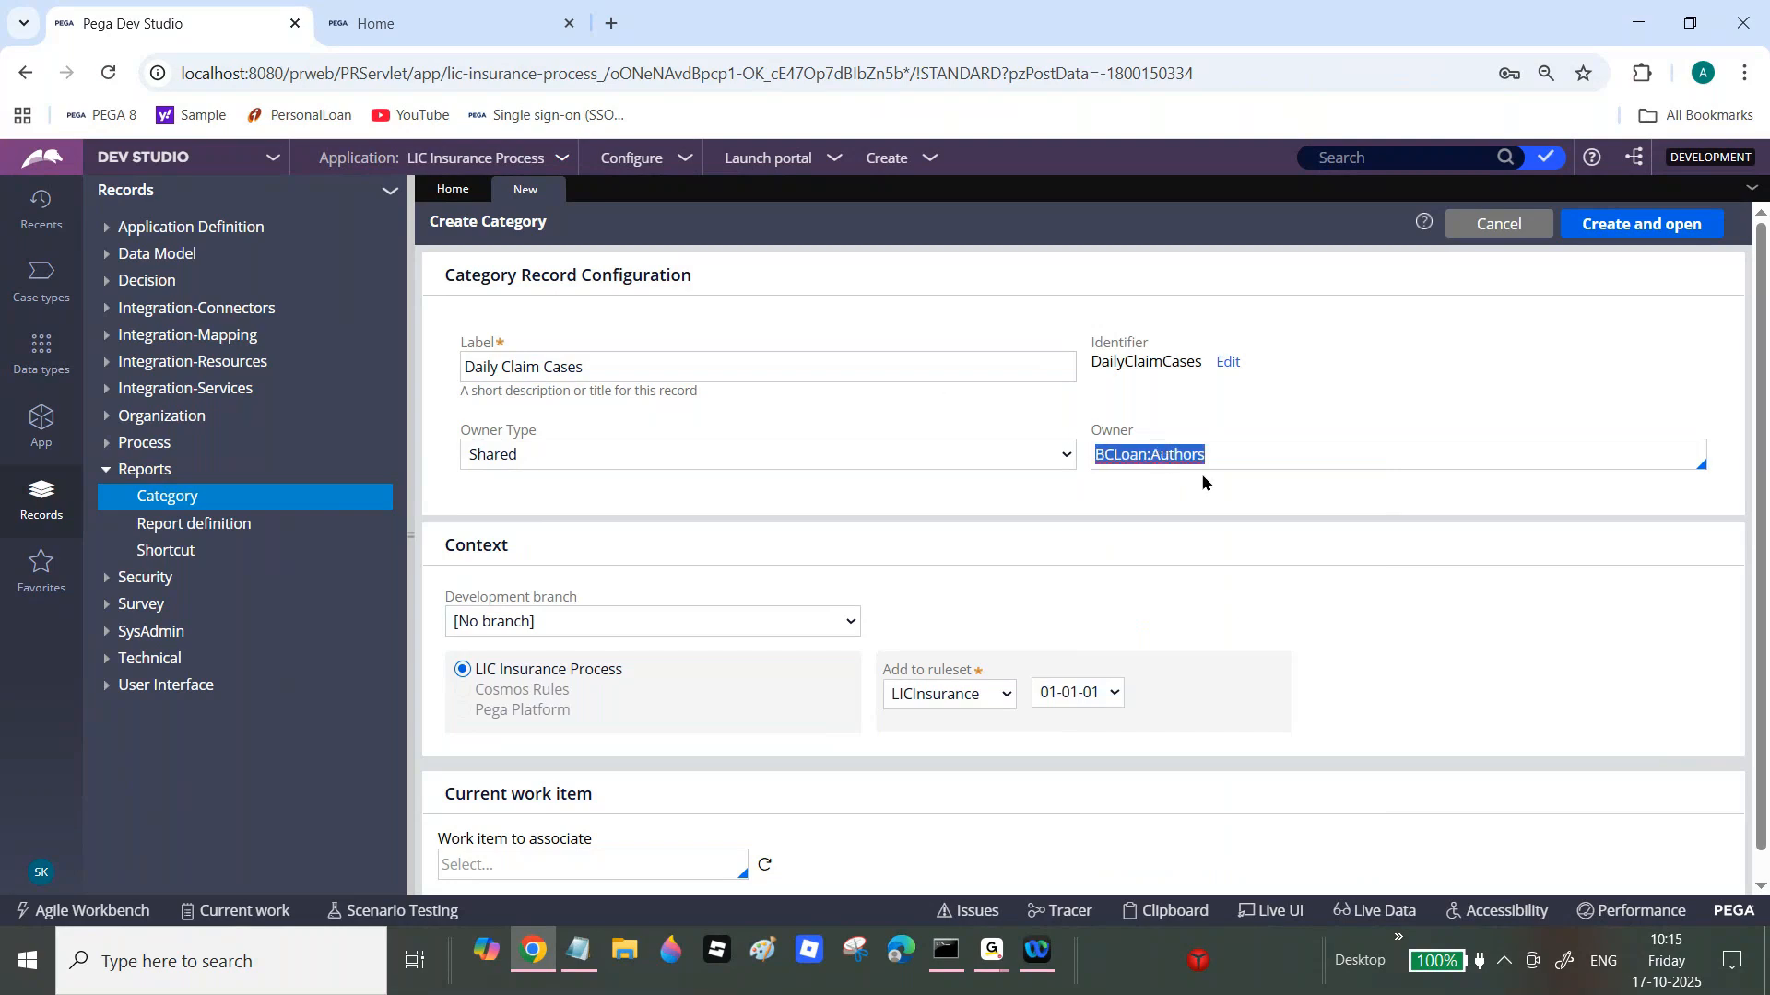
triple_click(1155, 456)
double_click(1158, 456)
click(1162, 455)
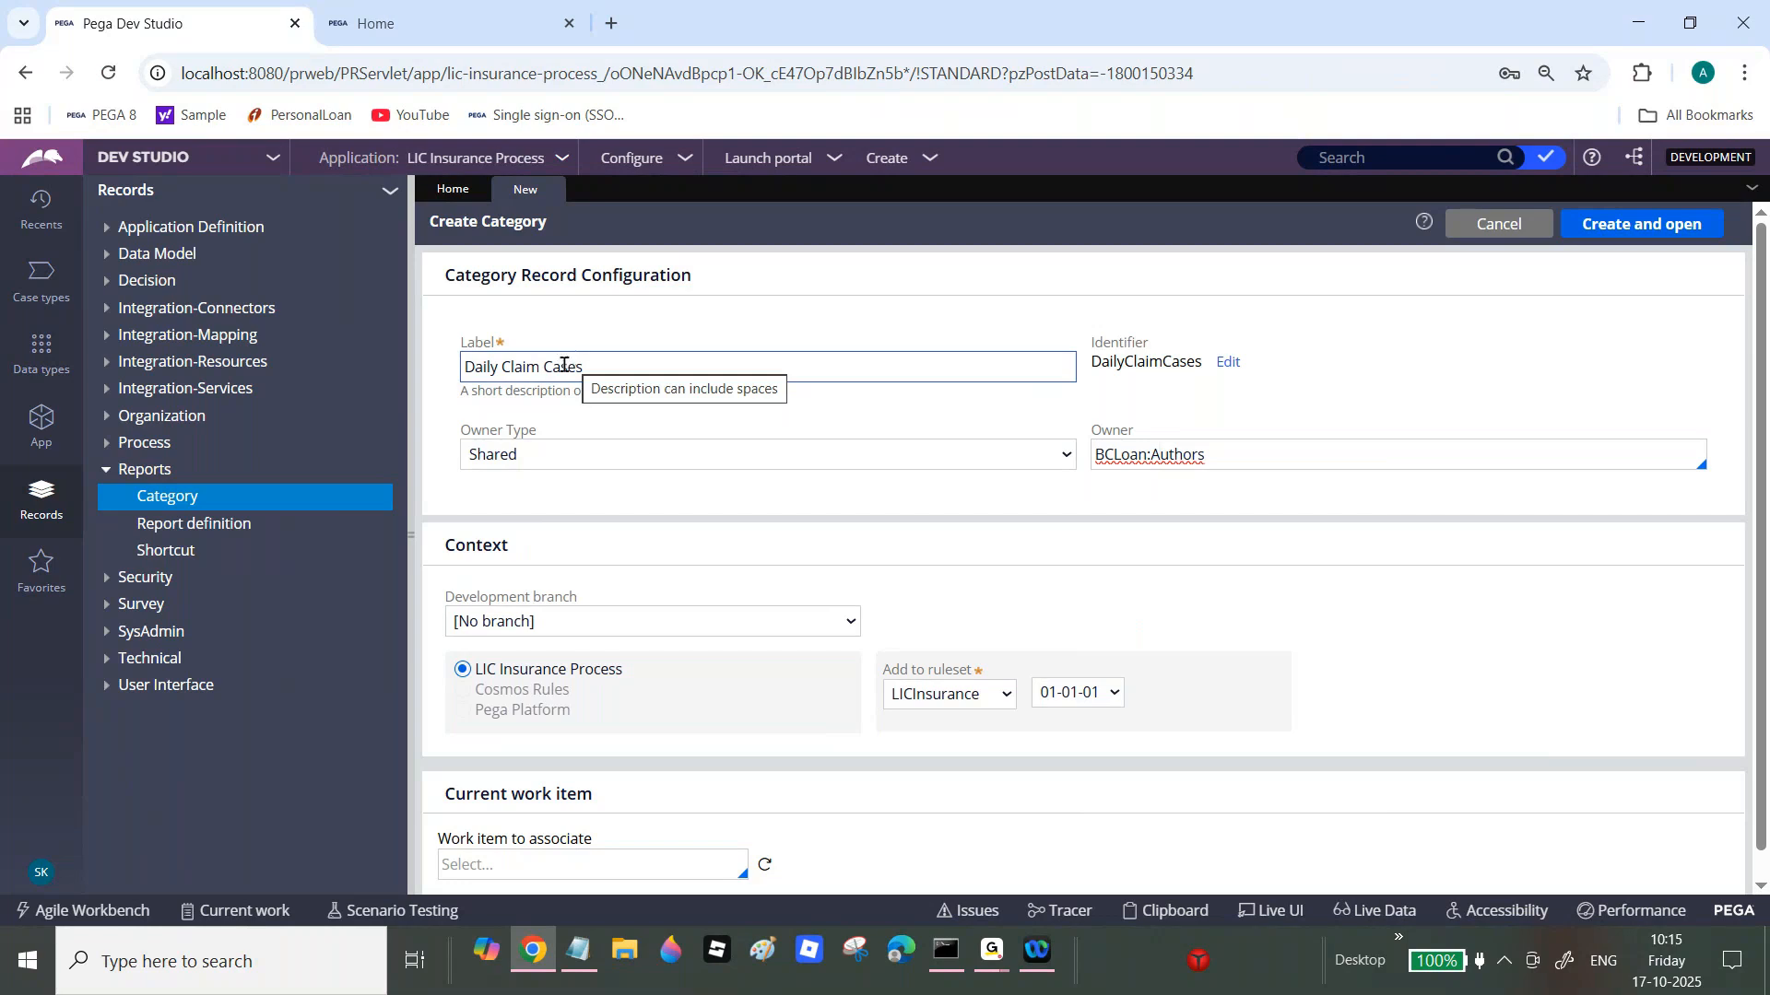
Step: Change the owner type via Personal, finally settling on Standard
click(613, 447)
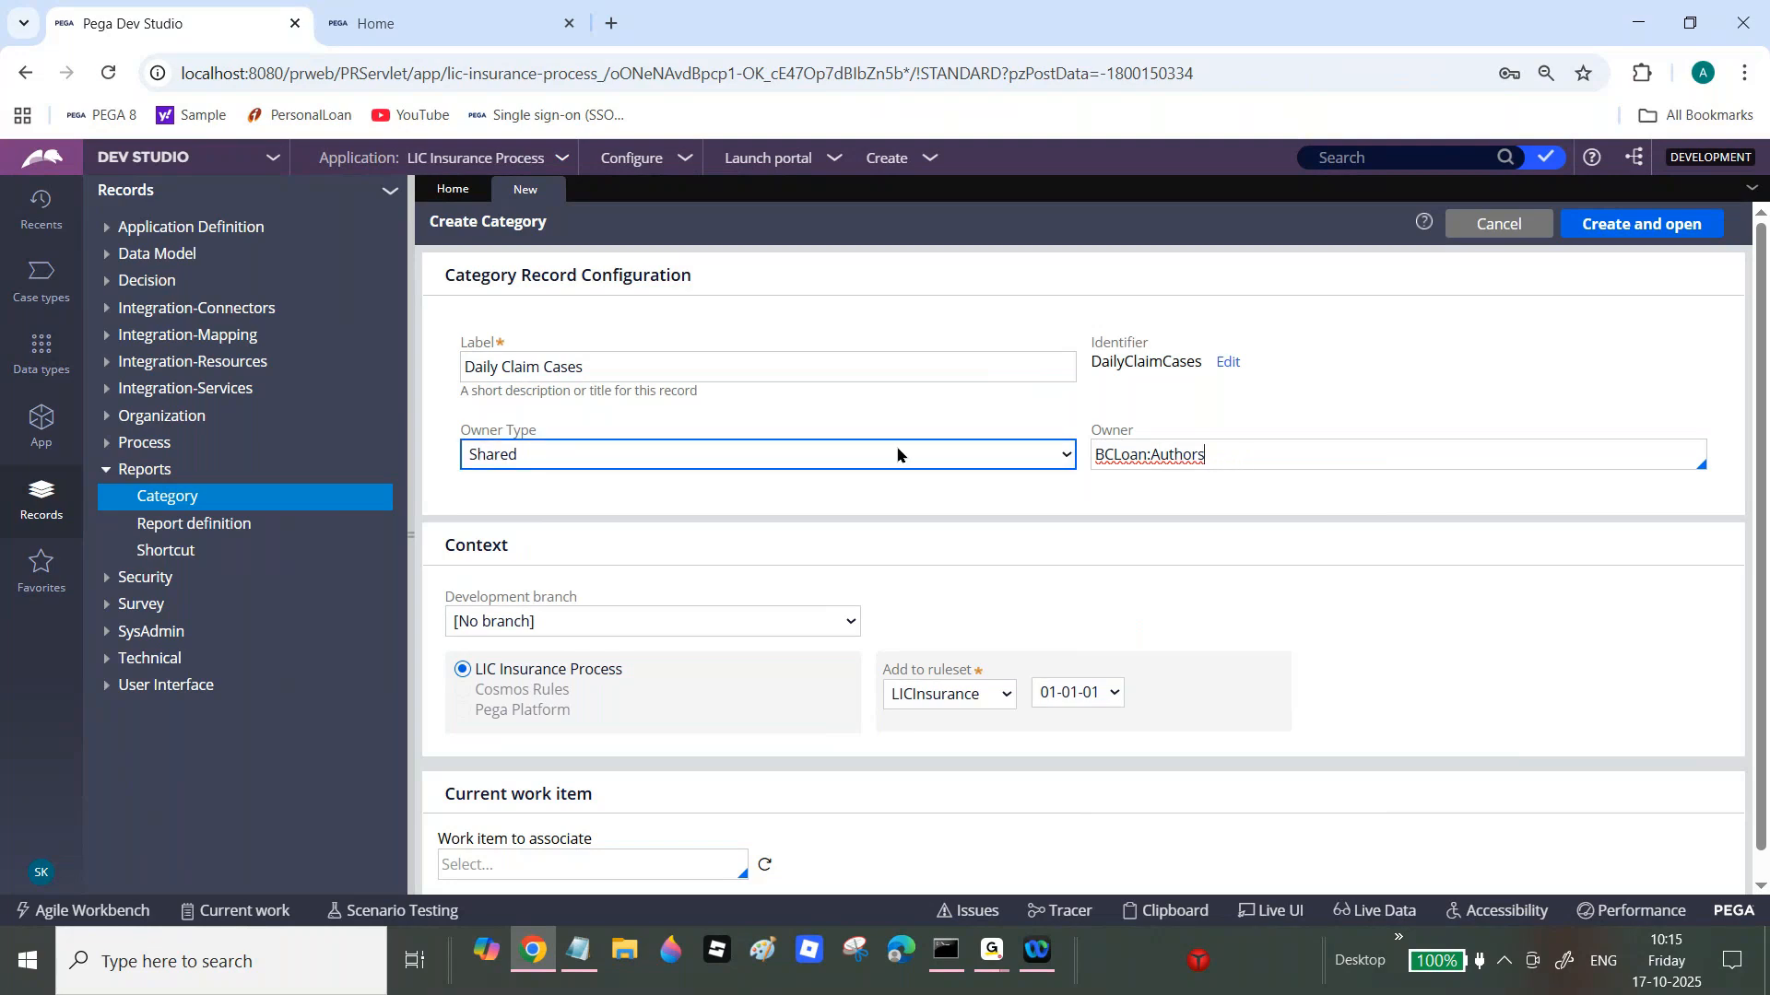
click(869, 451)
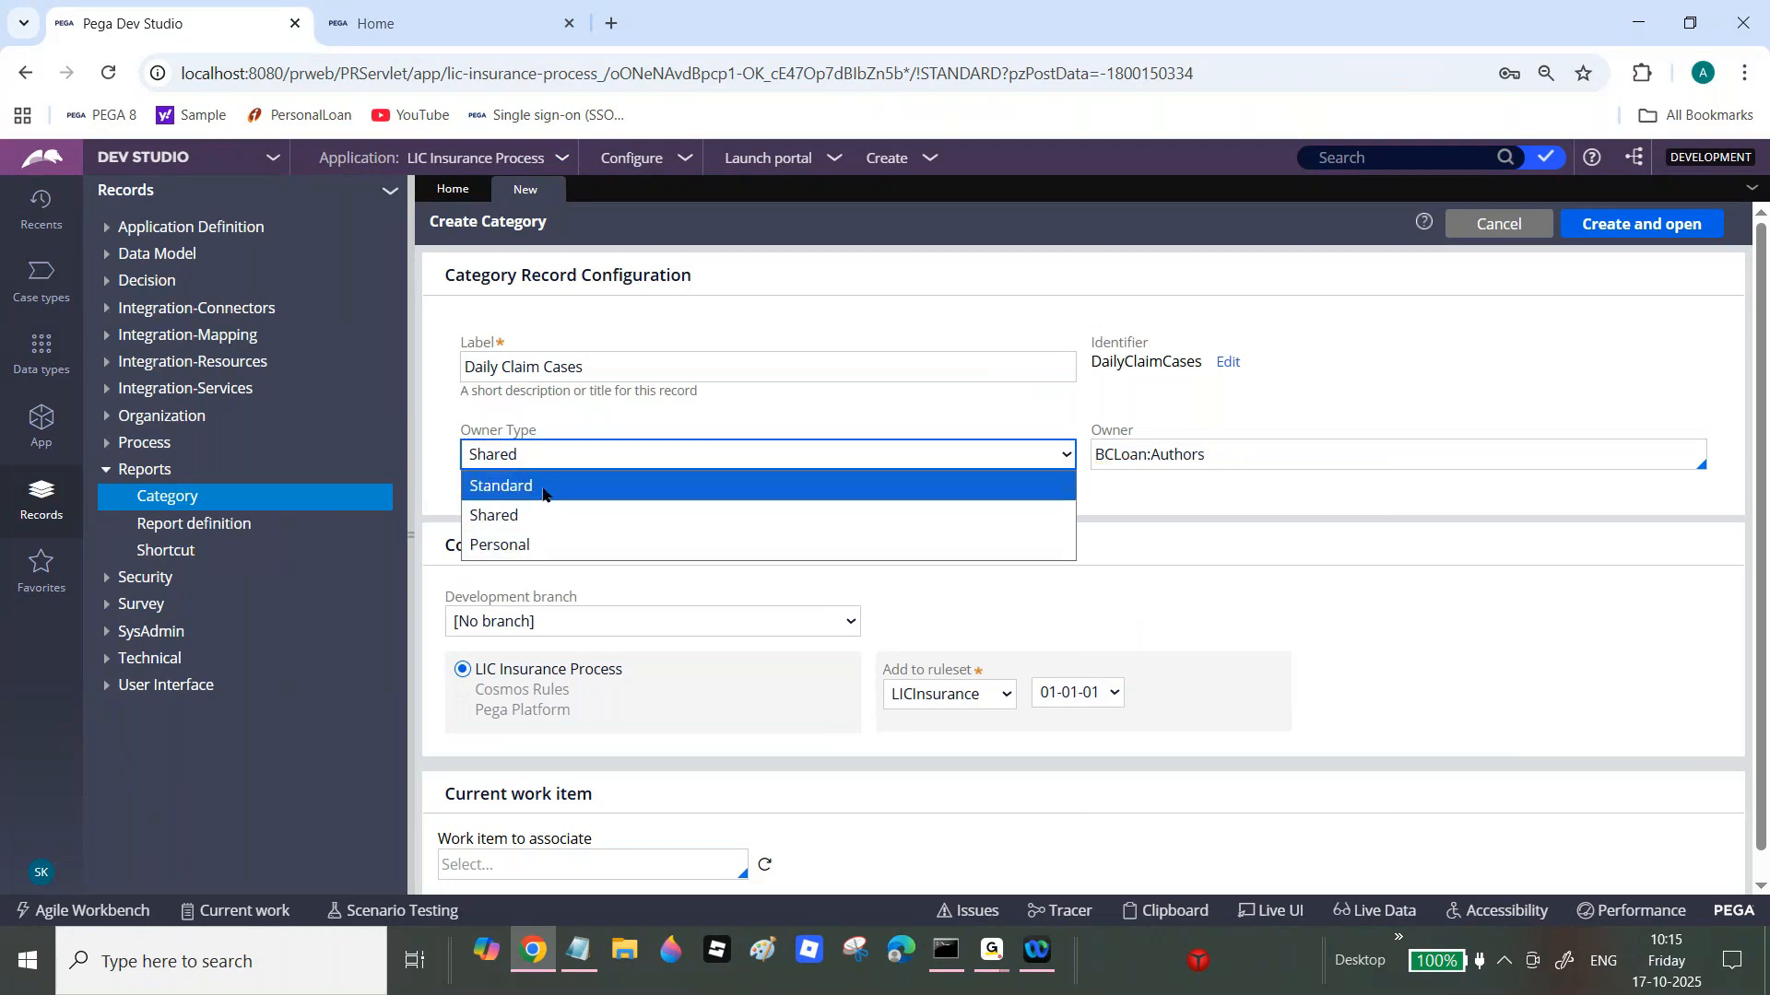
click(537, 545)
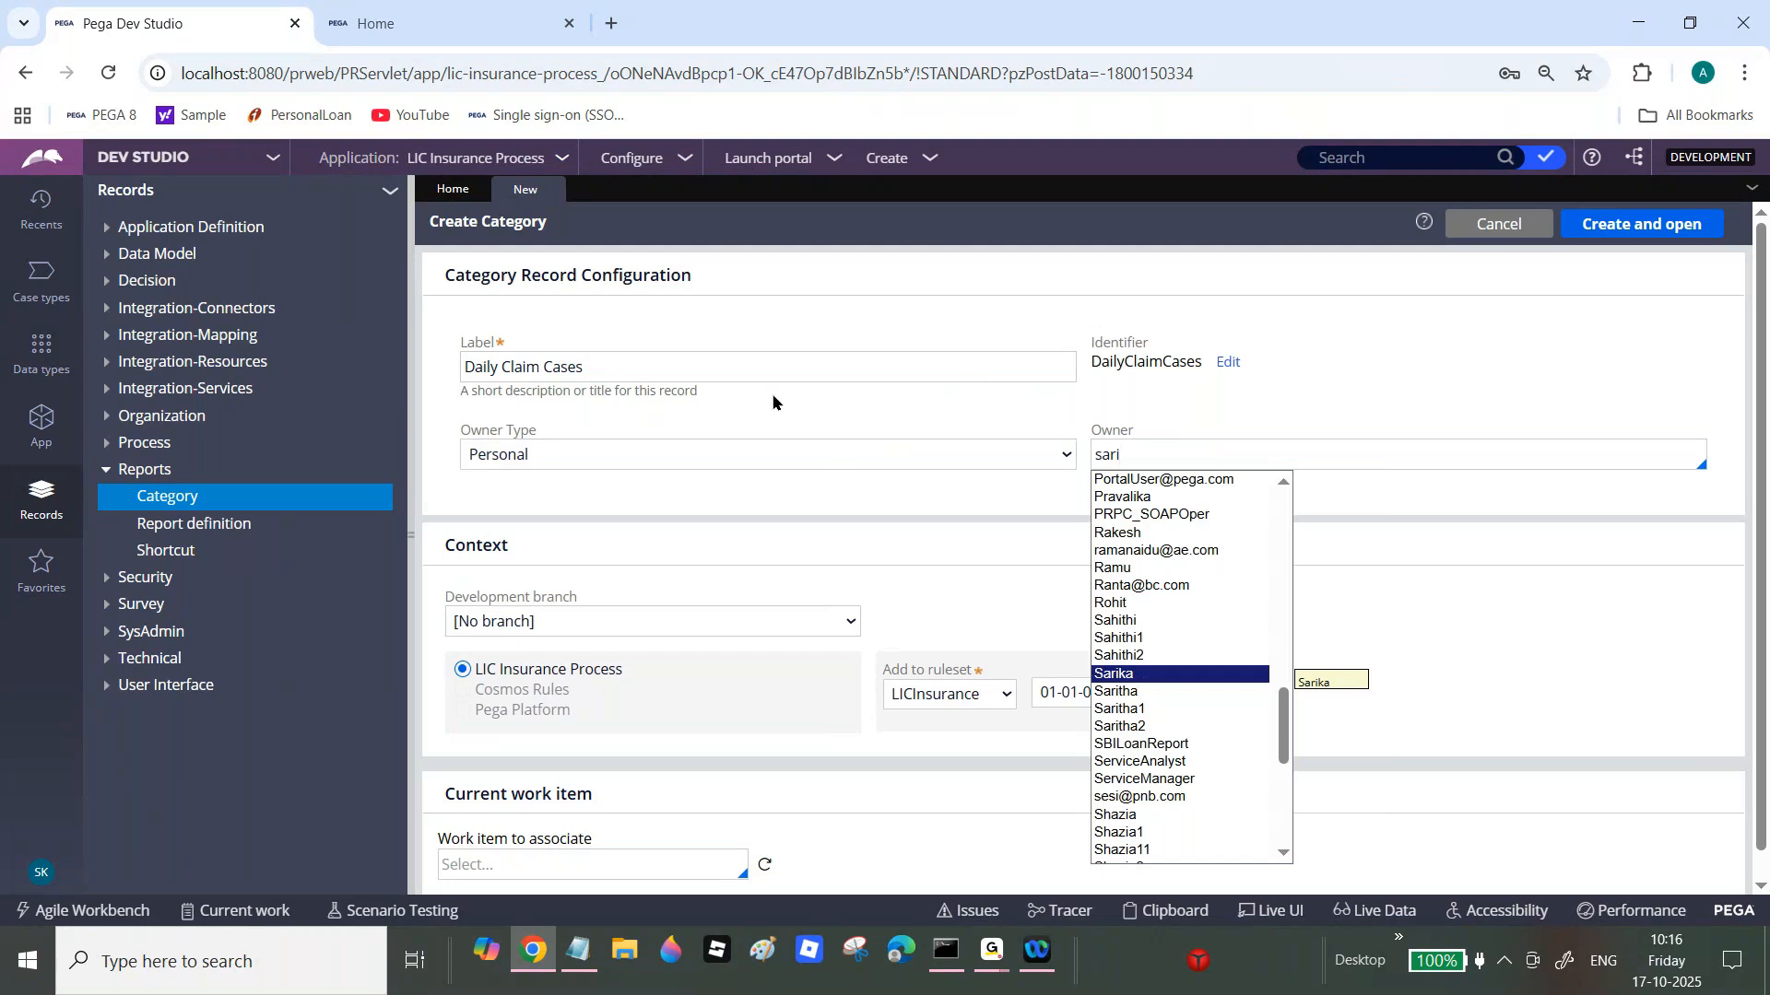
click(760, 454)
click(761, 455)
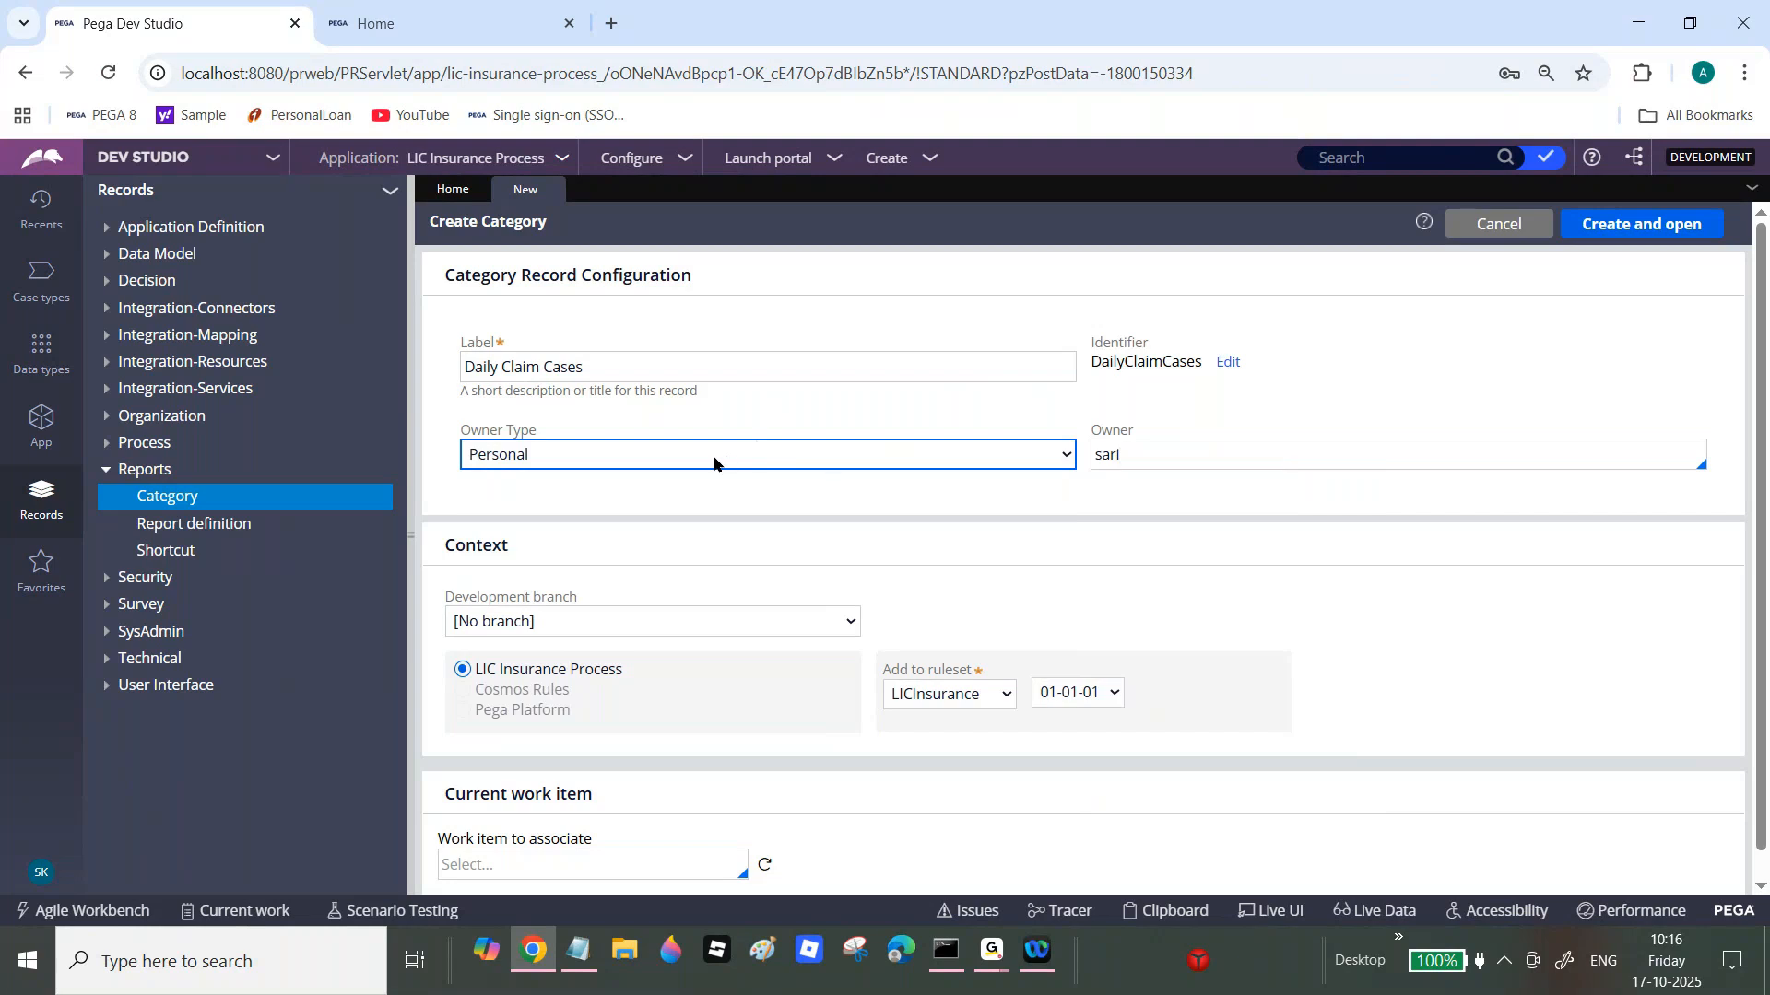
click(714, 462)
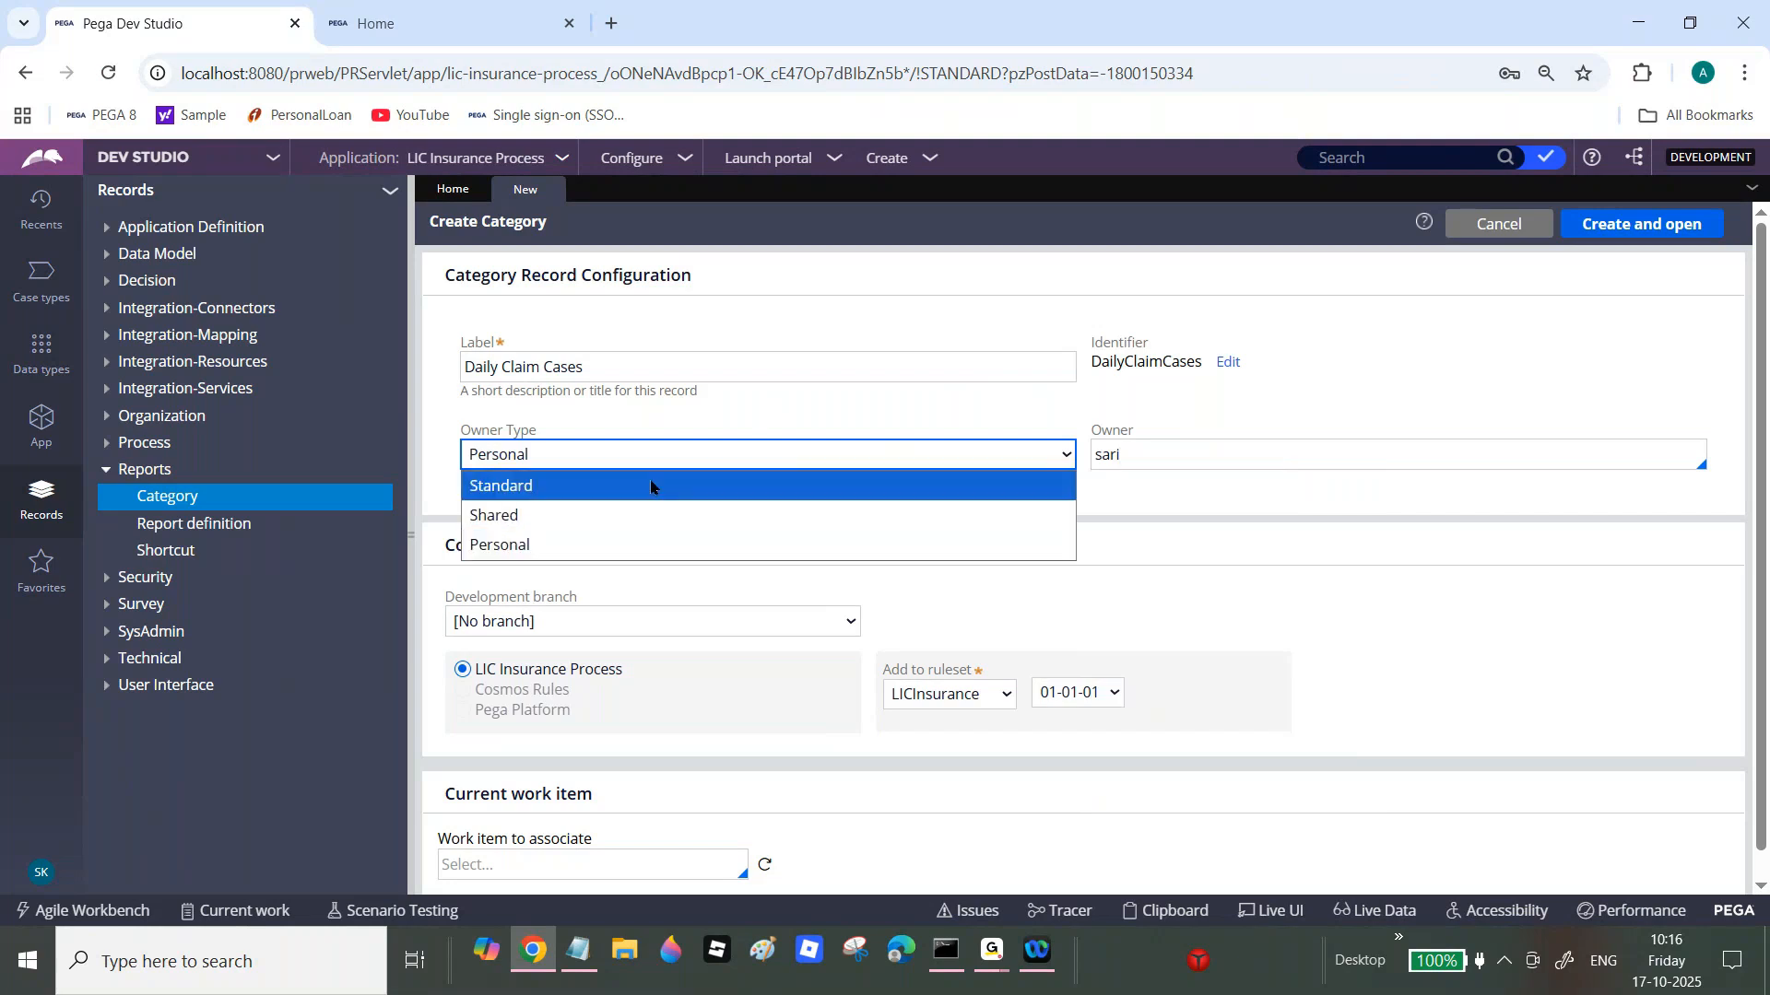
click(651, 487)
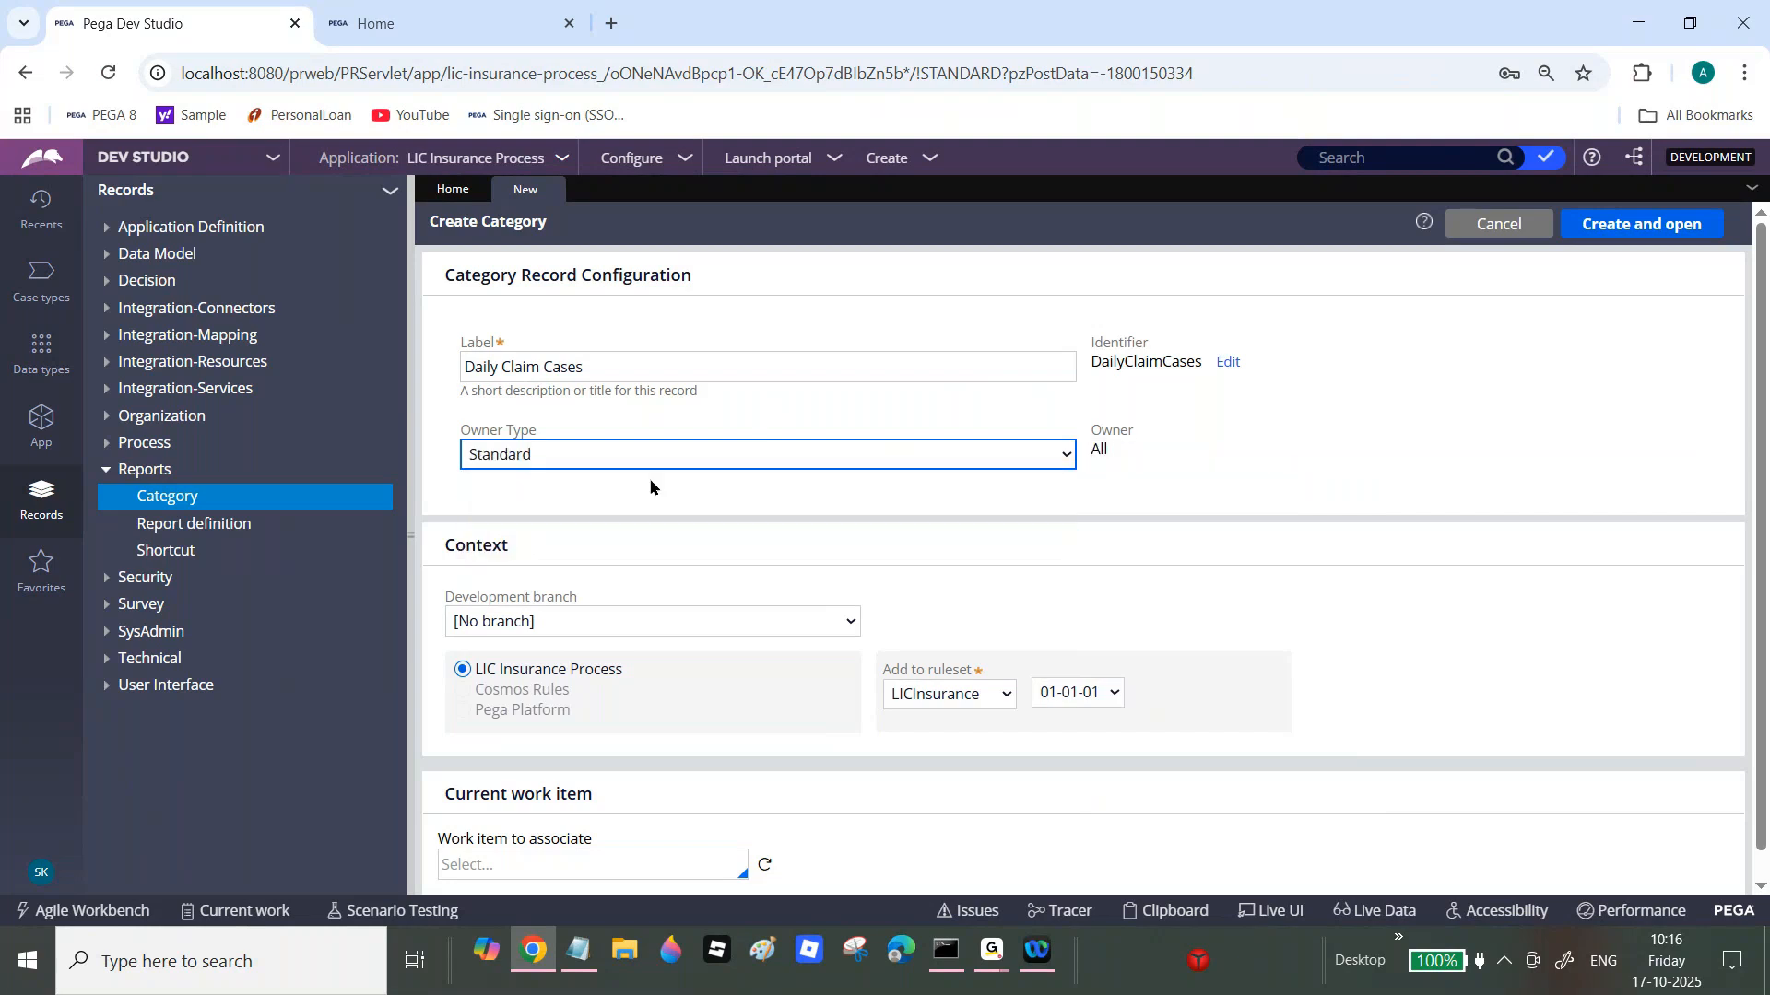
Step: Create the category, correct its report browser description to 'Daily Claim Cases', and save
click(1630, 229)
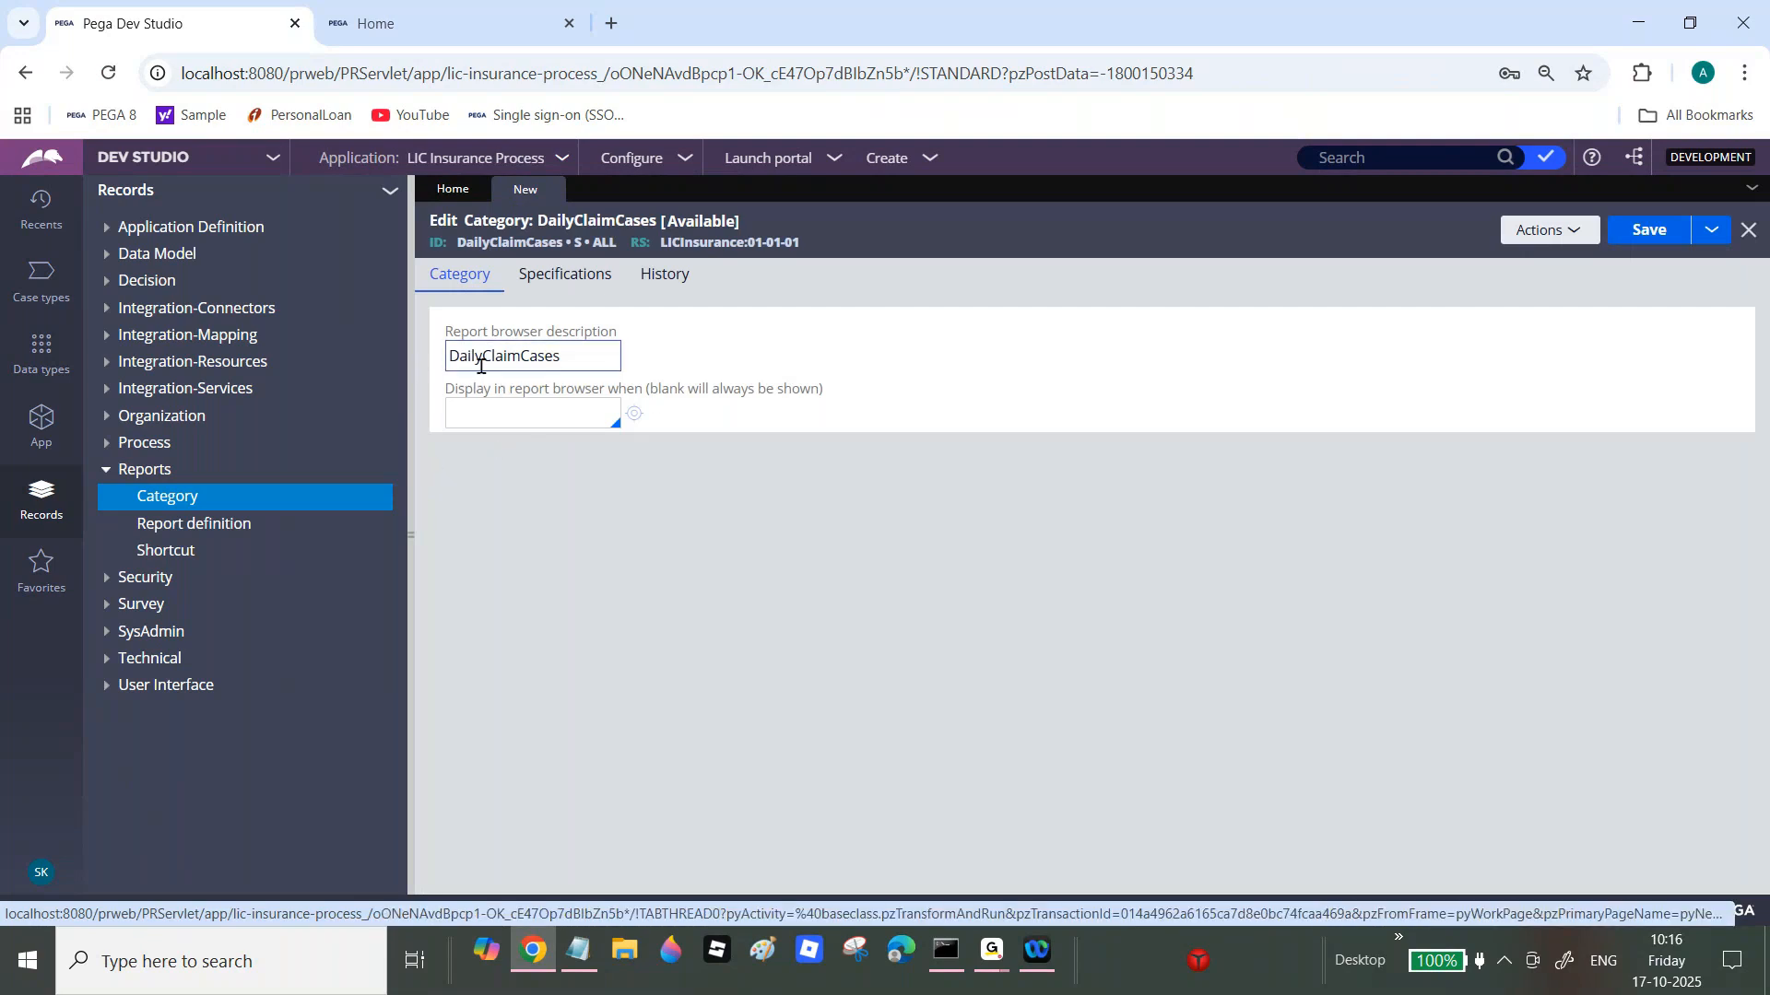
click(481, 358)
key(Right)
key(BackSpace)
key(Left)
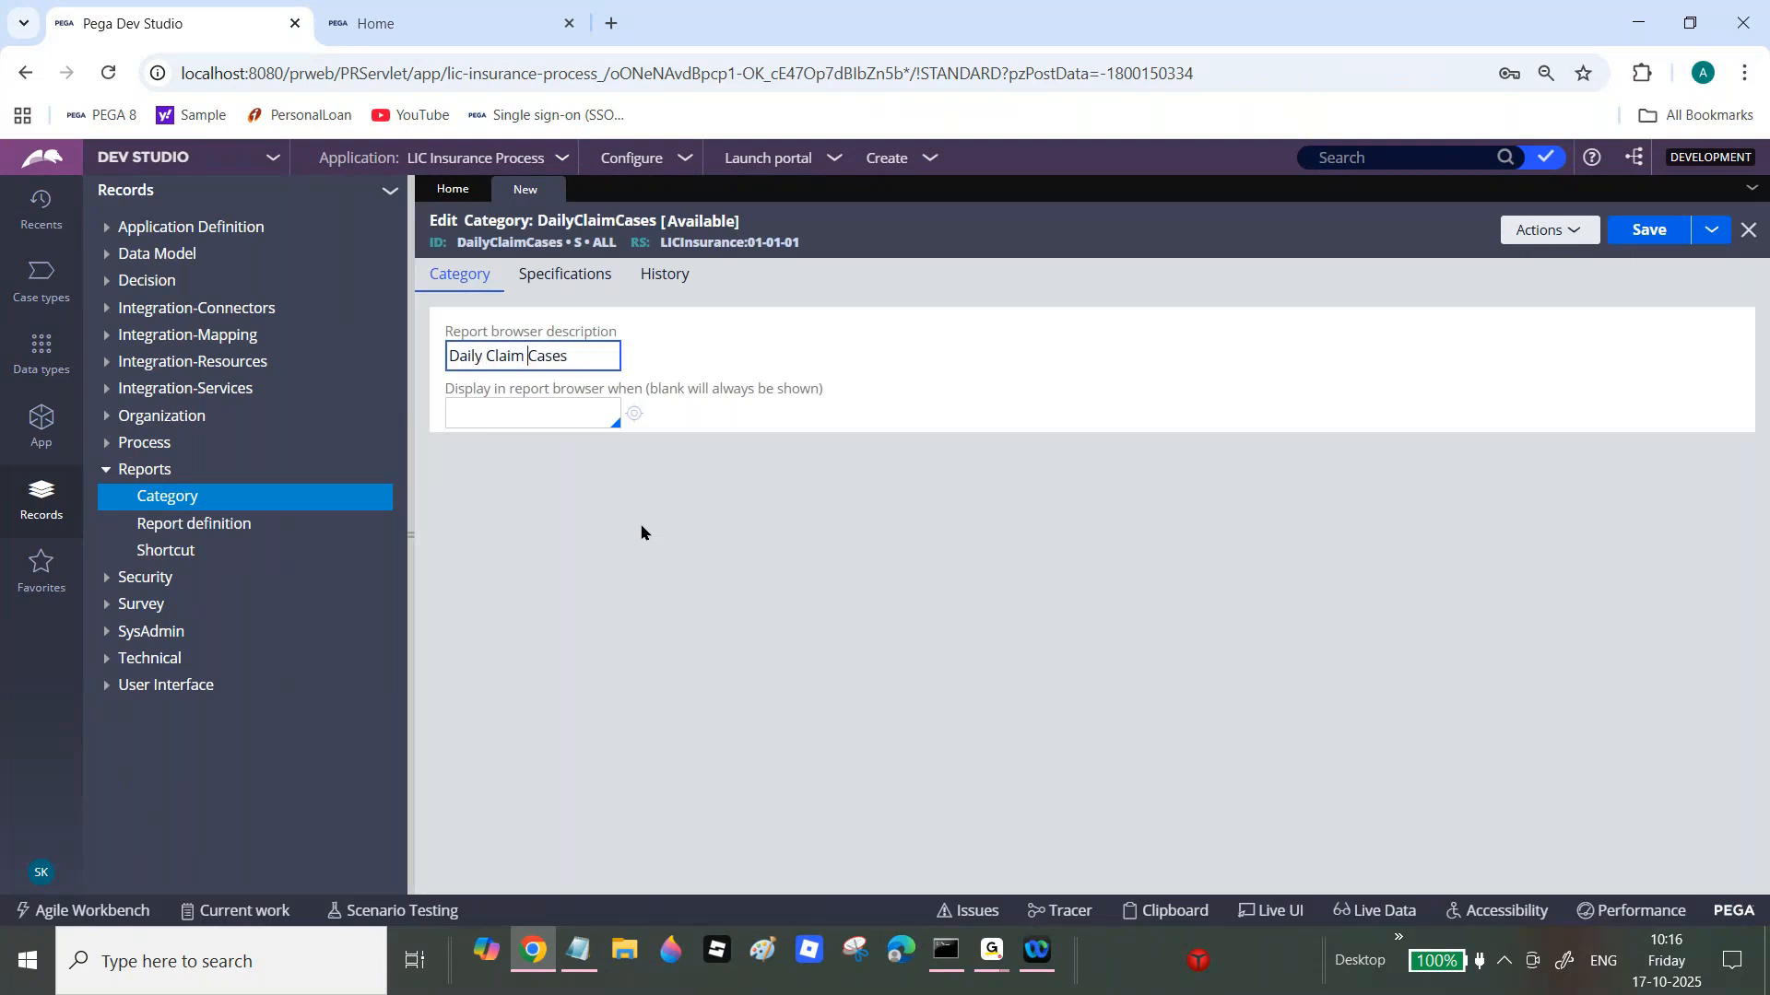
click(1659, 231)
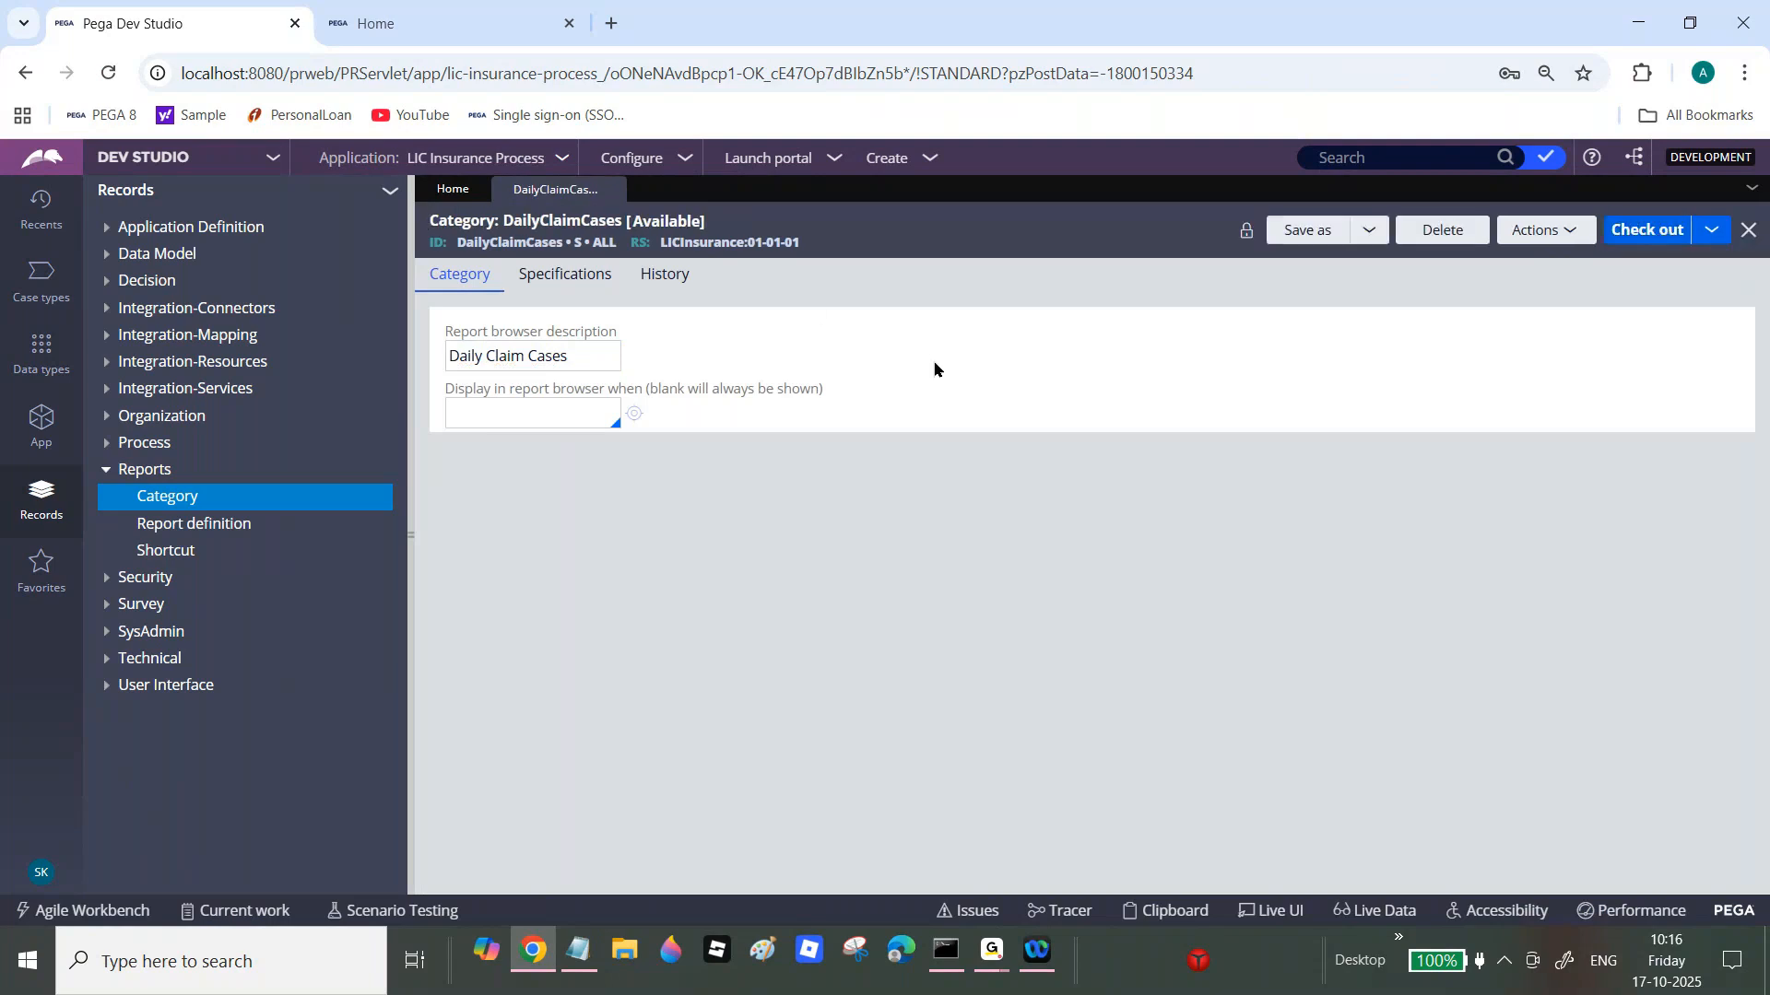
Step: Check the portal's Manage Categories list for Daily Claim Cases with 0 reports, then return to Dev Studio
click(391, 16)
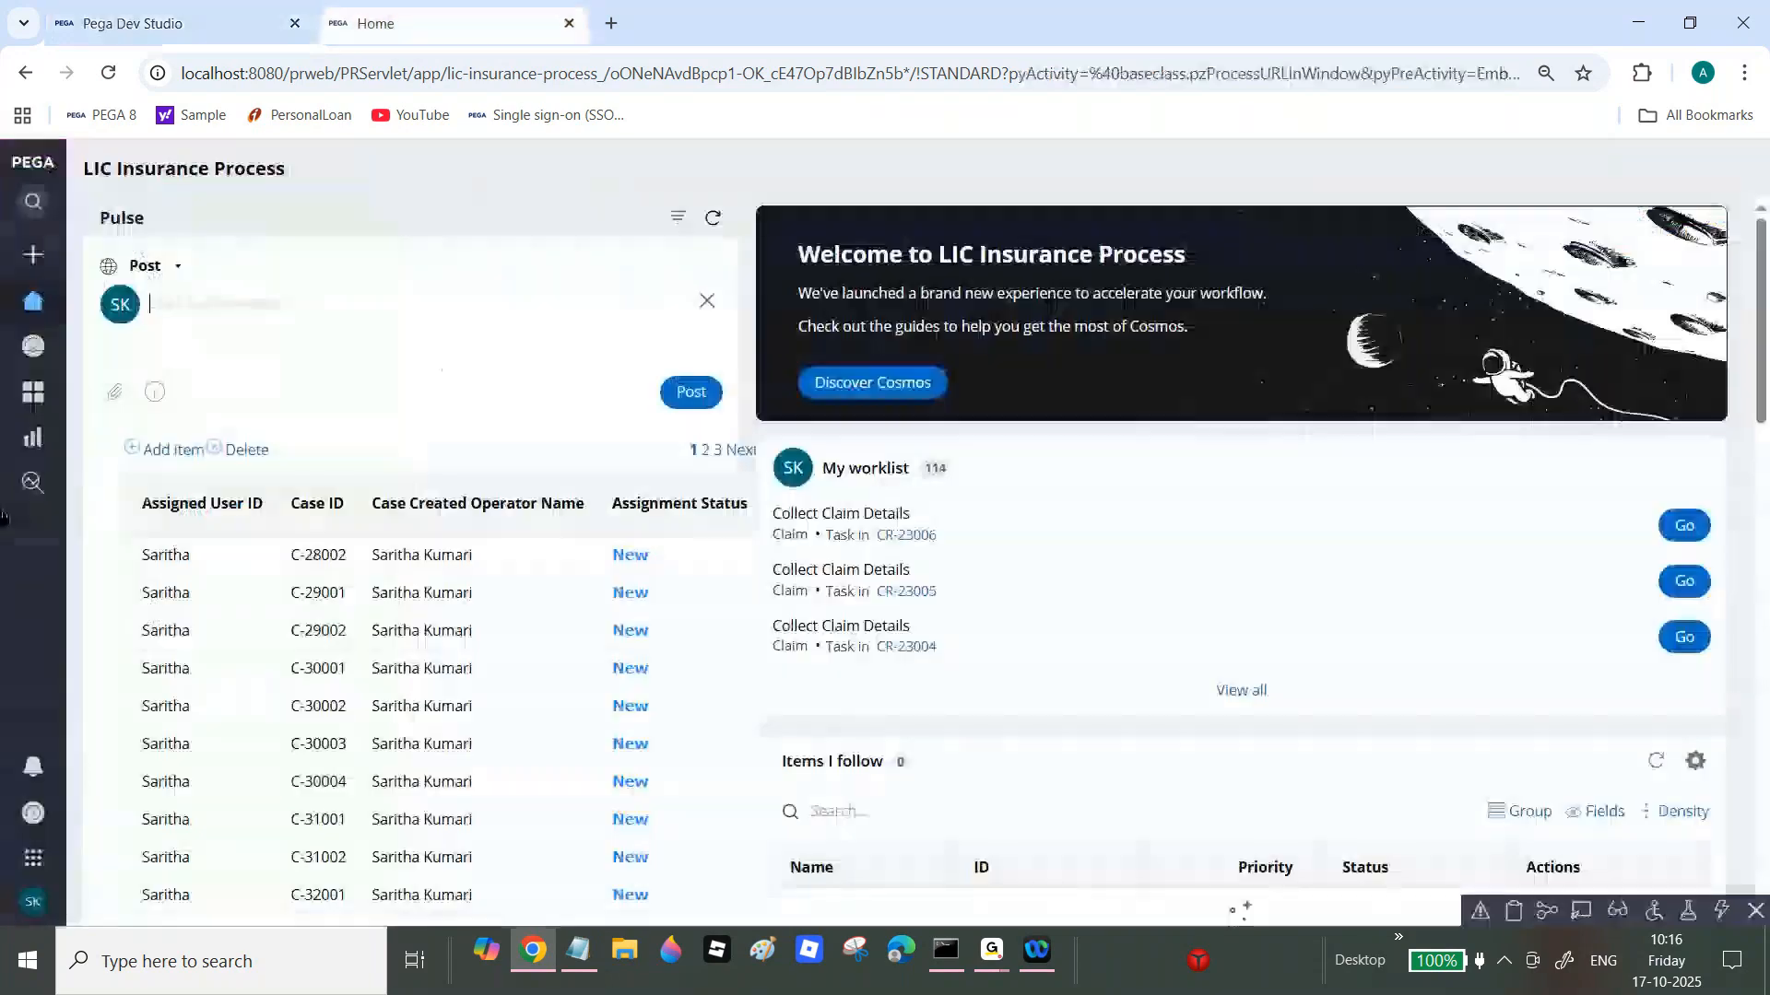
mouse_move(35, 322)
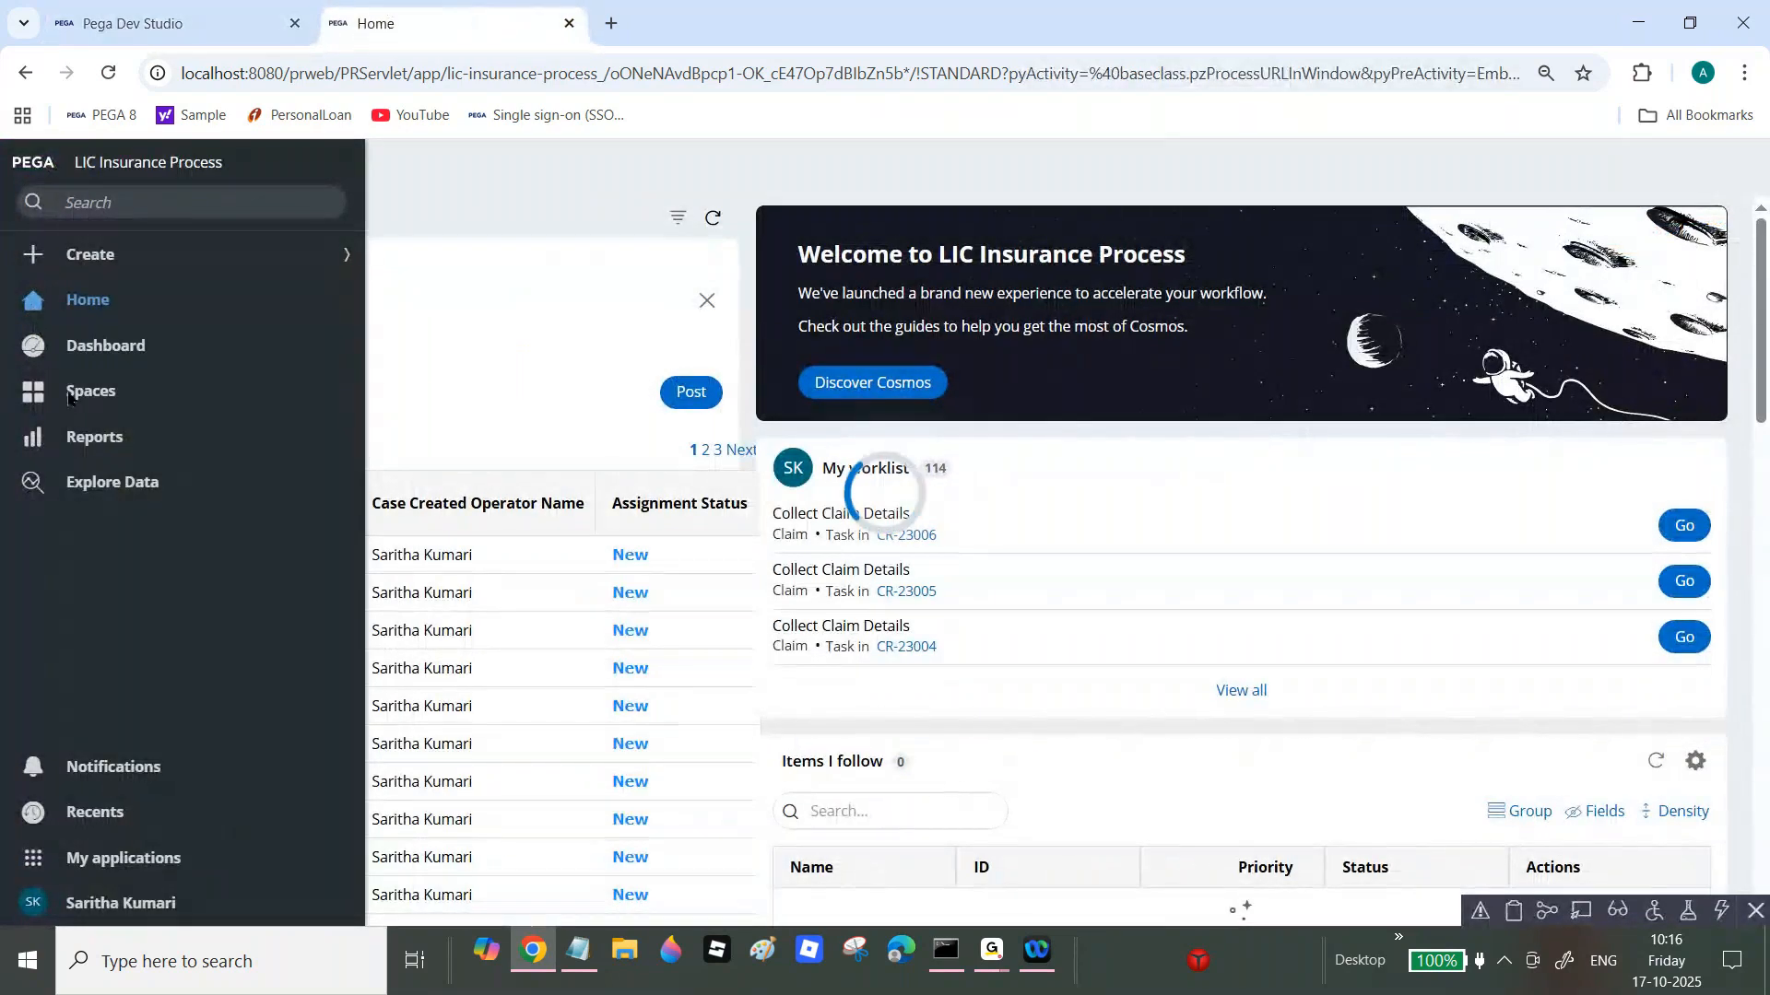
click(72, 437)
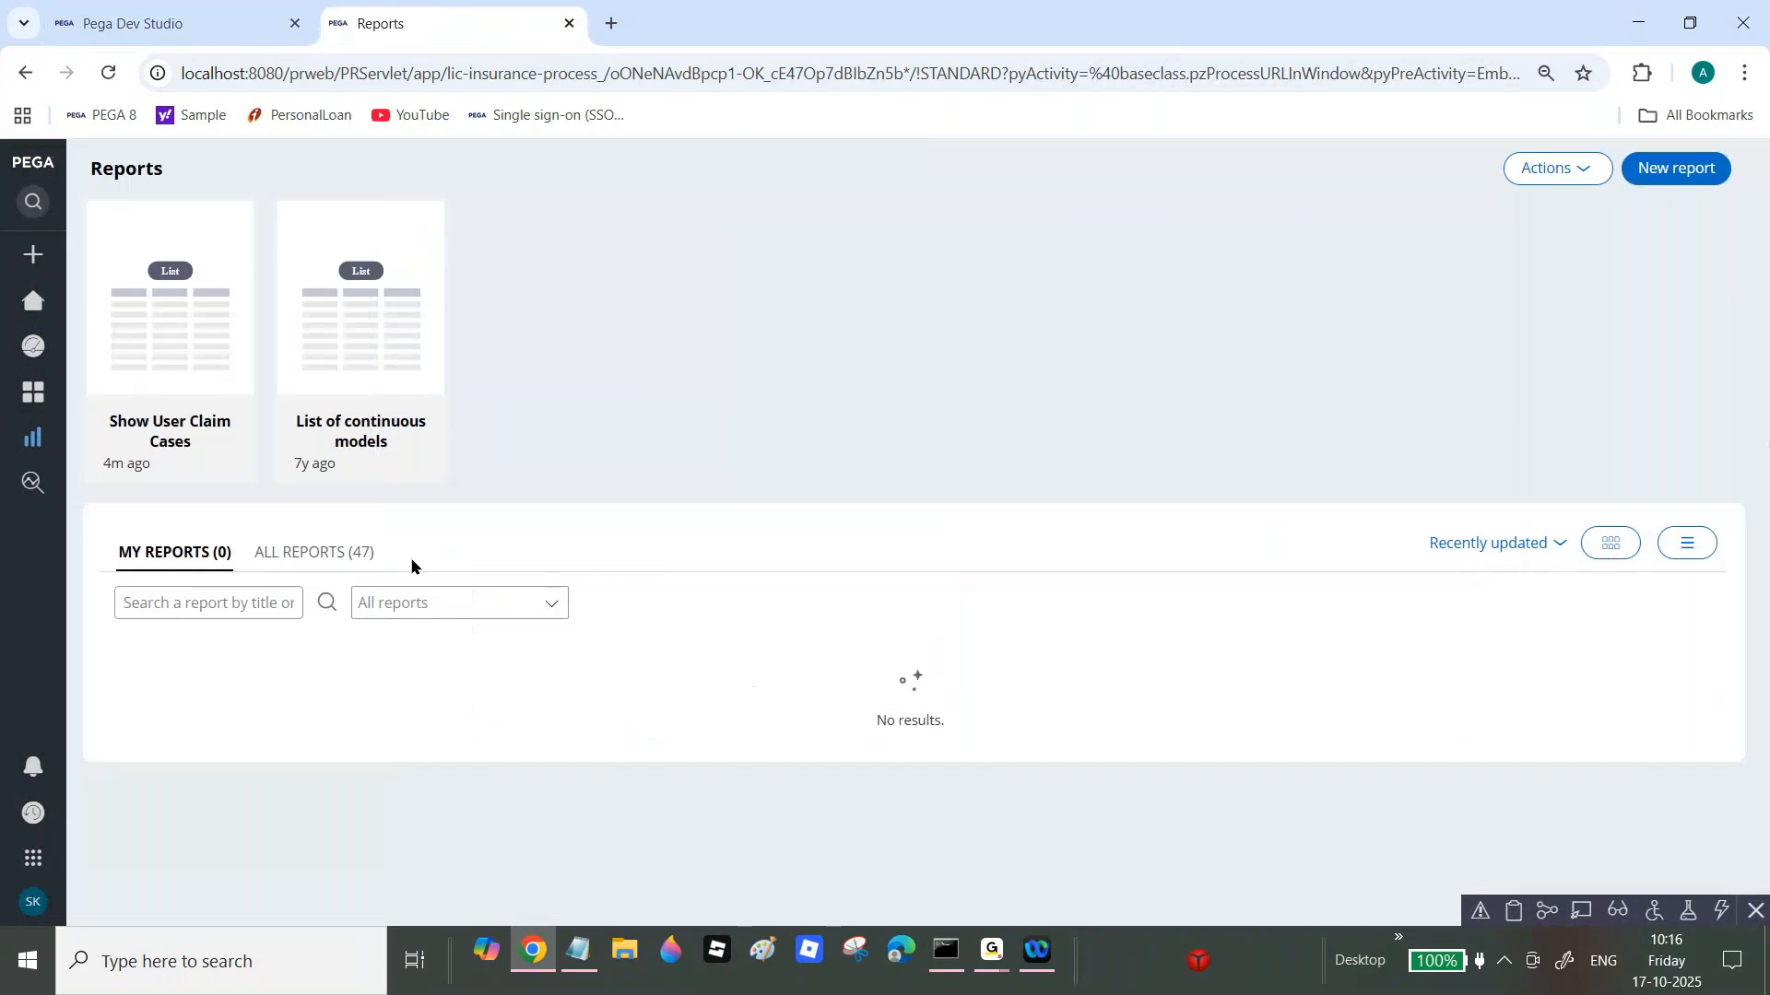
click(1574, 170)
click(1567, 201)
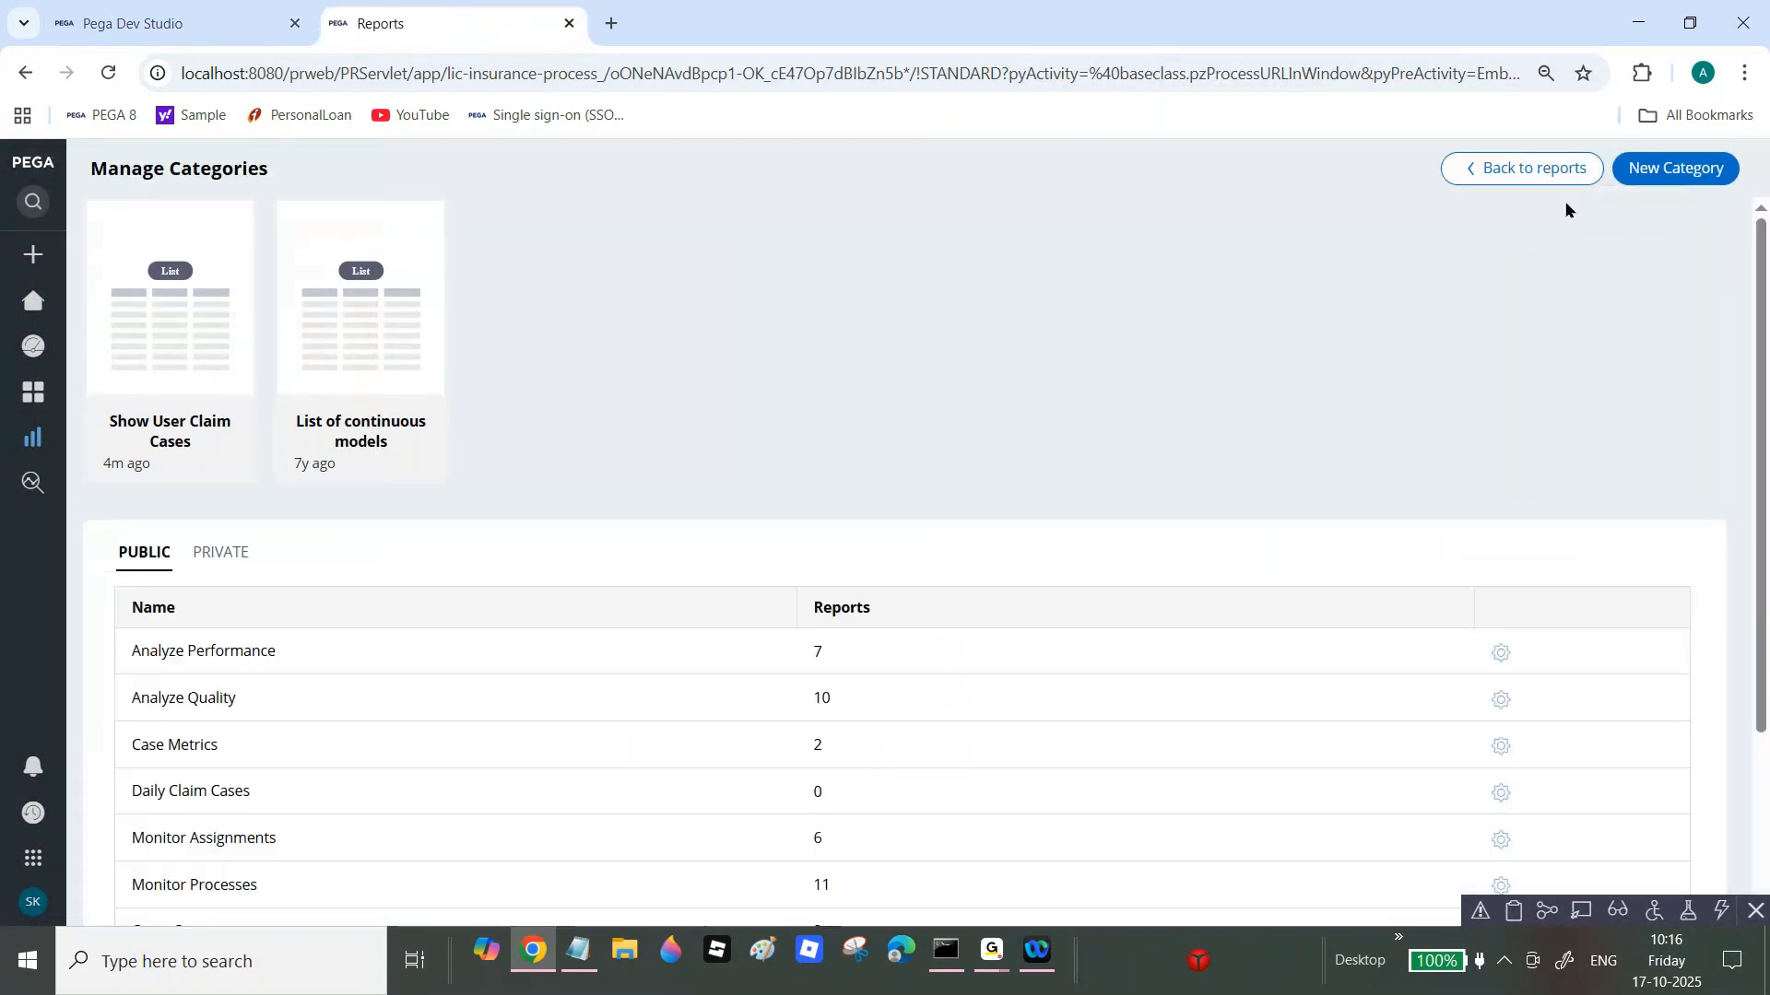
scroll(921, 554, down, 2)
scroll(246, 556, down, 1)
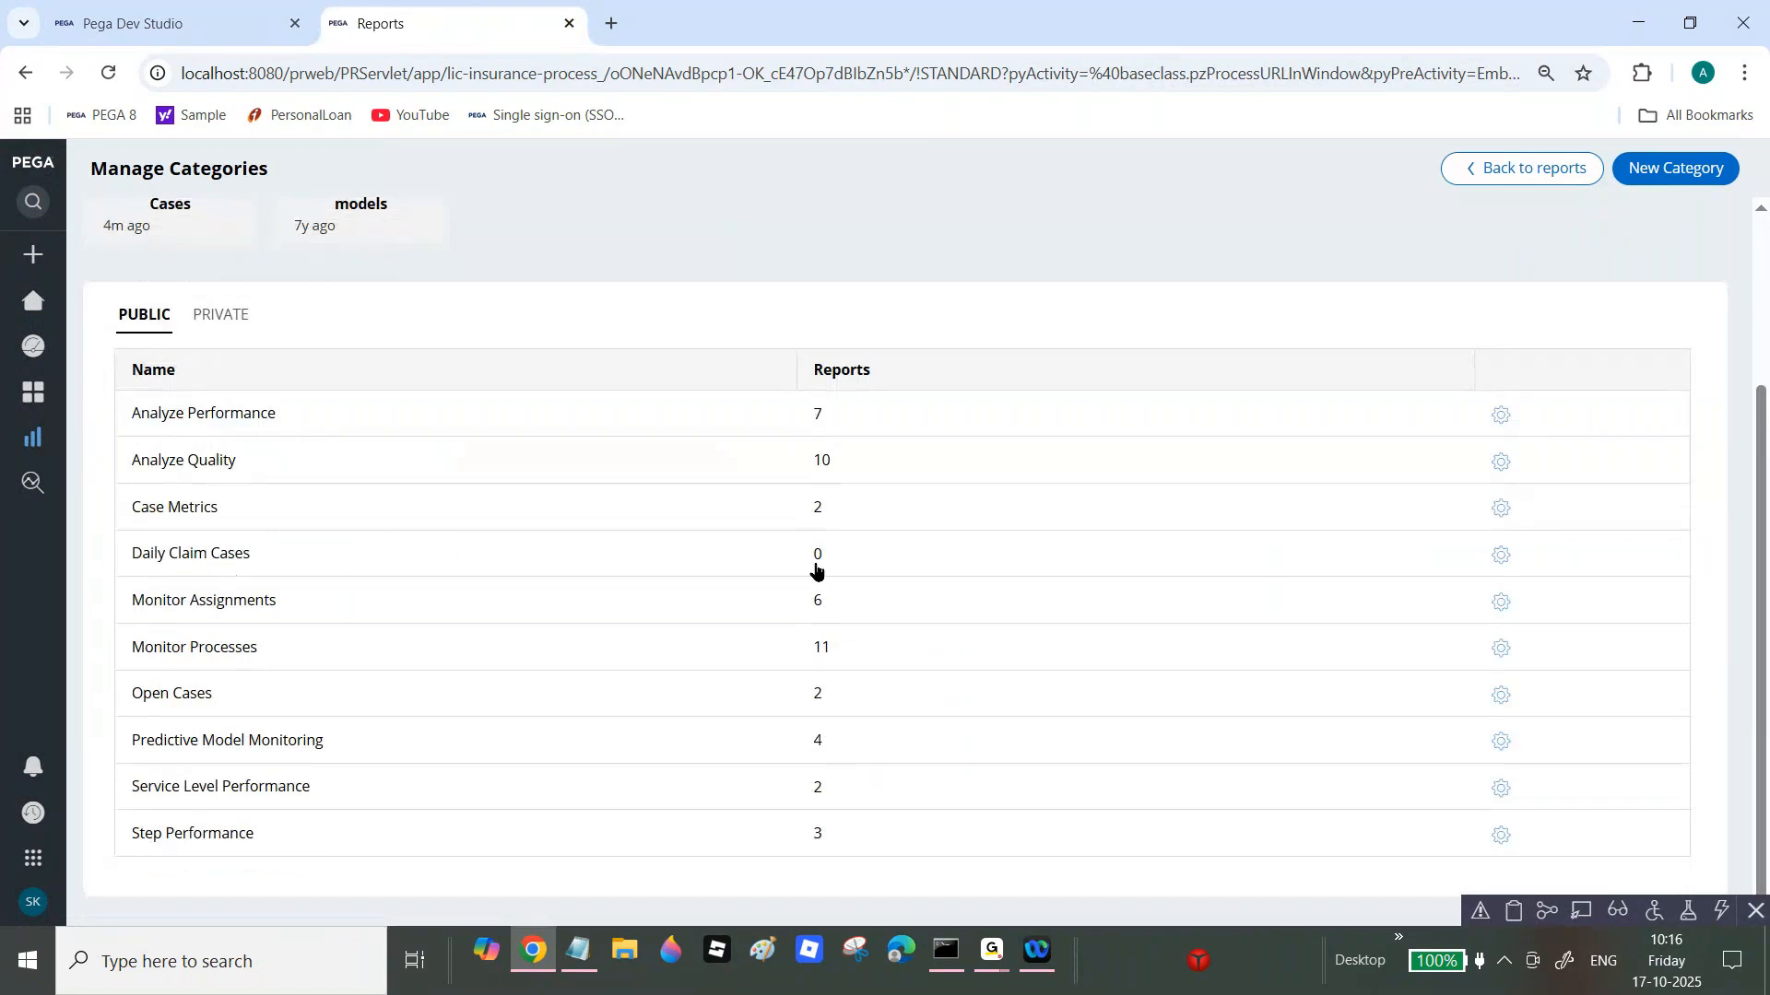
click(112, 9)
Step: Create a Claim report definition labelled 'Daily Cliam Open Cases' from the App explorer and open it
click(41, 424)
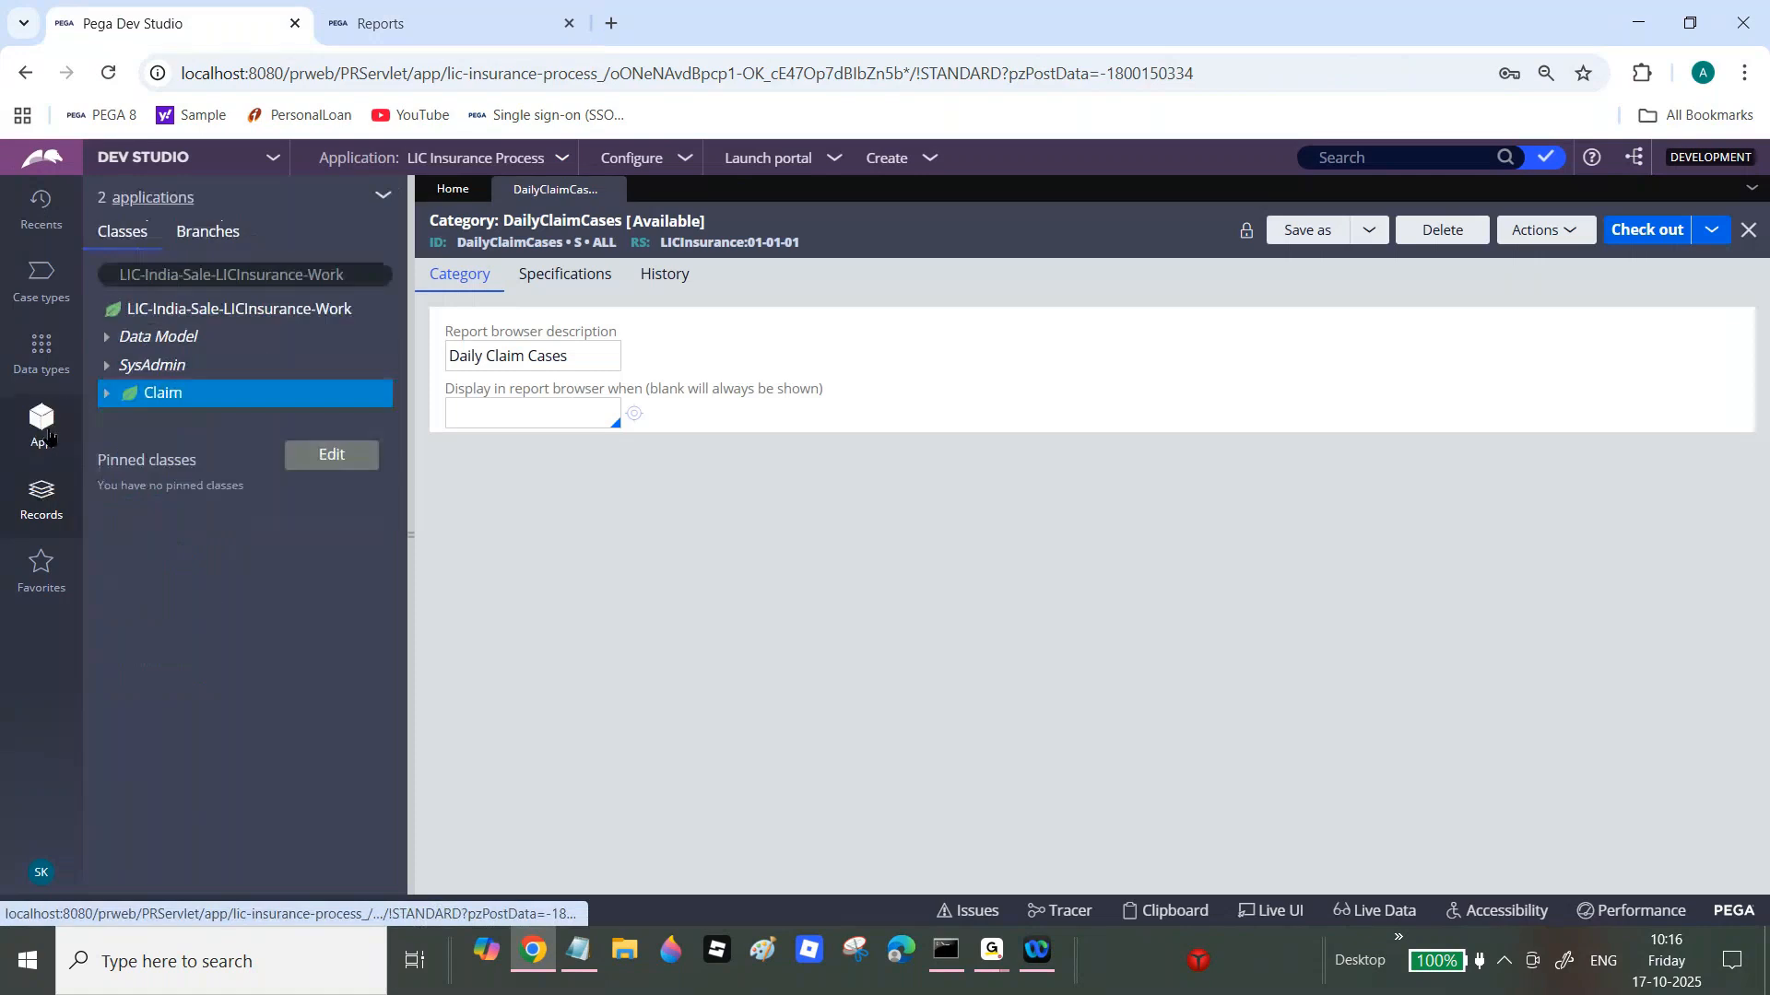
right_click(167, 408)
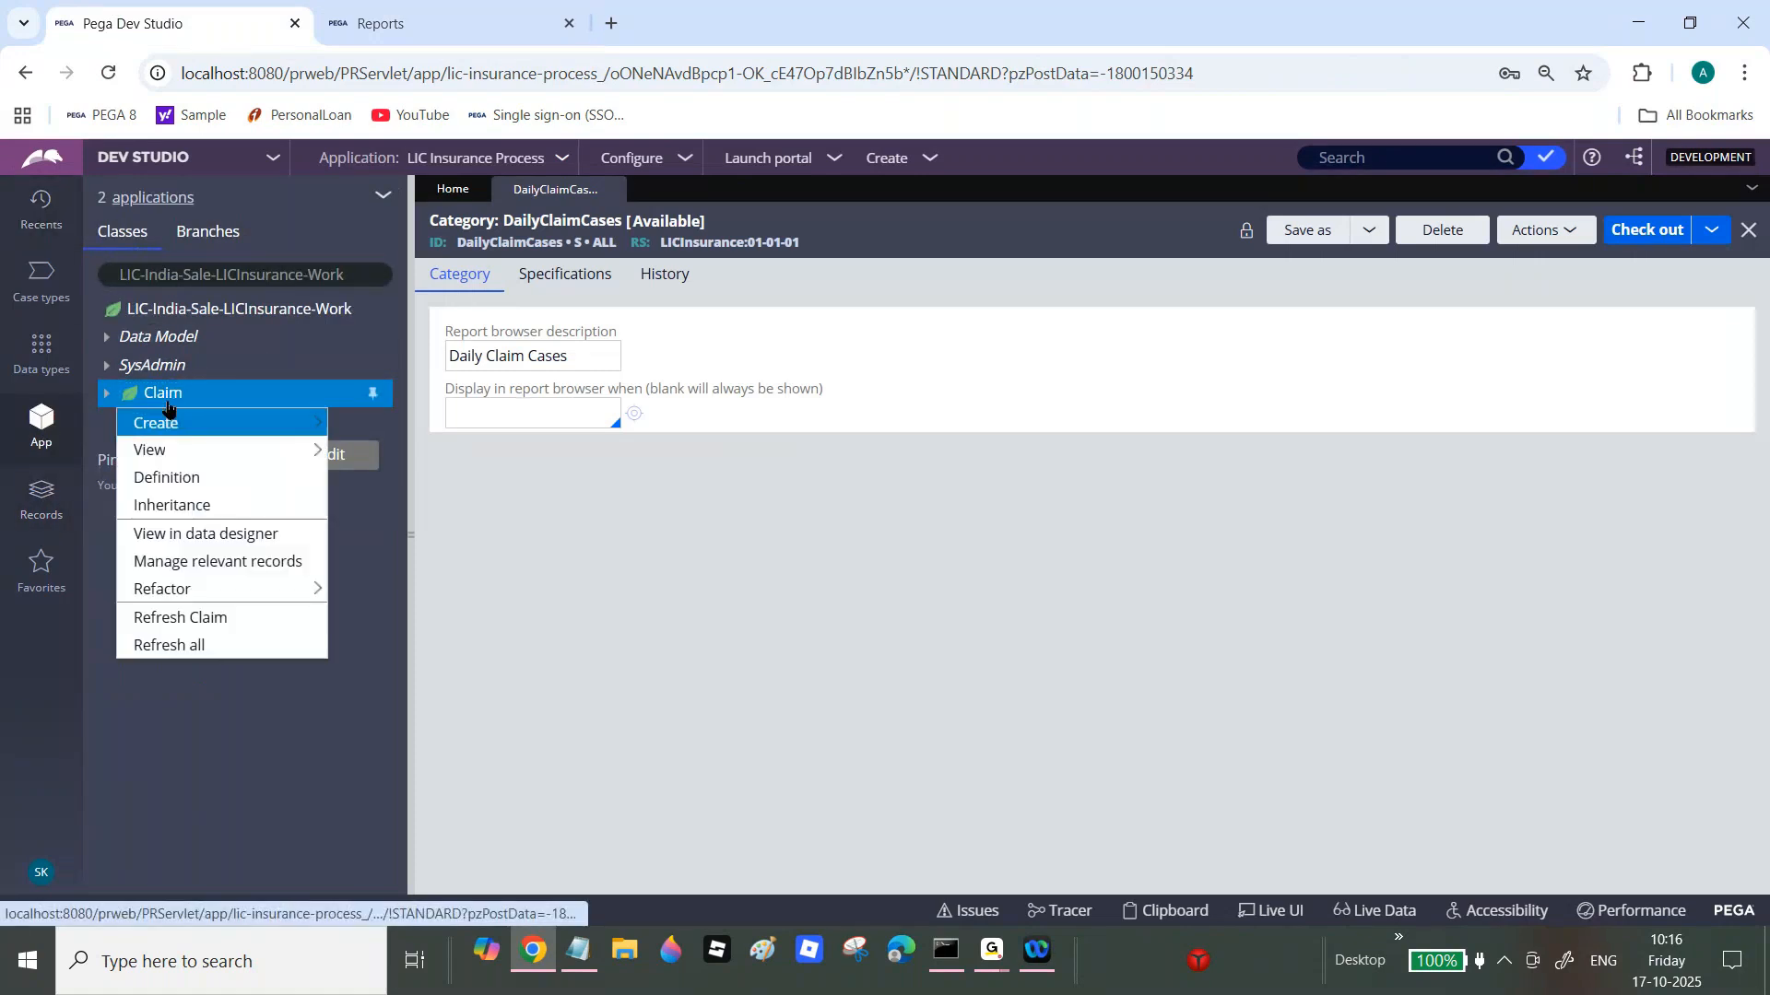
mouse_move(157, 423)
mouse_move(388, 456)
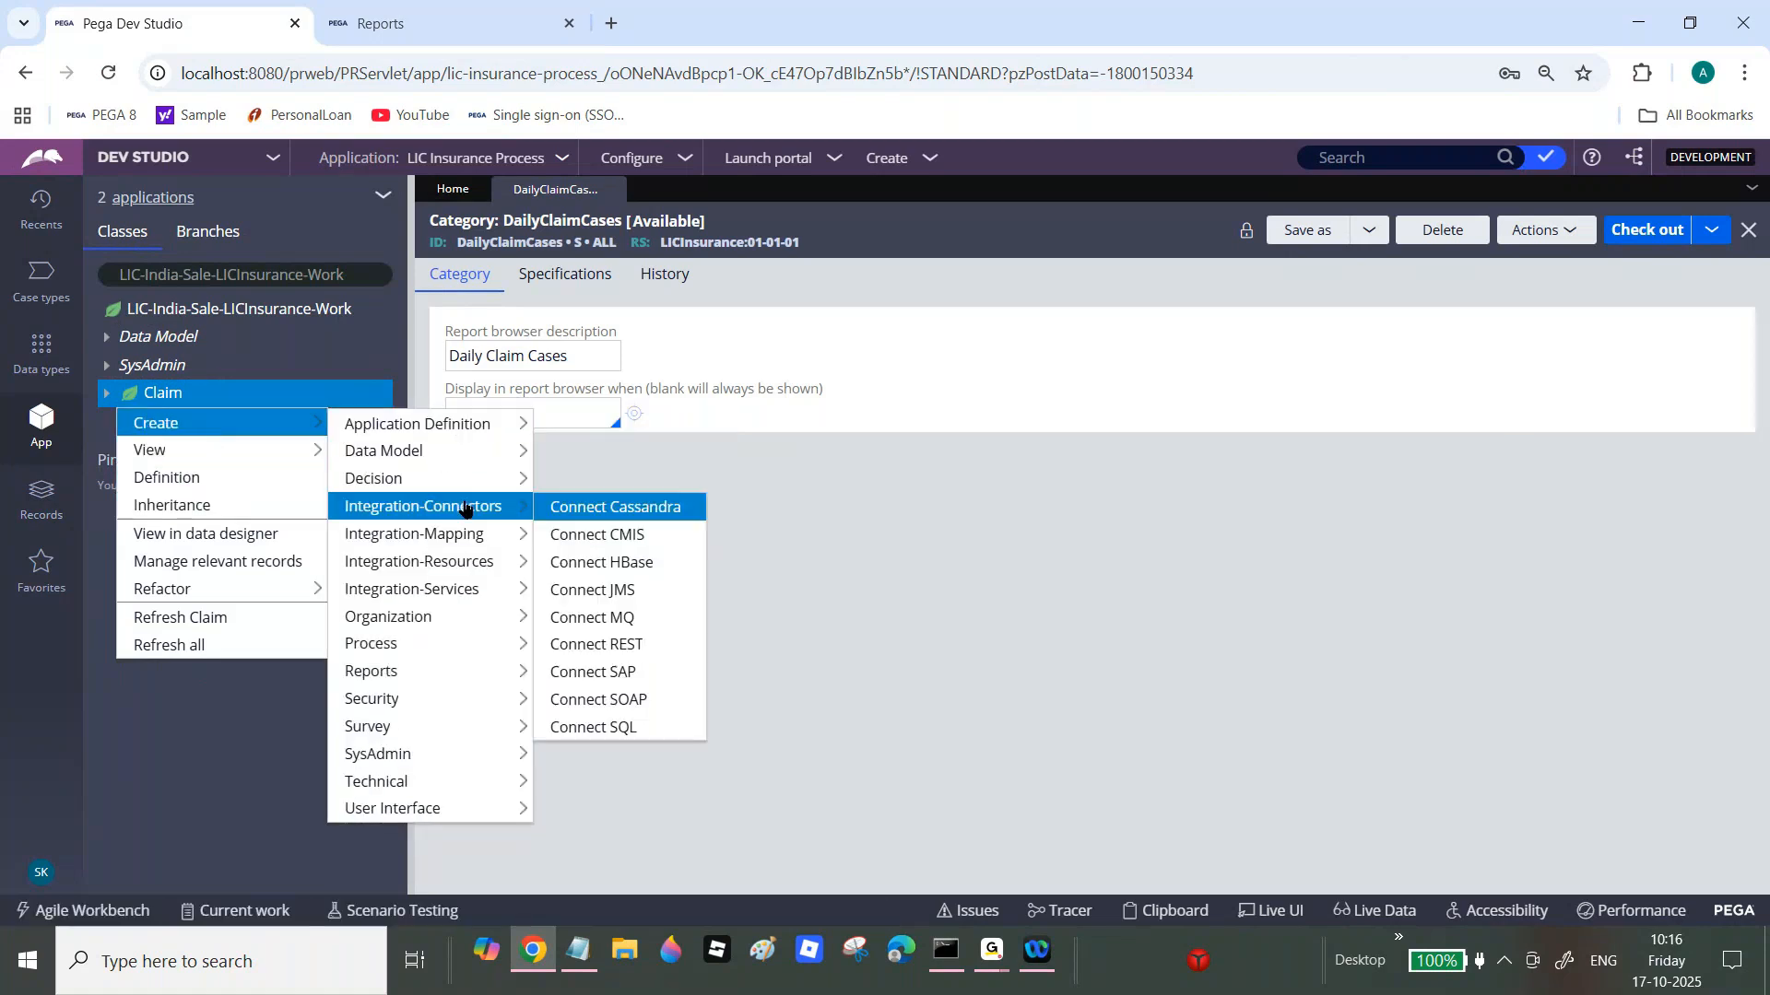
mouse_move(415, 672)
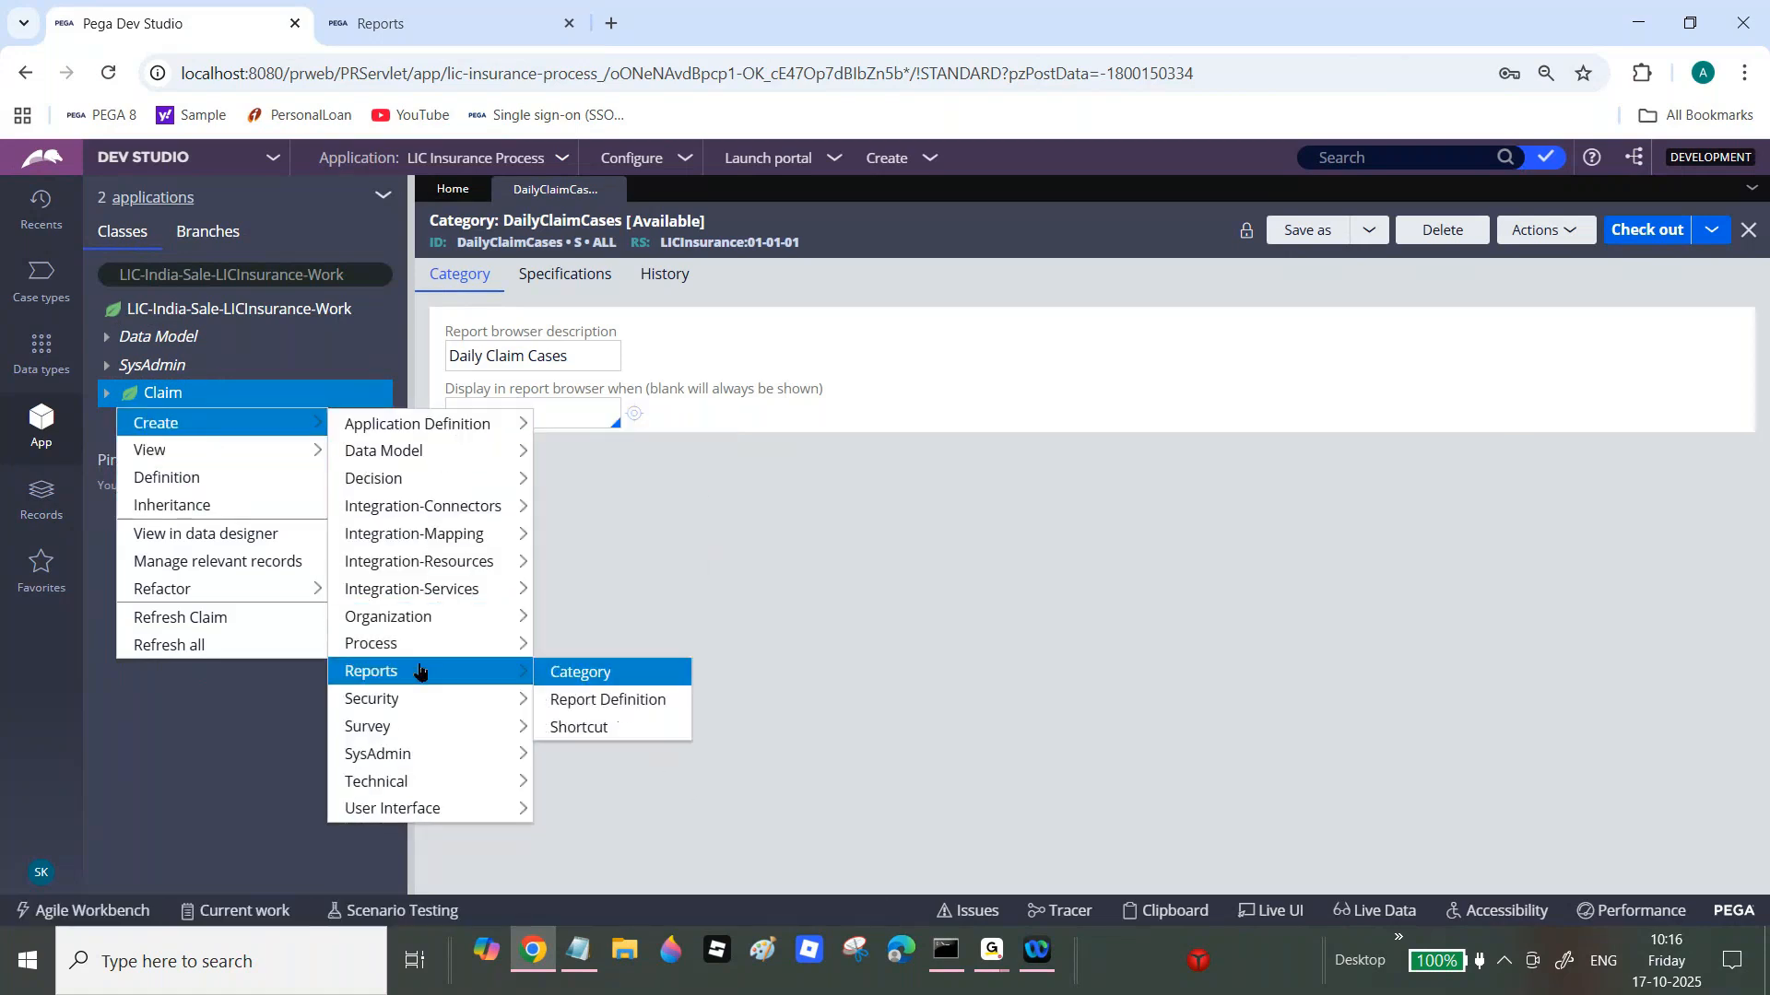
click(591, 710)
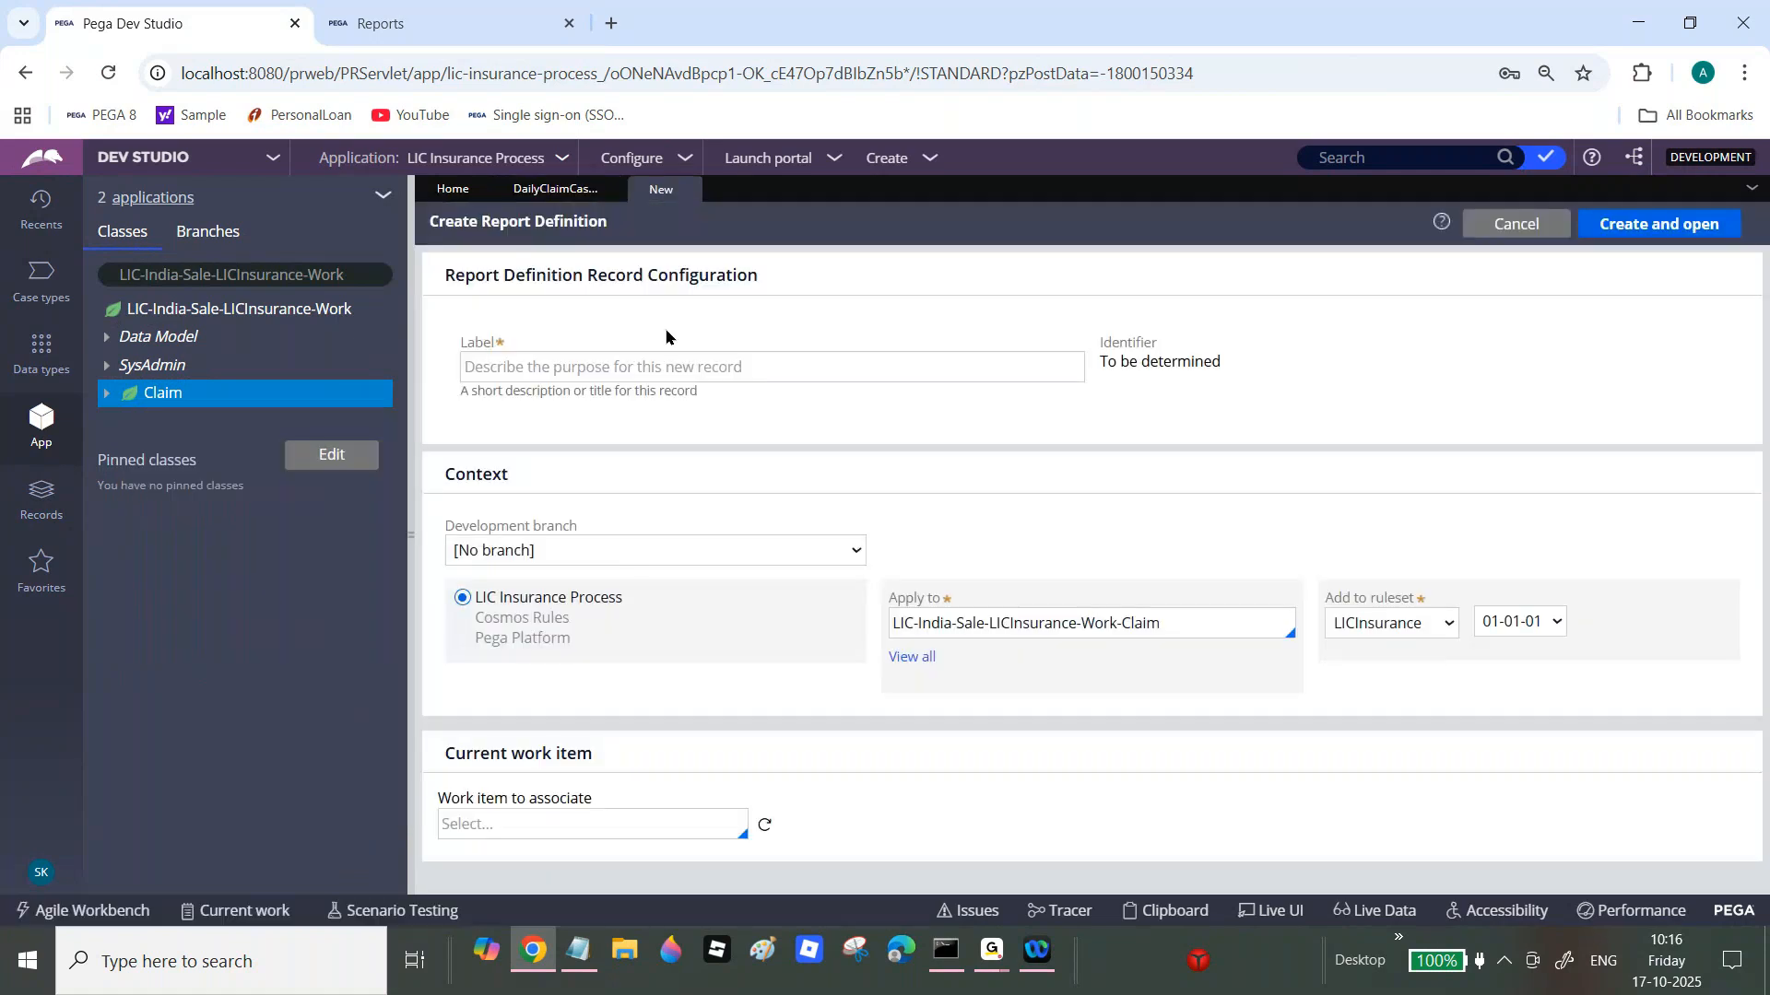
click(663, 359)
text(Daily)
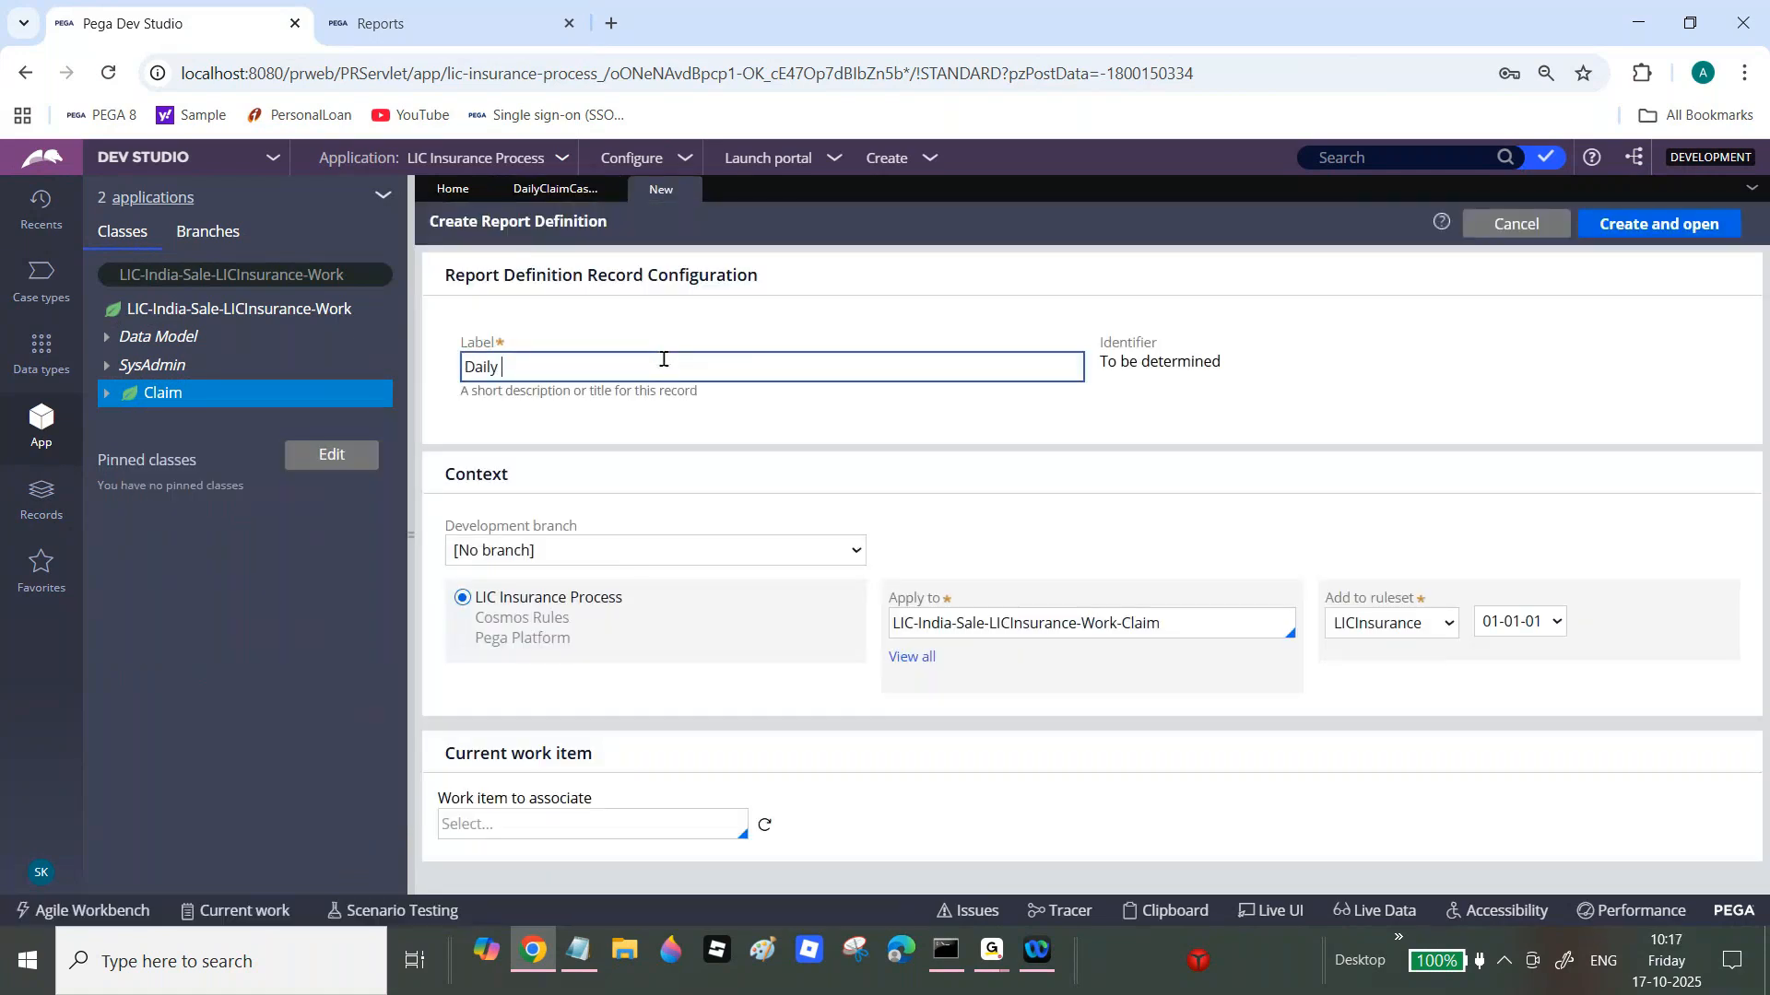
text( Cliam Open Cases)
key(Tab)
click(1669, 234)
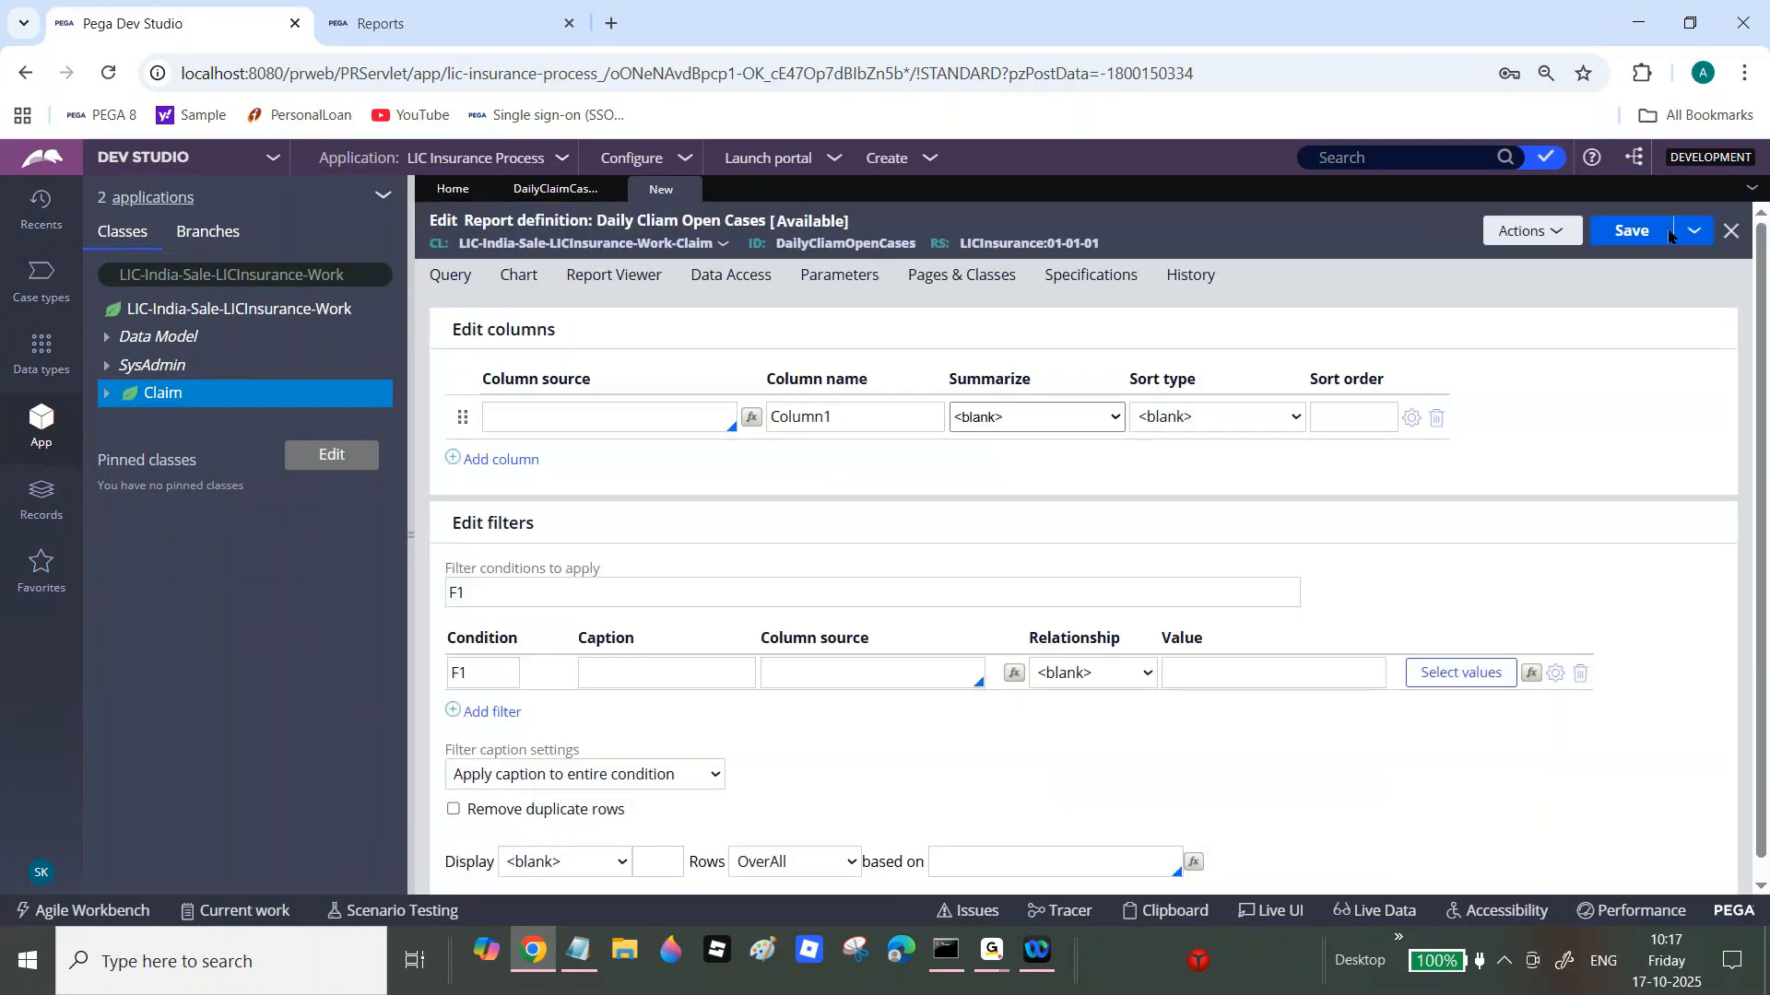
Step: Add .pyID and .pxCreateDateTime as the first two report columns
click(590, 415)
text(.)
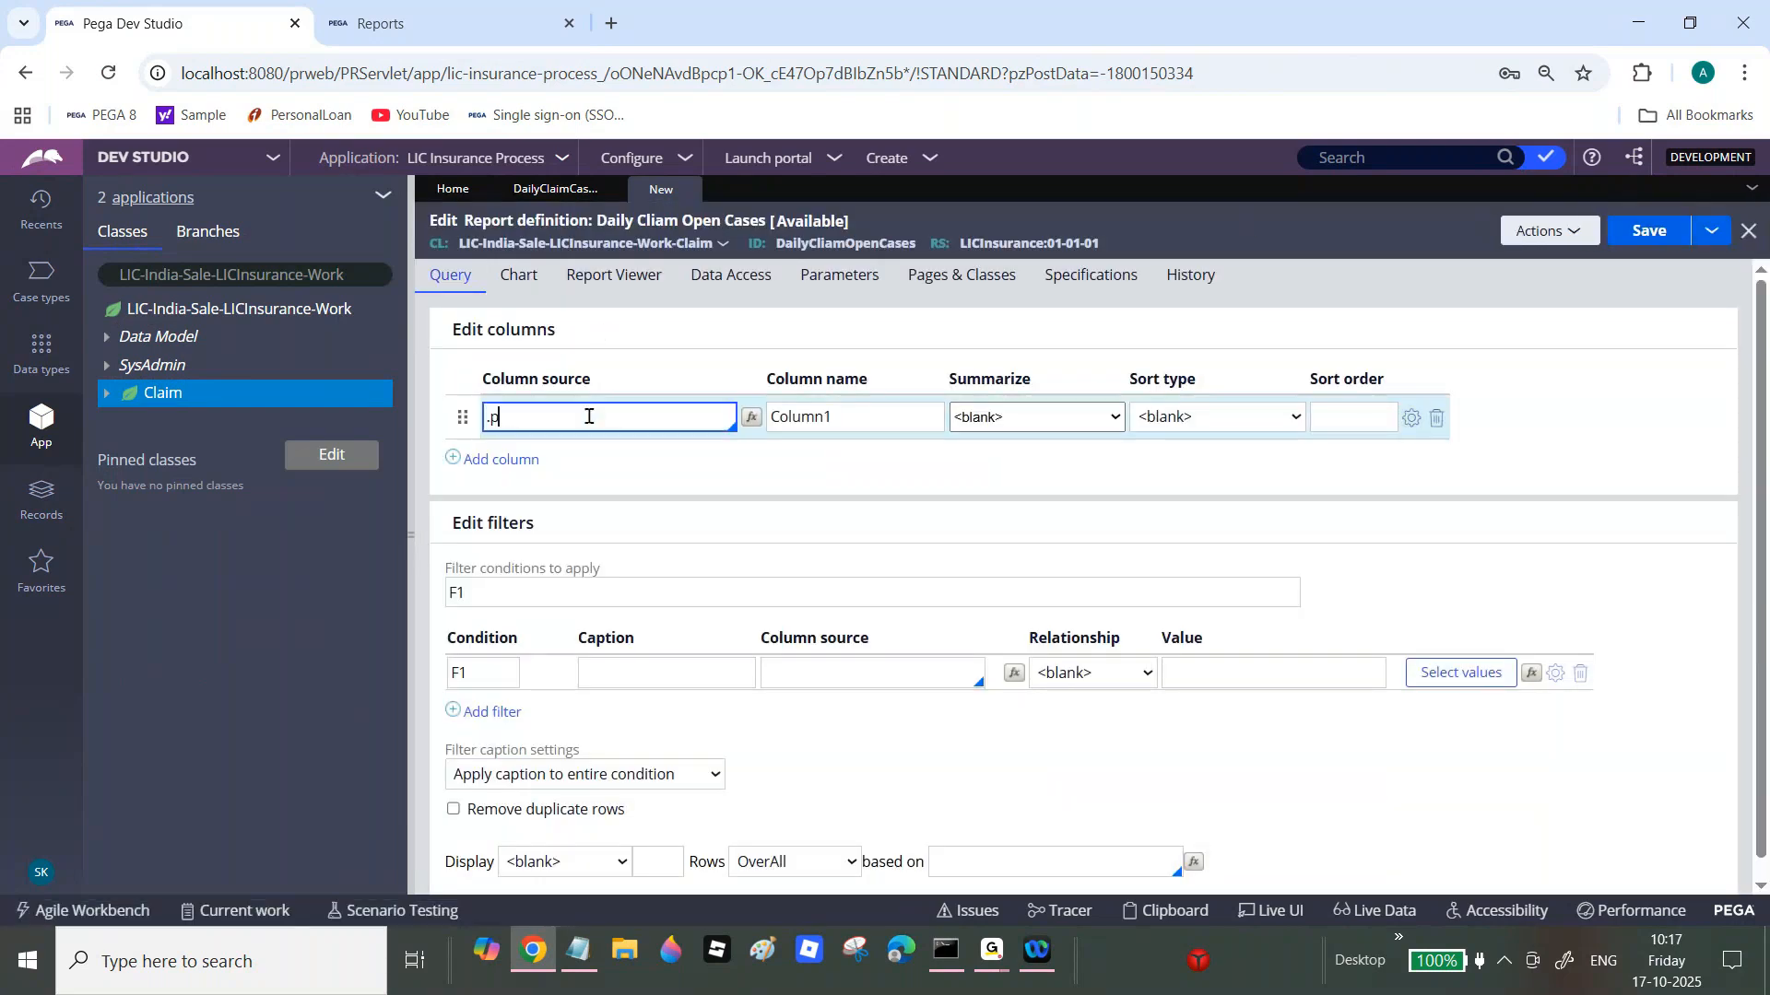
text(py)
click(626, 451)
click(522, 461)
text(.py)
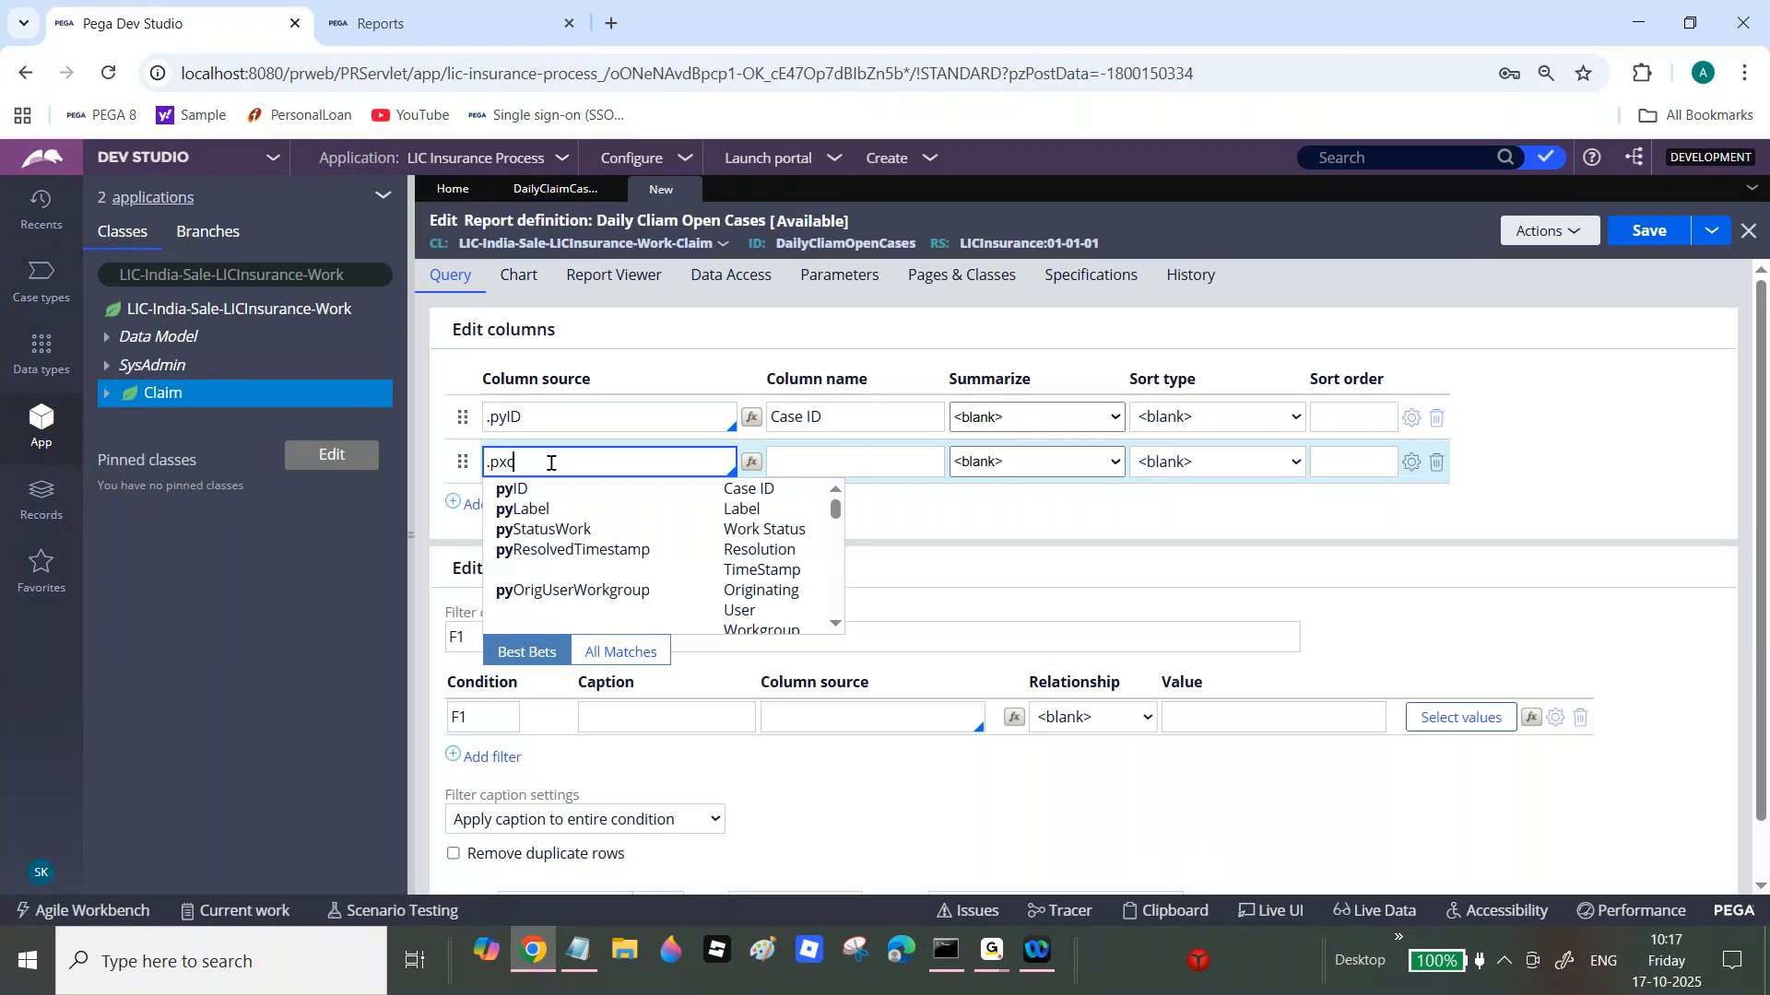
text(c)
click(640, 498)
Step: Add .pxCreateOperator and .pyStatusWork as the third and fourth columns
click(498, 505)
text(.)
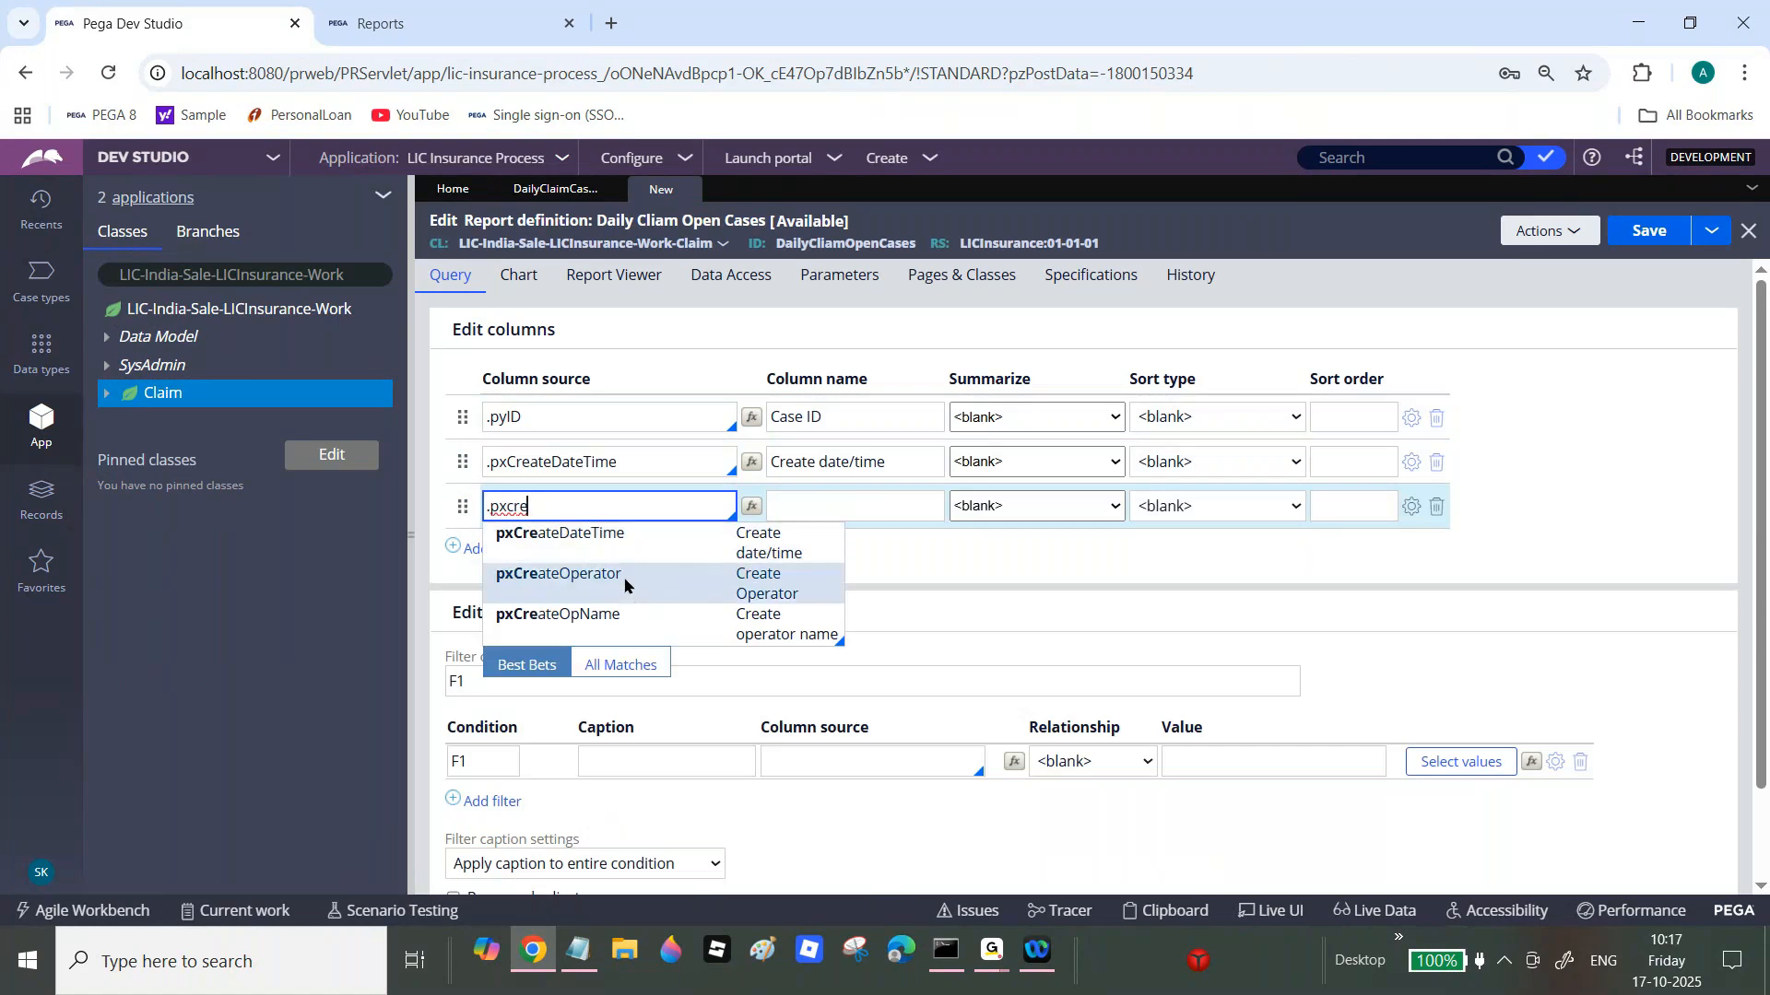
click(629, 586)
click(524, 549)
text(.pyStat)
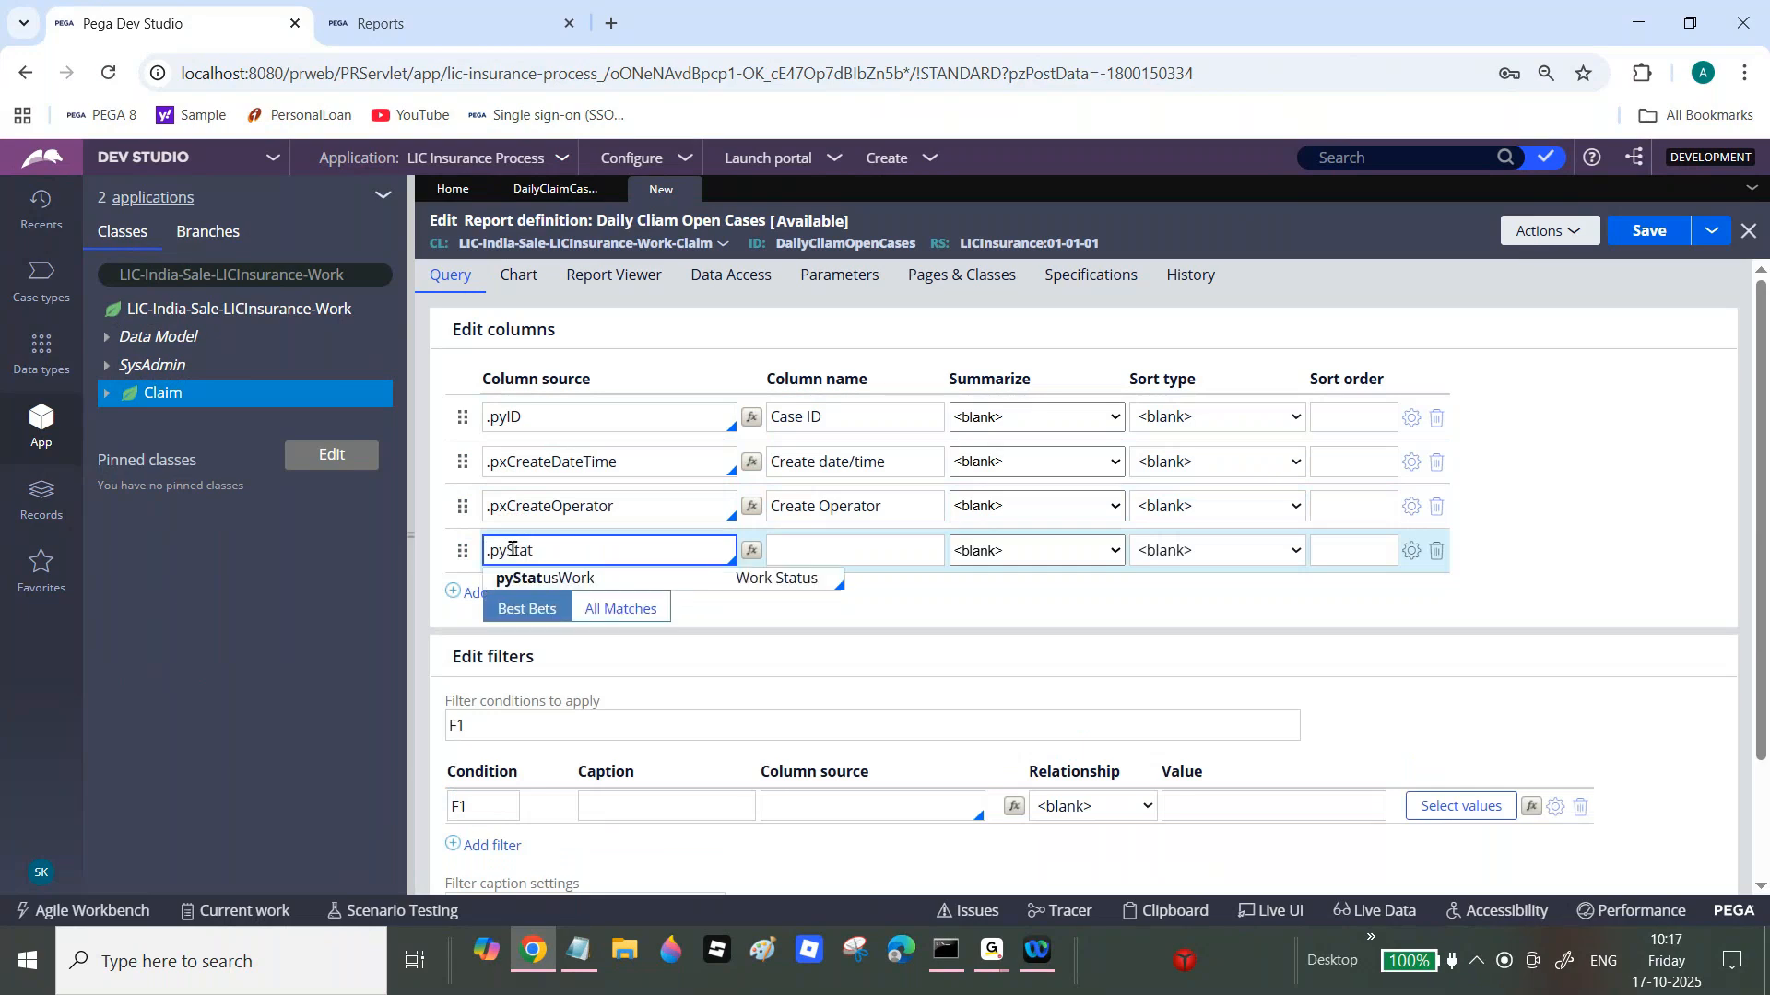
click(525, 578)
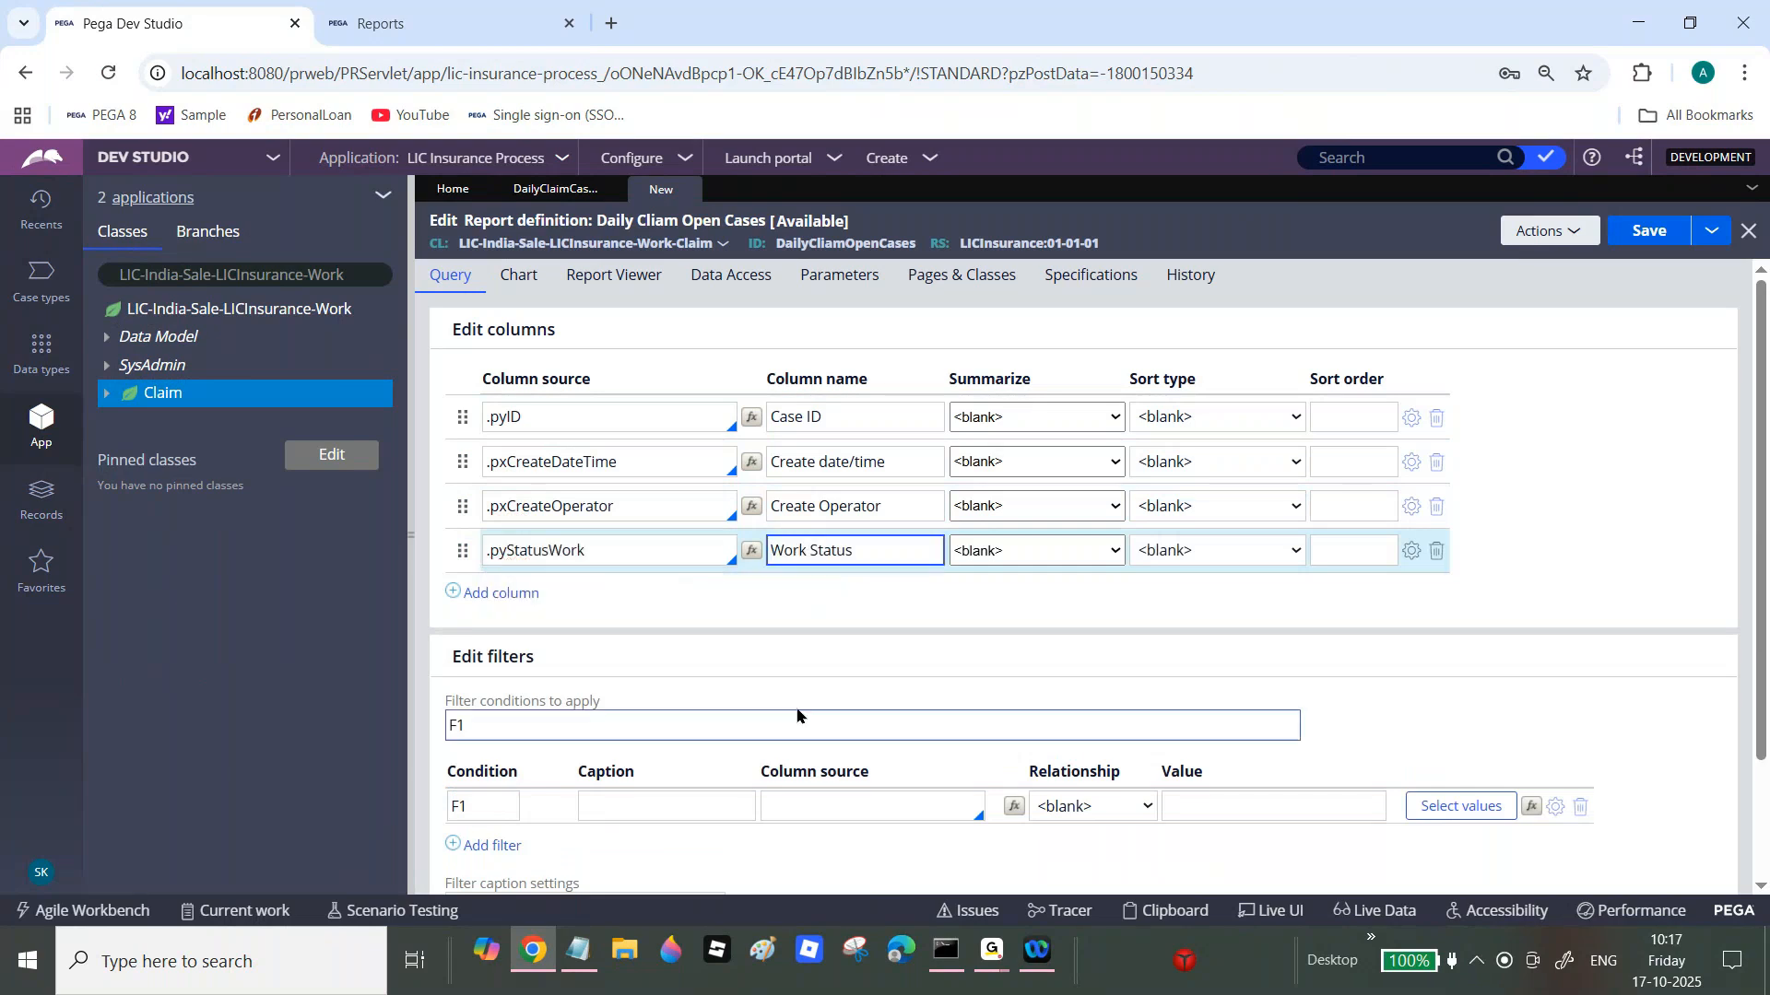
click(827, 801)
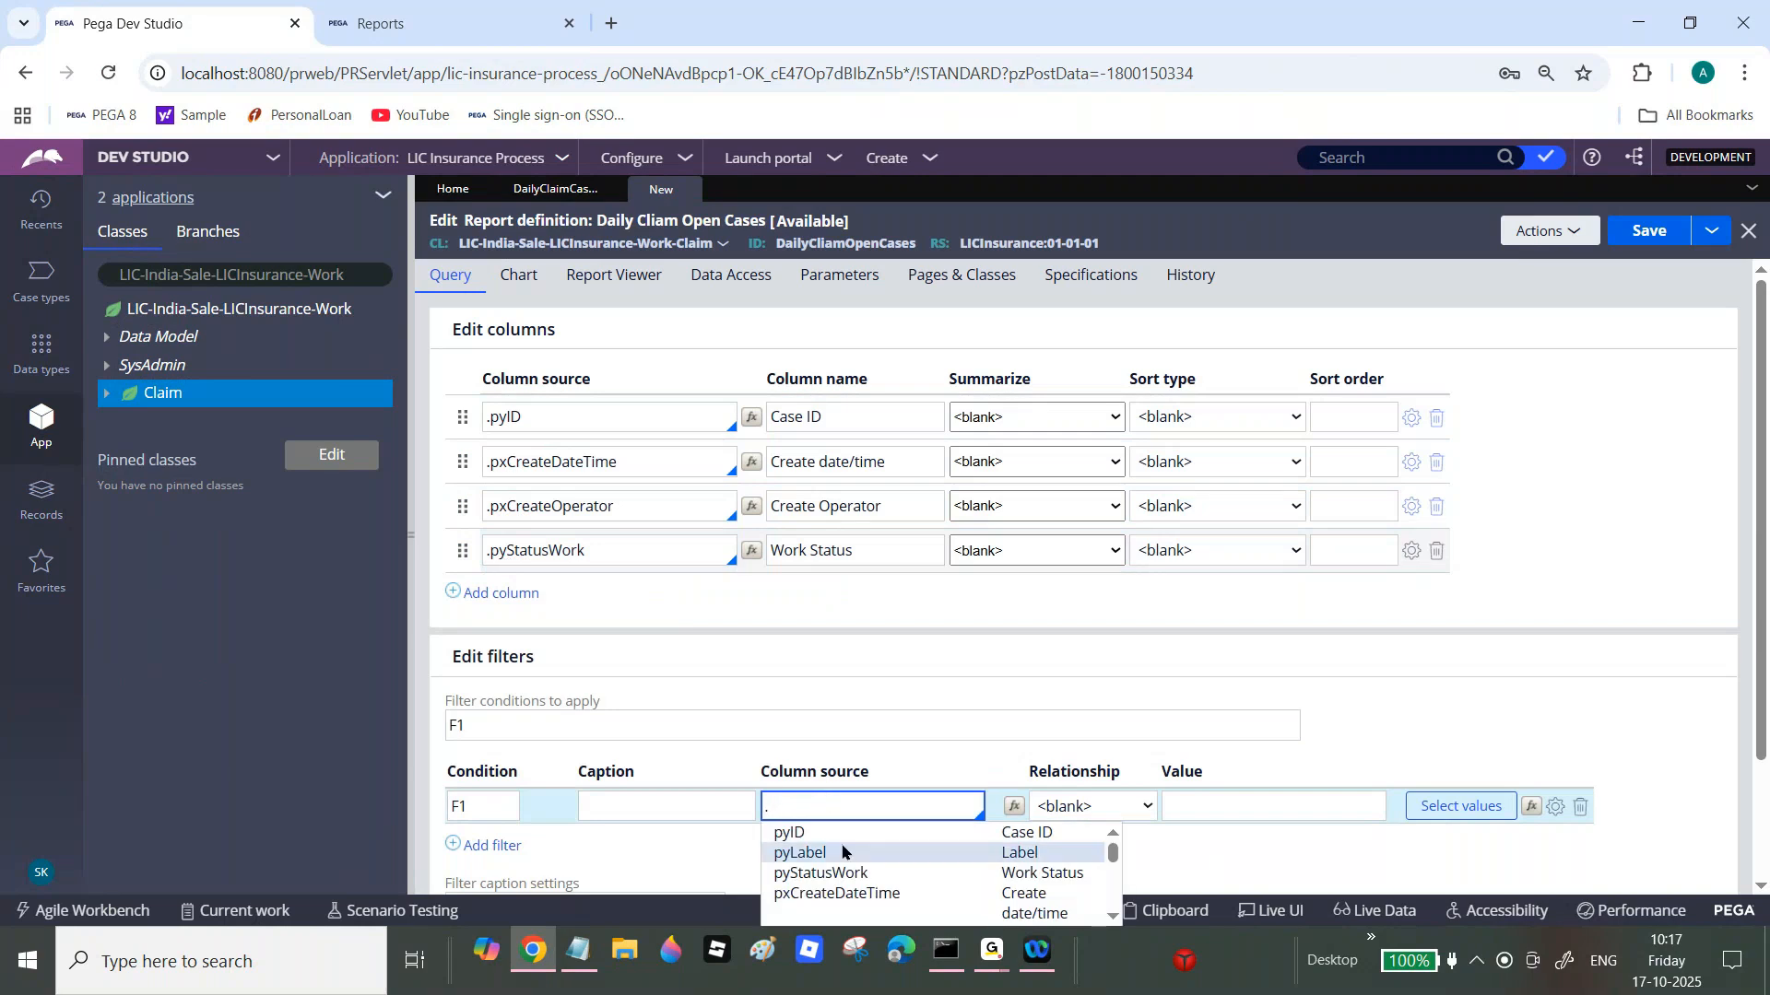
Step: Set filter F1 so .pyStatusWork does not start with "Resolved
click(835, 873)
click(1109, 816)
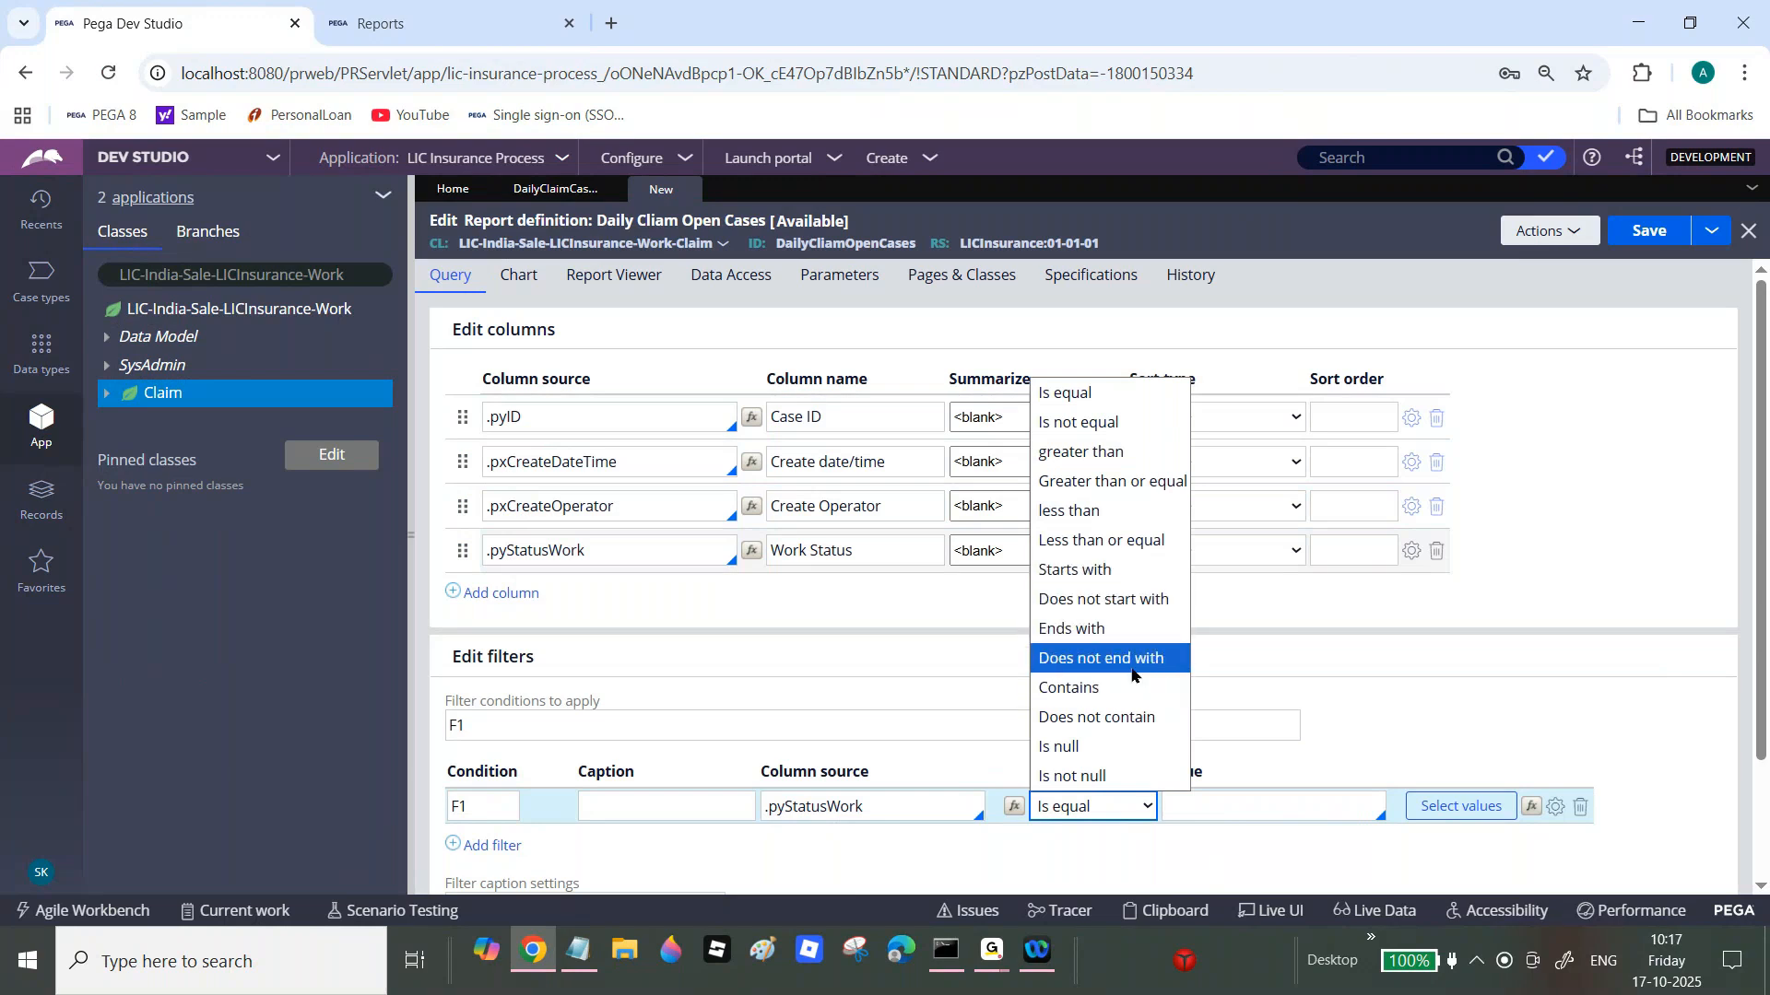
click(1135, 601)
click(1233, 809)
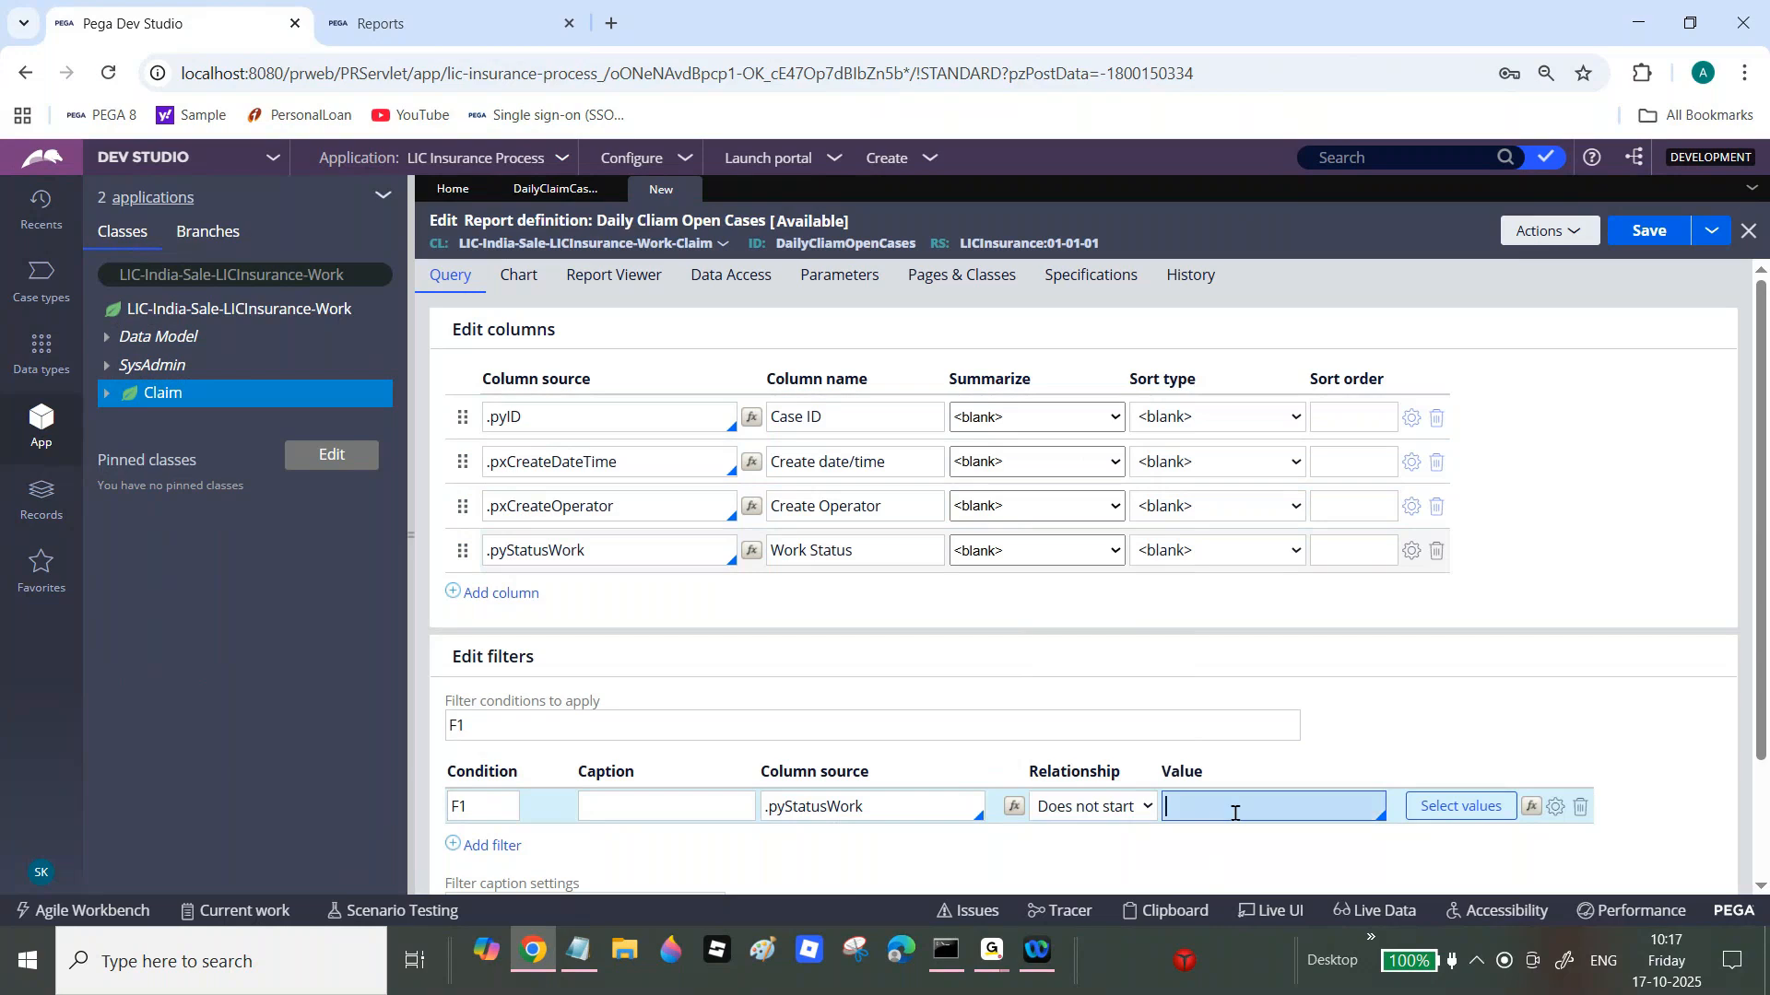
text("Resolved-)
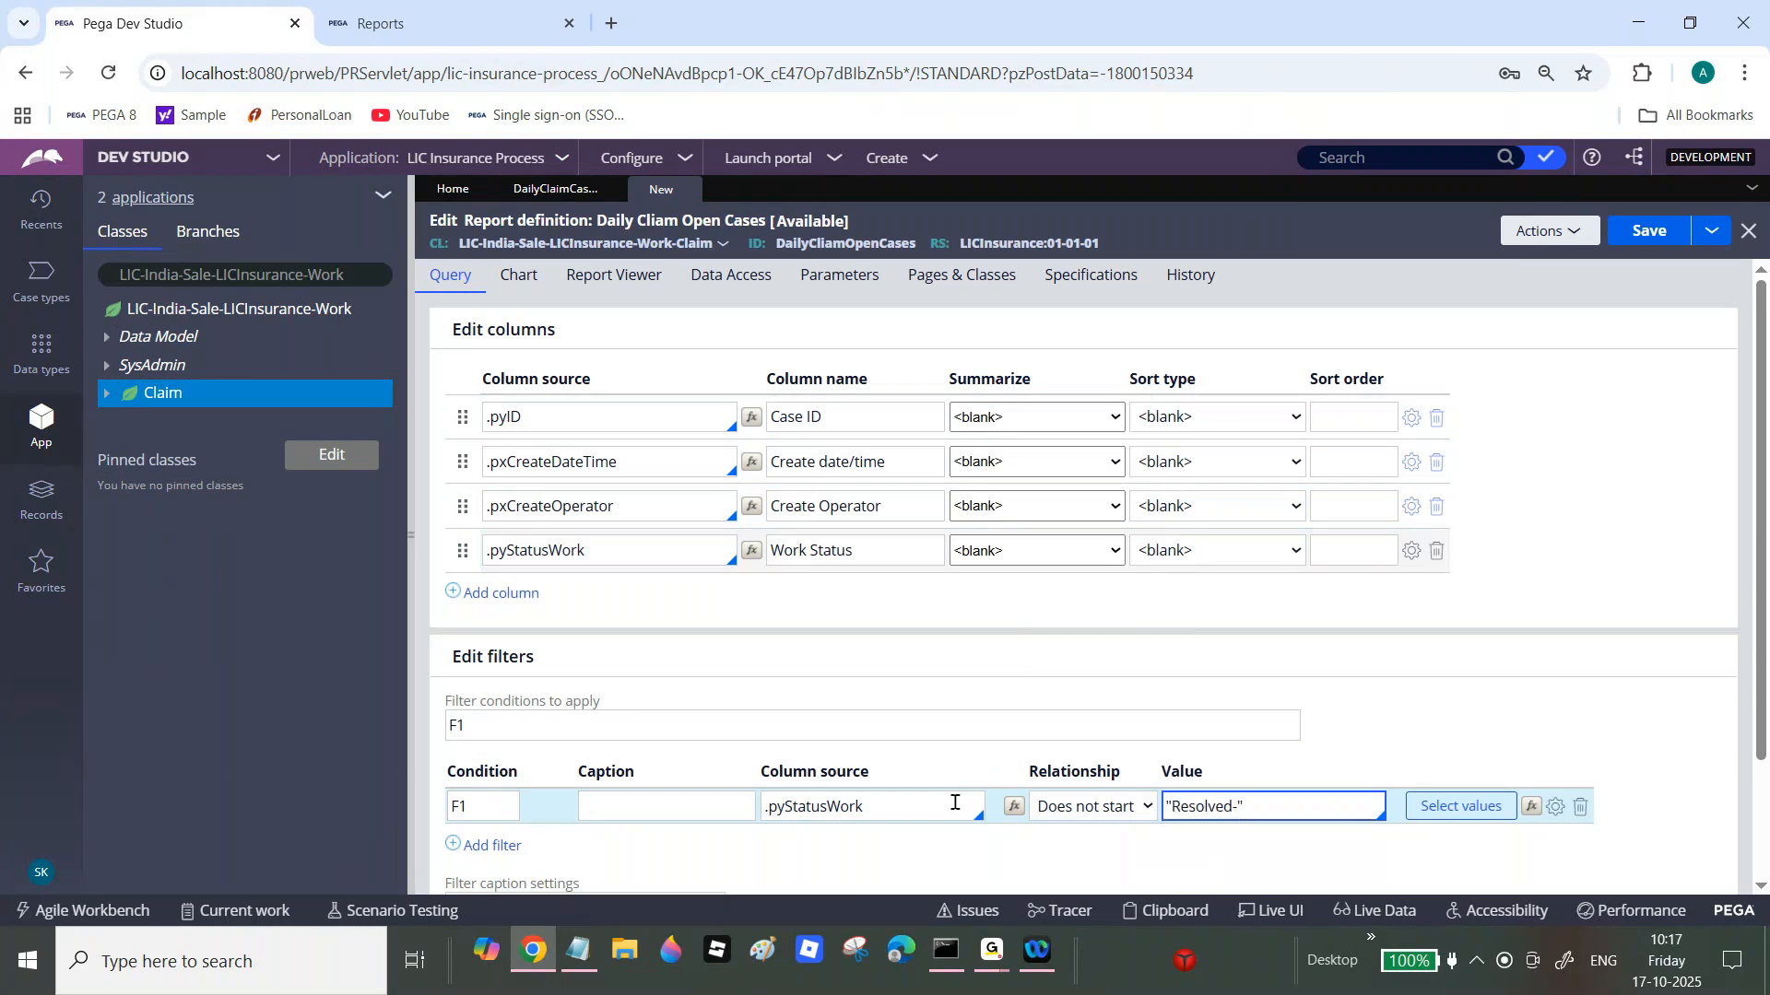
Step: Add filter F2 limiting .pxCreateDateTime to Today, then save the report
click(508, 846)
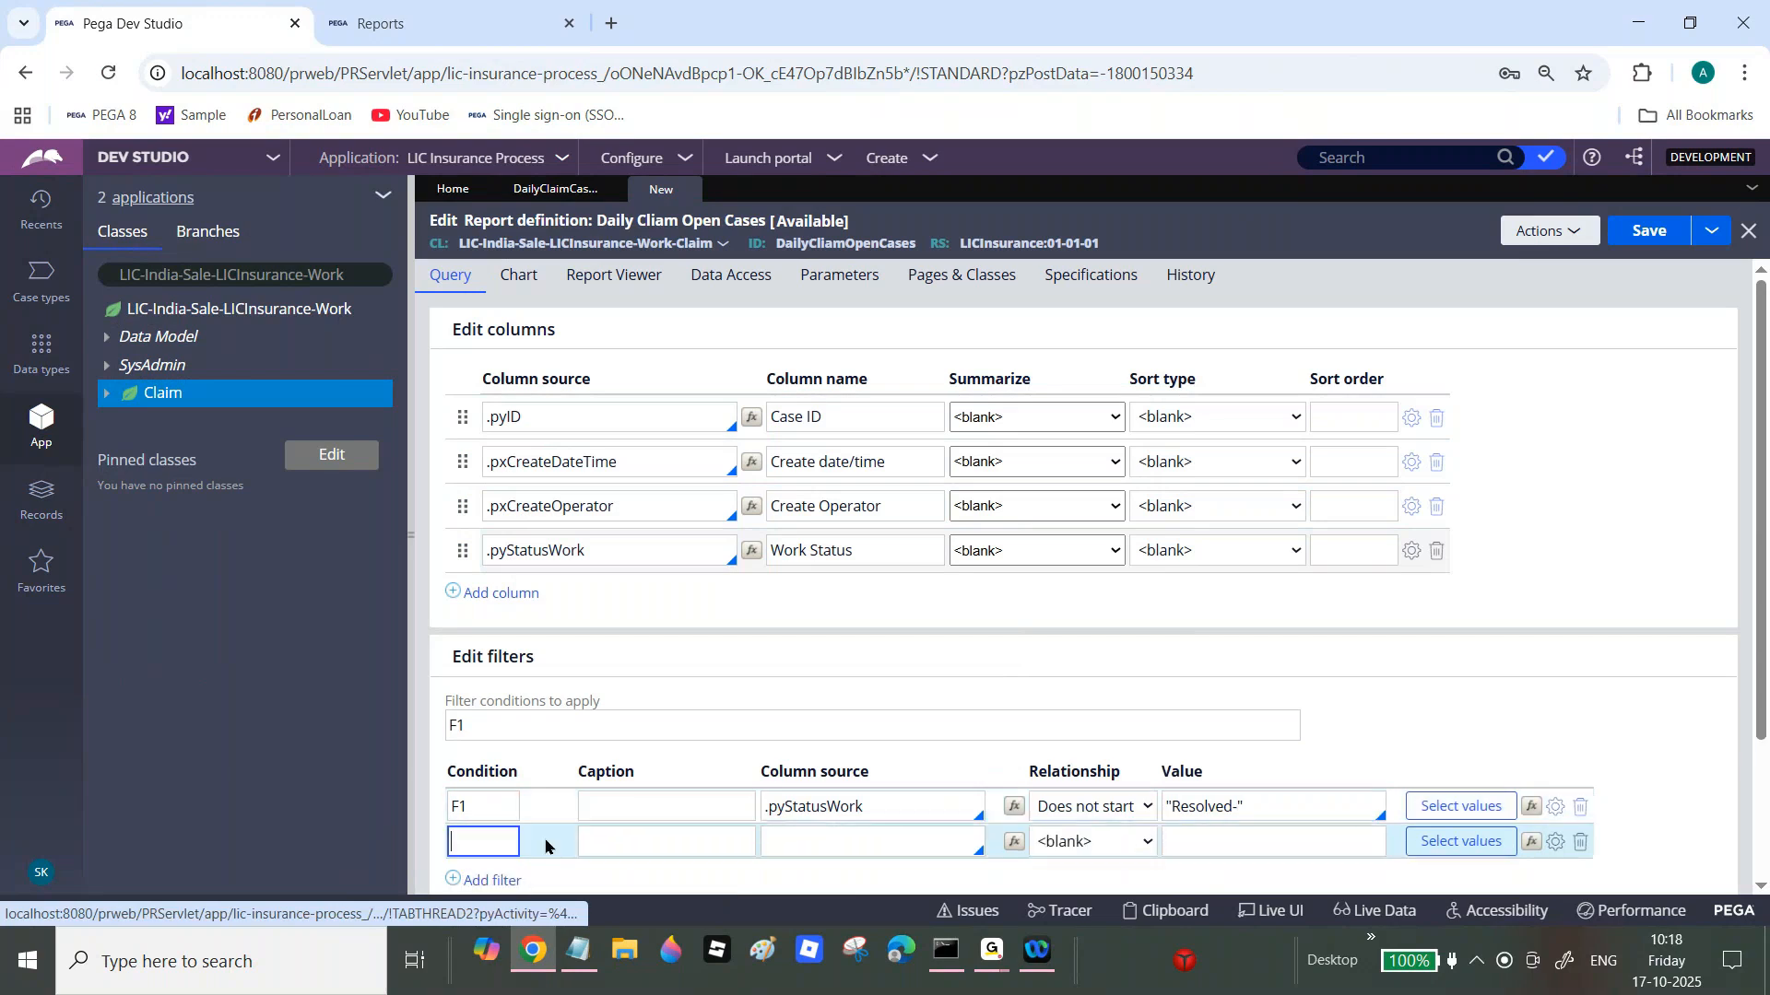
click(856, 845)
text(.pxc)
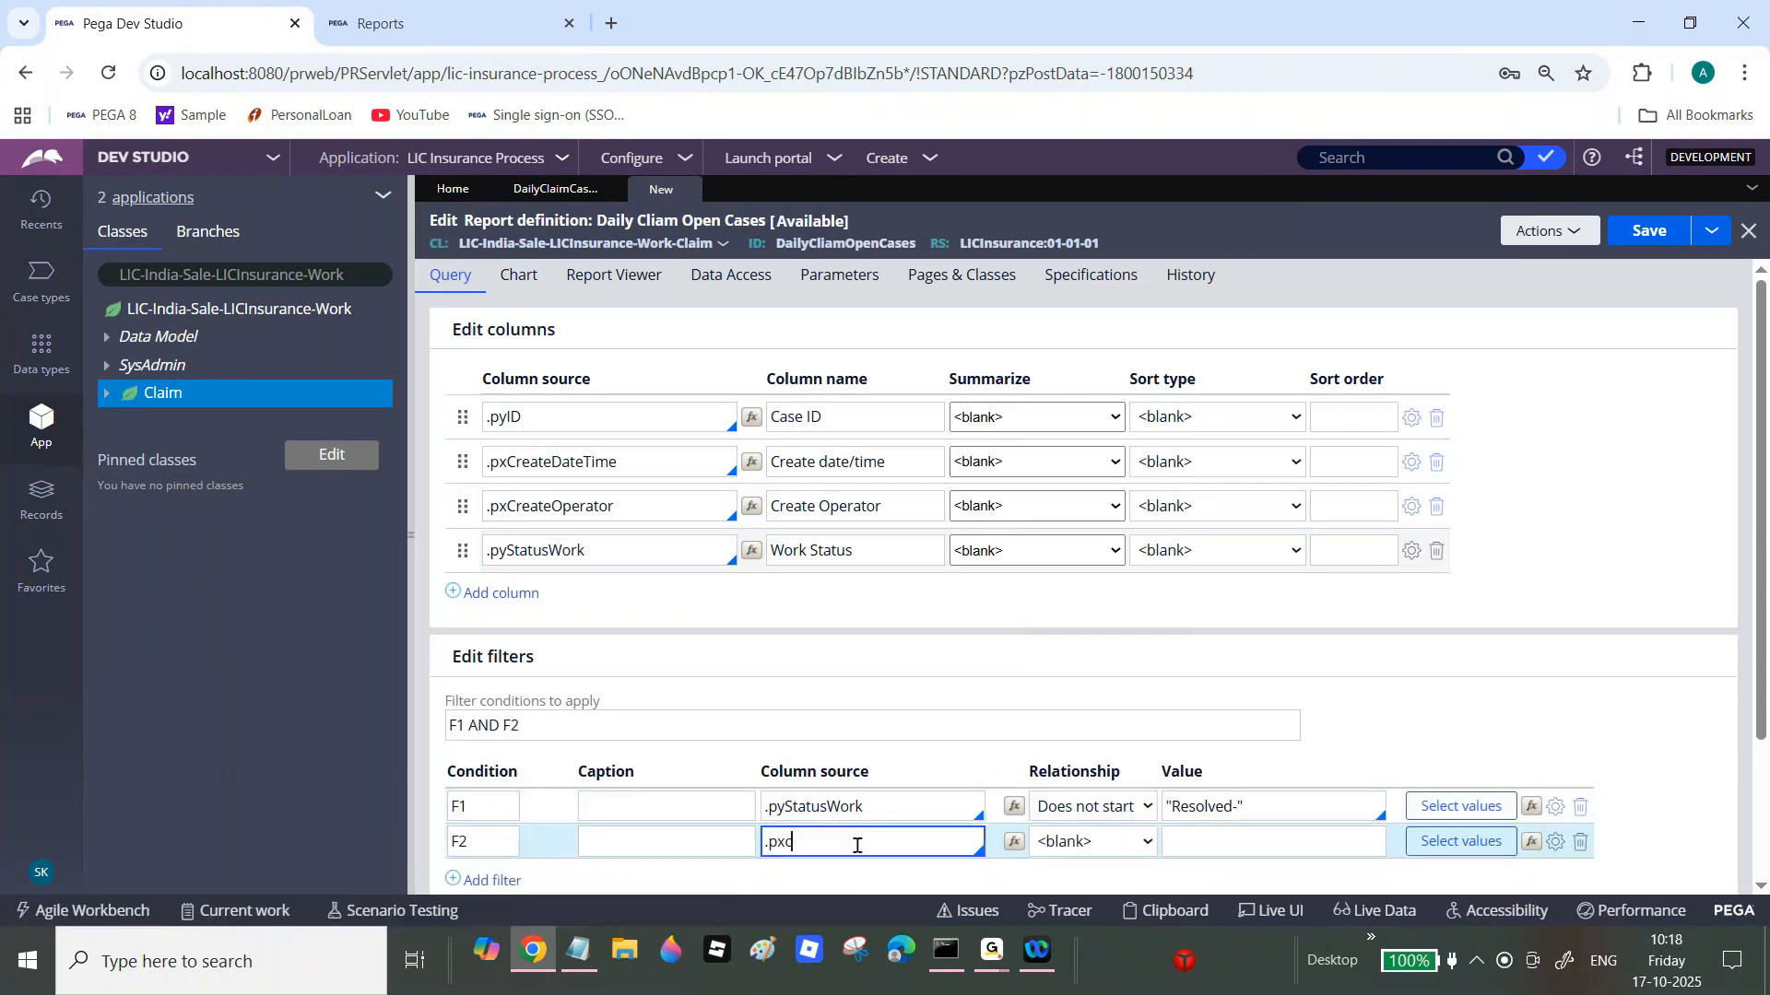
text(r)
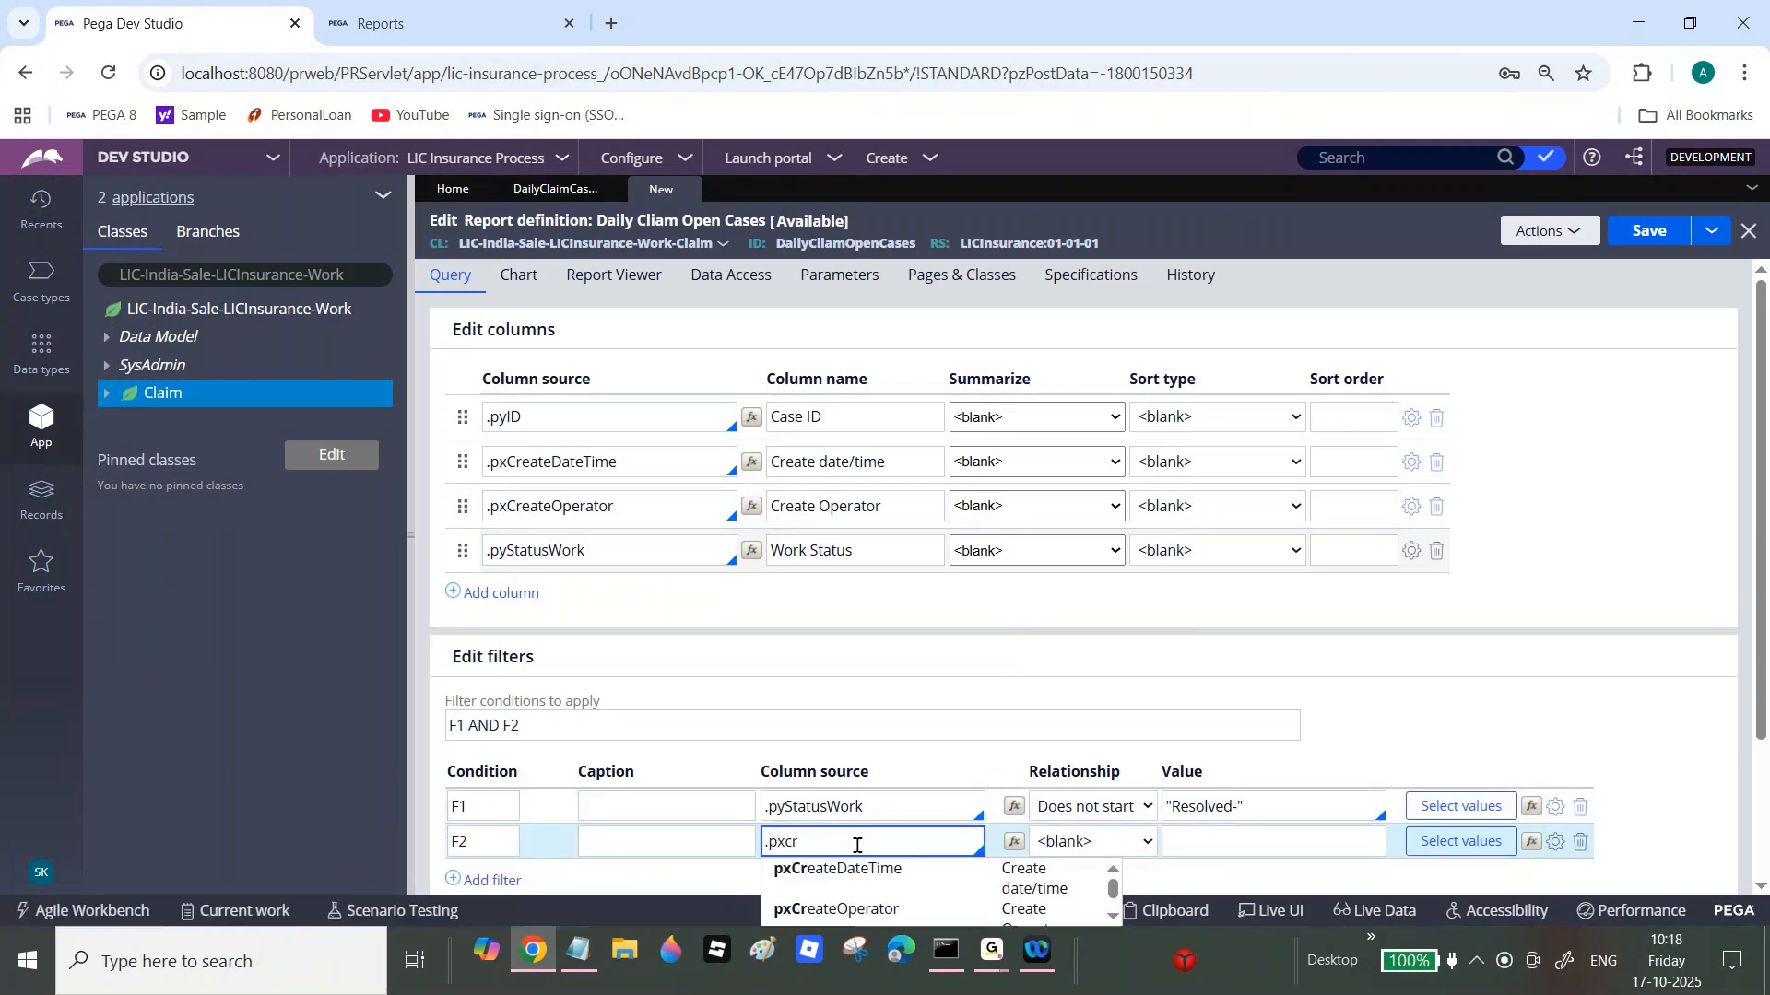
click(954, 886)
click(1434, 846)
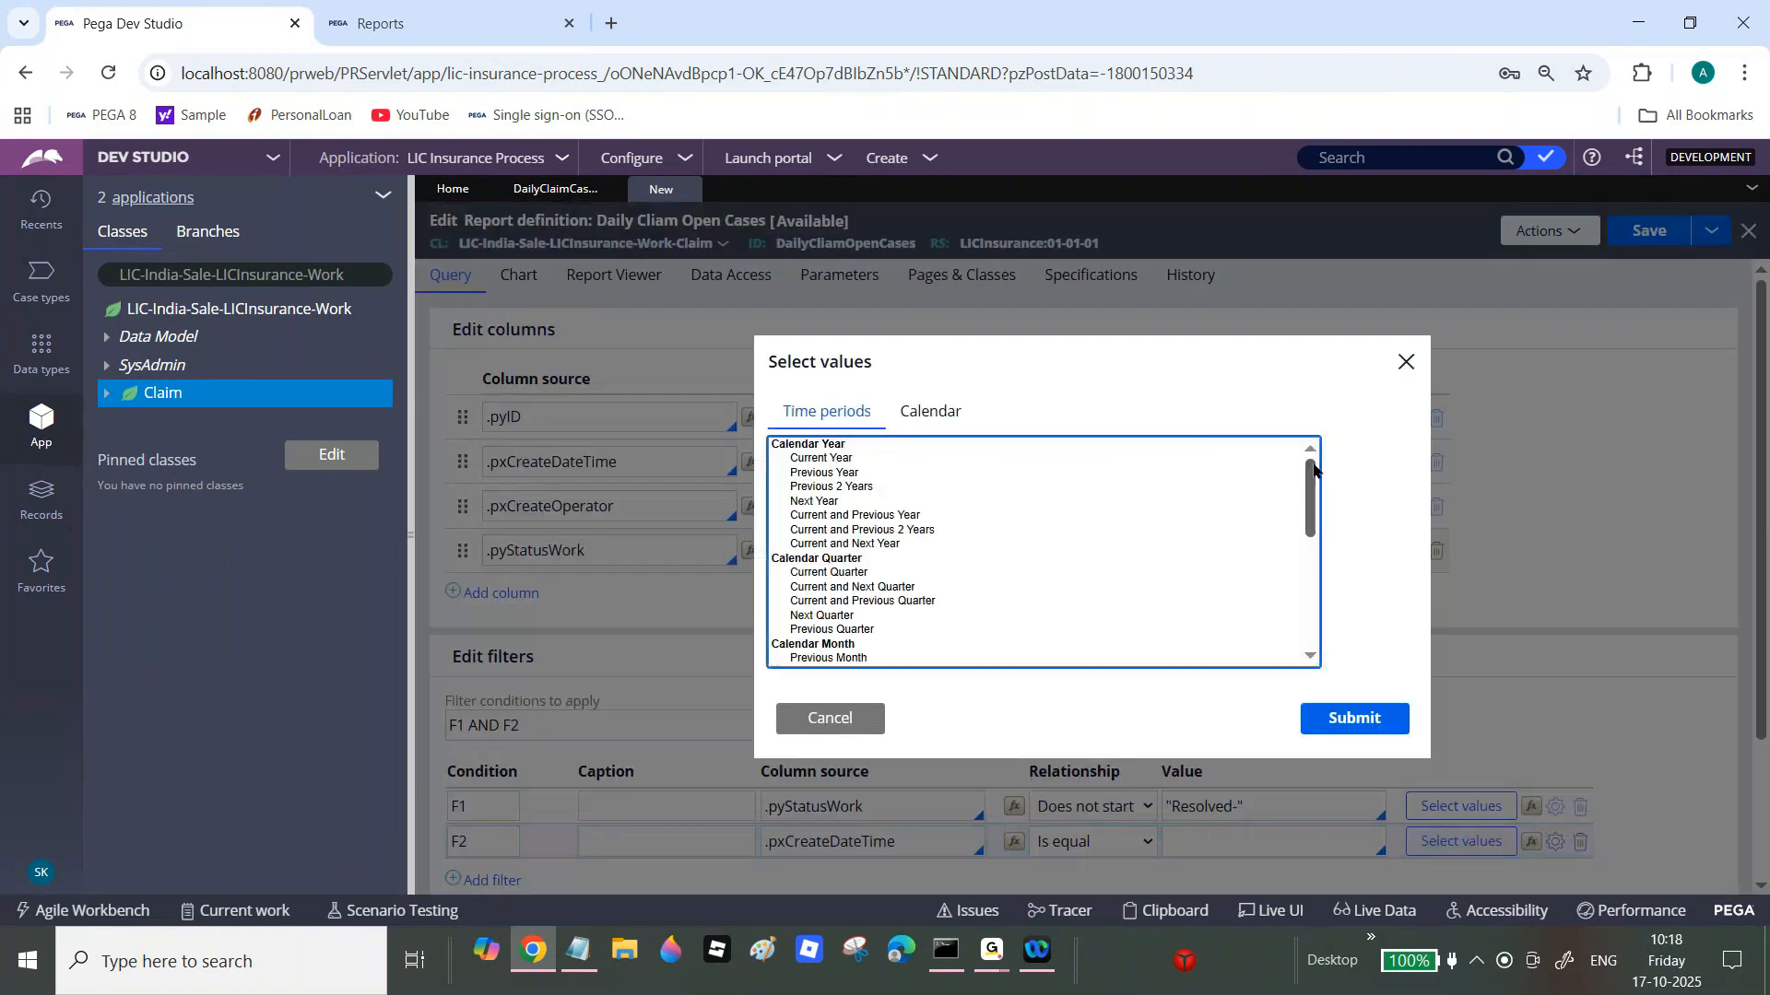
drag(1310, 465, 1315, 595)
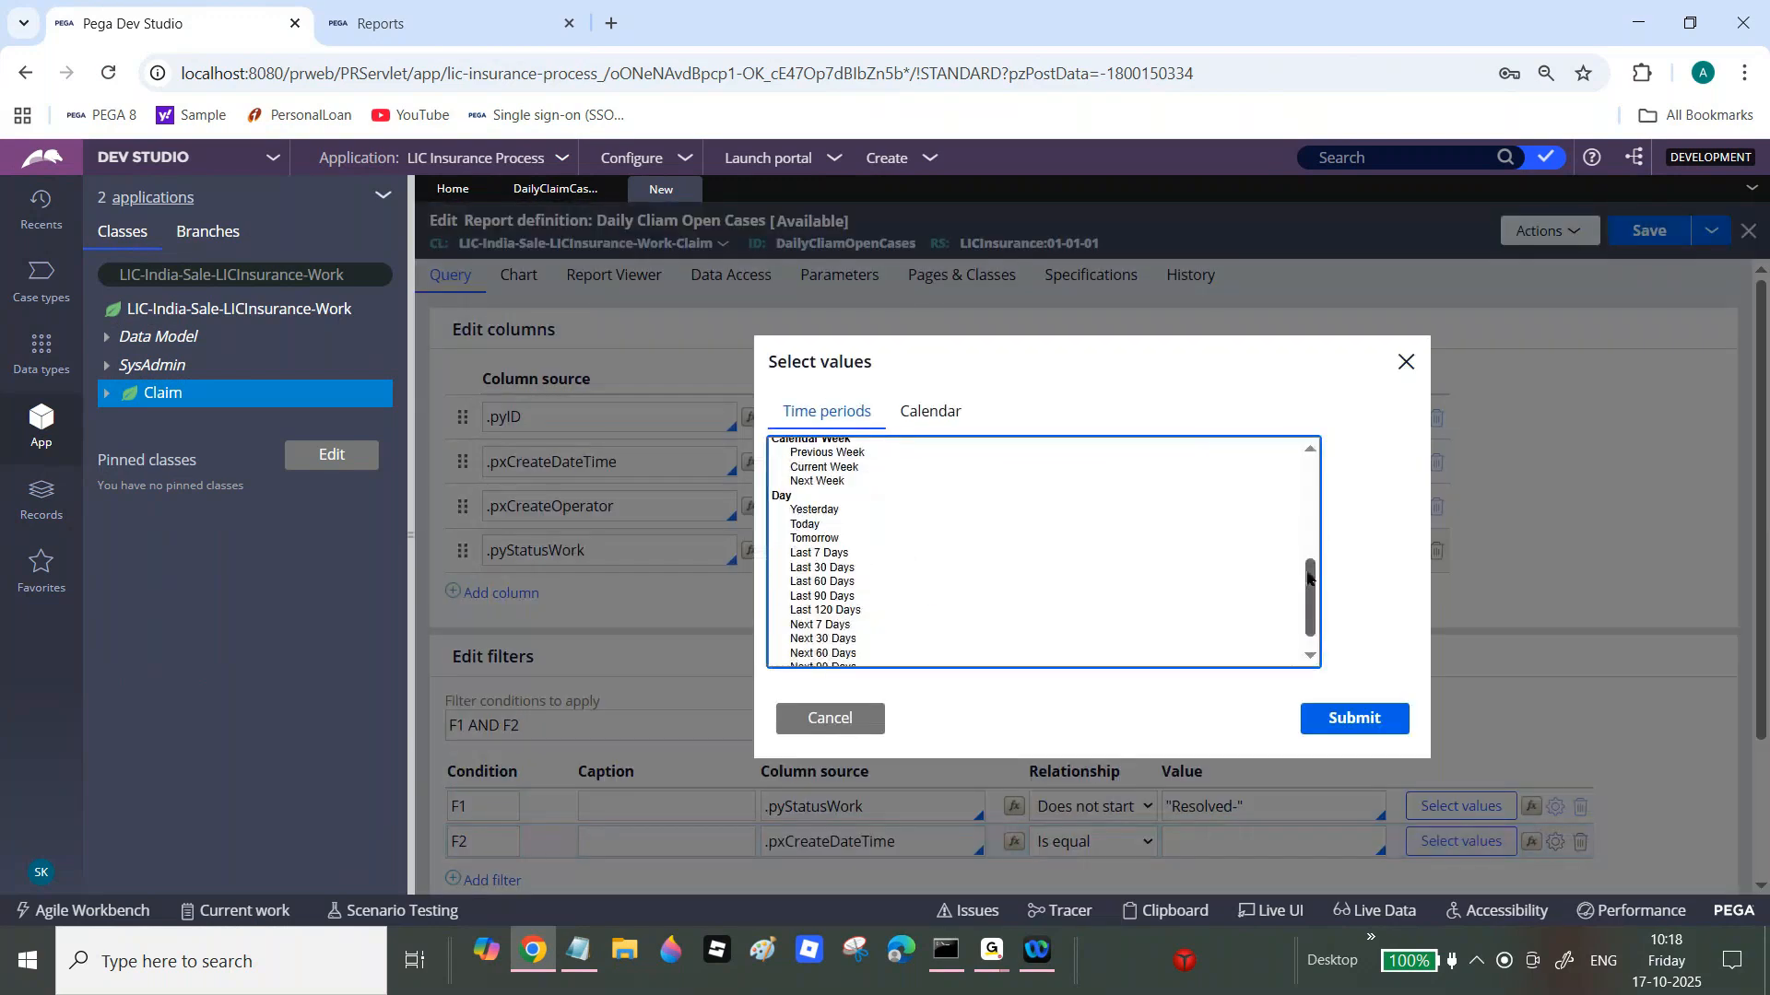
click(815, 525)
click(1342, 728)
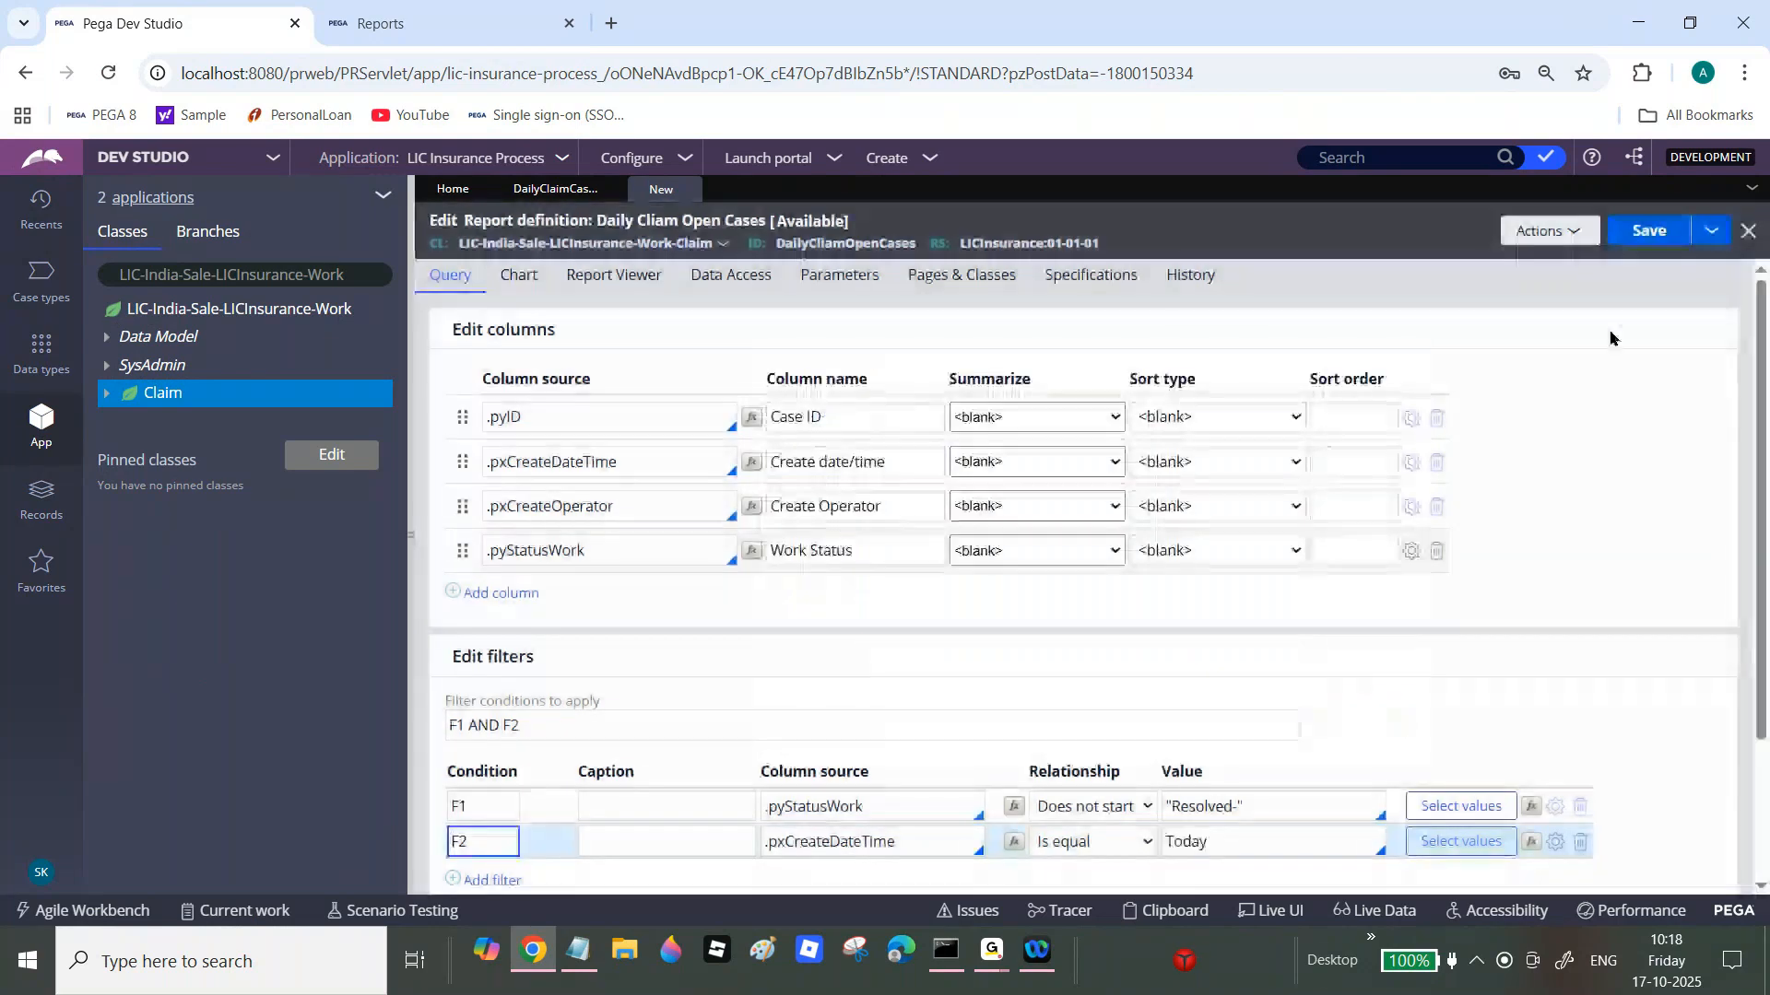
click(1649, 232)
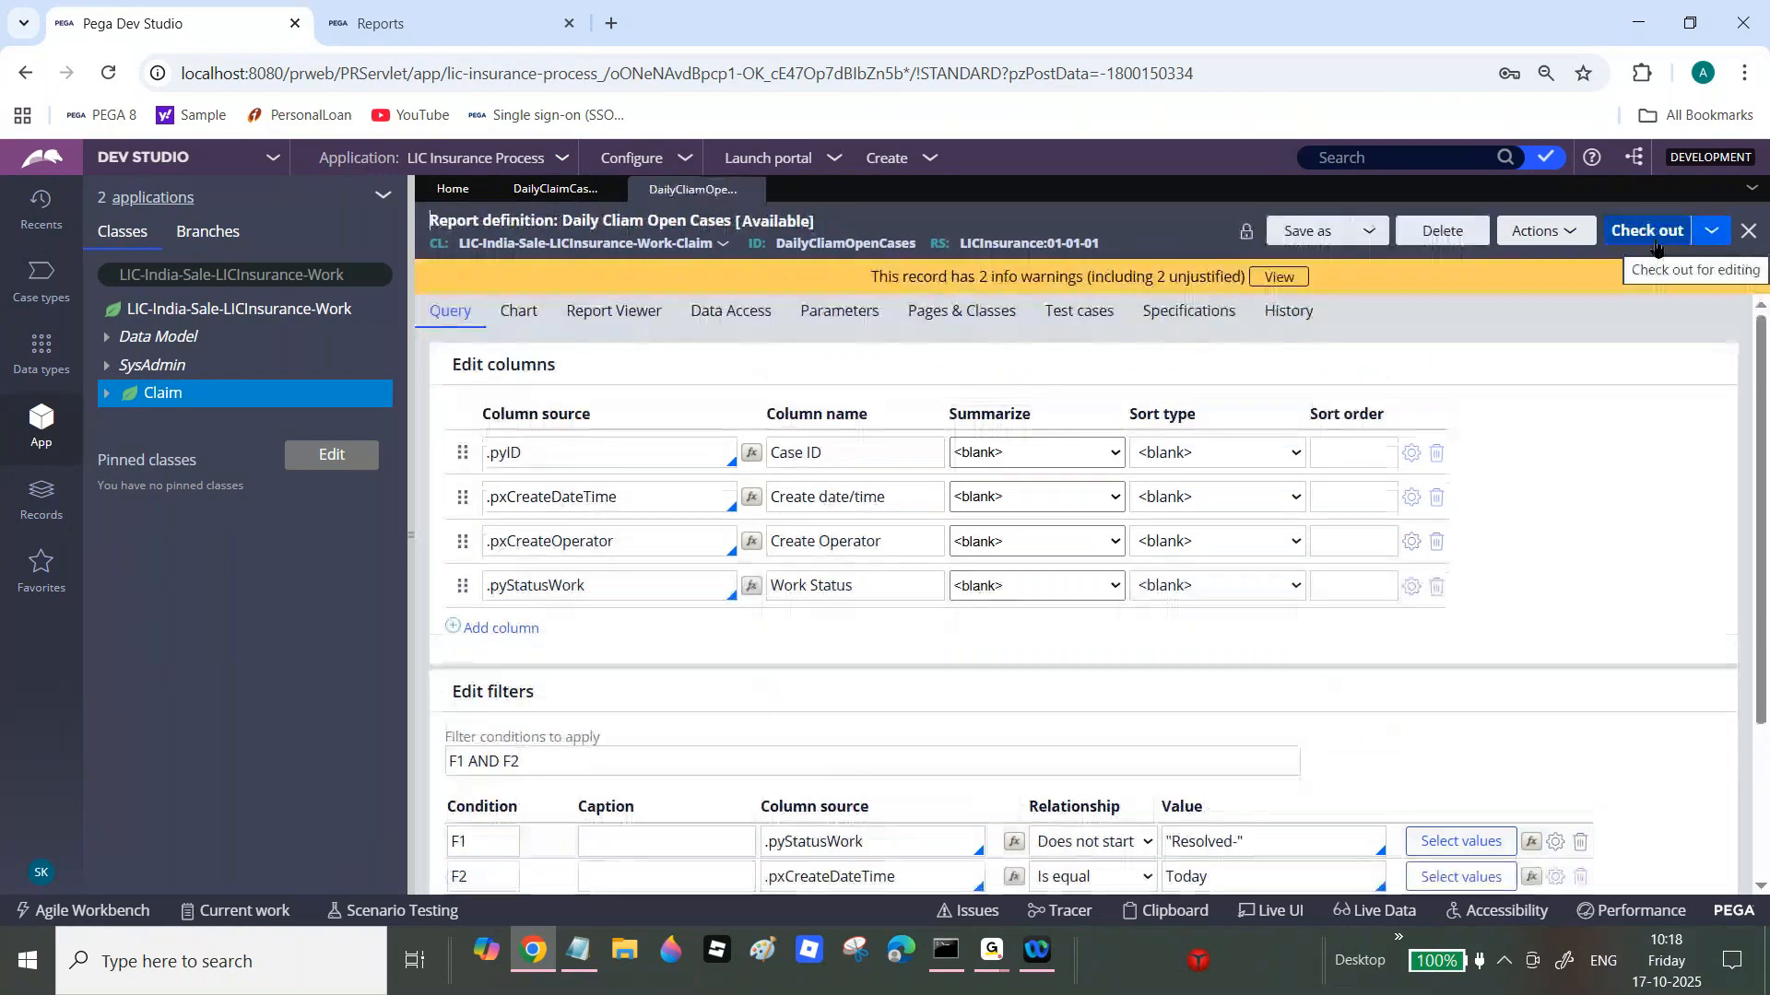
Step: Display the report in the report browser under the Daily Claim Cases category
click(737, 323)
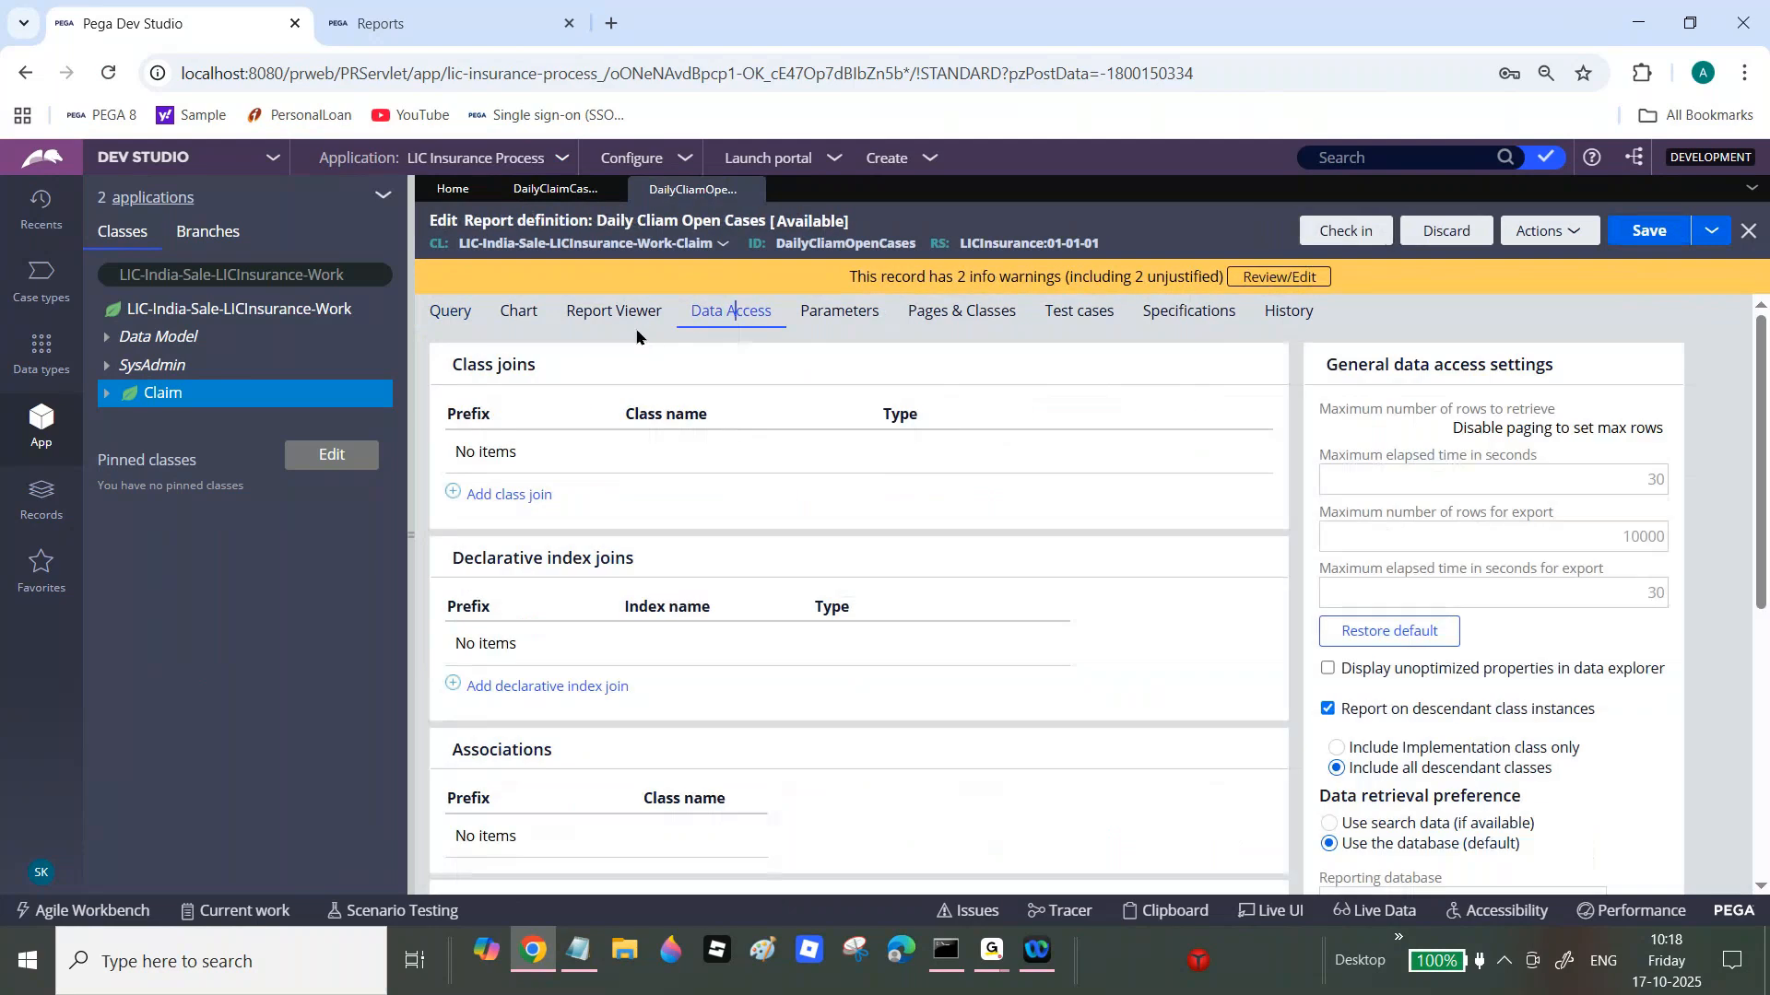
click(627, 321)
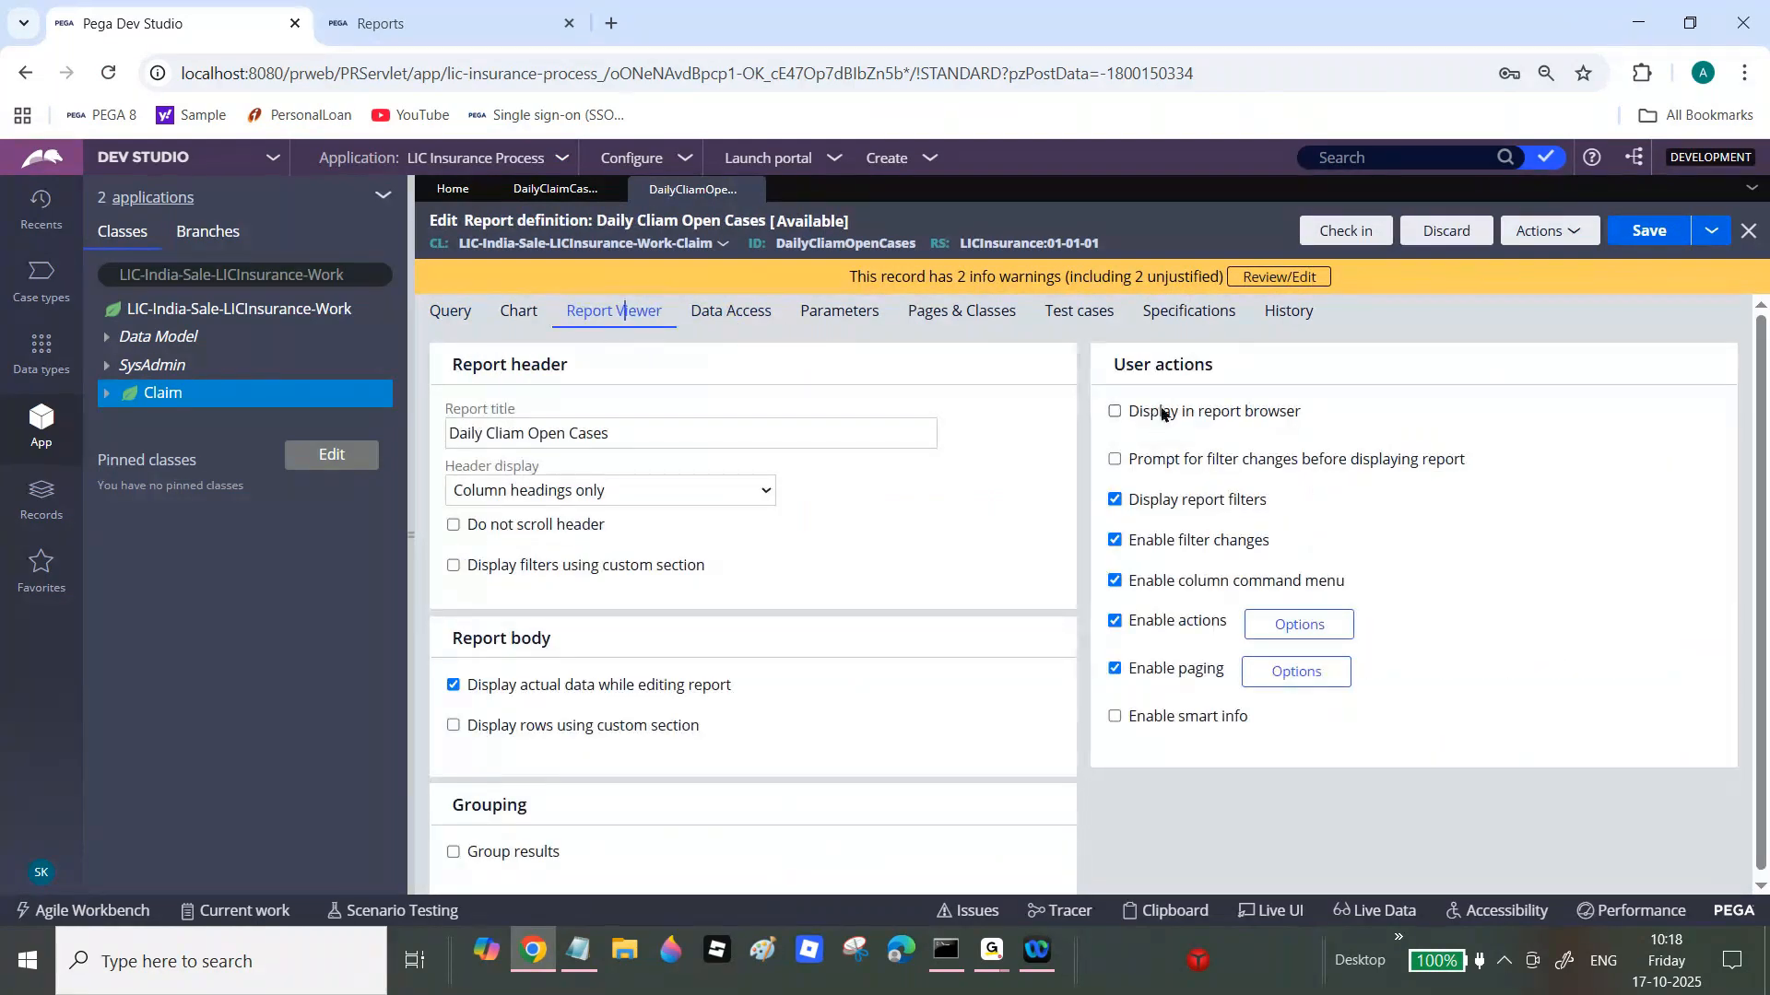
click(1113, 414)
click(1427, 415)
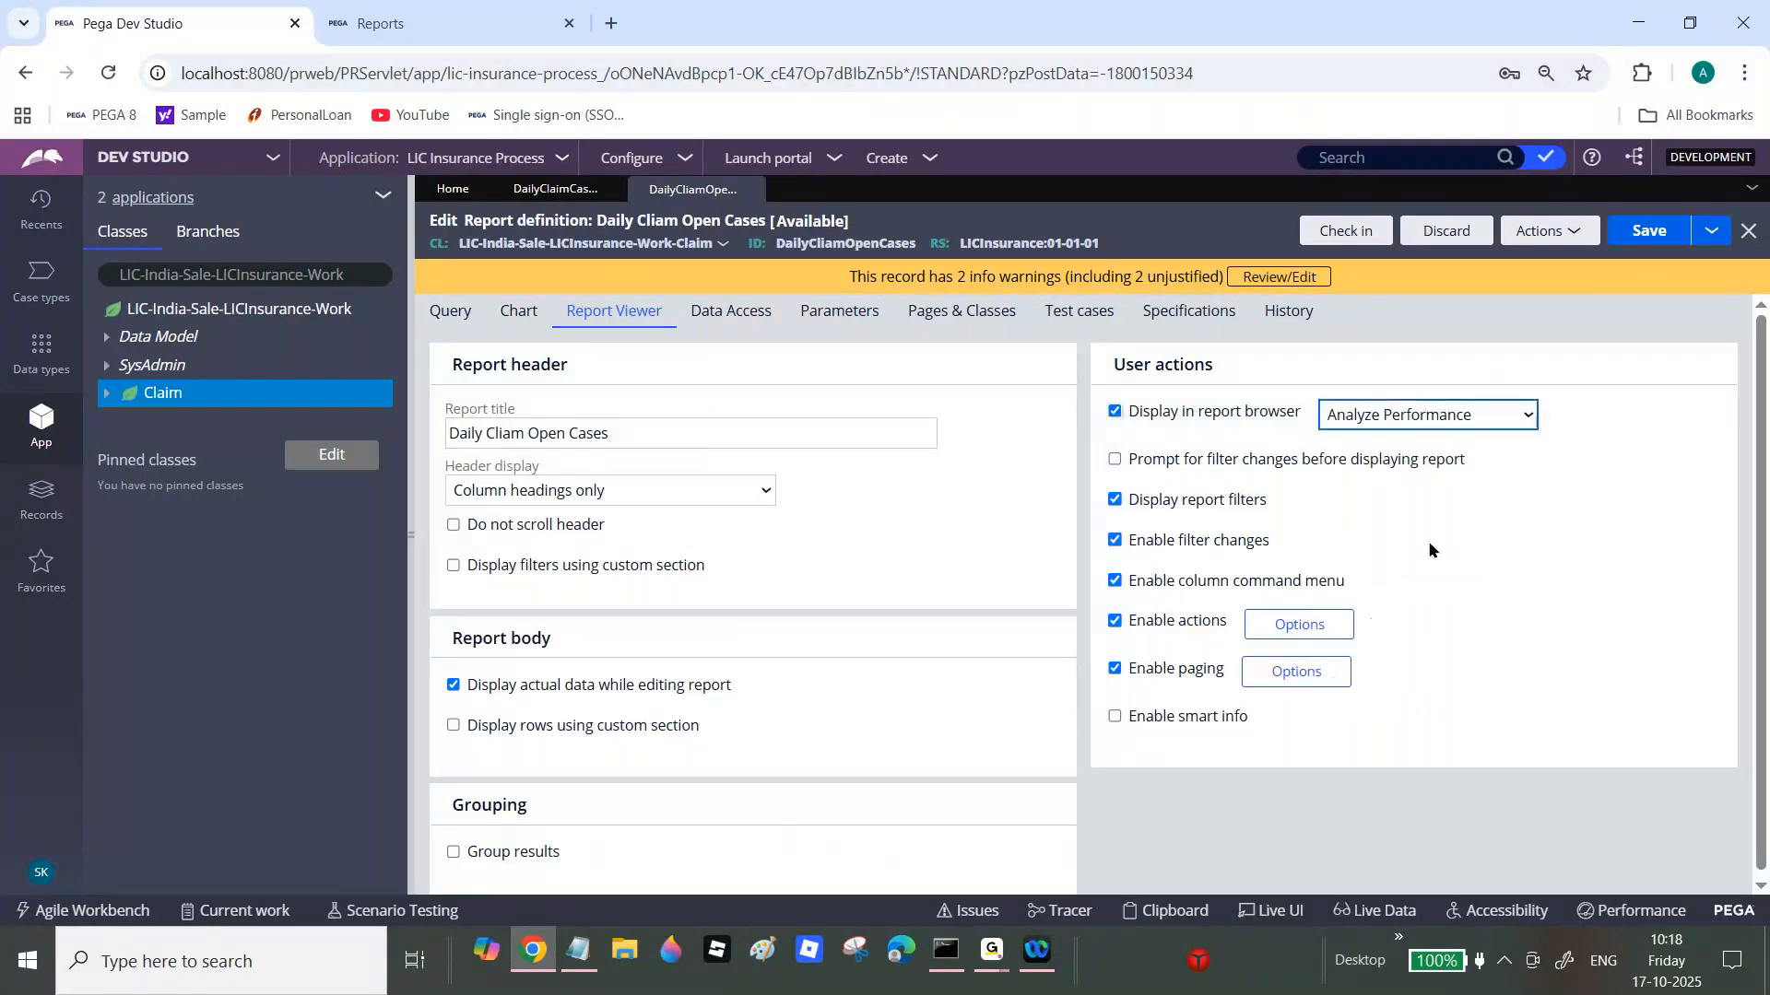
Step: Check in the report with the comment 'wip'
click(1332, 233)
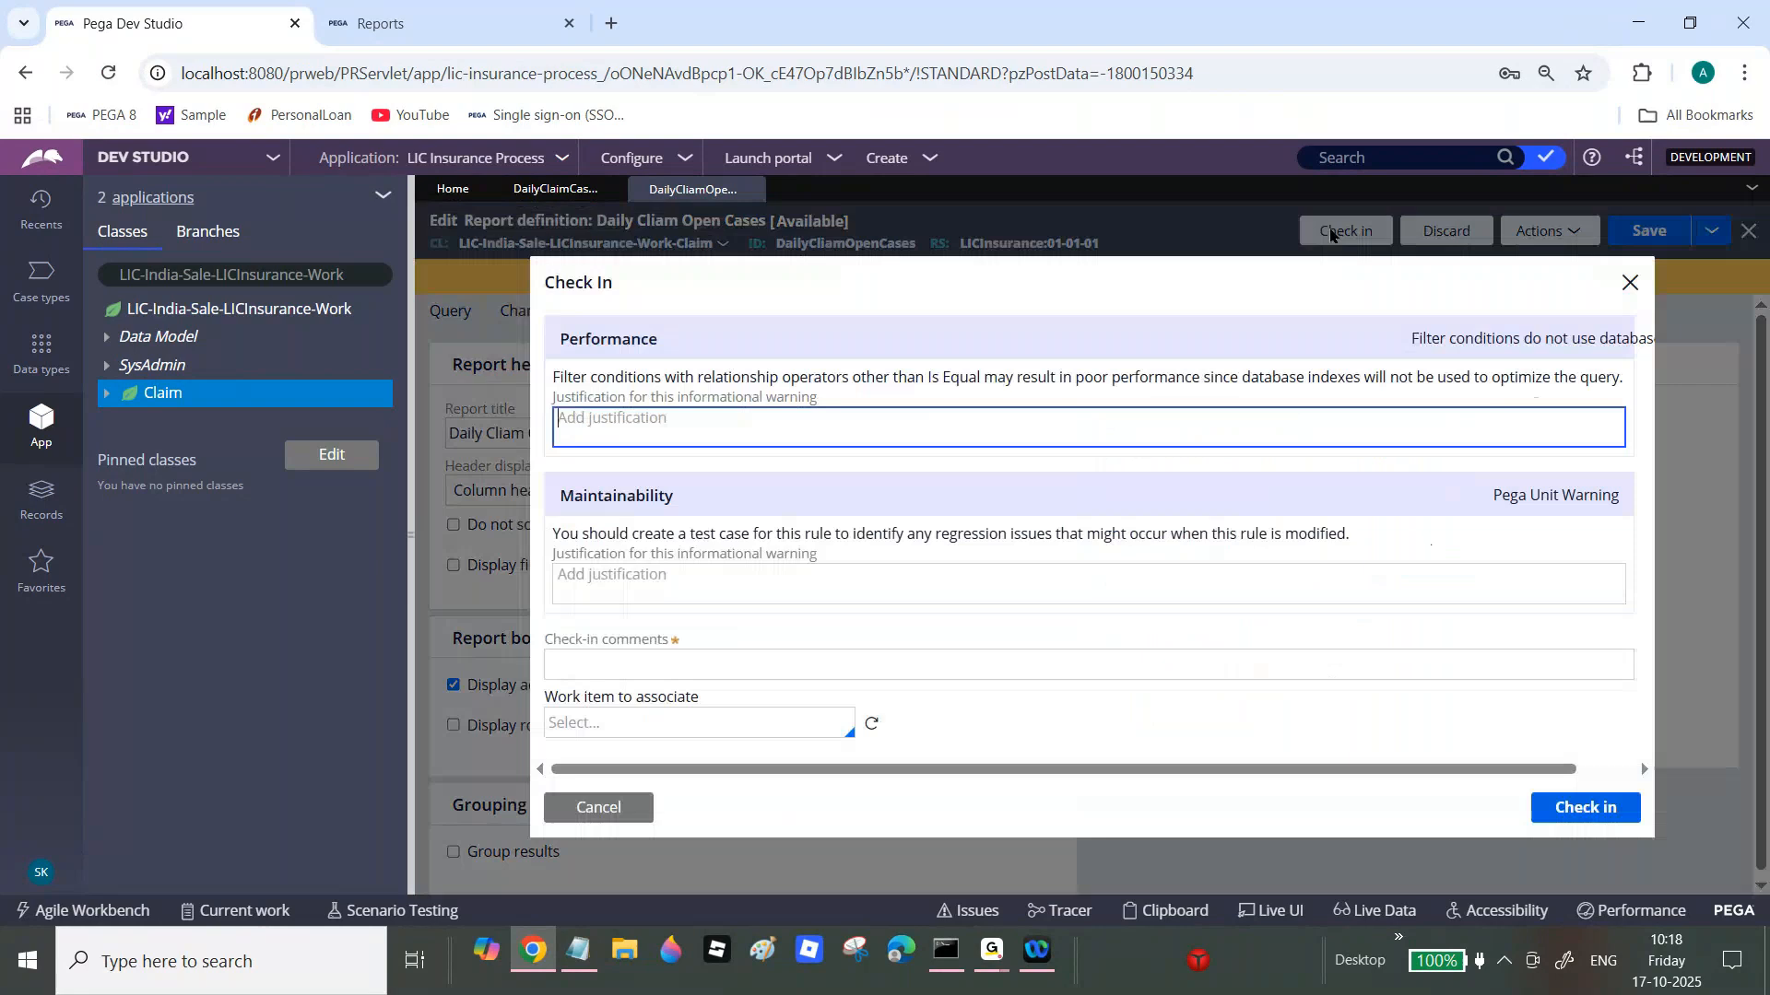
key(Tab)
key(Tab)
text(wip)
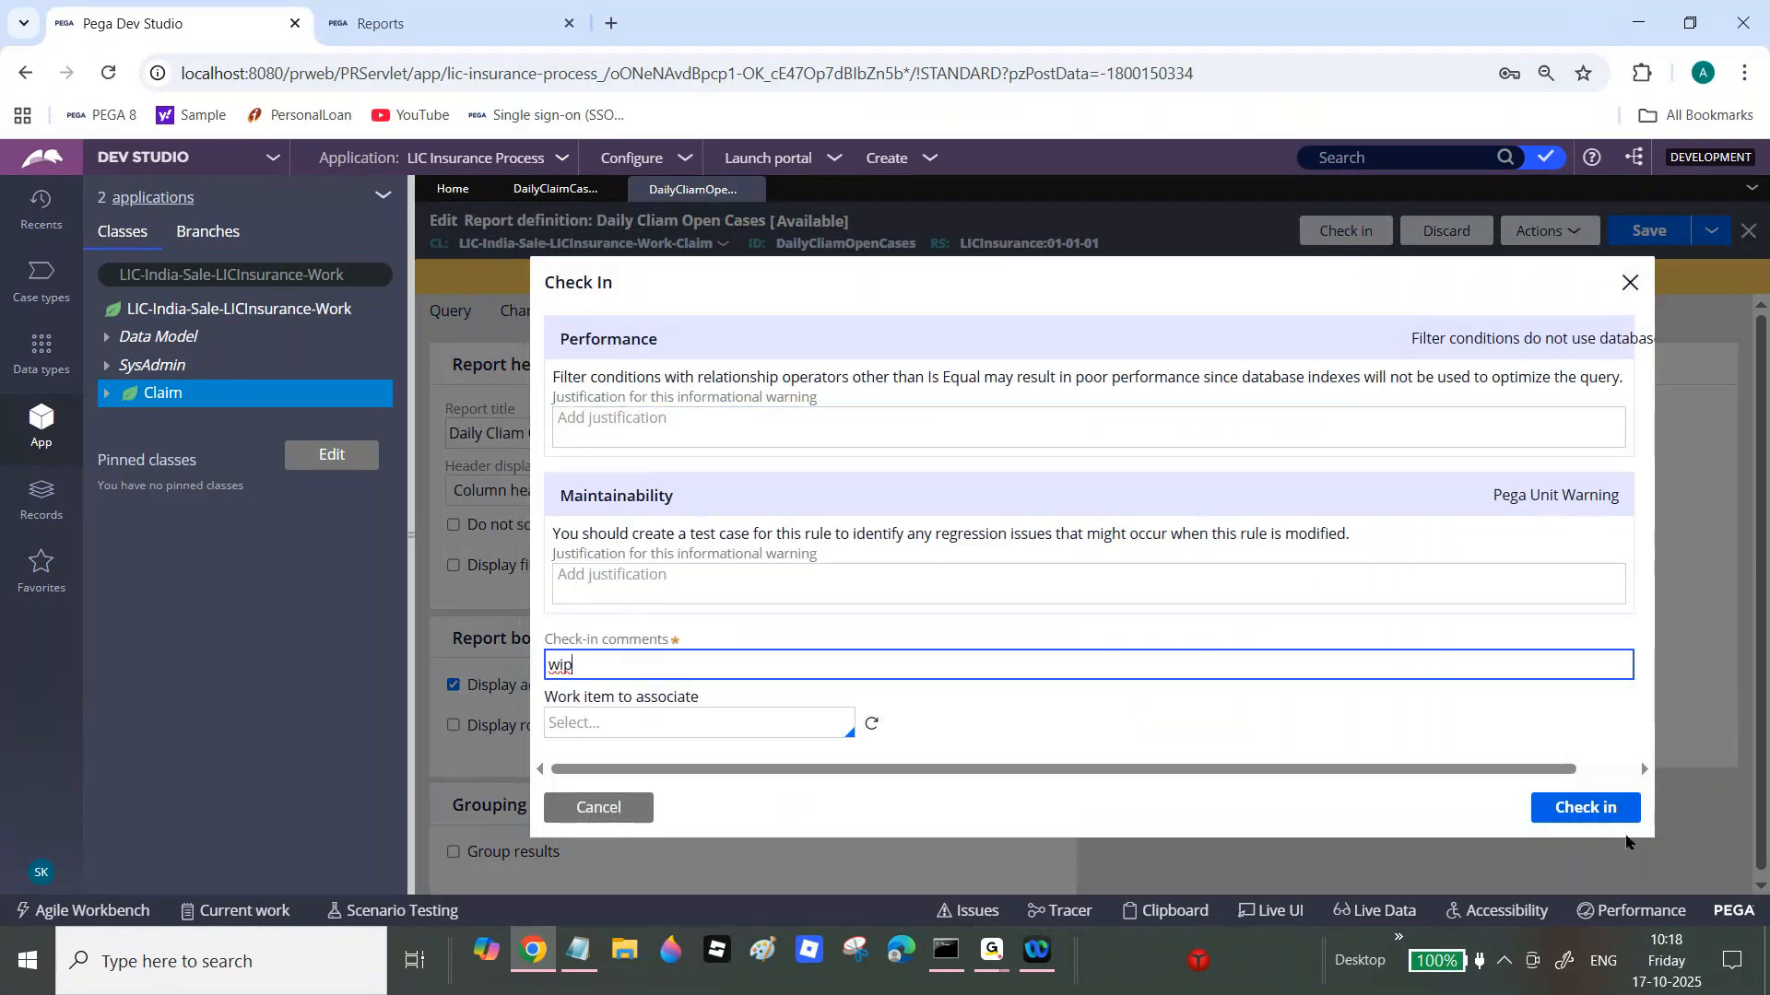
click(1598, 811)
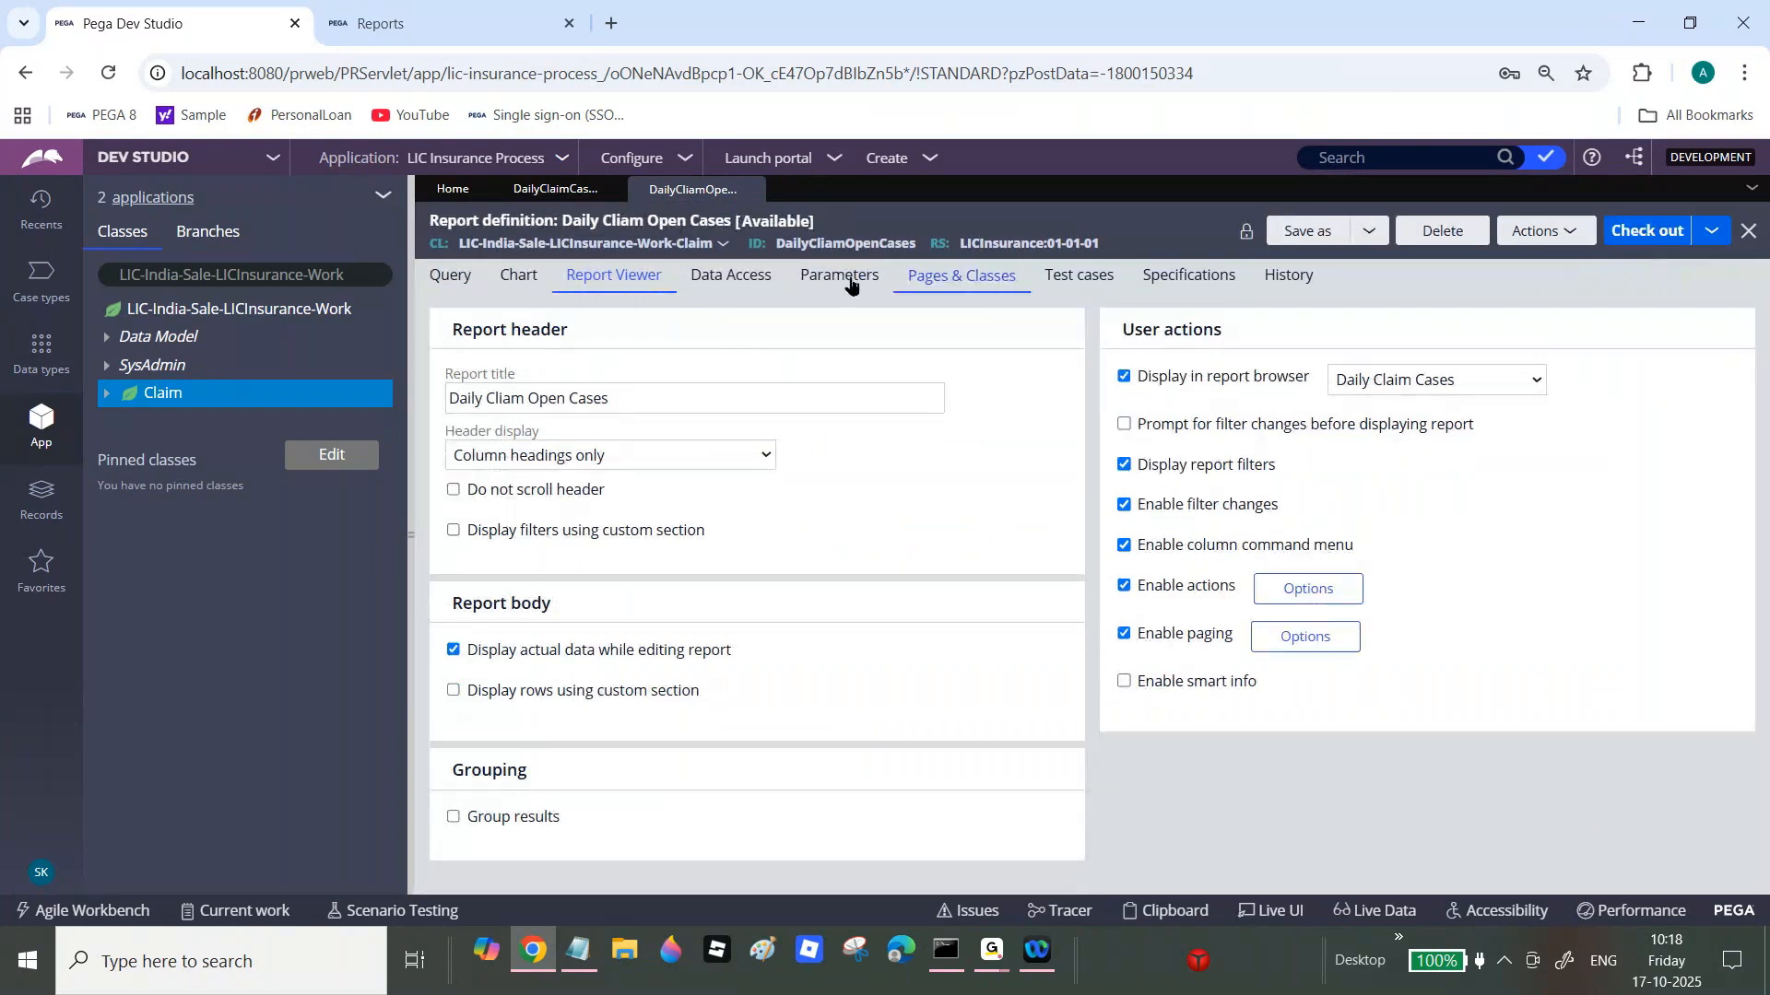
Step: Refresh the Reports portal and run Daily Cliam Open Cases from All Reports, listing six open cases
key(ctrl+Tab)
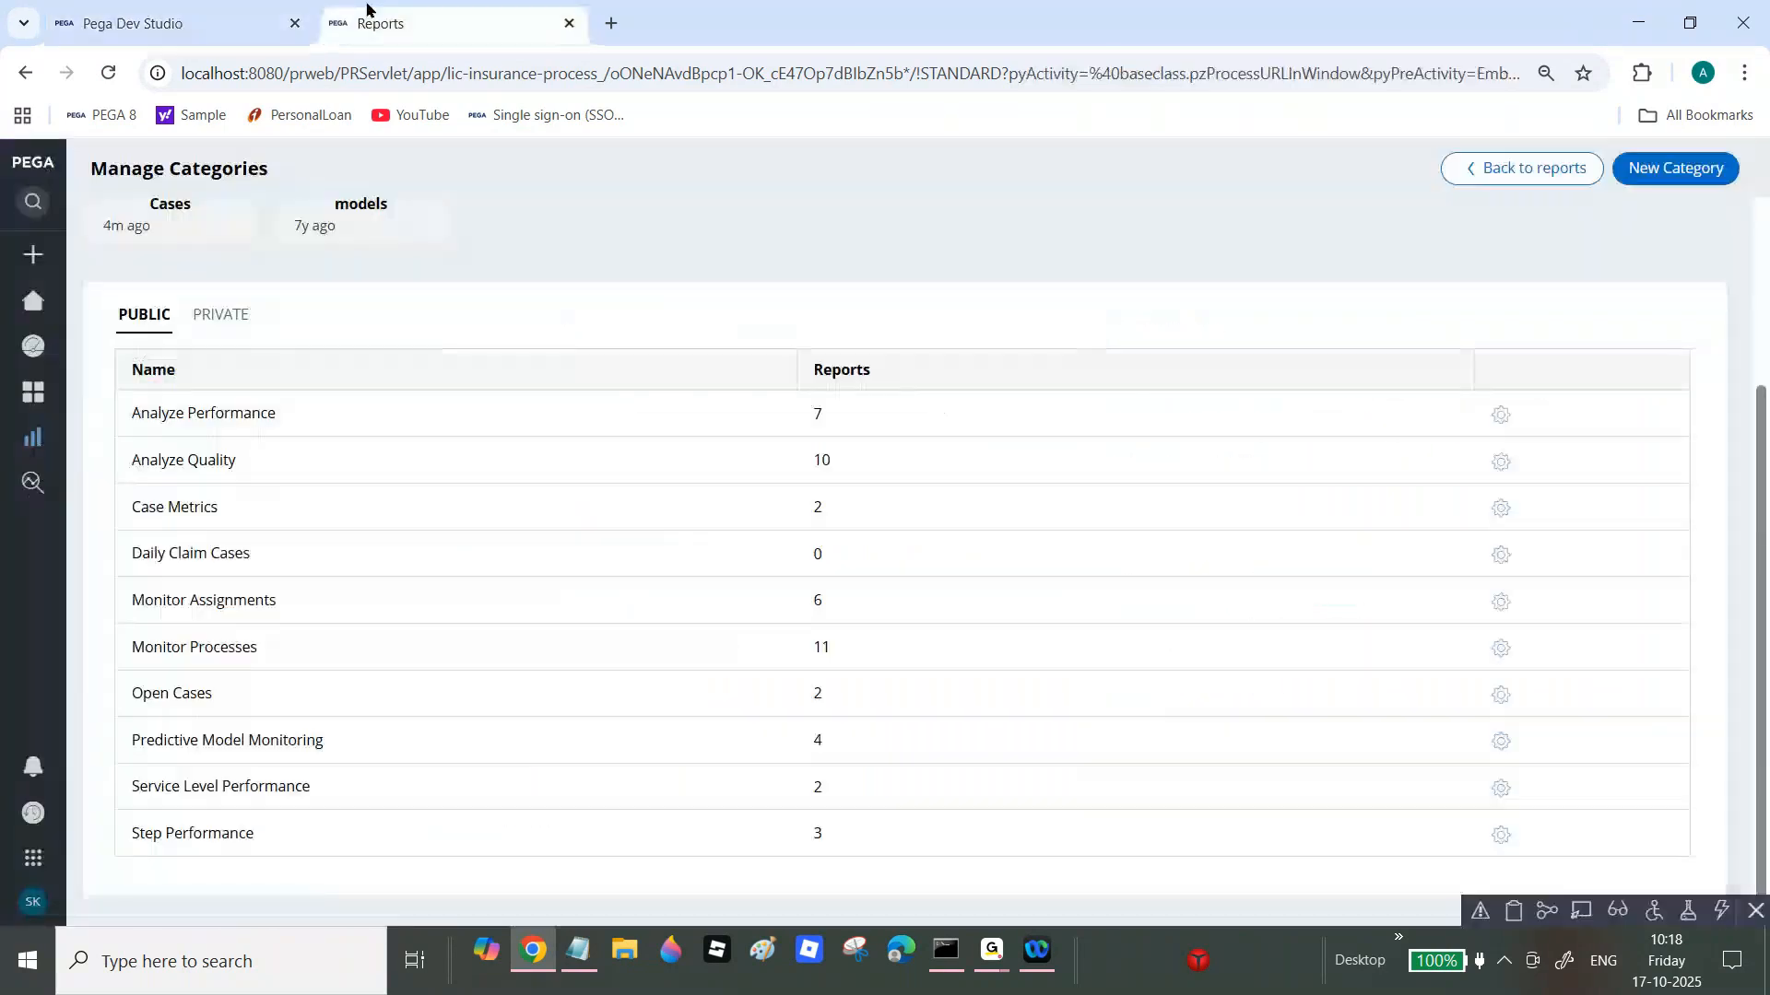
mouse_move(33, 436)
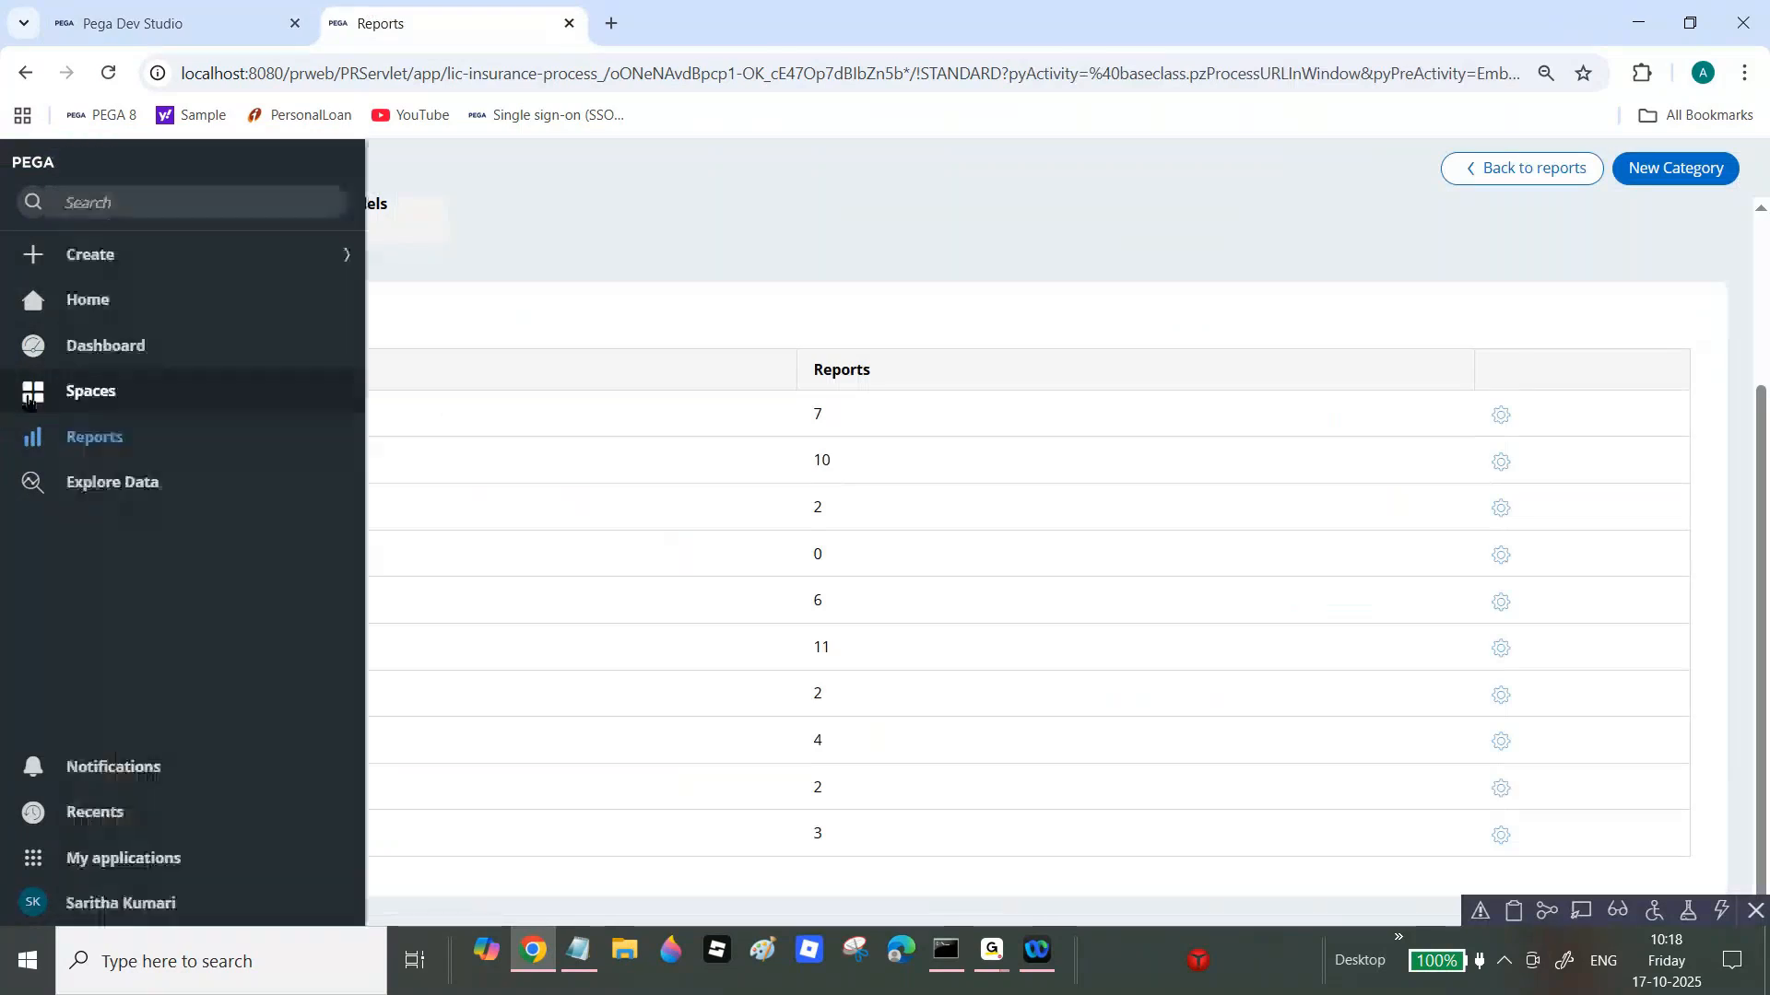
click(102, 440)
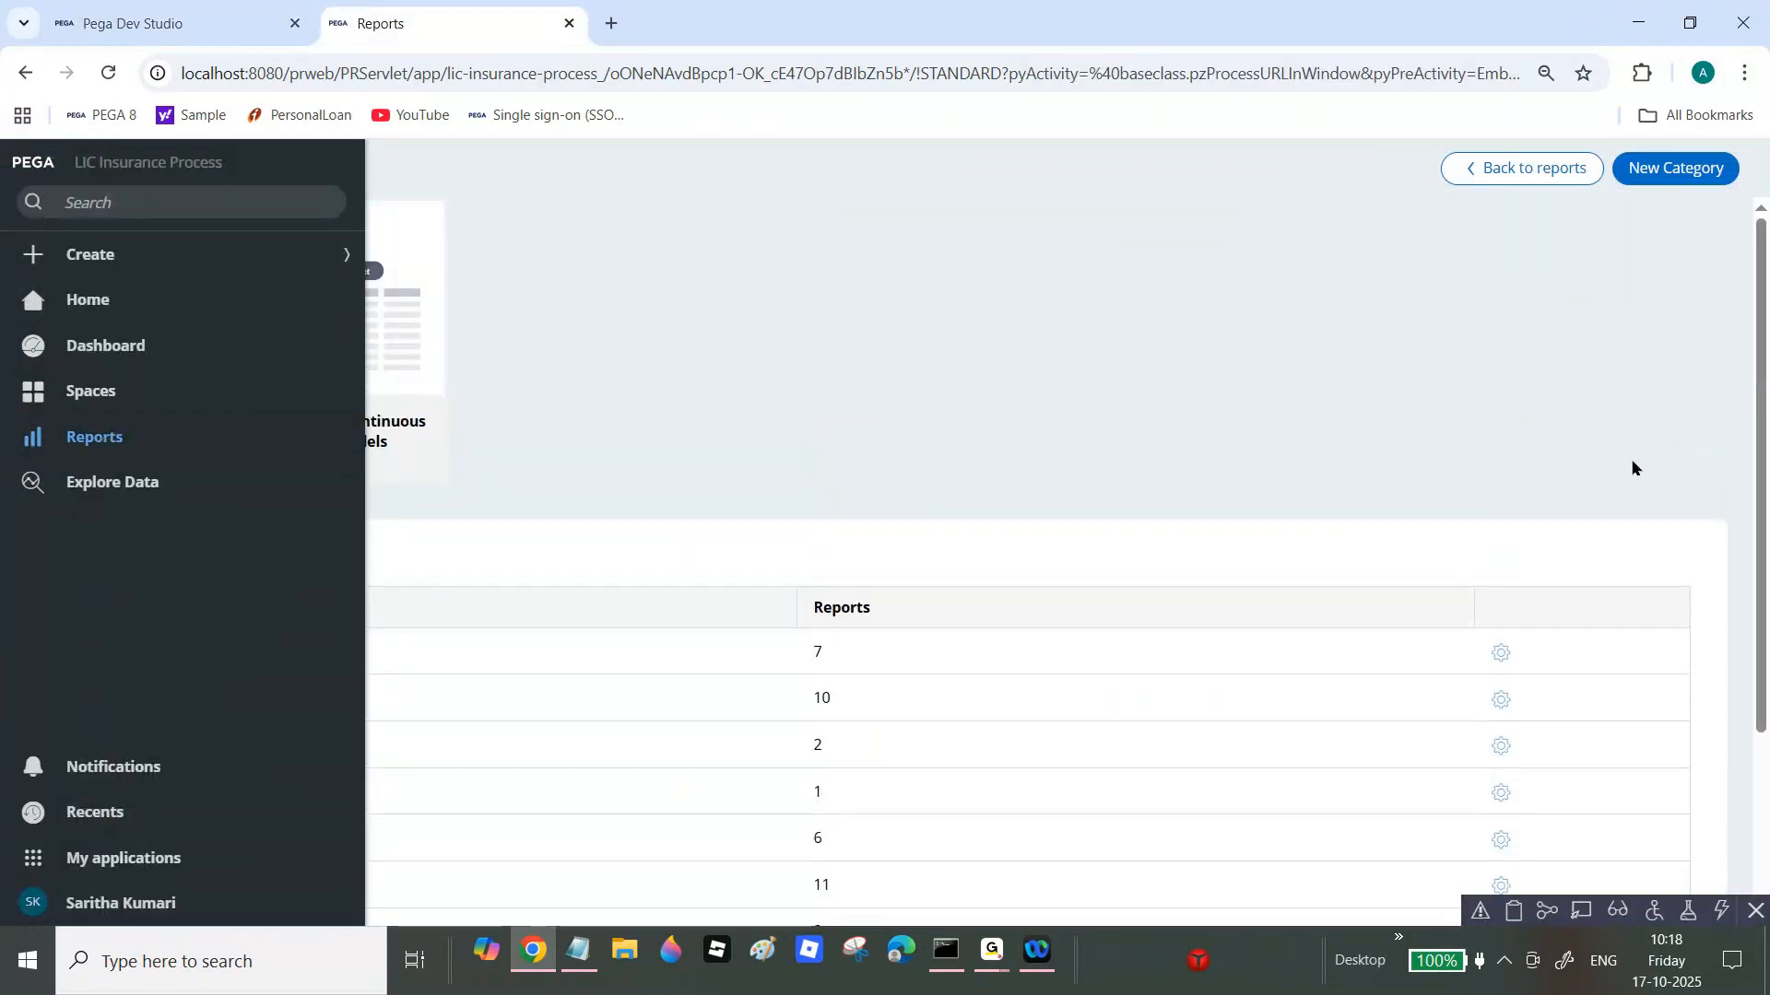
scroll(617, 625, down, 2)
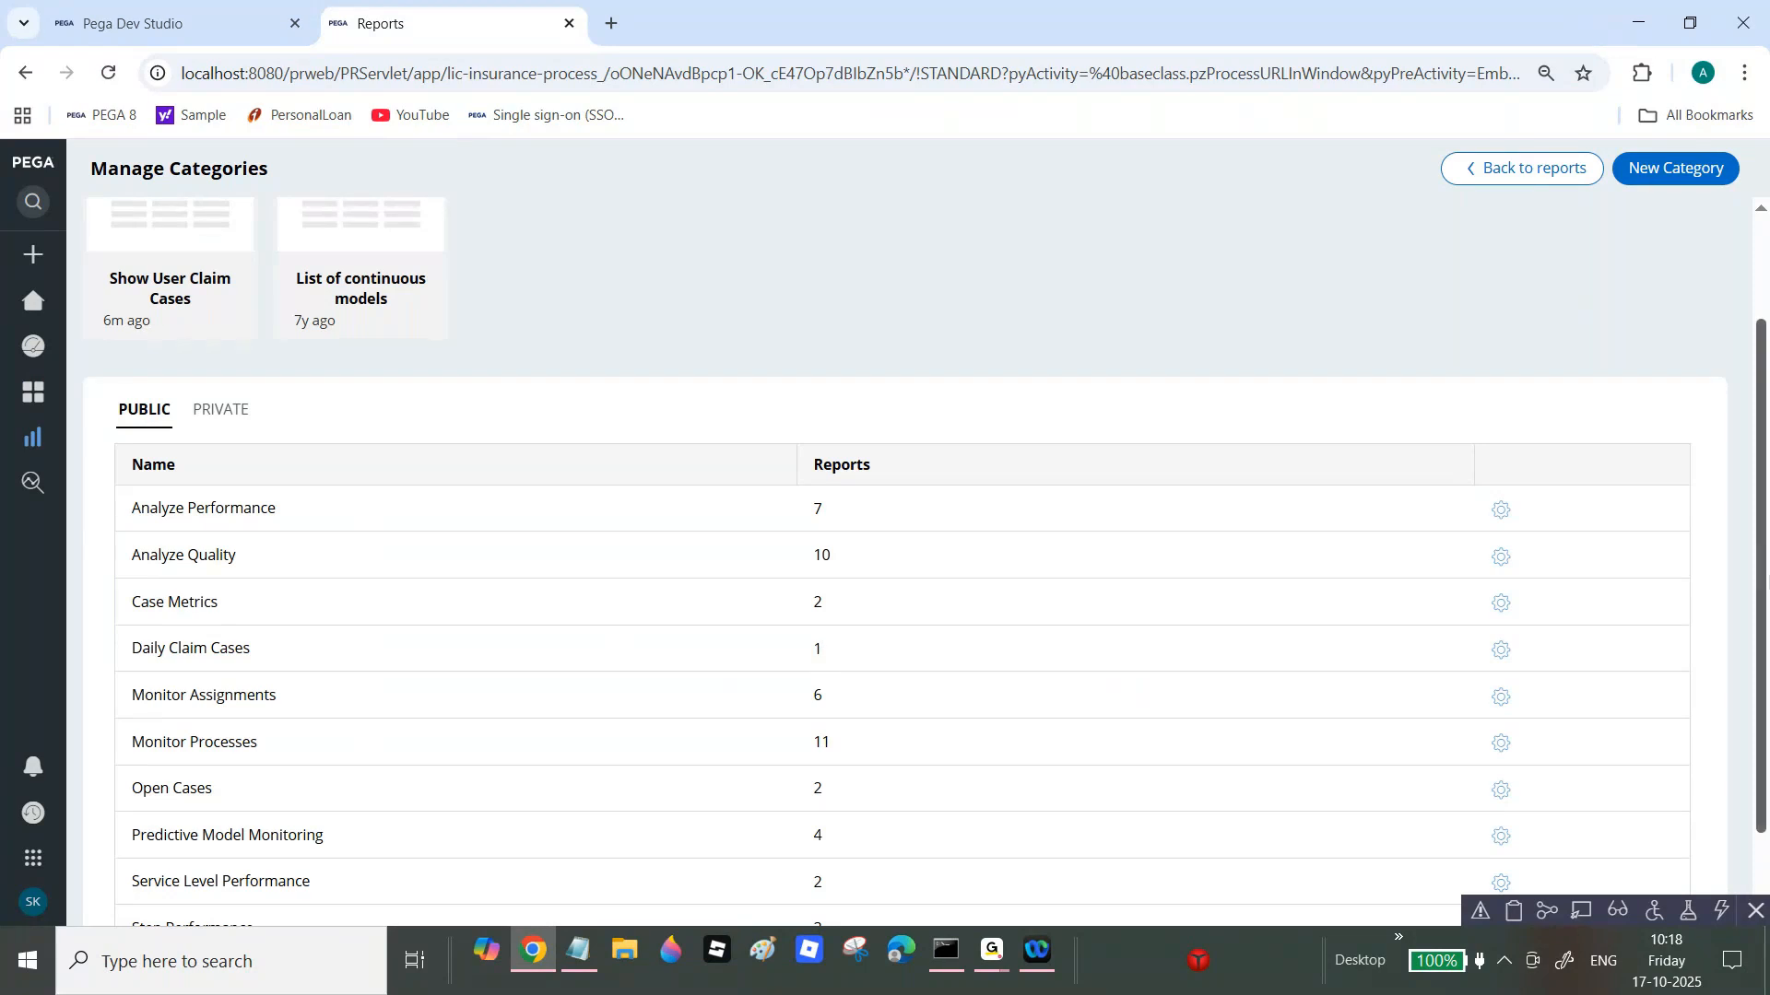
scroll(645, 553, up, 2)
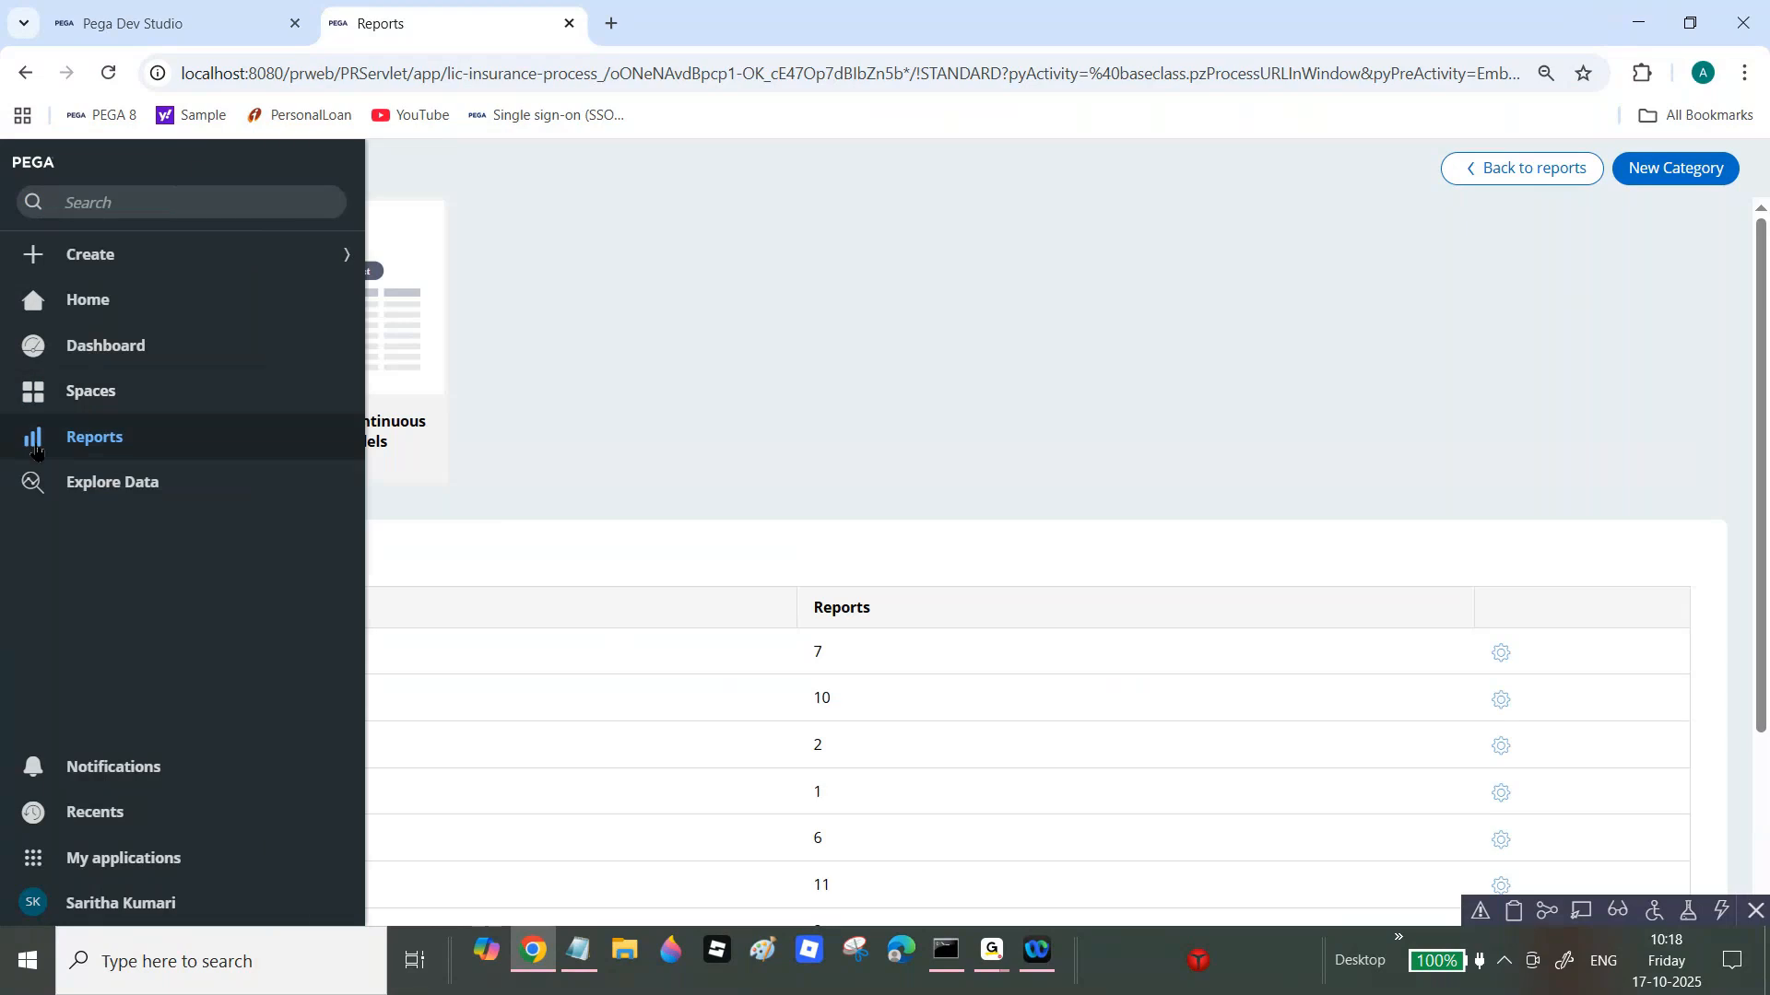
click(1528, 179)
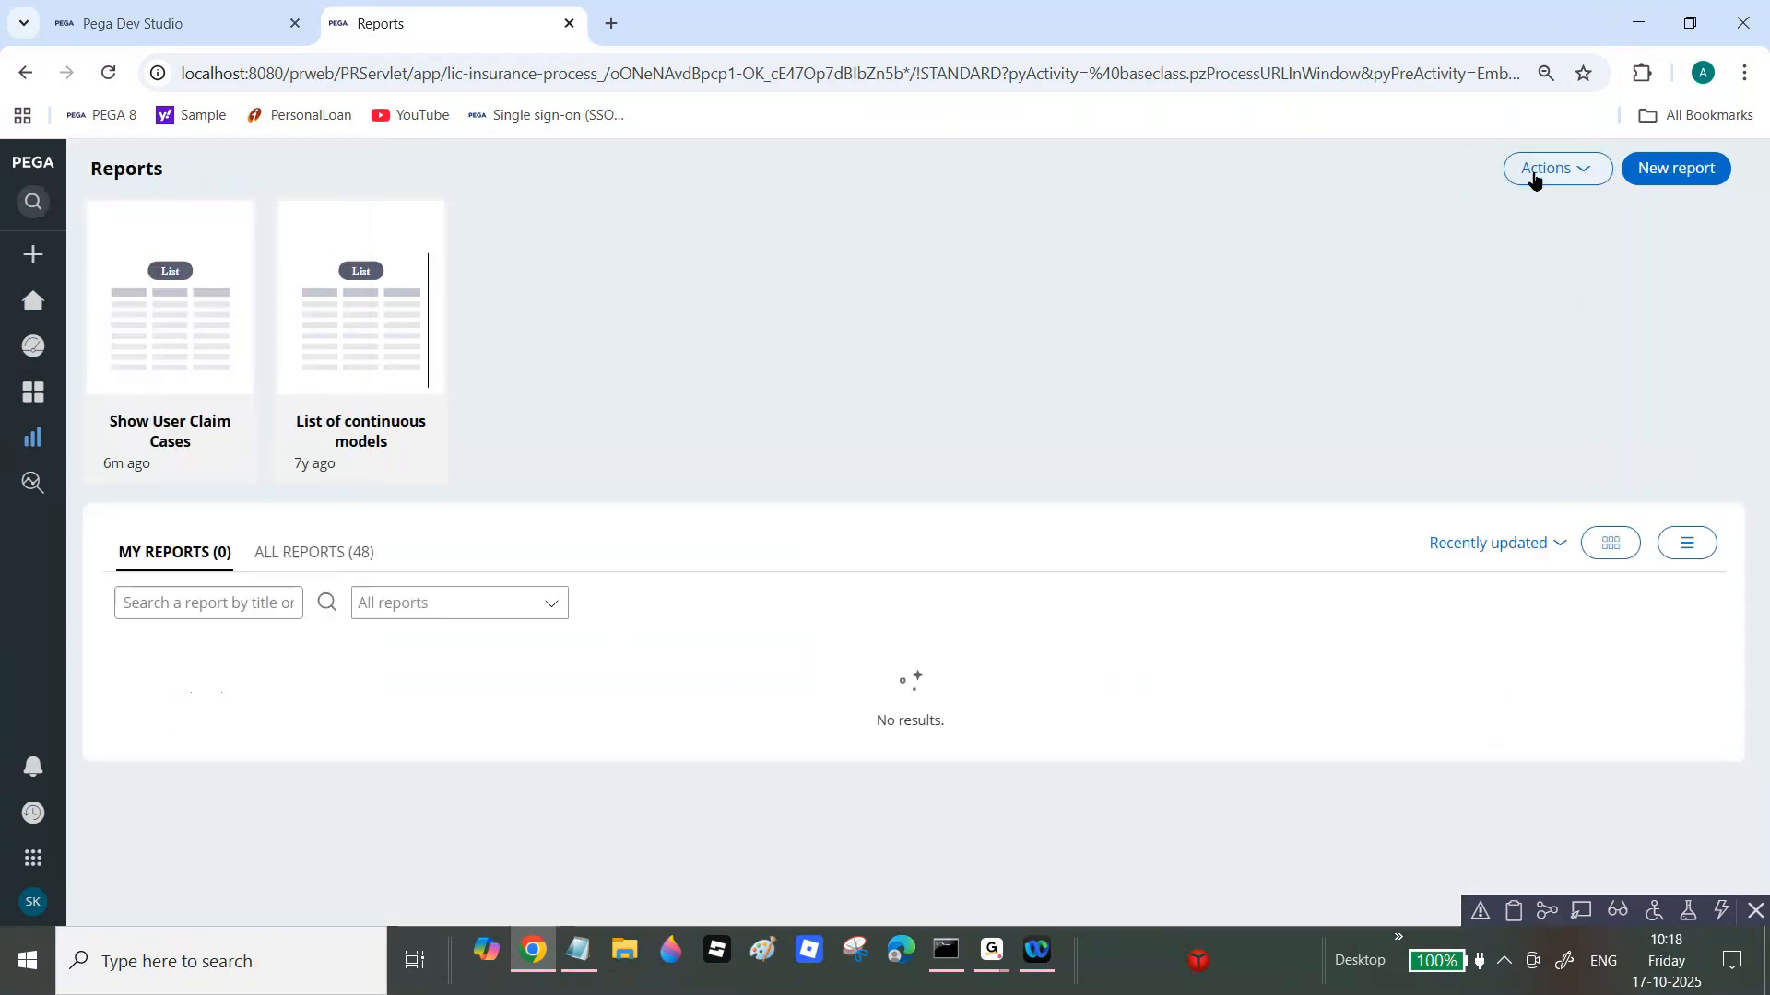
click(349, 558)
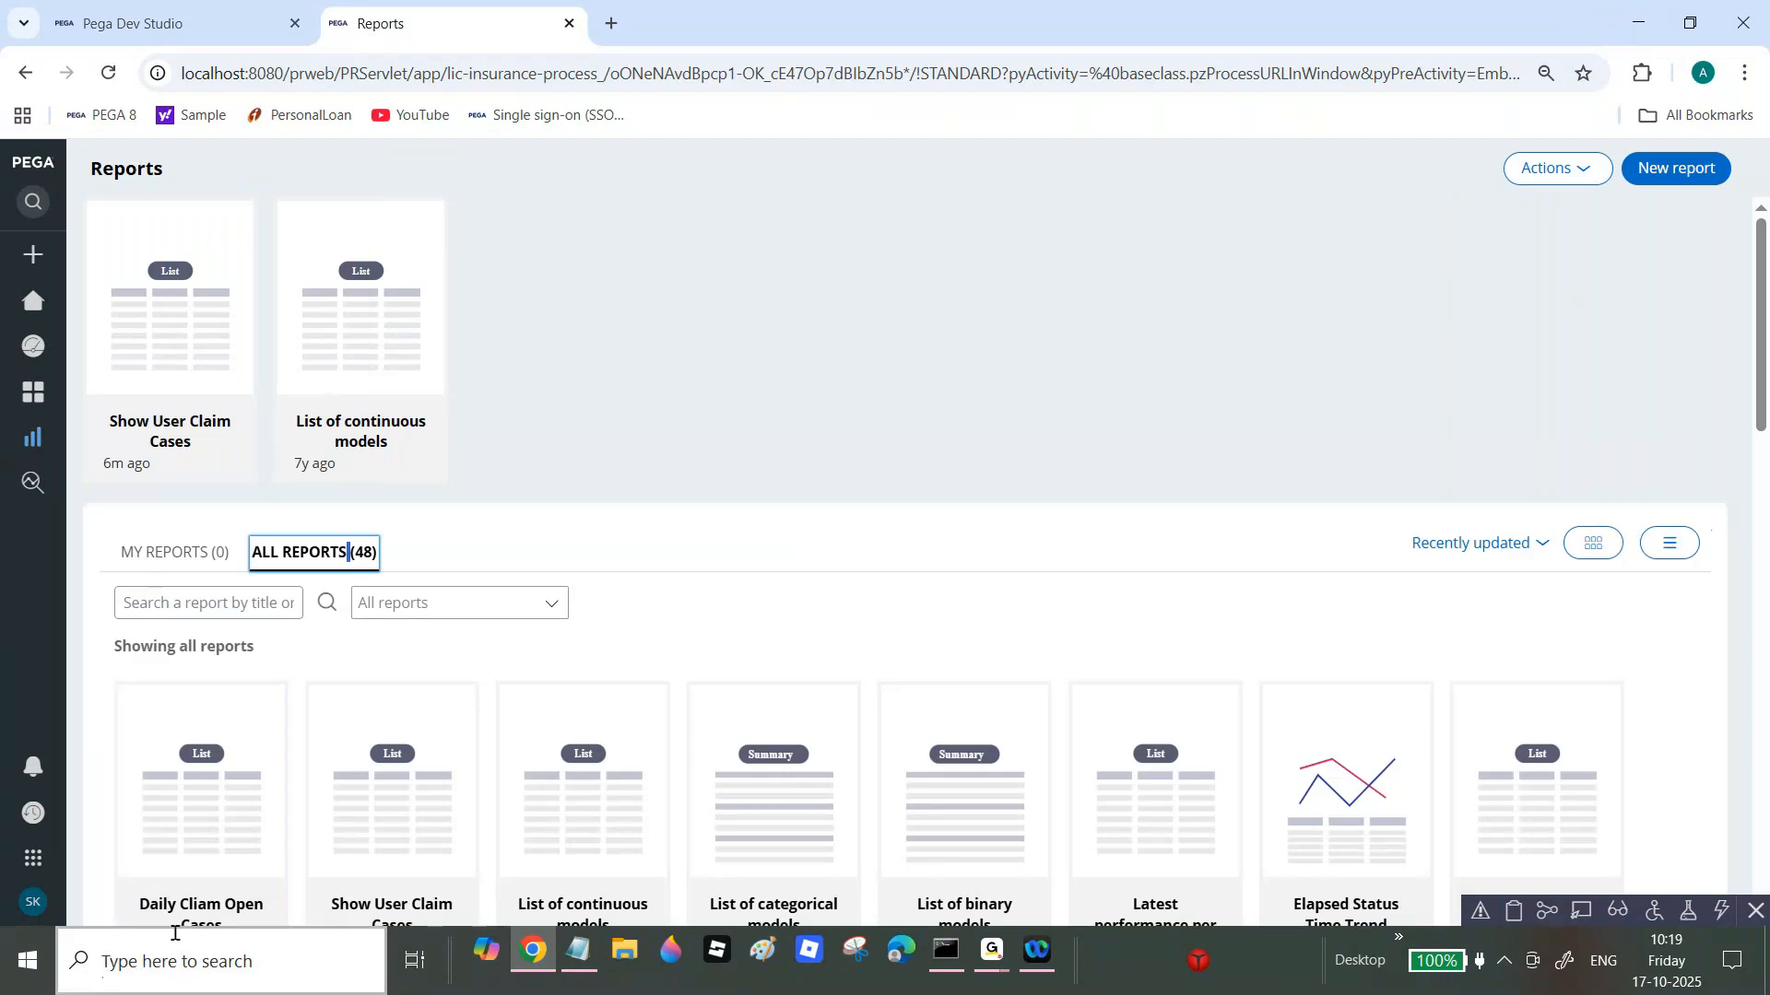
click(192, 908)
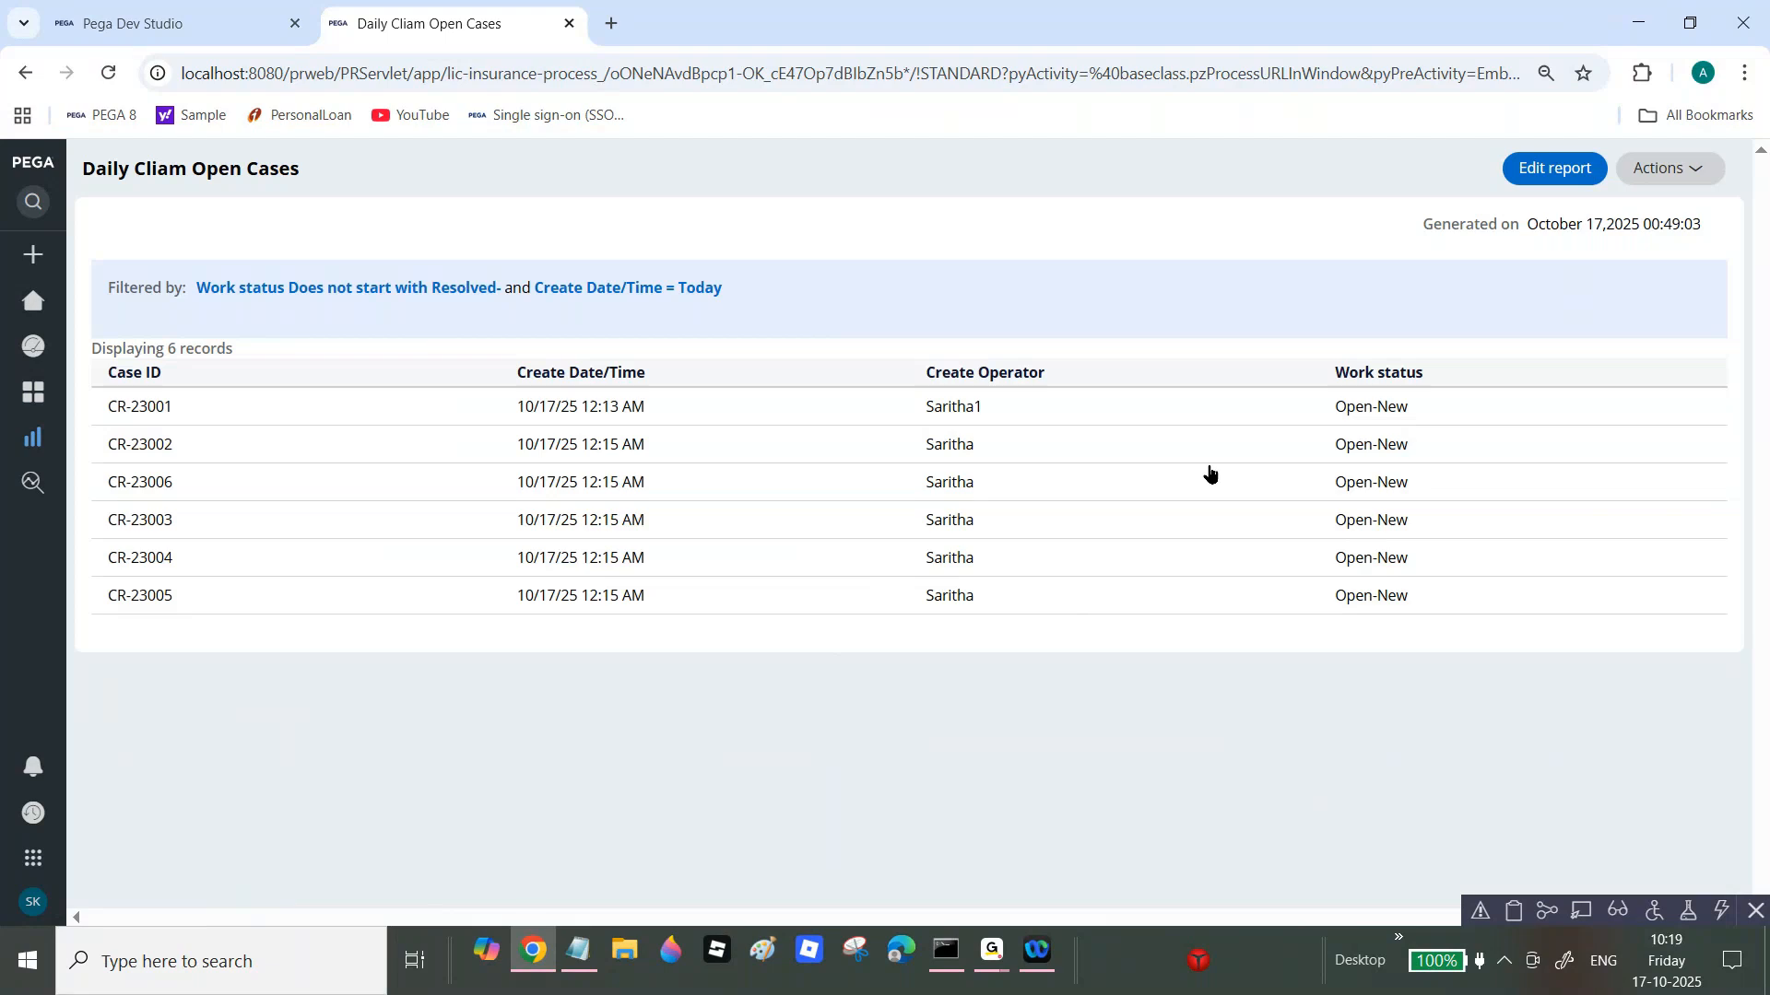
click(178, 20)
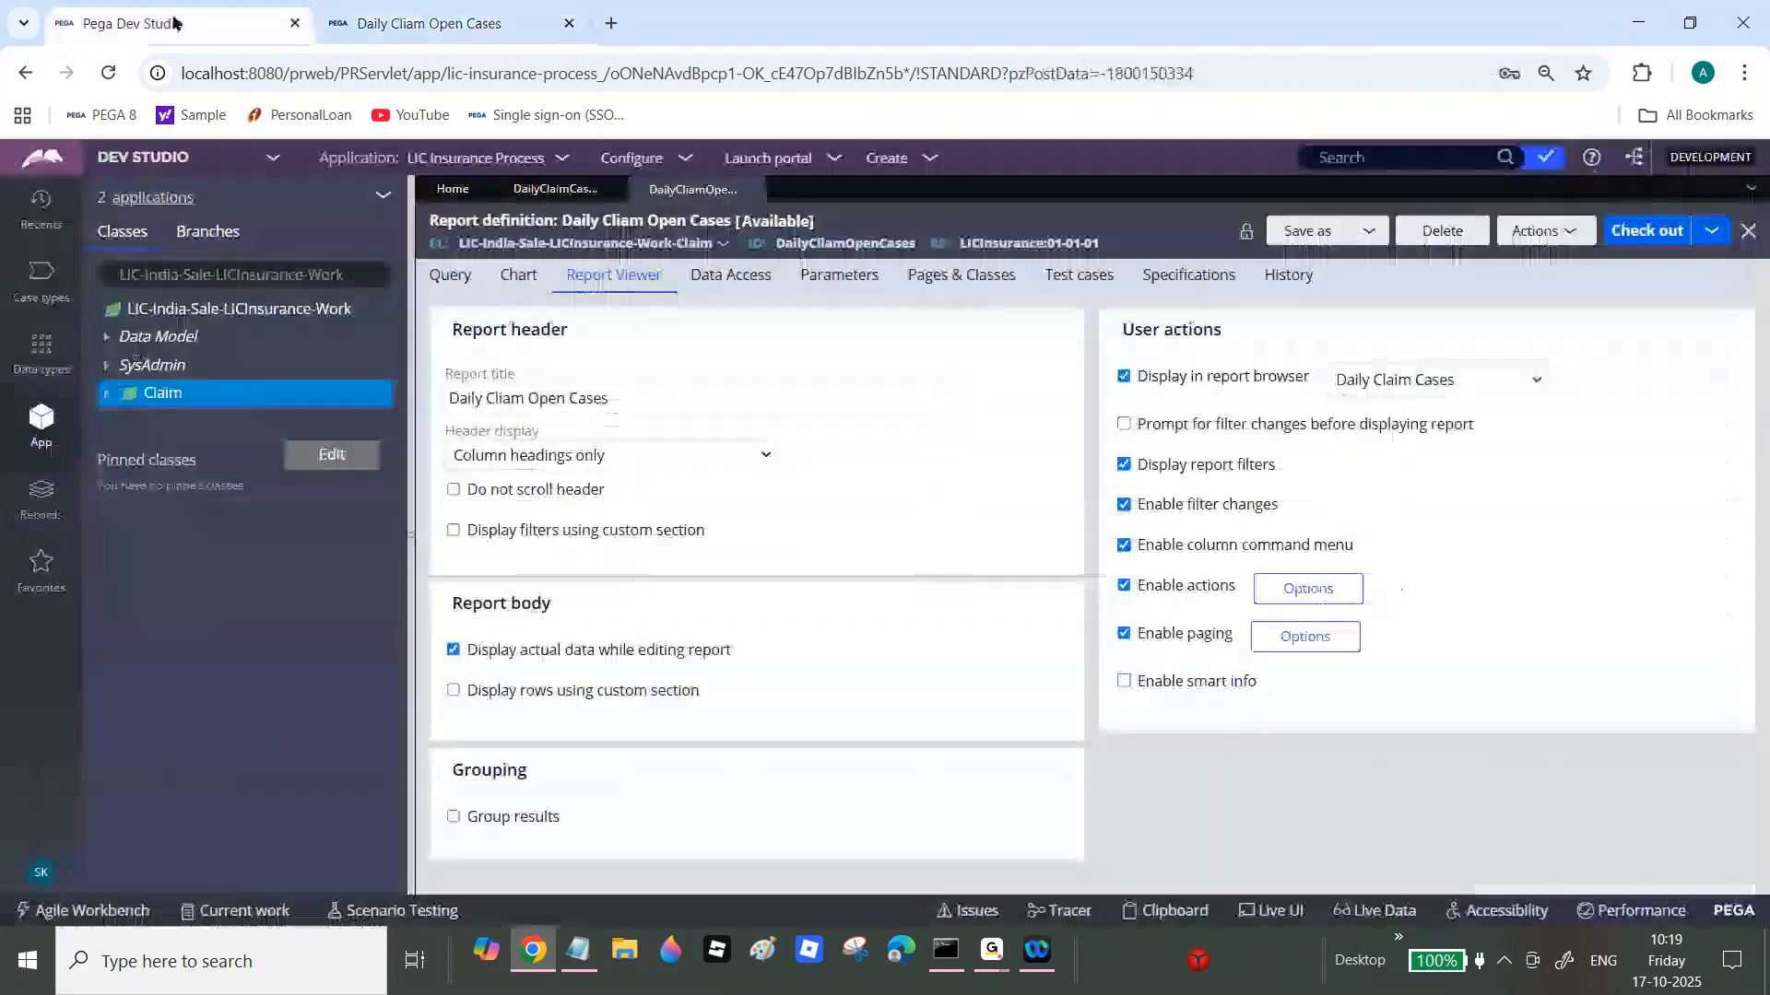
Step: Save the report as a copy labelled 'Daily Cliam Resolved Cases' and open it
right_click(156, 395)
mouse_move(184, 423)
mouse_move(401, 463)
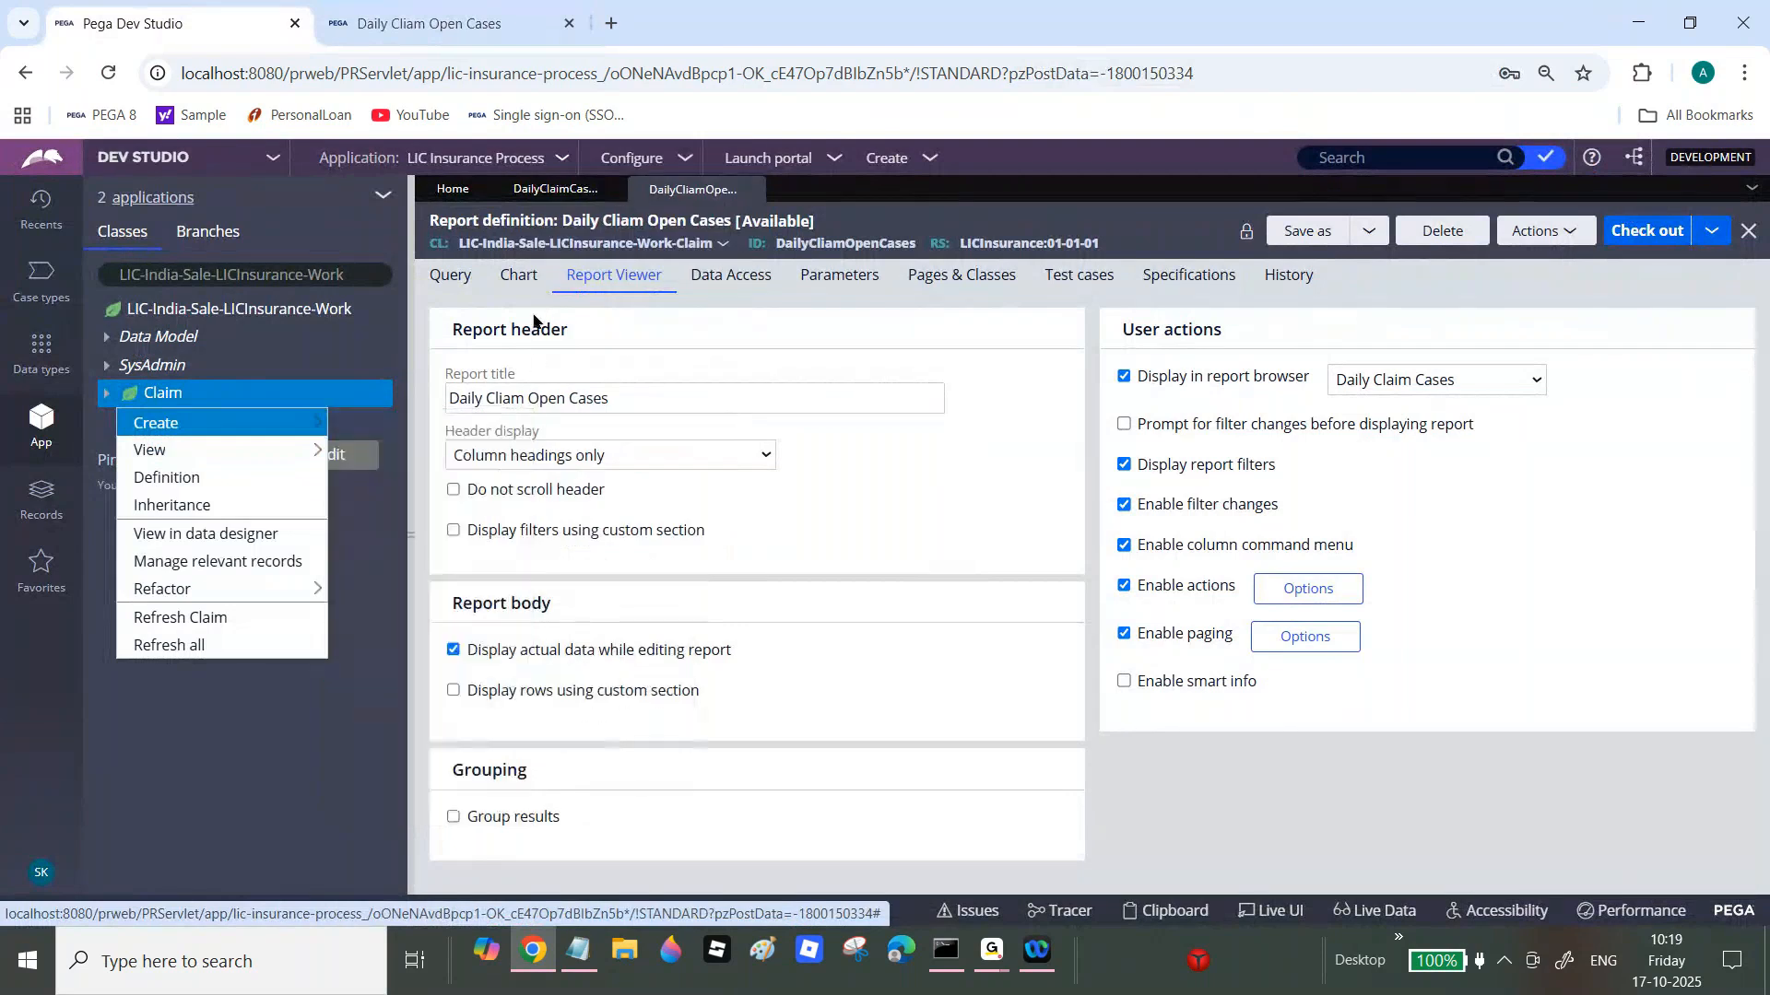
click(457, 275)
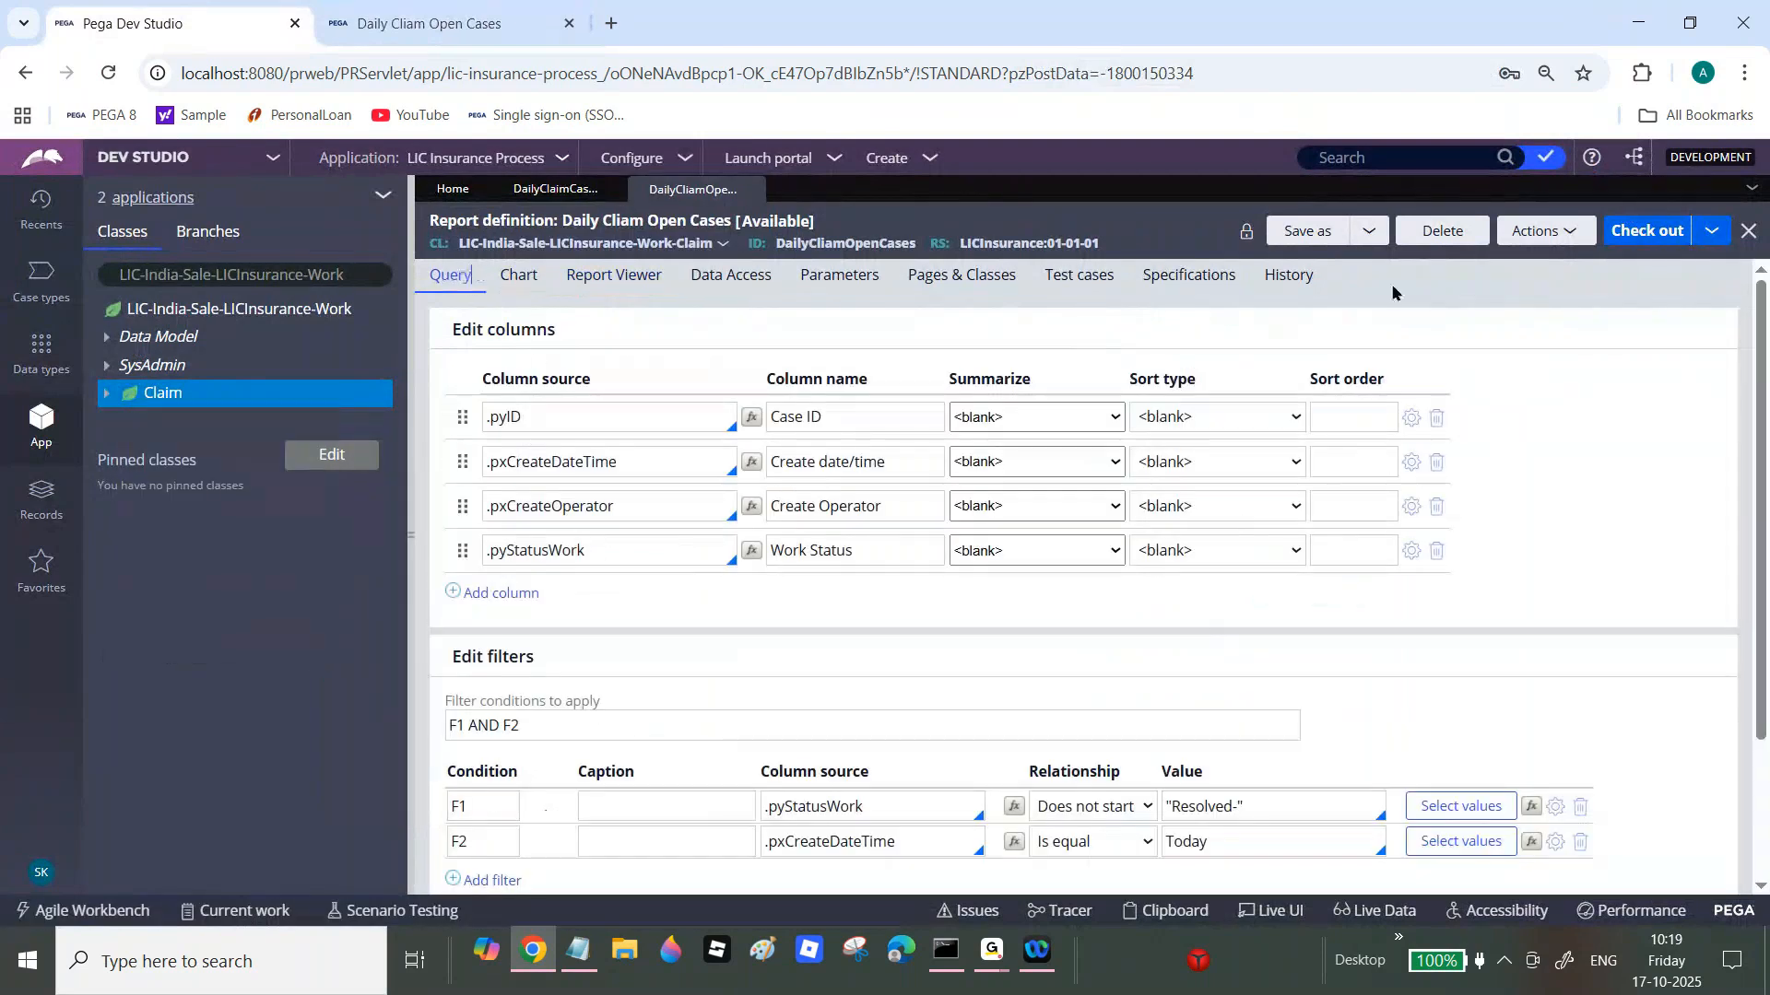
click(1304, 230)
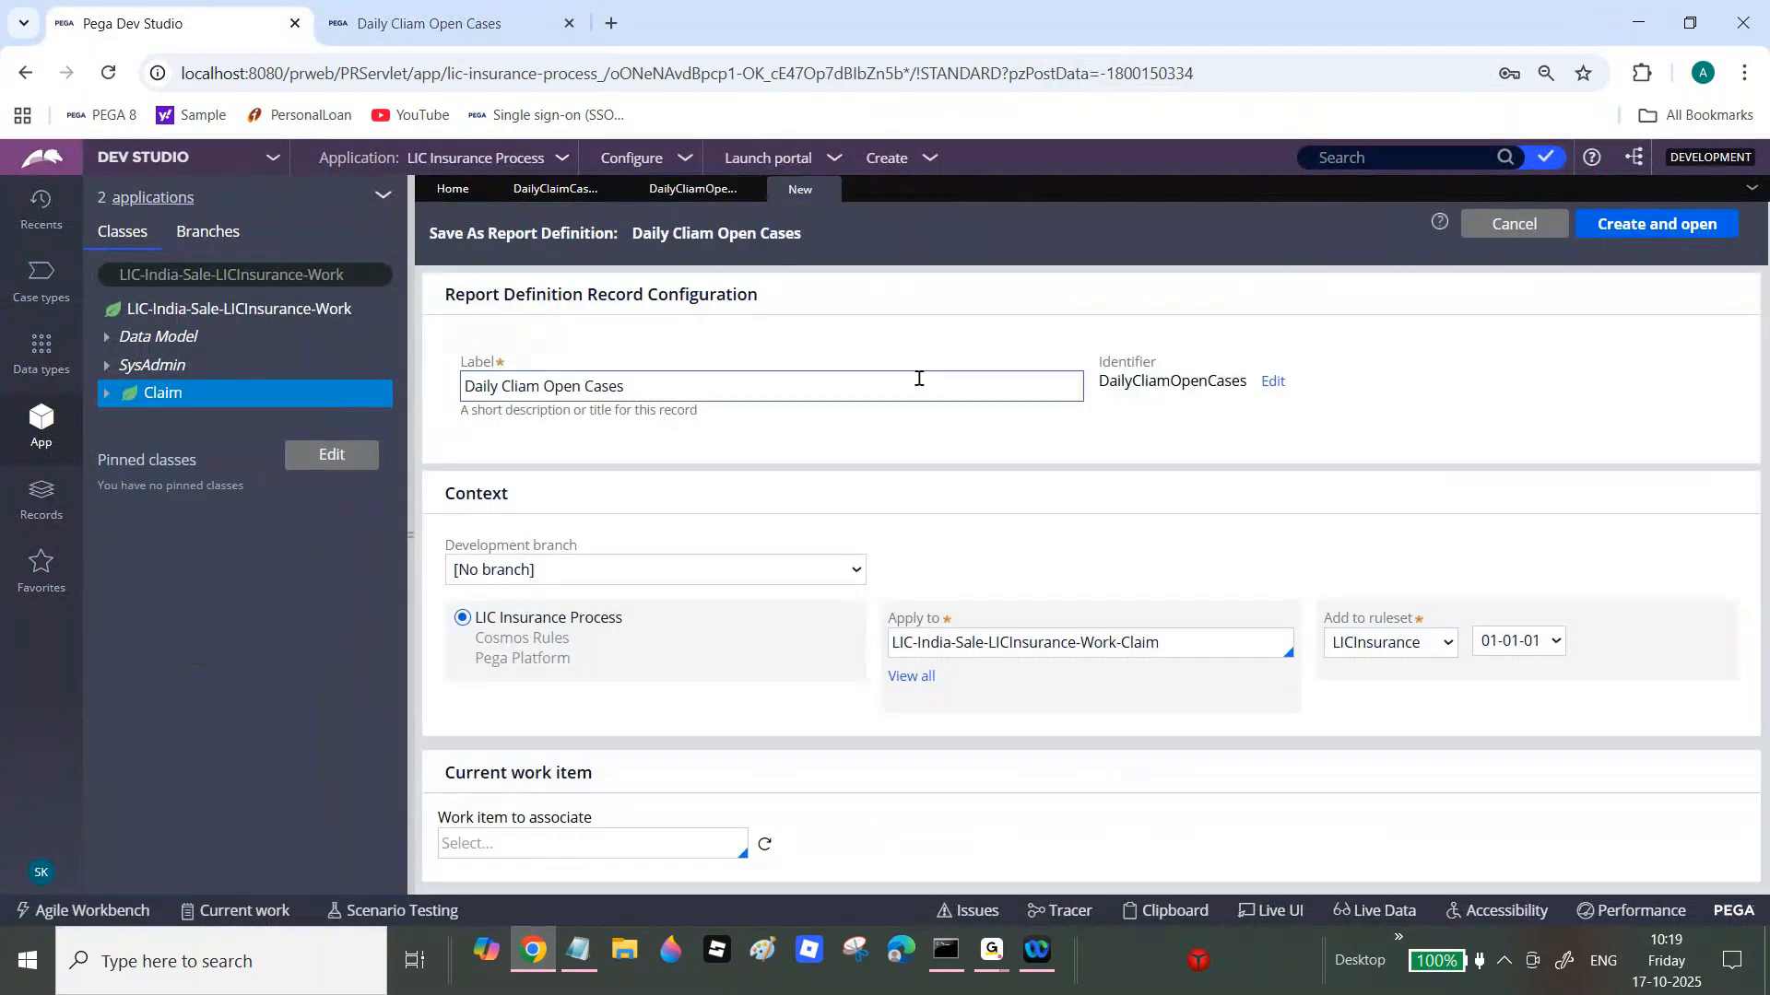
double_click(556, 391)
text(Rsolv)
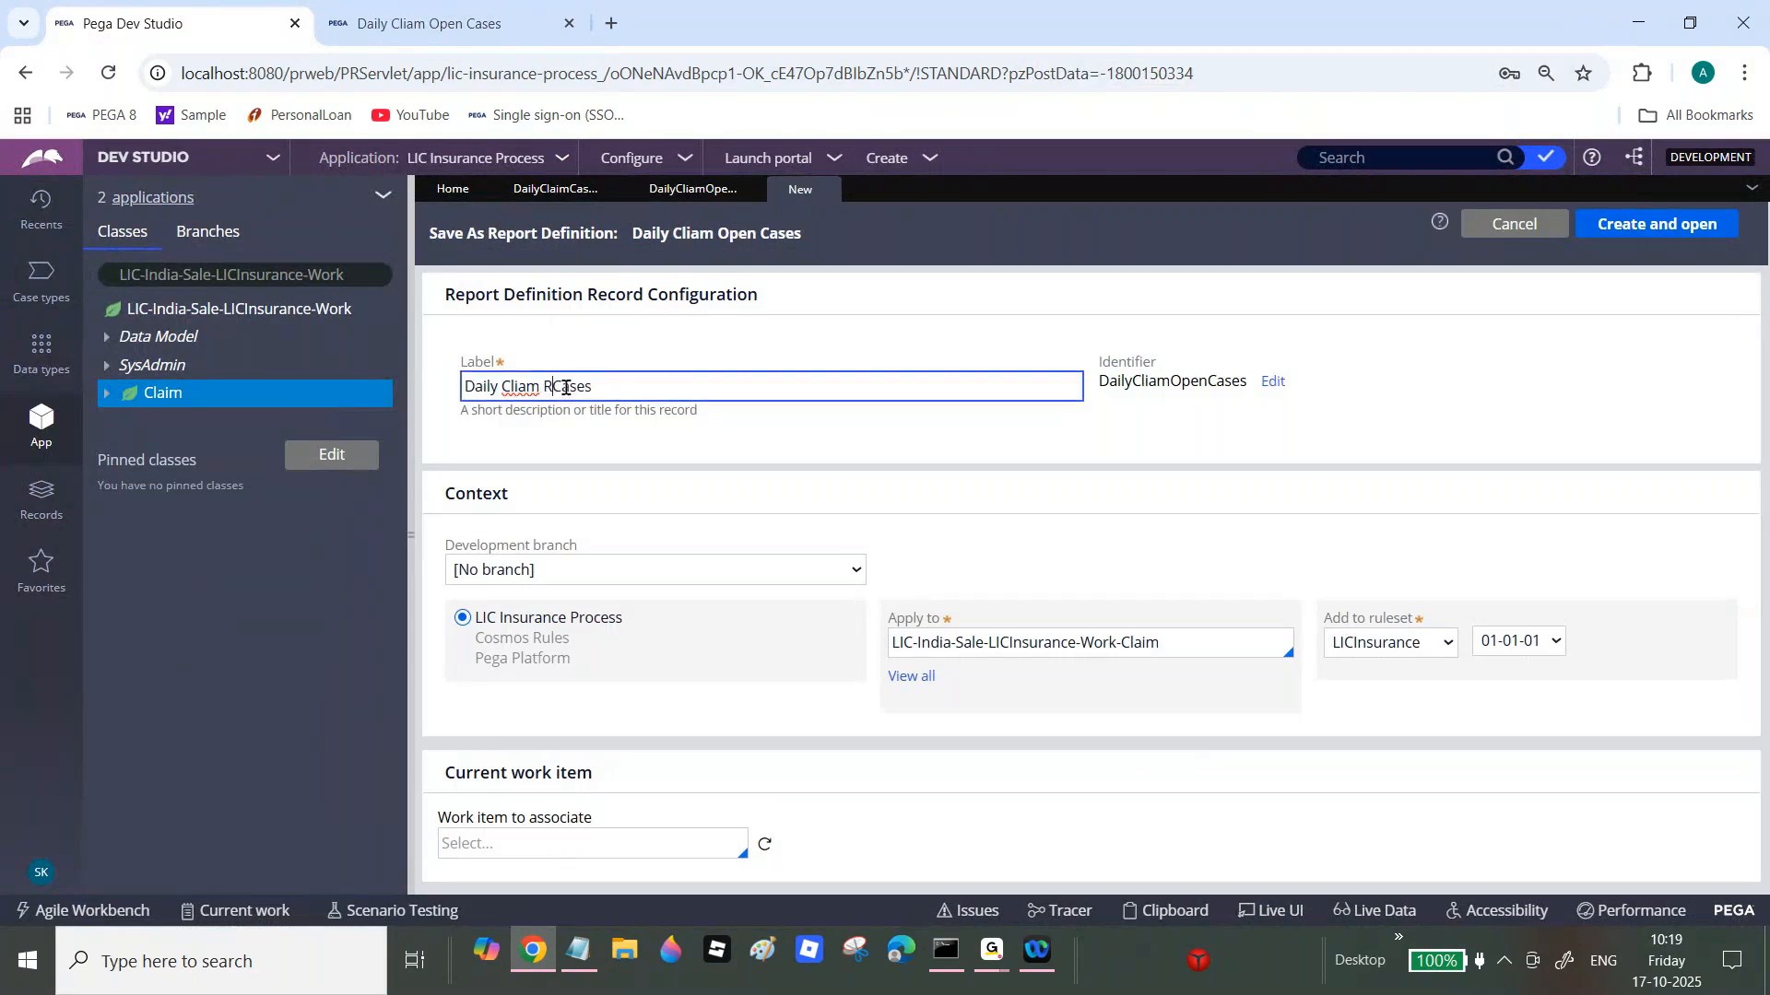
text(ed)
right_click(564, 389)
click(657, 395)
click(1605, 228)
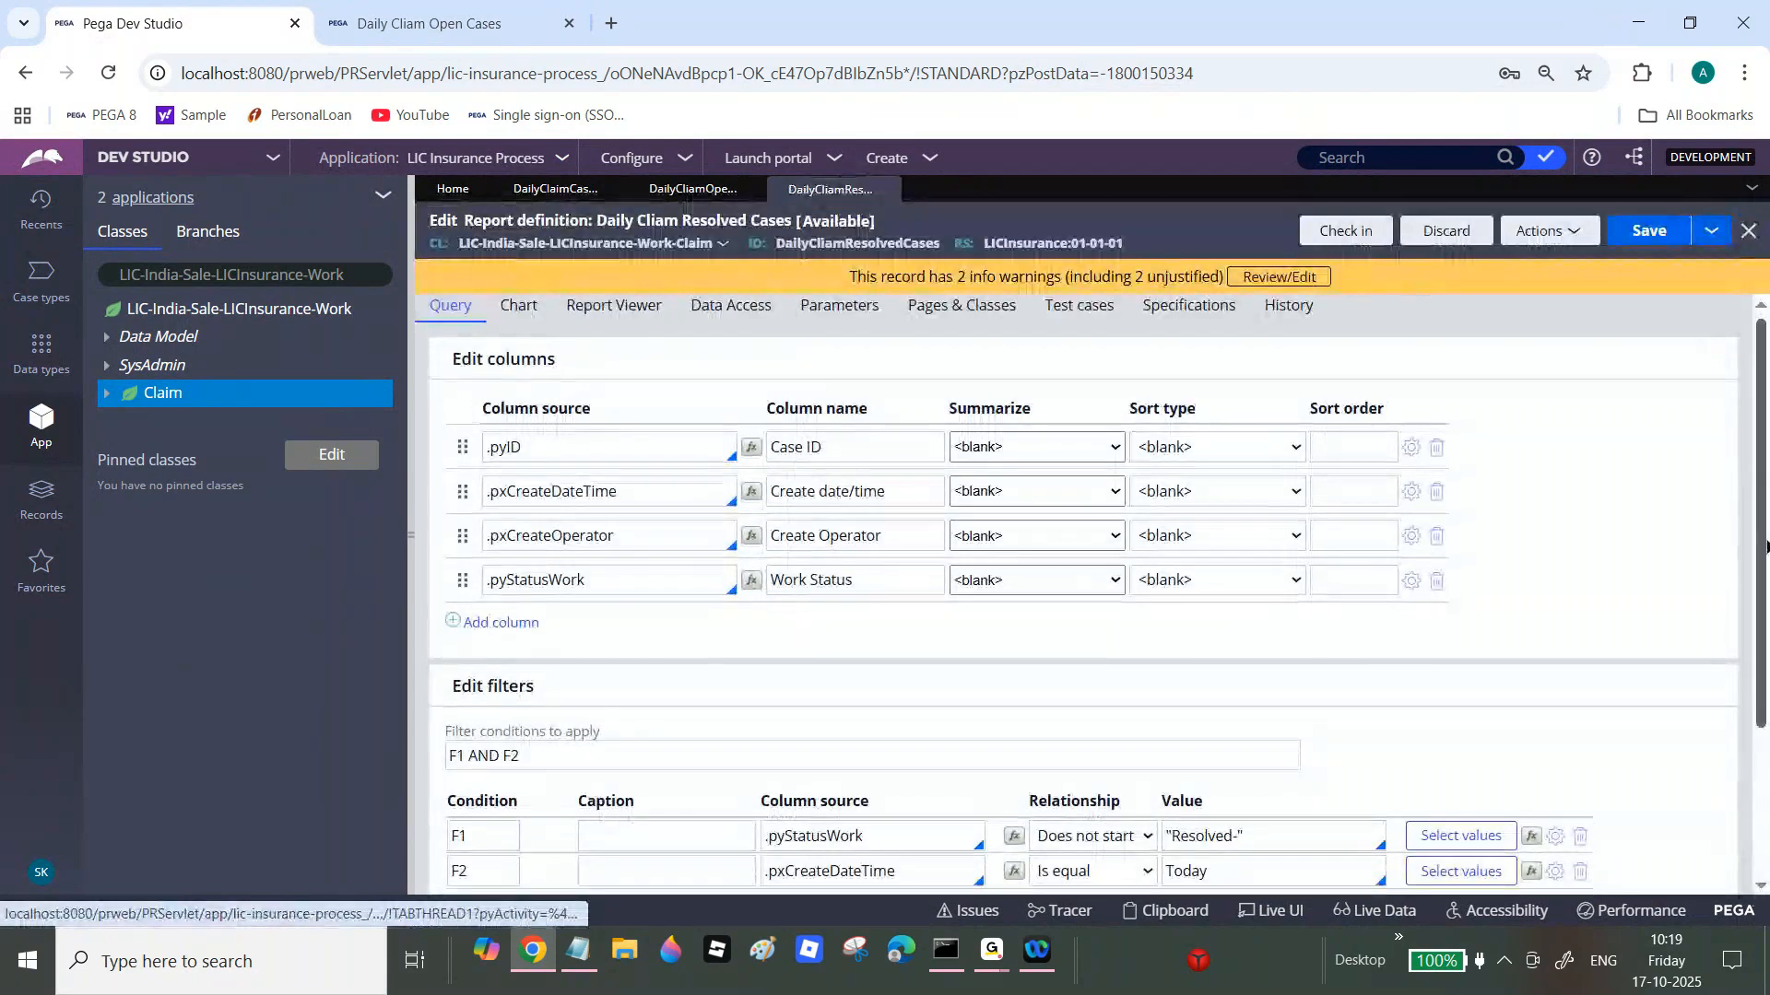
Step: Change filter F1's relationship to Is equal so it matches Resolved- statuses
scroll(1765, 547, down, 3)
click(1104, 620)
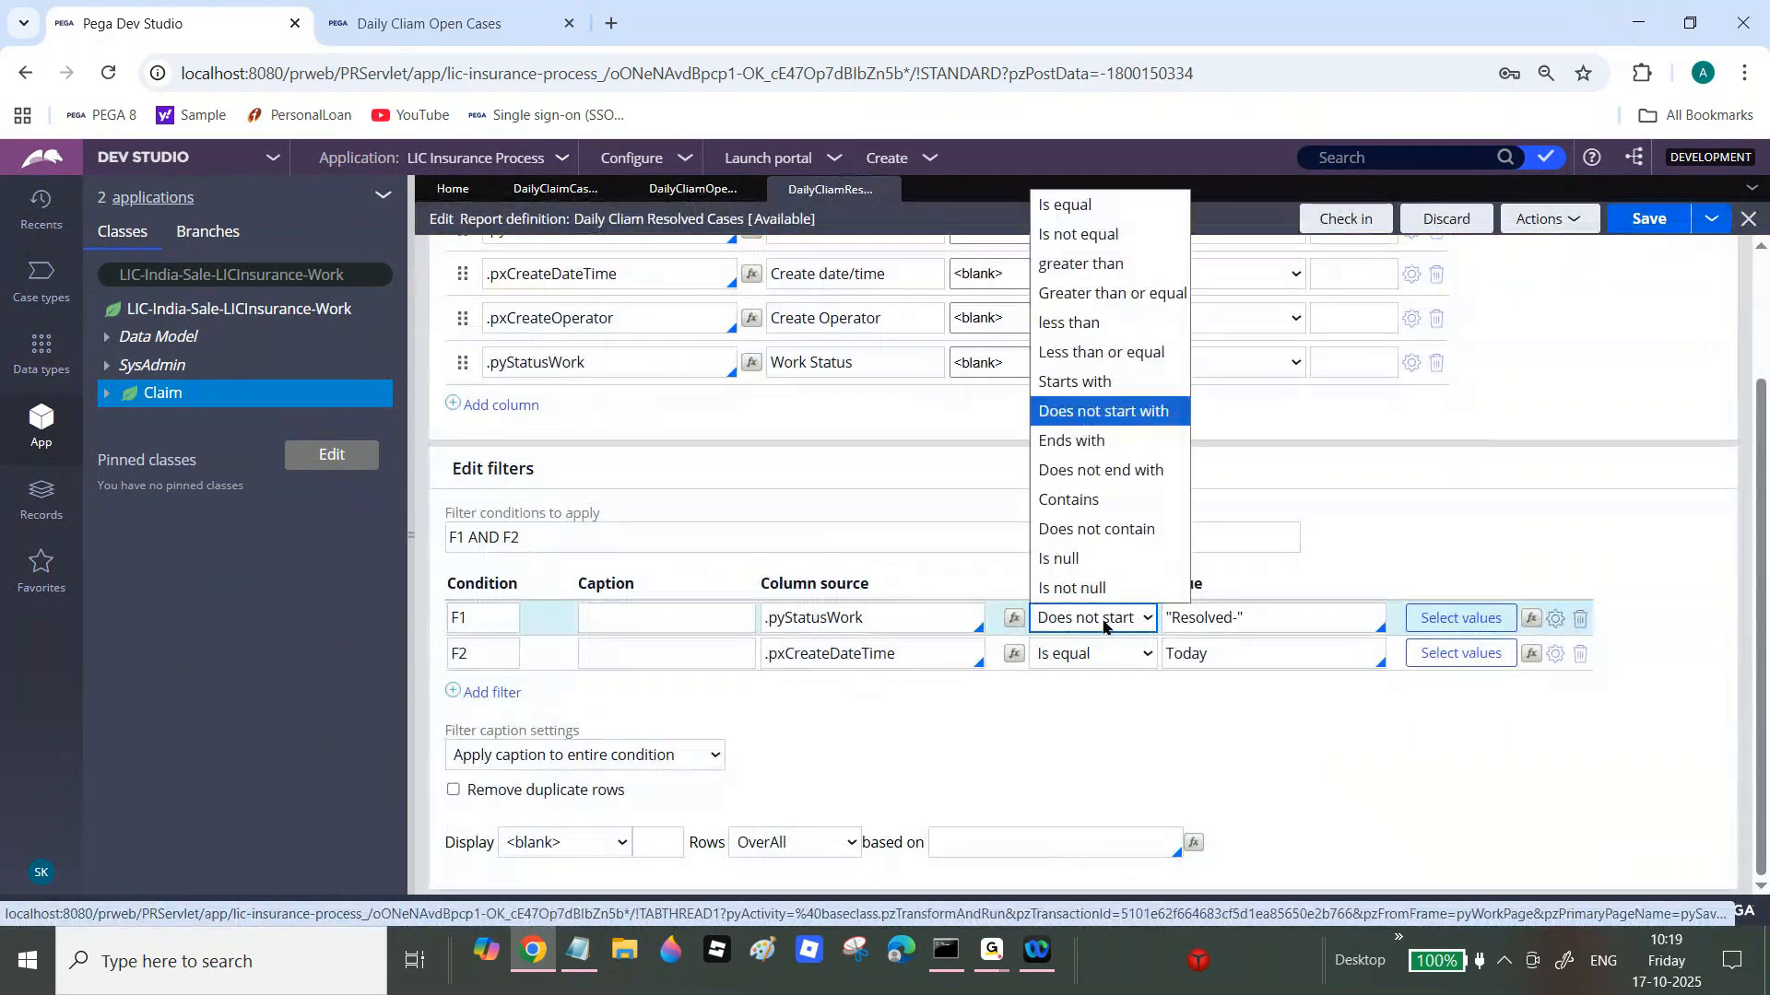
click(1070, 205)
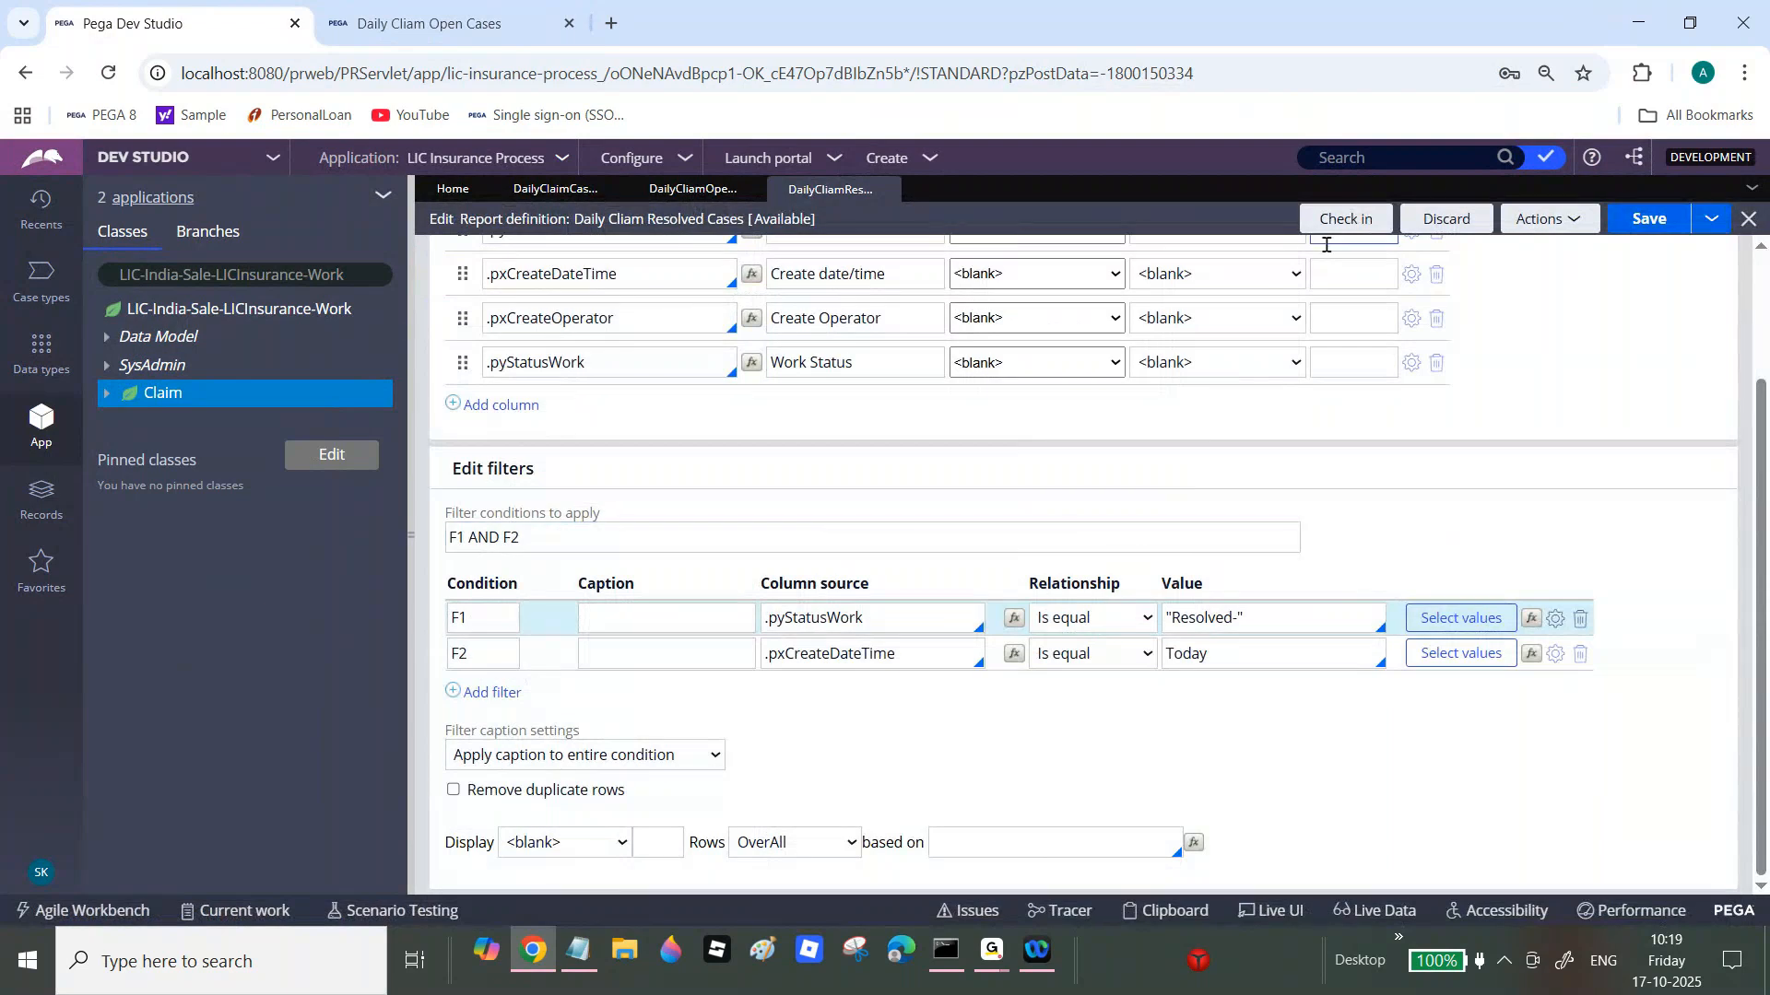
Step: Check in the resolved cases report with comment 'wip' and switch to the Open Cases tab
click(1355, 221)
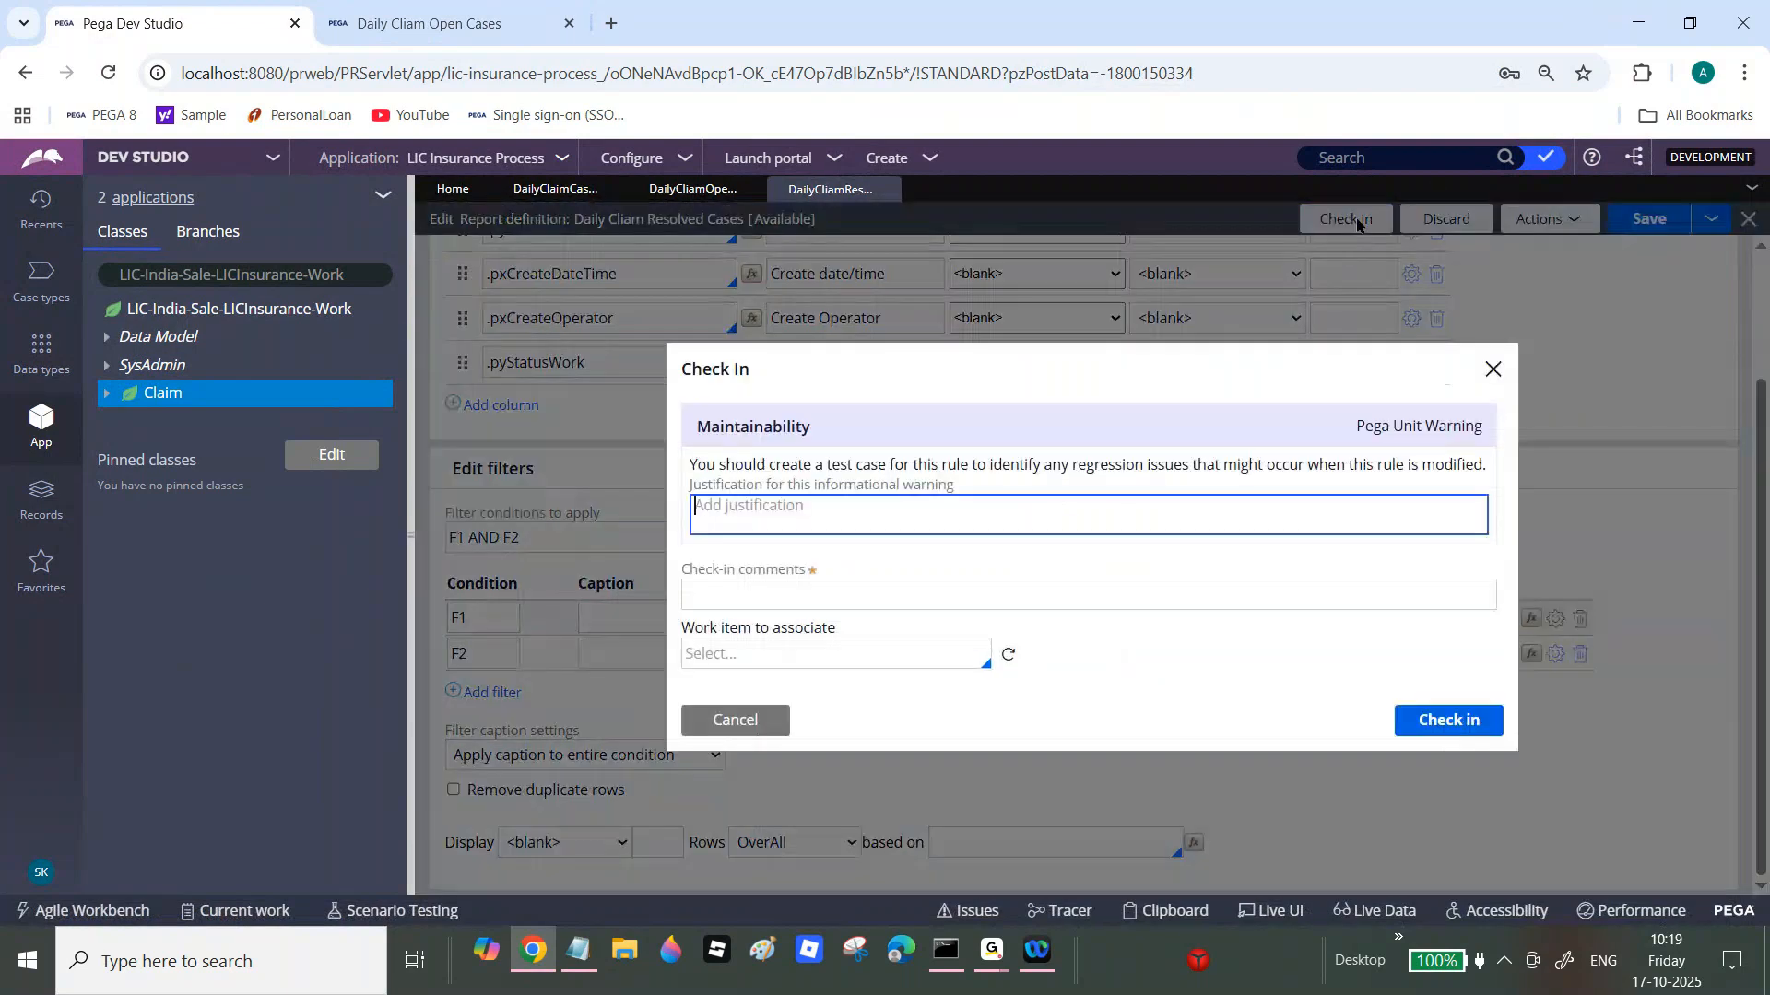
key(Tab)
text(wip)
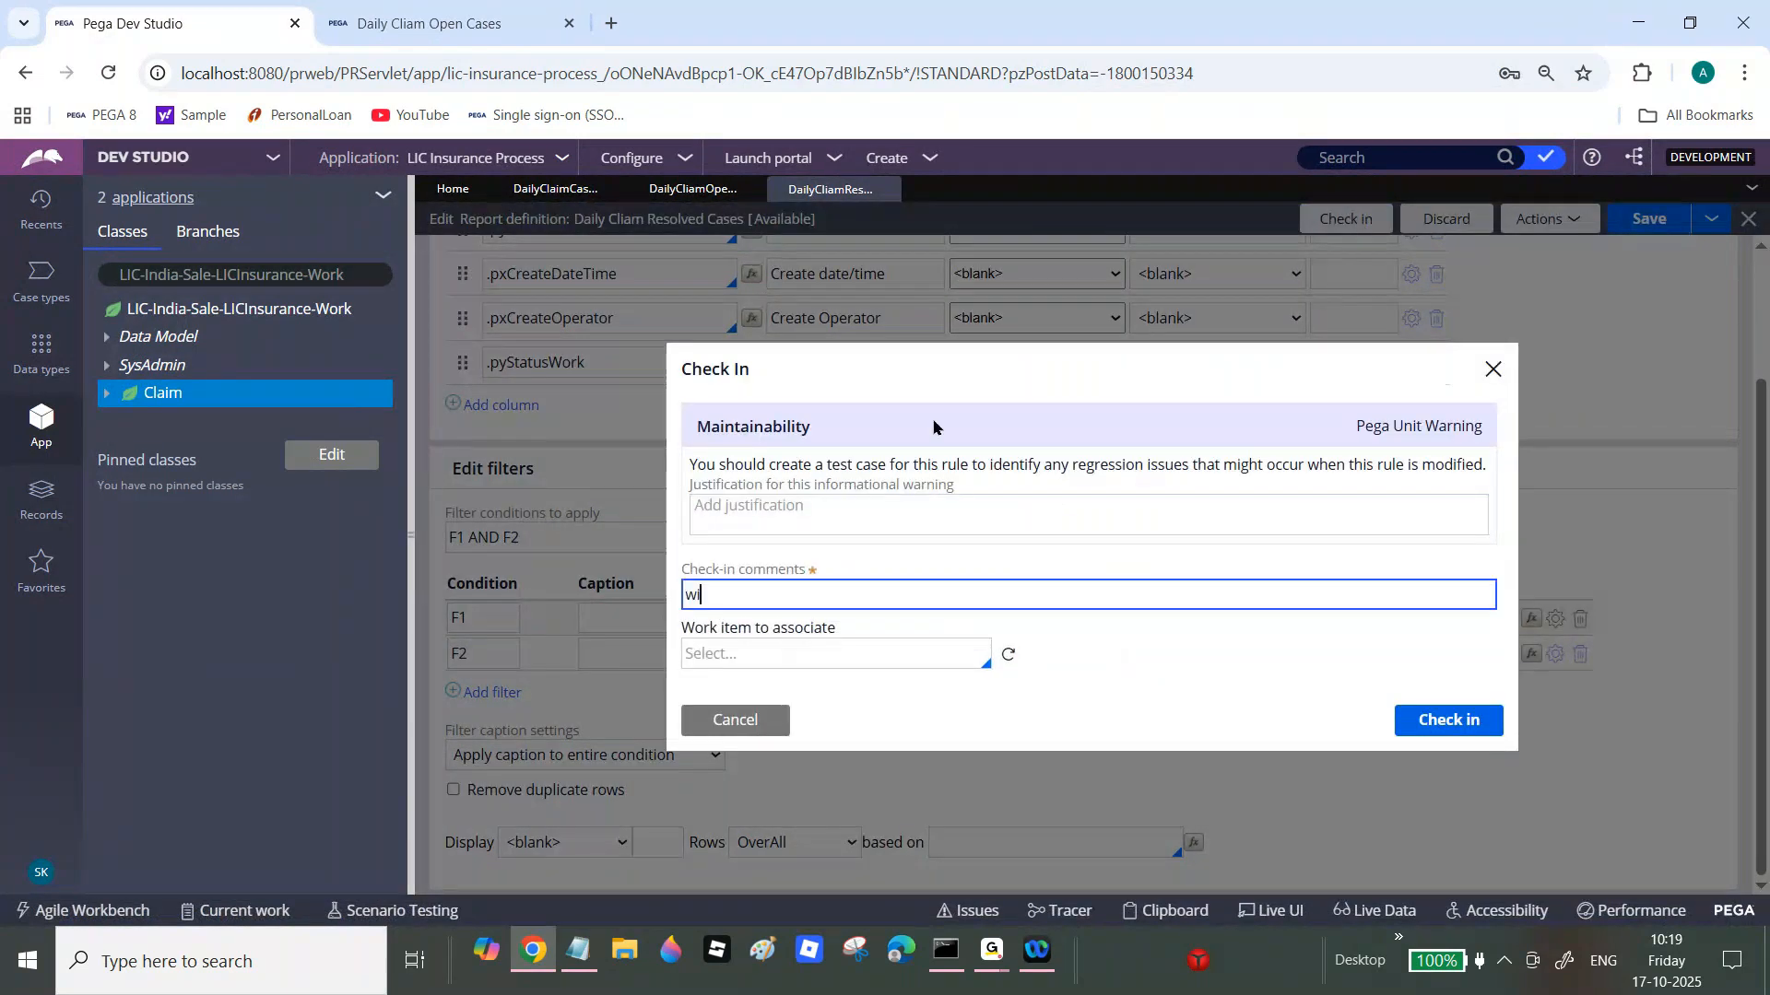
click(1454, 724)
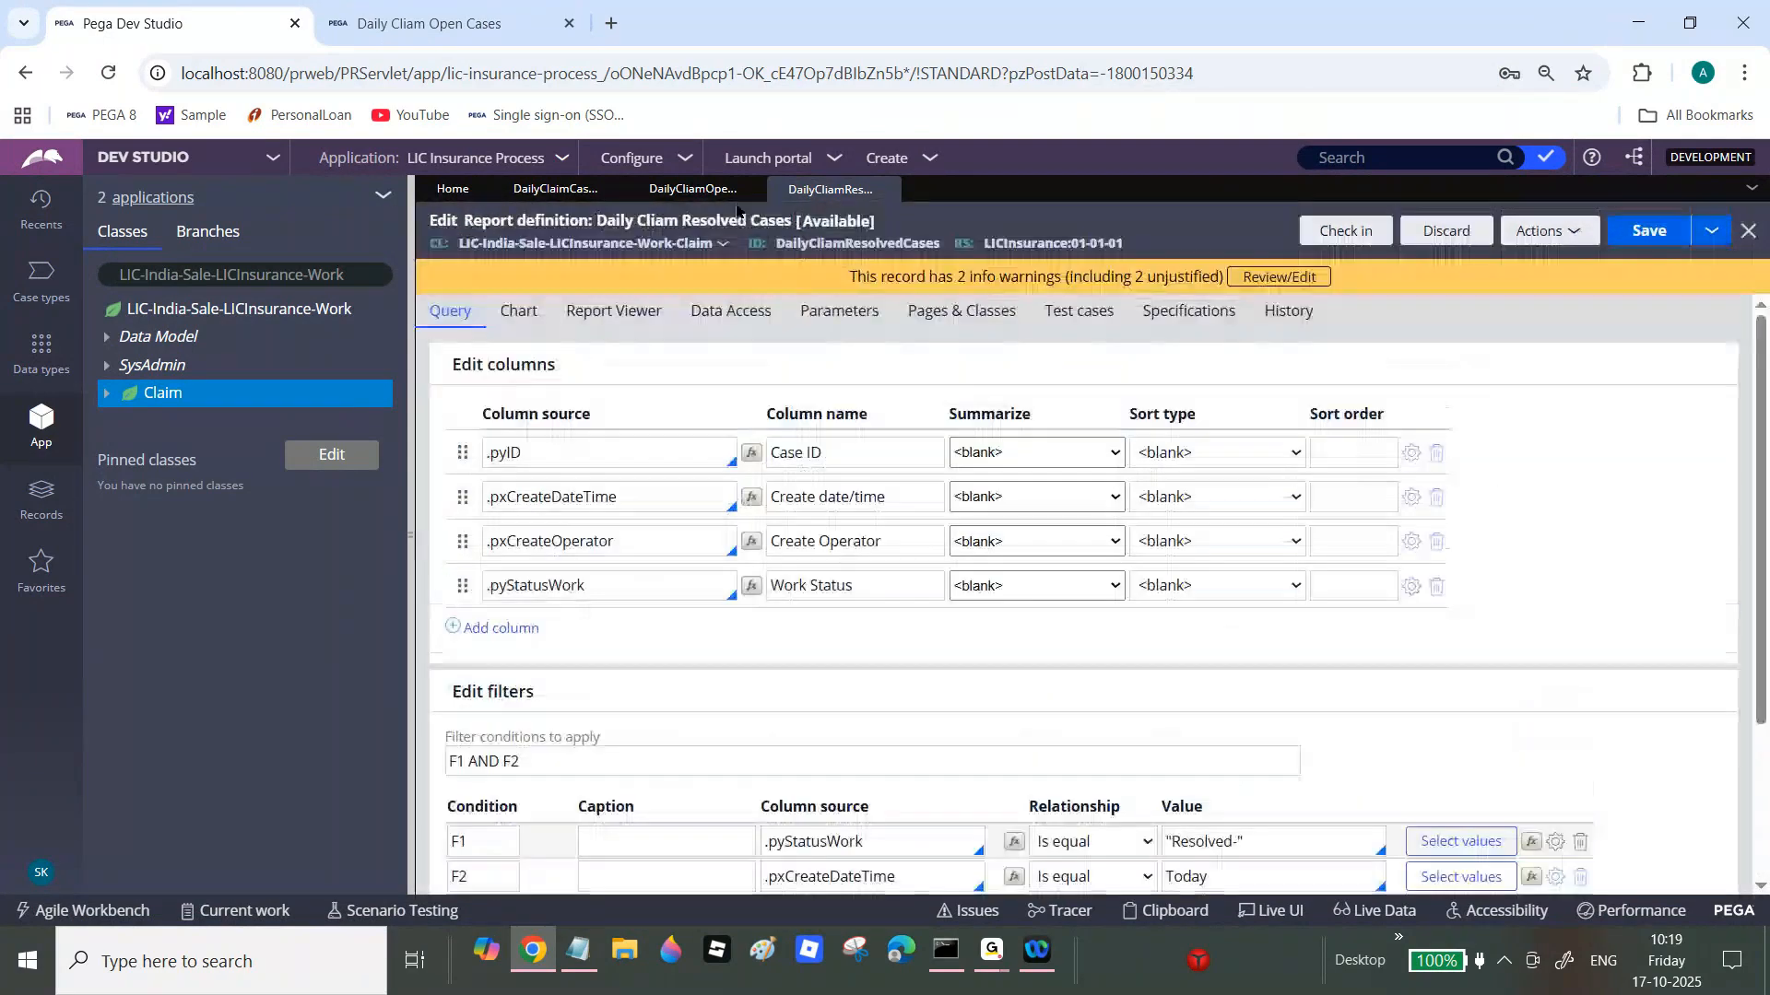
click(613, 311)
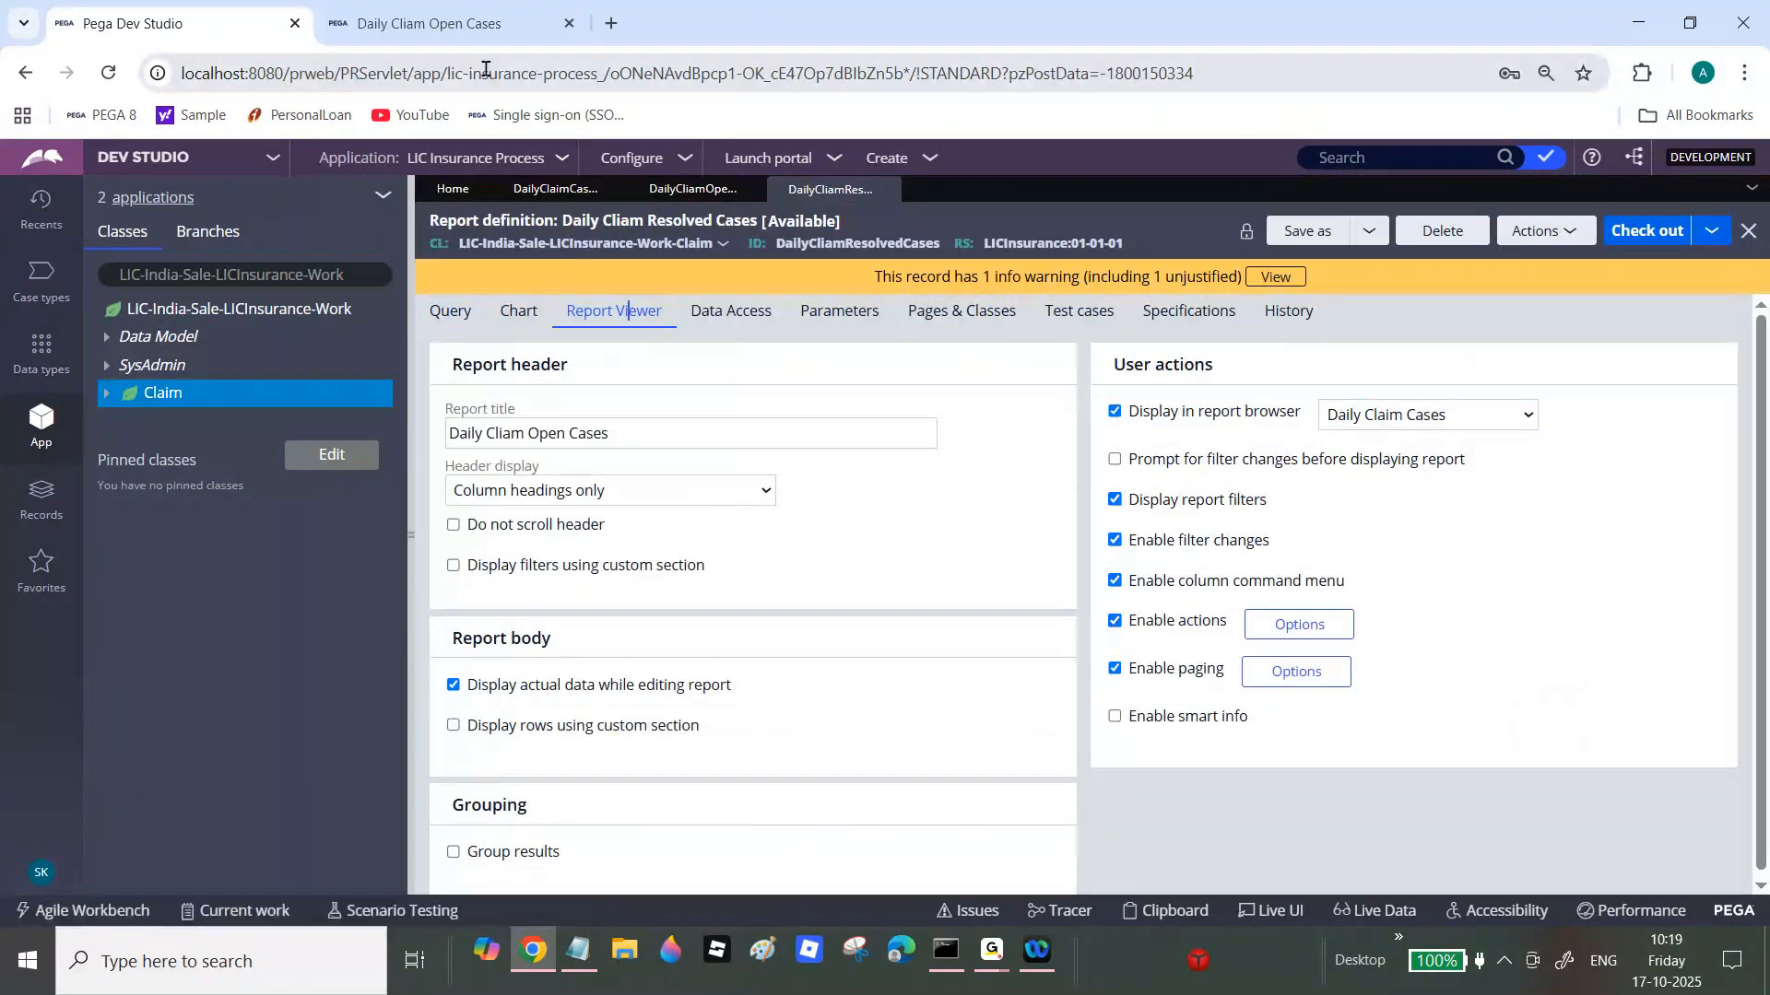
key(ctrl+Tab)
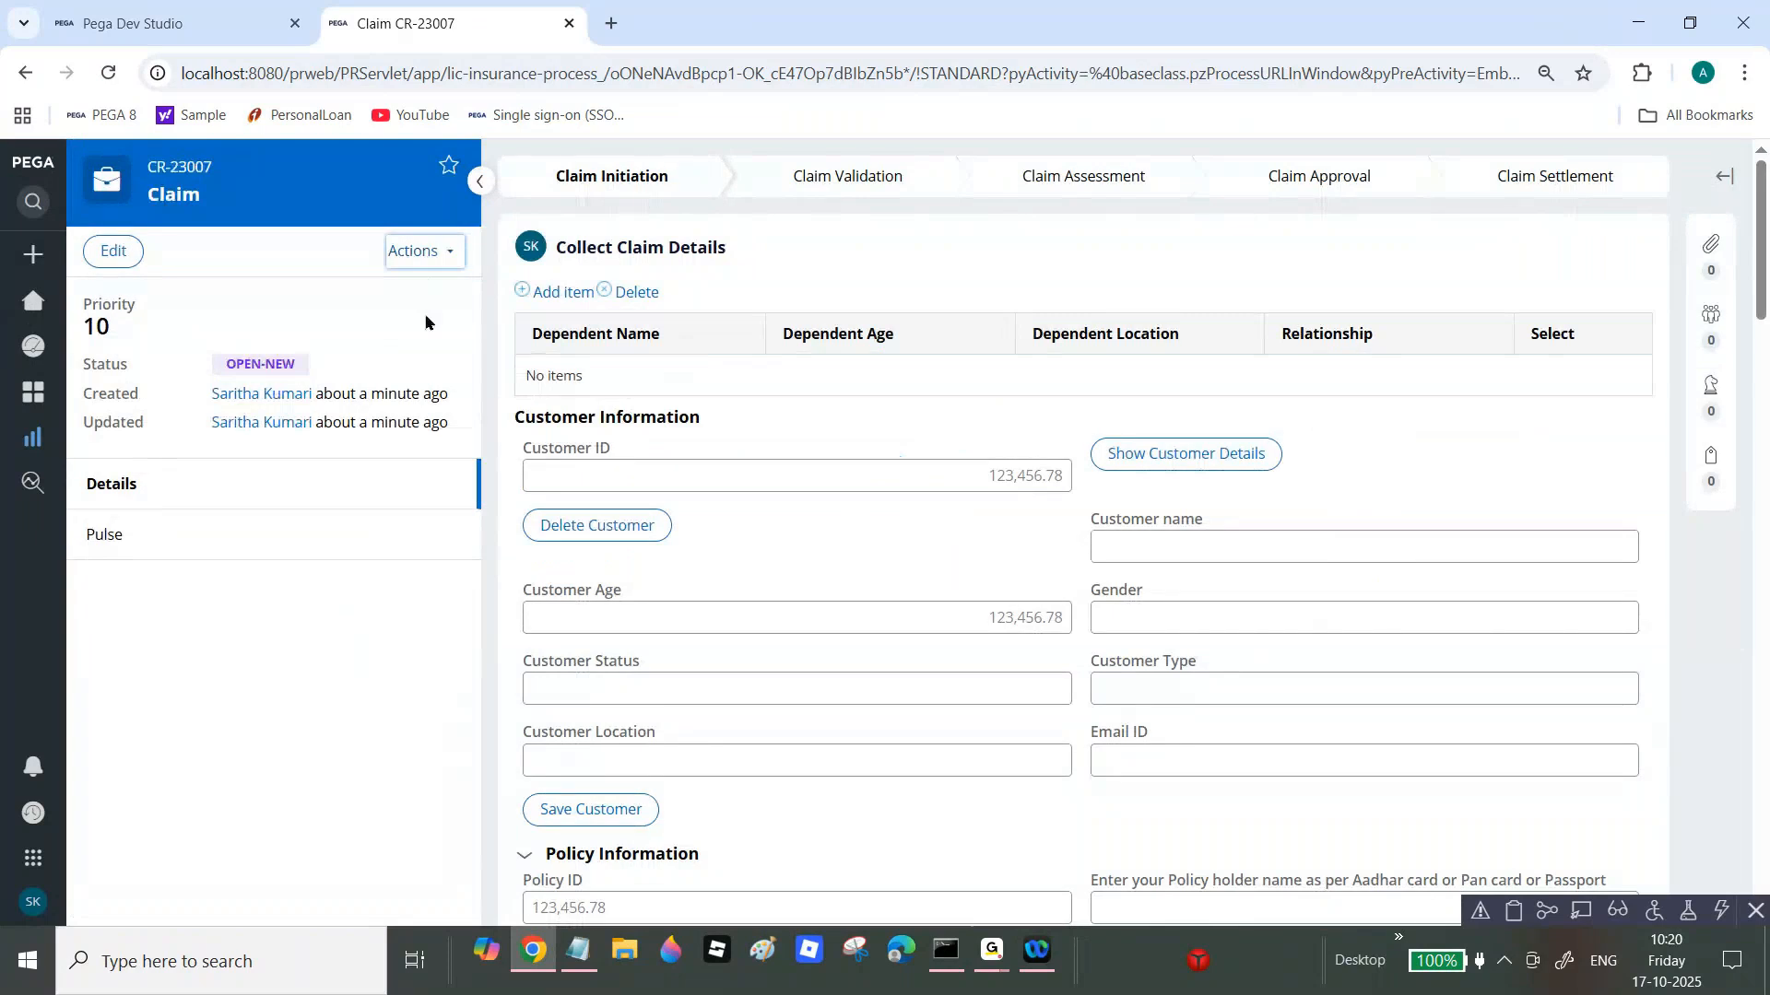
Step: Move claim CR-23007 to the Claim Settlement stage via Change stage
click(424, 251)
click(686, 293)
click(707, 357)
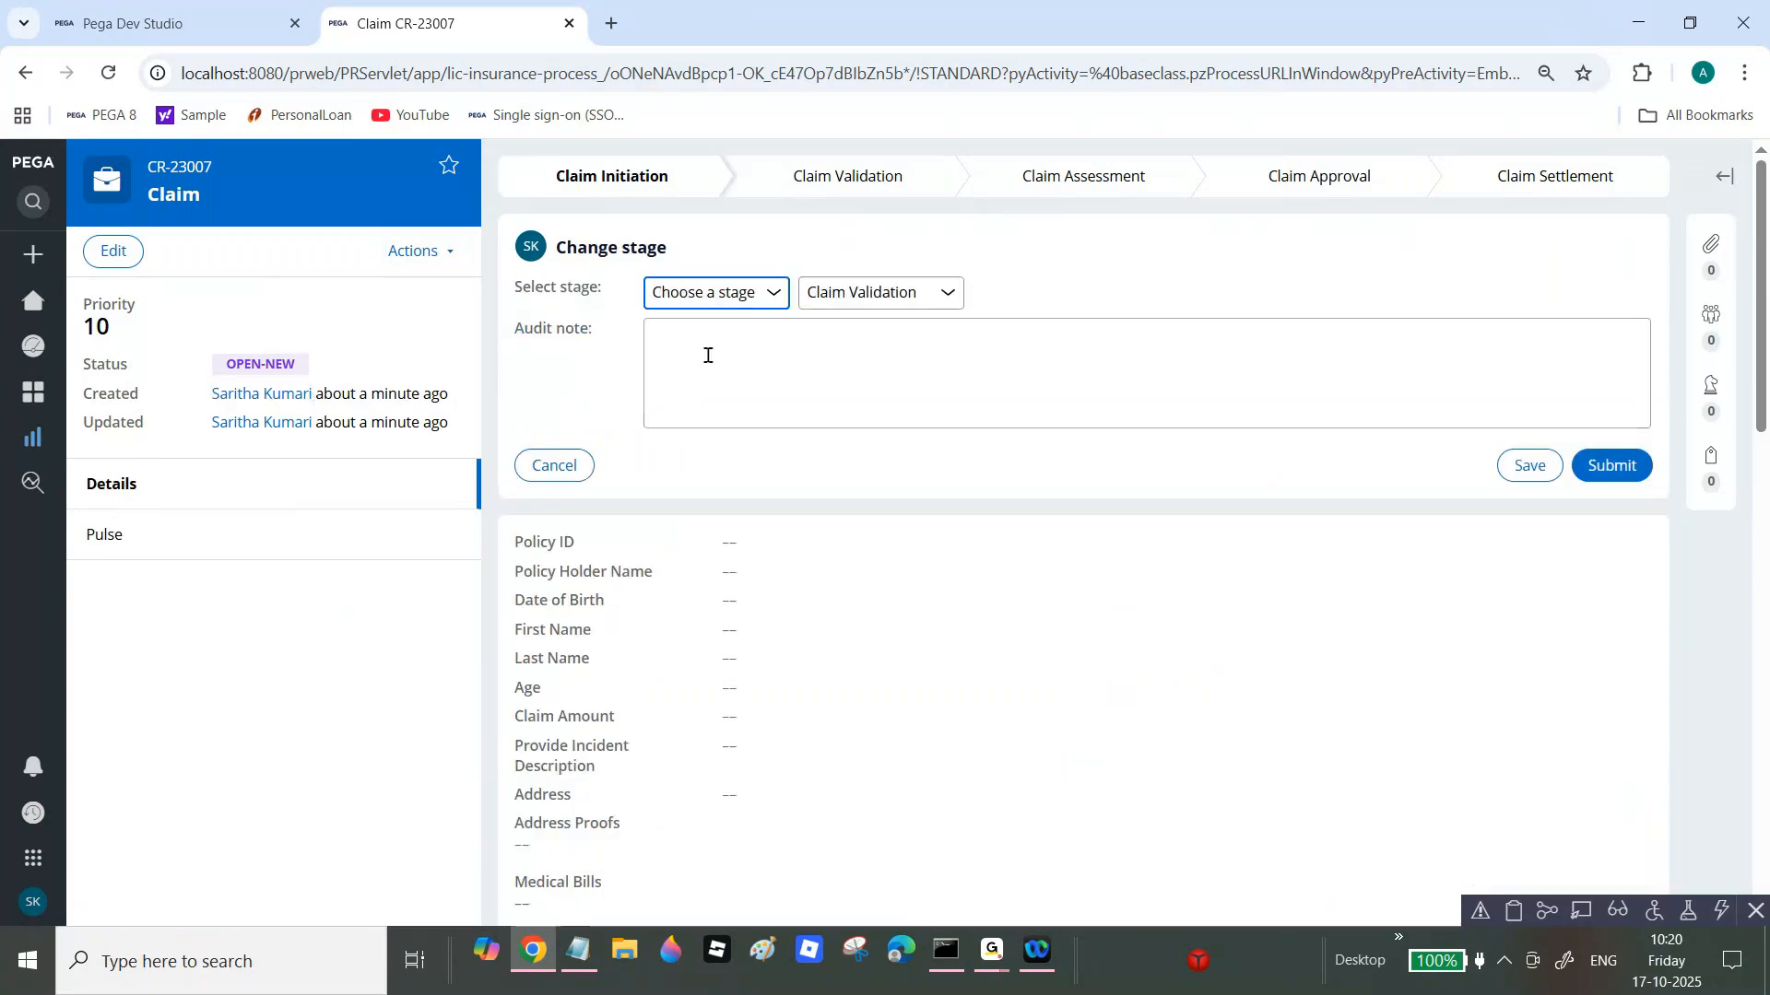
click(948, 293)
click(869, 411)
click(1632, 479)
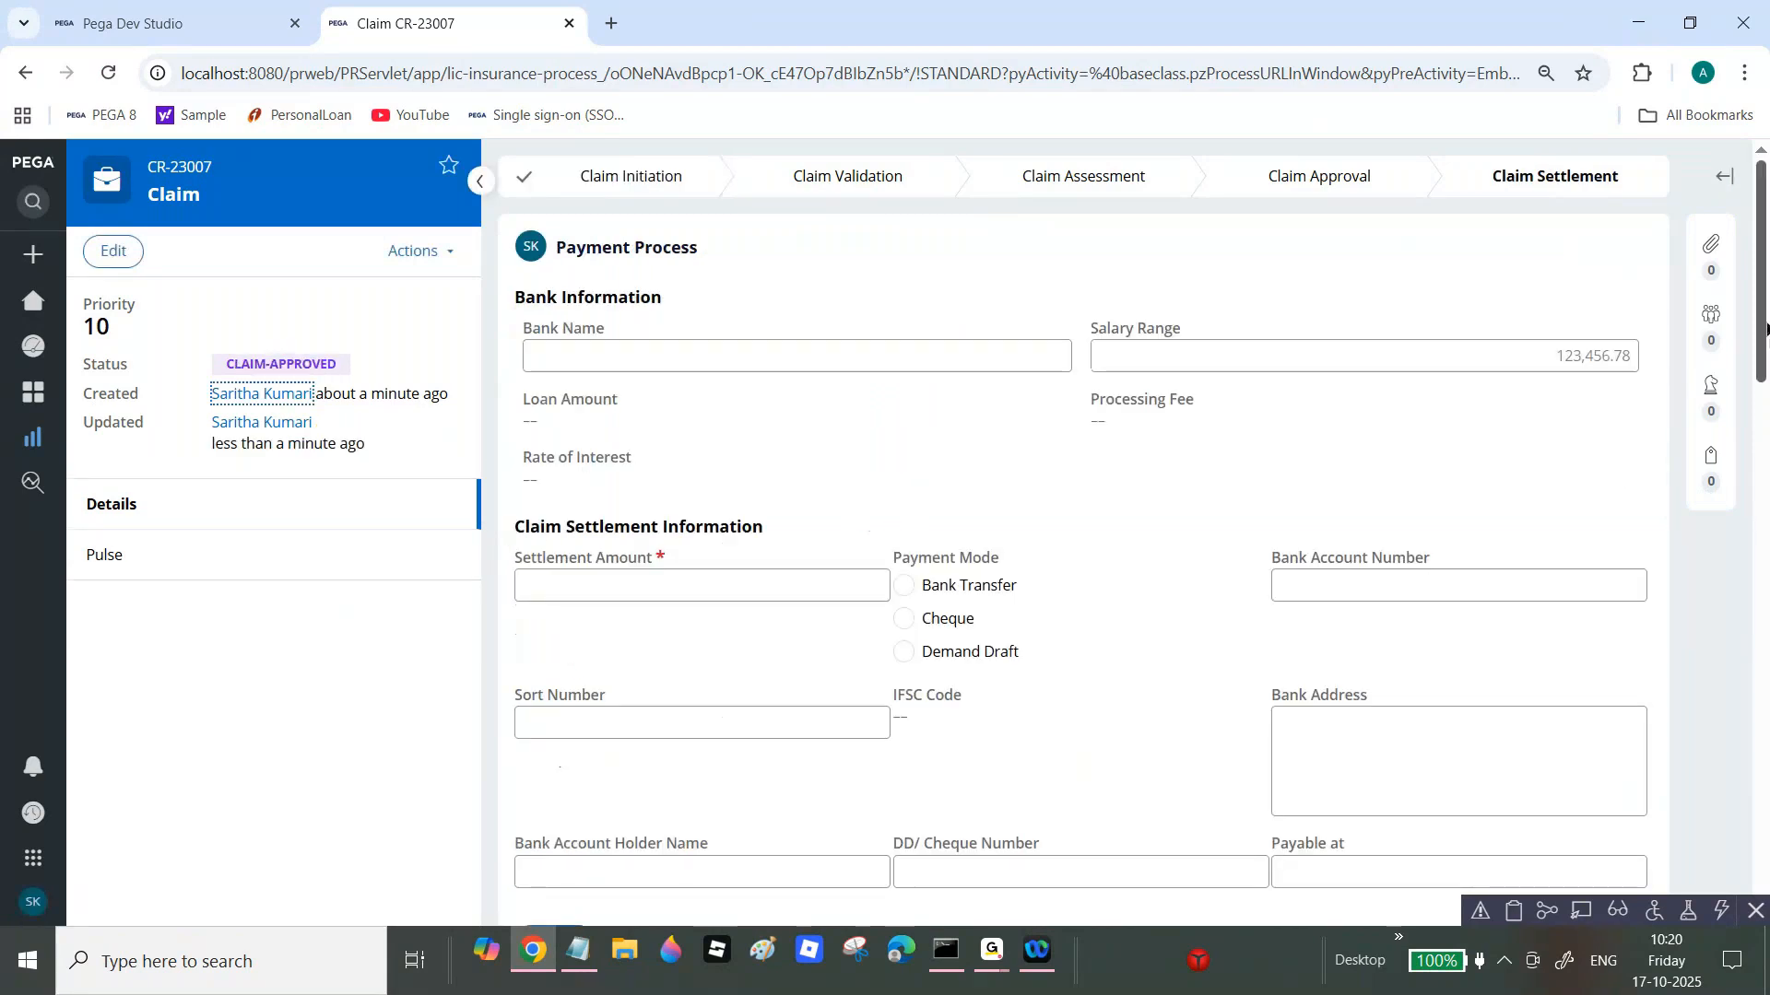
Step: Enter settlement amount 324234 and submit until the claim is Resolved-Completed, then start a new claim
click(747, 585)
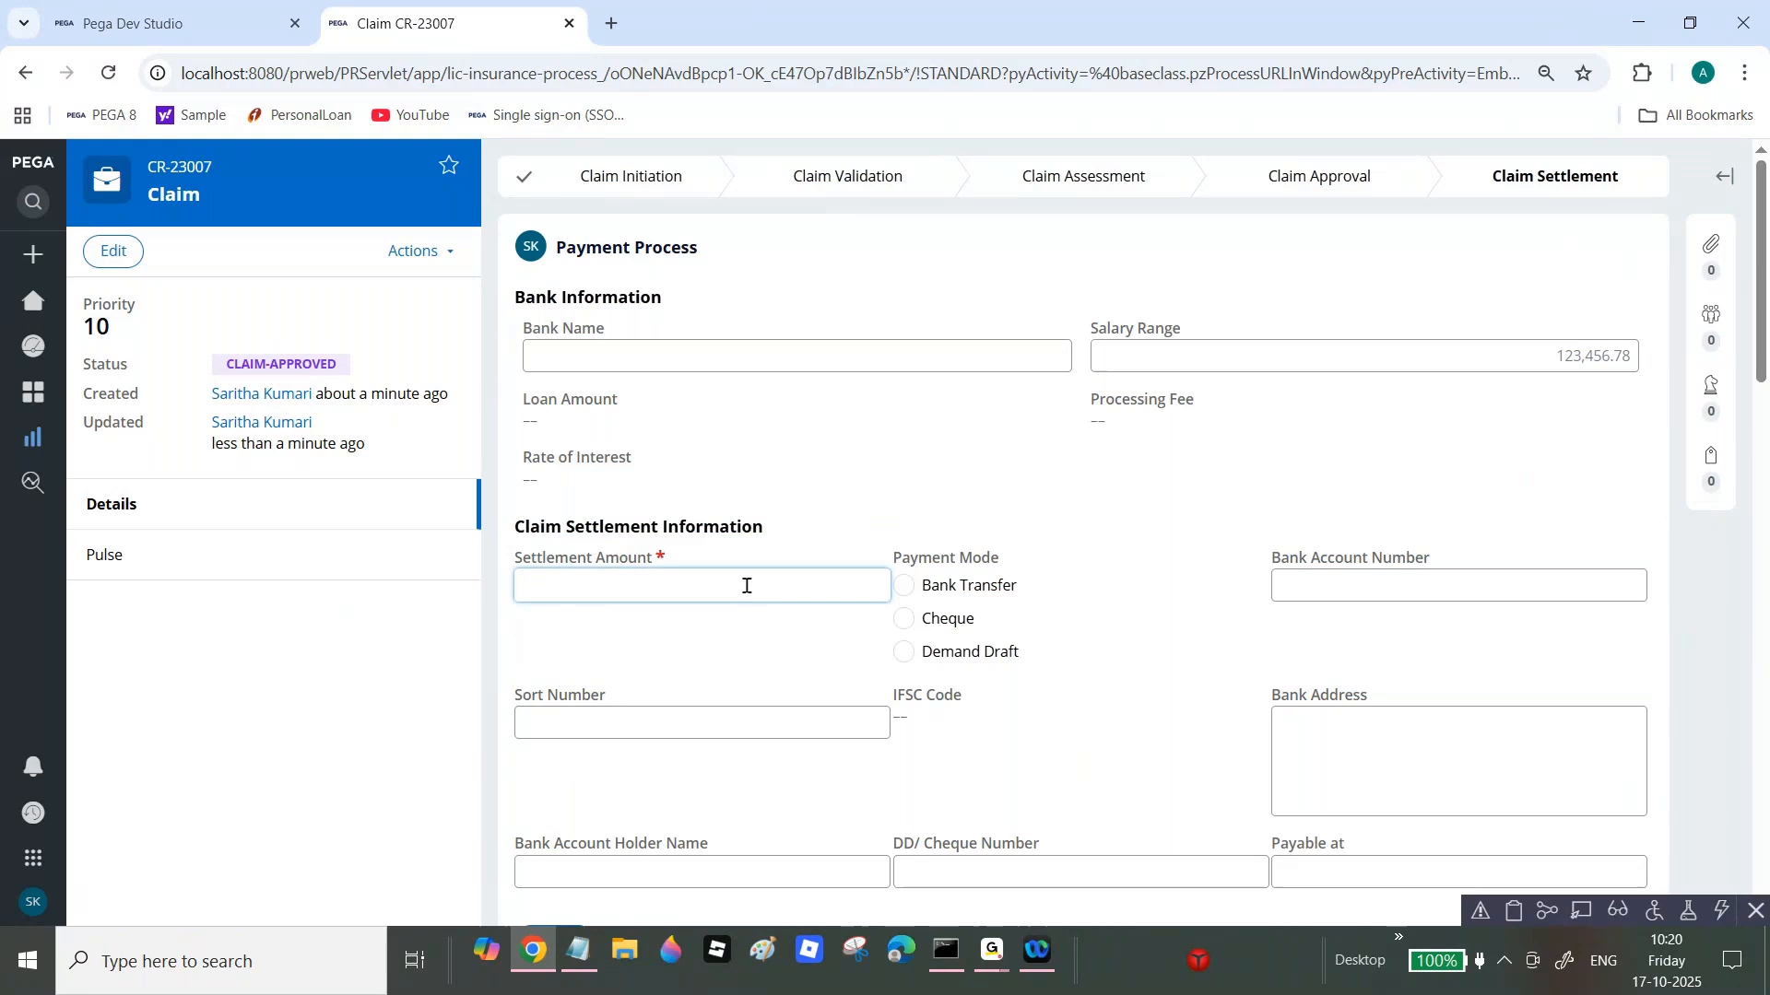
text(324234)
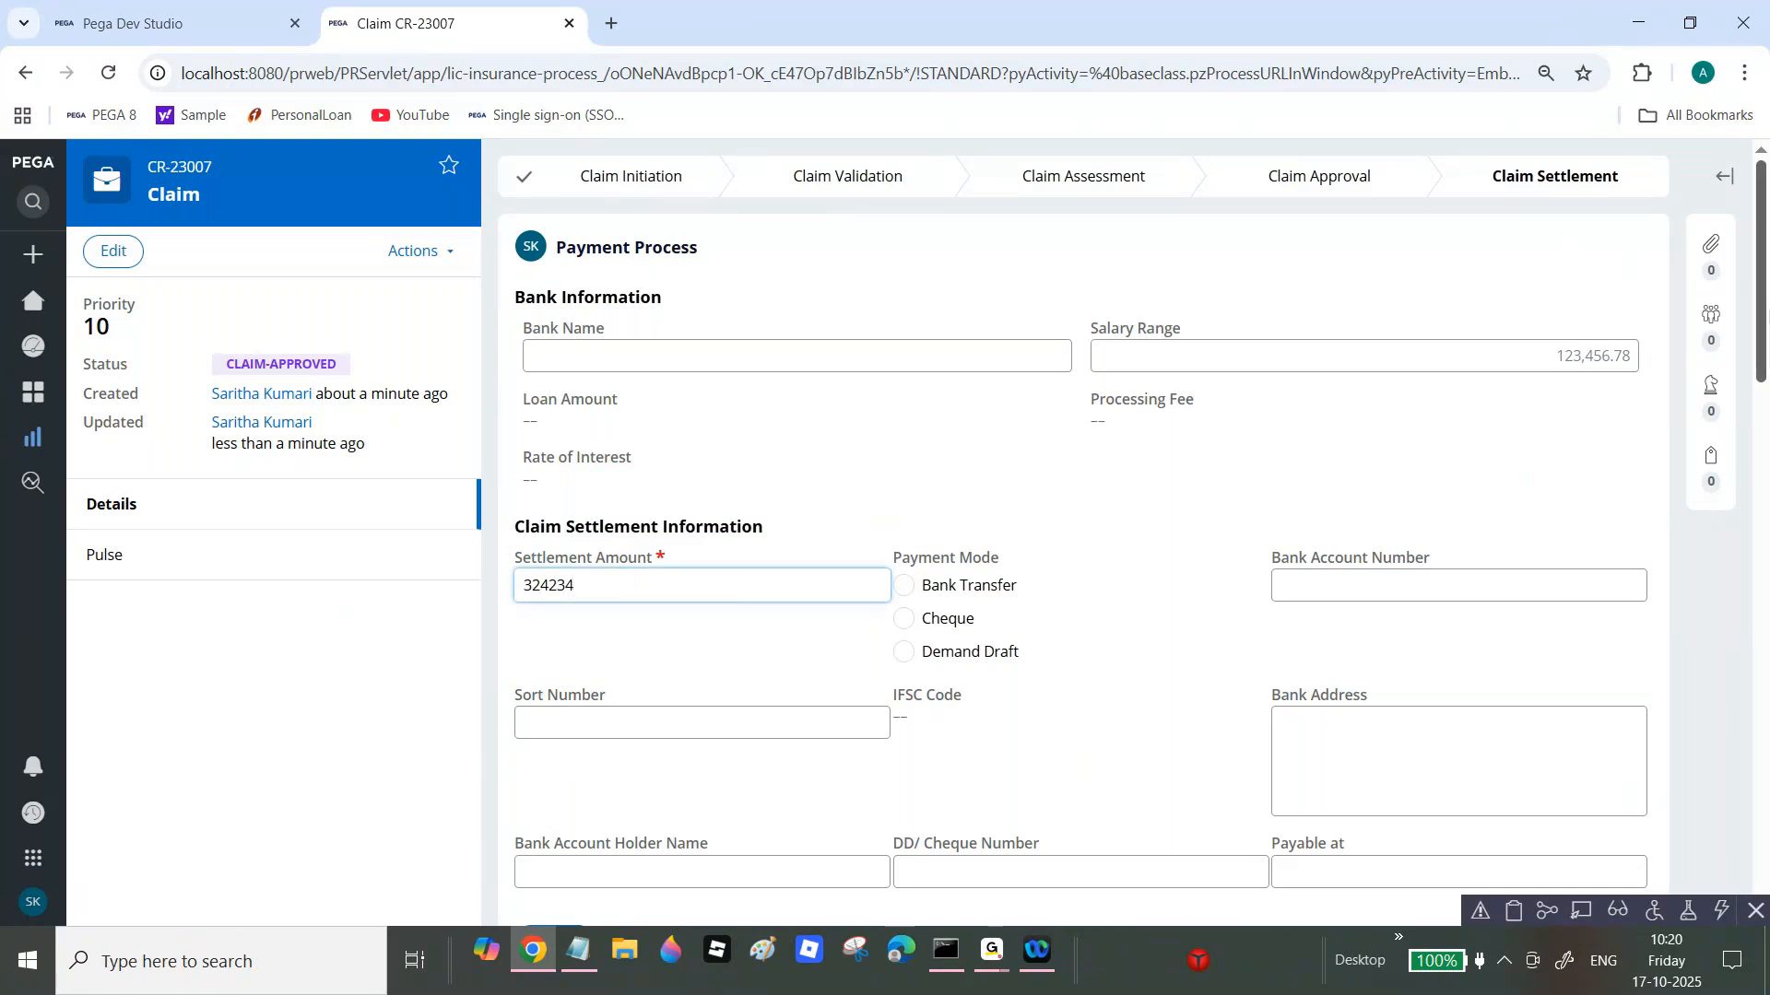
scroll(1609, 385, down, 5)
click(1610, 391)
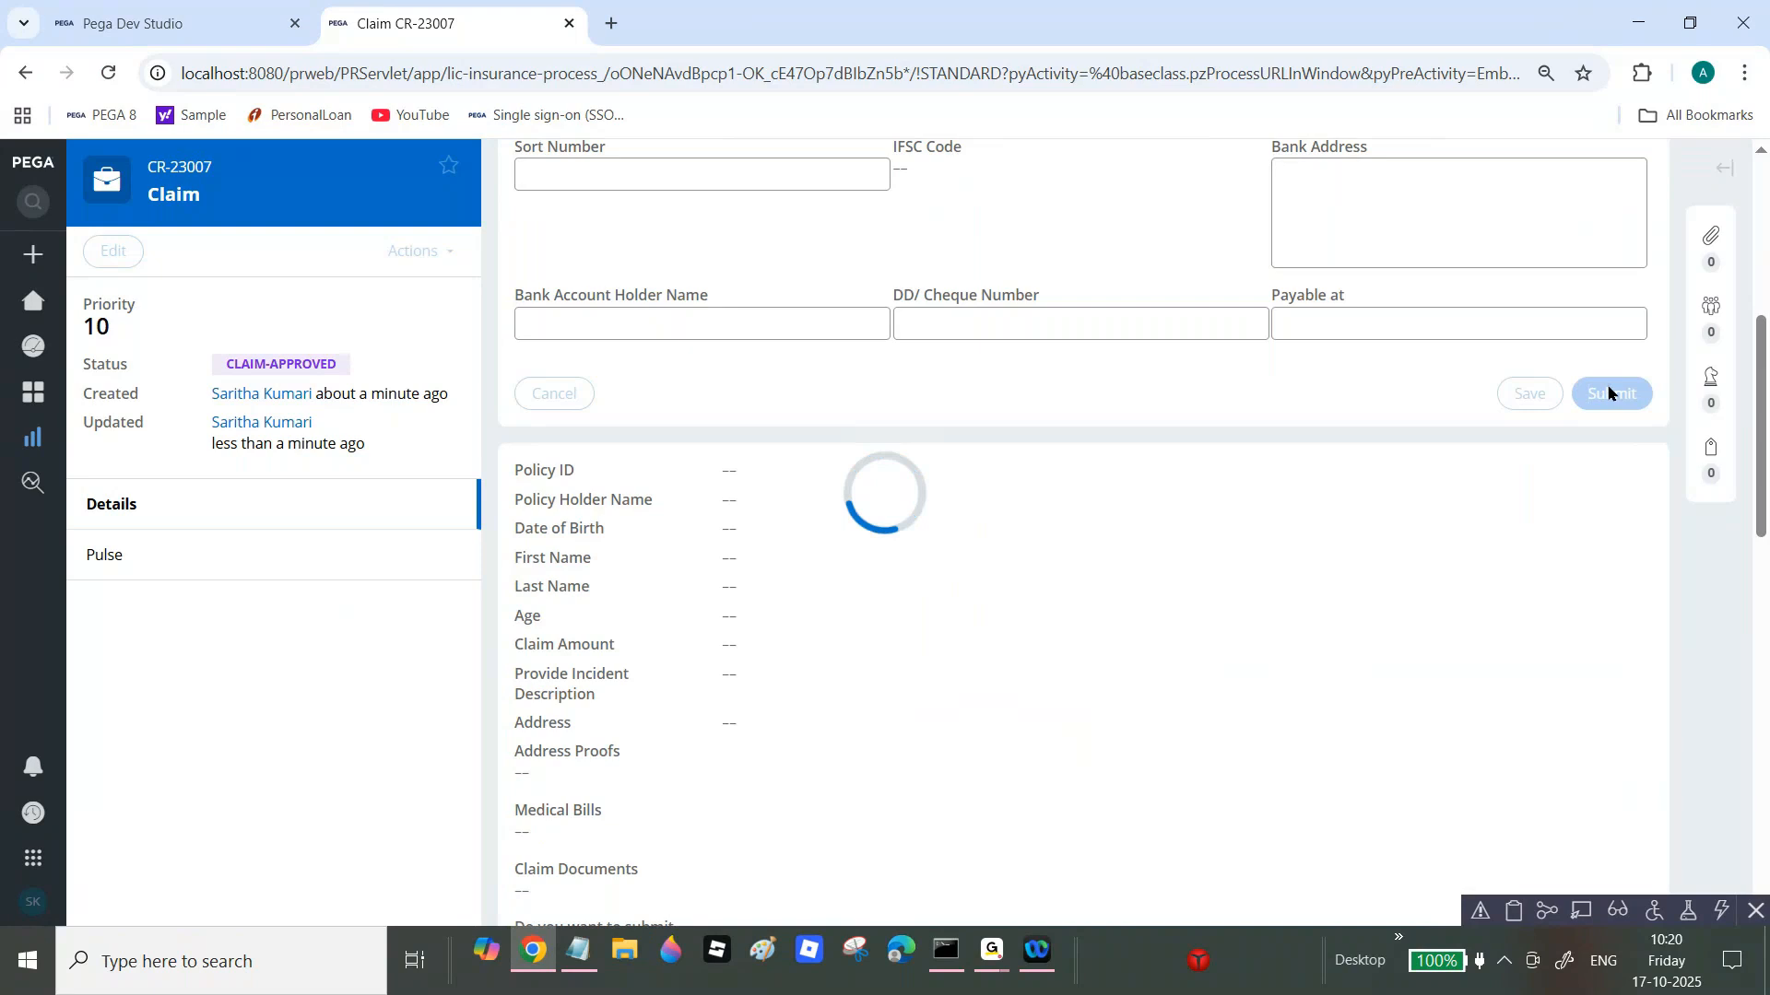
scroll(1765, 215, down, 10)
scroll(1636, 363, up, 3)
click(1611, 351)
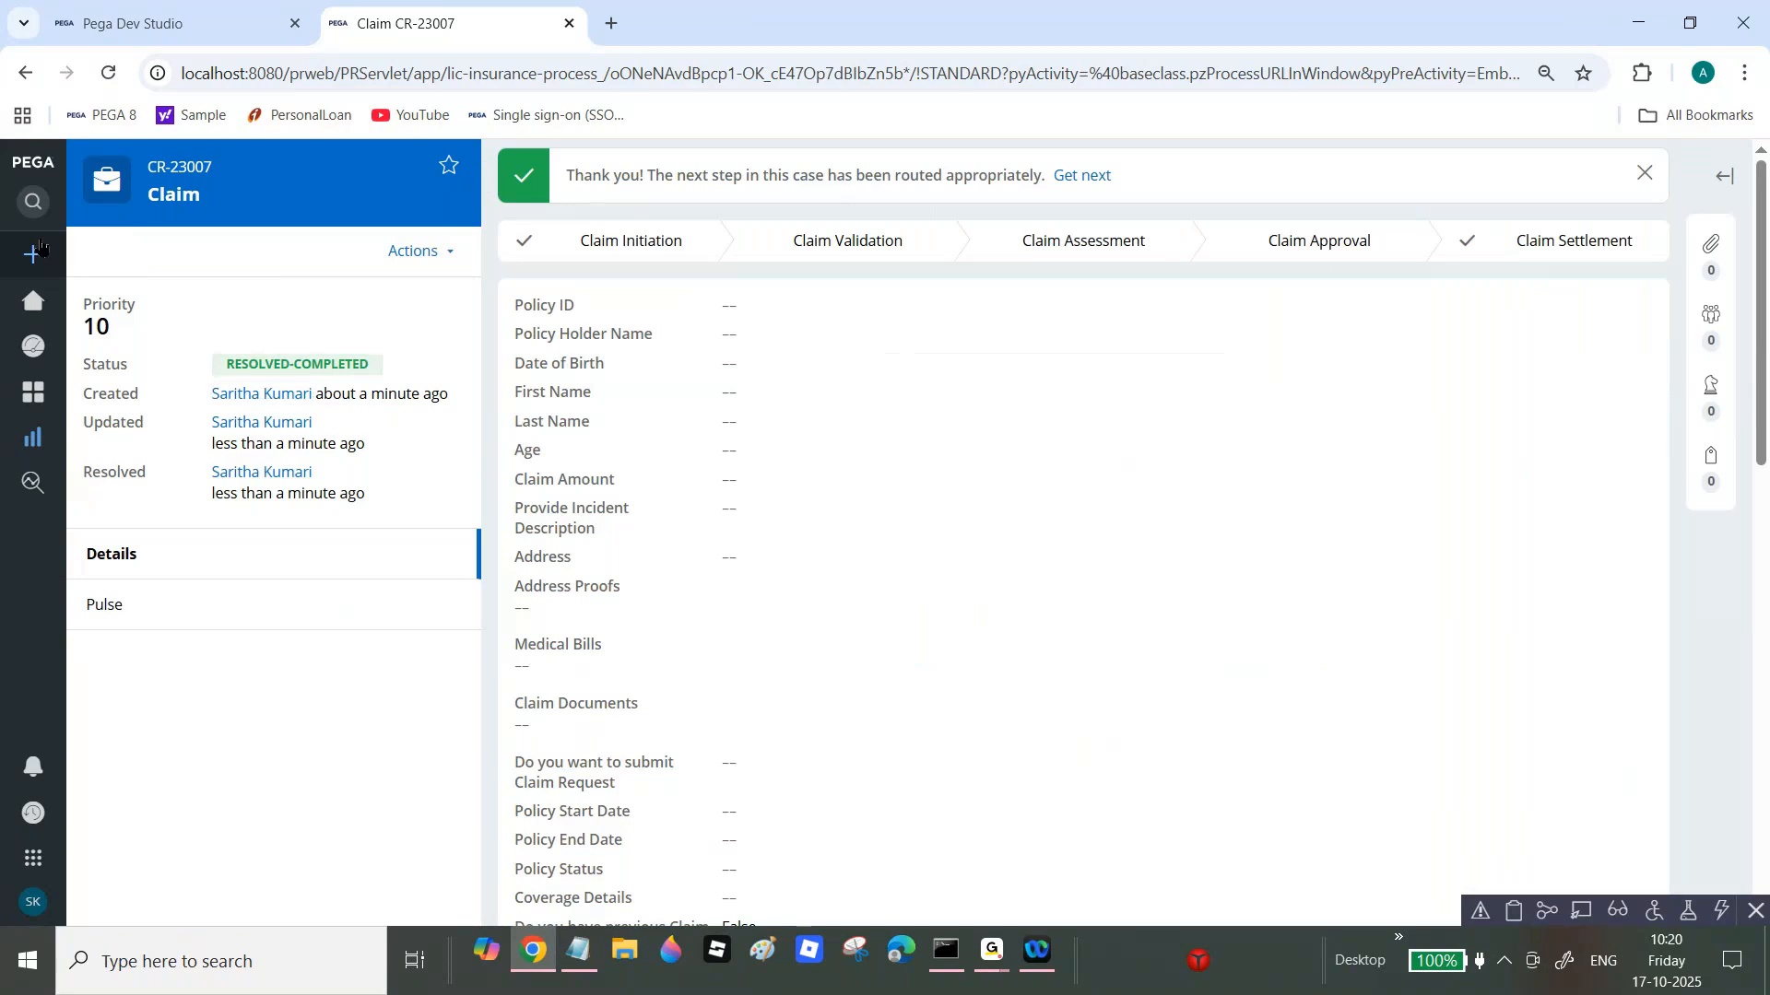
mouse_move(46, 276)
click(98, 302)
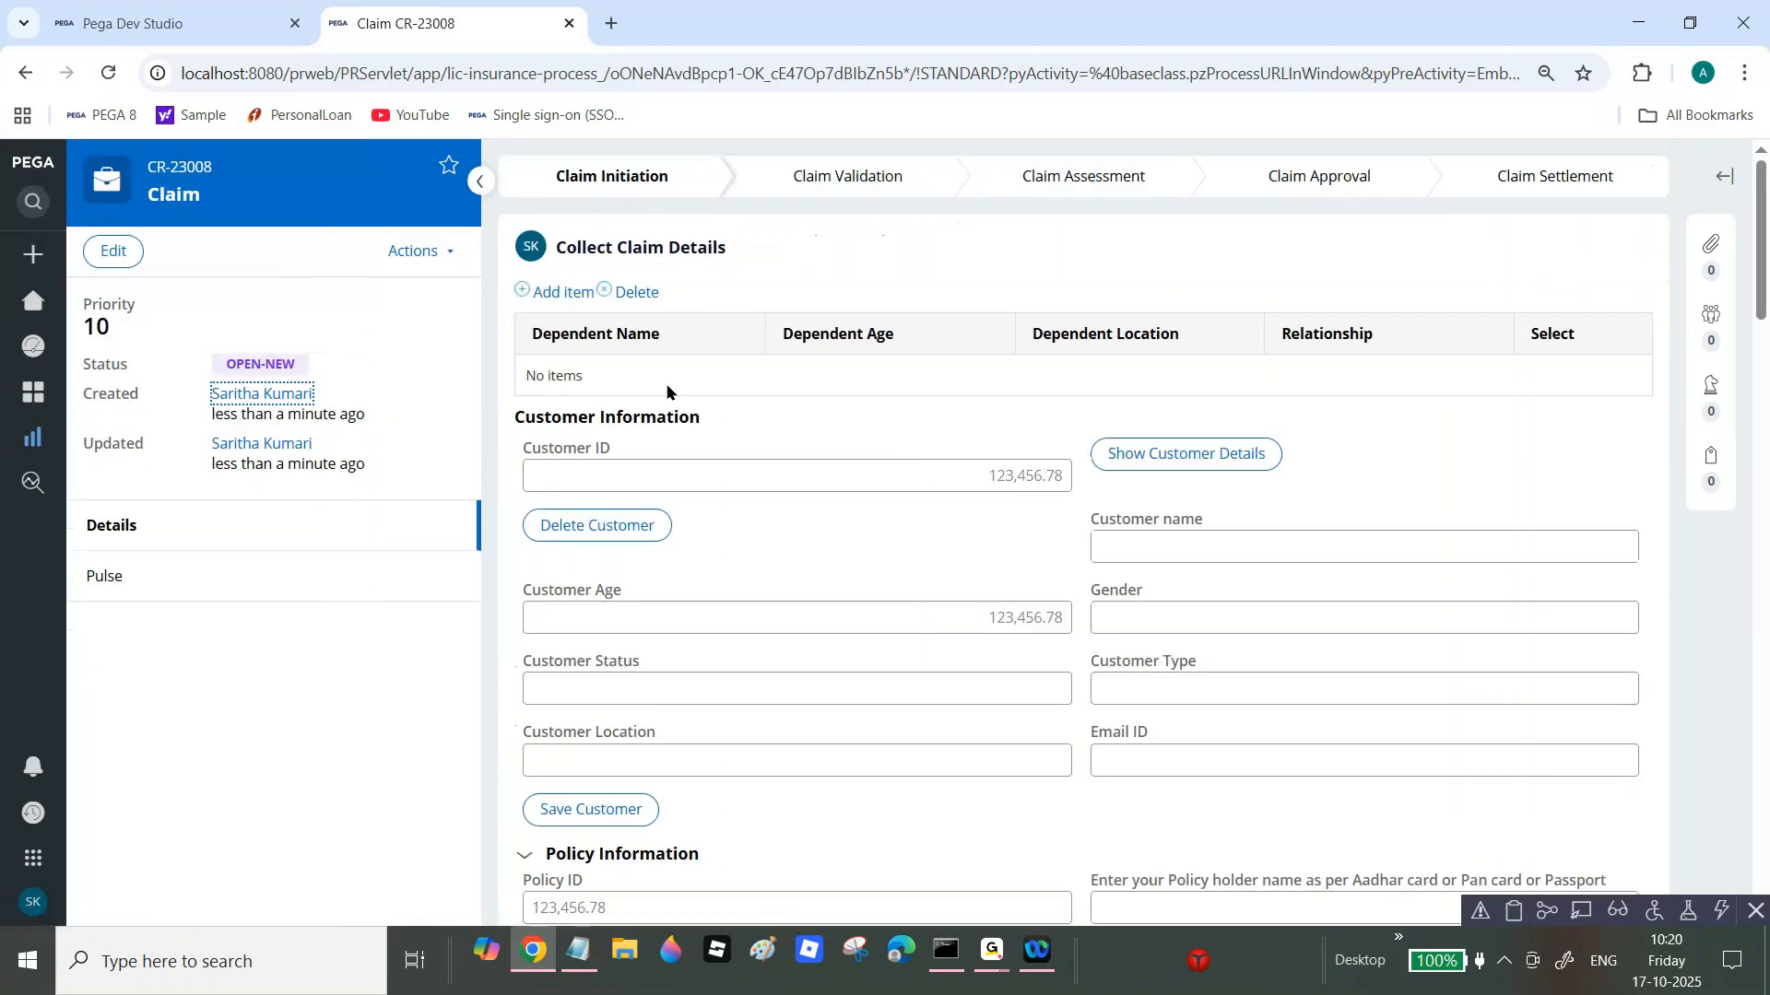
Step: Move claim CR-23008 to the Claim Settlement stage via Change stage
click(426, 260)
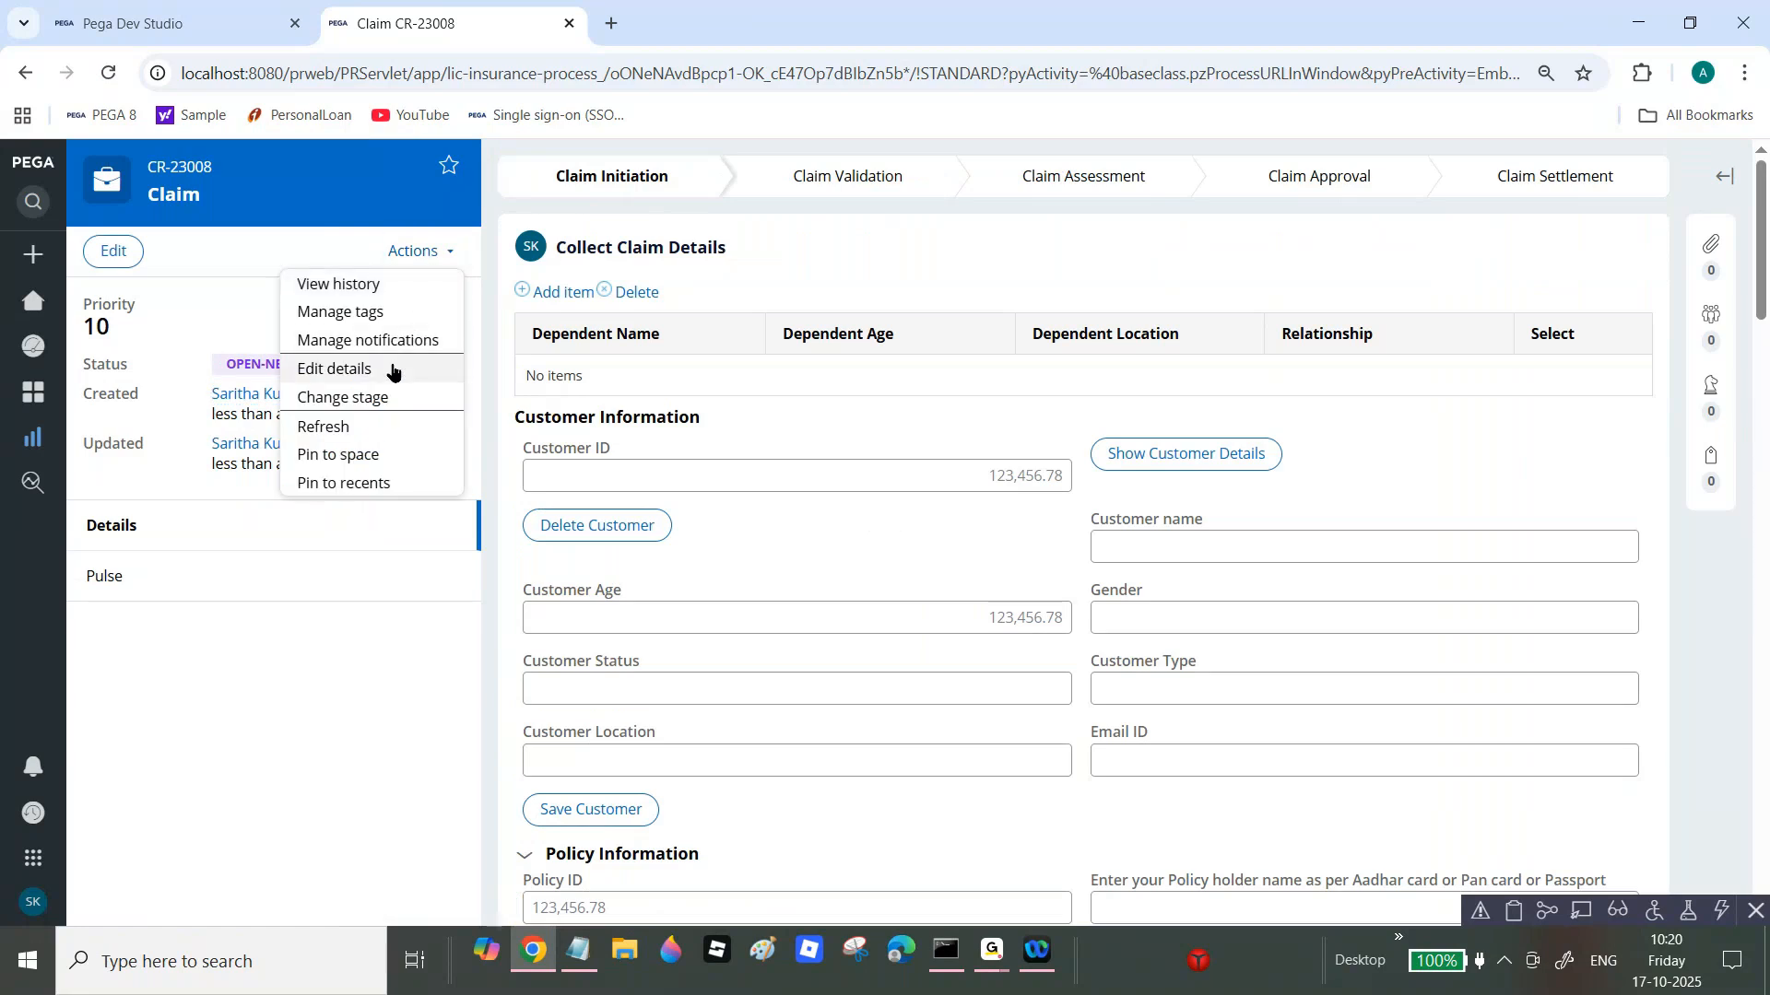
click(373, 405)
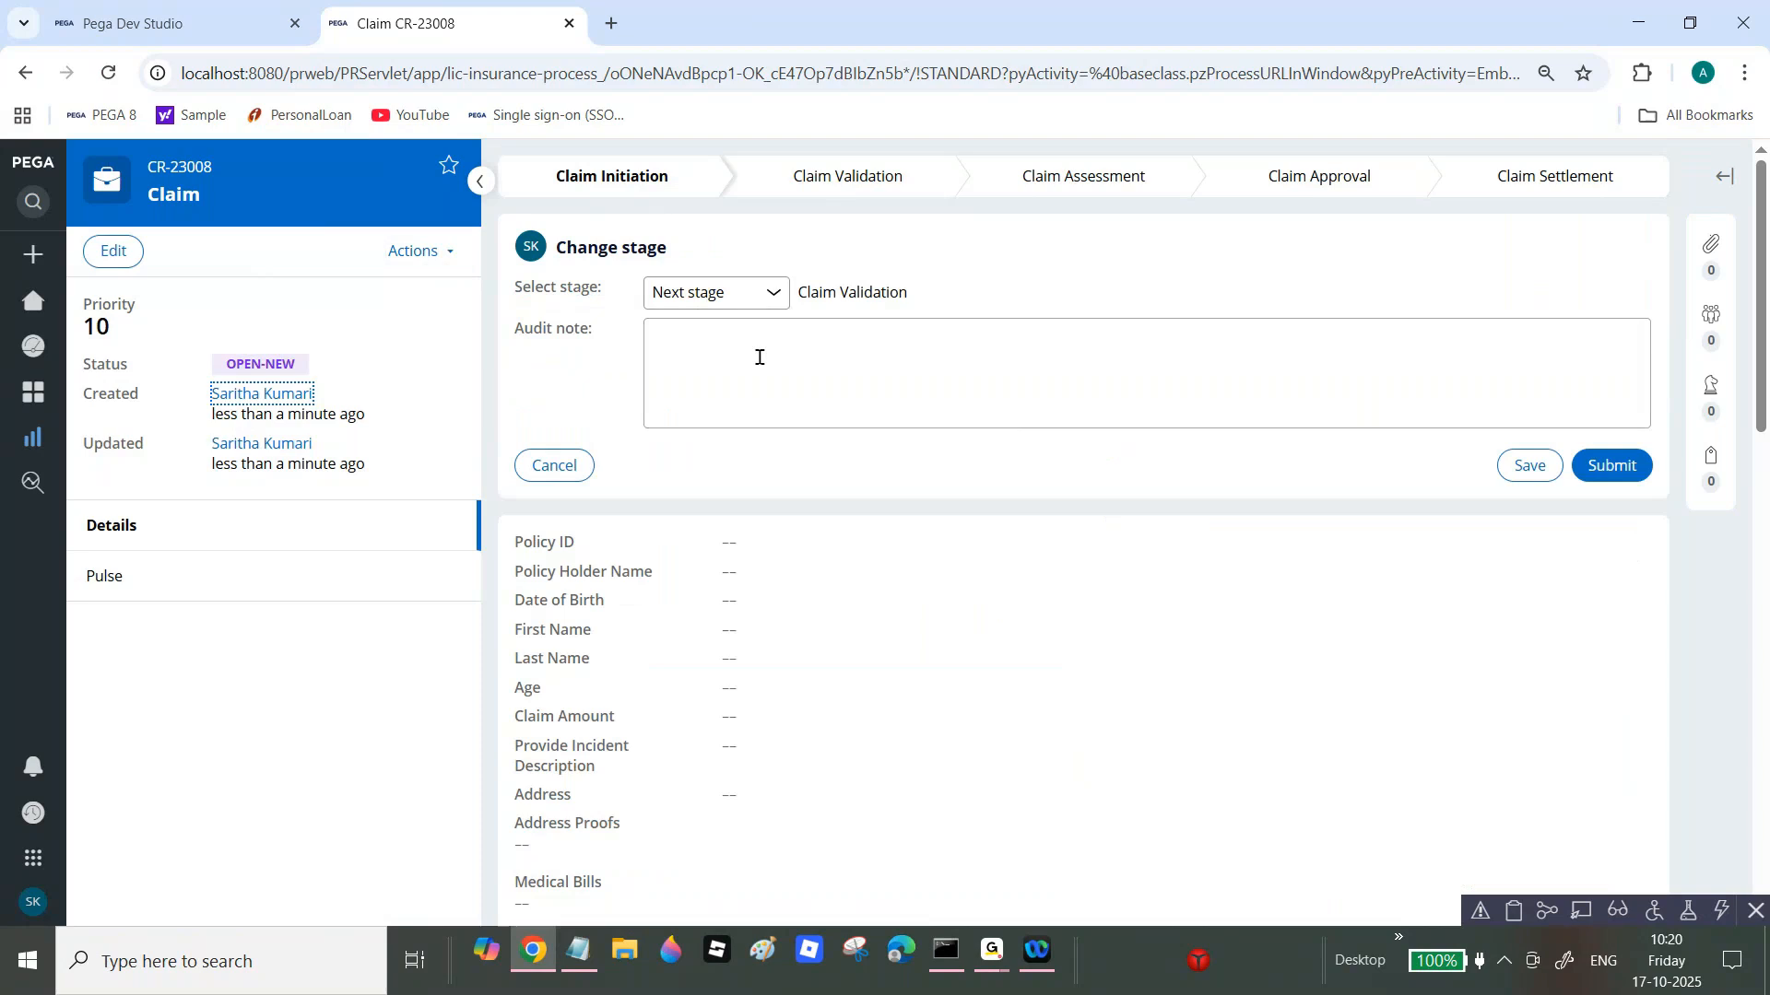
click(751, 293)
click(737, 352)
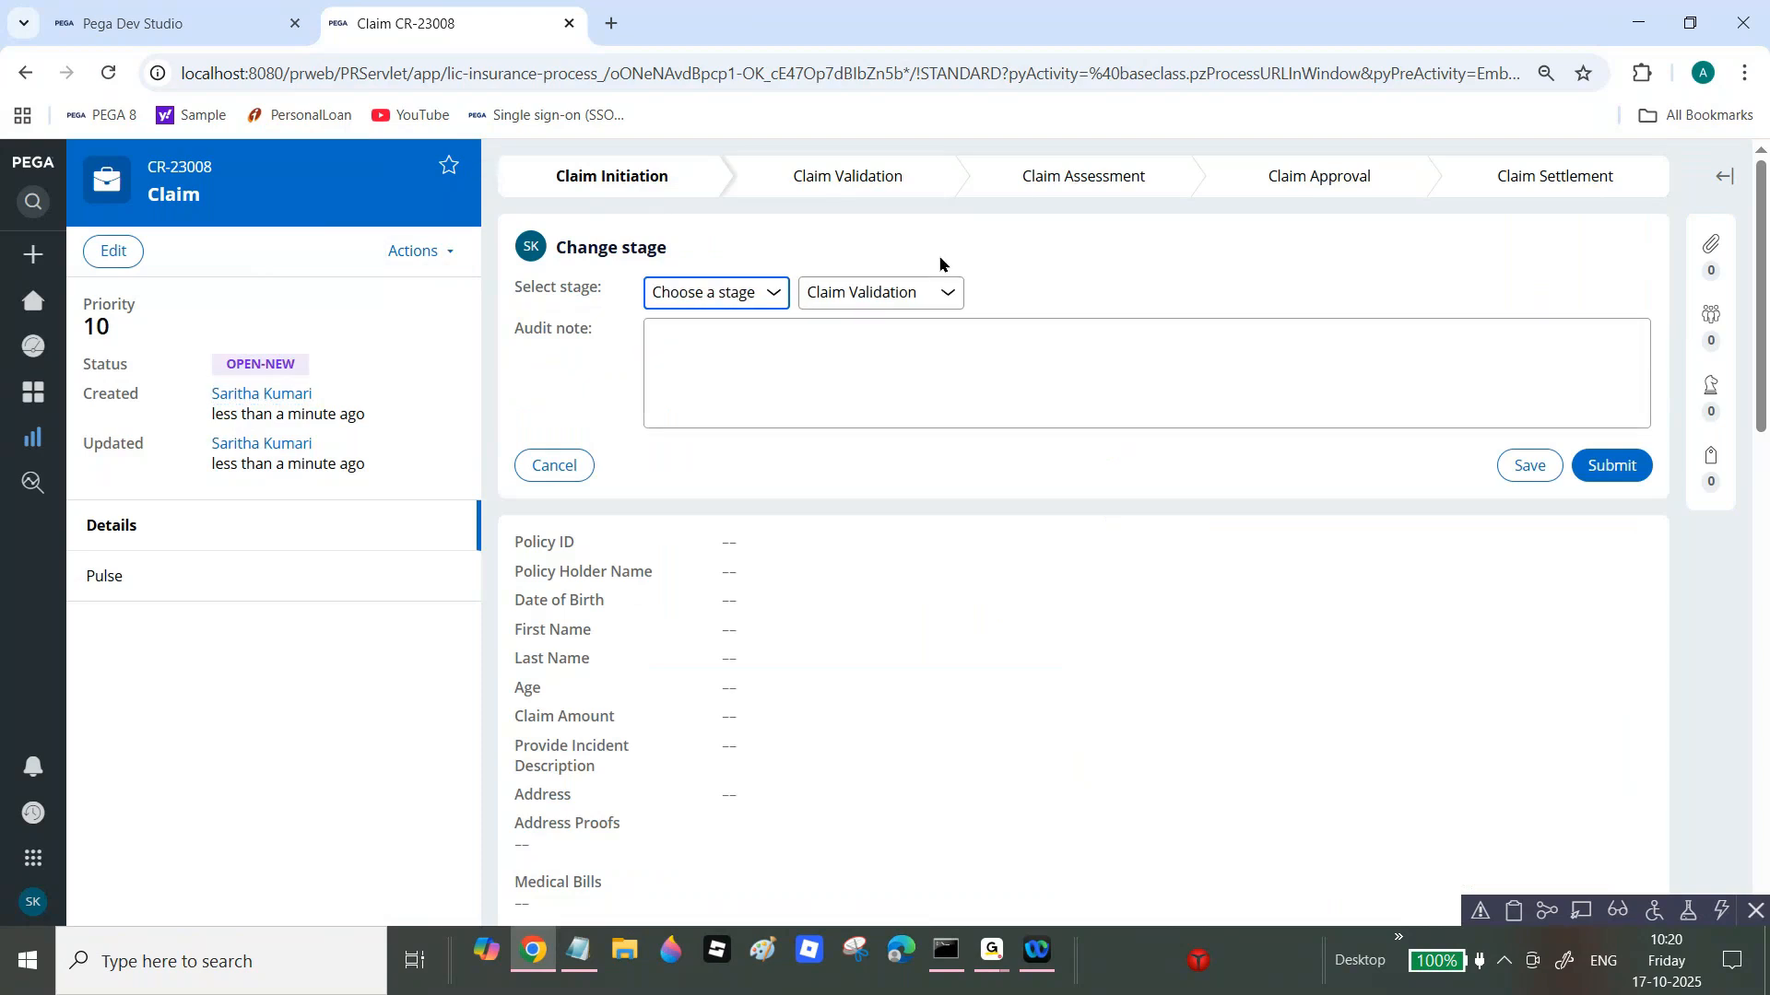
click(947, 292)
click(883, 415)
click(1629, 478)
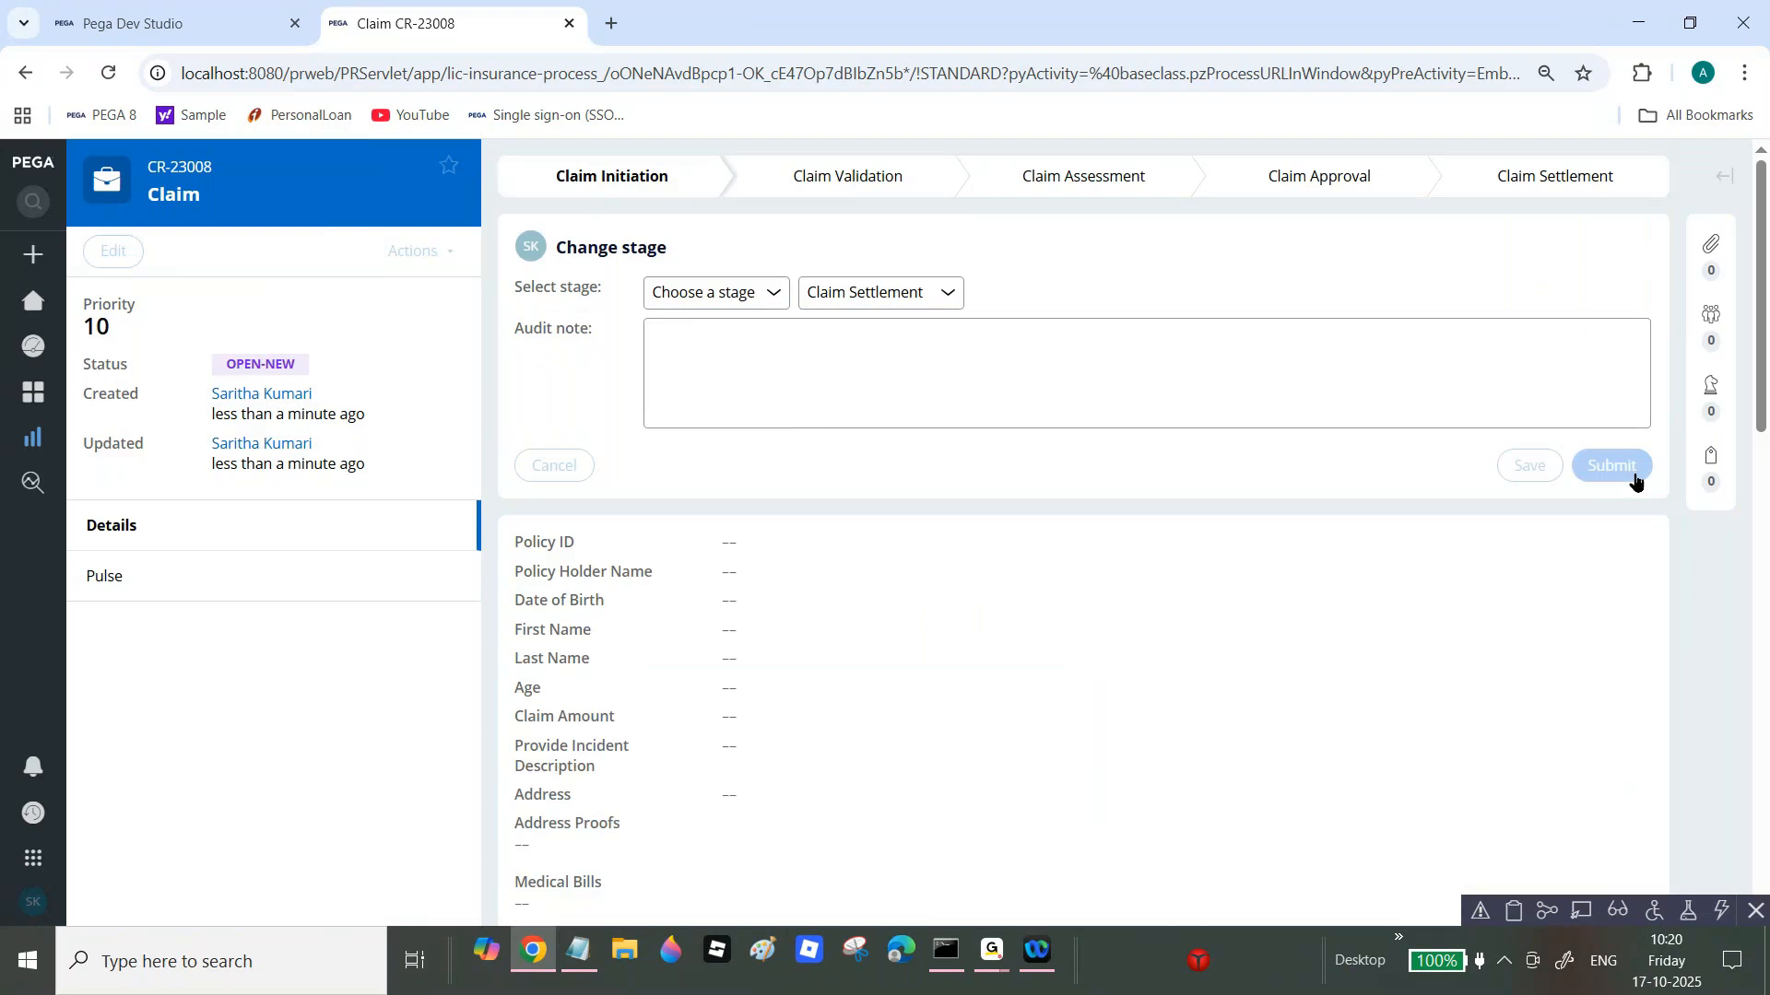
Step: Enter settlement amount 34324, submit the payment and close details, then go to Reports
click(770, 586)
text(34324)
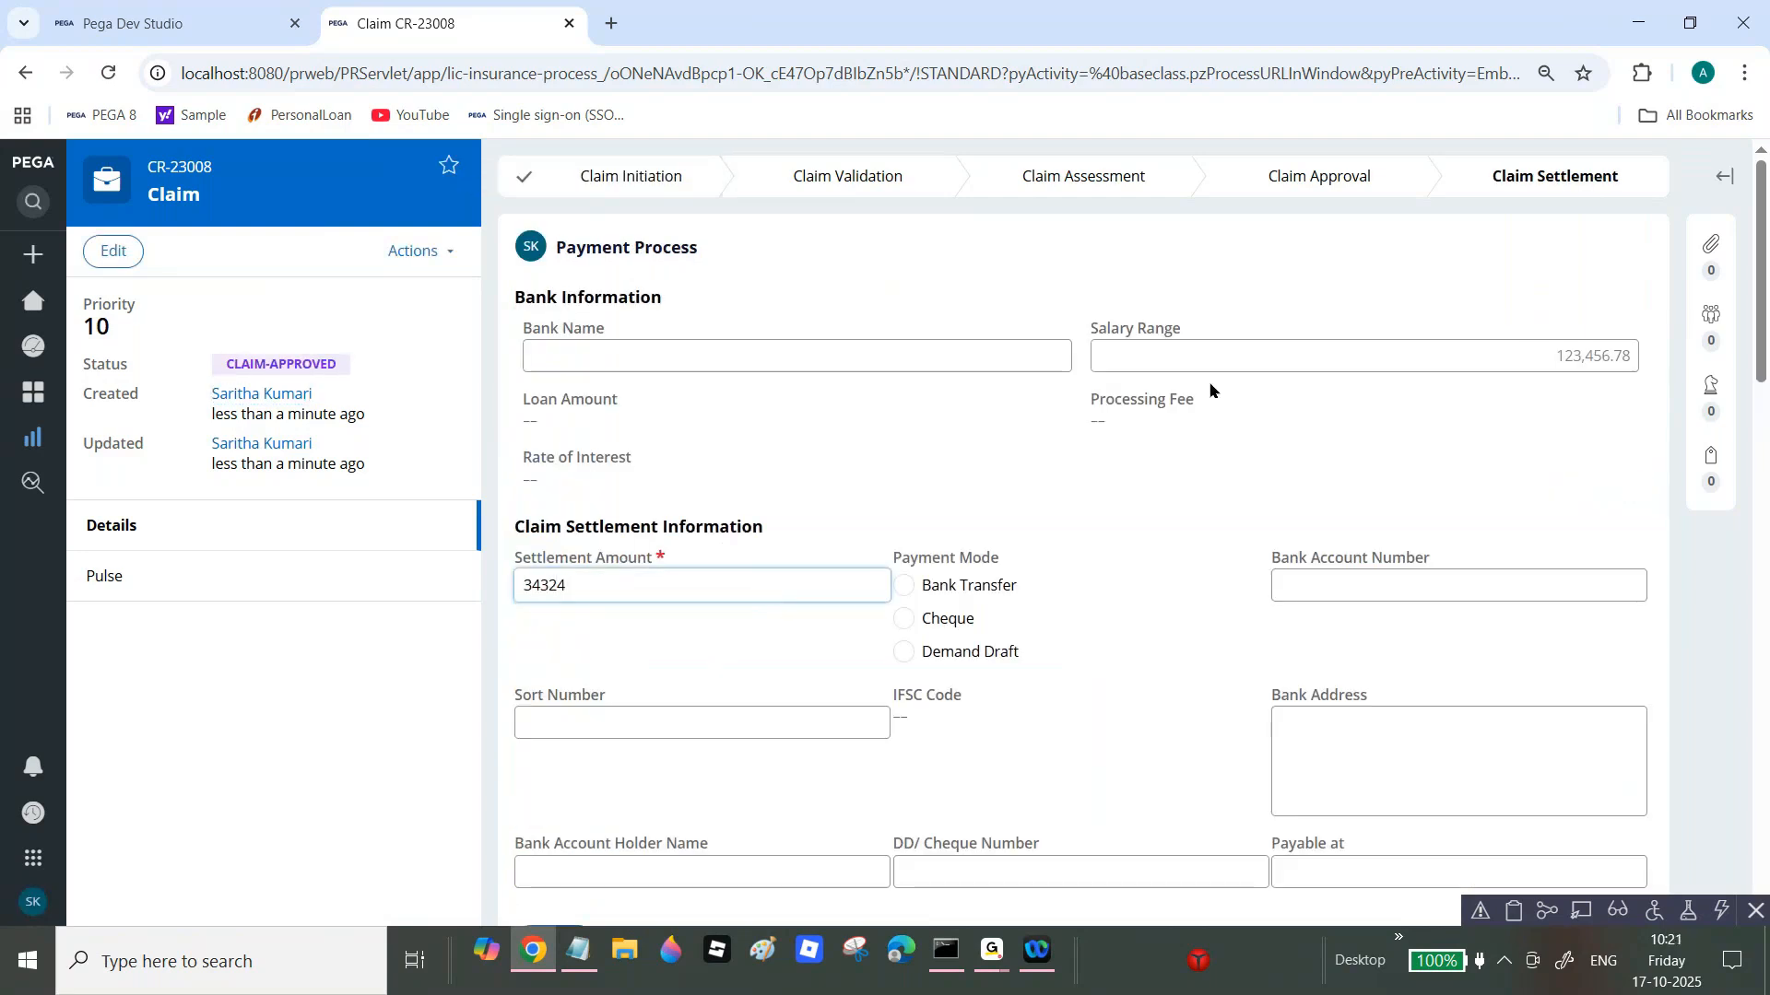
scroll(1700, 384, down, 5)
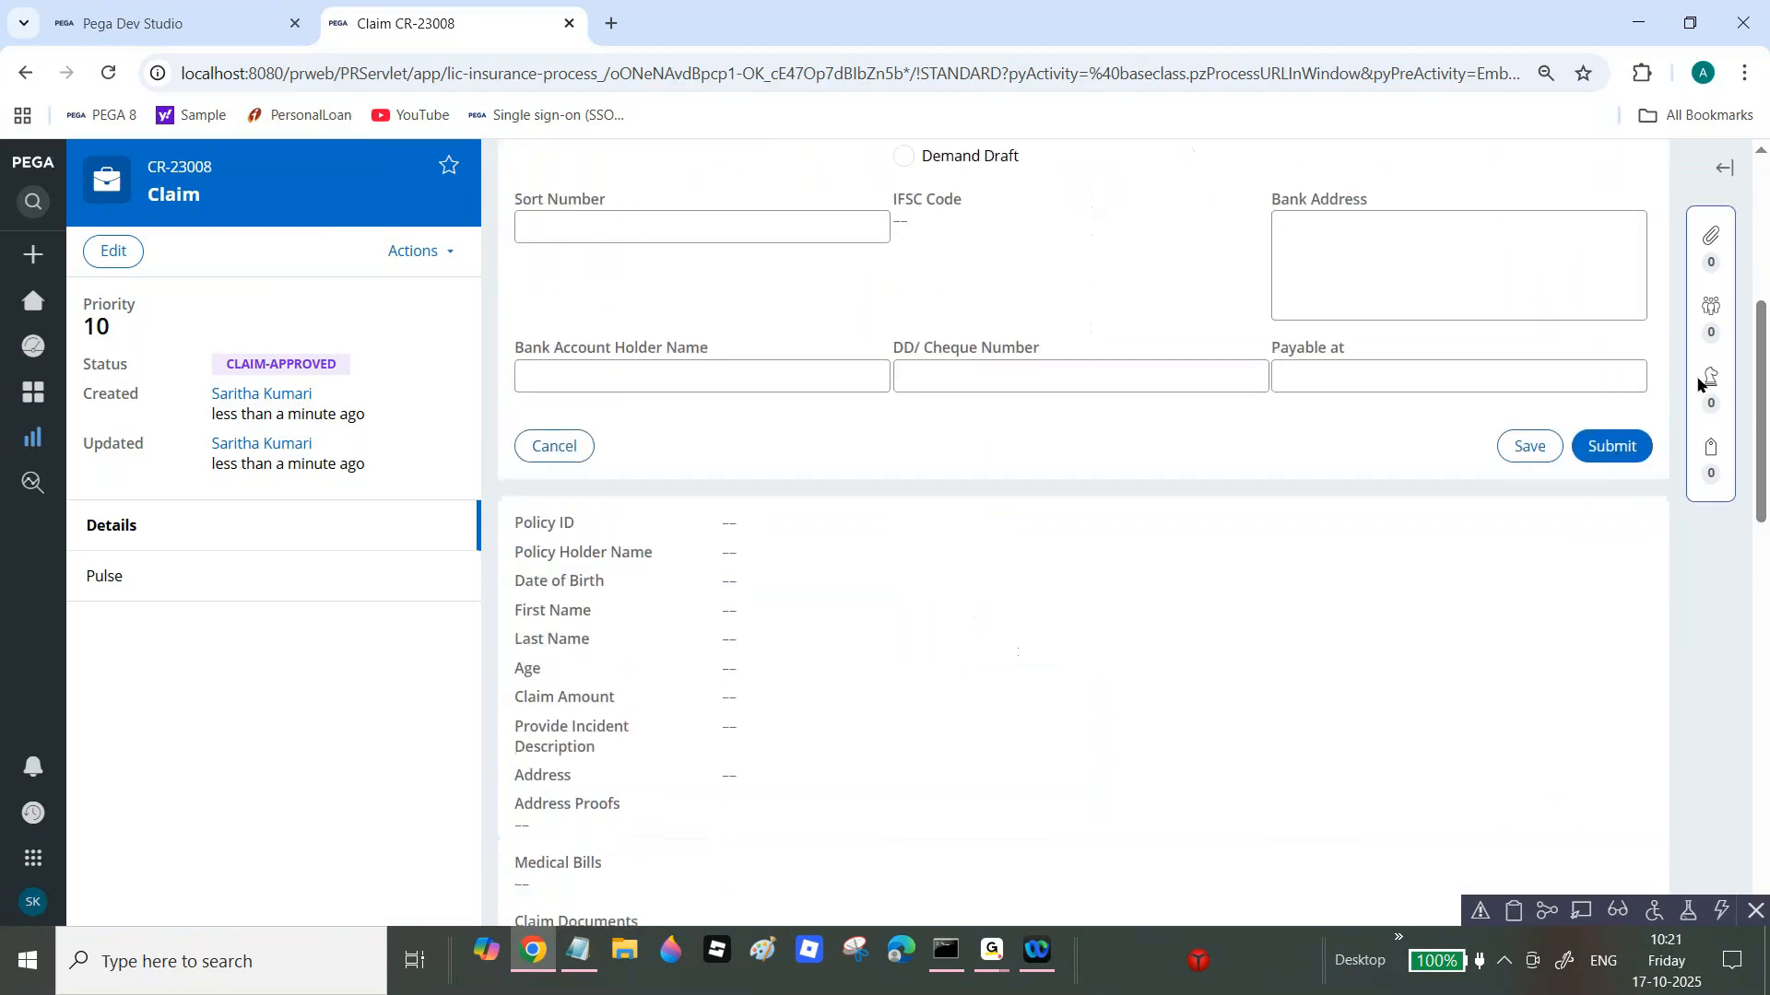
click(1626, 449)
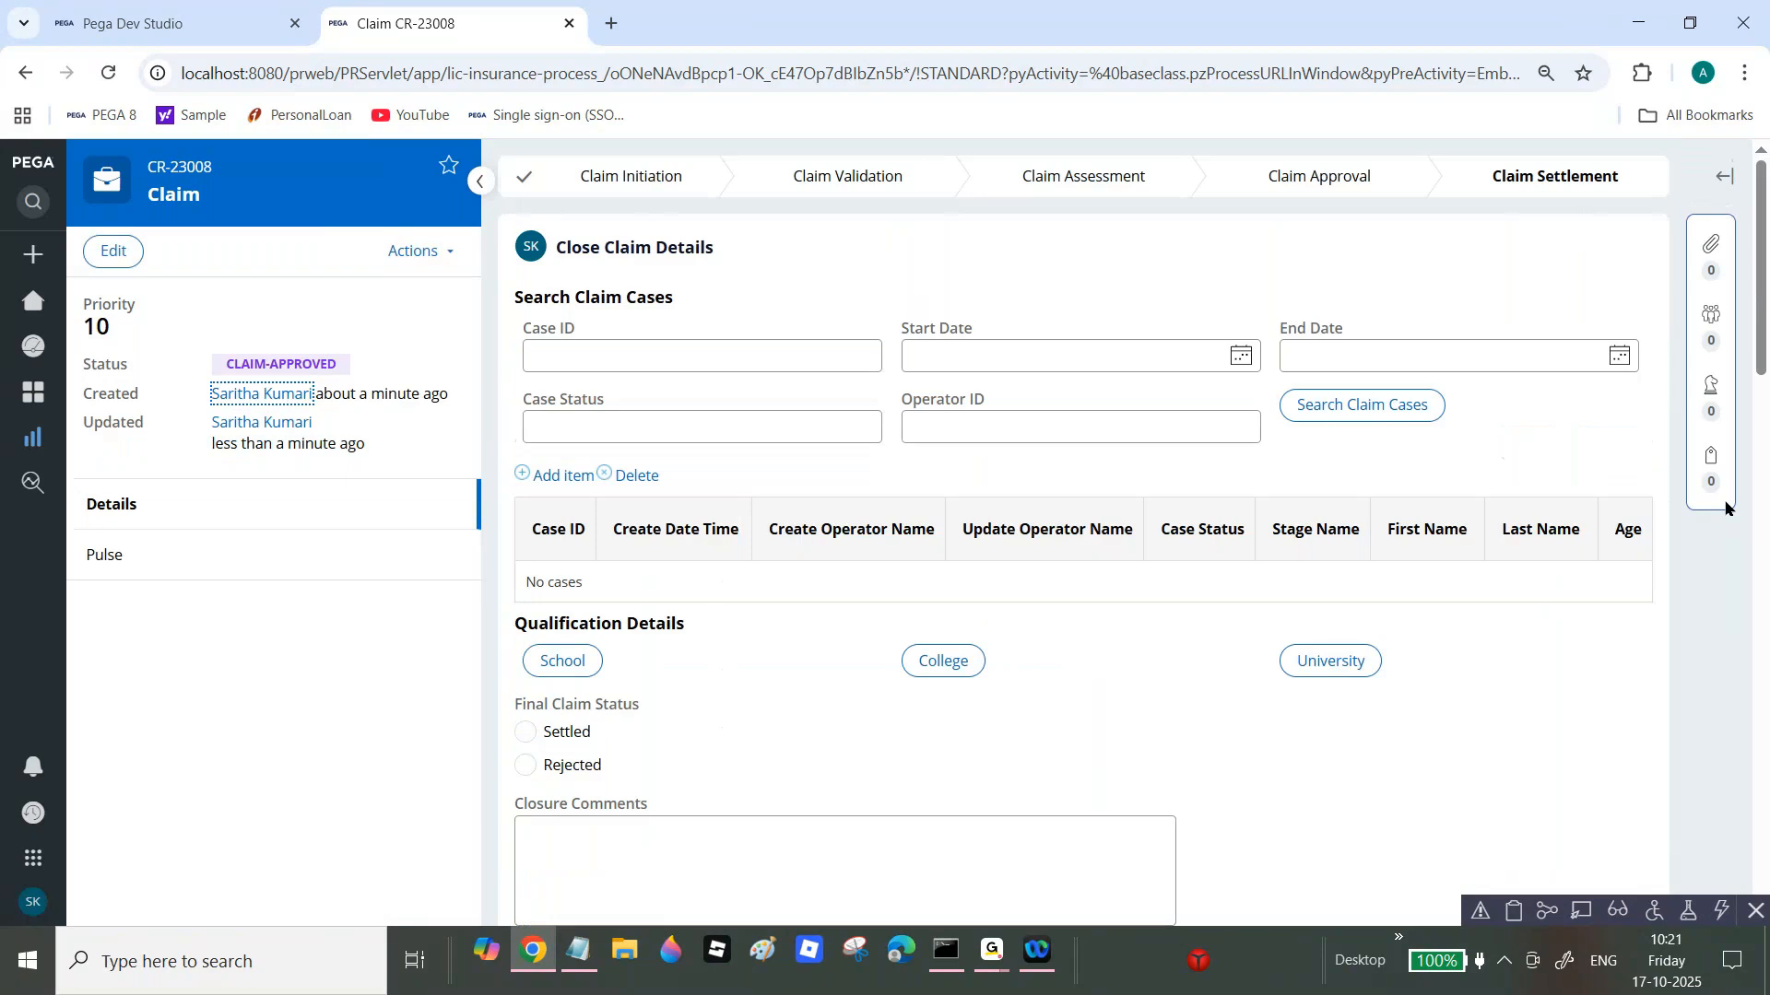
scroll(1696, 415, down, 7)
click(1622, 359)
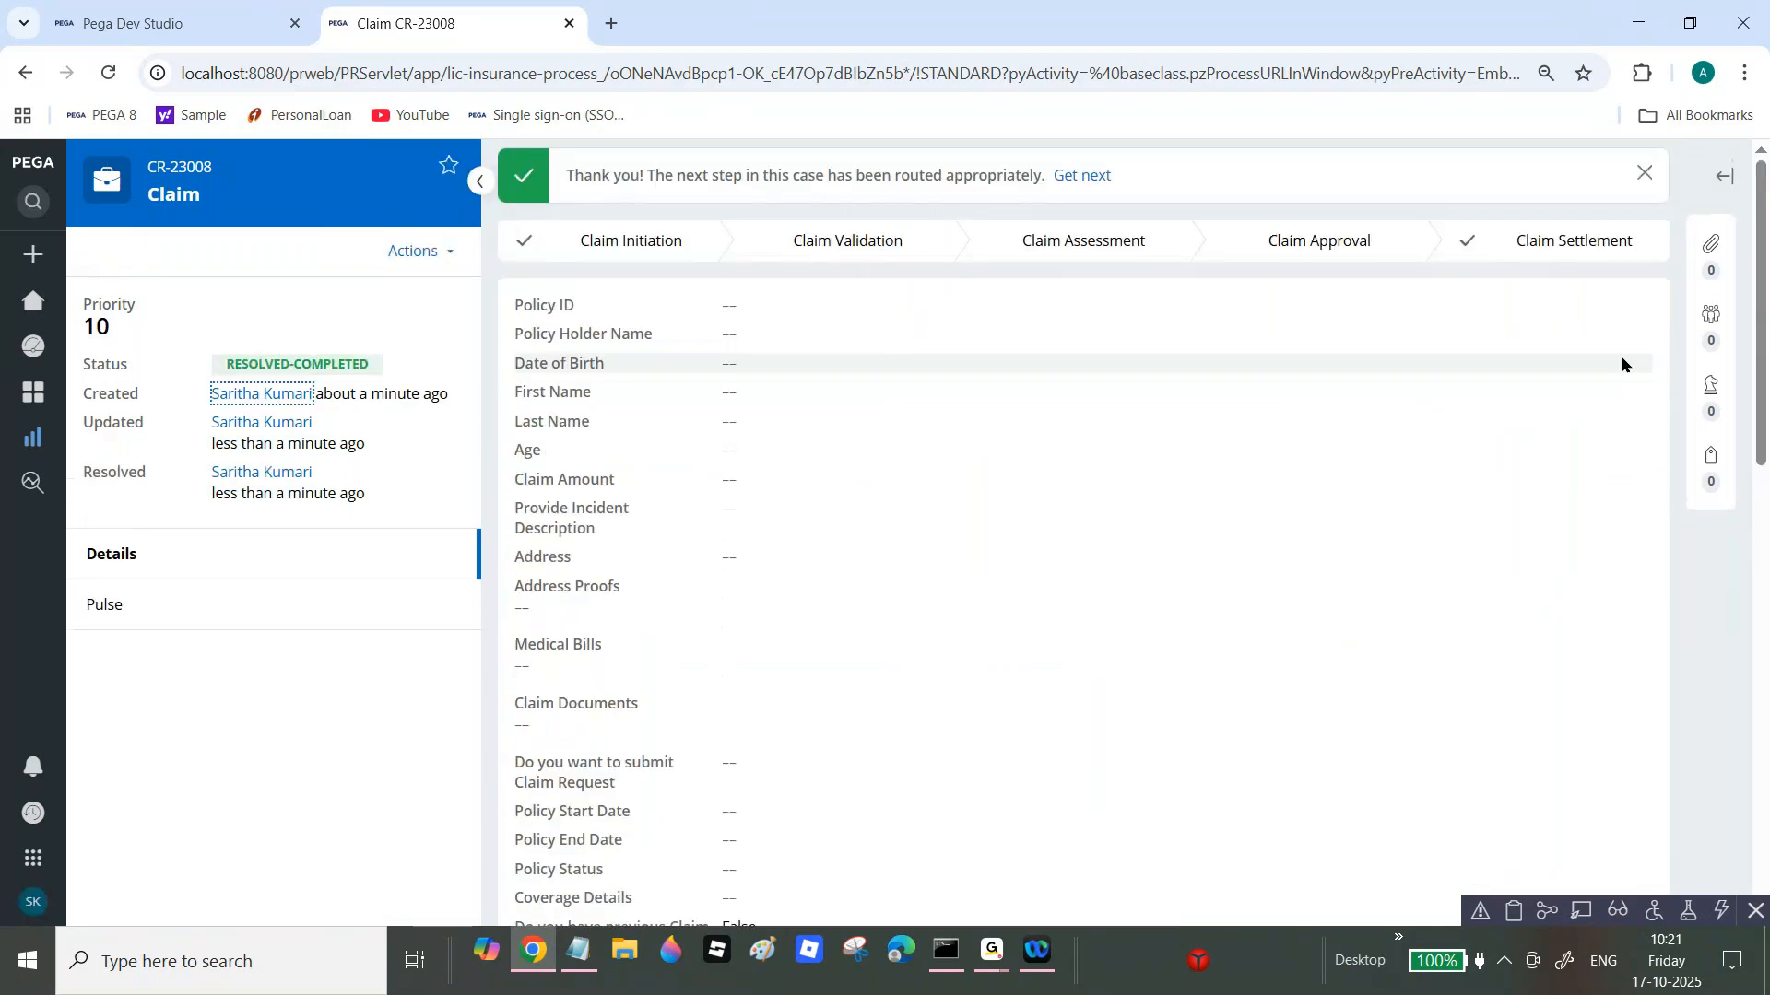
mouse_move(9, 378)
click(92, 437)
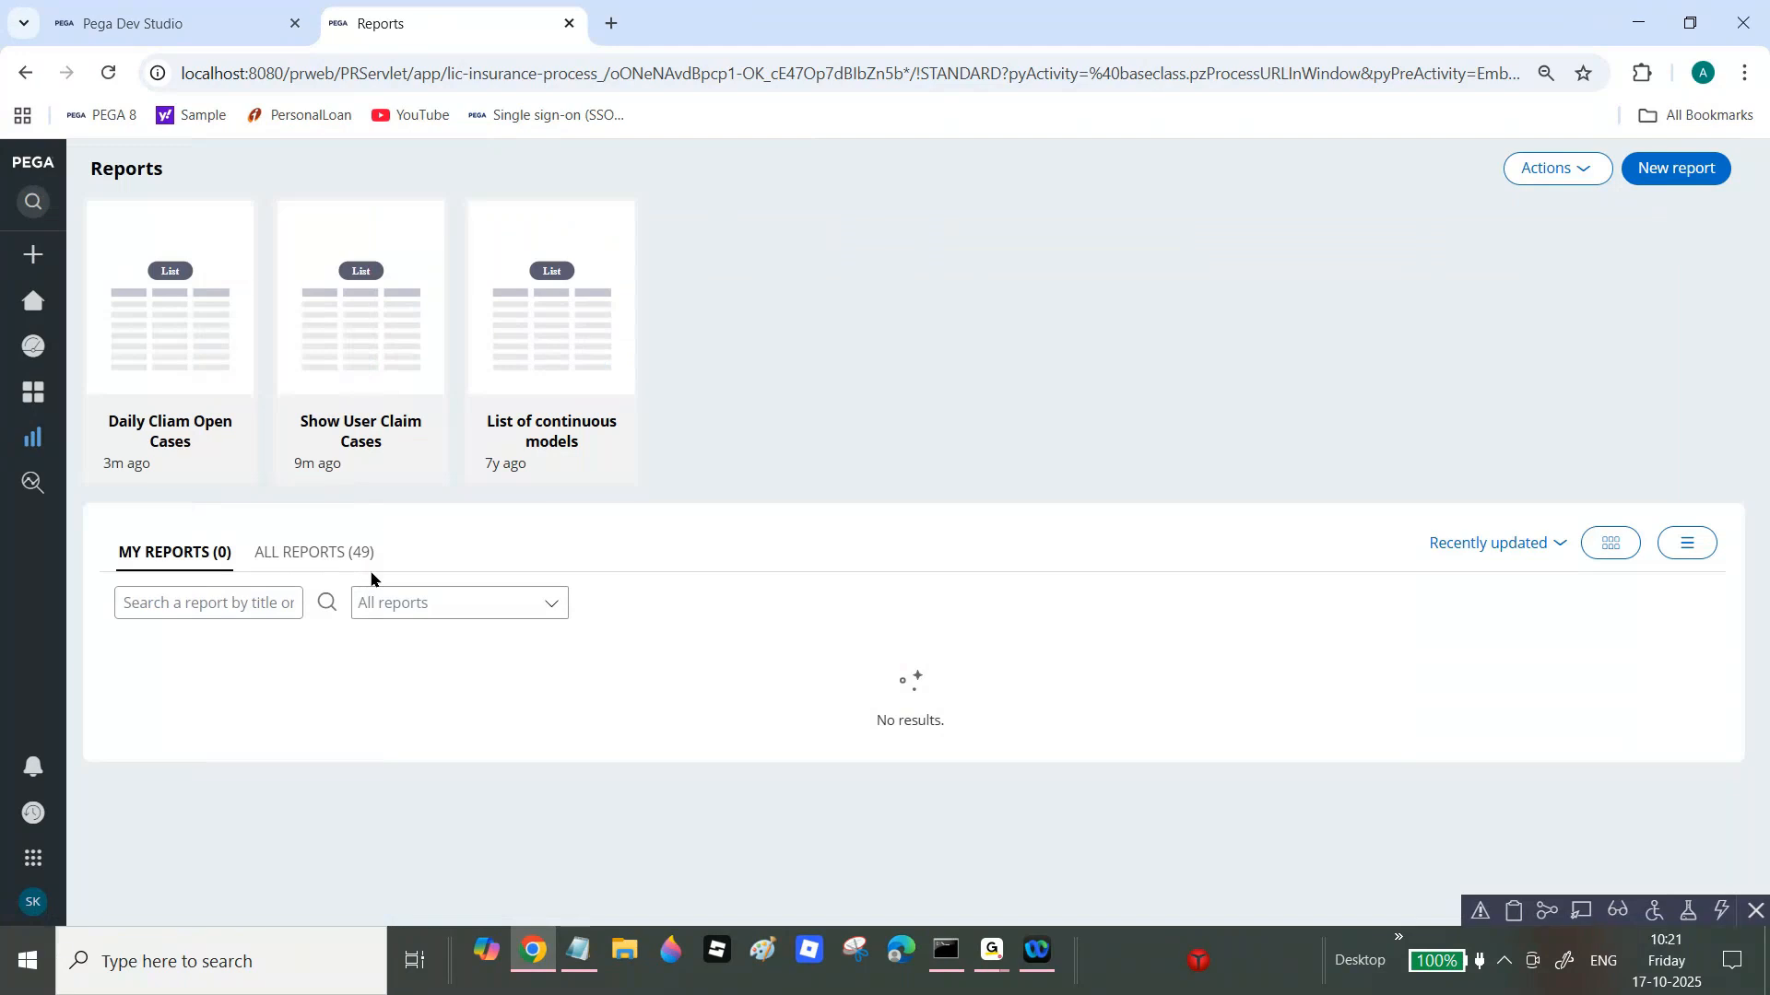
Step: List all 49 reports and copy the report ID DailyCliamResolvedCases from Dev Studio
click(359, 561)
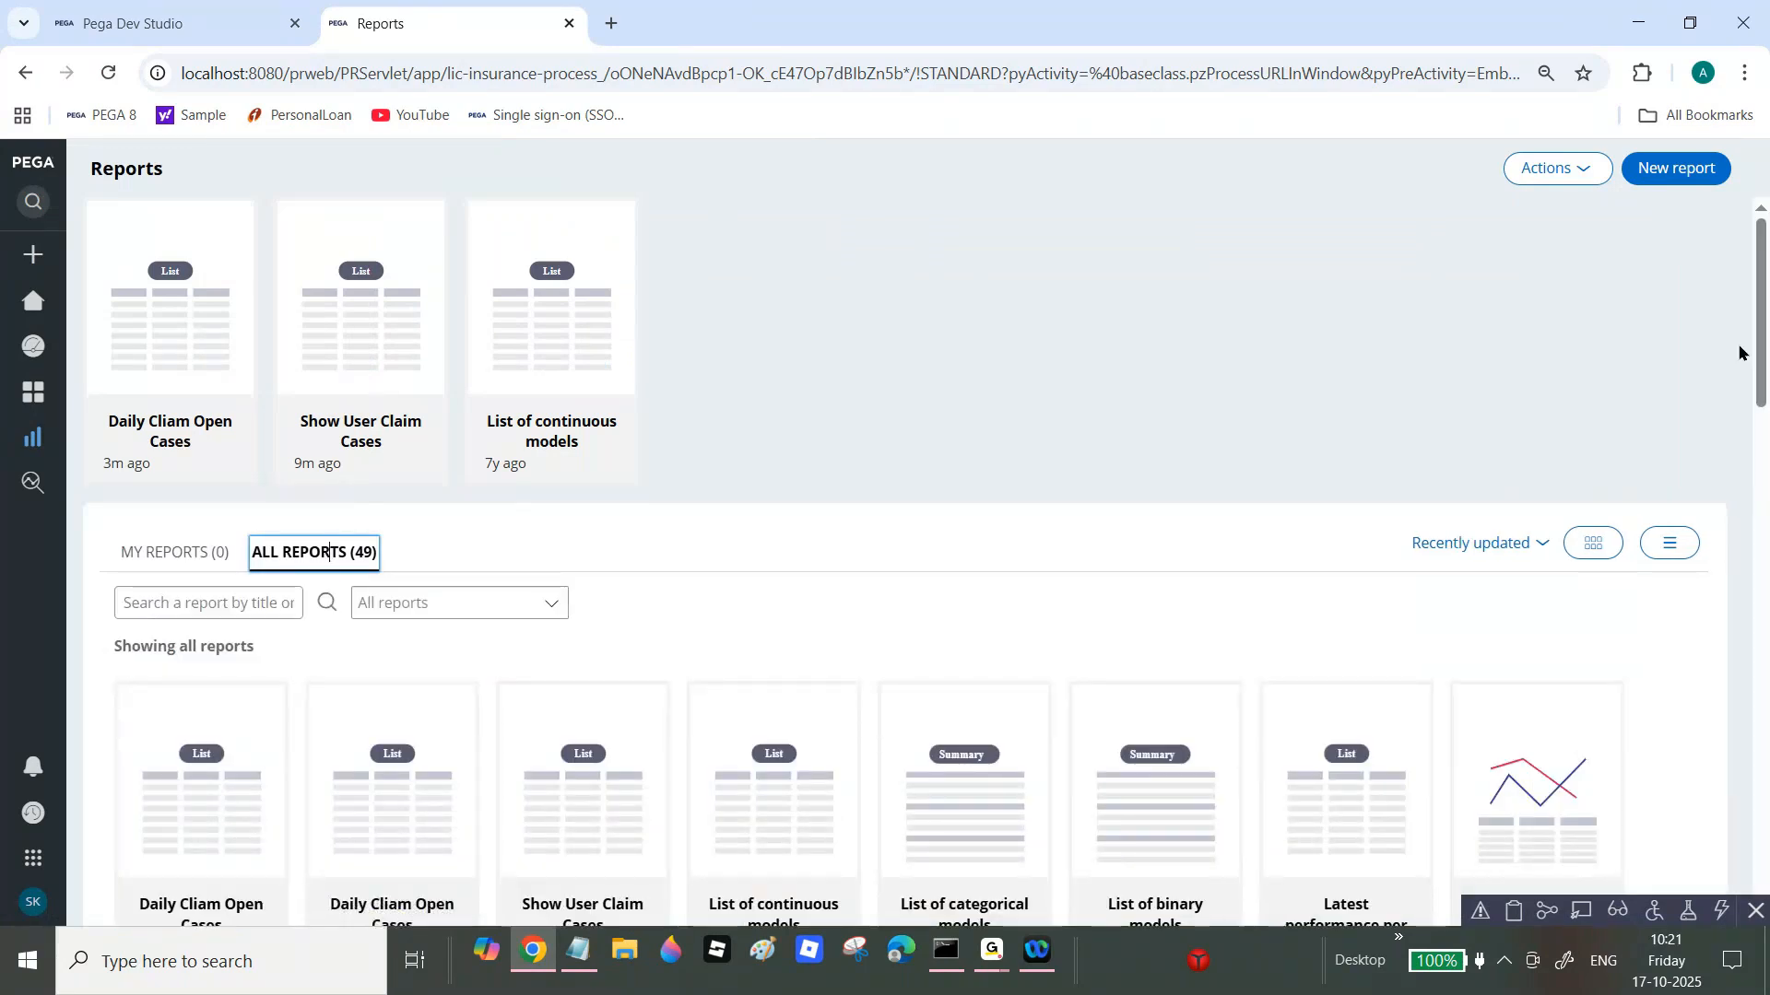
drag(1763, 366, 1764, 447)
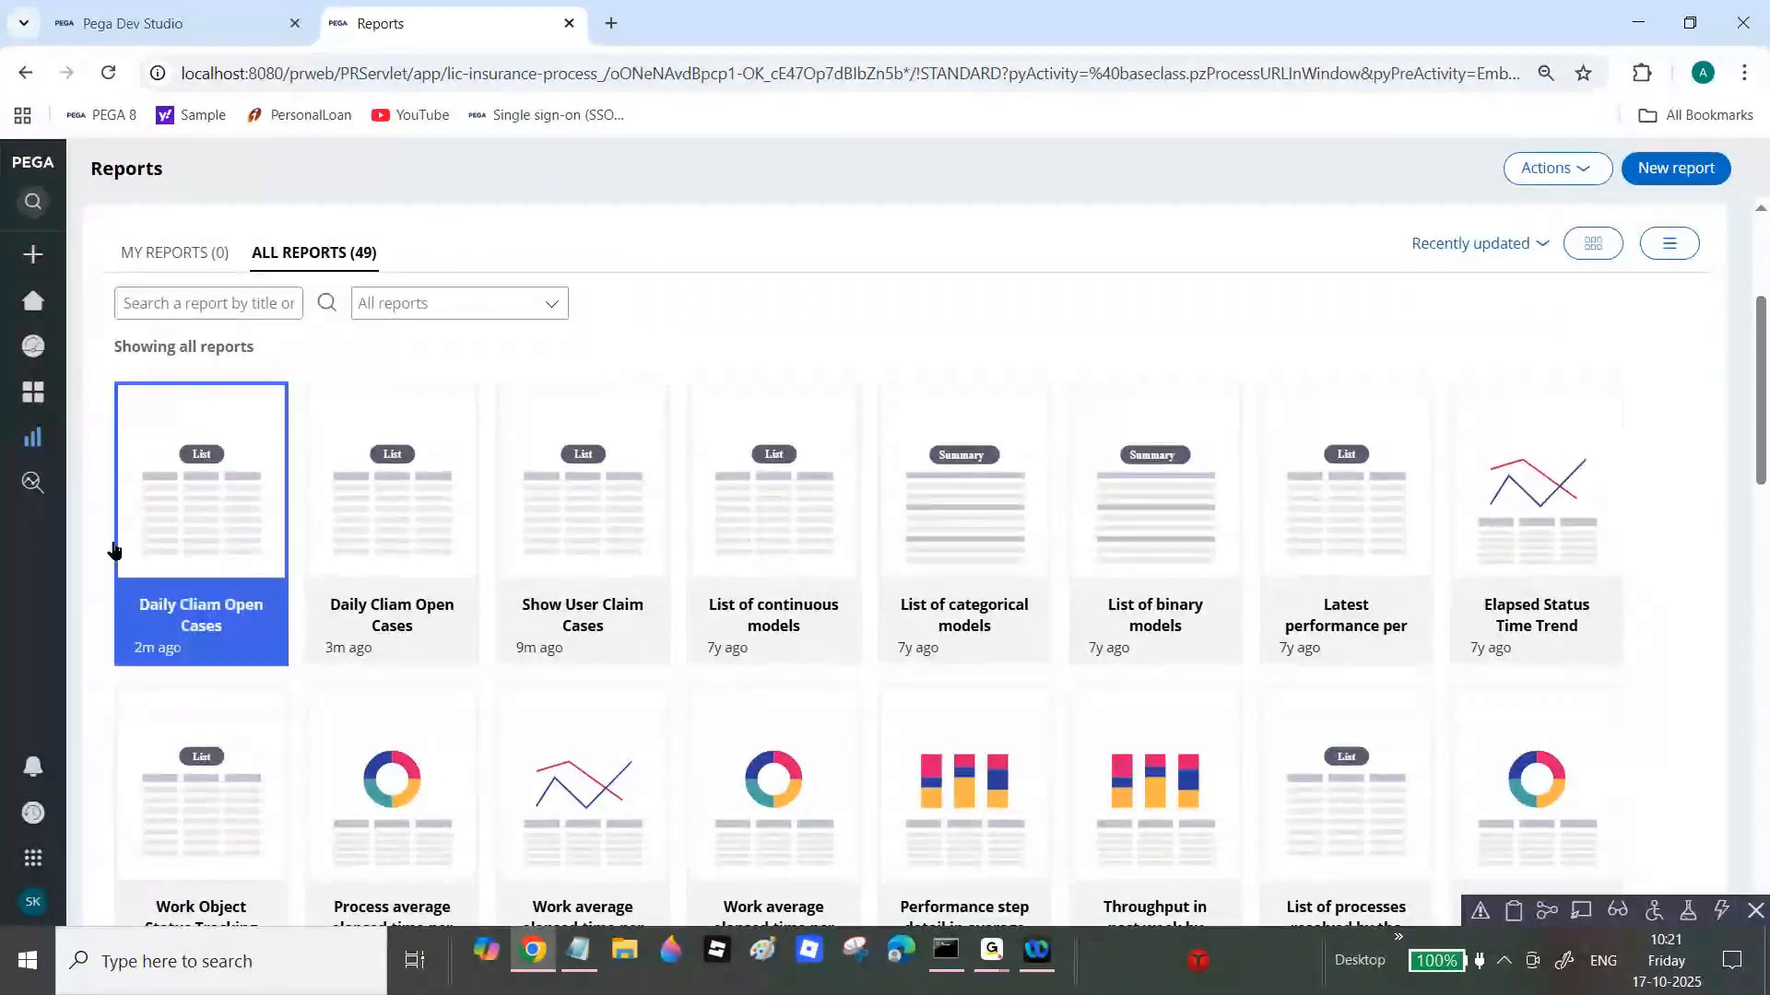
click(221, 9)
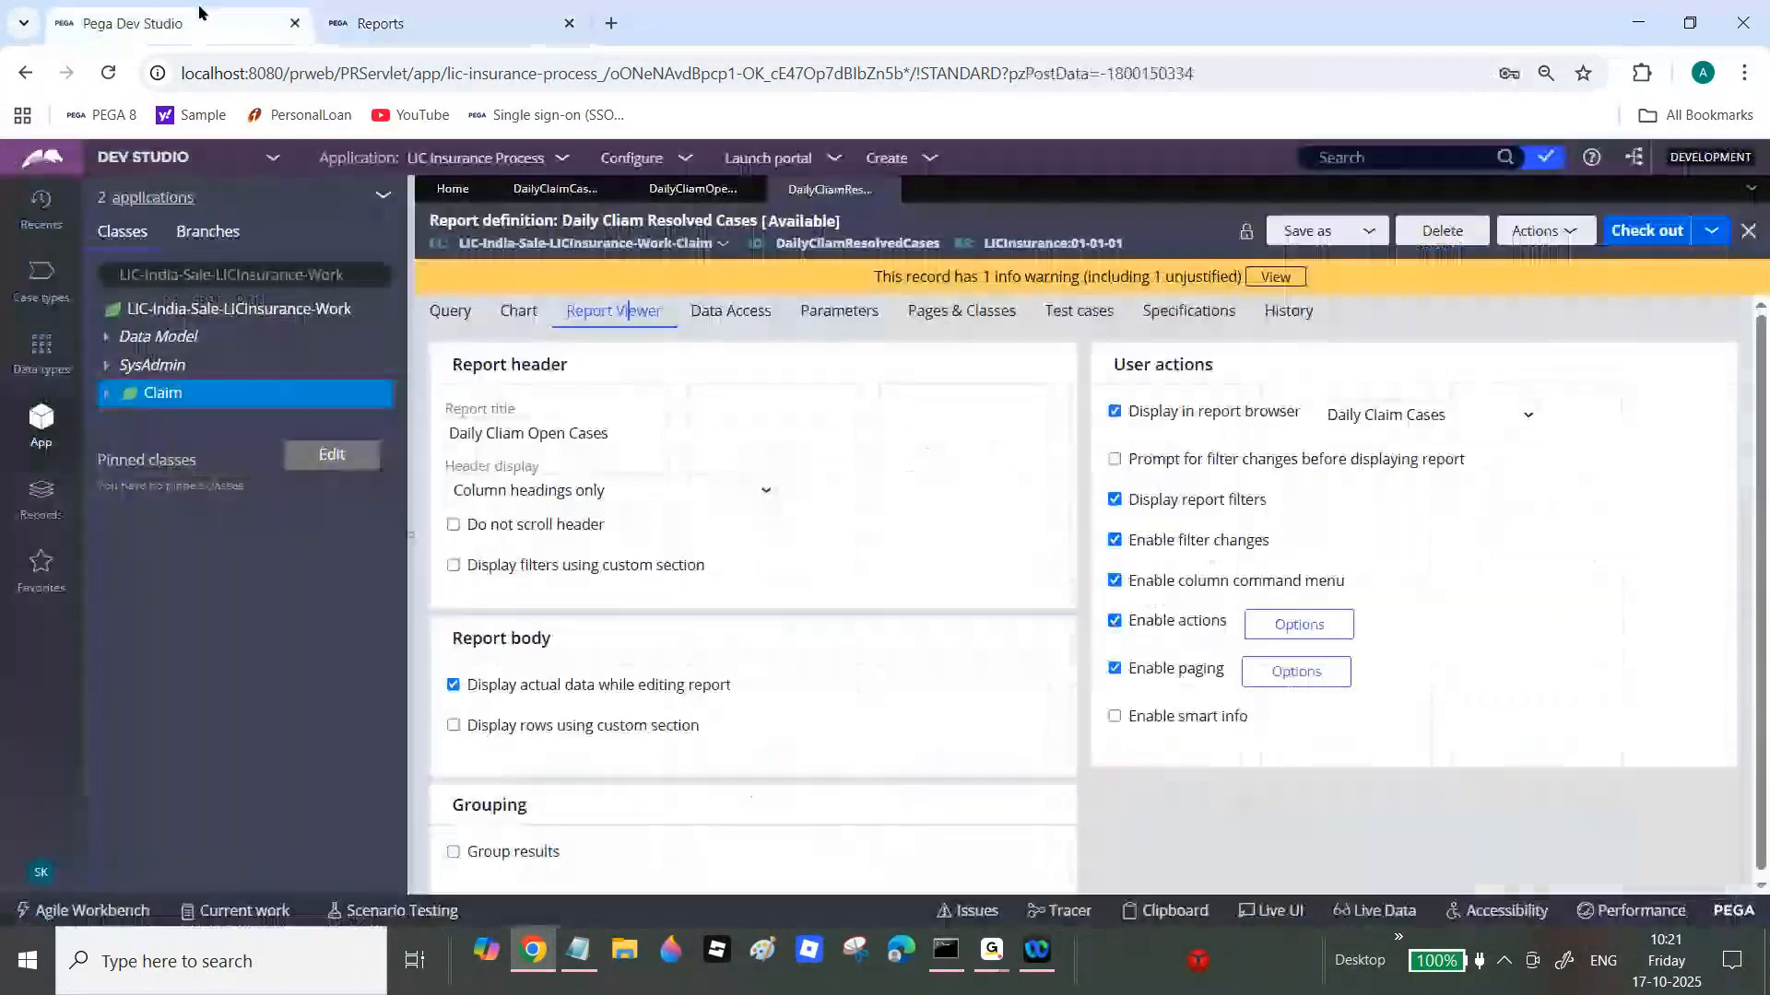
double_click(859, 245)
key(ctrl+c)
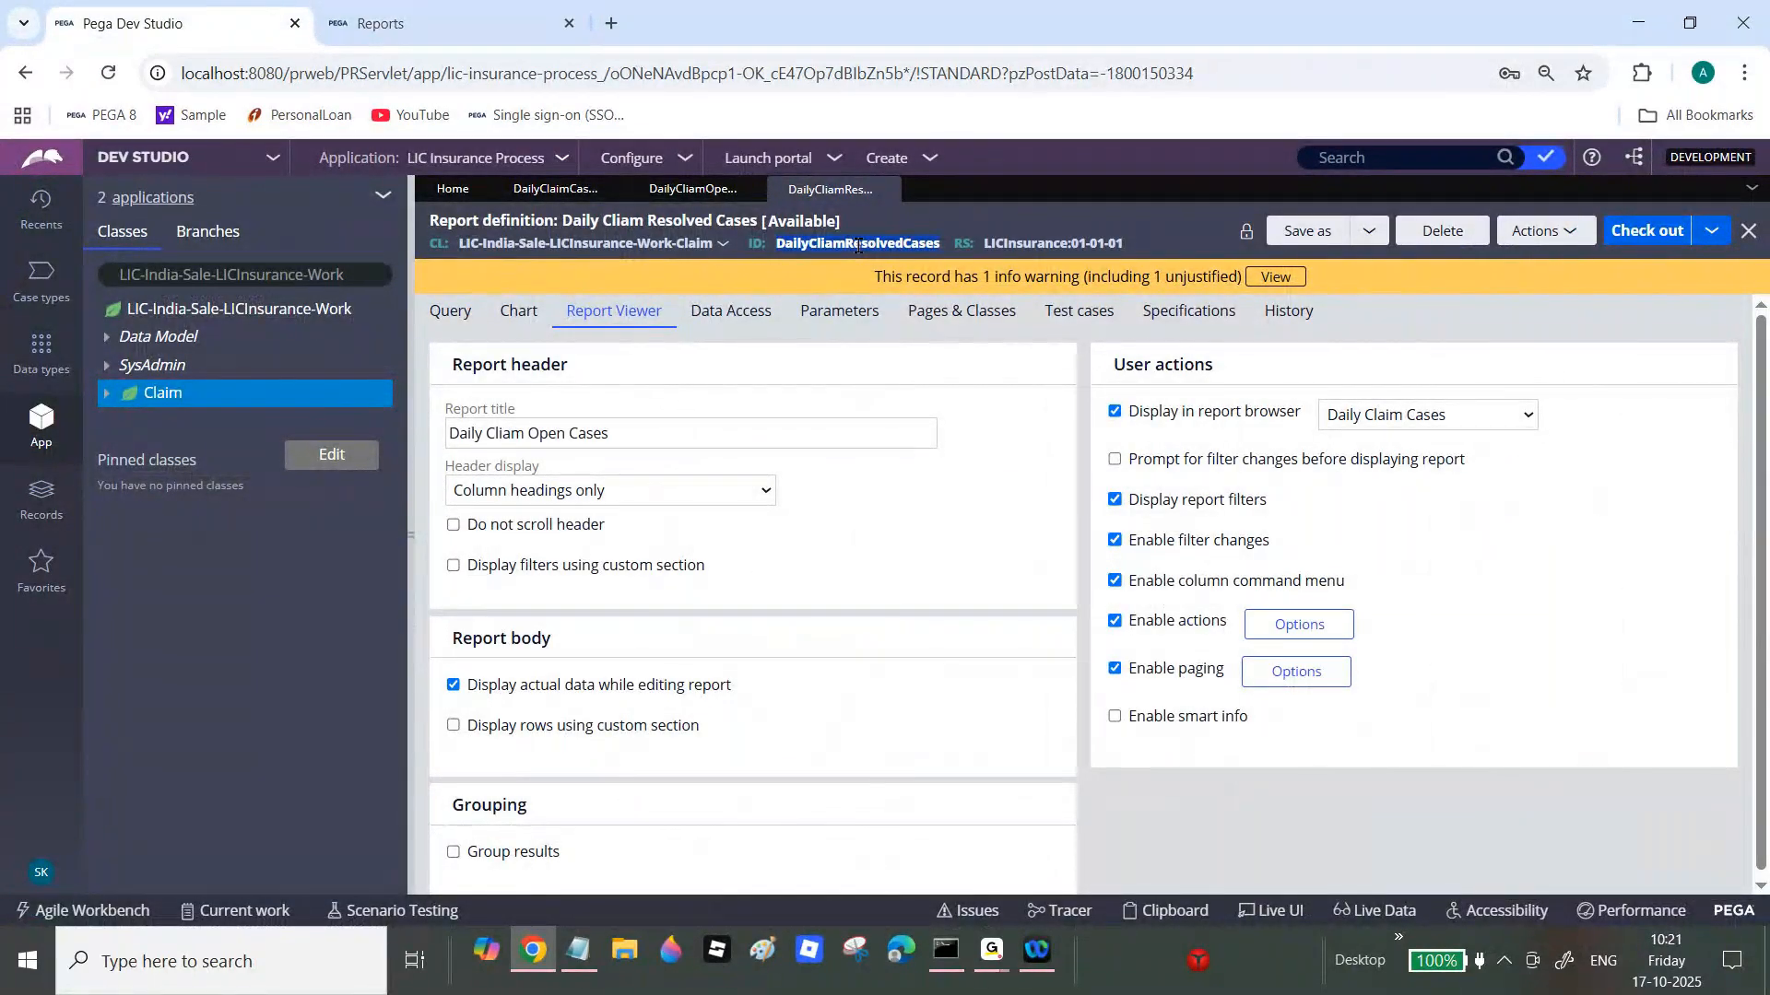
click(382, 9)
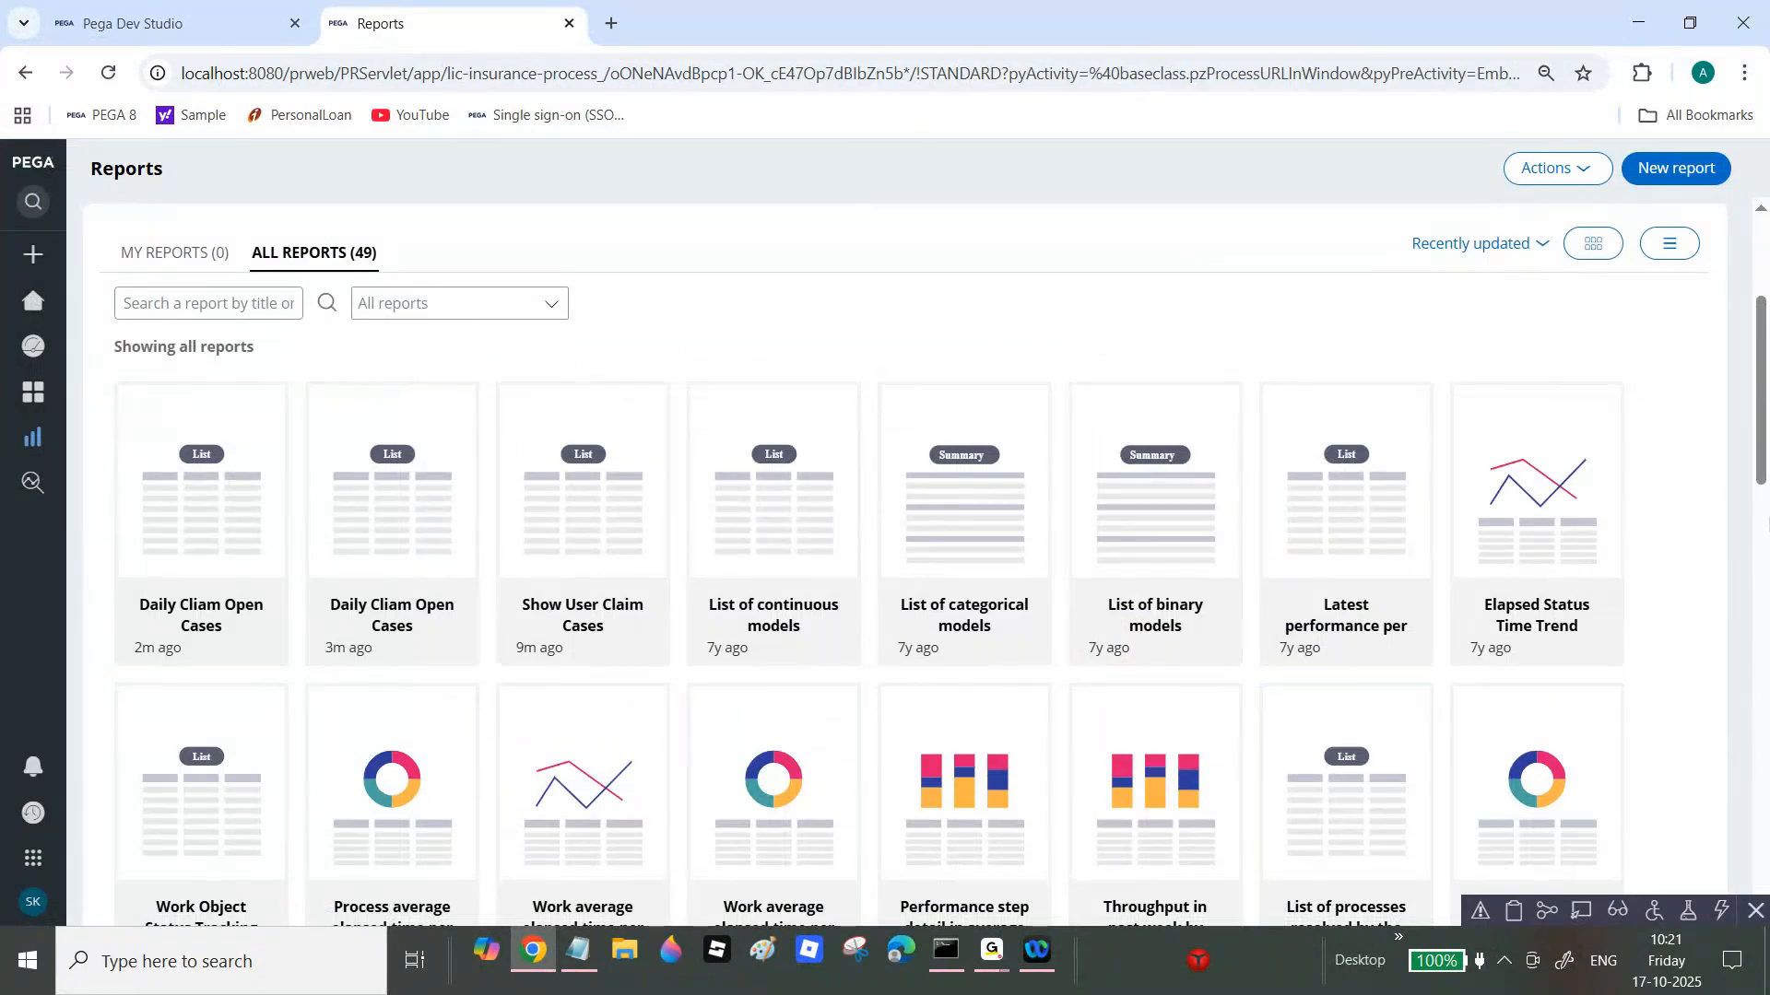
scroll(329, 533, down, 4)
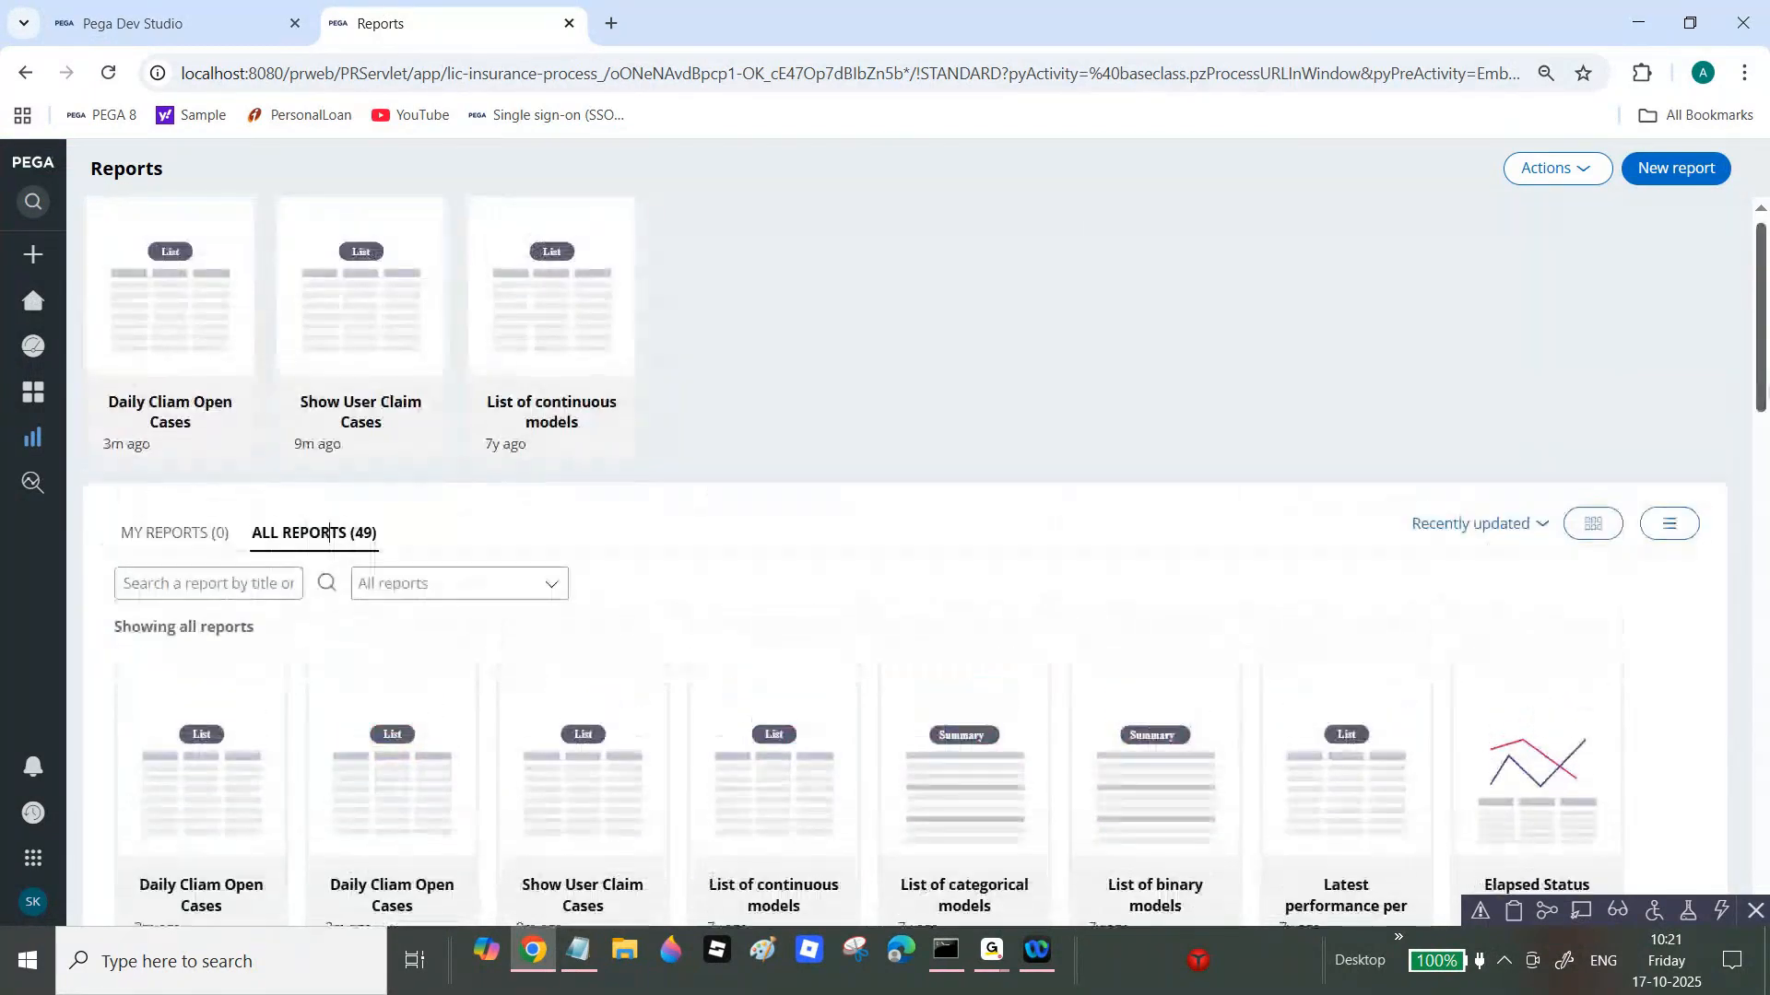
scroll(329, 532, up, 1)
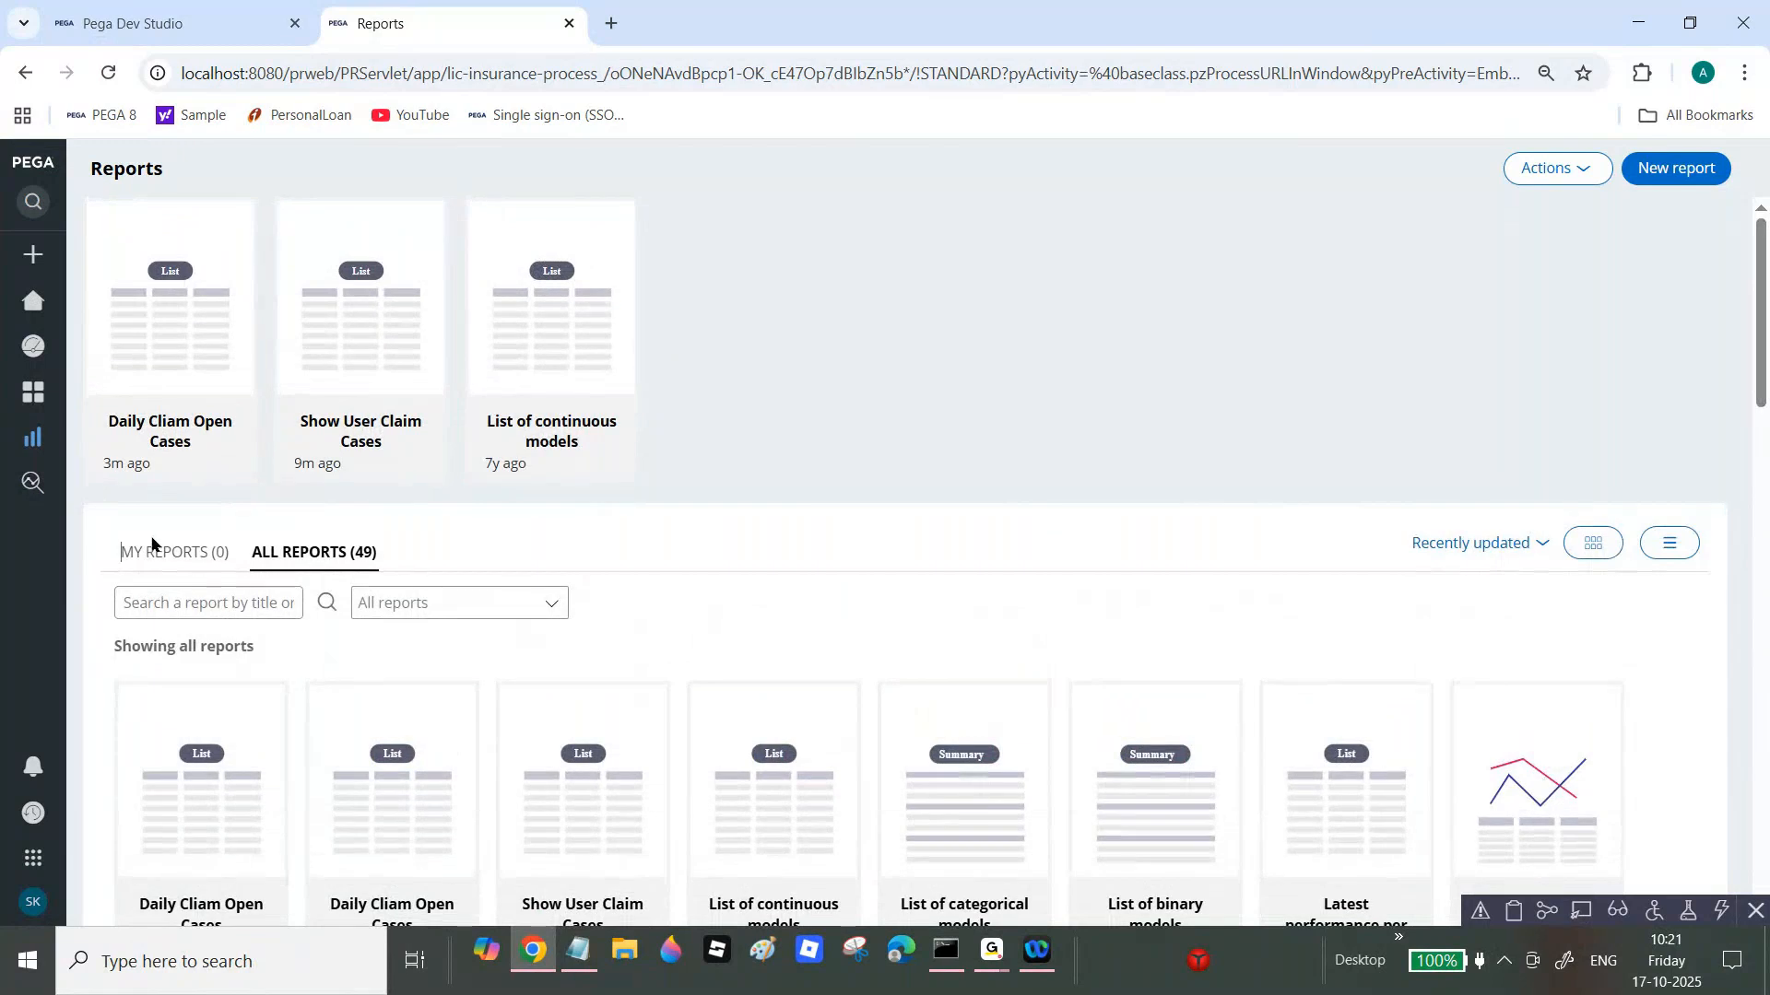
Step: Reload the Reports page, search all reports for DailyCliamResolvedCases, then clear the search
click(106, 74)
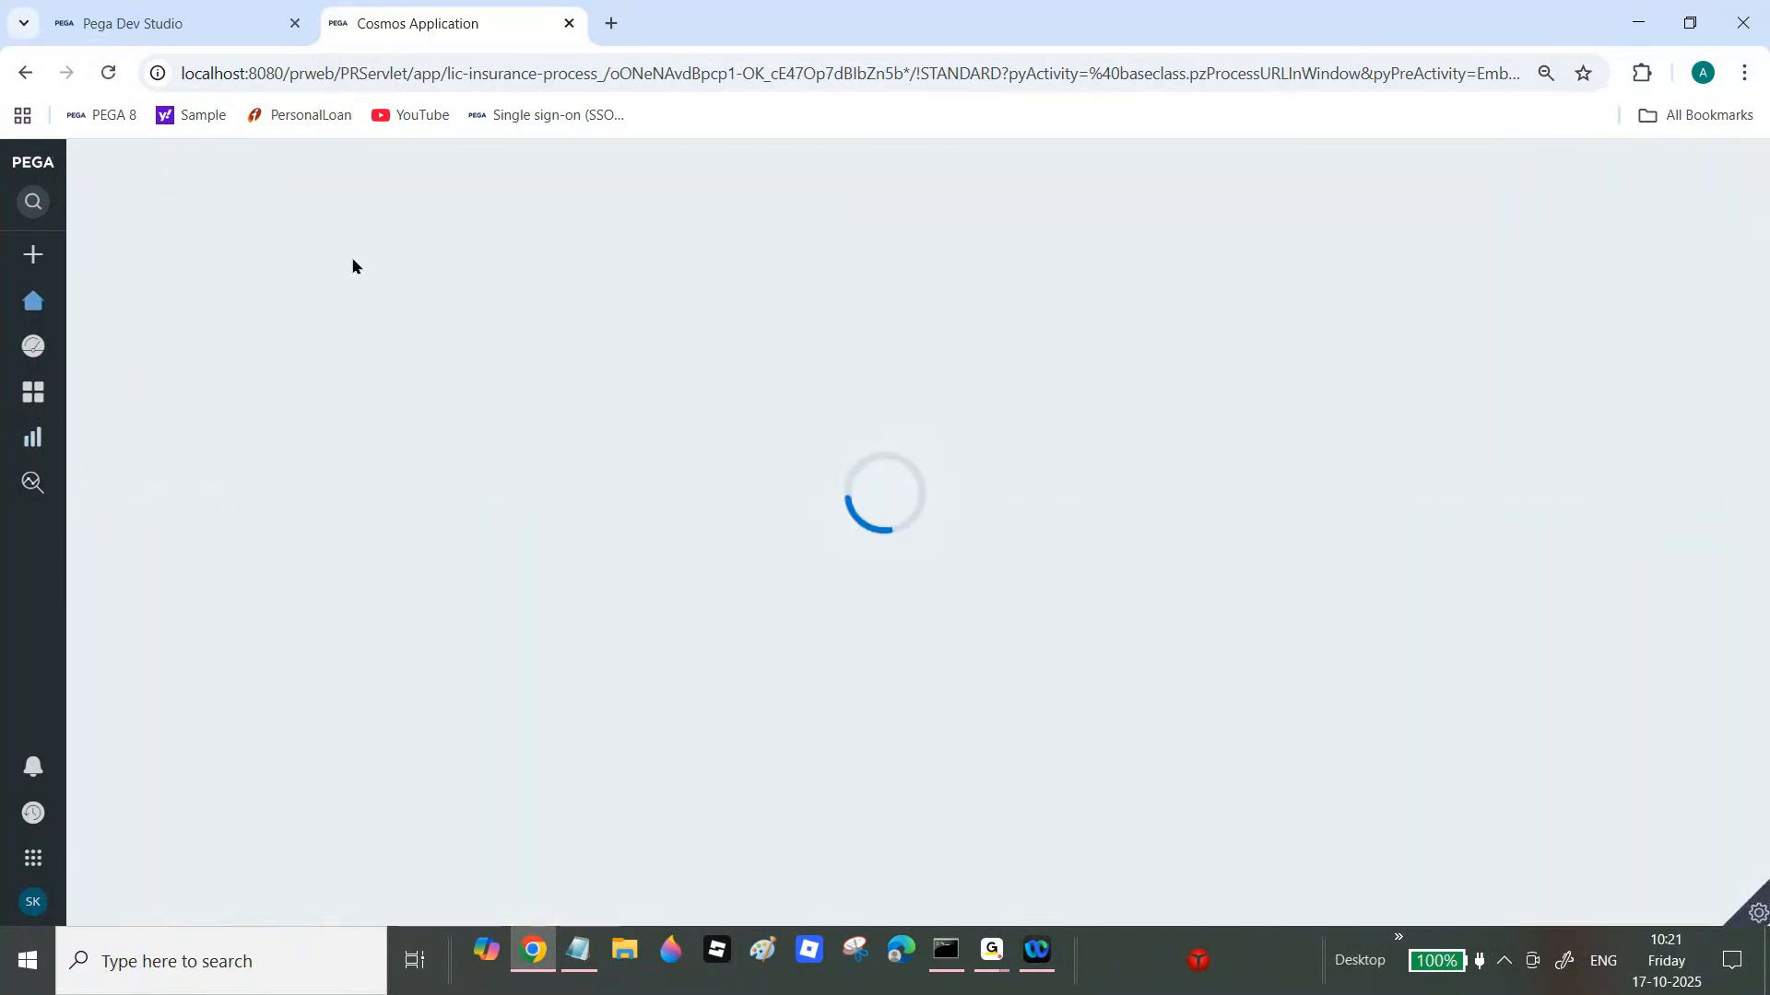
mouse_move(44, 444)
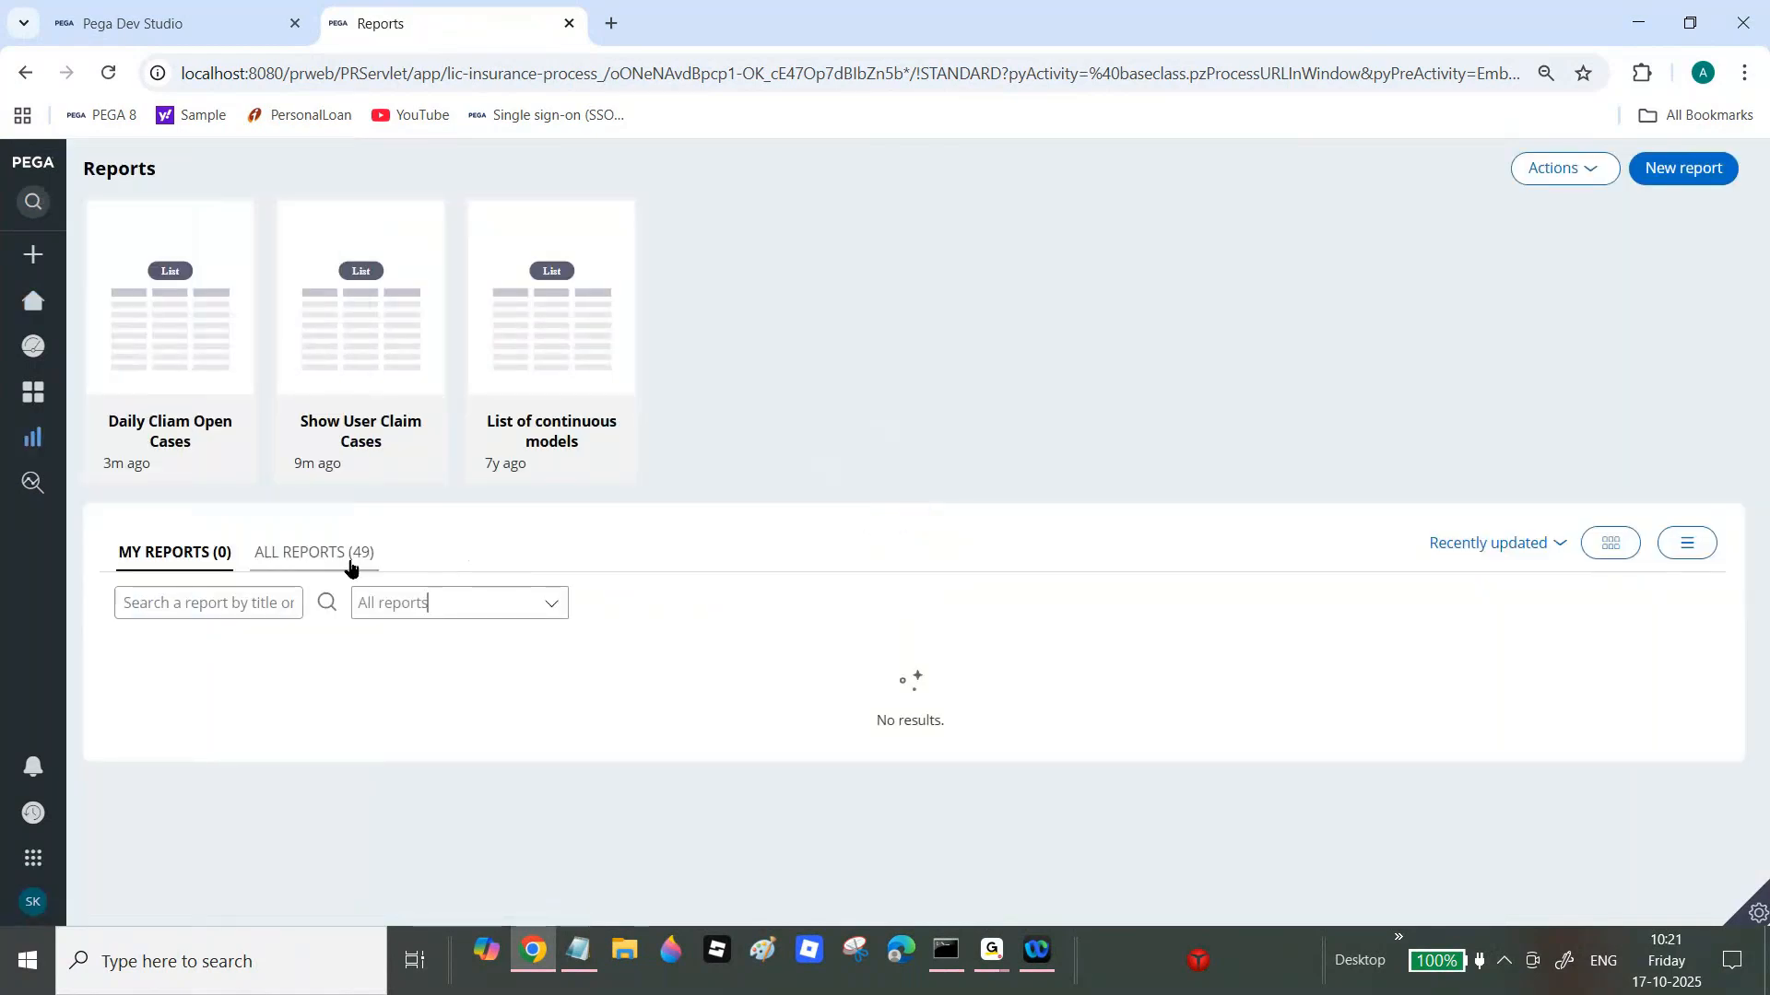
click(322, 554)
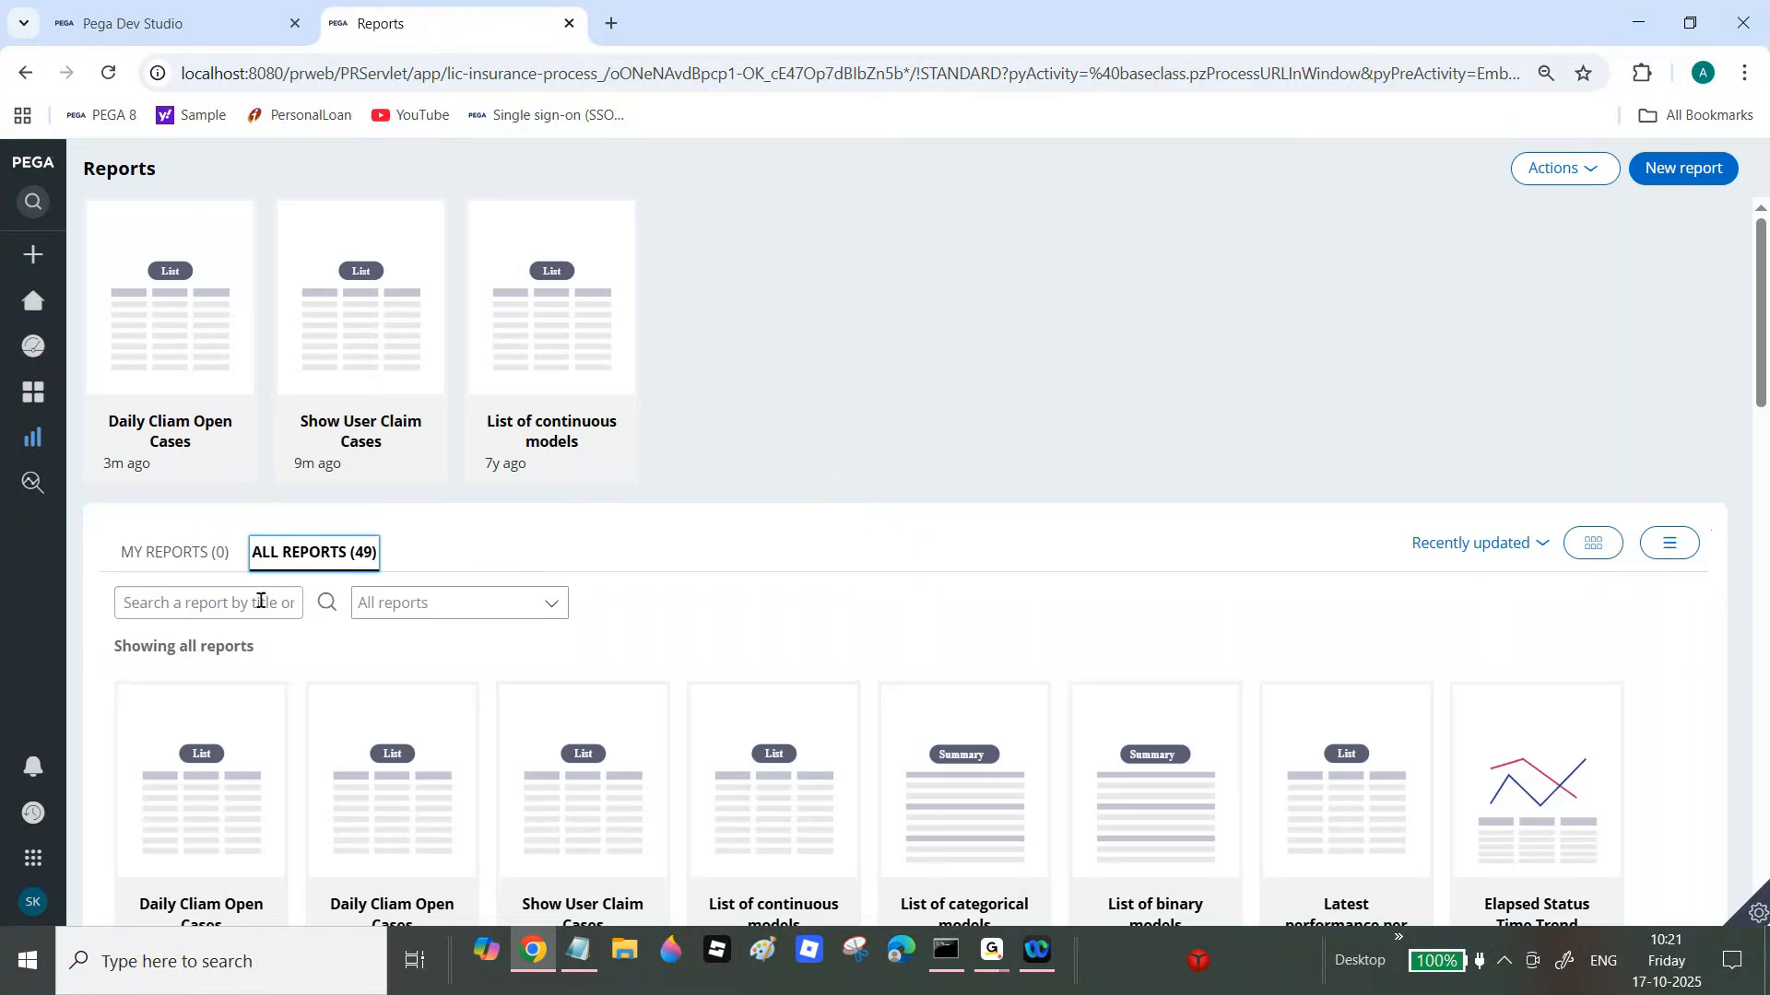
click(232, 601)
key(ctrl+v)
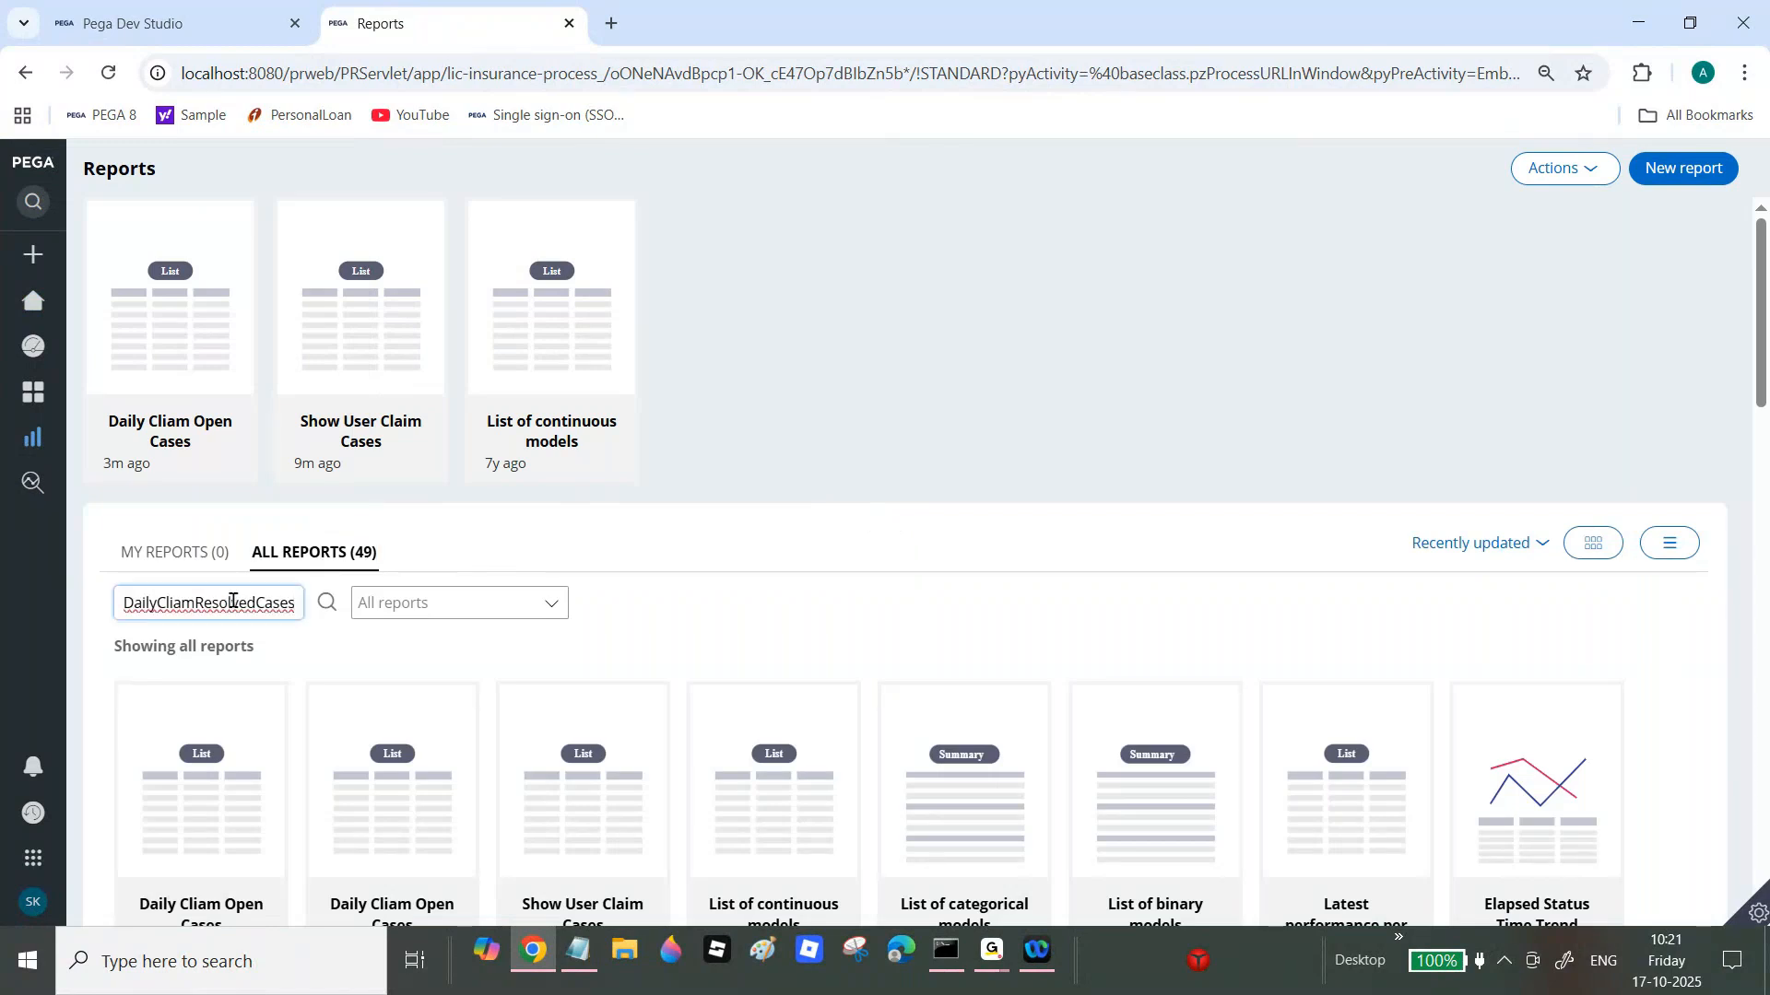
key(Return)
click(385, 596)
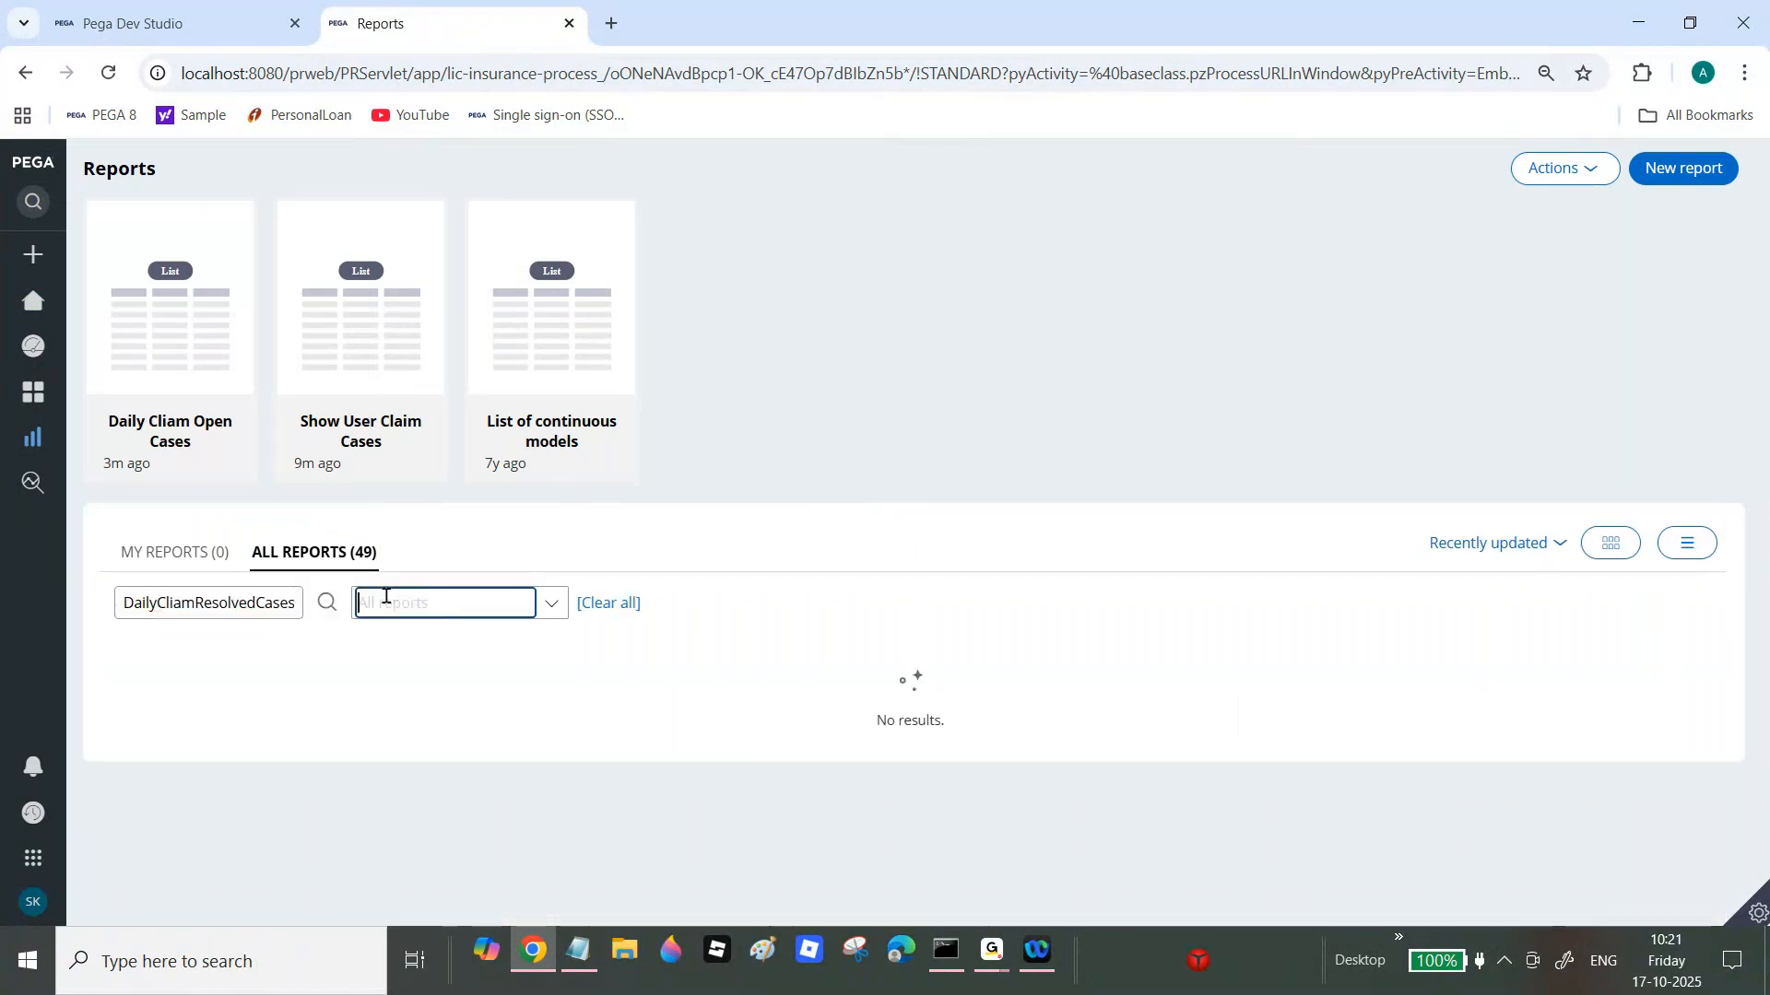
click(601, 605)
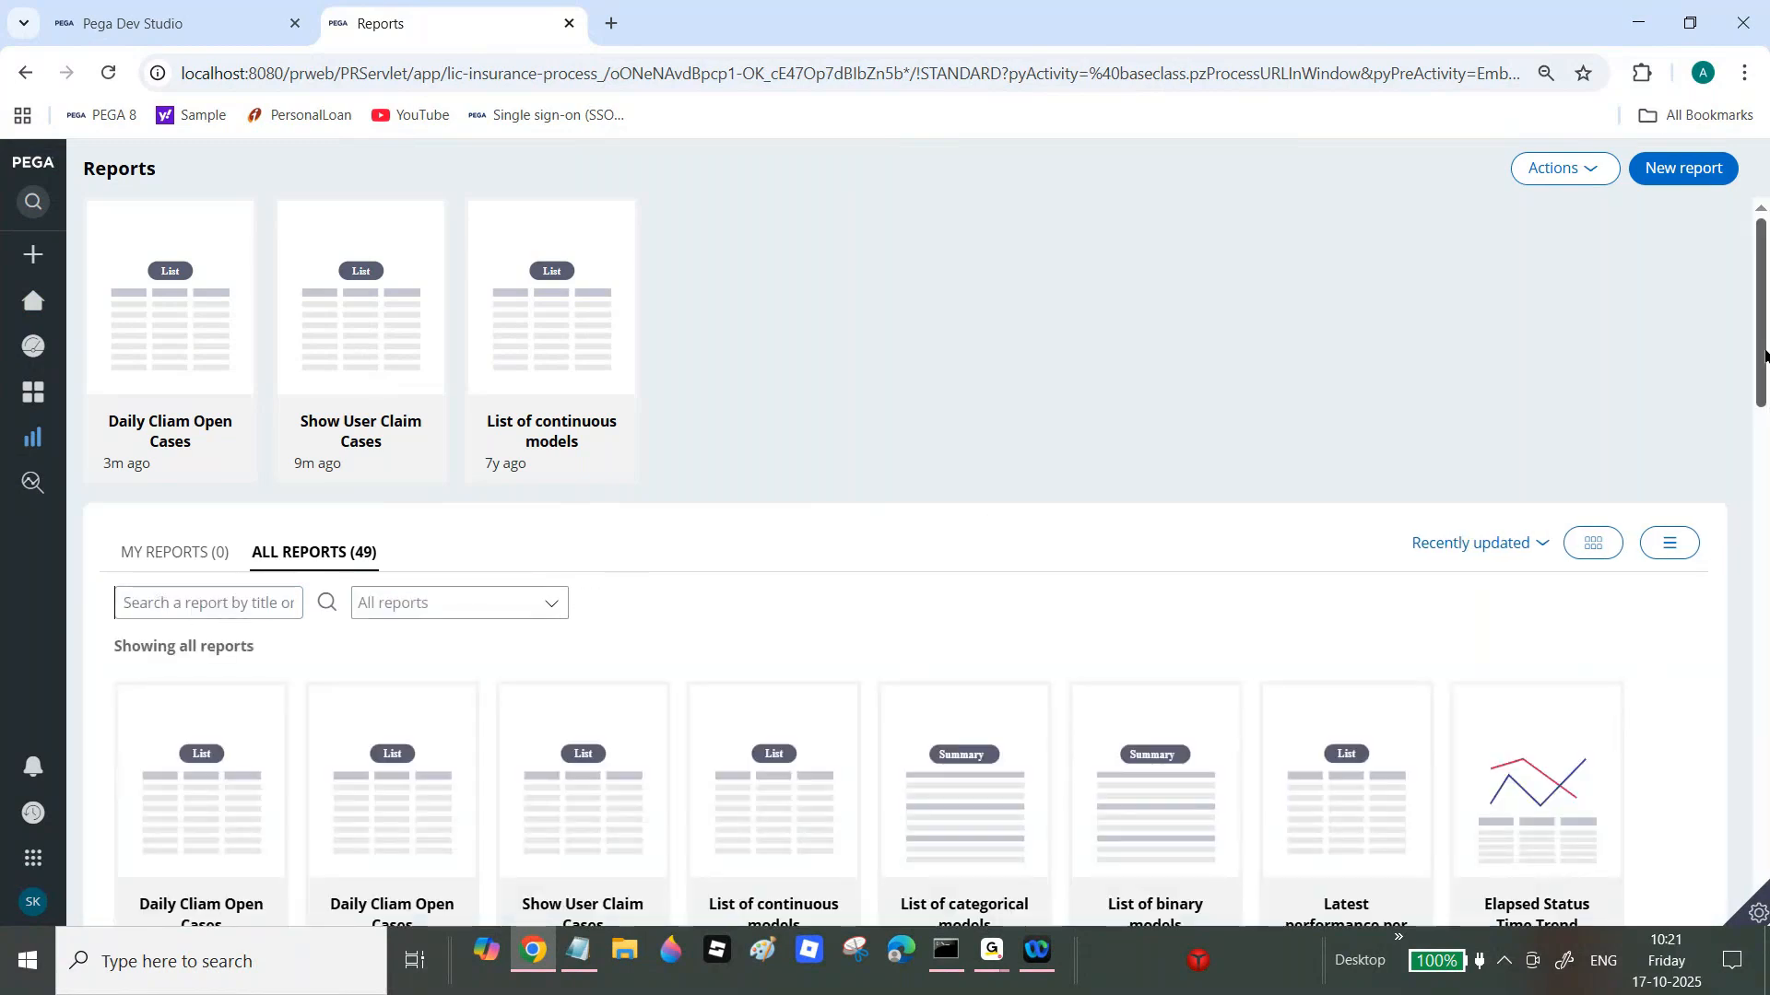
Step: Search the reports for 'Resolved', then return to Dev Studio
drag(1765, 353, 1764, 447)
scroll(904, 553, up, 1)
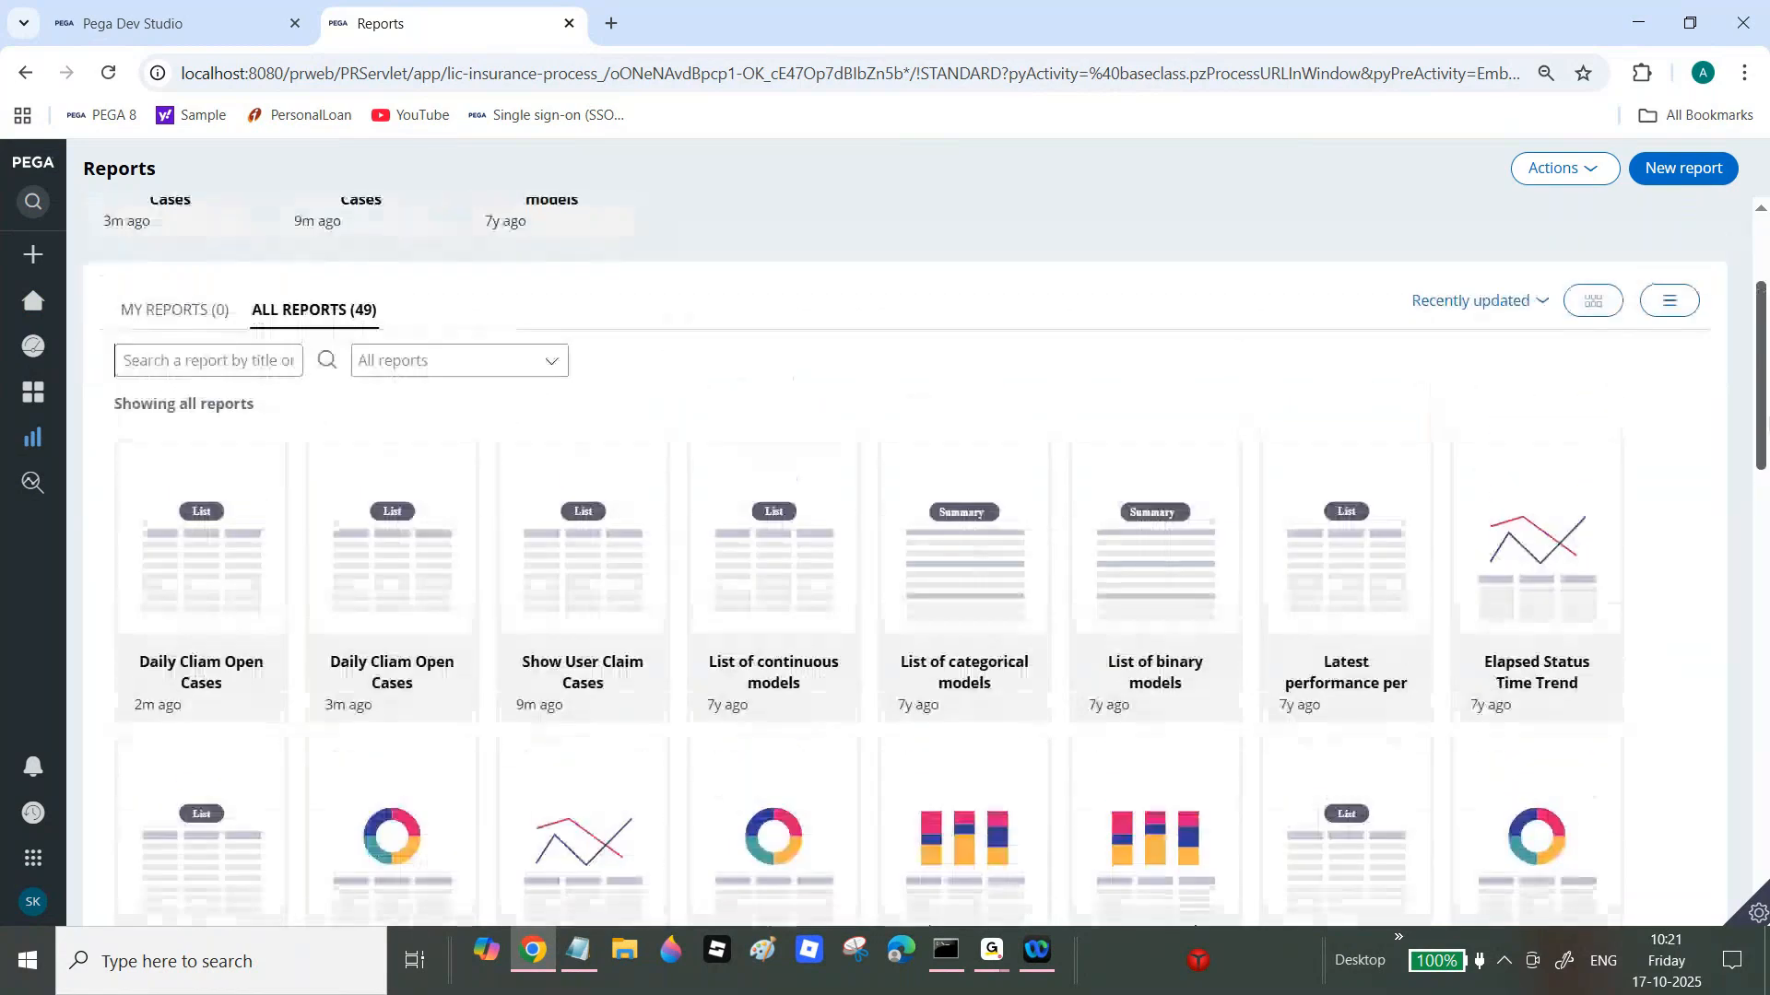
click(191, 392)
text(Res)
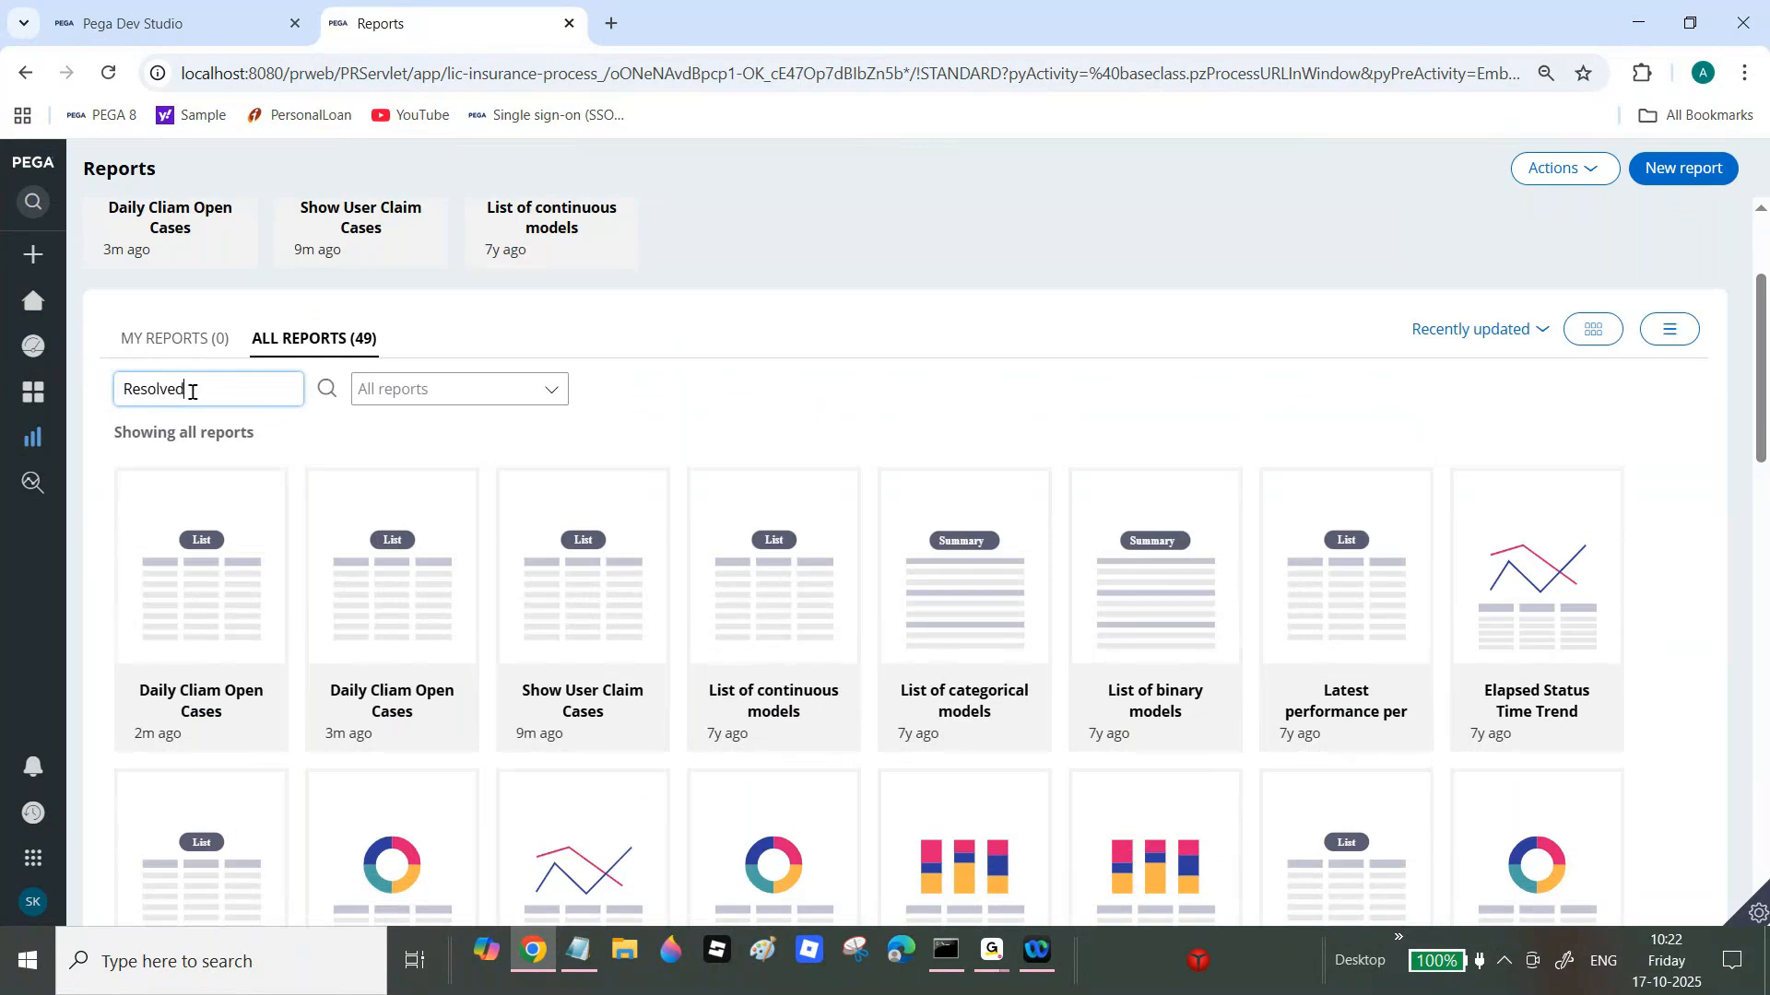
text(olved)
key(Return)
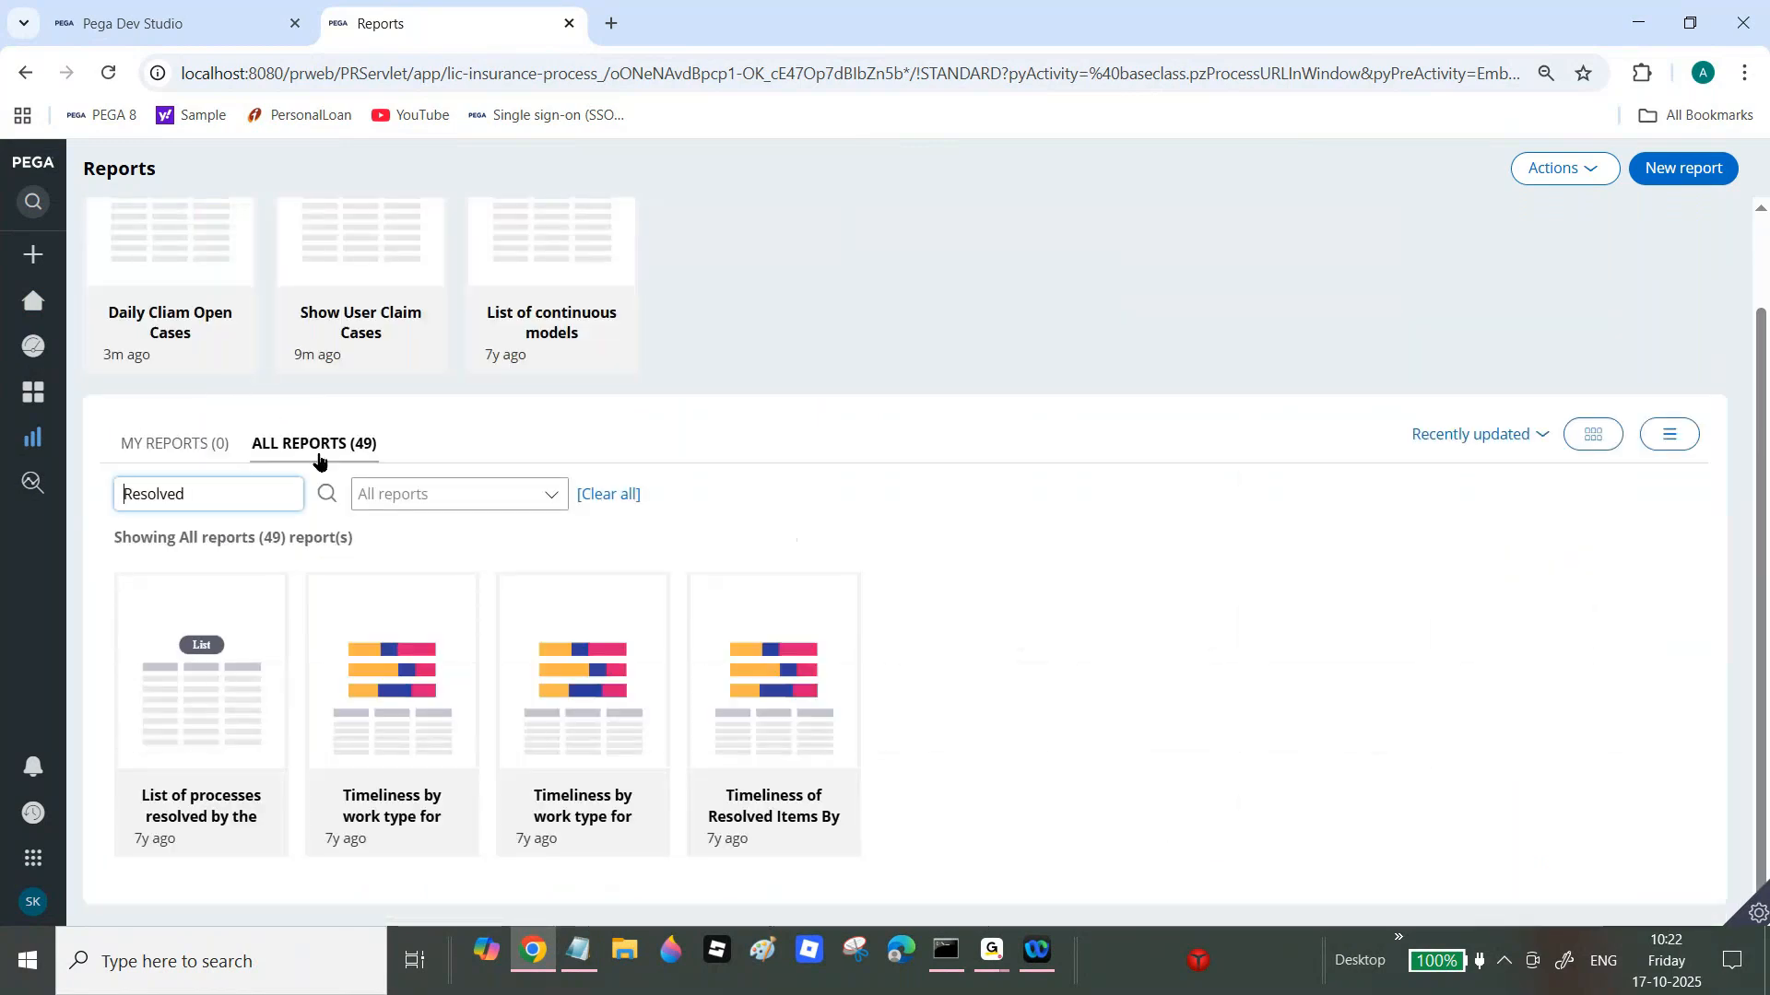
click(166, 20)
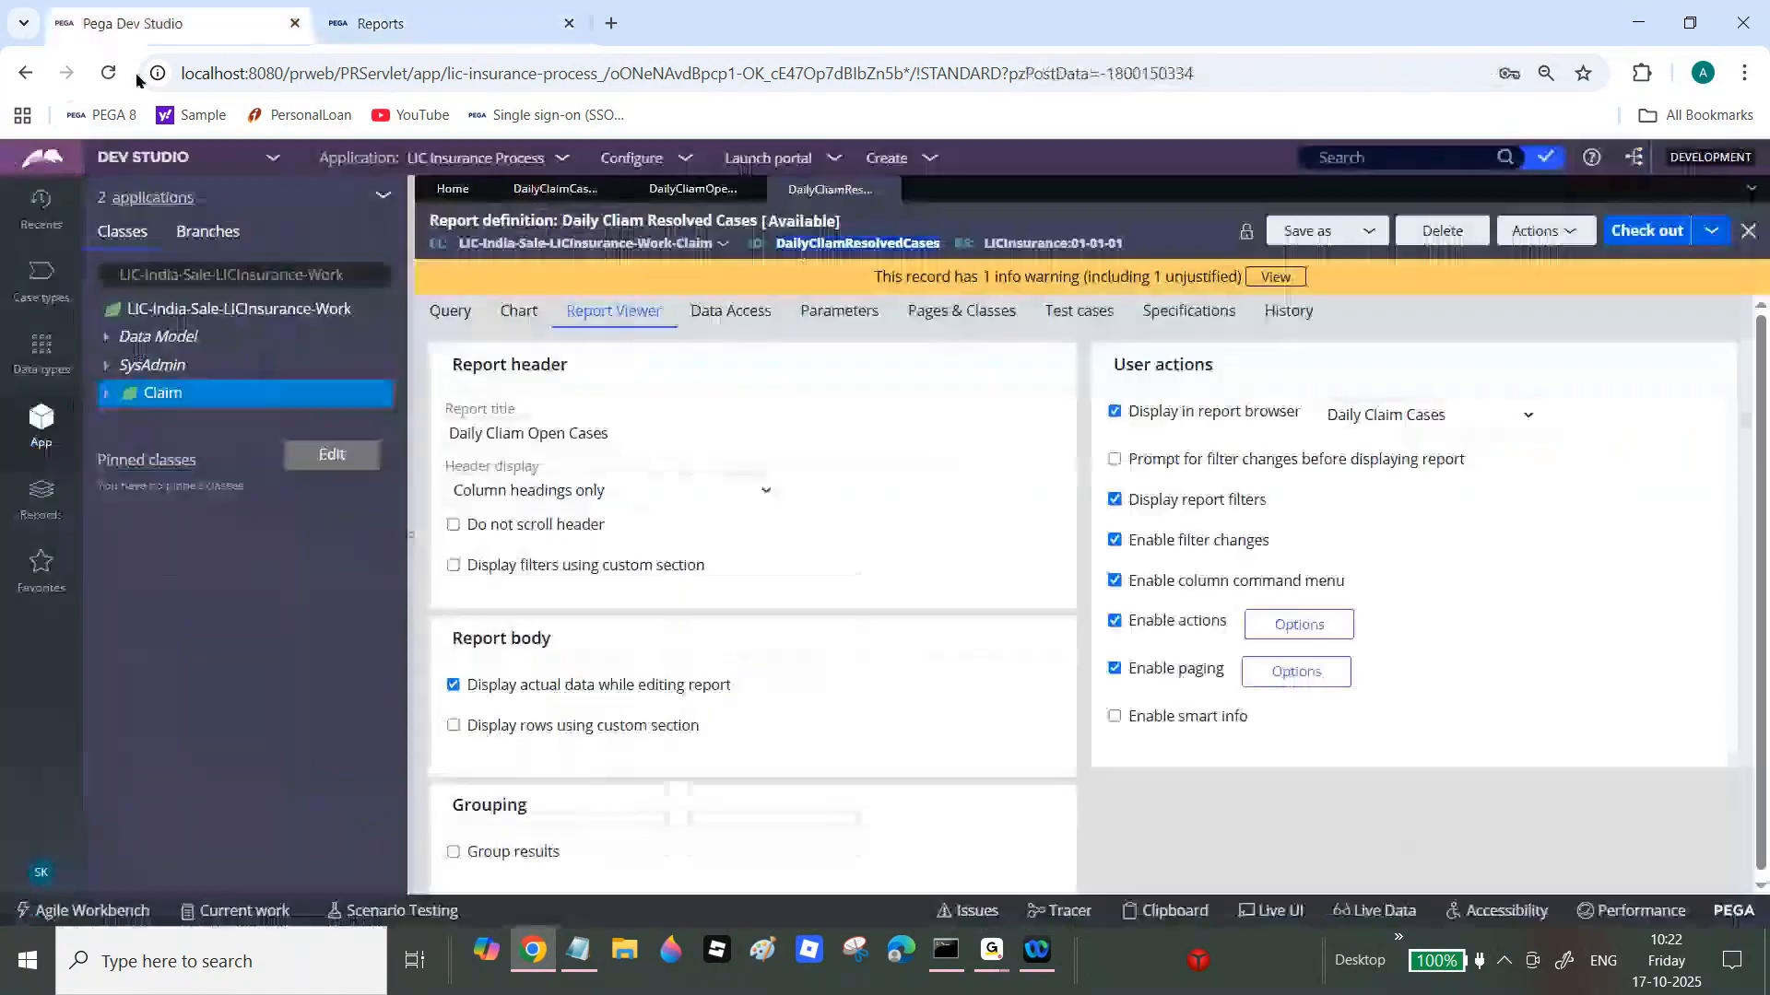
Step: Review the report's Query and Report Viewer tabs, then log off from Dev Studio
click(460, 314)
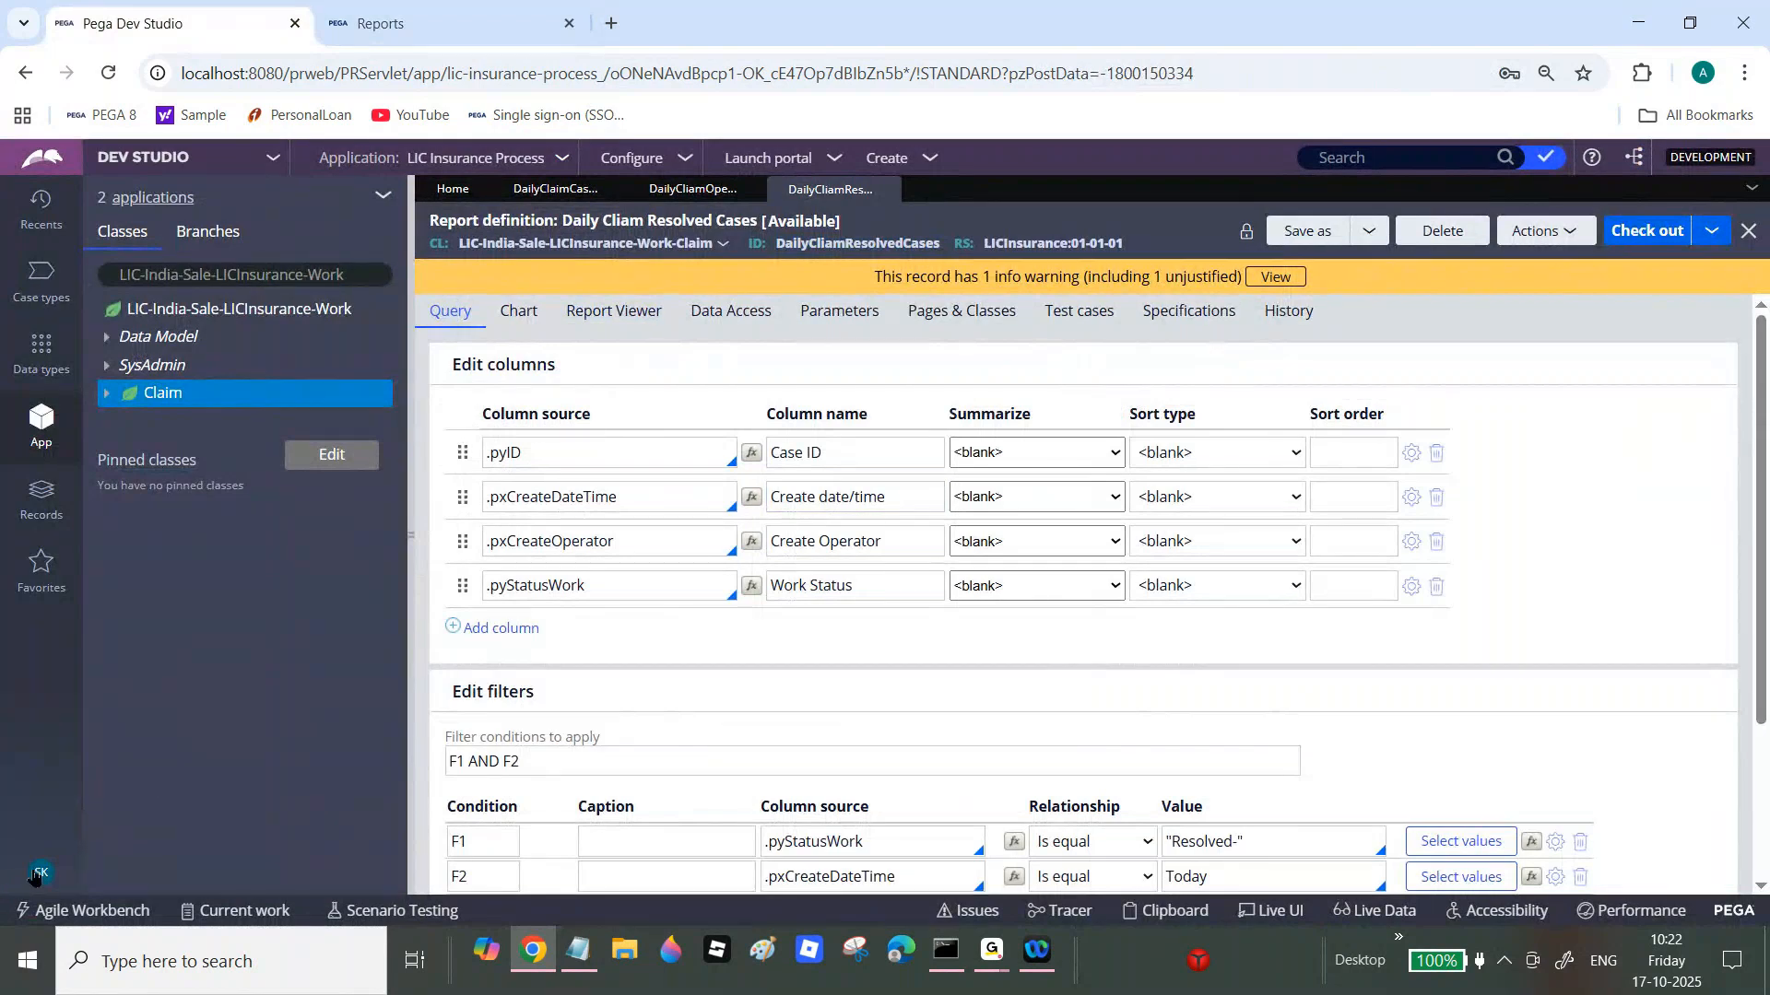
click(623, 309)
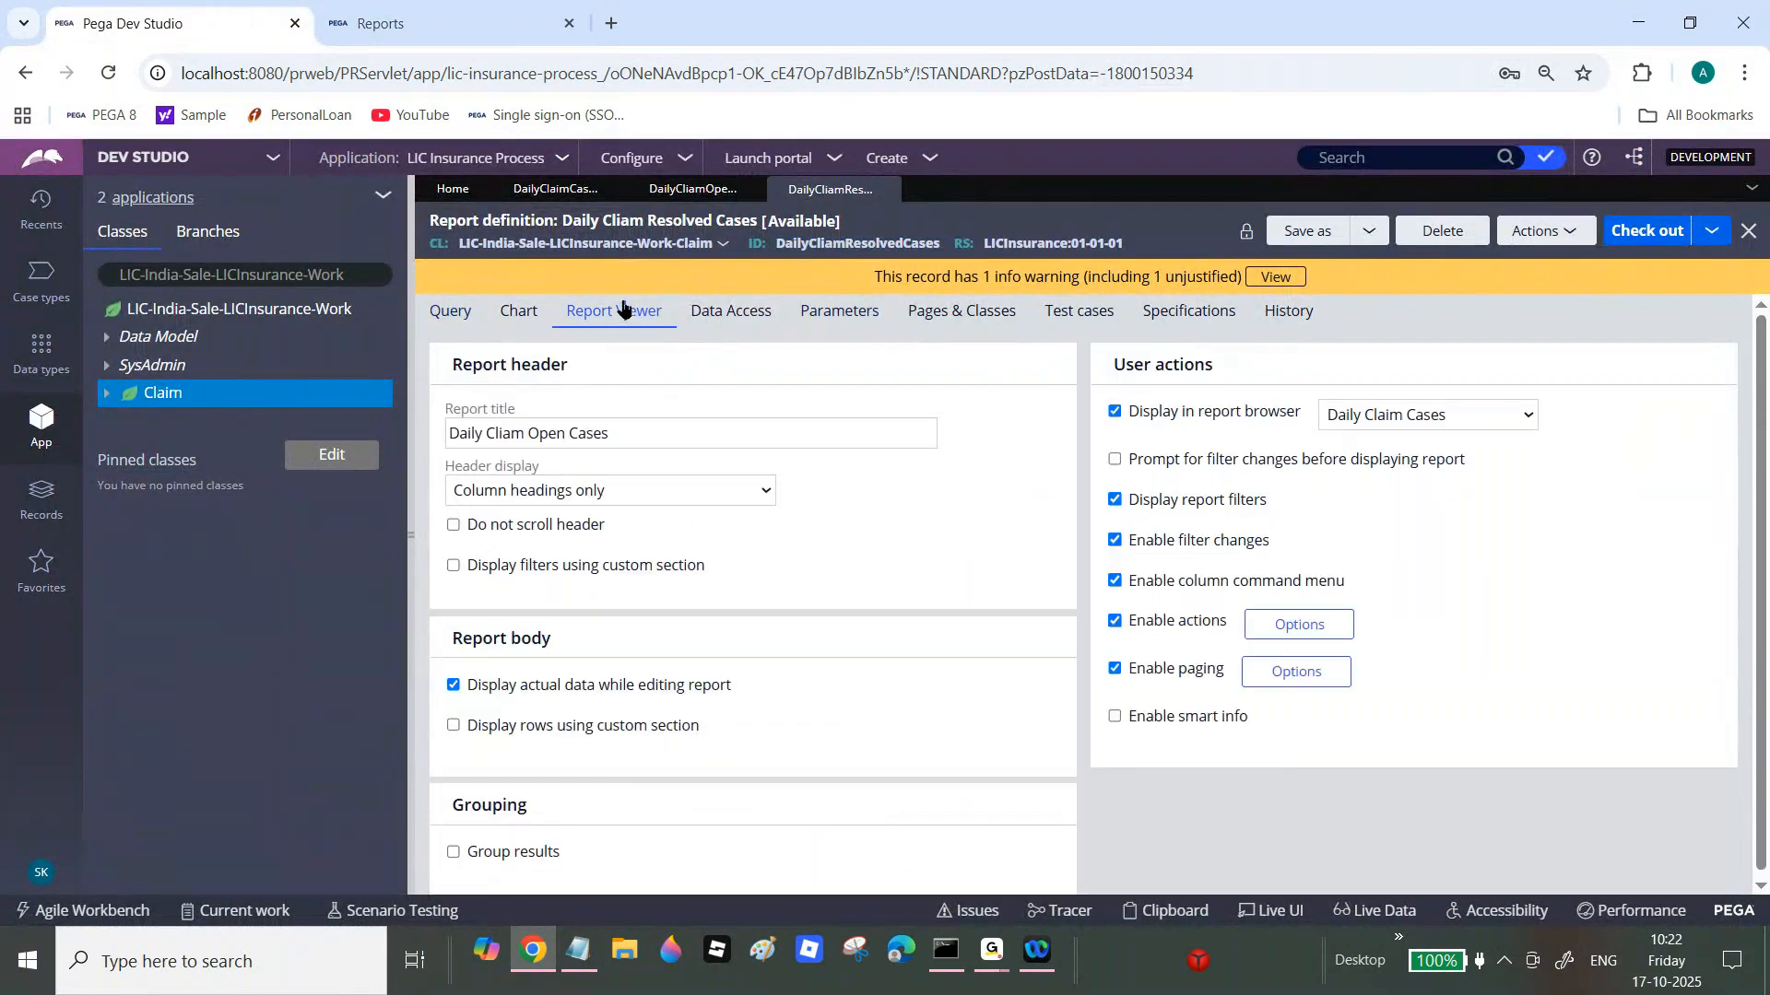
click(40, 876)
click(69, 845)
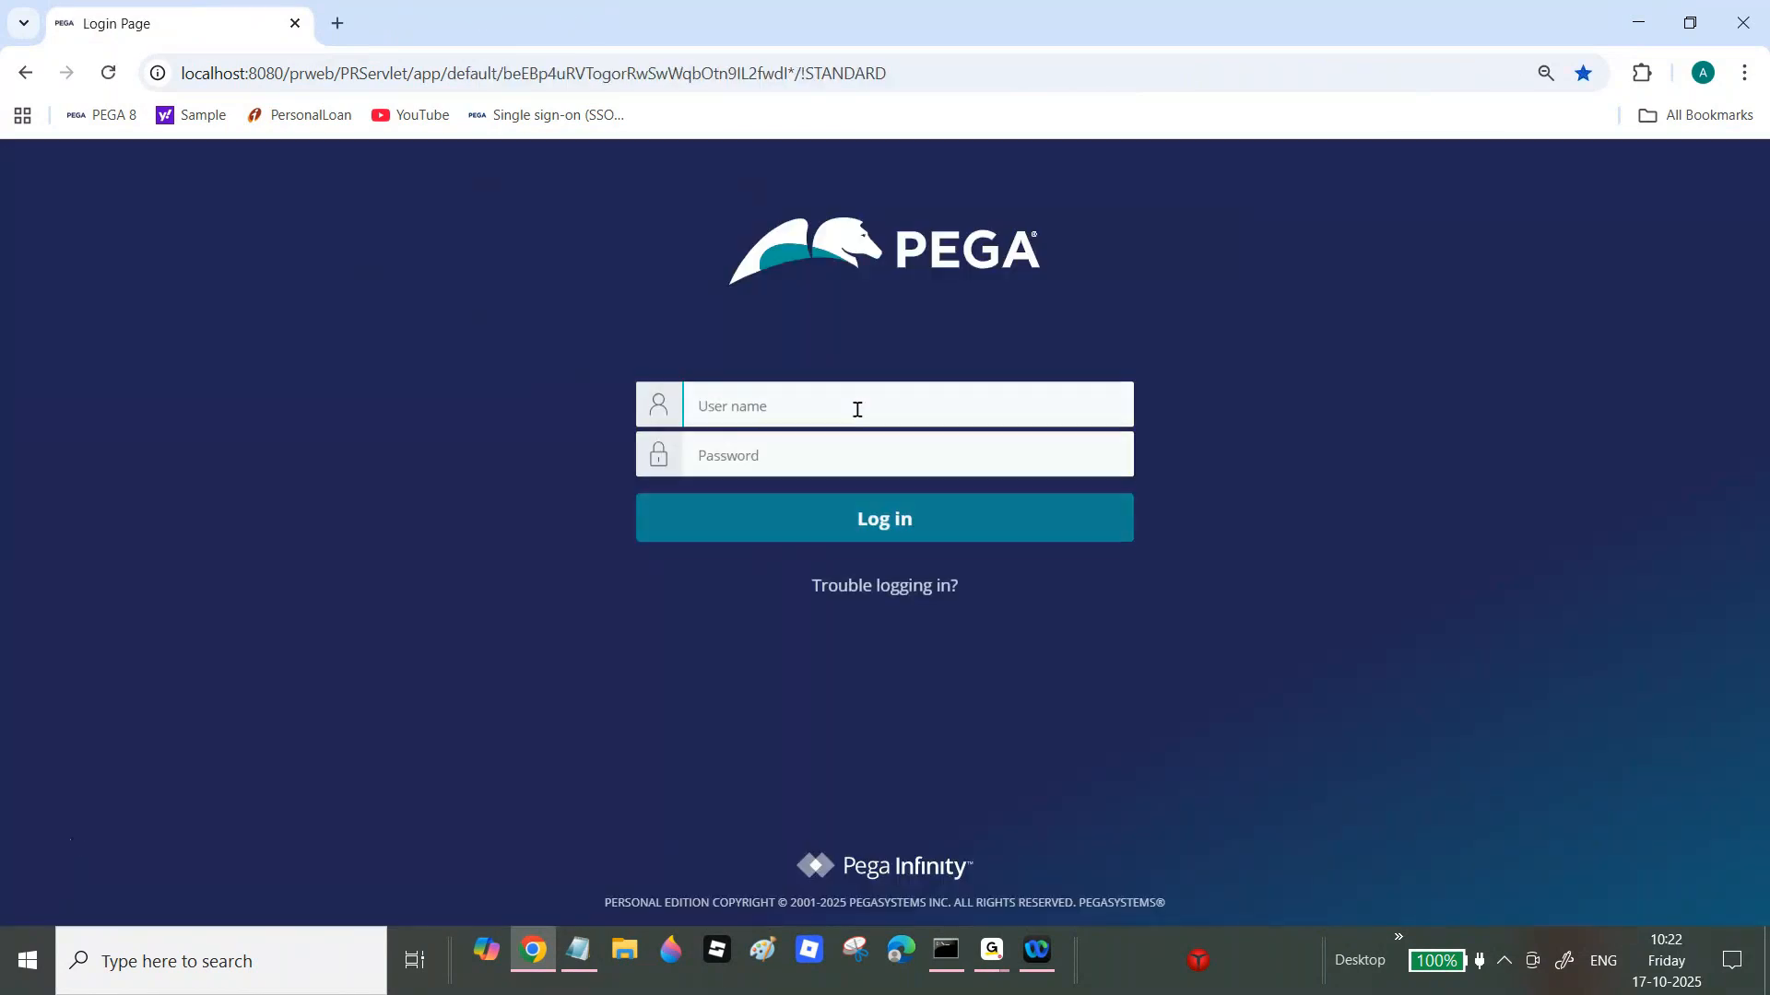
Step: Log back in with the operator's user name and password, then launch the application portal
click(860, 411)
text(saritha)
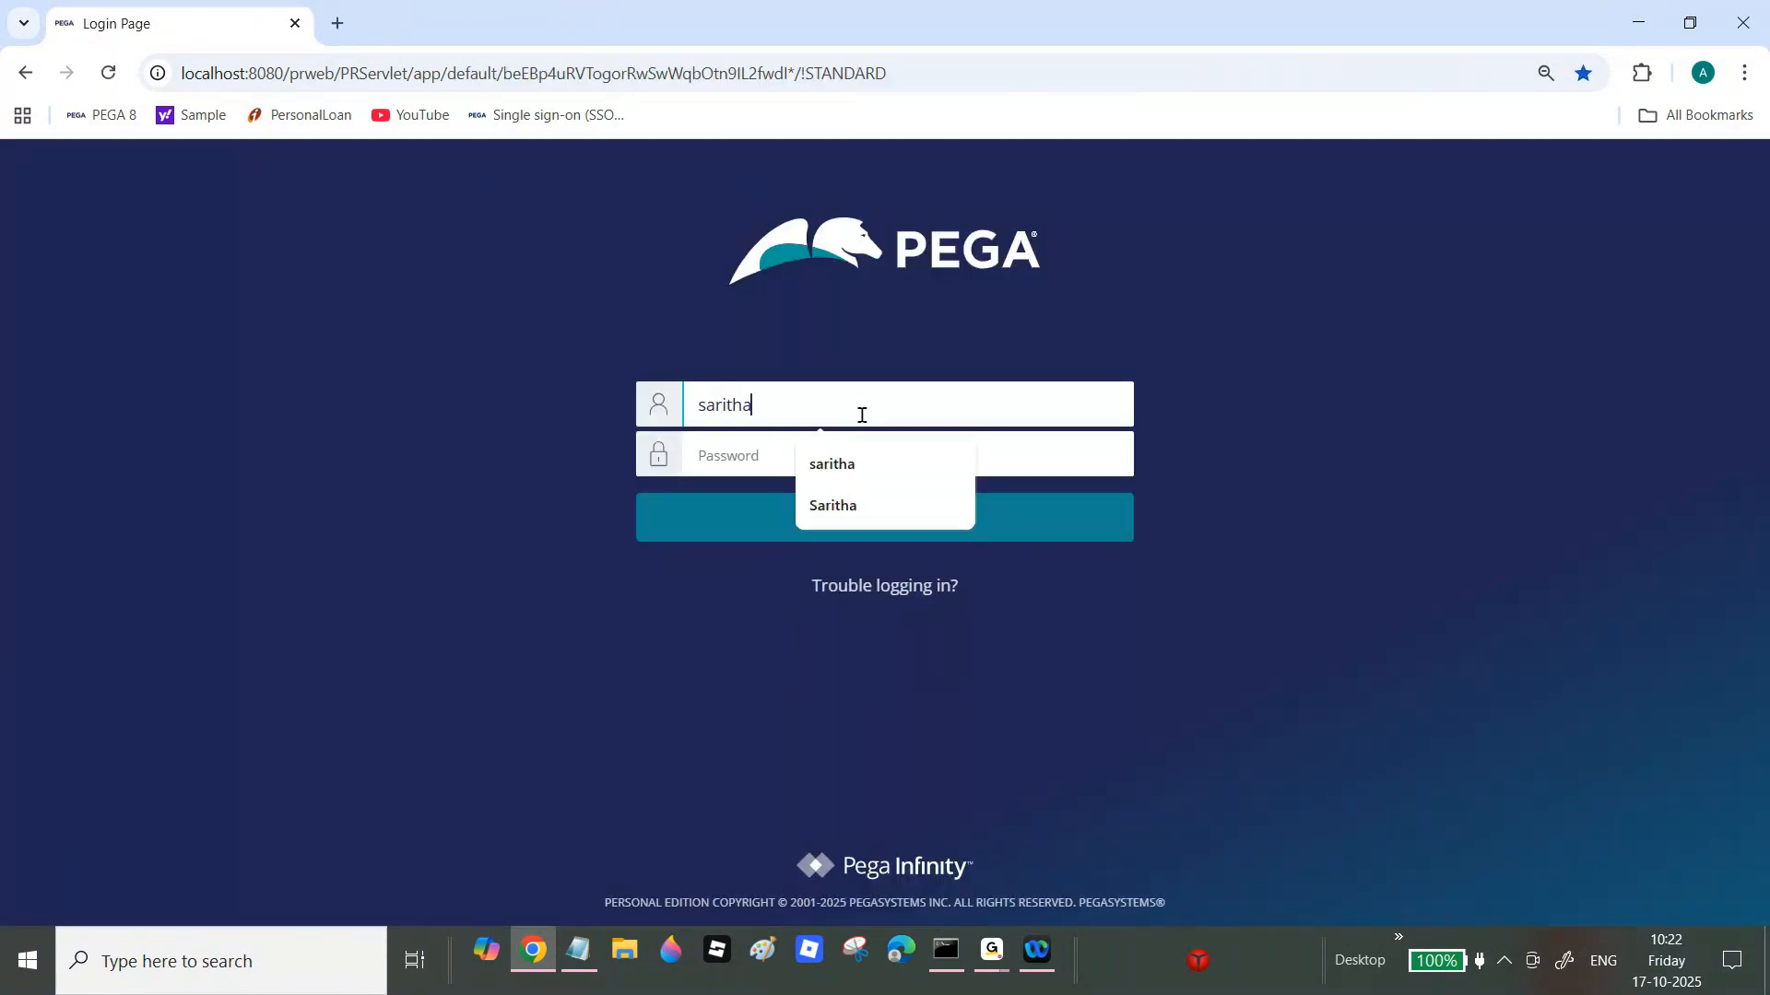
key(Tab)
text(rules)
key(Return)
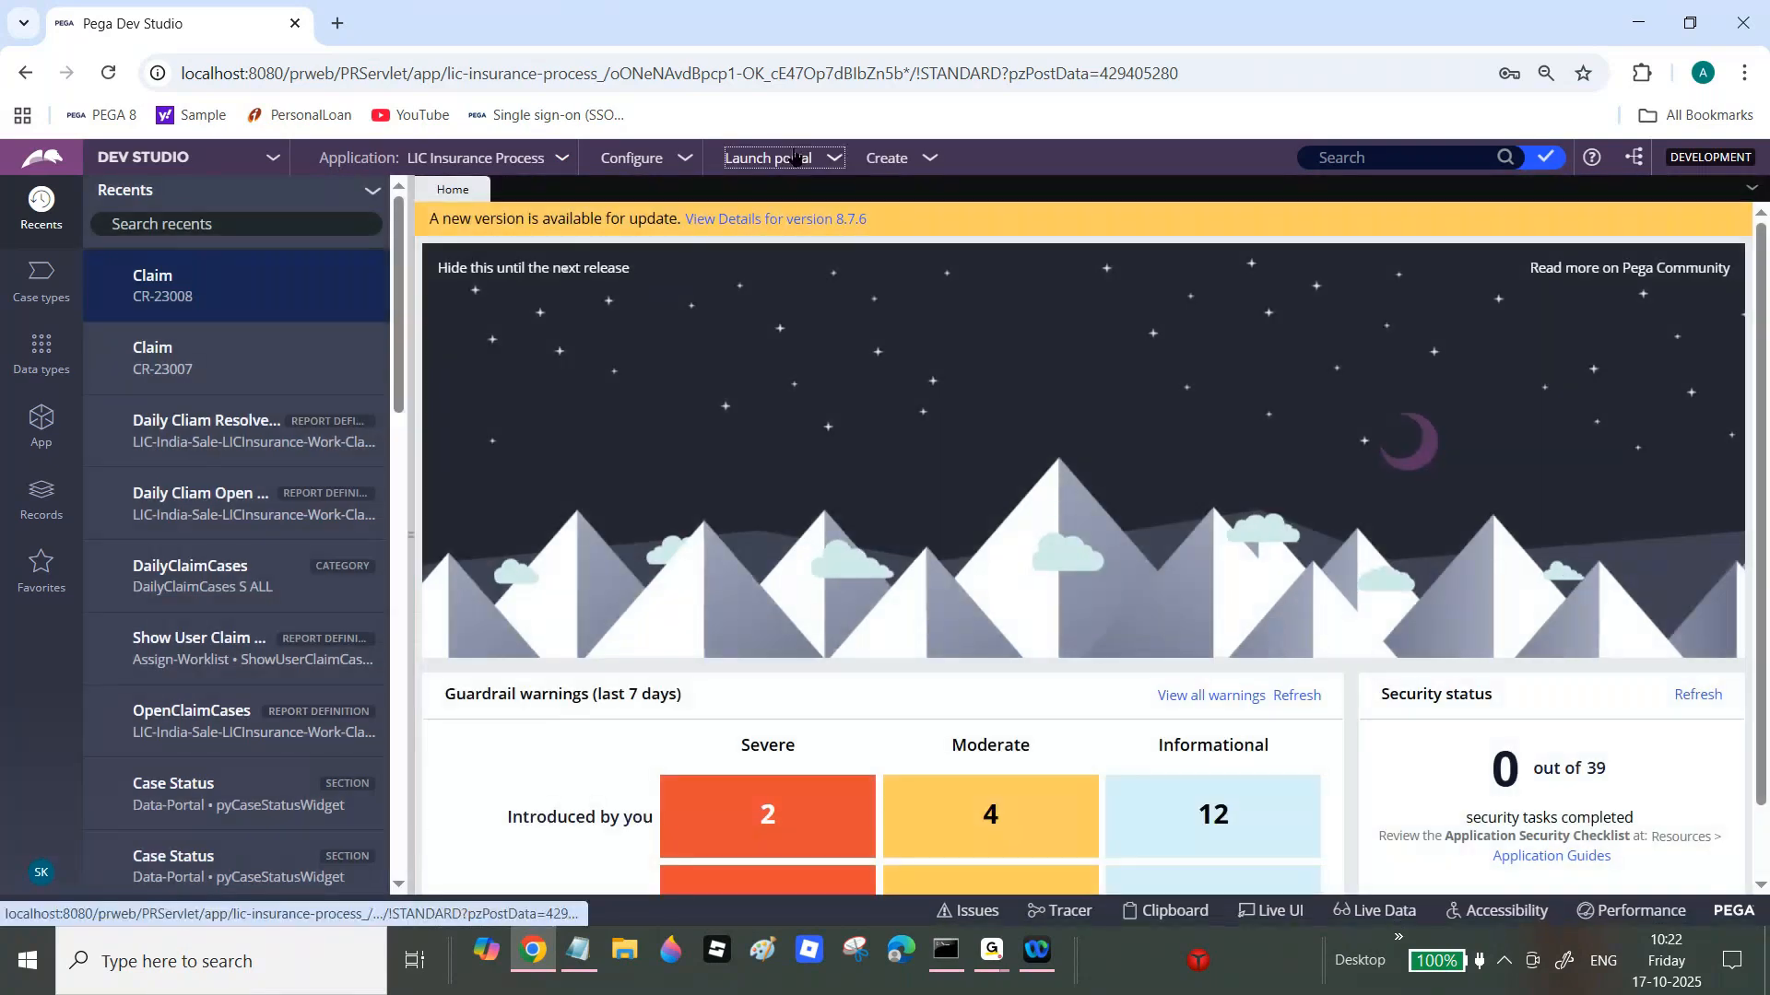
click(794, 158)
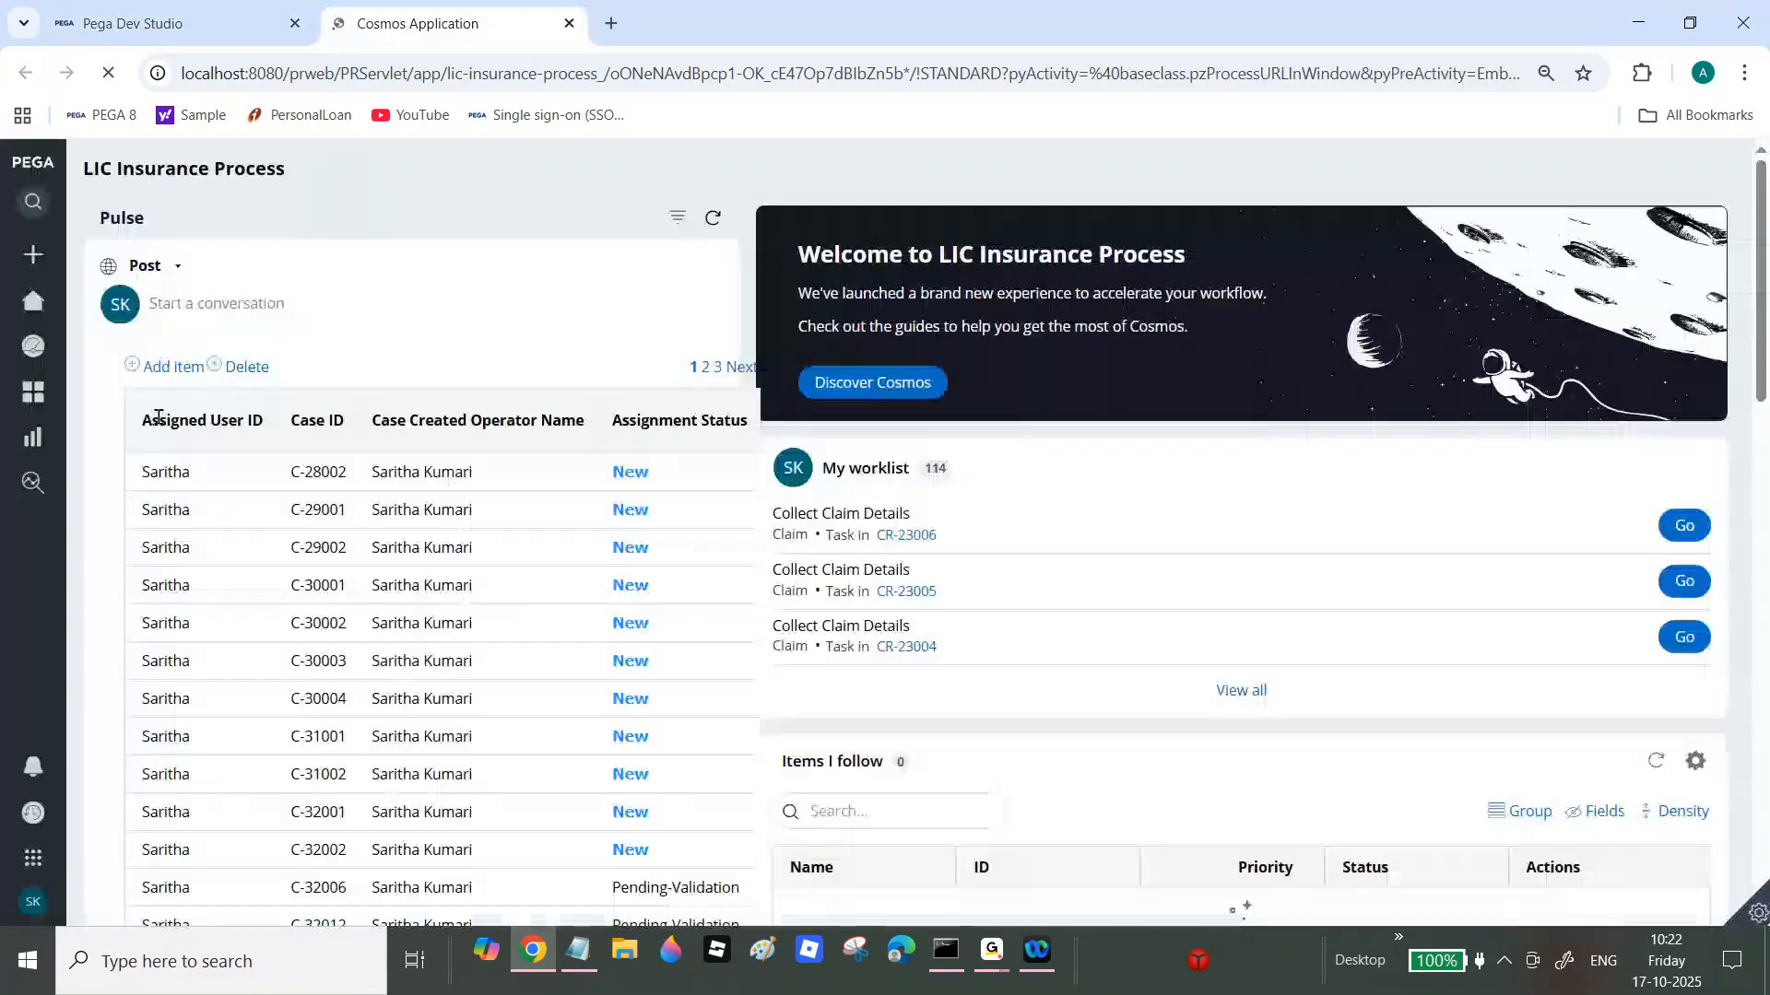
Step: Run the Daily Cliam Open Cases report from All Reports in the portal, then return to Dev Studio
click(37, 437)
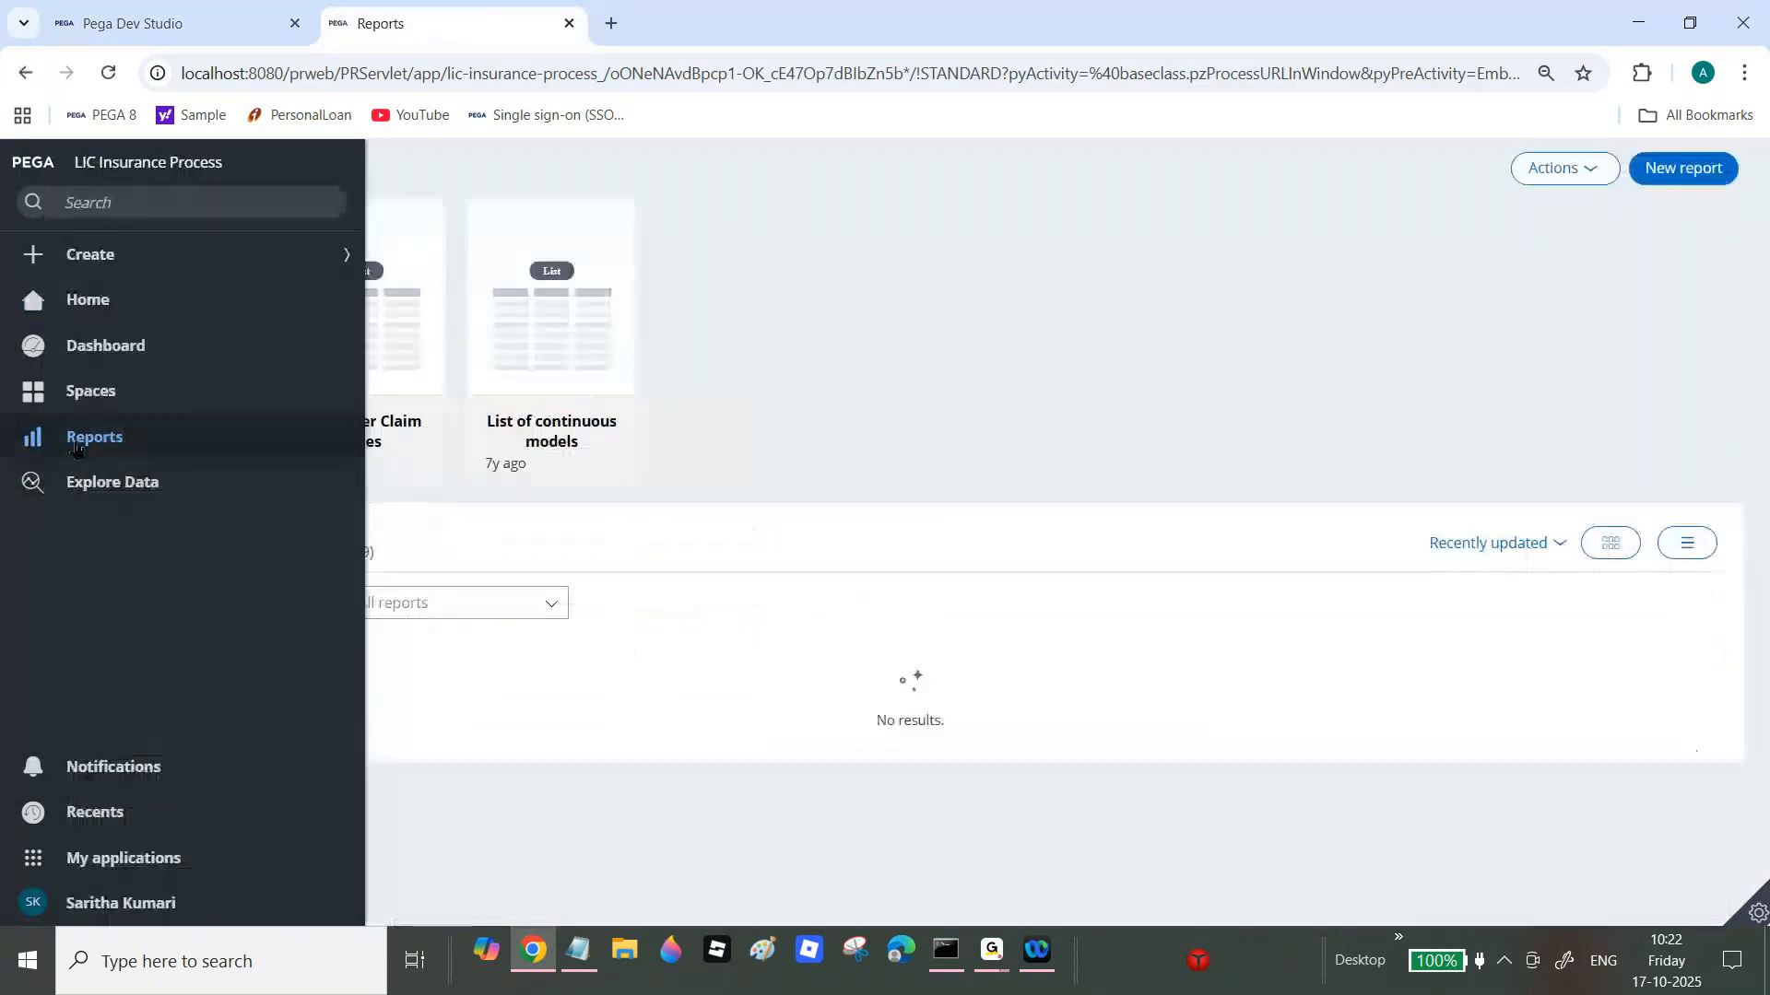
click(295, 556)
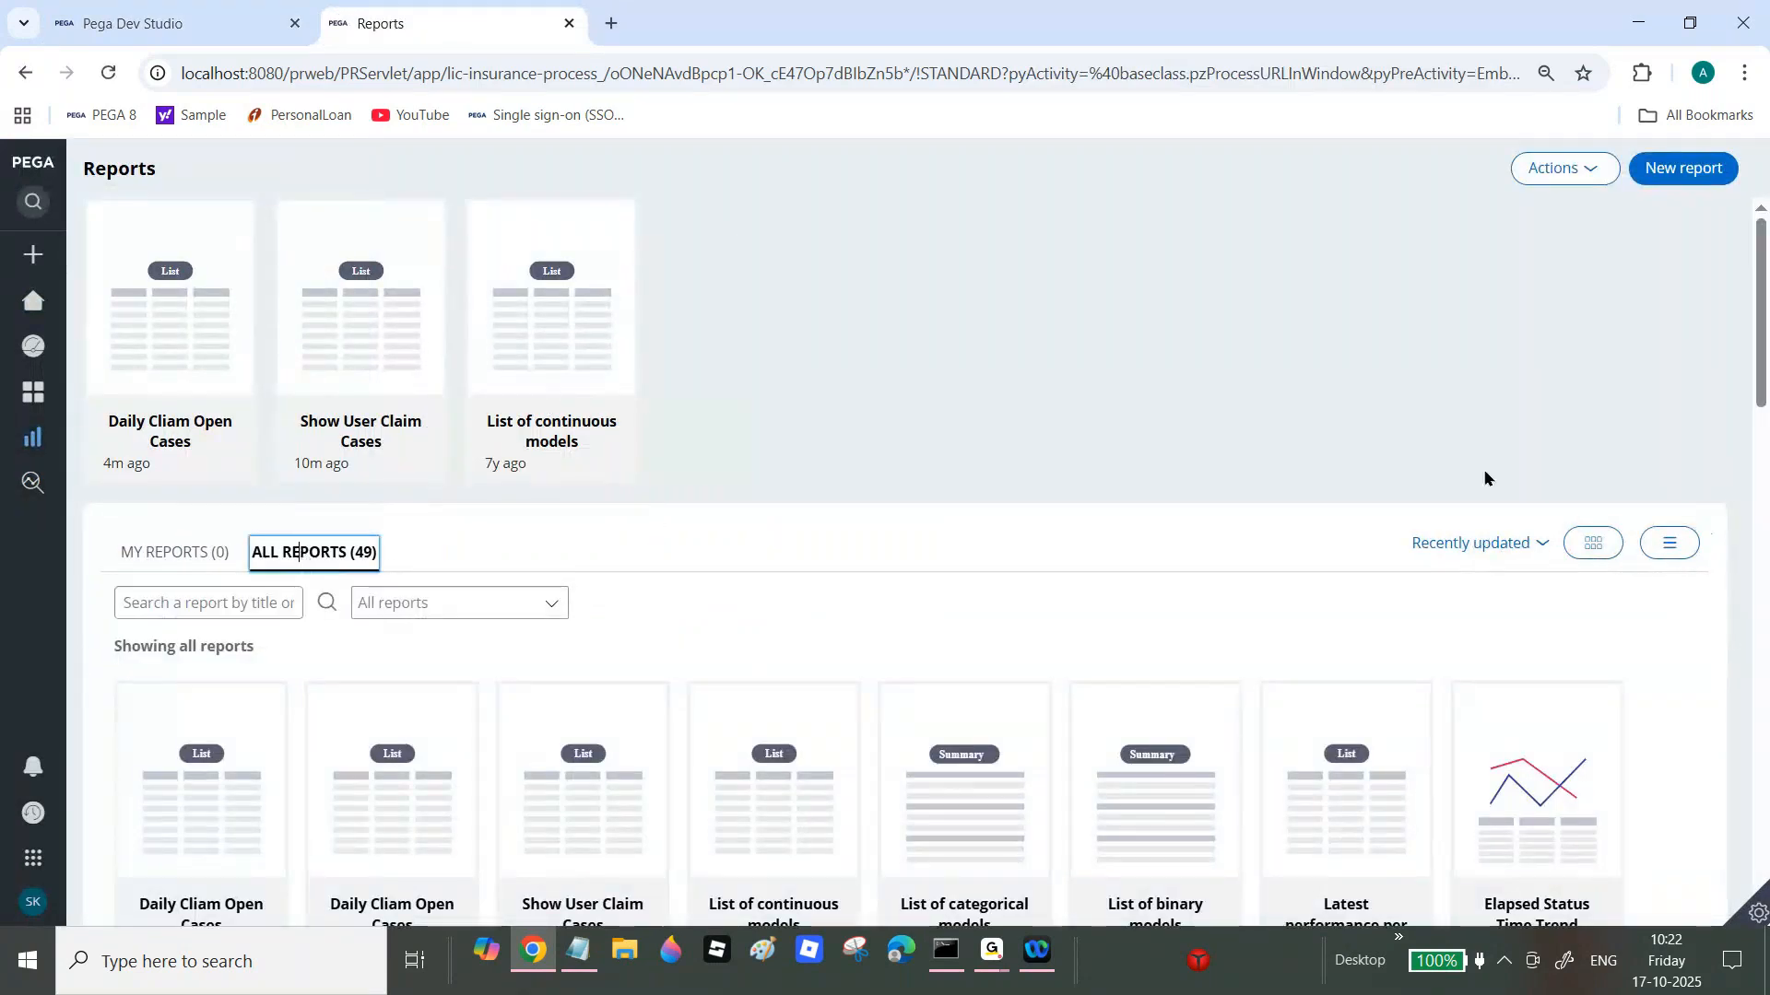
drag(1763, 375, 1765, 433)
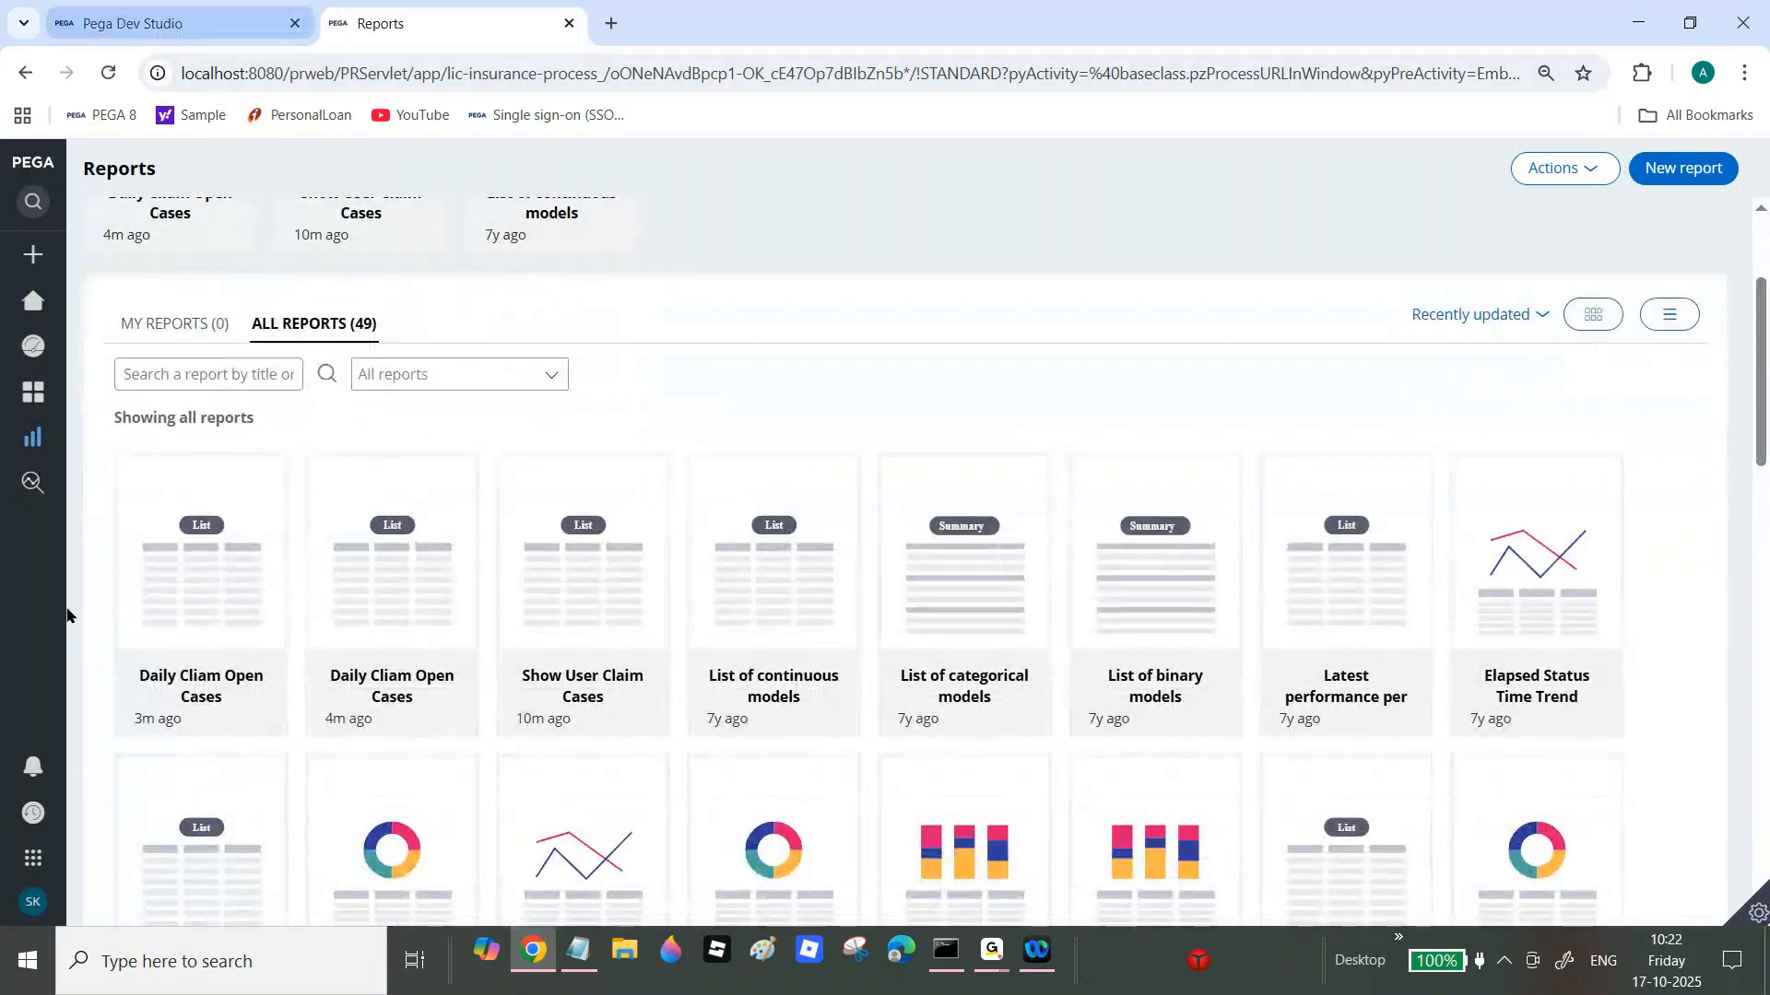
click(152, 603)
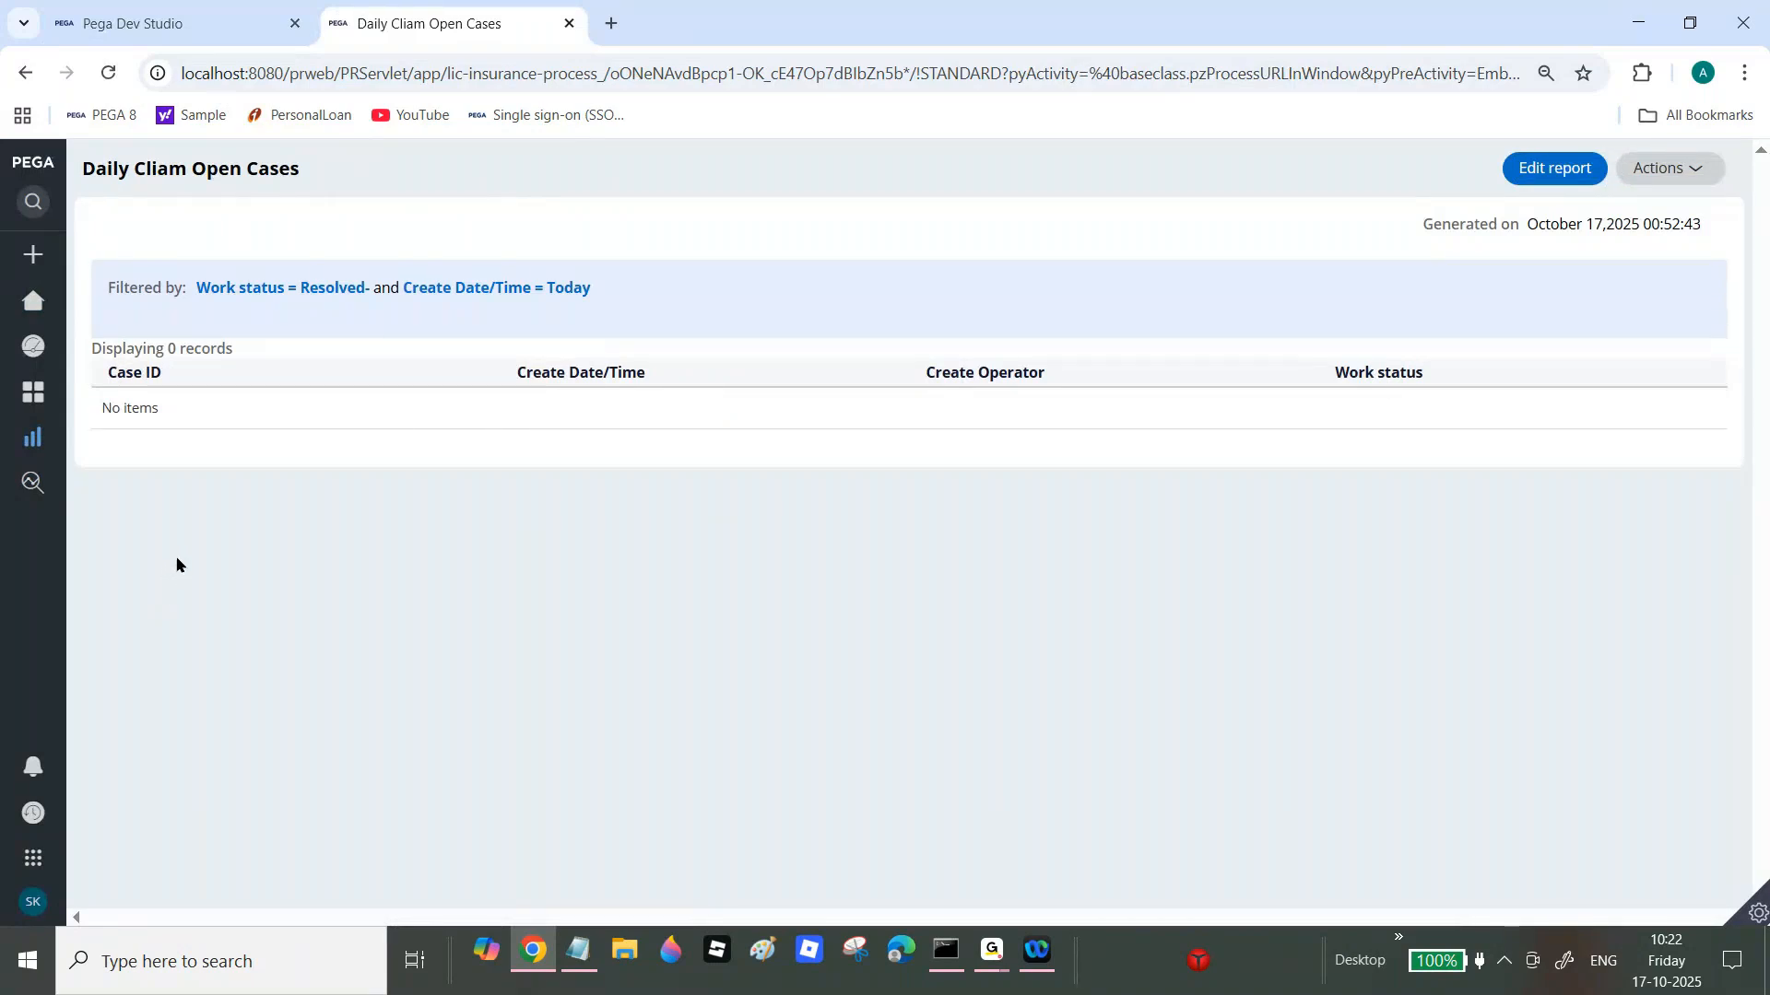
click(184, 19)
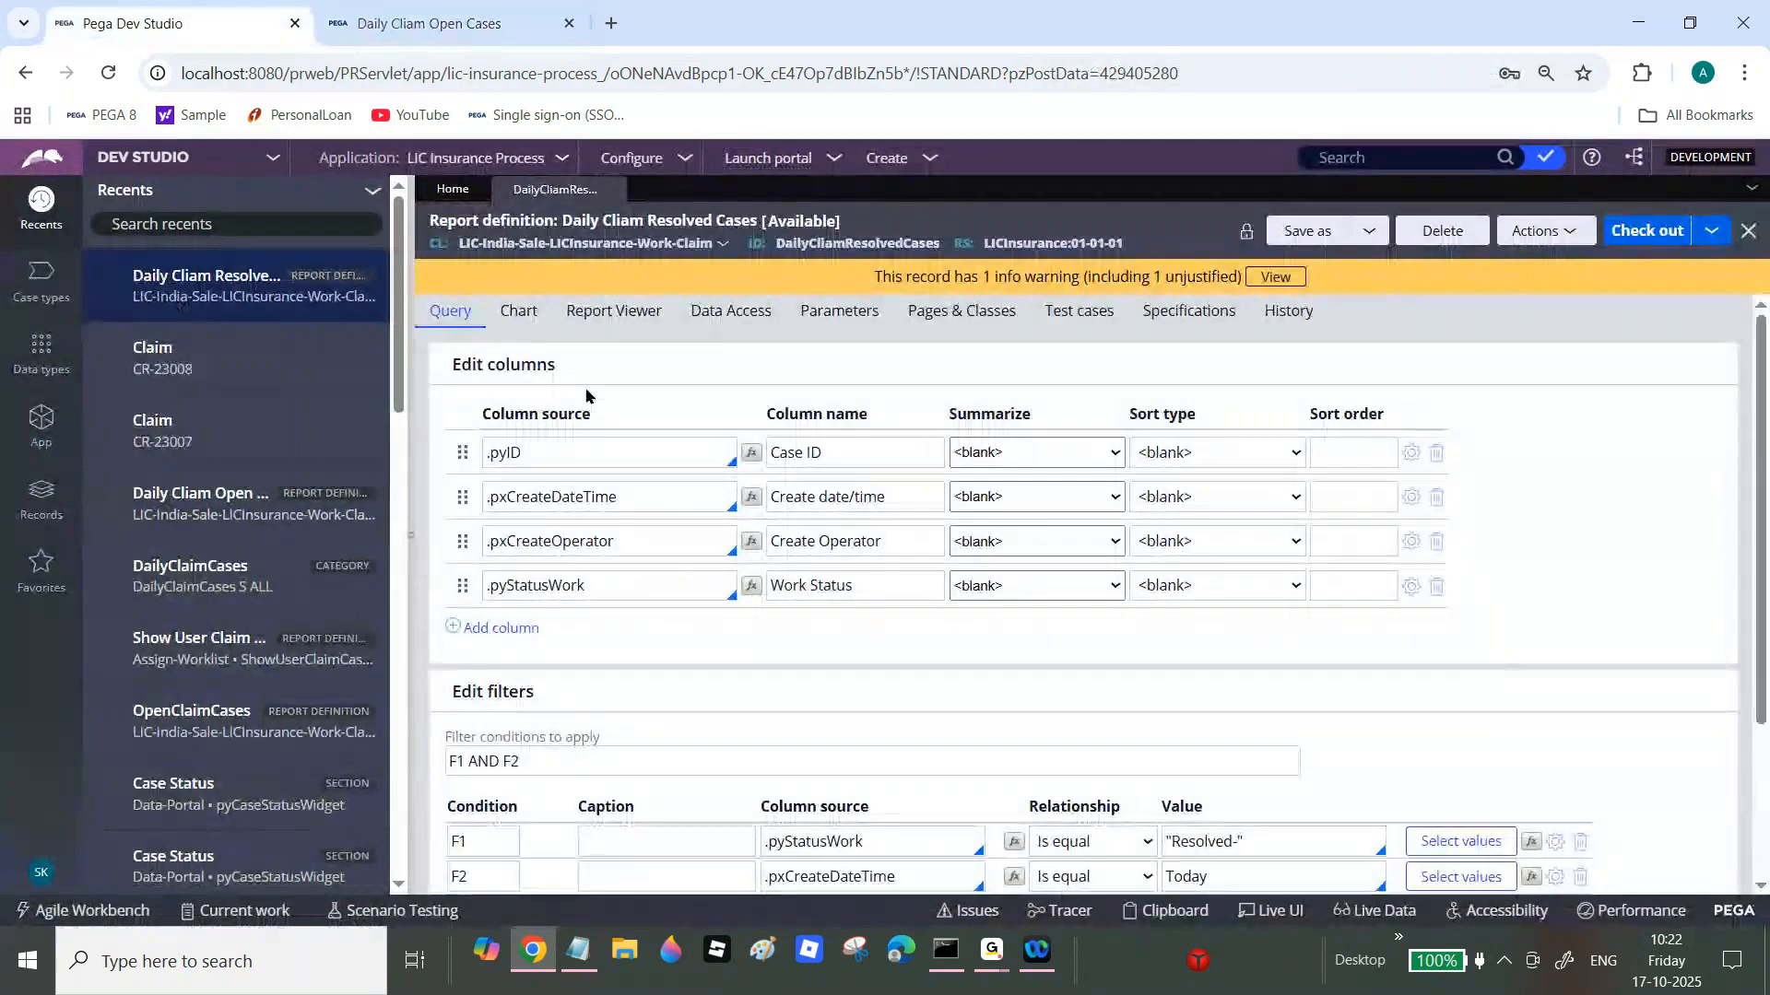
Step: Retitle the report 'Daily Cliam Resolved Cases', then check it out and in with comment 'wip'
click(613, 310)
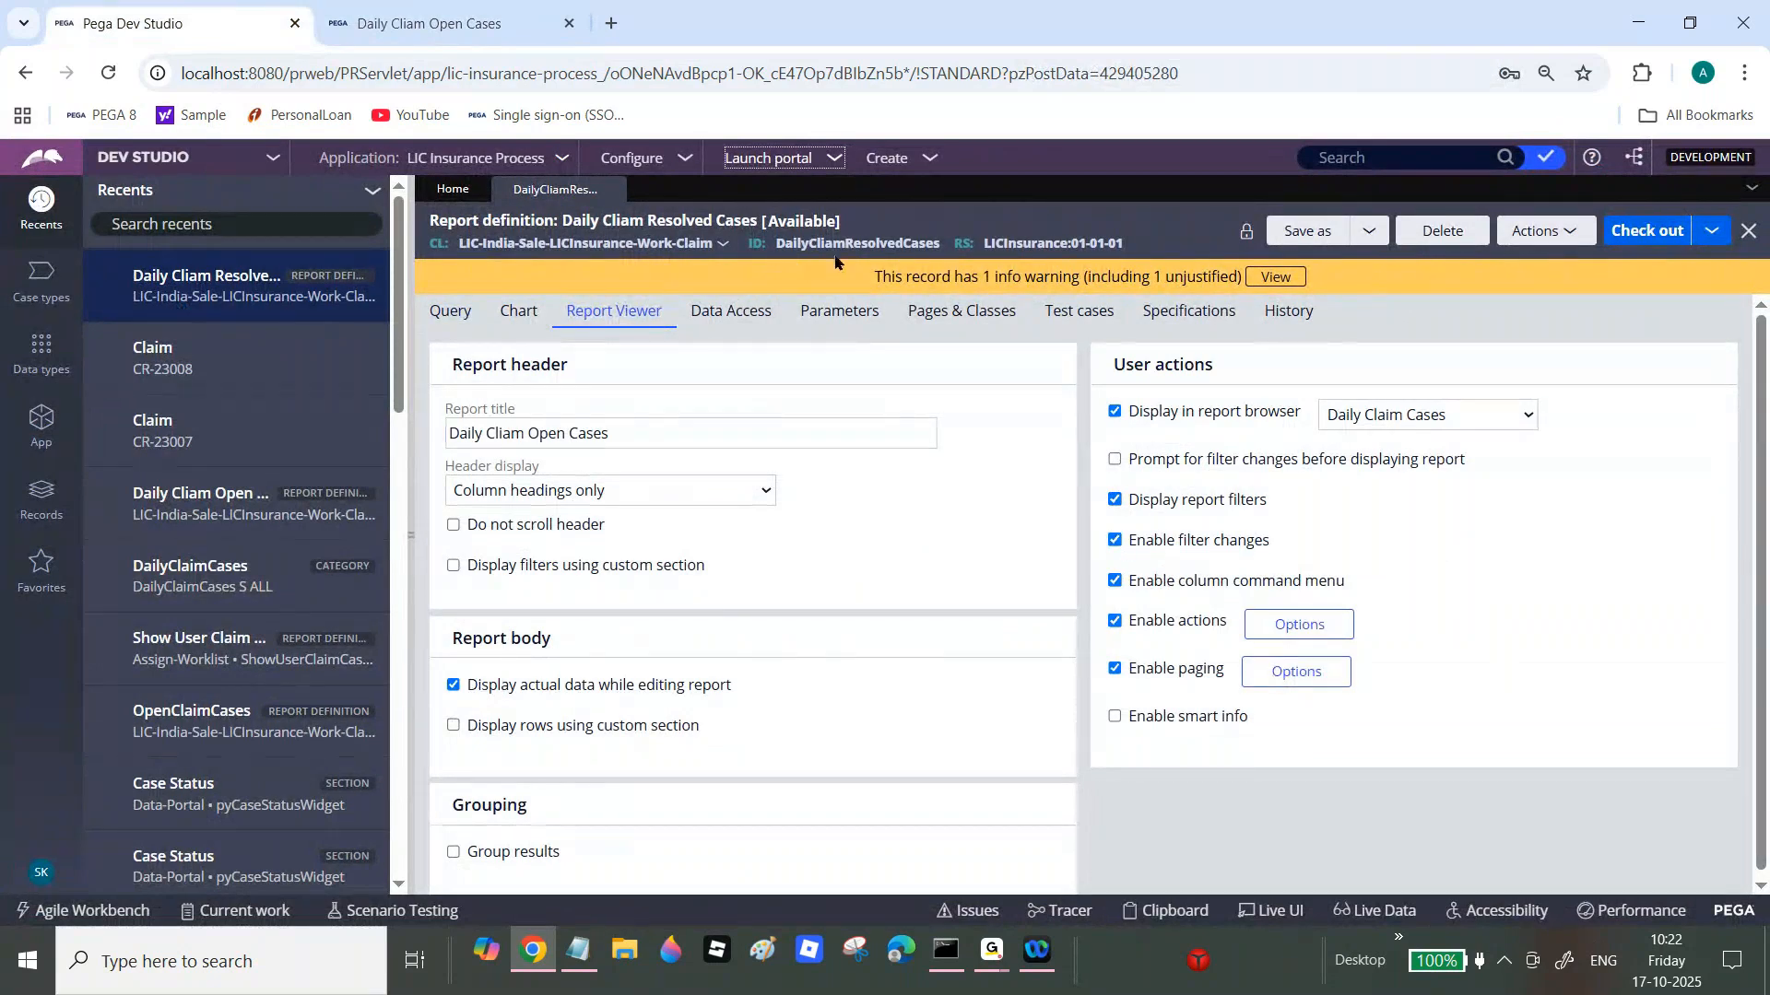
click(682, 221)
triple_click(757, 279)
key(ctrl+c)
click(921, 314)
click(693, 439)
key(ctrl+a)
key(ctrl+v)
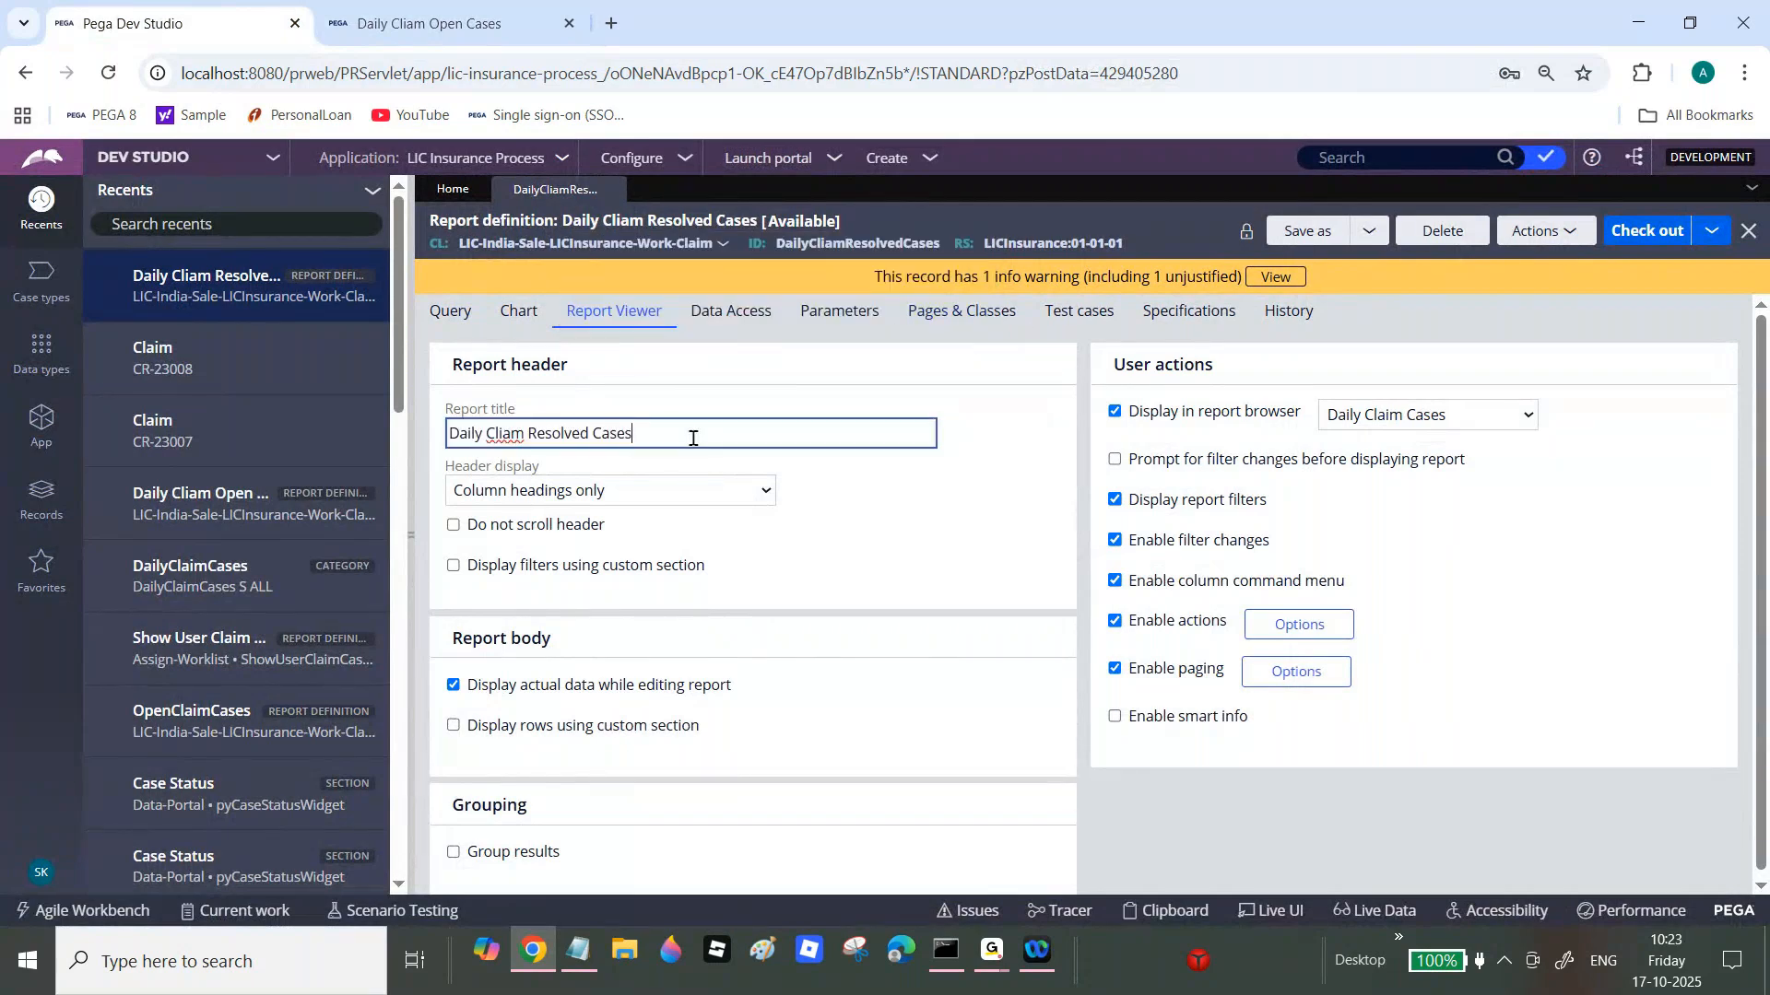
click(1628, 228)
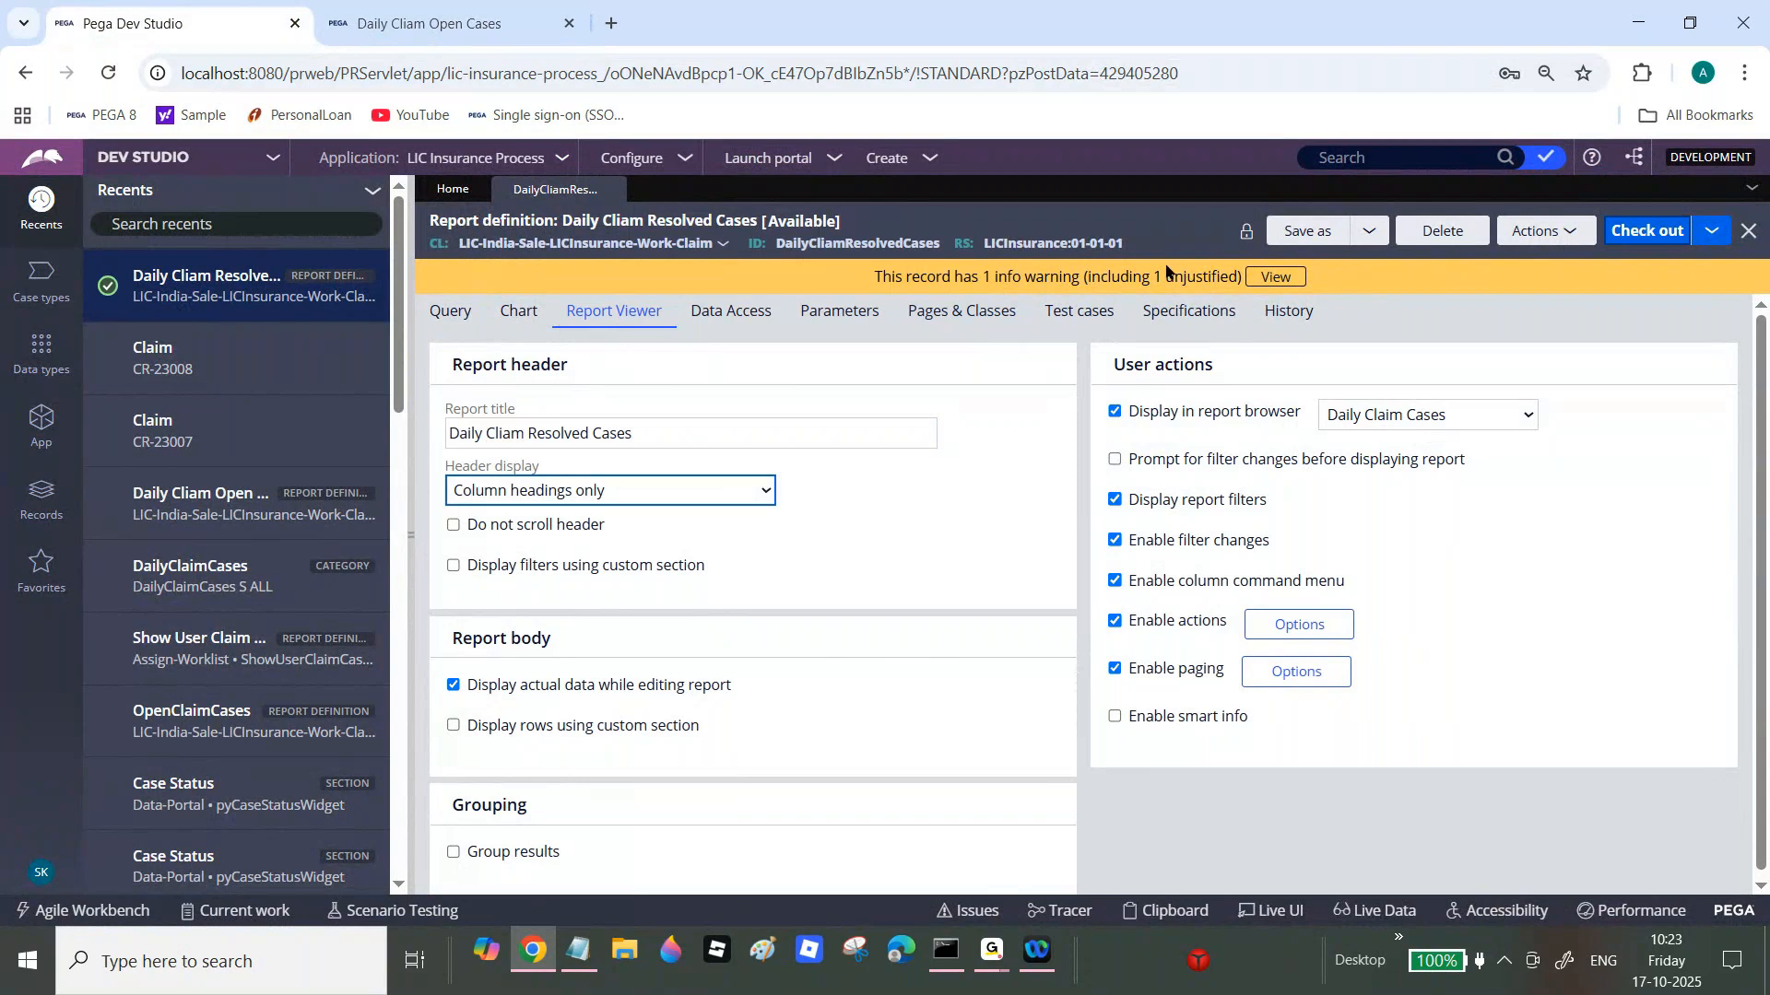
click(1304, 232)
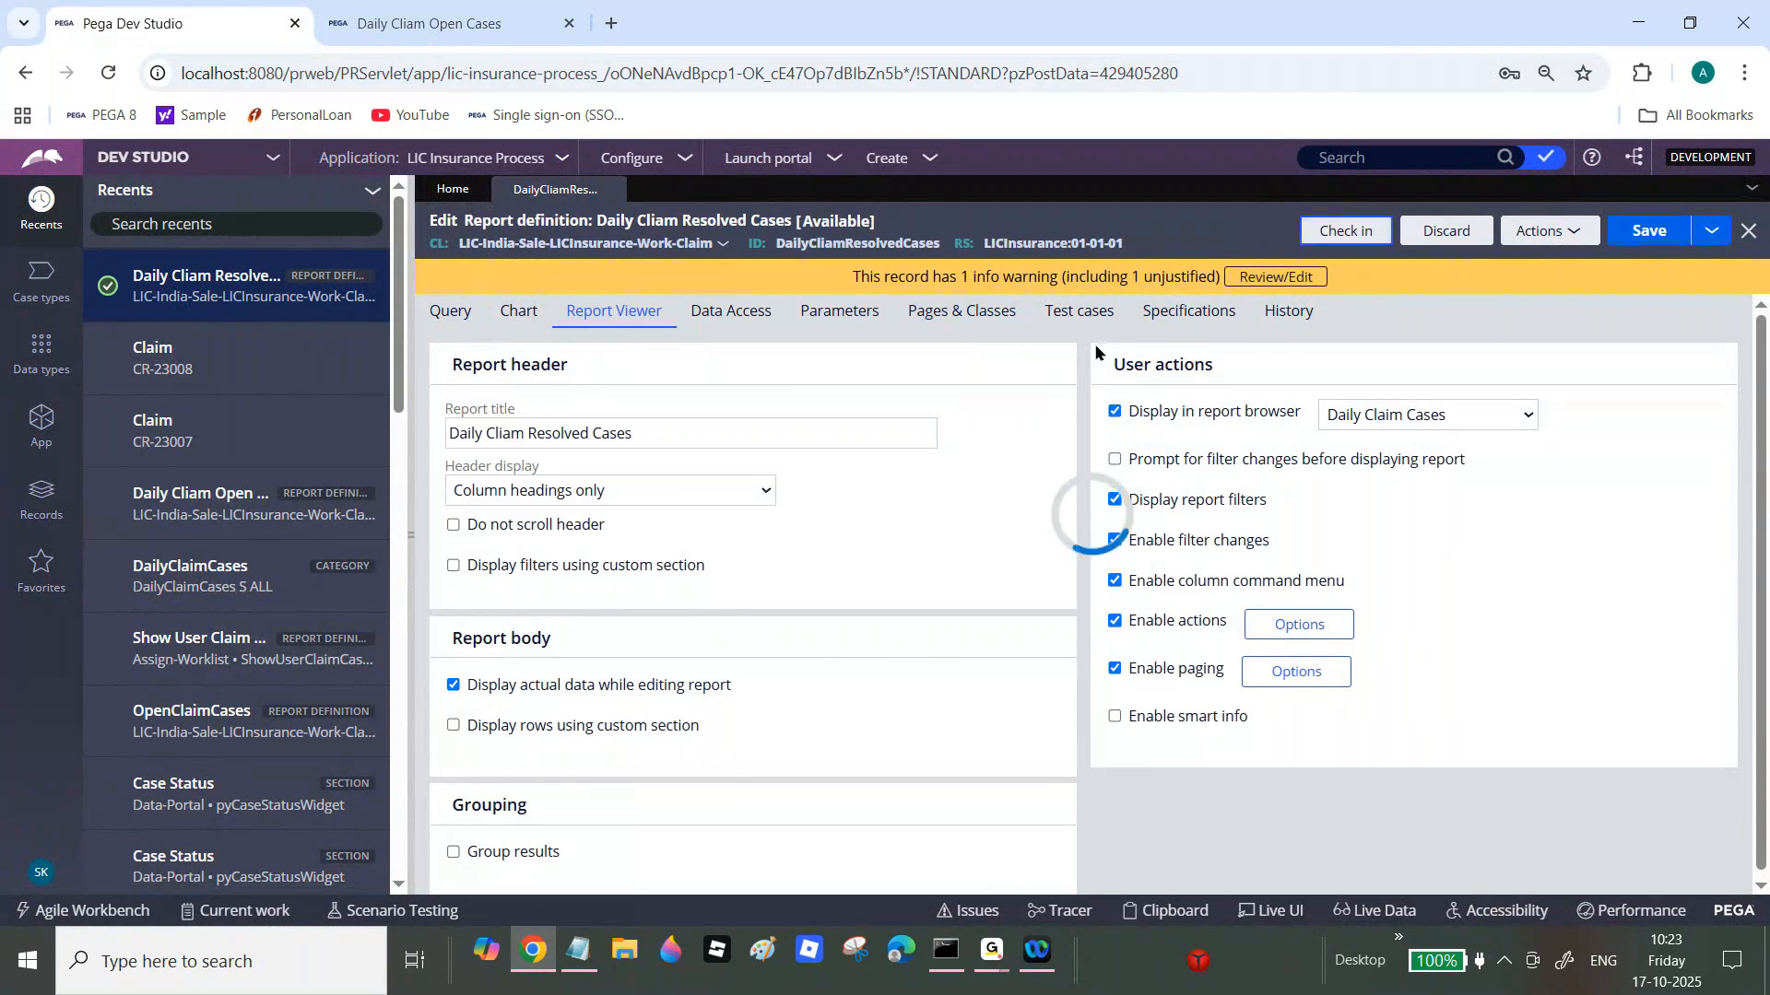
key(BackSpace)
key(Tab)
text(wip)
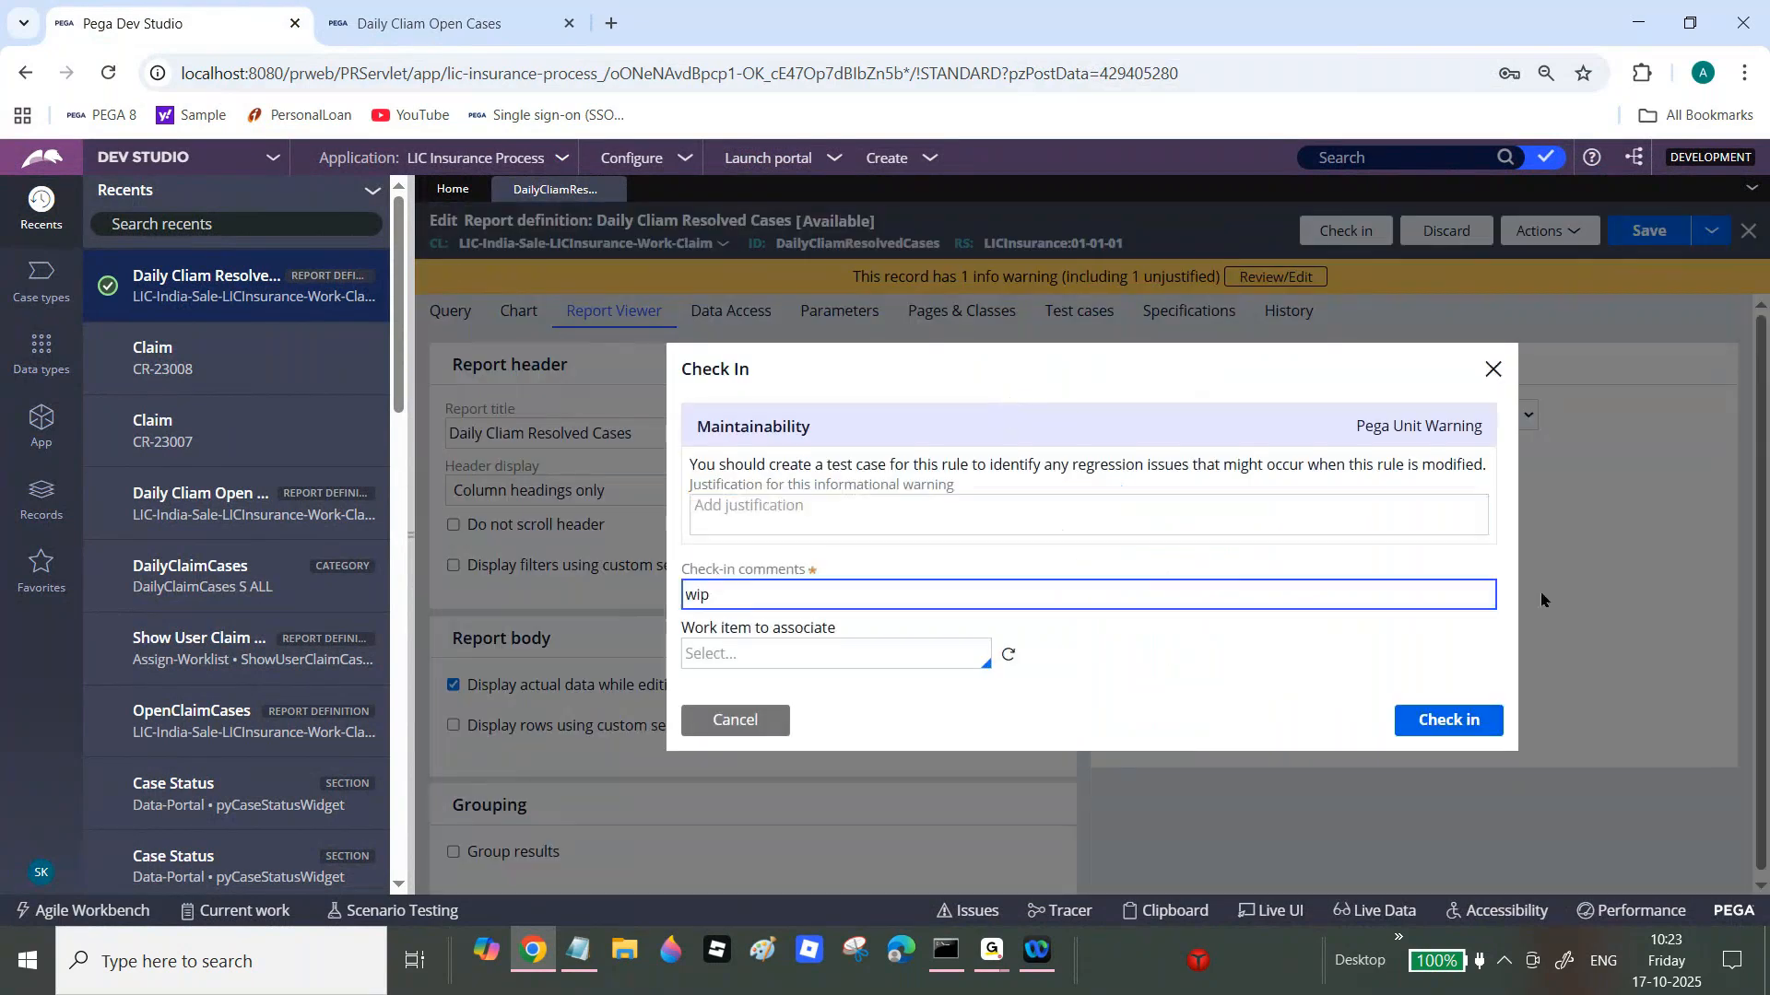
click(1459, 724)
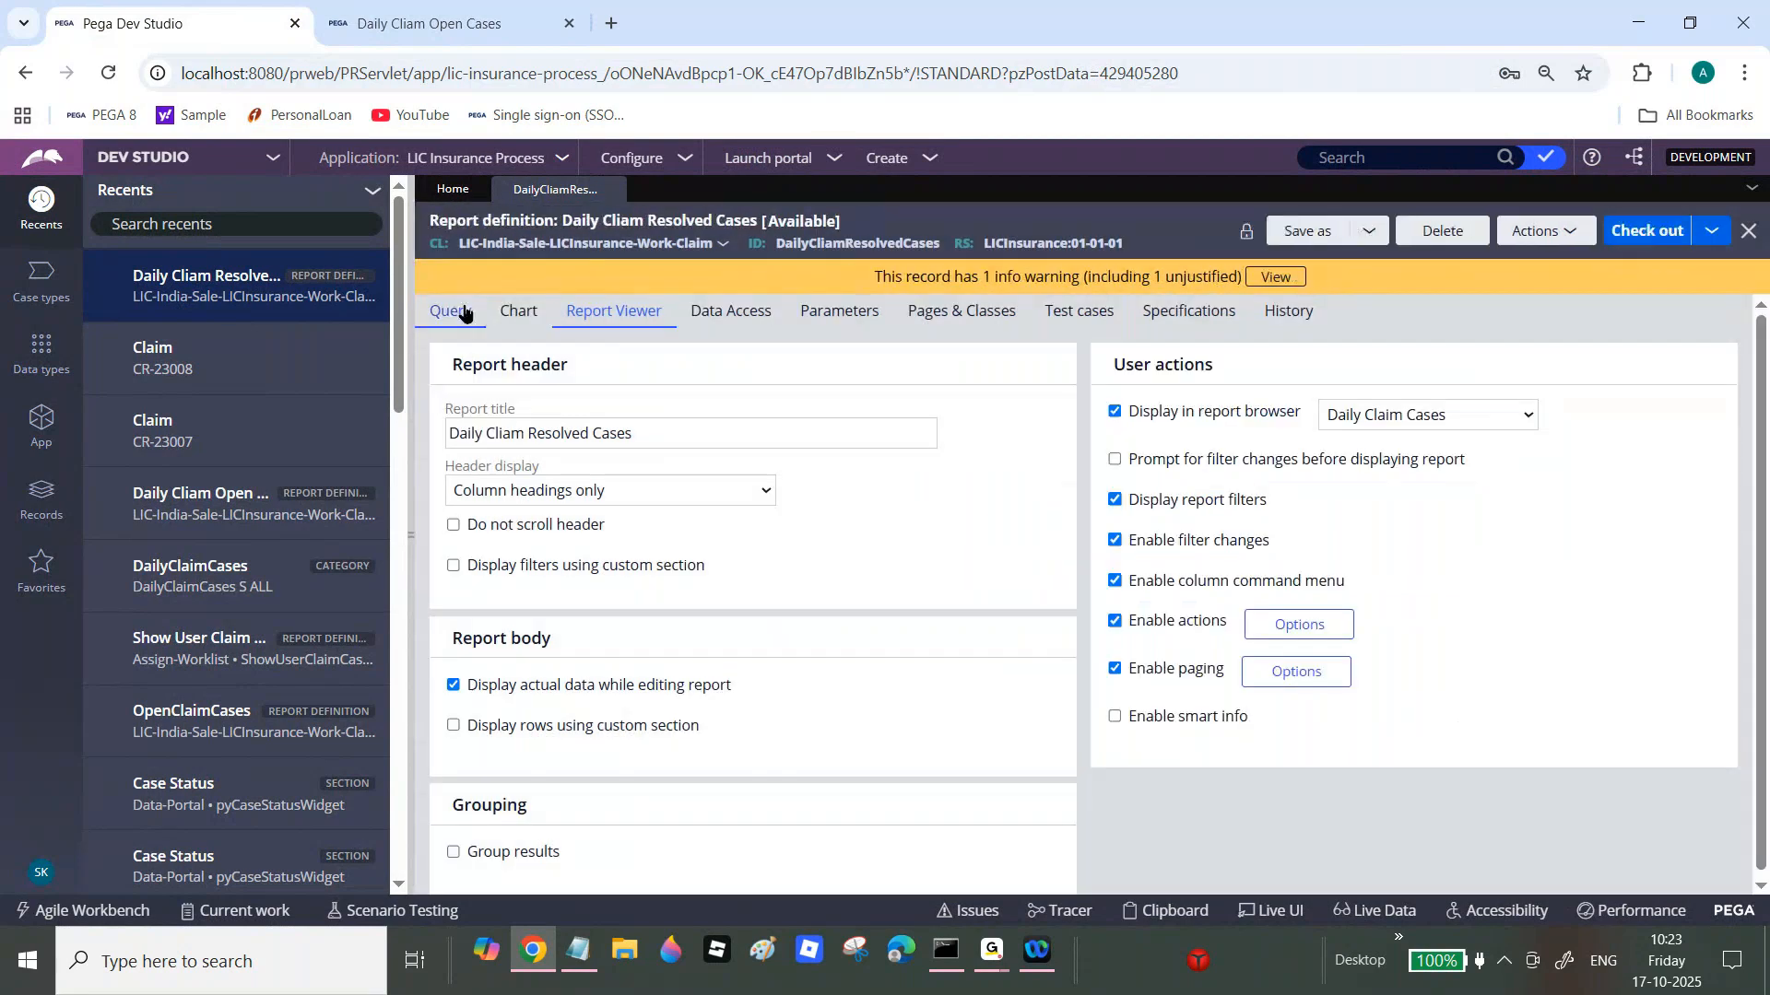
Step: Set filter F1's relationship to Starts with Resolved-, then check it in with comment 'wipp'
click(464, 313)
scroll(1736, 743, down, 3)
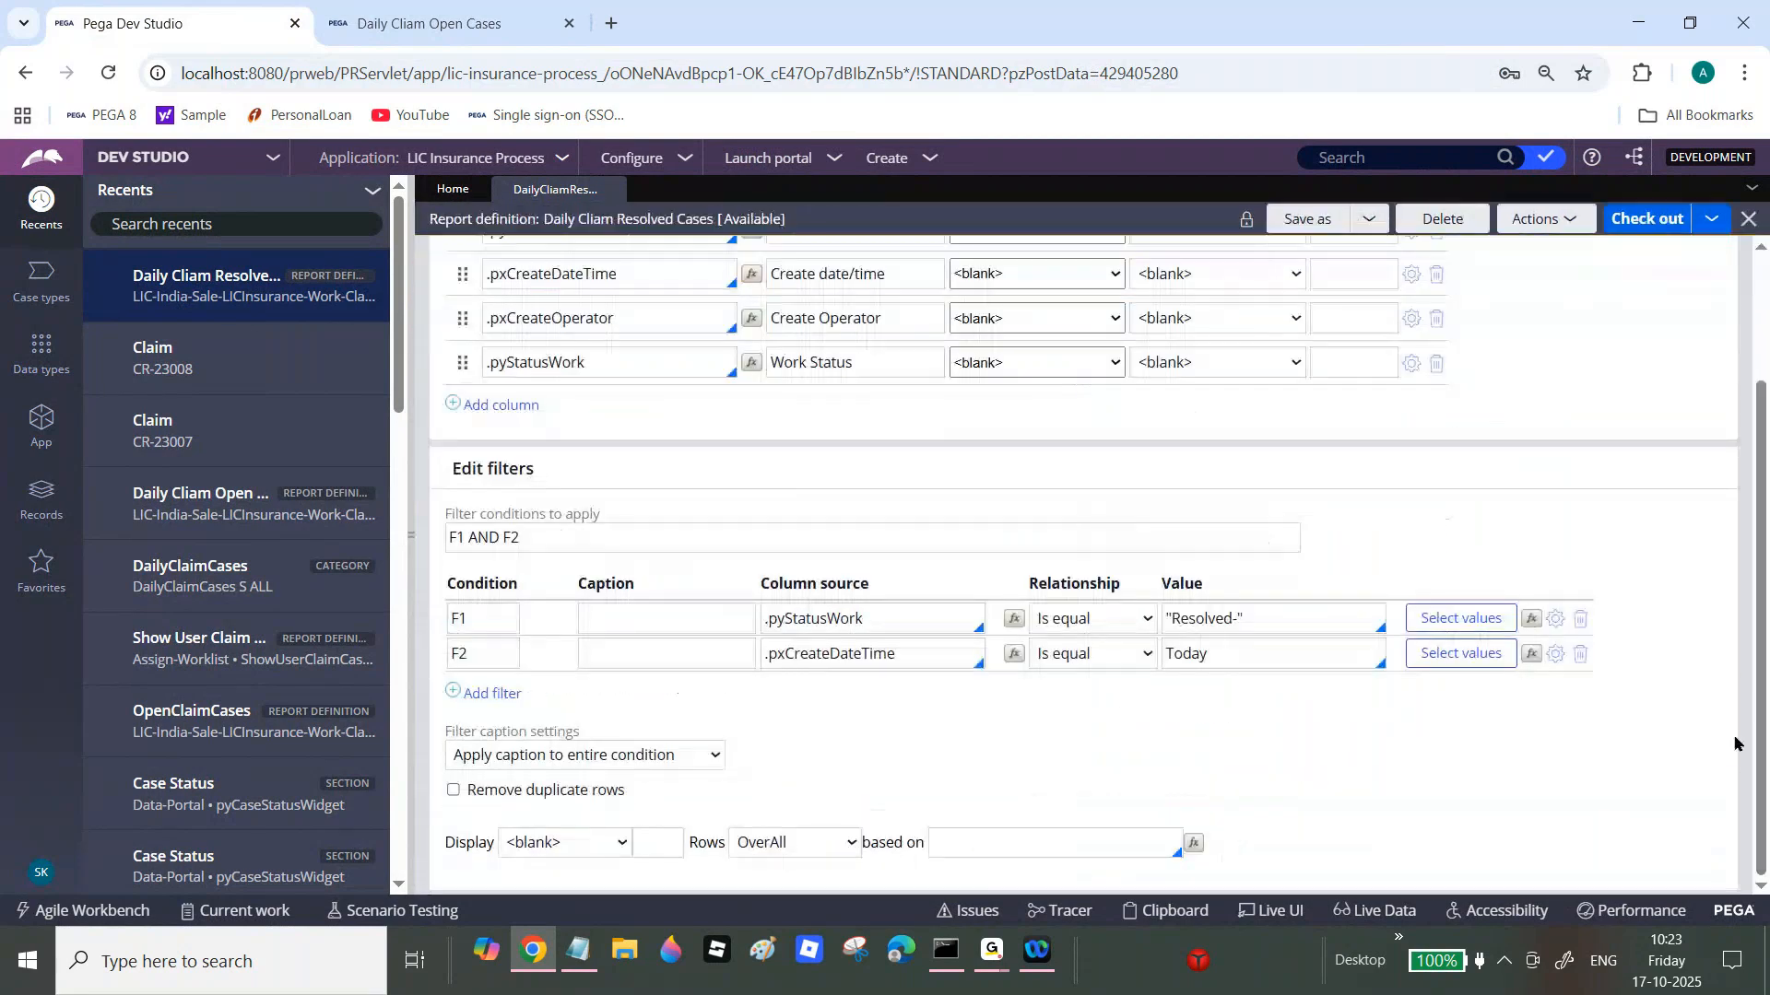
click(1147, 619)
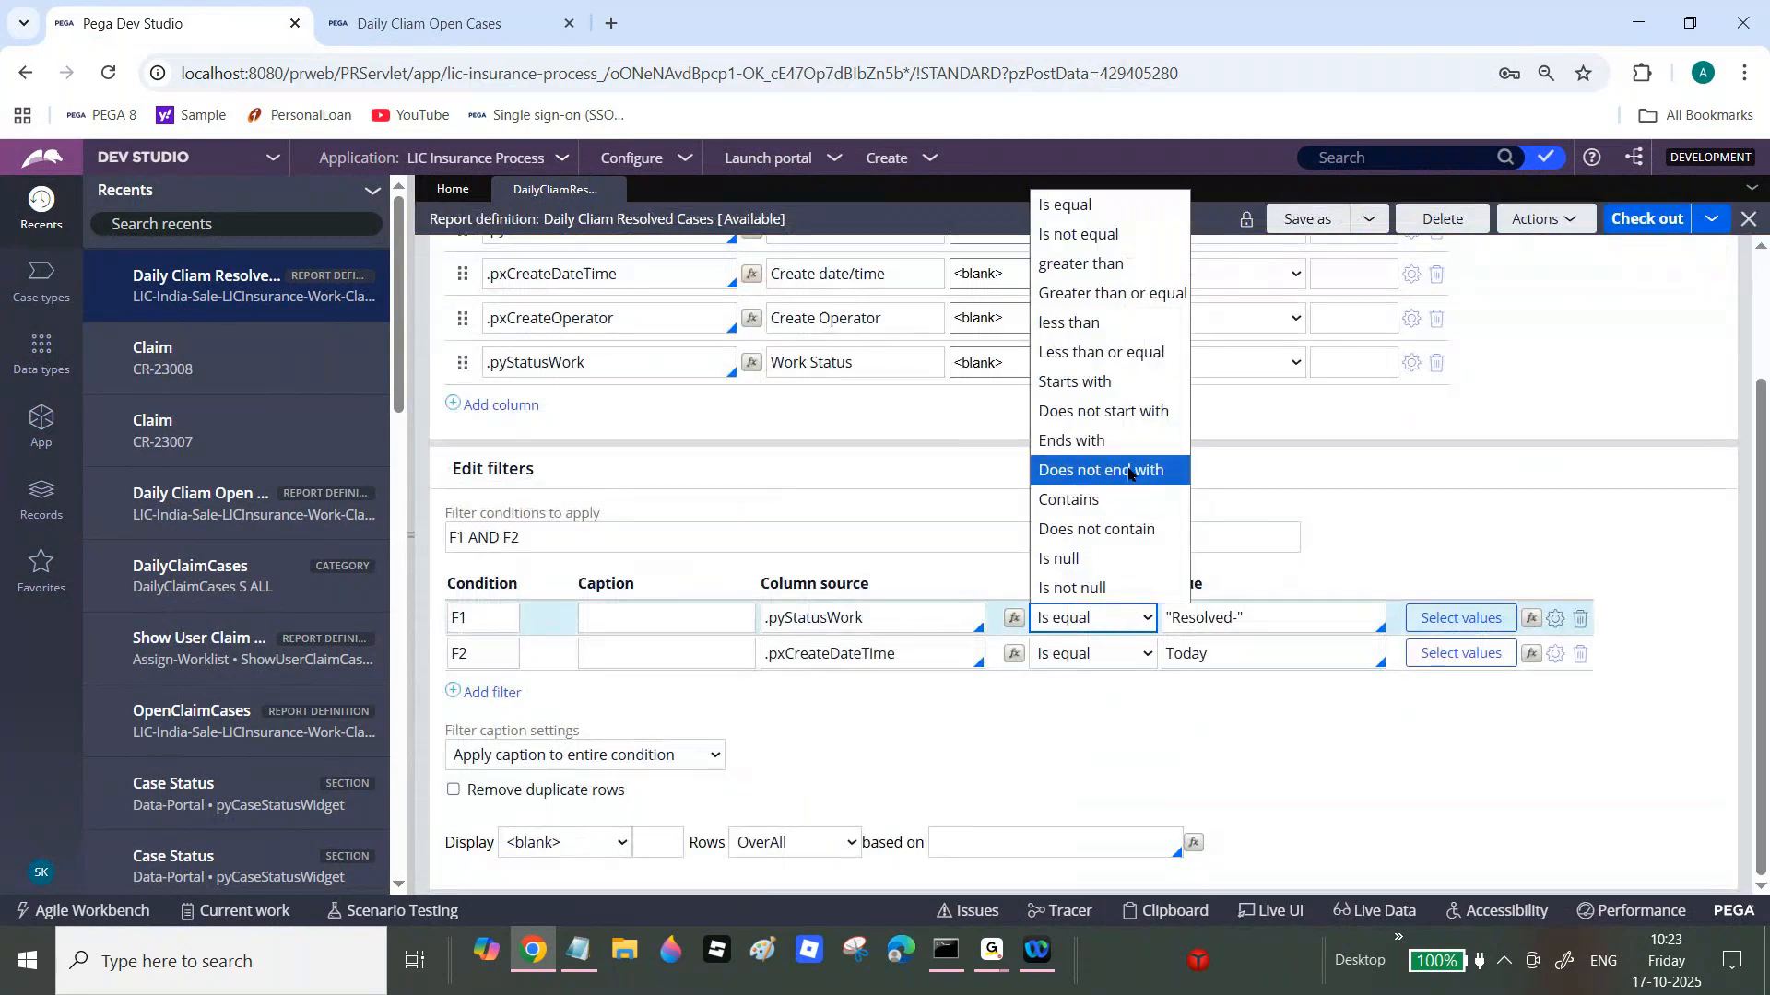
click(1126, 385)
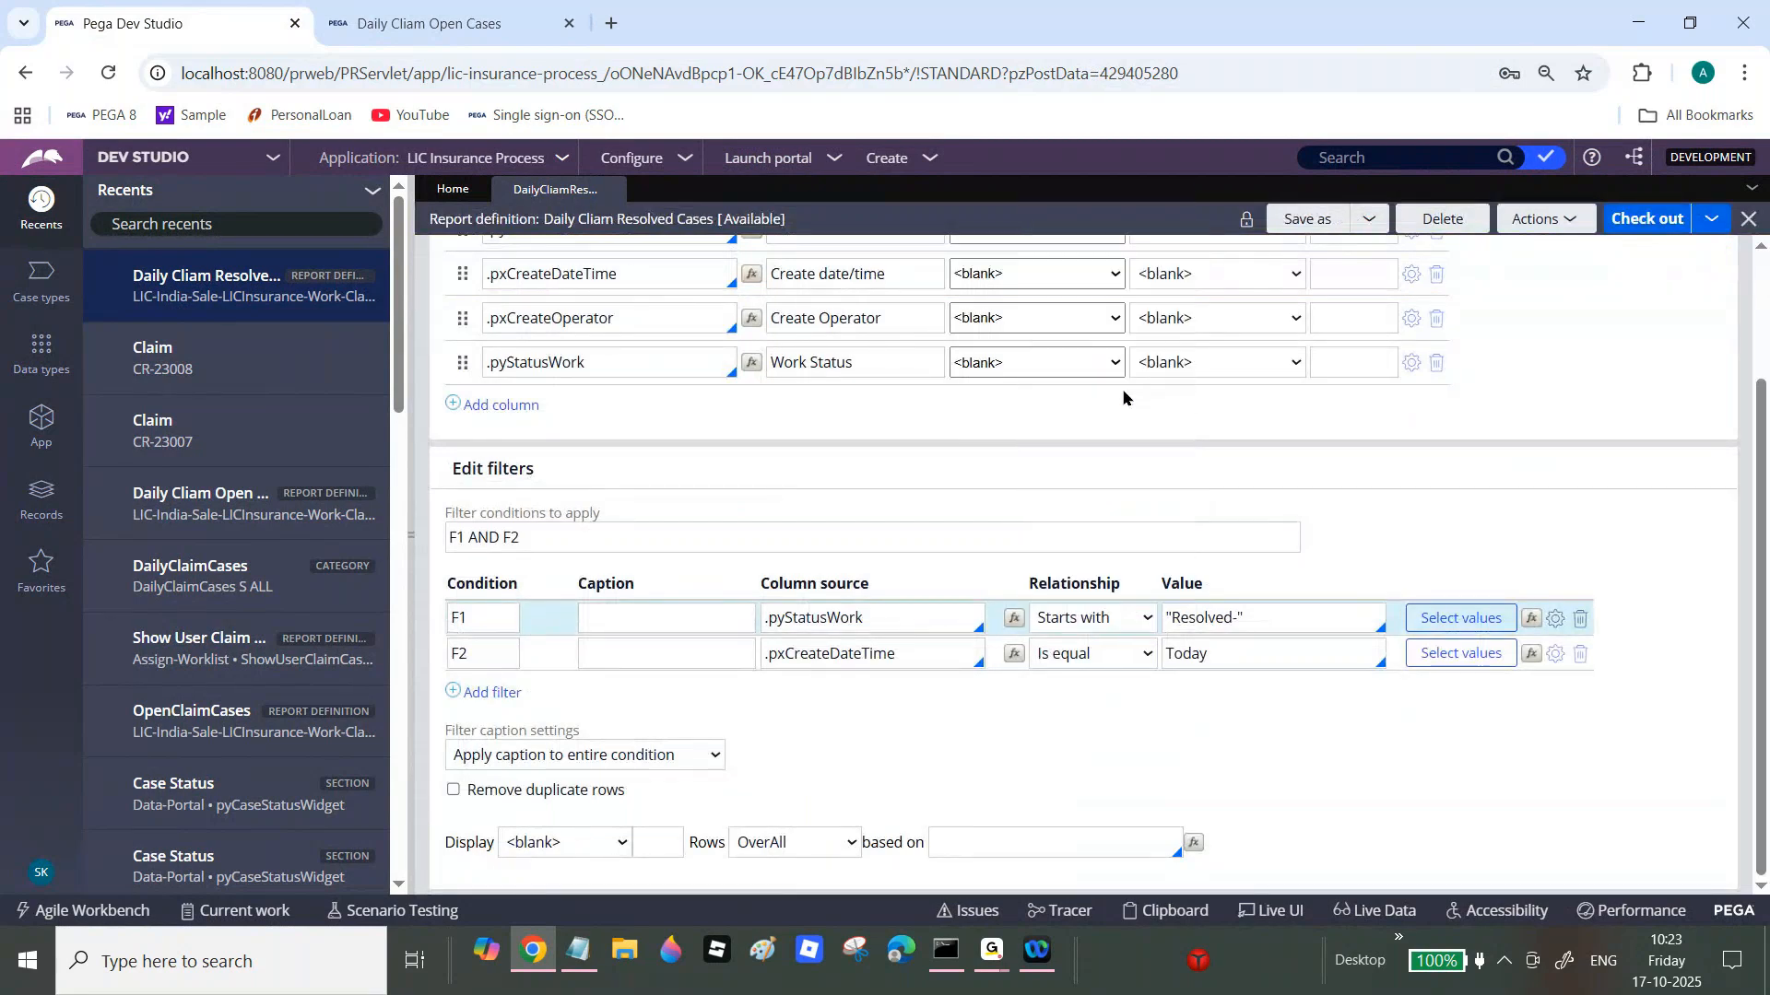
click(1645, 218)
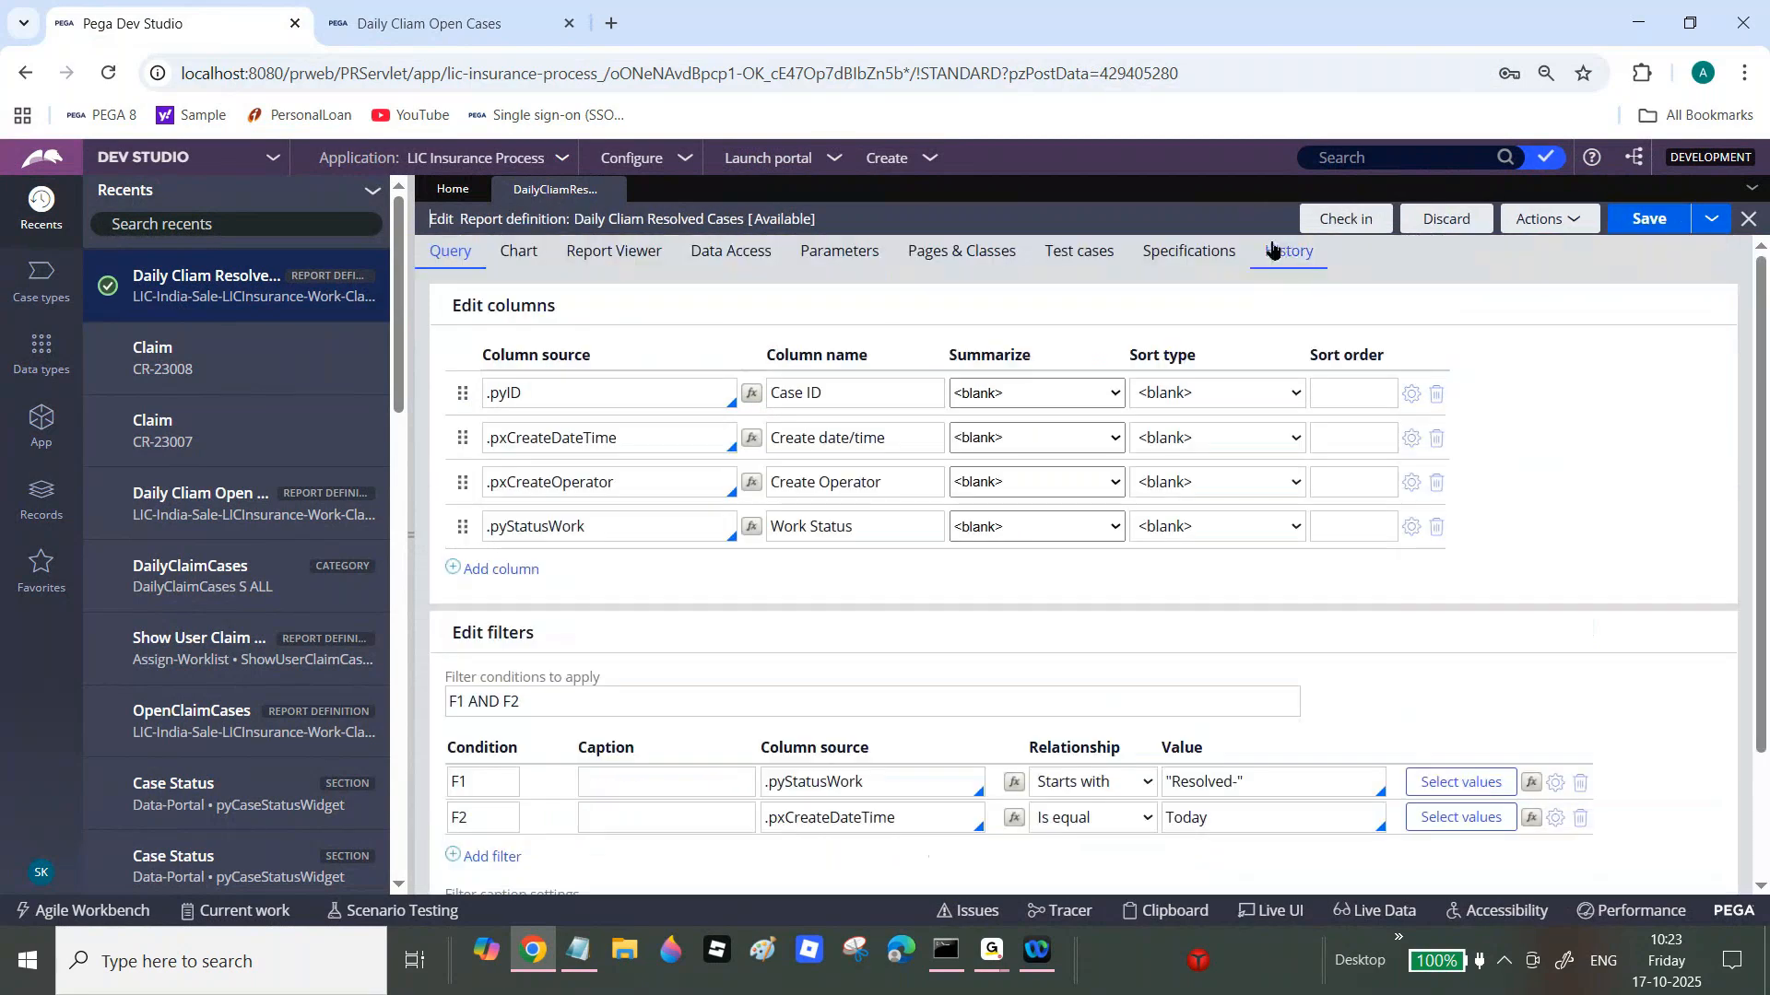
click(1345, 219)
key(Tab)
text(wipp)
click(1442, 719)
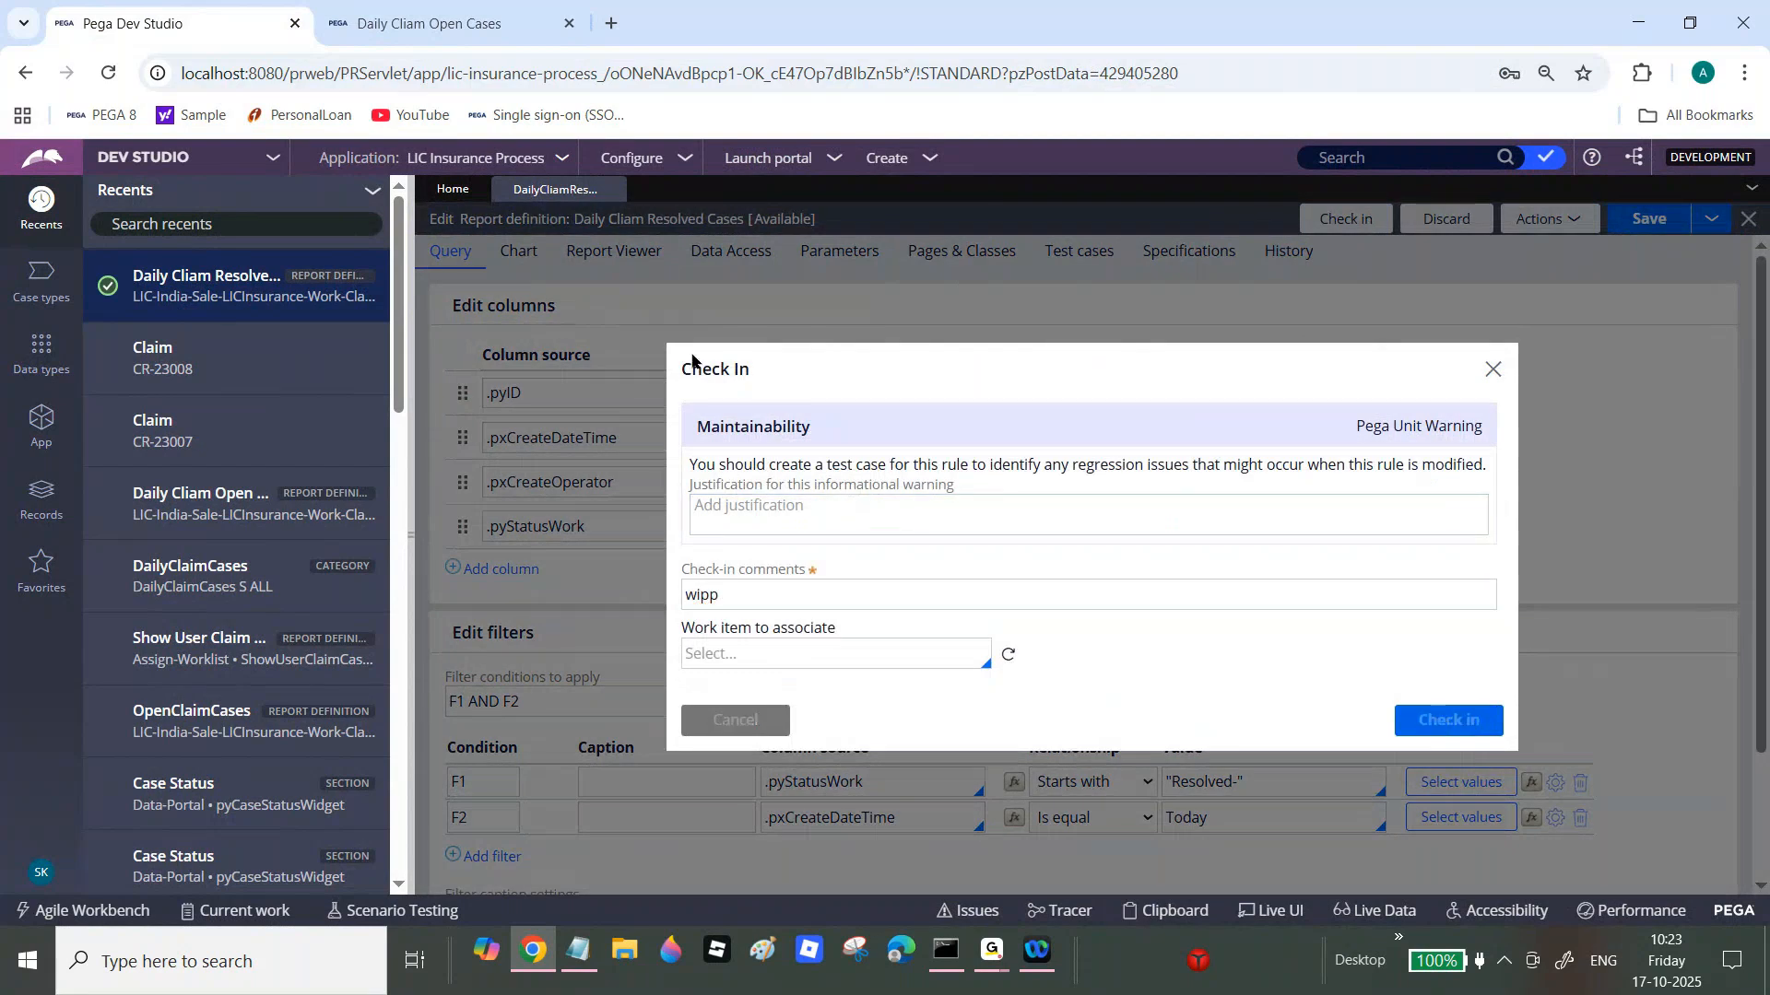
click(428, 23)
Step: Rerun Daily Cliam Open Cases from All Reports (49), now listing two Resolved-Completed claims
mouse_move(122, 381)
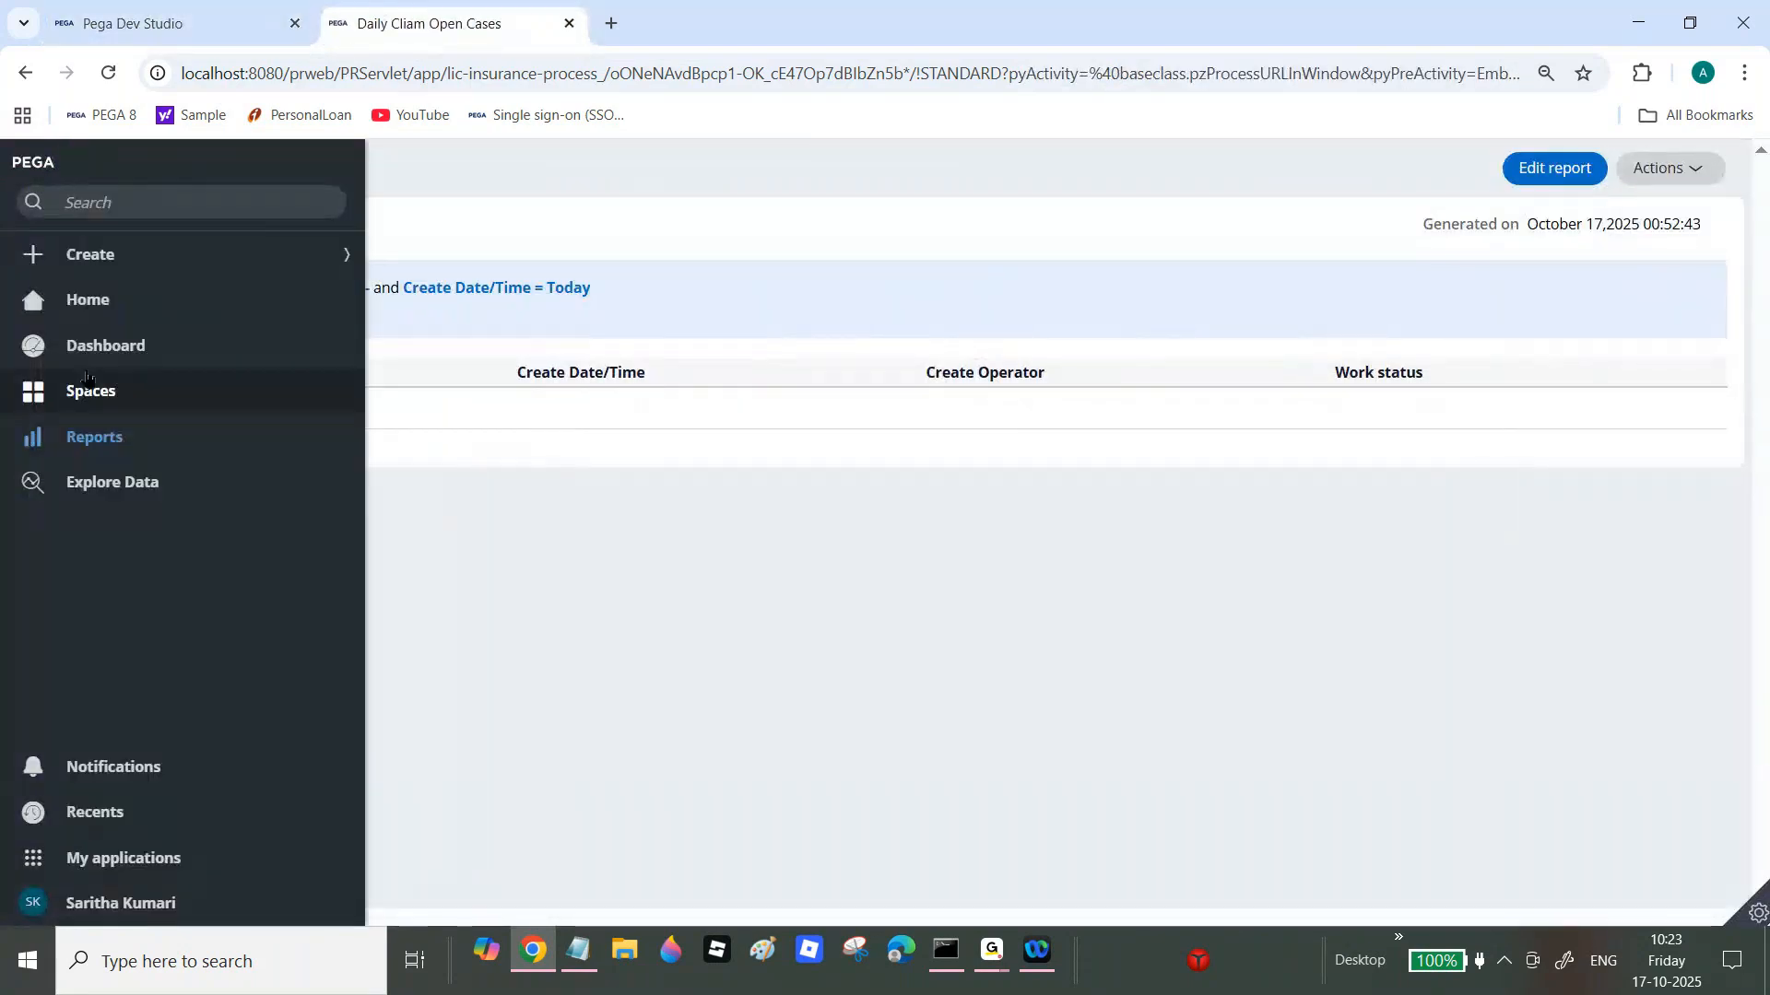
click(94, 439)
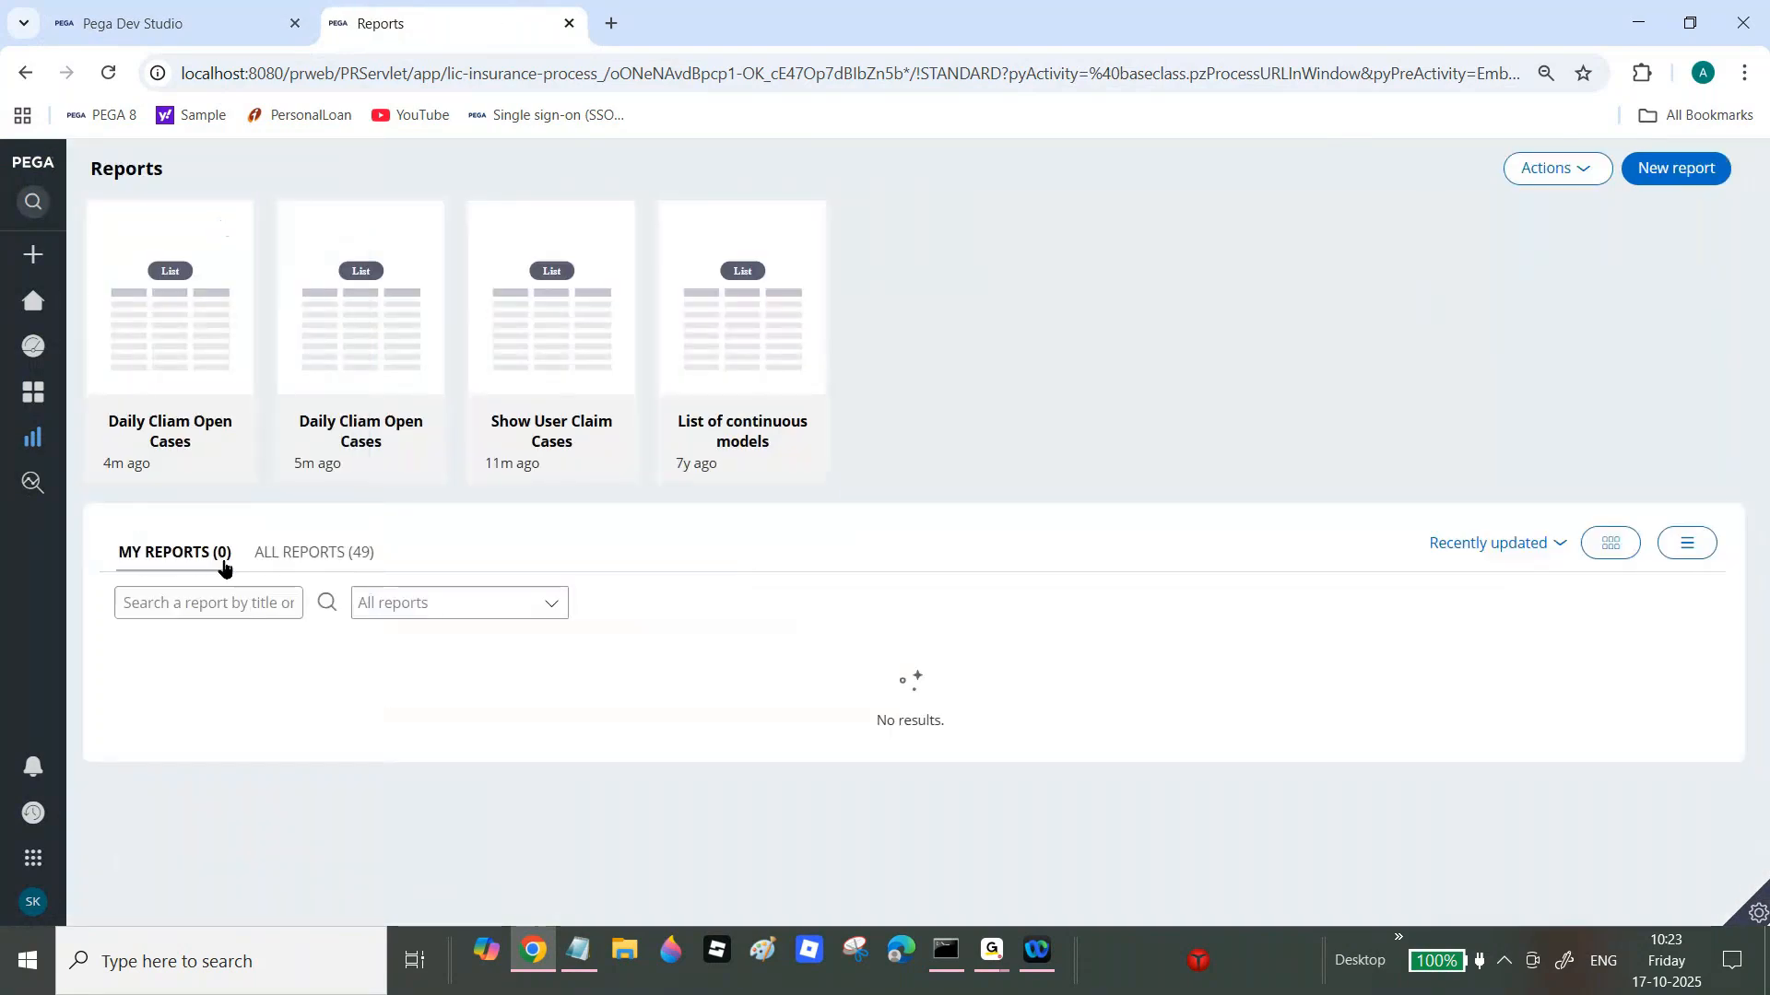
click(356, 553)
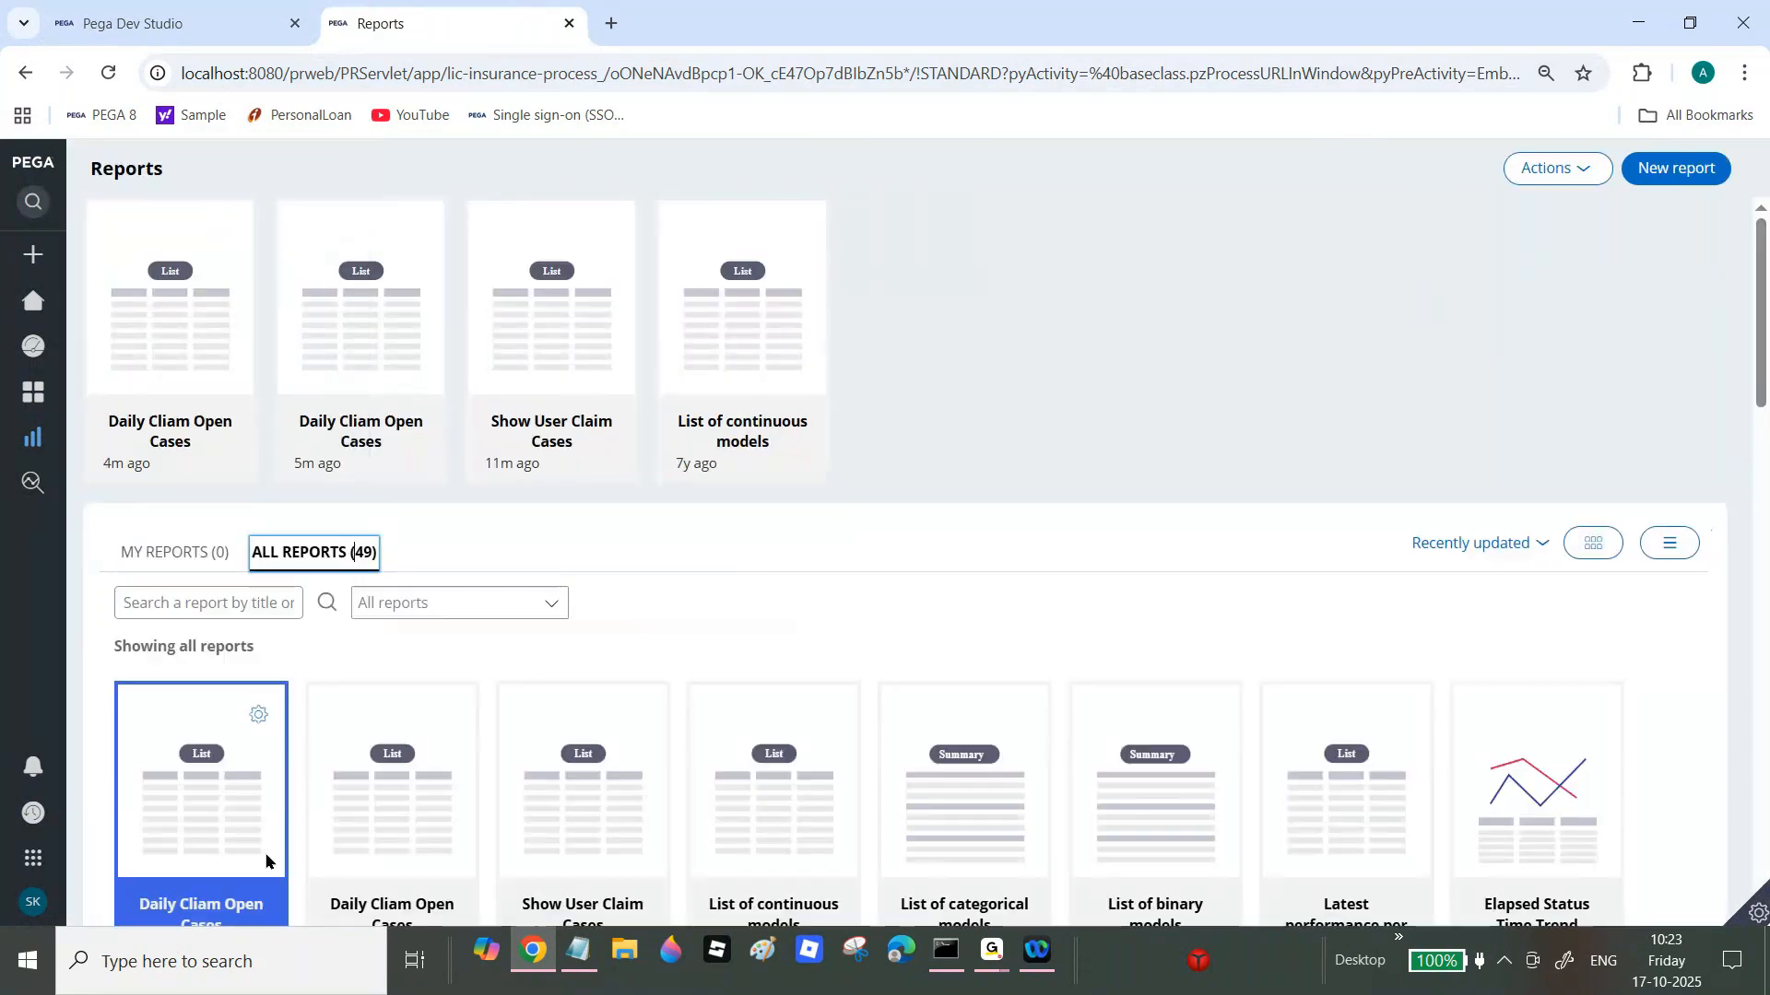
click(236, 916)
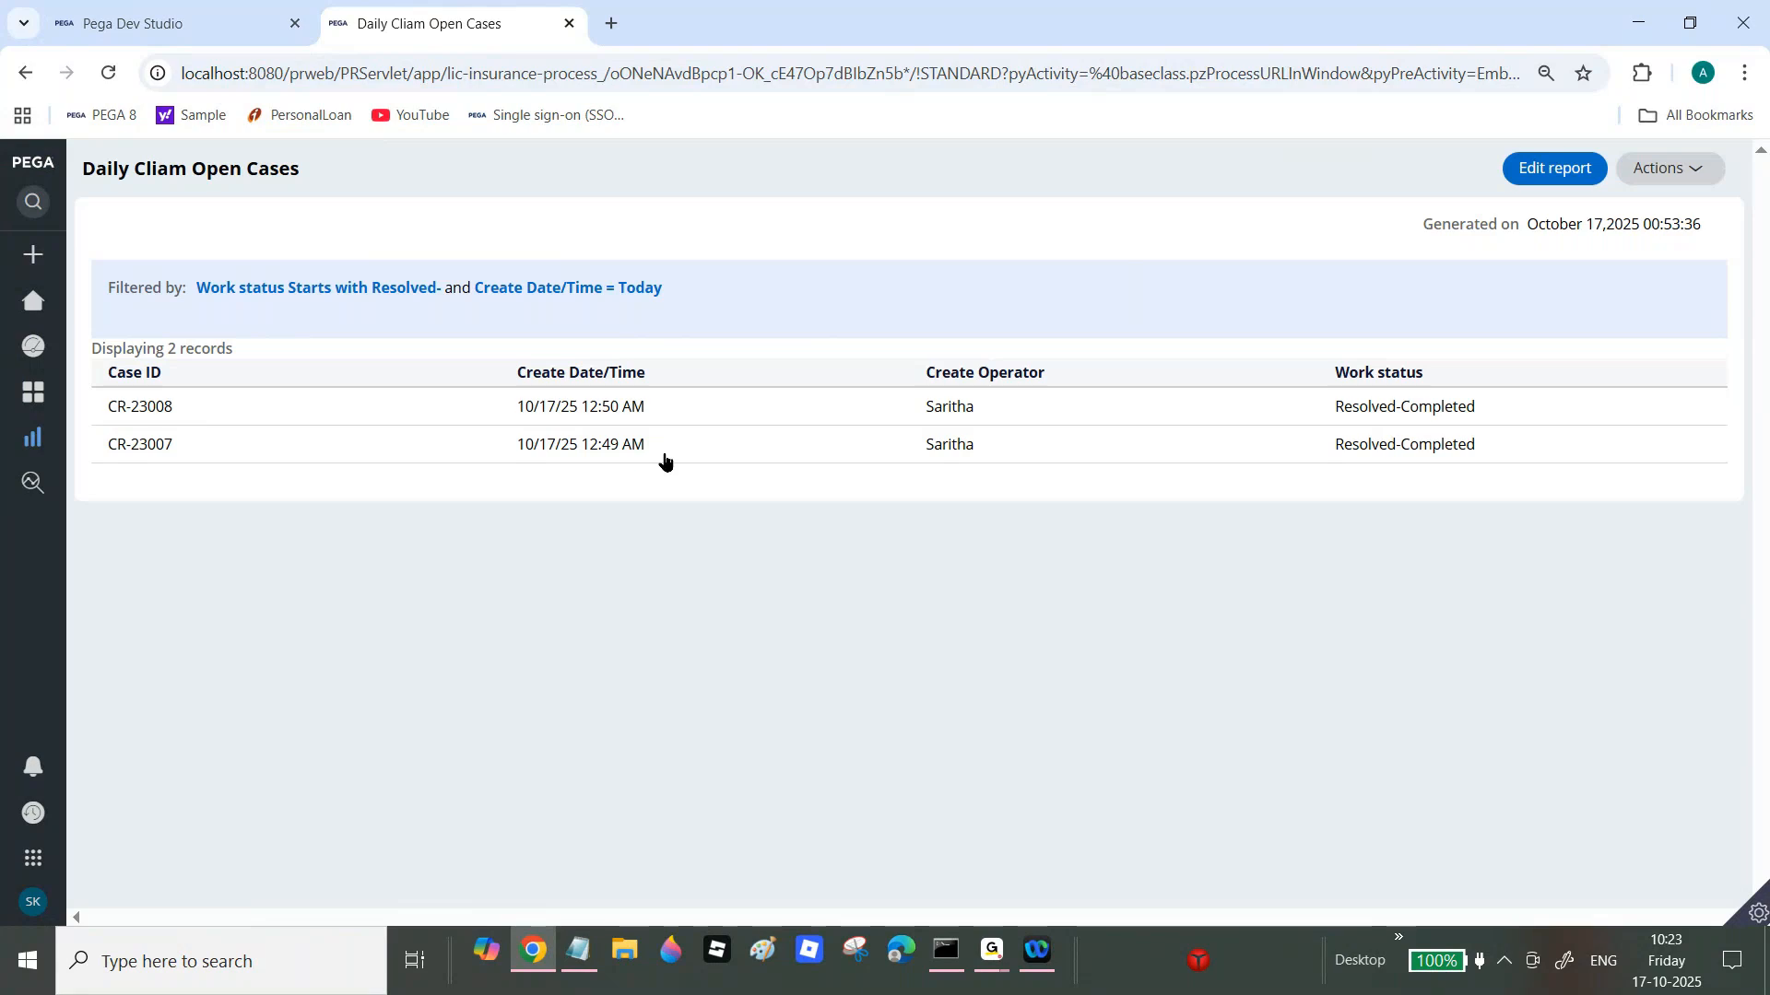
Step: In the Records explorer, list all Shortcut instances under the Reports category
click(247, 9)
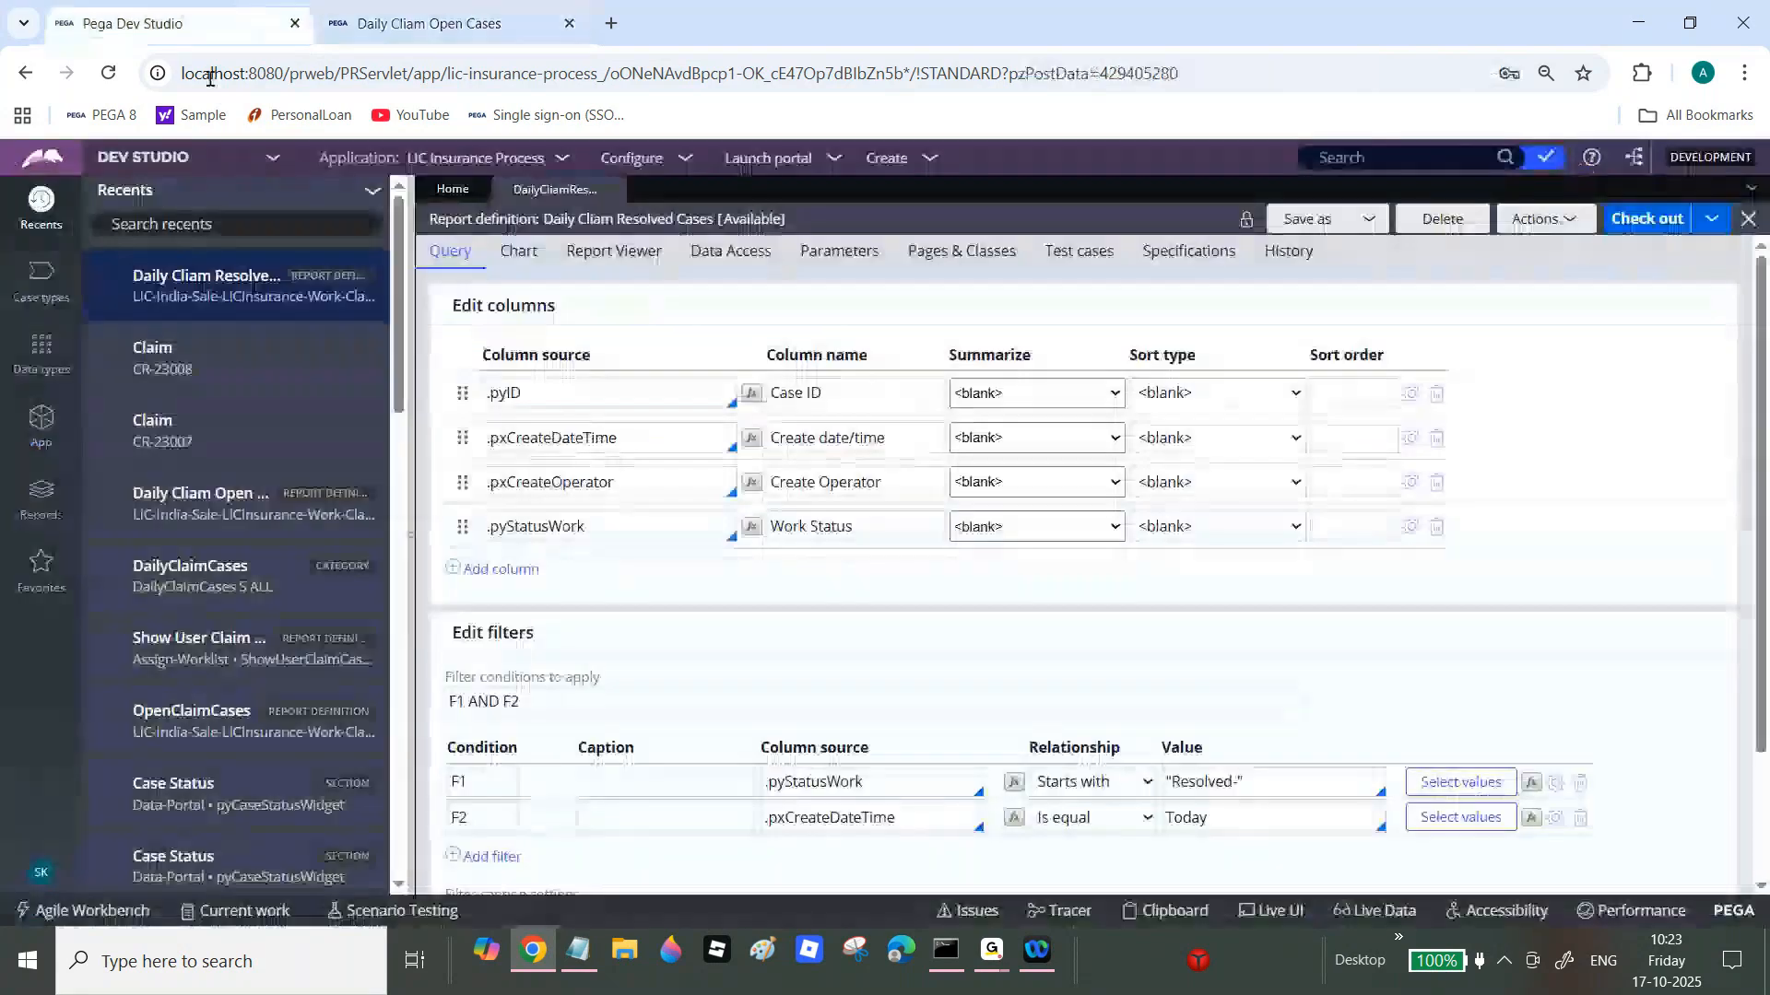
click(25, 521)
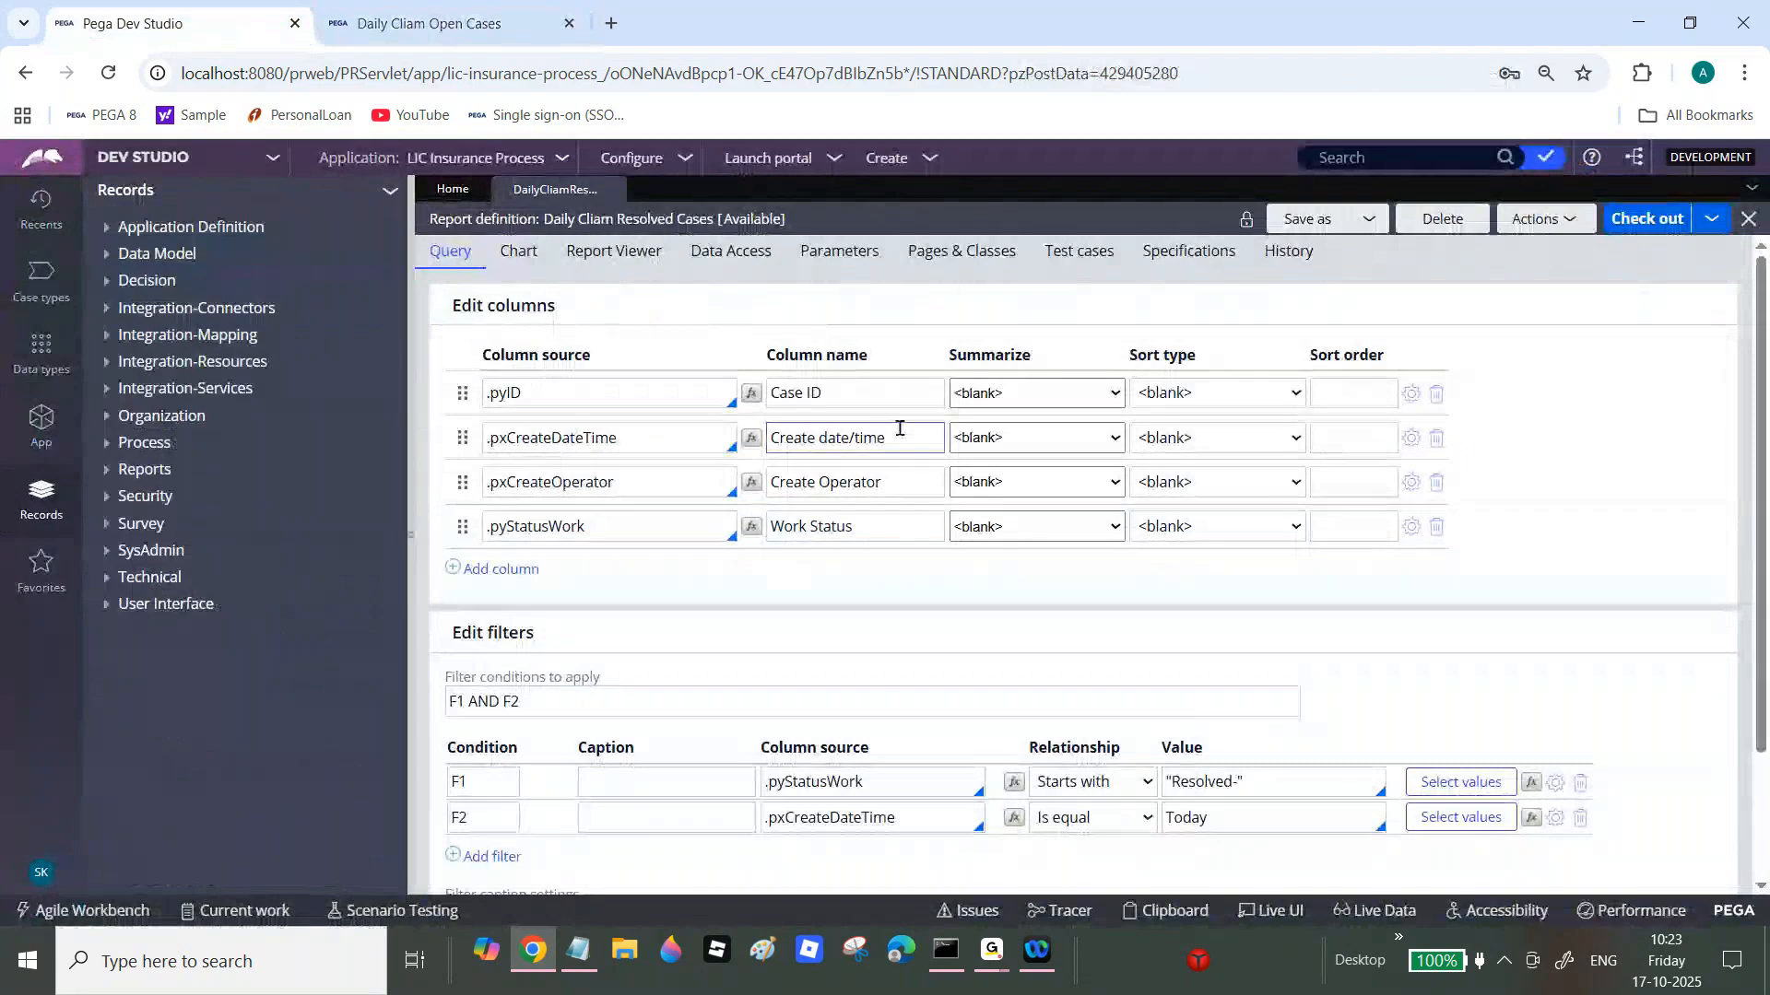
click(104, 471)
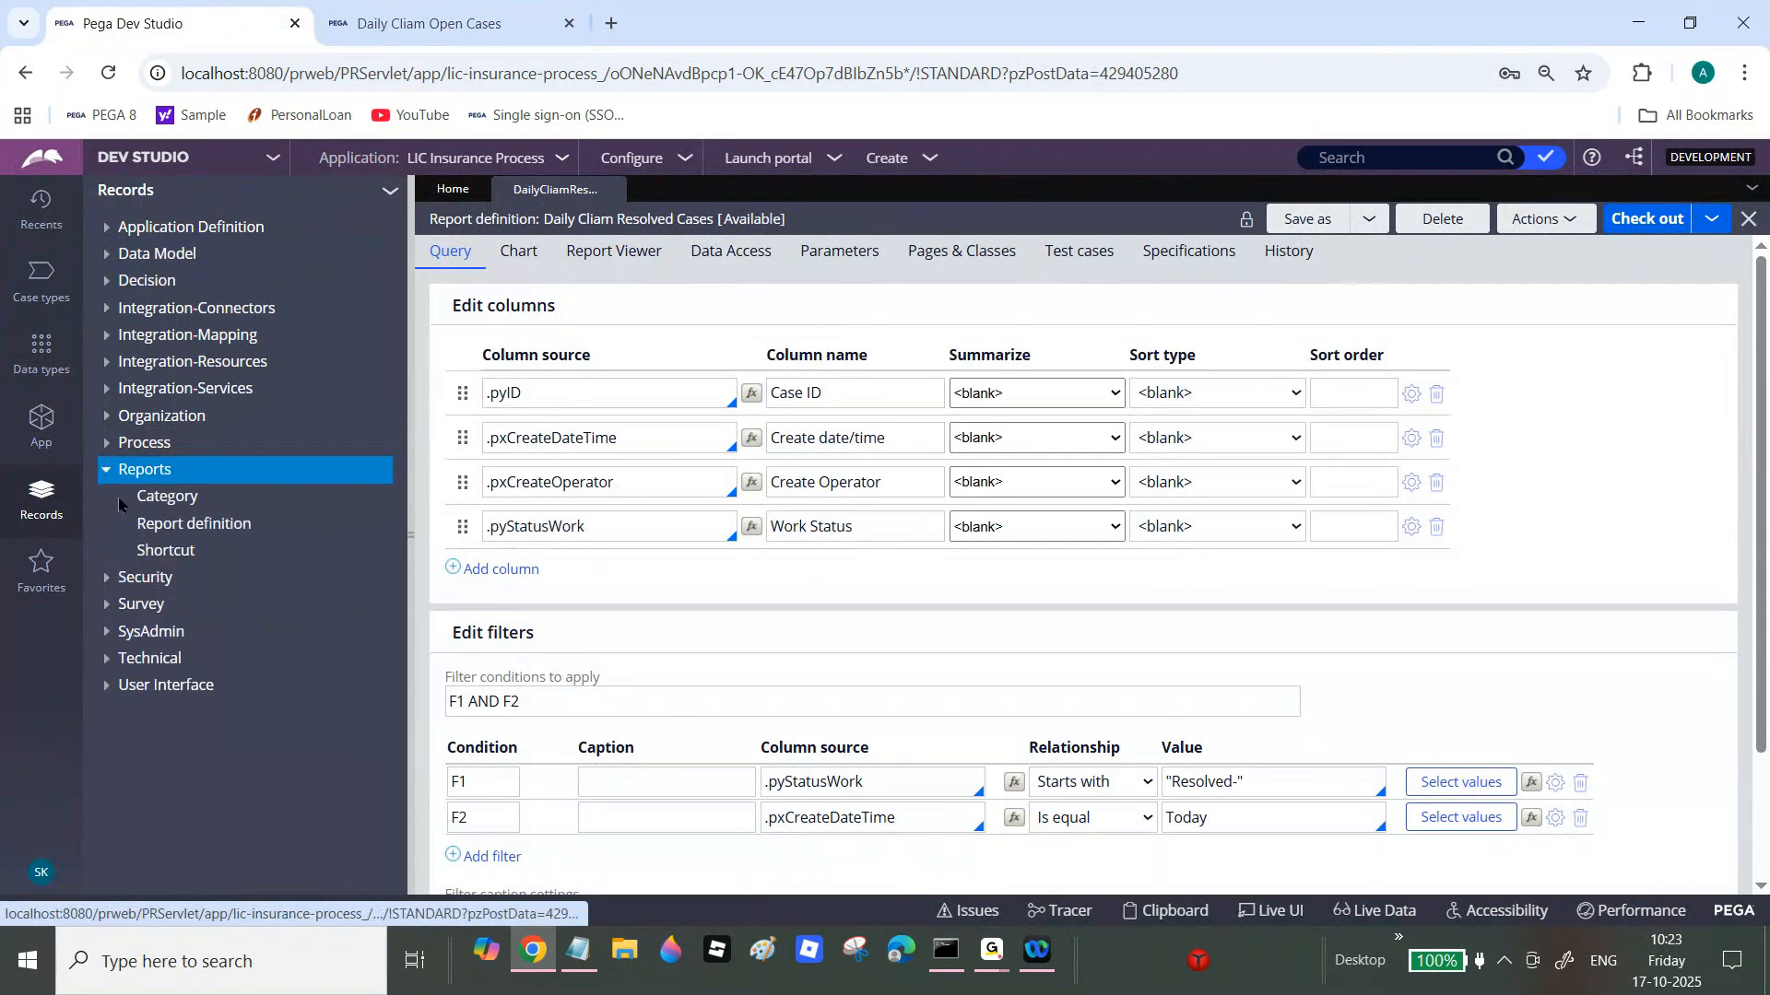
click(173, 552)
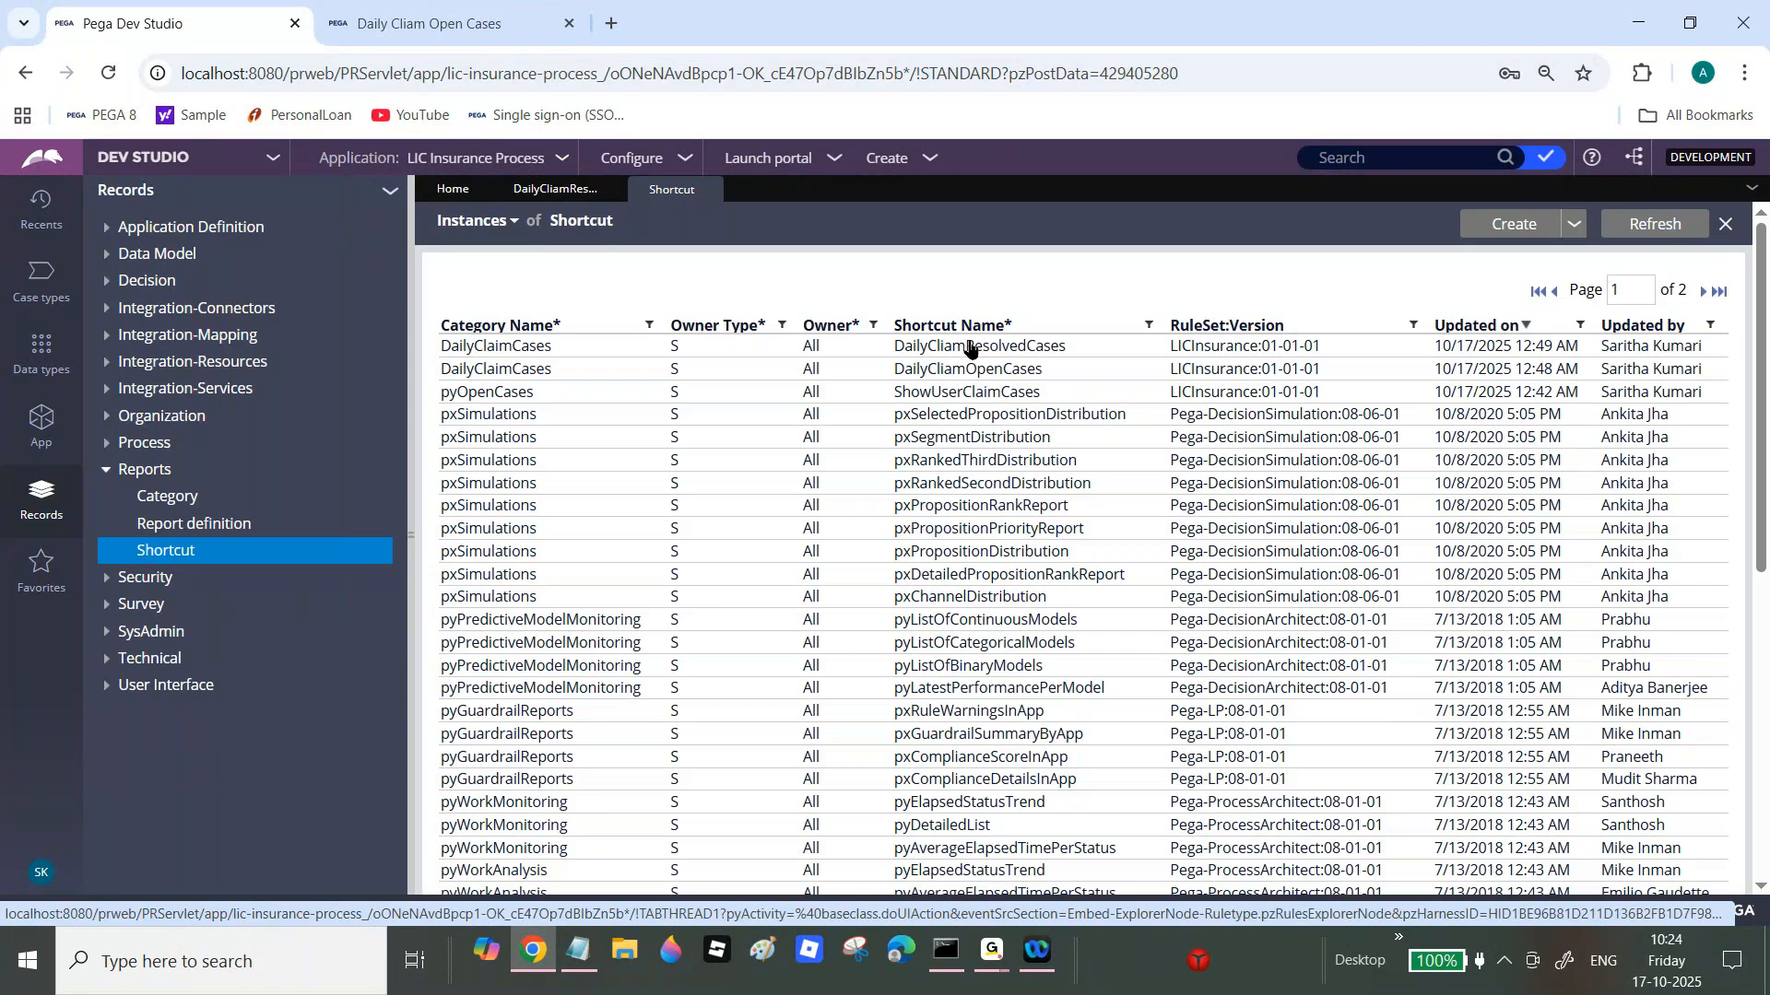
Step: Inspect the DailyClaimResolvedCases shortcut and its linked report definition, then close all three tabs
click(968, 346)
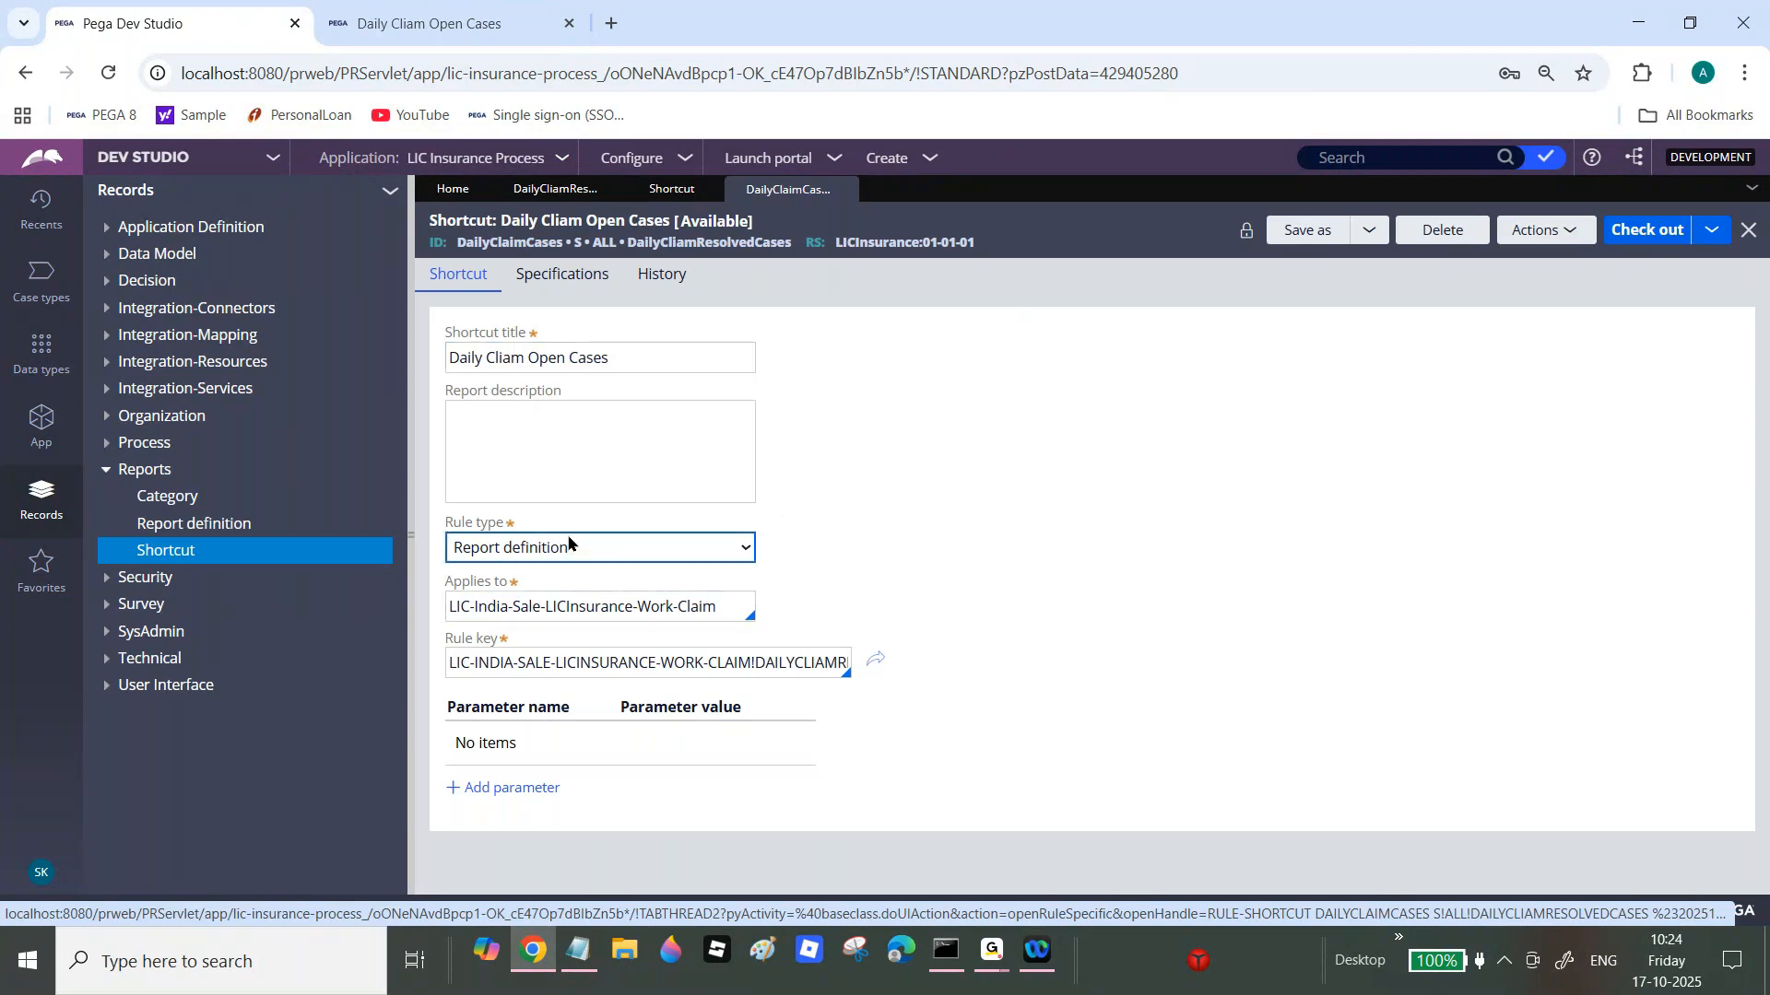
triple_click(591, 606)
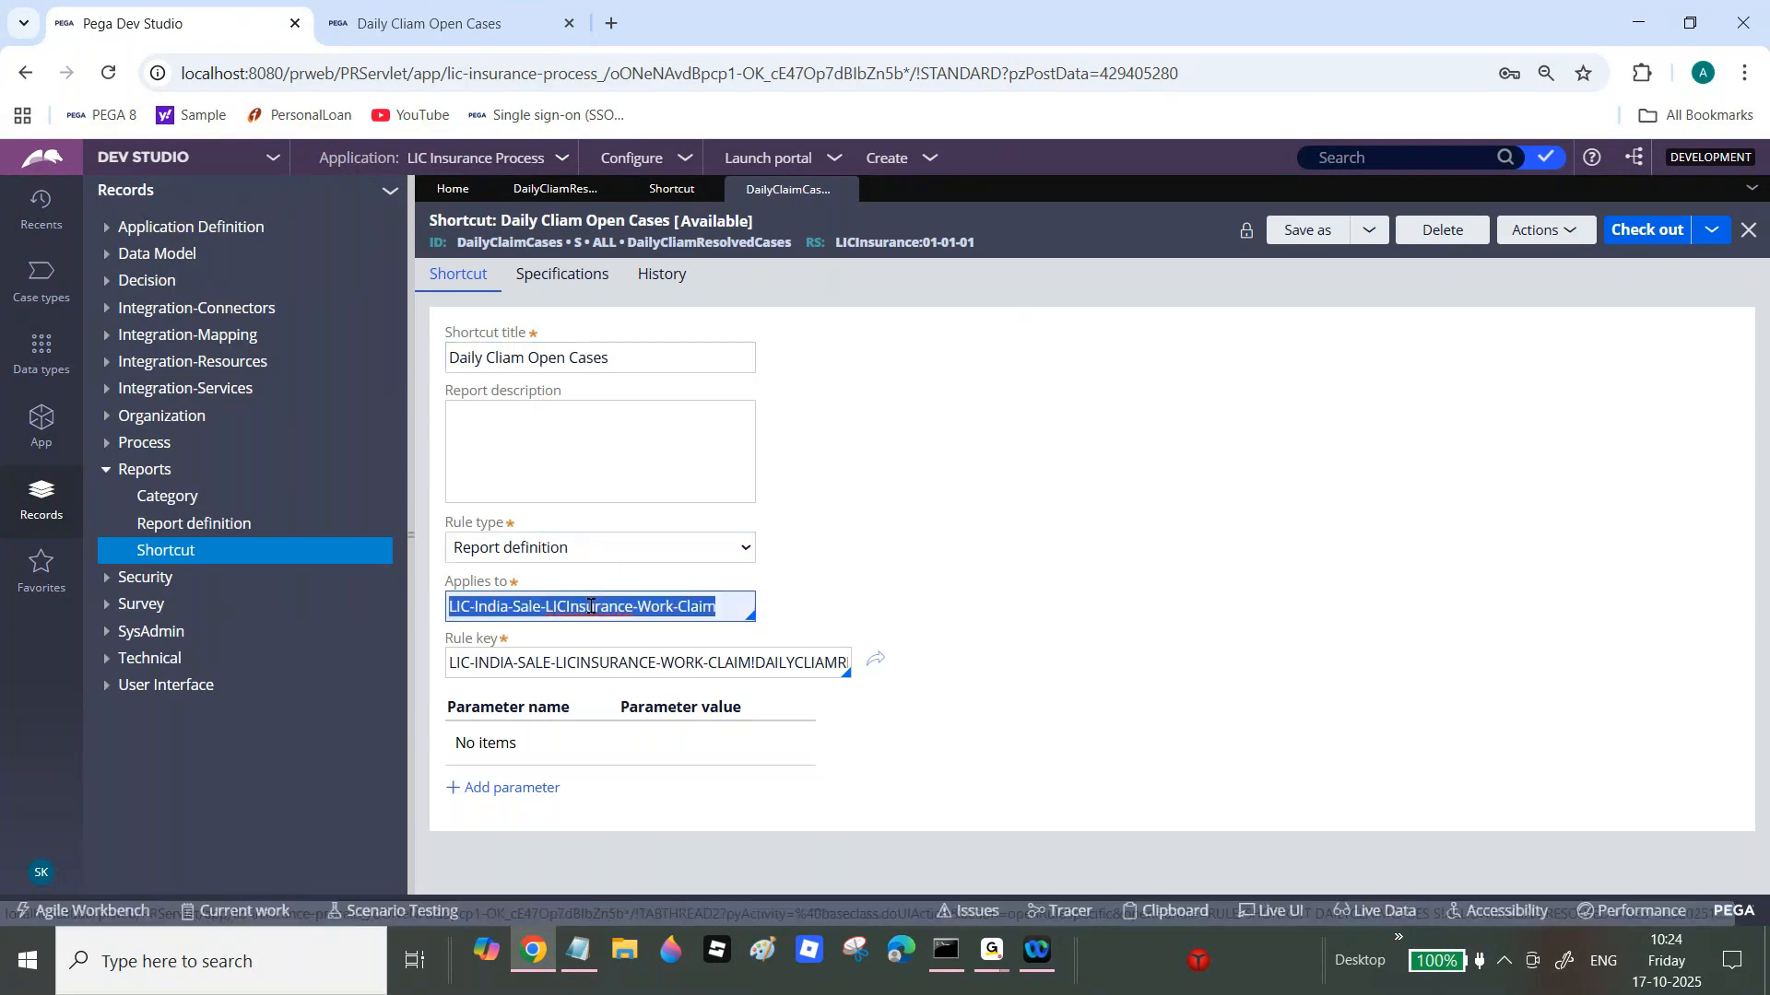
click(875, 663)
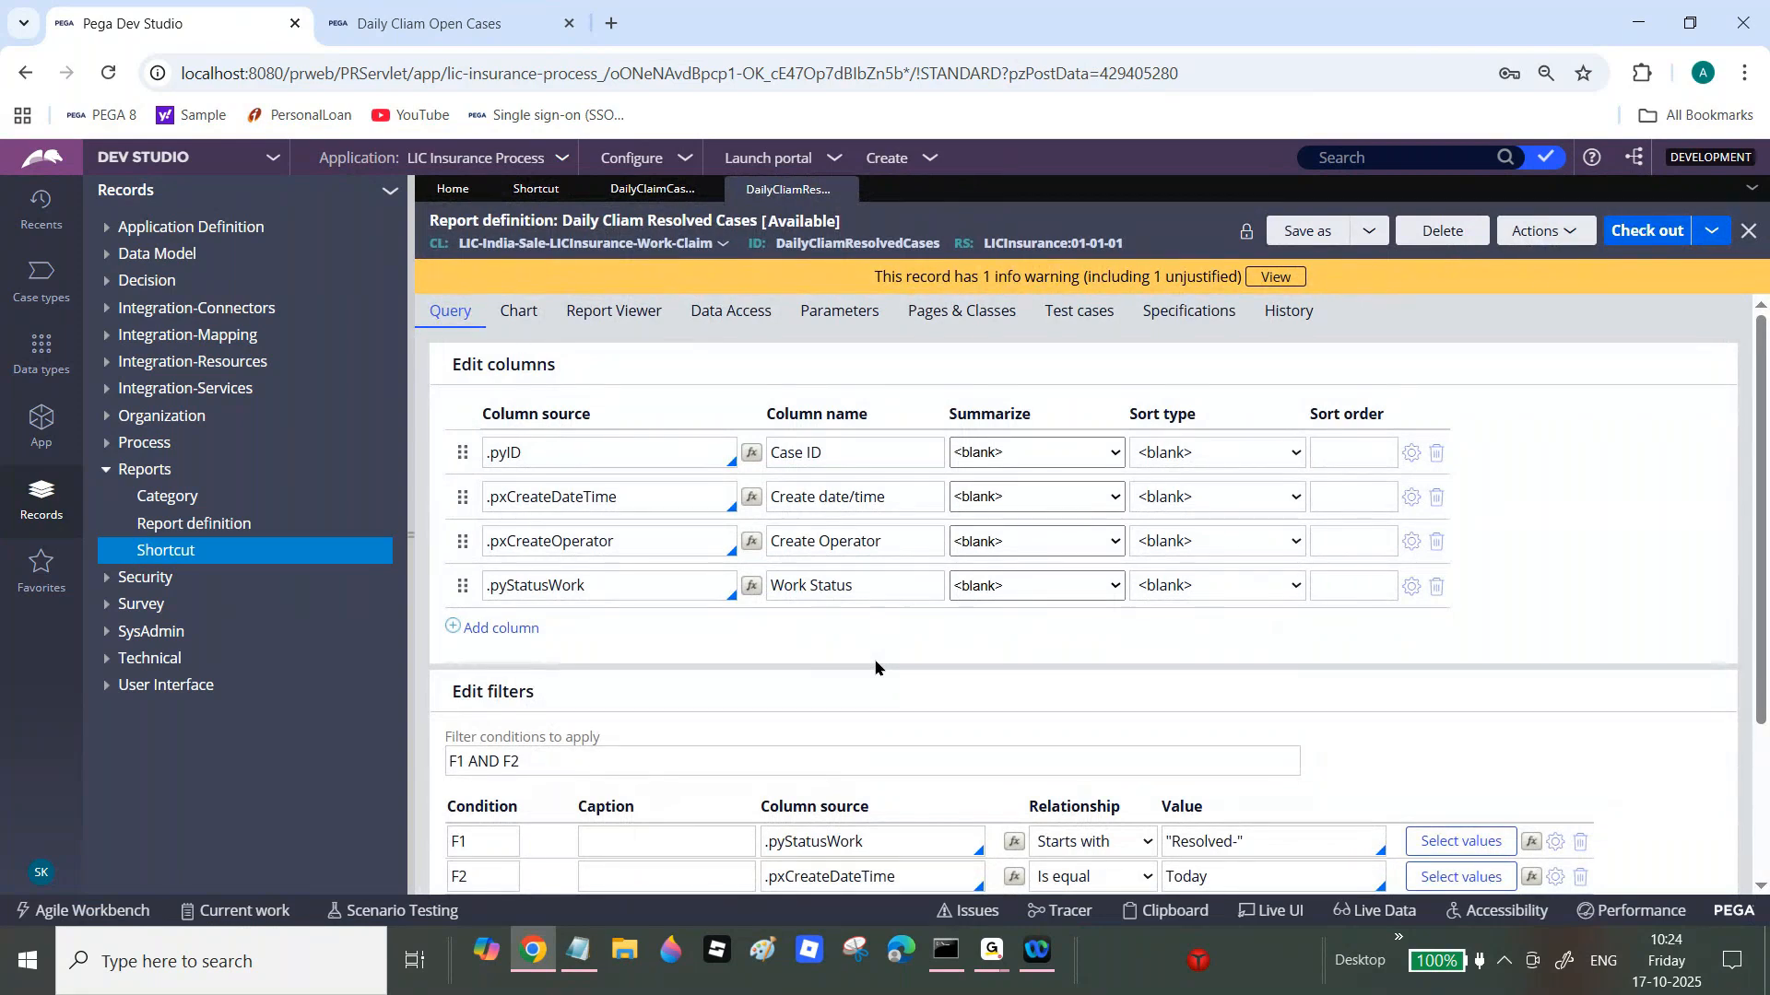
drag(1765, 435, 1765, 497)
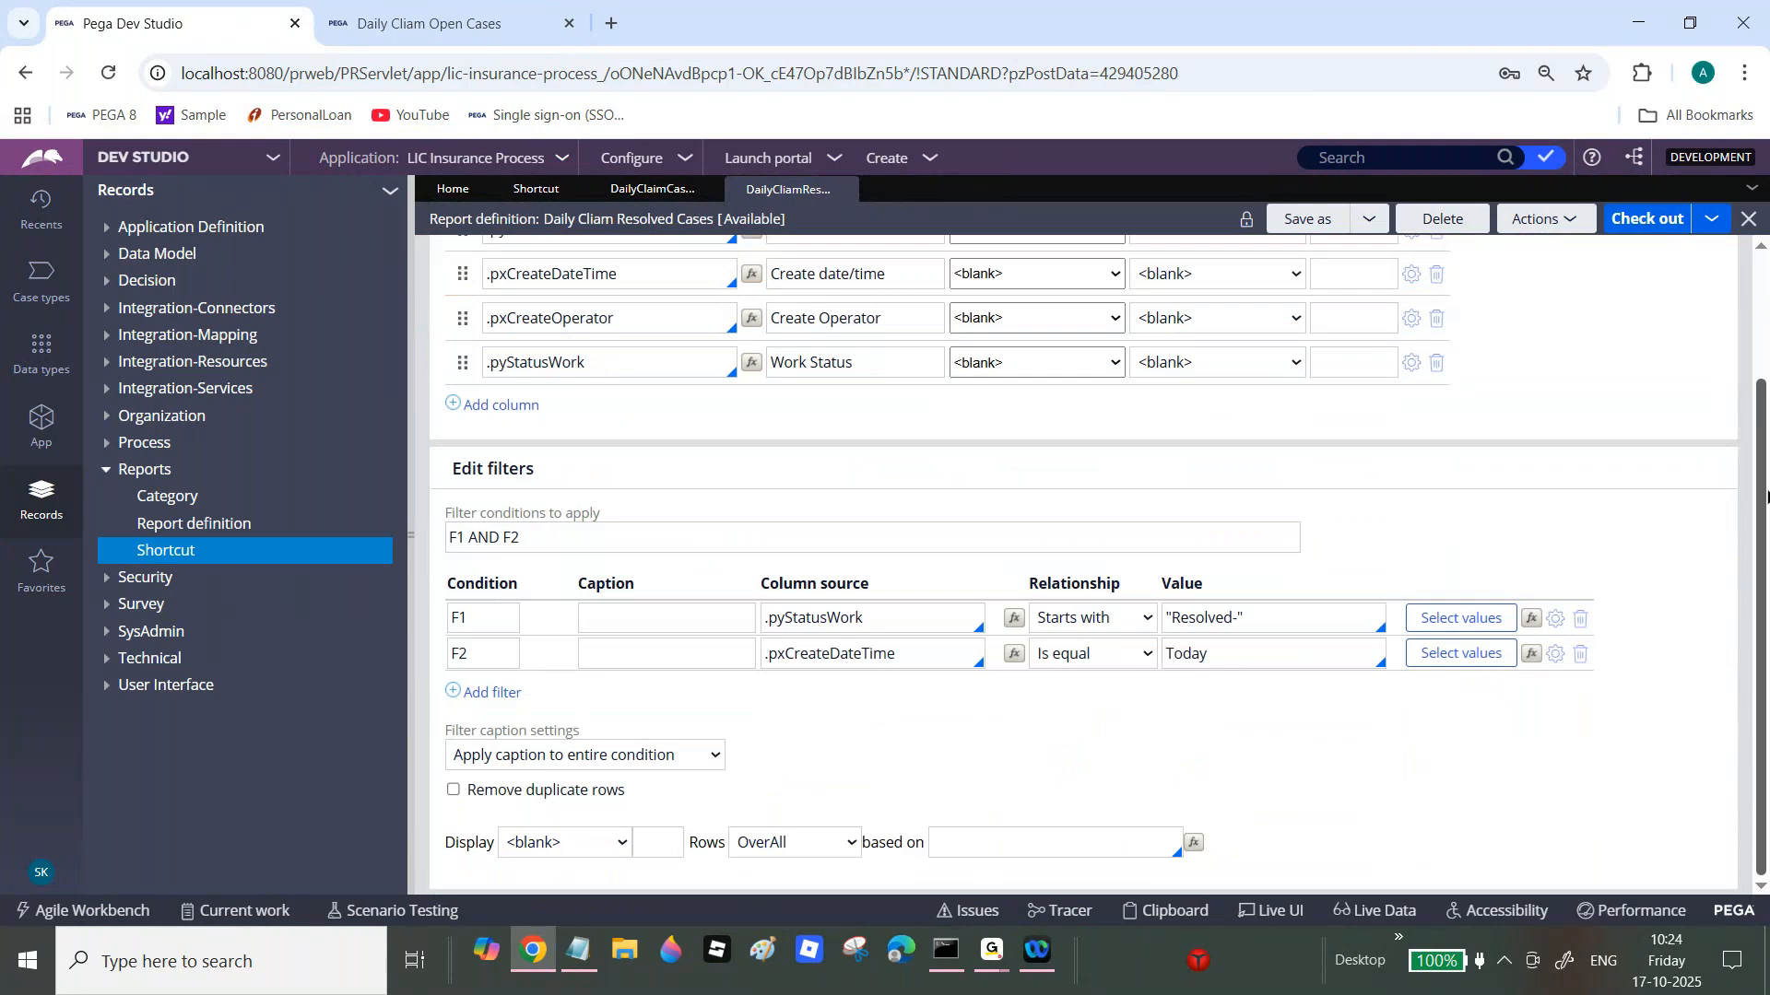
scroll(1766, 497, up, 3)
click(844, 190)
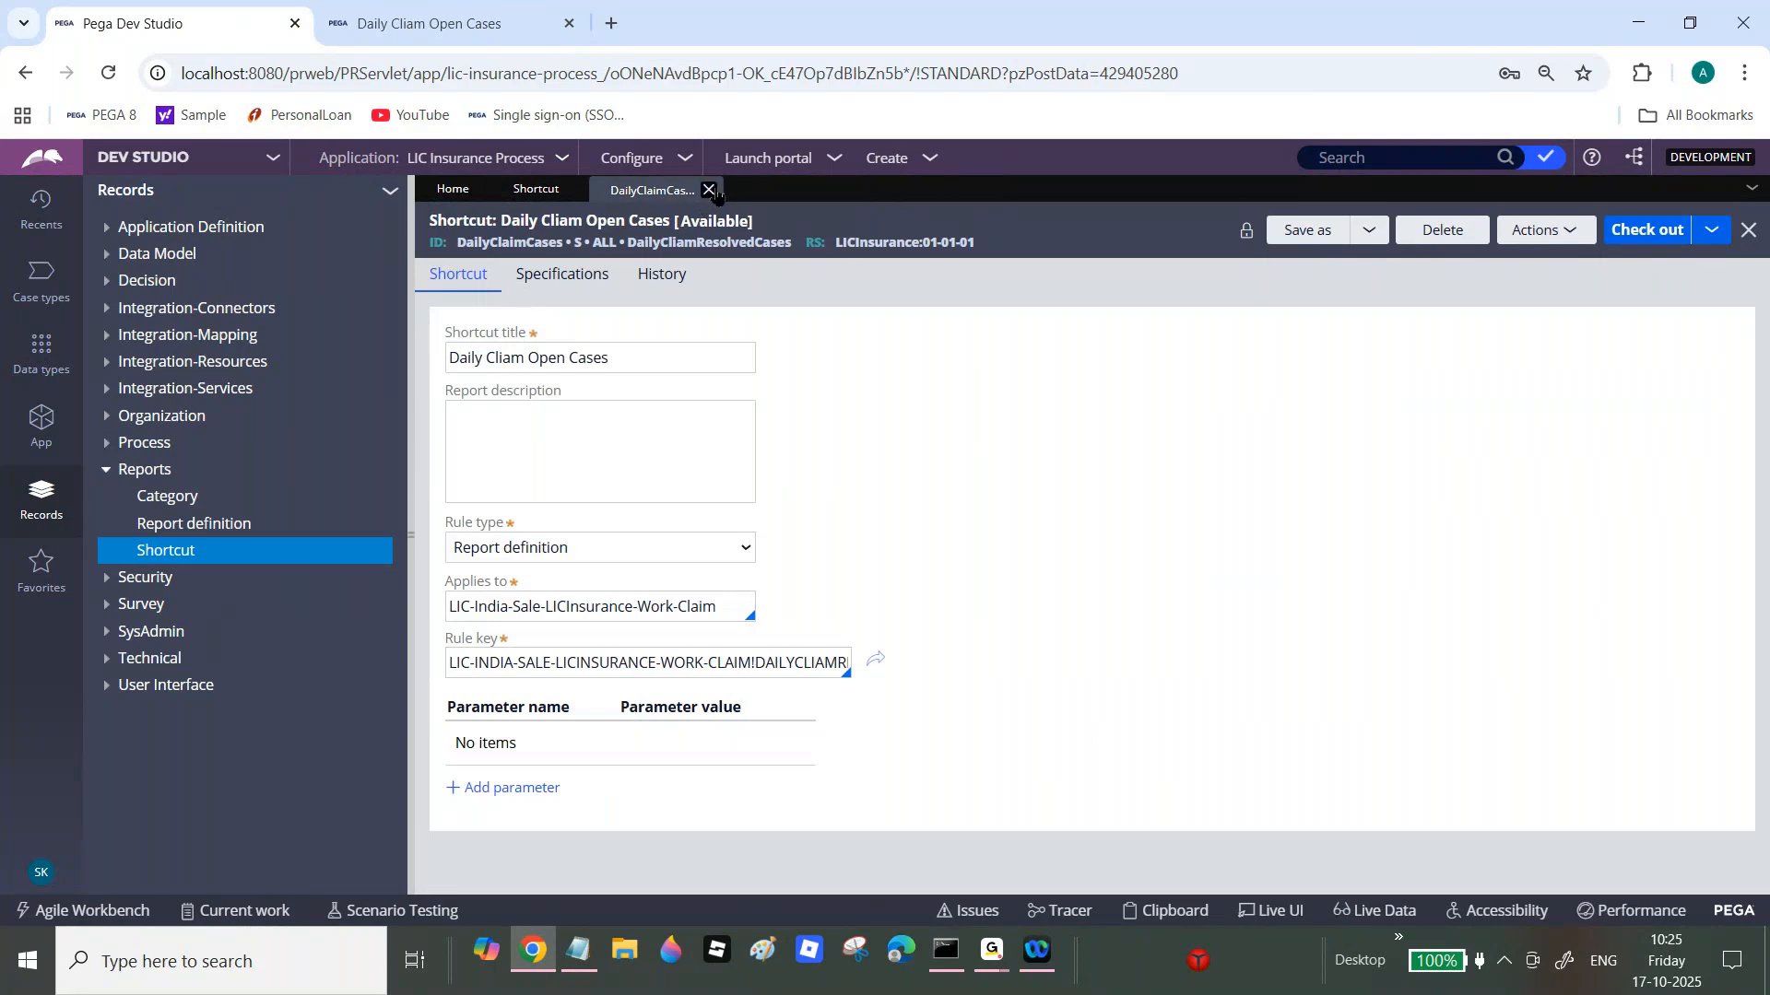
click(714, 192)
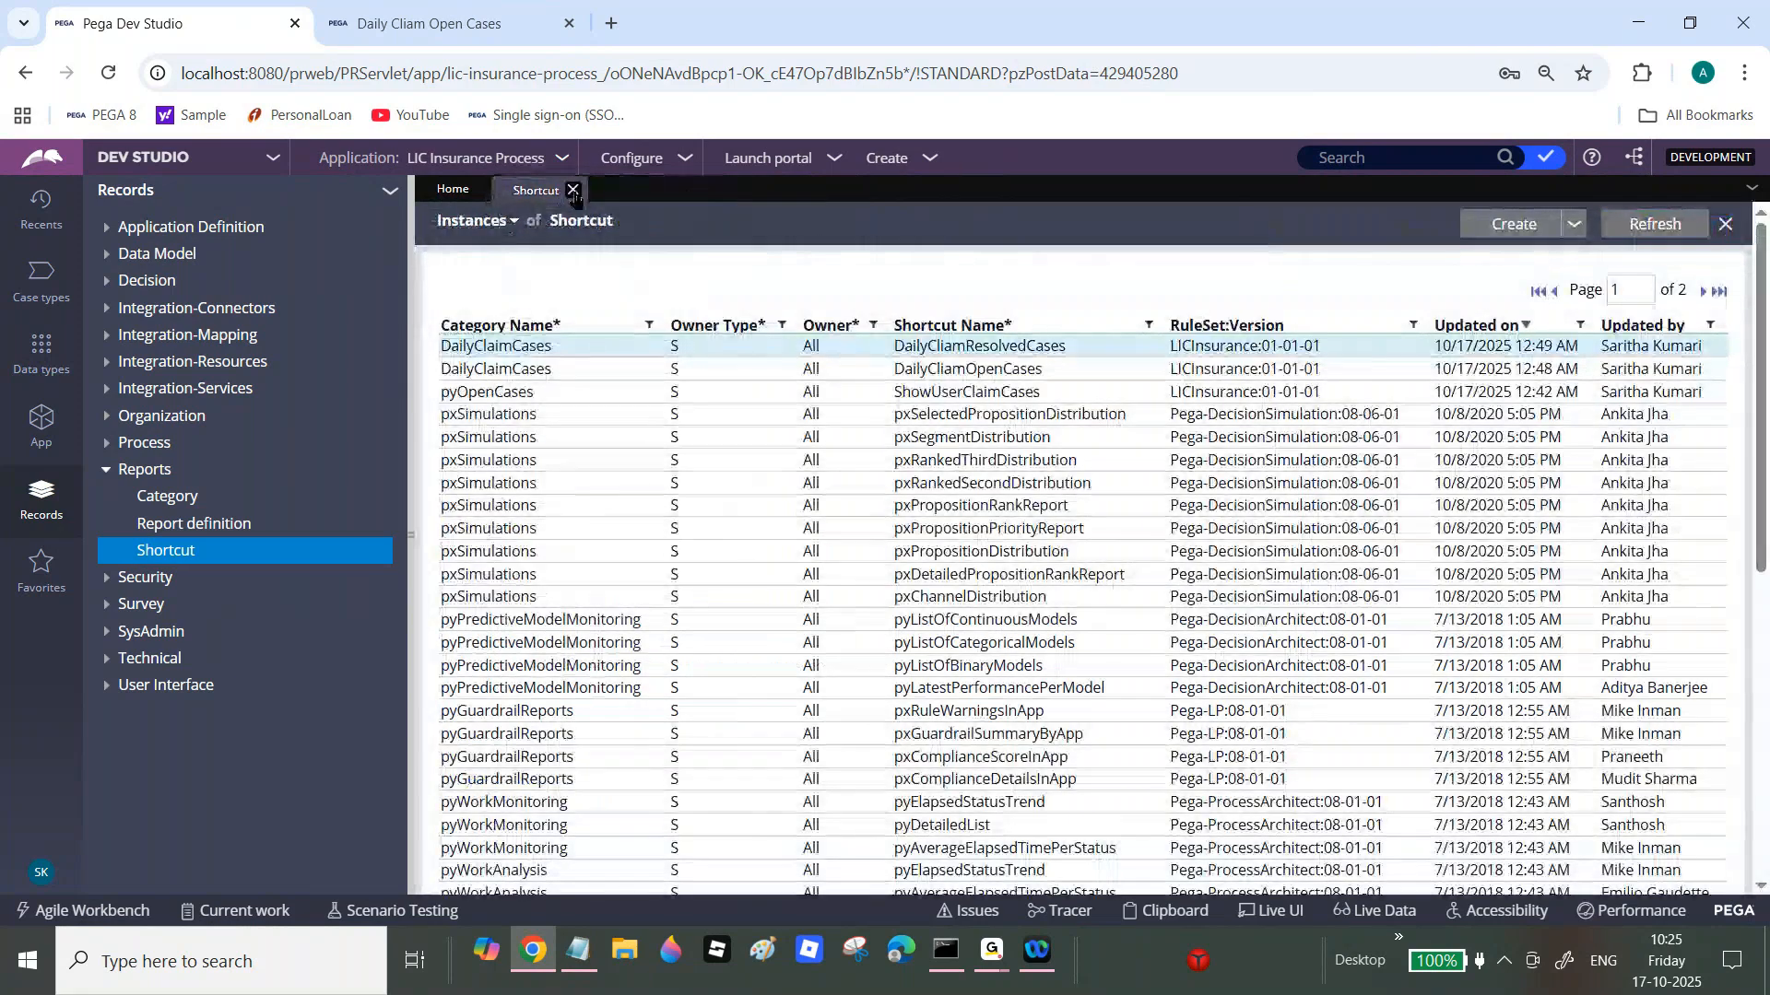
click(573, 190)
Step: Change the report's Create Date/Time filter from Today to Last 30 Days
click(429, 23)
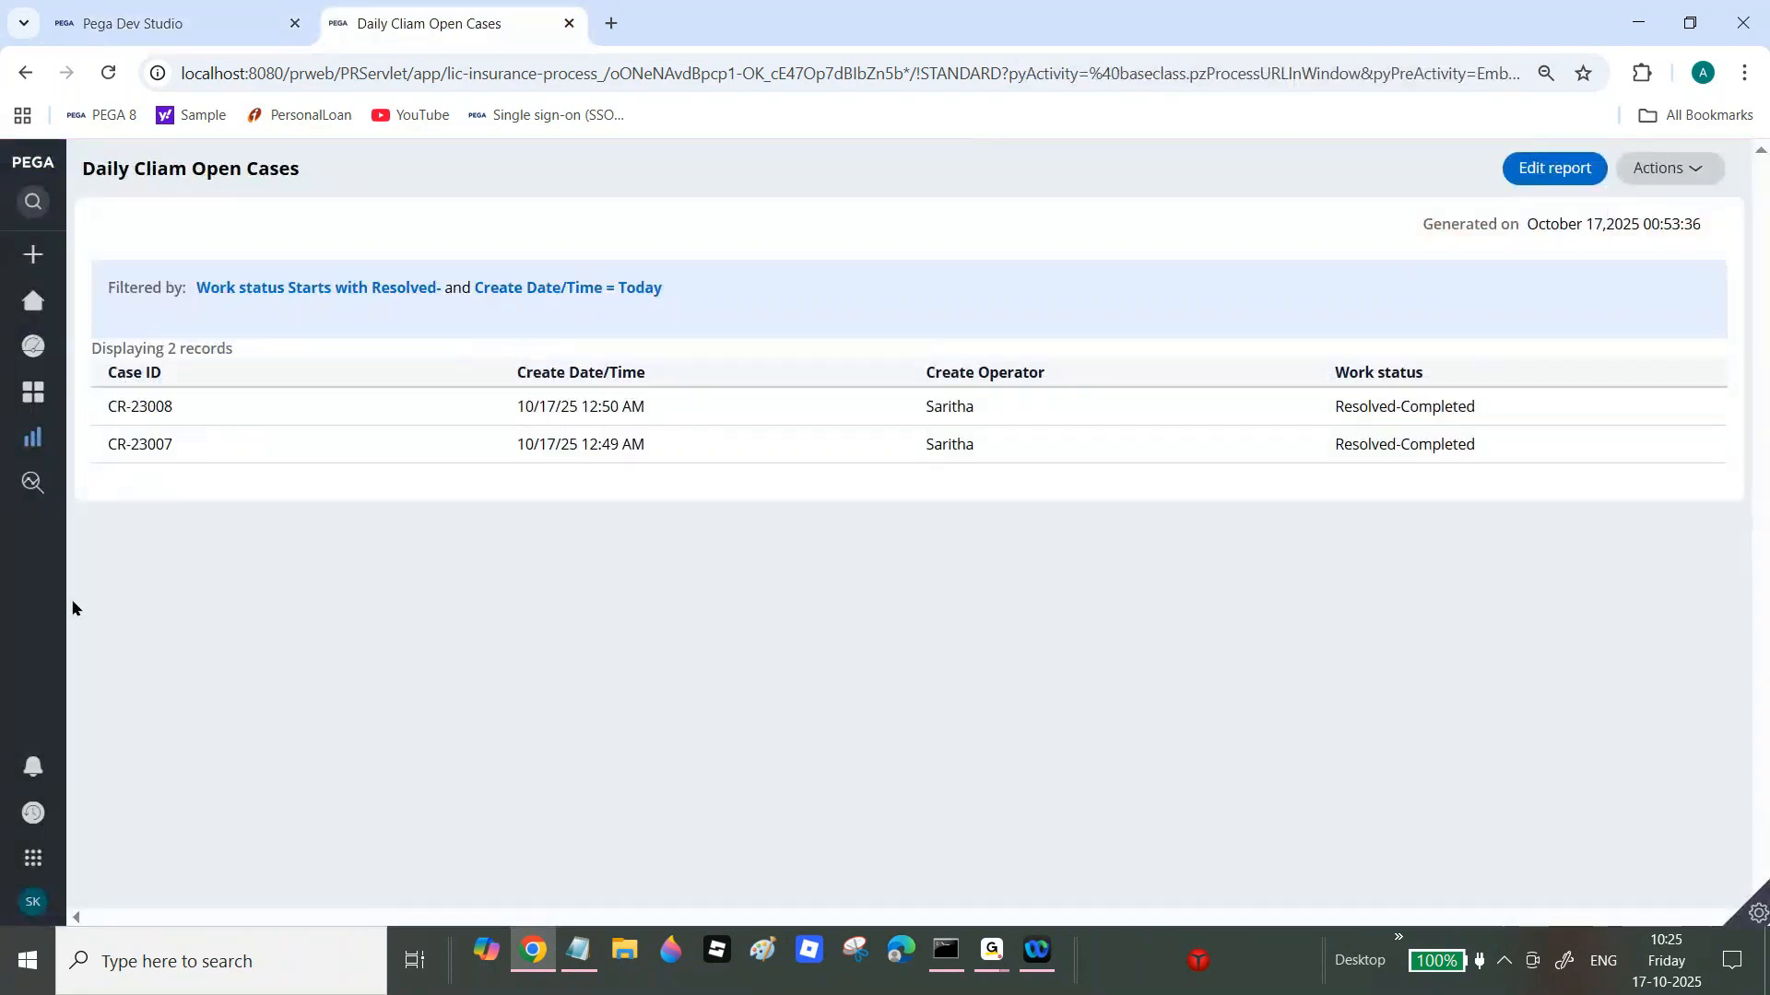
mouse_move(16, 587)
click(638, 289)
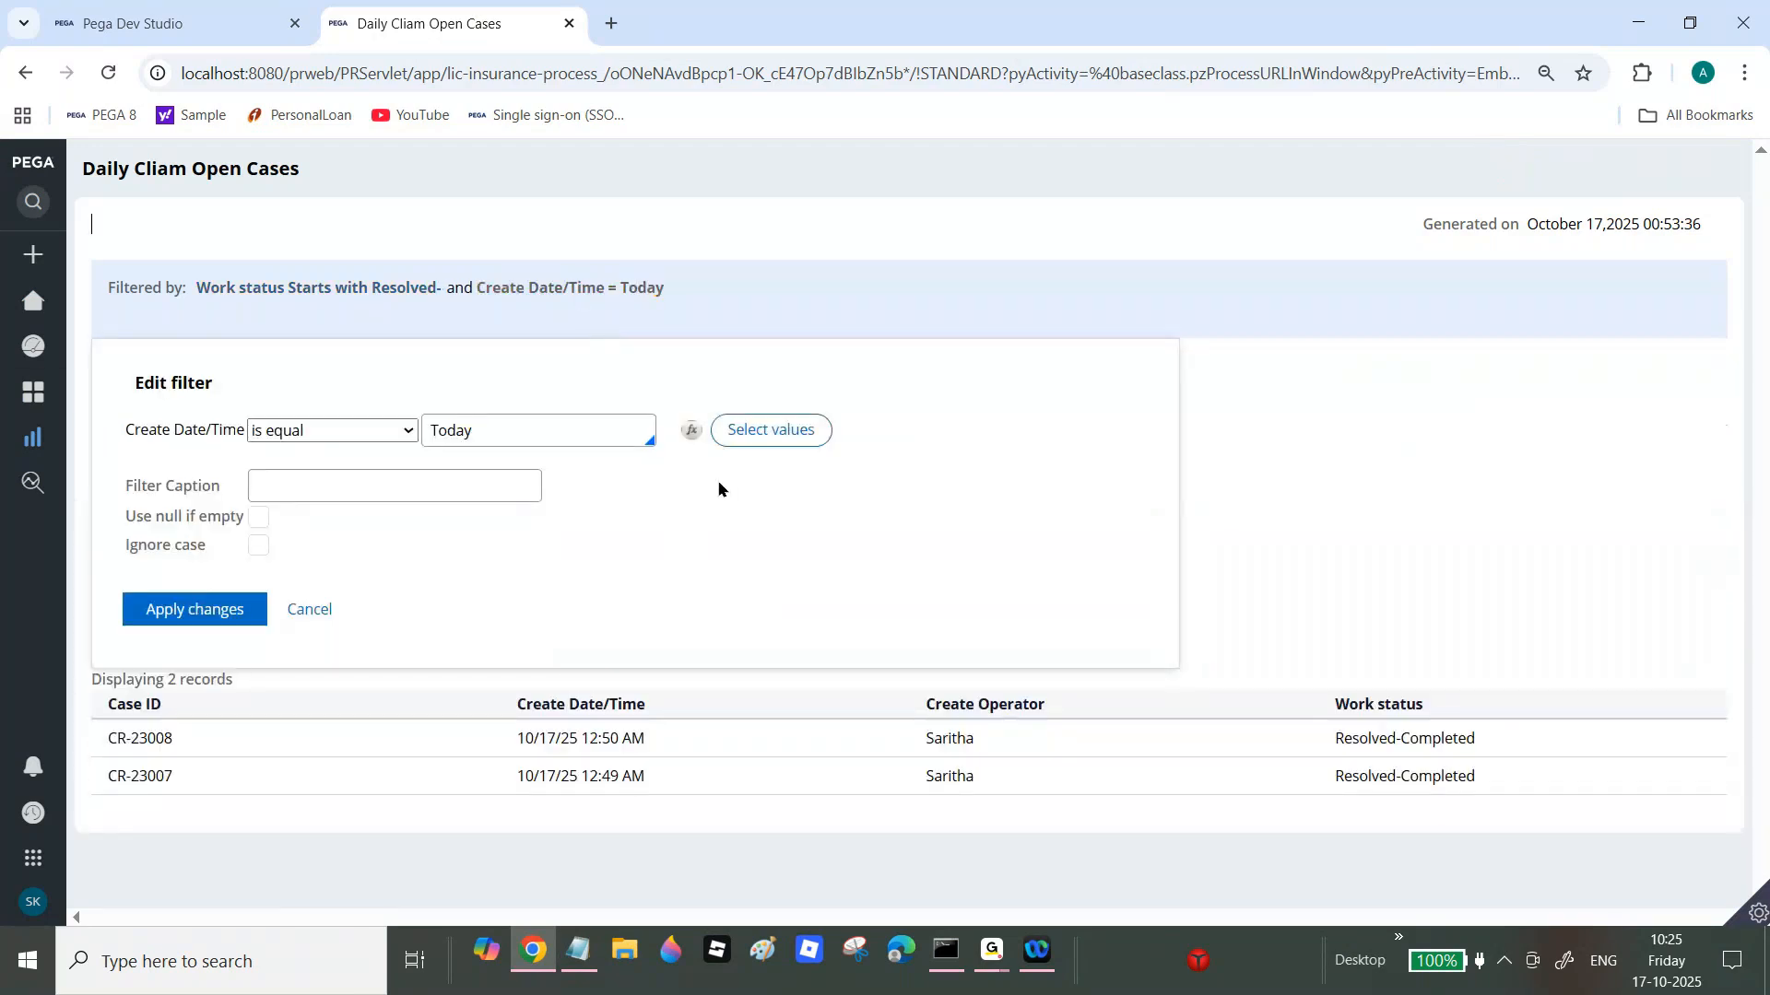
click(775, 431)
drag(1197, 449, 1204, 588)
click(621, 537)
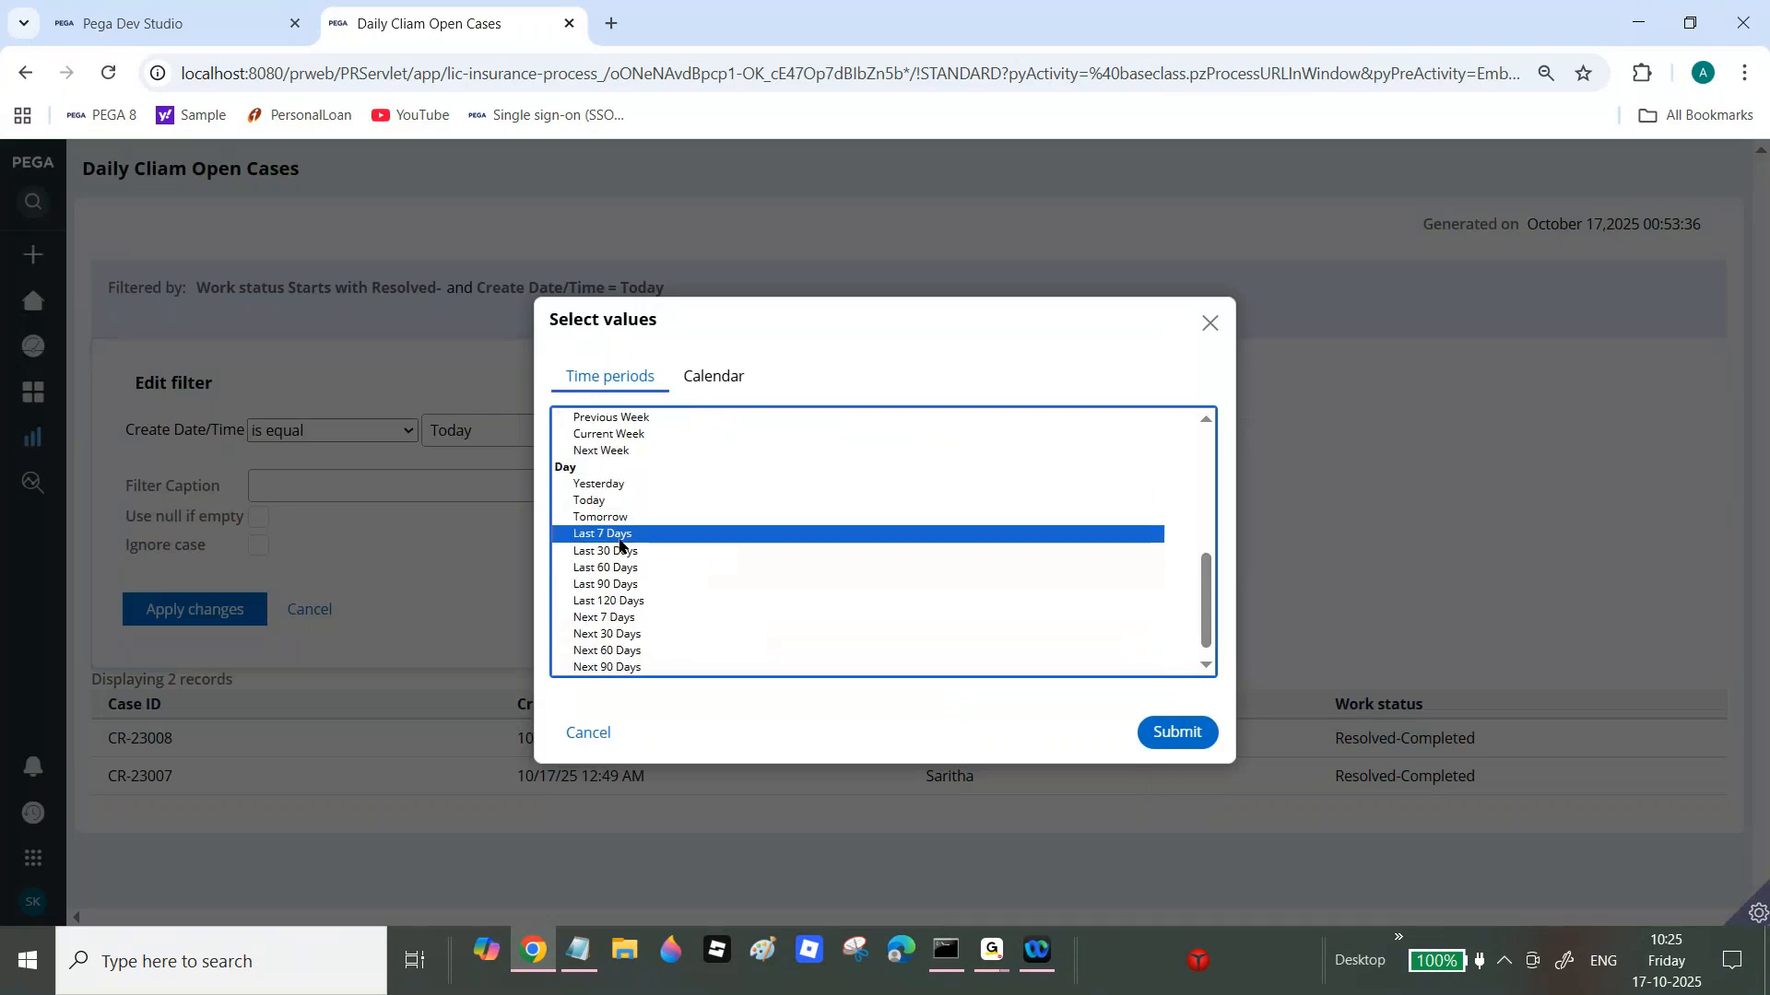
click(615, 553)
click(1198, 748)
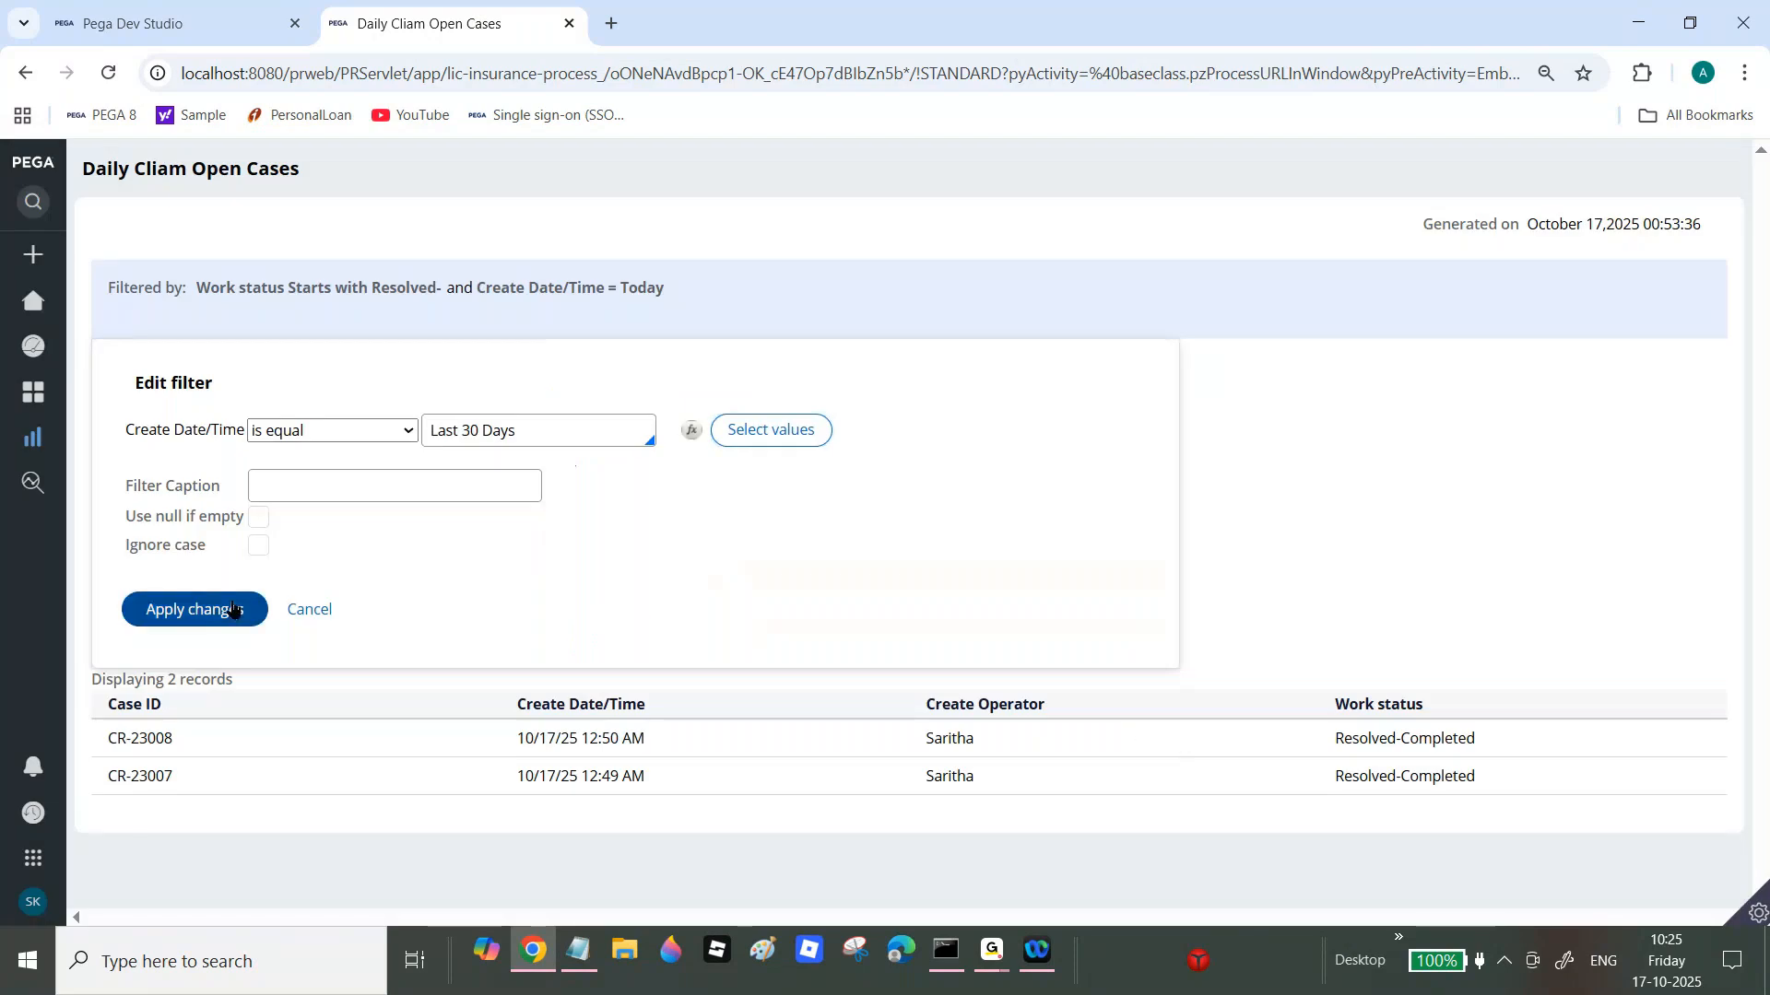
click(250, 610)
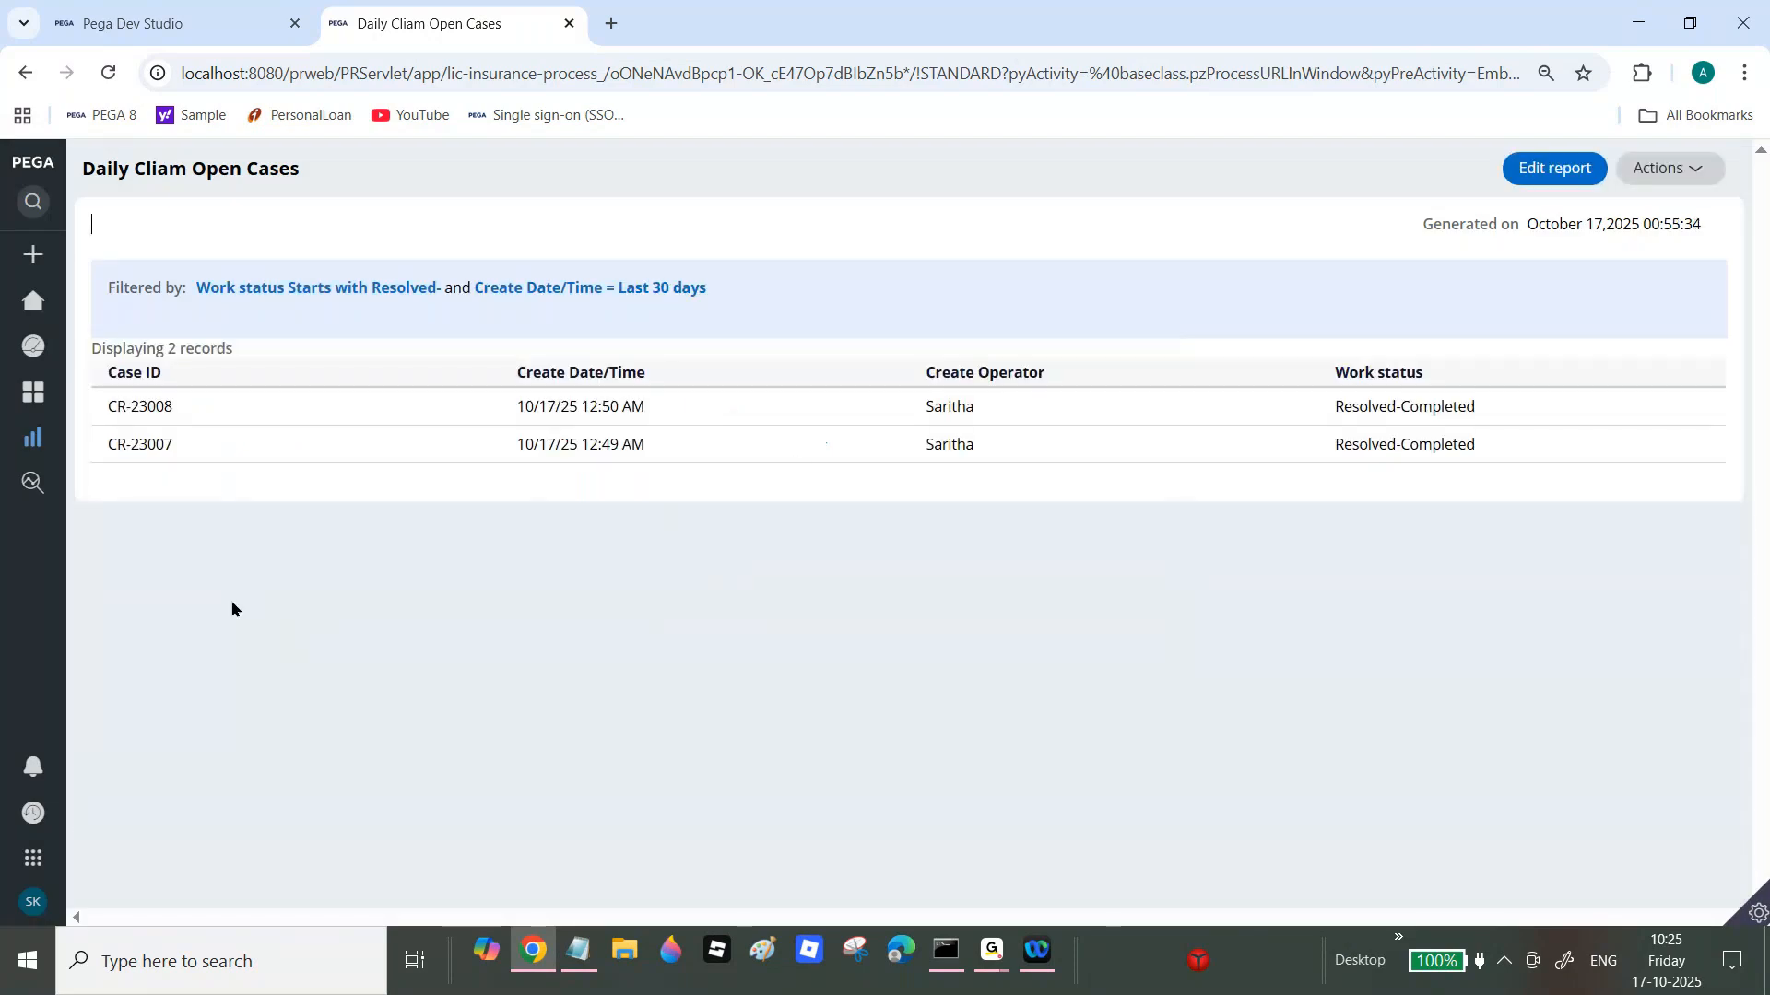
Step: Widen the filter to Last 60 Days to show four claims, then select Notepad's 'How to Schedule Reports' line
click(674, 292)
click(802, 429)
drag(1205, 522, 1203, 582)
scroll(1204, 604, down, 1)
click(659, 588)
click(1189, 736)
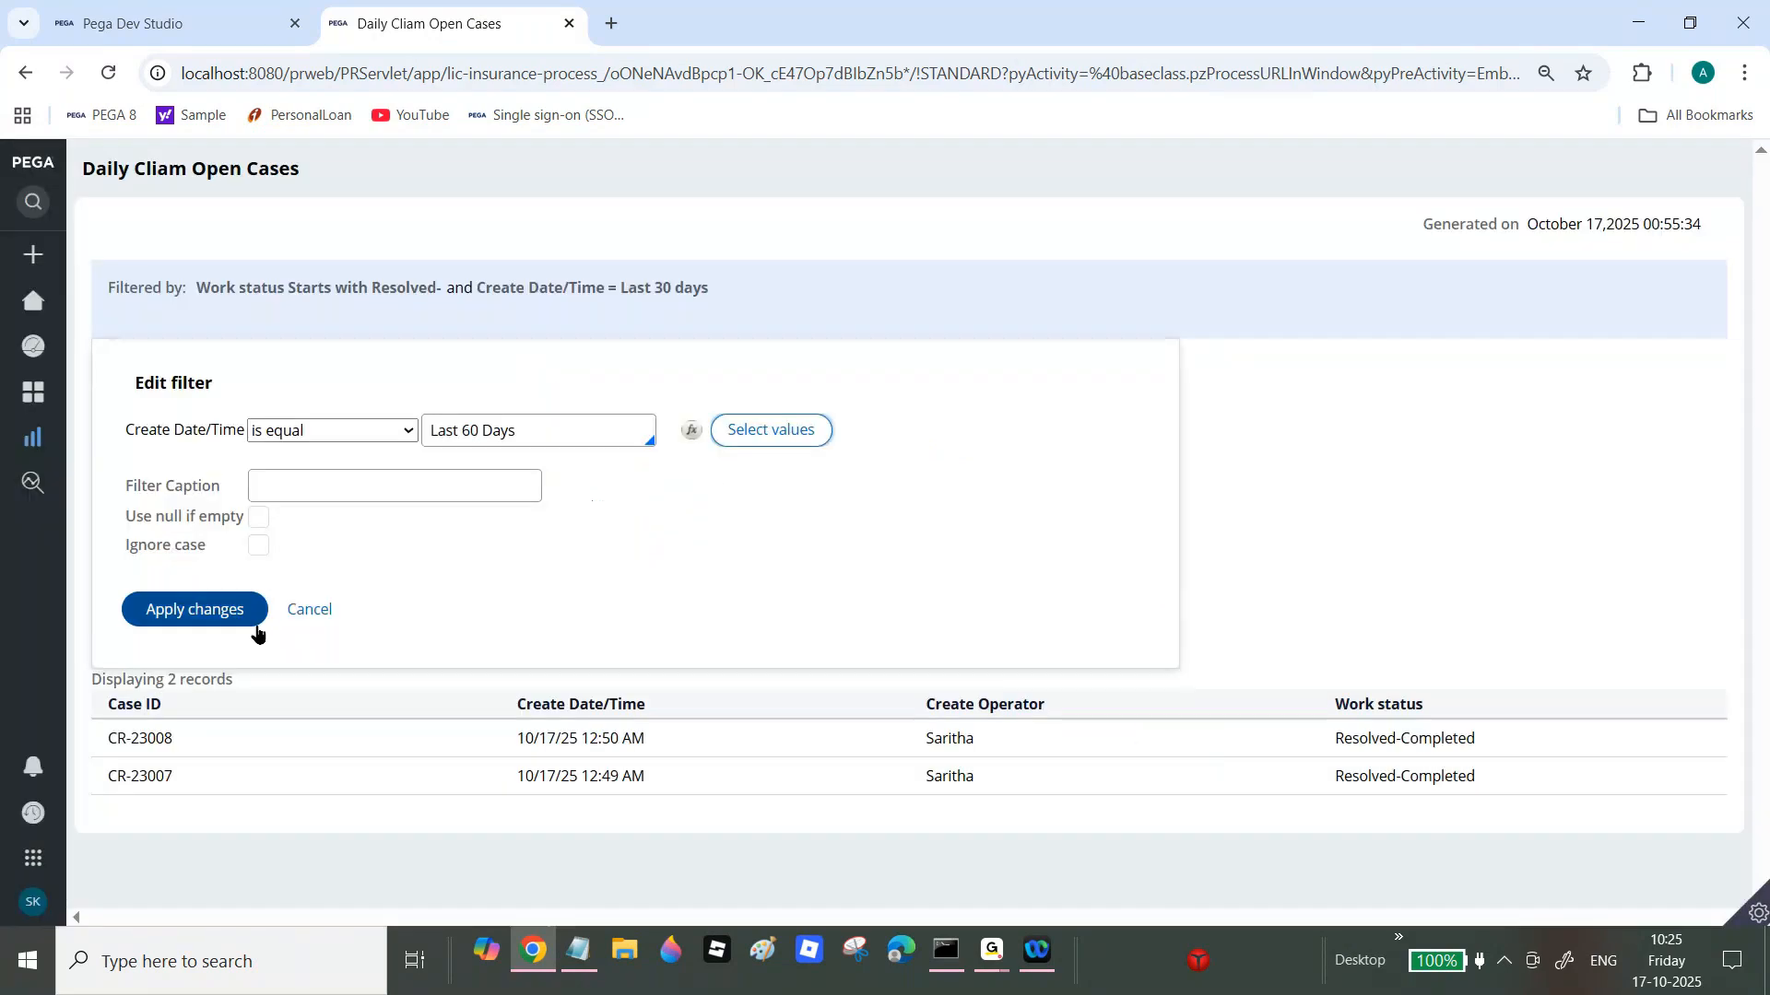
click(210, 613)
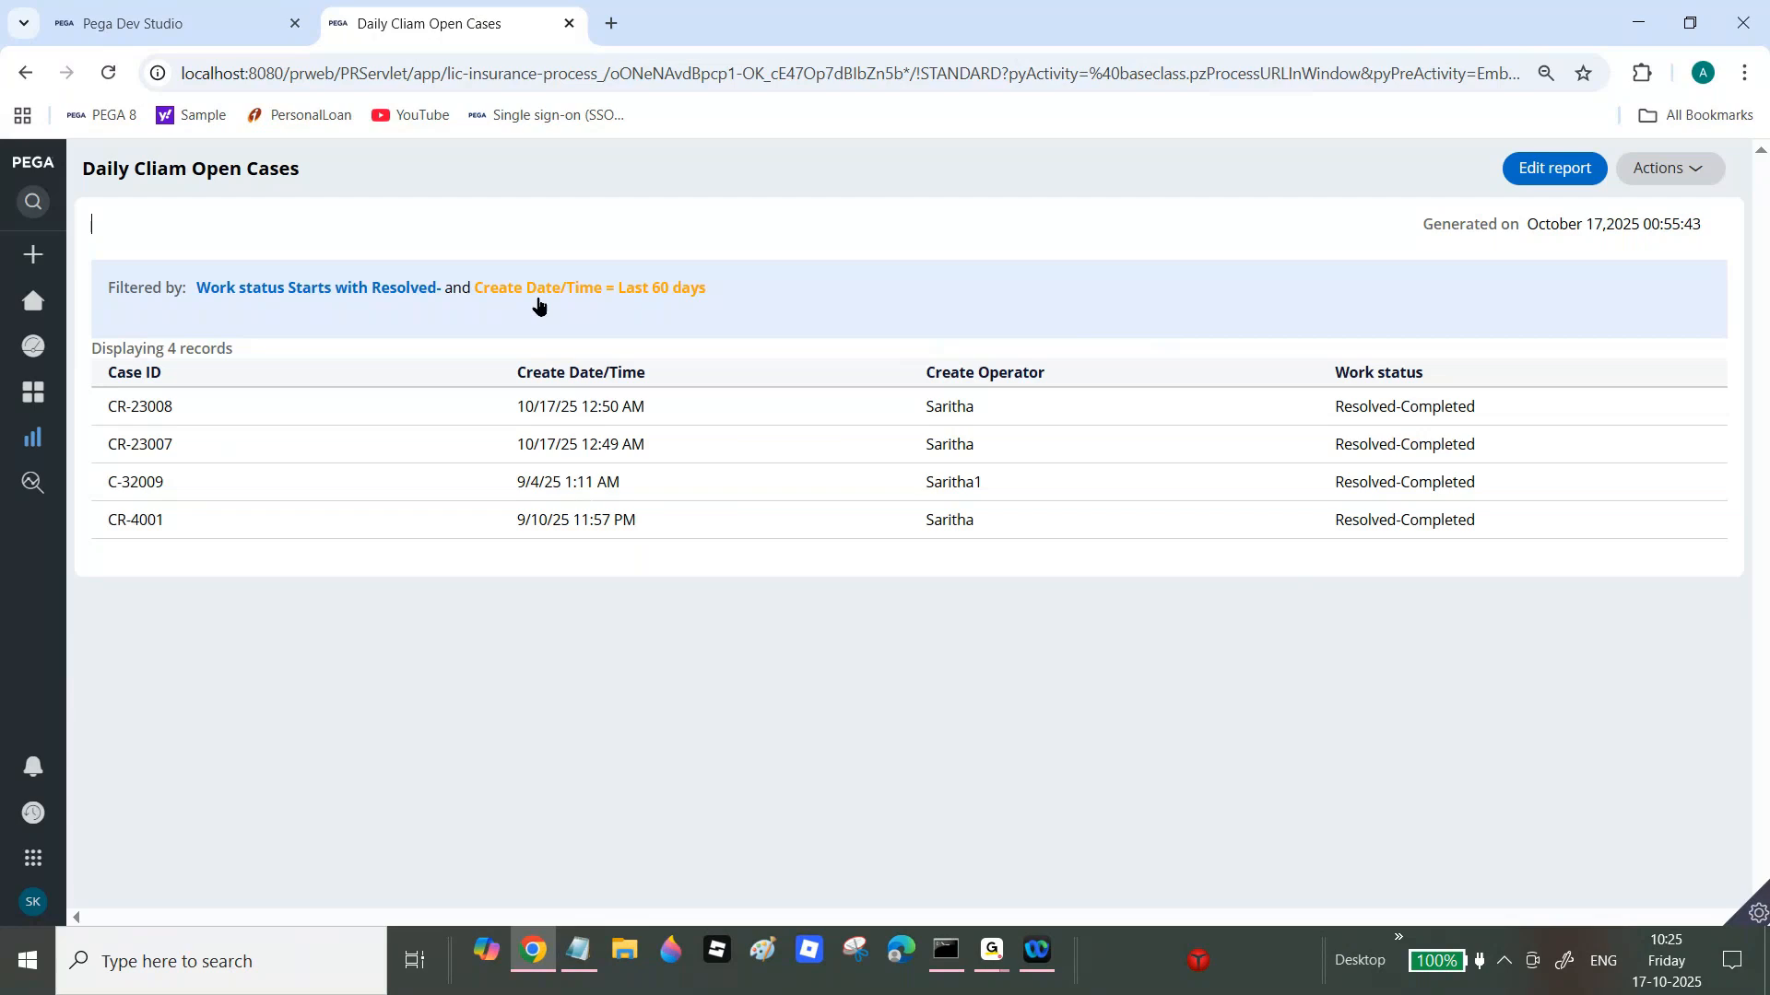
click(575, 951)
drag(13, 617, 802, 620)
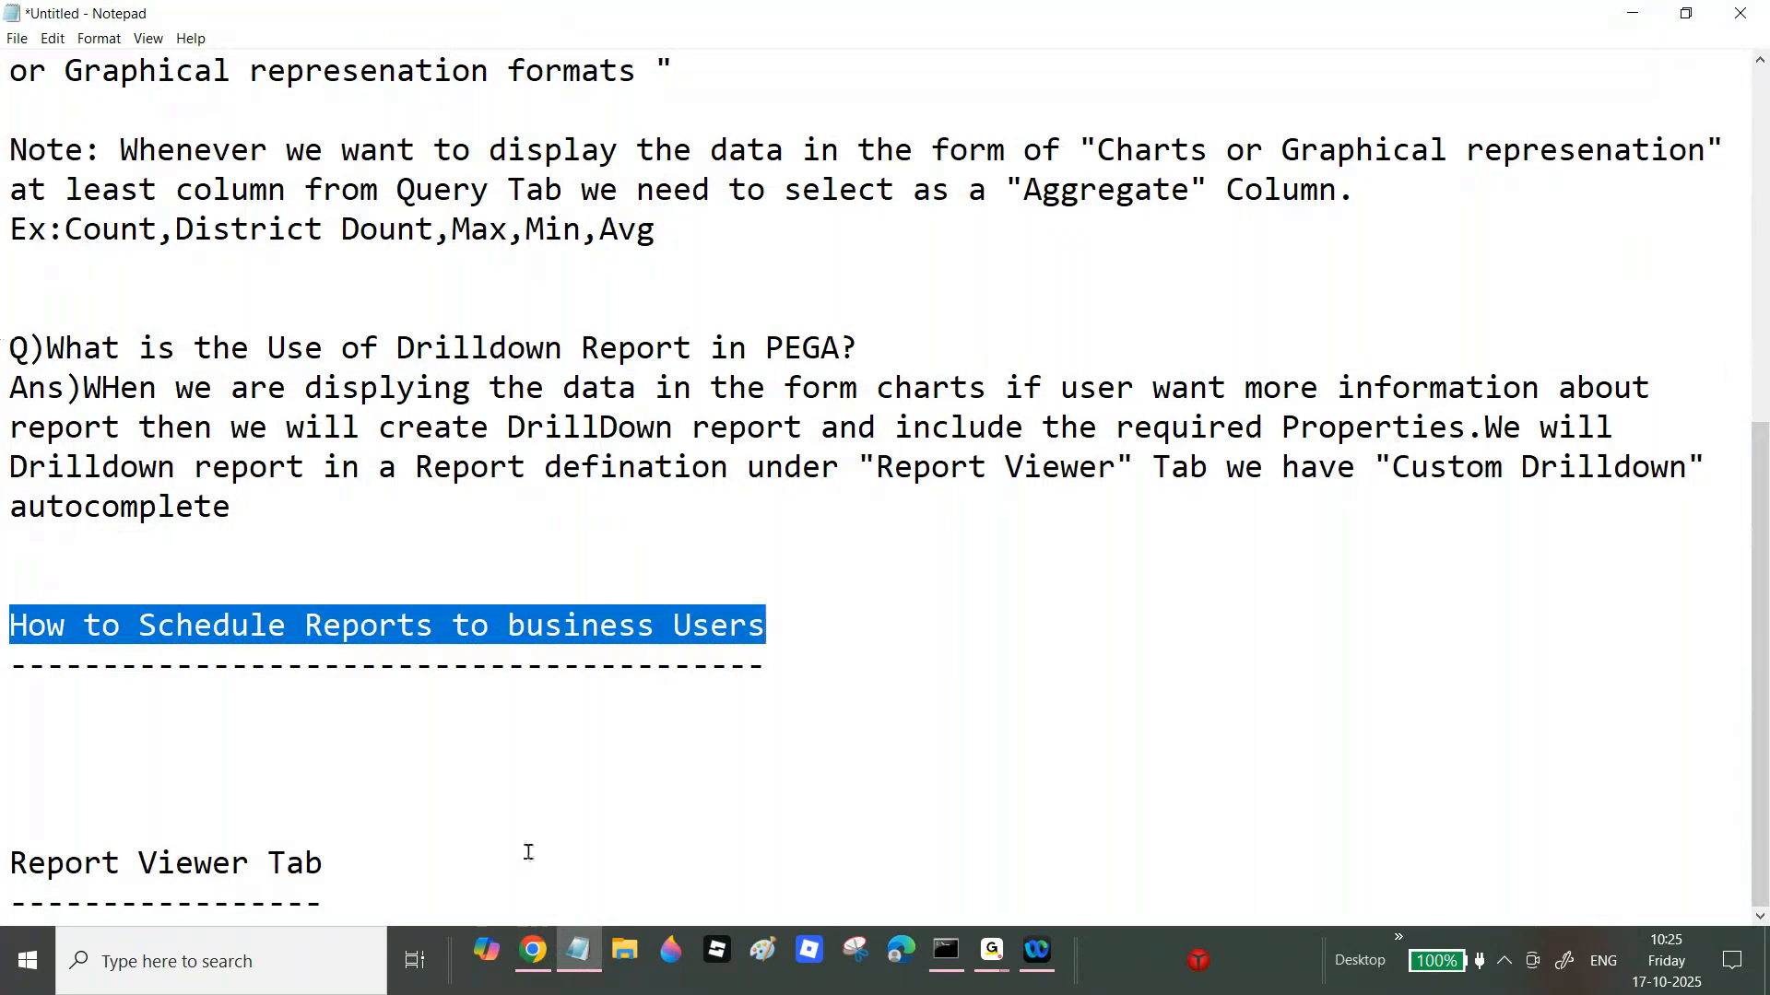
Step: Bring the browser forward, open the portal's Reports list, then show the Dev Studio Home page
click(532, 951)
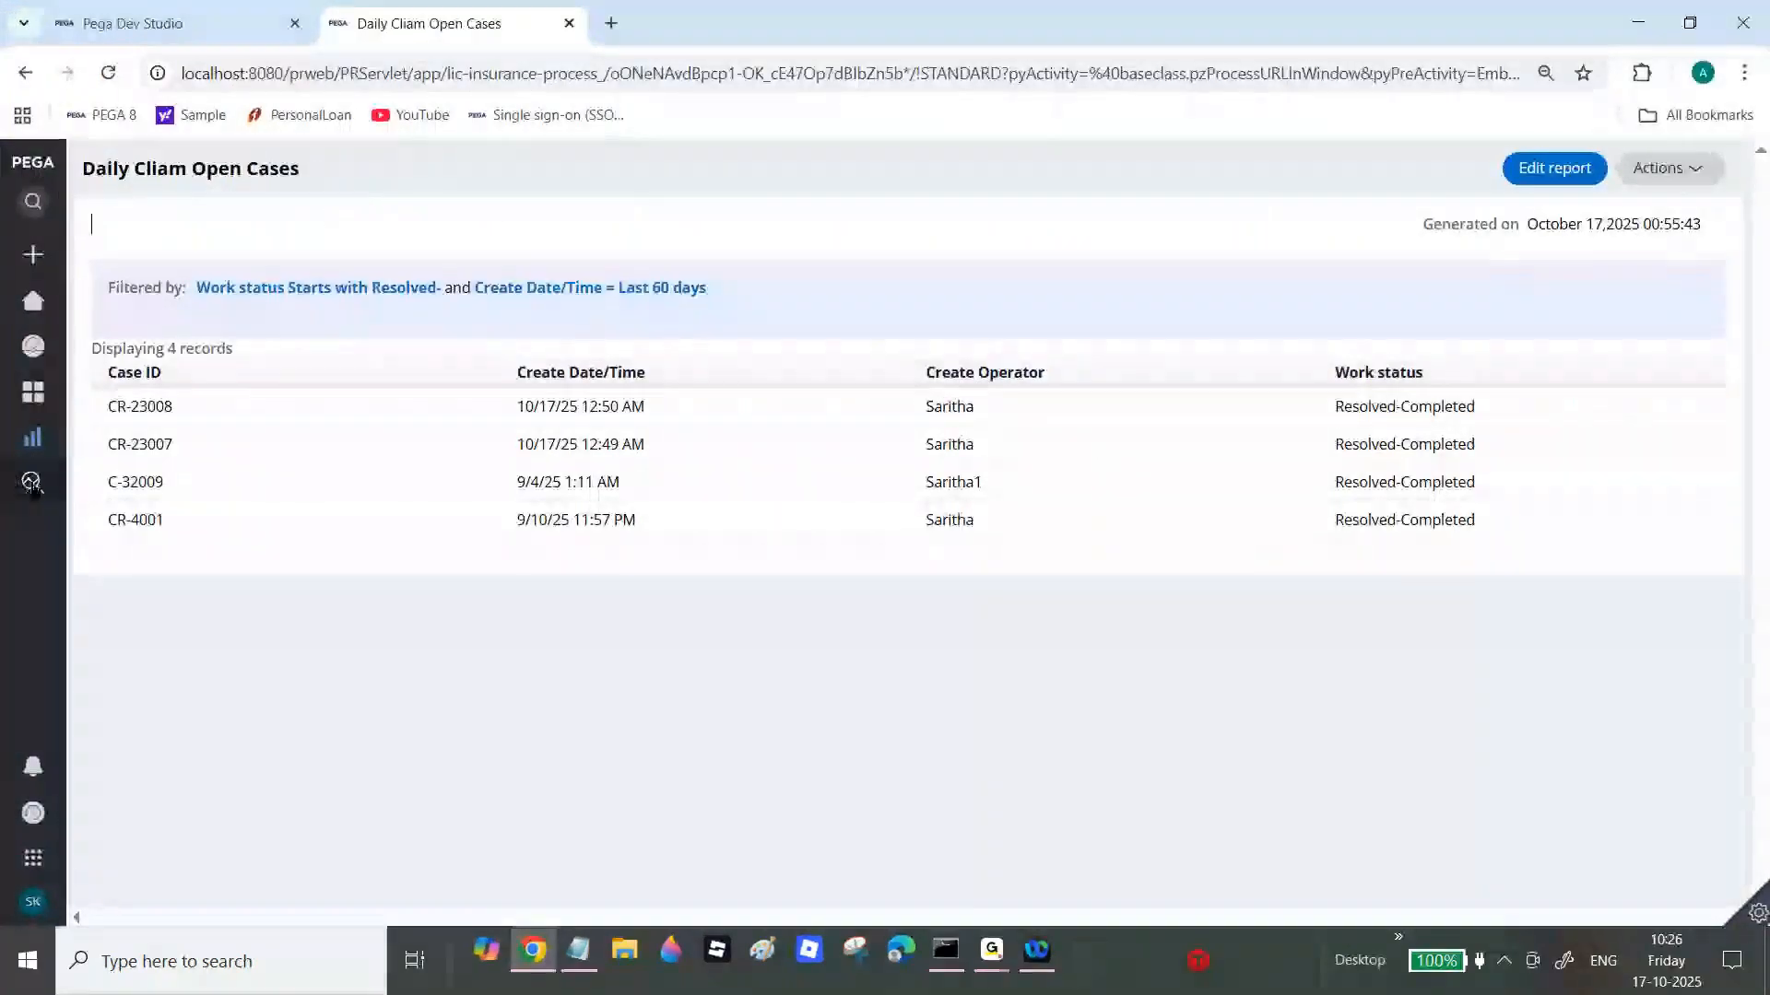
click(92, 436)
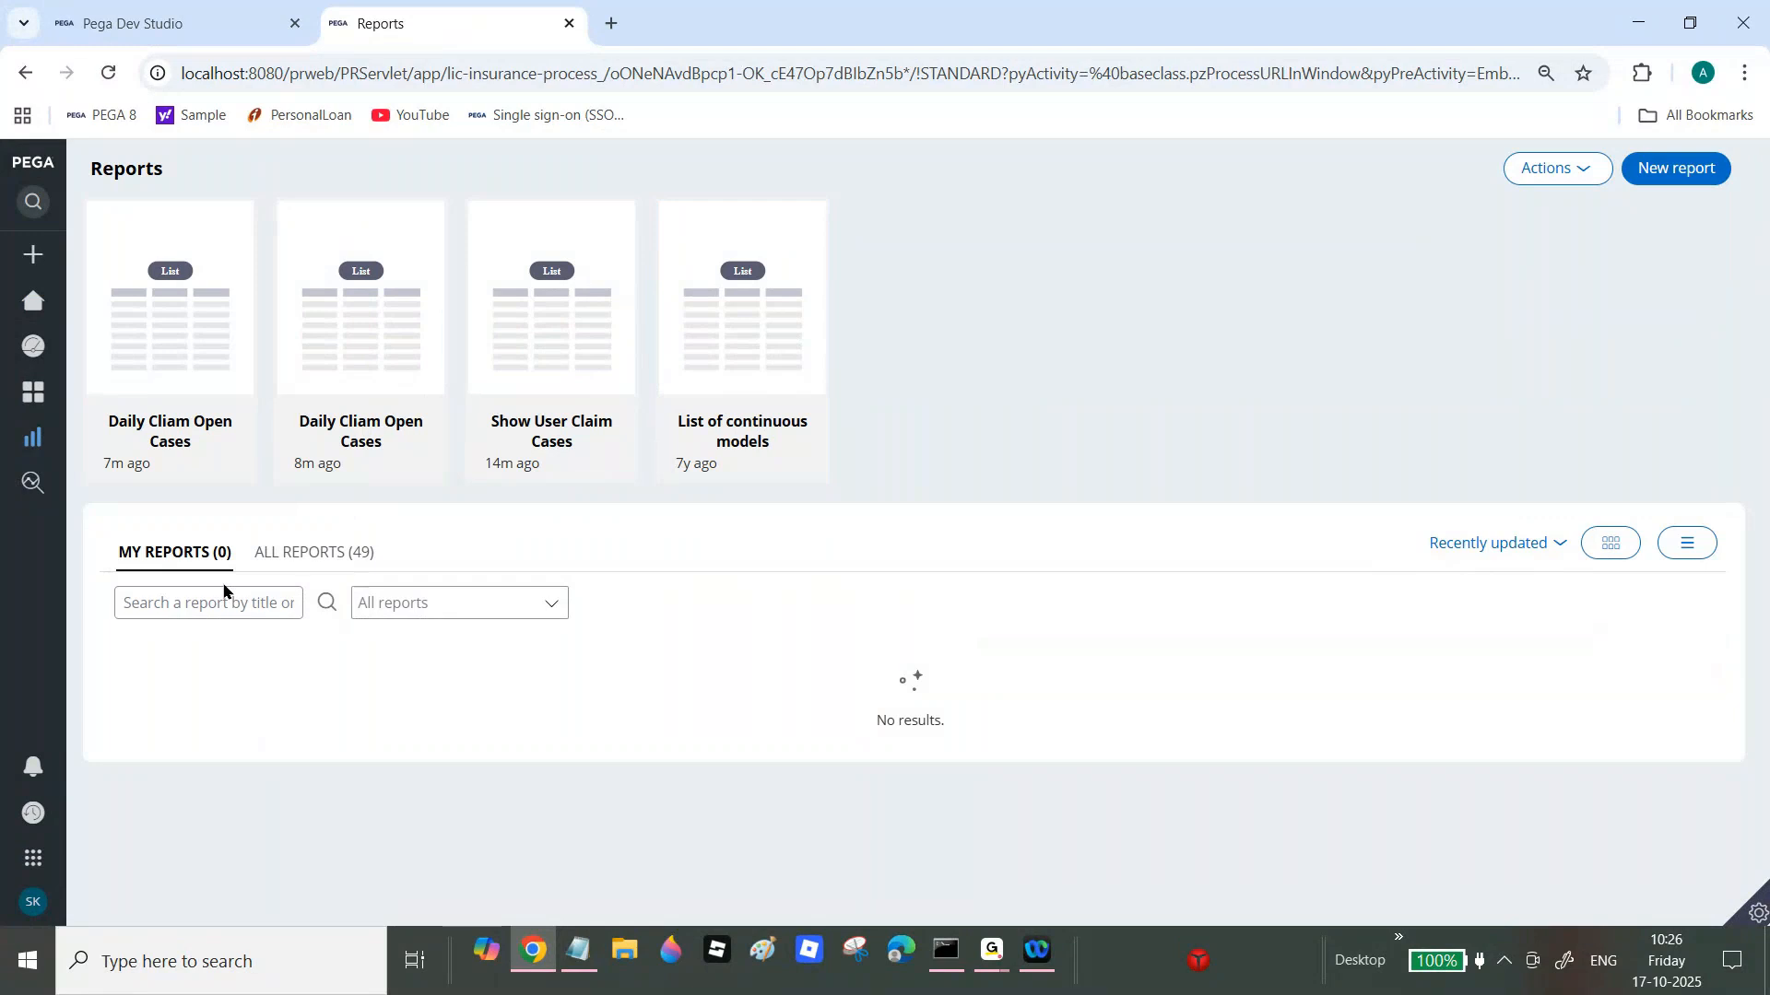
mouse_move(37, 438)
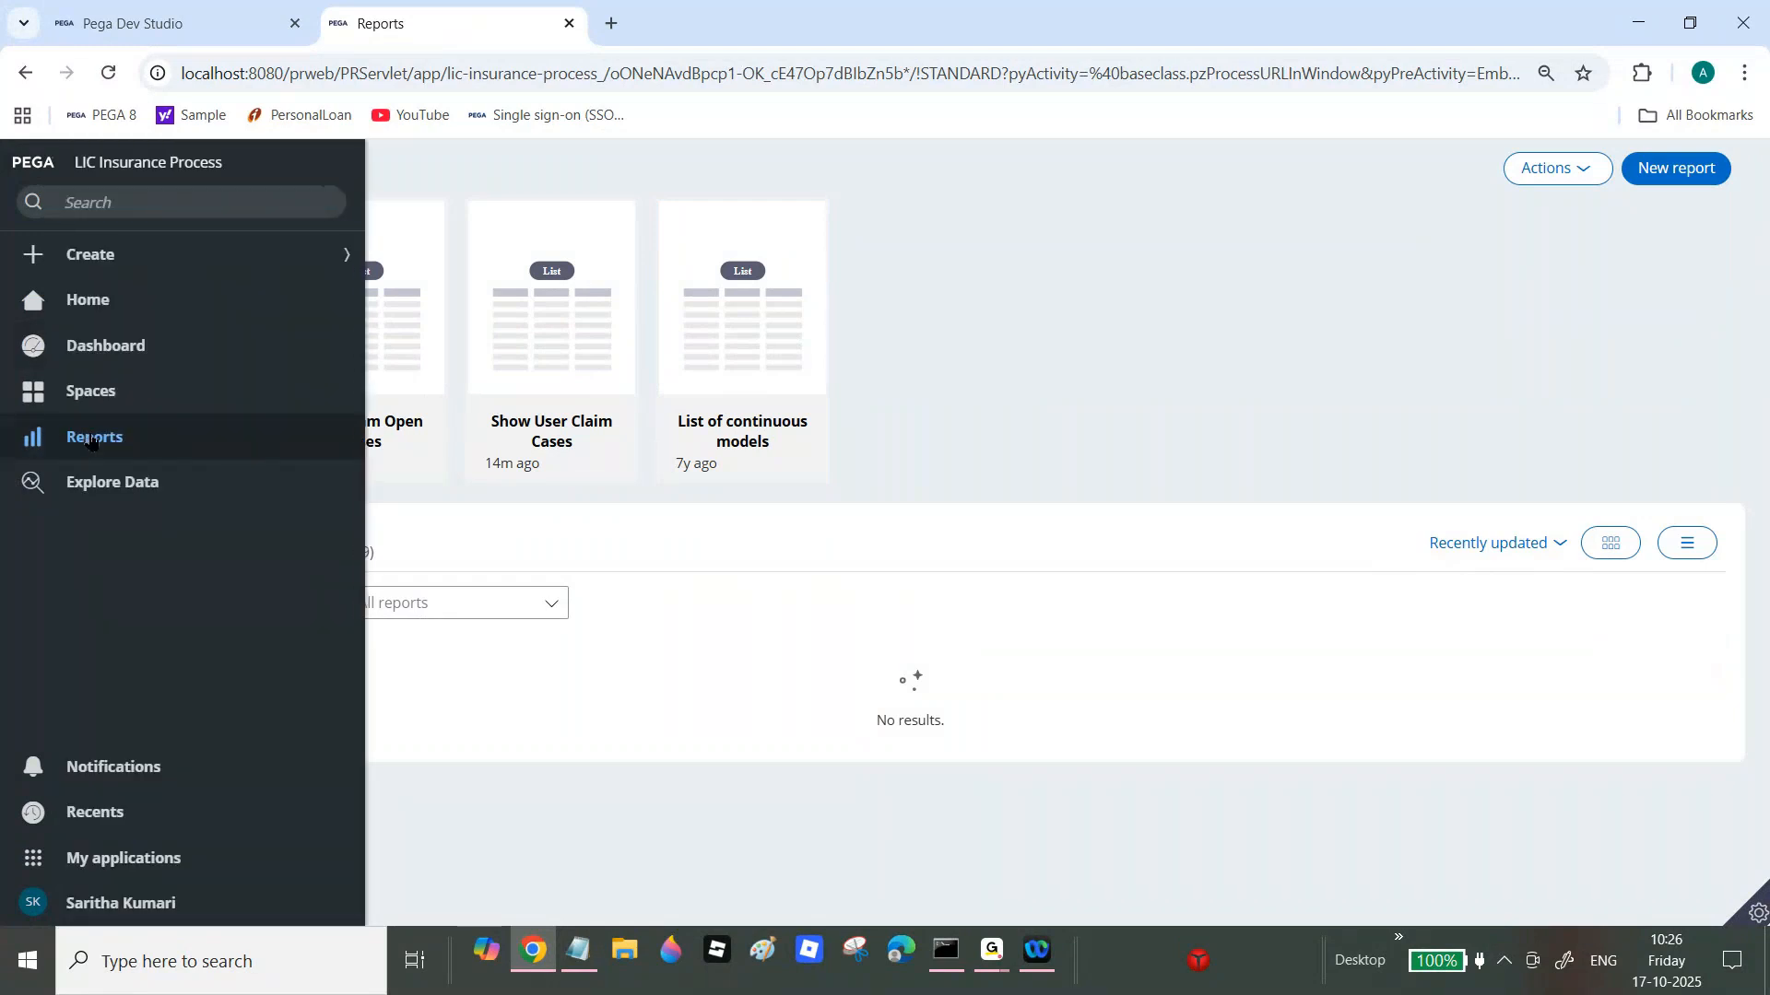
click(283, 9)
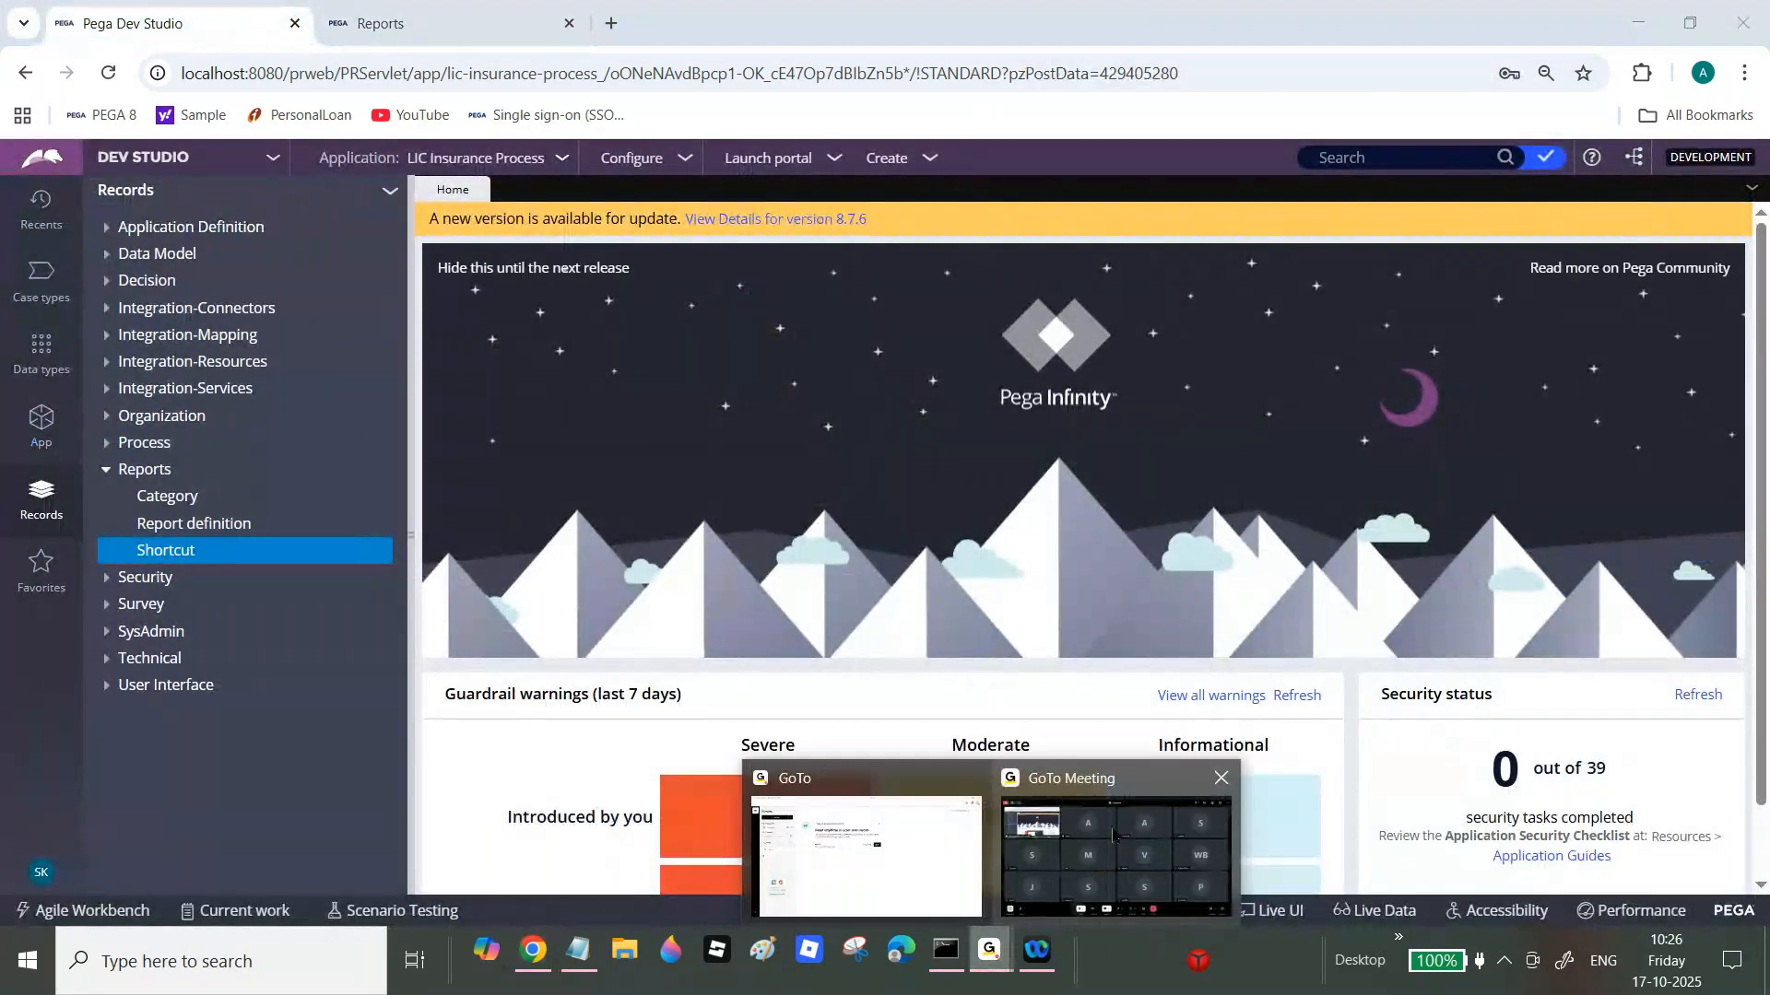
click(1124, 830)
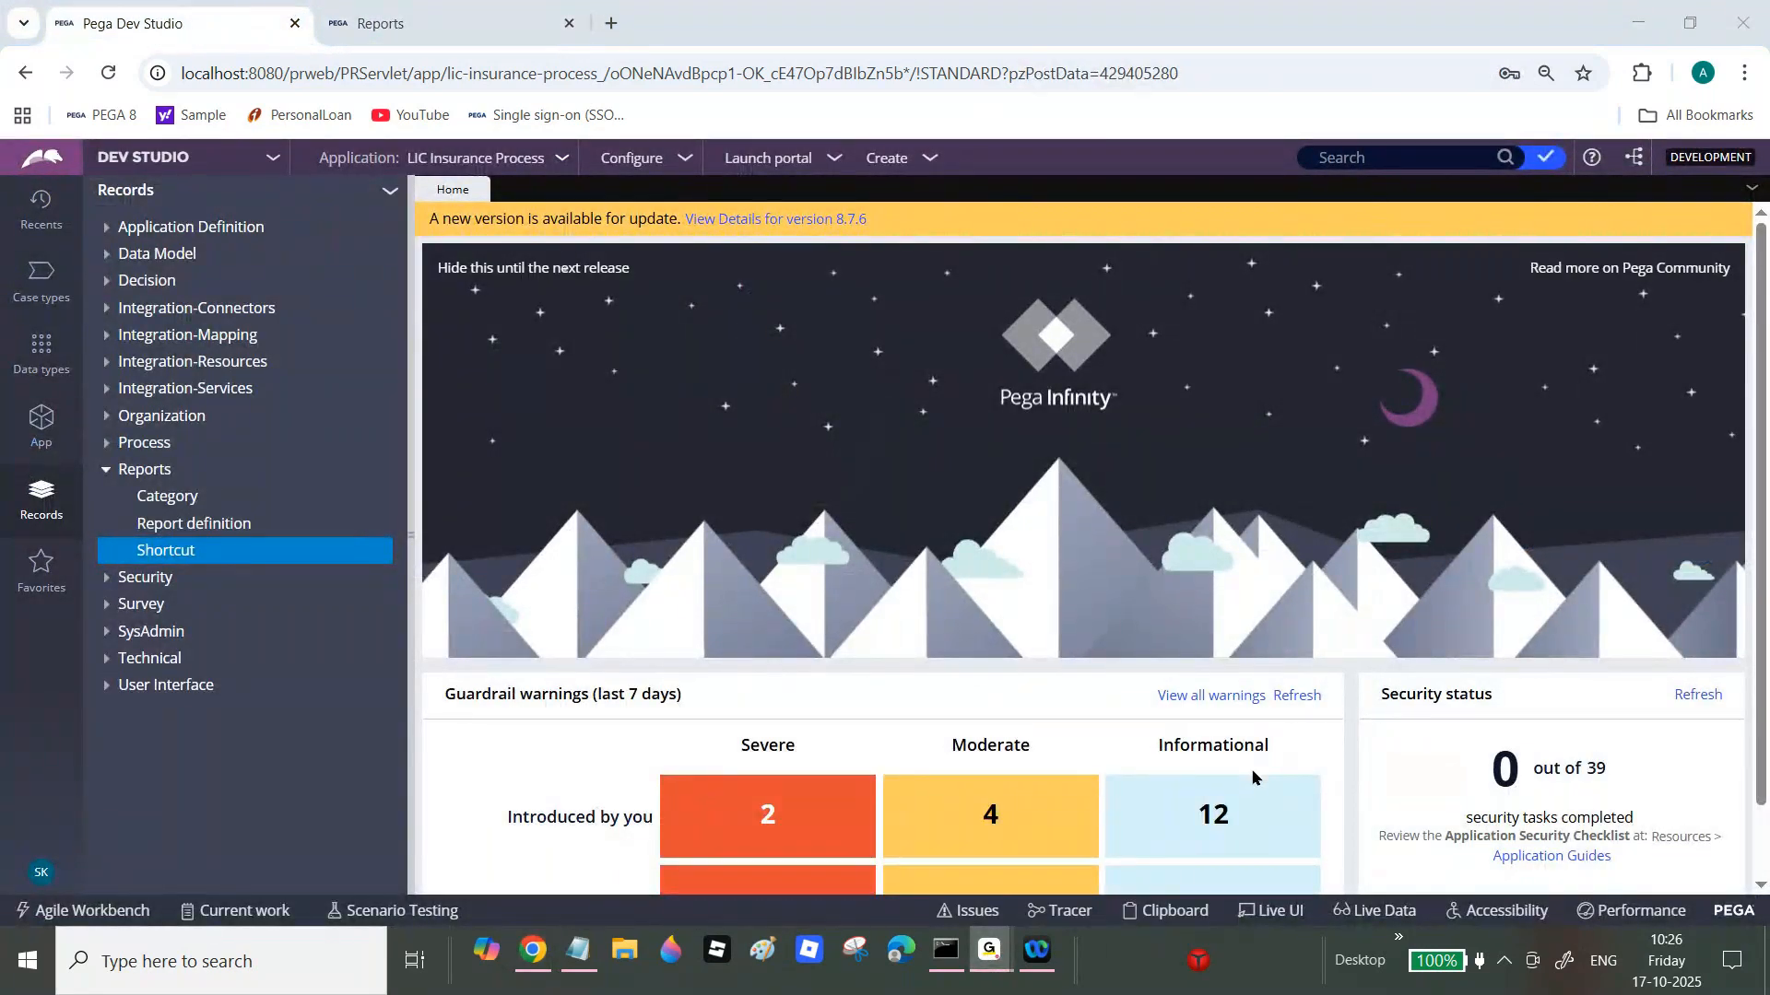
click(533, 959)
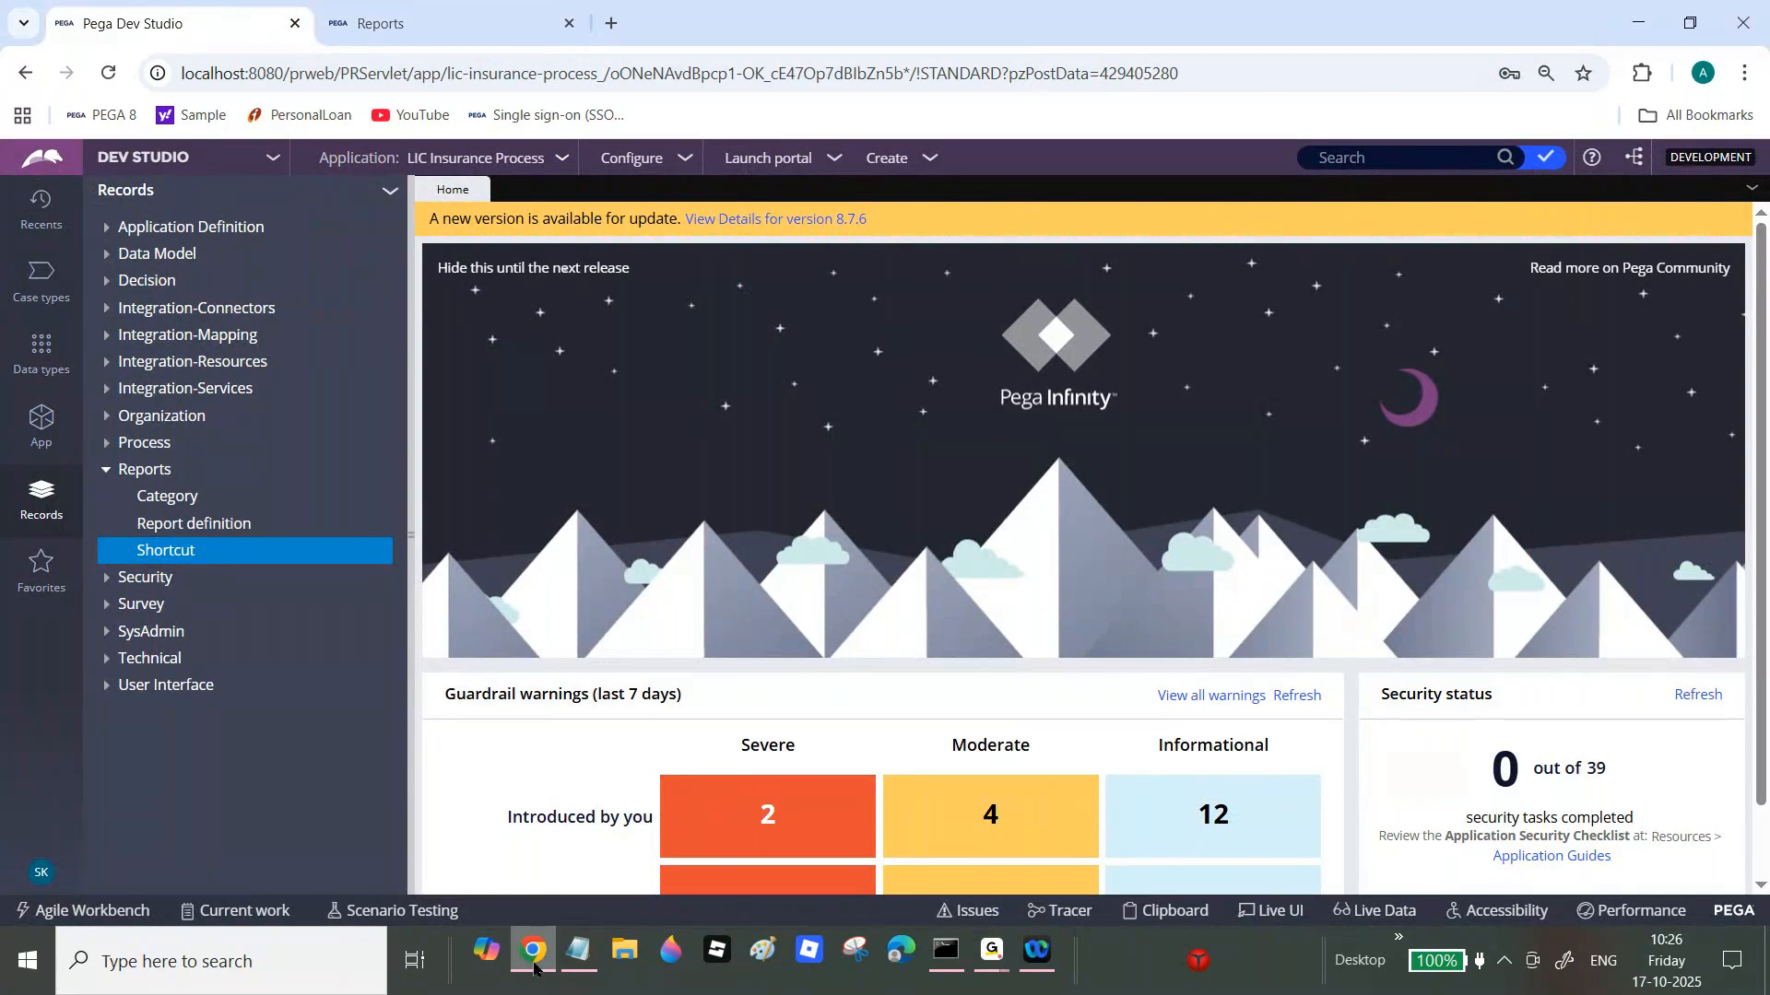
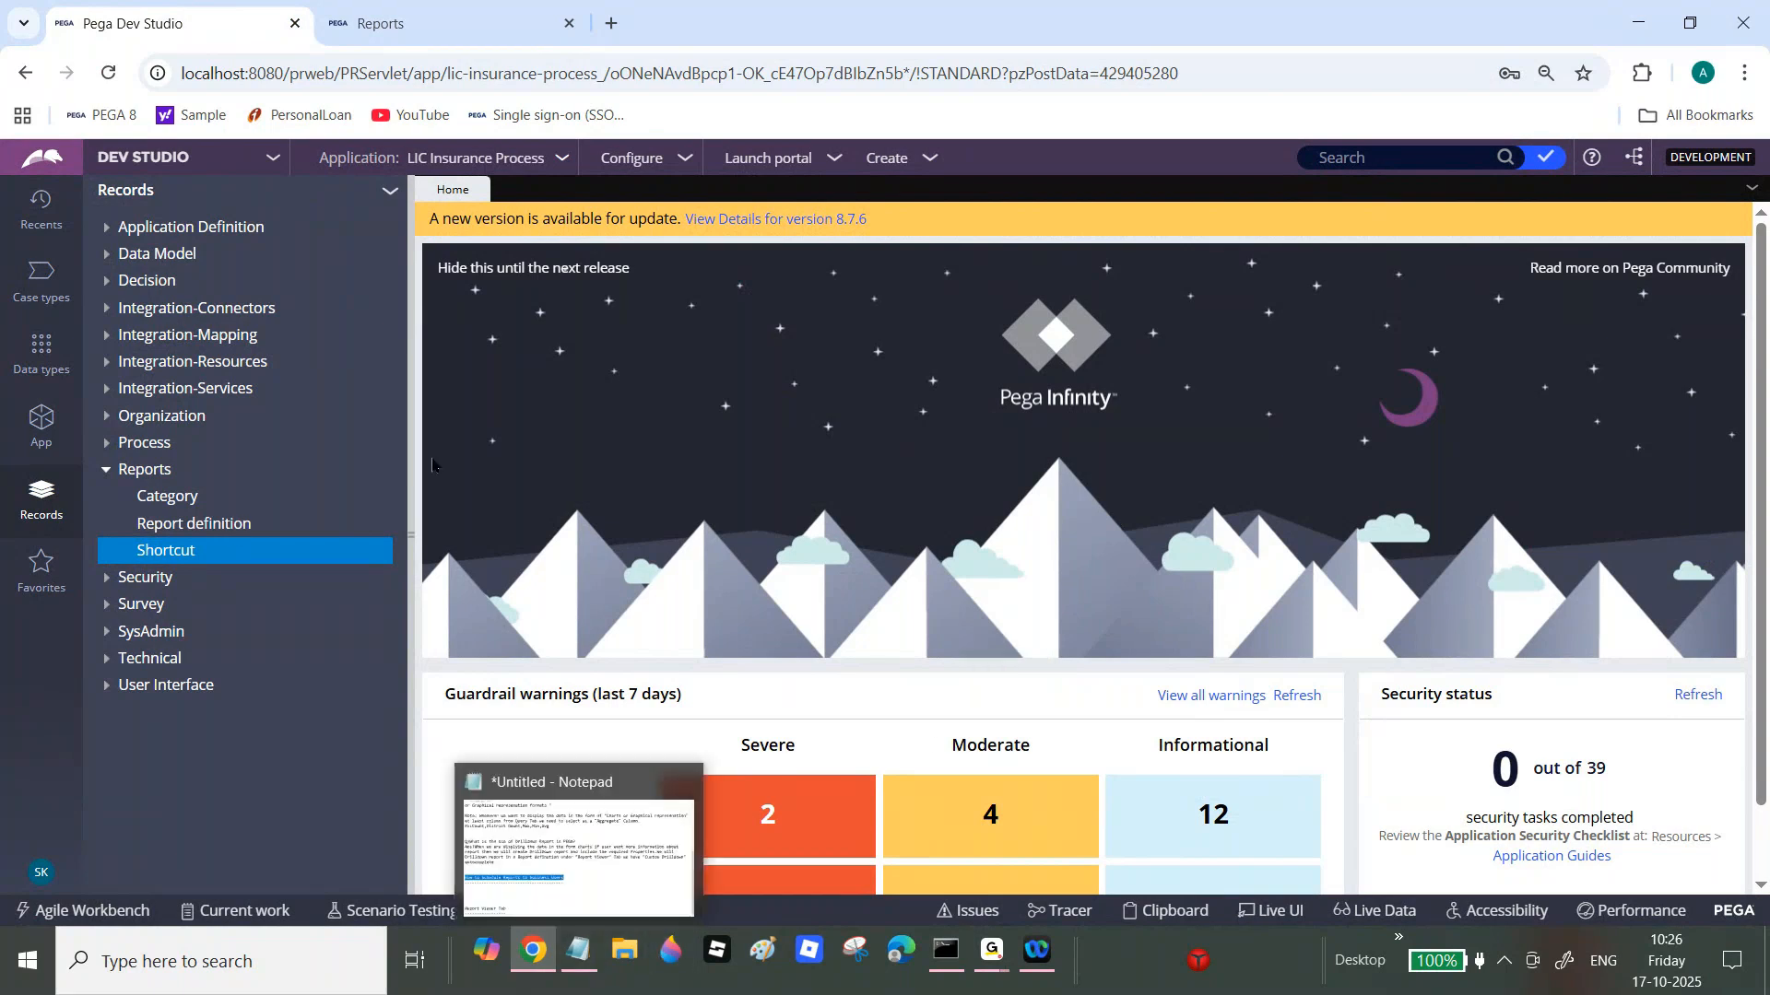
Step: Check the Notepad notes, then list all reports on the portal's Reports page
click(573, 957)
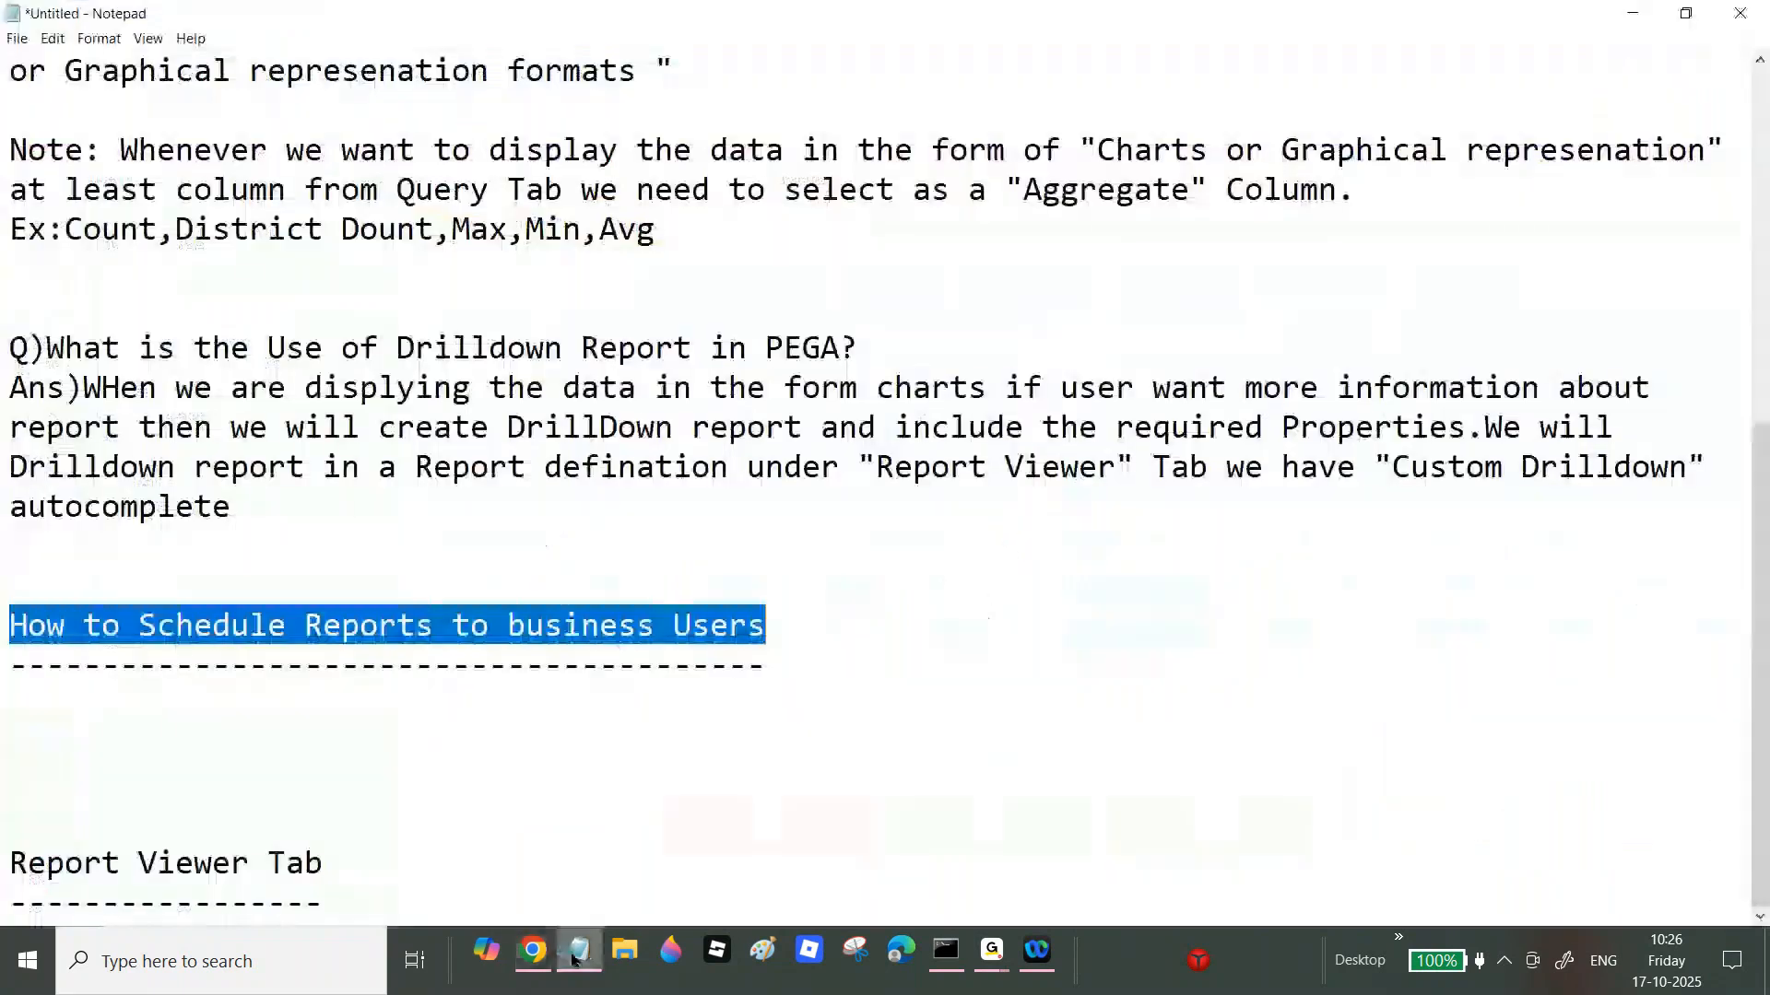
double_click(823, 675)
click(532, 952)
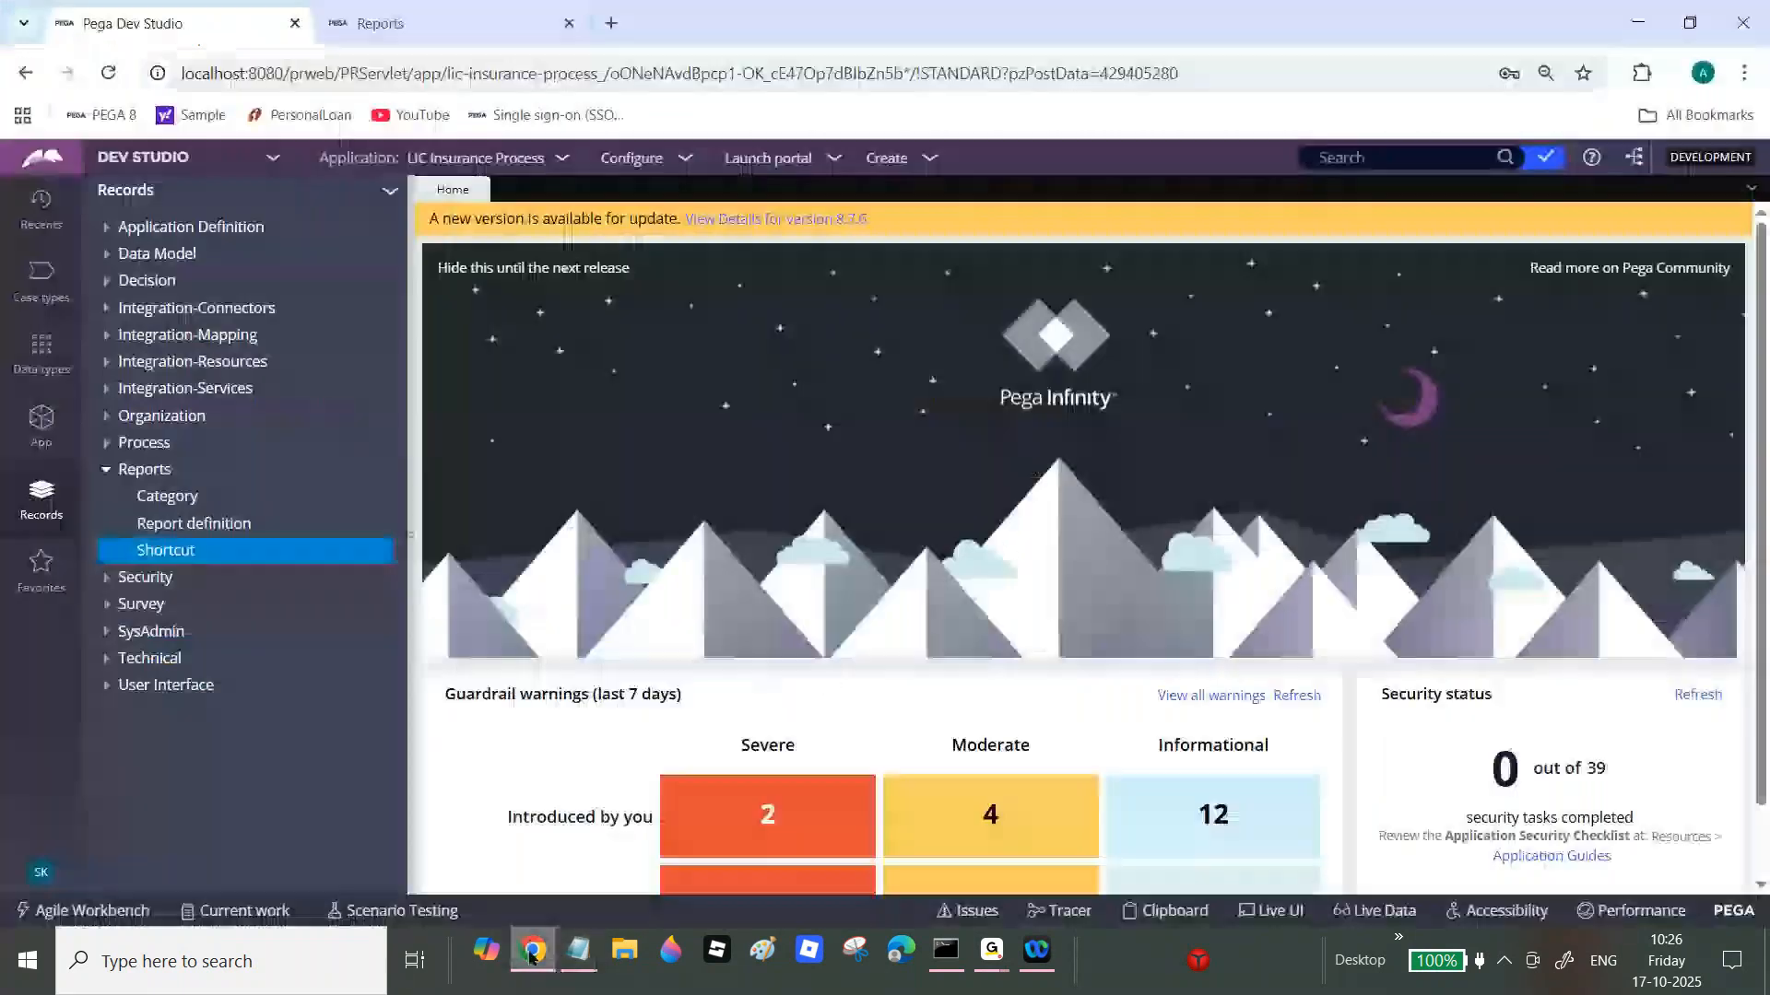
click(396, 18)
mouse_move(18, 530)
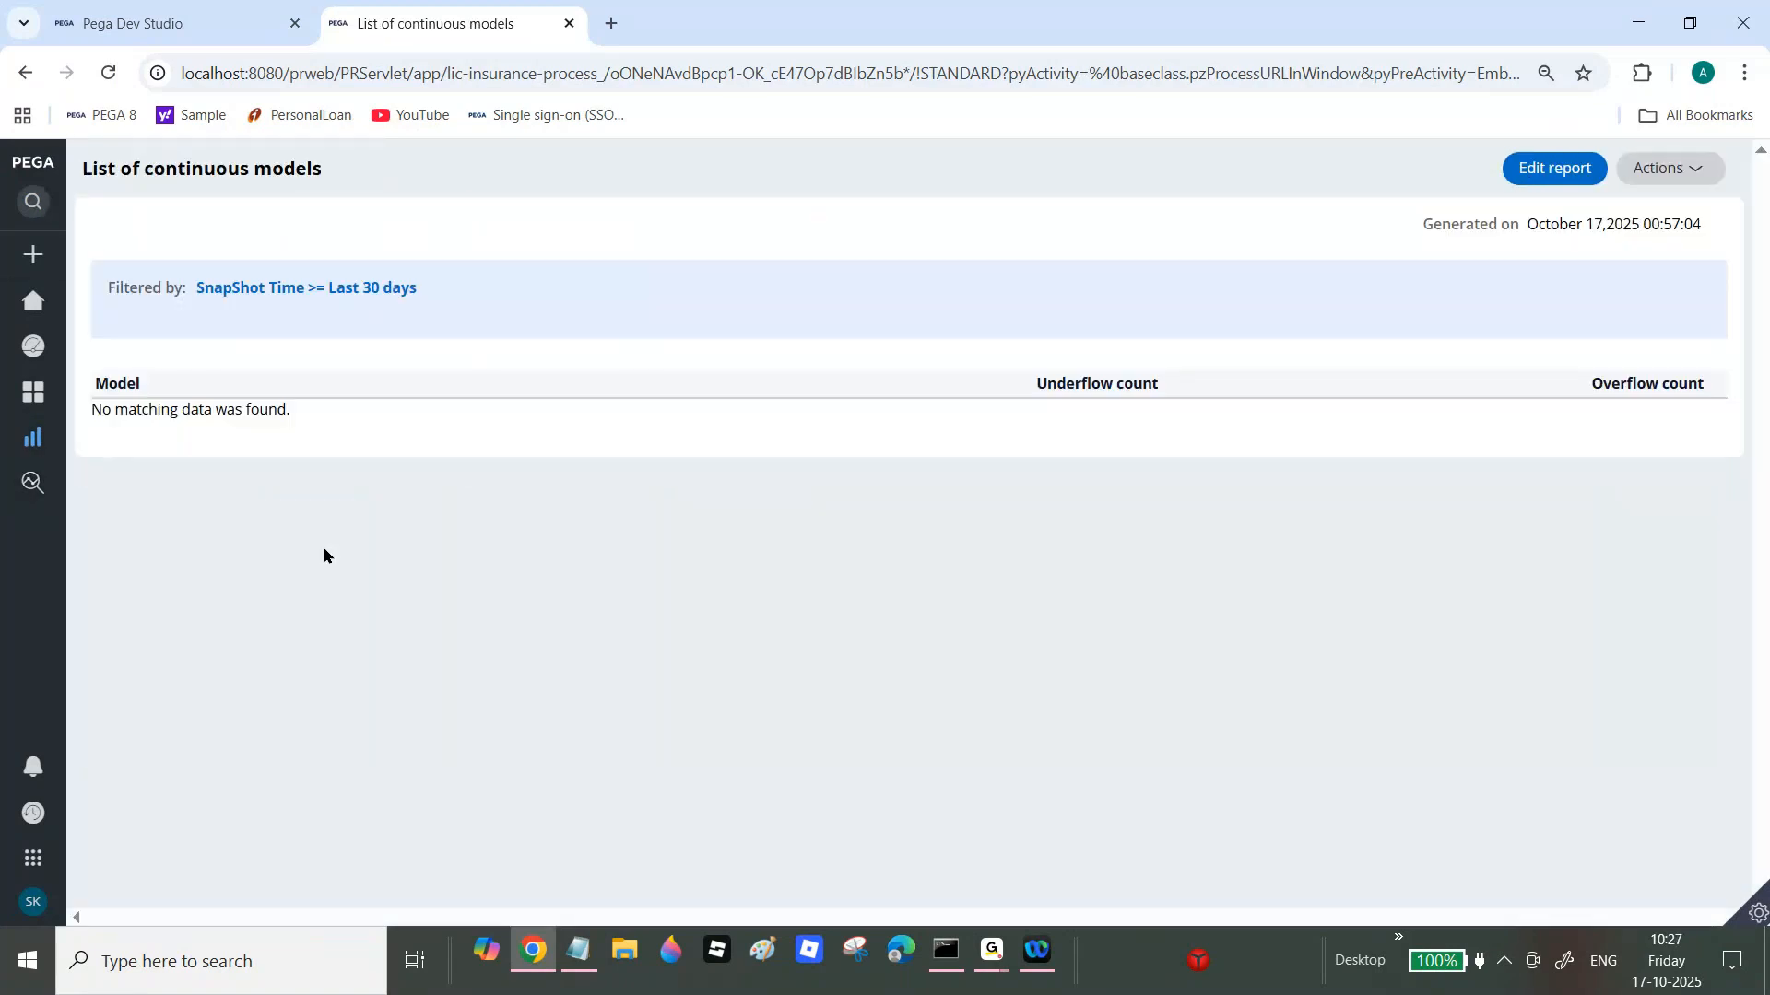
click(41, 436)
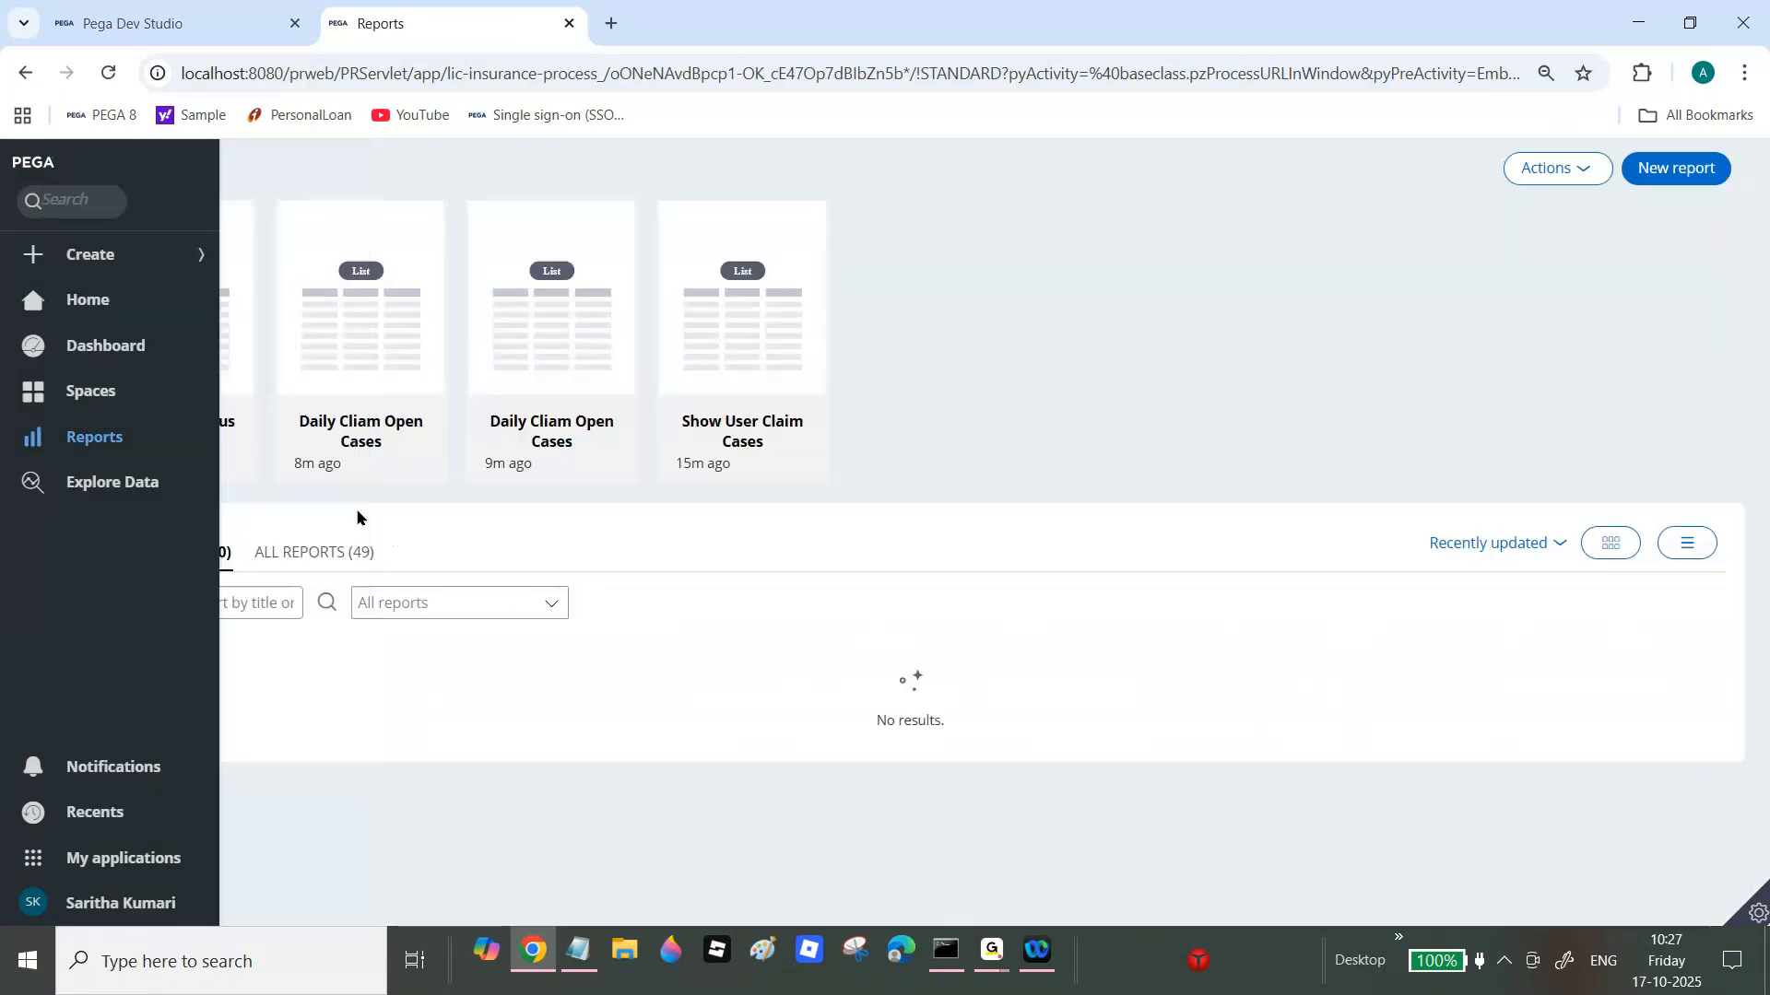
click(298, 551)
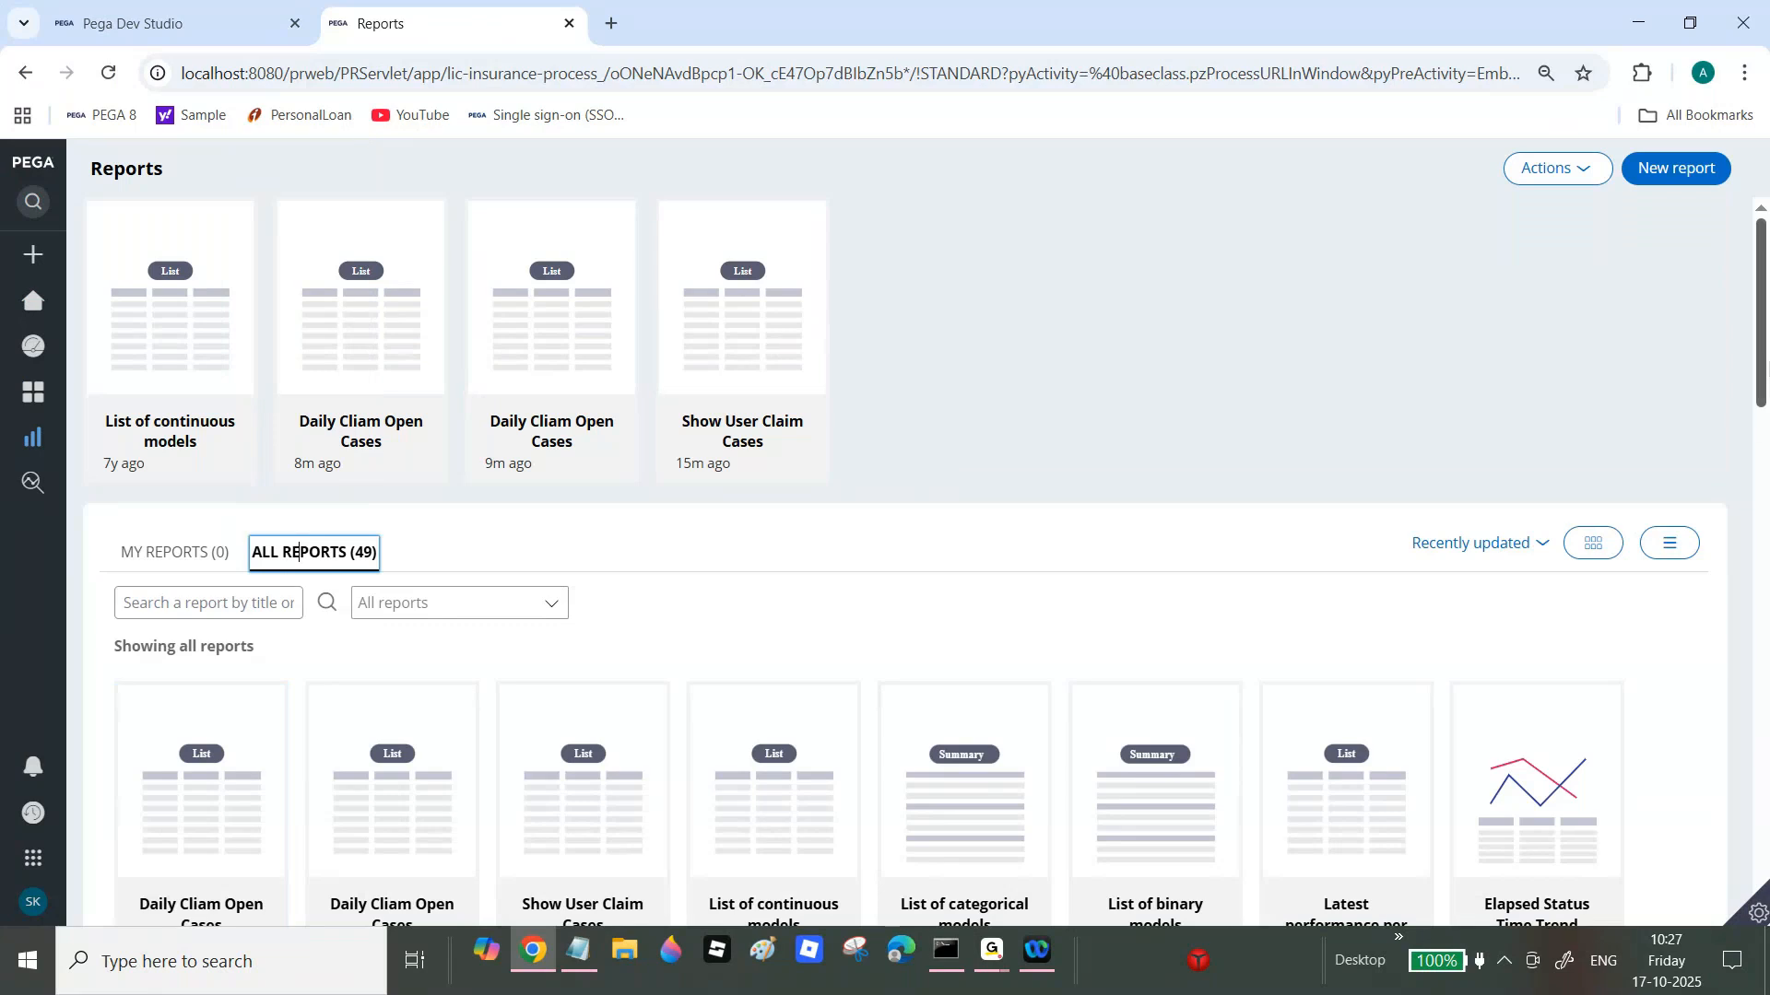
drag(1764, 360, 1764, 371)
scroll(1764, 371, down, 5)
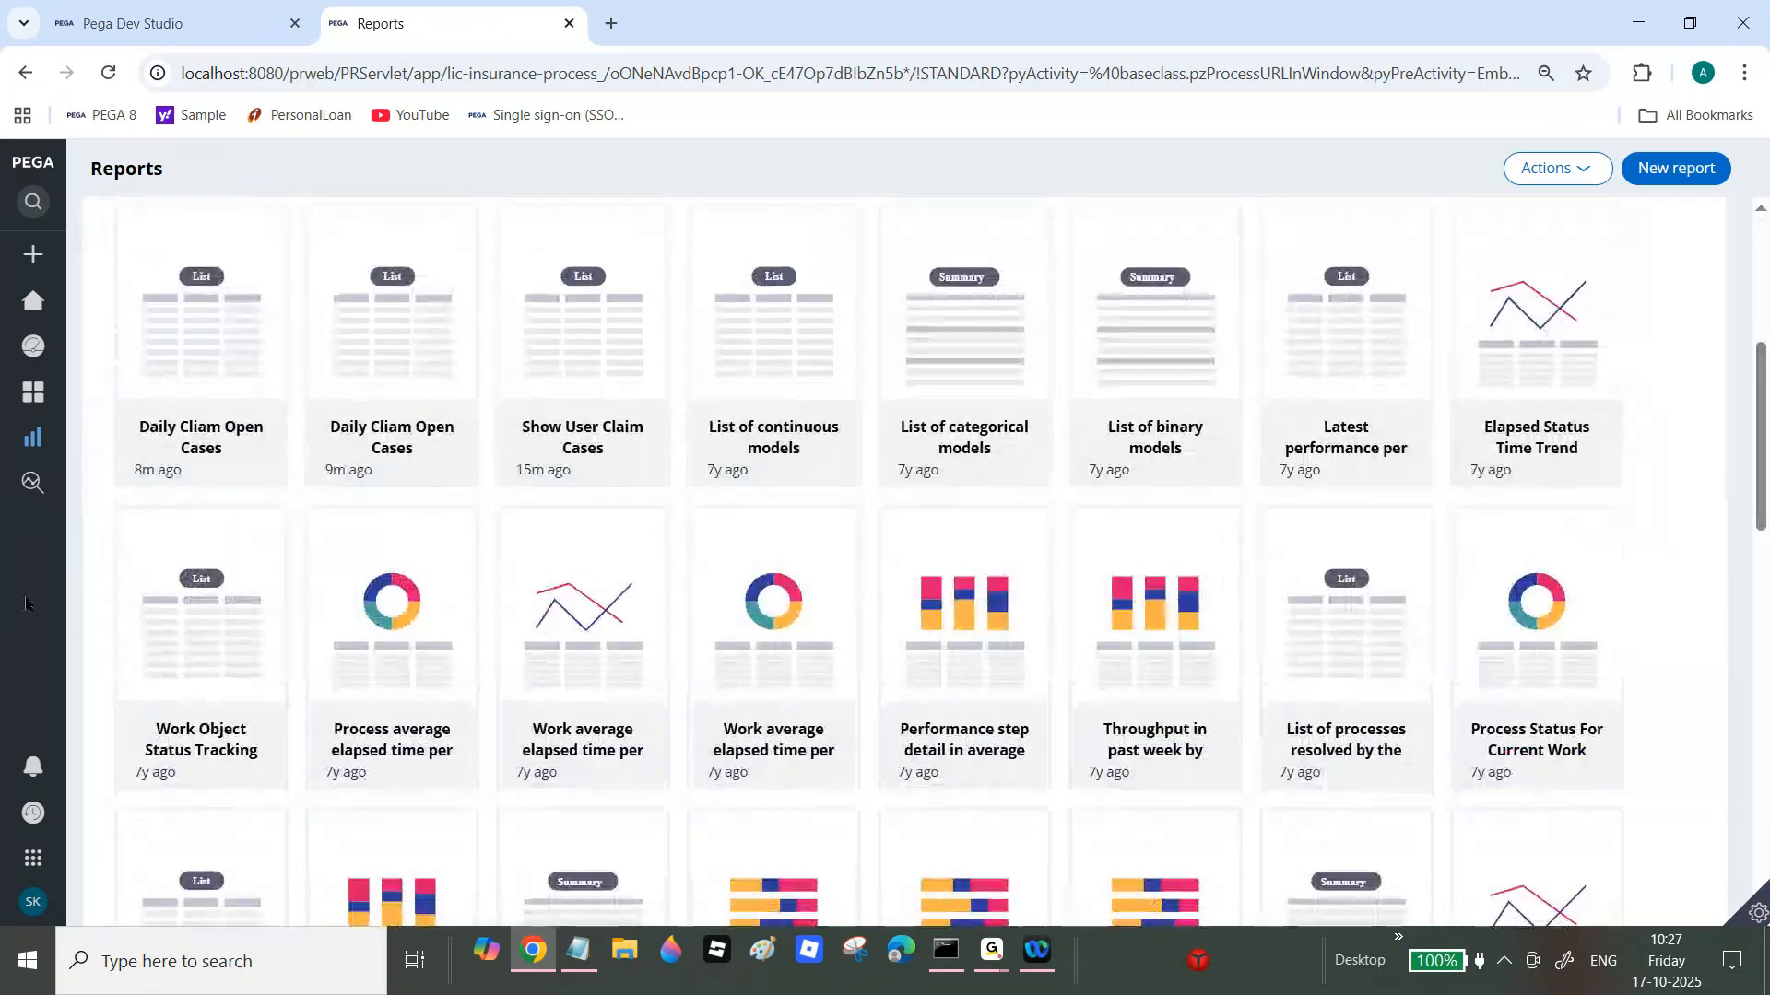
Step: Log off from Dev Studio through the operator menu
click(131, 24)
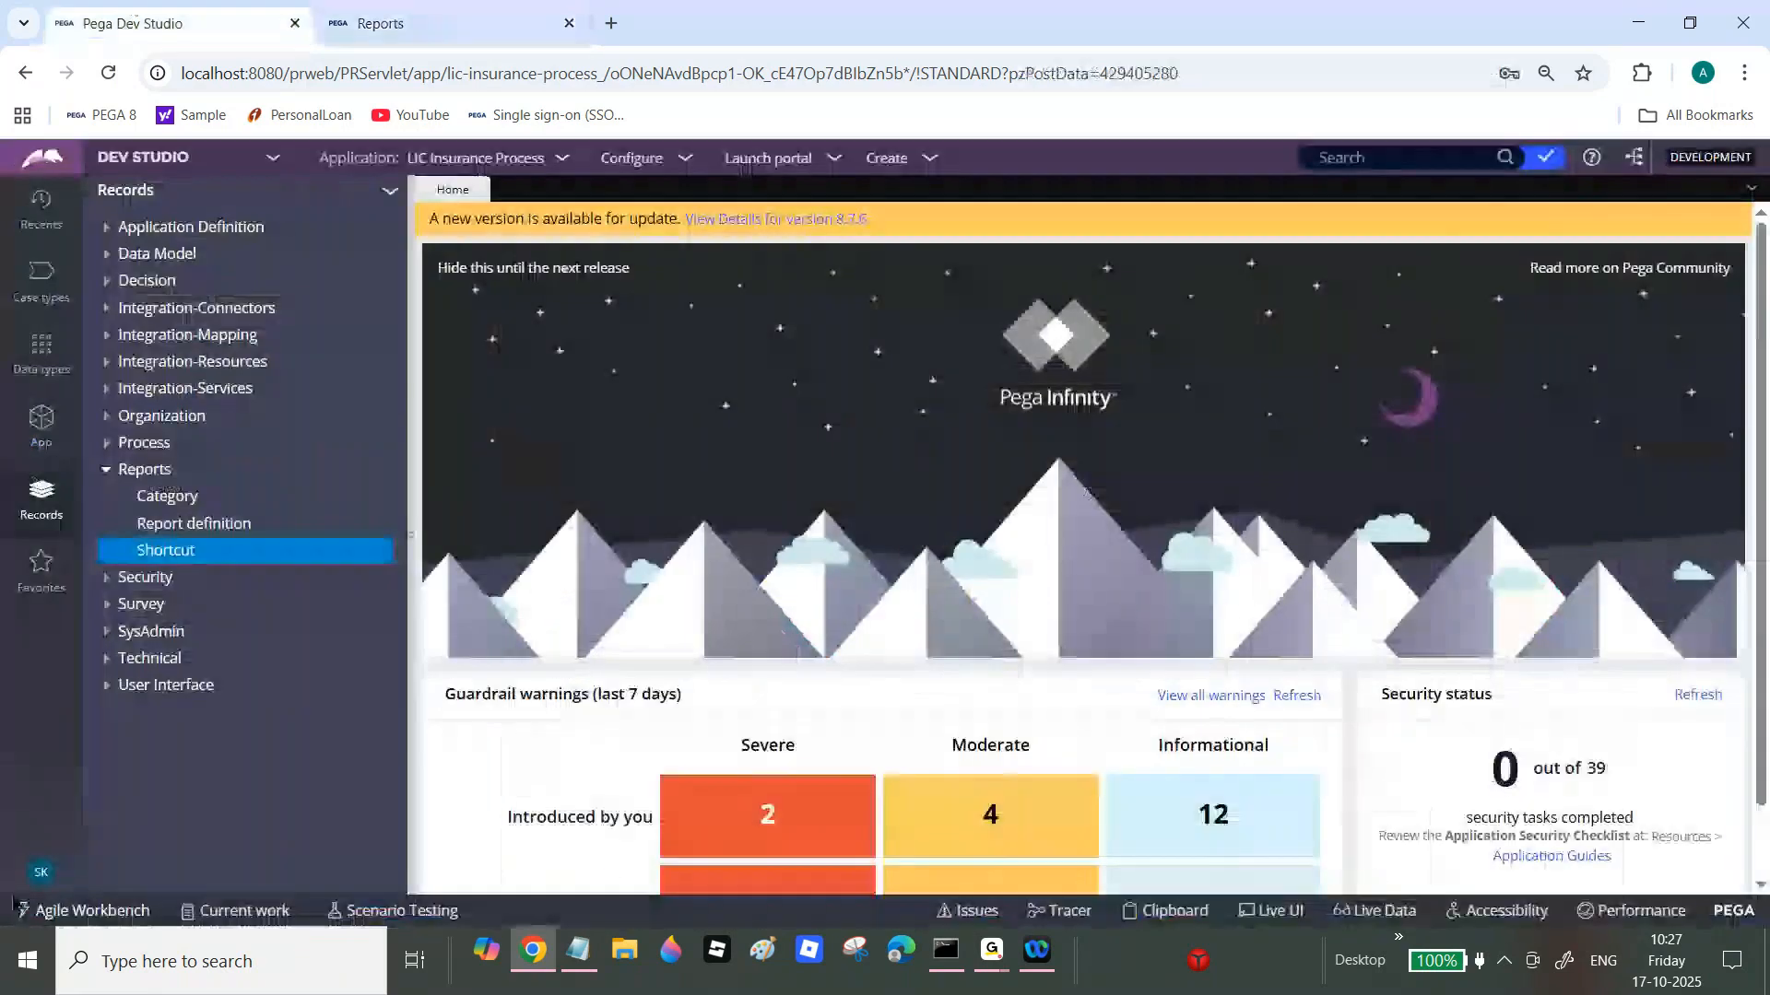
click(41, 872)
click(76, 842)
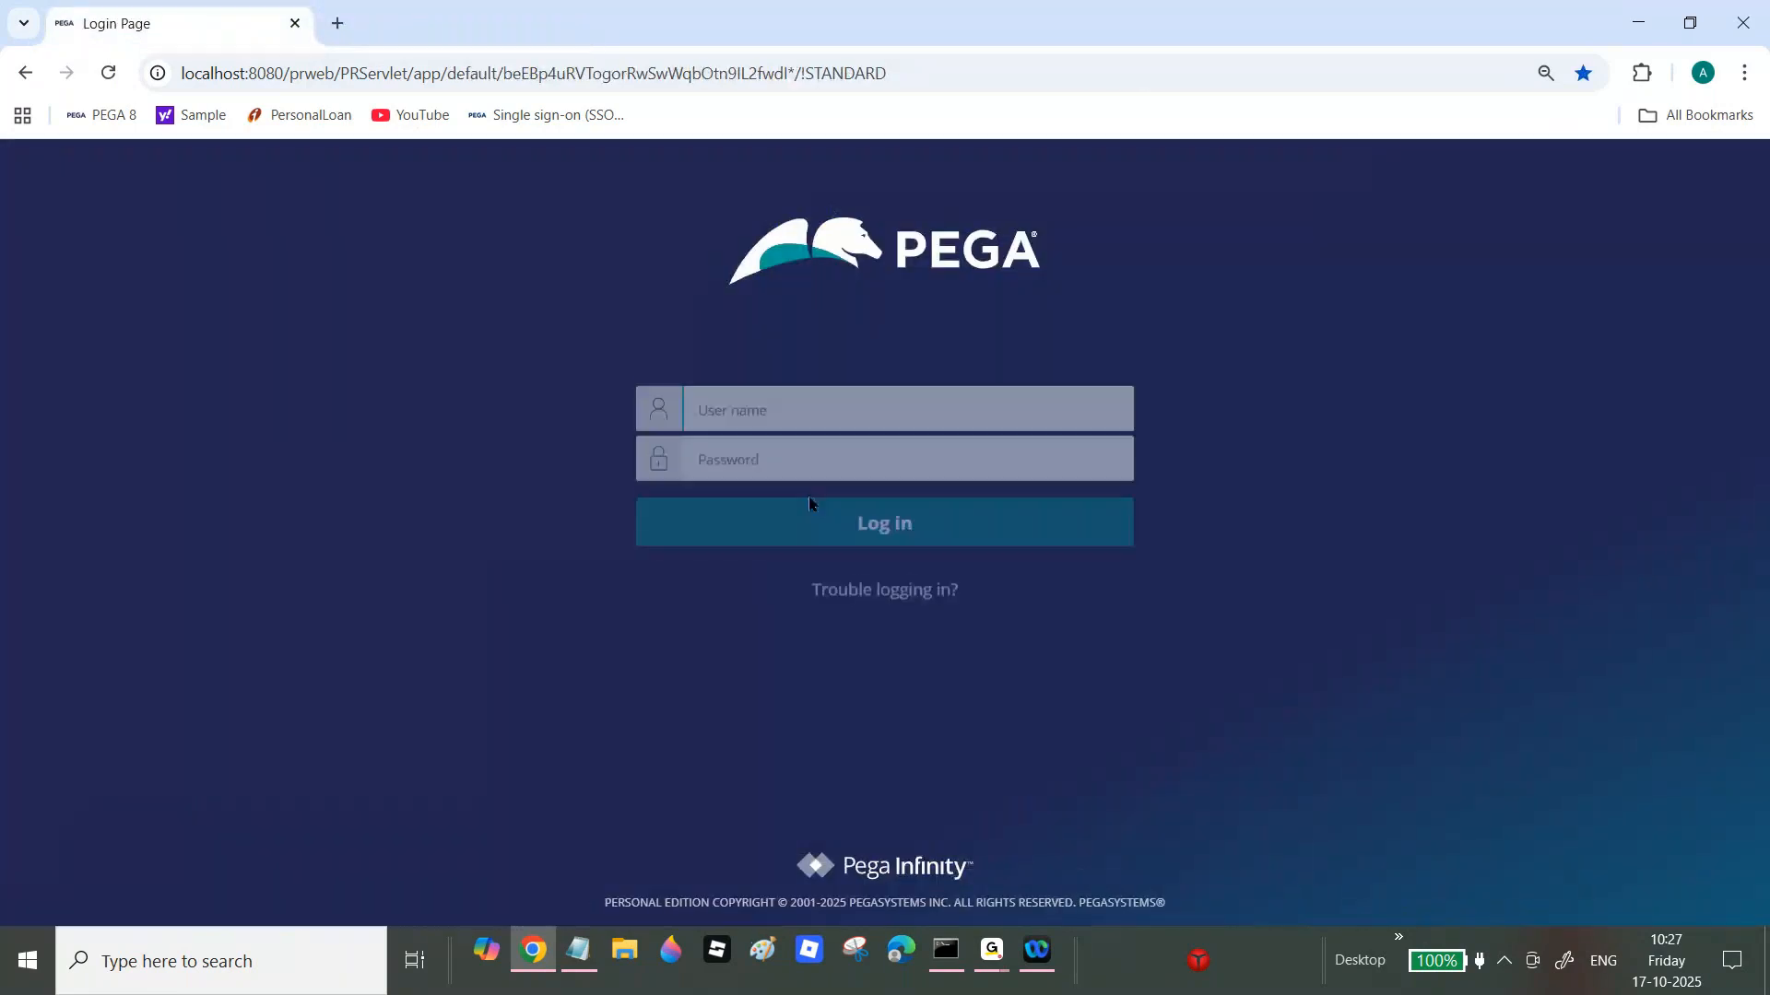
Step: Log in to Pega with the operator's user name and password
click(876, 419)
text(sari)
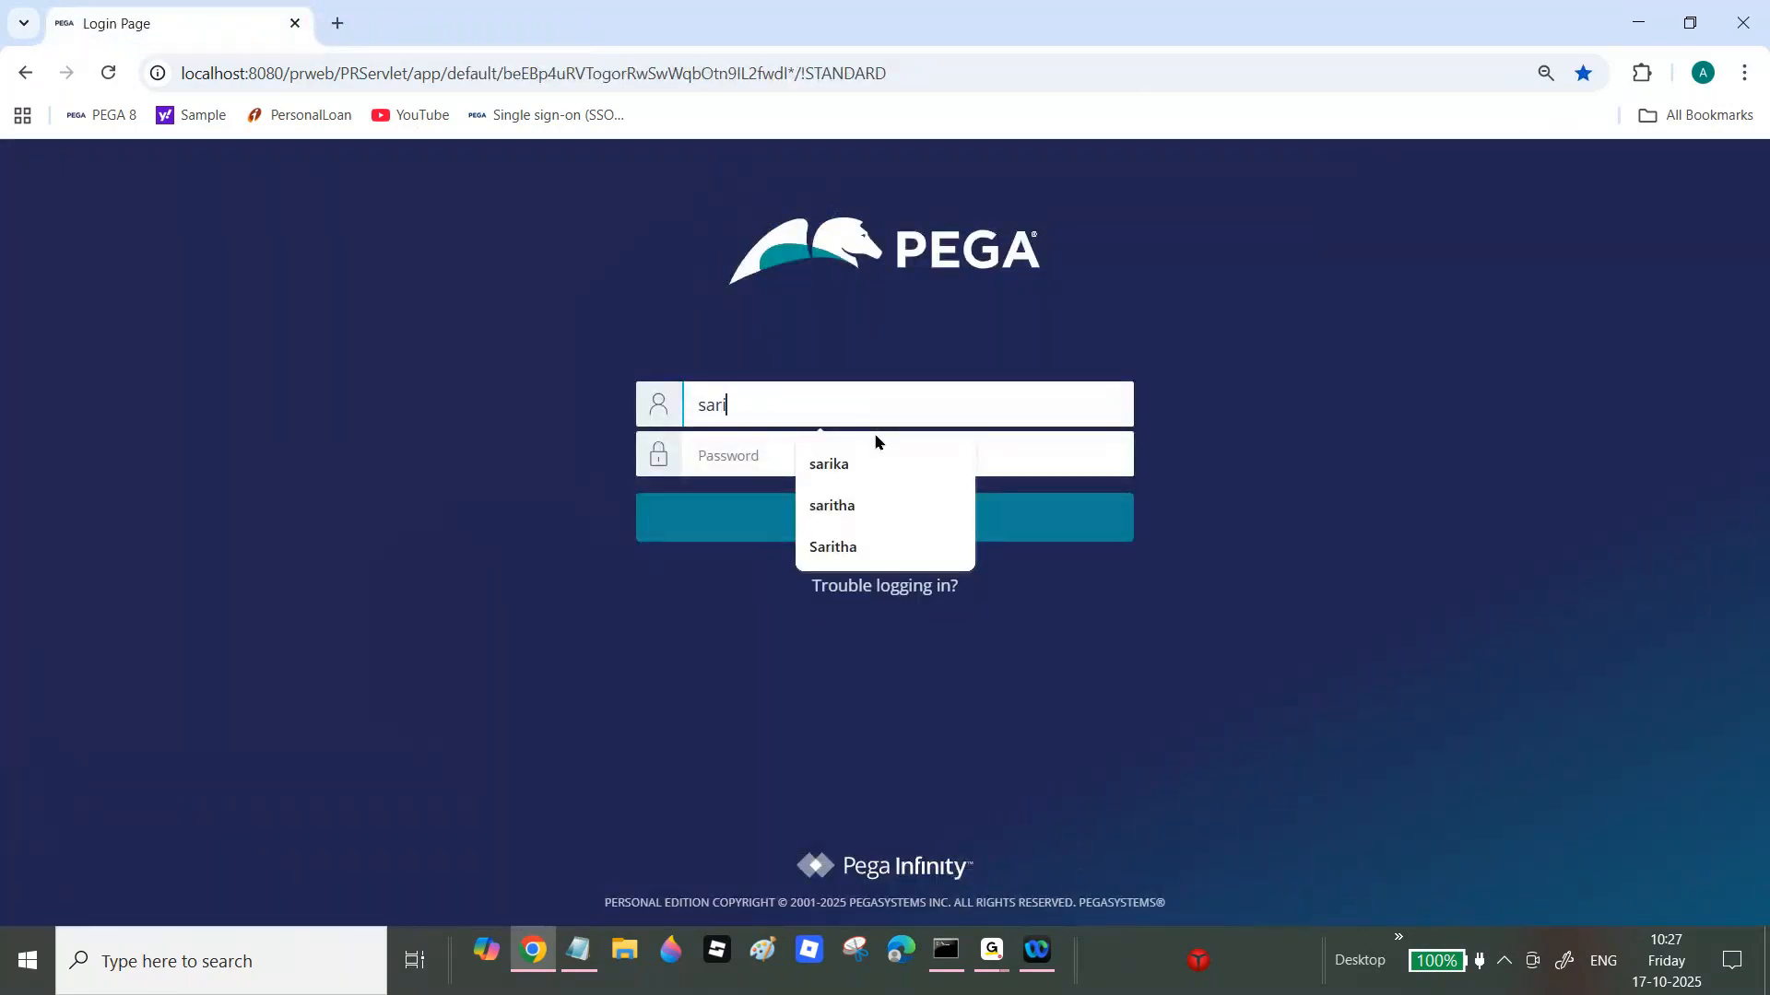
text(tha)
key(Tab)
text(rules)
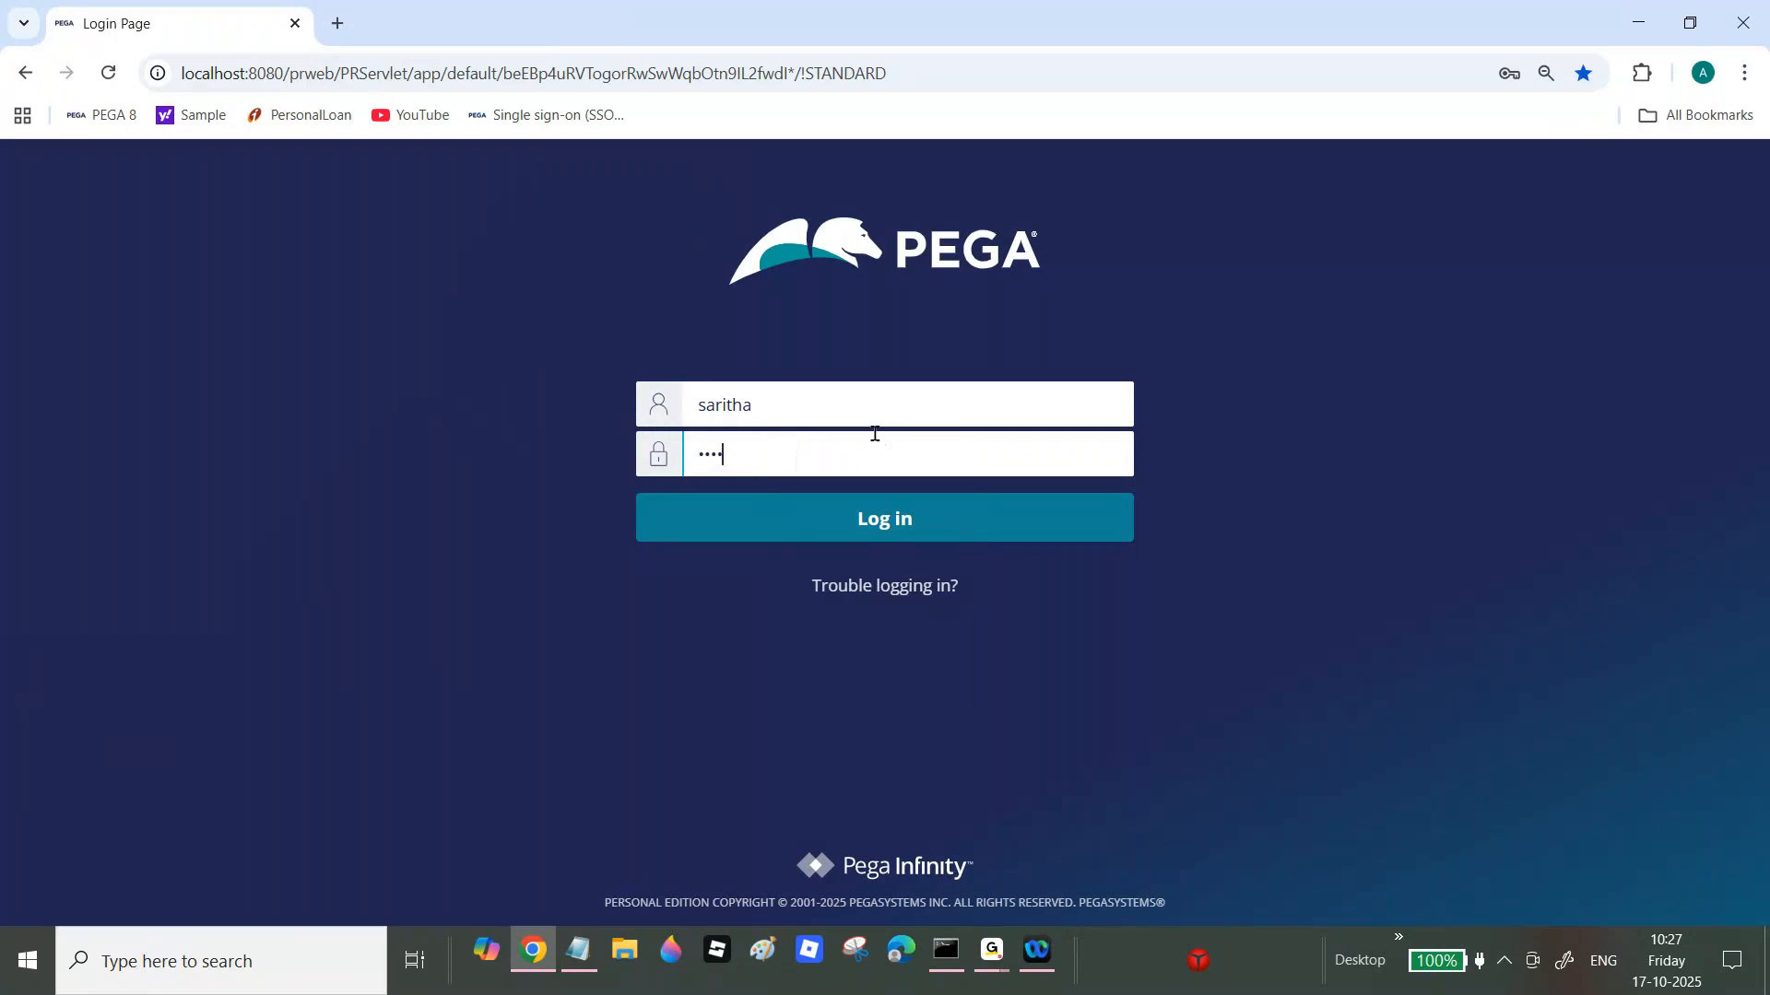
key(Return)
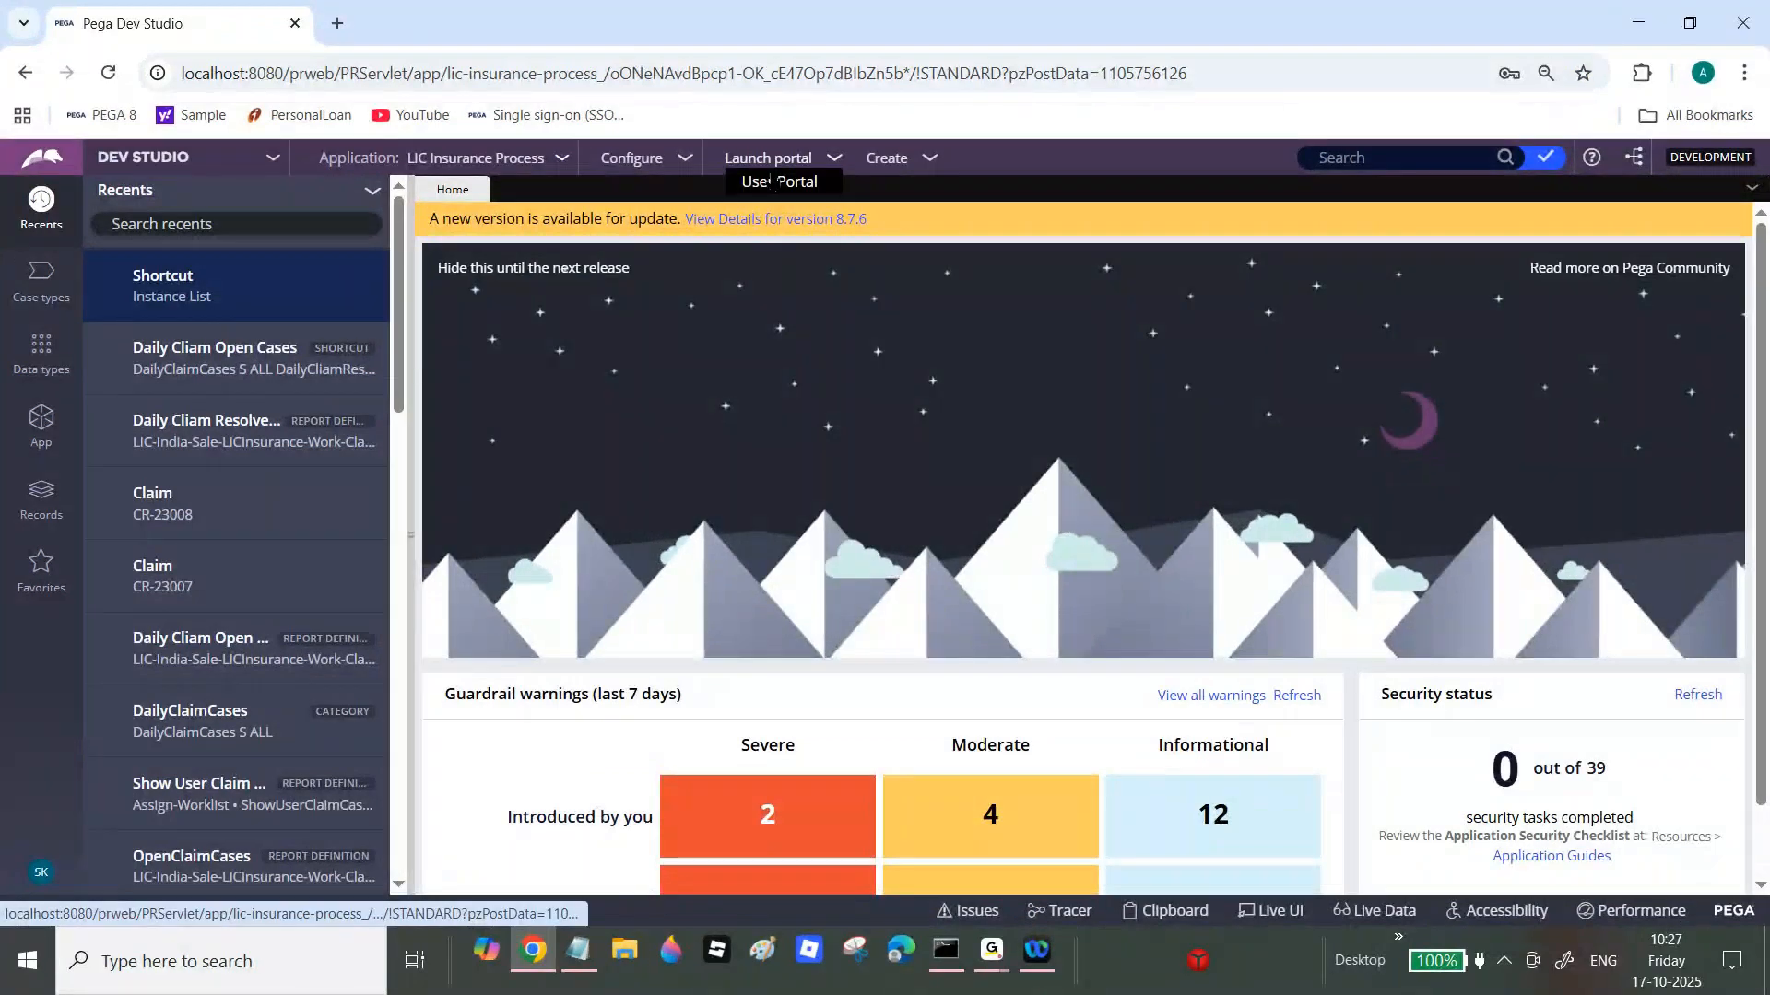
Step: Launch the User Portal and show all reports on its Reports page
click(774, 182)
mouse_move(49, 502)
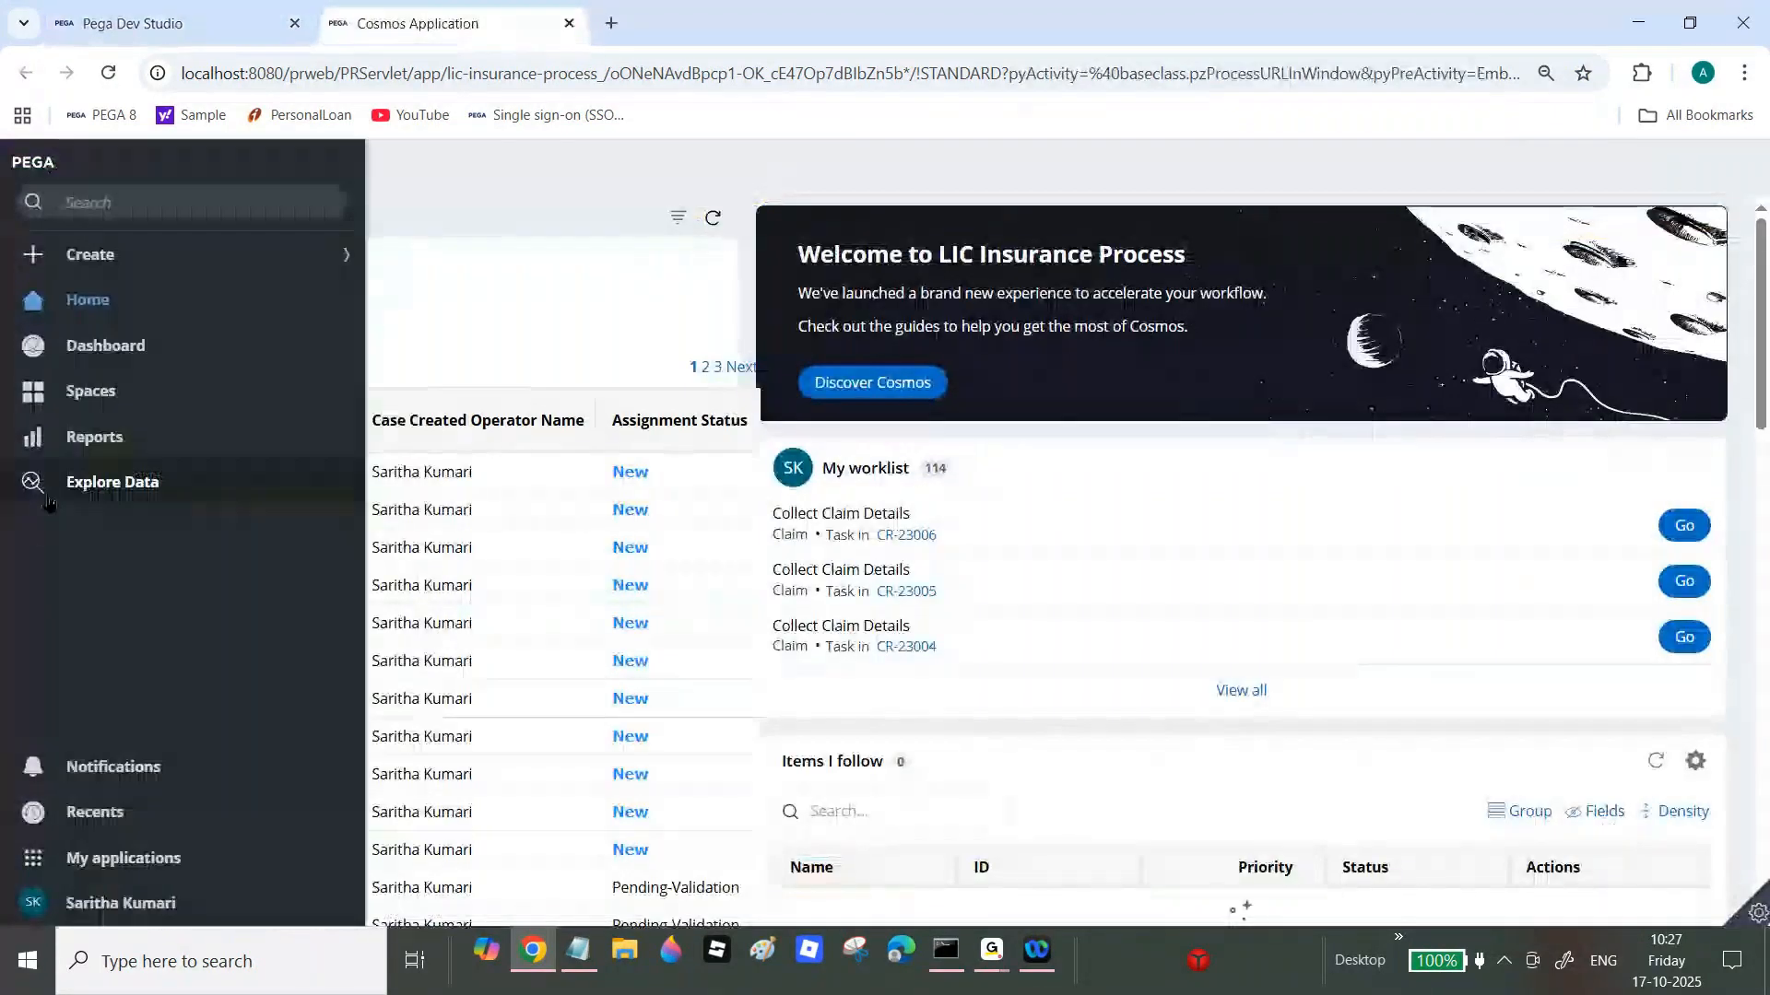
click(72, 446)
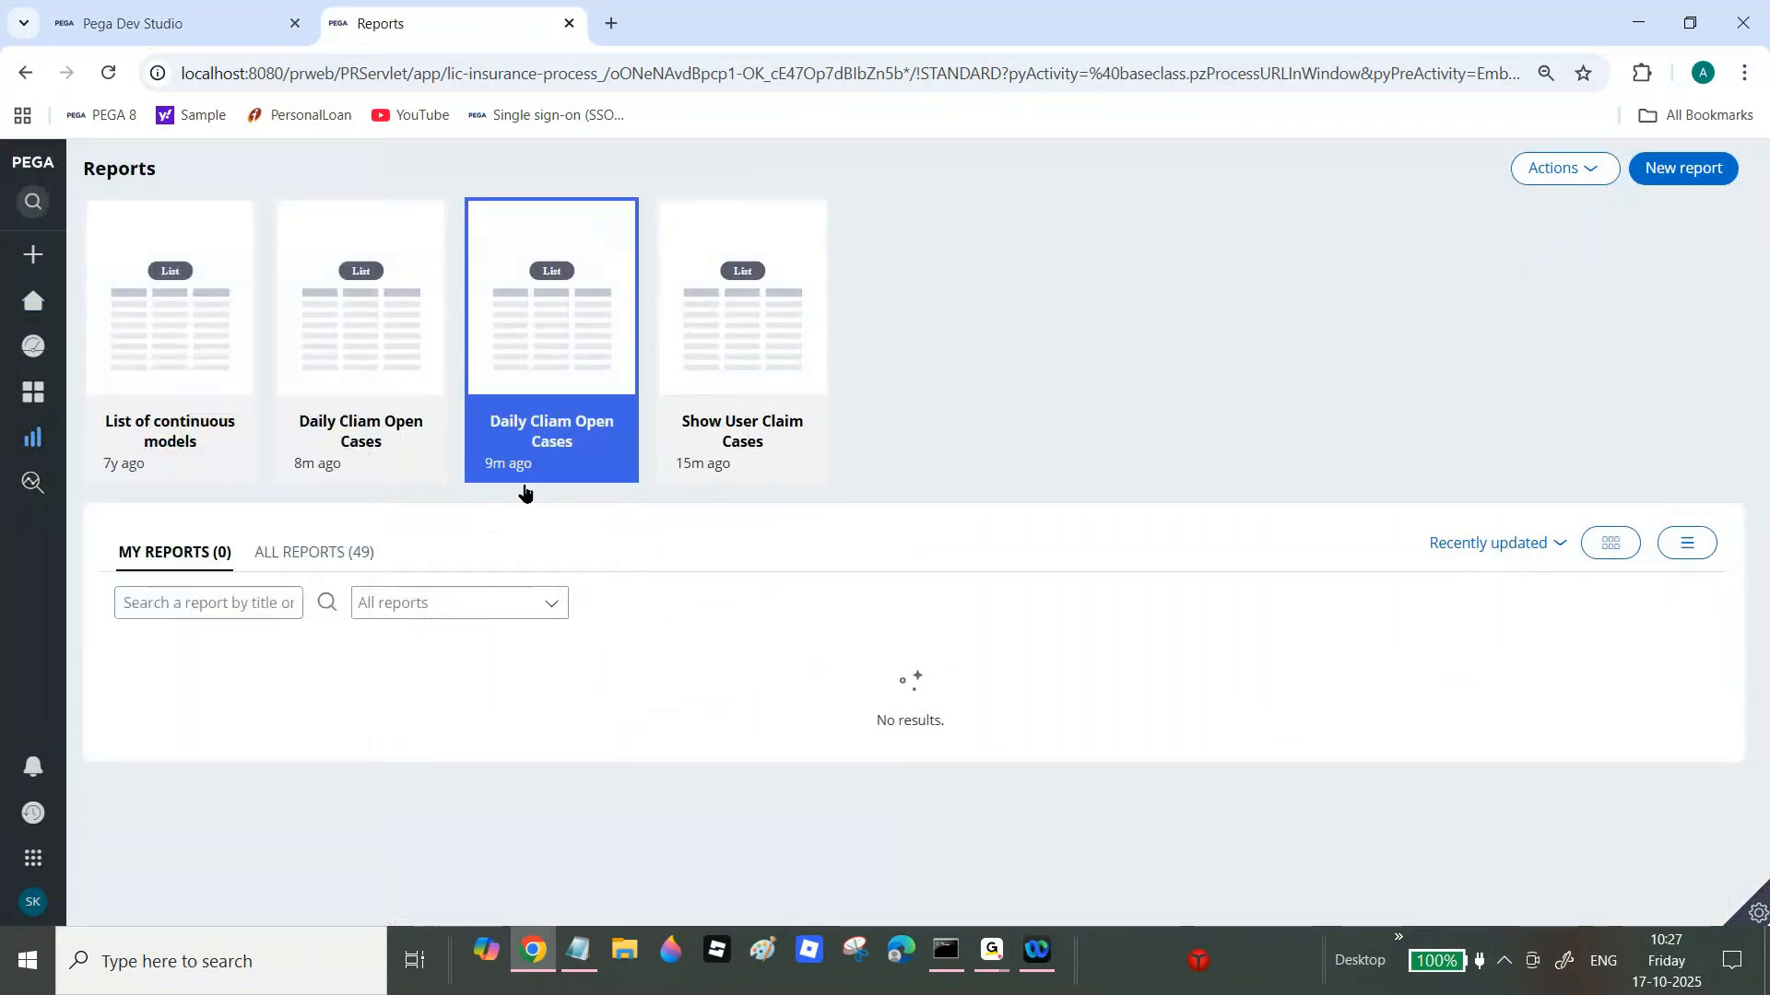
click(352, 553)
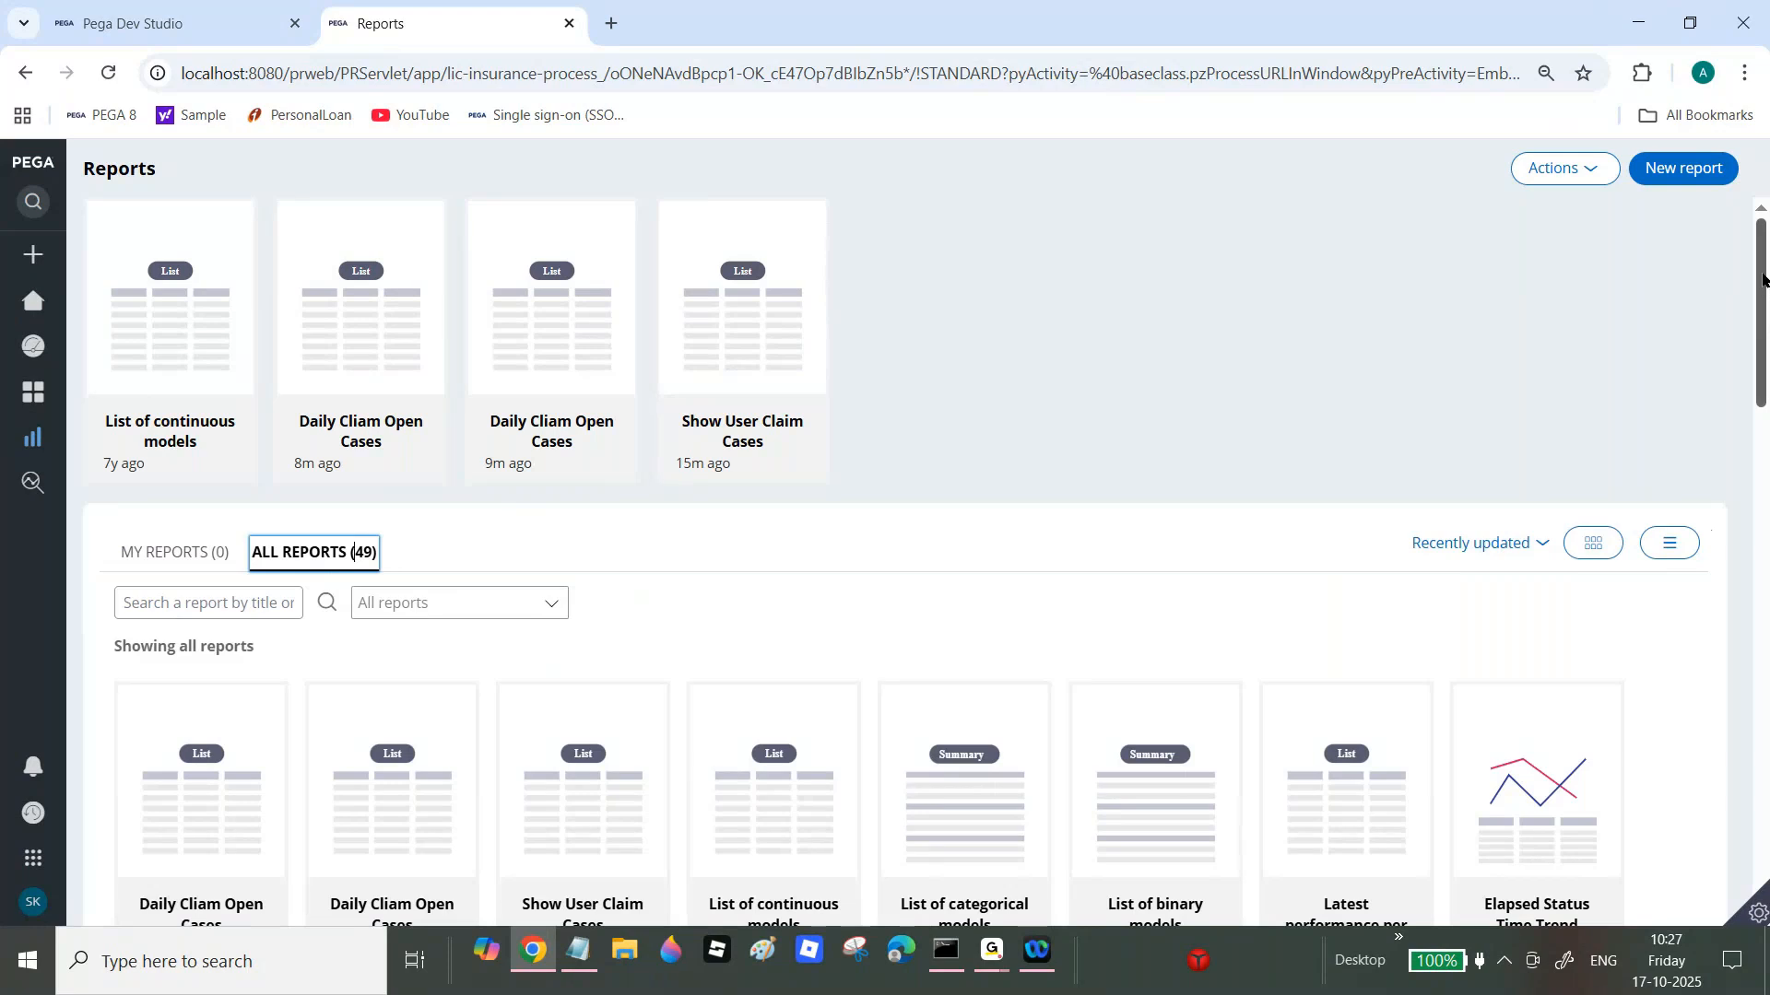
drag(1763, 280, 1763, 358)
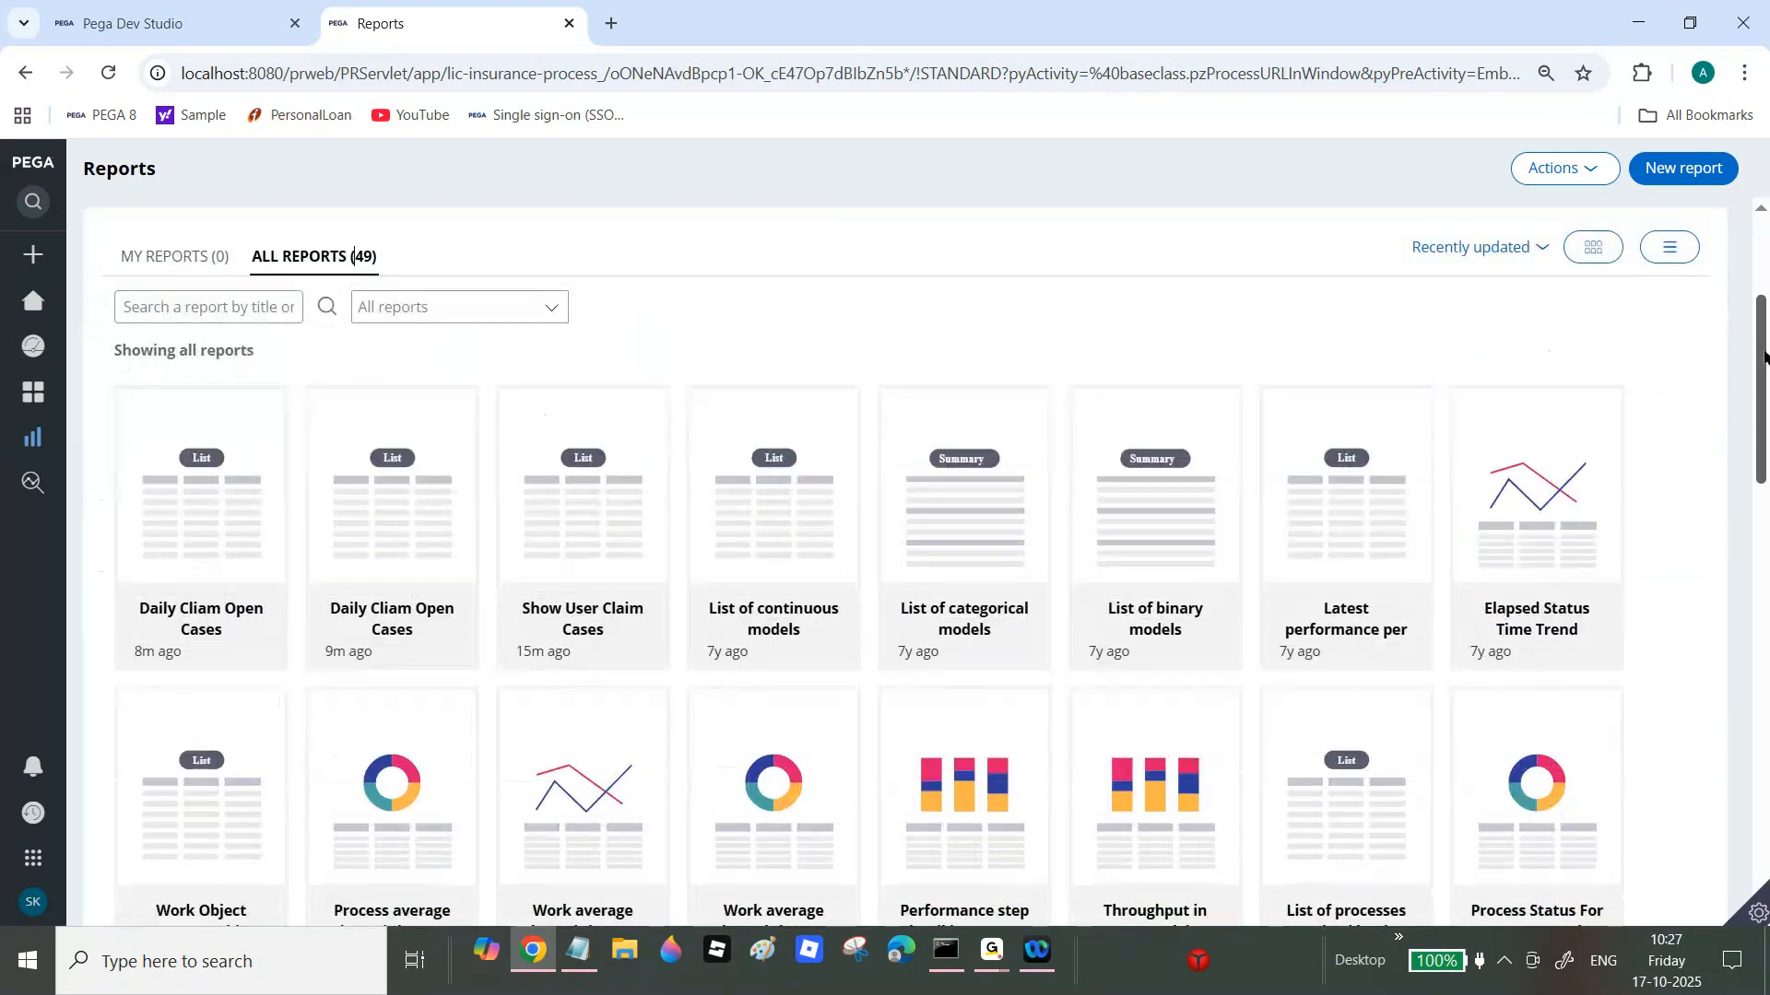
Step: Open the Daily Cliam Open Cases report, then return to the All Reports list
click(382, 629)
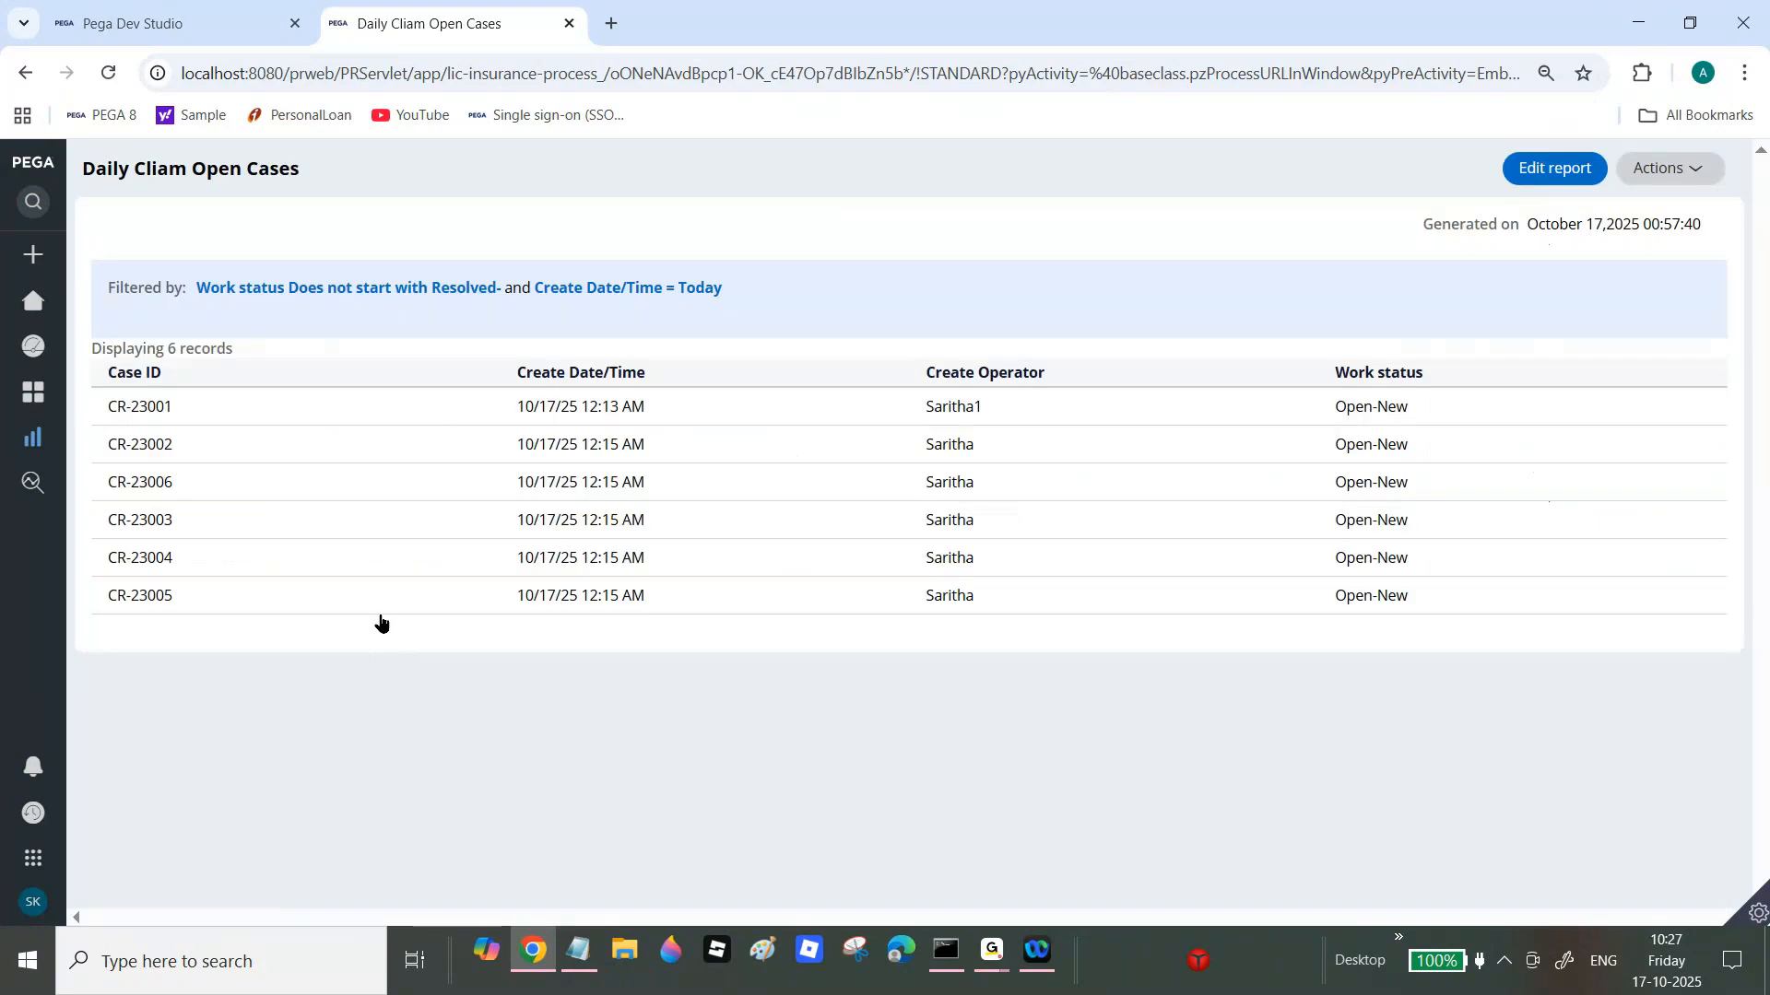
mouse_move(21, 403)
click(148, 441)
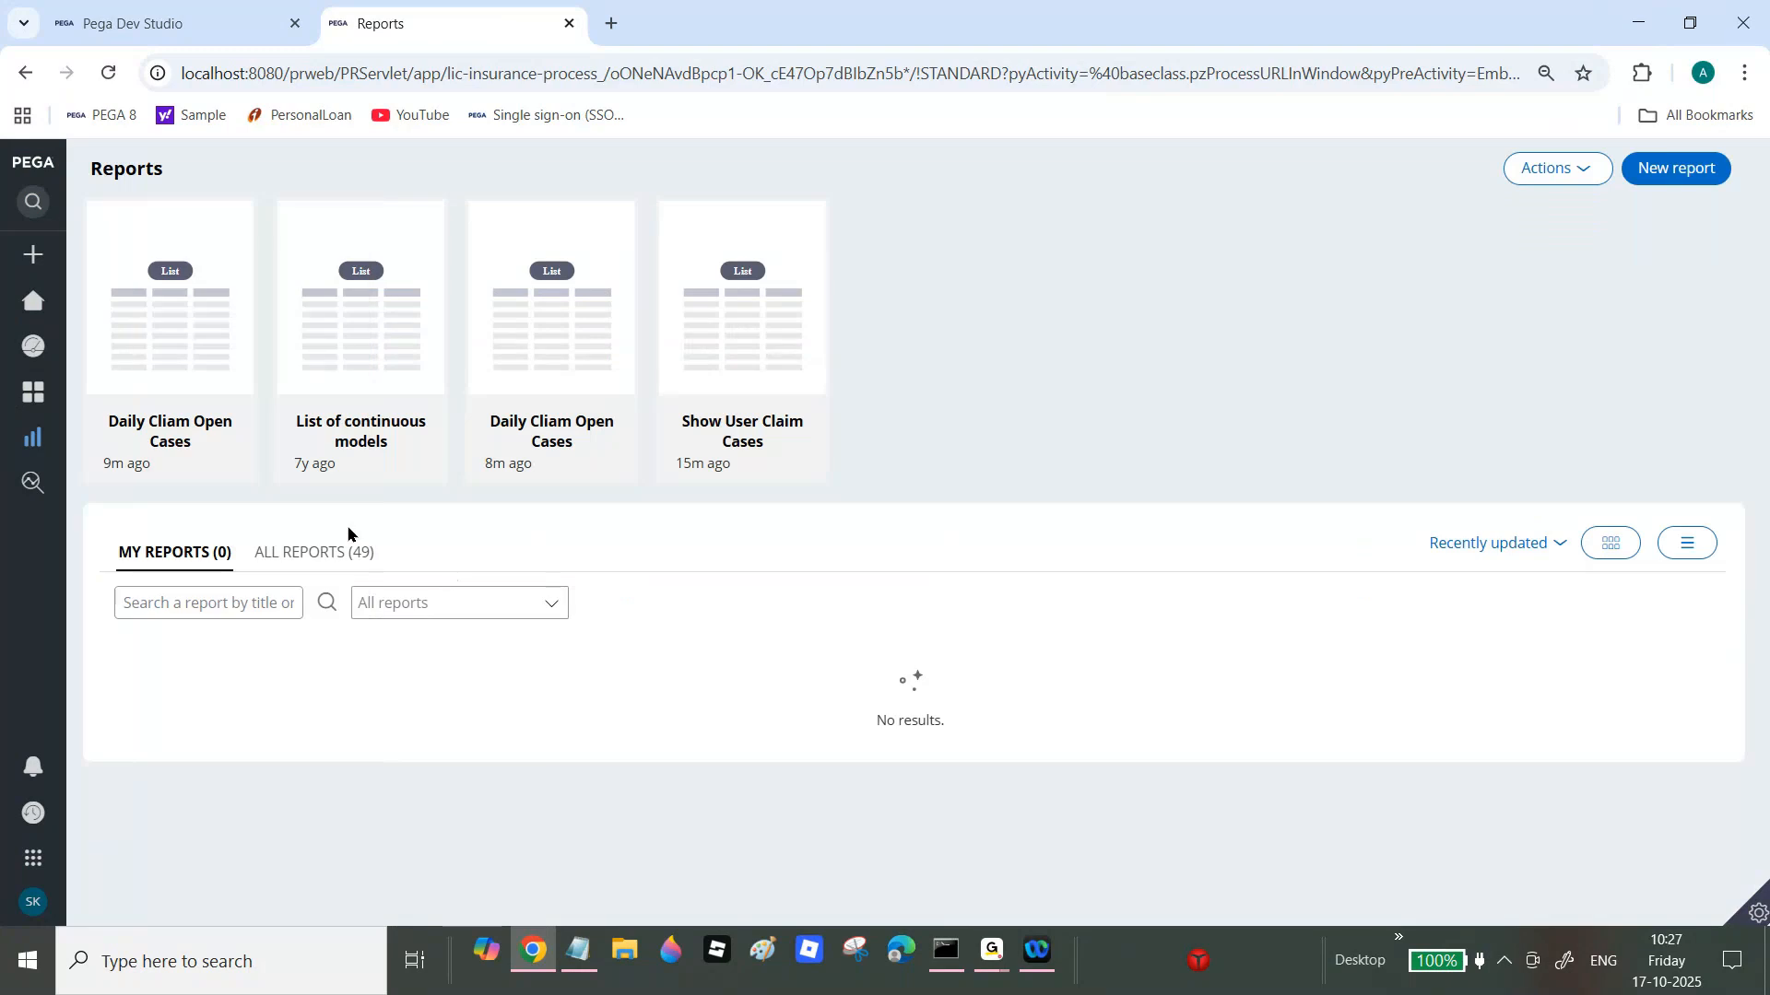
click(337, 559)
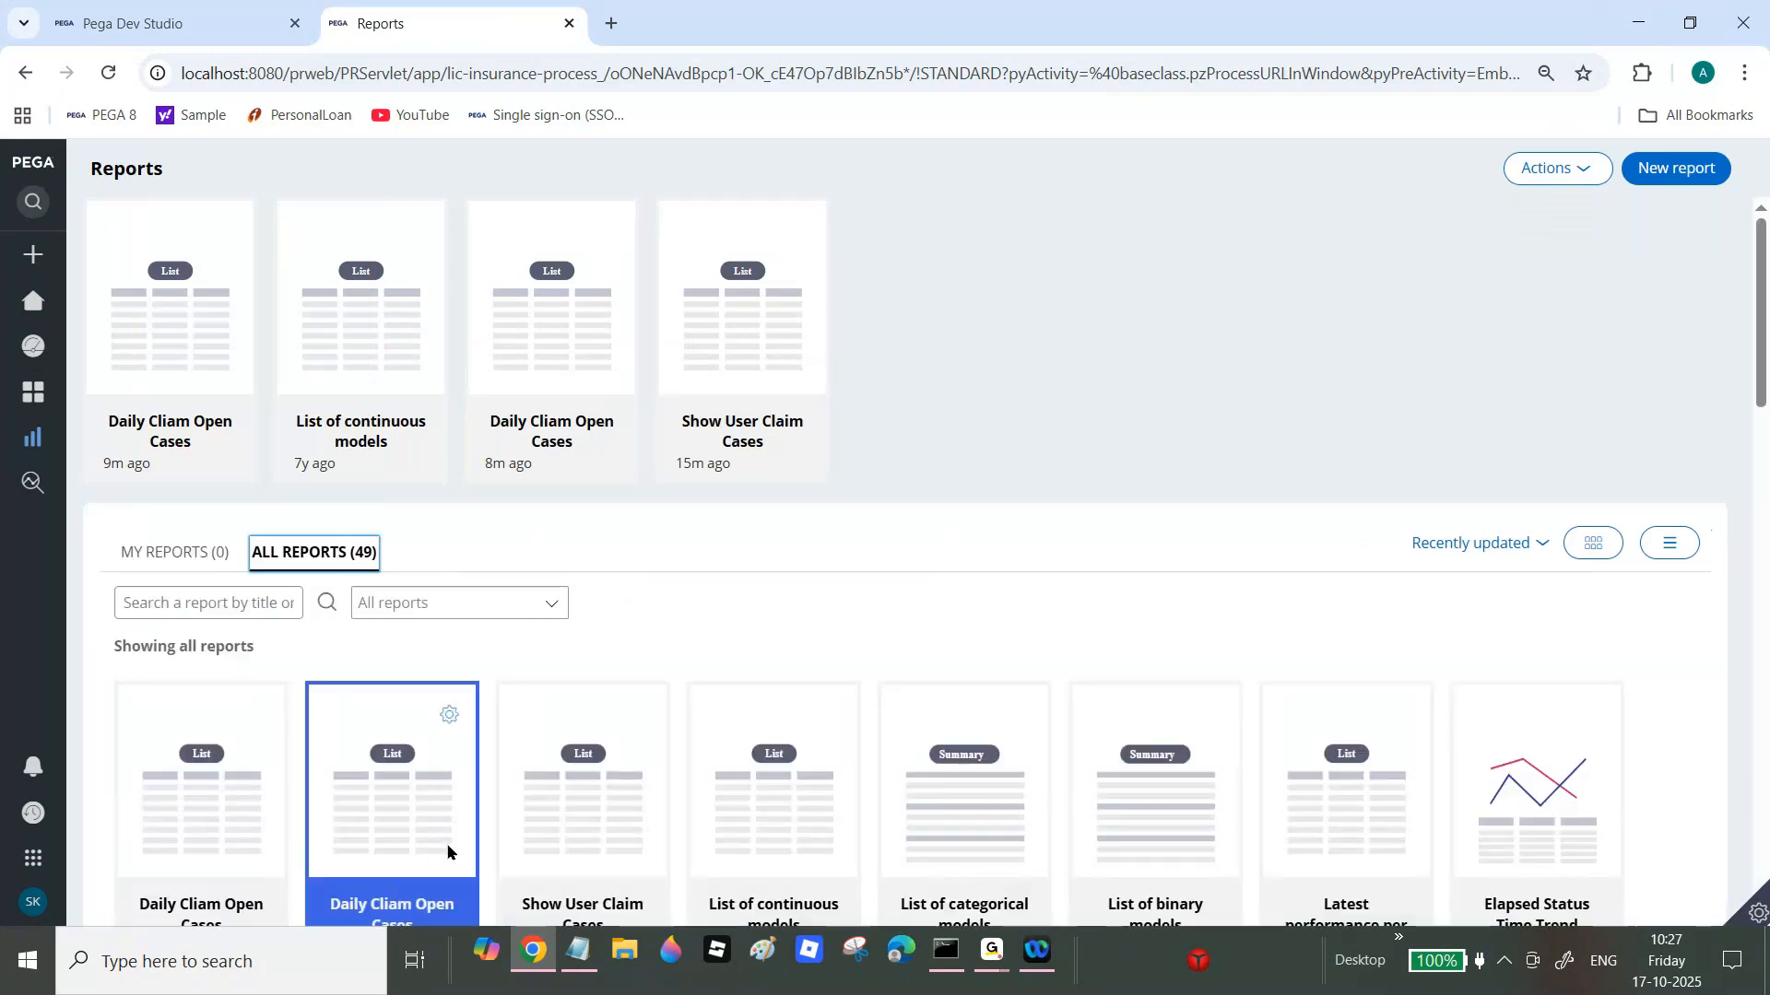
scroll(1765, 406, down, 3)
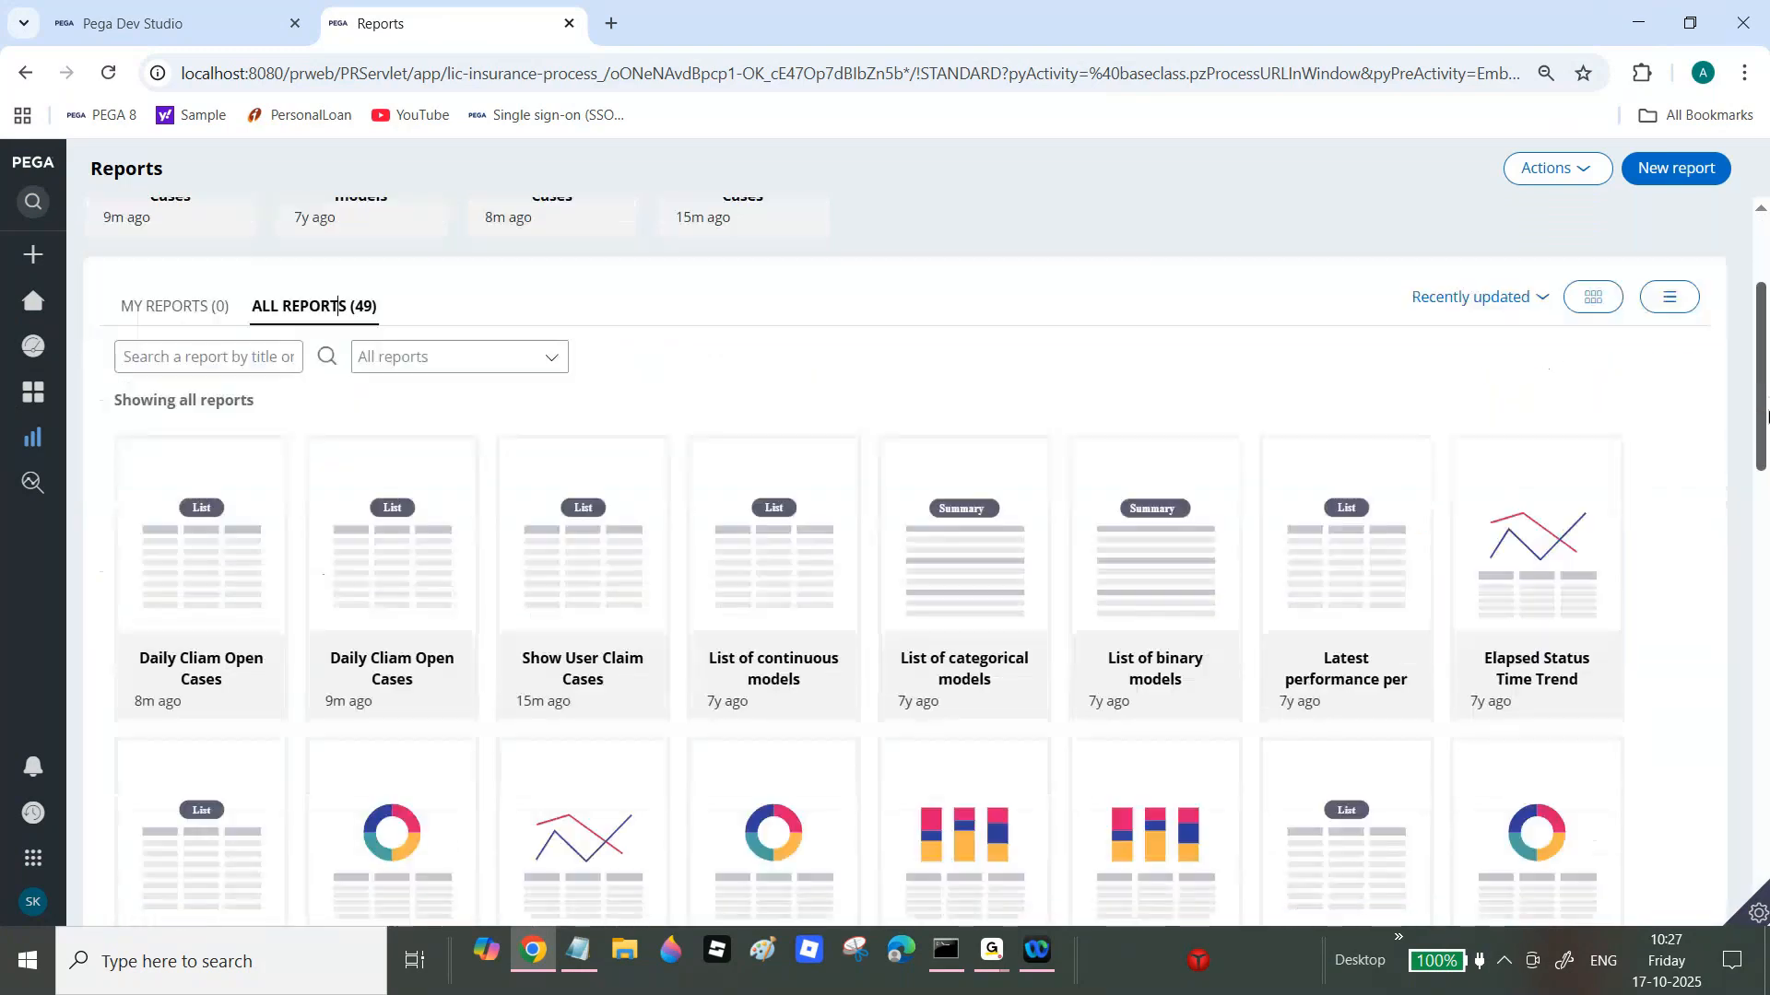
drag(1765, 415, 1765, 418)
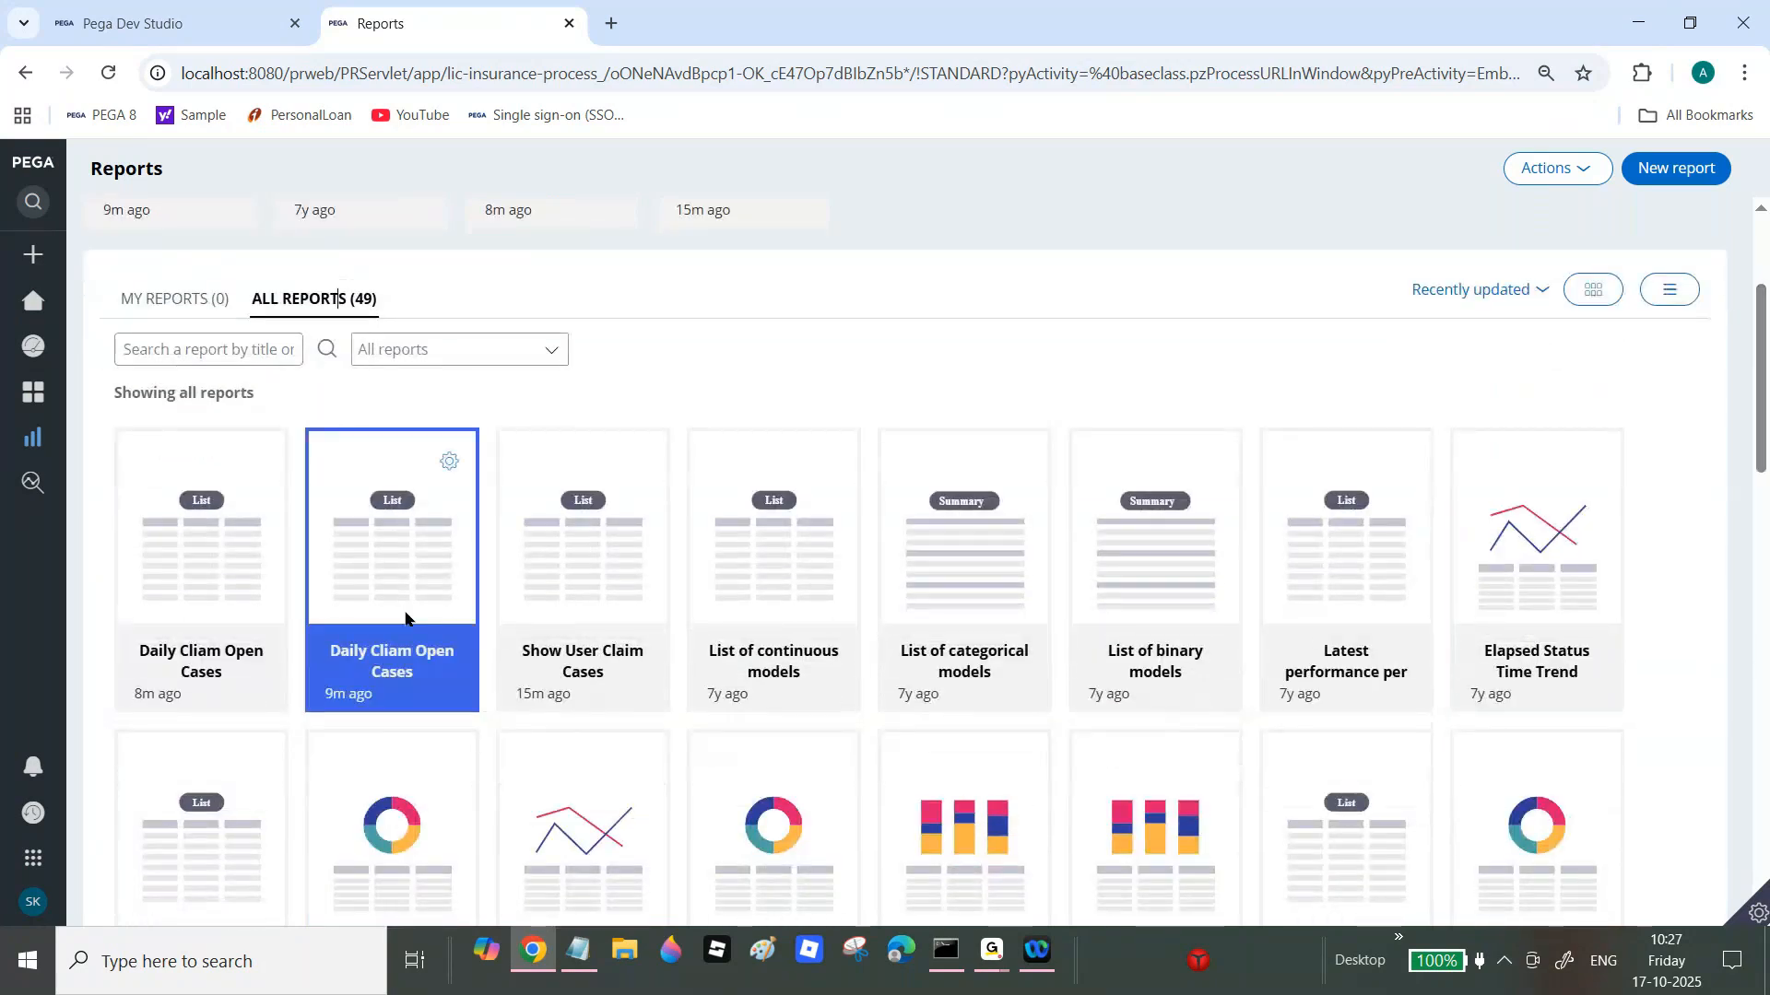
click(449, 463)
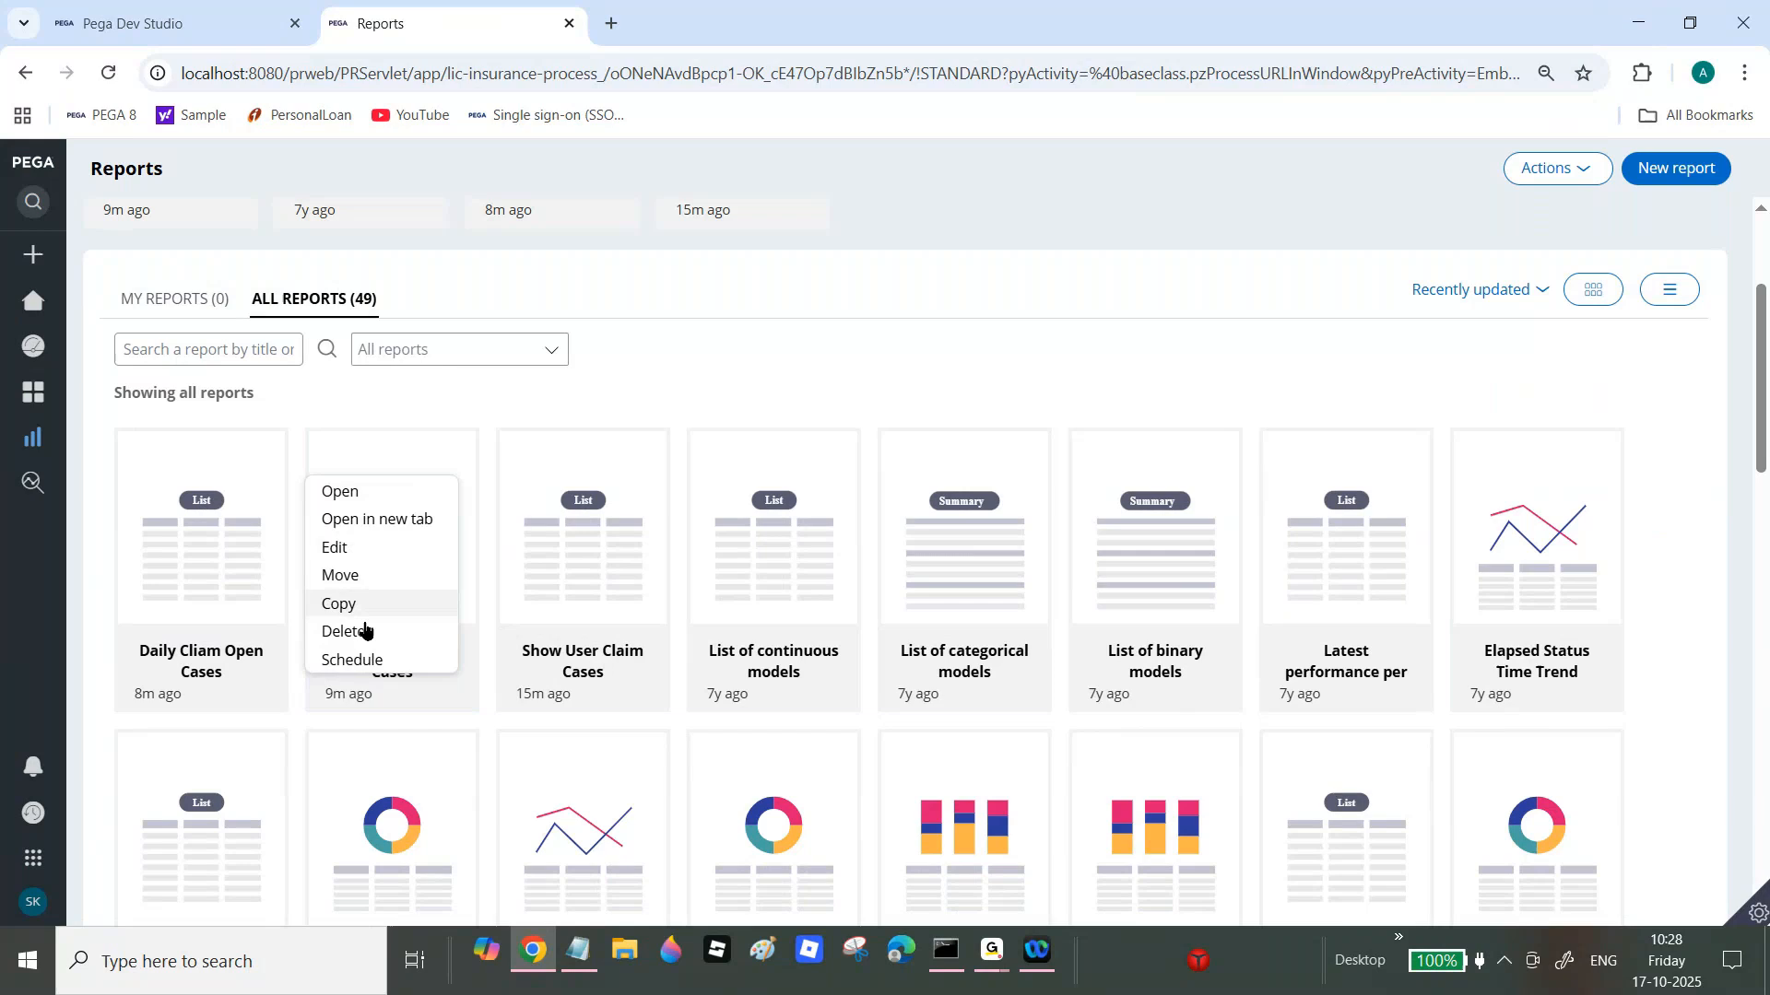
click(364, 574)
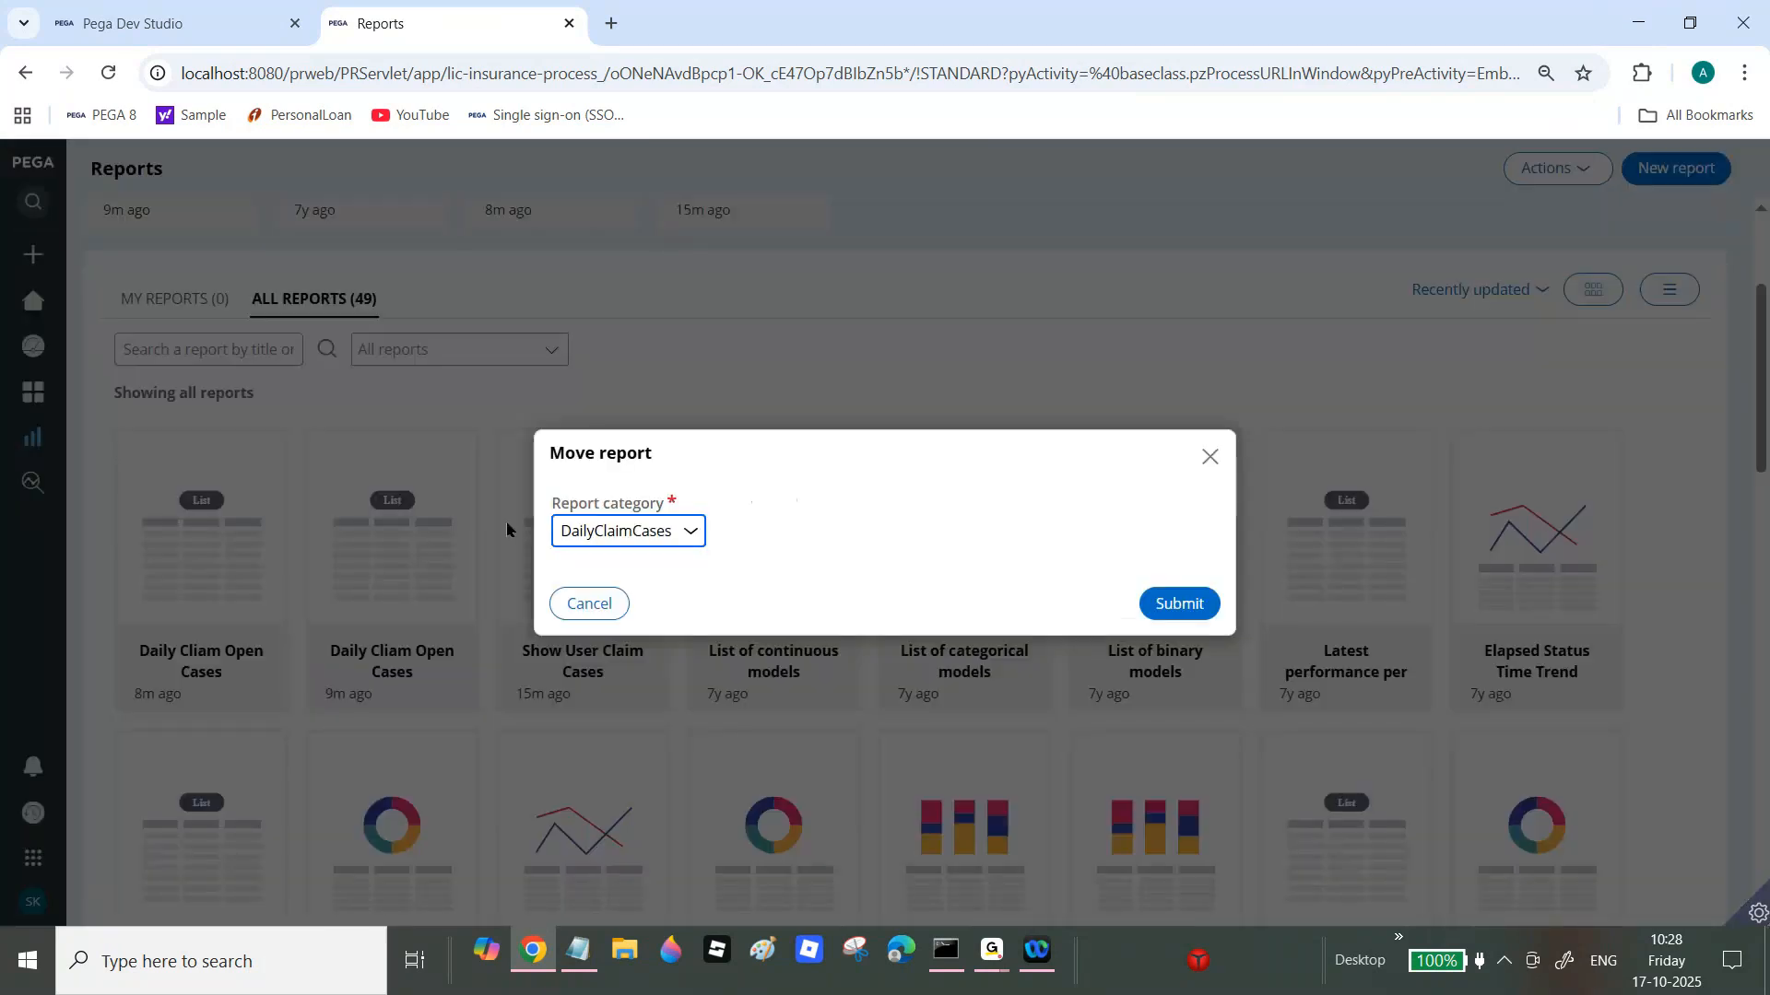
click(636, 531)
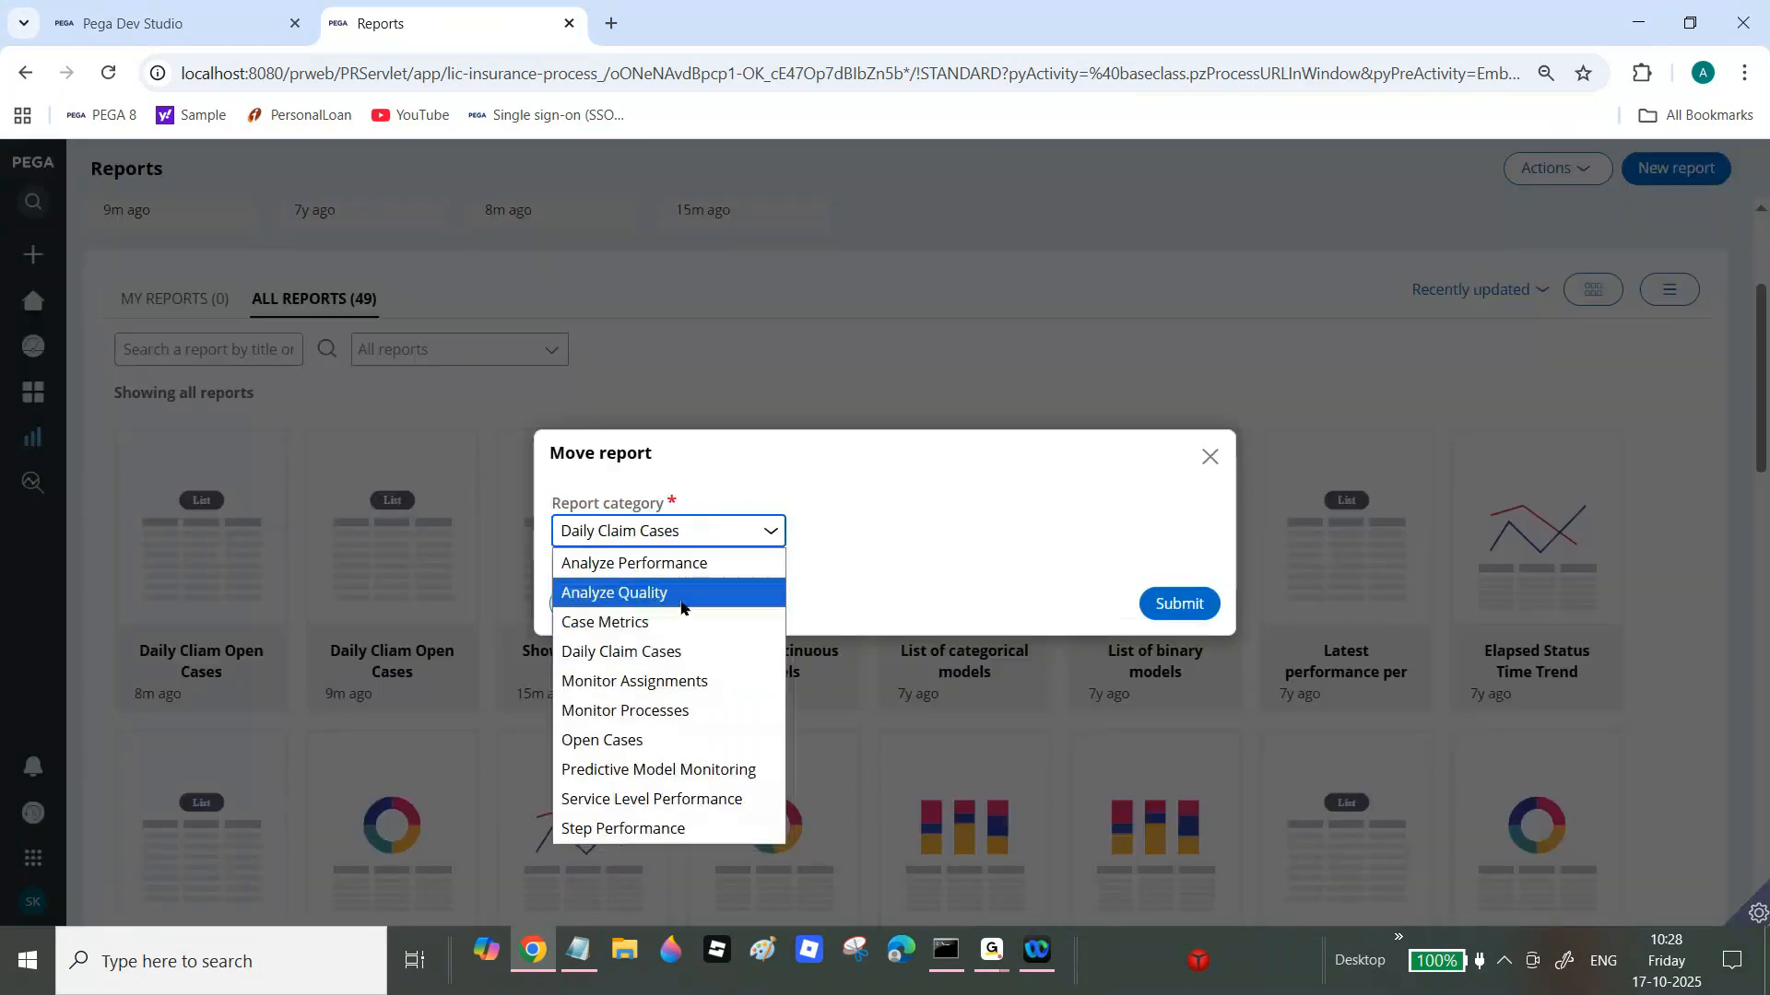
click(1207, 456)
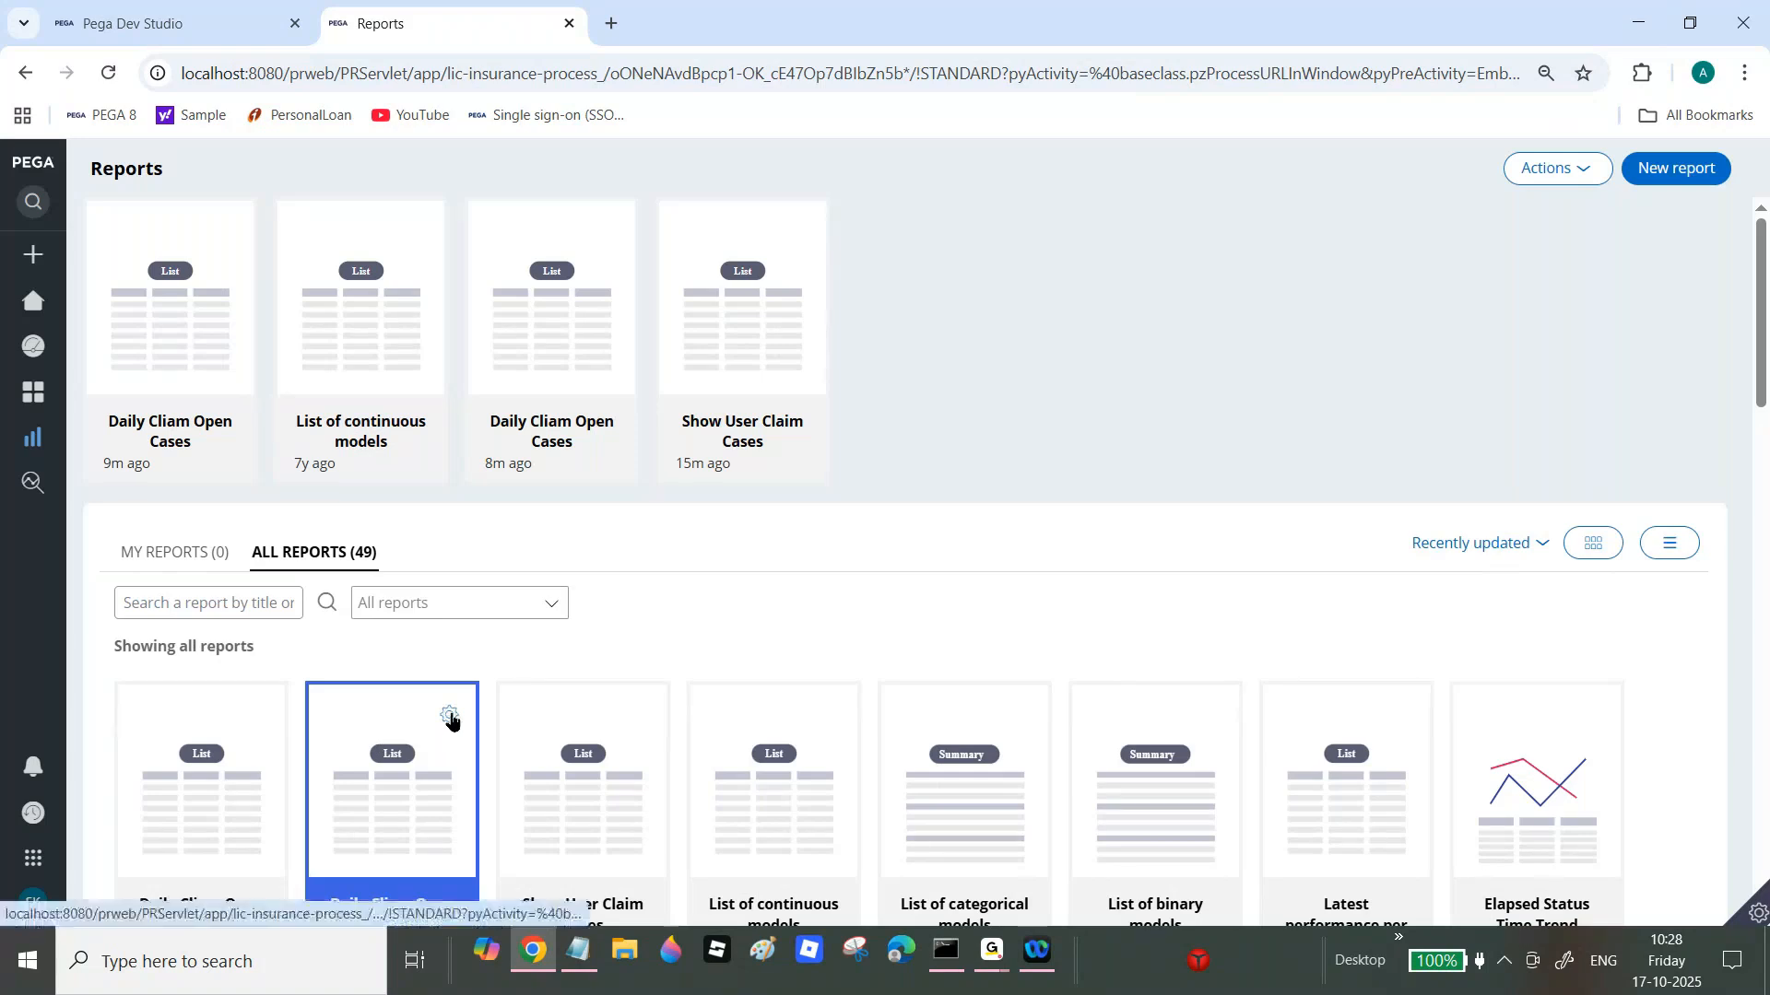
click(450, 717)
Step: Open the scheduling form for Daily Cliam Open Cases and maximize its window
click(352, 689)
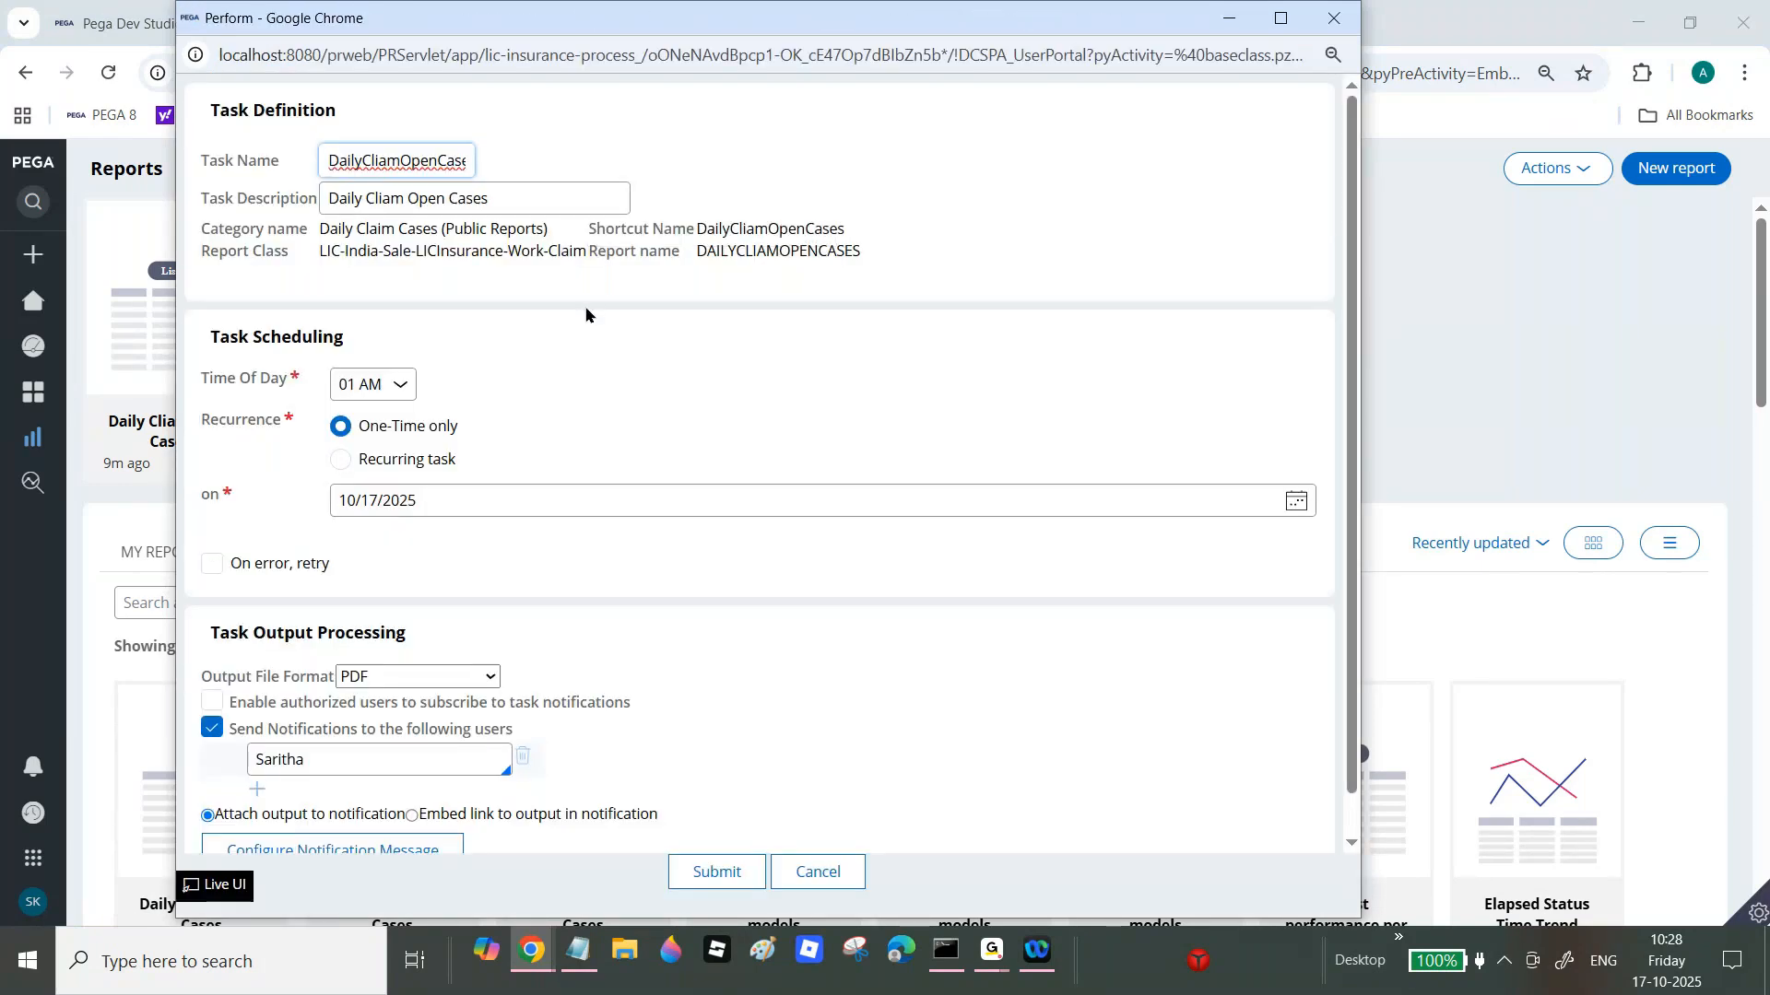
click(1281, 18)
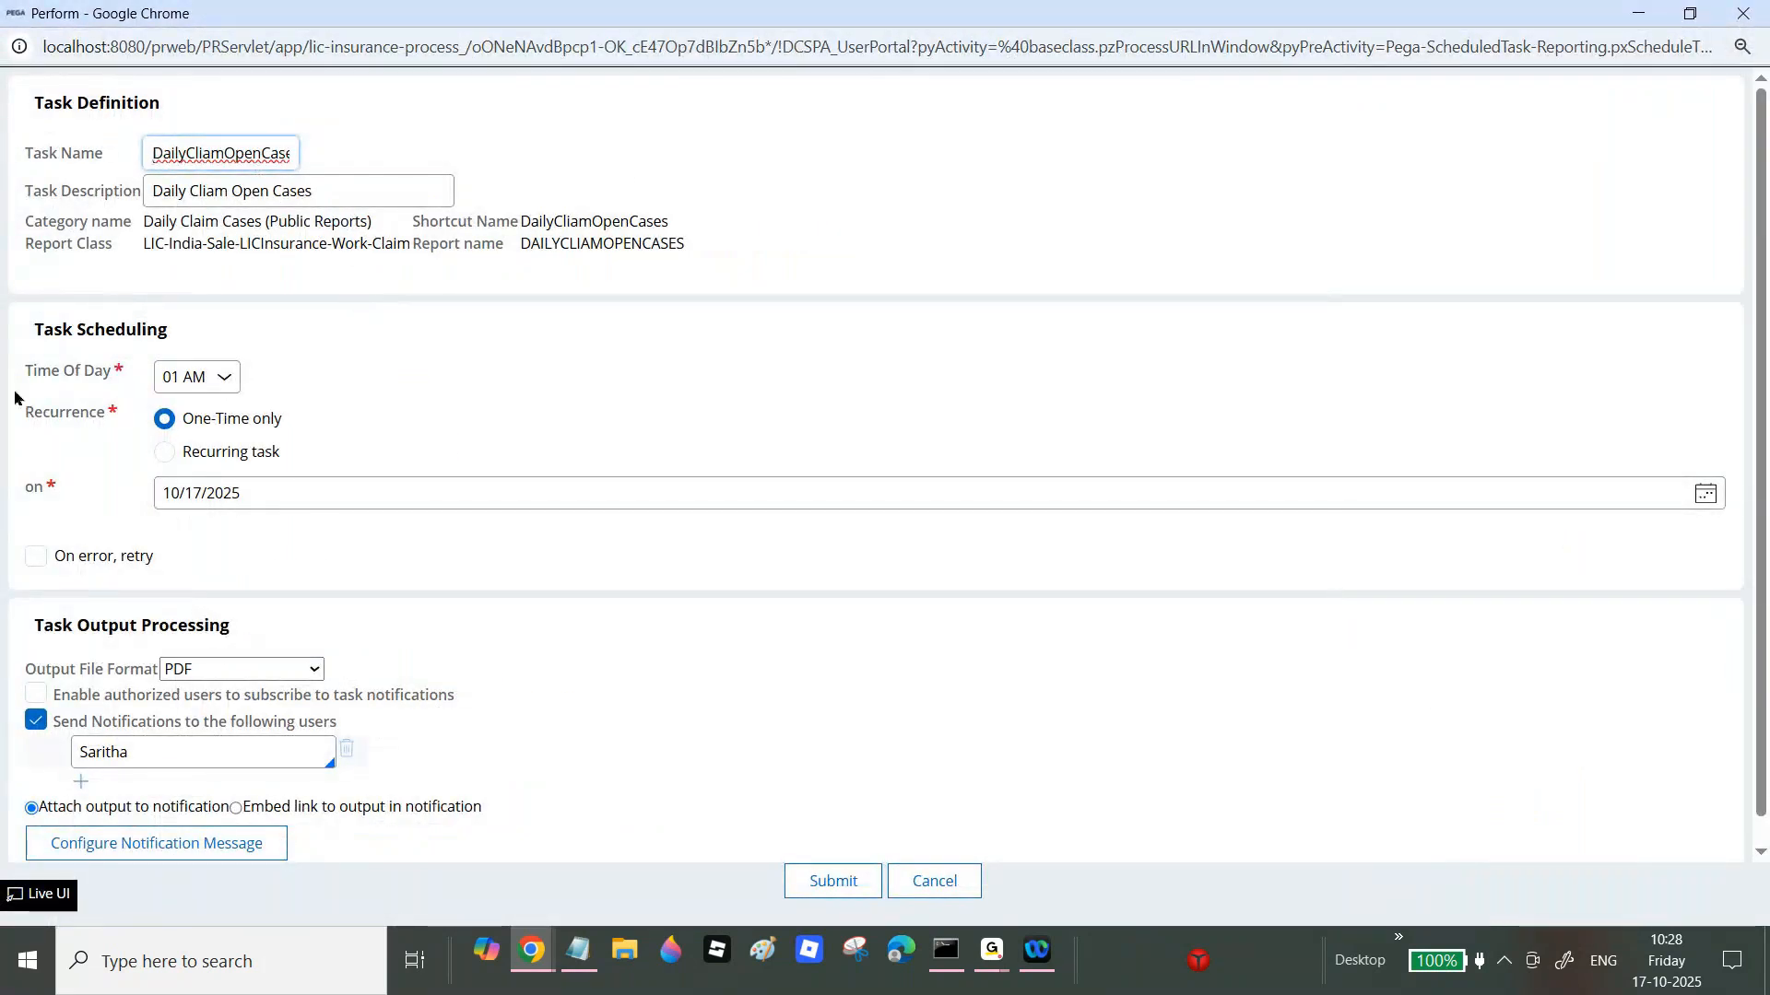
drag(31, 371, 132, 382)
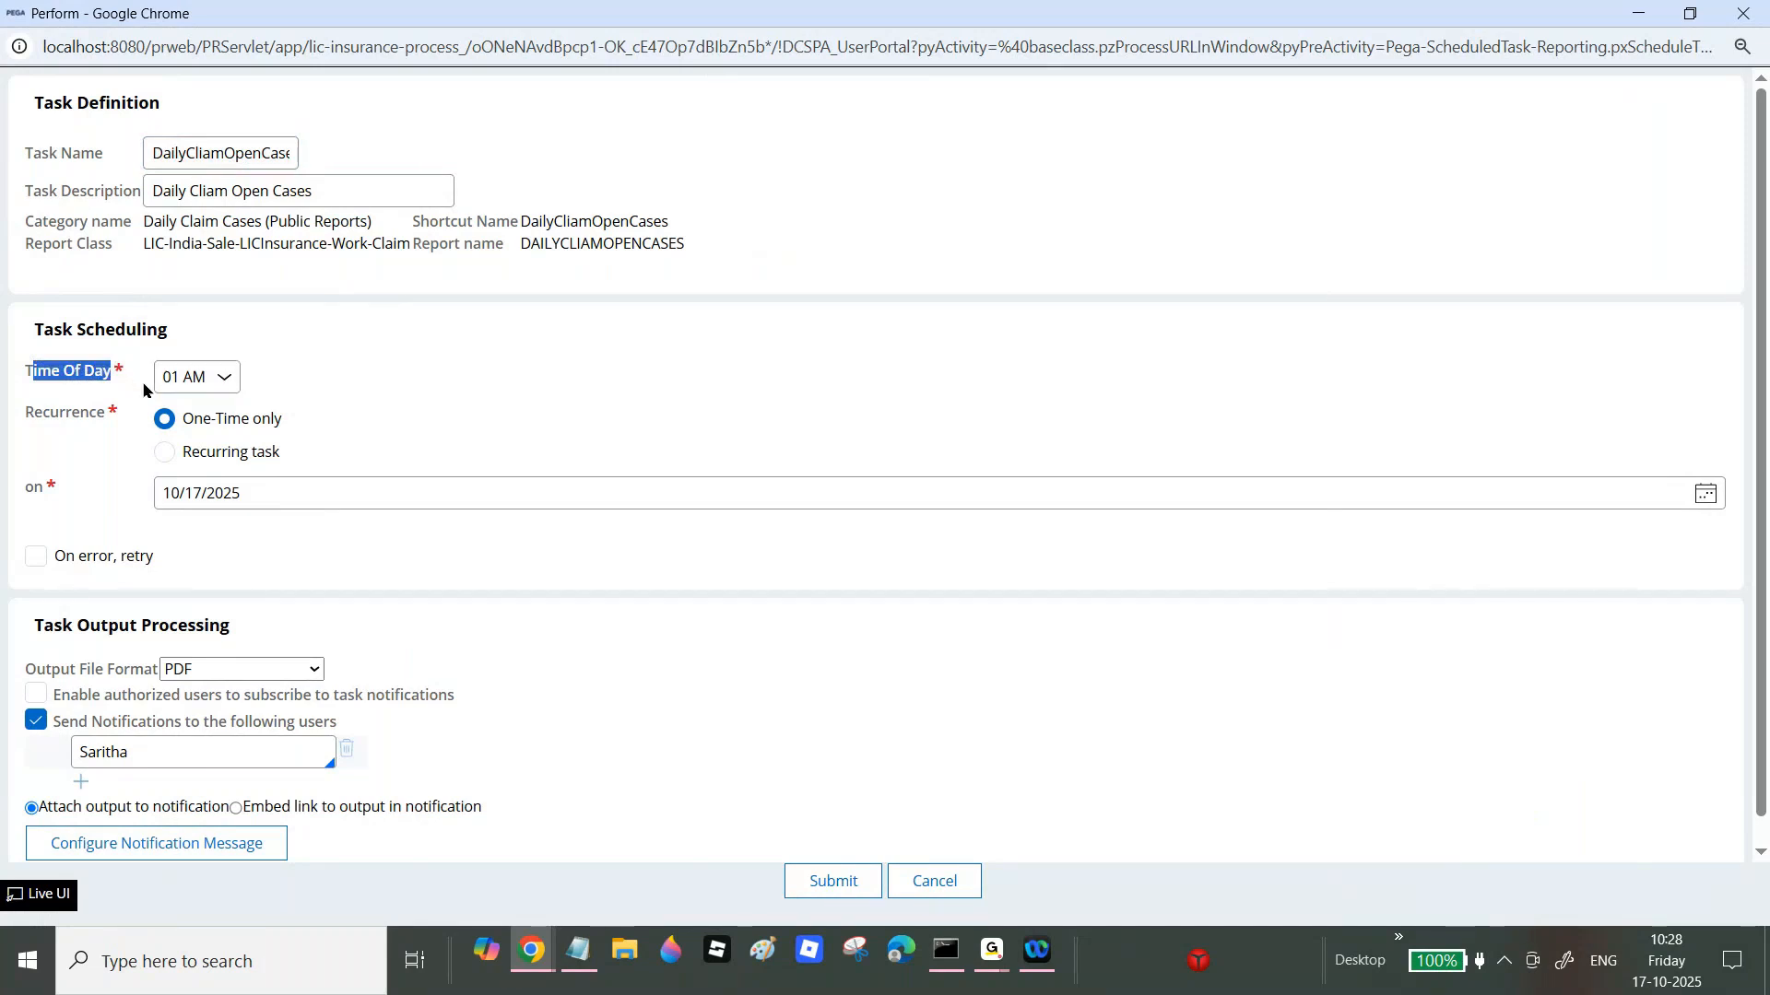
drag(184, 426, 291, 424)
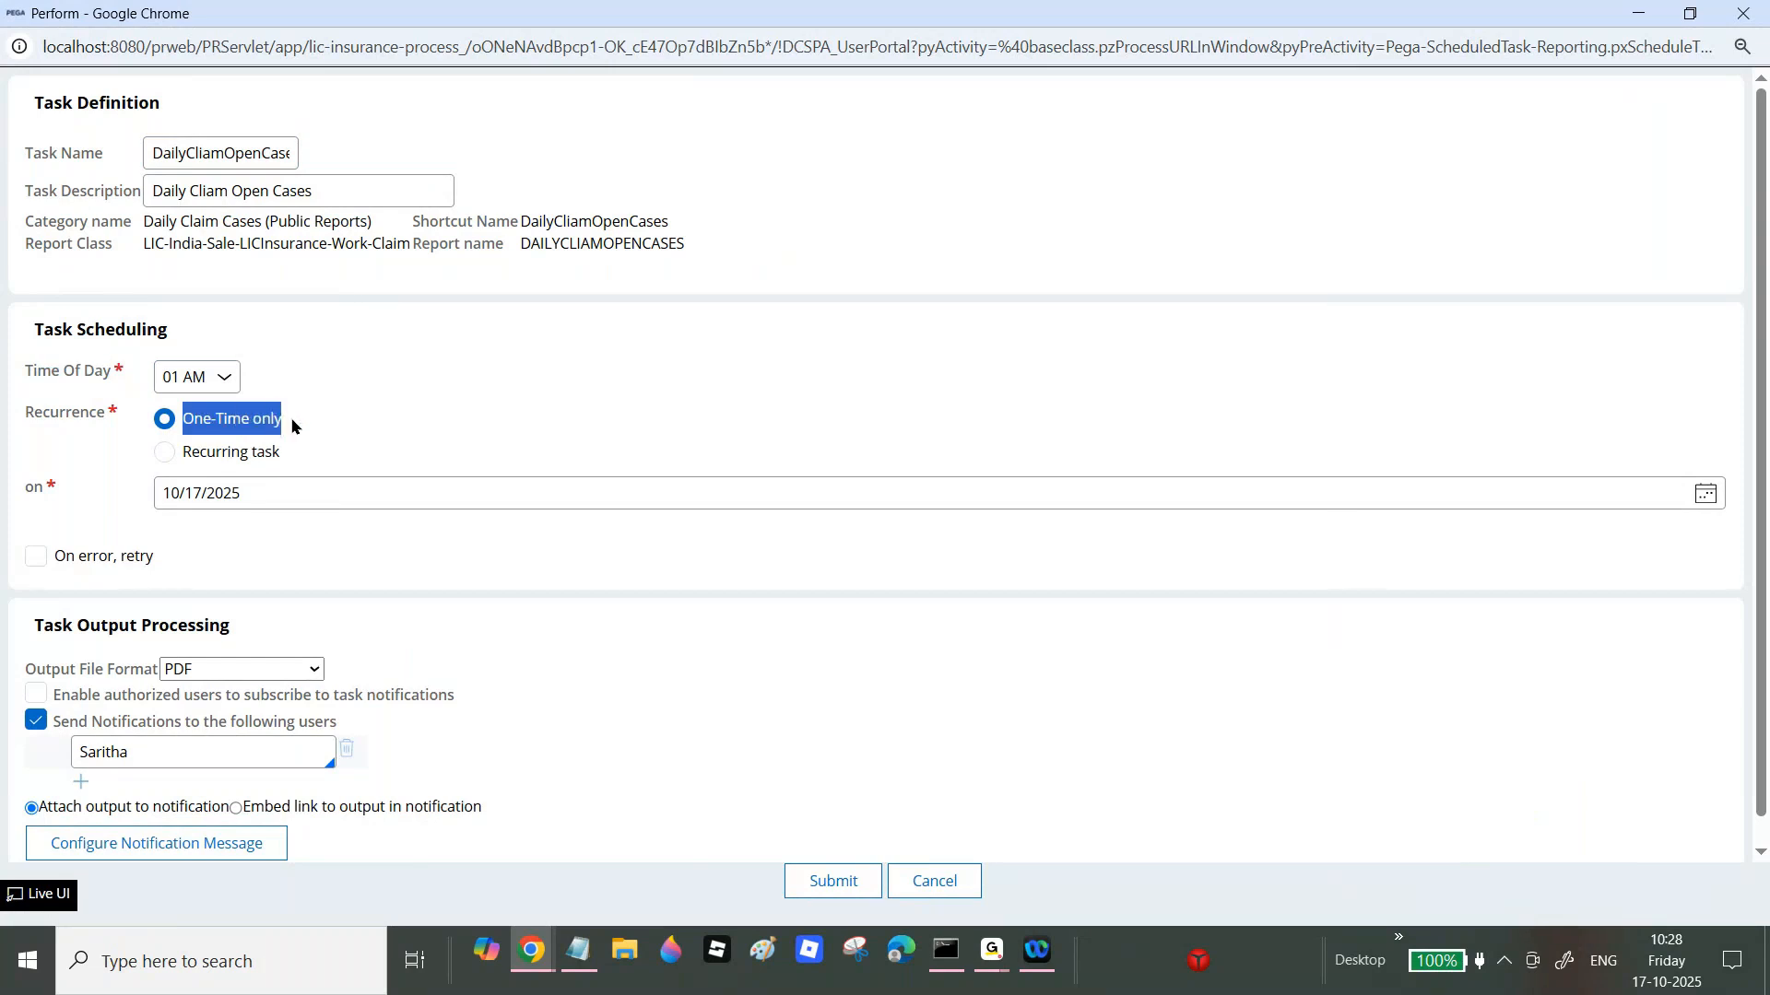
Step: Make the scheduled task recurring and open the Time Of Day choices
click(165, 452)
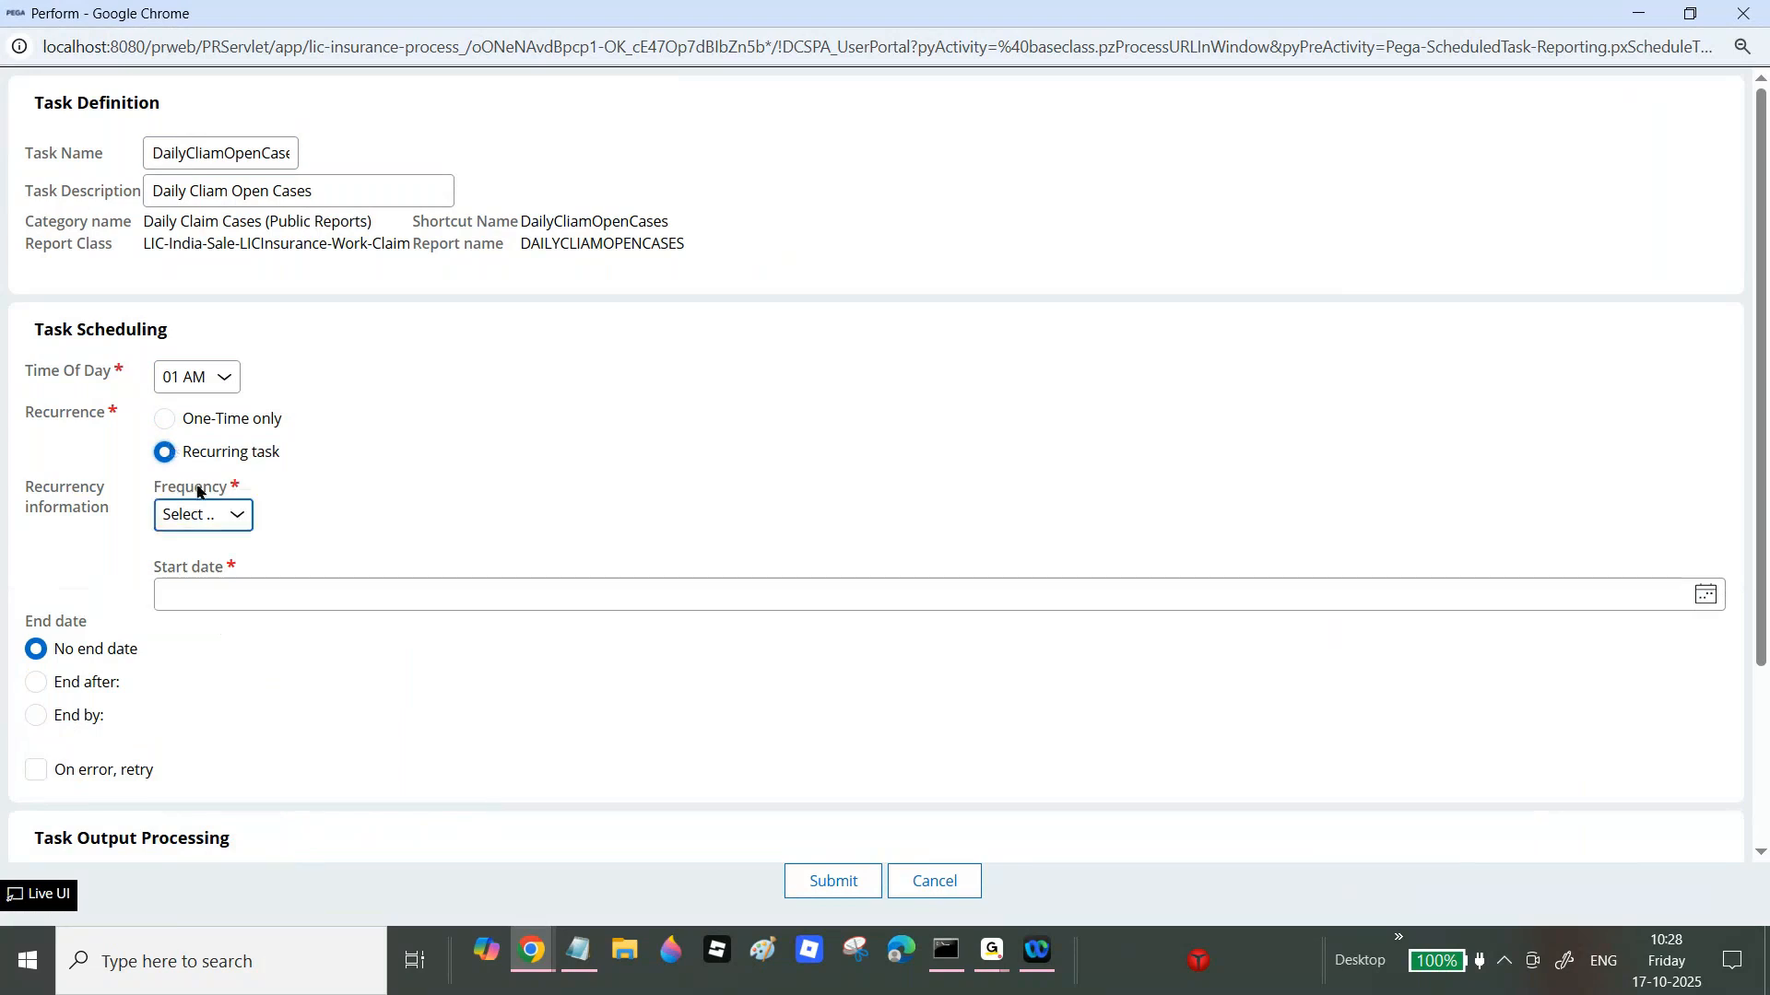
click(239, 514)
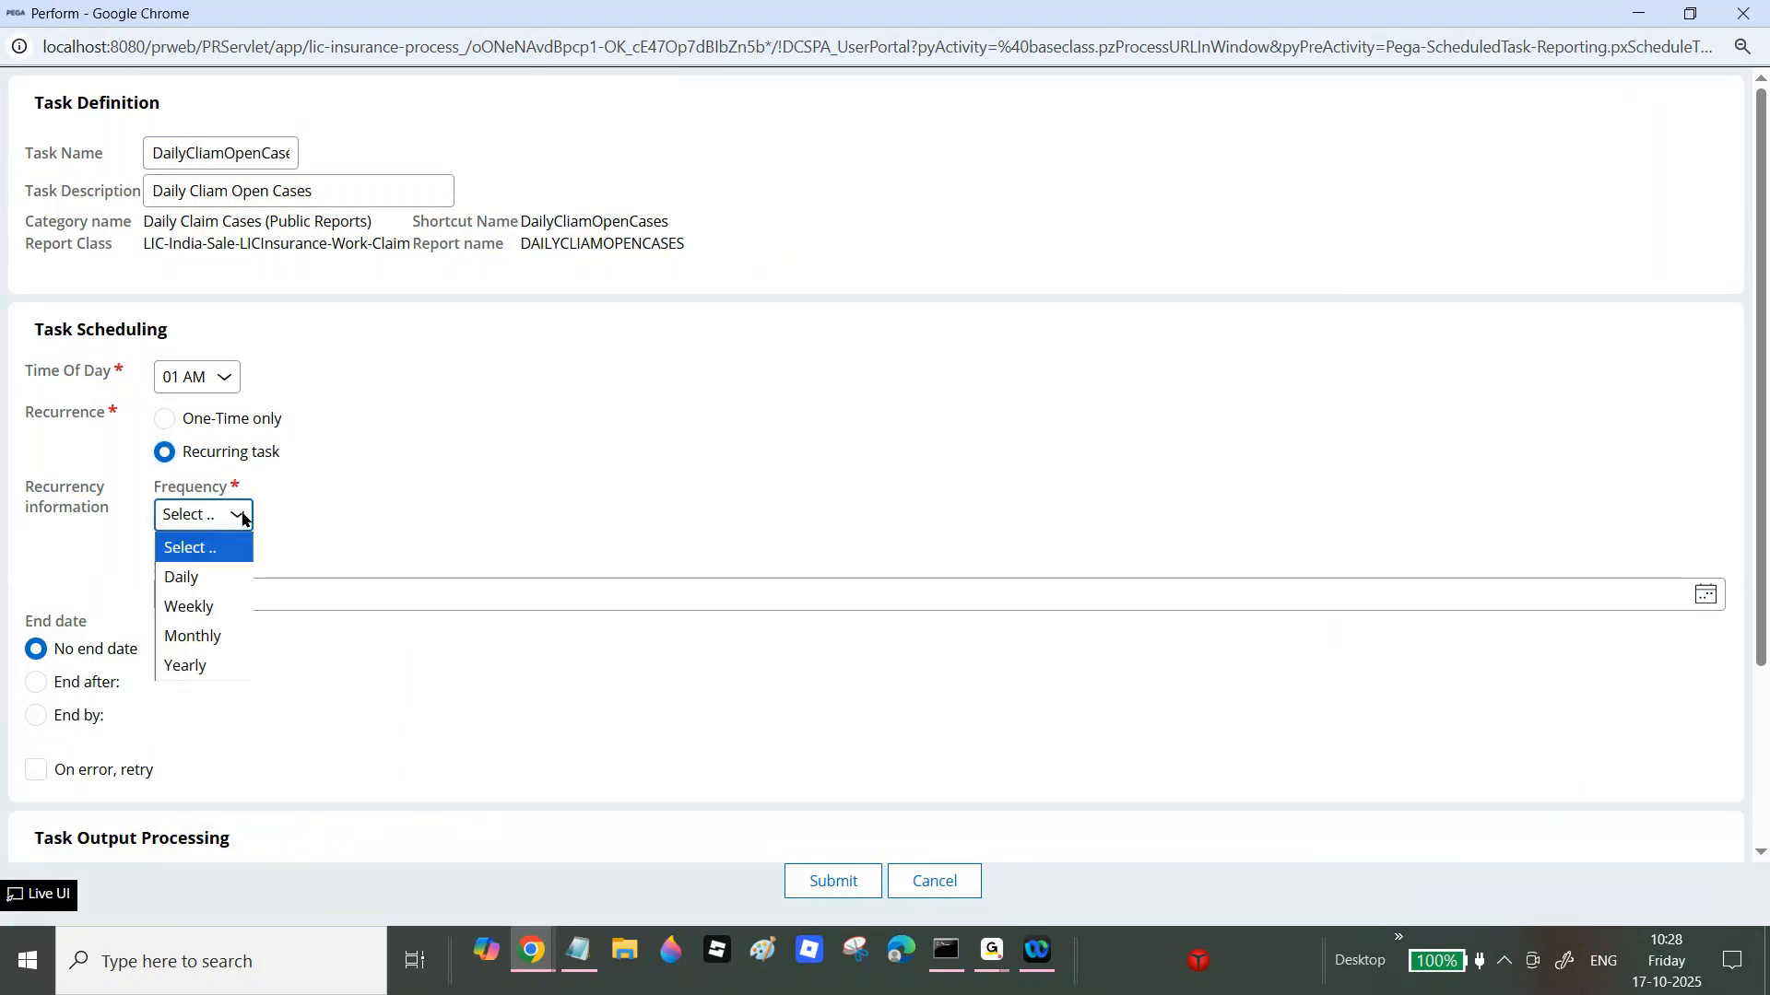
click(211, 377)
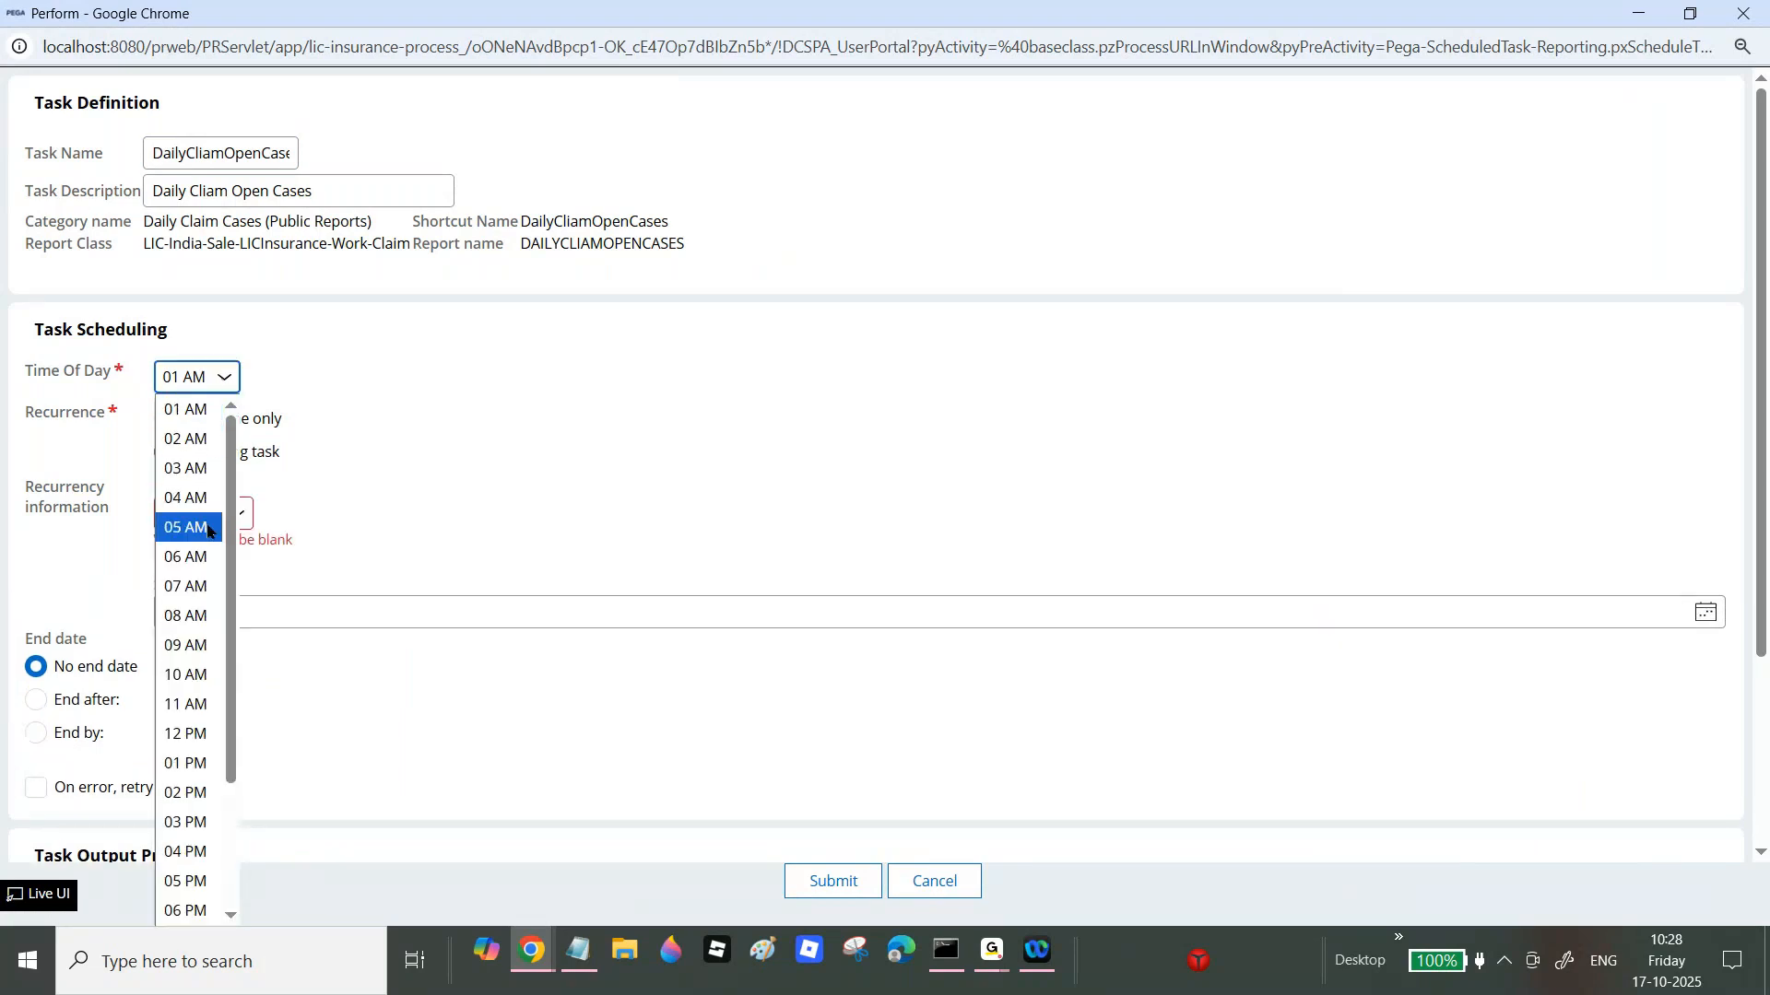
Step: Set Time Of Day to 11 AM and try Daily frequency
click(204, 703)
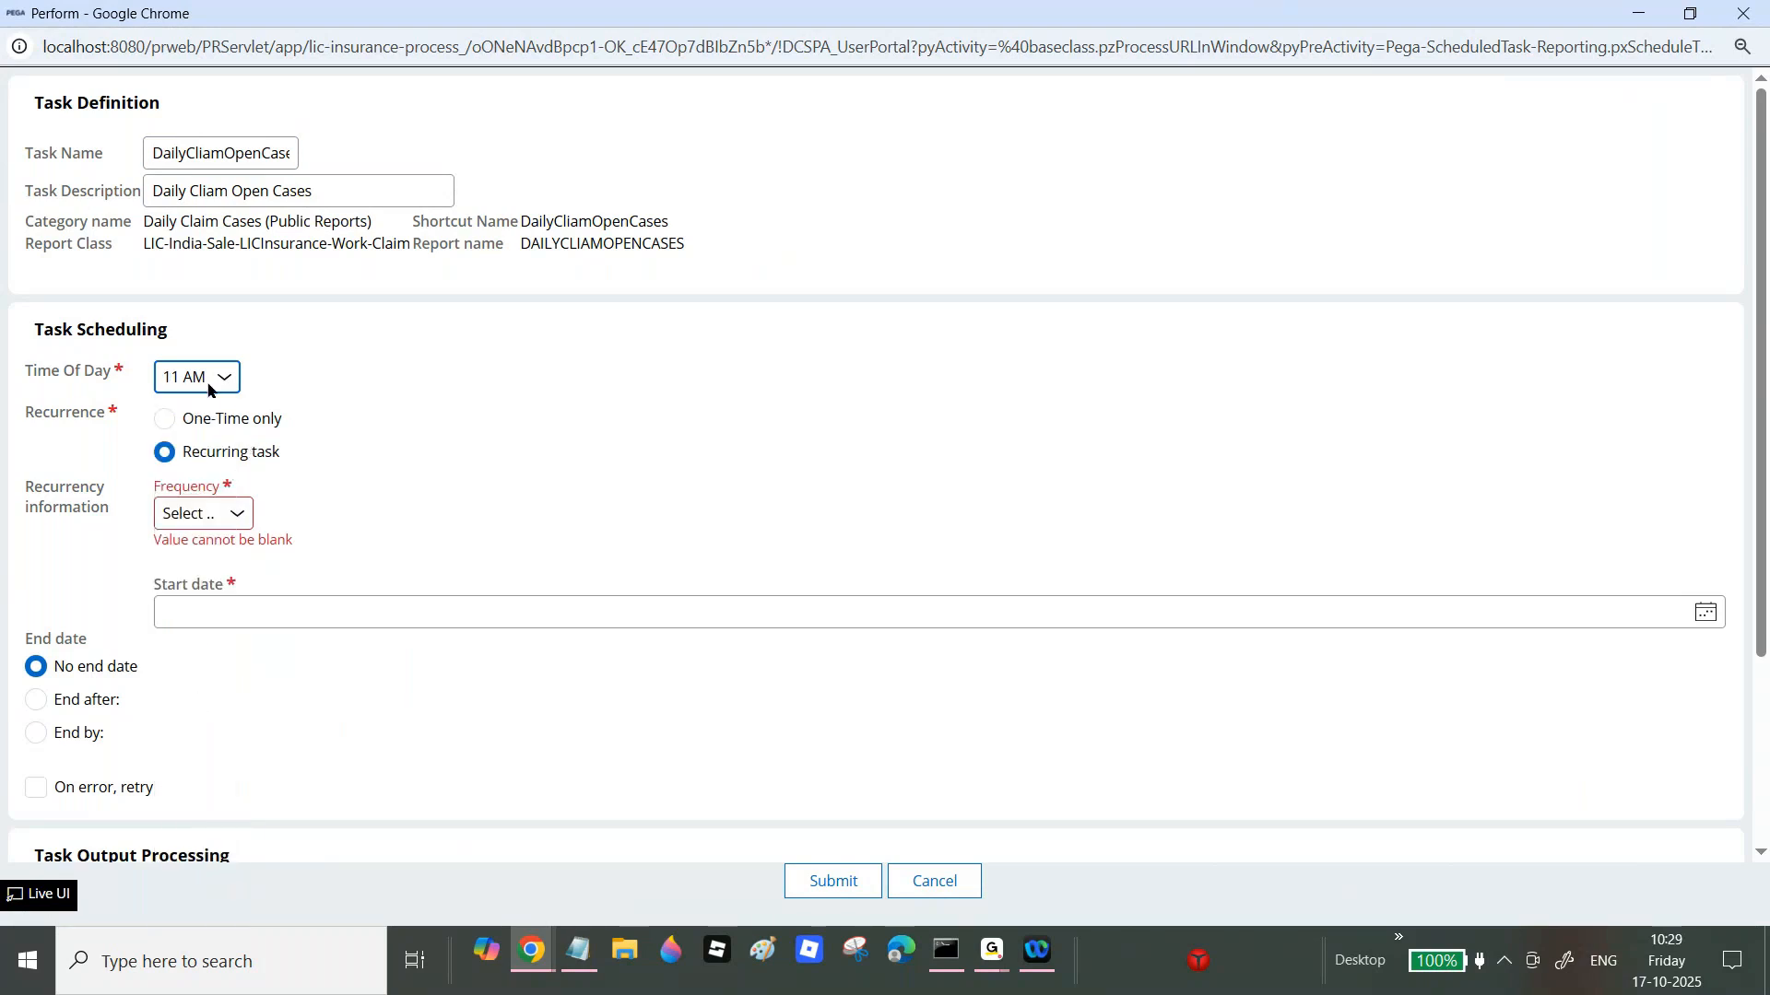
click(232, 514)
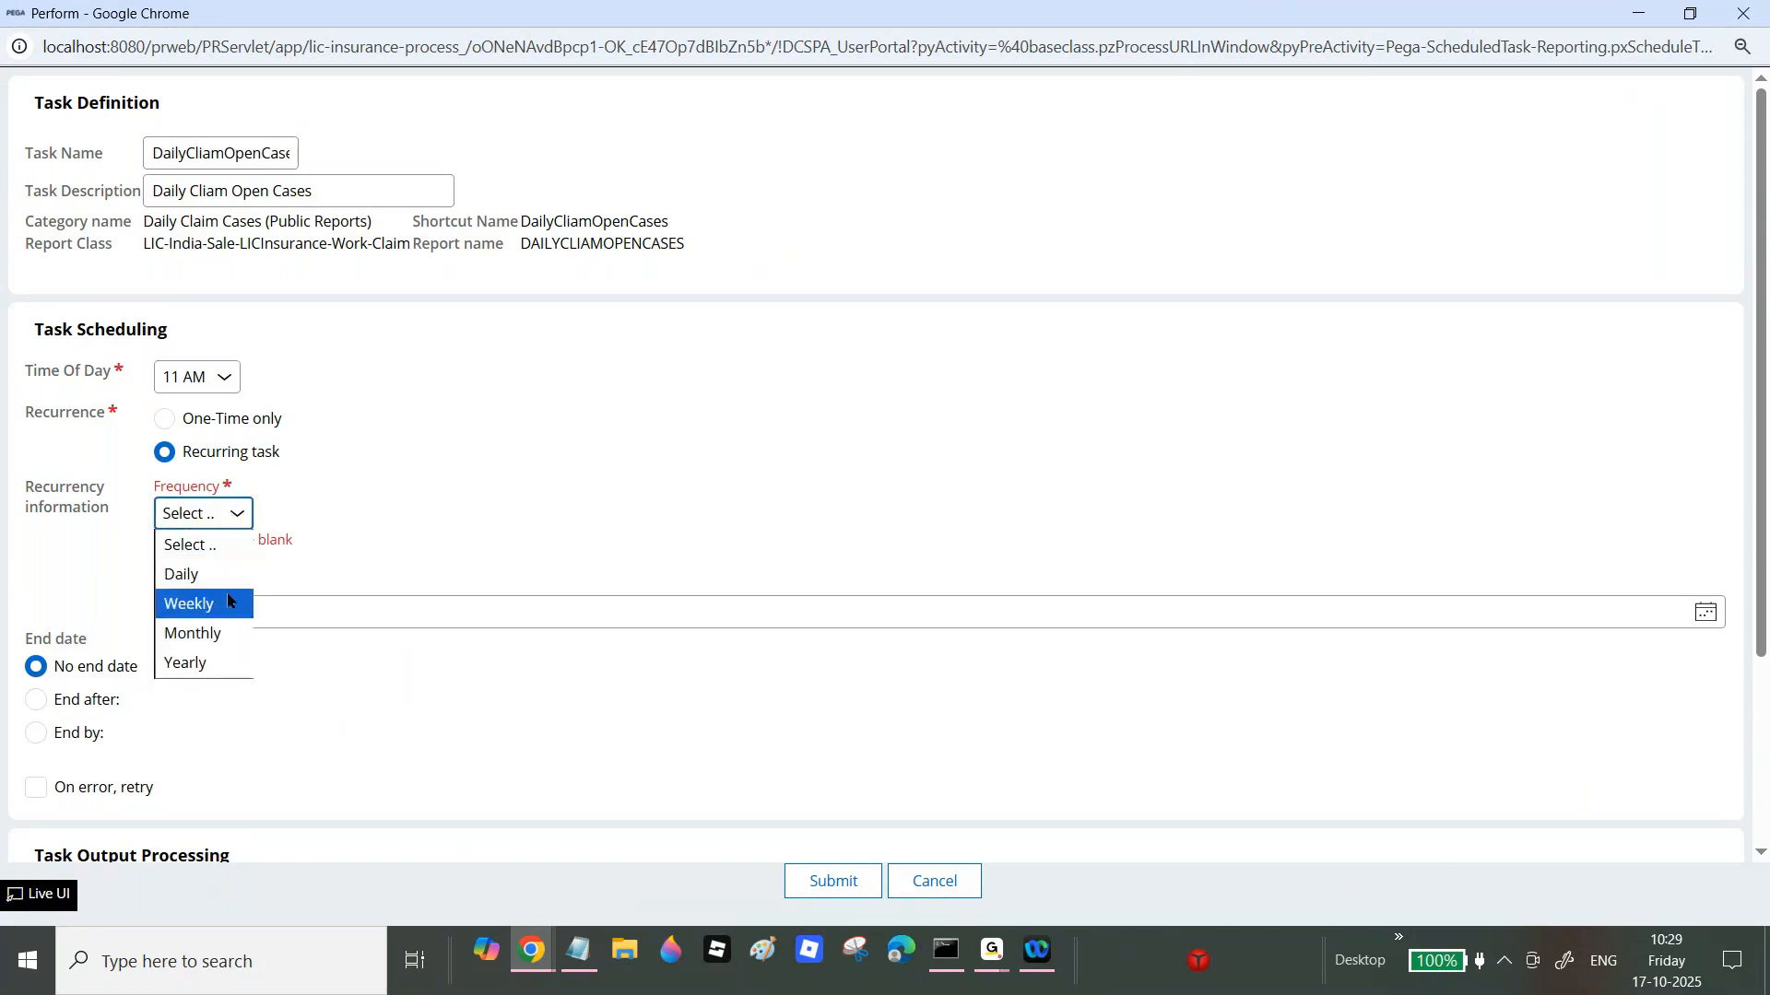
click(220, 582)
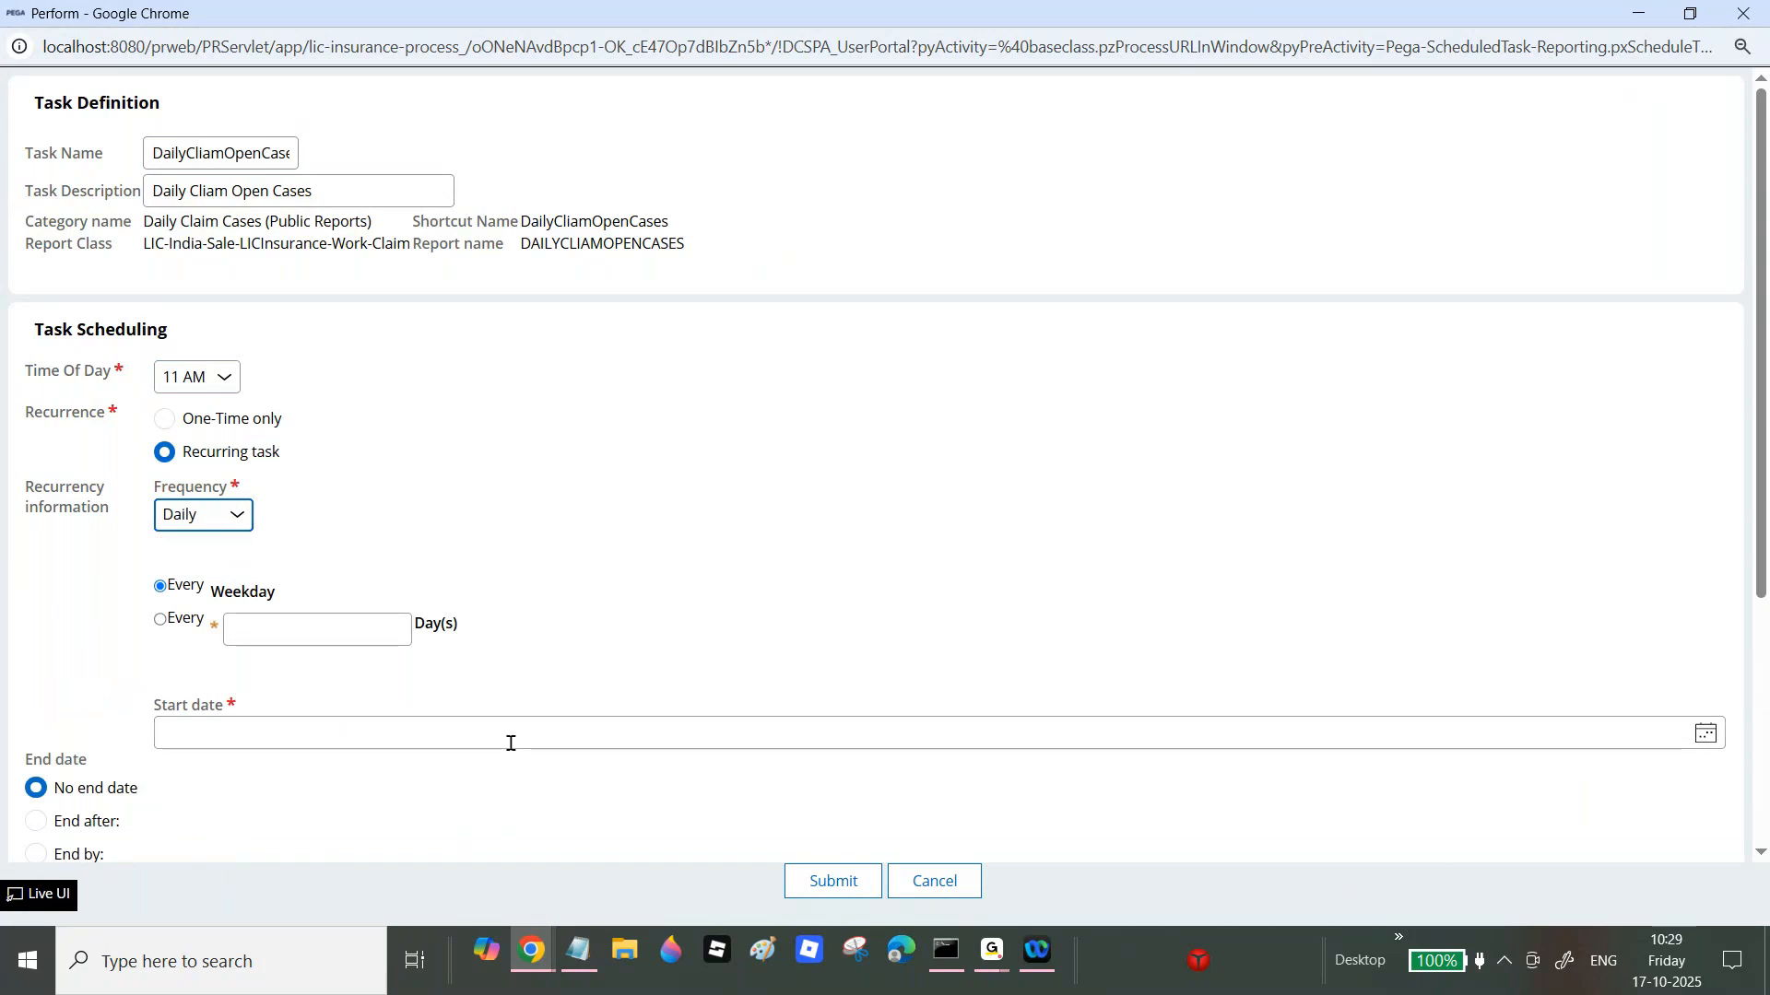
click(247, 523)
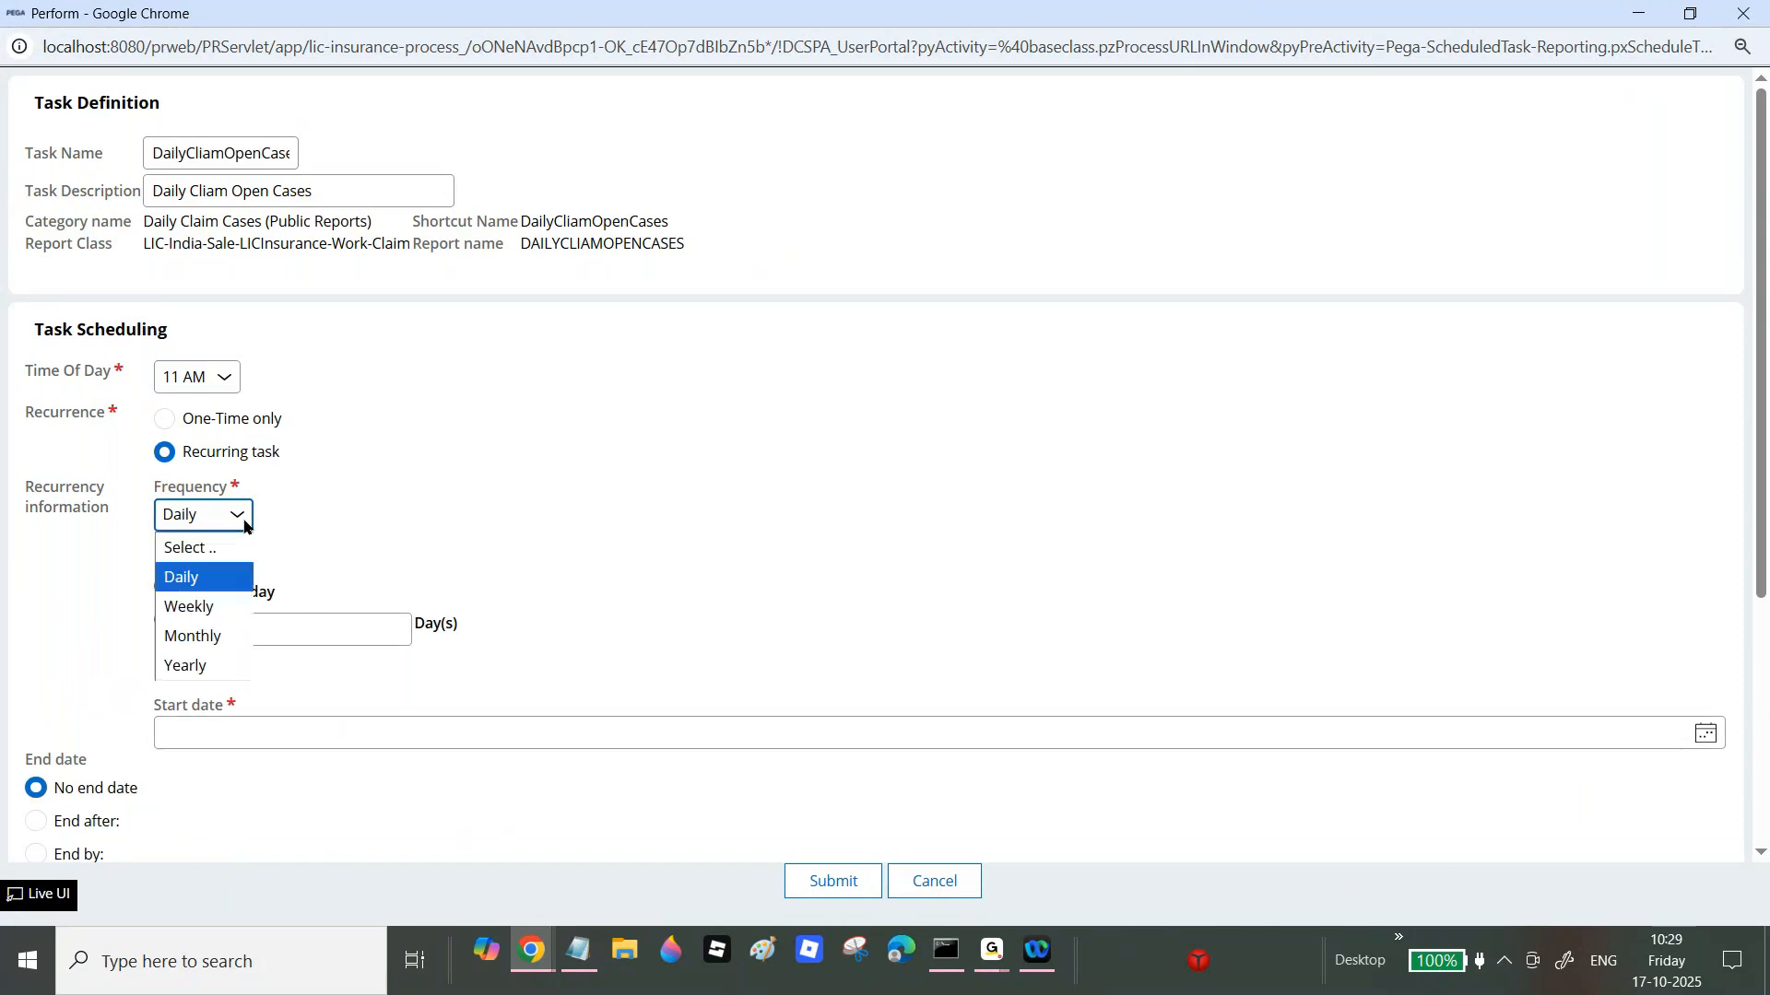
click(218, 583)
Step: Try Weekly frequency, ticking and unticking Friday
click(231, 522)
click(201, 609)
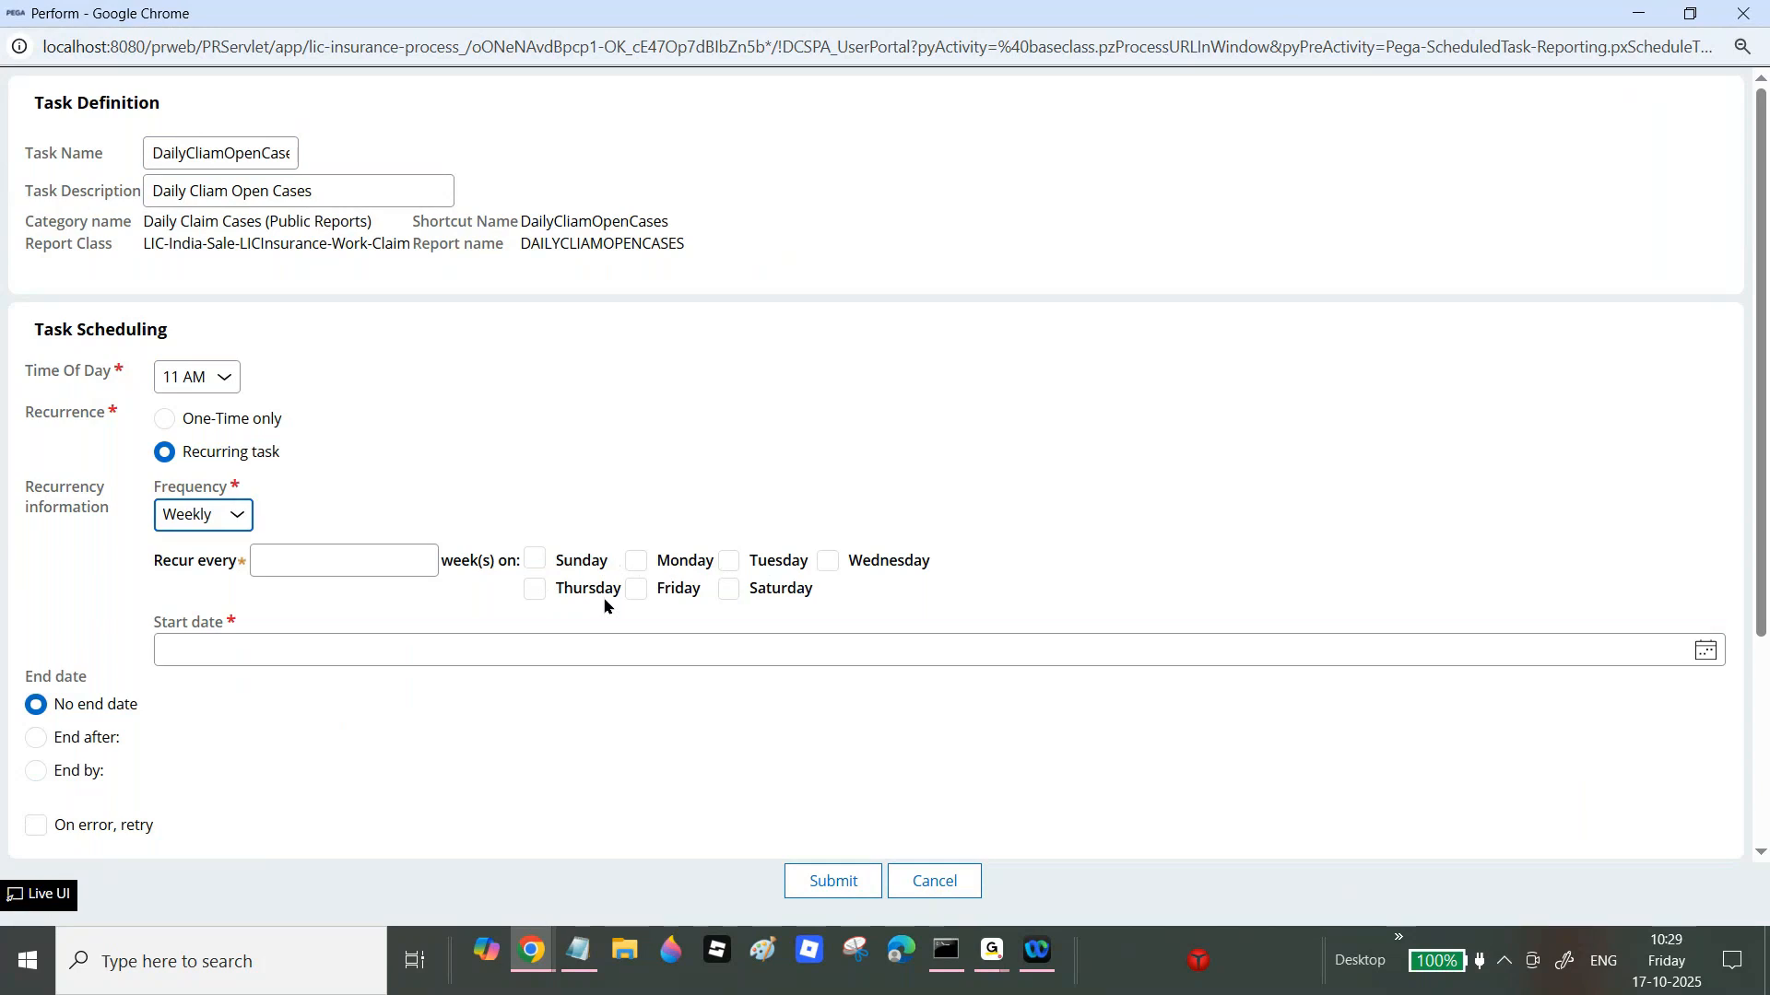
click(640, 591)
click(641, 591)
Step: Explore Monthly frequency's week and day options, then settle on Yearly
click(193, 512)
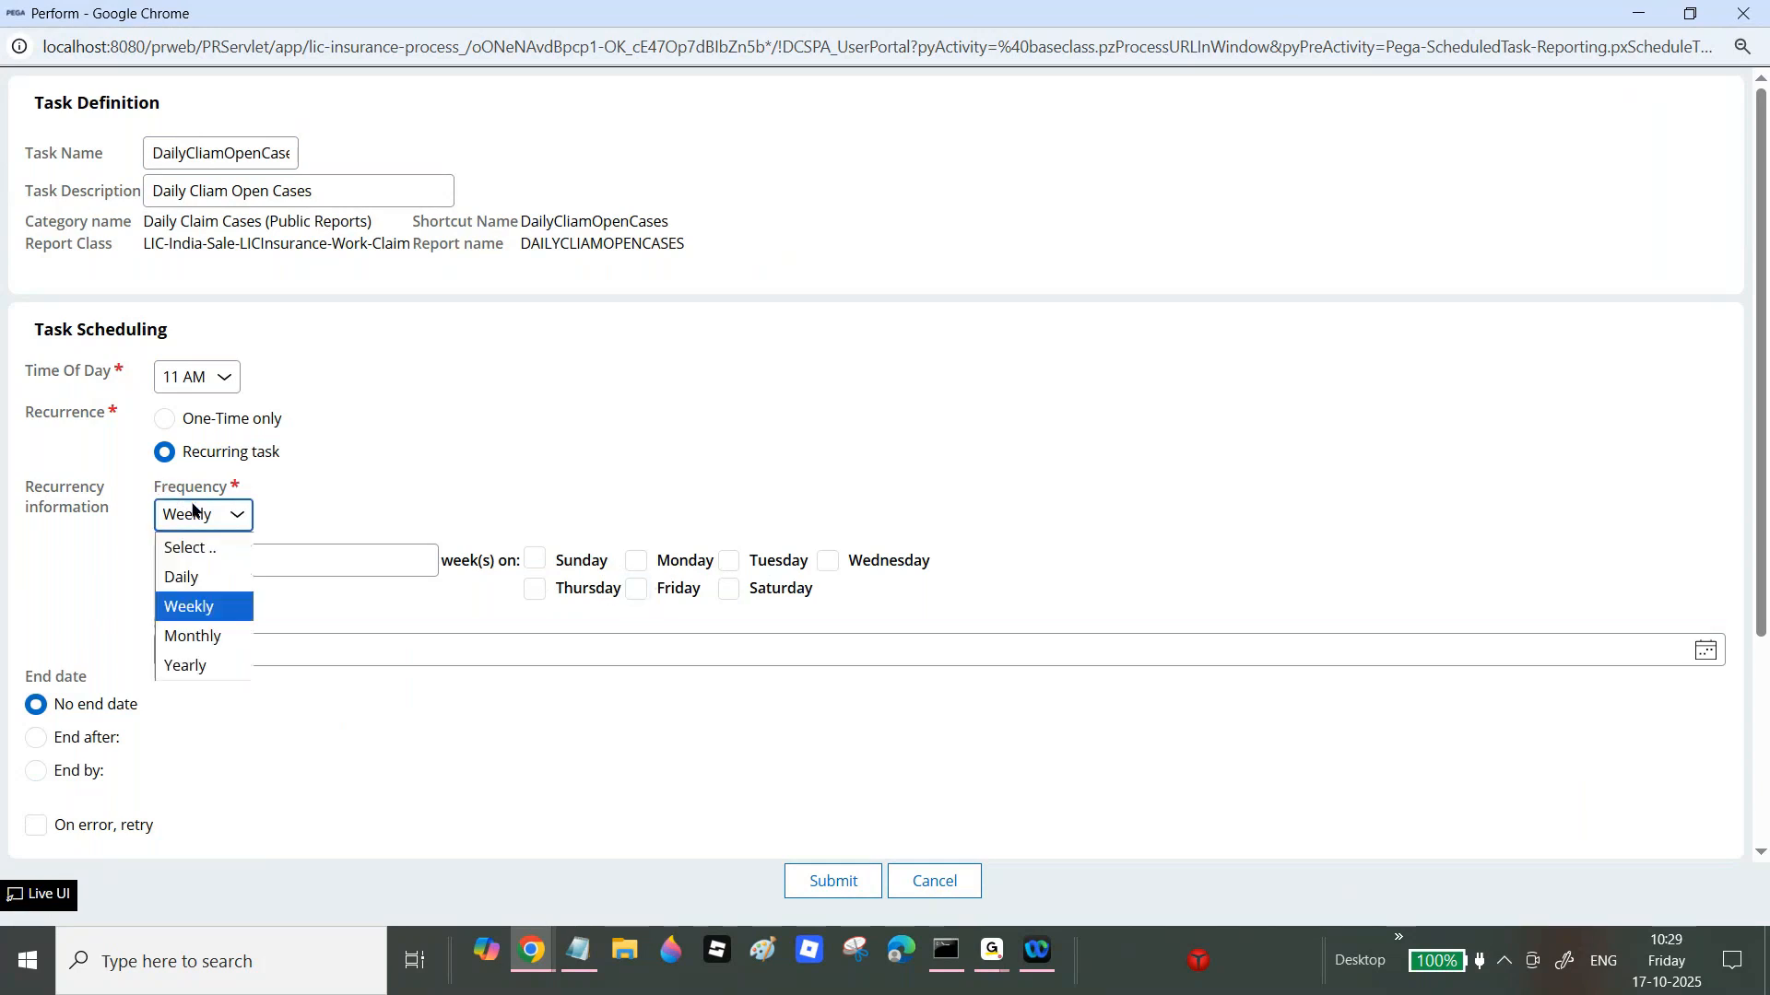
click(195, 636)
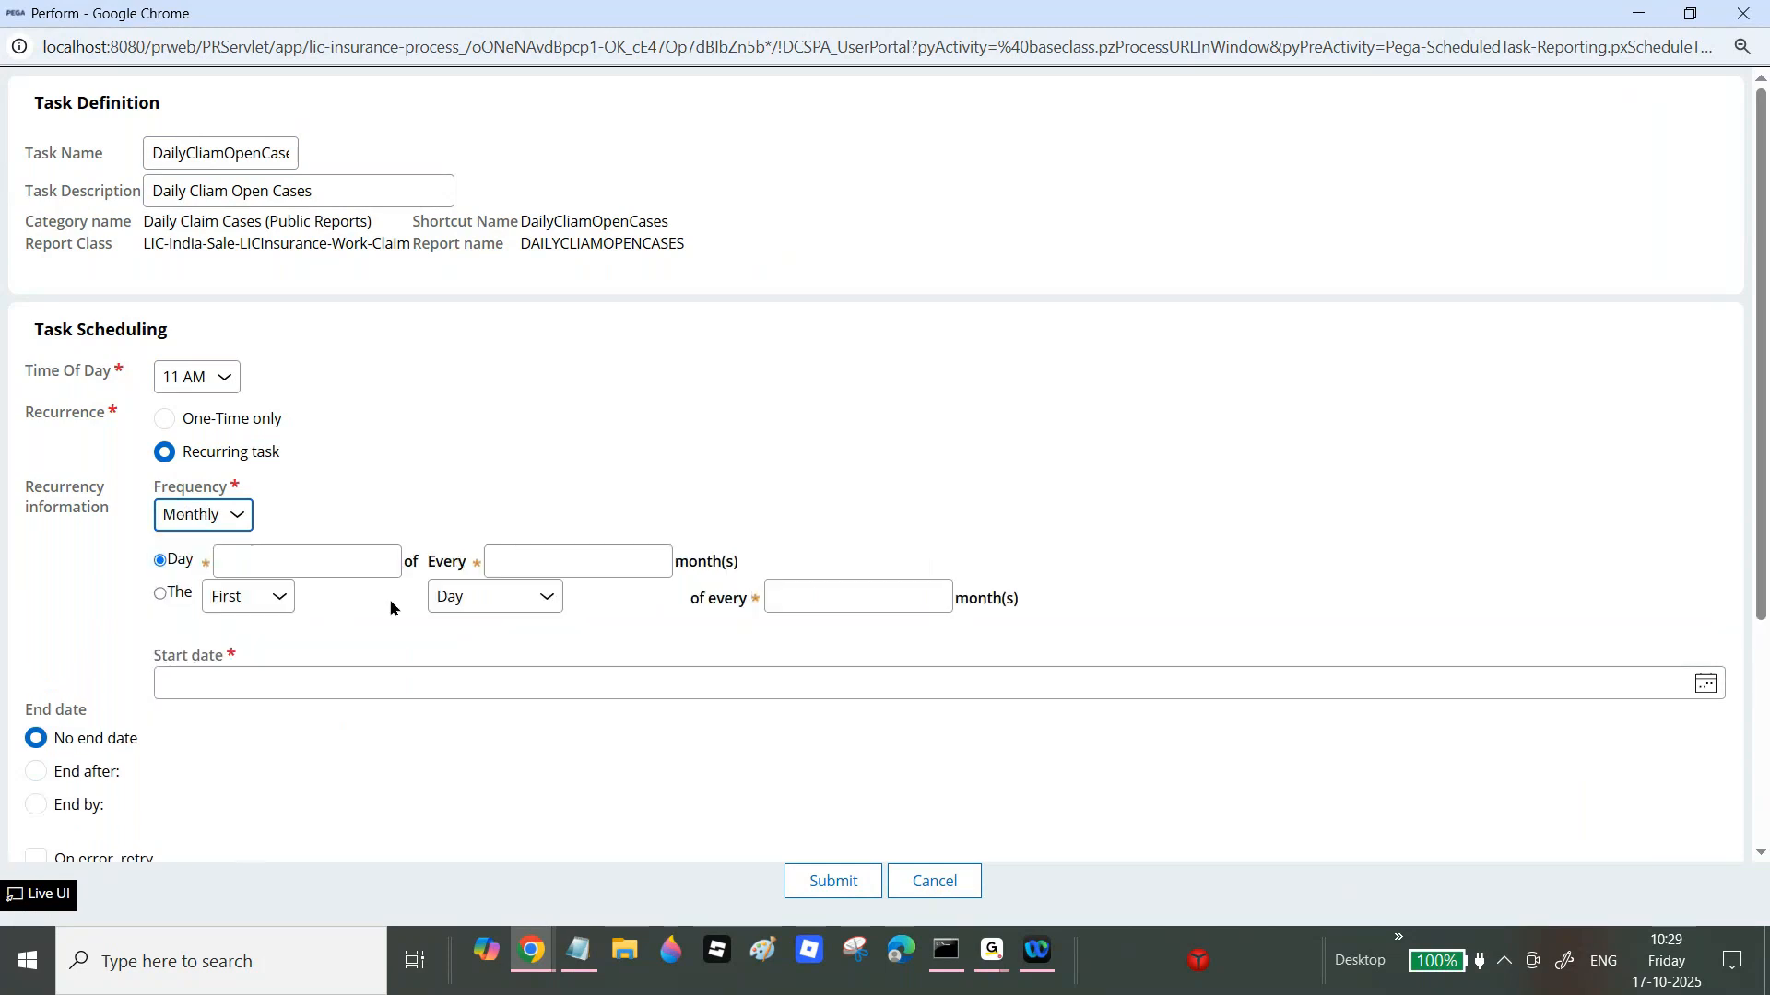
click(281, 599)
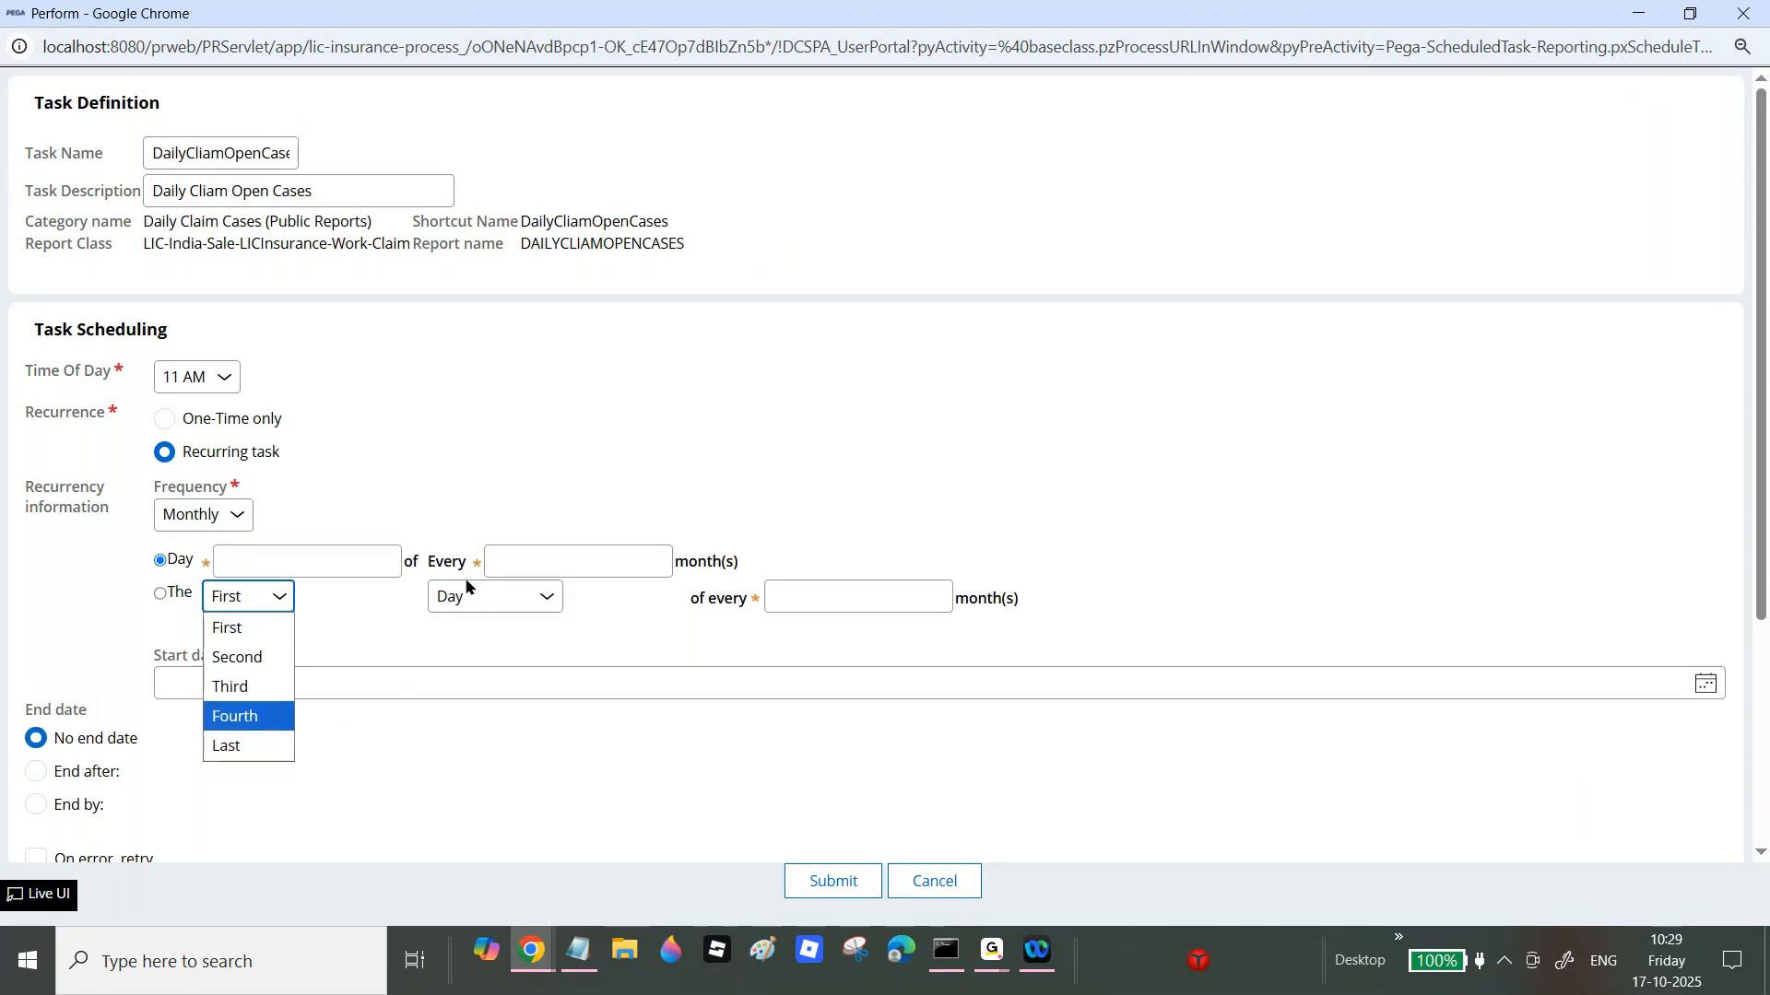
click(478, 598)
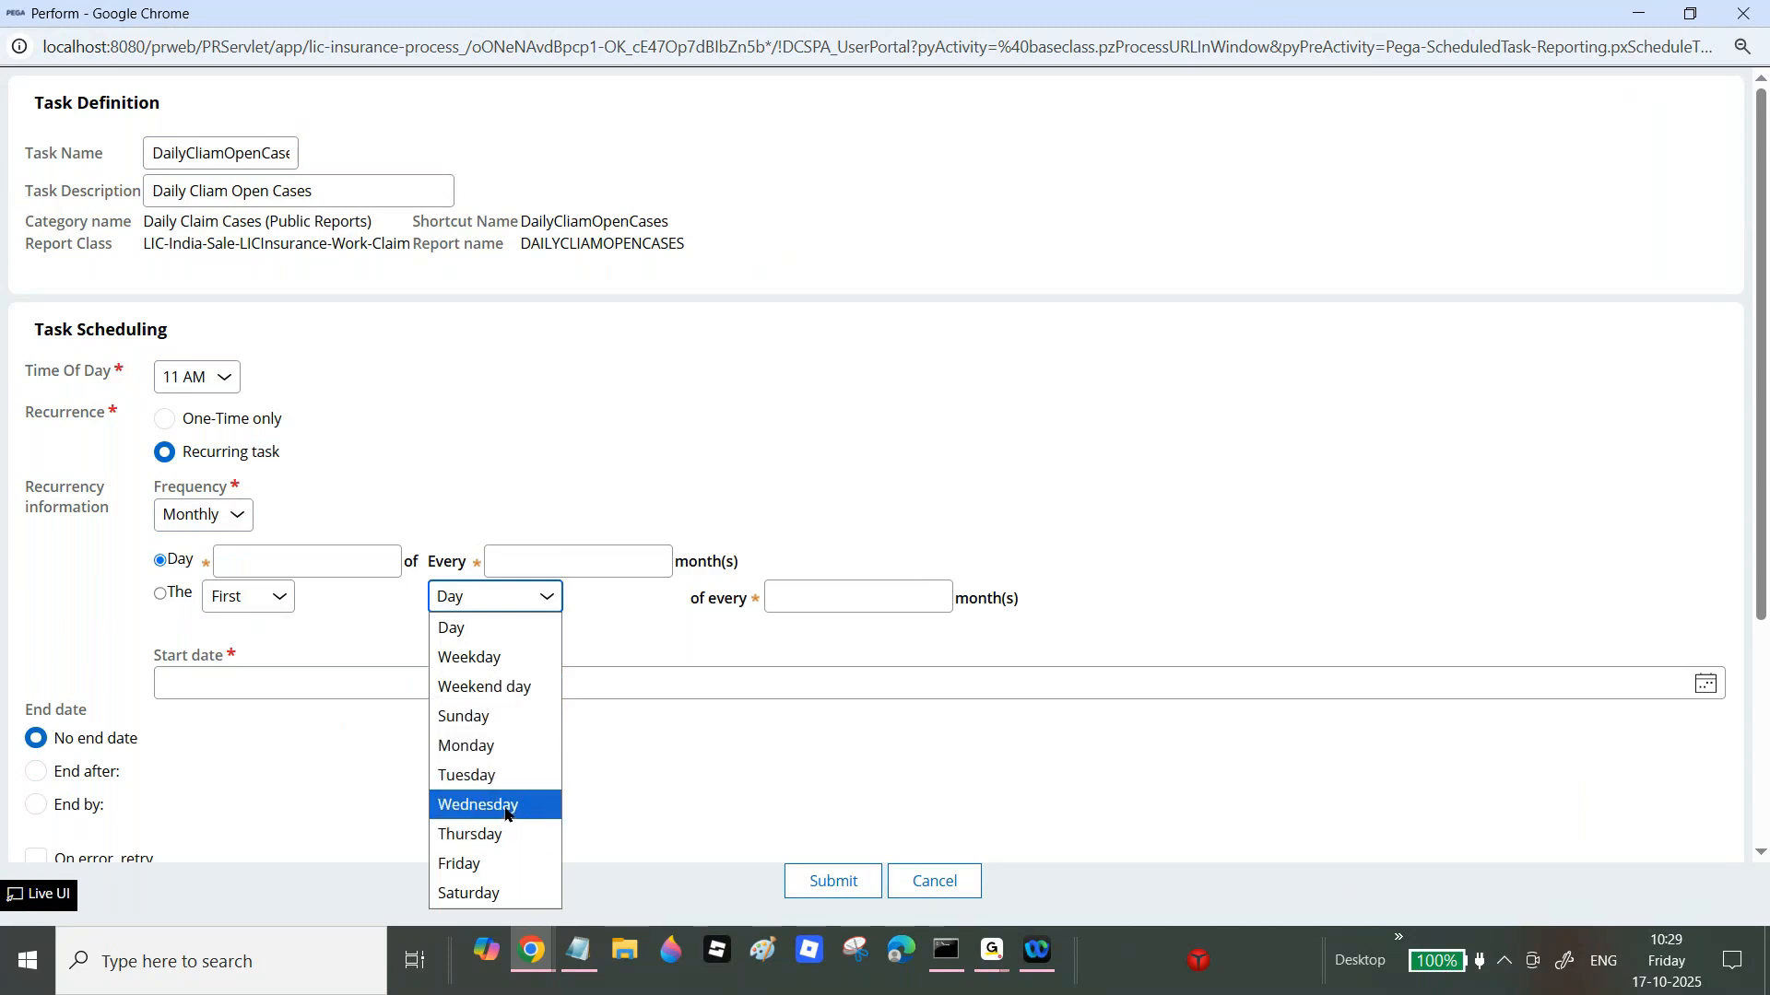
click(225, 517)
click(217, 670)
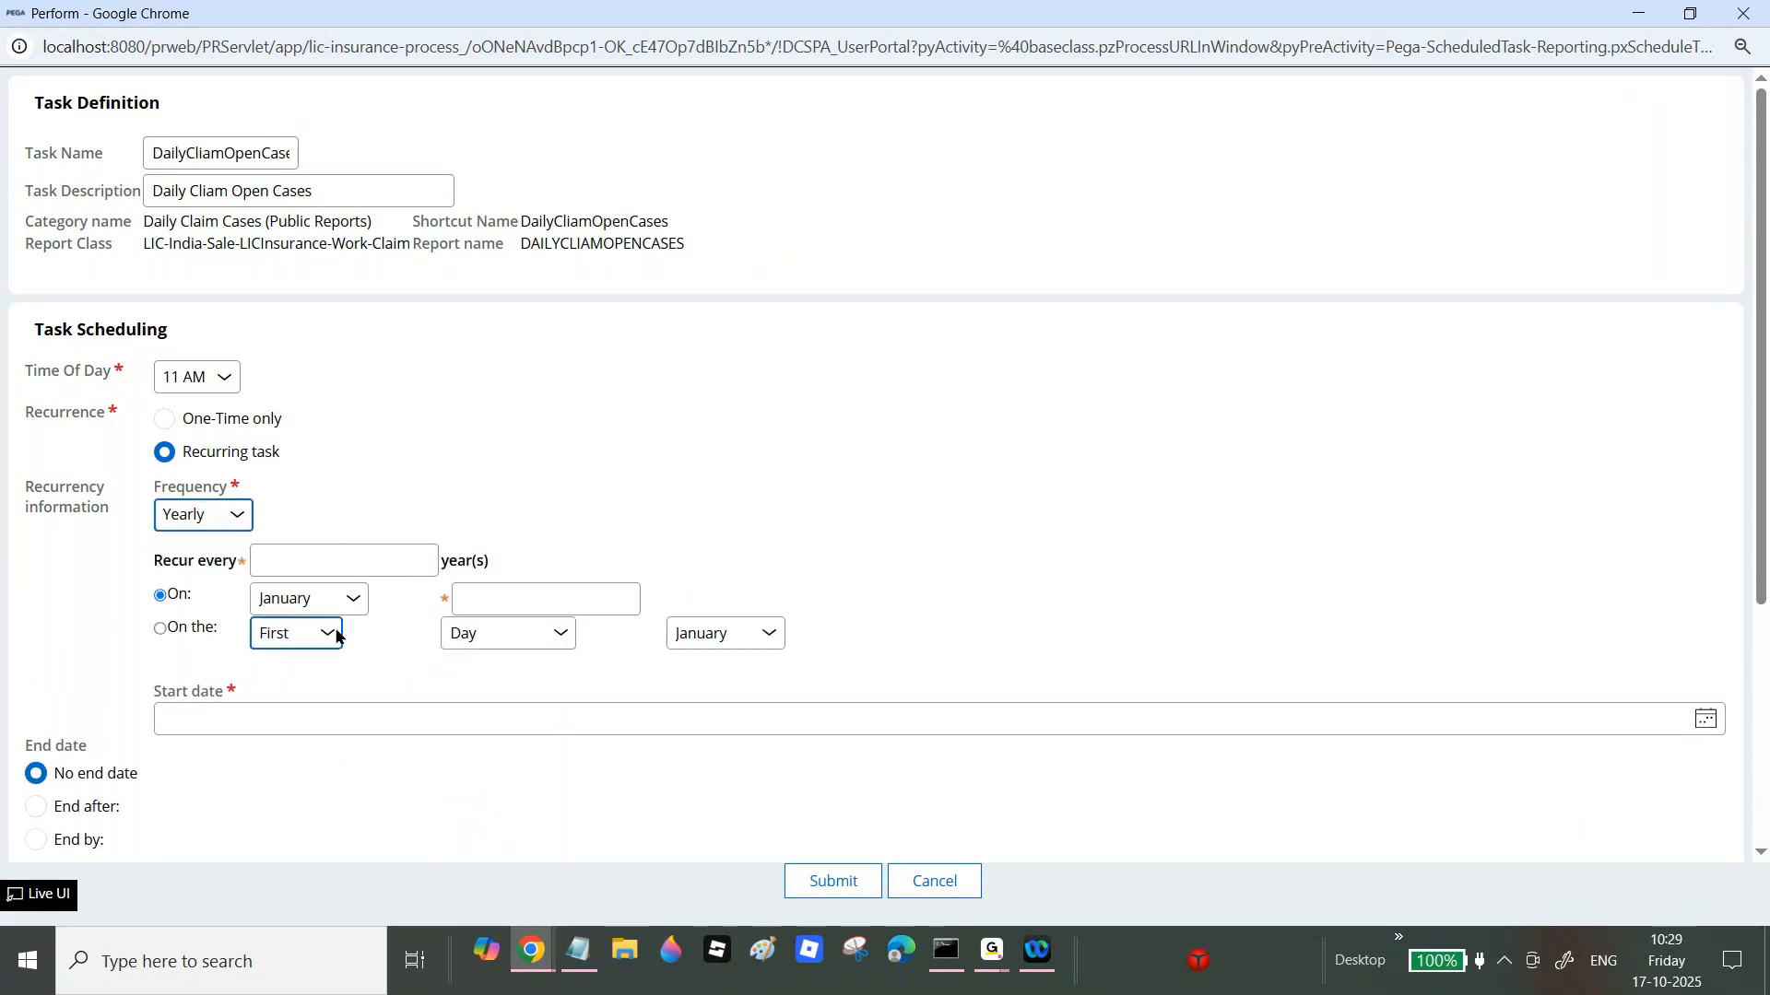
Step: Open the month dropdown beside On: for the yearly recurrence date
click(342, 607)
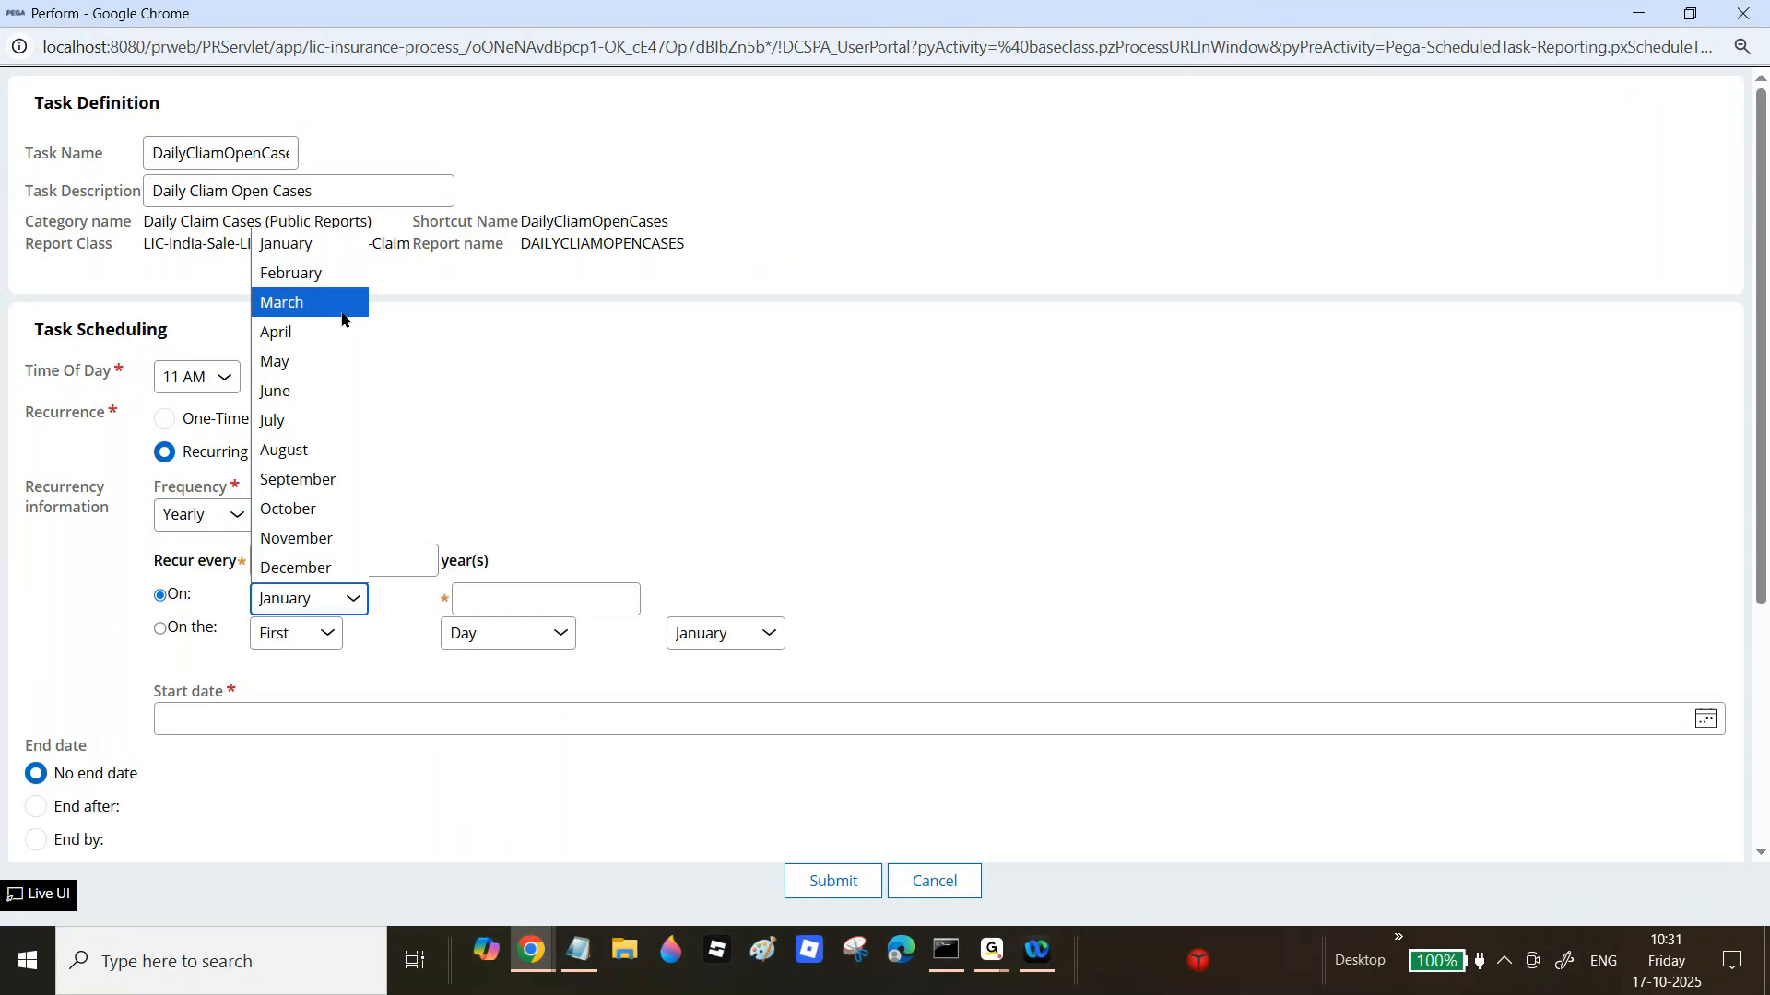
Step: Set the schedule to end by a date instead of after 5, and enable On error, retry
scroll(11, 578, down, 3)
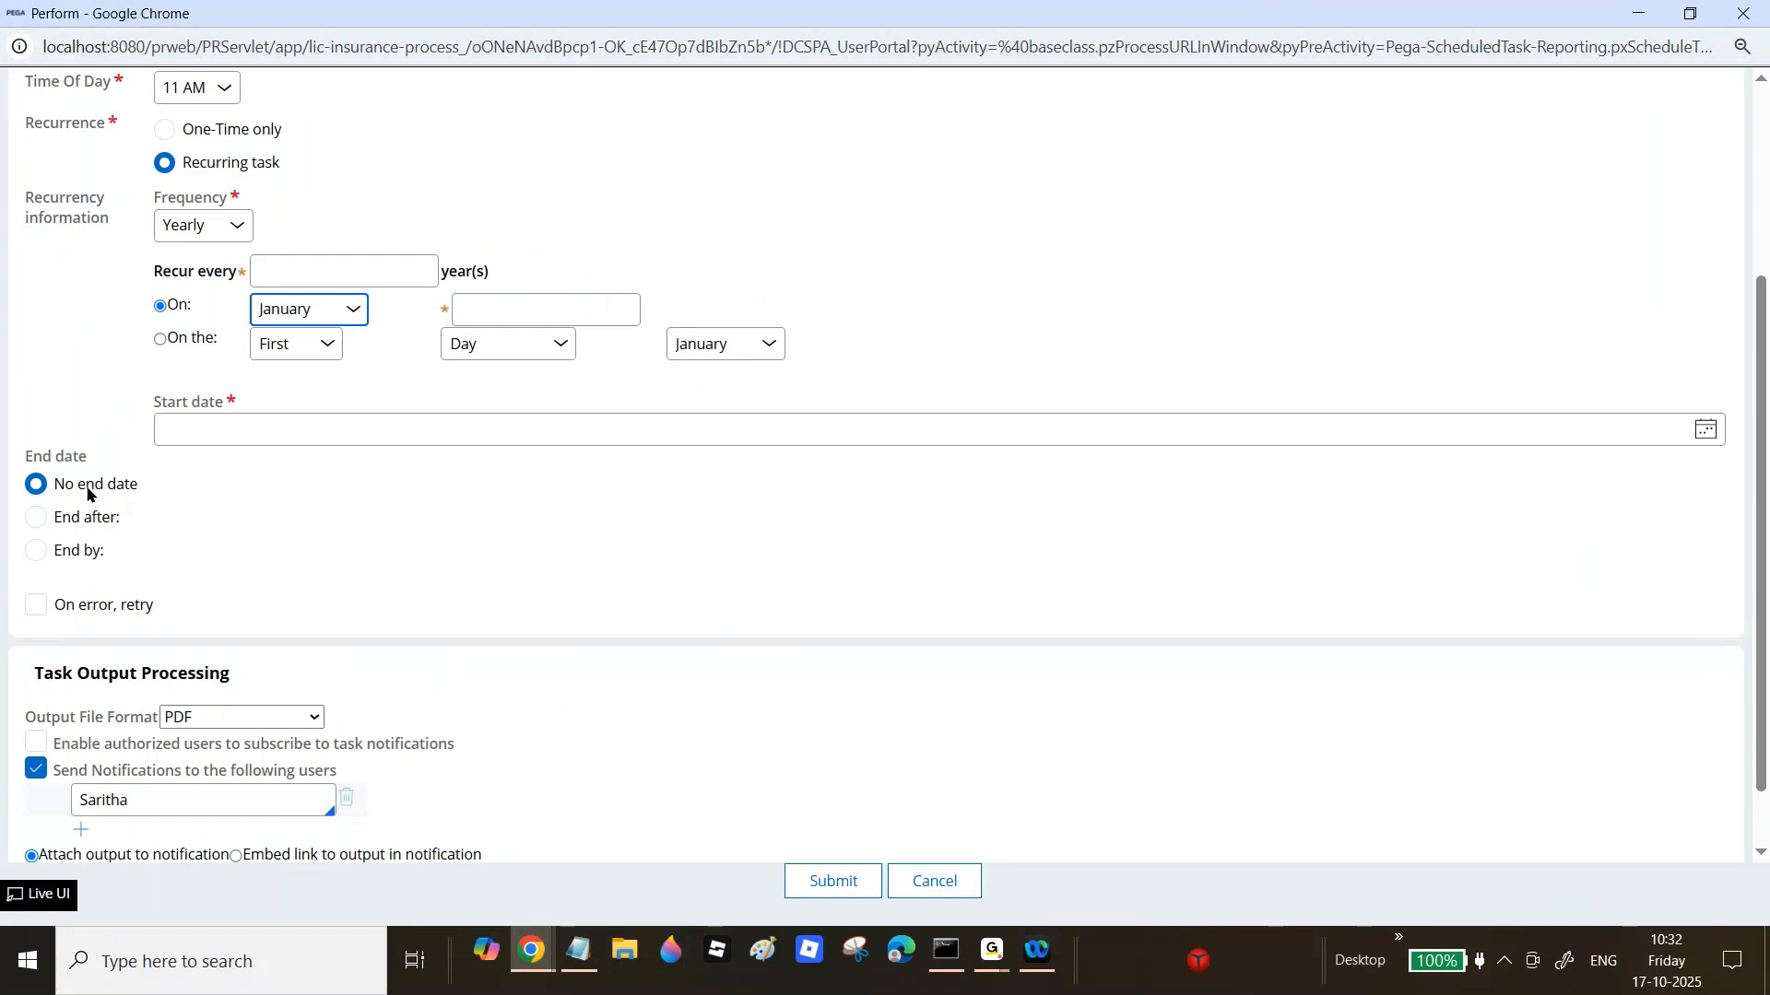
click(34, 522)
click(195, 515)
text(5)
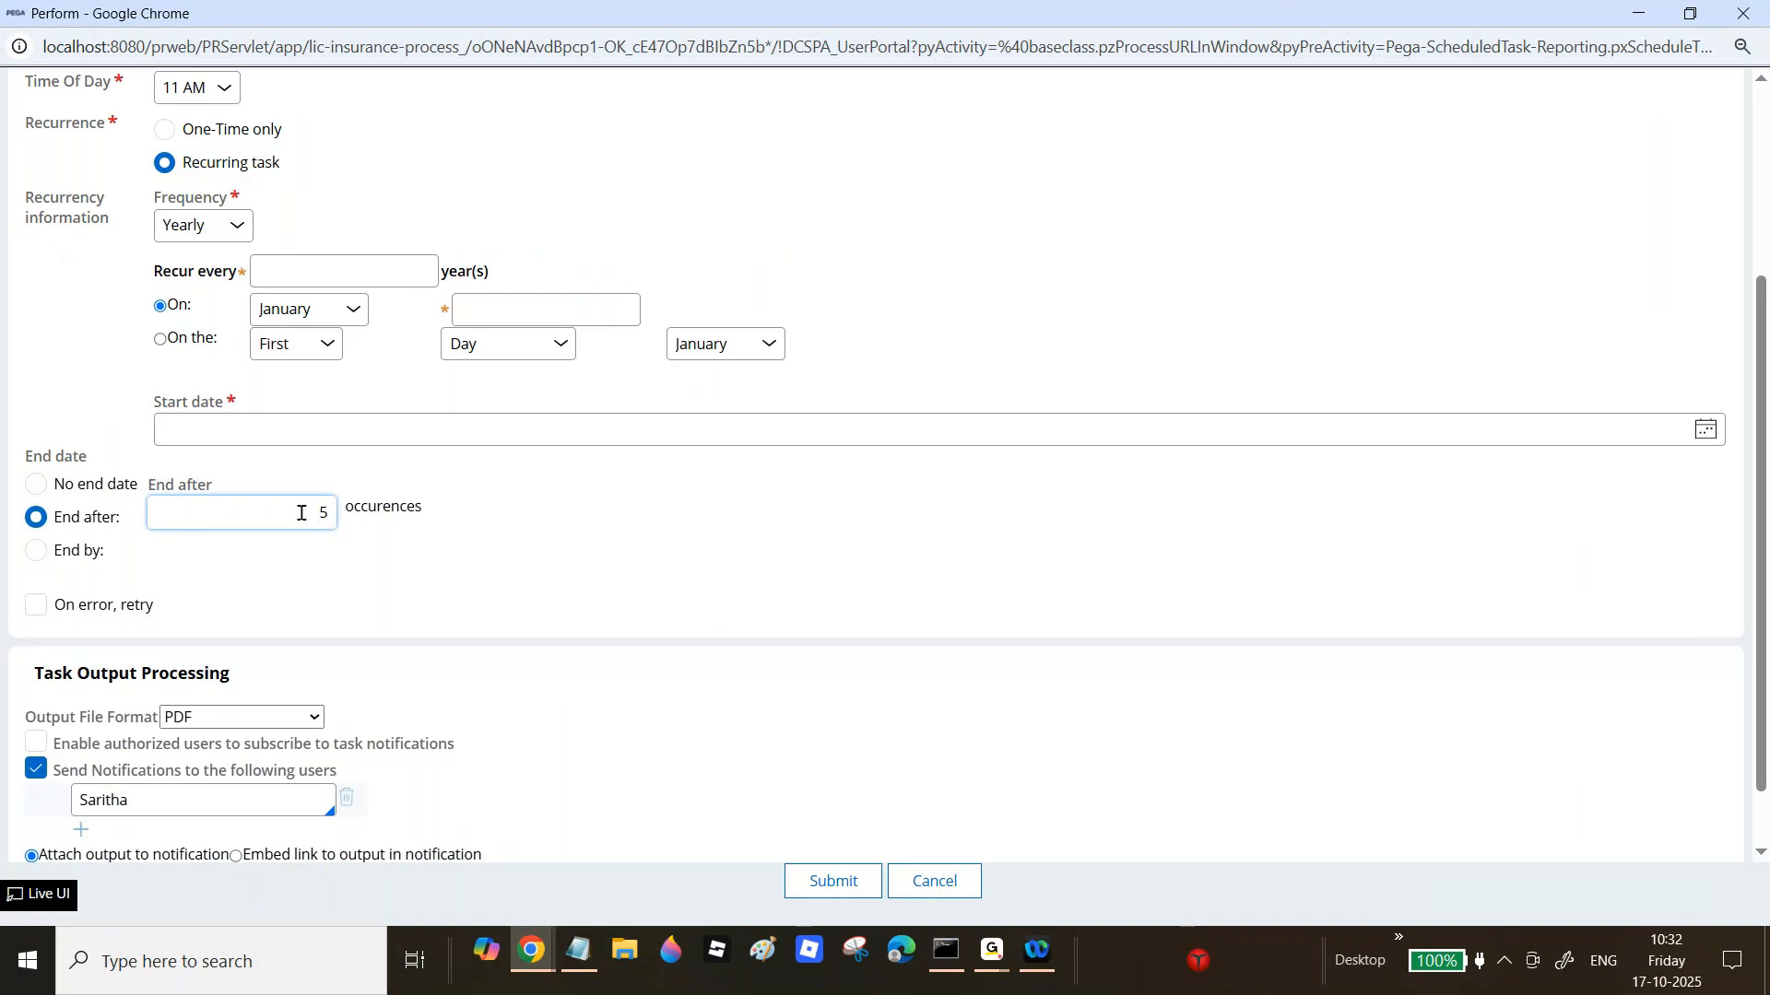
click(38, 552)
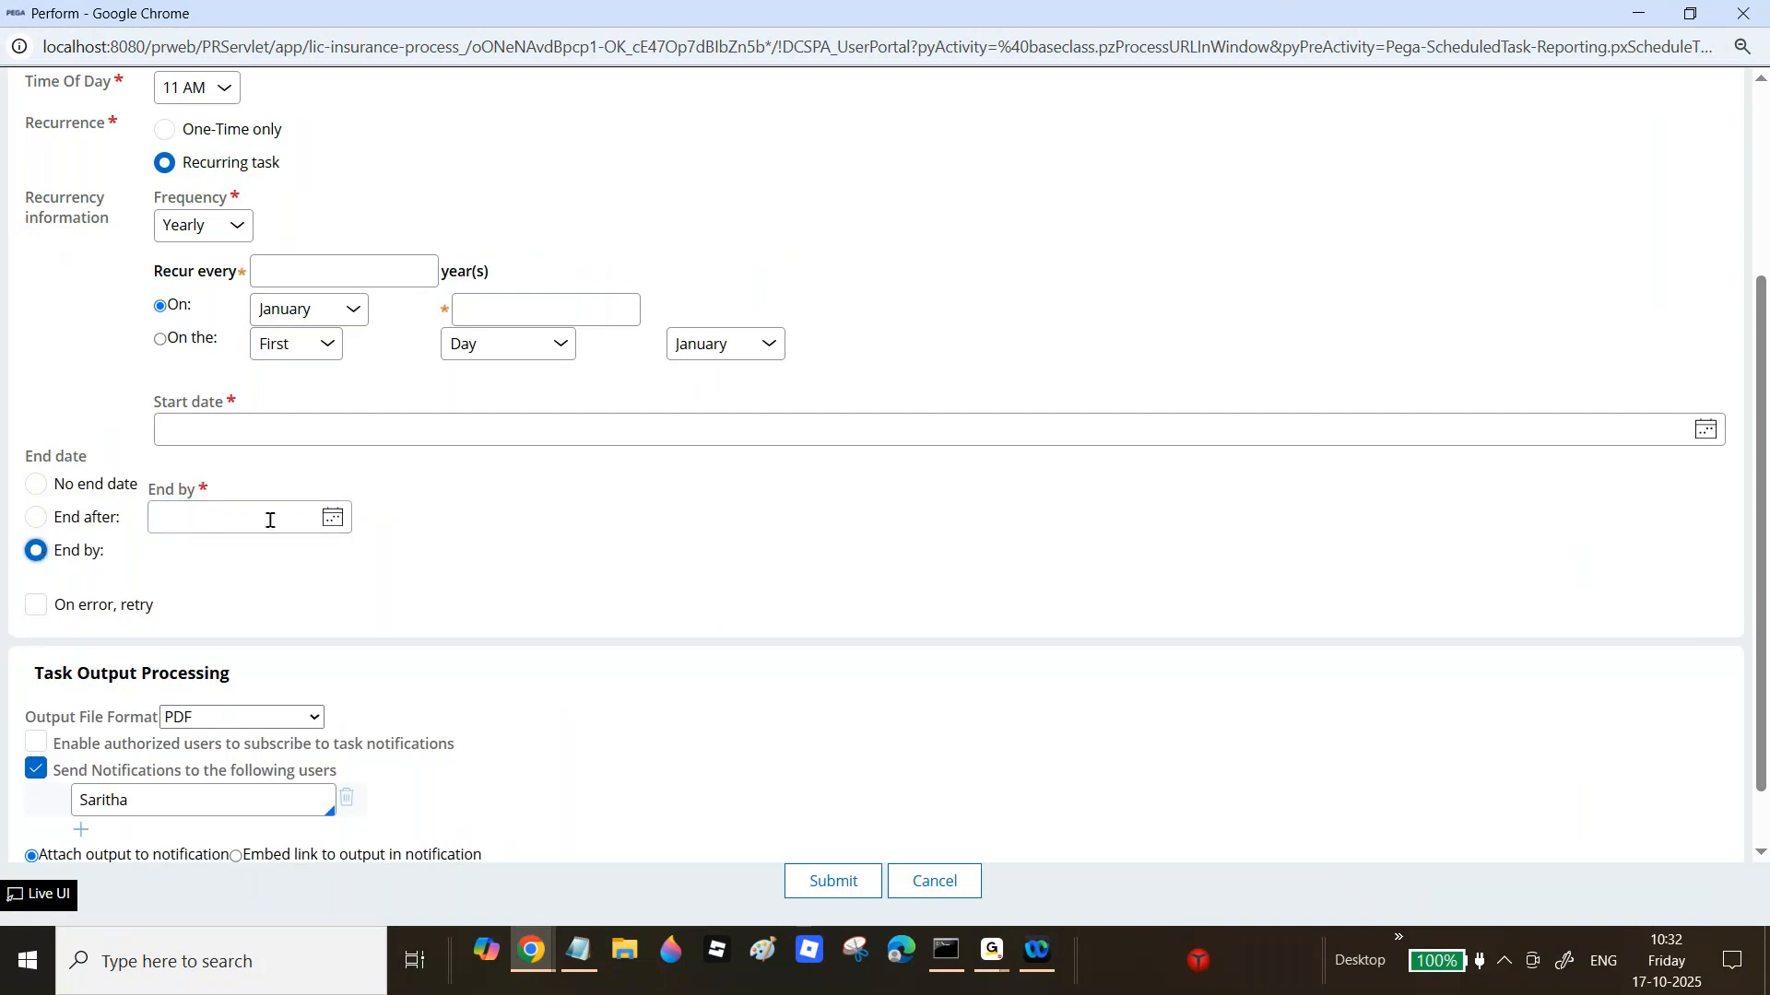
click(333, 517)
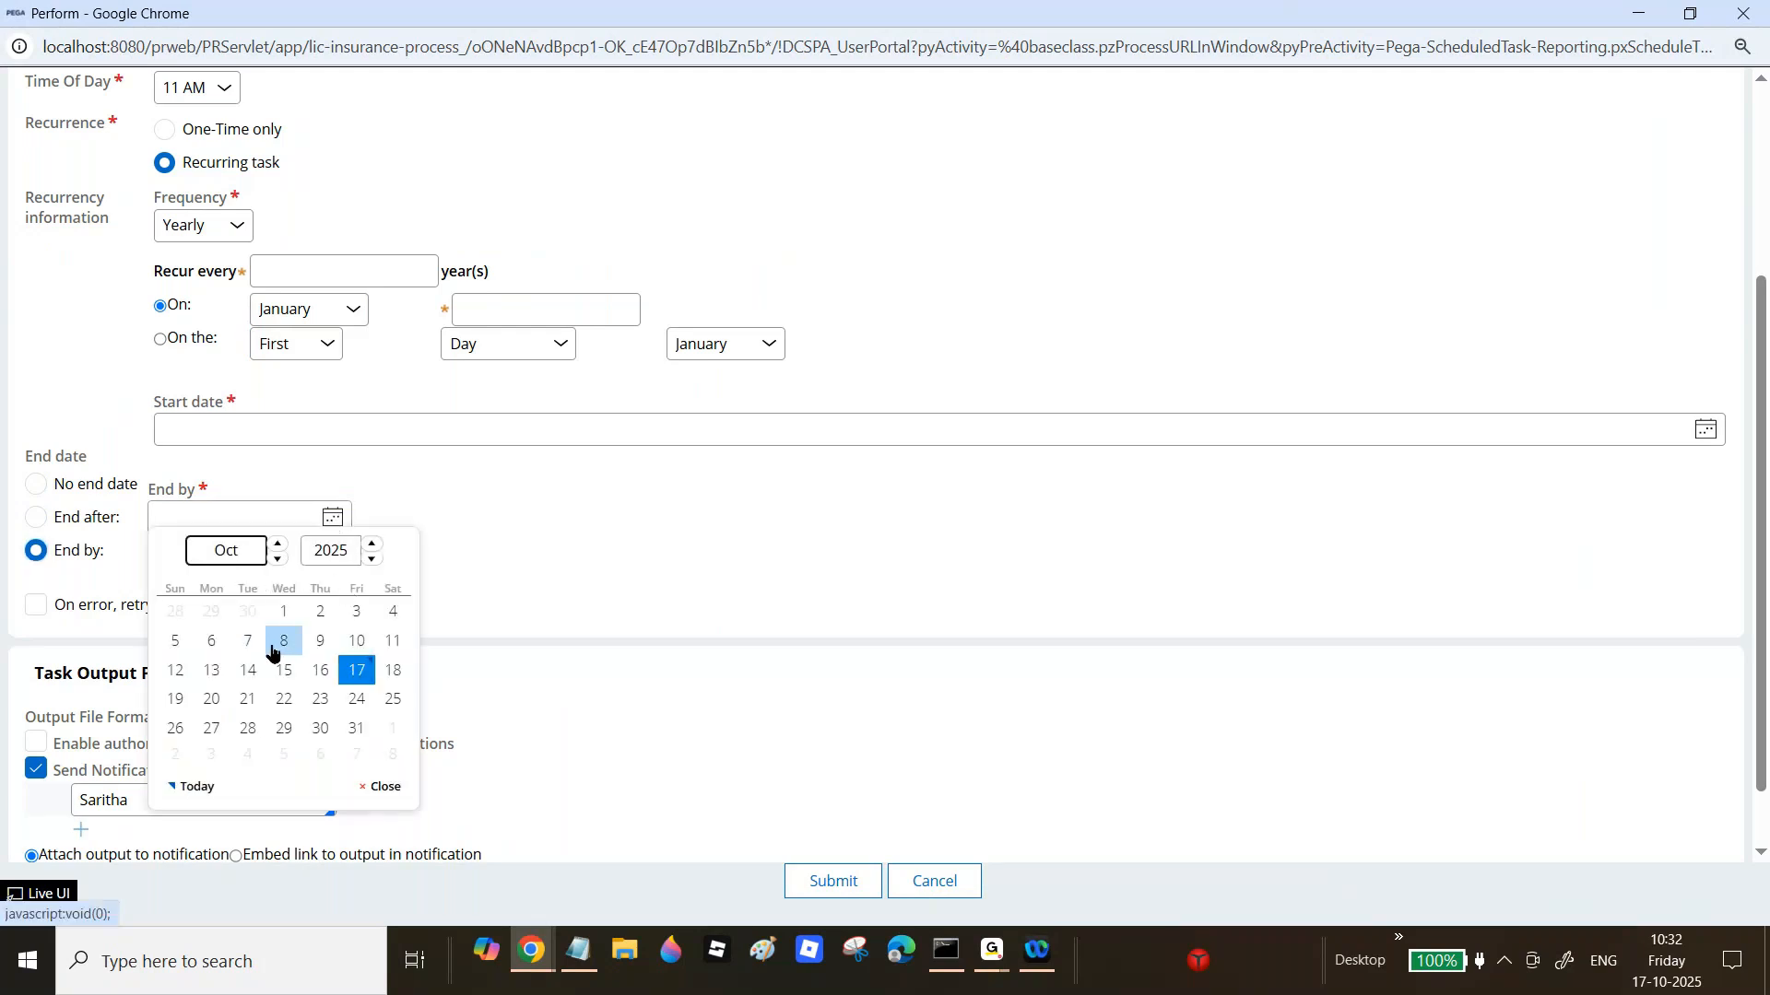
click(594, 489)
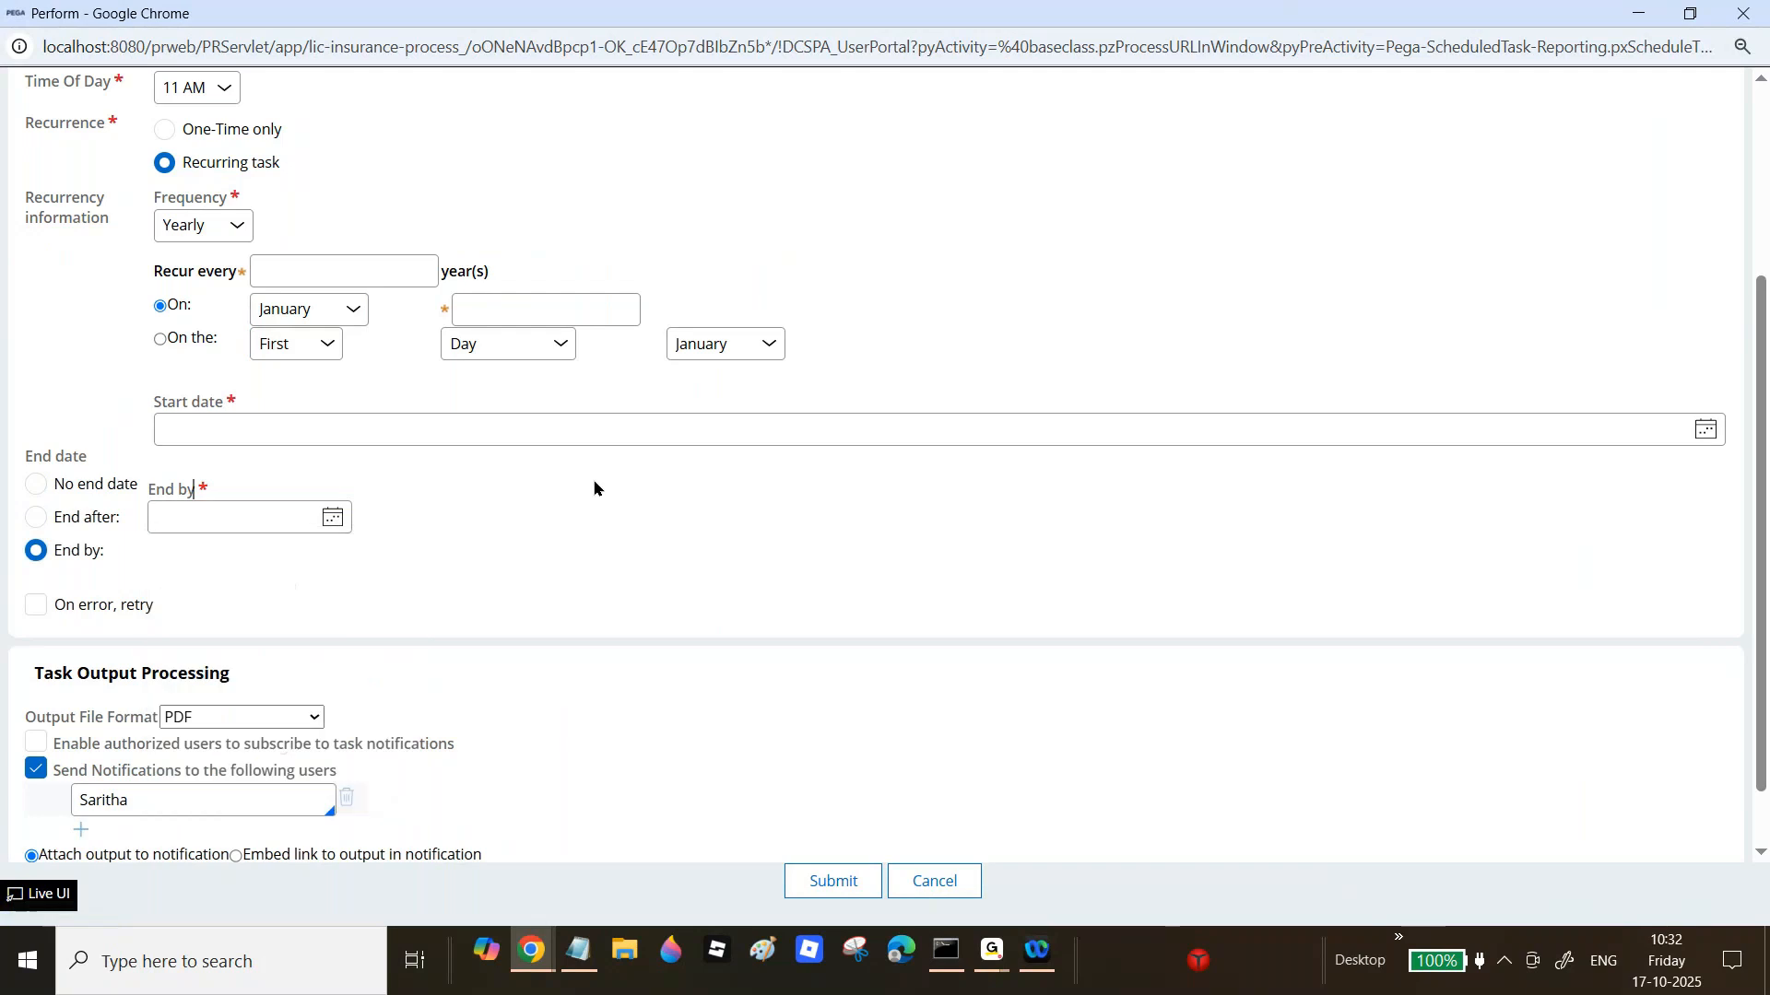
click(35, 605)
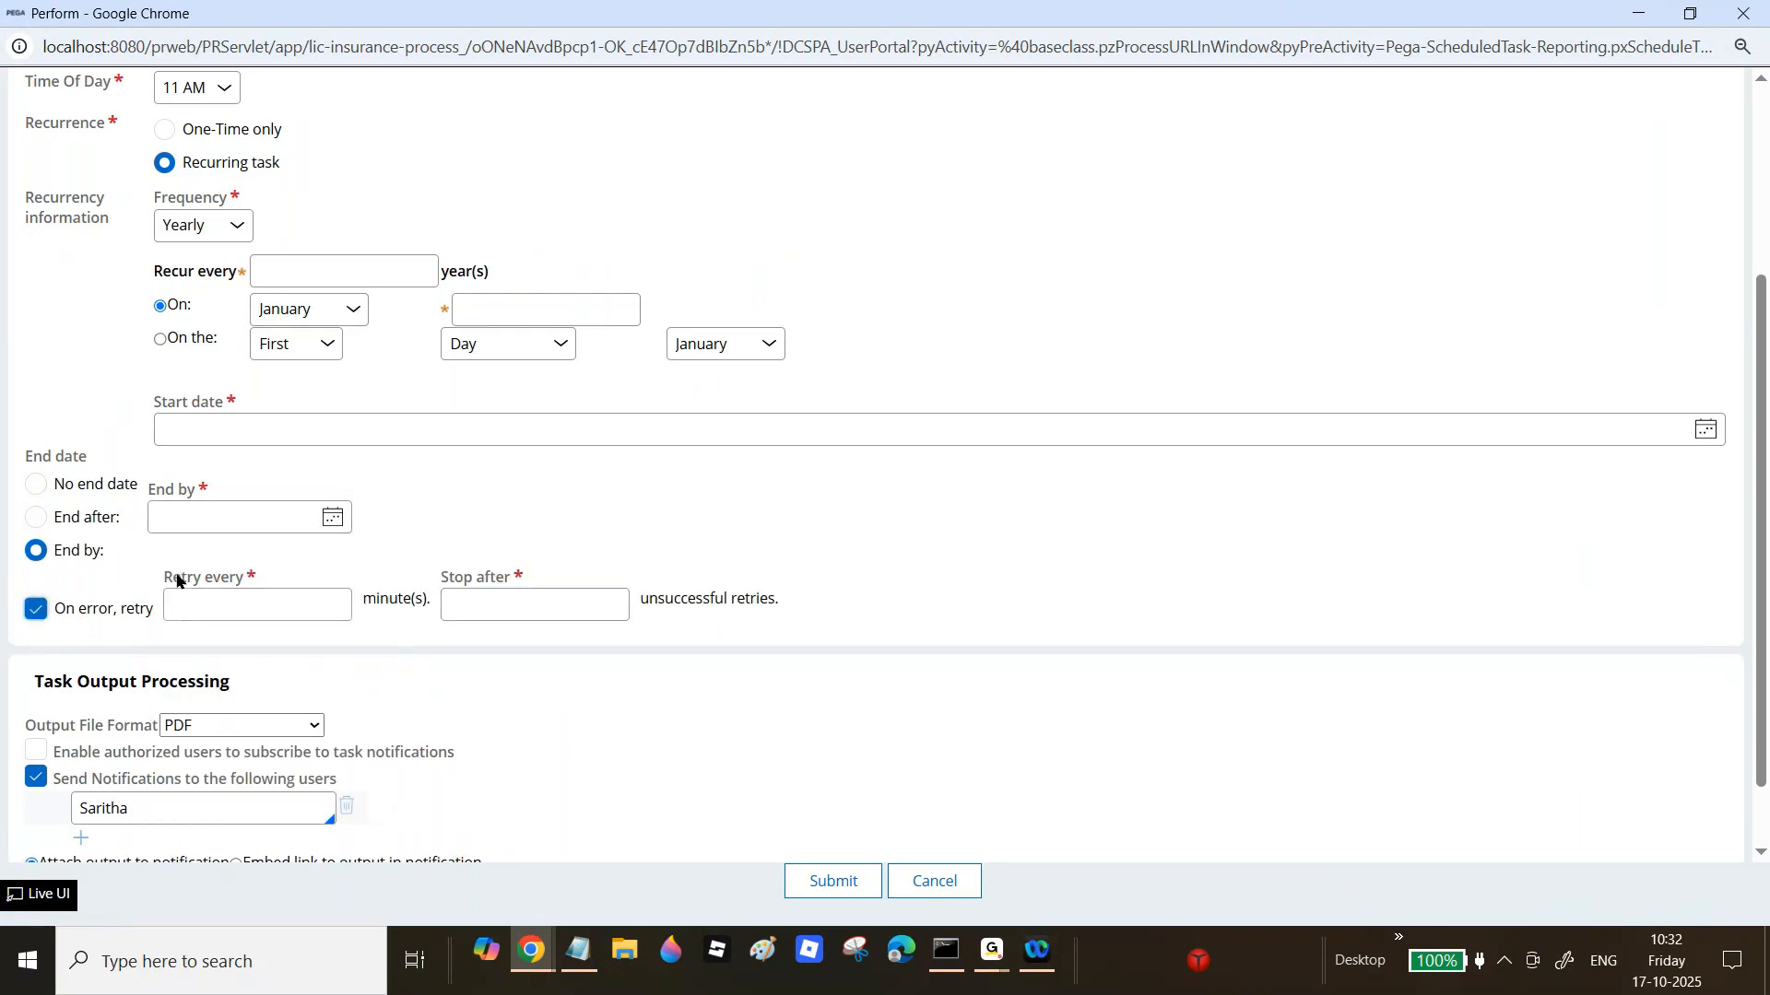
Step: Retry failed runs every 5 minutes, stopping after 3 retries
drag(174, 577, 229, 584)
click(221, 603)
text(5)
click(512, 600)
text(3)
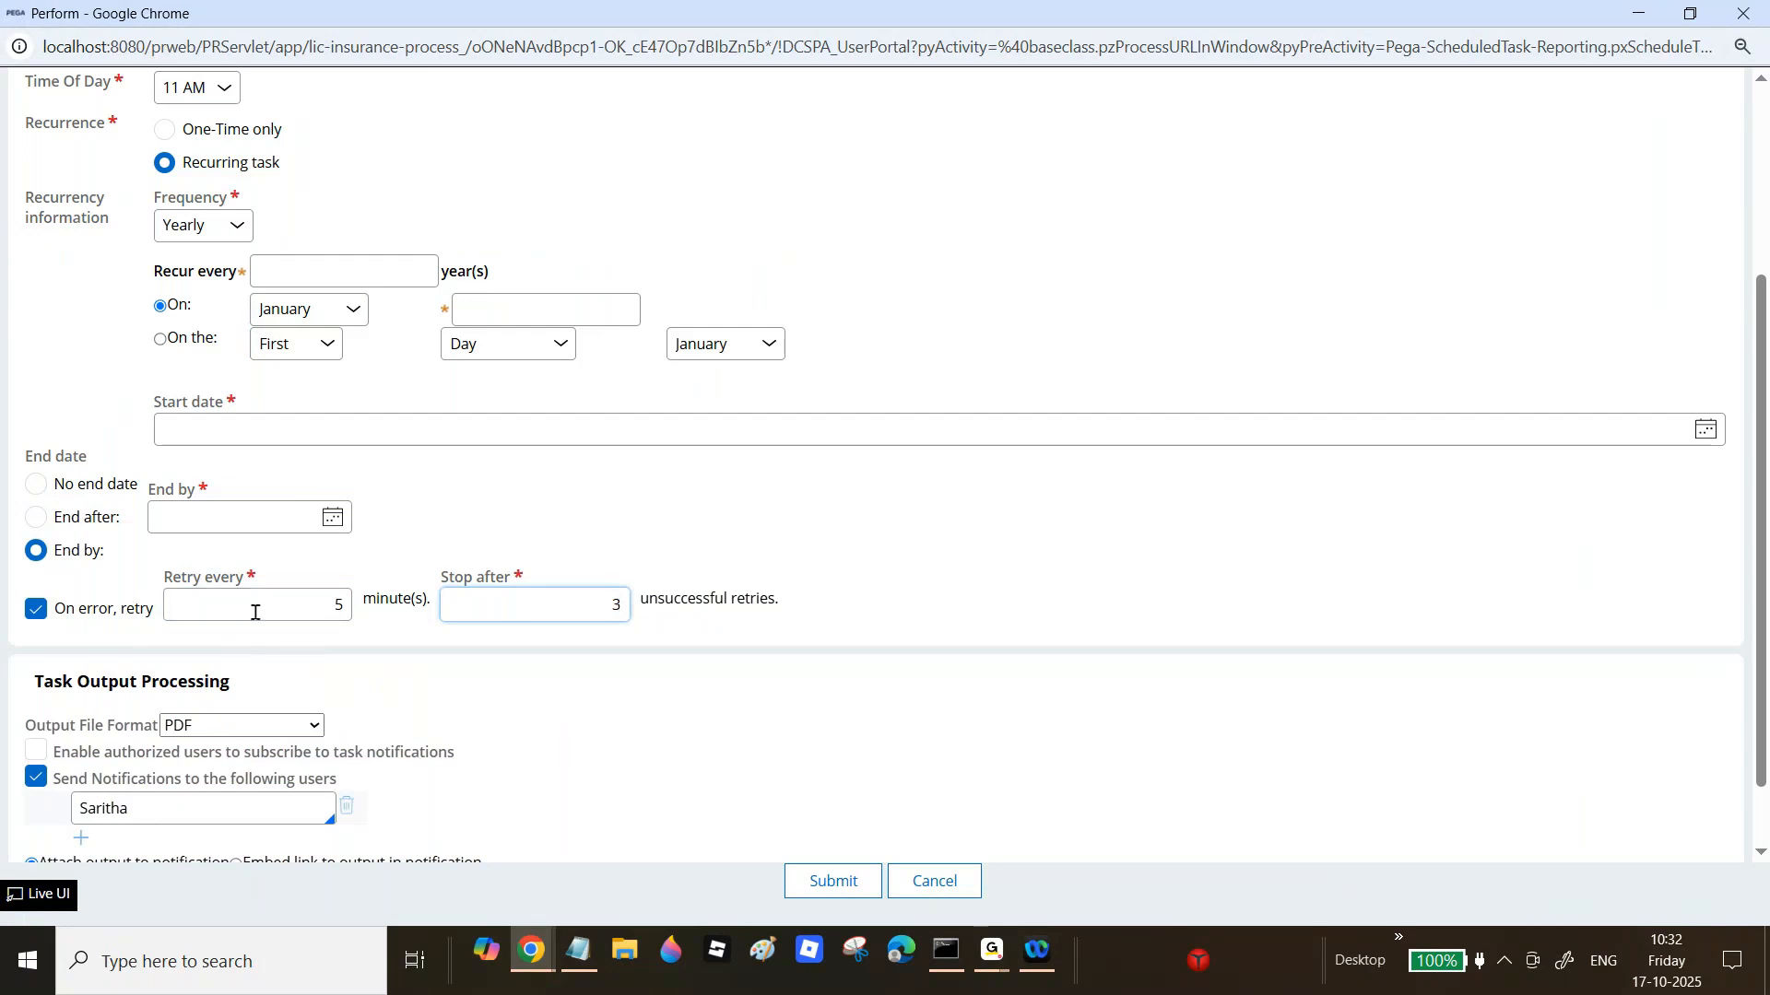
Step: Set Output File Format to Excel Workbook and select the notified user's name
scroll(333, 617, down, 1)
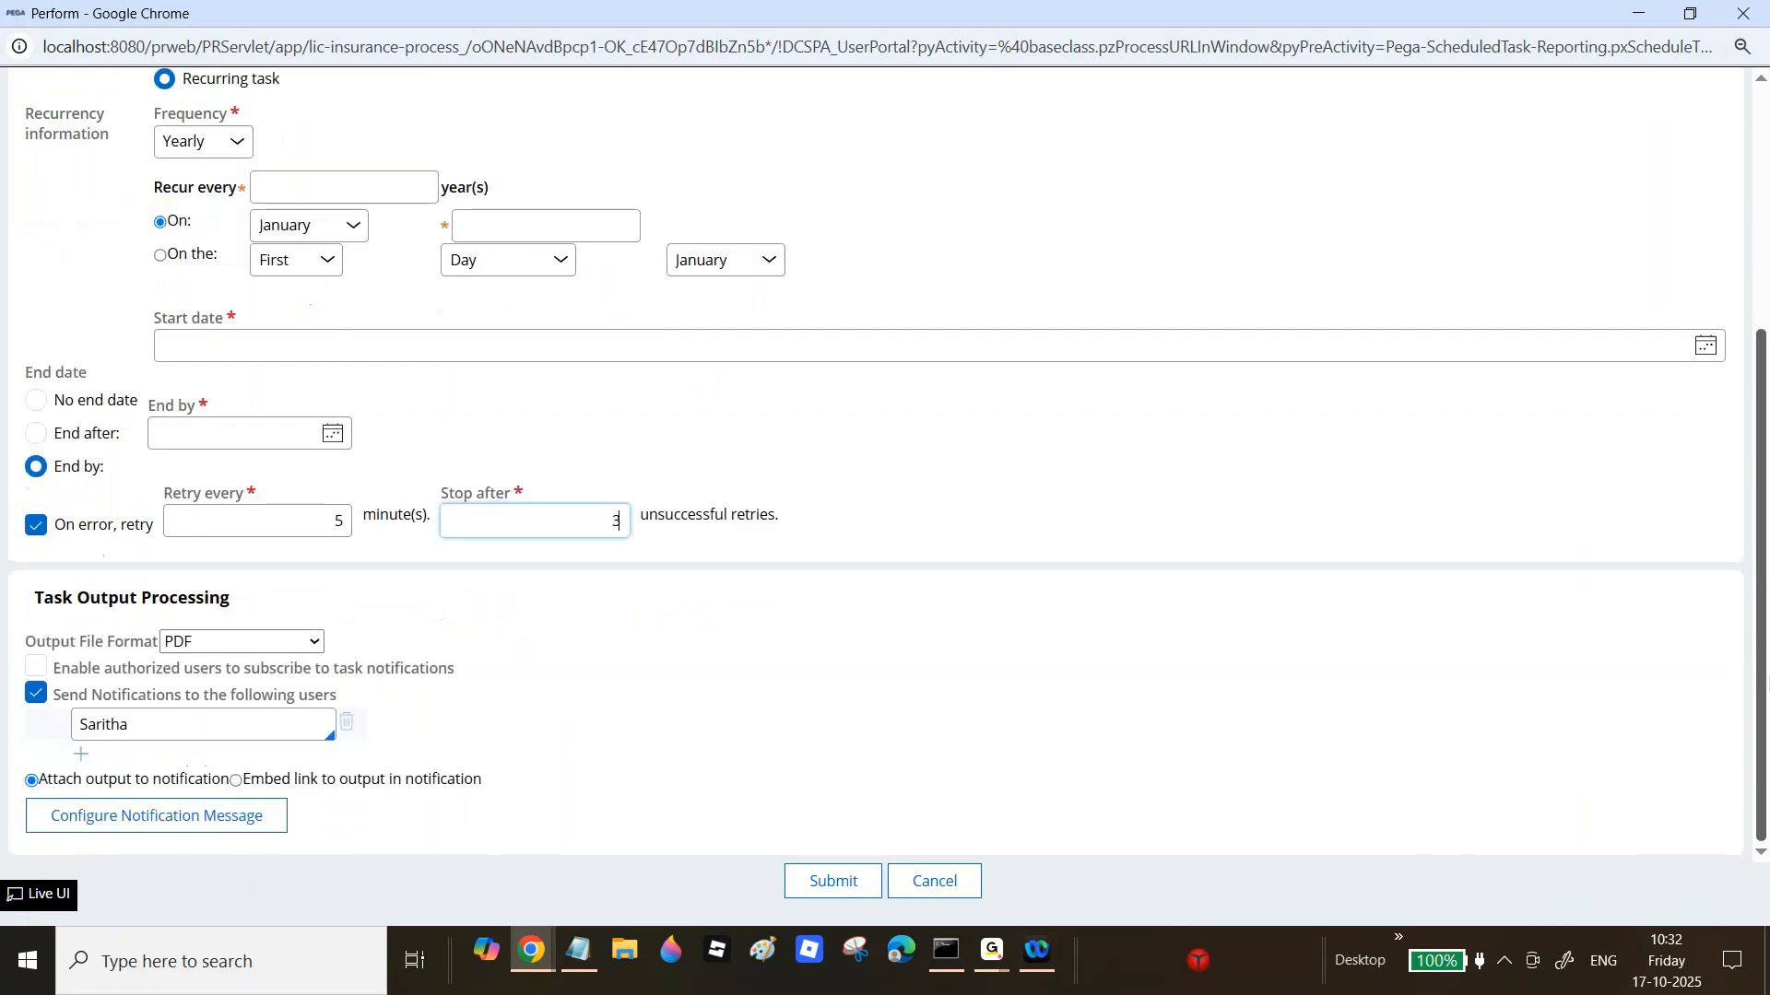
click(253, 641)
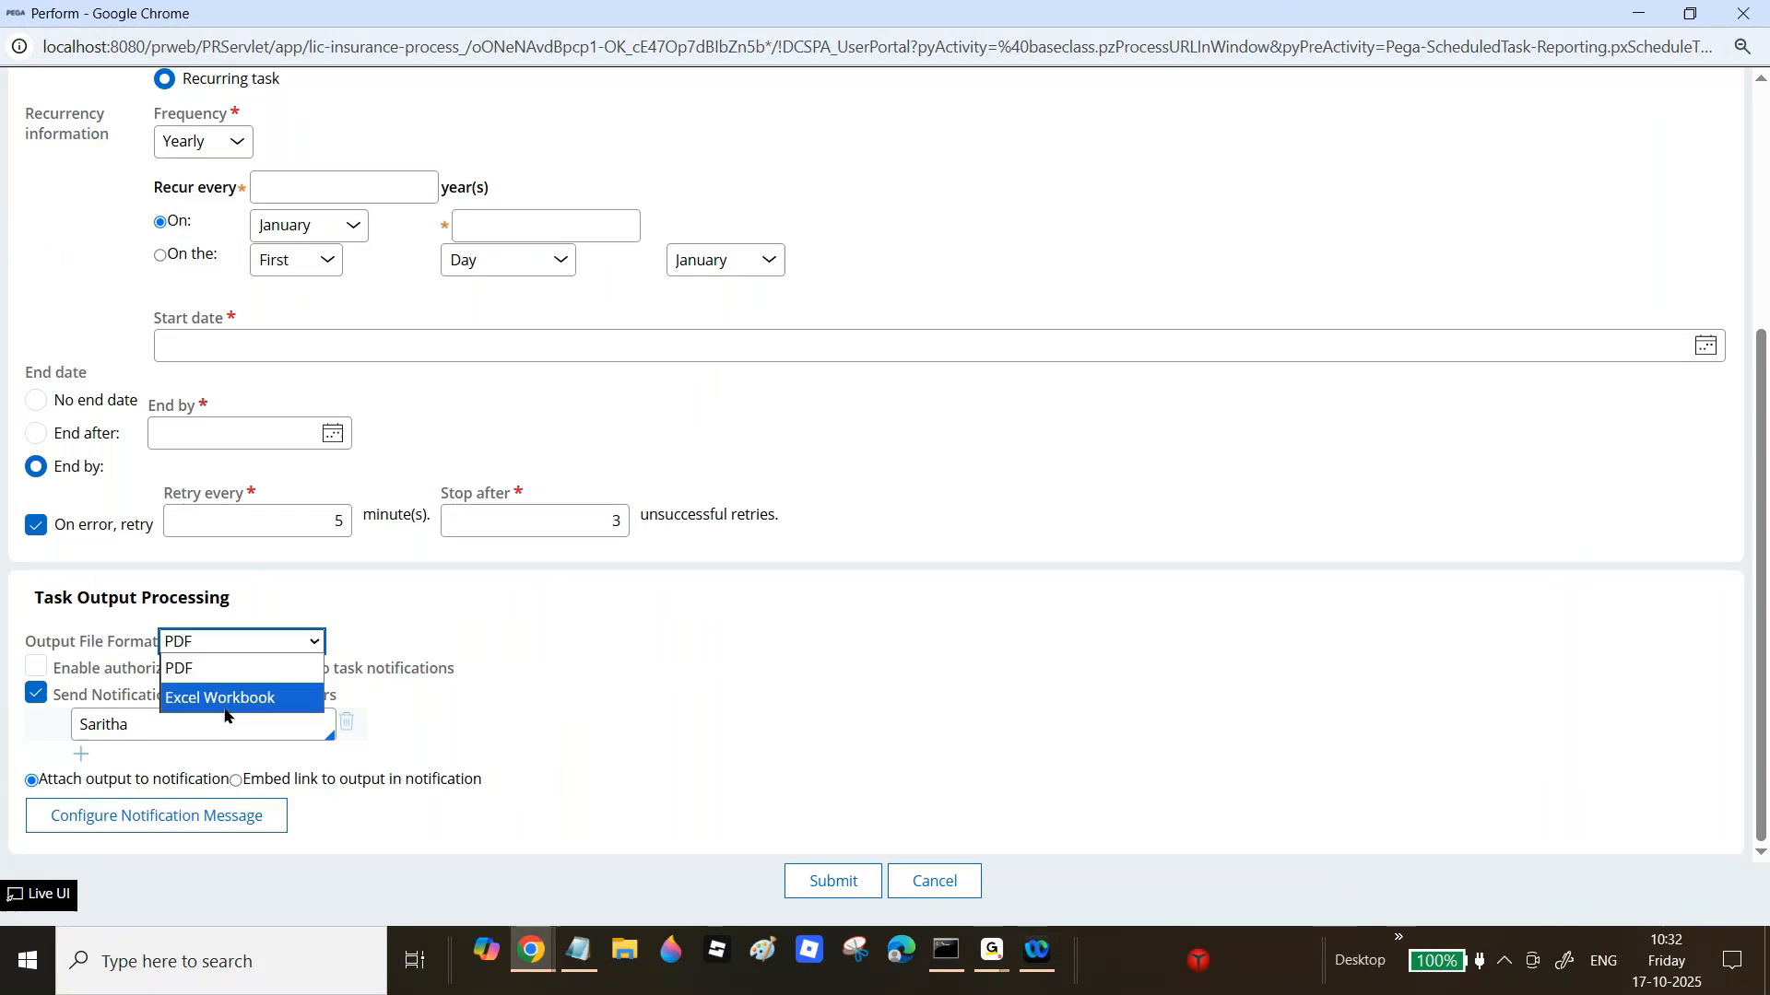
click(229, 702)
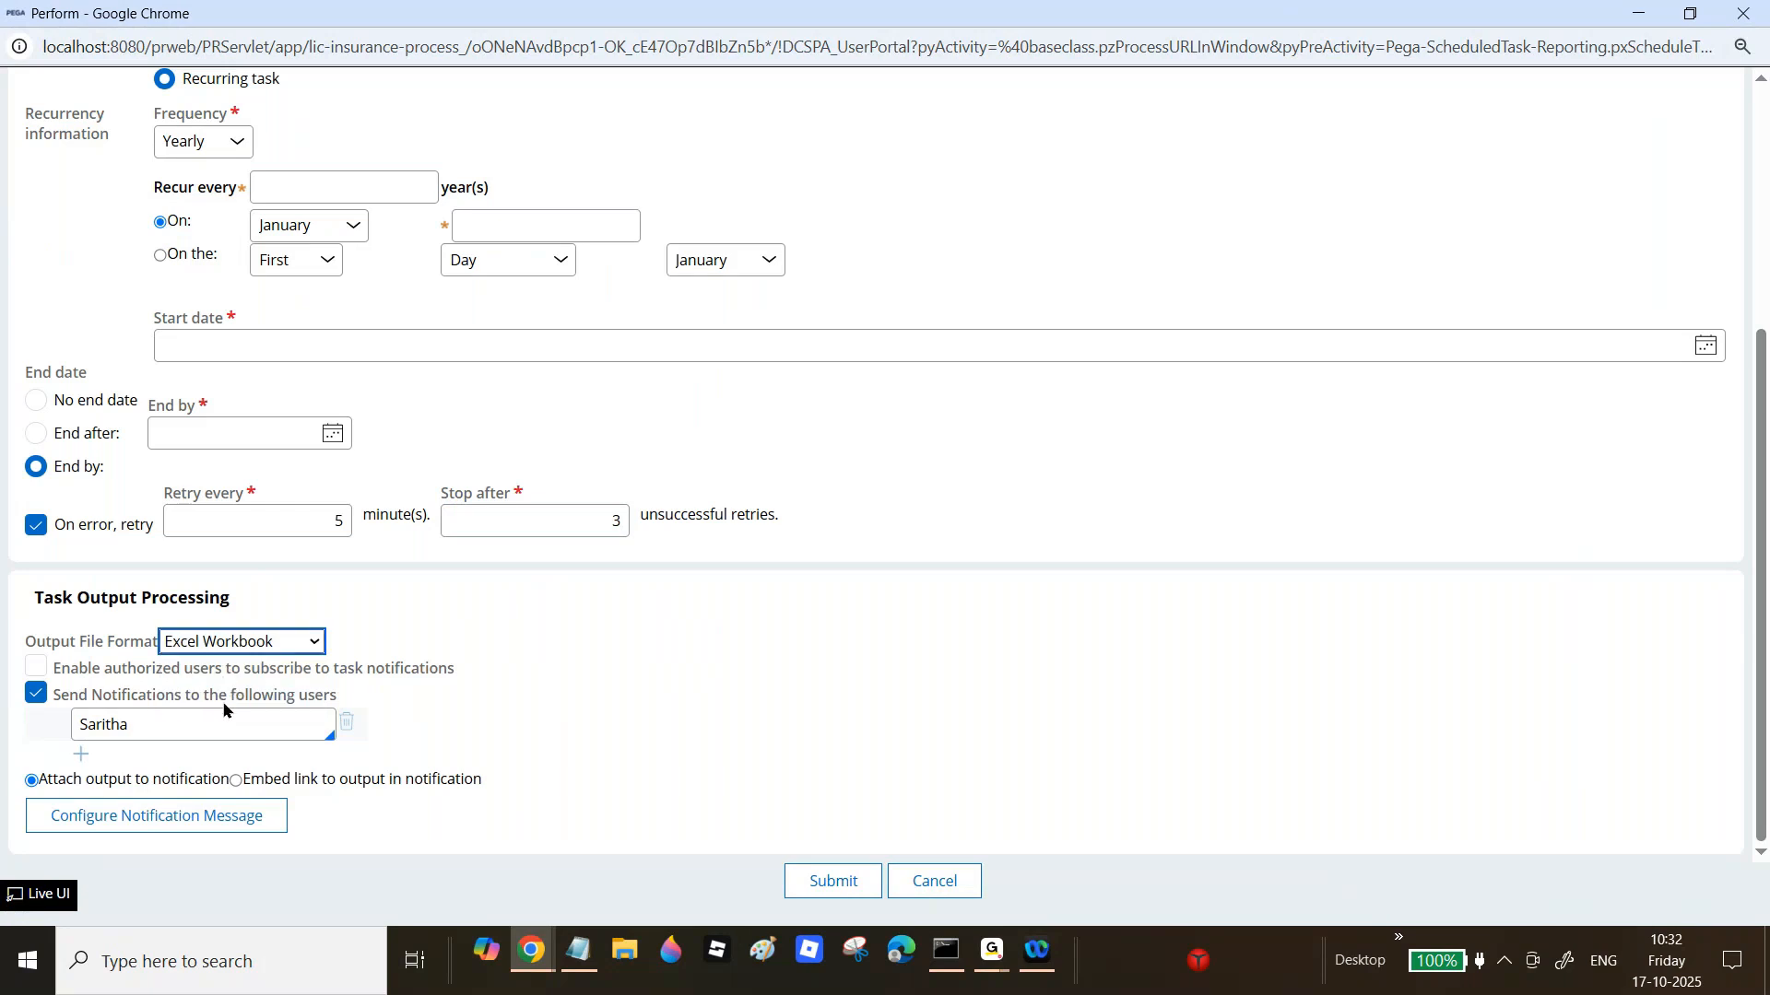
double_click(148, 715)
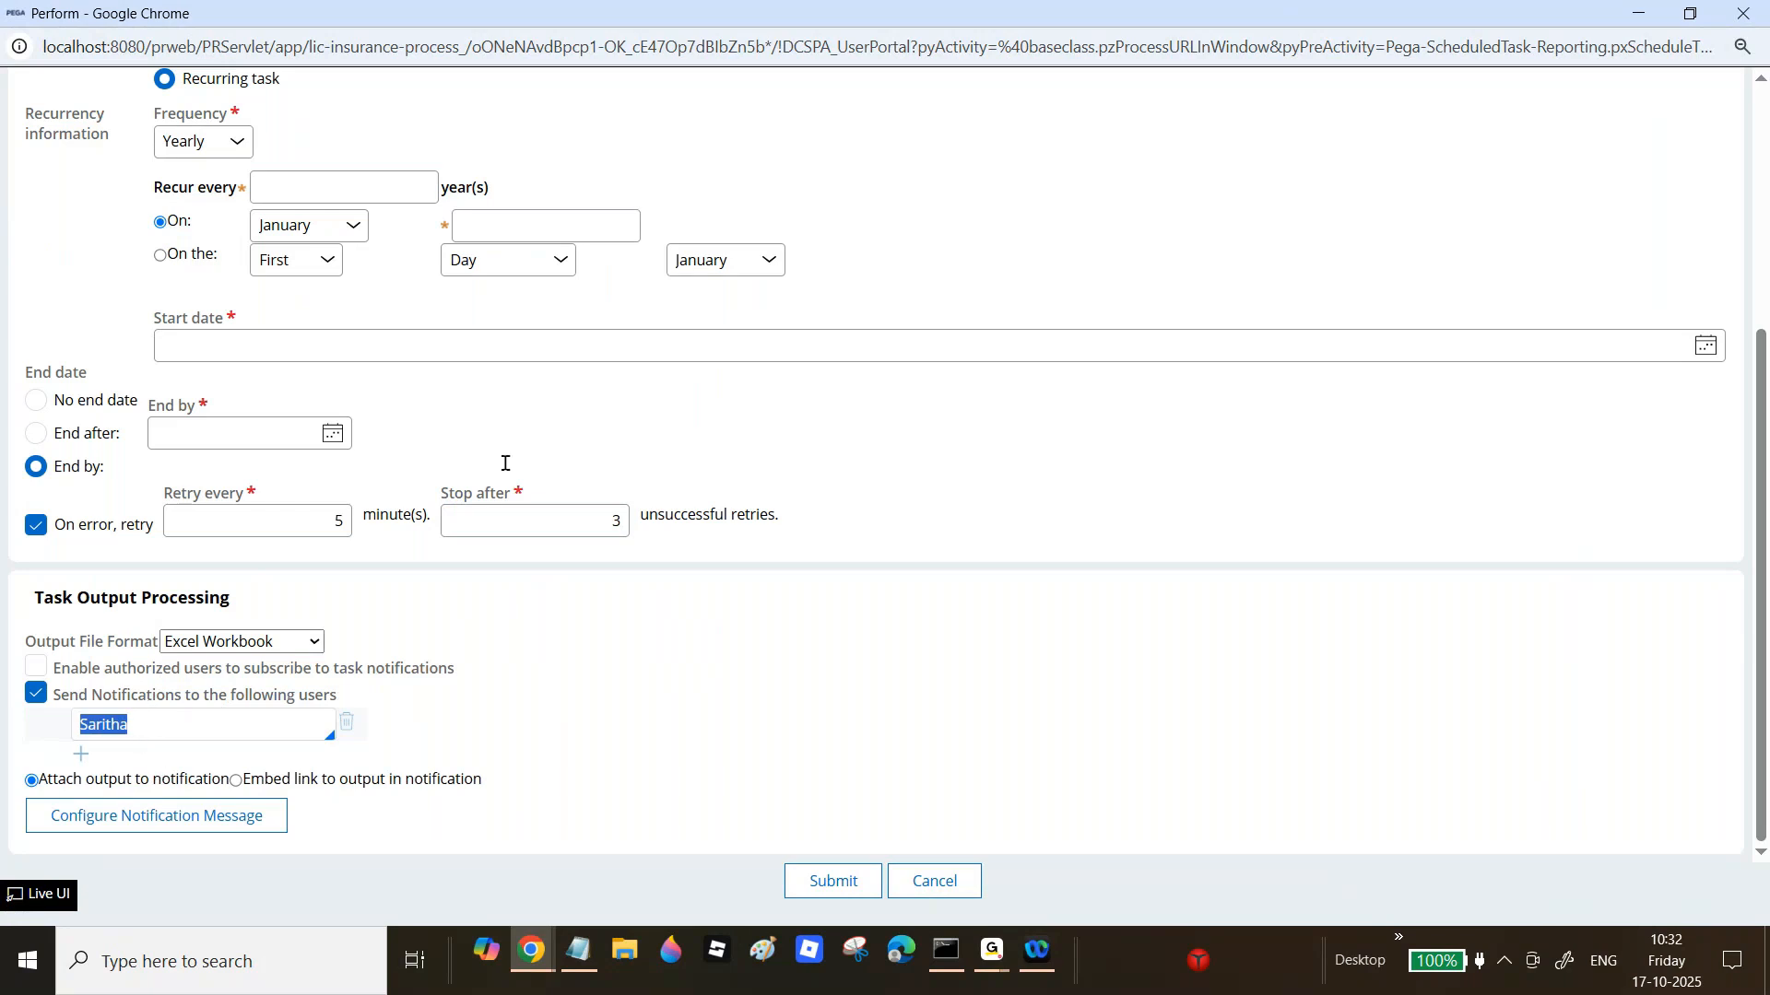
Step: Switch recurrence back to Daily, end after occurrences, and start on 10/17/2025
scroll(1556, 307, up, 2)
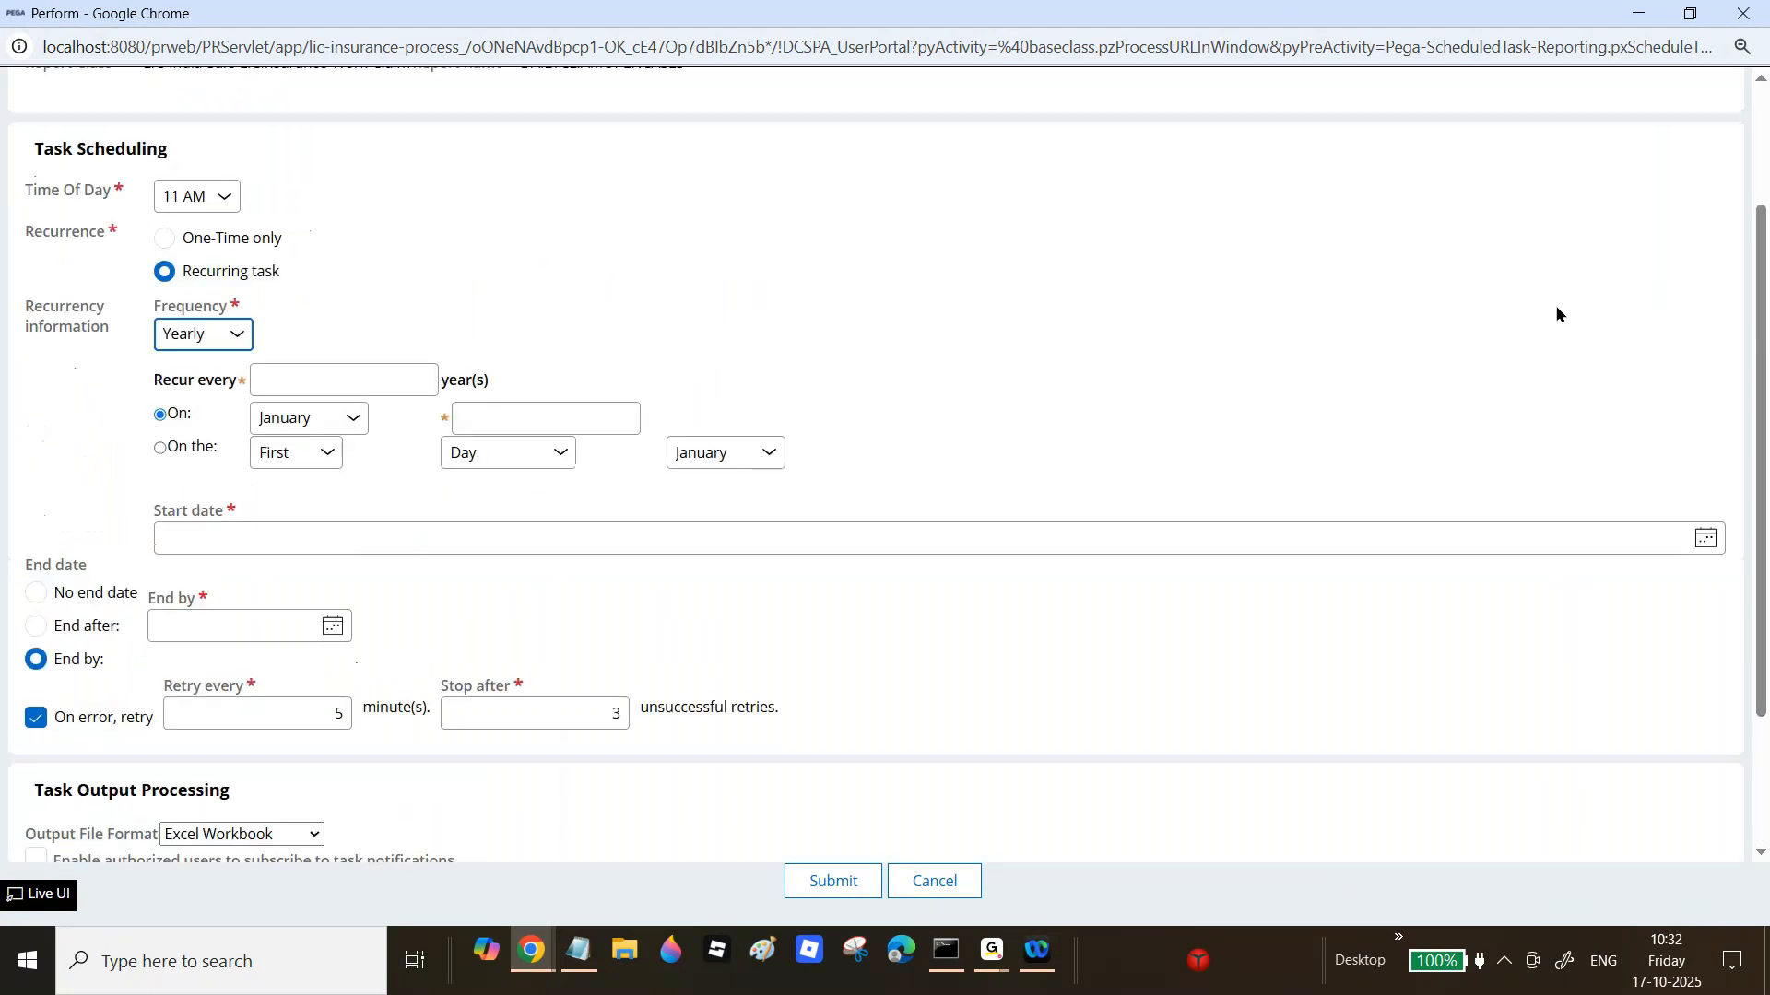
click(231, 331)
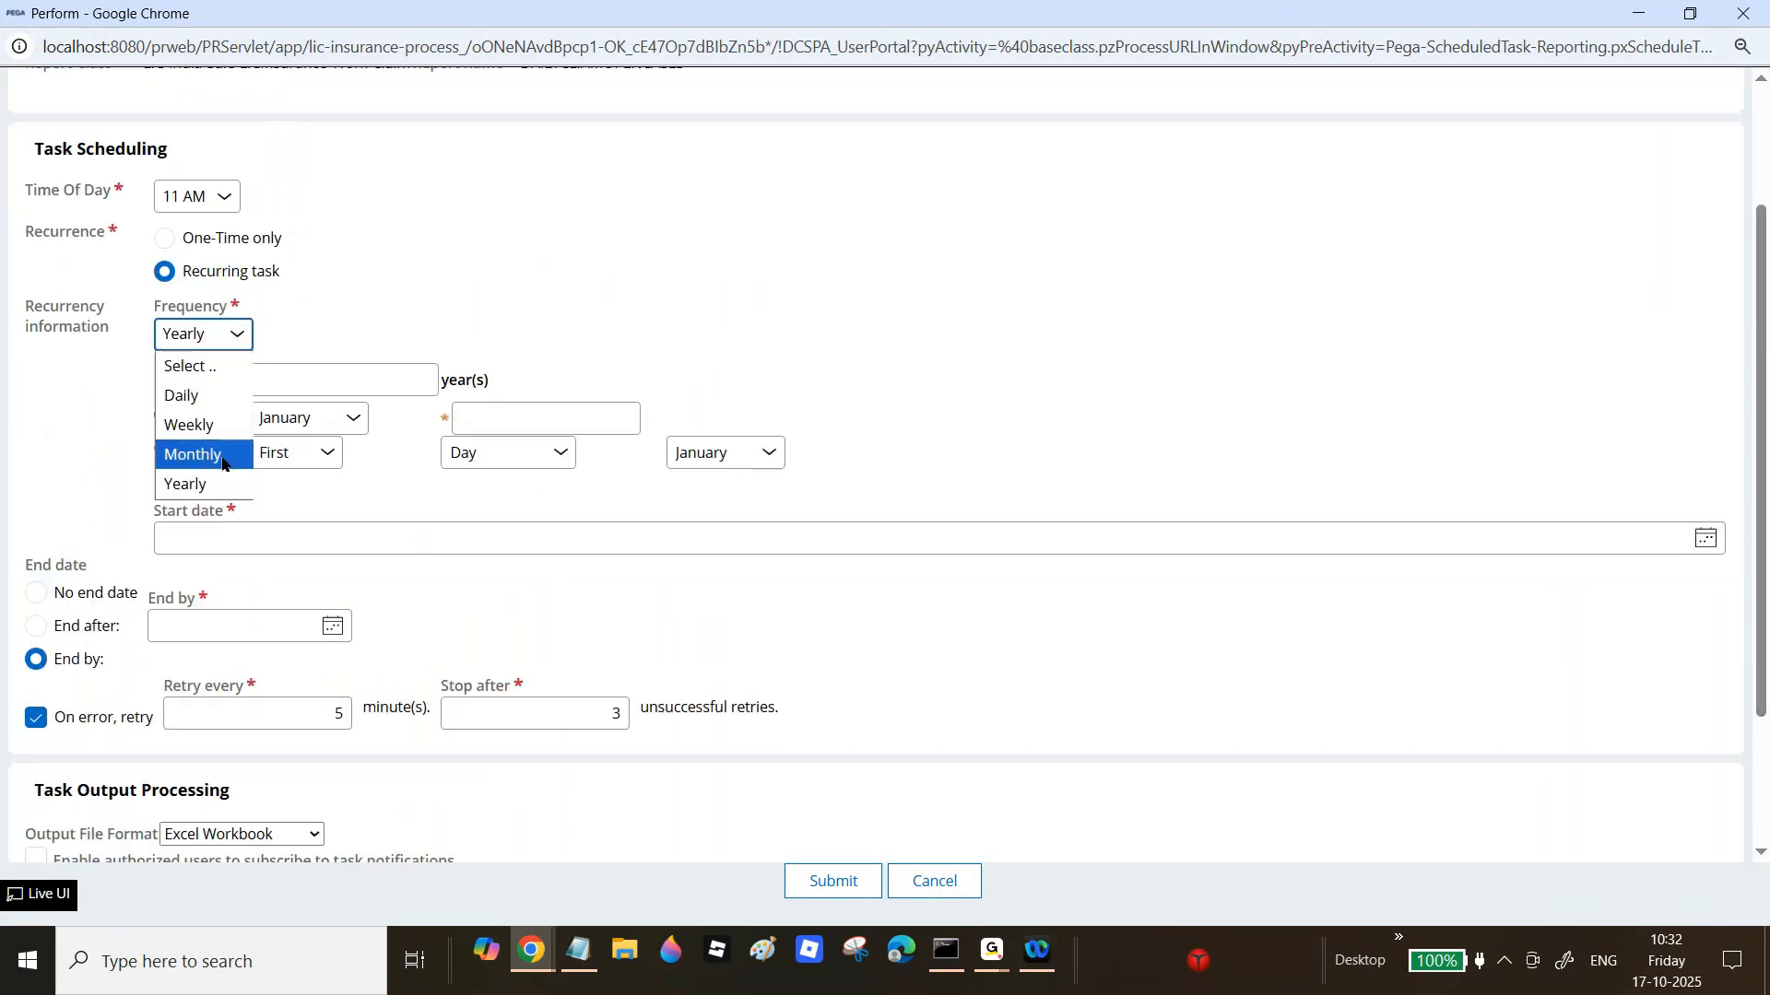
click(200, 397)
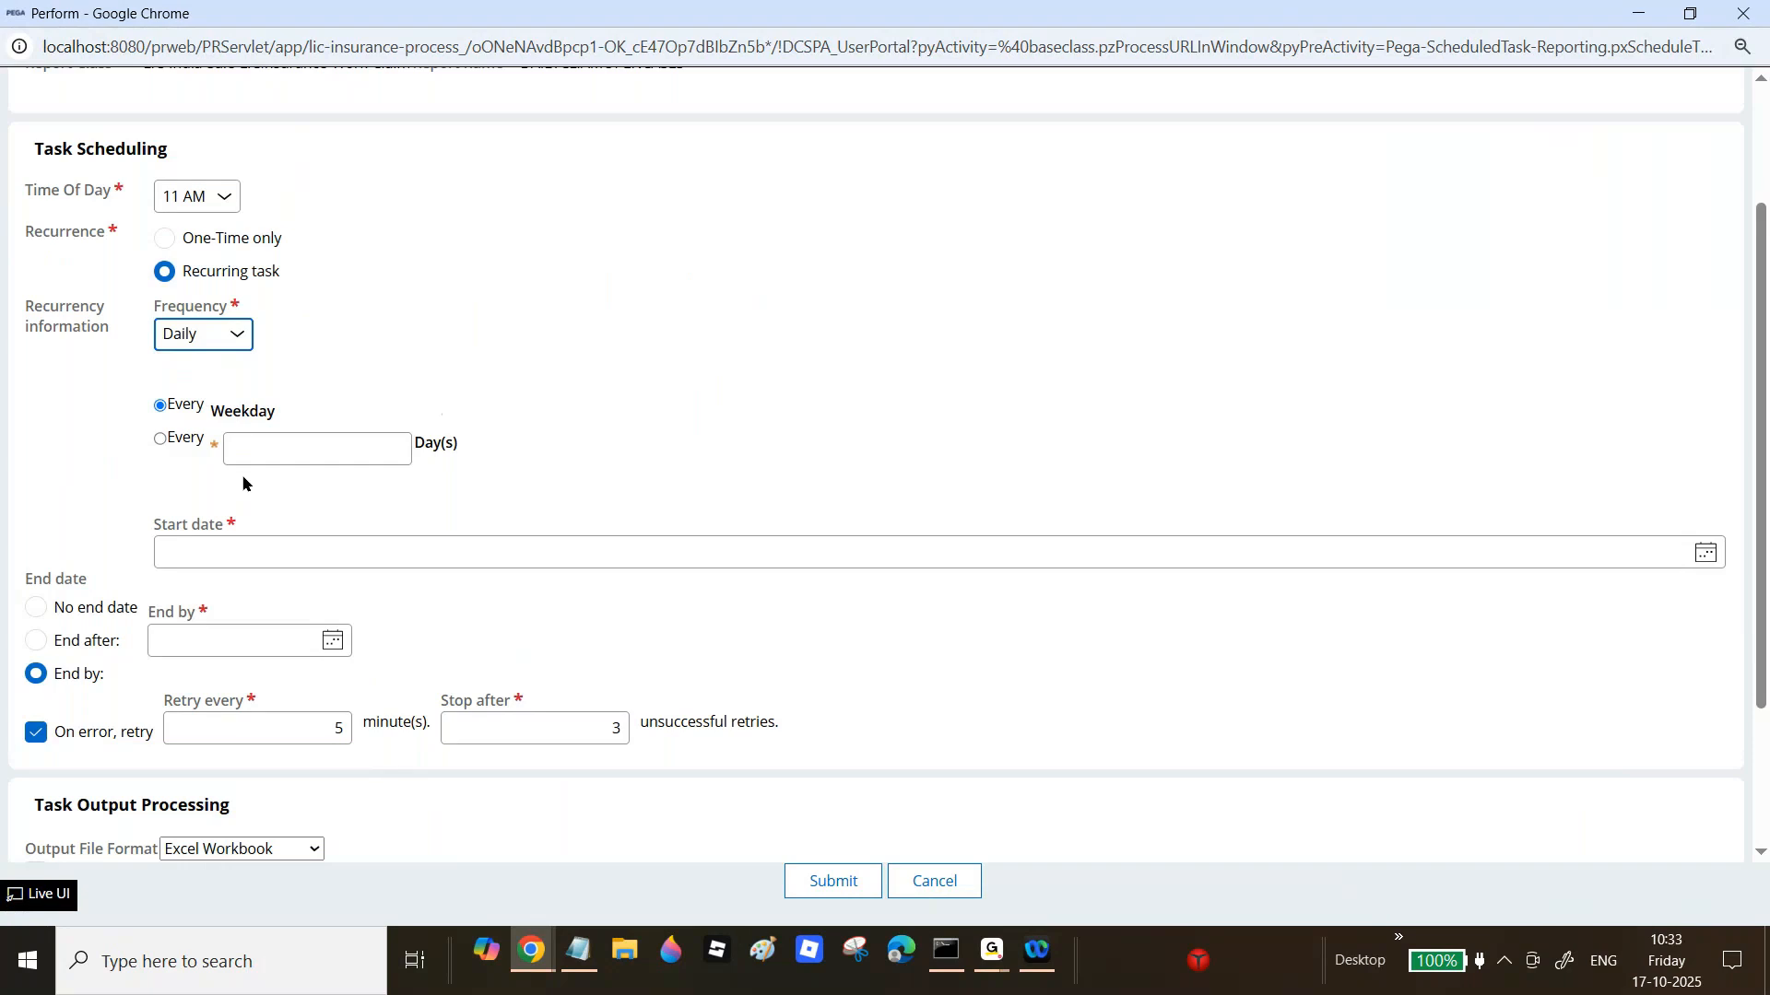
click(258, 440)
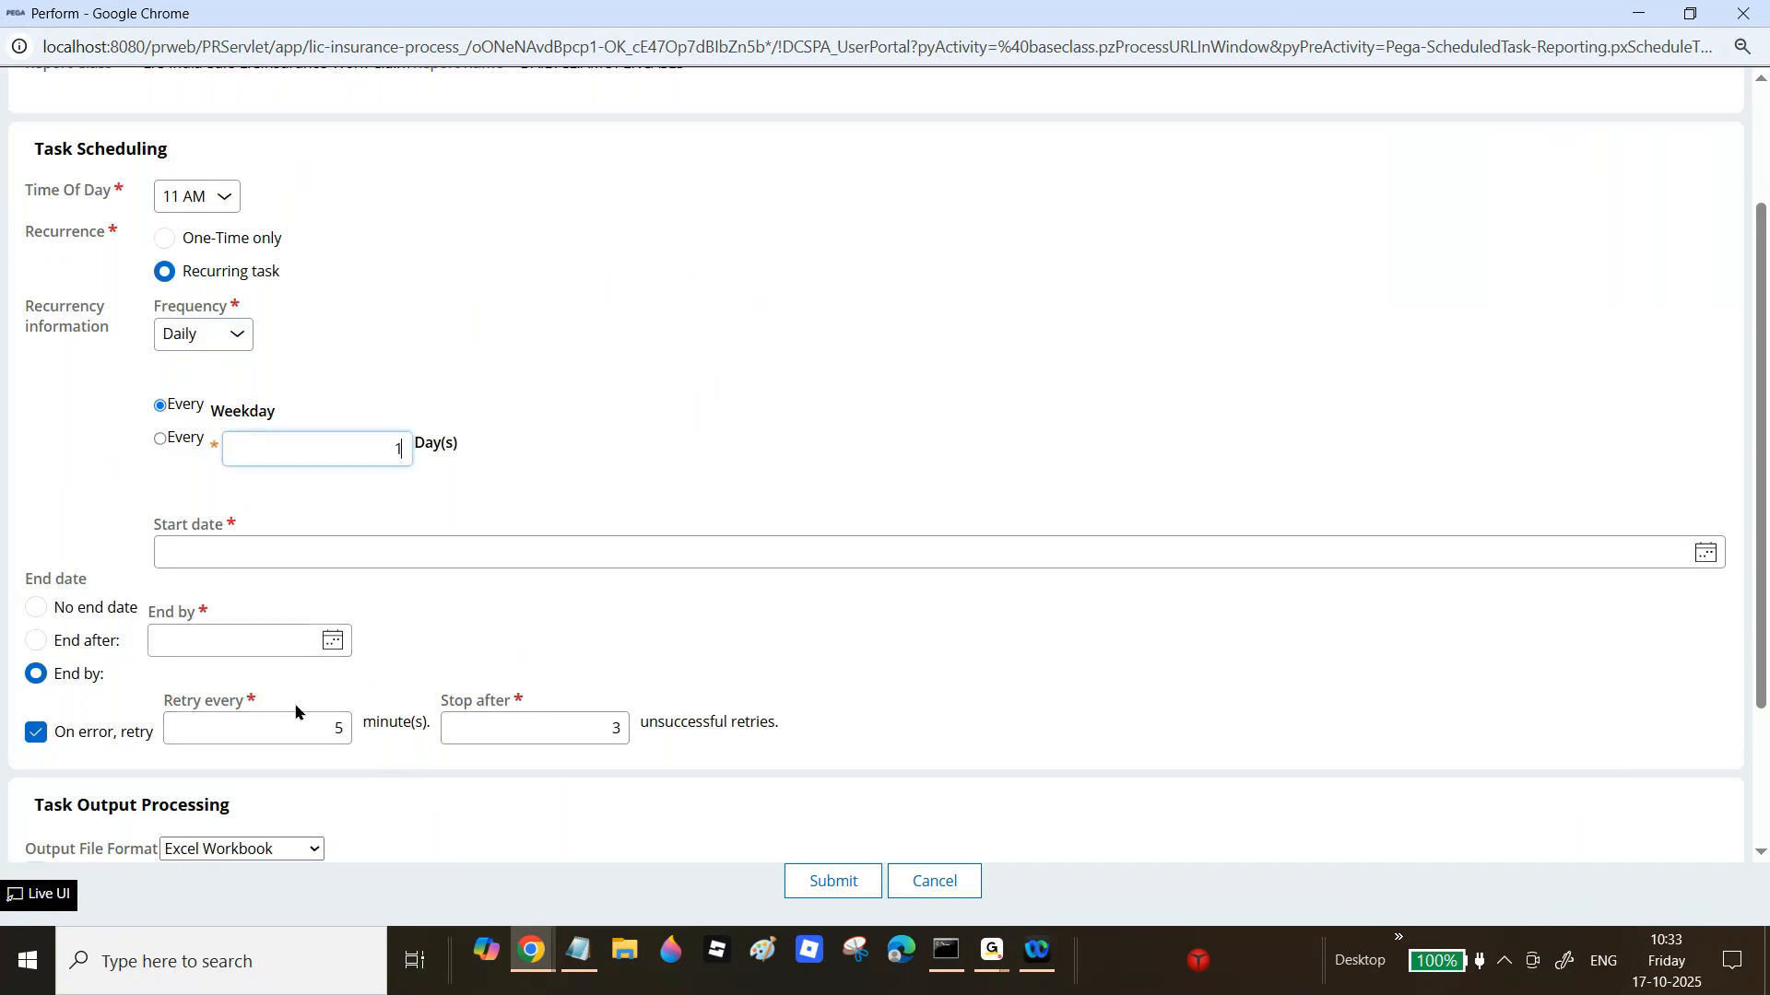
click(35, 640)
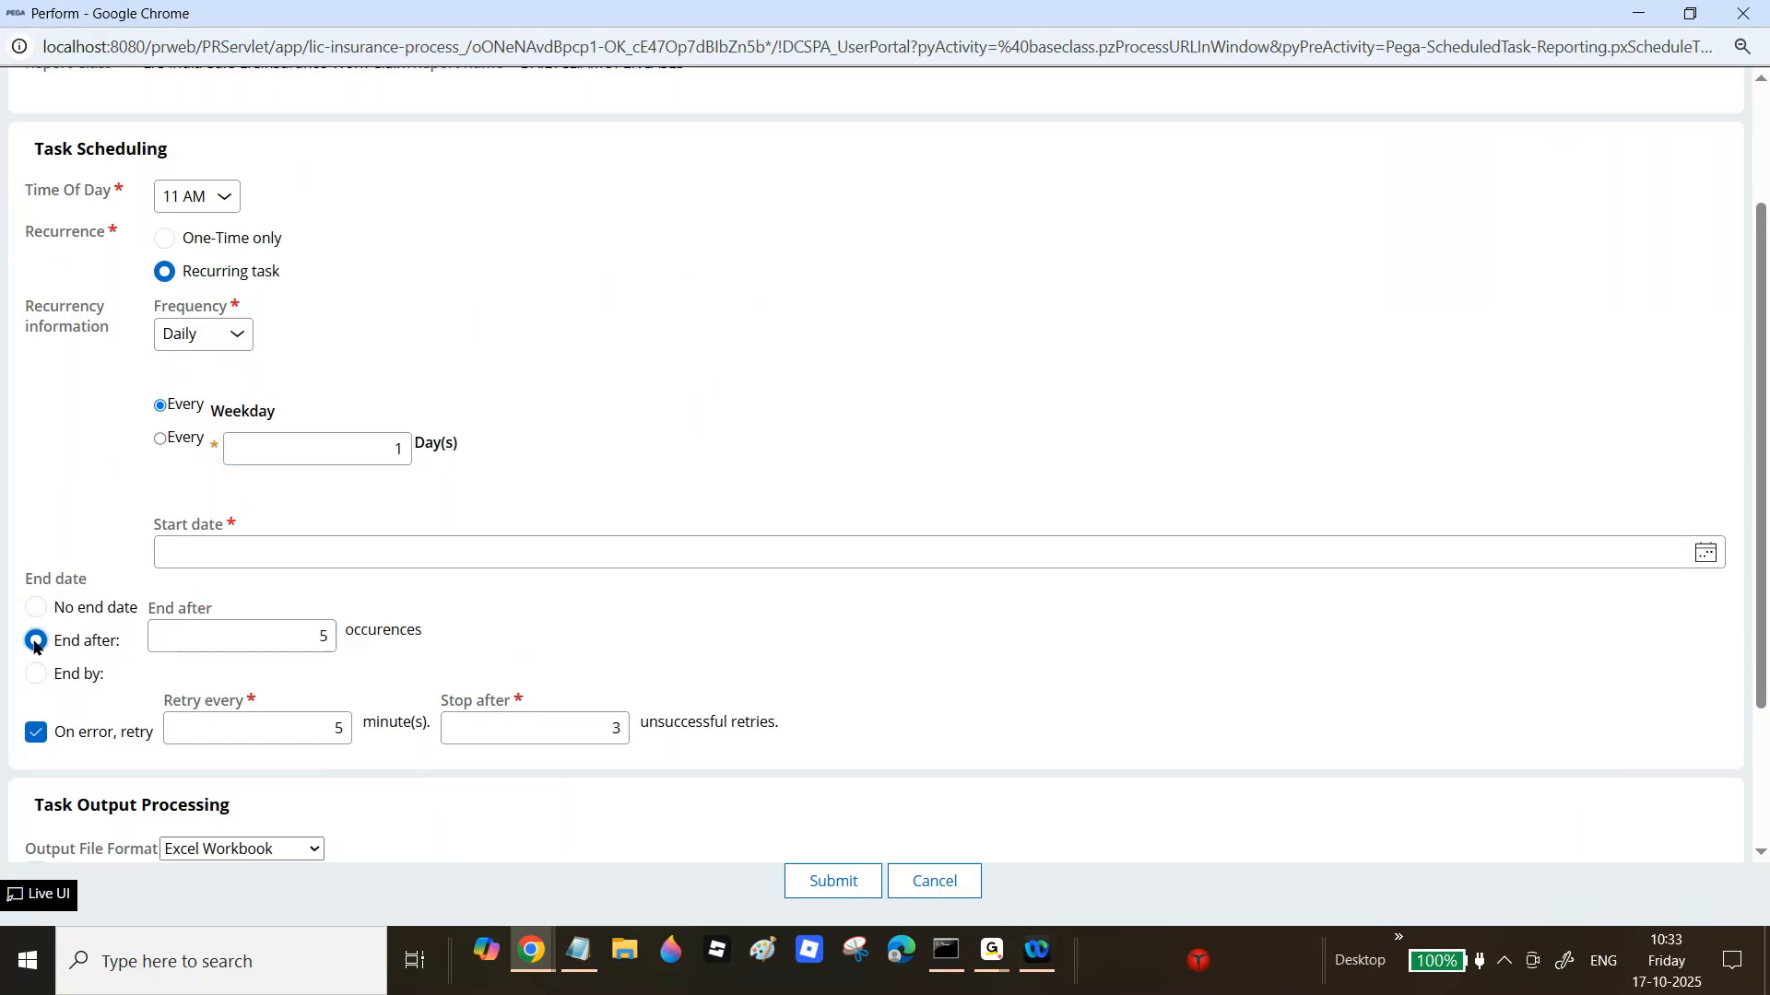
click(298, 633)
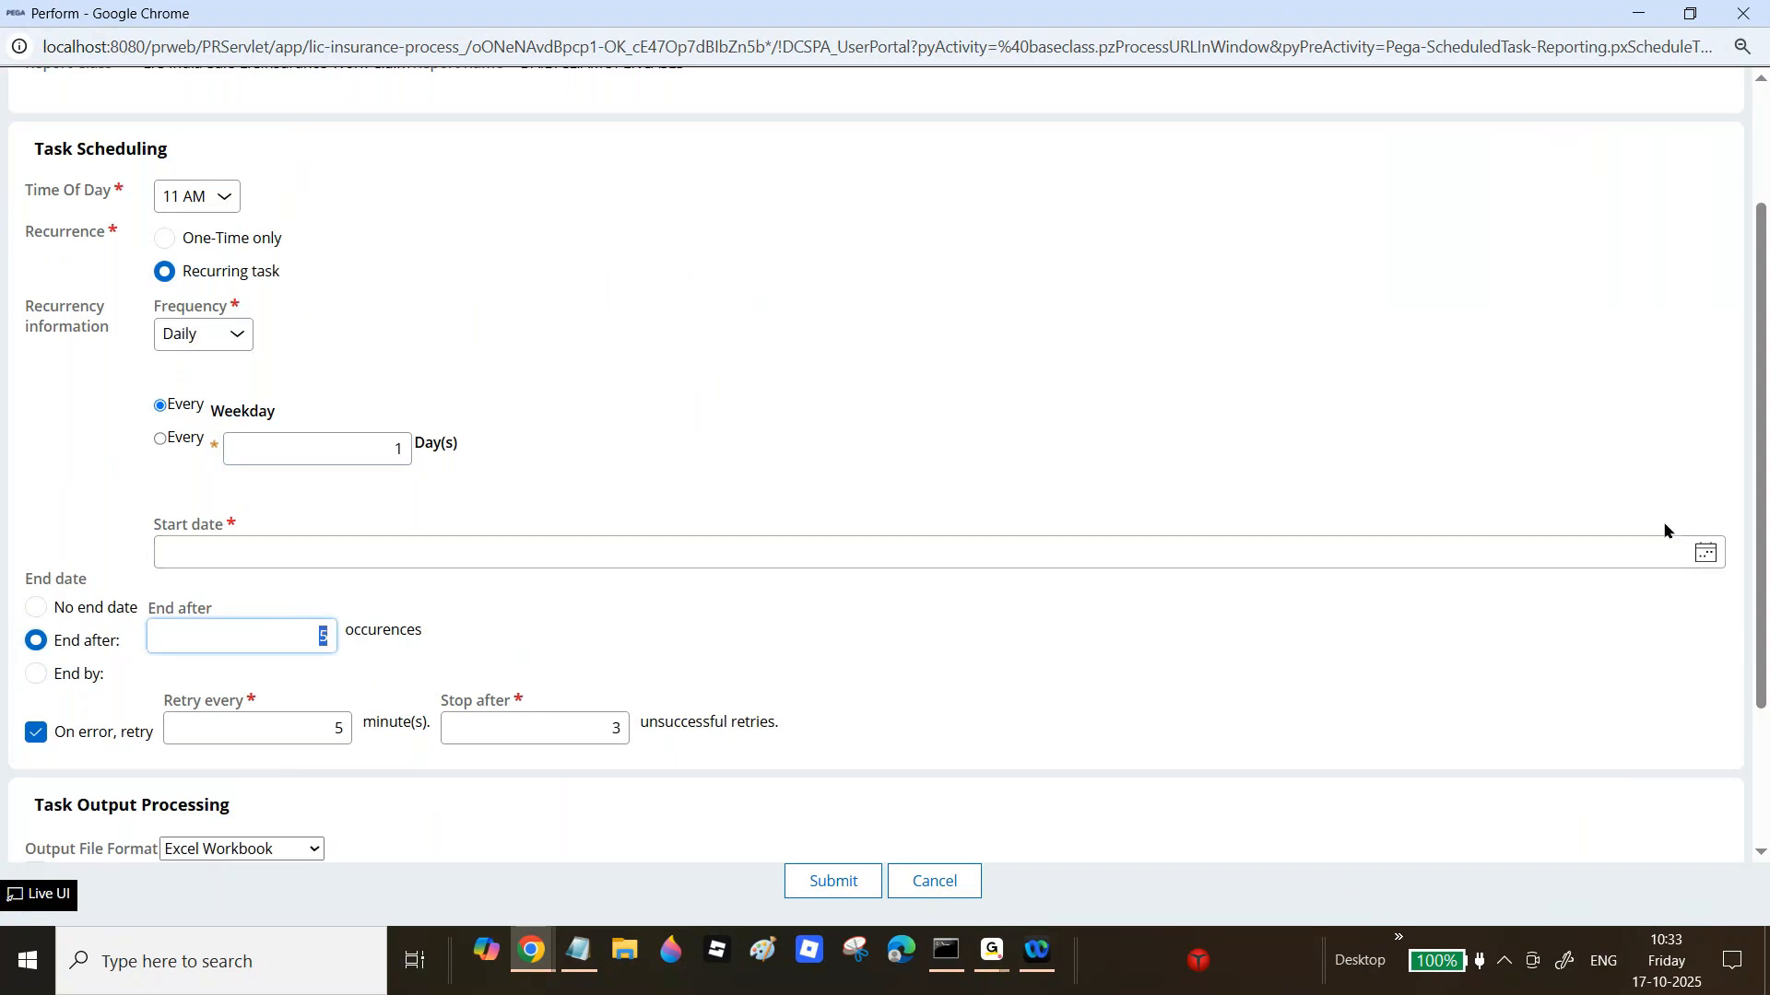
click(1705, 553)
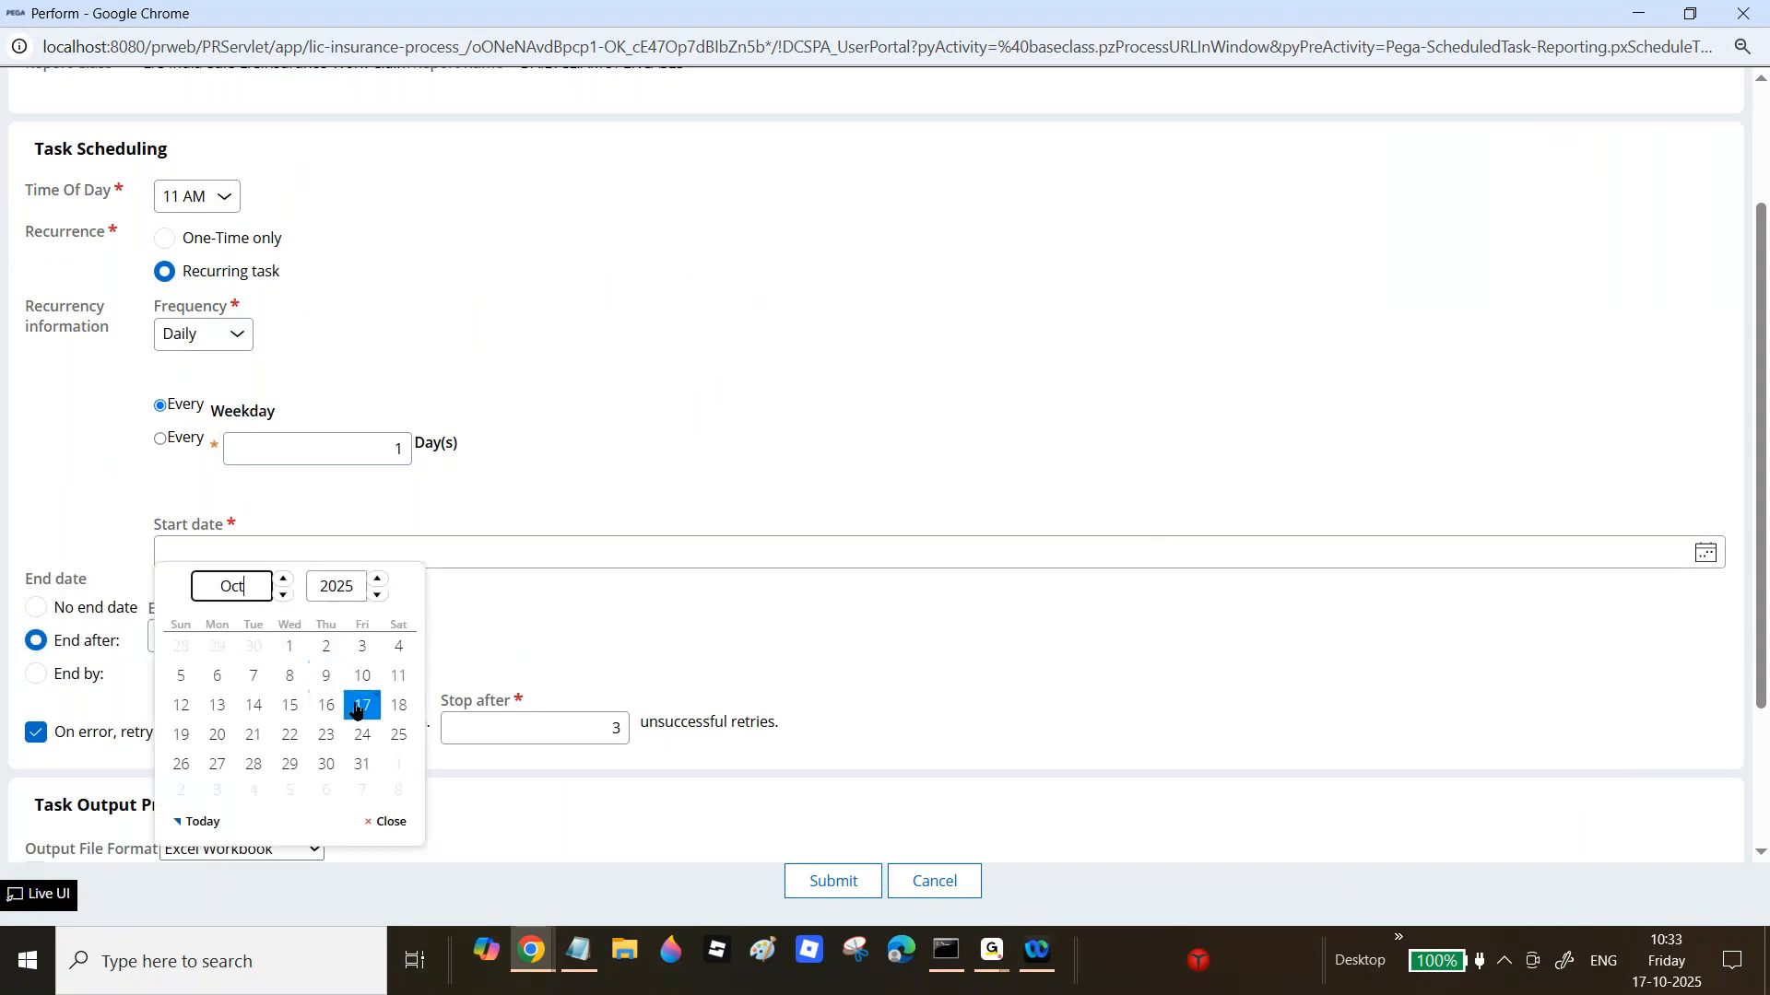
click(362, 706)
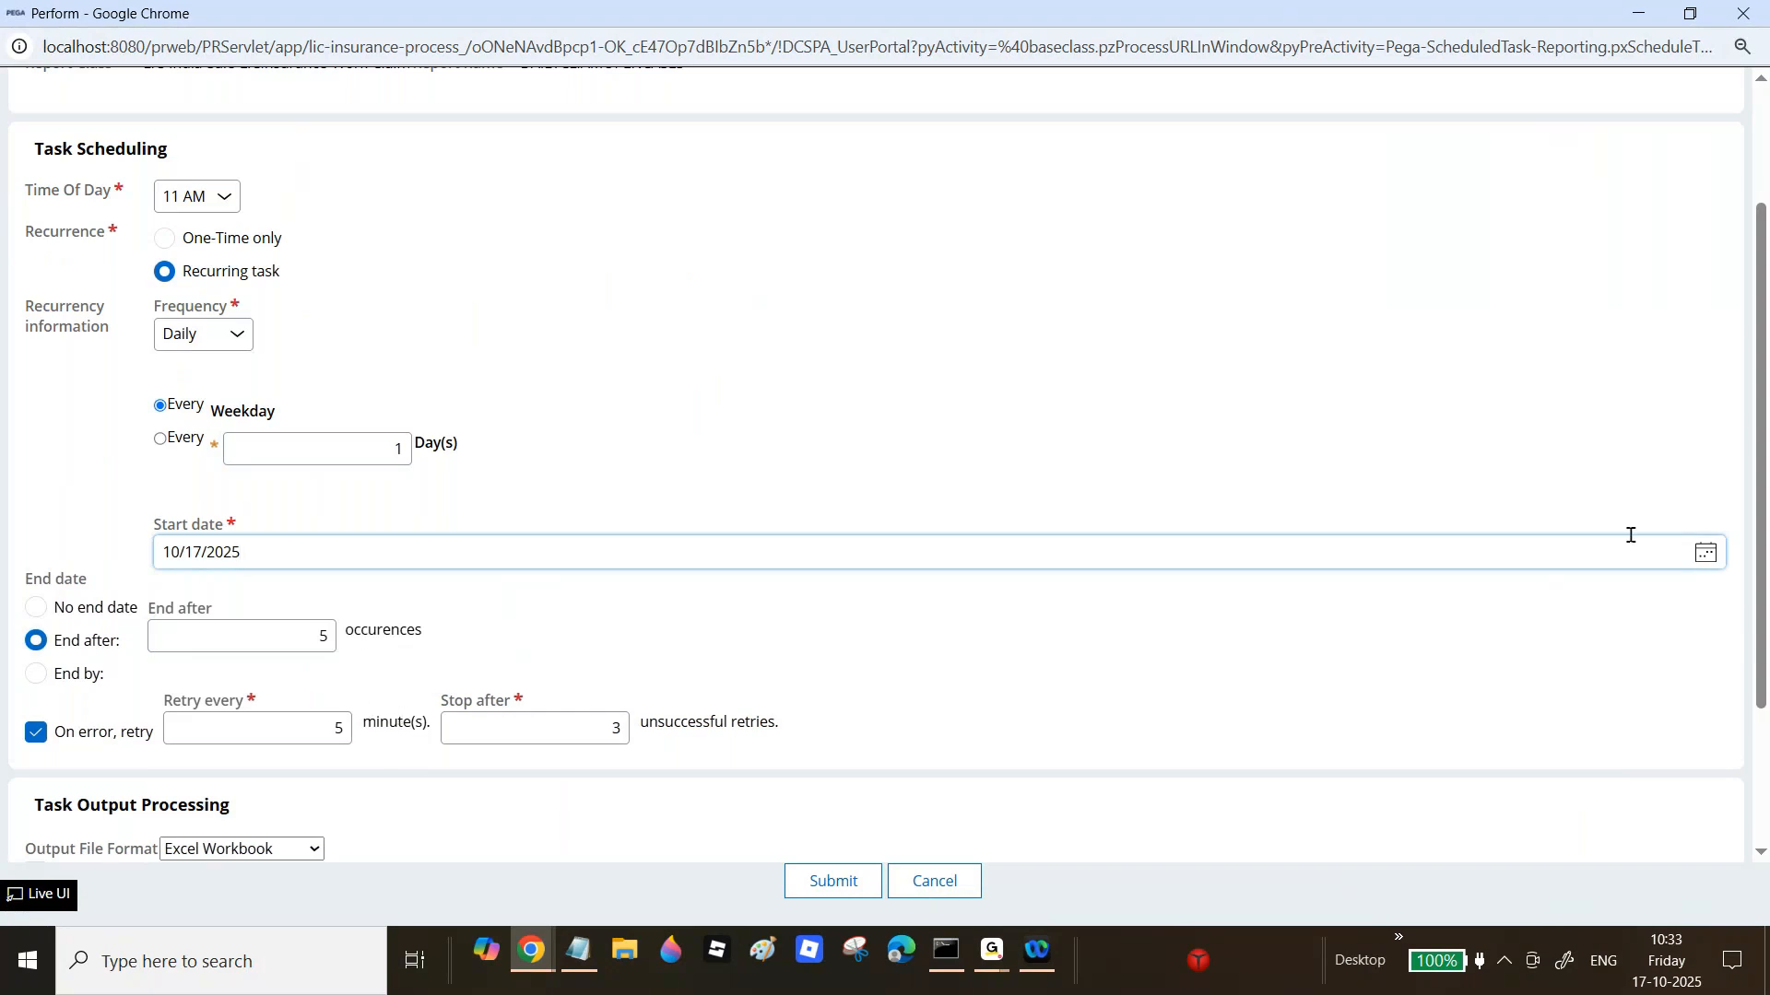
Step: Add a second notification recipient from the operator suggestions and submit the schedule
scroll(1627, 534, down, 2)
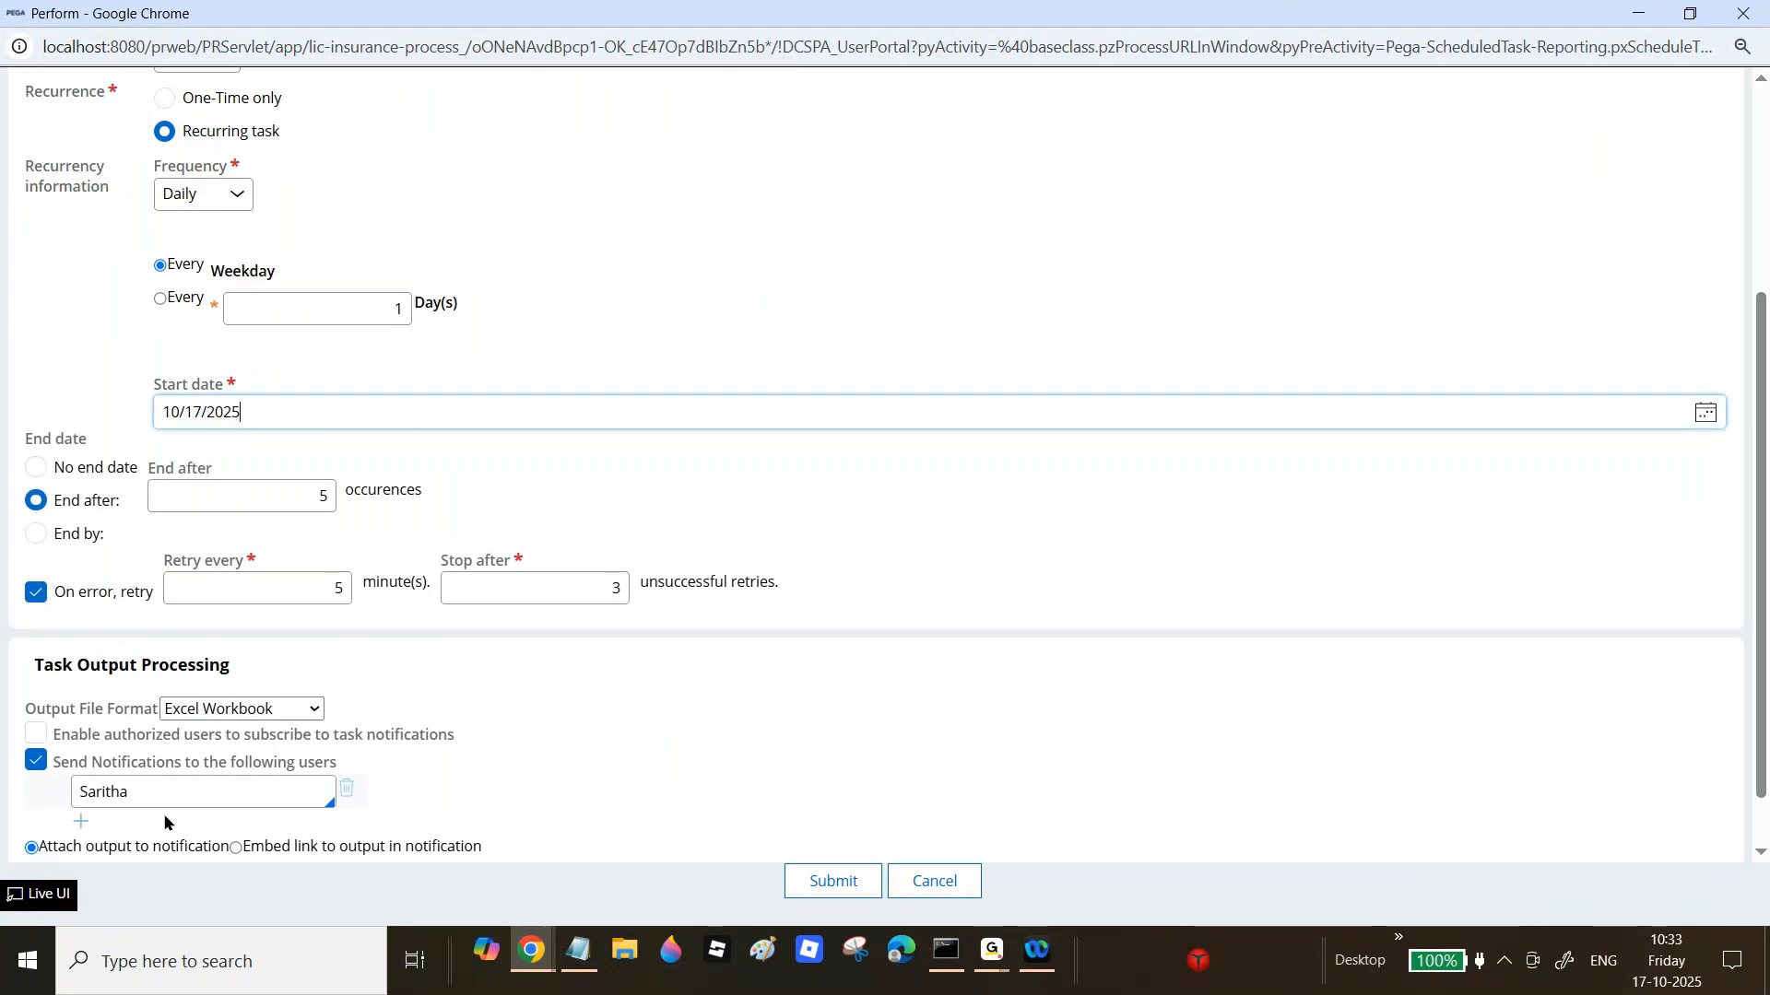
click(83, 824)
click(157, 820)
text(surya)
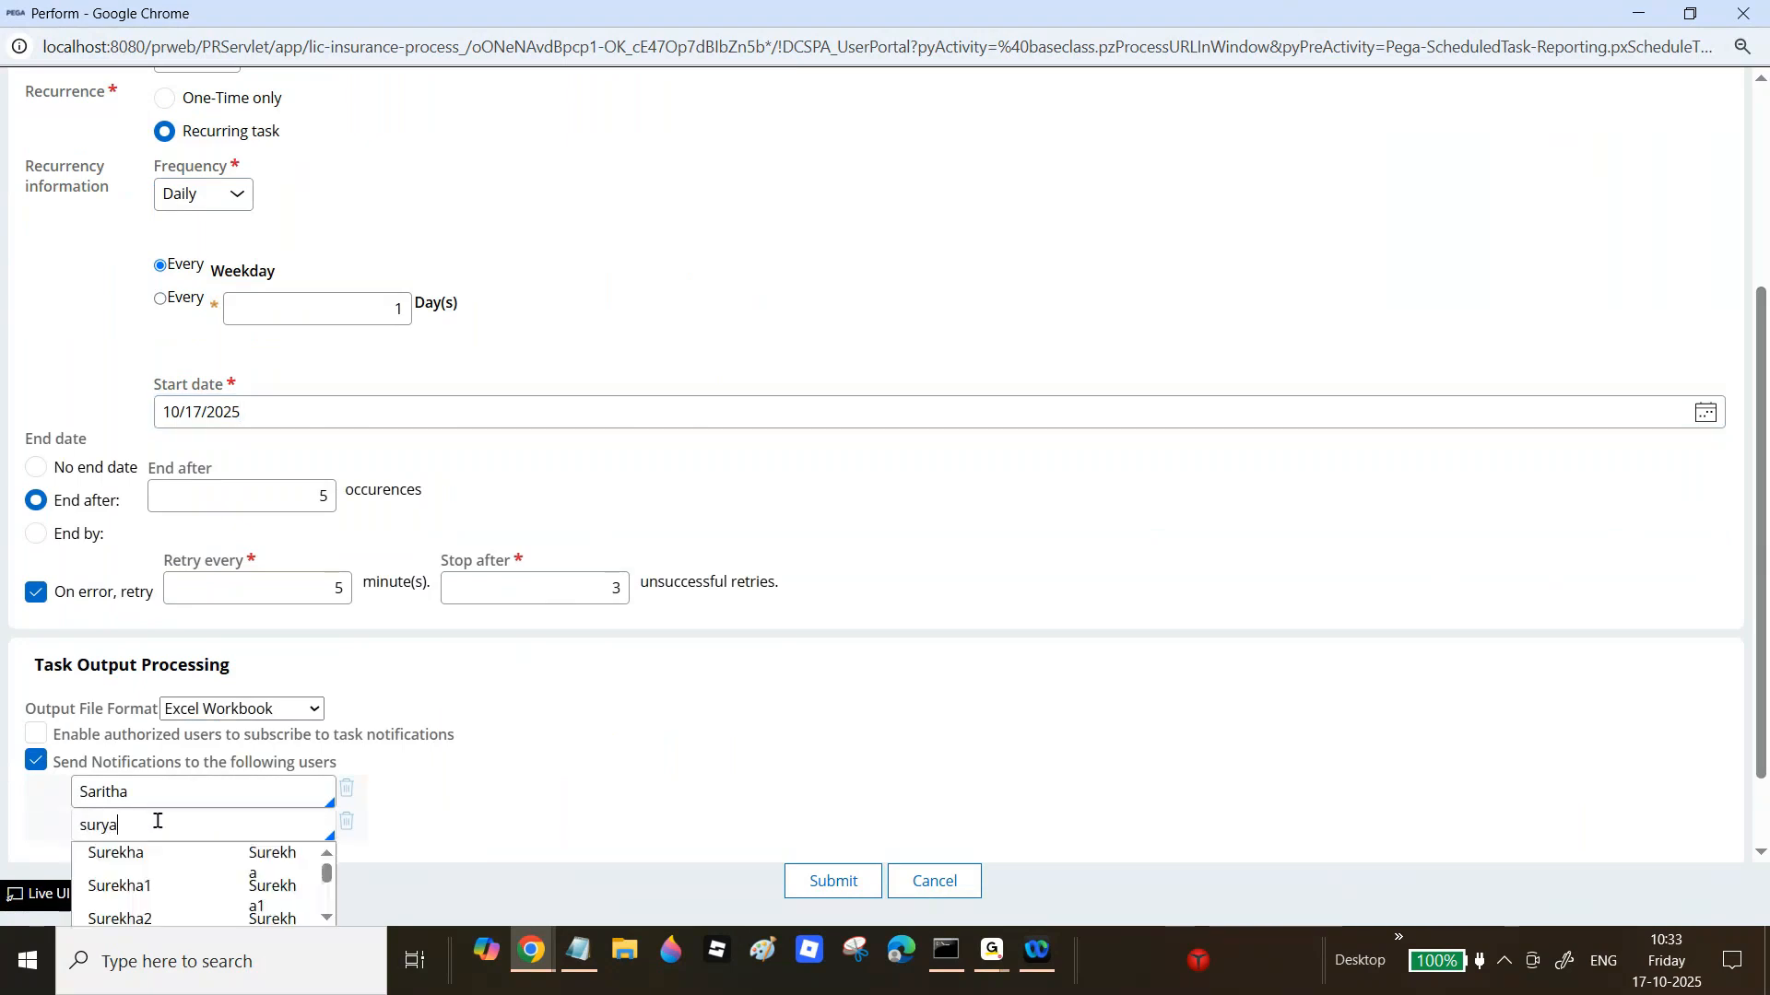
click(231, 871)
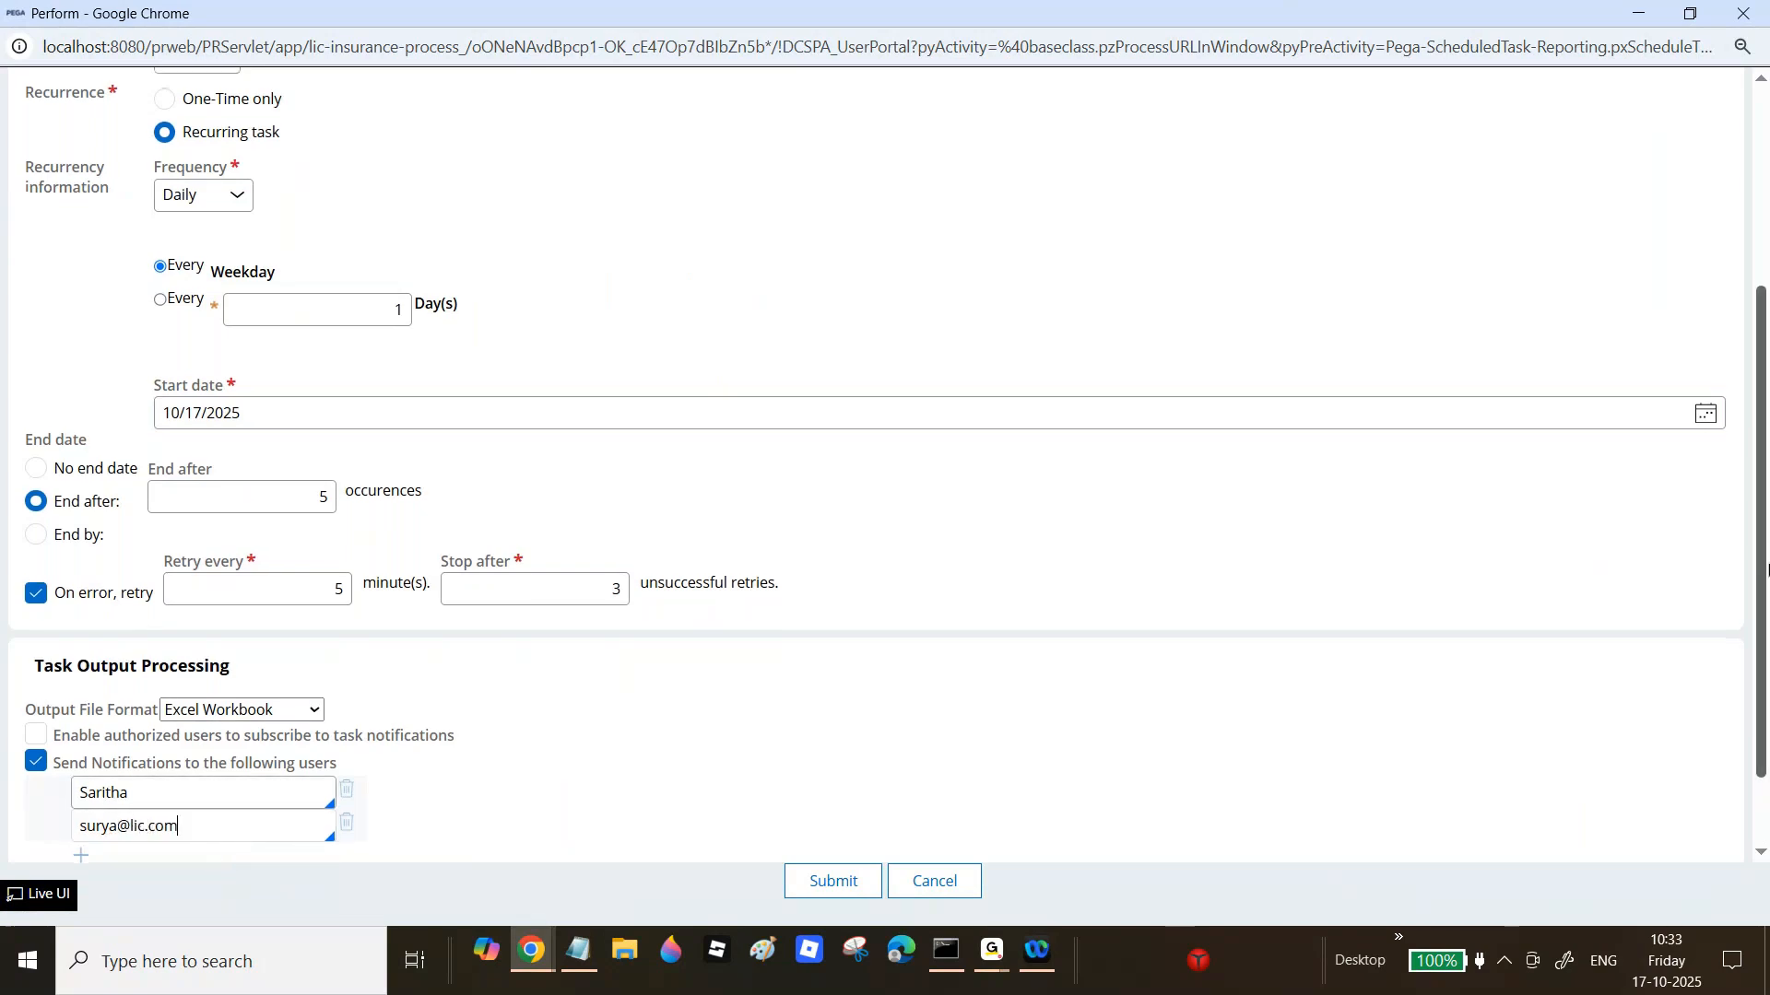
scroll(1763, 553, down, 1)
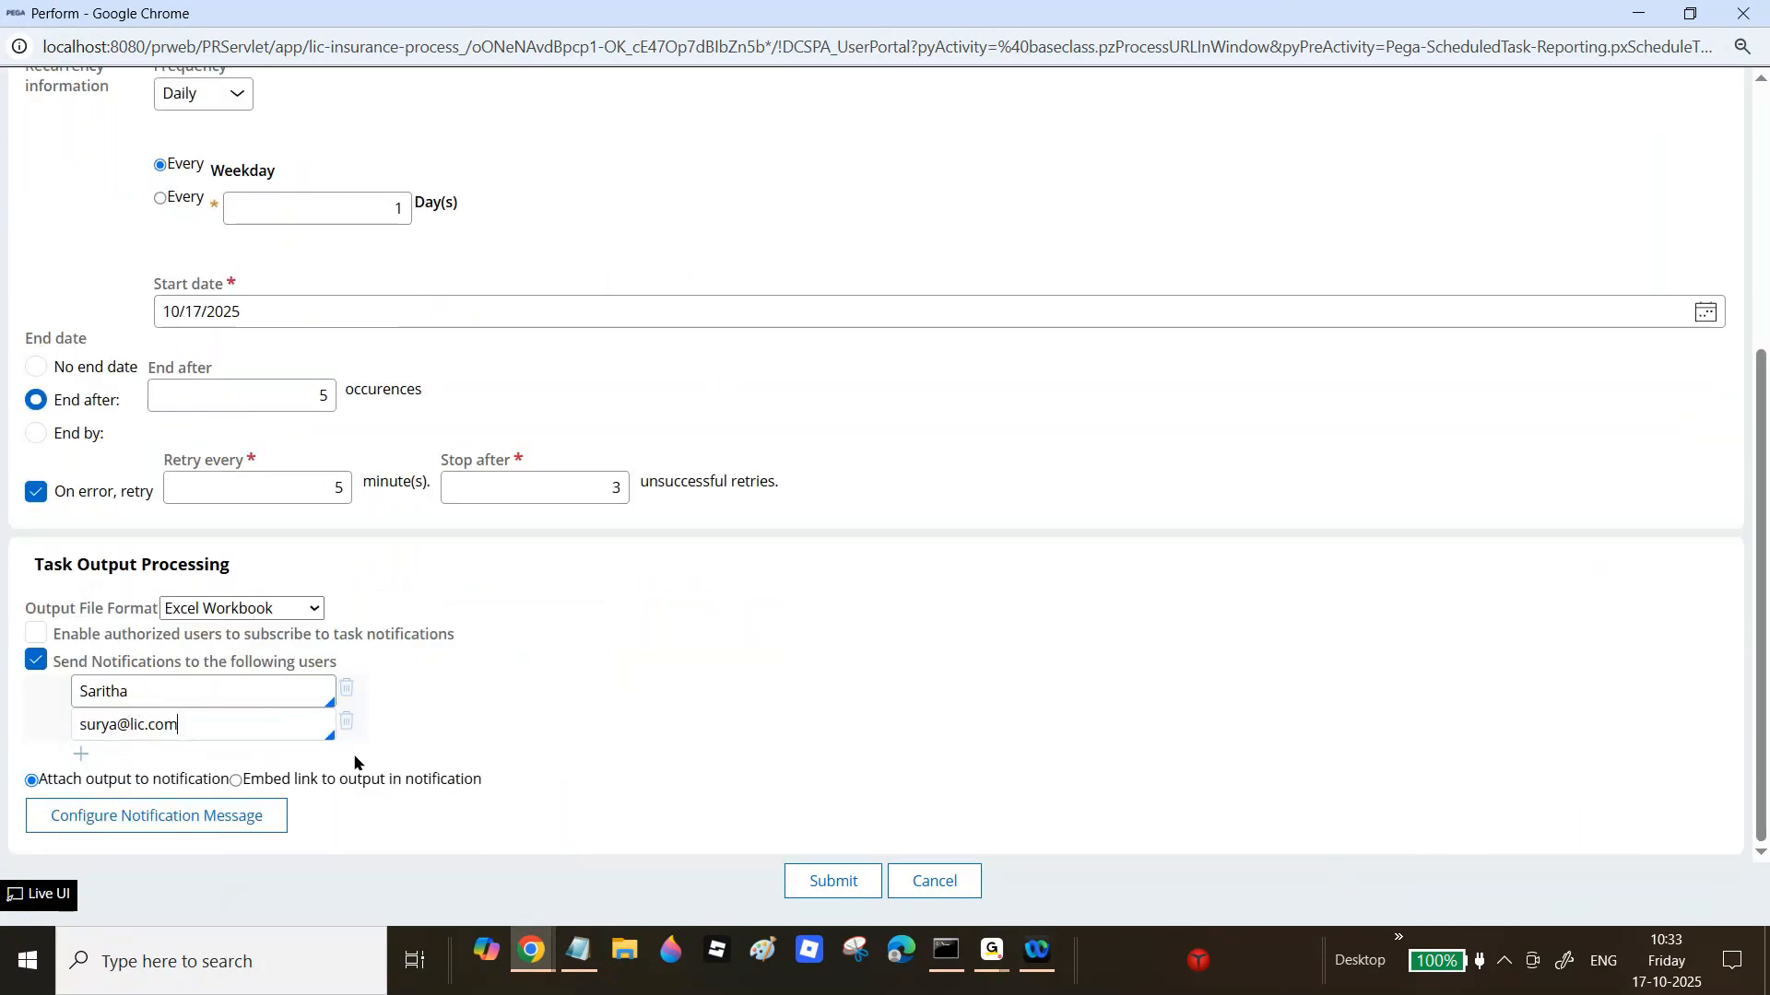
click(857, 883)
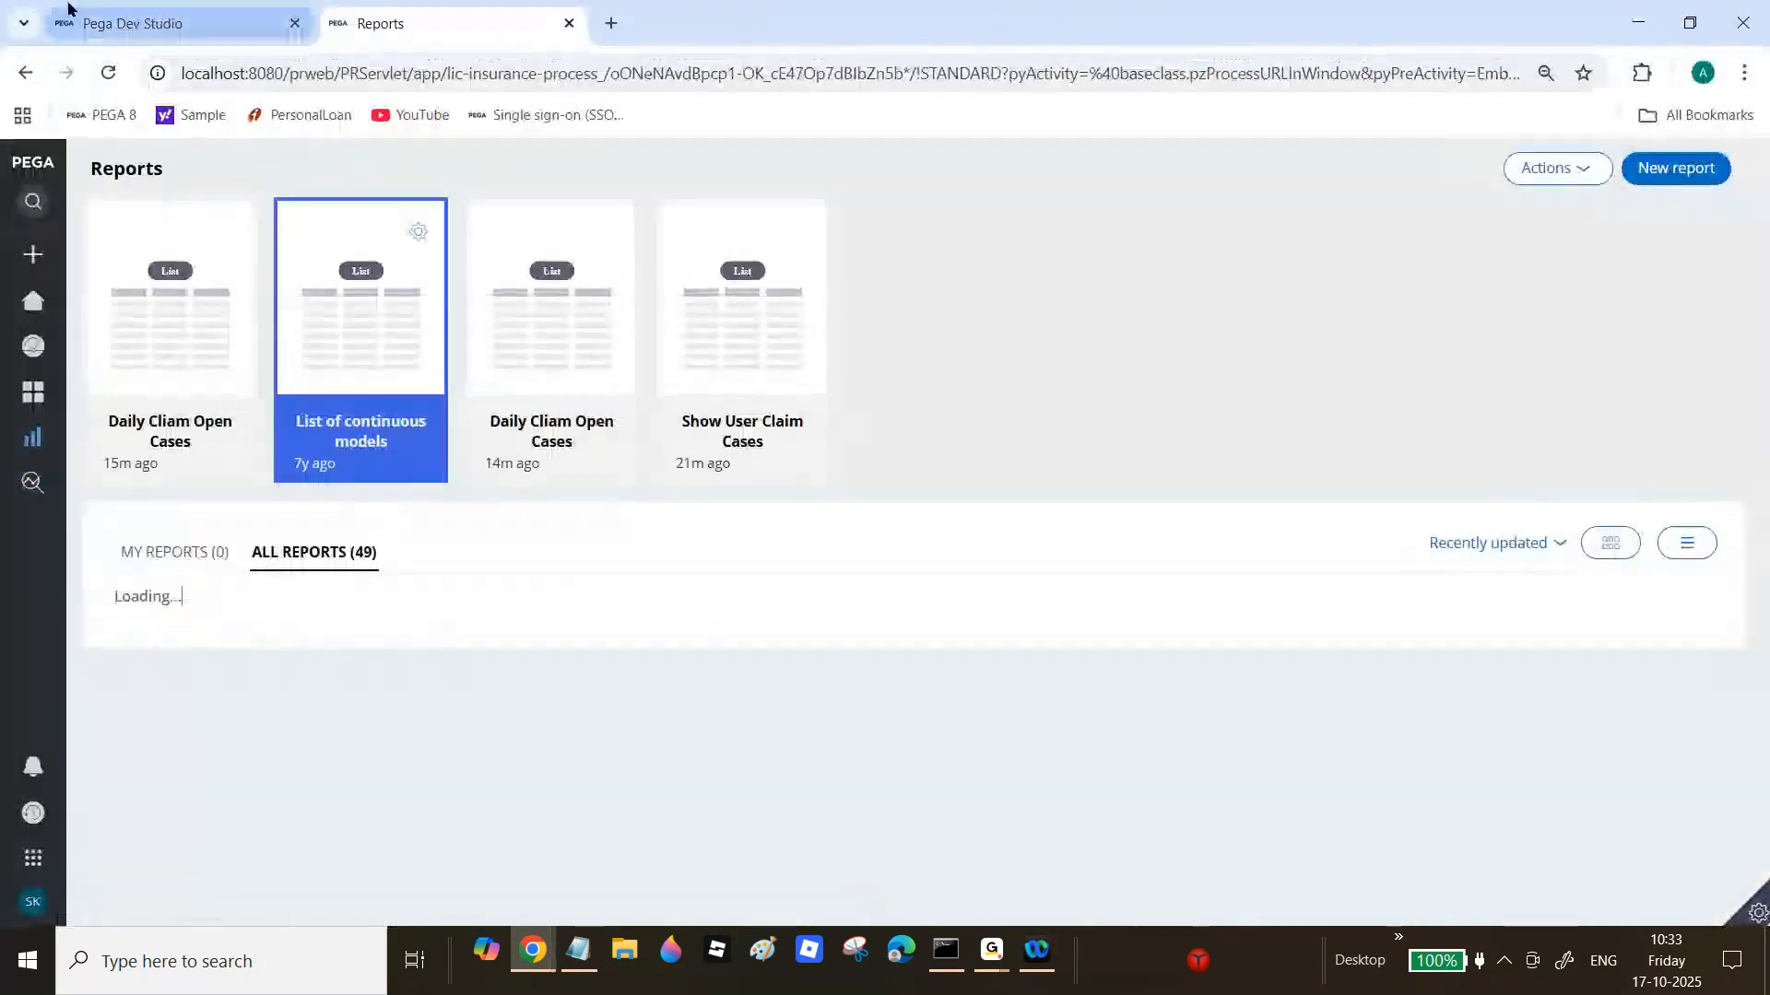
Step: Open the current operator's record and replace its Email with a new Gmail address
click(69, 13)
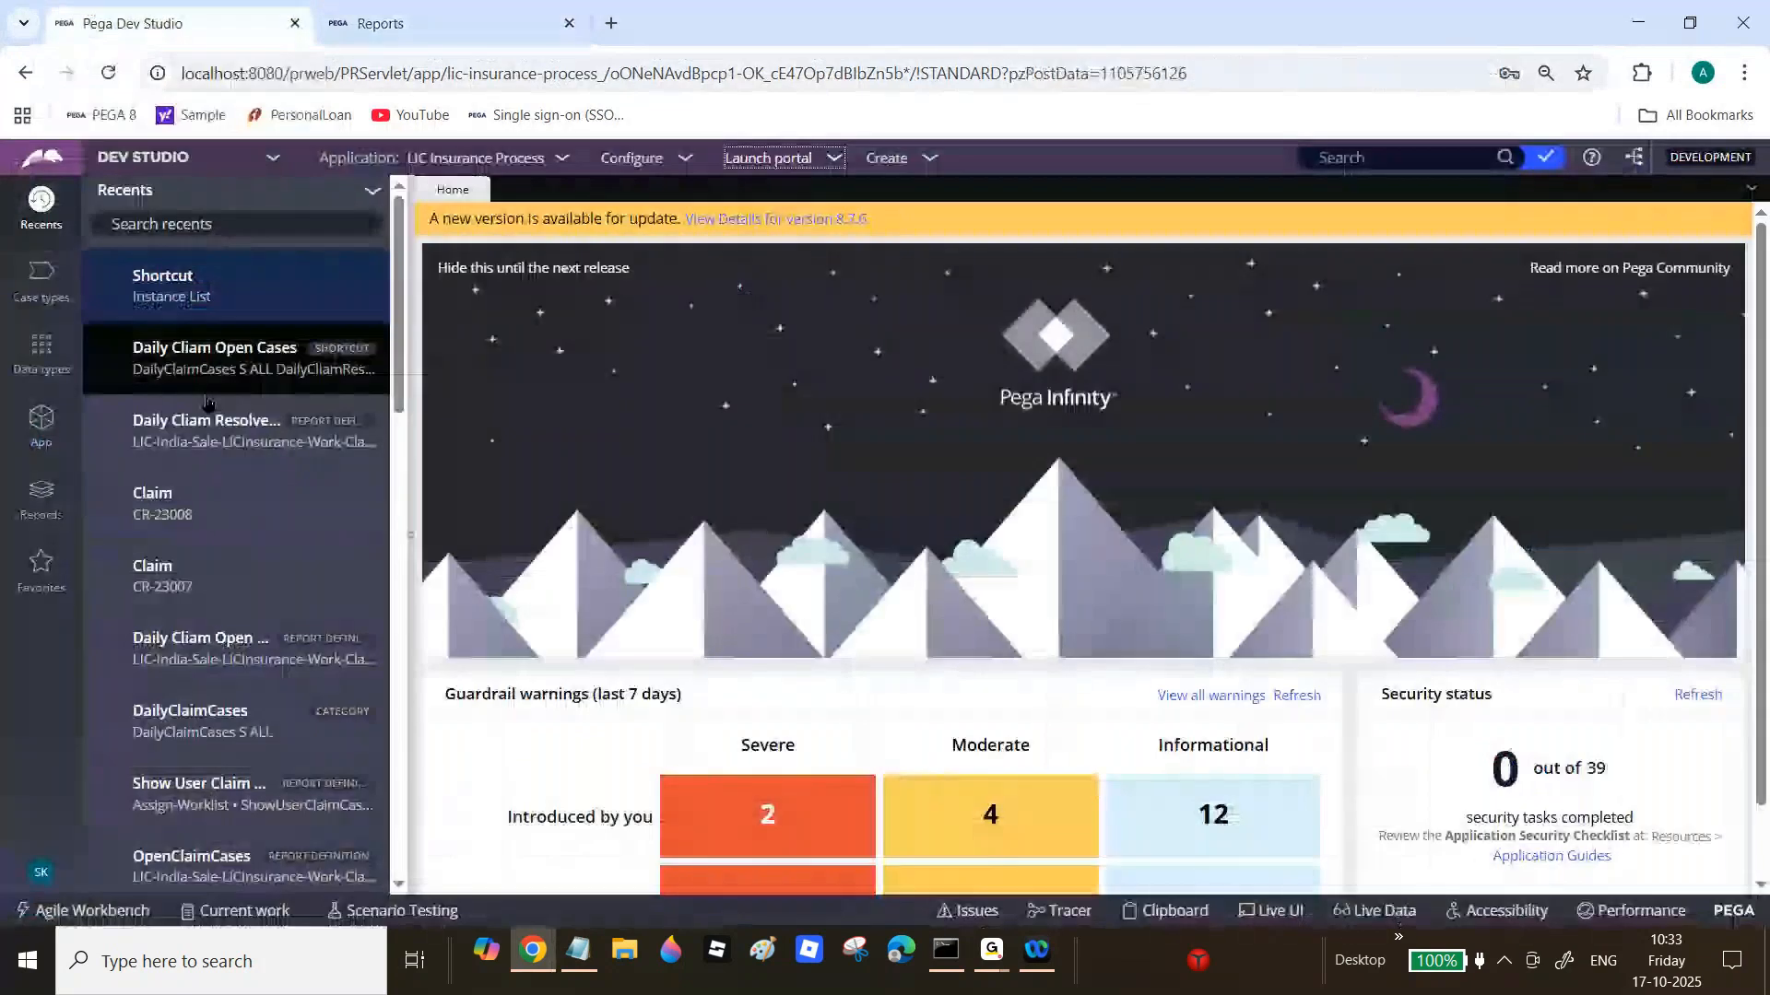
click(40, 872)
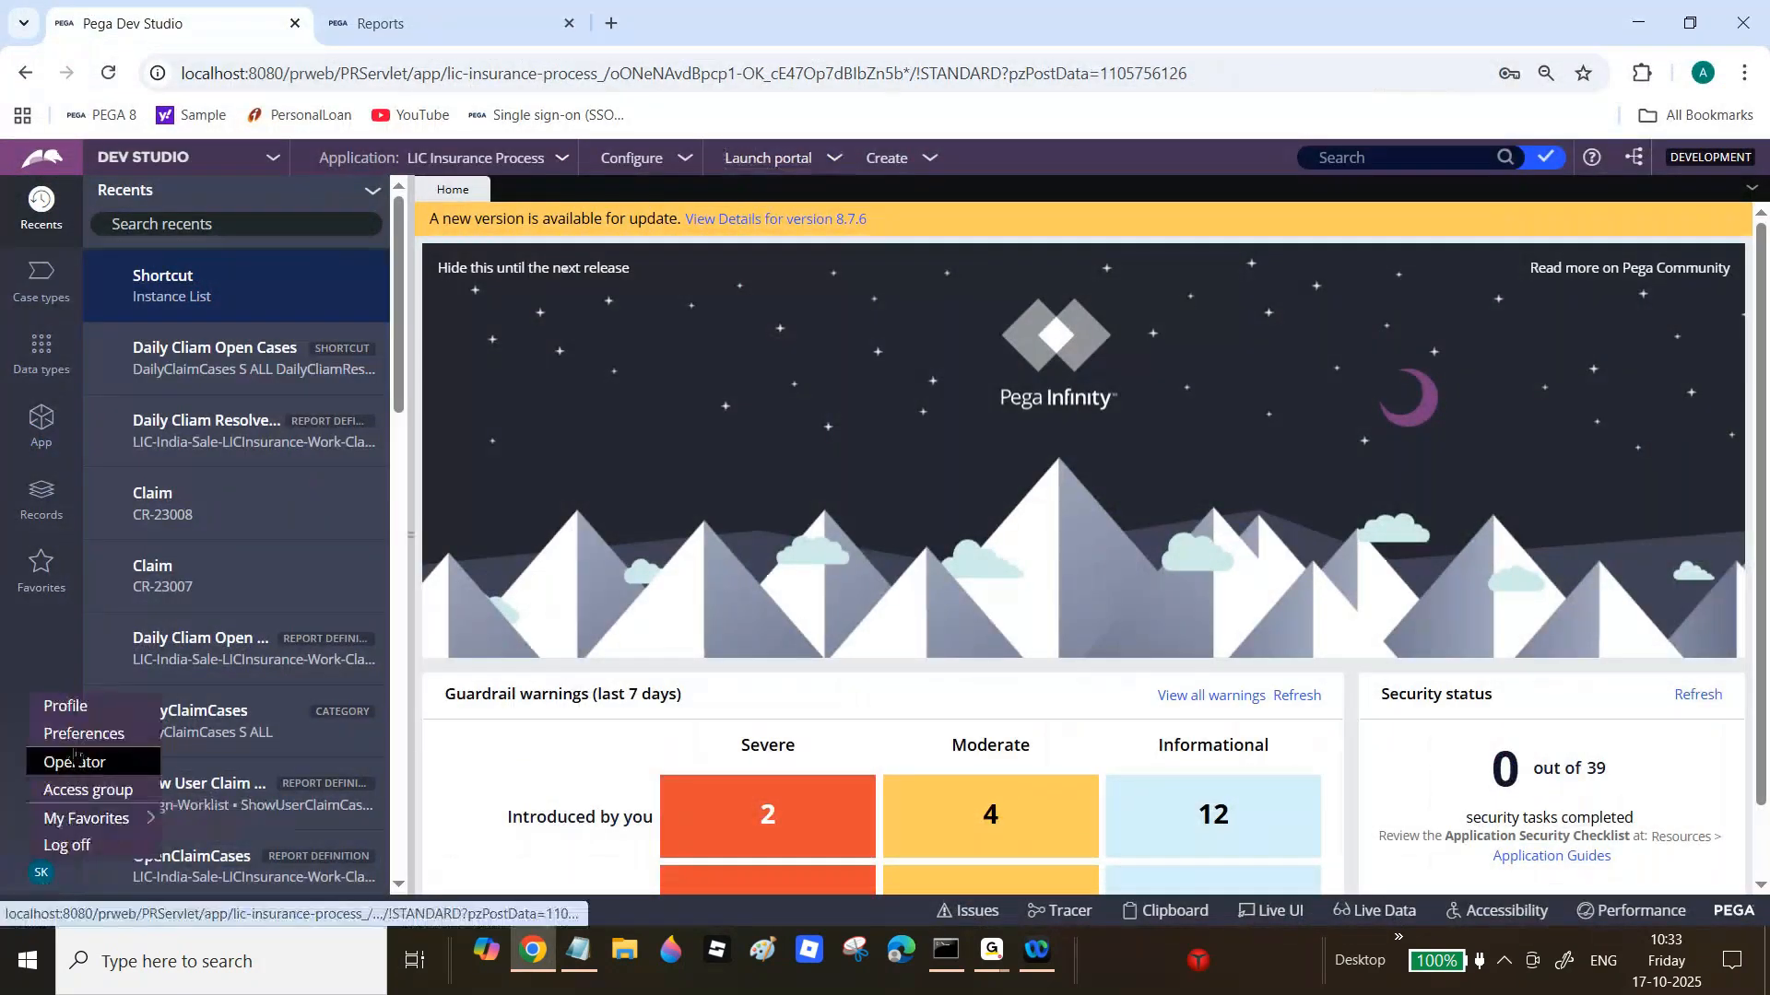
click(75, 767)
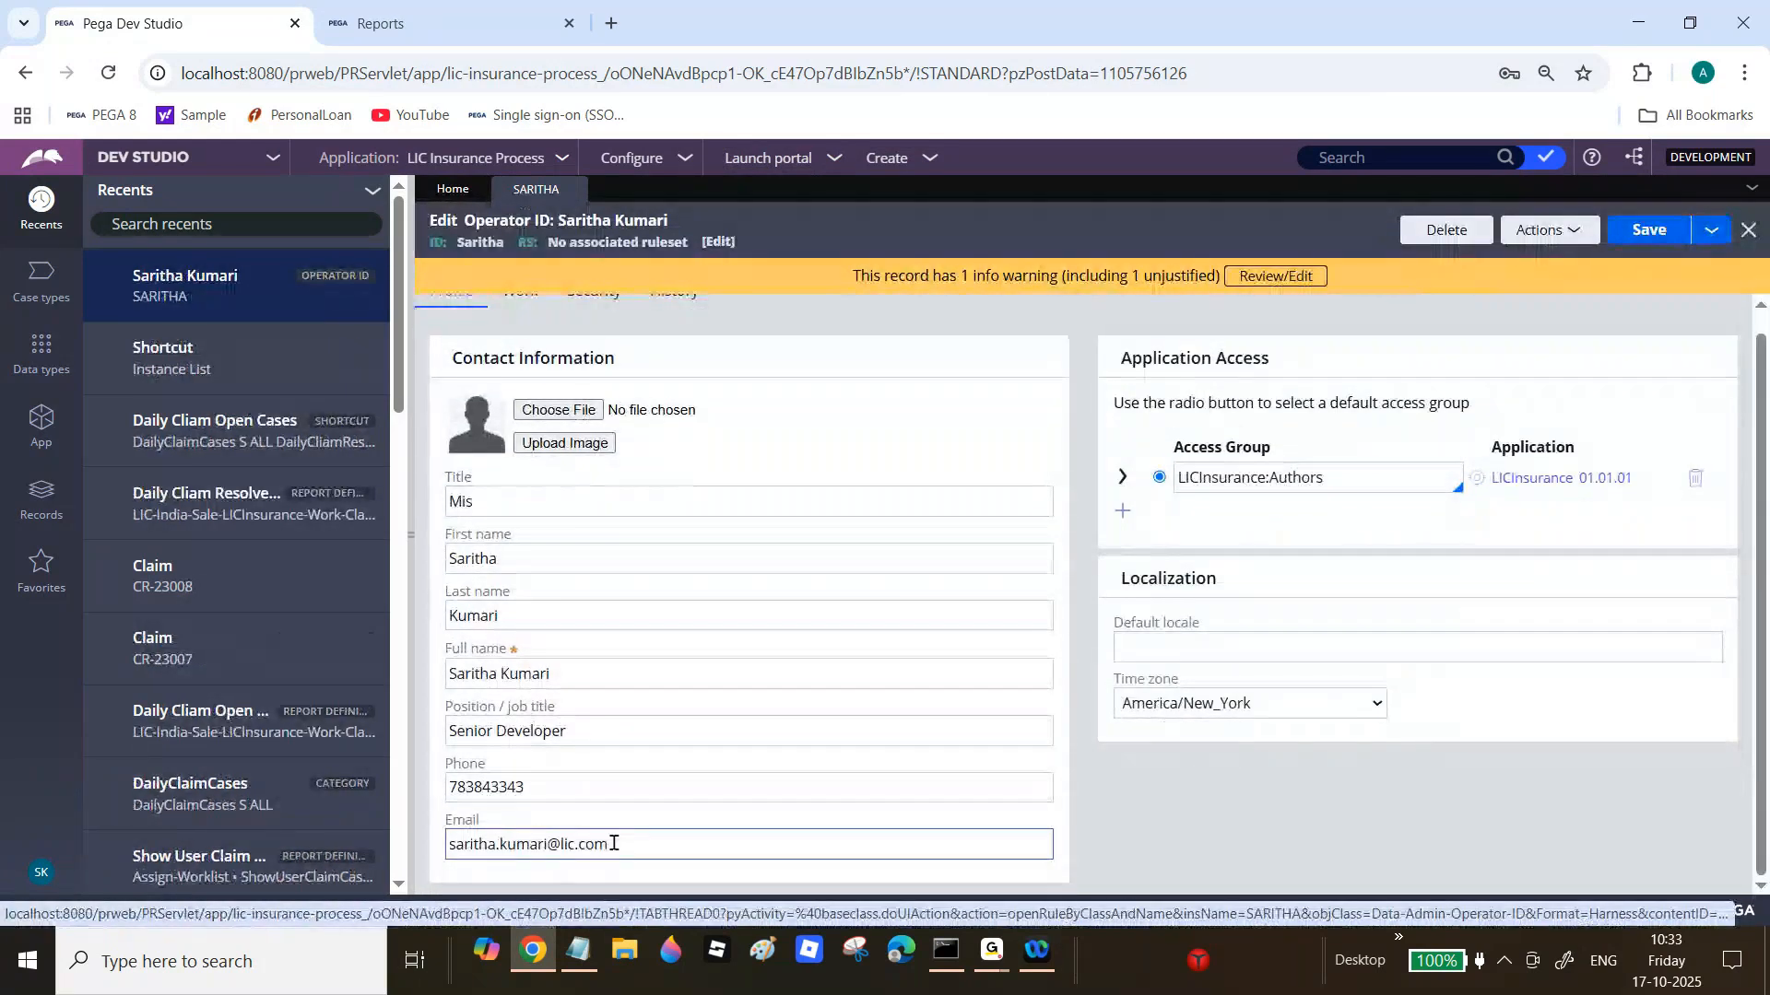
triple_click(613, 844)
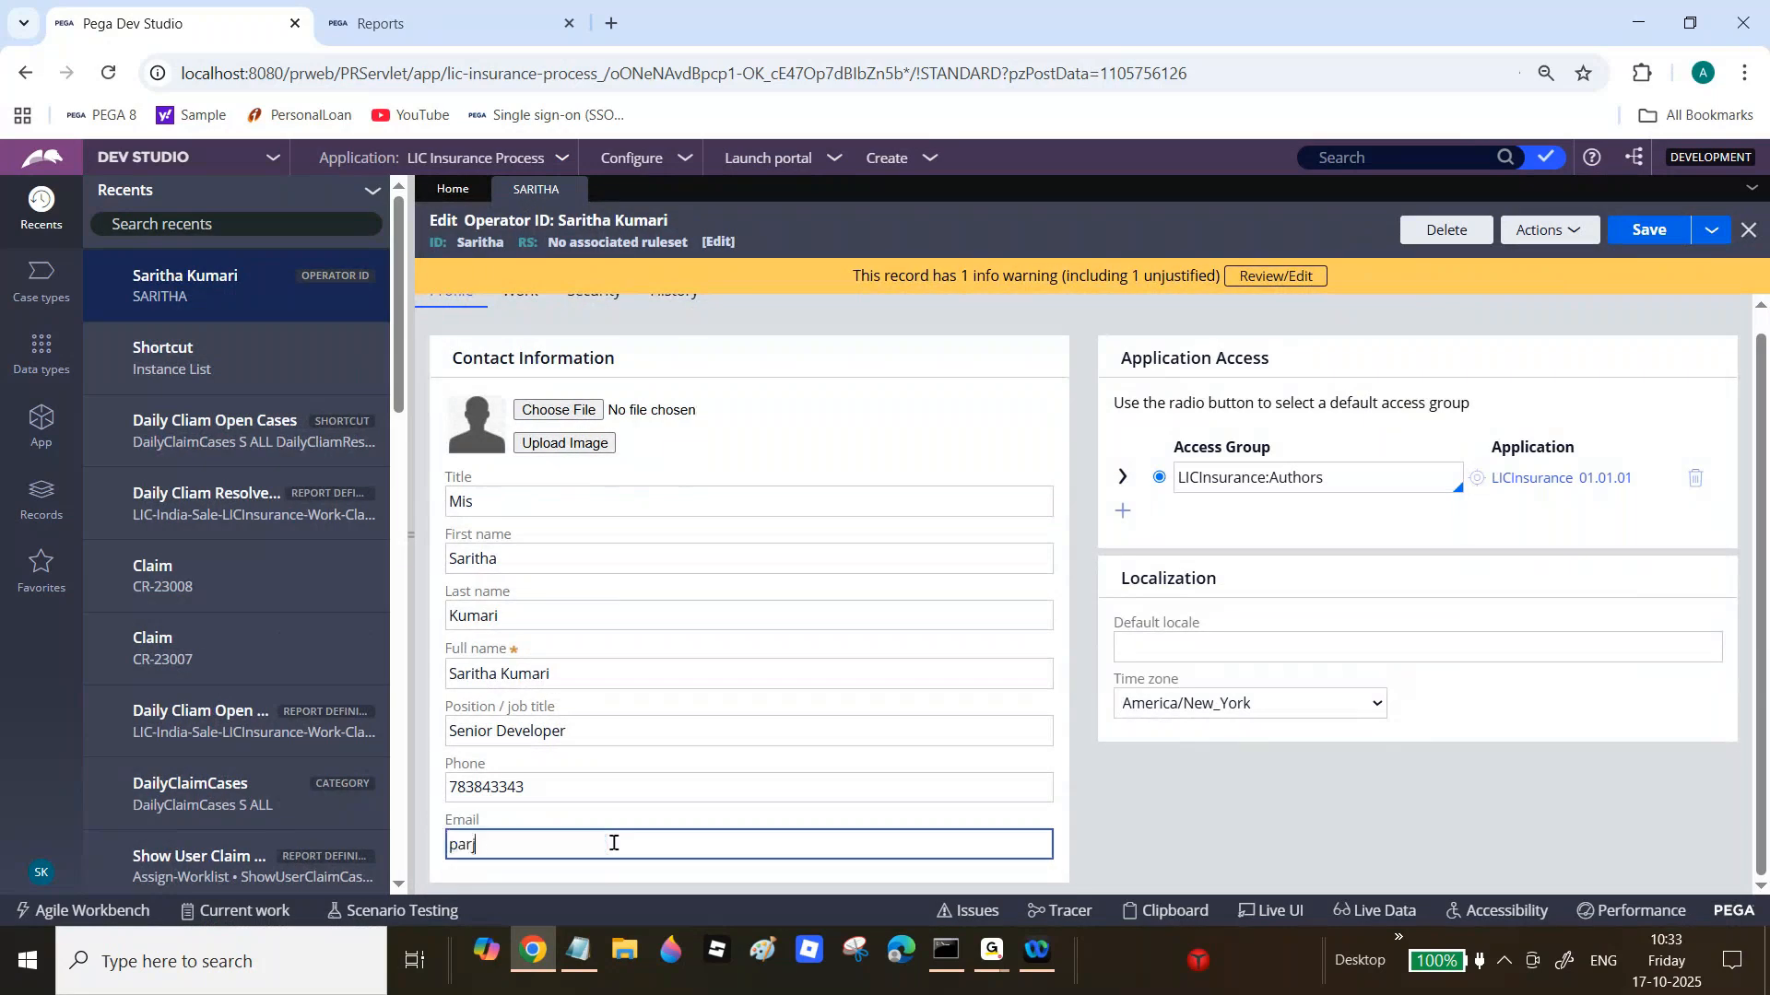
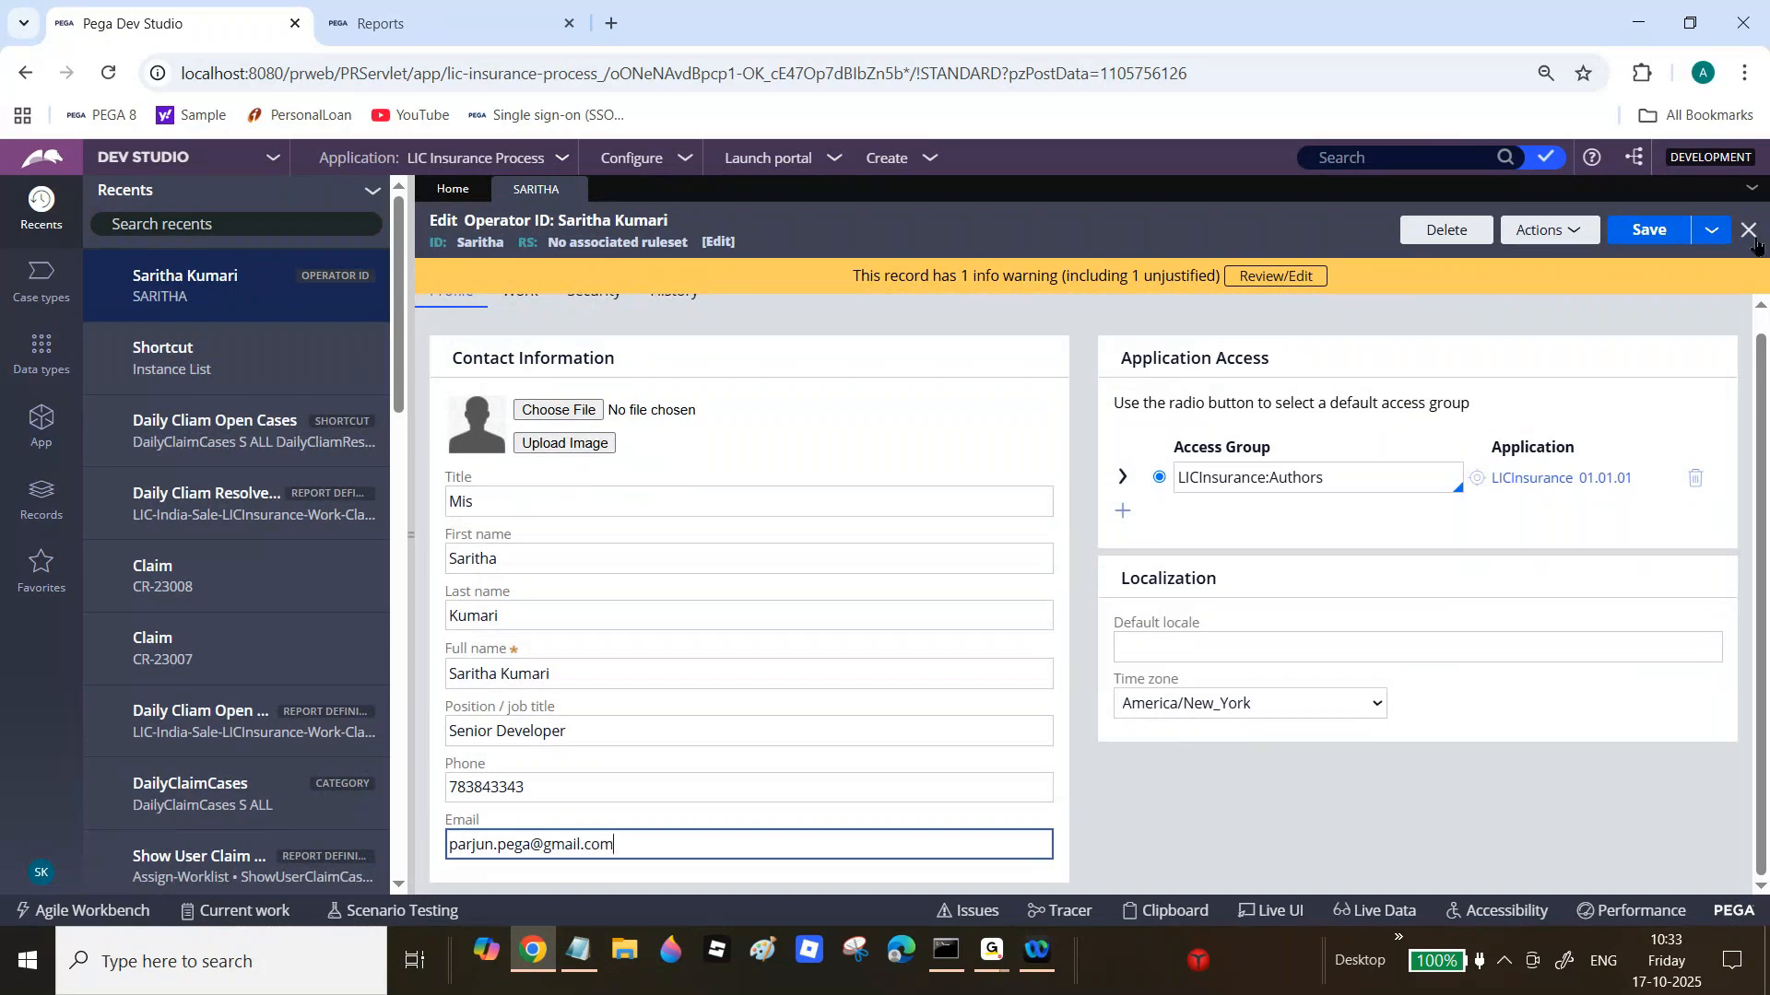
click(612, 719)
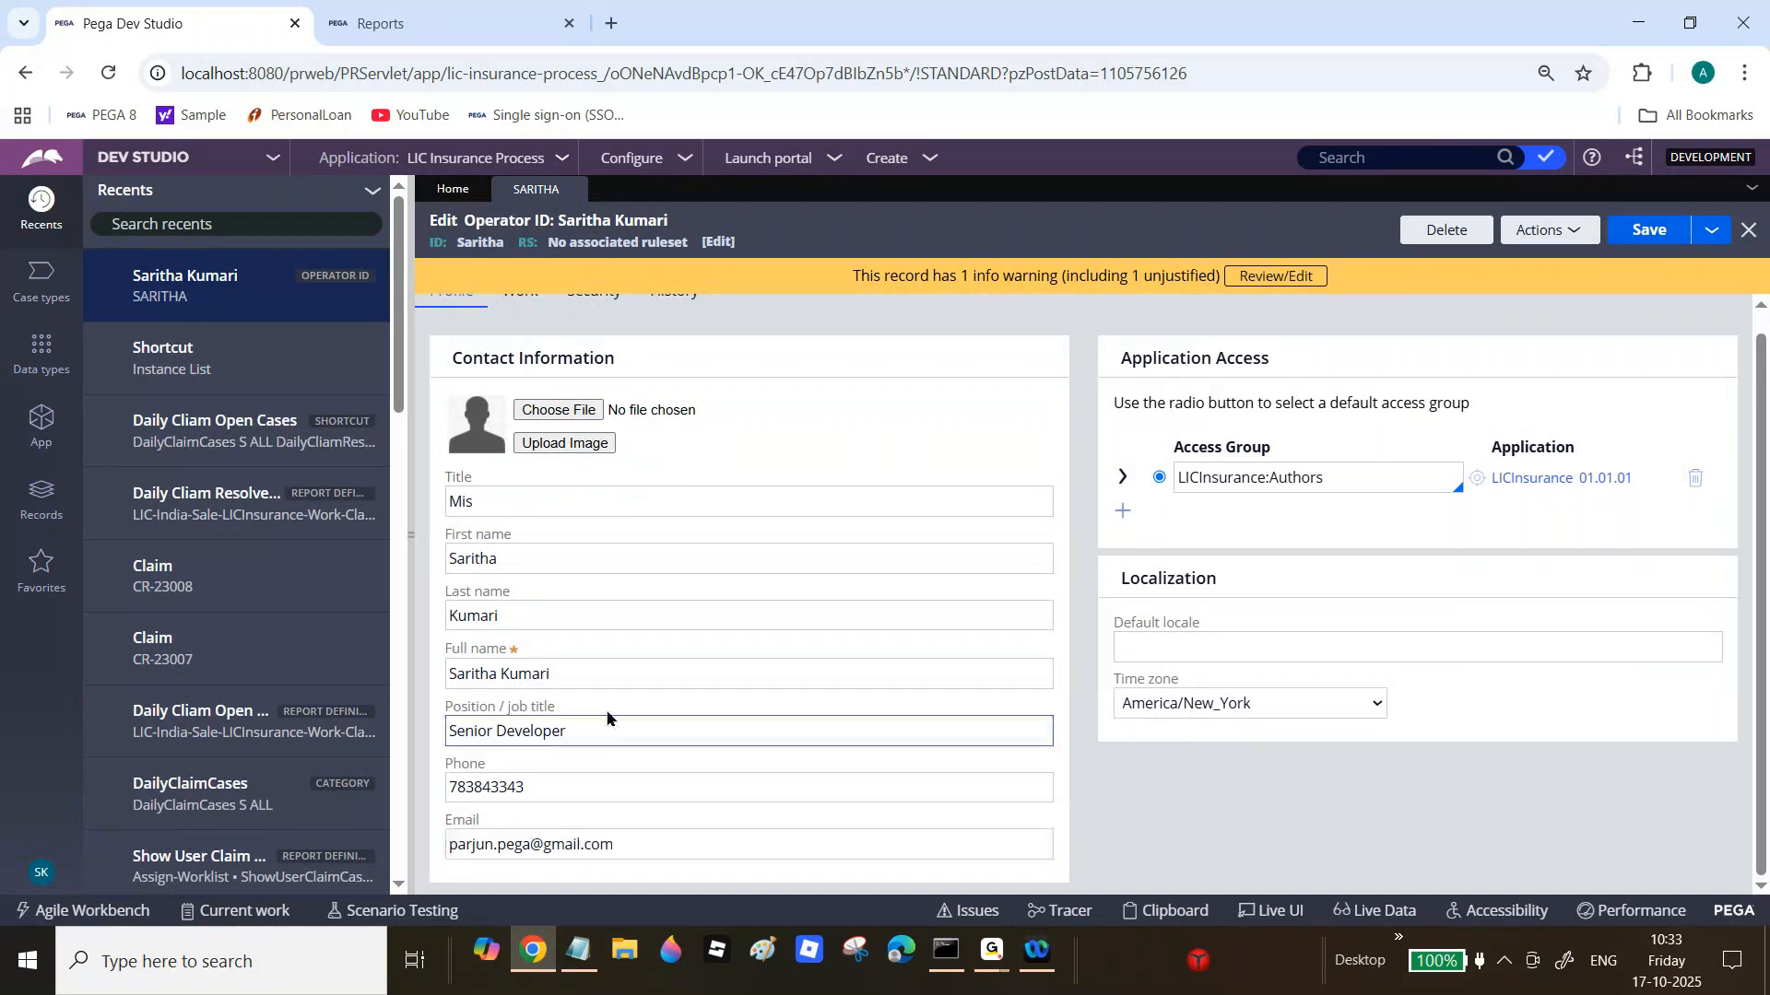
click(421, 879)
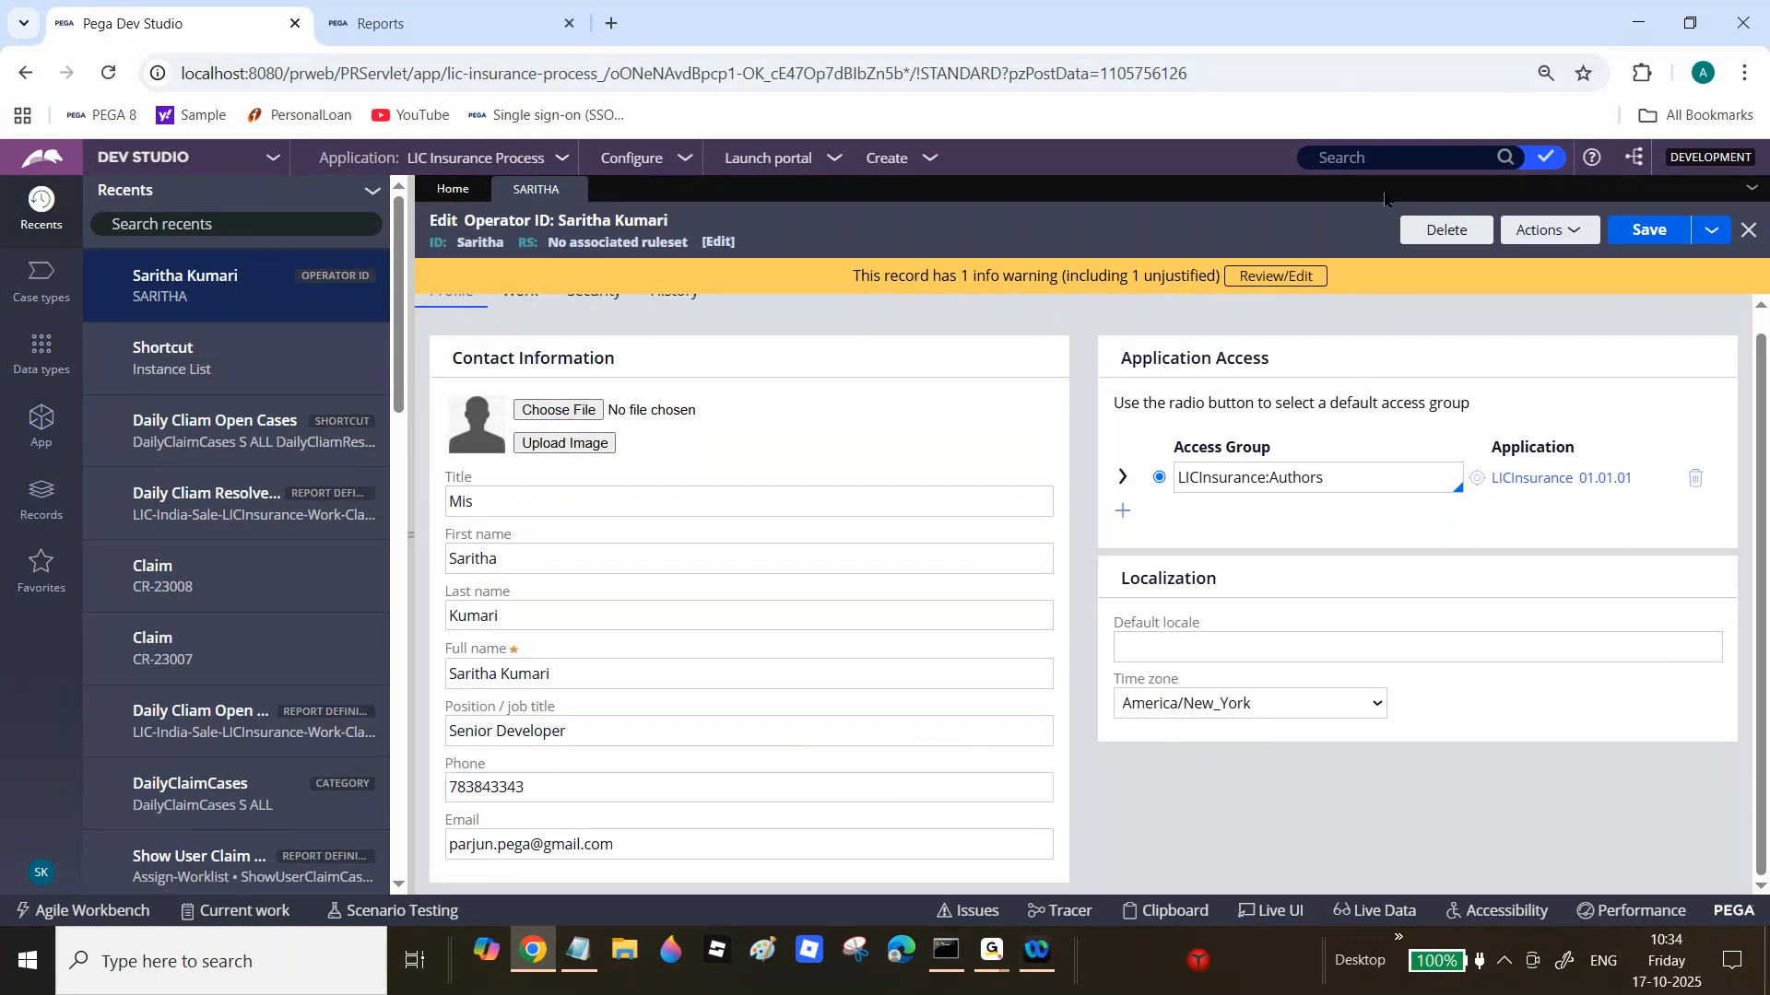
Step: Search Dev Studio for the second recipient's operator ID and open that operator record
click(1396, 159)
key(Return)
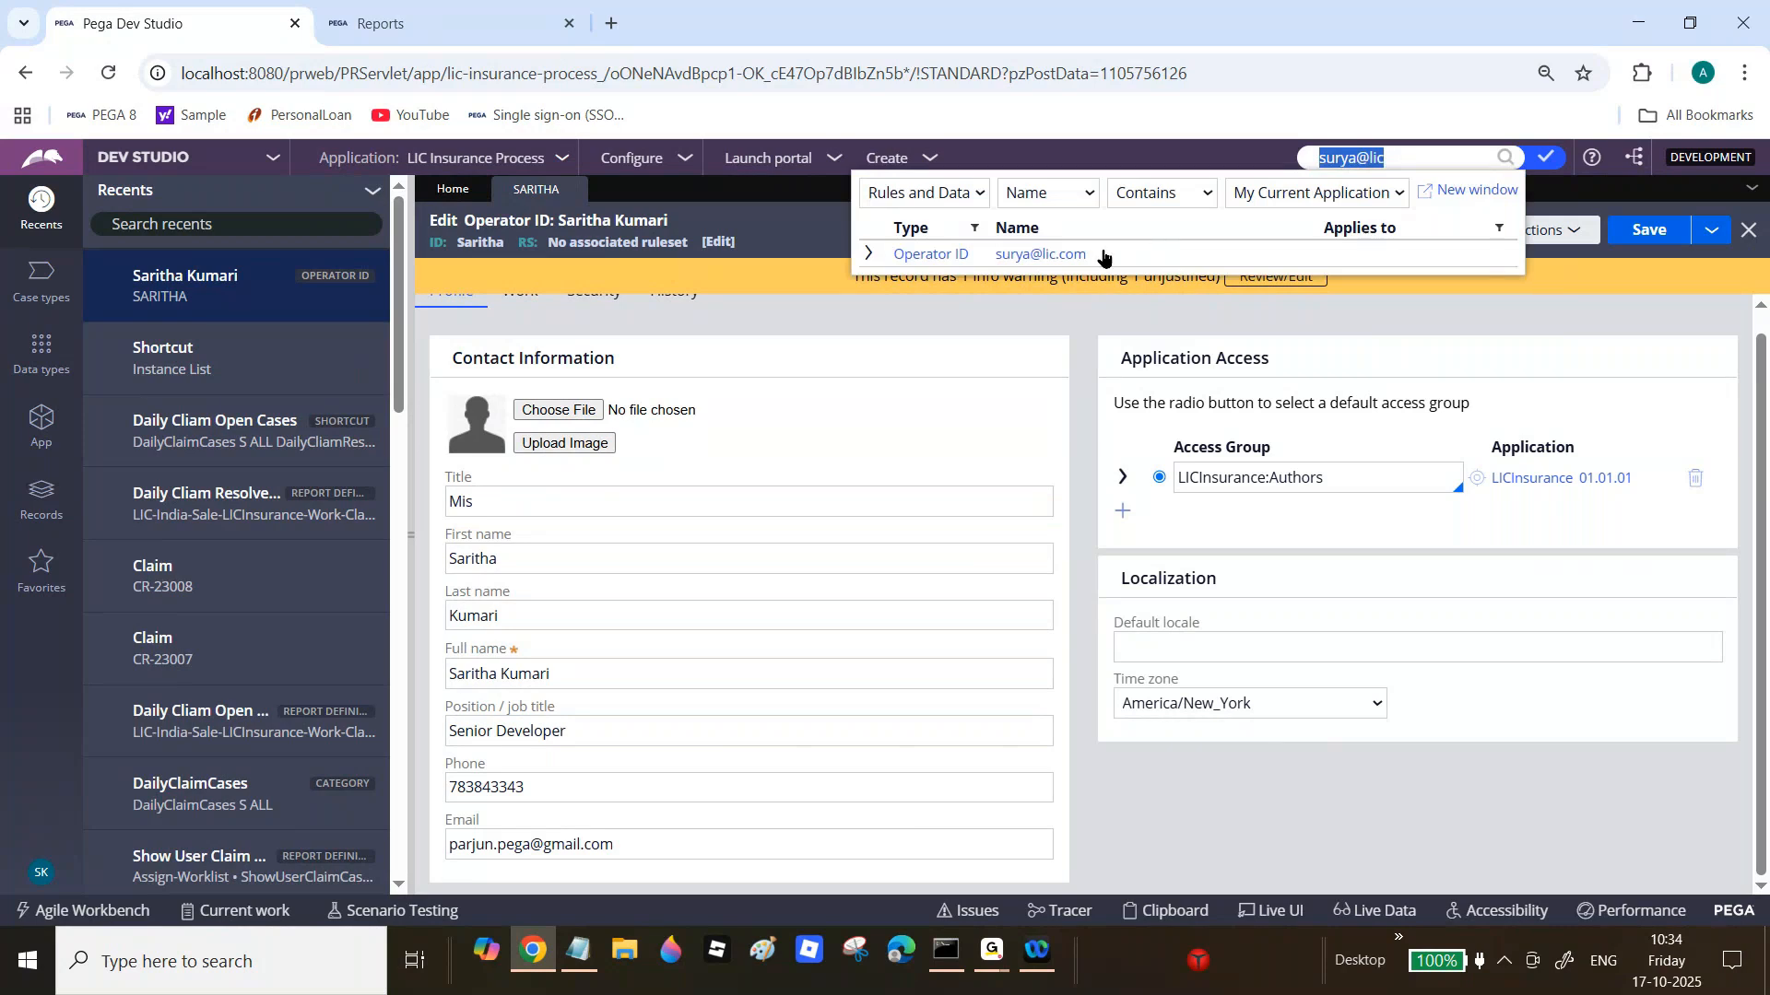
click(1060, 255)
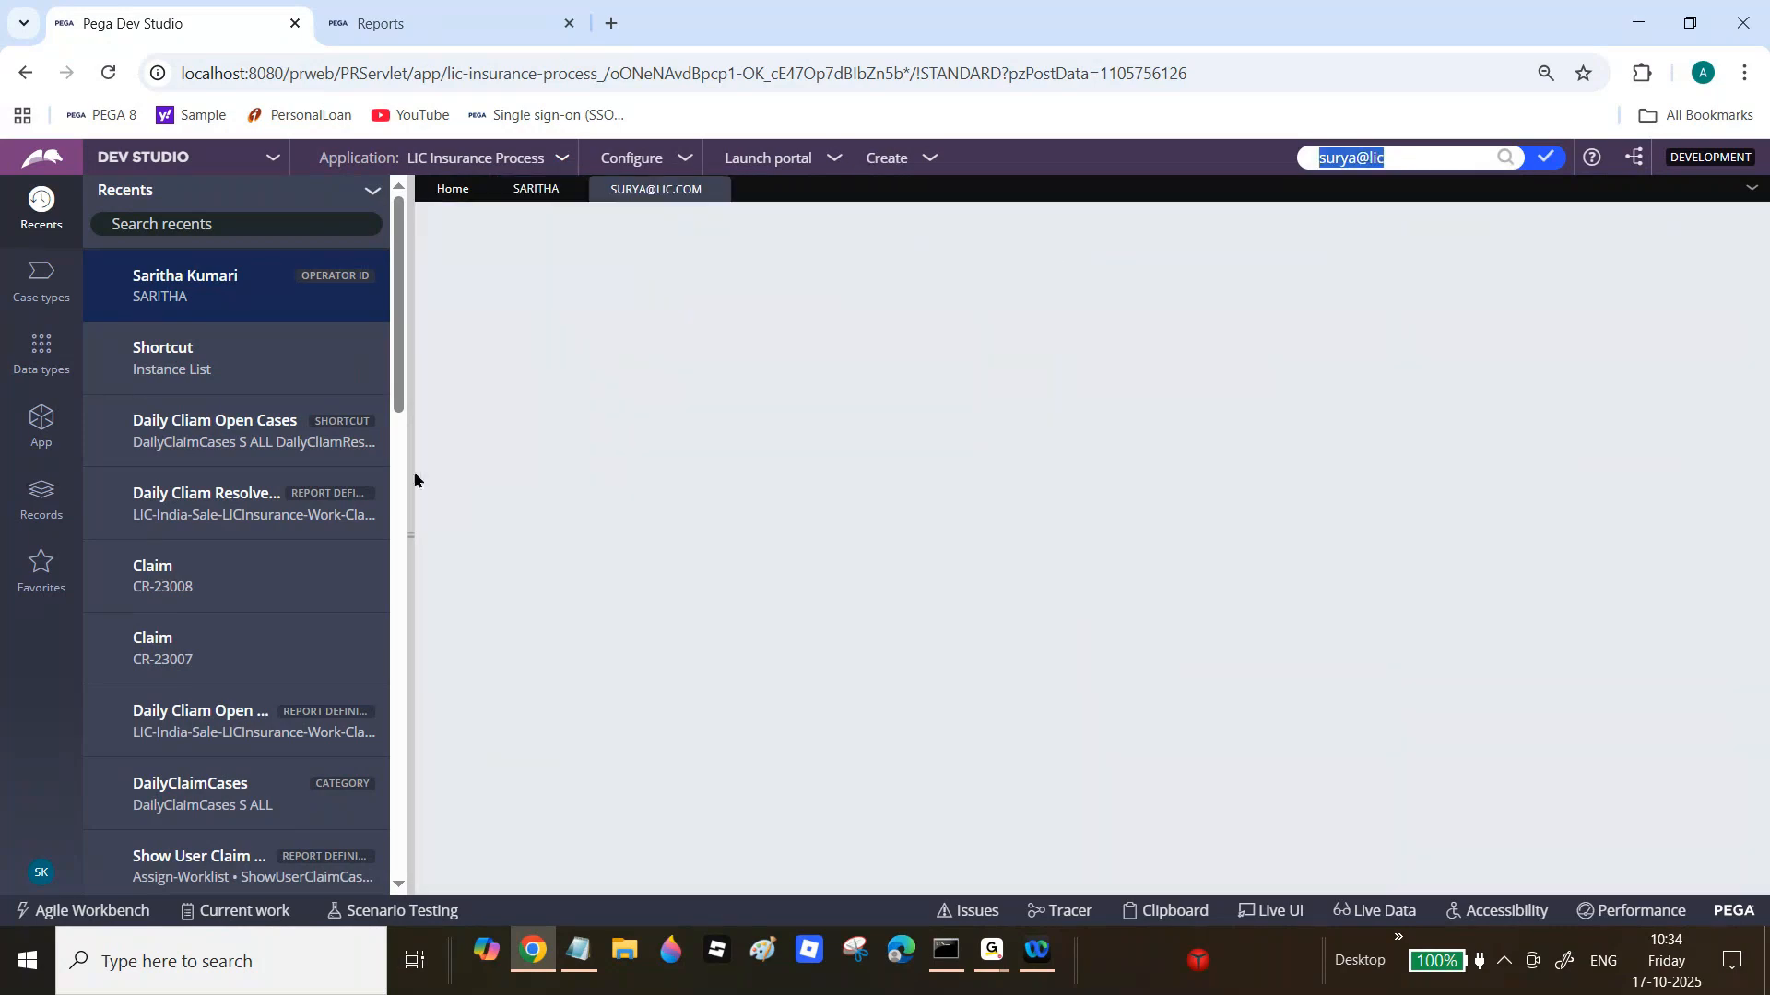
click(412, 470)
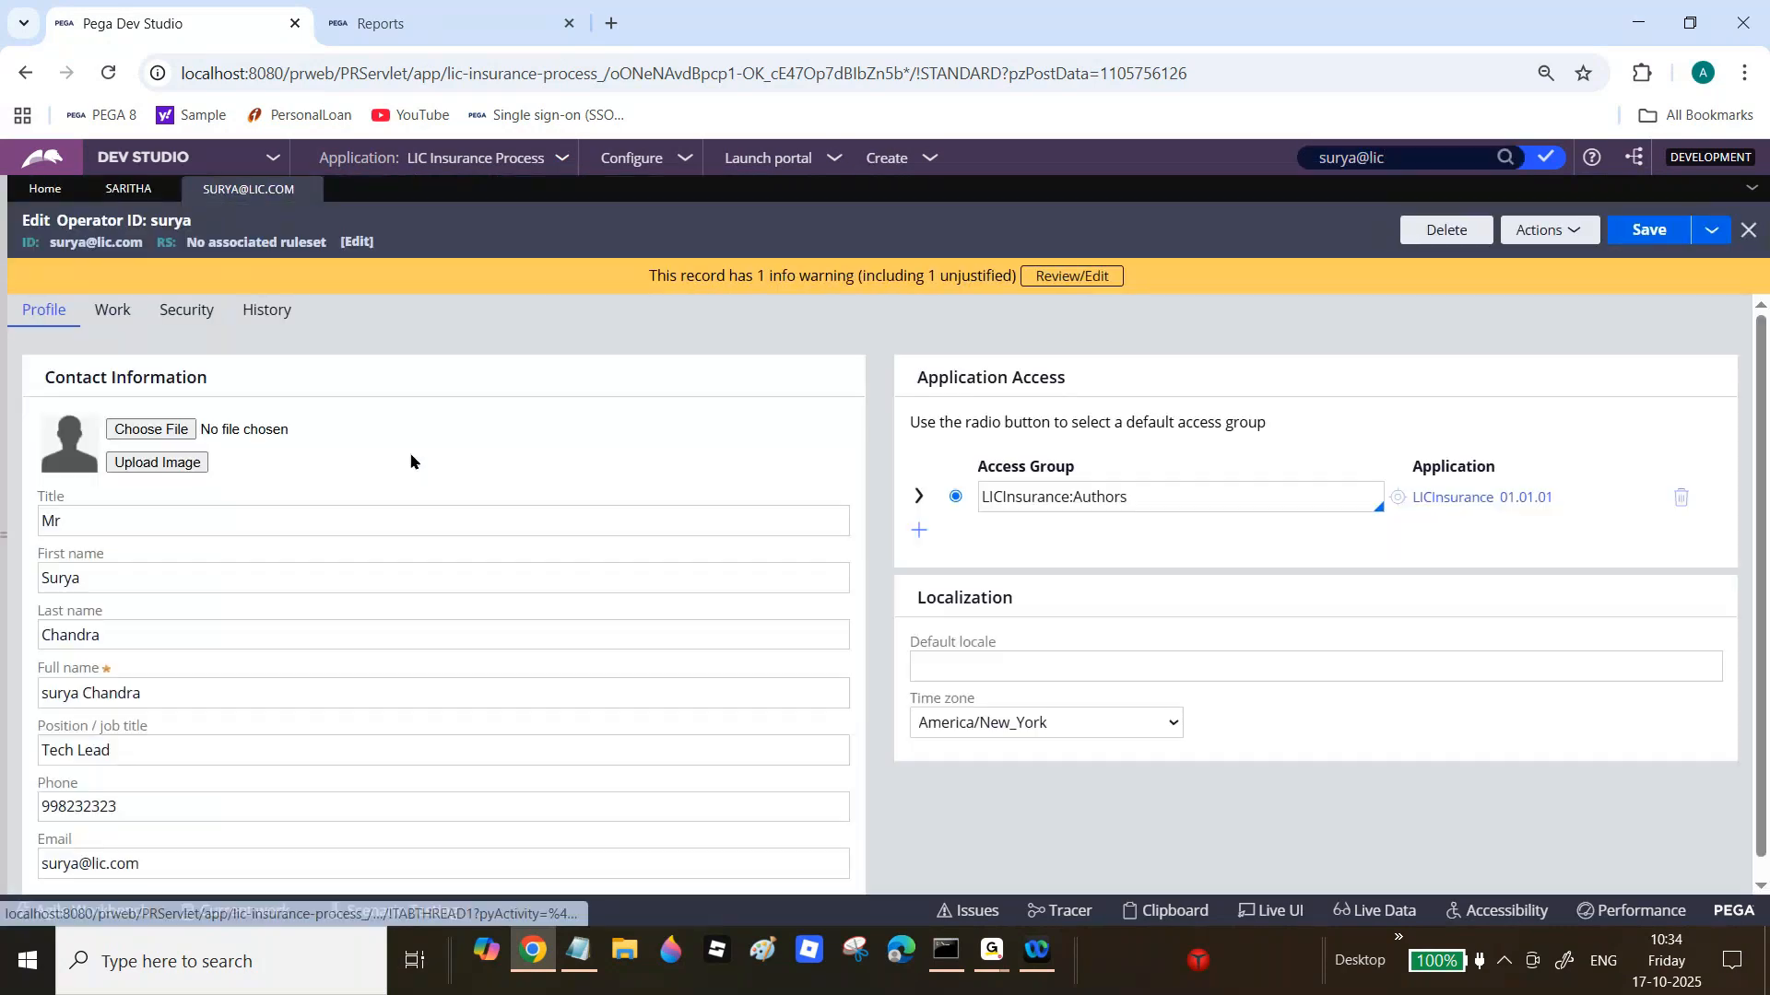
Step: Clear the operator's Email field
click(385, 590)
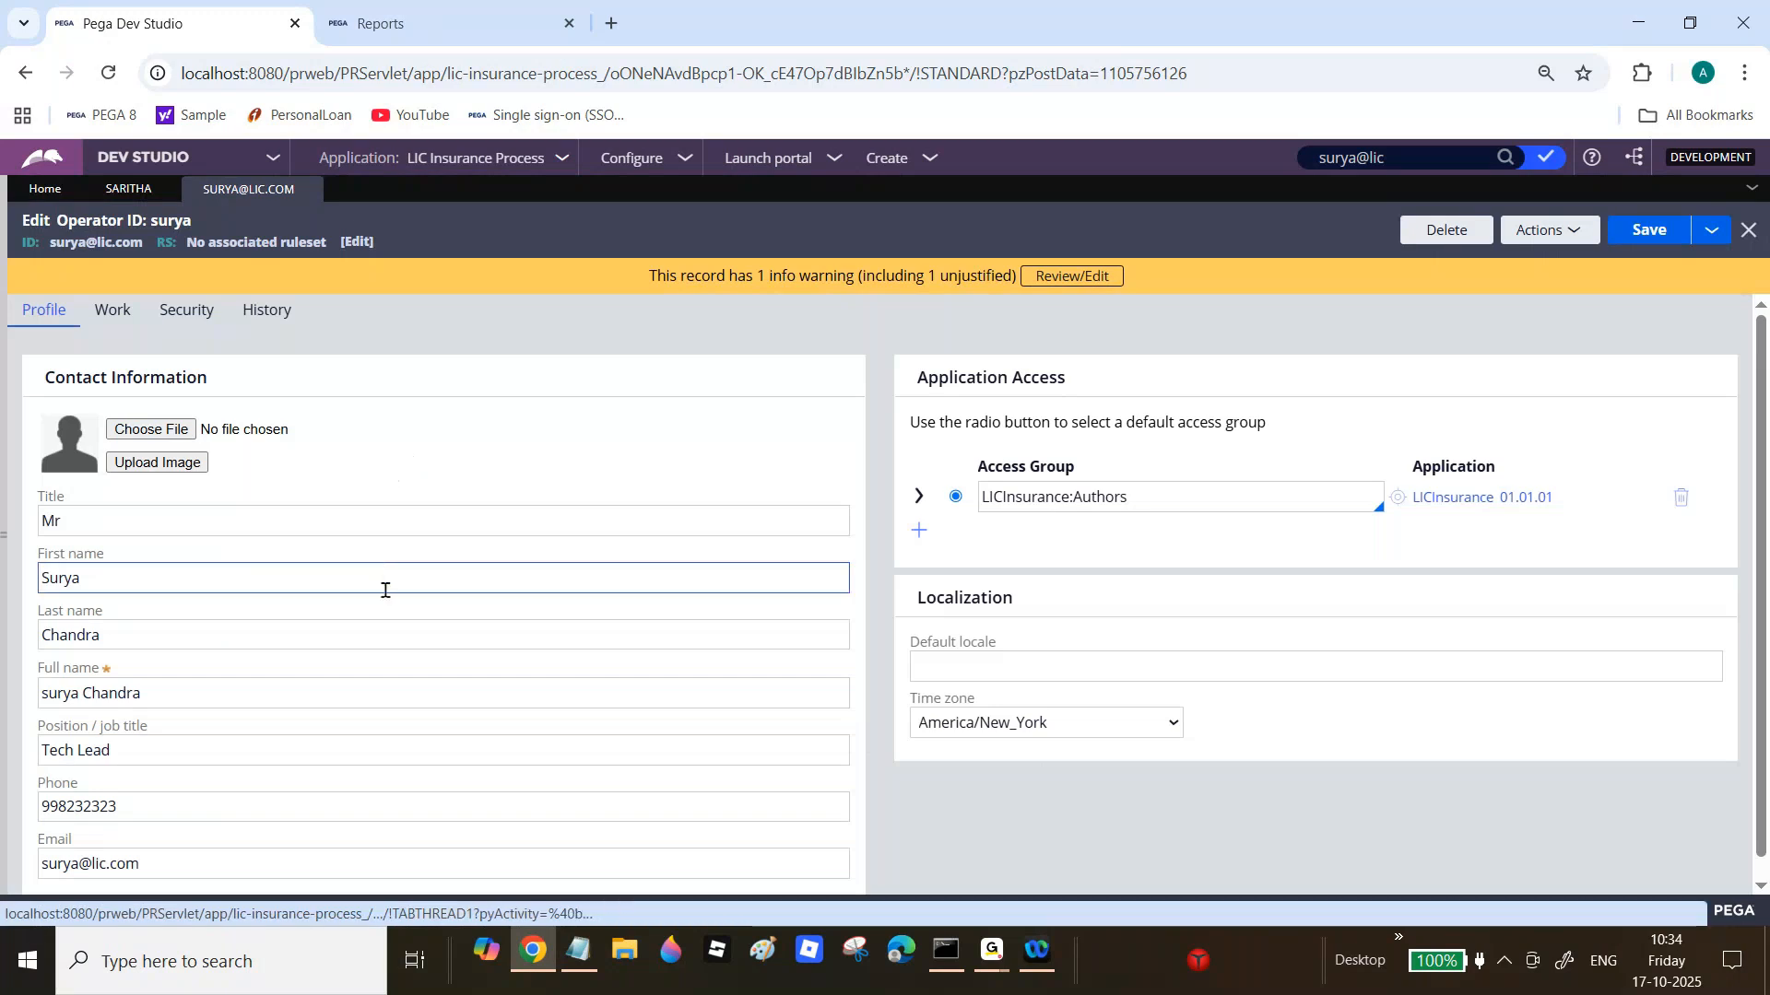
click(225, 858)
key(ctrl+a)
key(BackSpace)
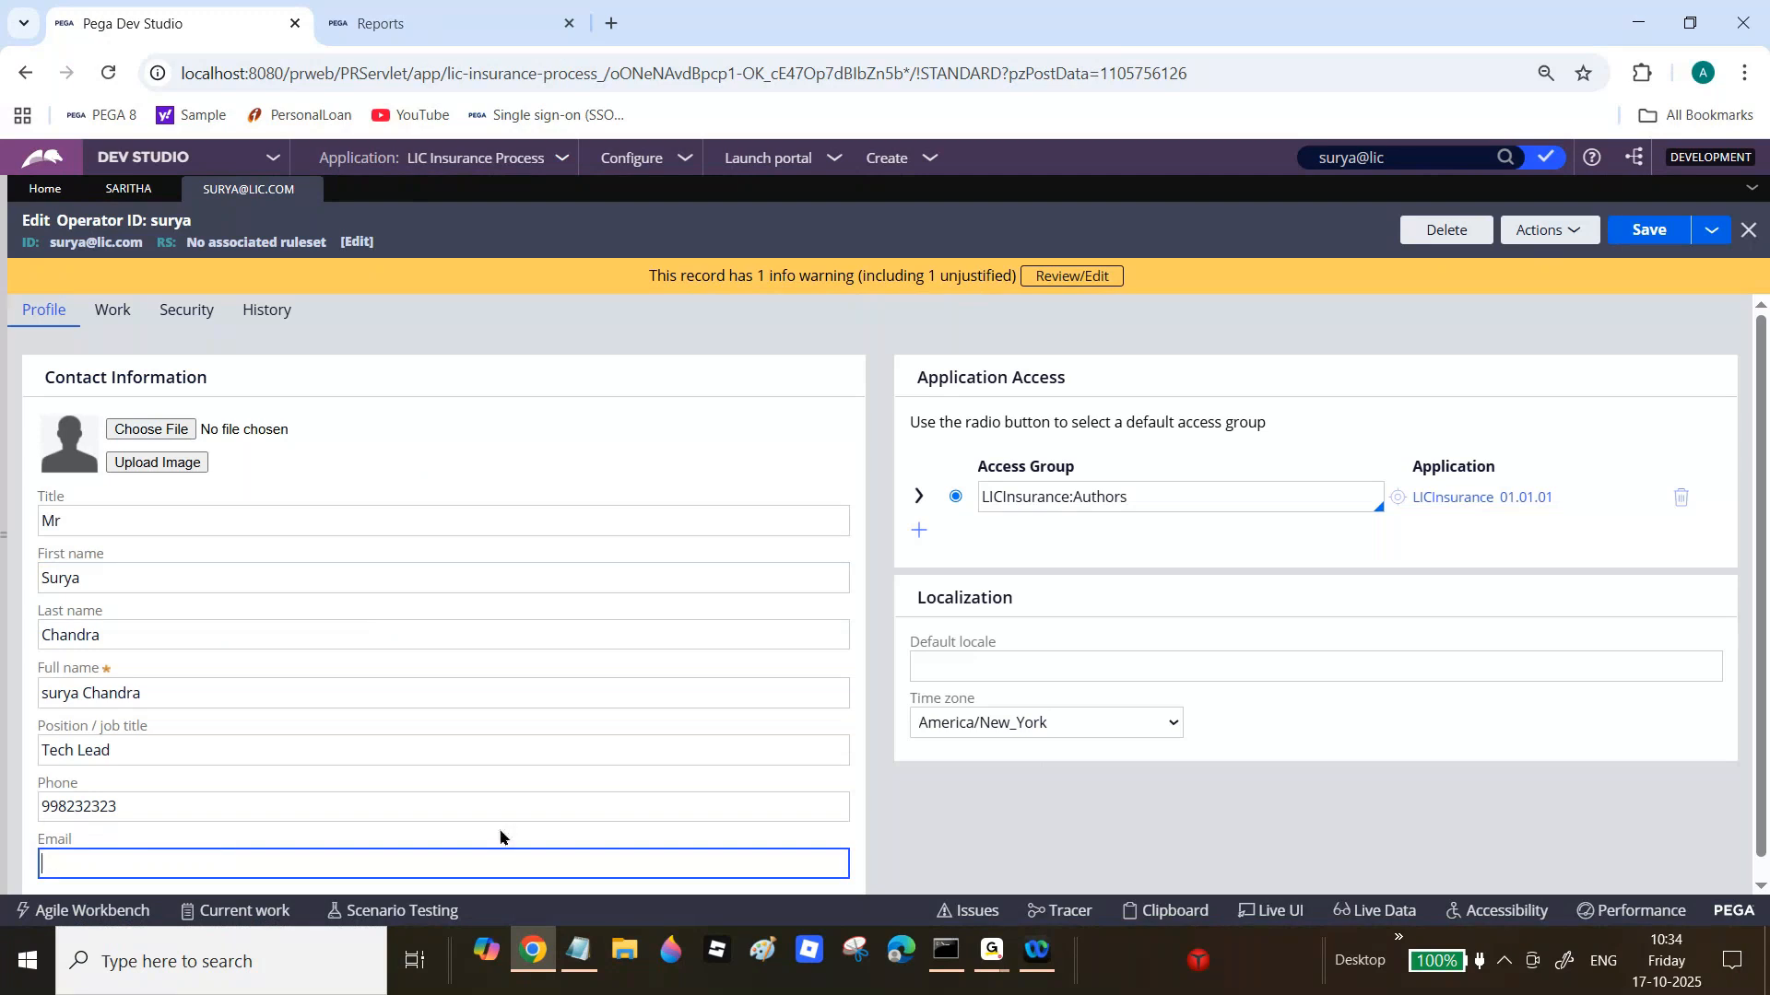
click(991, 950)
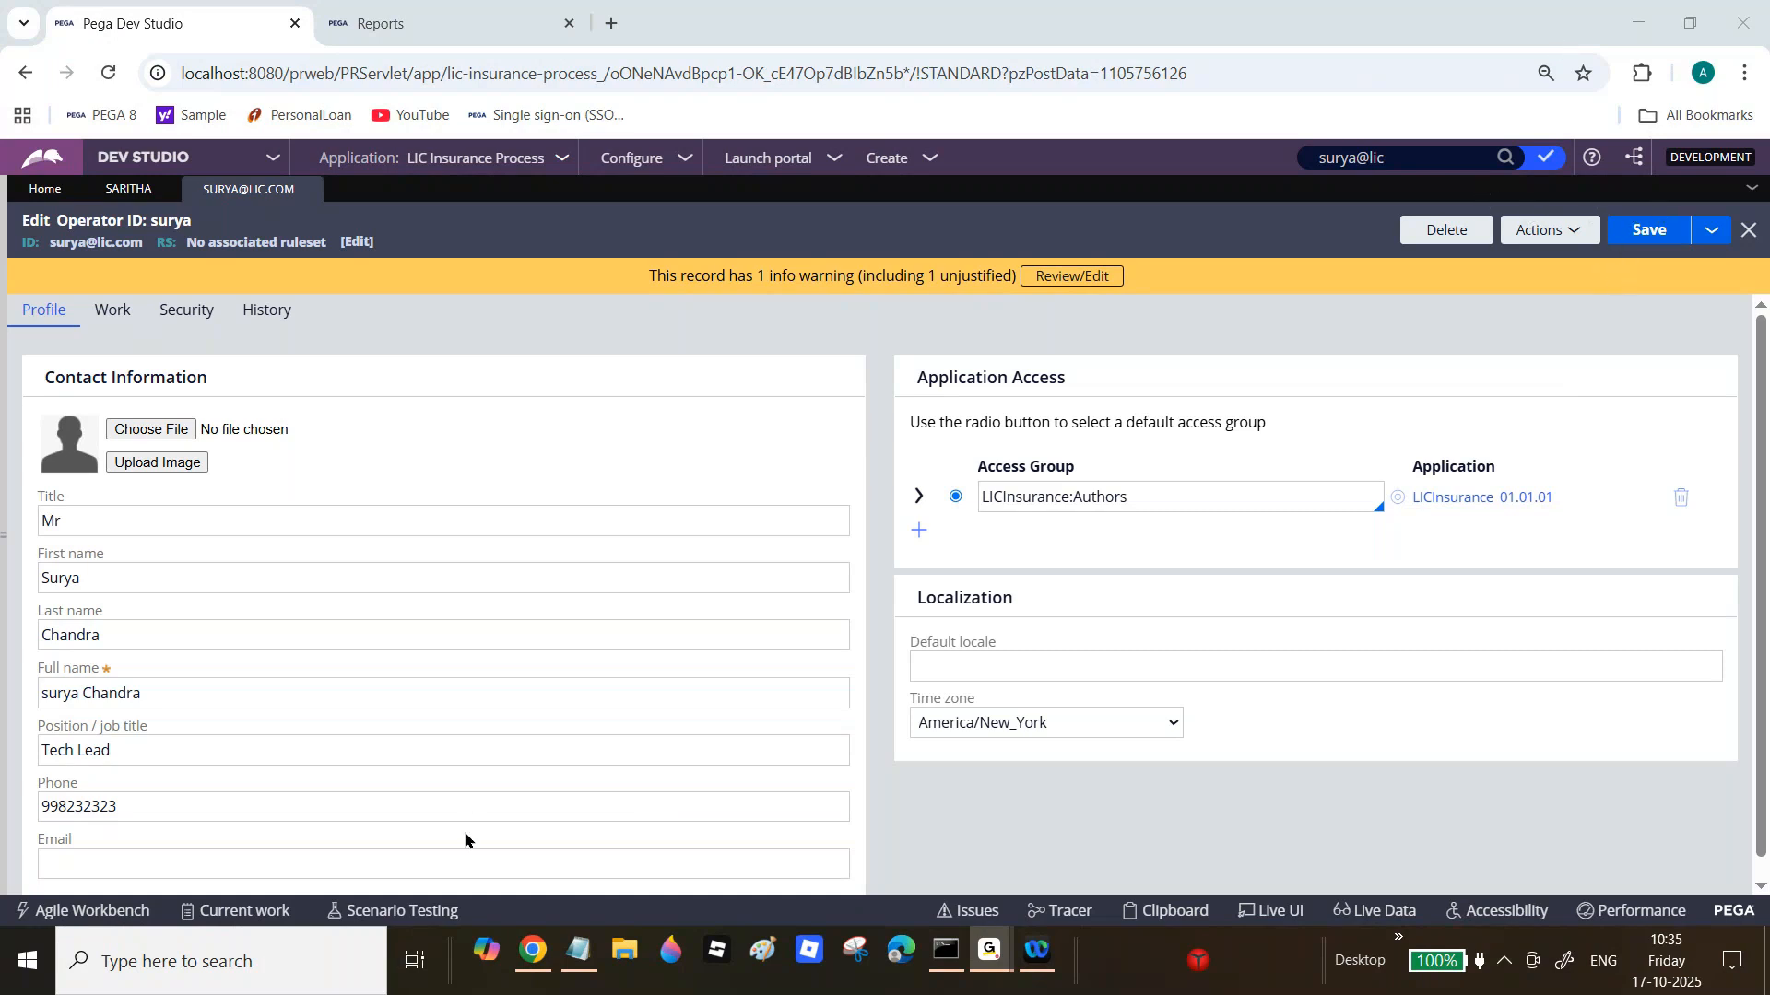
Step: Paste the first two recipient addresses from the notes into the operator's Email field, comma-separated
click(218, 849)
key(ctrl+v)
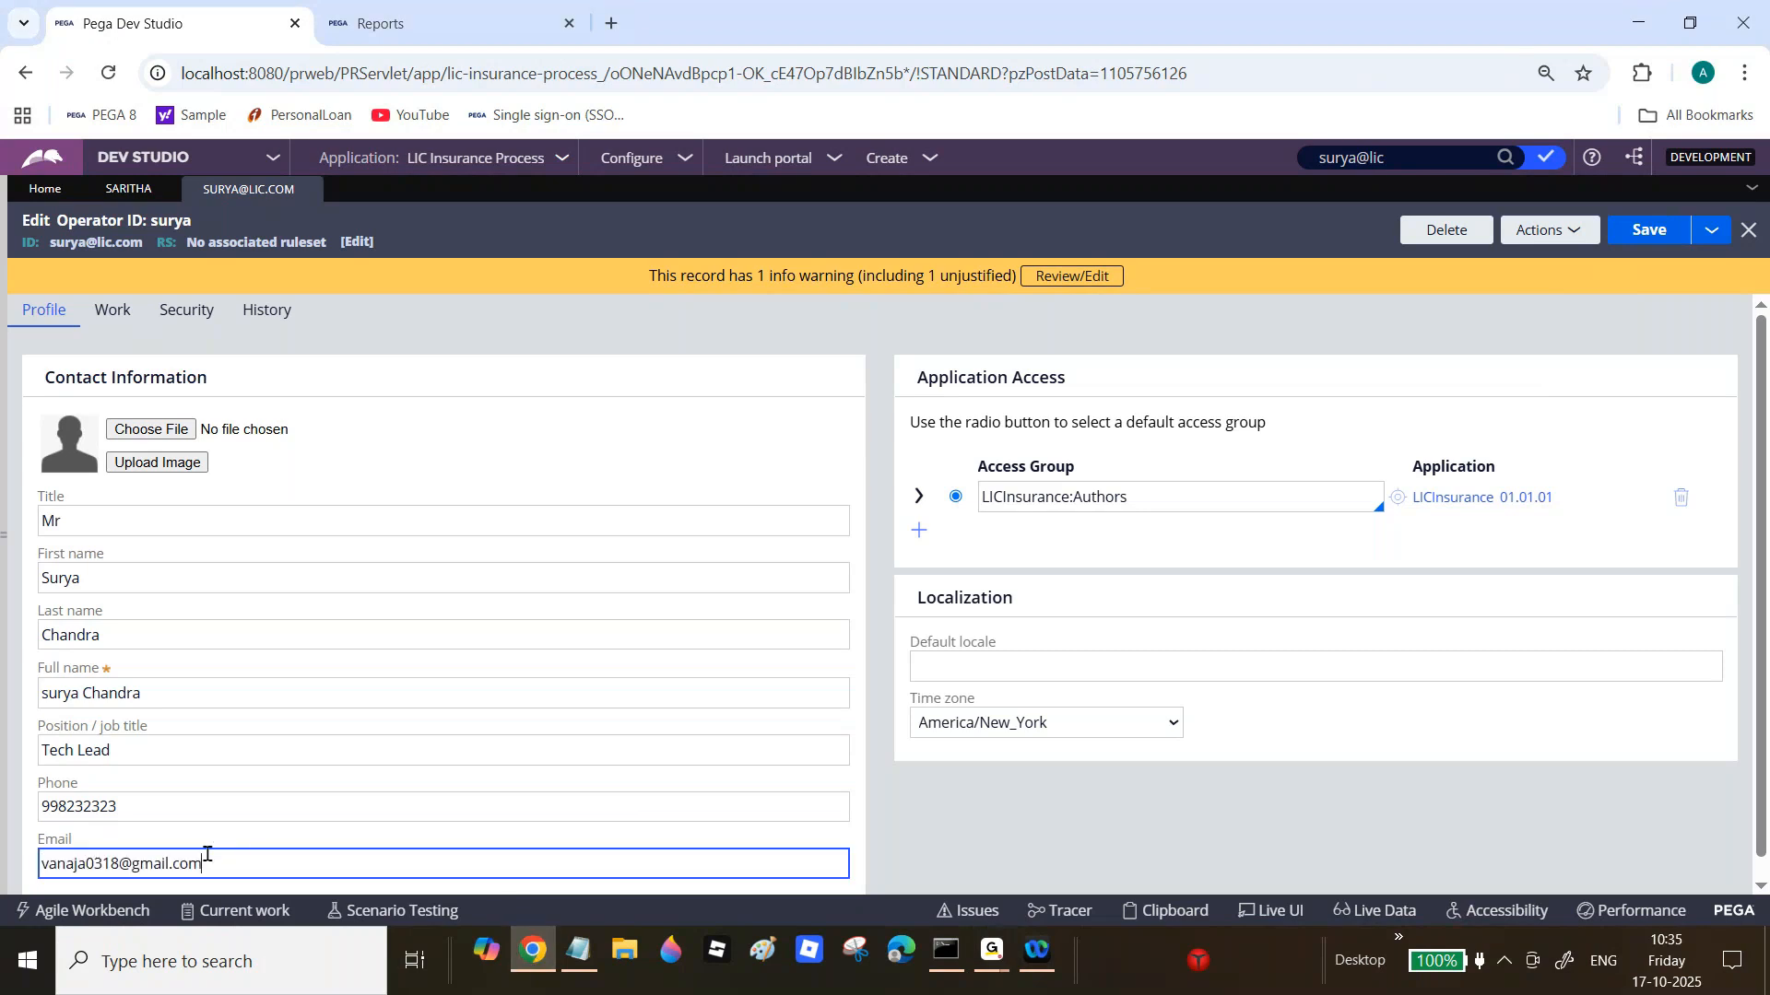
text(,)
click(587, 956)
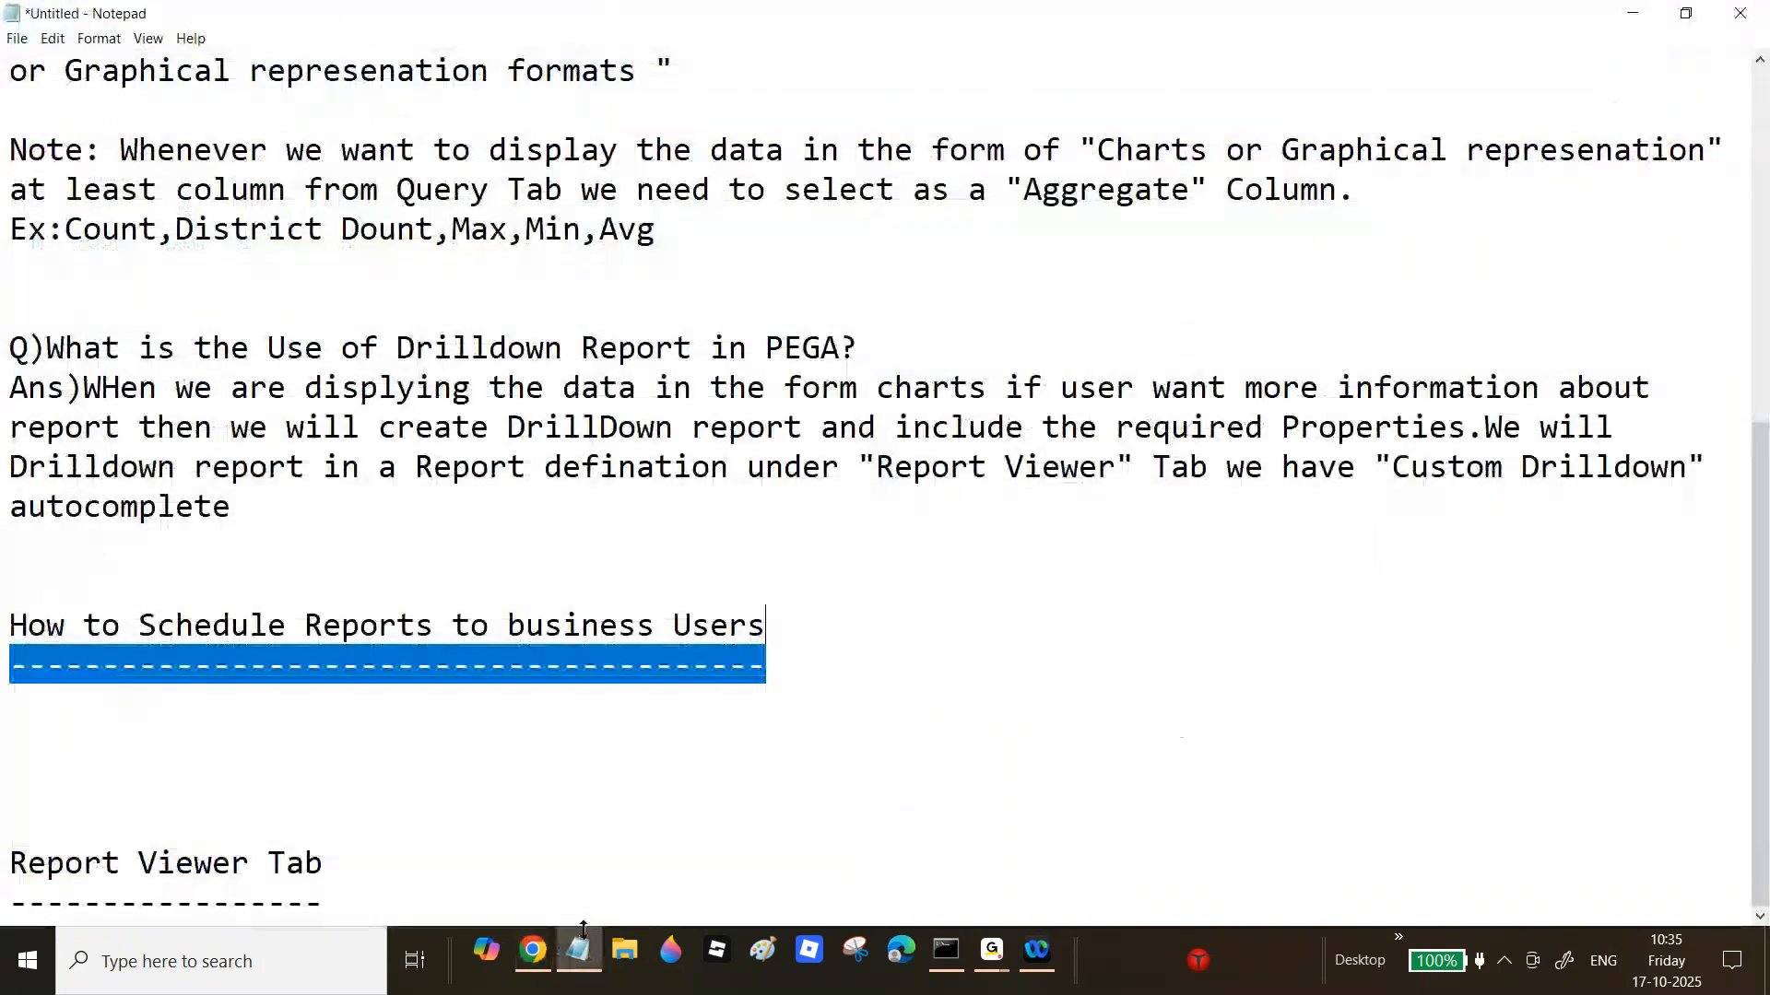
click(534, 955)
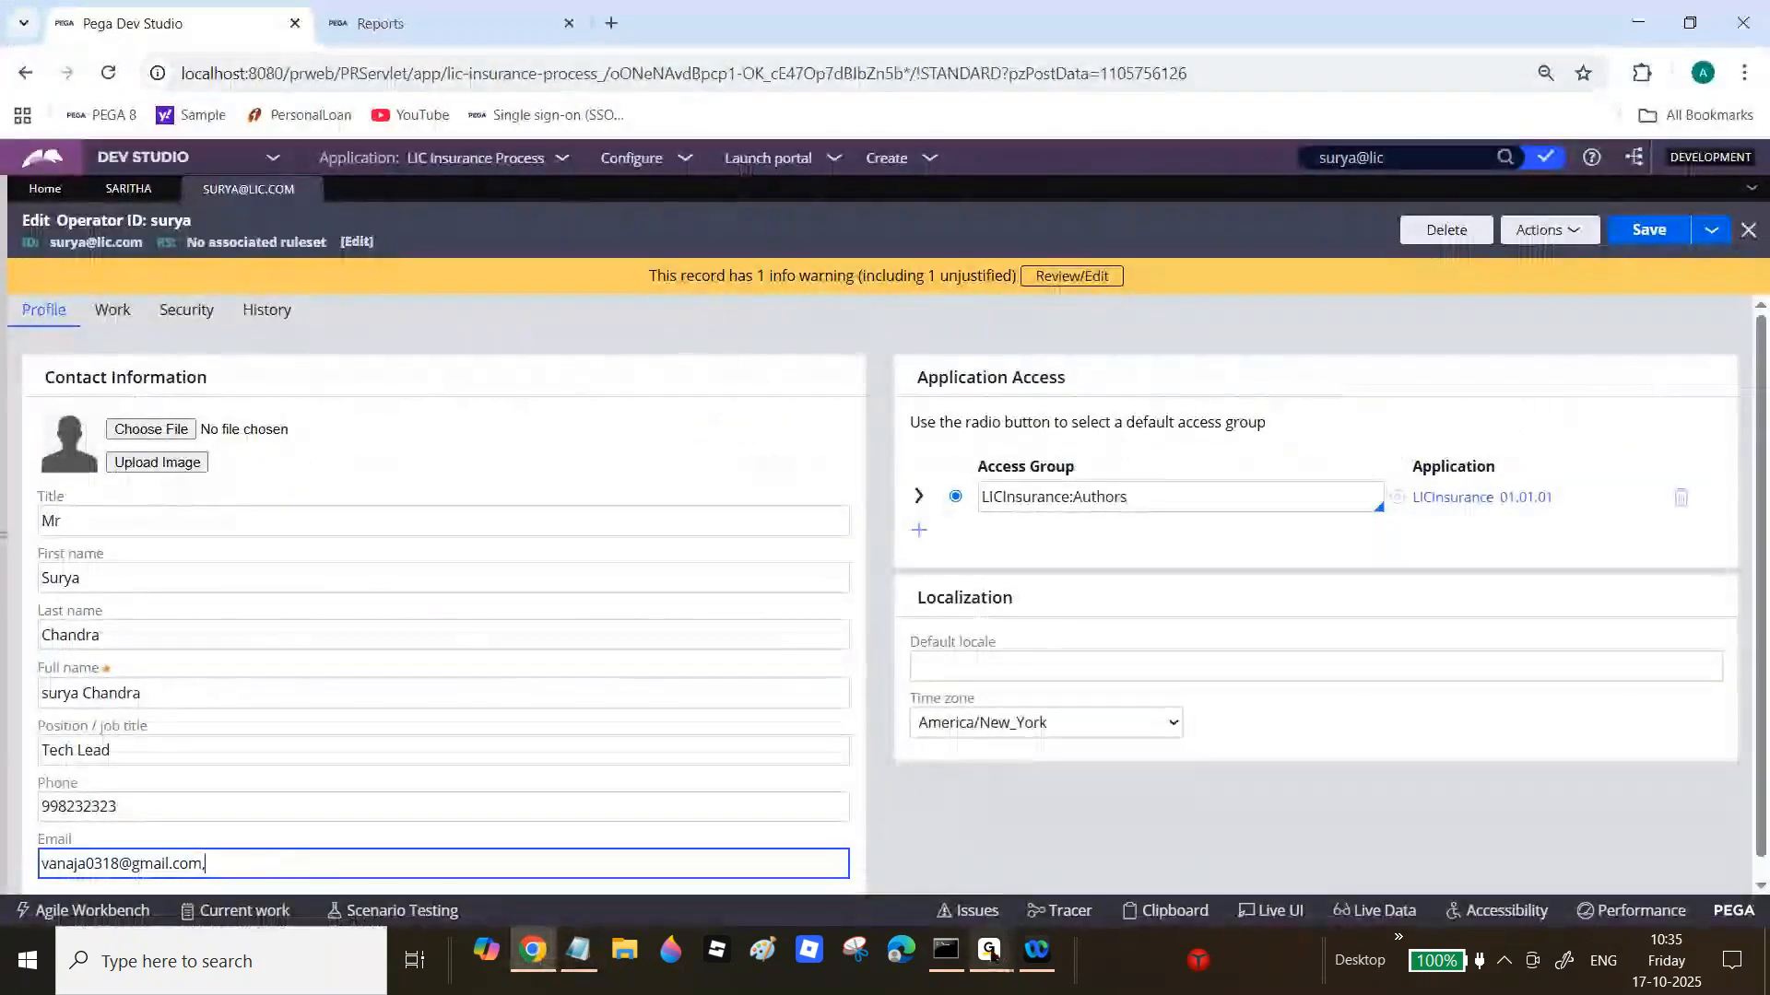
mouse_move(991, 954)
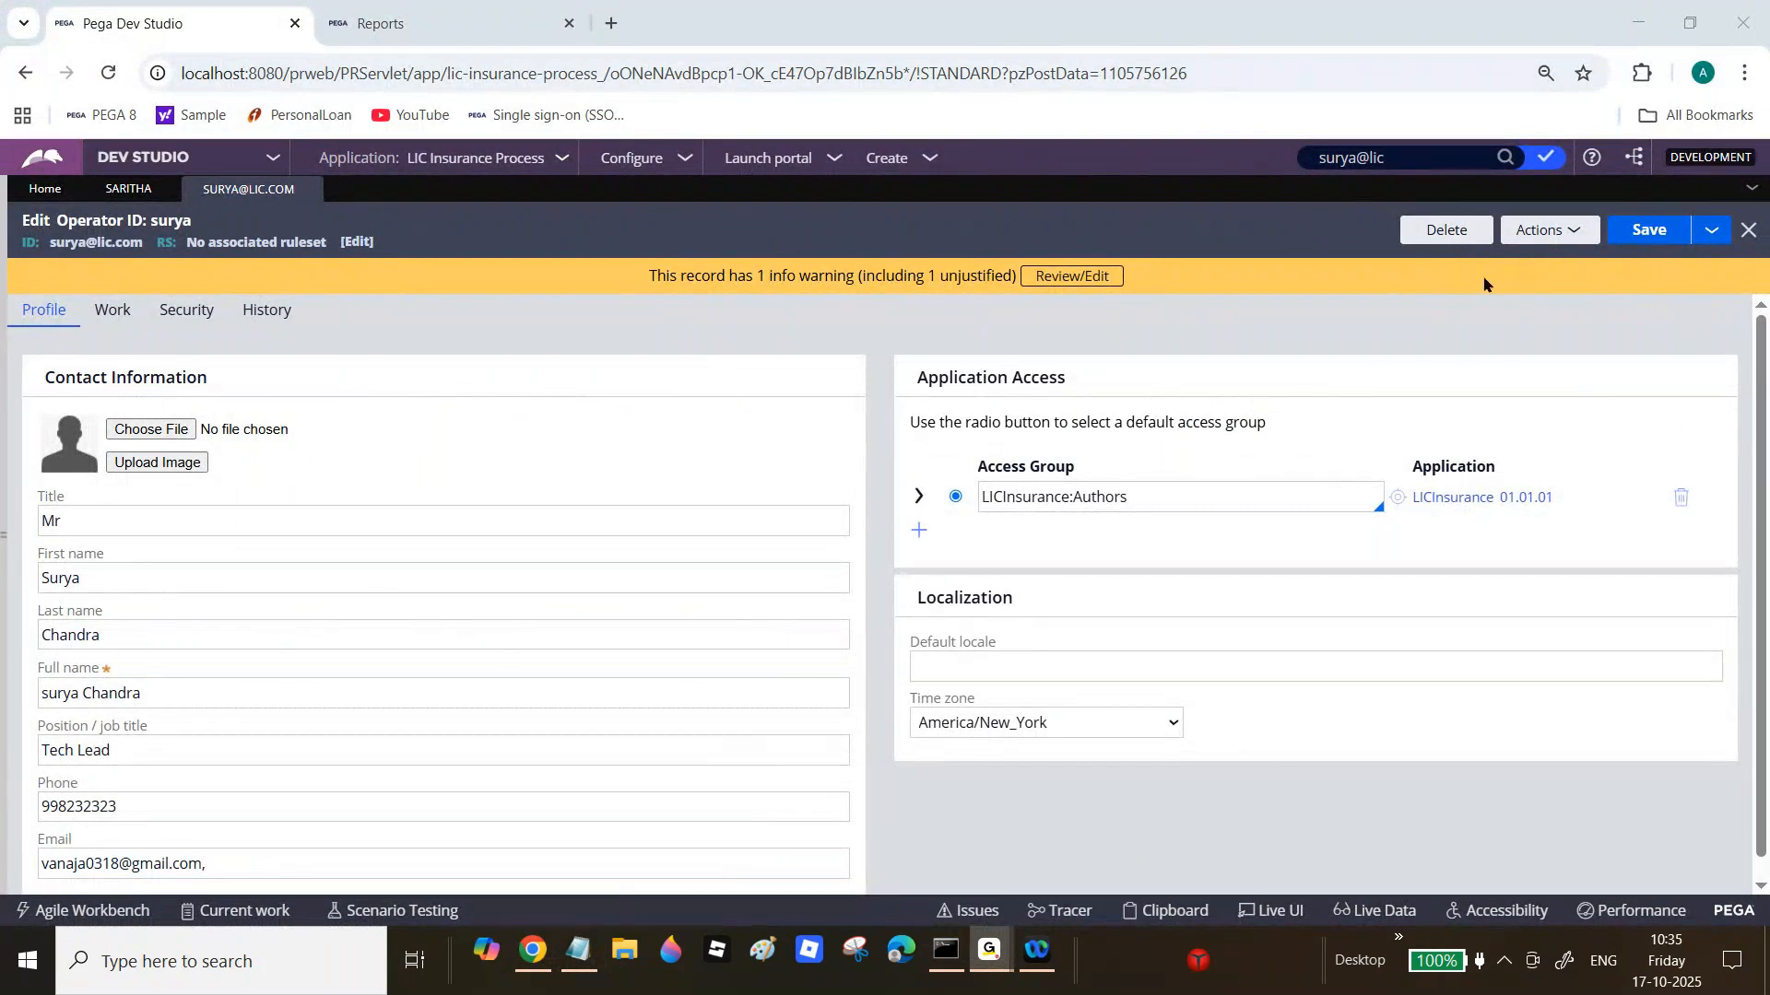
click(533, 955)
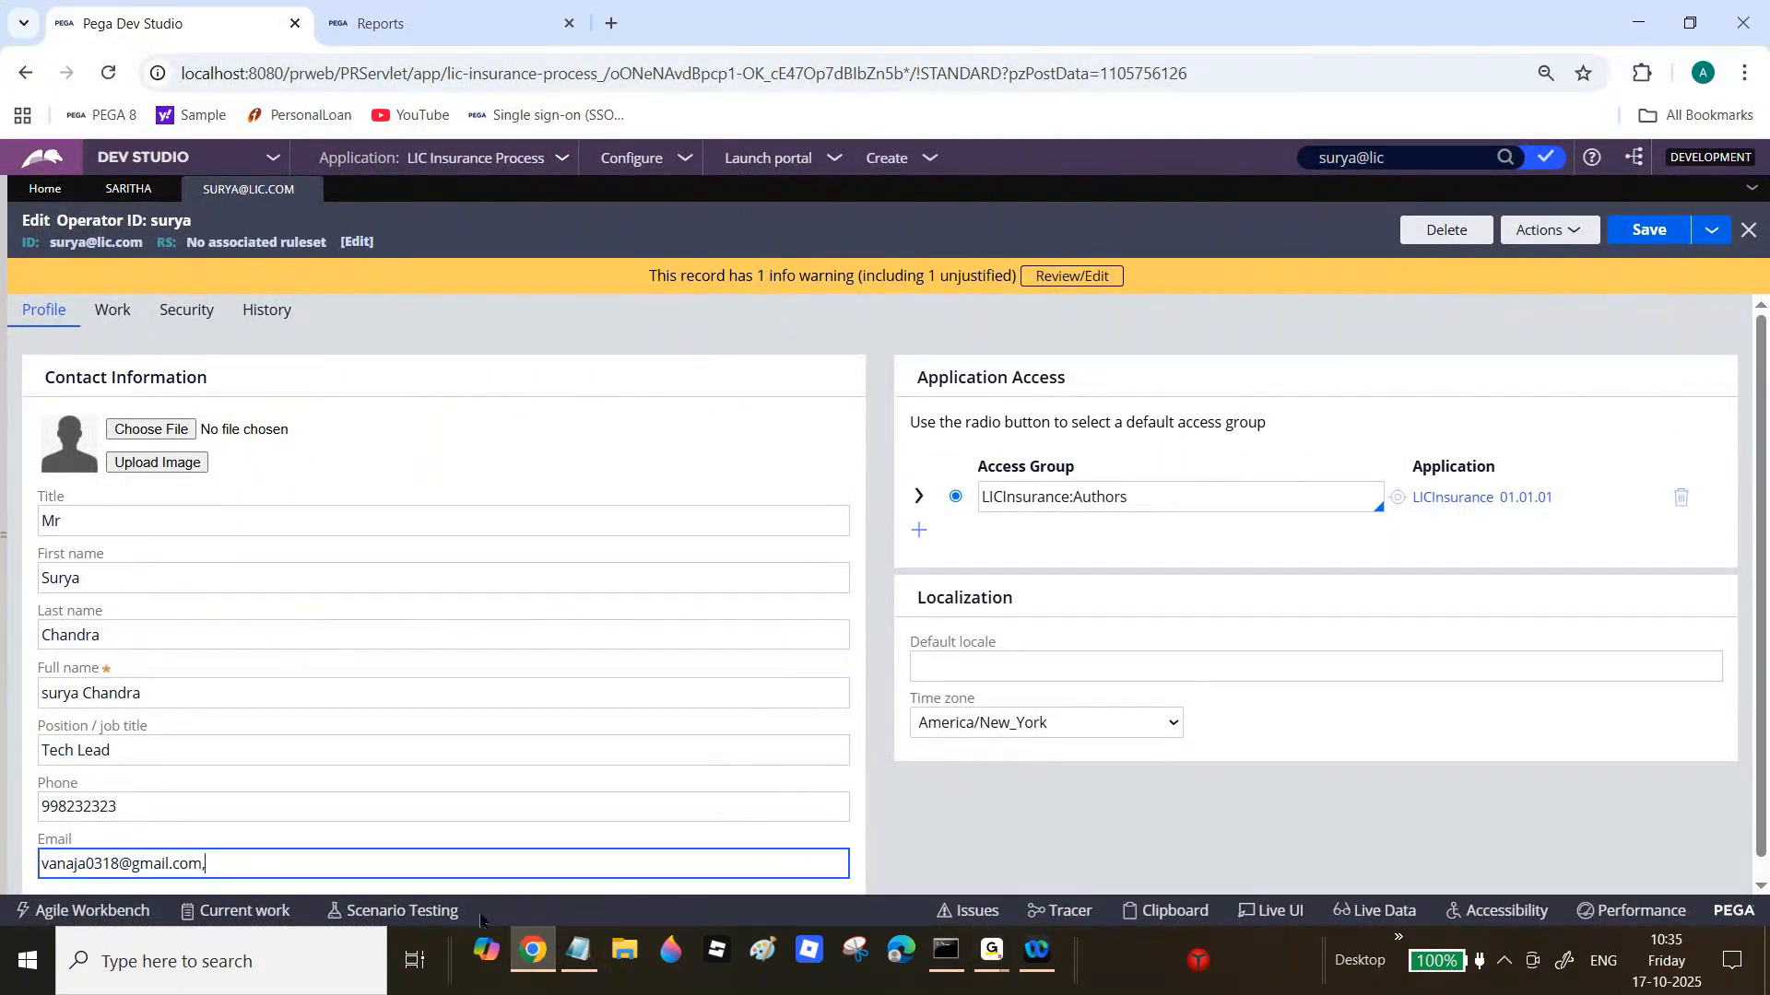
key(ctrl+v)
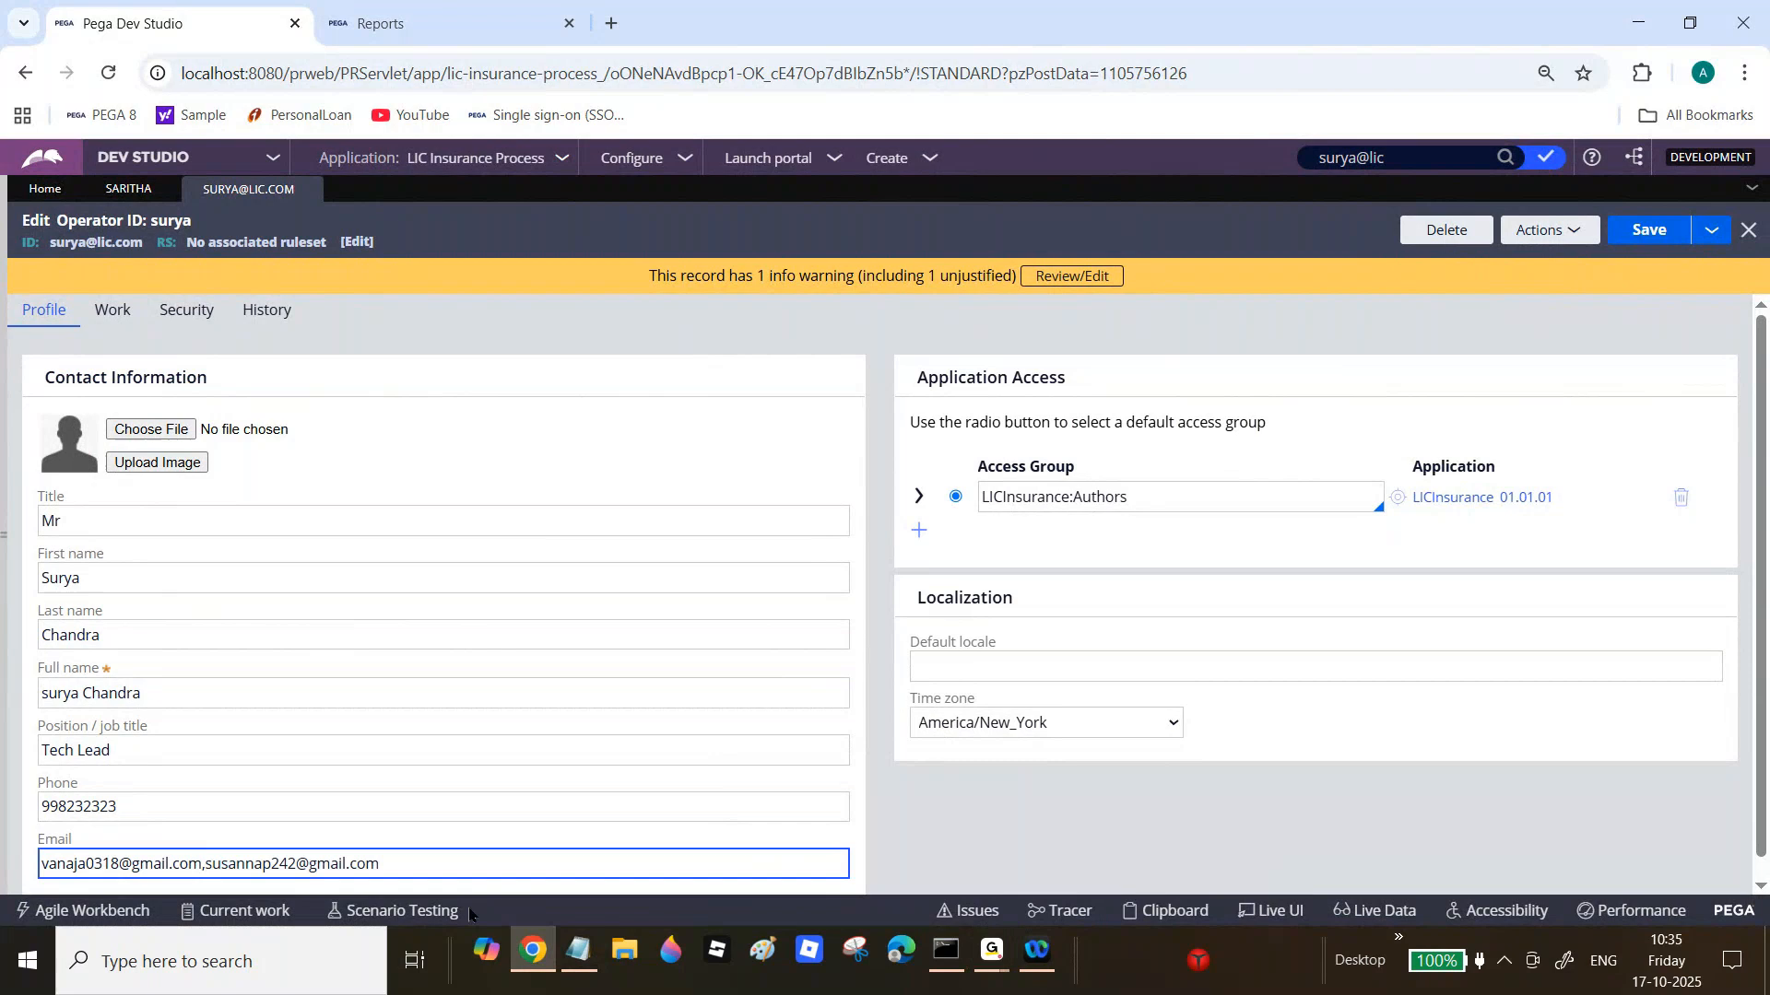
Step: Paste three more recipient addresses from the notes onto the end of the Email field
click(579, 951)
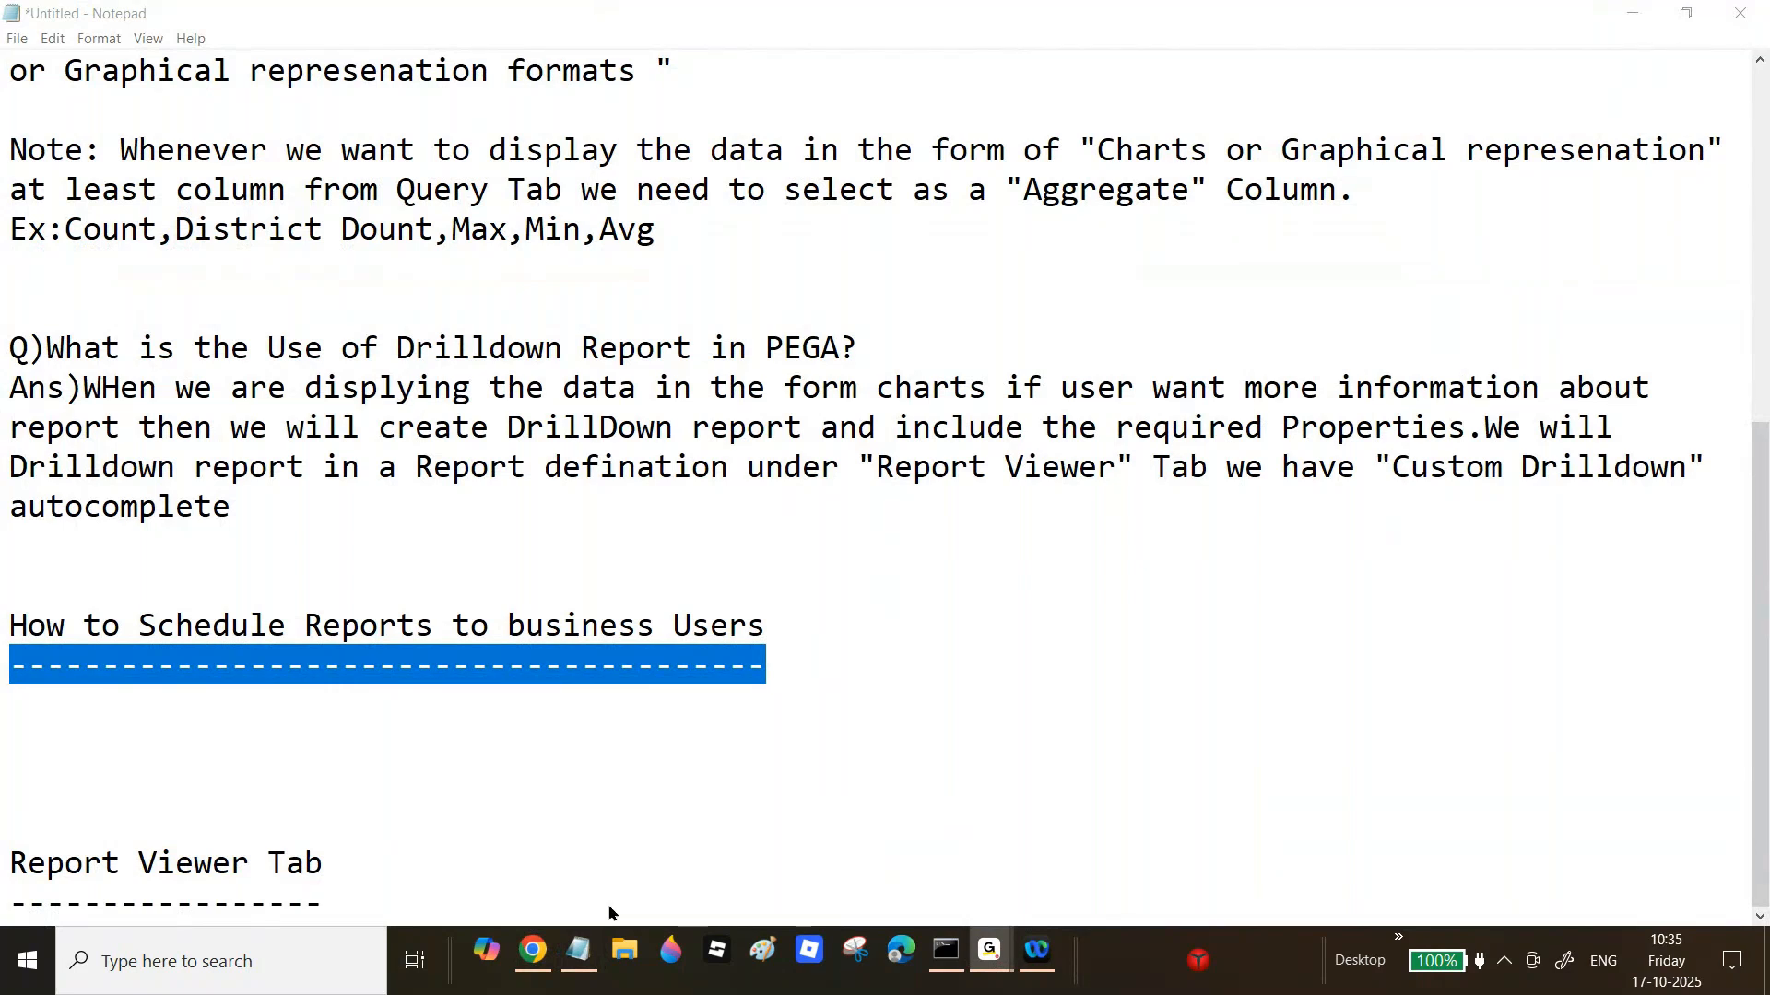
click(544, 949)
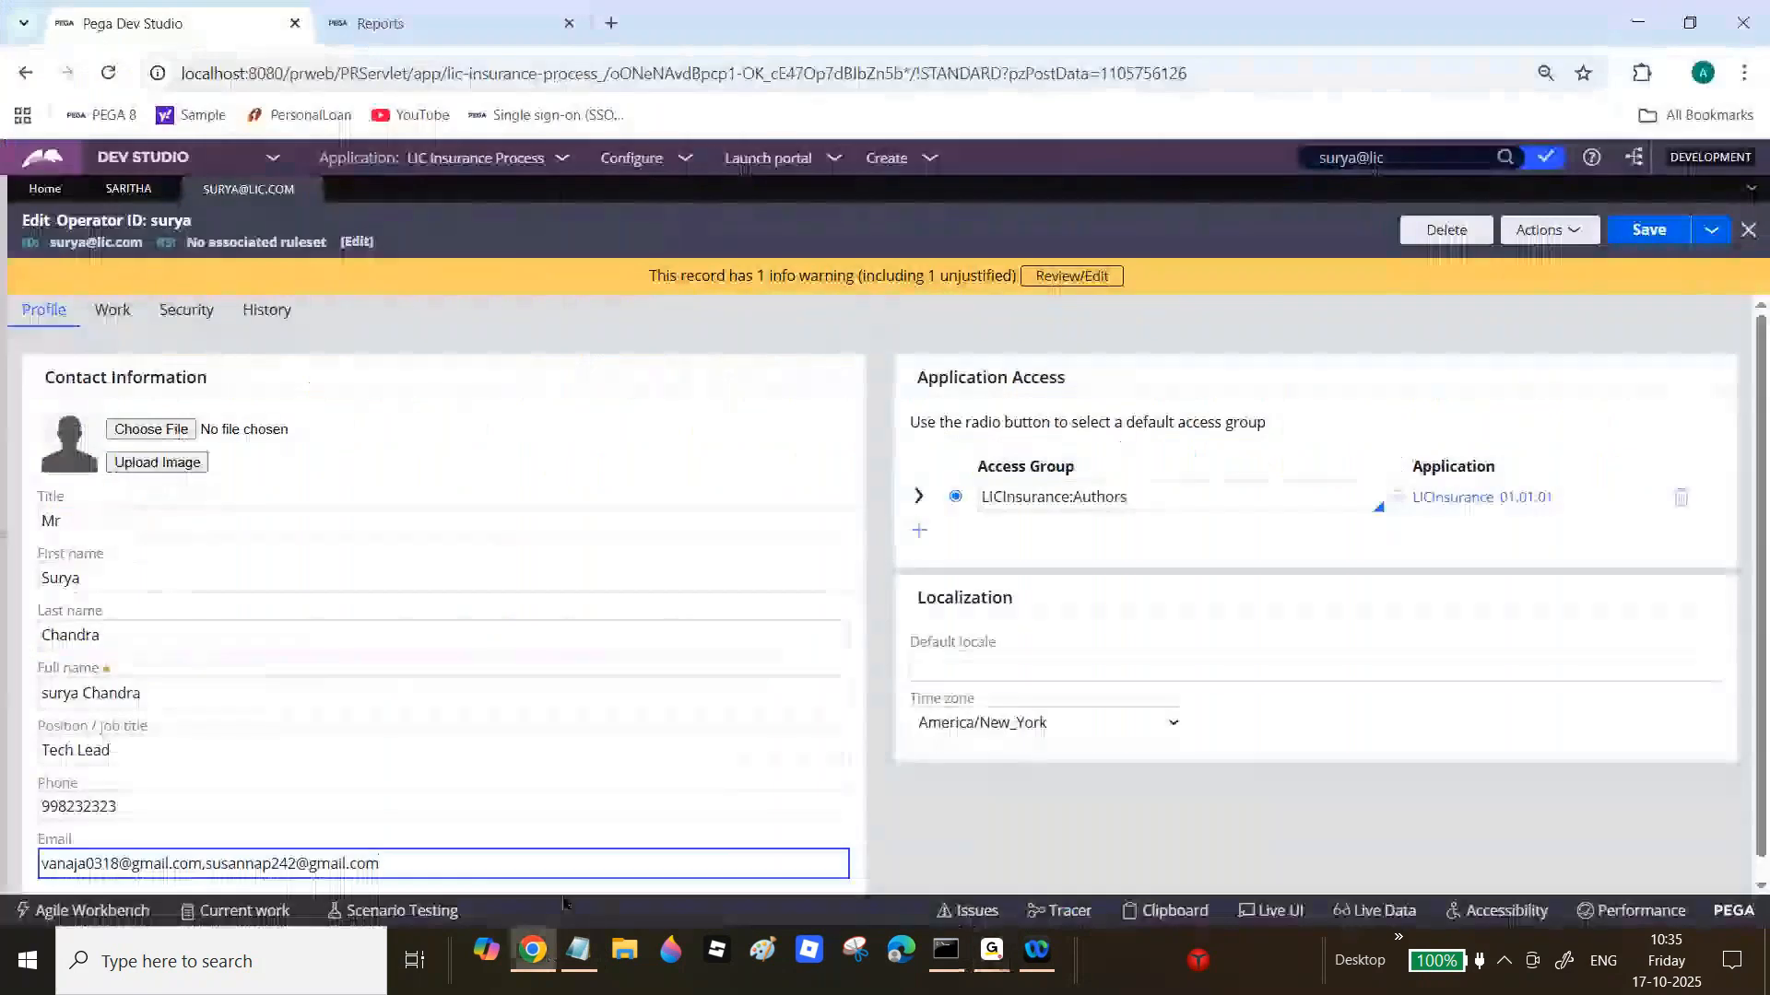
key(ctrl+v)
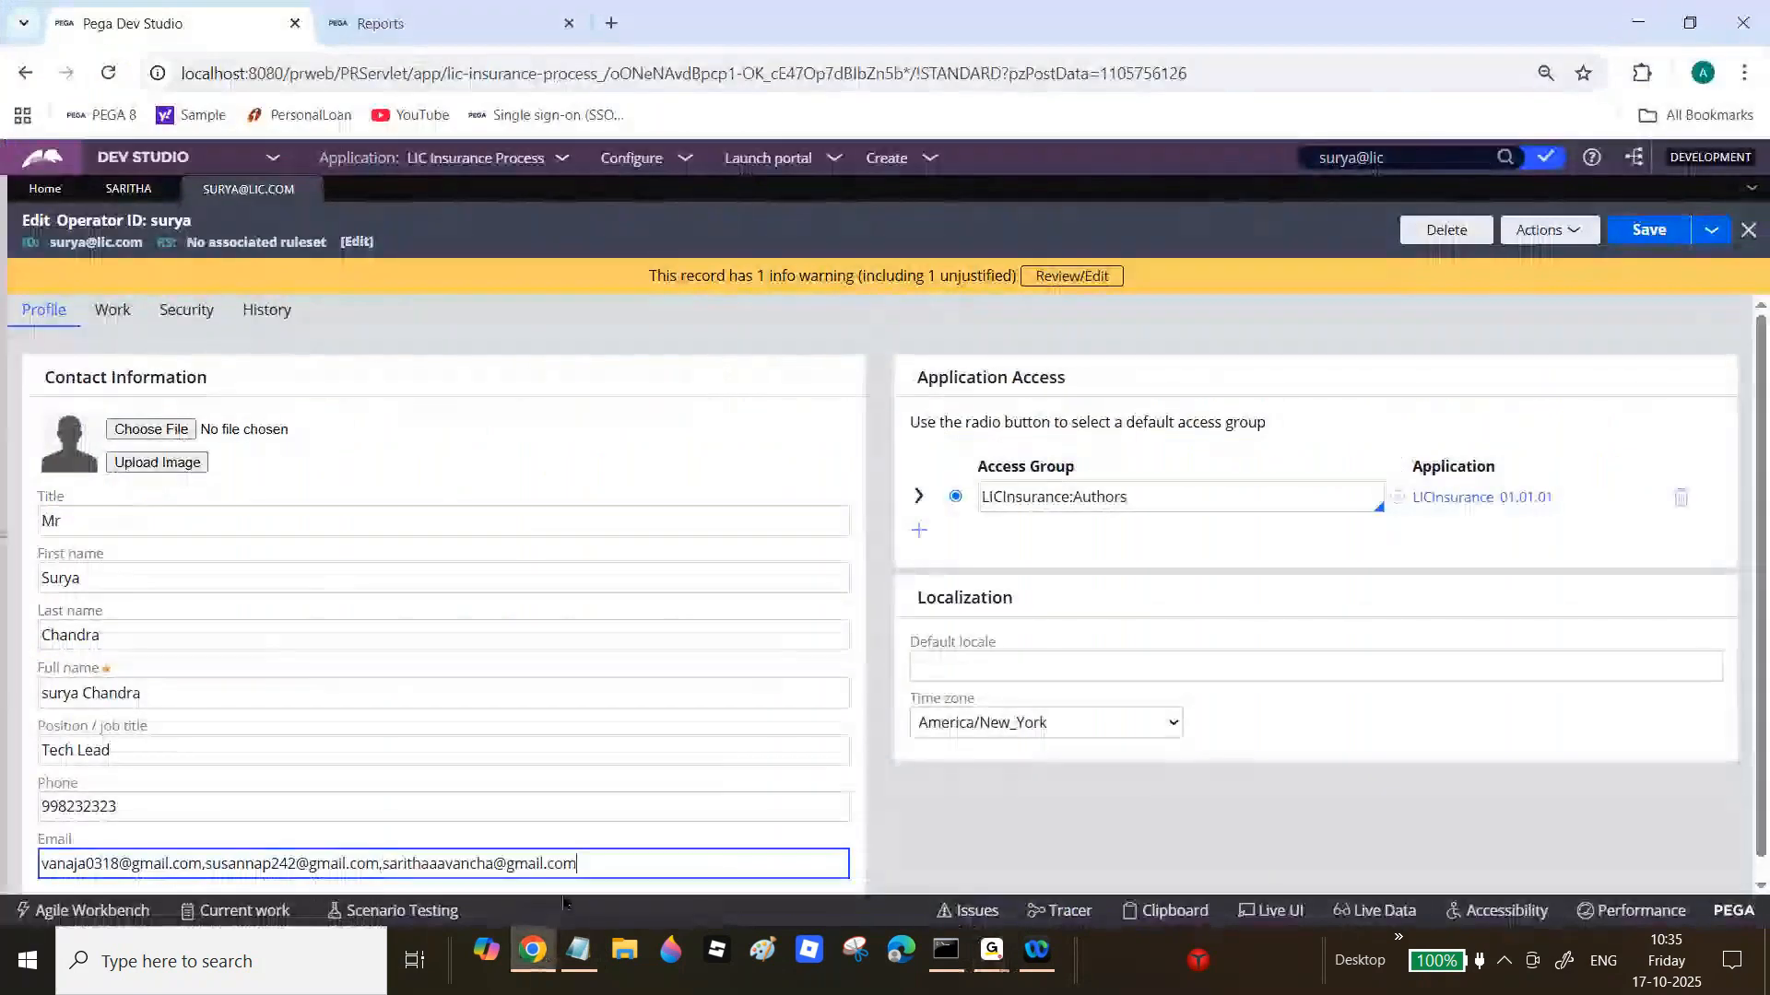
click(581, 951)
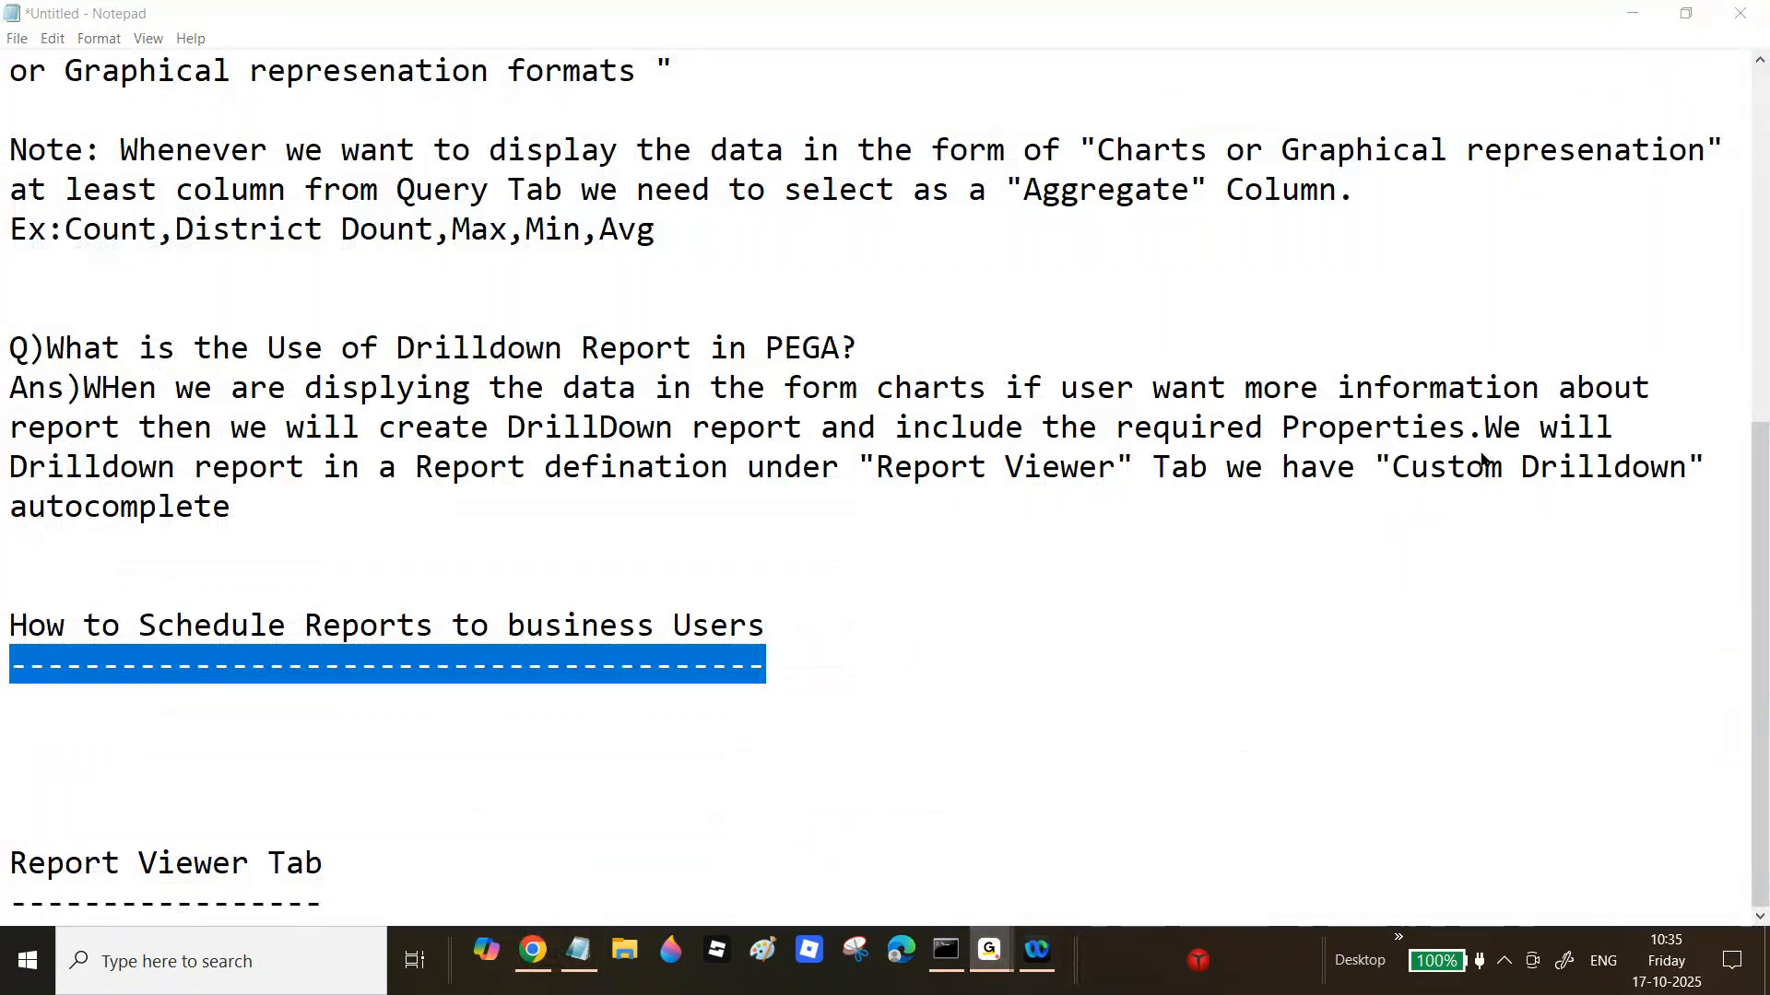
click(532, 951)
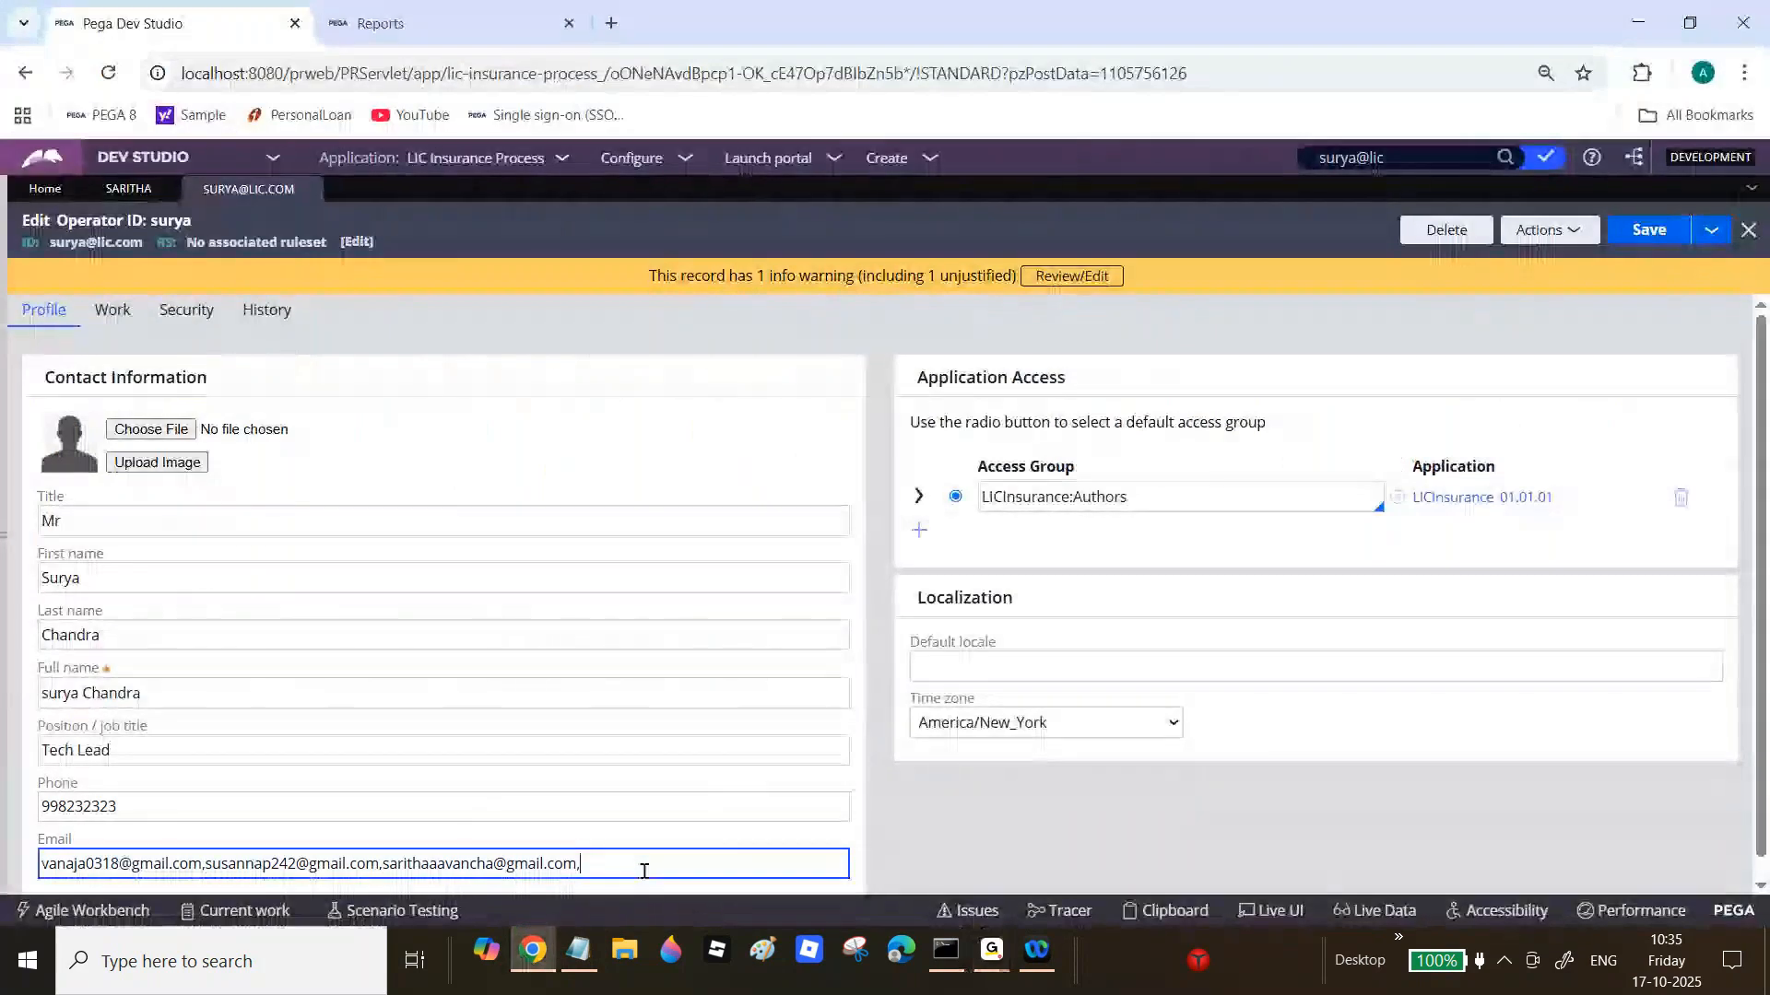
key(ctrl+v)
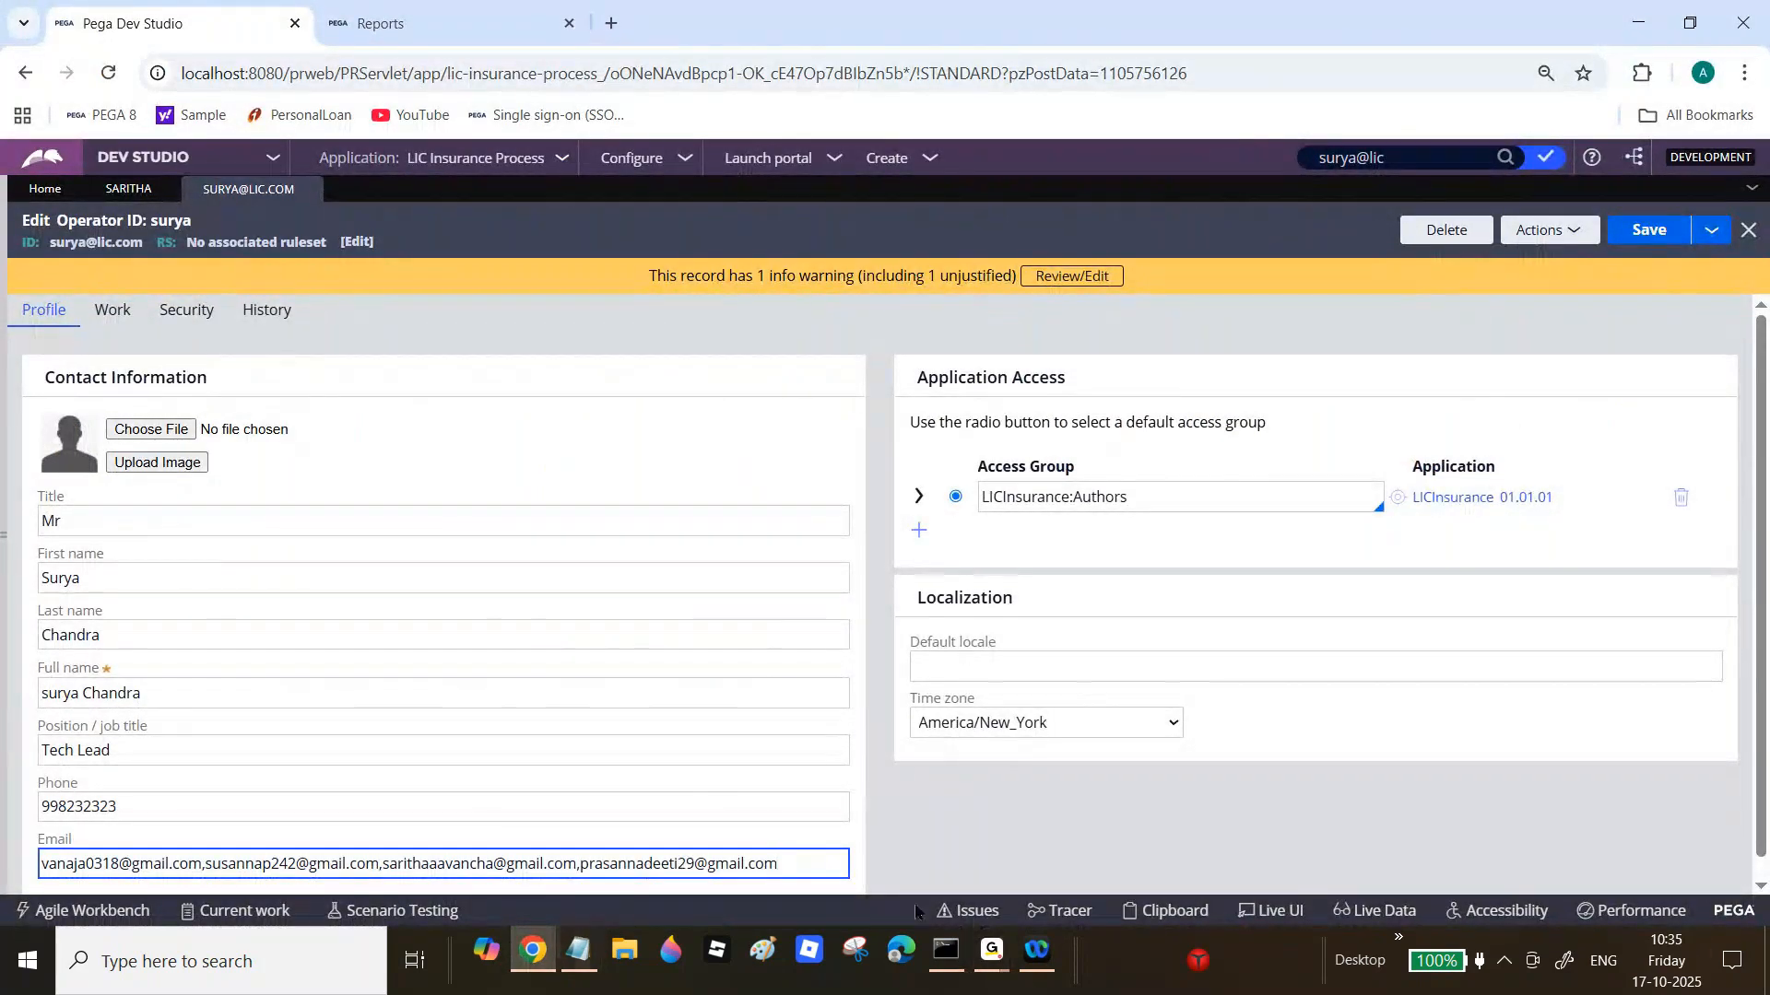
click(991, 950)
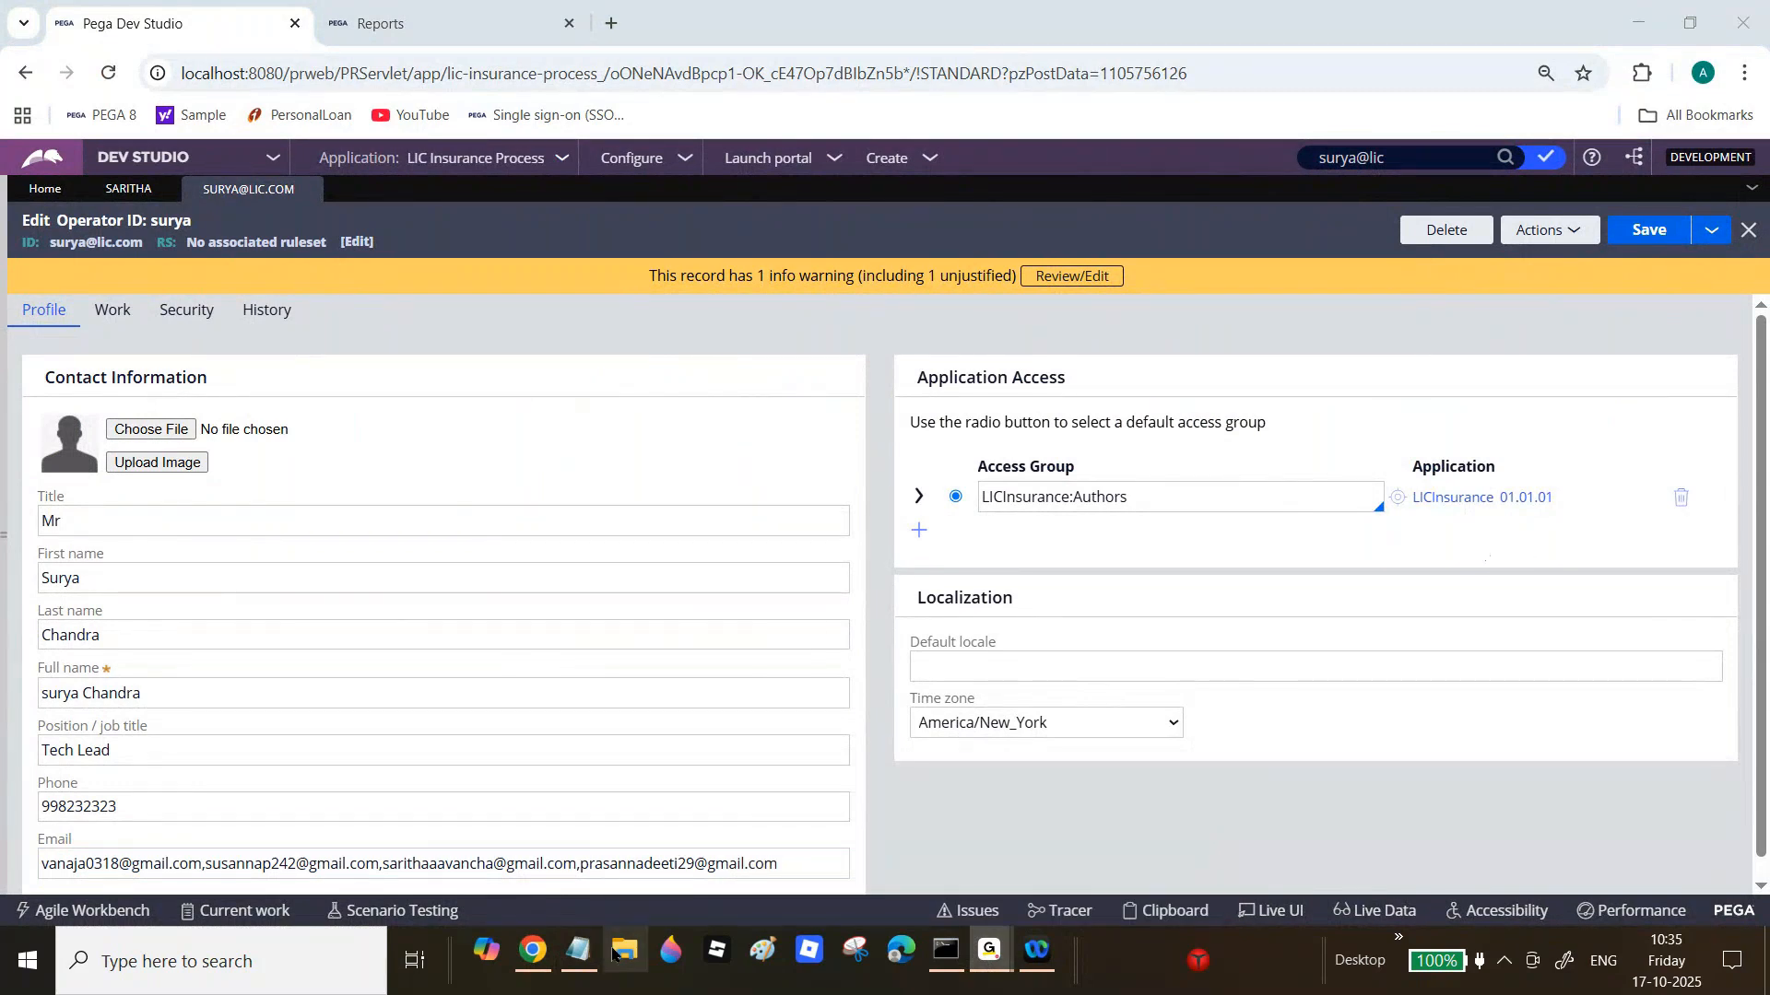
click(809, 853)
key(ctrl+v)
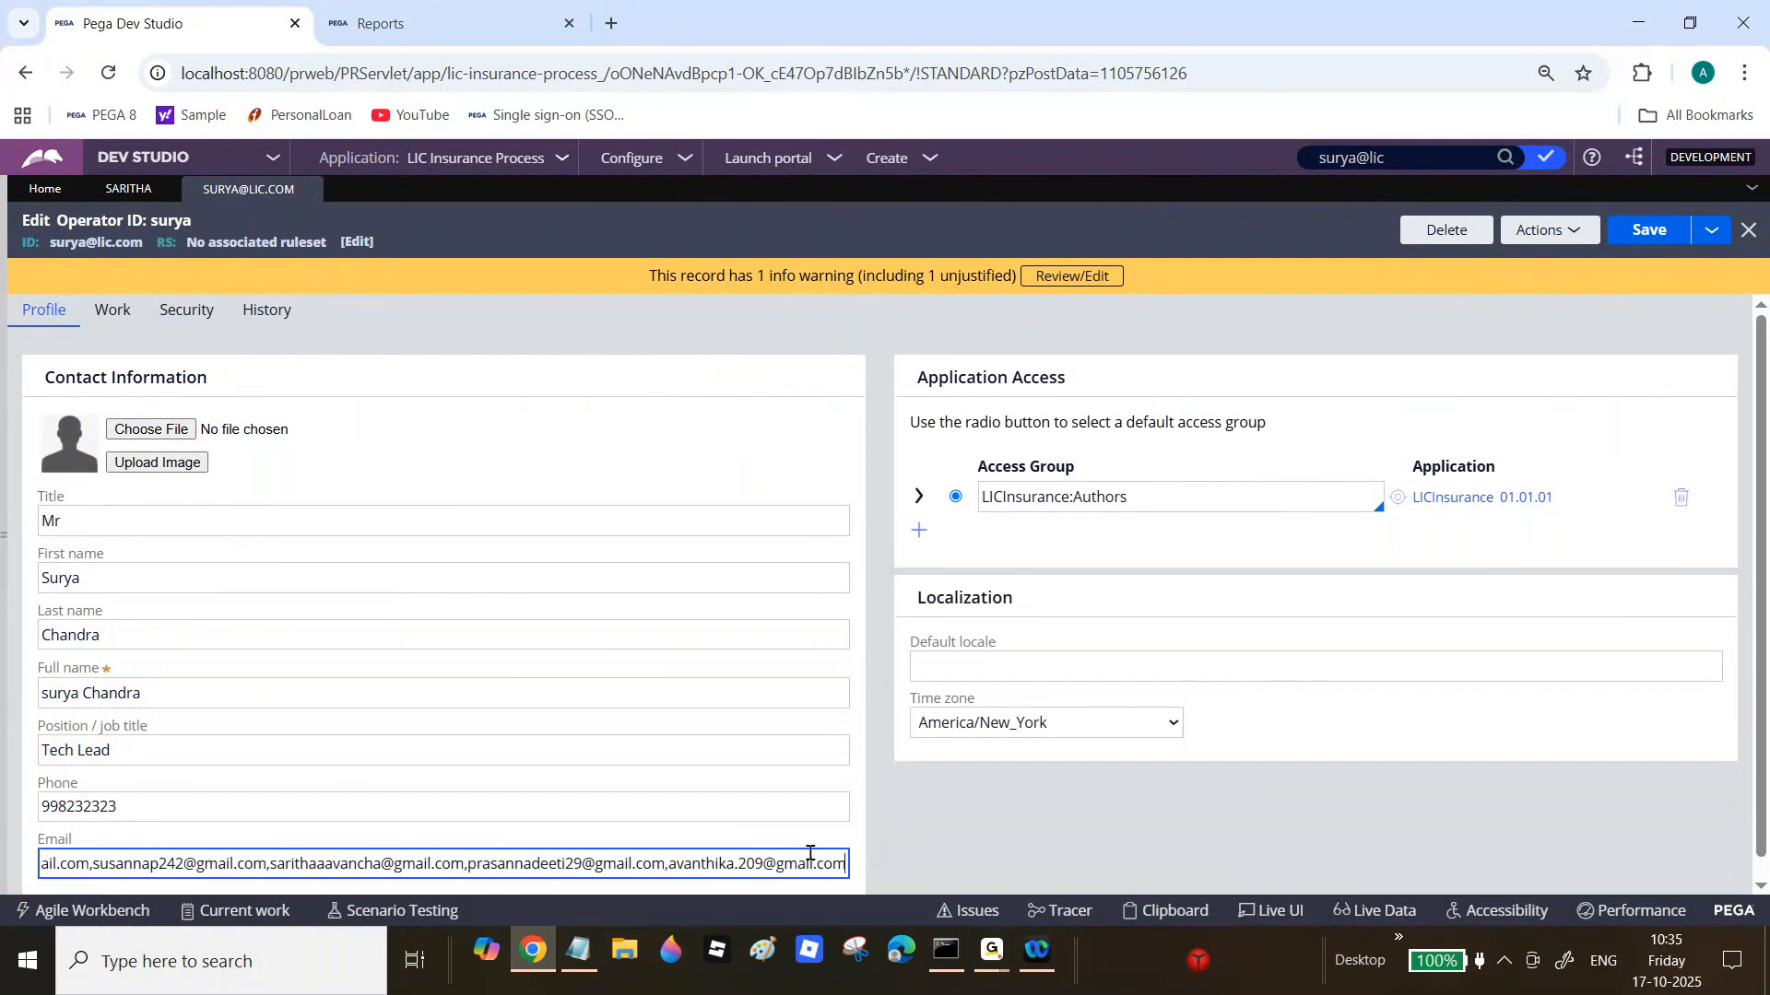
Step: Append the sixth recipient address to the Email field and save the operator record
click(581, 949)
mouse_move(991, 950)
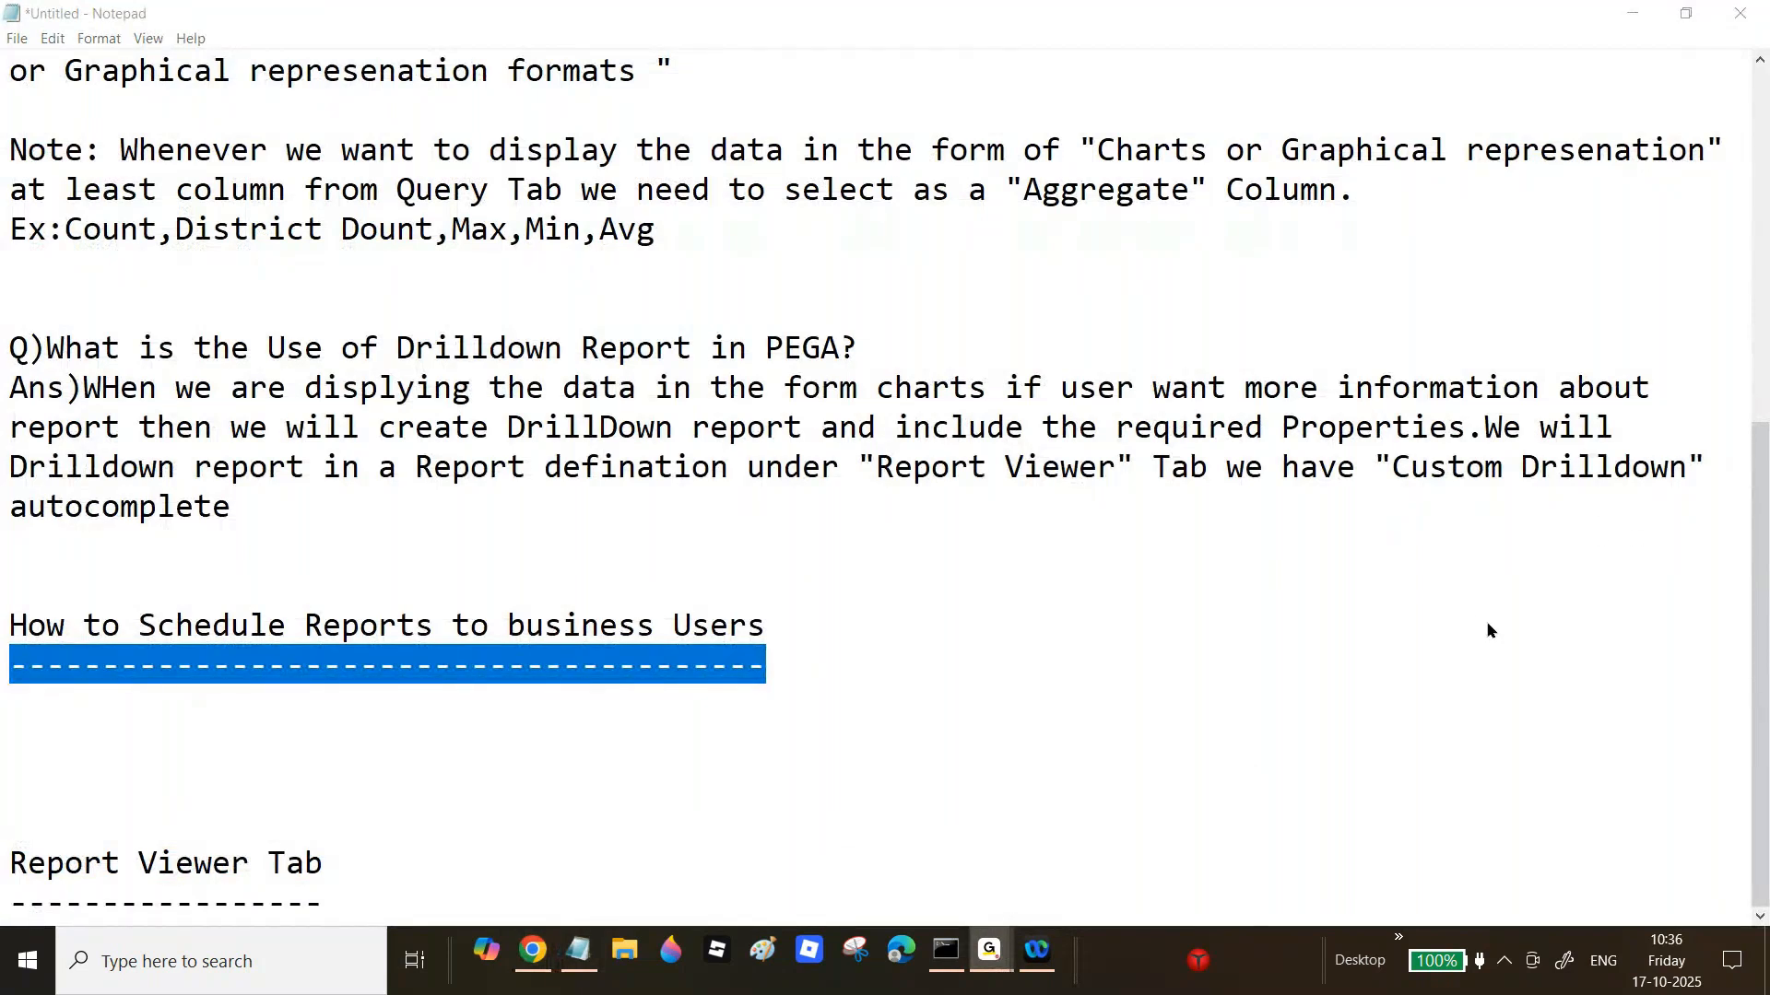
click(542, 966)
drag(593, 864, 821, 864)
click(820, 863)
key(End)
key(ctrl+v)
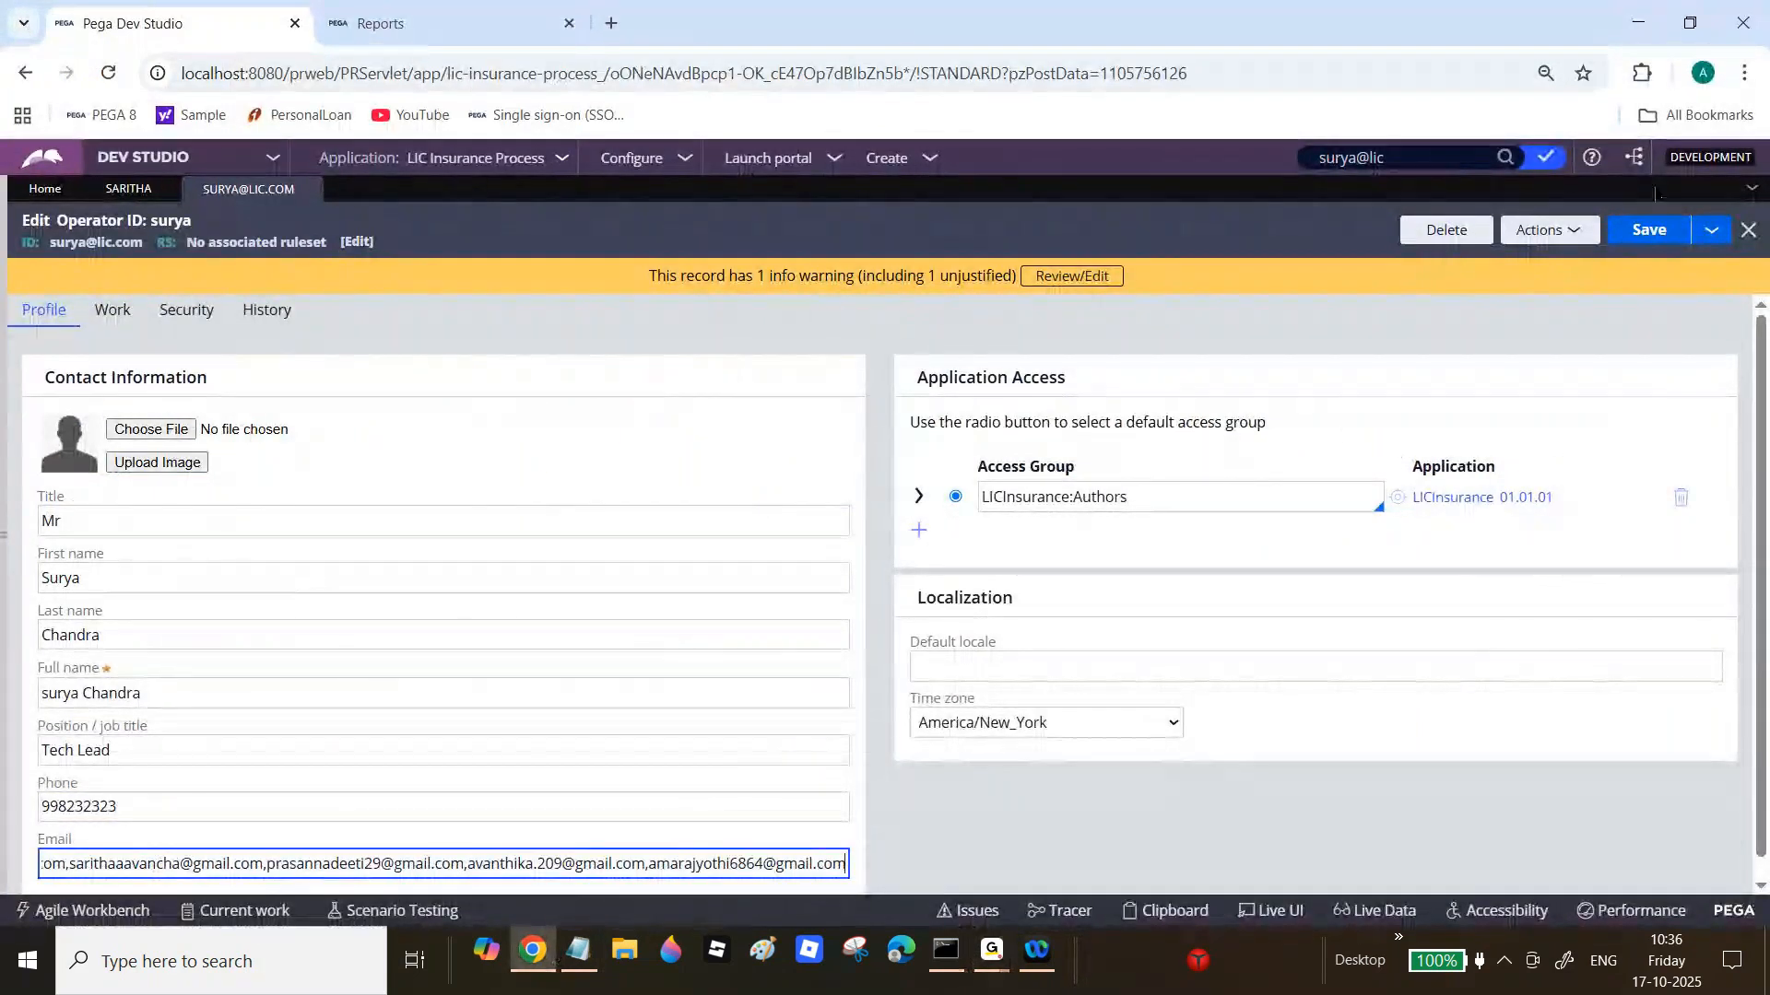
click(1652, 235)
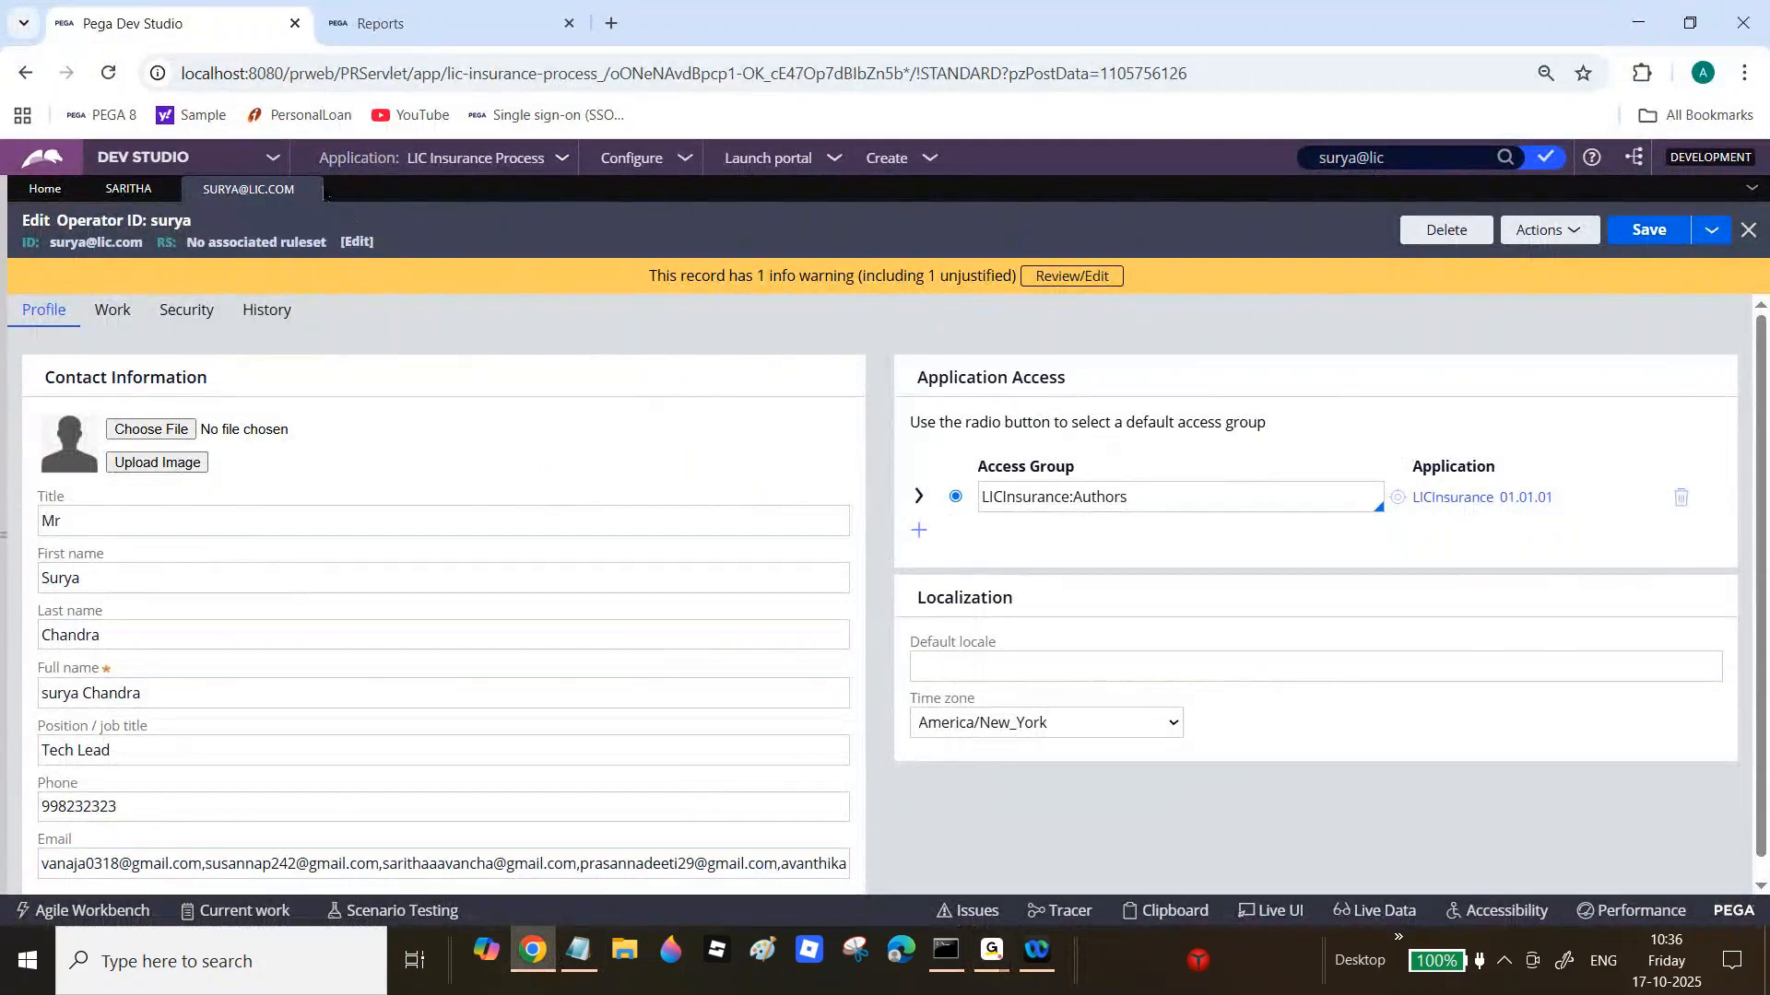
Step: Close both operator records and open Configure > Reporting > Scheduled Reports
click(309, 189)
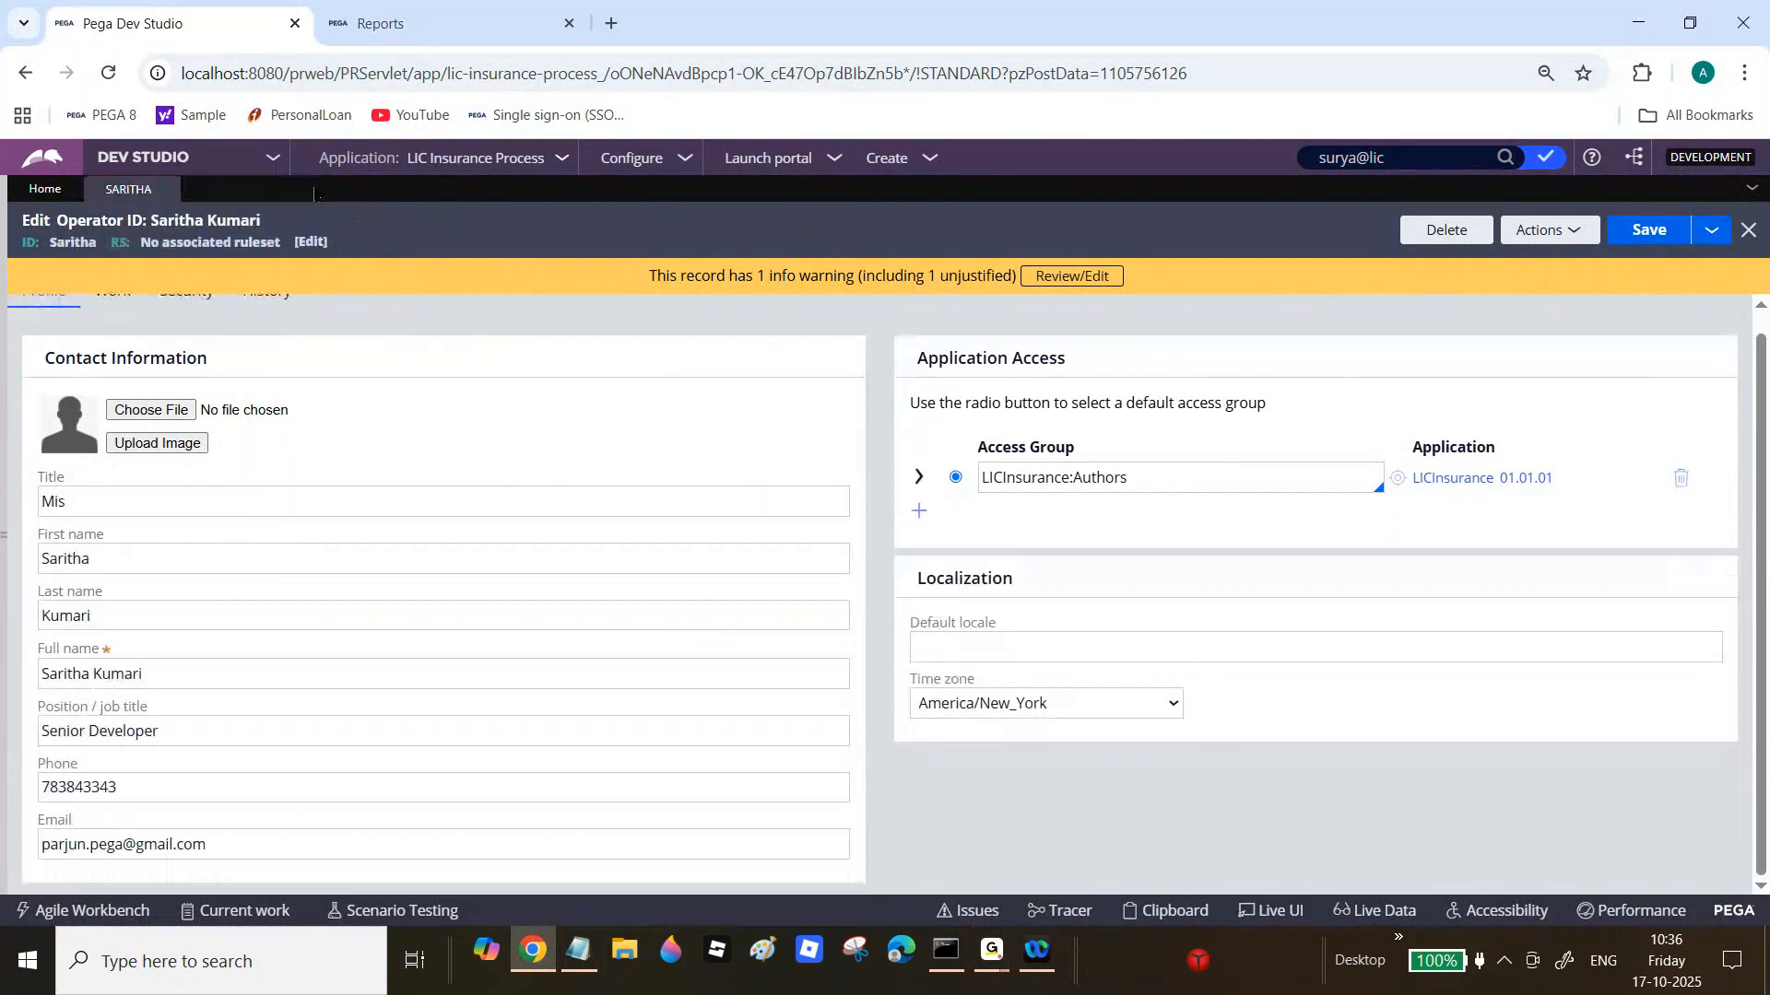
click(165, 189)
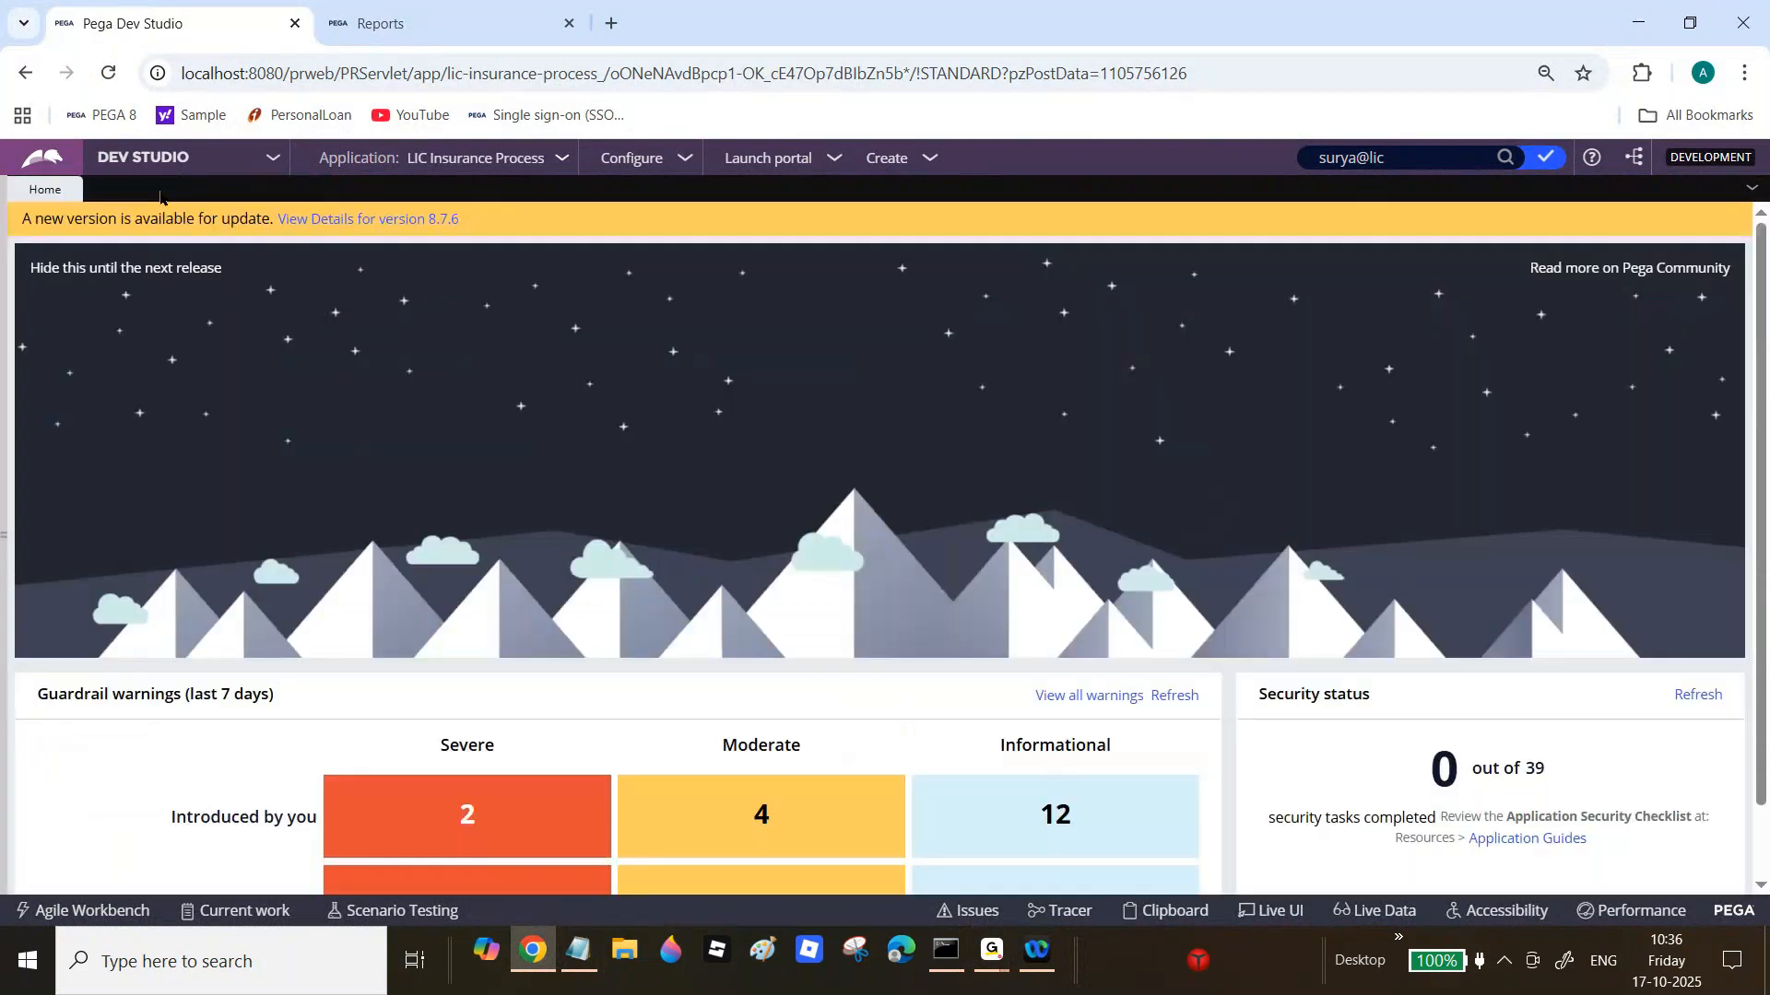
click(634, 158)
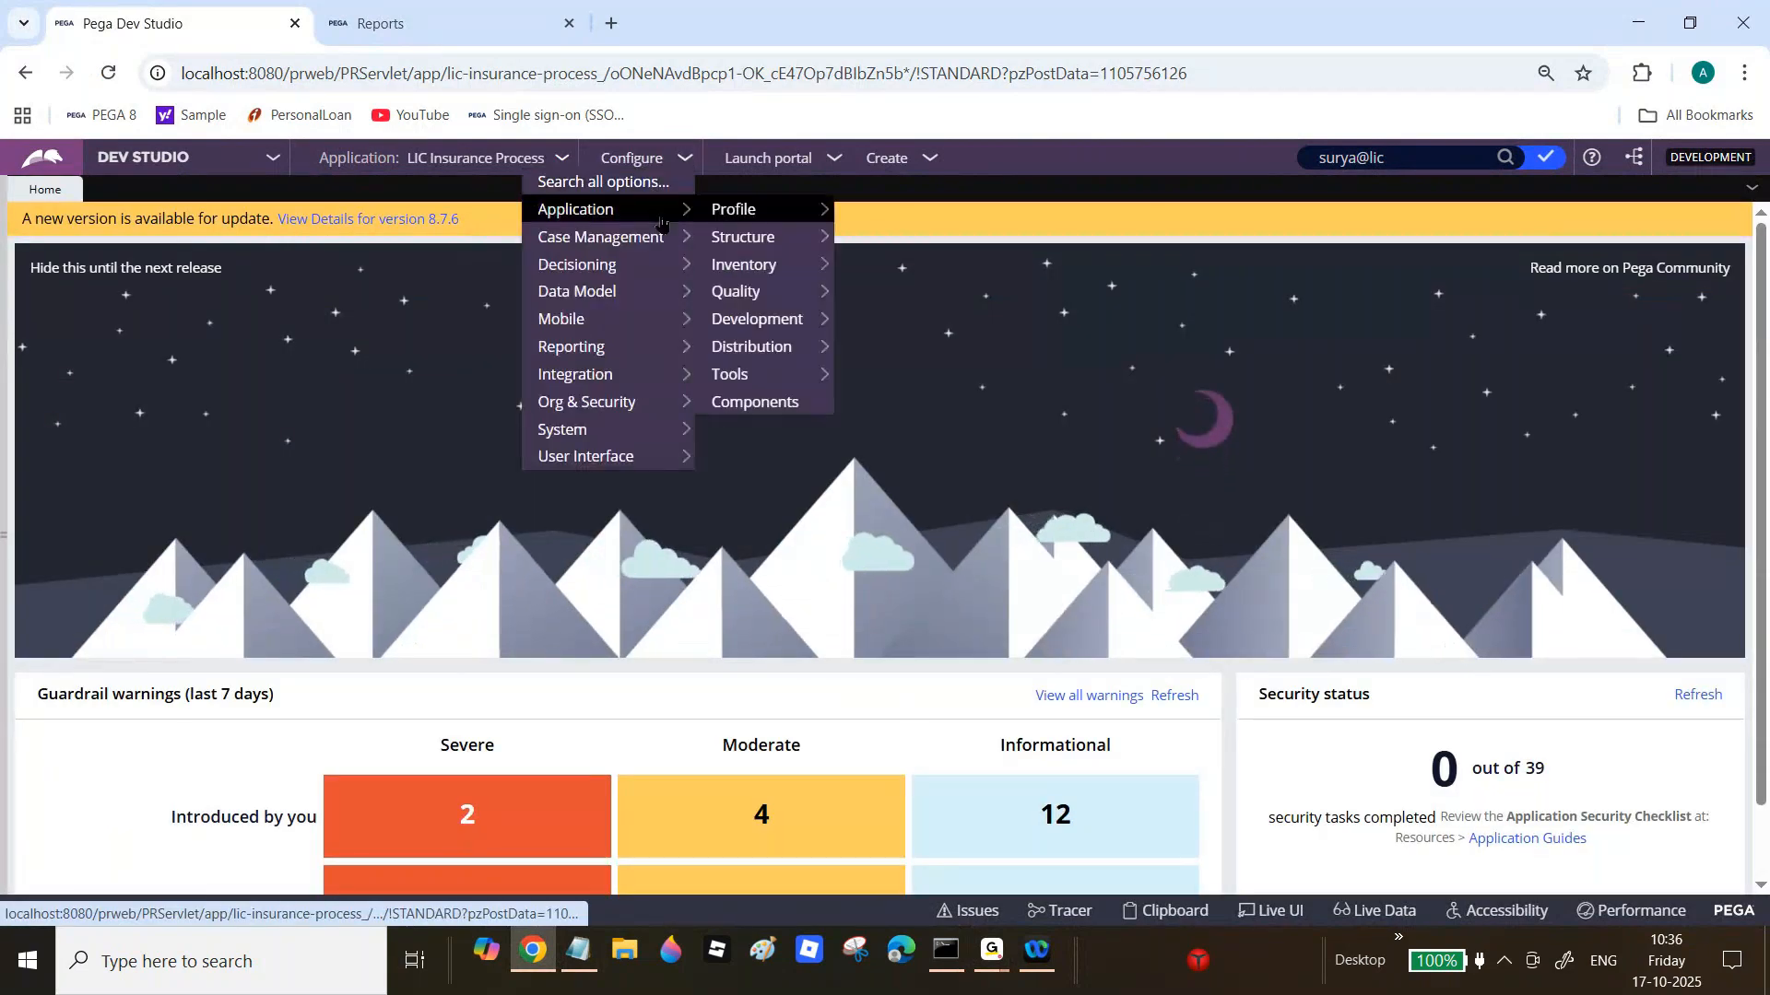
mouse_move(610, 371)
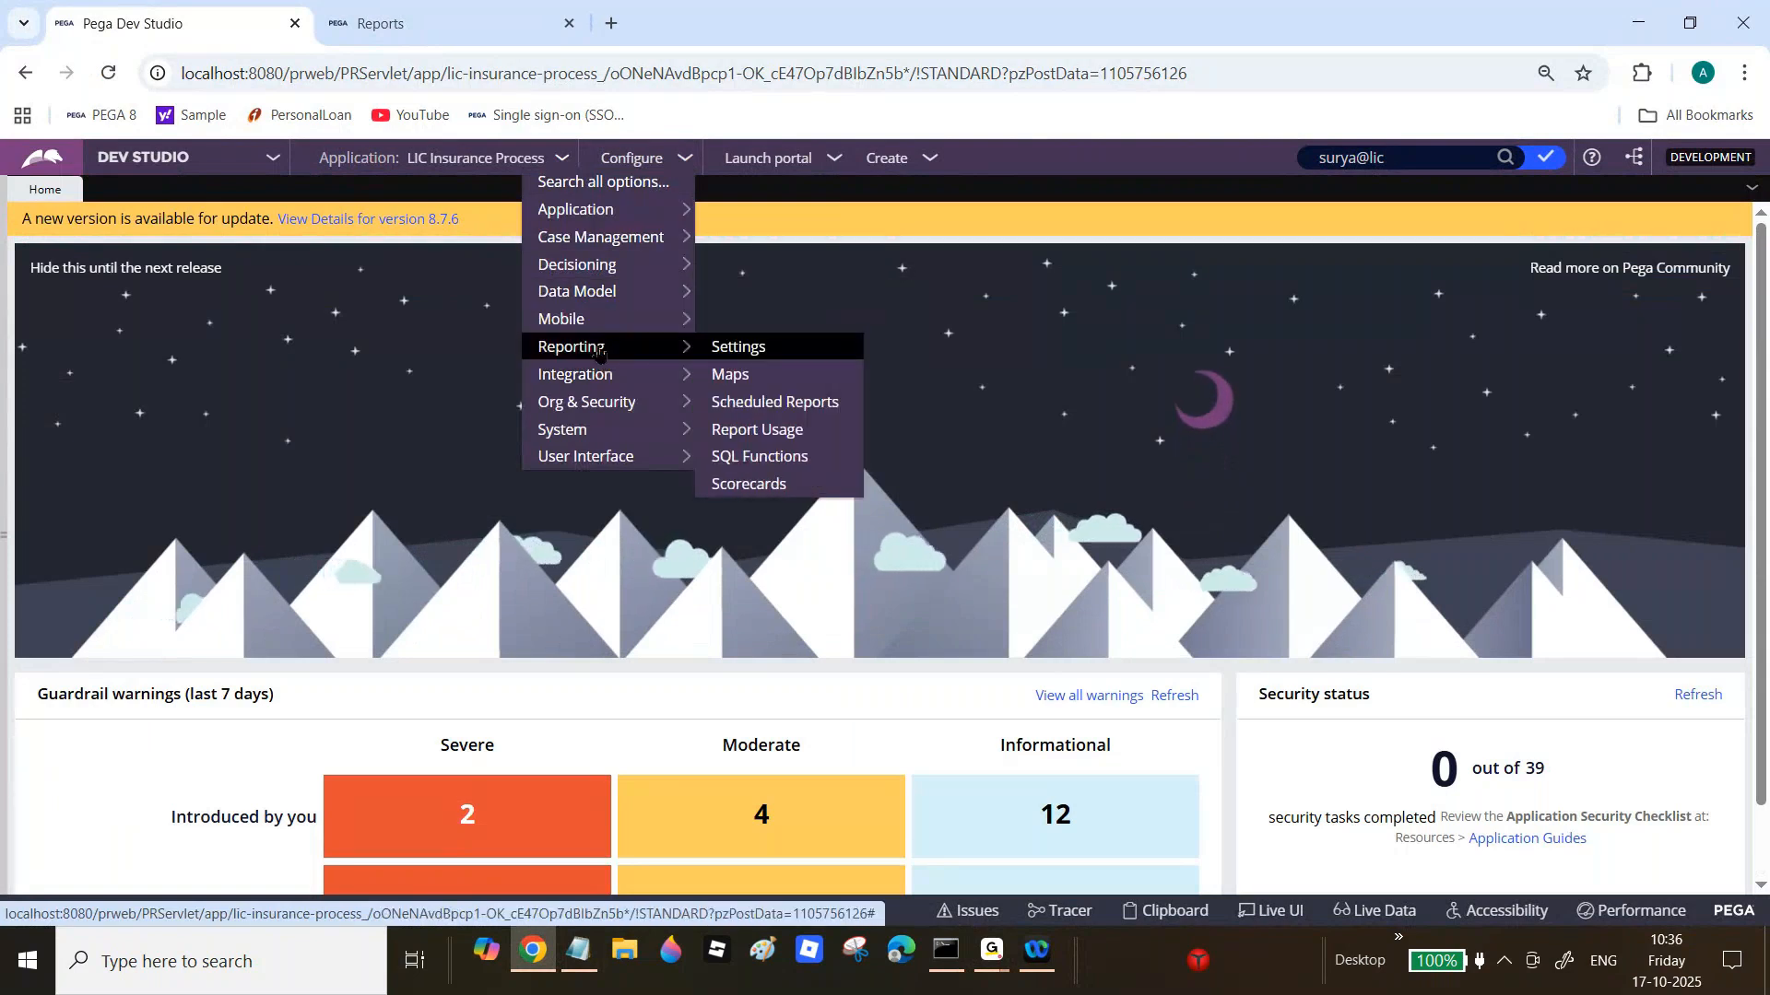
click(751, 404)
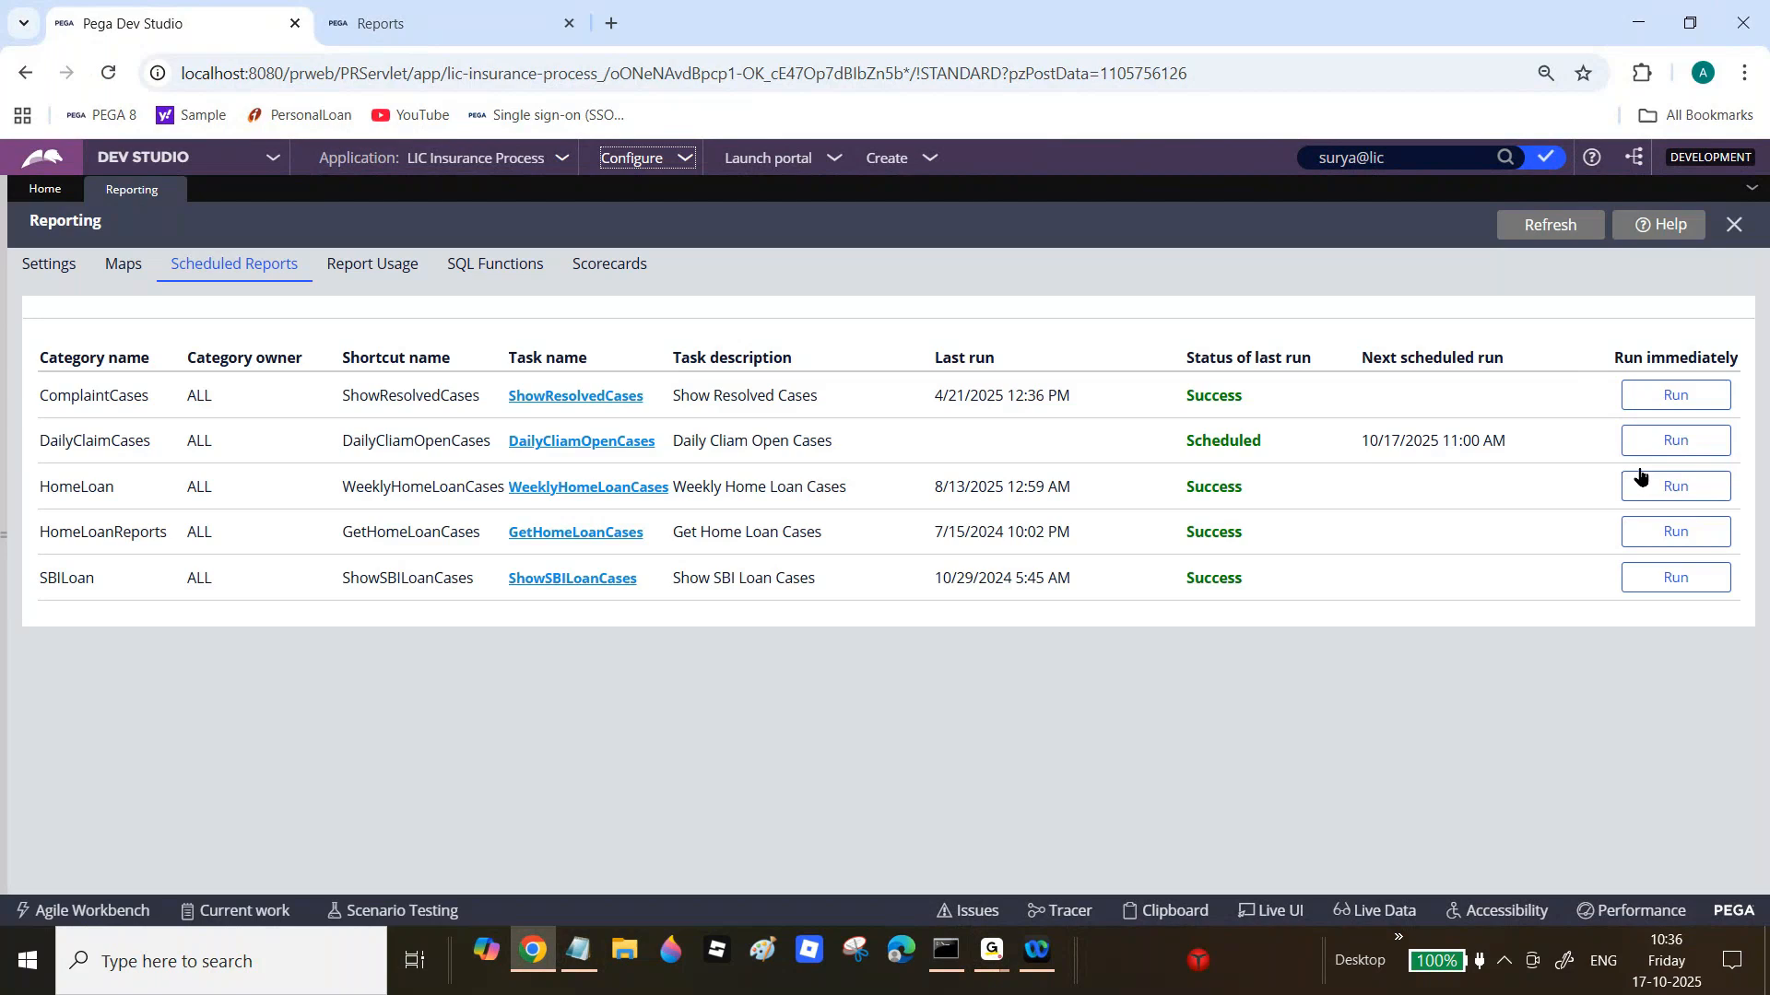
Step: Run the DailyClaimCases scheduled report immediately and confirm the run
click(1704, 449)
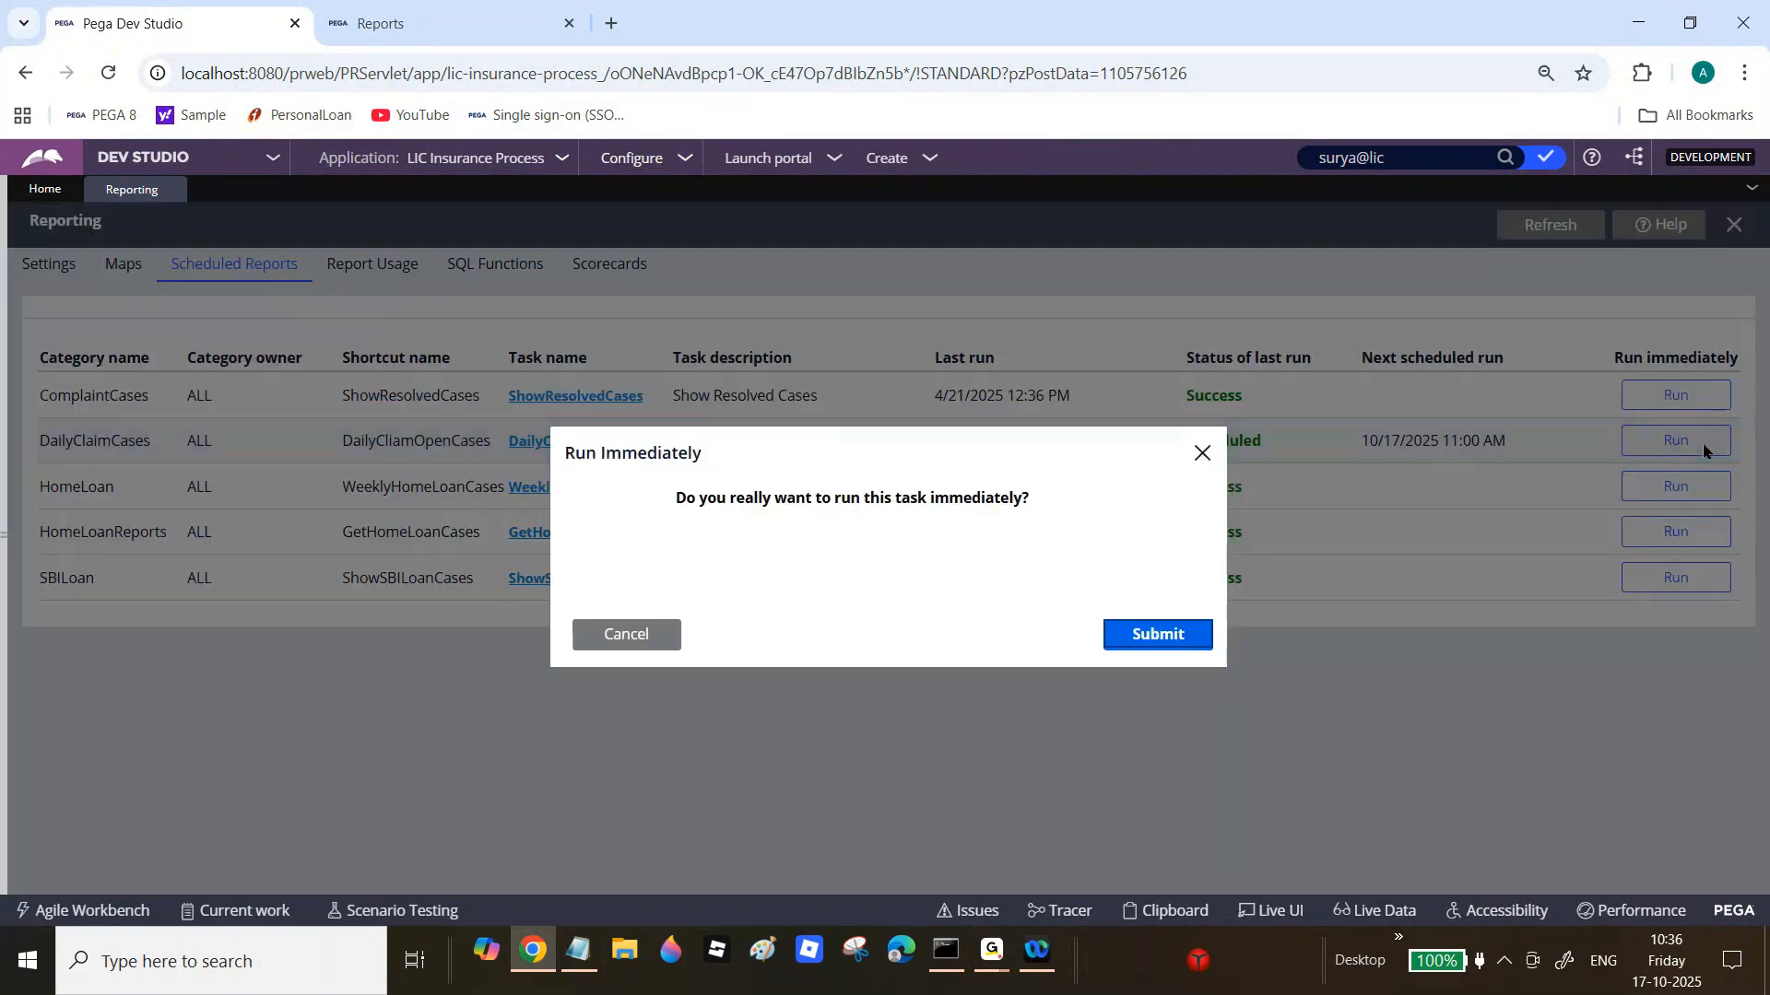
click(1141, 629)
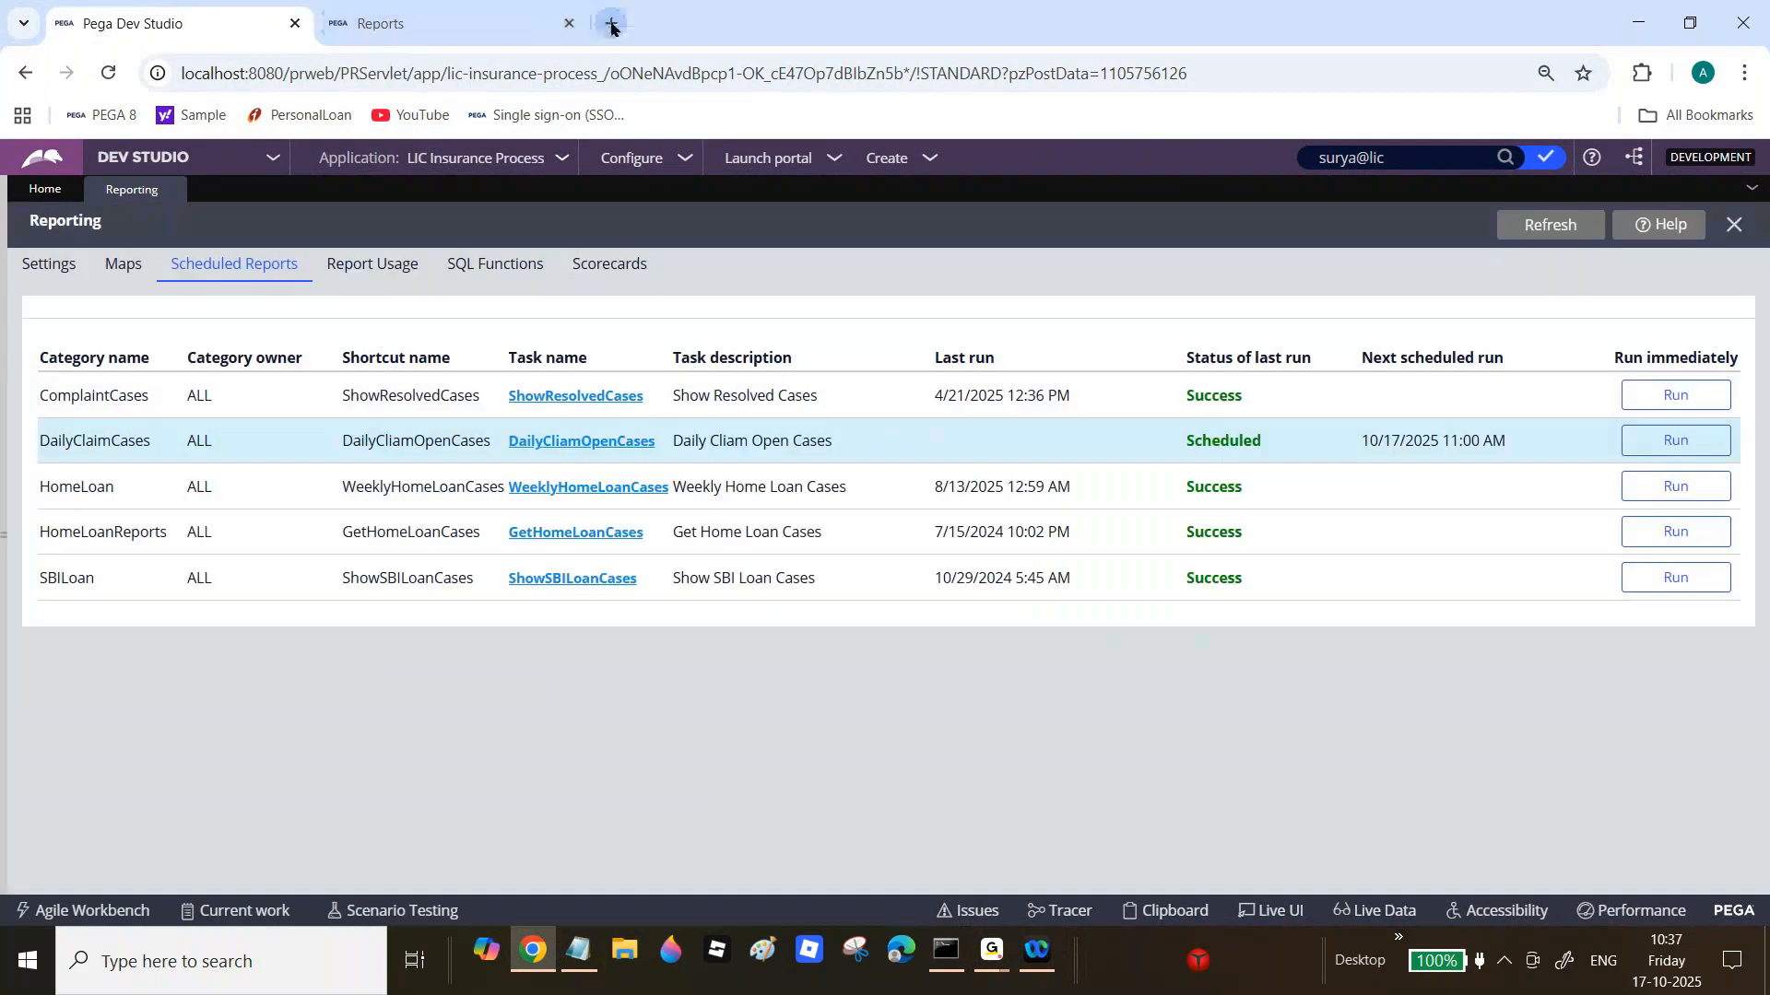
click(611, 24)
Step: Open Gmail and switch to the other signed-in mail account's inbox
text(gm)
click(881, 119)
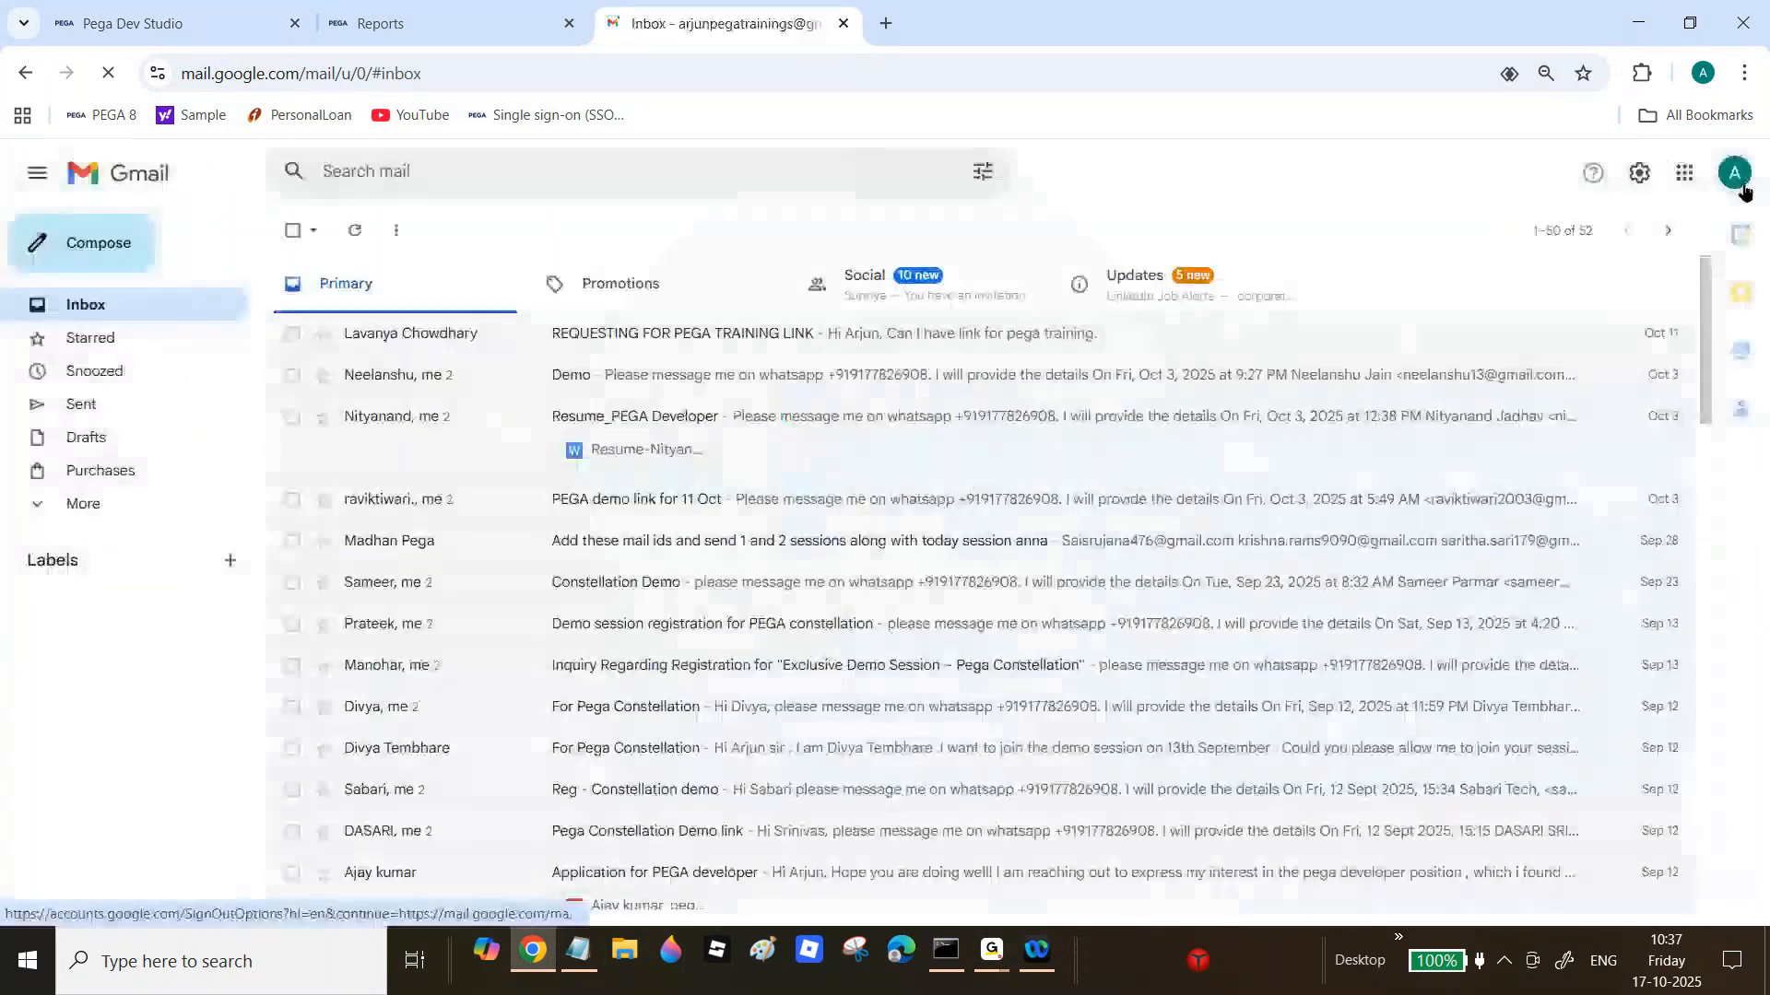
click(1737, 179)
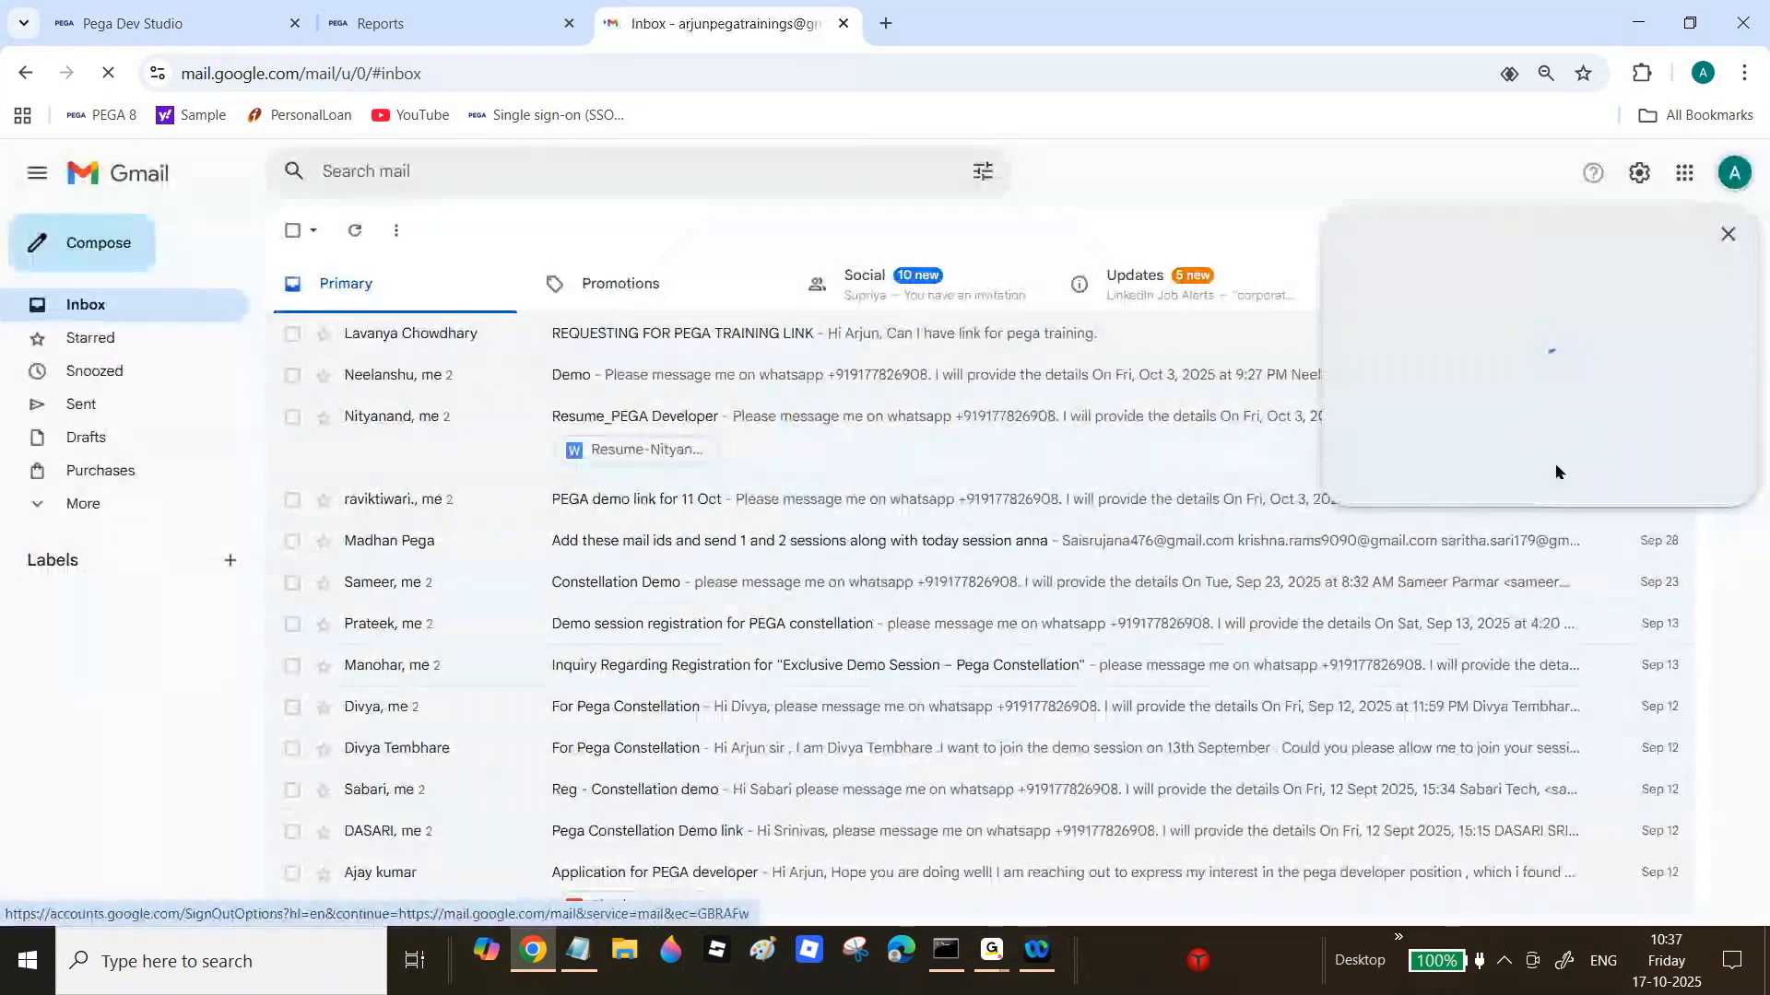
click(1490, 636)
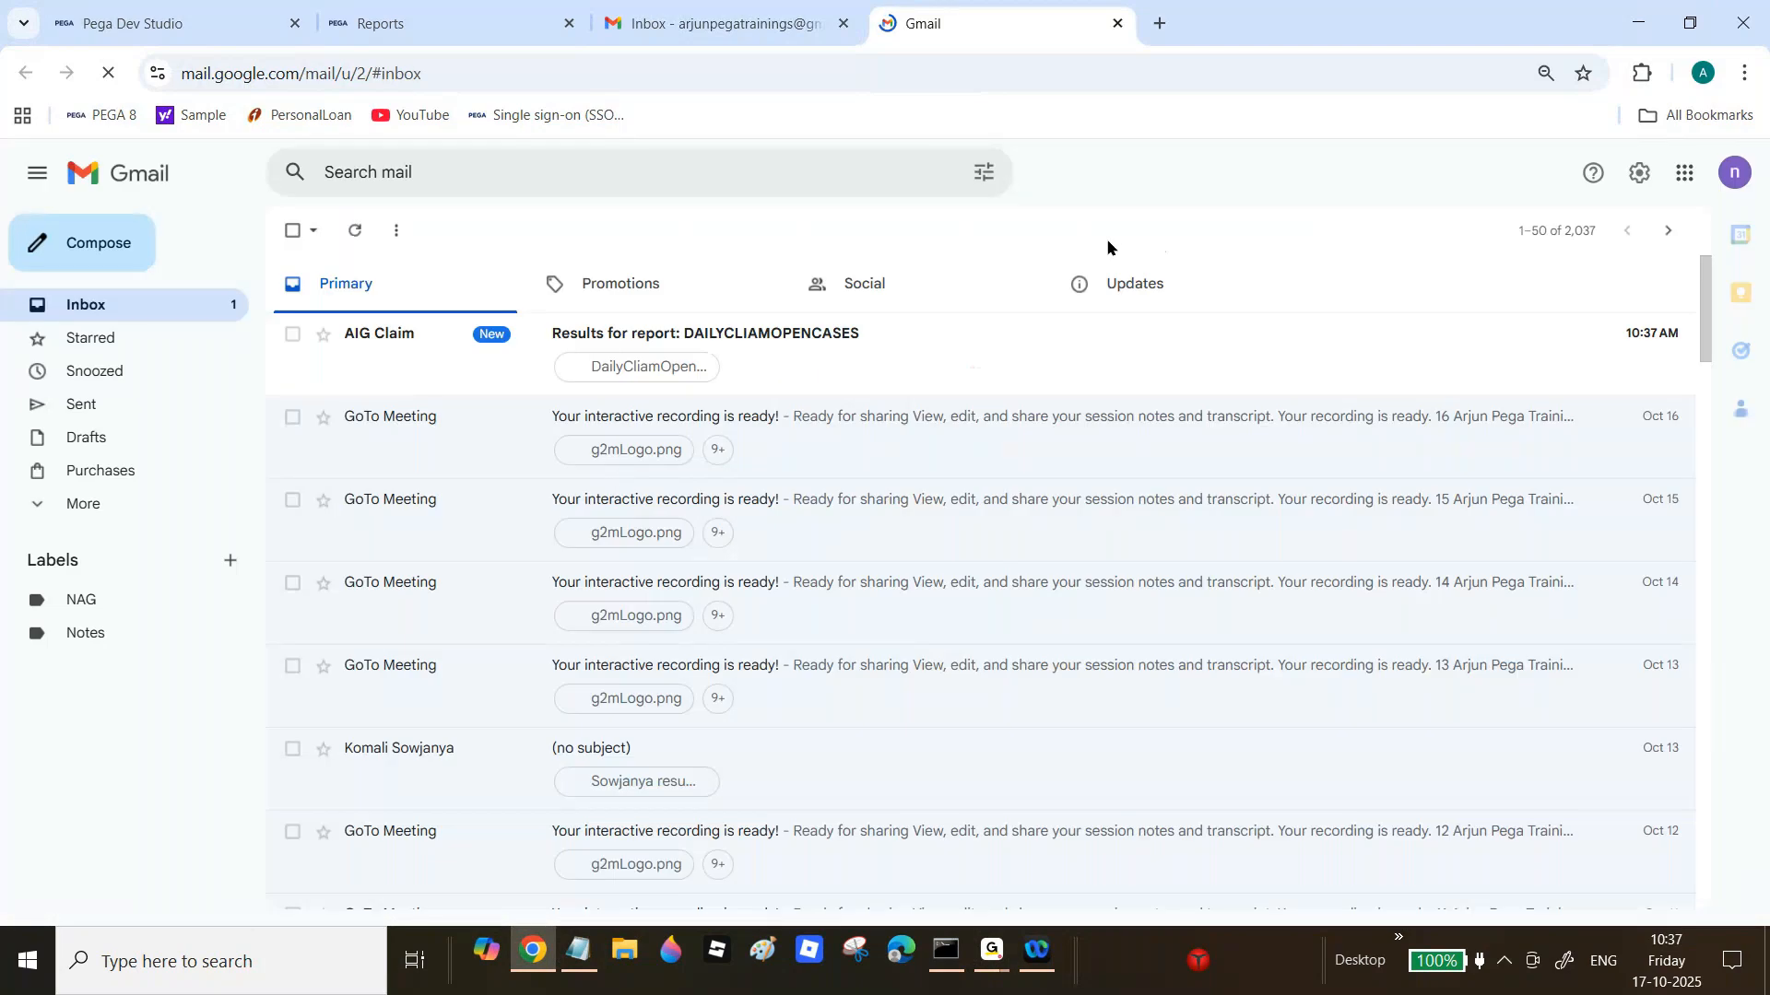
Step: Open the DAILYCLIAMOPENCASES results e-mail and preview its attached xlsx spreadsheet
click(420, 349)
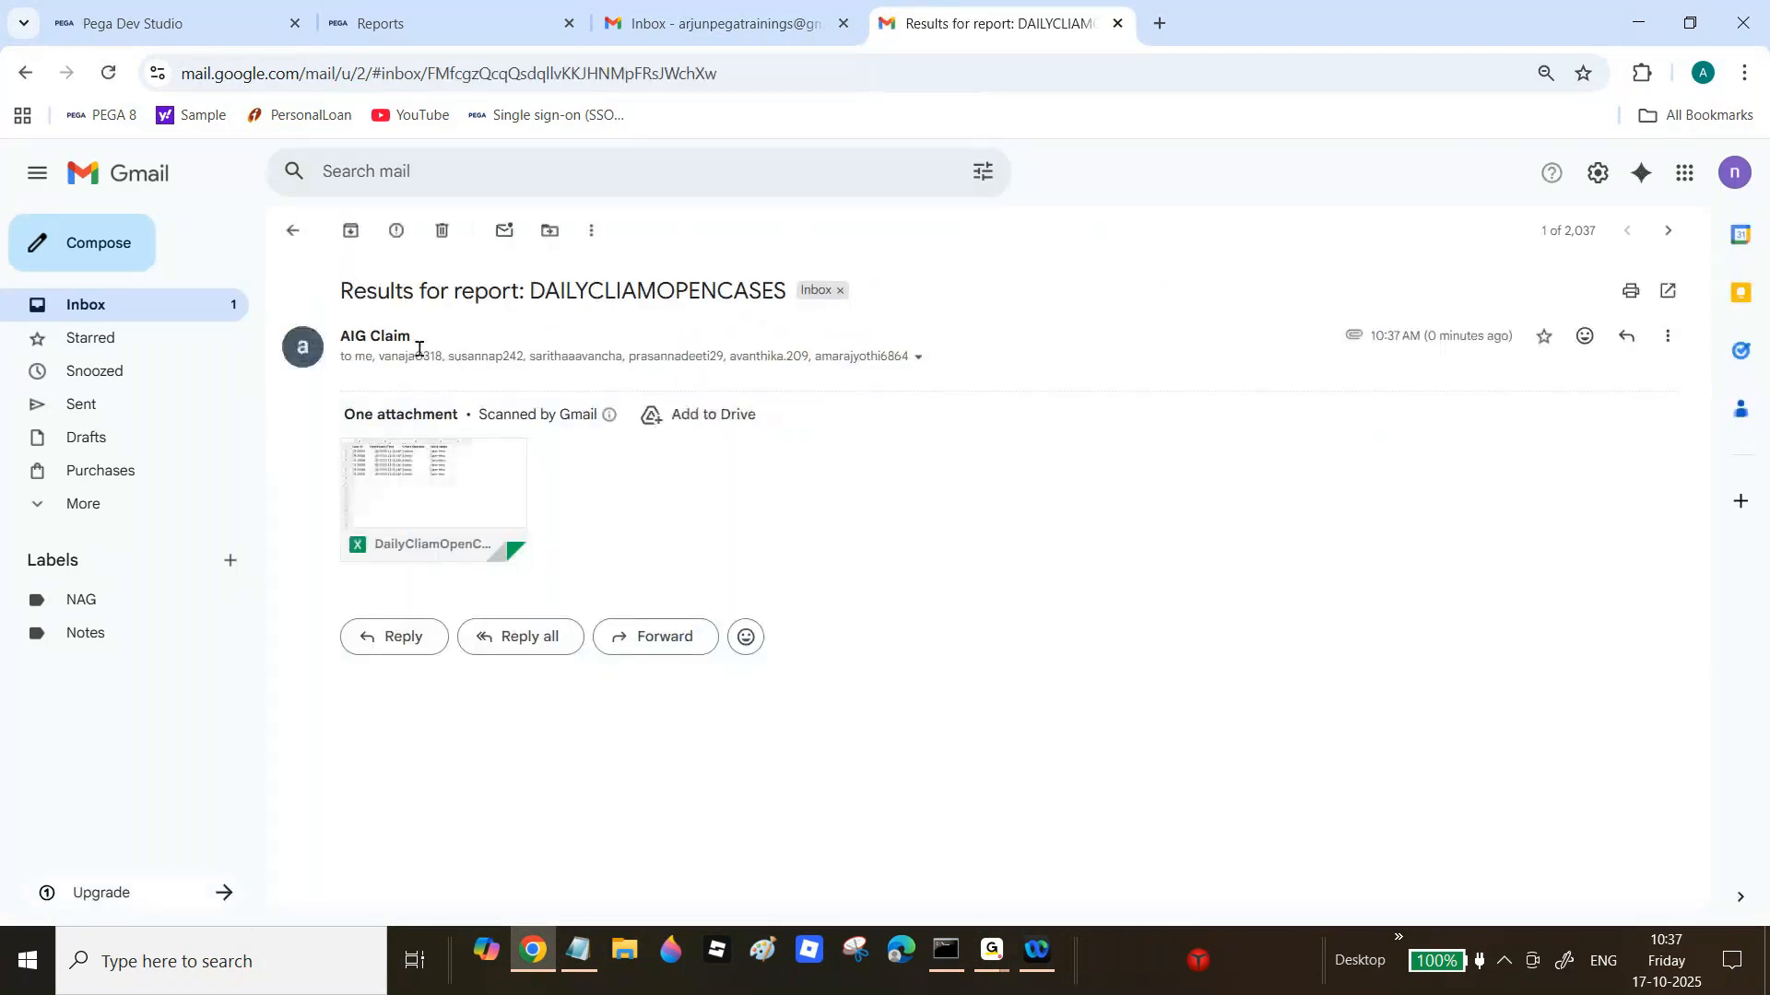
click(433, 452)
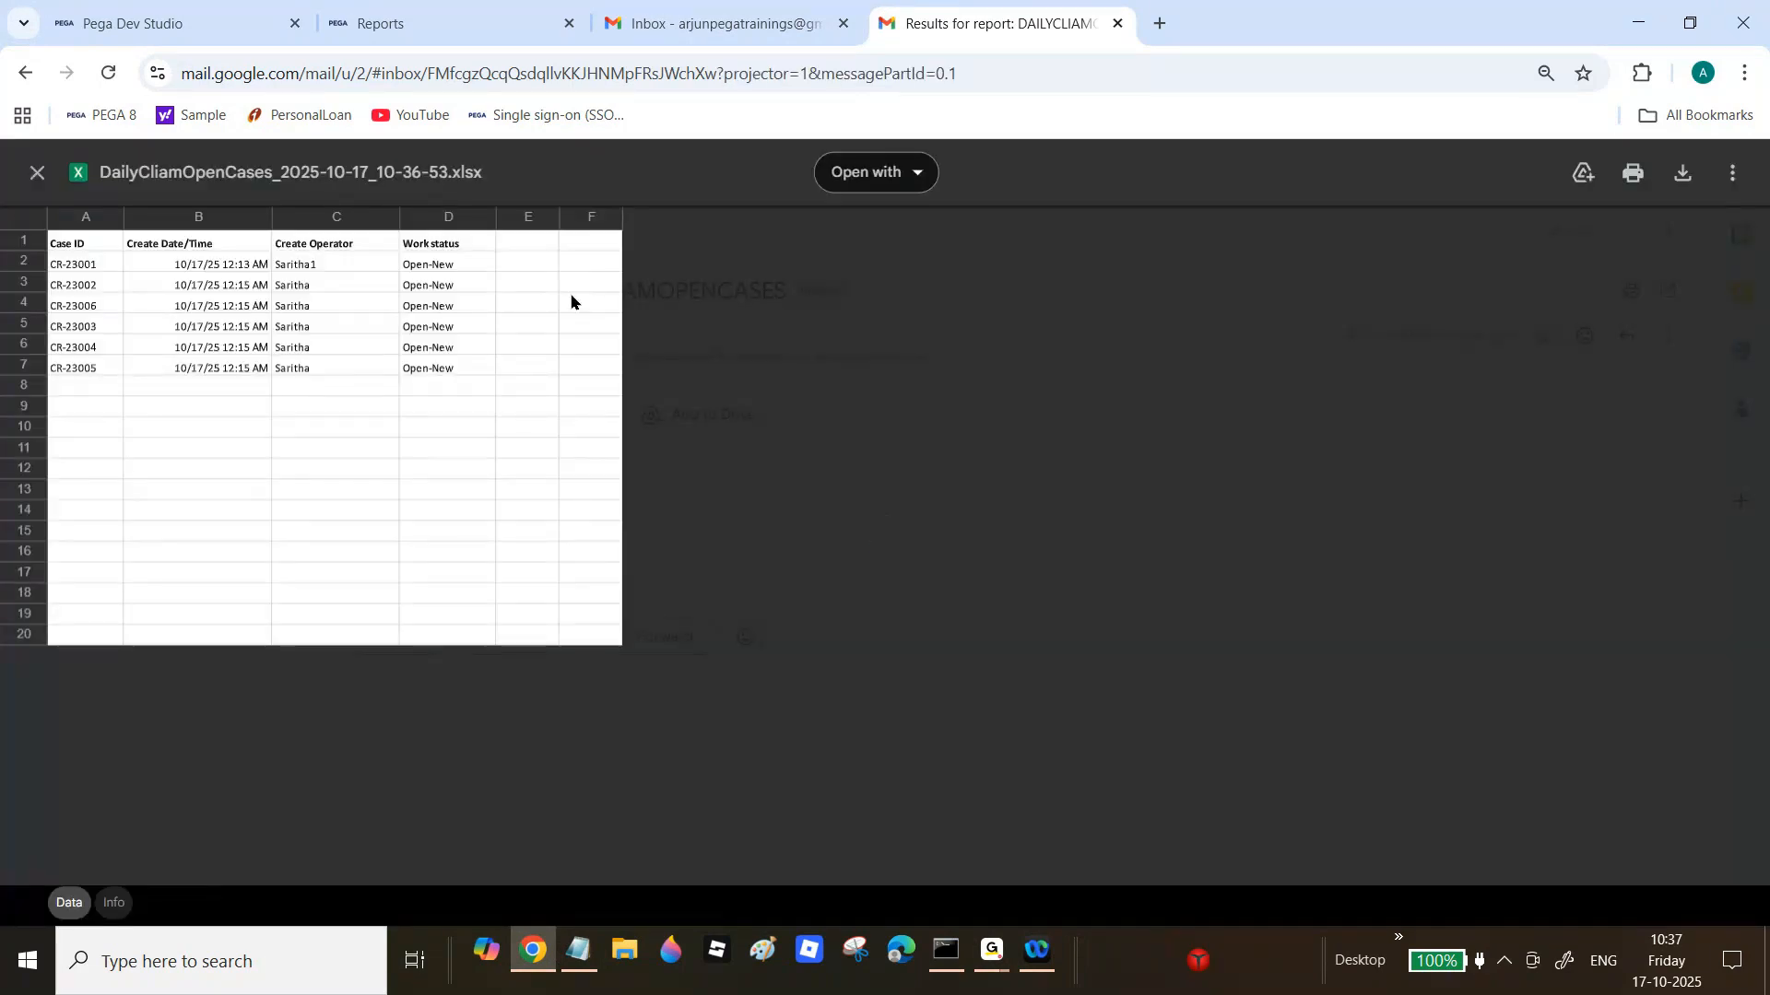
click(37, 174)
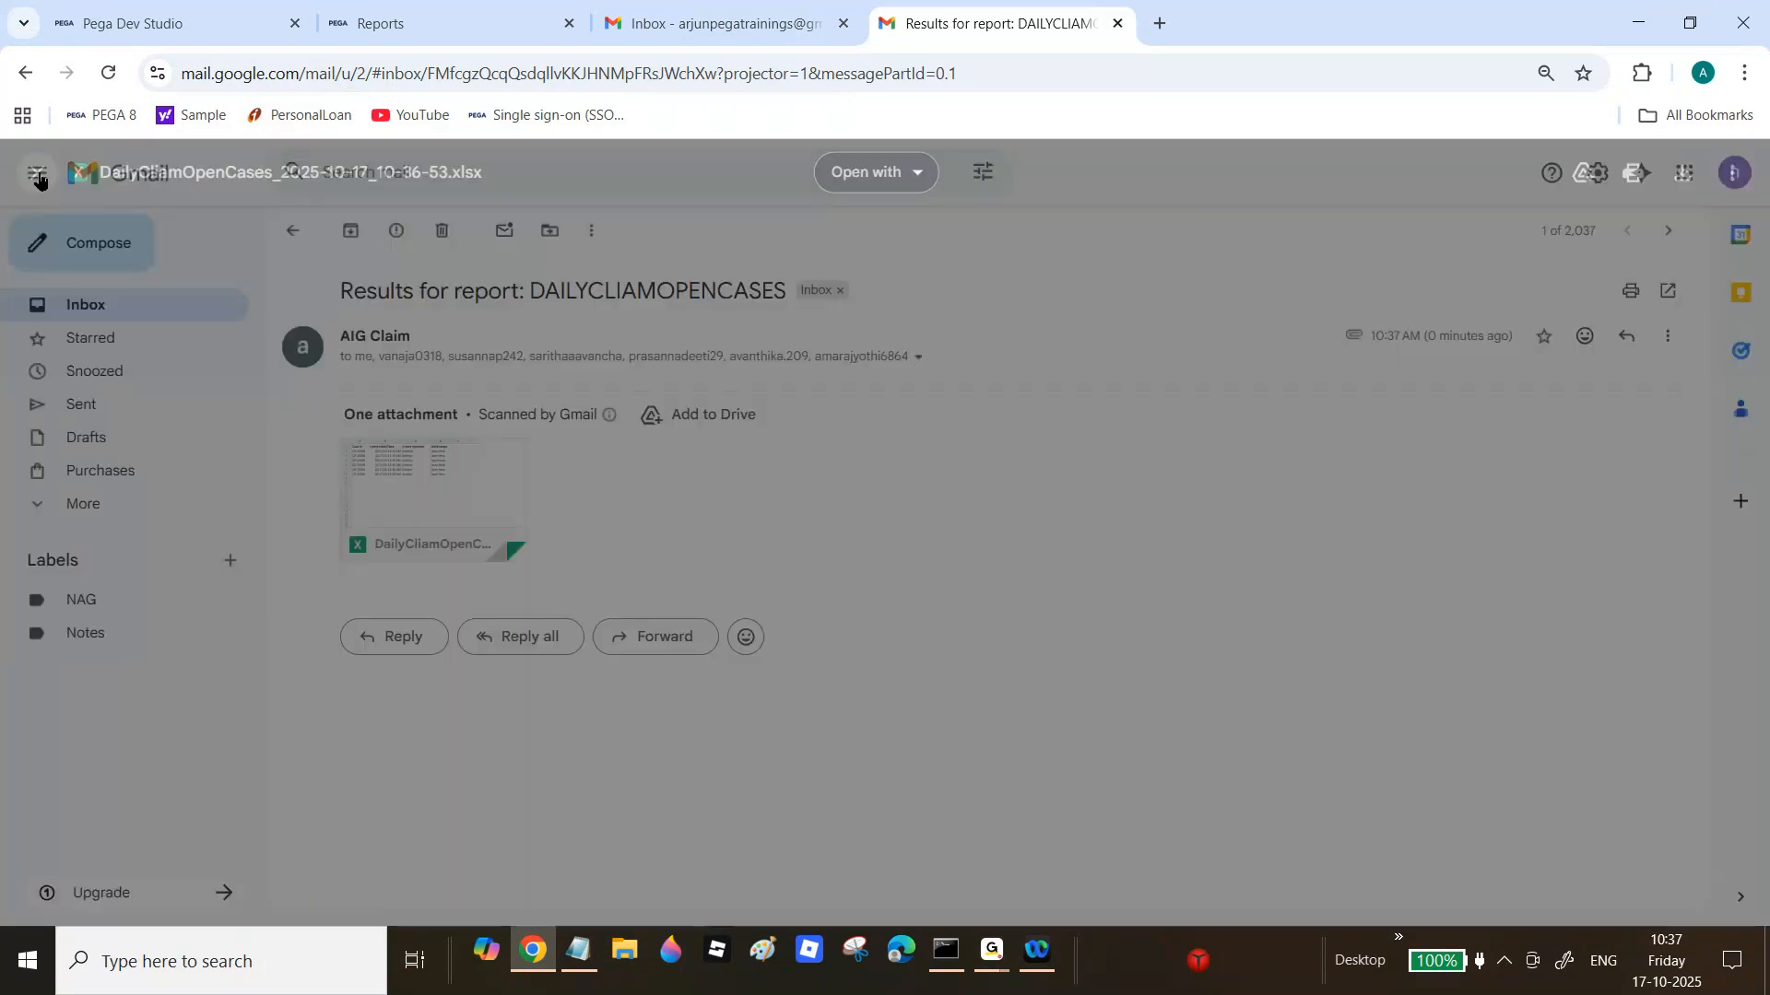
key(ctrl+1)
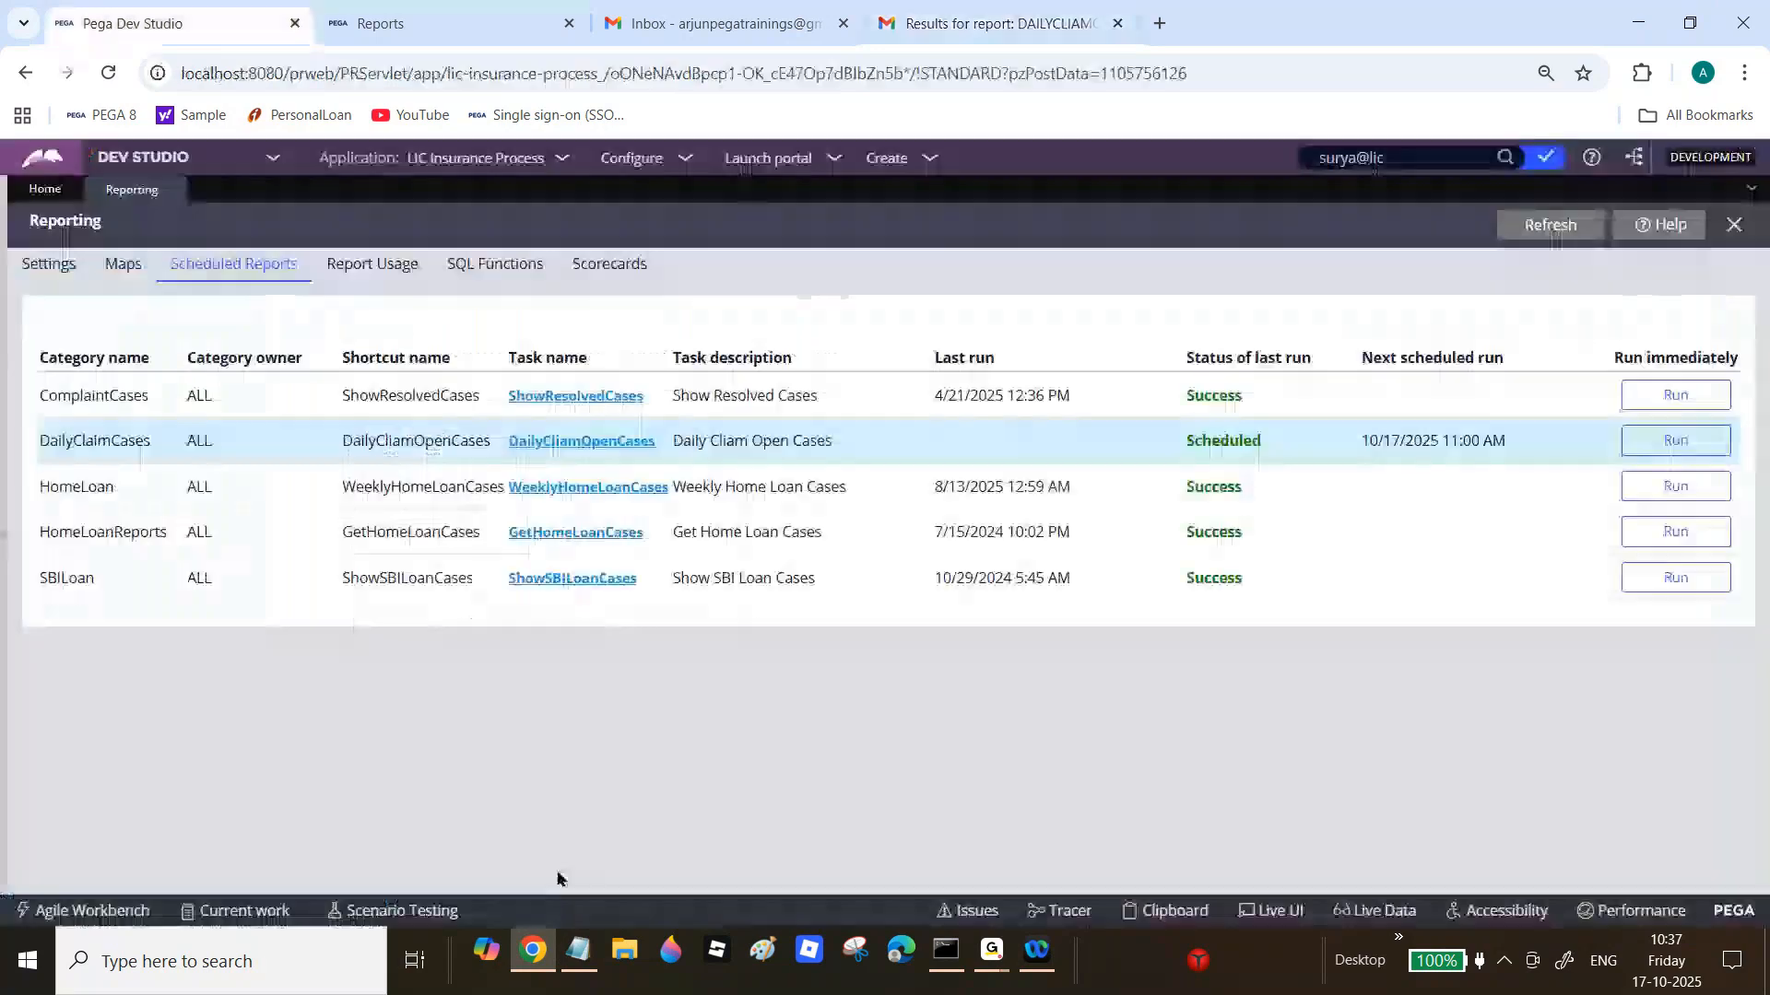
Step: Add a note that scheduled reports are sent from the "Default" Email Account
click(581, 954)
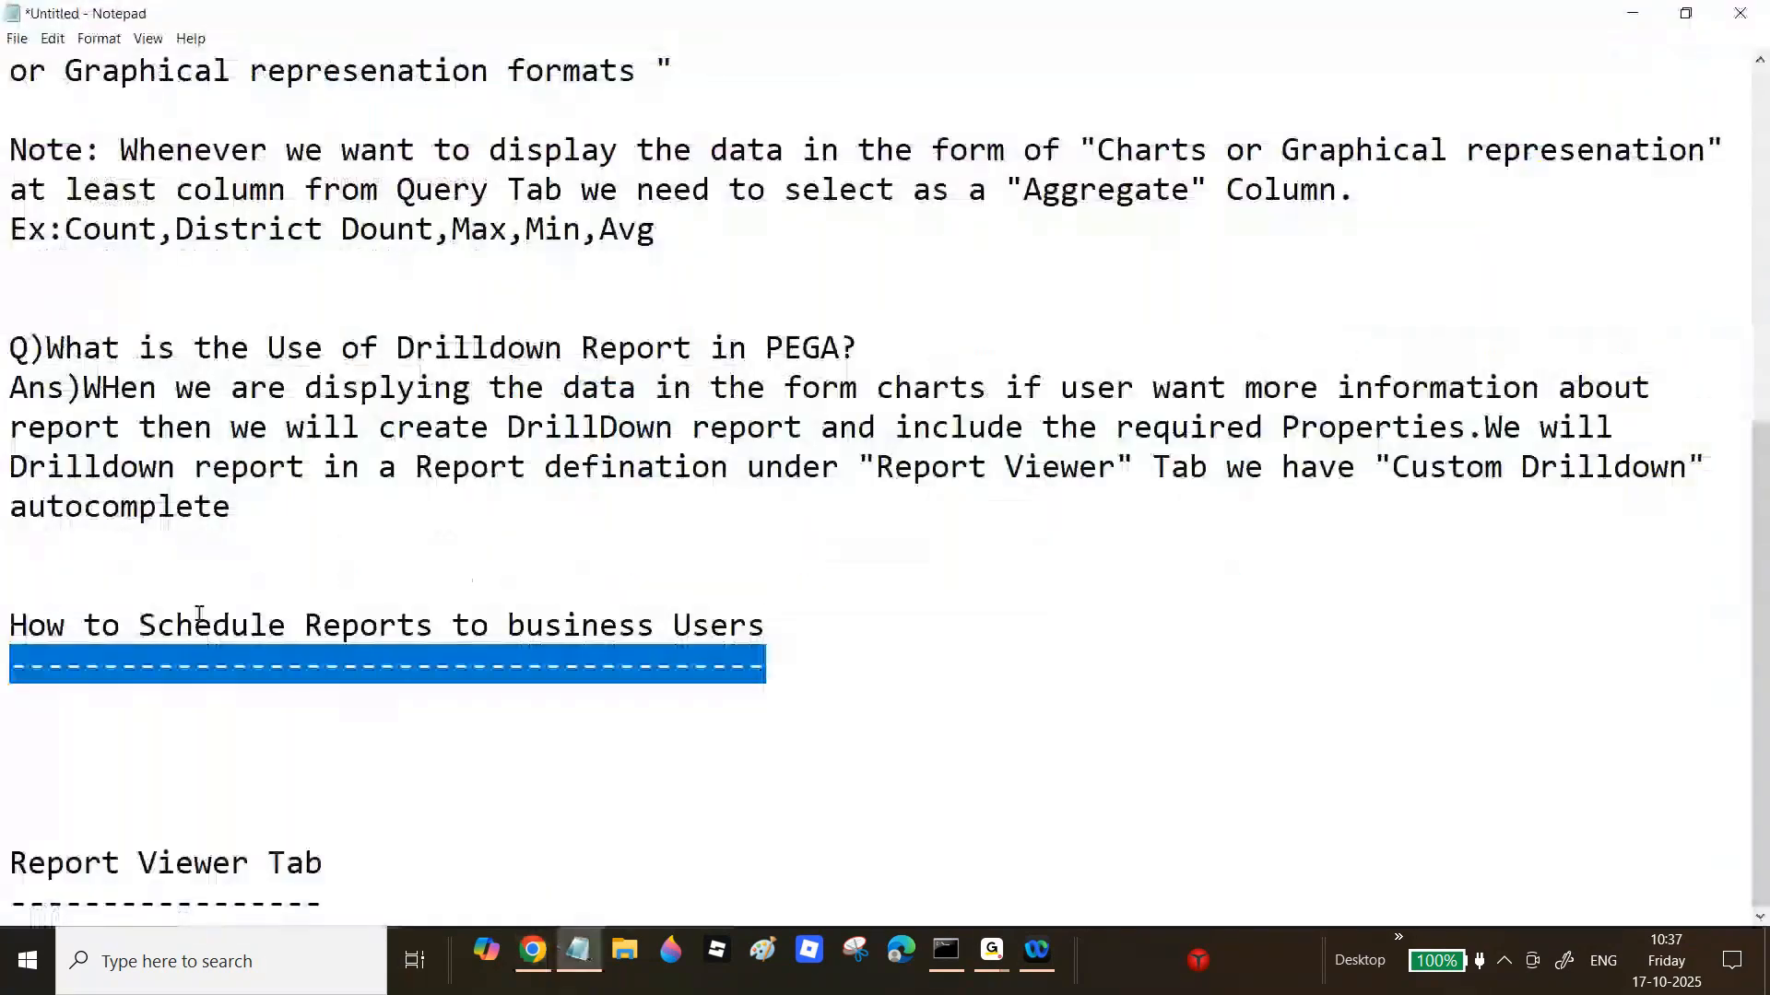
drag(46, 626, 805, 632)
click(814, 668)
key(Return)
text(-->Sechedule Reports will send)
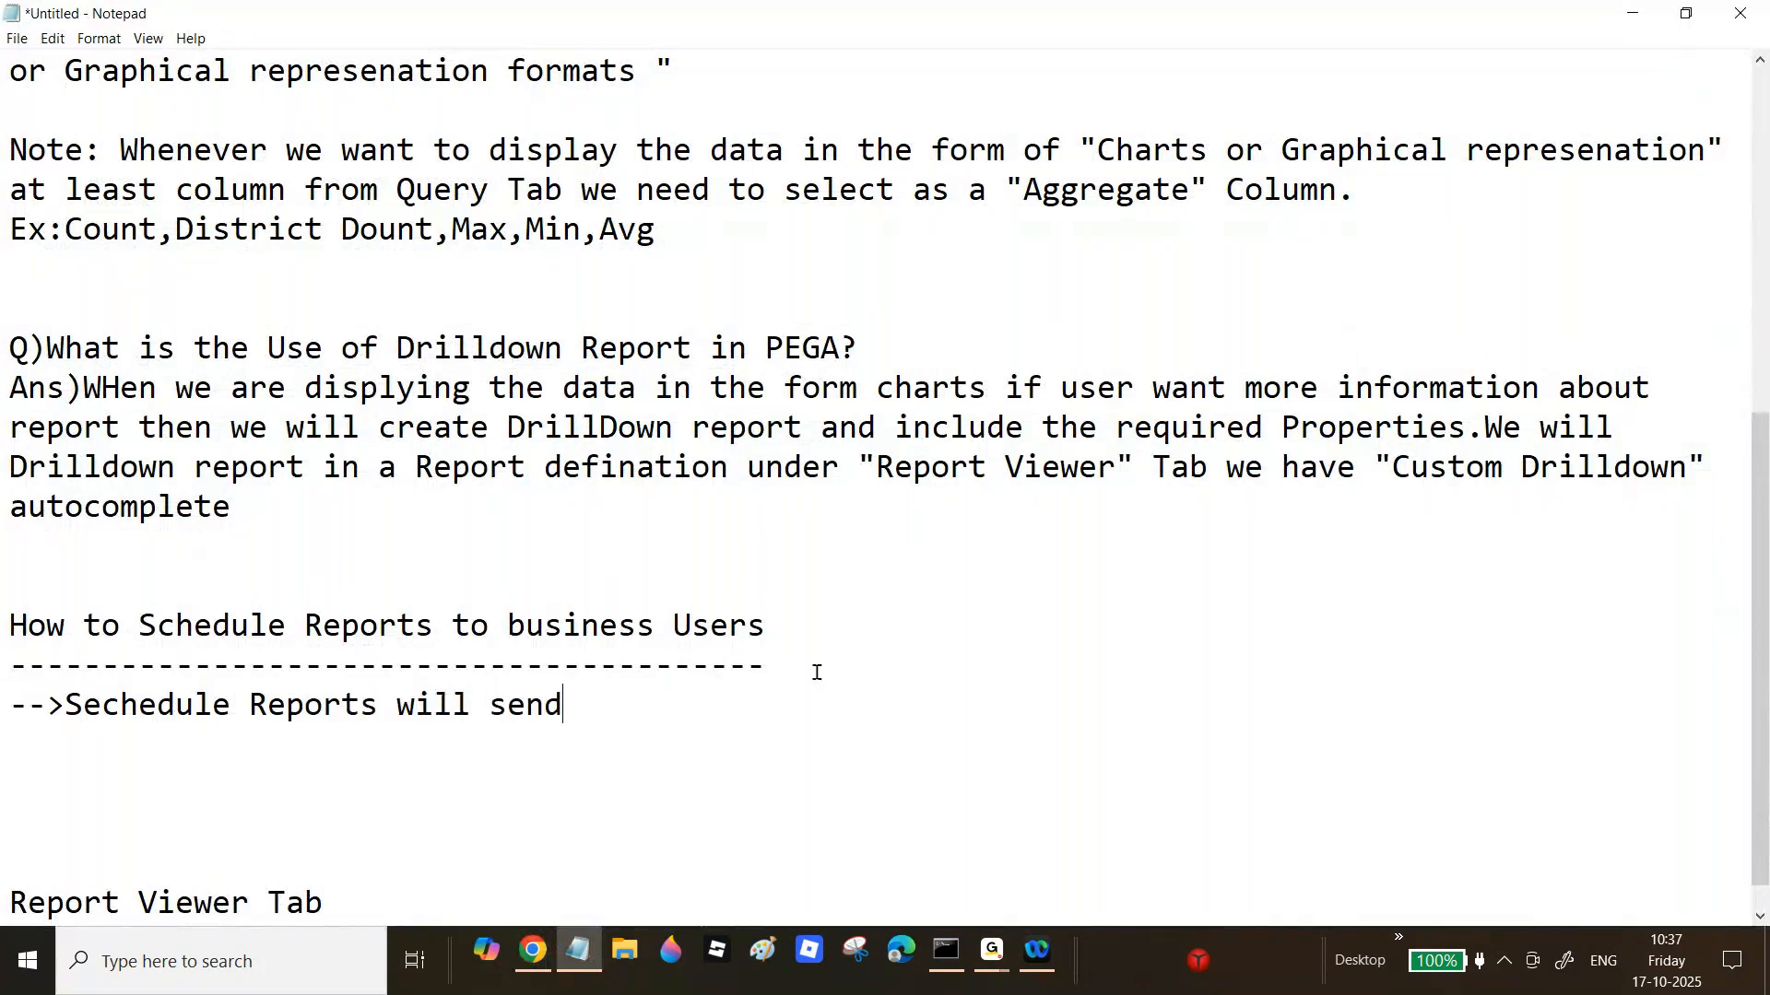
text( from ")
text(Default" )
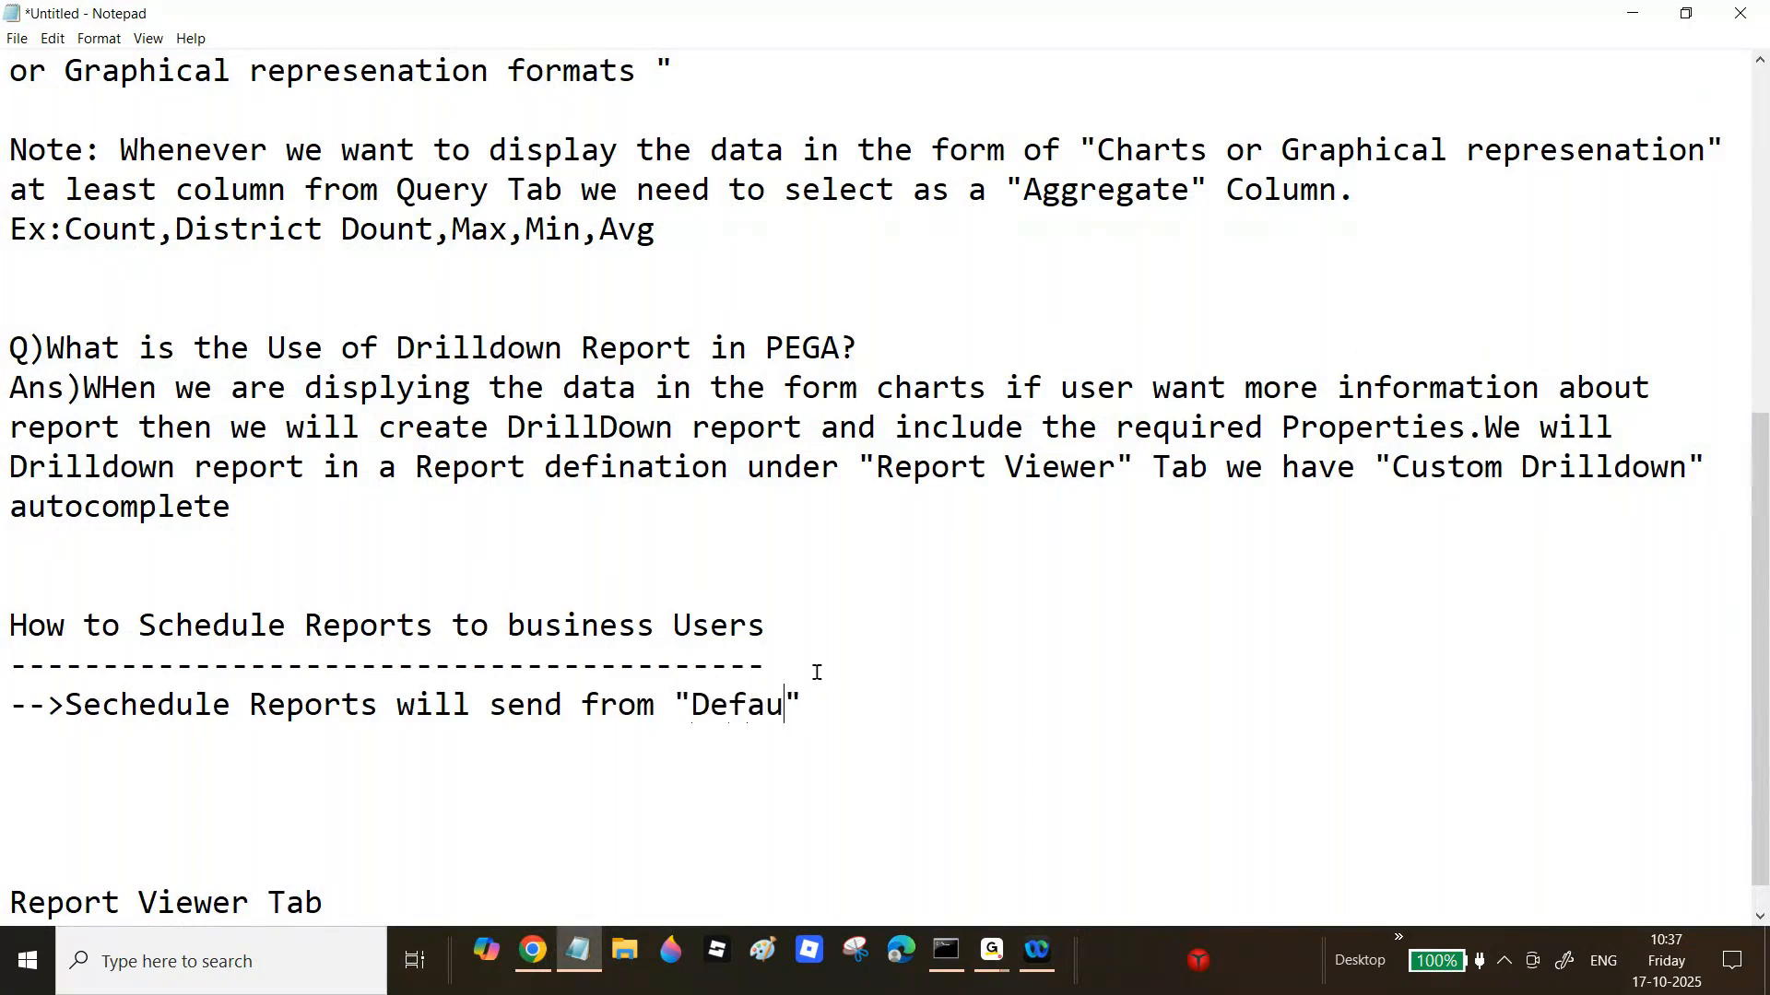
text(Email Accoyn)
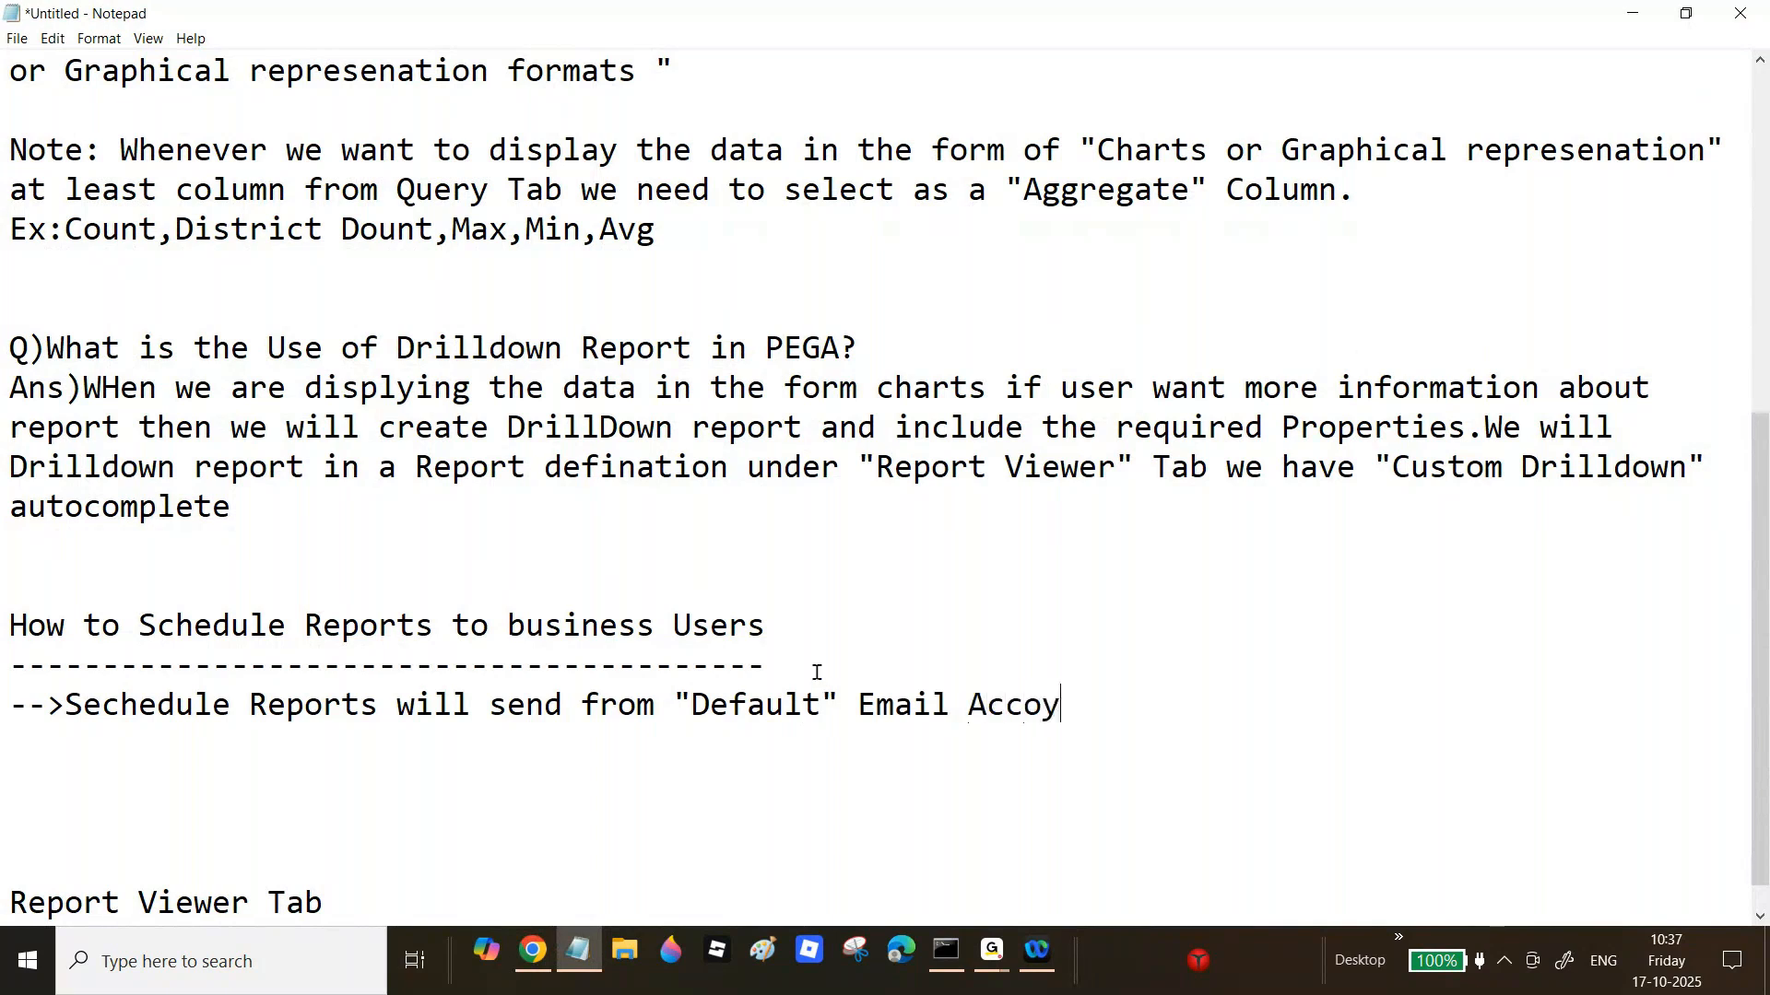
key(BackSpace)
key(BackSpace)
text(unt.)
key(Return)
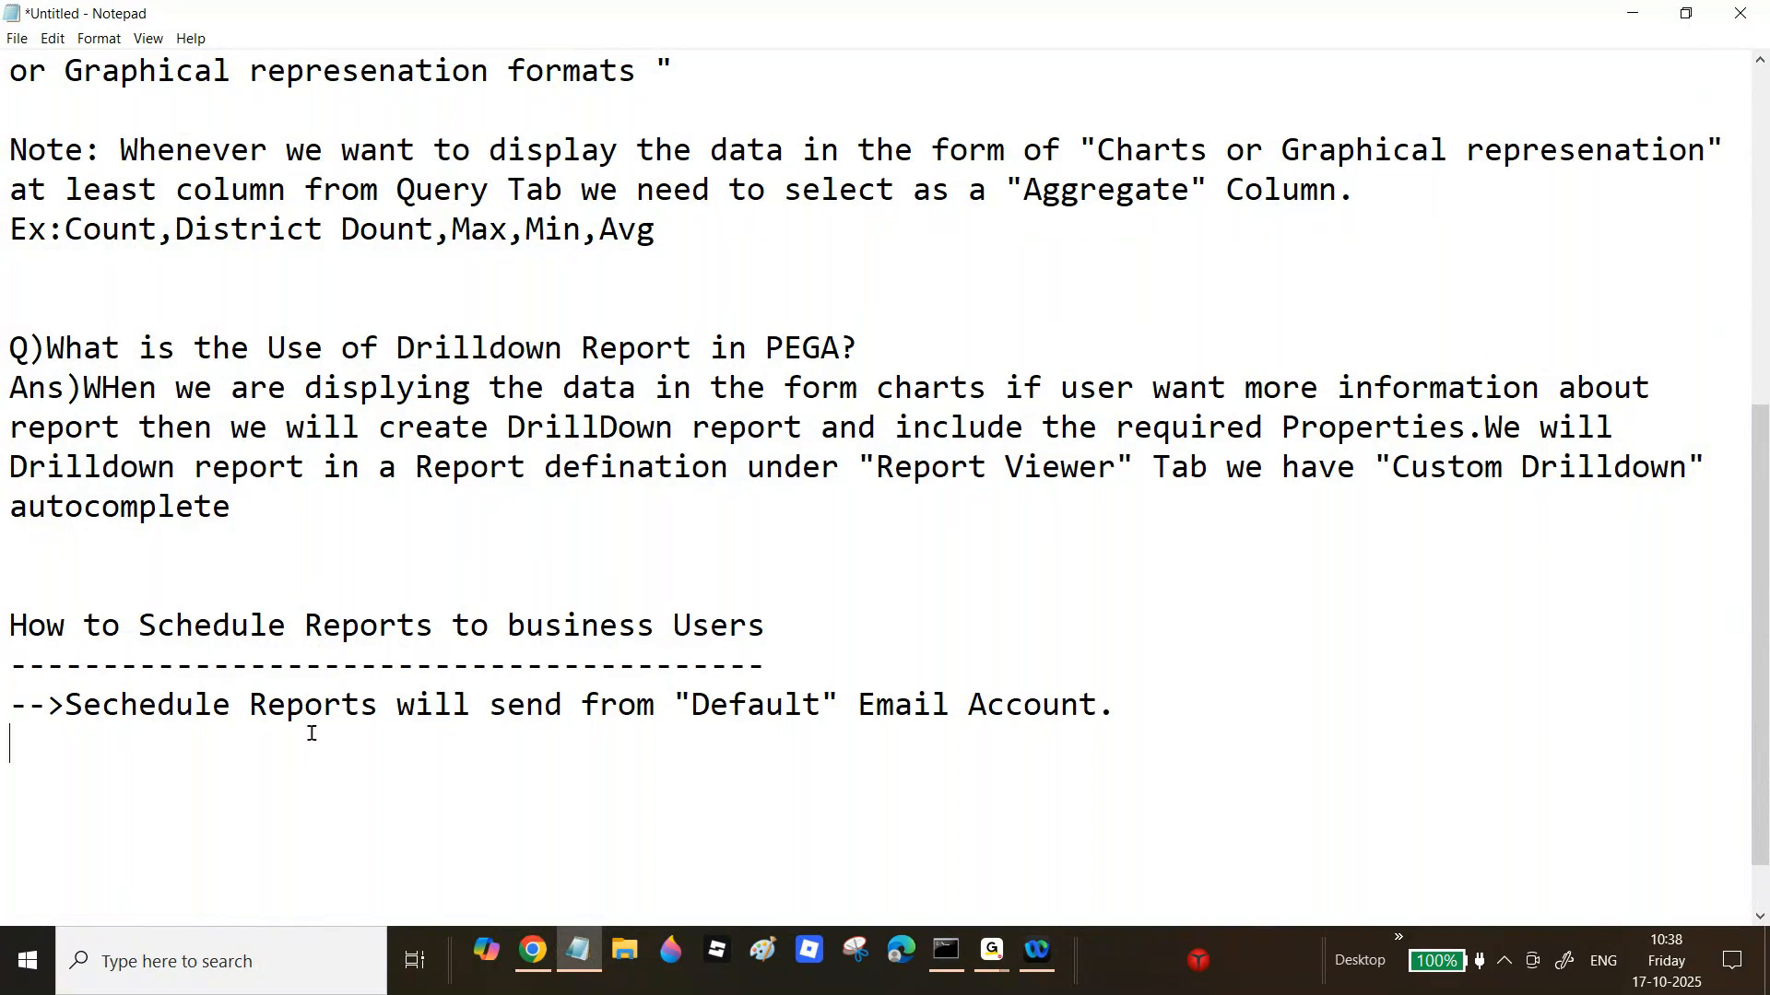
Step: Add notes that reports go to a specified list of Operators, each needing a valid Email ID
text(-->Whatever Reports we wa)
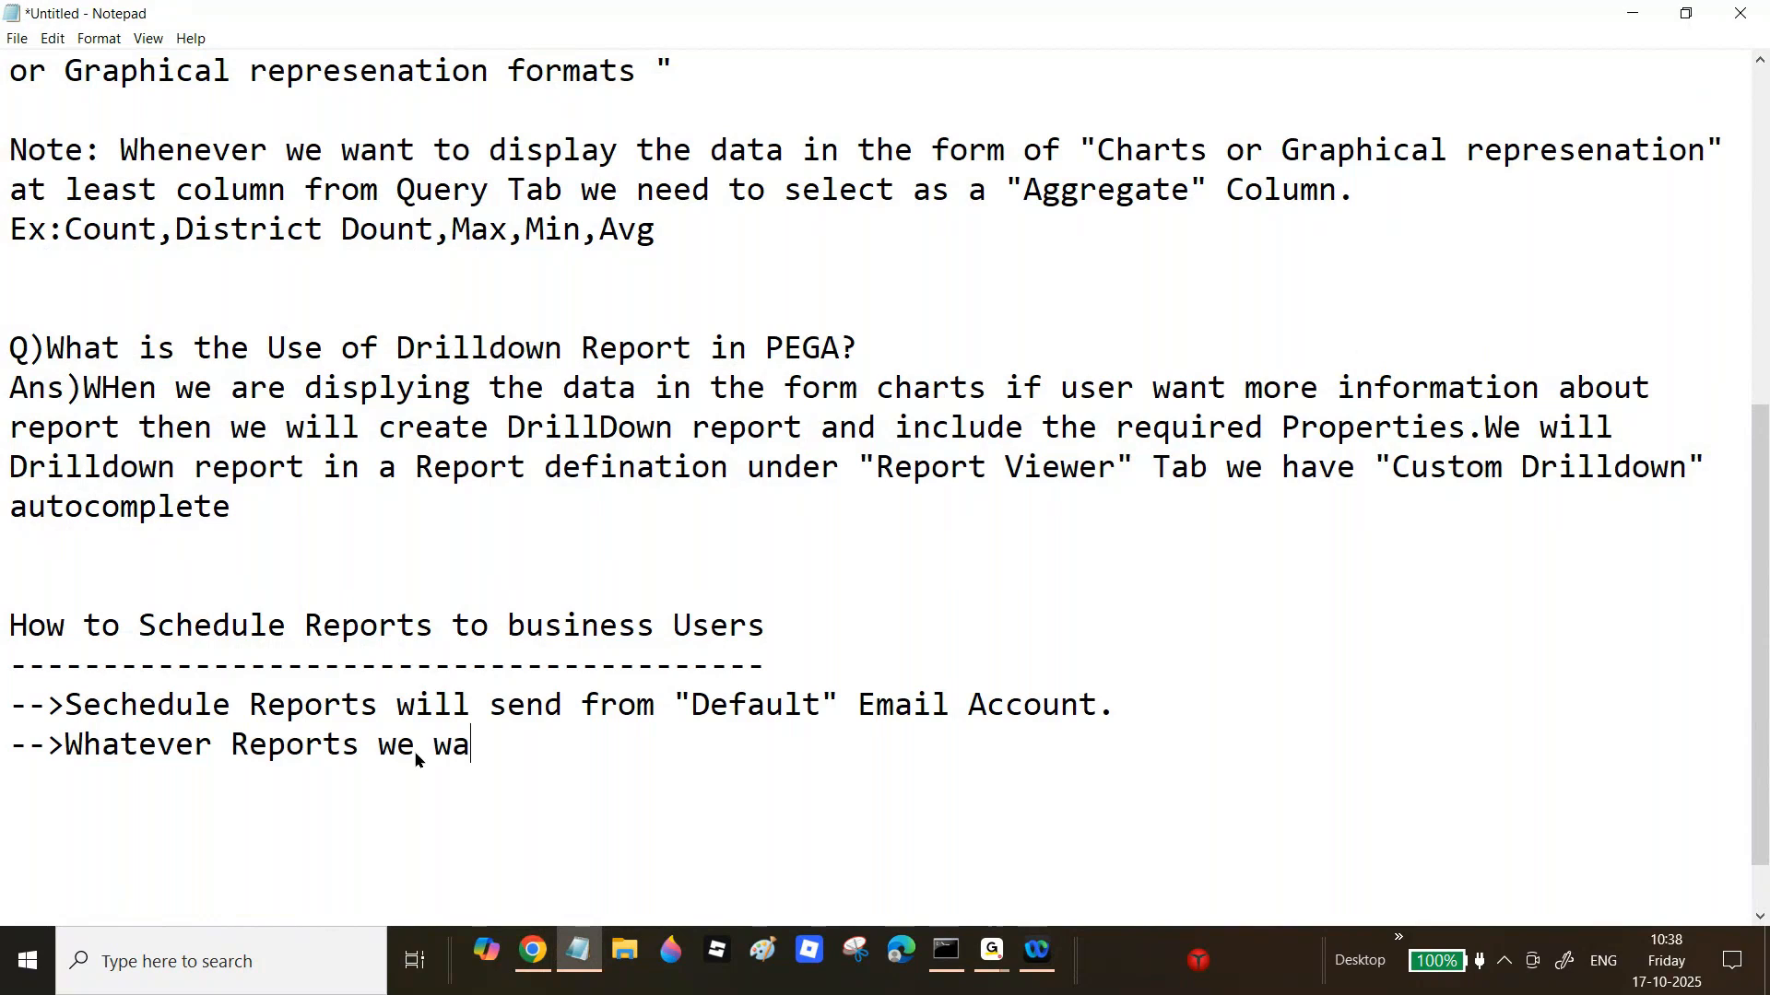
text(nt to sche)
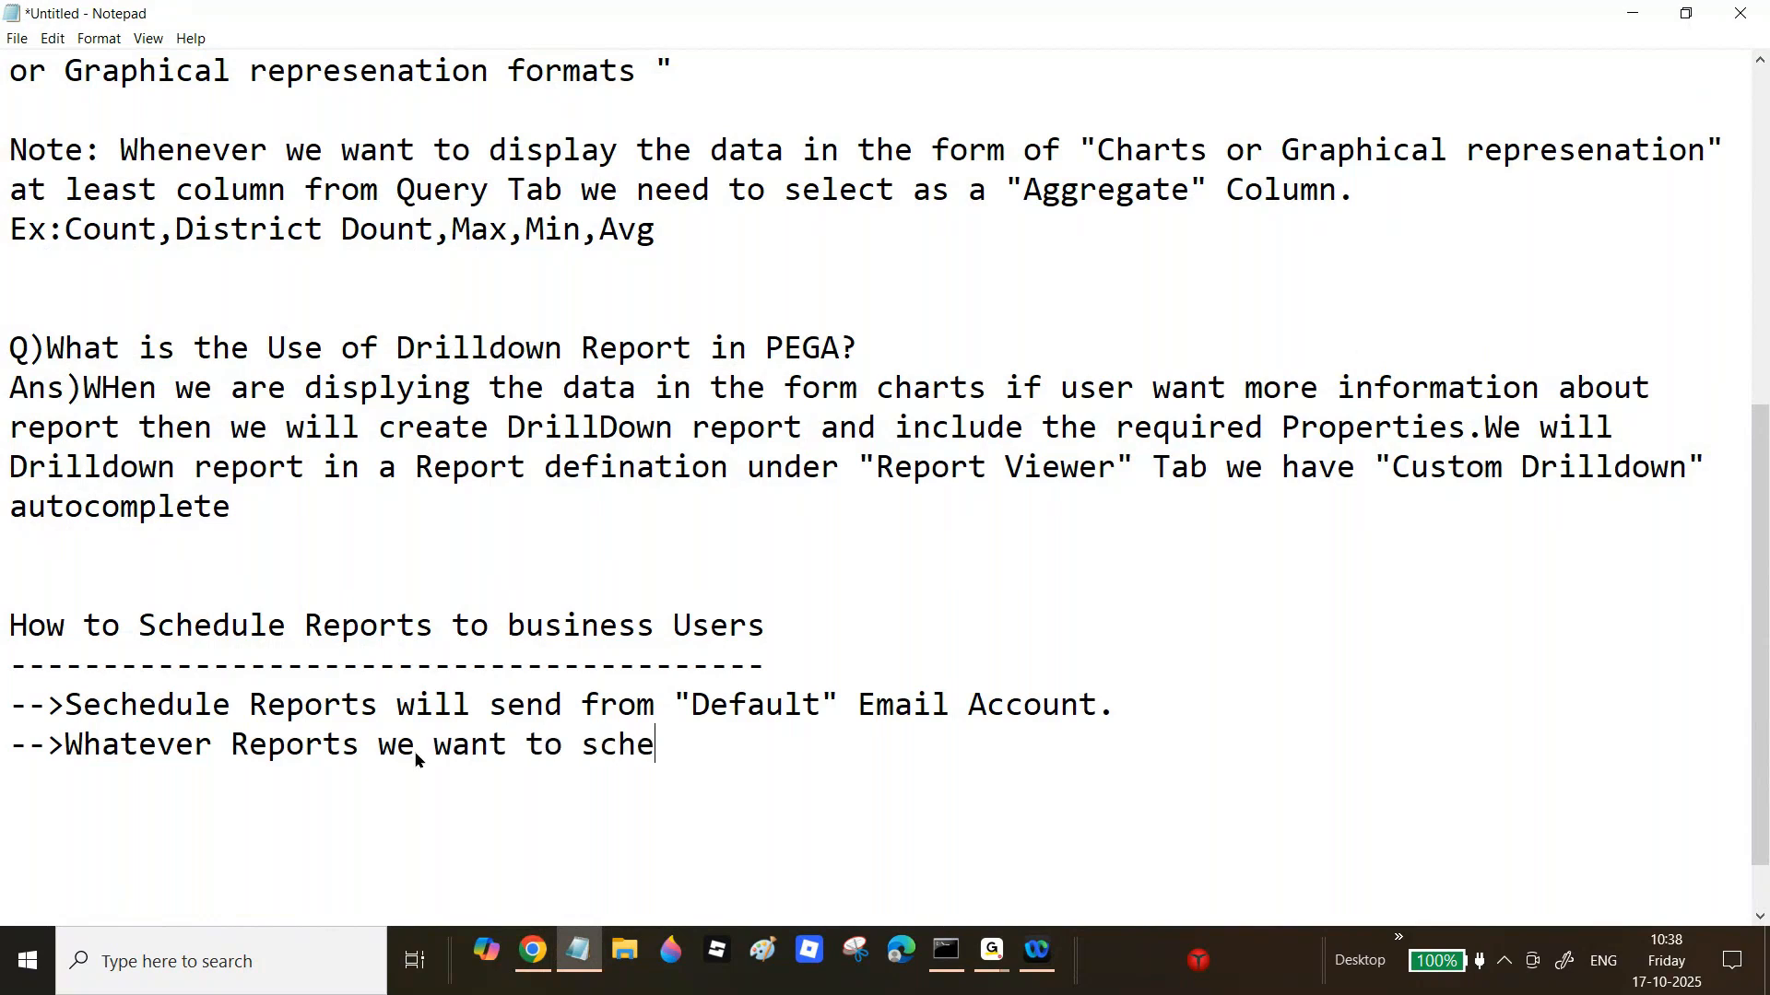
text(dule to bsui)
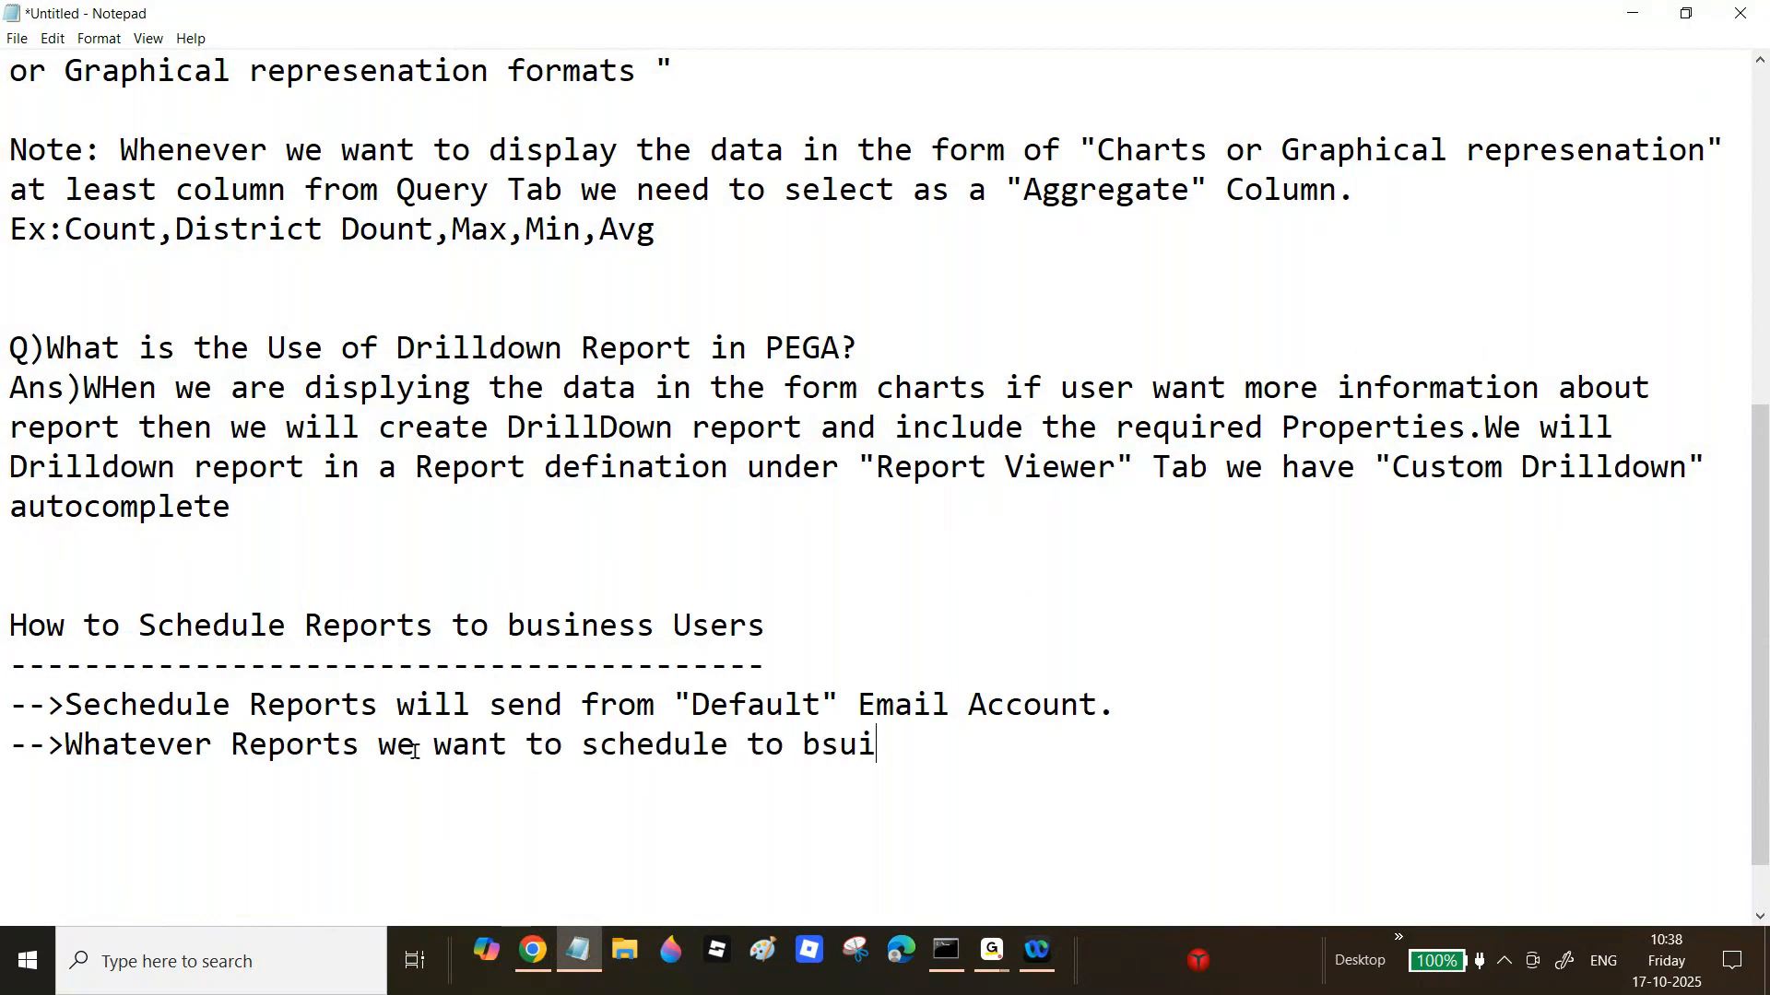
key(BackSpace)
key(BackSpace)
key(BackSpace)
text(usiness users)
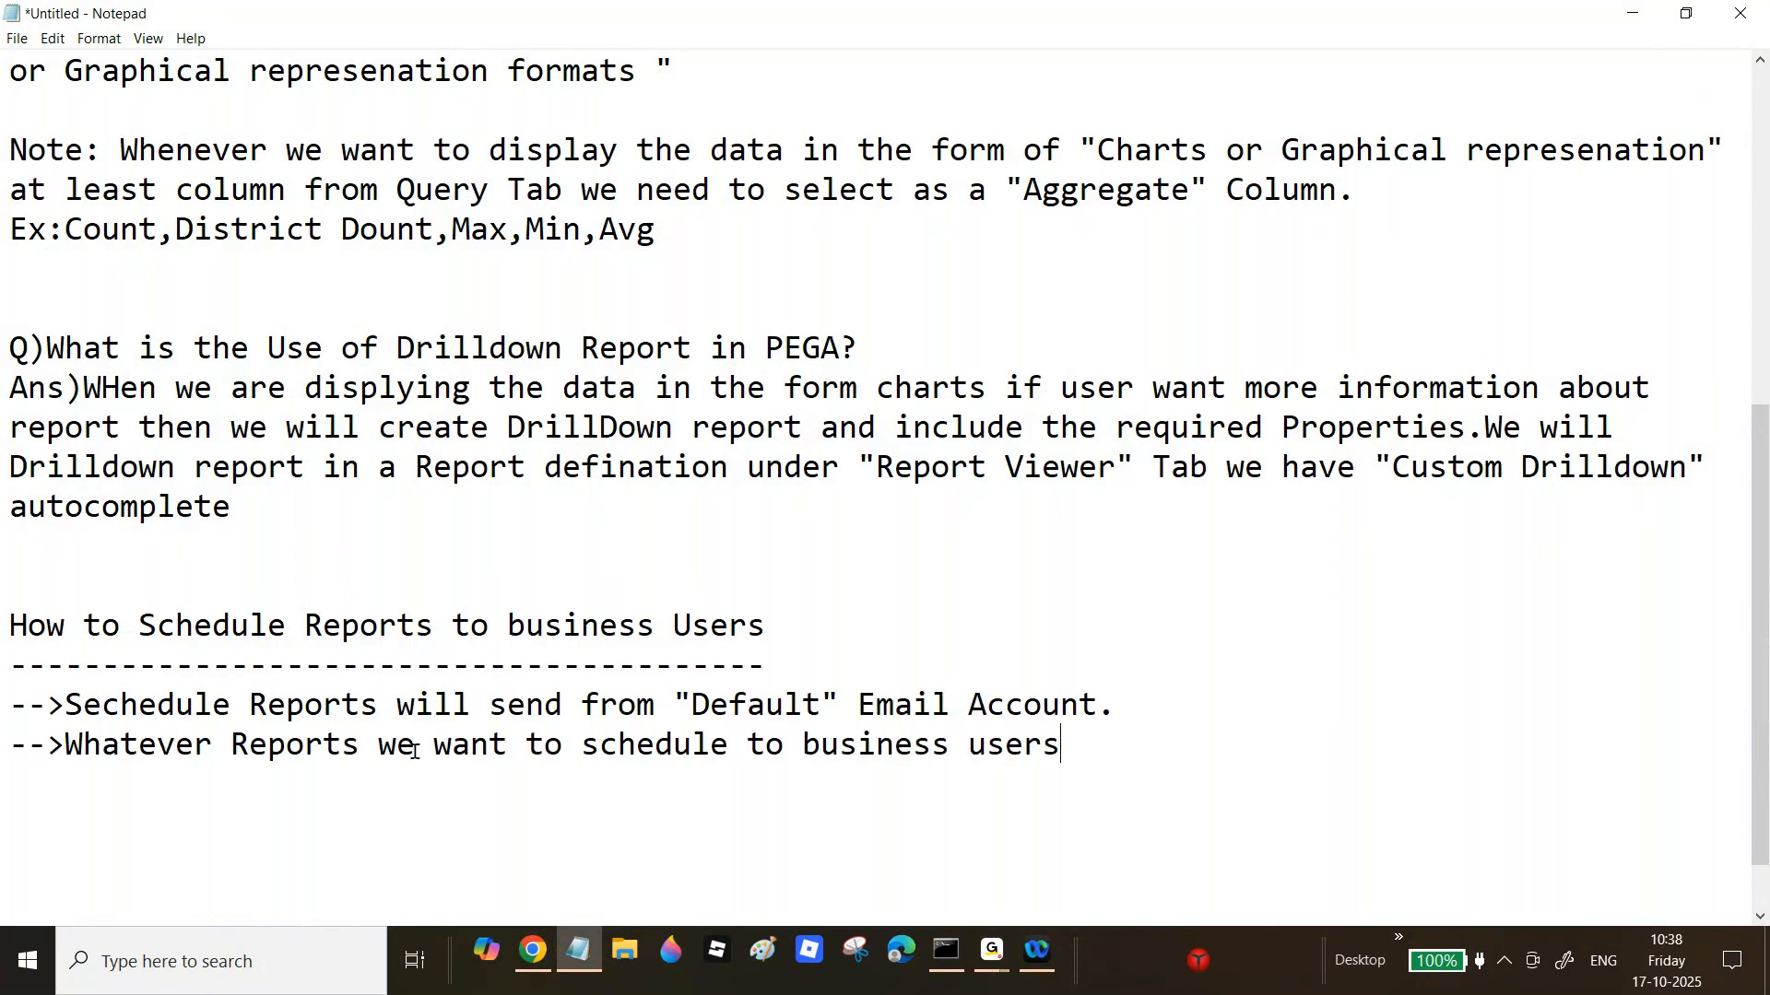
text( we will speci)
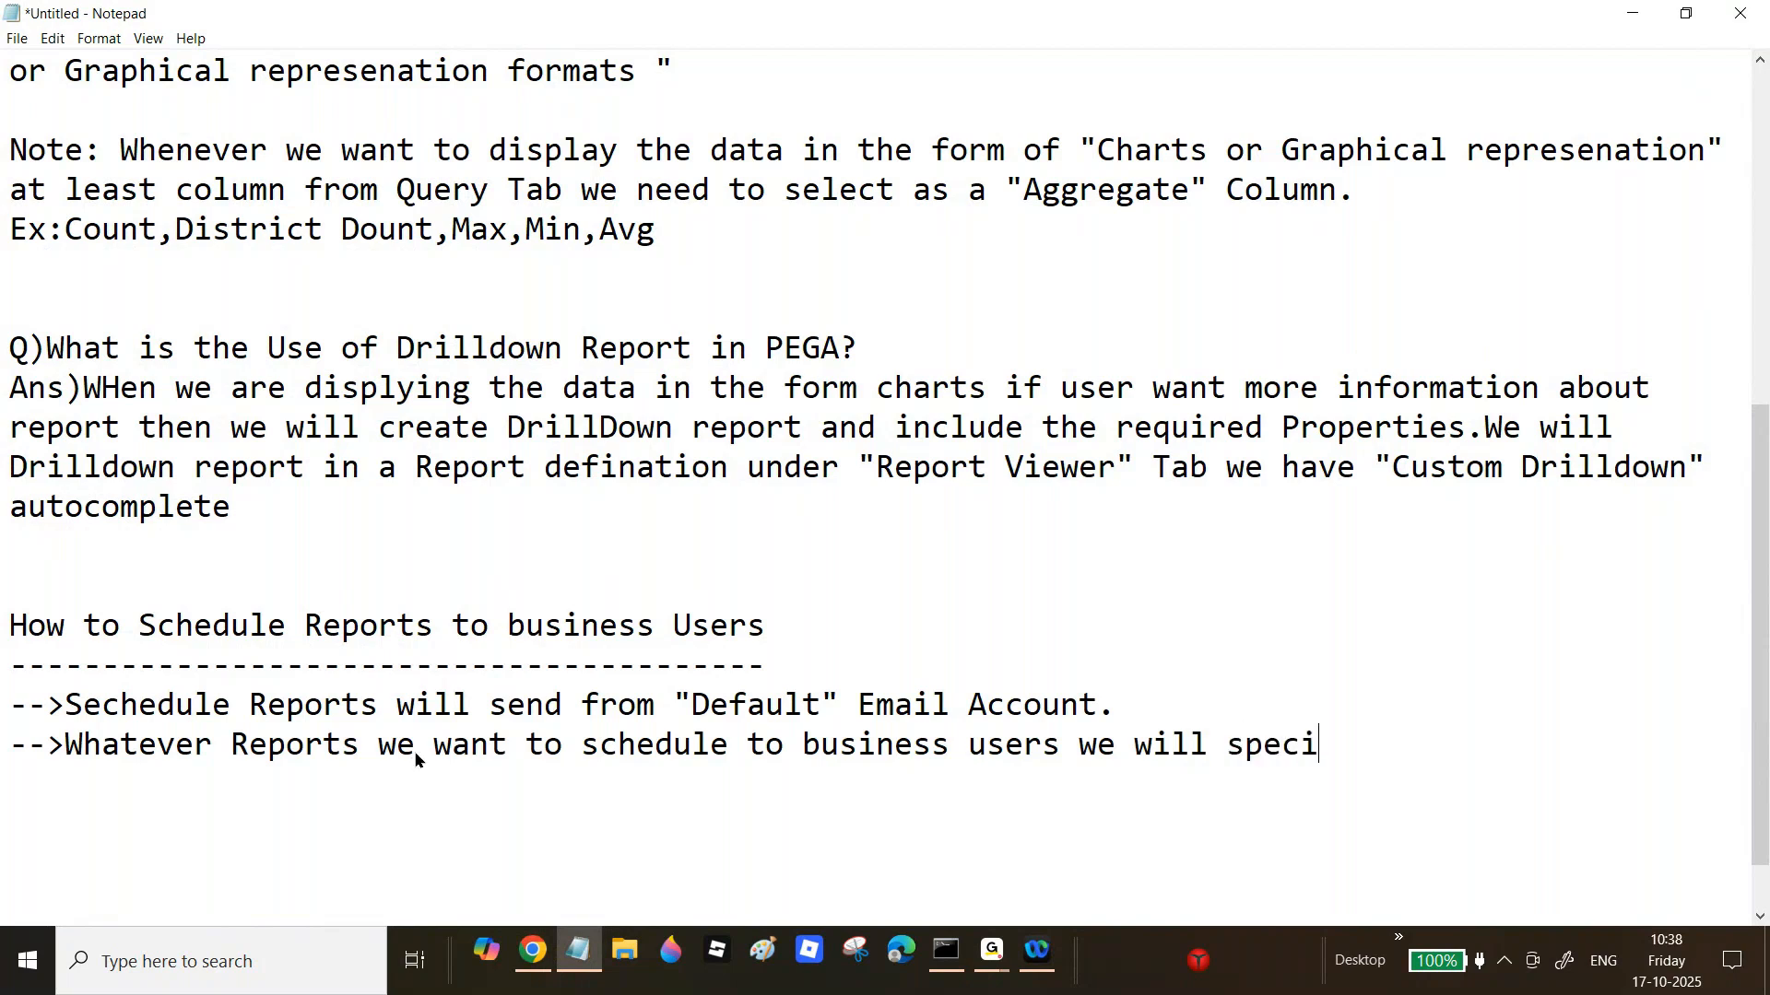
text(fy the list)
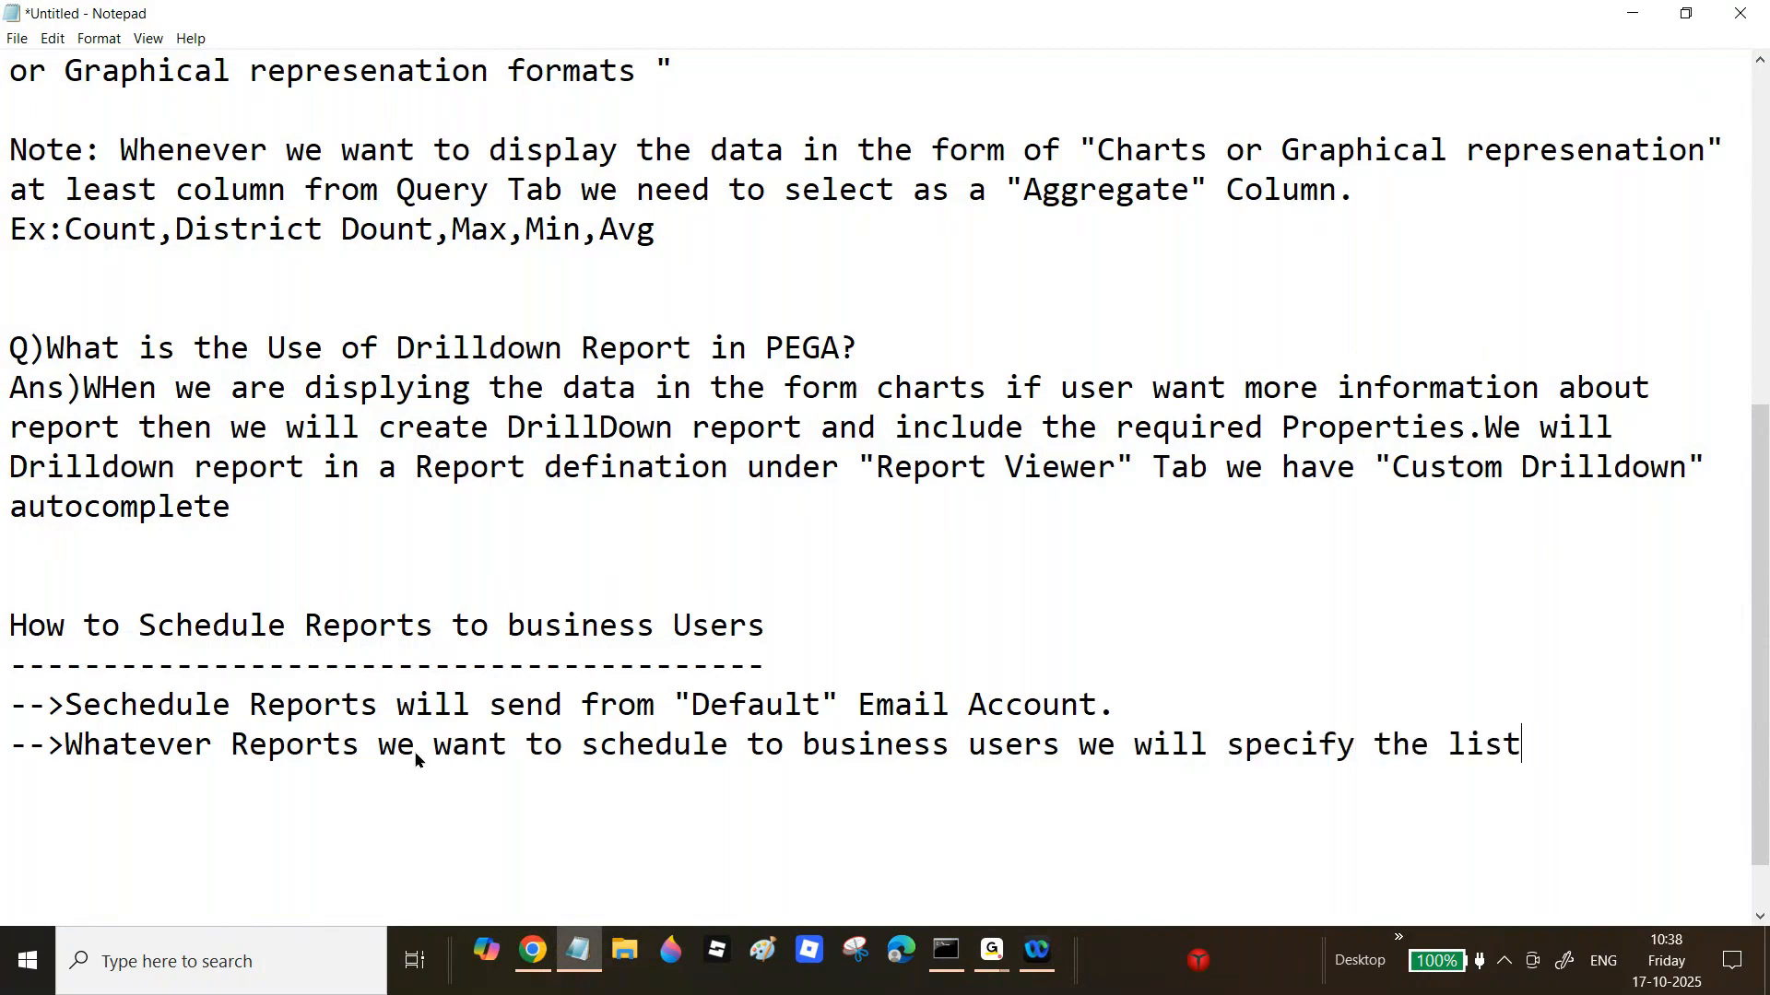
text( of Operators)
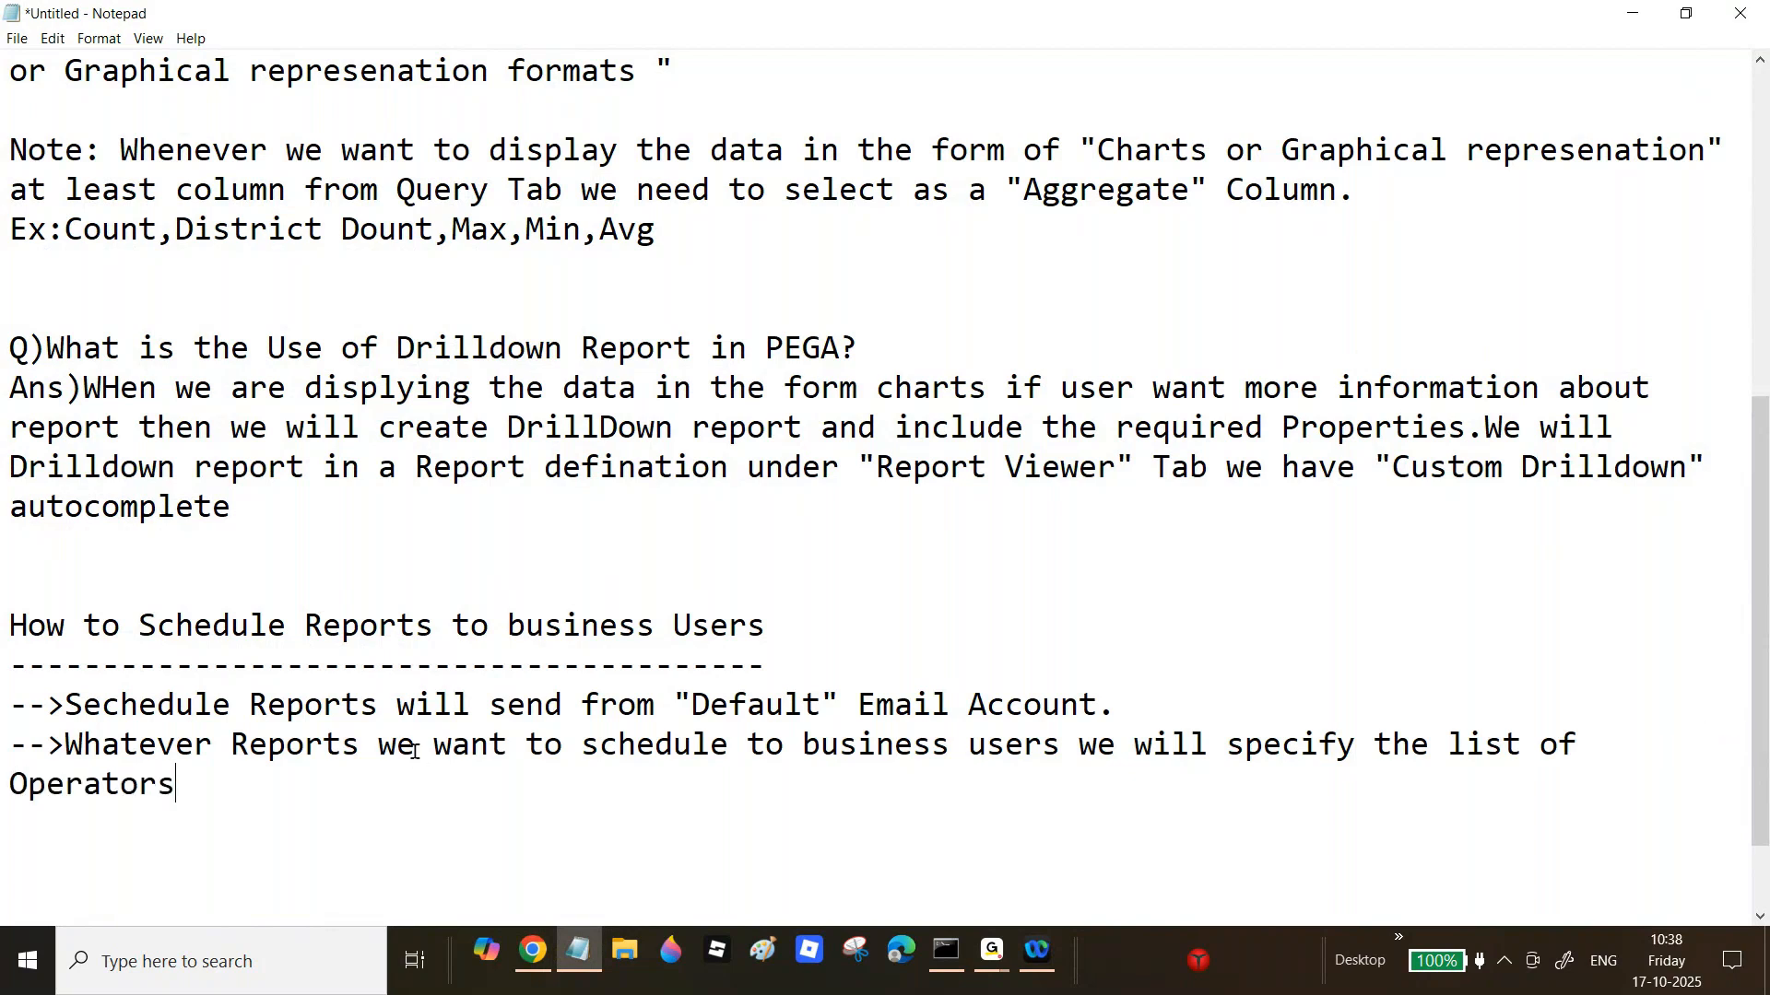
key(Return)
text(00)
key(BackSpace)
key(BackSpace)
text(-->In a Operator)
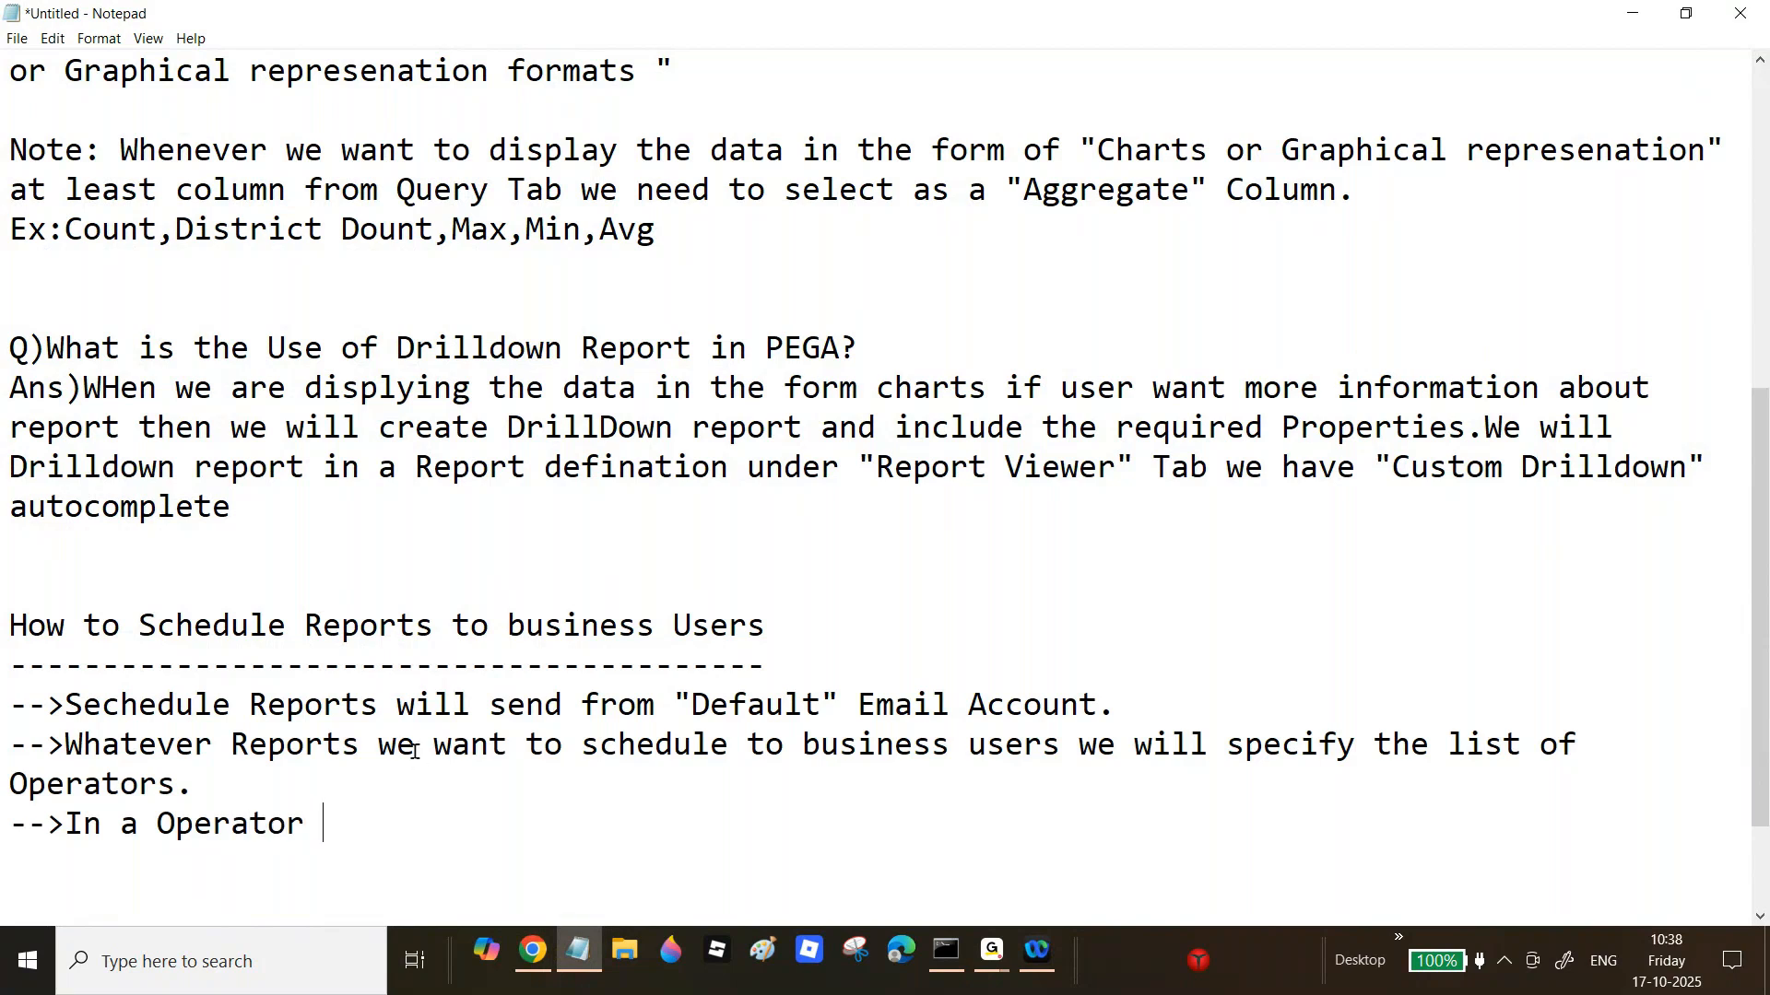
text( ID level we need )
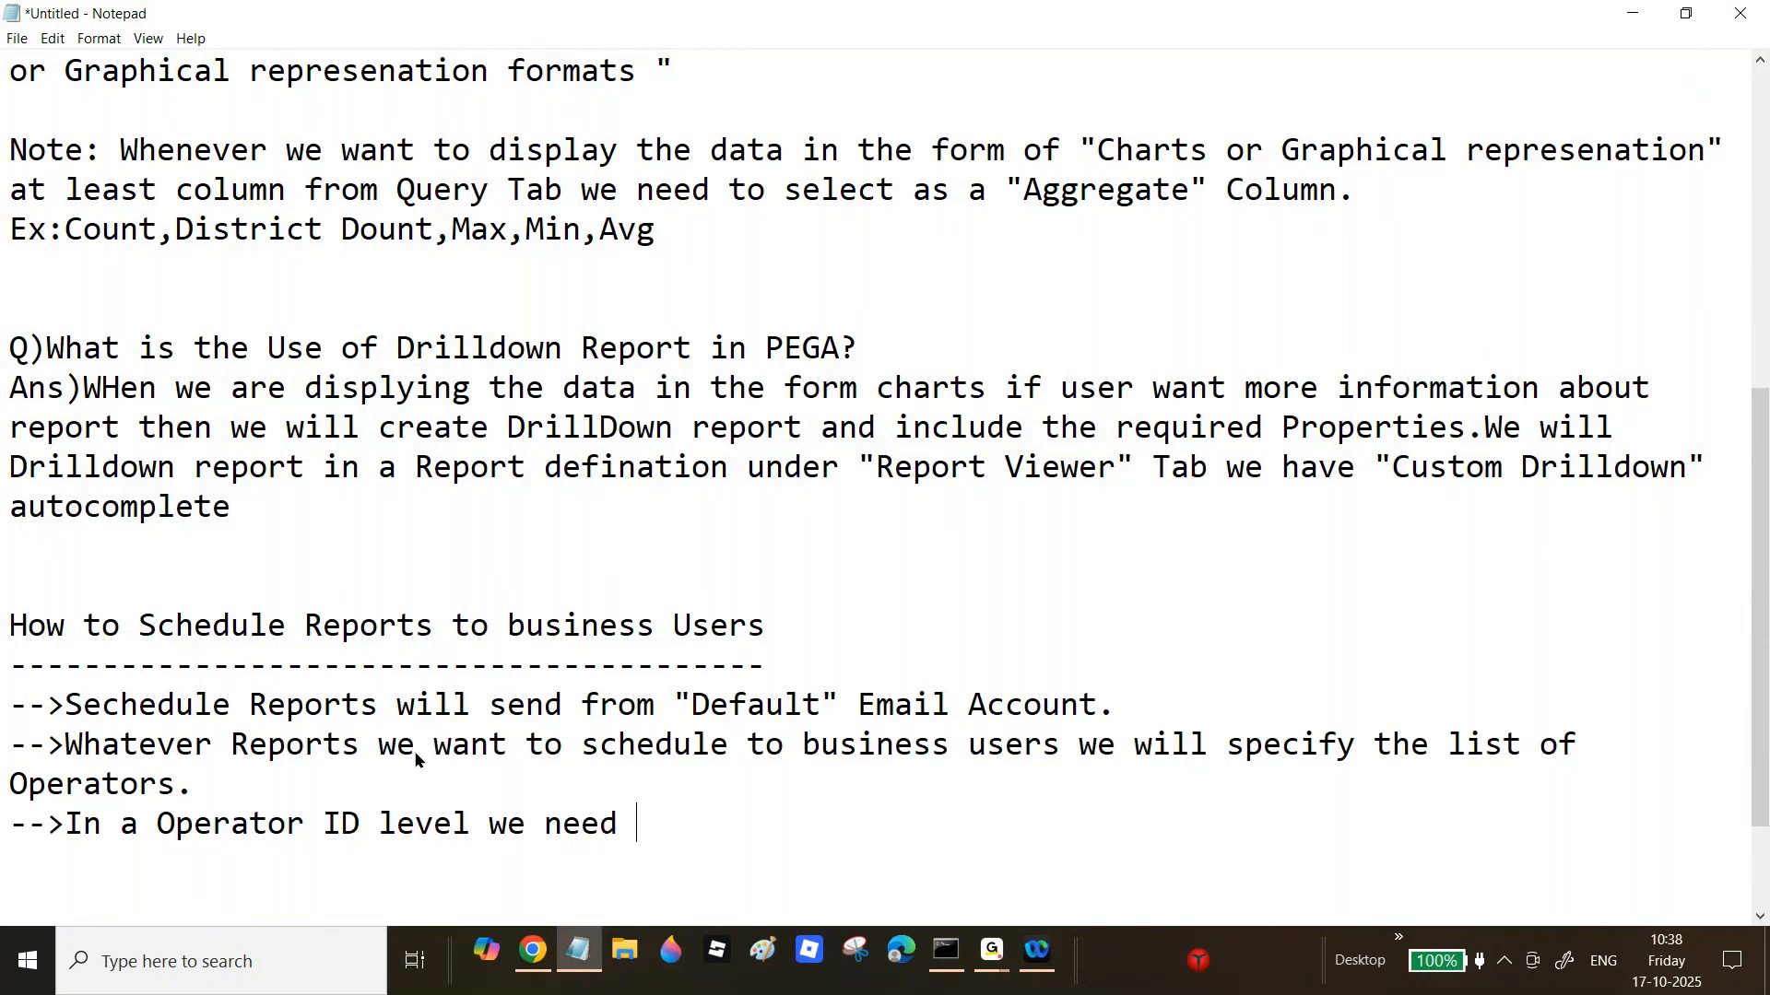
text(to specify)
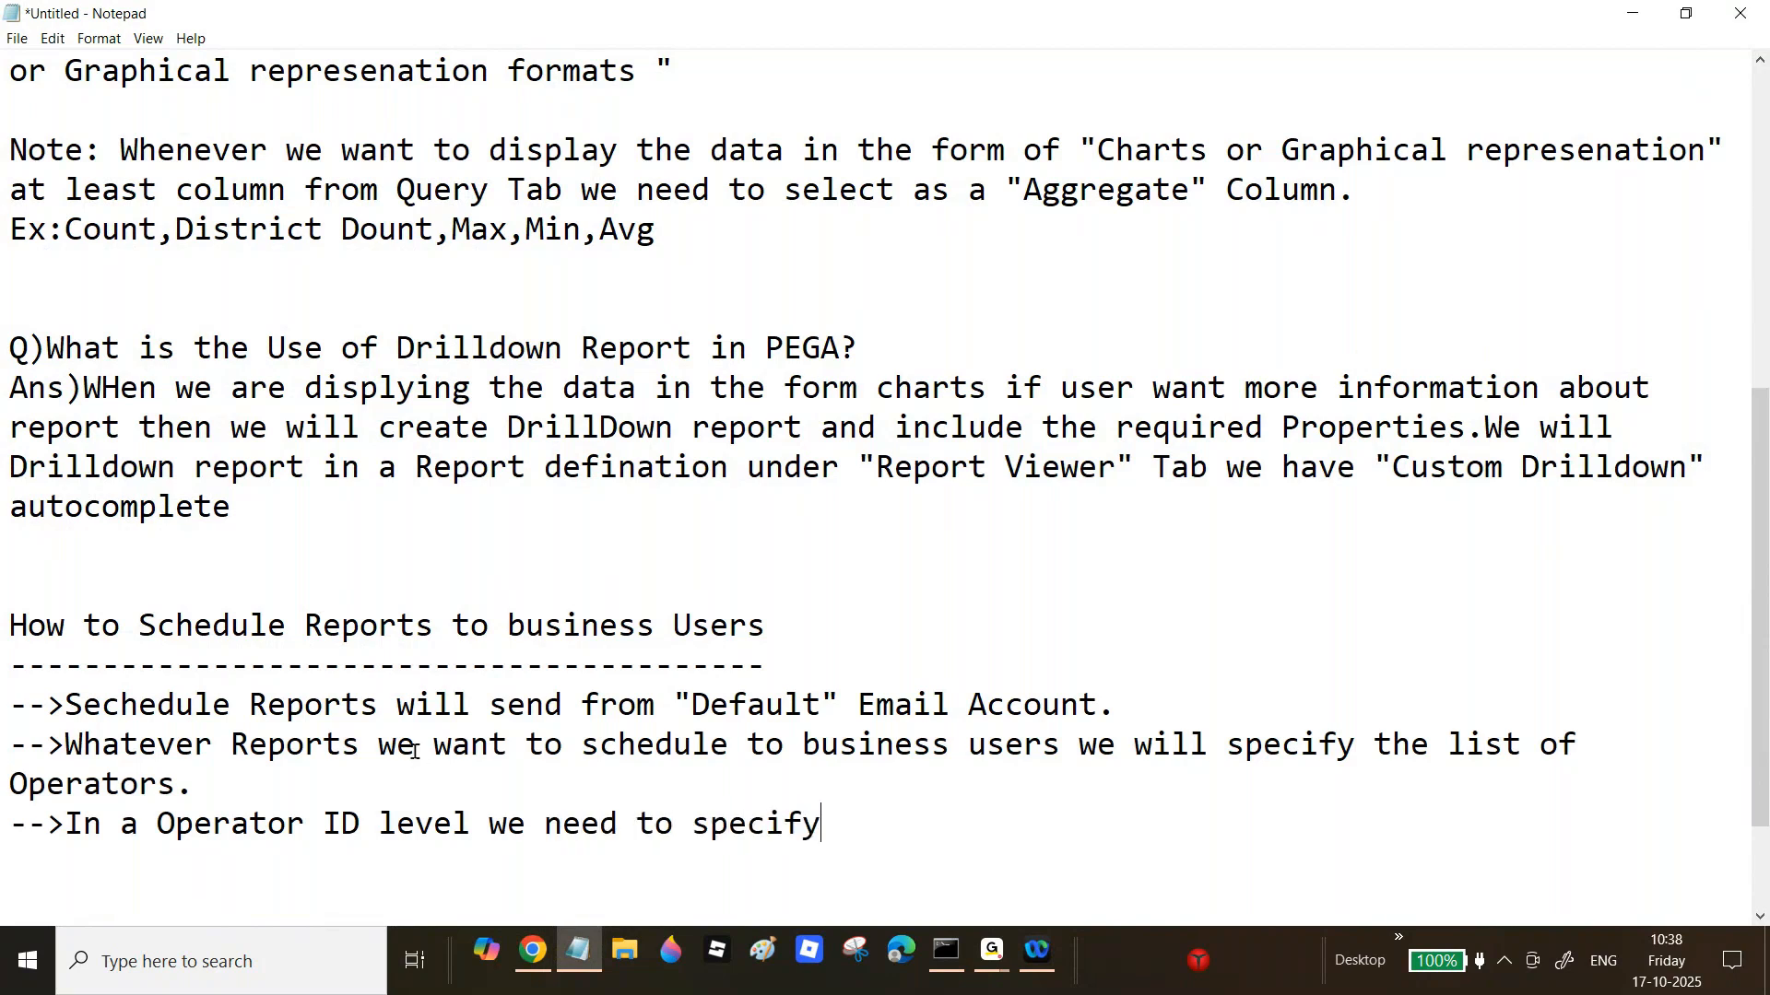
text( the valid E)
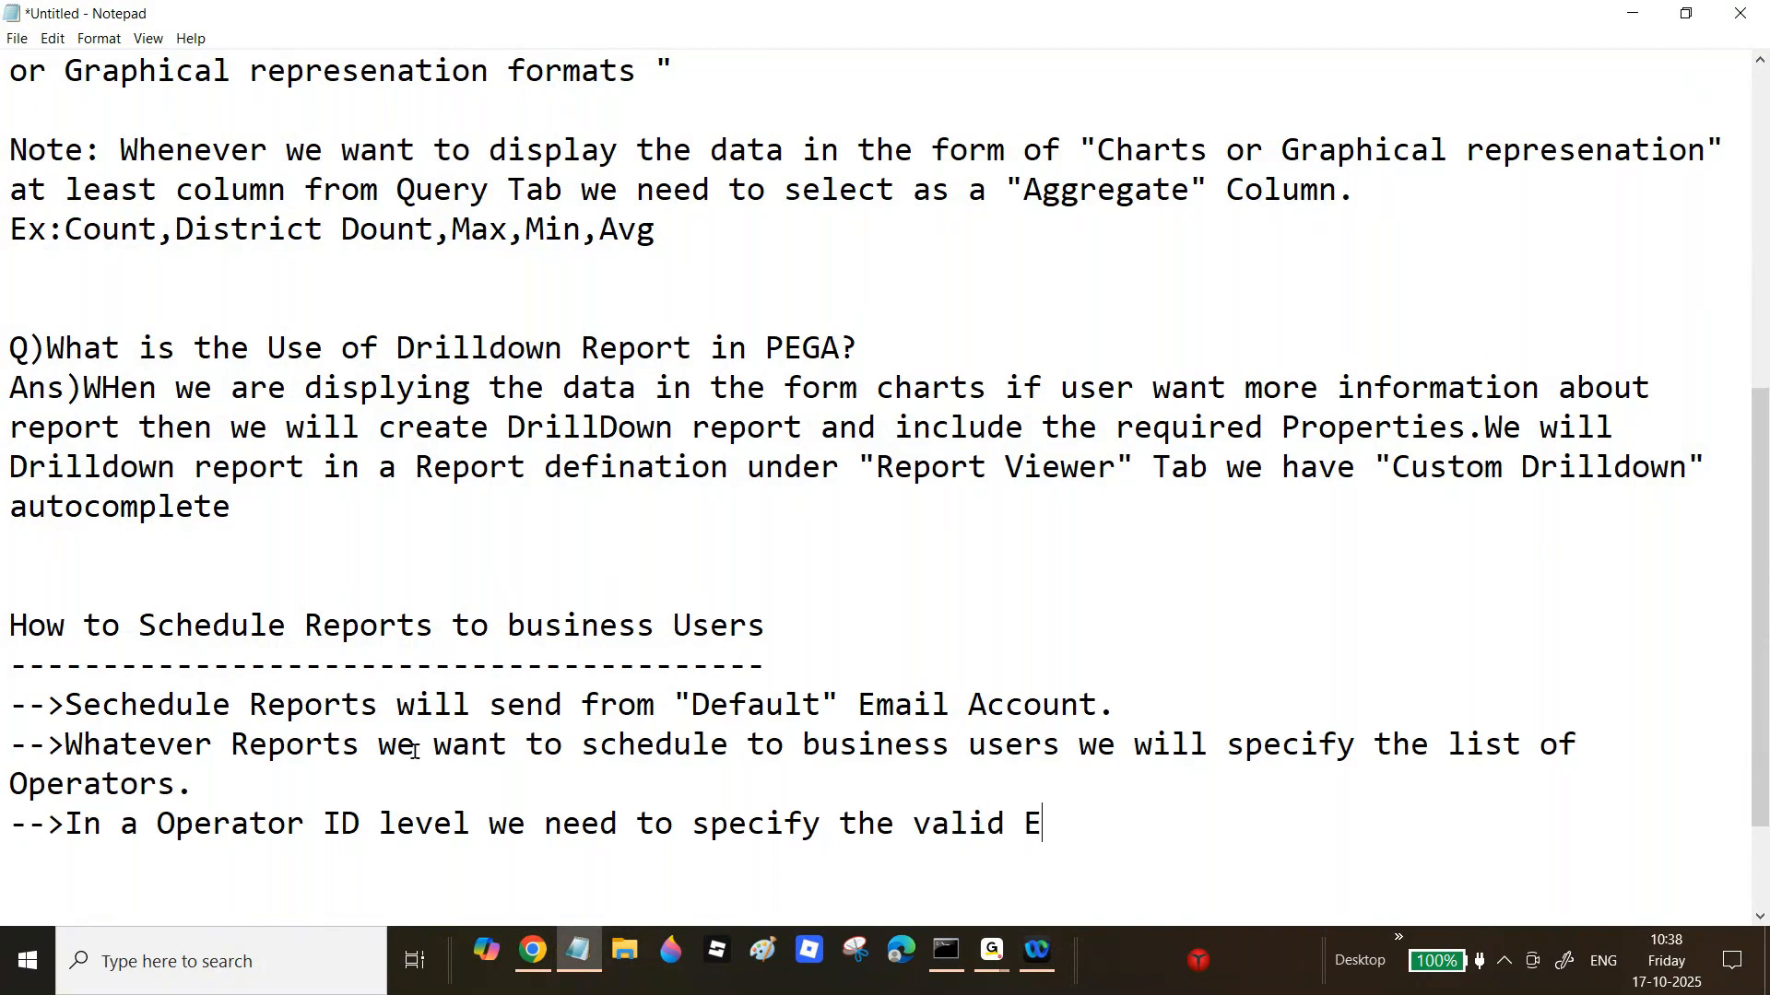
text(mail ID.)
key(Return)
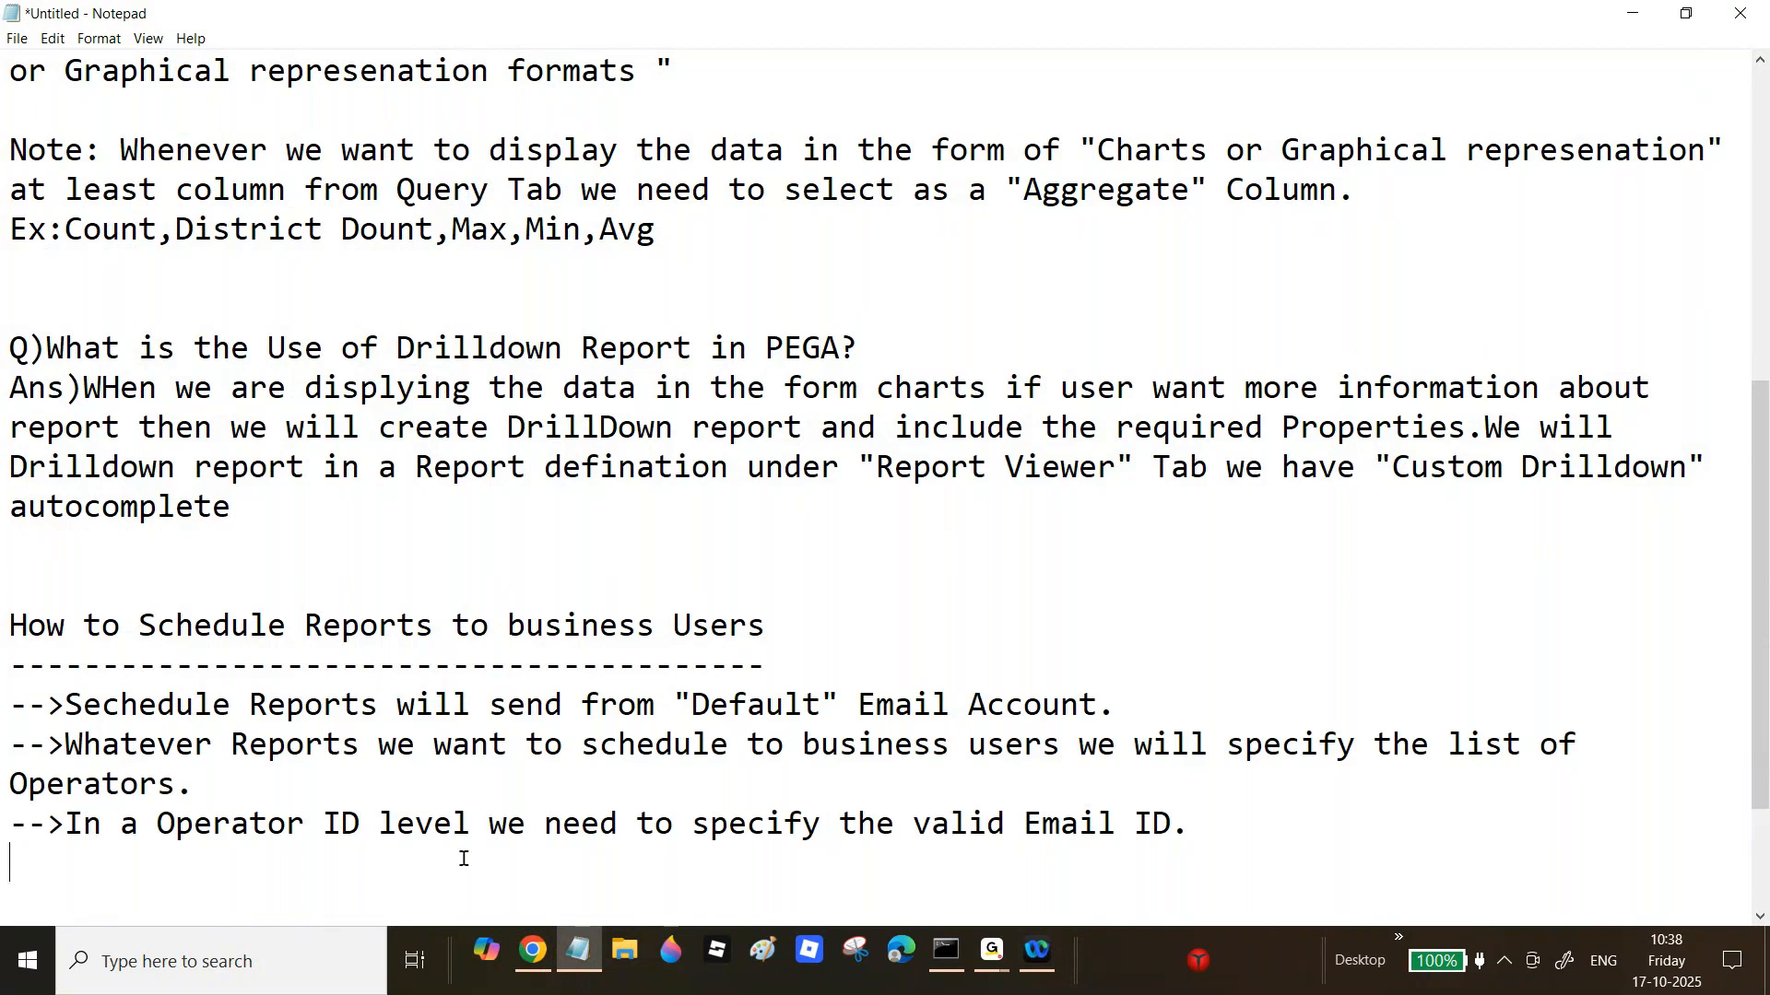
Step: Close the Reporting page and open the Default record under Records > Integration-Resources > Email Account
click(532, 951)
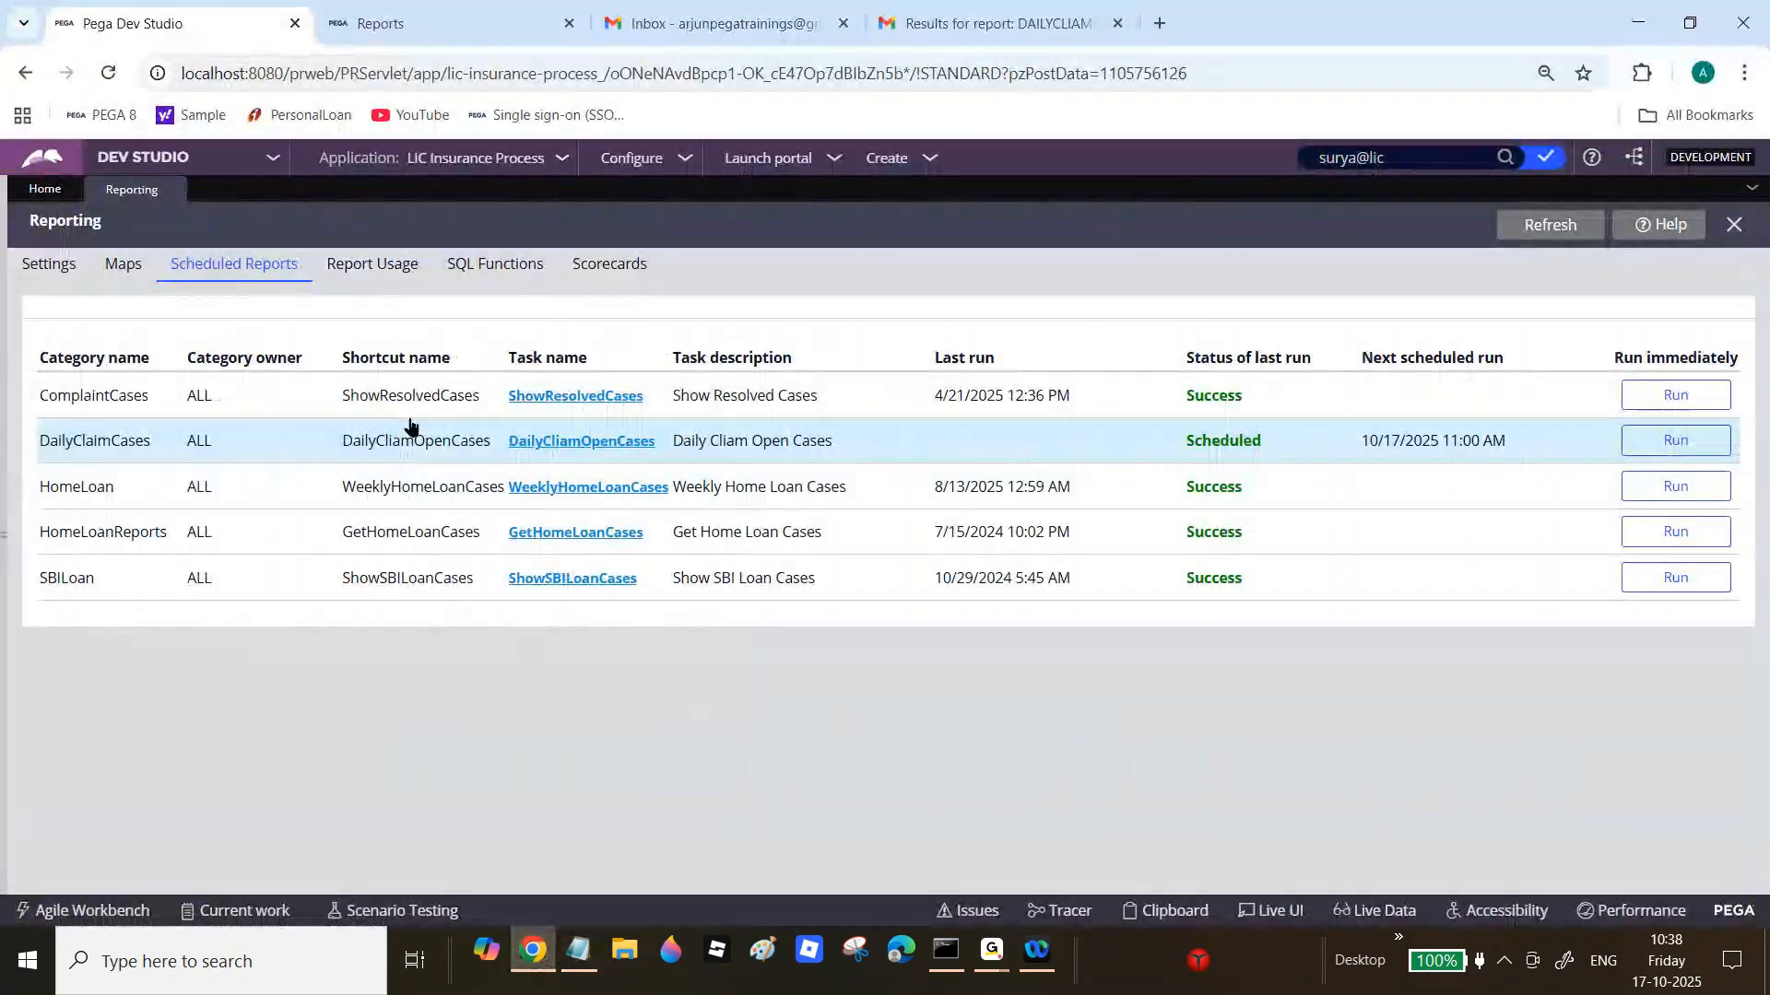
mouse_move(4, 601)
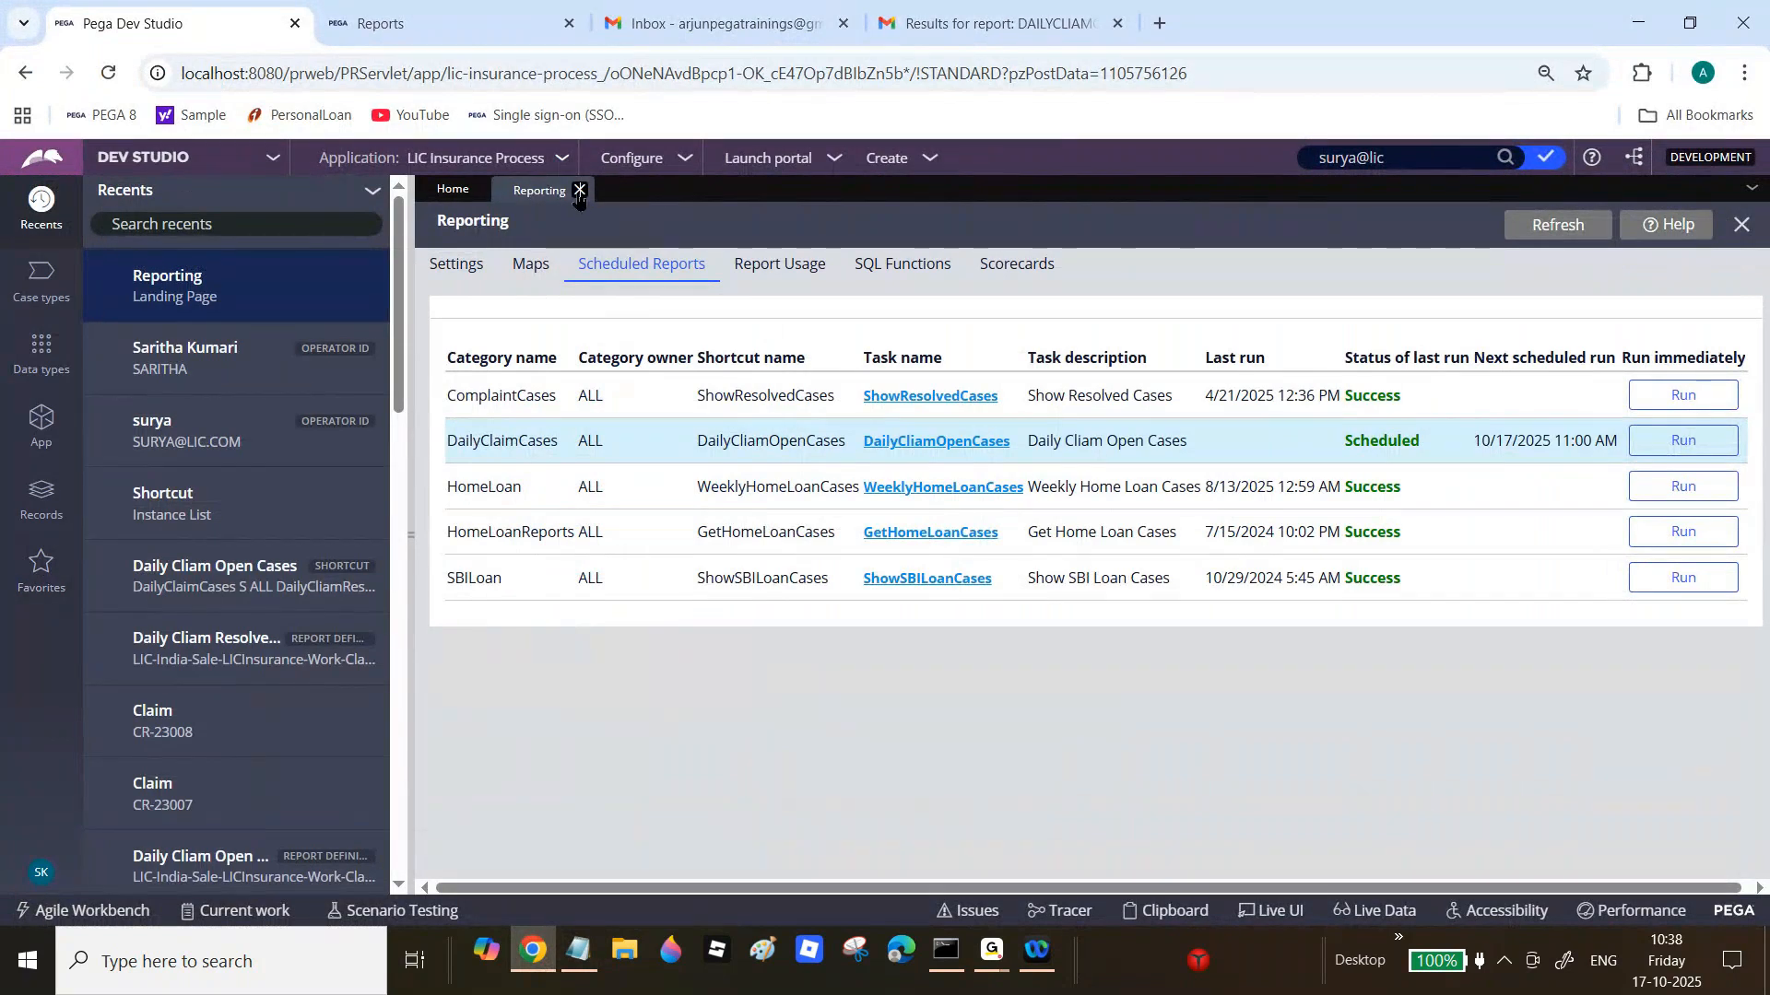
click(579, 191)
click(5, 486)
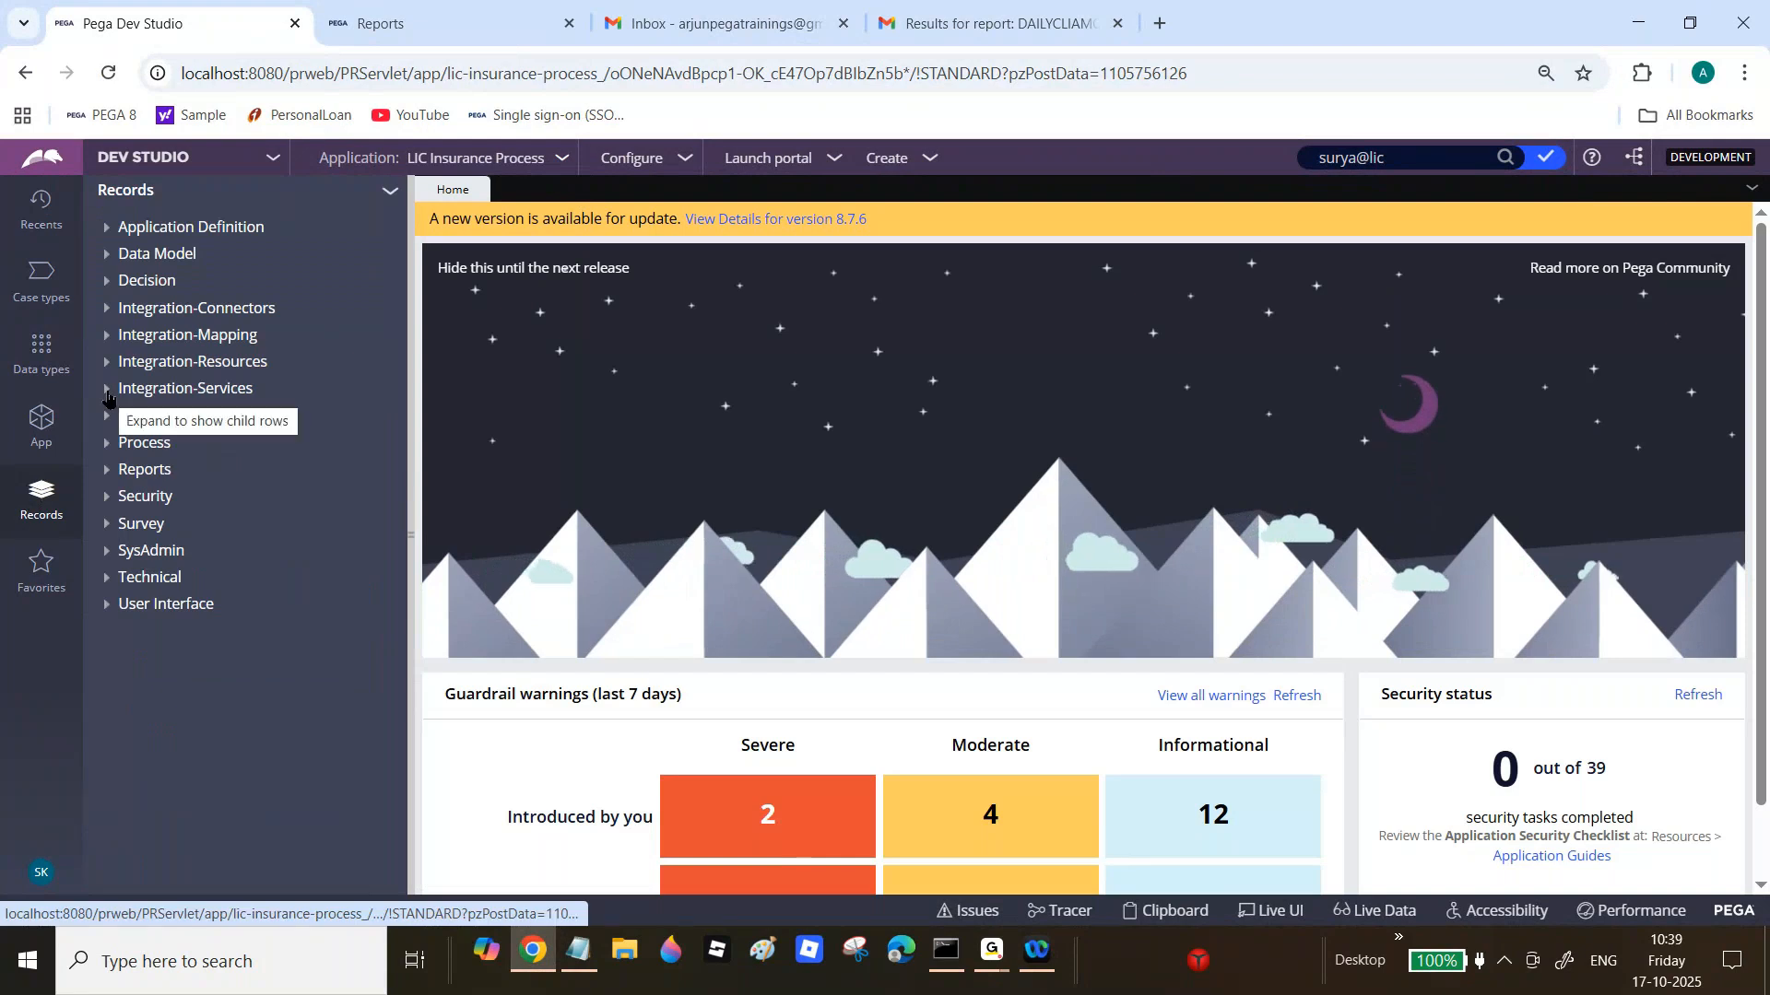
click(107, 391)
click(173, 420)
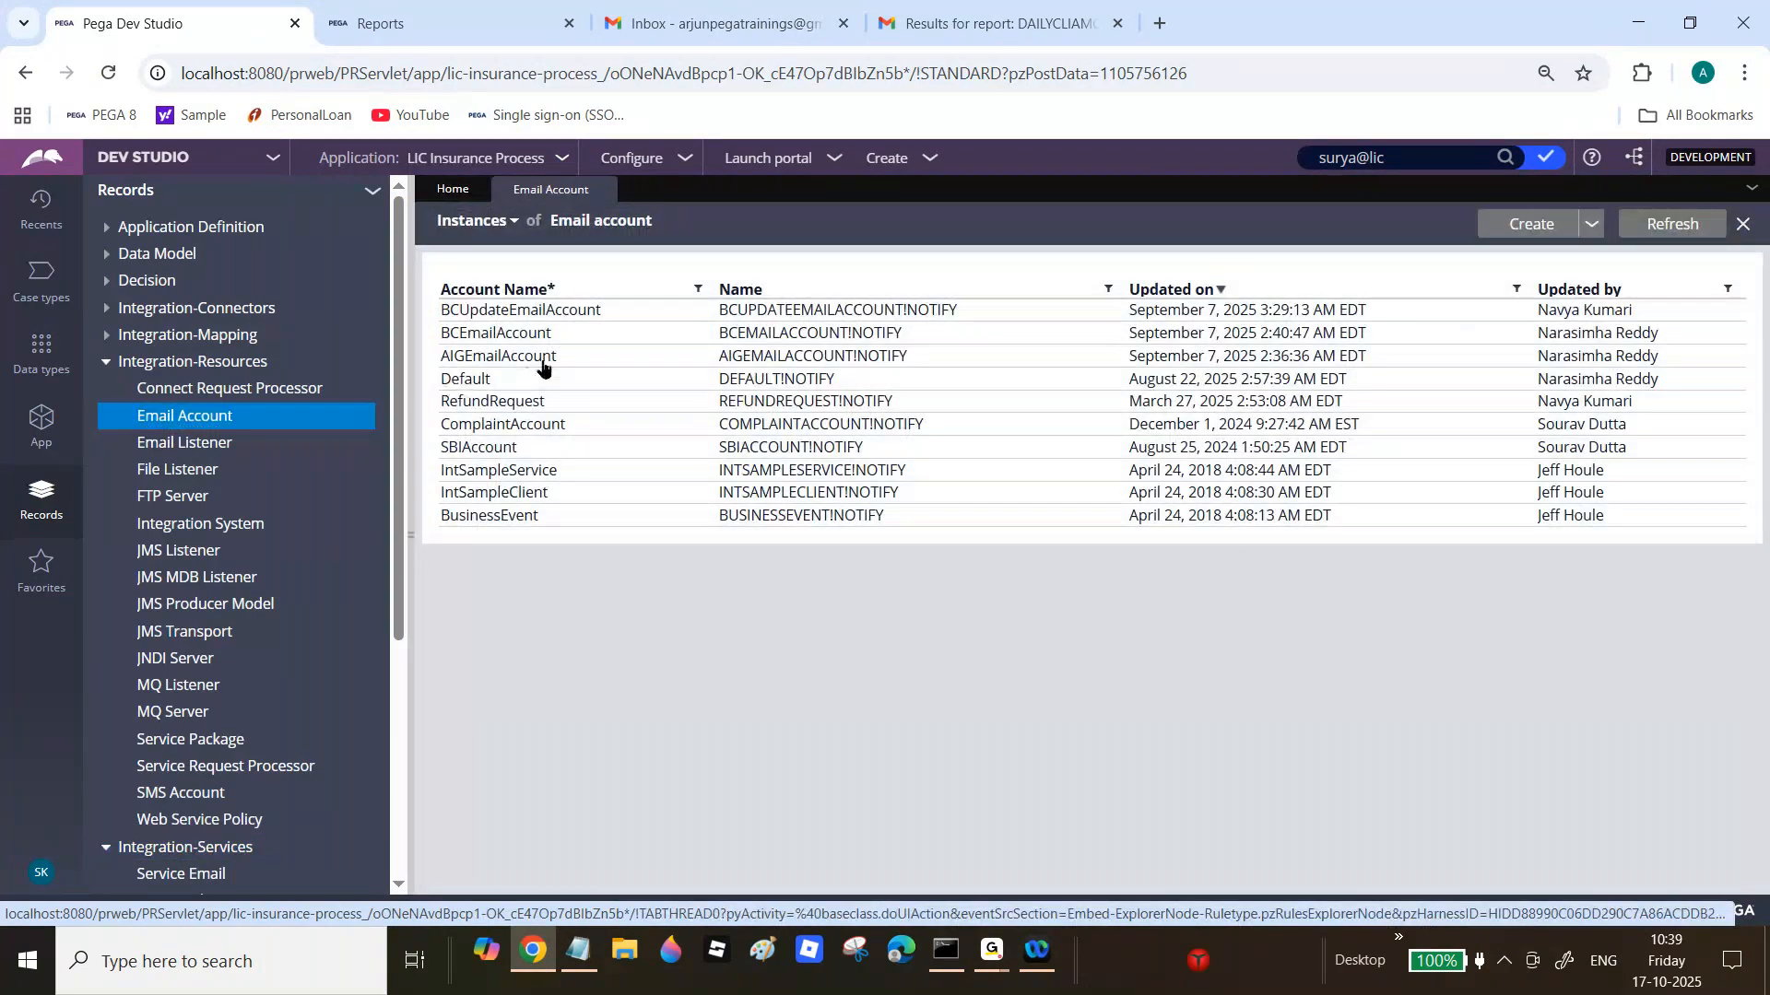
click(467, 385)
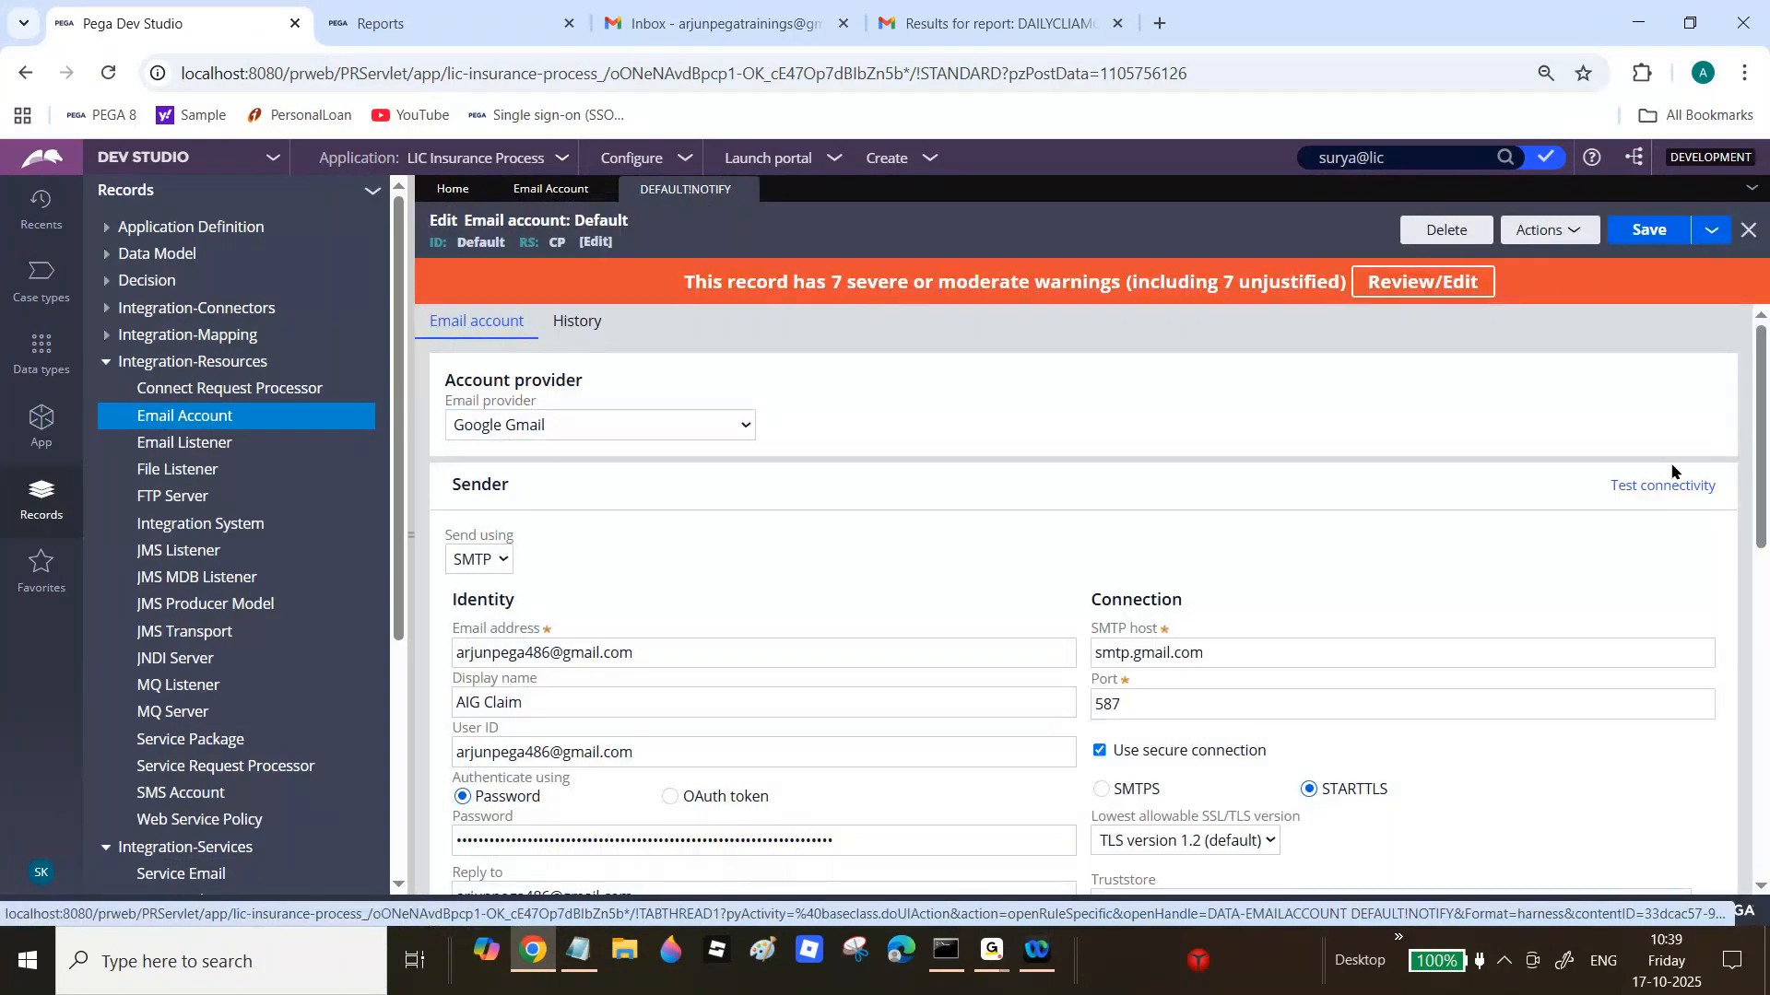
Step: Test the Default email account's sender connectivity and confirm the Good result
scroll(1767, 461, down, 3)
scroll(1751, 480, up, 3)
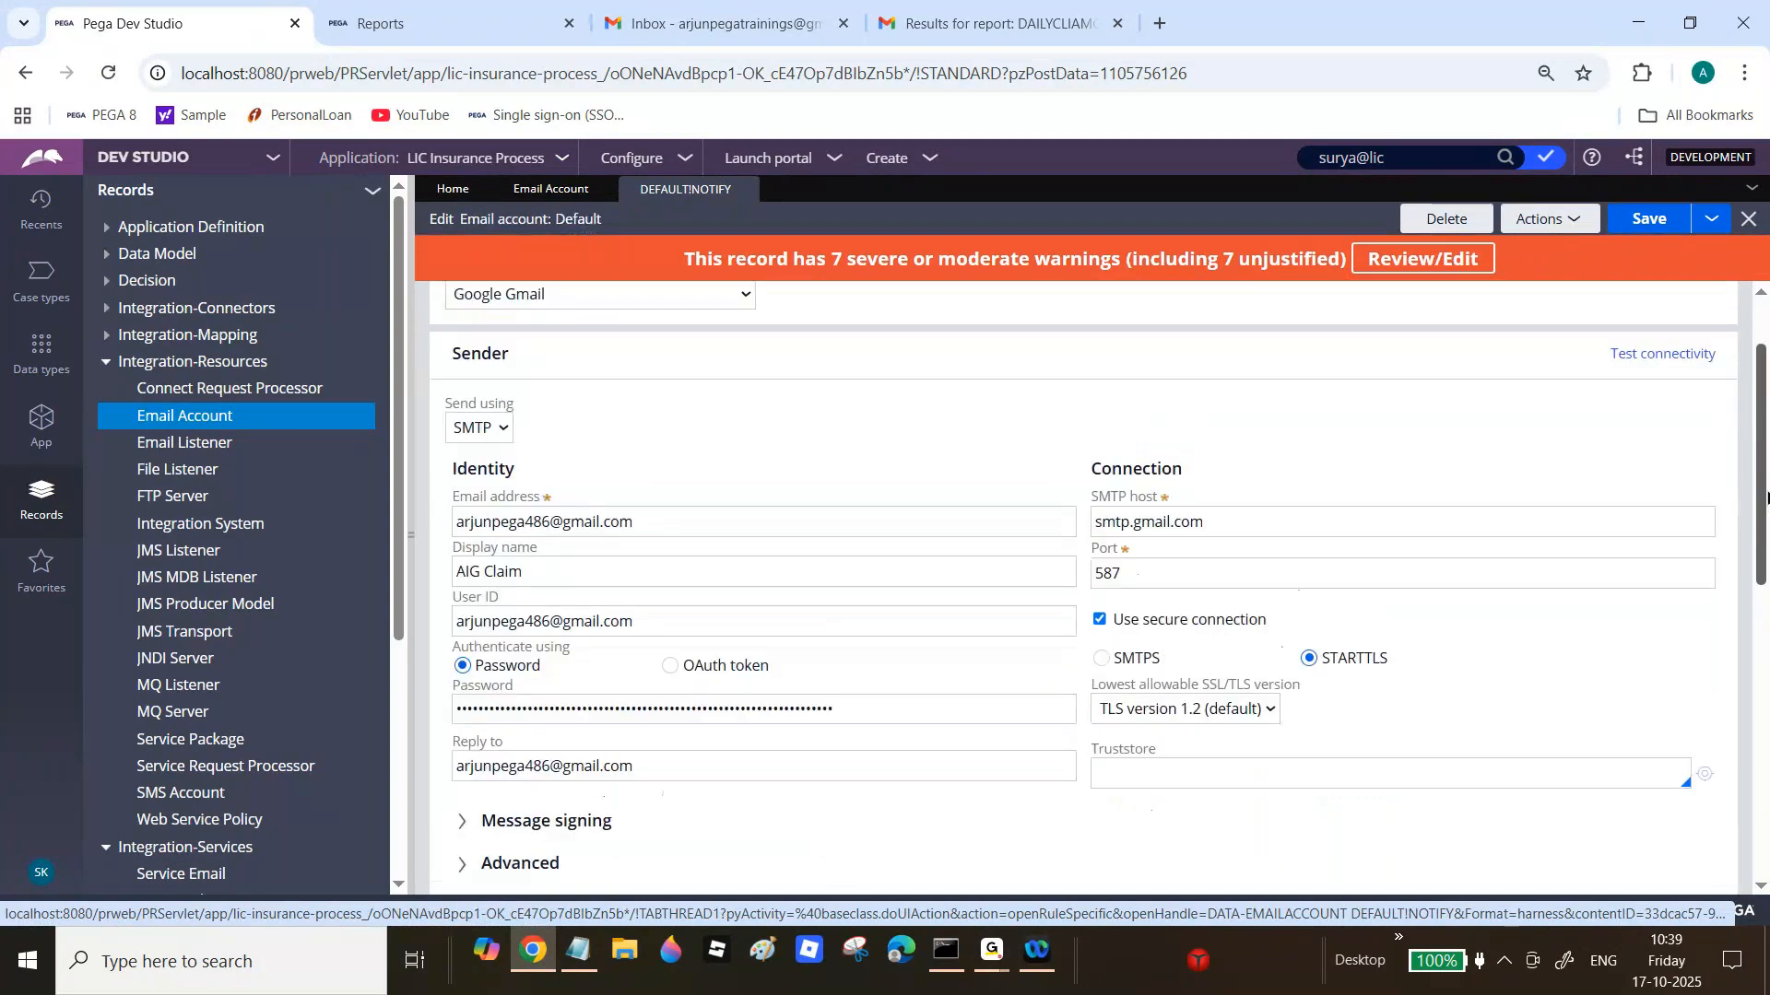
click(1690, 489)
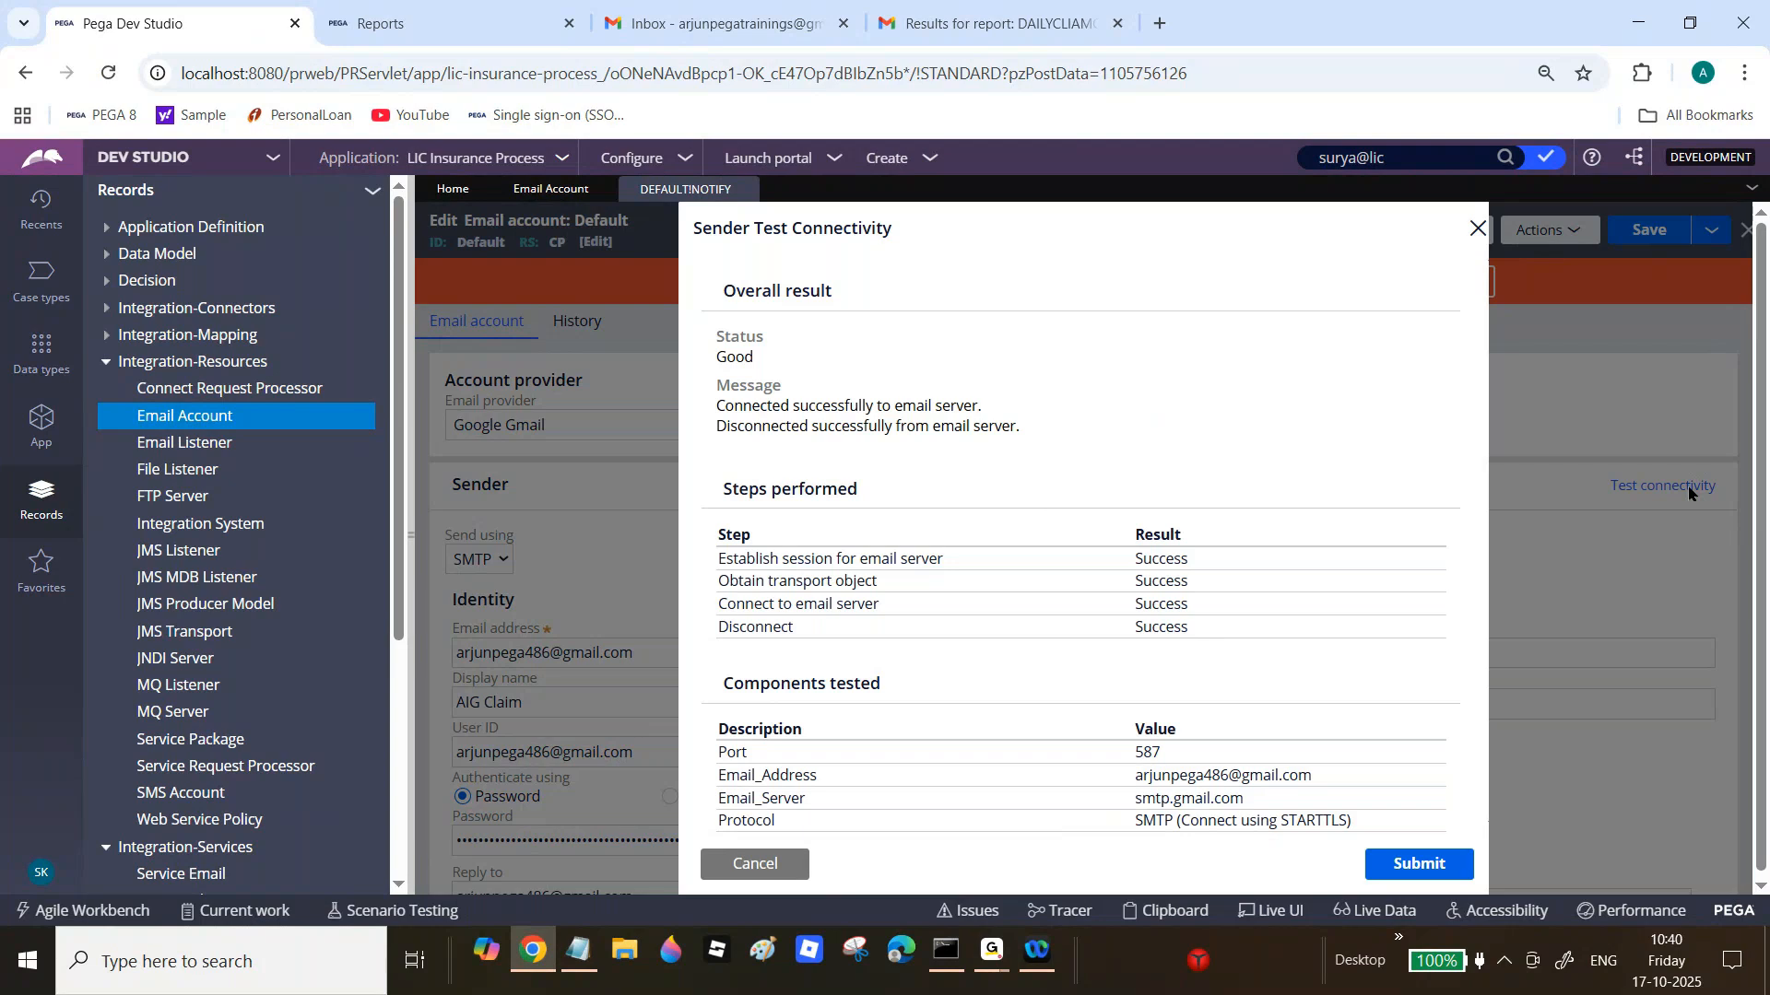
drag(751, 405, 996, 427)
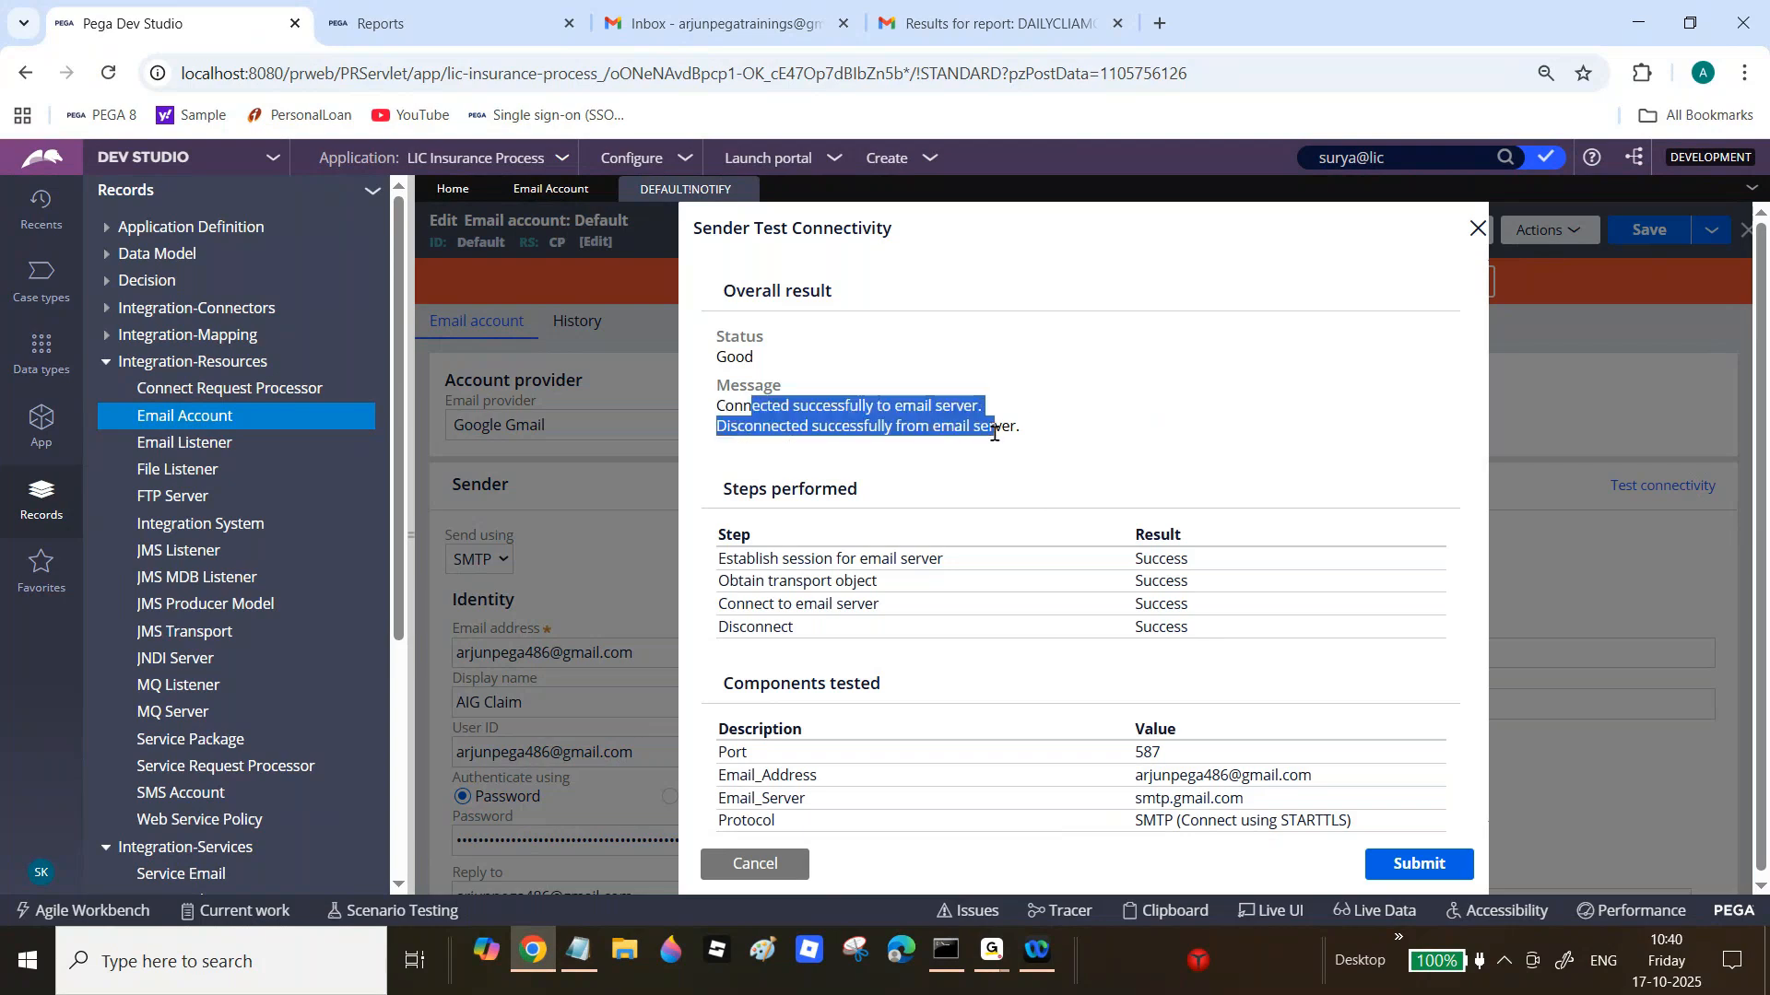
click(754, 864)
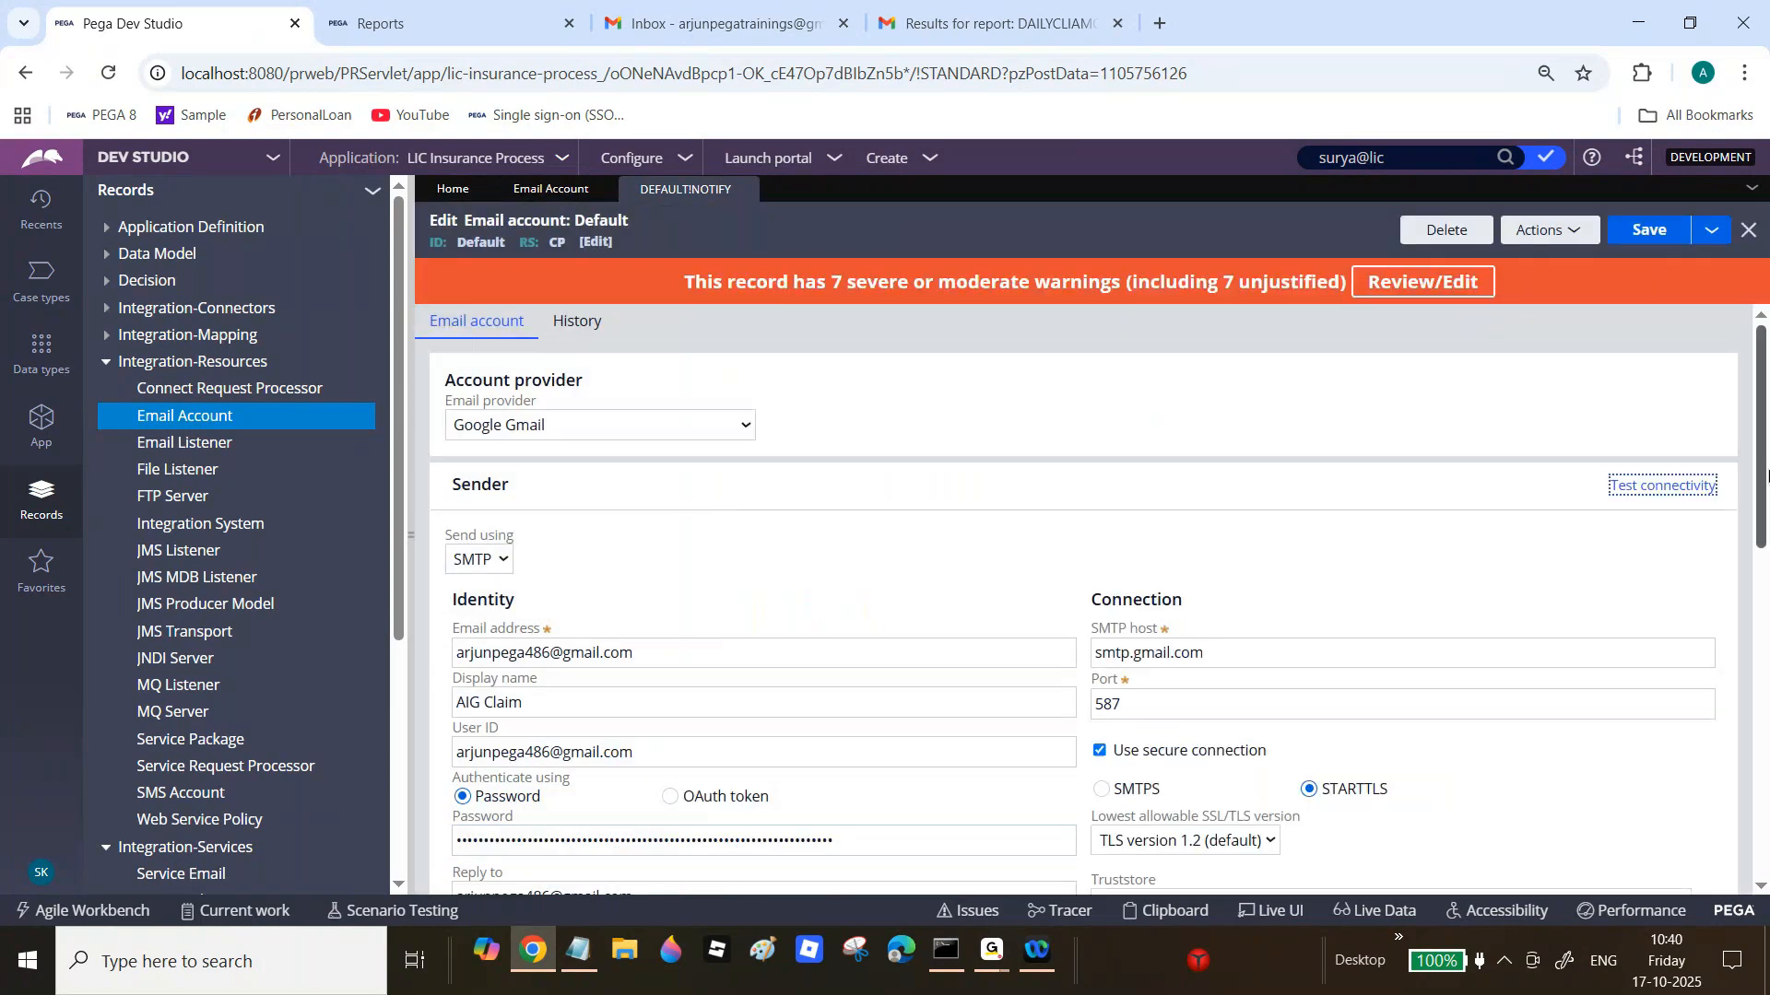
Step: Close the Default email account and Email Account list, collapsing the Records categories
drag(1767, 475, 1716, 284)
click(1748, 227)
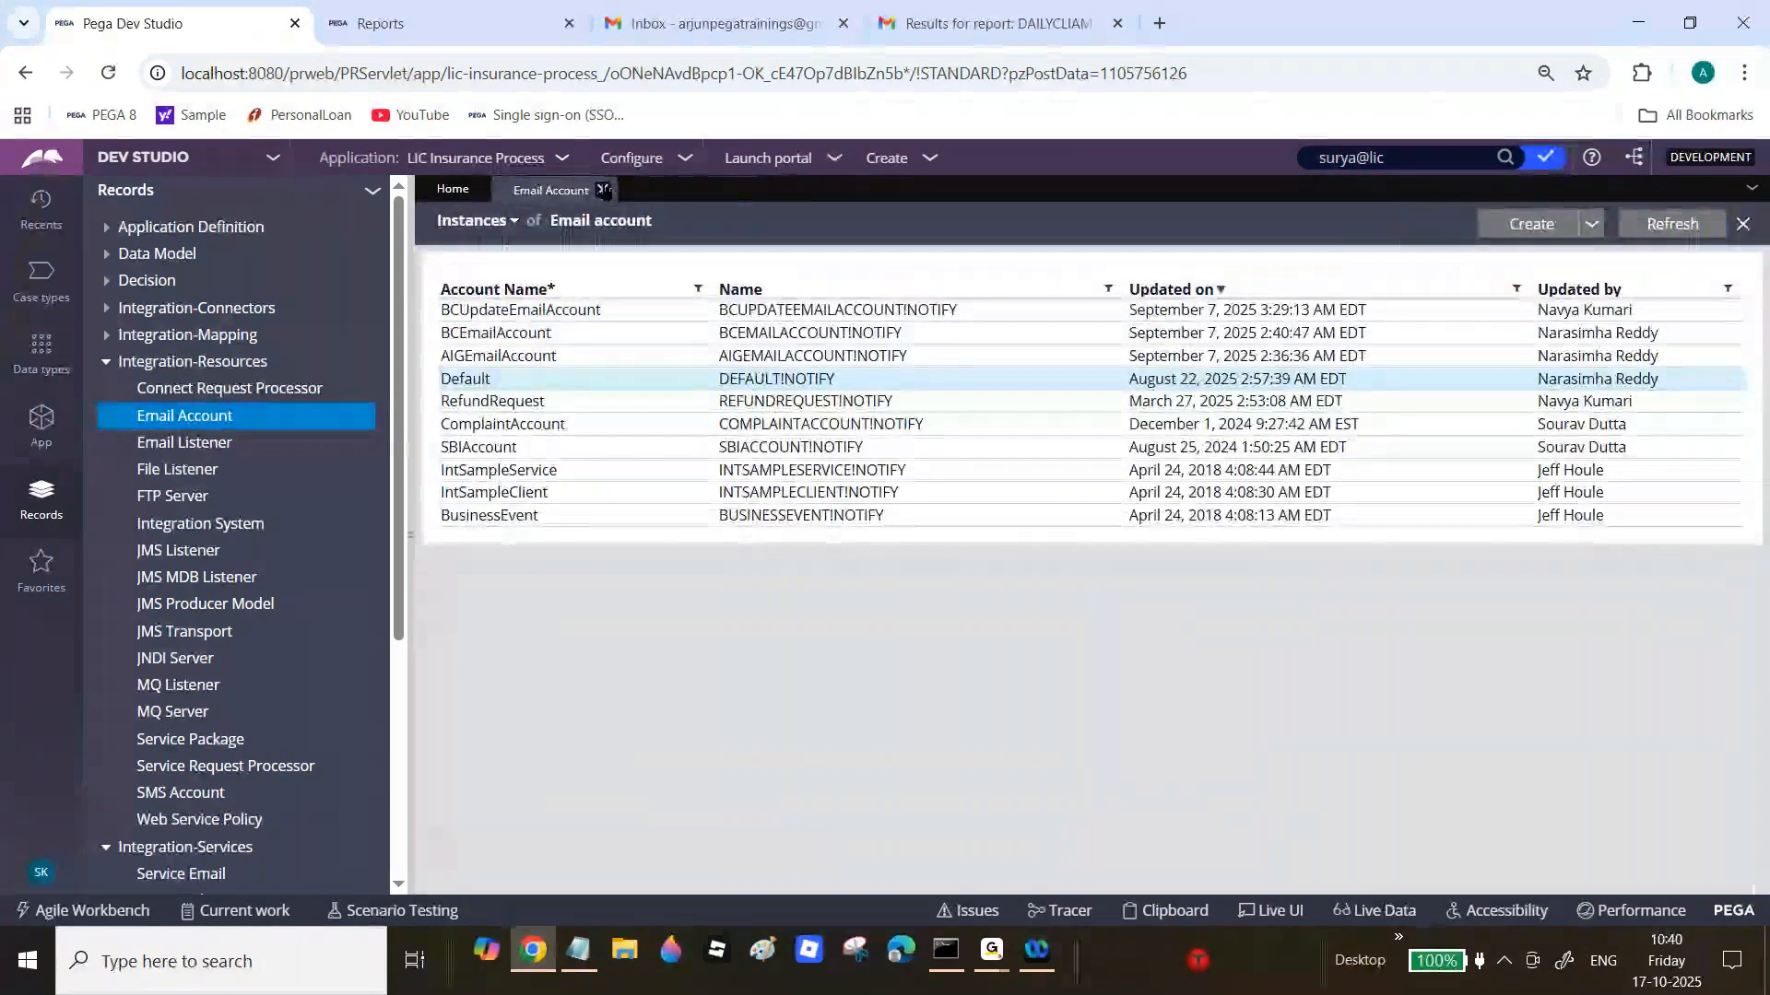
click(603, 190)
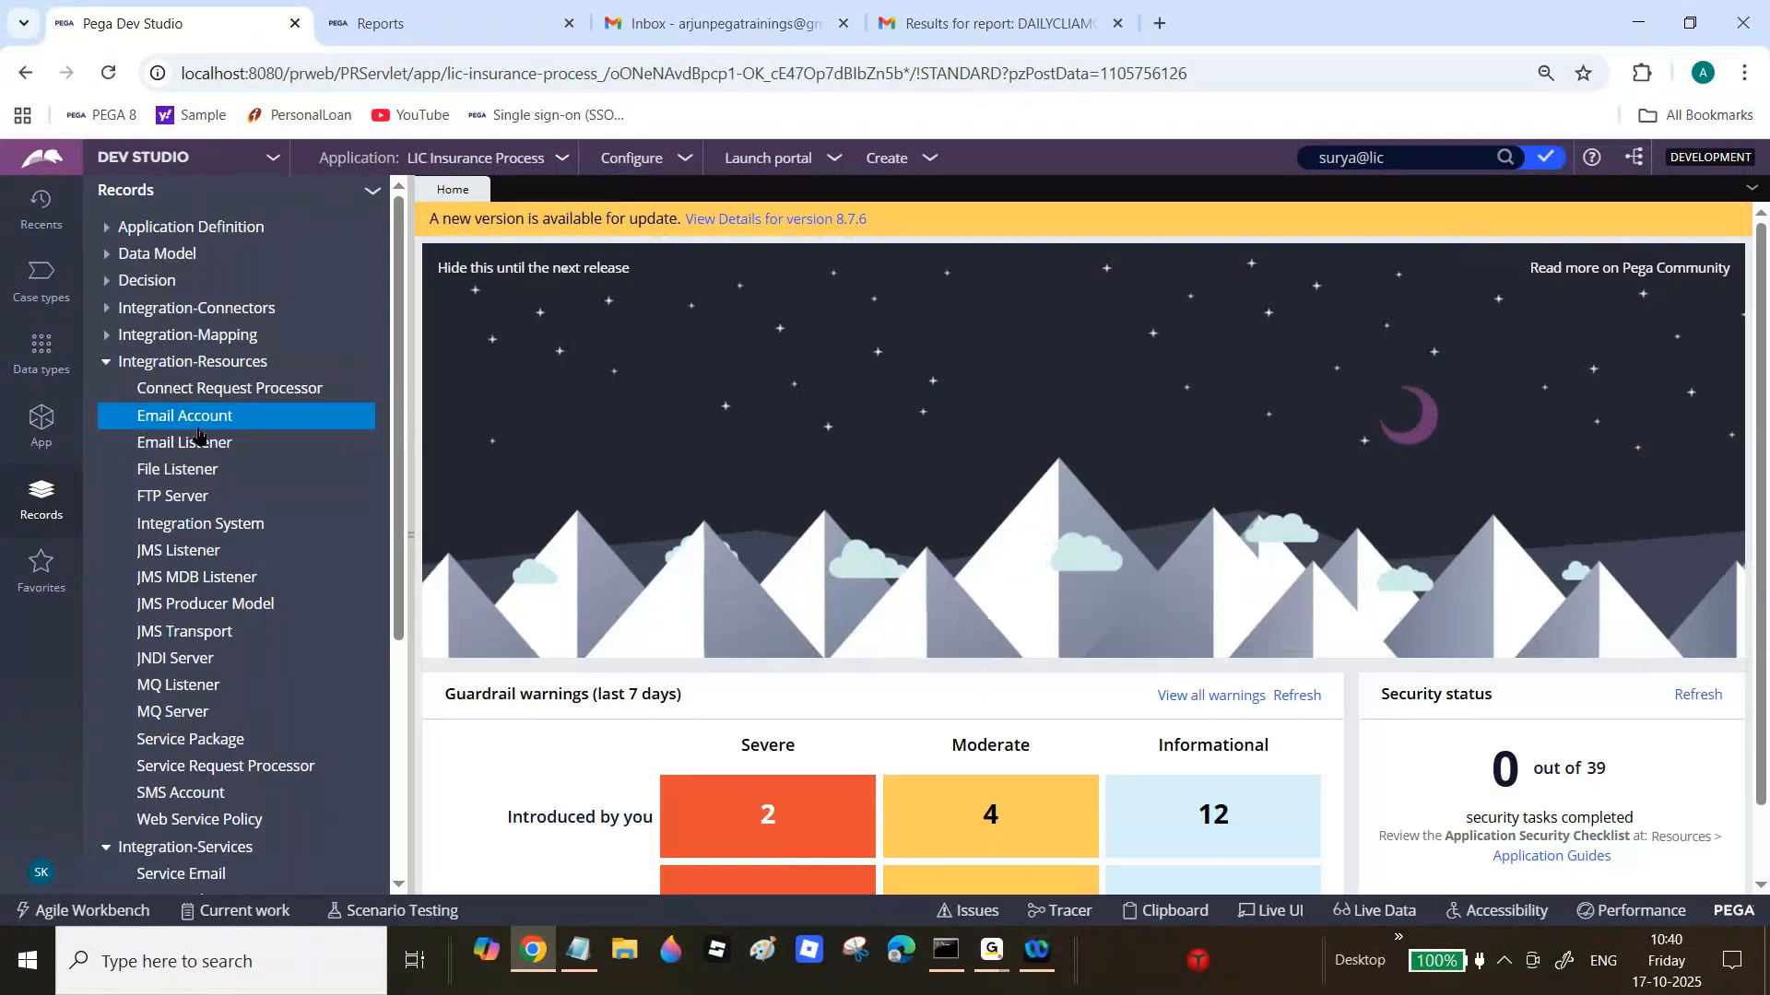
click(185, 362)
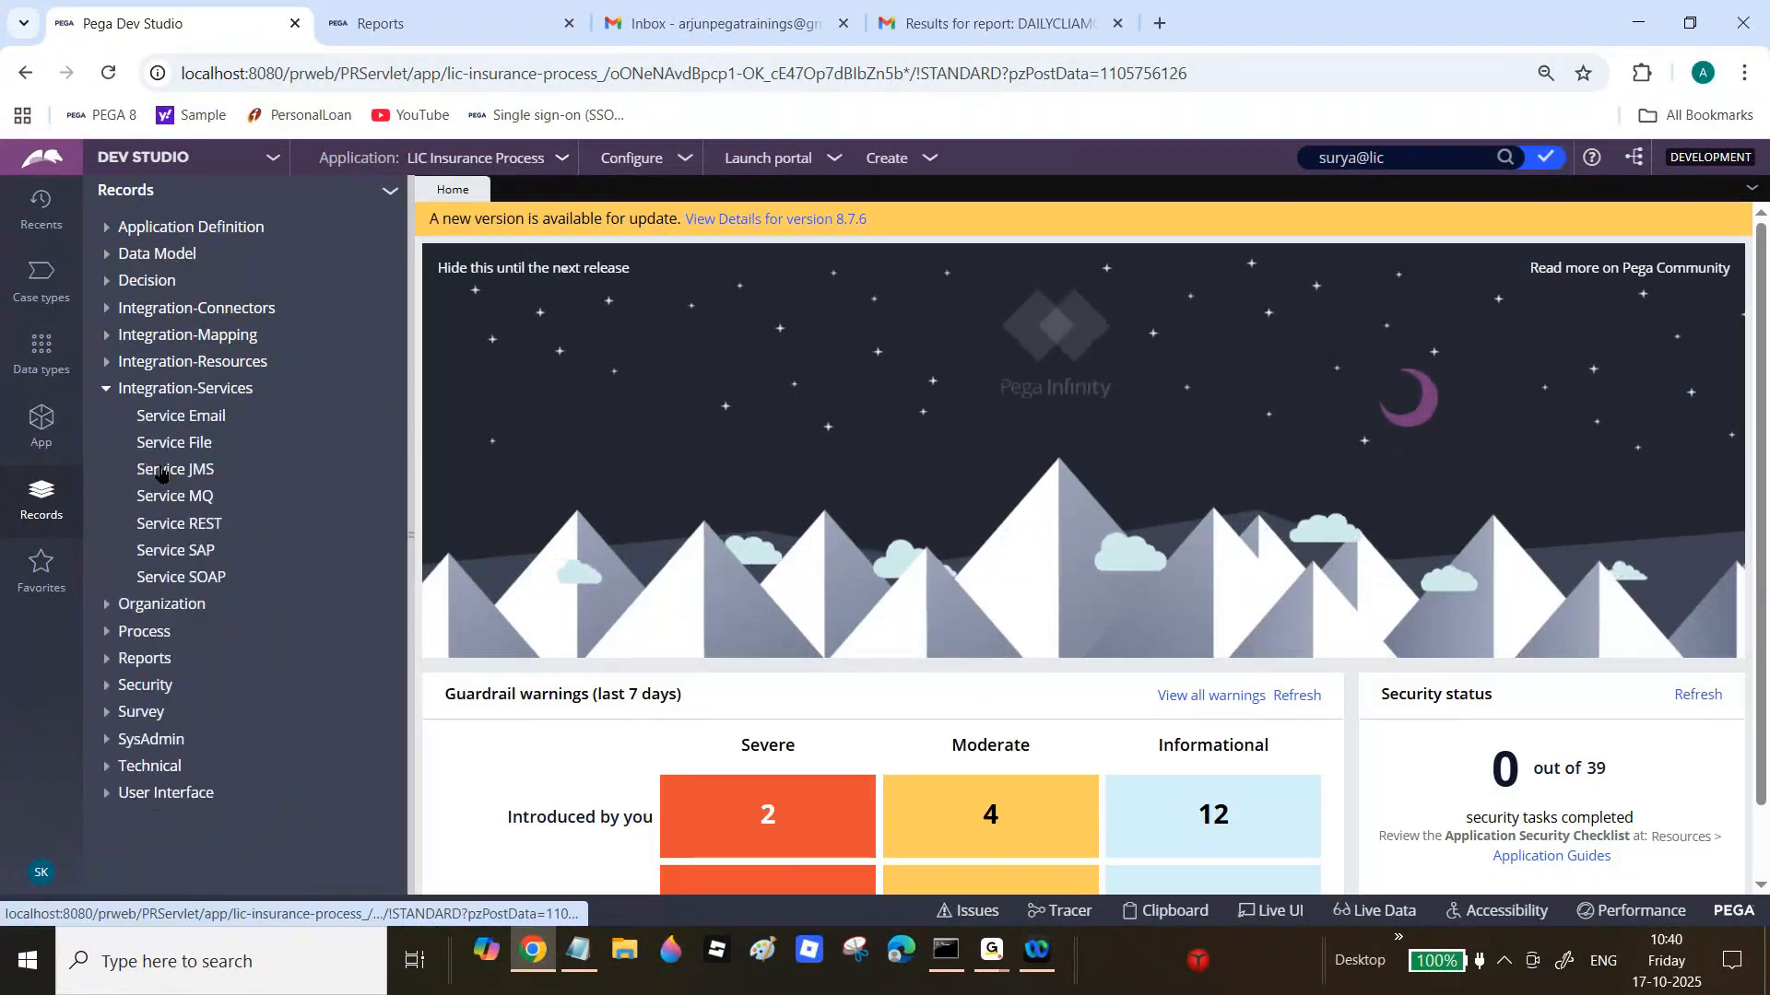
click(175, 388)
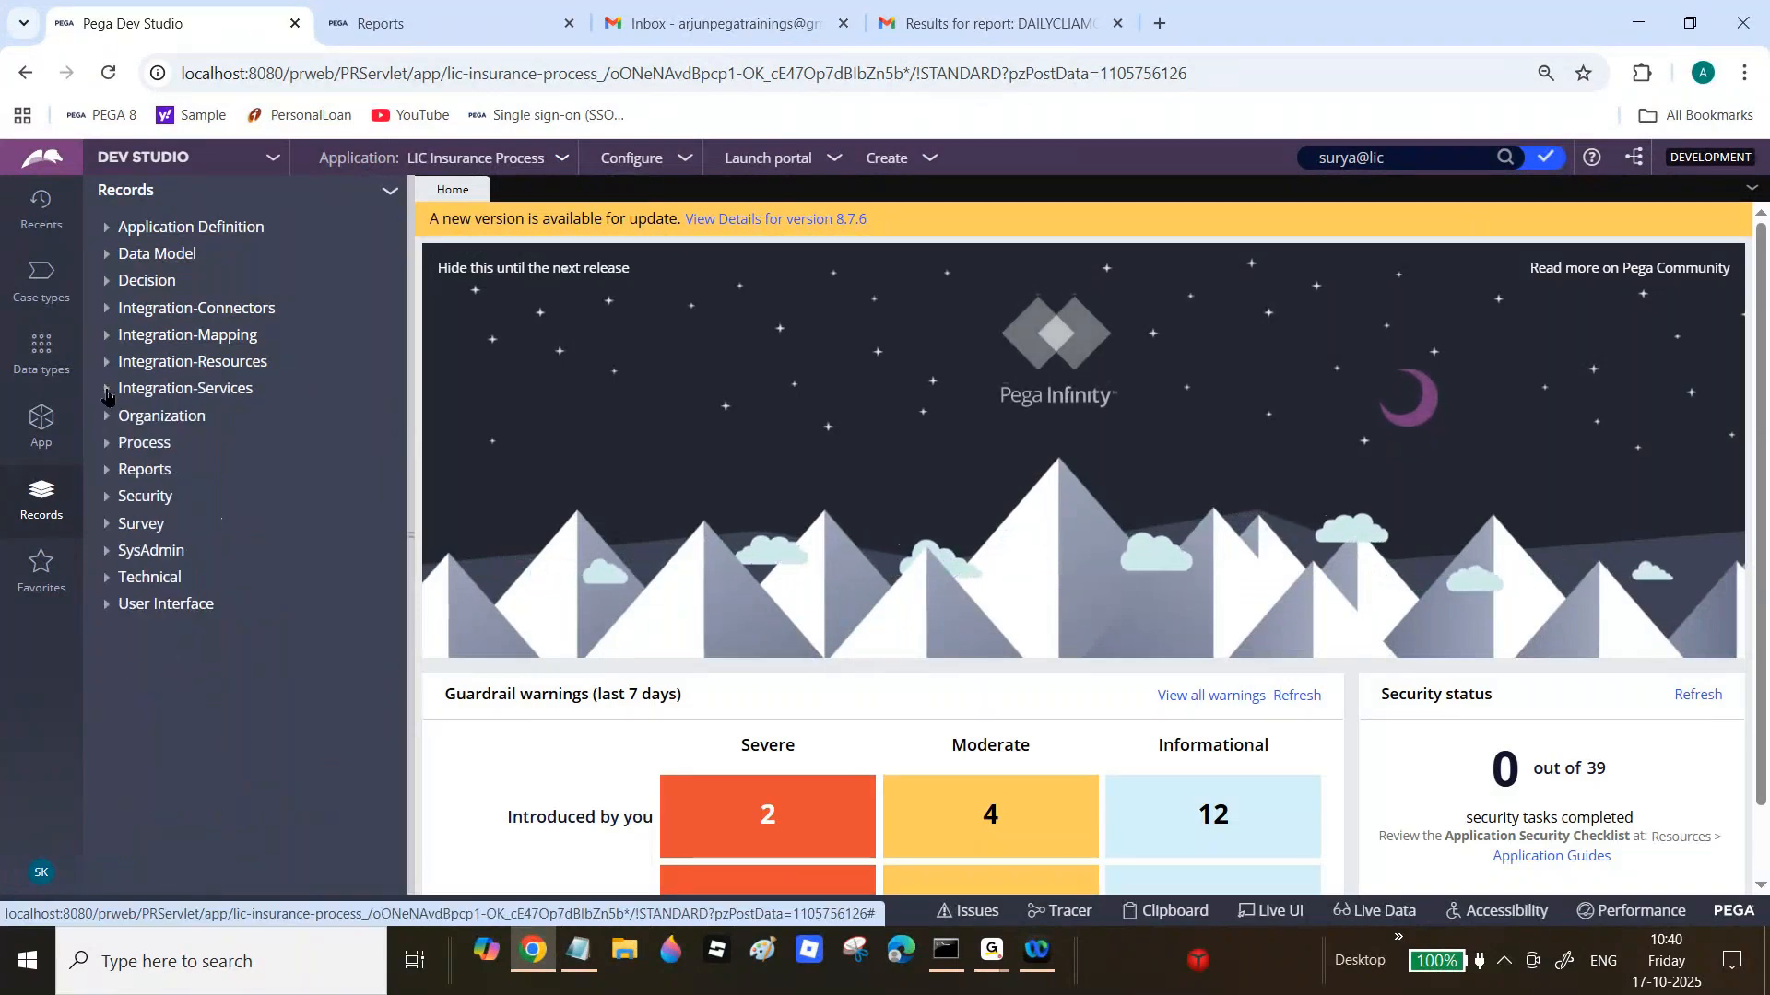
click(569, 968)
Step: Delete the two extra blank lines between the Email ID note and the Report Viewer Tab heading
drag(304, 626, 888, 747)
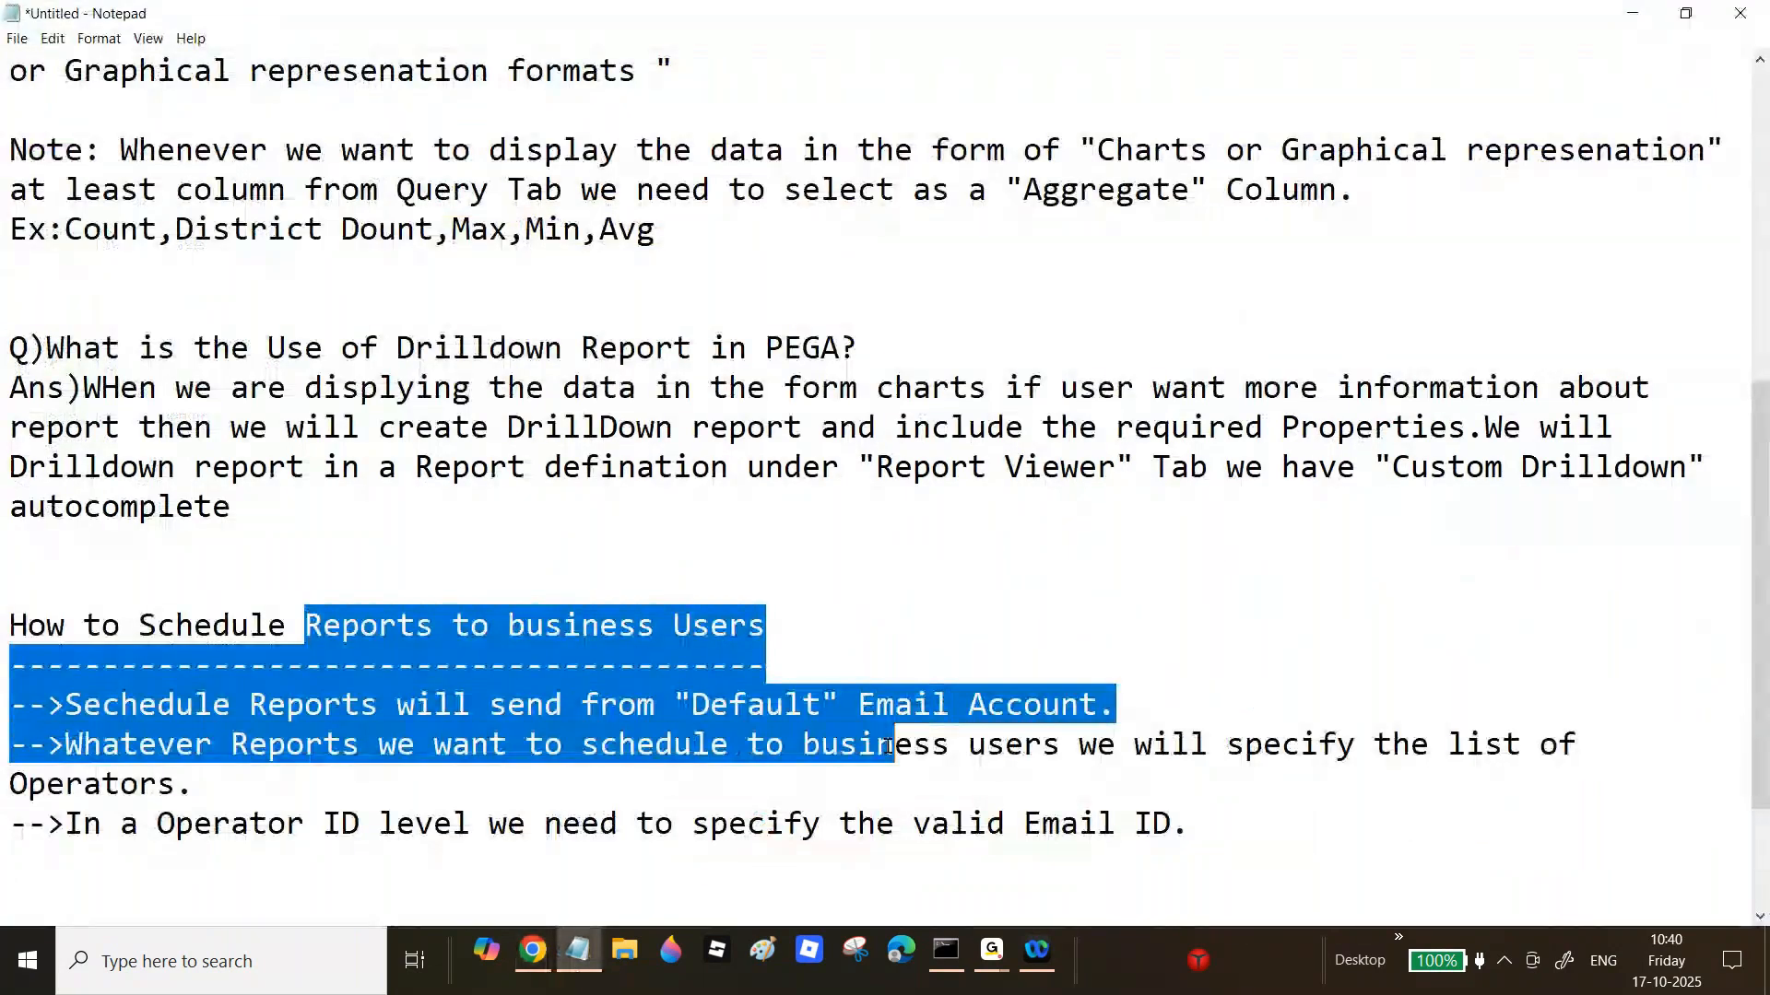
scroll(37, 636, down, 2)
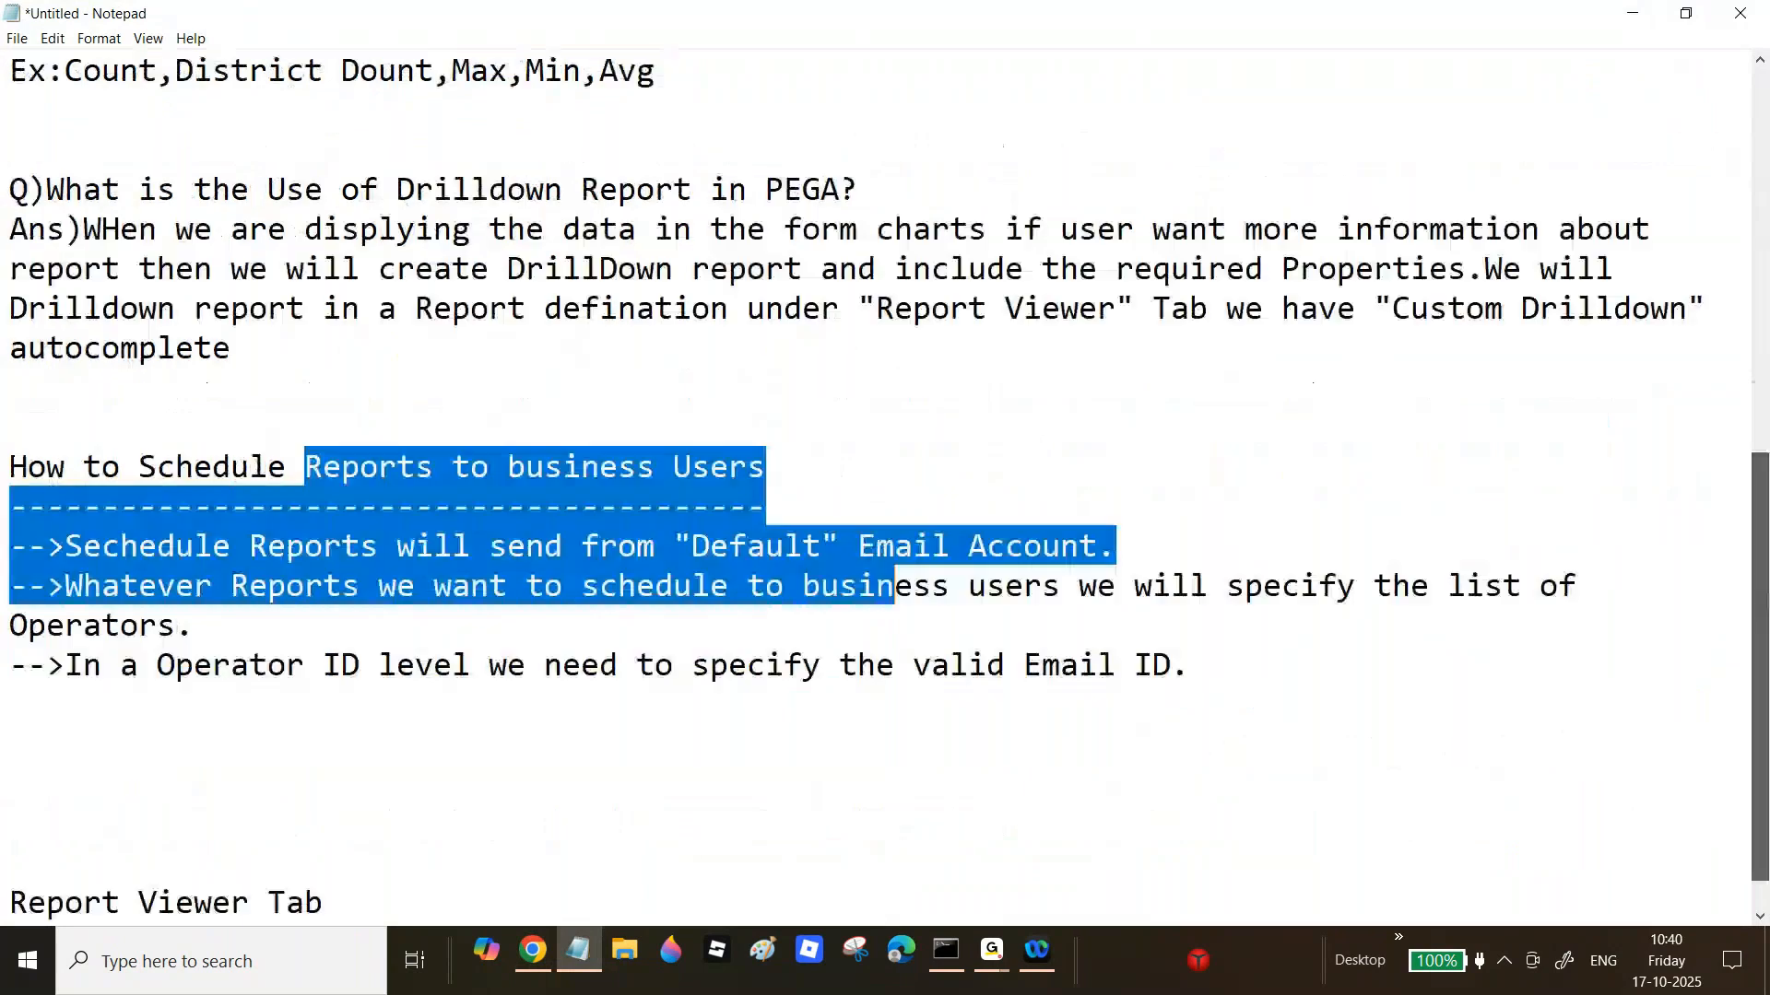
click(16, 777)
key(BackSpace)
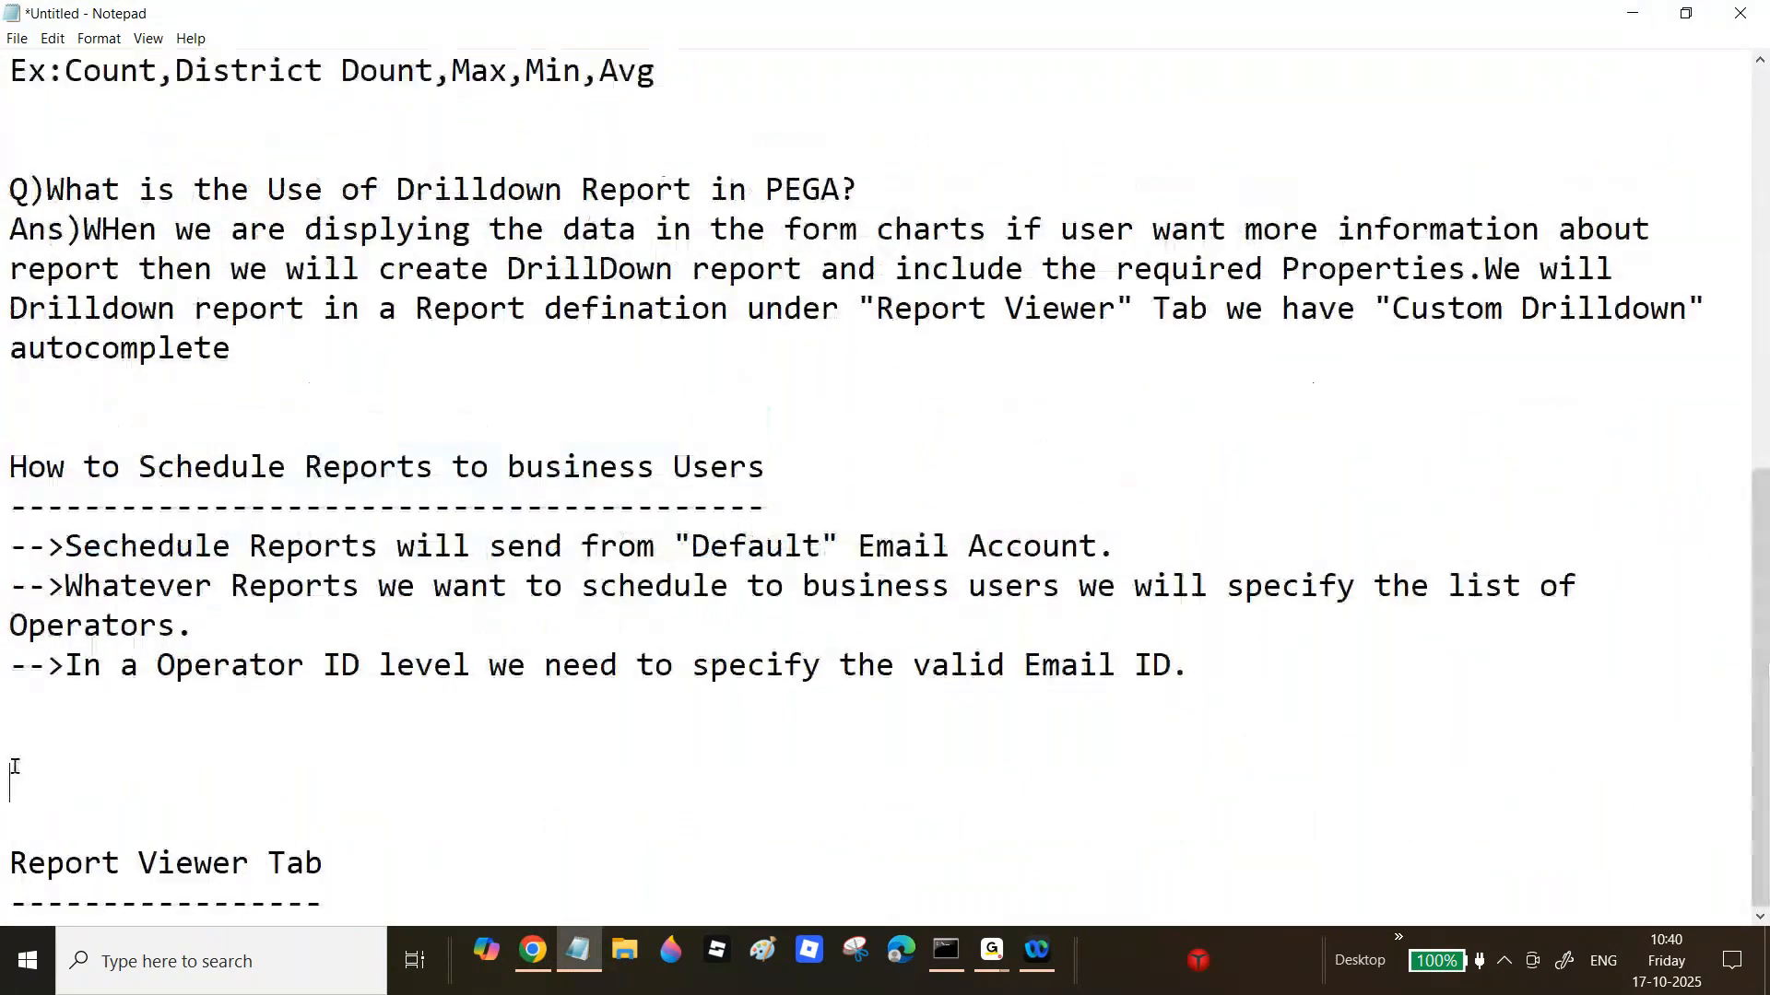
key(BackSpace)
mouse_move(991, 954)
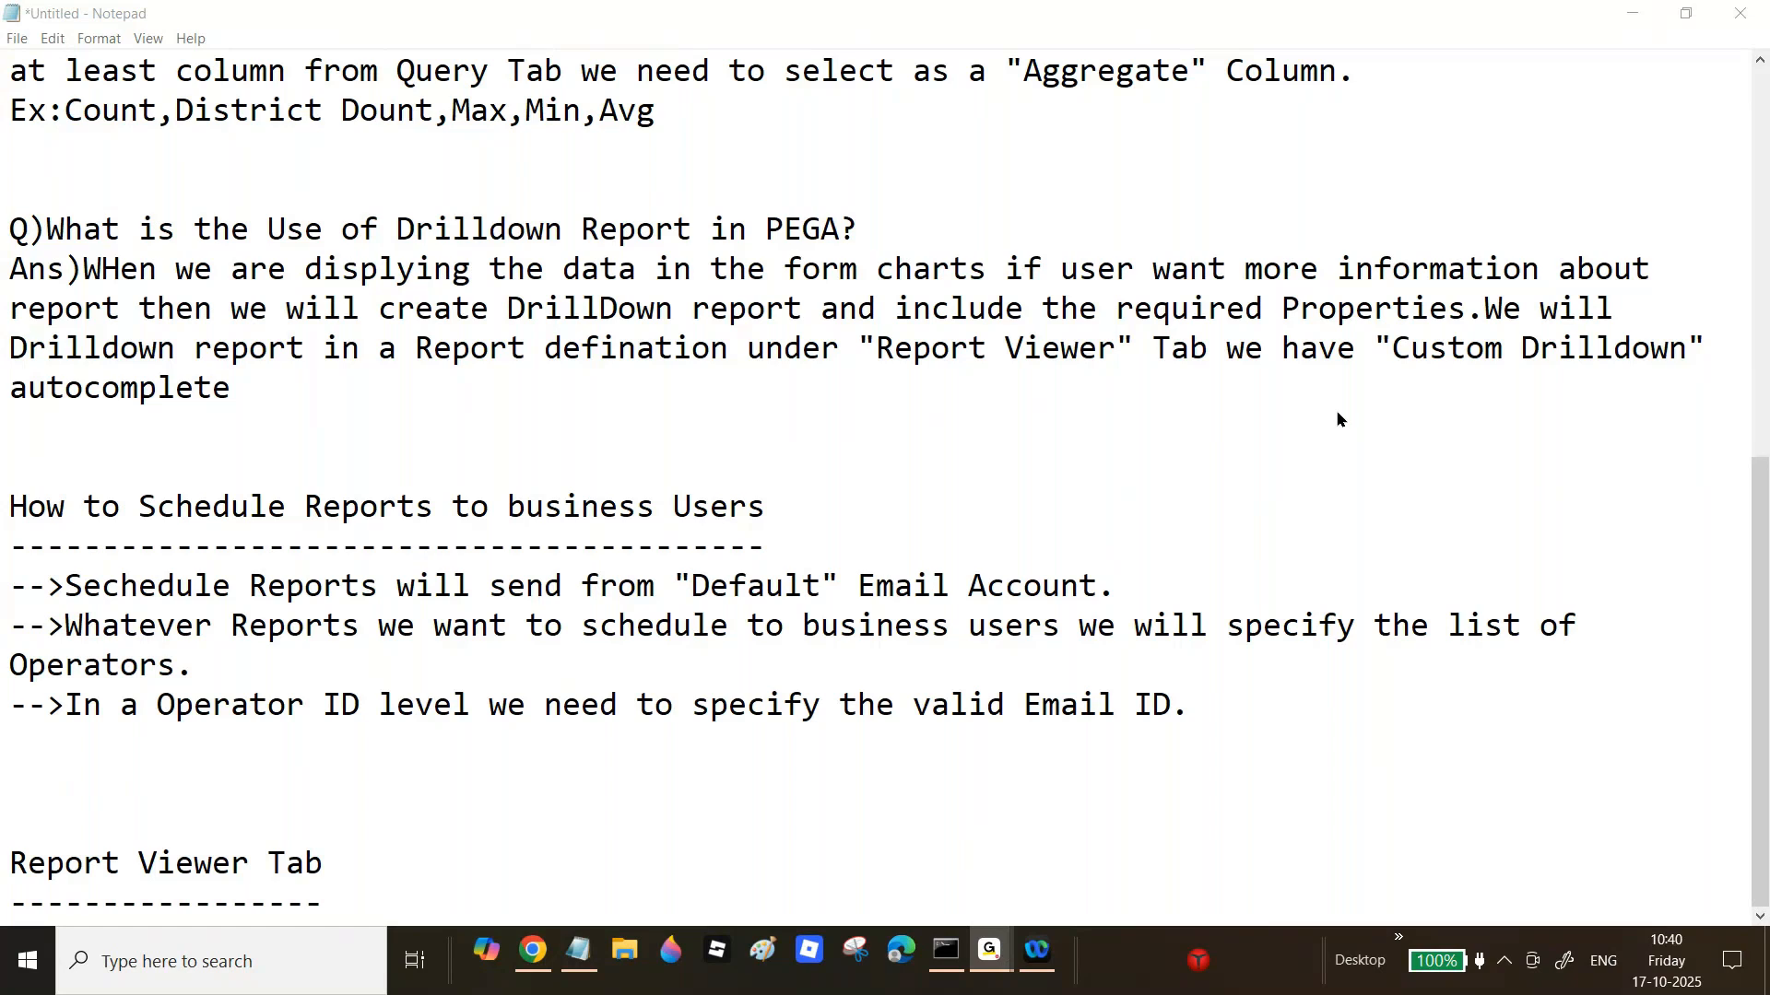
click(536, 953)
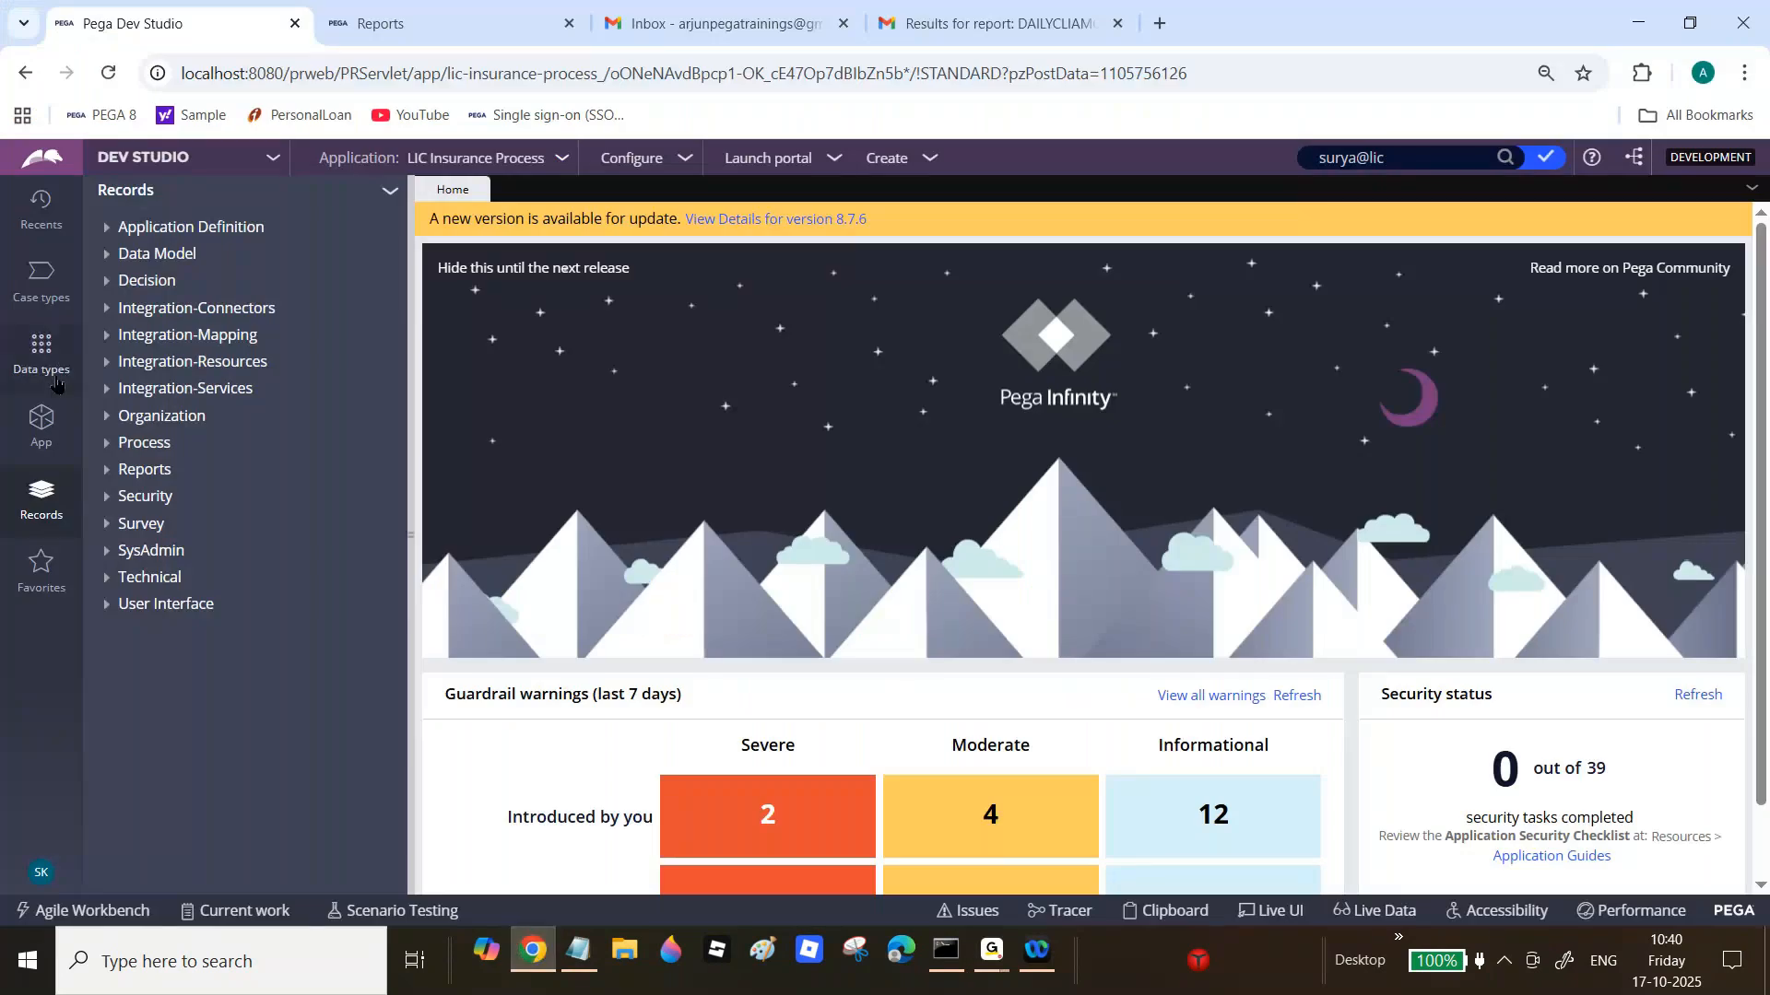
Step: Close the Daily Claim Open Cases shortcut and Show User Claim Cases report definition
click(49, 433)
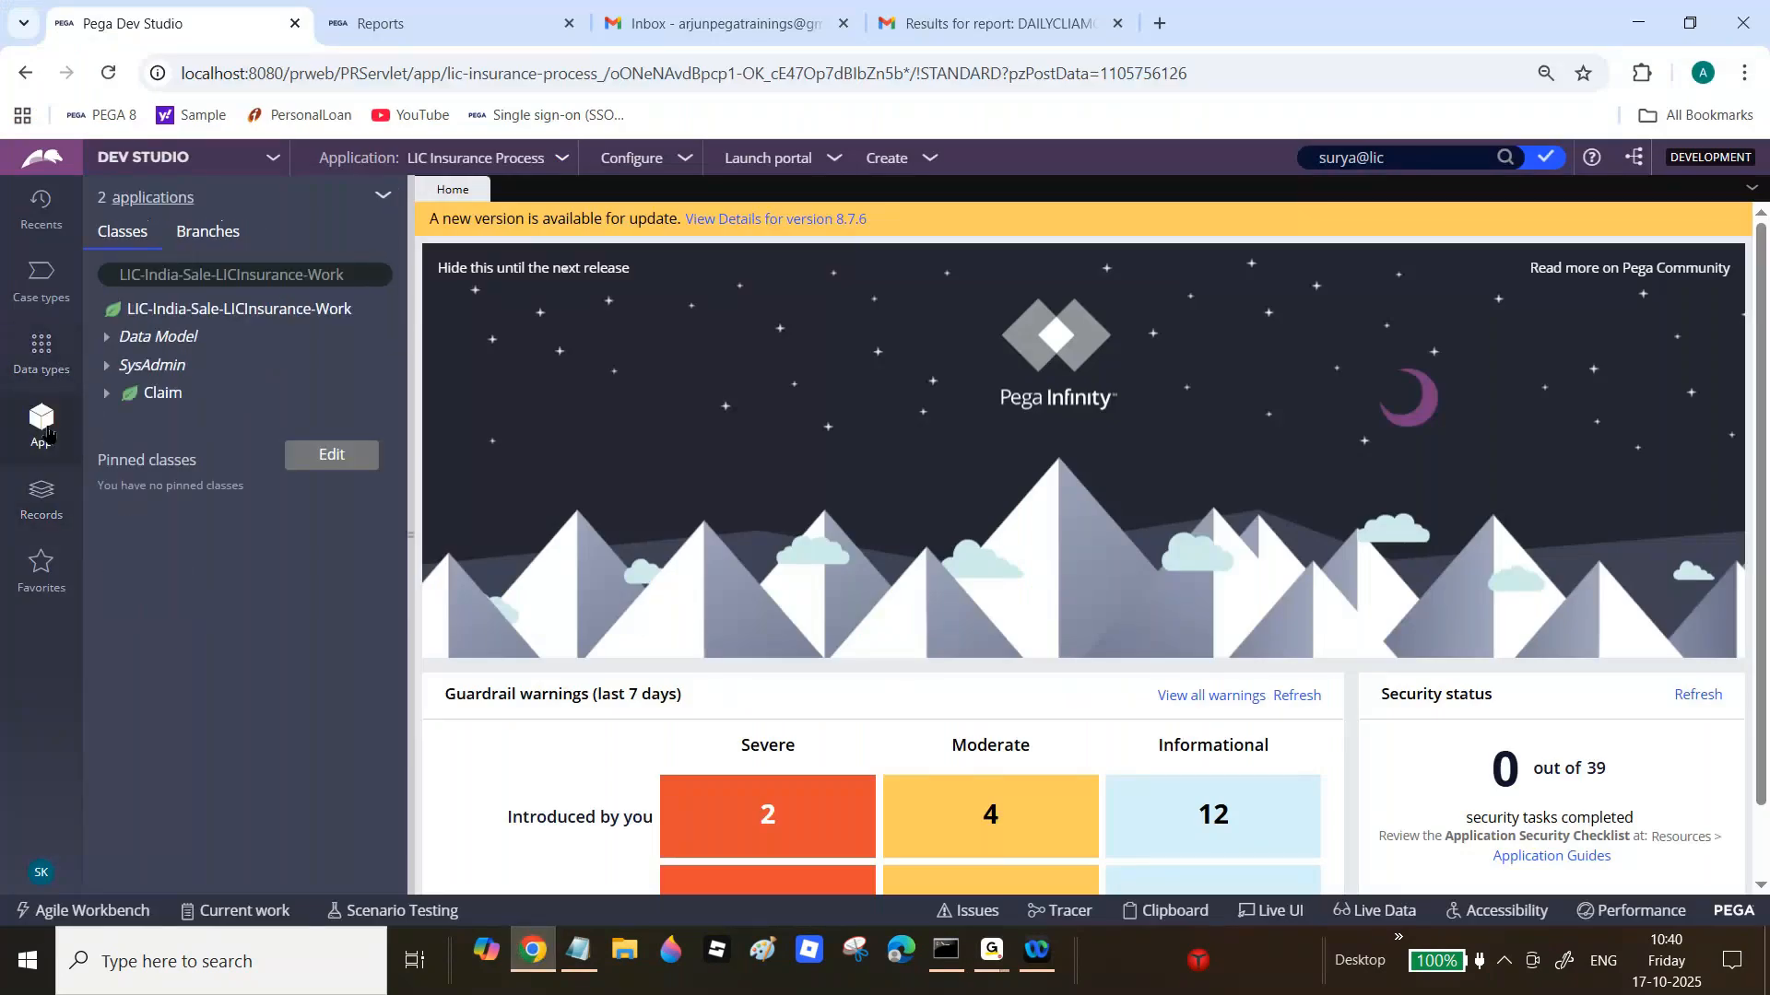
click(41, 208)
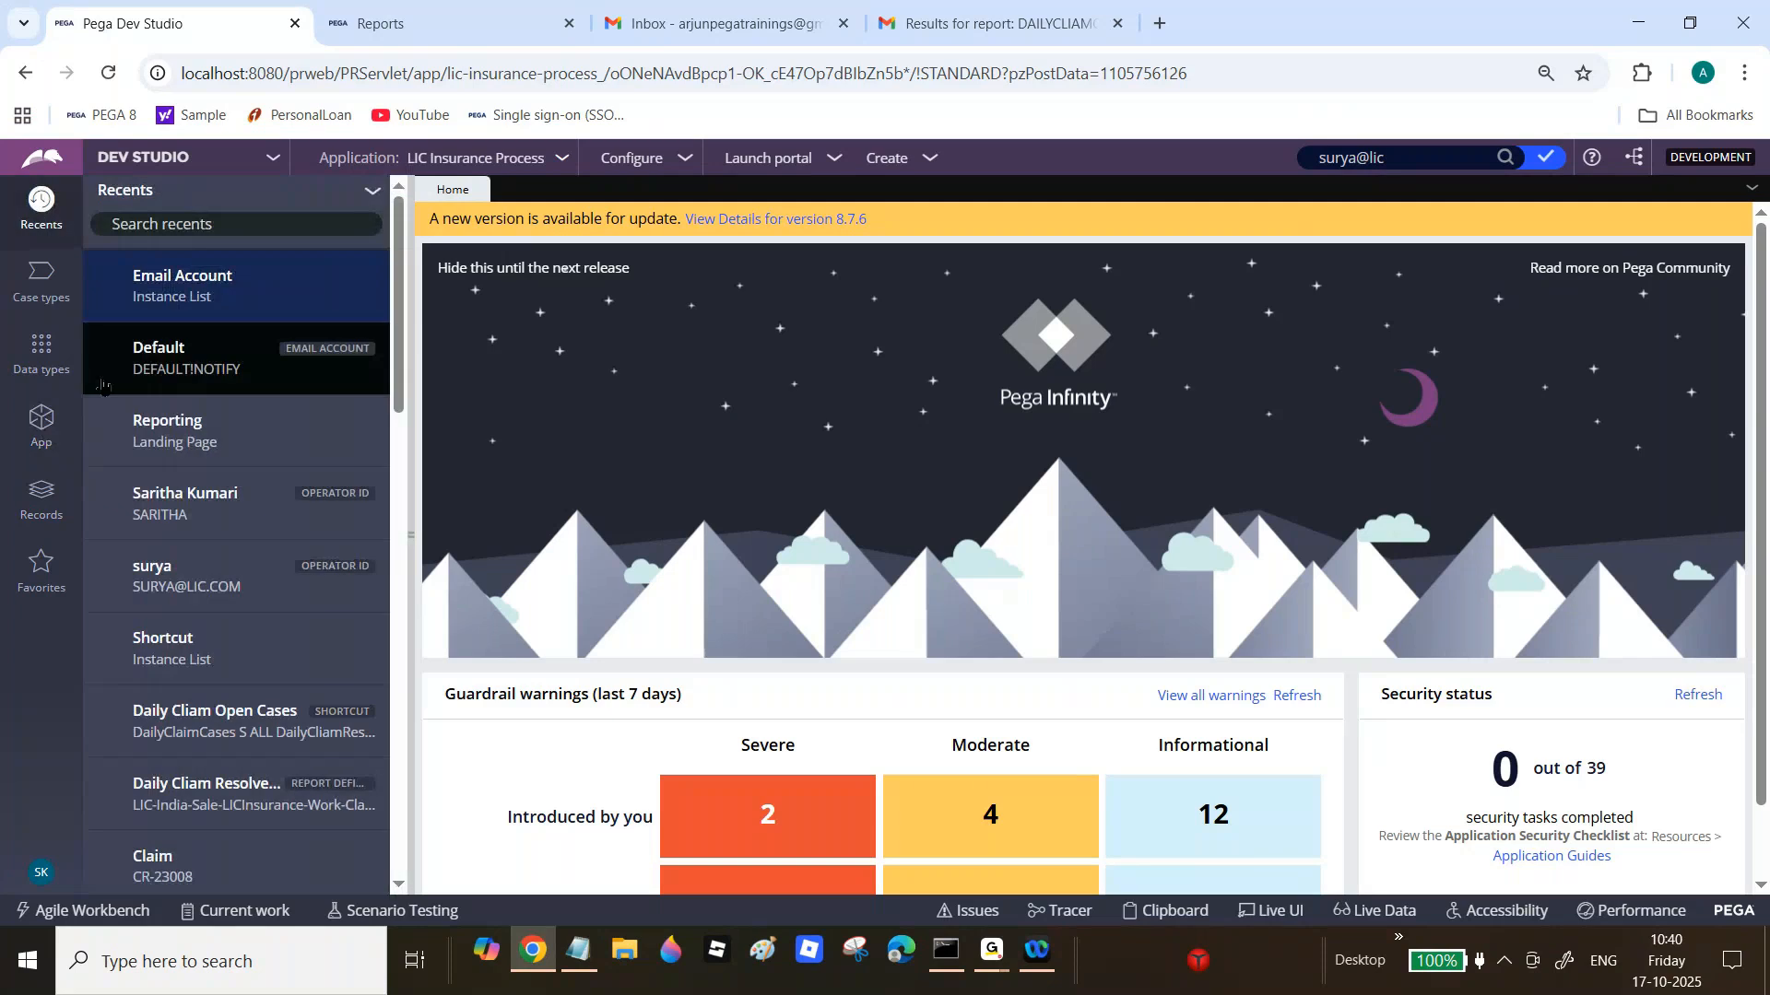
click(581, 956)
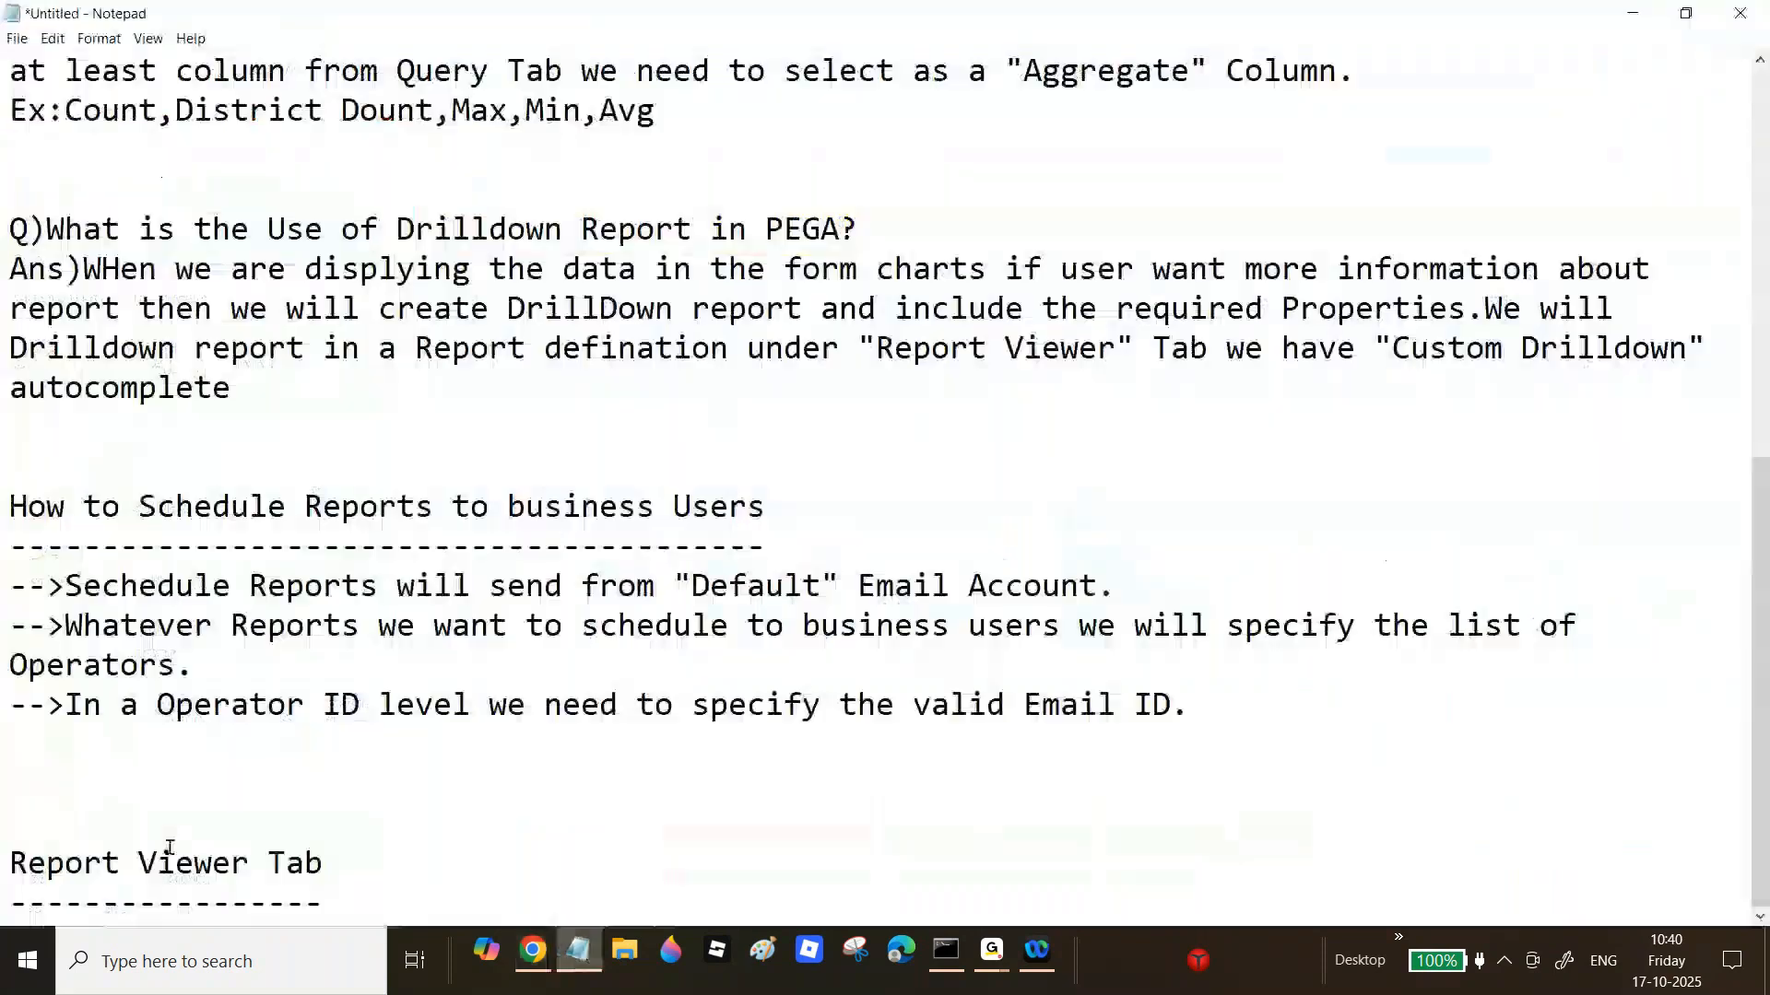
drag(2, 871, 383, 889)
click(532, 959)
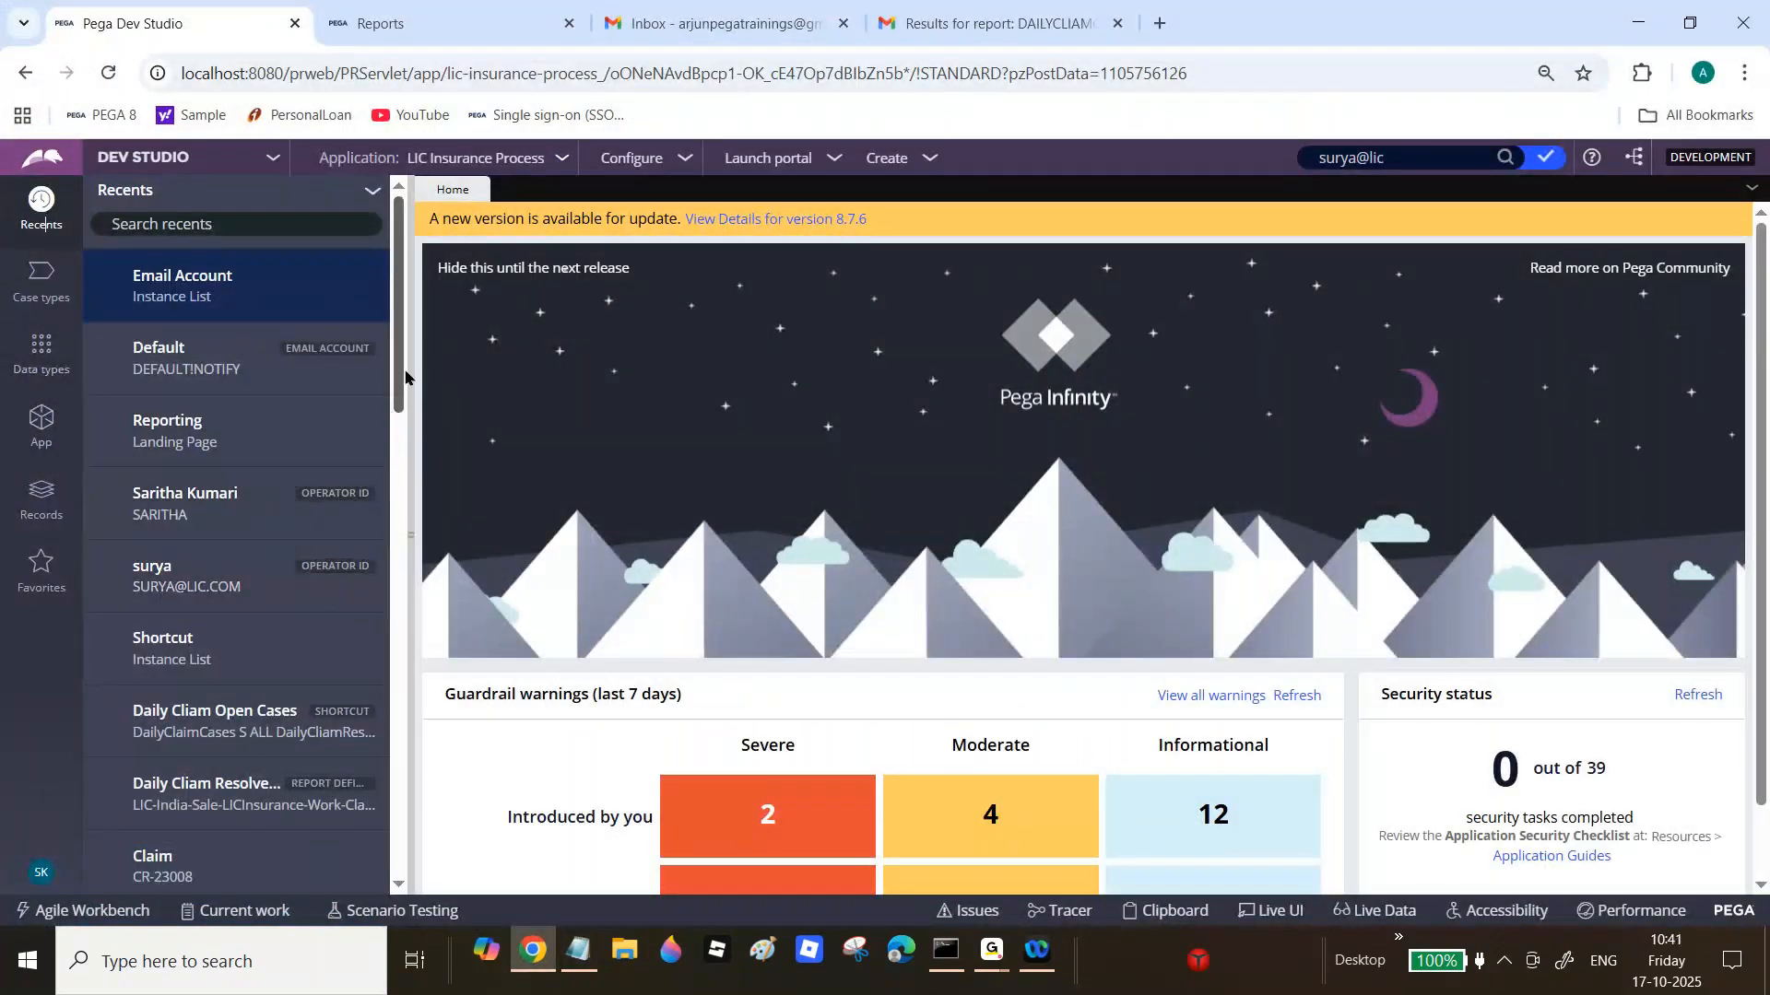
scroll(304, 472, down, 3)
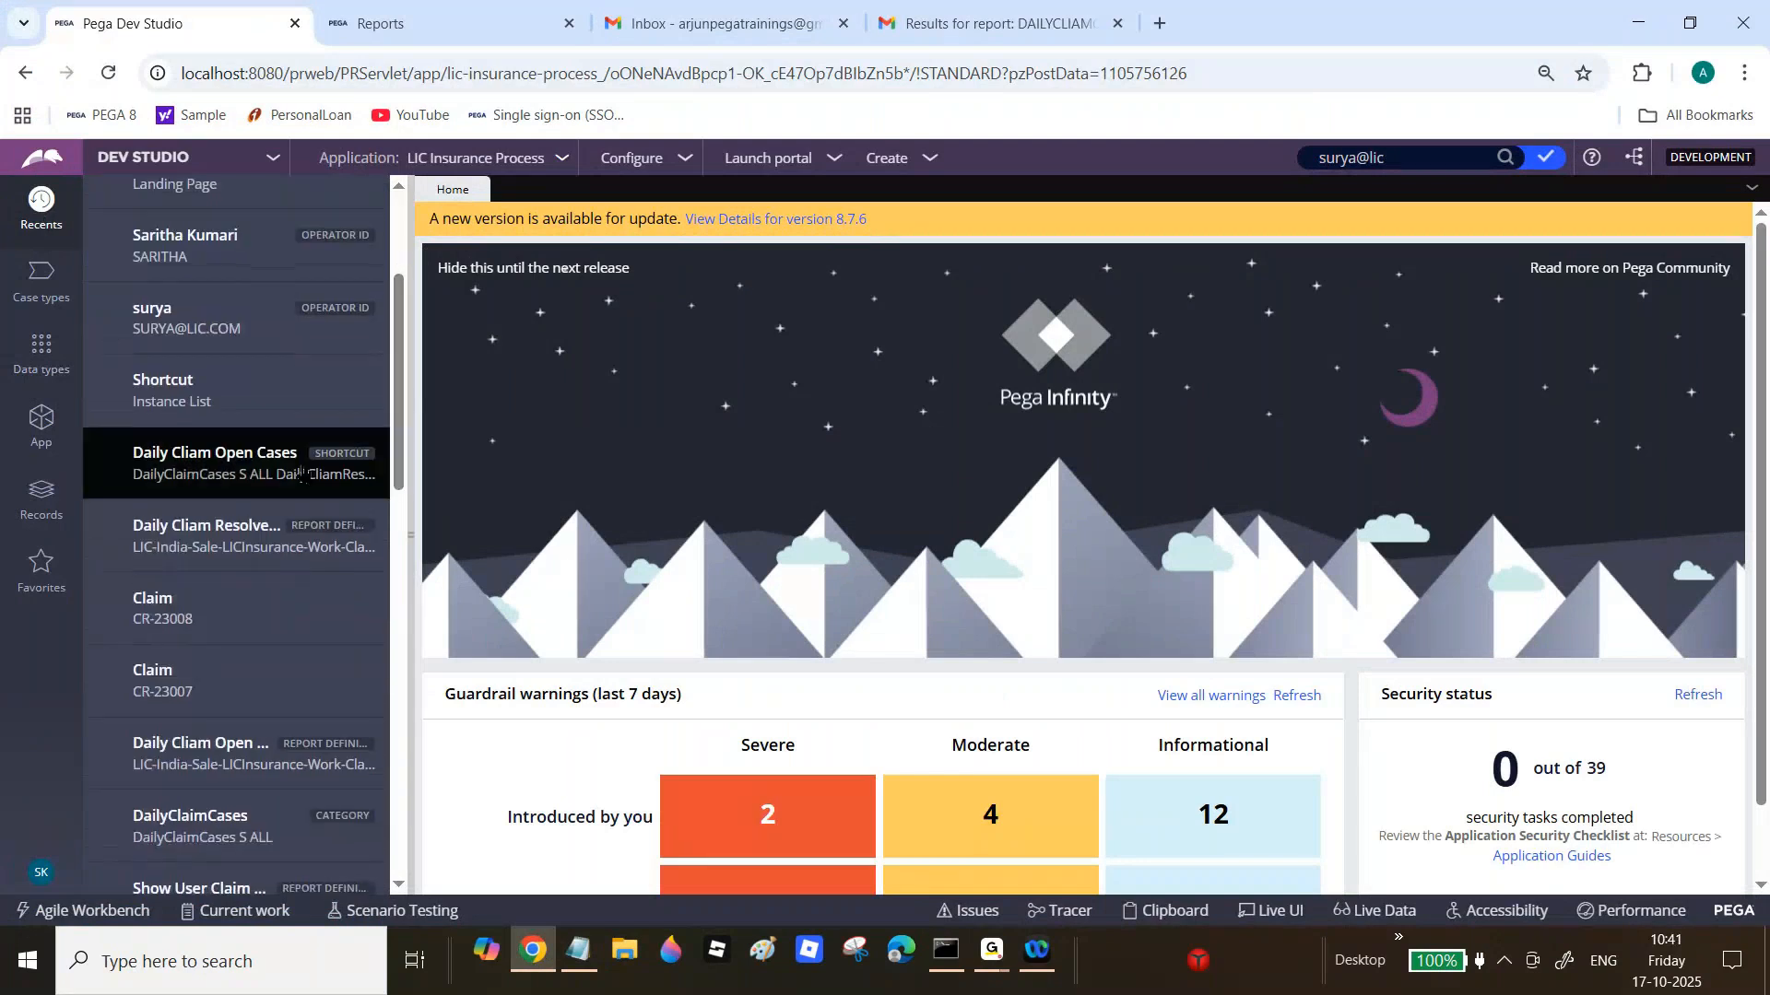
click(302, 473)
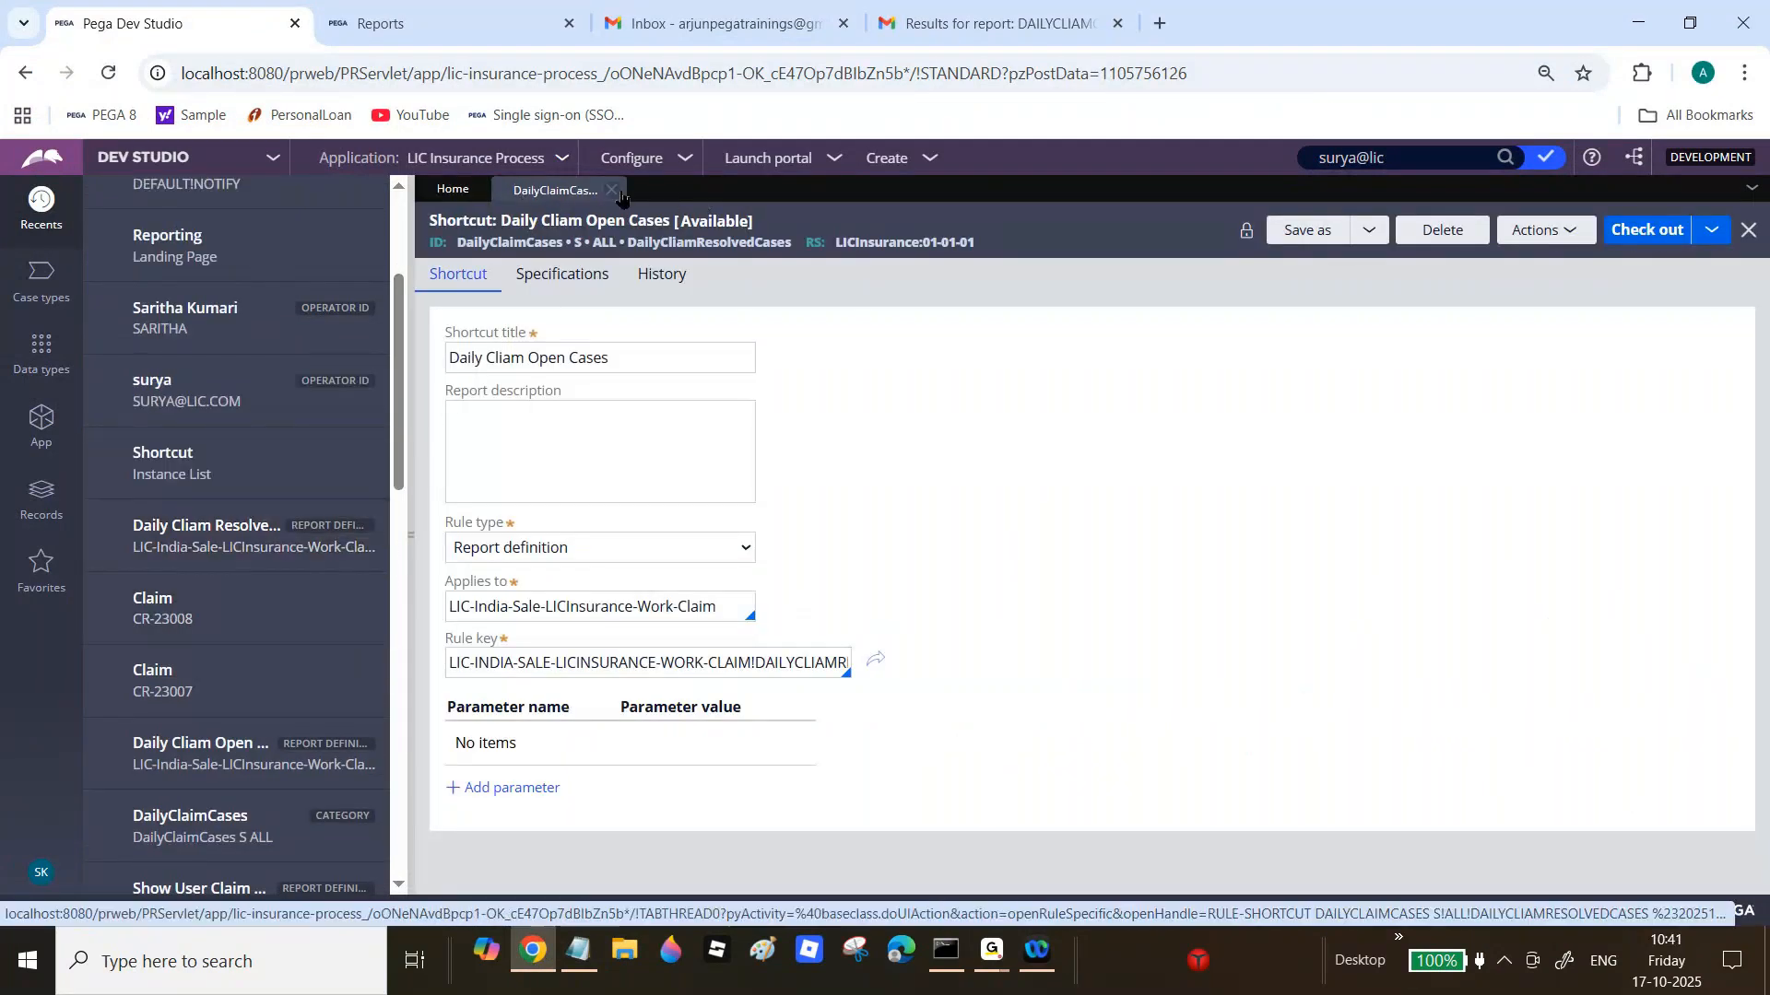
click(616, 189)
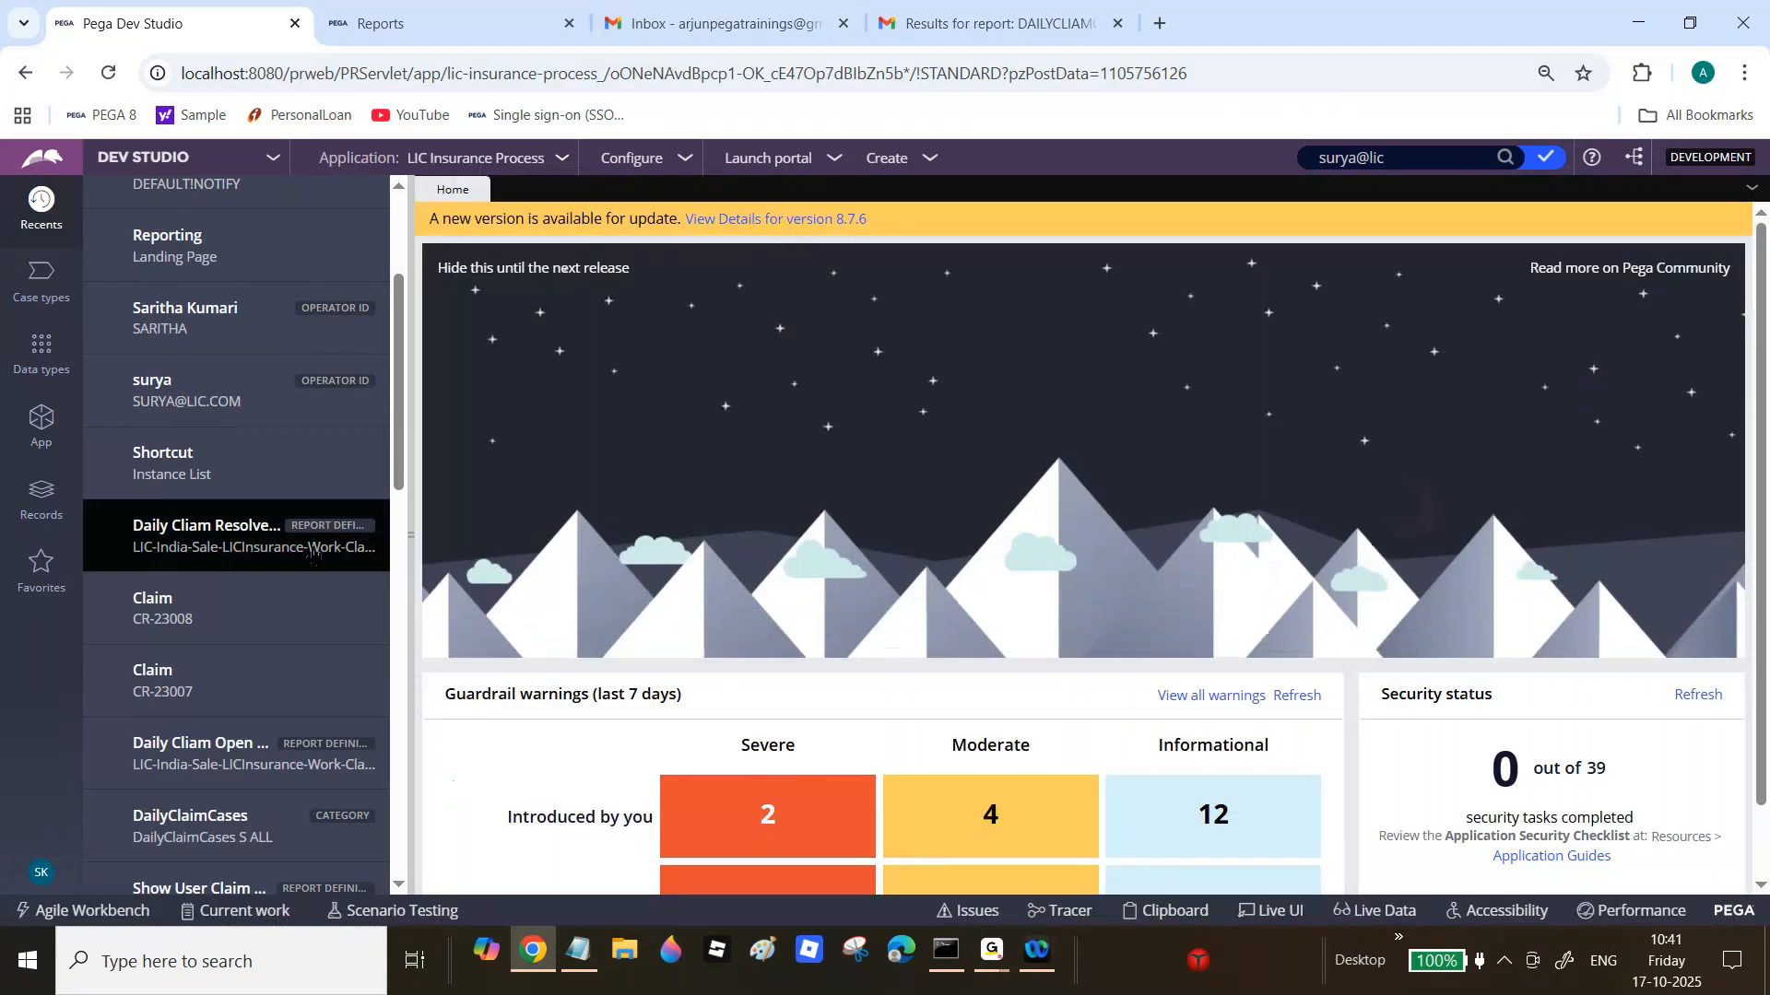
scroll(313, 551, down, 5)
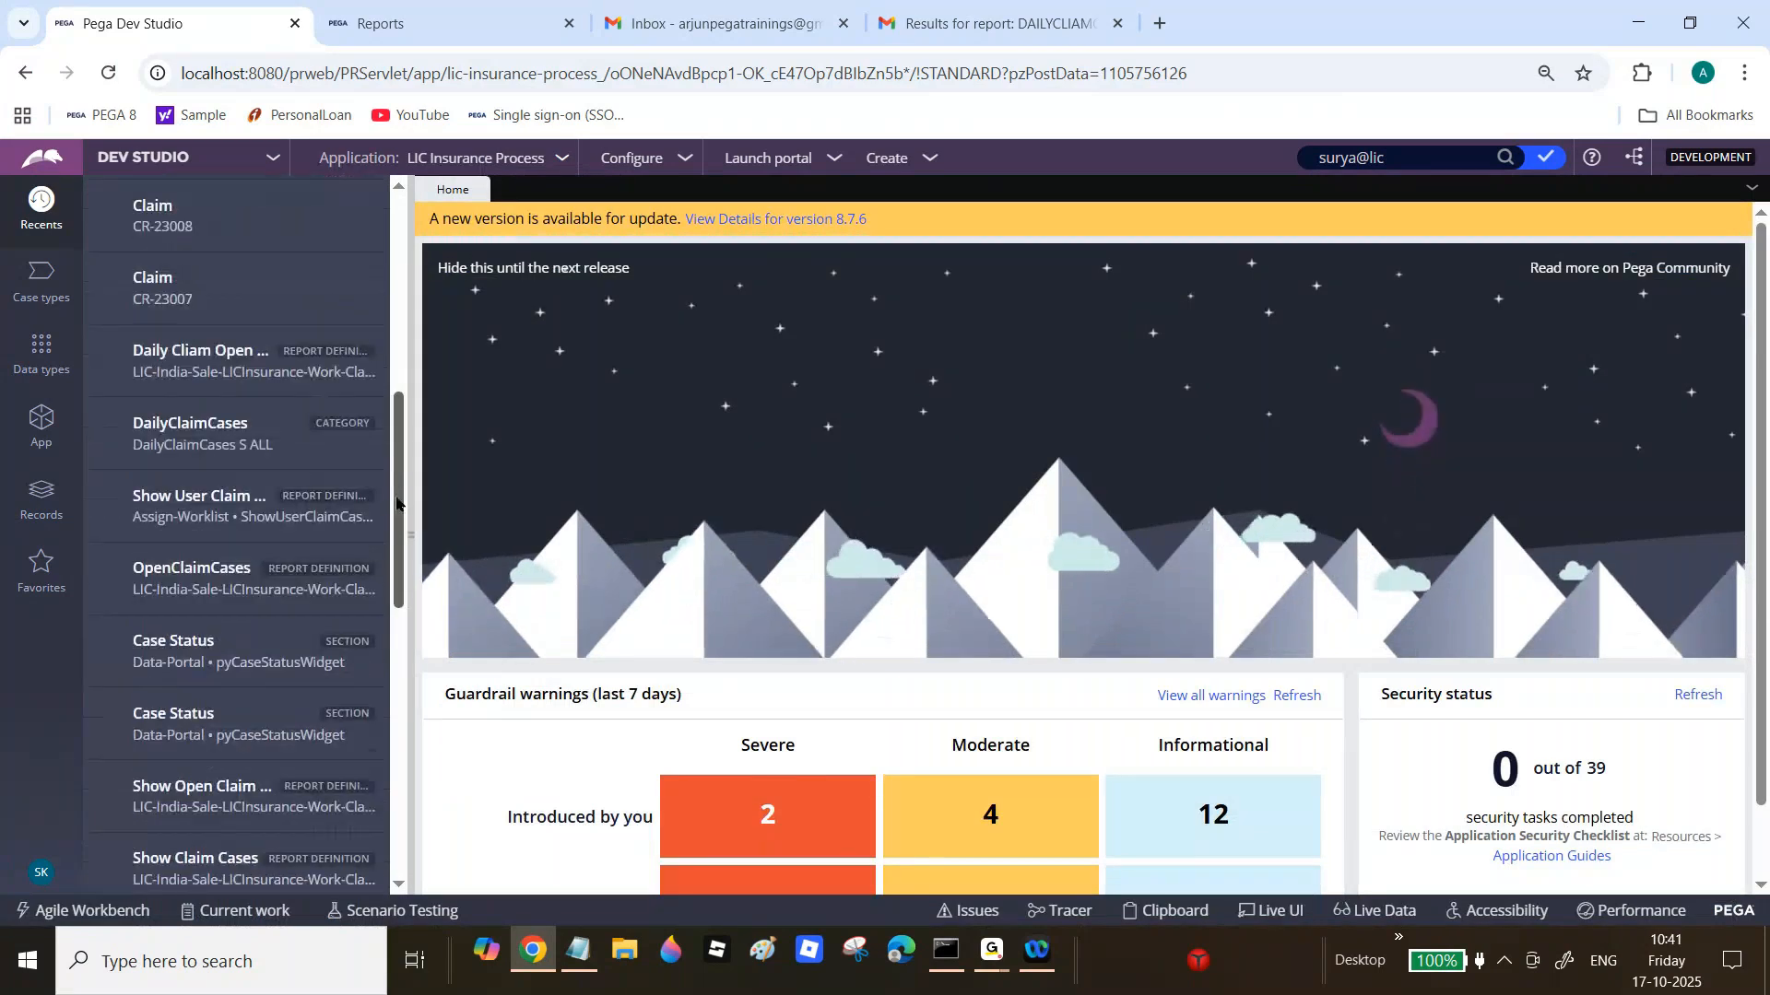
click(204, 452)
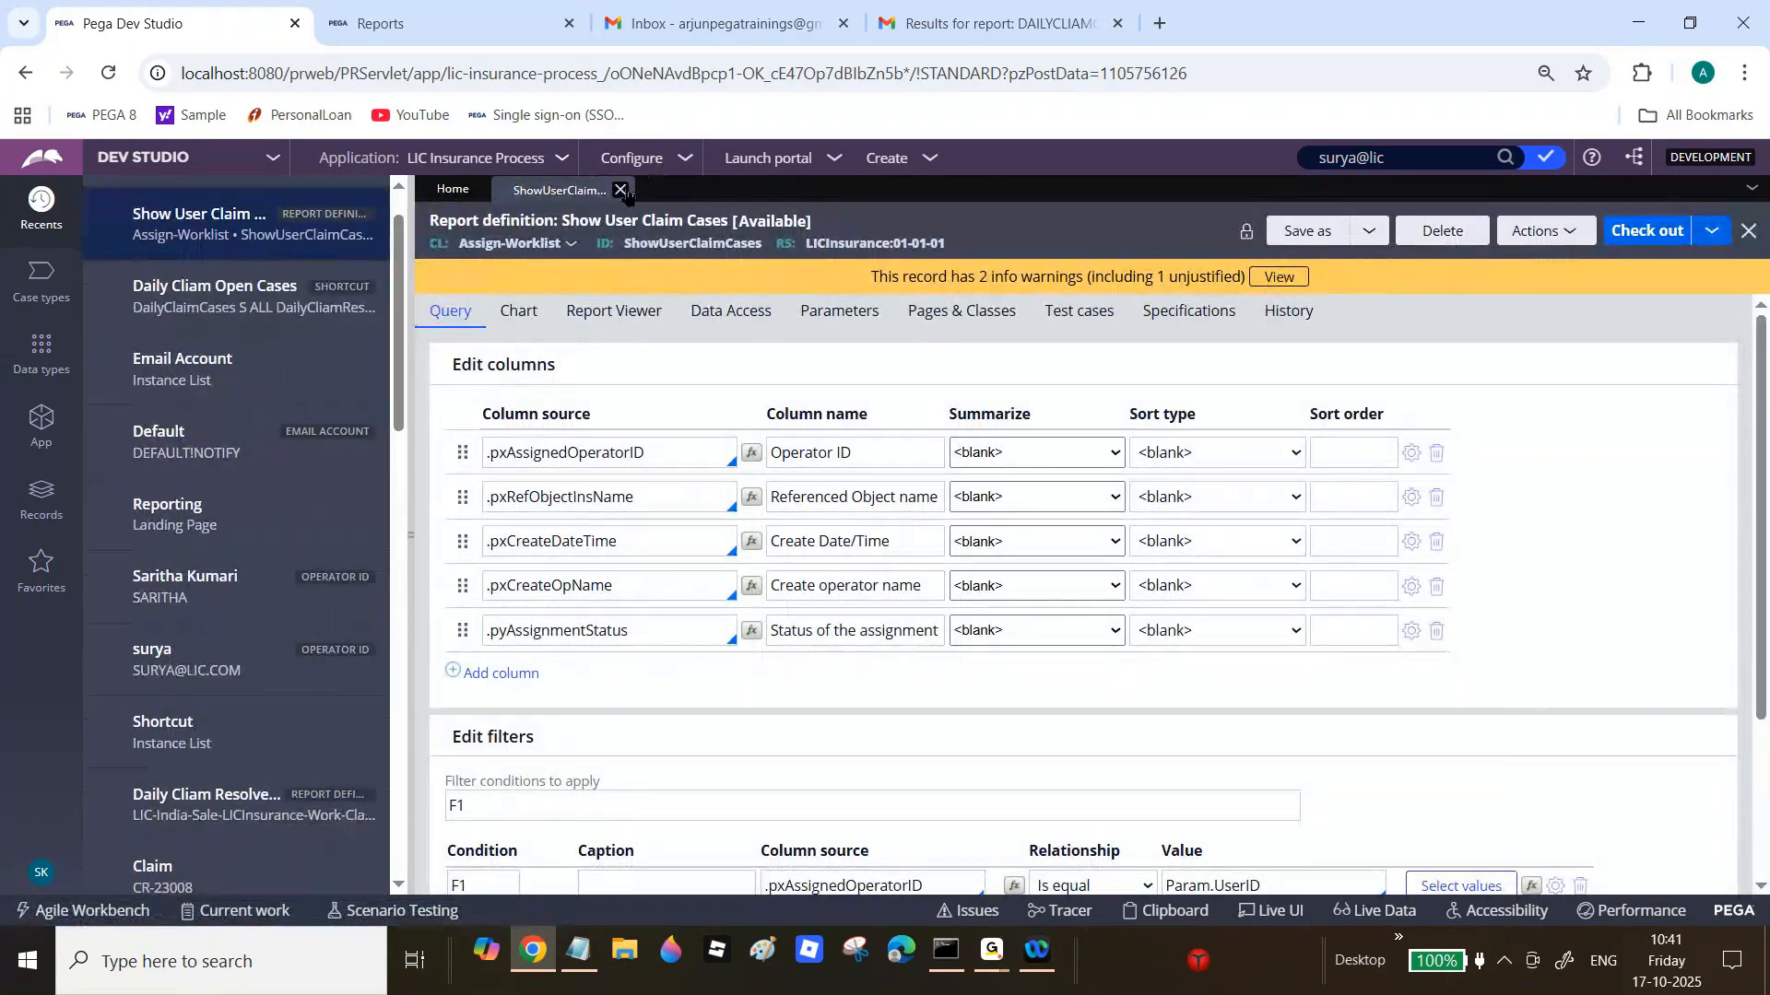
click(621, 190)
Step: Open the ShowClaimCases report definition from Claim > Reports > Report definition in the App explorer
click(41, 424)
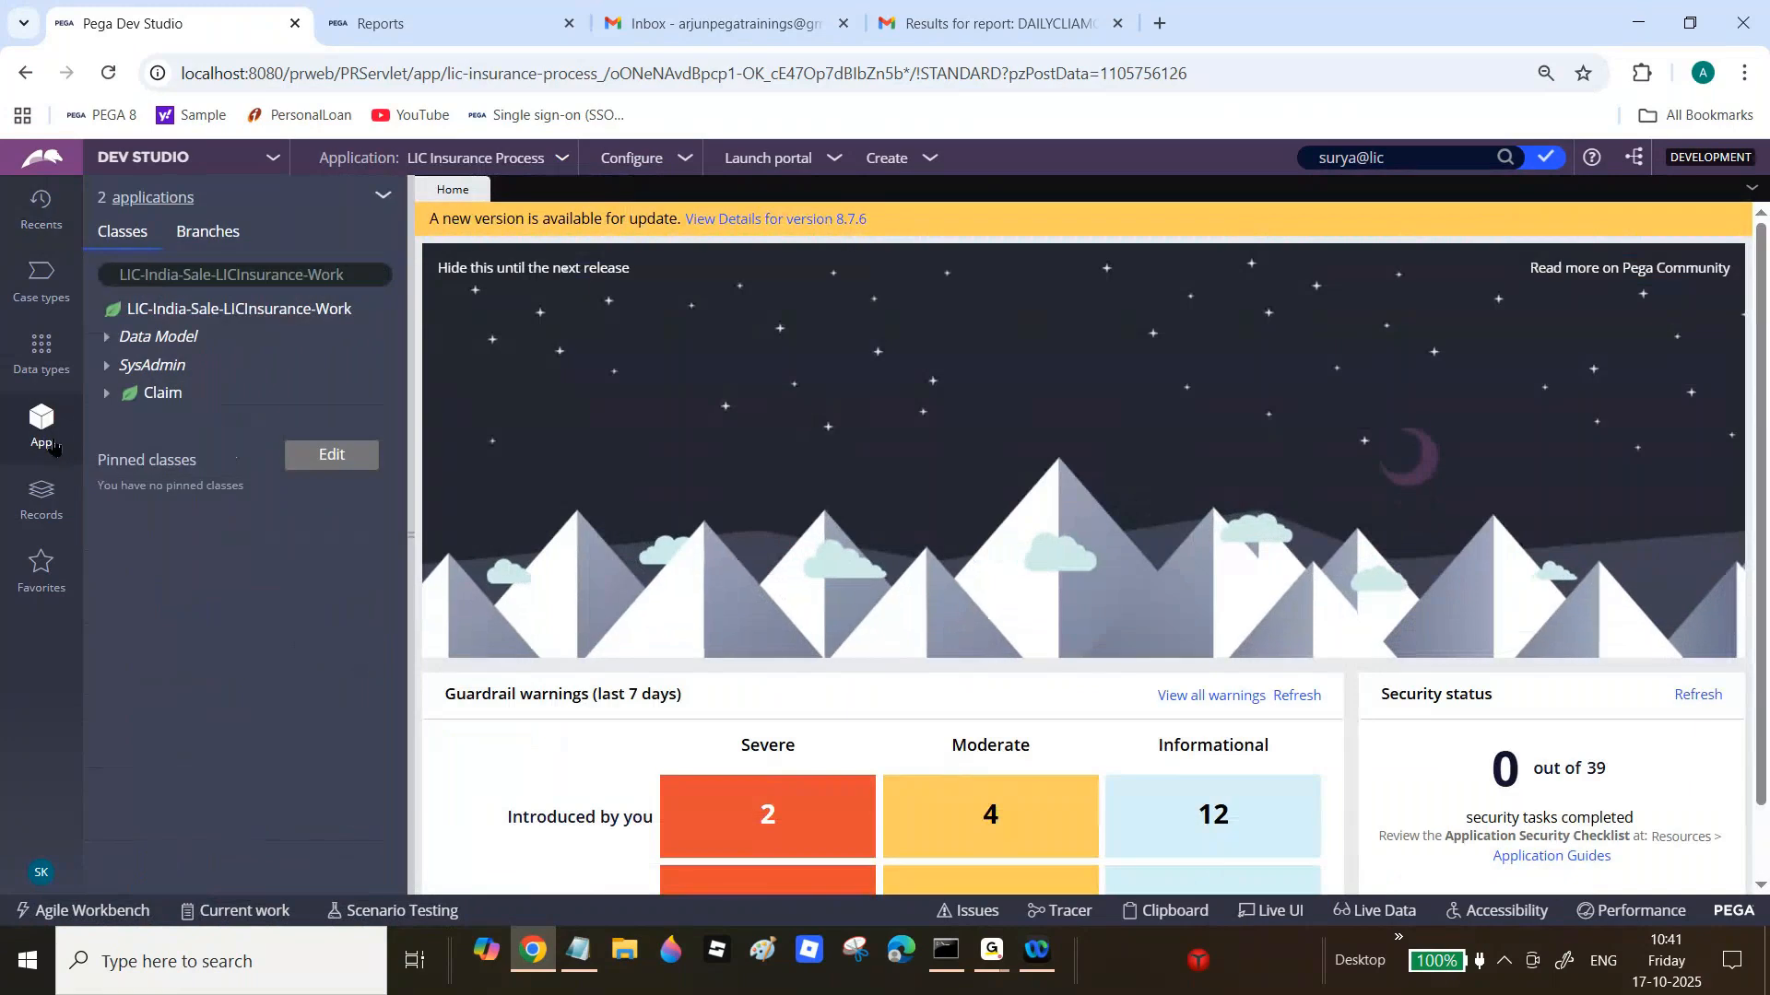
click(106, 394)
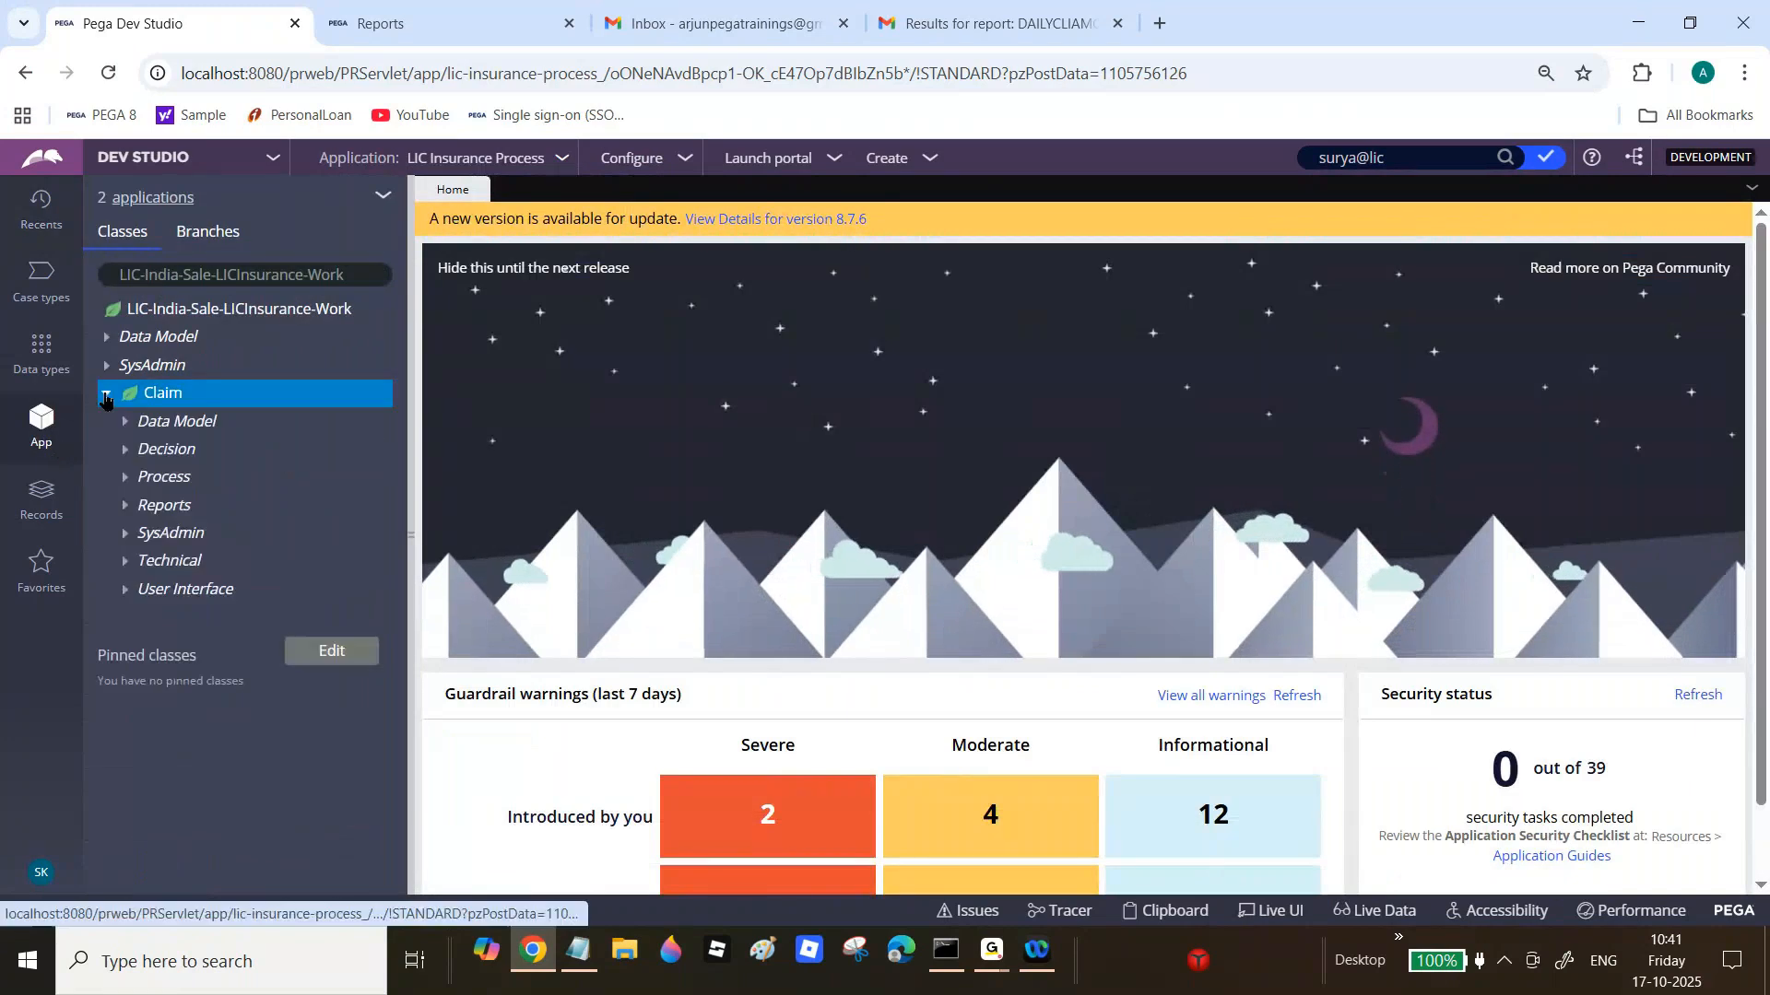
click(129, 589)
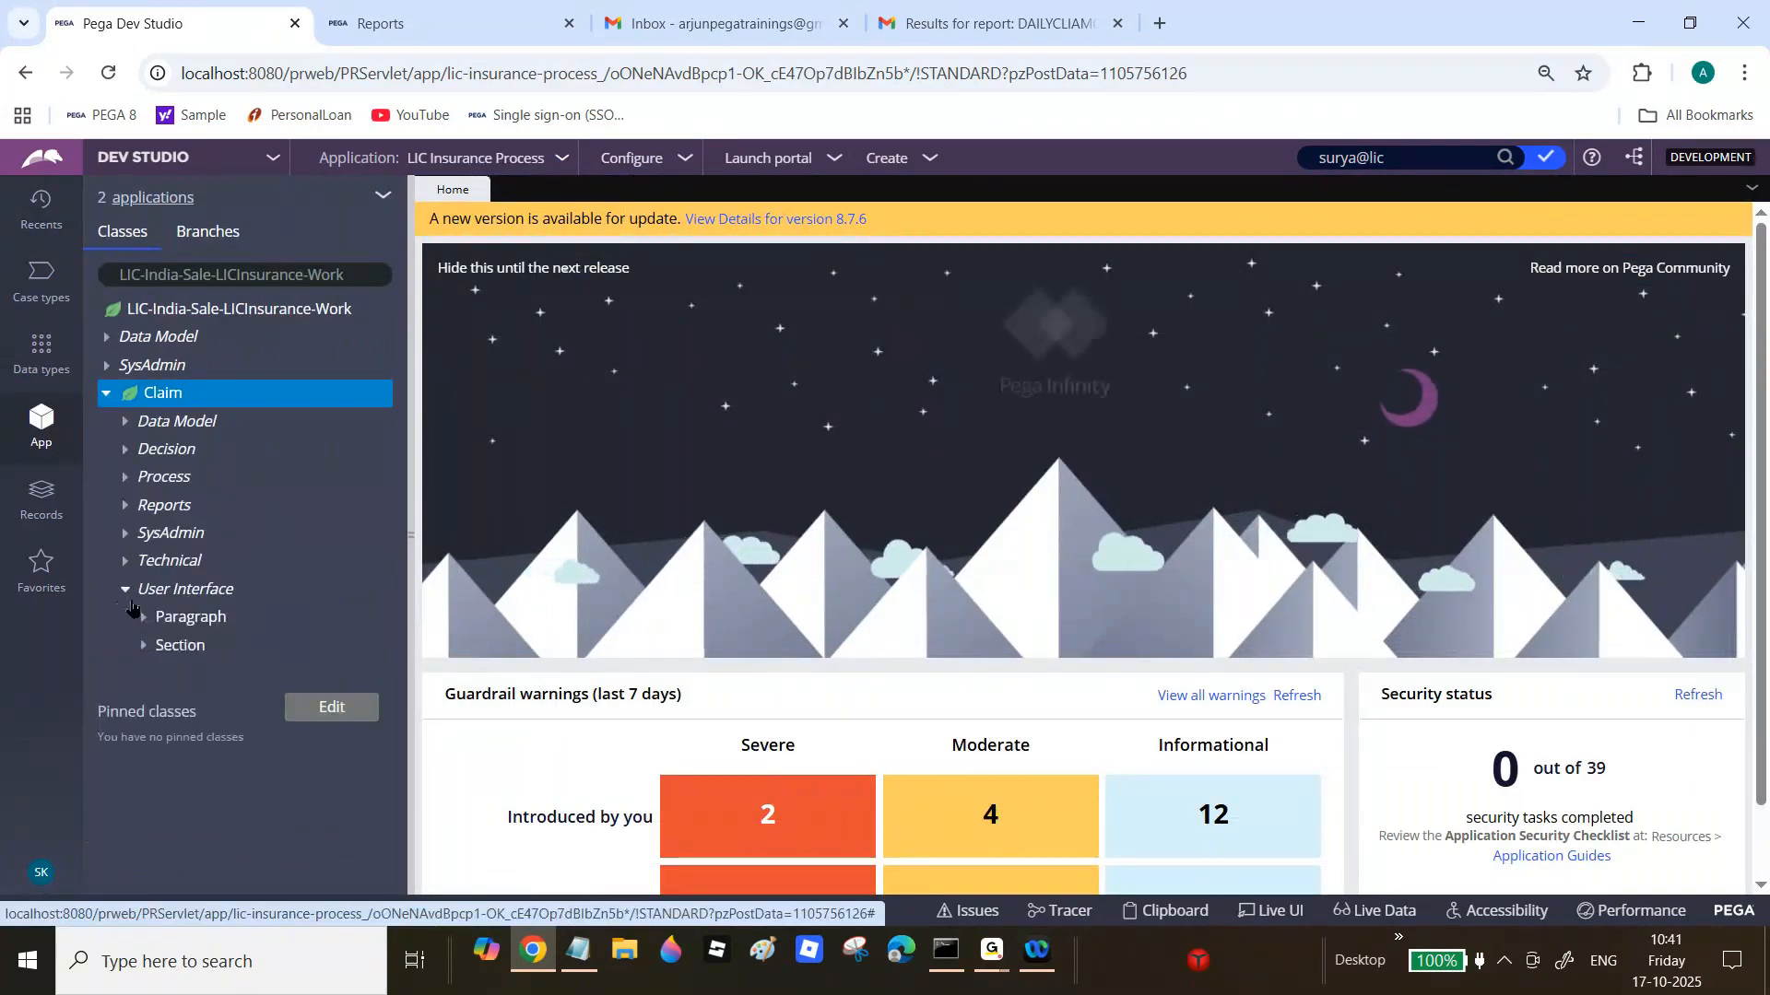
click(127, 590)
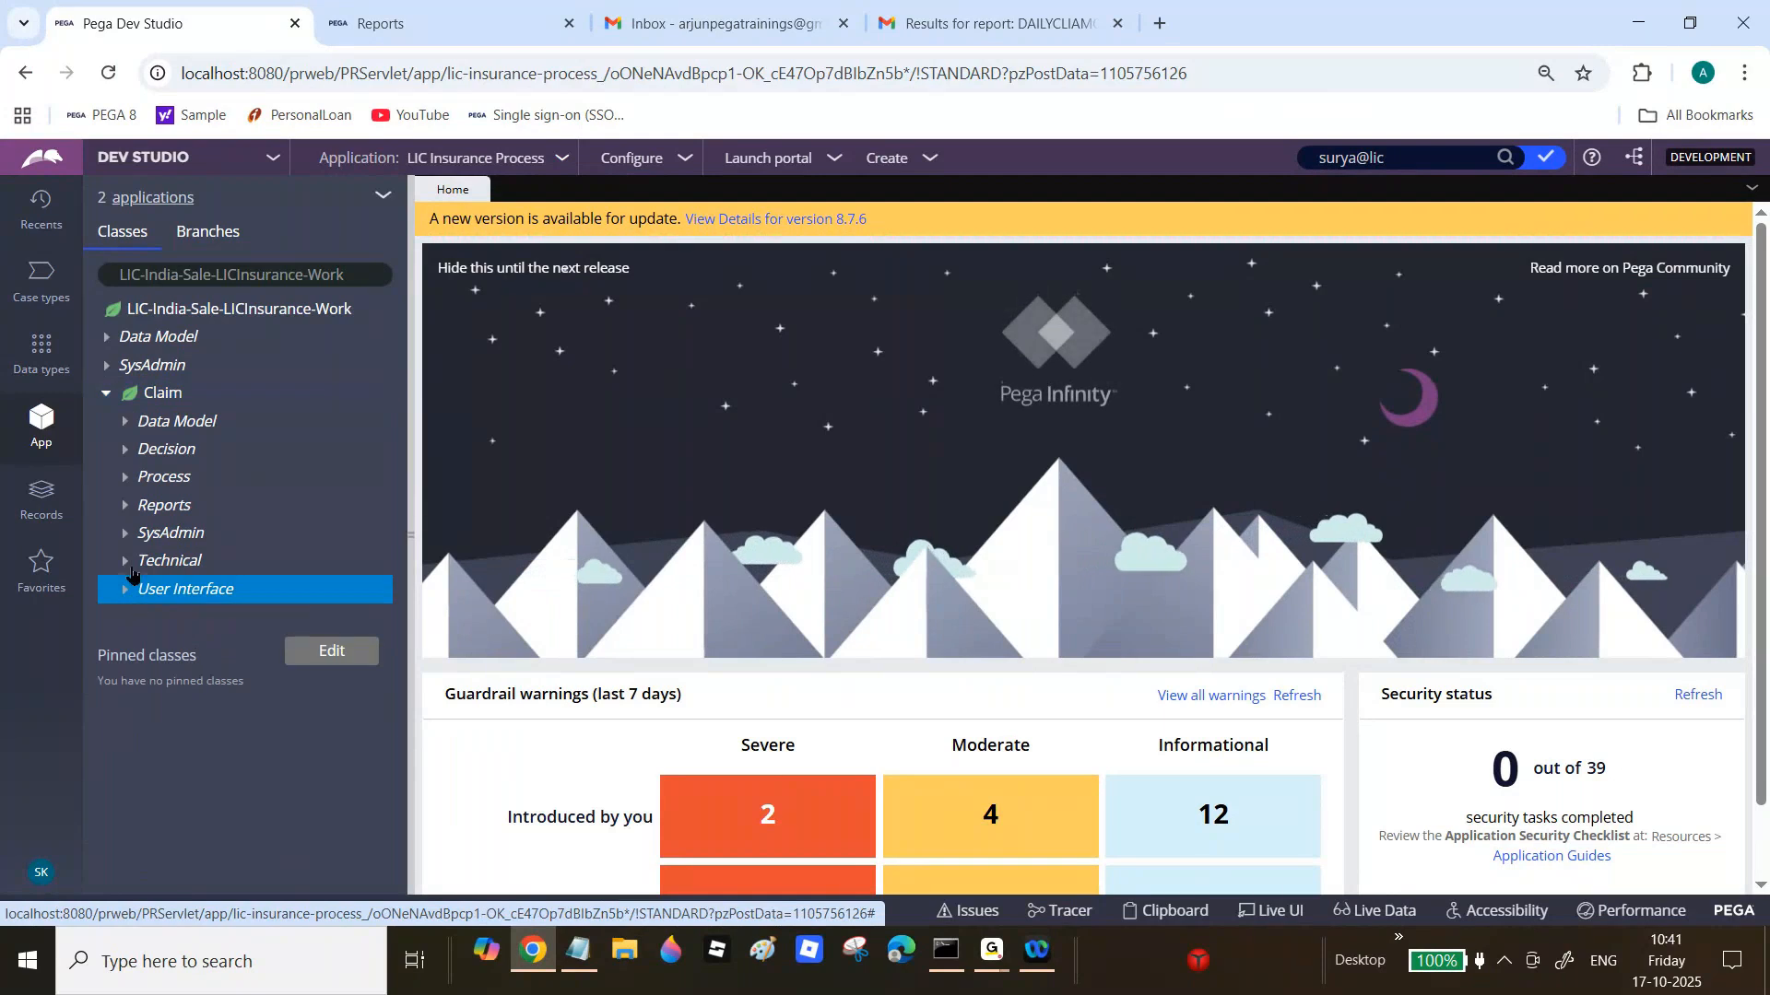
click(124, 506)
click(143, 534)
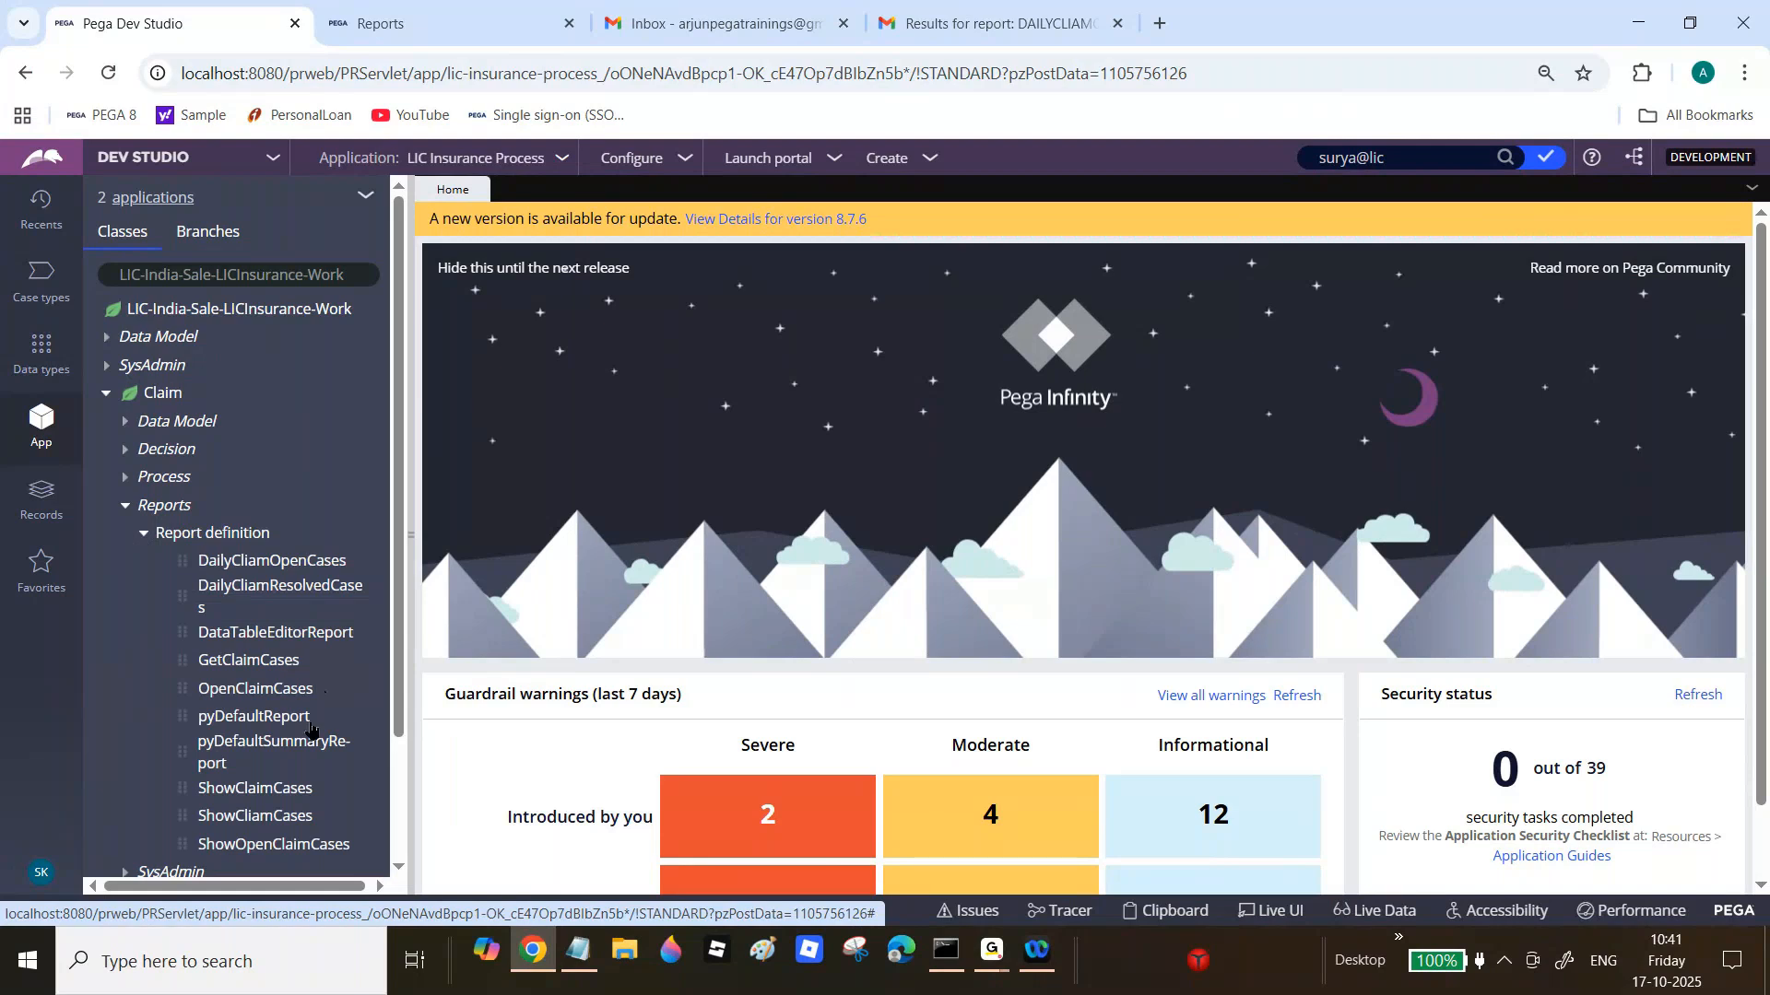
click(308, 794)
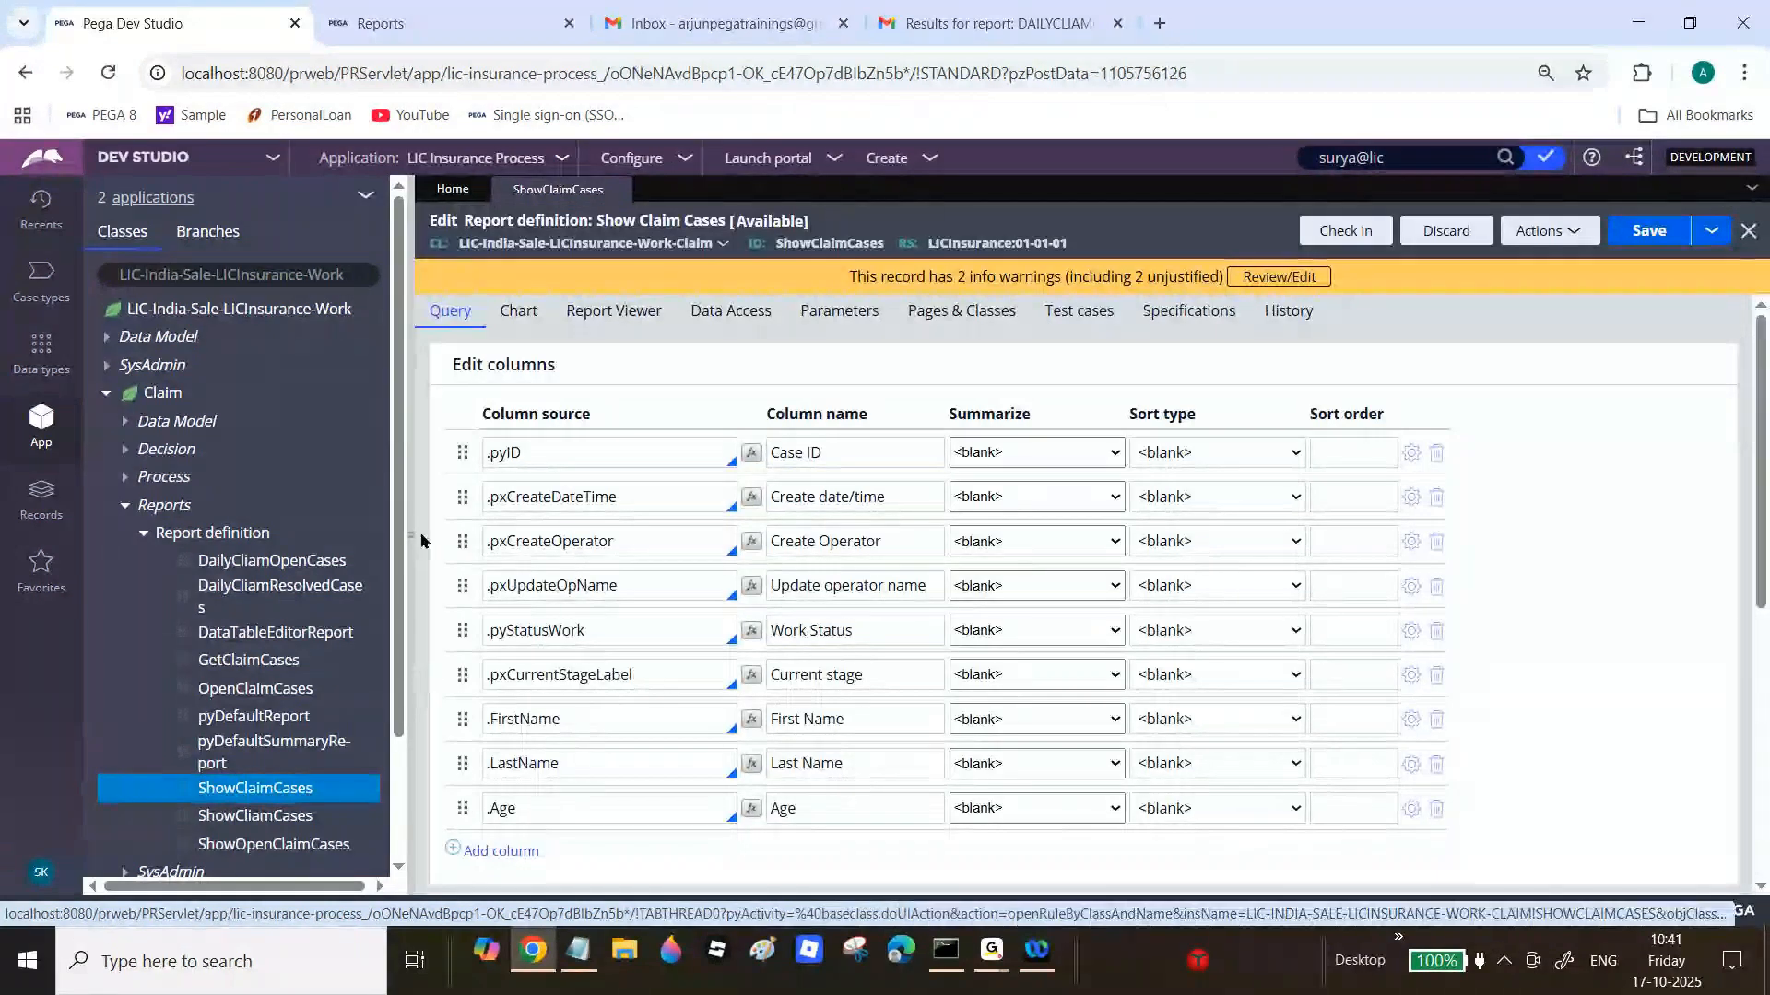
Step: Check ShowClaimCases' Report Viewer title 'Show Claim Cases', then move to the Reports gallery
click(411, 510)
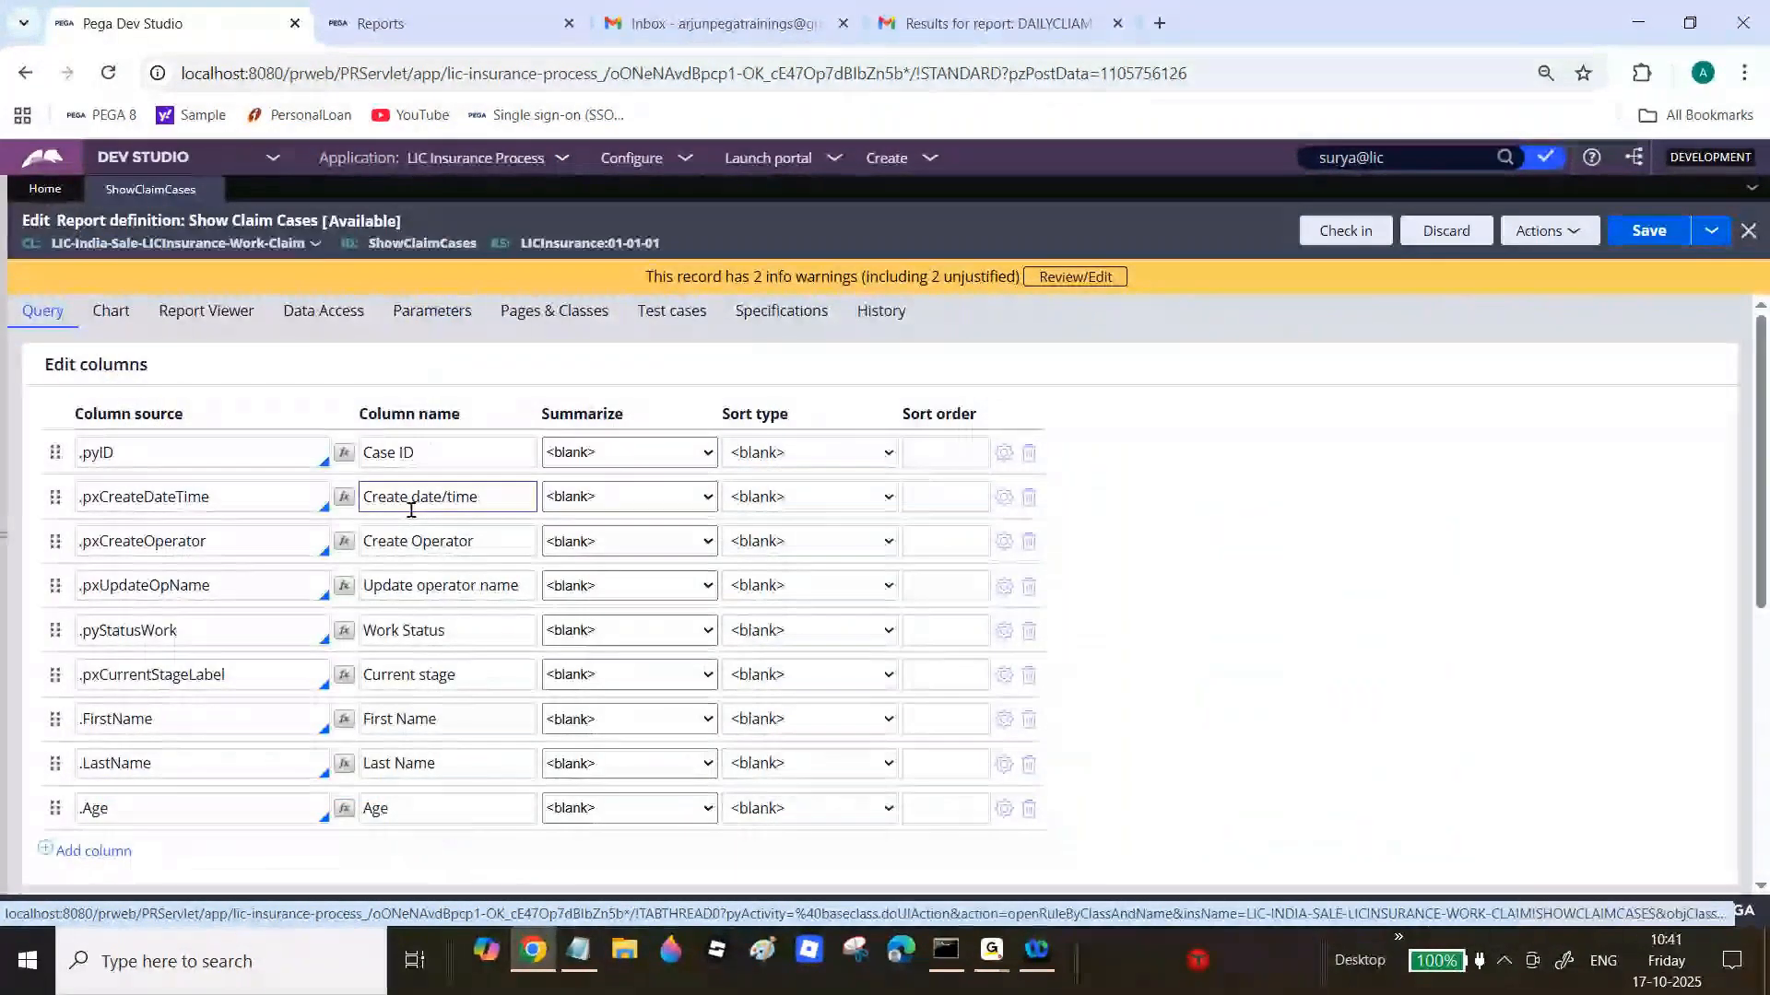
click(210, 310)
drag(53, 362, 199, 365)
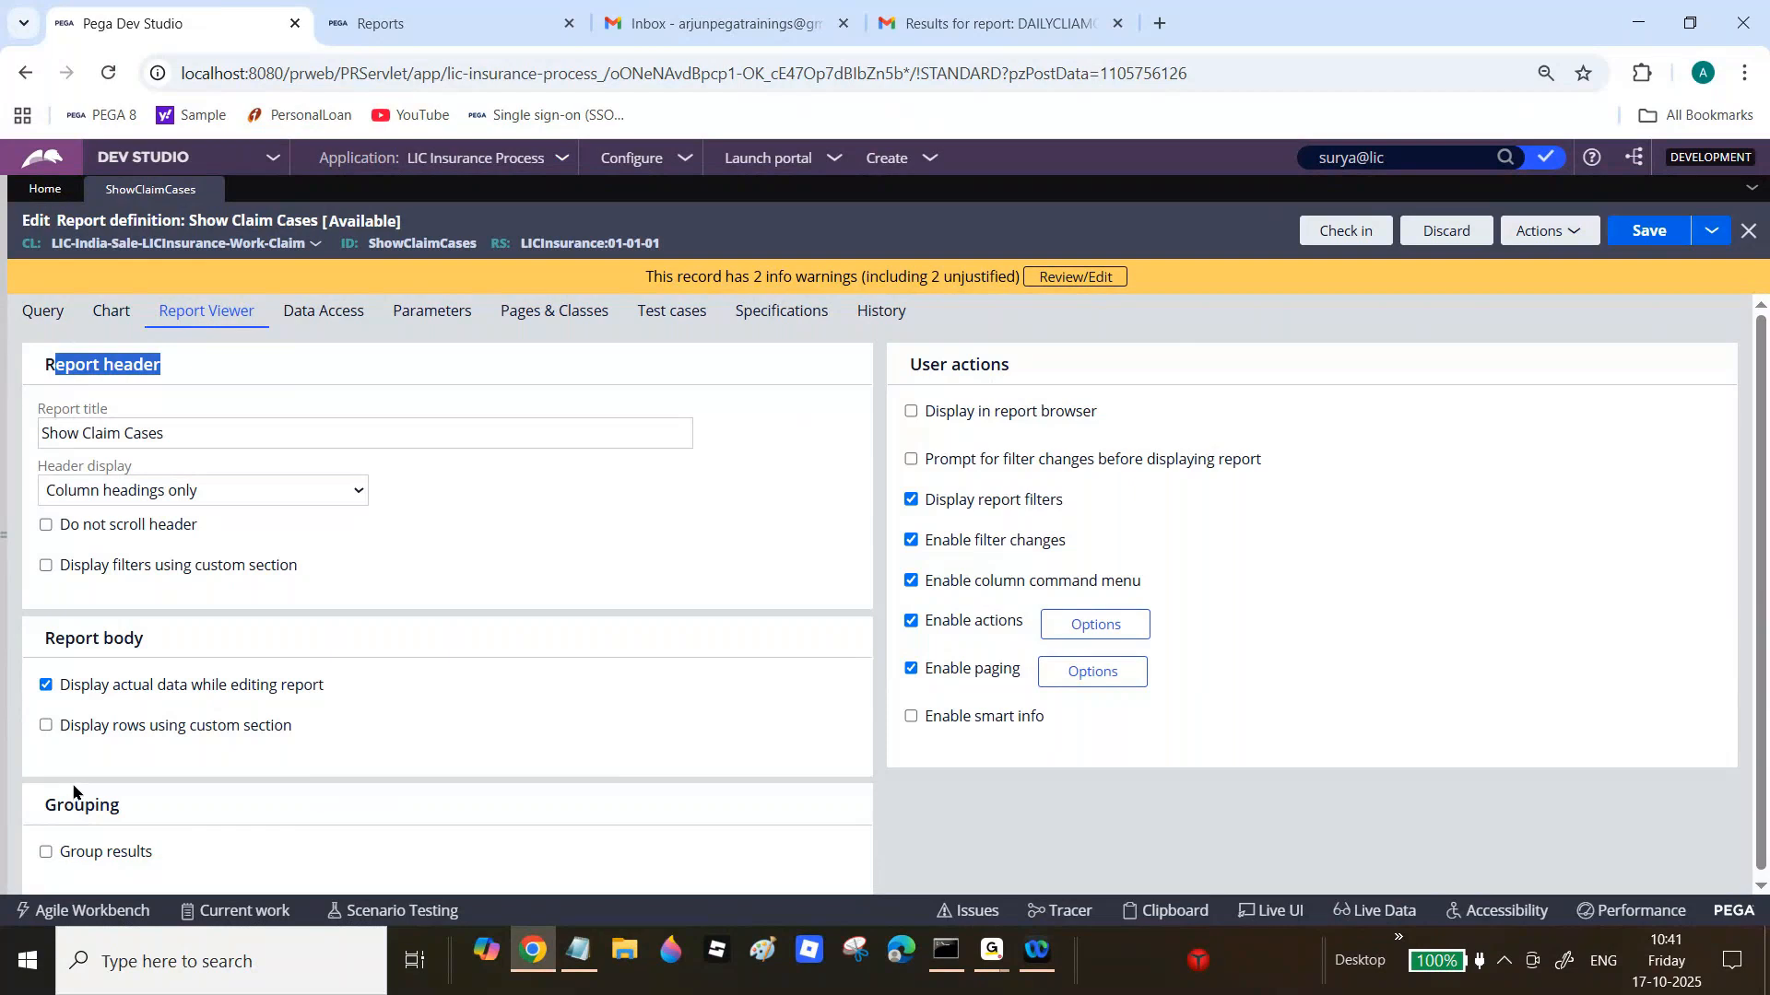
triple_click(70, 365)
click(63, 441)
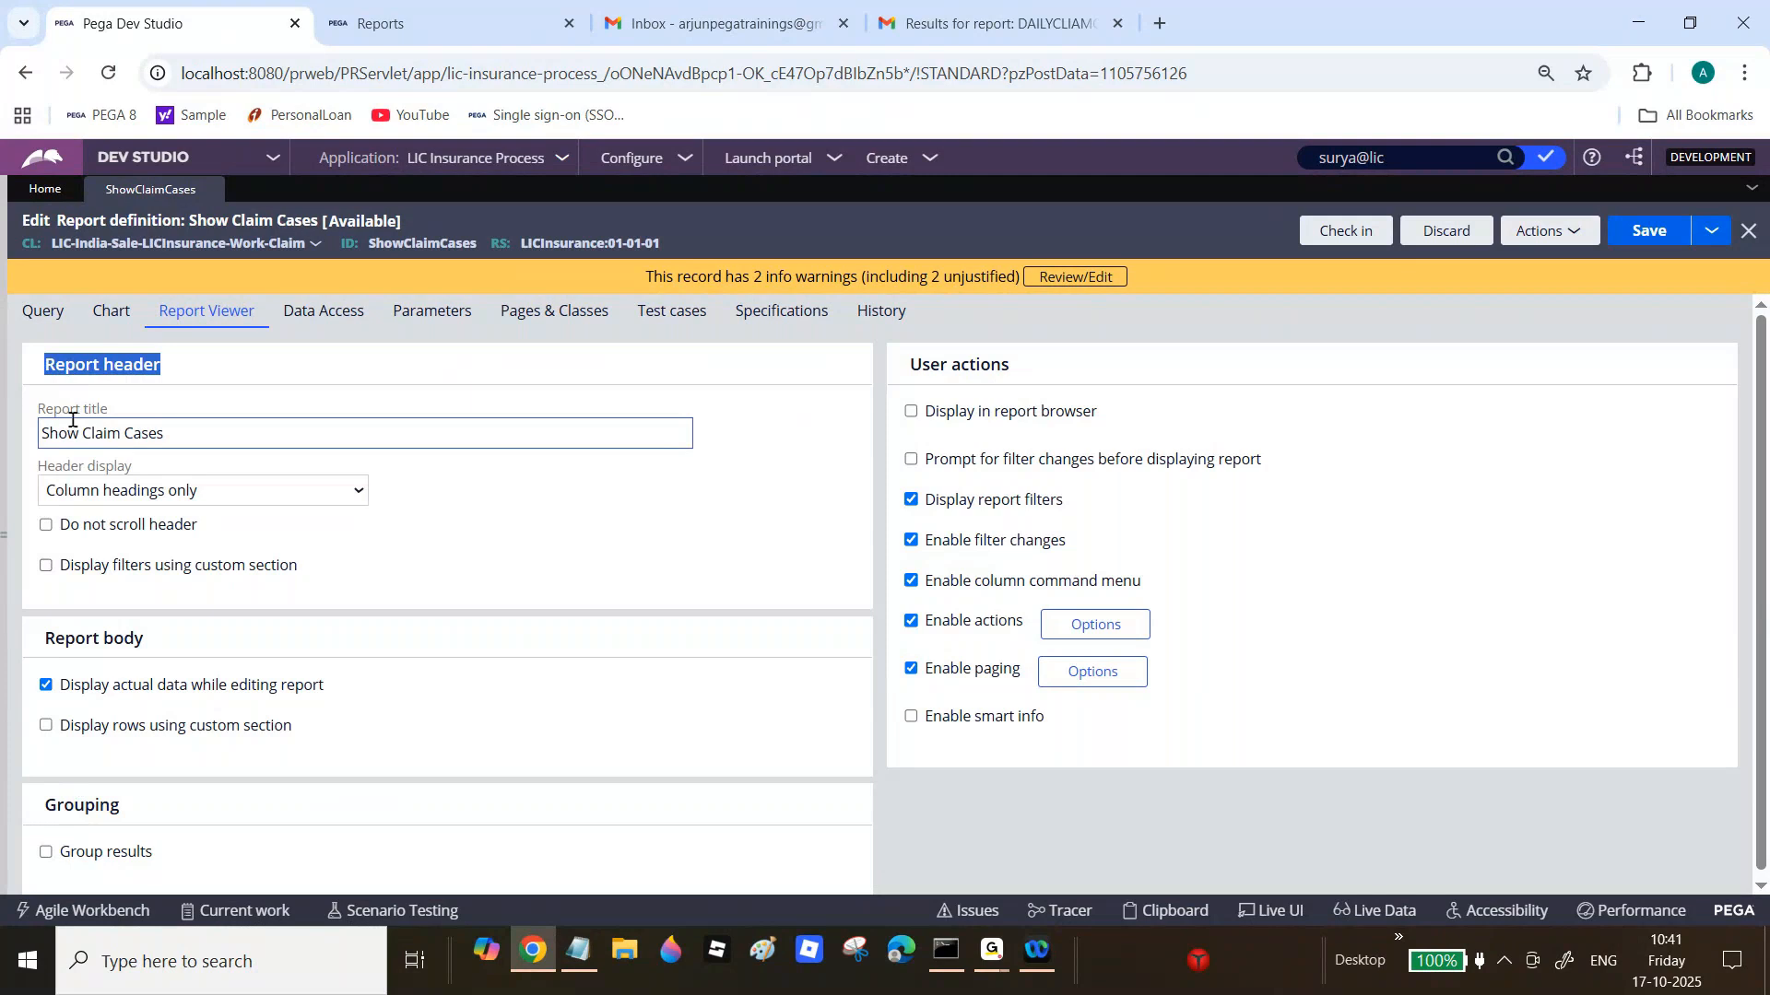
triple_click(74, 432)
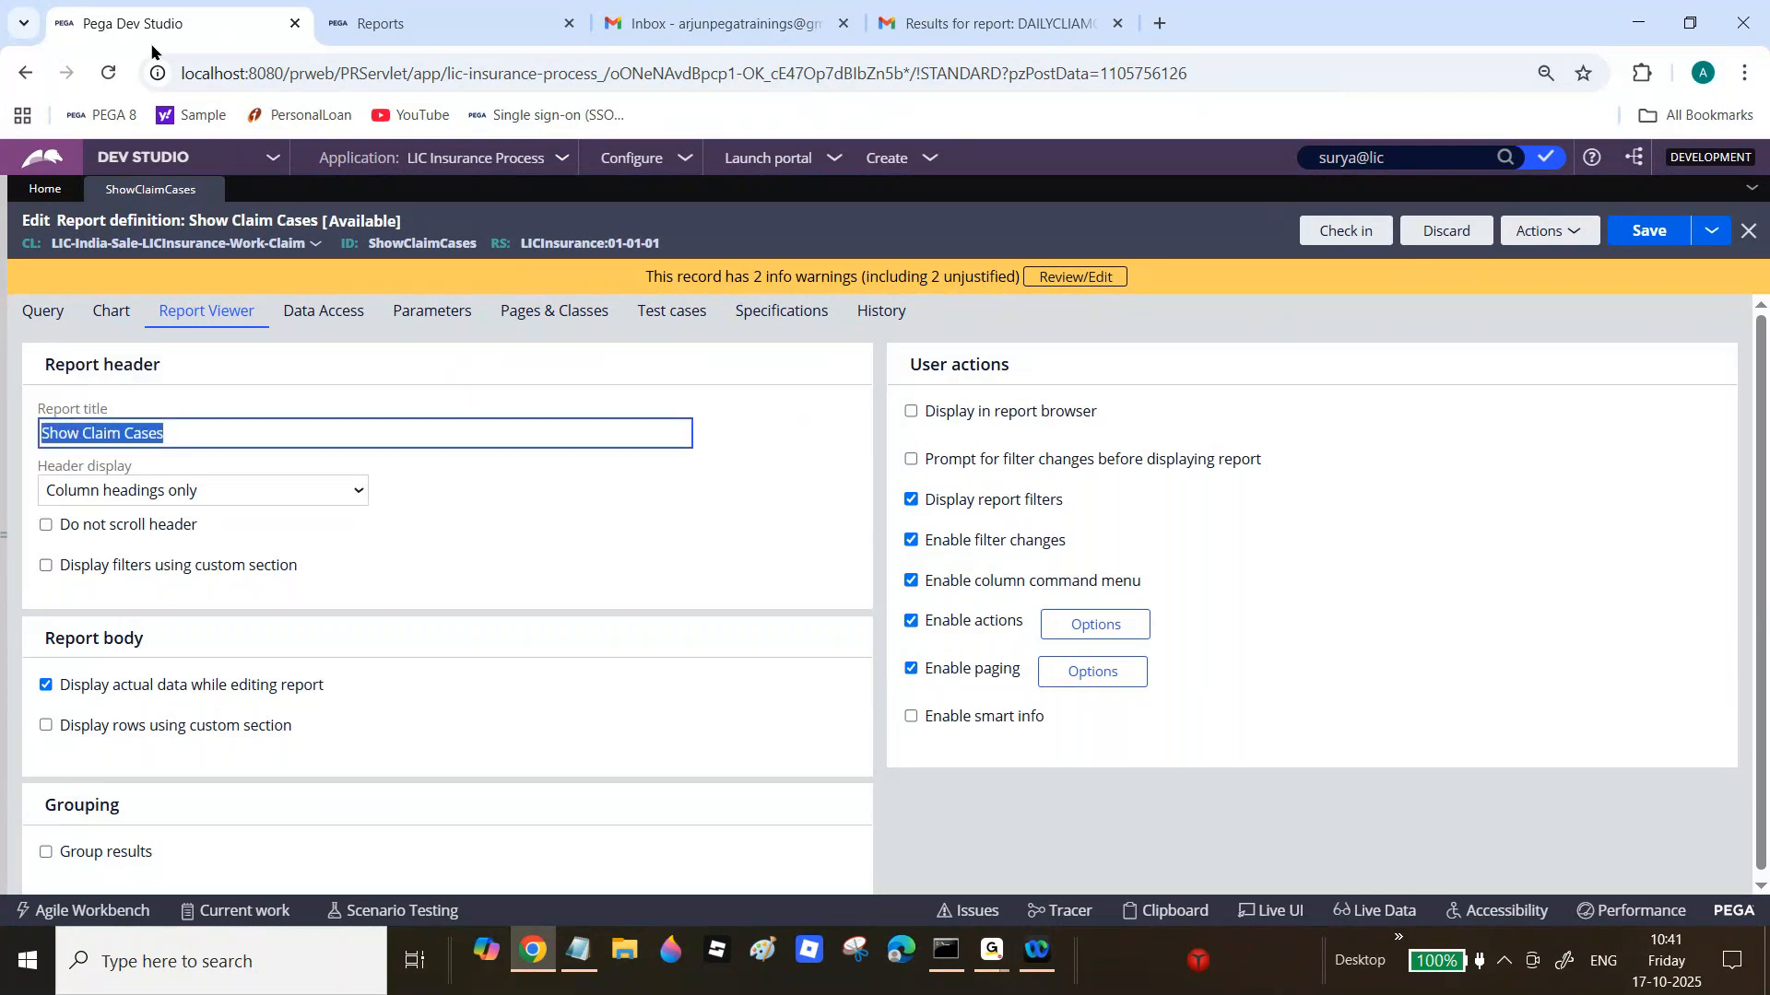
click(436, 7)
mouse_move(147, 588)
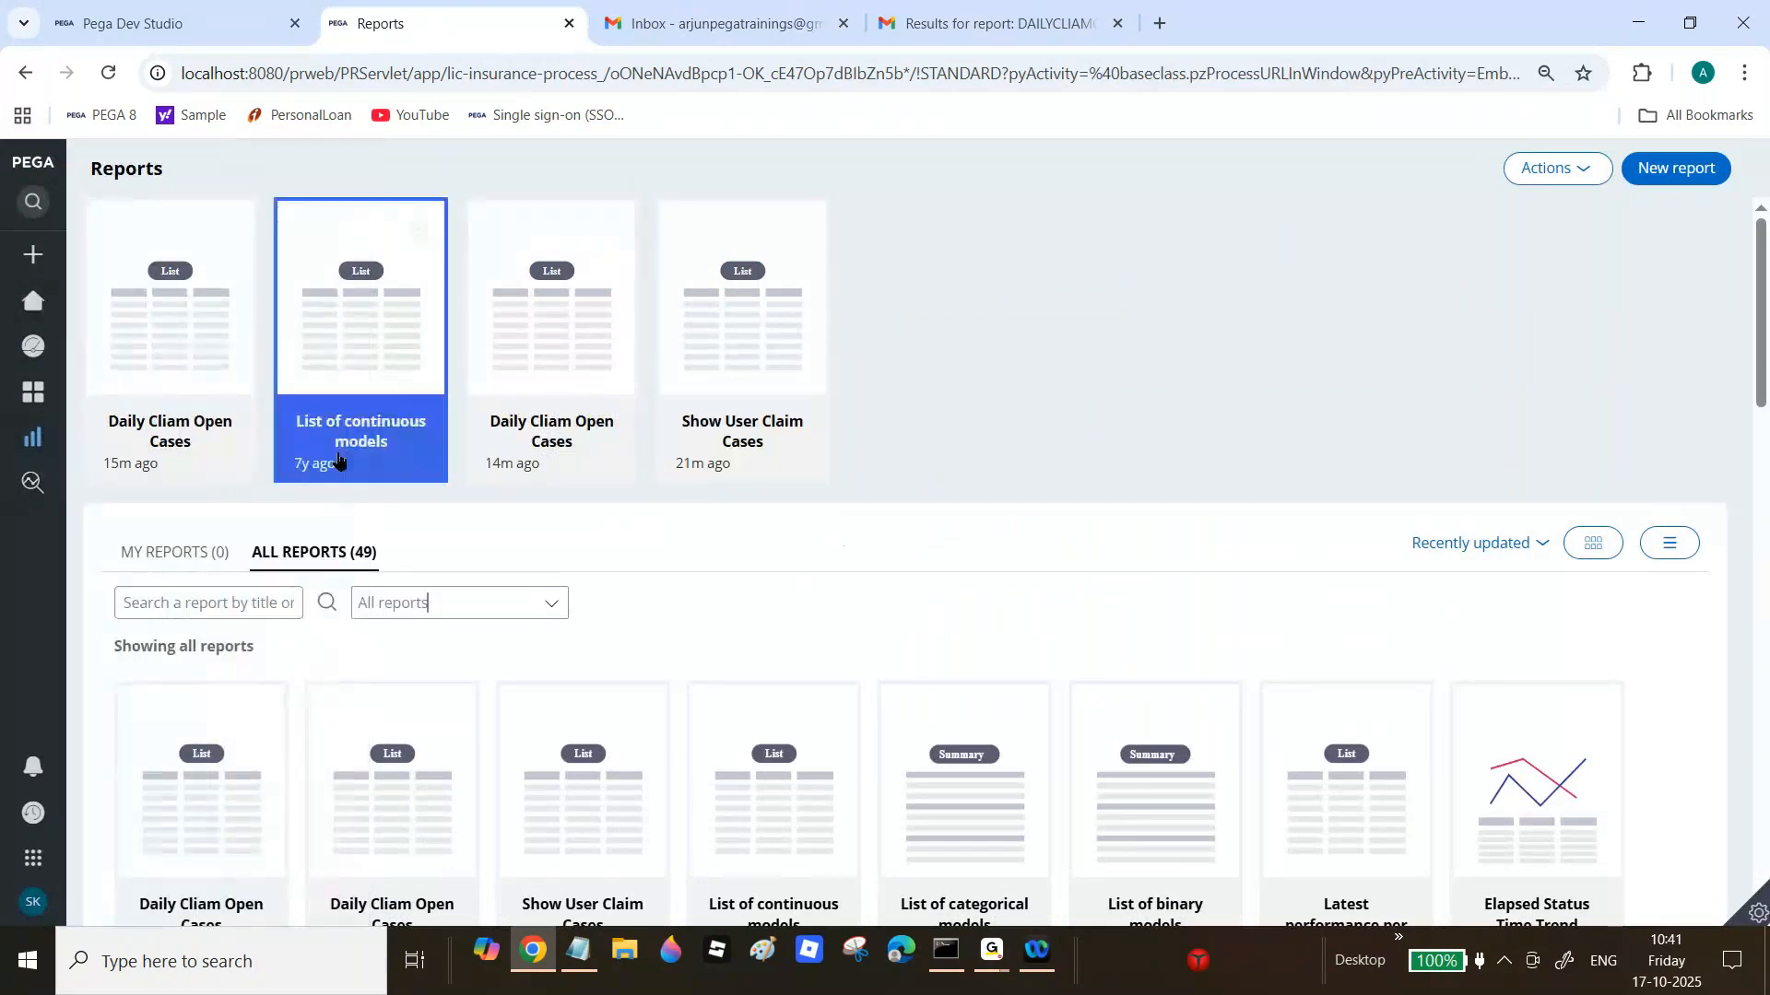
Step: Open the Daily Cliam Open Cases report to check its title, then return to ShowClaimCases
click(198, 406)
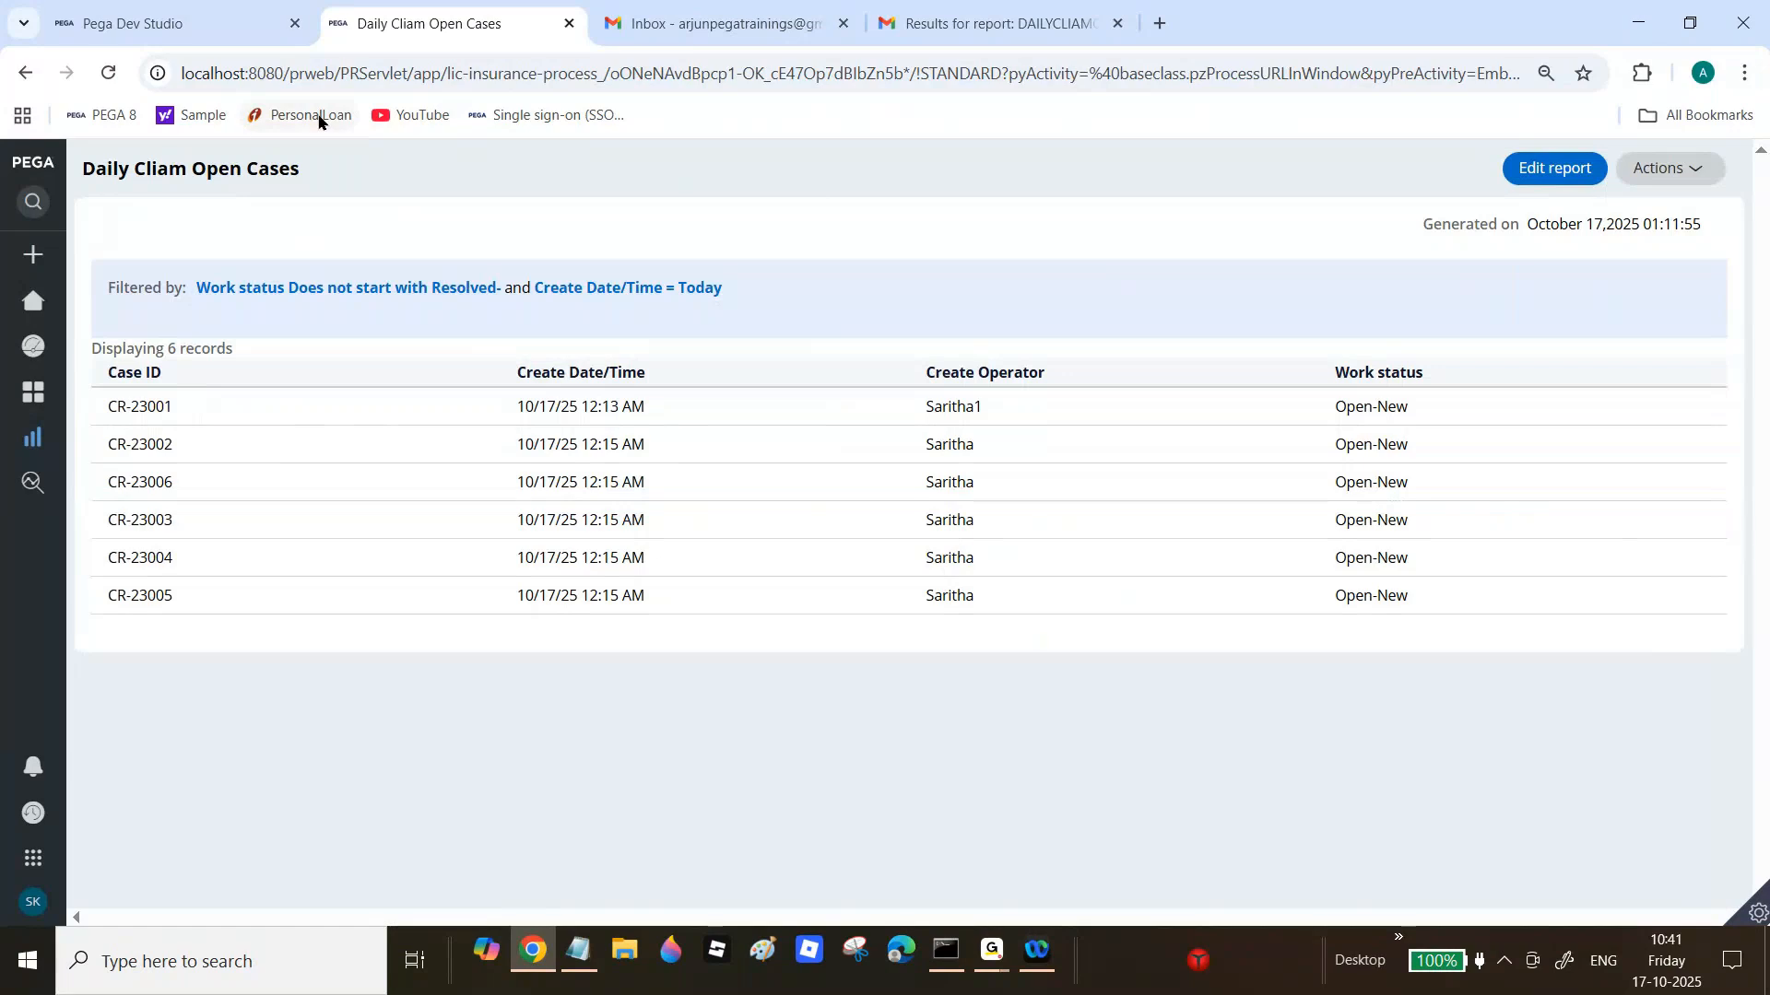
drag(83, 168, 314, 179)
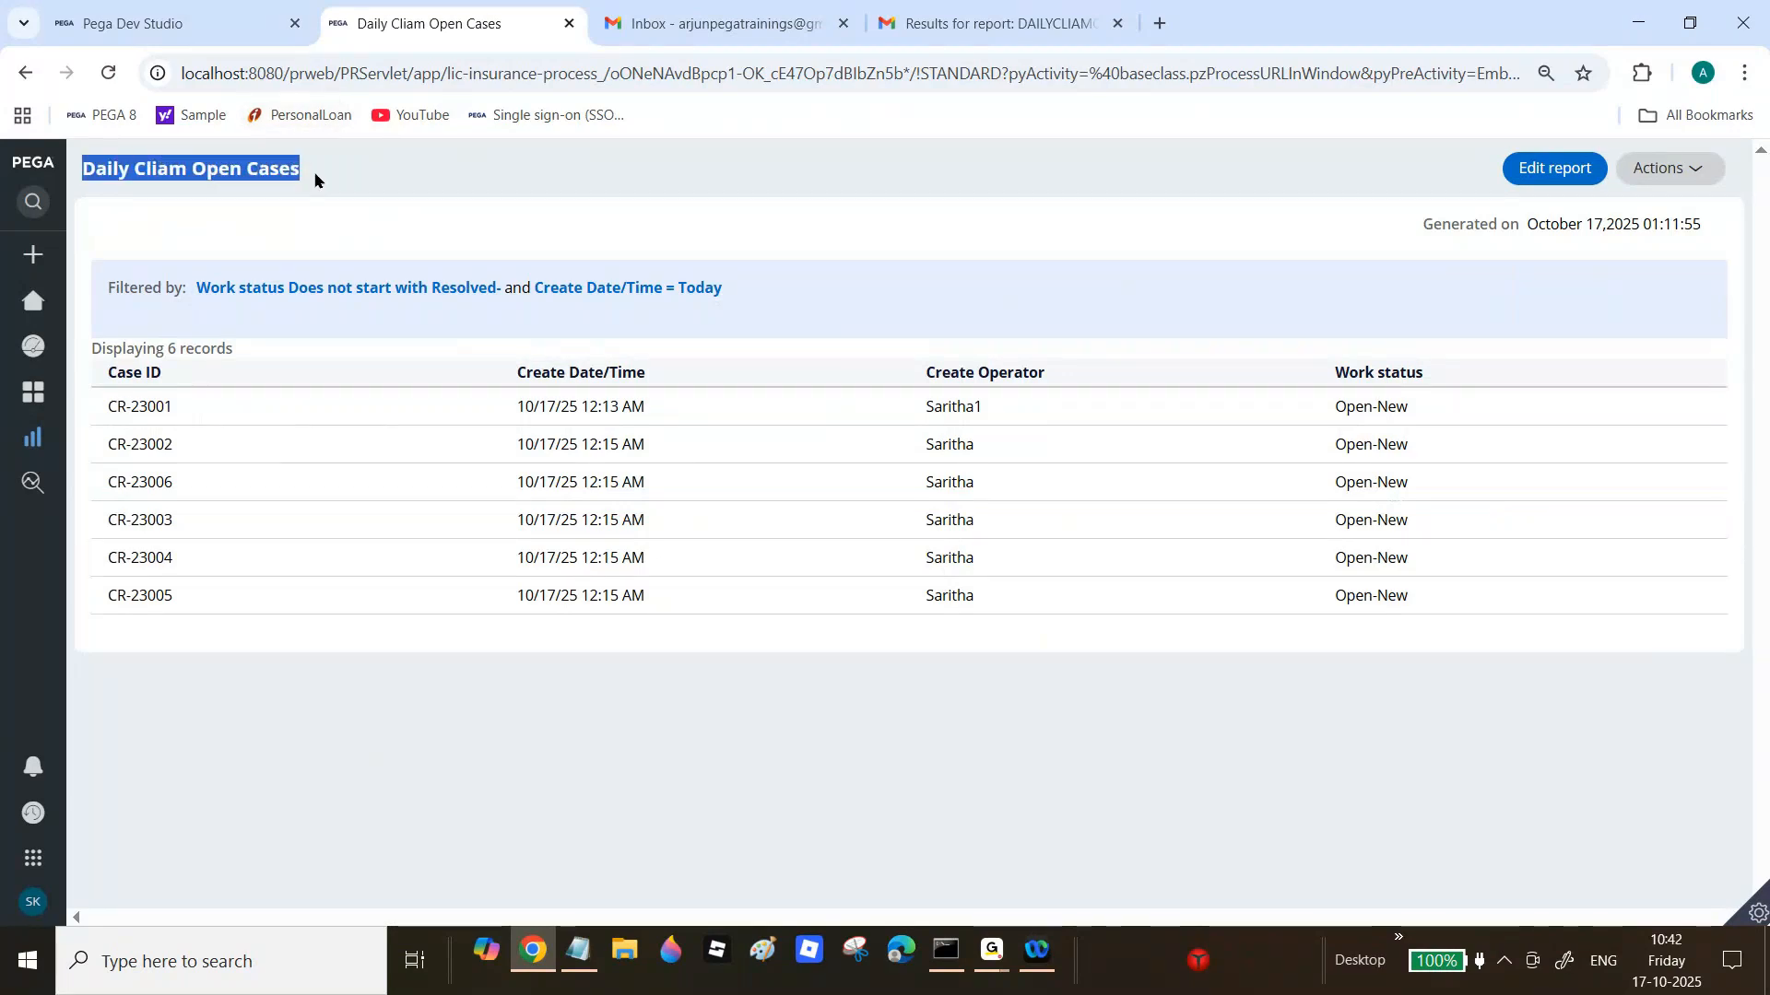
click(271, 198)
drag(83, 167, 297, 167)
click(297, 164)
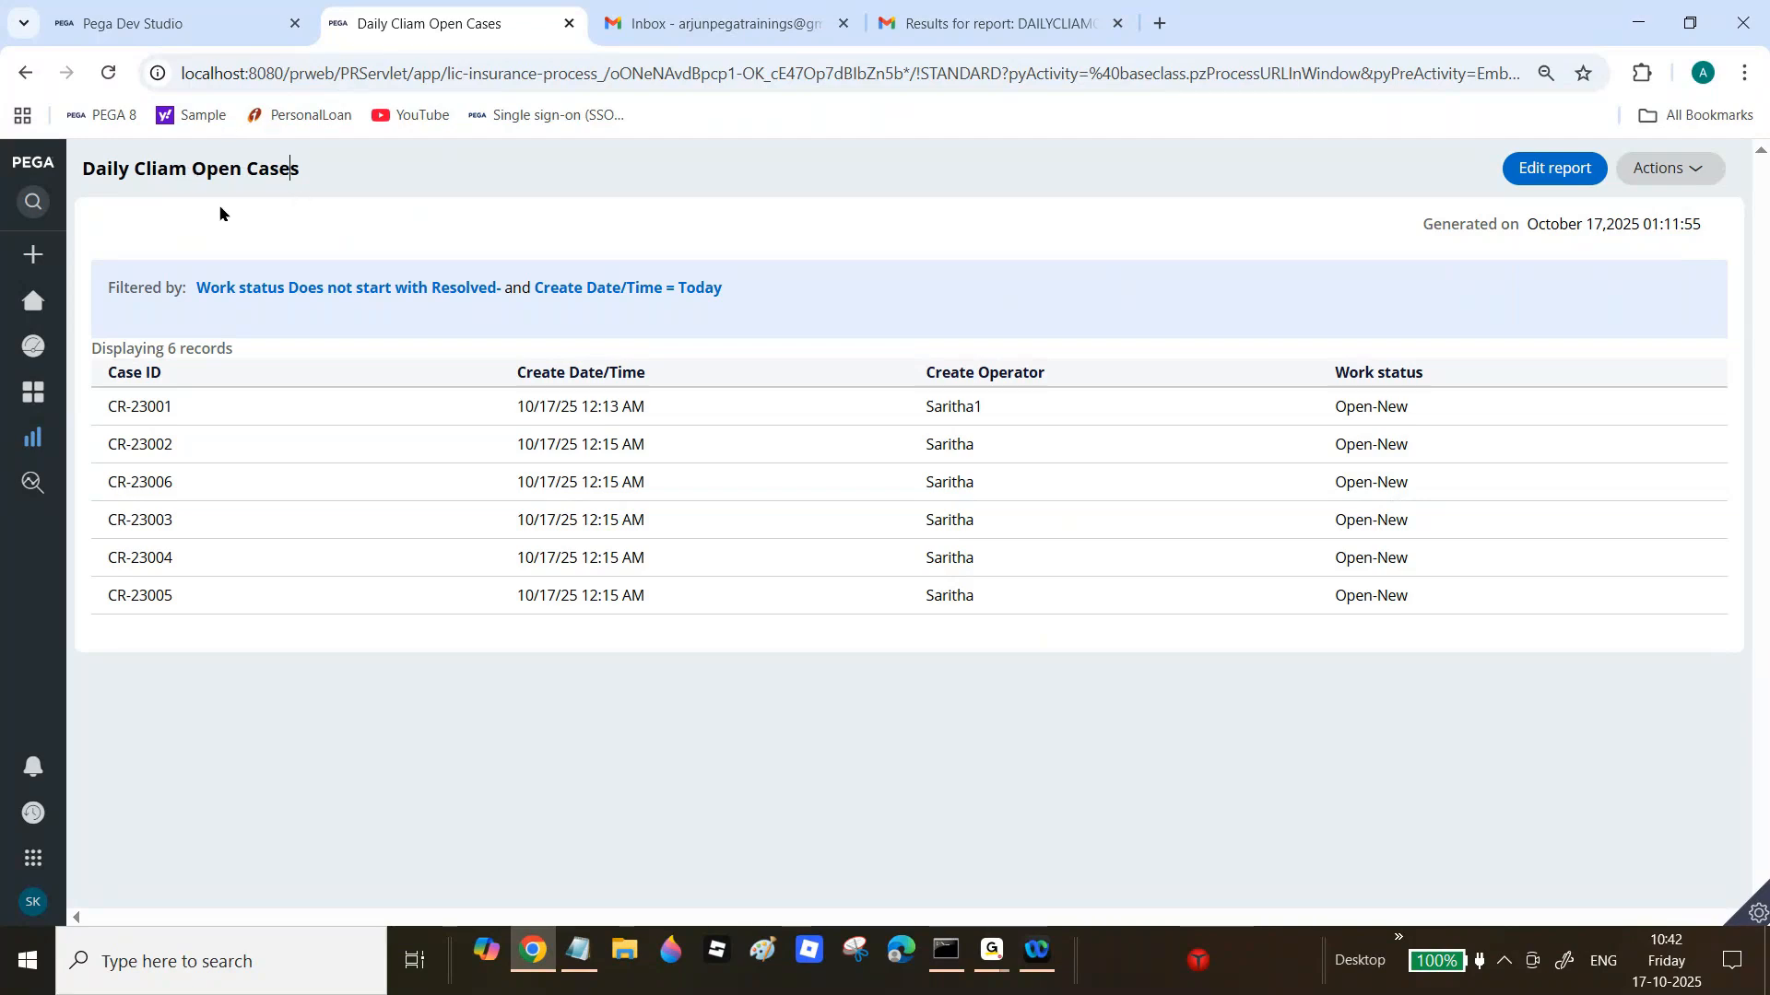
click(214, 17)
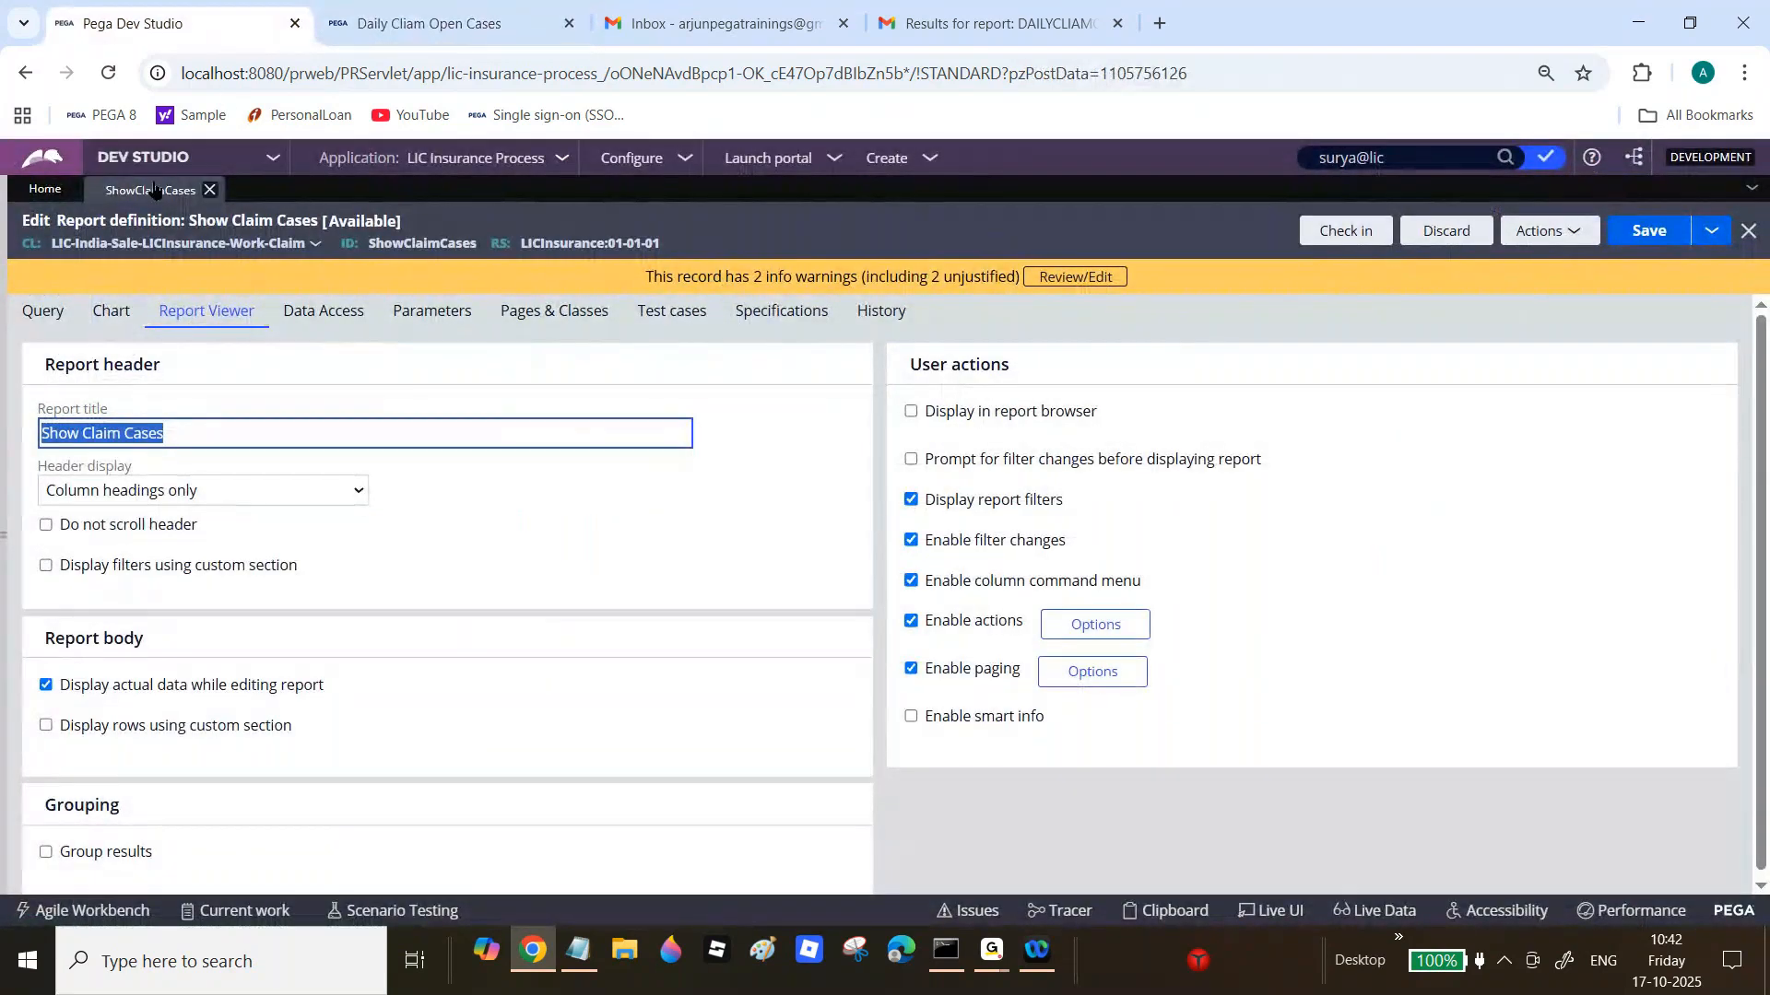
Step: Open DailyClaimOpenCases and correct its Report Viewer title to Daily Open Claim Cases
mouse_move(2, 620)
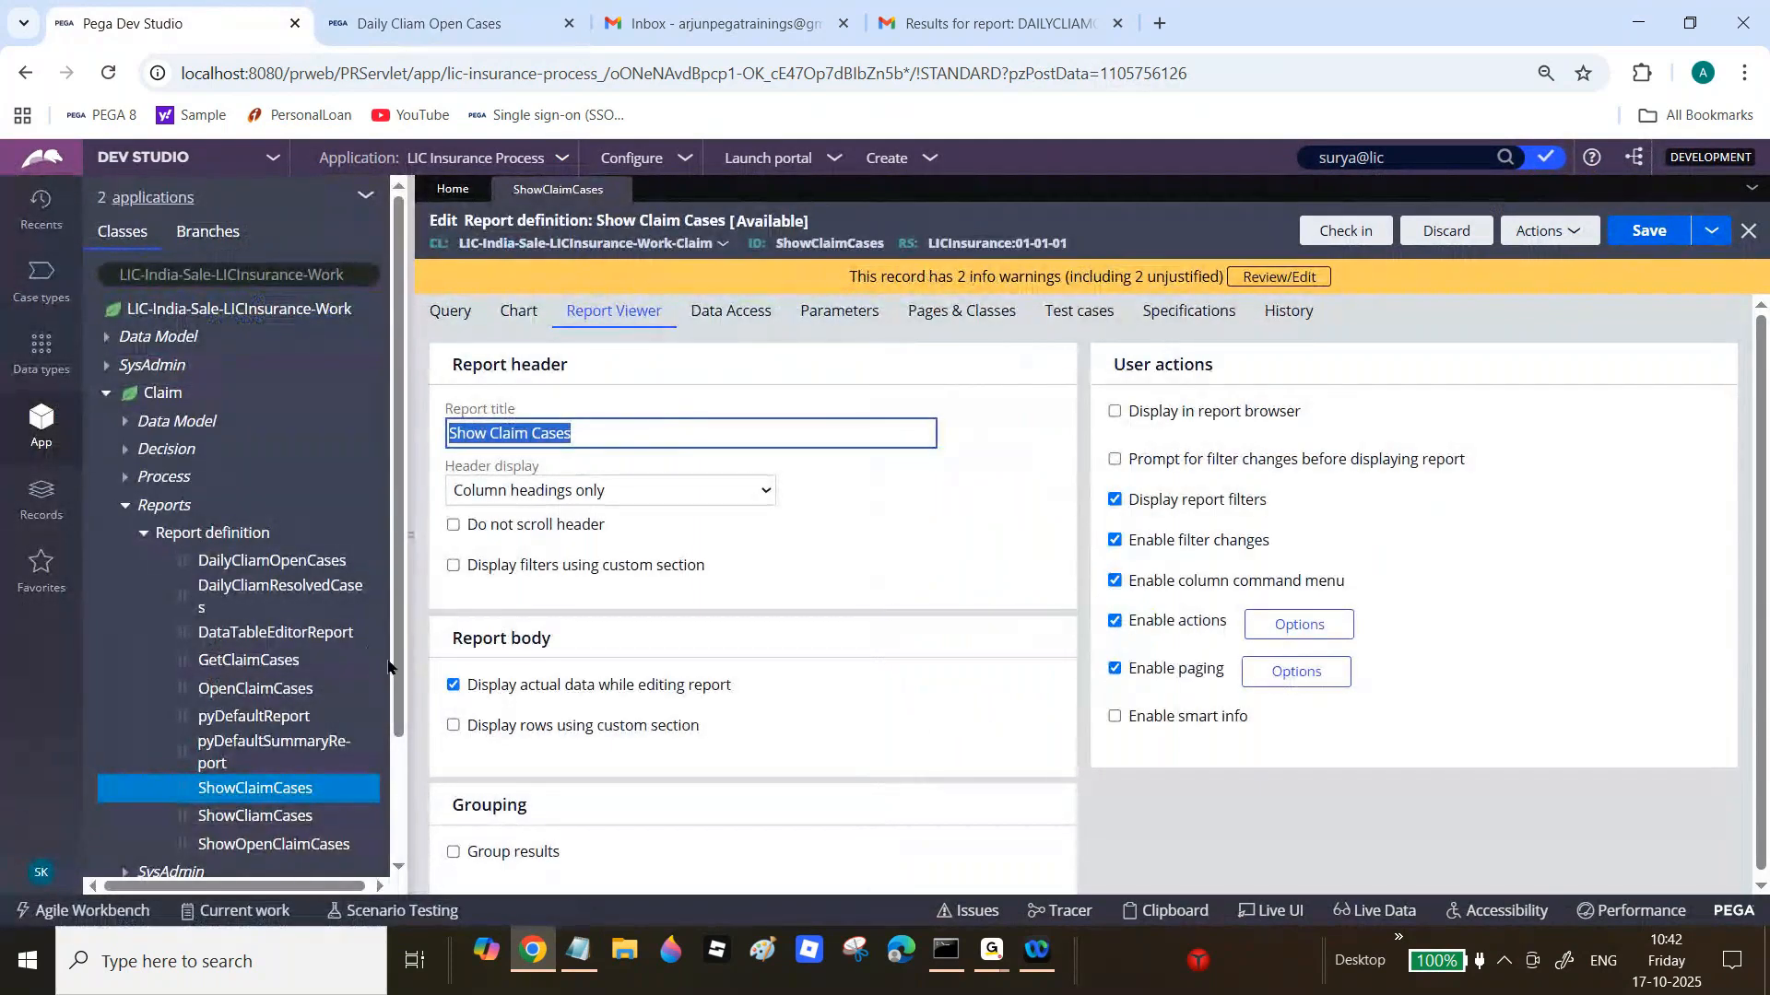
scroll(387, 673, down, 2)
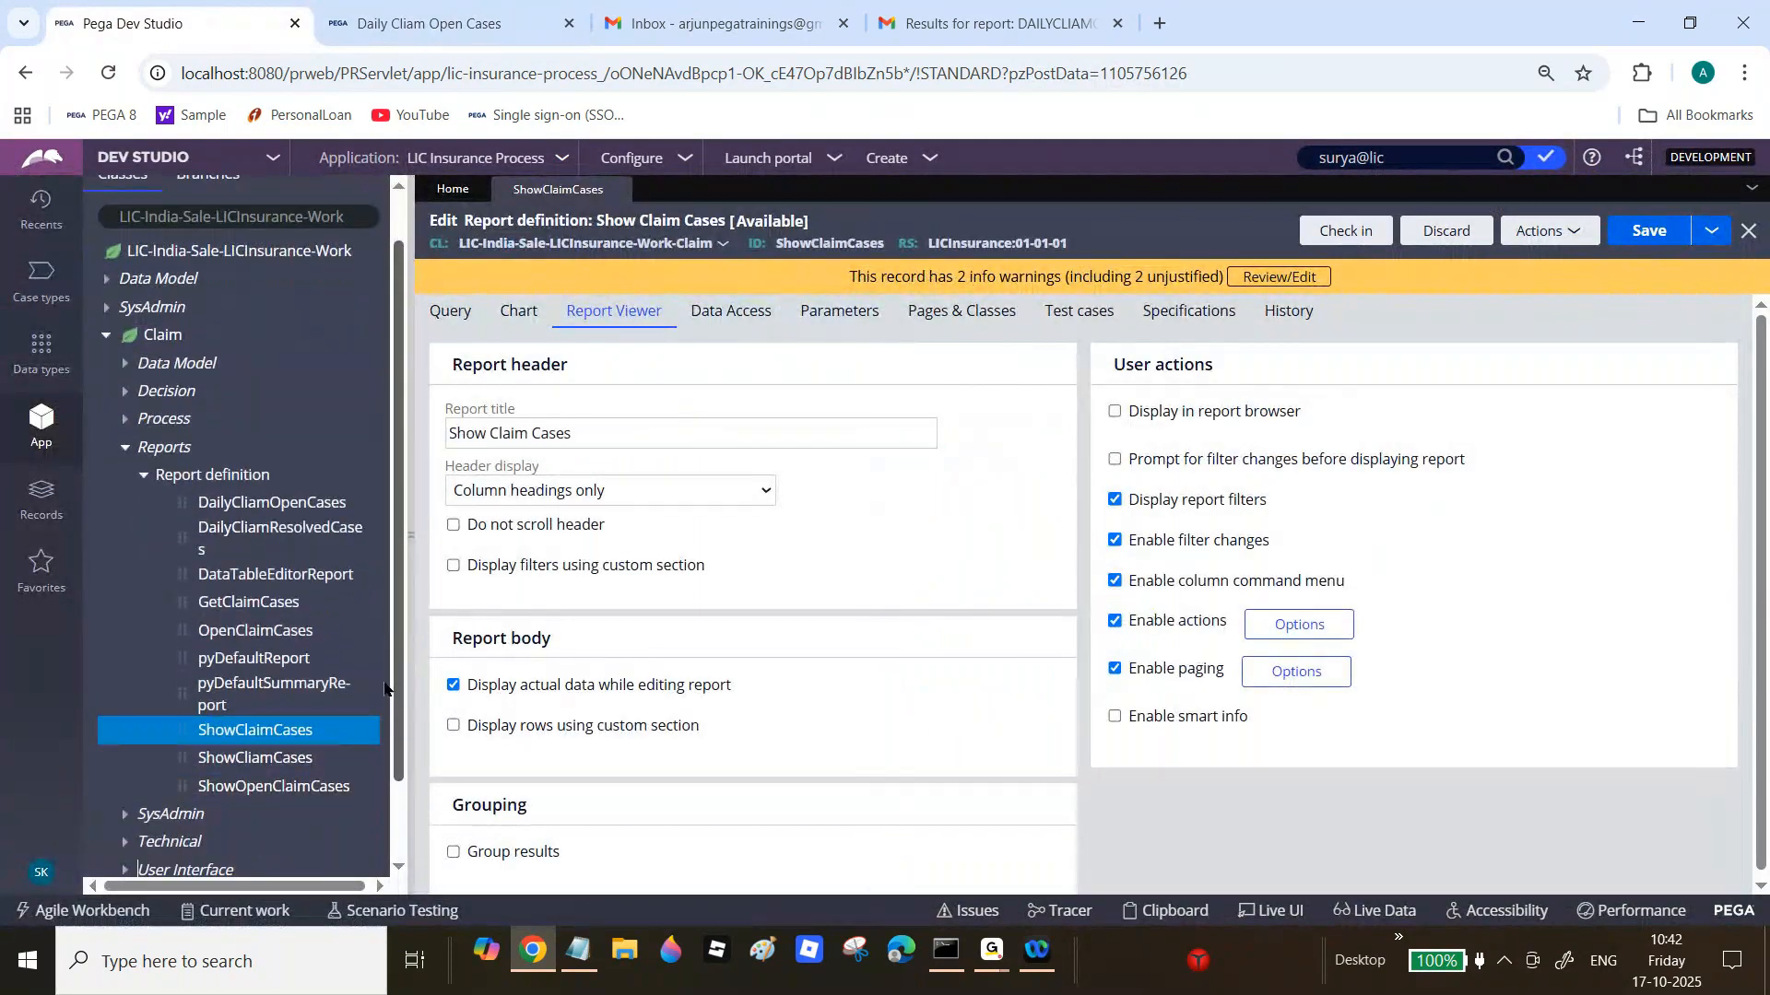
click(284, 503)
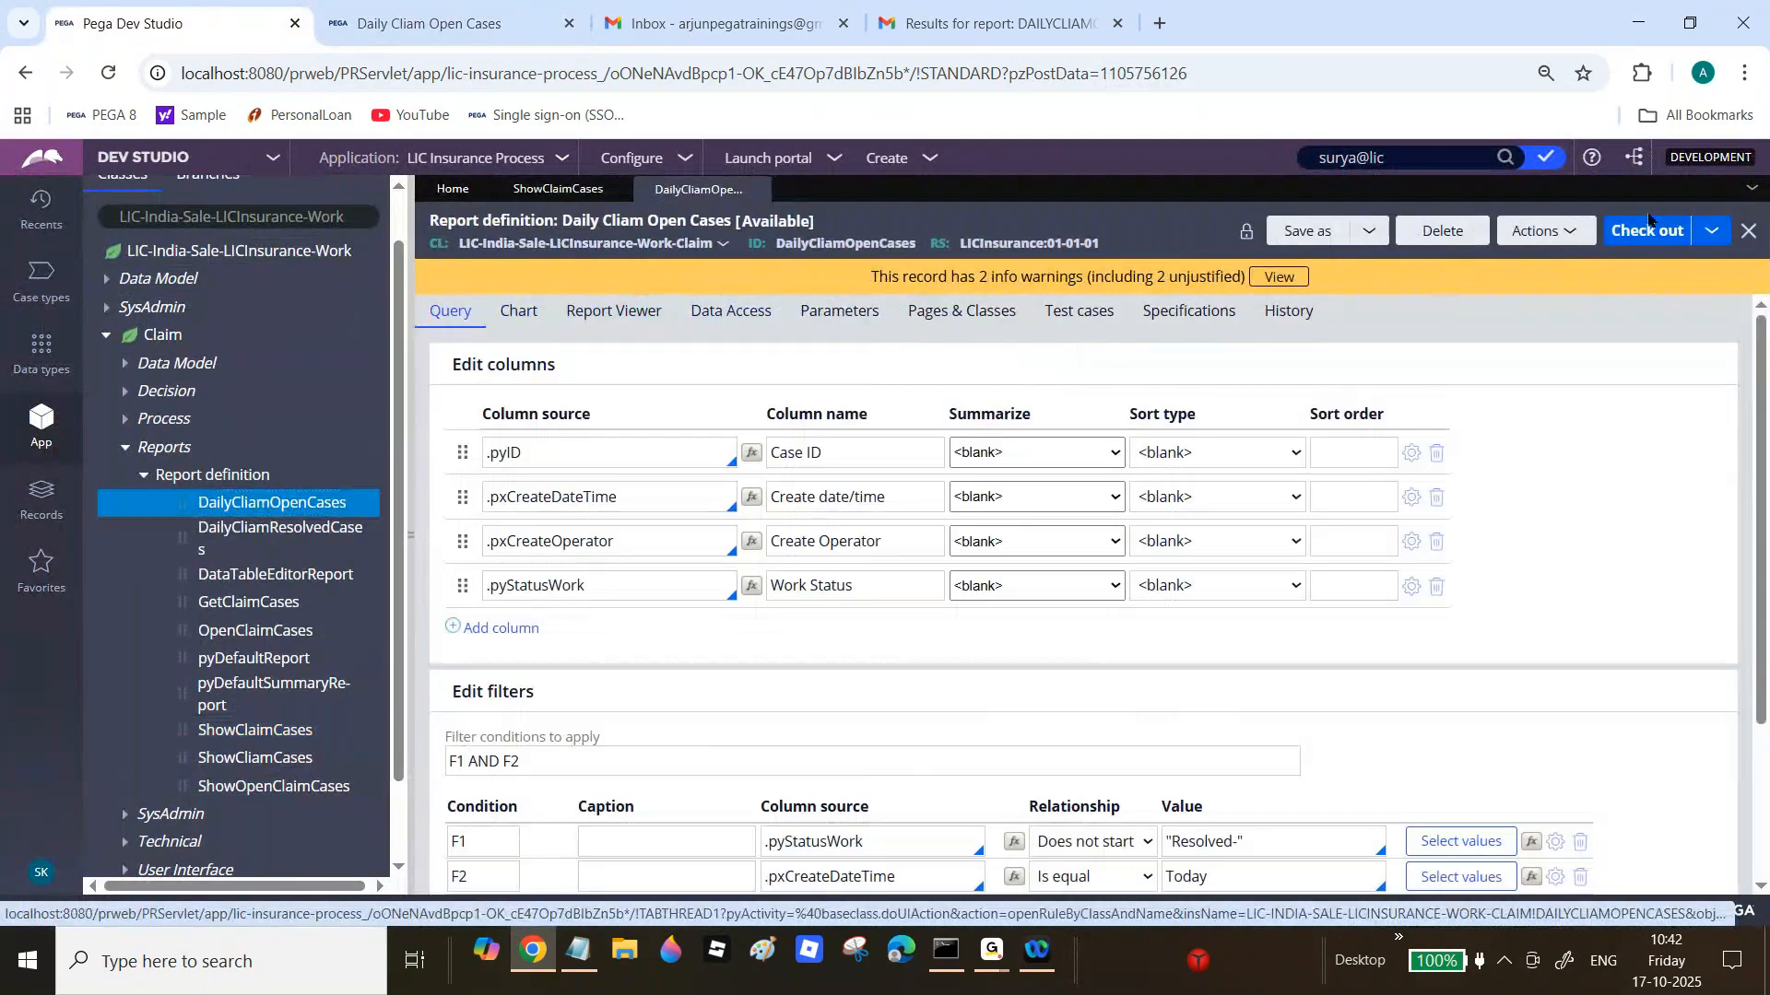
click(613, 314)
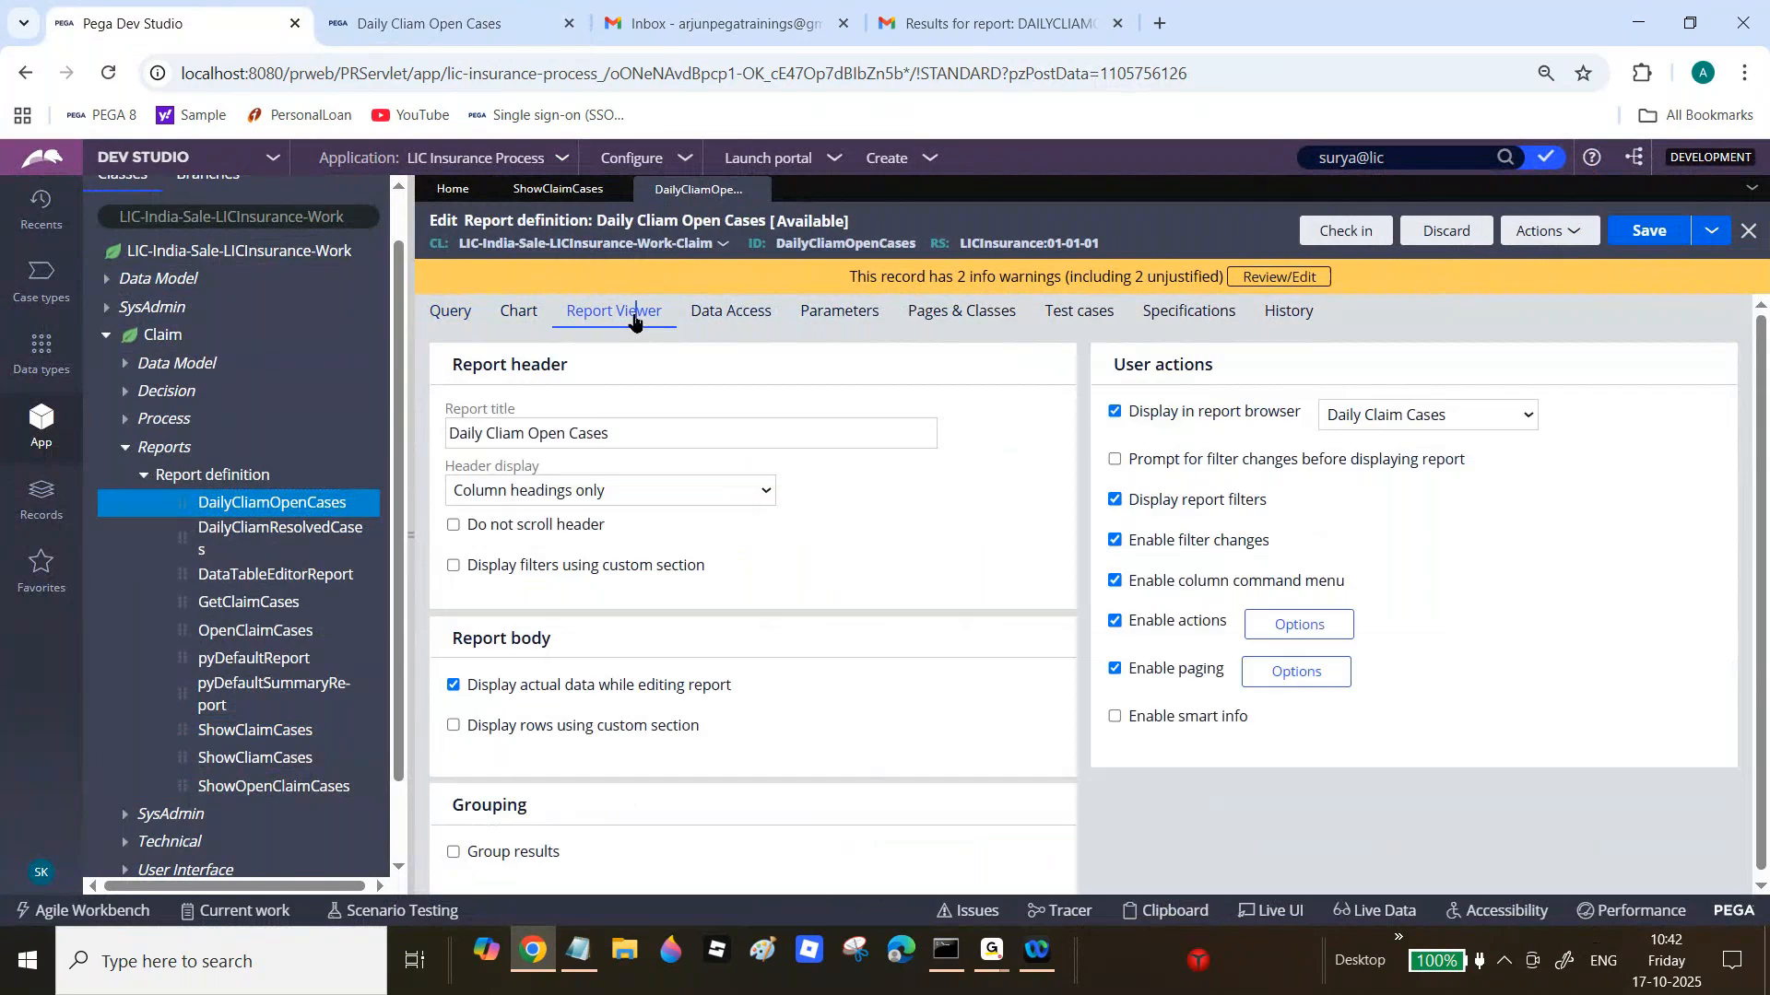
double_click(510, 432)
key(BackSpace)
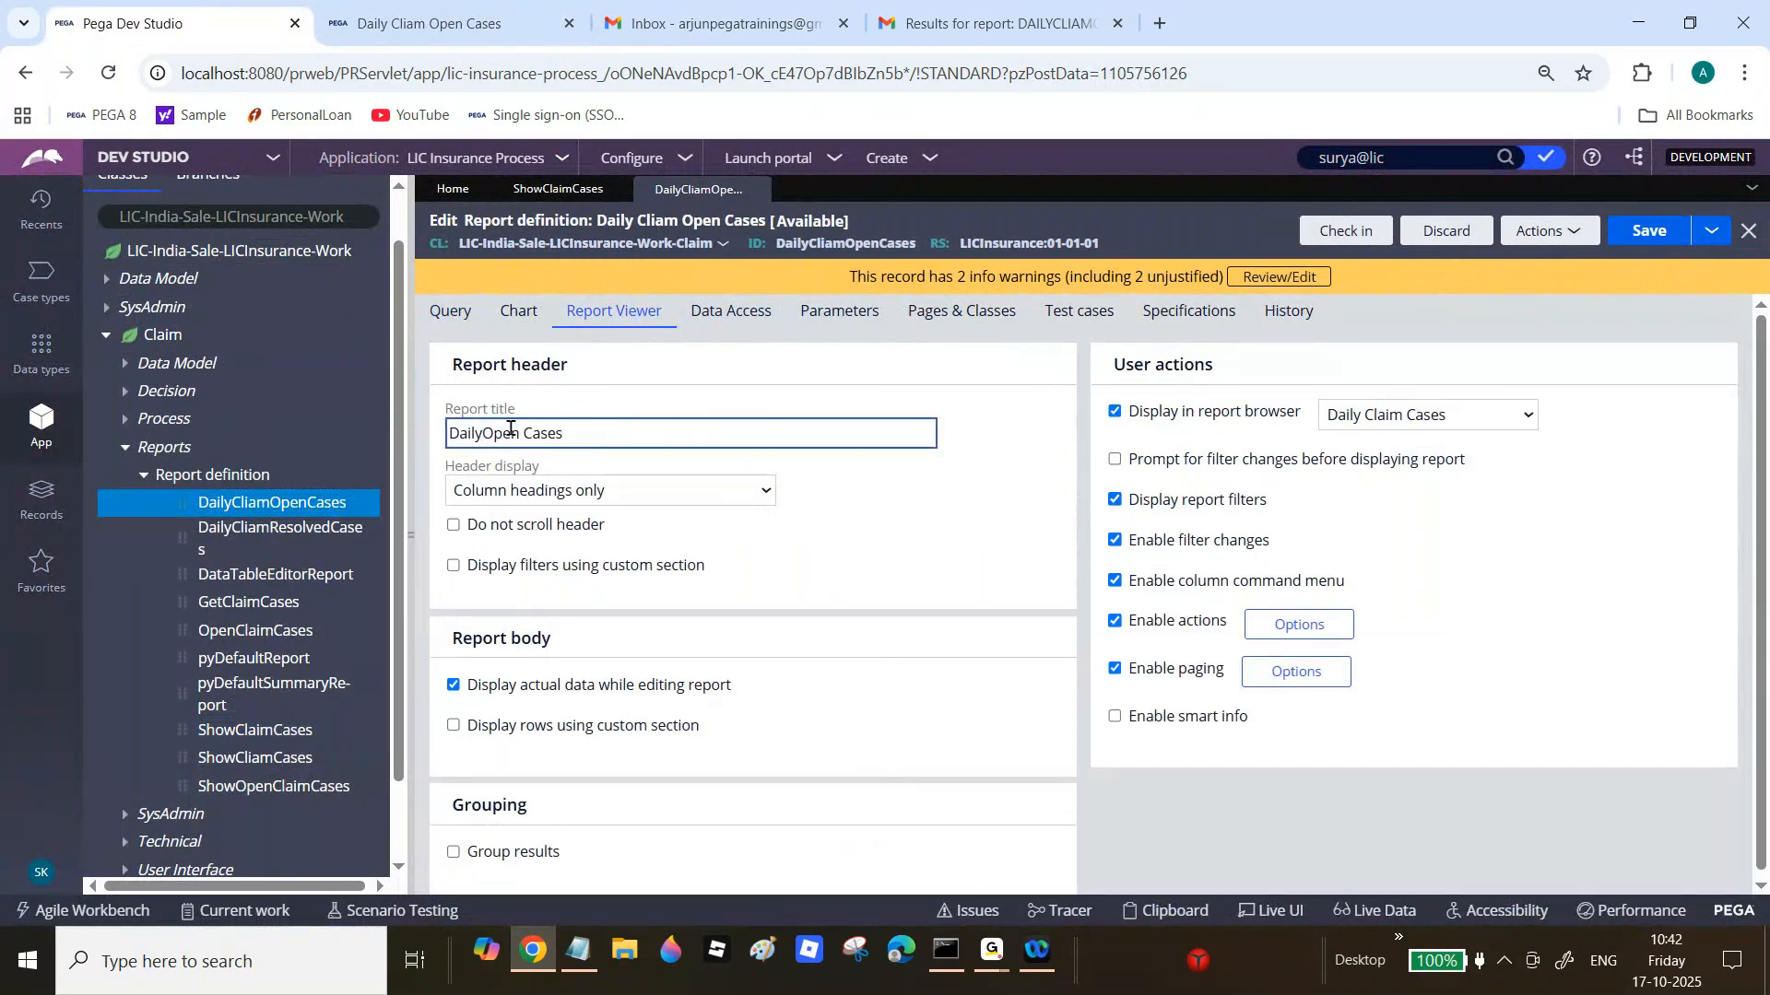
text(Claim C)
Step: Check in the edited report definition with a short comment
click(1346, 231)
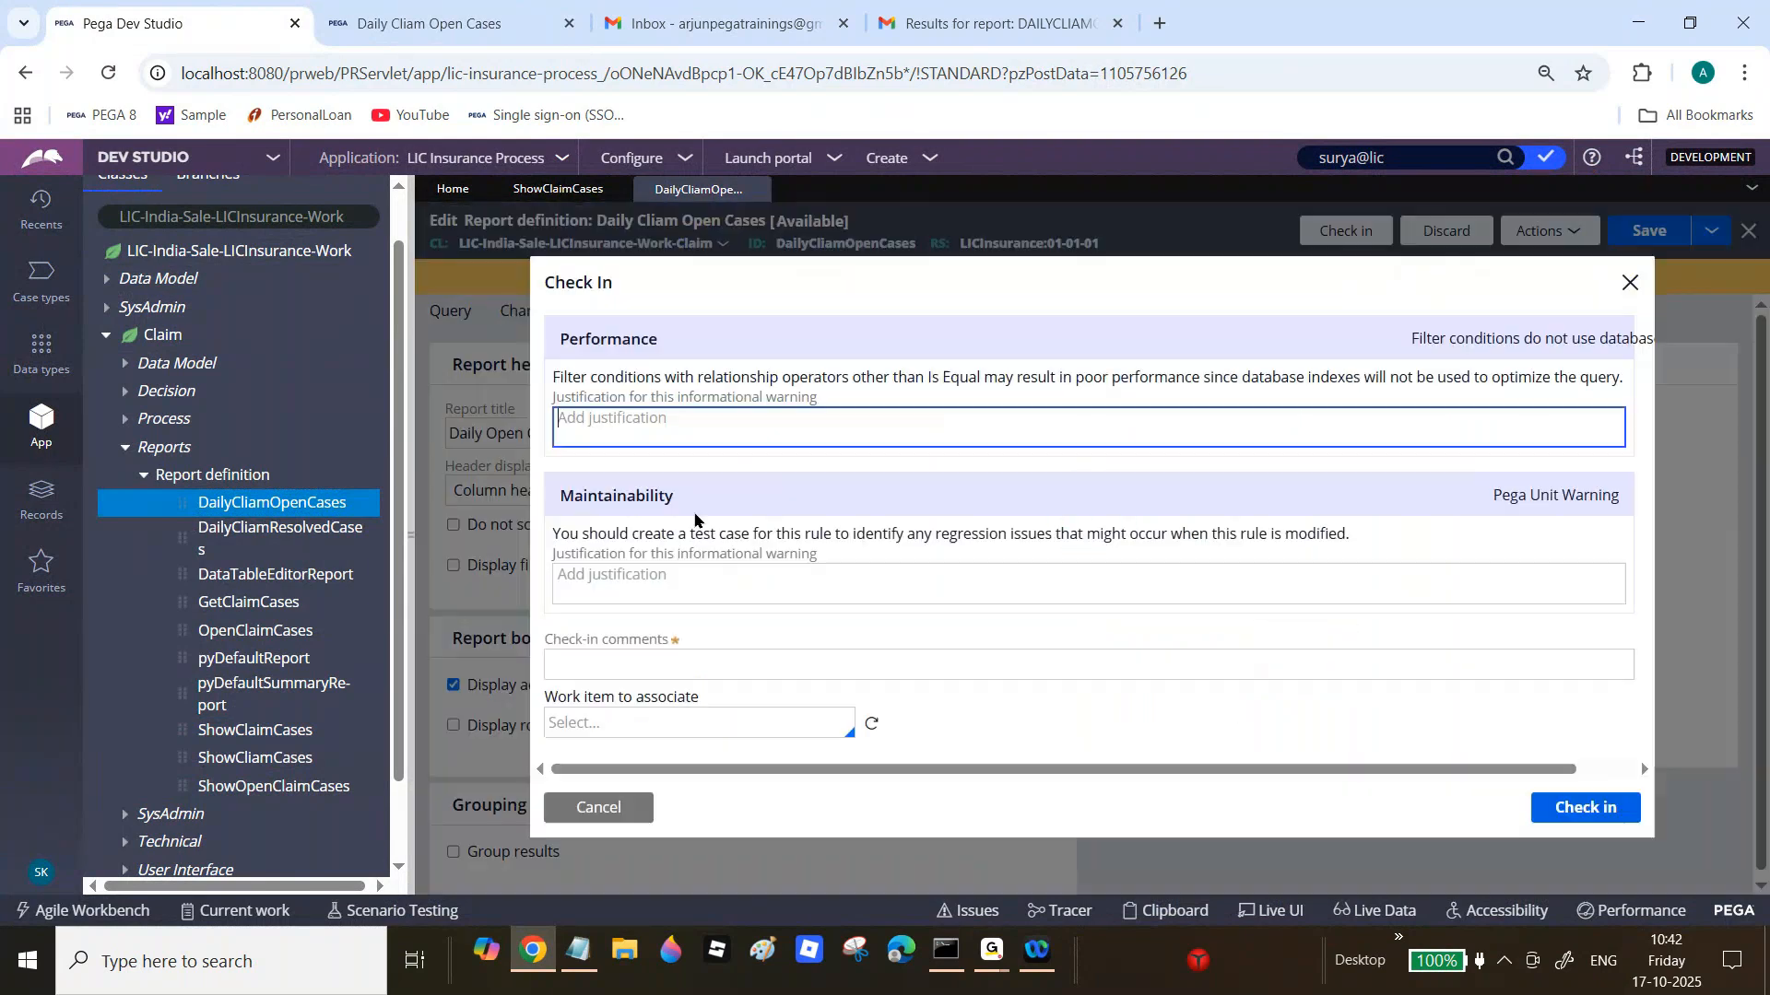
key(Tab)
key(Tab)
text(w)
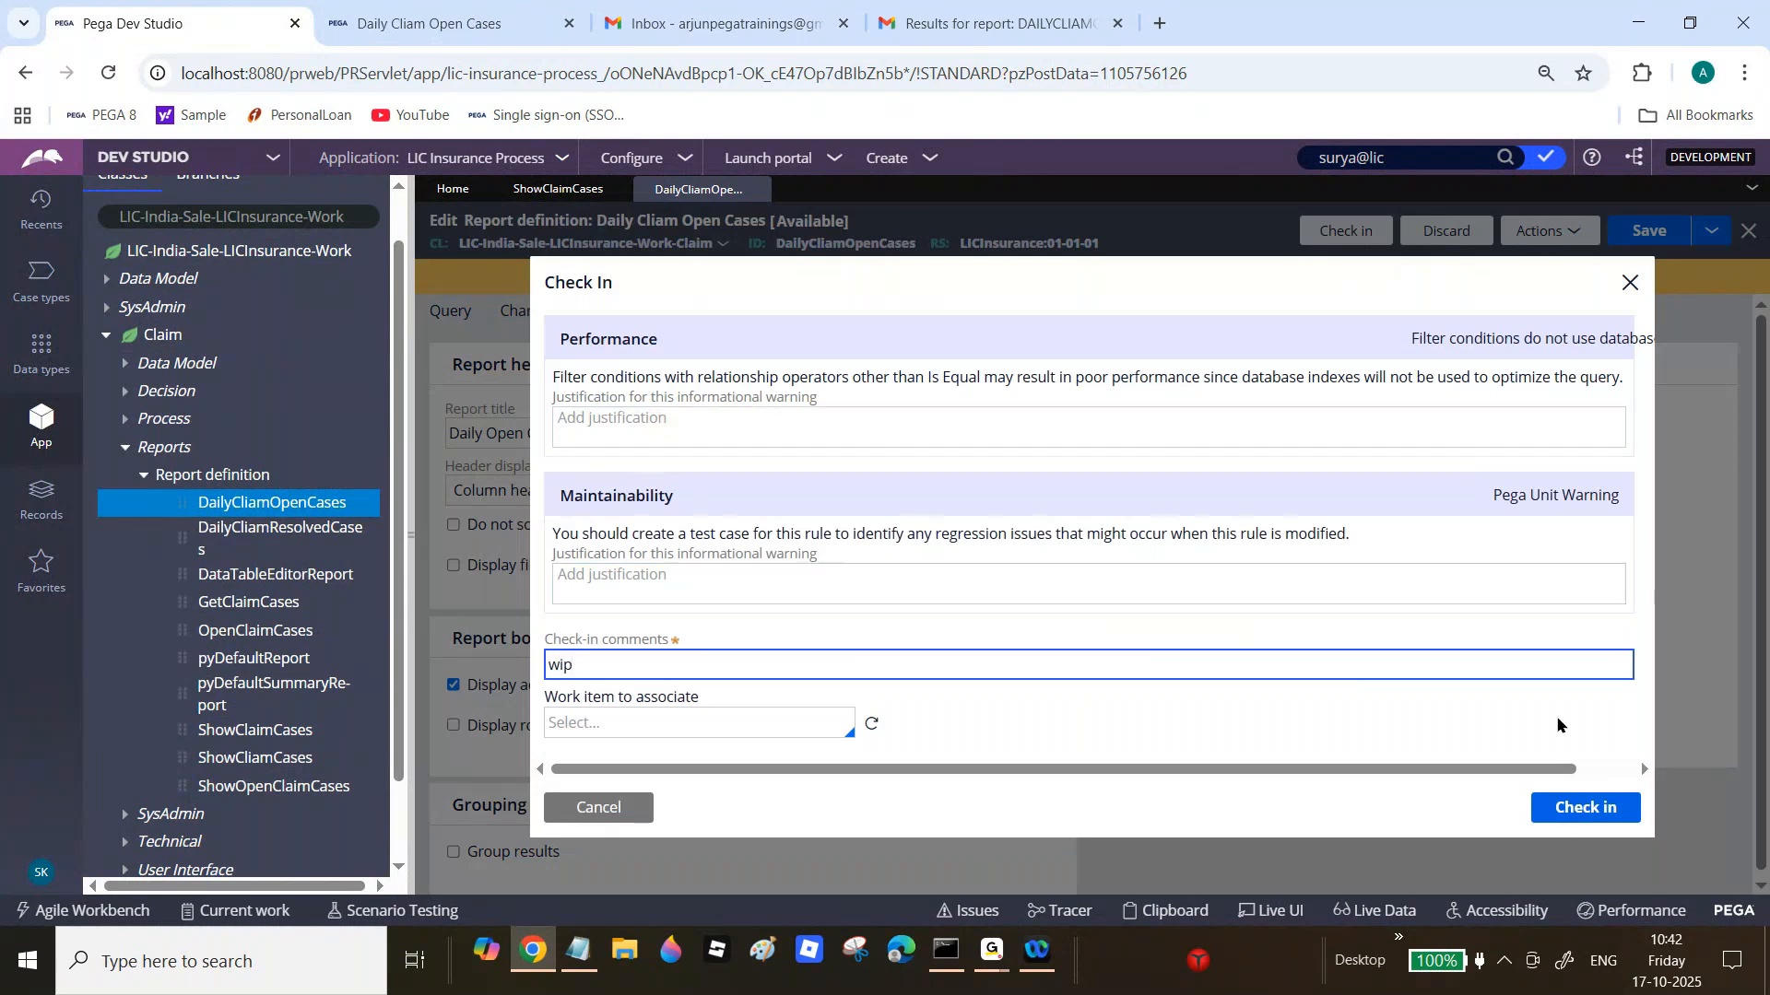
click(1587, 809)
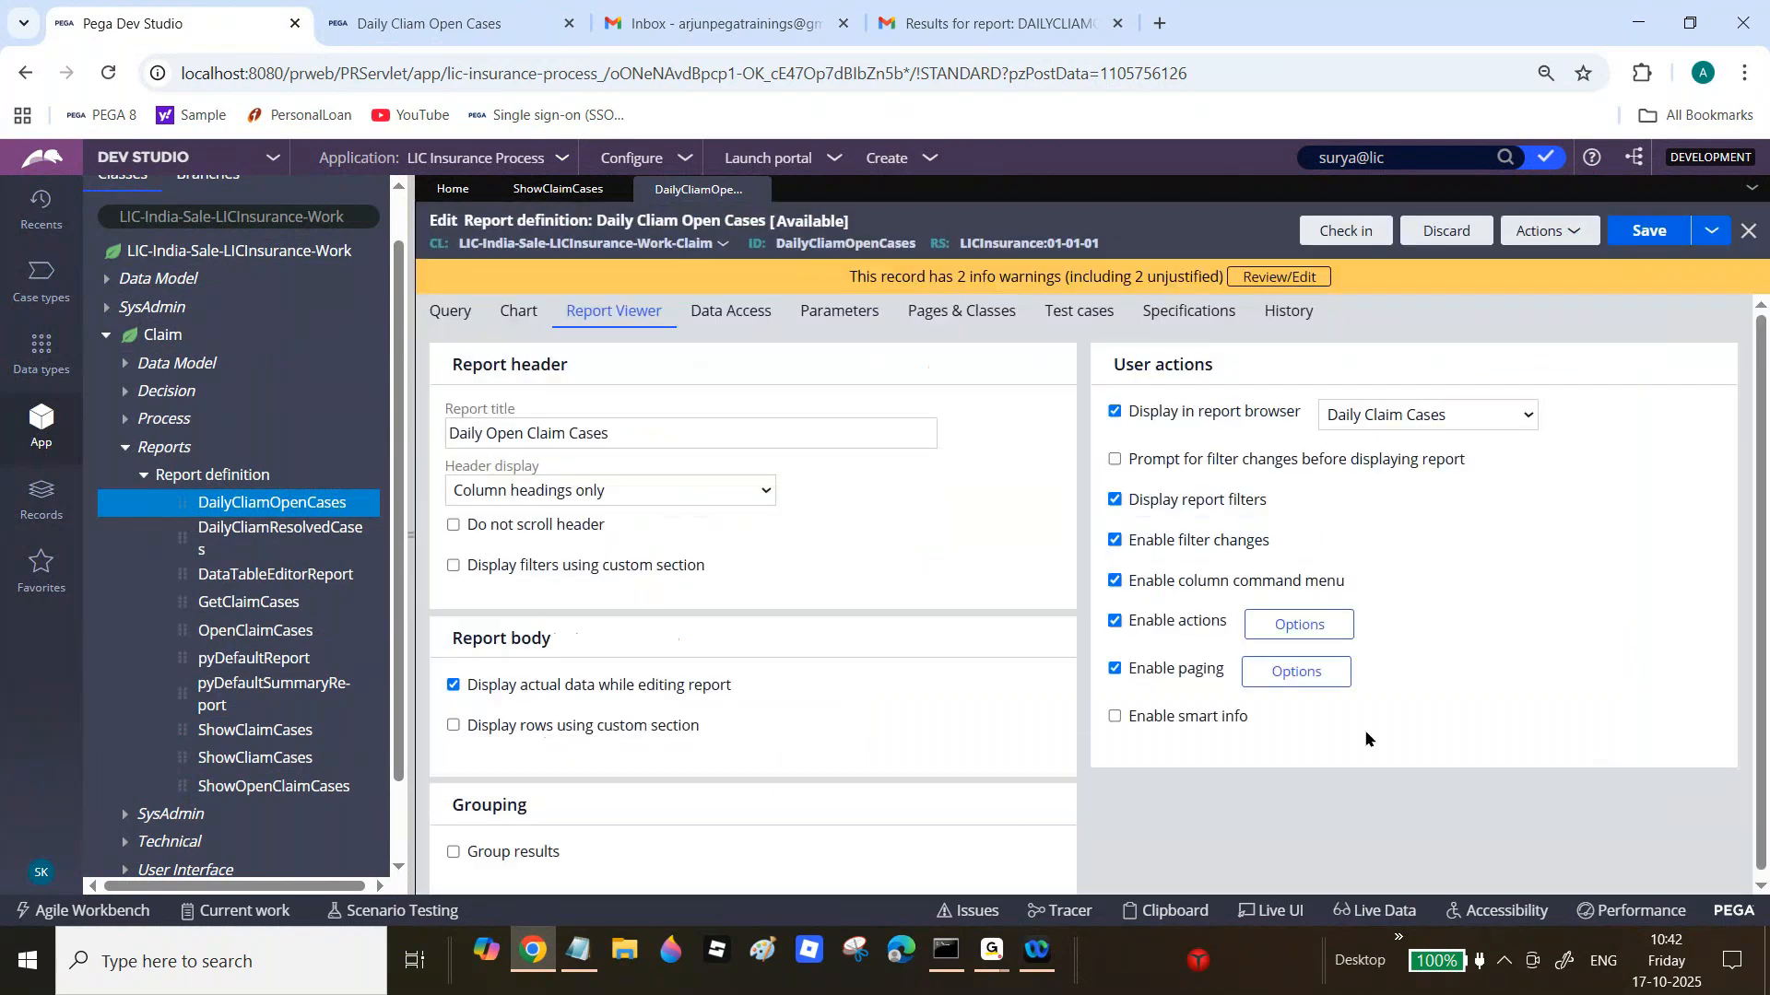
double_click(468, 409)
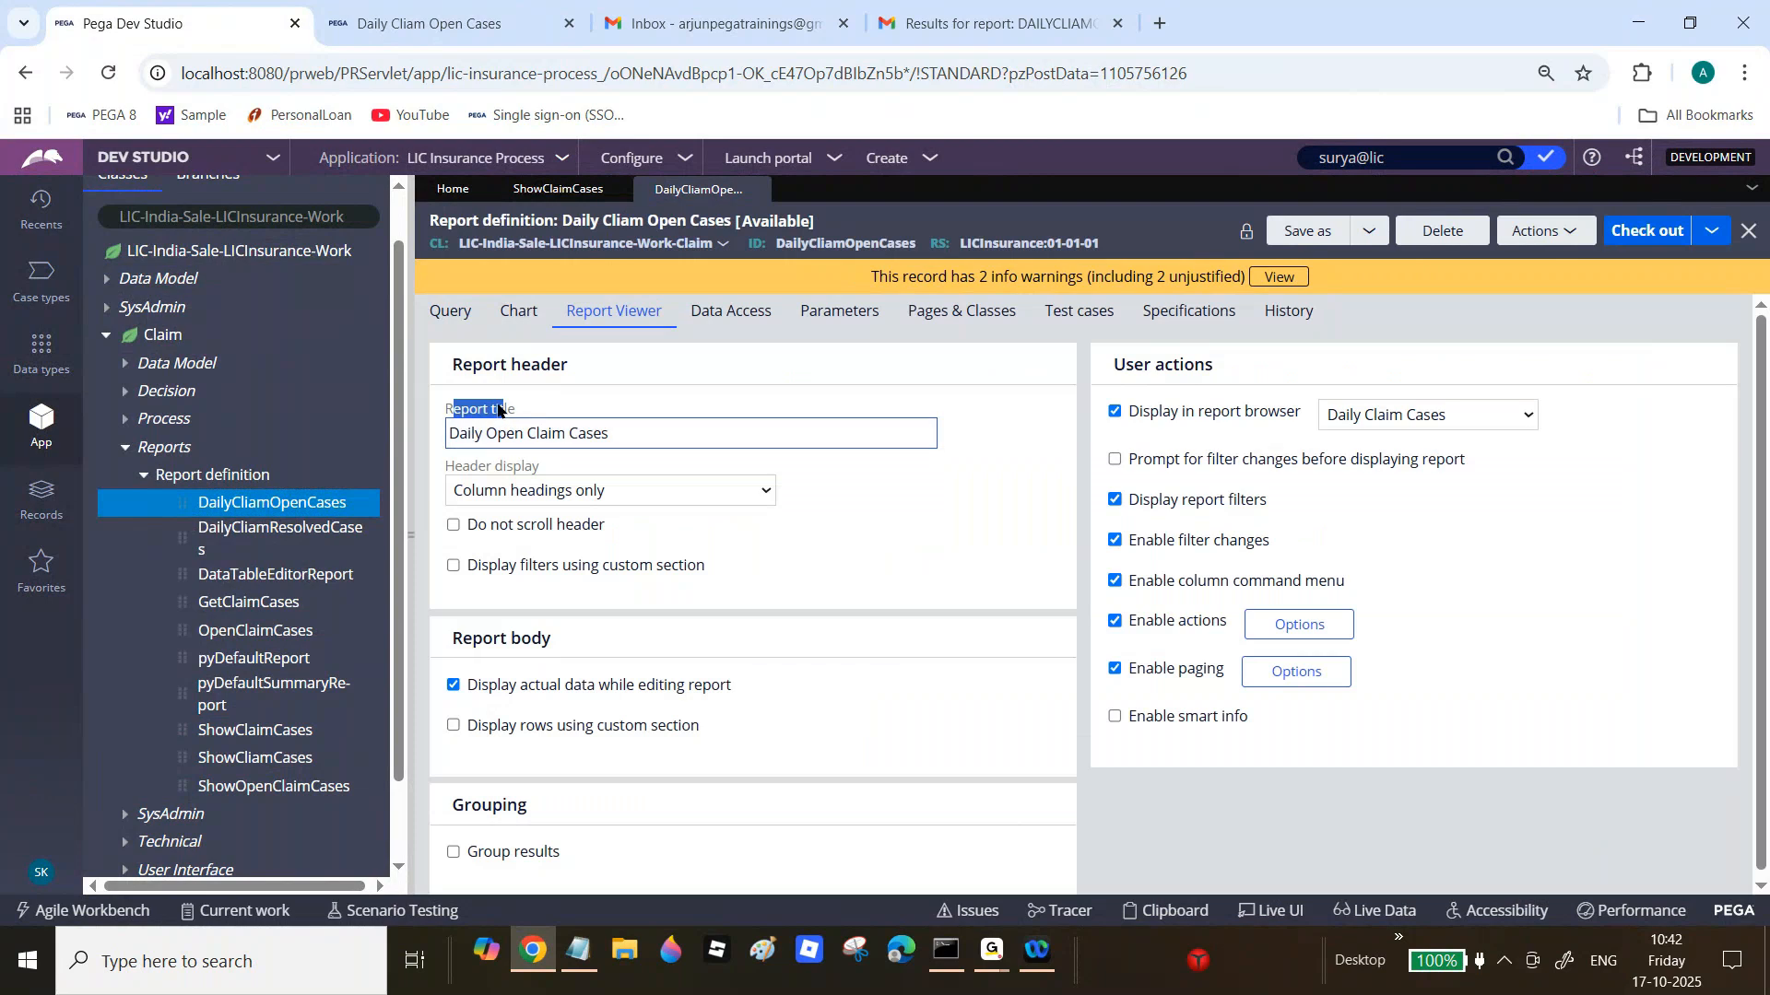
key(ctrl+Tab)
Step: Open the first Daily Cliam Open Cases report from Cosmos All Reports, then return to Dev Studio's Report Viewer
mouse_move(13, 402)
click(76, 439)
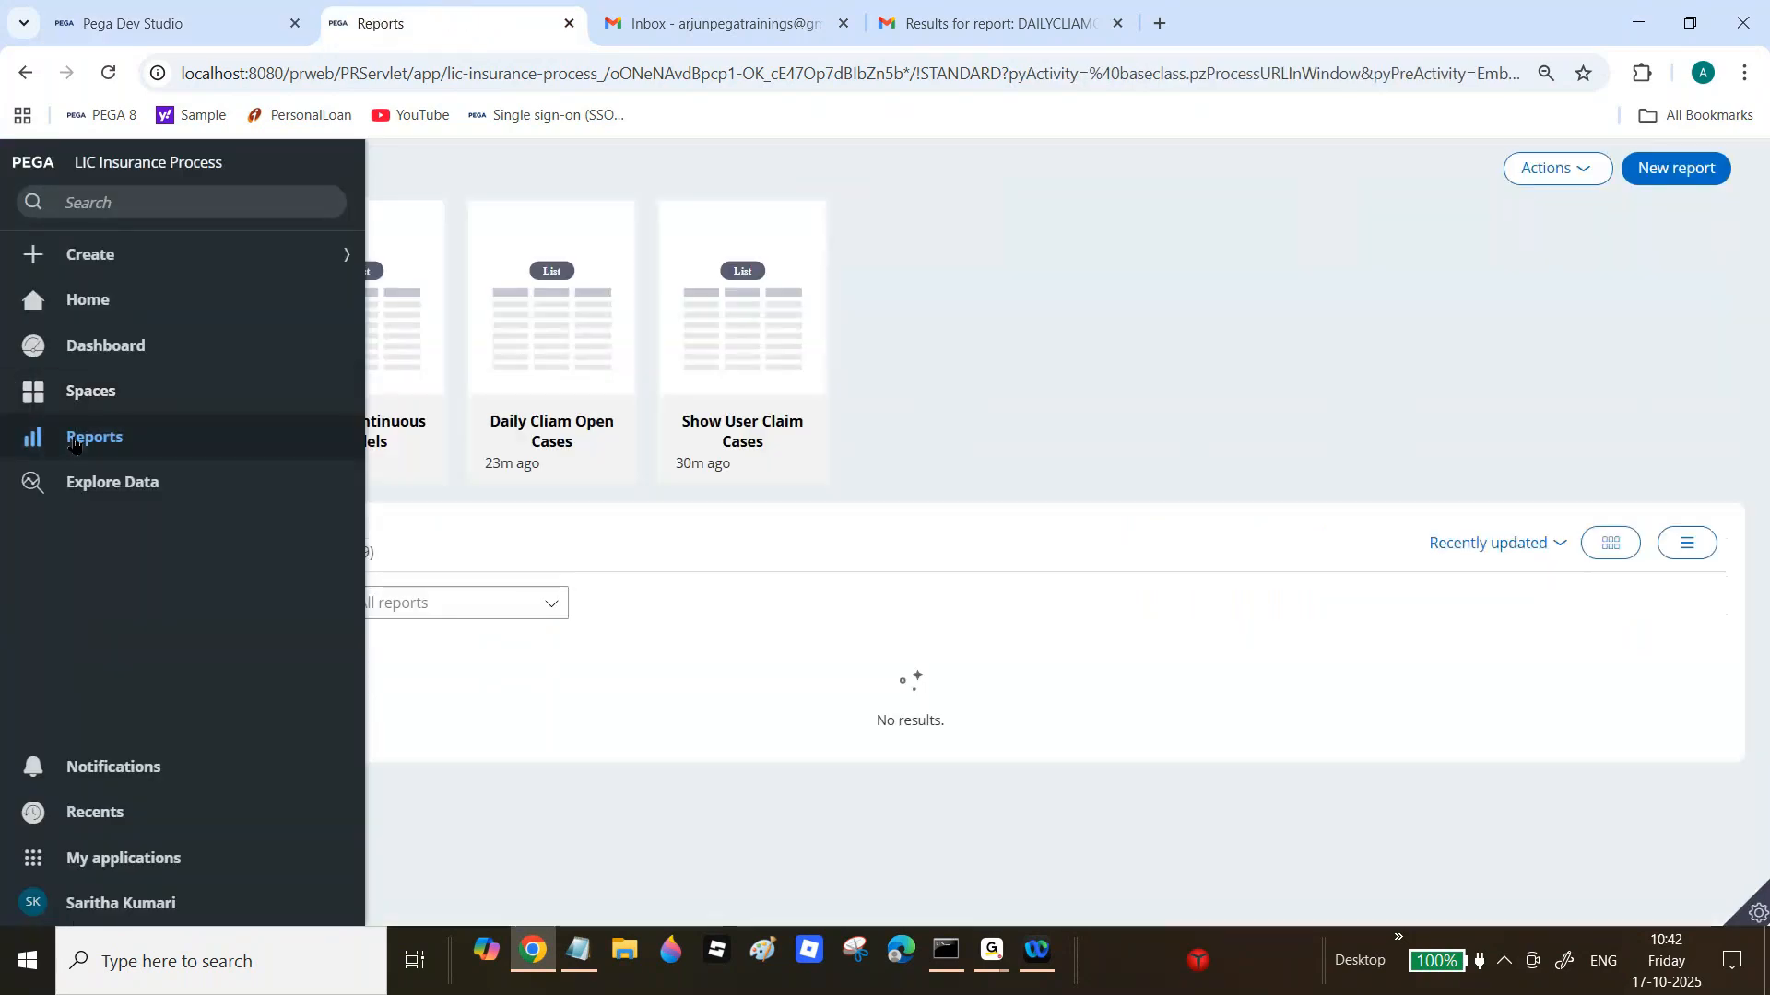
click(220, 441)
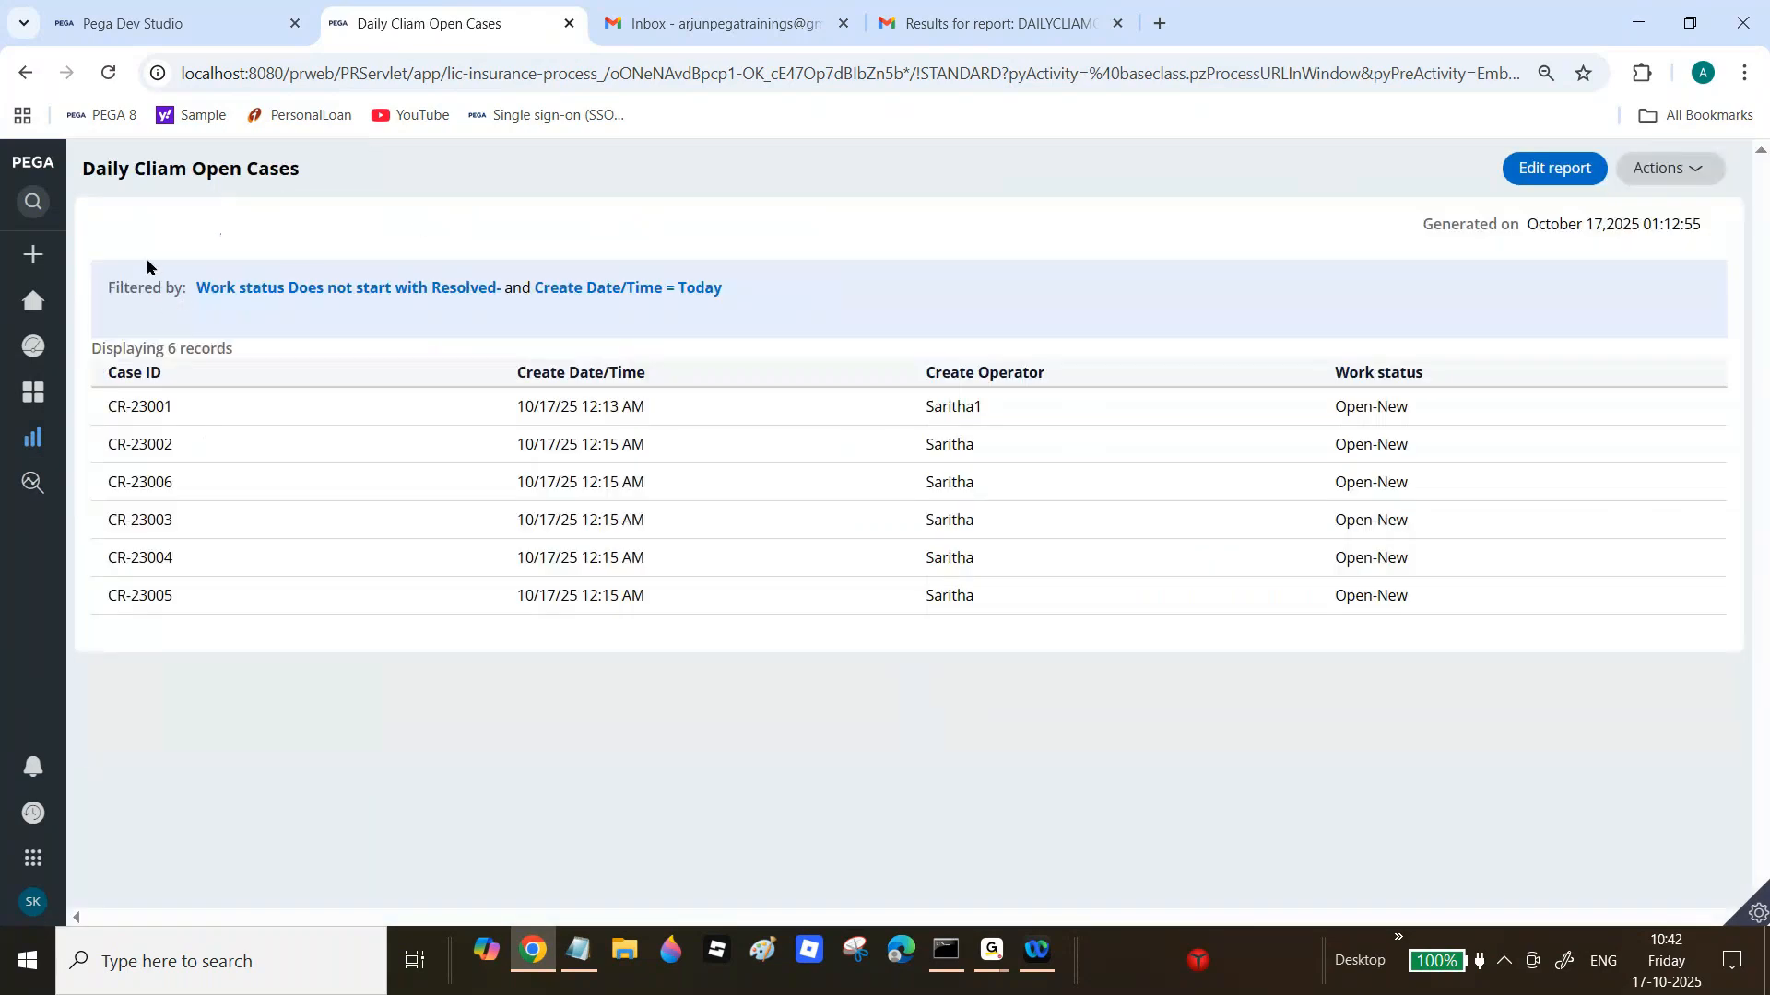
mouse_move(29, 456)
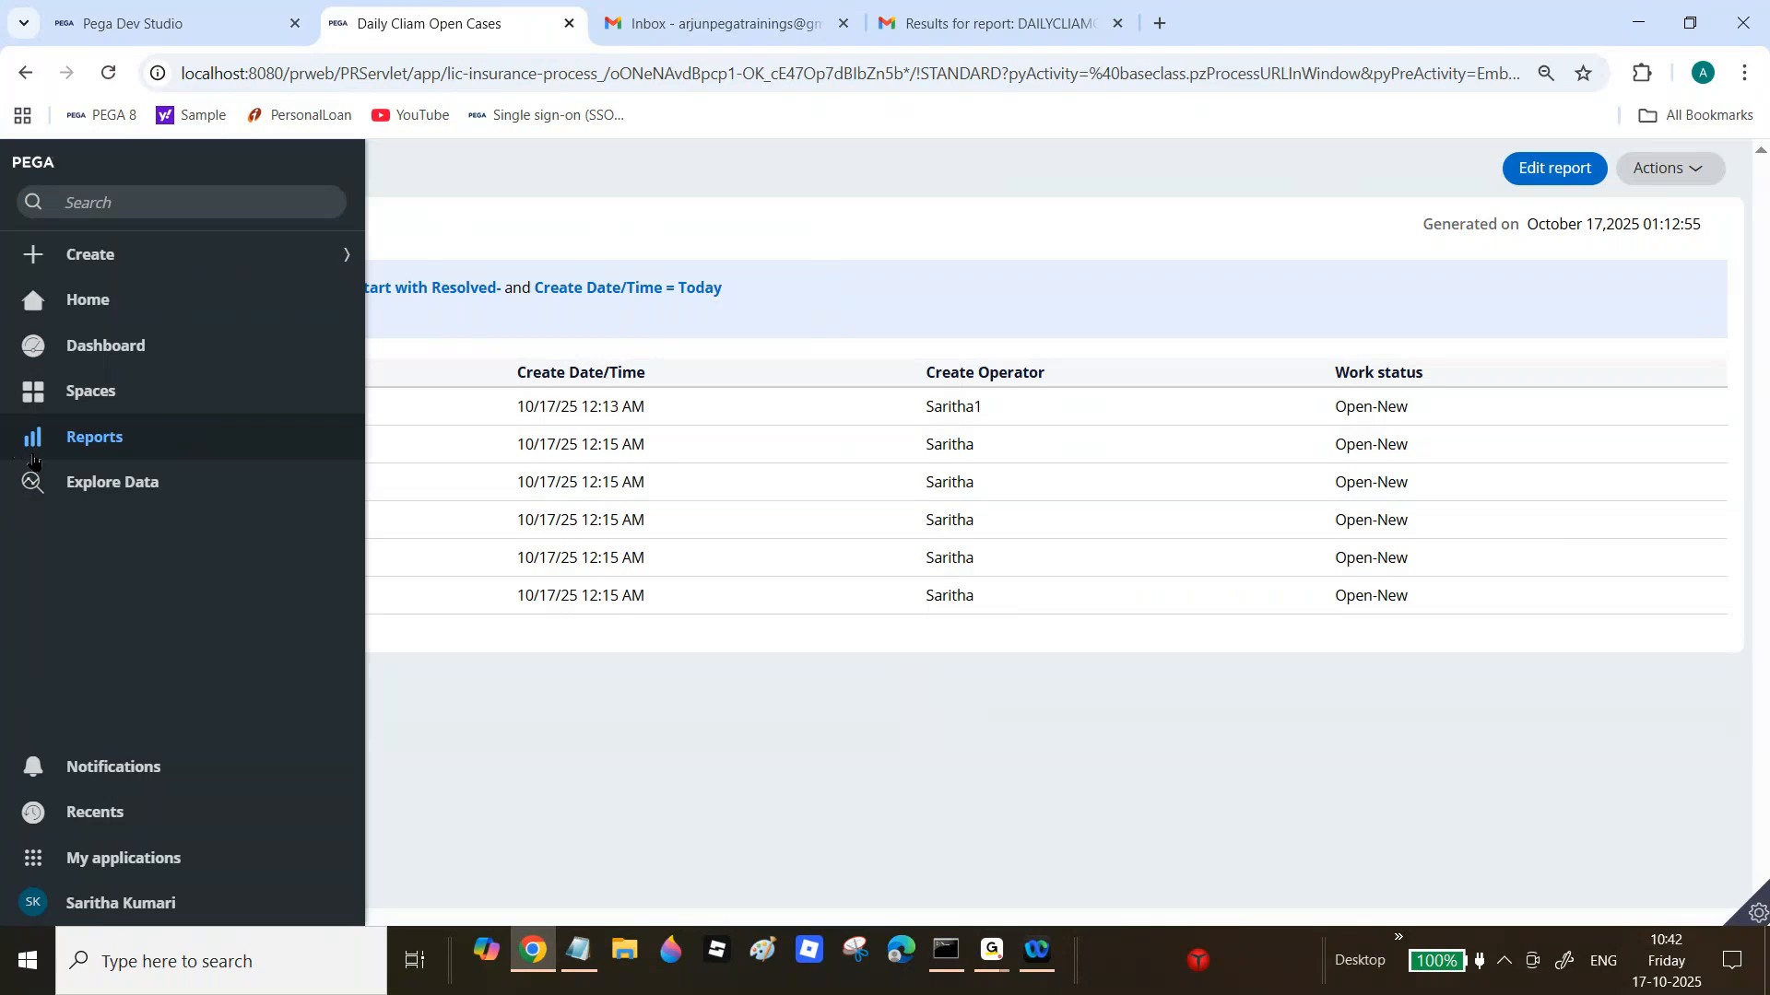
click(79, 442)
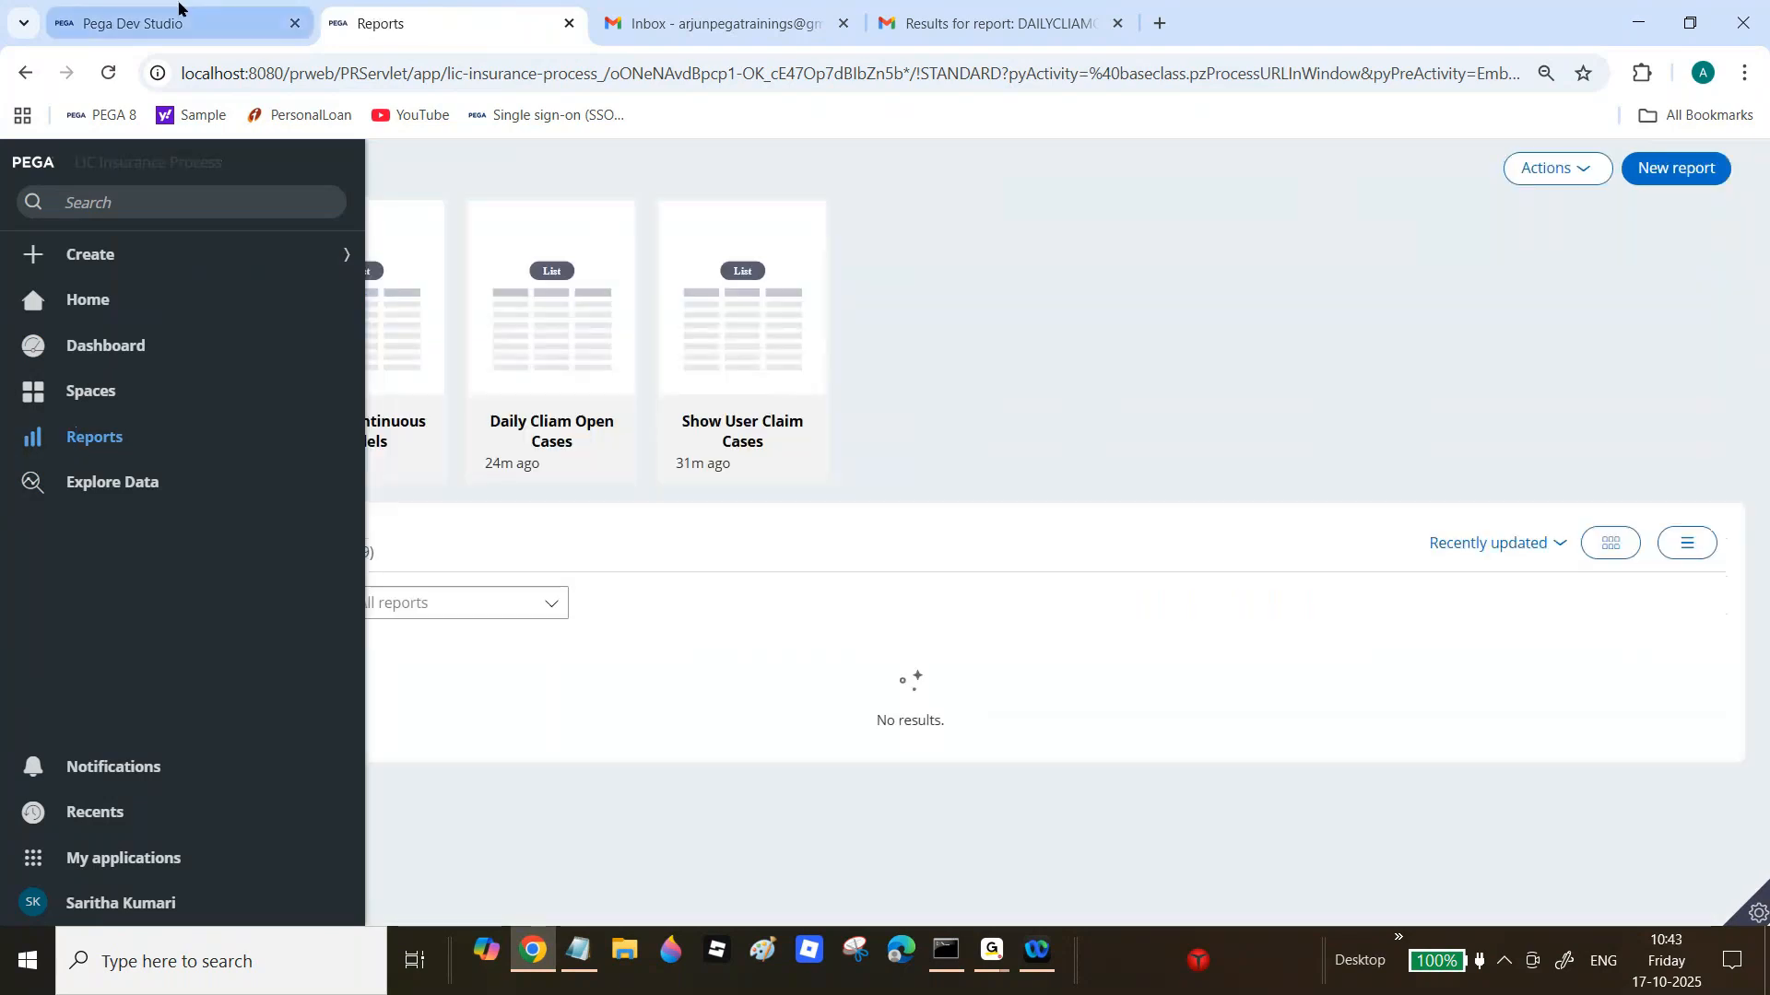
click(341, 554)
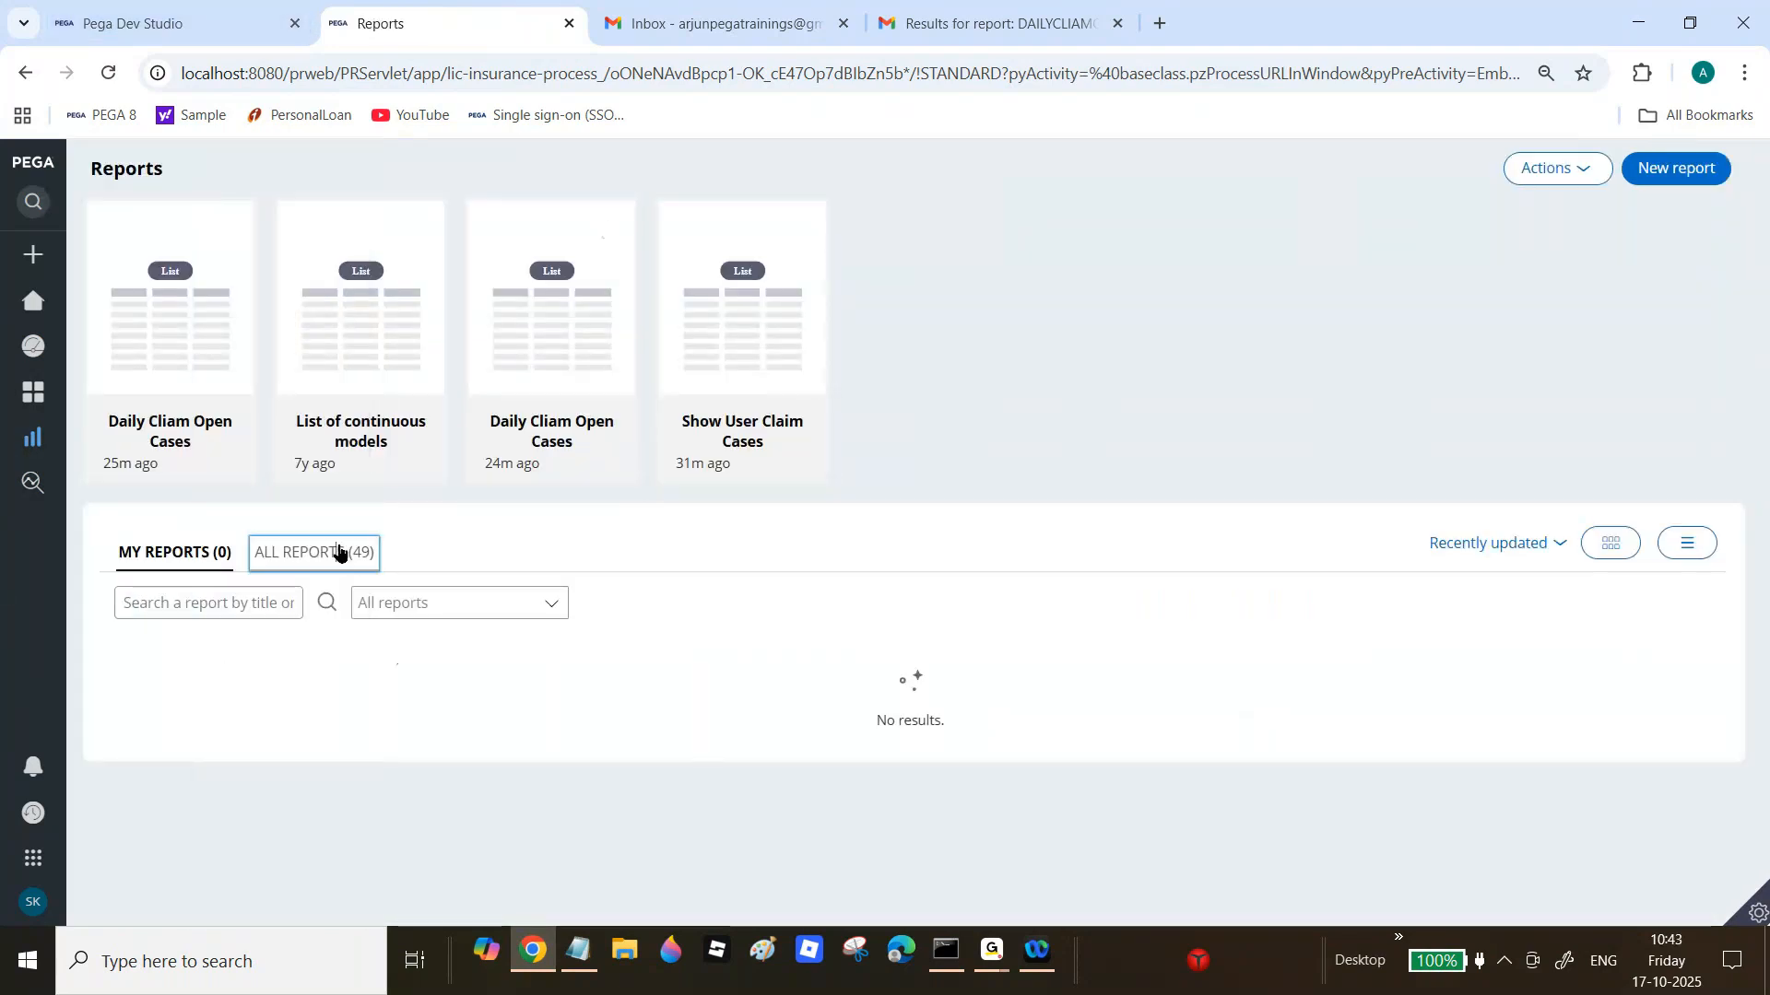
click(196, 903)
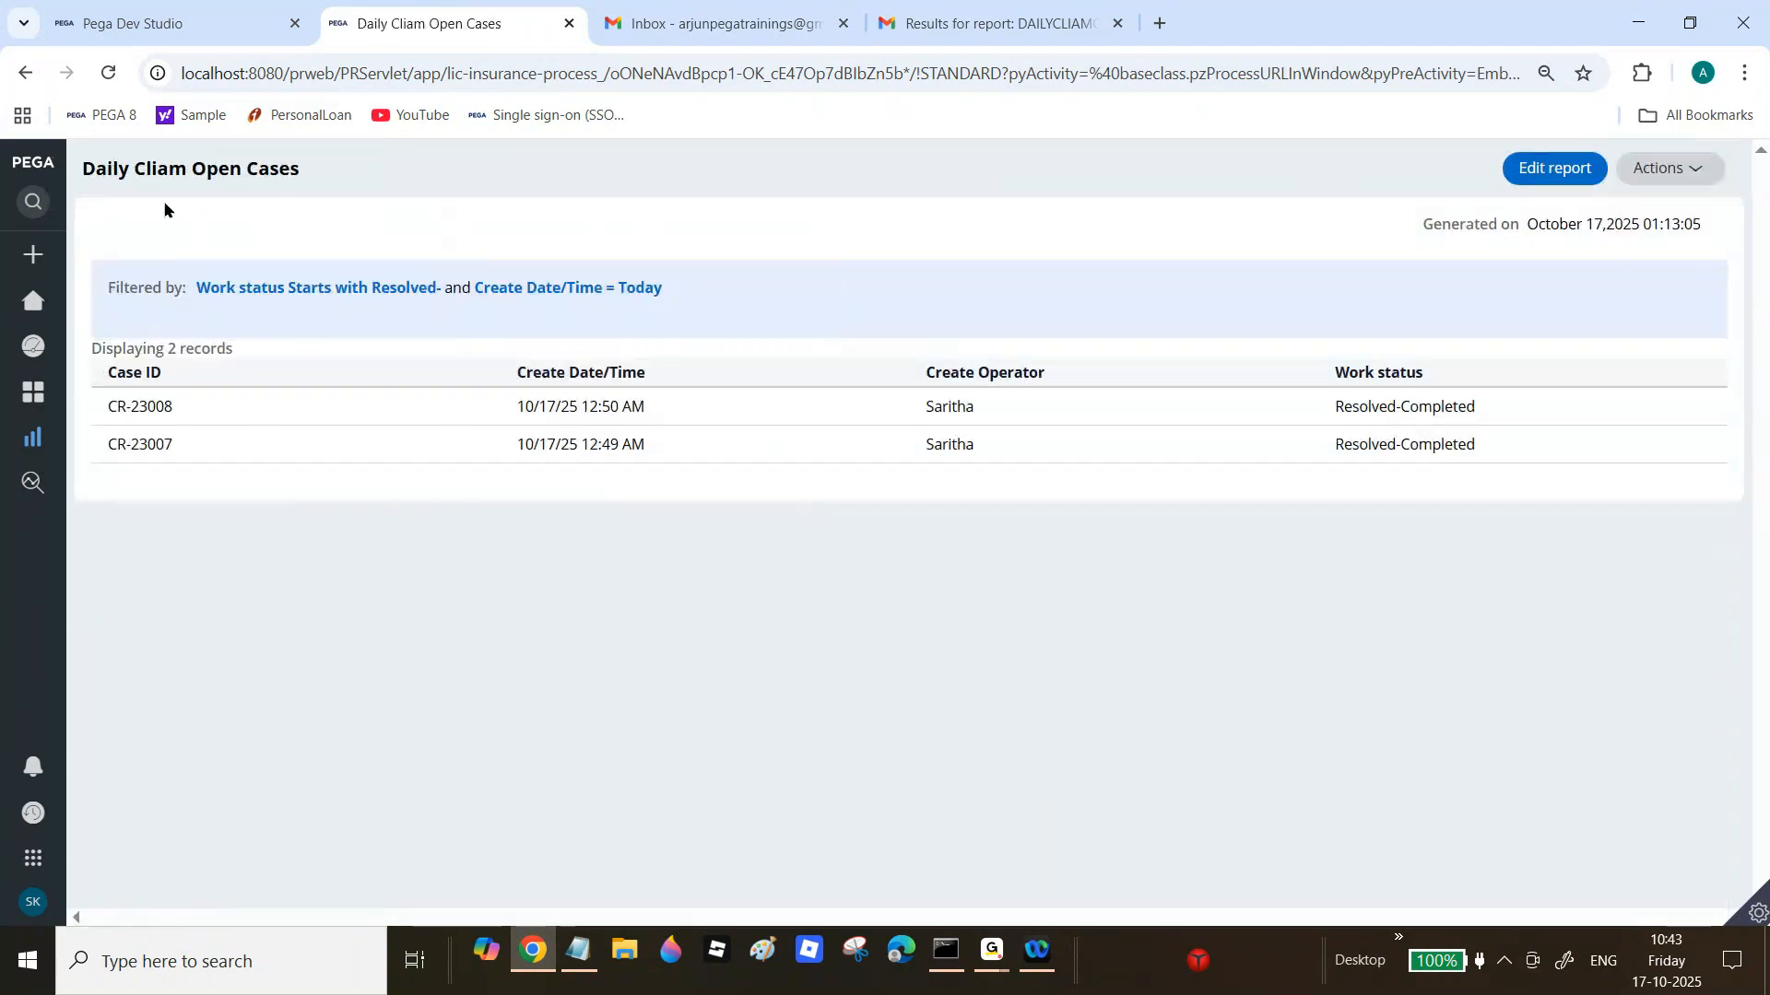
click(169, 18)
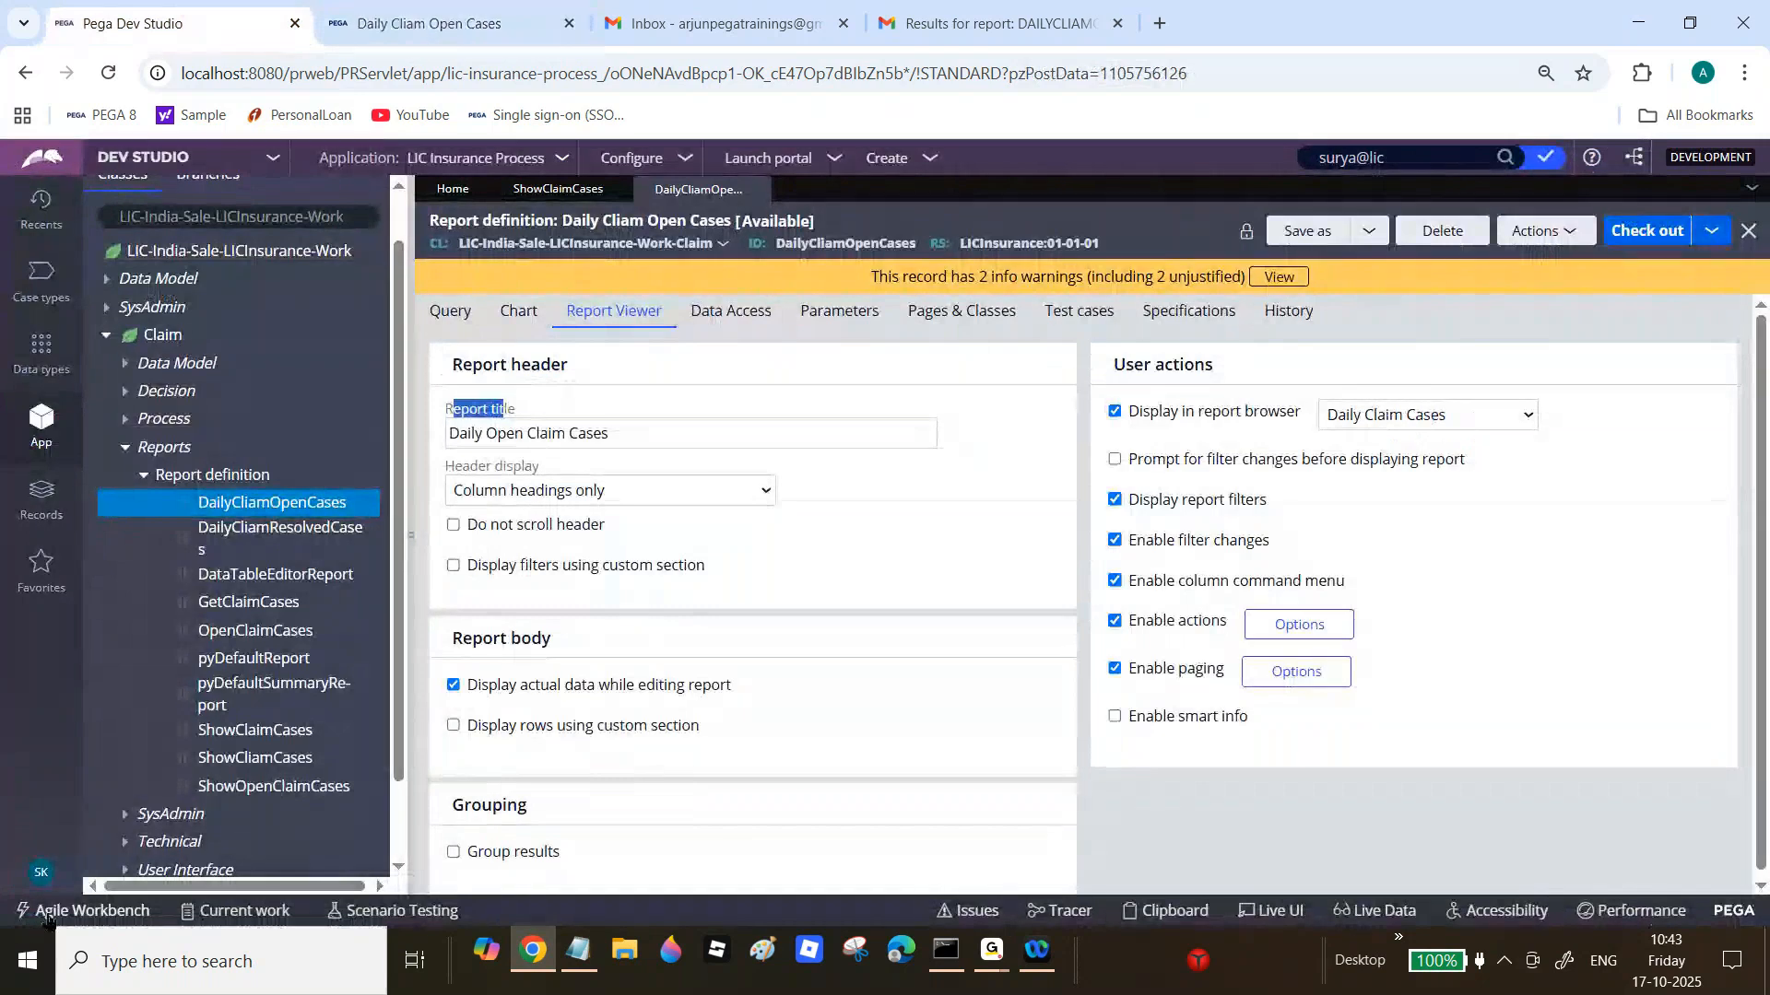
Step: Log off Dev Studio and sign back in with the operator's user name and password
click(40, 872)
click(65, 844)
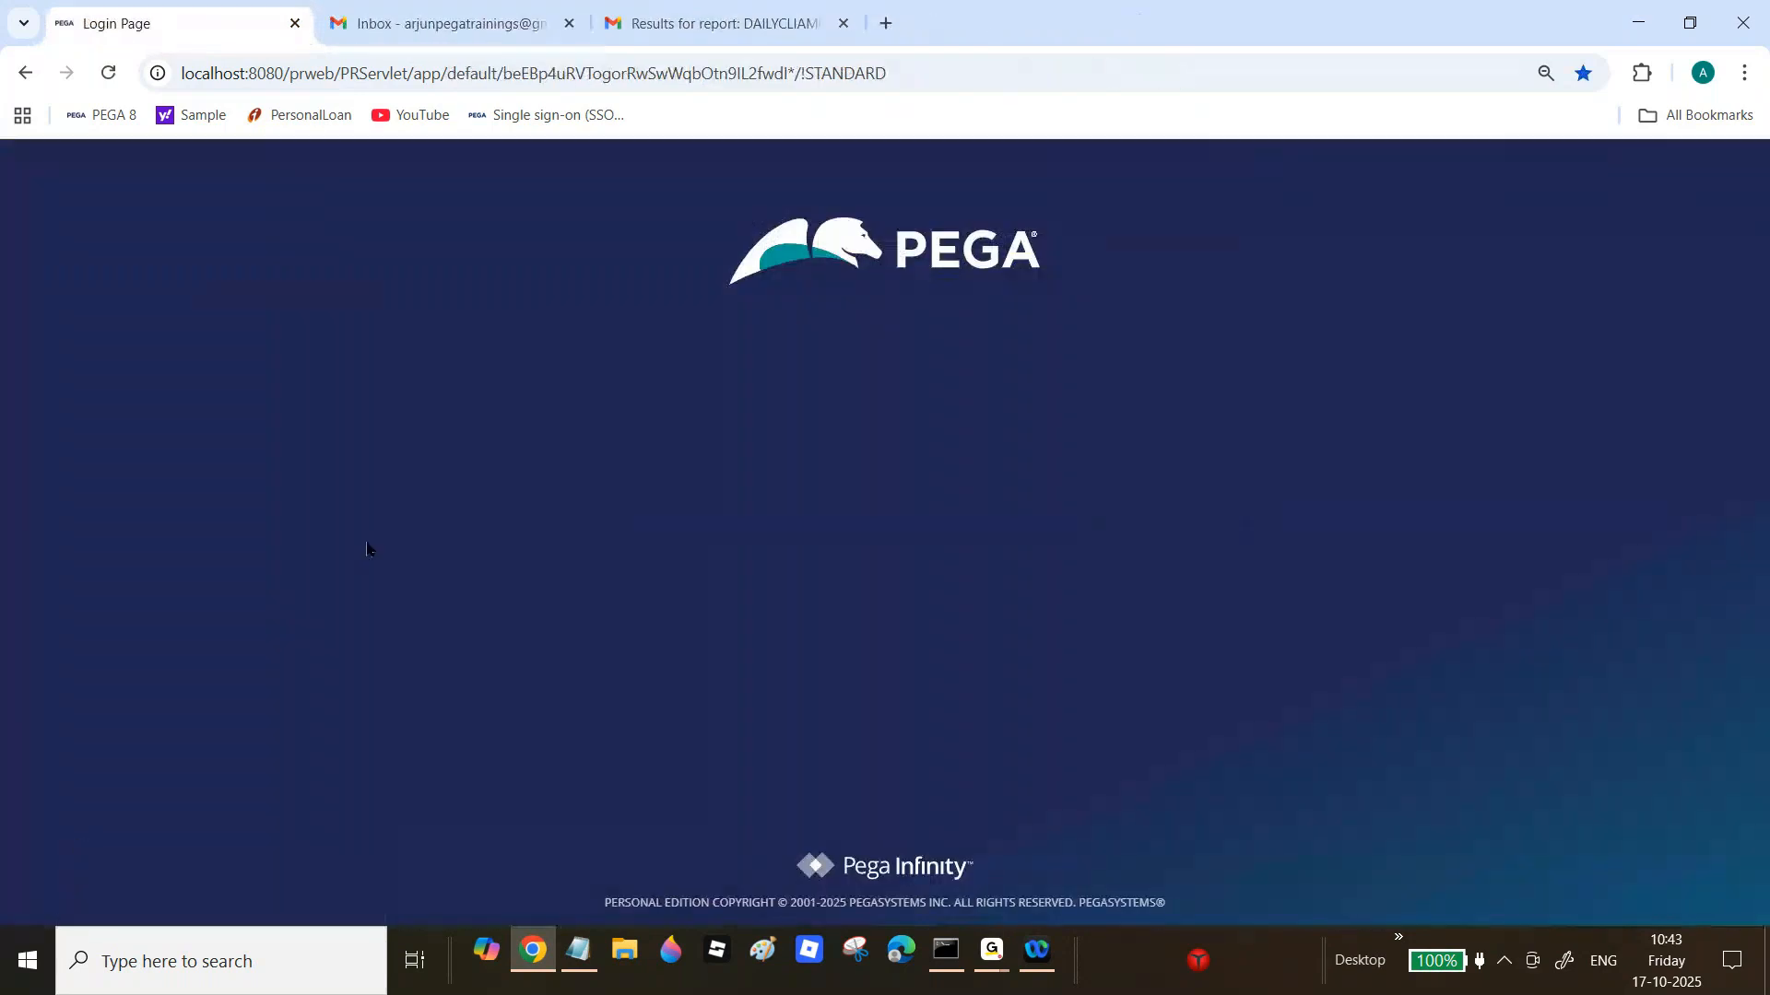
text(saritha)
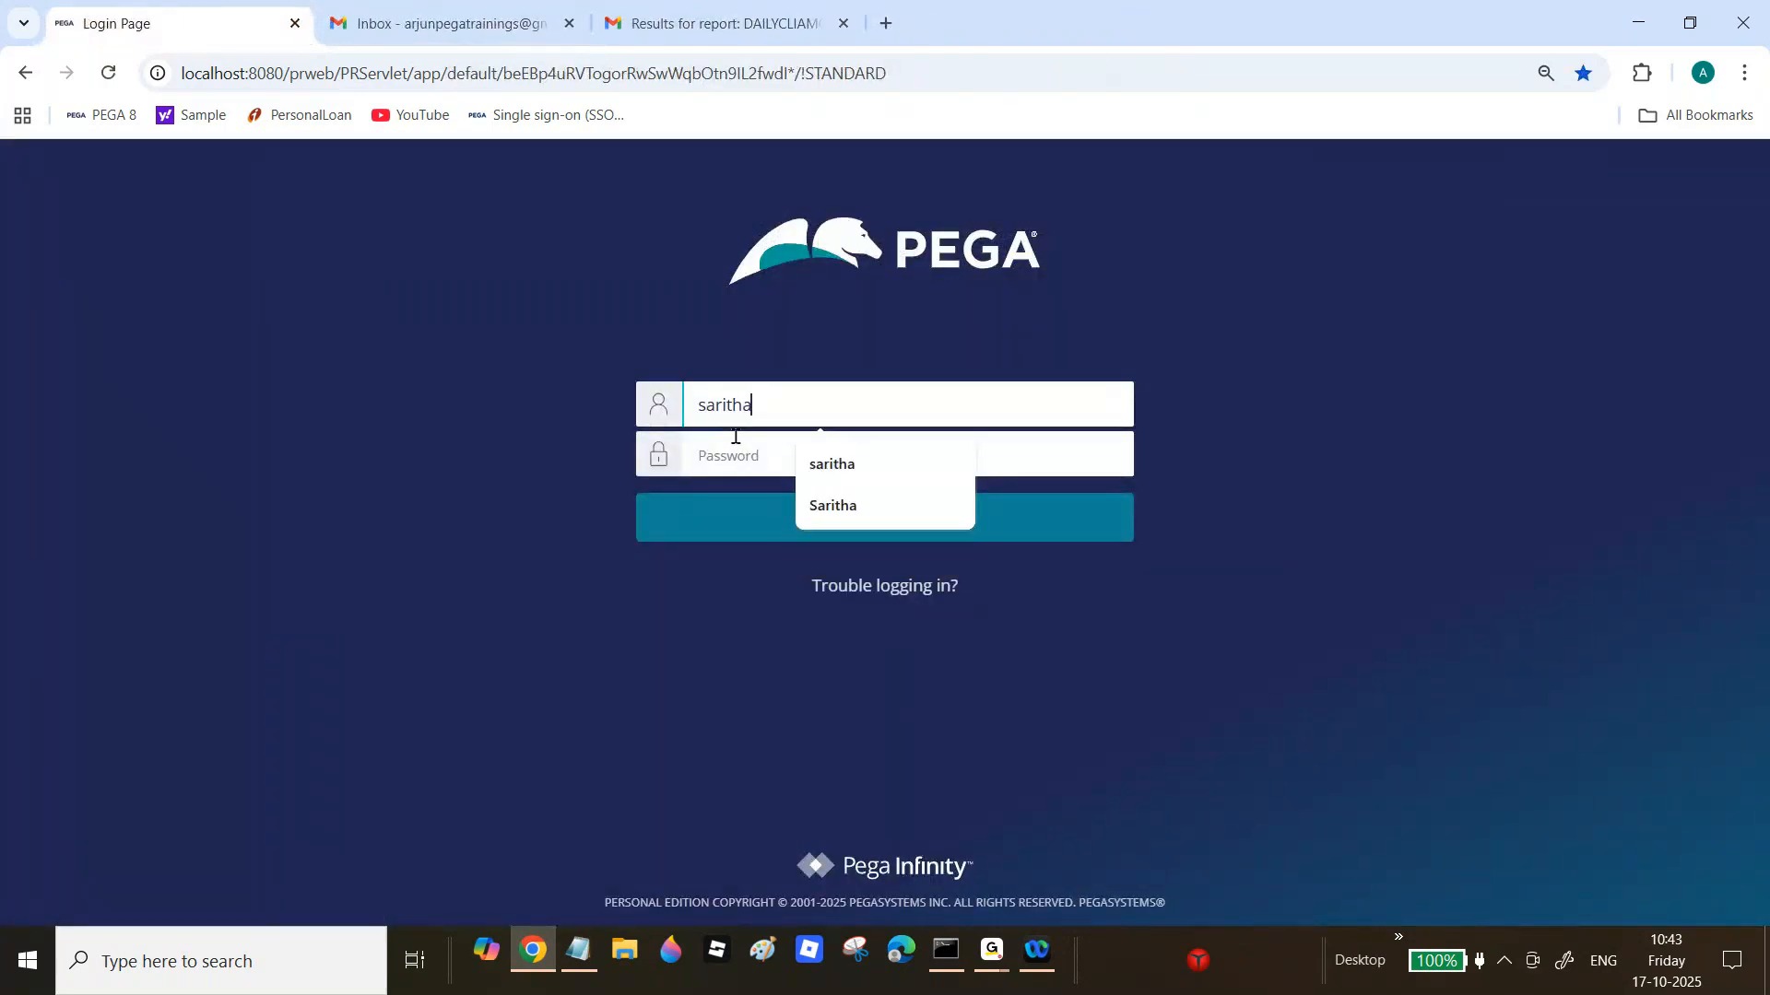
key(Tab)
text(rule)
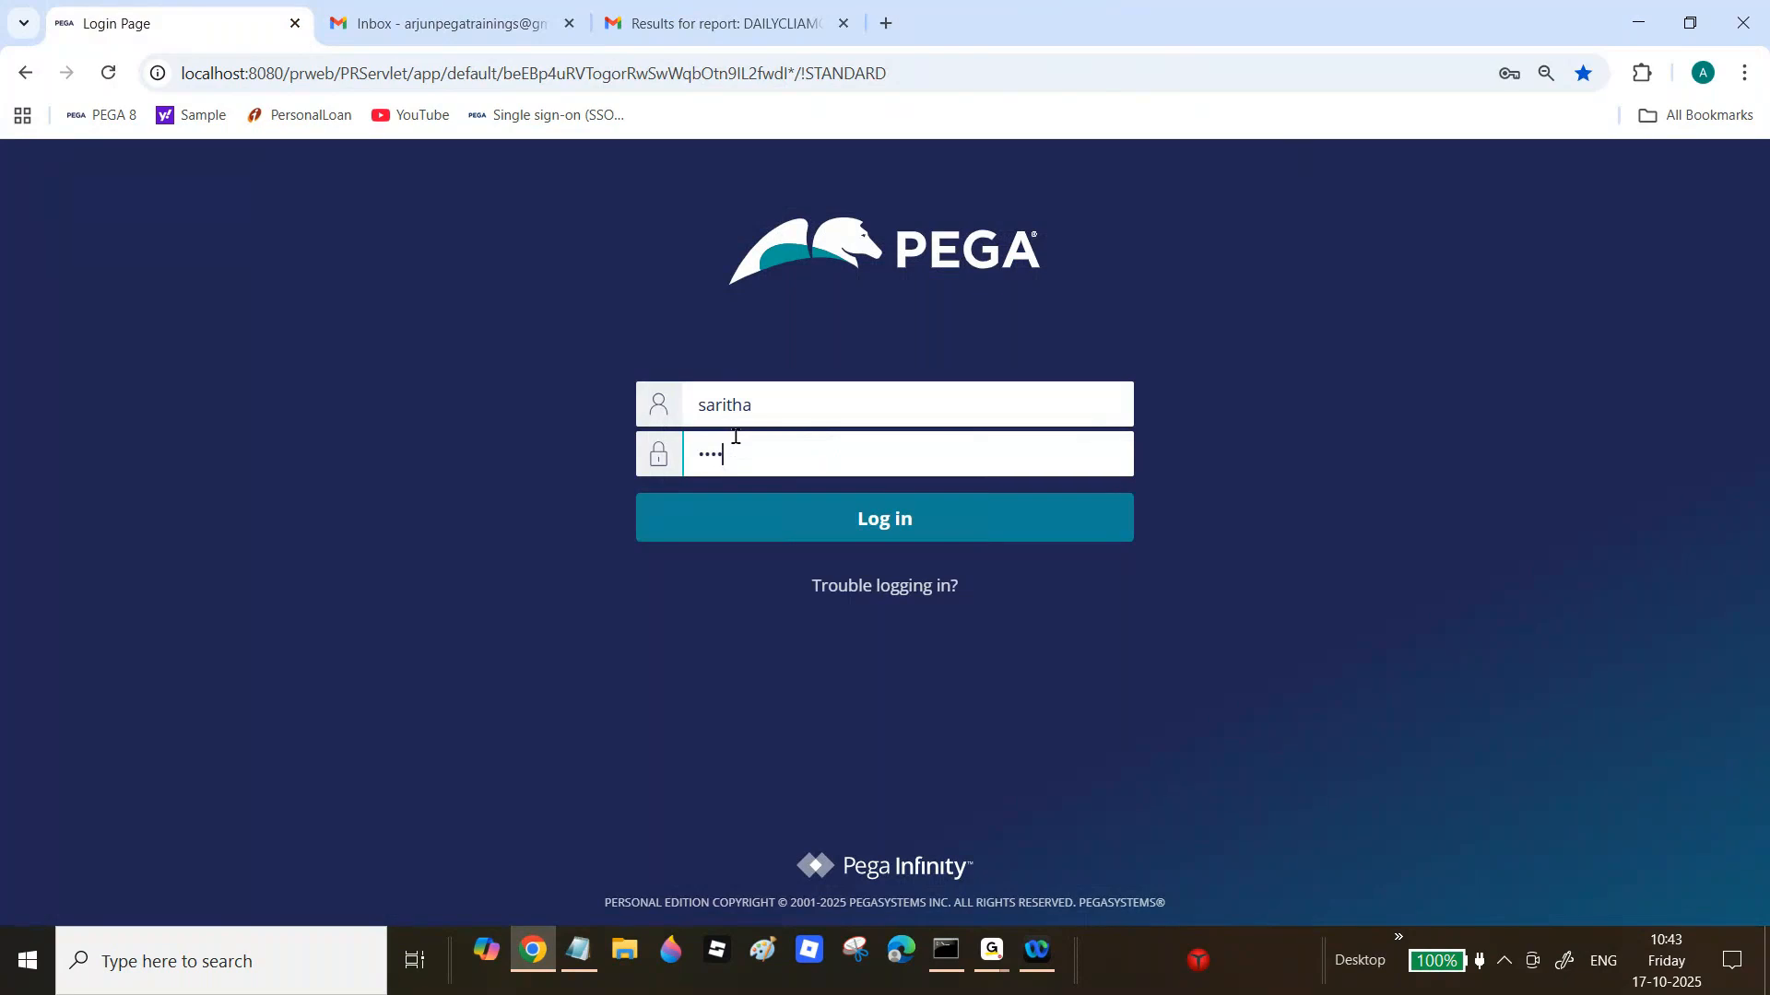
text(s)
key(Return)
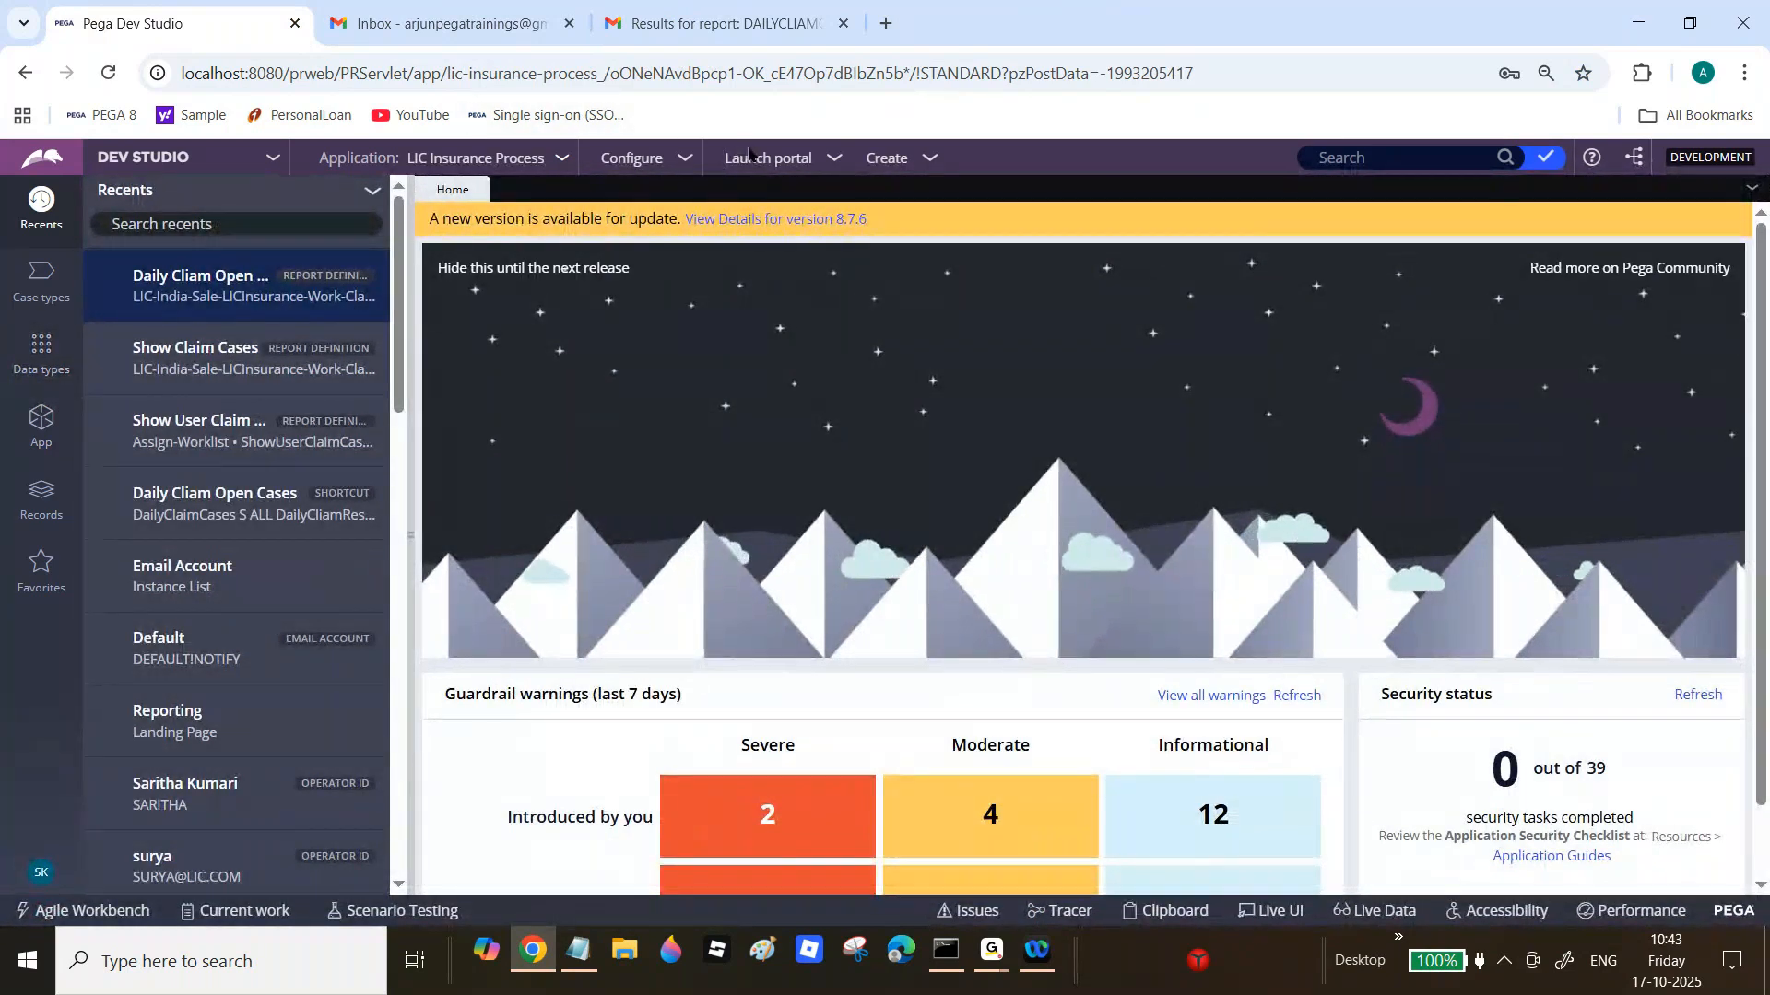
Step: Launch the Cosmos user portal and open the first Daily Cliam Open Cases report from All Reports
click(757, 183)
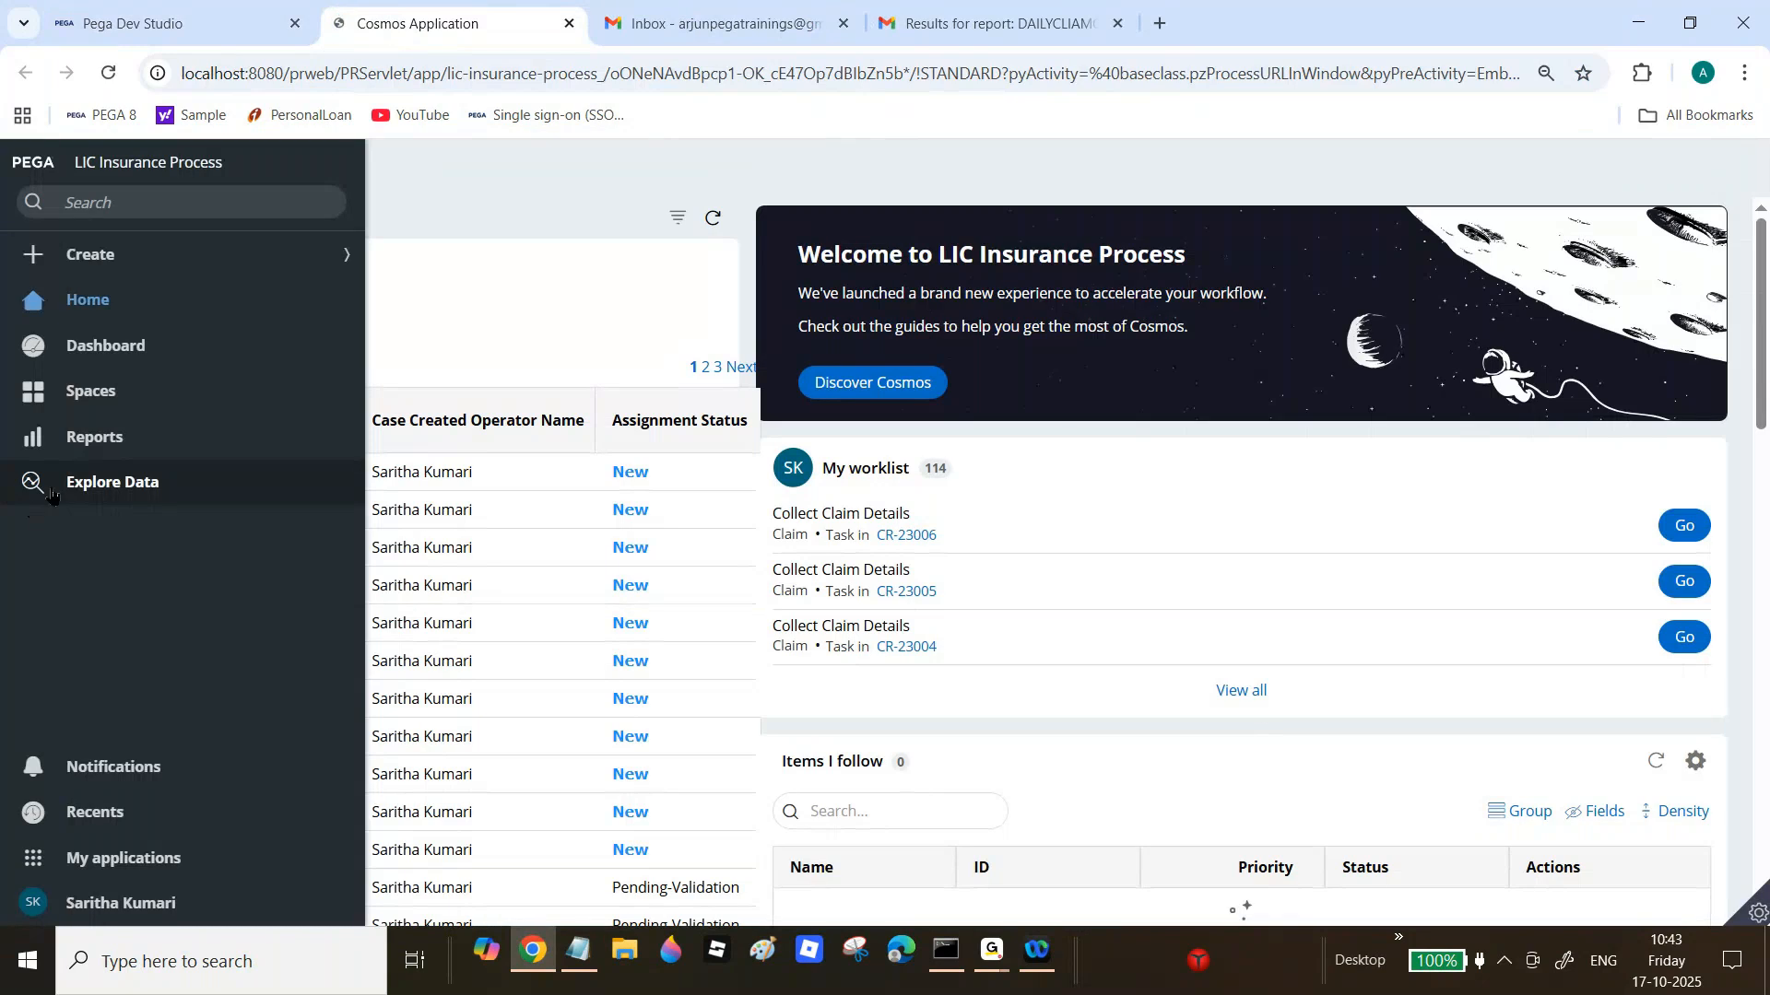
click(92, 437)
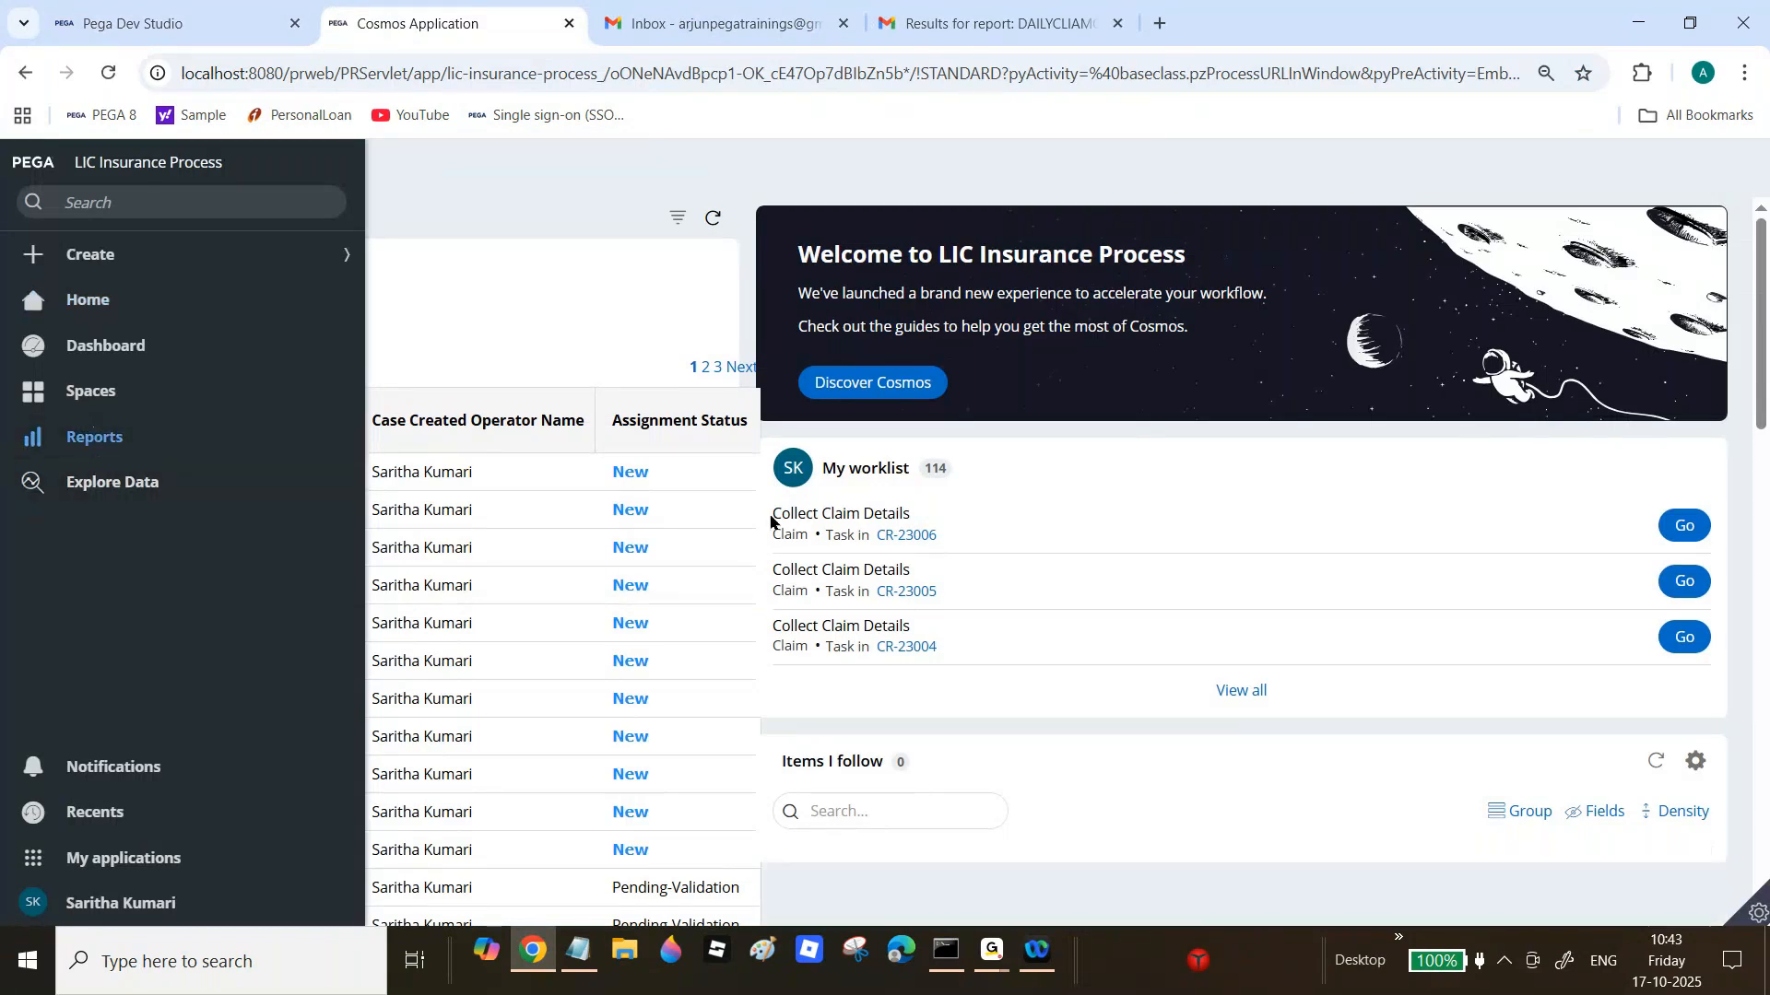
click(335, 553)
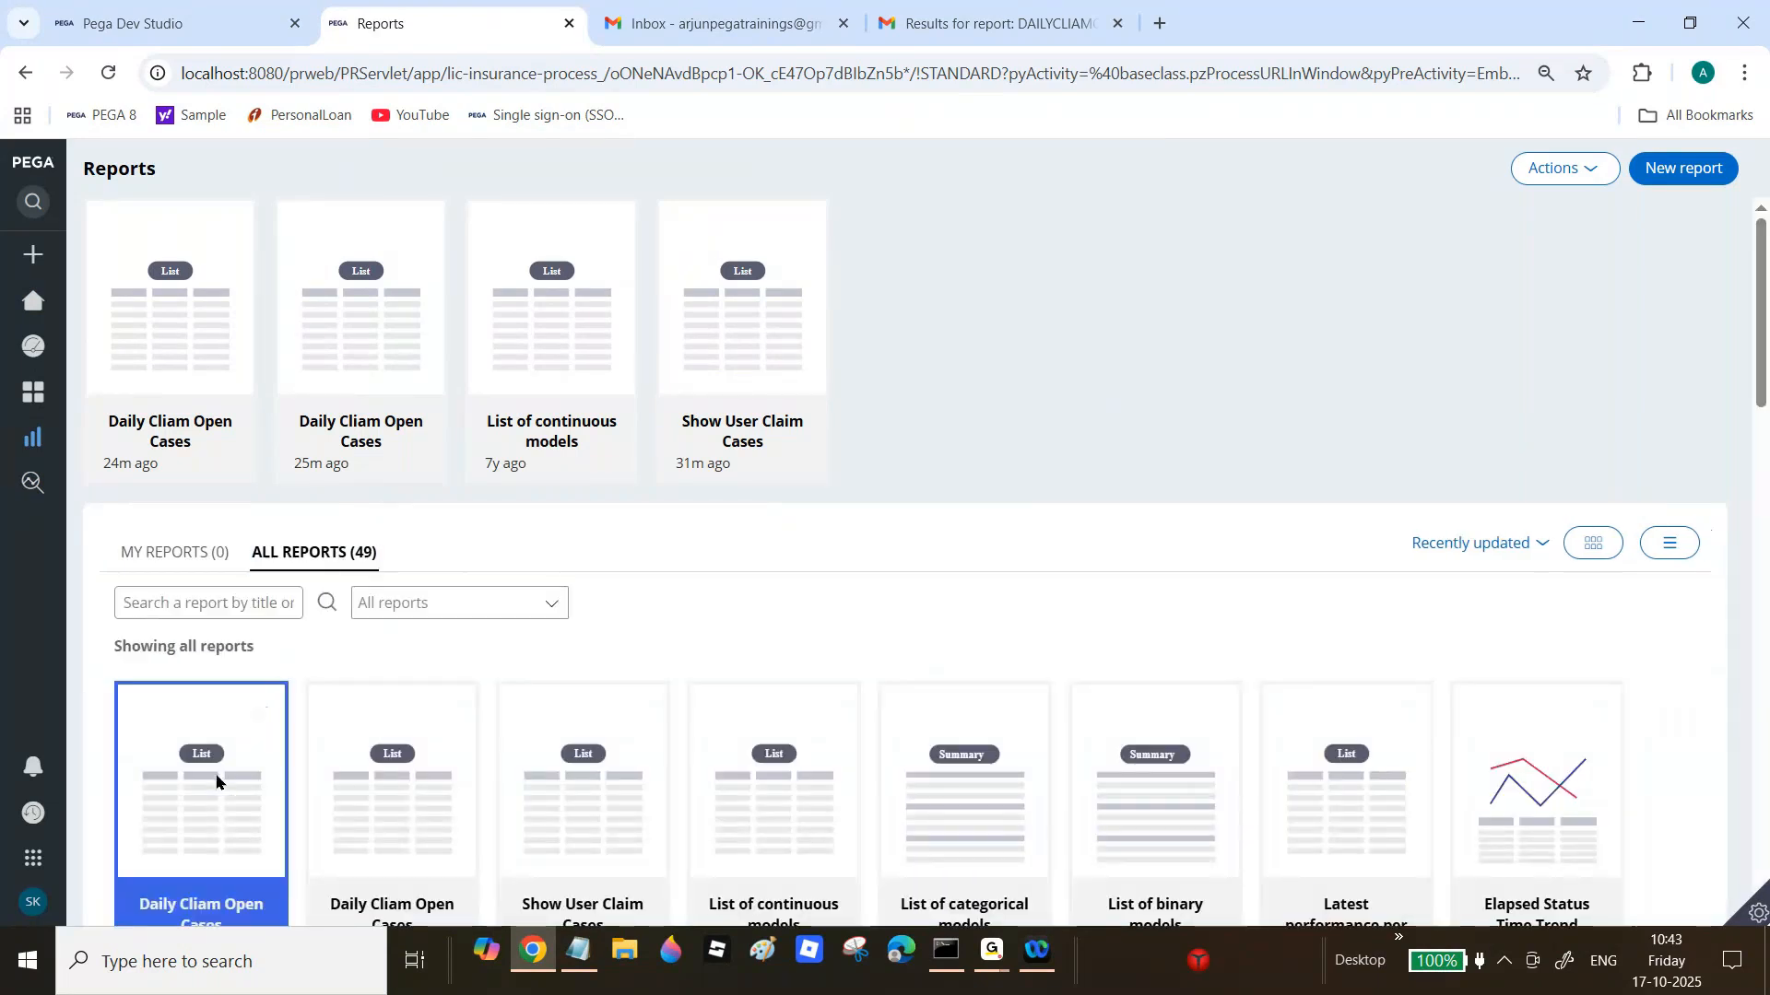
click(217, 780)
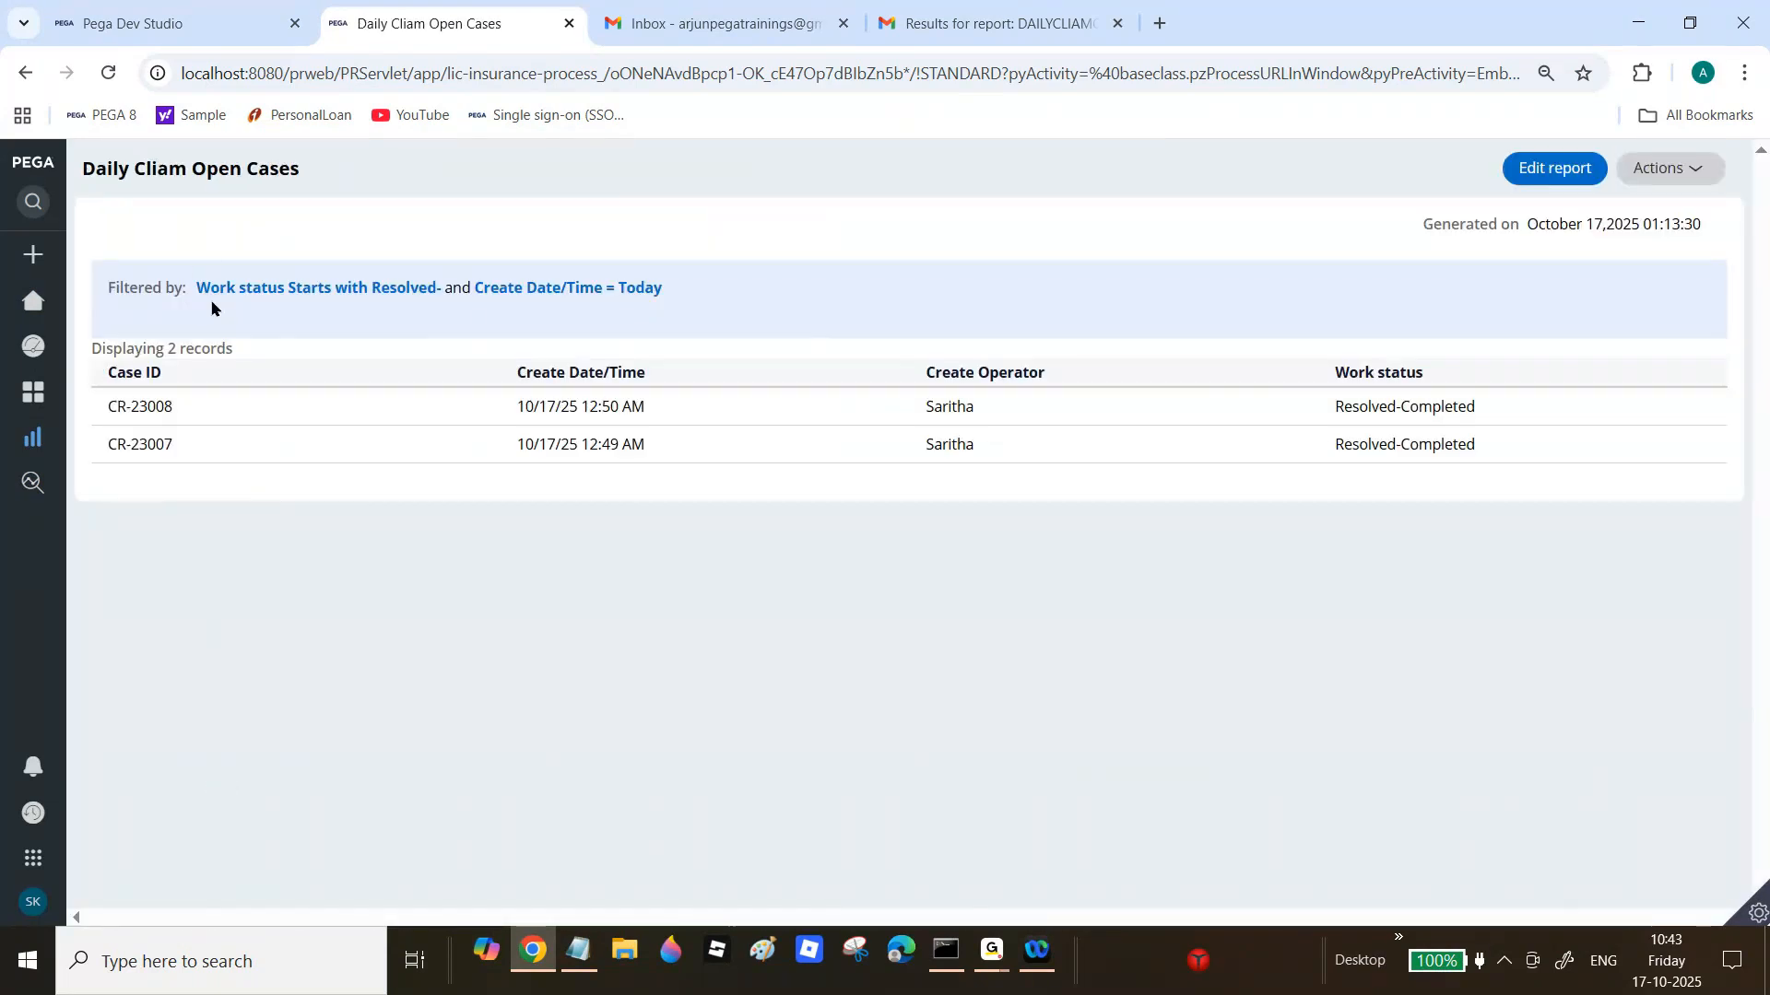
Step: In a new Incognito window, open the PEGA 8 login page and sign in as another operator
click(1742, 77)
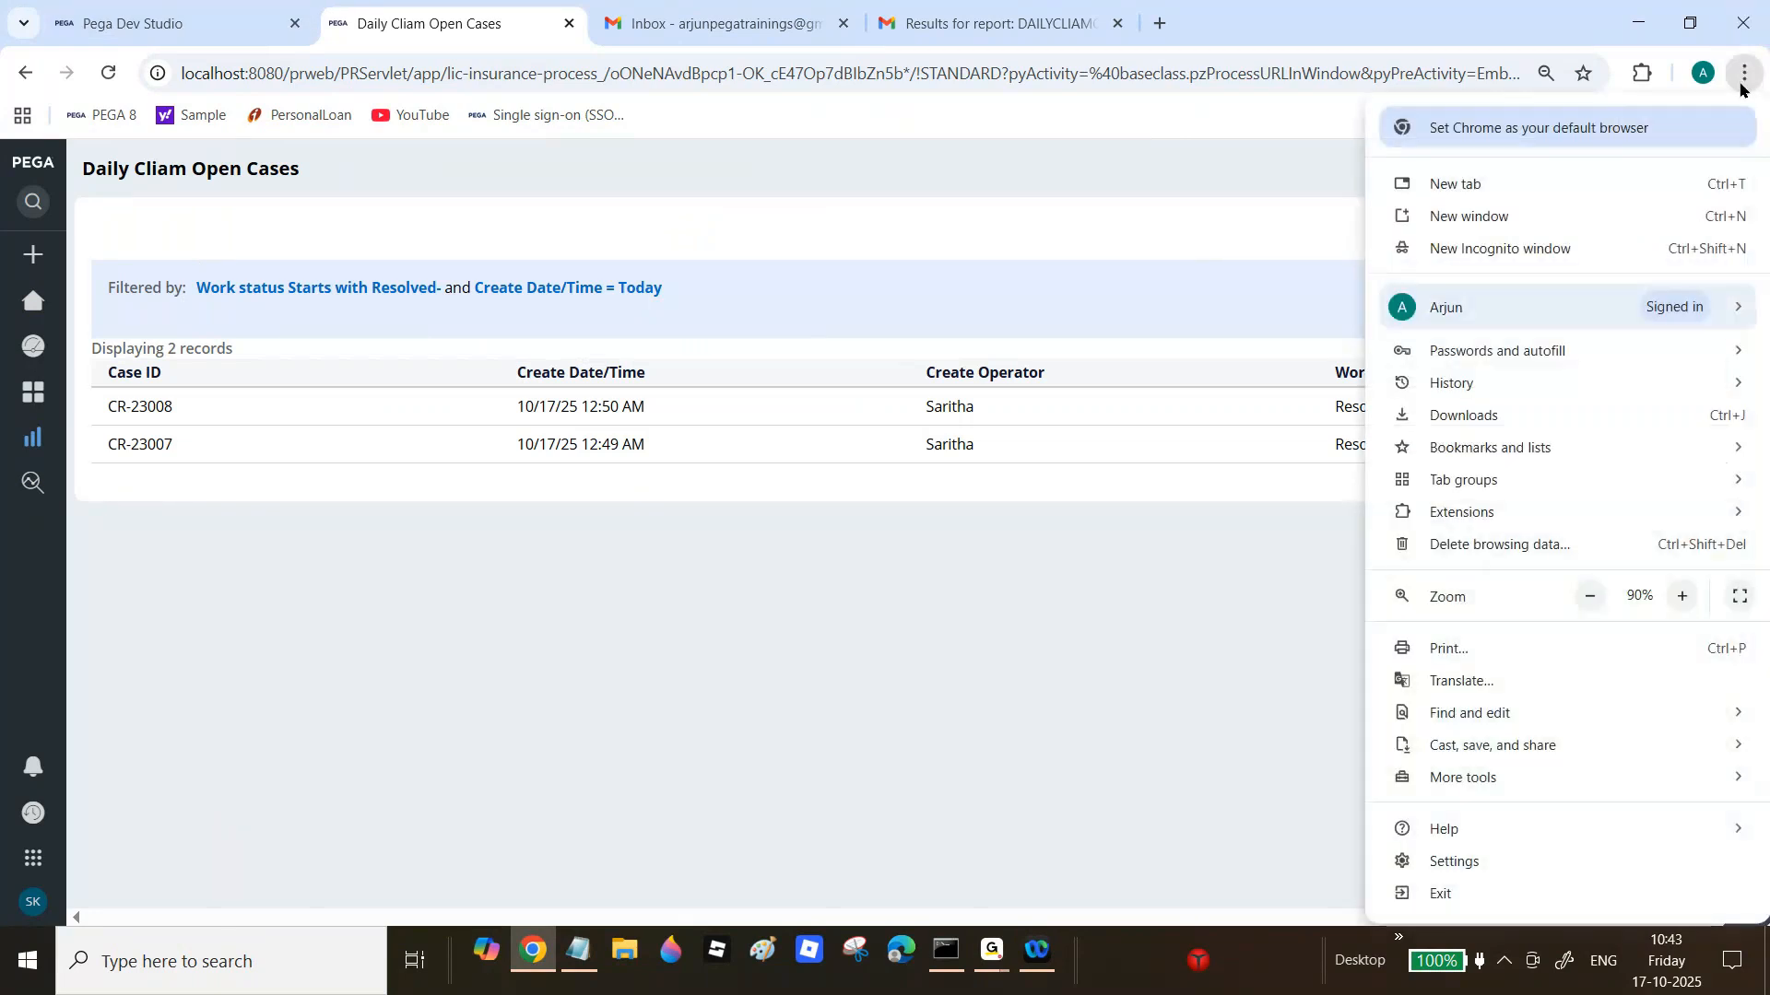
click(1545, 261)
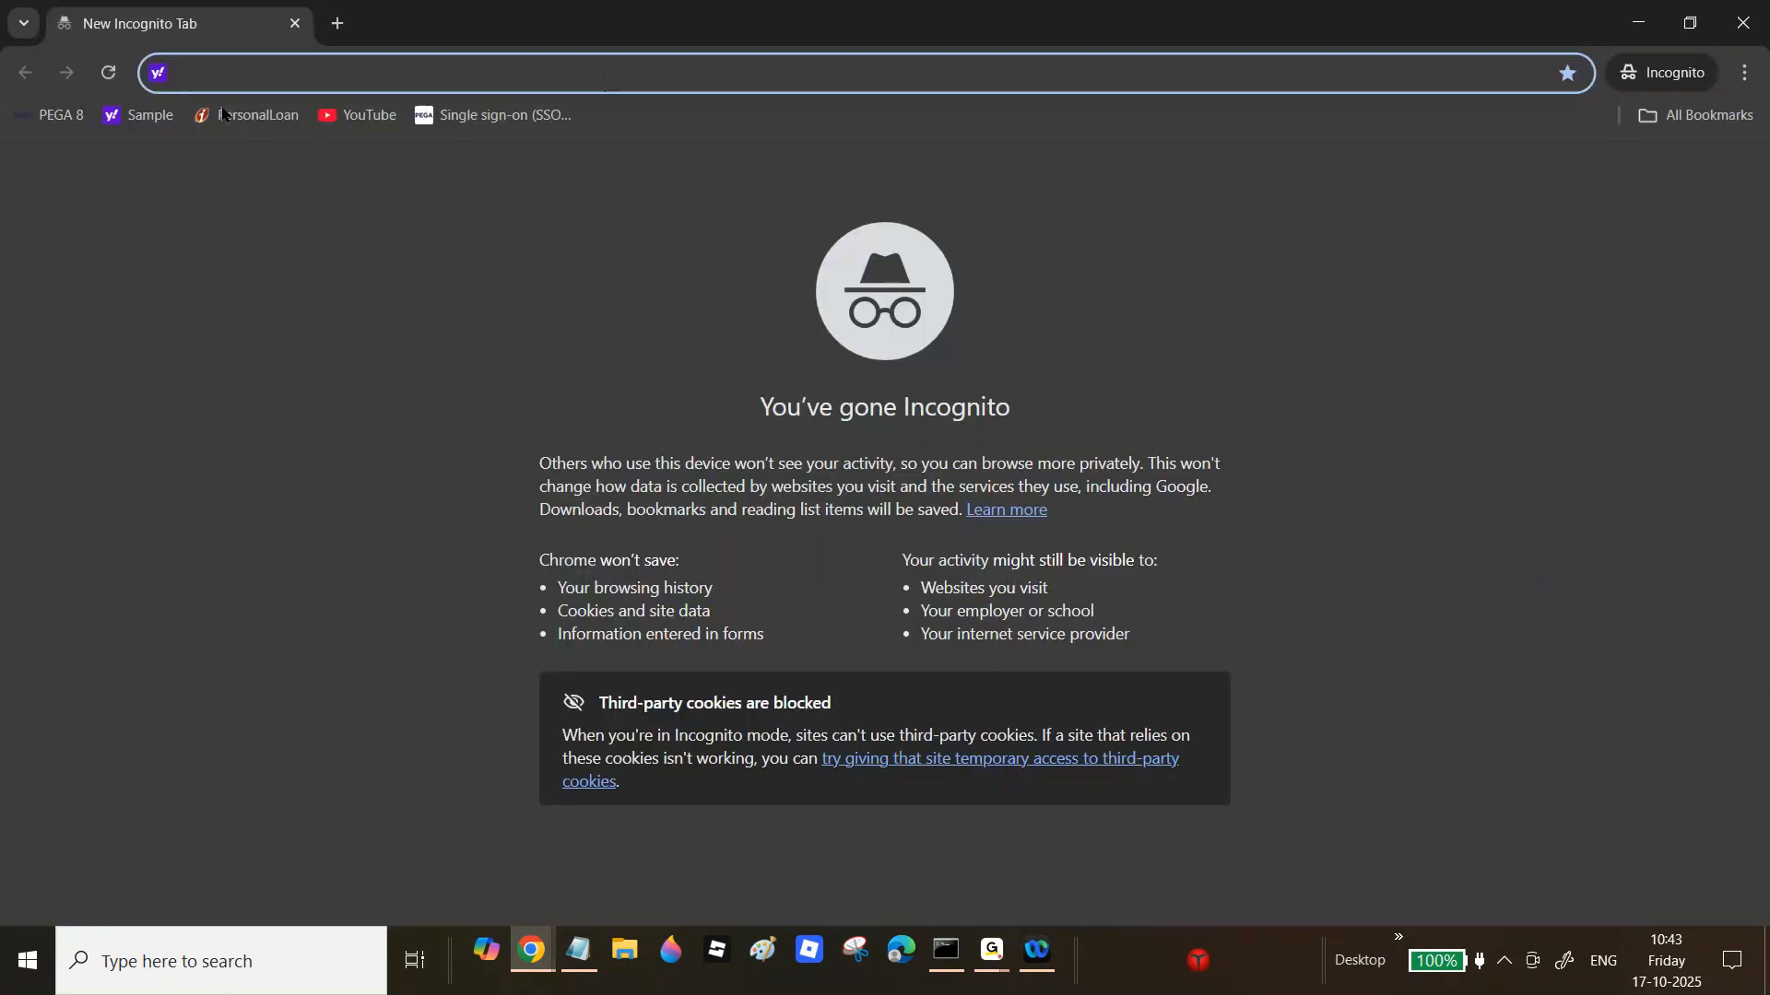
click(50, 114)
click(841, 423)
text(su)
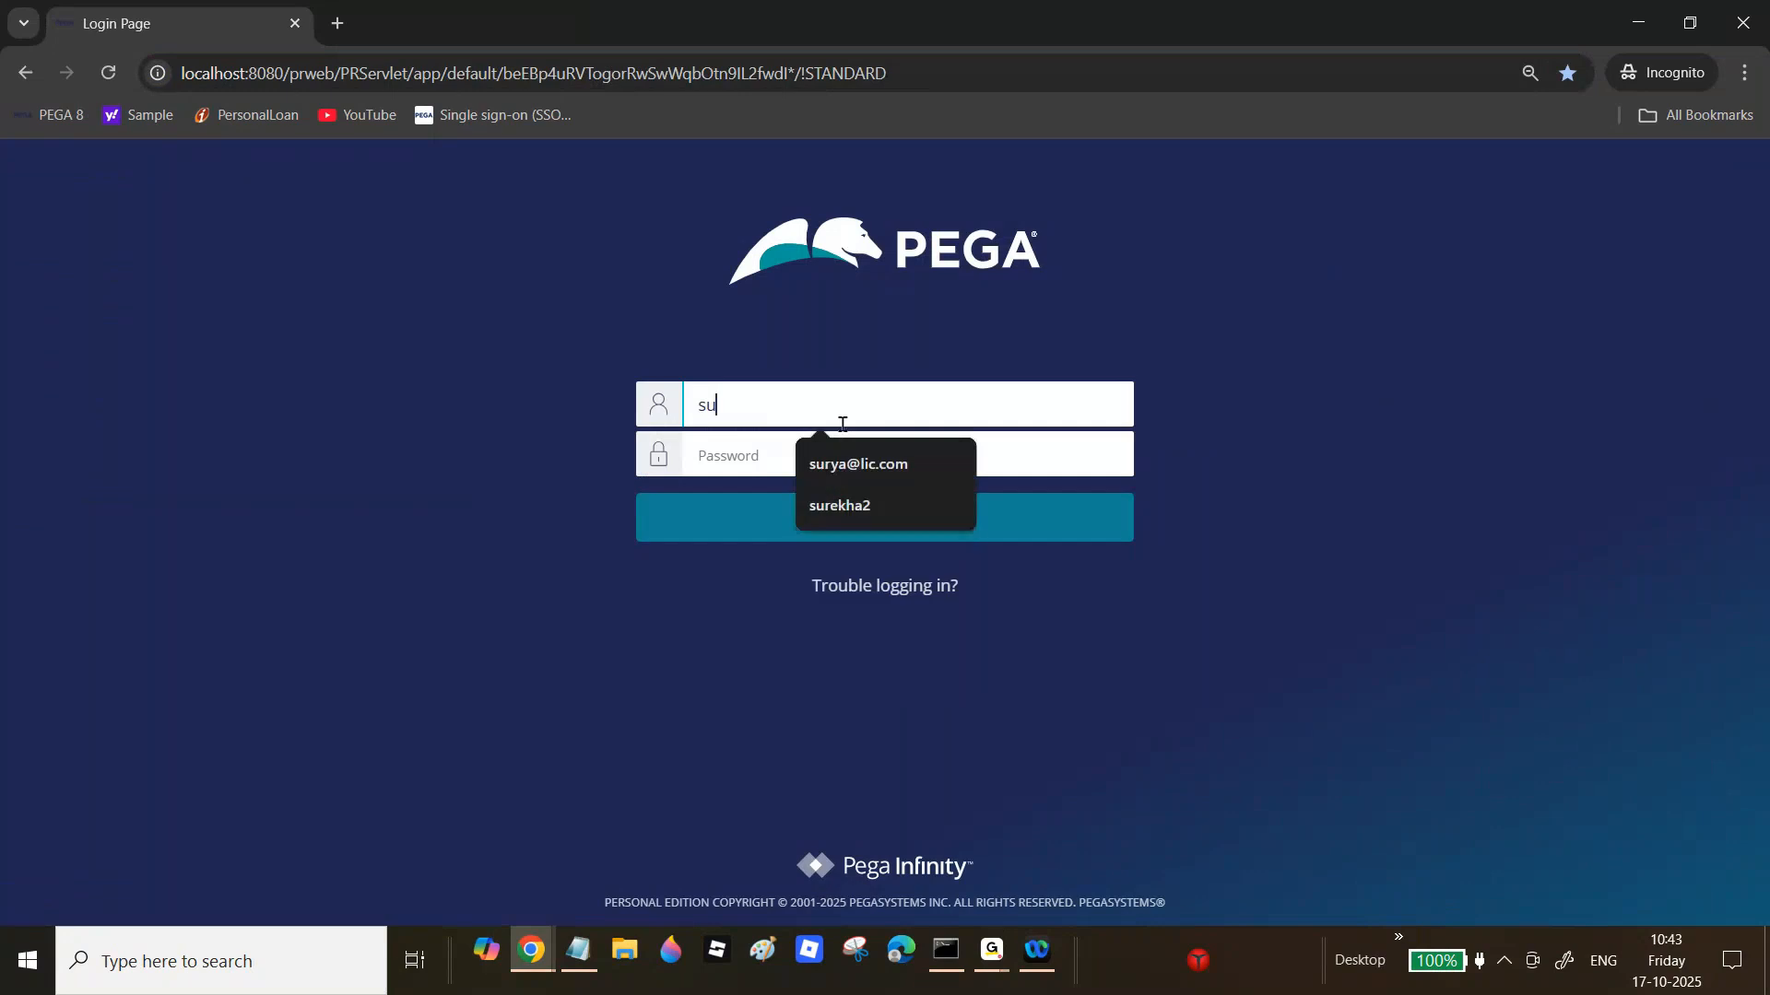
click(857, 465)
click(905, 462)
text(rules)
key(Return)
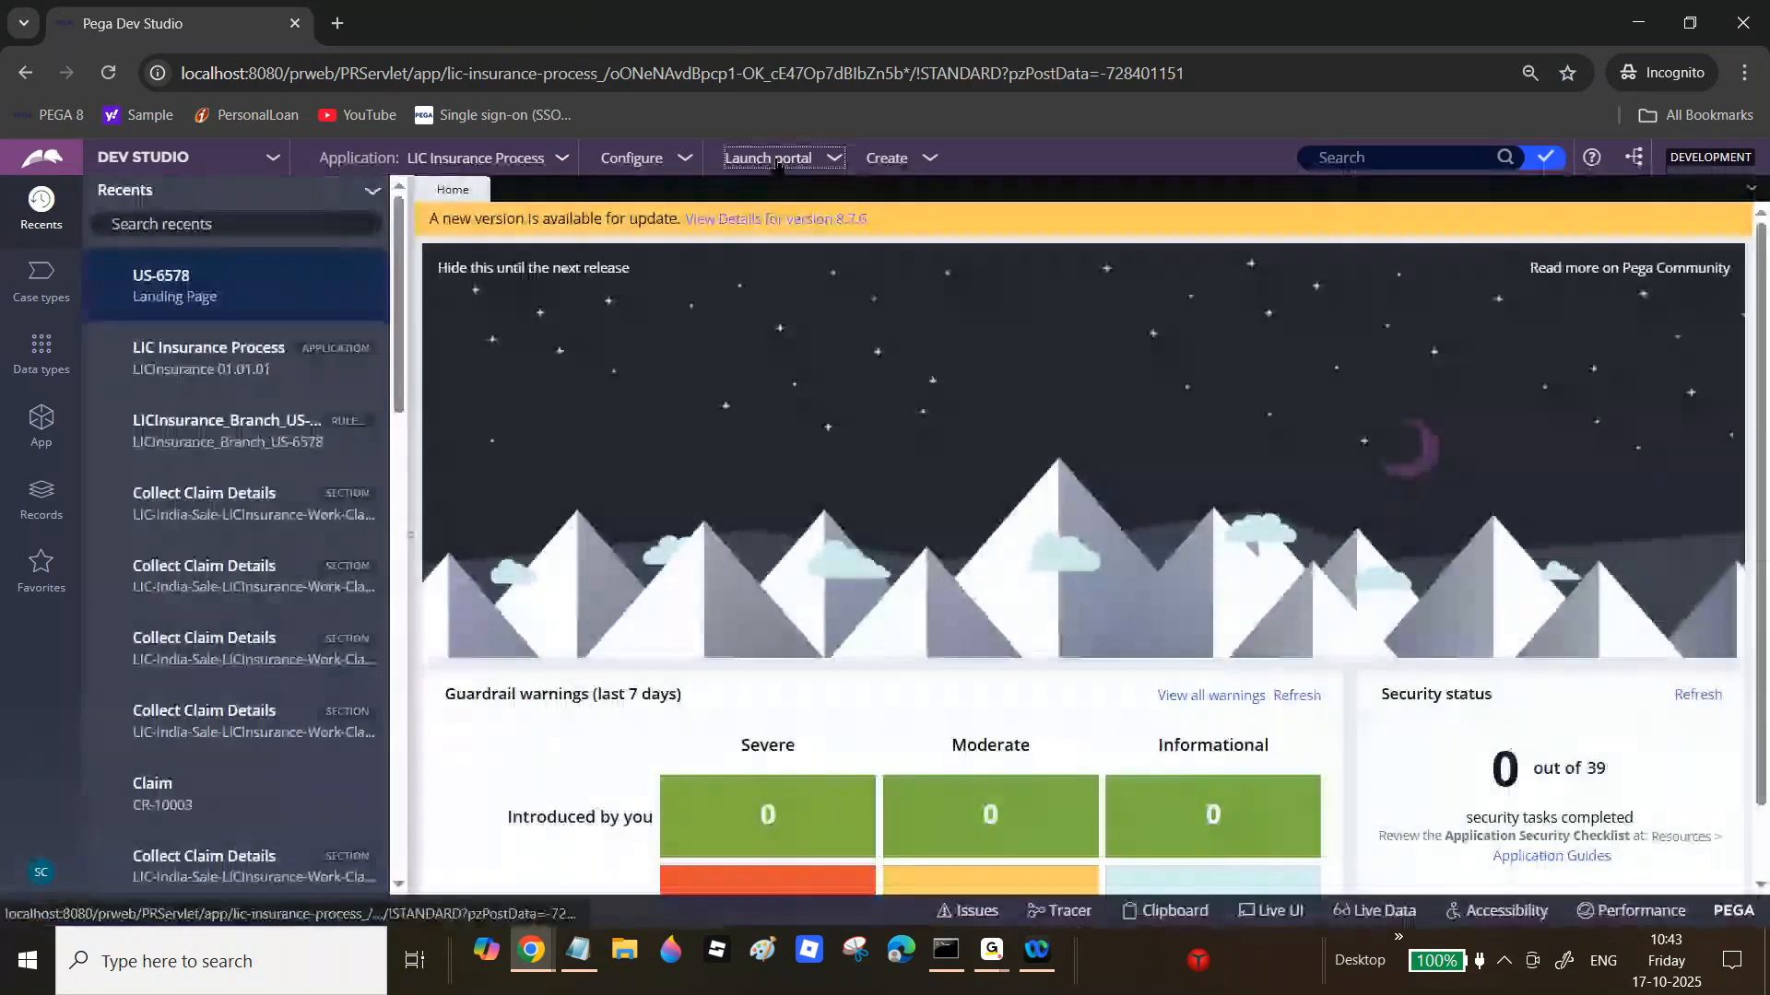
Step: Launch the User Portal and list all 49 reports under Reports
click(770, 157)
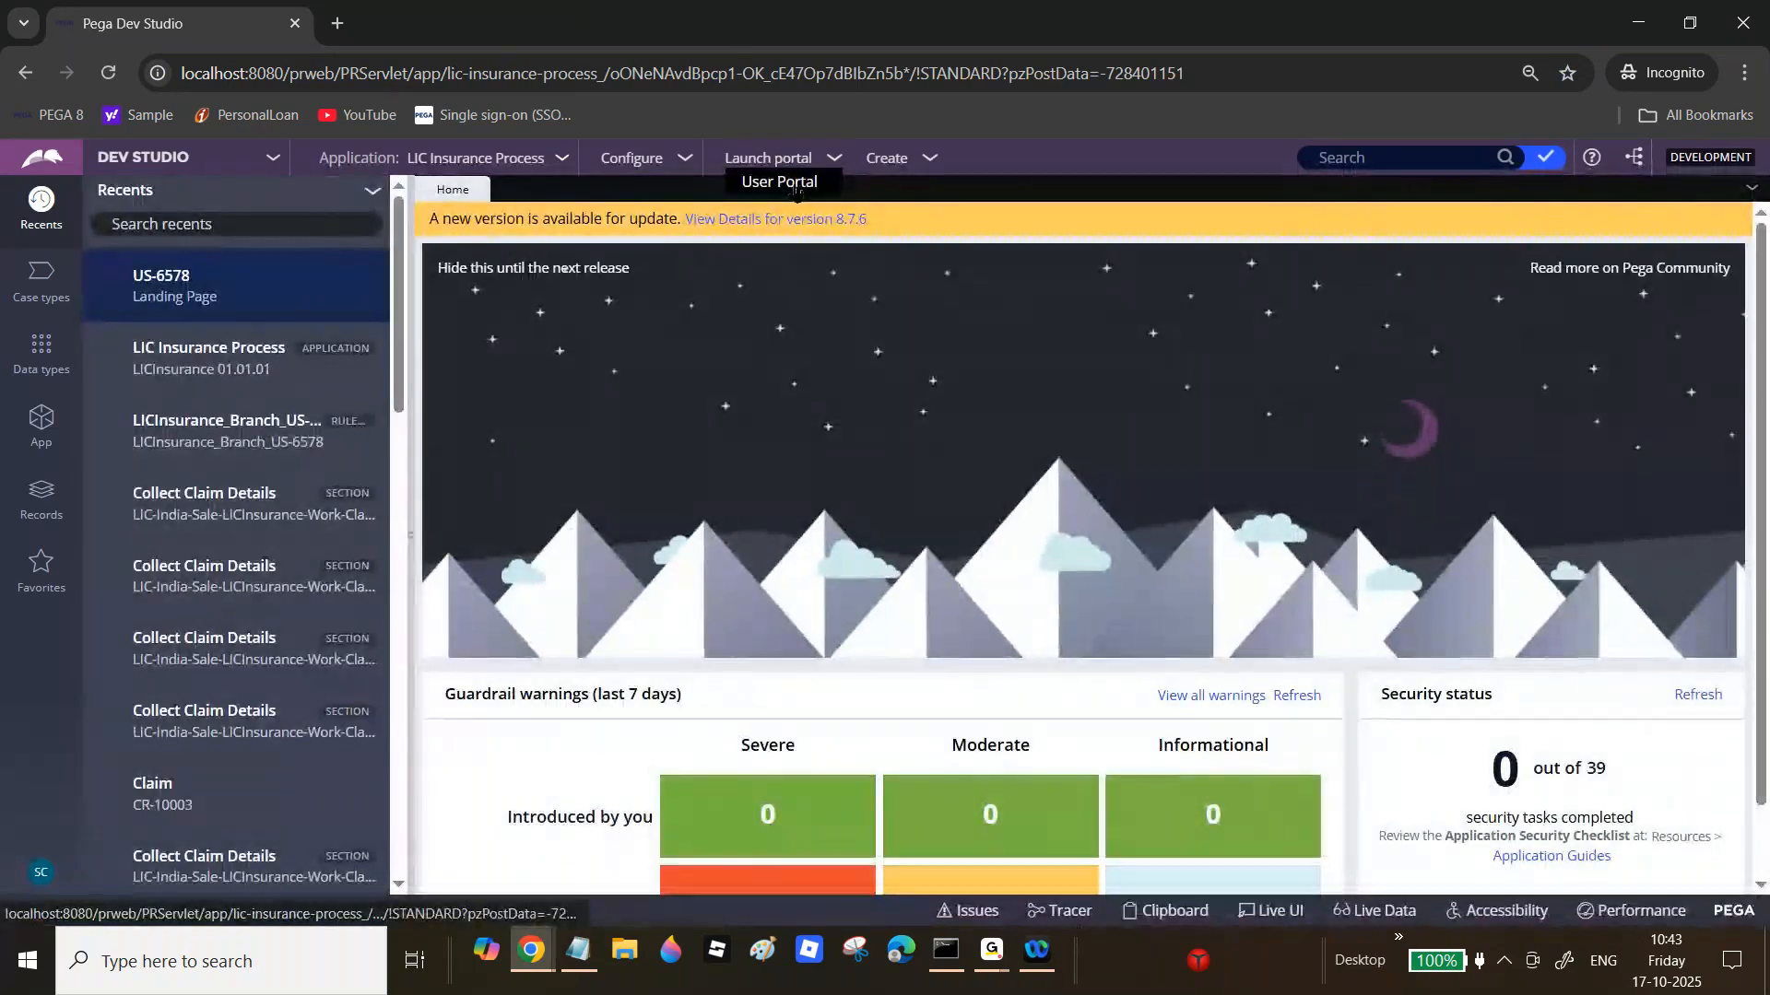
click(795, 189)
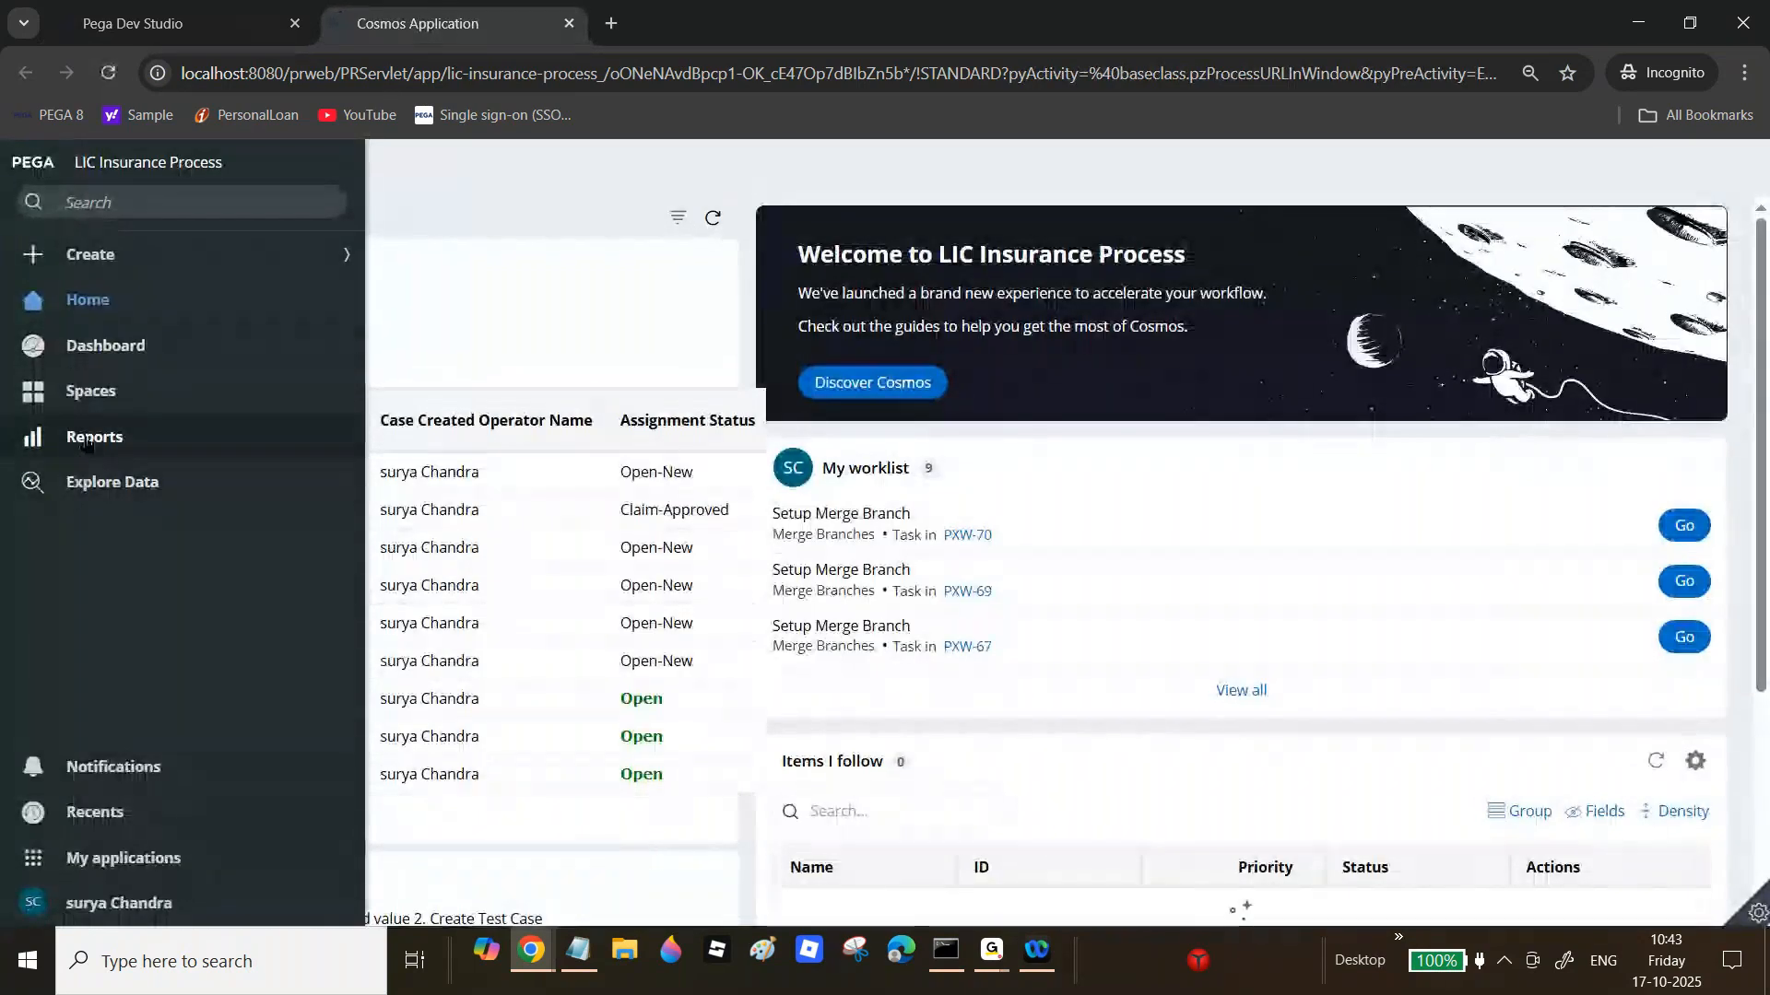
click(88, 439)
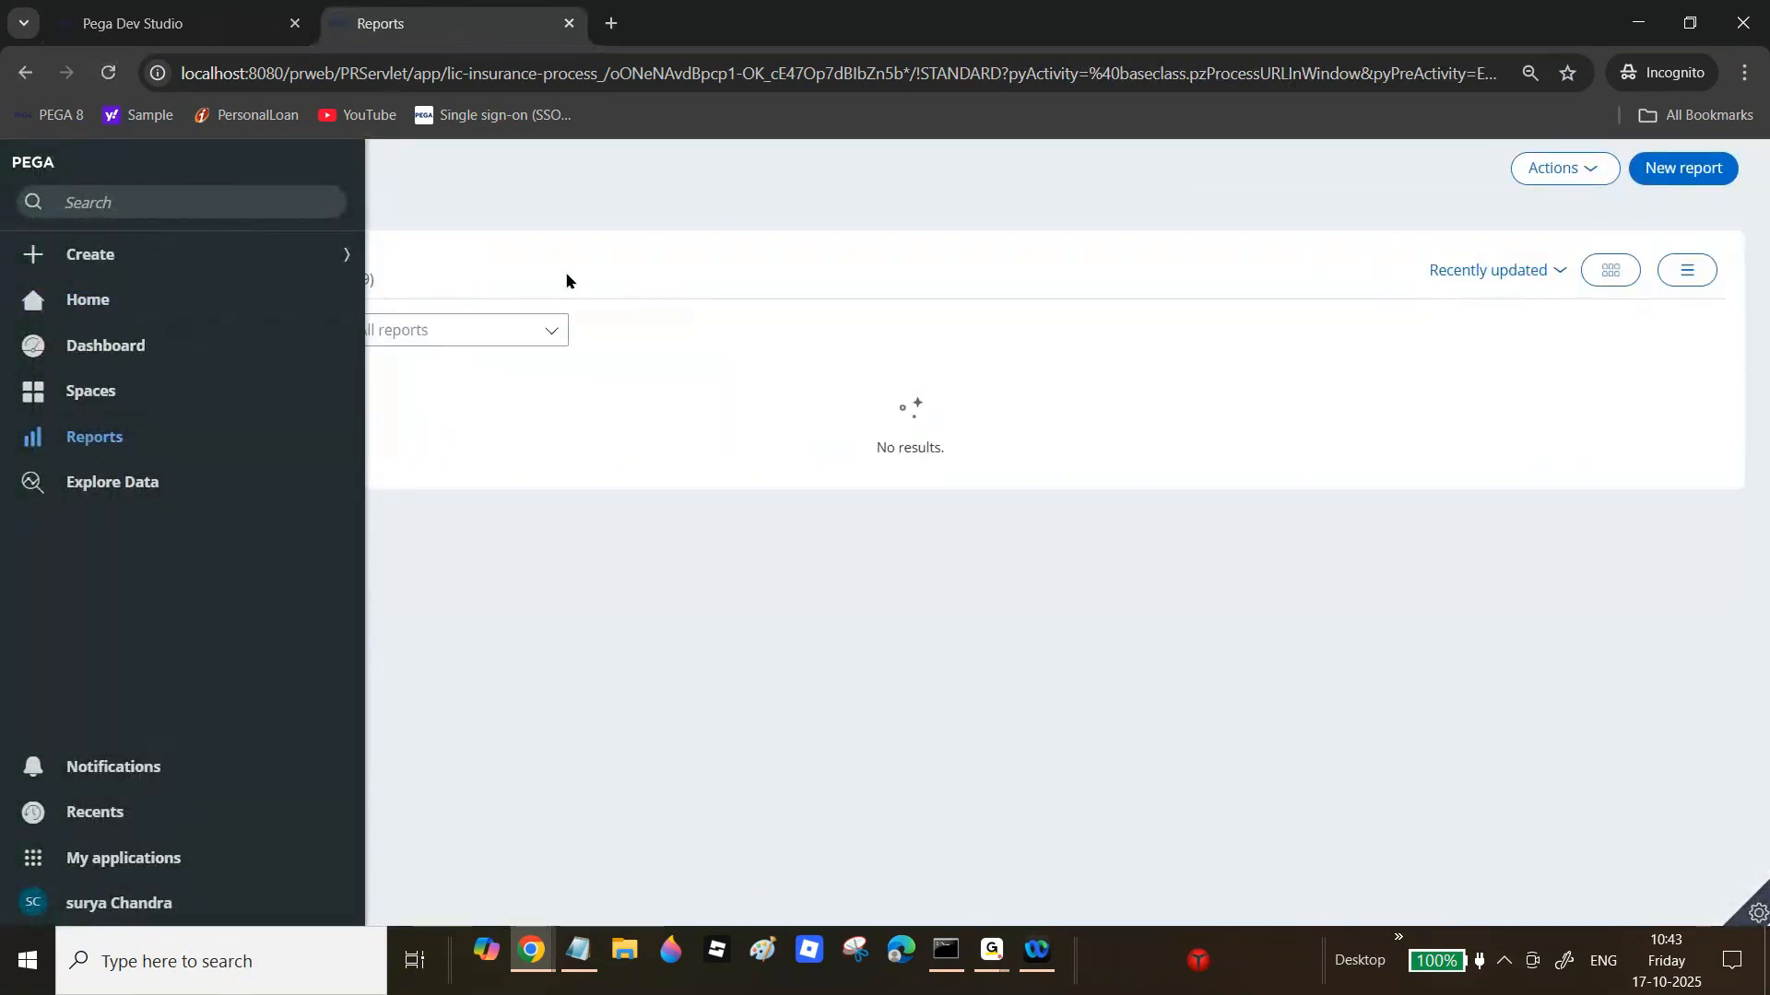
click(368, 280)
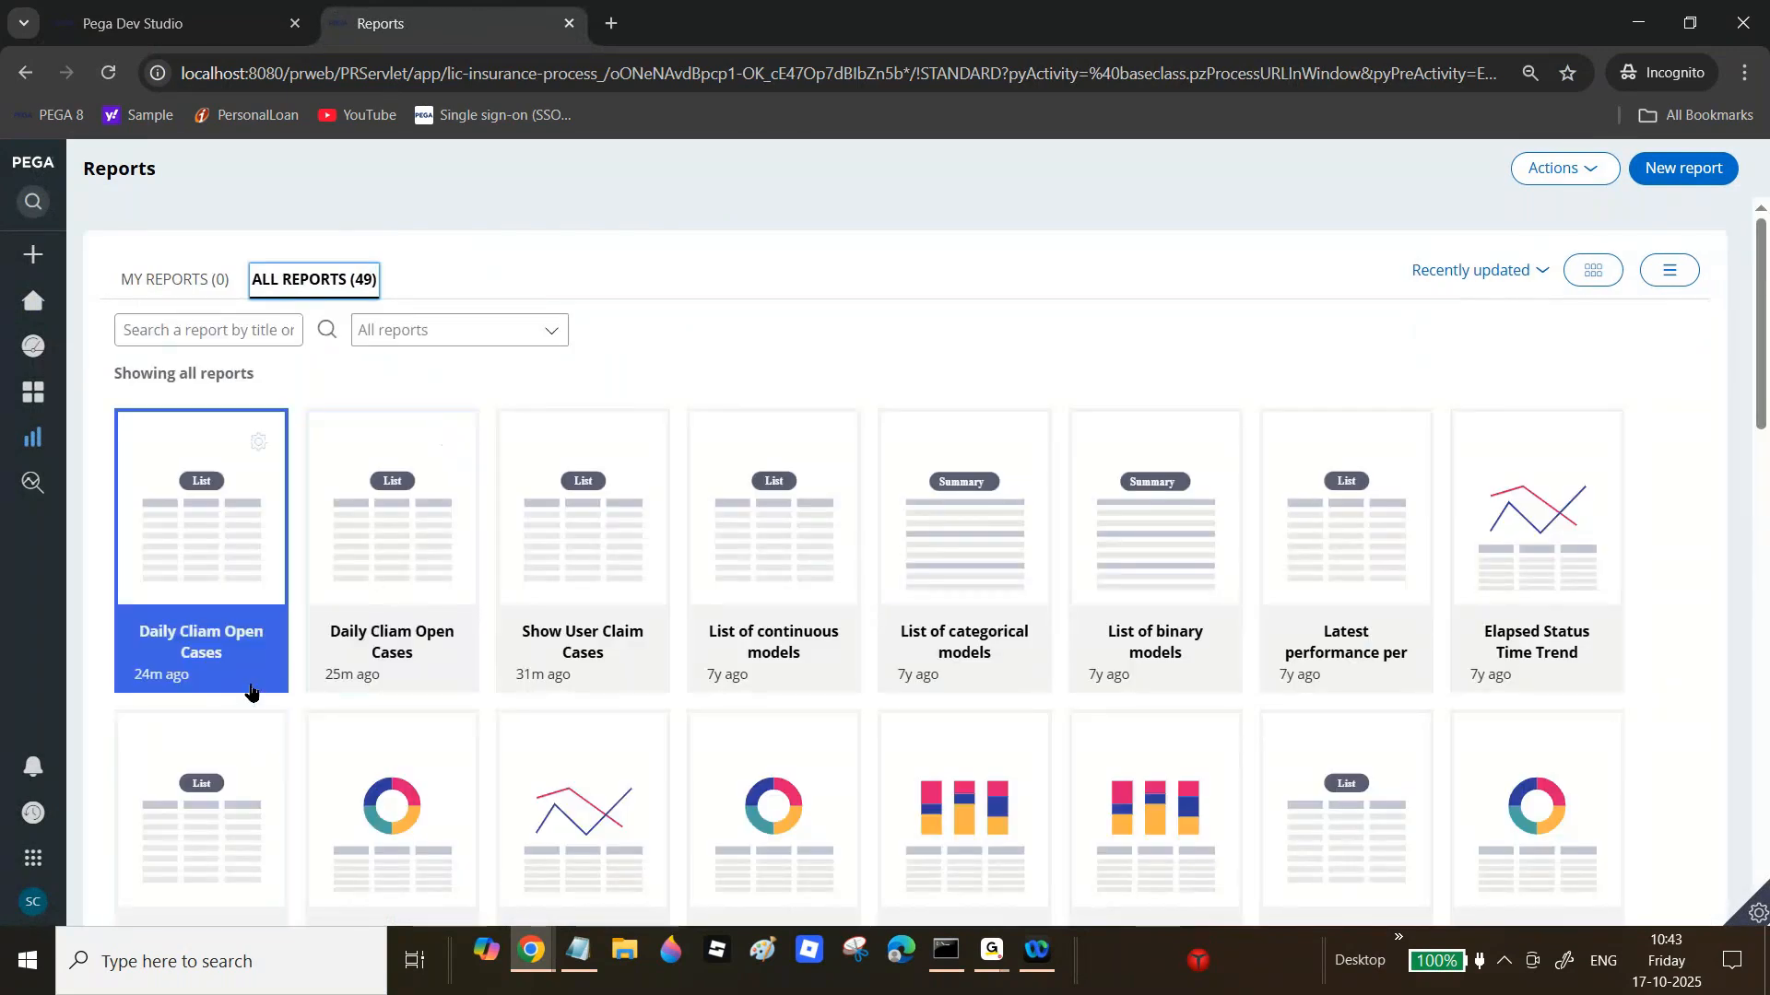
Step: Open the second Daily Cliam Open Cases report and copy DAILYCLIAMOPENCASES from its Report details key
click(391, 652)
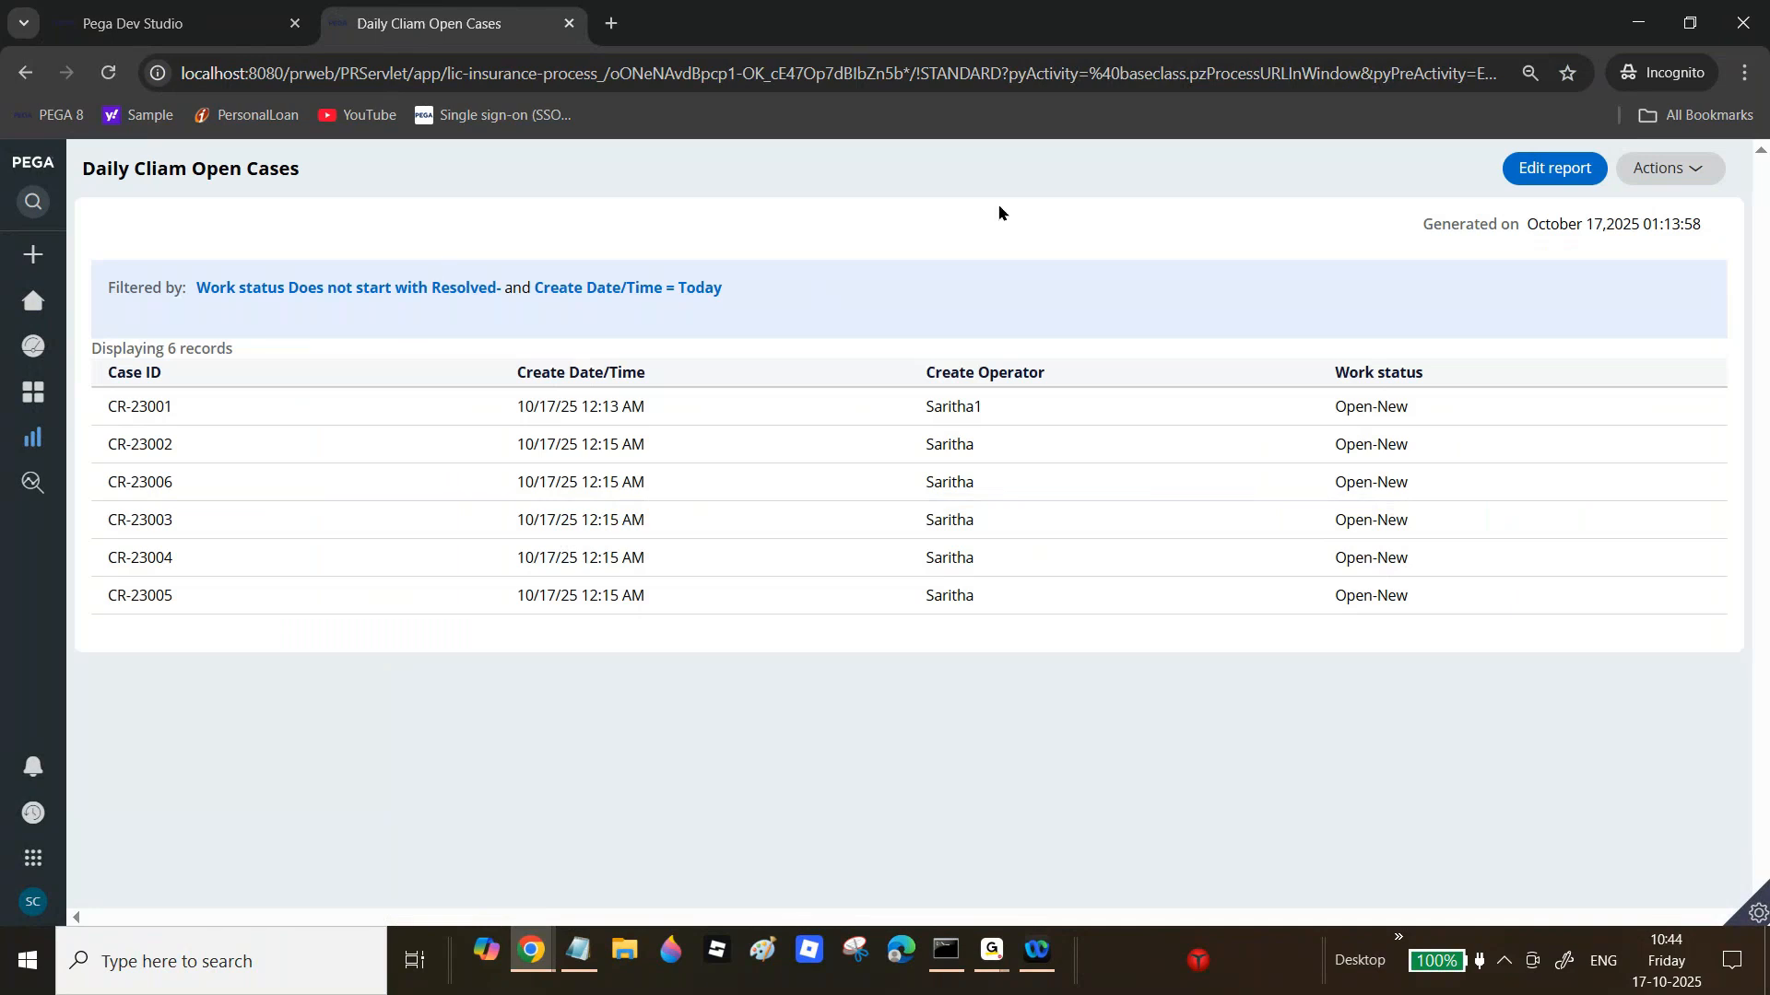
click(1696, 168)
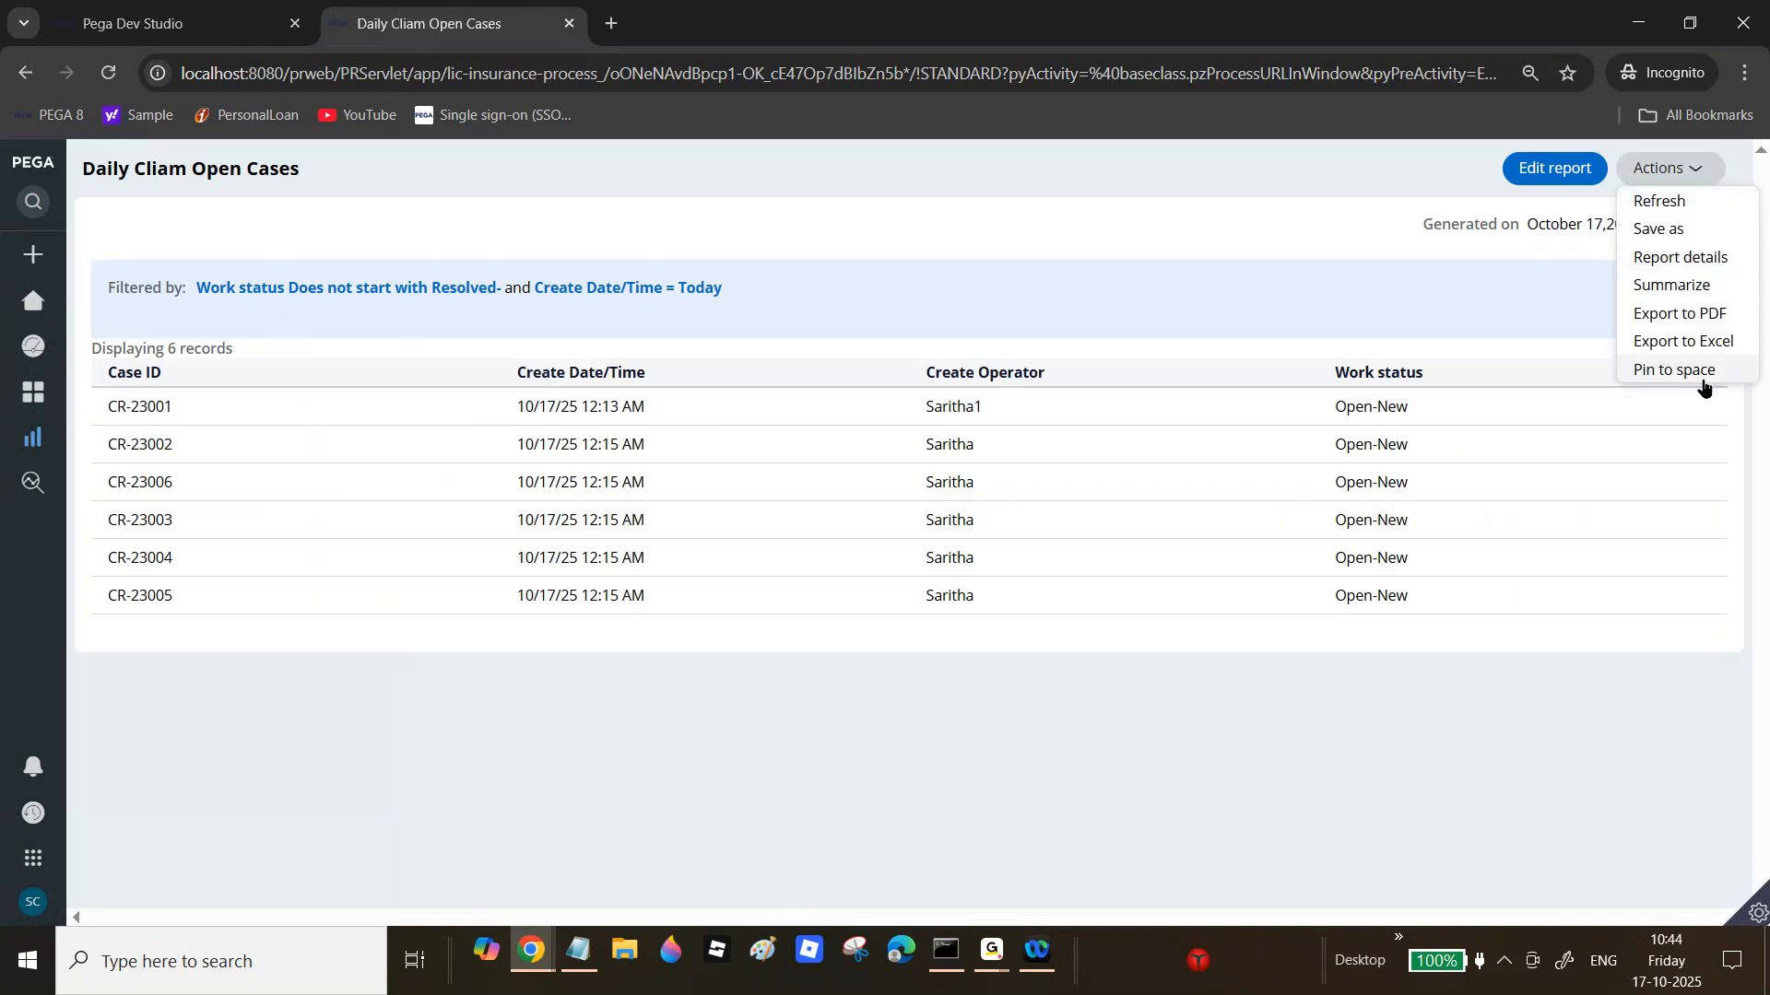
click(1676, 258)
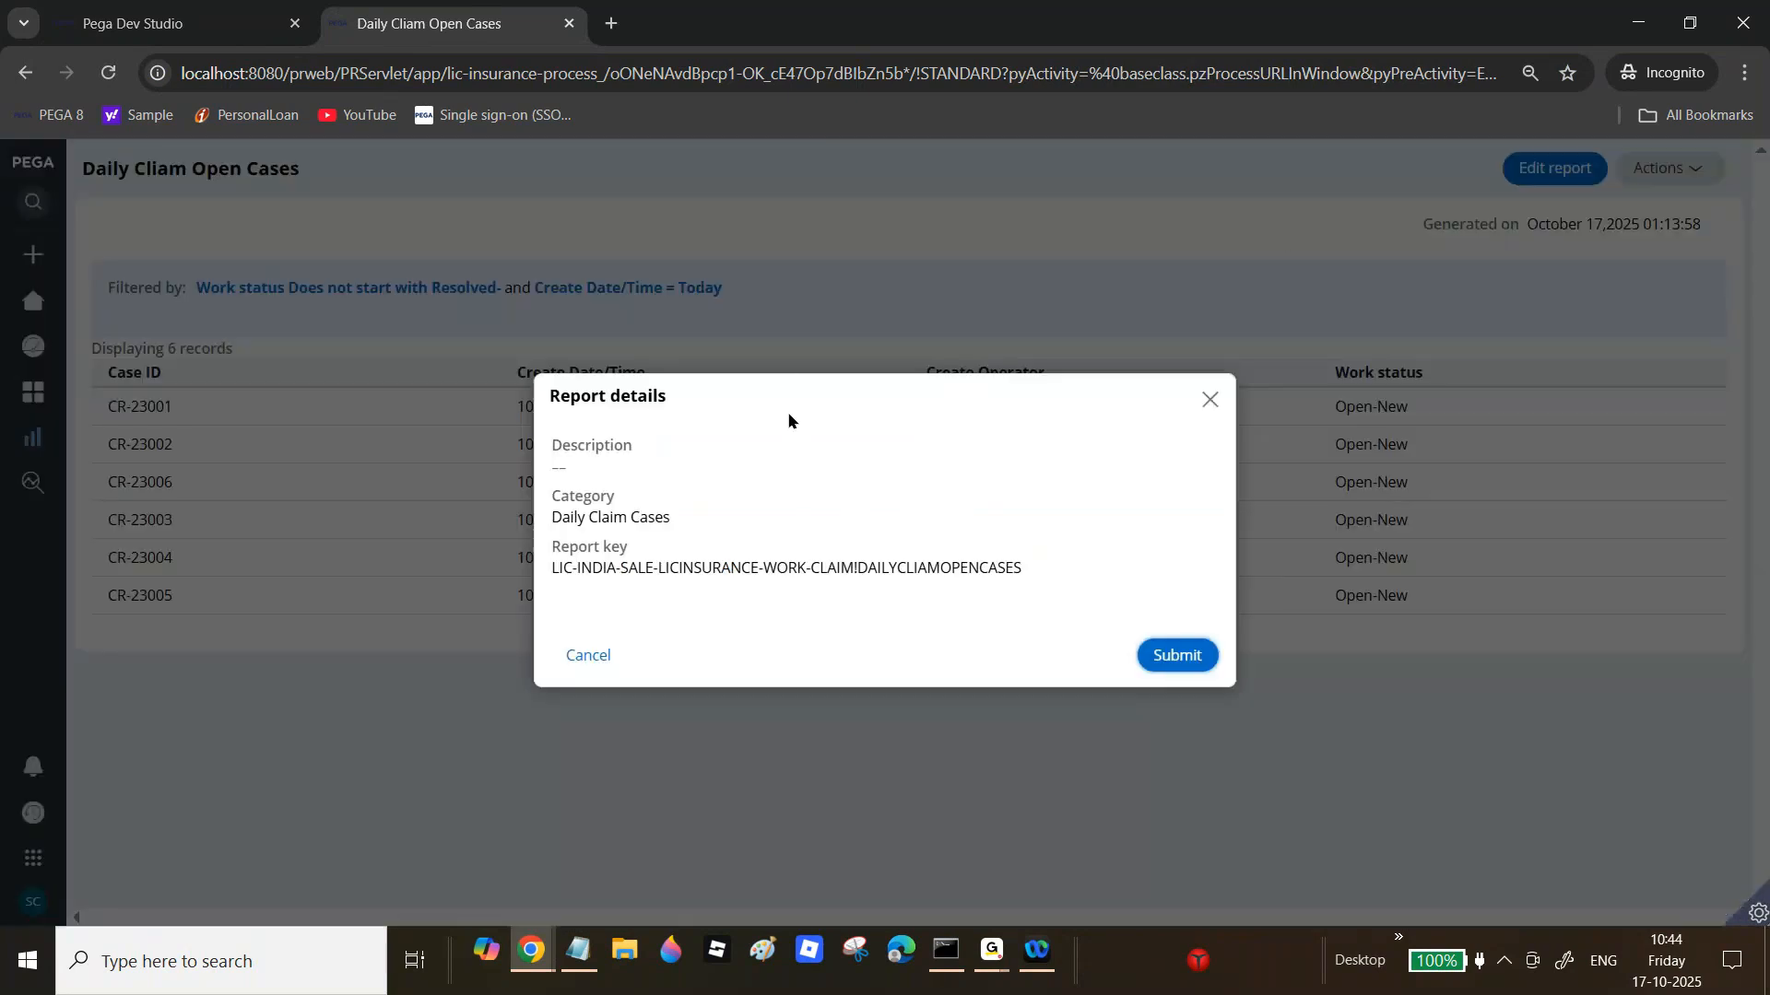
double_click(958, 573)
key(ctrl+c)
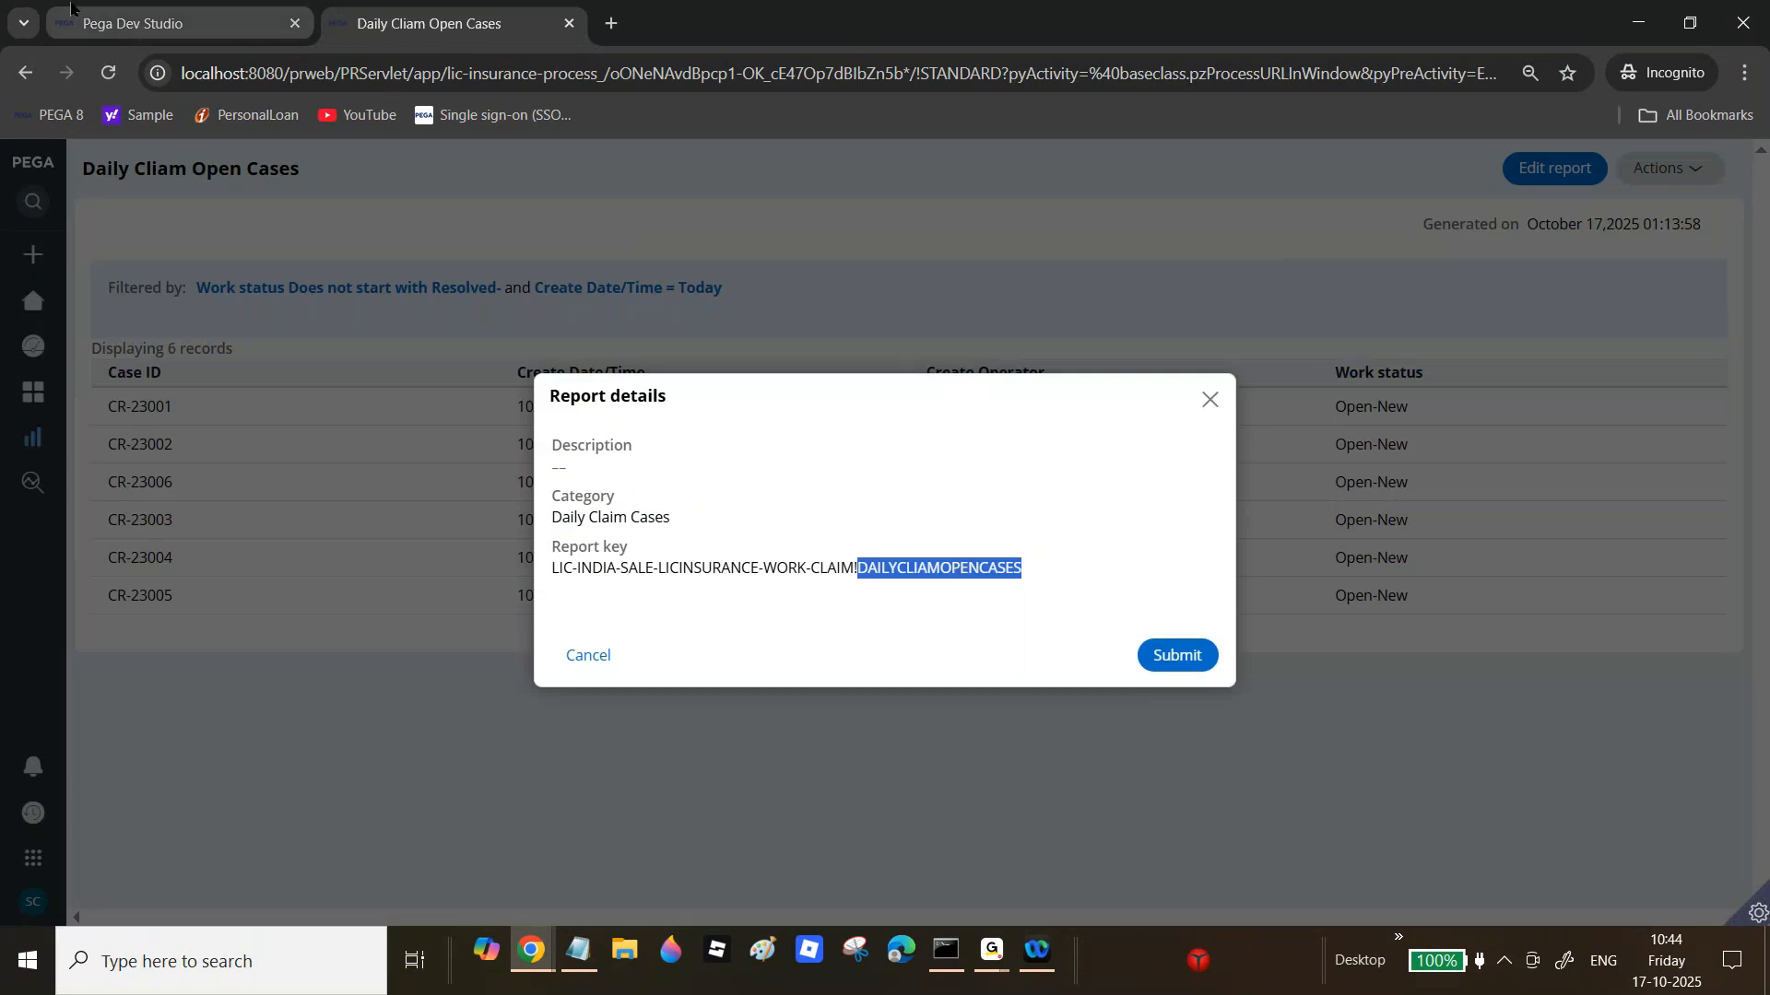
click(166, 23)
Step: Search Dev Studio for the pasted DAILYCLIAMOPENCASES key and open the report's viewer settings
click(1349, 157)
key(ctrl+v)
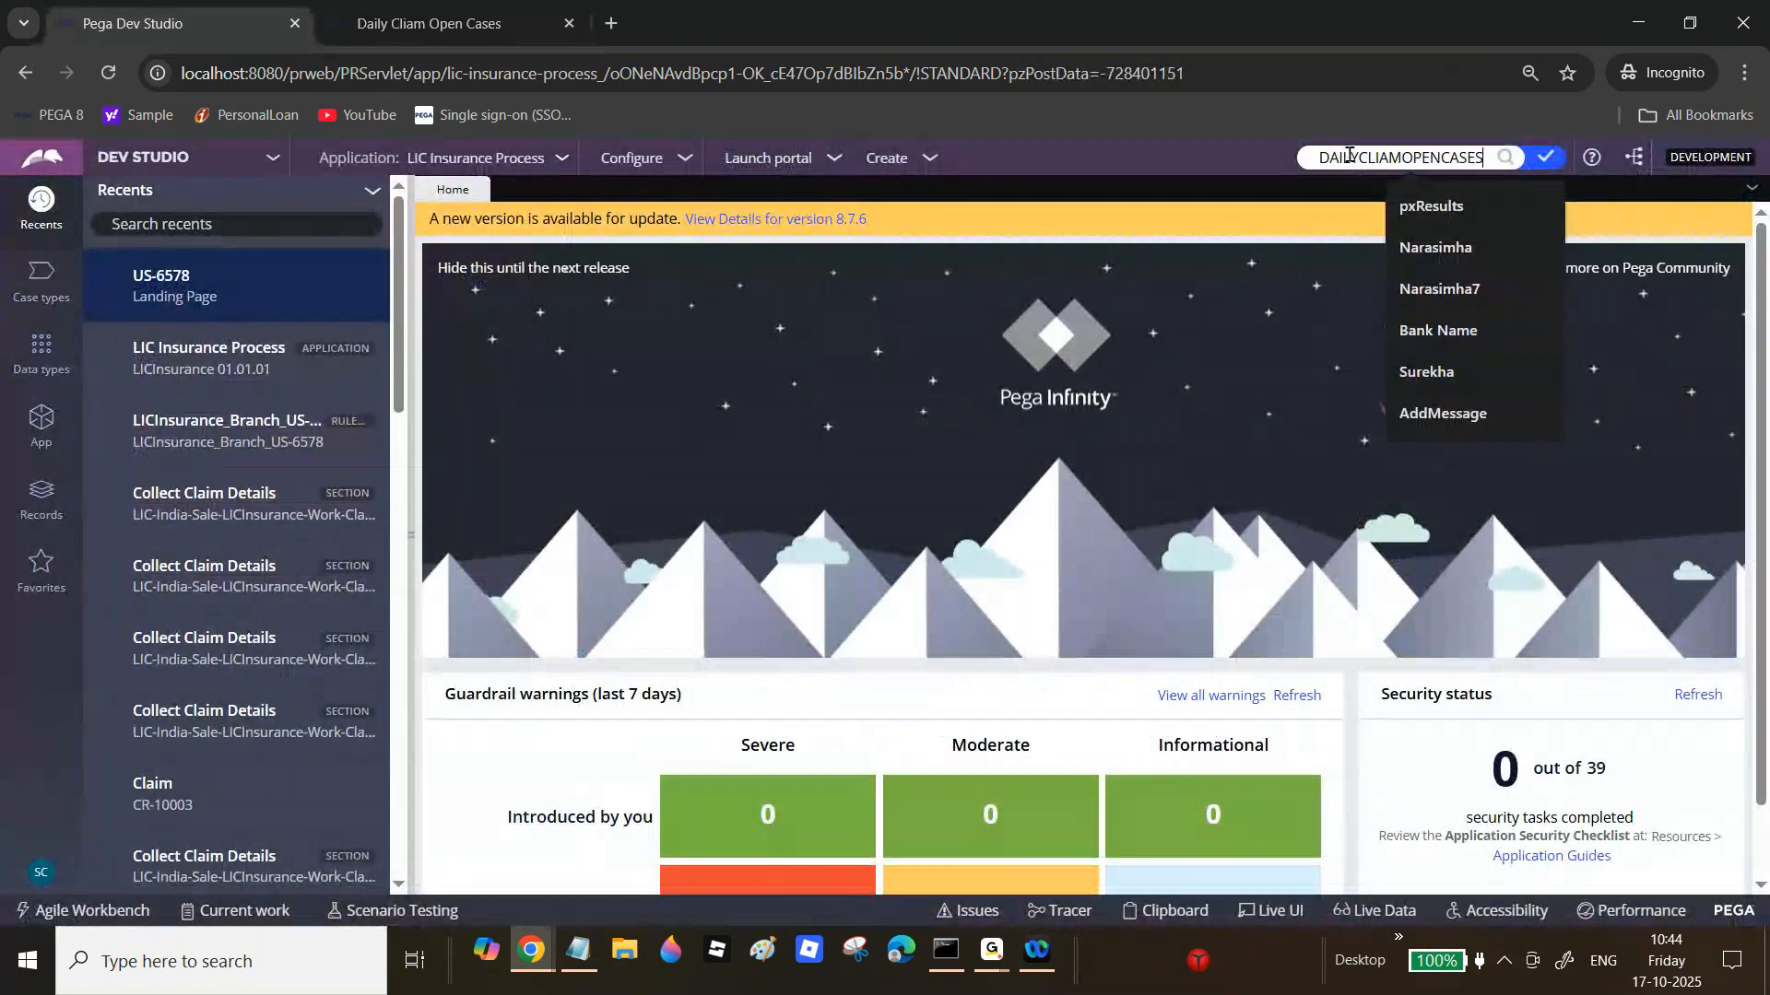
key(Return)
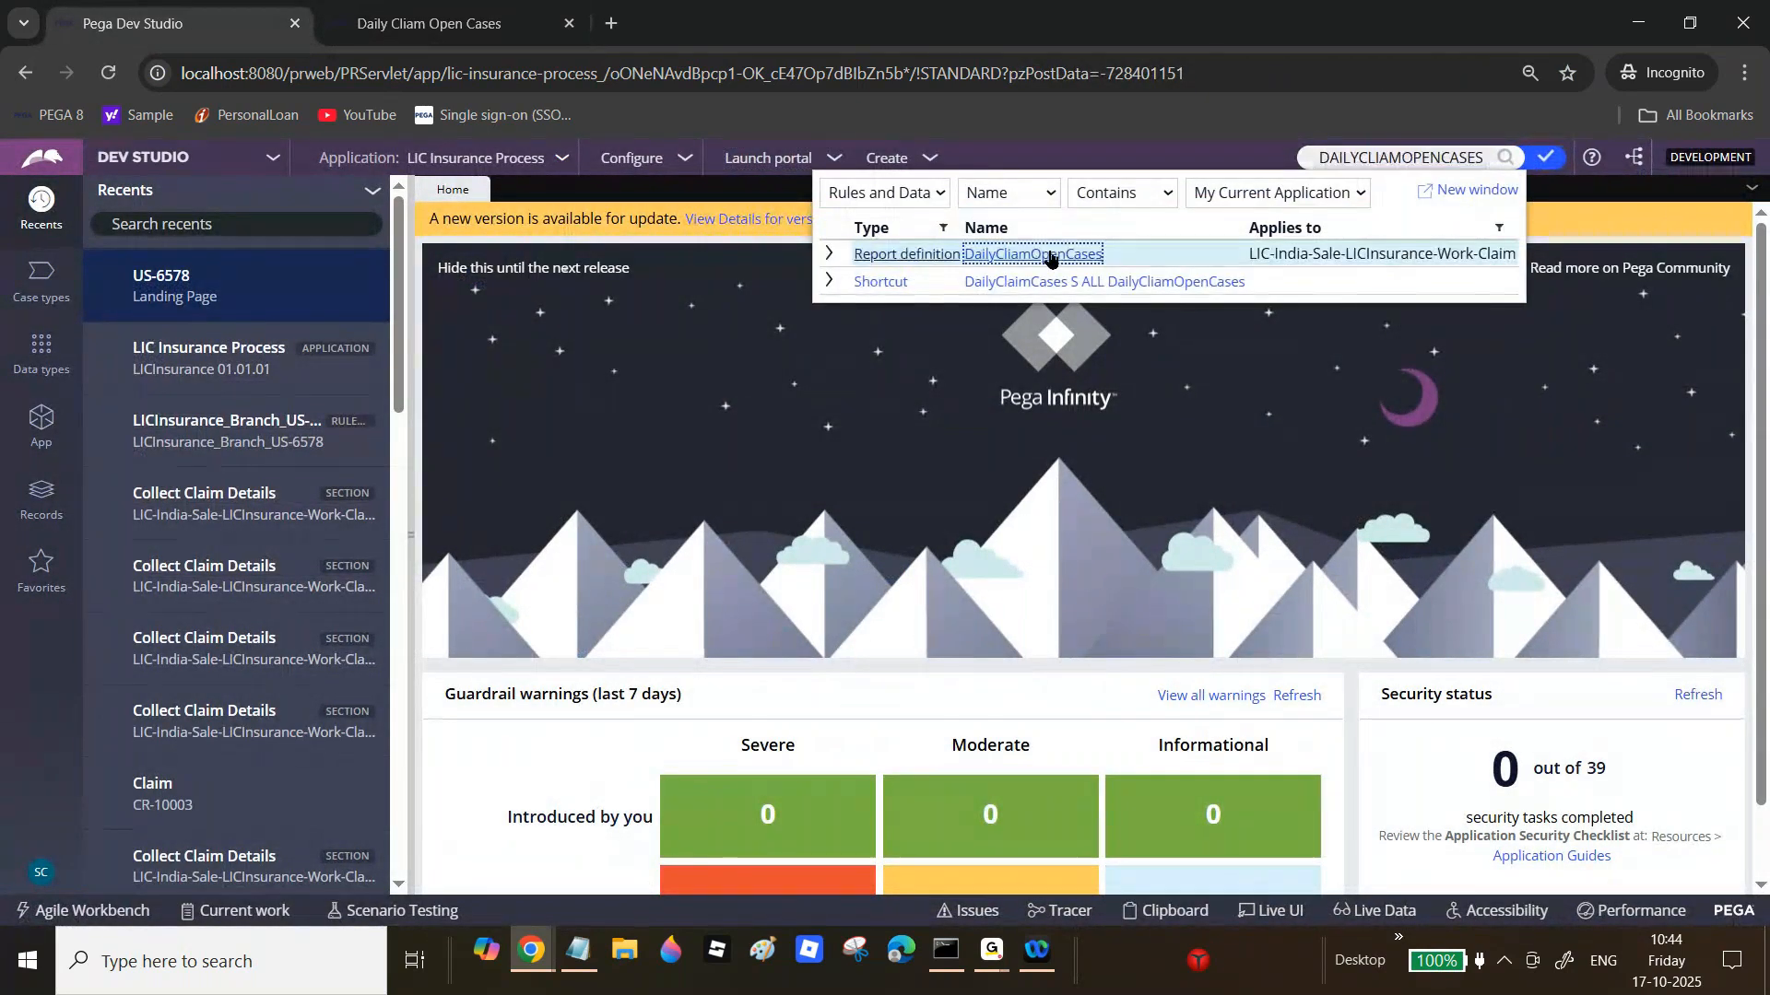
click(1046, 254)
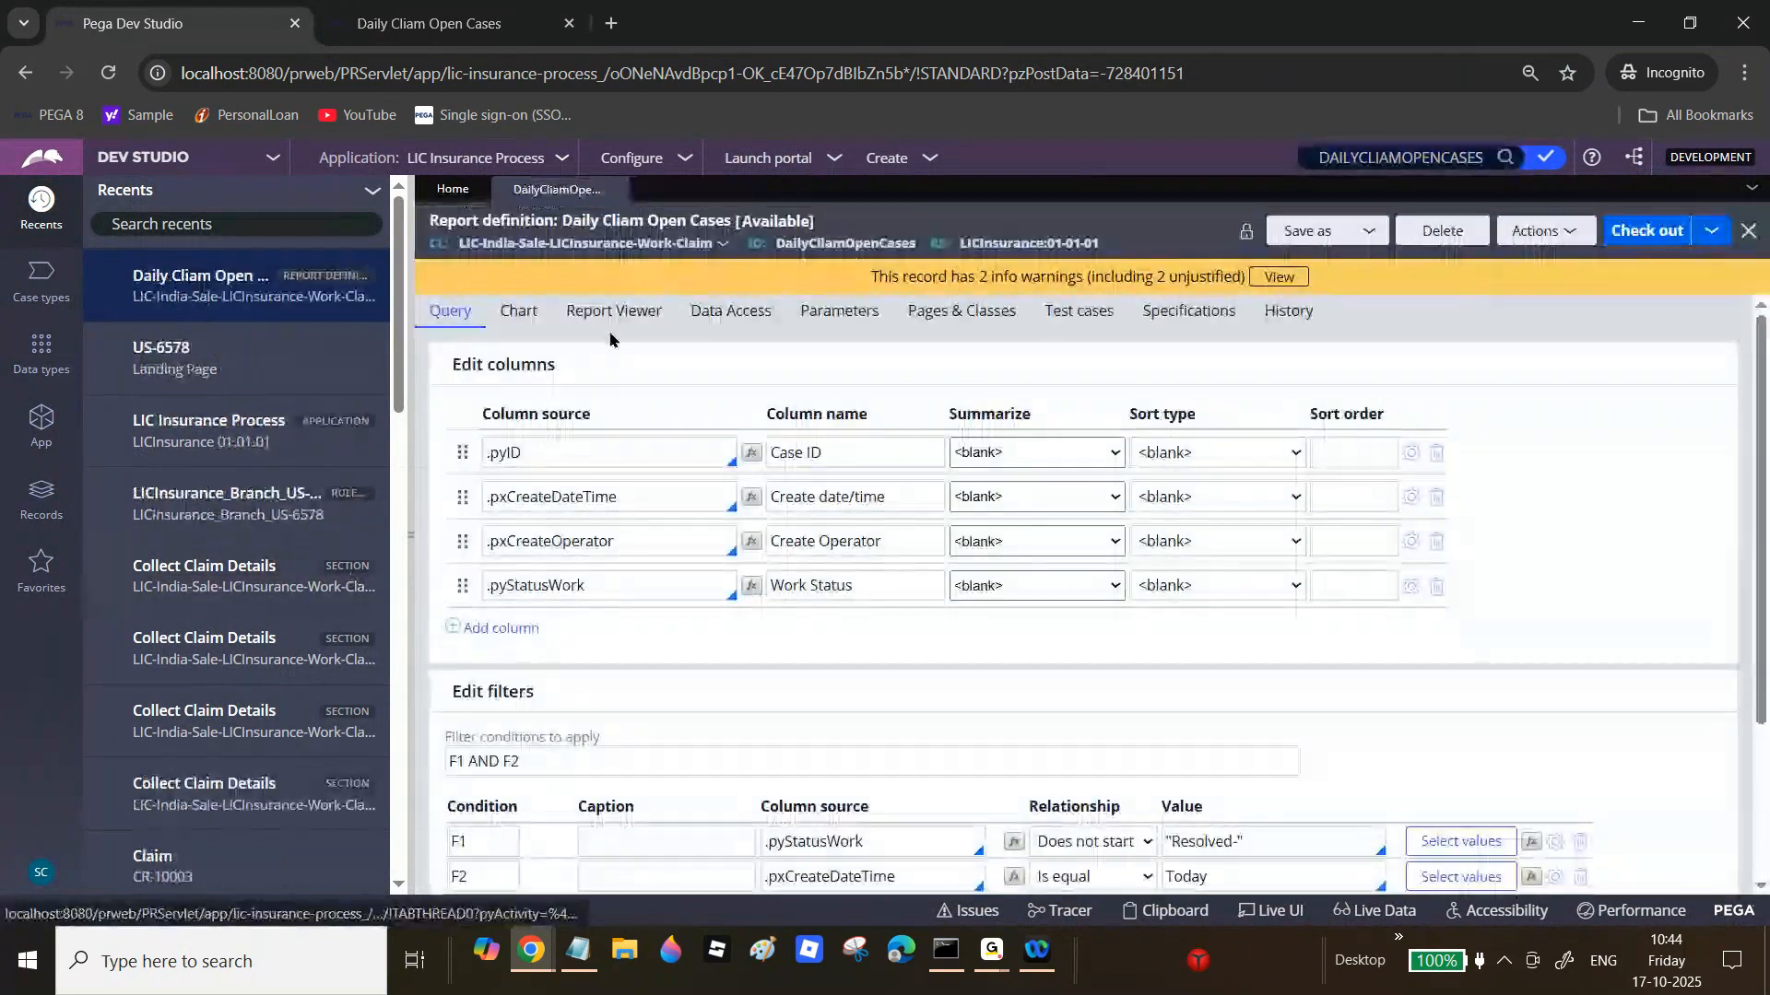
click(613, 311)
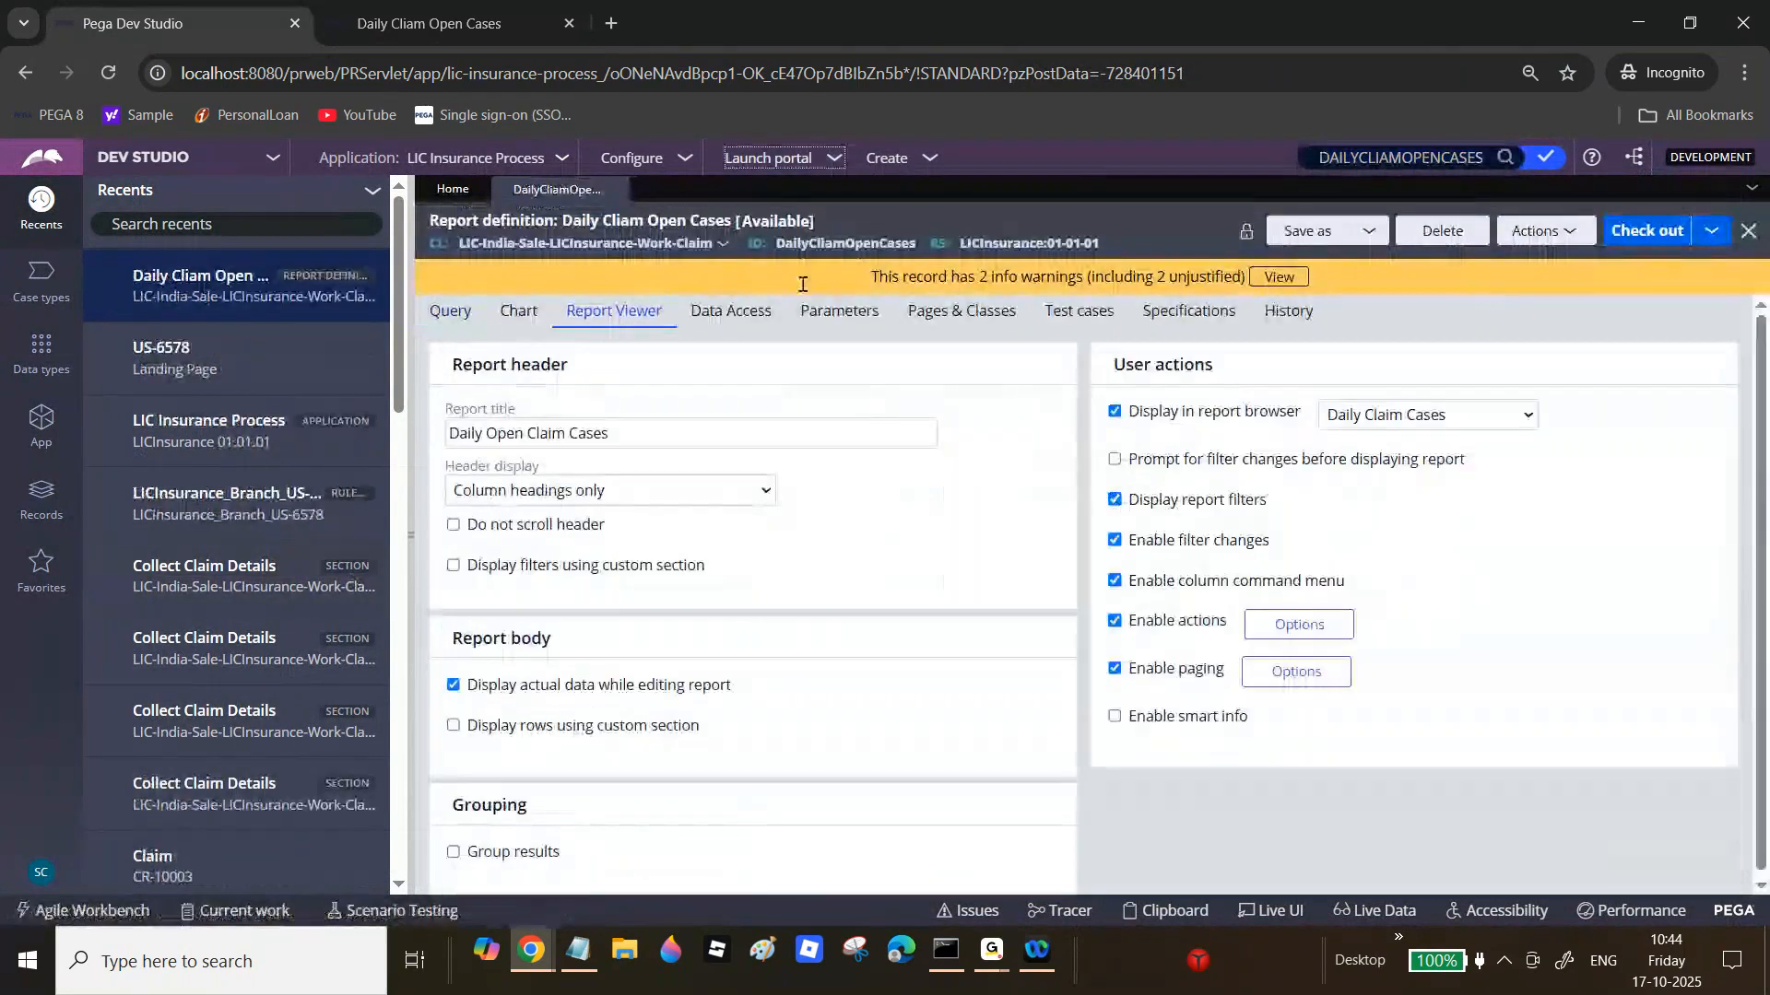
Step: Run the report preview, close it, and close the portal's Report details dialog
click(1534, 230)
click(1523, 264)
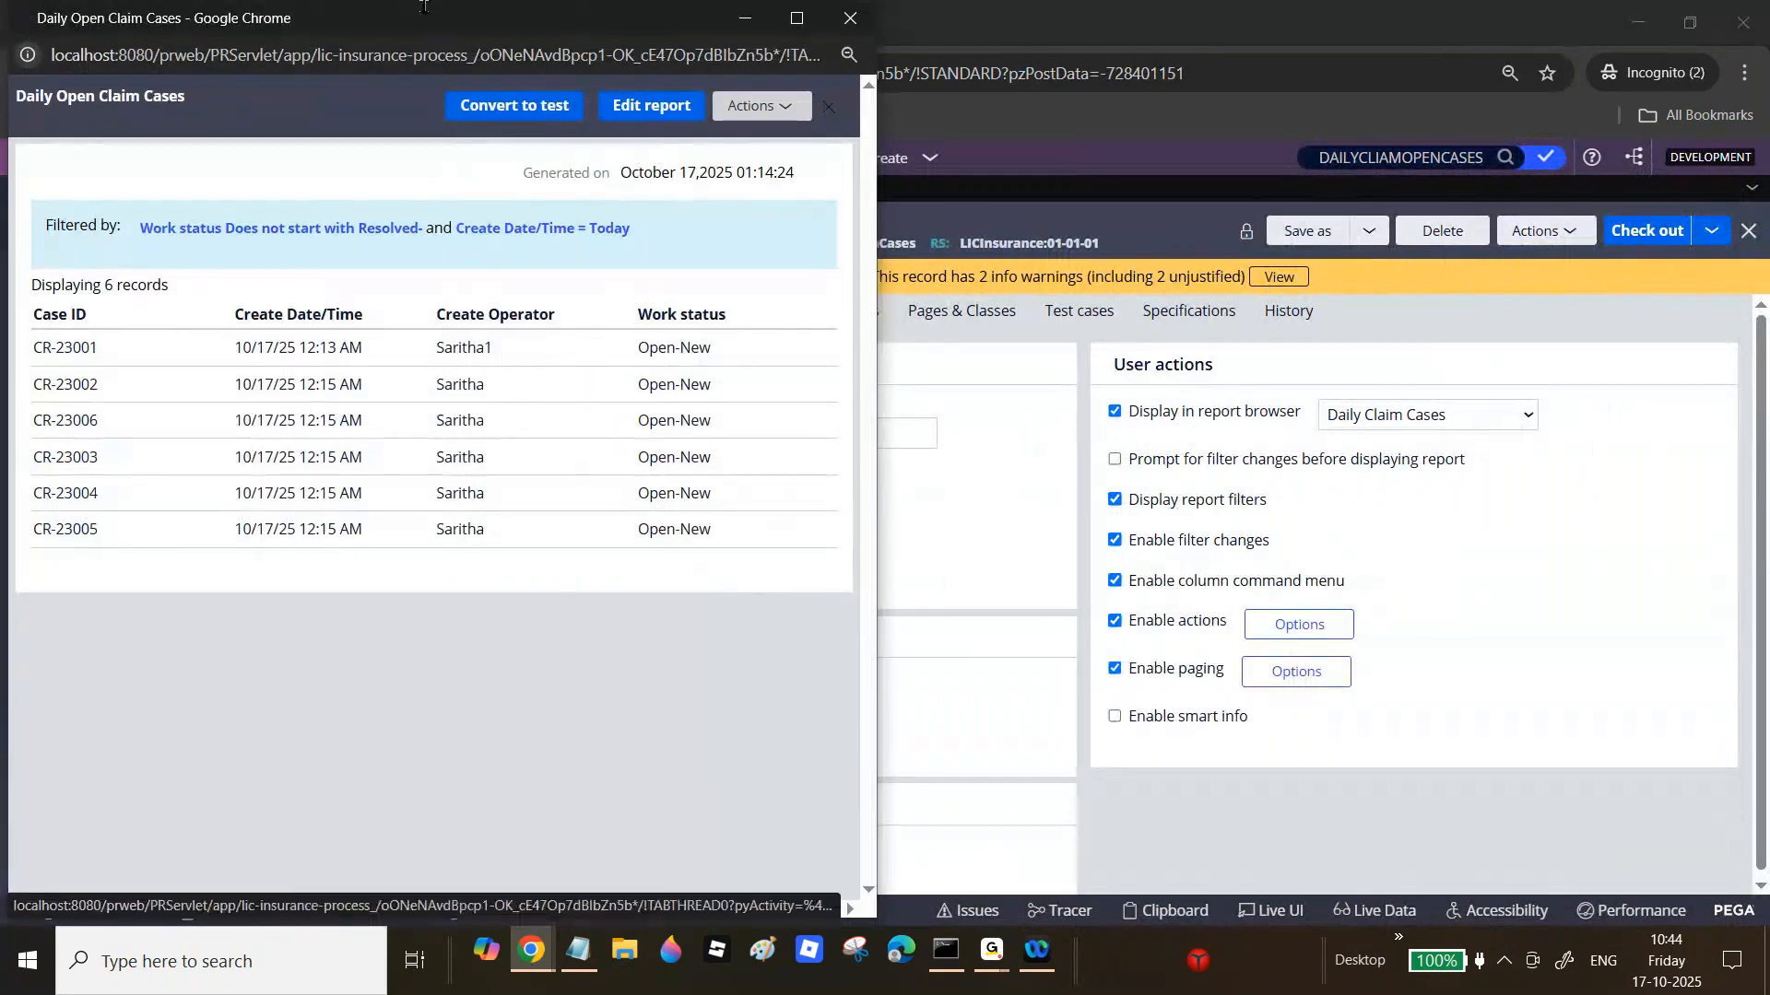
key(super+Up)
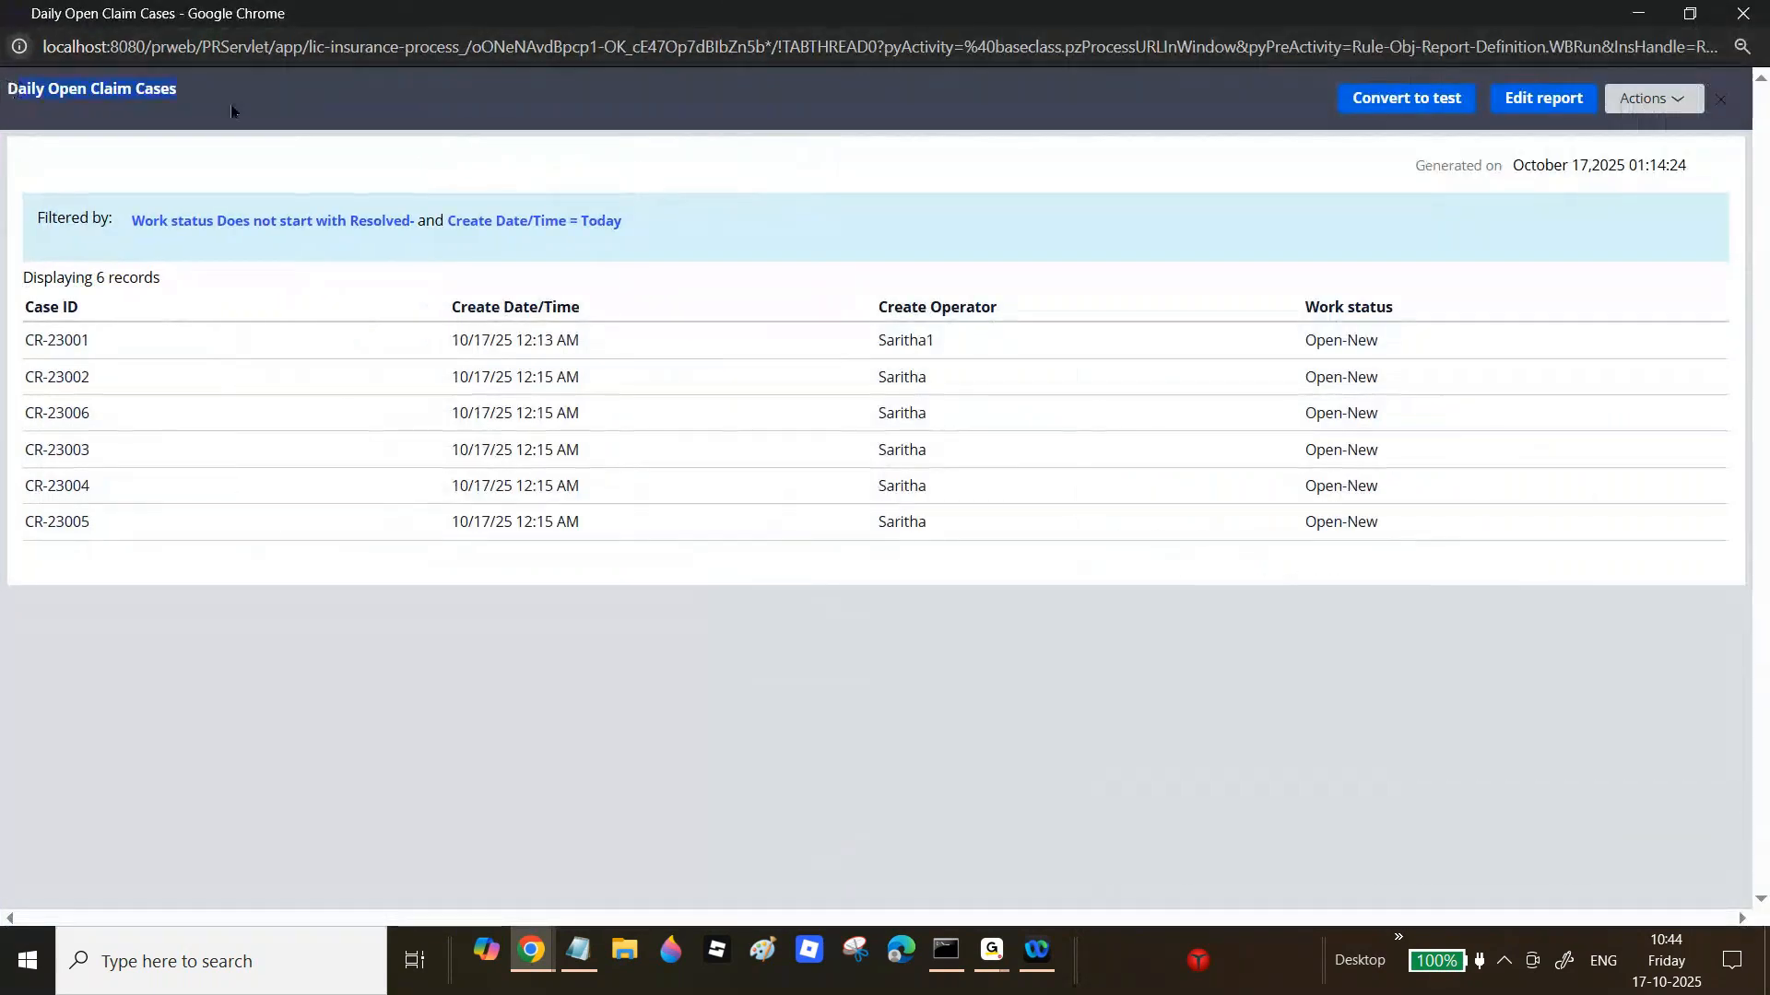
click(1742, 13)
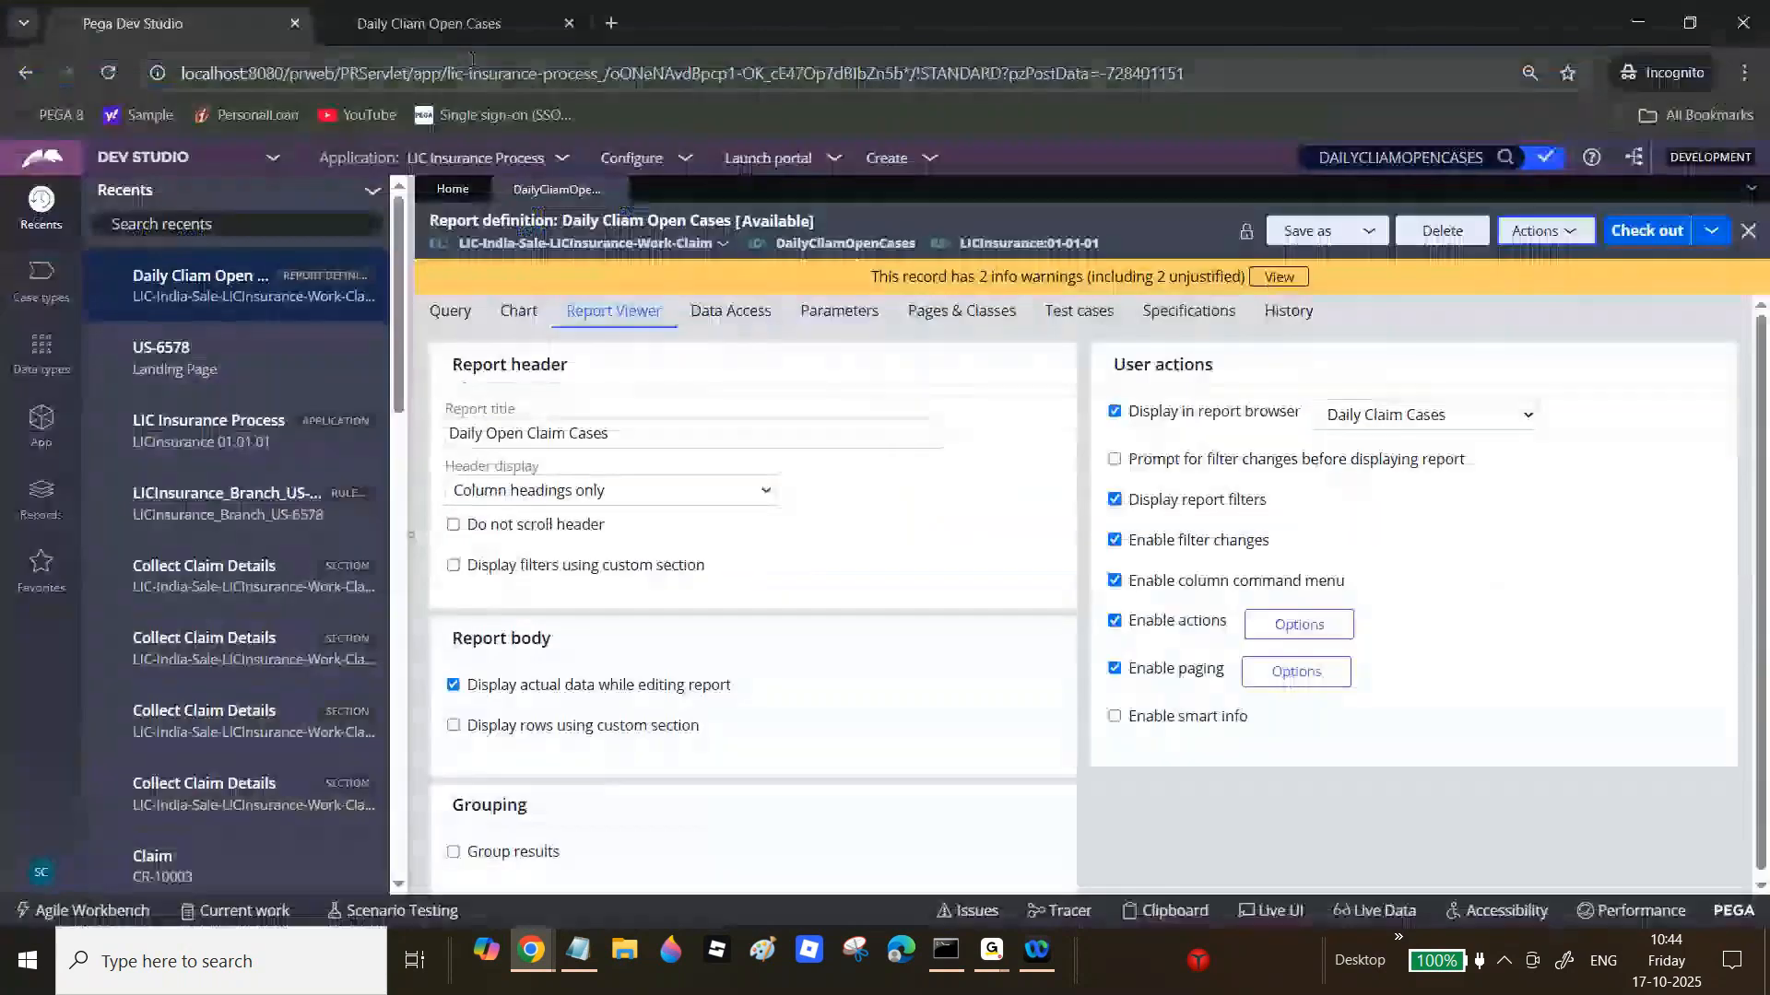
click(463, 37)
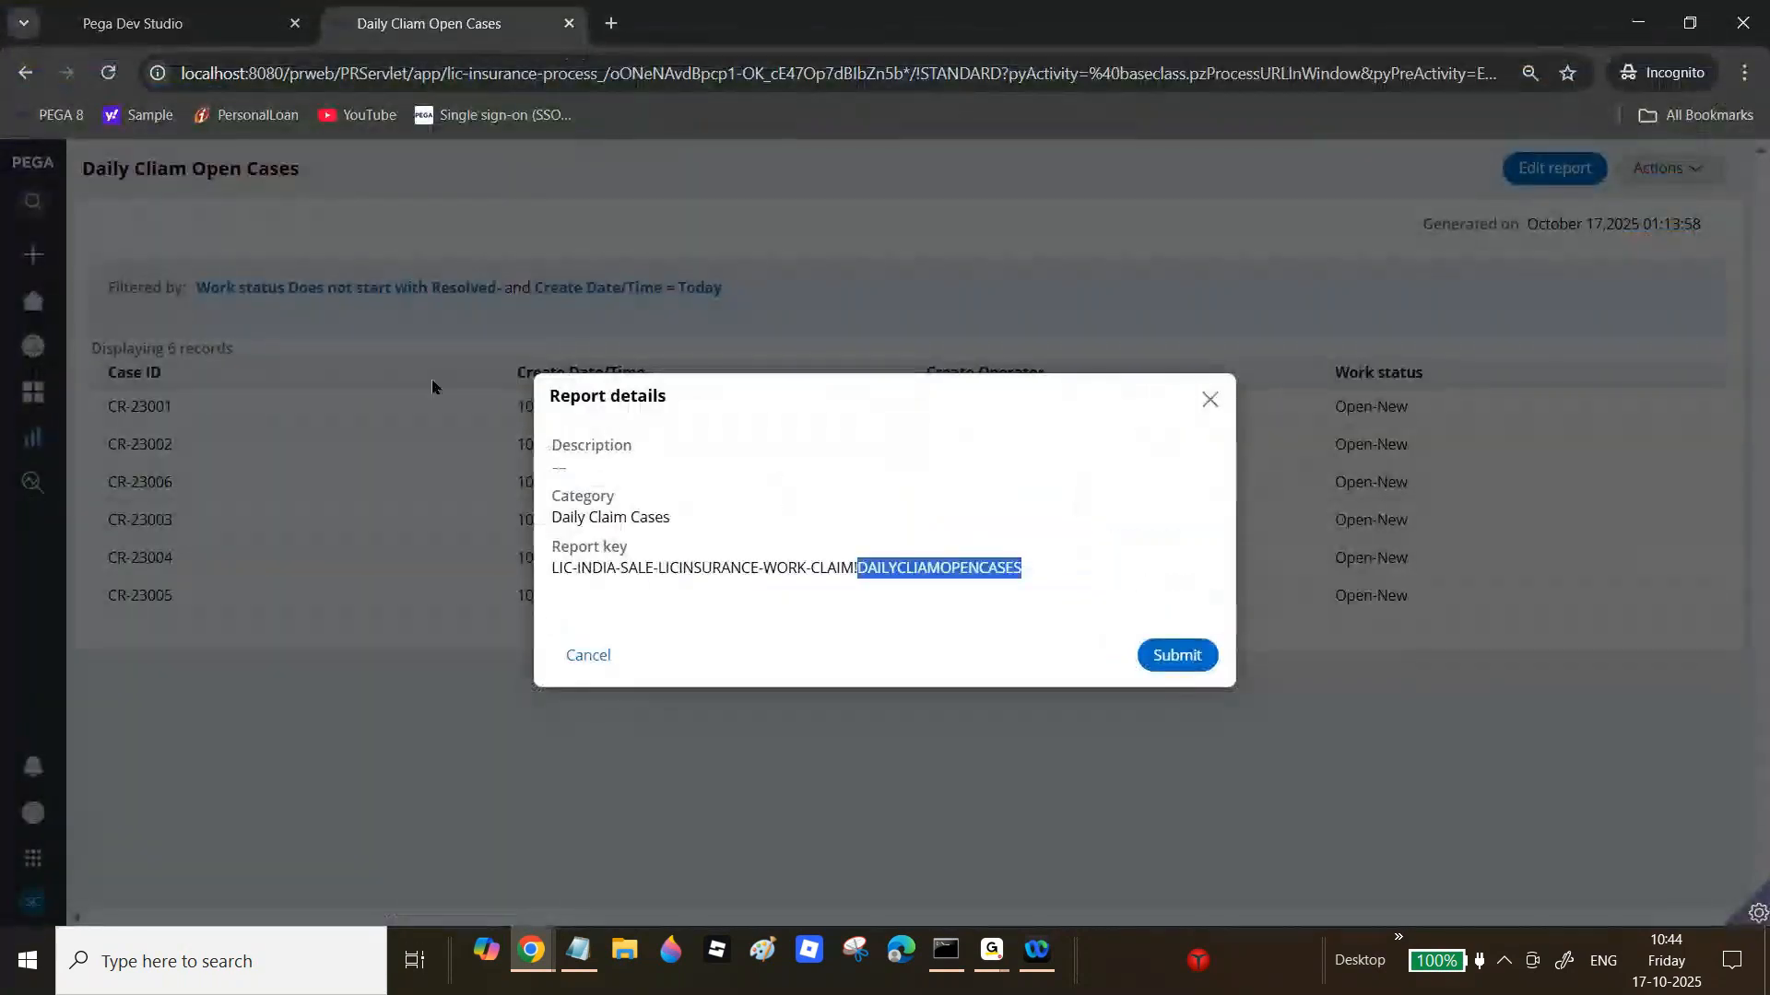
click(1207, 399)
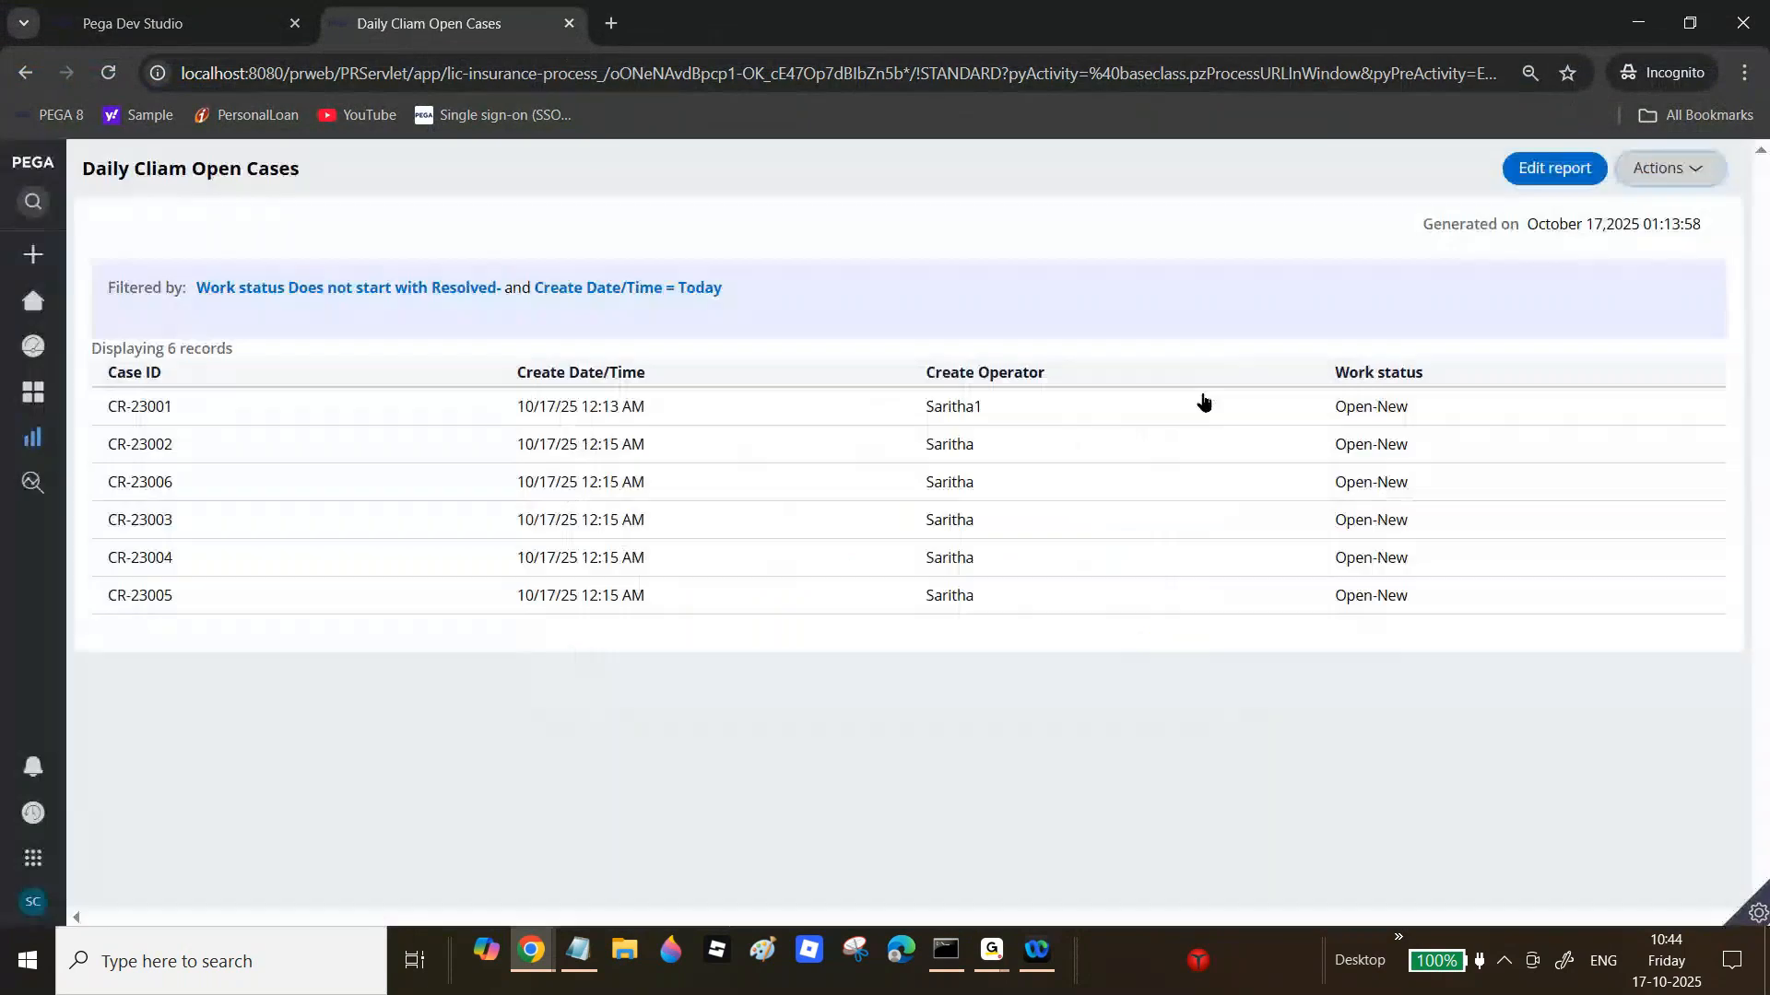
click(160, 7)
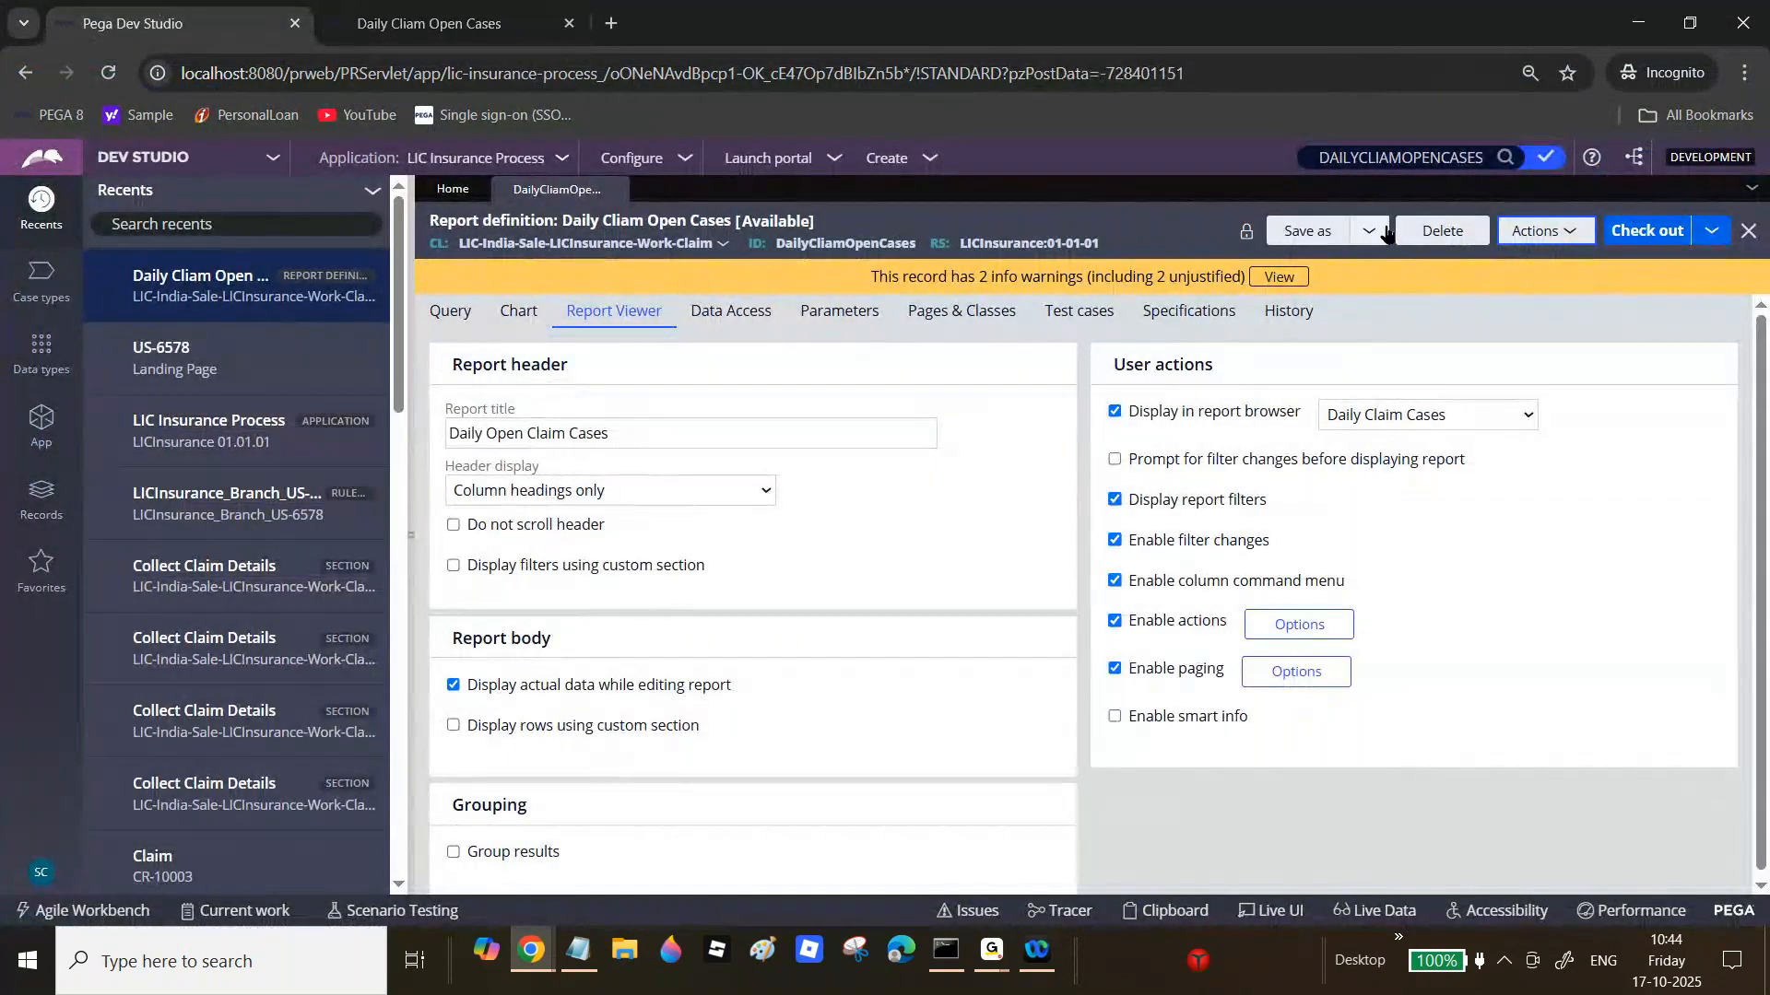
Step: Check out the report's shortcut rule and correct its title to Daily Open Claim Cases
click(1505, 157)
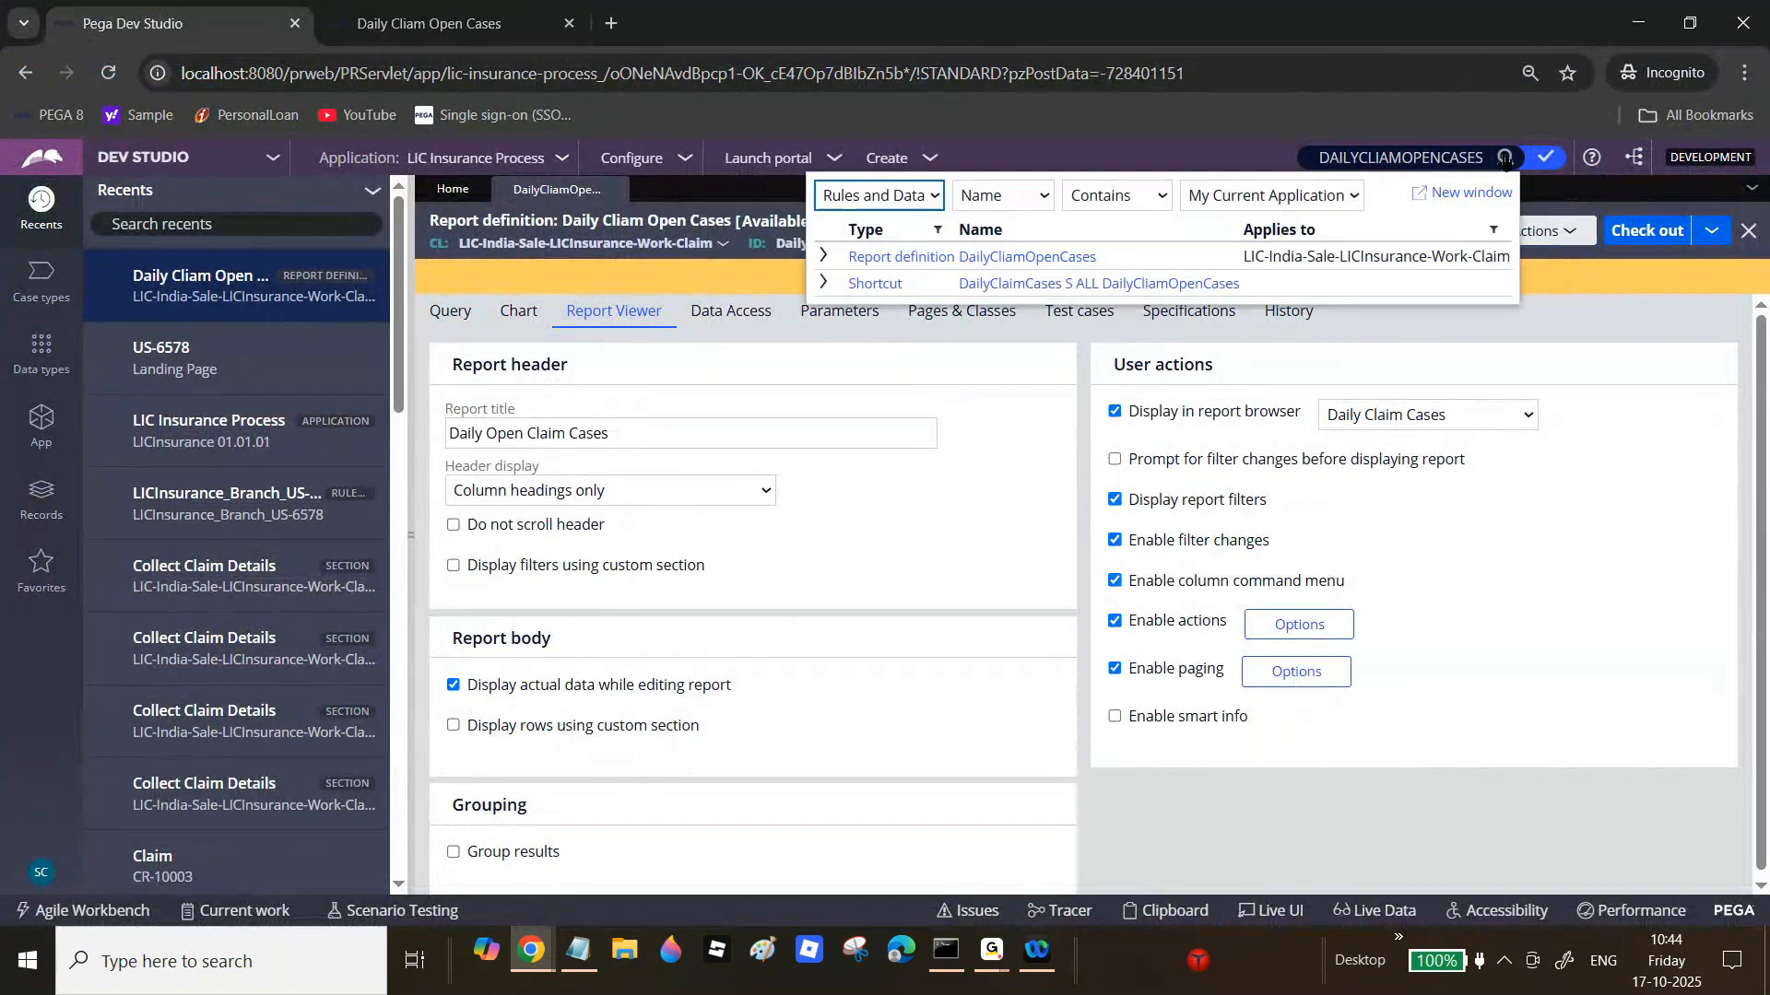
click(1014, 286)
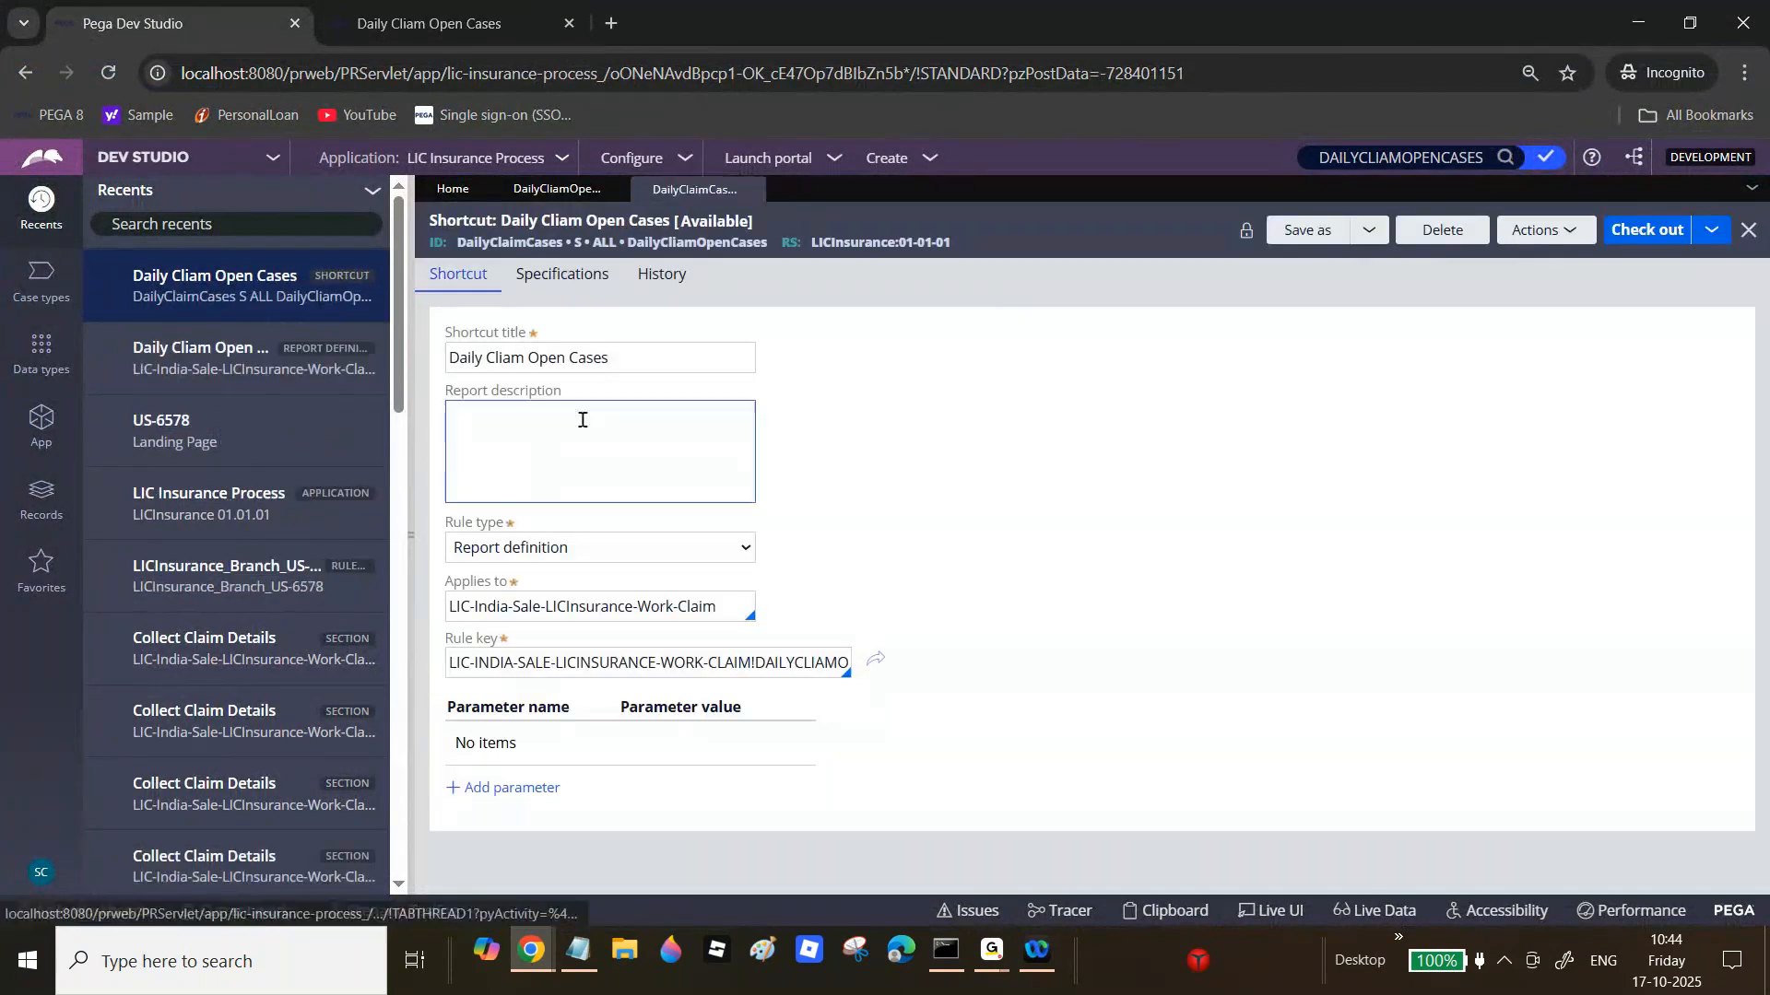
click(1629, 232)
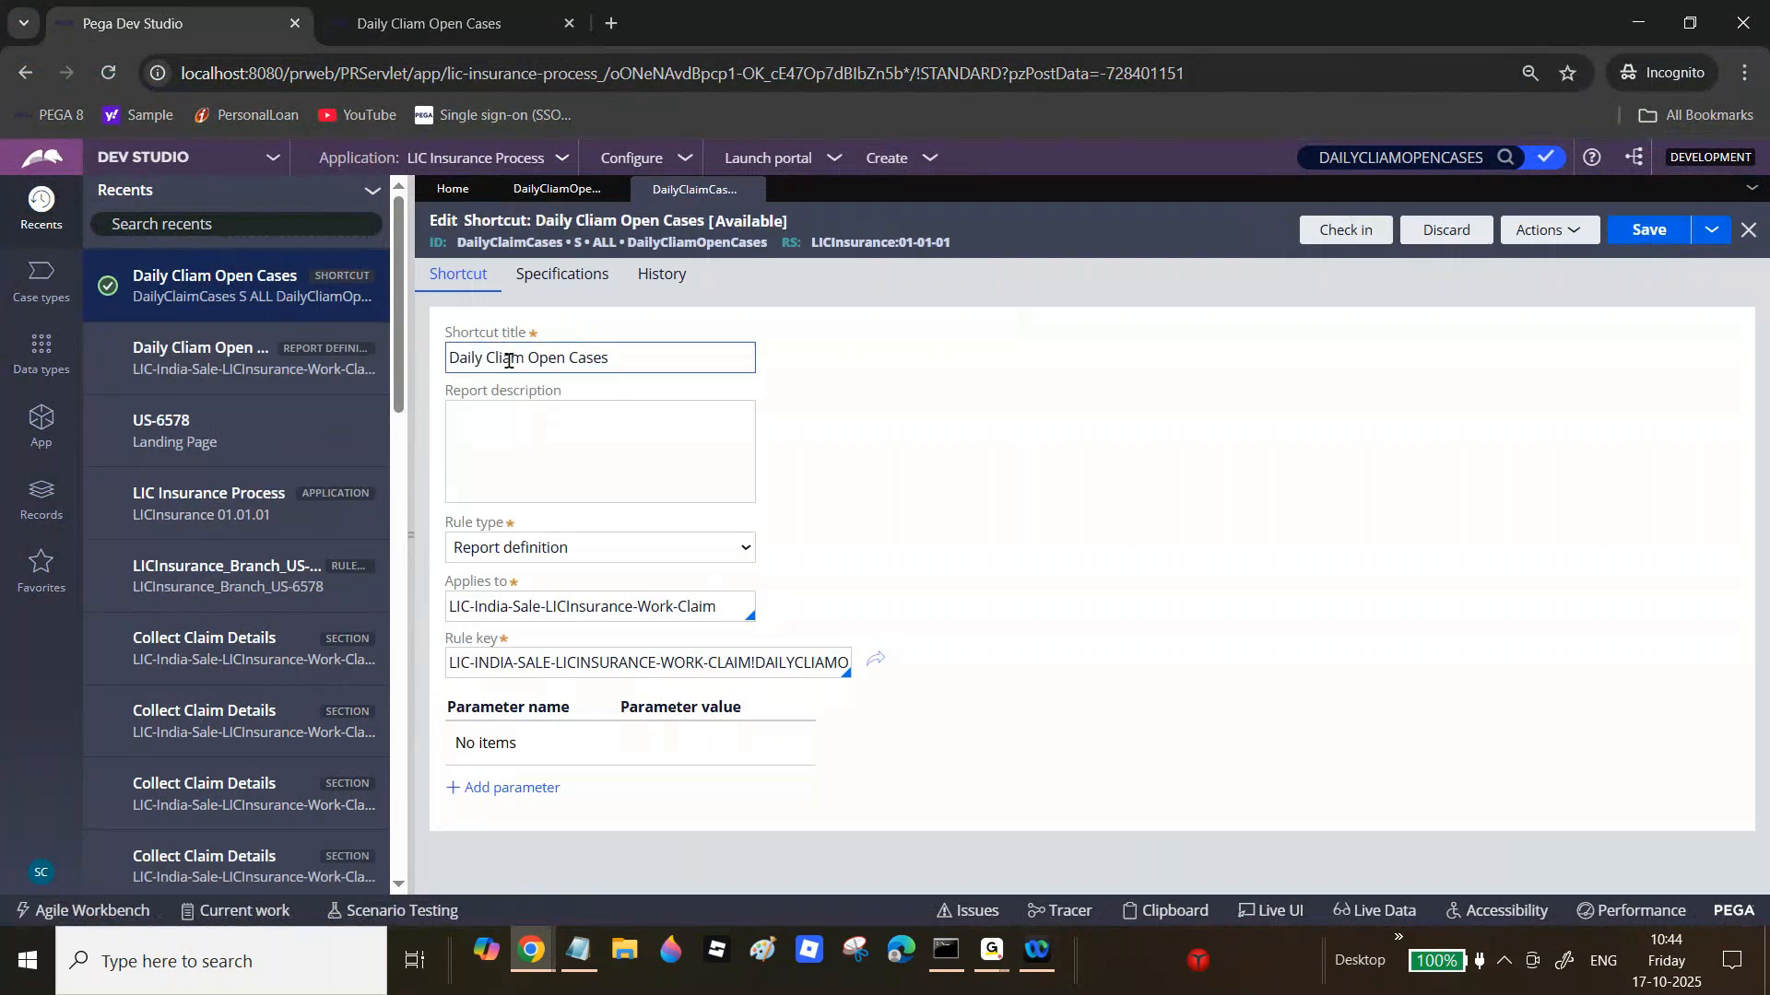
double_click(507, 358)
key(BackSpace)
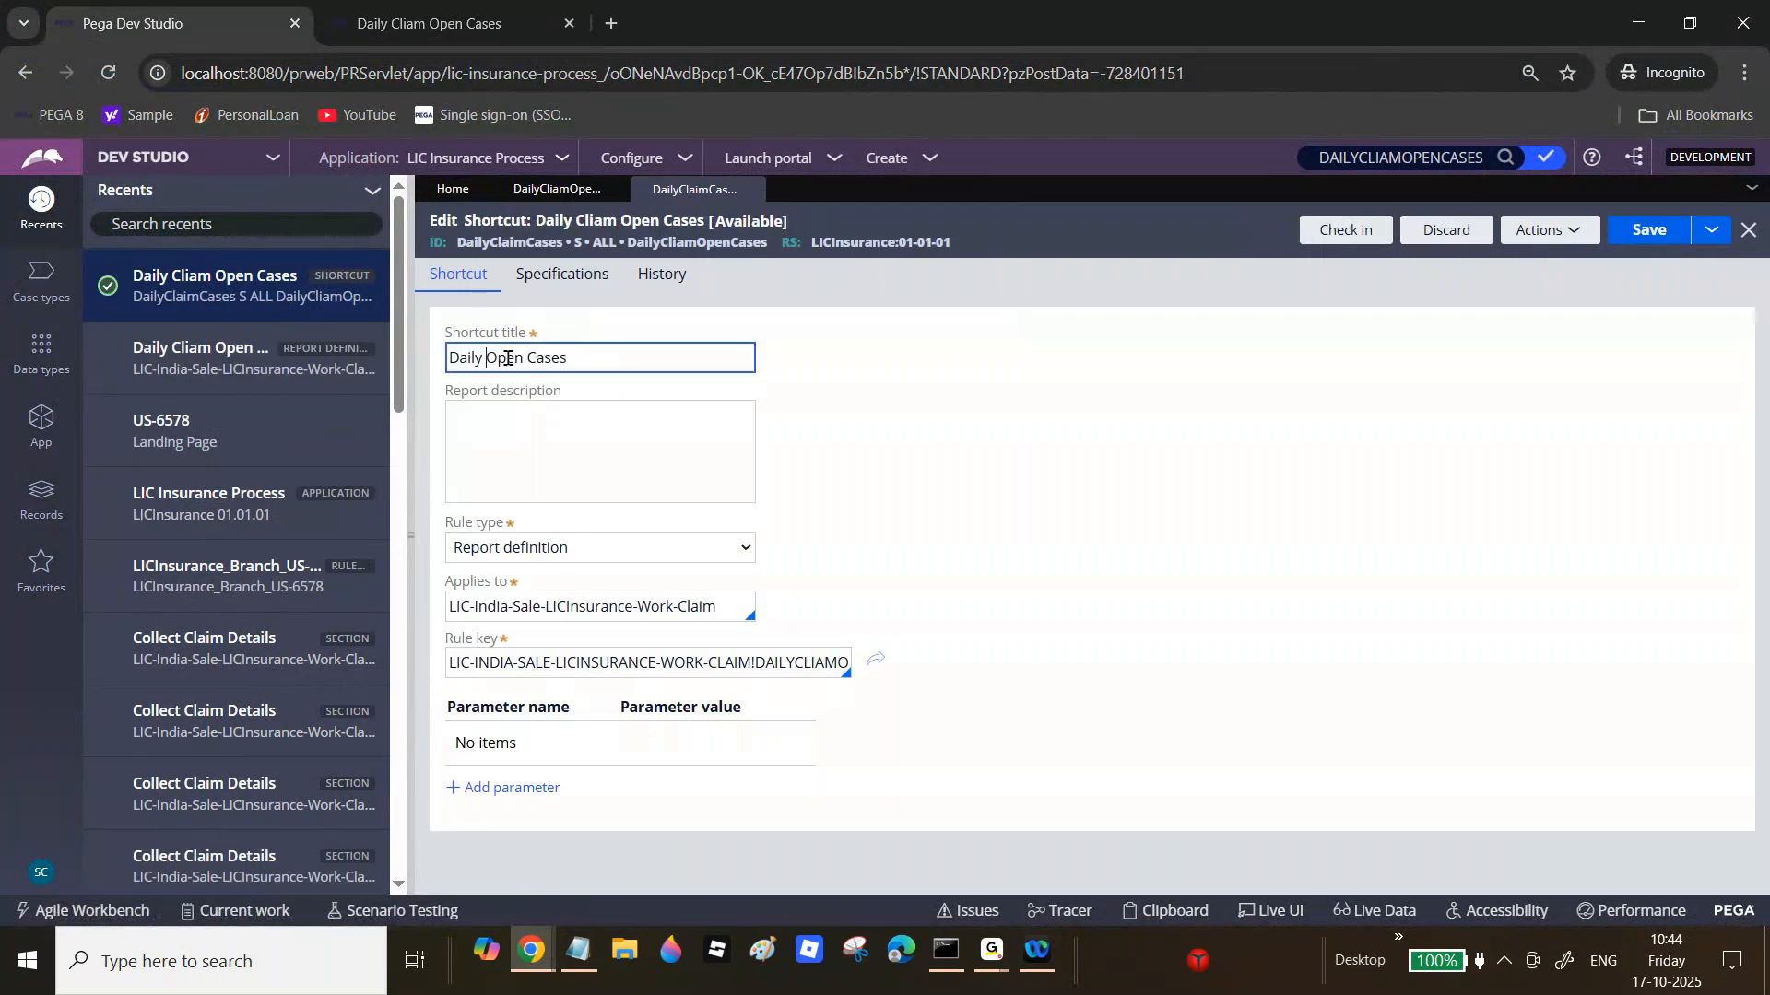
text(Claim)
Step: Check in the edited shortcut with the comment wip
click(1354, 229)
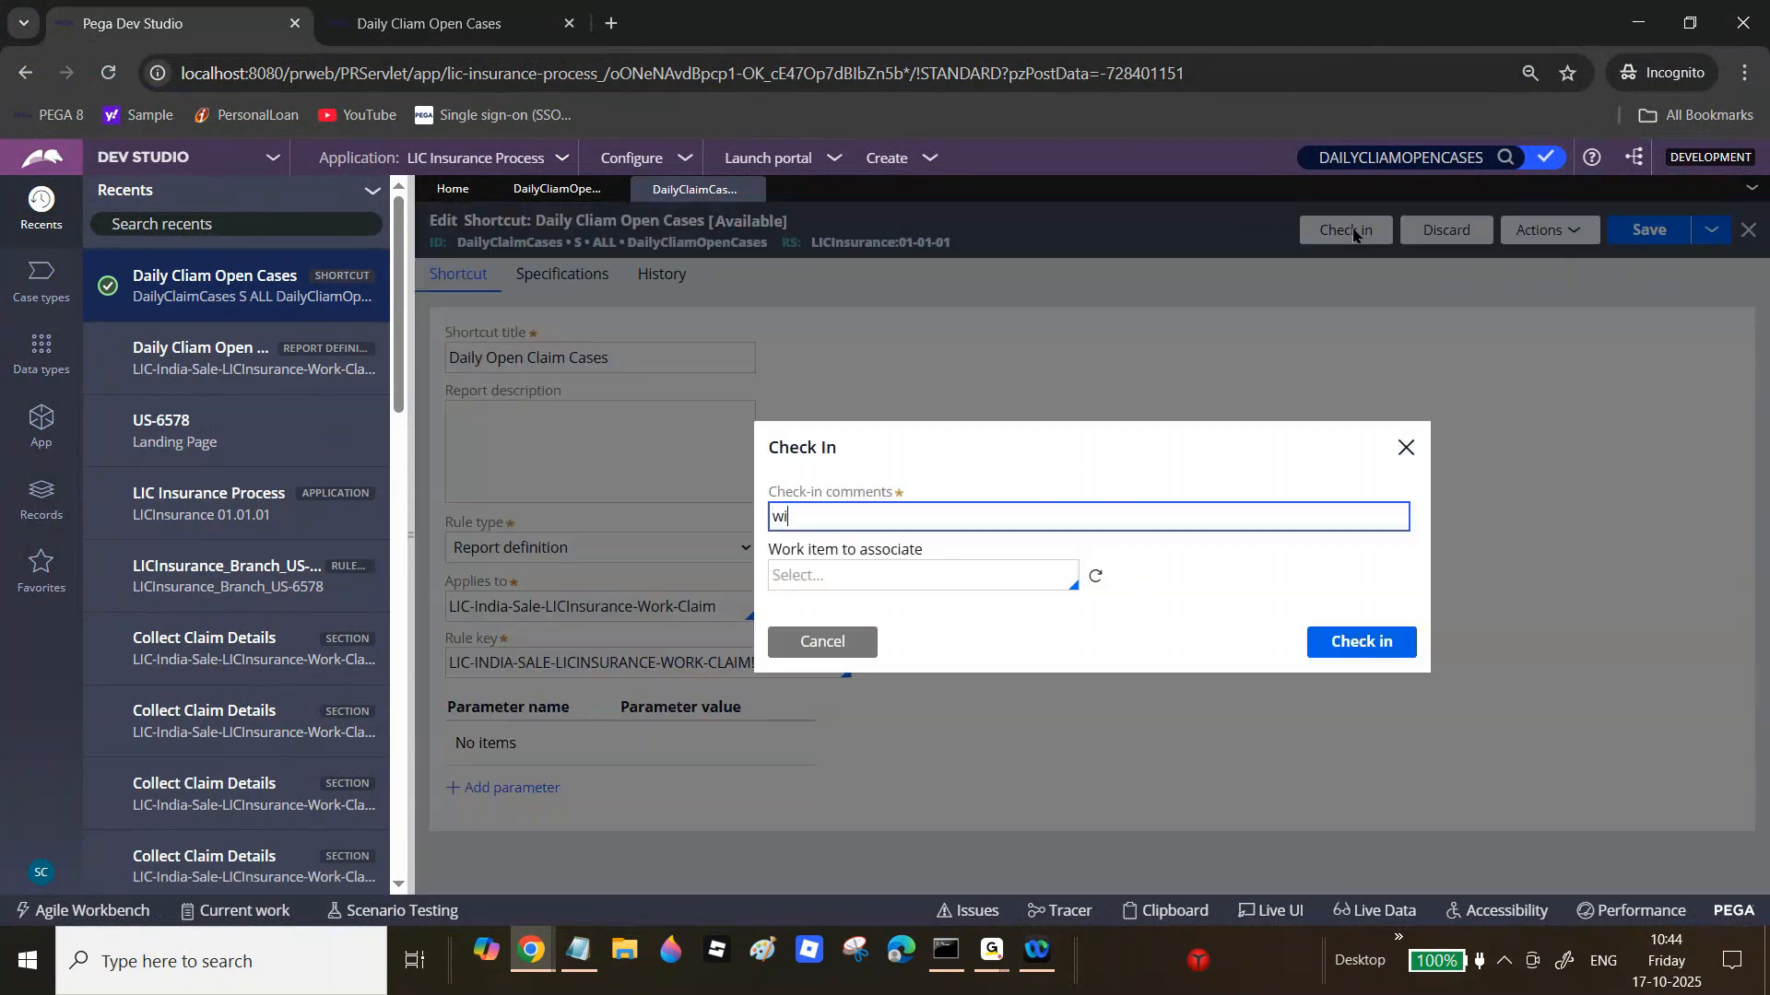
click(1392, 644)
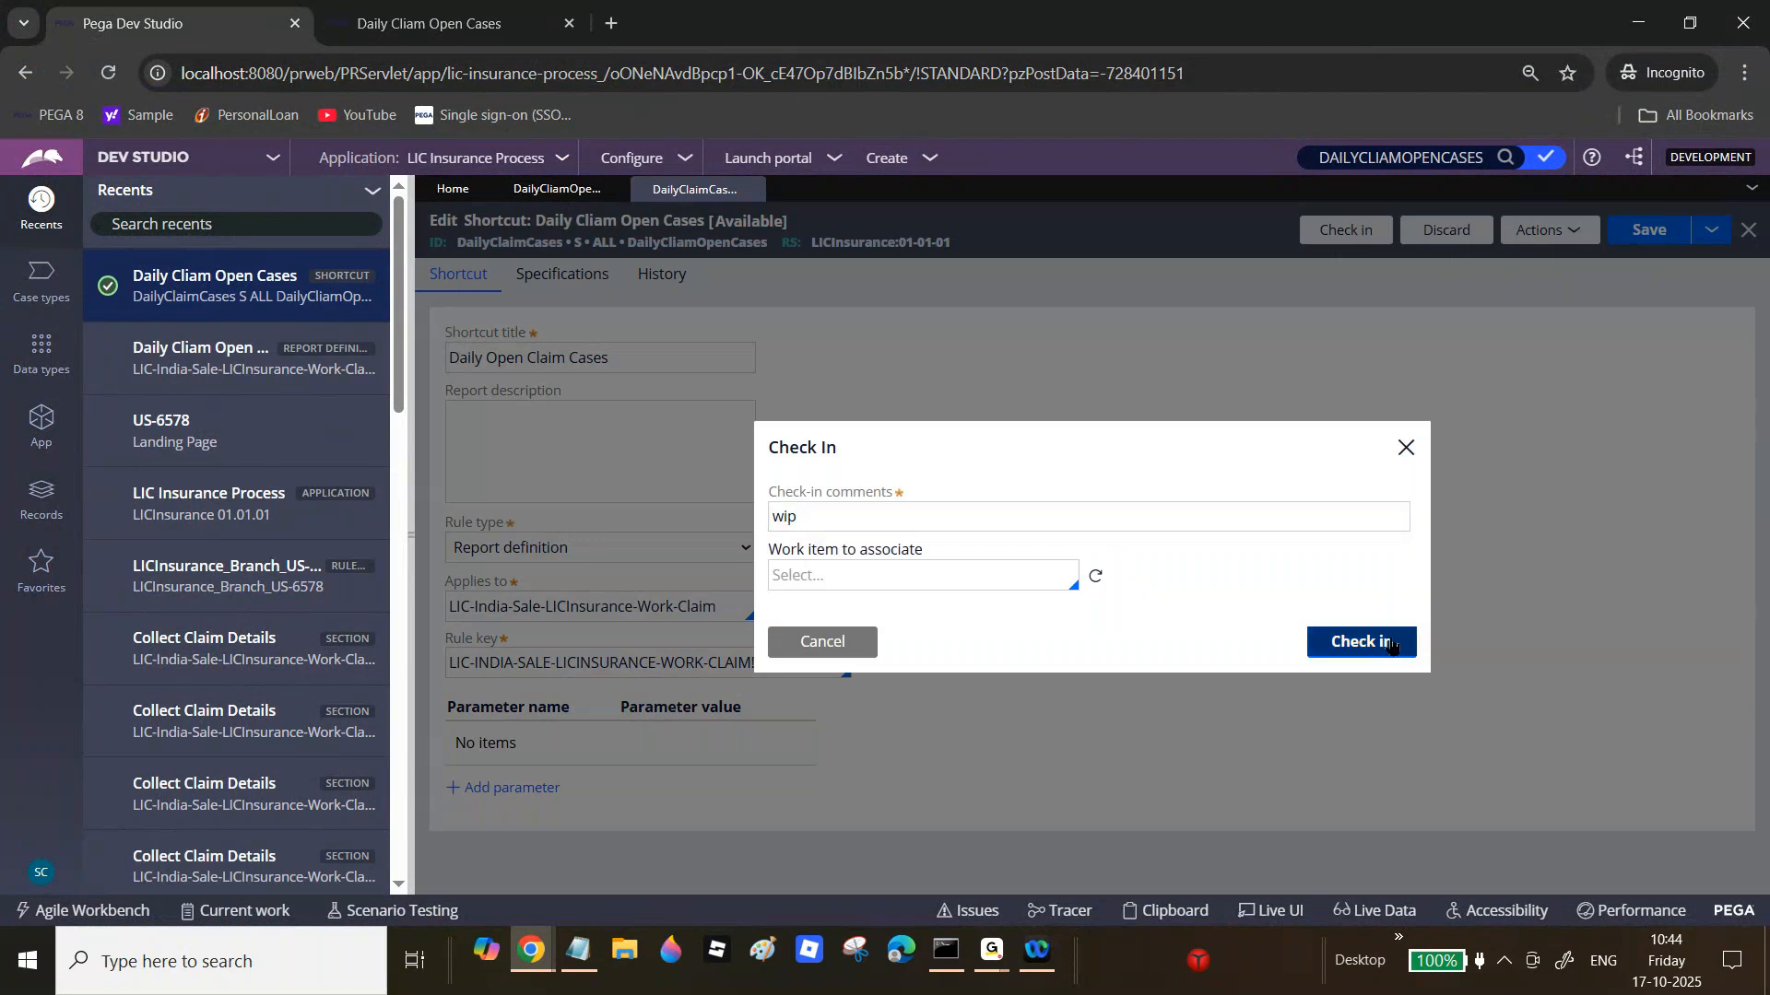
click(409, 8)
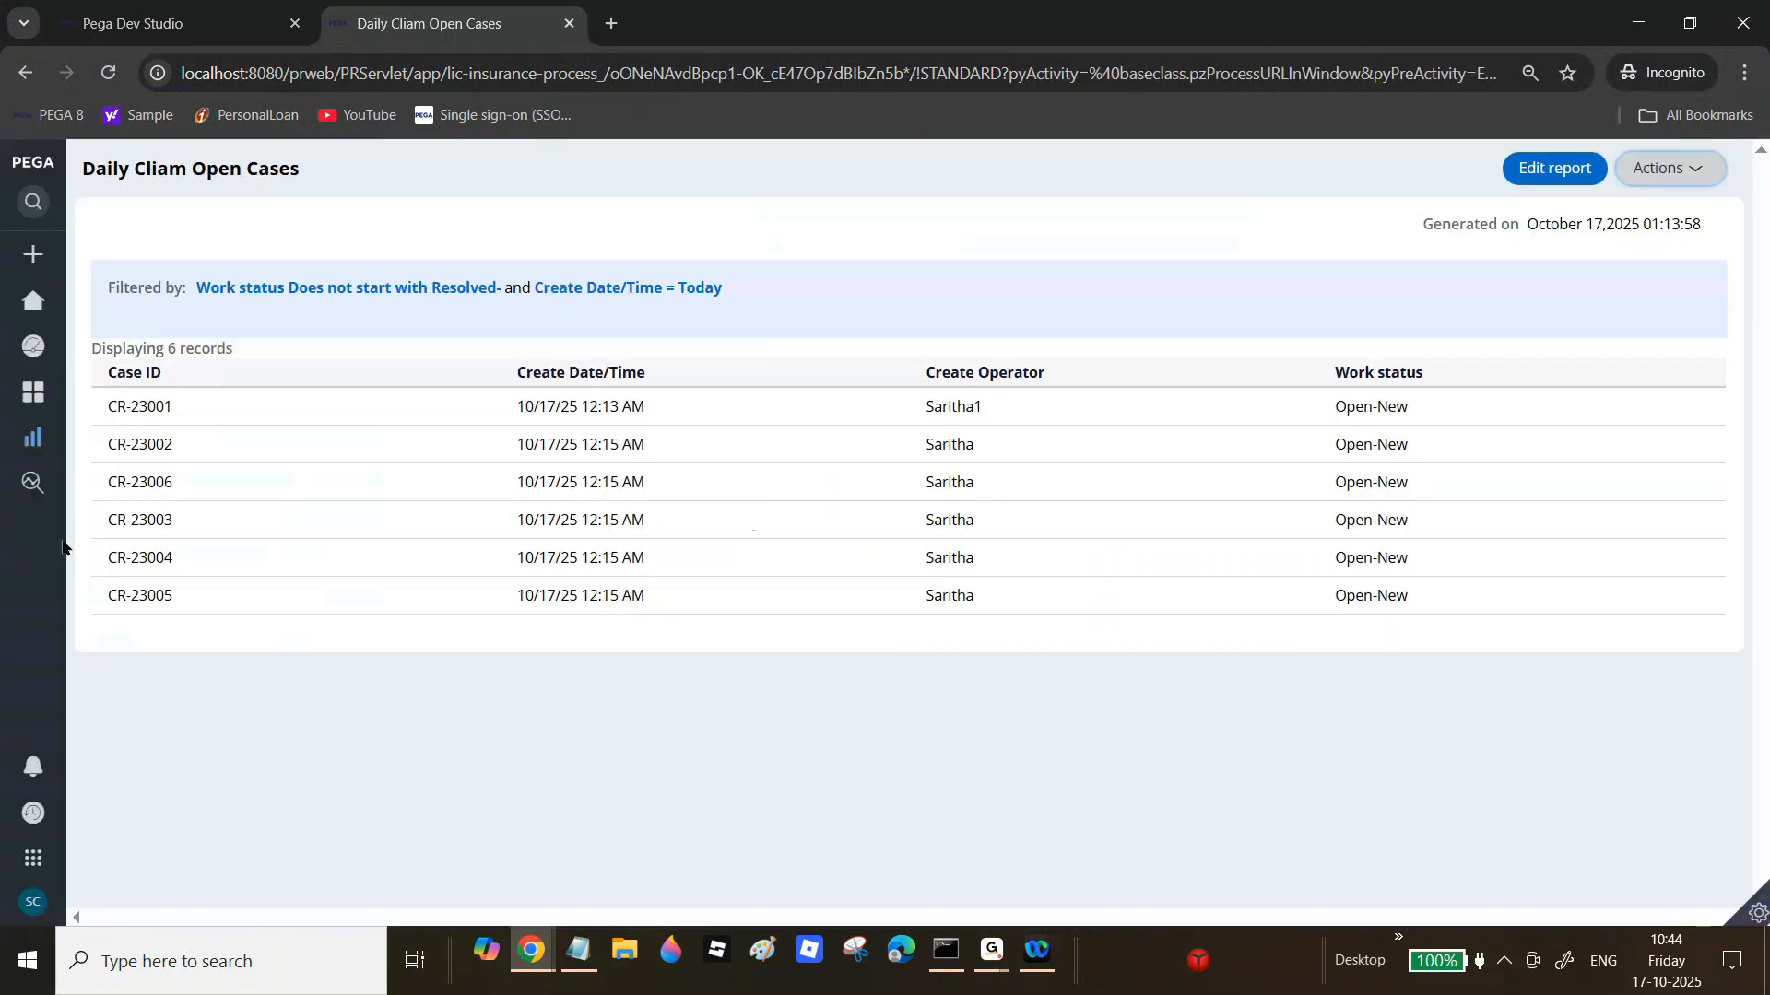
Step: Open Daily Open Claim Cases from All Reports to verify its title, then close the shortcut rule in Dev Studio
mouse_move(63, 547)
click(76, 441)
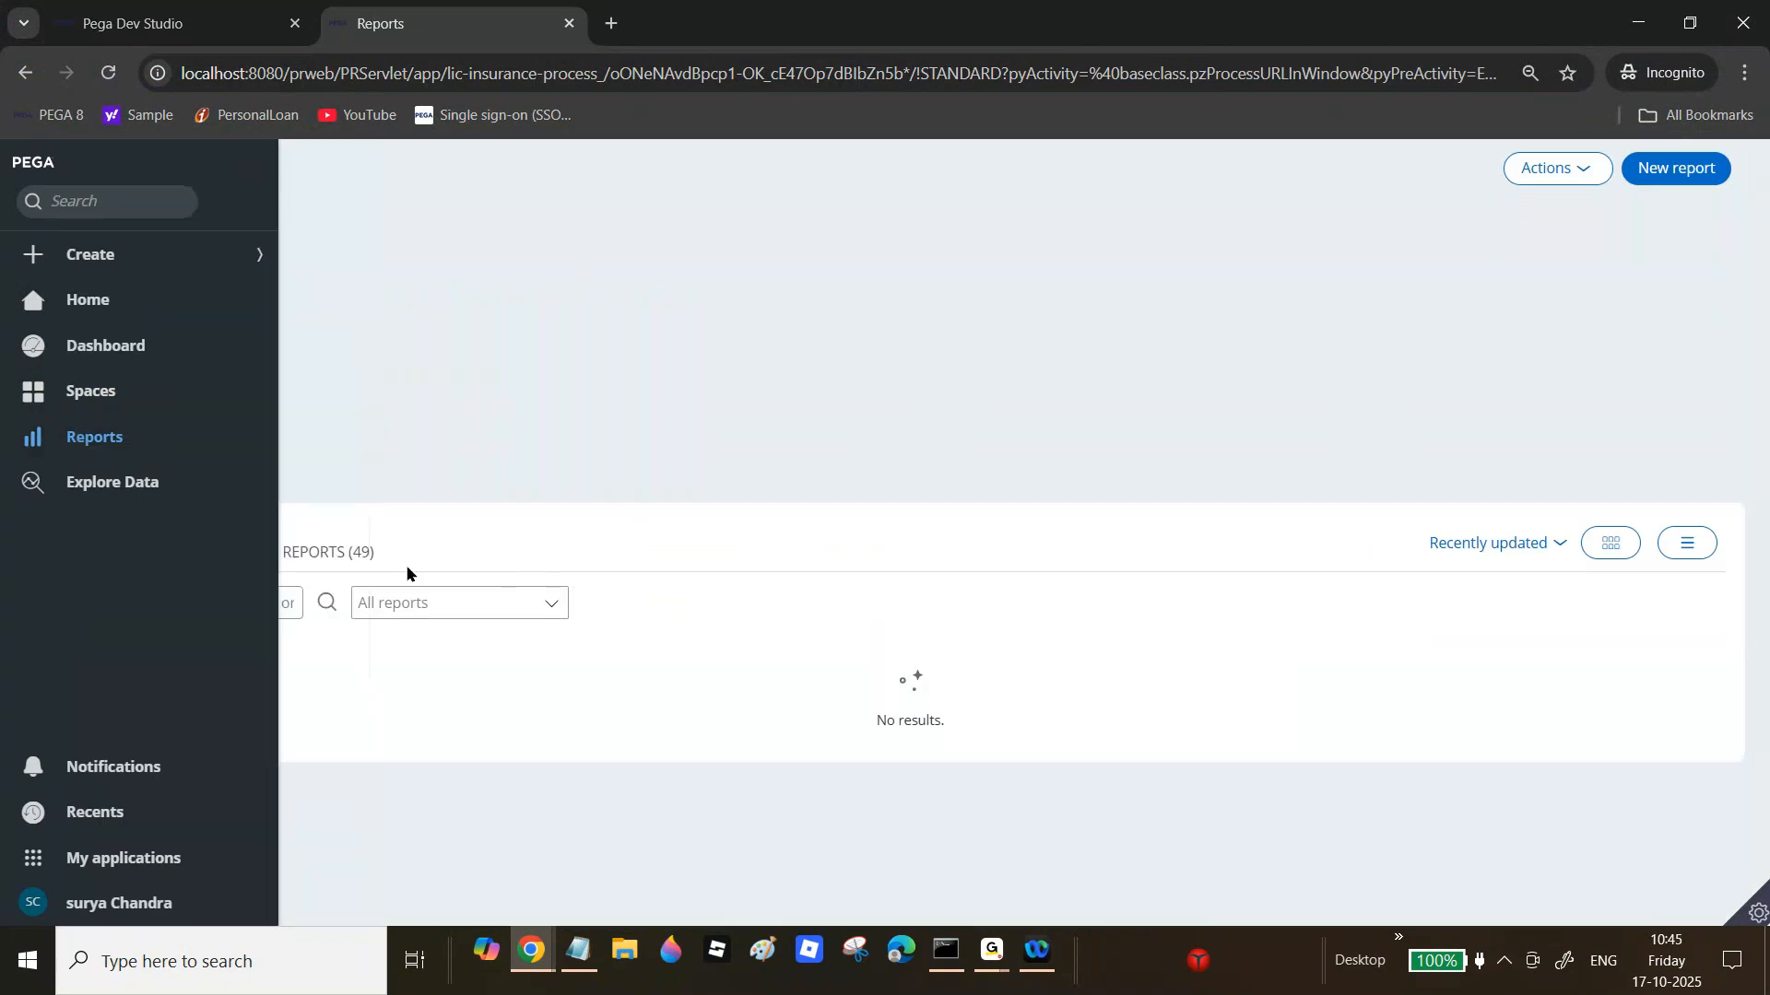
click(340, 557)
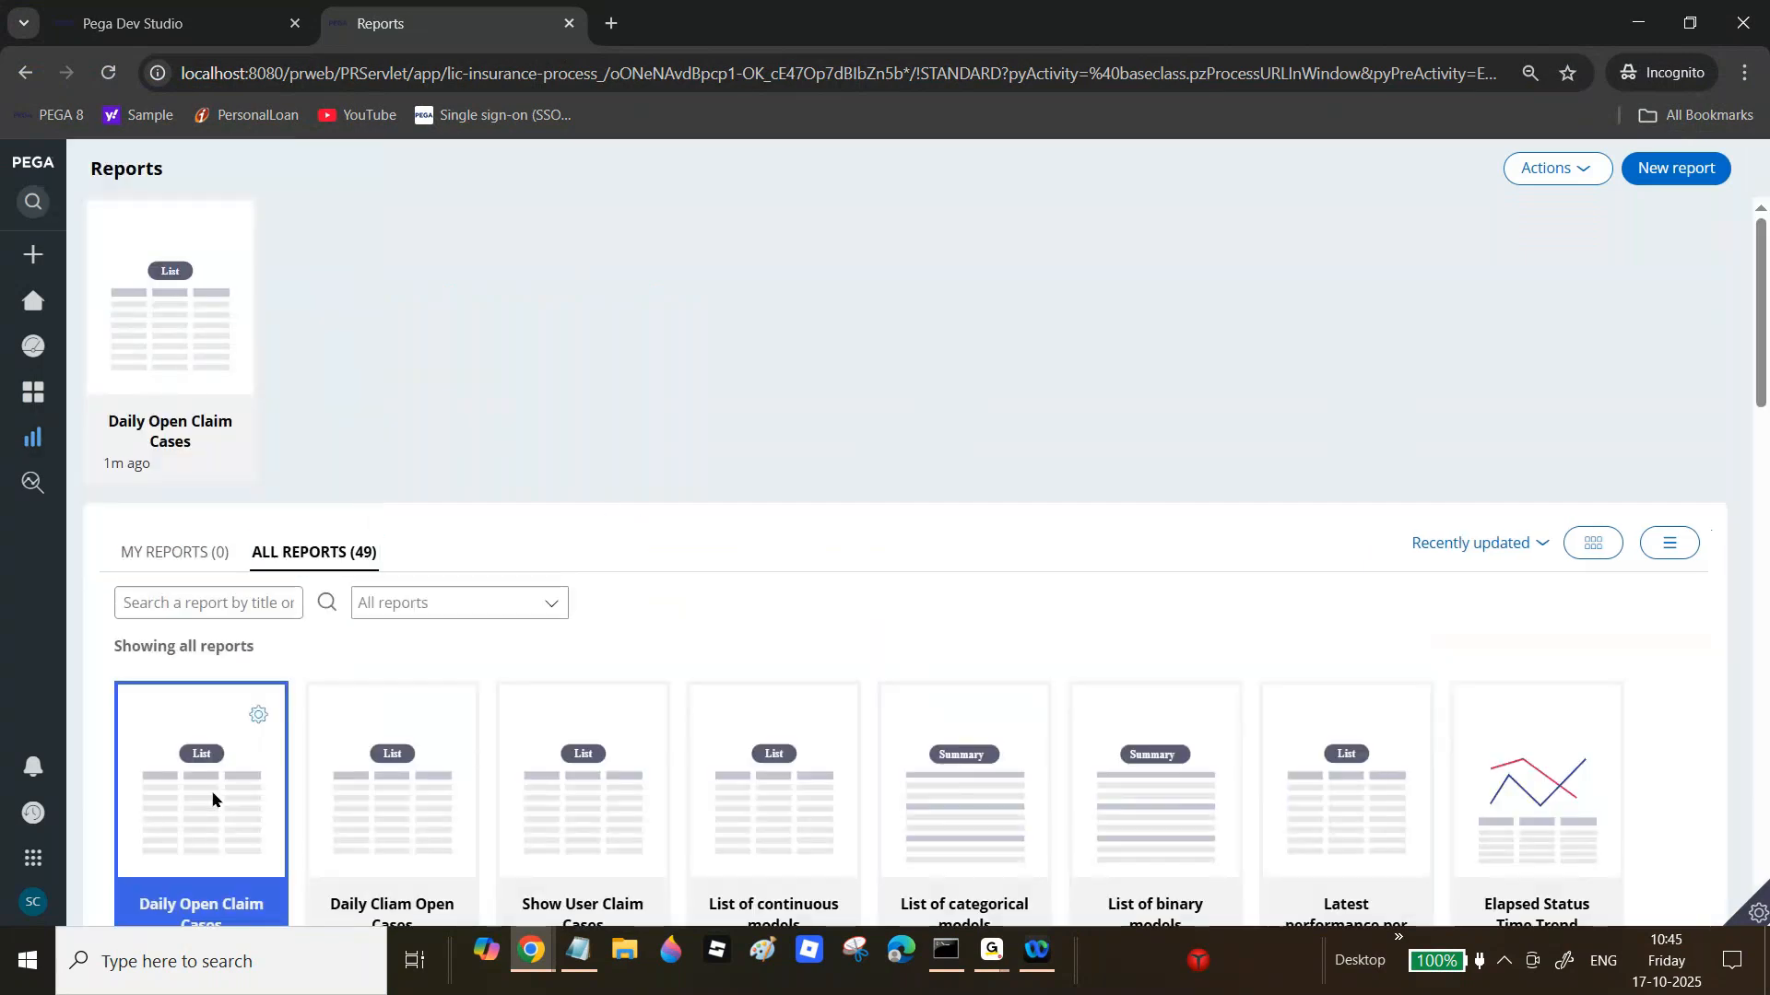
click(213, 798)
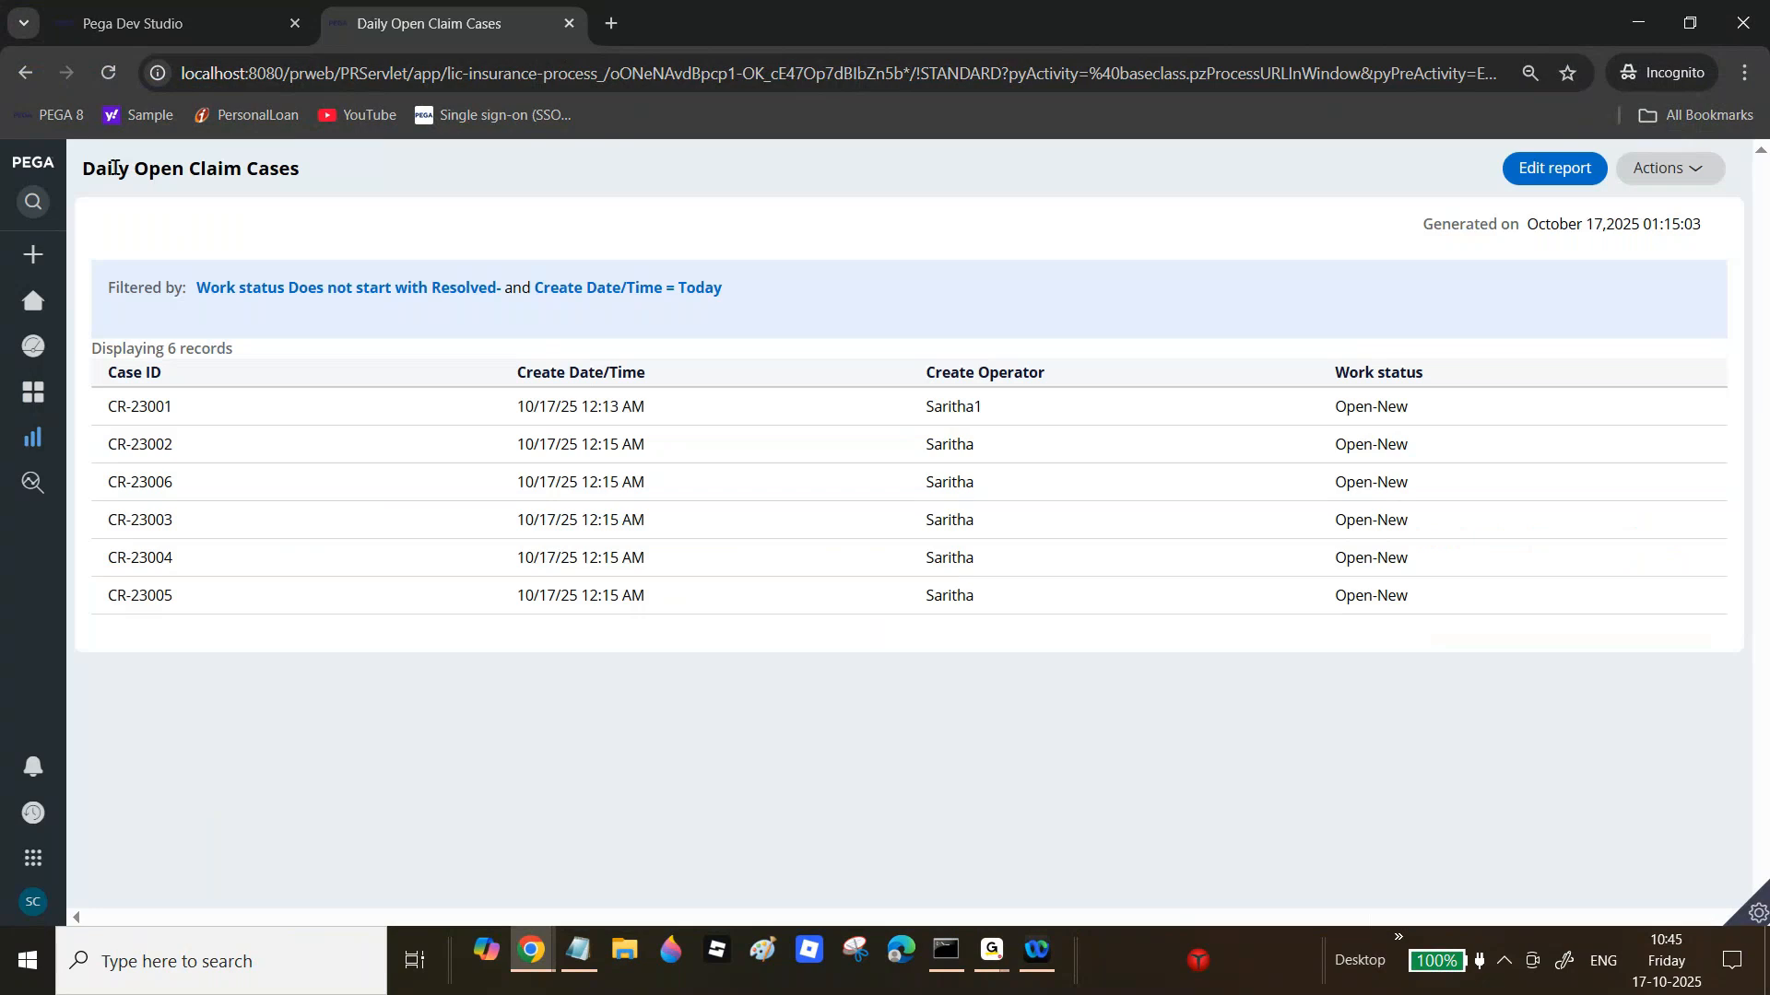
drag(112, 168, 271, 168)
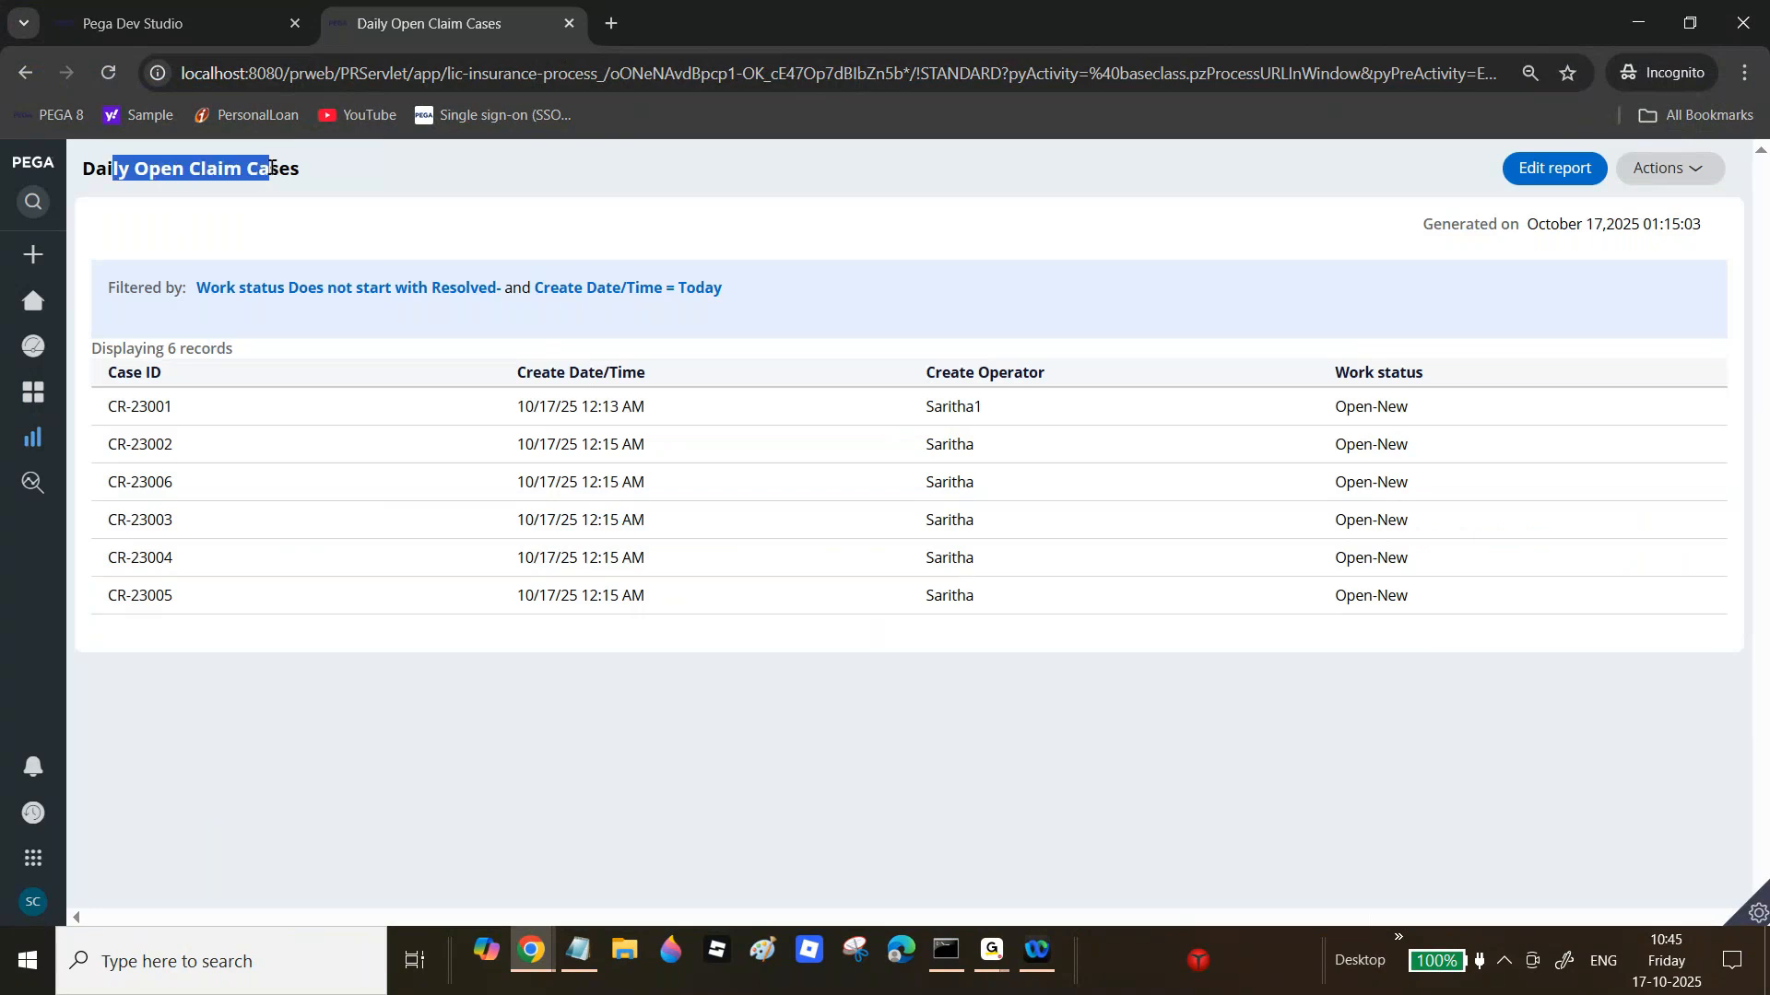
double_click(276, 172)
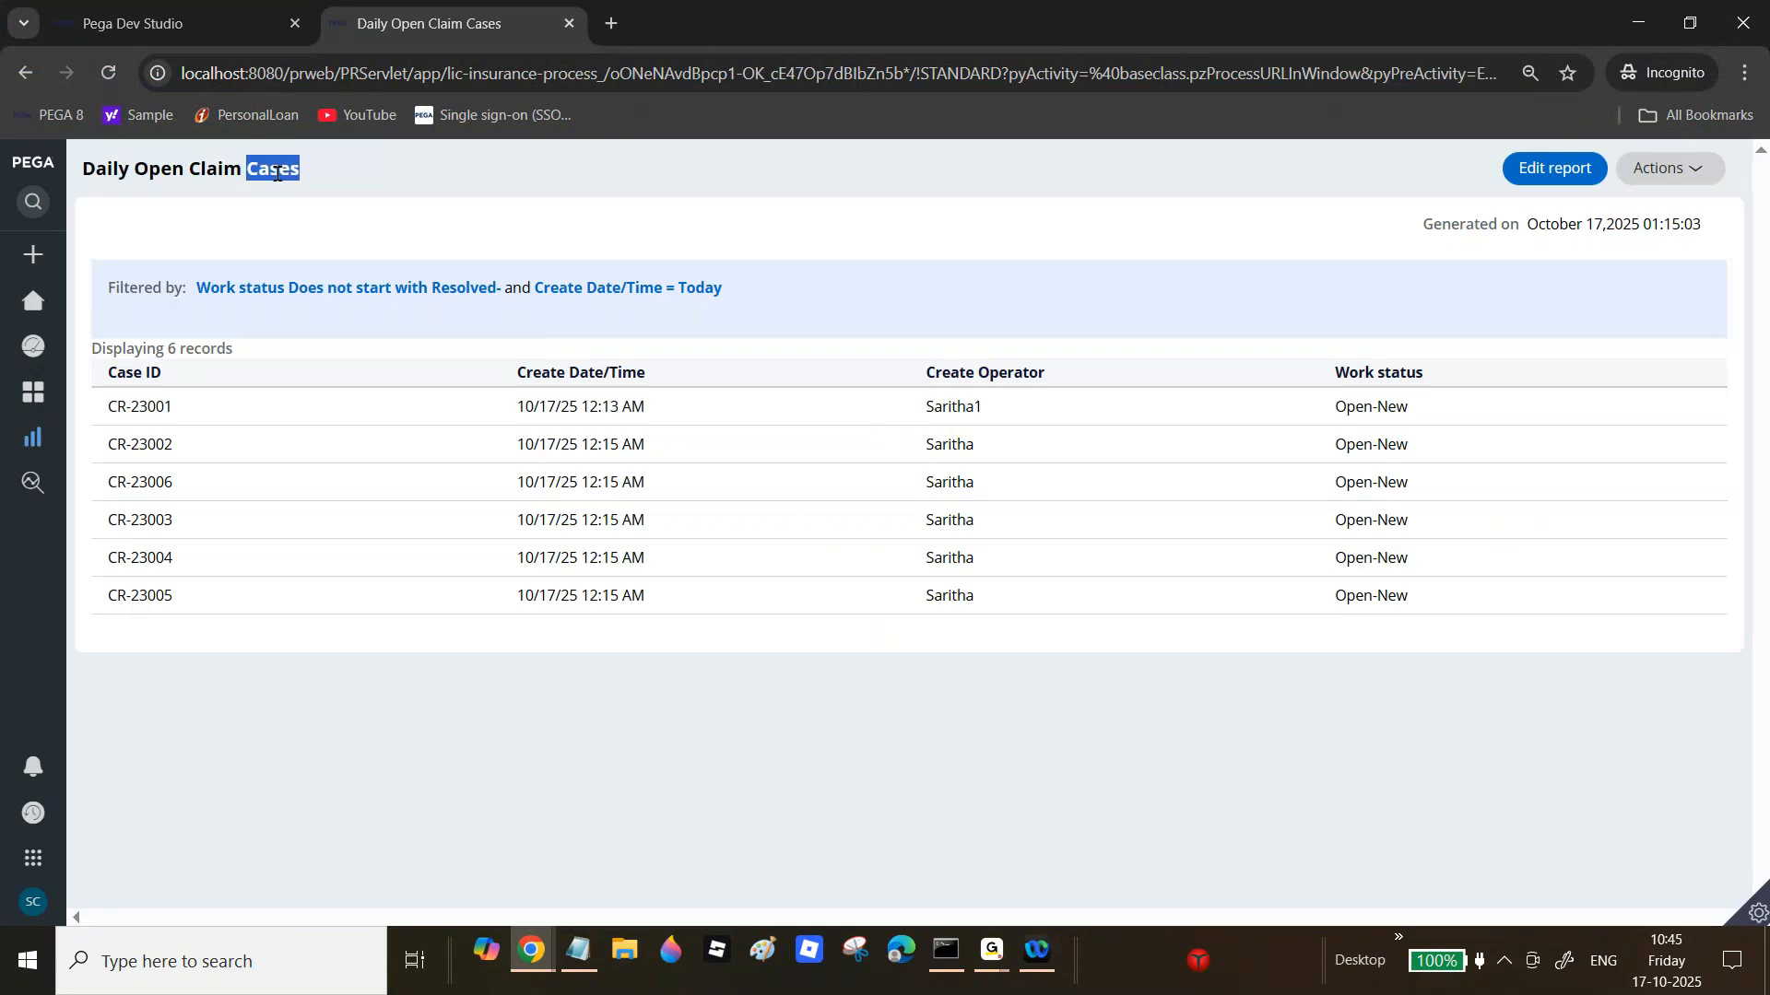
click(178, 24)
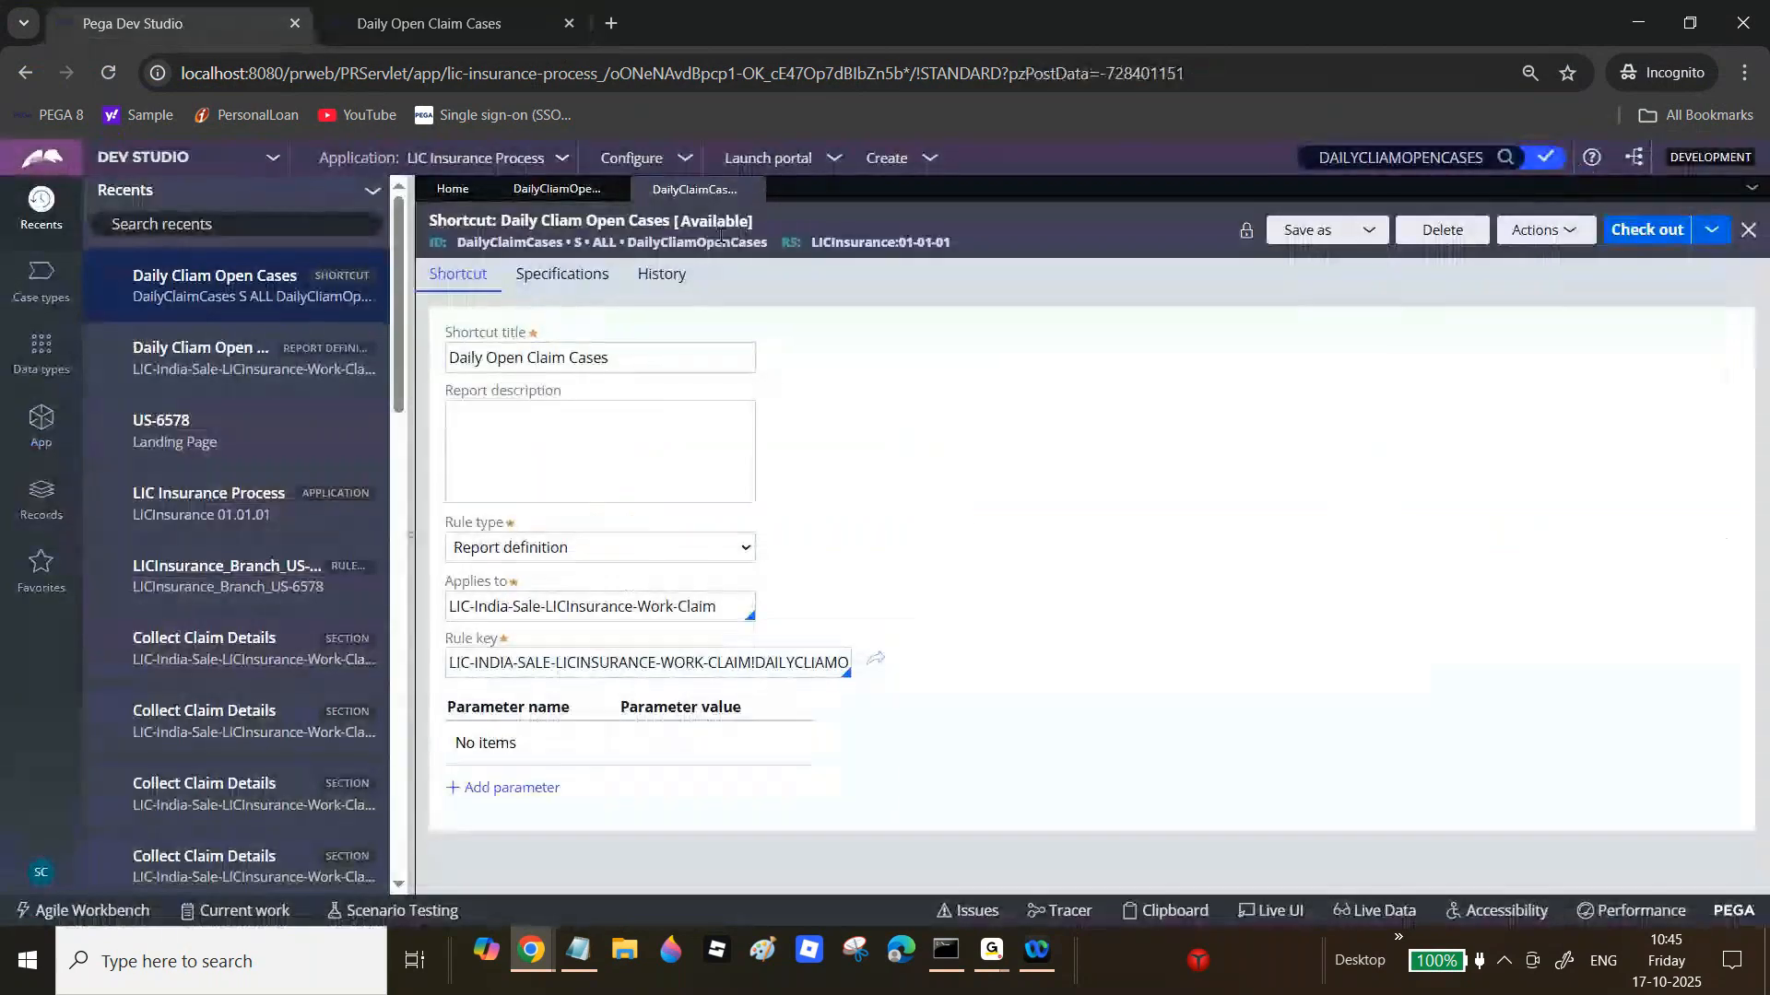
click(752, 192)
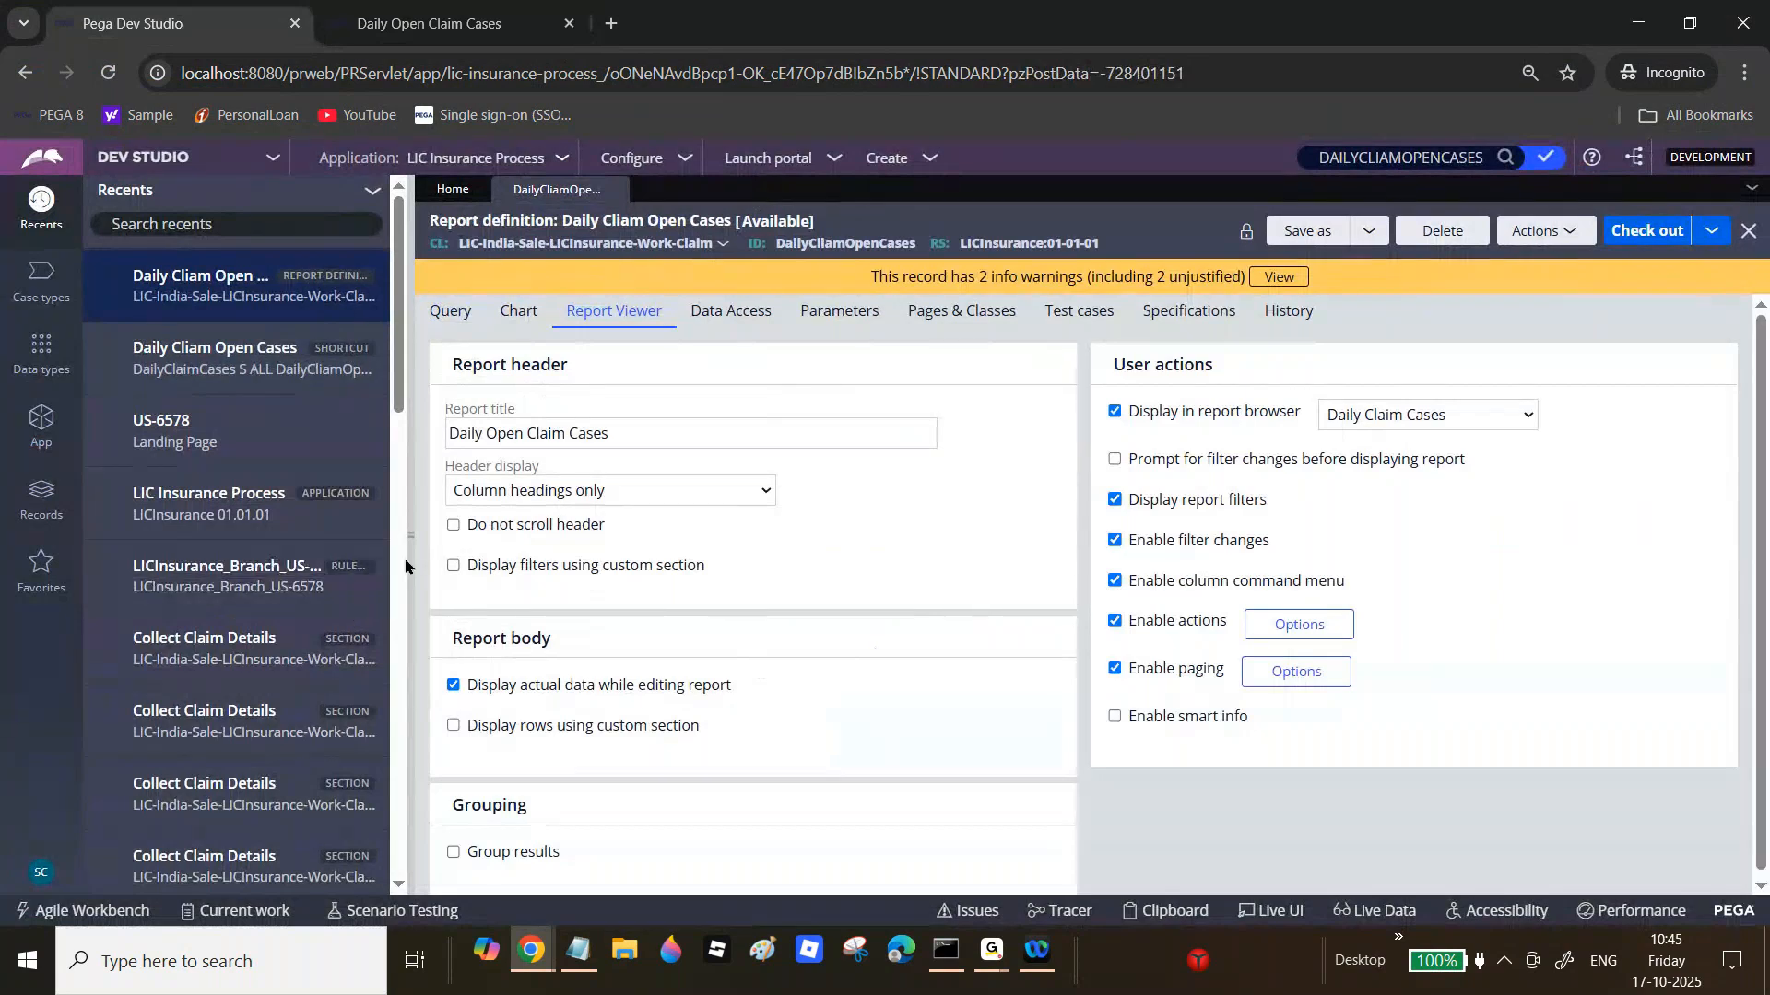
Step: Collapse Recents, inspect the Report title, Actions list and header display setting, then view the report results
click(410, 496)
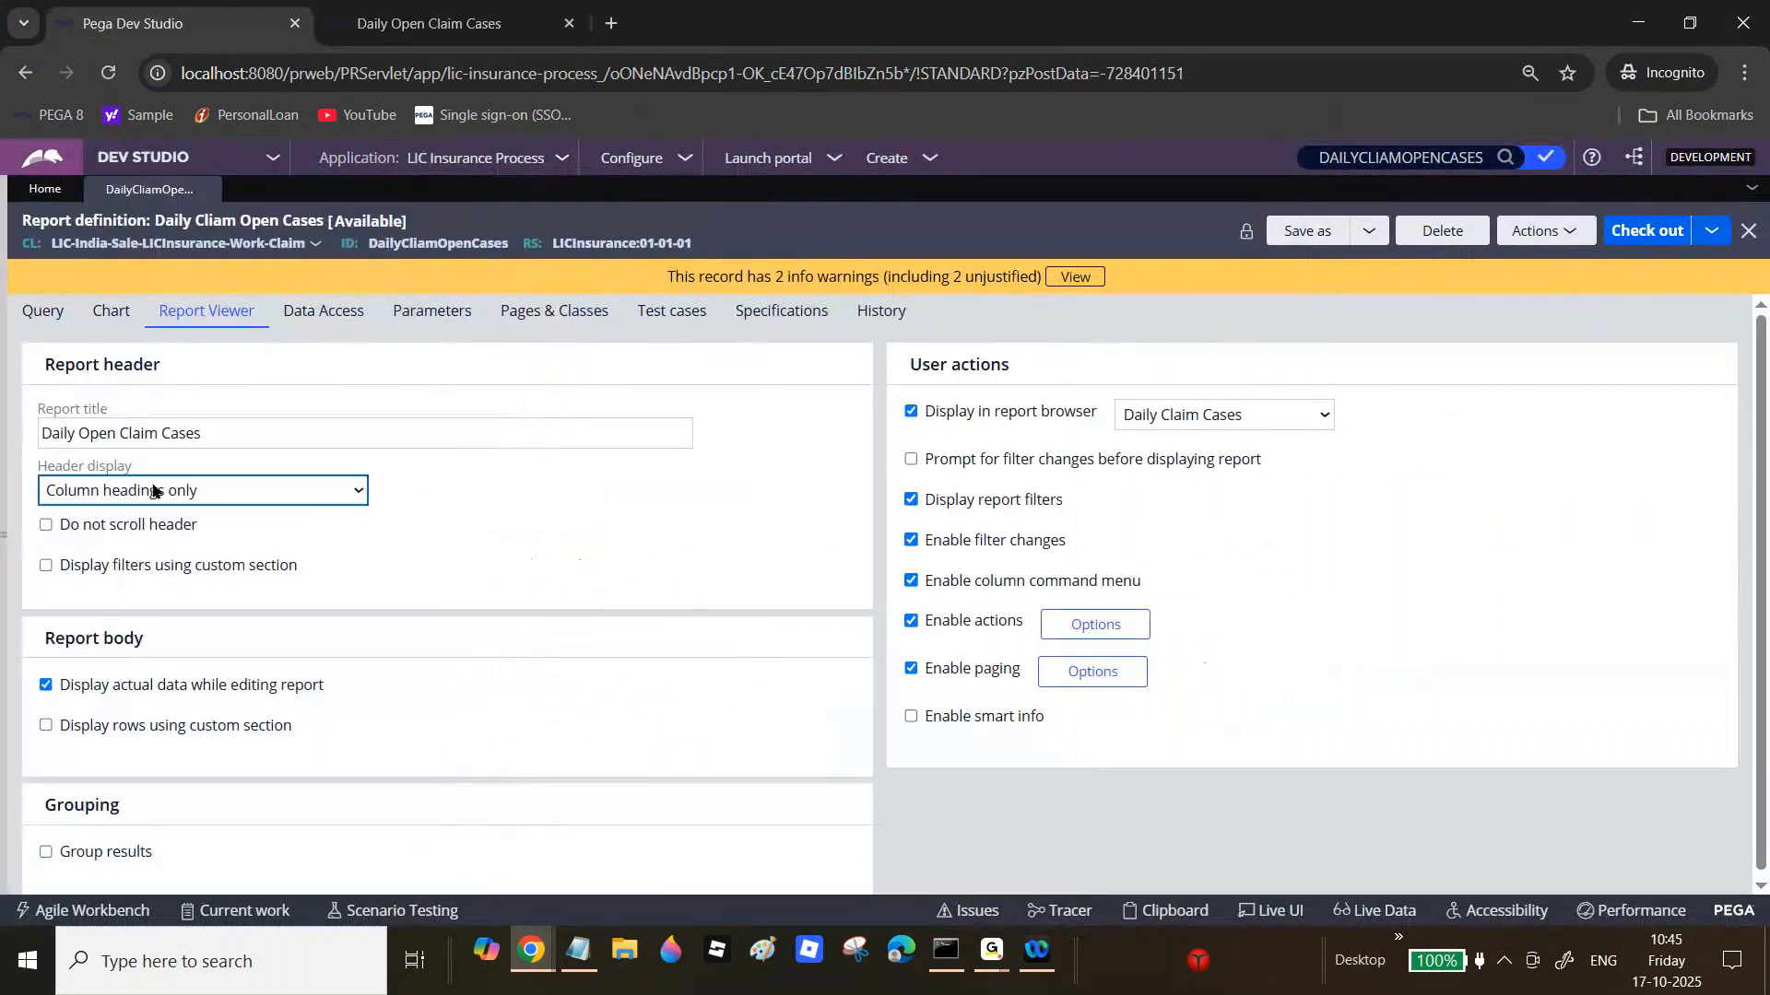
click(125, 421)
key(ctrl+a)
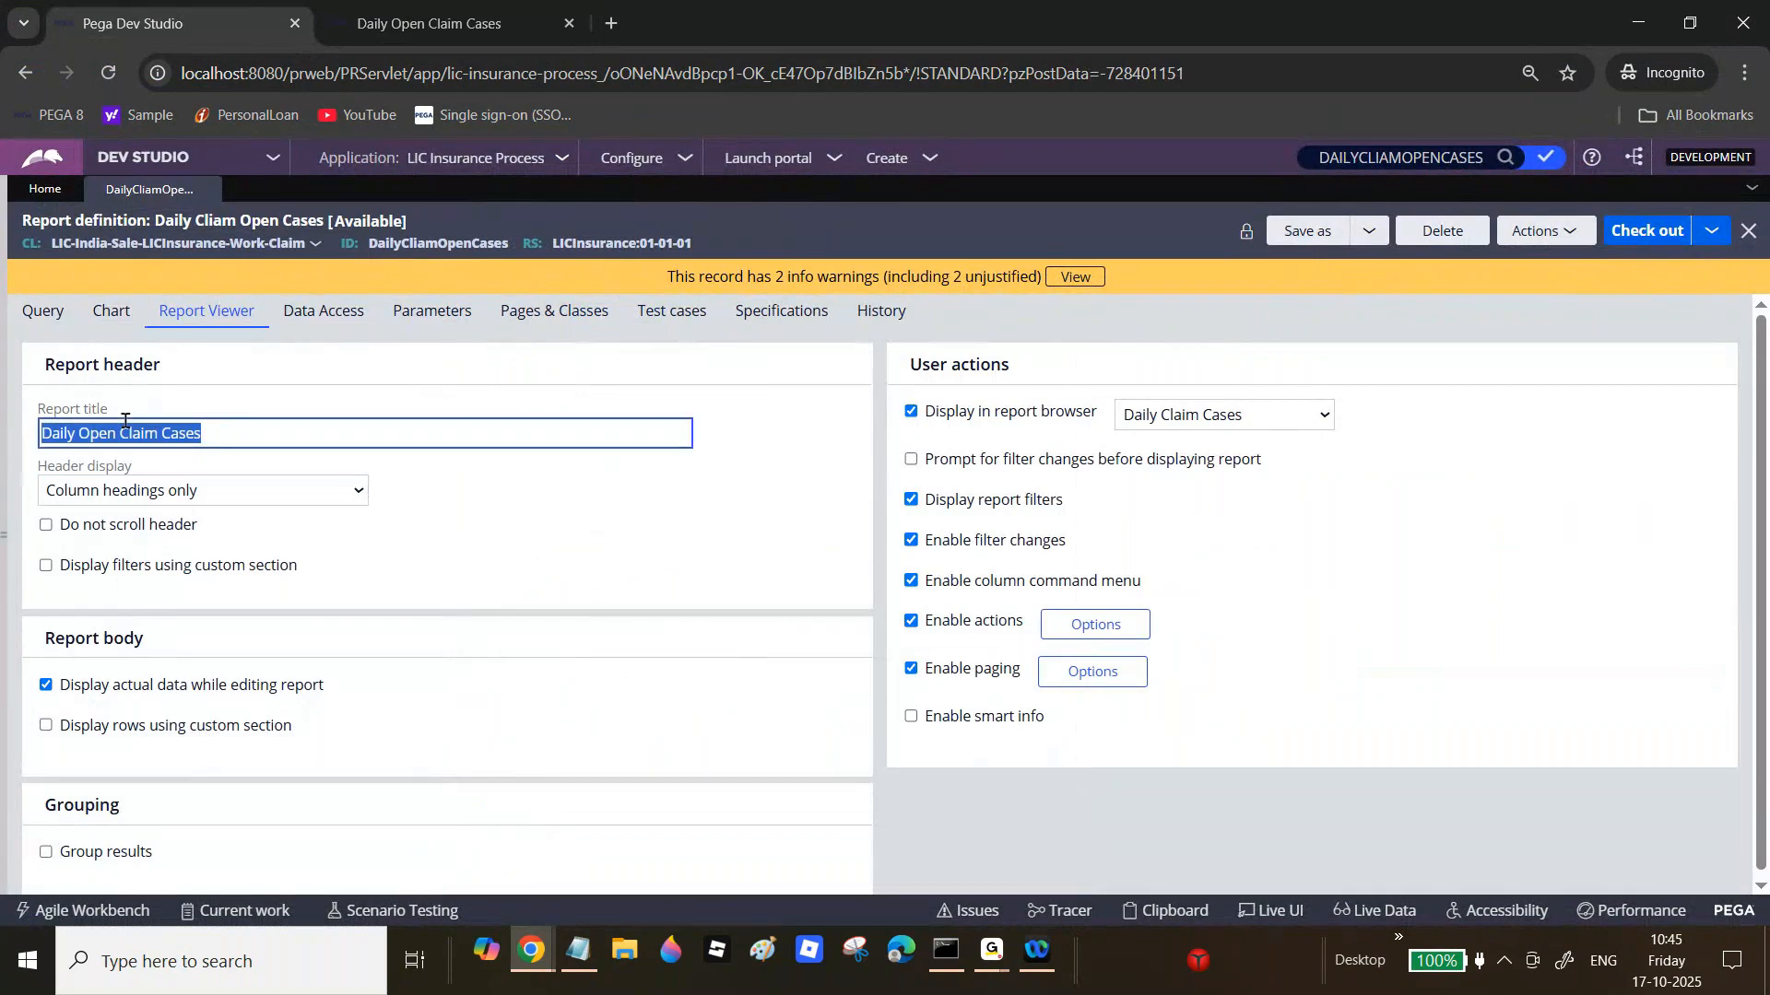
click(124, 421)
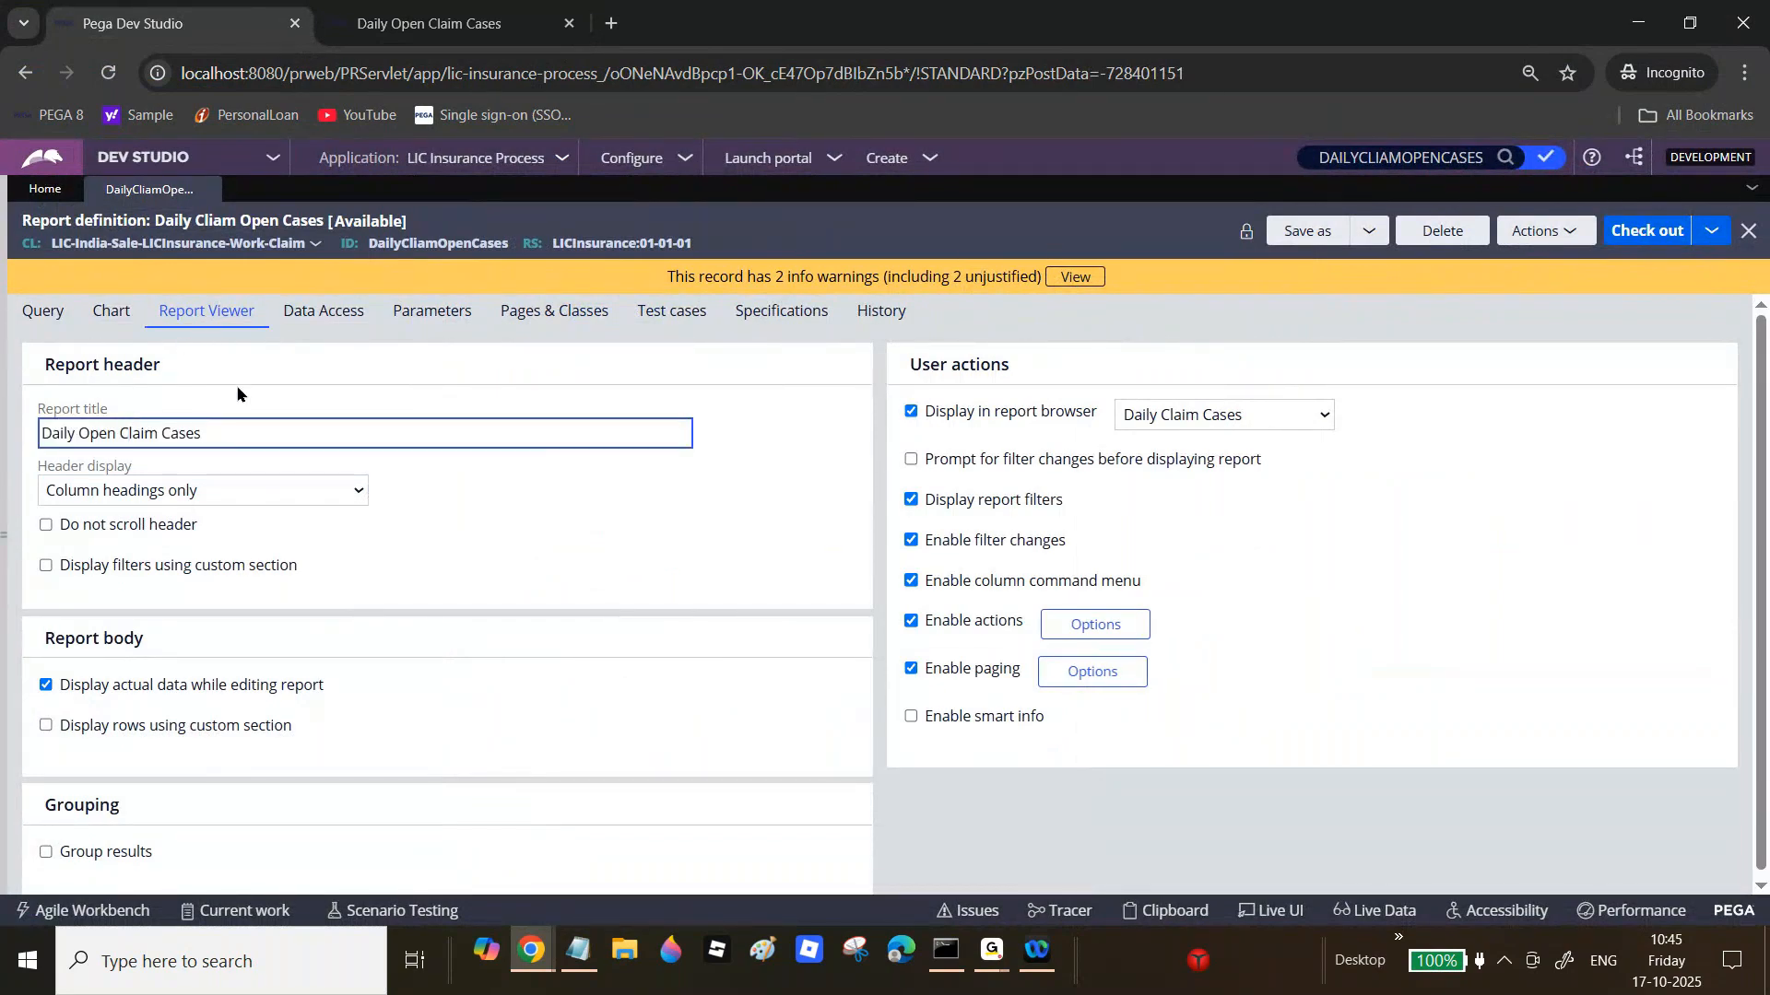
click(1549, 237)
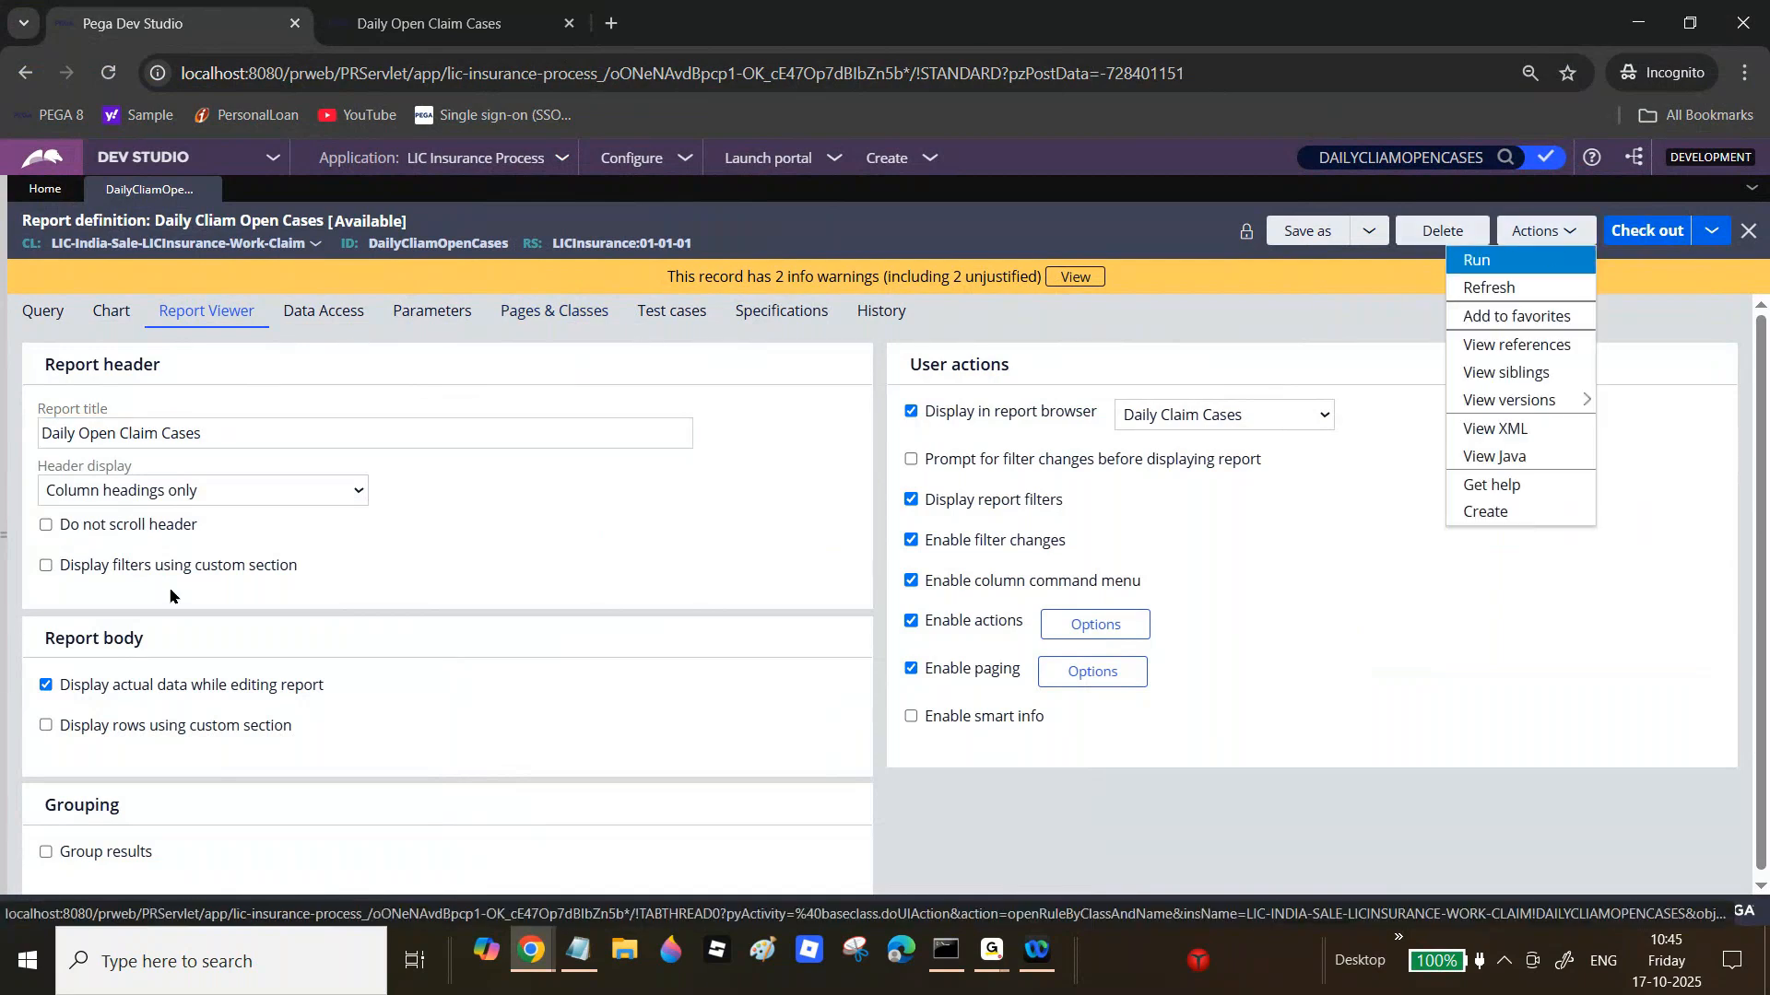
click(67, 434)
drag(68, 434, 178, 426)
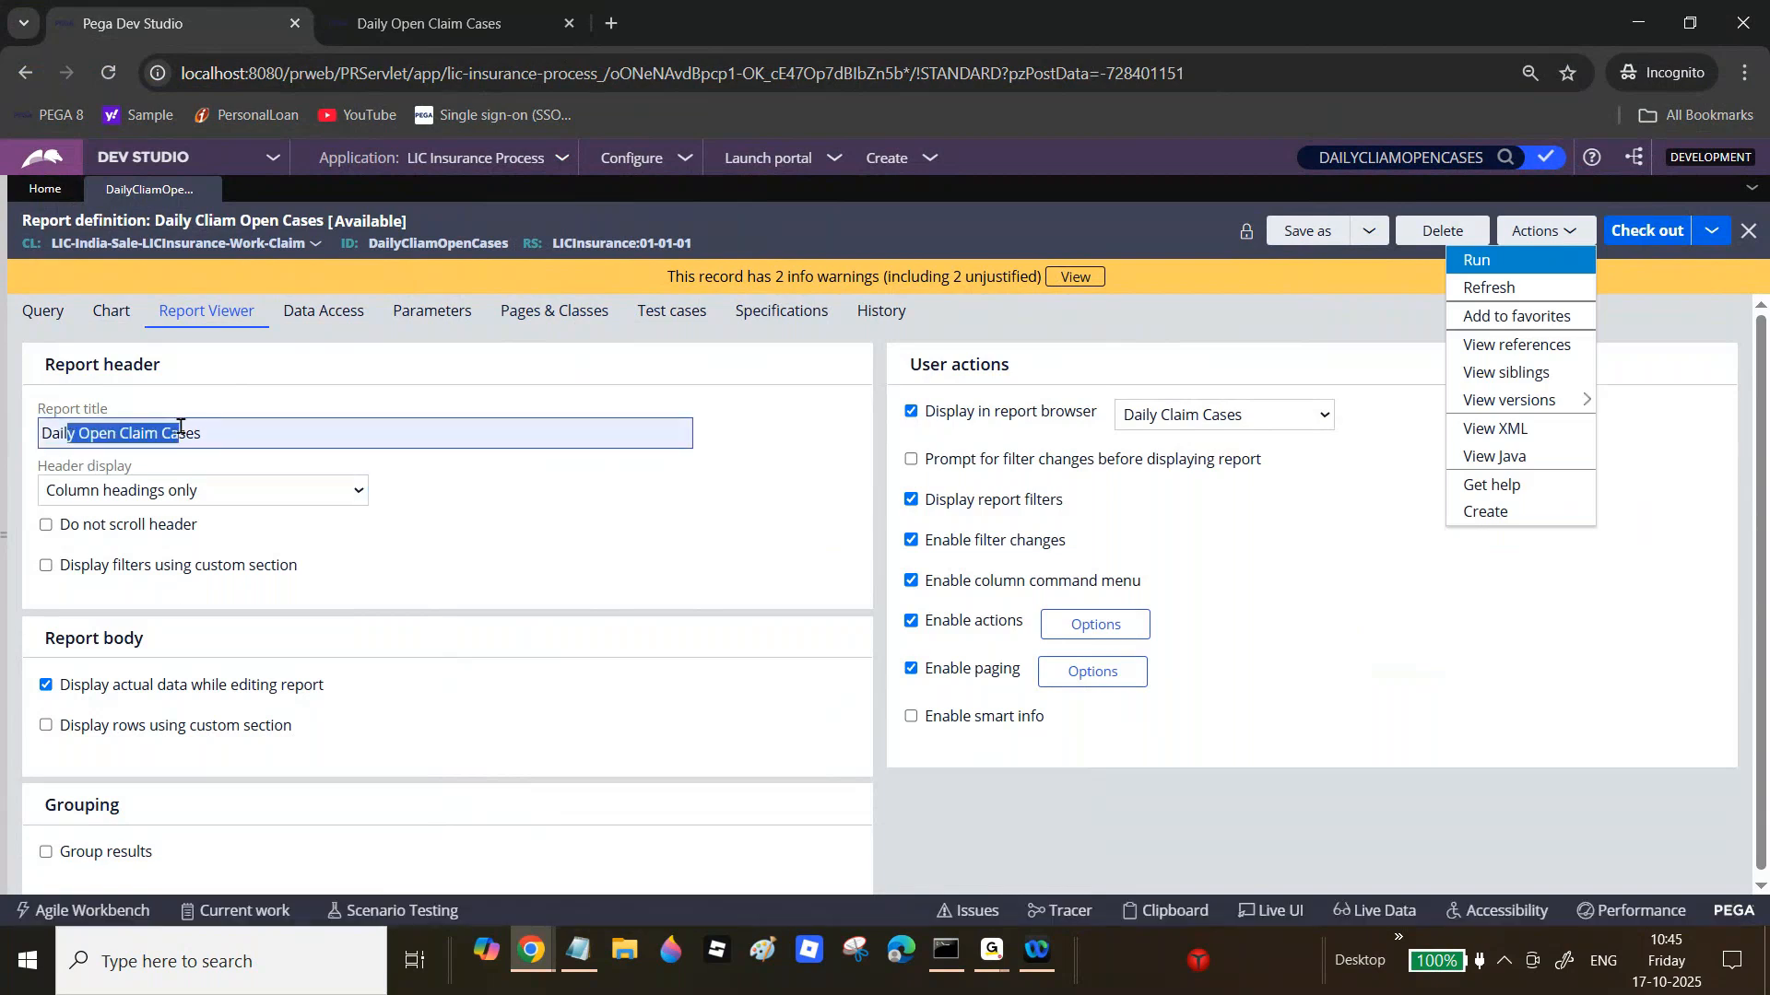
click(179, 426)
drag(39, 465, 133, 472)
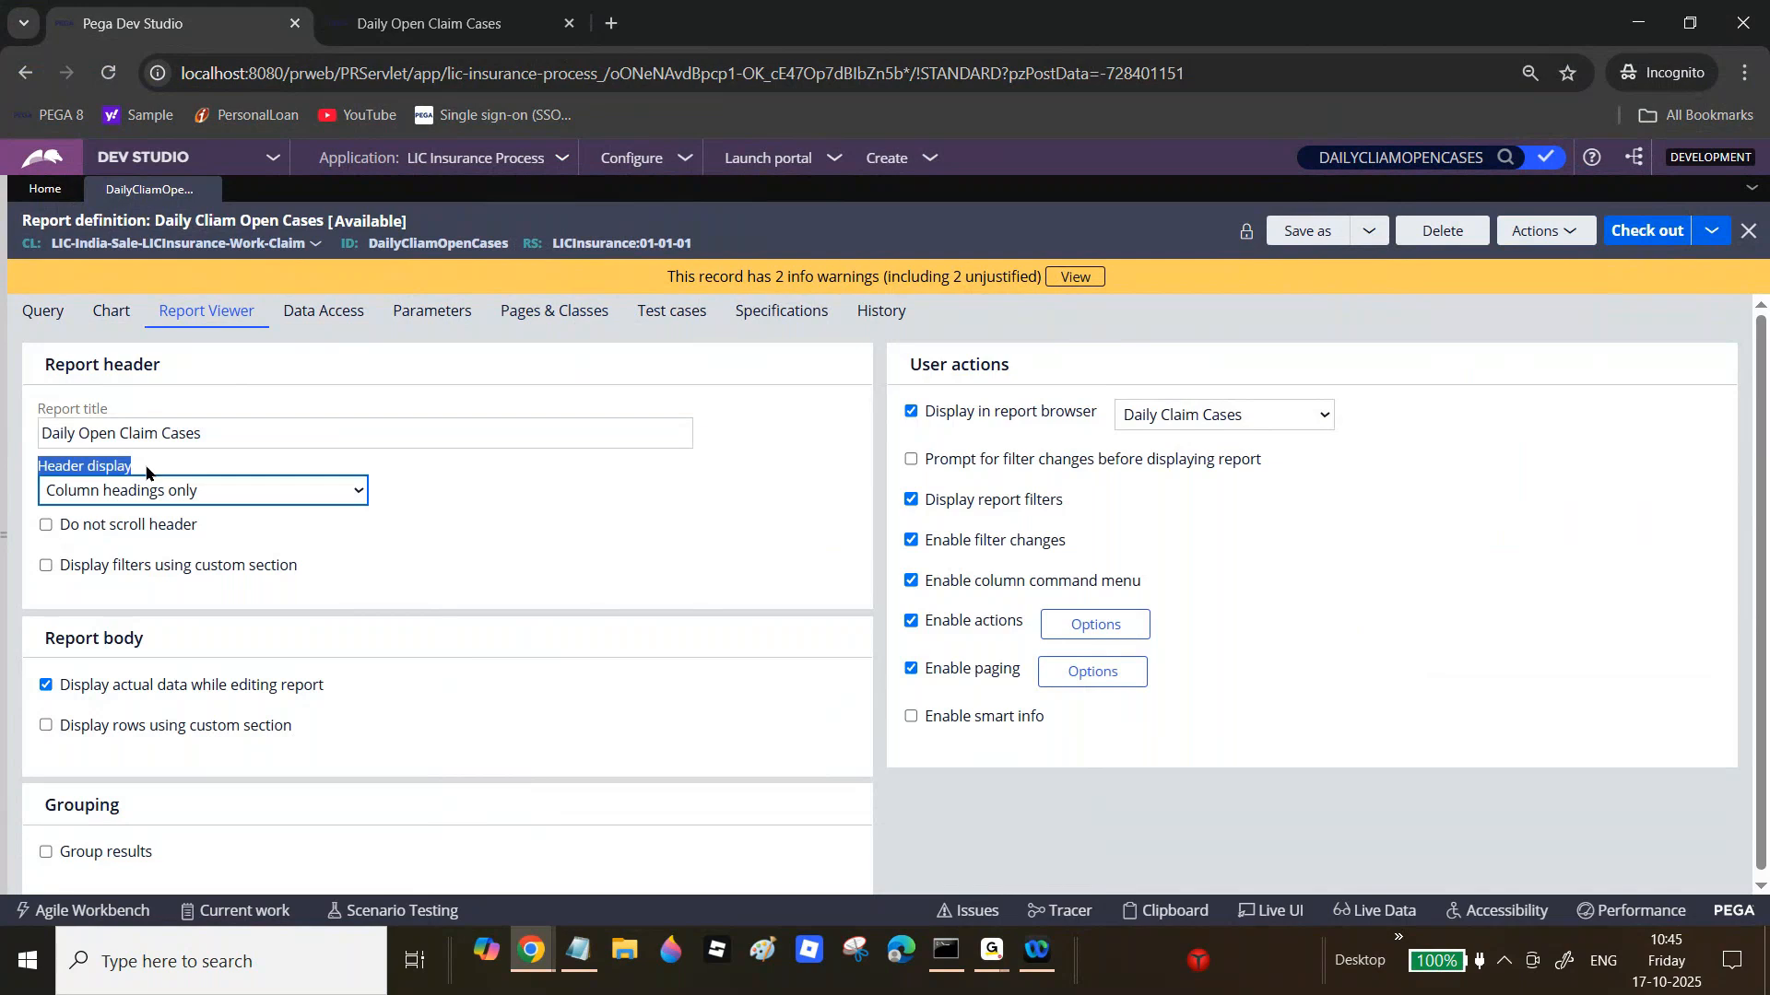
click(429, 23)
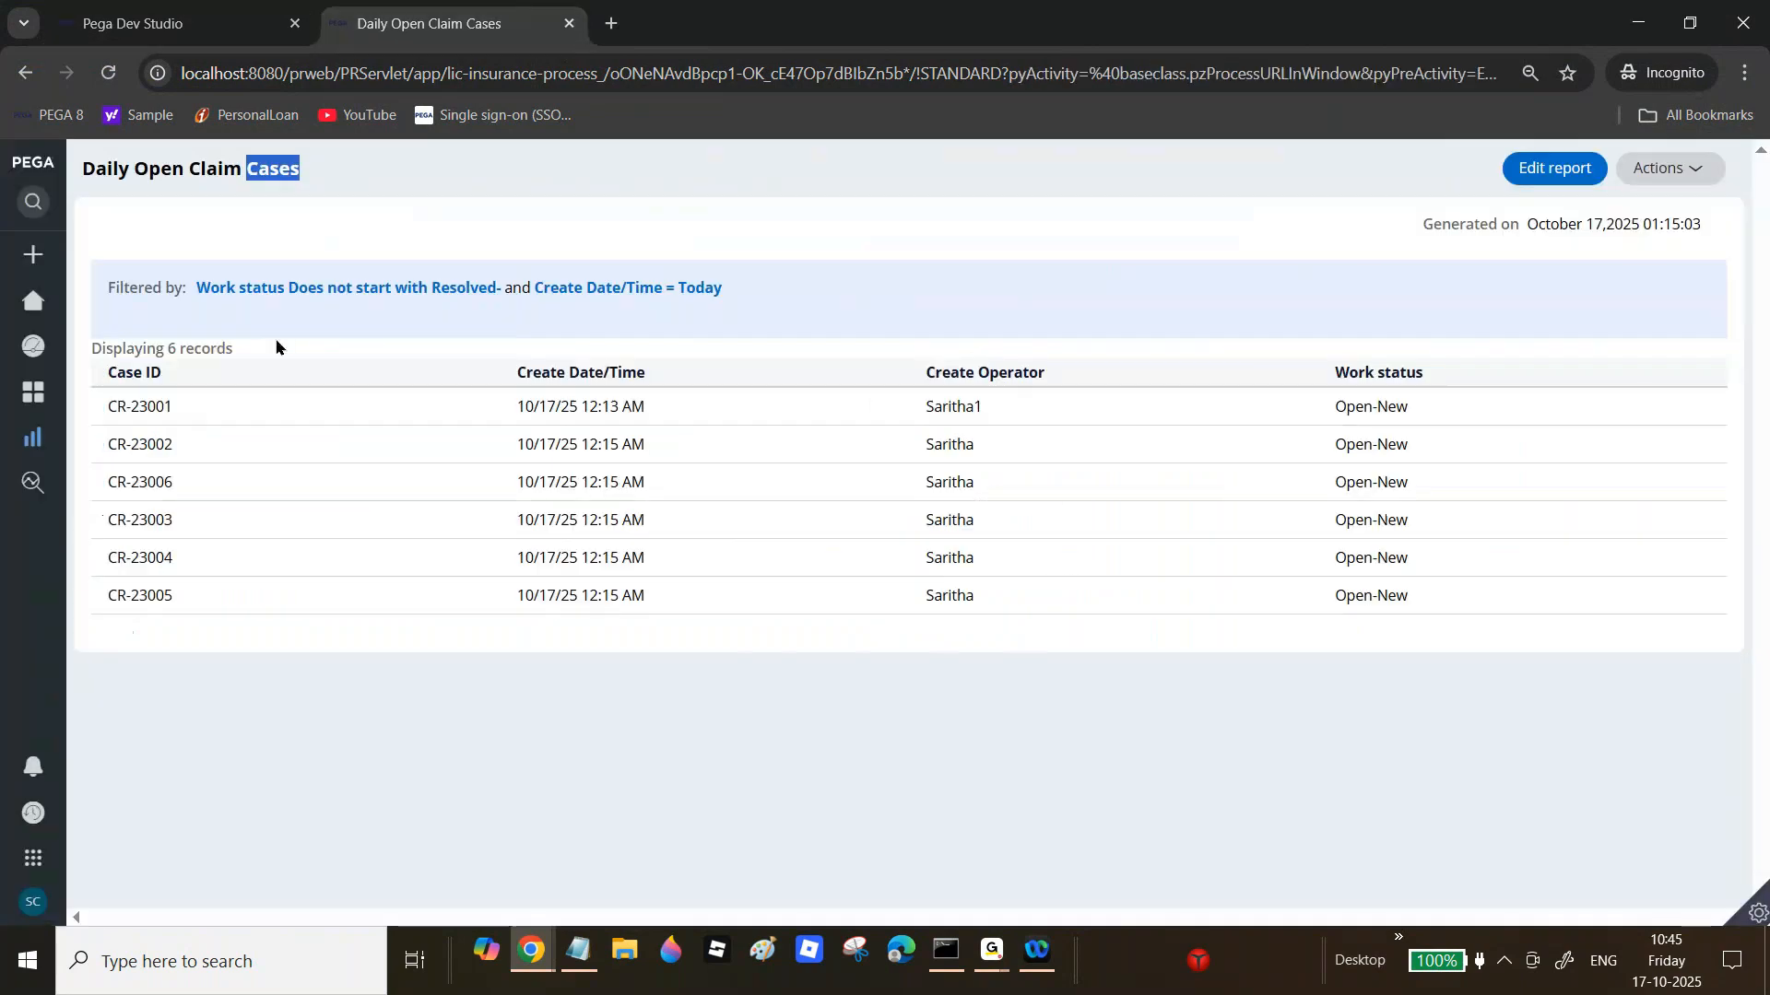
Step: Open the Case ID column menu, then the Header display dropdown, still set to Column headings only
click(487, 374)
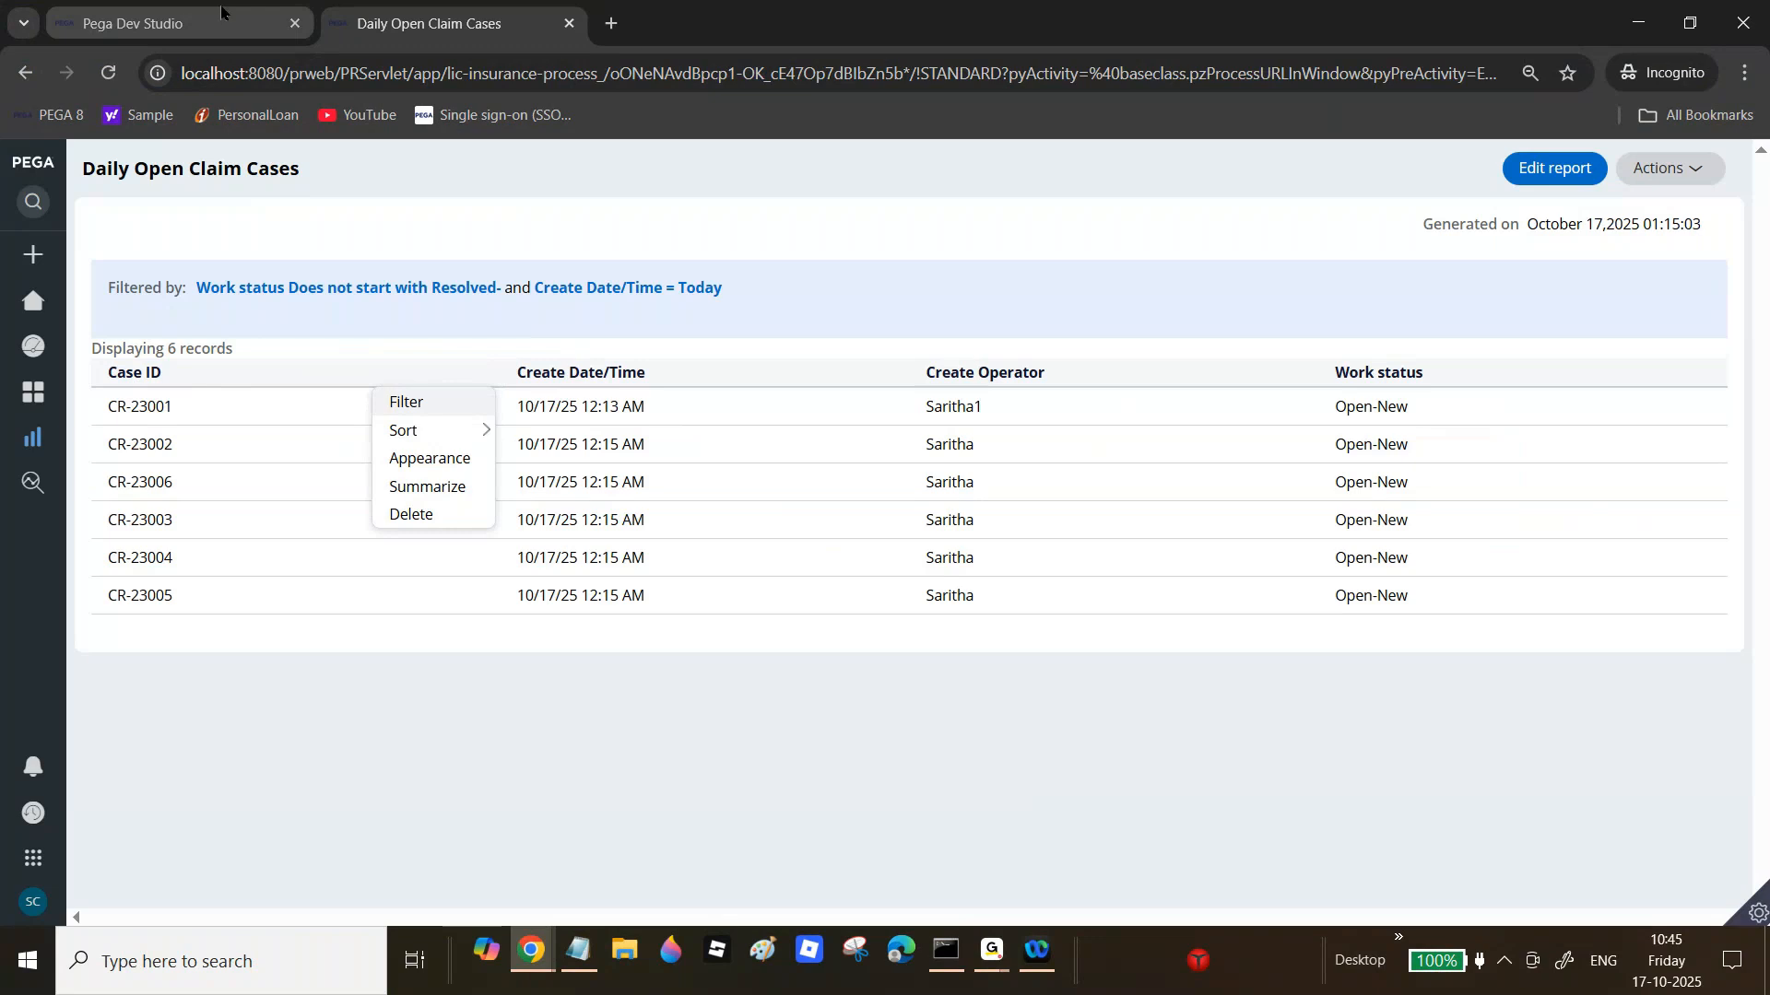
click(175, 23)
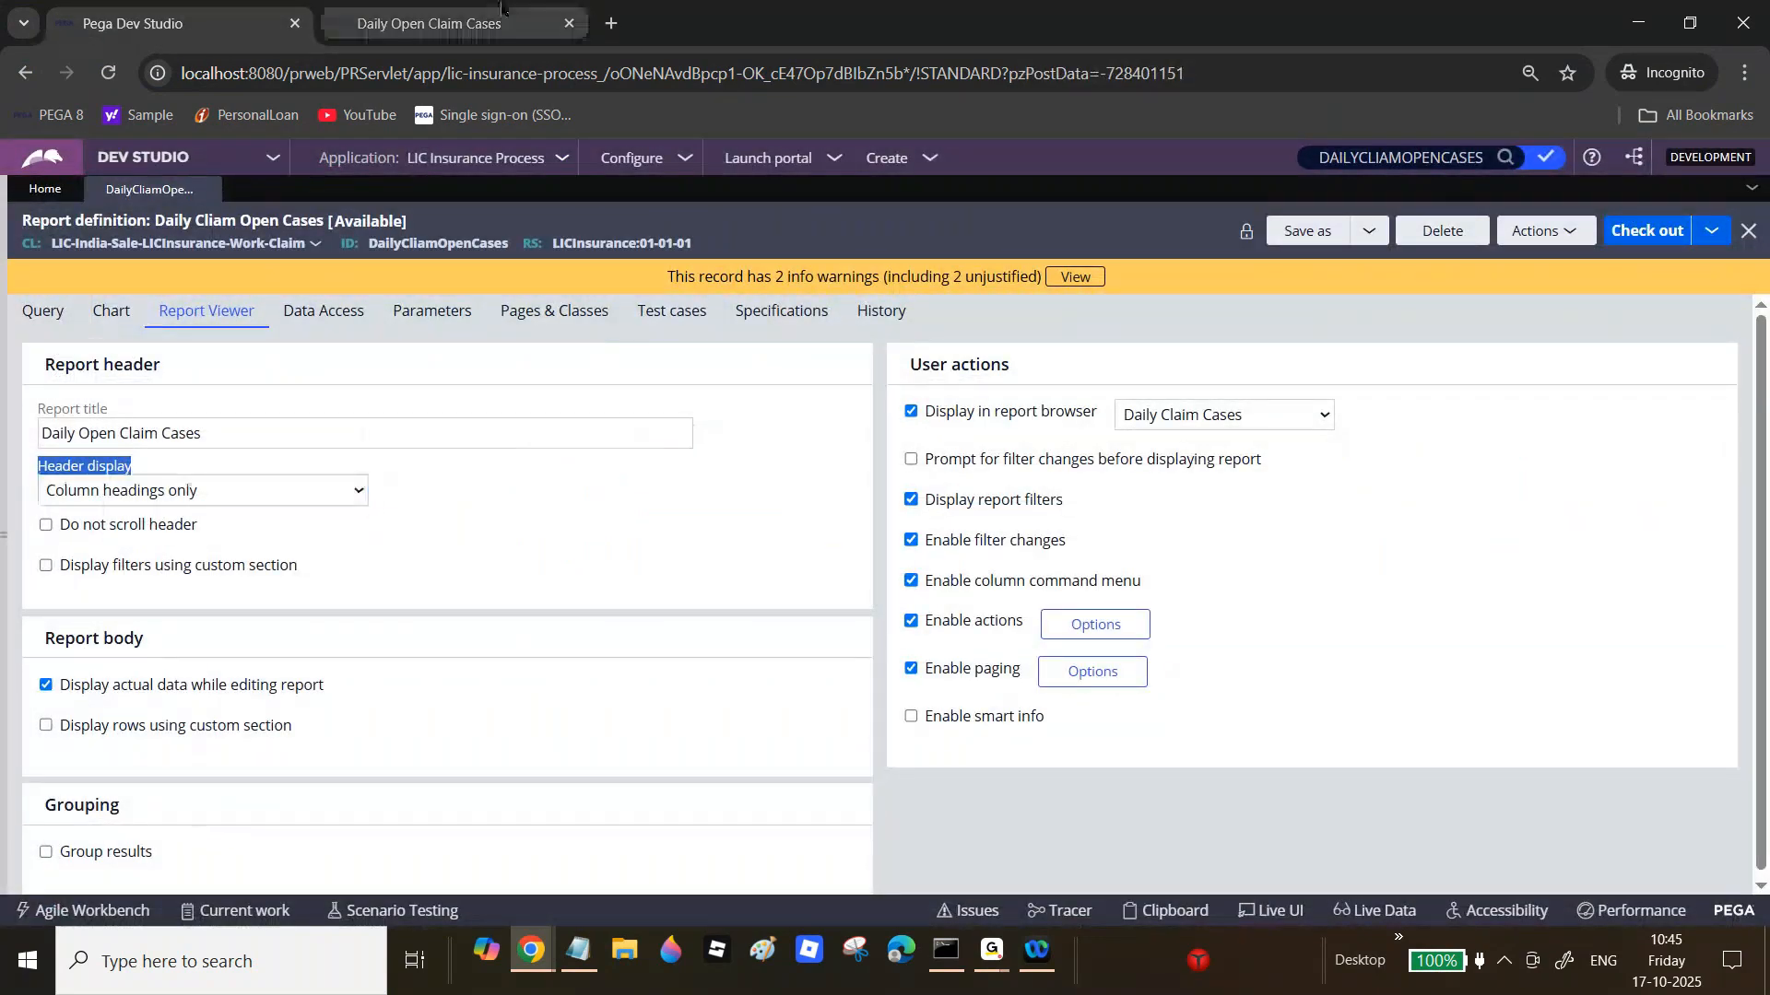
click(500, 9)
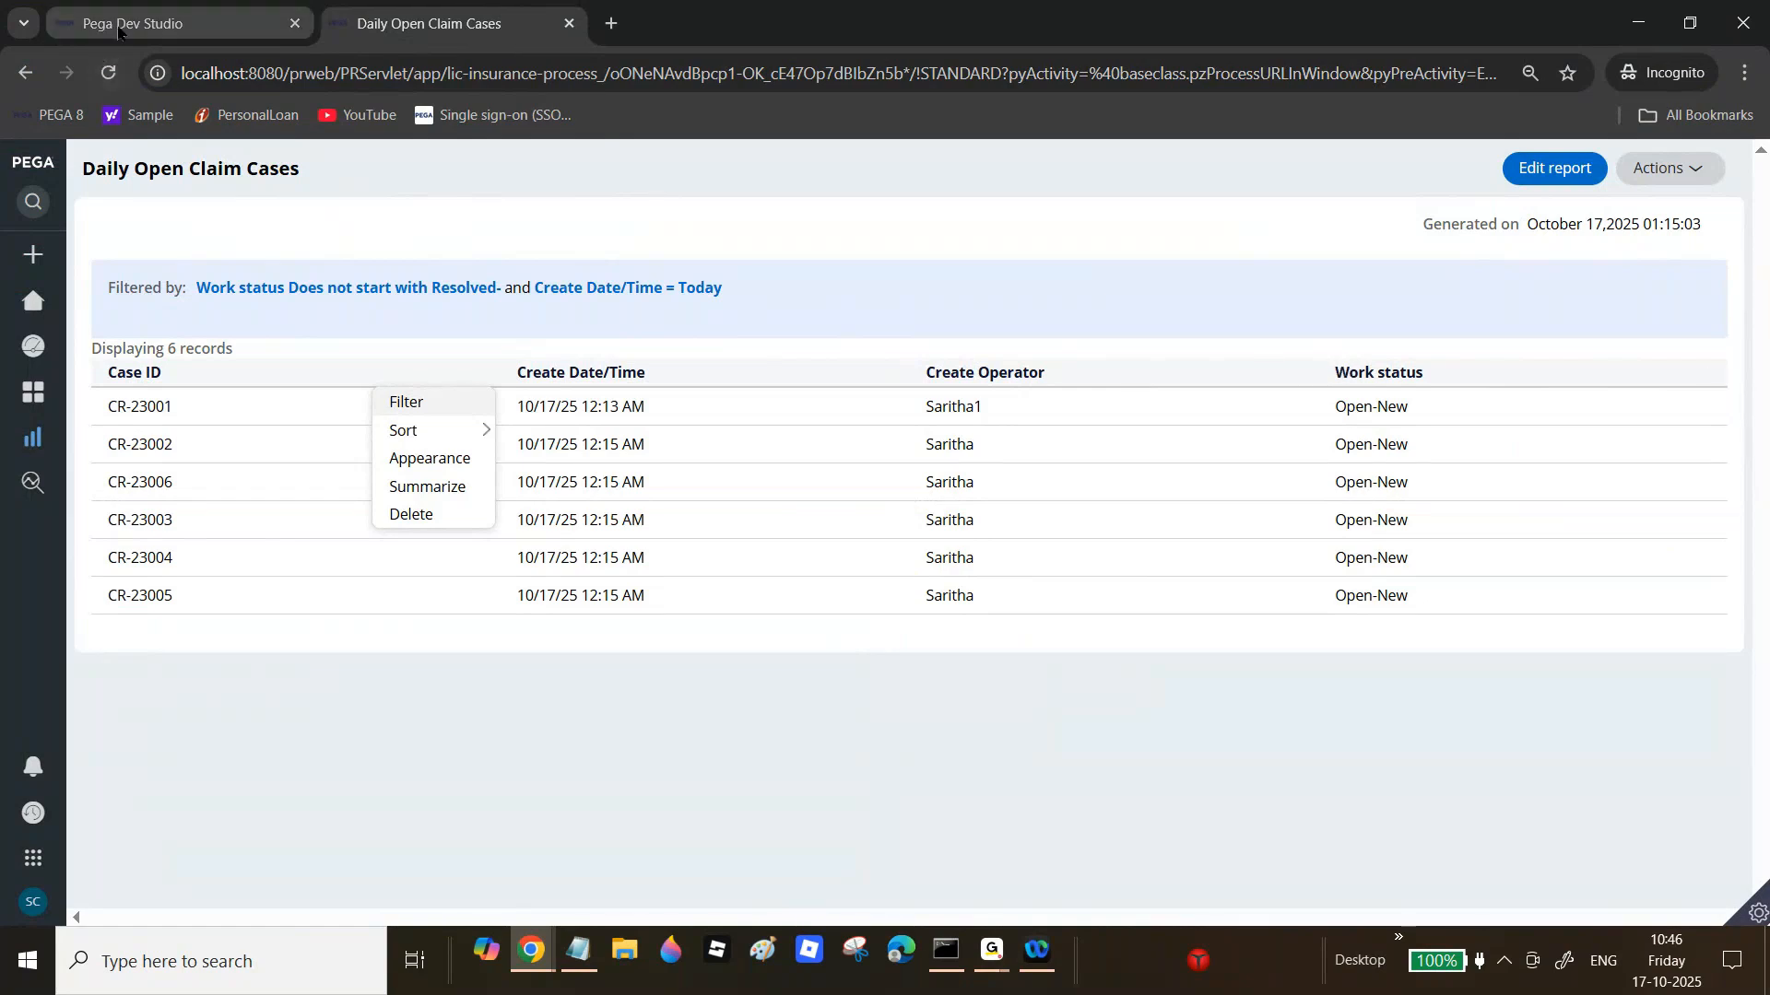
click(166, 23)
click(213, 499)
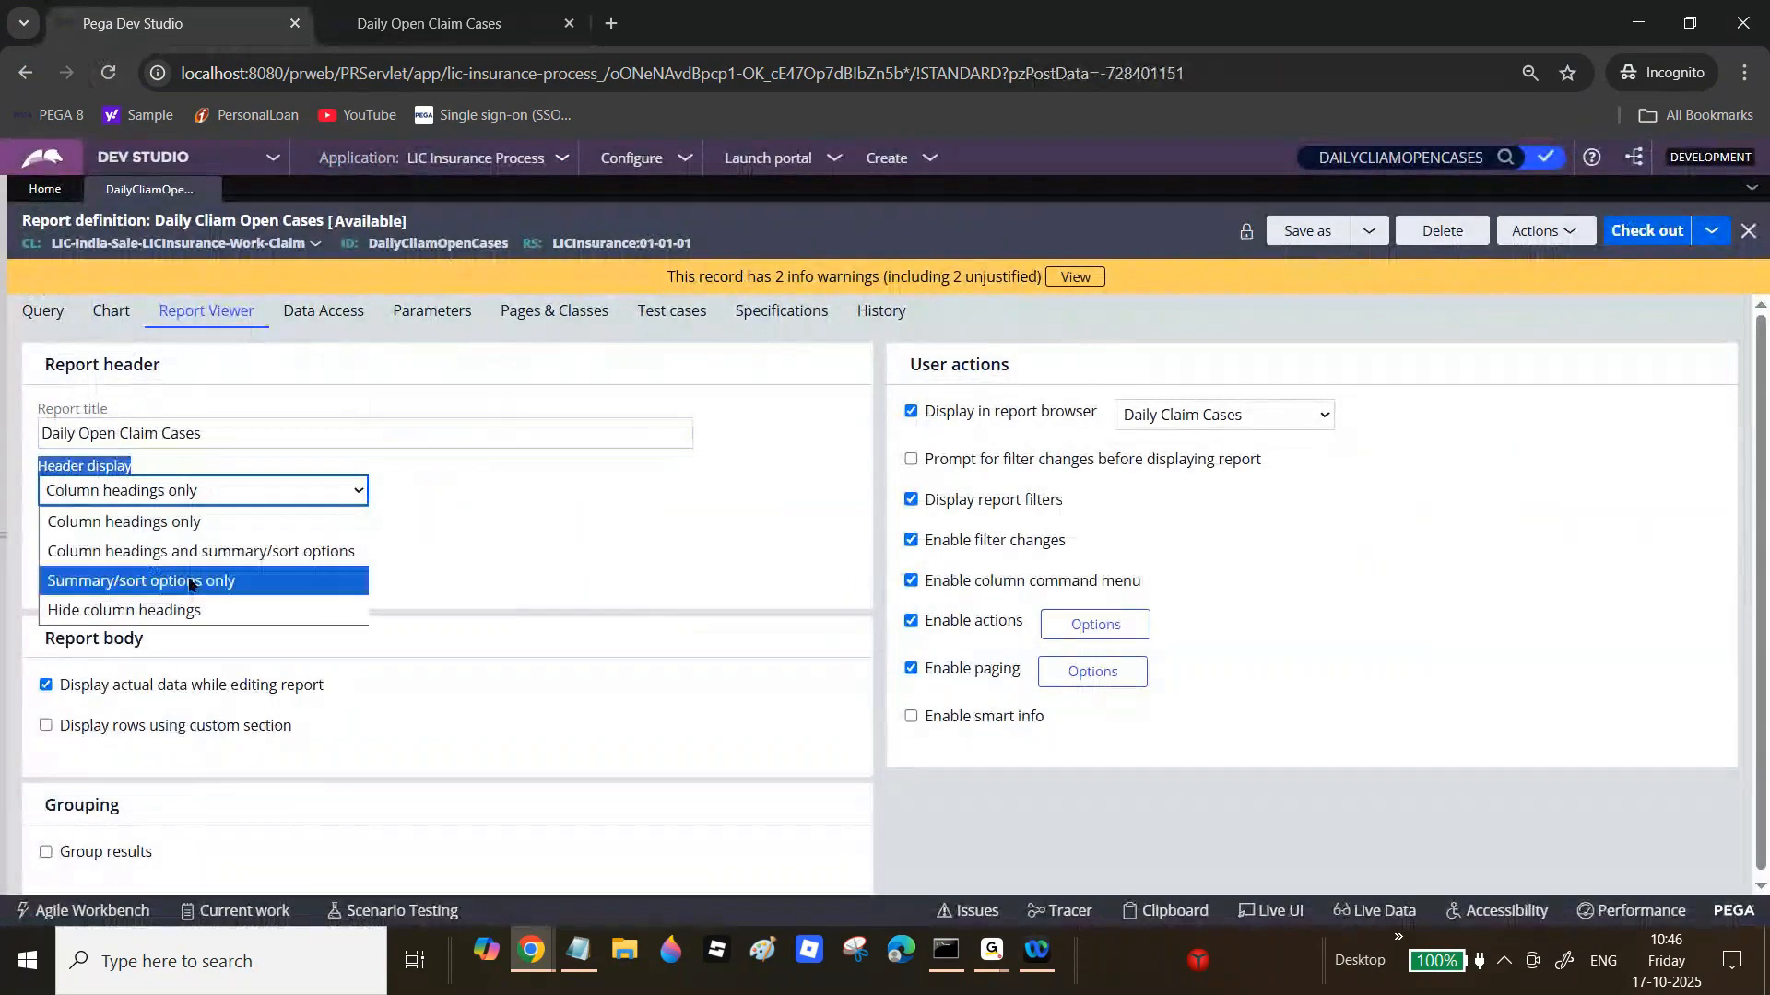
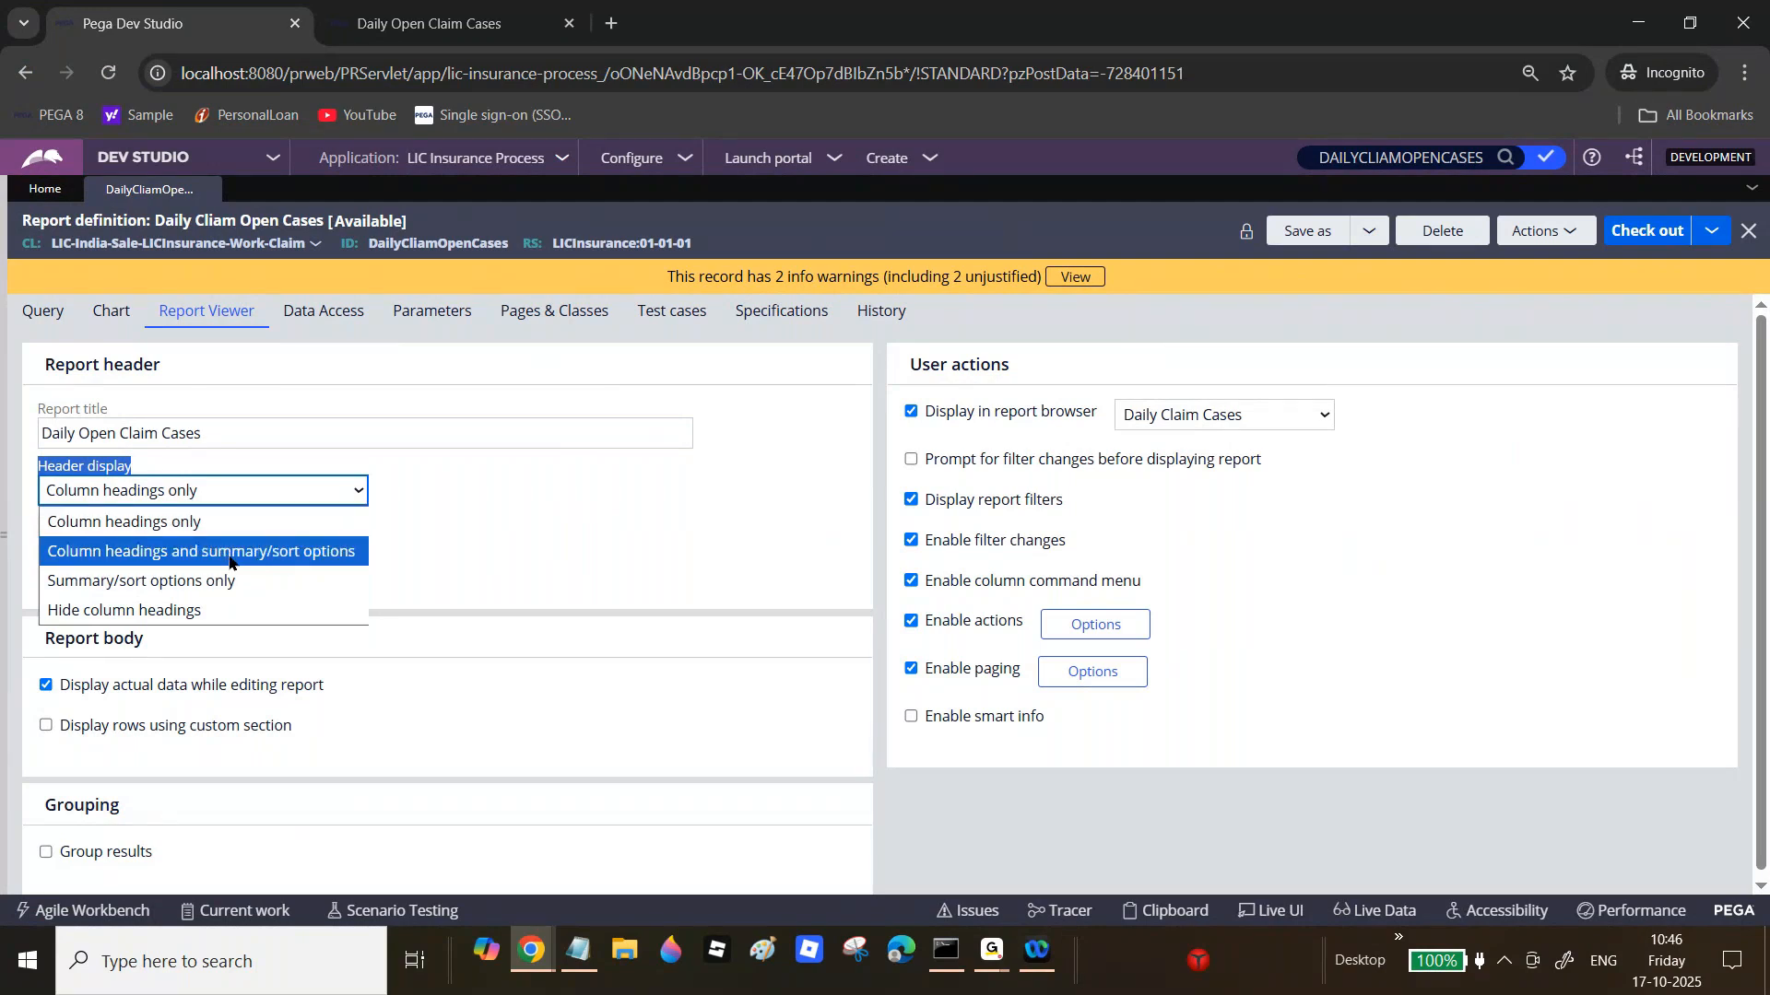
Step: Set Header display to 'Column headings and summary/sort options', then check out and save the report
click(232, 553)
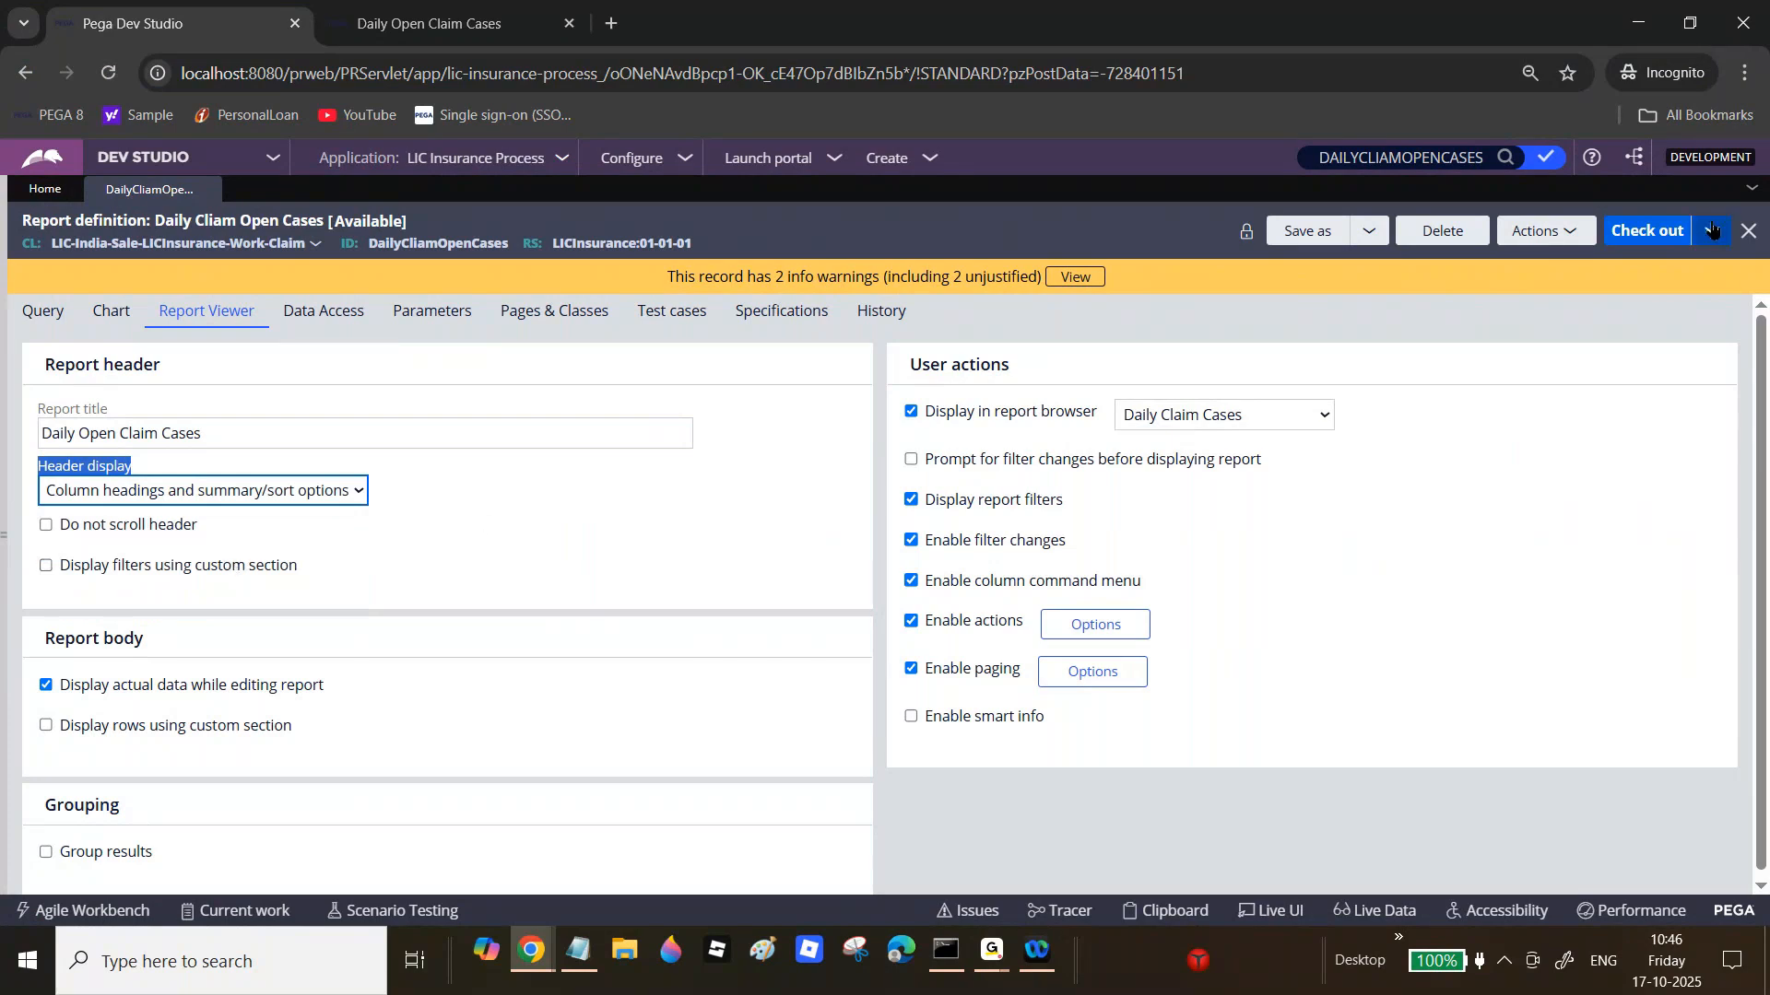
click(1678, 237)
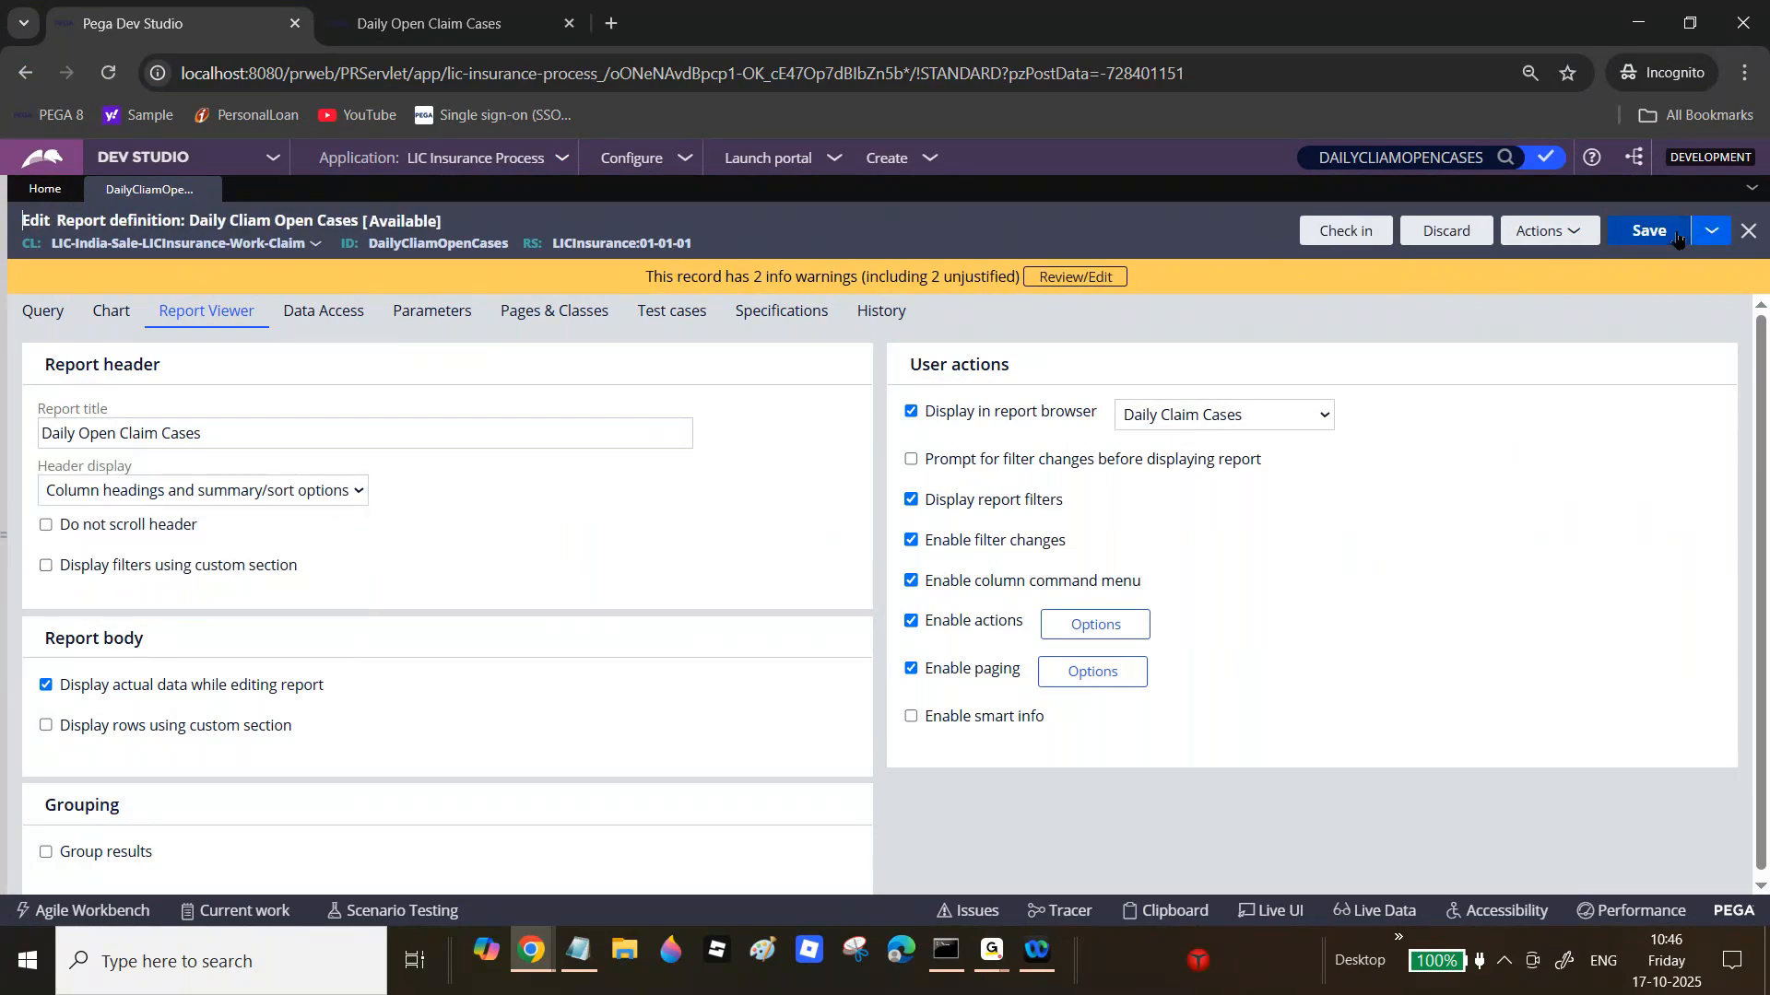
click(1673, 235)
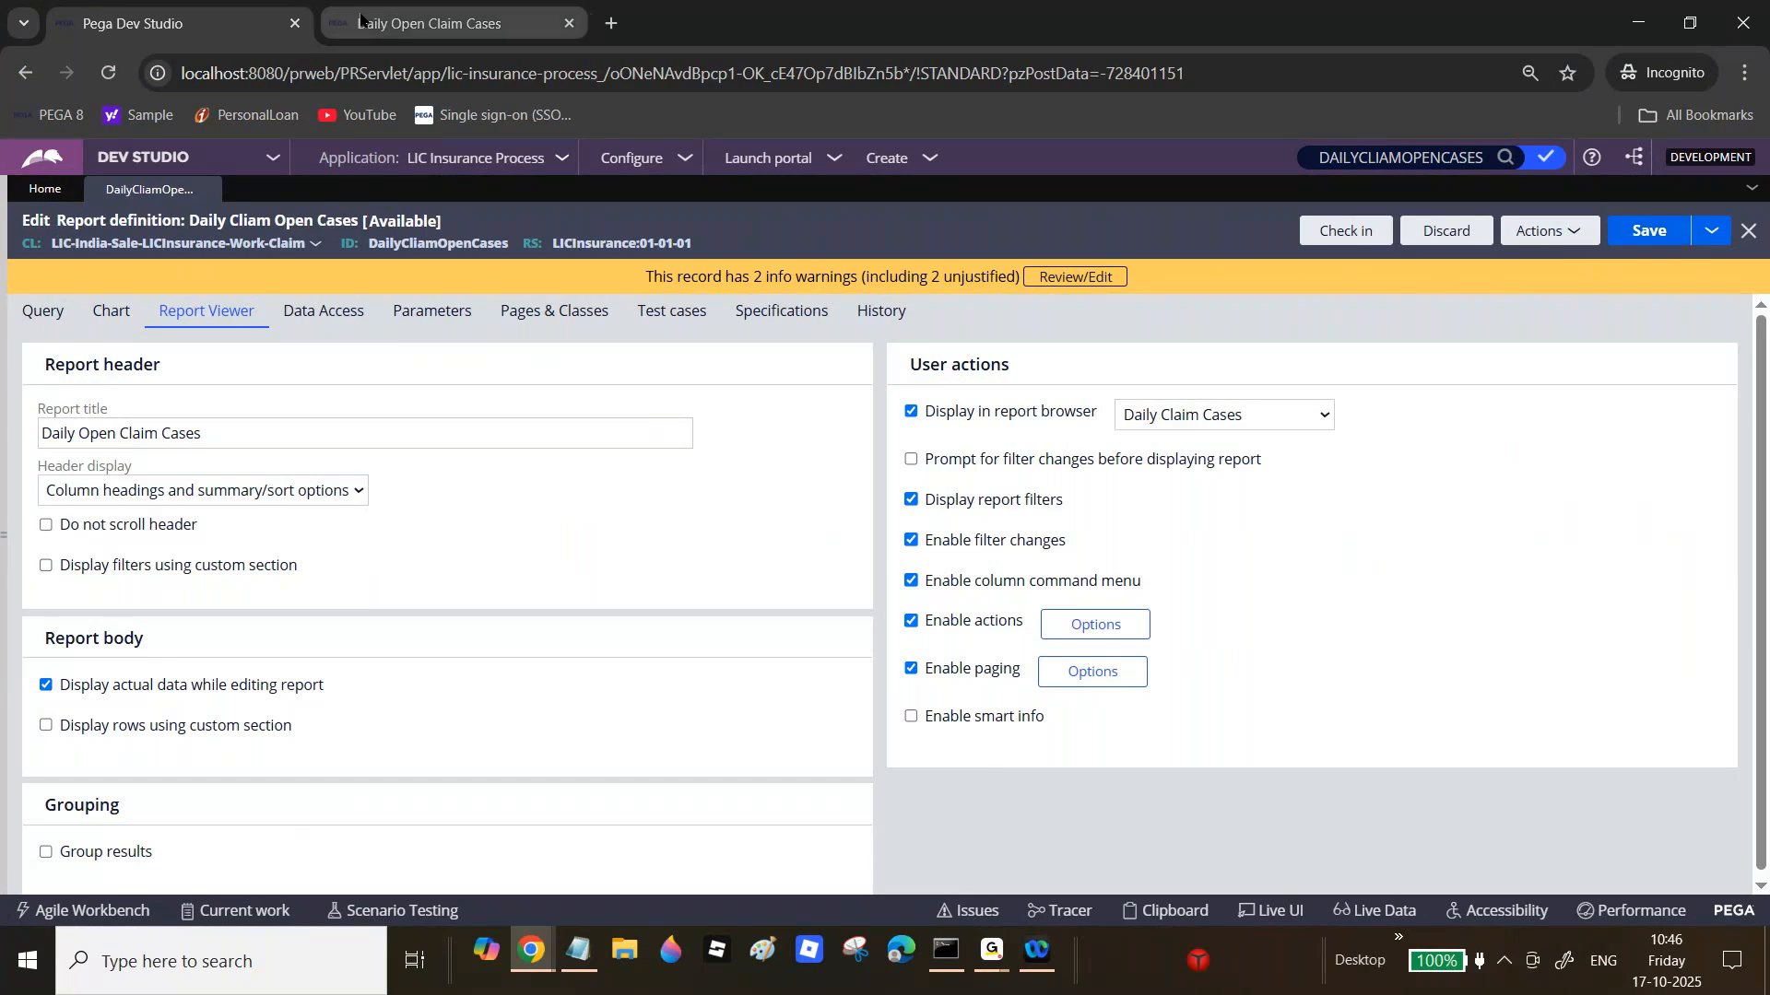
click(368, 25)
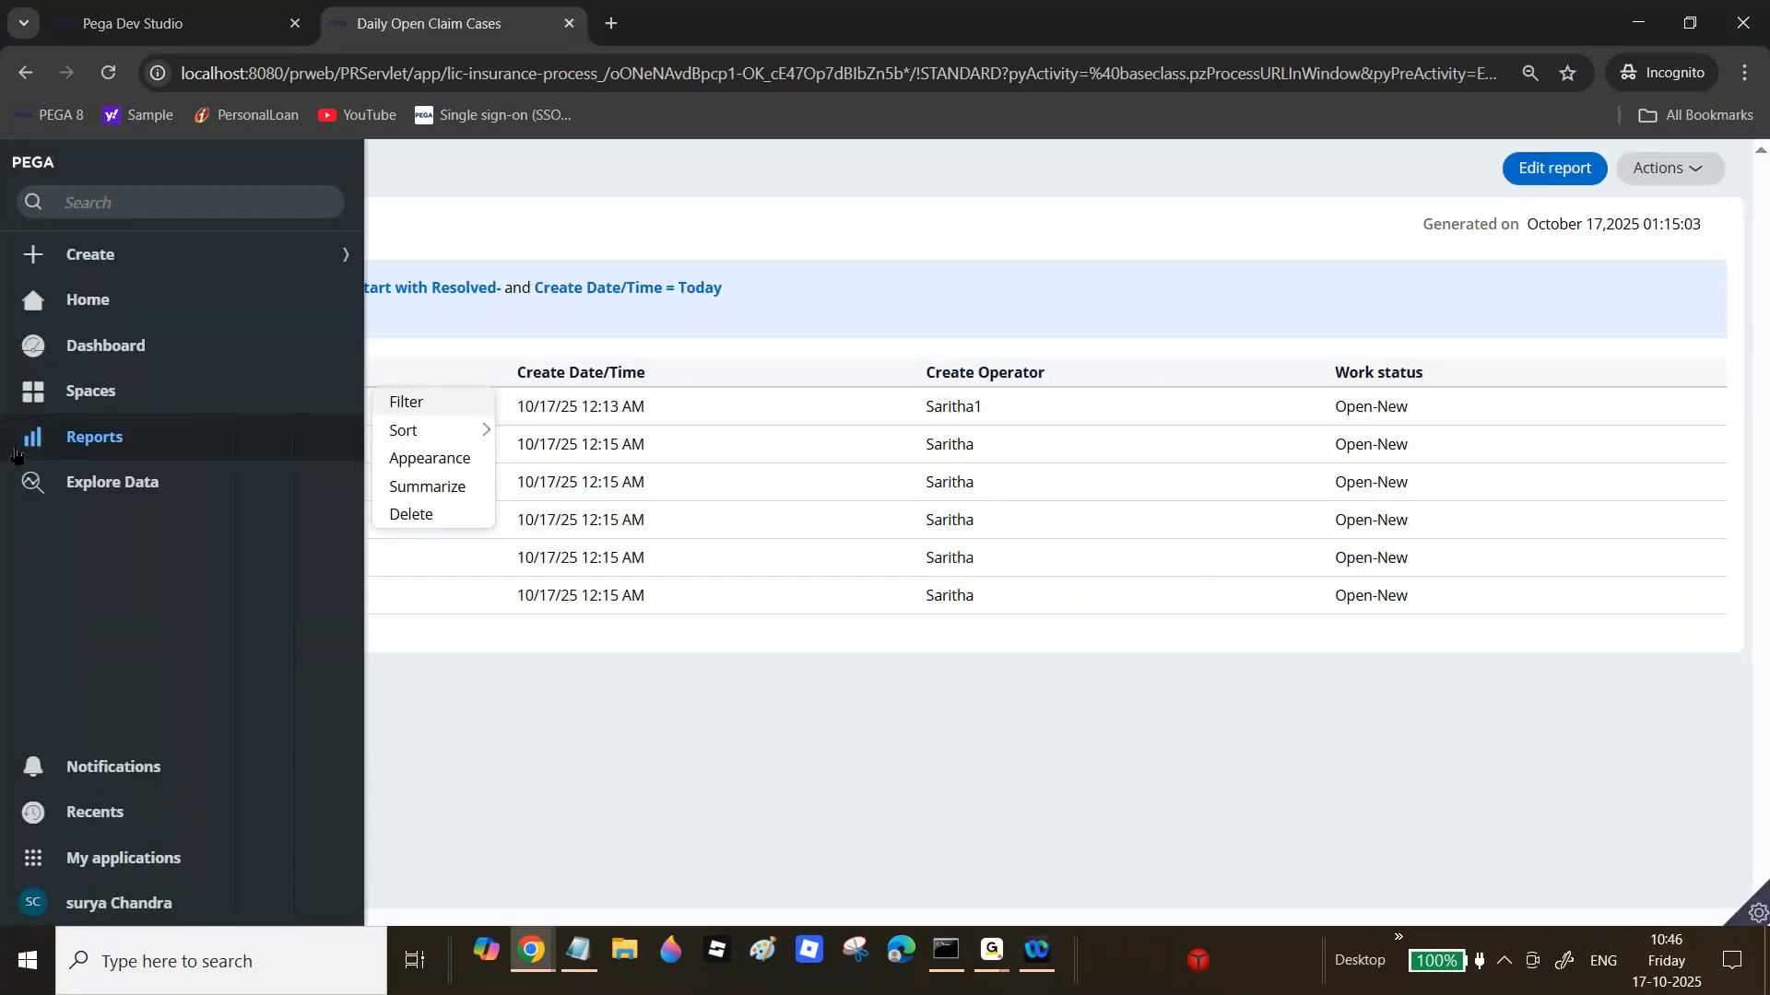
Step: Open Daily Open Claim Cases from All Reports and sort it by Case ID descending, then ascending
click(54, 440)
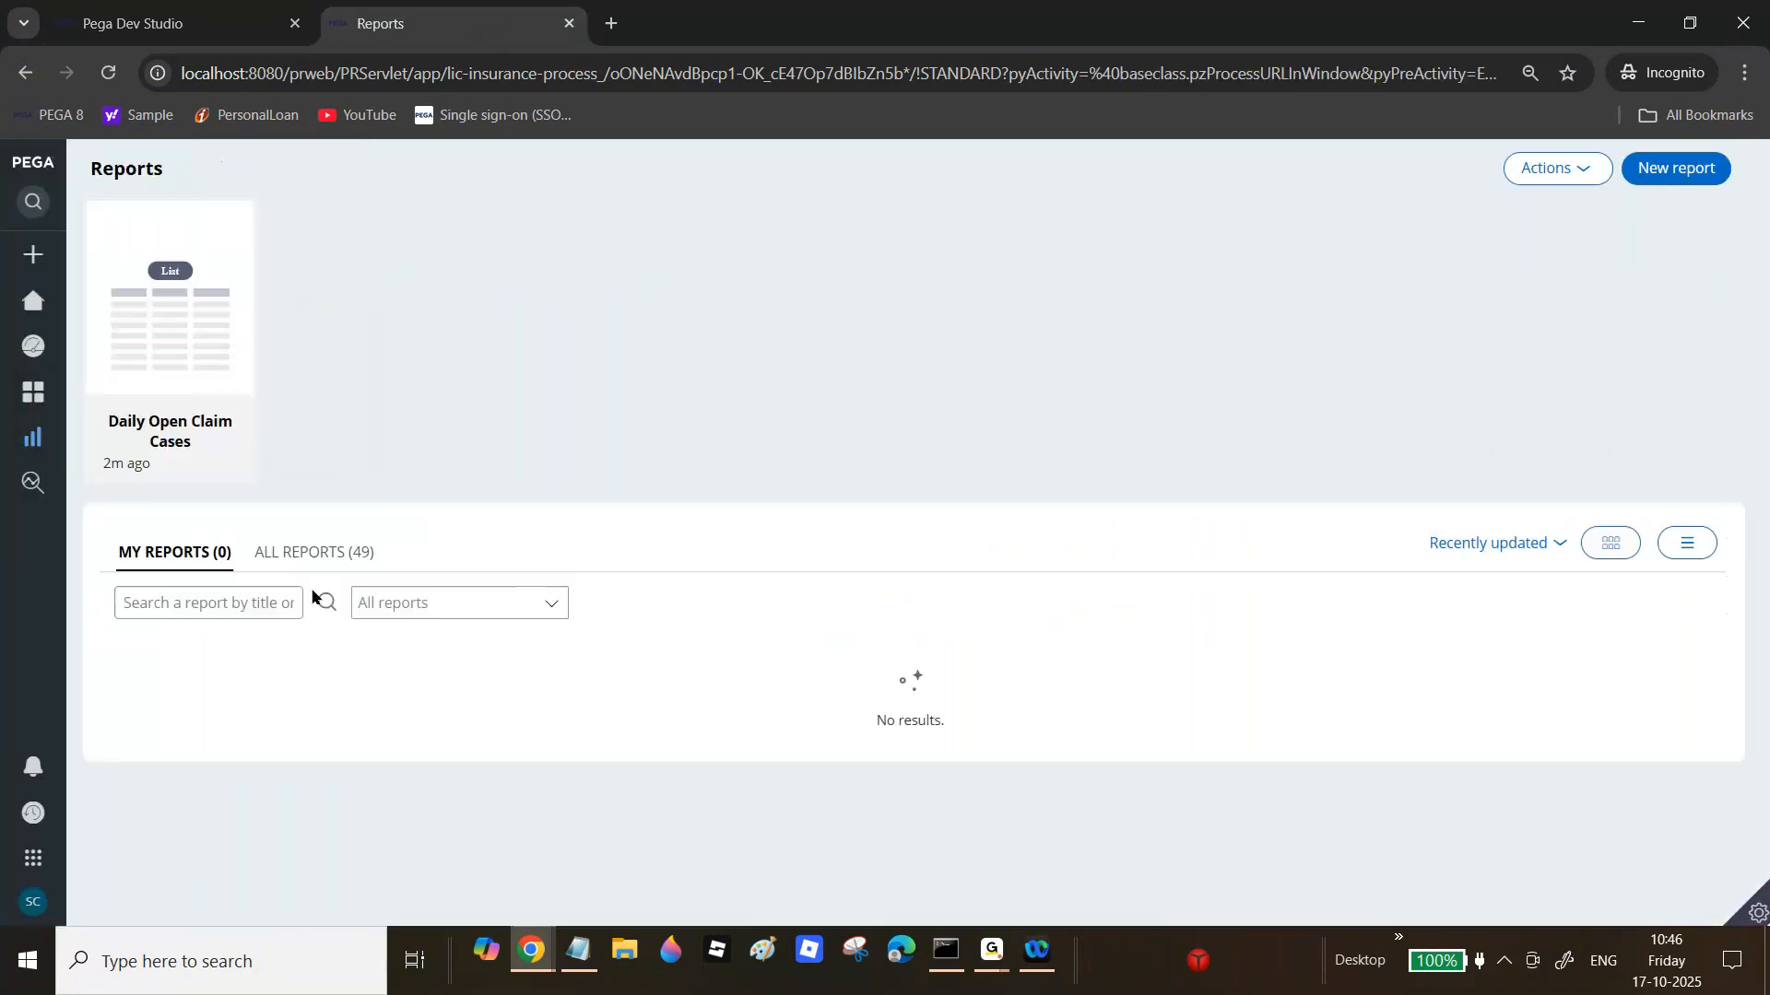
click(288, 558)
click(150, 356)
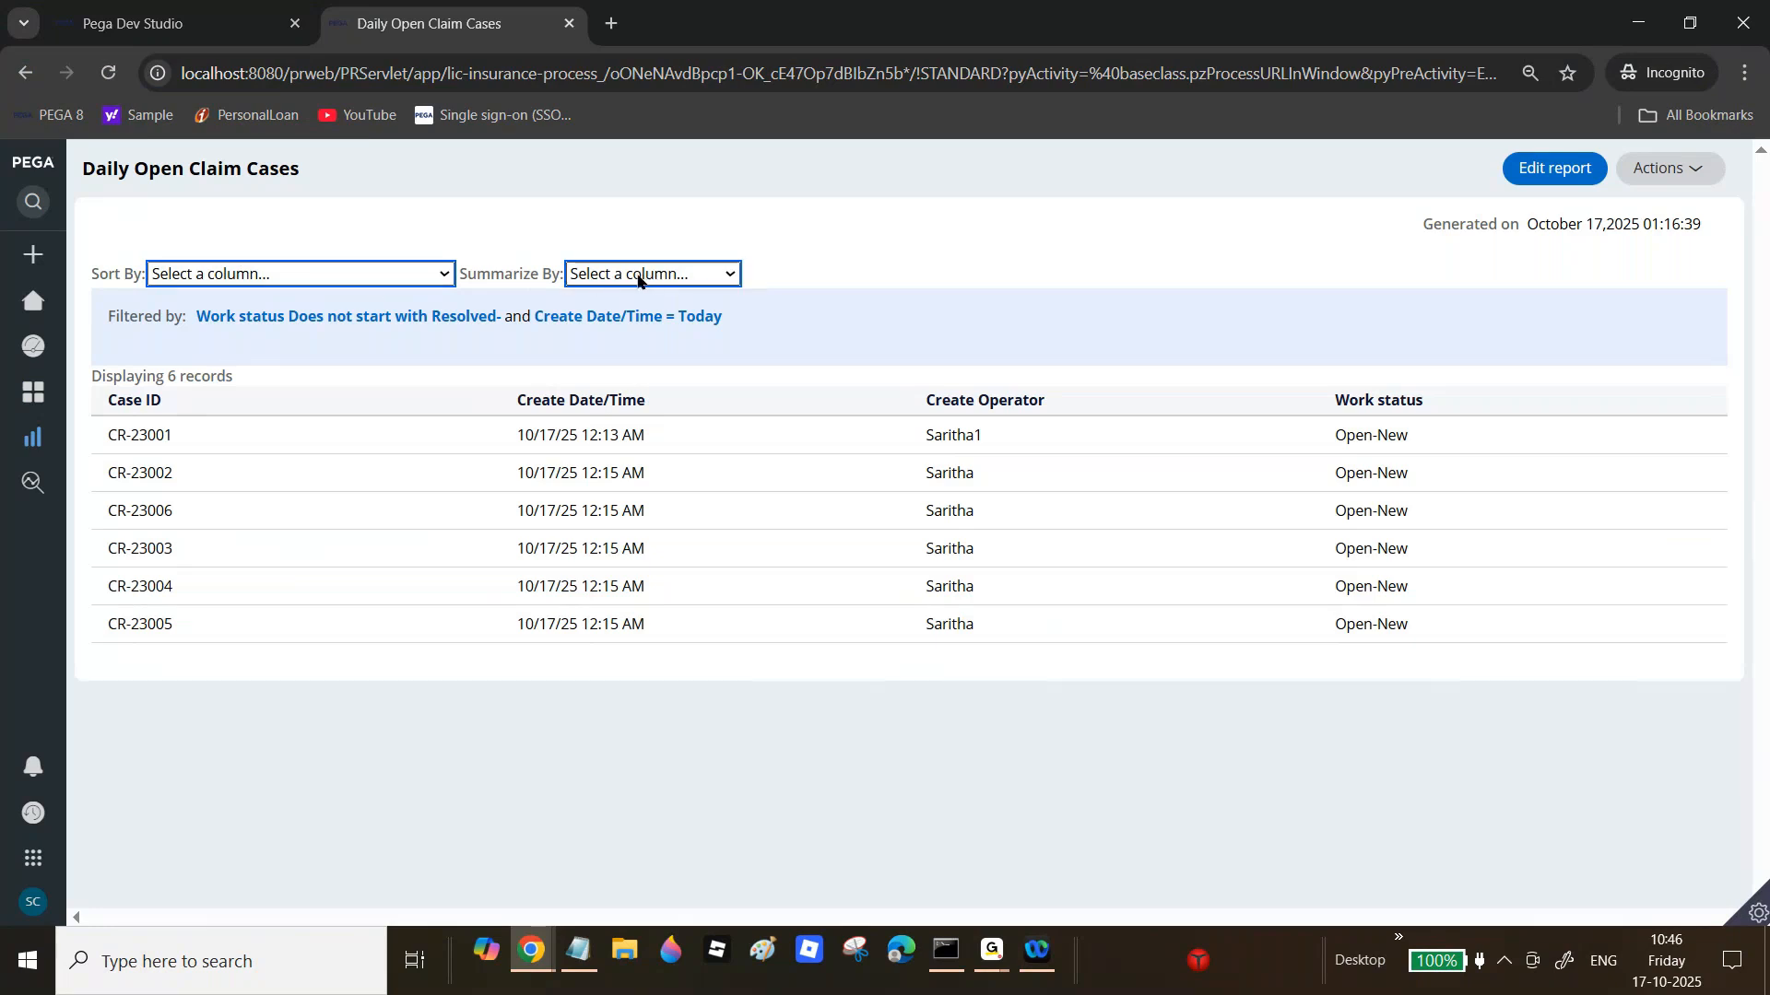
click(341, 271)
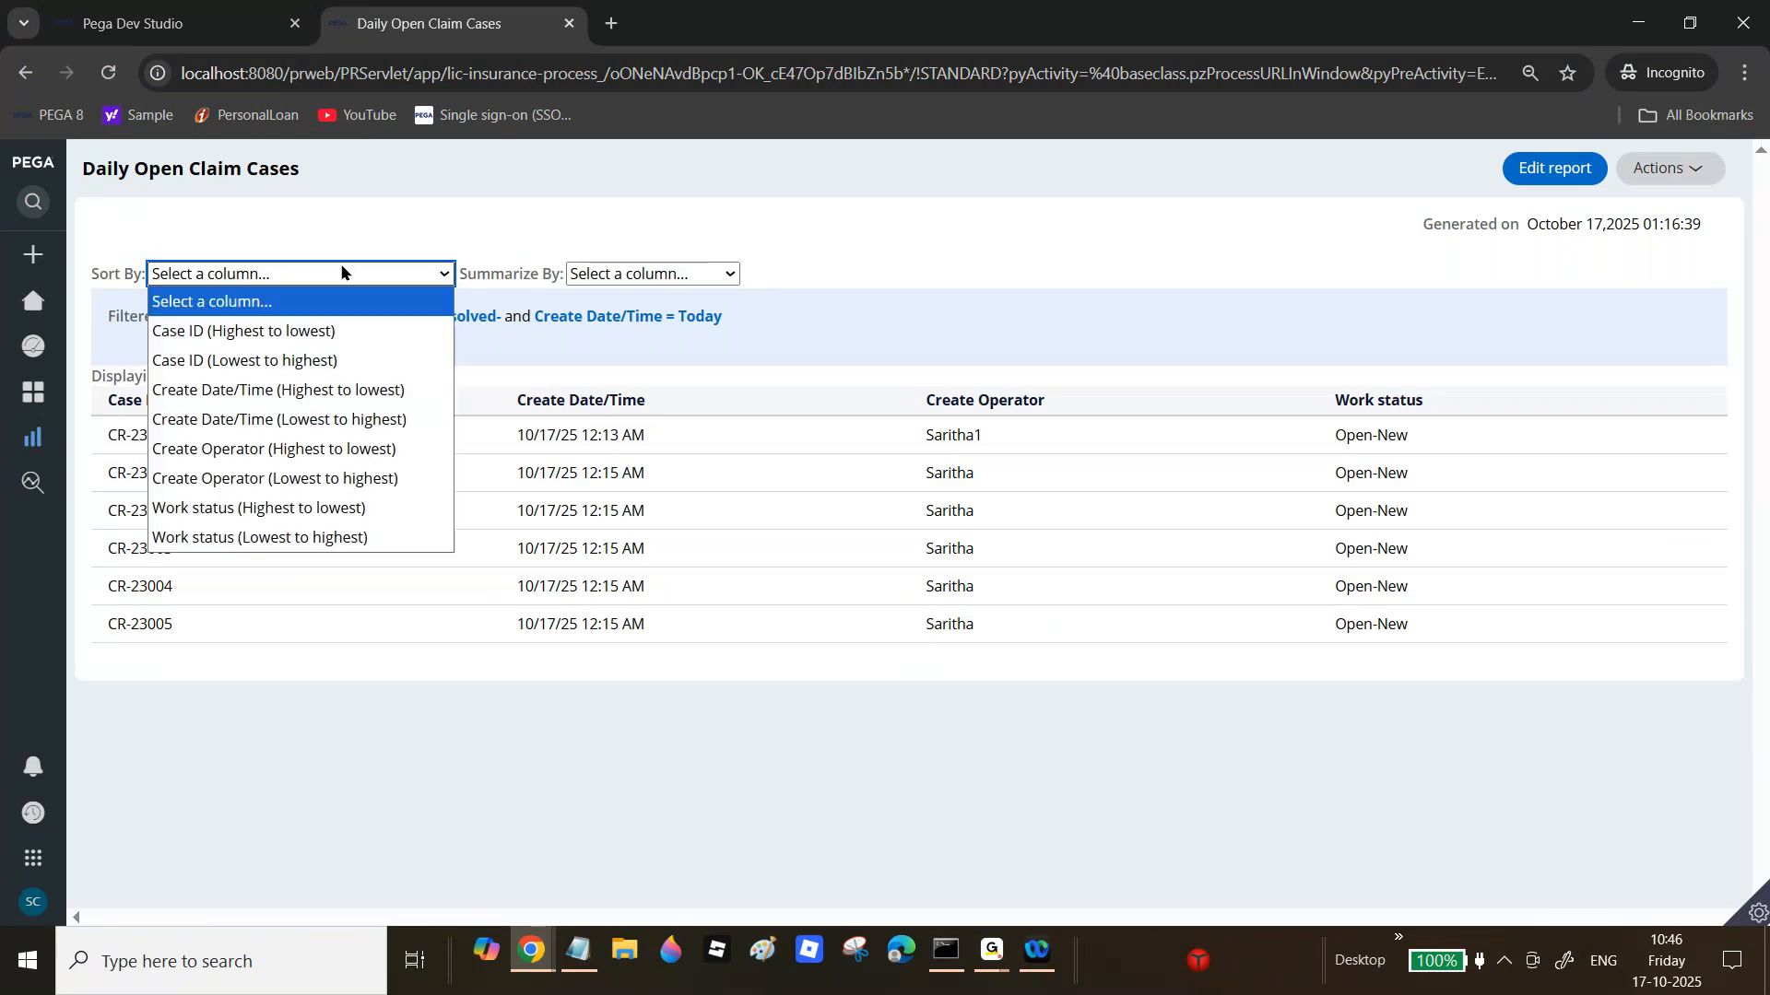
click(312, 334)
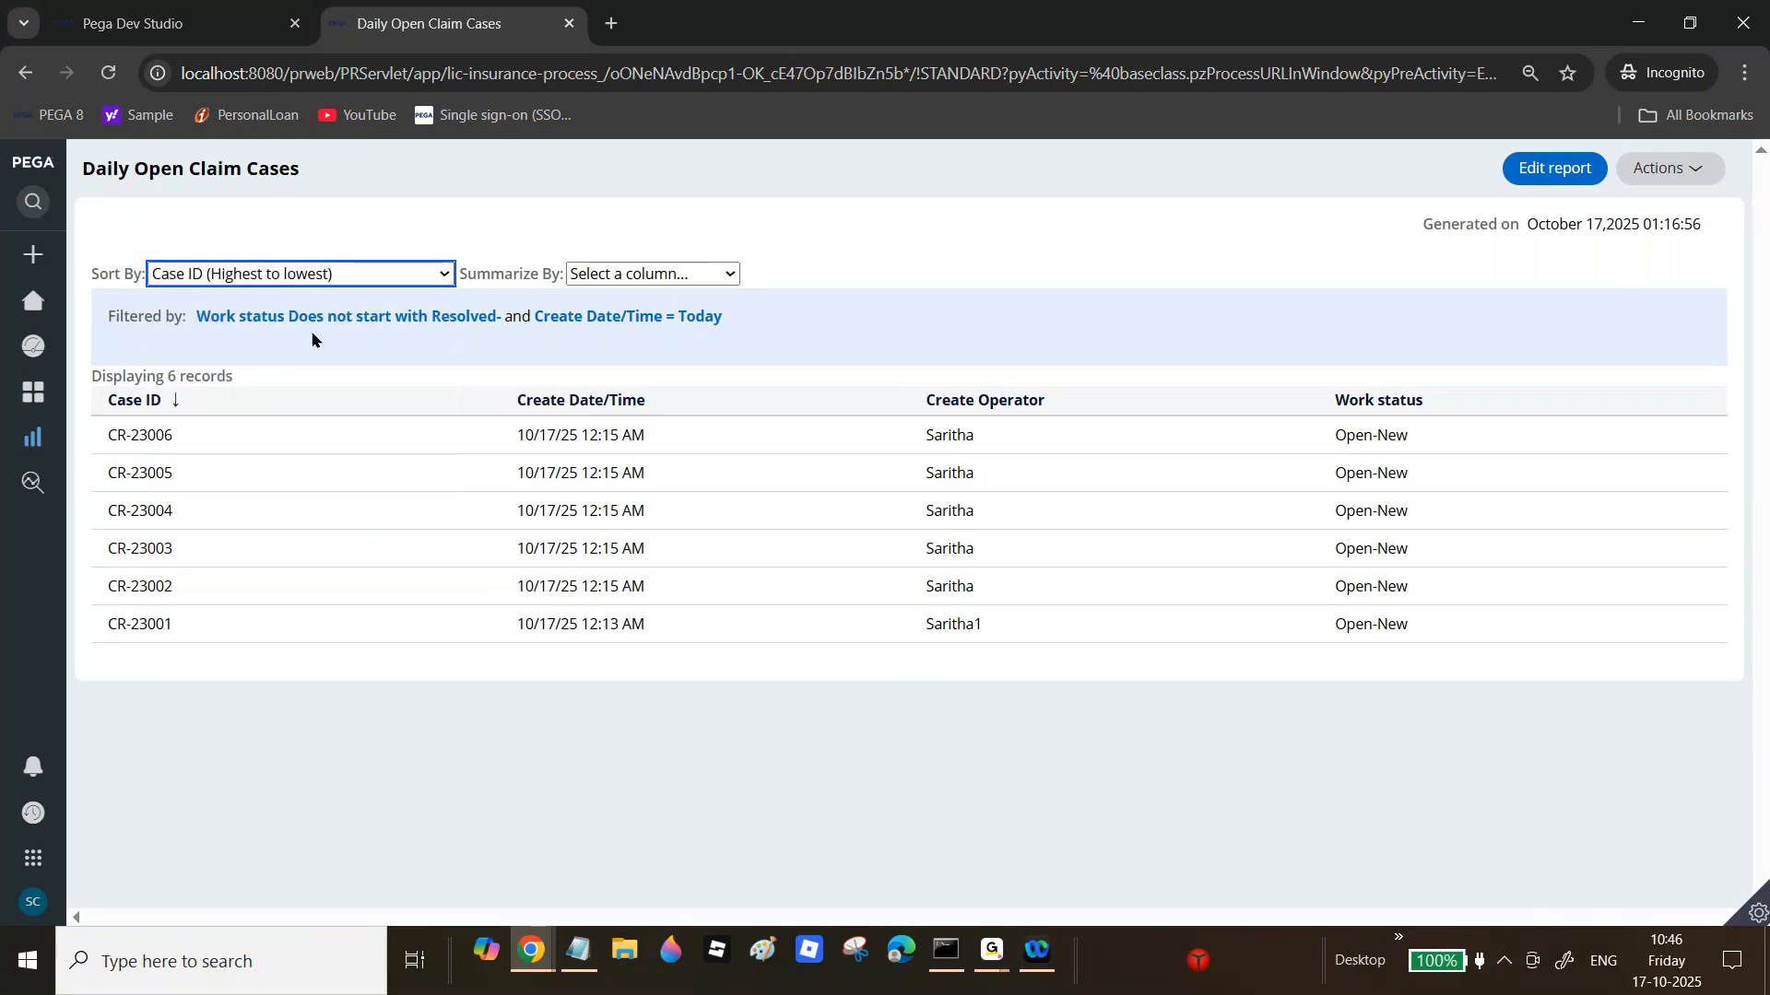
click(387, 275)
click(325, 361)
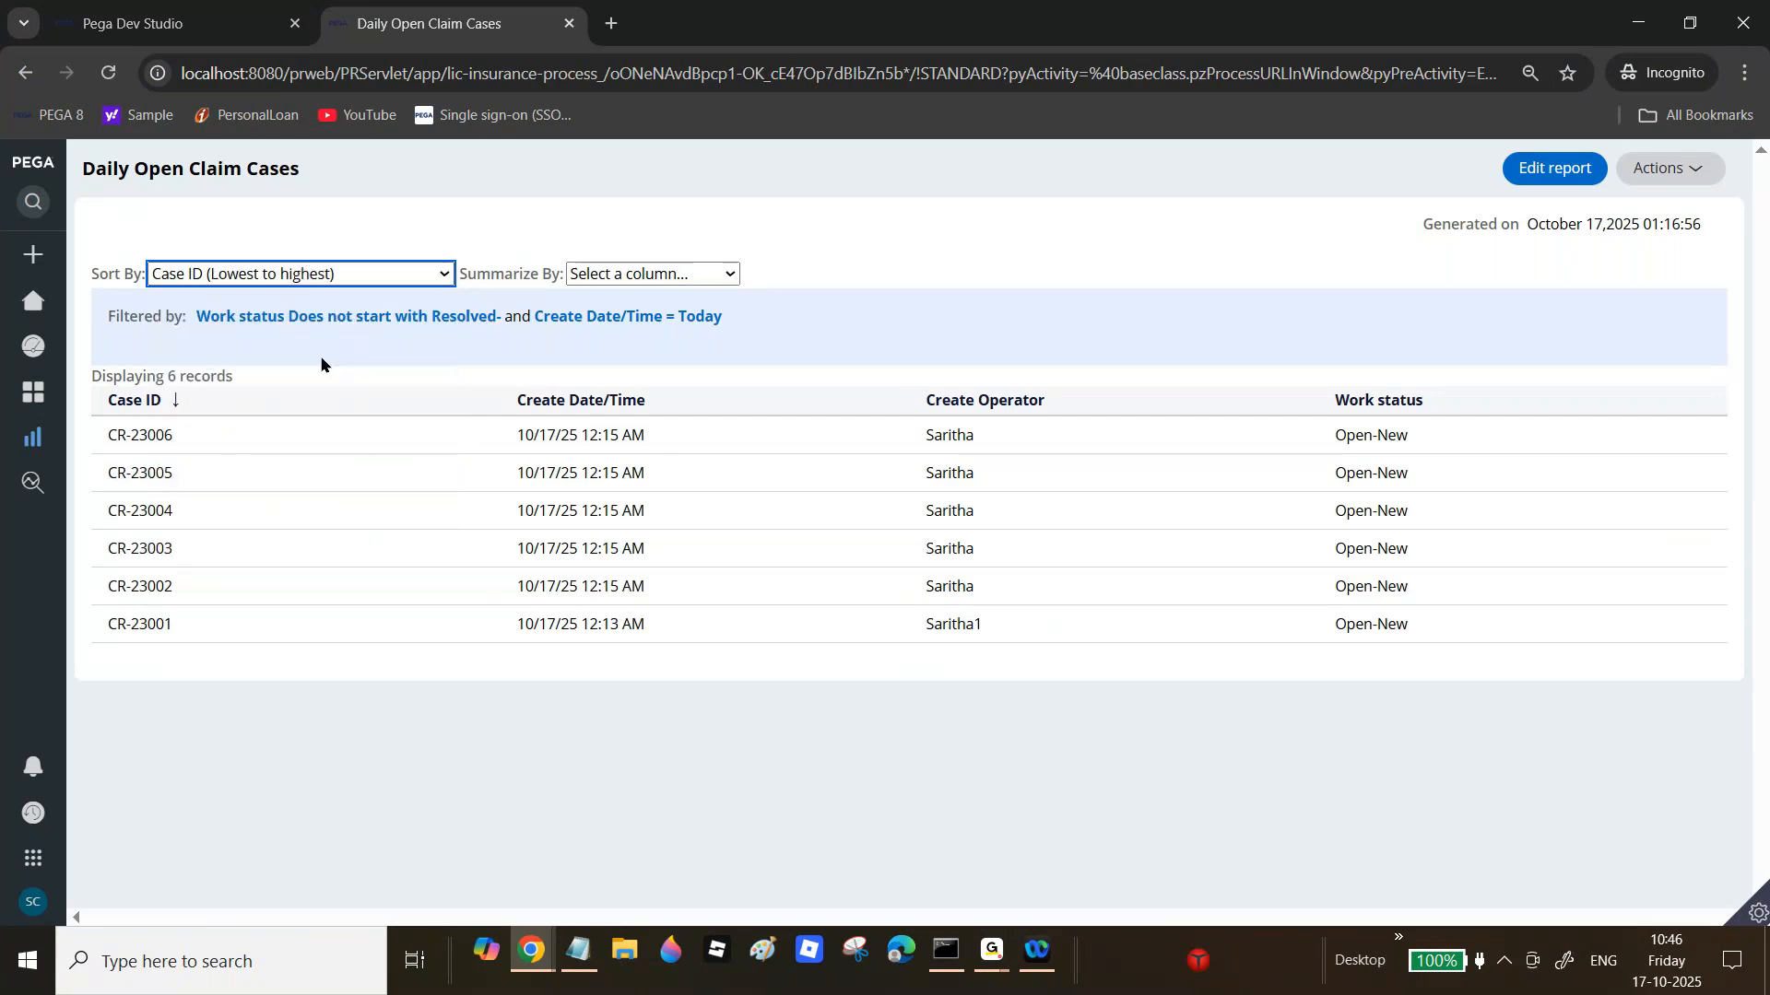
Step: Summarize the report by Case ID count, drill into its 6 records, then go back to Reports
click(620, 275)
click(634, 334)
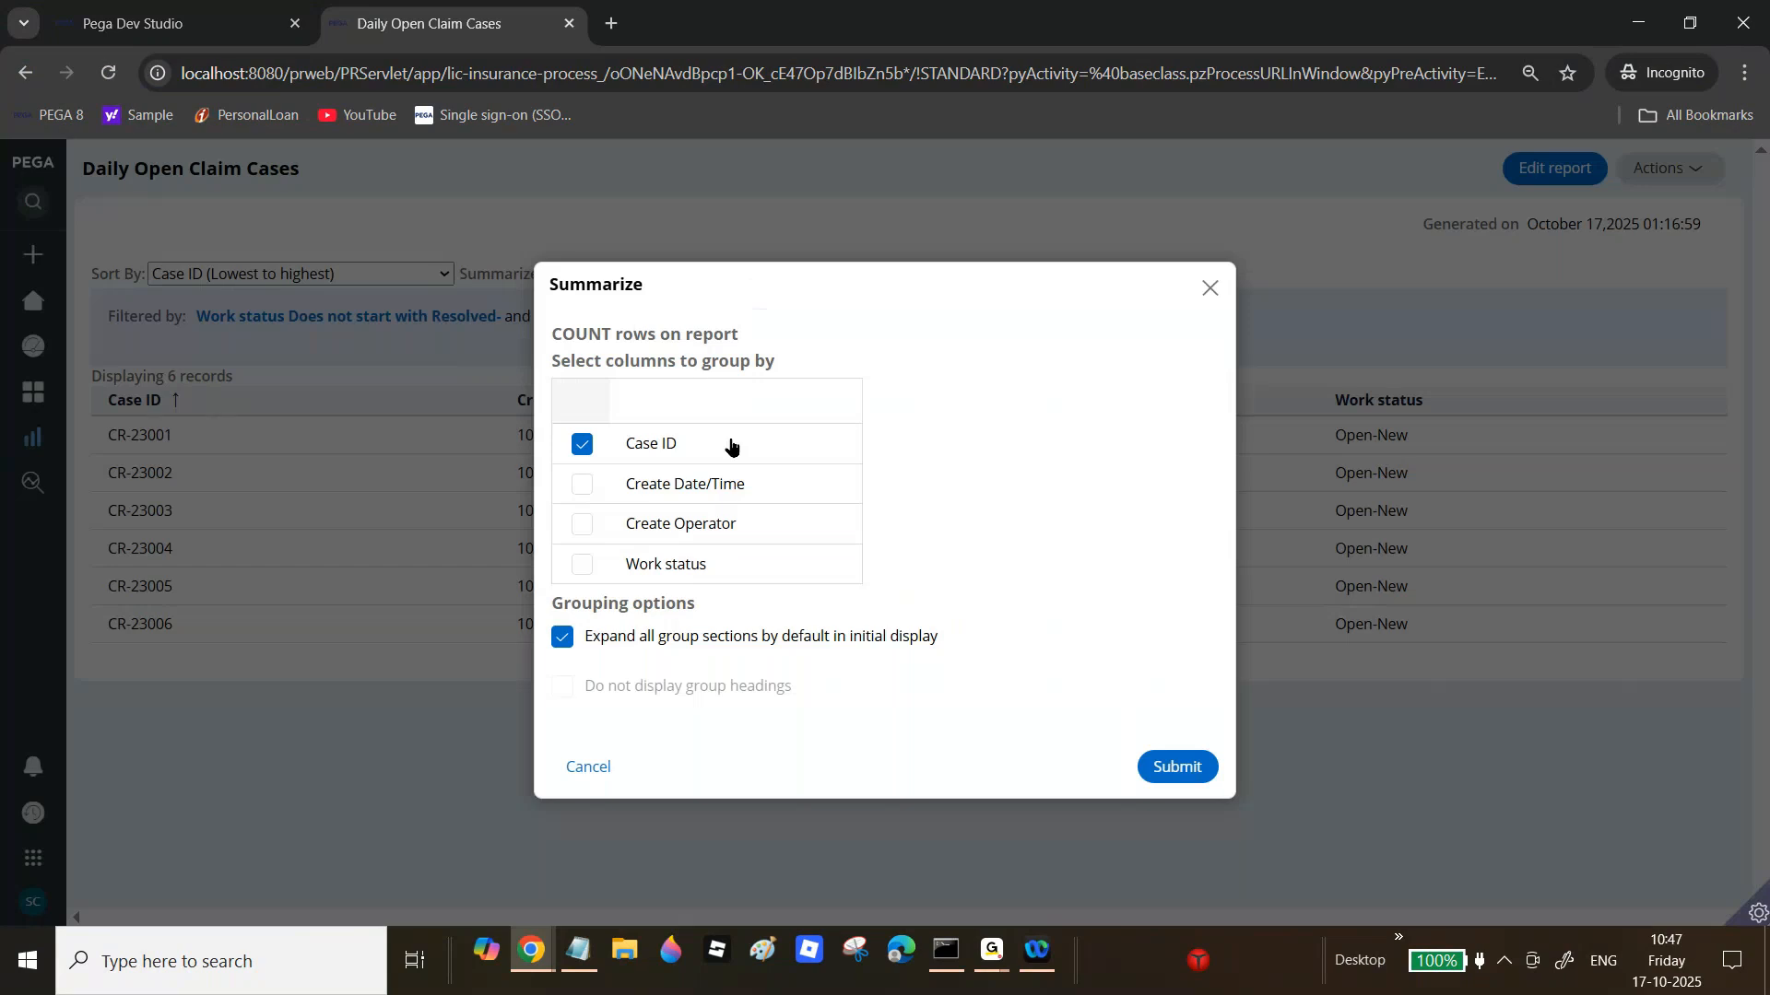
click(1187, 774)
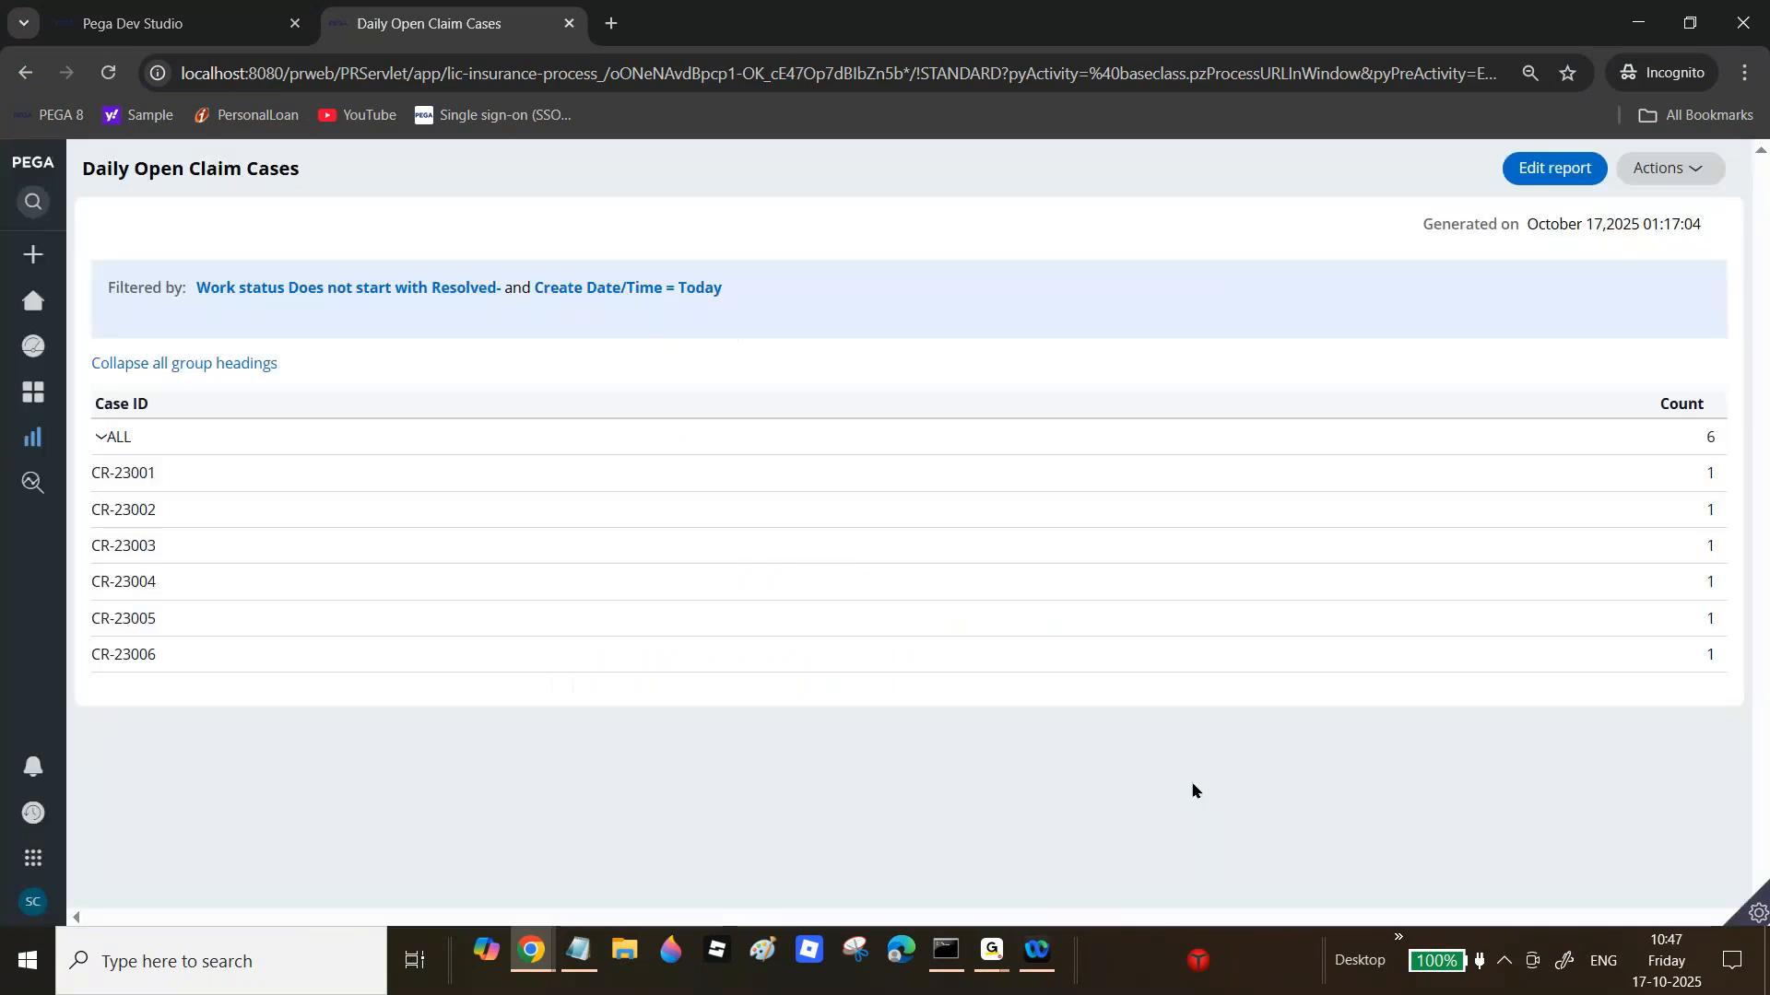
click(1708, 440)
click(146, 271)
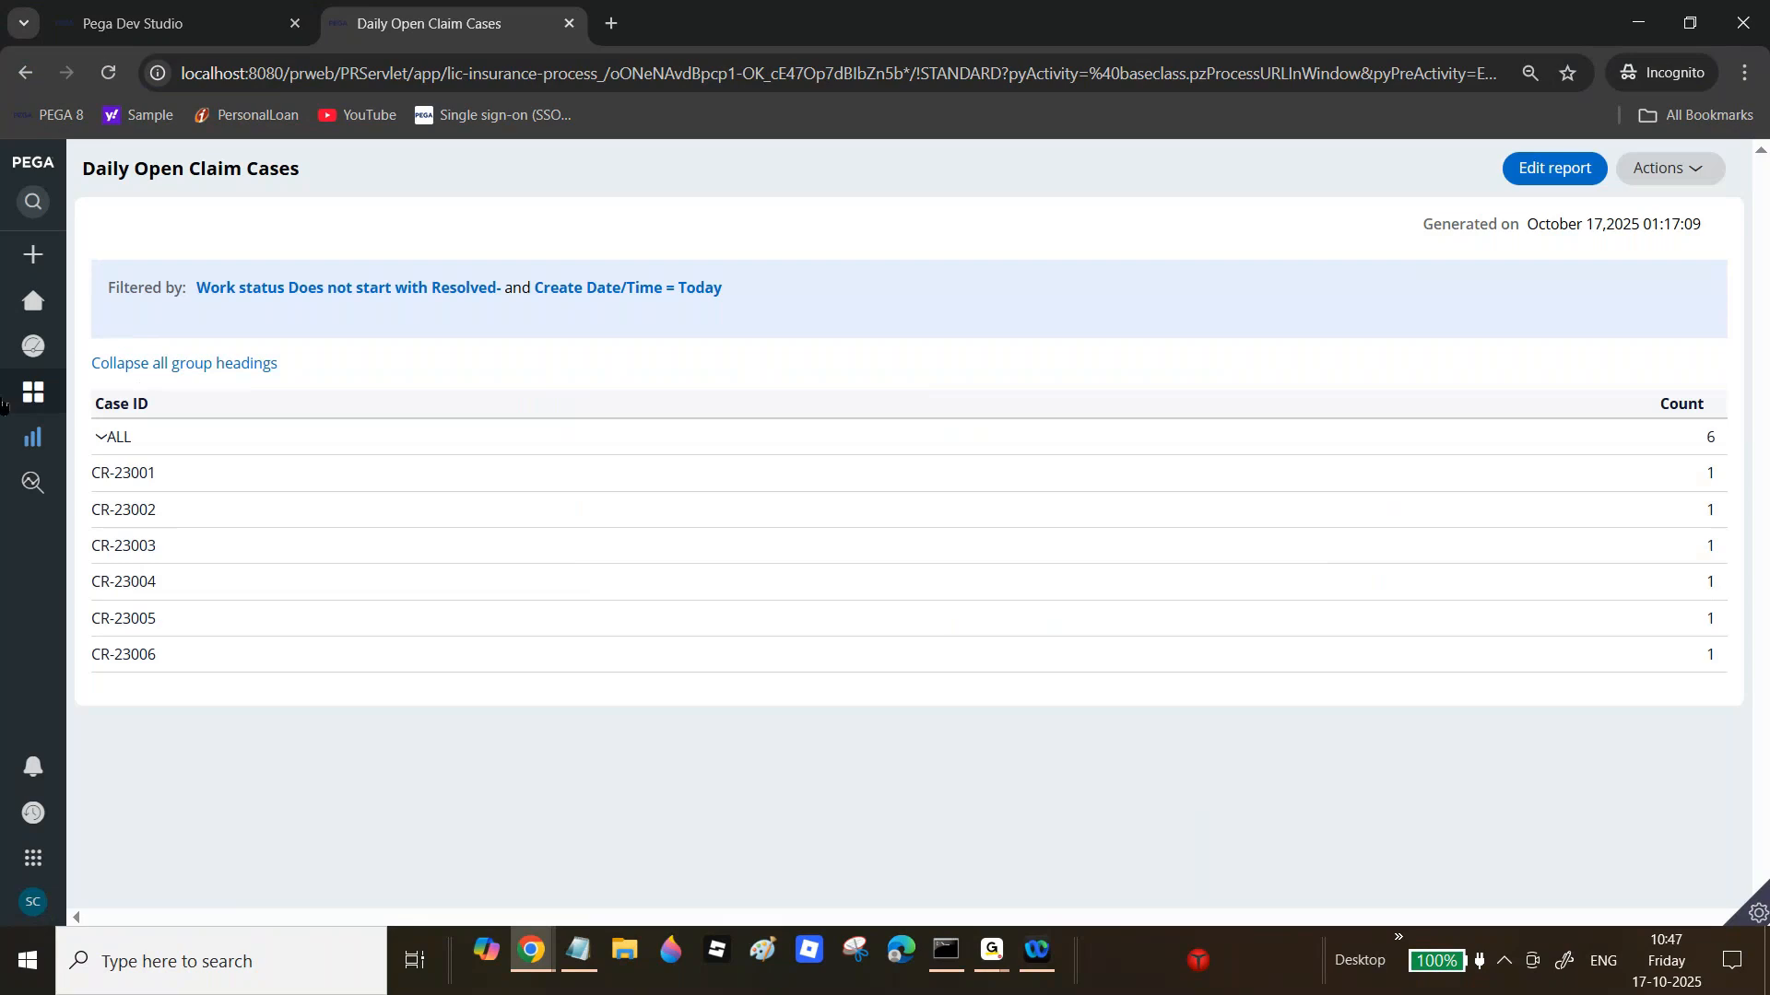
mouse_move(33, 410)
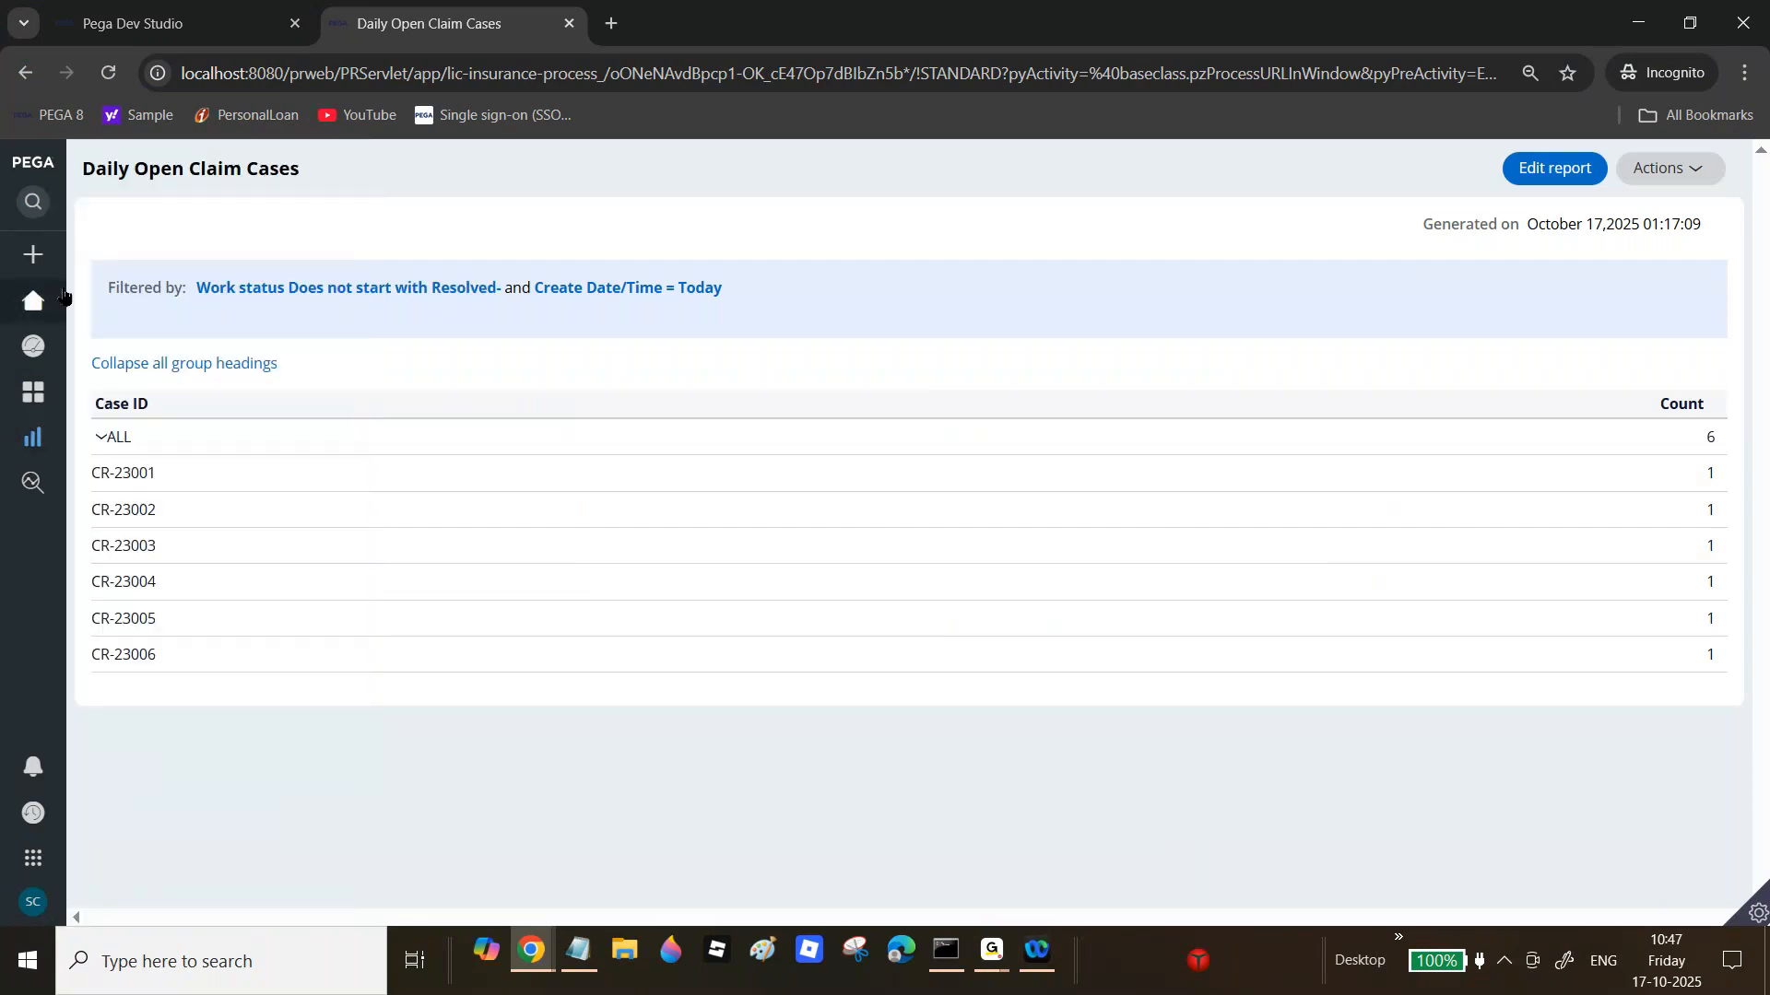
click(78, 432)
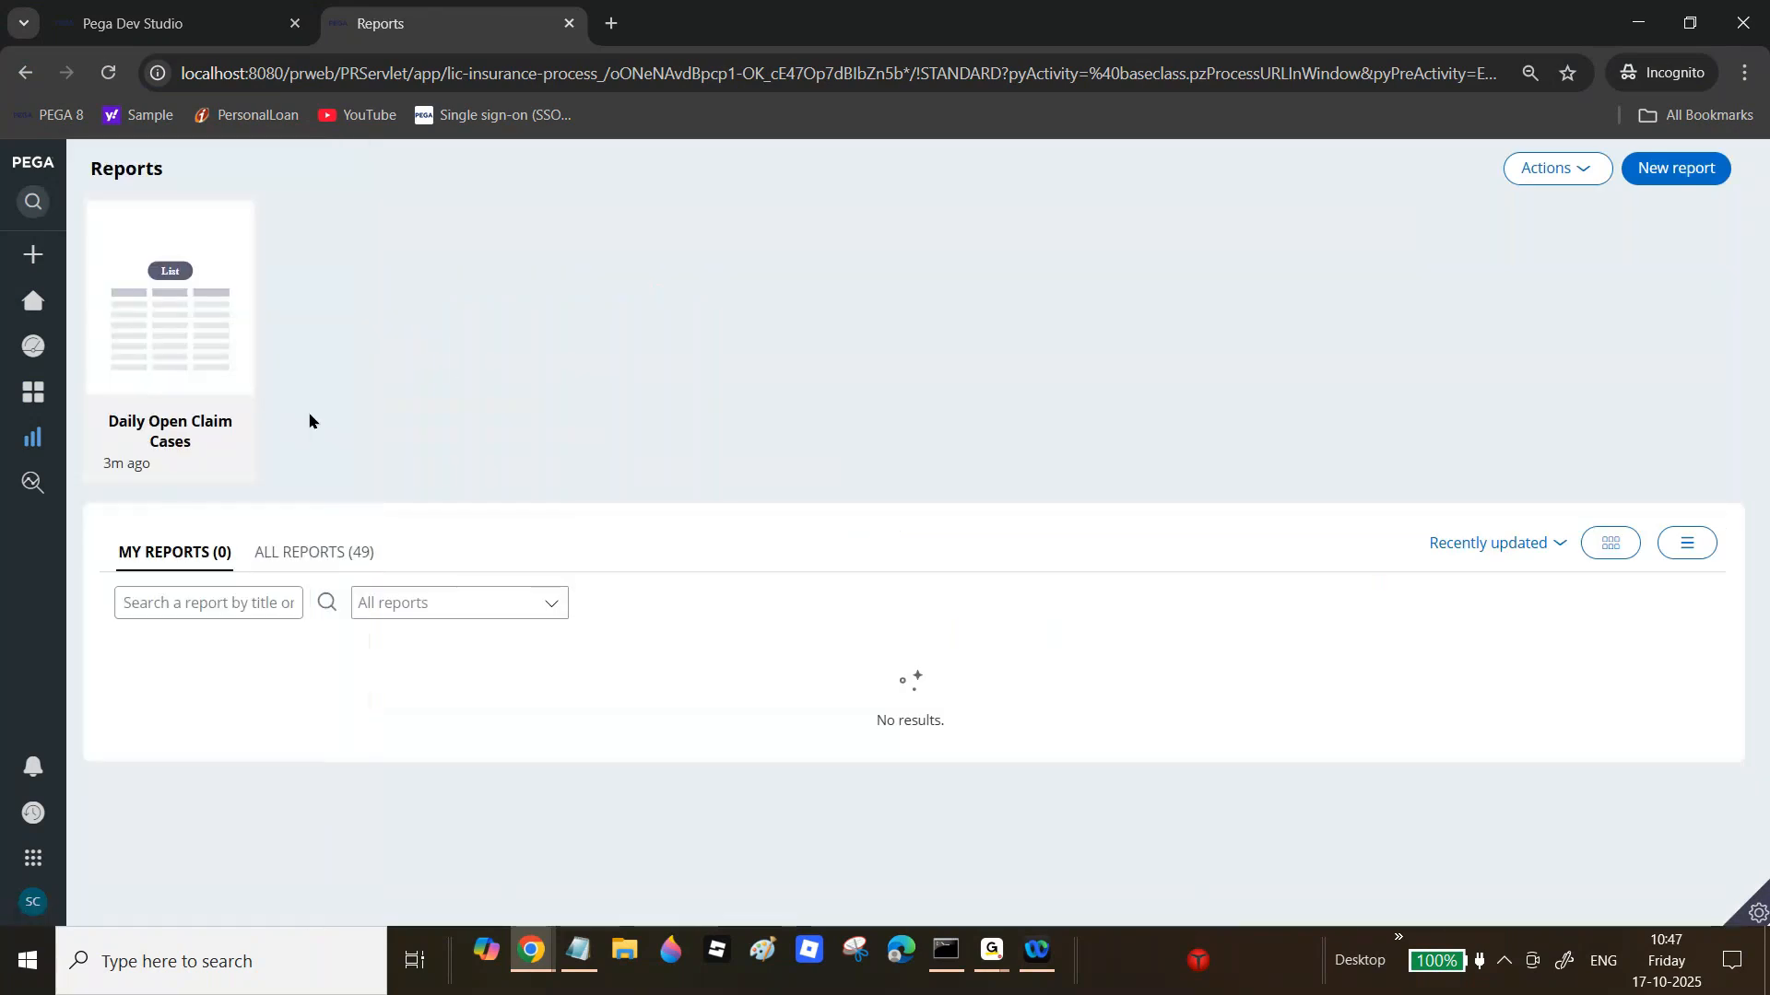
Step: Summarize the report by Work status and Create Operator, then return to the Dev Studio definition
click(193, 359)
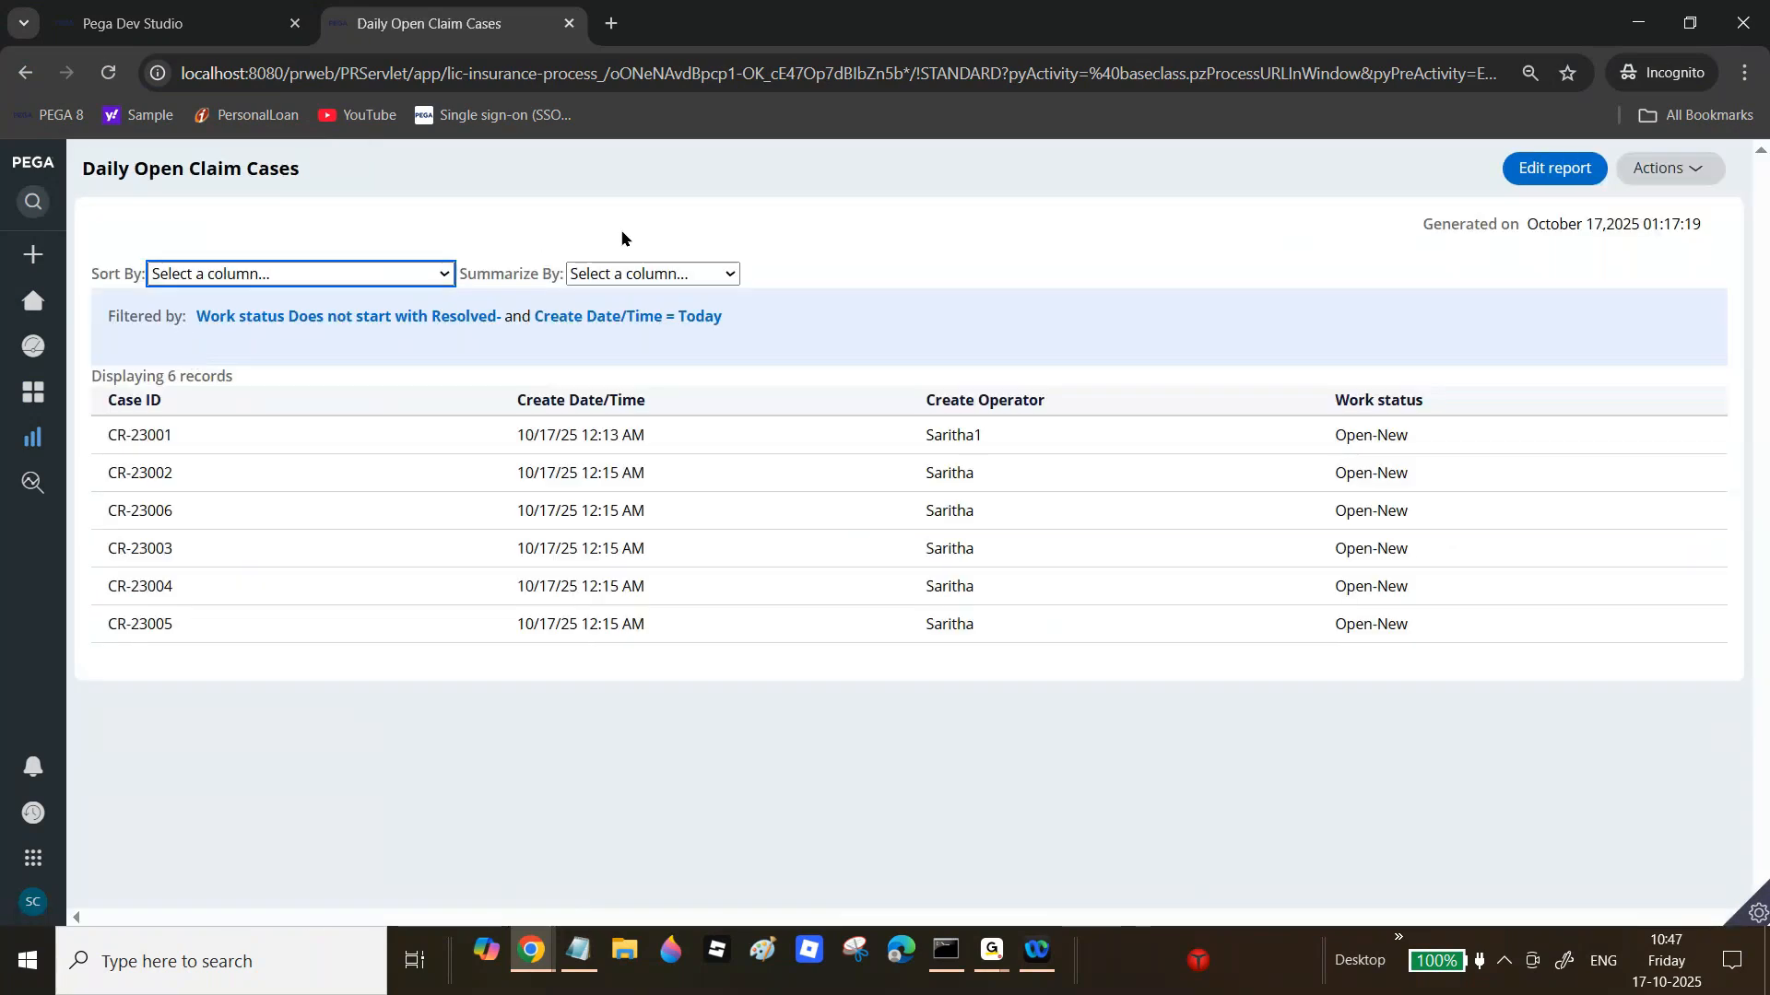
click(660, 276)
click(615, 390)
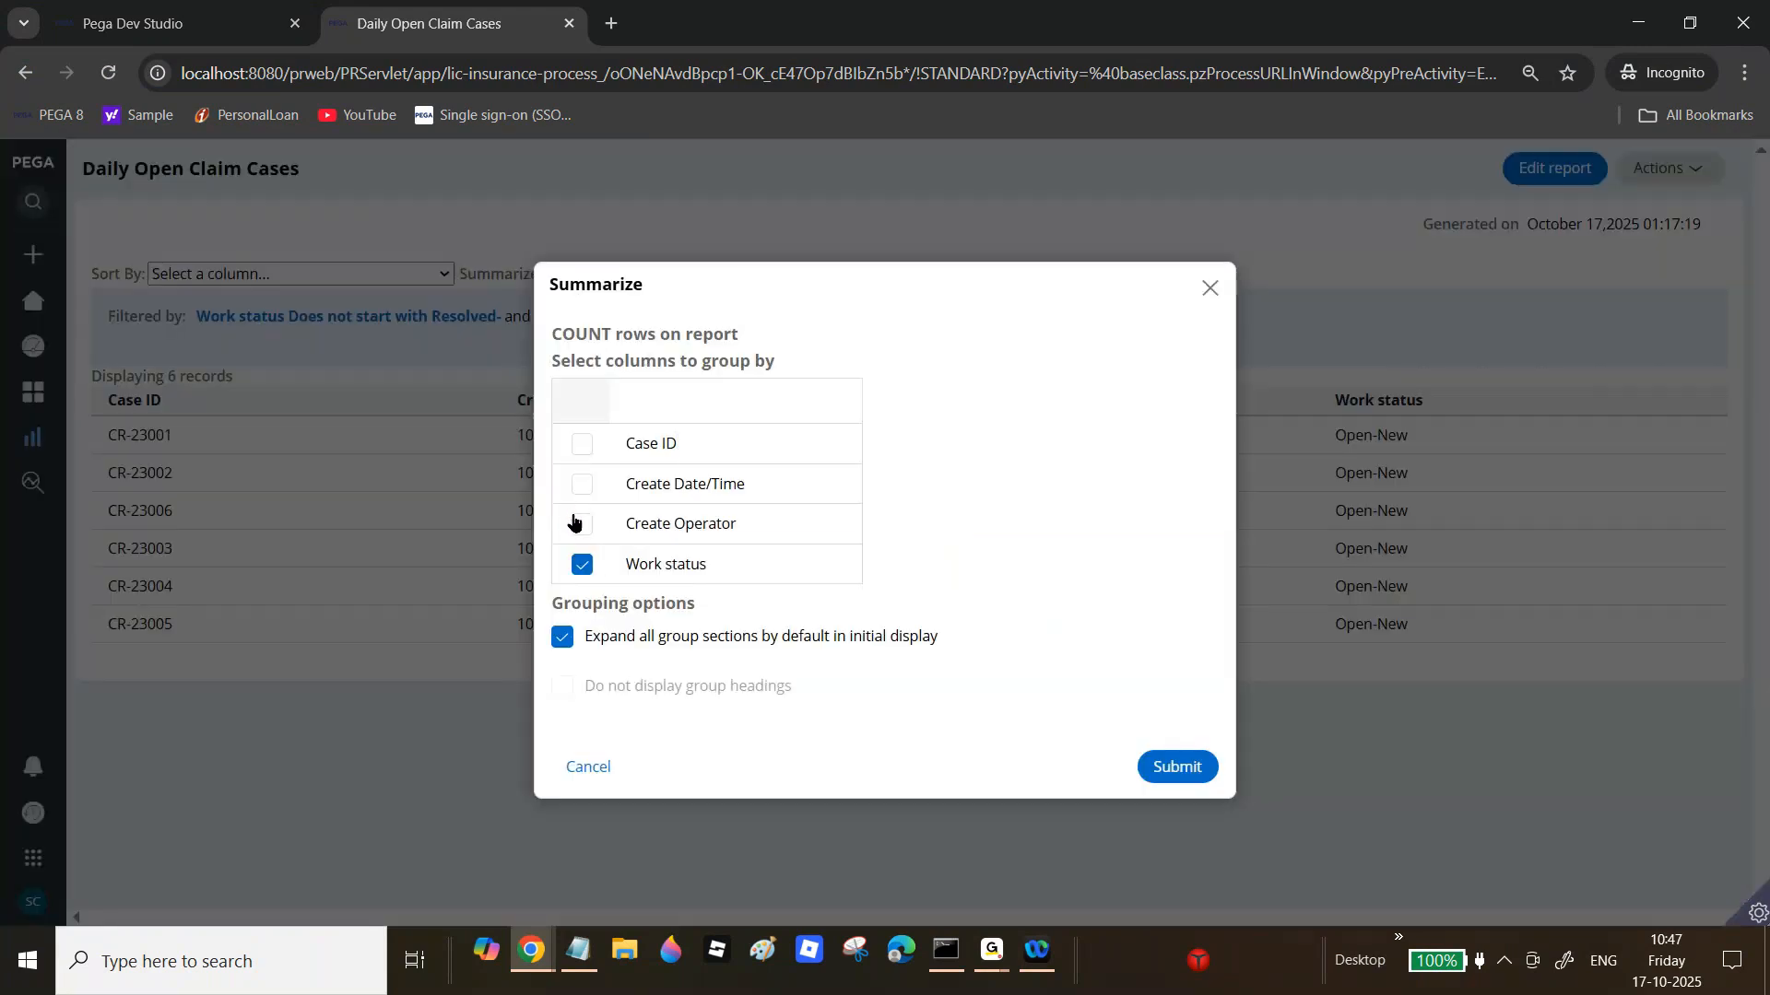
click(578, 528)
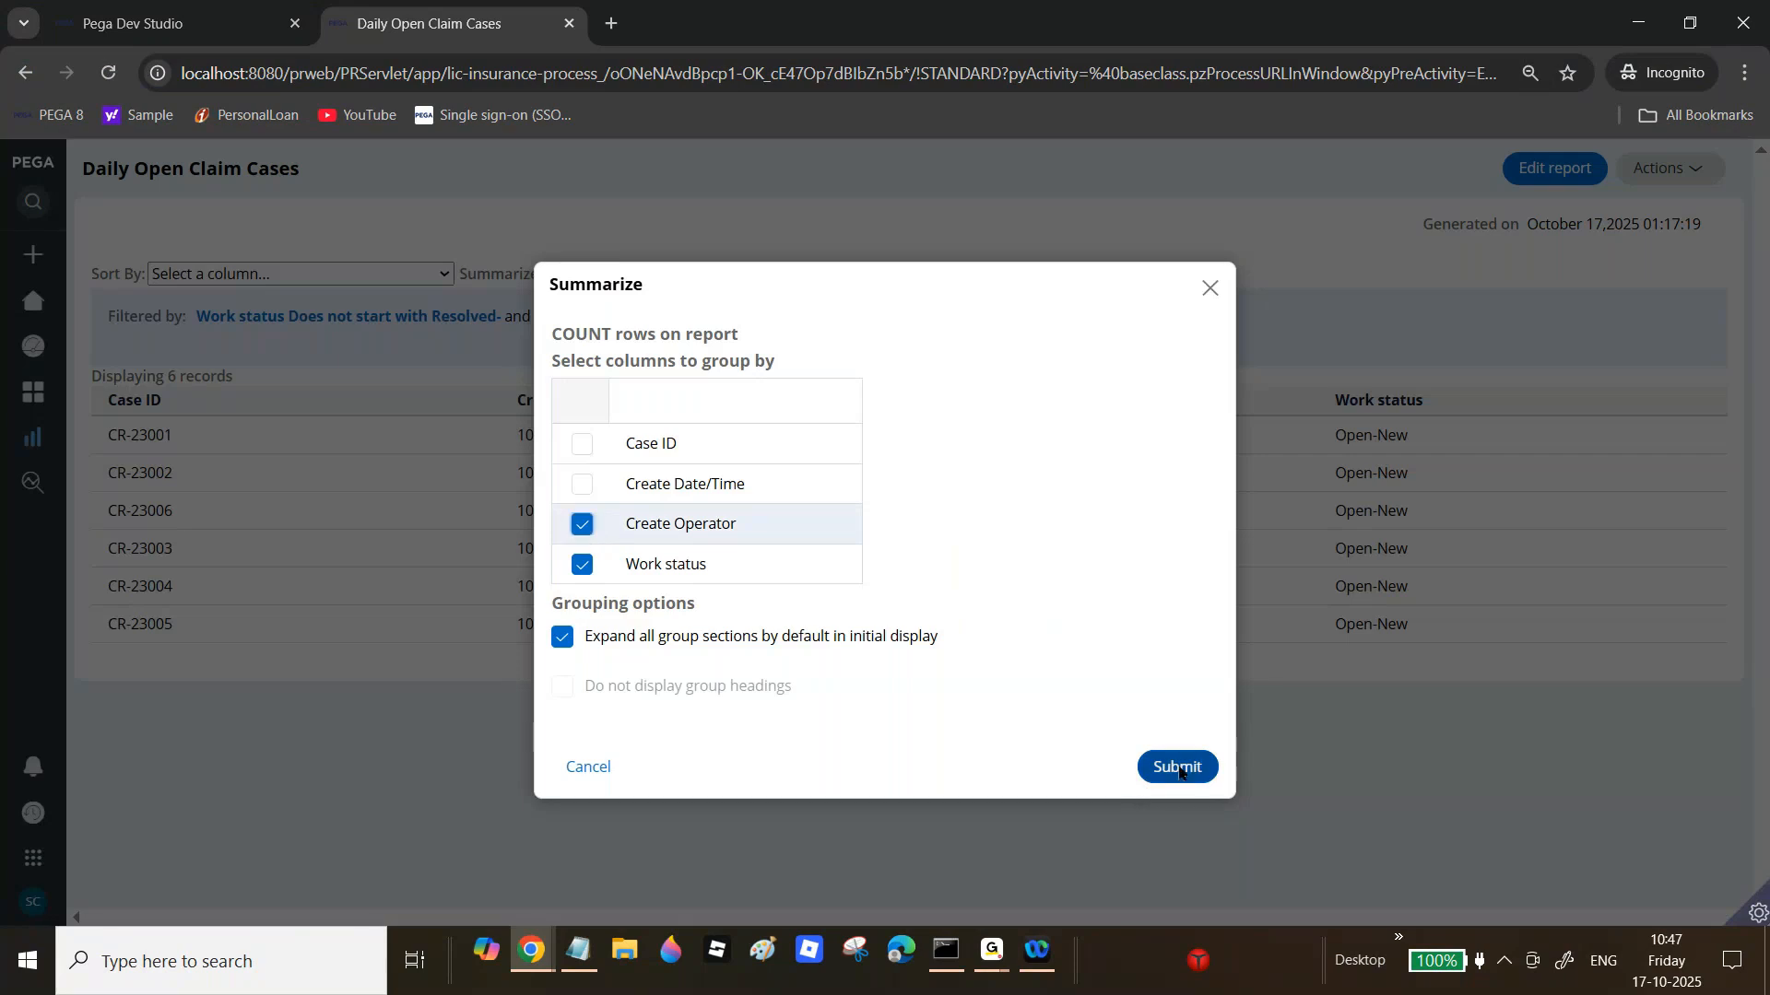
click(1178, 767)
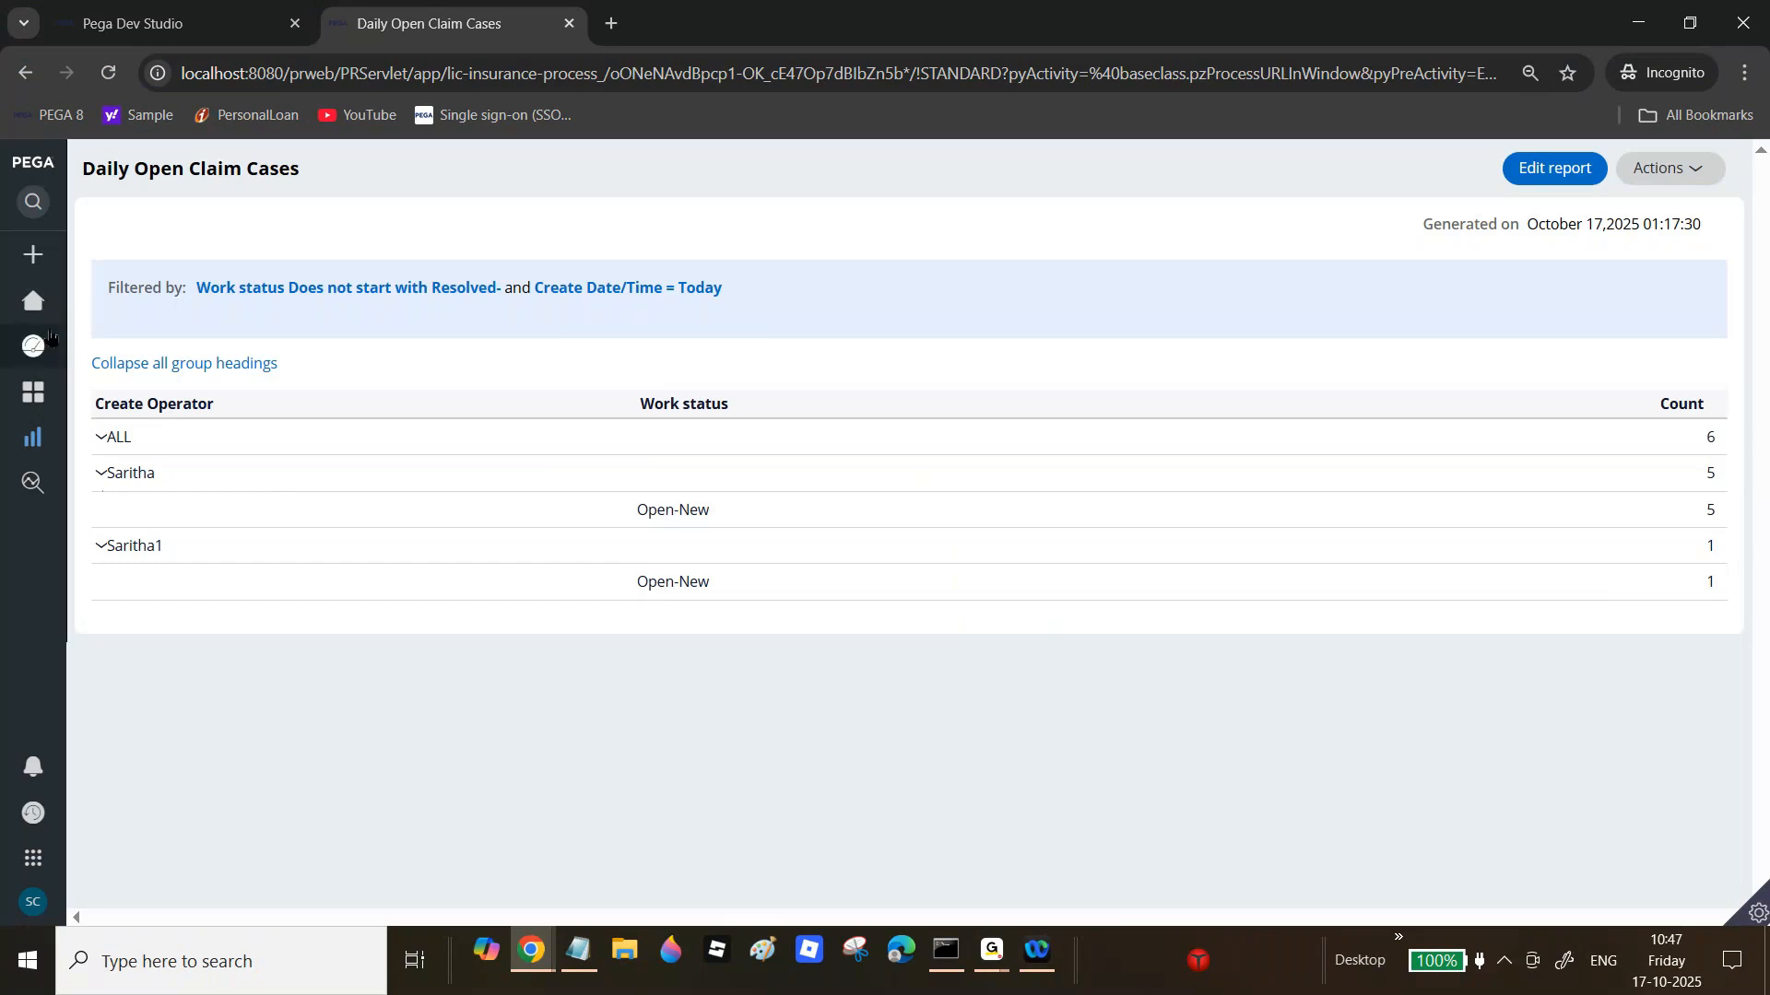
mouse_move(33, 320)
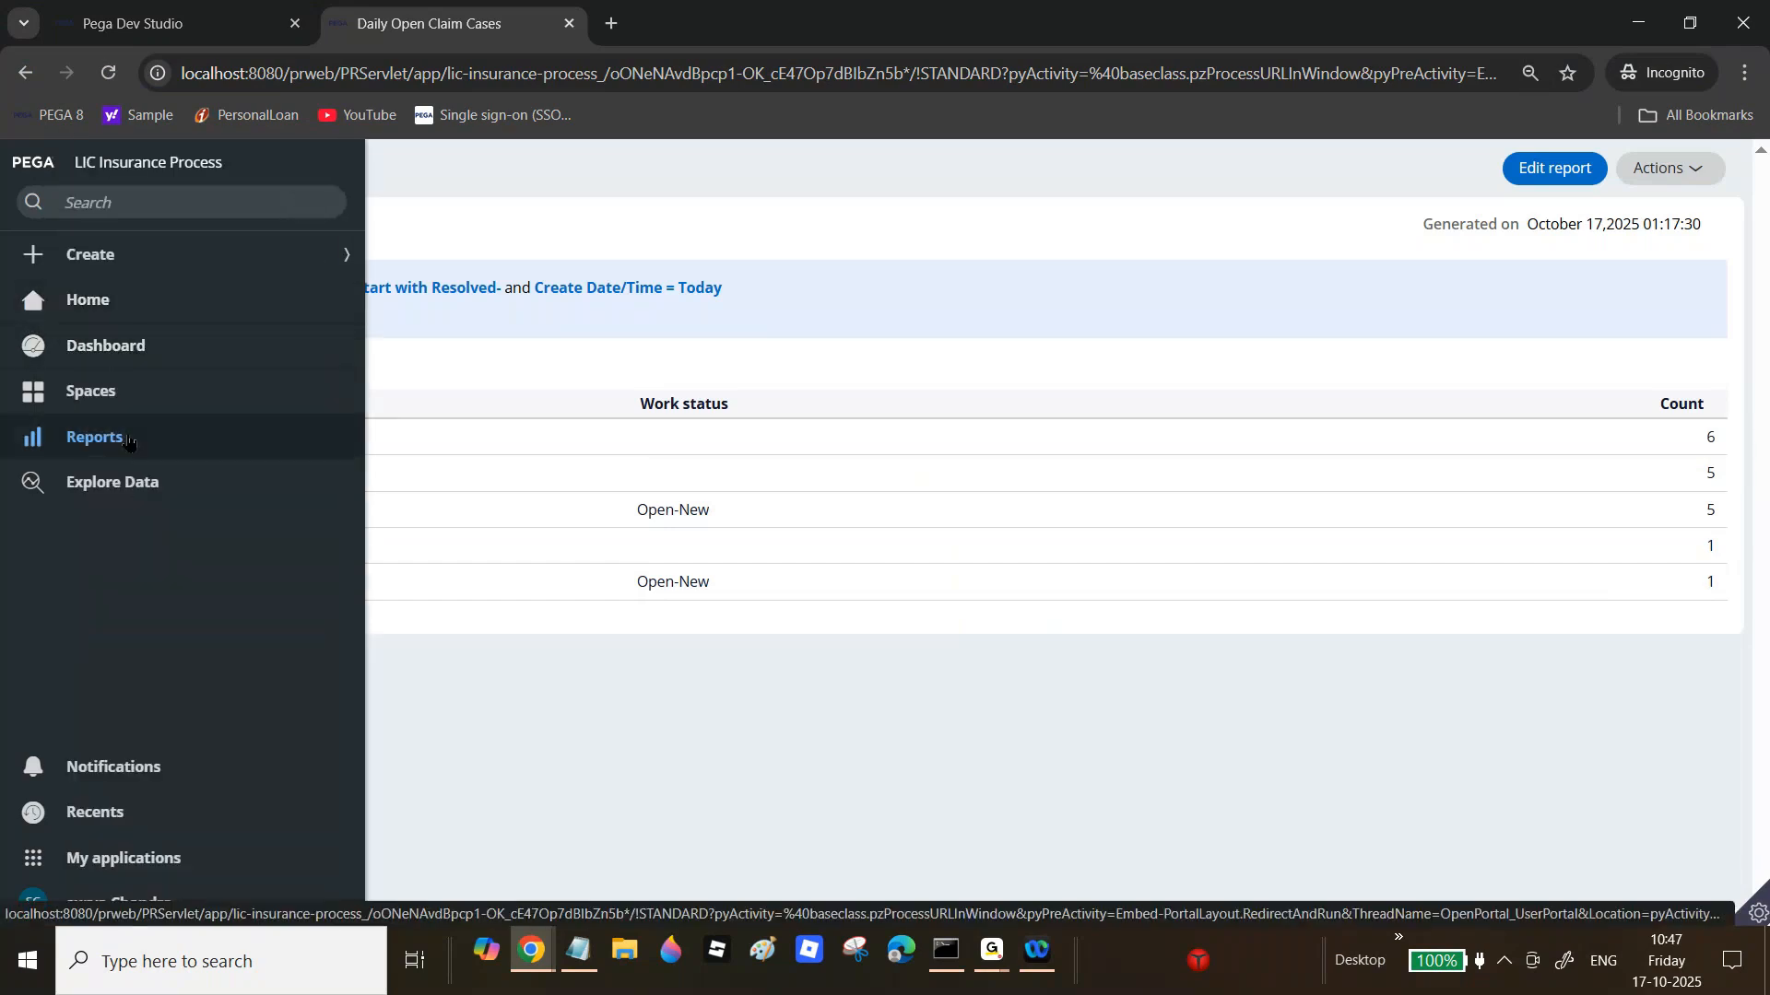
click(136, 9)
Step: Save the header as summary and sort options only, then reopen the report in the portal
click(289, 498)
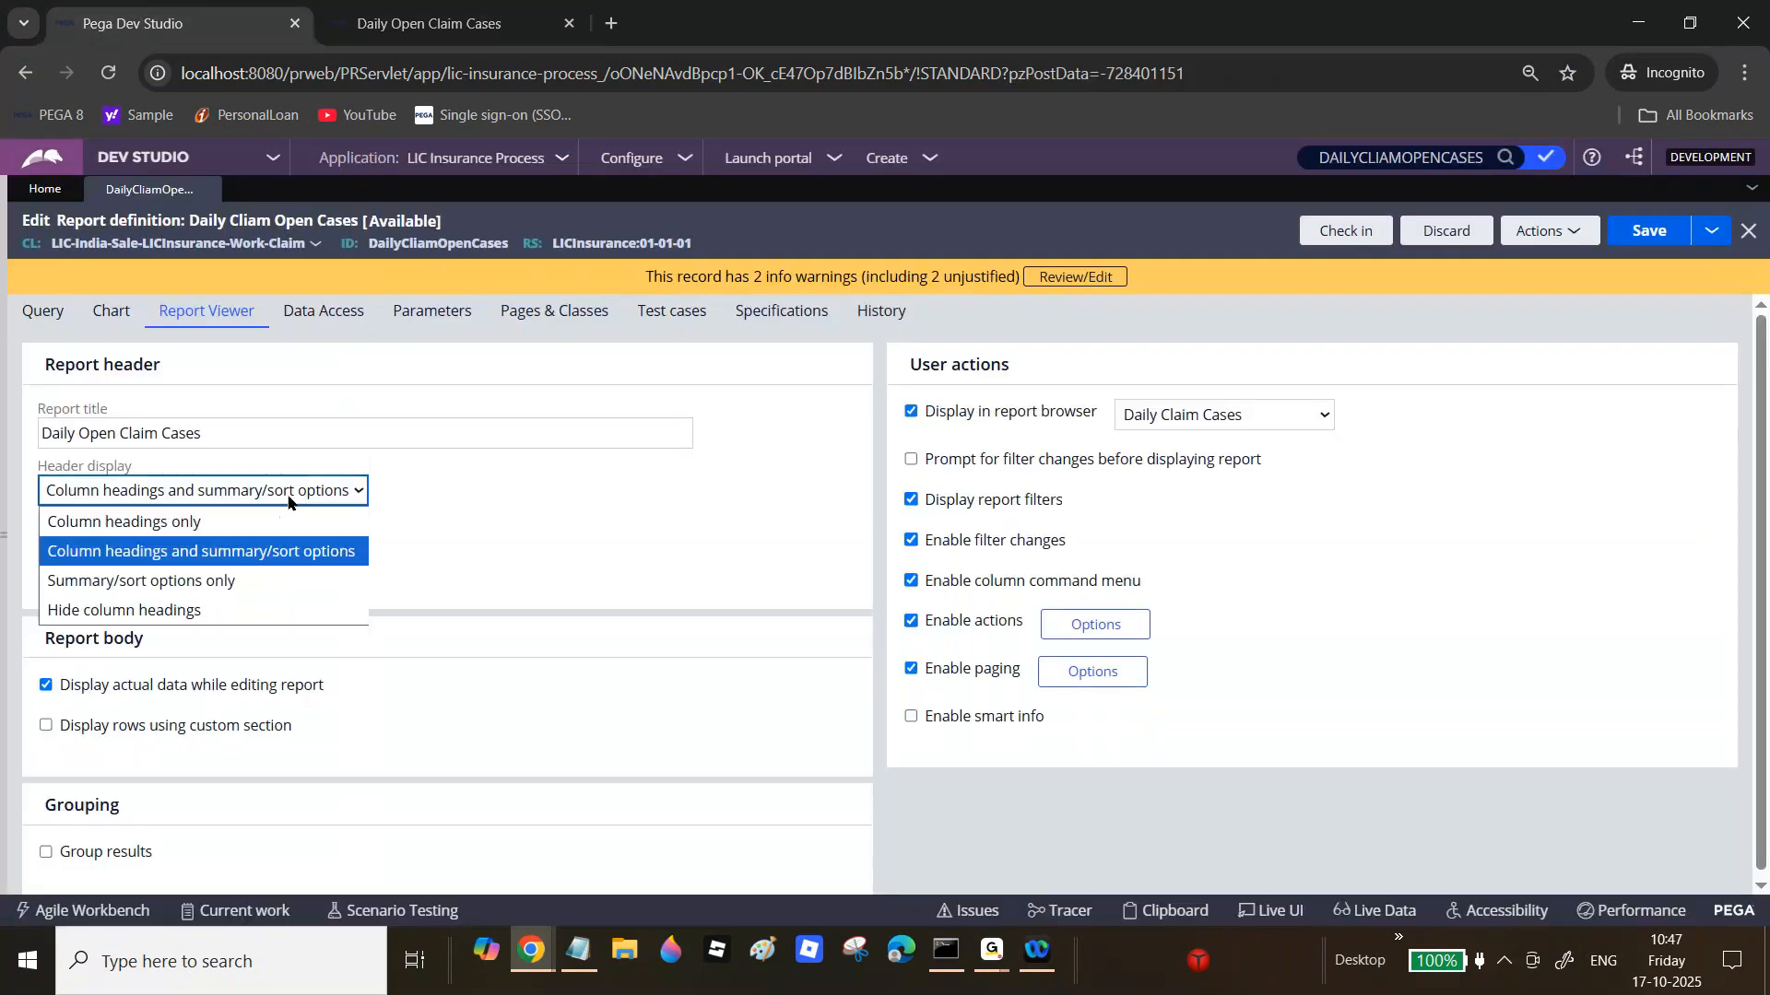
click(207, 582)
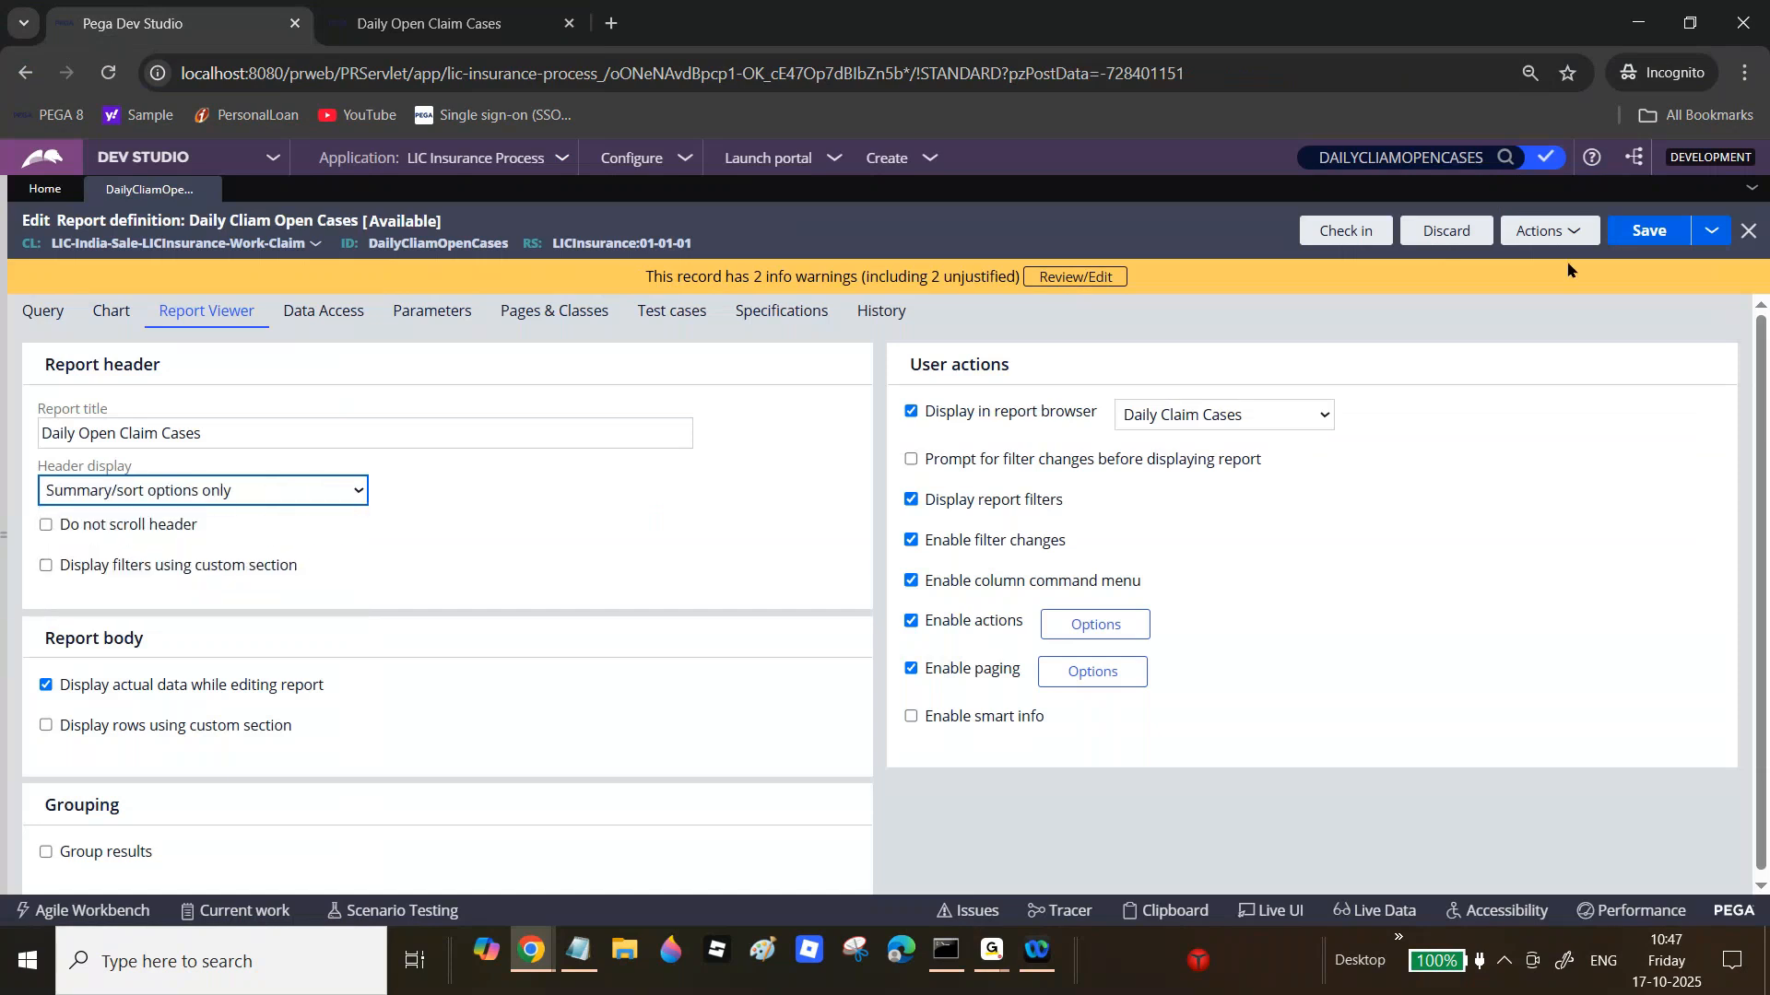
click(1645, 231)
click(429, 23)
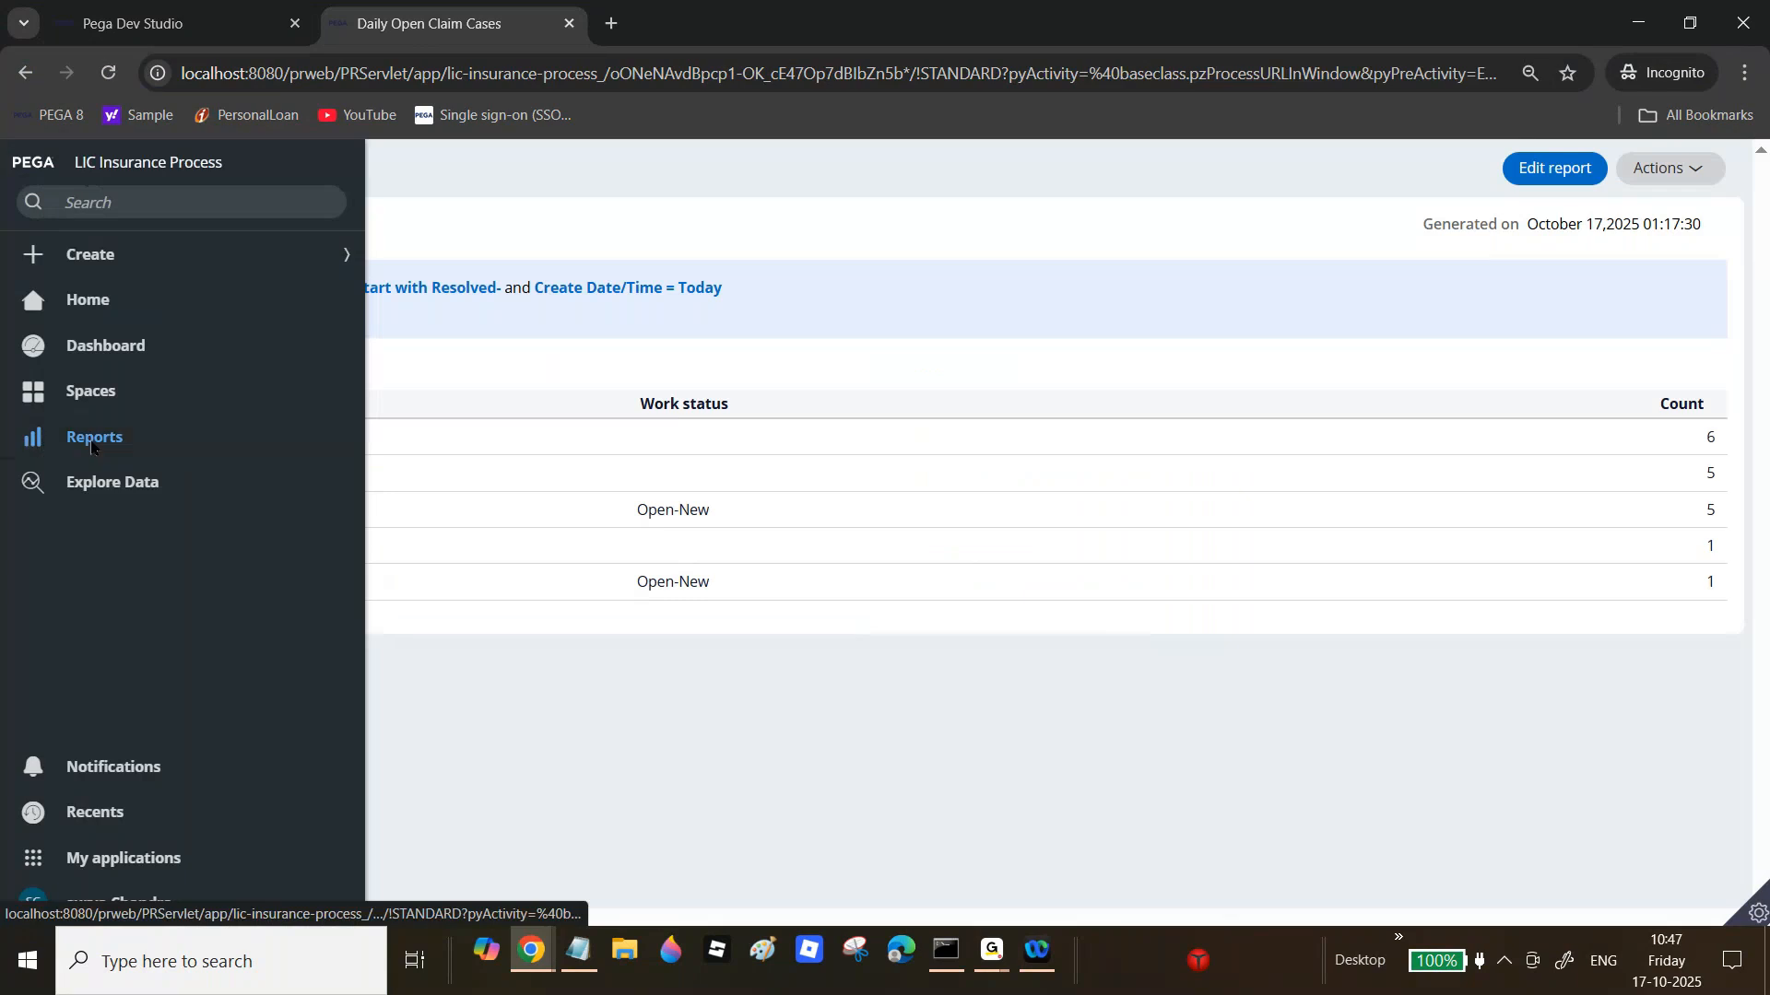
click(91, 446)
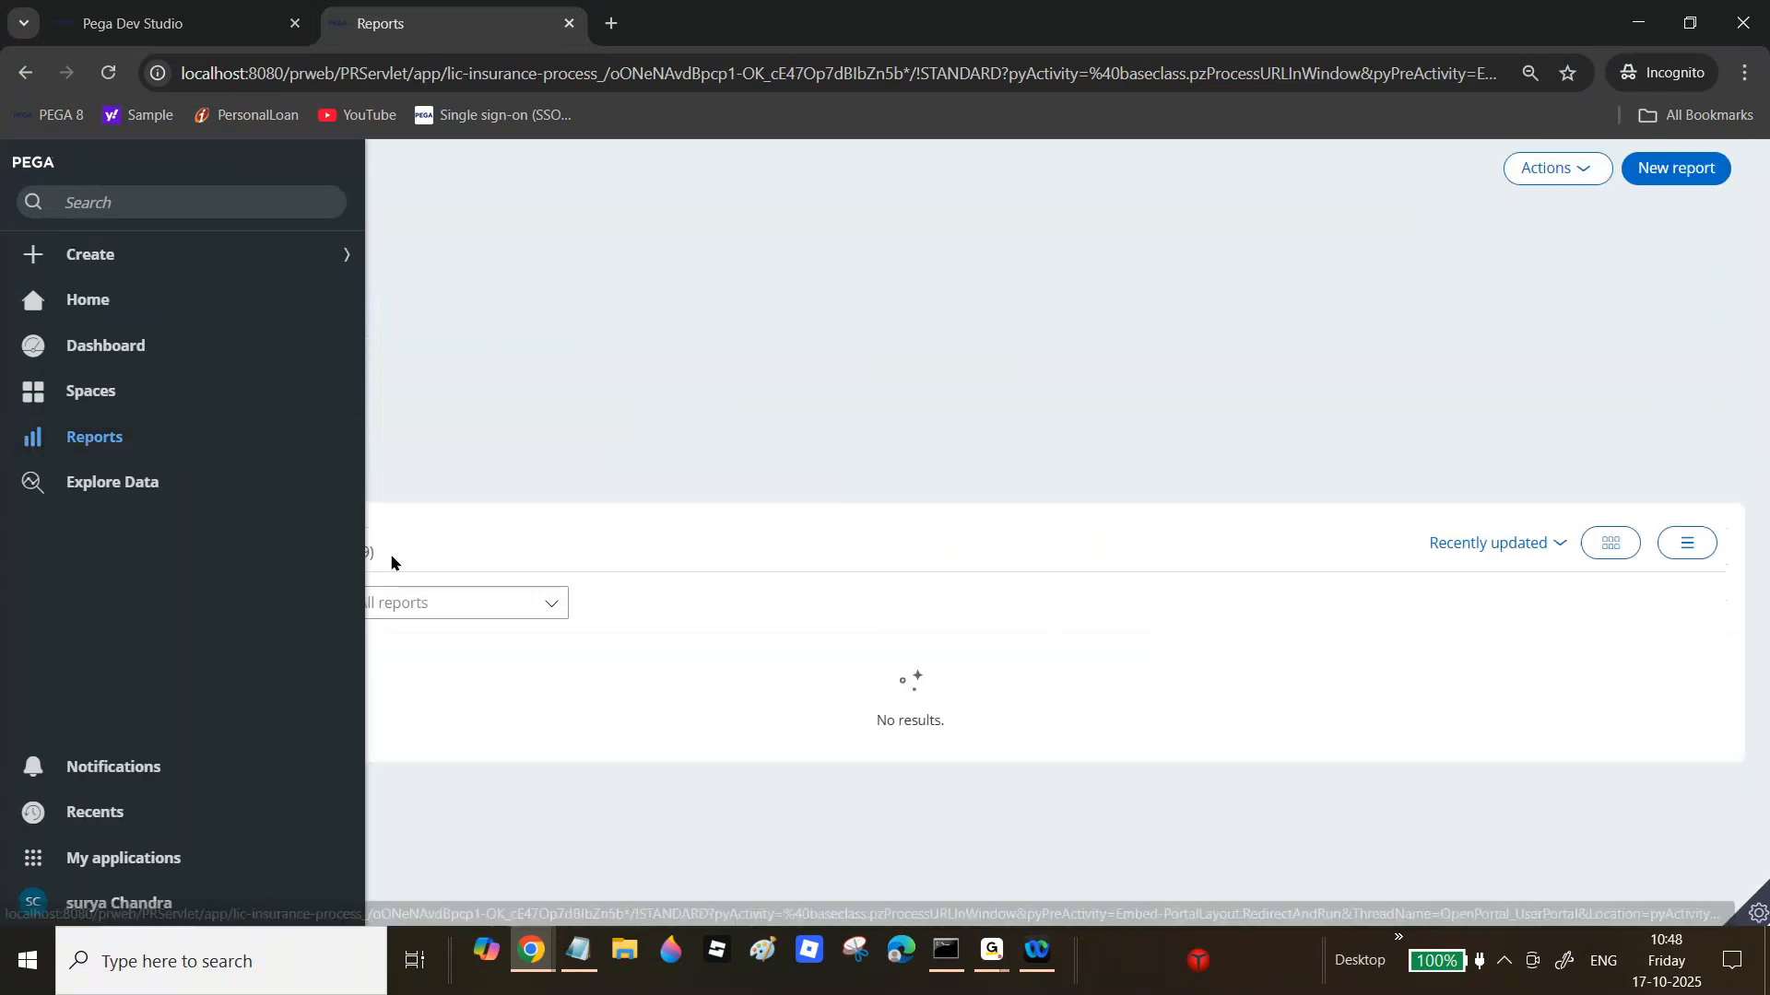
click(313, 553)
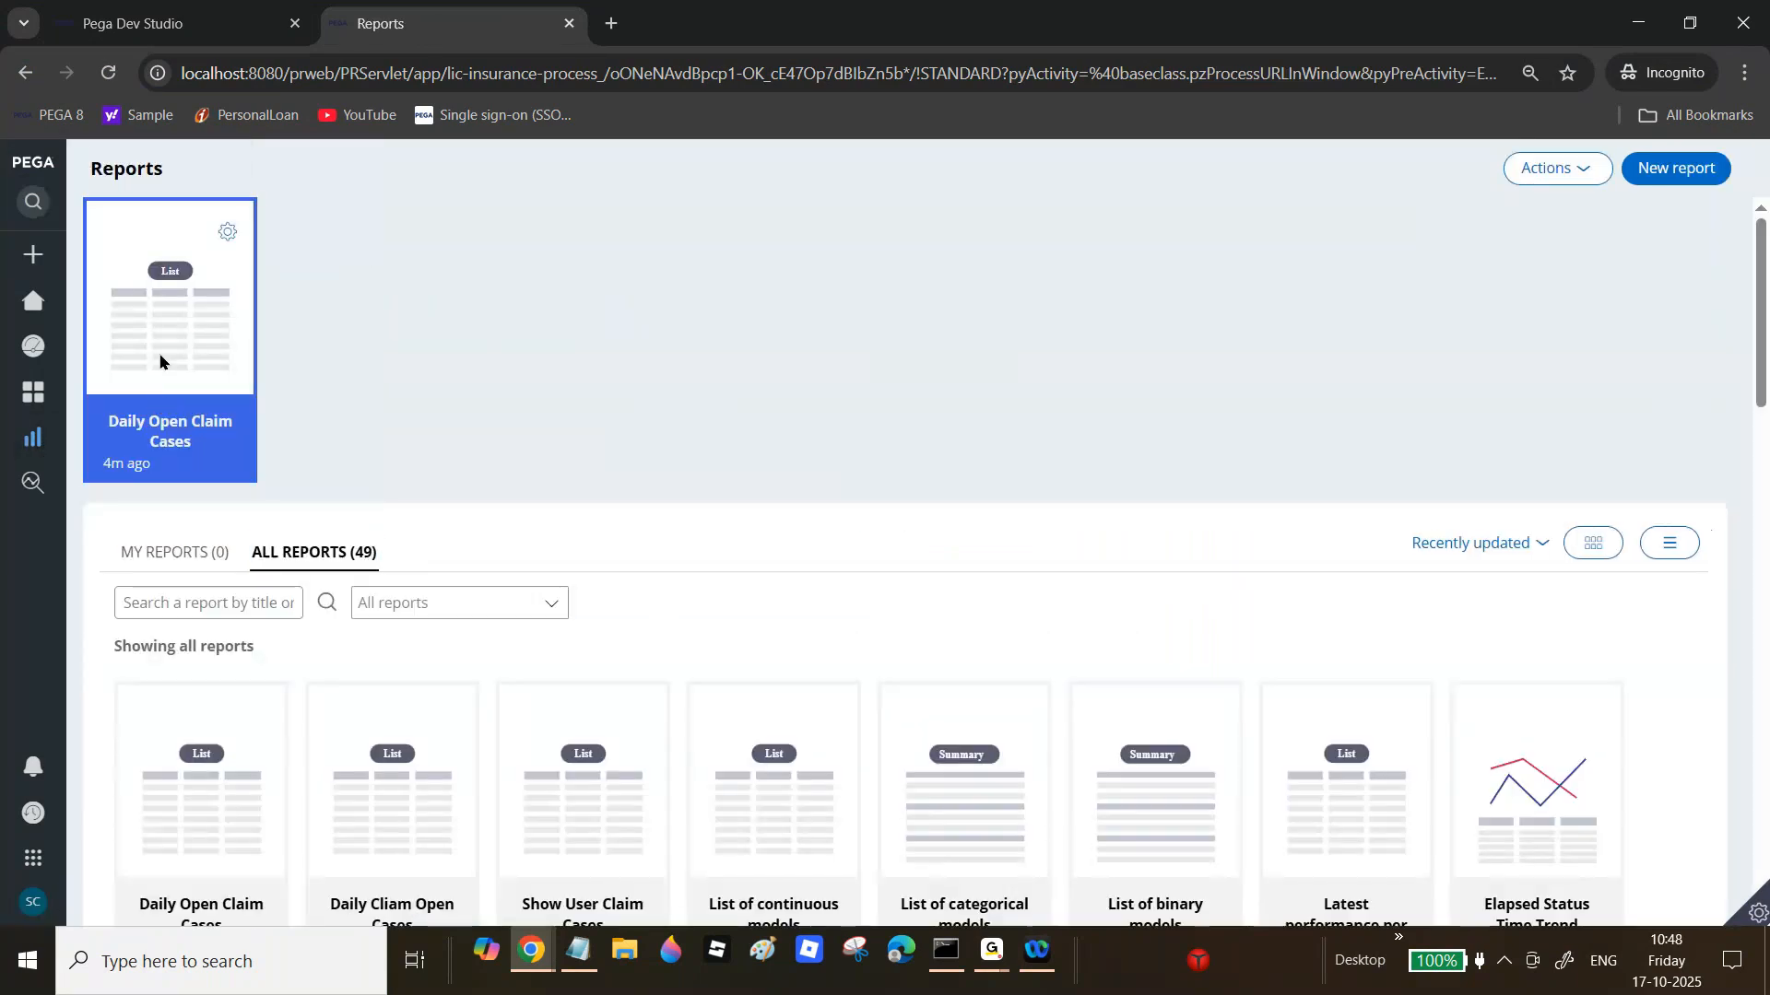
click(162, 359)
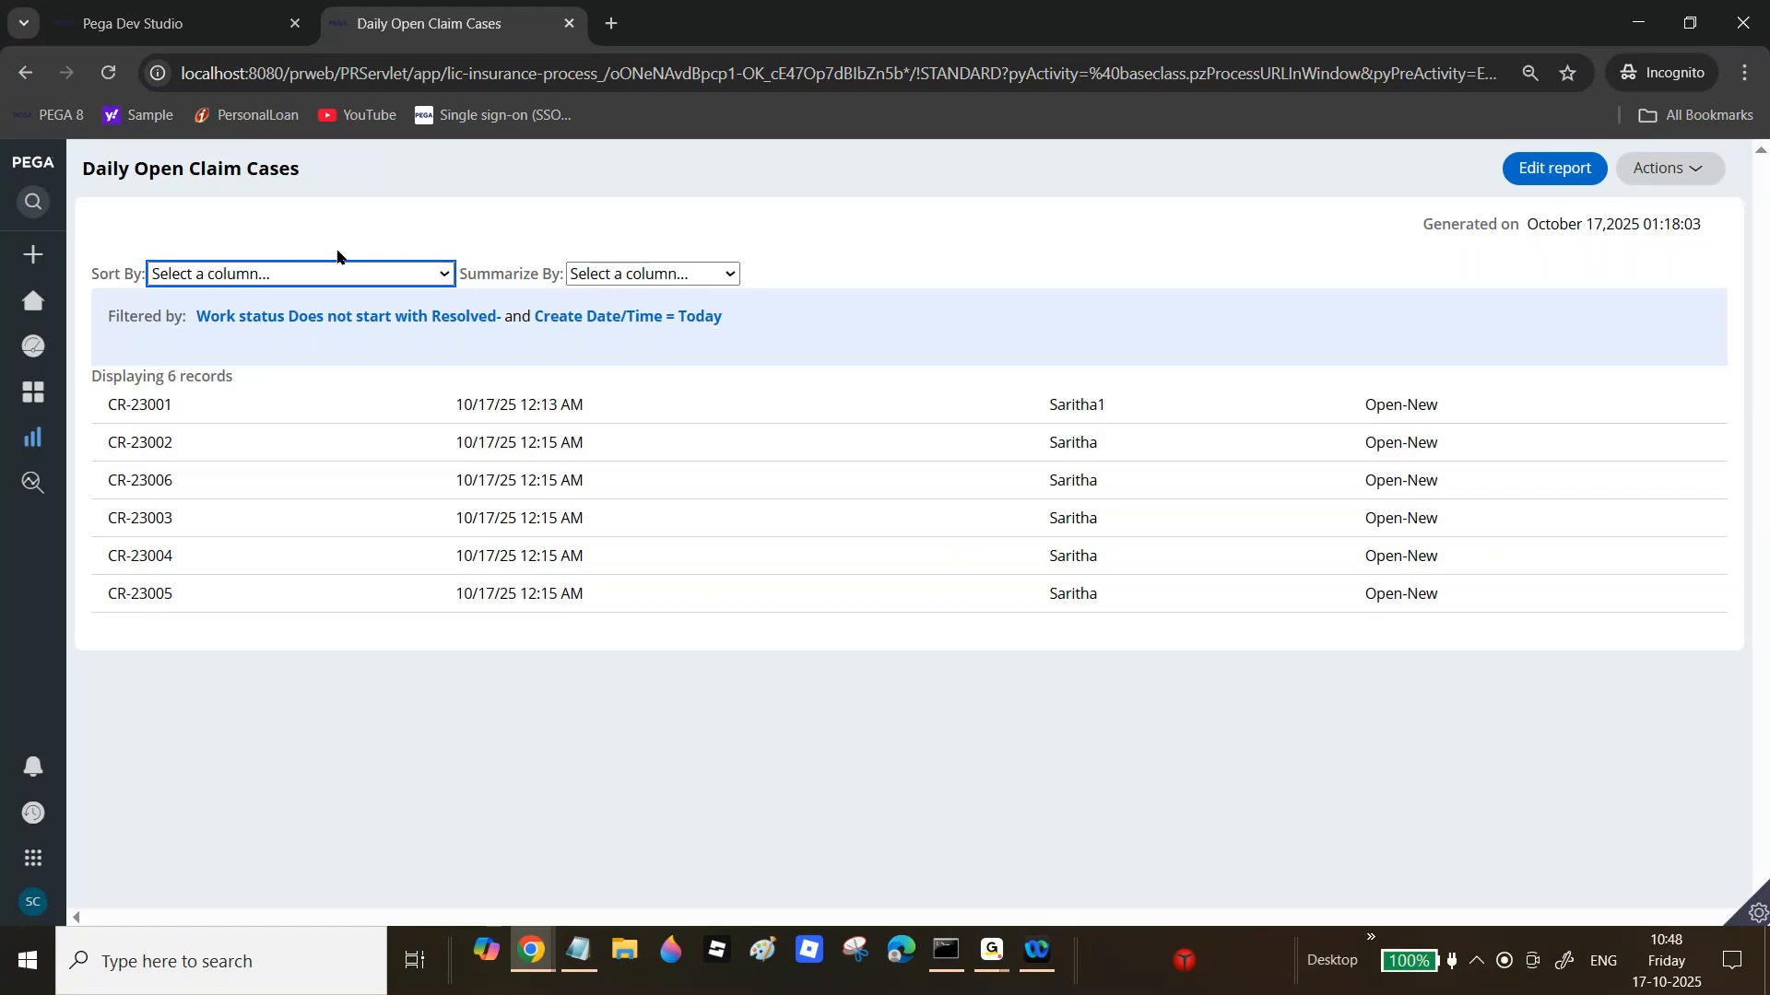
Step: Save the header with column headings hidden, then reopen the Daily Open Claim Cases report
click(169, 25)
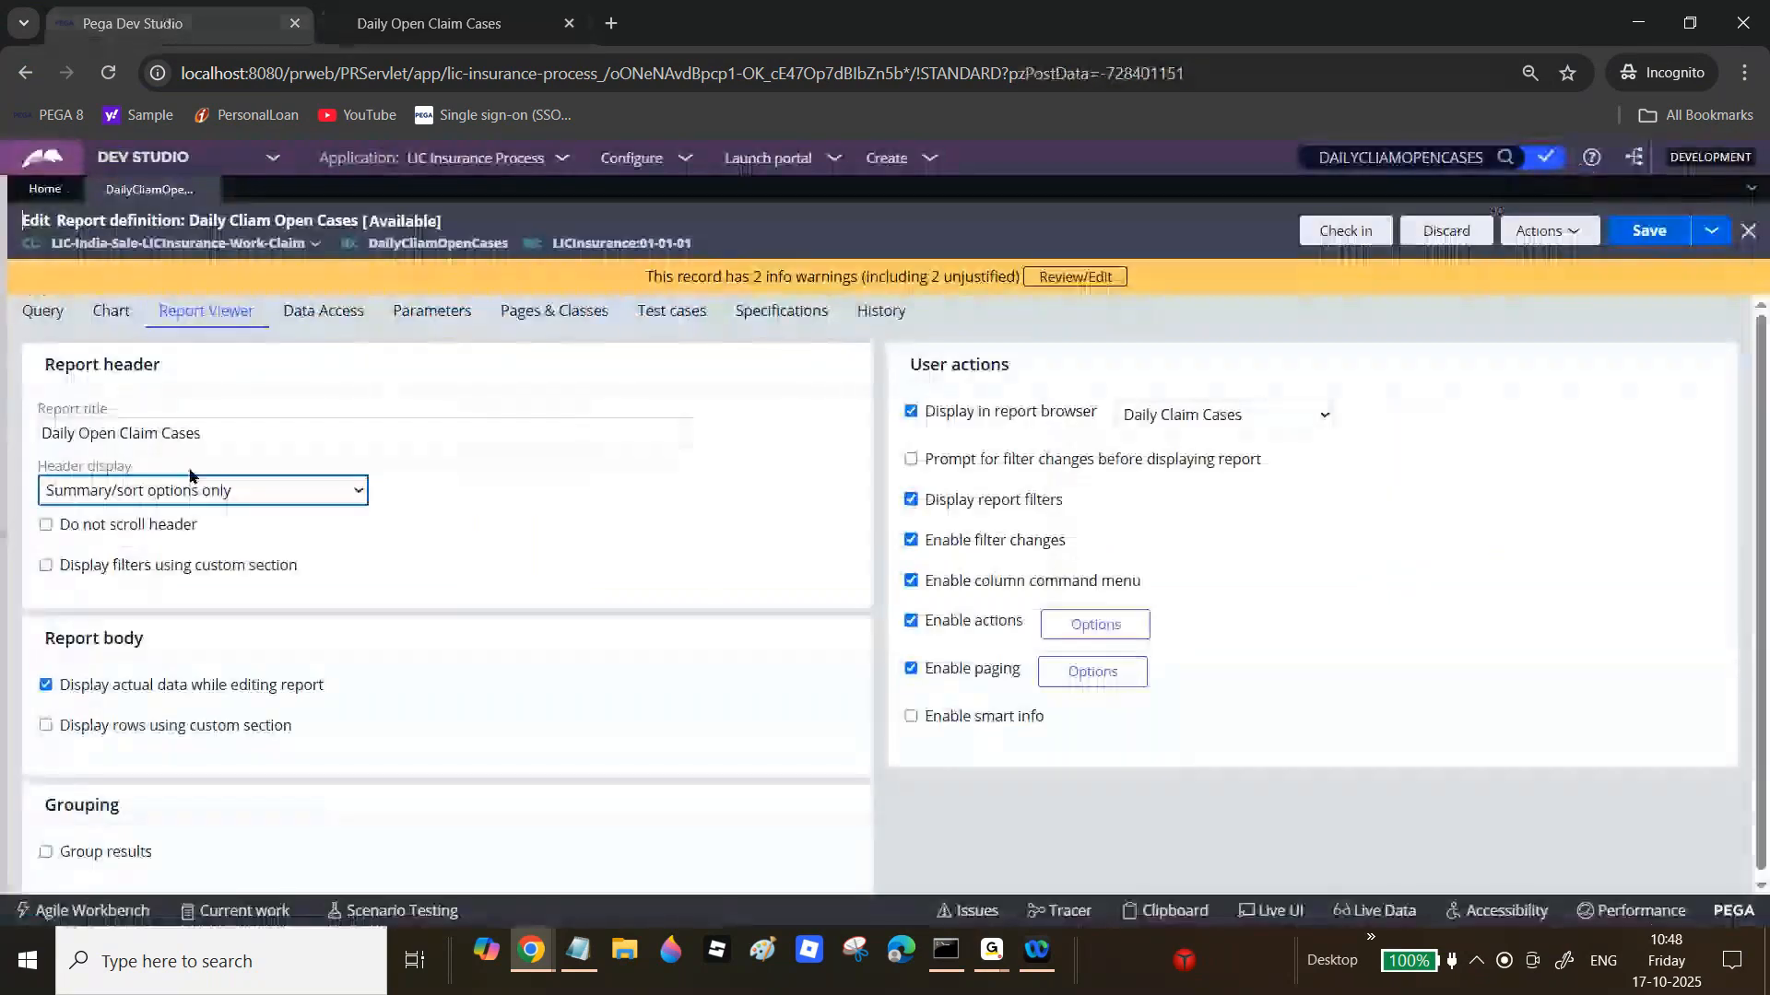
click(214, 490)
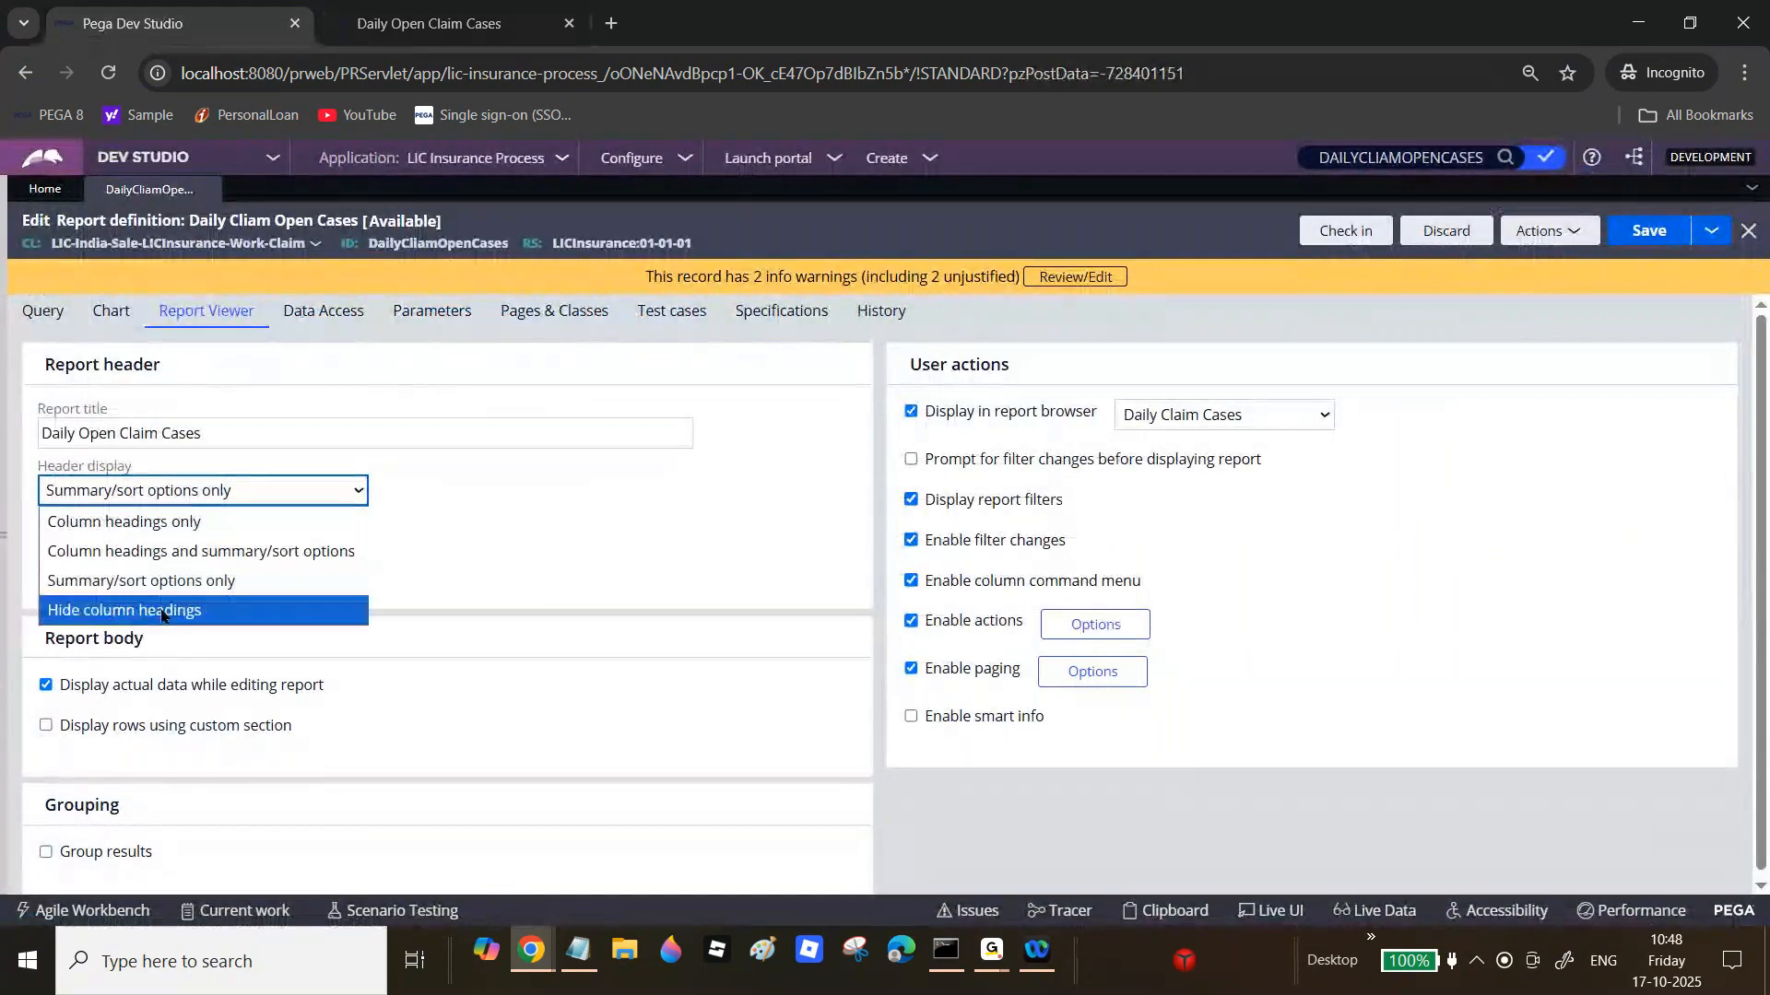
click(268, 611)
click(1641, 230)
click(430, 23)
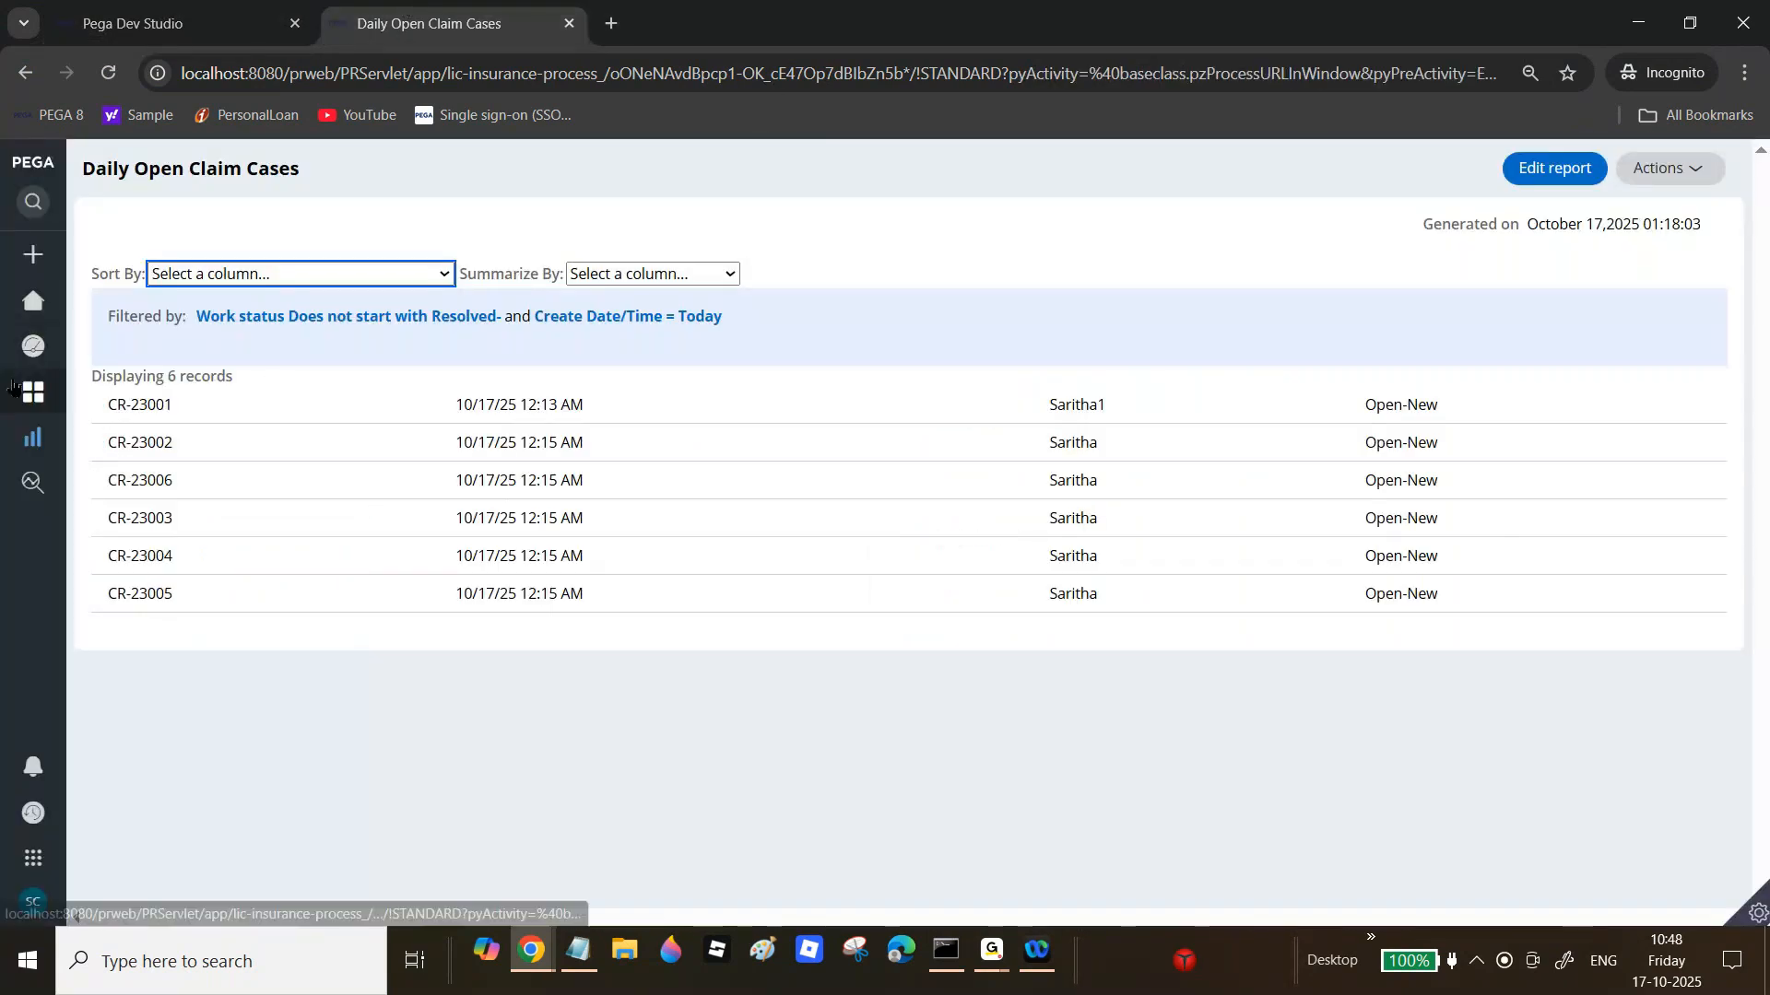
click(33, 442)
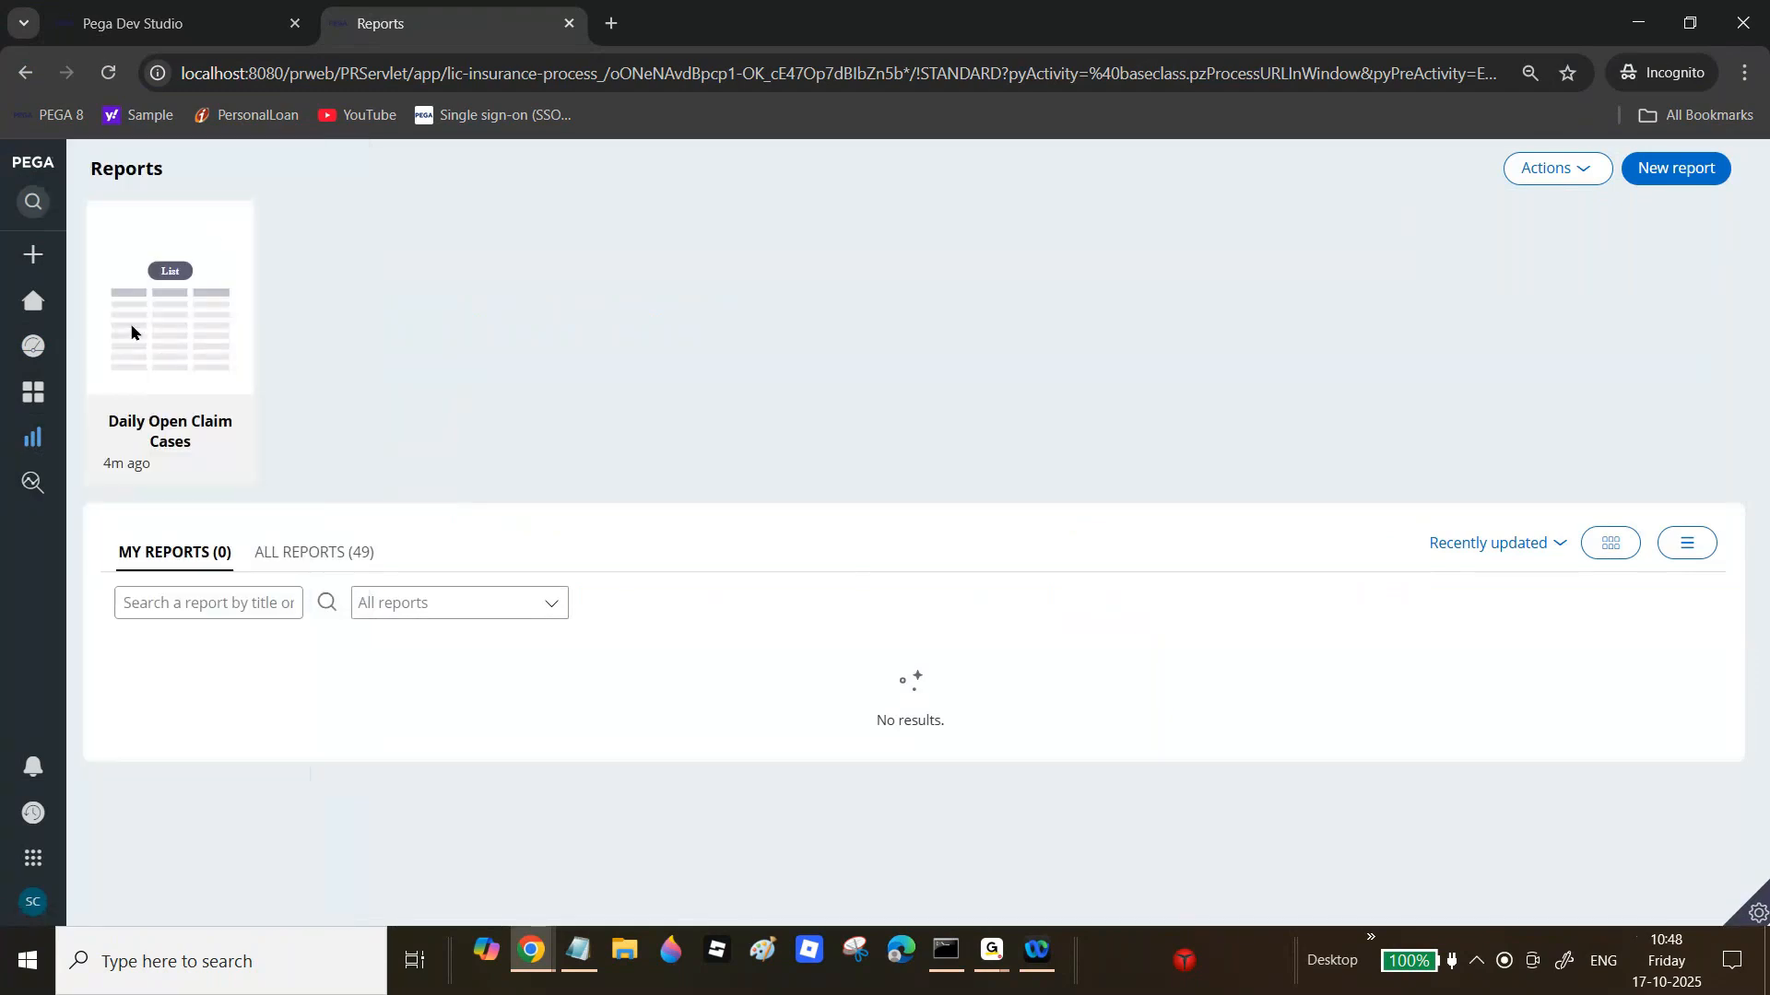
click(170, 380)
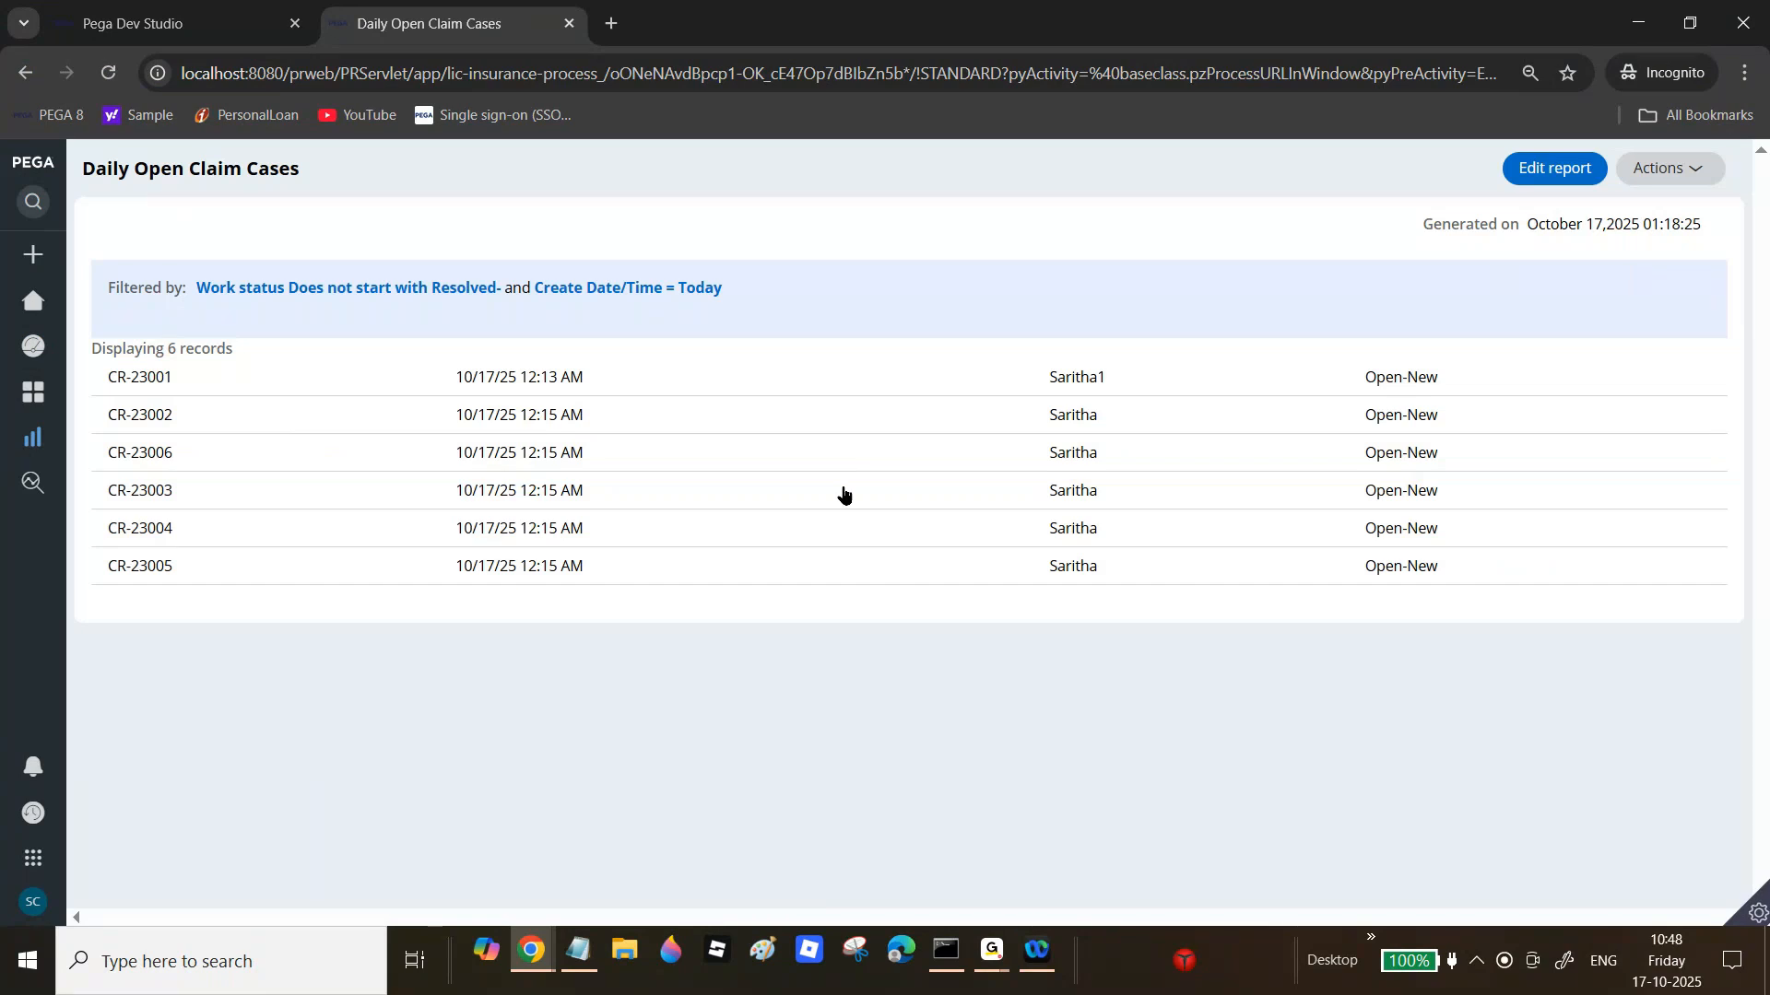
Step: Save Header display back to 'Column headings only' and check the report results
click(171, 23)
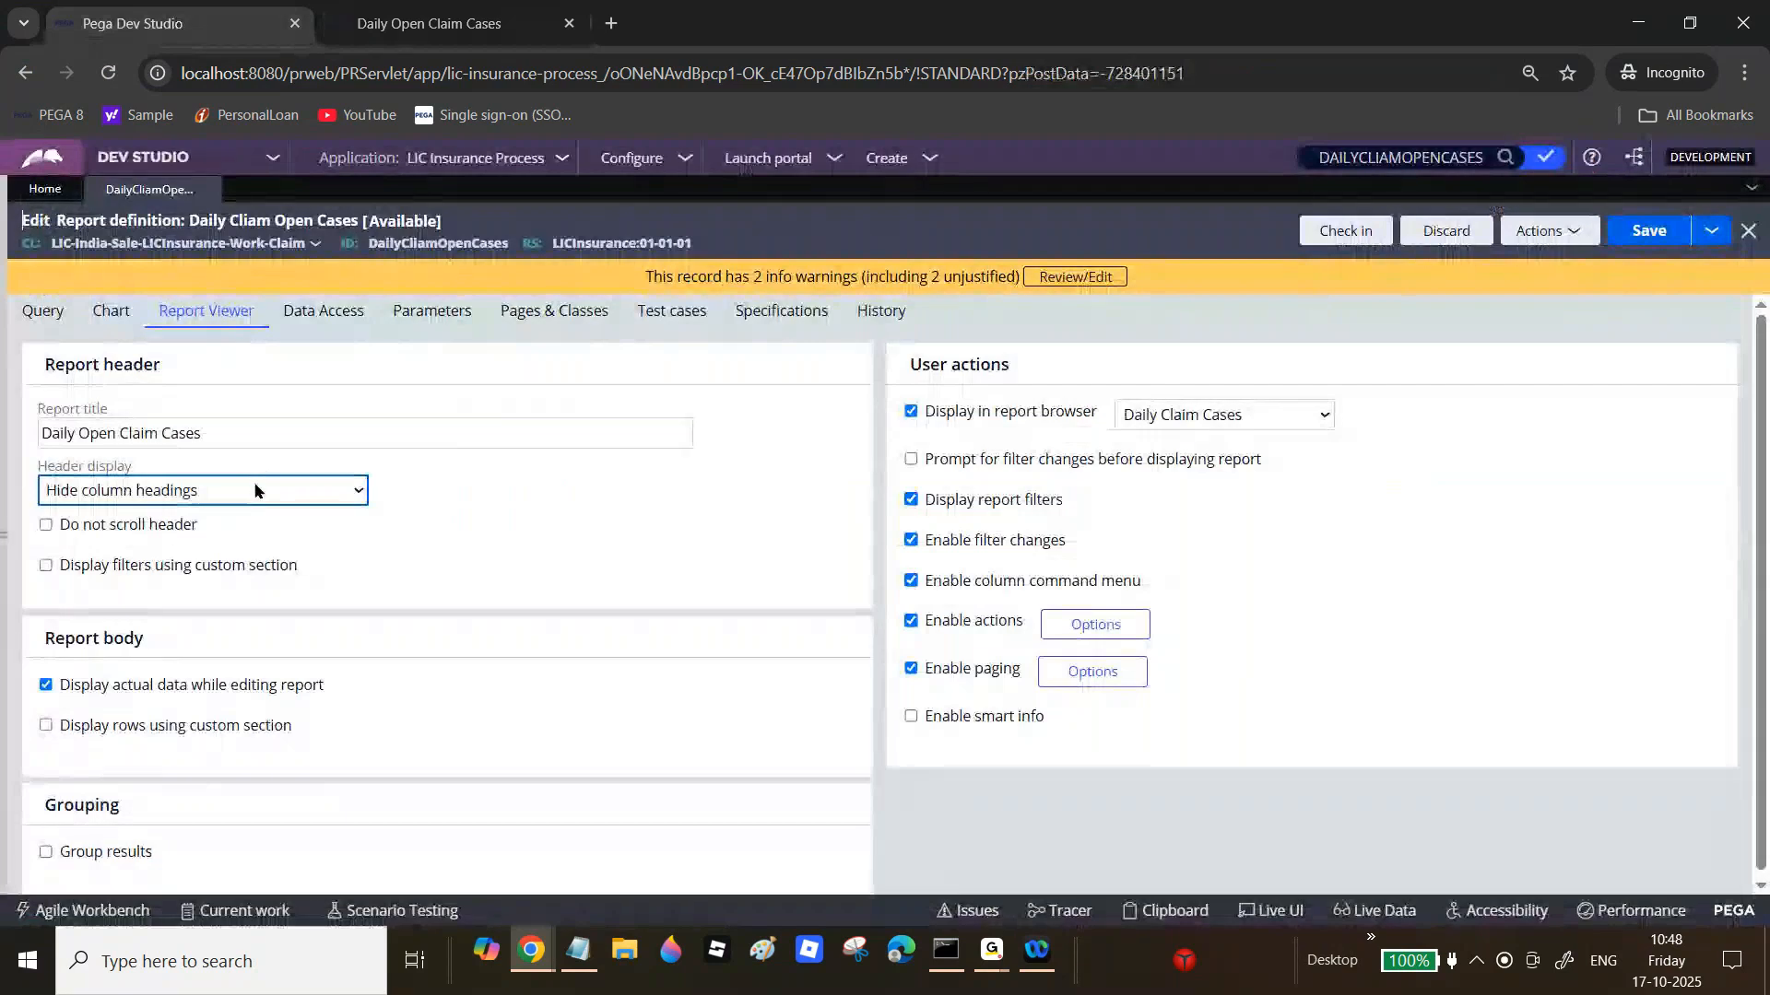
key(Up)
click(1662, 238)
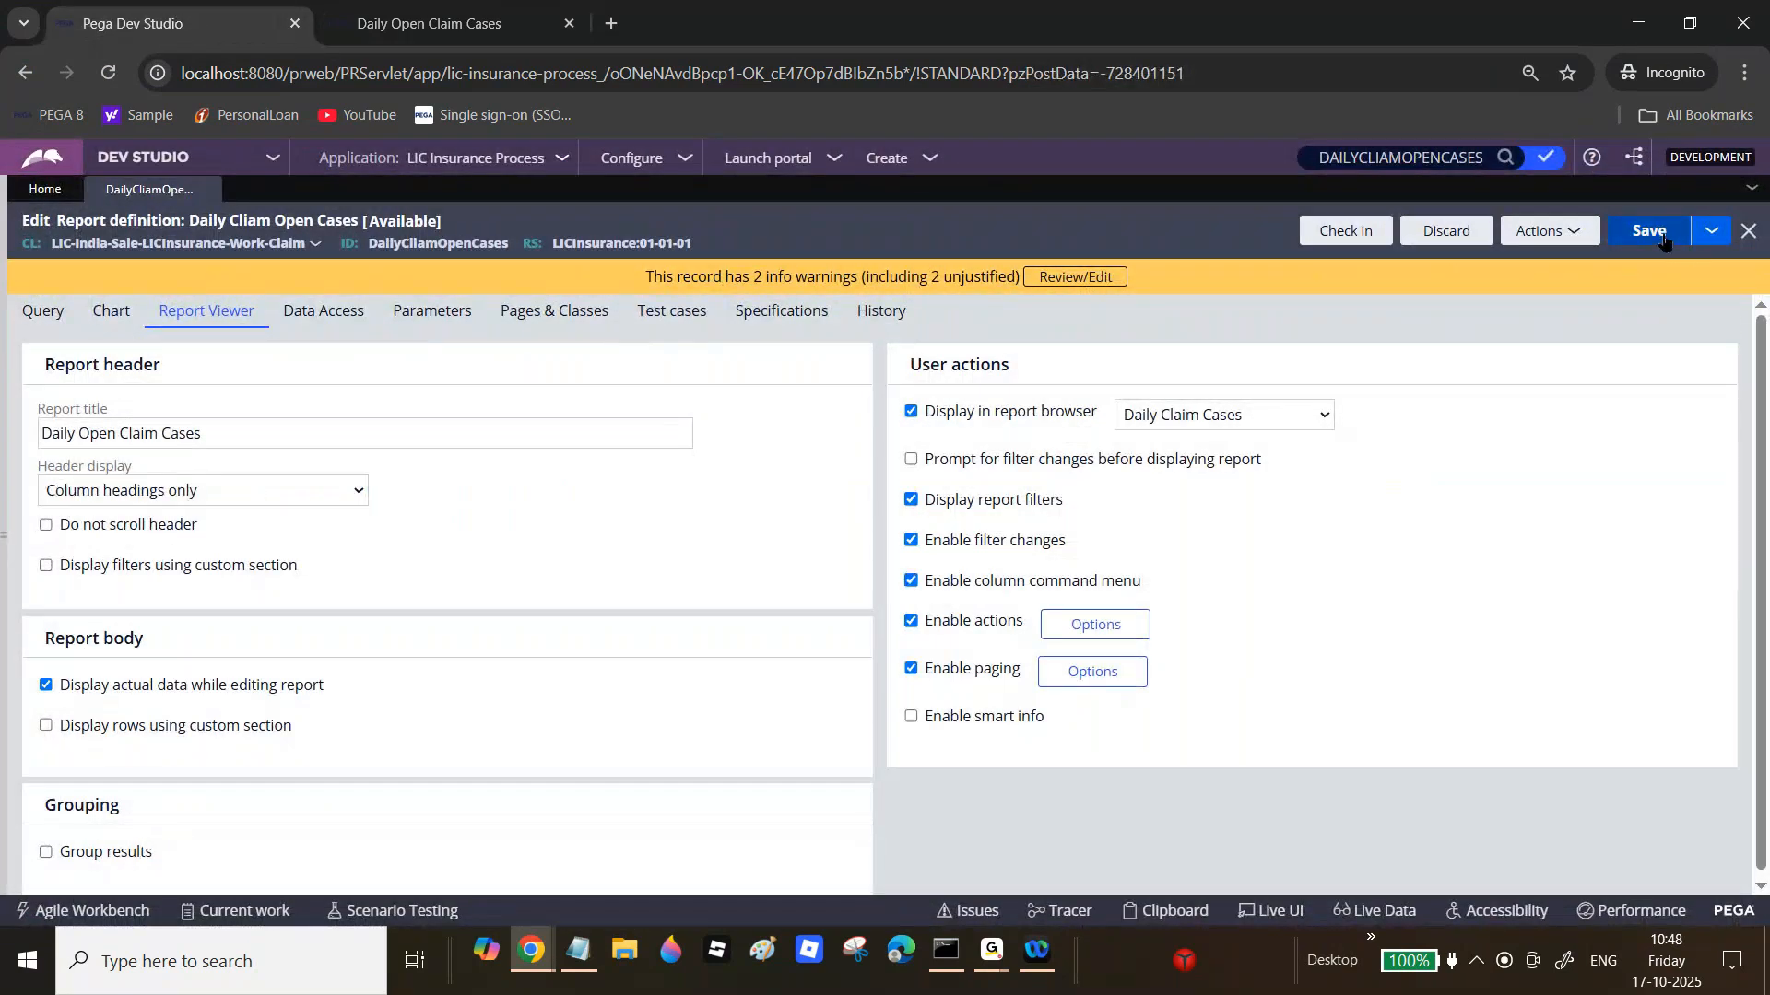
click(381, 11)
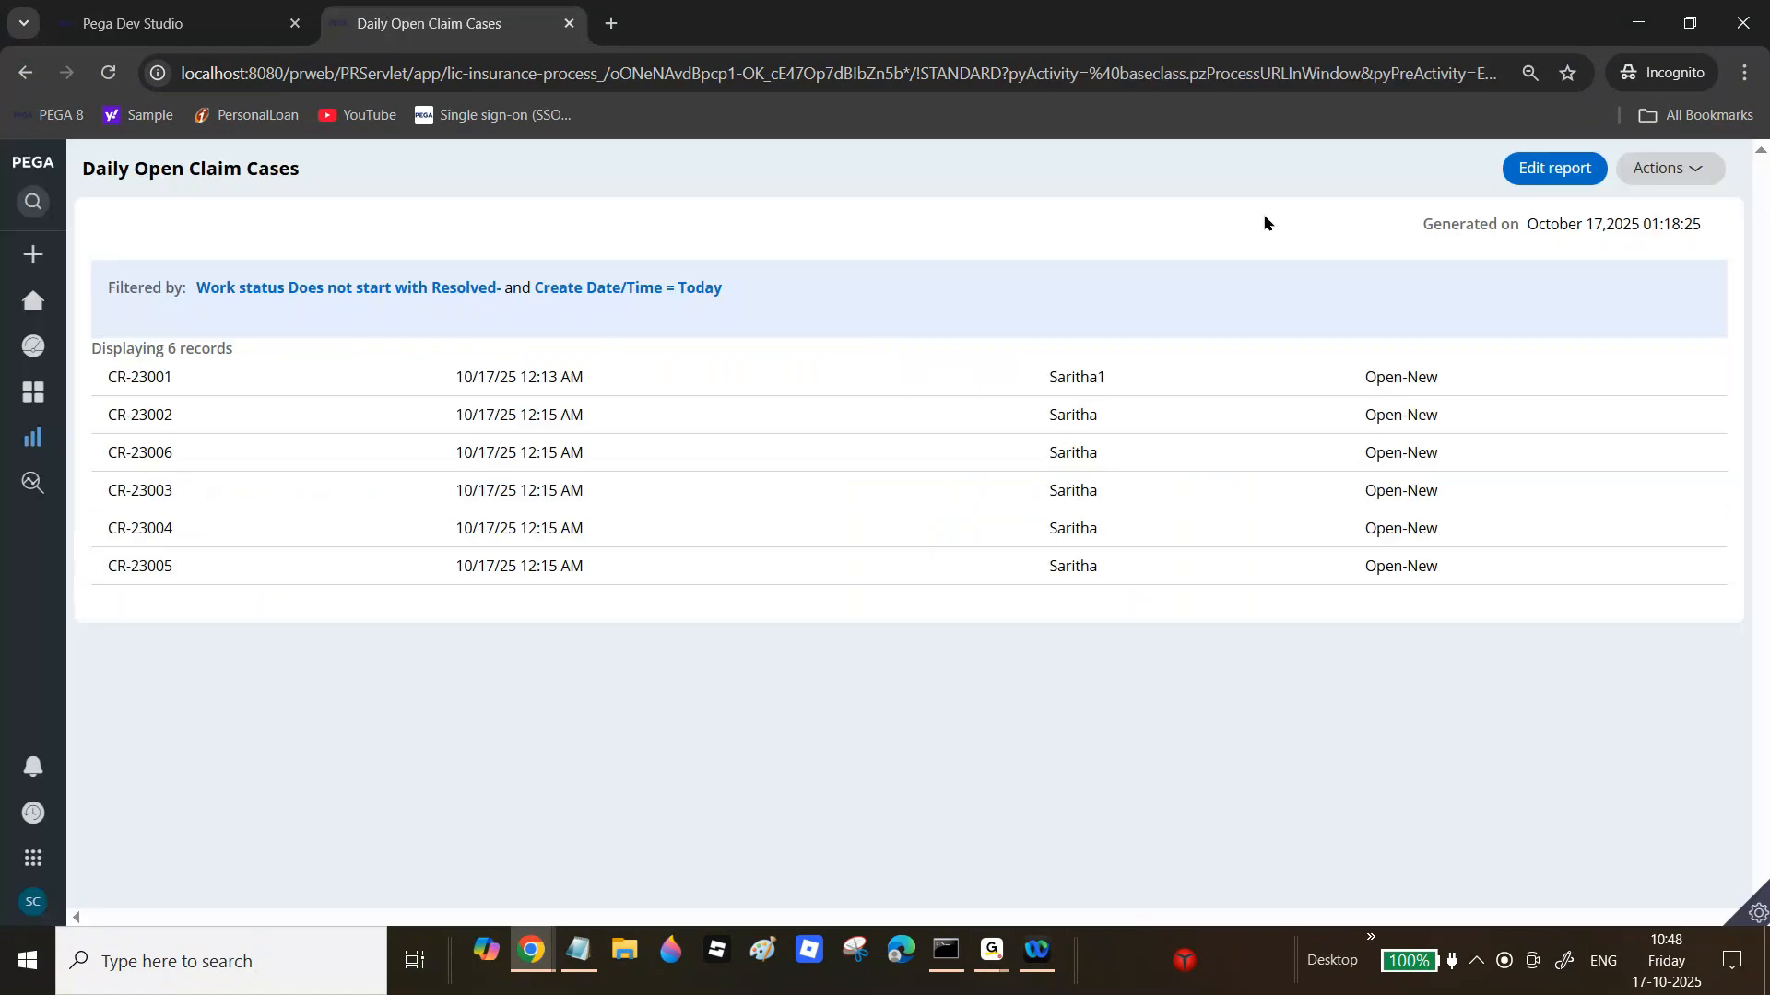
click(238, 18)
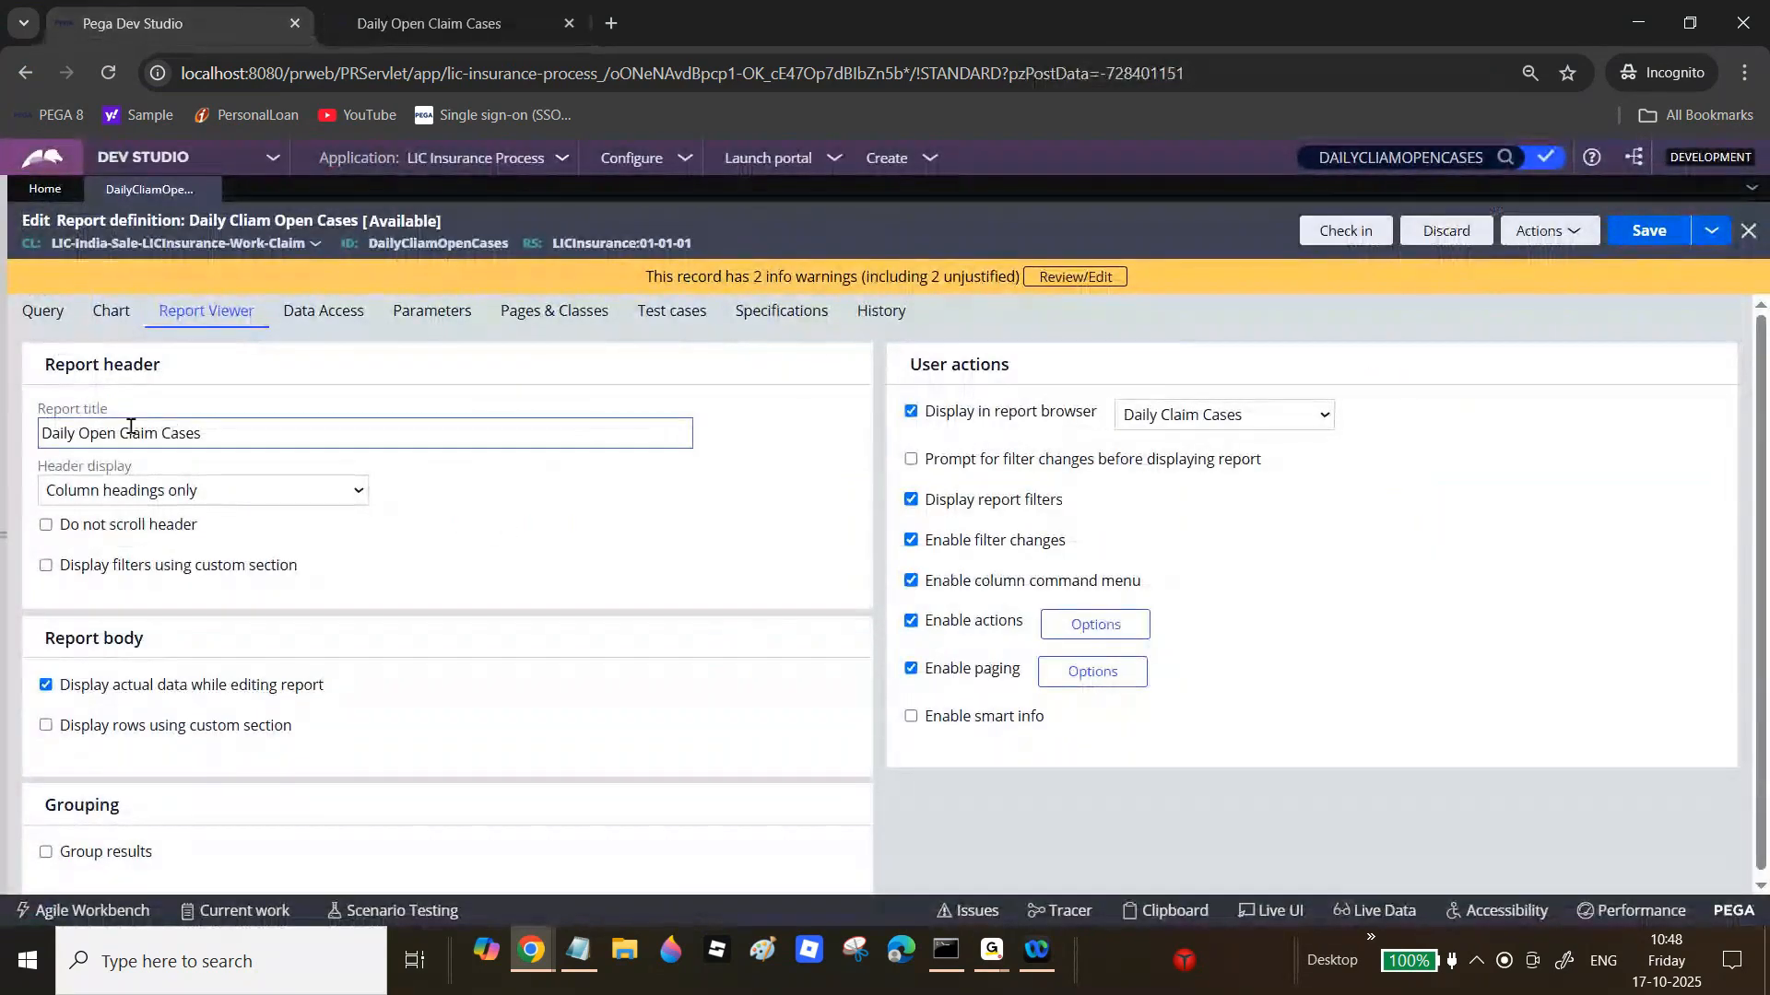
Step: Delete the today's-date filter F2 on the Query tab and save the report definition
click(44, 311)
drag(1764, 426, 1765, 565)
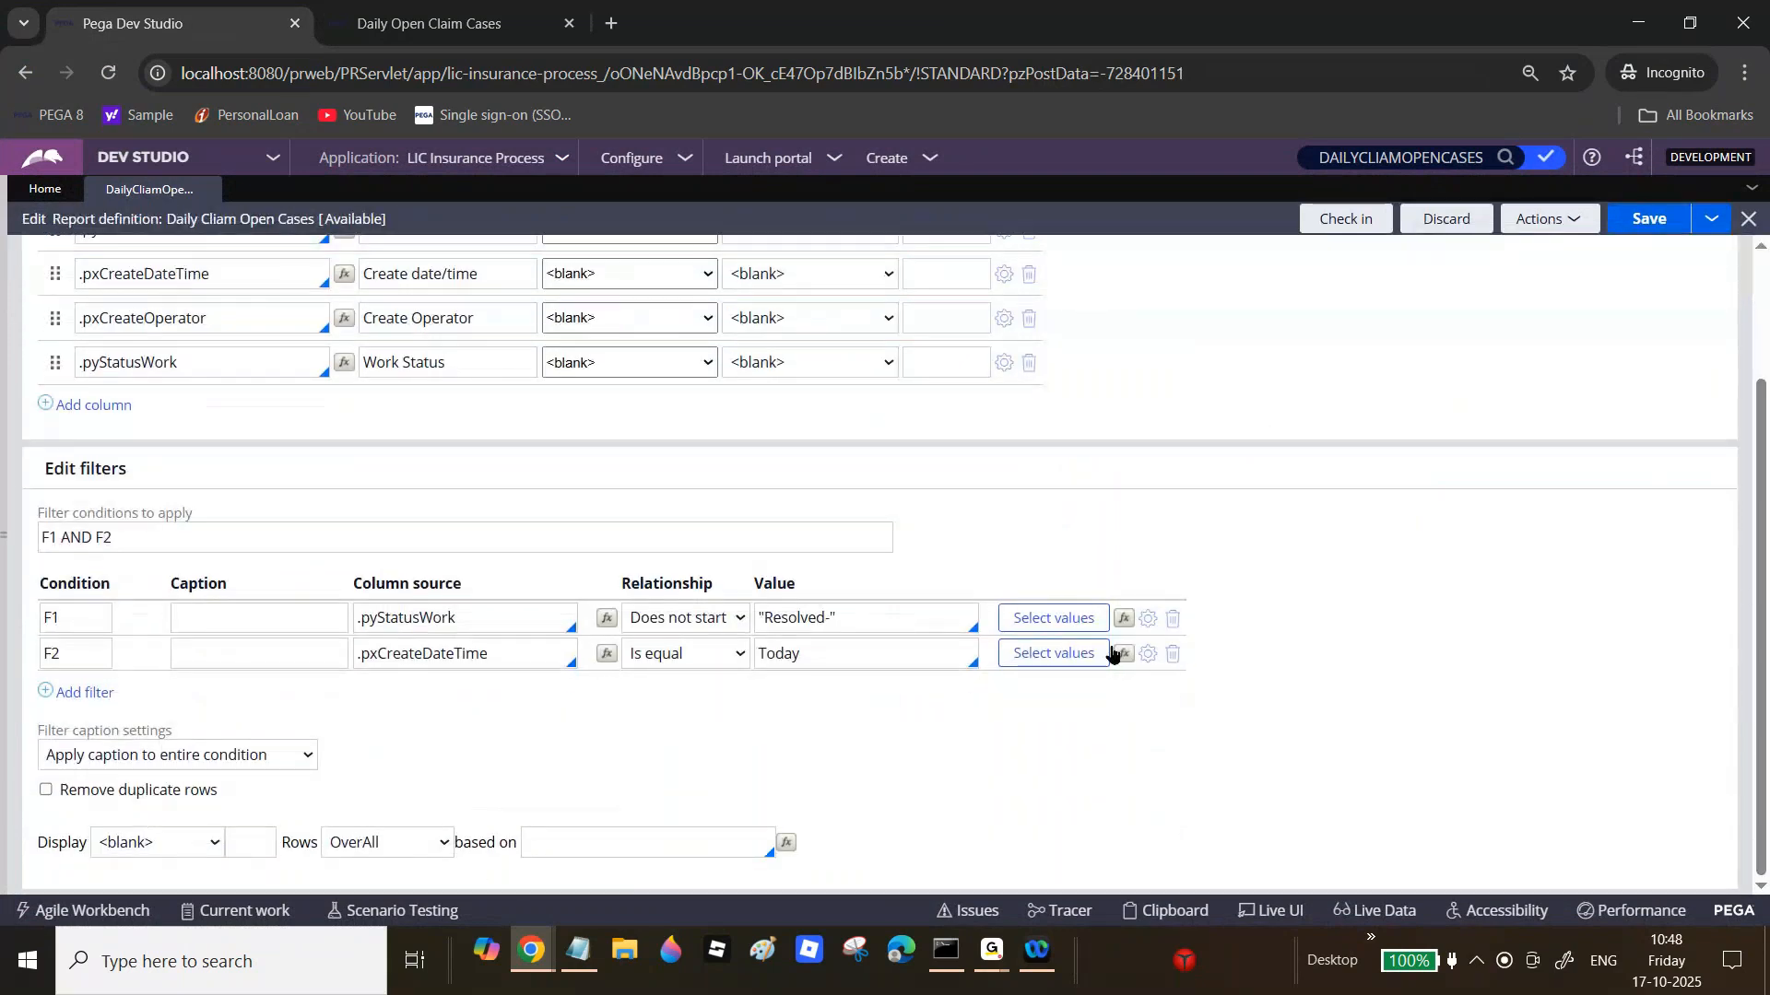
click(1169, 657)
click(1648, 223)
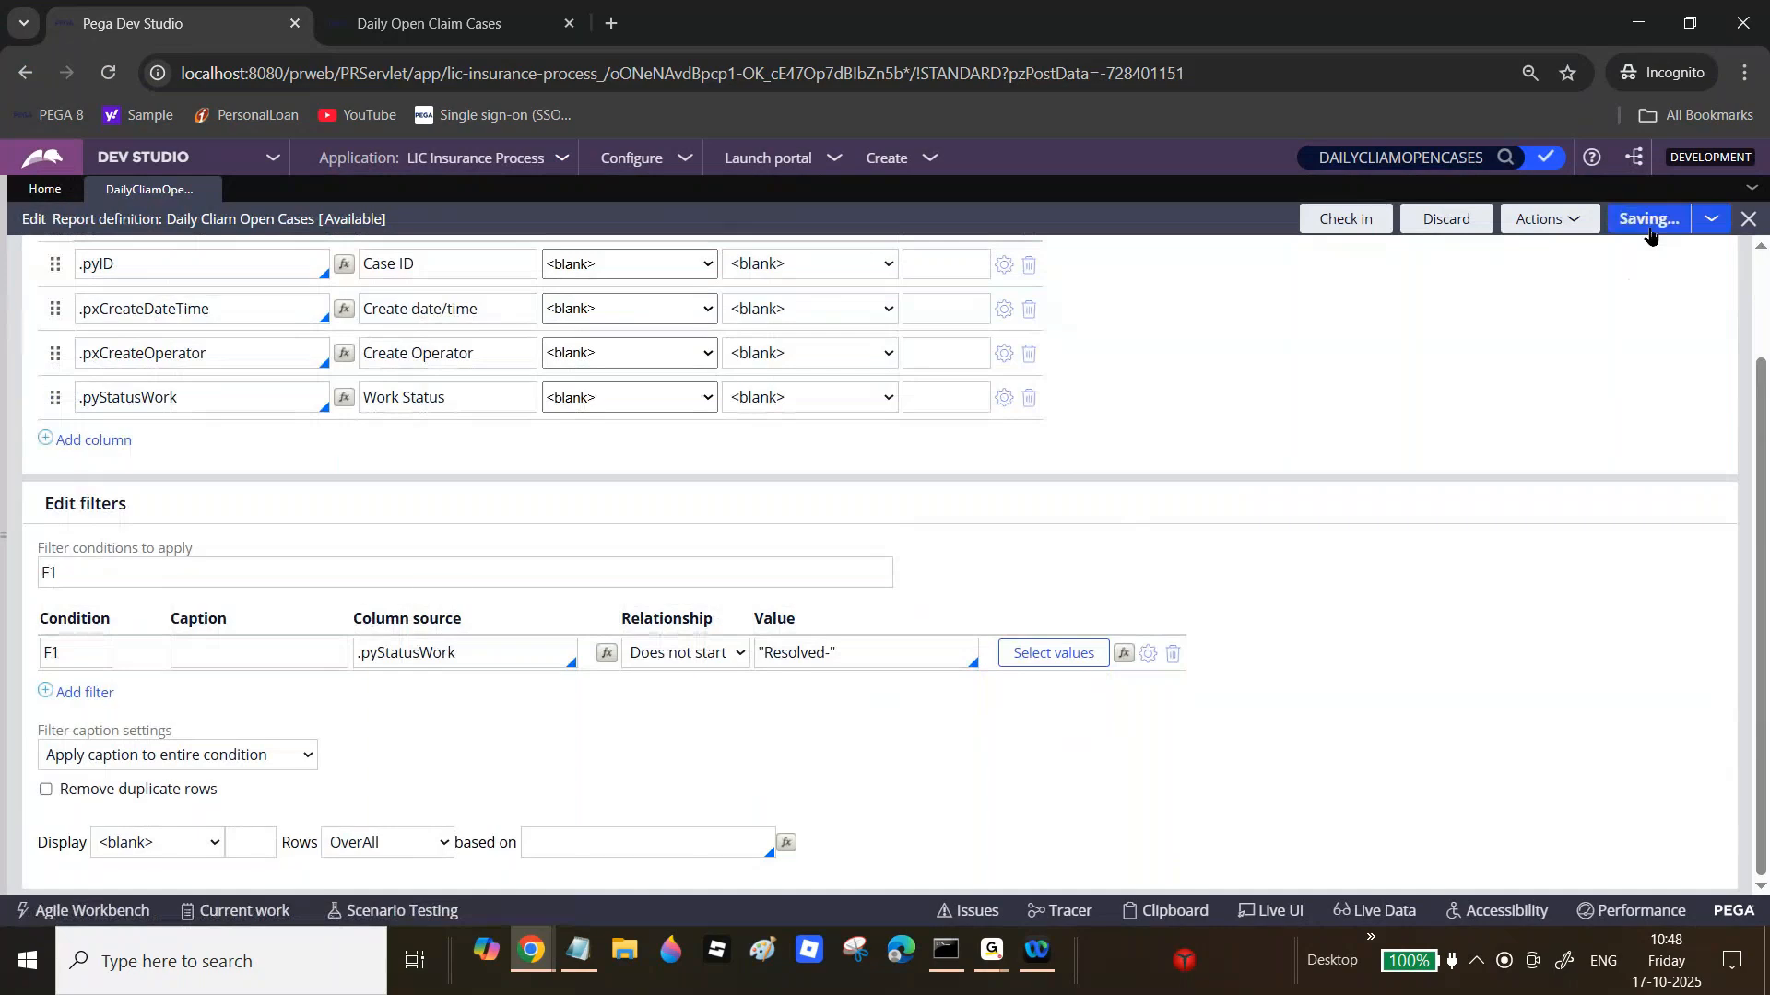
Step: Rerun Daily Open Claim Cases from Reports and scroll through its 50 open claims
click(409, 11)
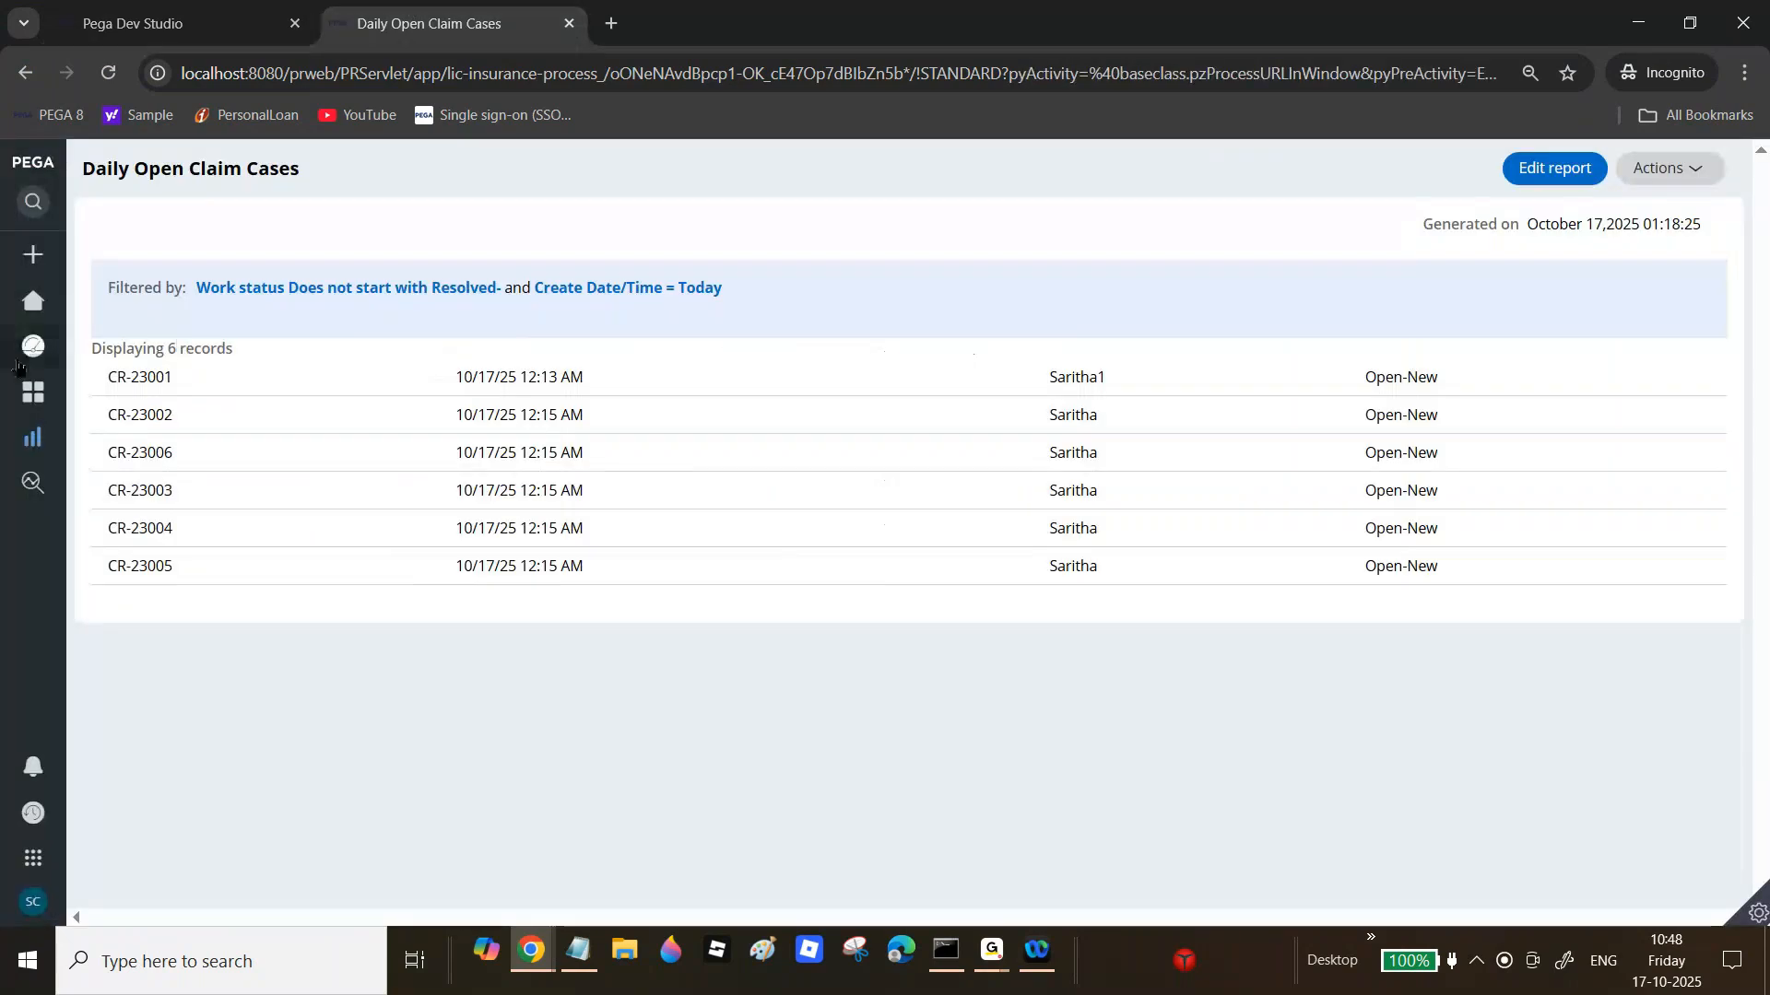
mouse_move(37, 443)
click(57, 448)
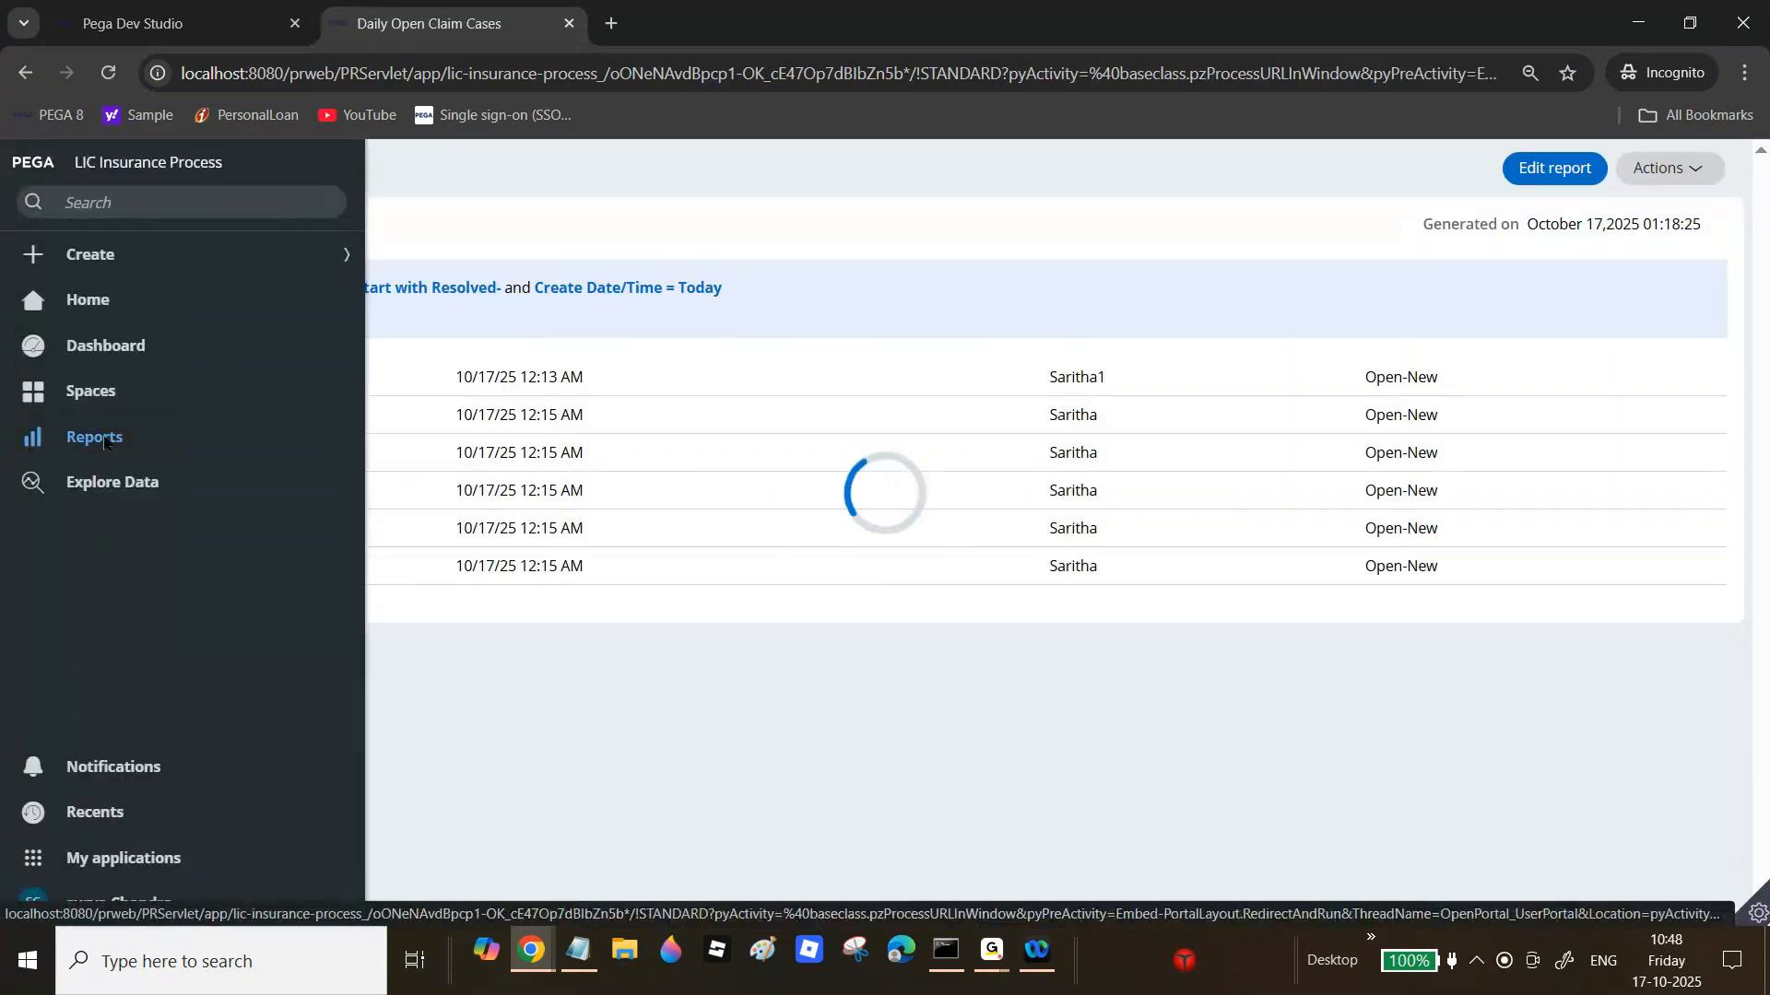
click(197, 395)
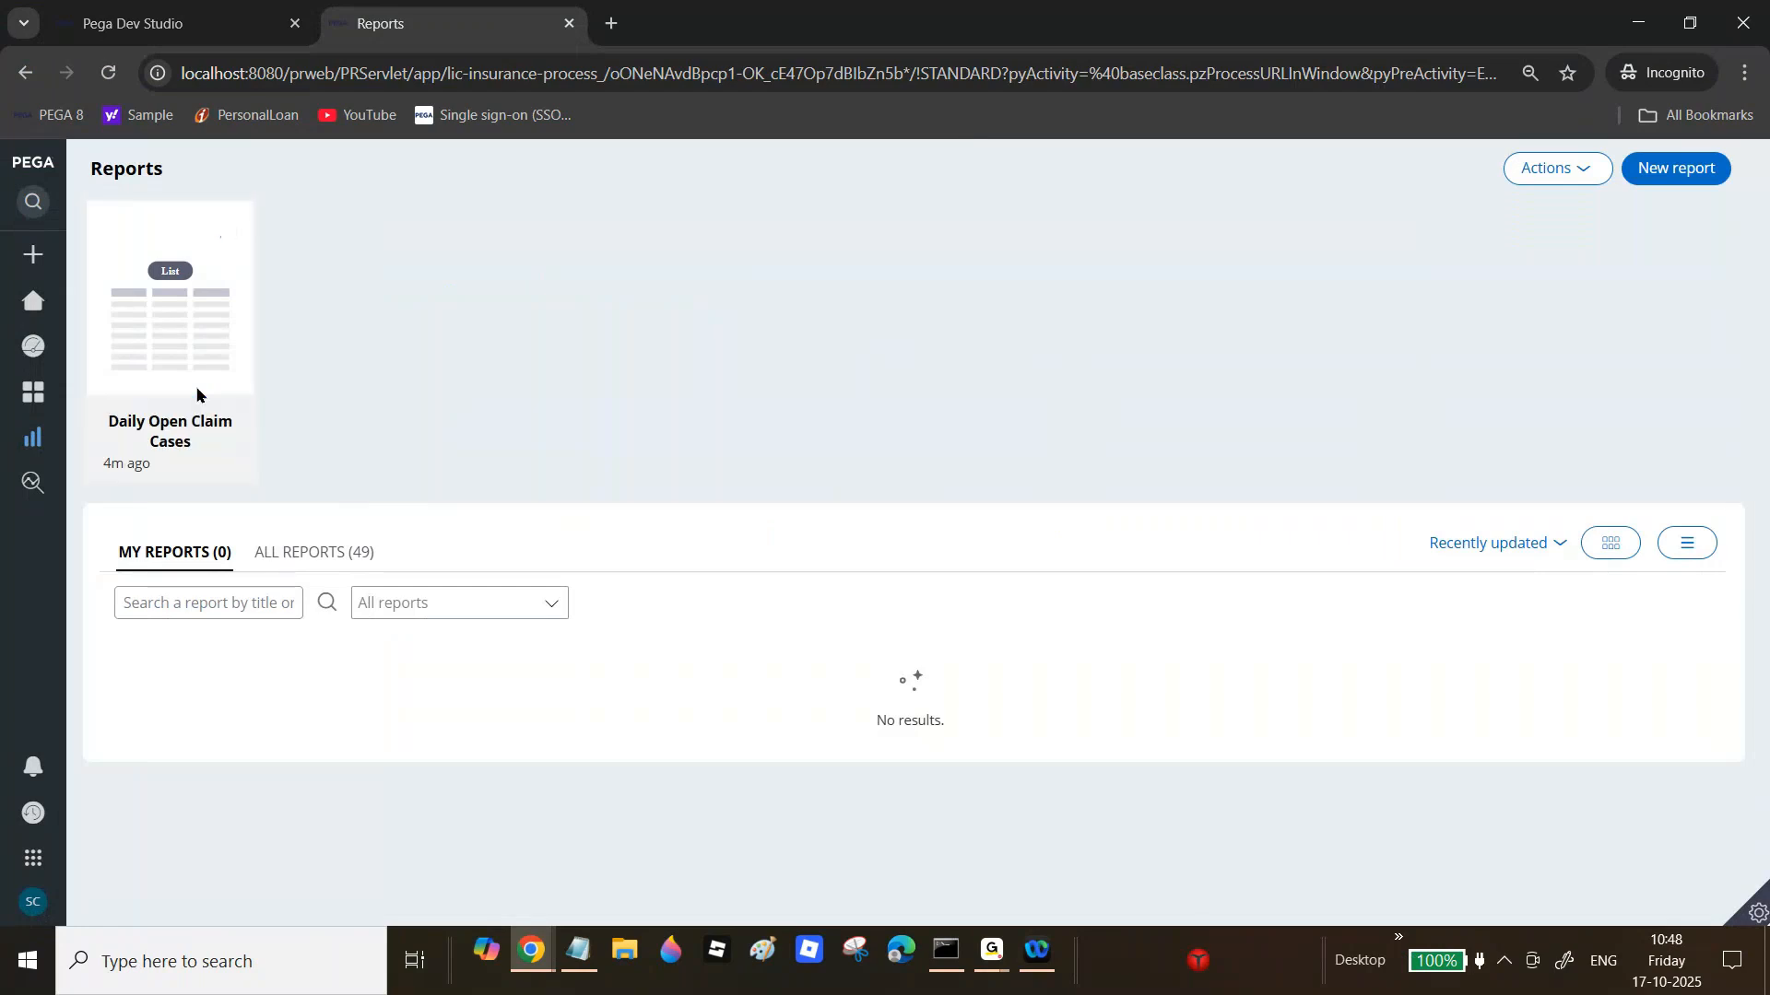
mouse_move(1762, 332)
mouse_down()
mouse_move(1746, 700)
mouse_move(1764, 812)
mouse_move(1766, 323)
mouse_up()
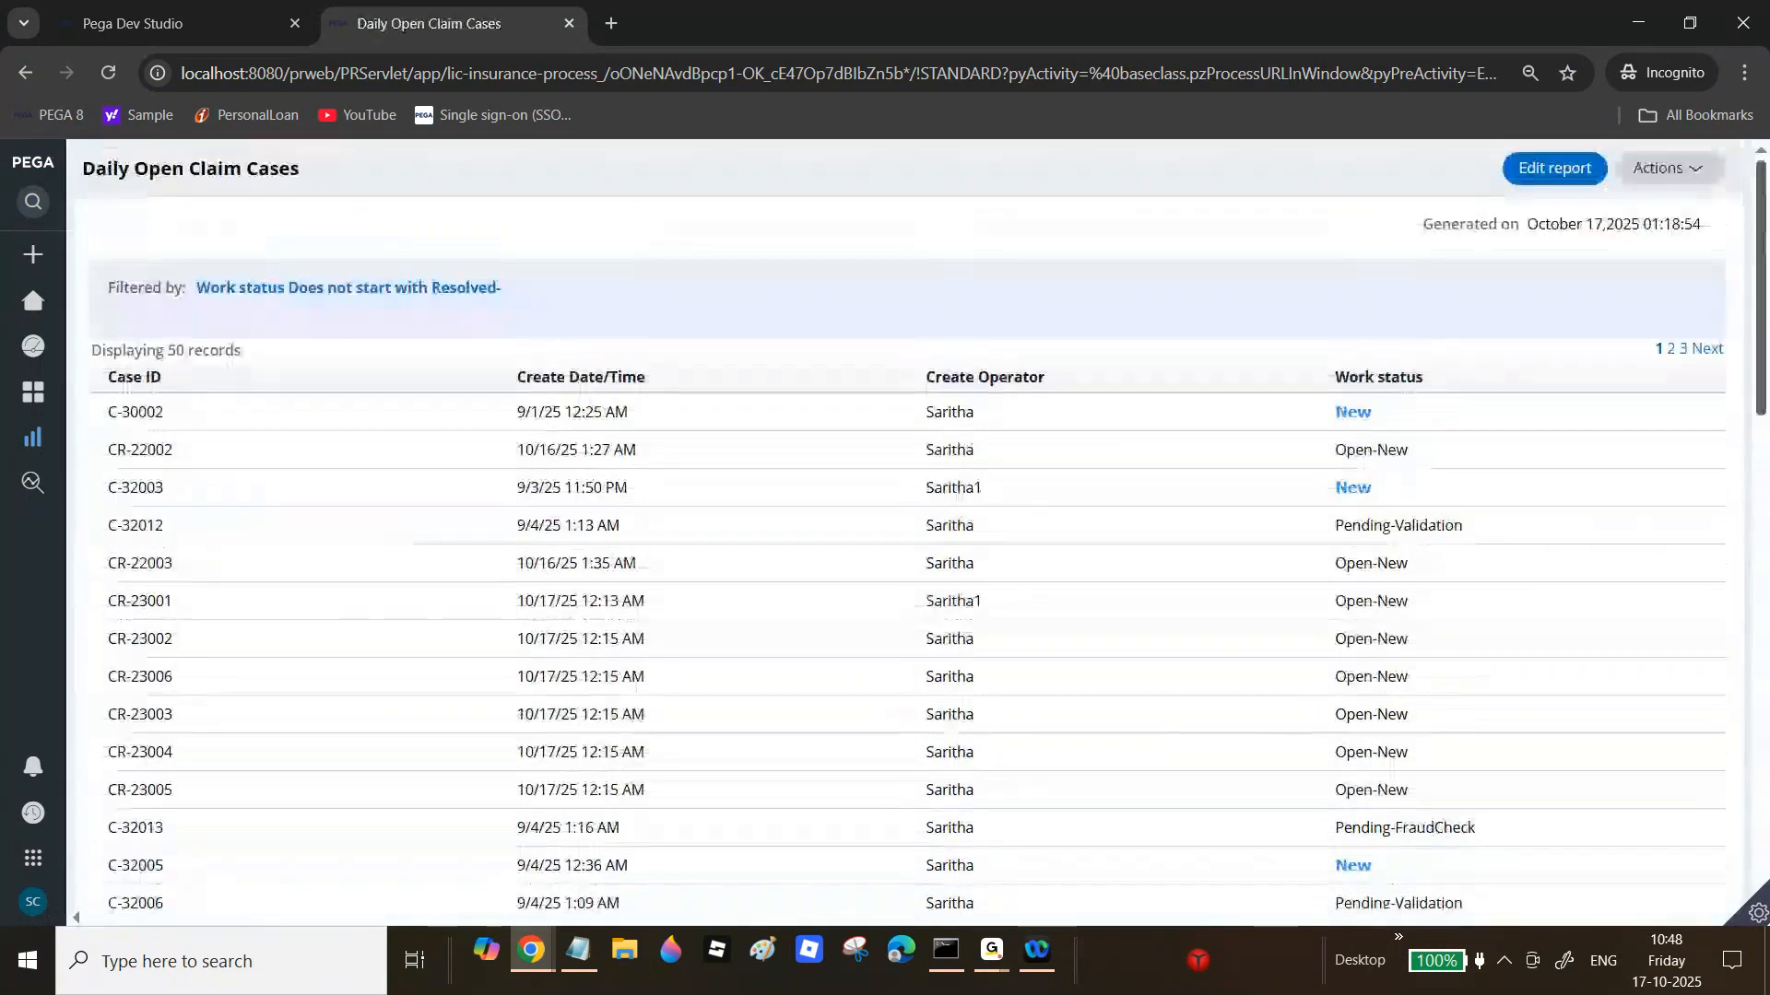
drag(1764, 221, 1764, 592)
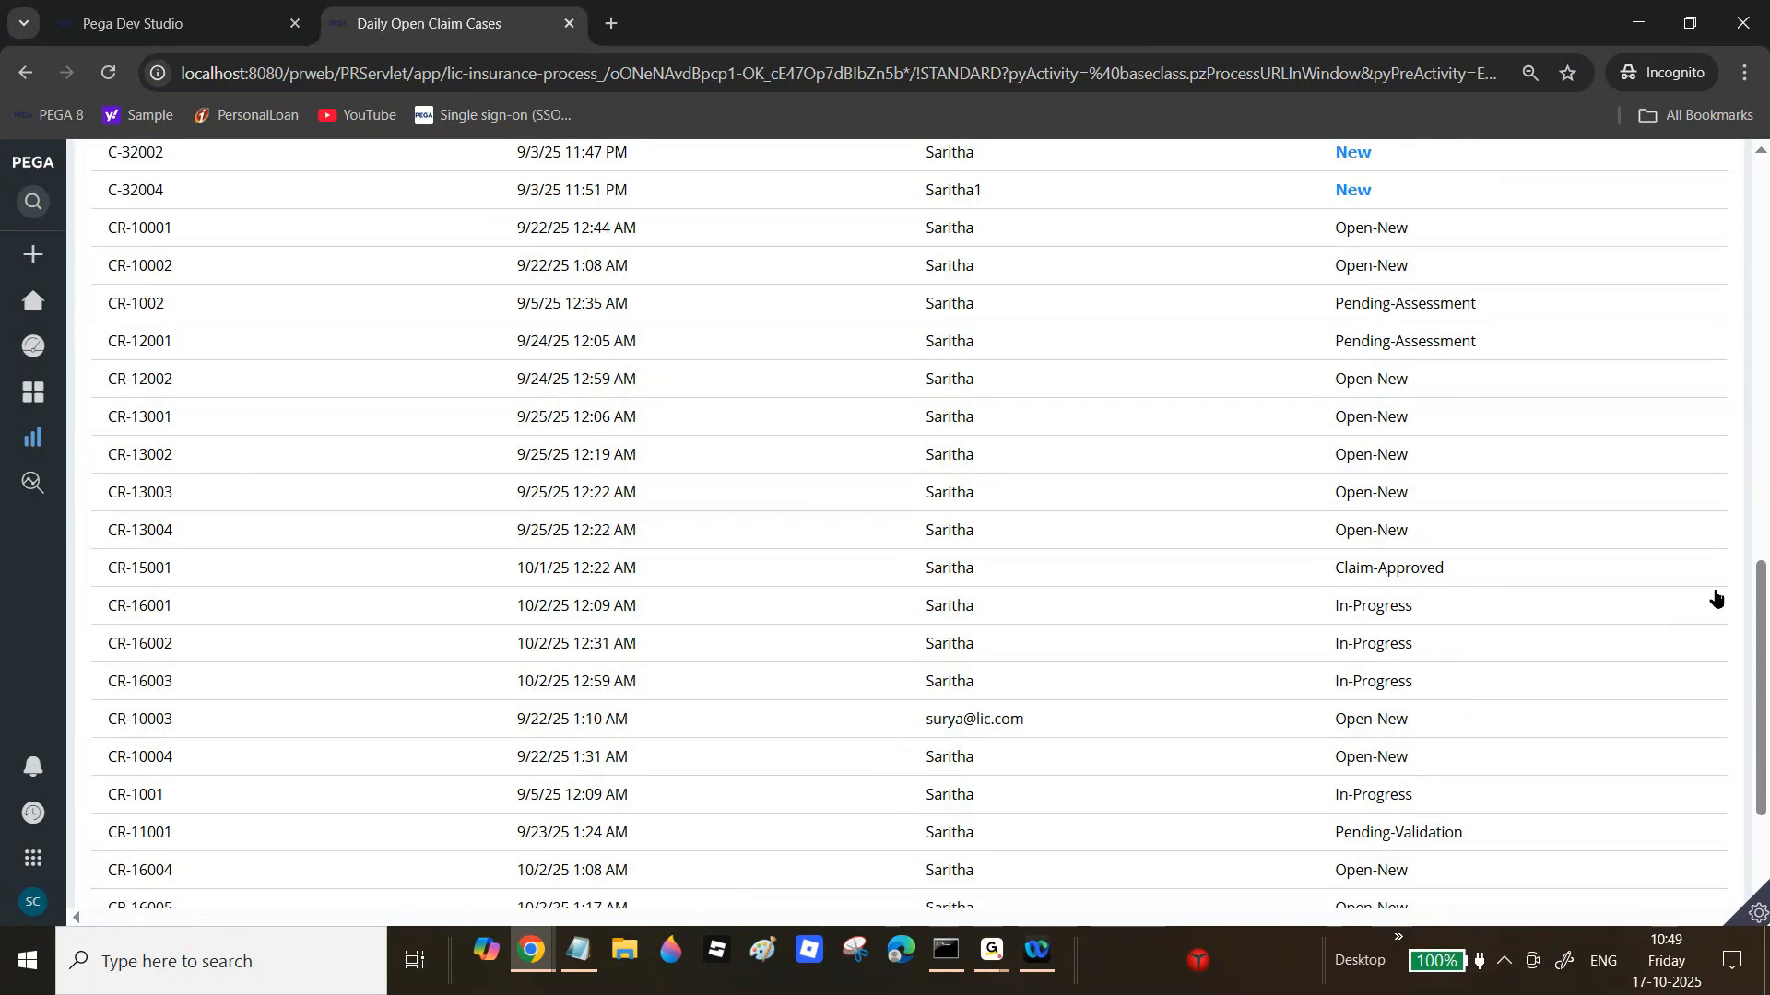
drag(1760, 741, 1765, 214)
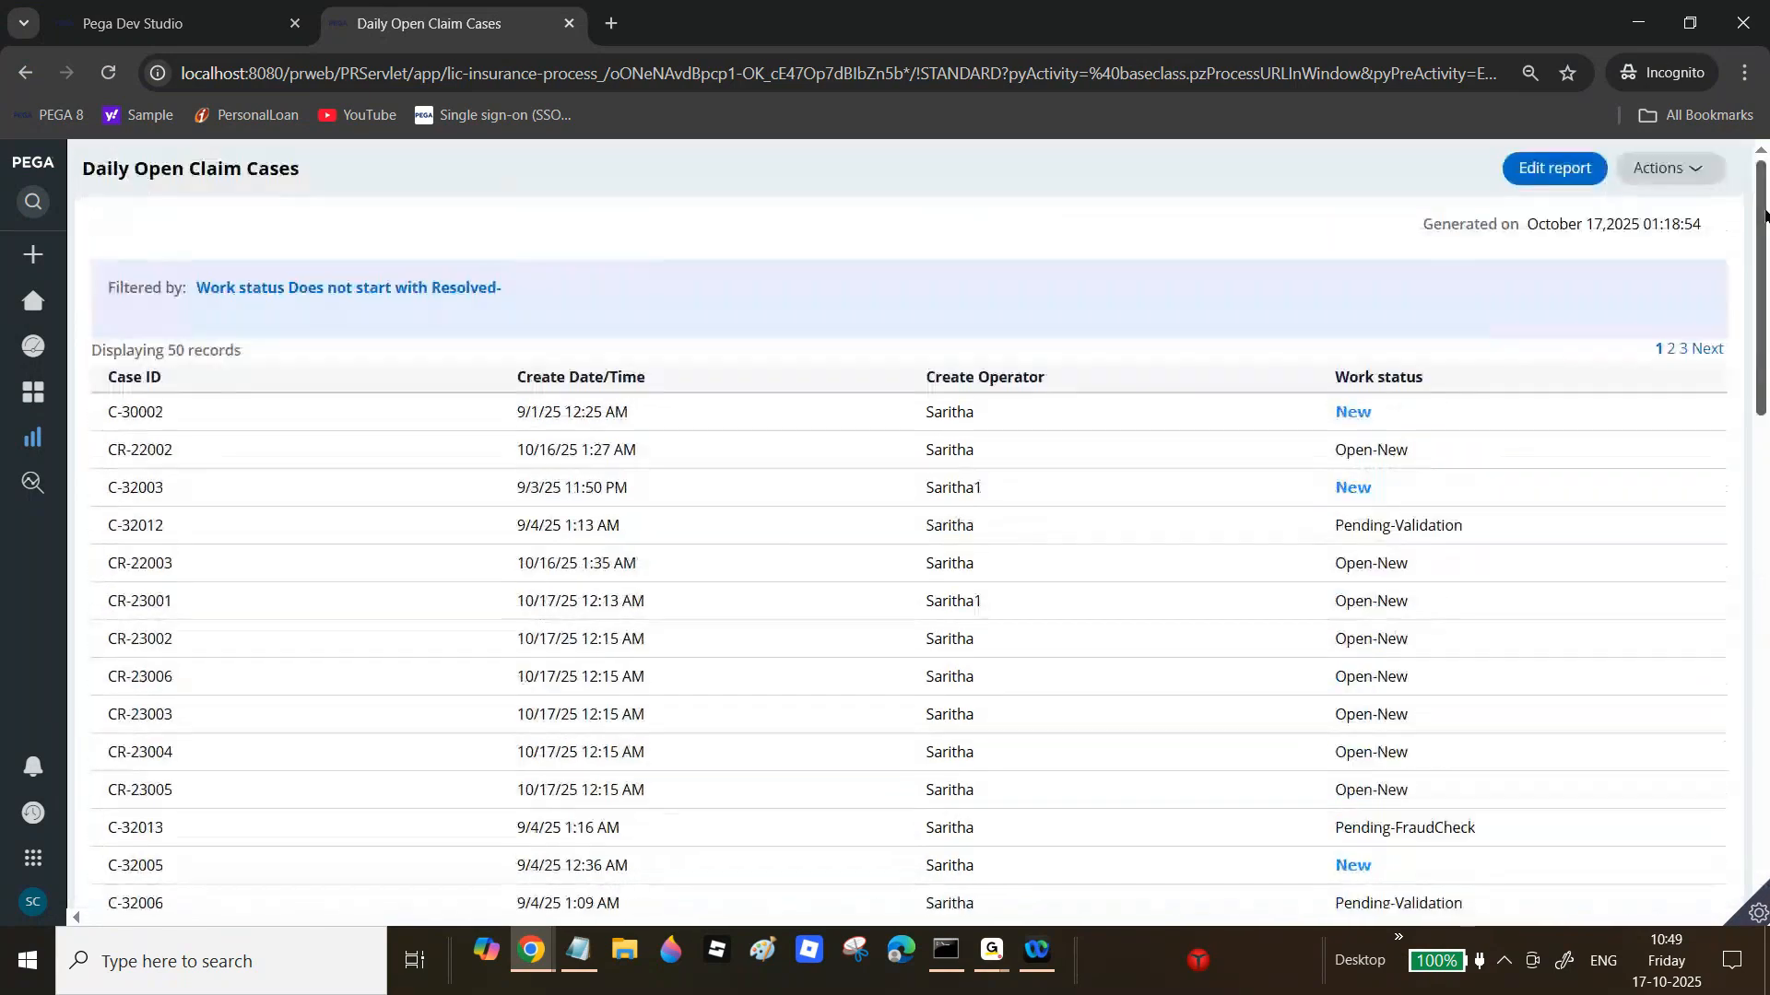
Step: Enable 'Do not scroll header' on the Report Viewer tab and save the definition
click(210, 18)
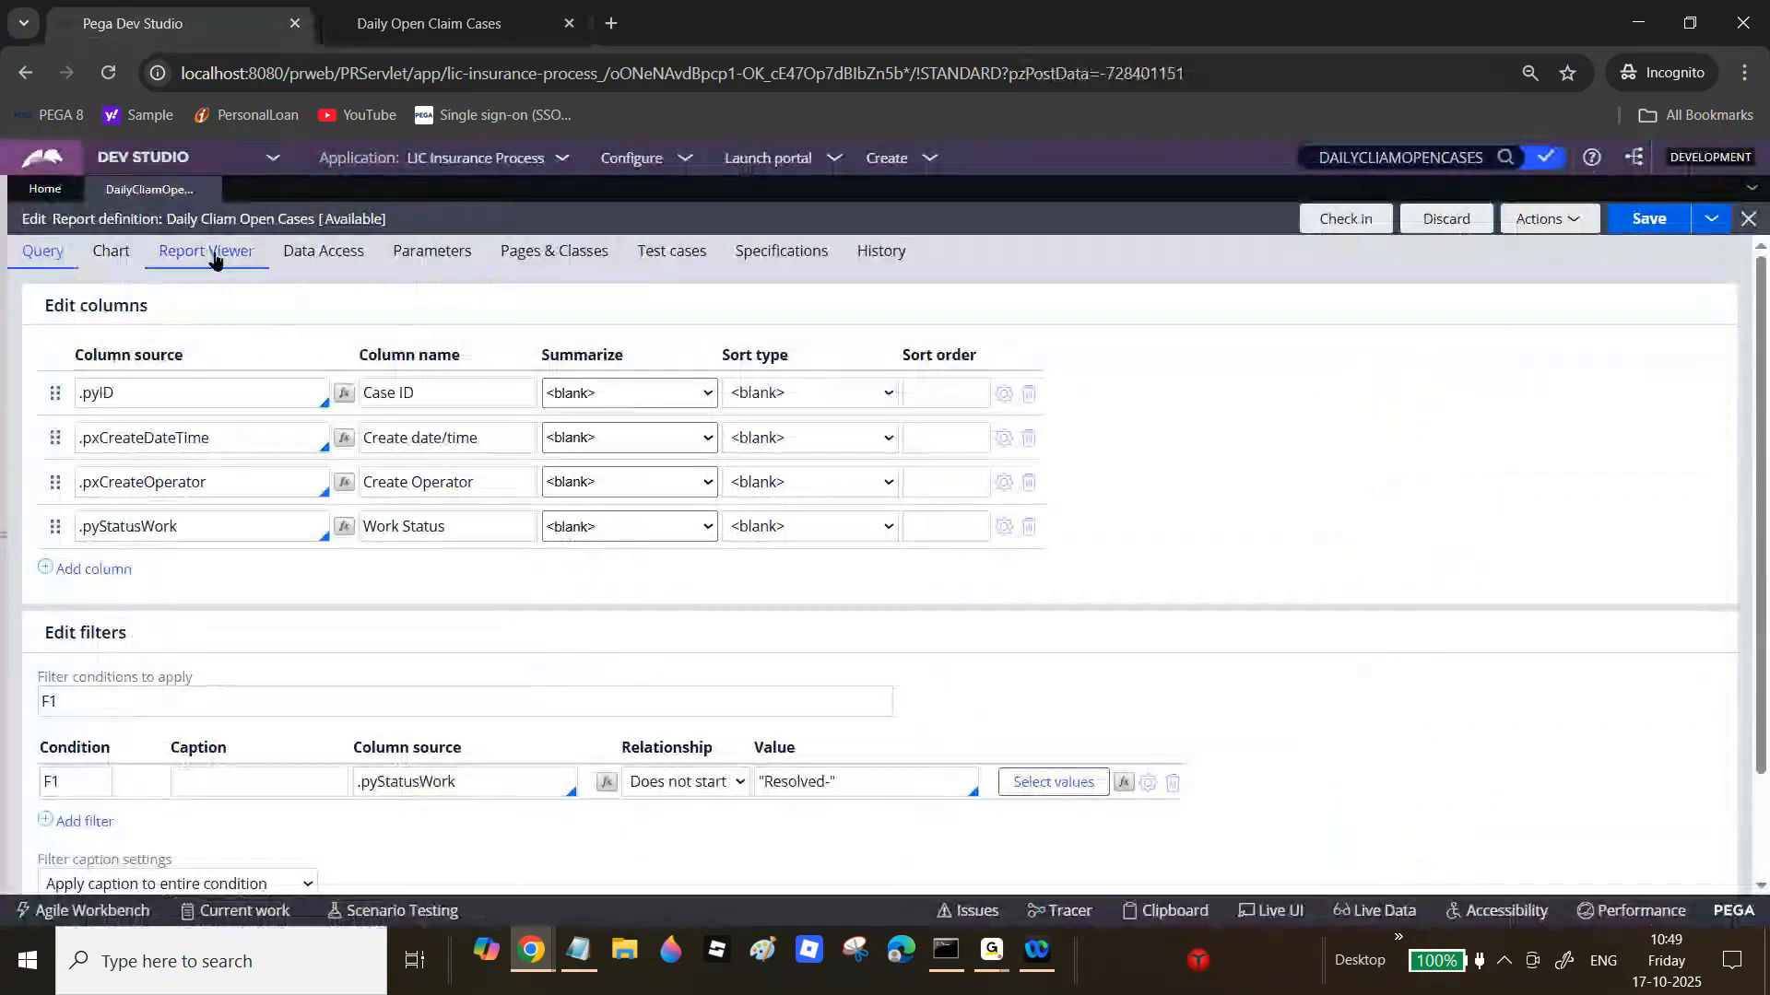
click(213, 258)
click(129, 470)
click(1649, 219)
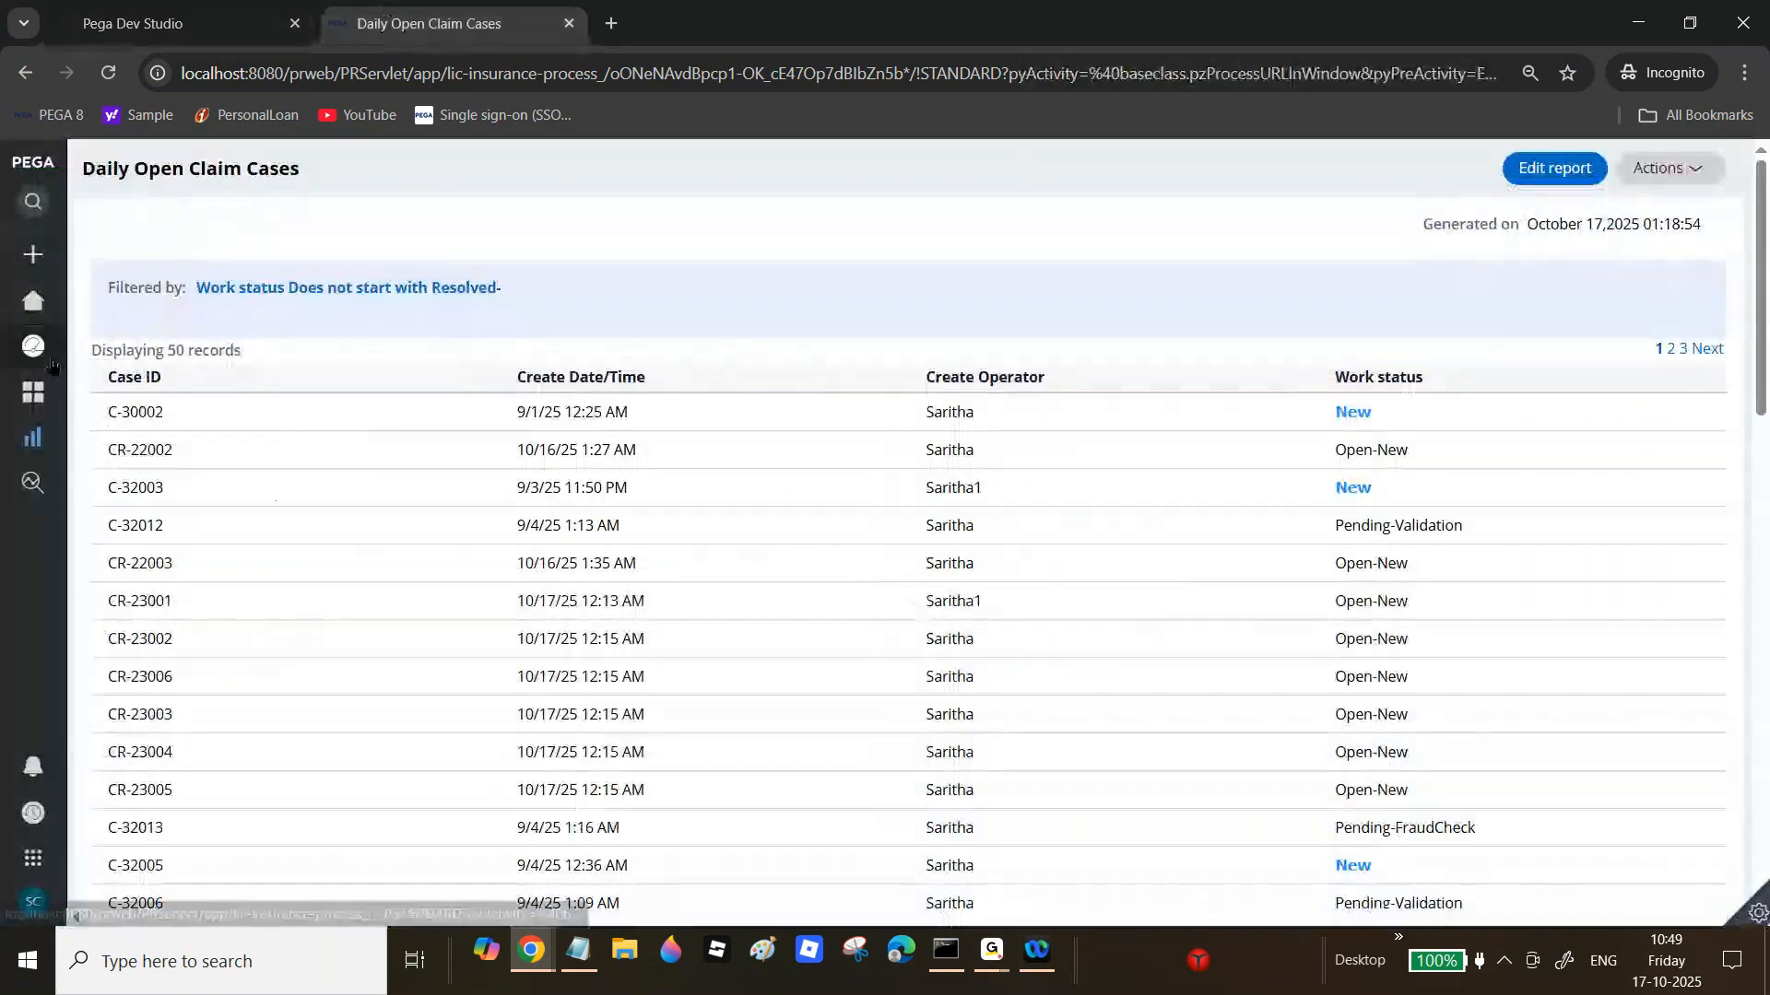
Step: Rerun the Daily Open Claim Cases report and scroll the rows to check the fixed header
mouse_move(52, 366)
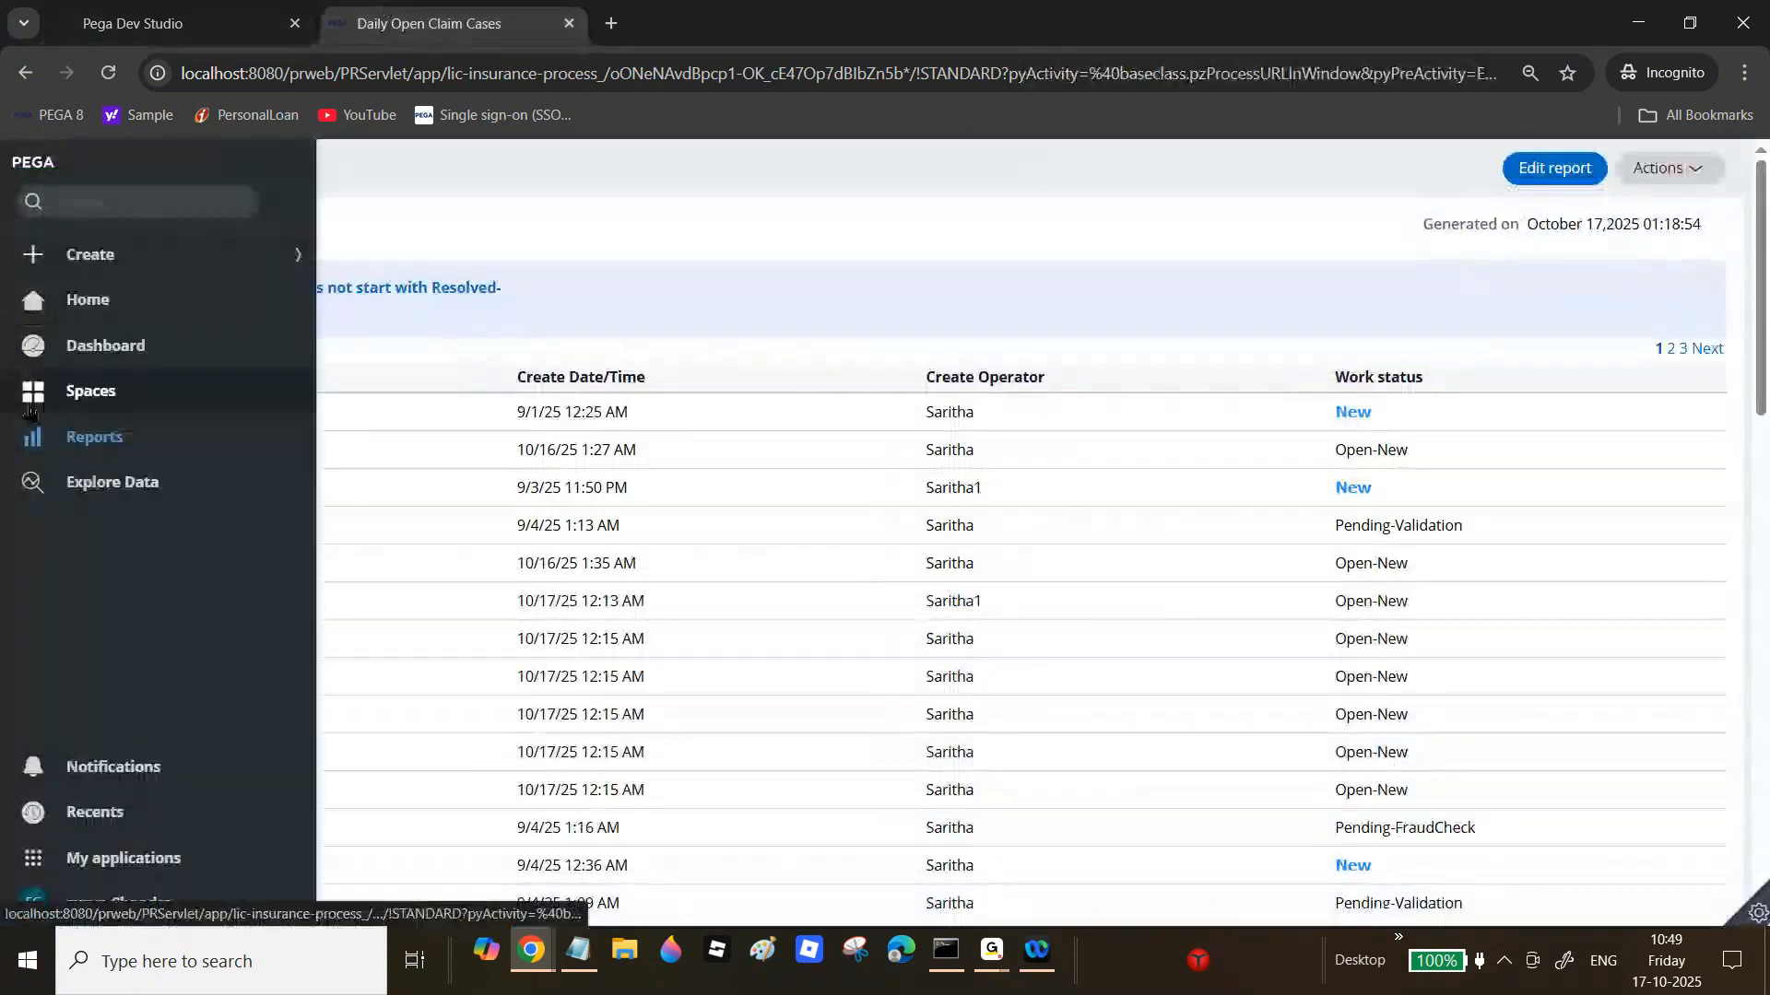
click(70, 443)
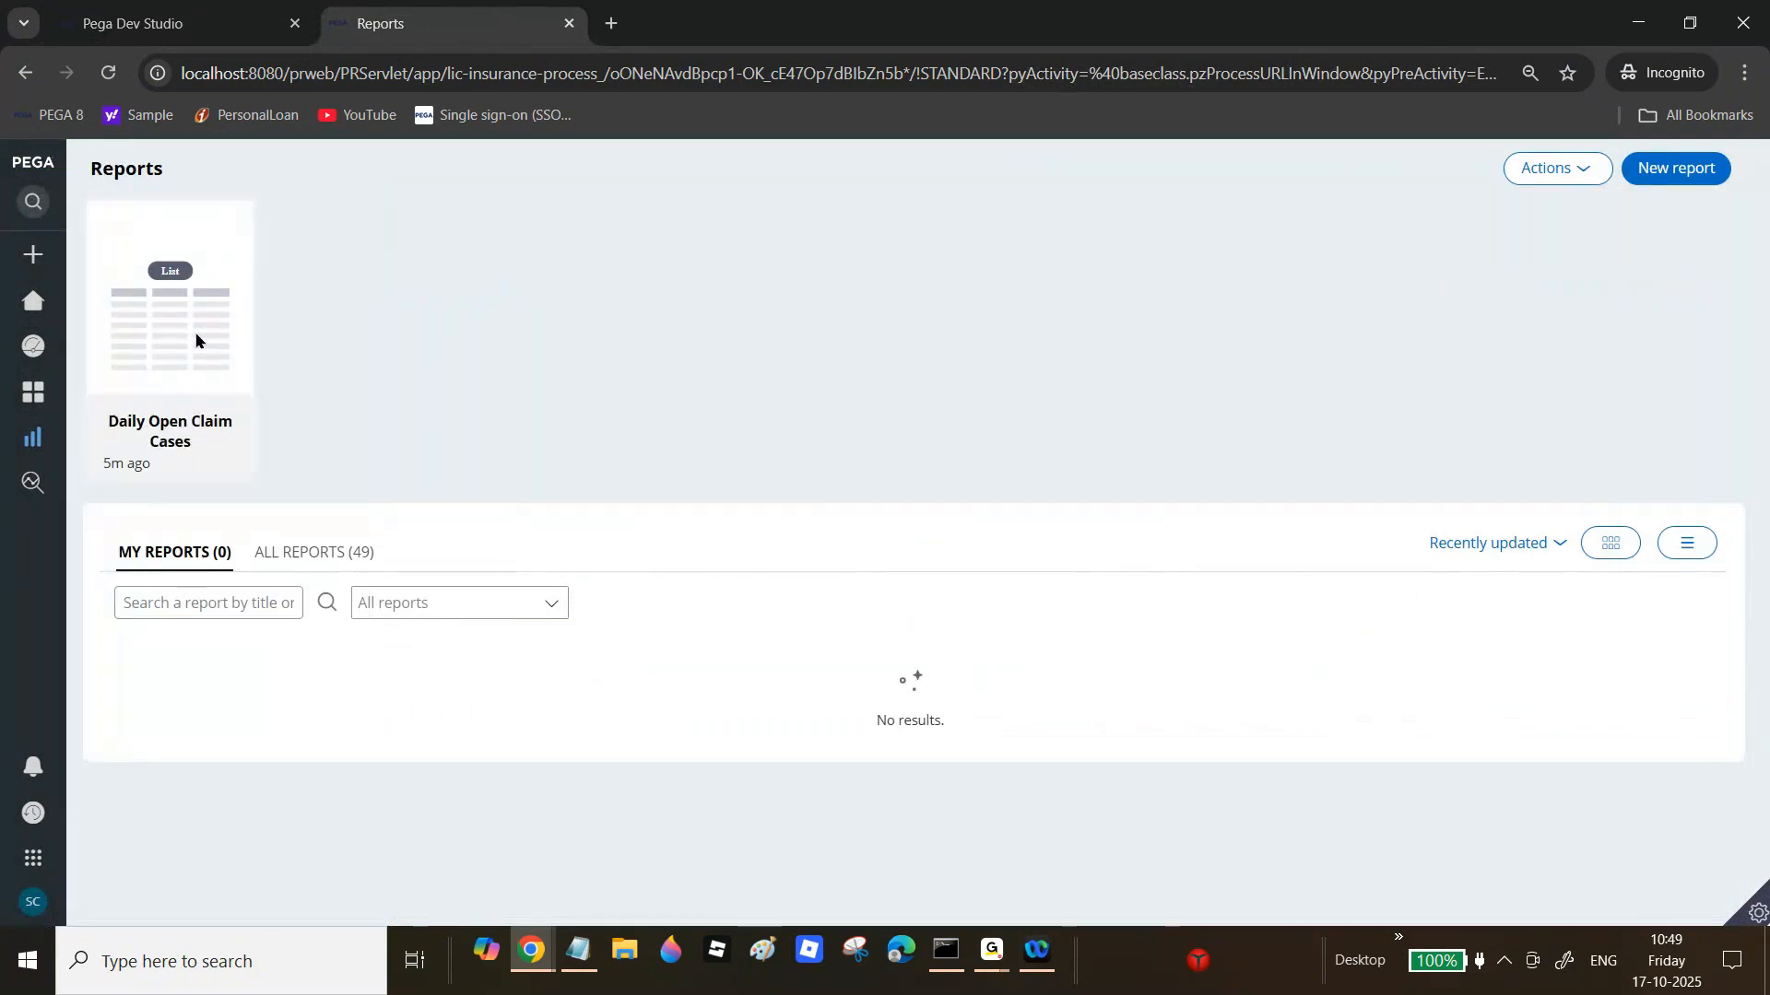
click(196, 340)
scroll(1721, 528, down, 2)
drag(1721, 528, 1711, 791)
drag(1766, 518, 1699, 407)
drag(1712, 302, 1765, 204)
click(1765, 205)
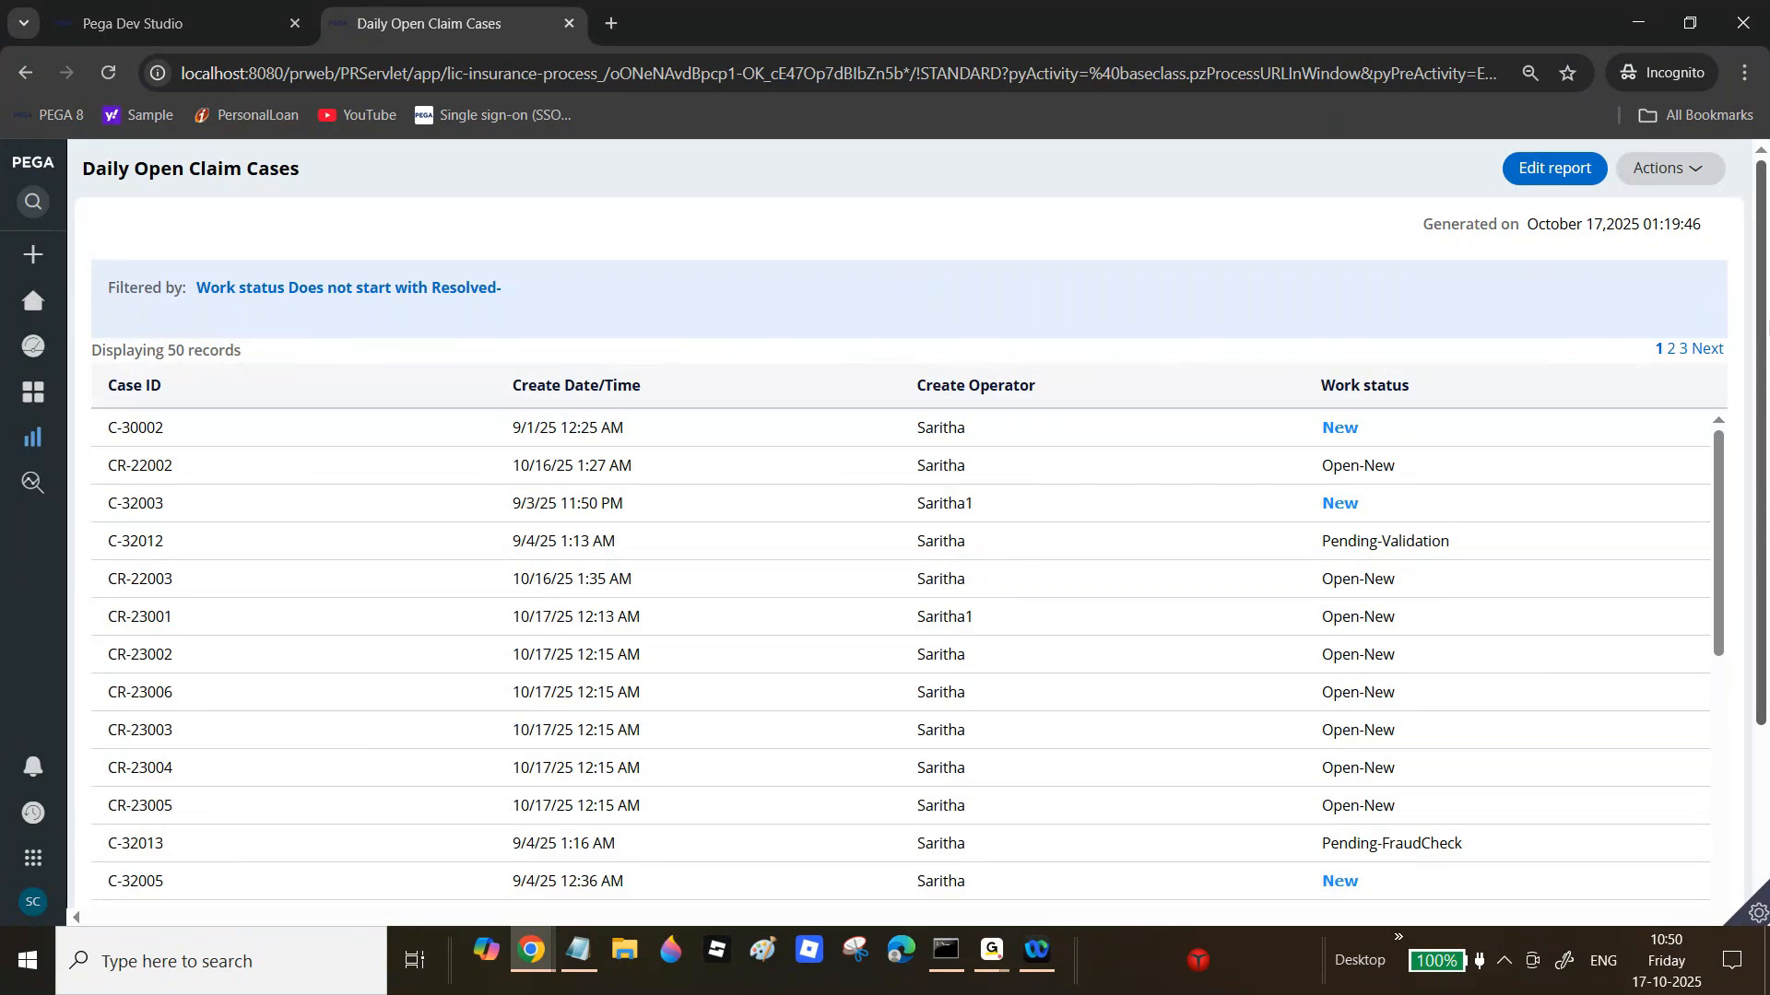
Step: Glance at the report definition, then rerun Daily Open Claim Cases from Reports
click(182, 20)
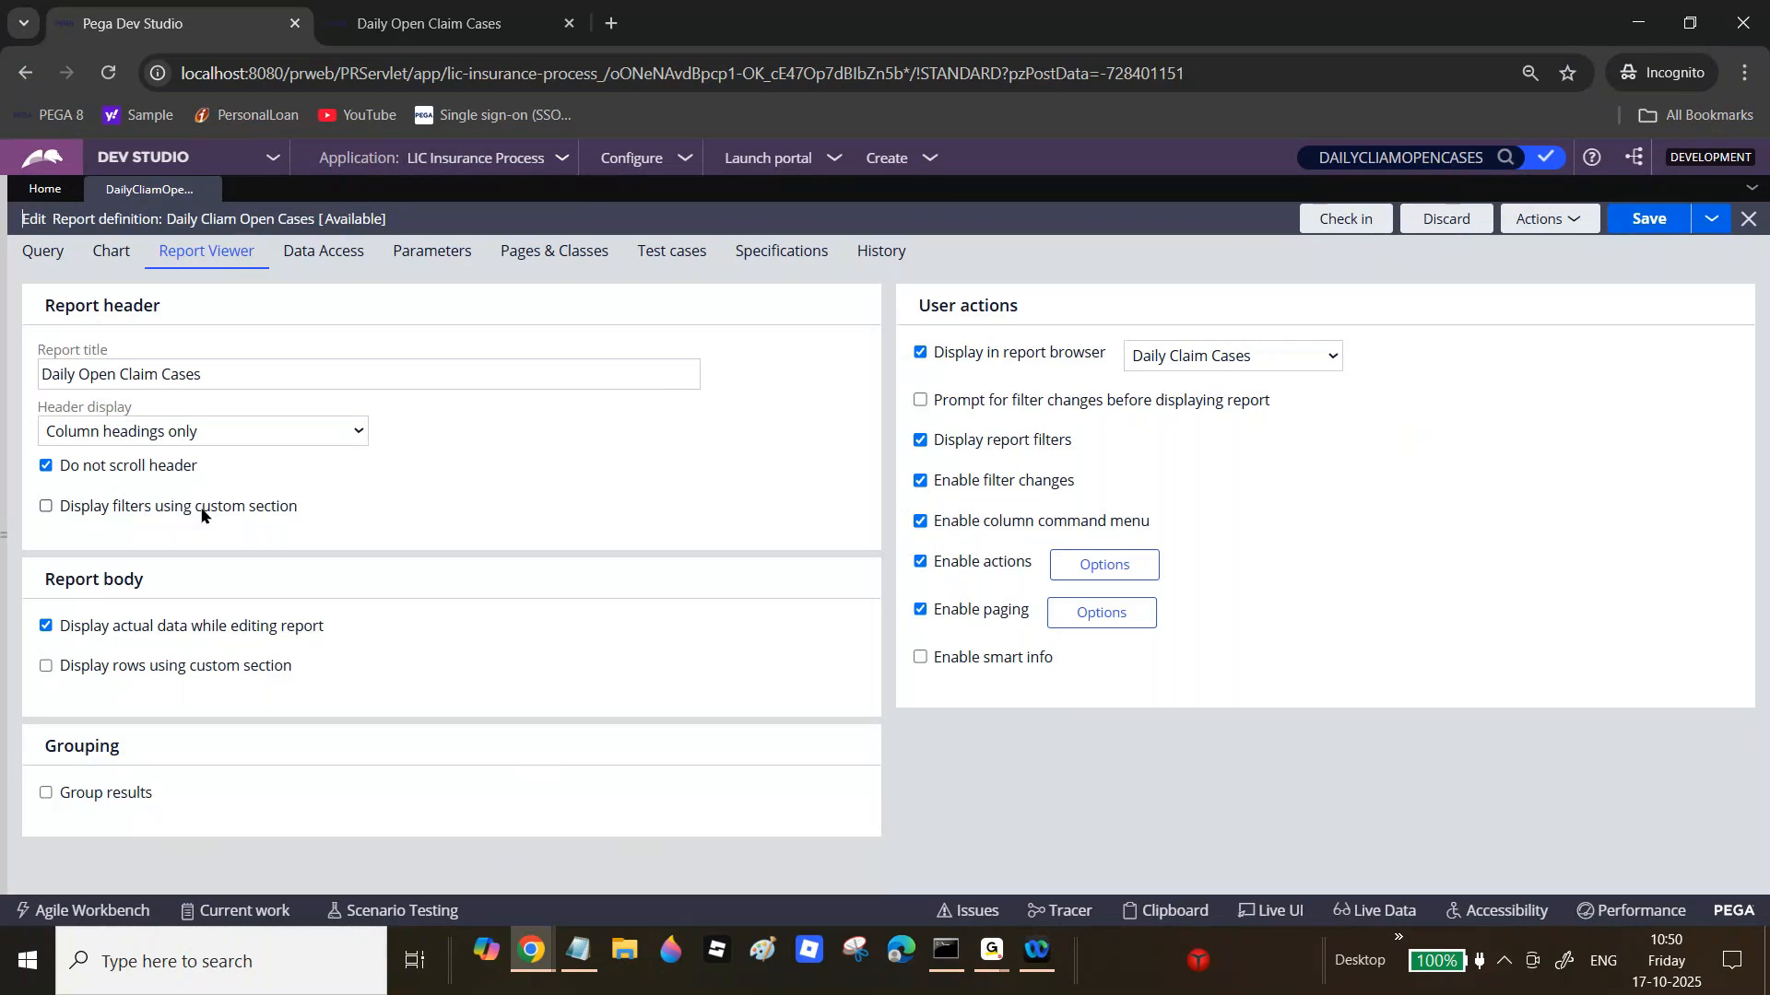
click(502, 23)
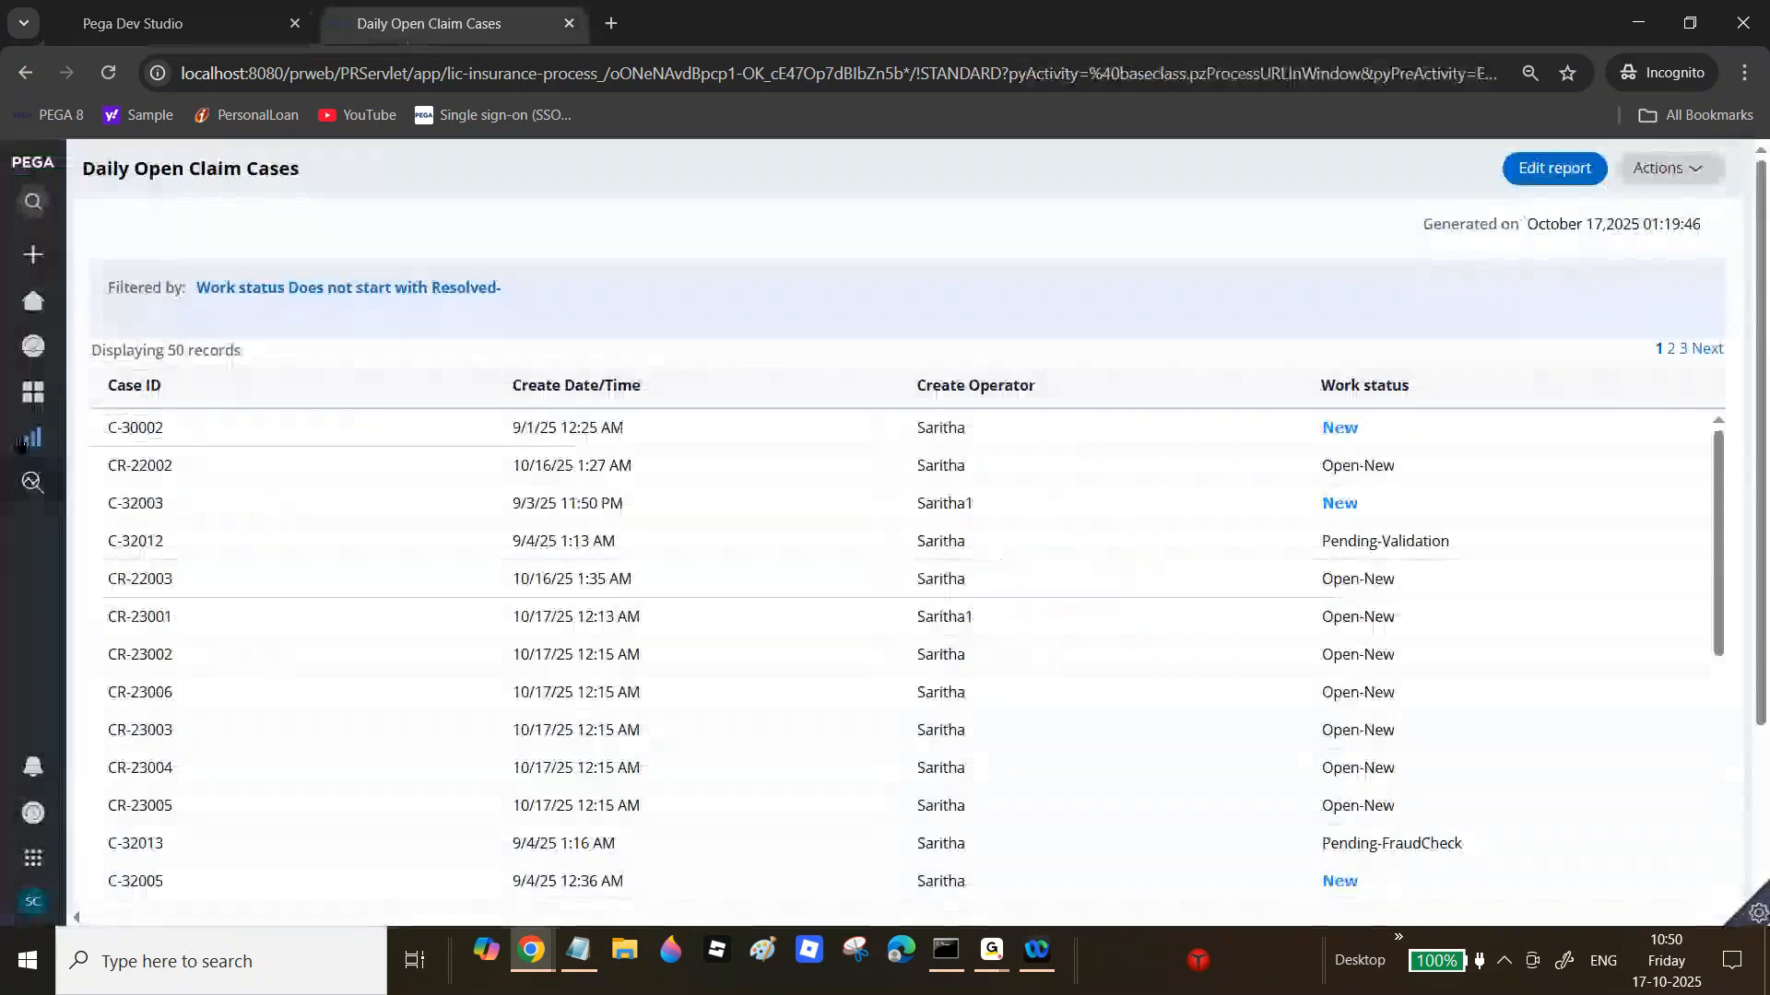
click(83, 441)
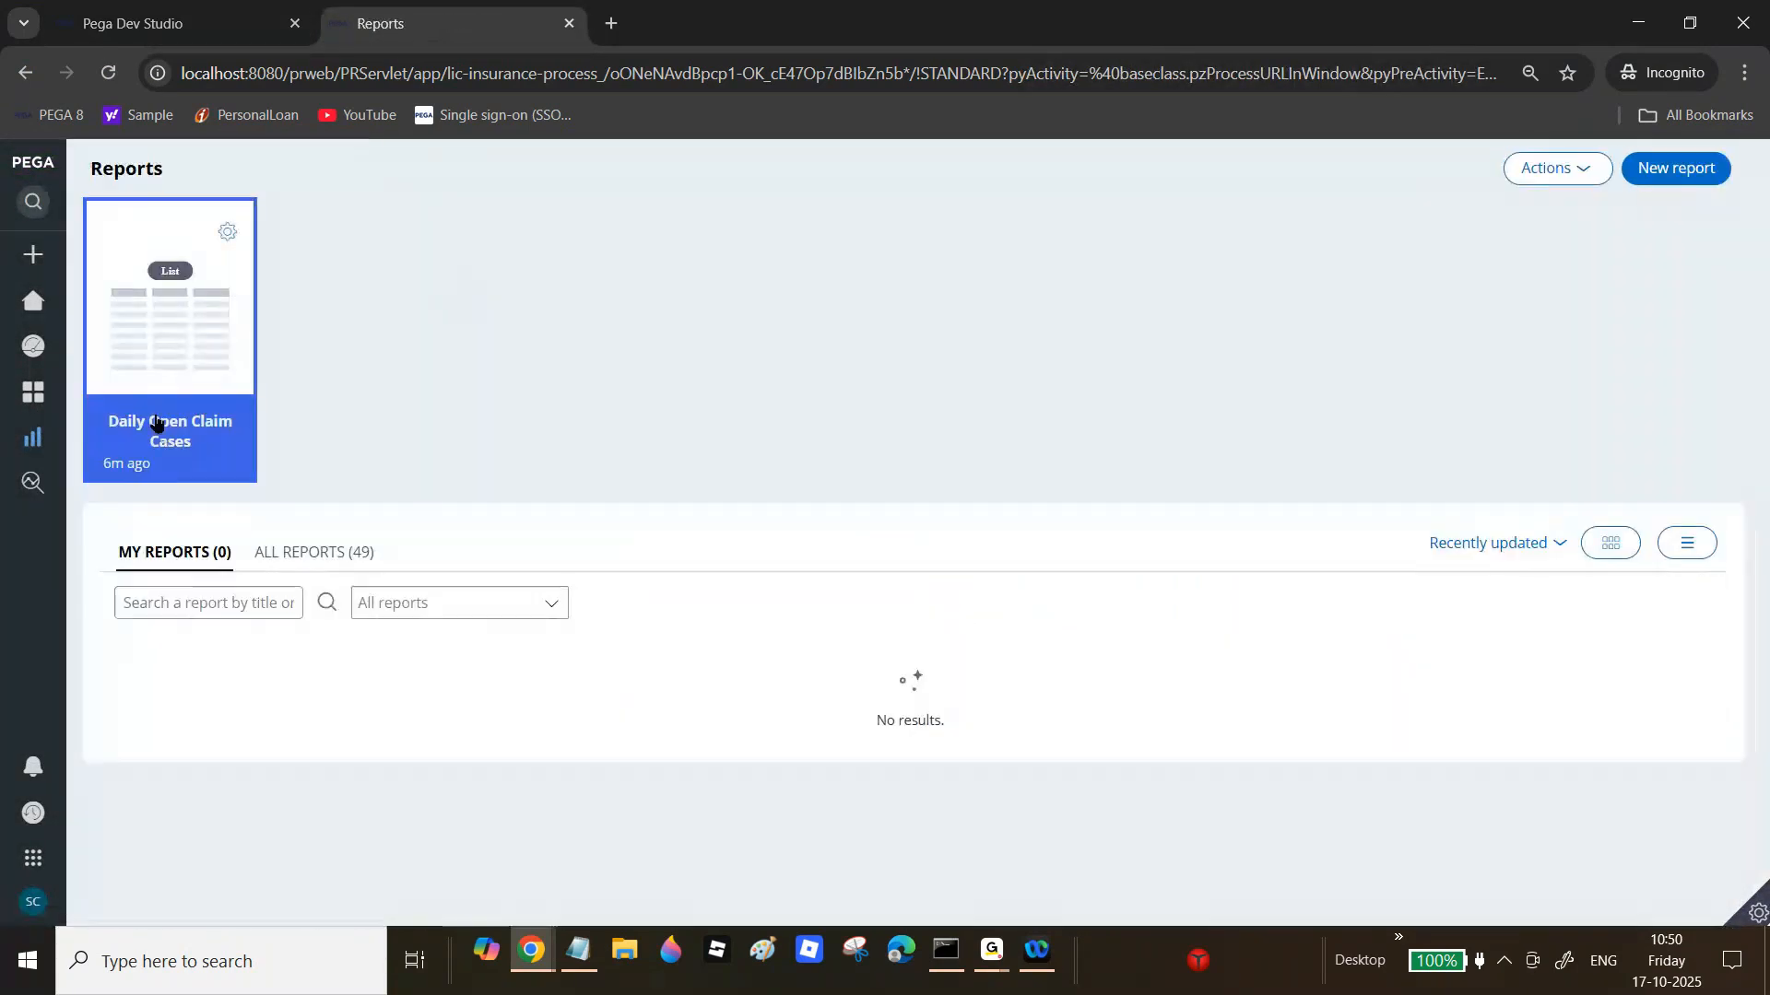
click(175, 386)
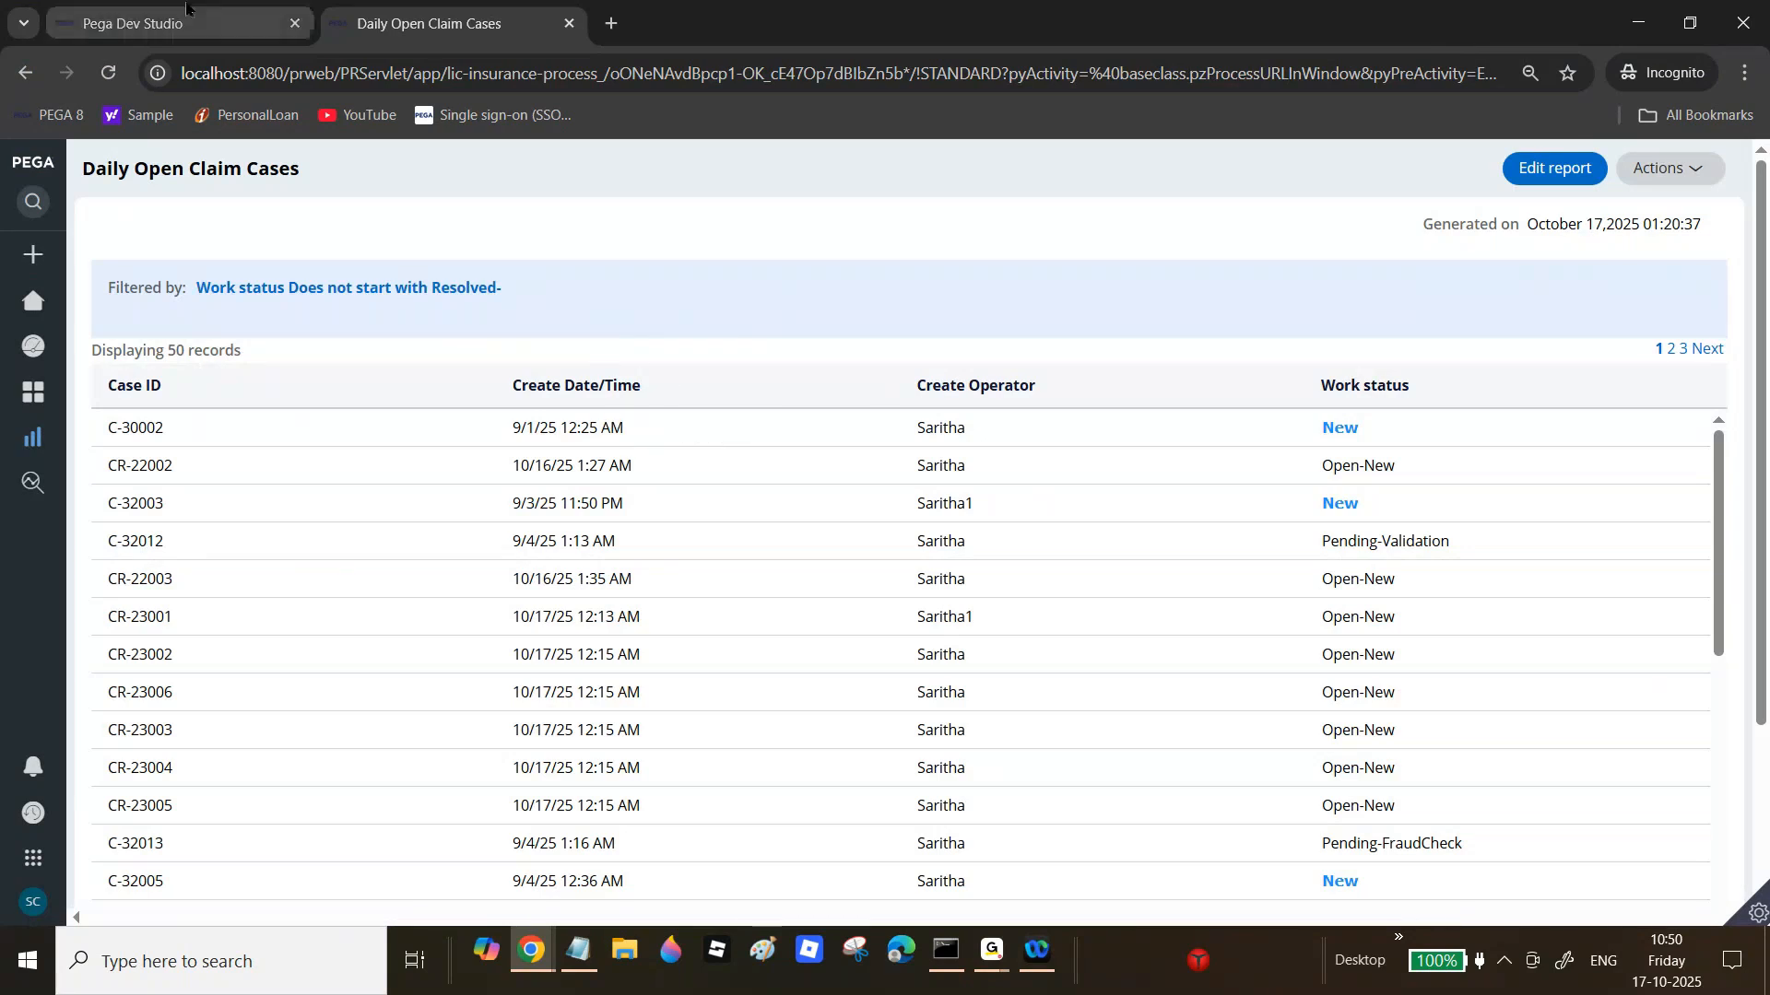
Step: Turn on custom-section filters with prefix CustomFilter, uncheck 'Do not scroll header', and open App explorer
click(166, 23)
click(83, 506)
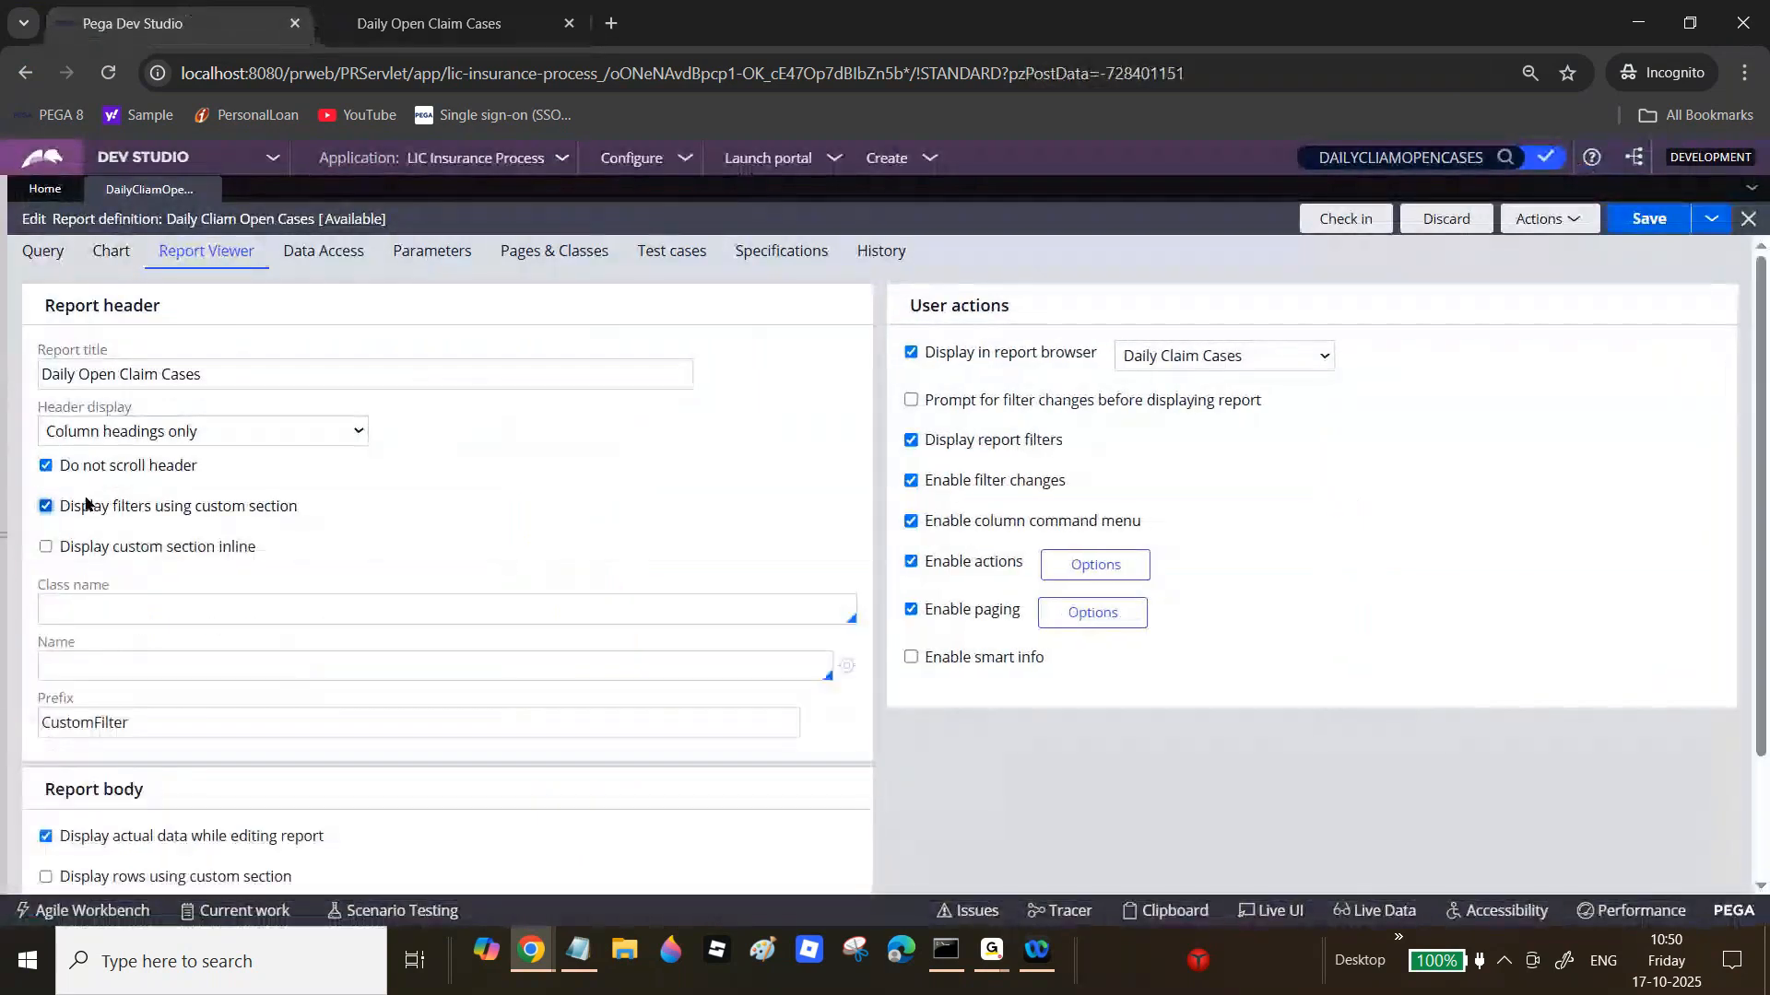
click(47, 466)
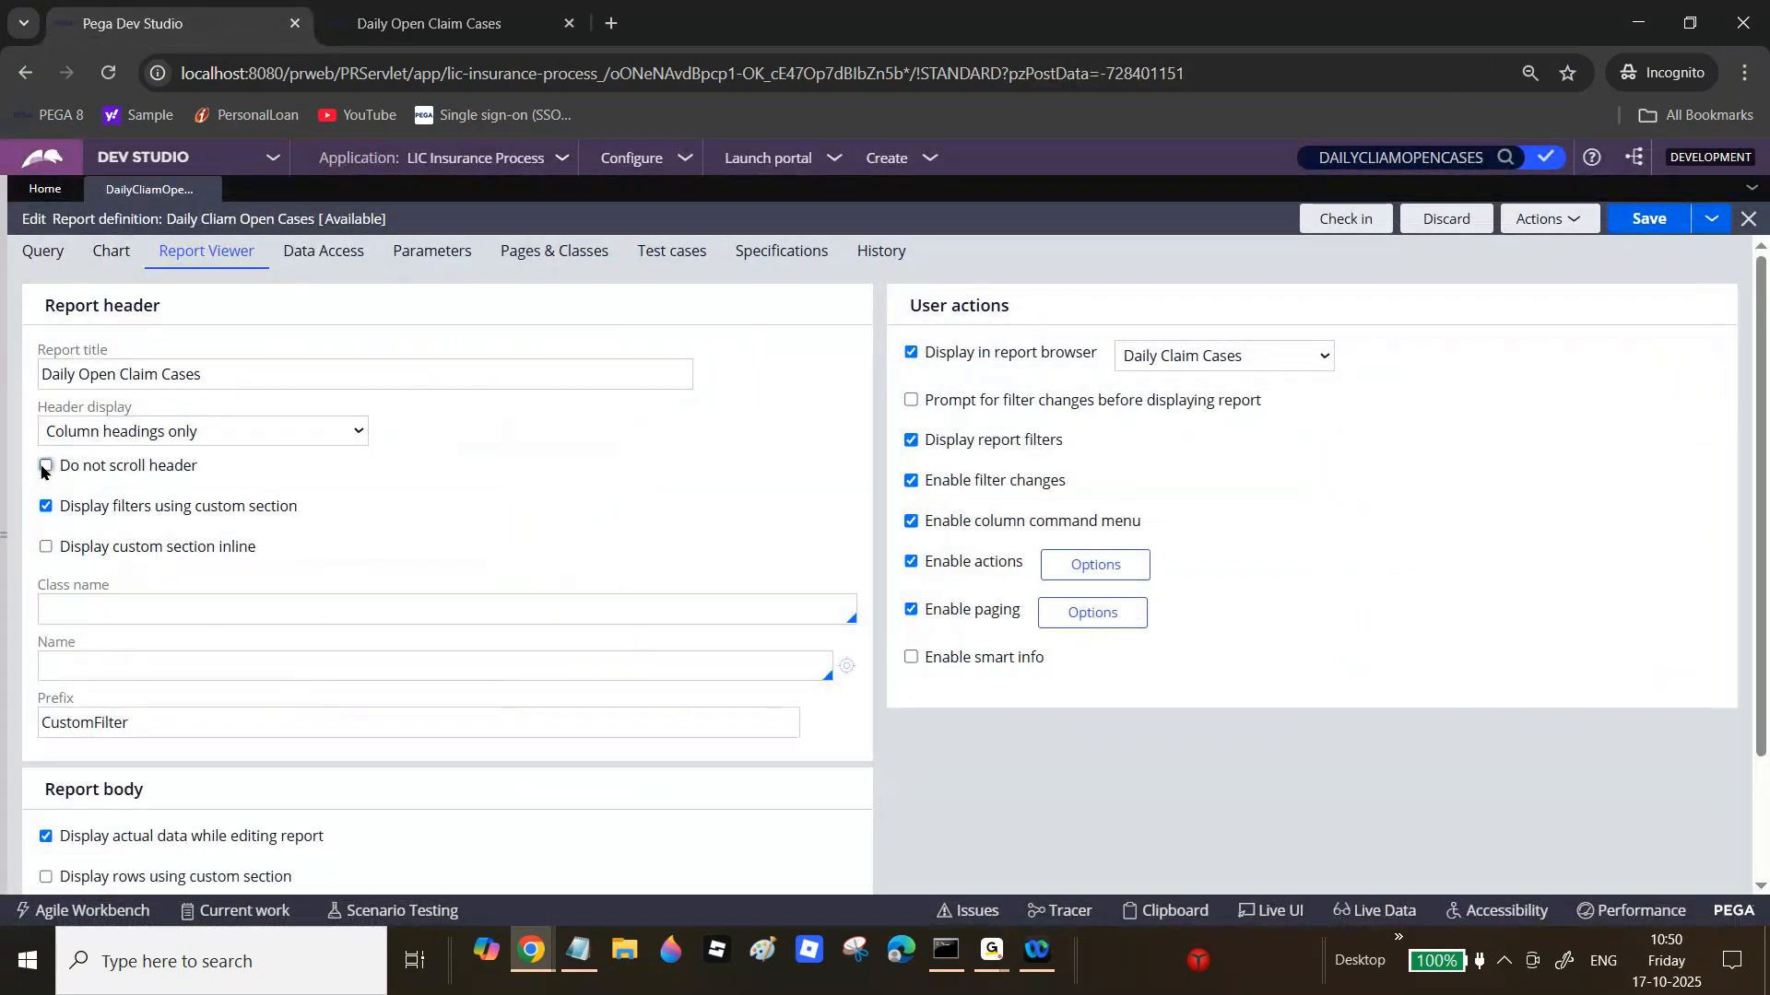
click(118, 608)
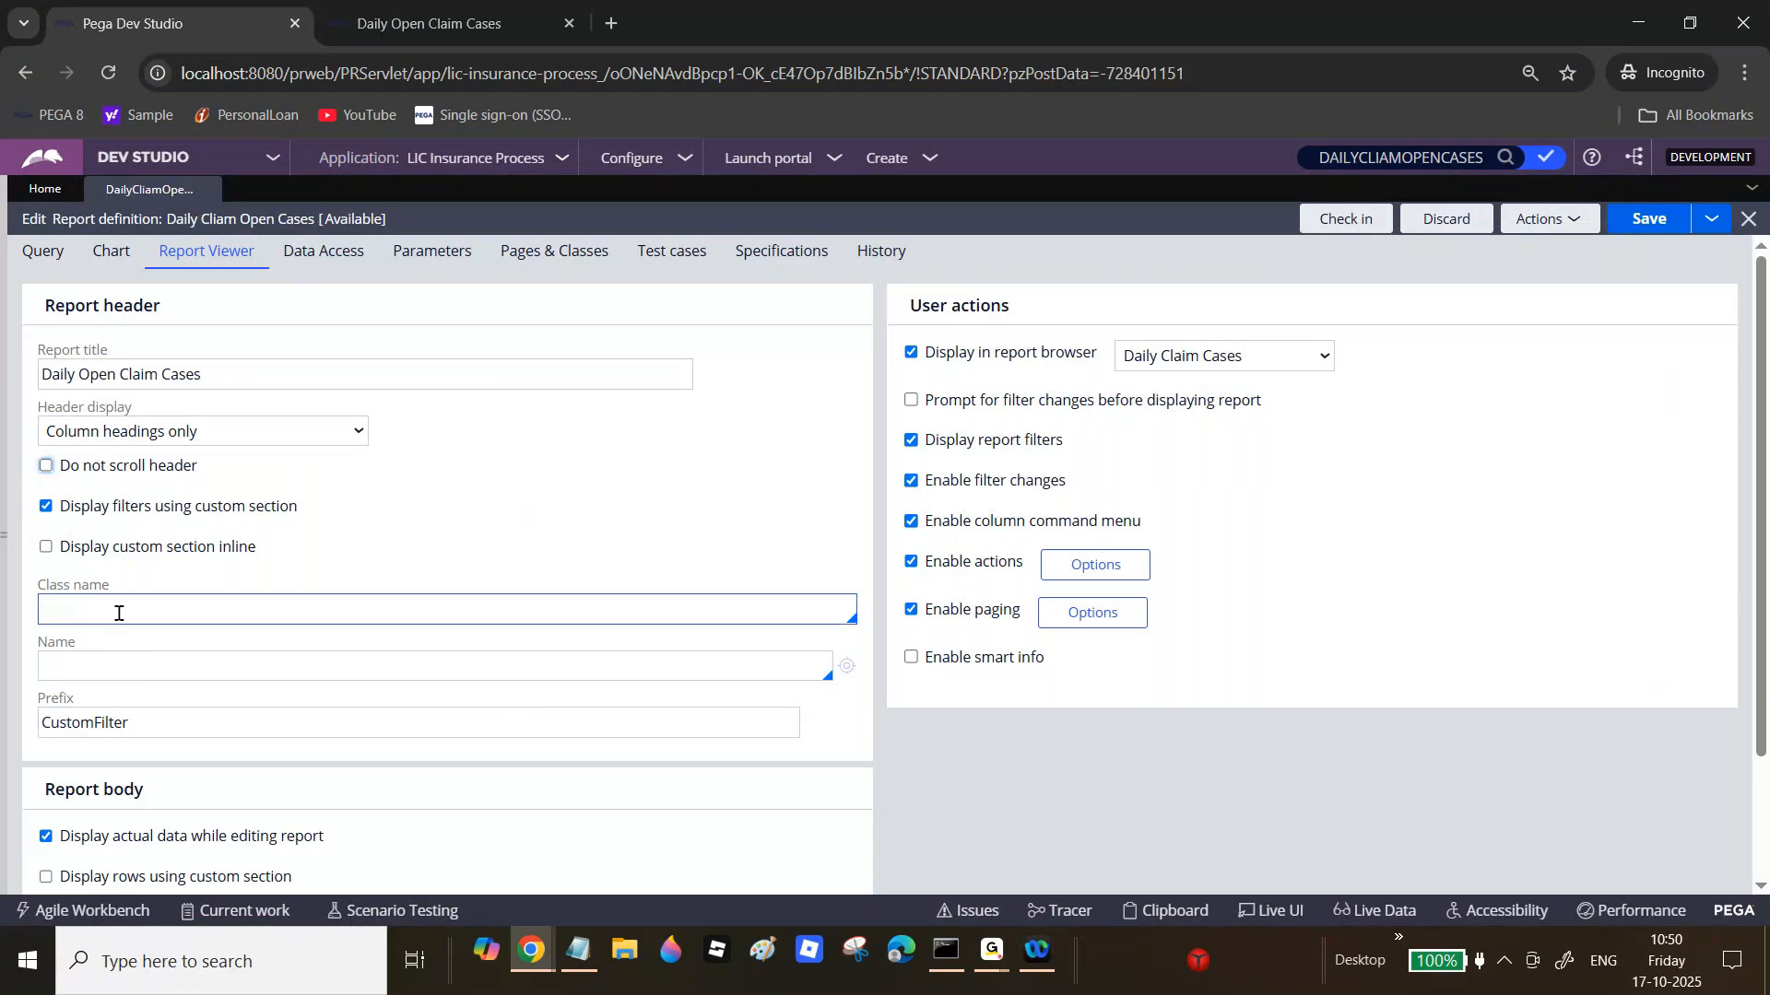
click(107, 663)
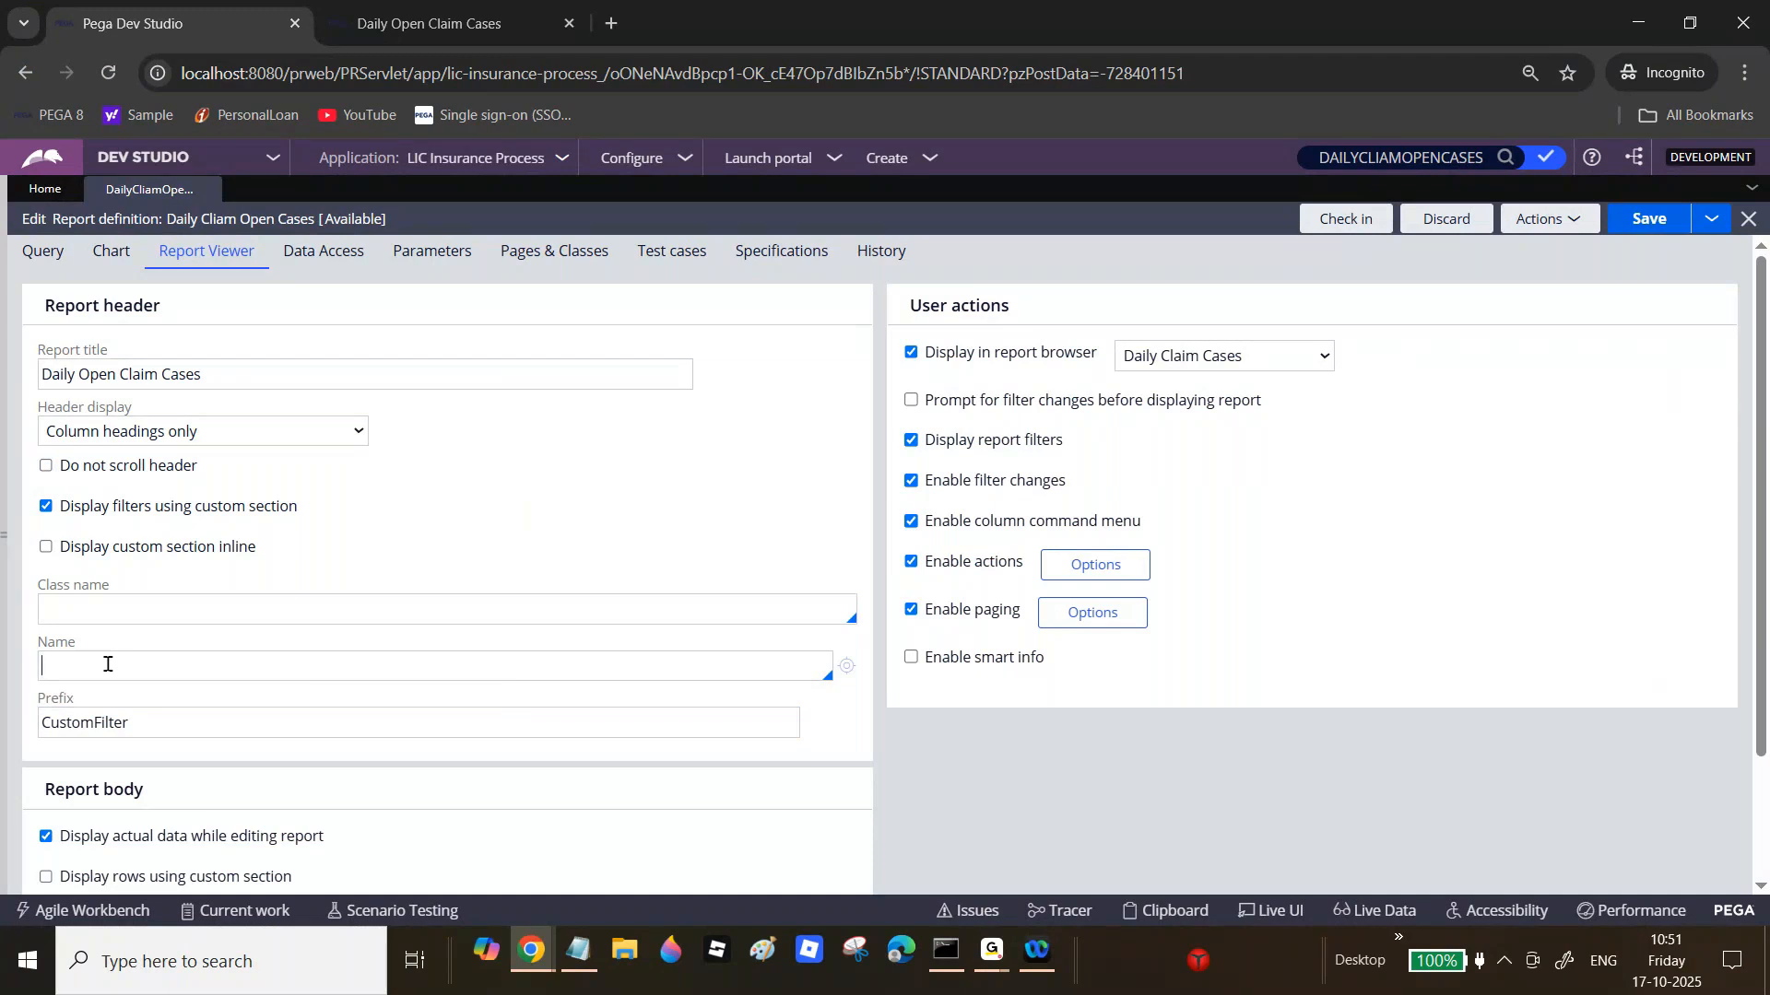
click(104, 735)
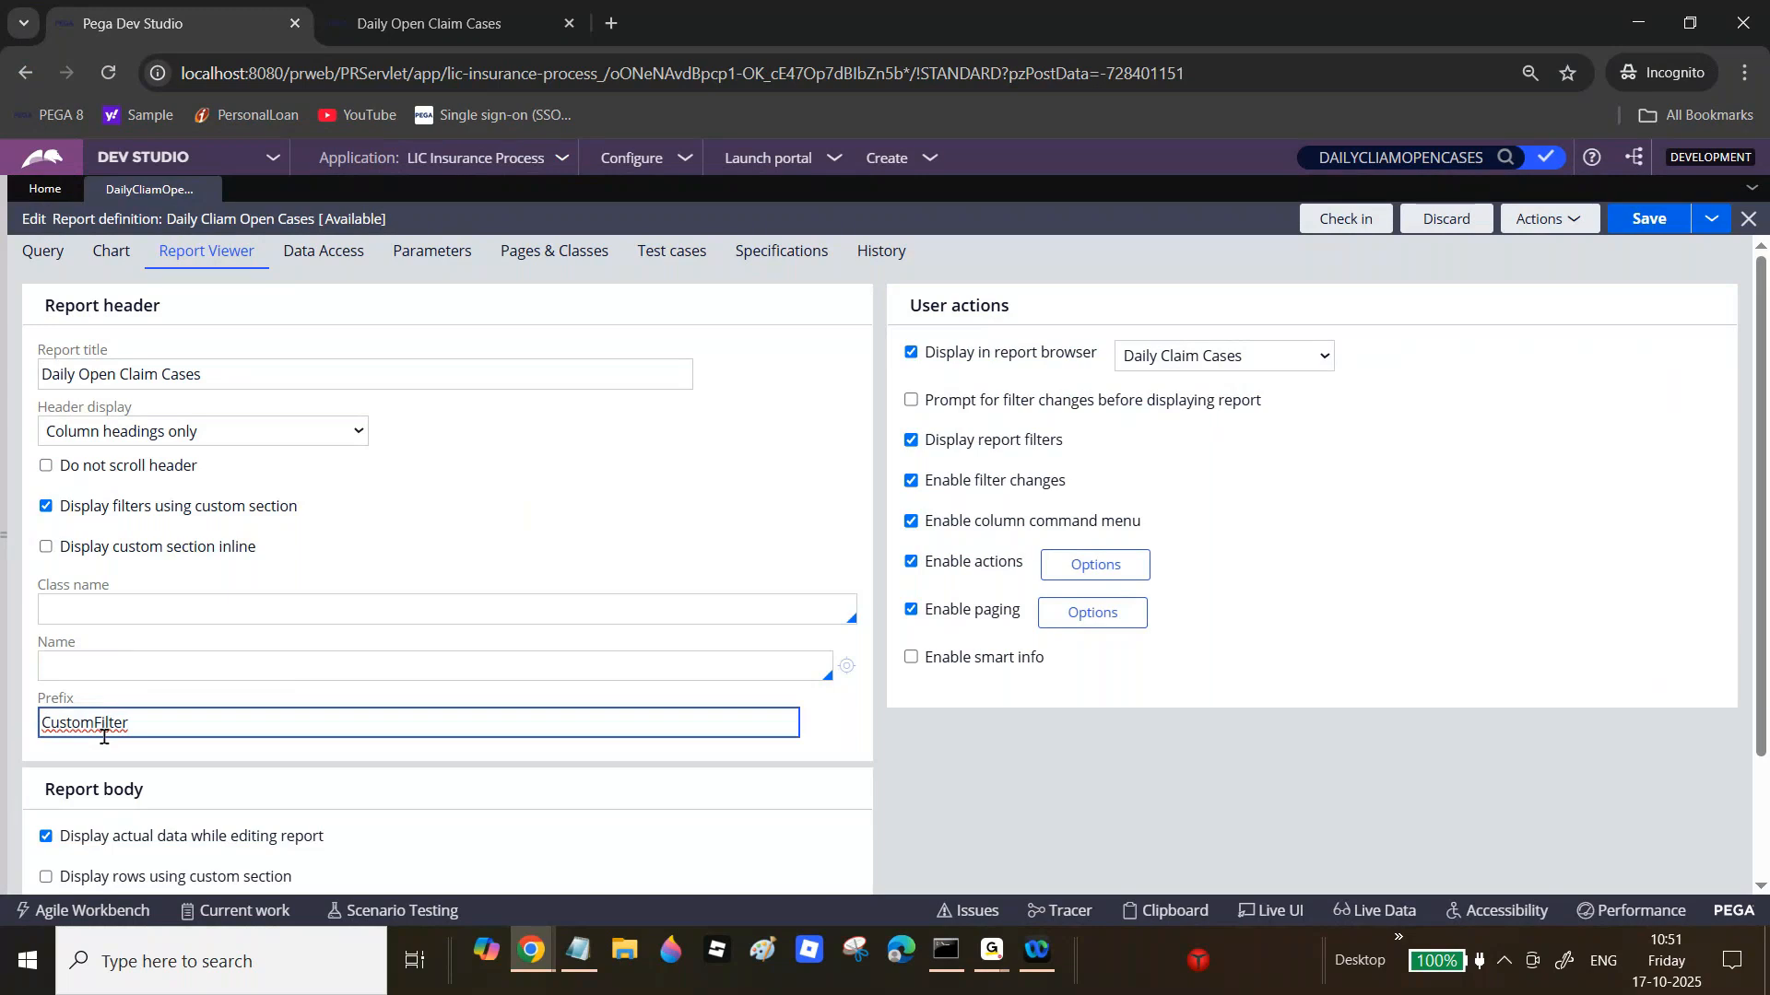
mouse_move(4, 442)
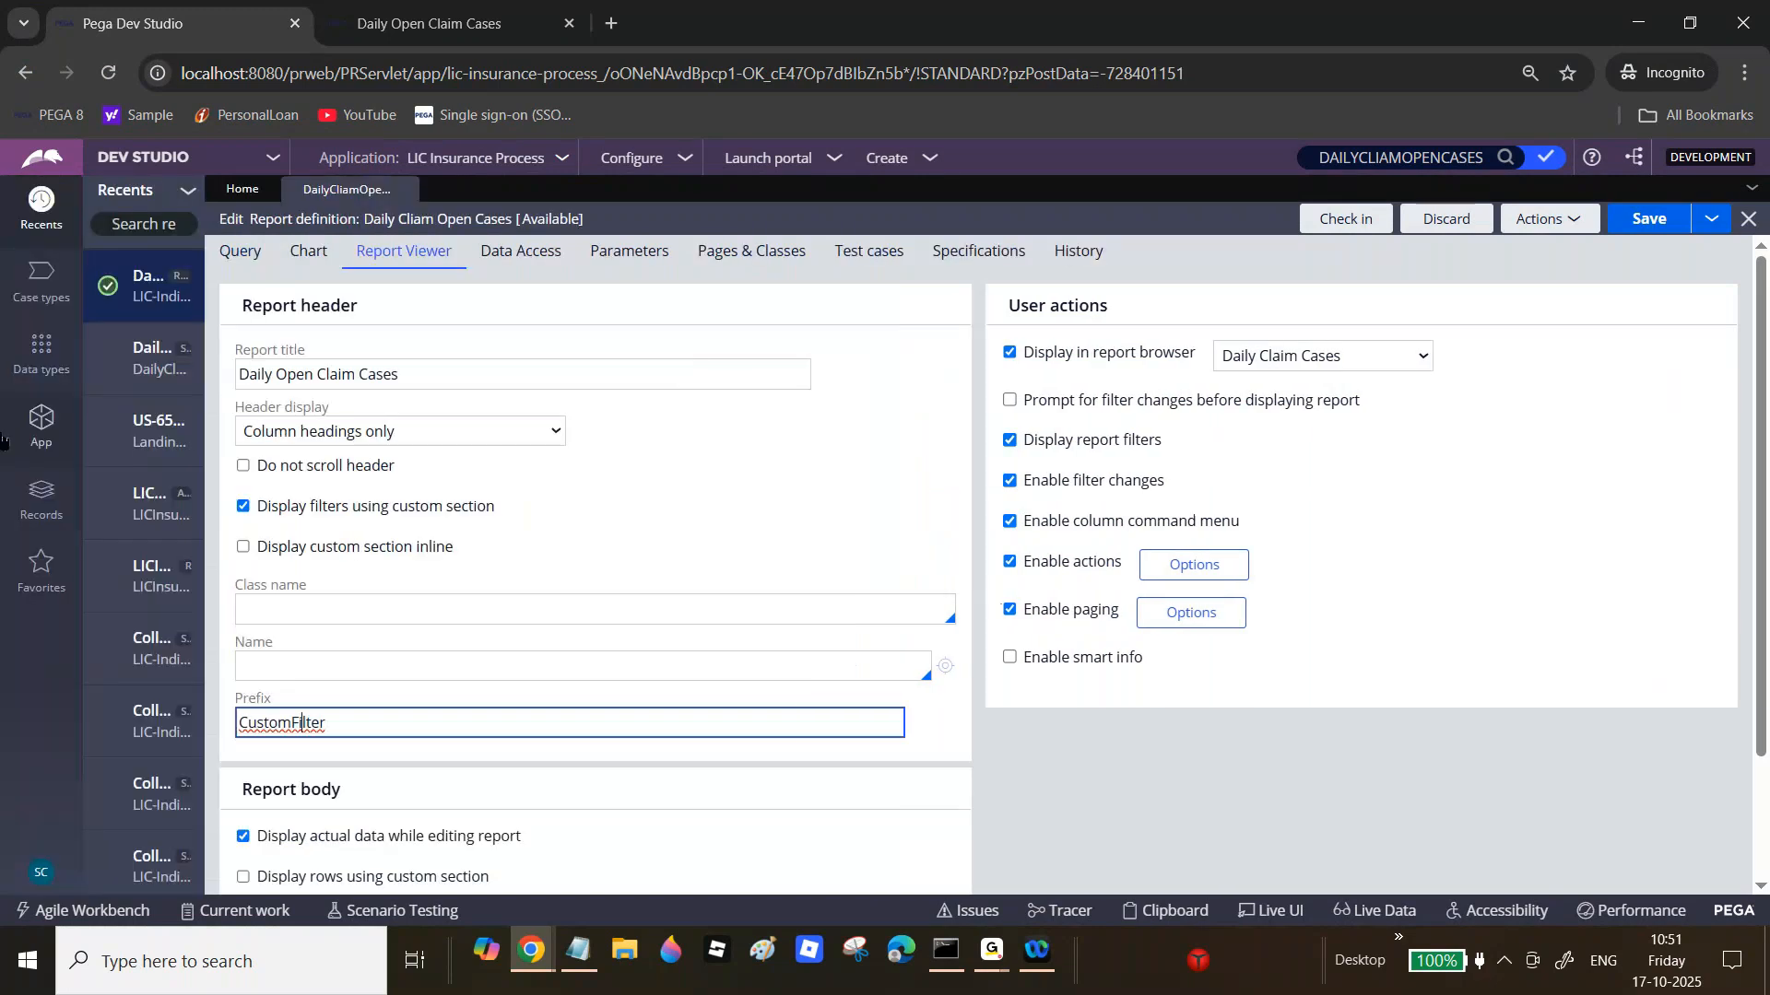
click(41, 427)
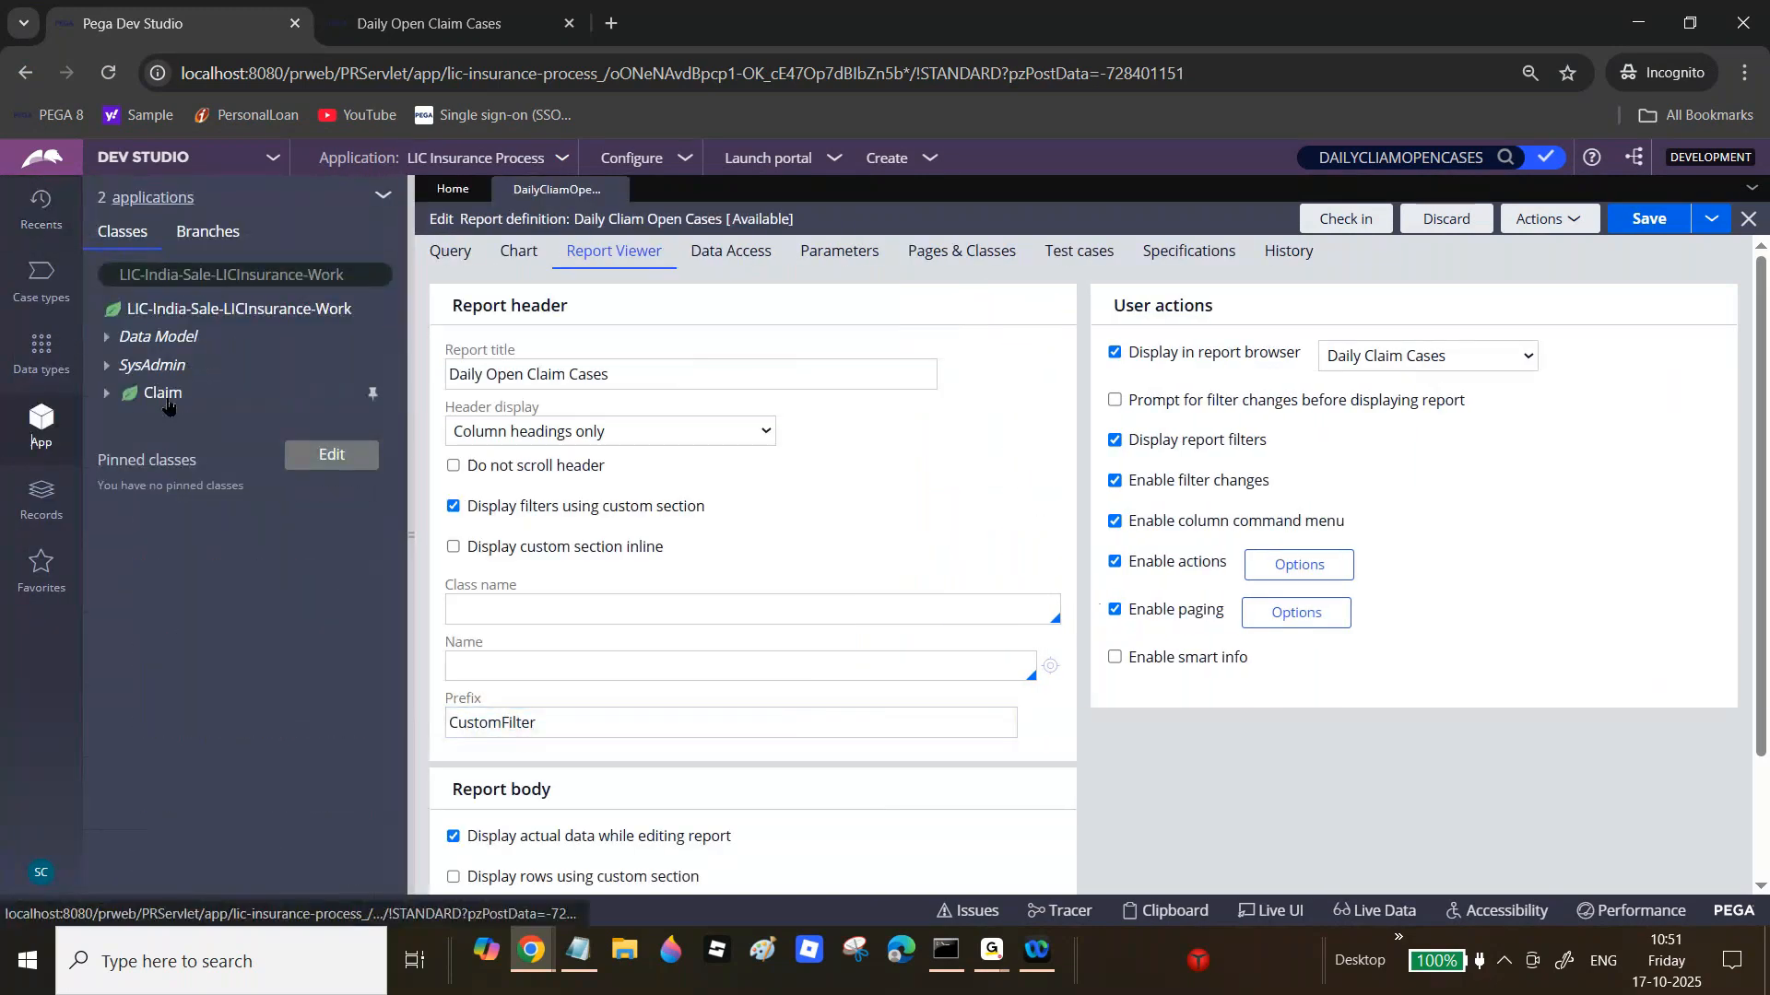
Step: Create an Operator ID property on the Claim class without a branch
right_click(167, 403)
mouse_move(184, 423)
mouse_move(406, 450)
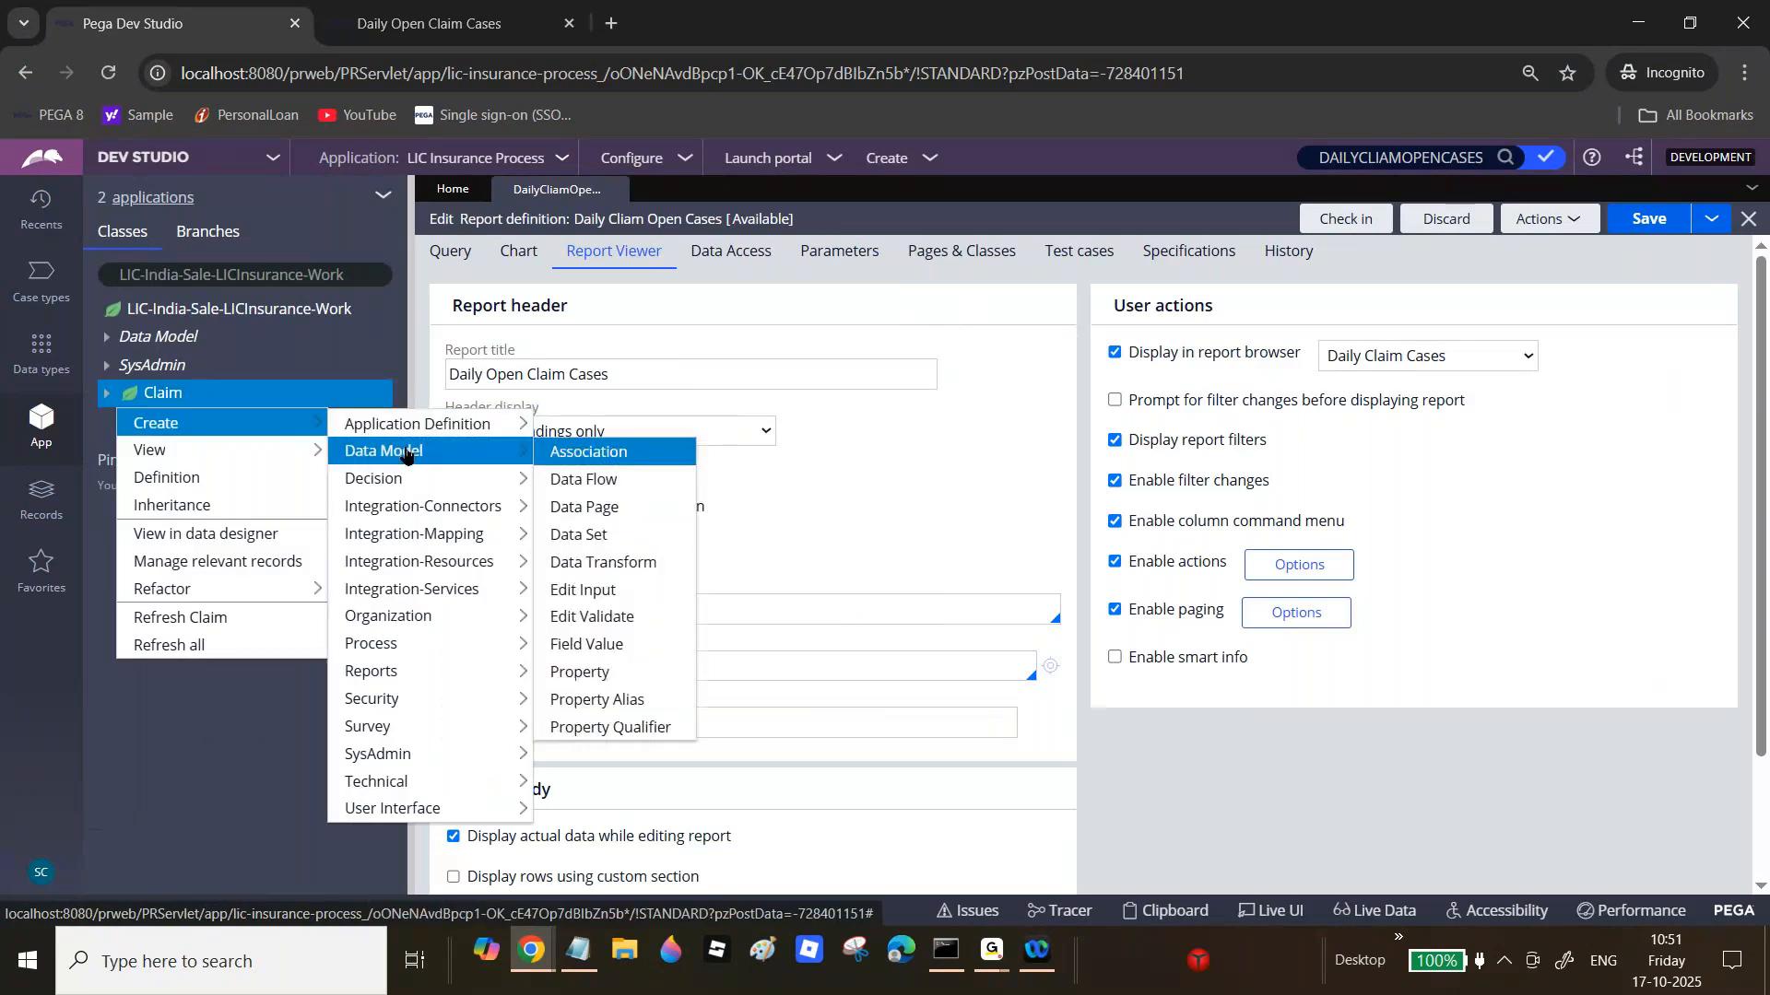
click(578, 671)
text(Op)
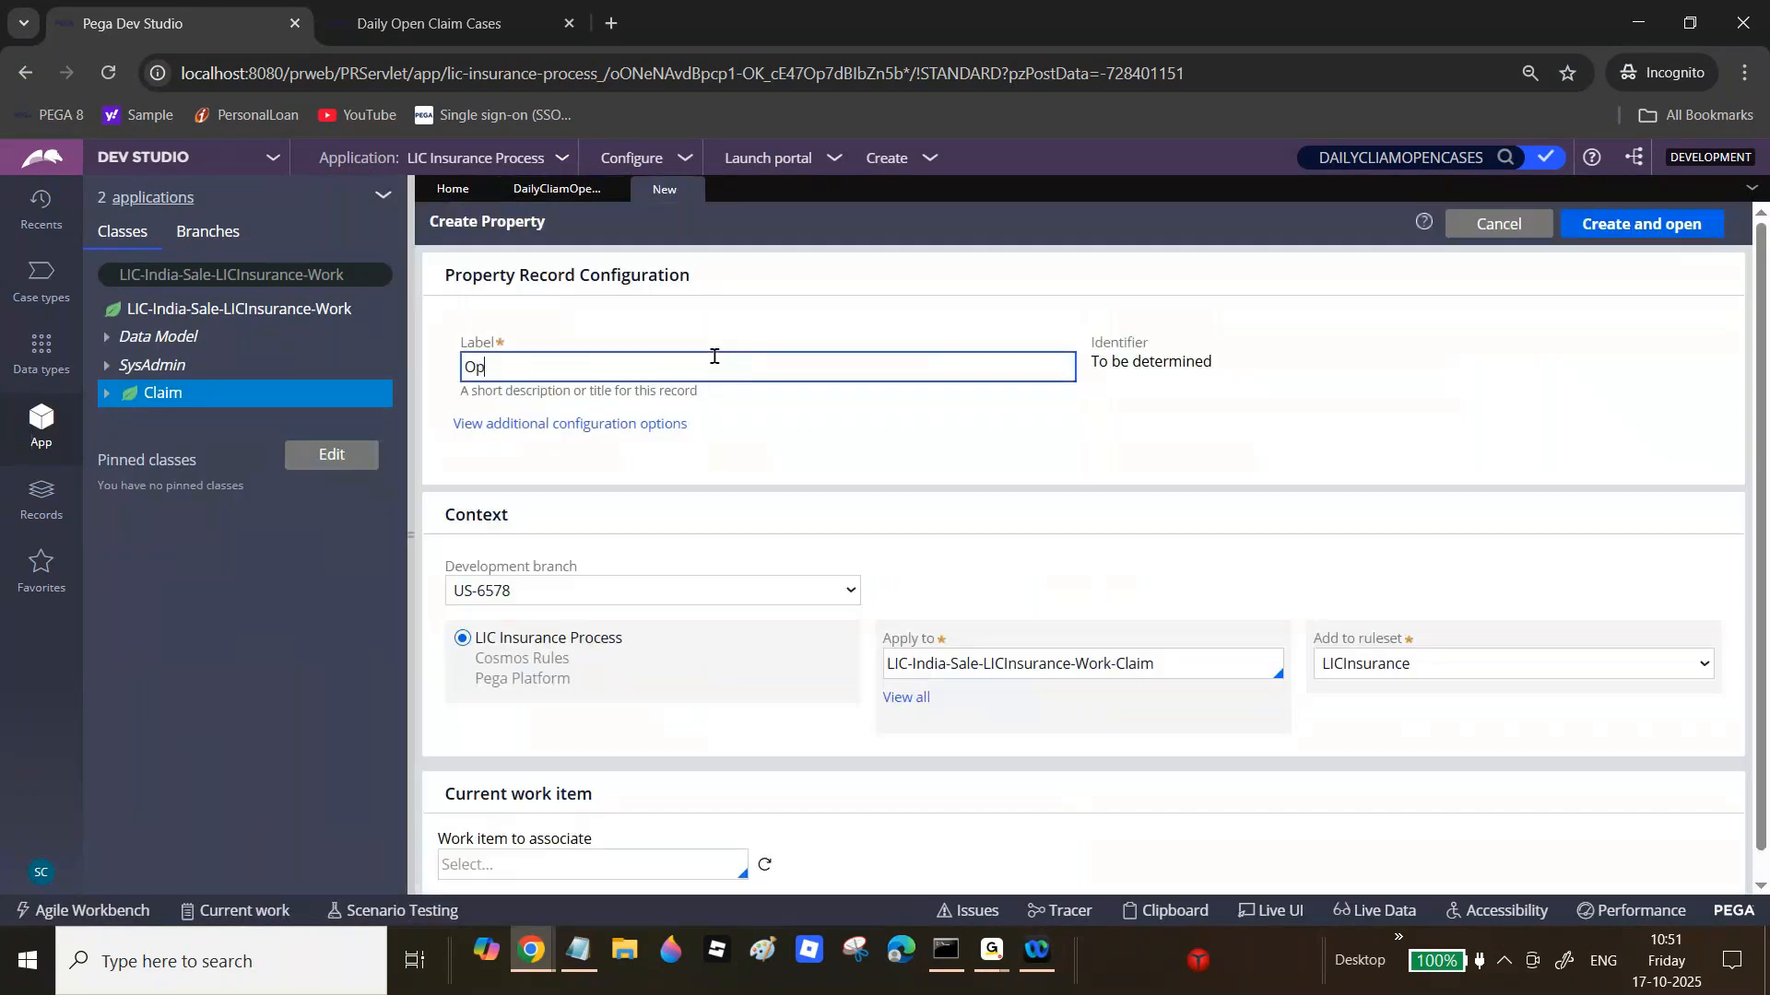
text(erator ID)
key(Tab)
click(711, 590)
click(586, 655)
click(1639, 226)
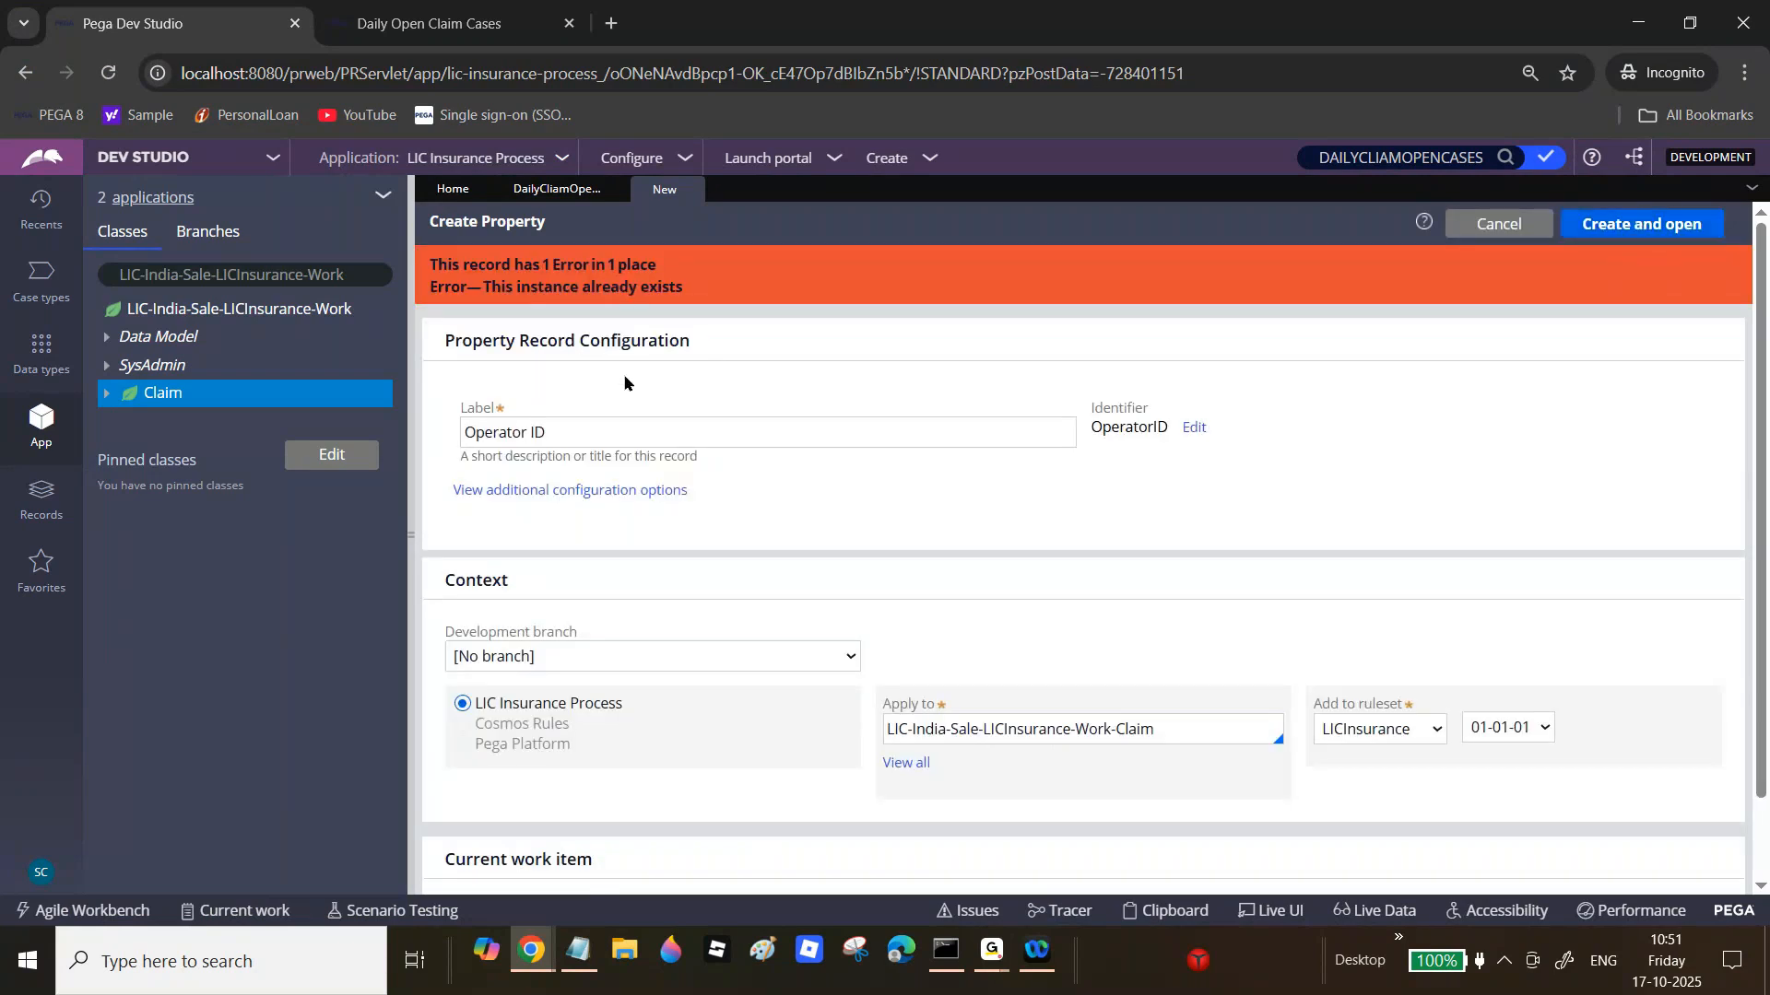
Step: Relabel the new property as Start Date and create it
click(624, 422)
triple_click(626, 425)
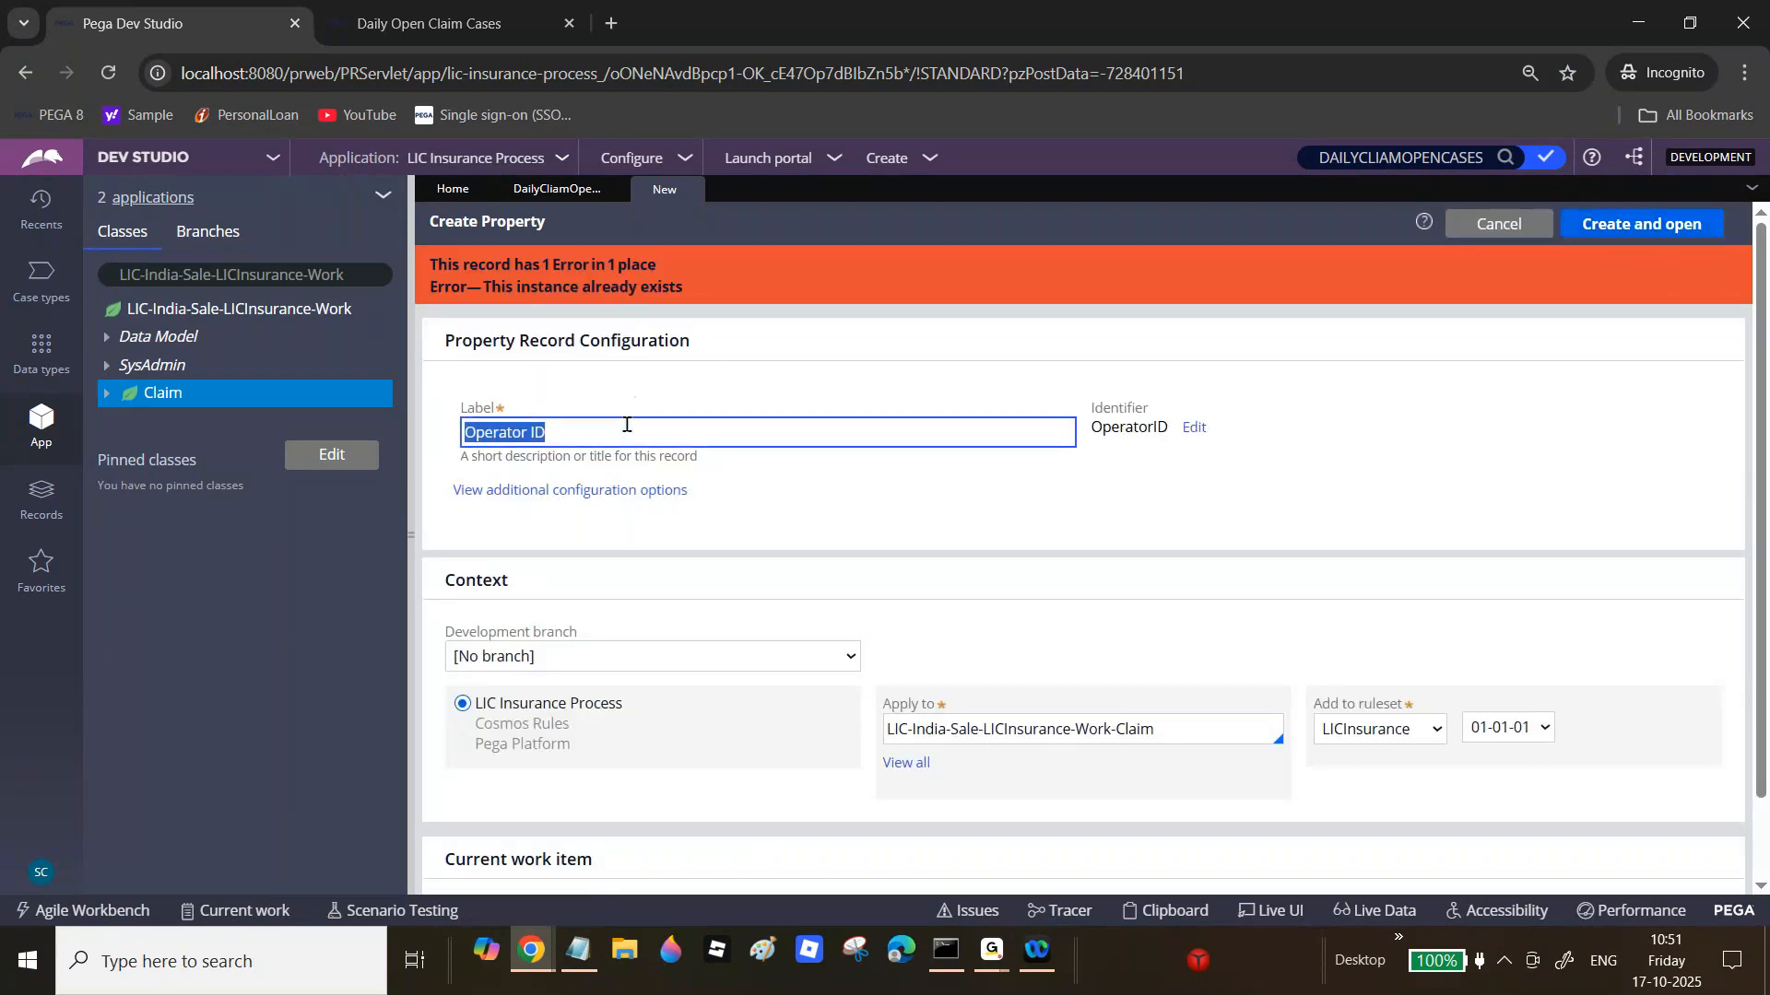
text(Start Date)
key(Tab)
click(1642, 231)
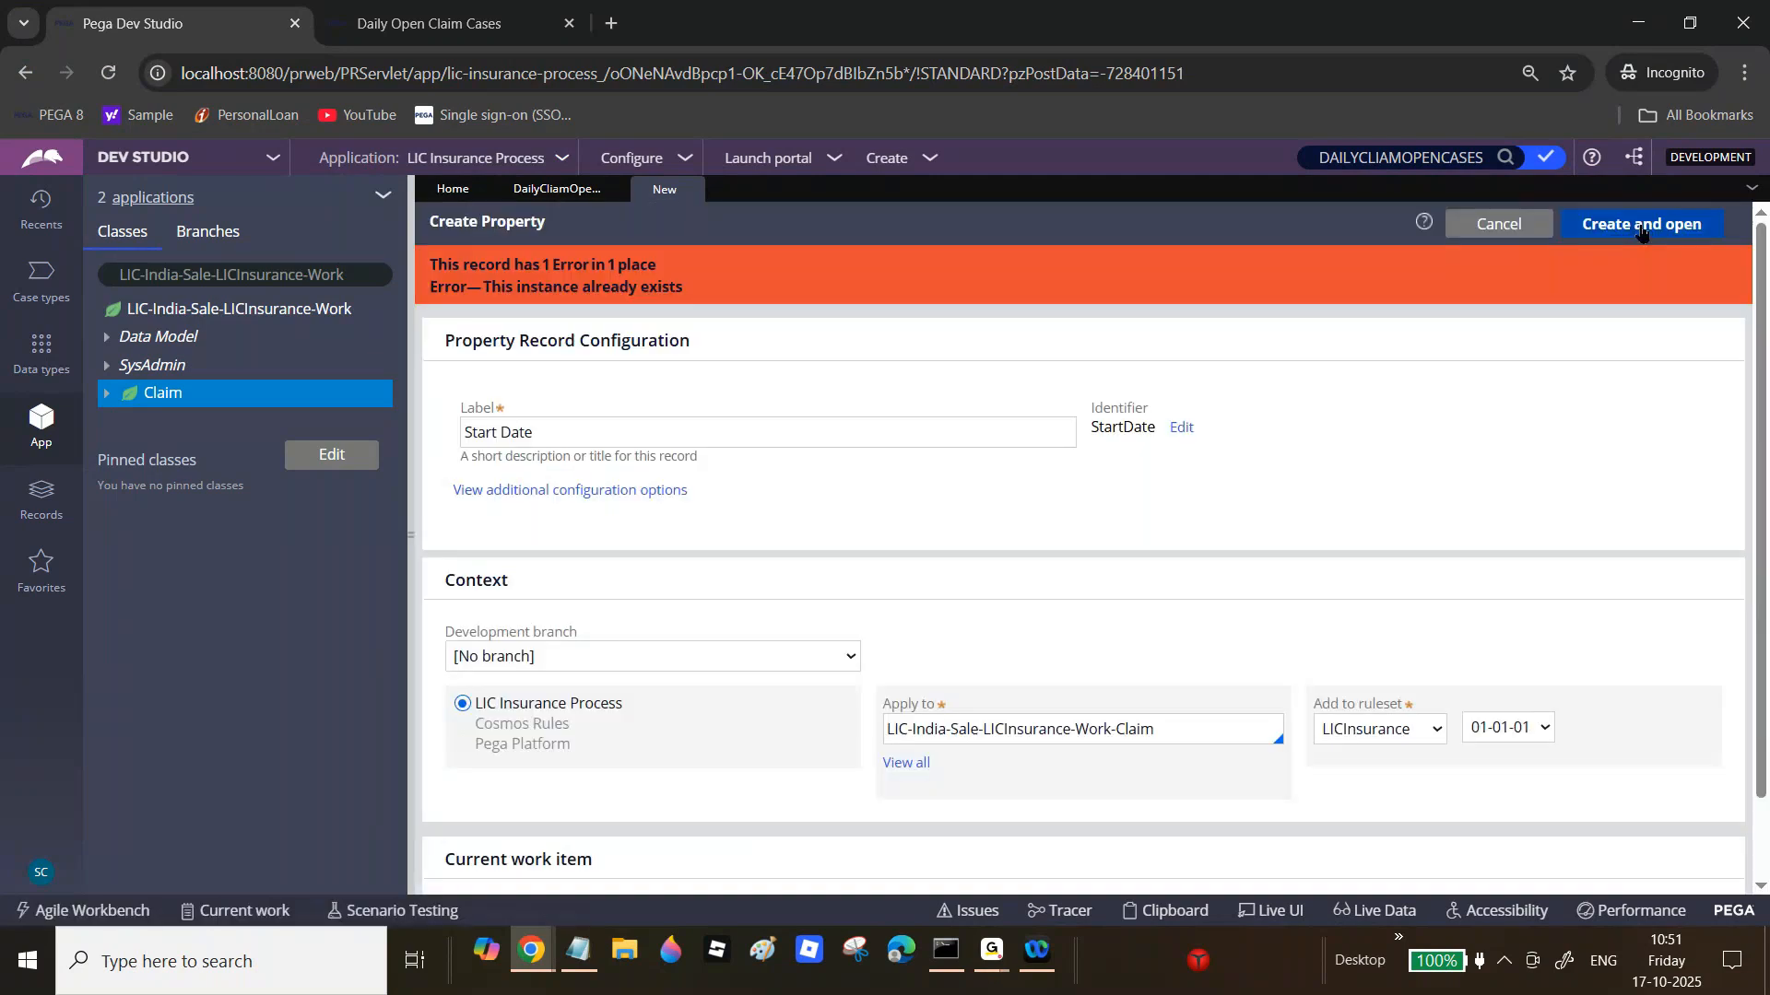
Step: Try creating an End Date property, which already exists
click(554, 437)
key(ctrl+a)
text(En)
key(Tab)
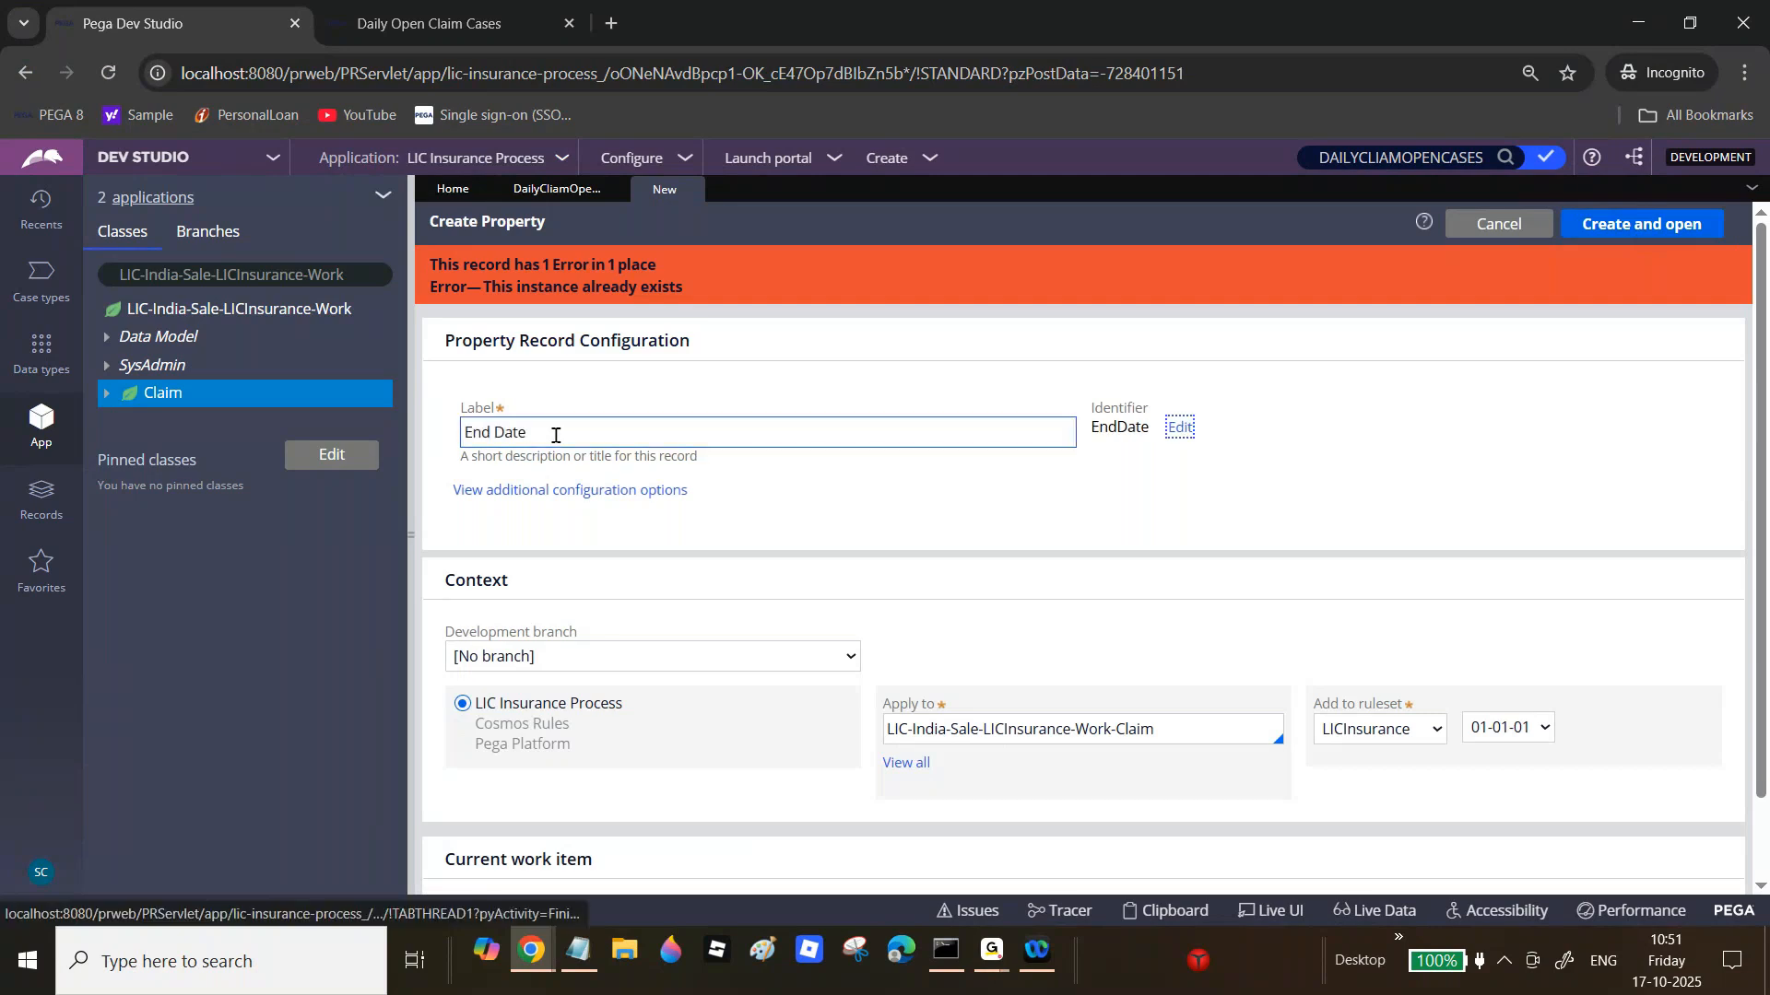
click(1647, 228)
Step: Try creating a Case Status property, find it already exists, and close the form
click(579, 416)
key(ctrl+a)
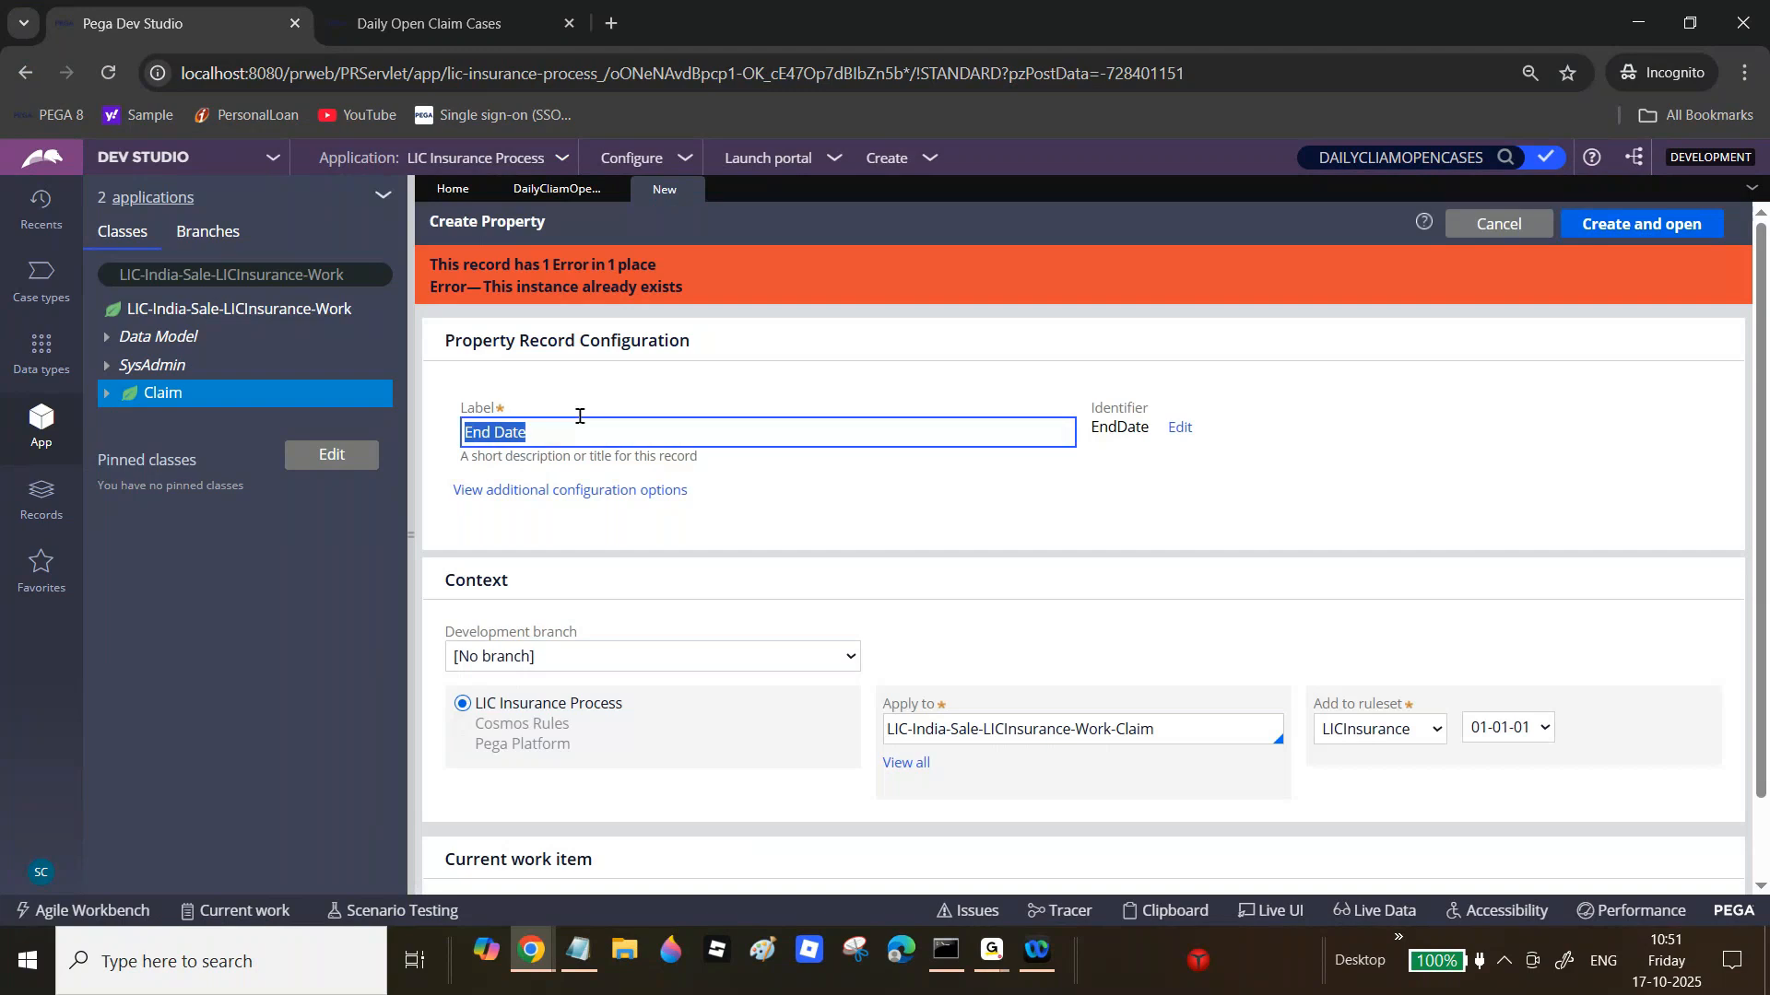
text(Case Status)
click(1633, 228)
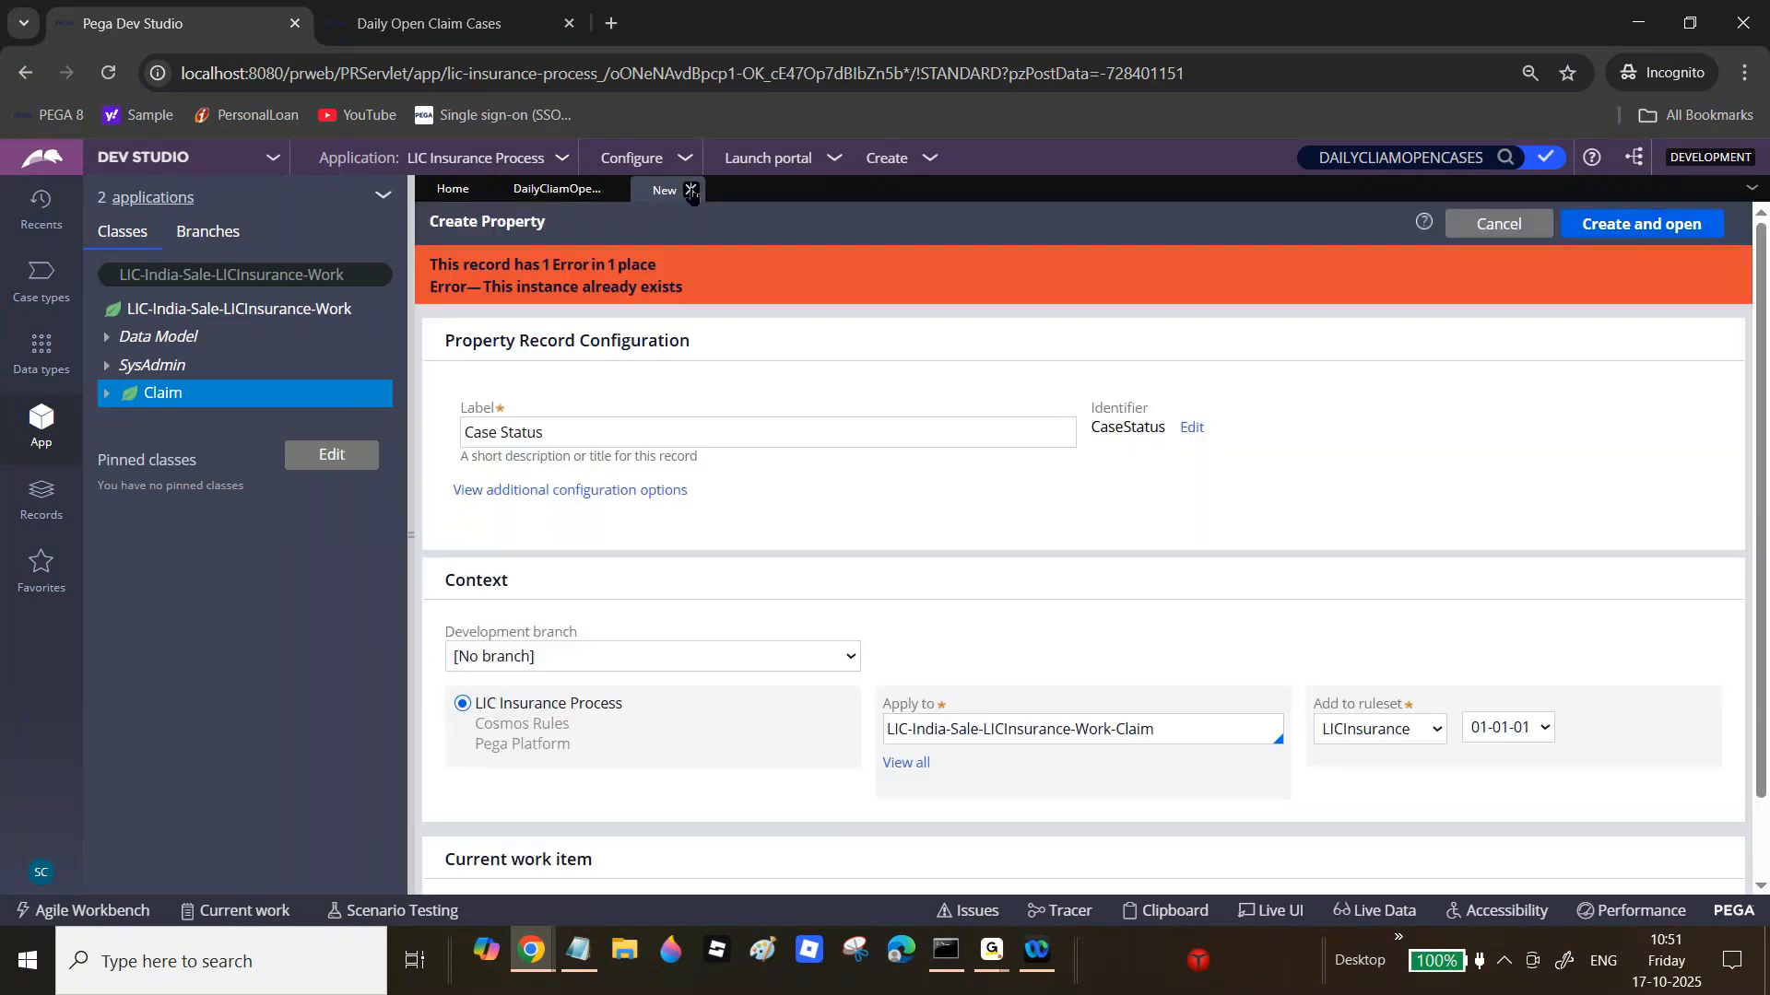
click(690, 191)
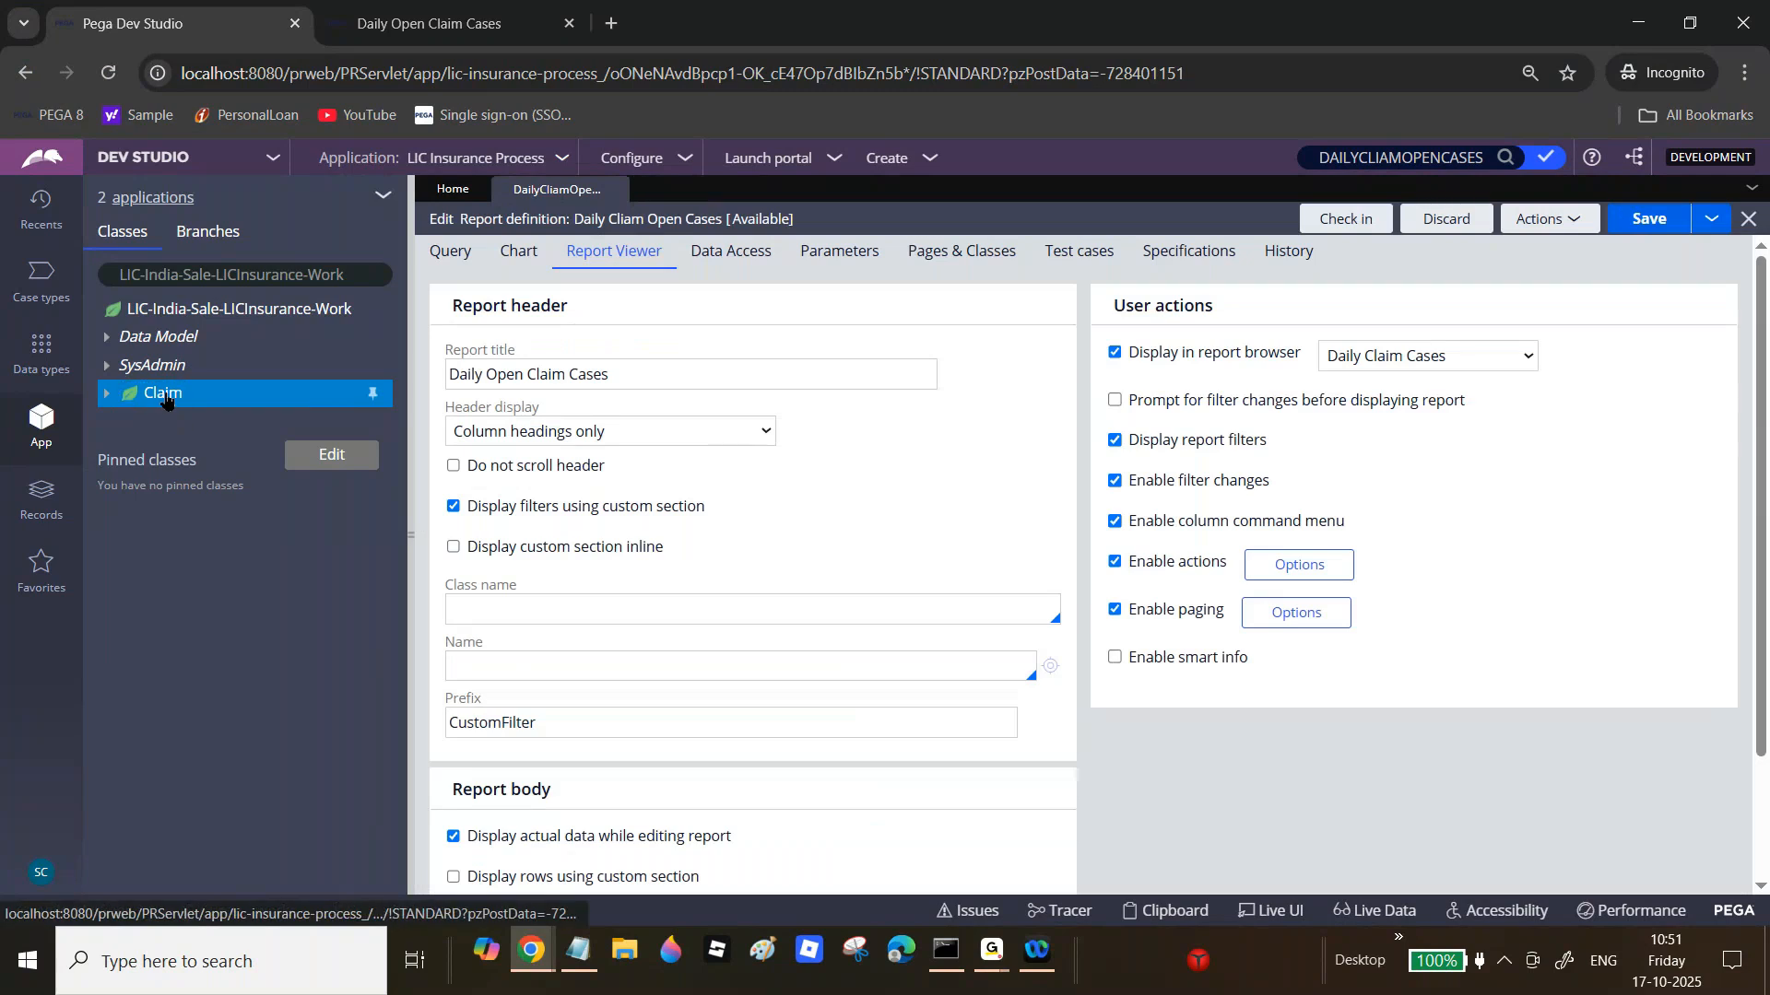
Step: Create a Claim-class section labelled Show Daily Claim Details and open it
right_click(165, 398)
mouse_move(231, 423)
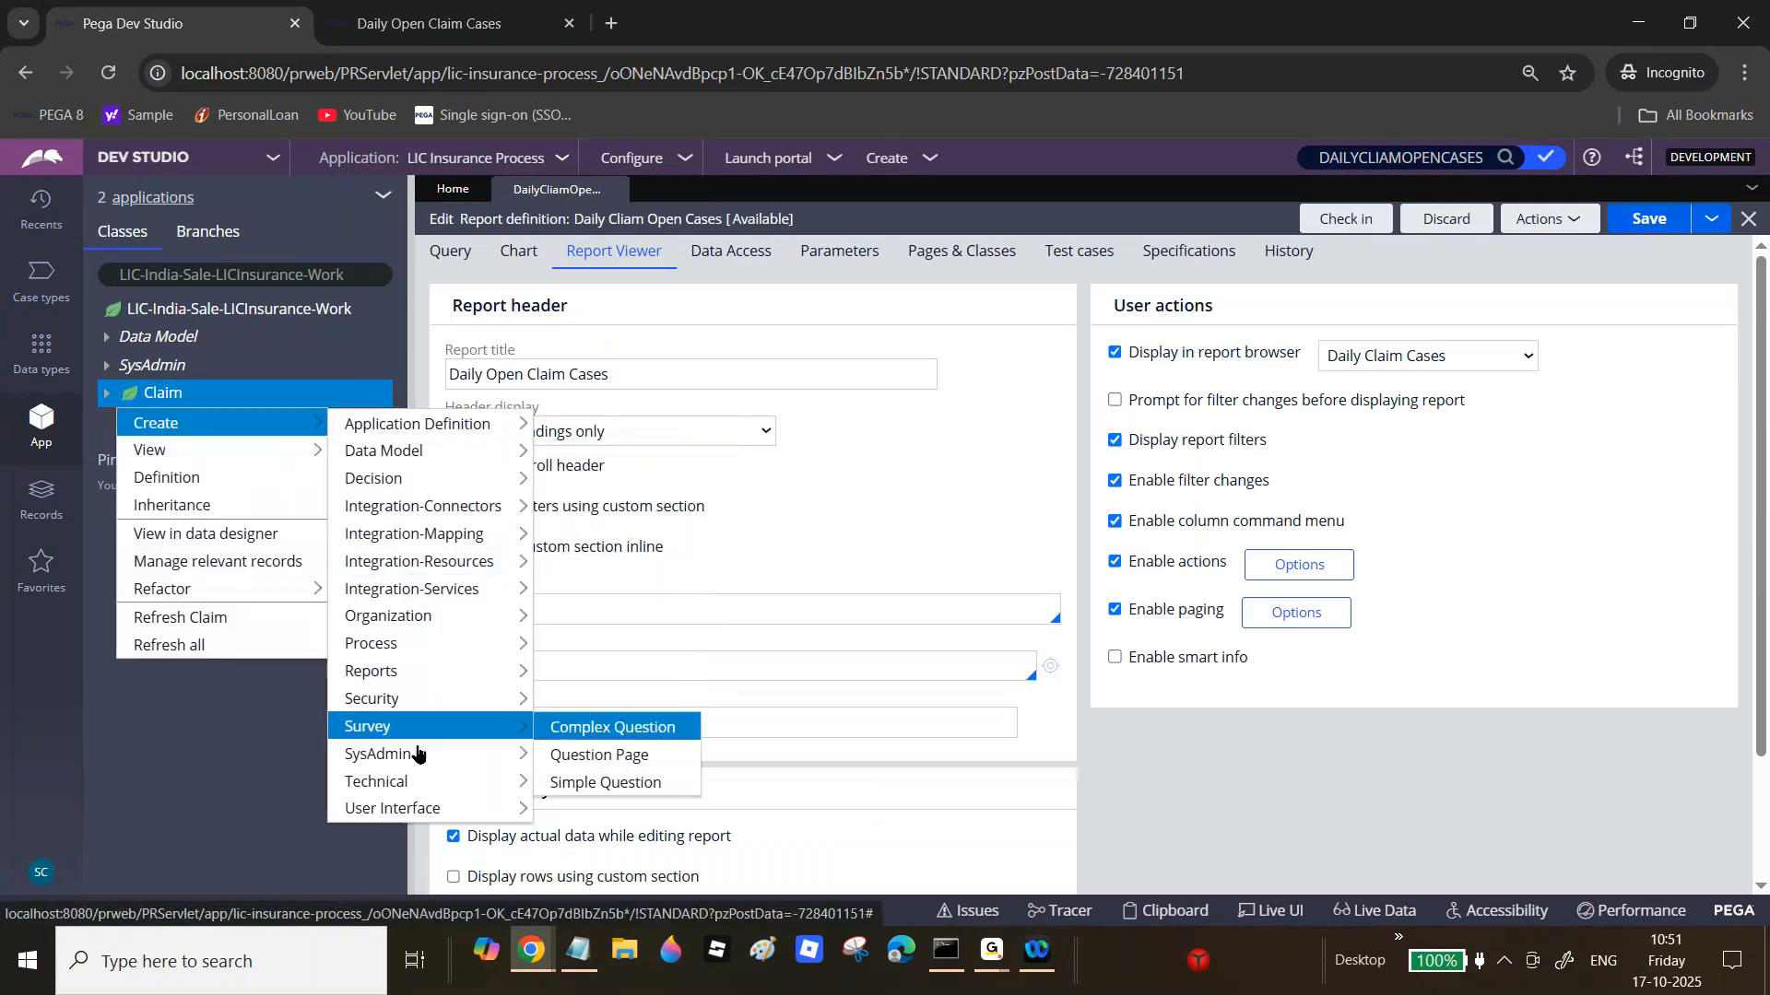
mouse_move(396, 808)
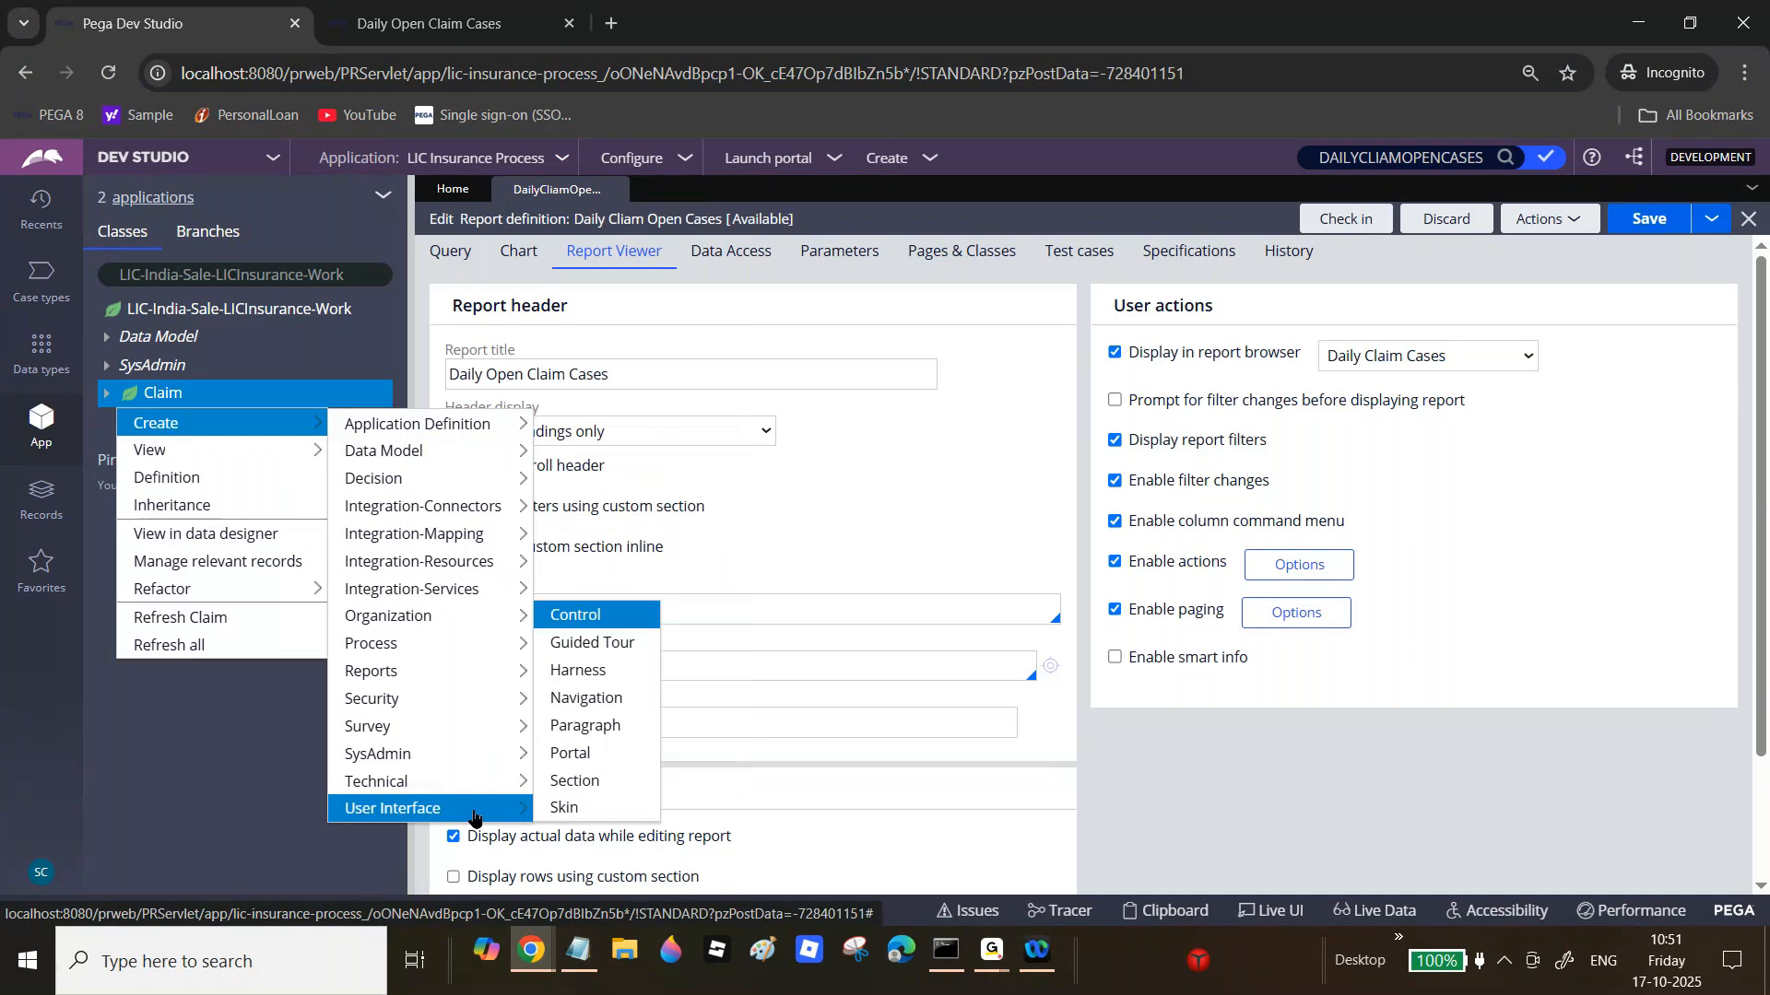
click(573, 782)
click(671, 361)
text(S)
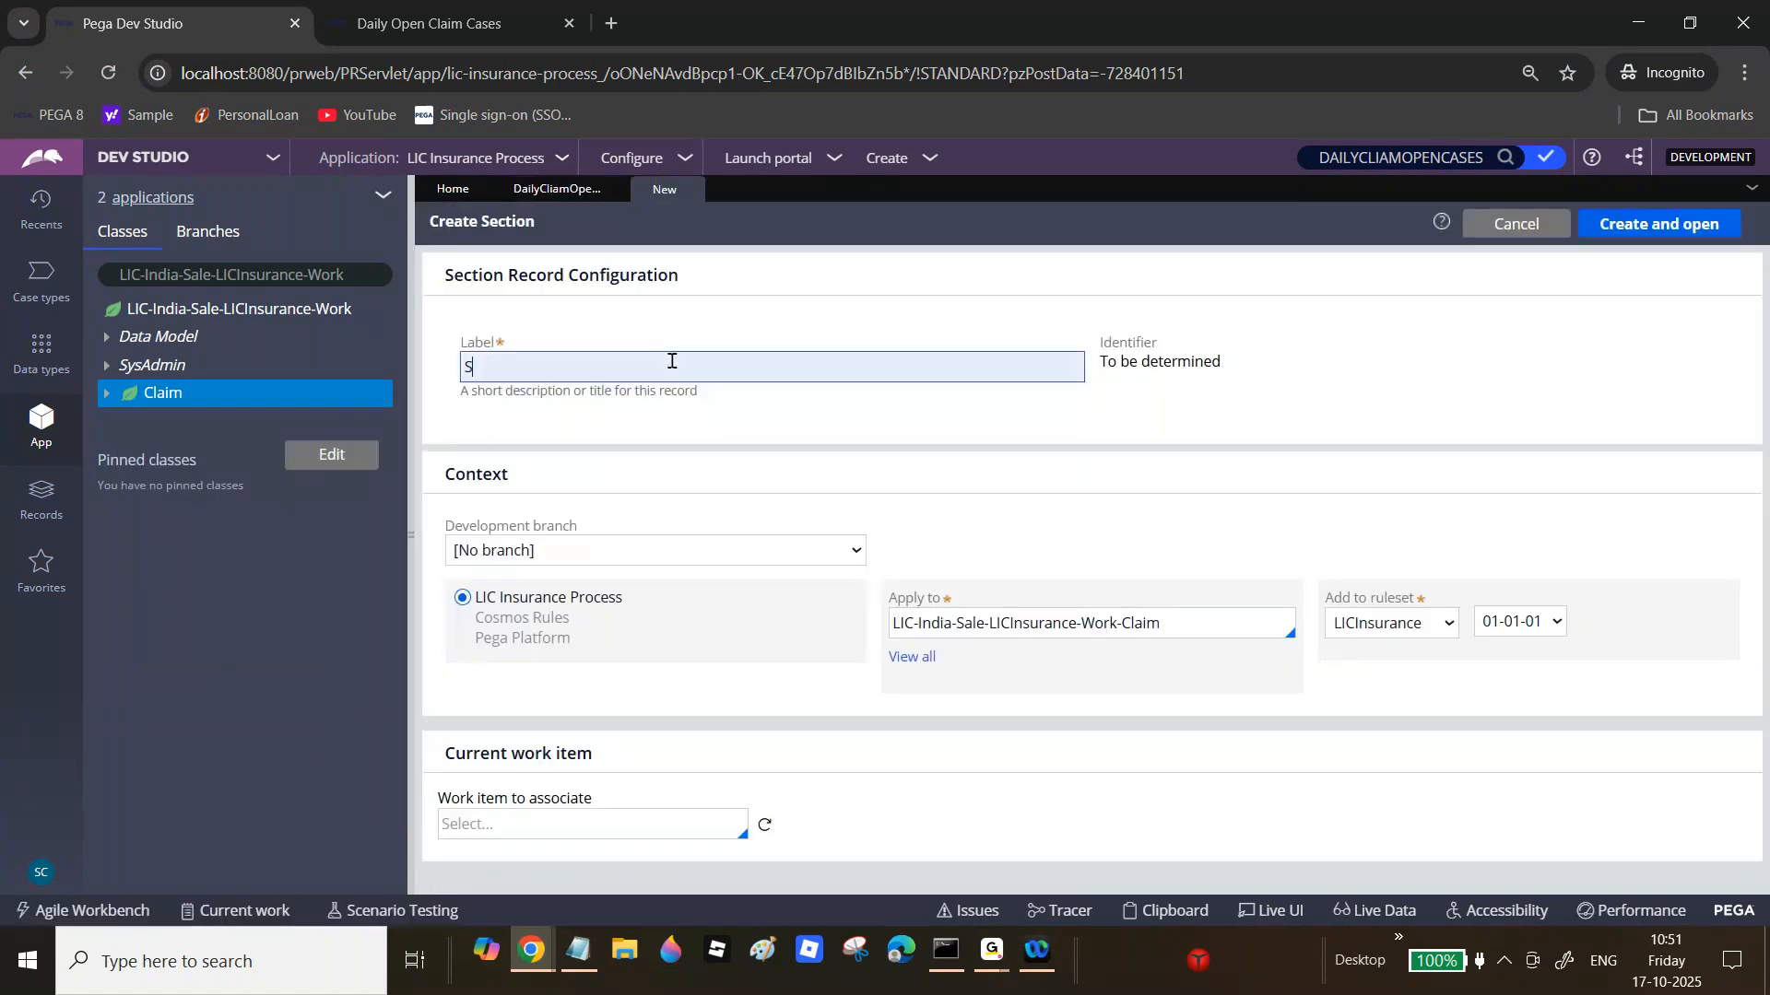
text(how Daily Claim)
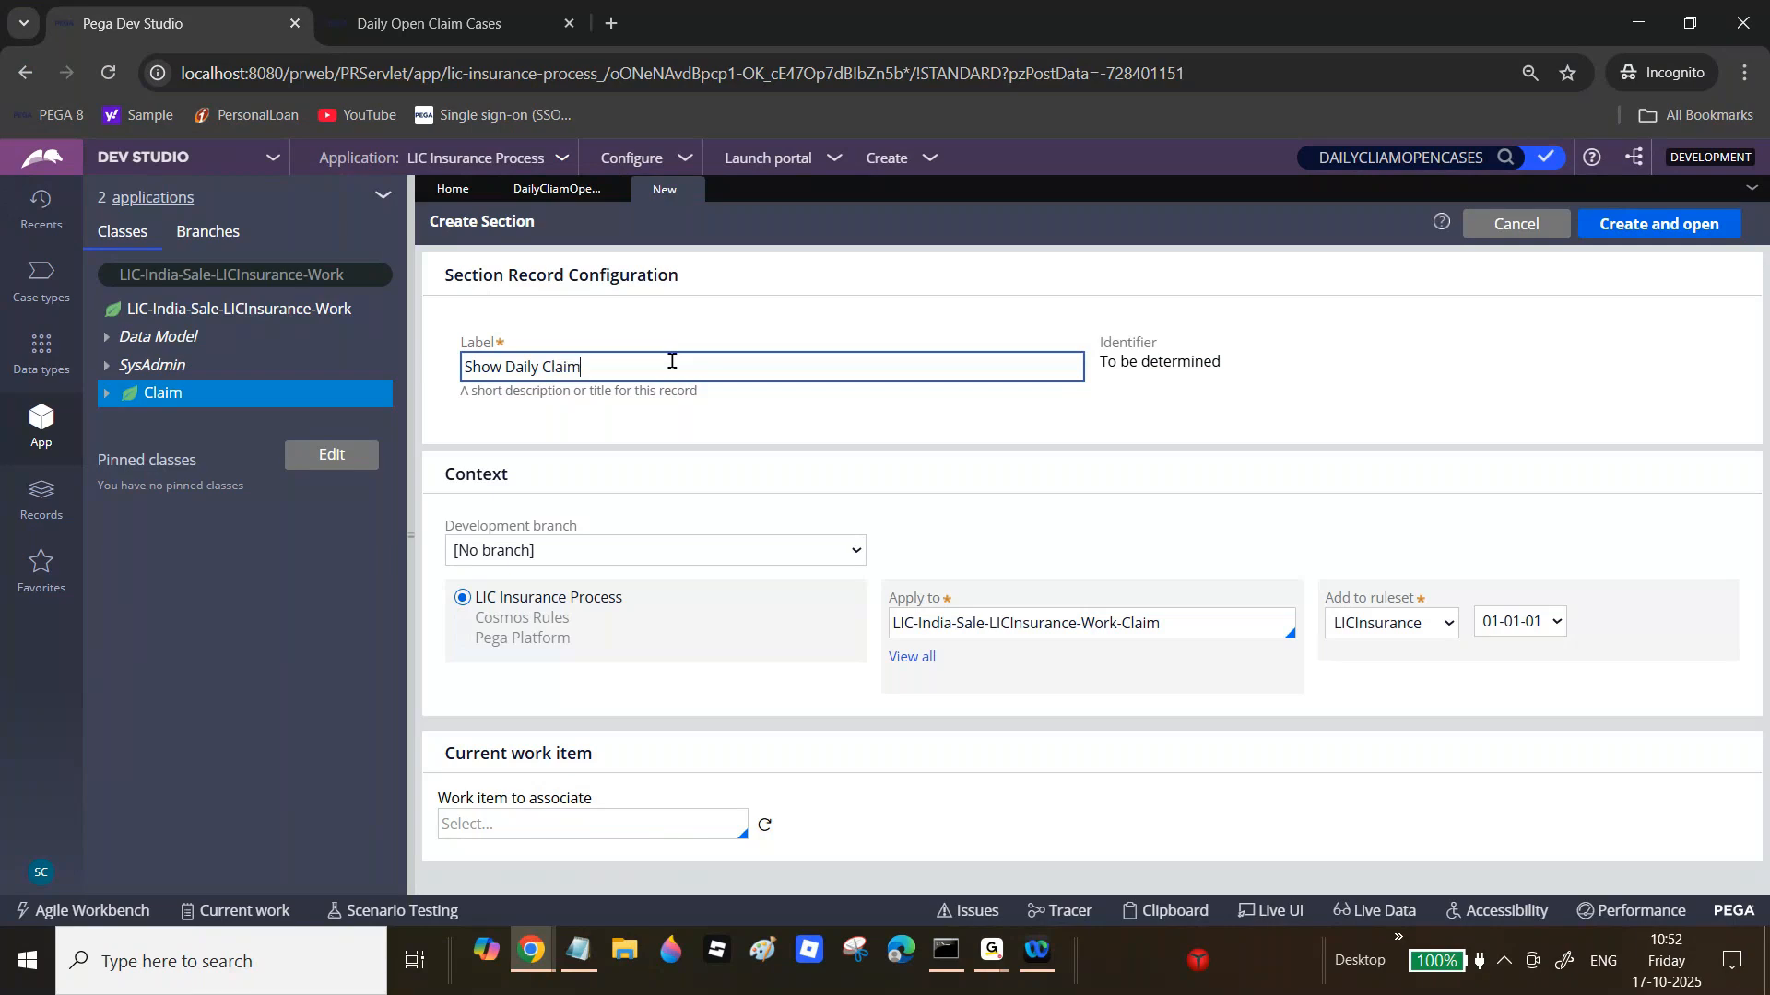
text(etails)
key(Tab)
click(1665, 228)
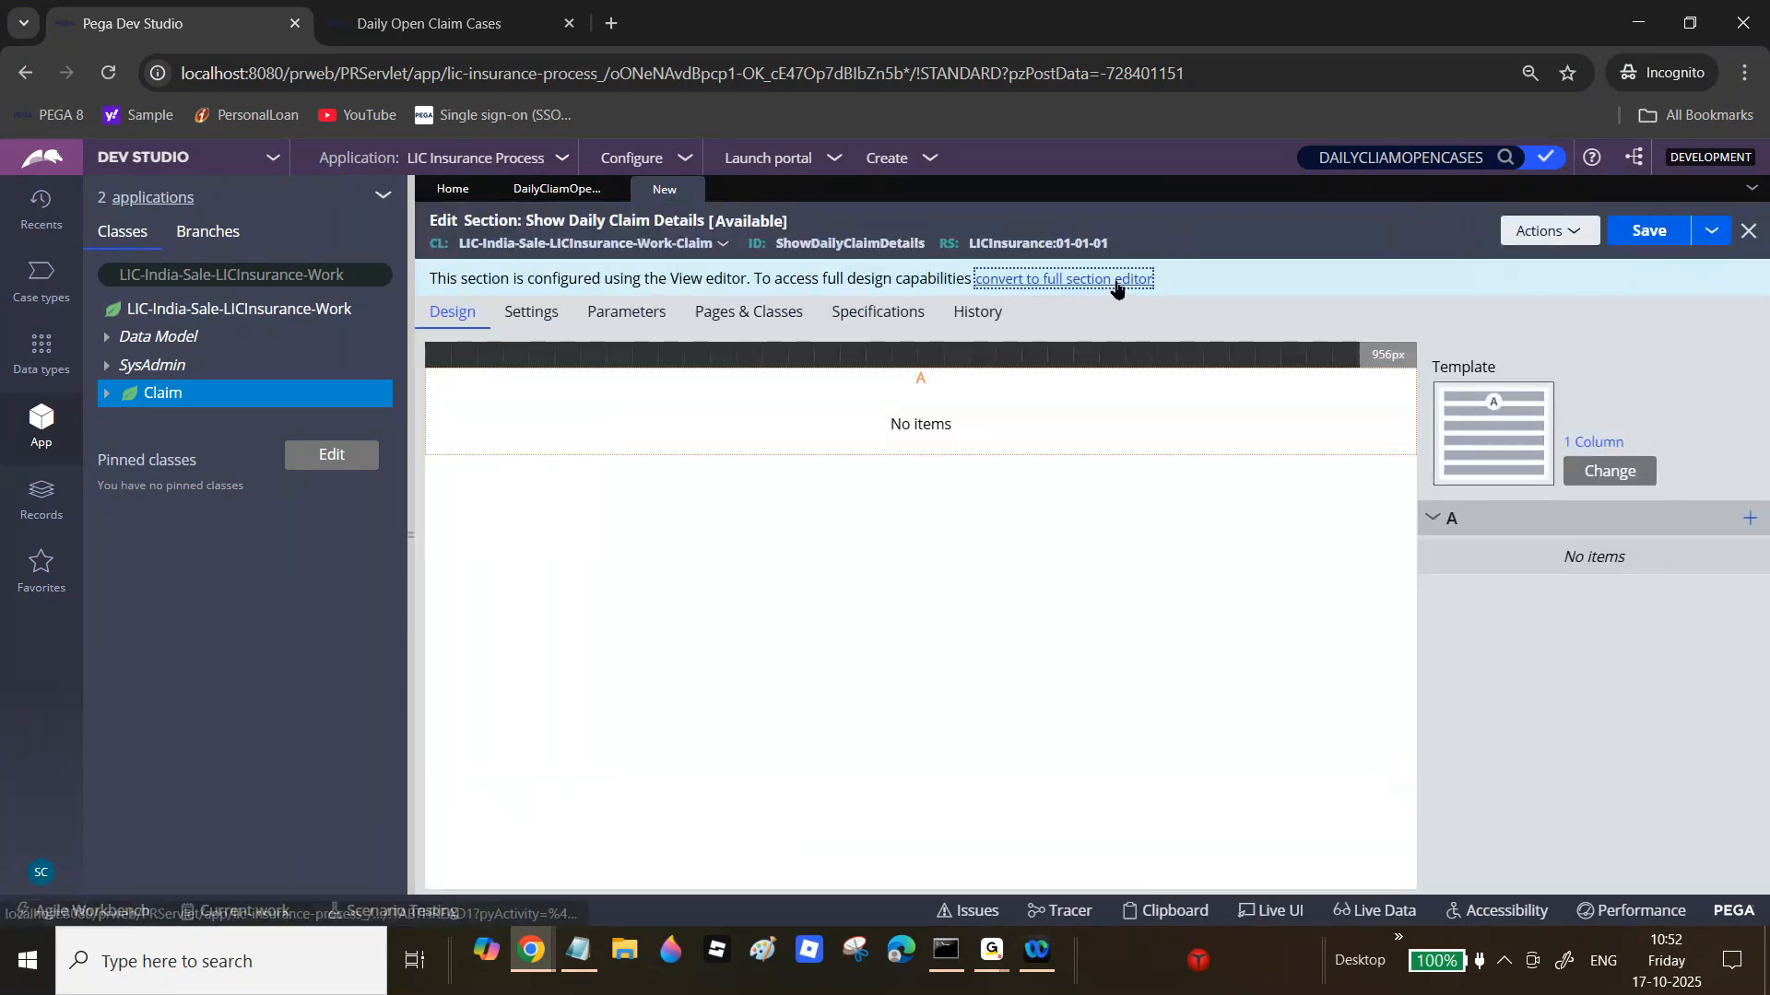
Step: Convert to the full section editor and set the layout to Default container, Inline grid double
click(1118, 281)
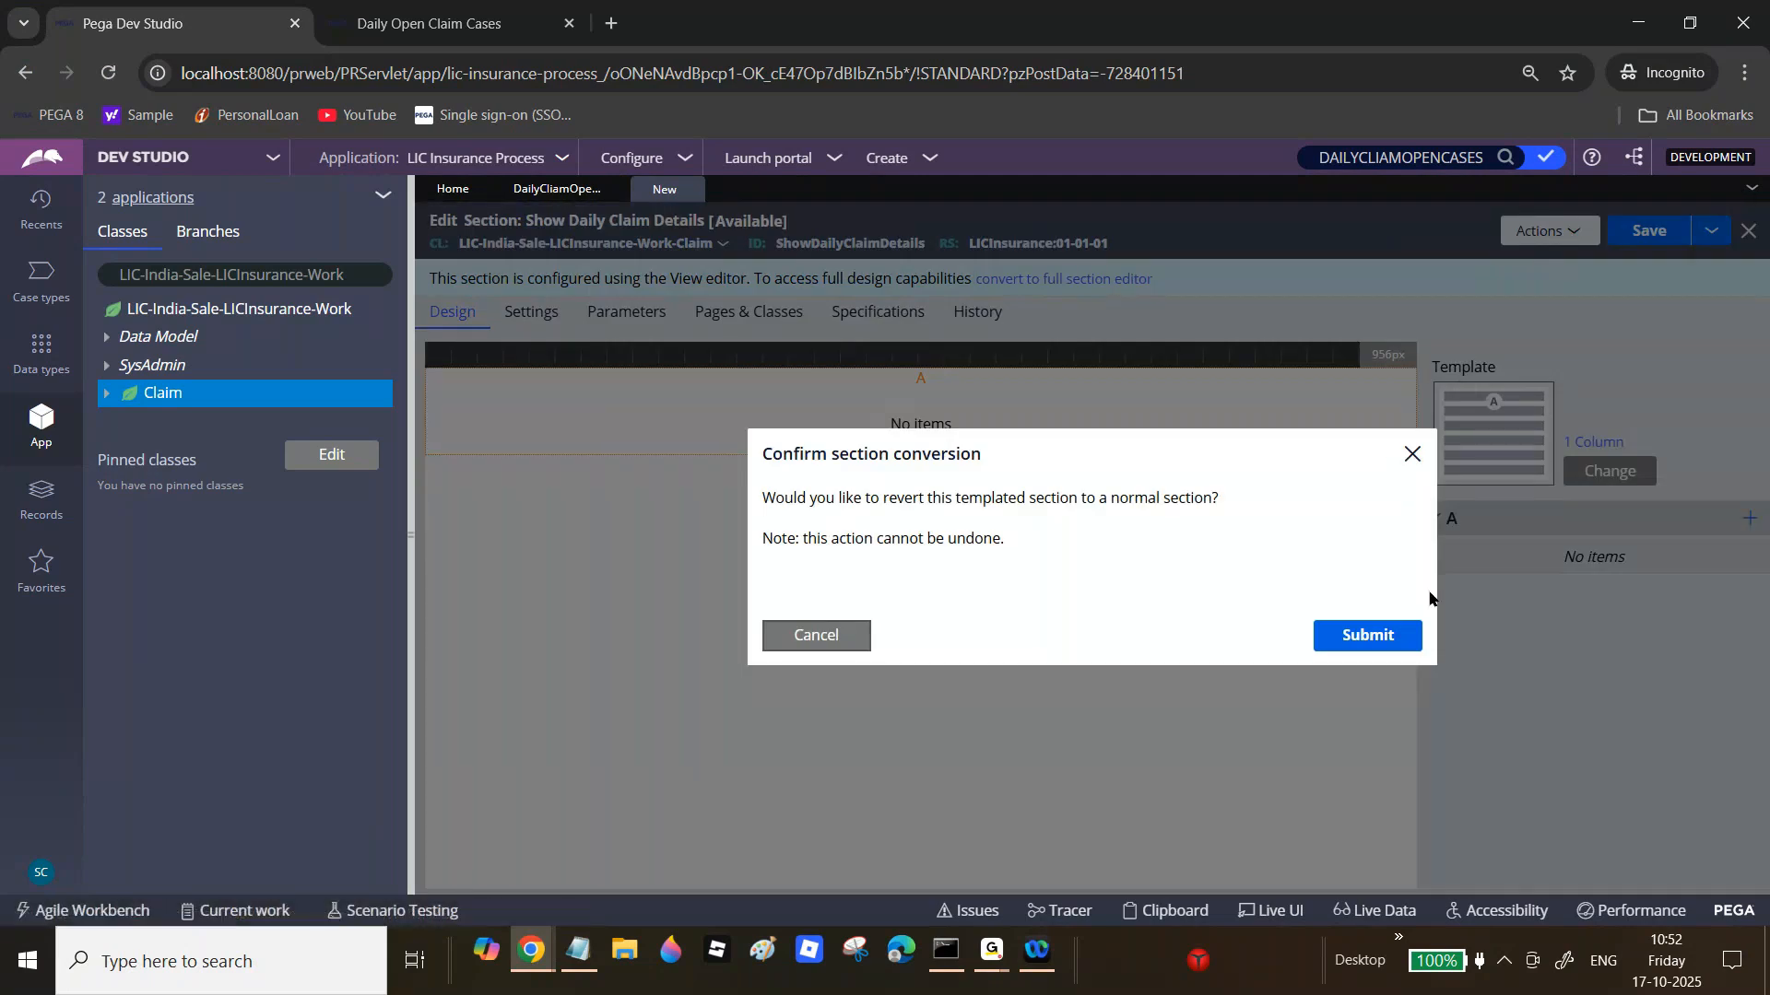
click(1400, 634)
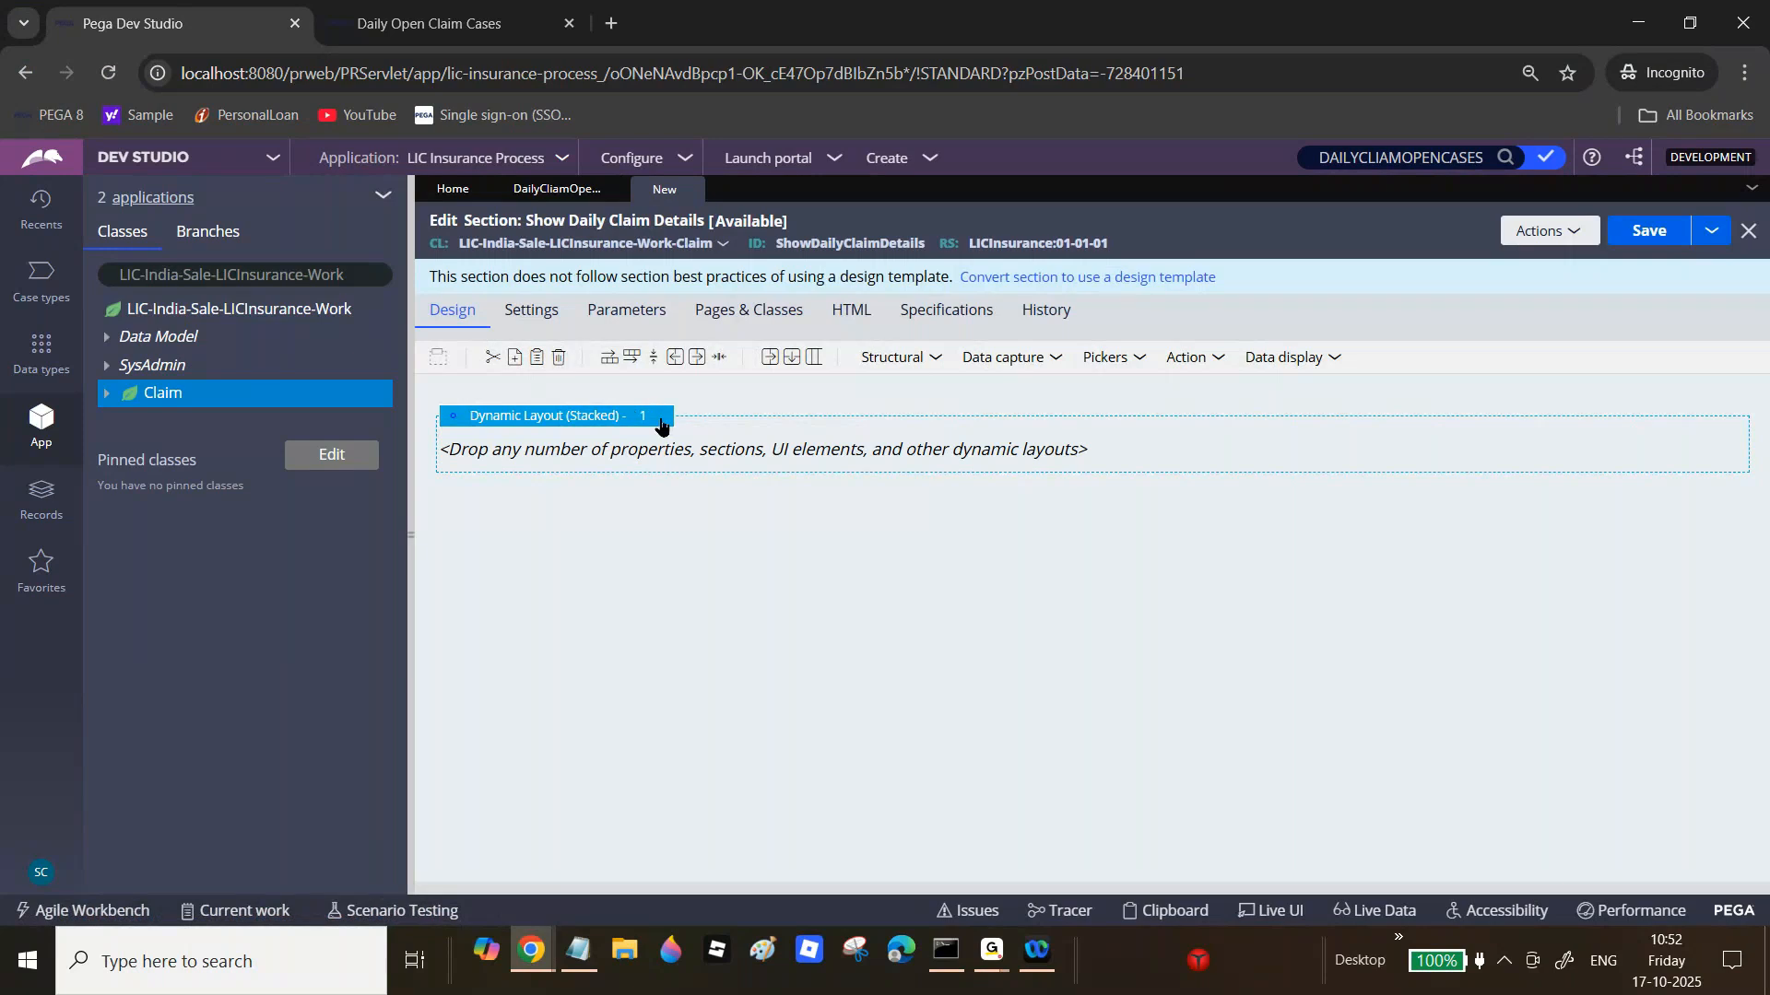
click(660, 422)
click(674, 418)
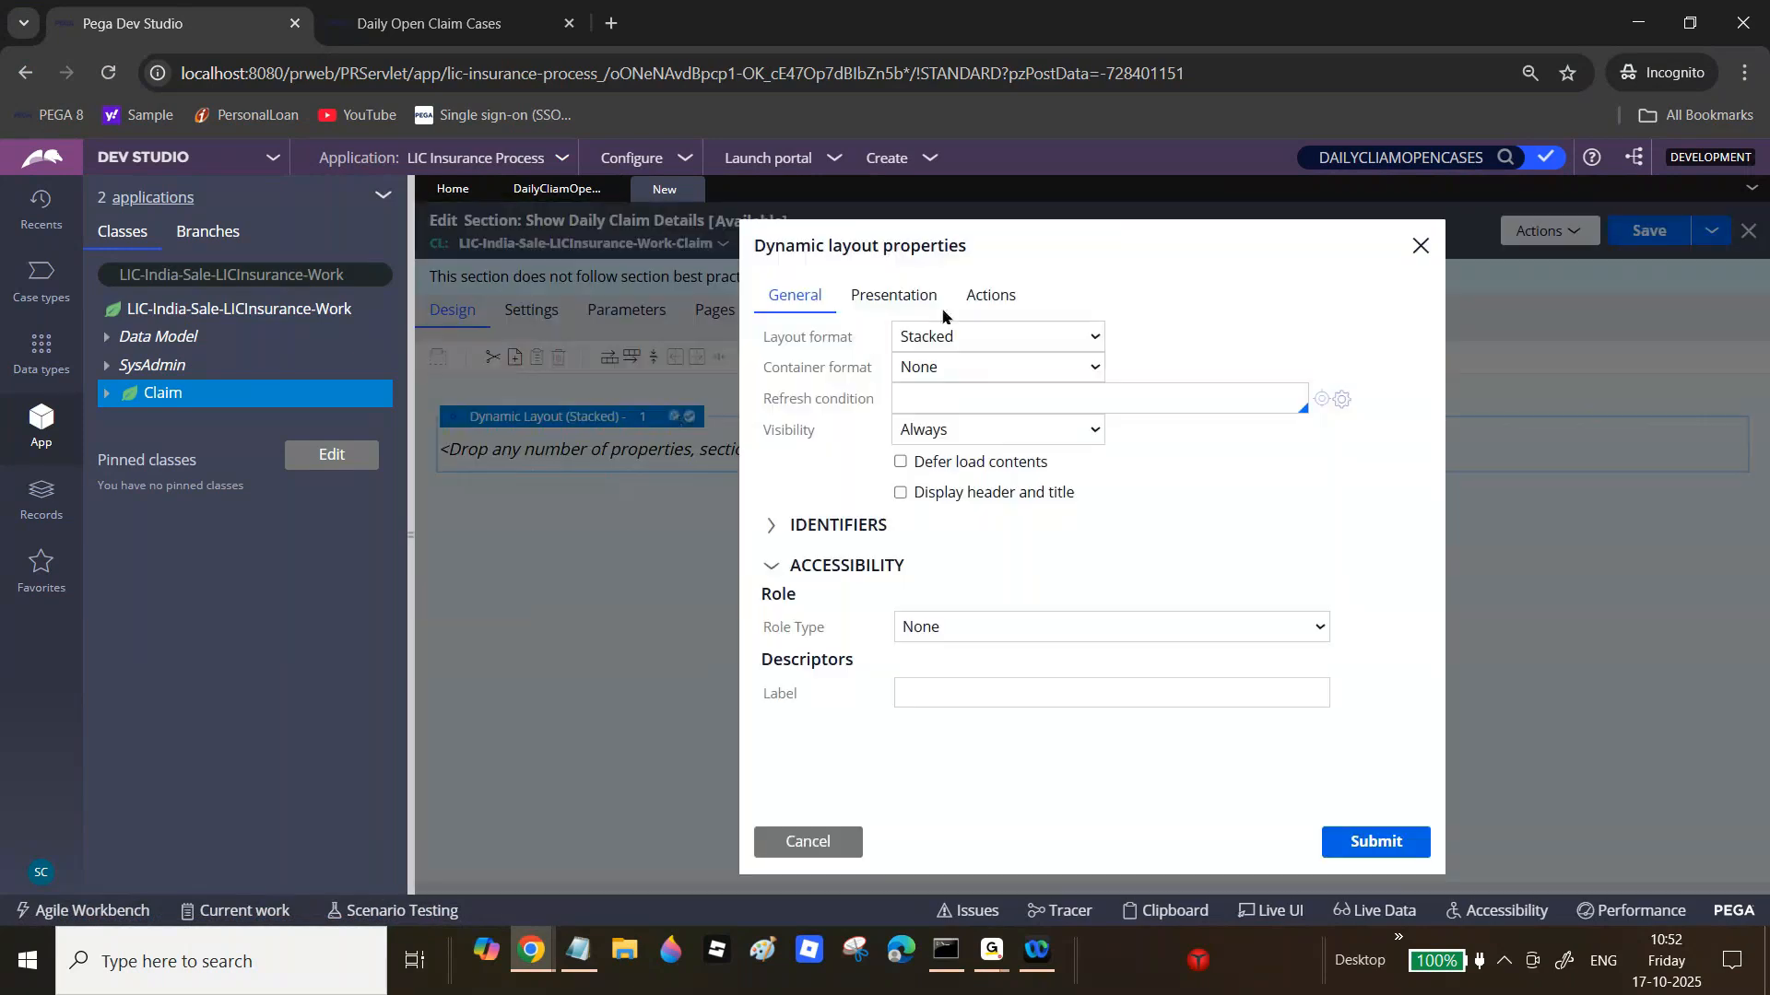
click(947, 367)
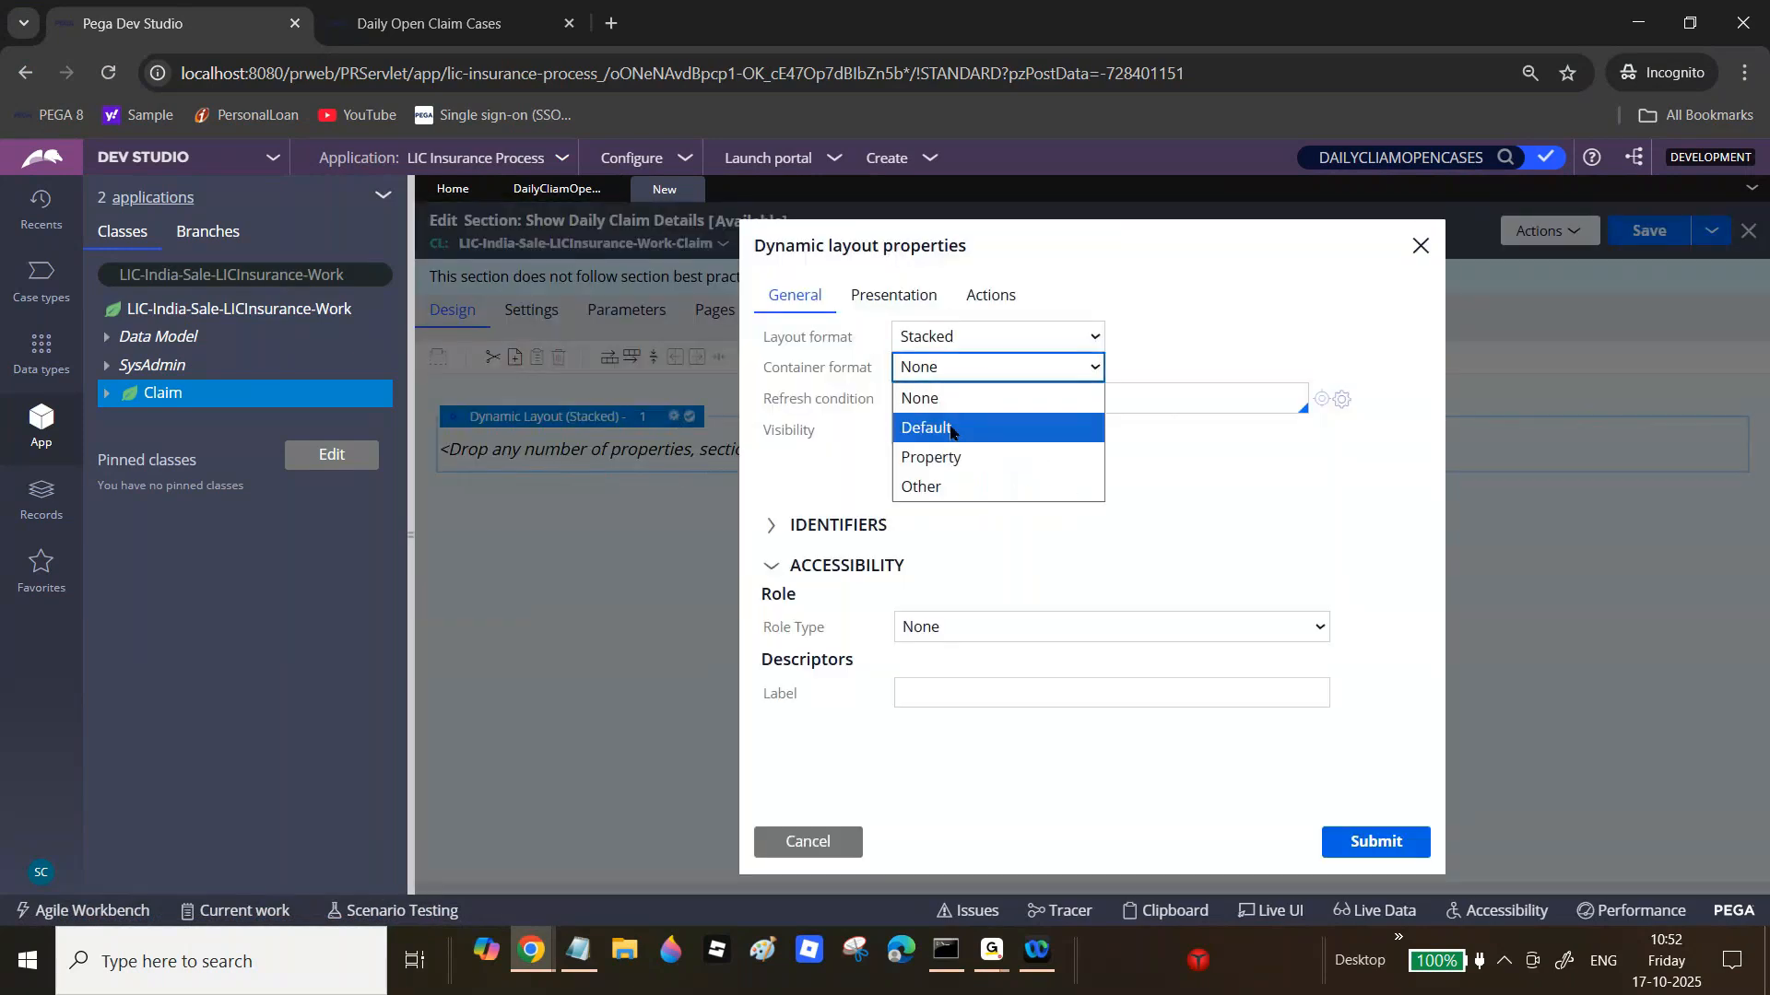
click(951, 428)
click(1056, 338)
click(1017, 454)
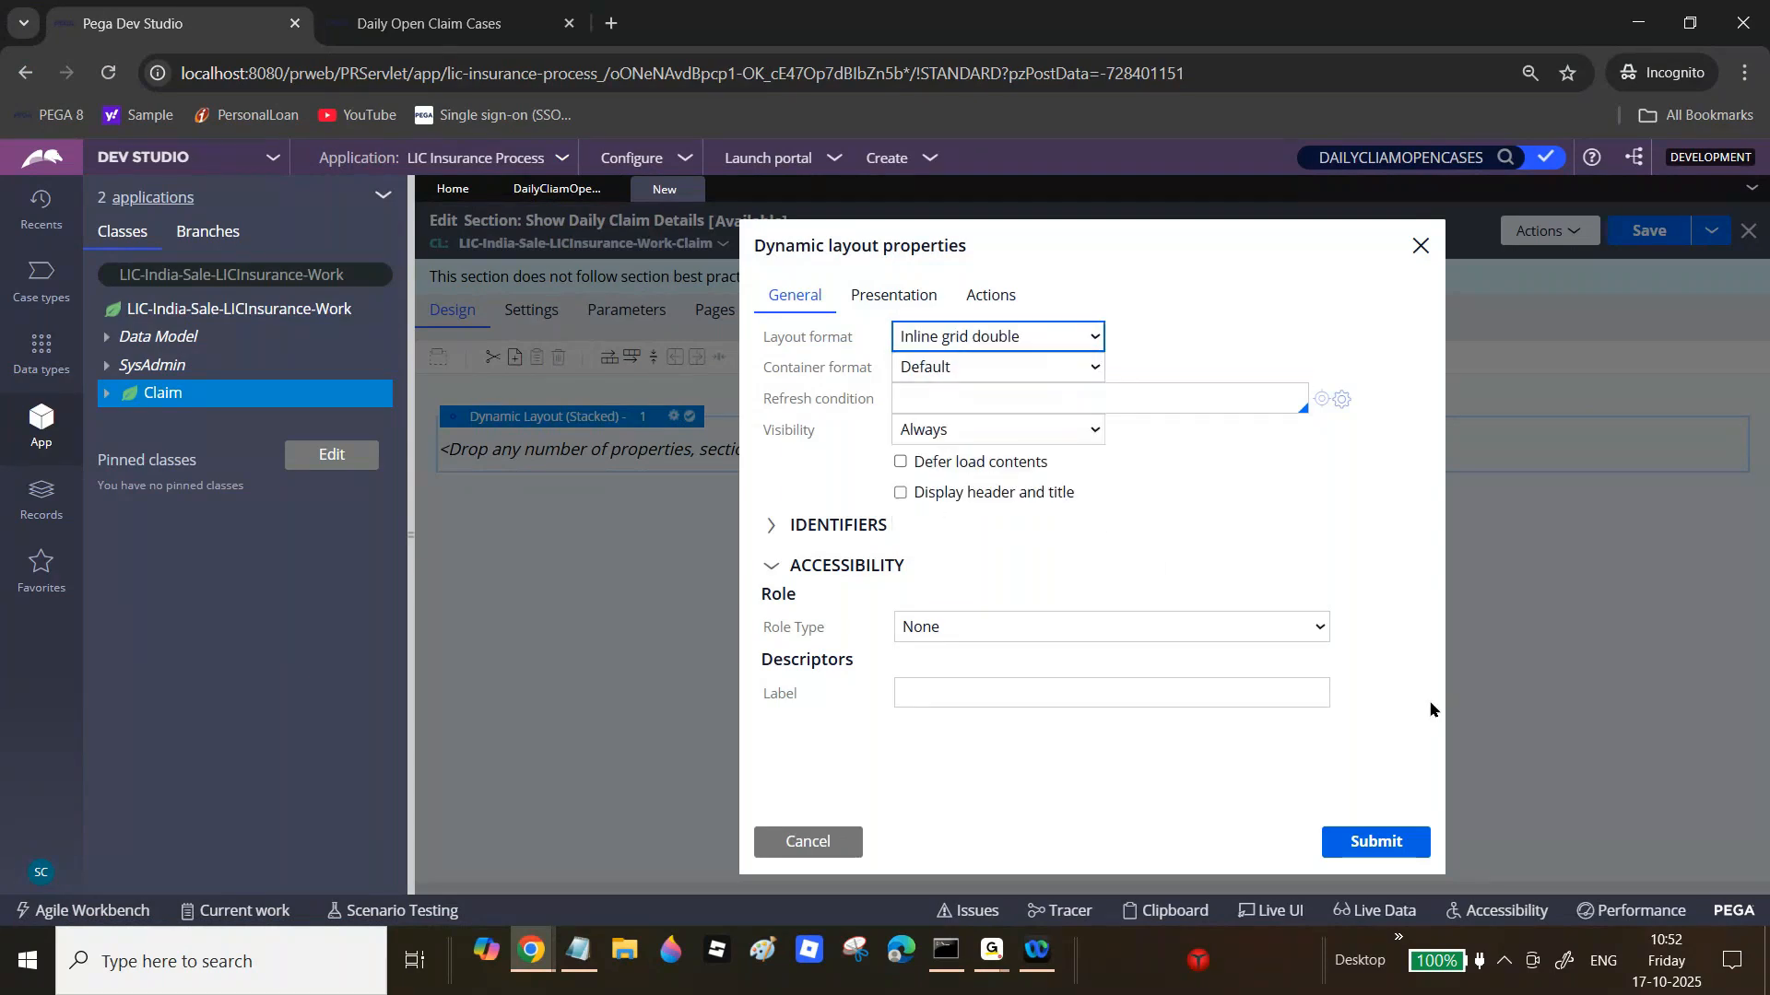
click(1418, 844)
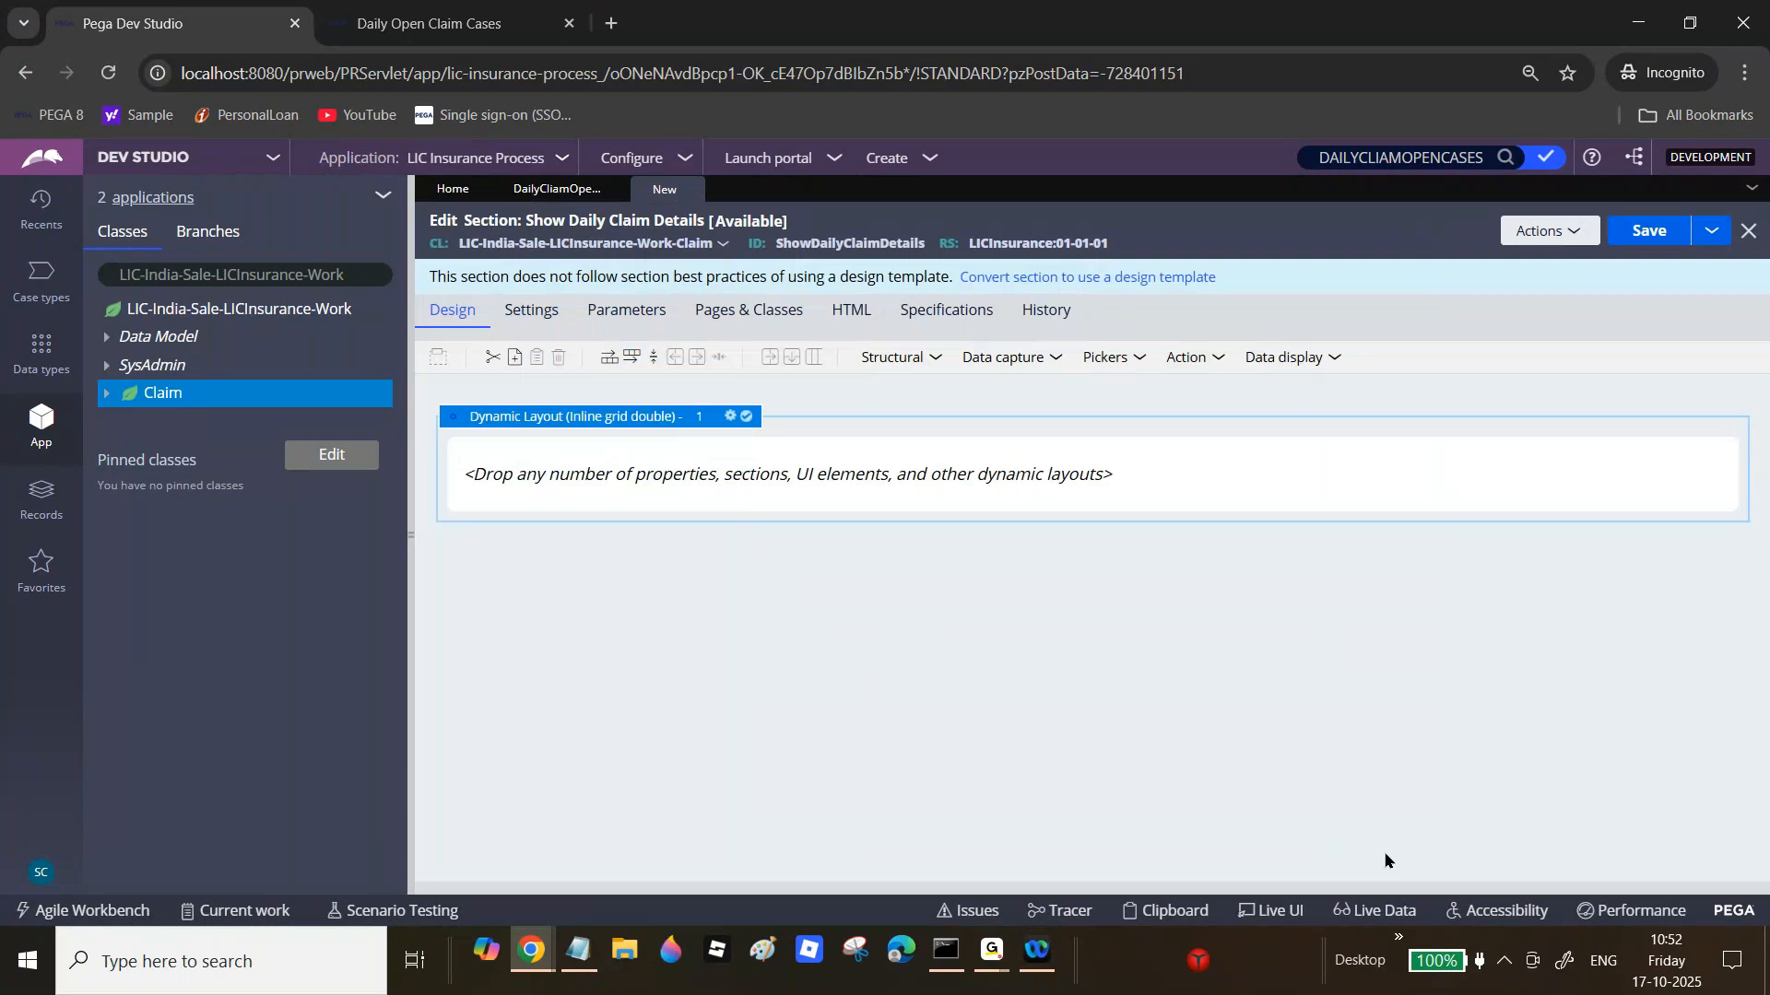
Step: Add two Text inputs and two Date time fields to the layout
click(1050, 364)
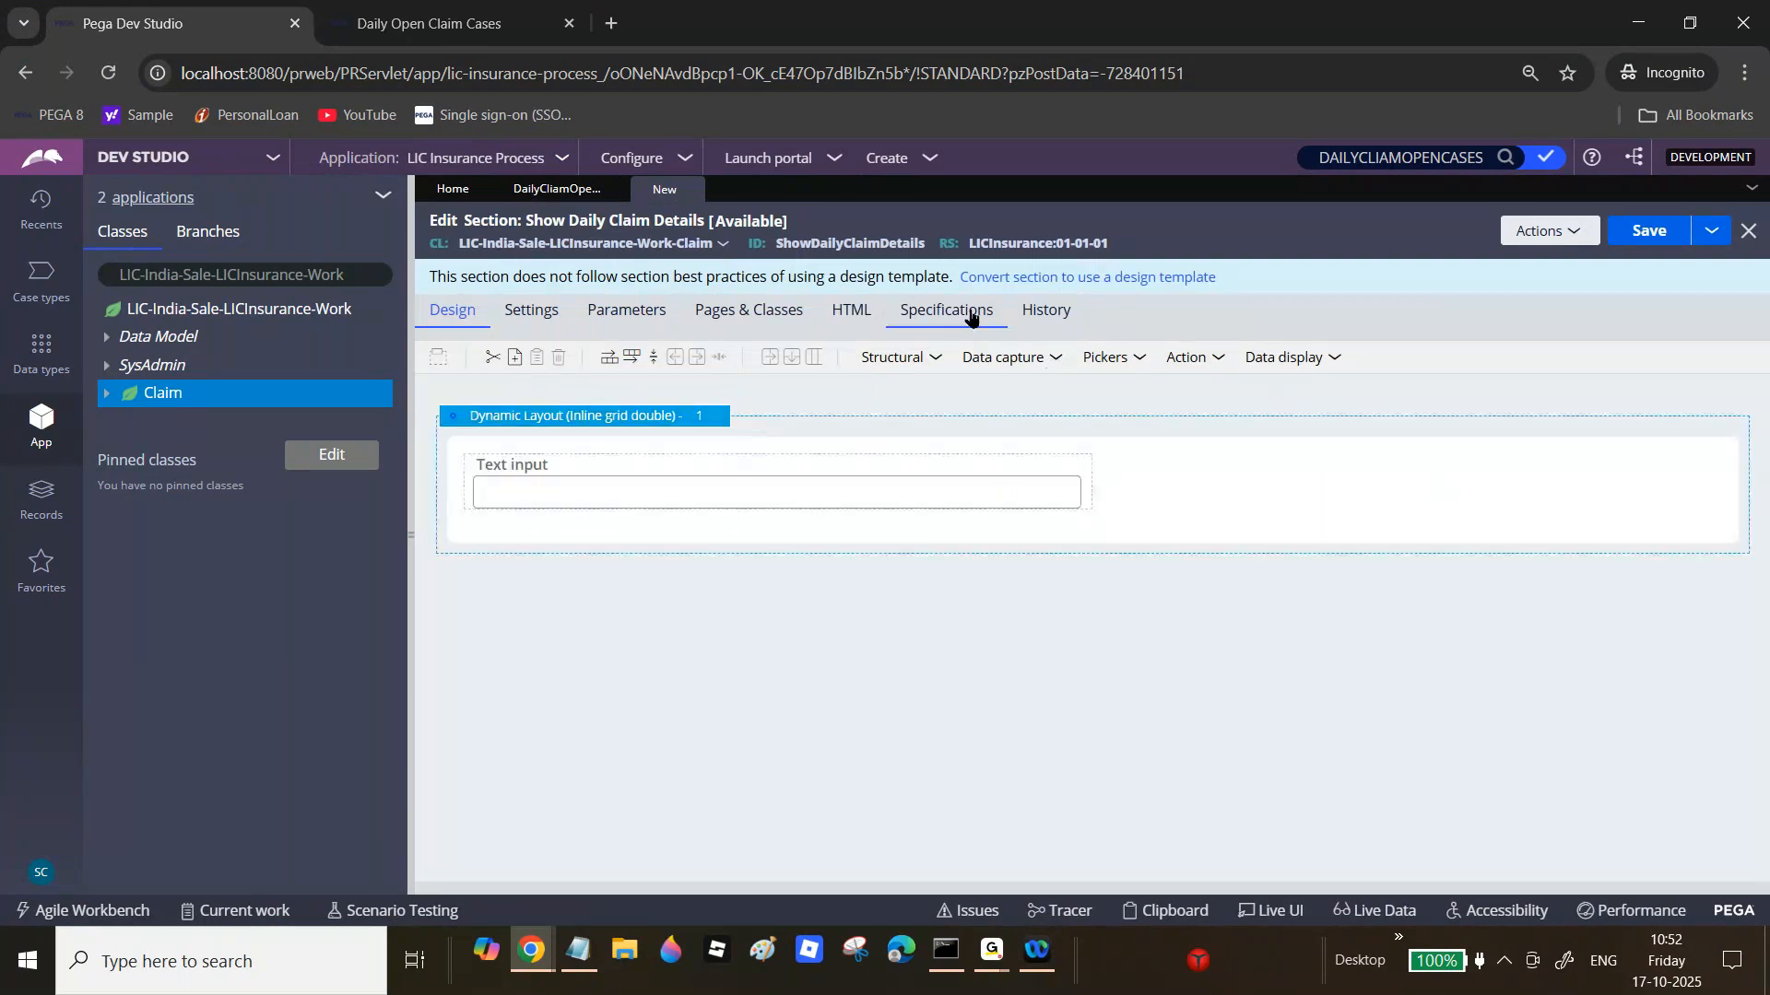
click(1056, 359)
drag(1131, 387, 1197, 486)
click(1060, 365)
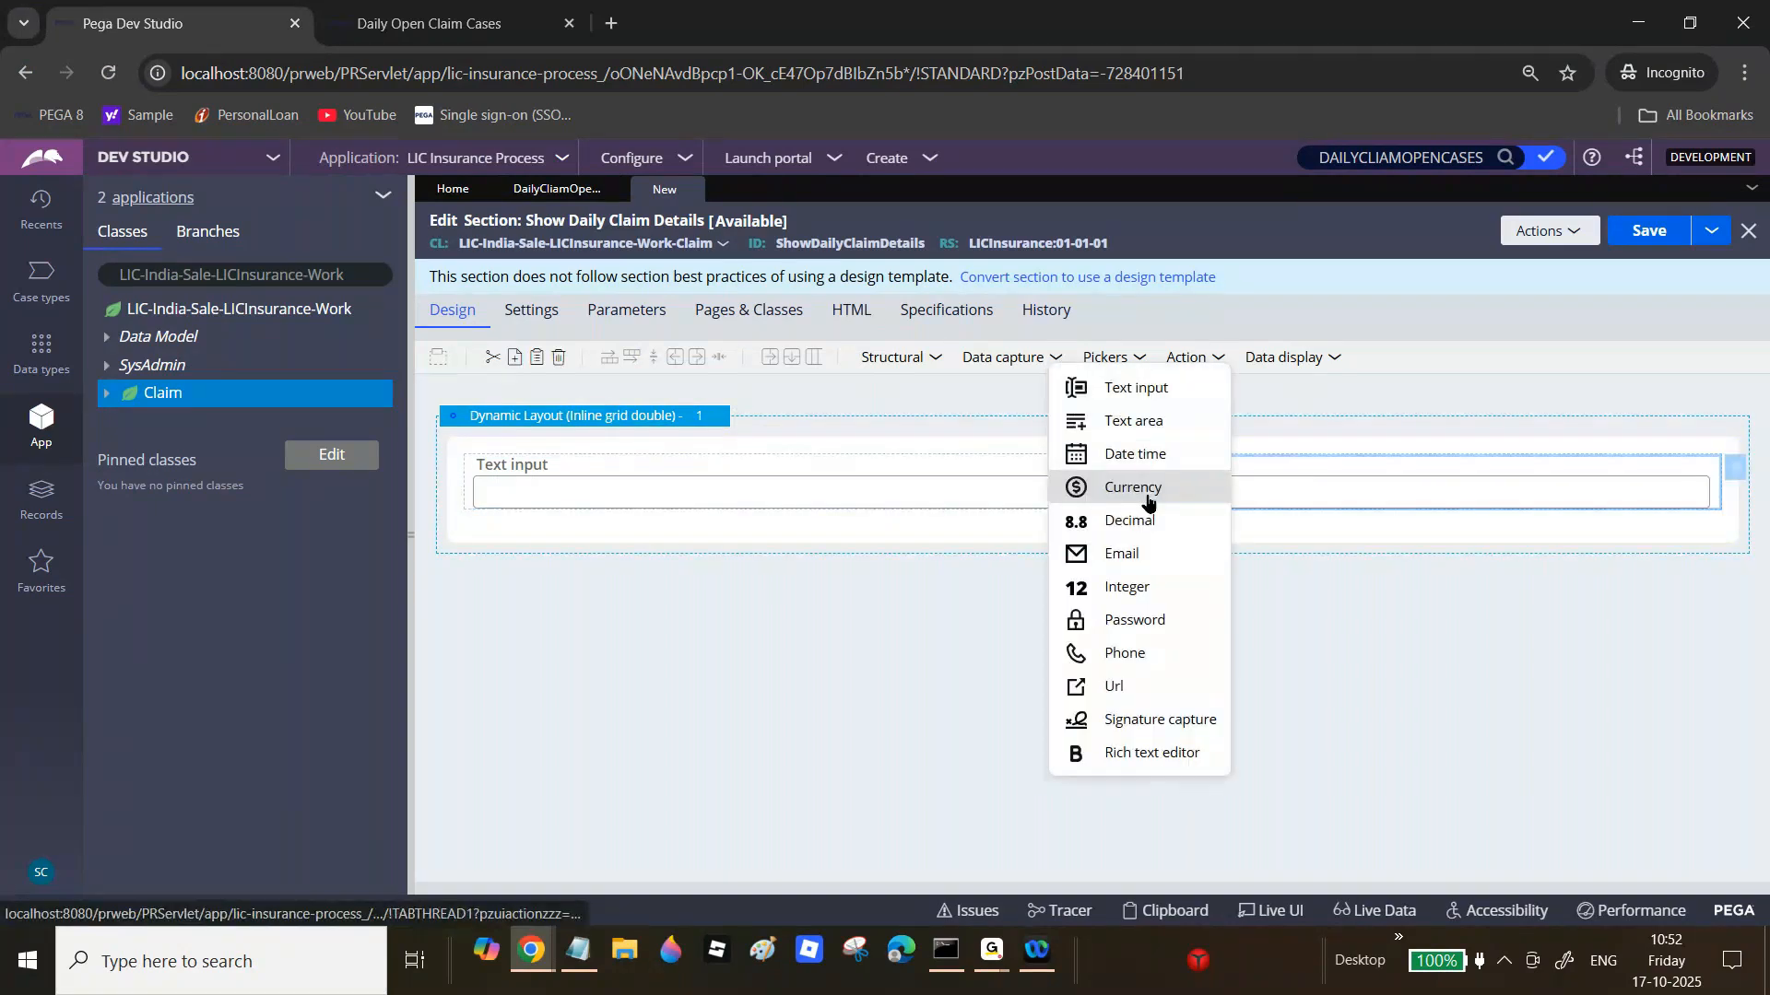
click(1137, 455)
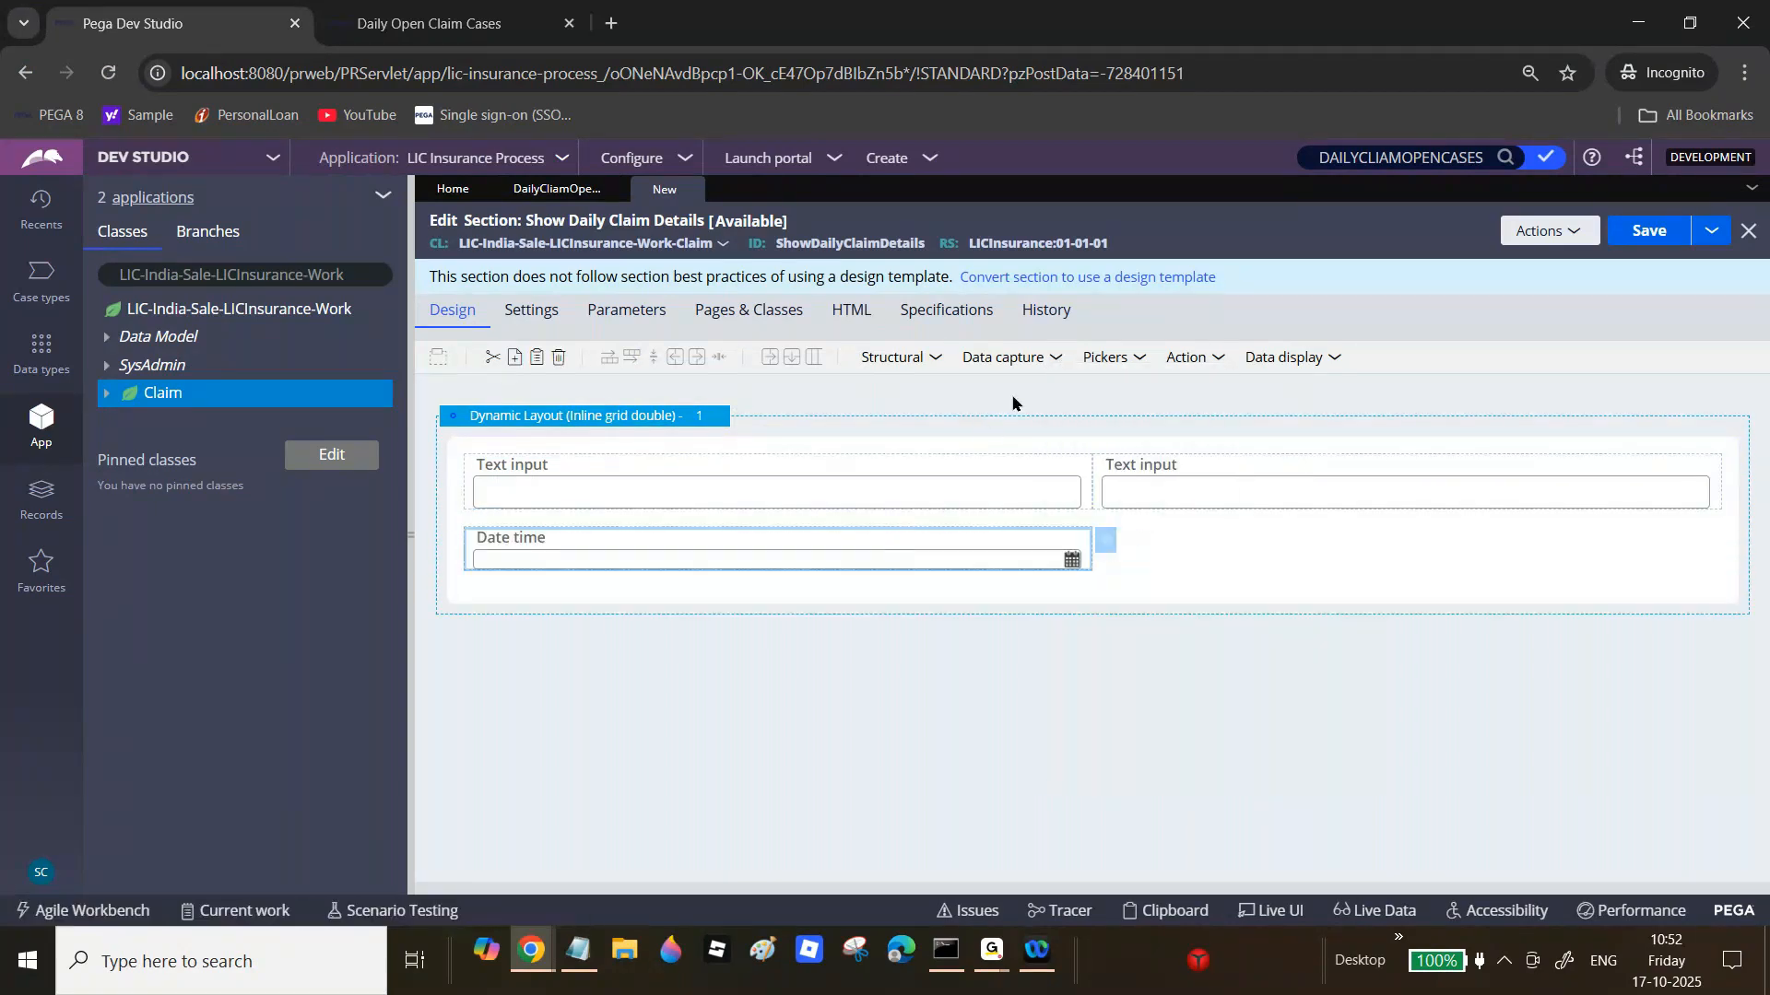
click(1056, 359)
click(1137, 455)
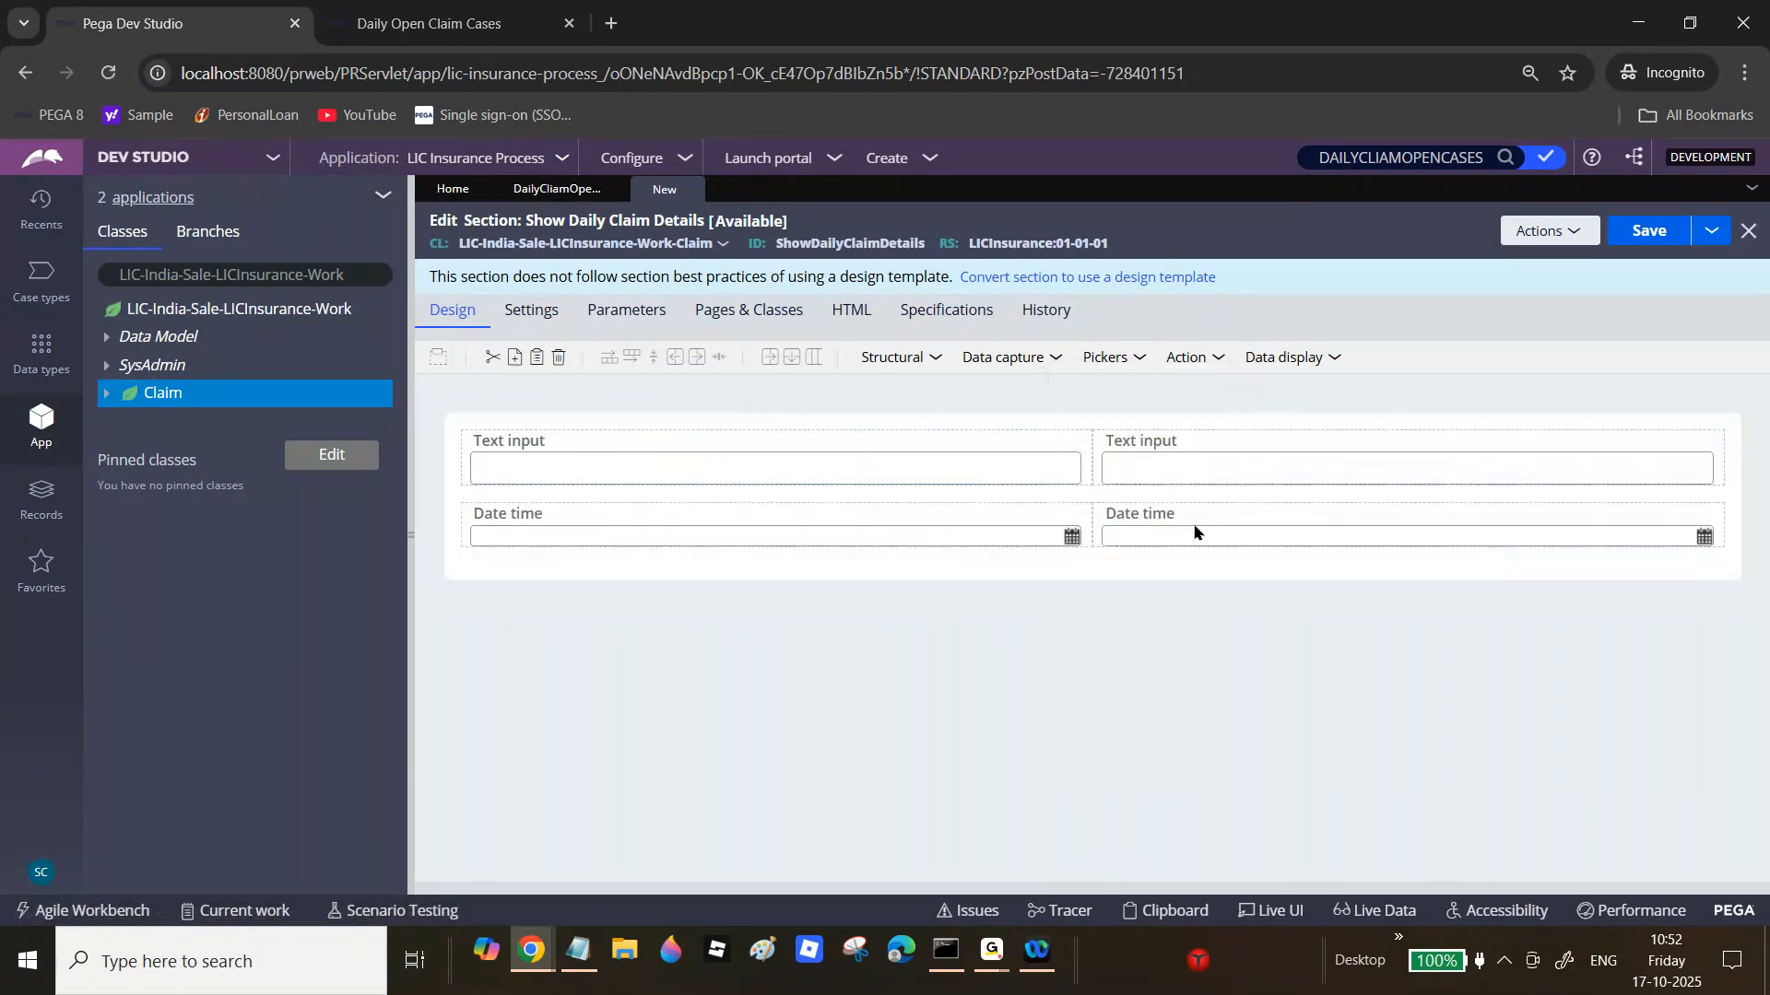
click(1062, 487)
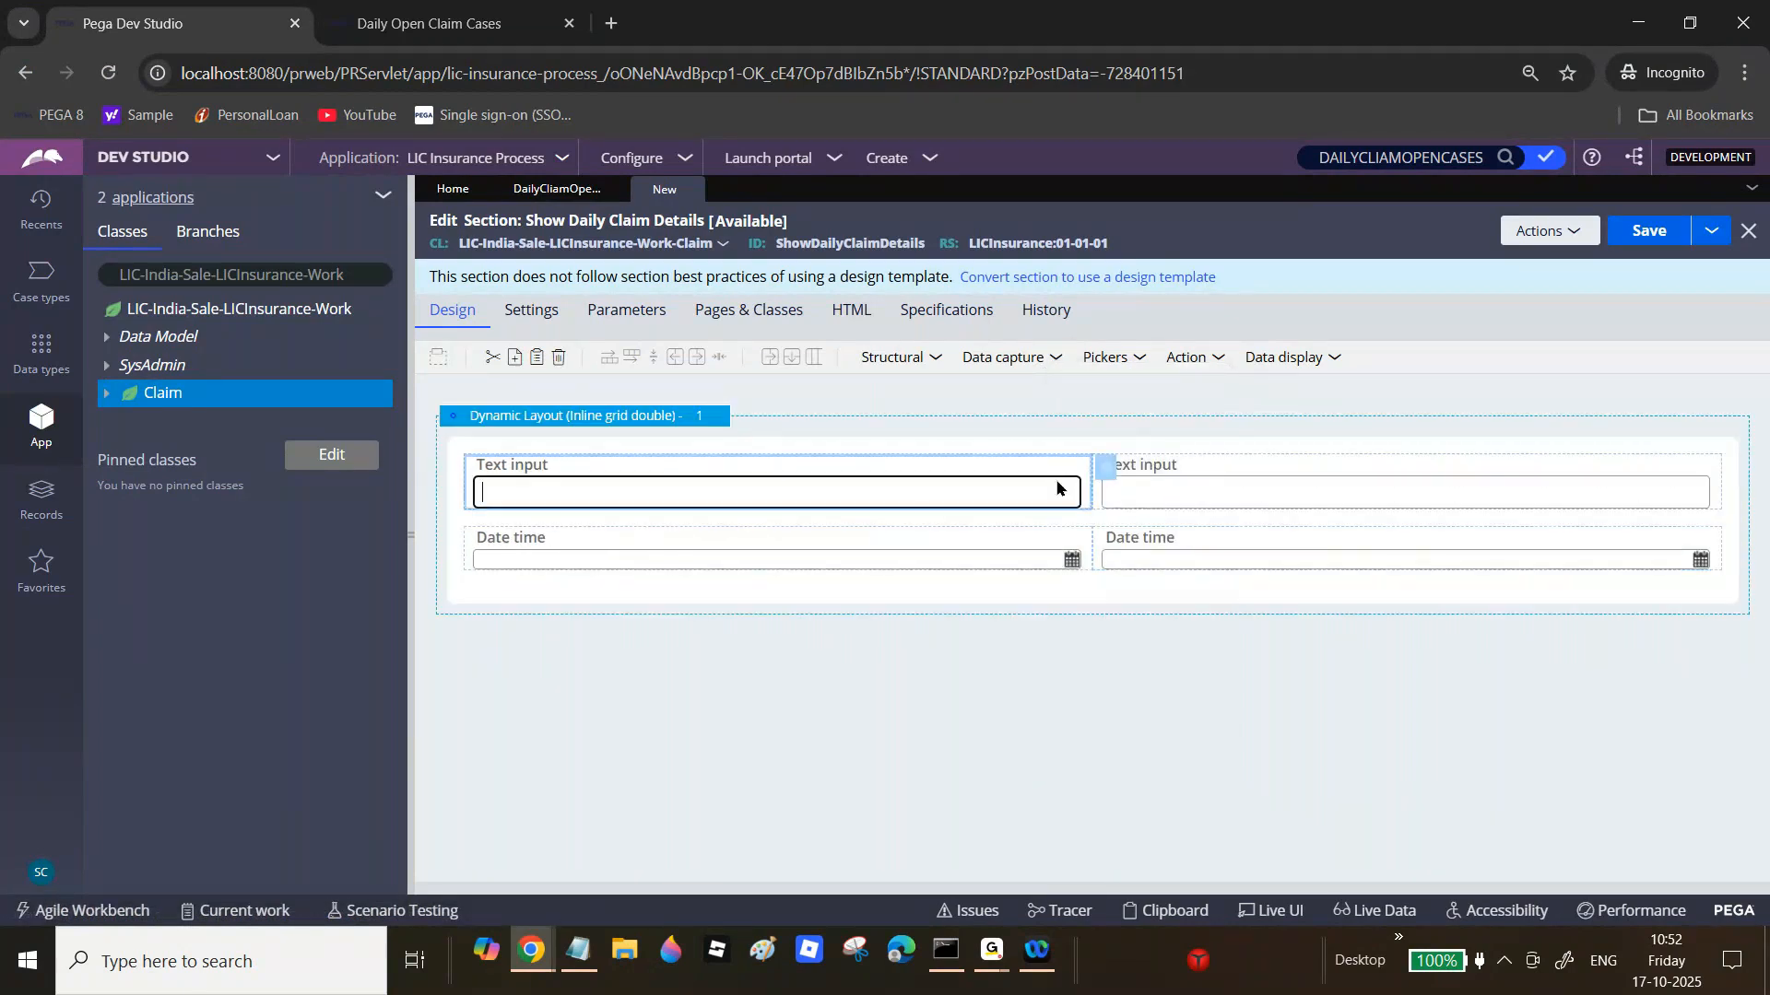
Step: Bind the left and right text inputs to .OperatorID and .CaseStatus
click(1106, 472)
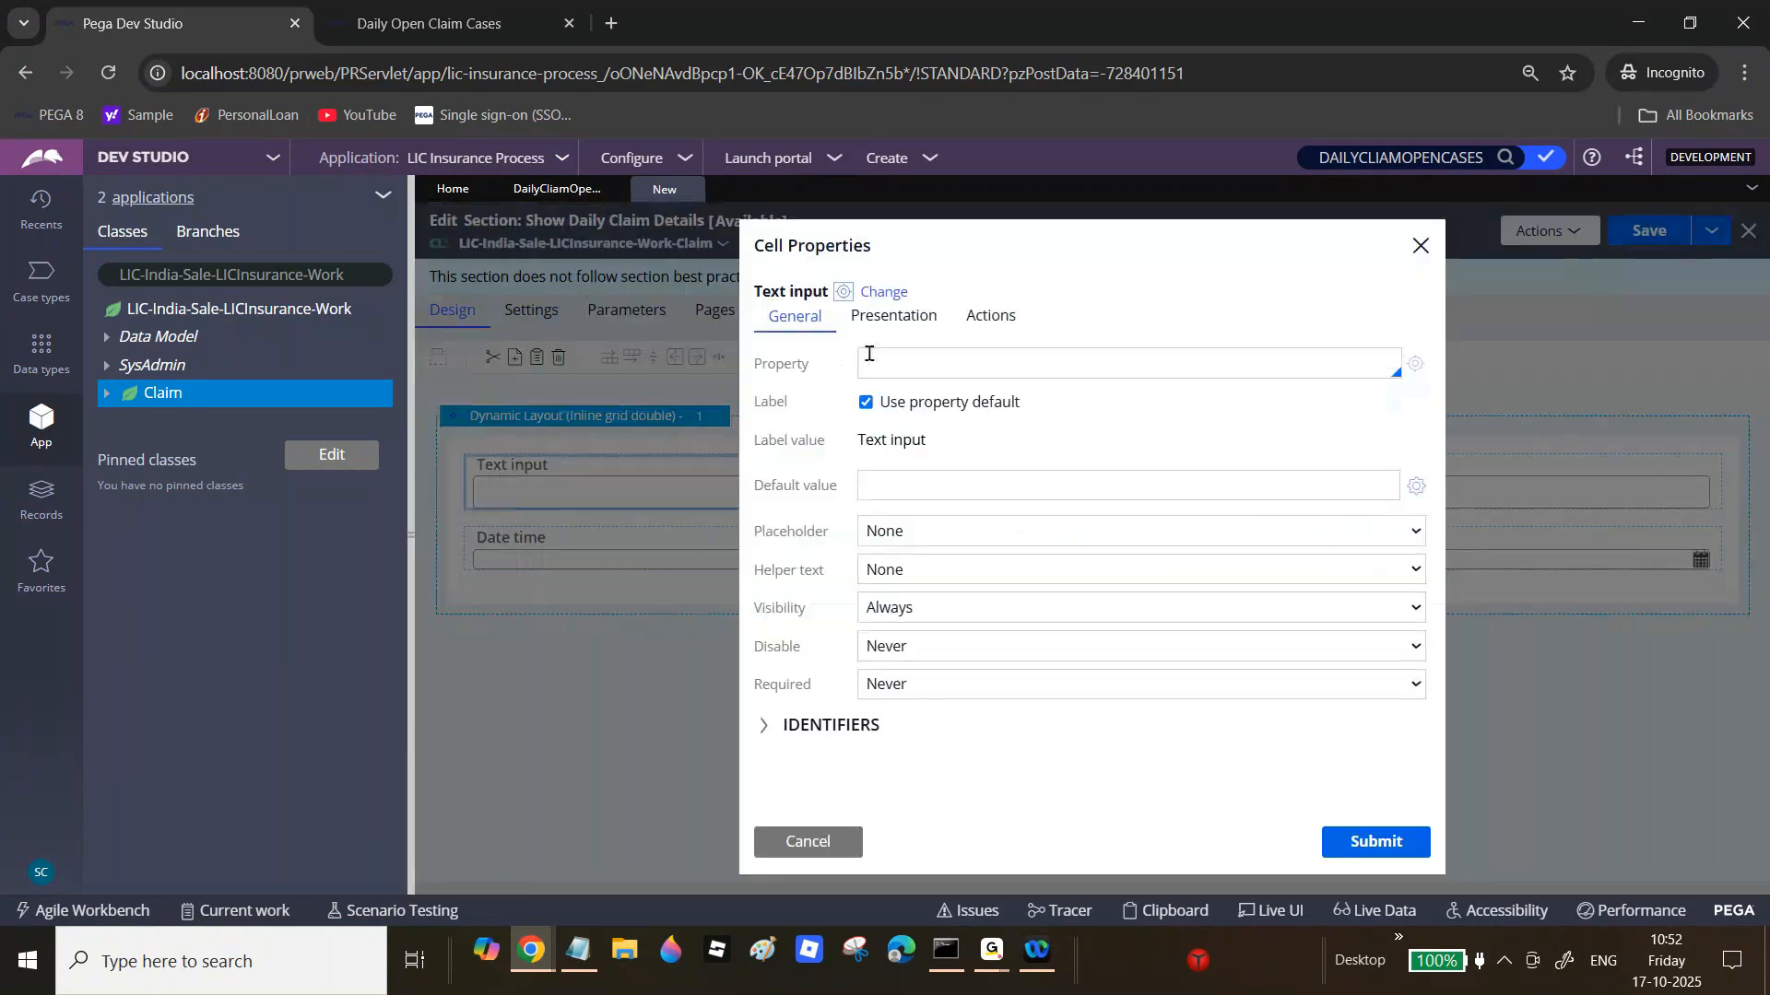
click(886, 357)
text(.)
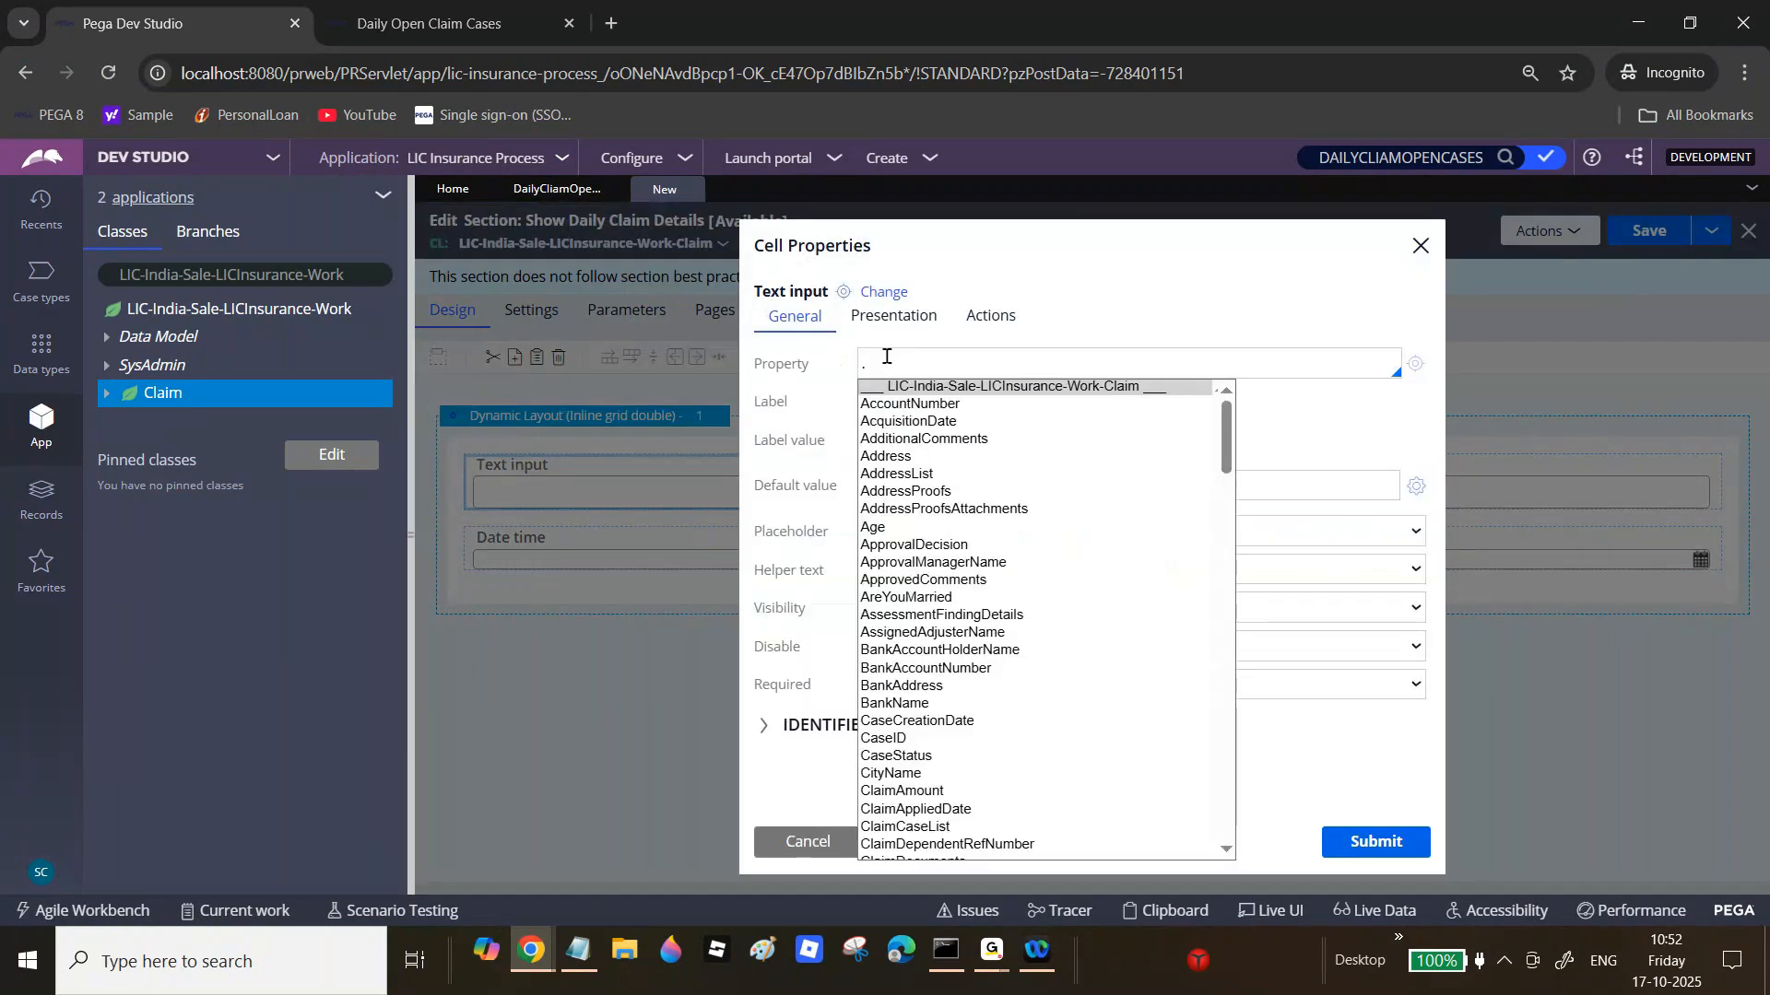
text(Op)
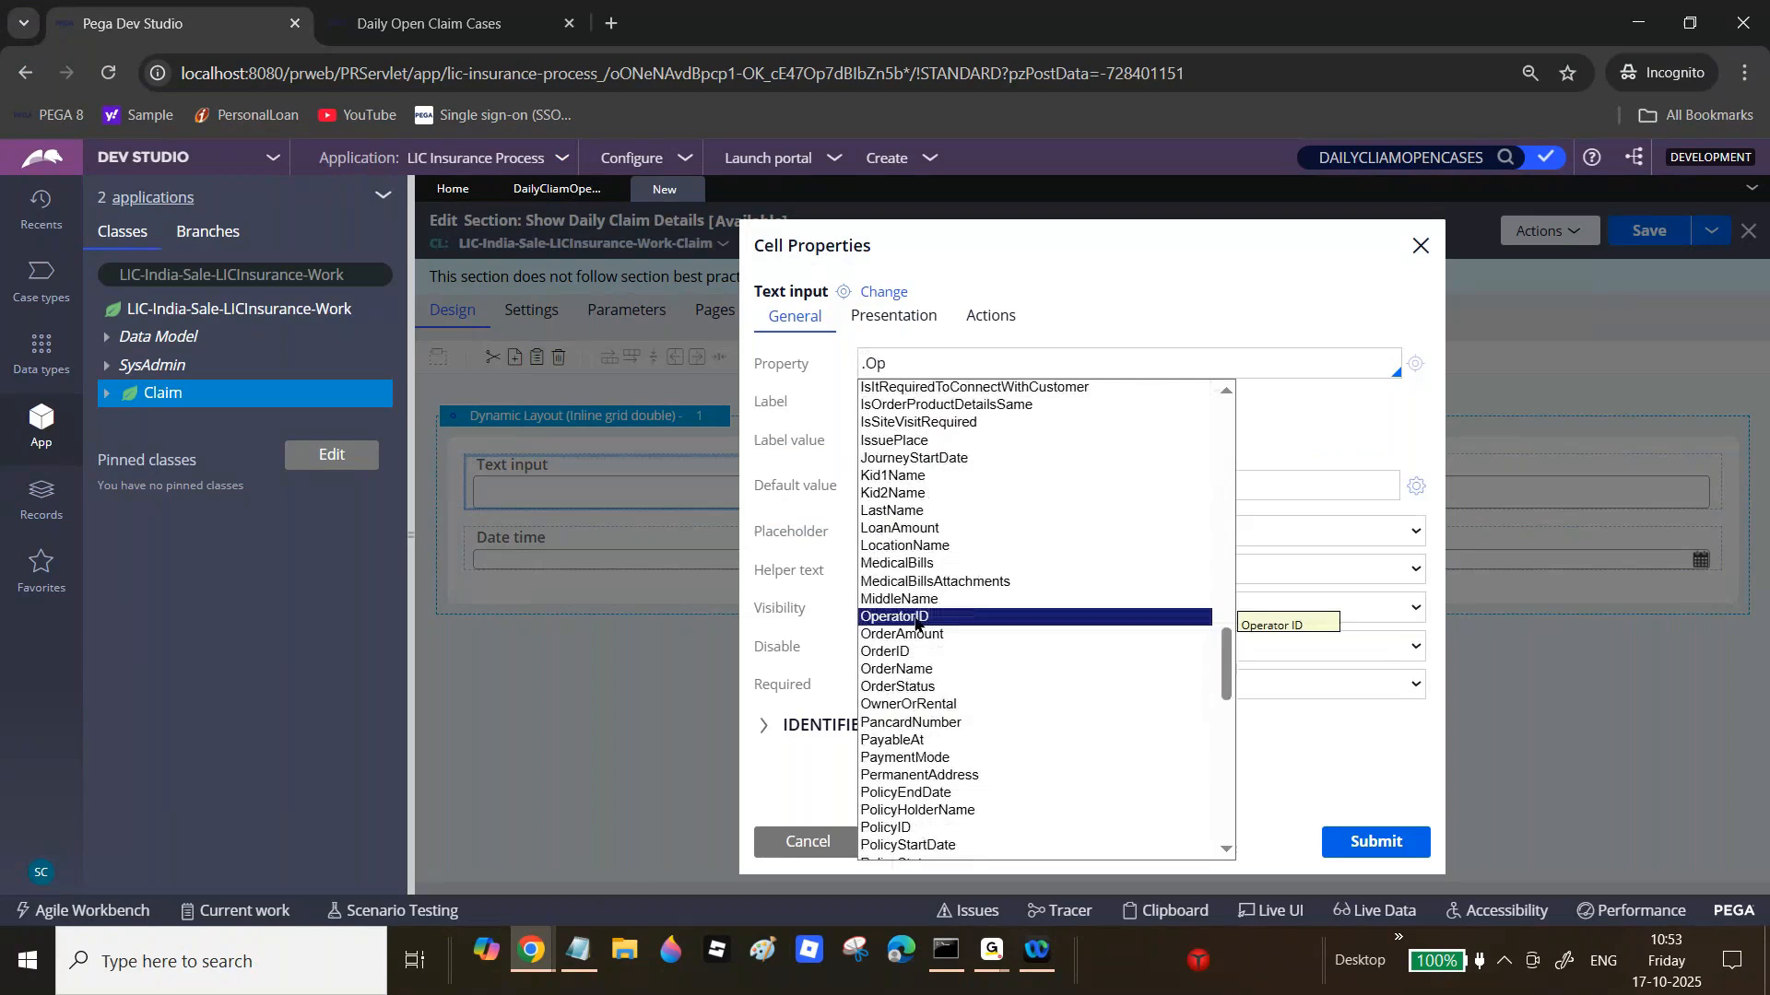
click(915, 623)
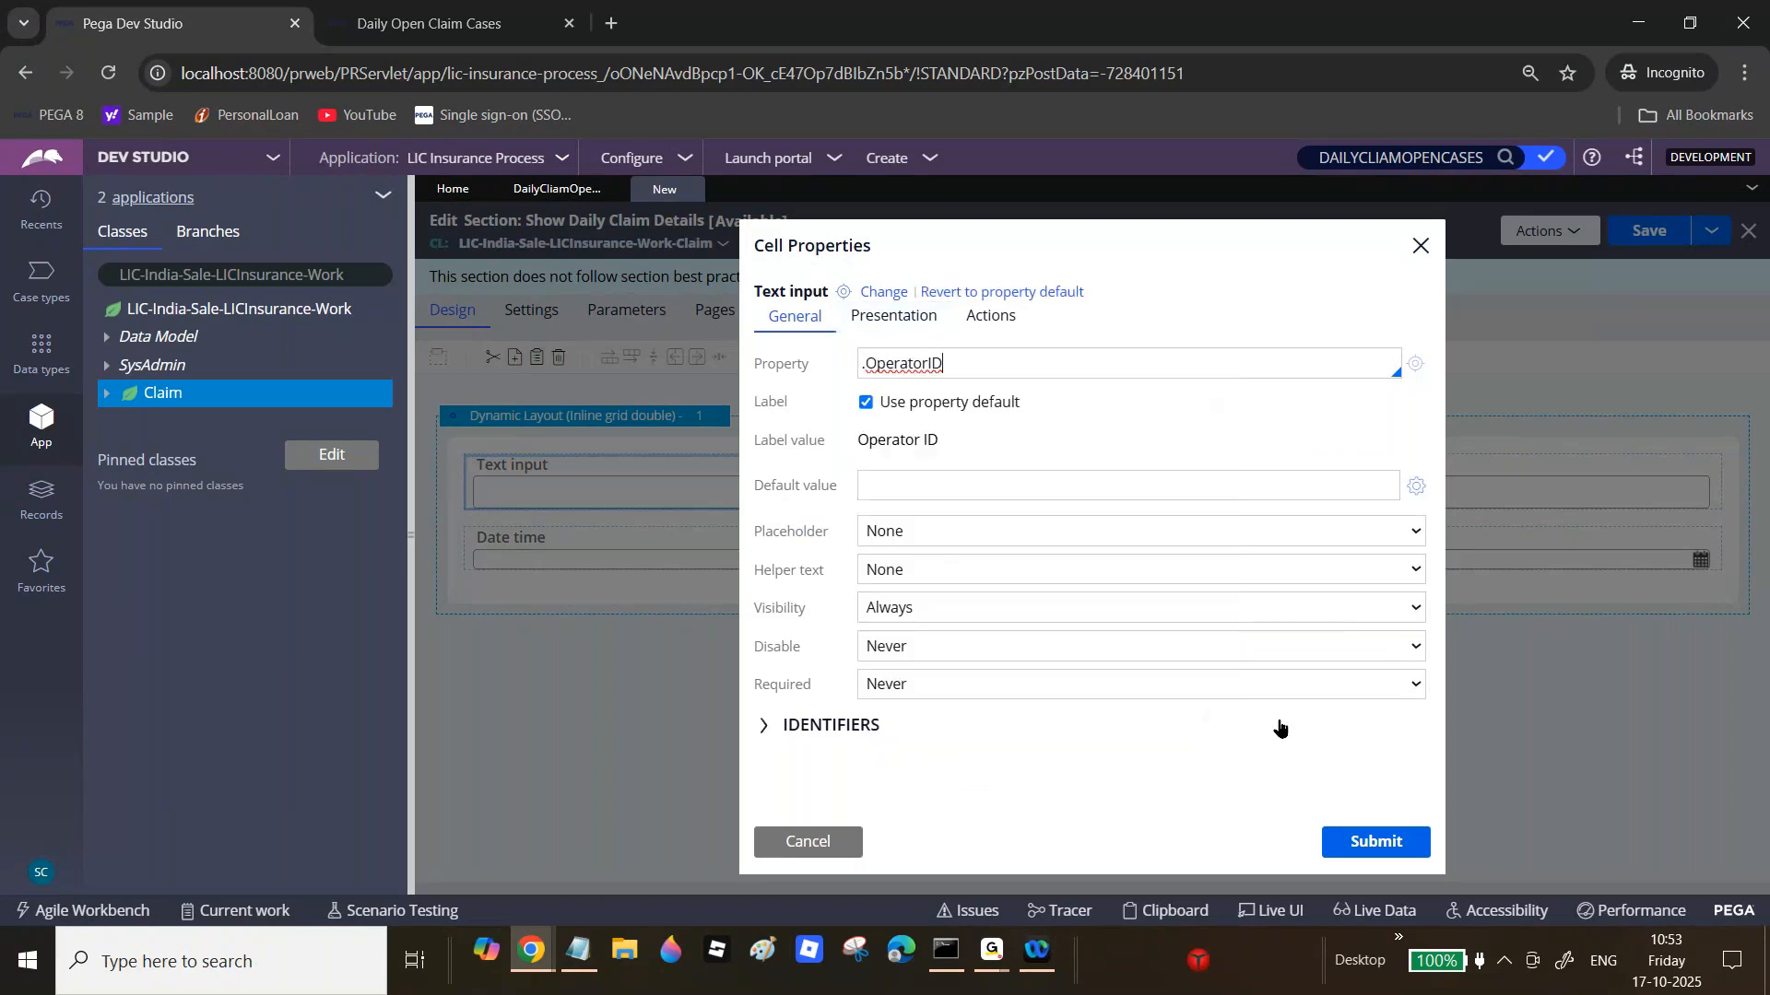
click(1385, 834)
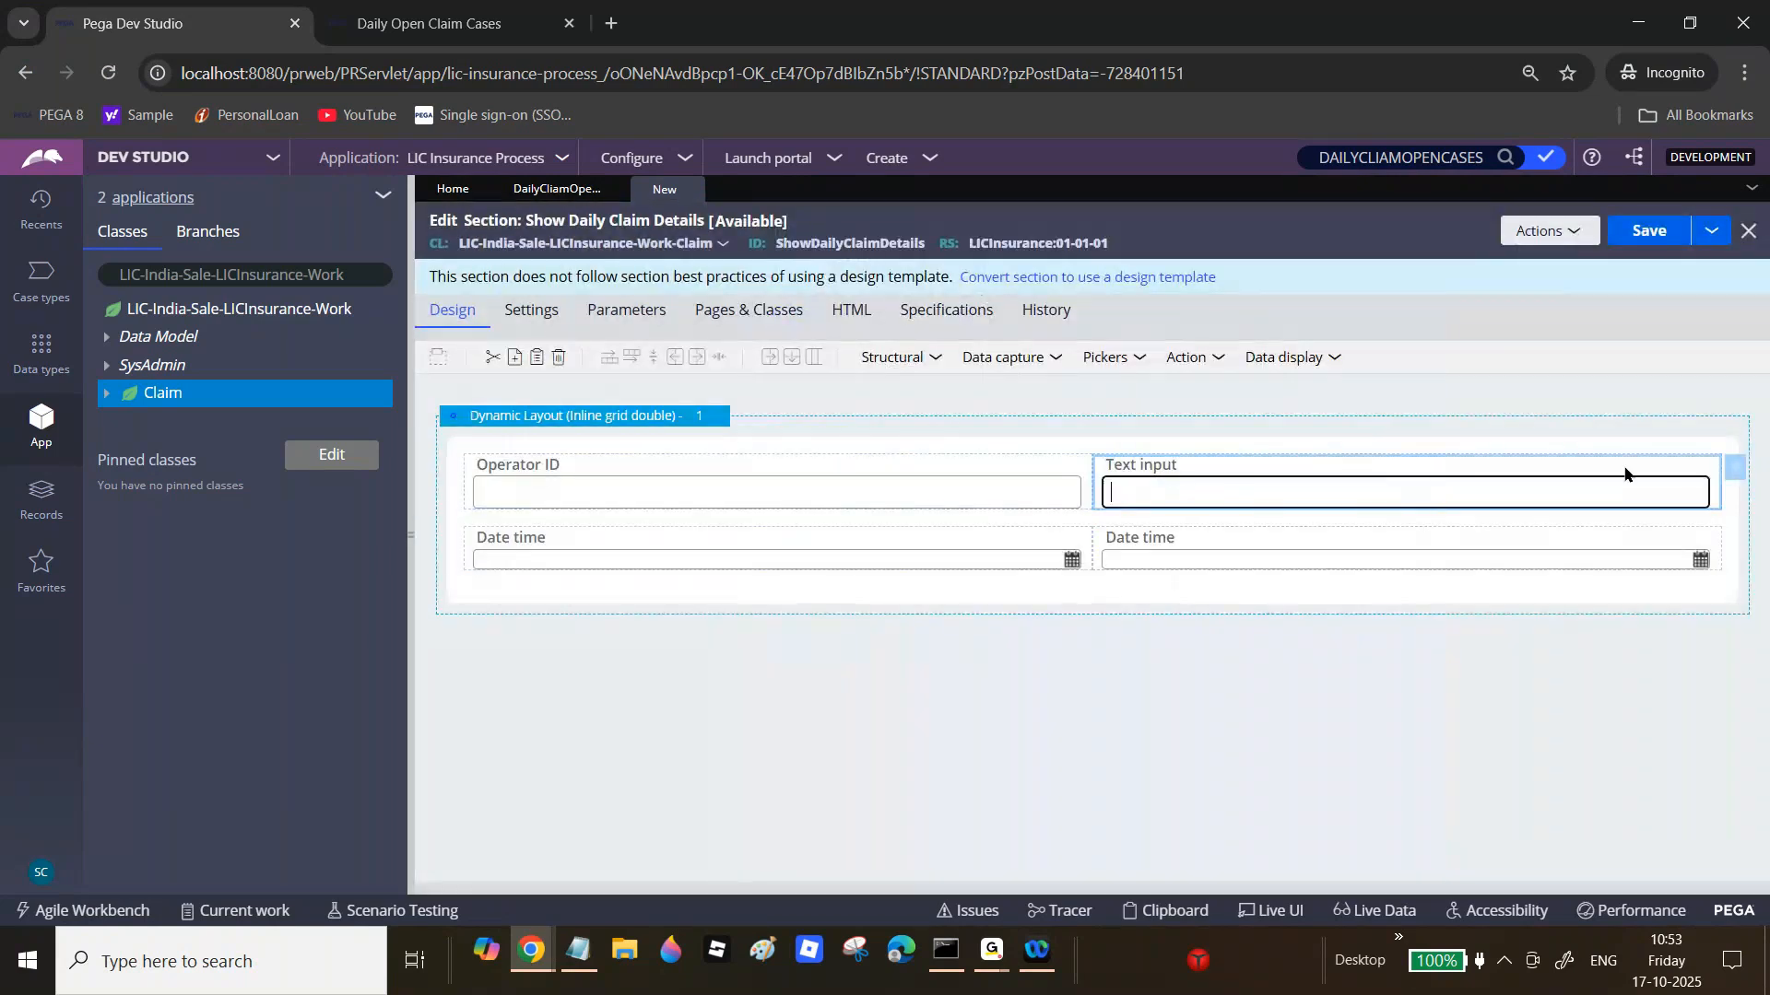
click(1733, 468)
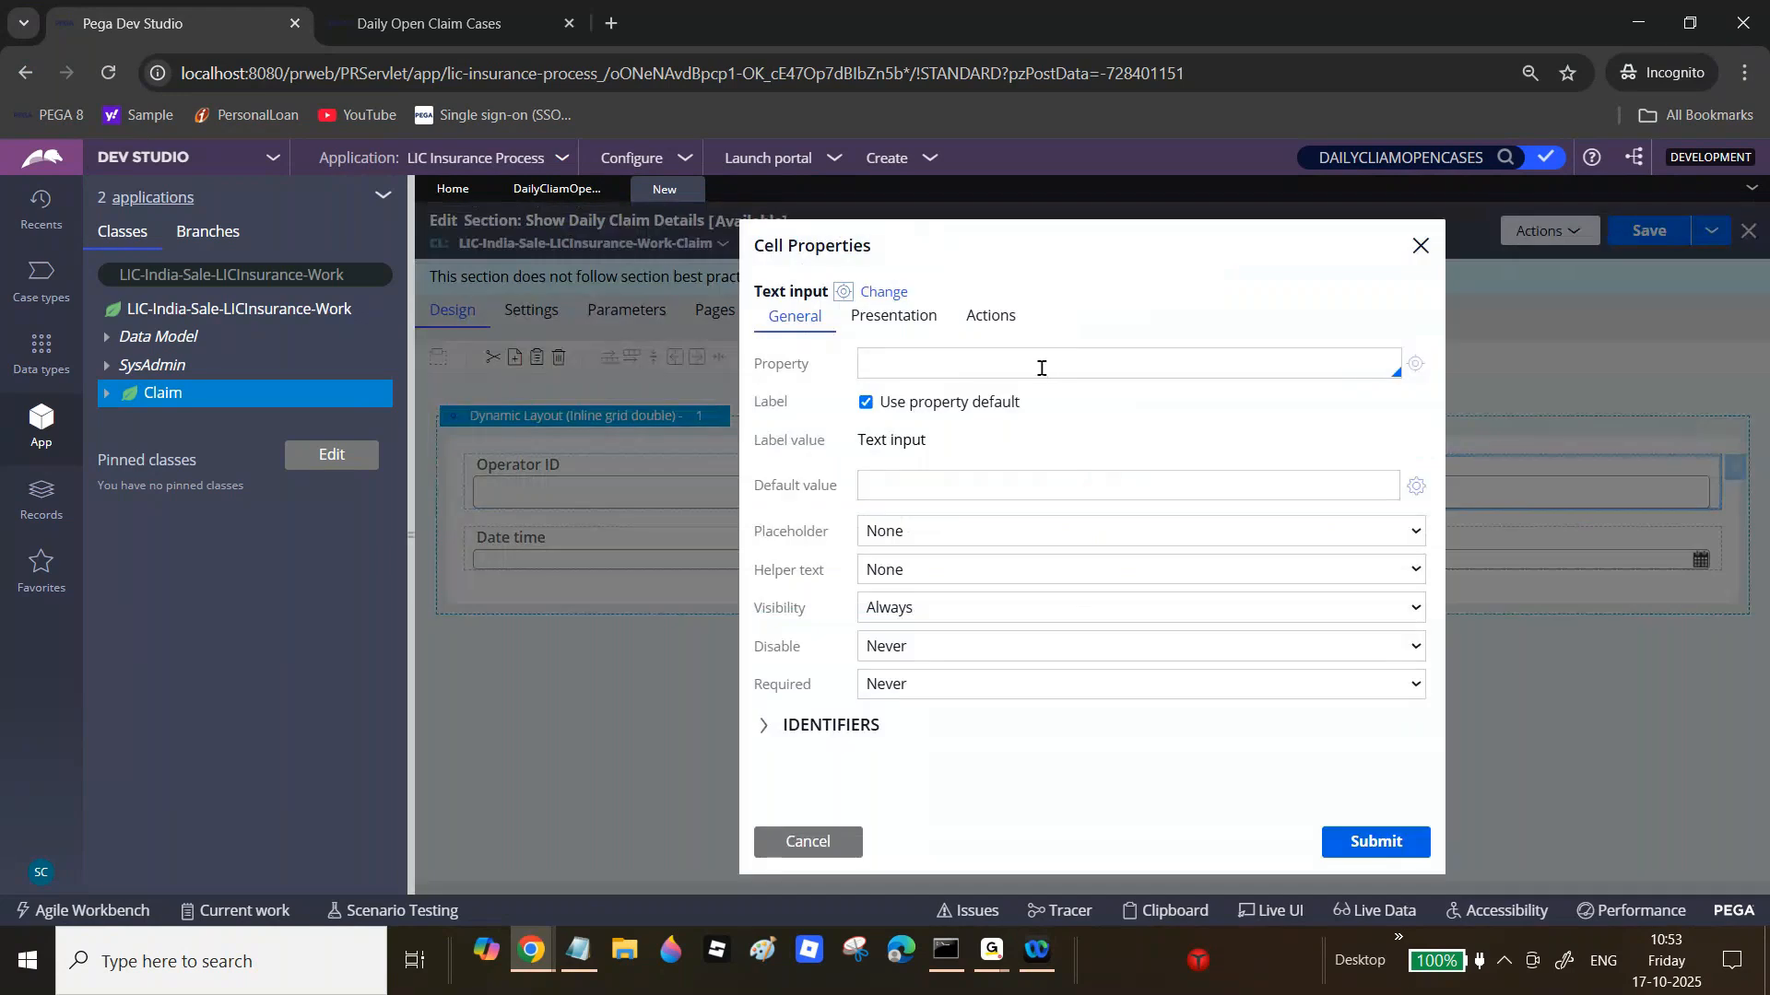
text(.Case)
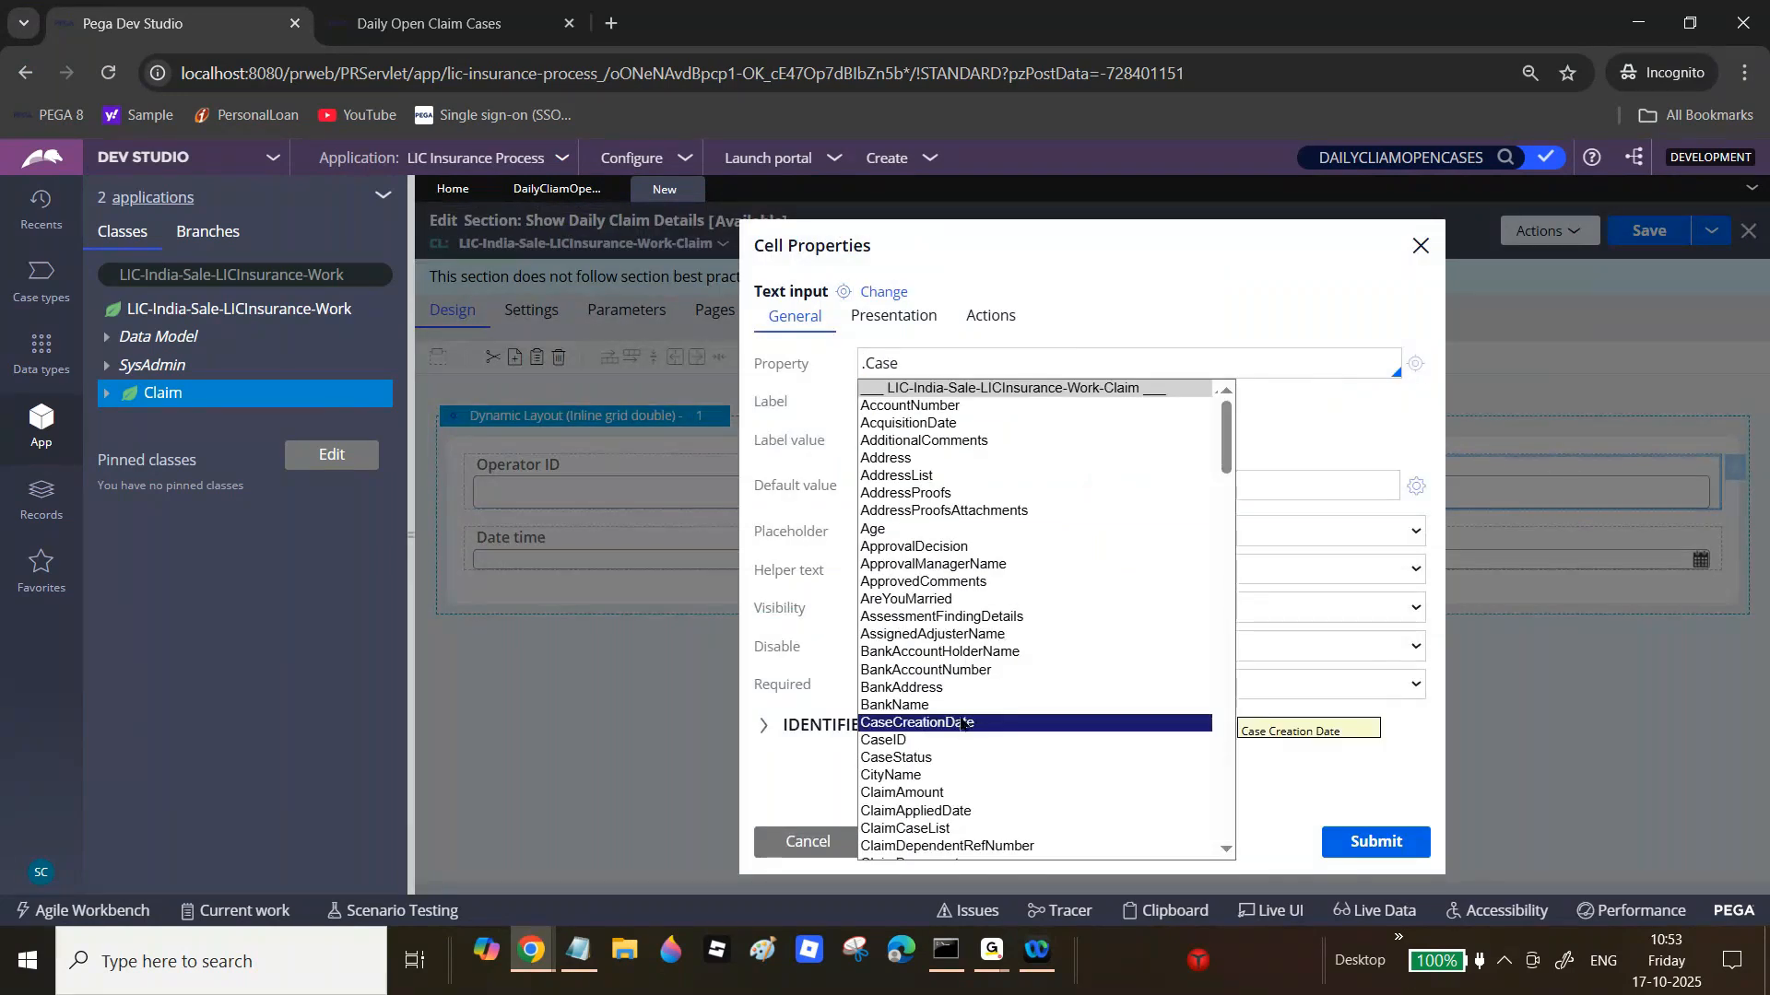
click(928, 758)
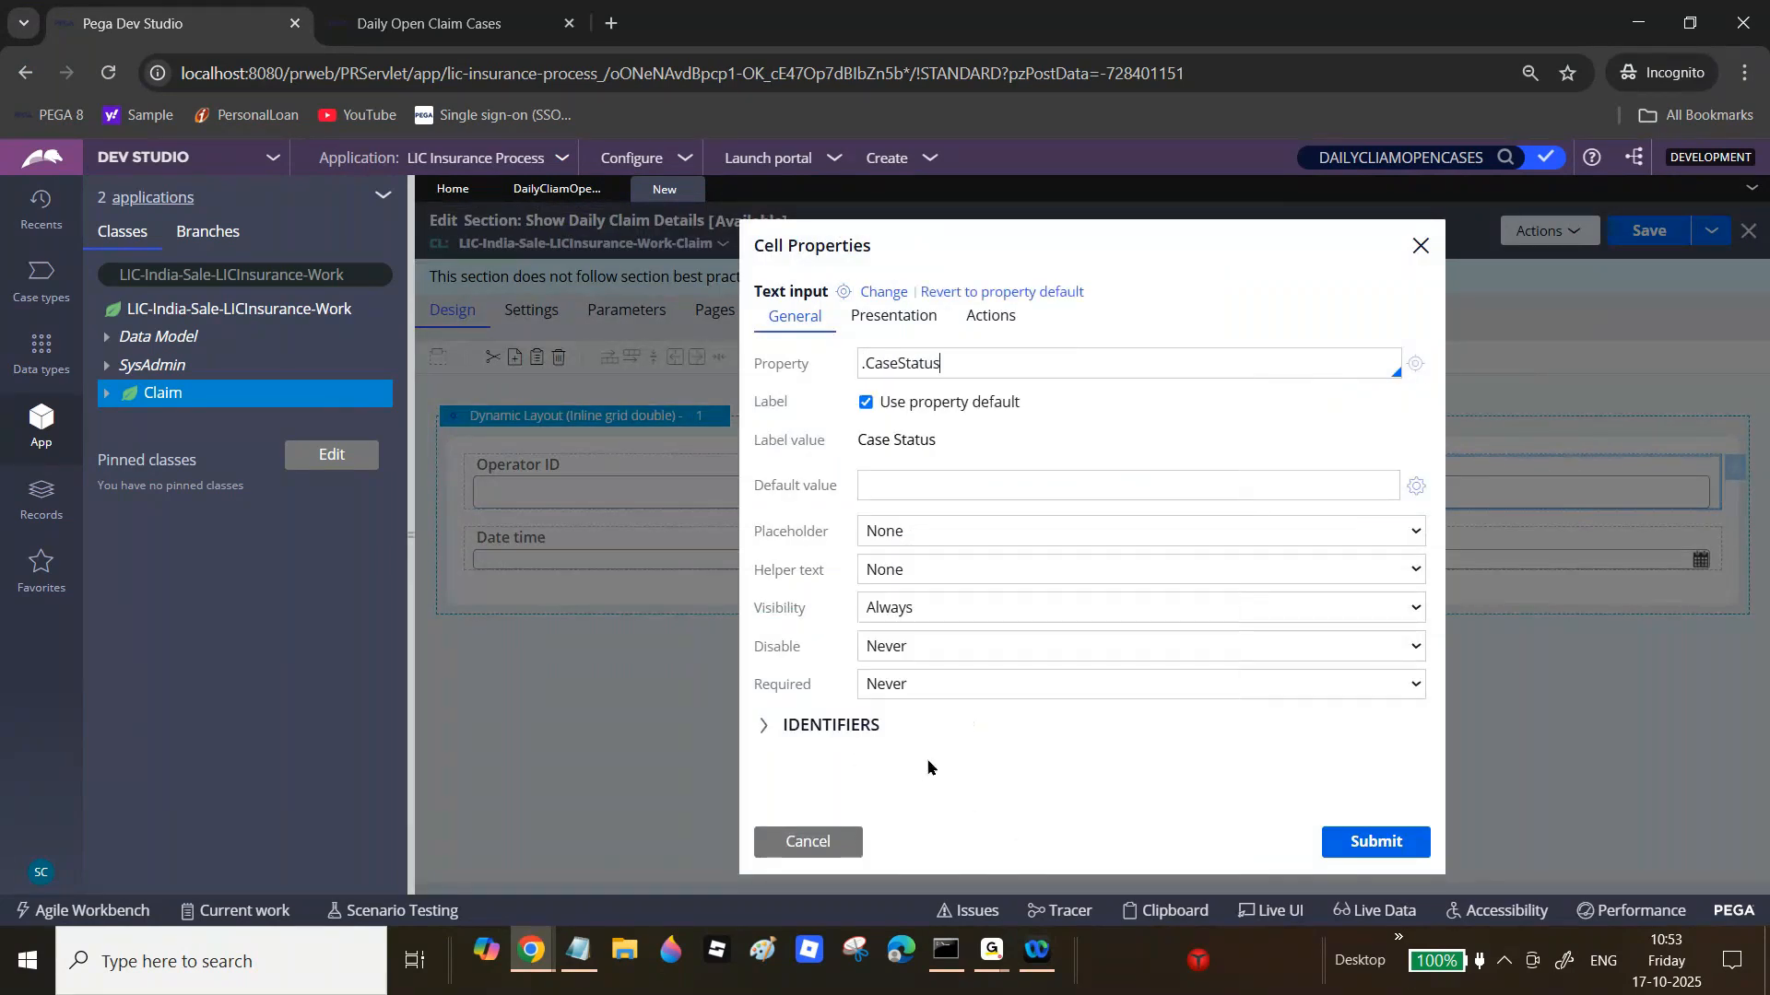
click(1377, 842)
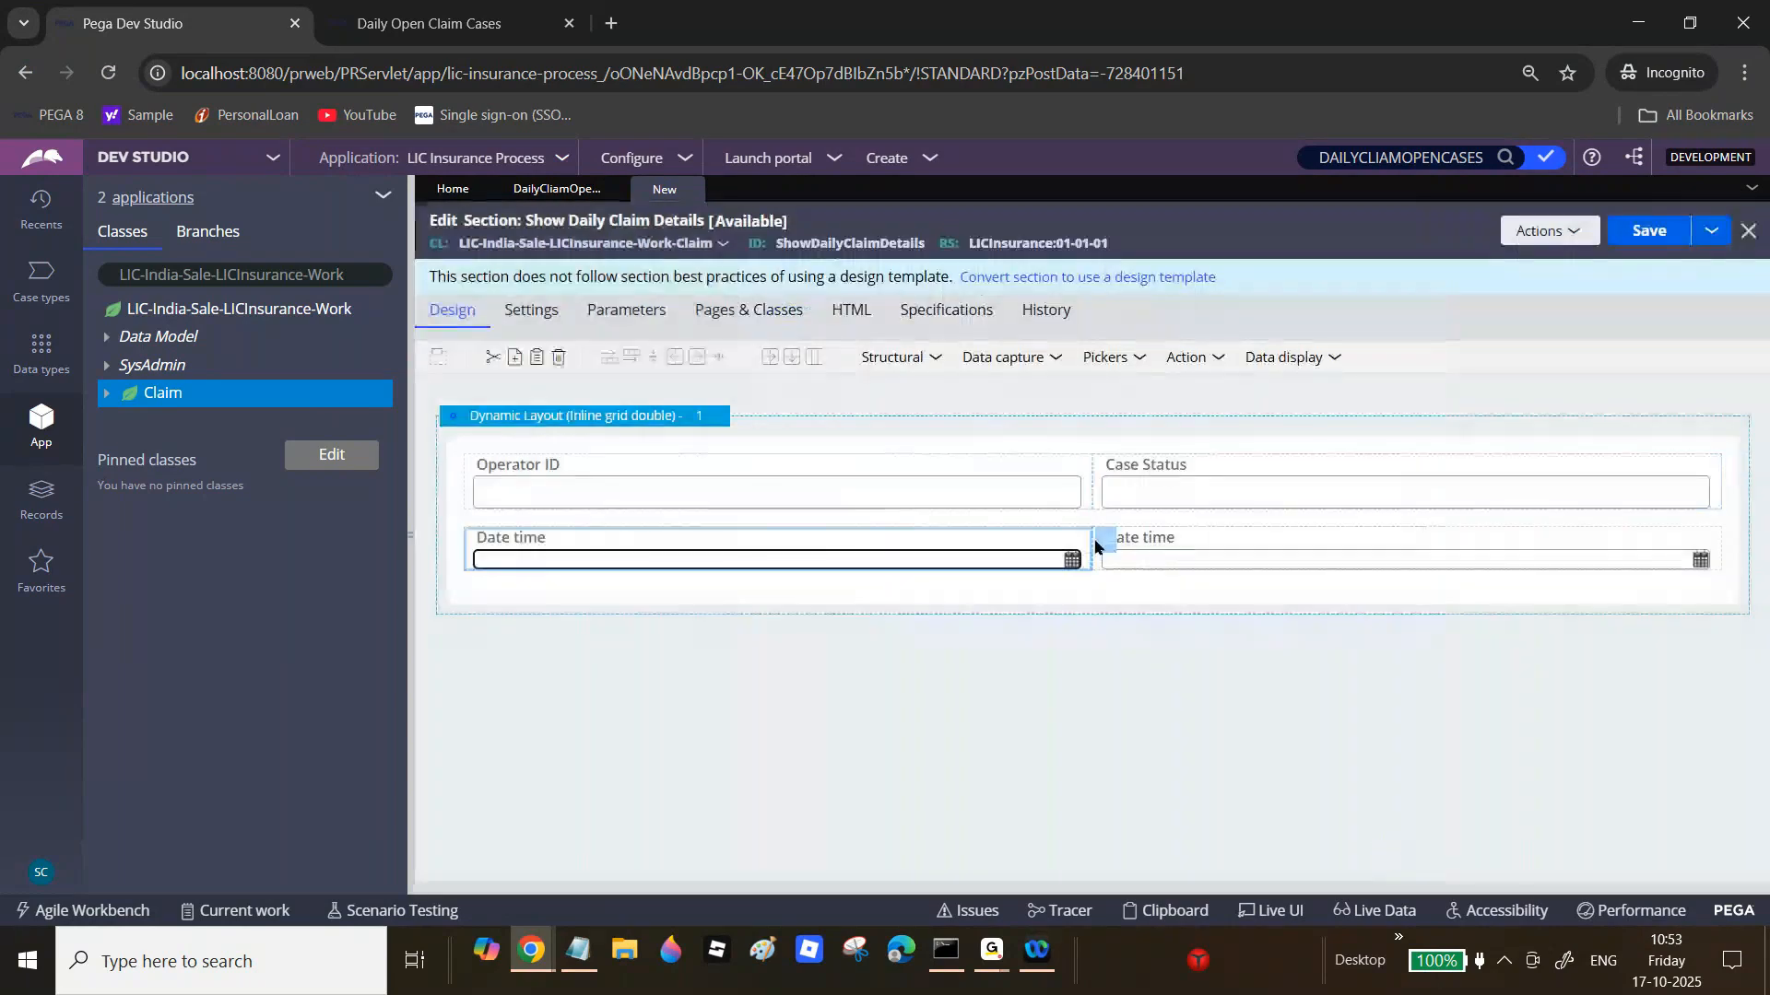
Step: Bind the two date-time cells to .StartDate and .EndDate and save the section
click(1107, 539)
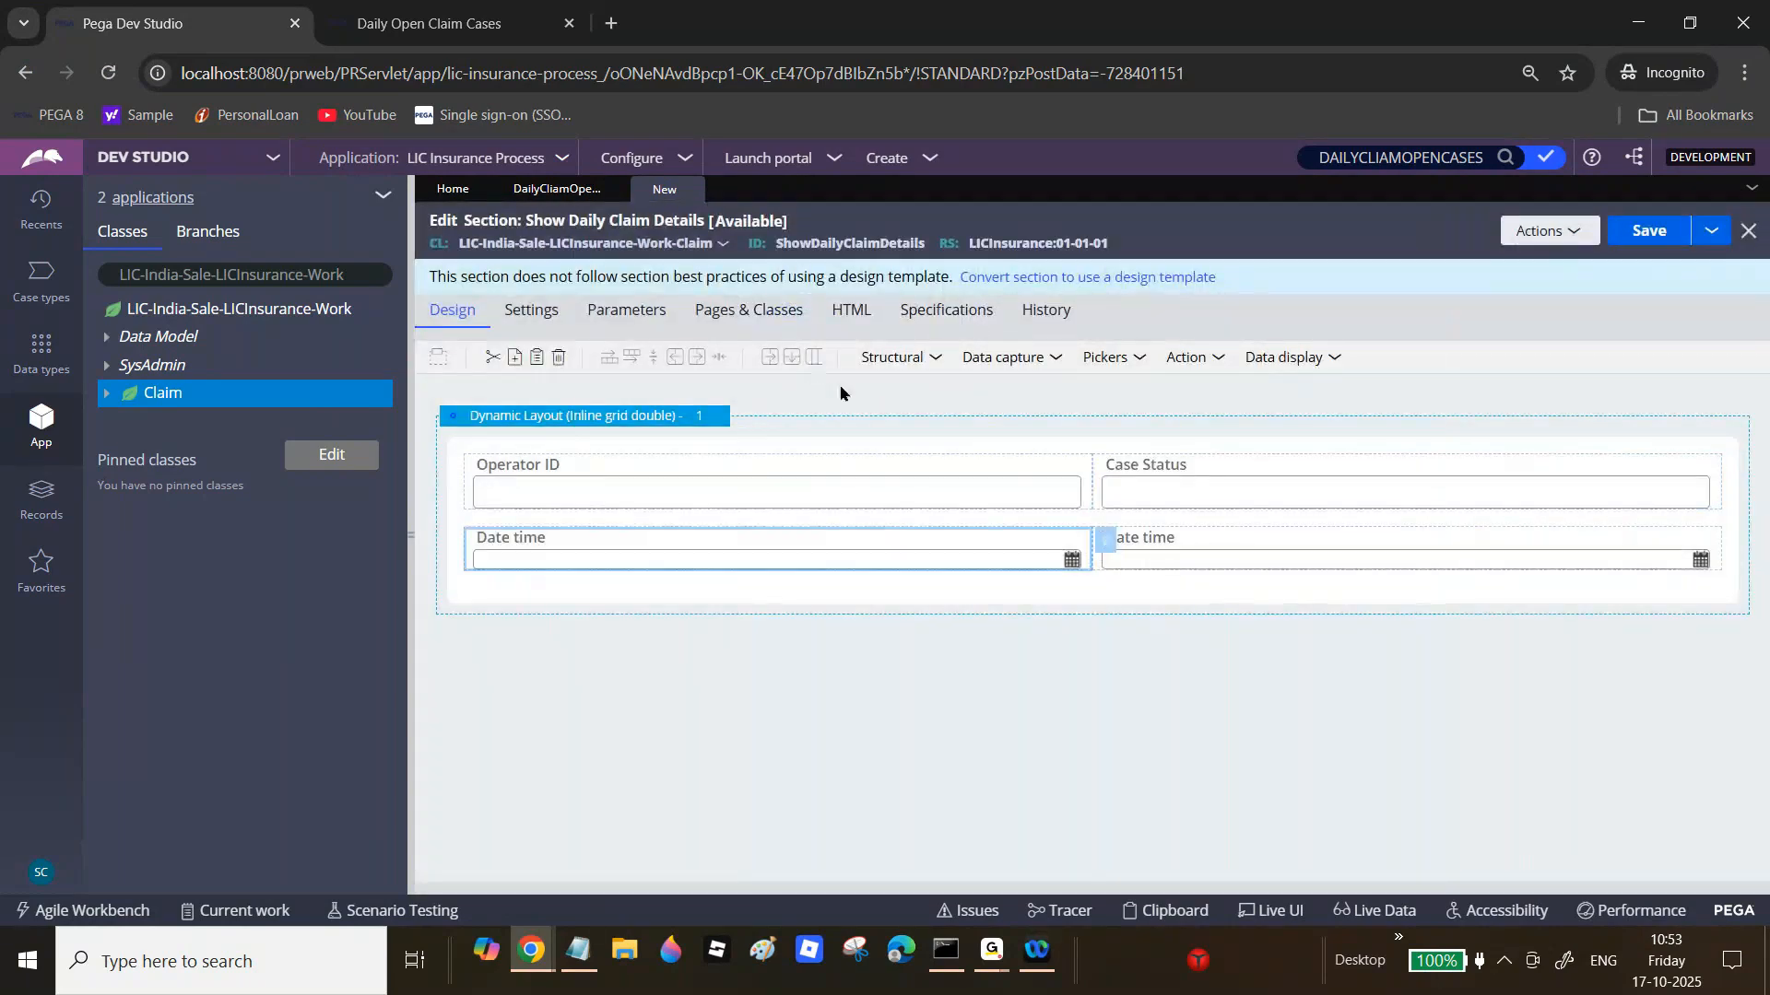
text(.st)
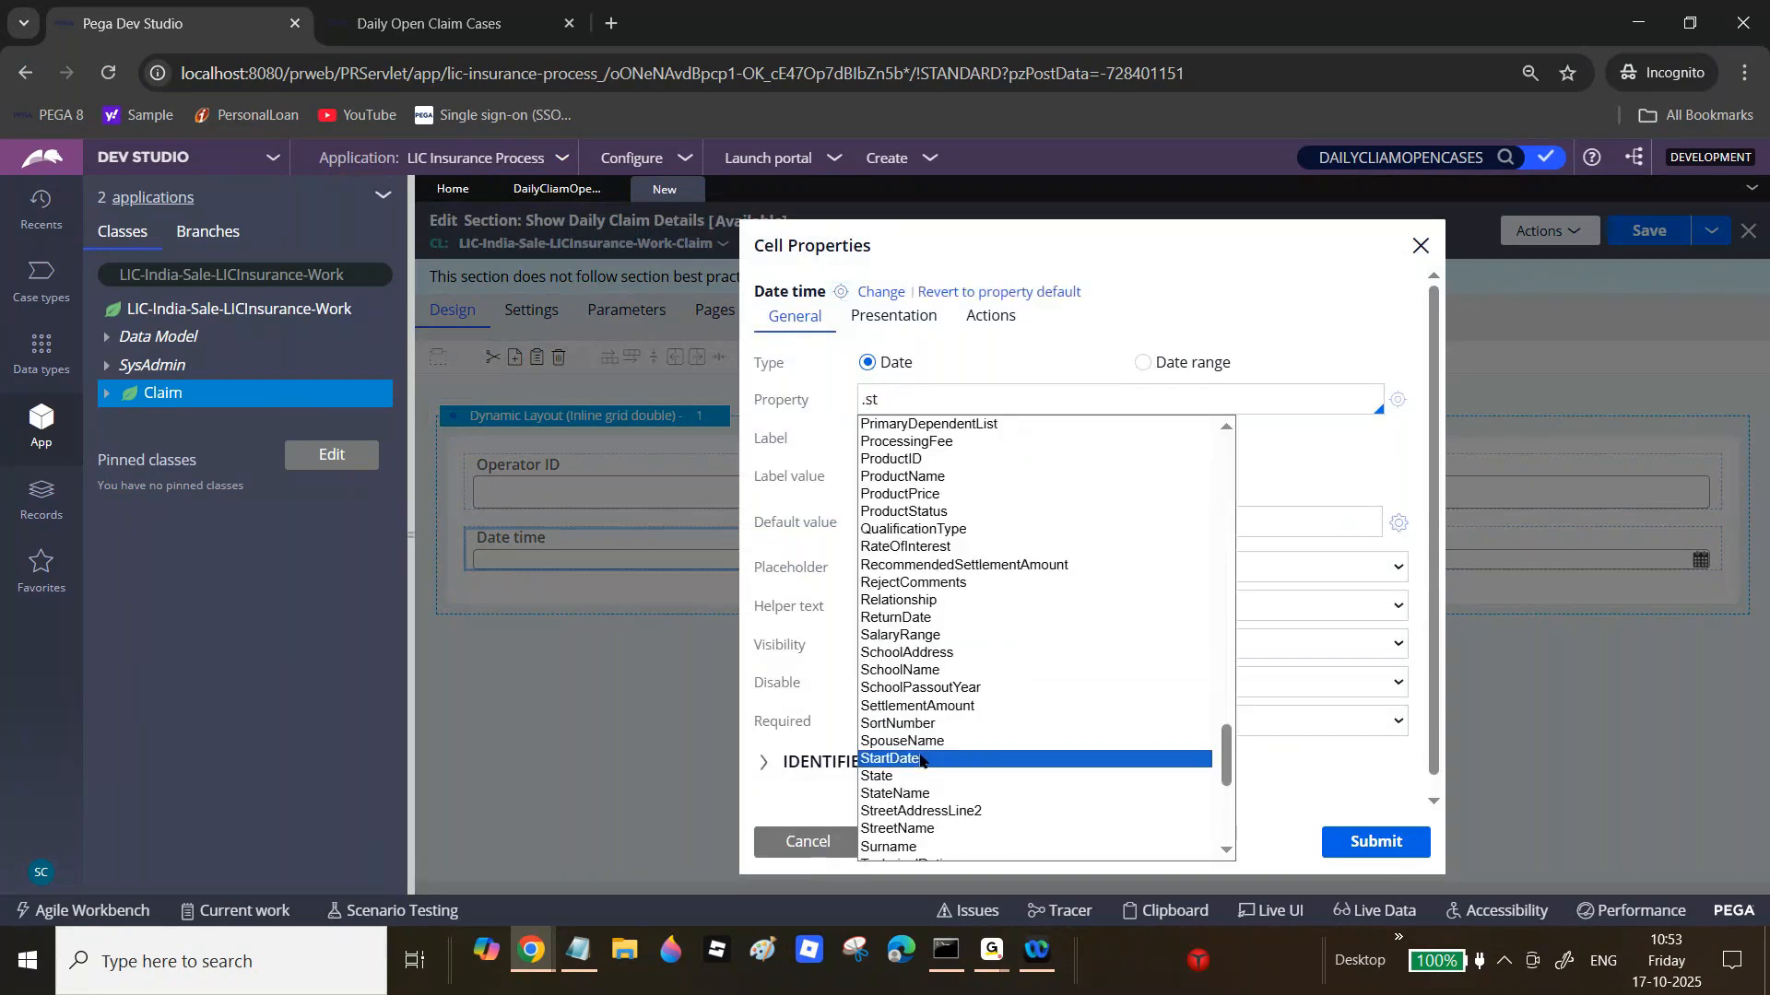
click(921, 760)
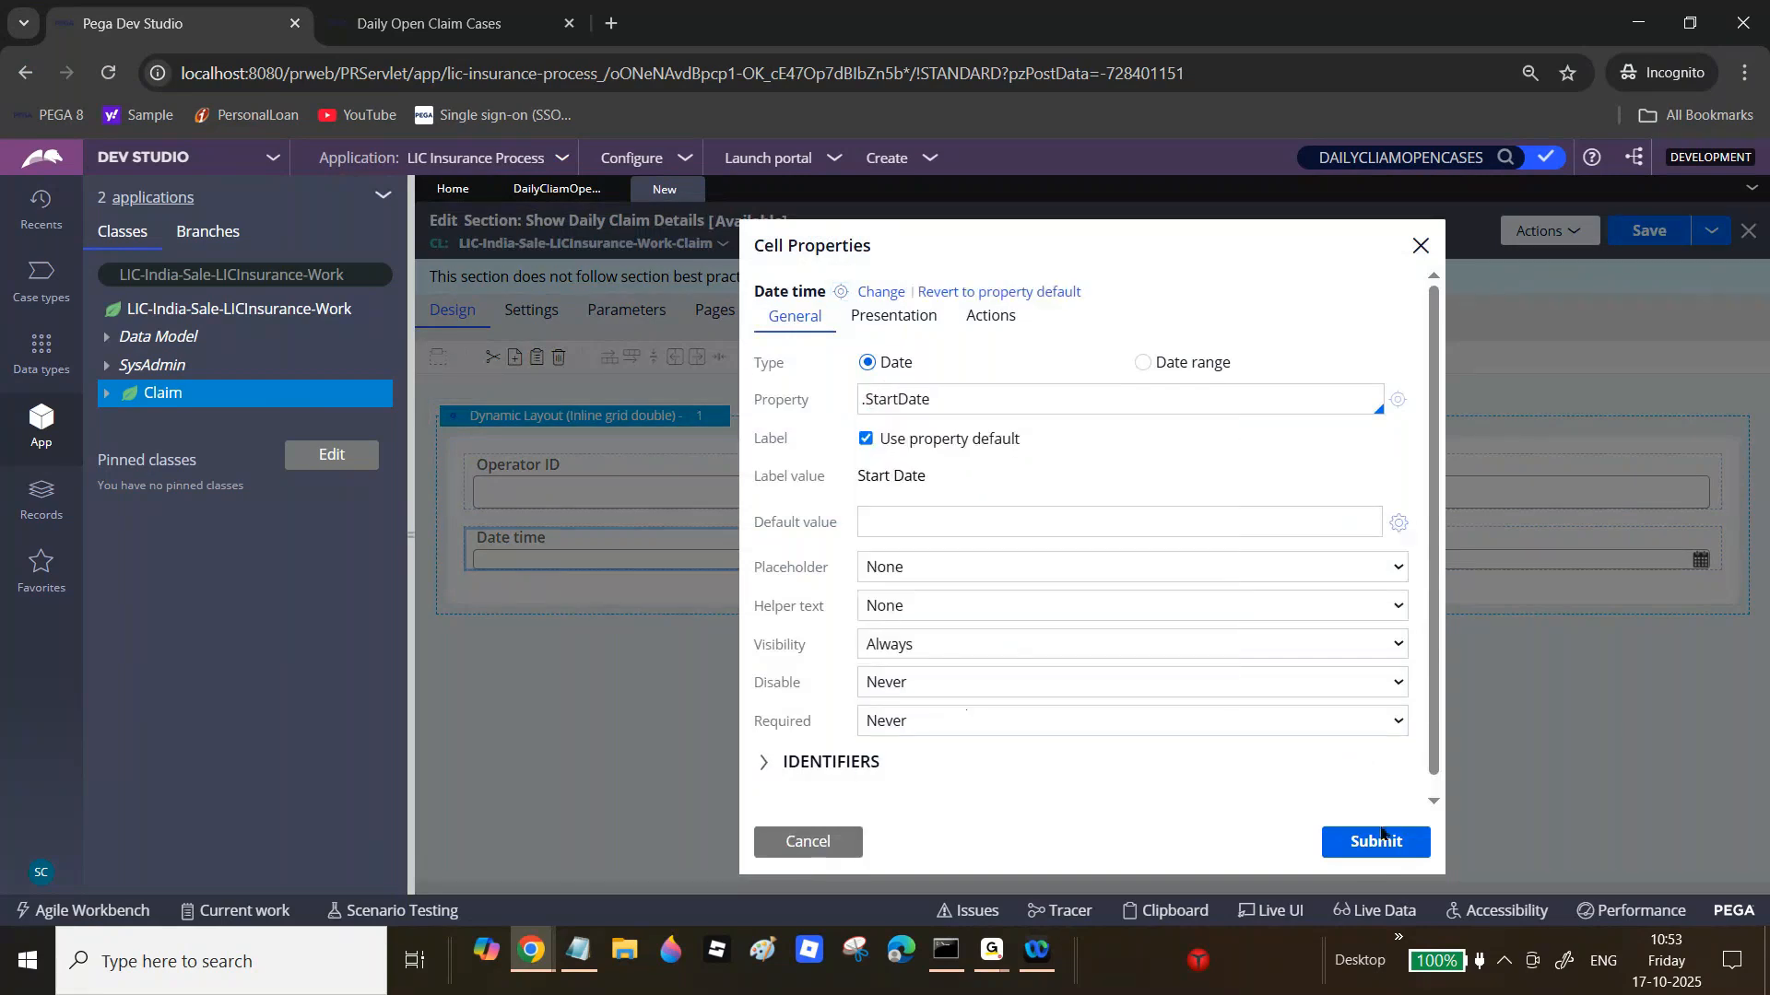
click(1380, 834)
click(1733, 542)
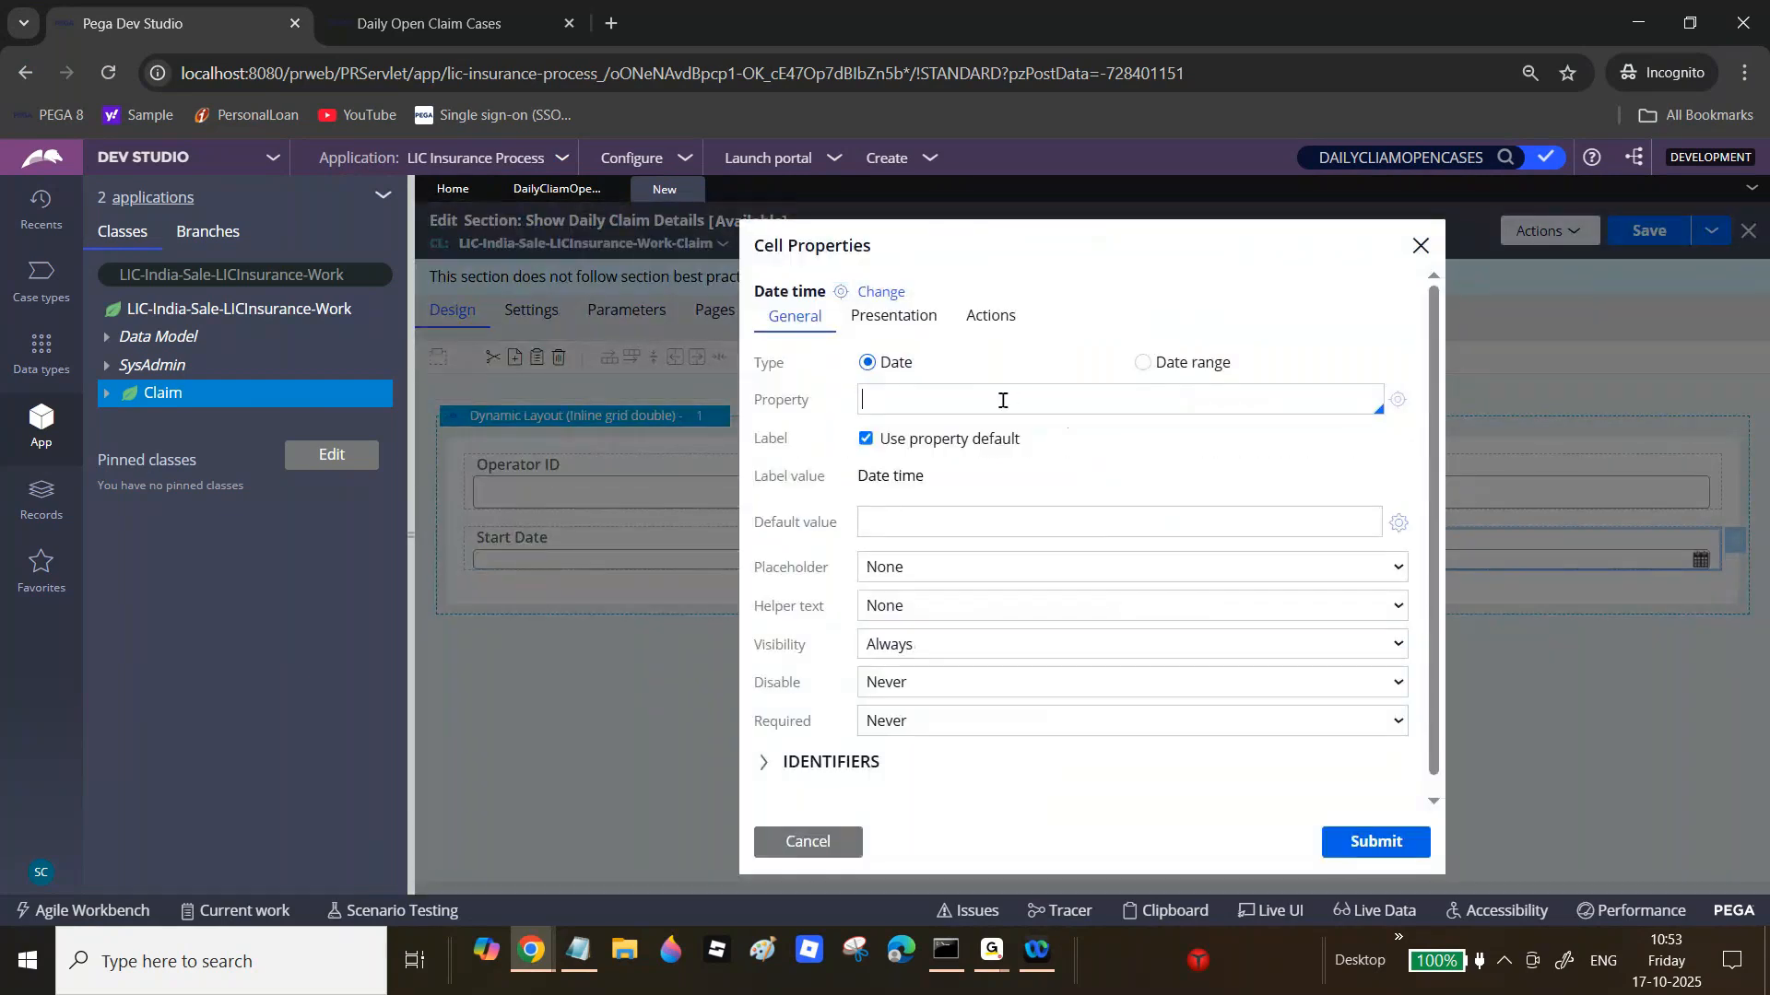
text(.end)
click(924, 636)
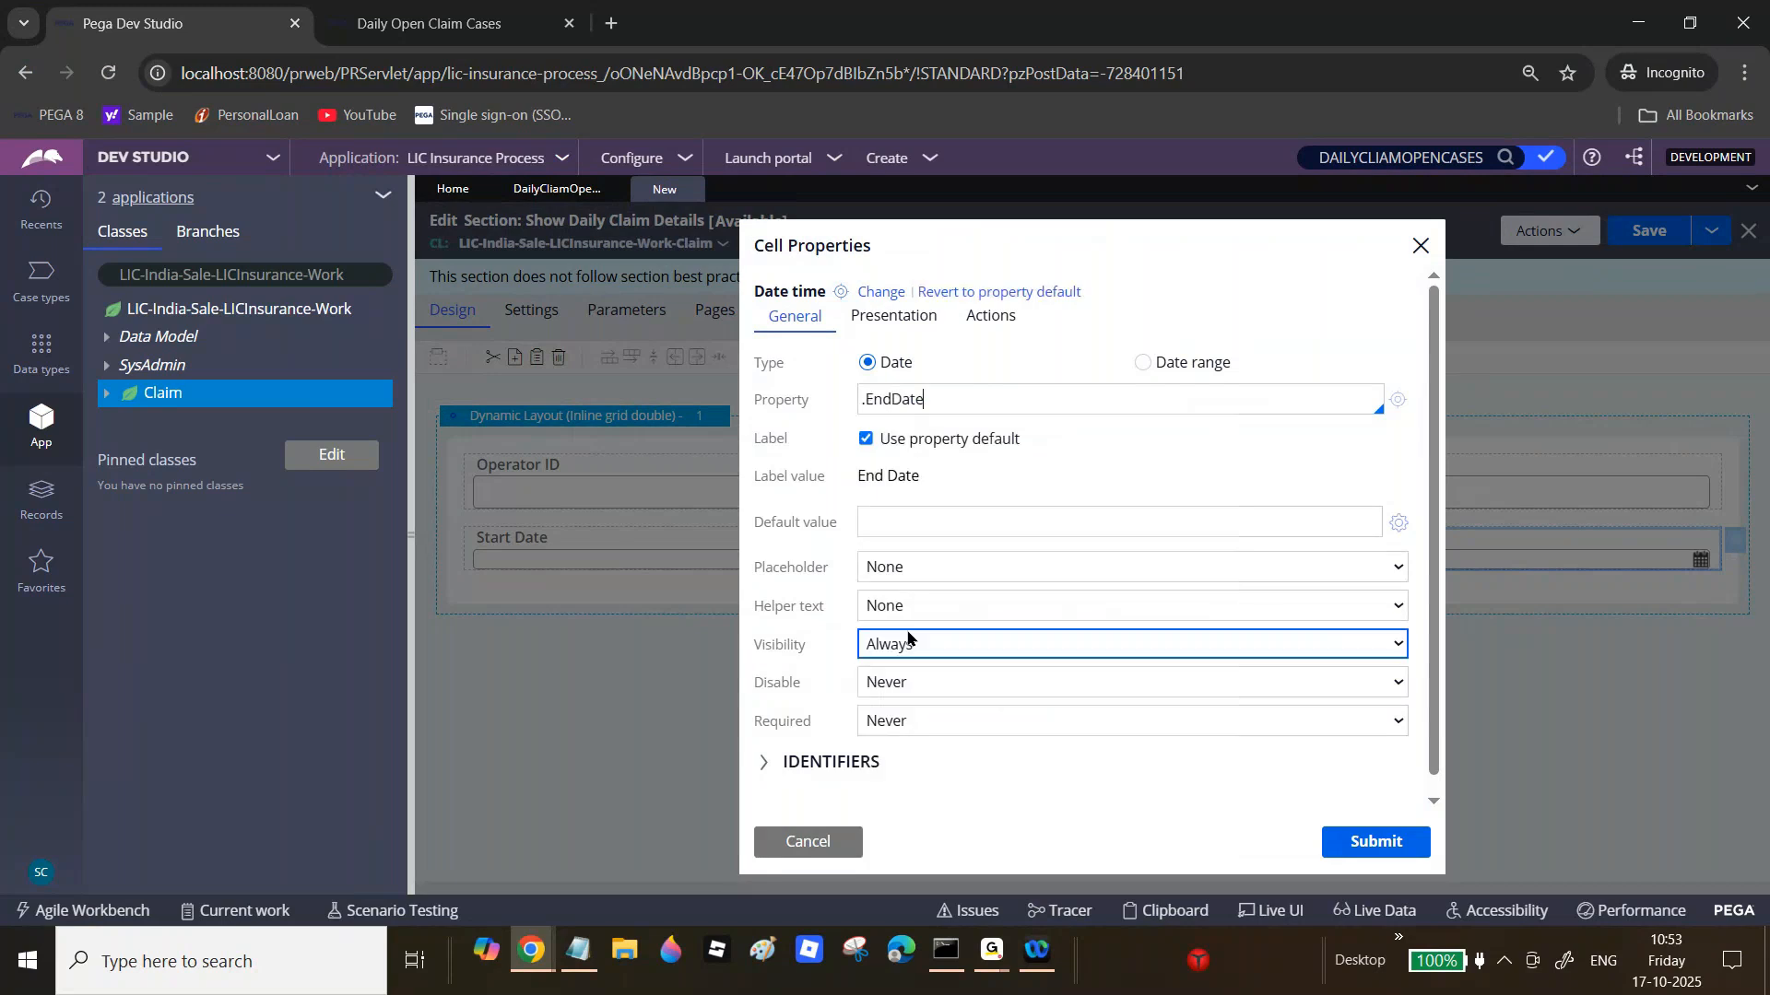
click(1375, 841)
key(ctrl+s)
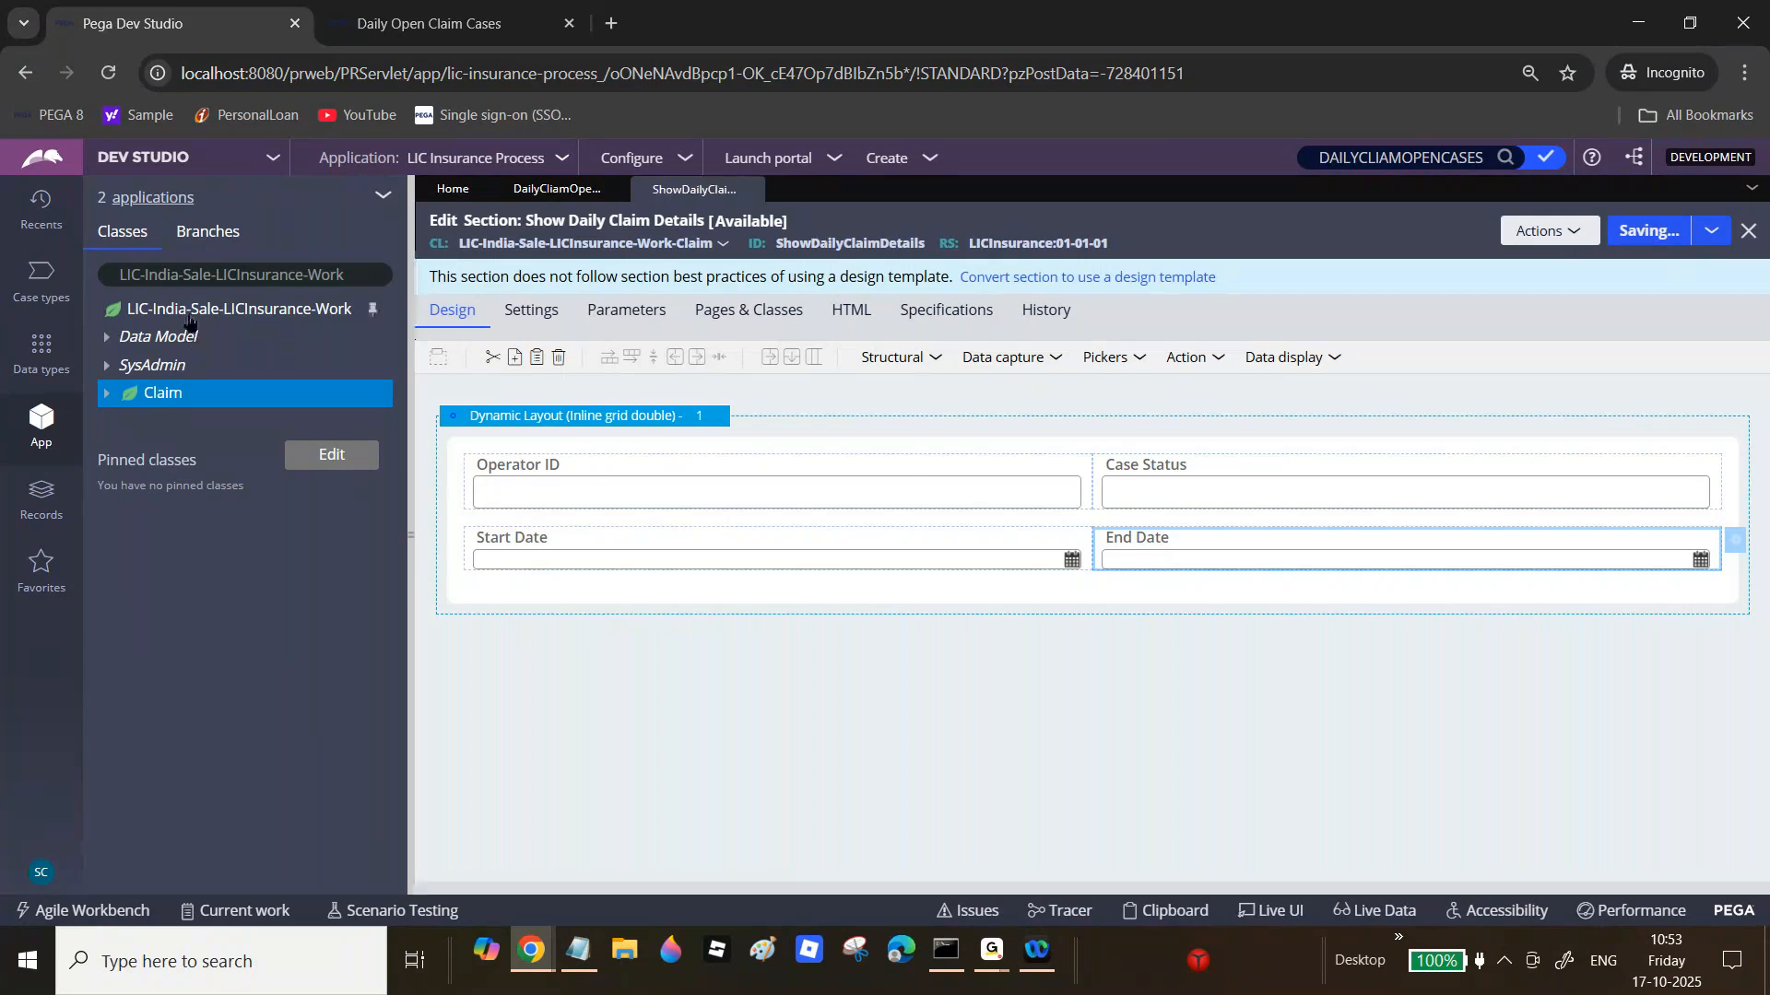
Step: In the report's Report Viewer settings, choose class LIC-India-Sale-LICInsurance-Work-Claim and section ShowDailyClaimDetails
click(557, 190)
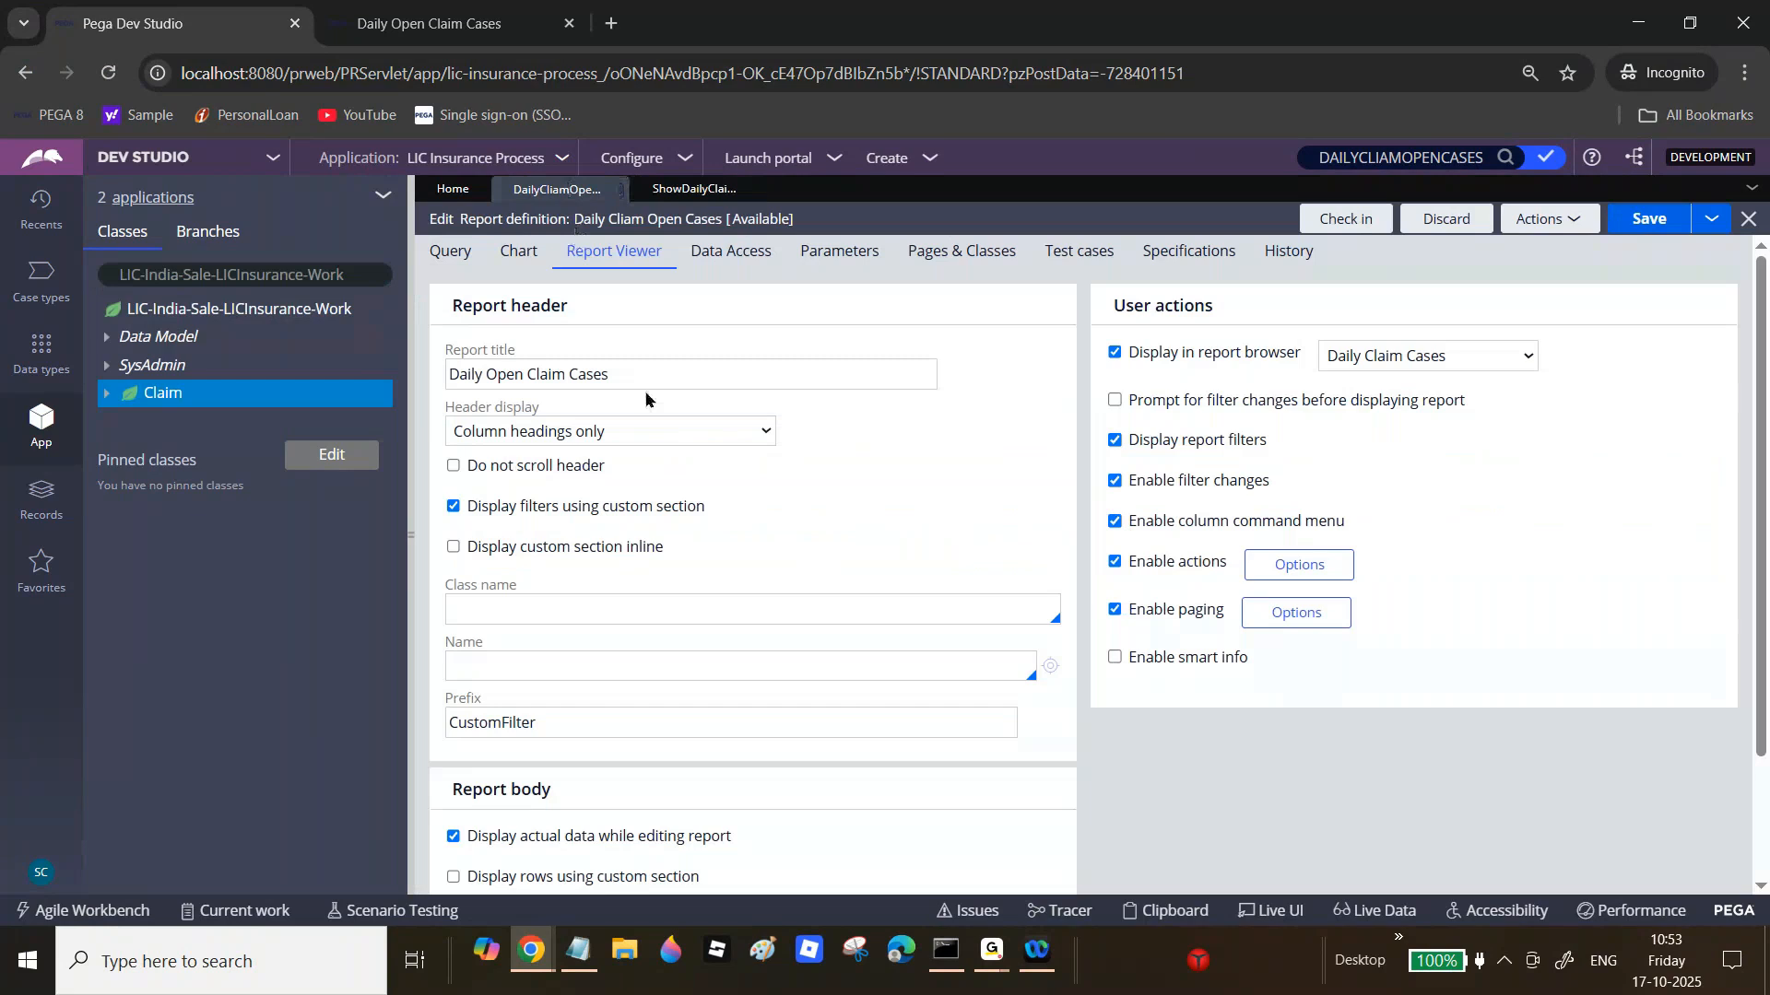
click(599, 609)
text(LIC-India-Sale-LICInsurance-Work)
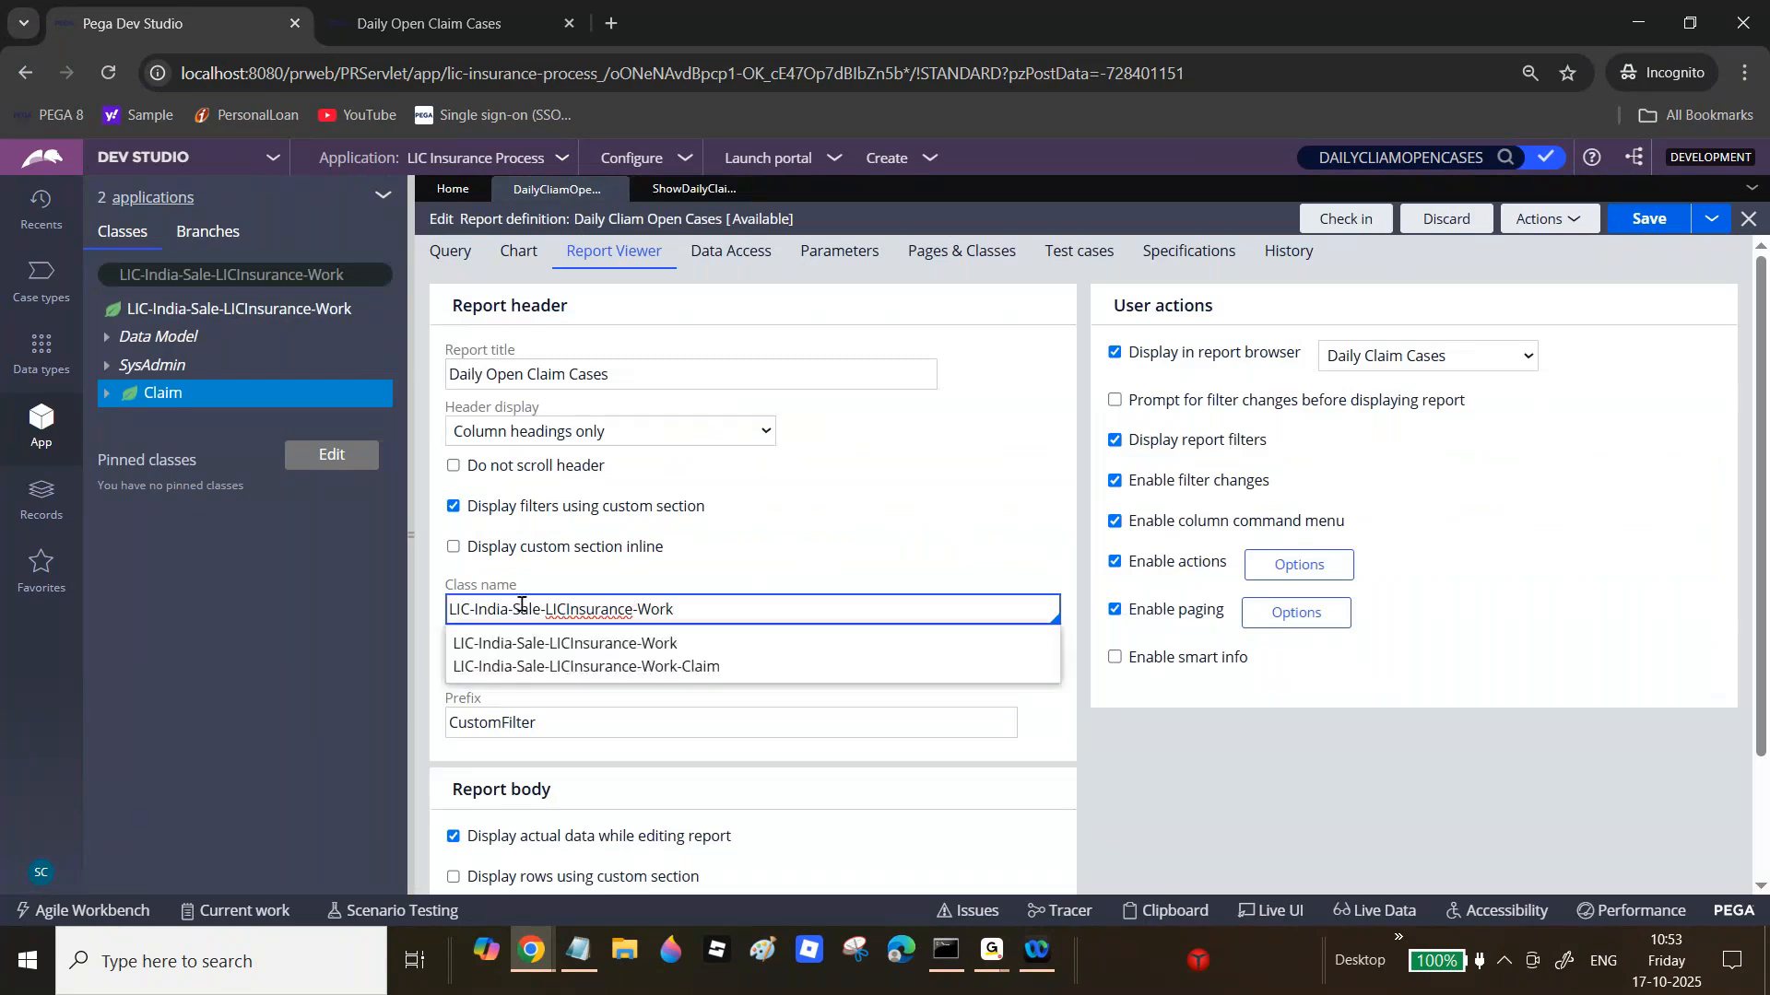
click(634, 664)
click(632, 663)
text(Sho)
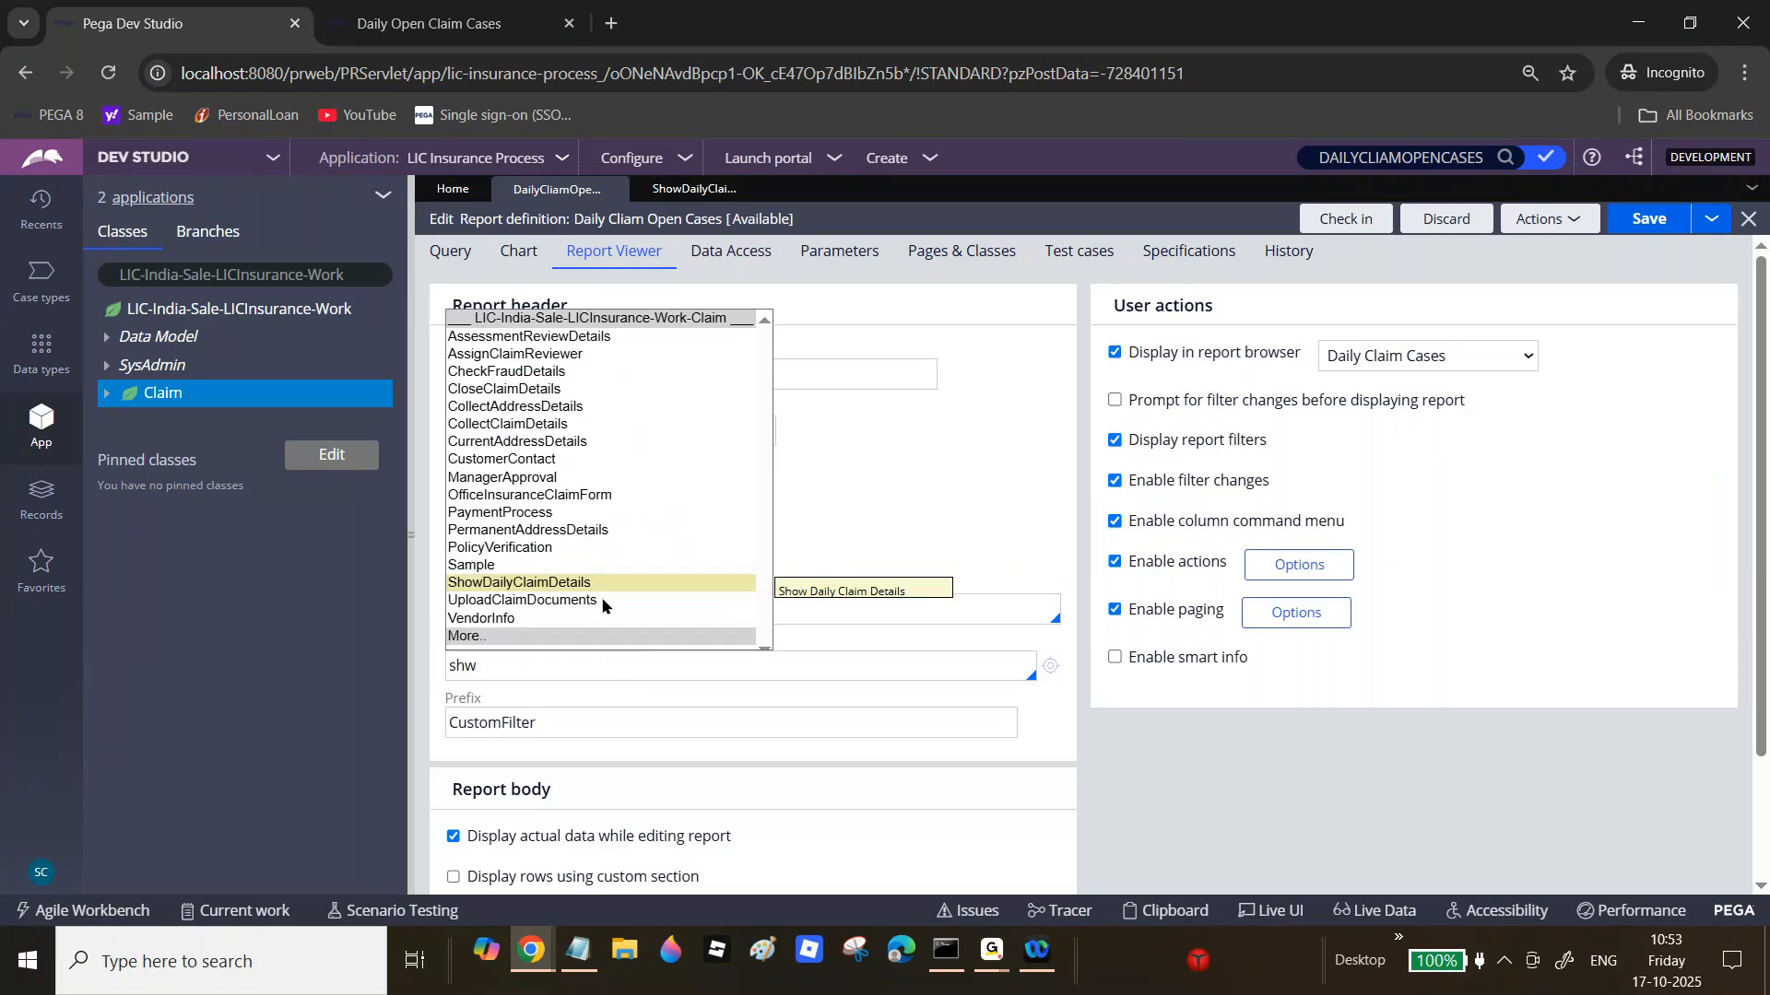
click(571, 584)
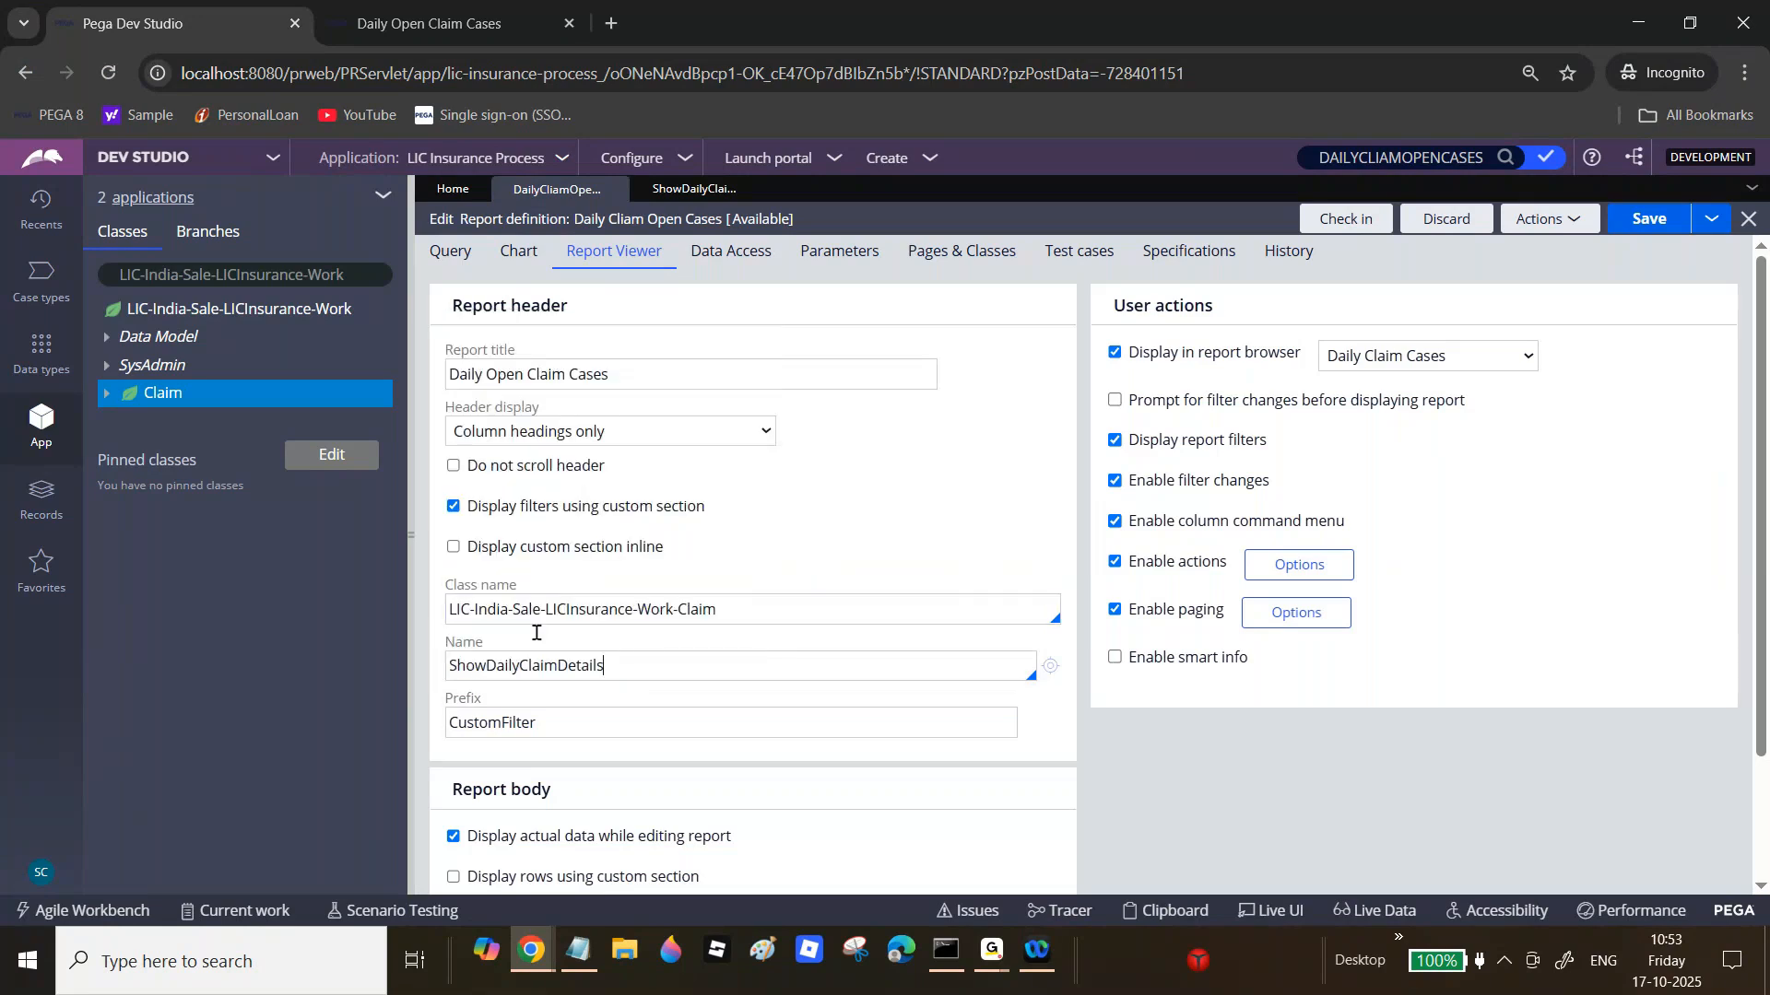
Step: Copy the CustomFilter prefix value and go to the report's Query settings
double_click(497, 725)
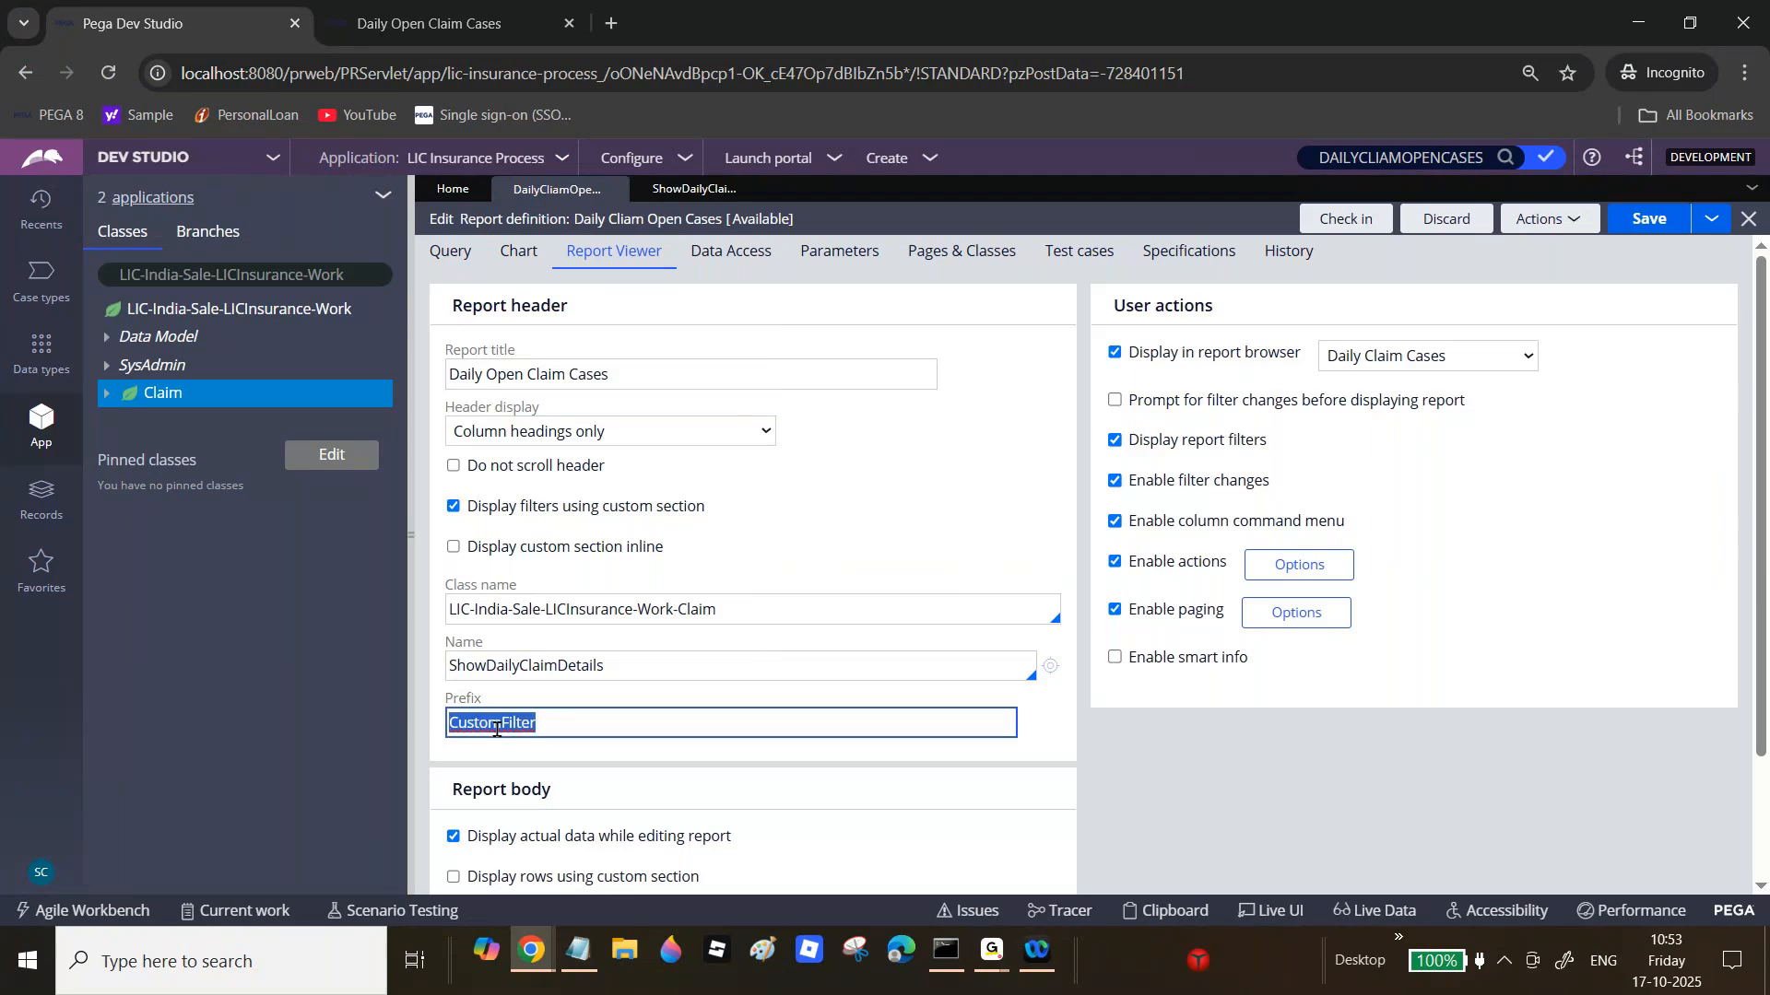
double_click(532, 672)
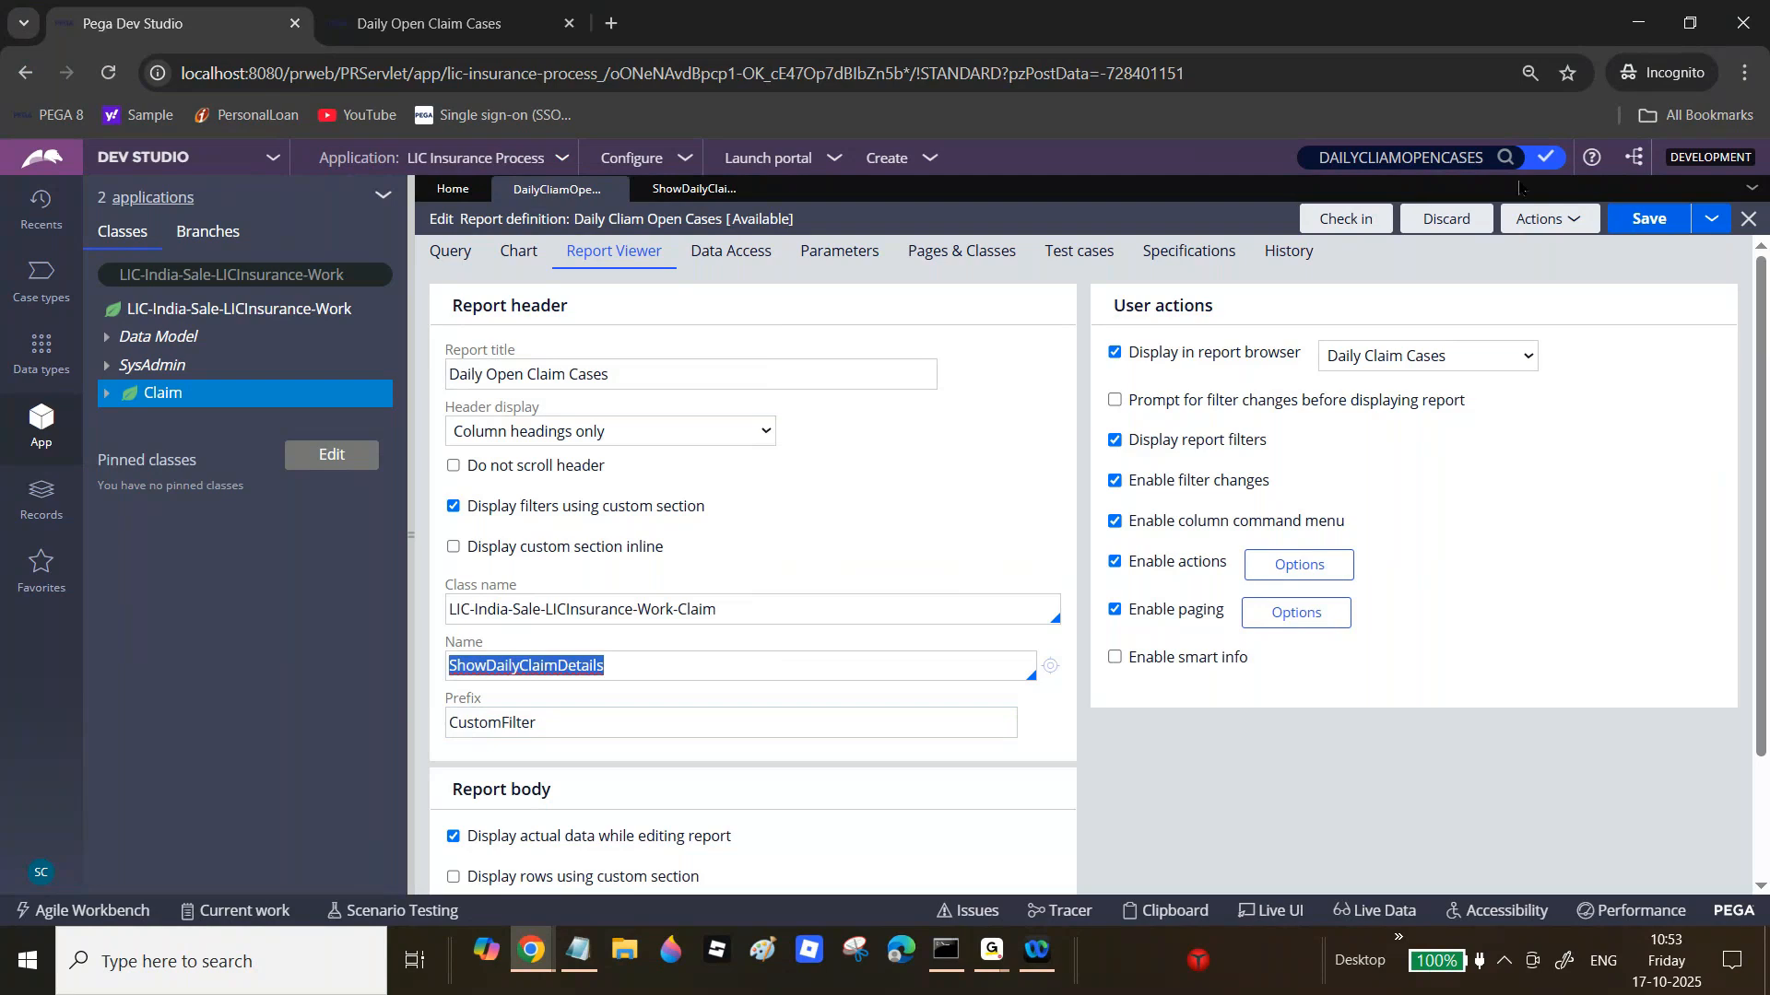
click(478, 257)
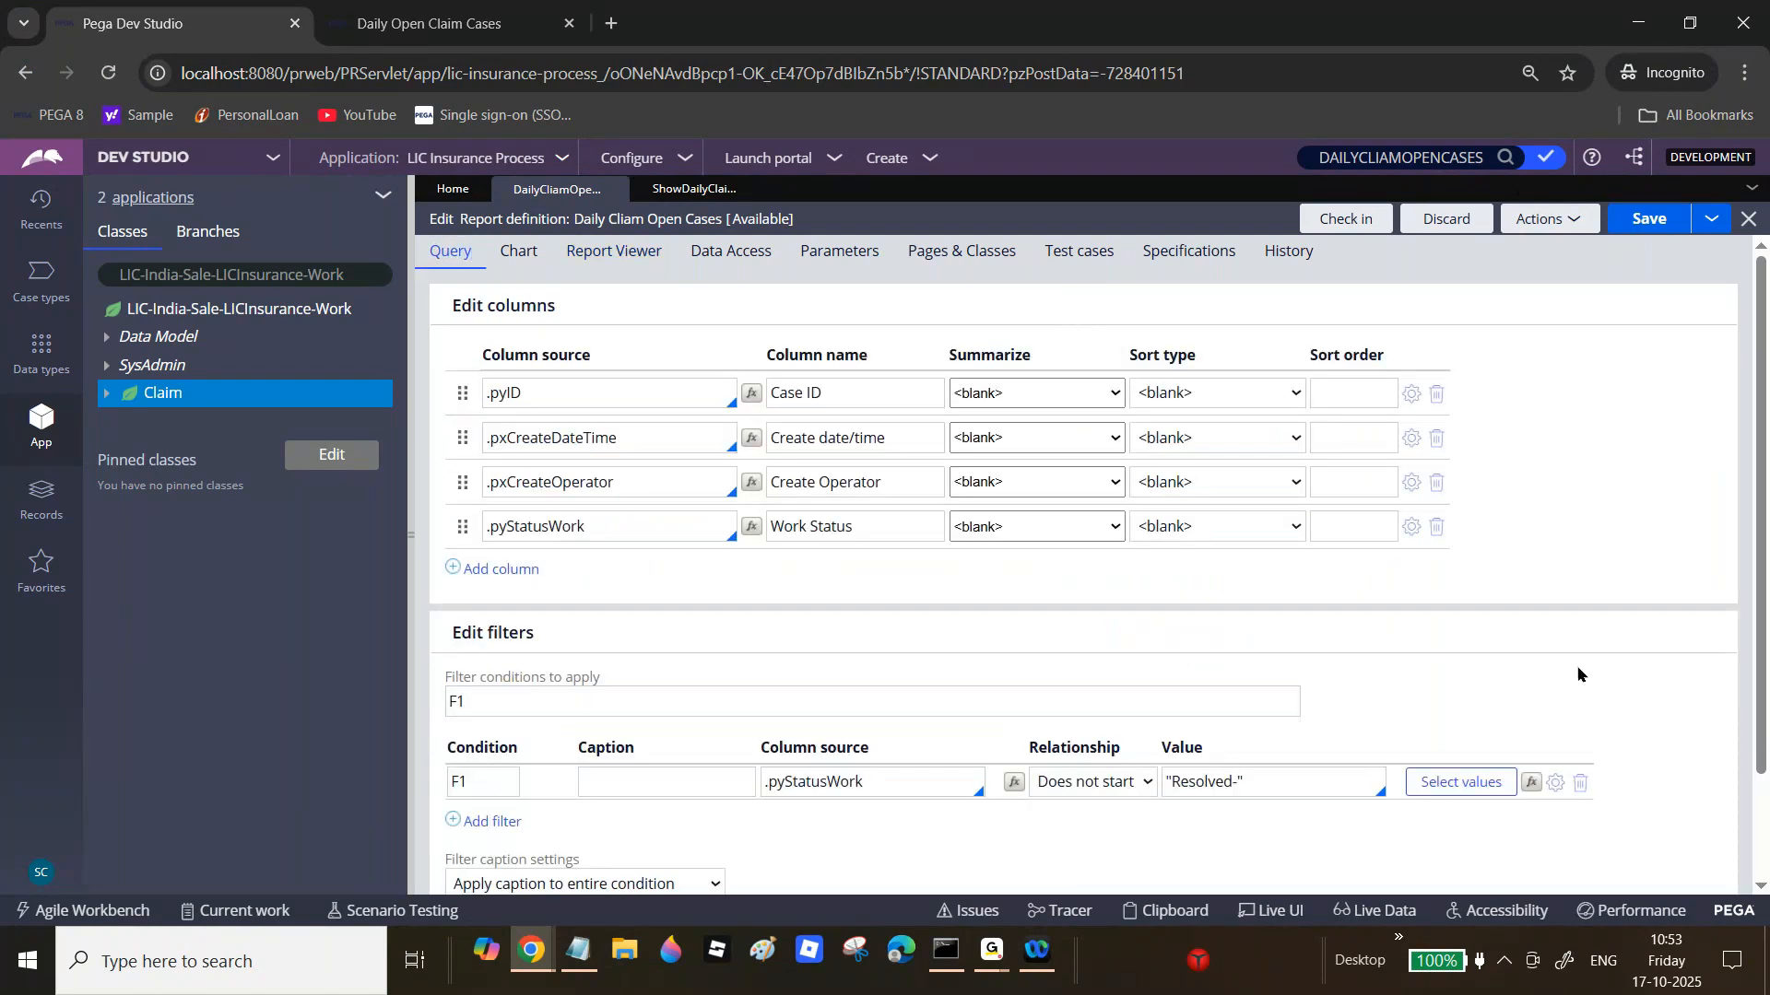
Step: Replace the old Resolved filter with filters on .pxCreateOperator and .pyStatusWork
click(1582, 783)
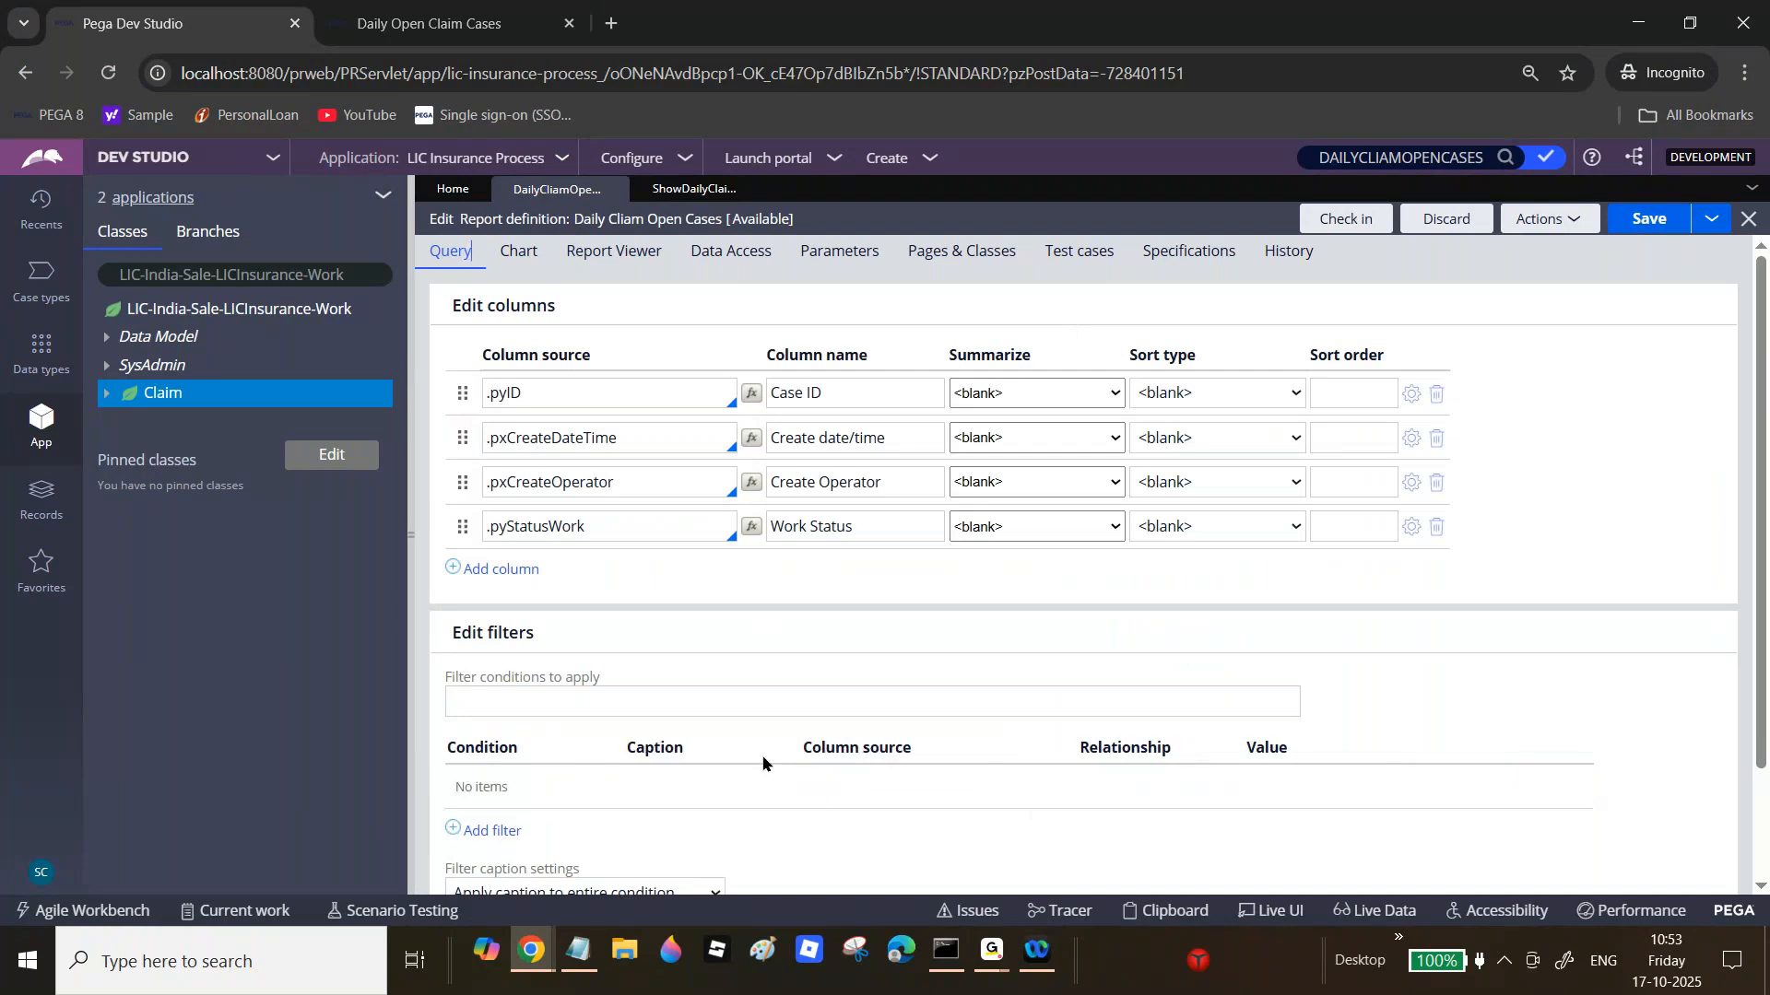
click(502, 828)
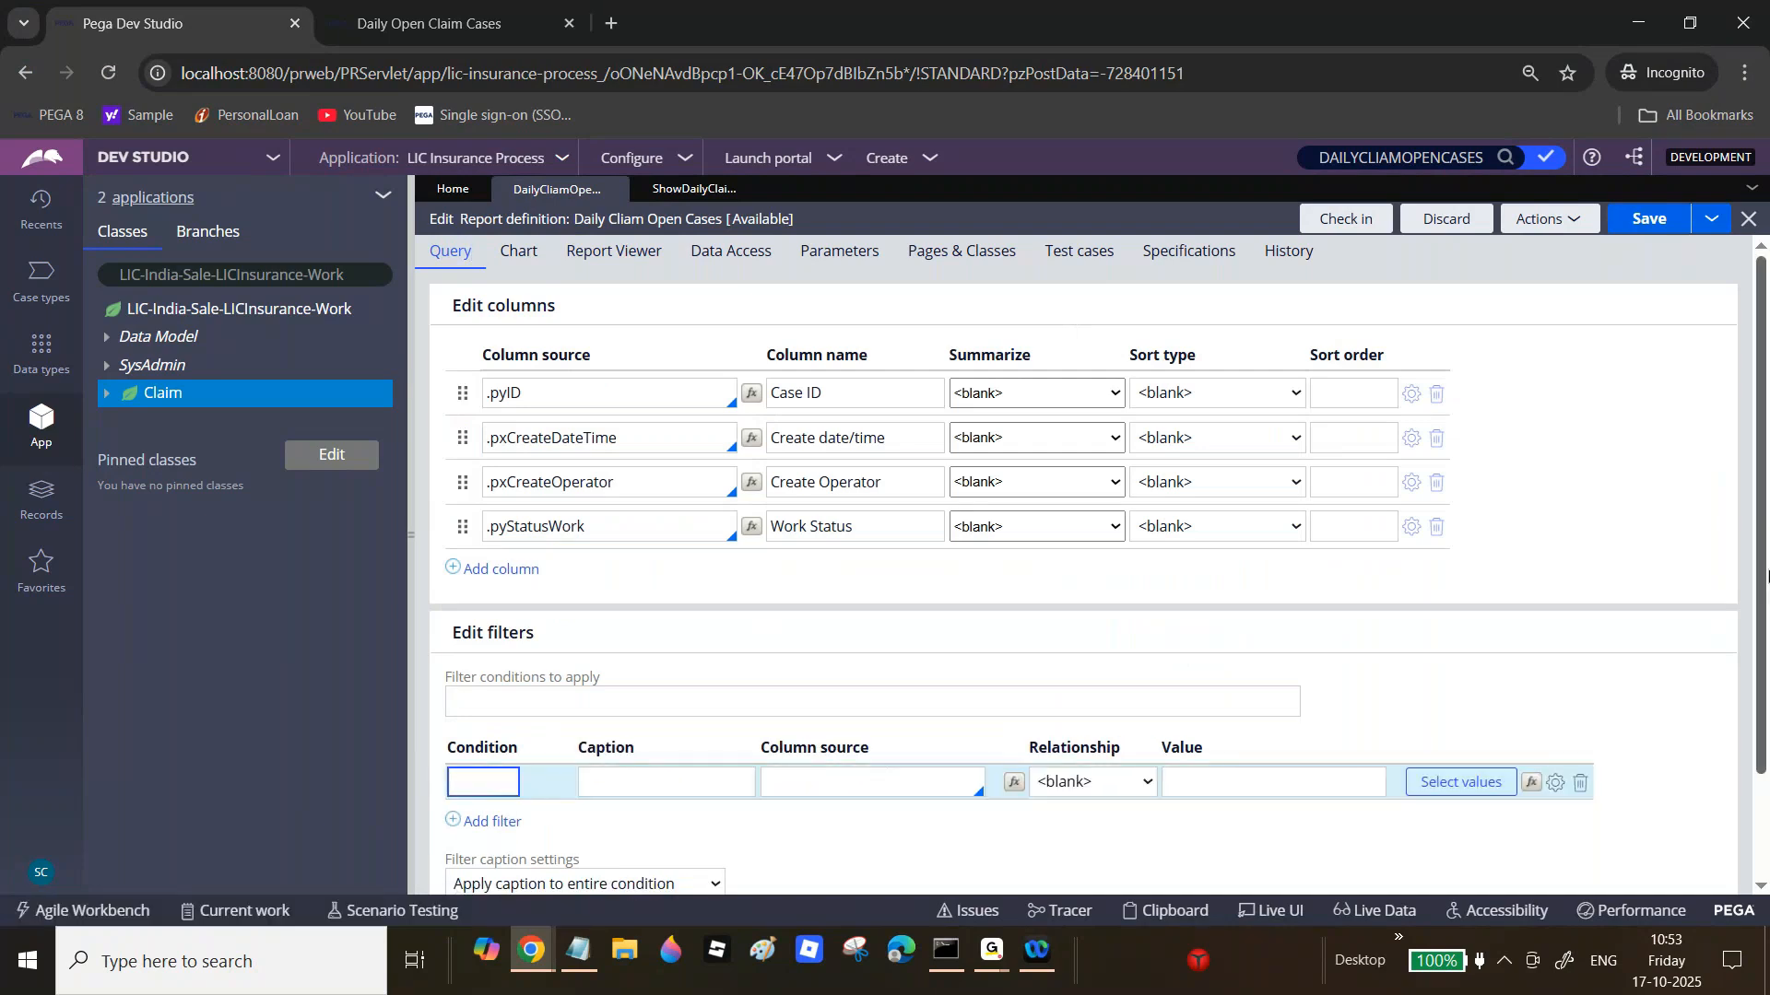
click(798, 725)
text(.pxcr)
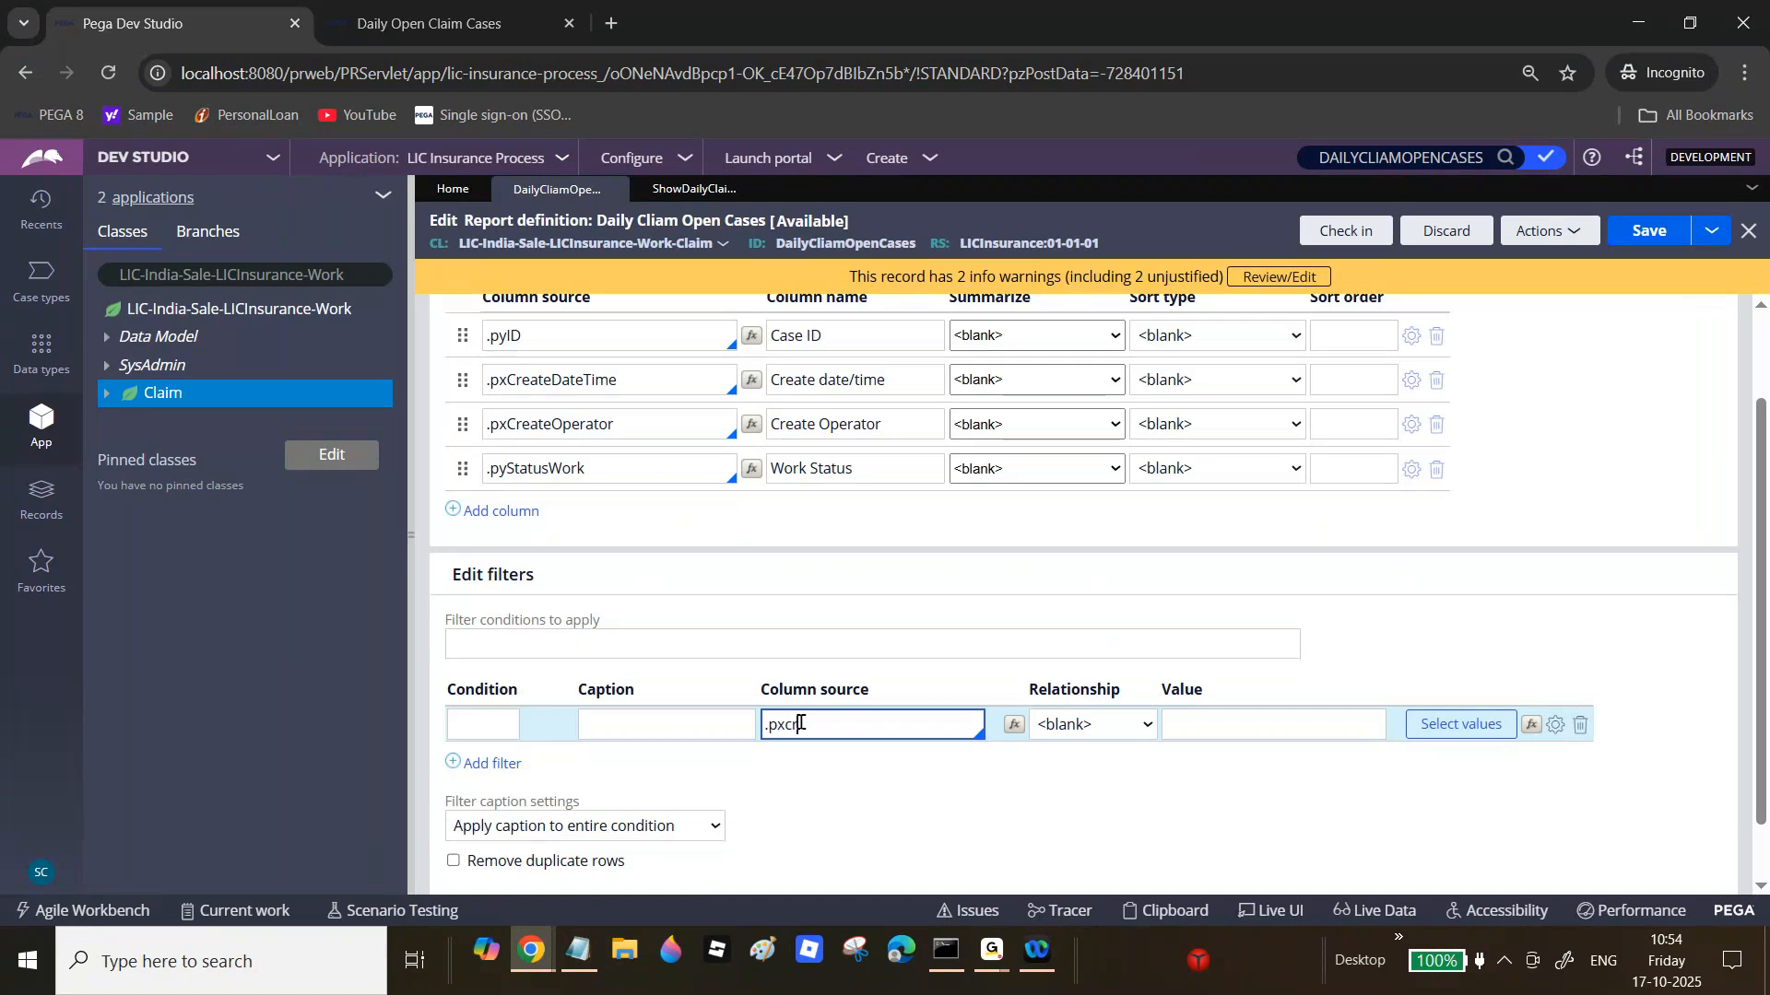
text(e)
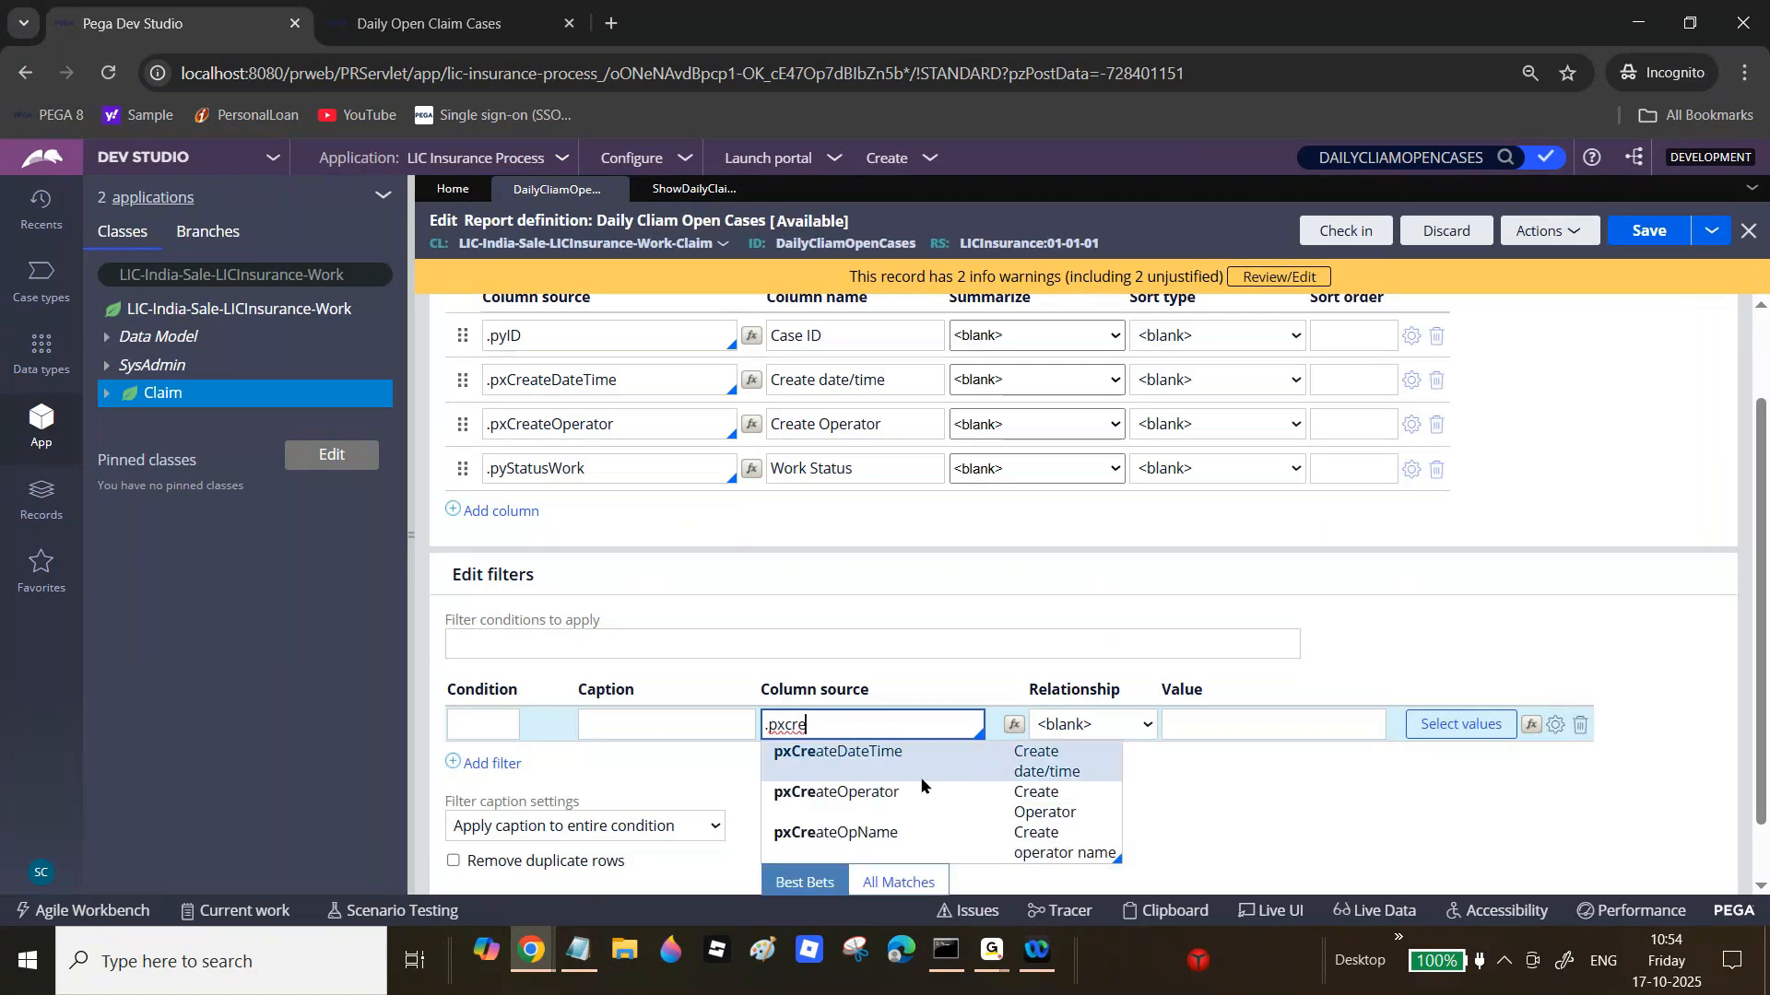
click(913, 808)
click(811, 758)
text(.p)
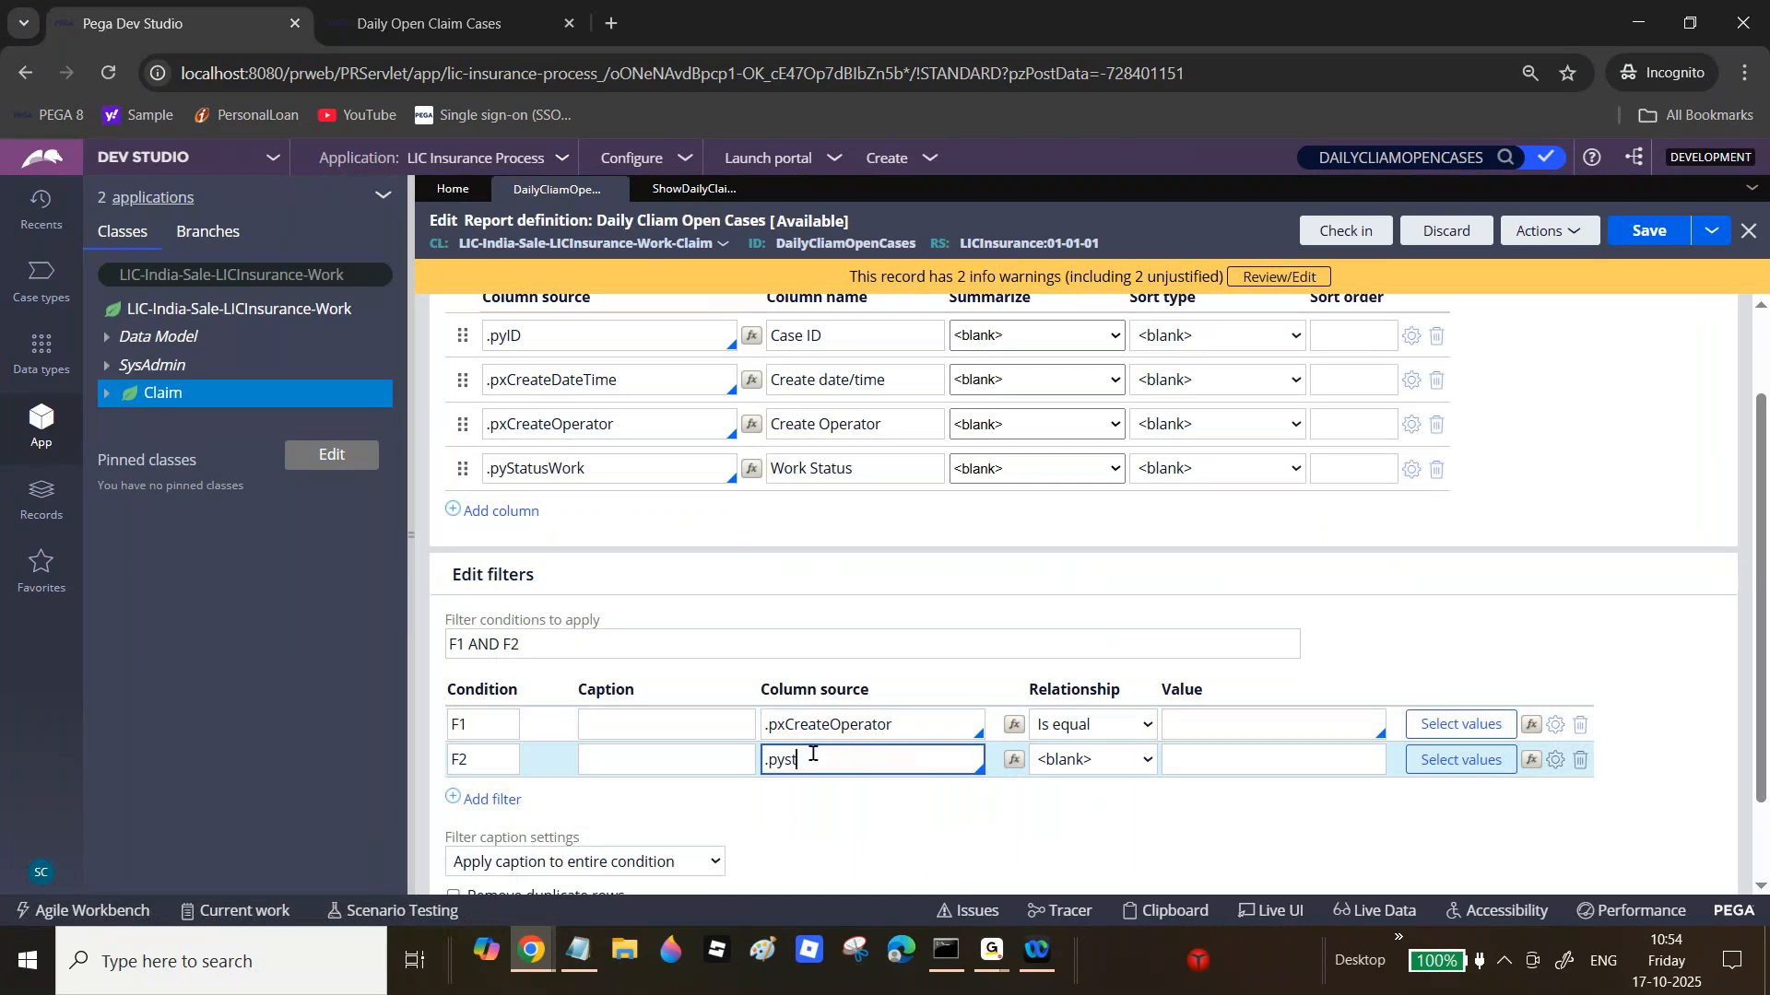
text(yst)
key(Return)
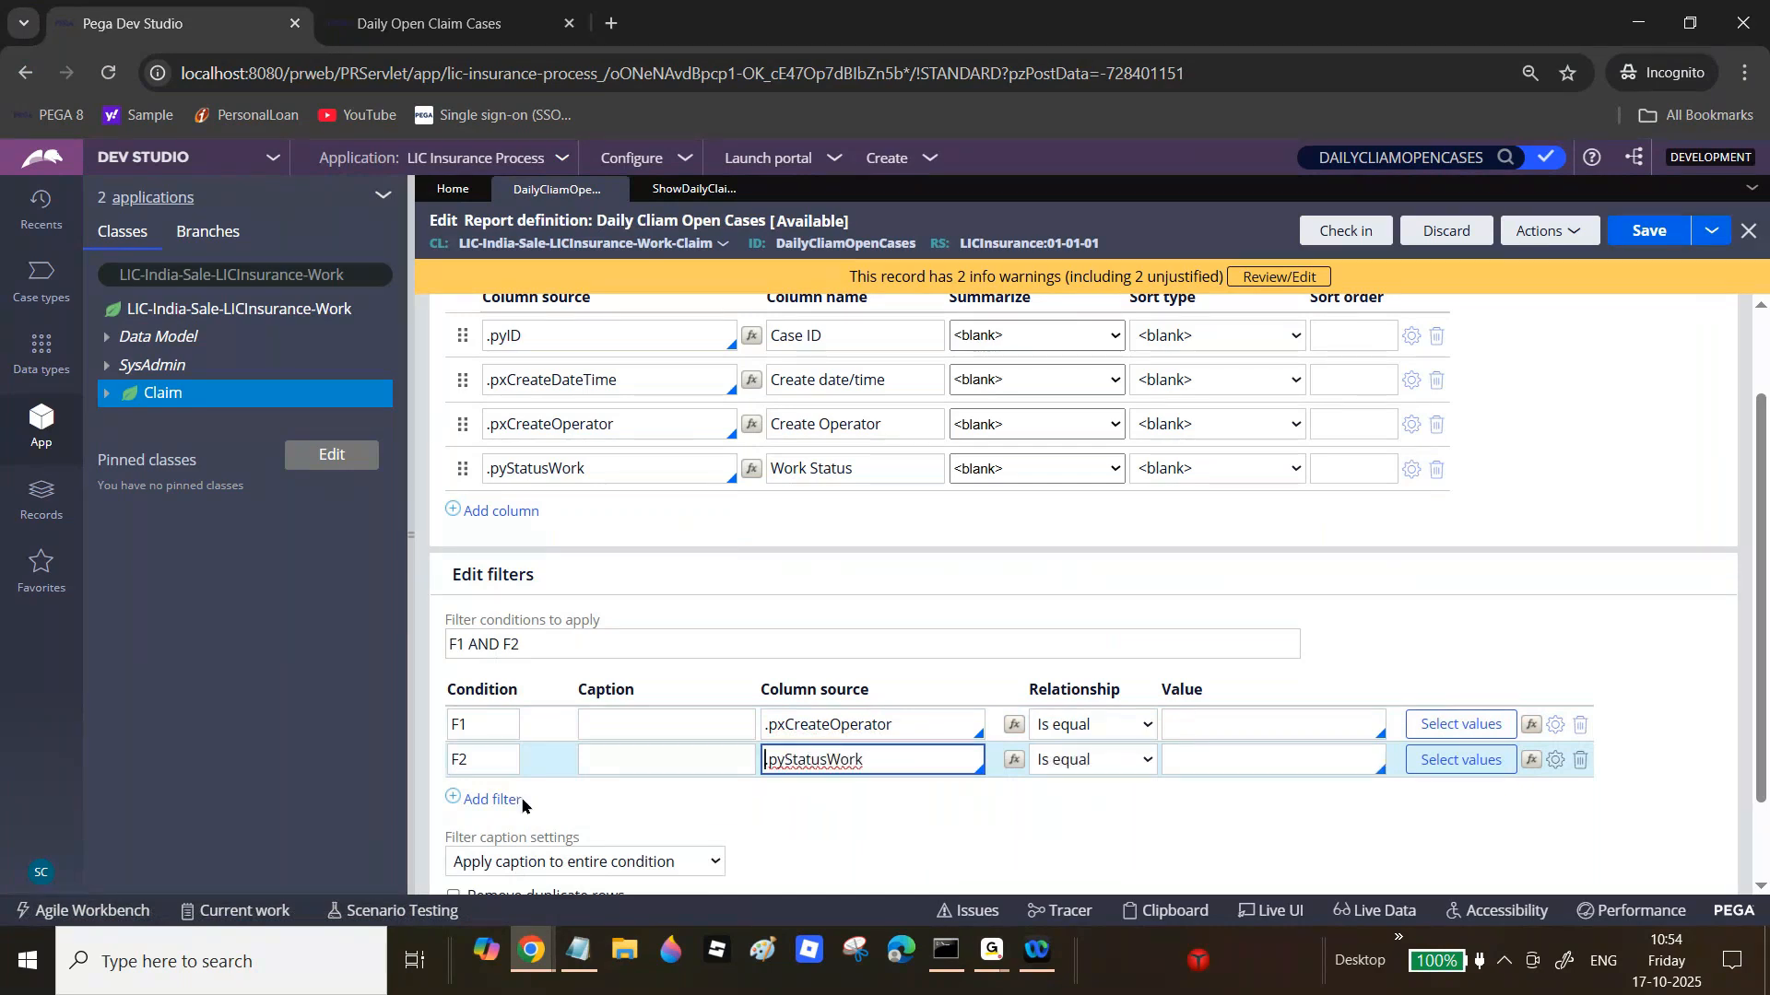
Step: Add two .pxCreateDateTime filters, one greater than or equal, one less than or equal
click(493, 800)
click(810, 796)
text(.px)
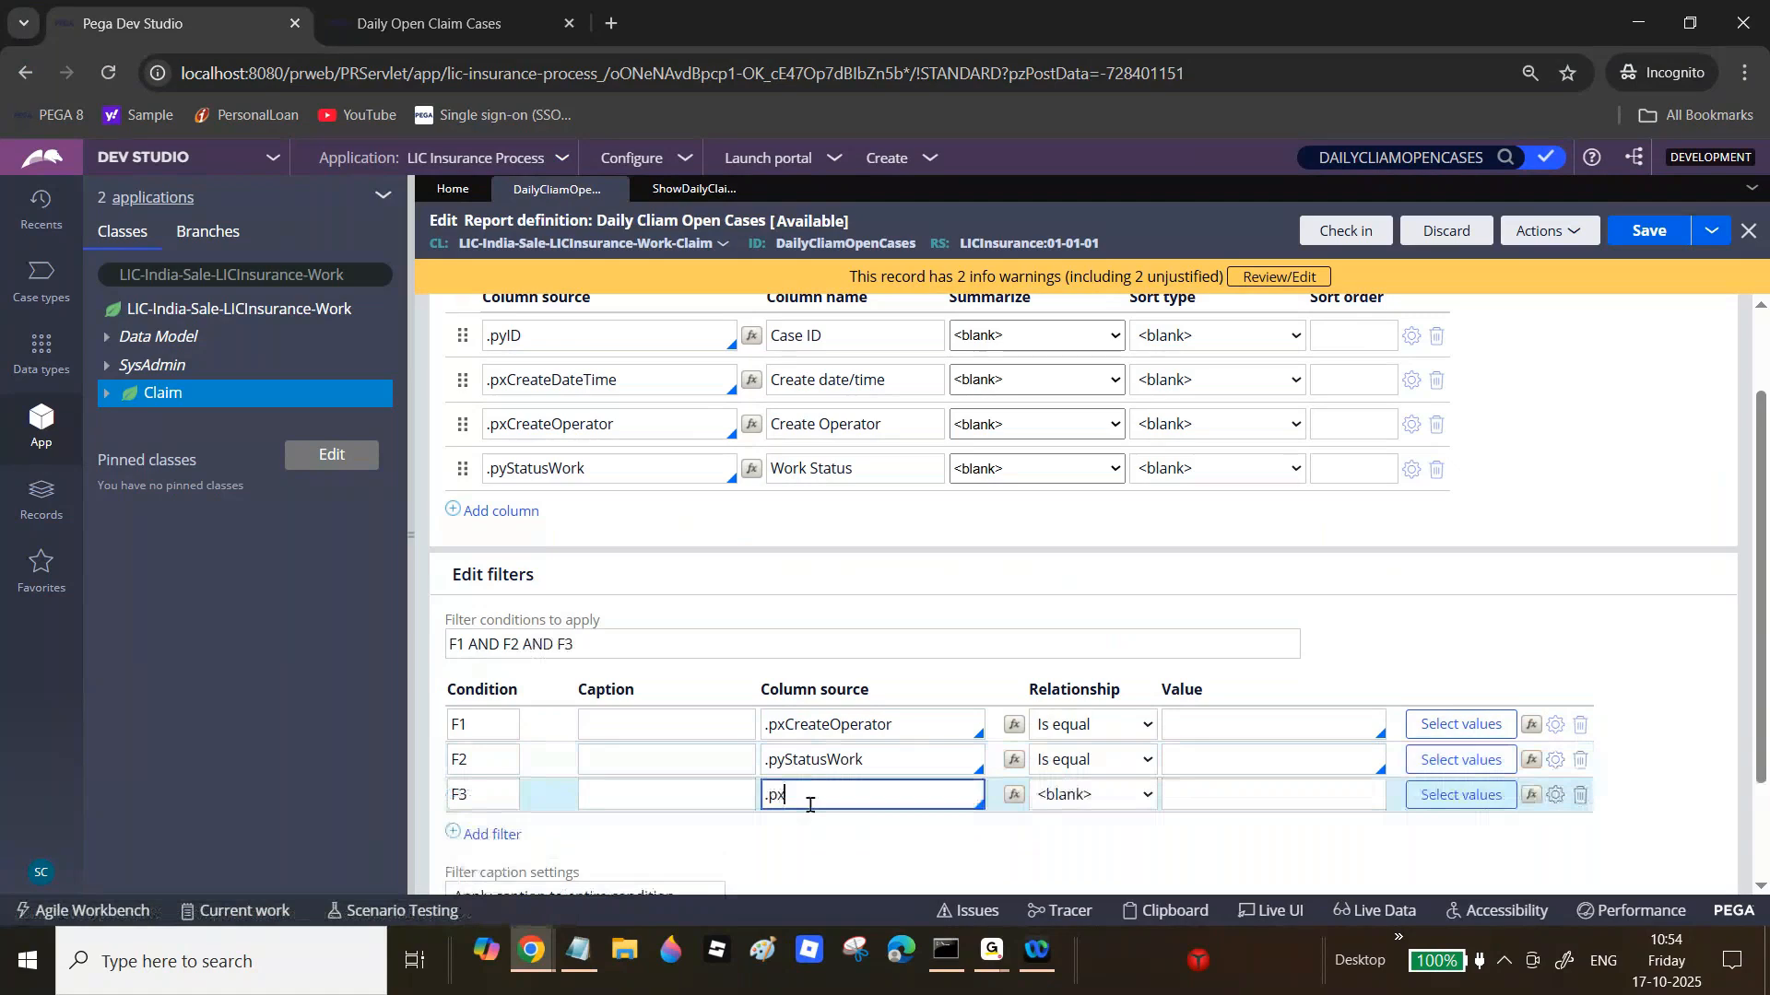
text(cre)
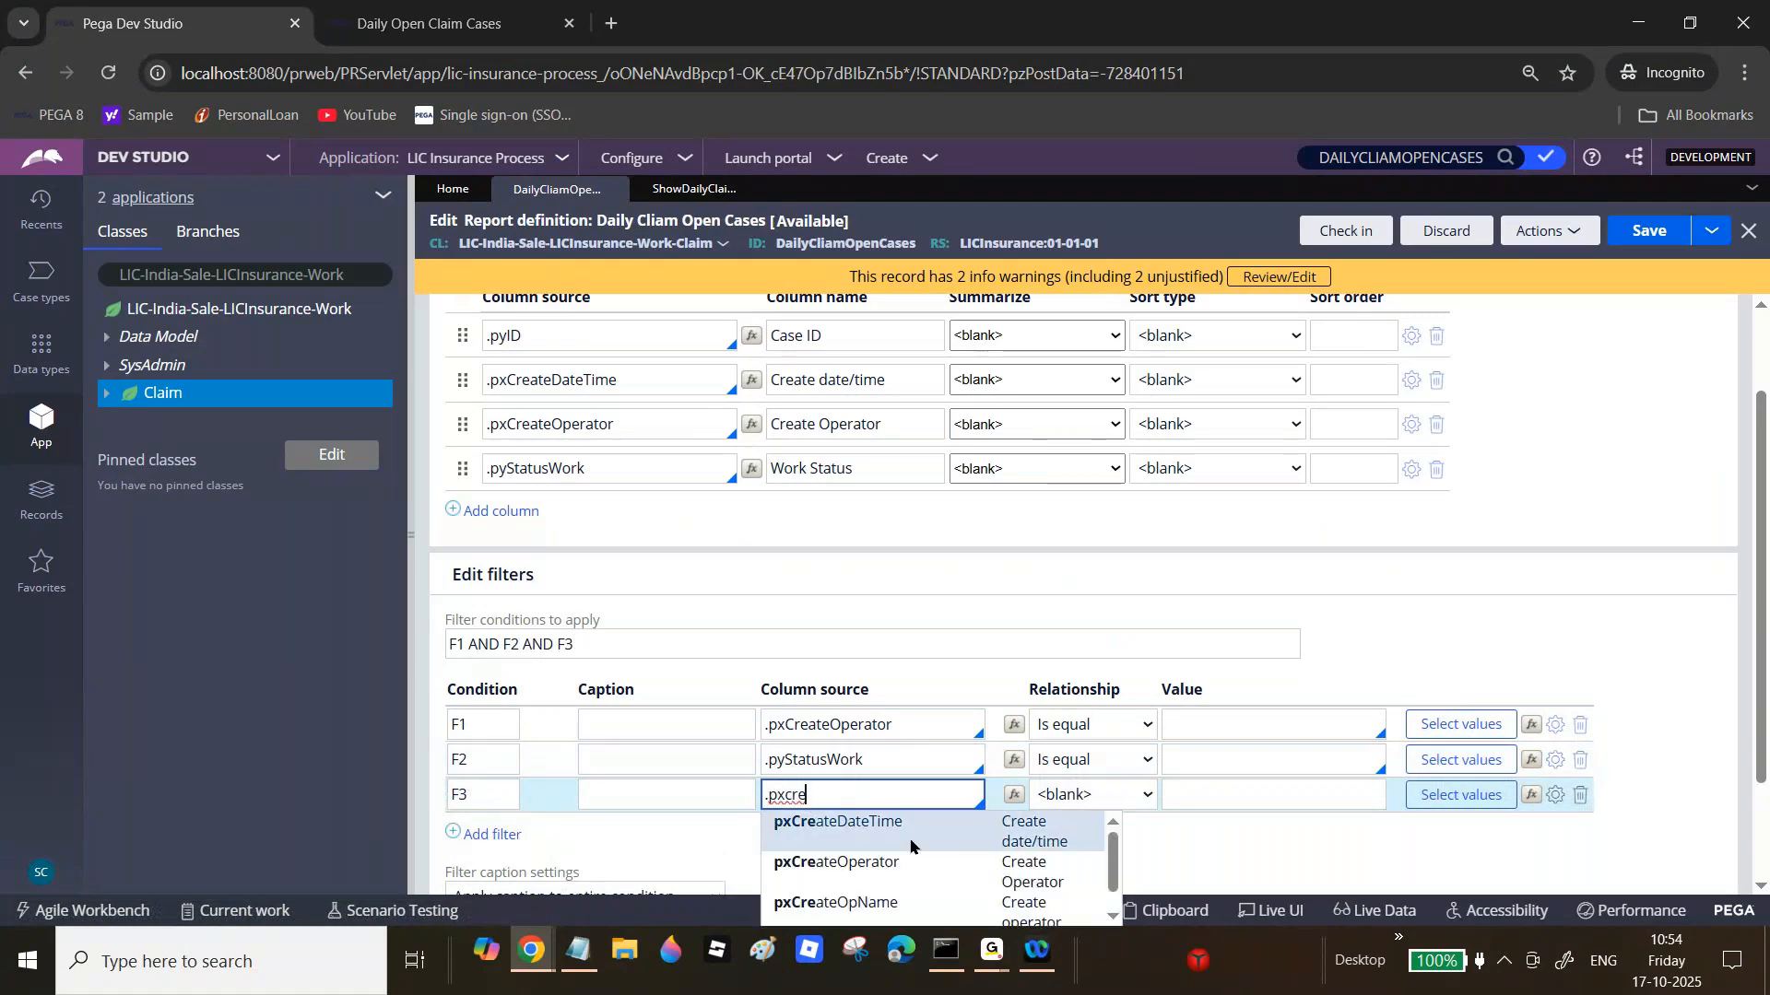
click(912, 846)
click(488, 834)
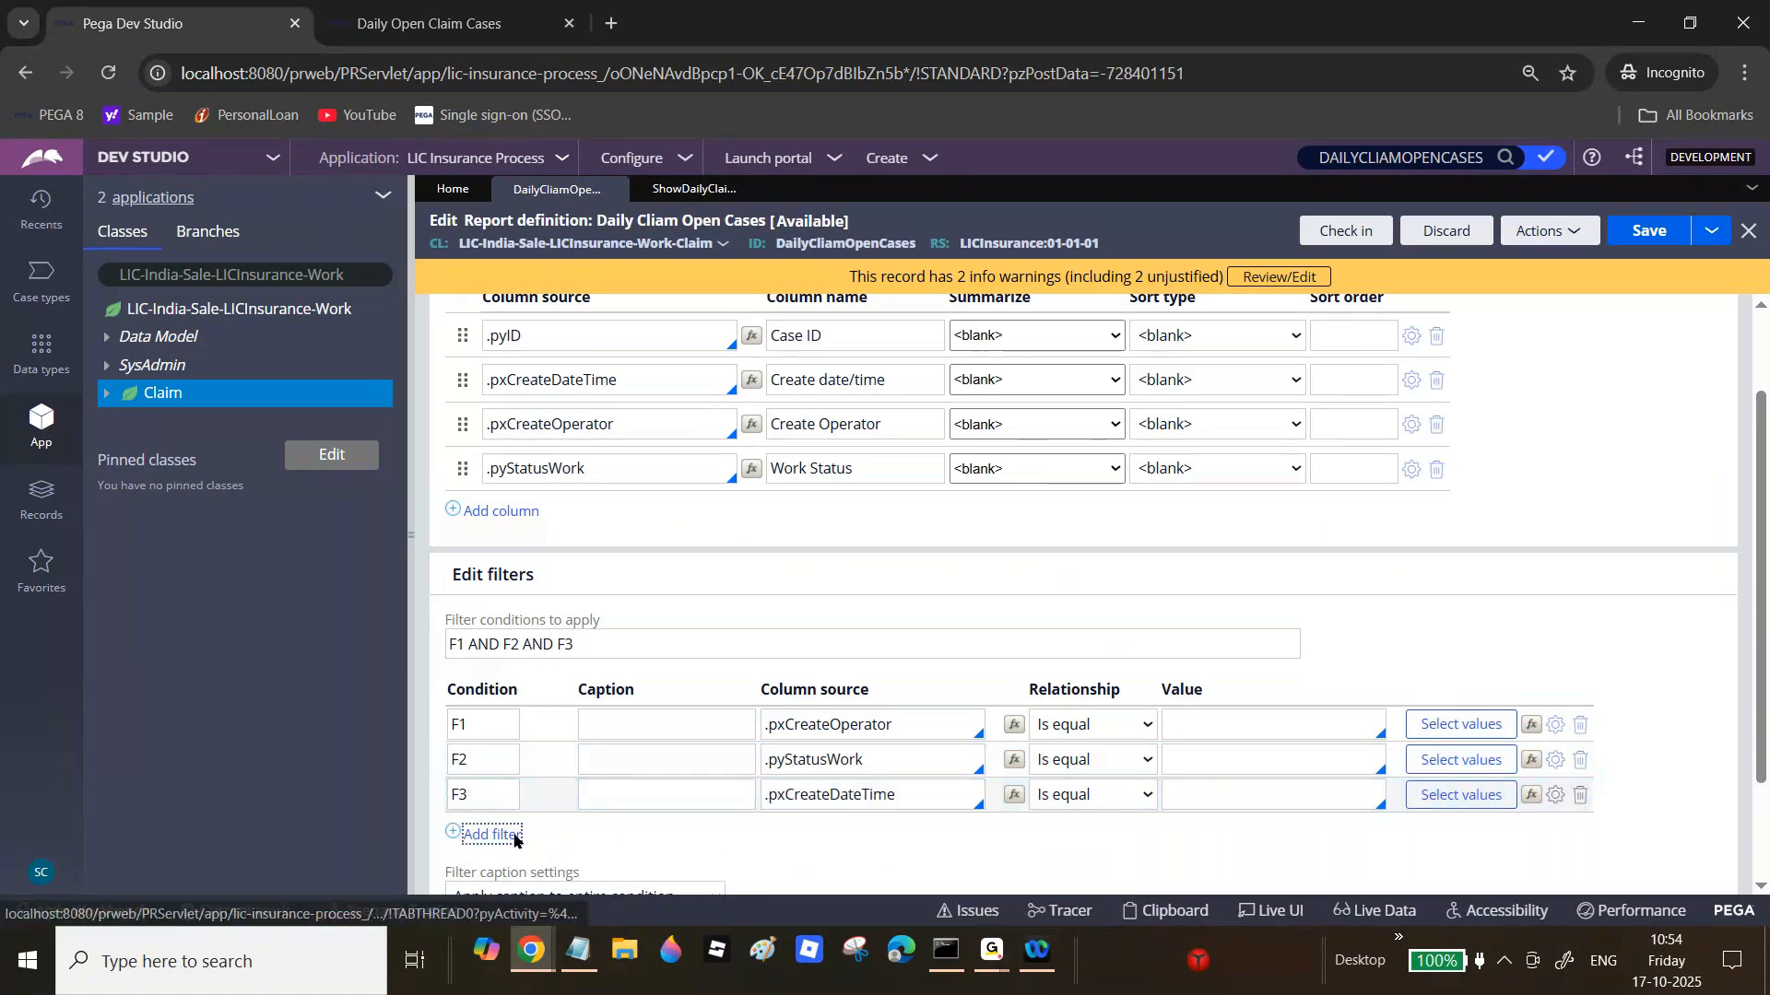
click(861, 823)
text(.pxcr)
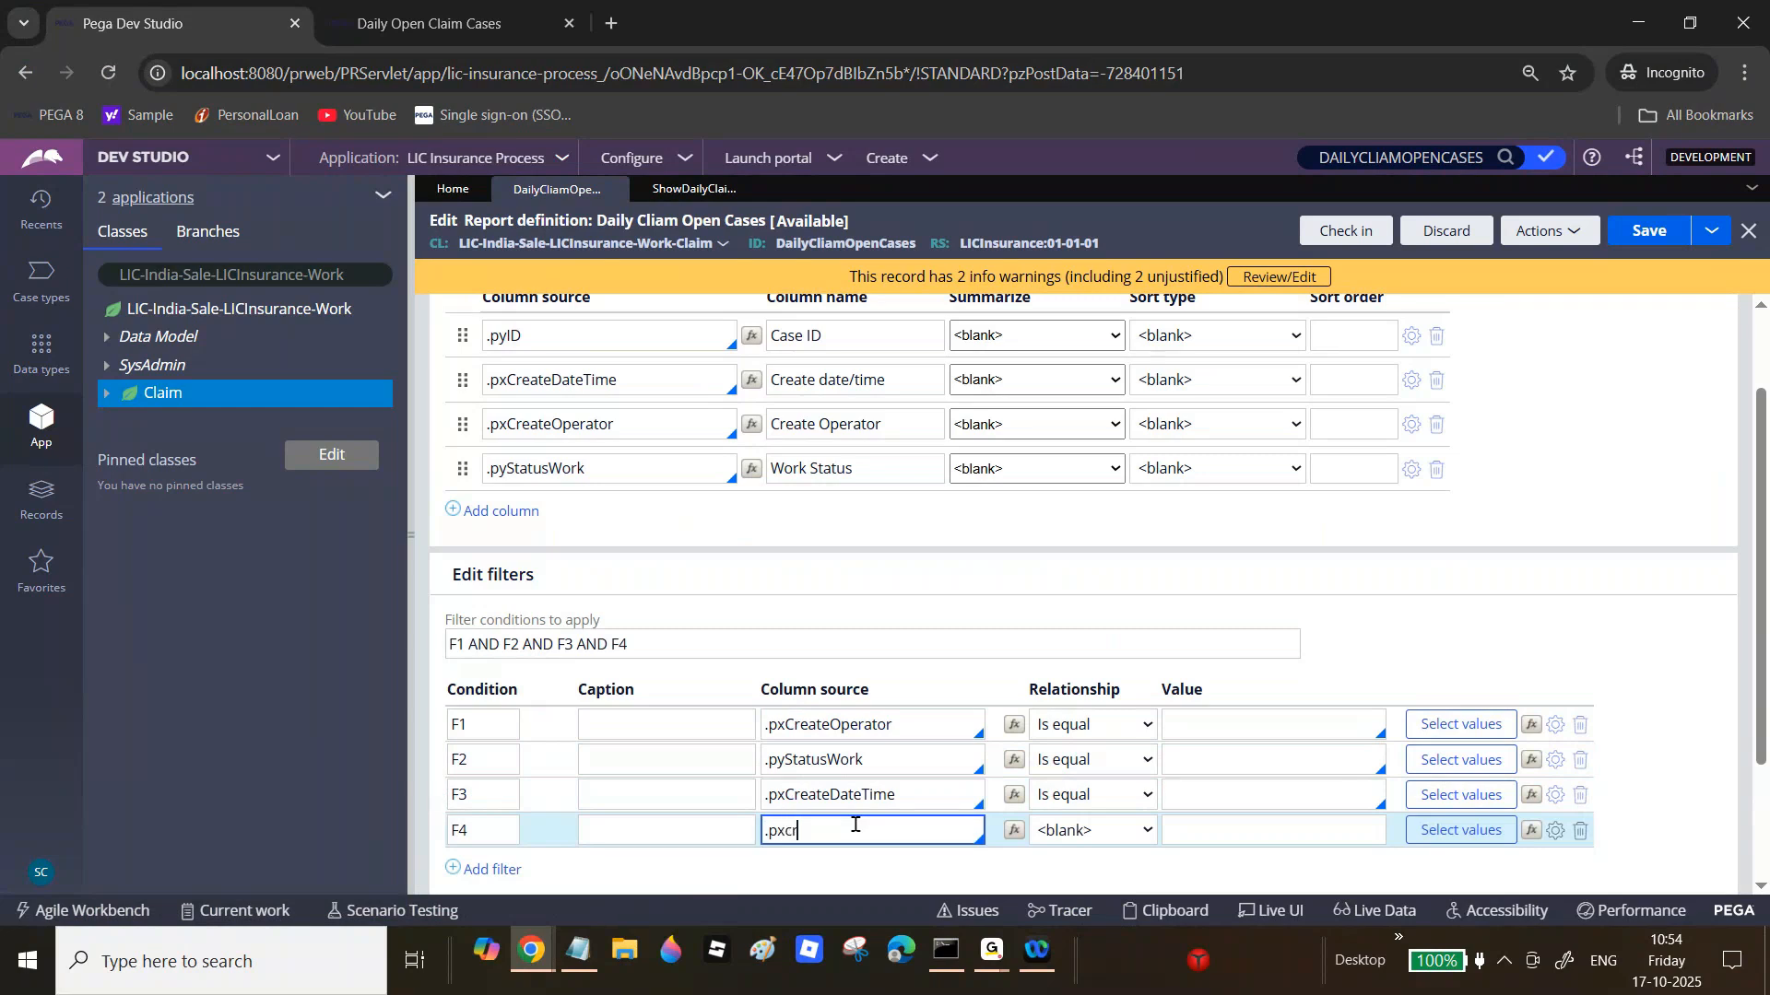
text(e)
click(915, 841)
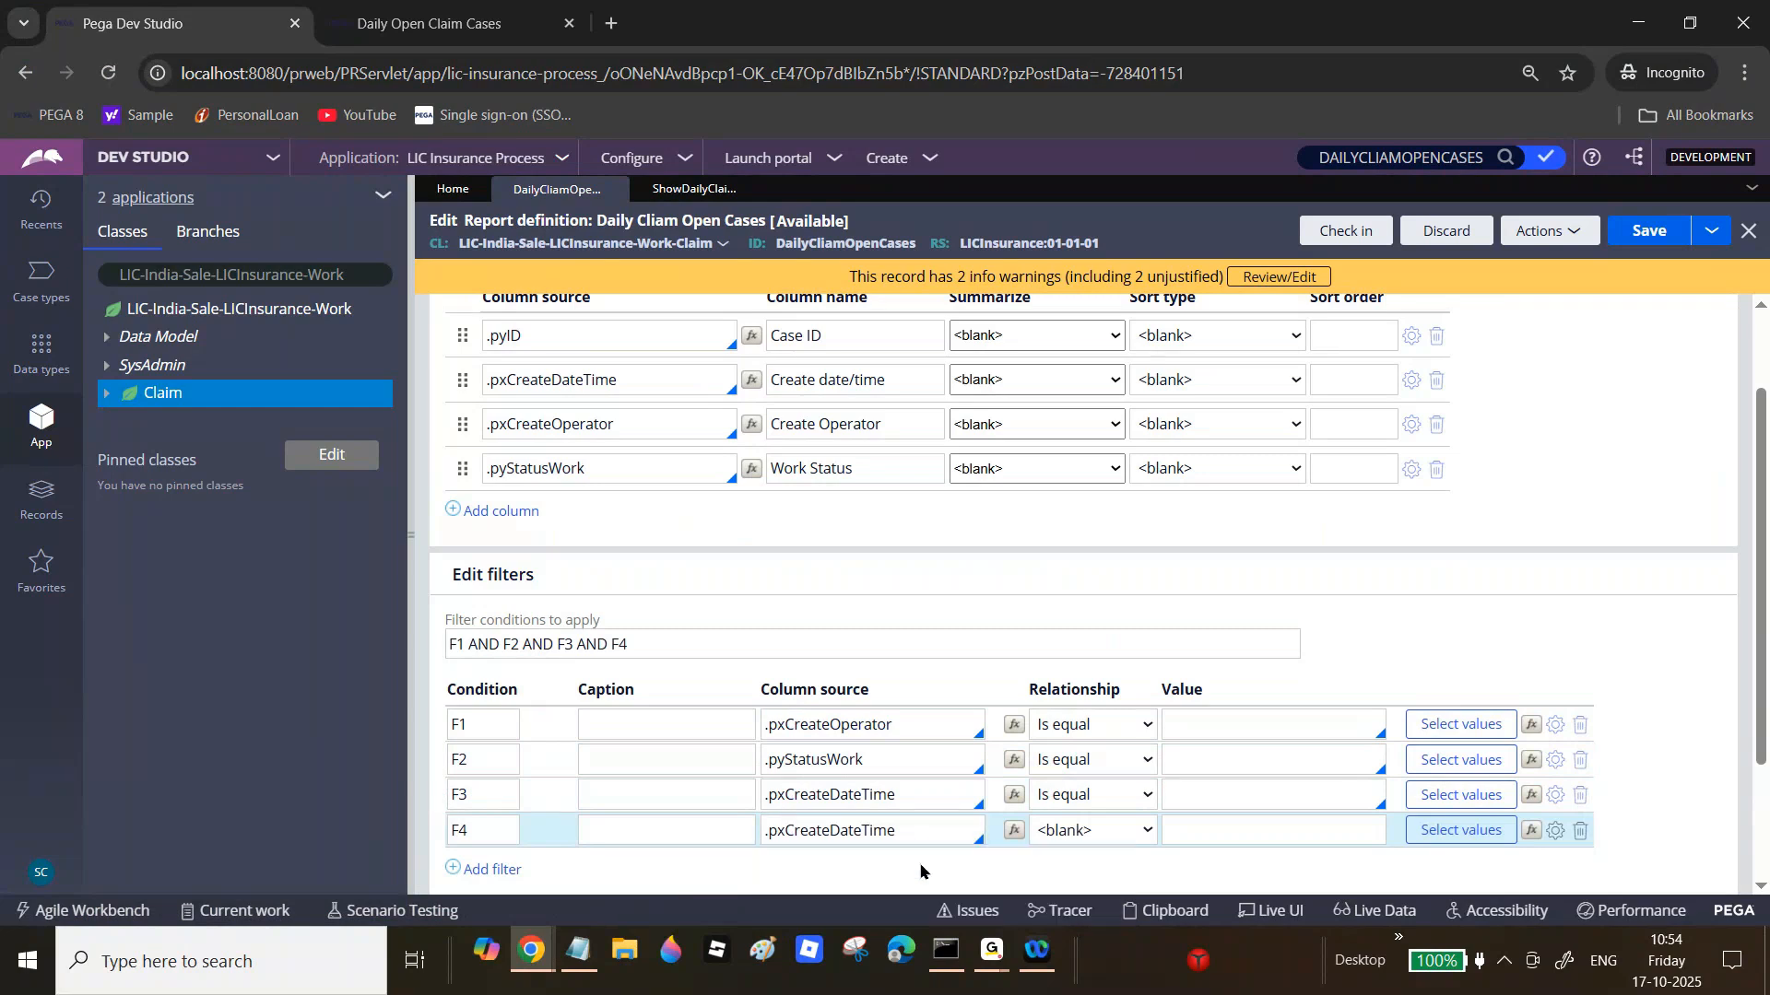
click(1113, 793)
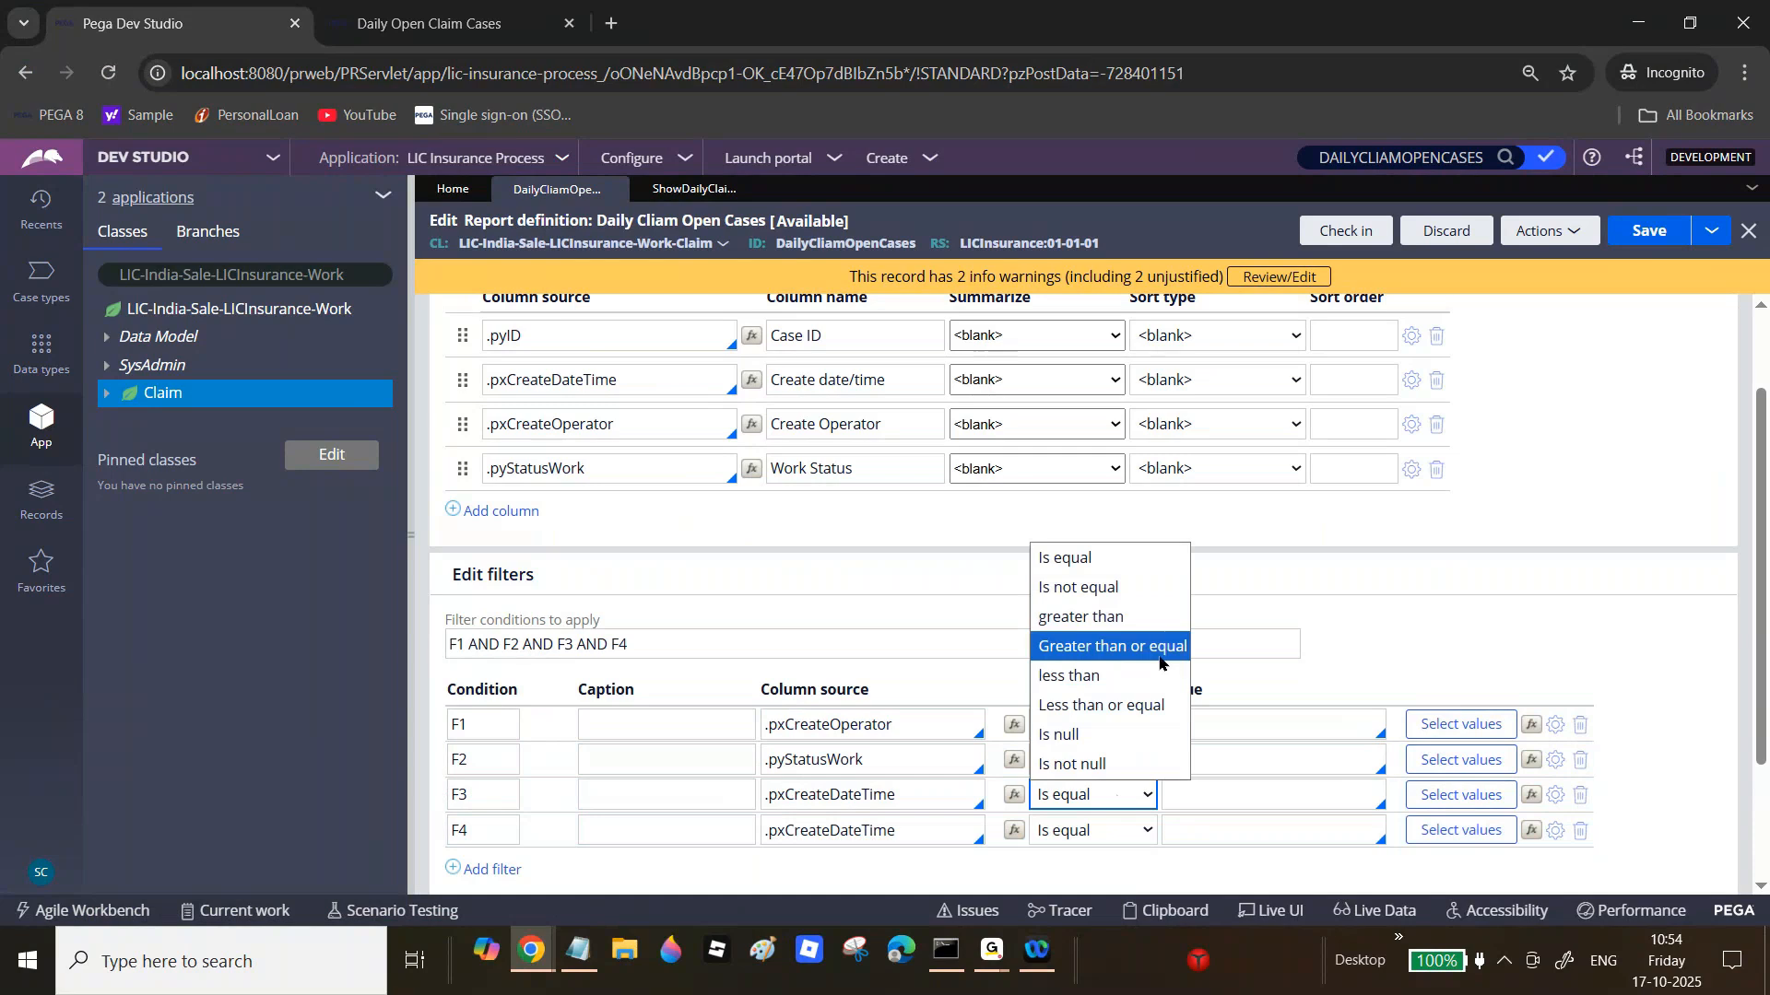
click(1106, 645)
click(1116, 833)
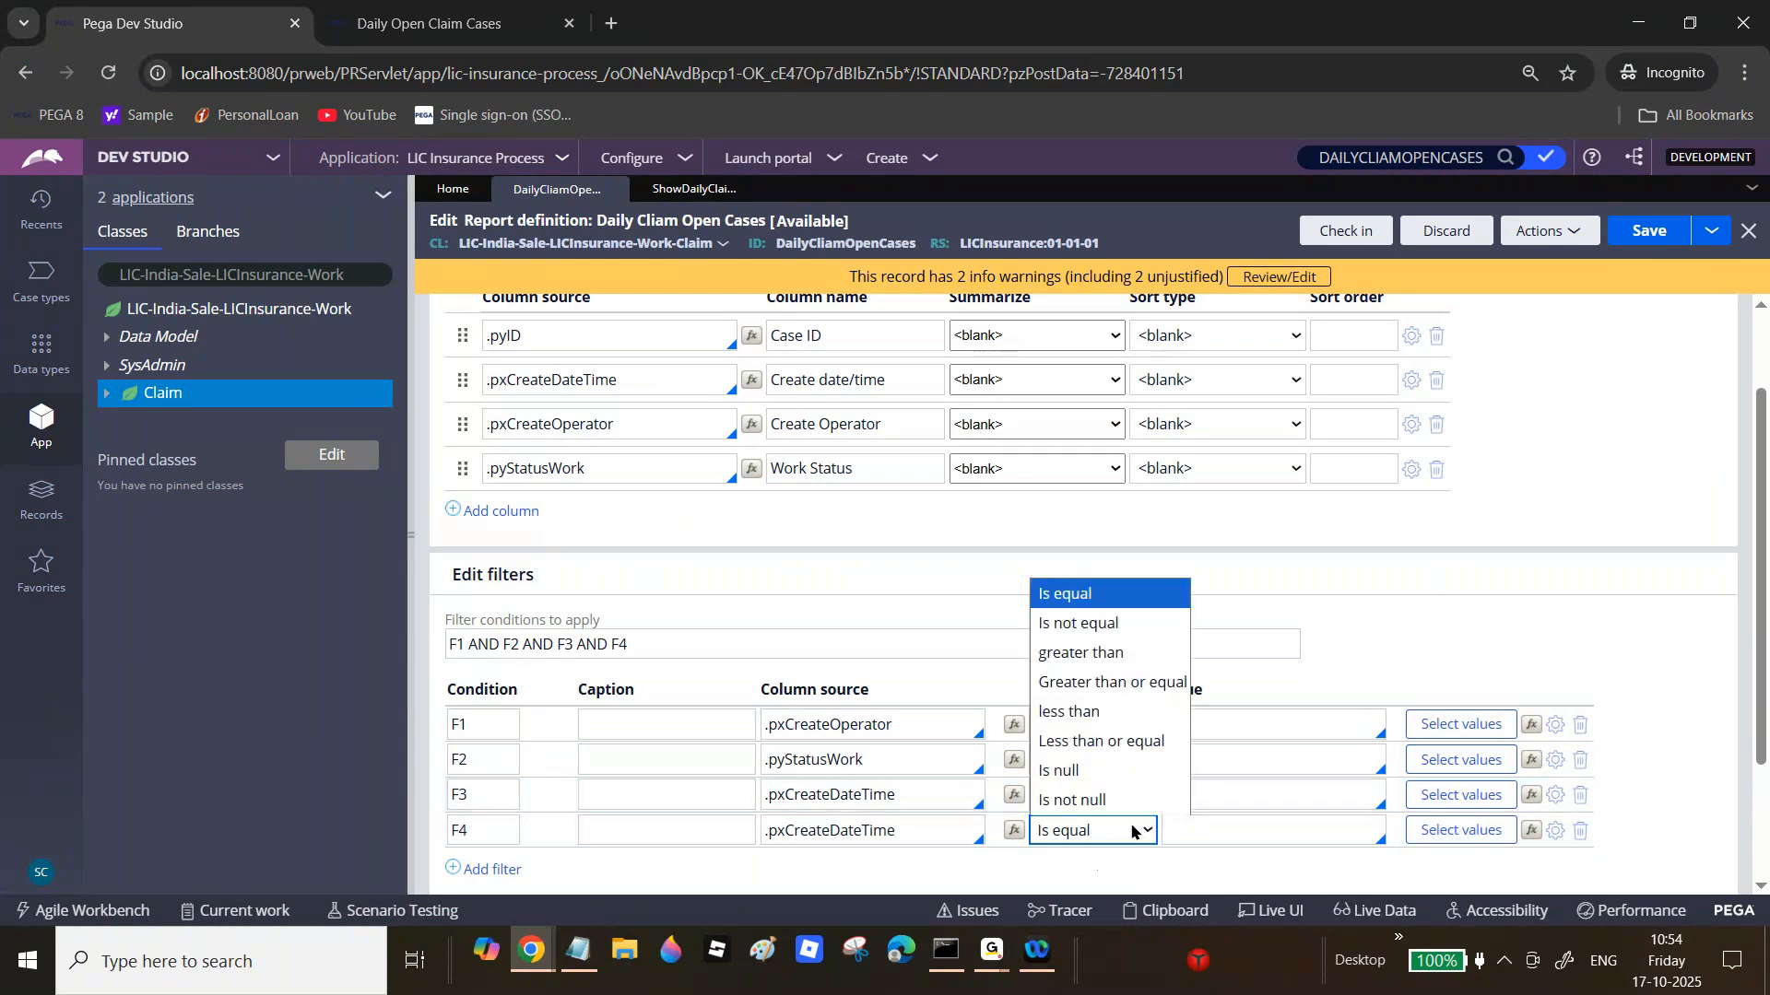
click(1128, 737)
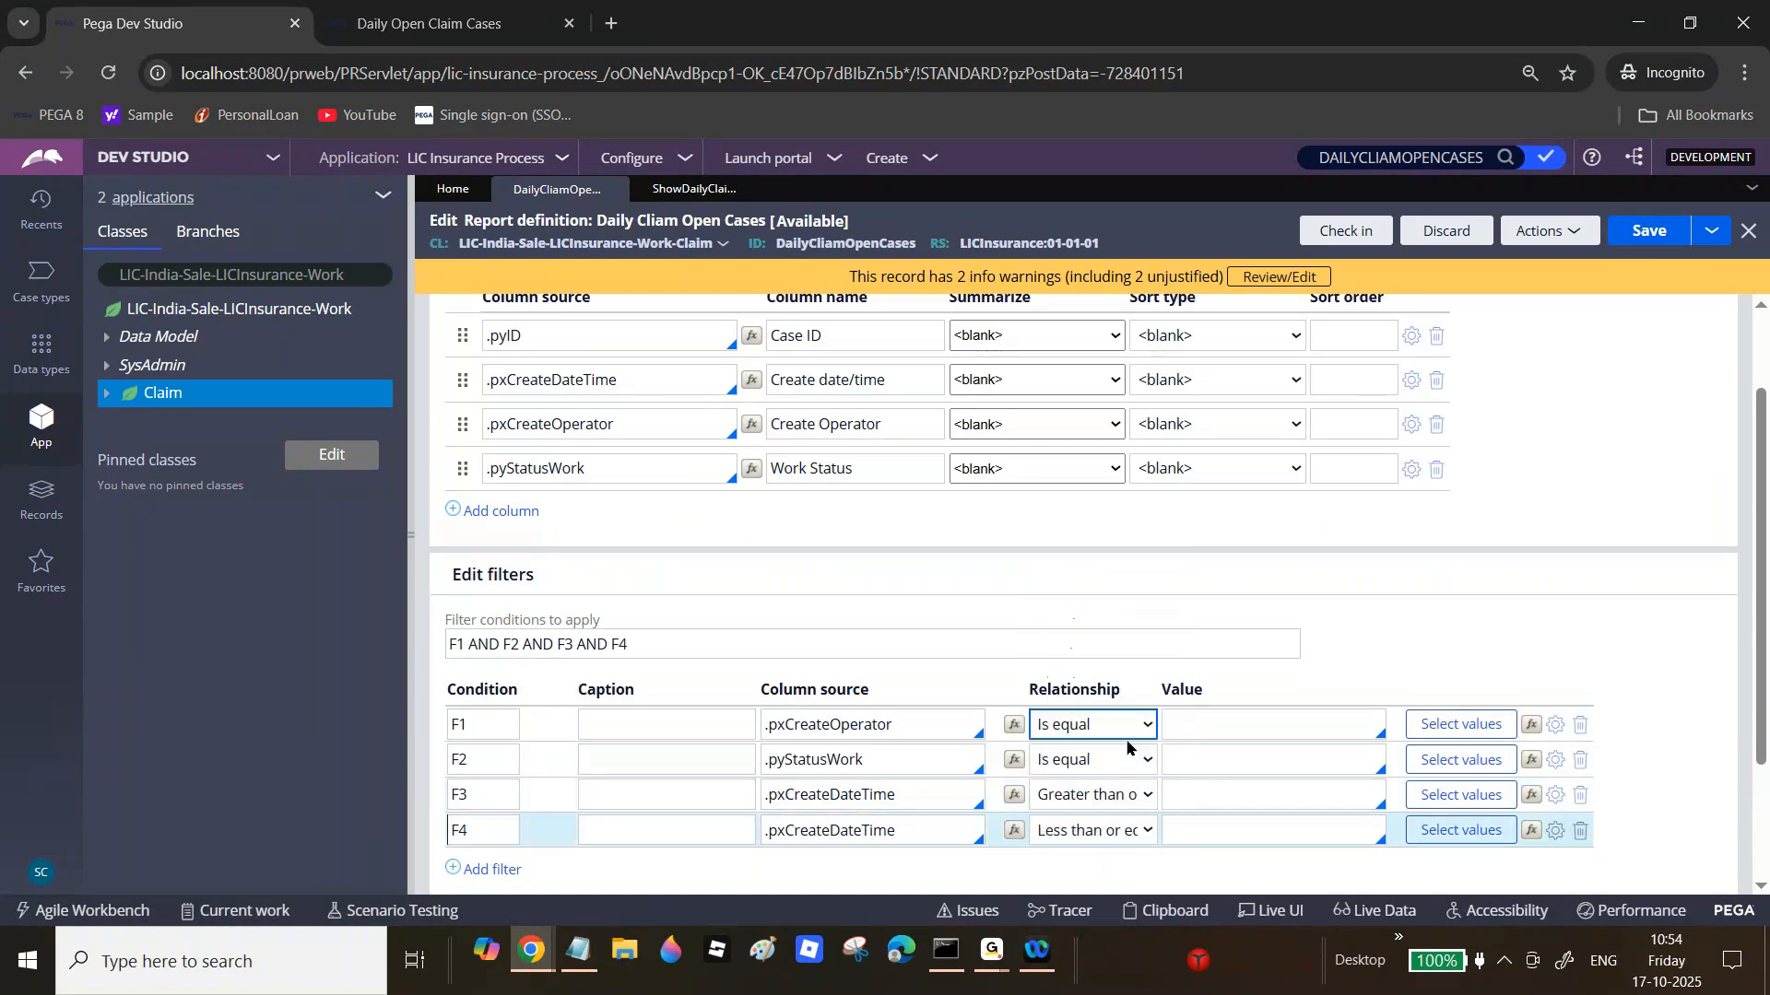
Step: Change the filter logic to F1 OR F2 OR (F3 AND F4)
double_click(481, 644)
key(Caps_Lock)
text(OR)
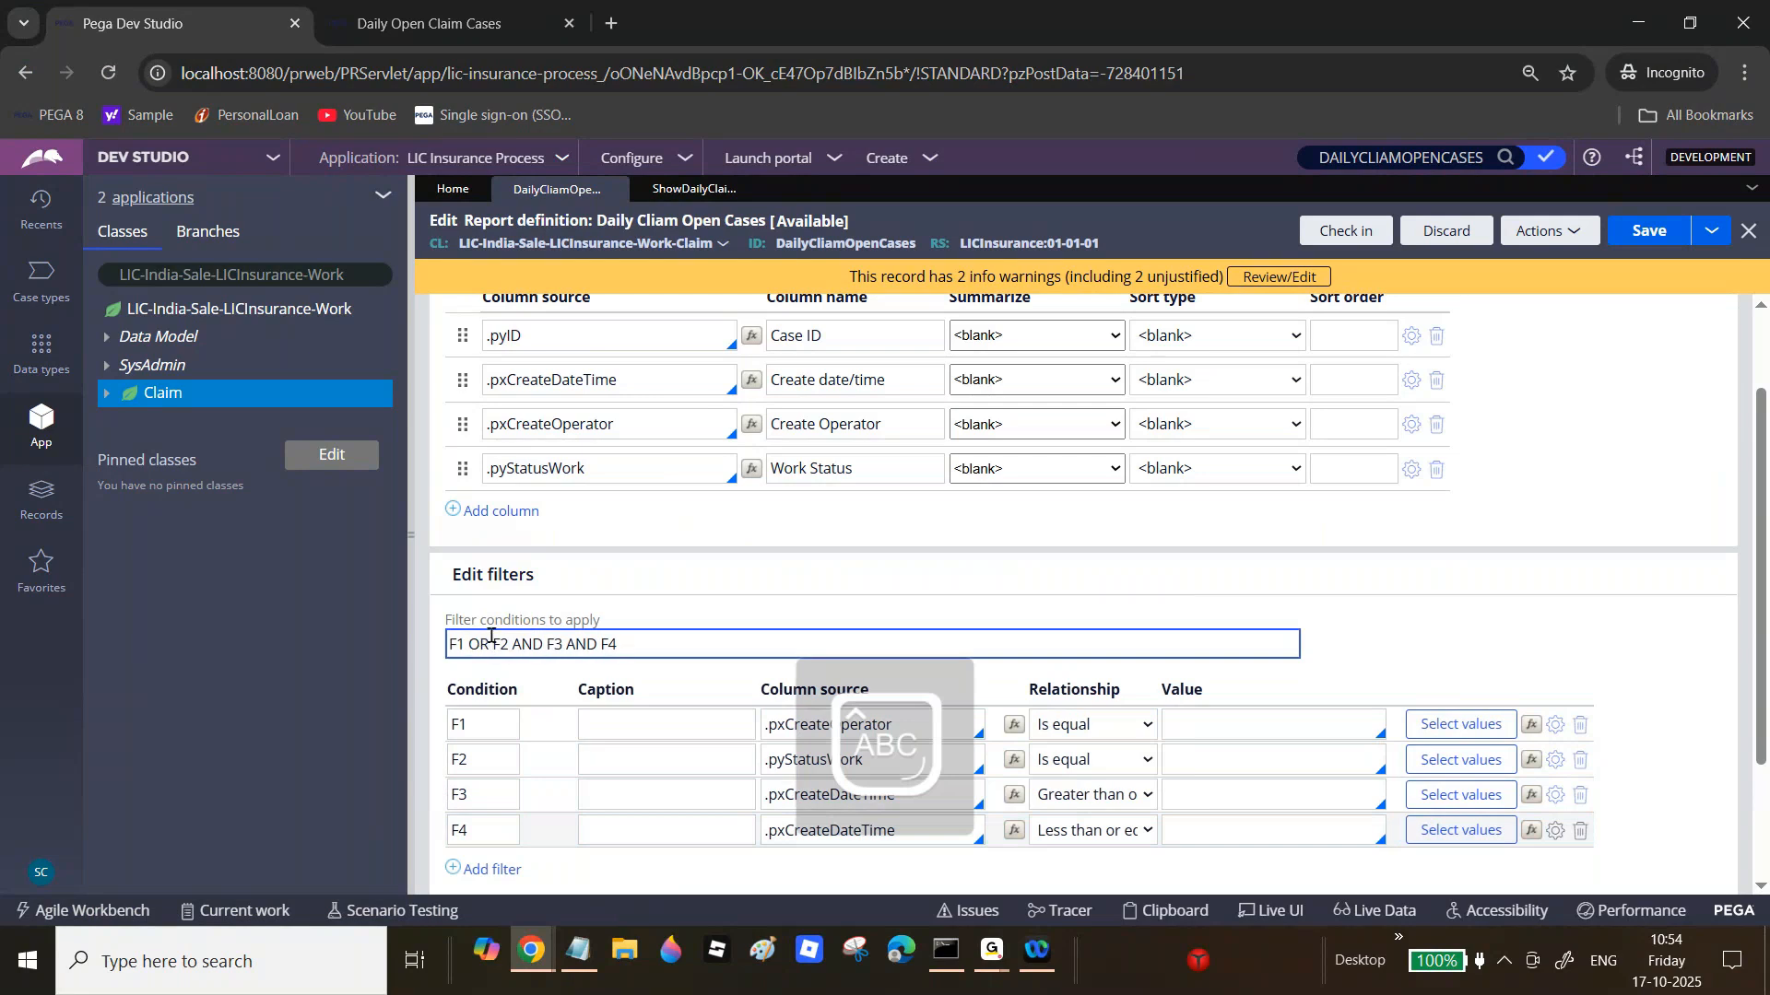
double_click(531, 644)
text(OR)
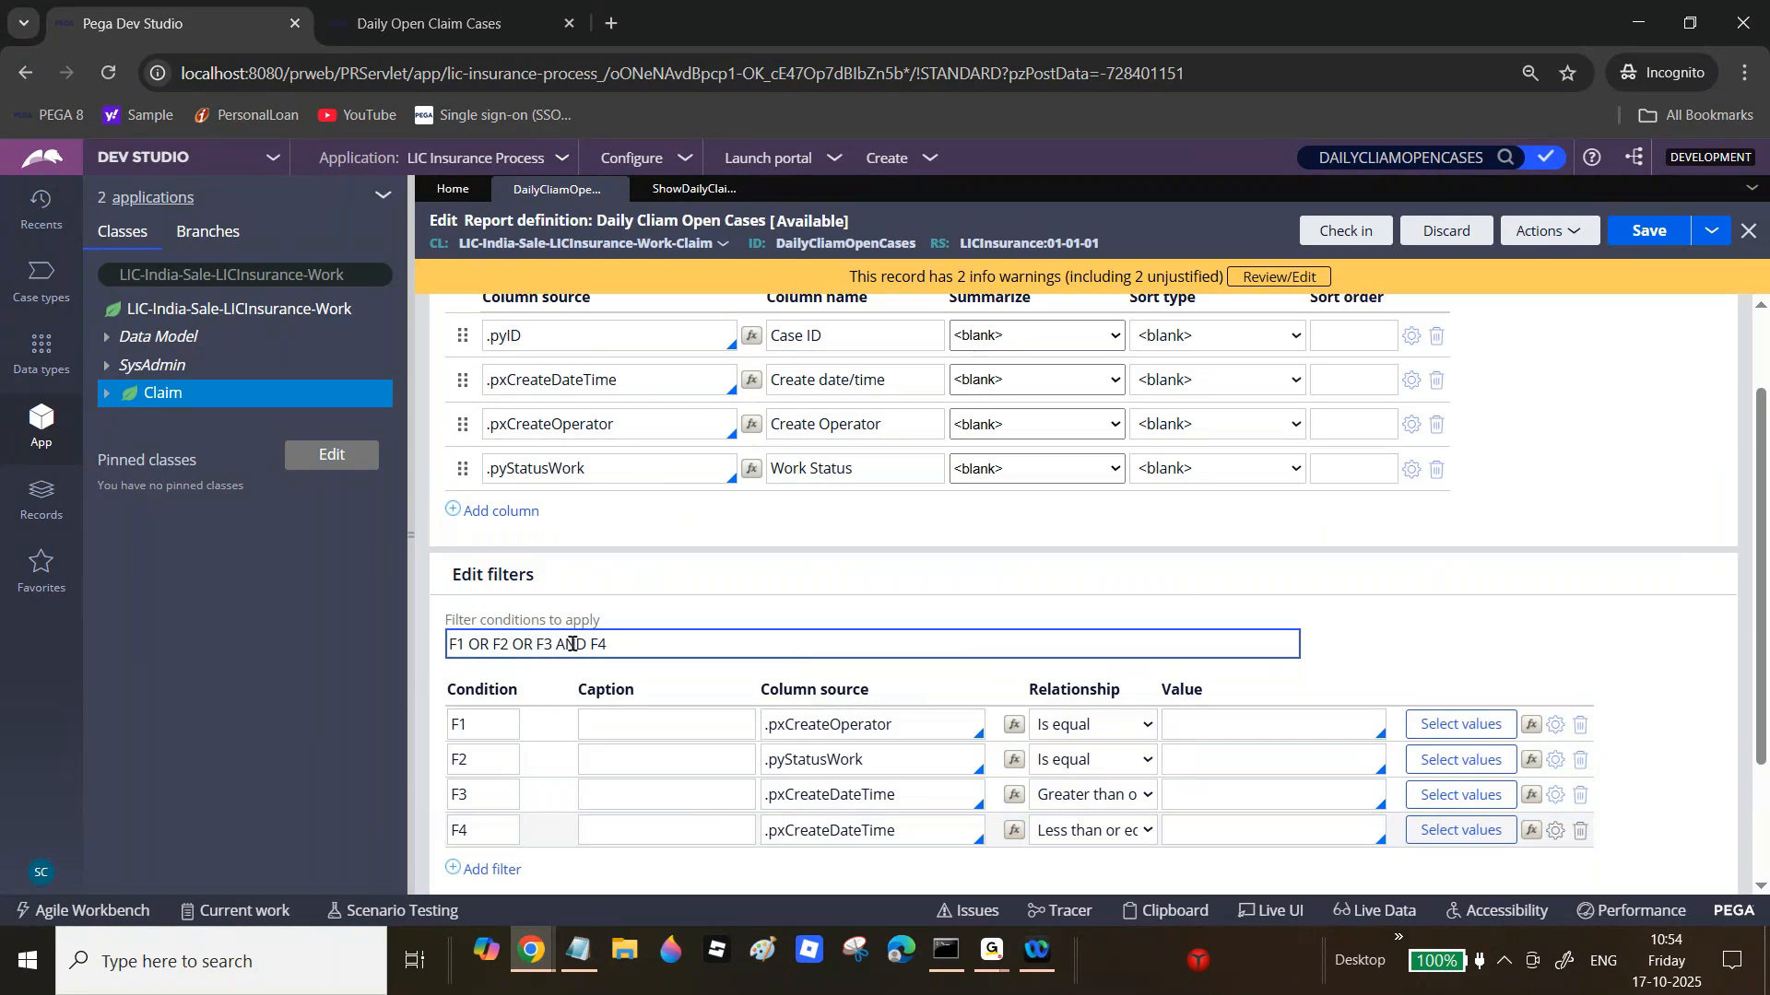
text( ()
click(642, 643)
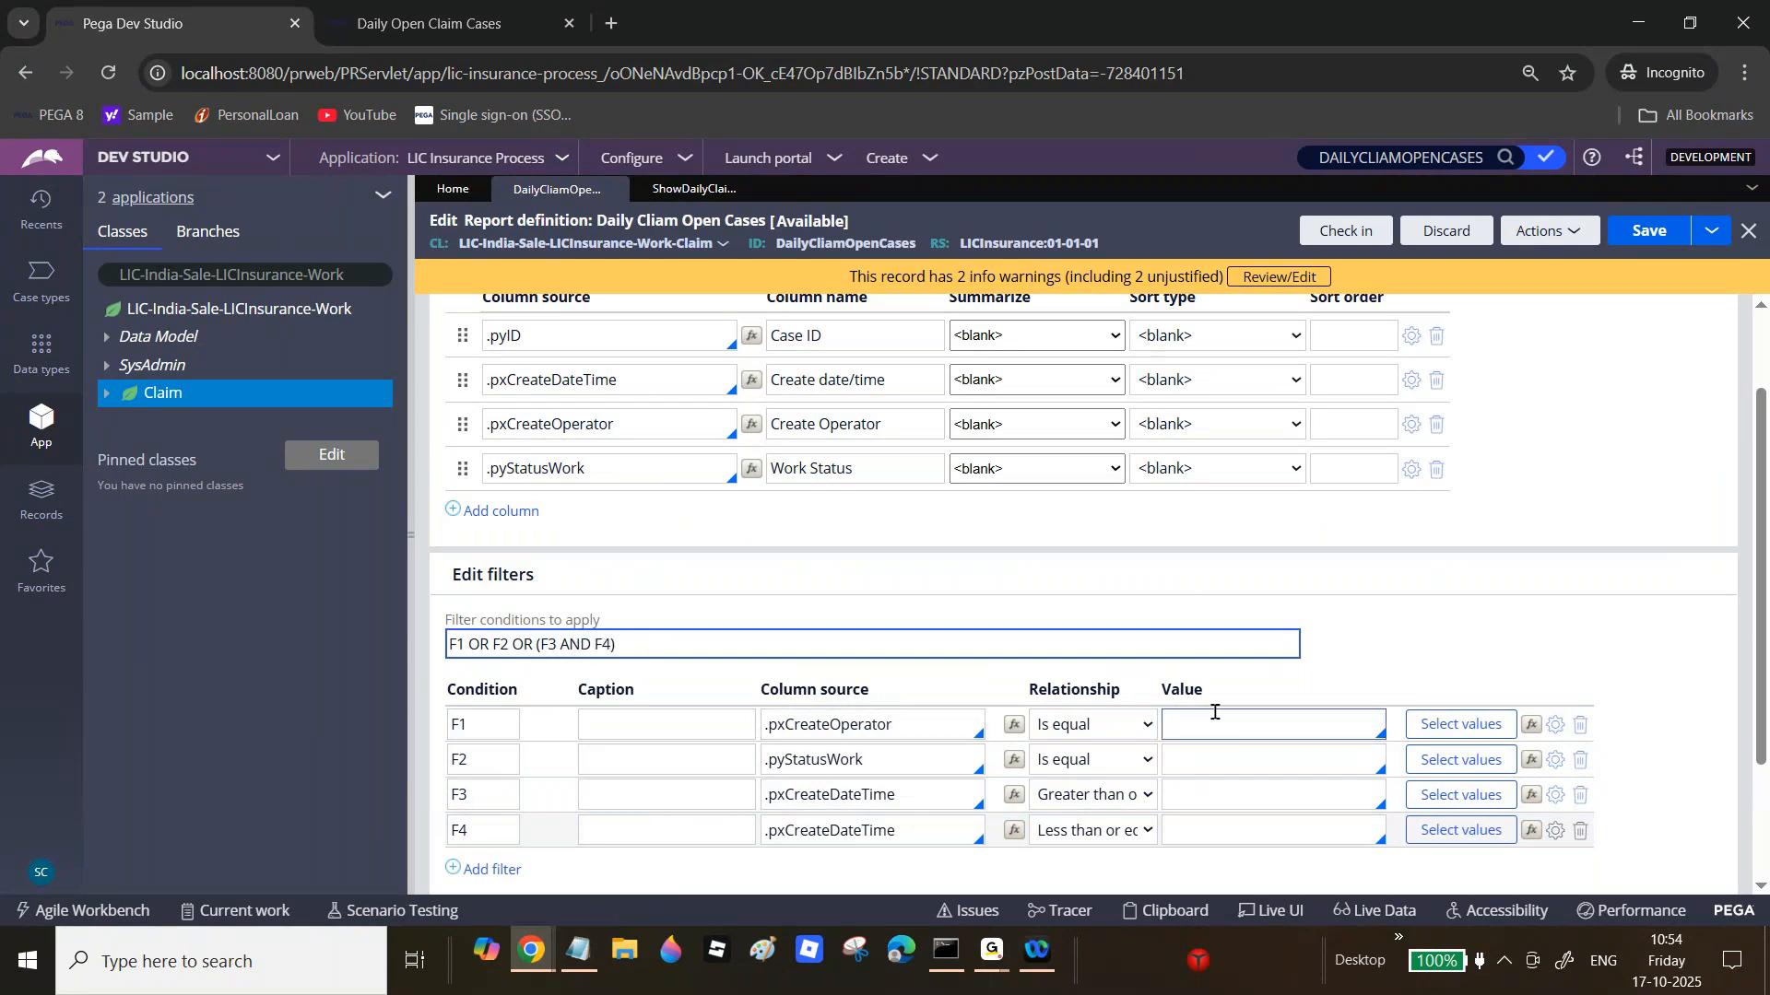
Step: Copy the CustomFilter prefix from the Report Viewer settings for the filter values
click(1259, 720)
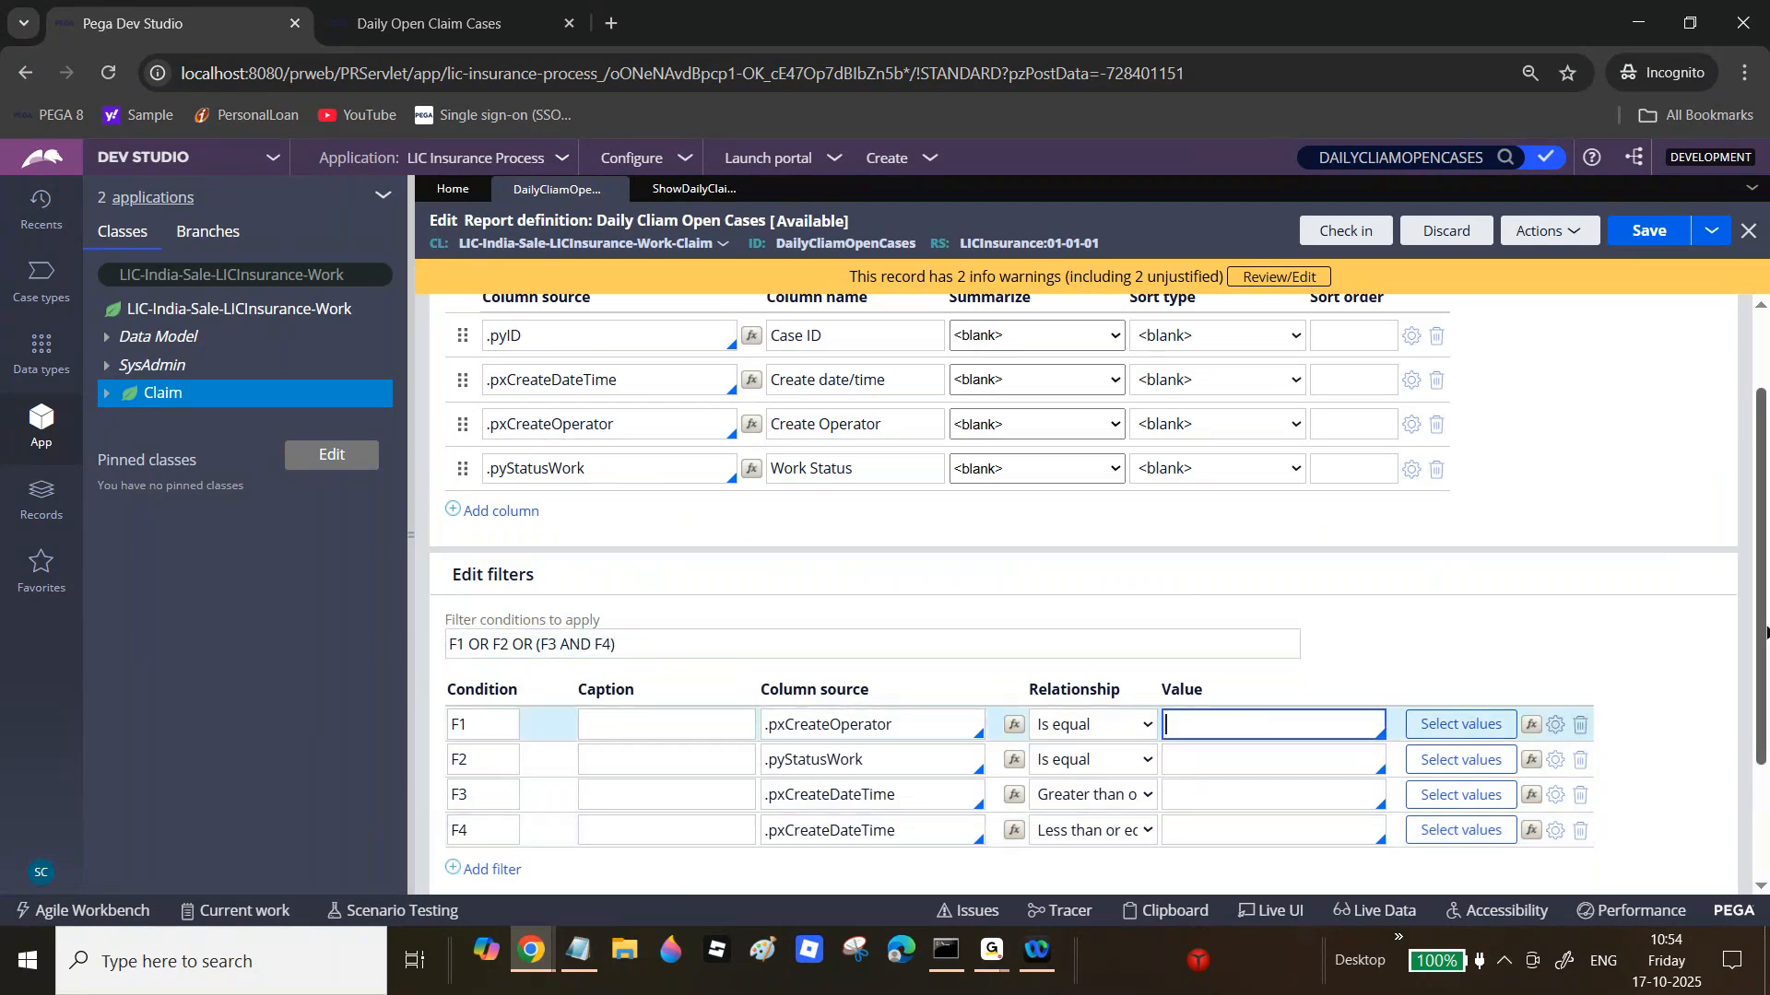
scroll(1259, 720, up, 2)
click(649, 316)
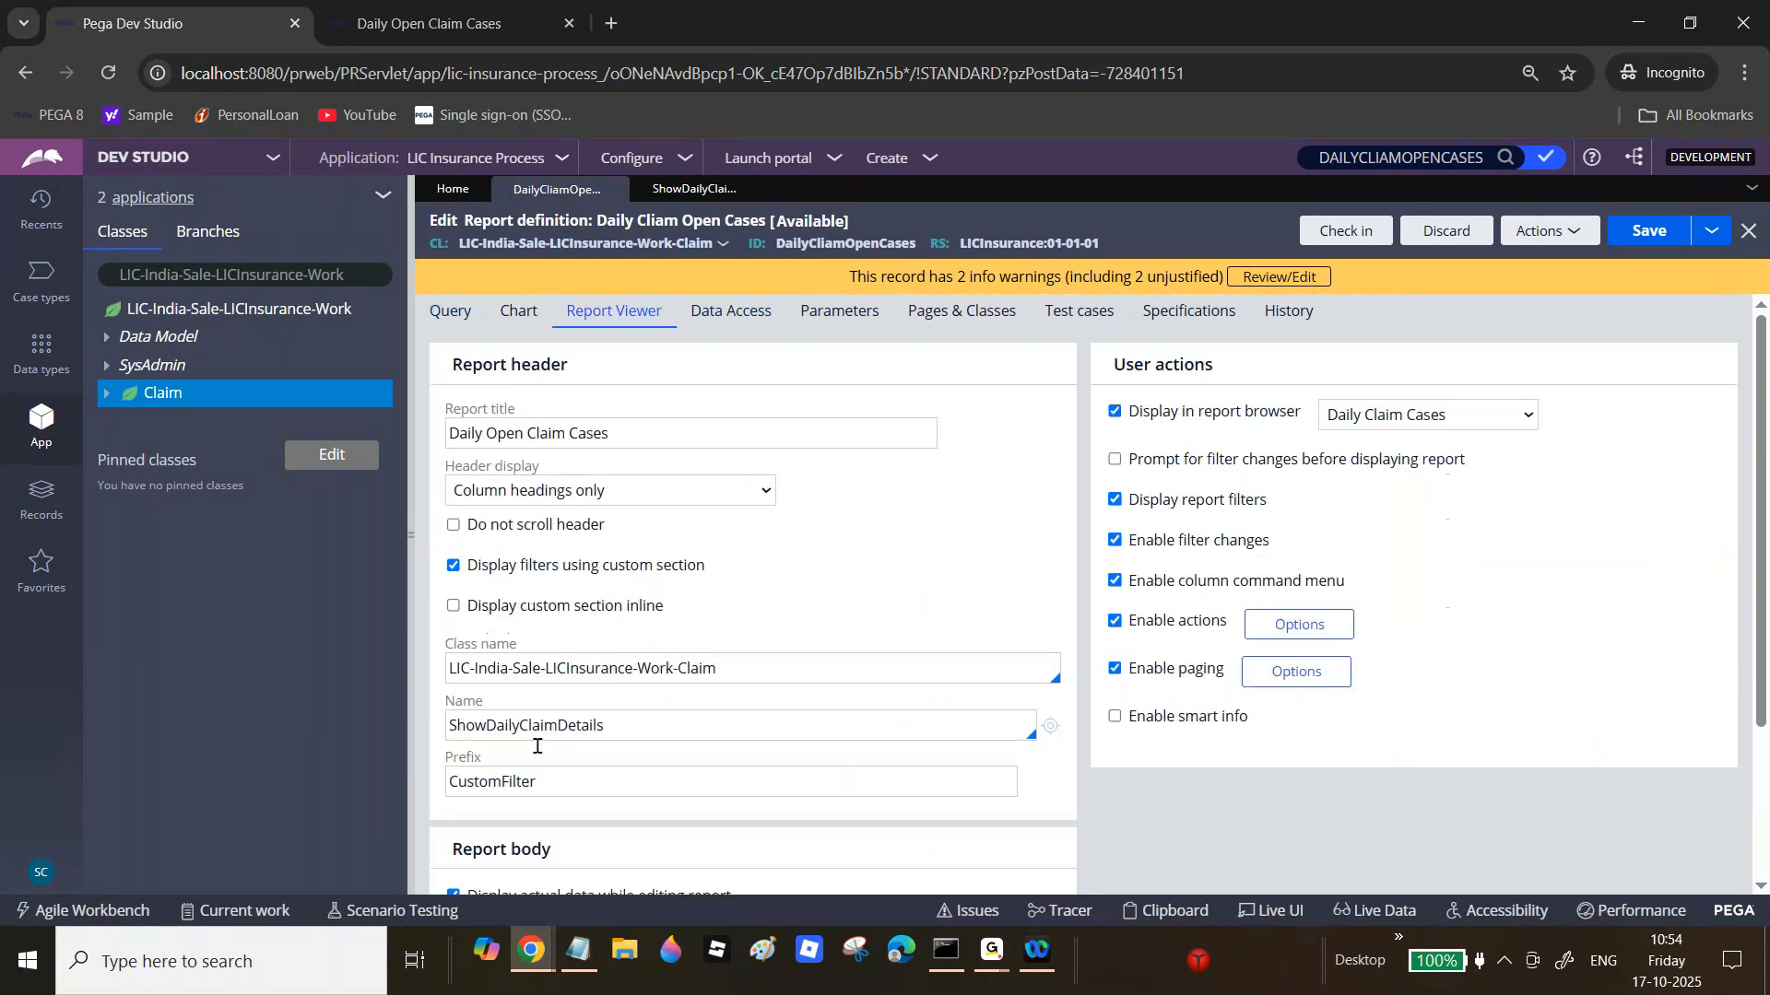
click(505, 782)
double_click(505, 782)
key(ctrl+c)
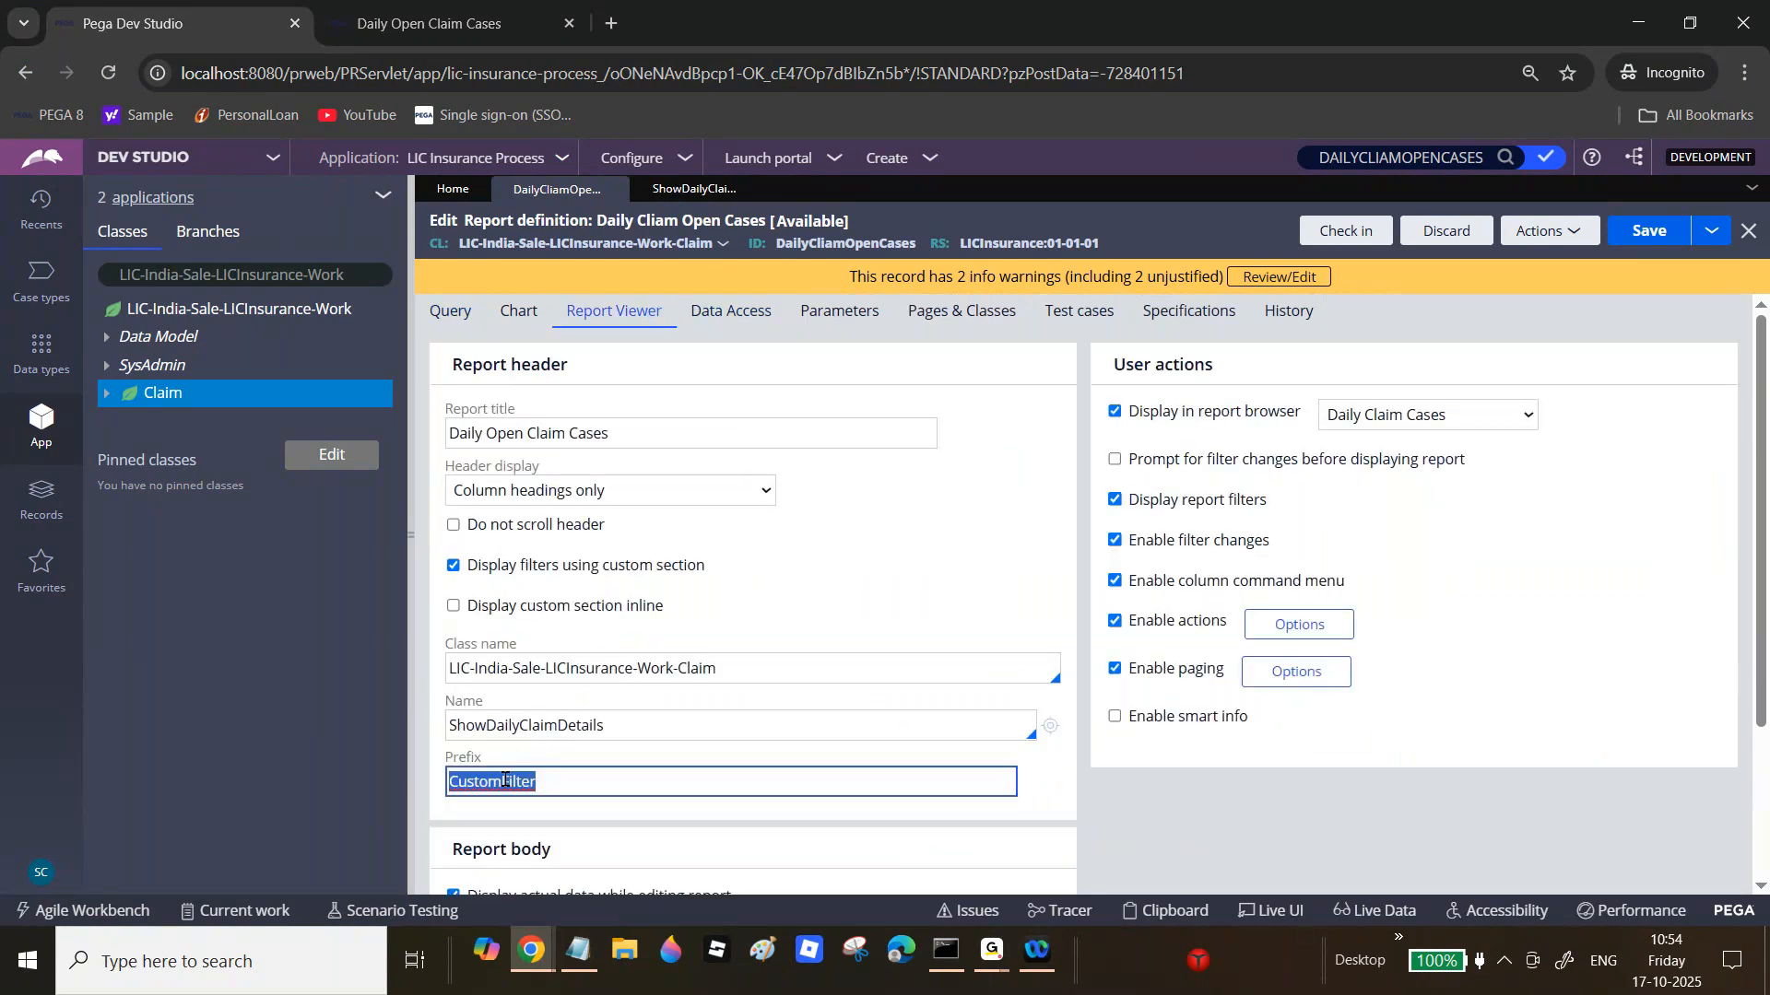
click(465, 315)
Step: Set the F1 and F2 values to CustomFilter.OperatorID and CustomFilter.CaseStatus
drag(1760, 578, 1414, 810)
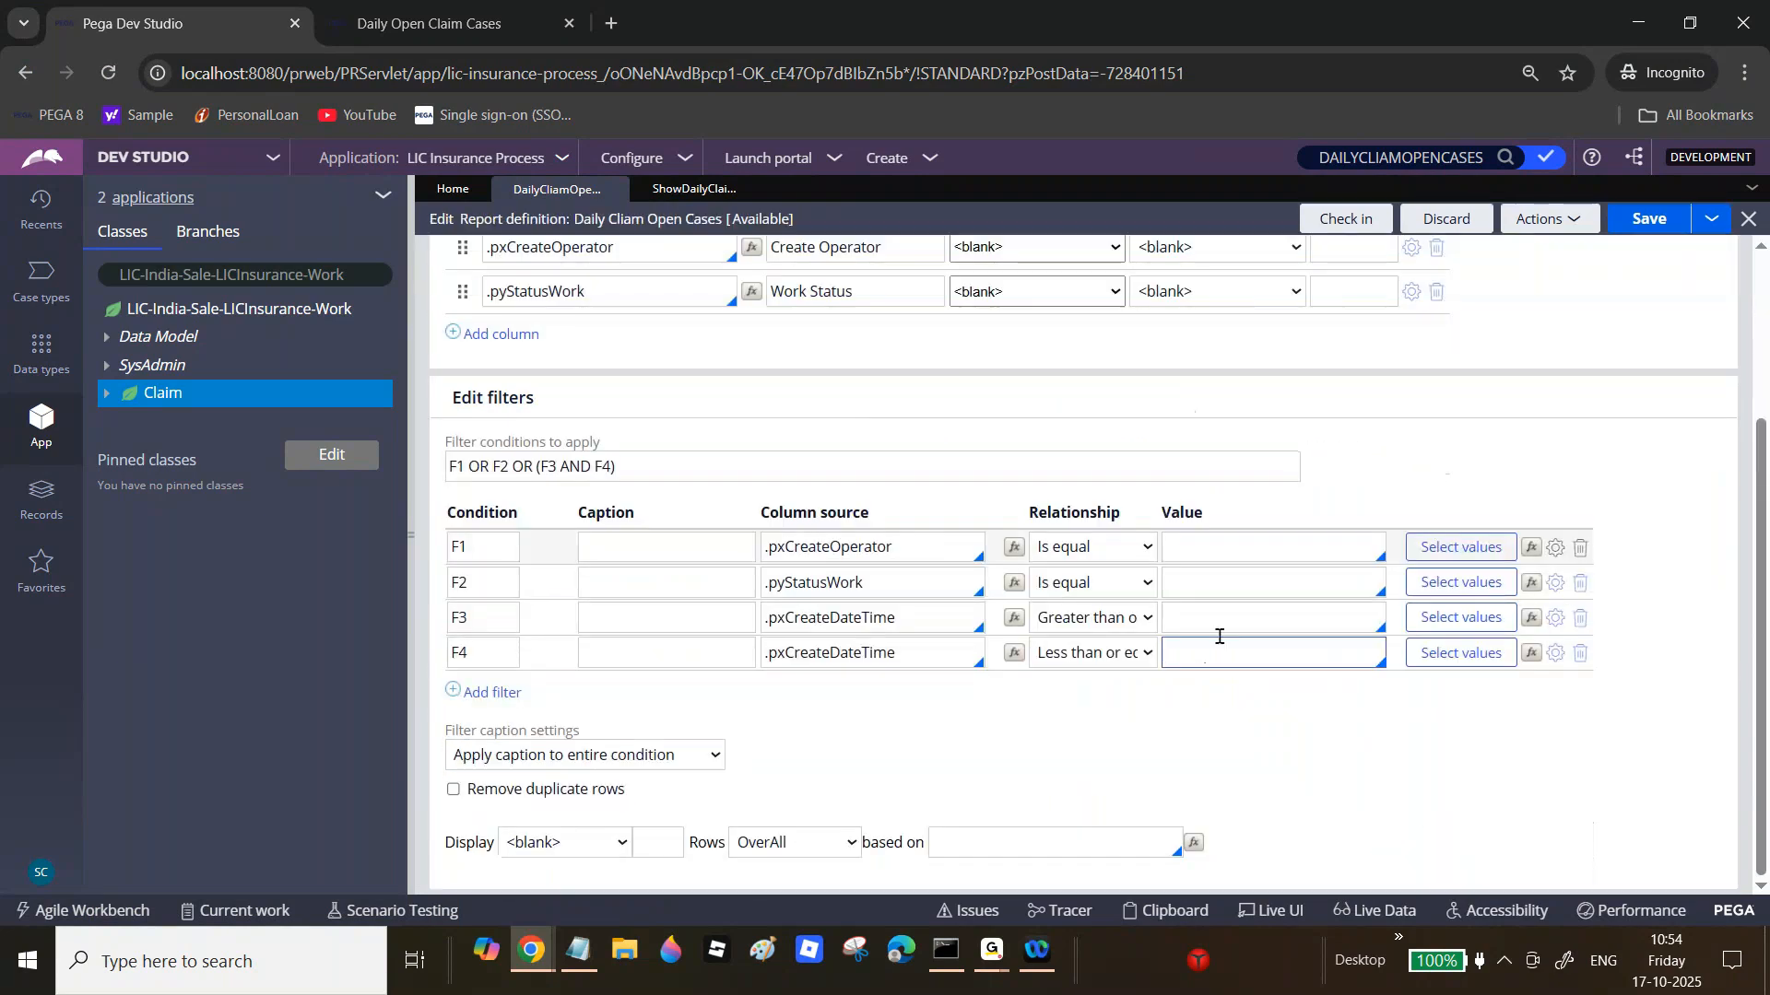
click(1190, 554)
key(ctrl+v)
text(.oPERA)
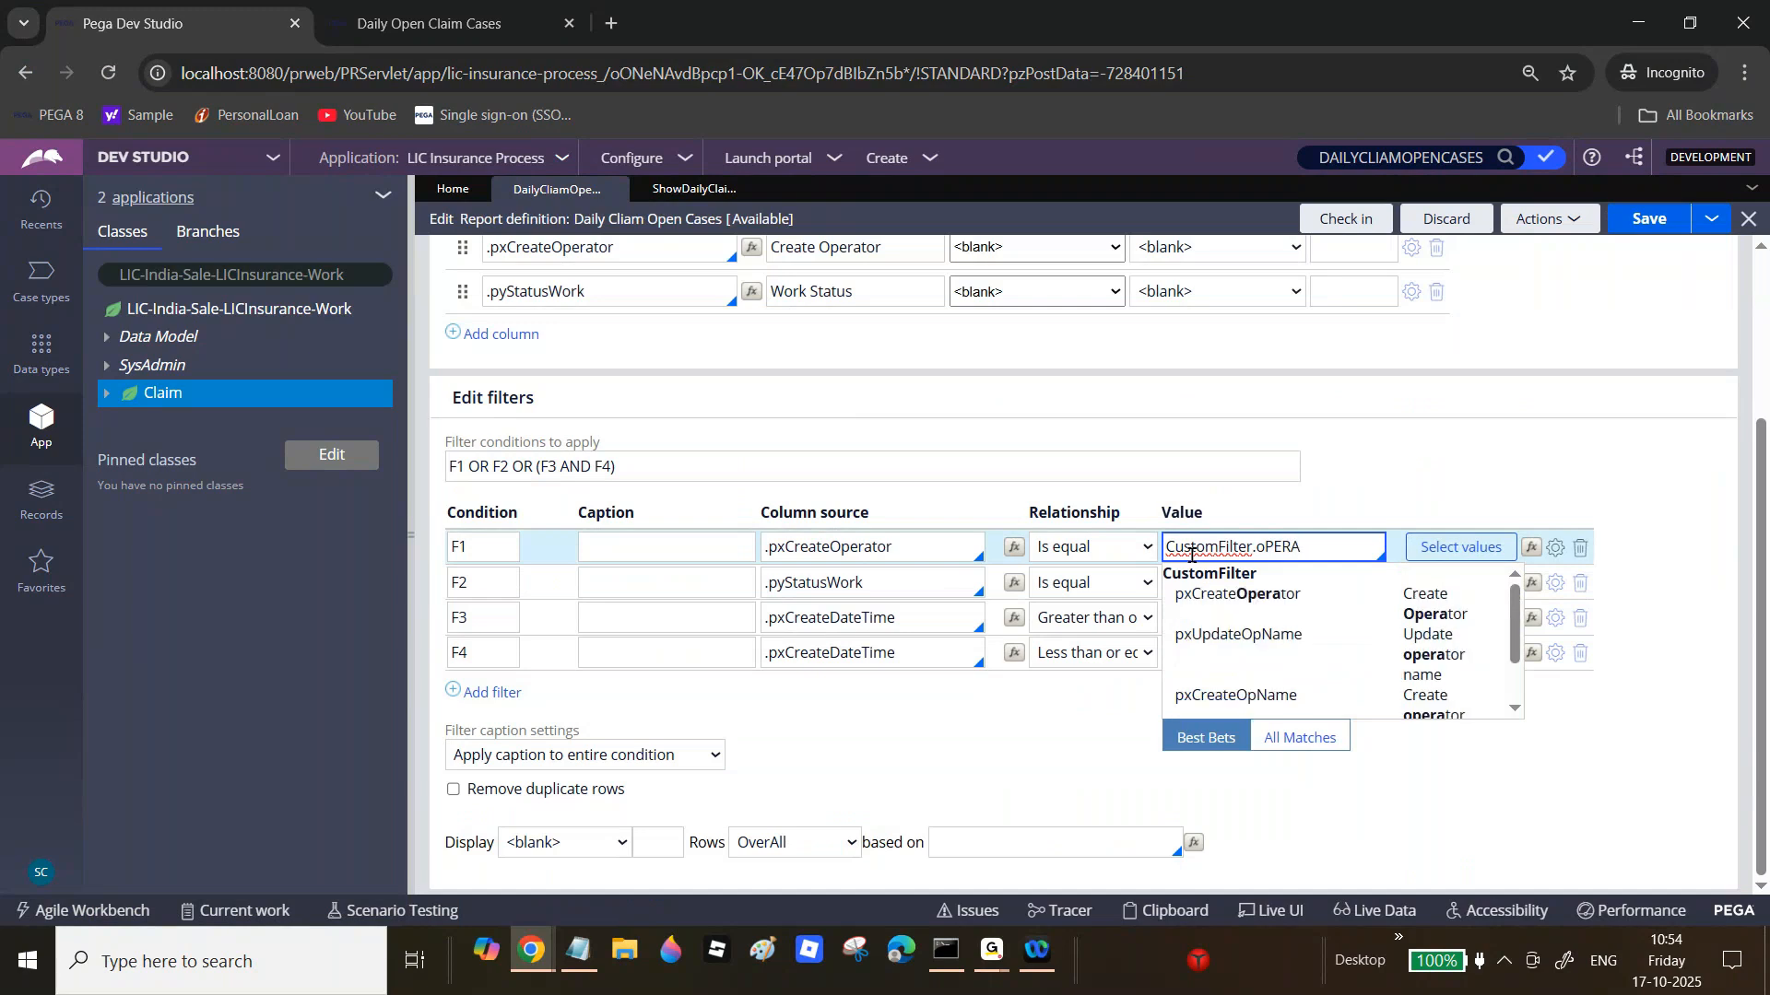
key(BackSpace)
key(BackSpace)
key(BackSpace)
key(Caps_Lock)
text(O)
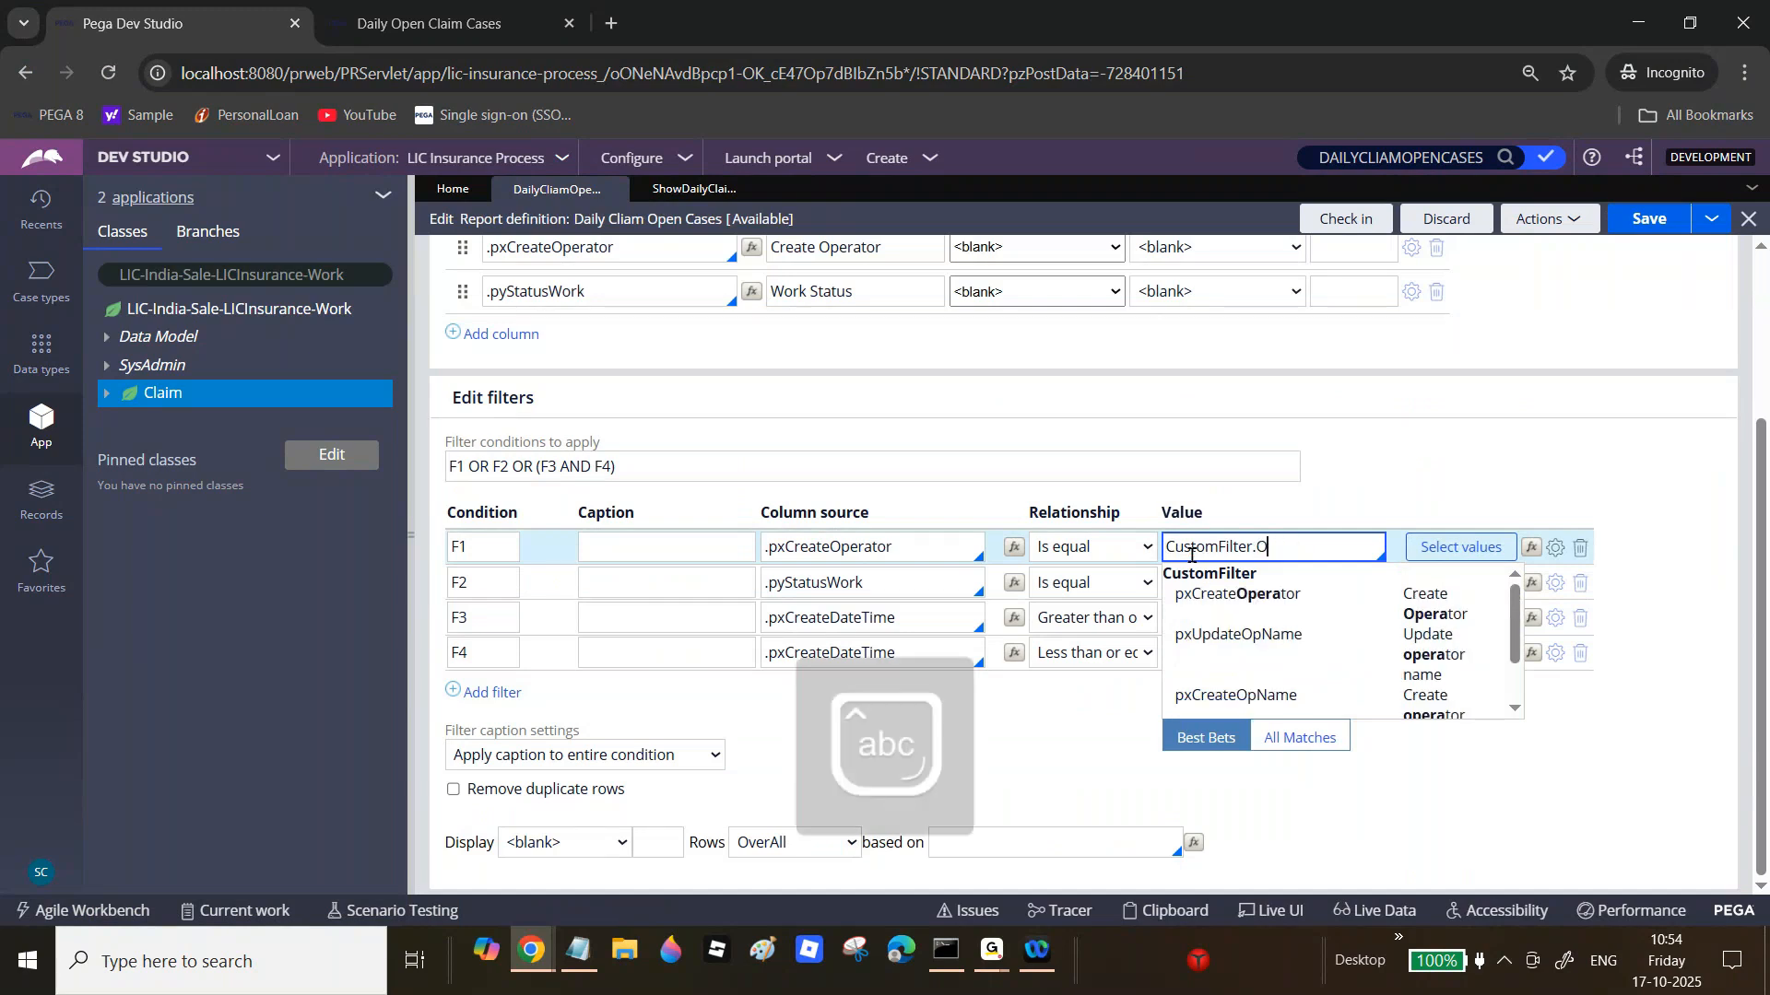
text(peratorID)
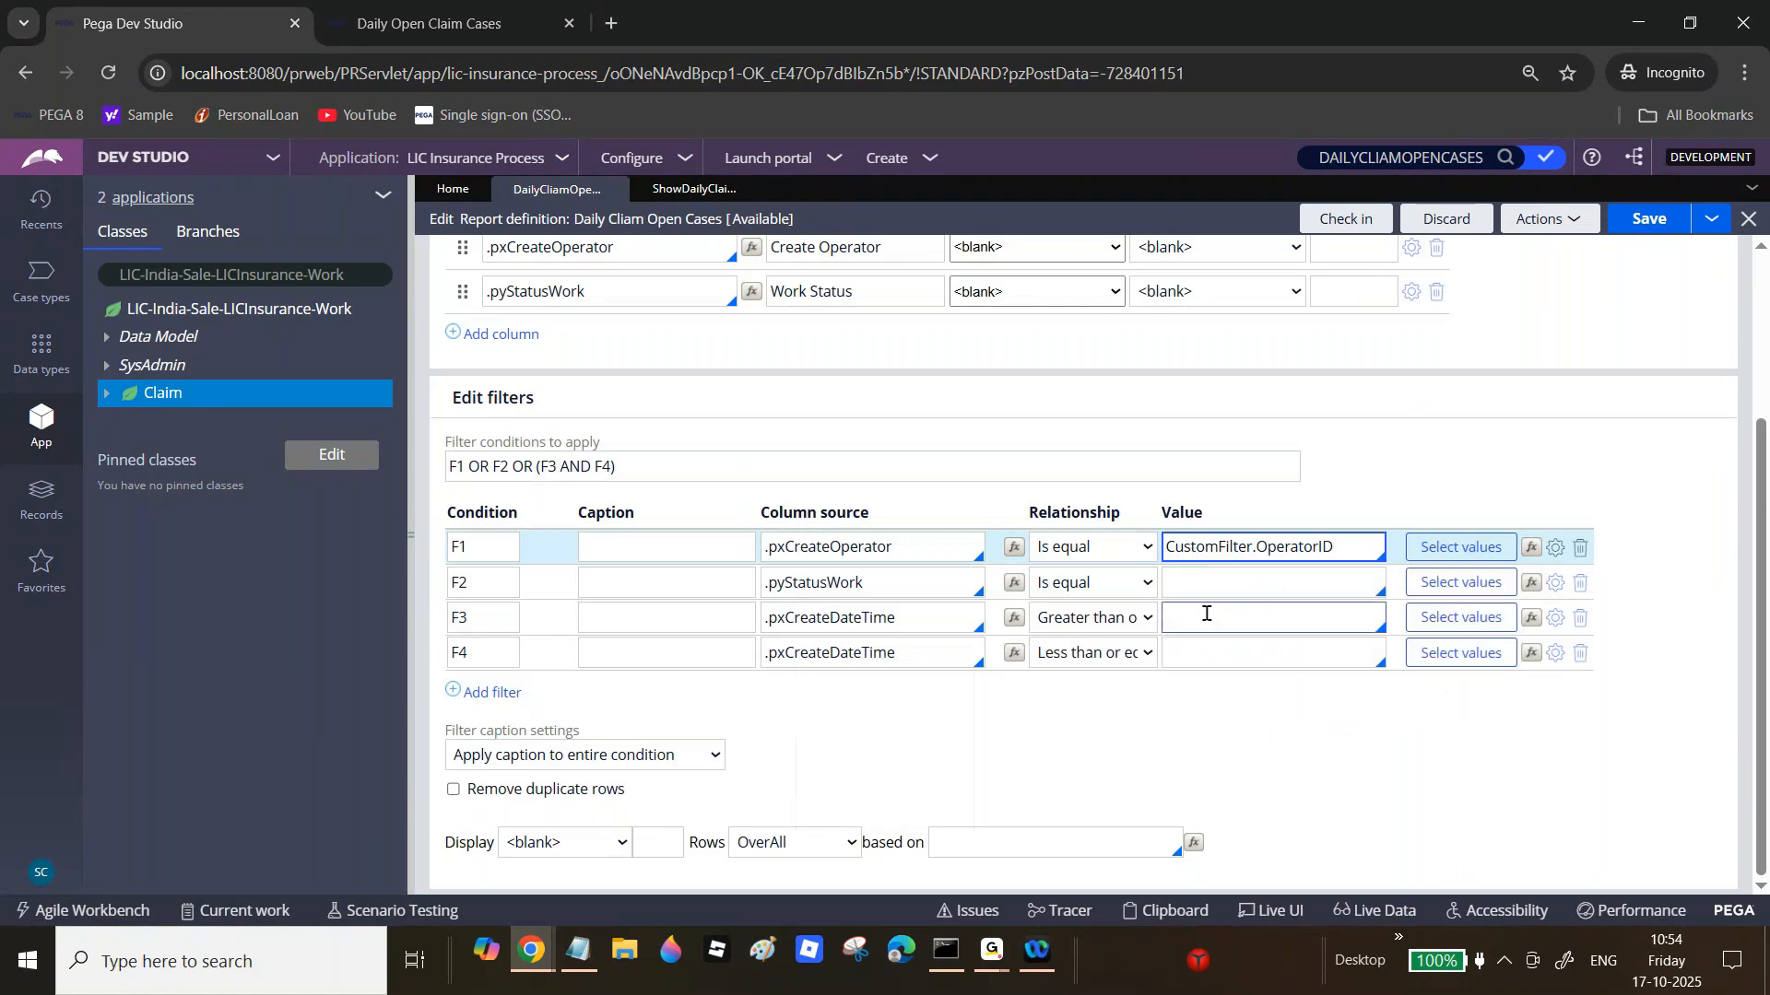
click(1240, 578)
text(CustomFilter.)
text(Ca)
text(.Cas)
text(eStatus)
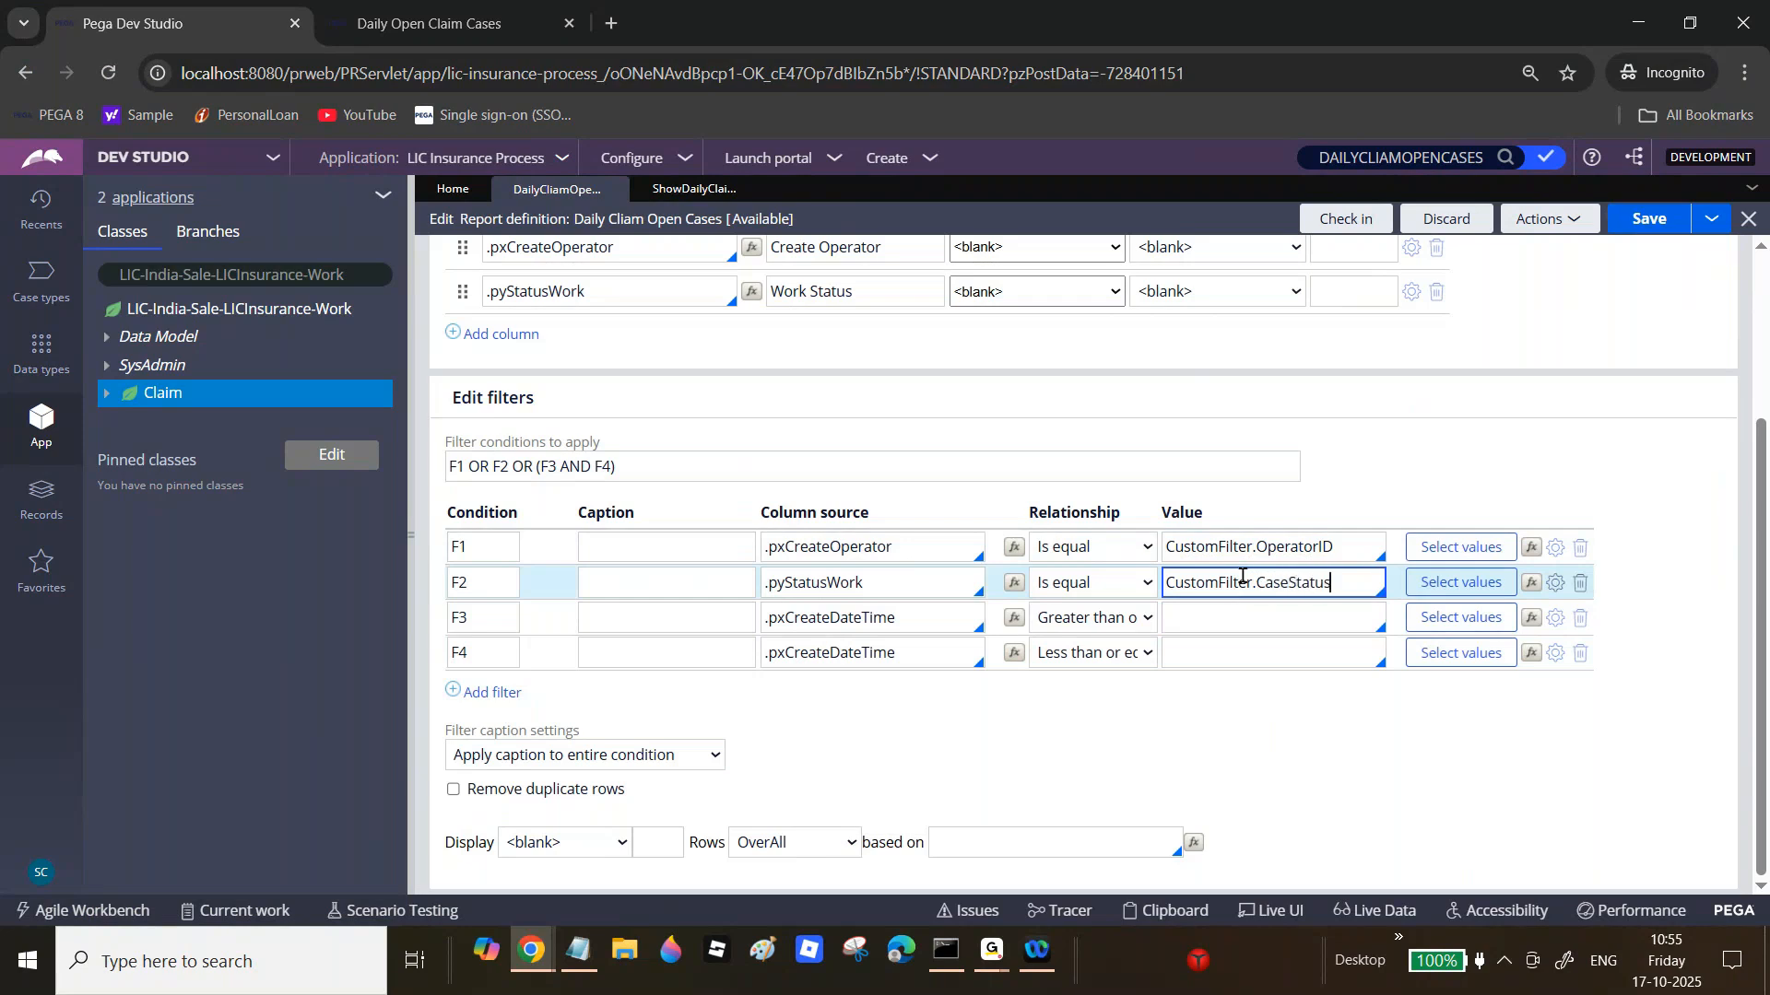
Step: Set the F3 and F4 values to CustomFilter.StartDate and CustomFilter.EndDate
click(1218, 615)
key(ctrl+v)
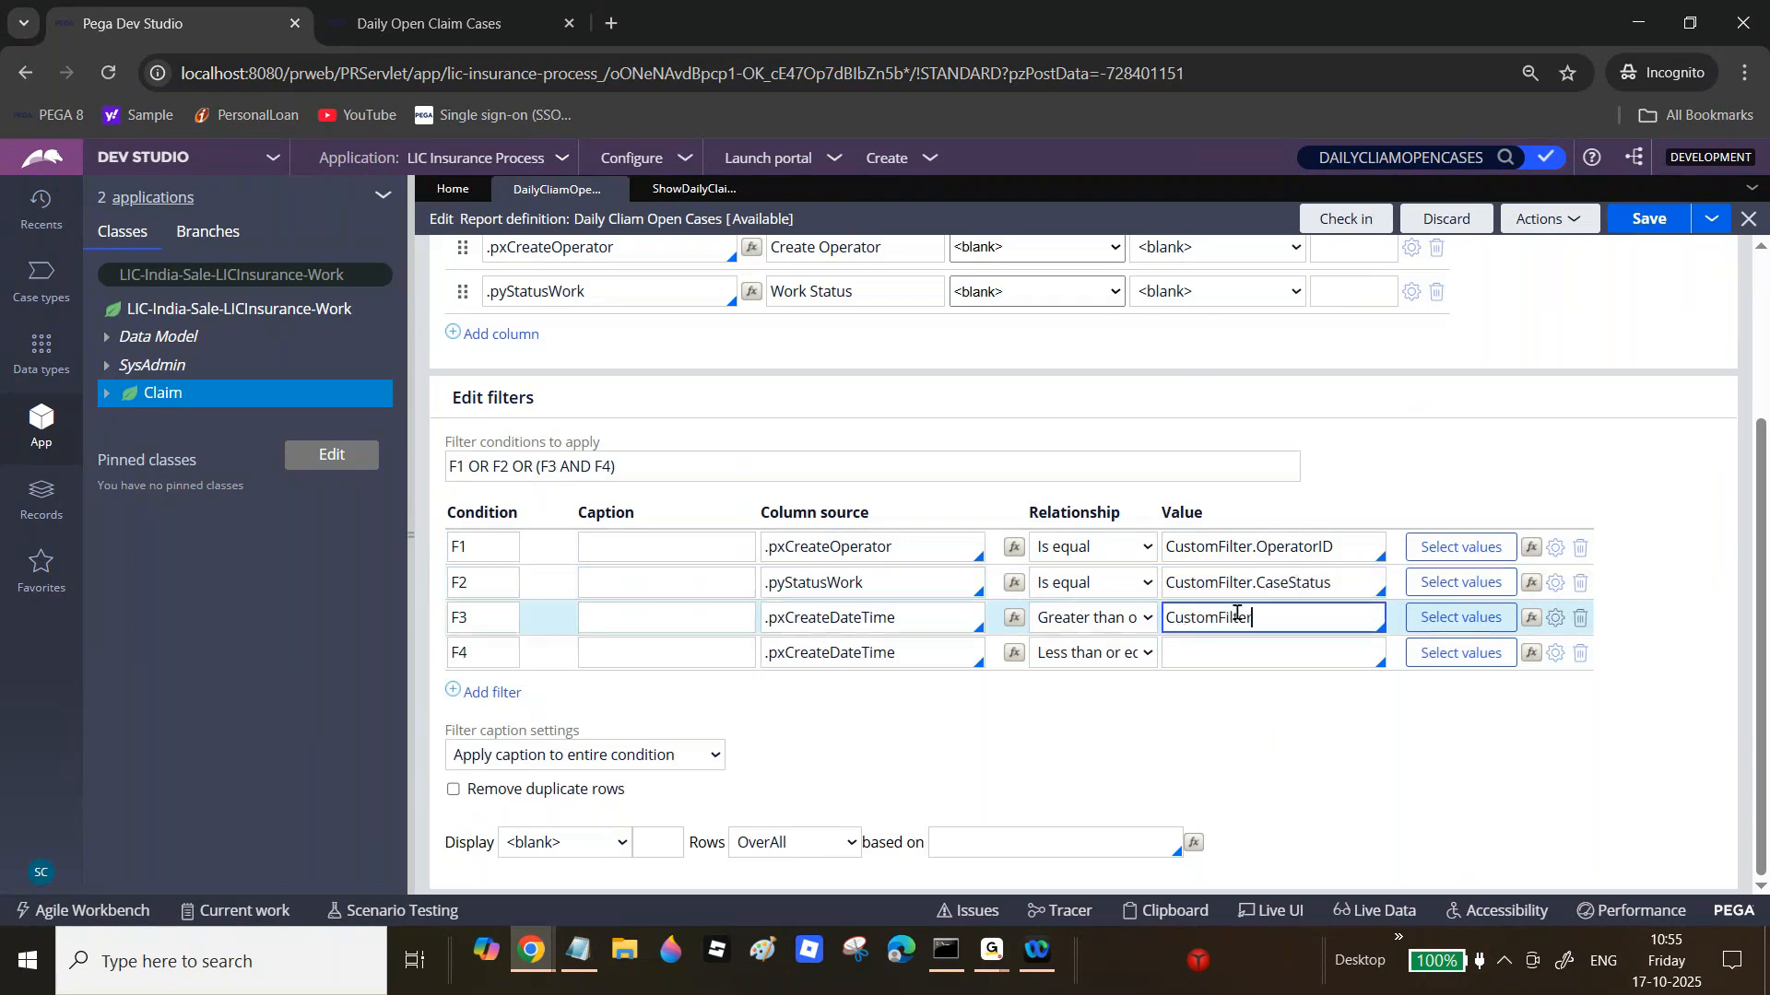
text(.STar)
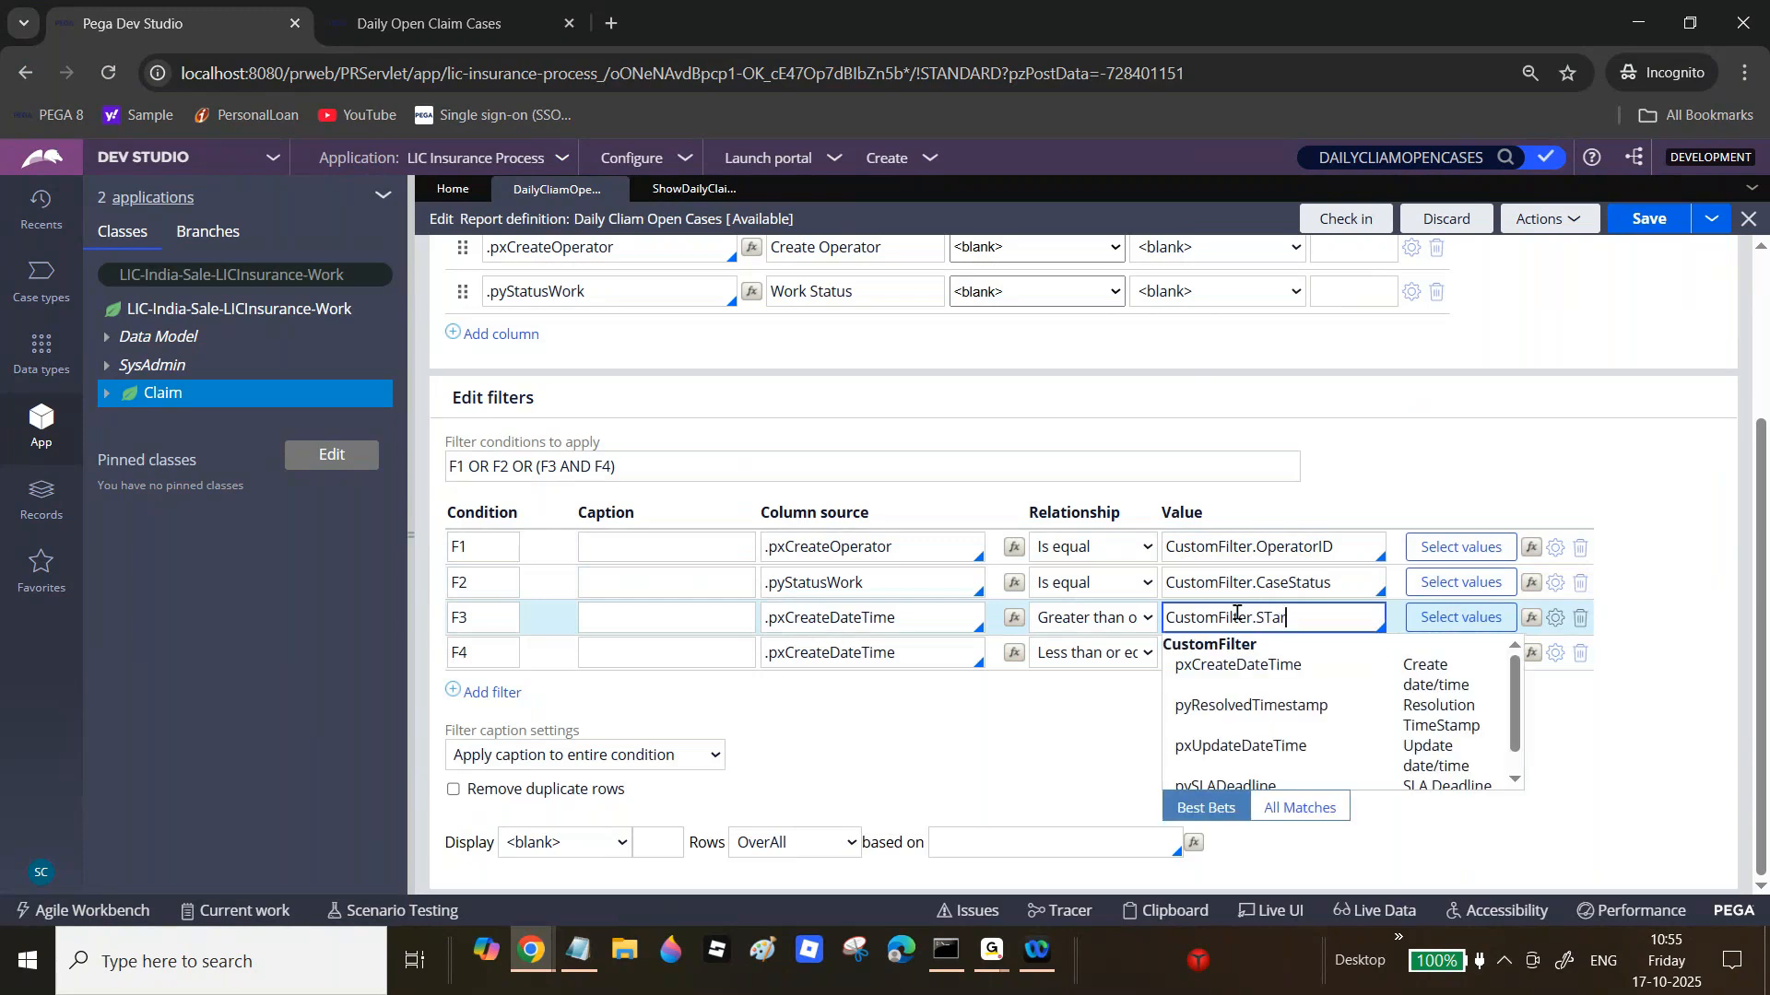
key(BackSpace)
key(BackSpace)
key(BackSpace)
text(tartDate)
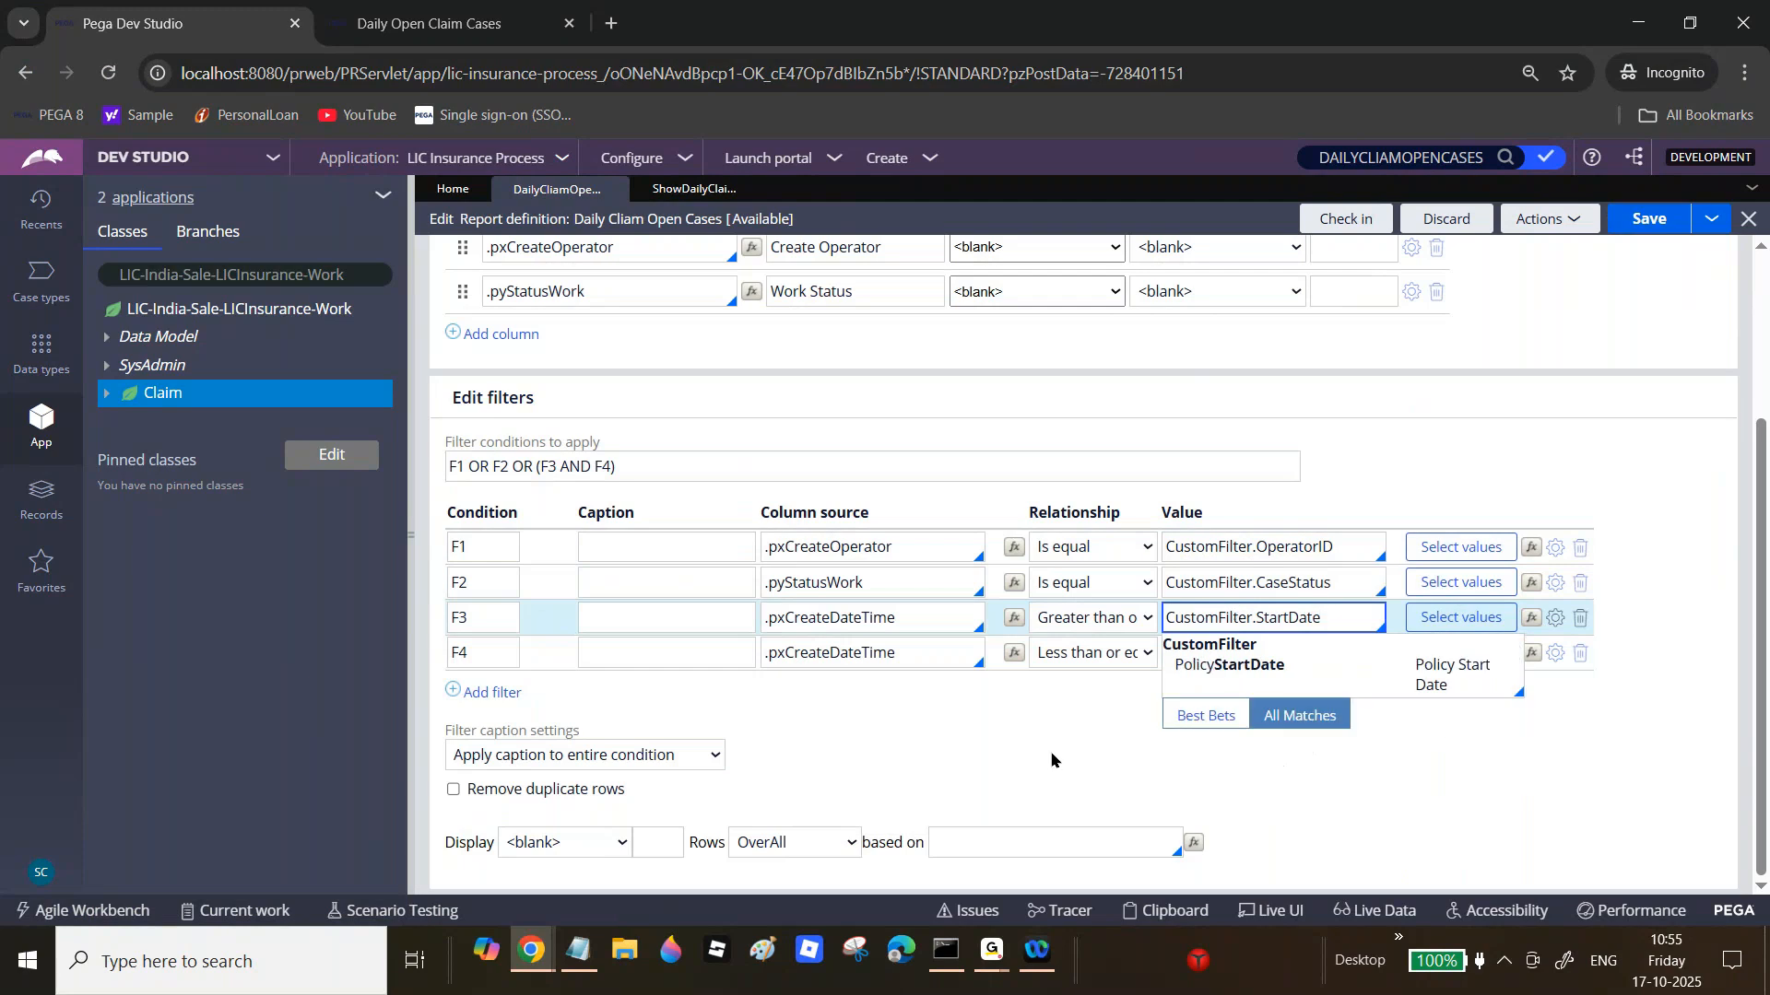
click(1105, 720)
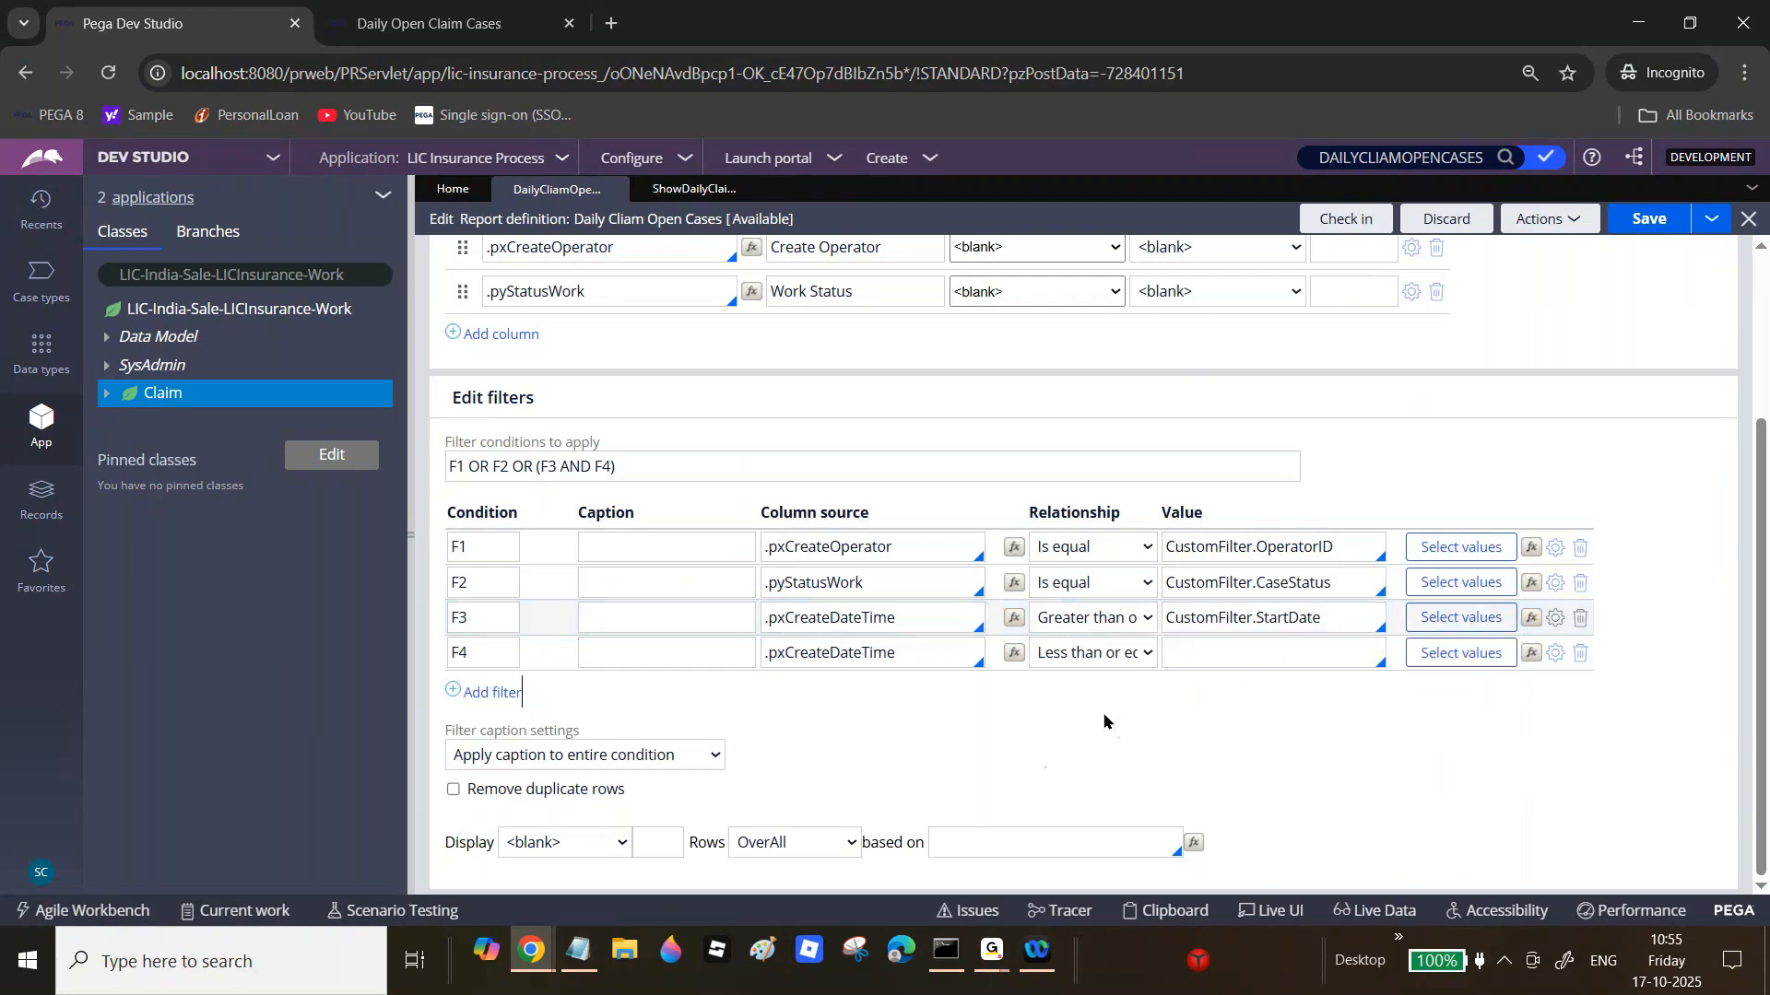
click(1220, 650)
text(CustomFilter.EndDate)
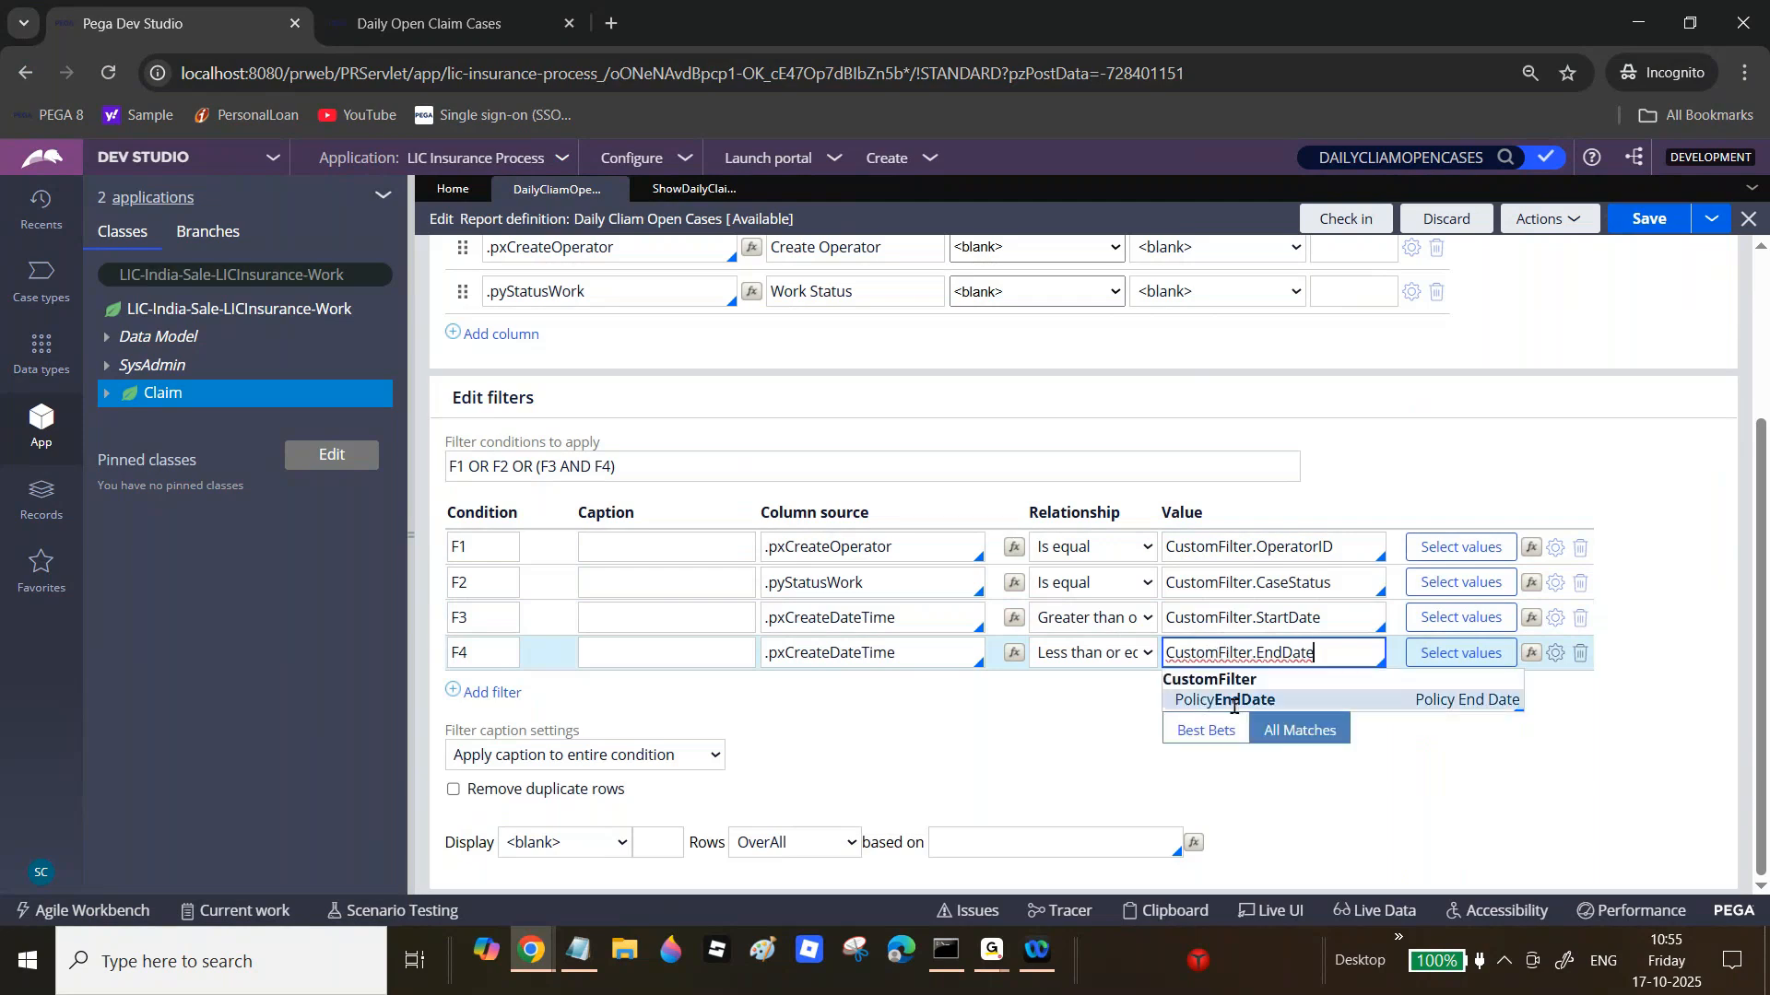
click(1058, 723)
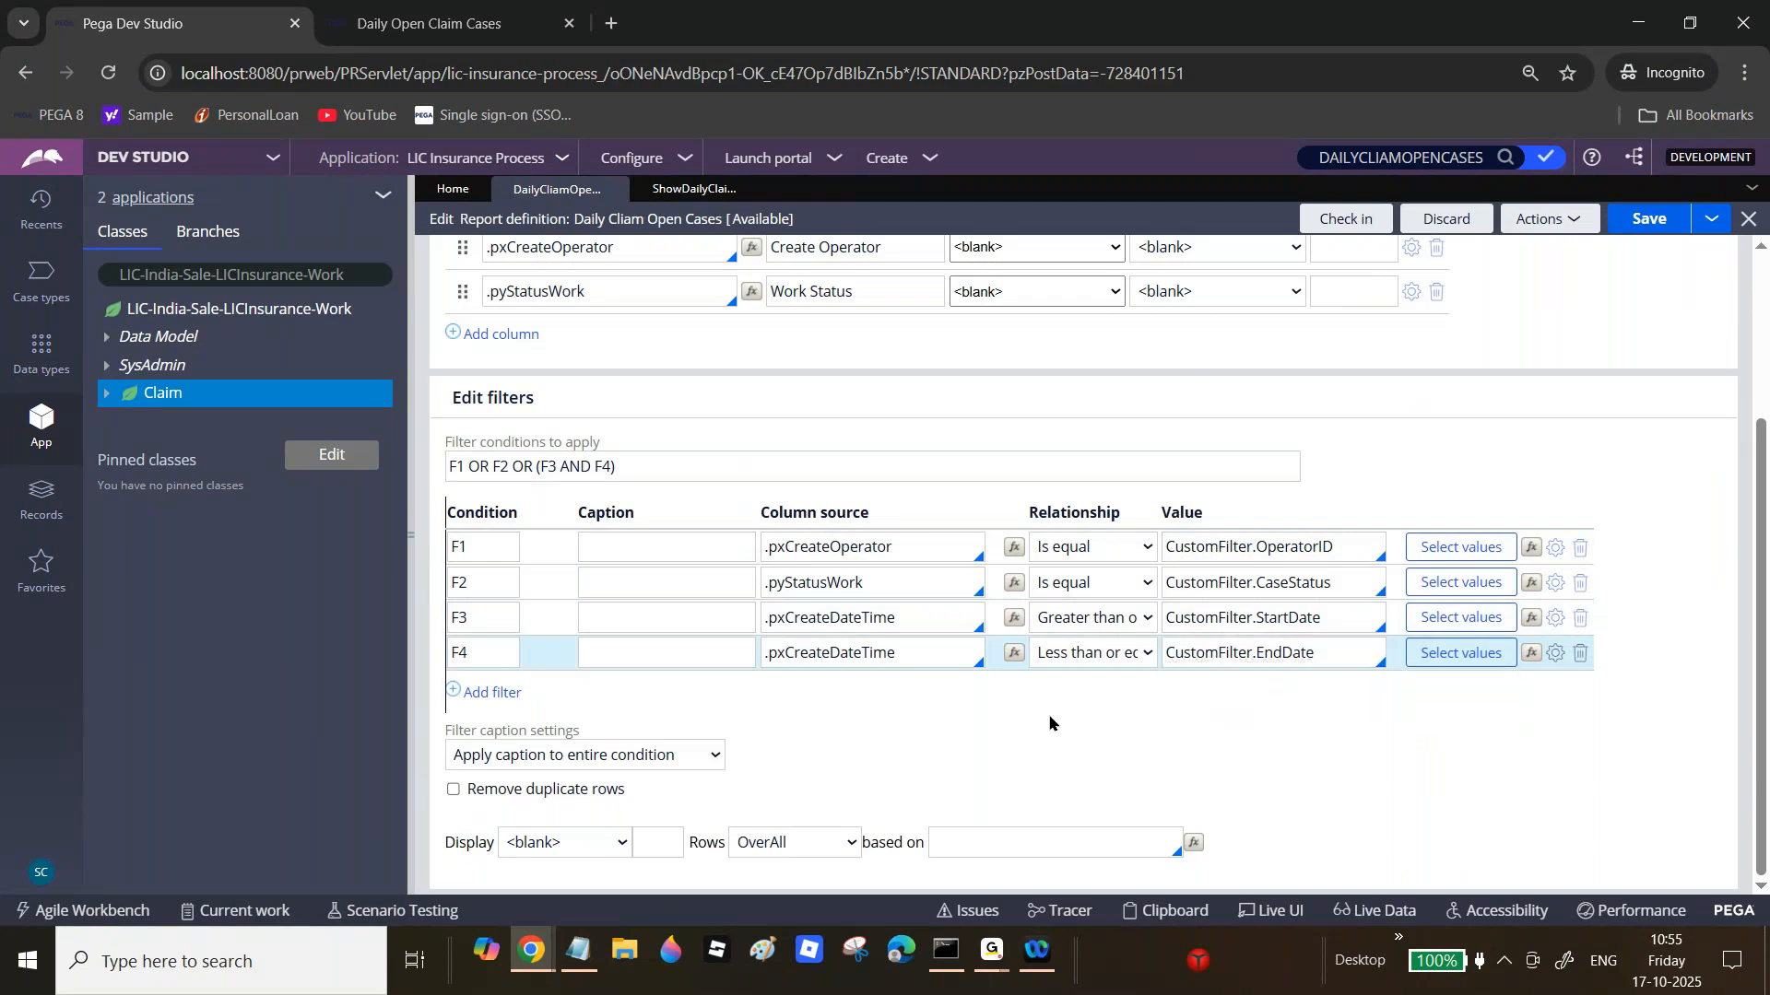
Step: Save the report, then change F3's column source to Day of .pxCreateDateTime
click(1655, 219)
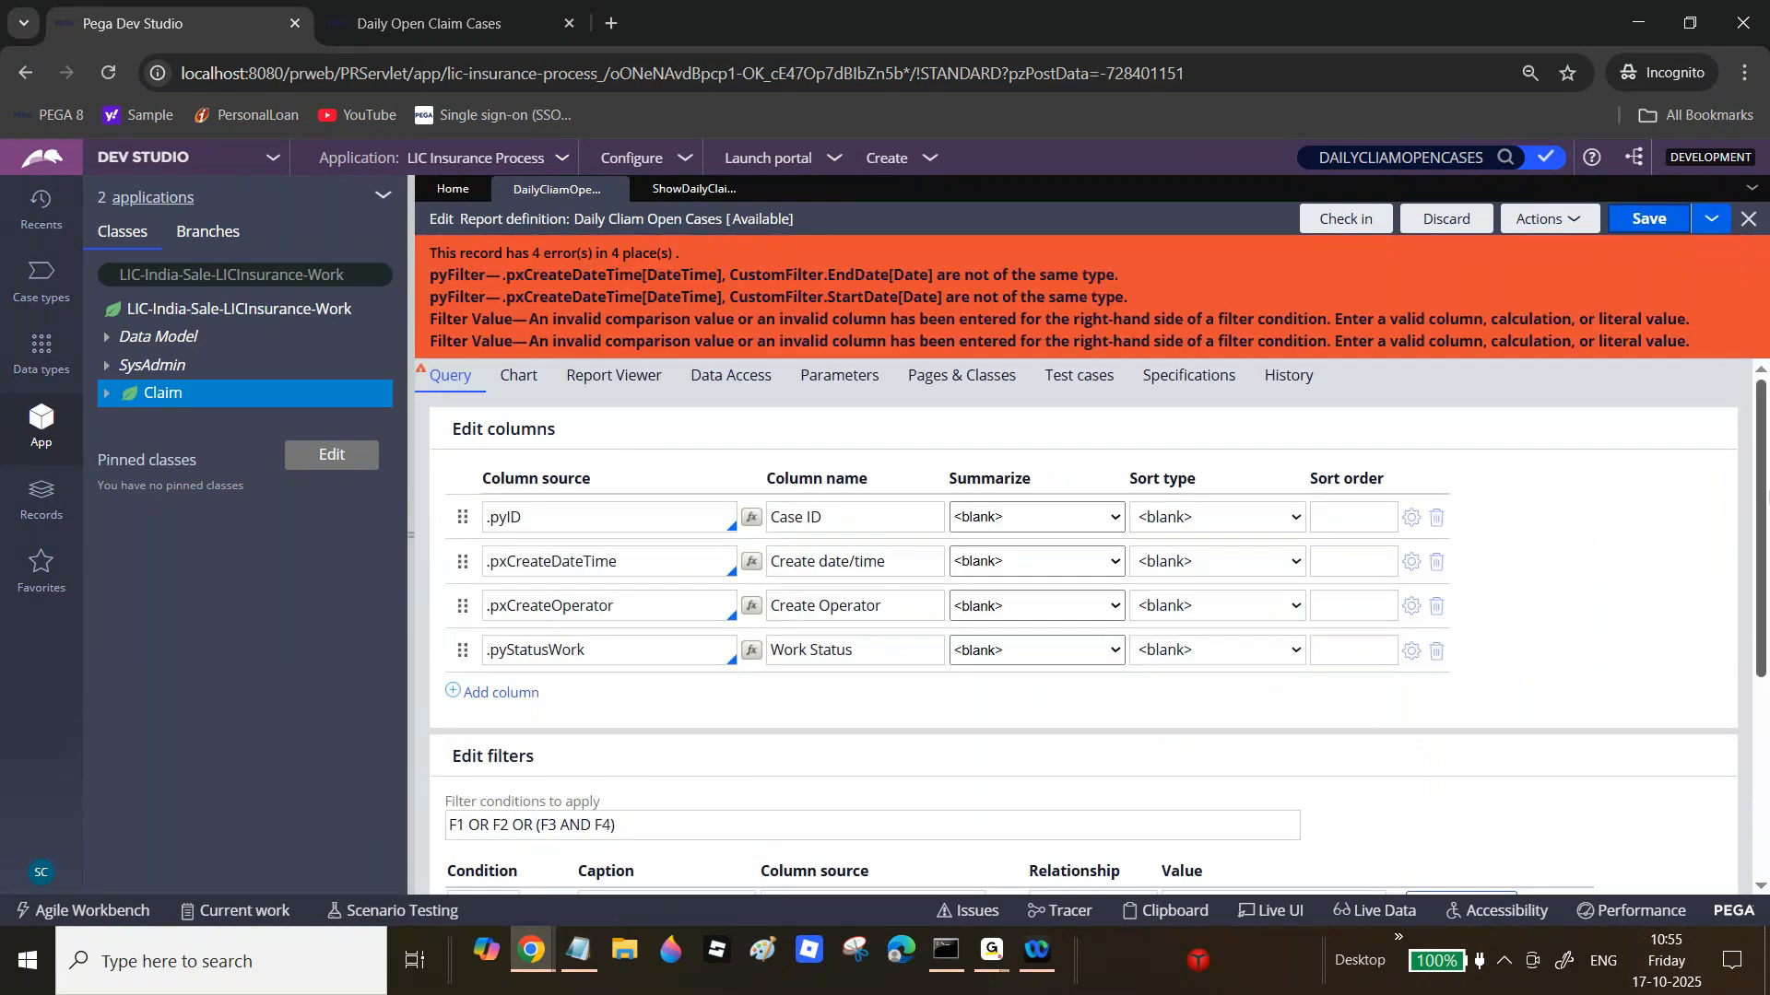
scroll(1083, 636, down, 3)
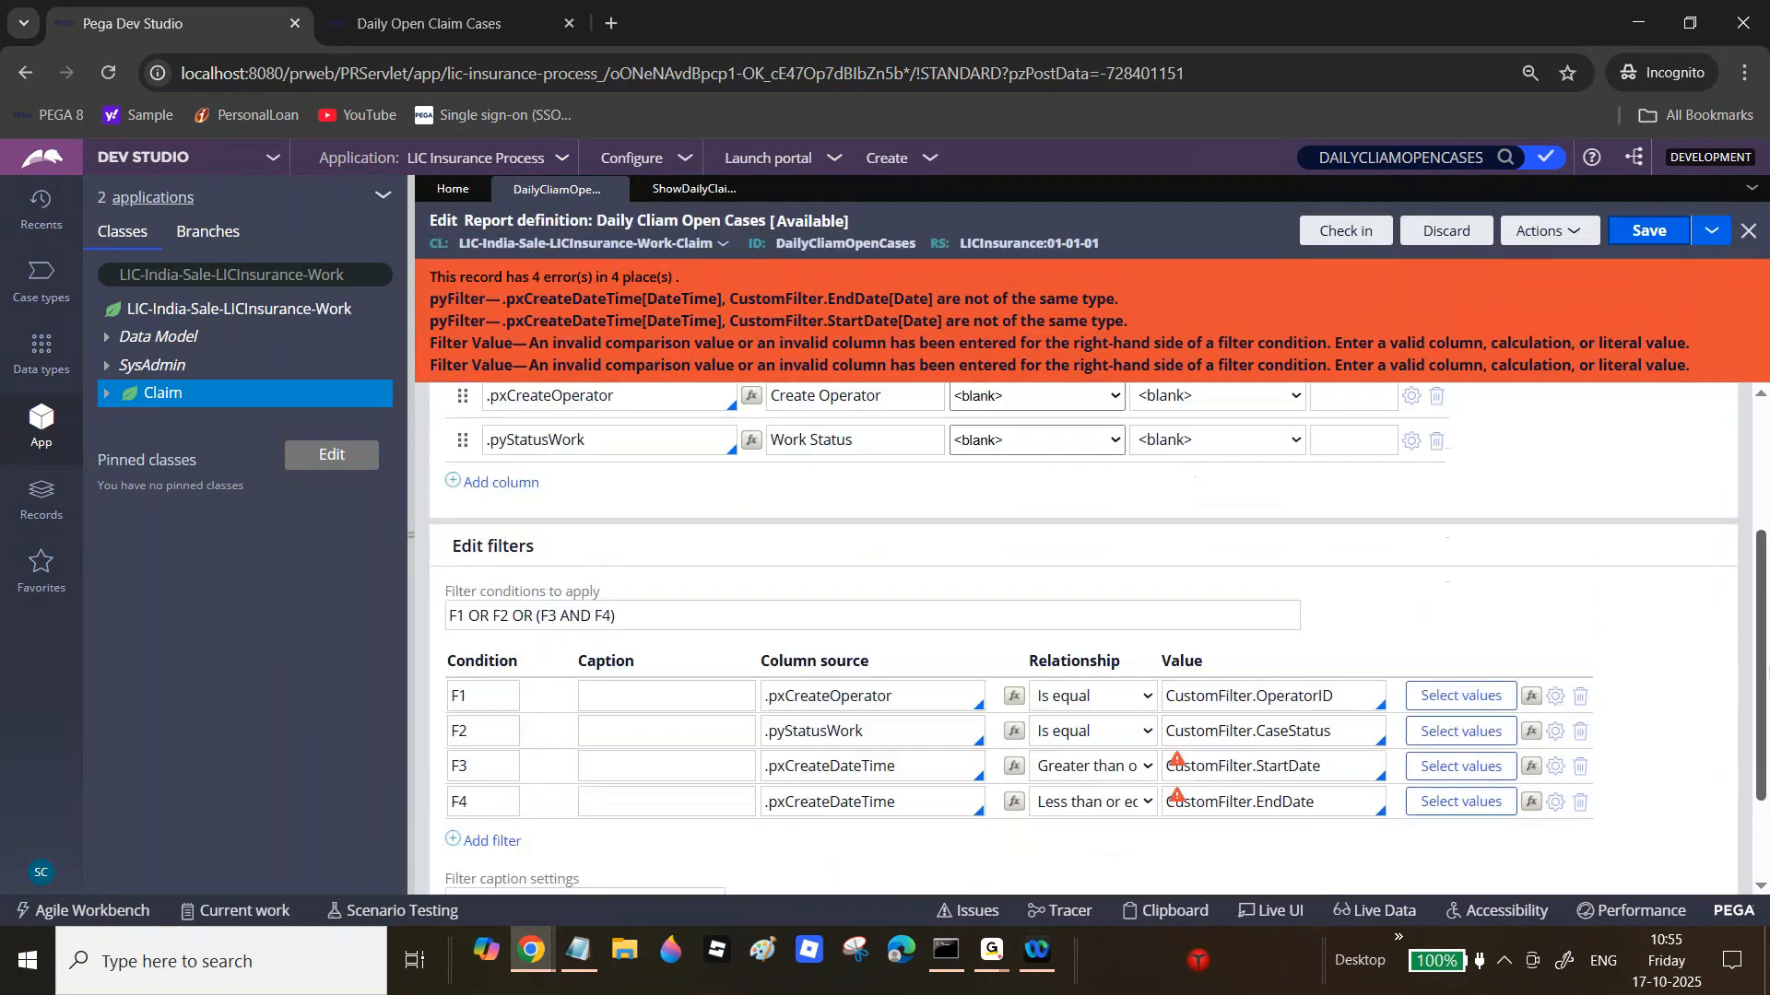
scroll(1083, 636, down, 2)
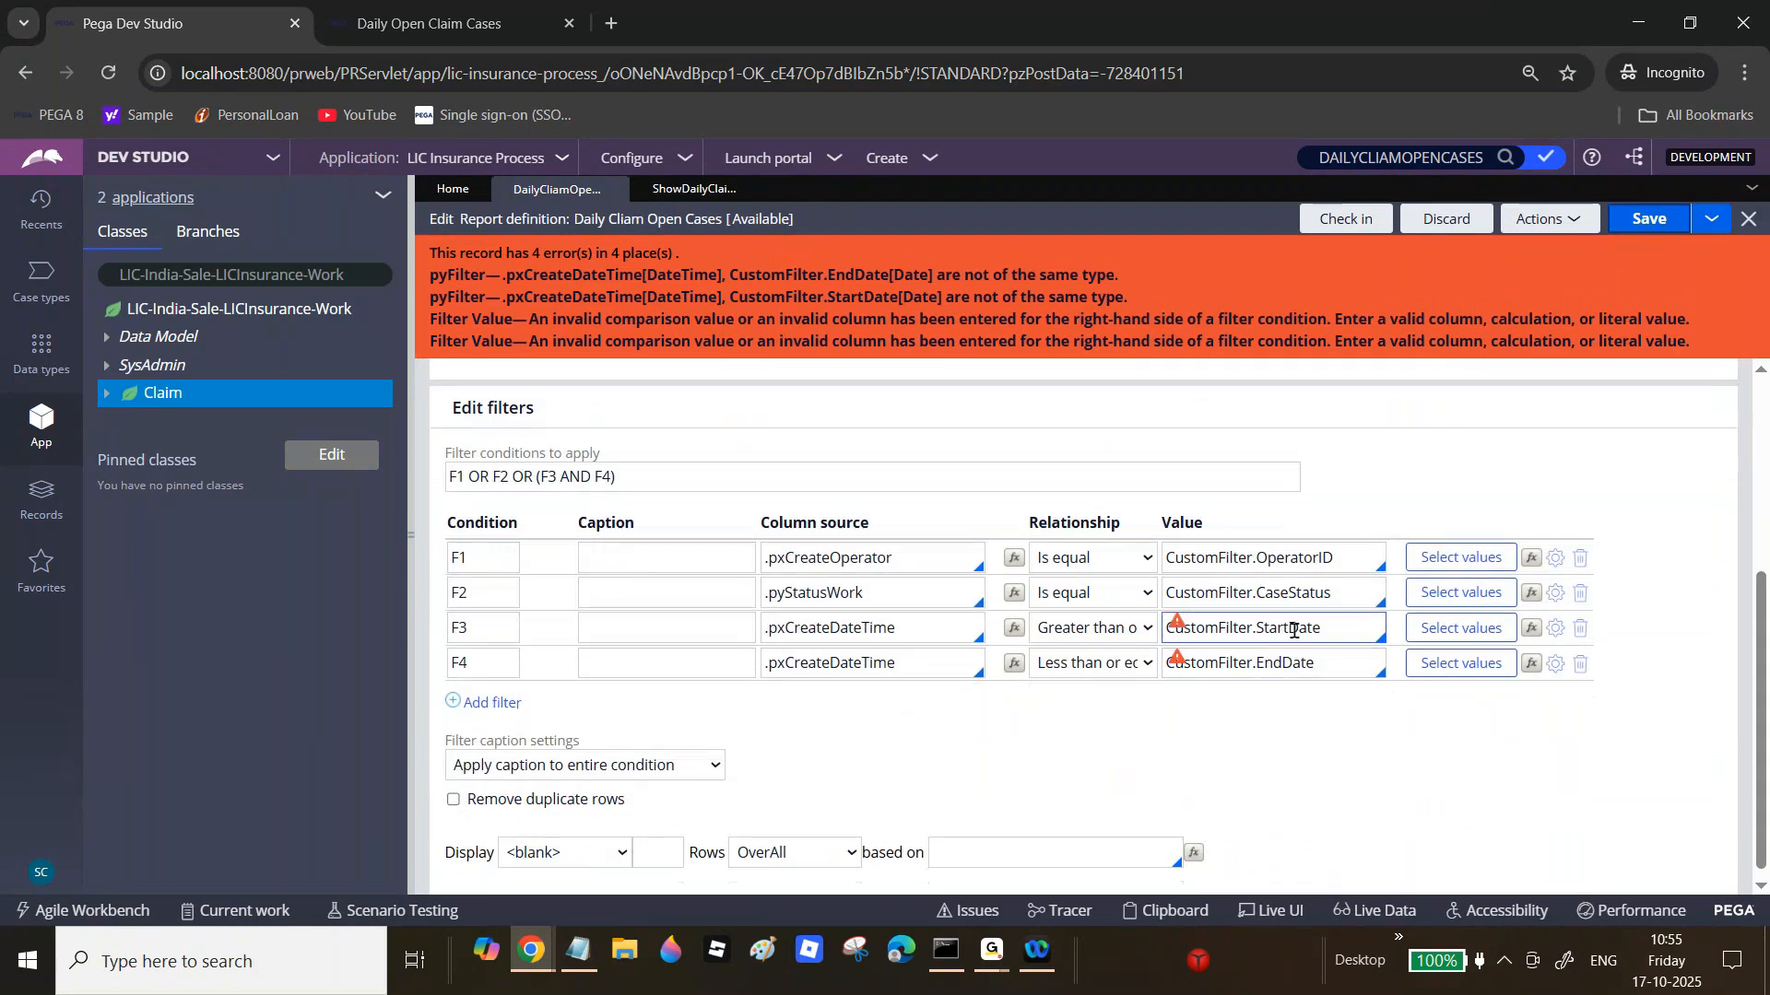
double_click(1291, 628)
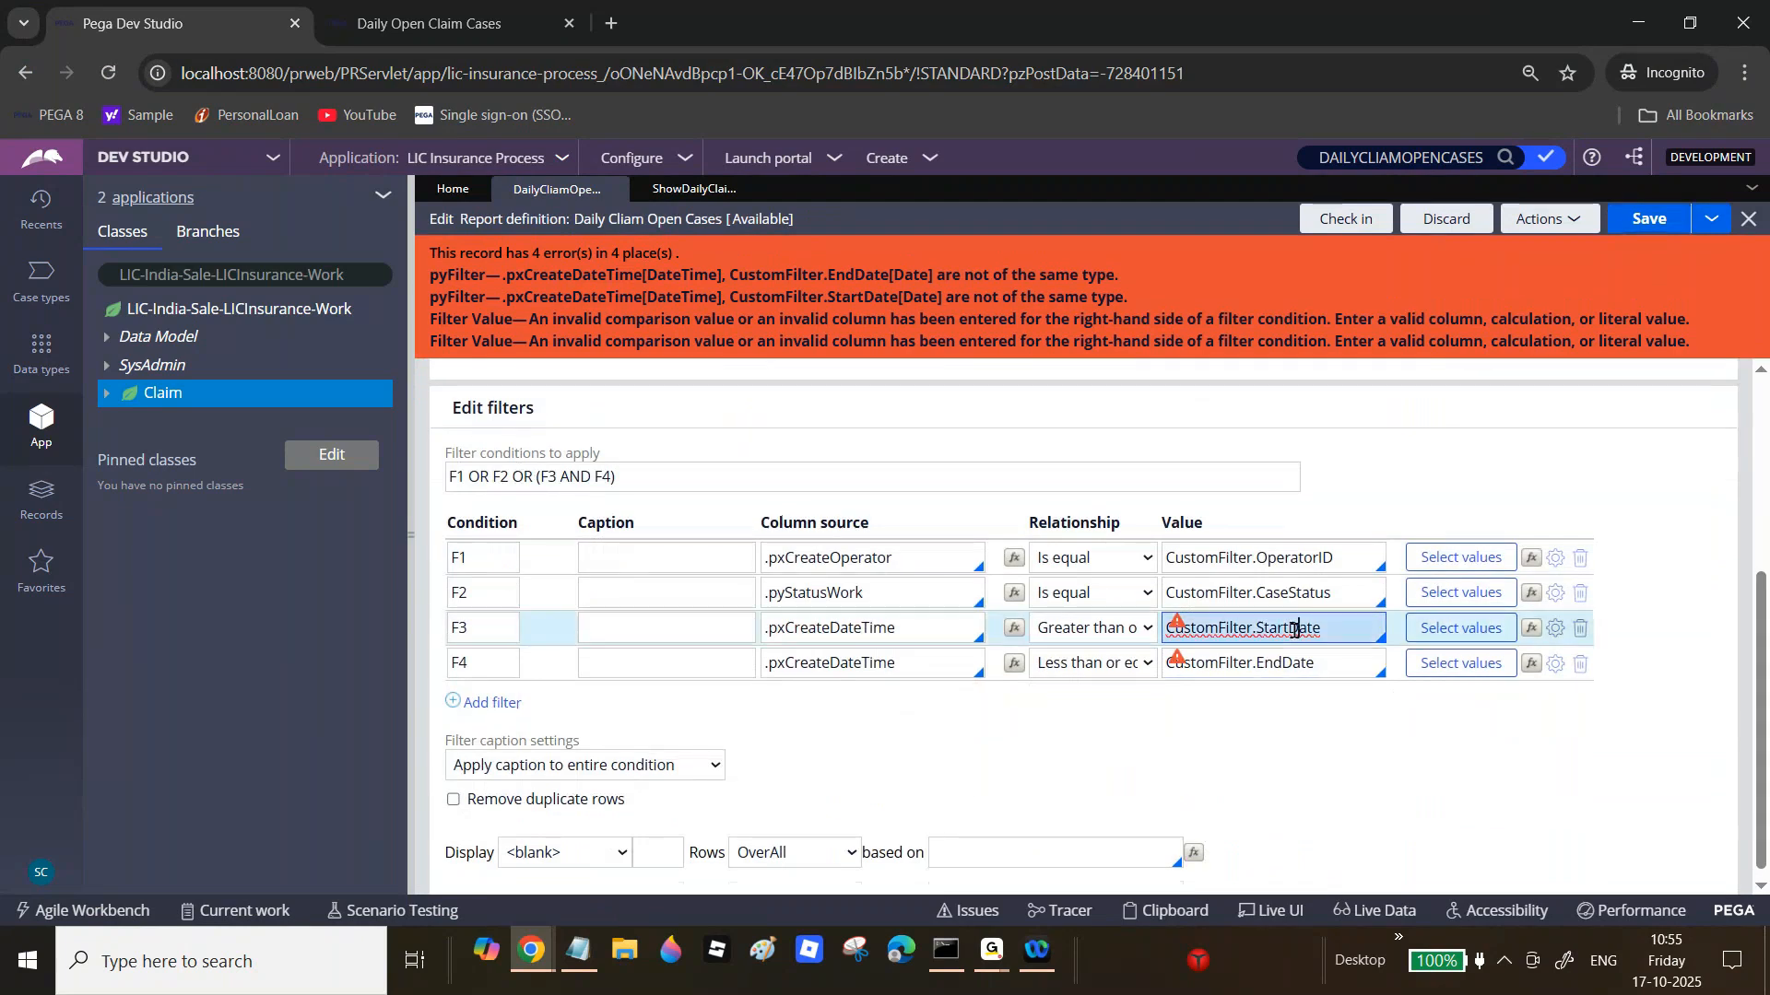
click(1013, 632)
text(Day)
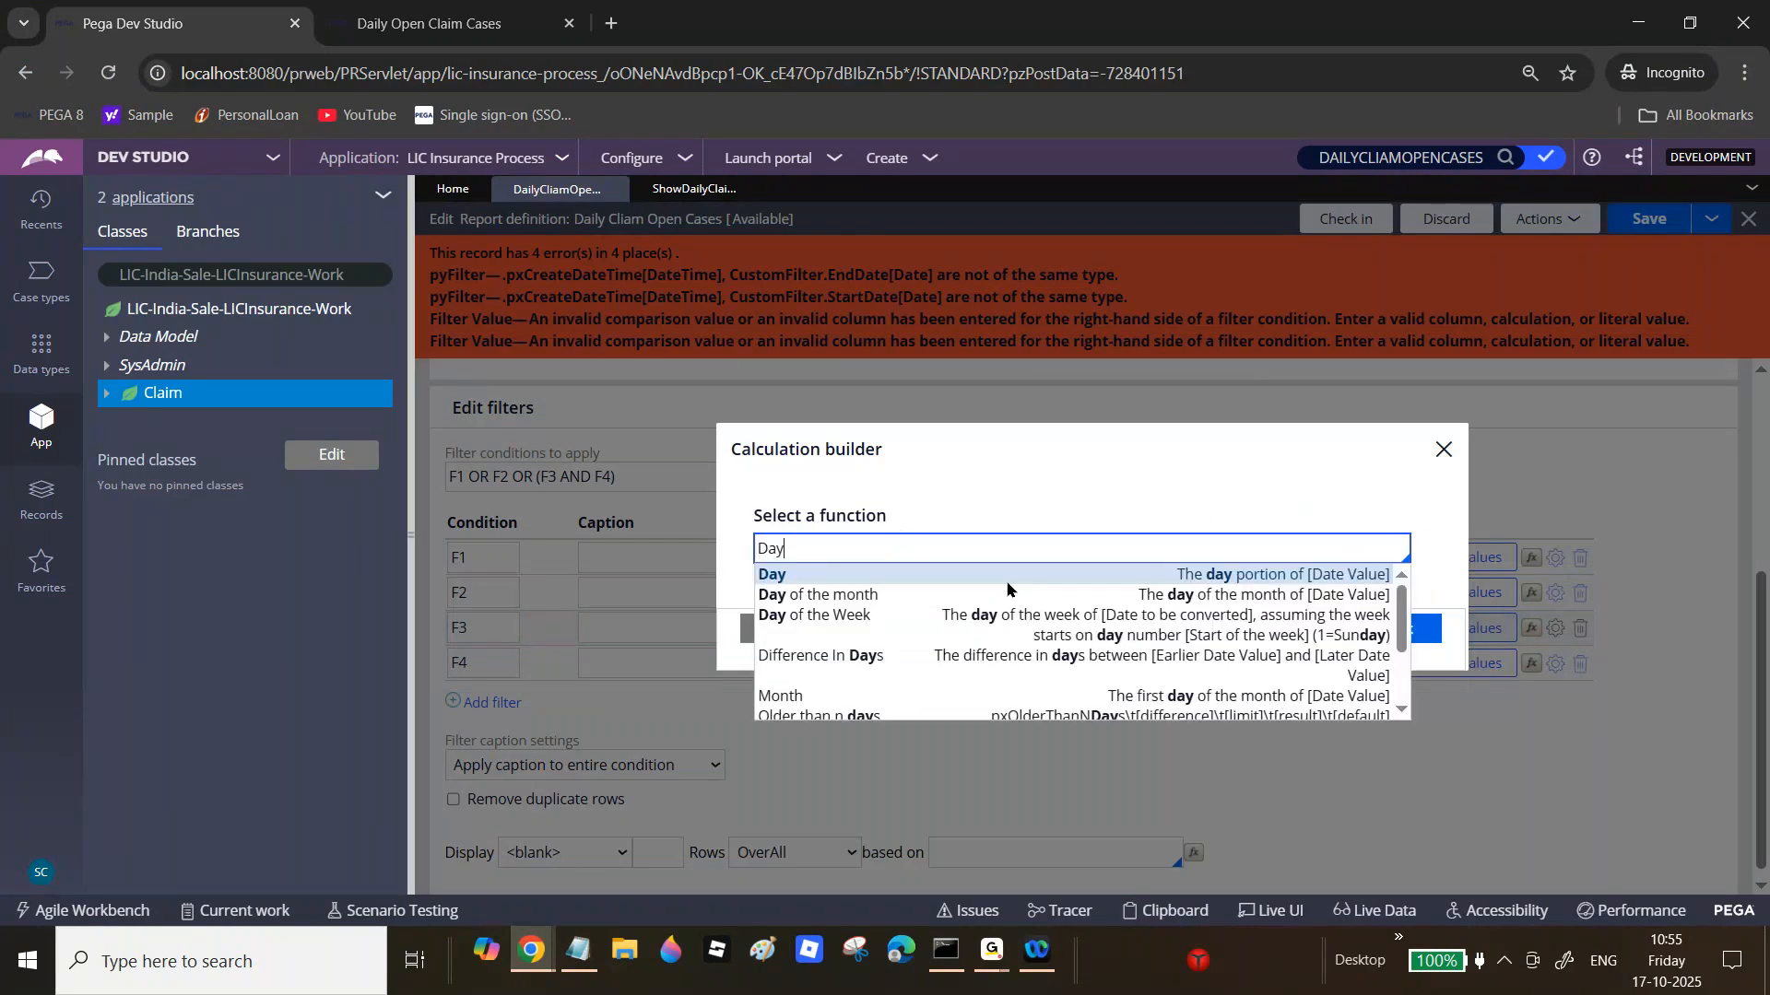
click(988, 577)
click(928, 537)
text(.pxcr)
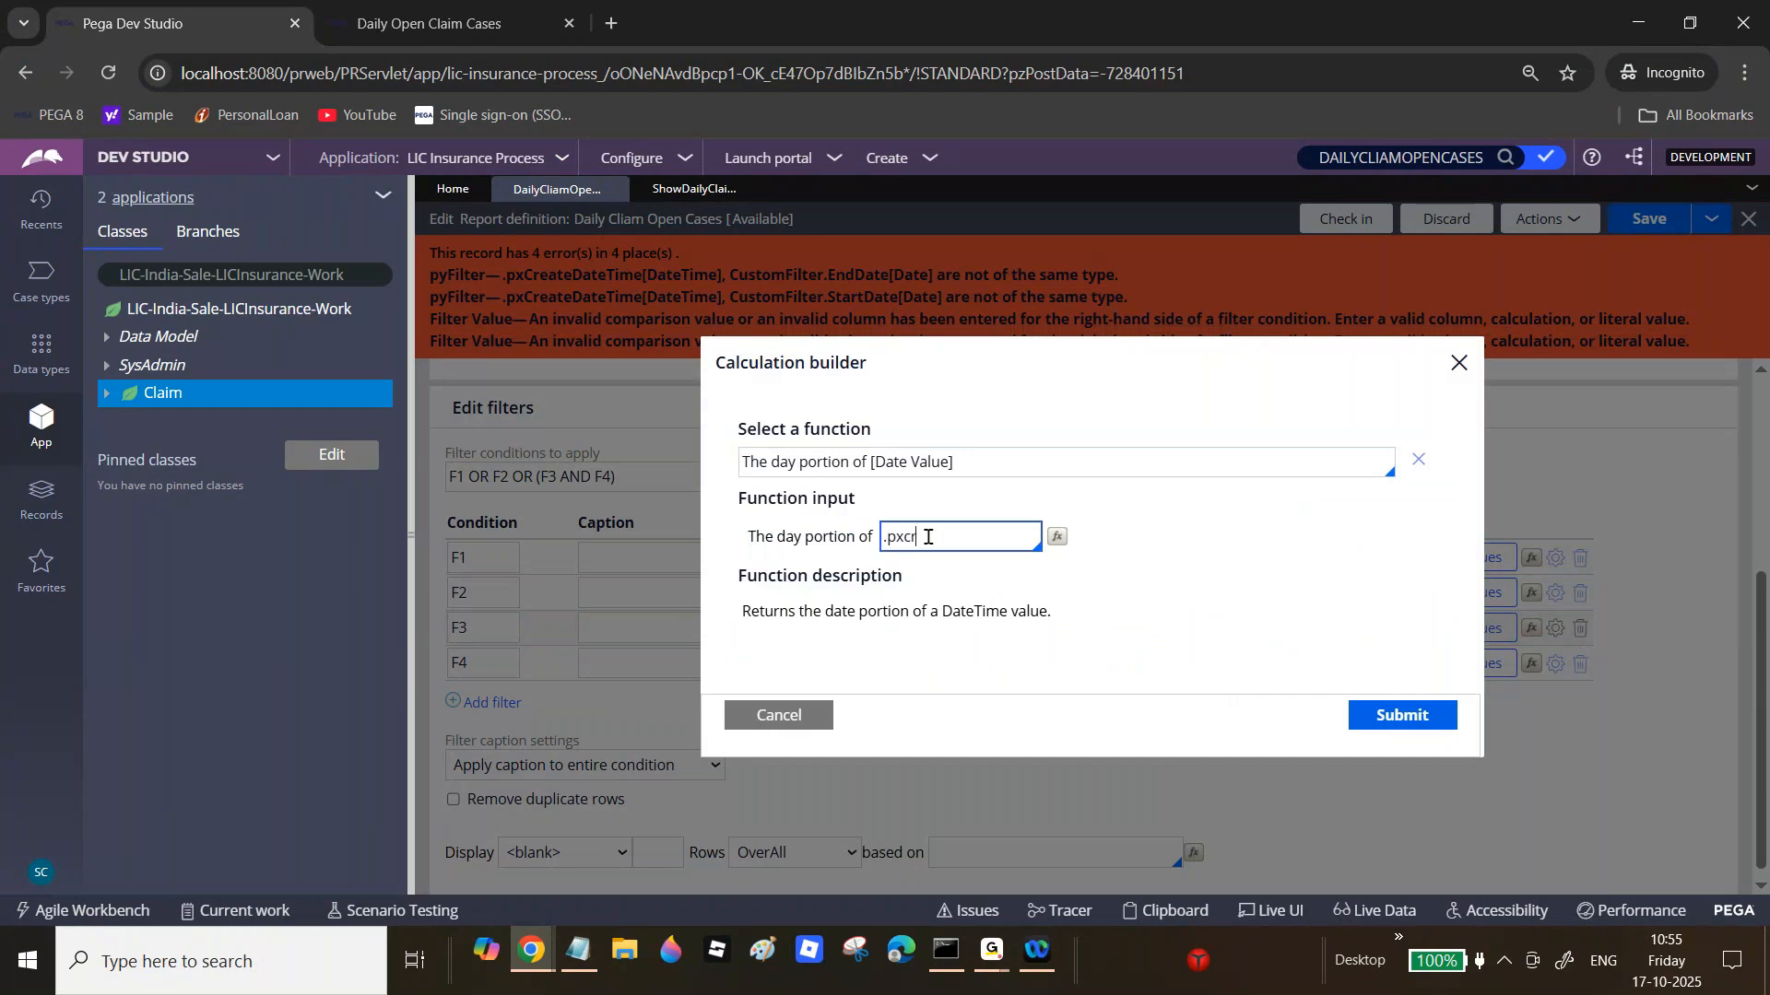
key(Return)
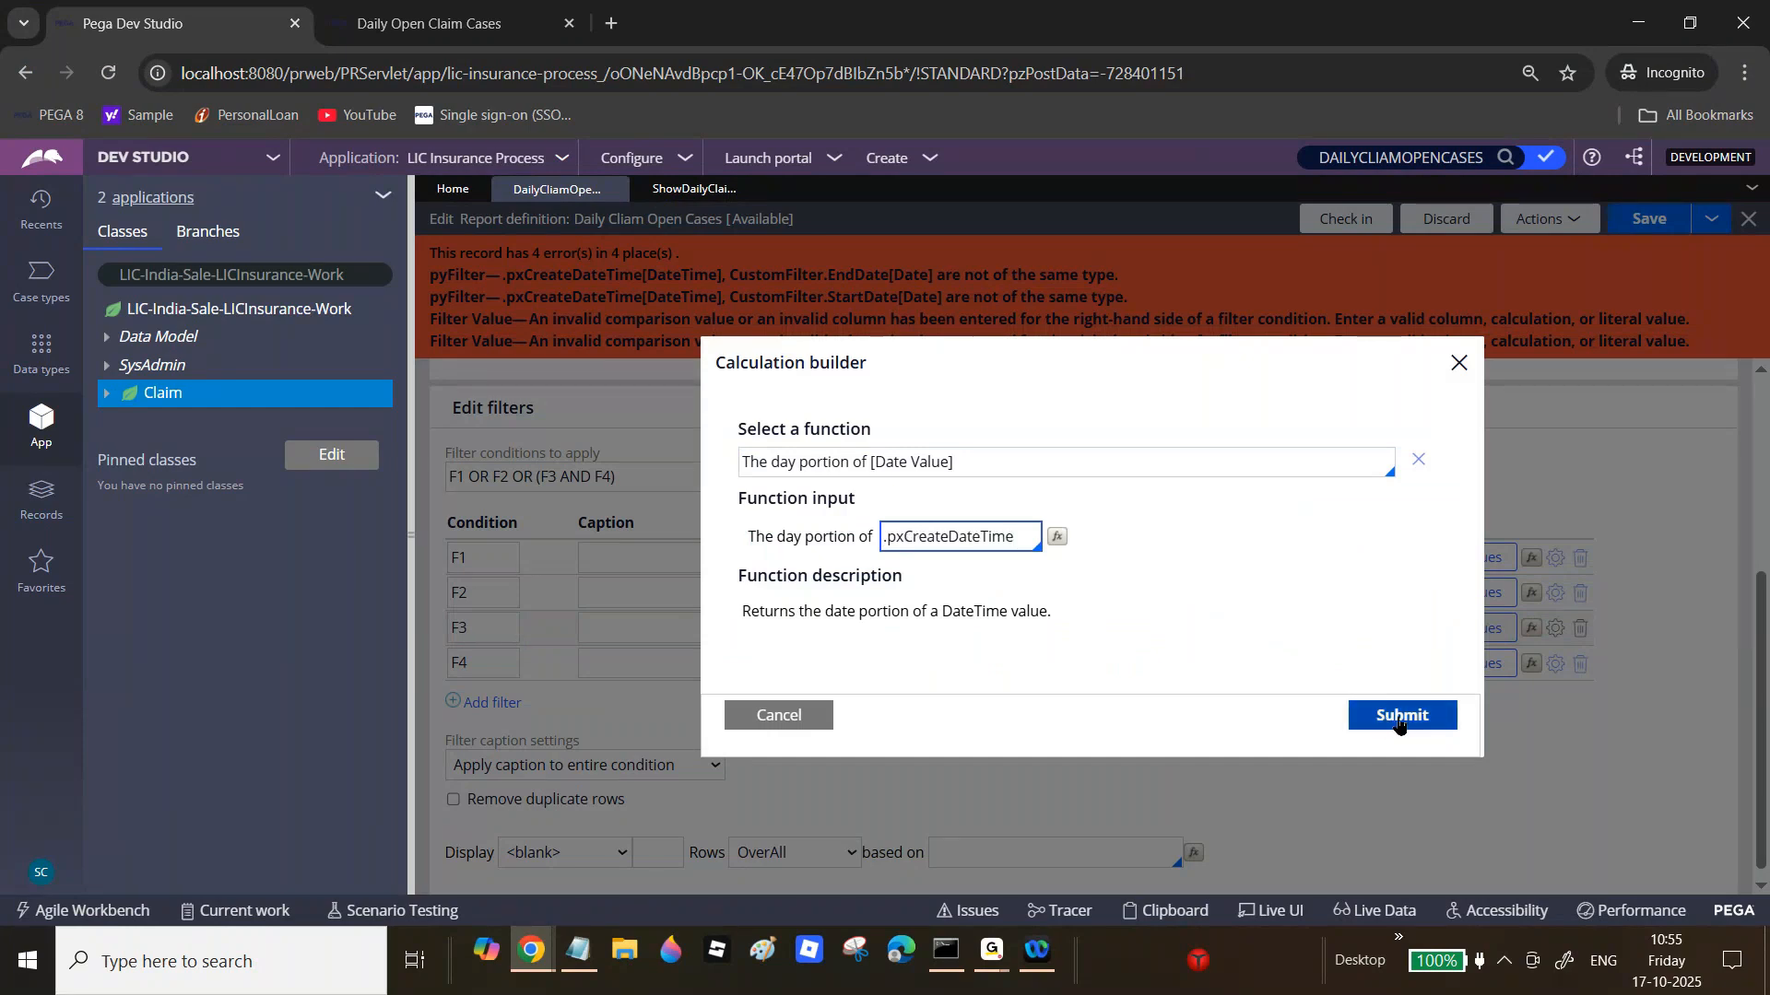
click(1398, 719)
Step: Change F4's column source to Day of .pxCreateDateTime and save the report
click(1021, 671)
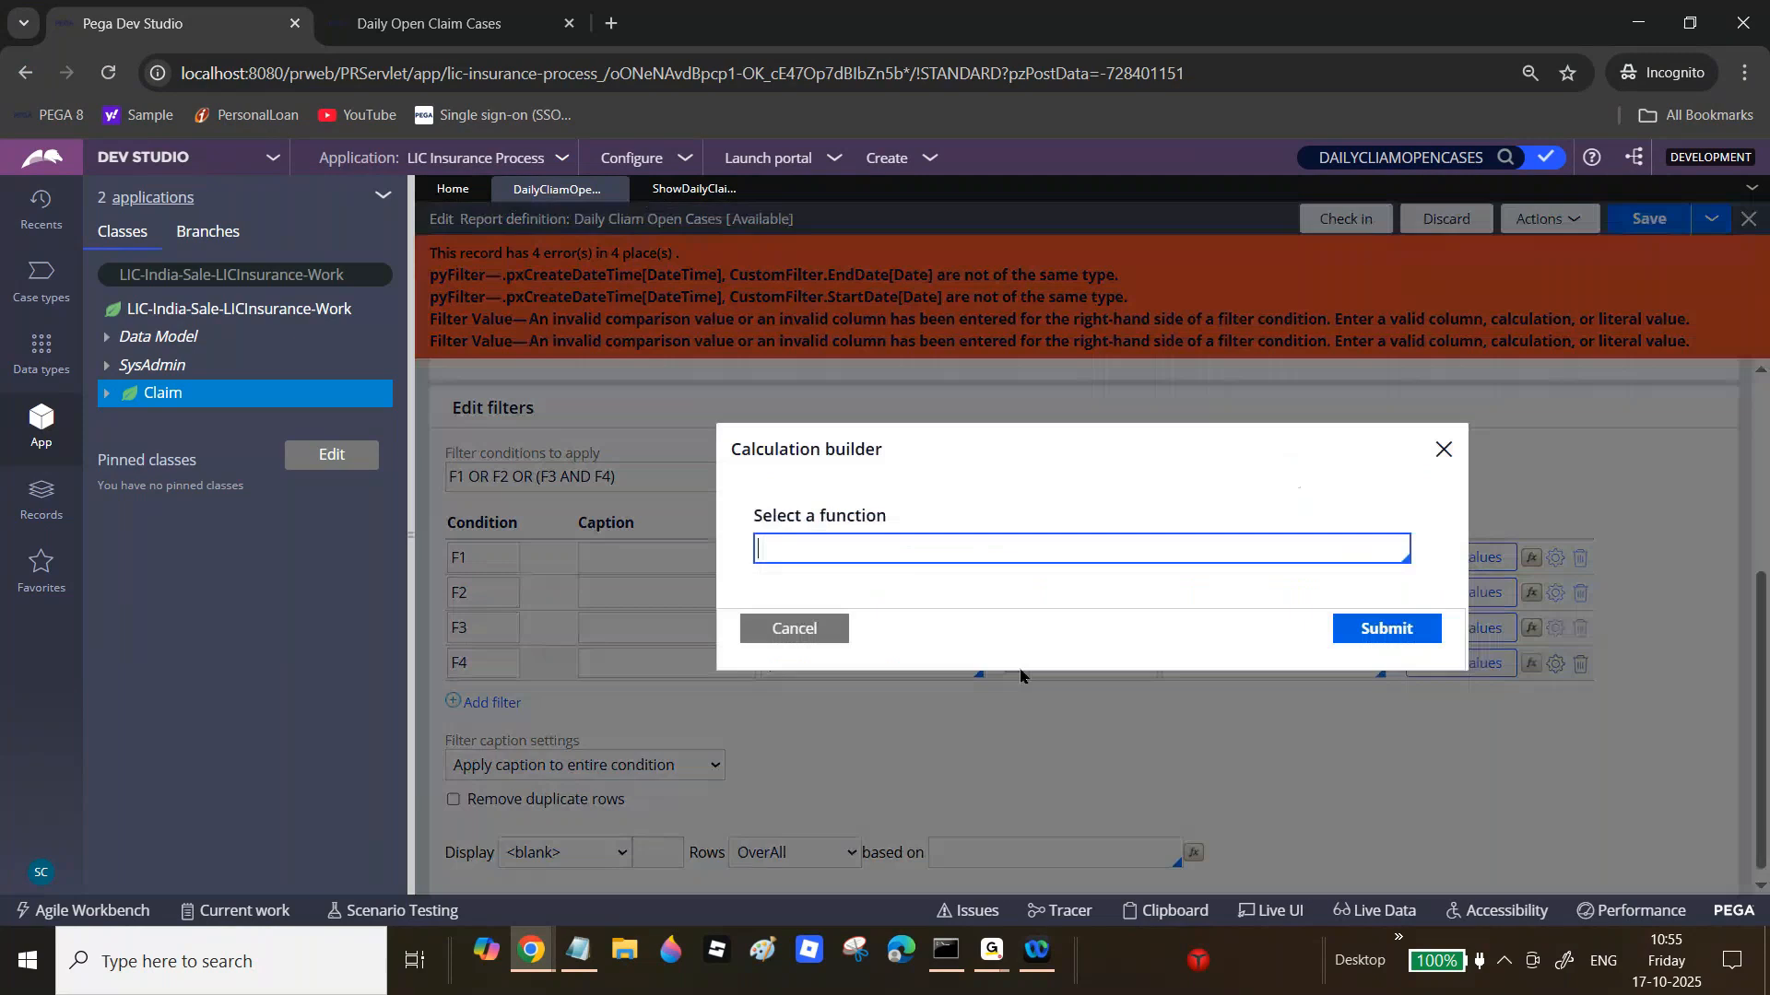
text(Day)
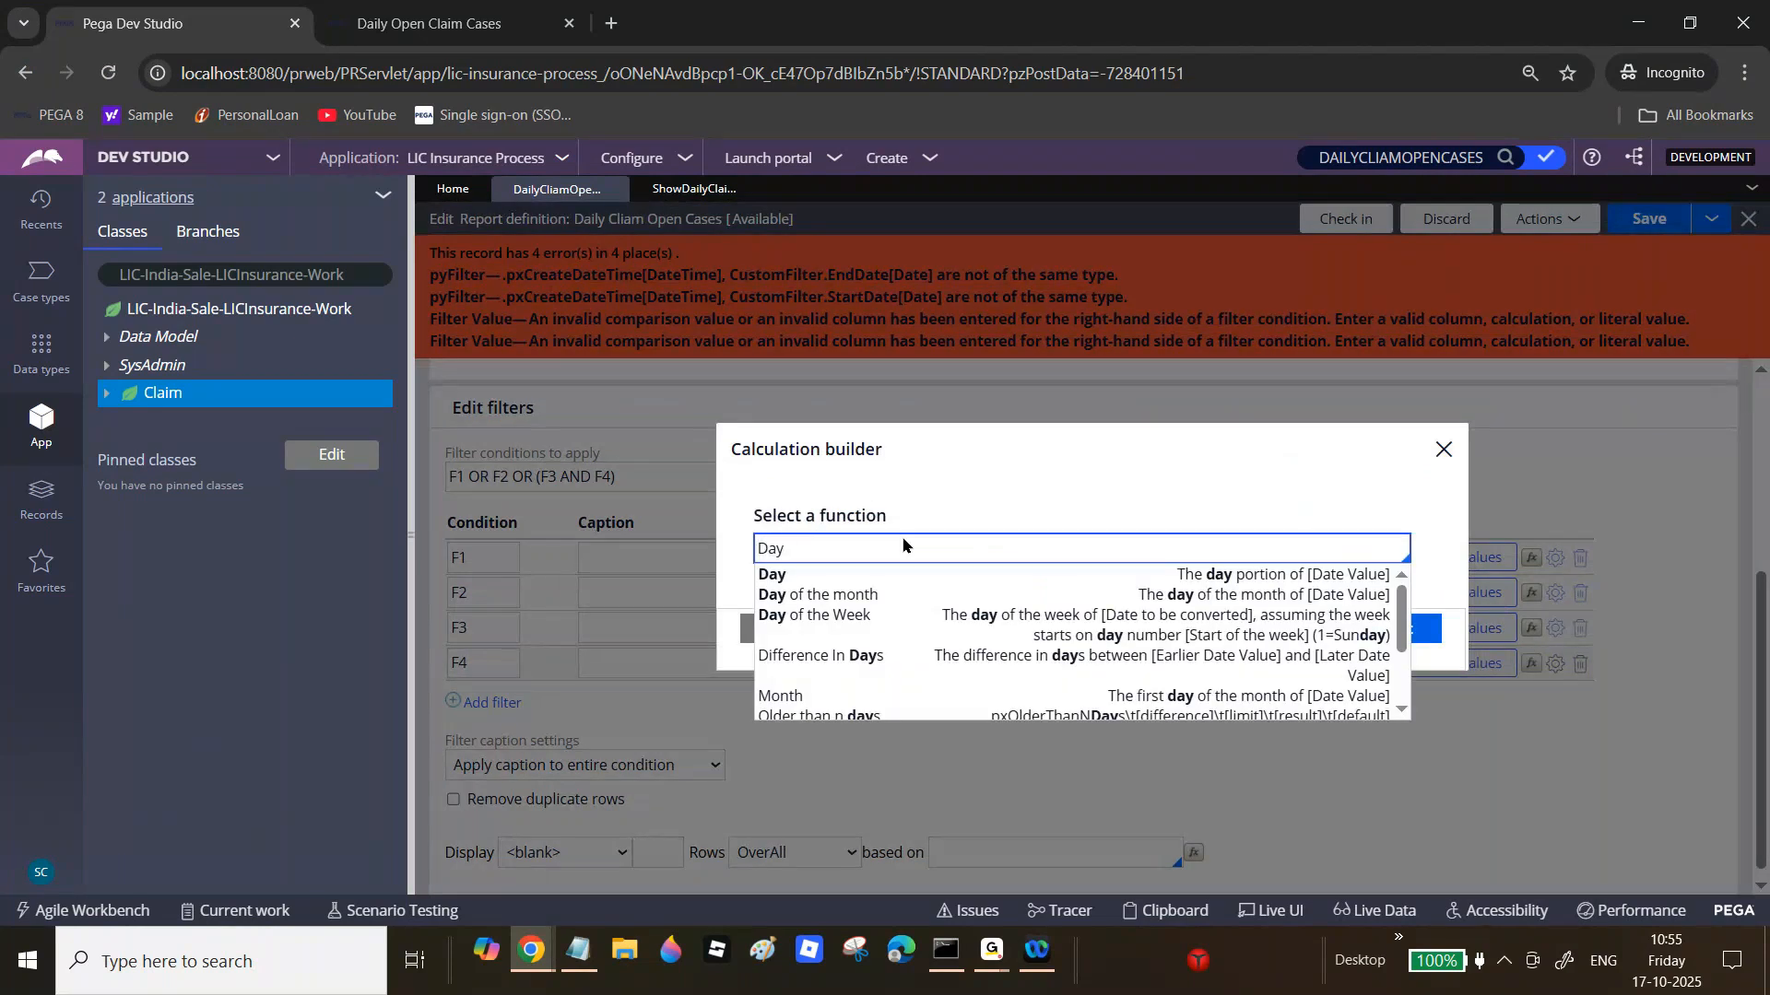
click(1004, 576)
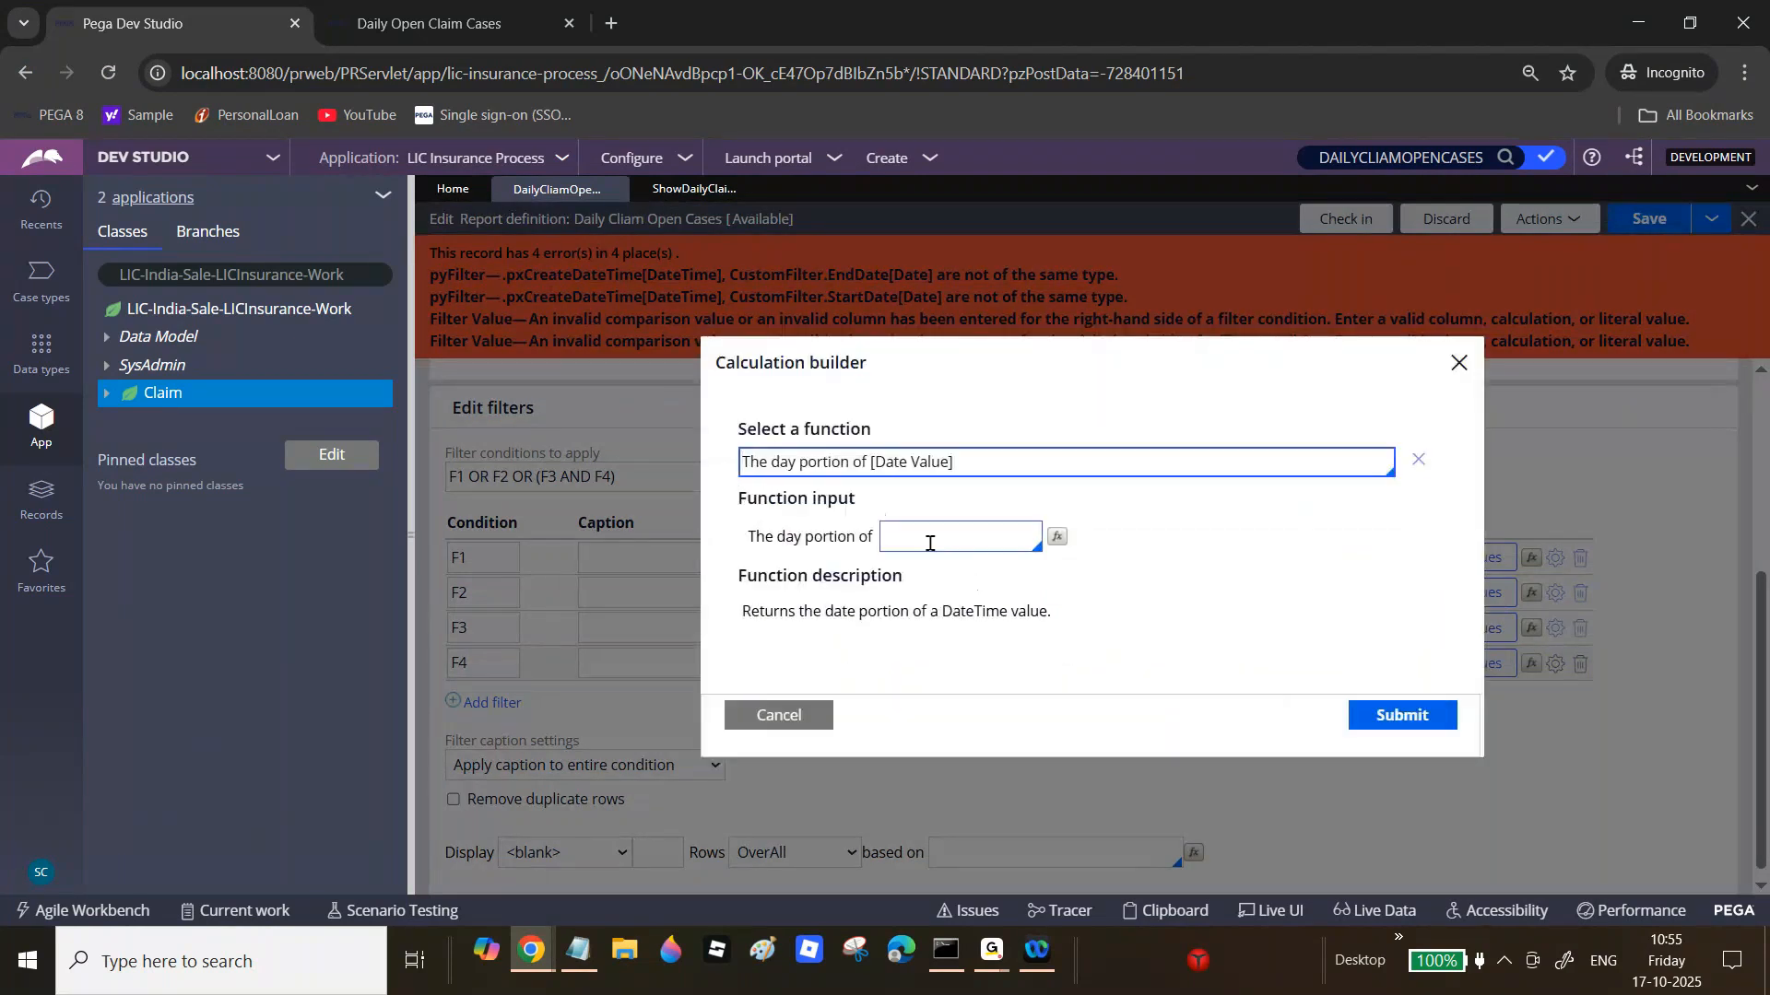
click(930, 540)
text(.pxcr)
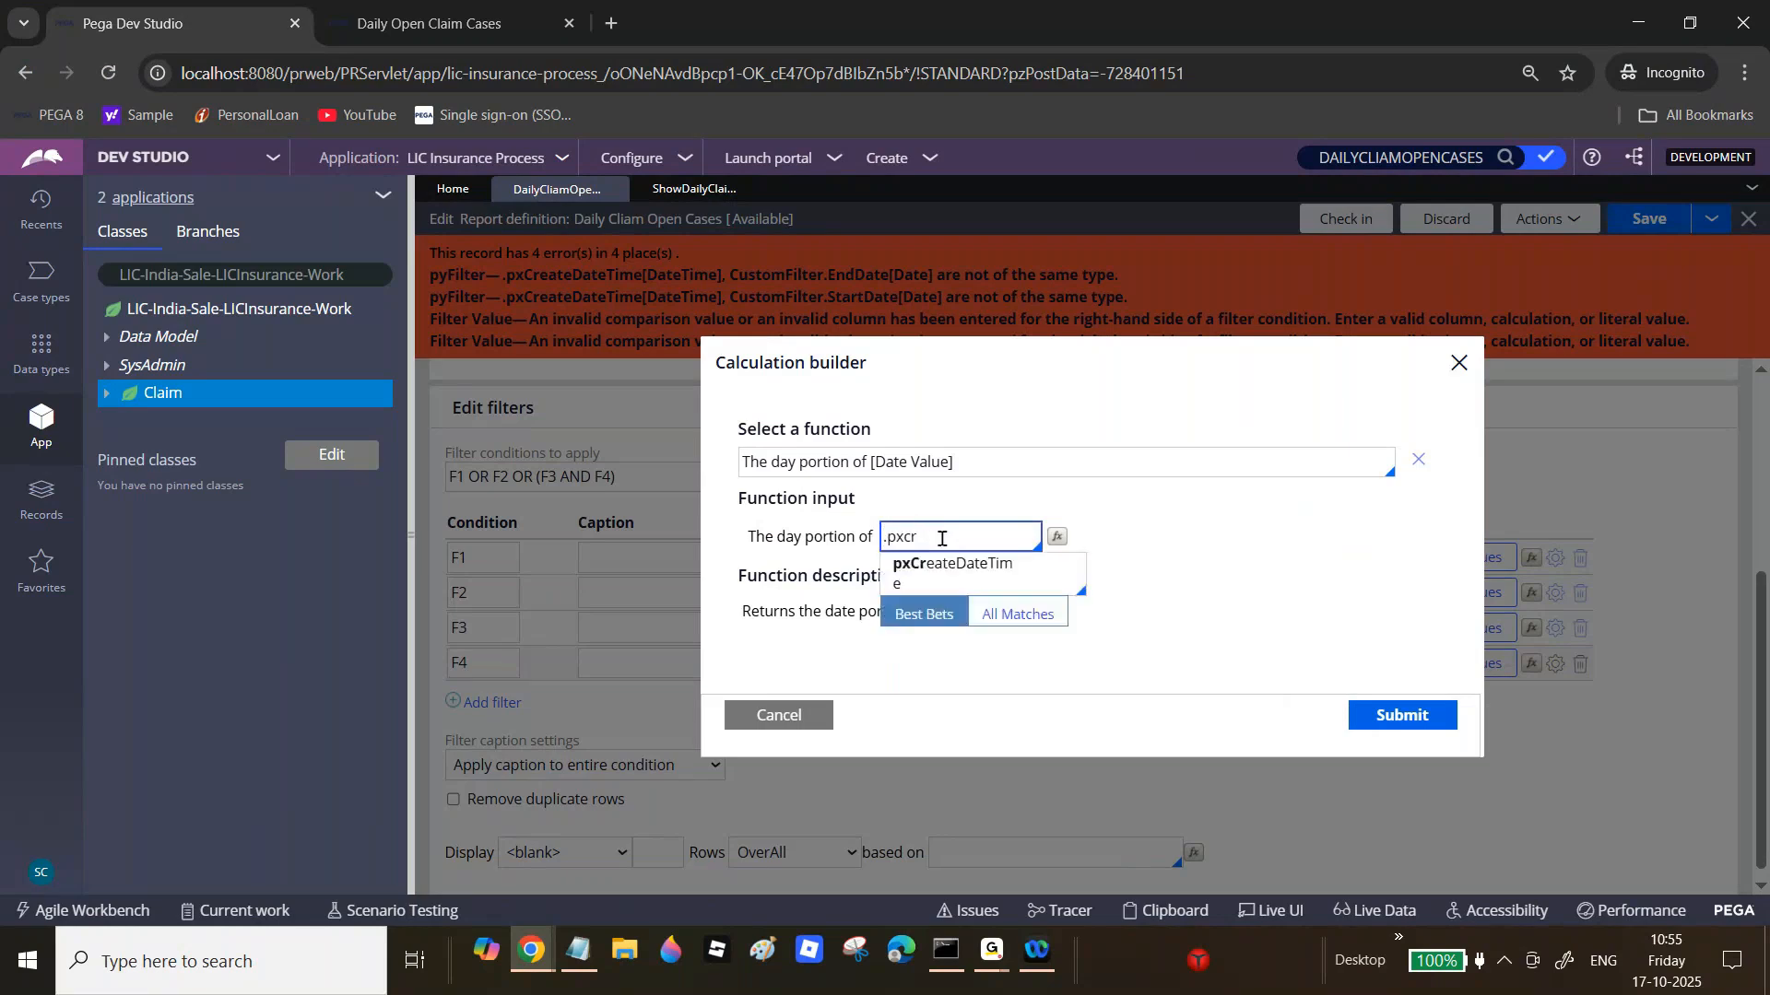
click(1012, 573)
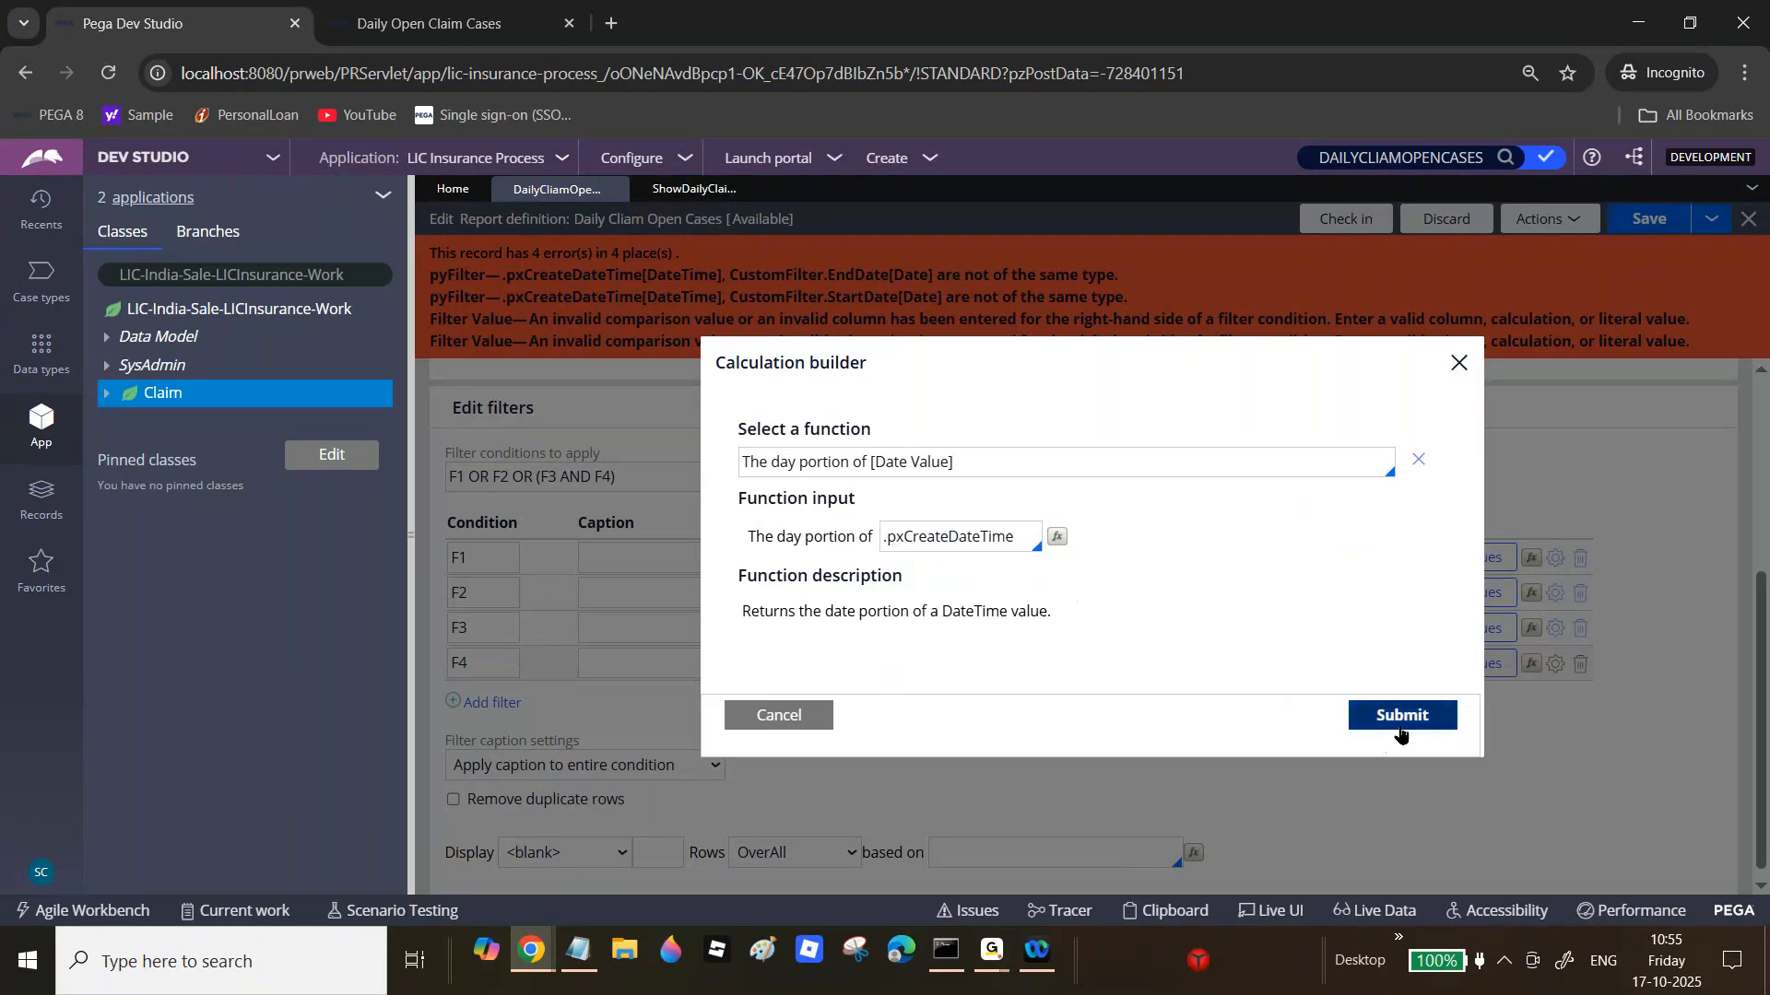
click(1400, 716)
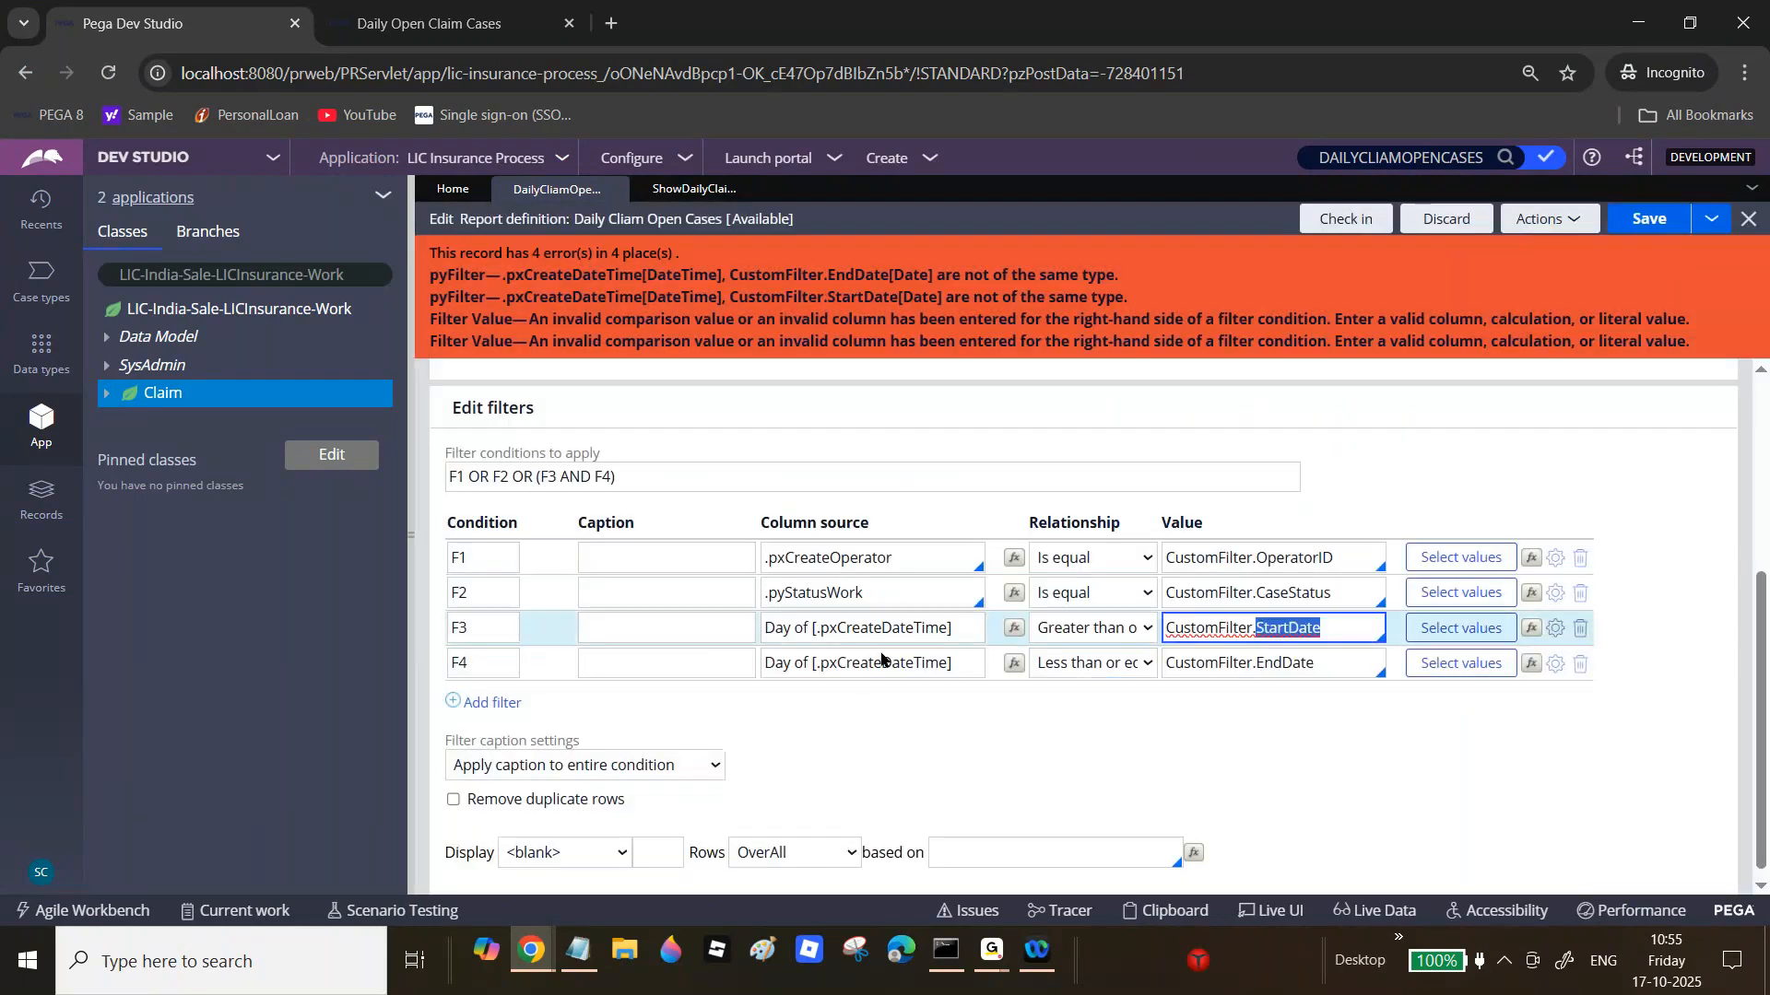
click(1659, 220)
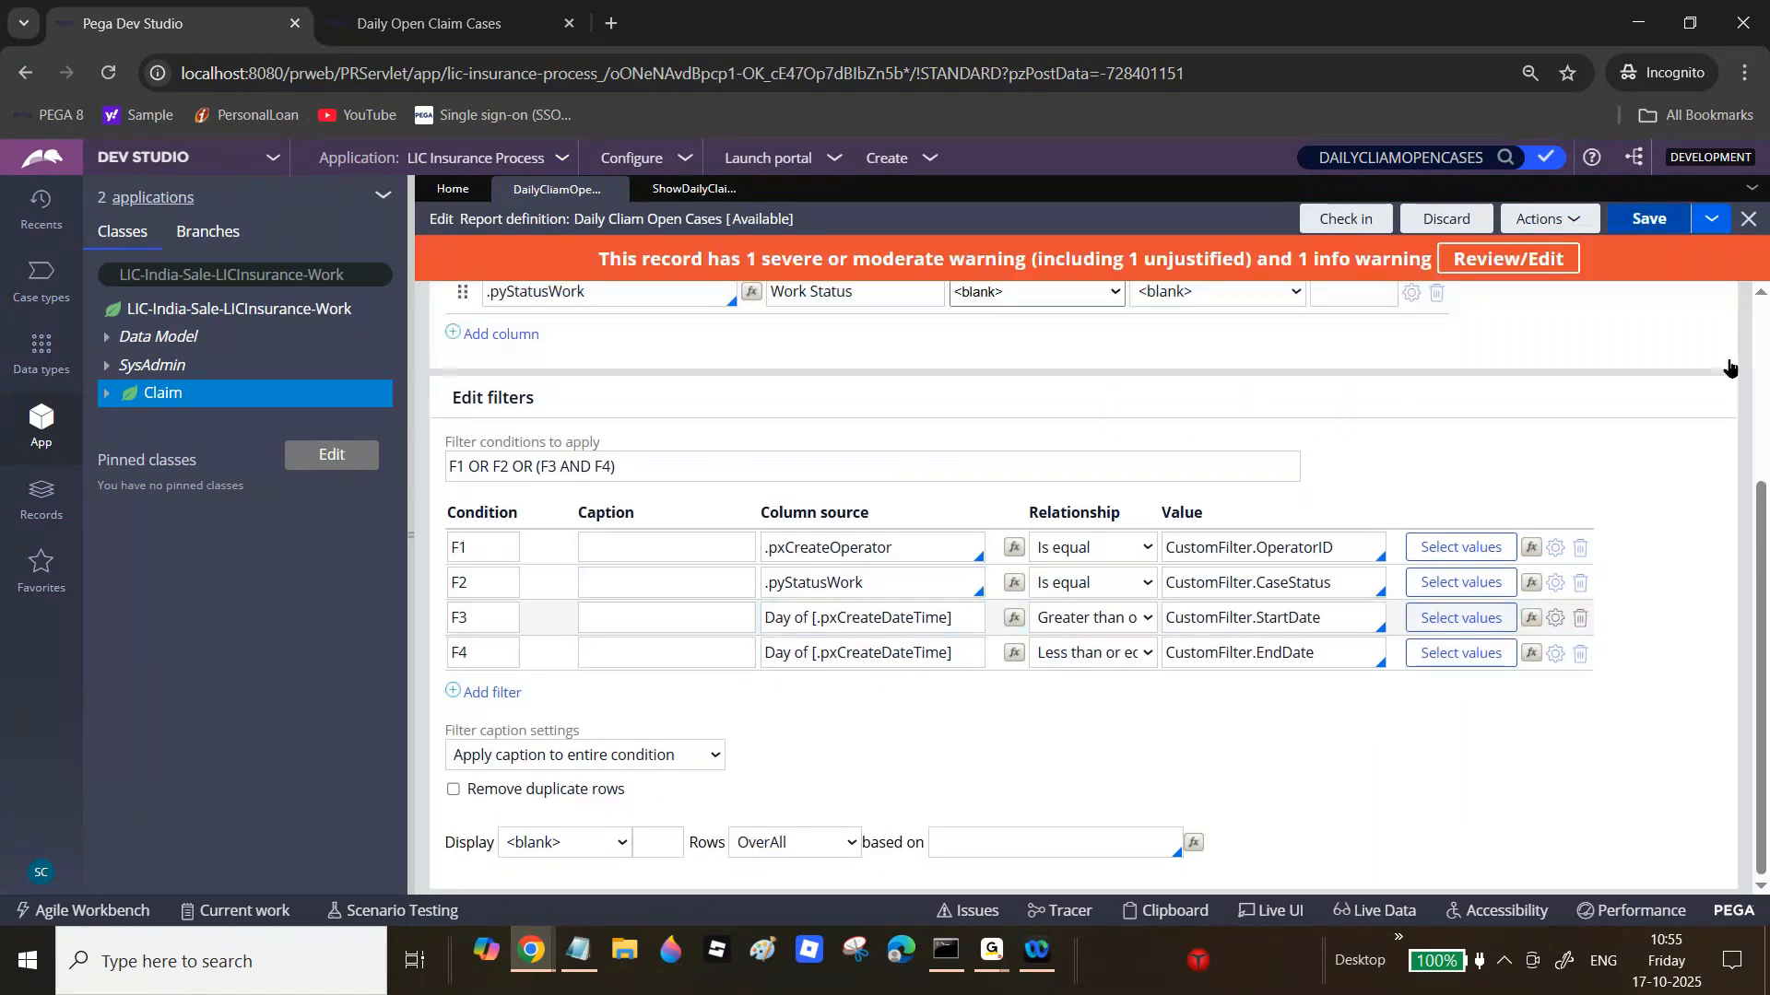
Step: Turn on Use null if empty for filter conditions F1, F2, F3 and F4
scroll(1729, 368, up, 3)
scroll(1567, 654, down, 2)
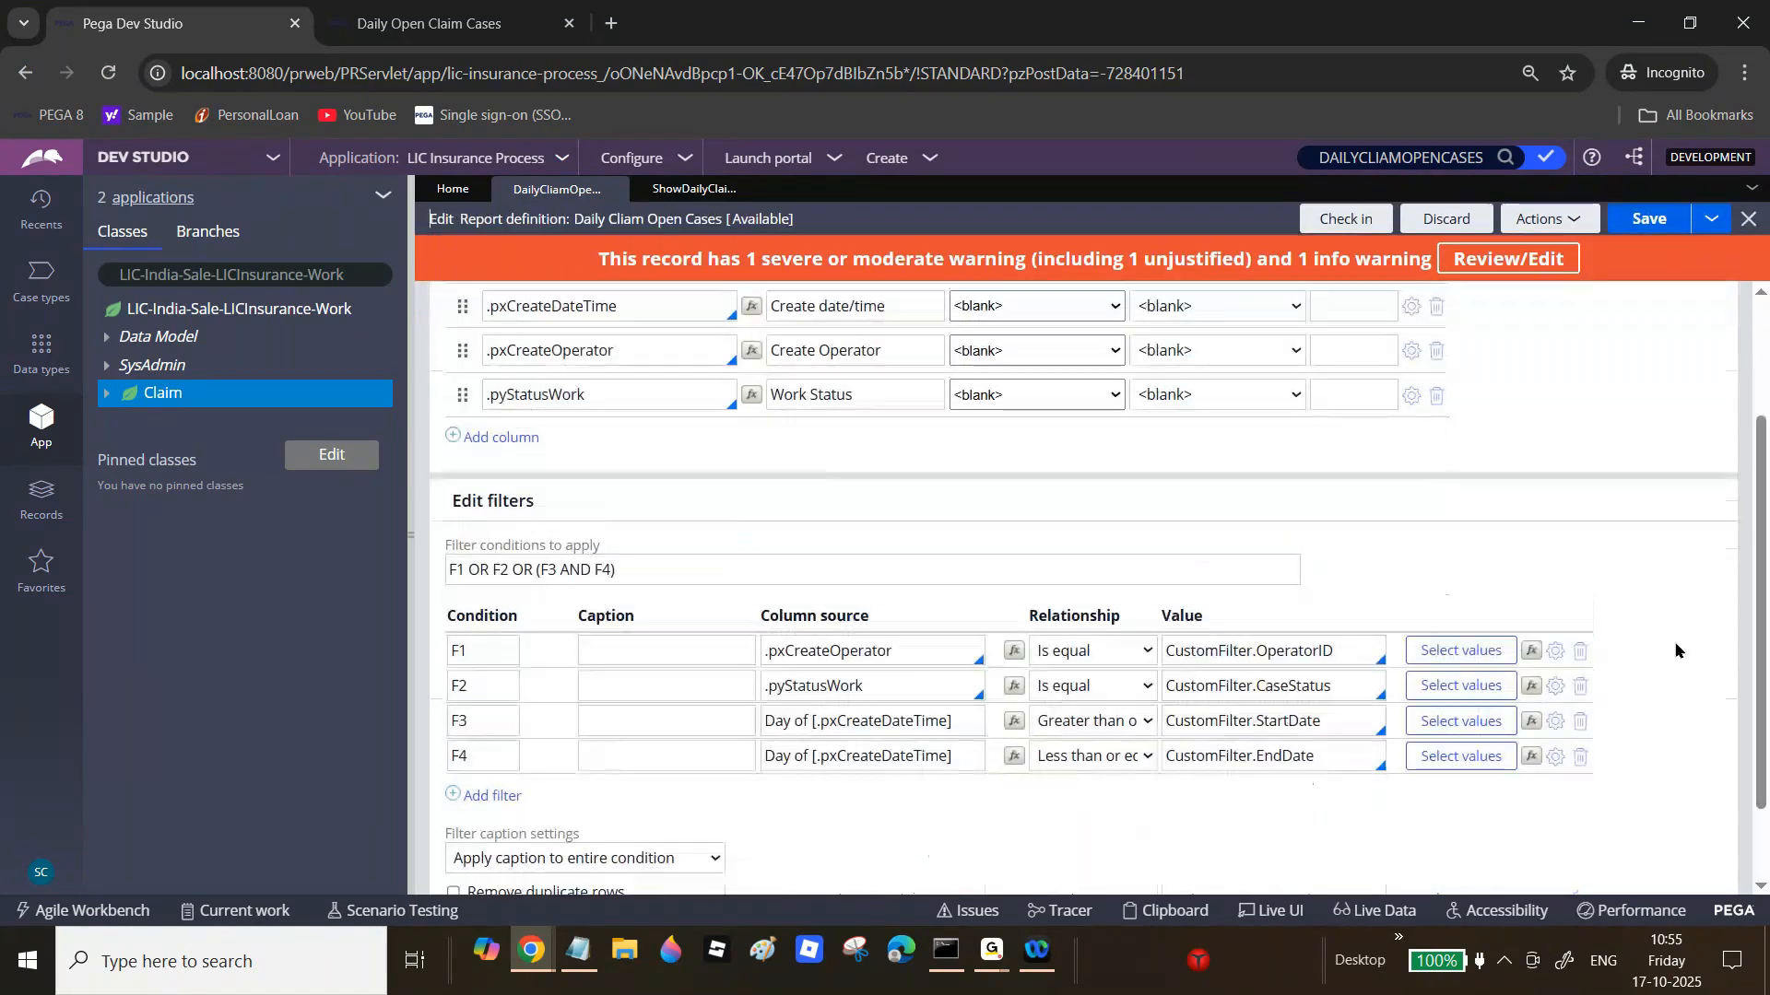
click(1557, 652)
click(785, 563)
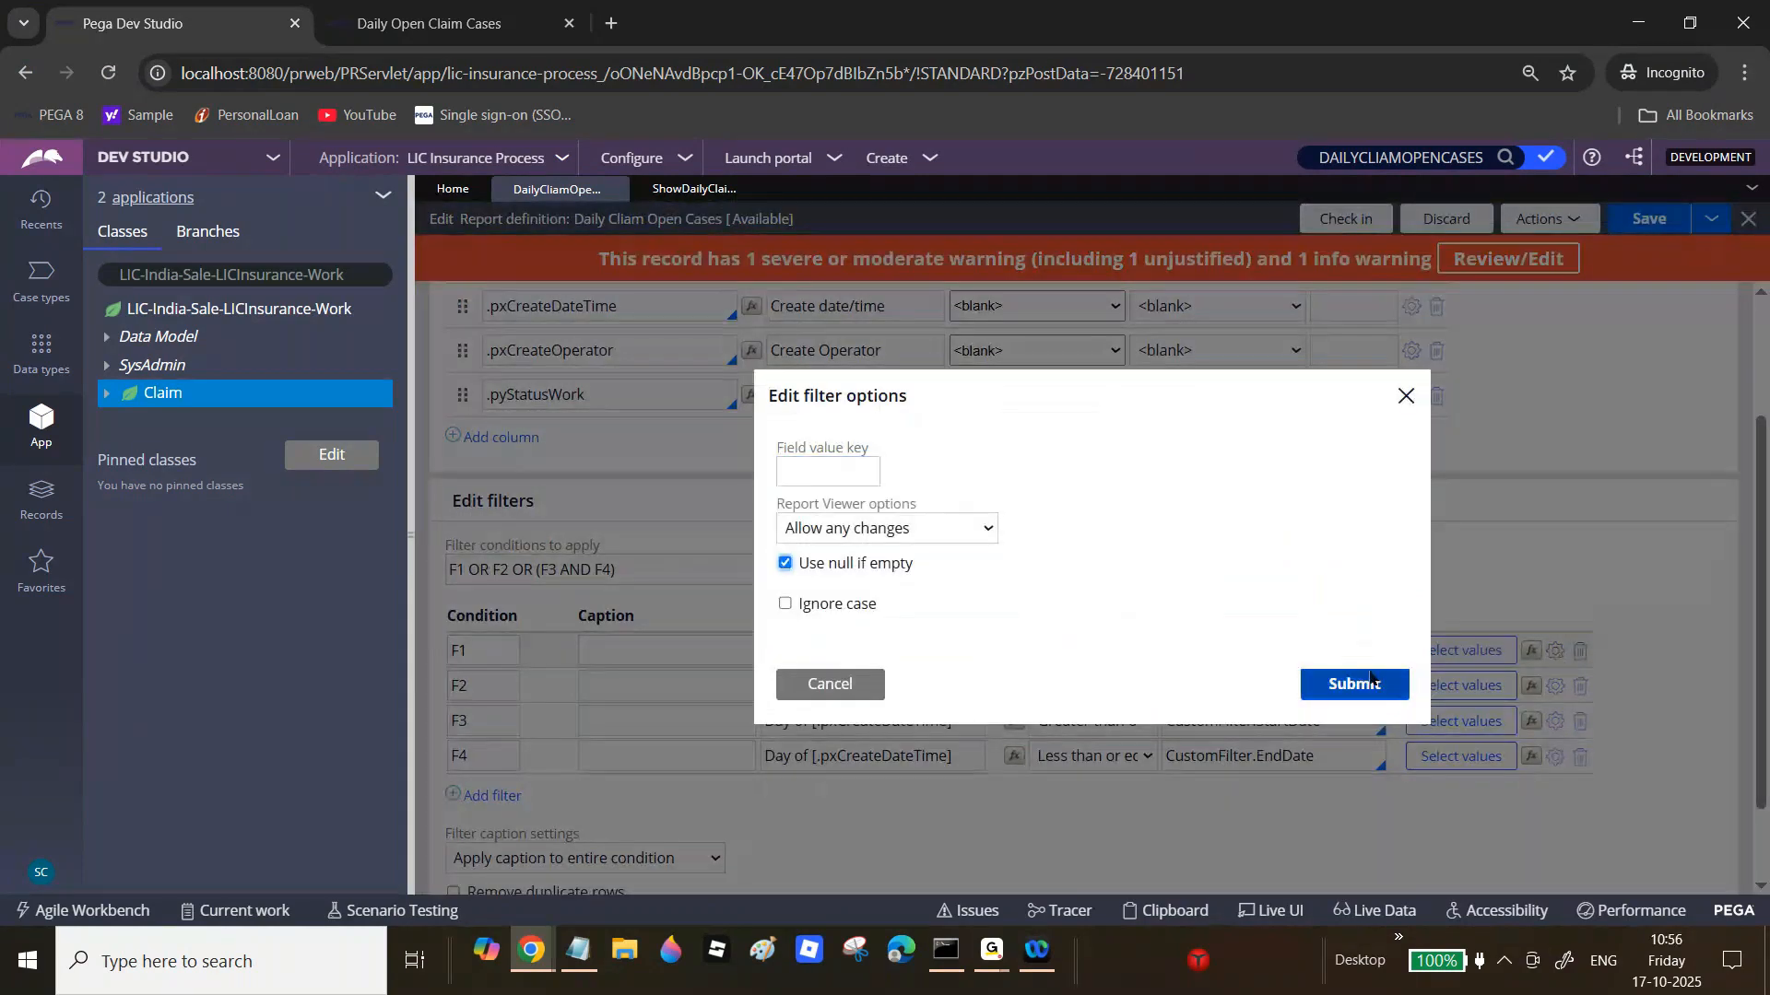
click(1380, 691)
click(1554, 688)
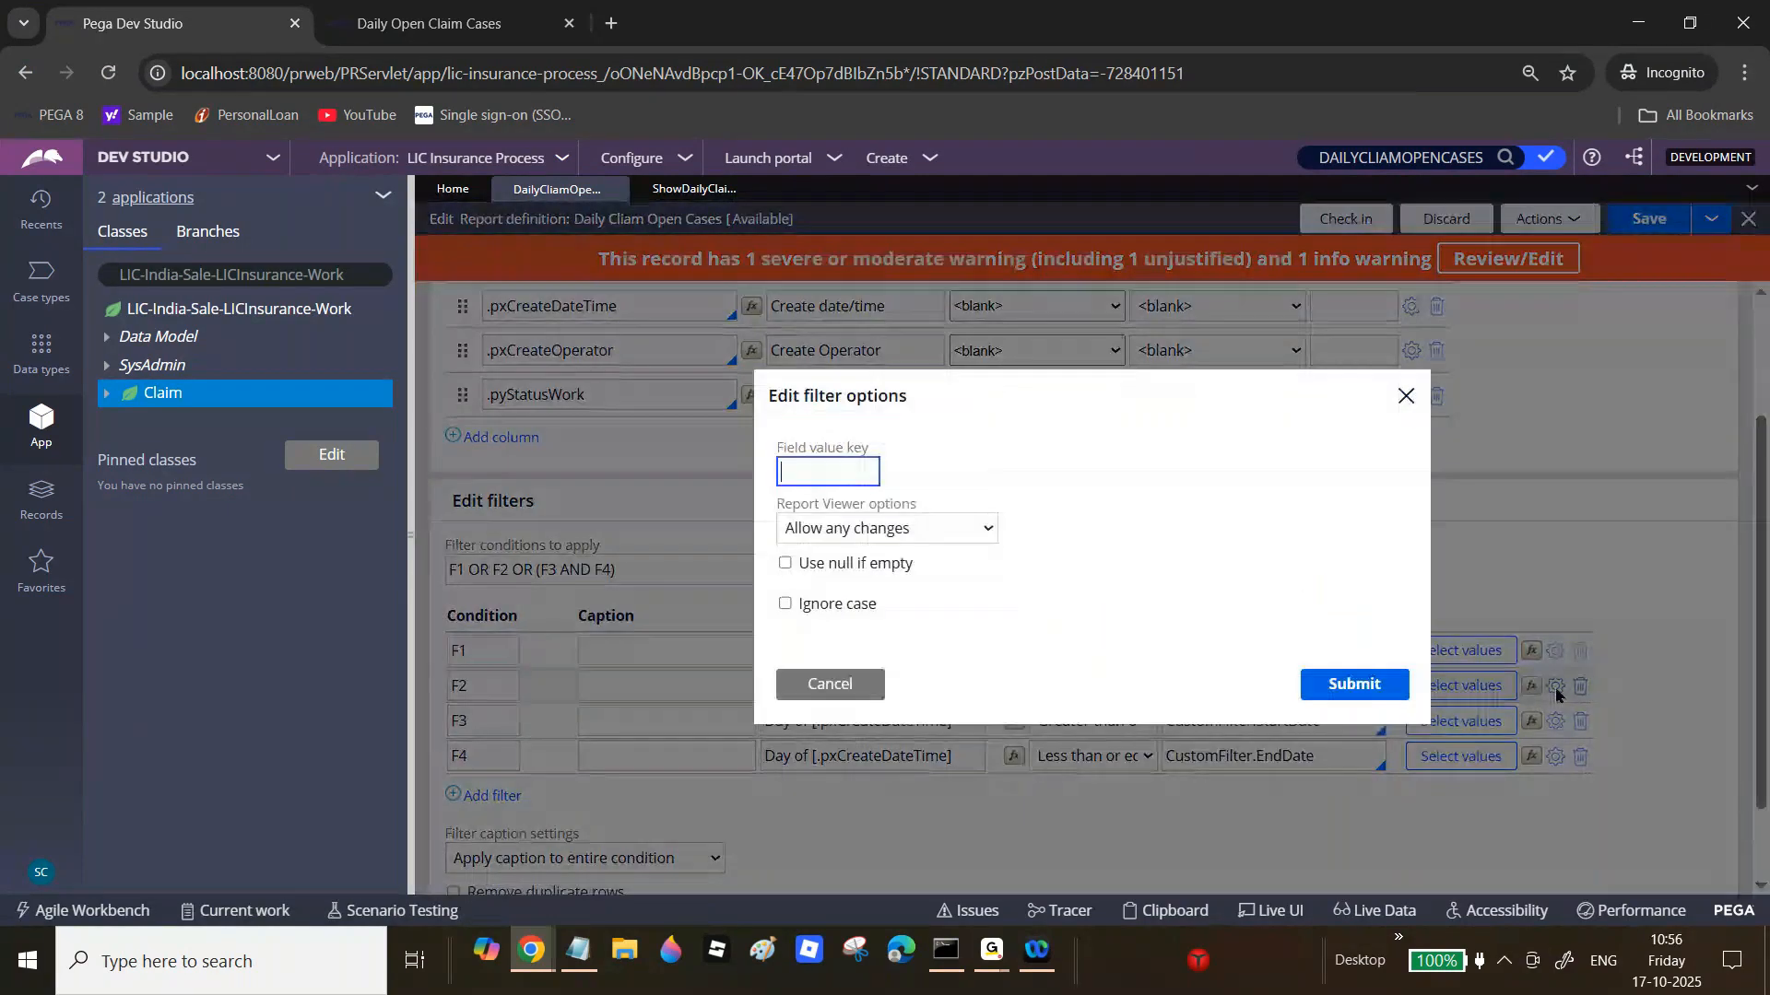
click(784, 563)
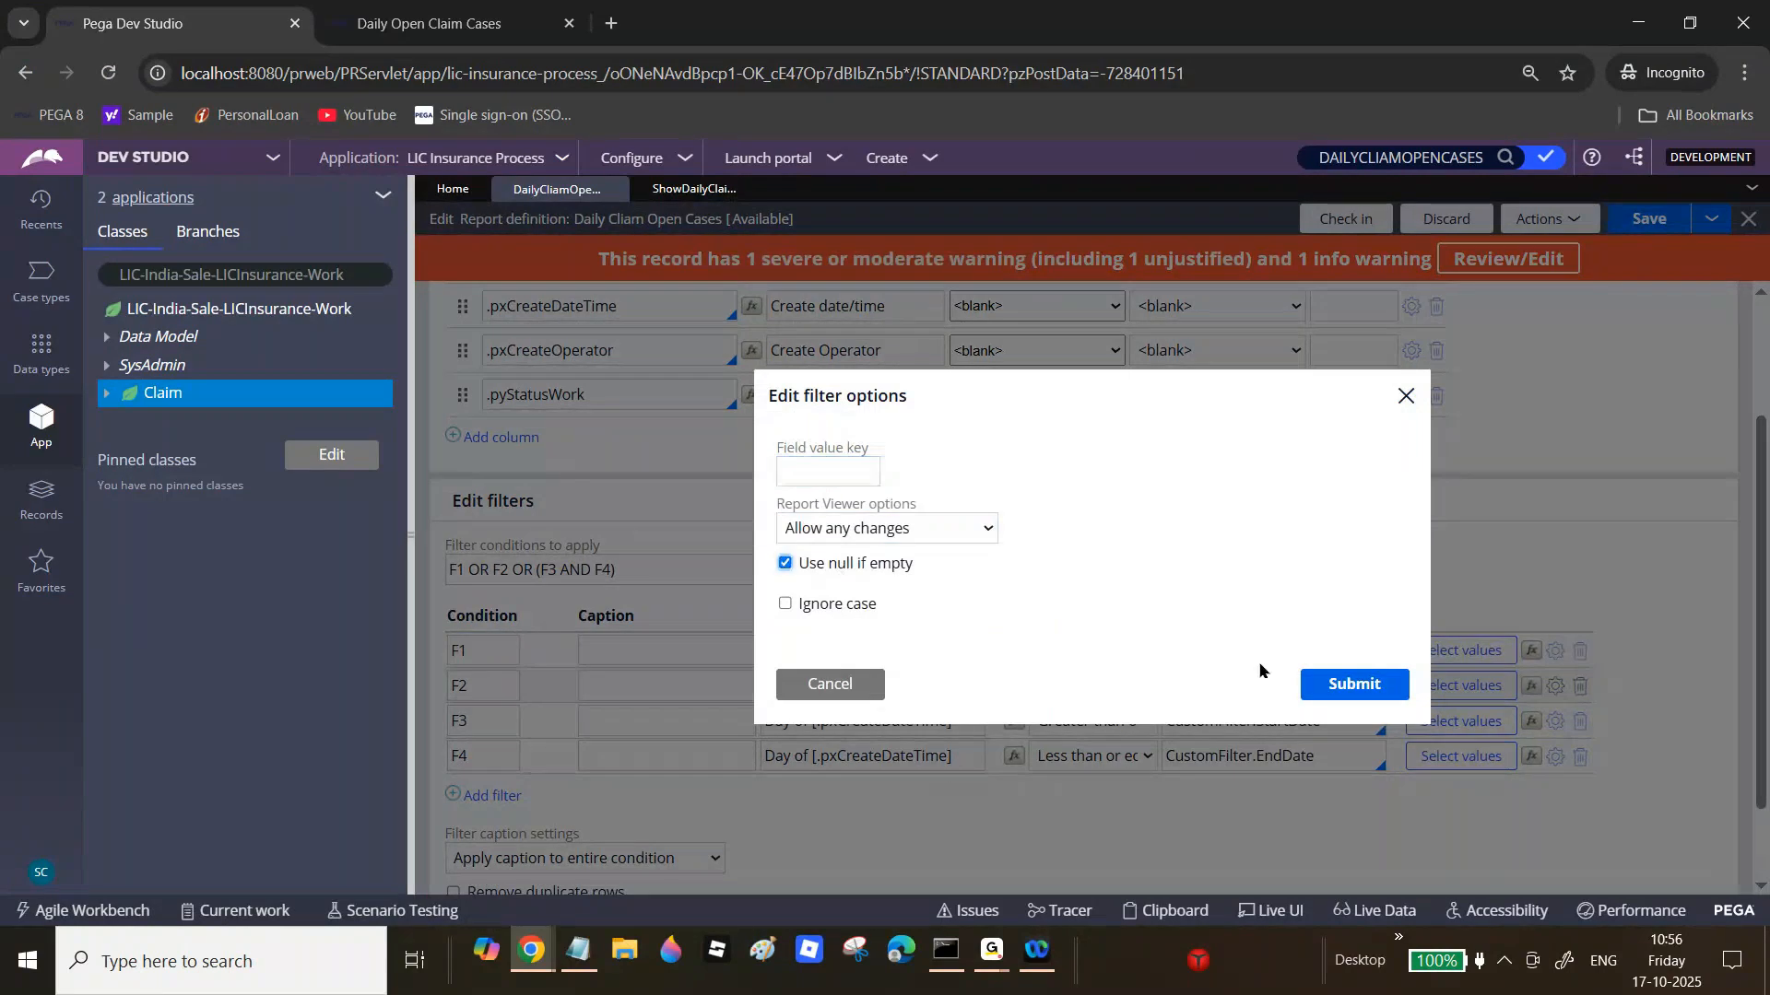
click(1354, 684)
click(1555, 723)
click(885, 567)
click(1354, 684)
click(1554, 758)
click(872, 563)
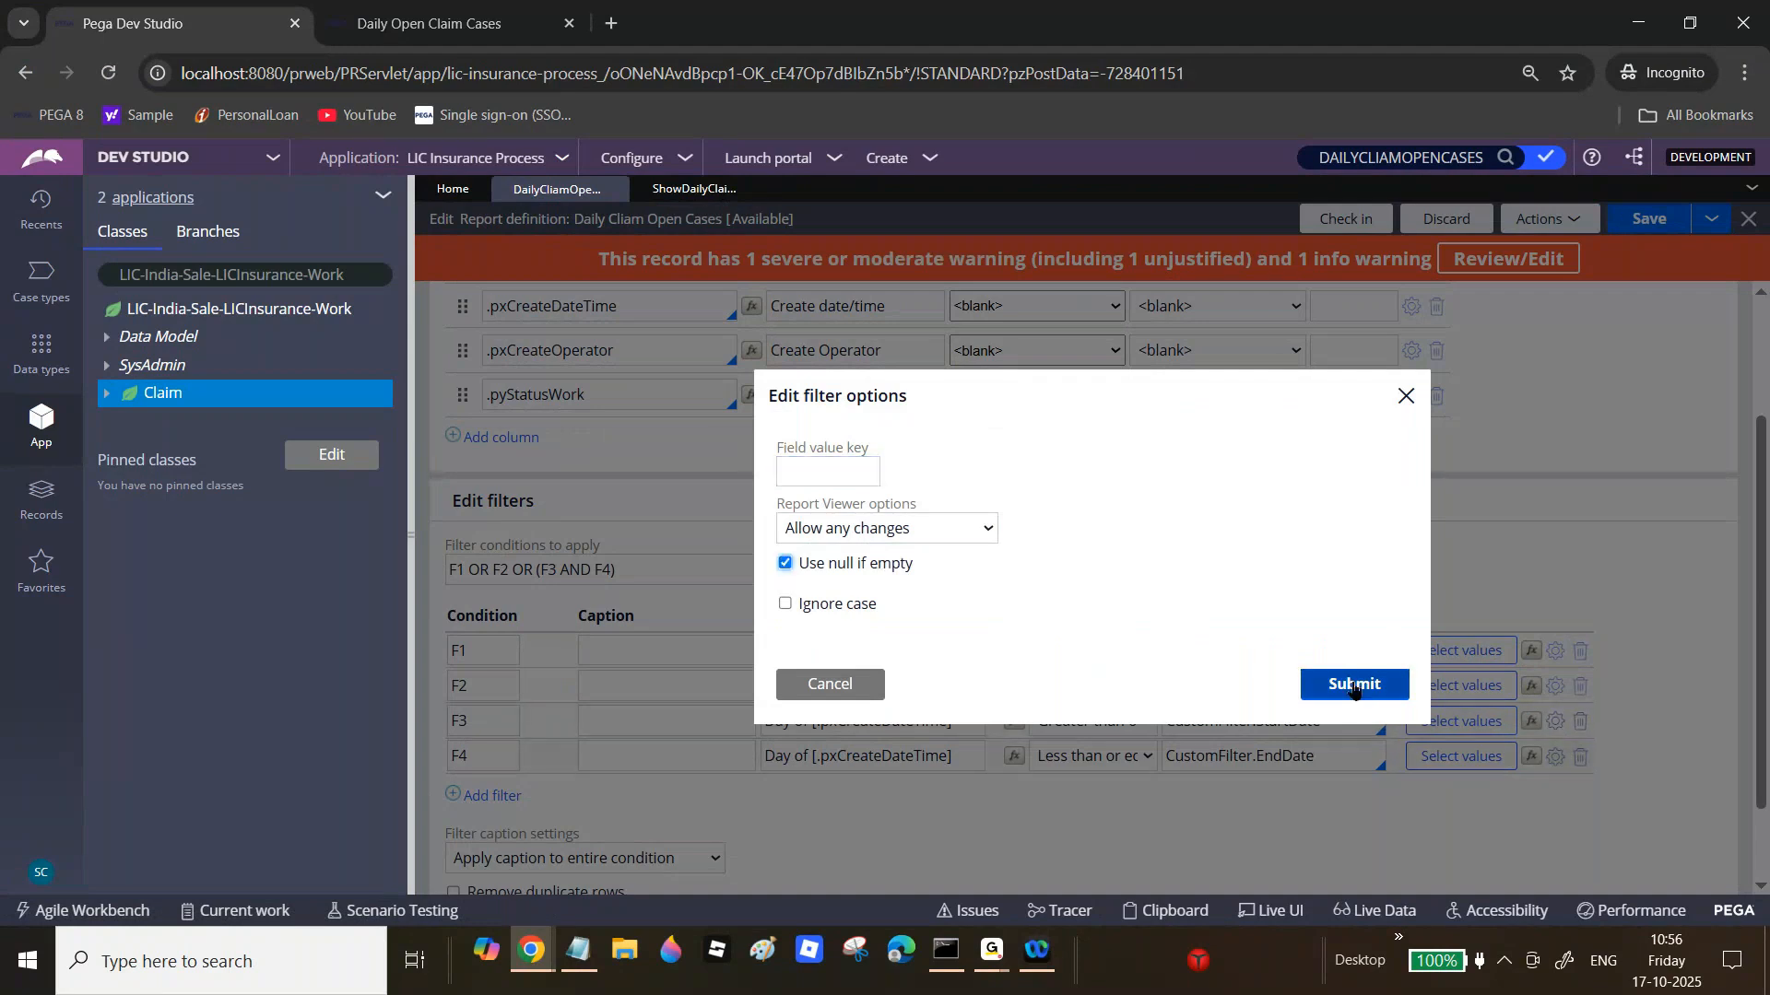
click(1354, 684)
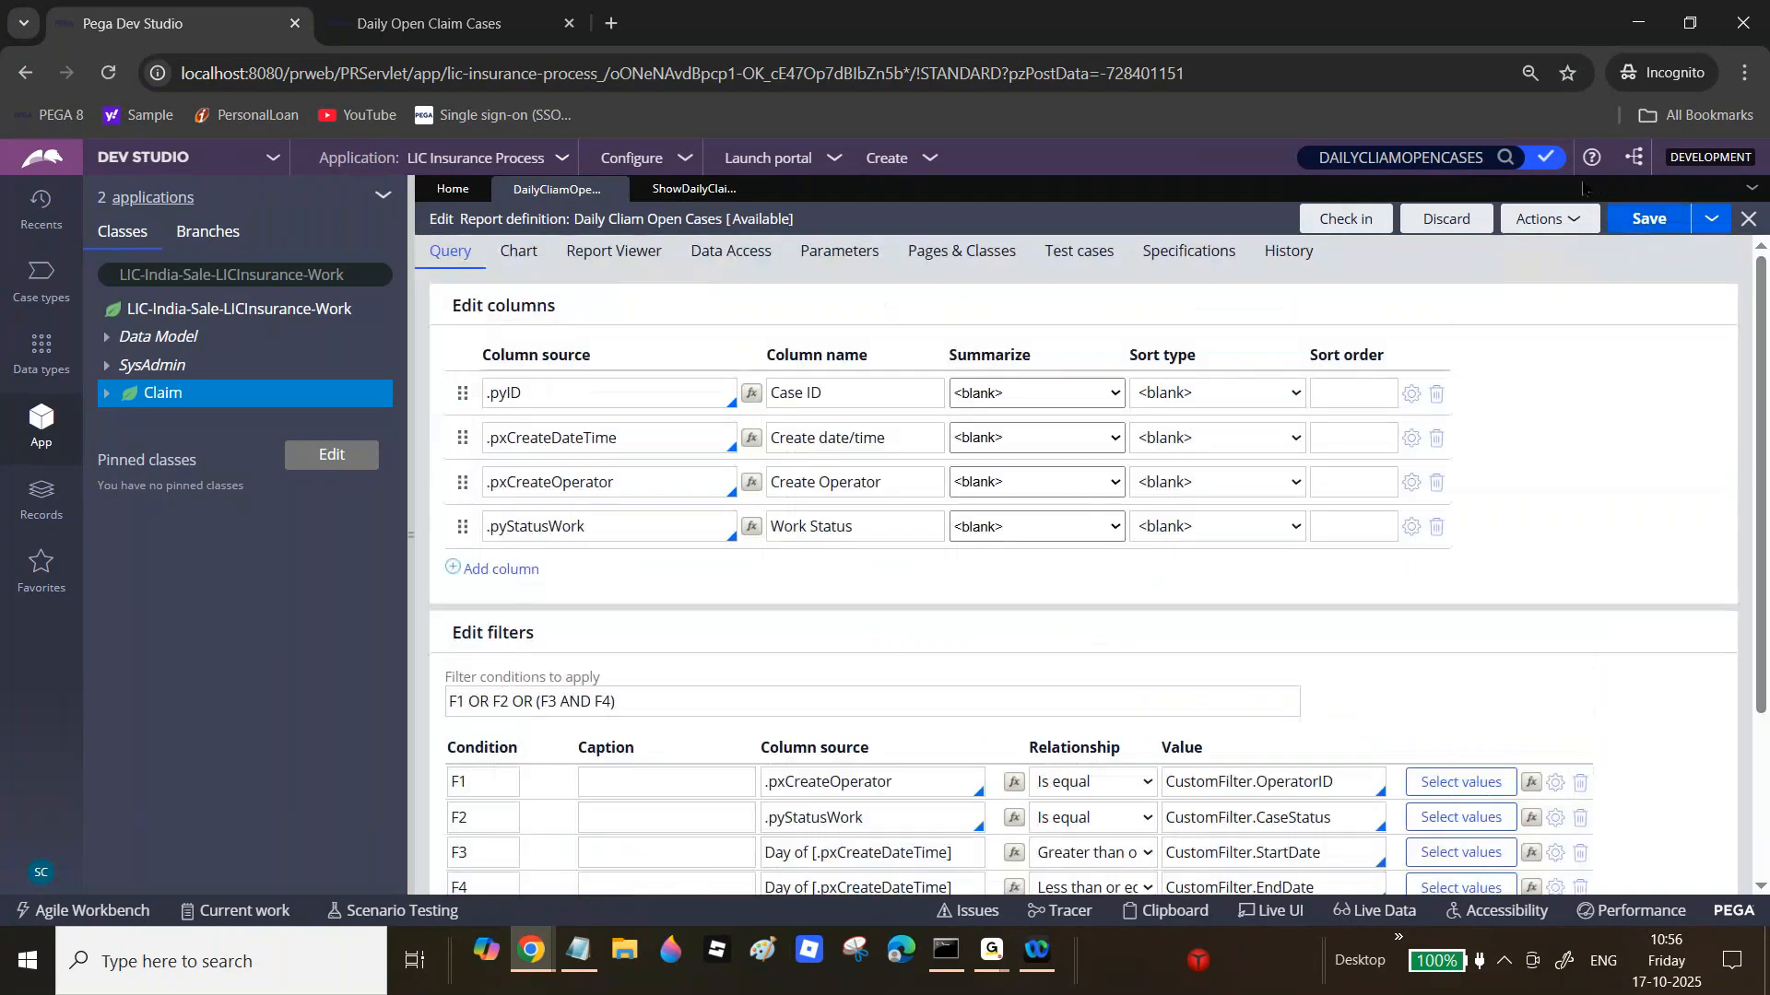
Step: Test-run the report from Actions > Run, maximize its results, then close them
click(1549, 219)
click(1484, 248)
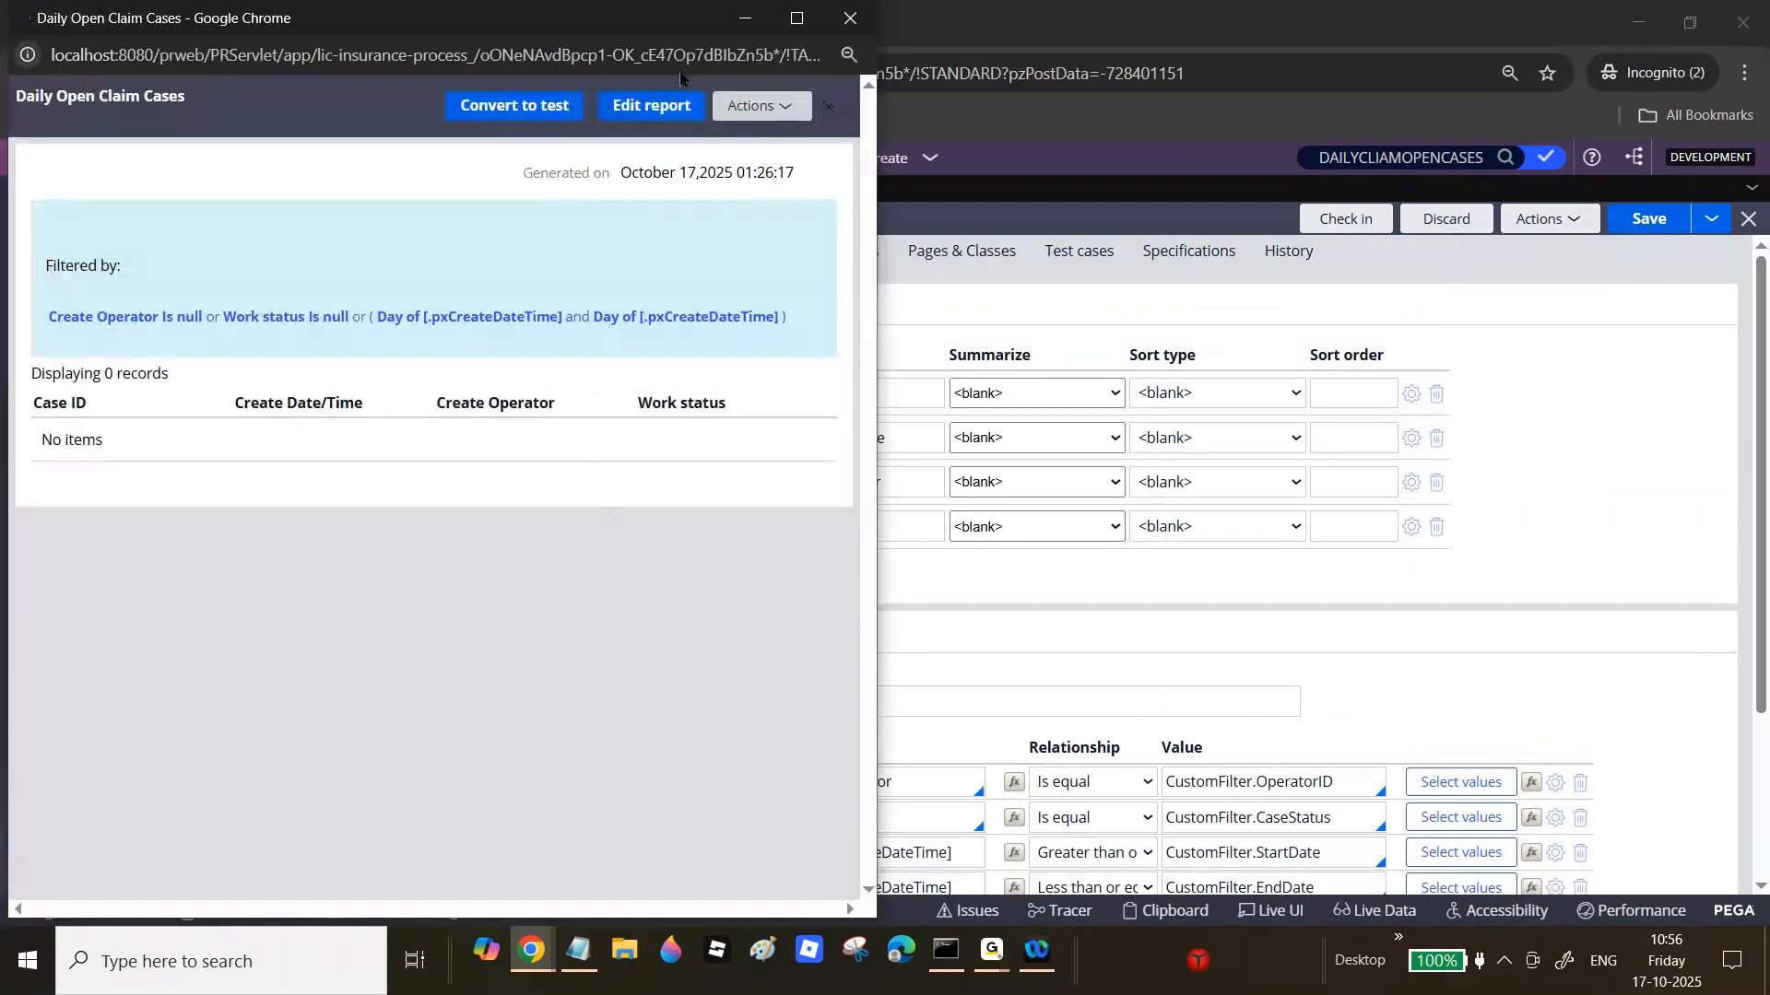
click(796, 17)
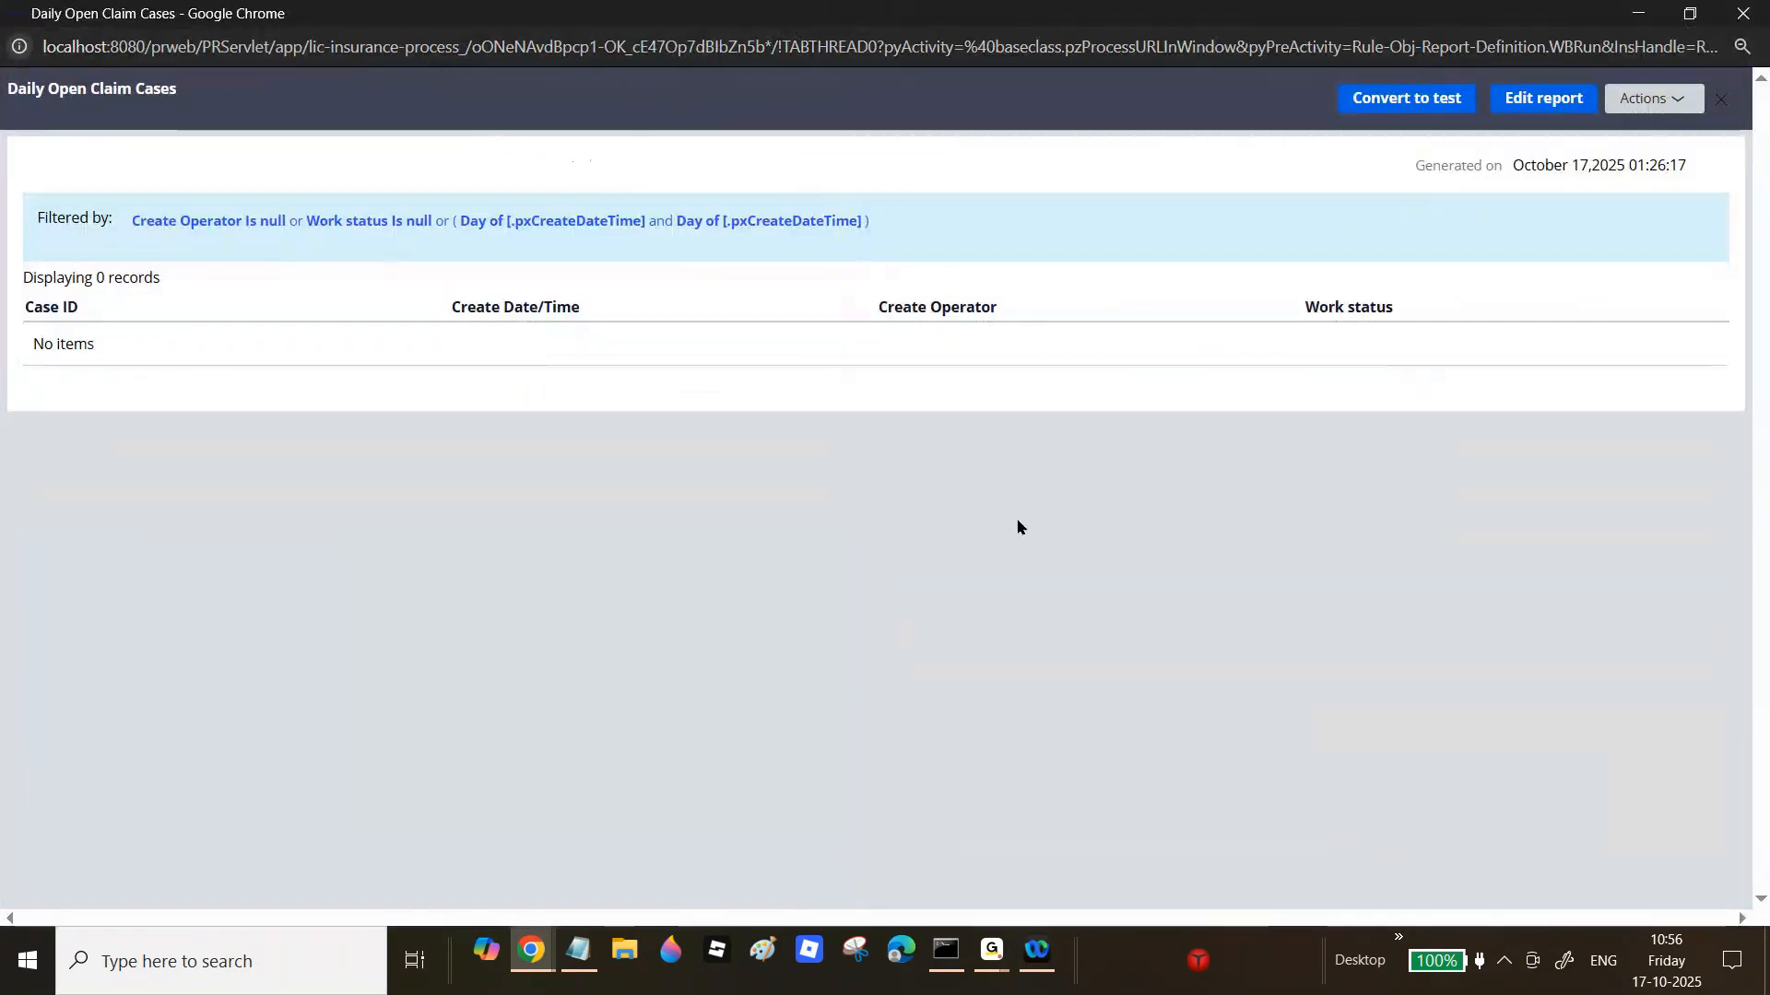
click(1743, 12)
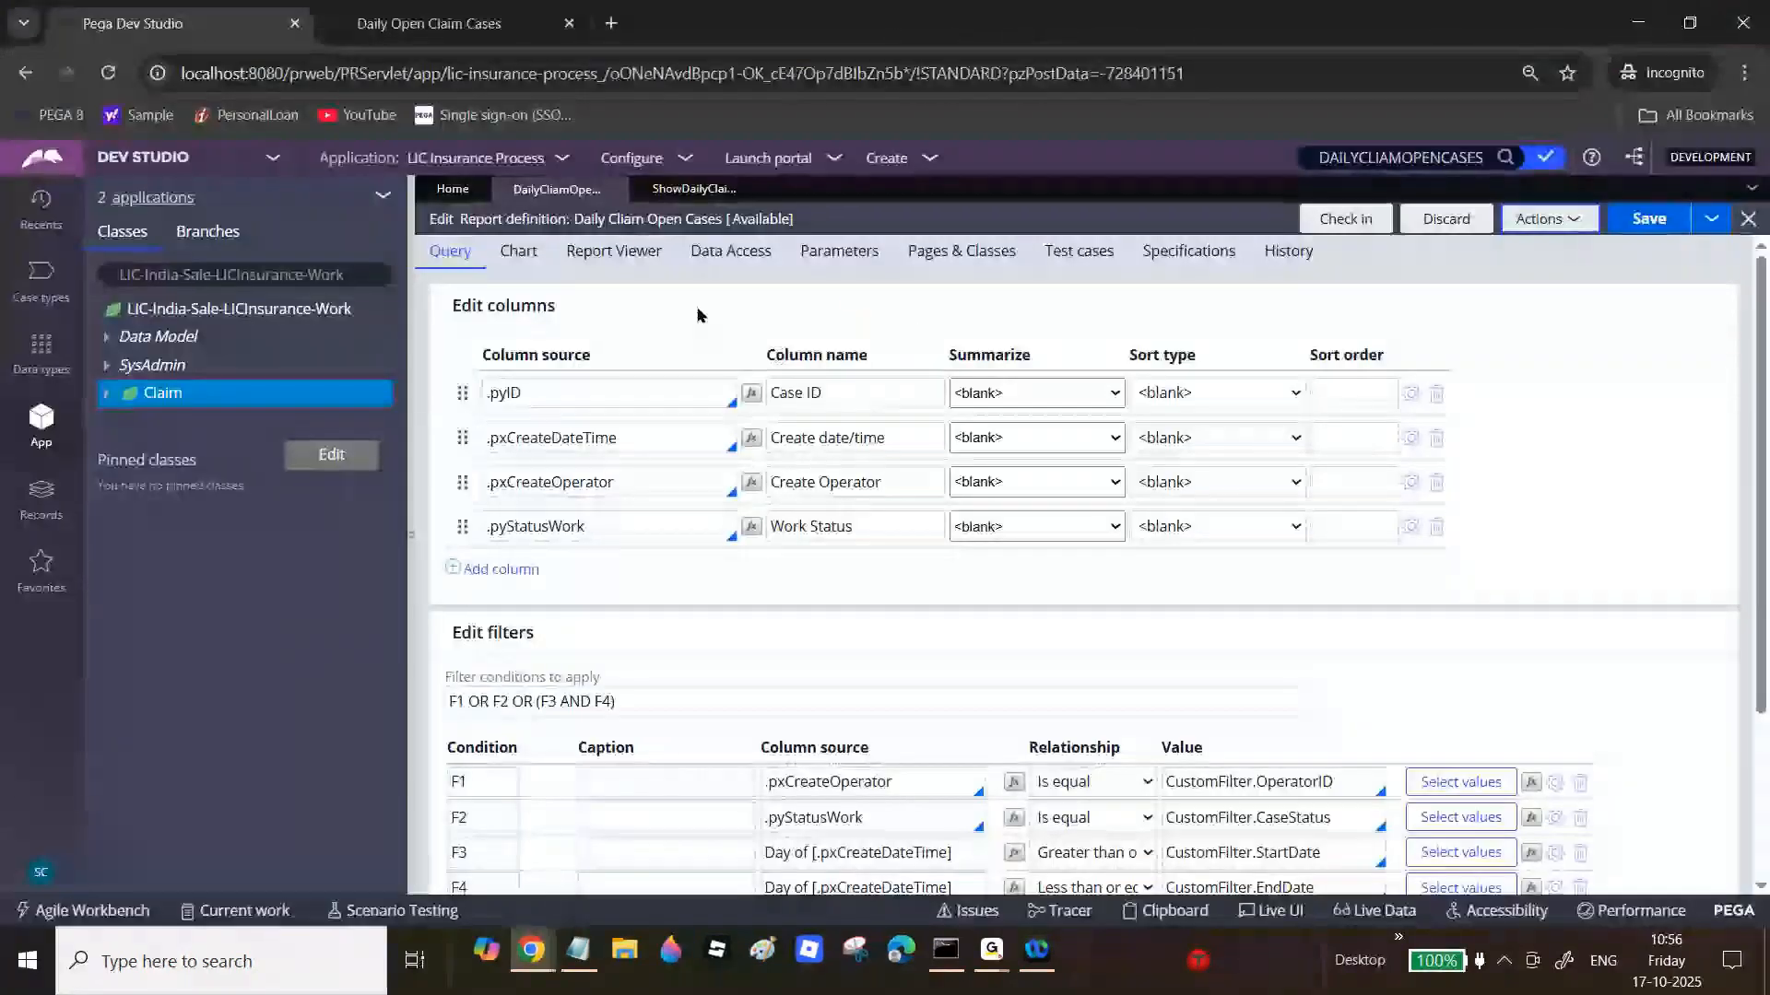
Step: Check 'Prompt for filter changes before displaying report' in Report Viewer settings and save
click(613, 253)
click(601, 606)
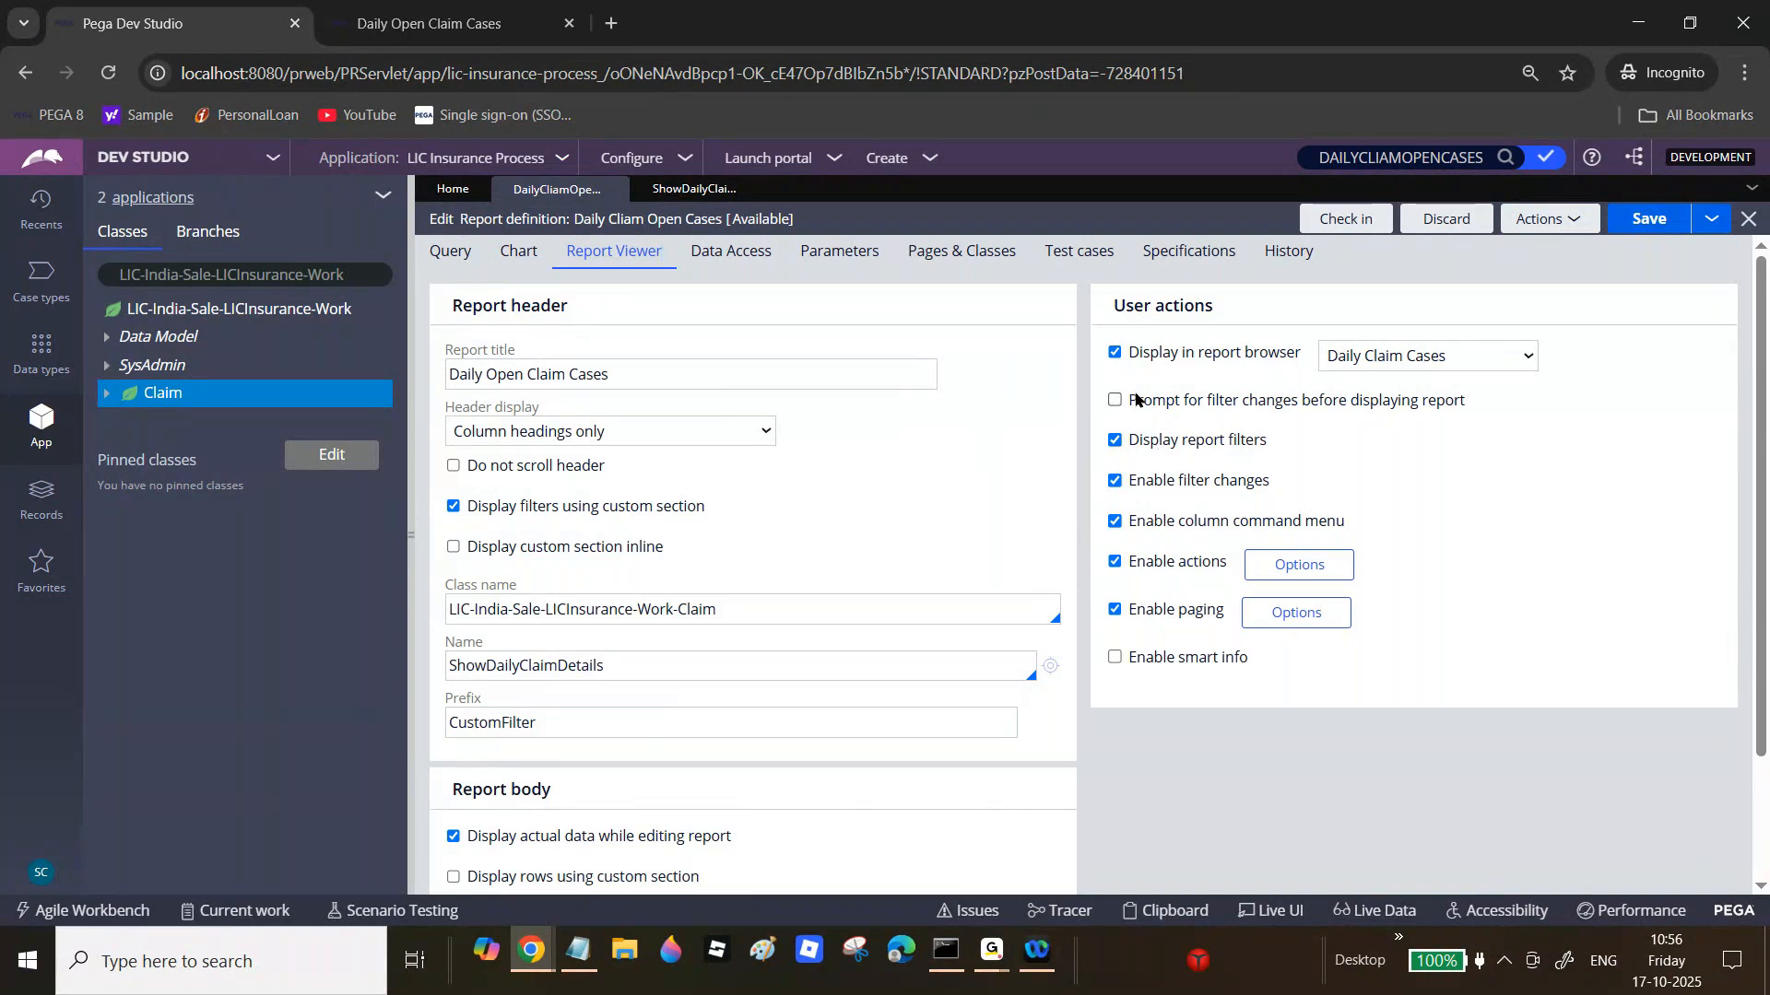
drag(1130, 400, 1463, 411)
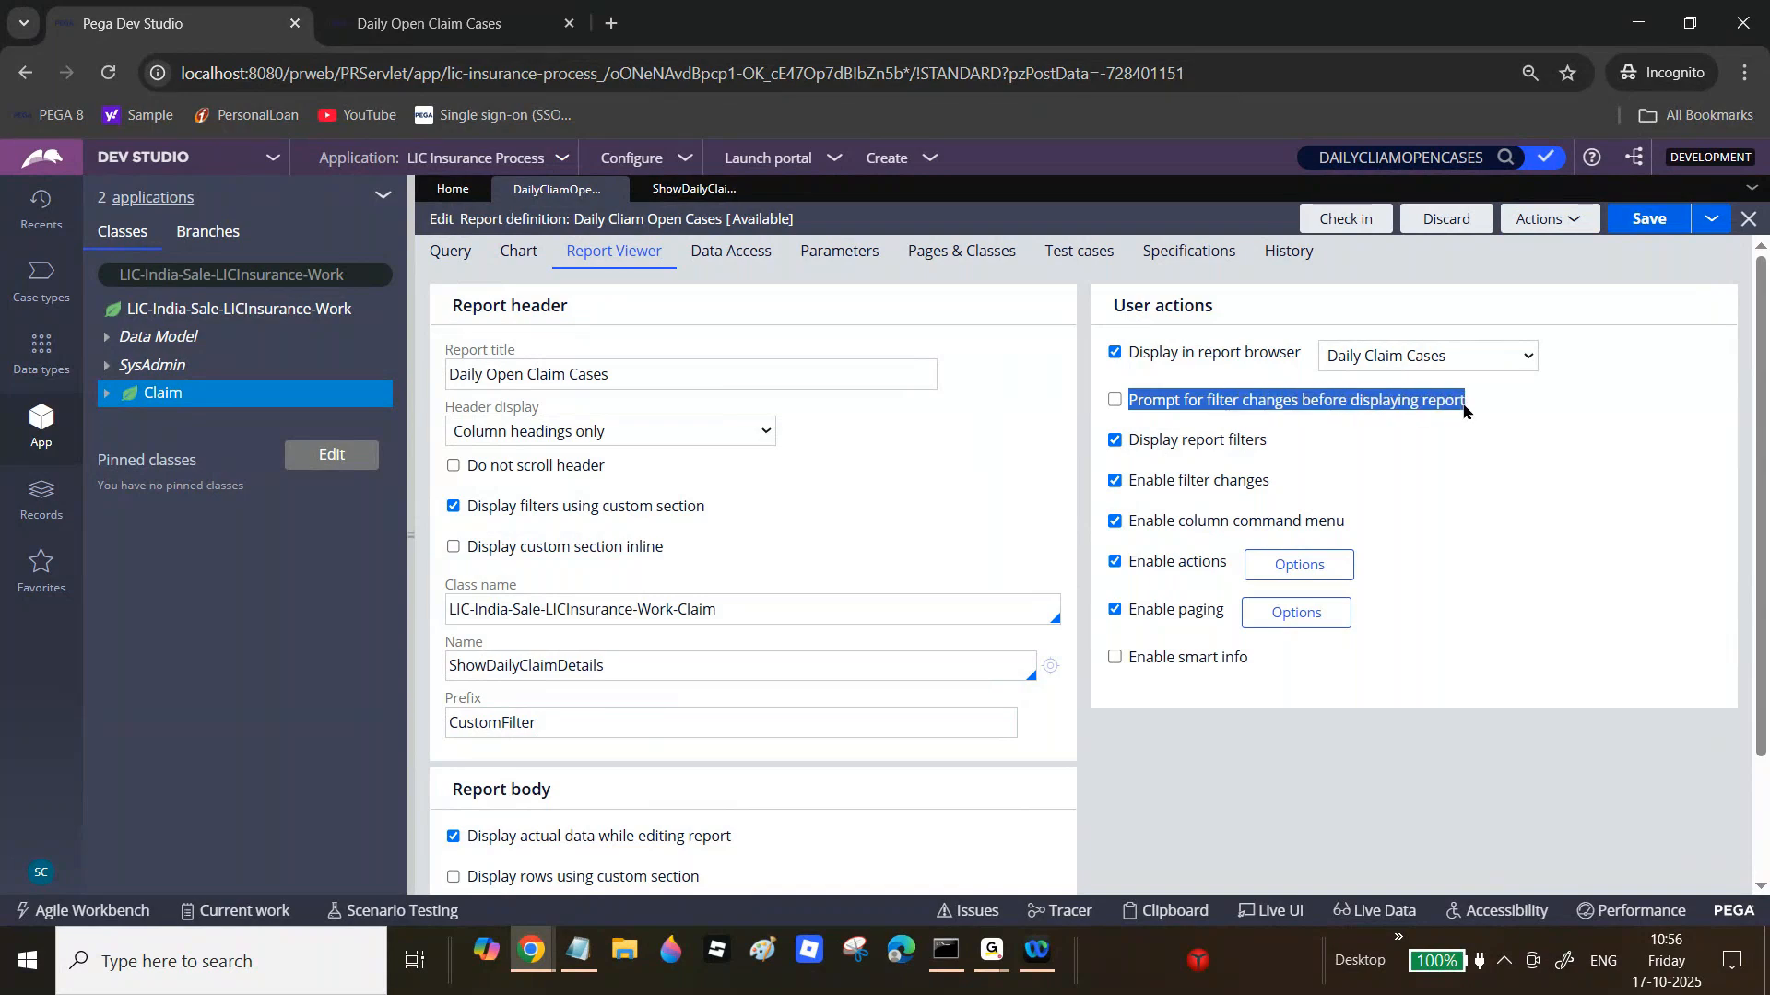
click(1115, 400)
click(1645, 220)
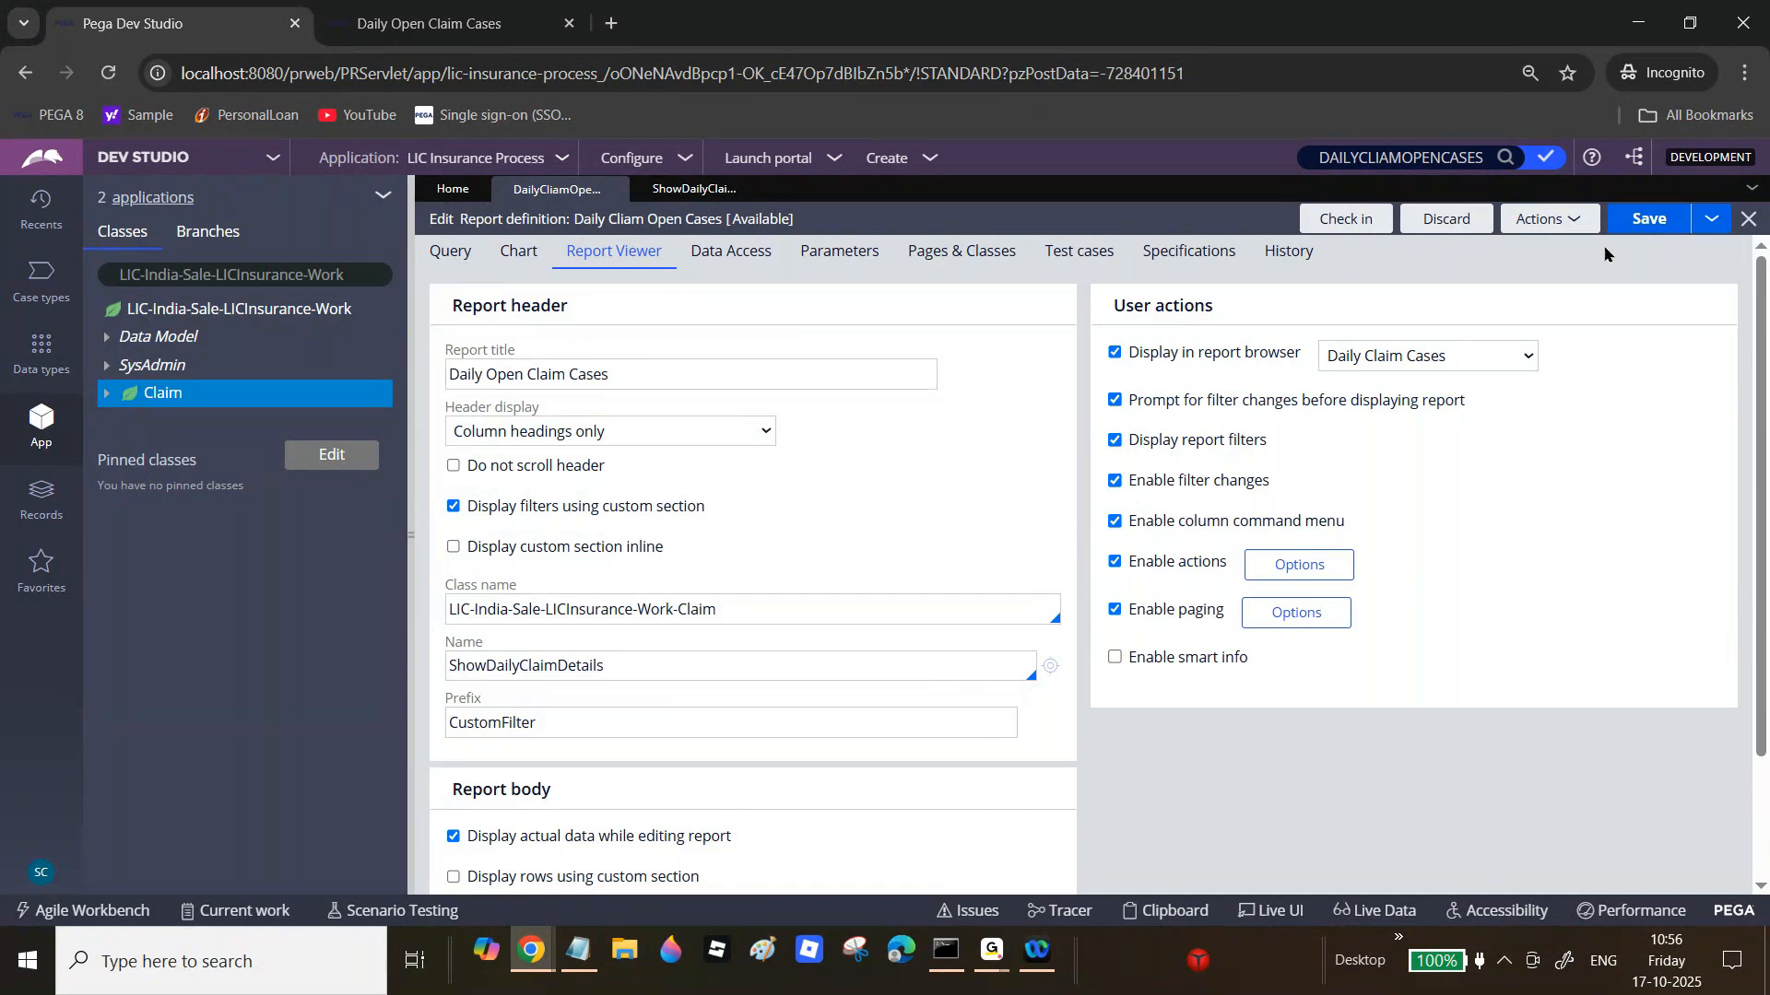
click(399, 9)
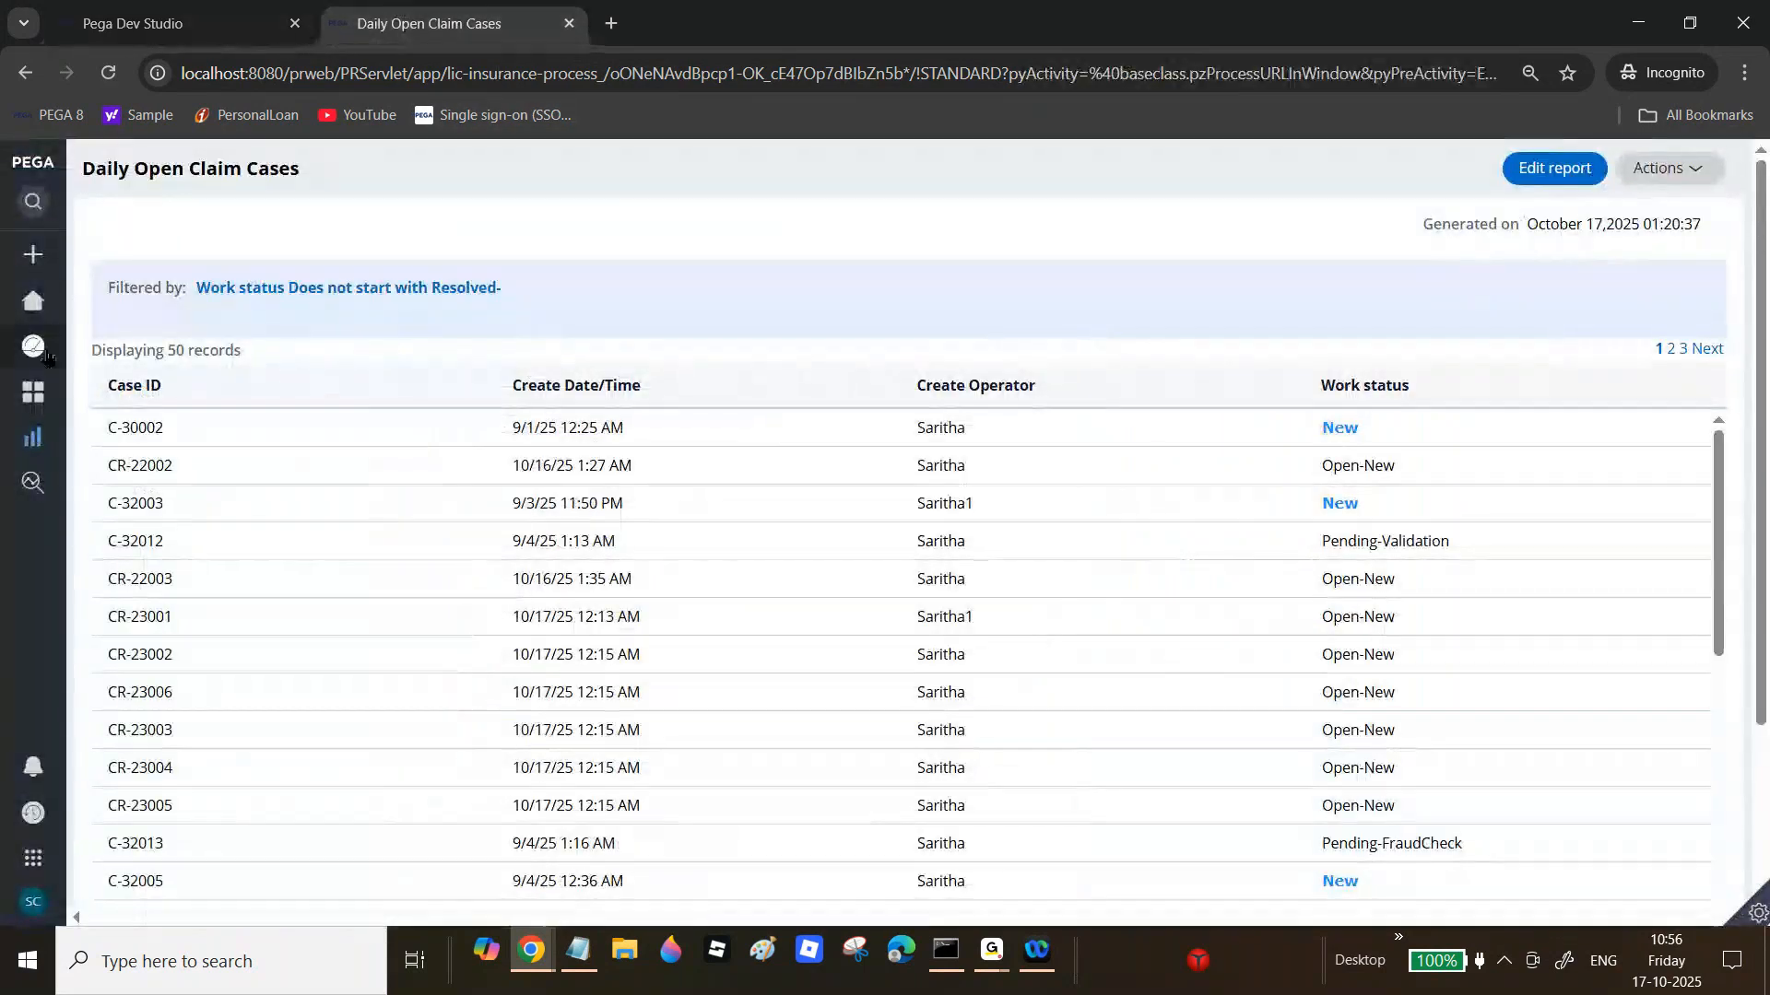
Step: Open the Daily Open Claim Cases report from Reports and submit its filter prompt
click(32, 447)
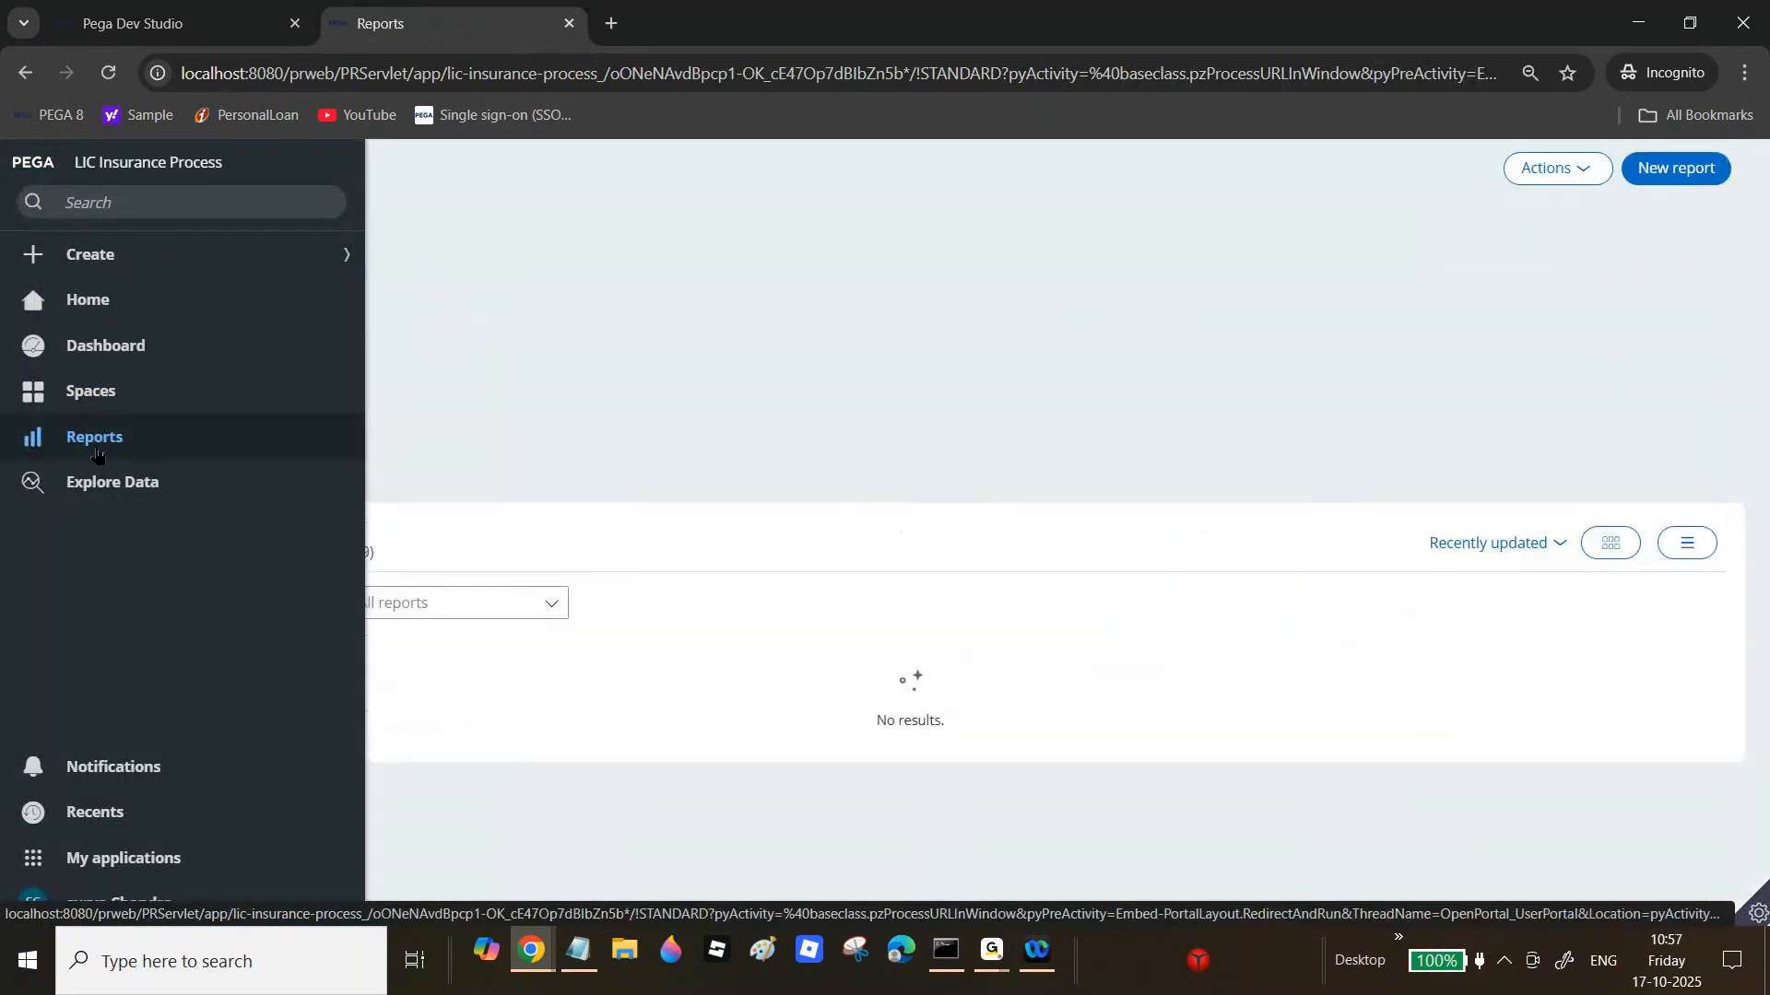
click(97, 456)
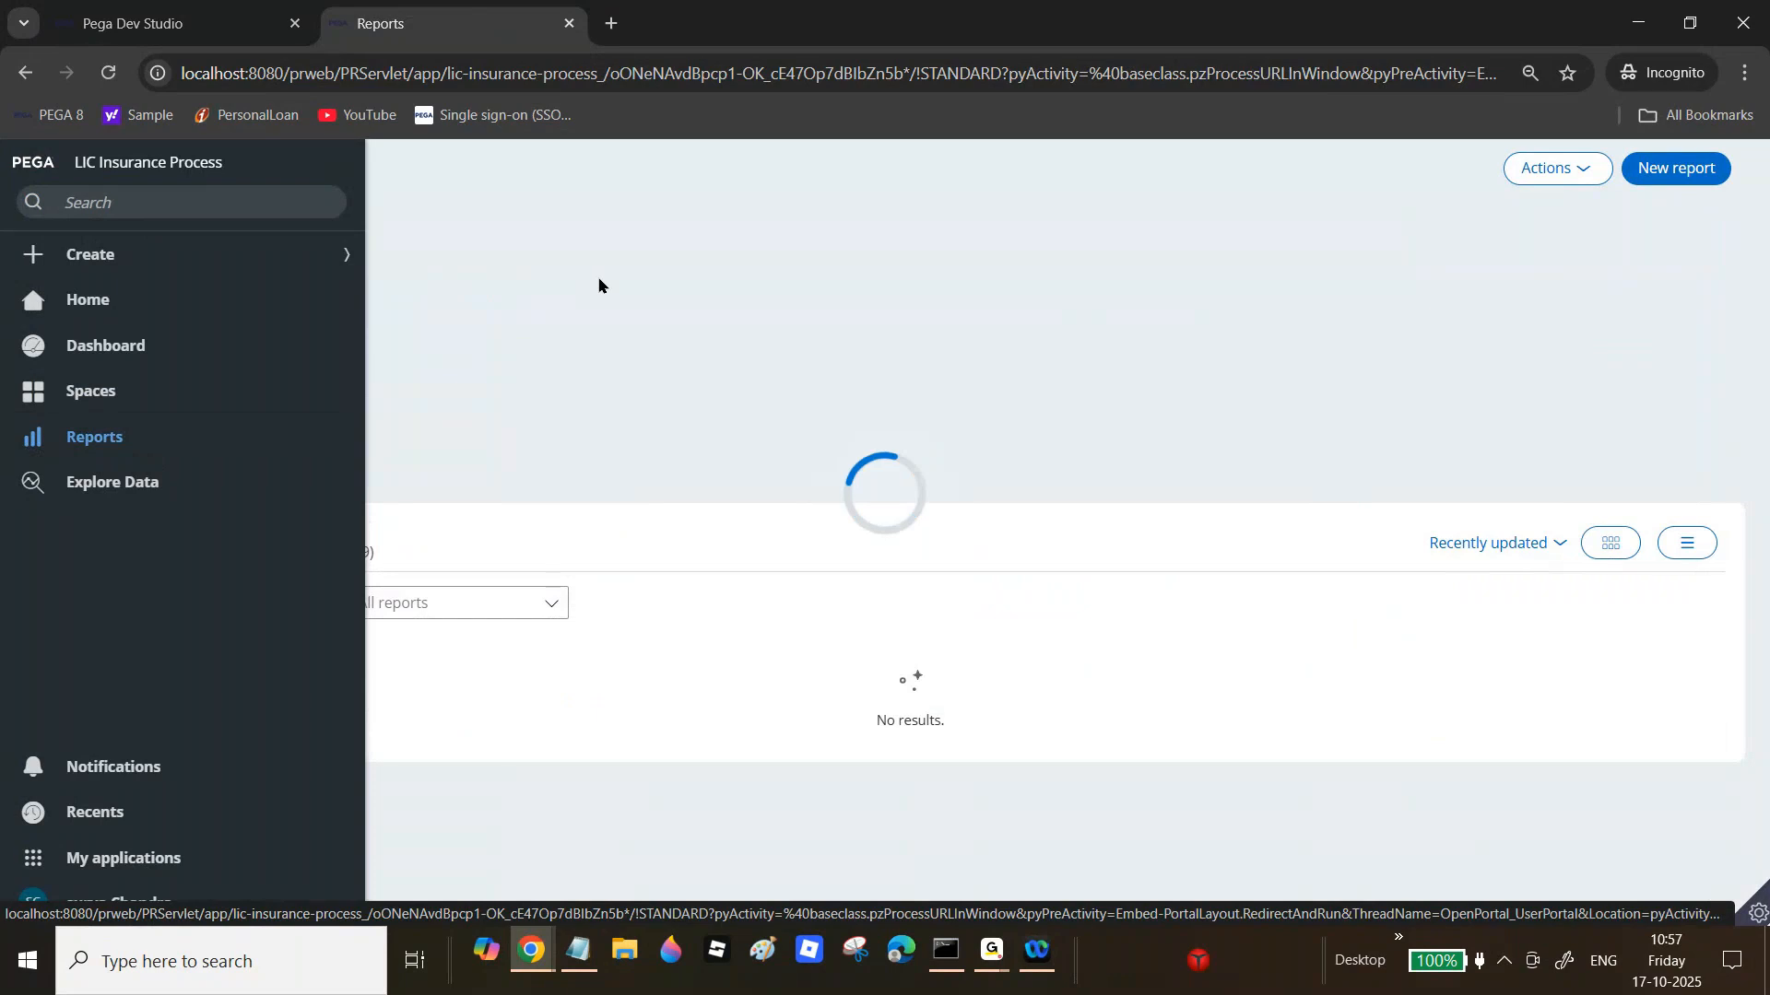
click(195, 329)
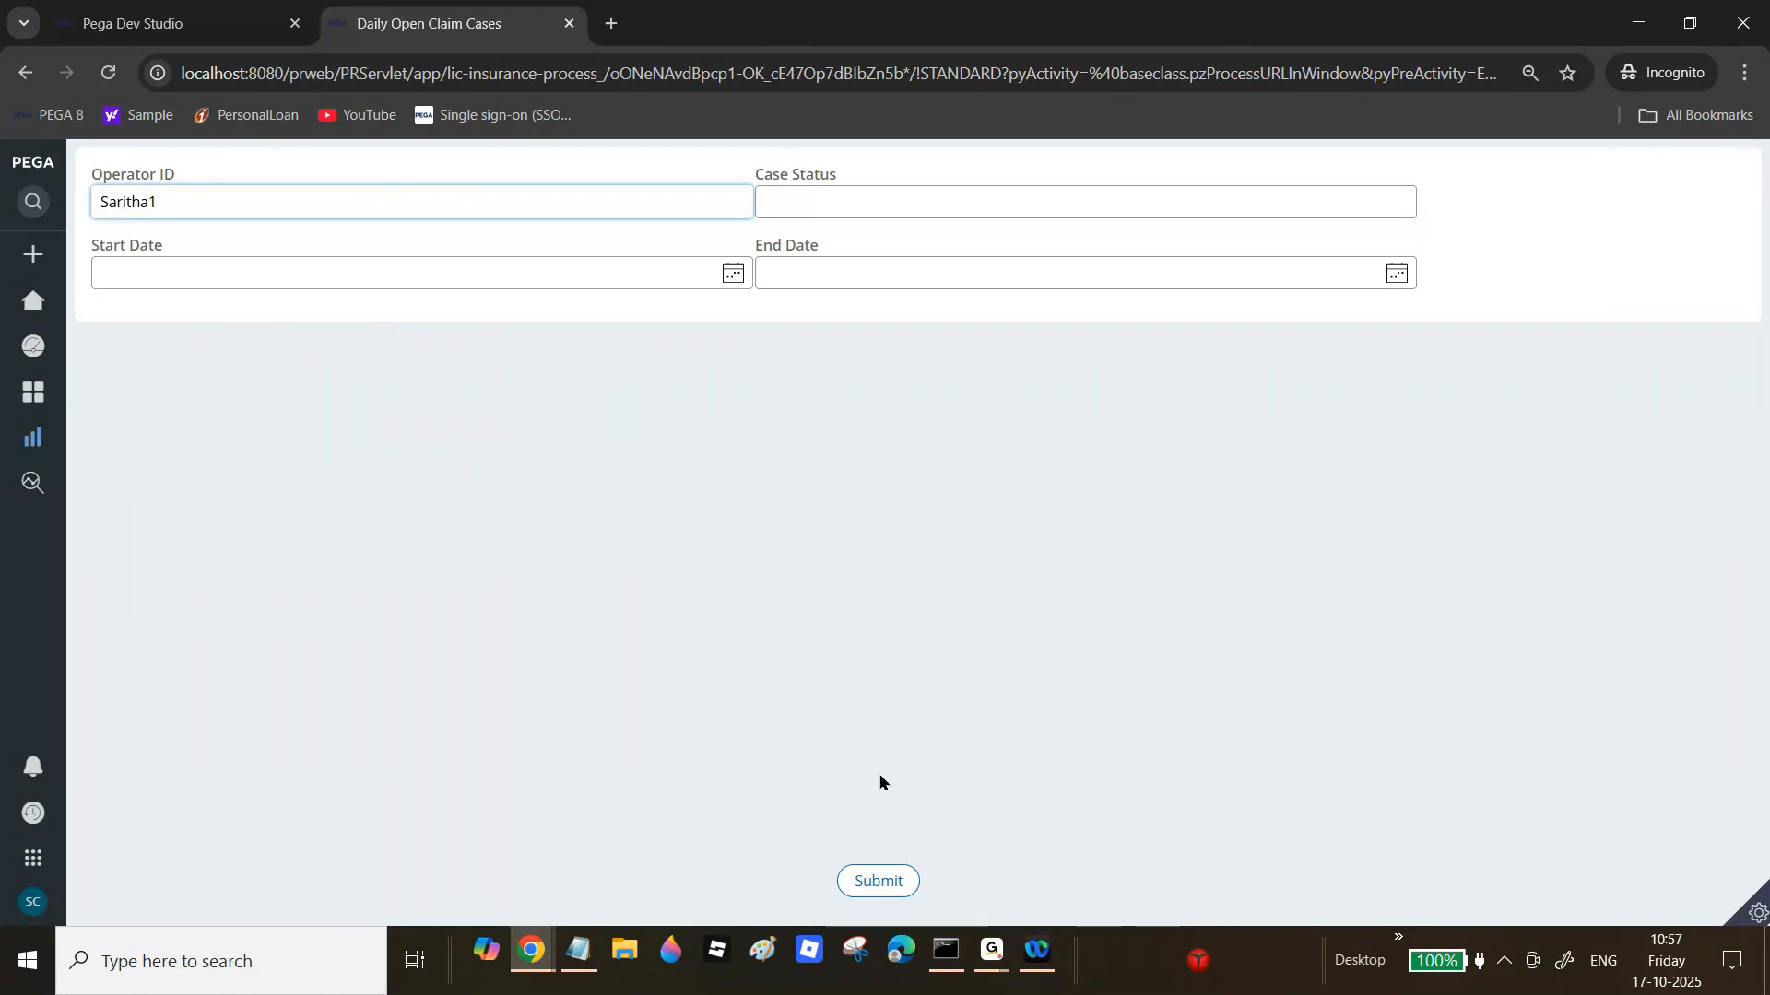
click(871, 883)
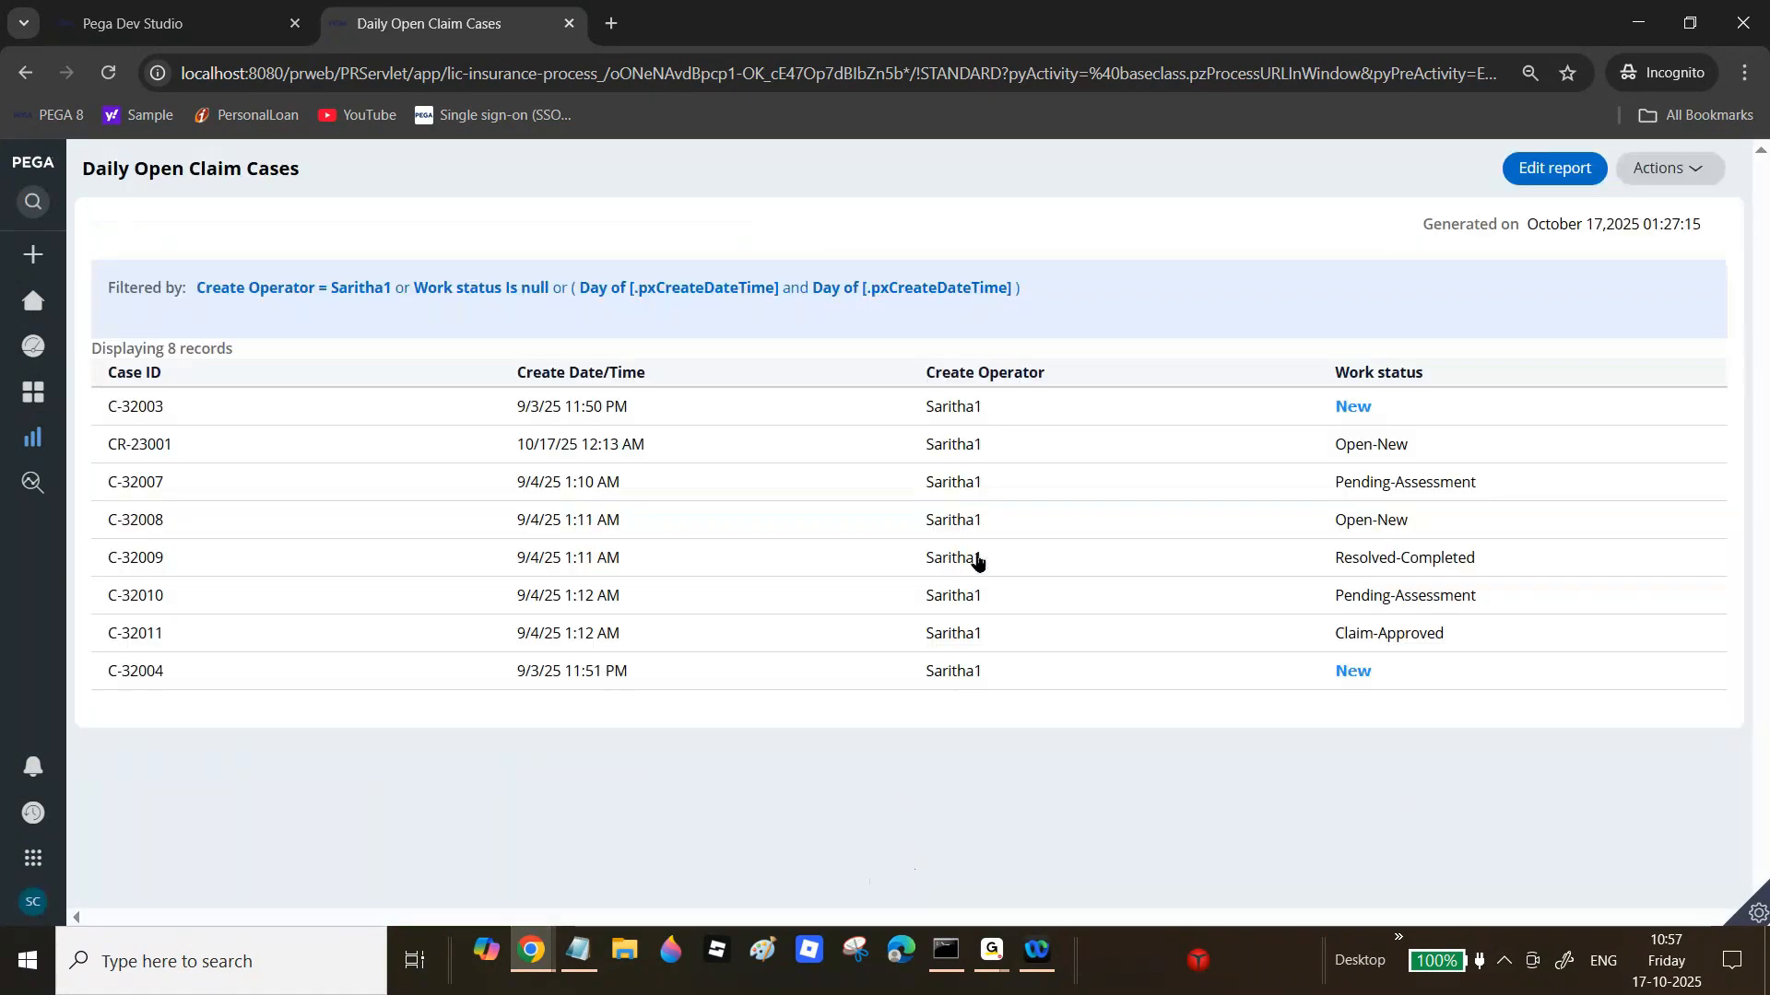
Step: Filter the report by an operator ID value
click(330, 297)
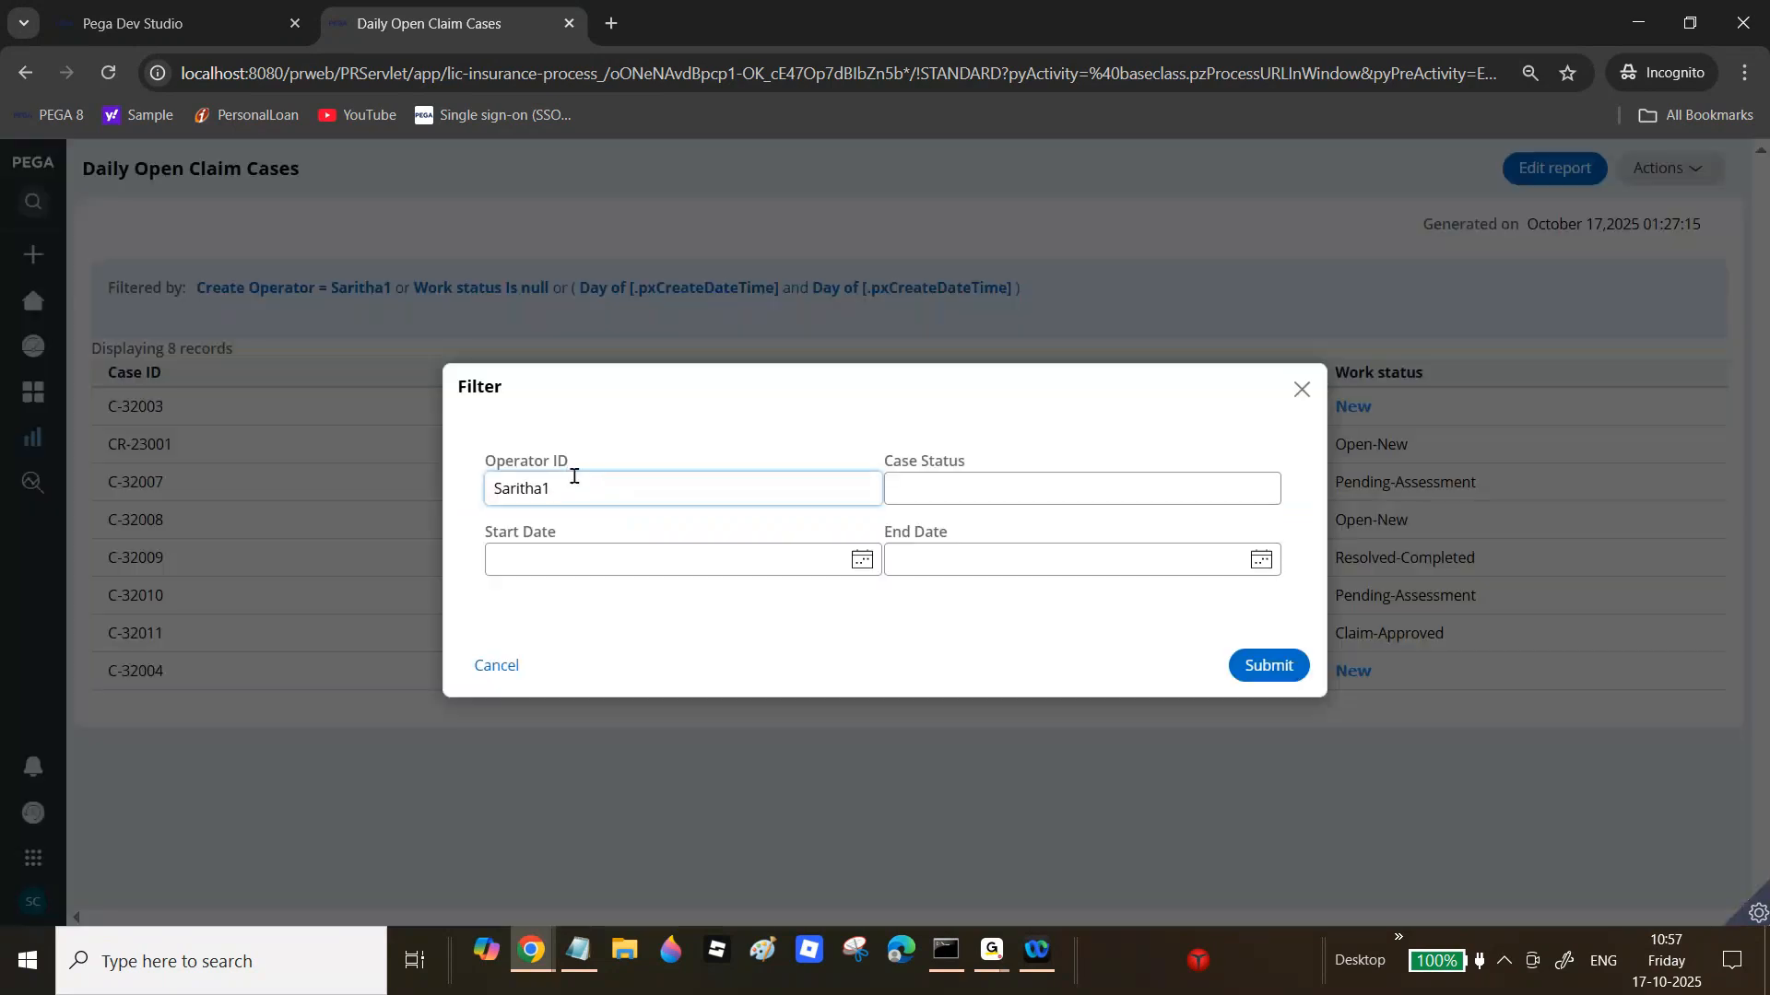
click(1265, 669)
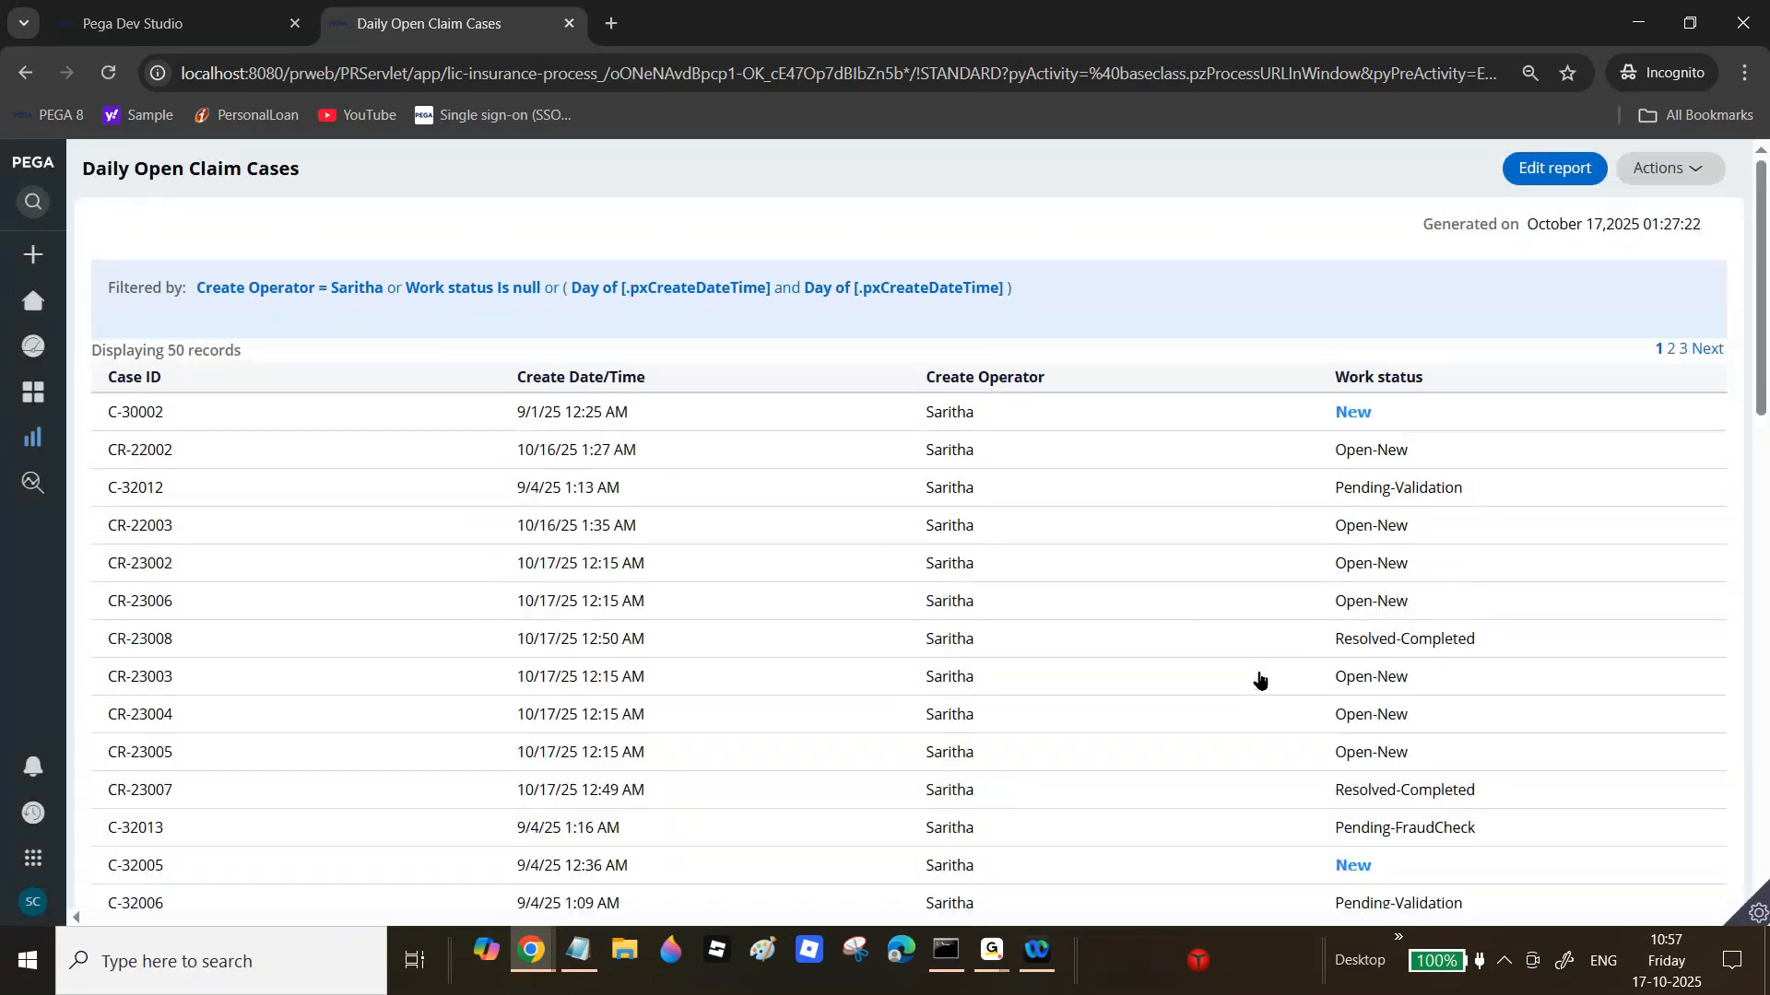
click(374, 292)
text(sury)
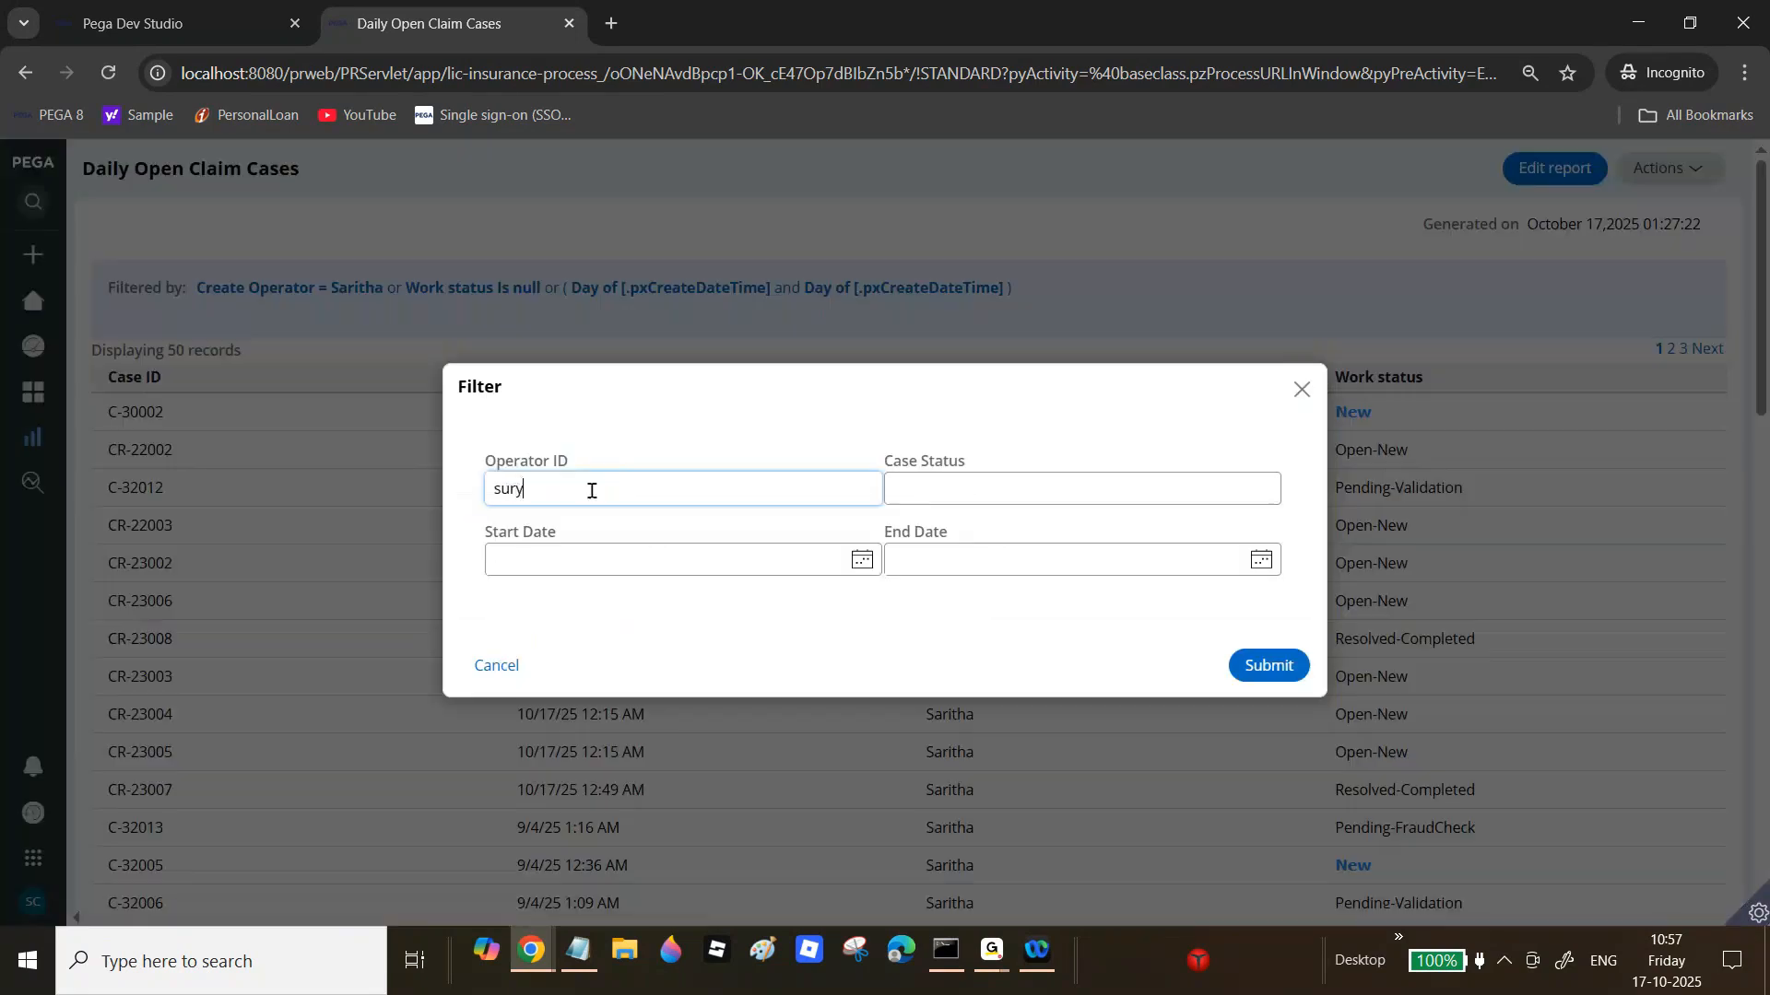
text(a@;)
click(1247, 670)
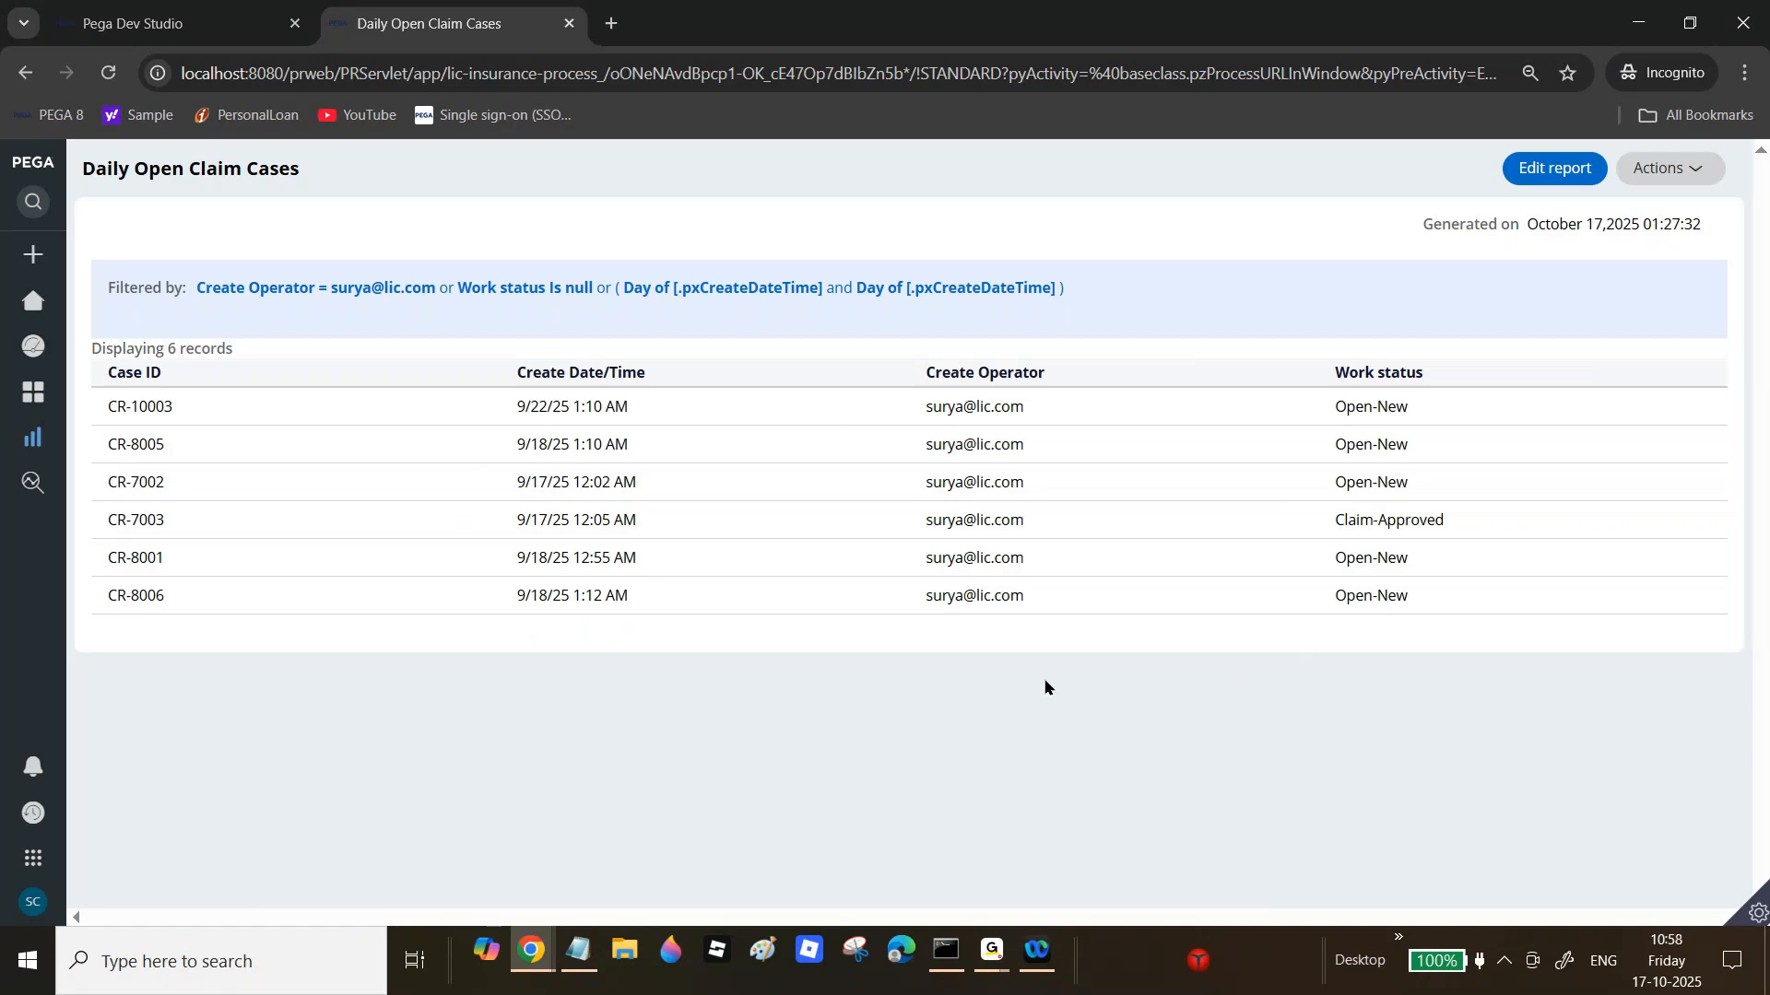
Step: Clear the Operator ID filter and set Case Status to New, showing 15 records
click(345, 294)
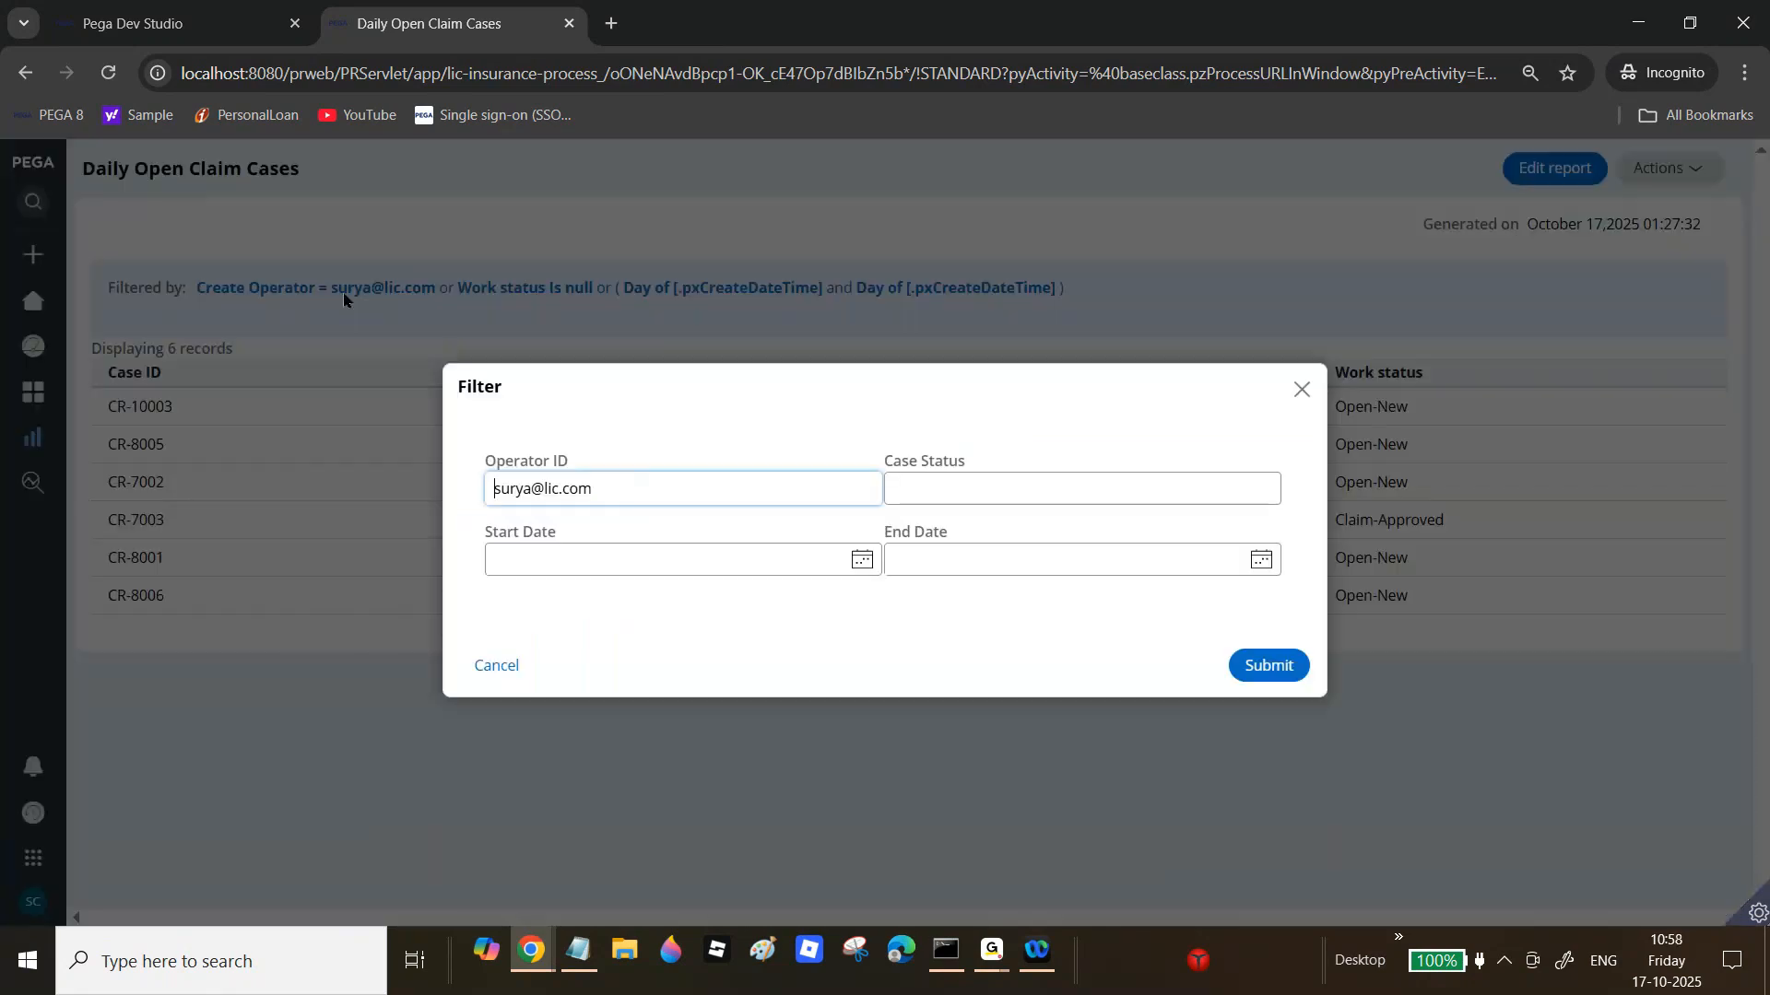
triple_click(631, 483)
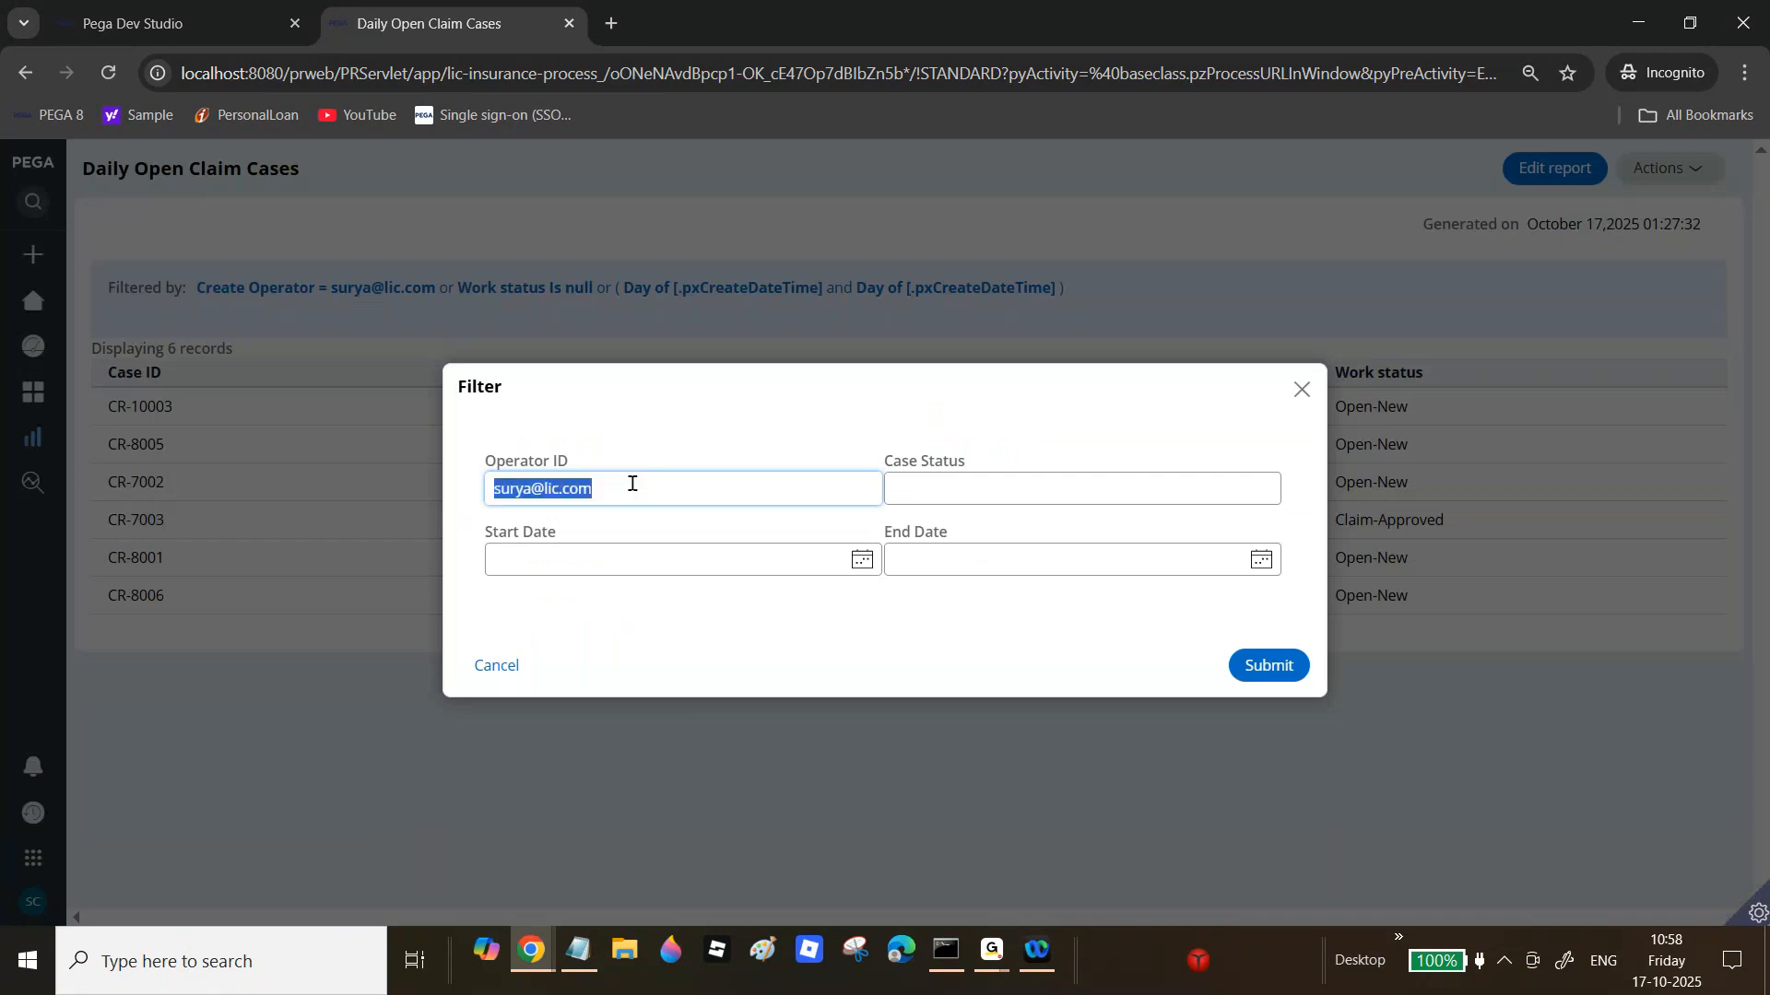
key(BackSpace)
click(1064, 486)
text(New)
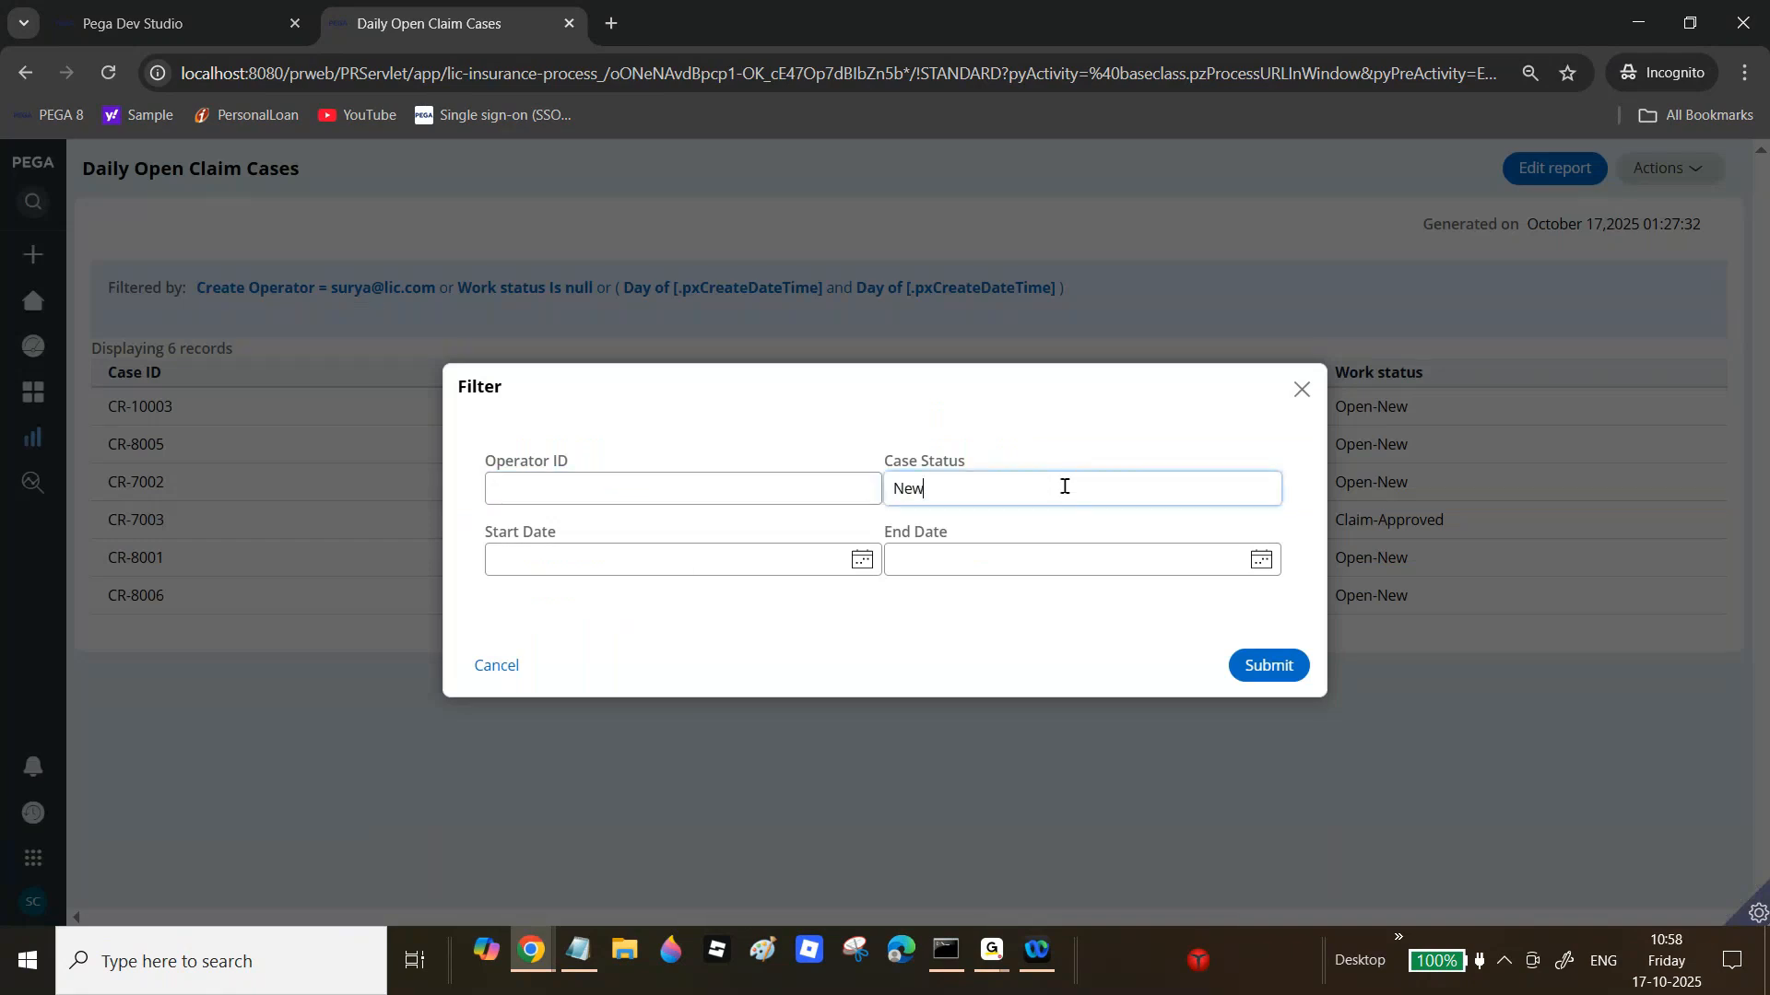
click(1269, 665)
scroll(877, 553, down, 1)
scroll(270, 196, up, 1)
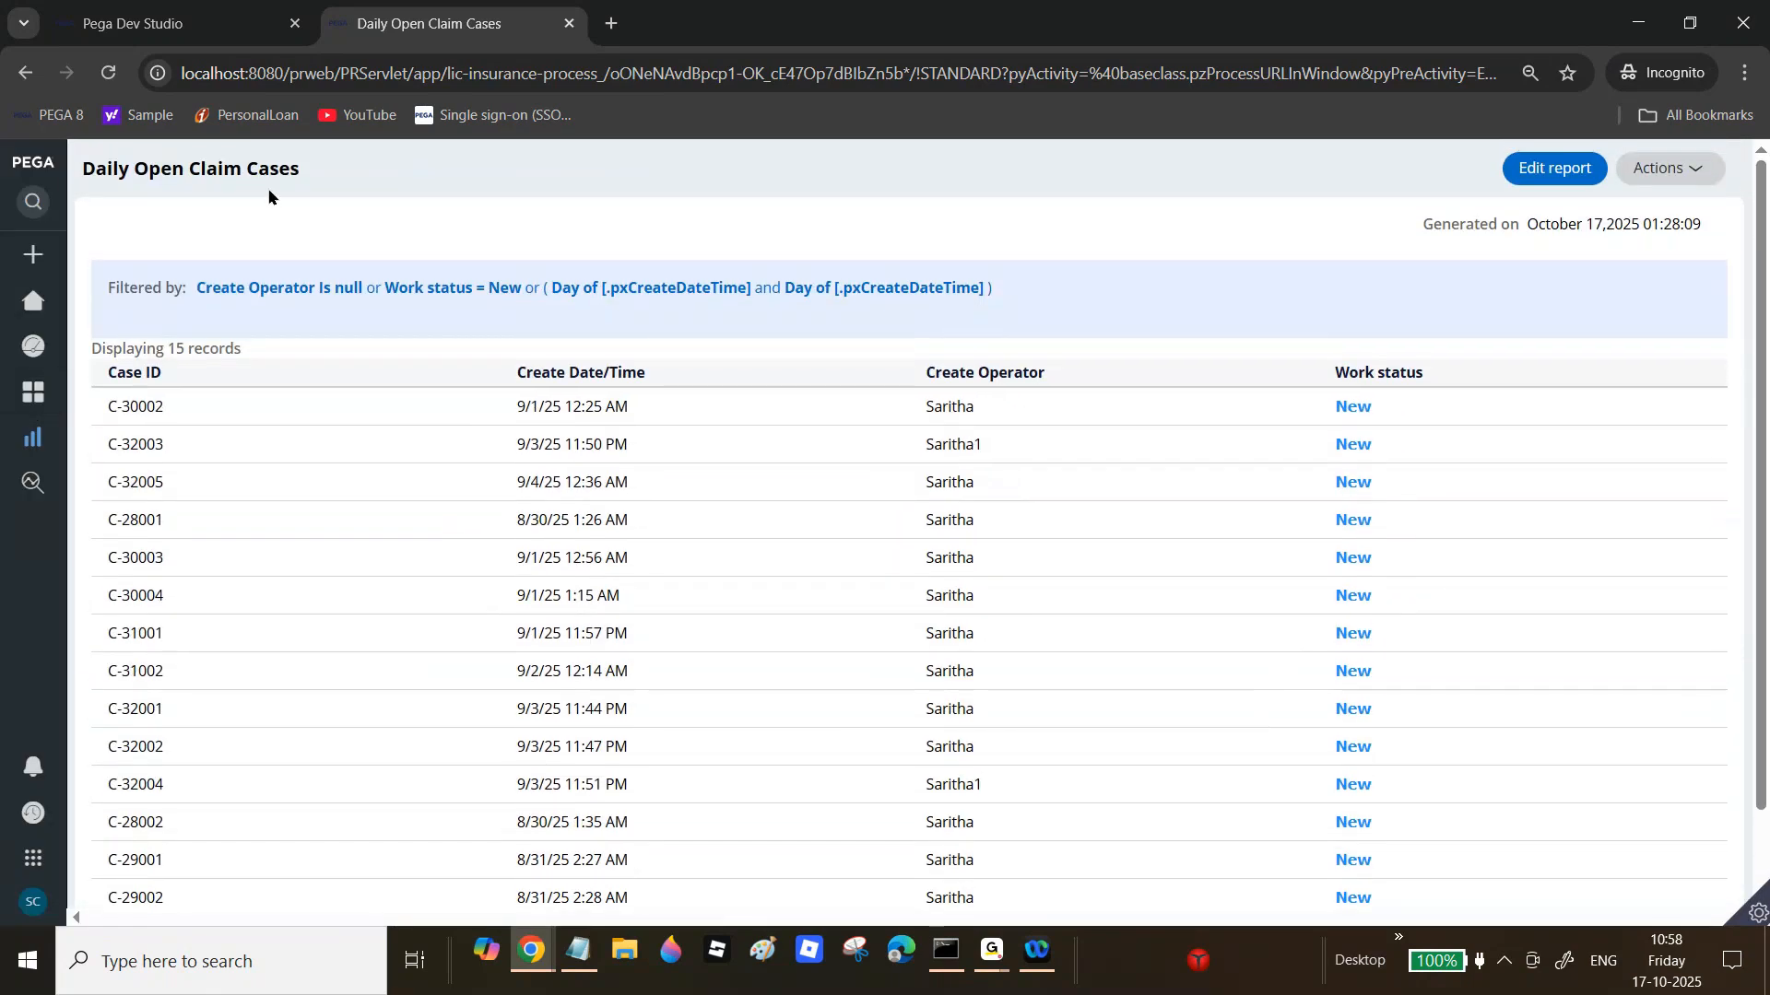
Step: Return to the Daily Claim Open Cases report definition in Dev Studio
click(175, 23)
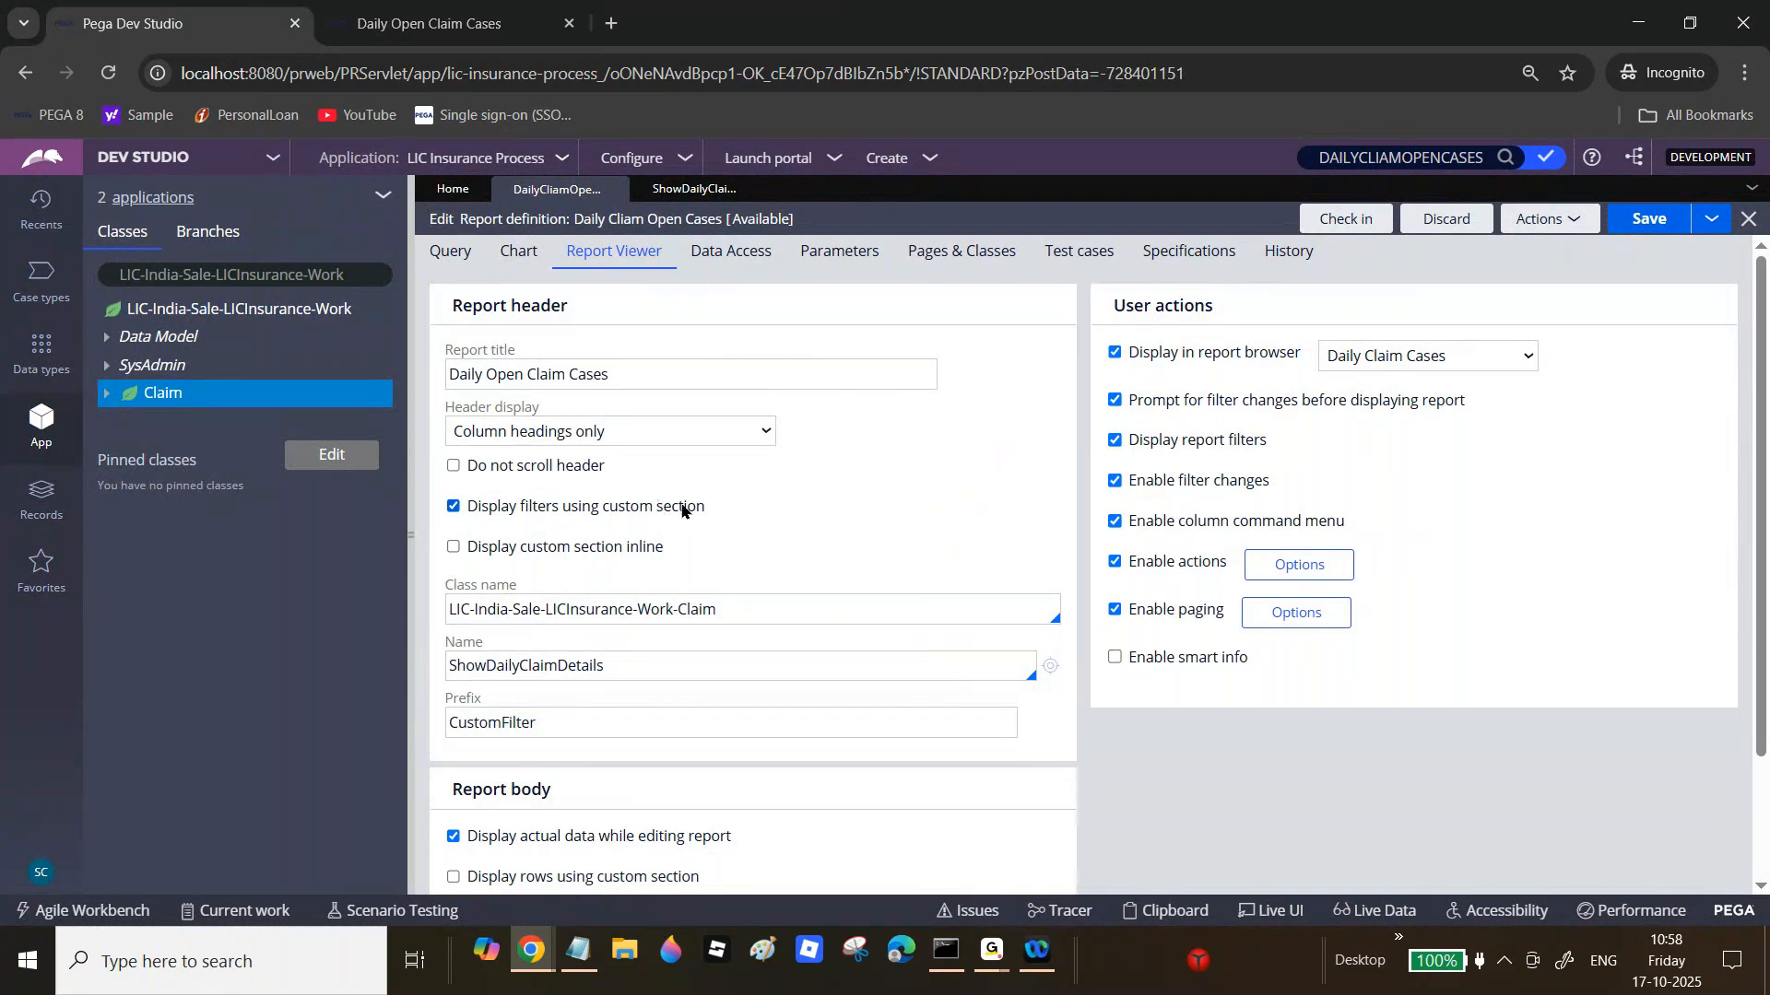
scroll(1765, 533, up, 2)
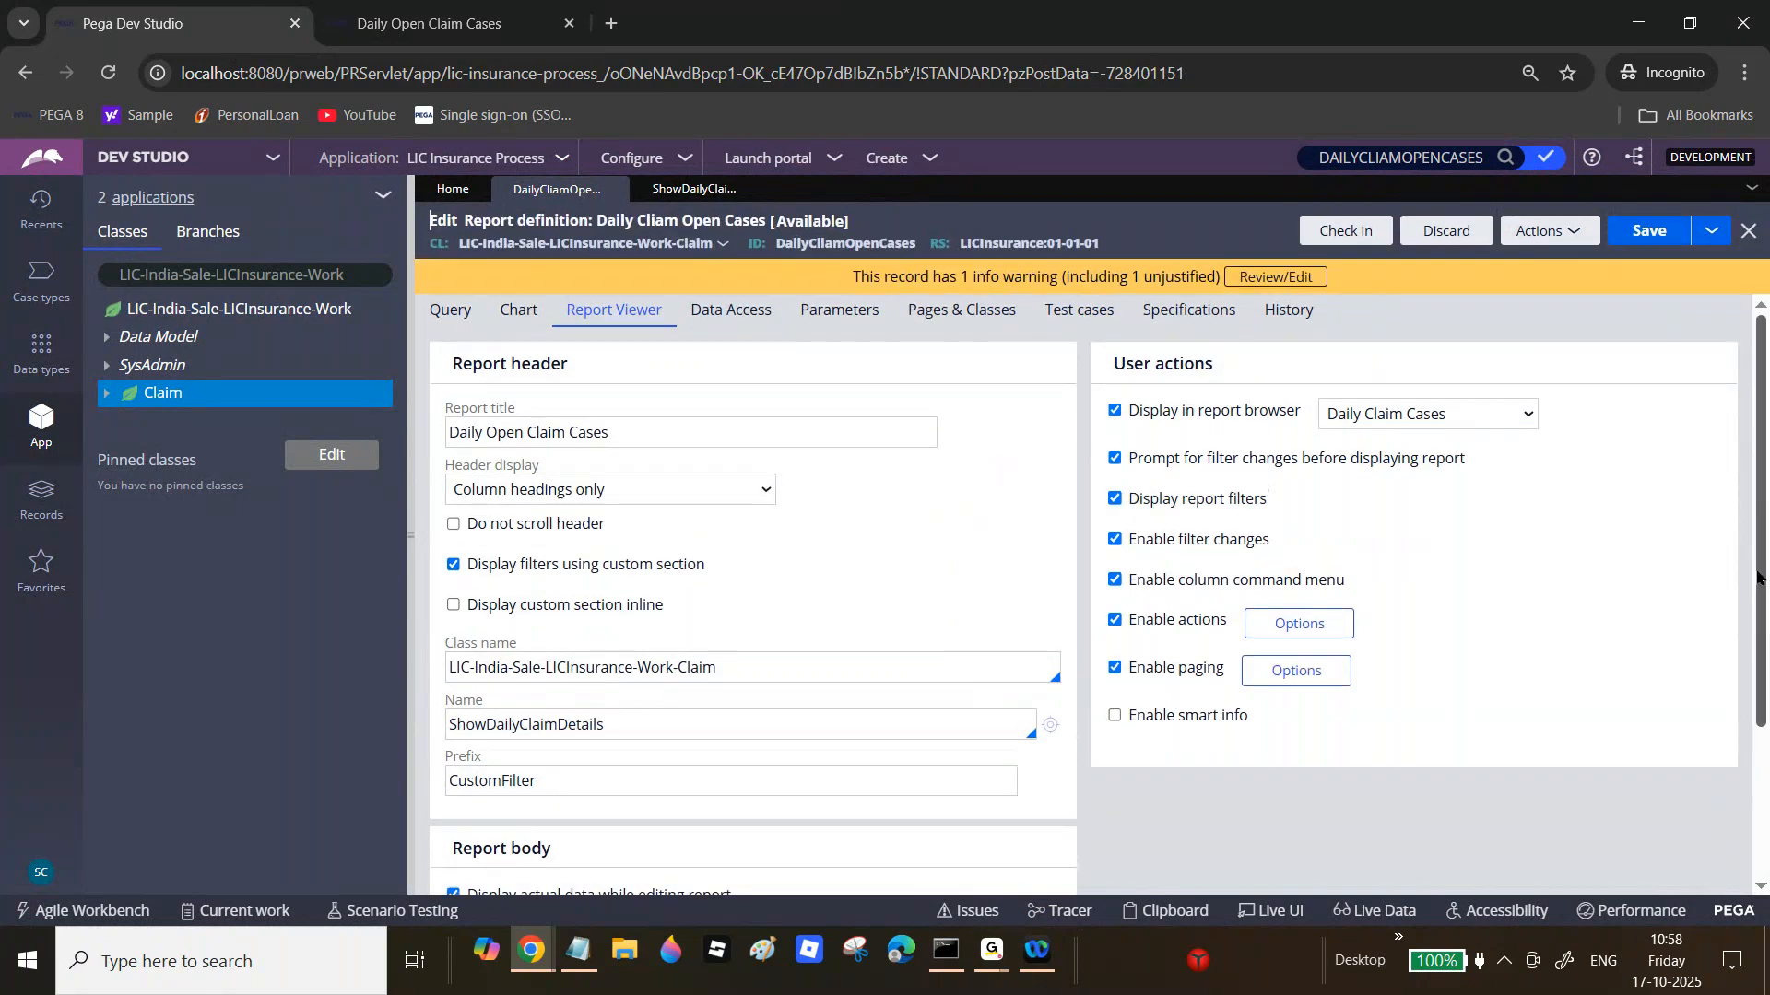
scroll(1758, 578, down, 3)
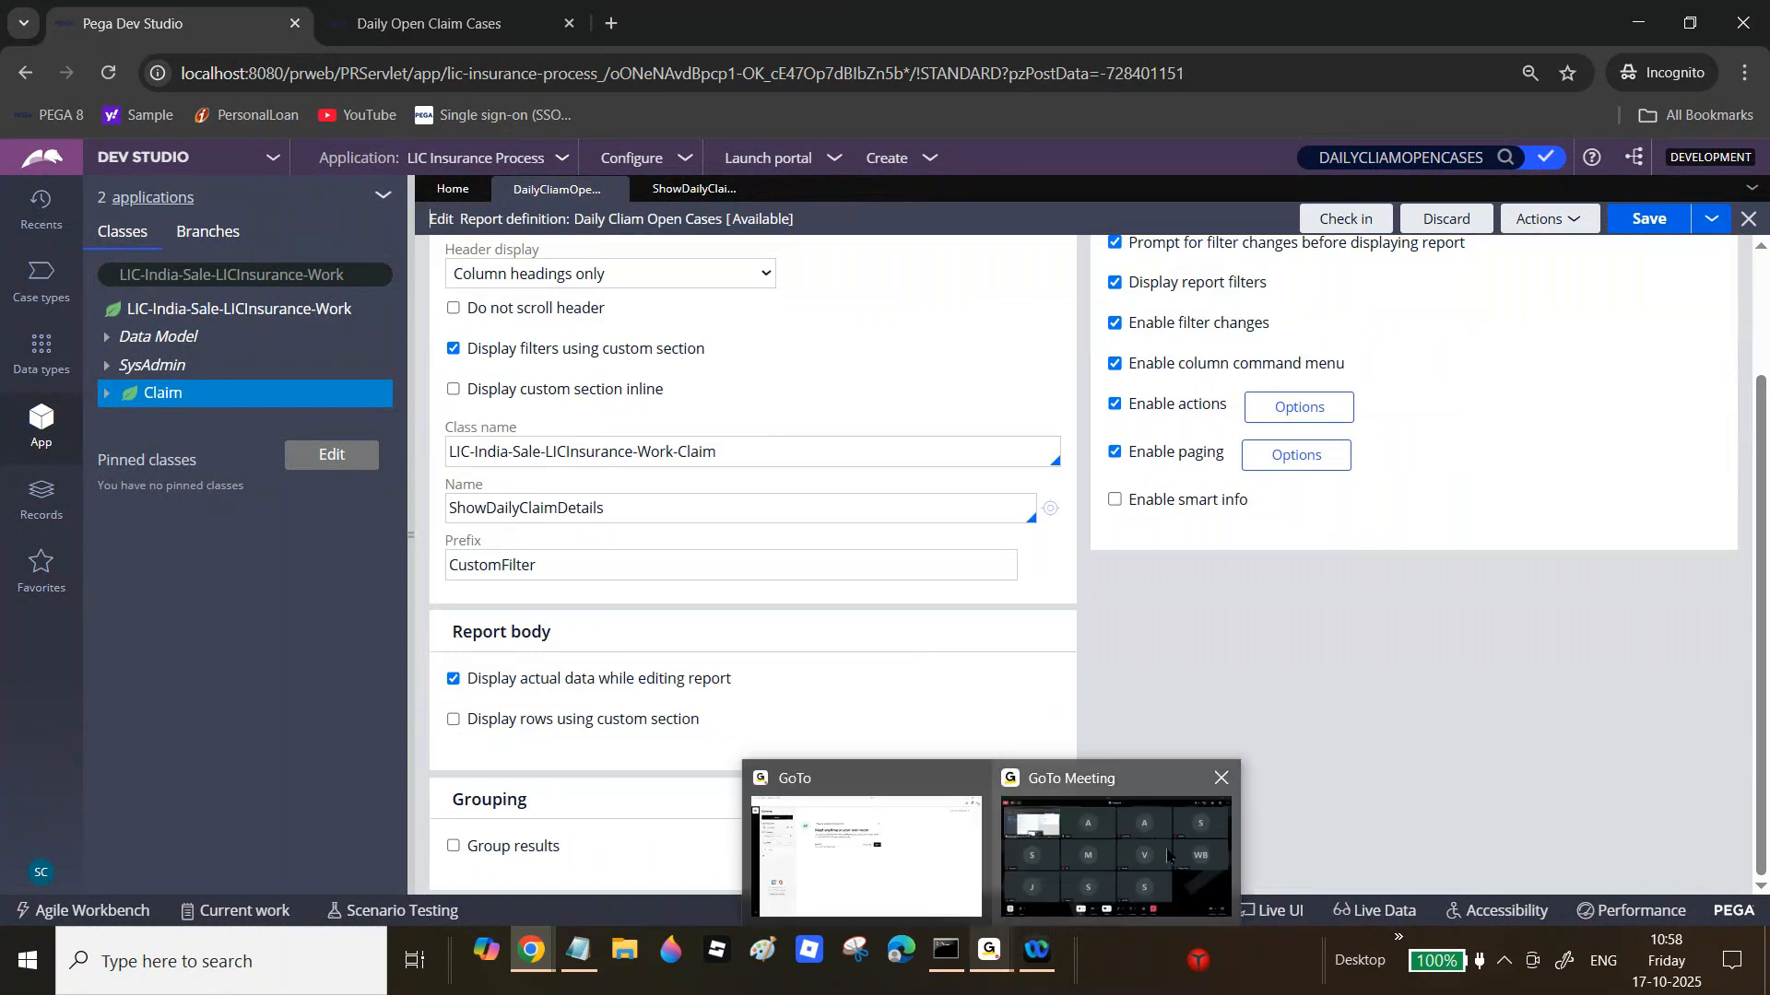
click(1187, 863)
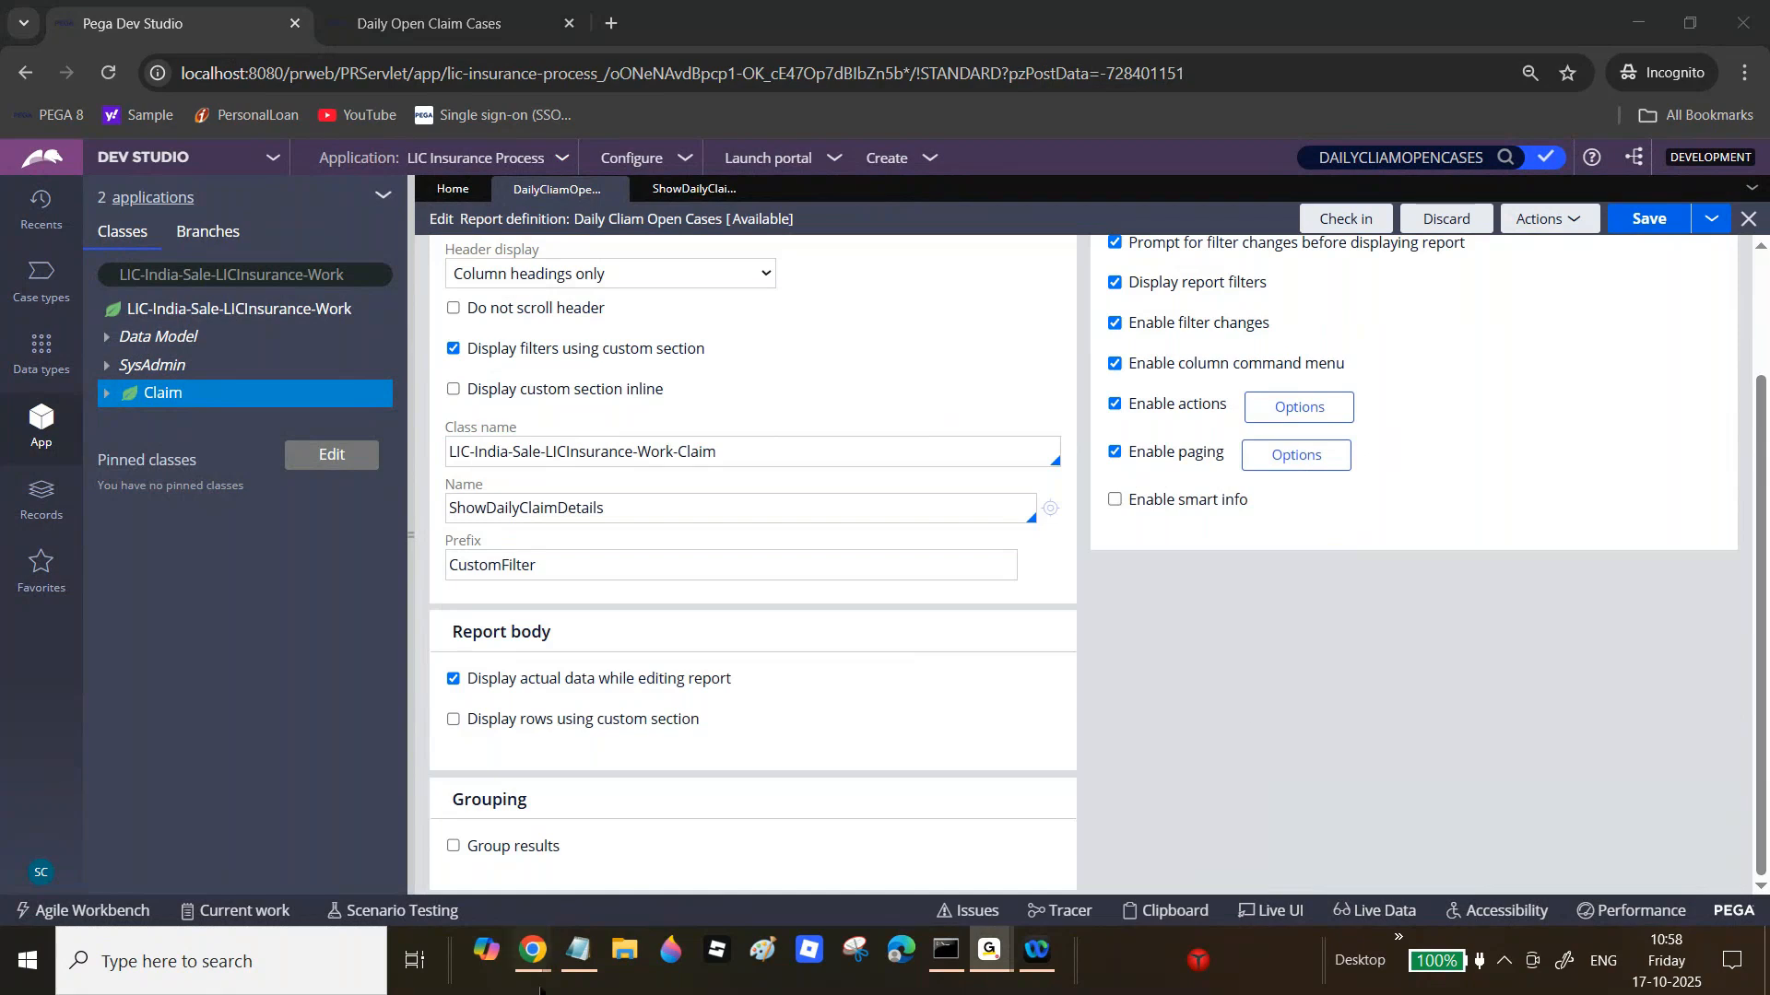
mouse_move(532, 963)
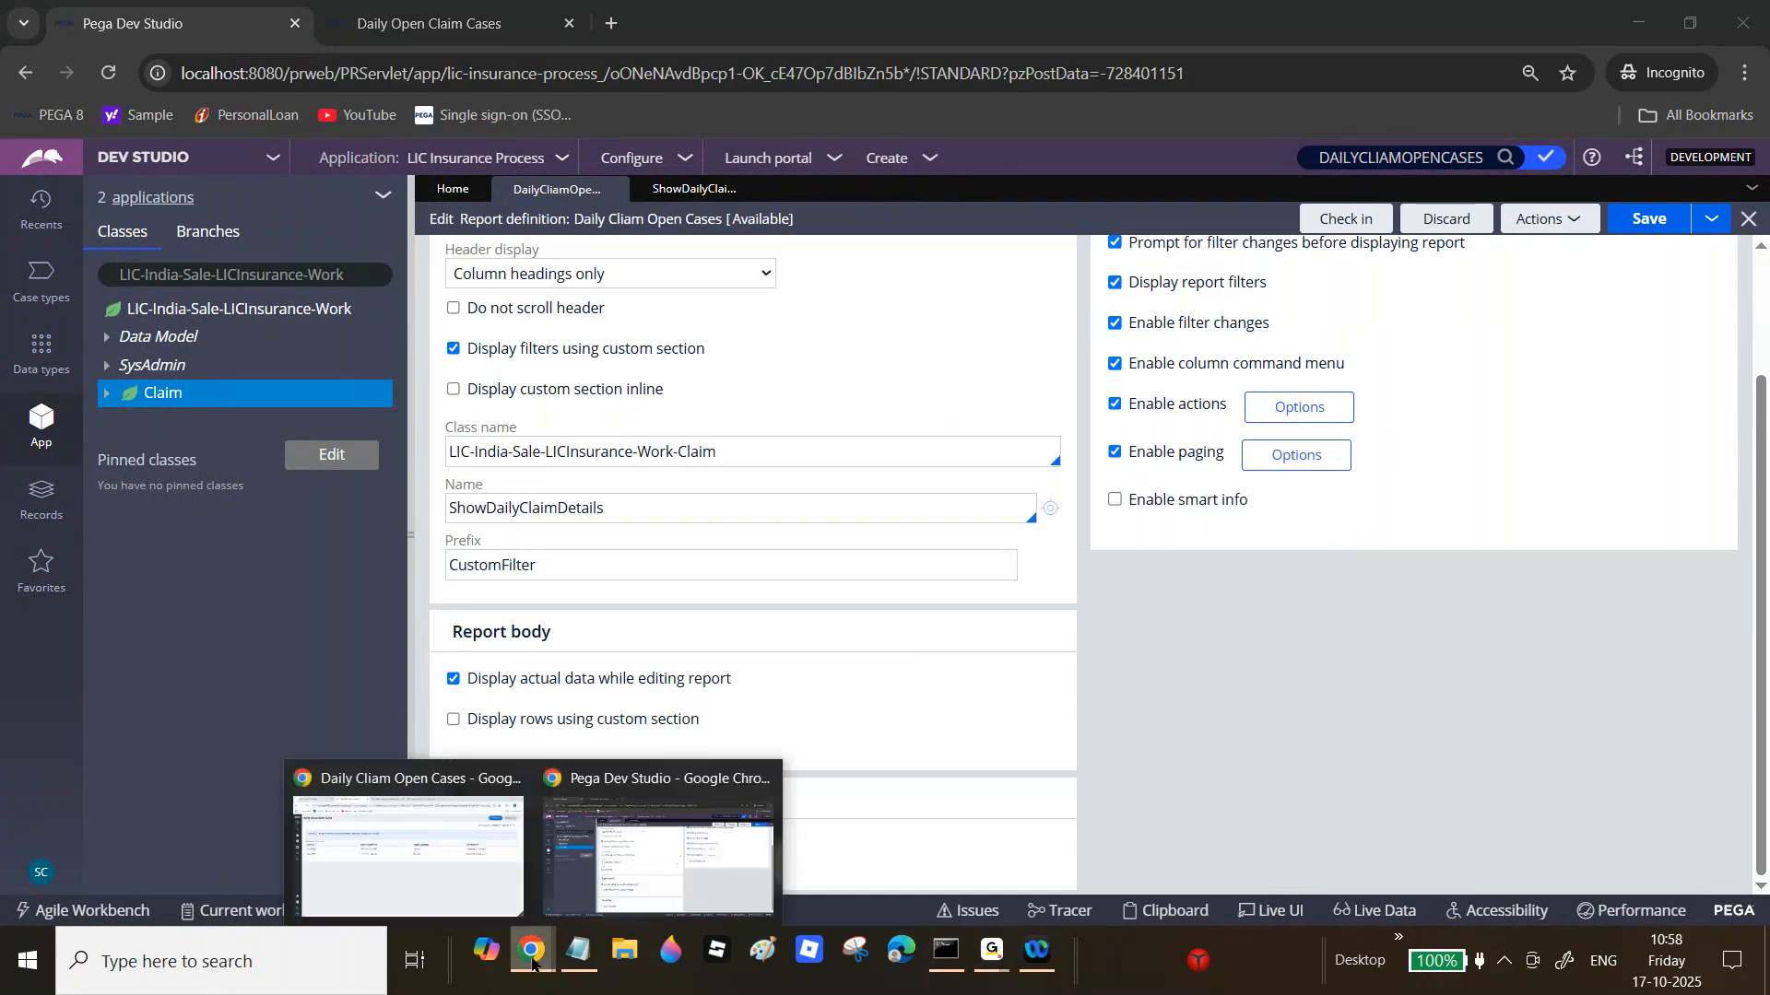
click(687, 806)
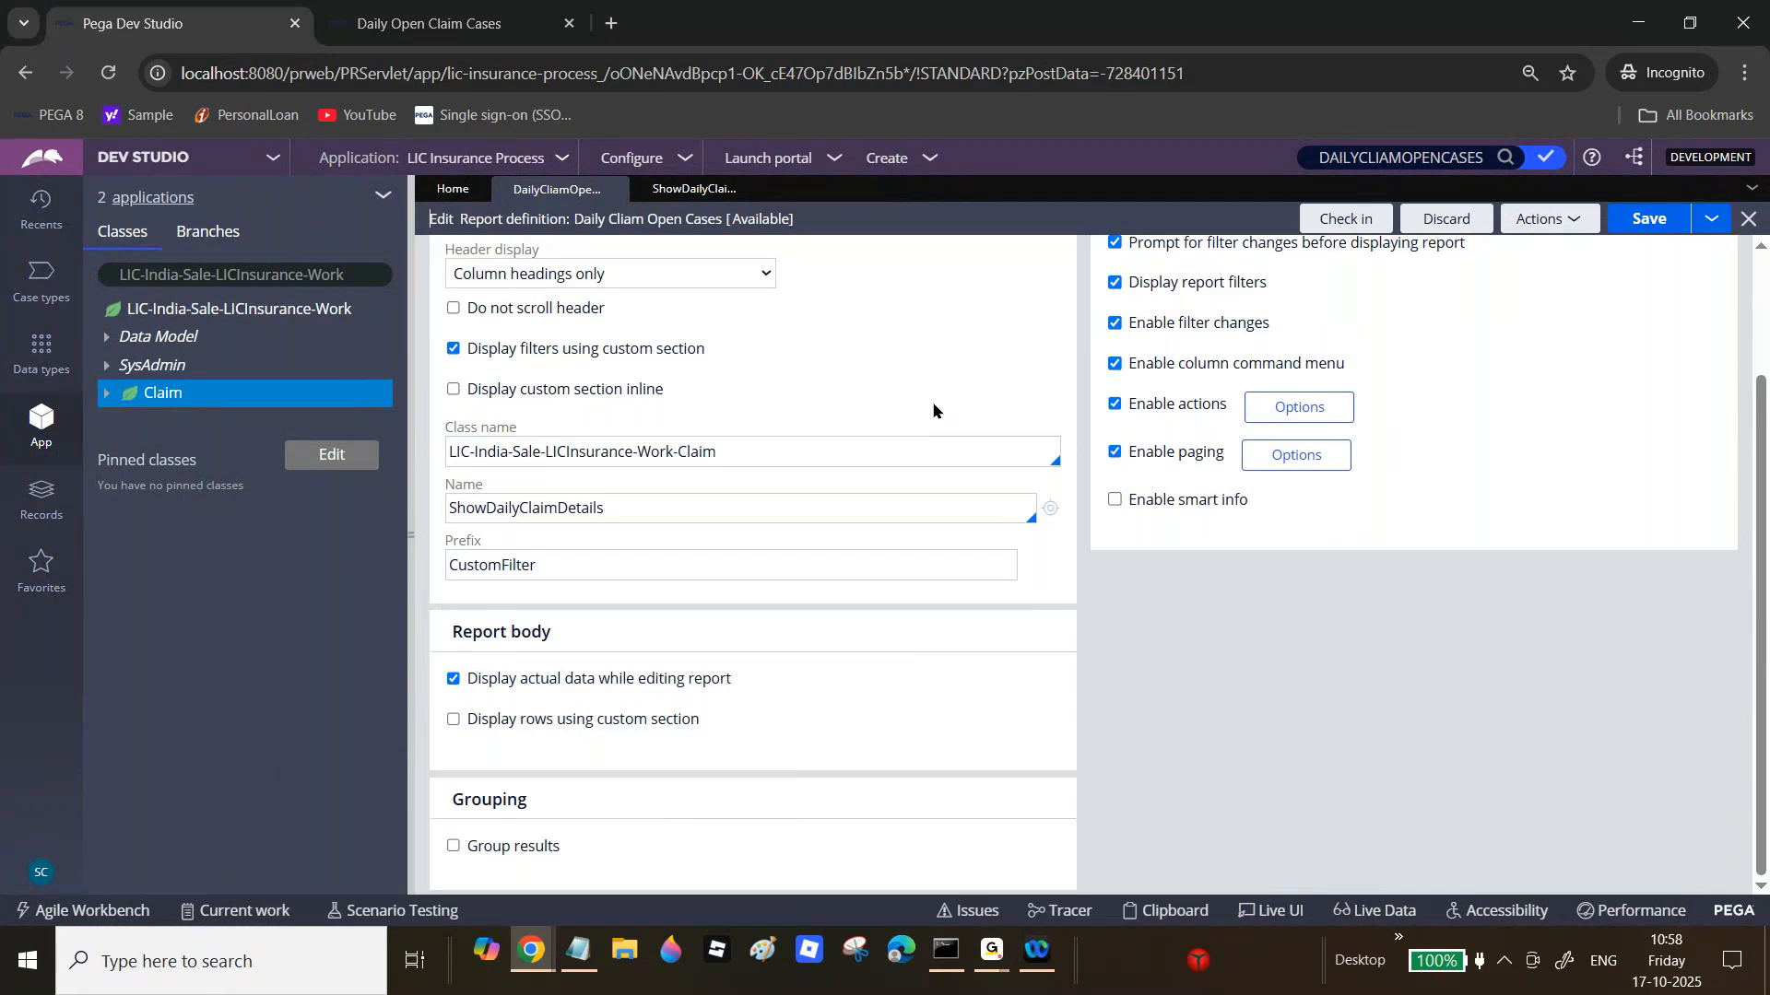
Step: Turn on 'Display custom section inline' on the Report Viewer tab and save the report definition
drag(469, 390, 666, 395)
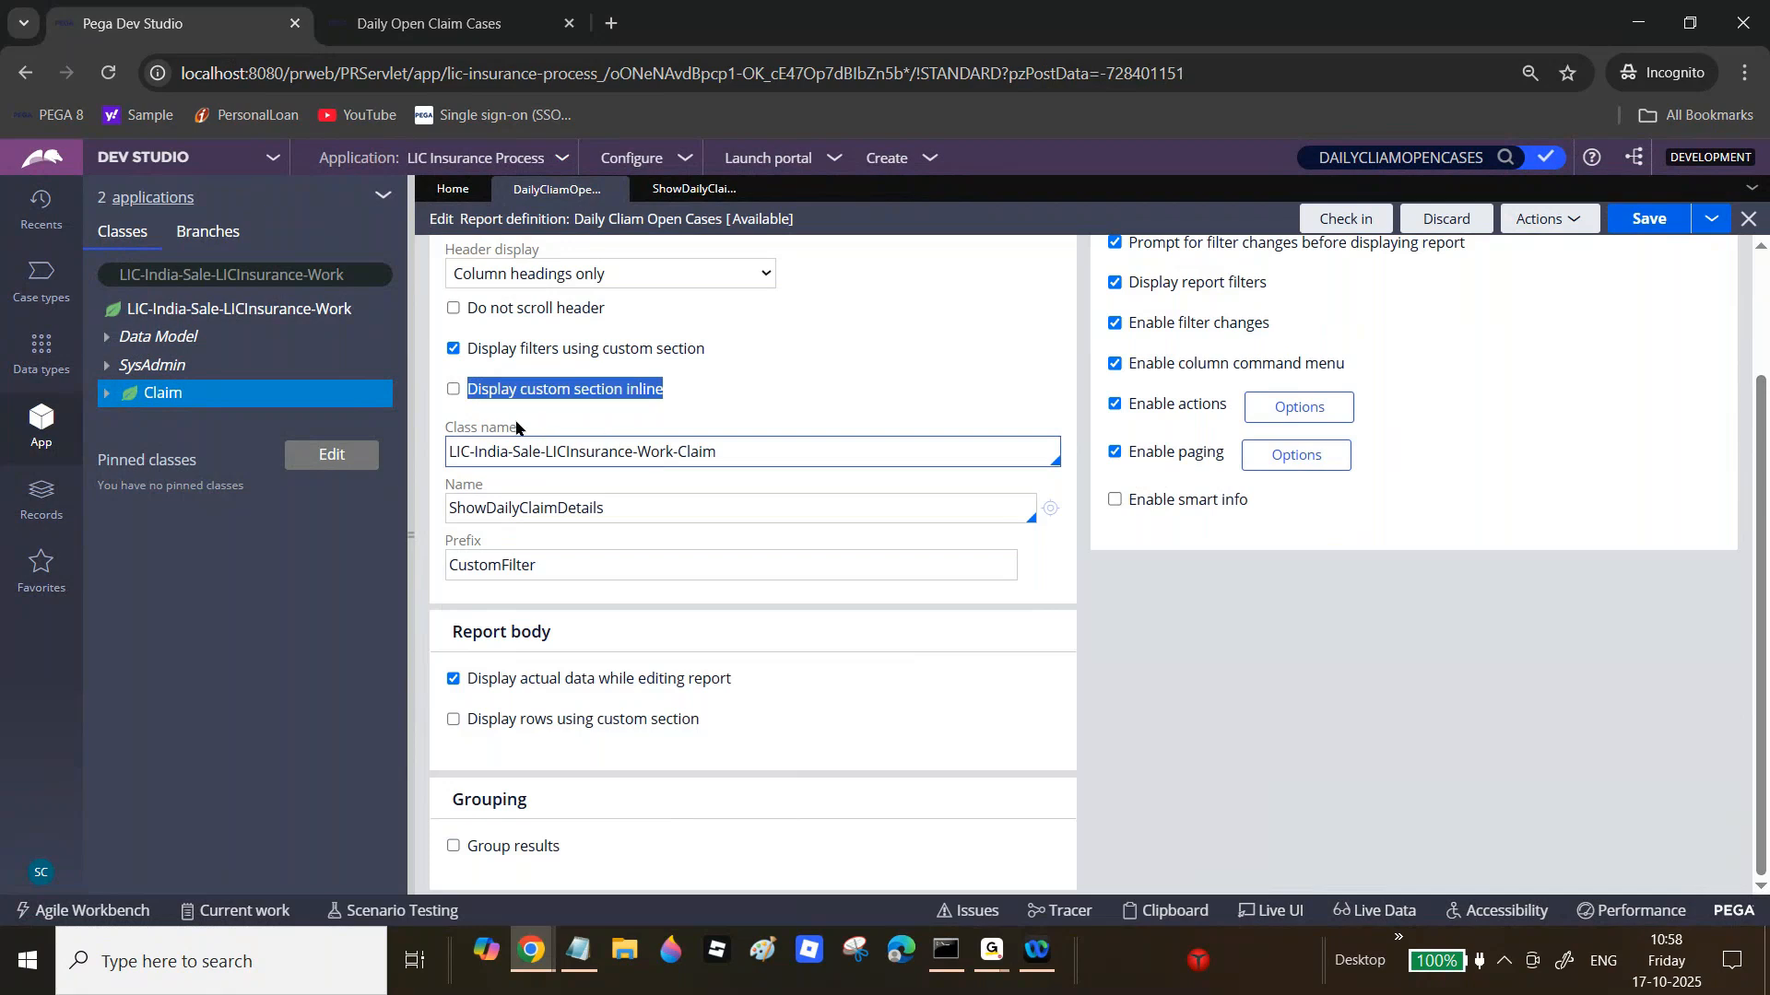
click(454, 391)
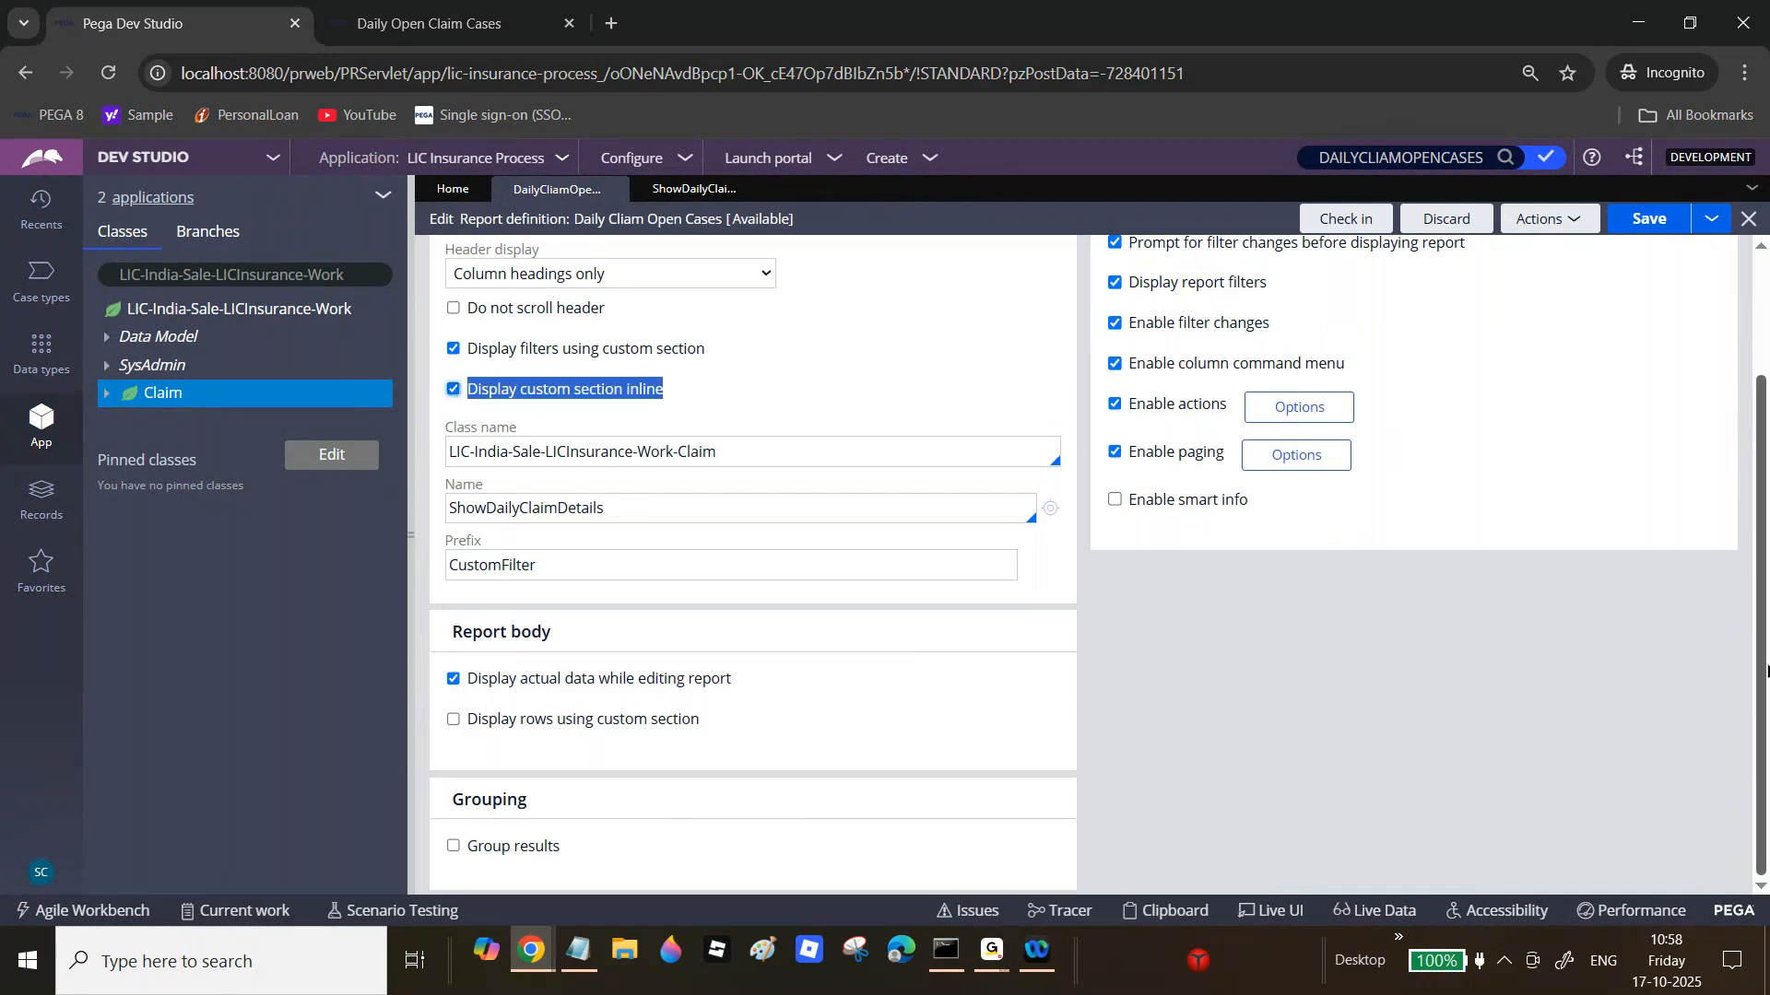
scroll(1765, 670, up, 2)
scroll(1751, 738, down, 2)
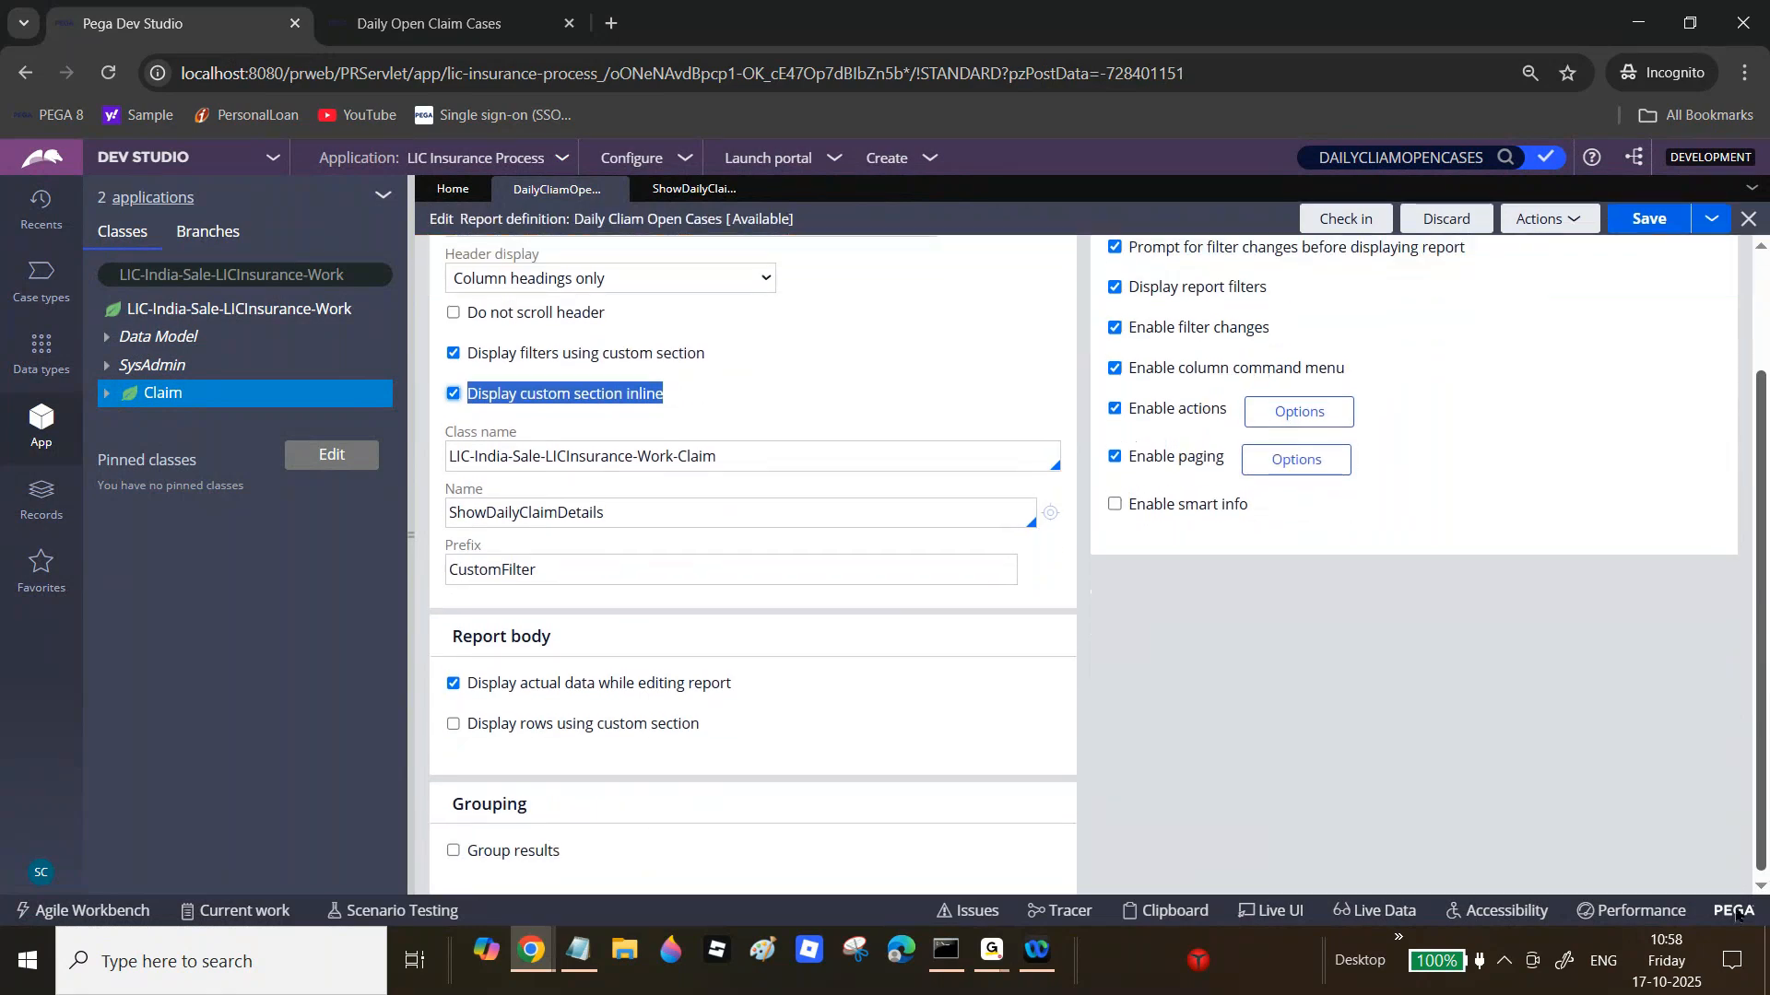
scroll(1705, 553, up, 3)
click(1655, 232)
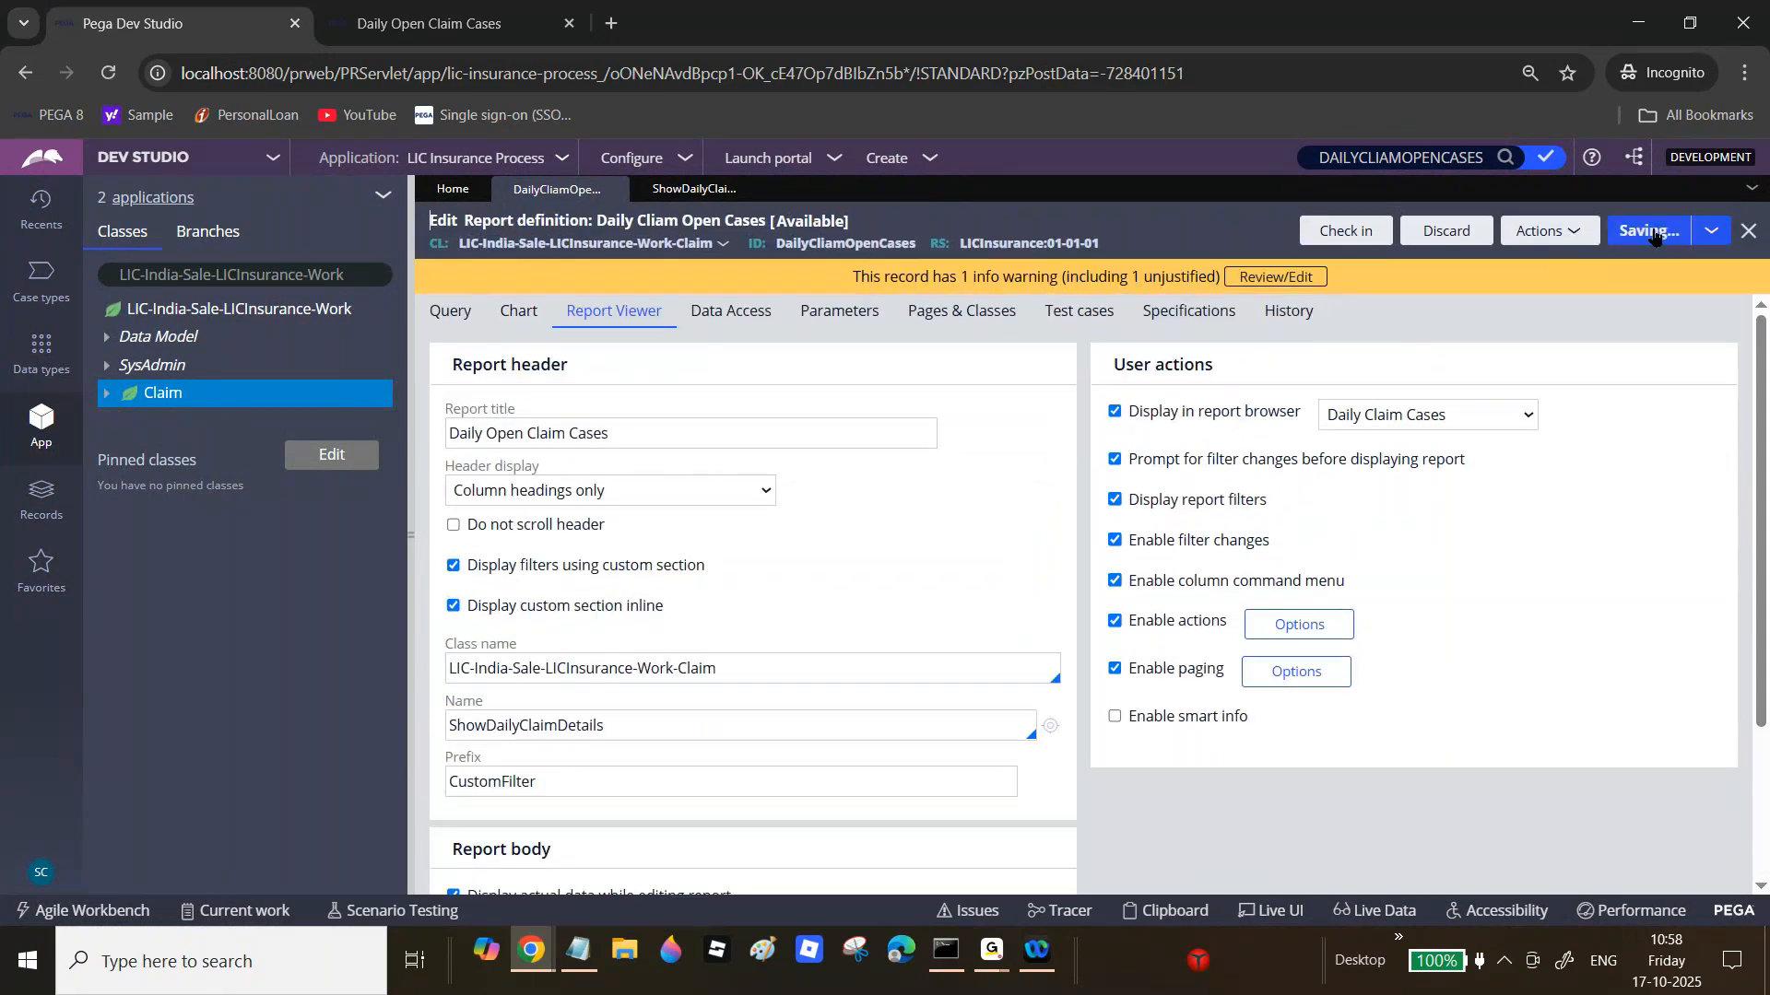
click(428, 23)
Step: Rerun Daily Open Claim Cases for an operator ID, showing inline filters above 8 records
click(35, 442)
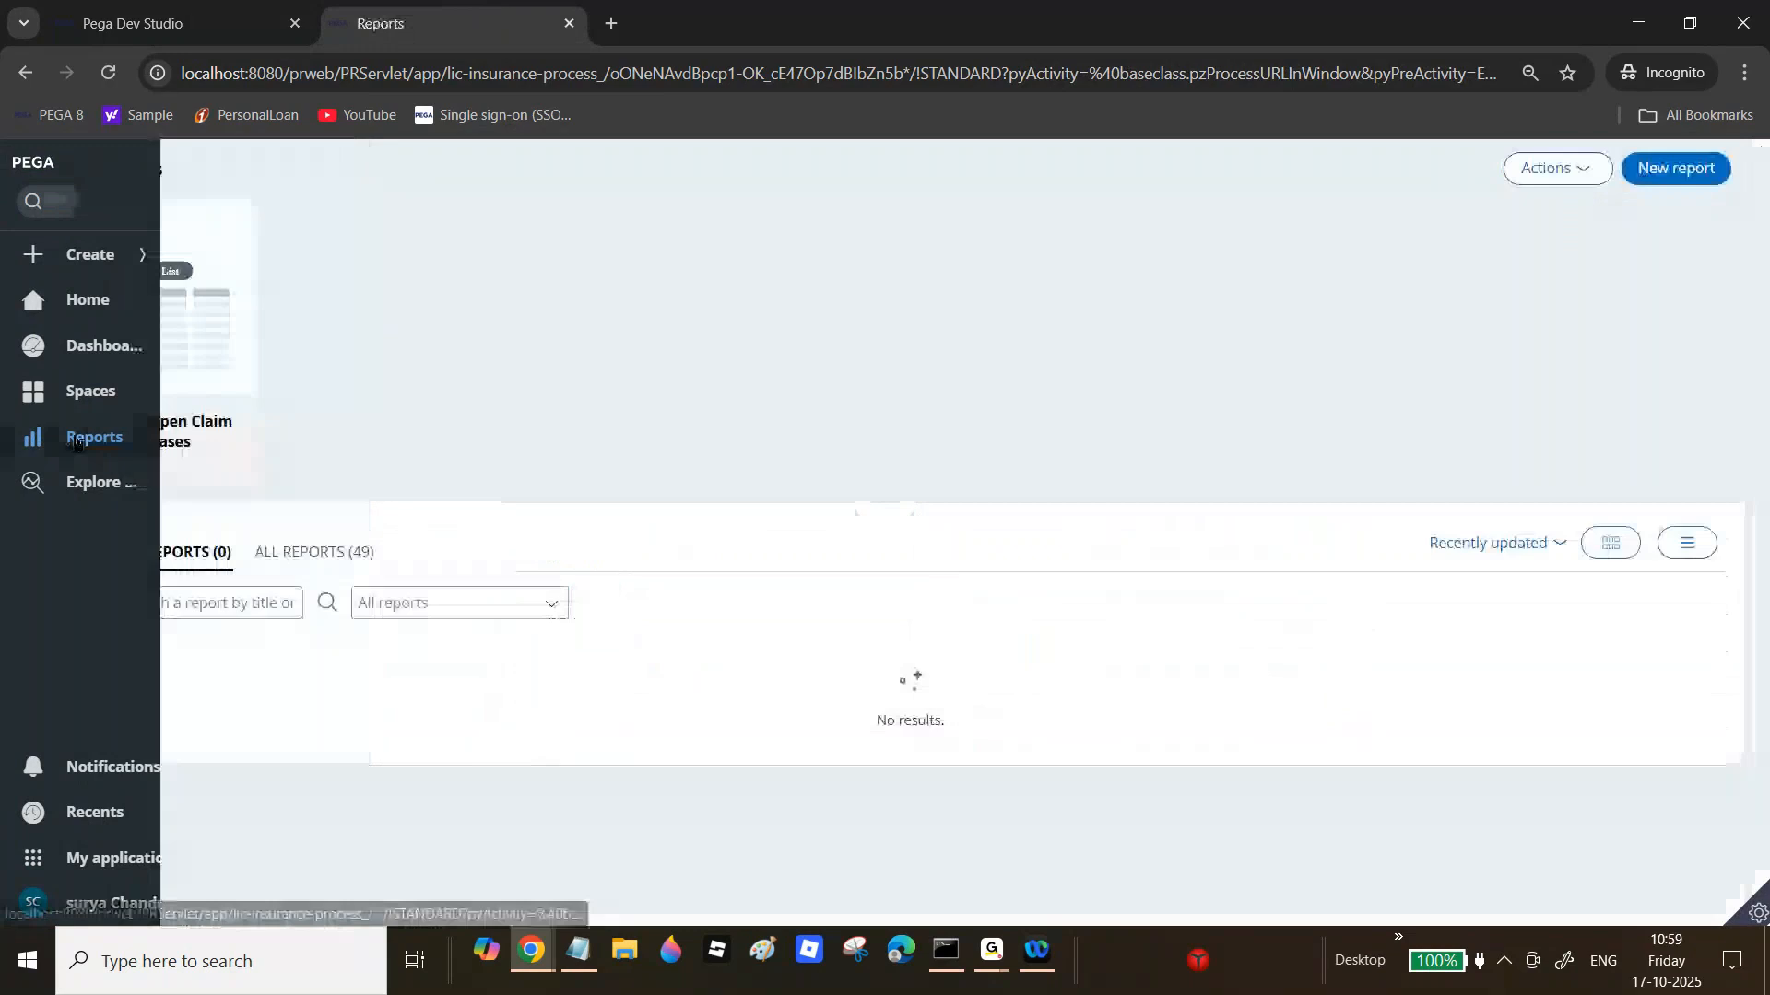
click(130, 332)
click(522, 187)
text(Sariy)
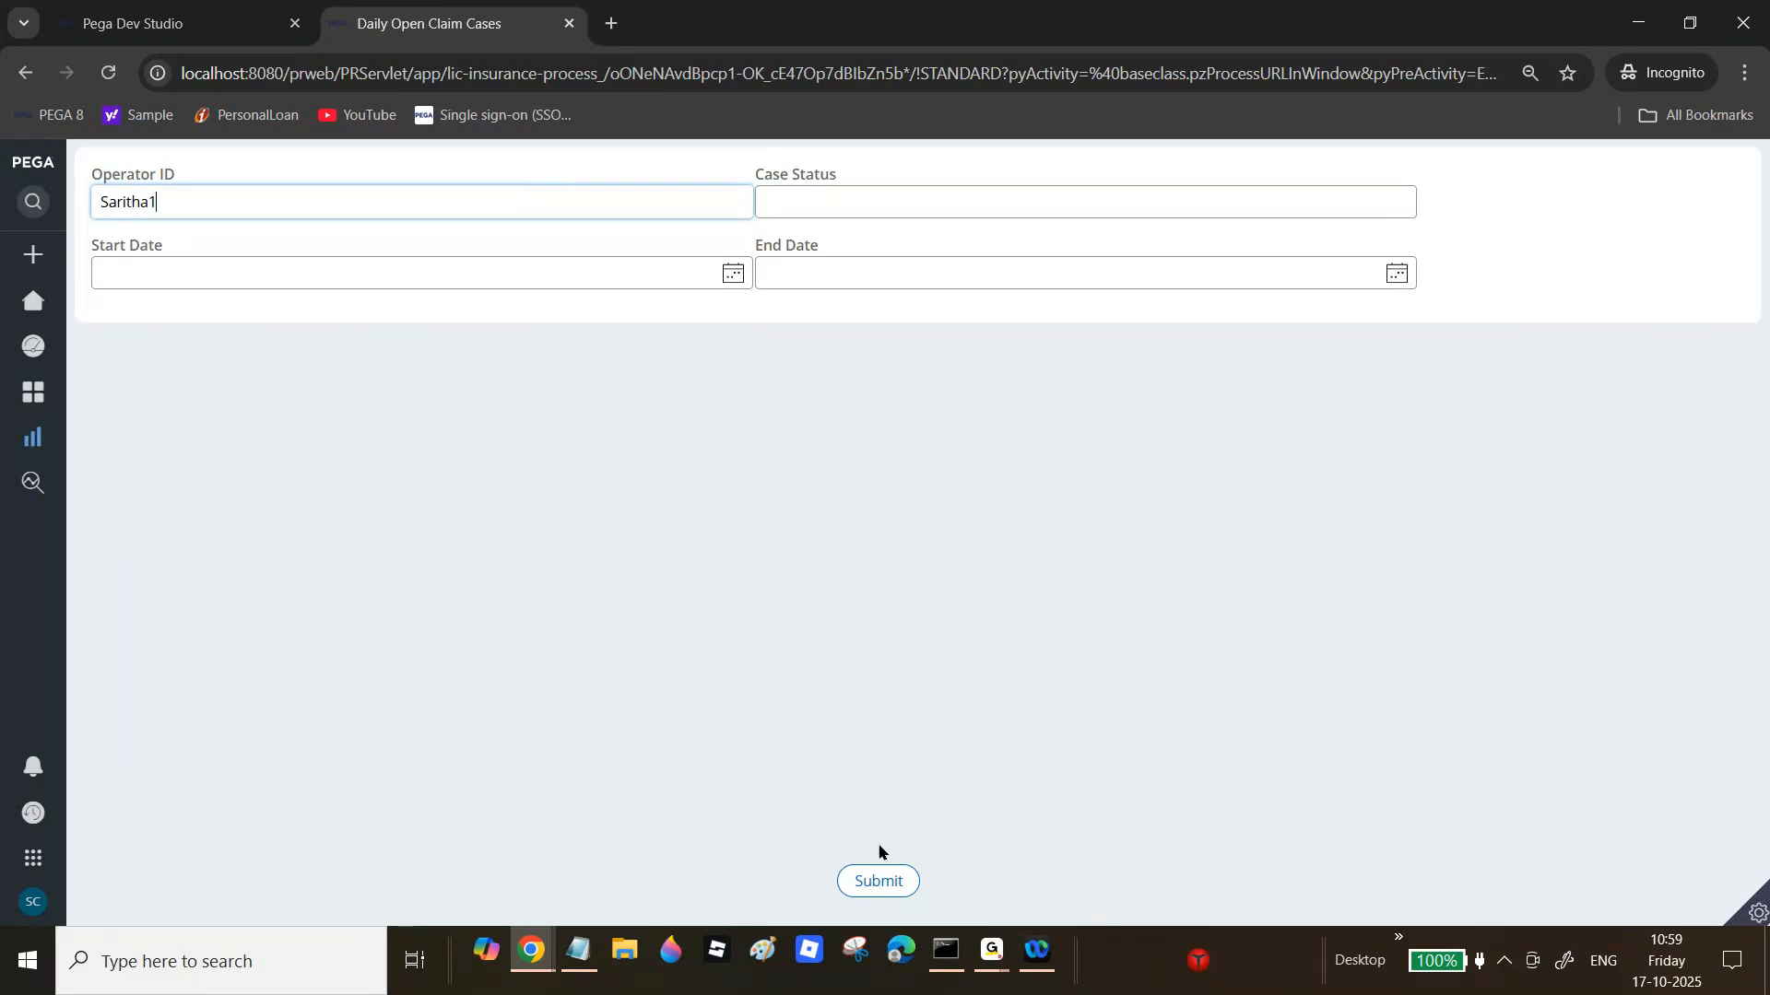
click(878, 880)
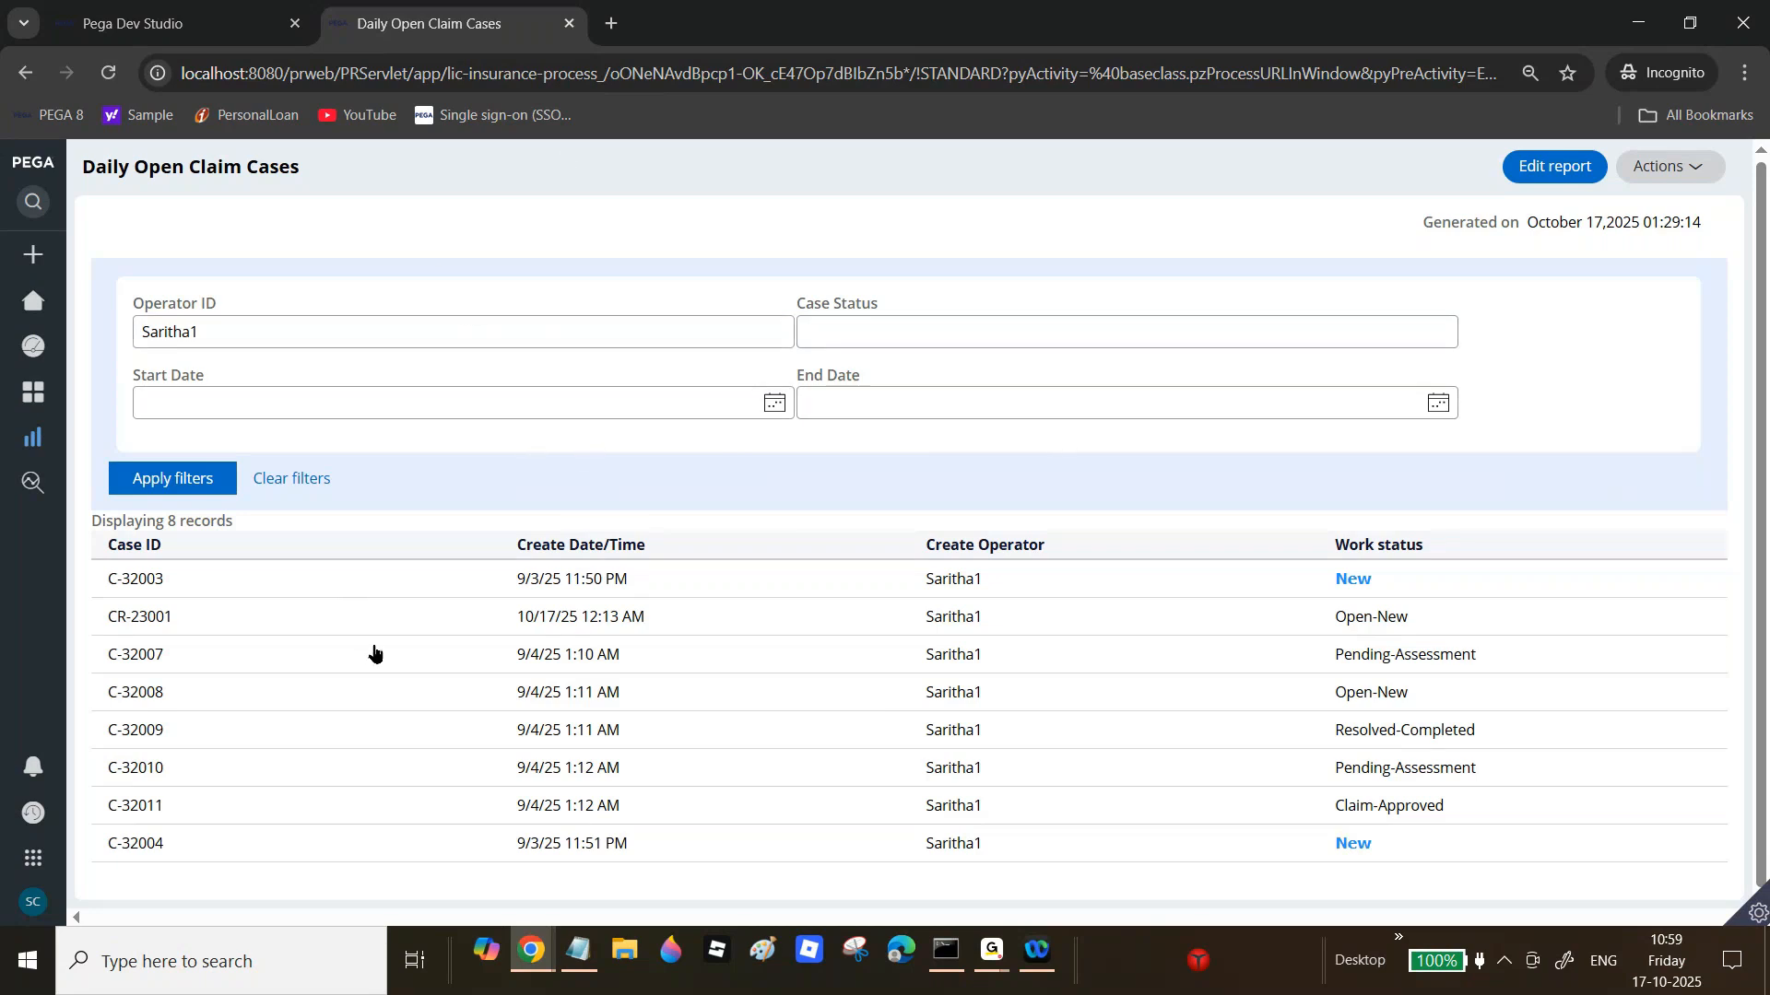
click(152, 23)
Step: Turn off the inline custom section, save, and rerun the report for an operator ID
click(453, 605)
click(453, 606)
click(1650, 232)
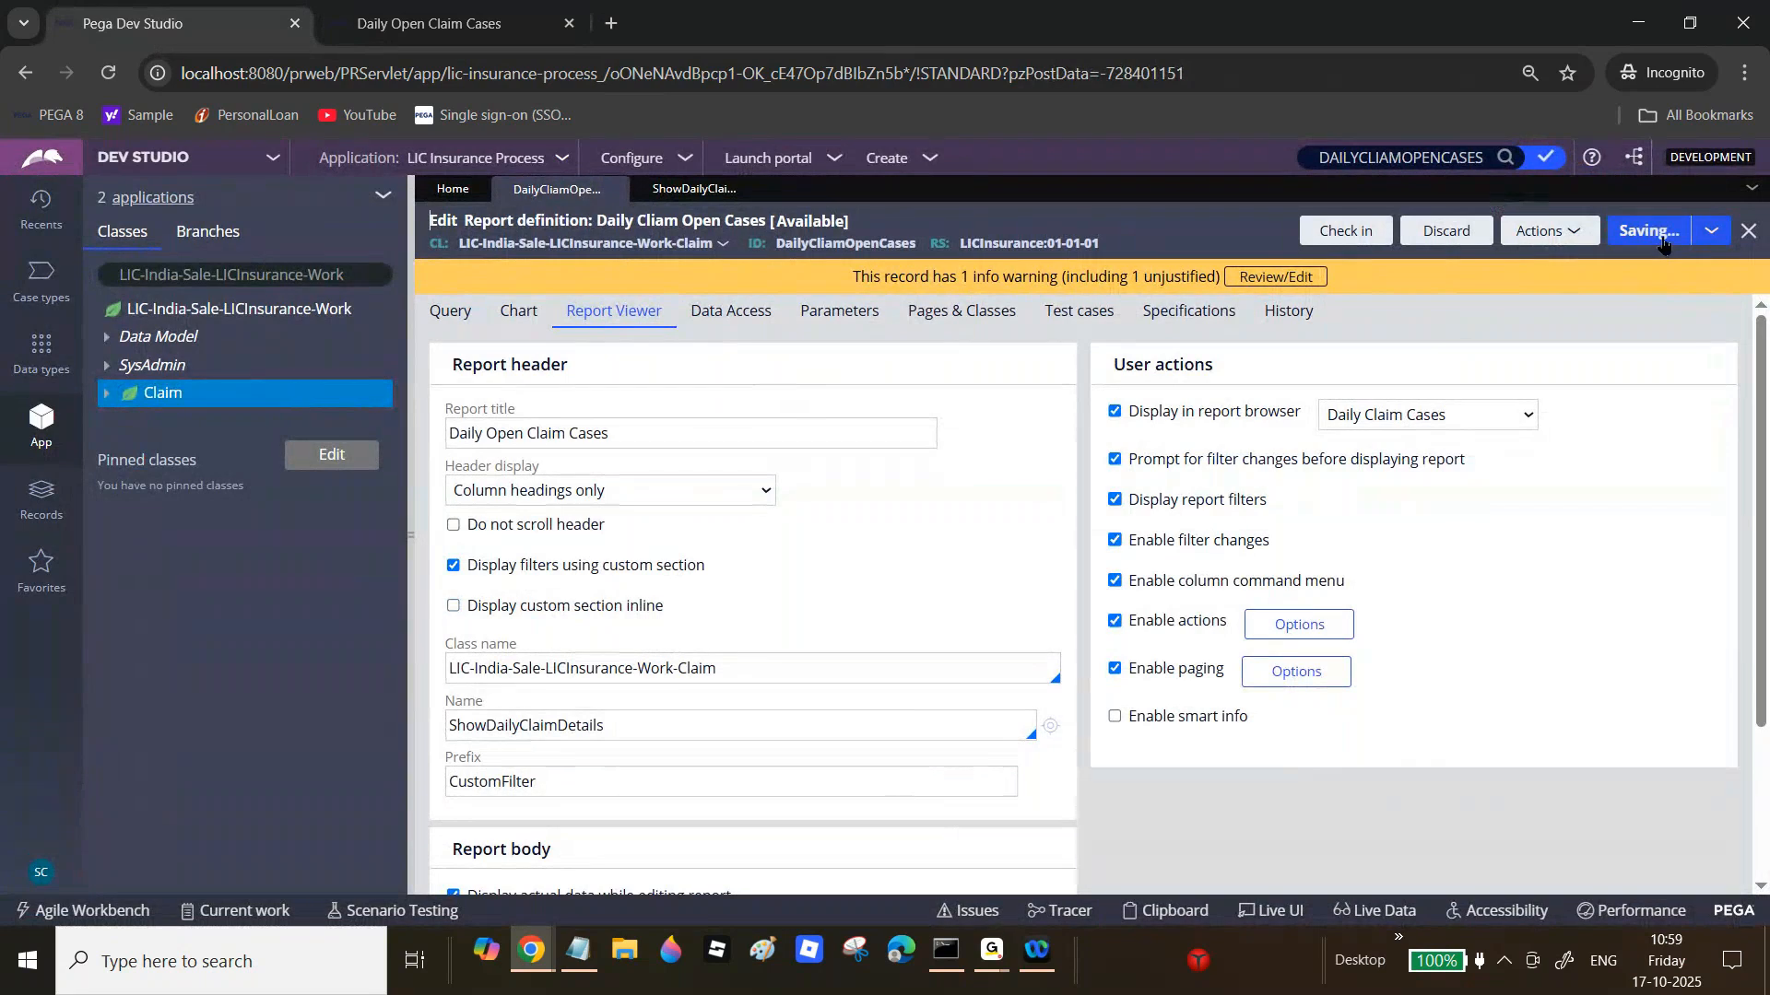
click(494, 10)
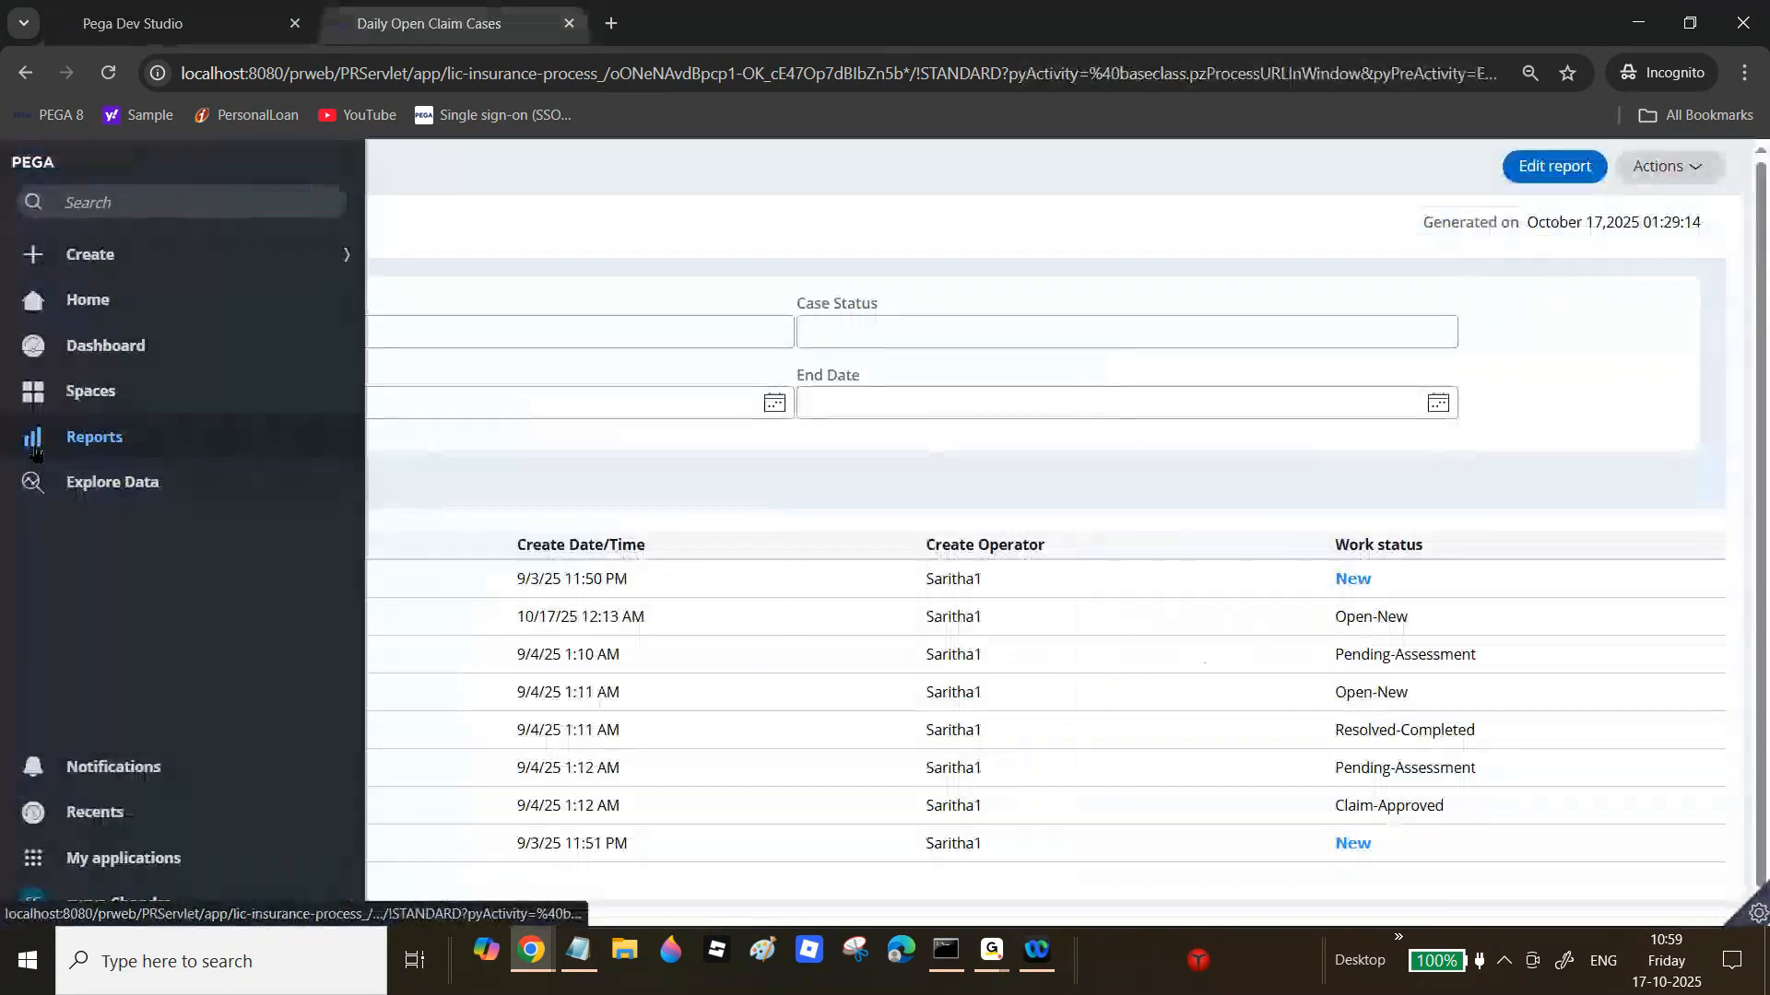
click(84, 440)
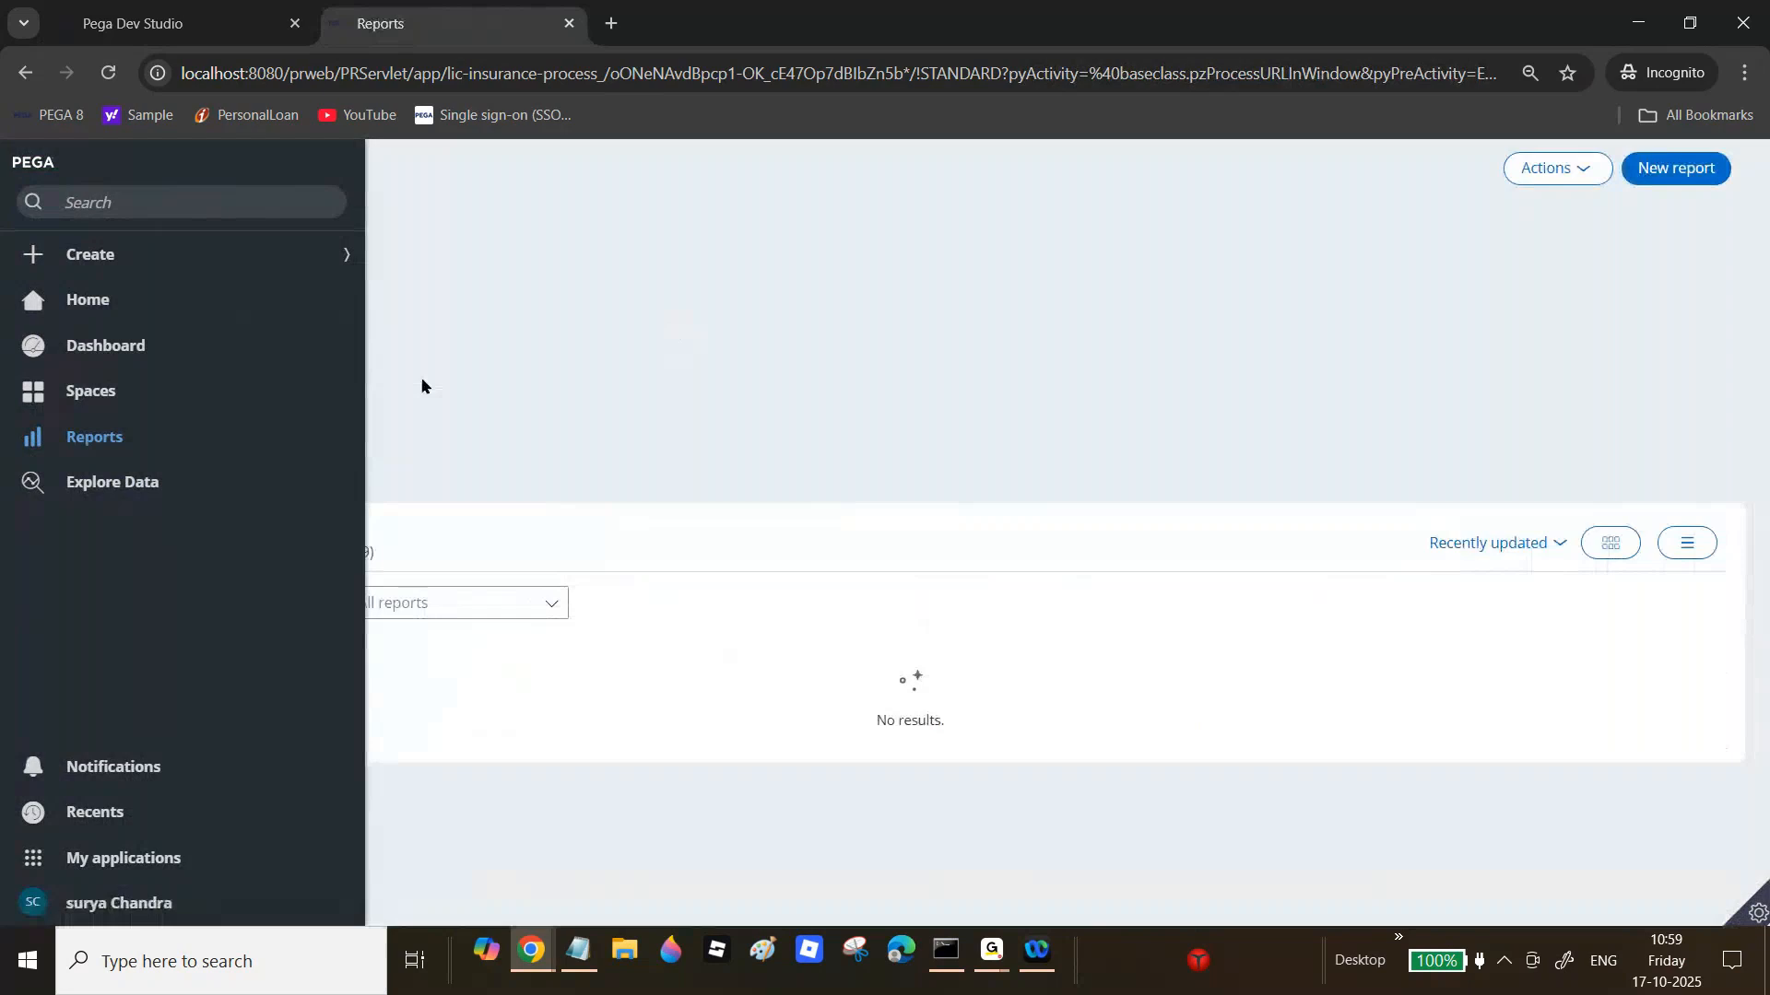
click(212, 347)
text(Saritha1)
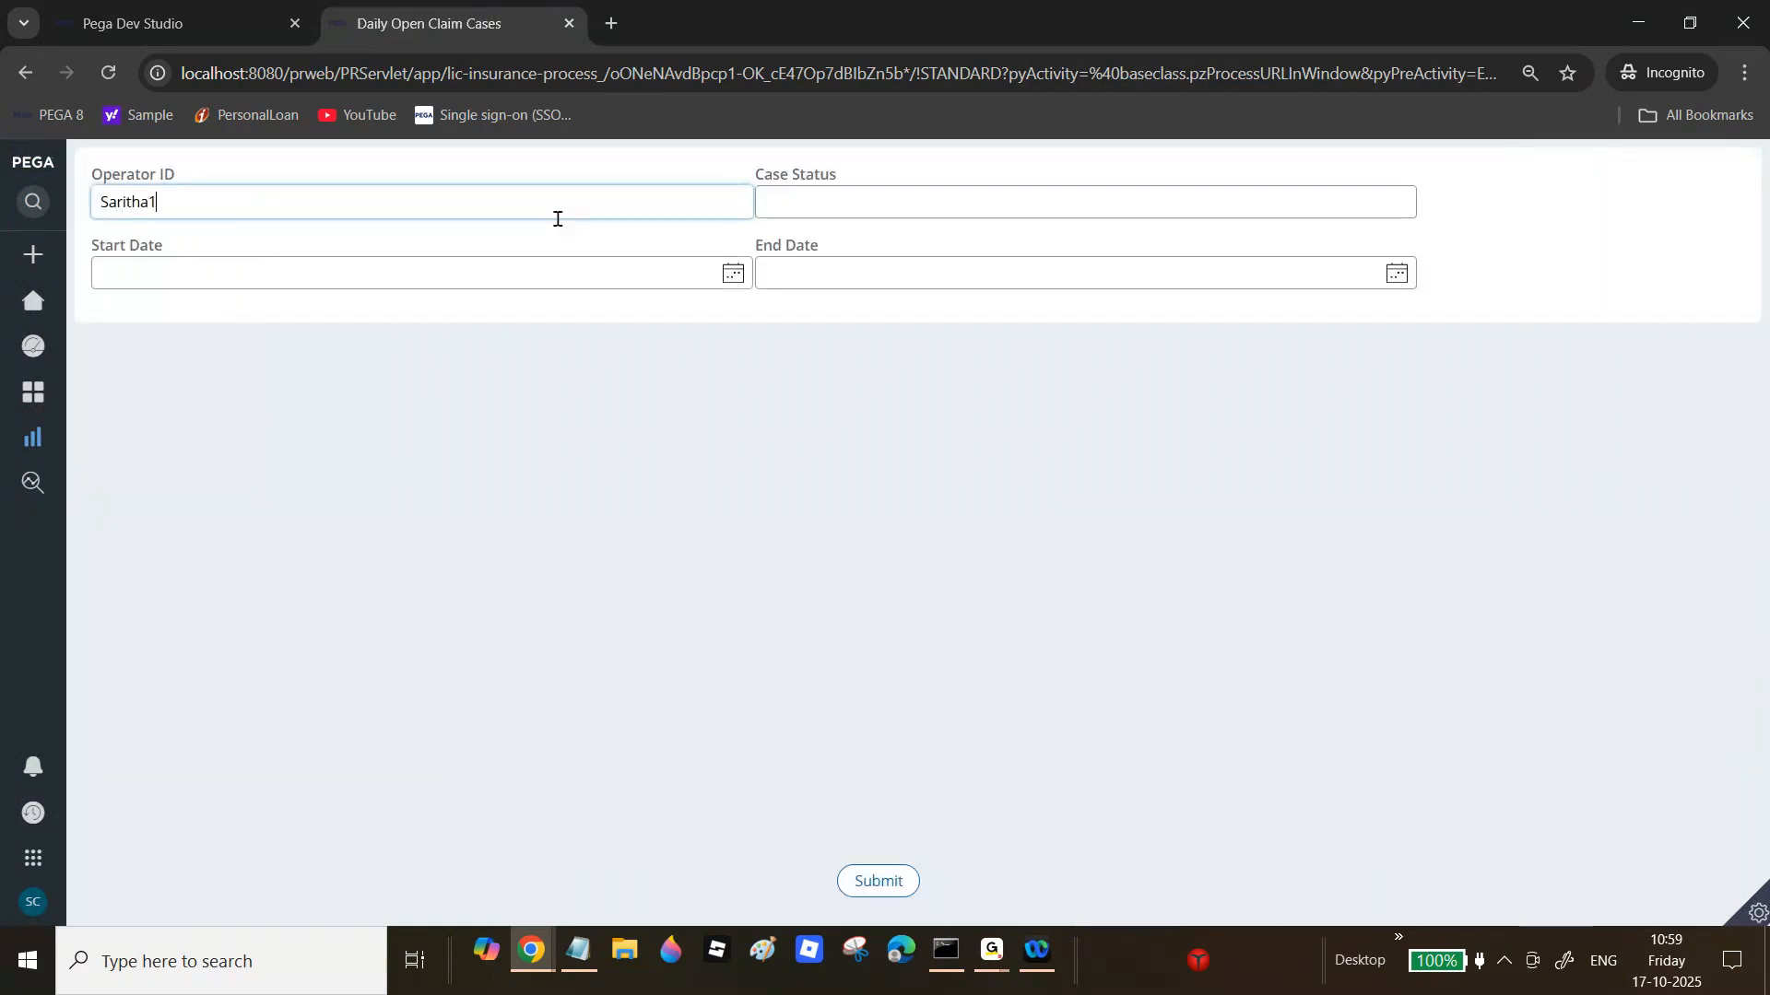
click(898, 876)
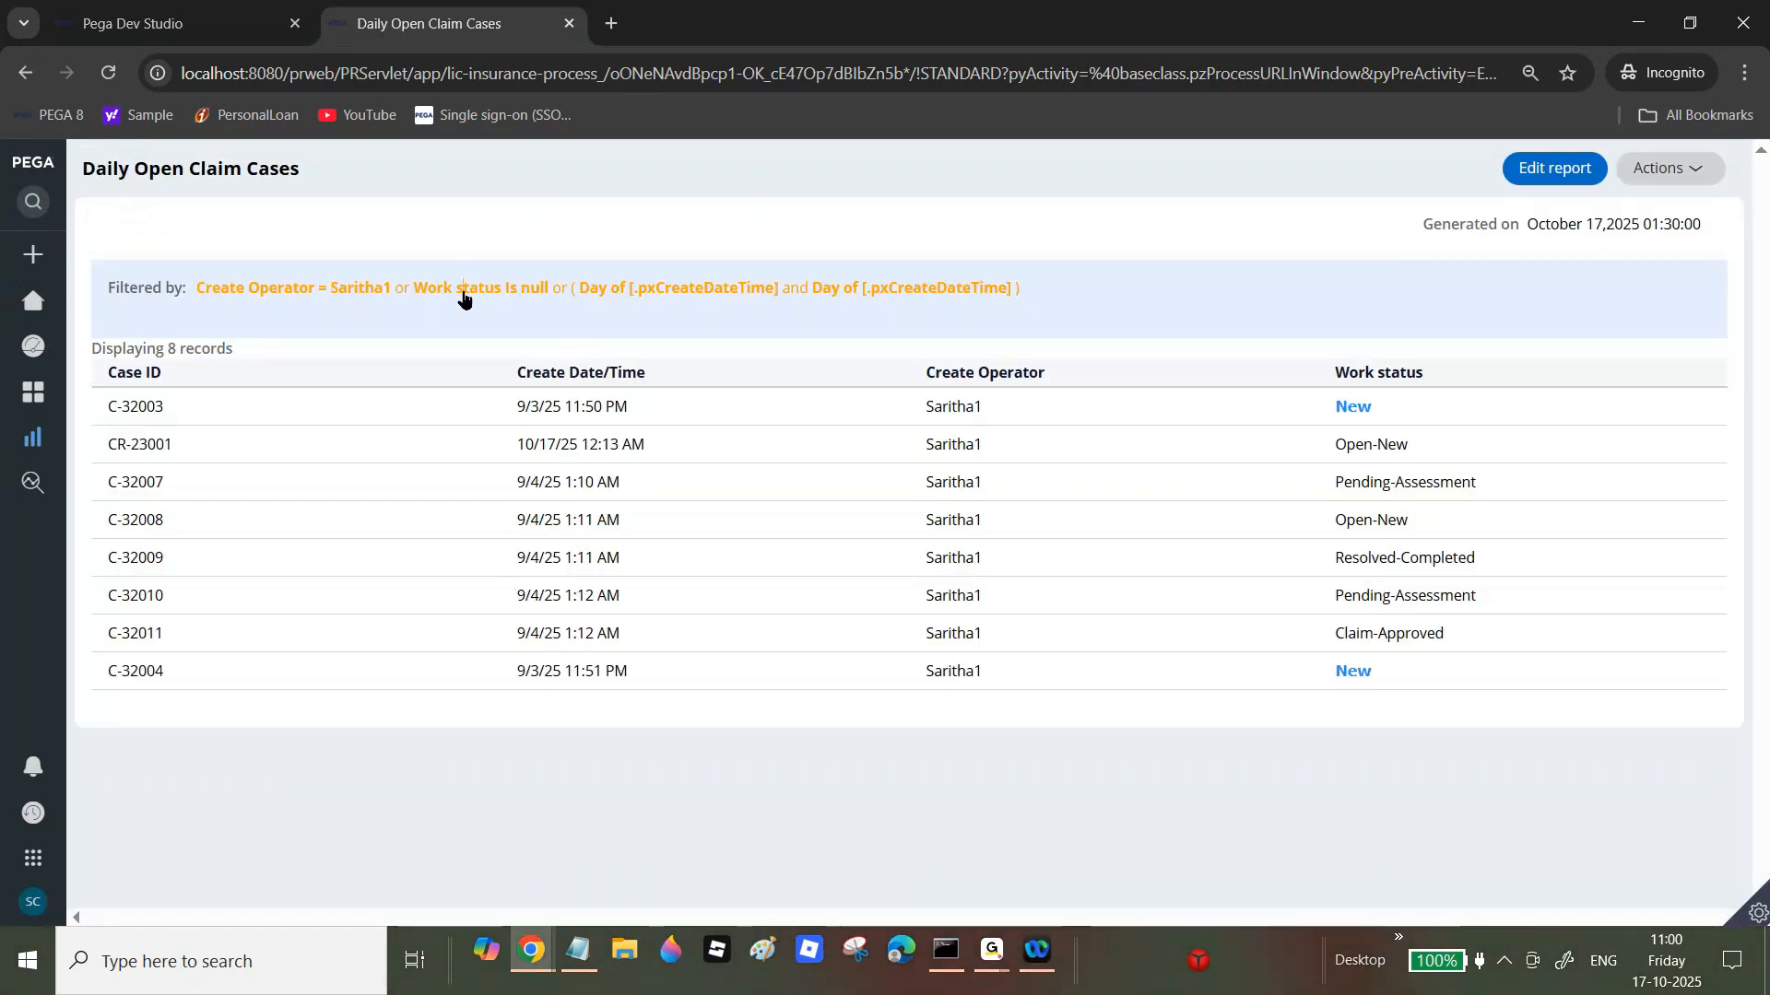
click(463, 290)
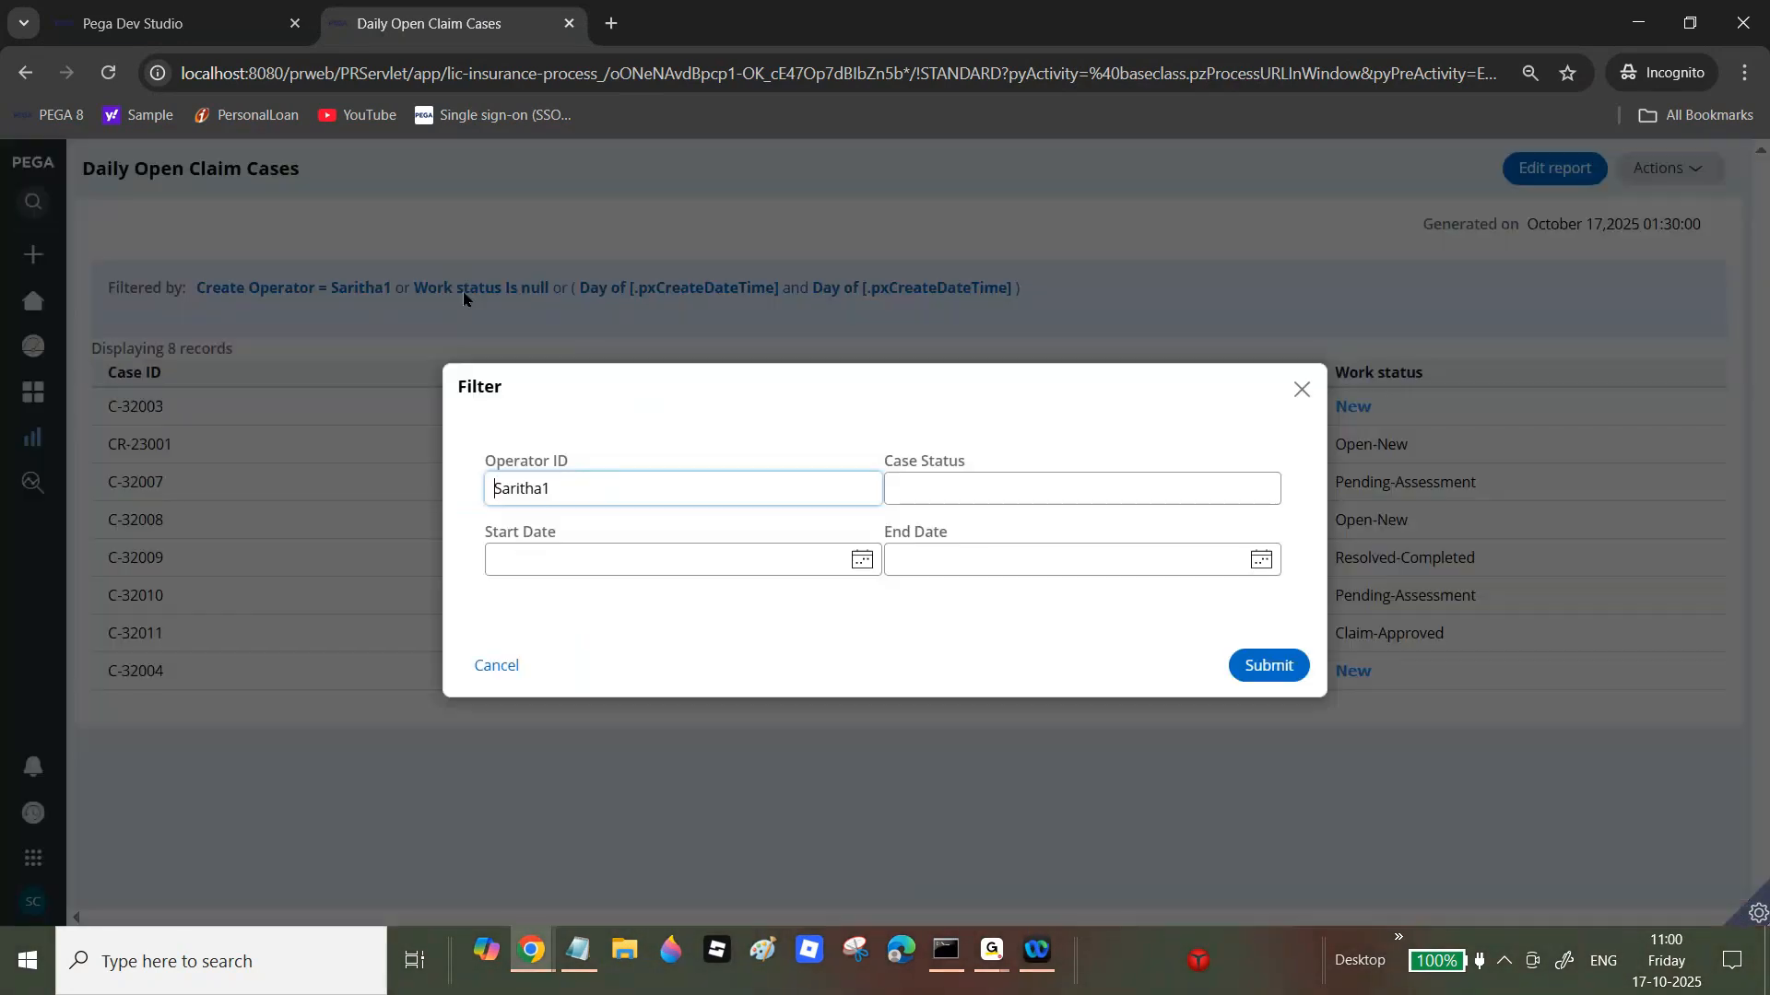
click(490, 671)
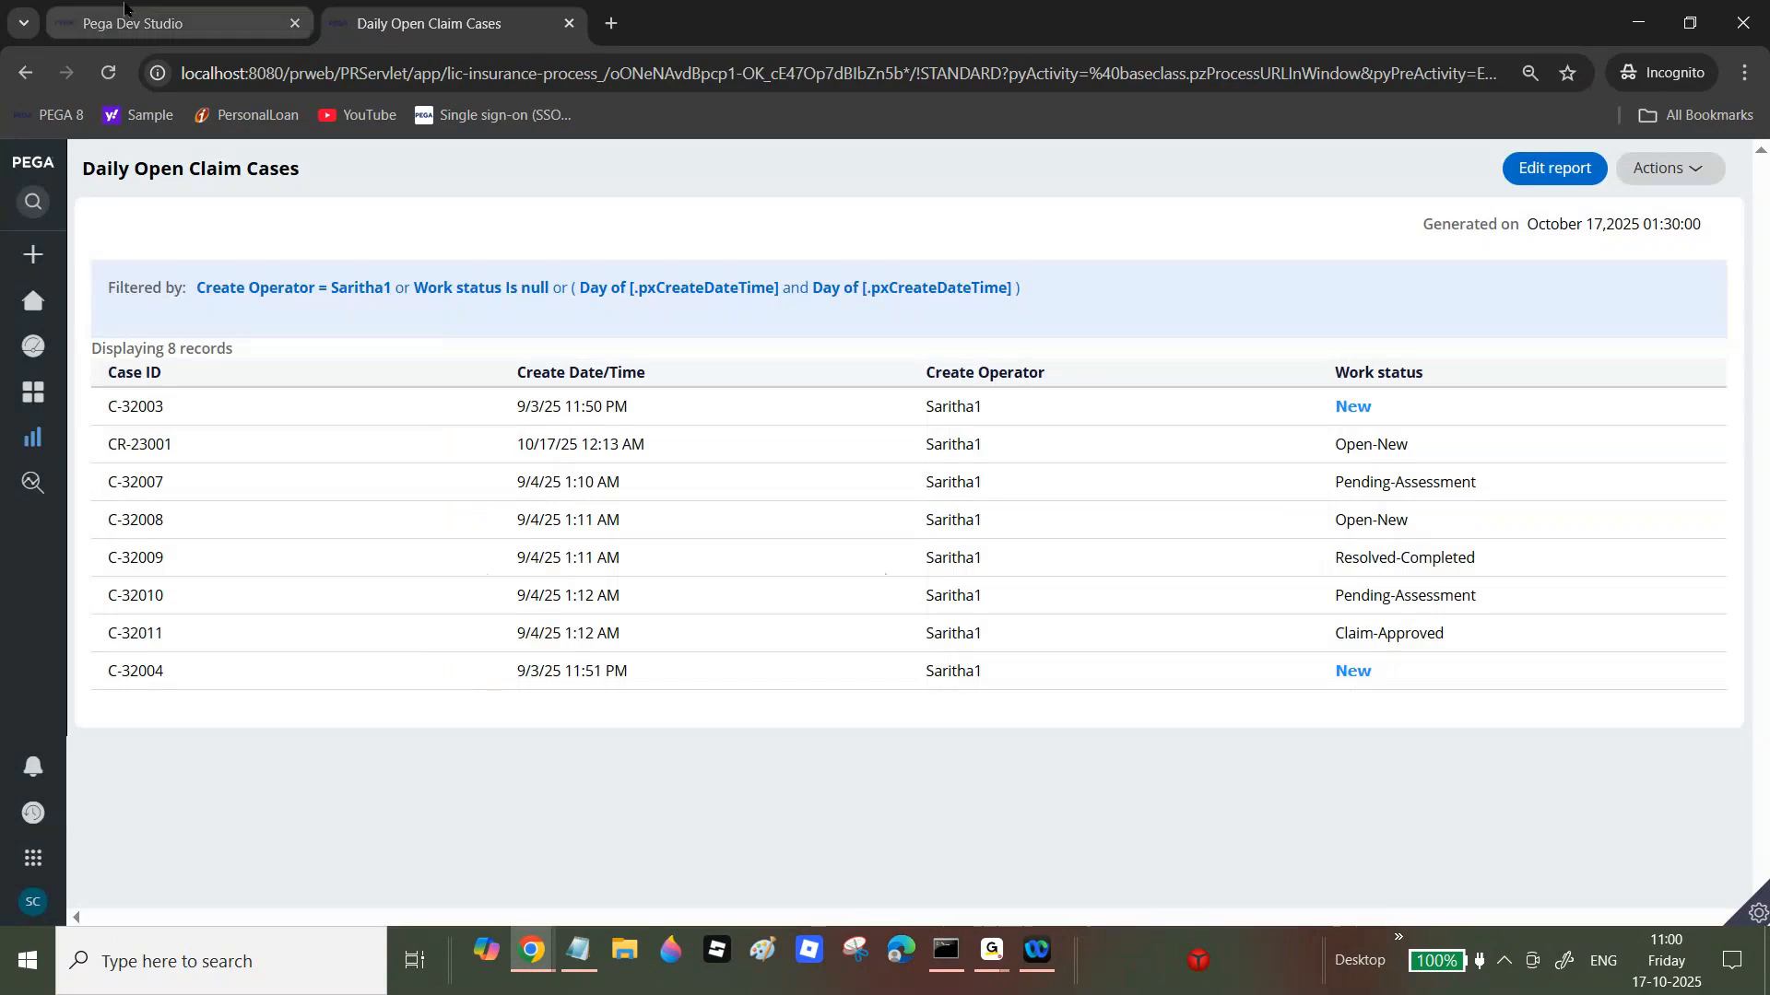
Step: Turn 'Display custom section inline' back on and rerun the report for the same operator
click(175, 23)
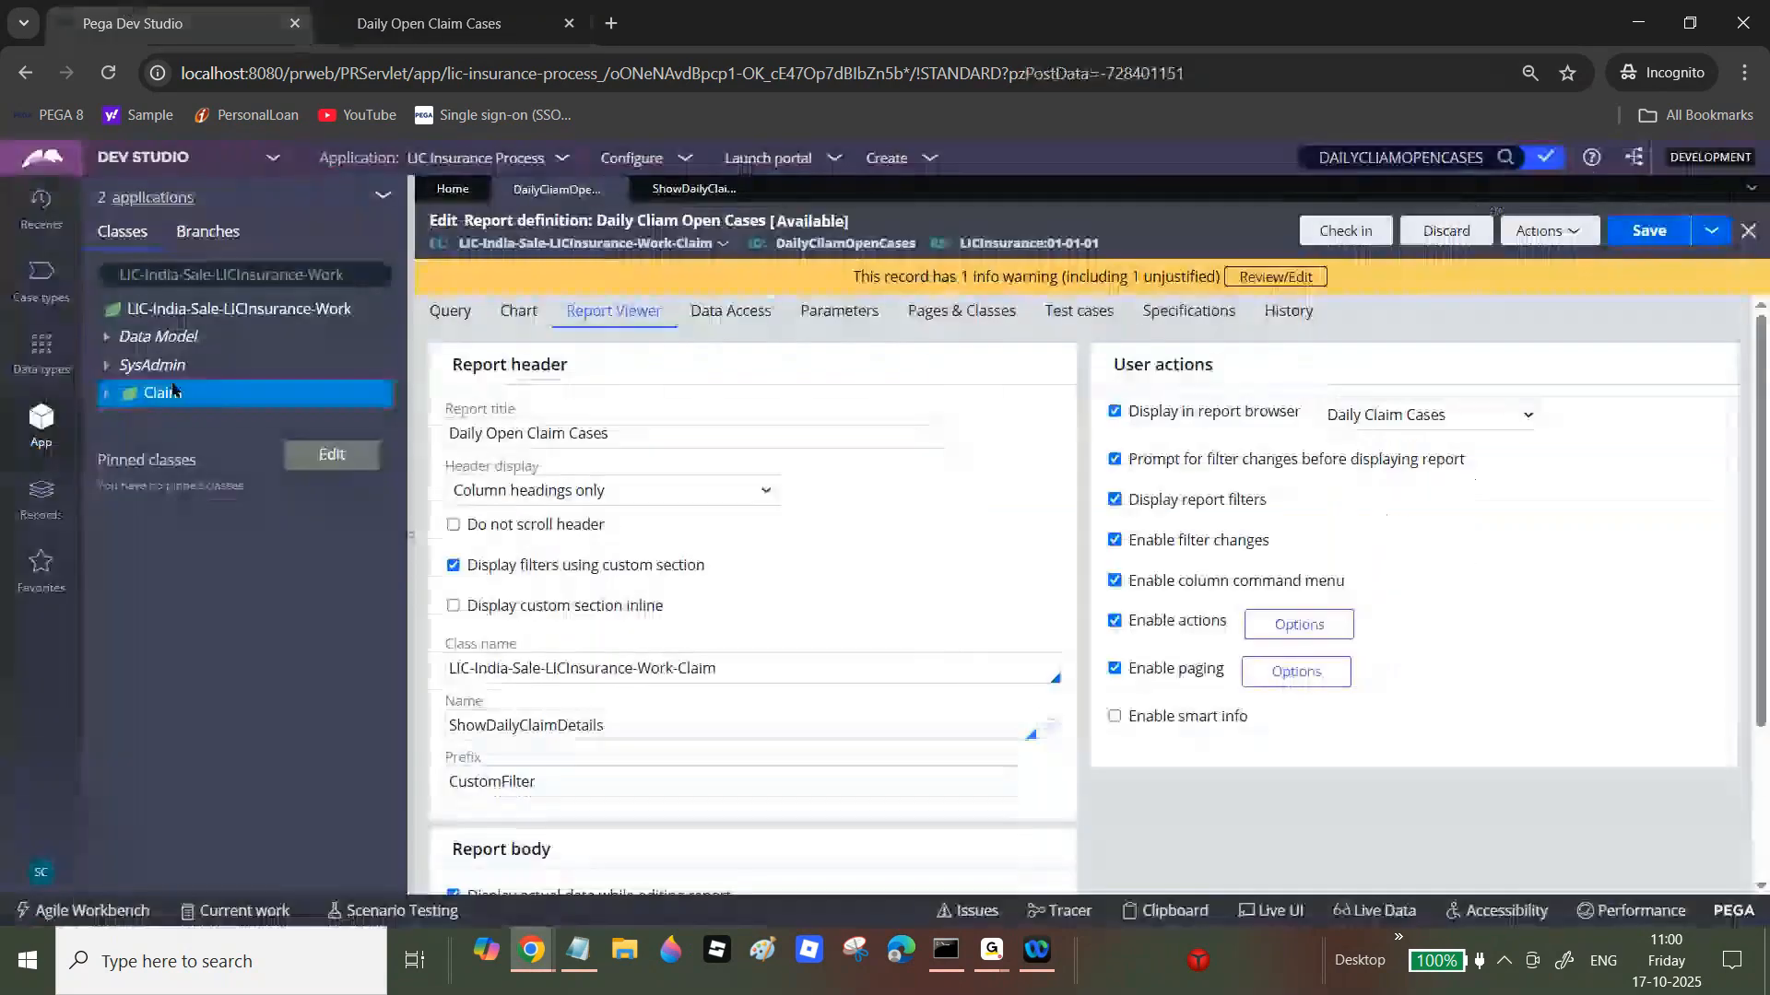
click(472, 611)
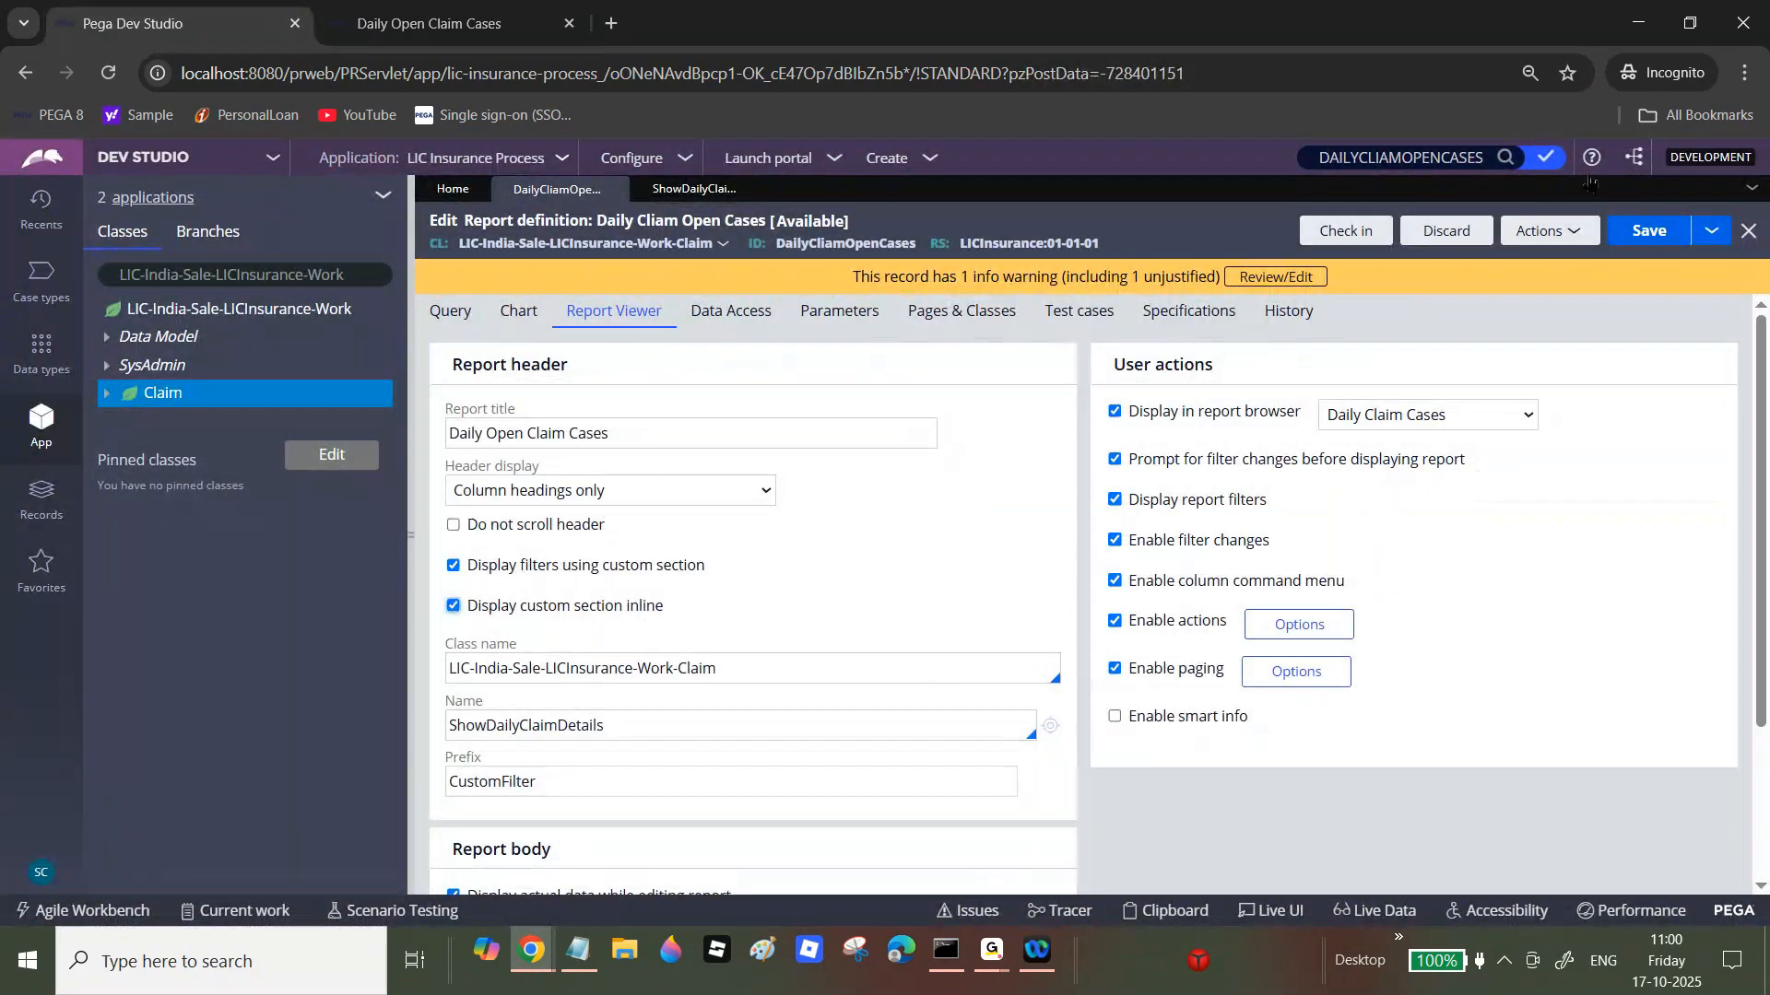
click(502, 20)
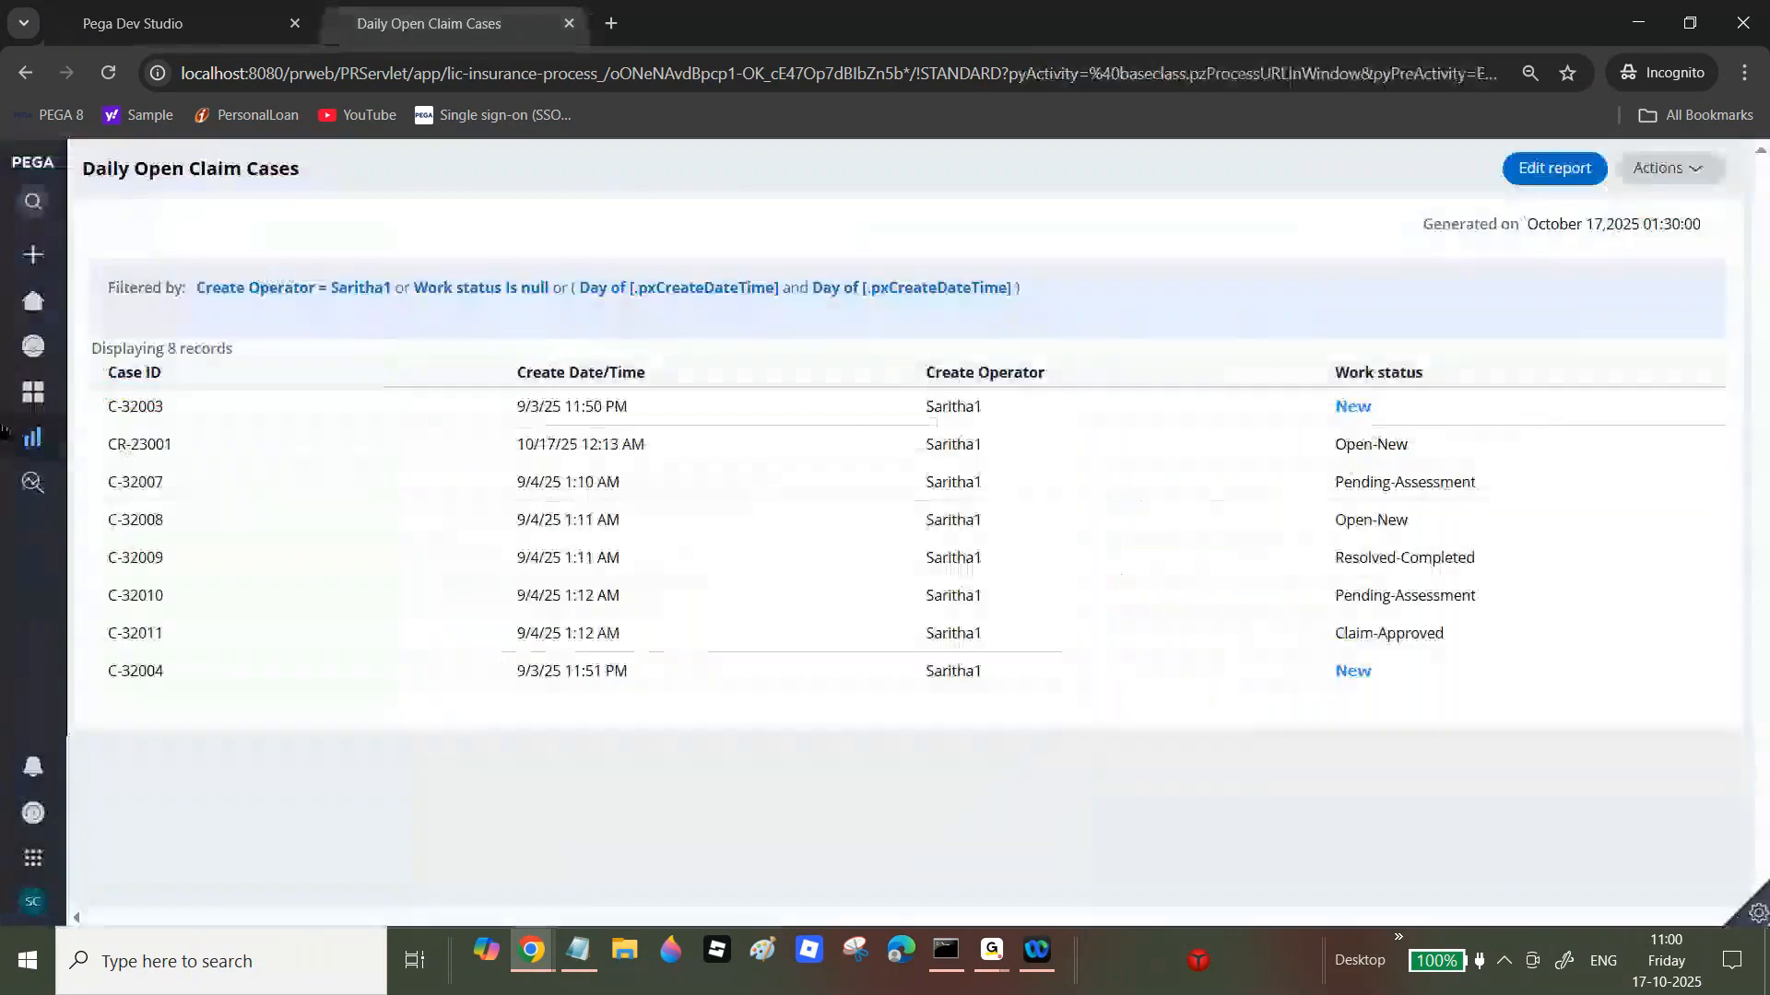
click(58, 440)
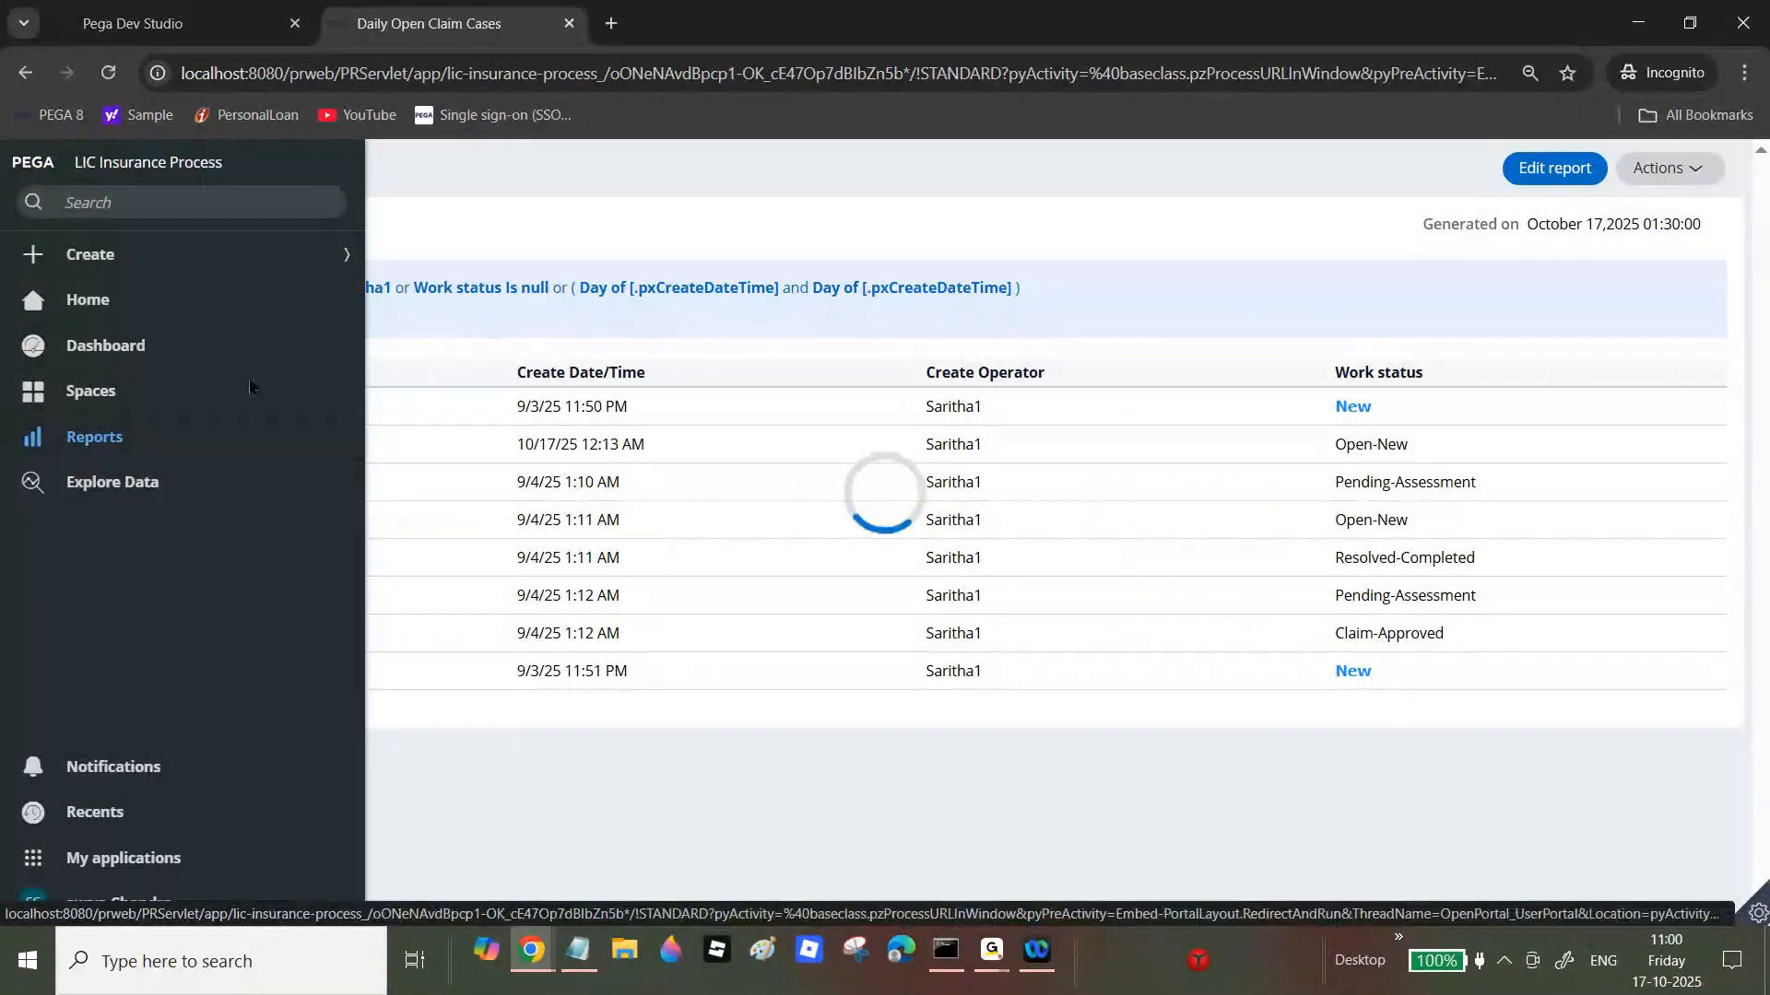
click(195, 356)
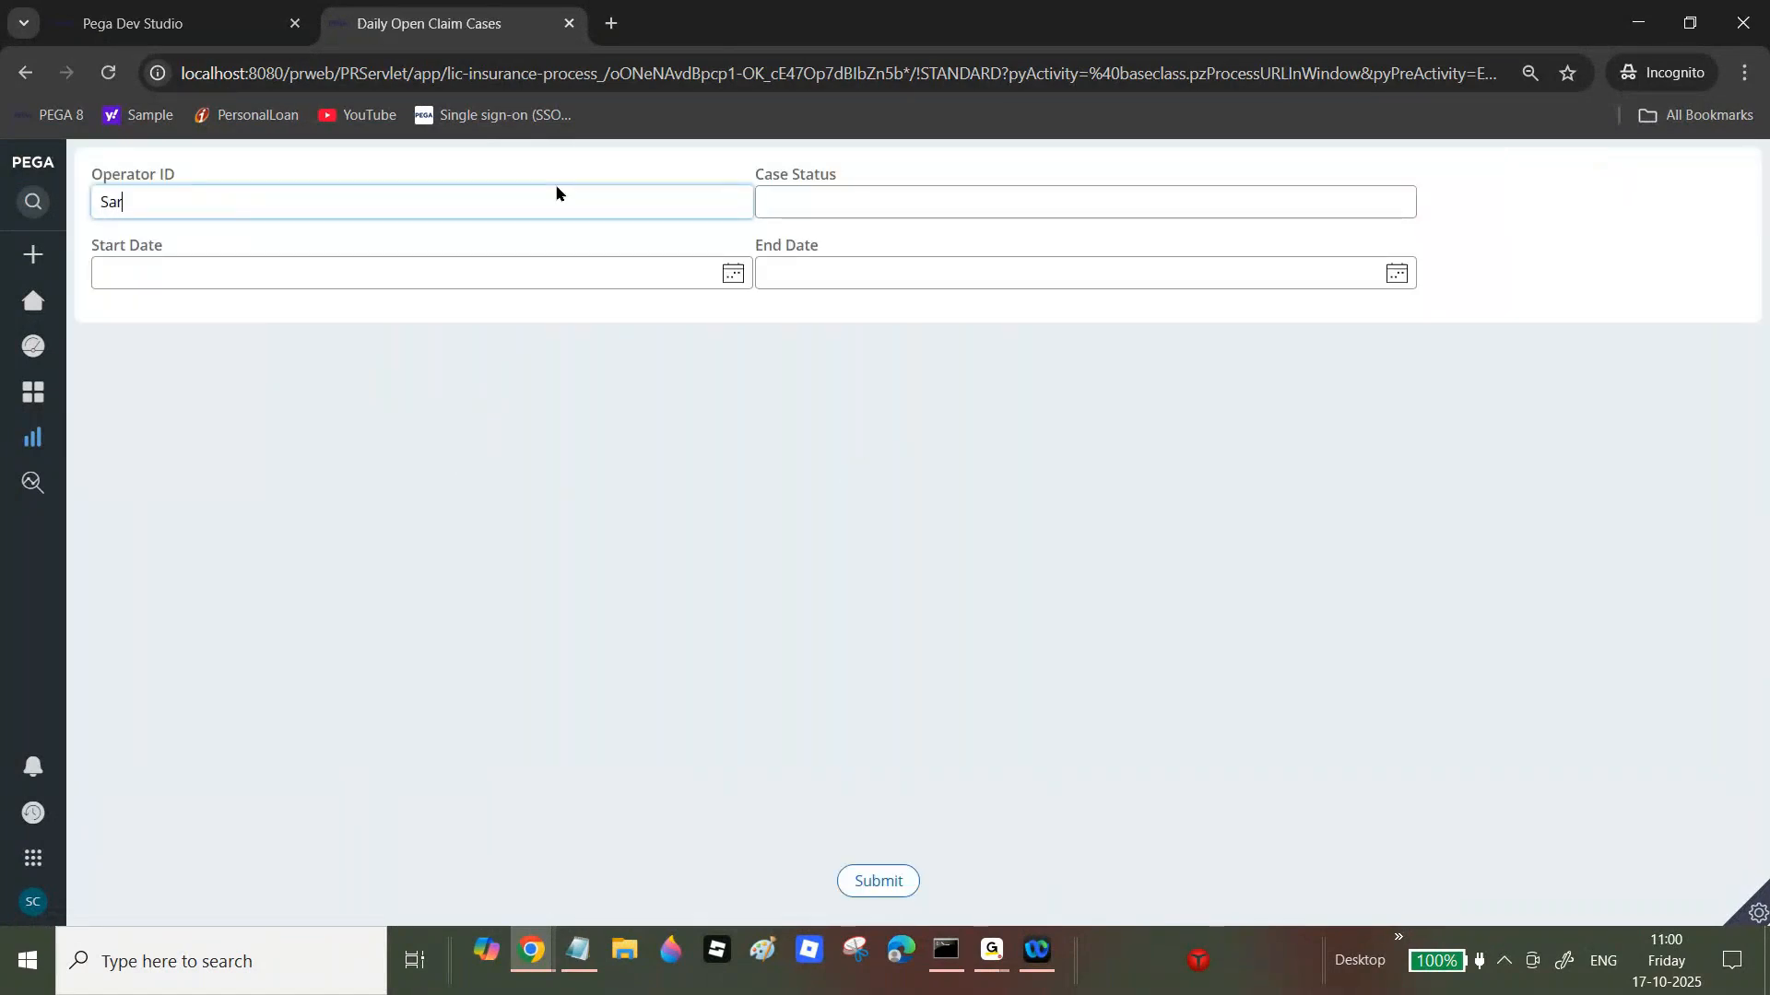
text(Saritha1)
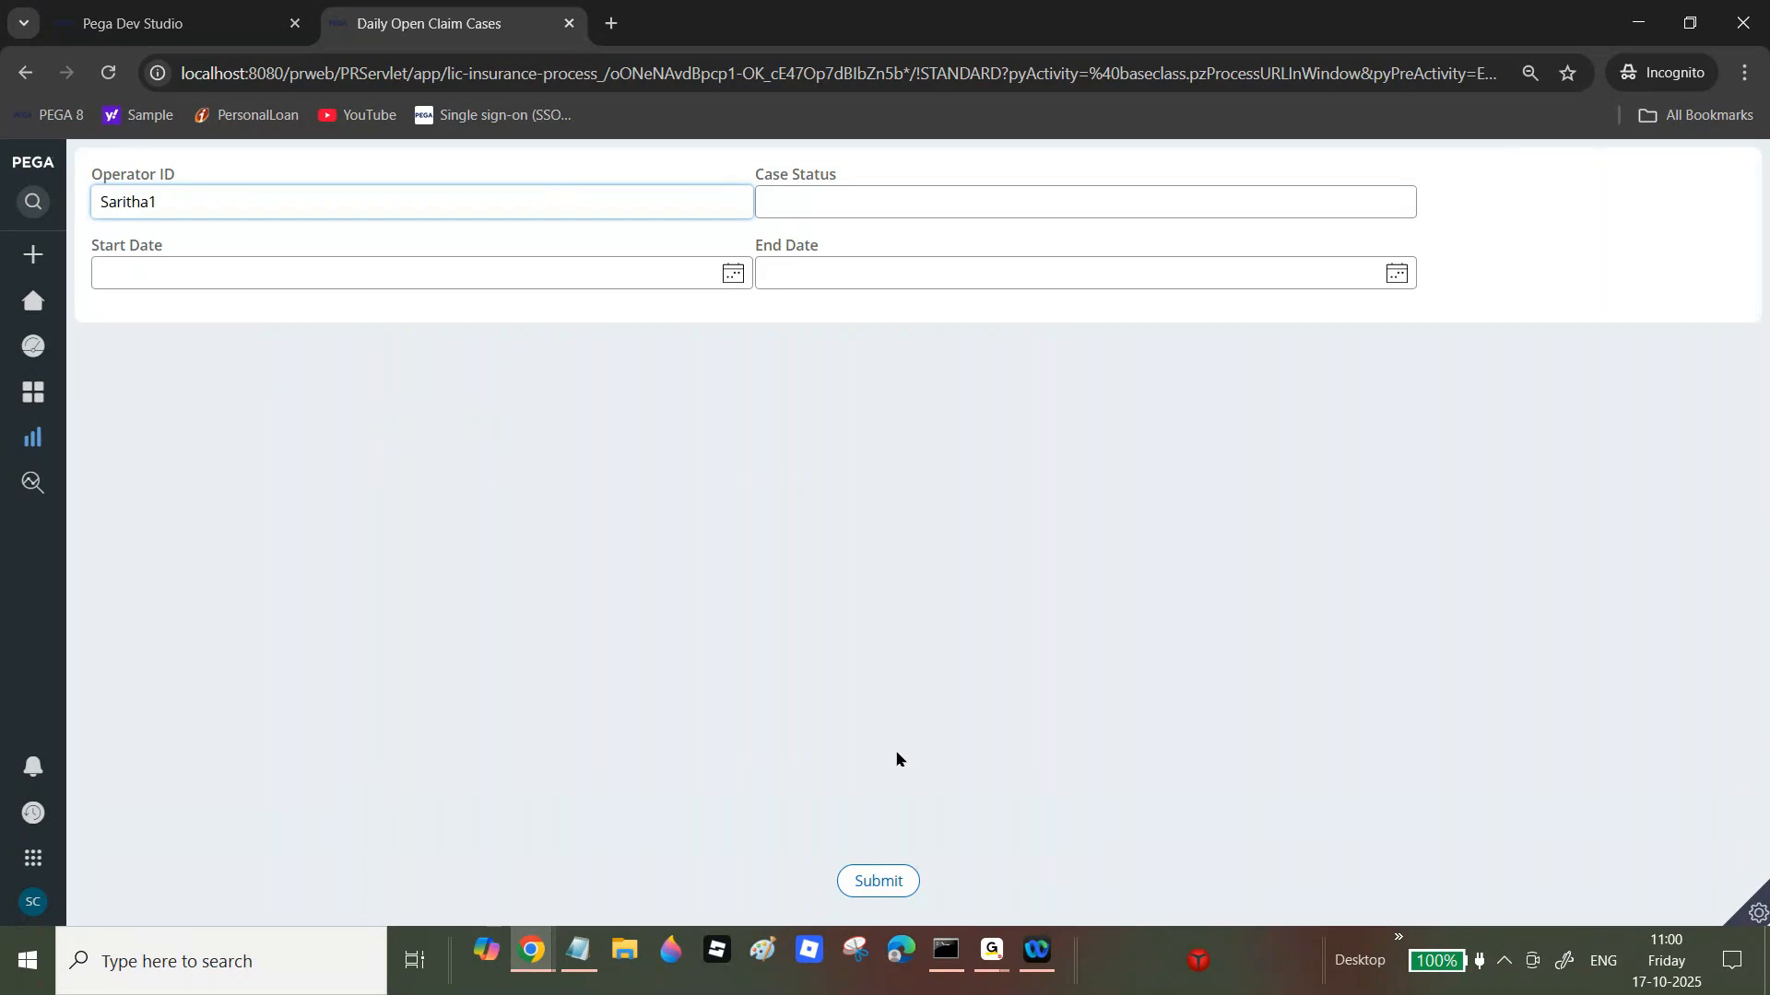
click(879, 881)
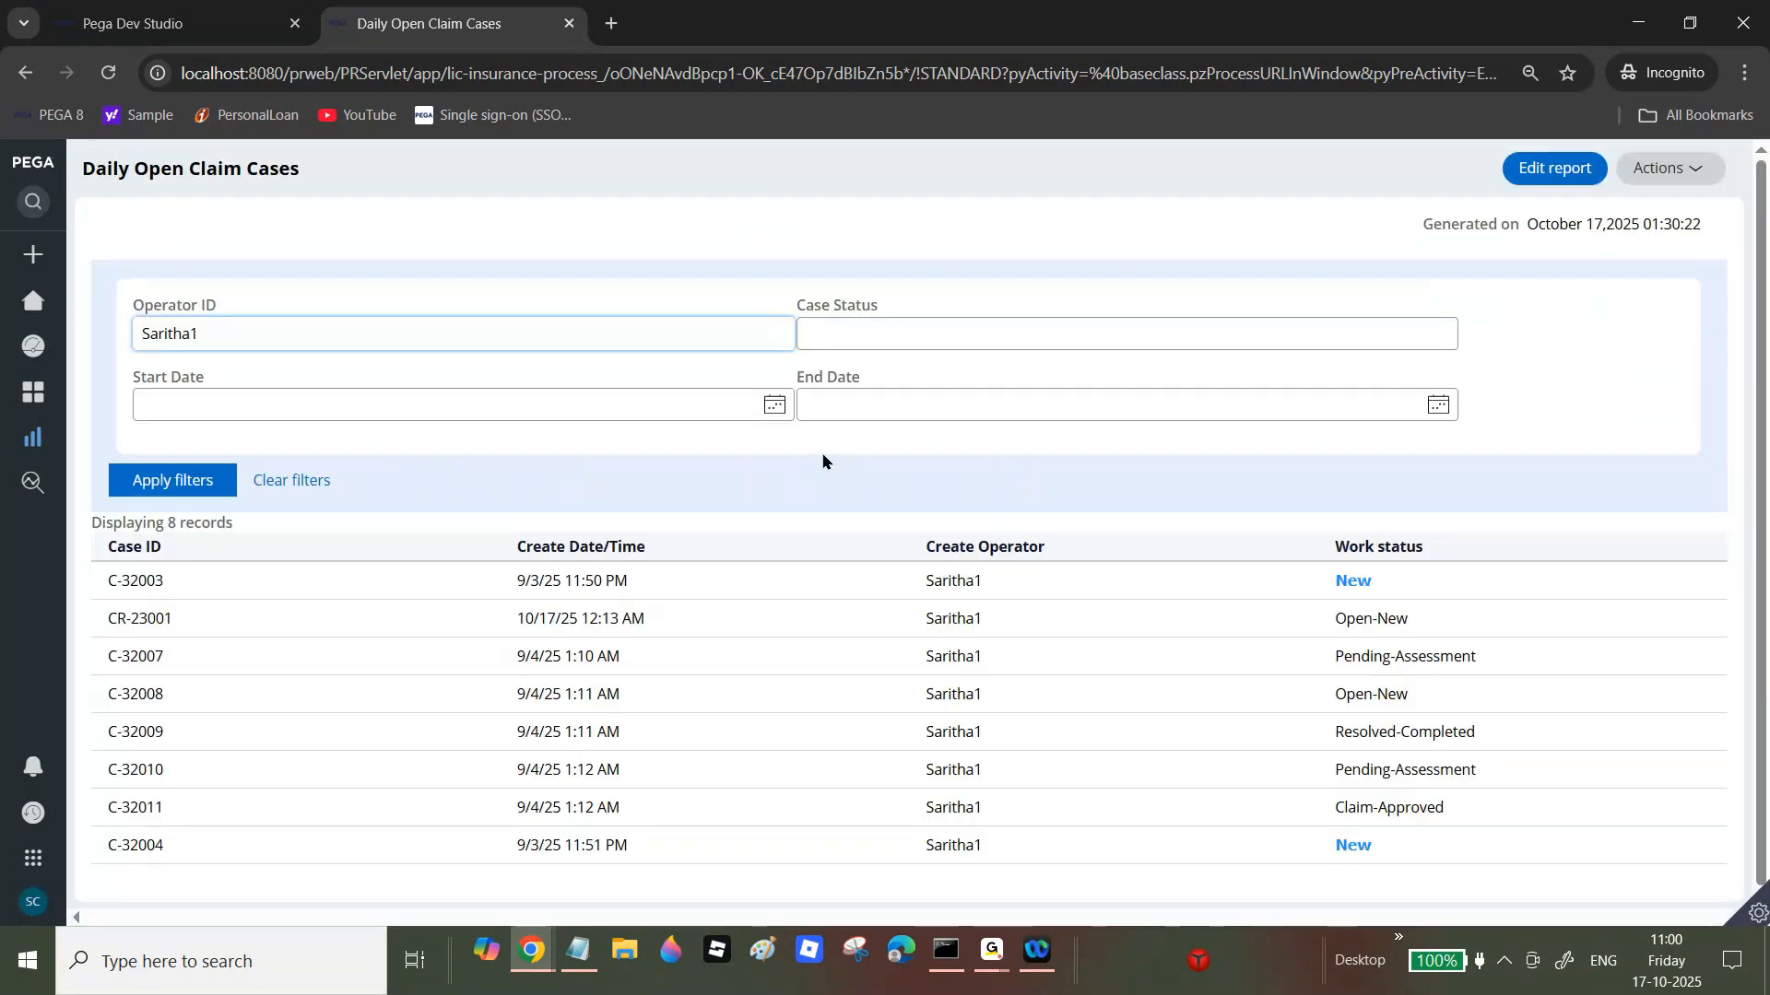
click(166, 17)
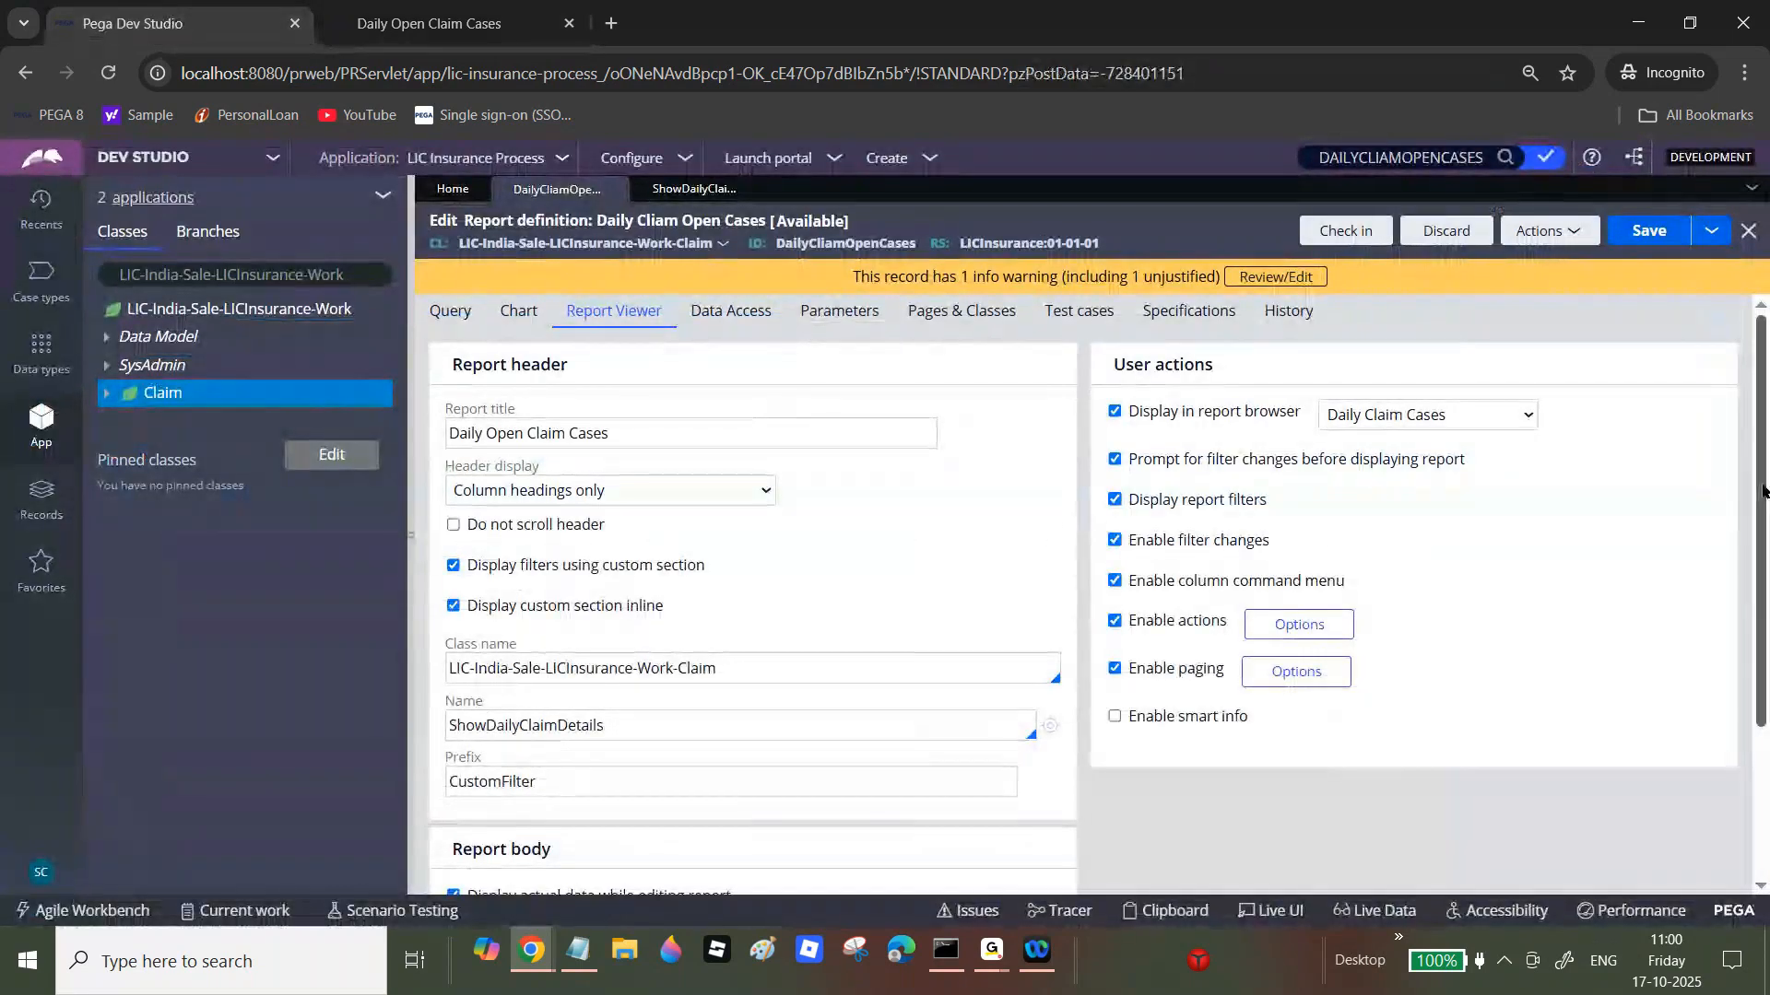
drag(1762, 491, 1762, 553)
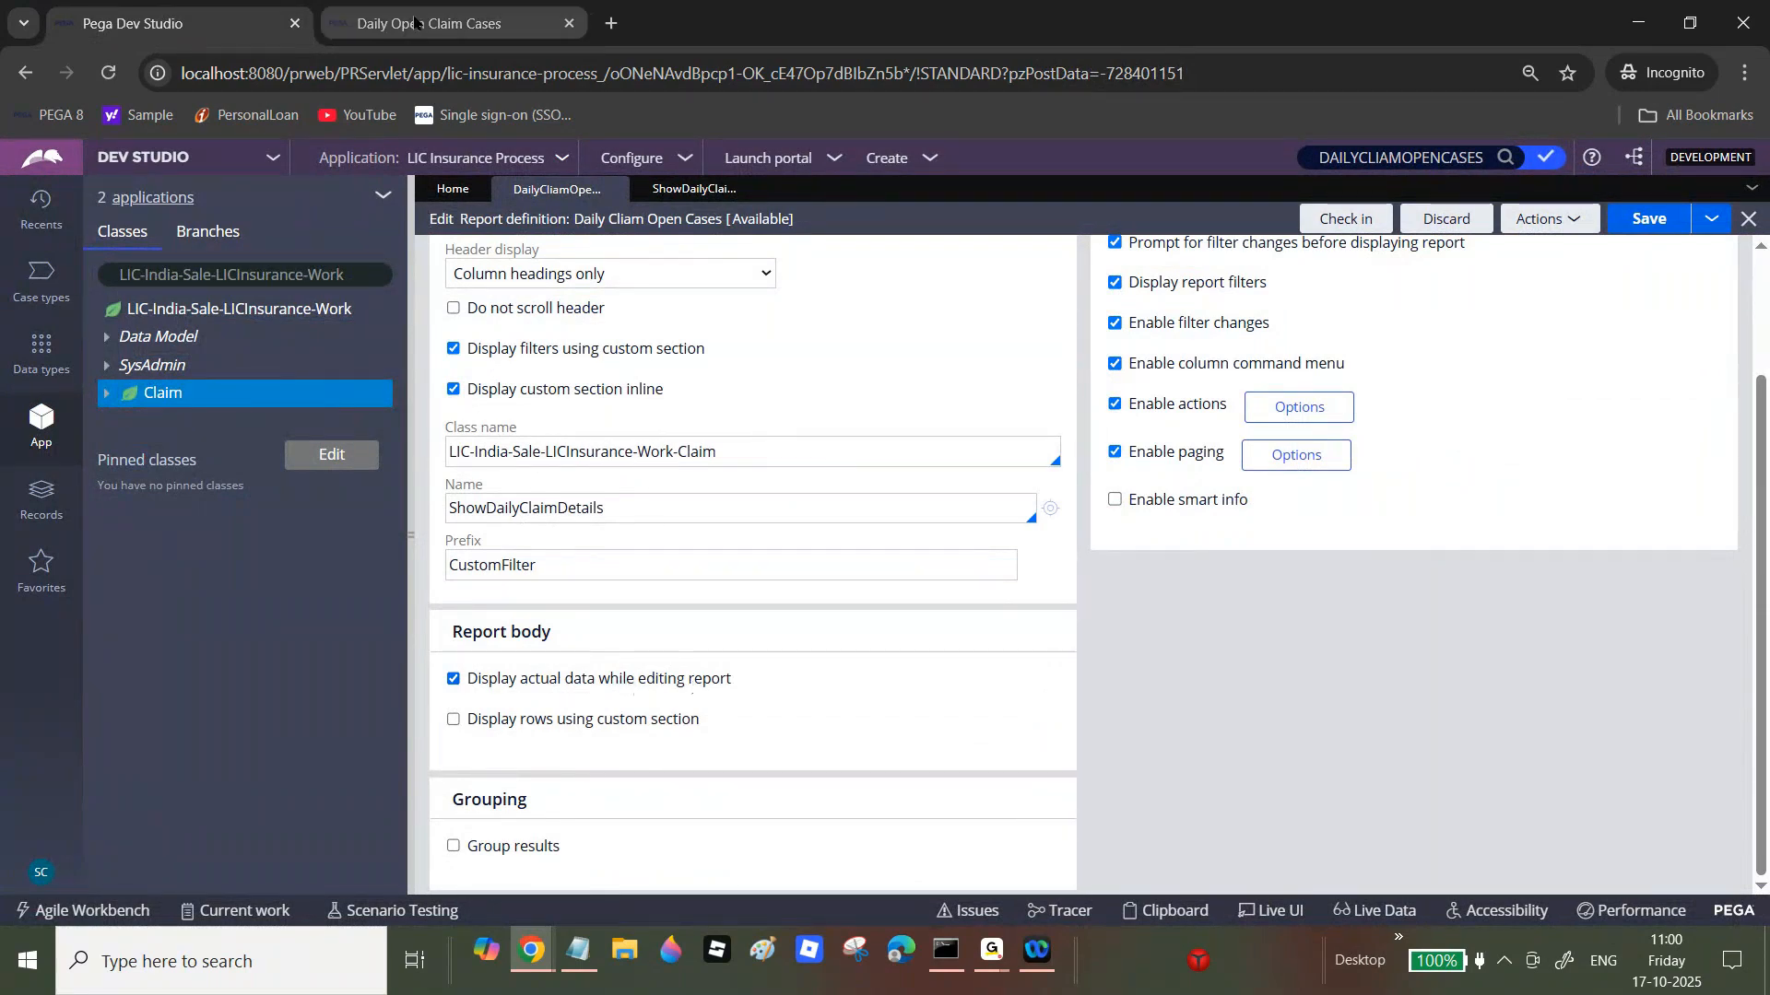
key(ctrl+Tab)
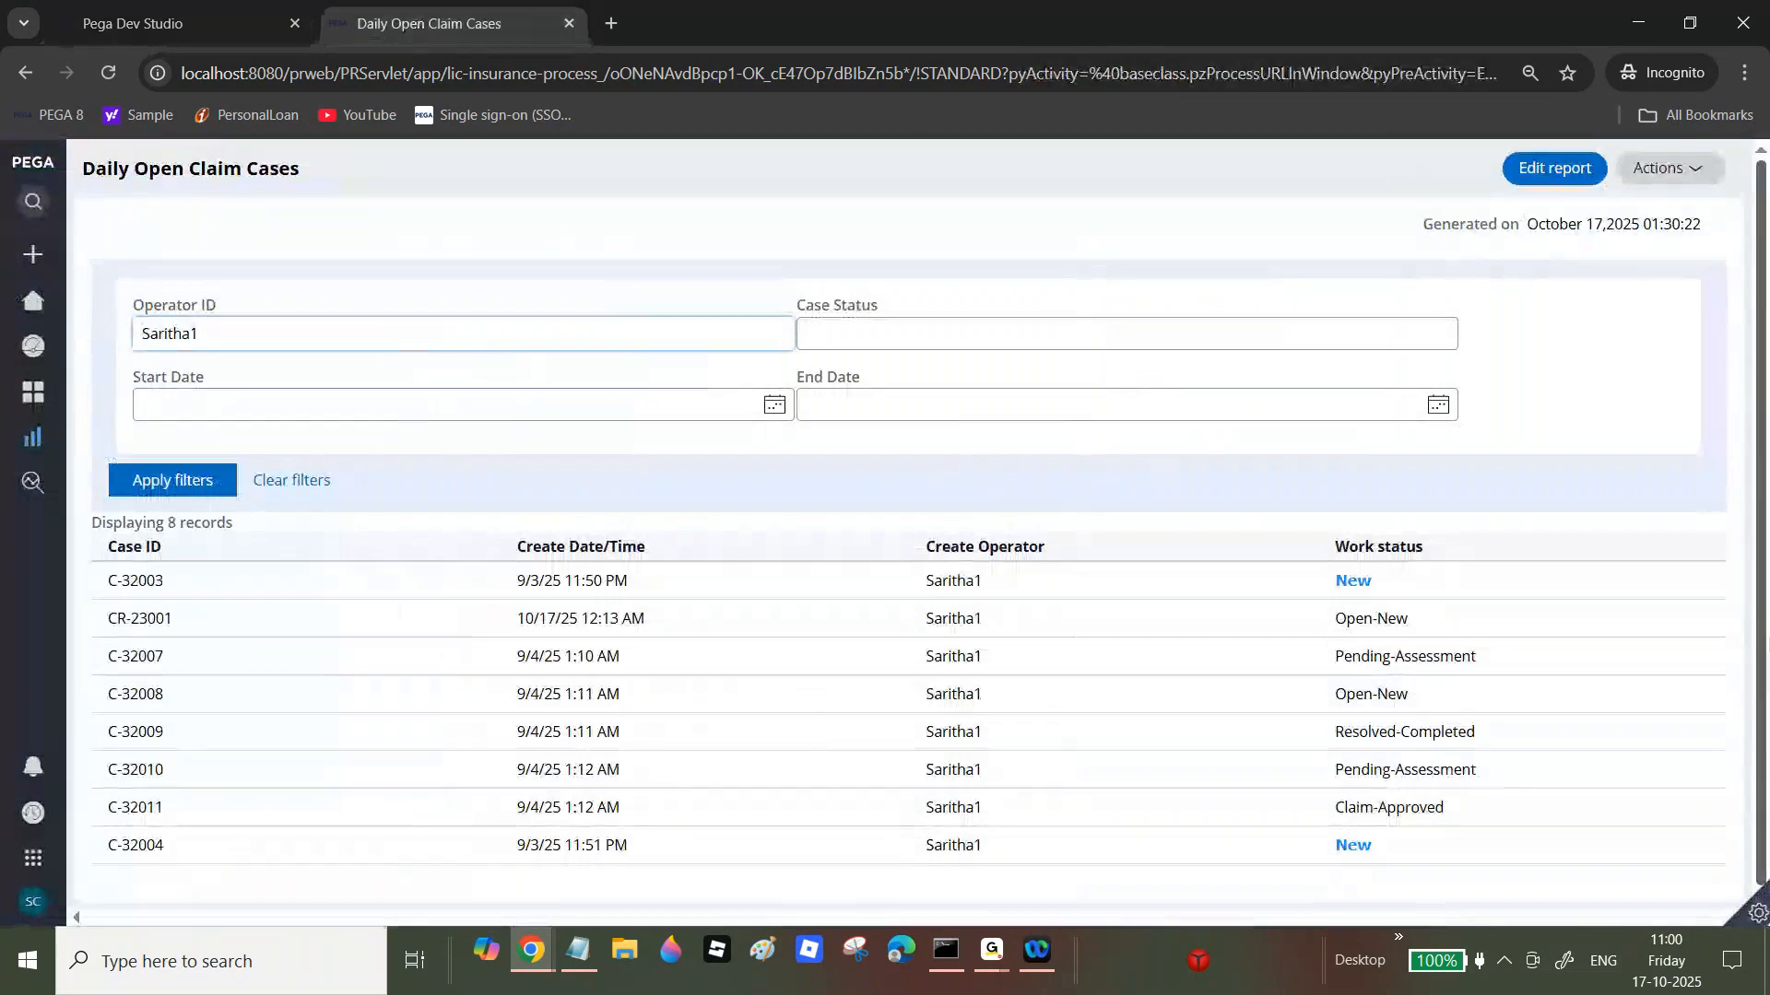
click(195, 9)
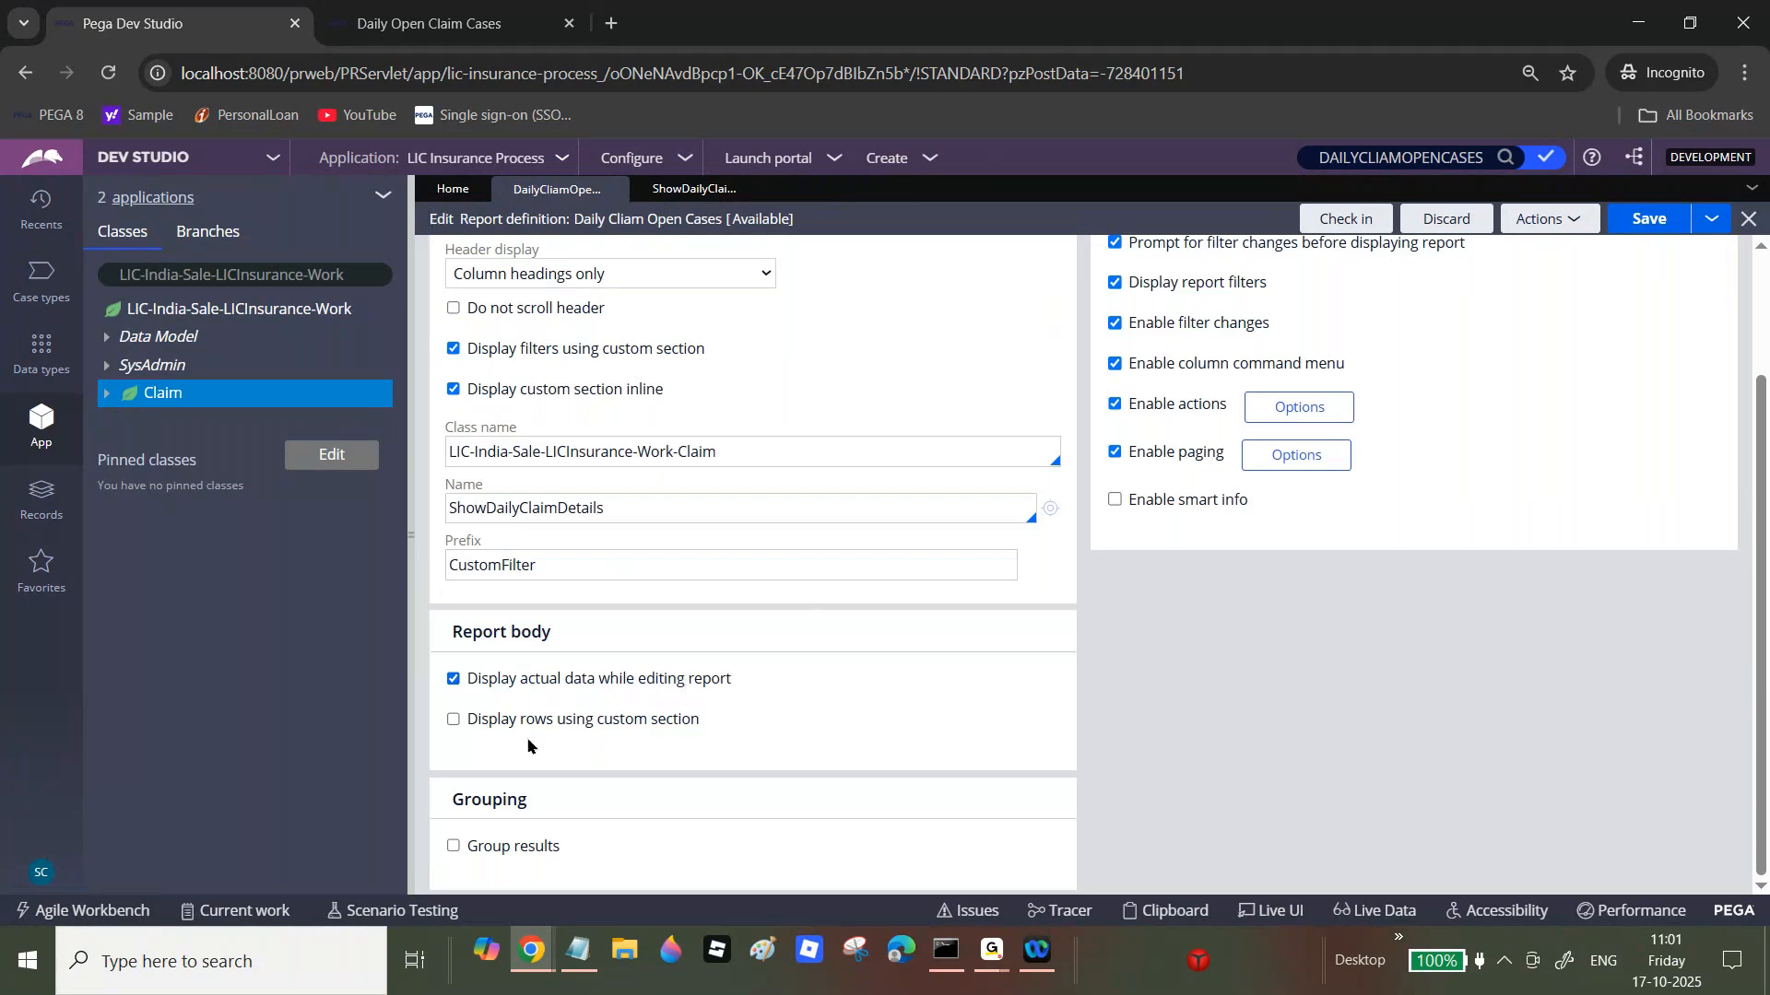
Step: Enable 'Display rows using custom section' and start entering ShowCaseResults as the section name
drag(489, 722, 657, 728)
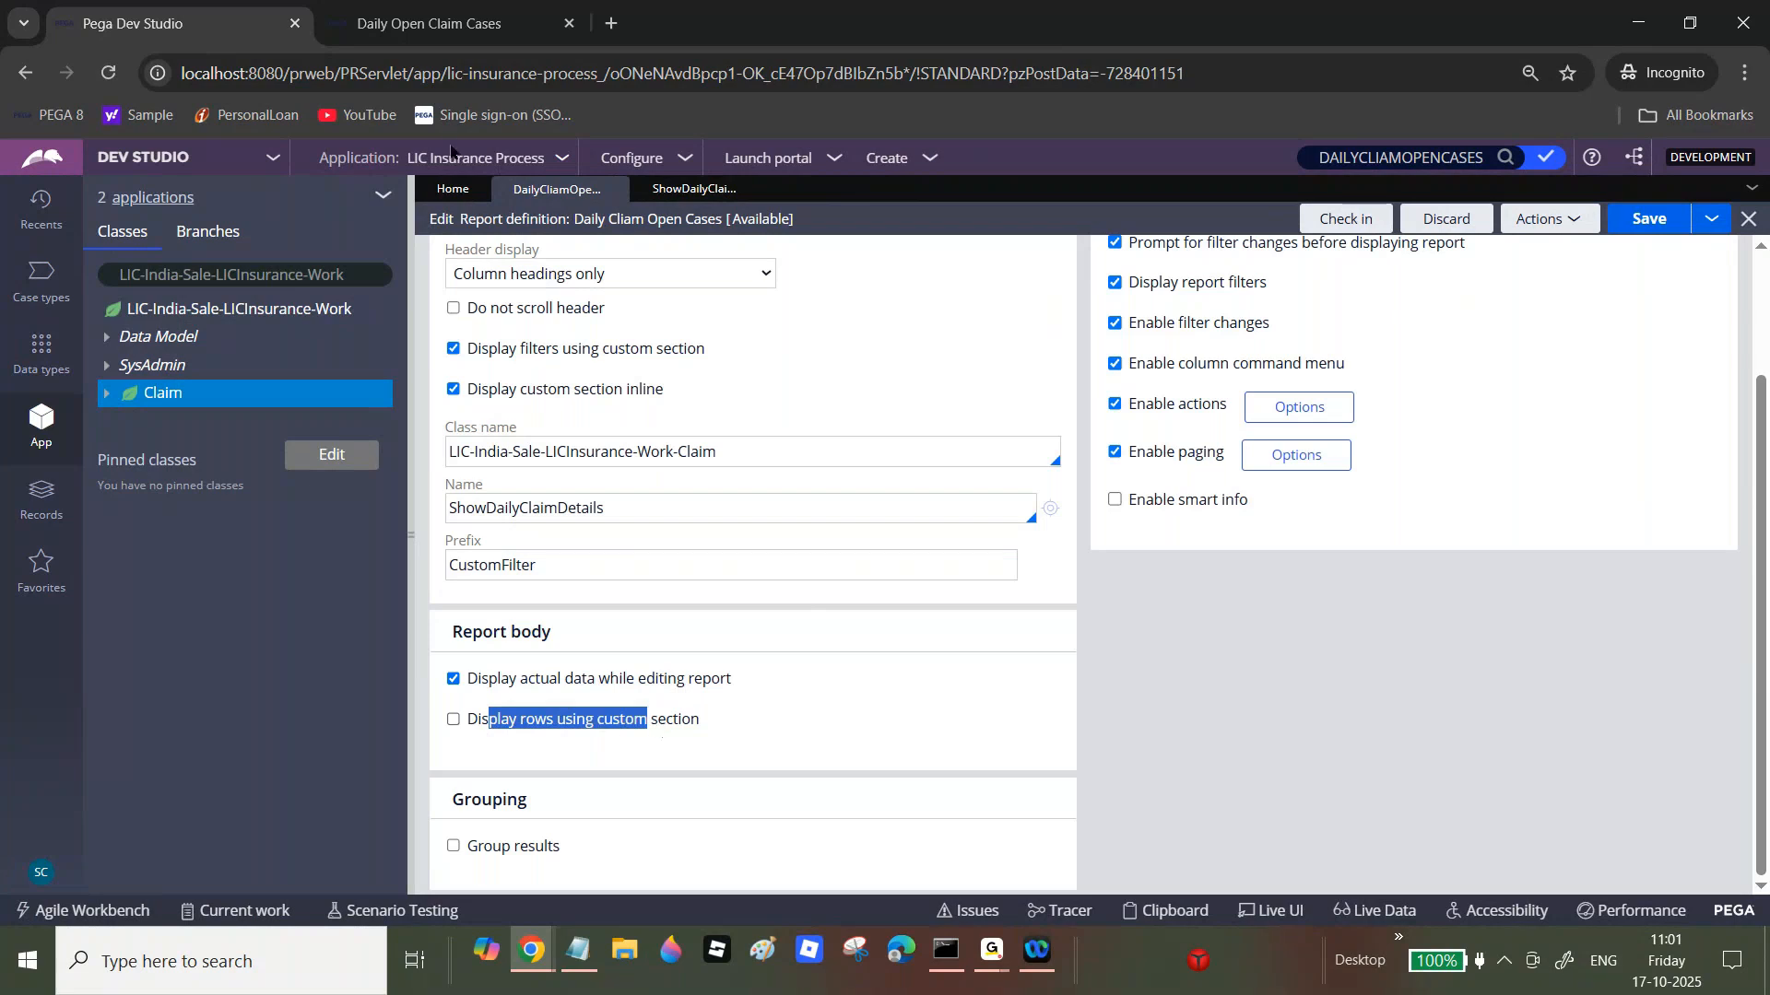
click(413, 7)
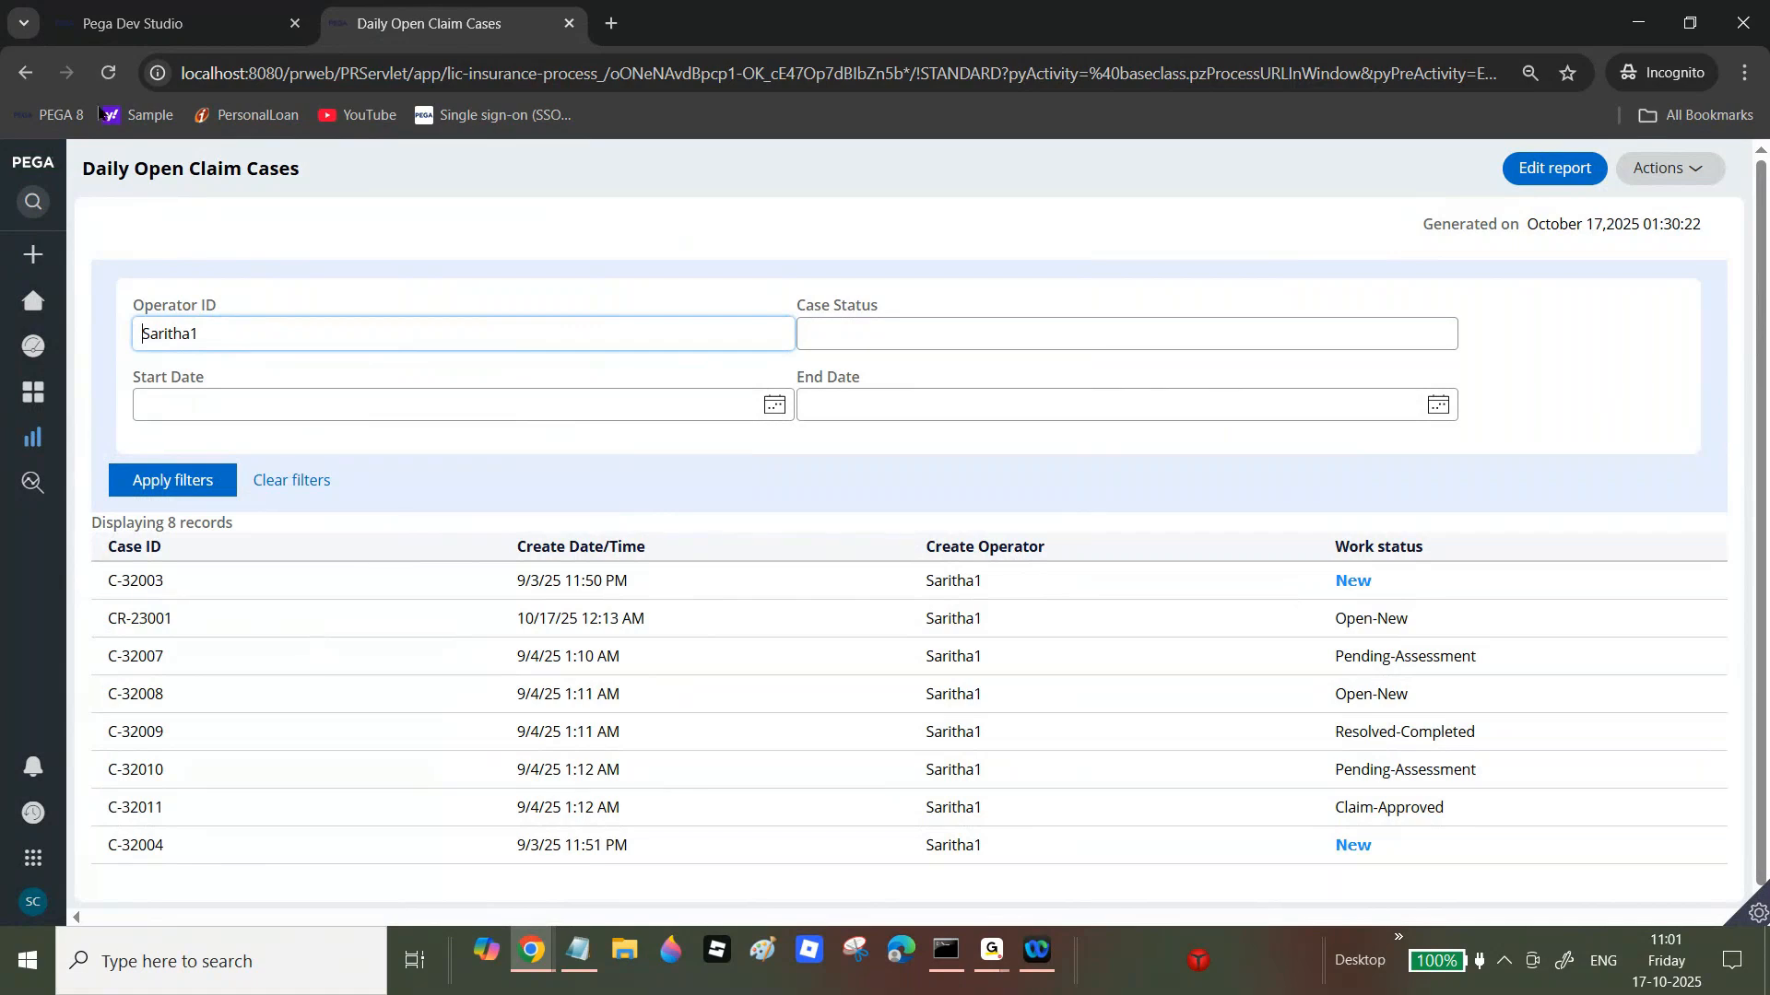
click(134, 23)
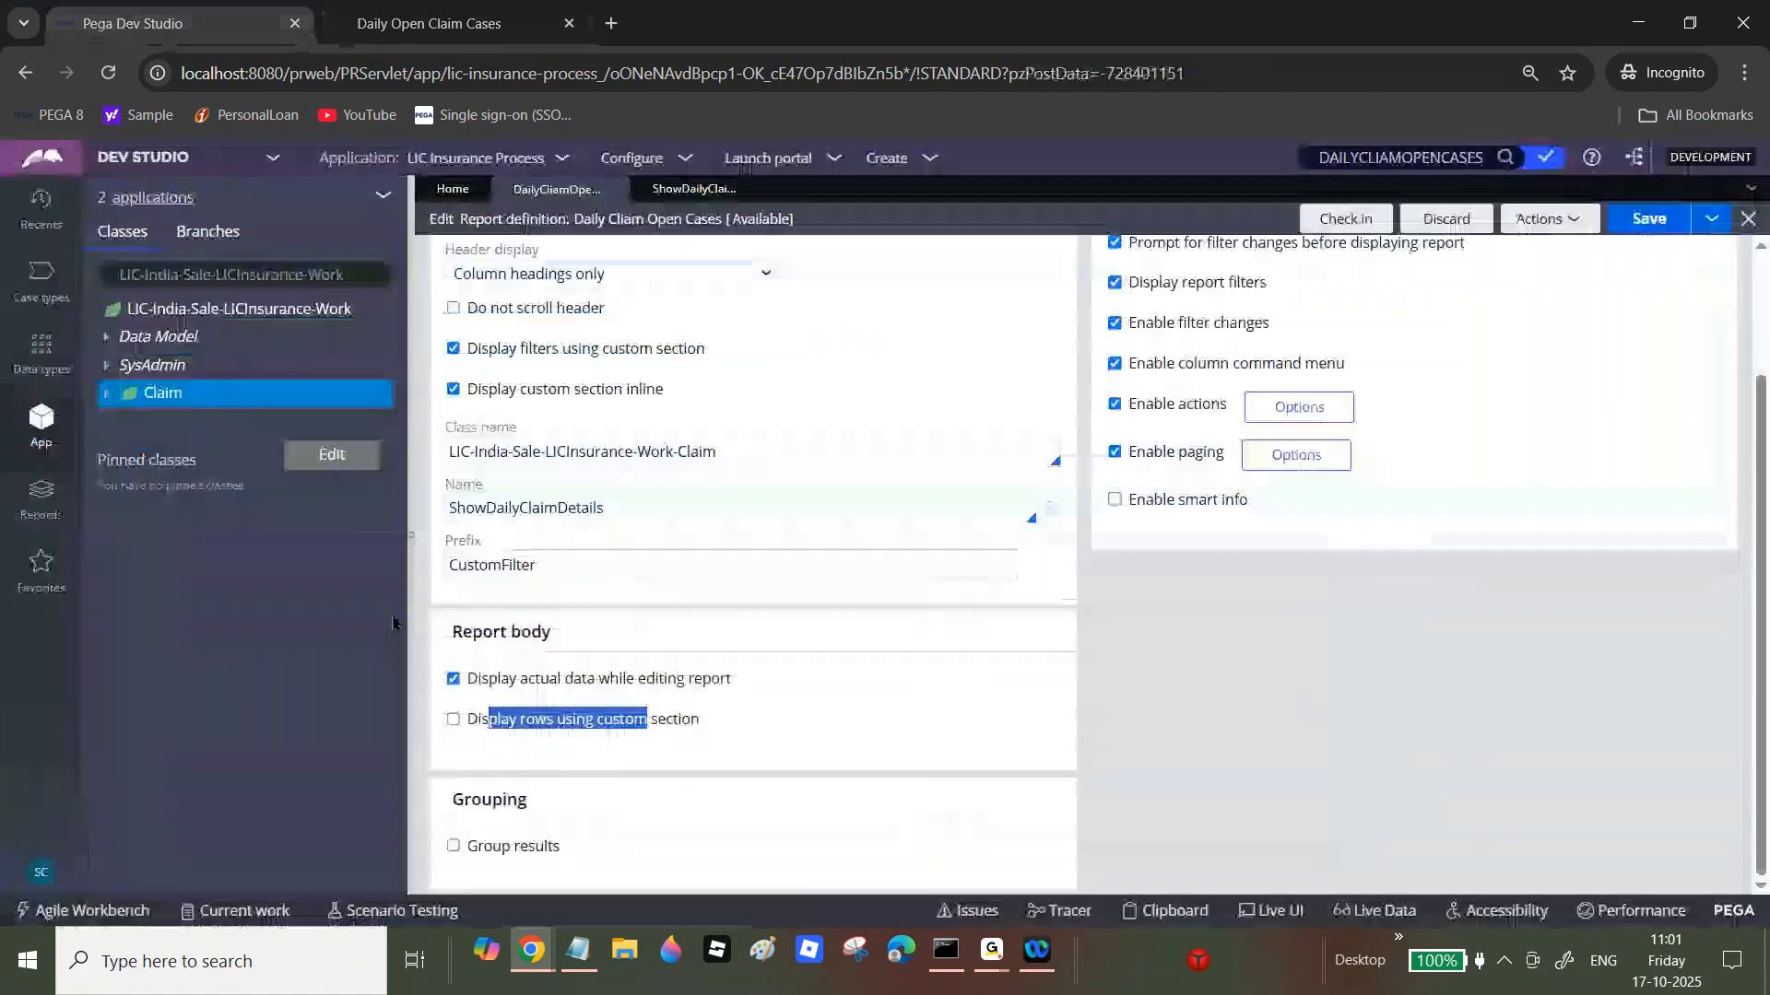
click(453, 719)
click(752, 725)
text(ShowCaseR)
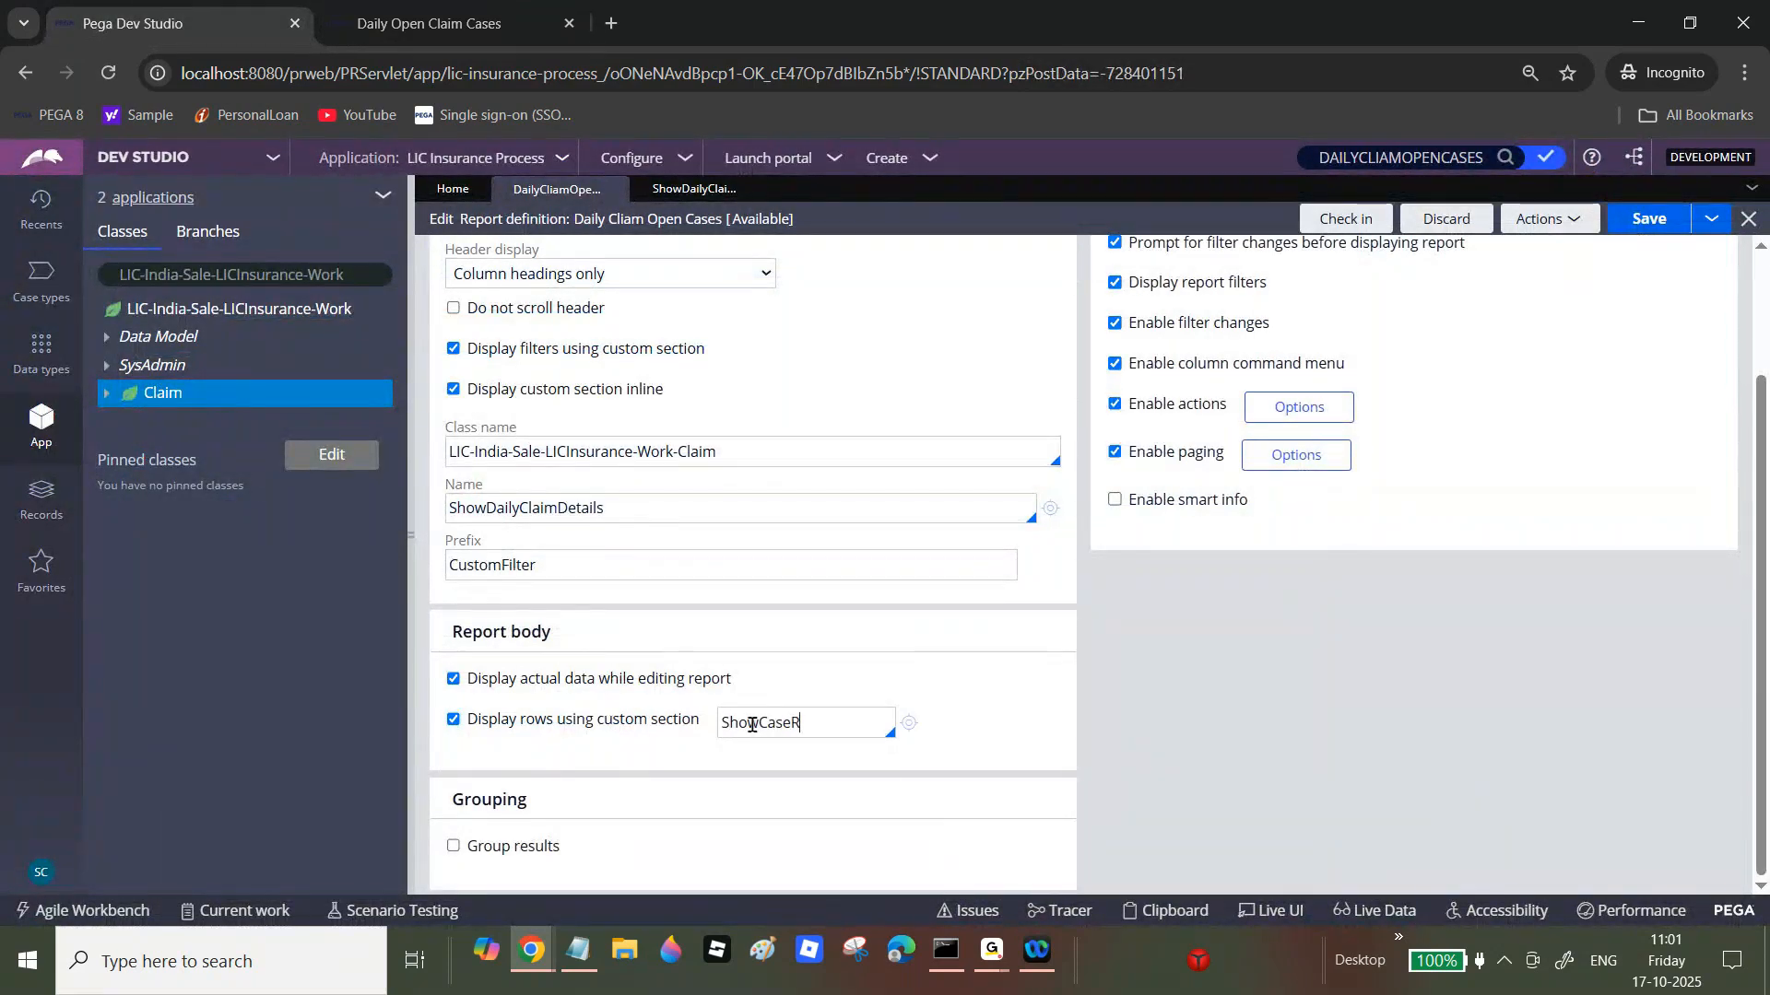
text(esults)
Step: Create the ShowCaseResults section and convert it to a normal full-editor section
click(909, 723)
click(1664, 229)
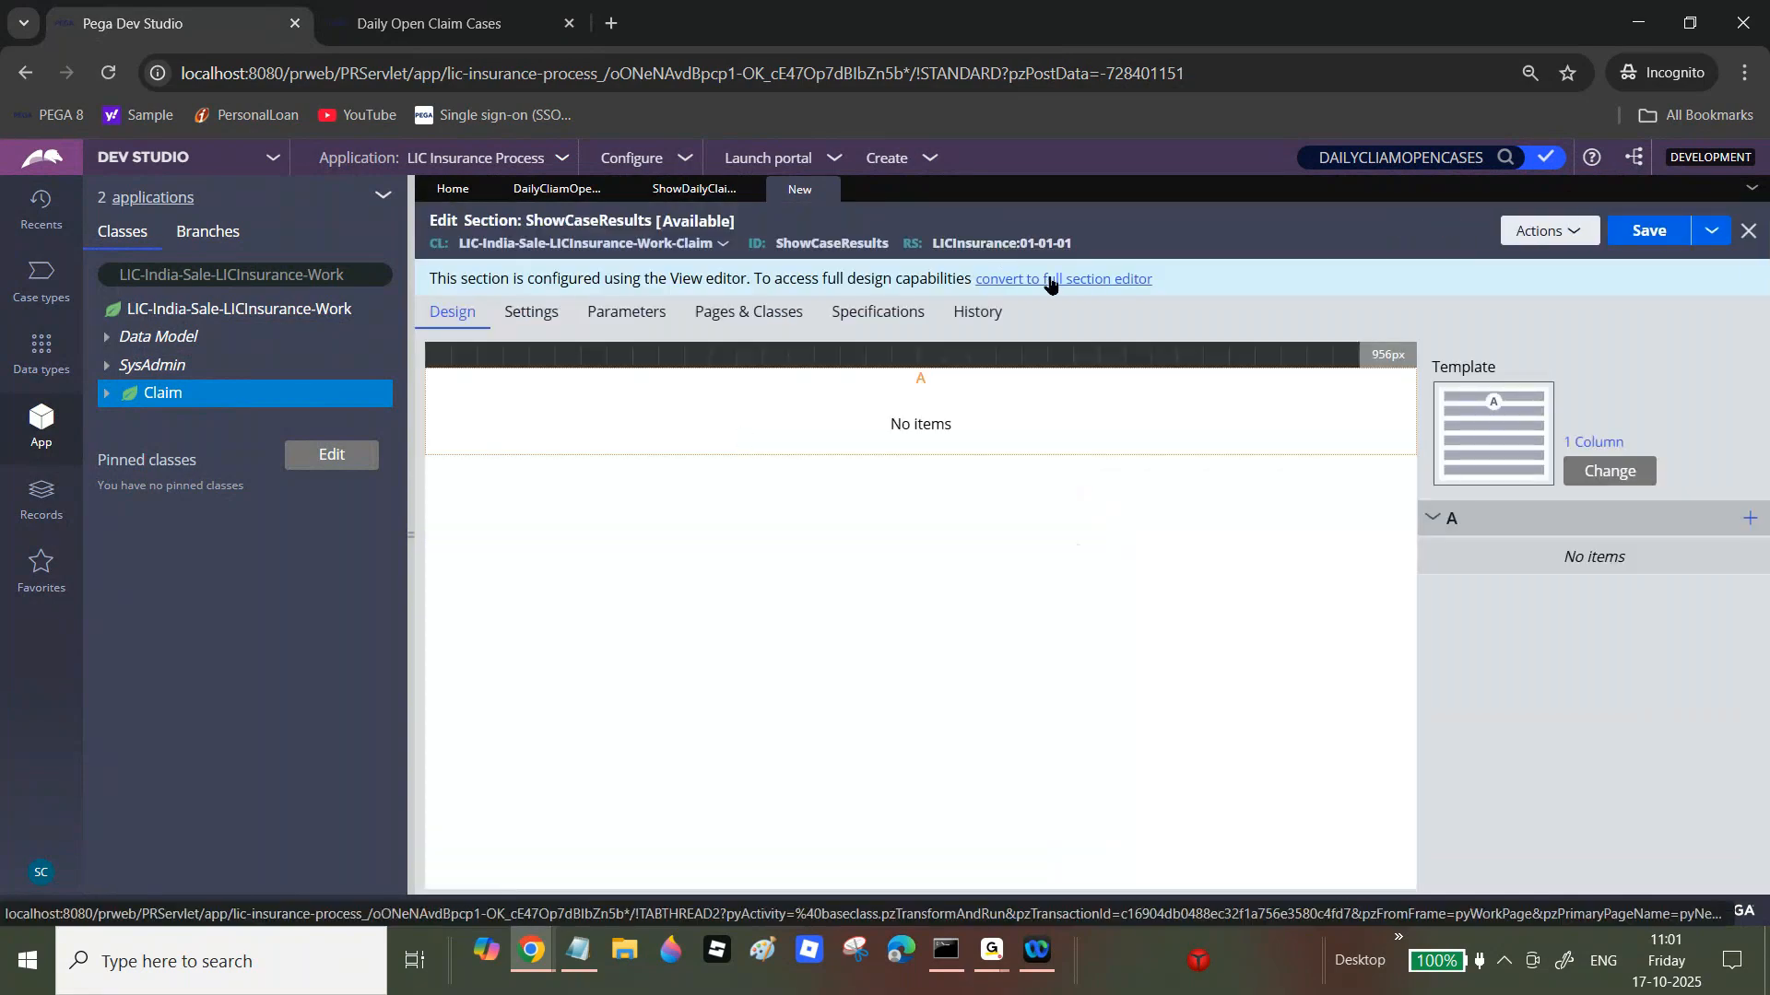
click(1049, 281)
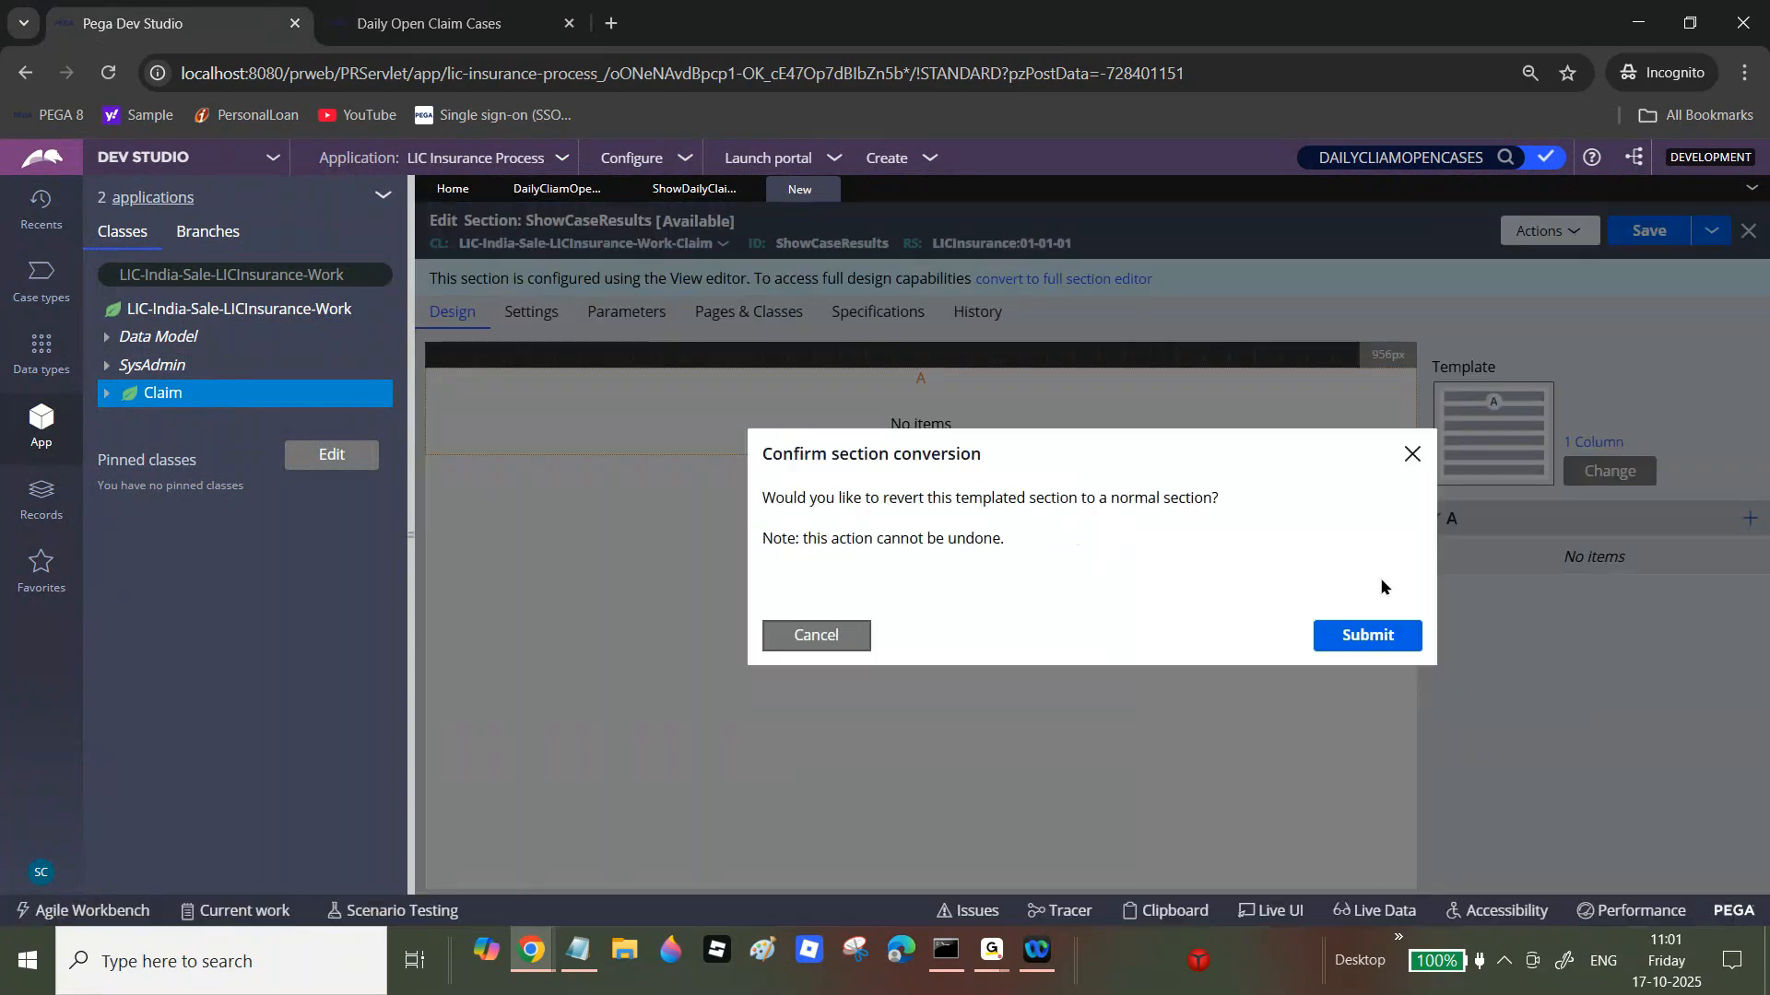
click(832, 638)
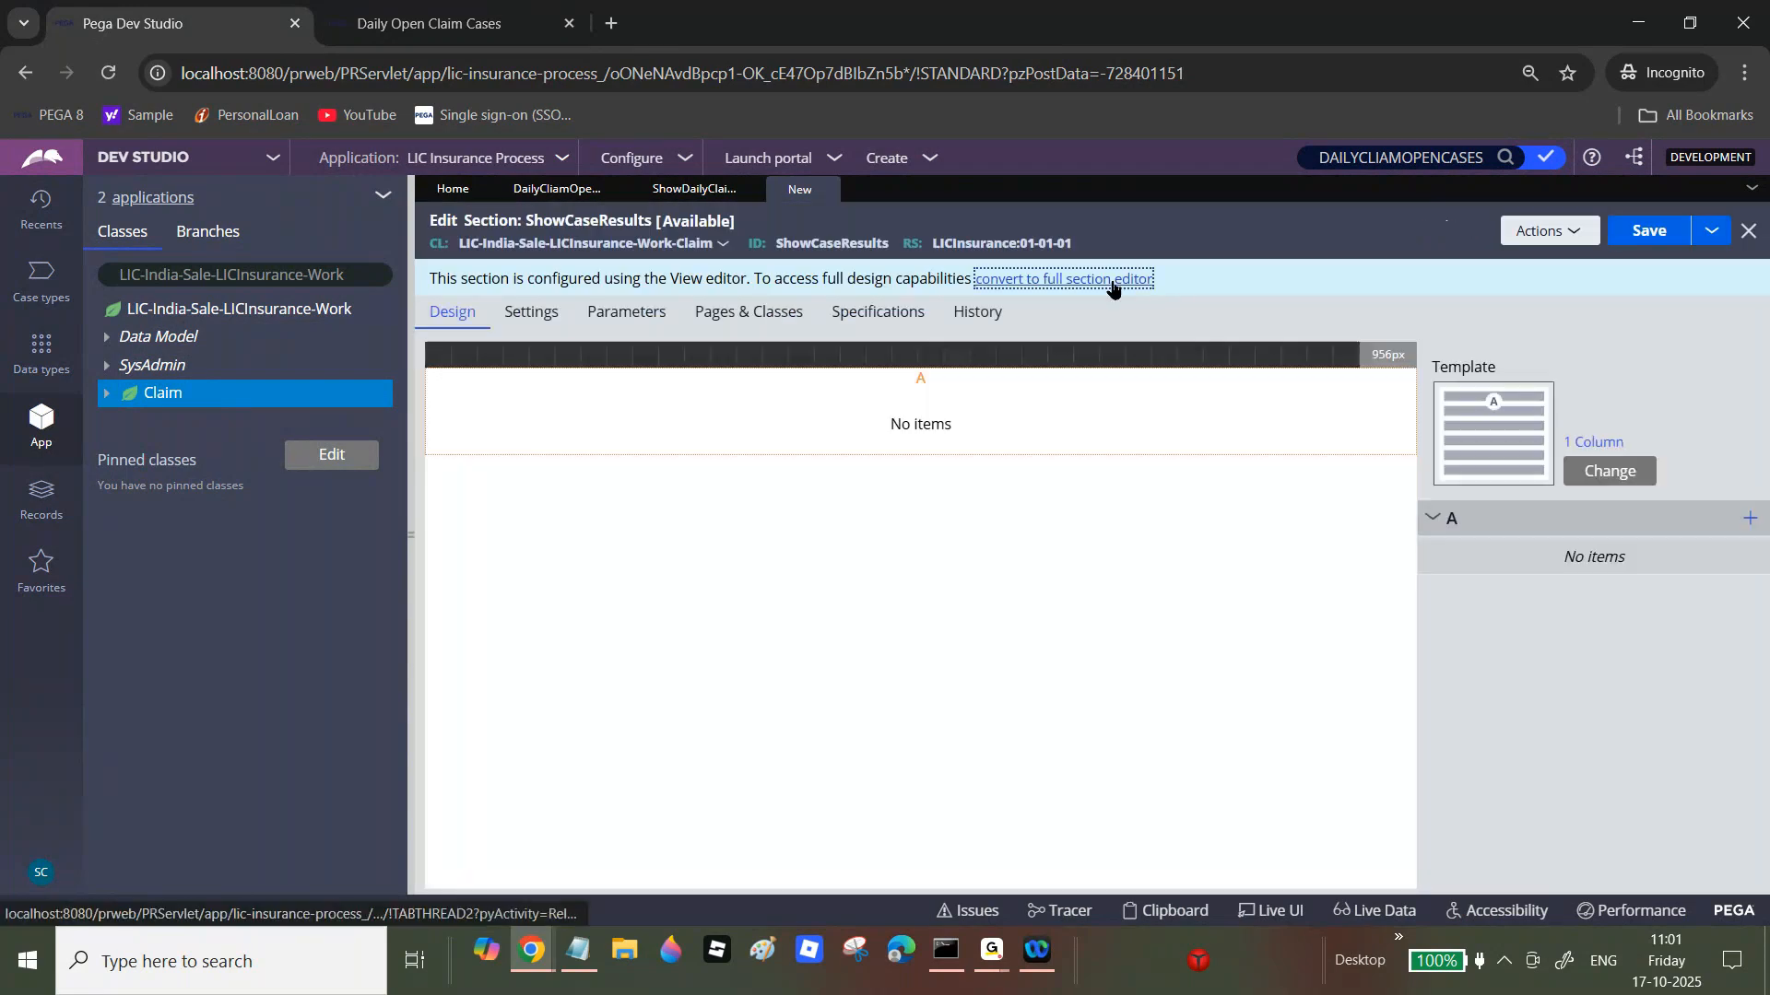
click(1112, 280)
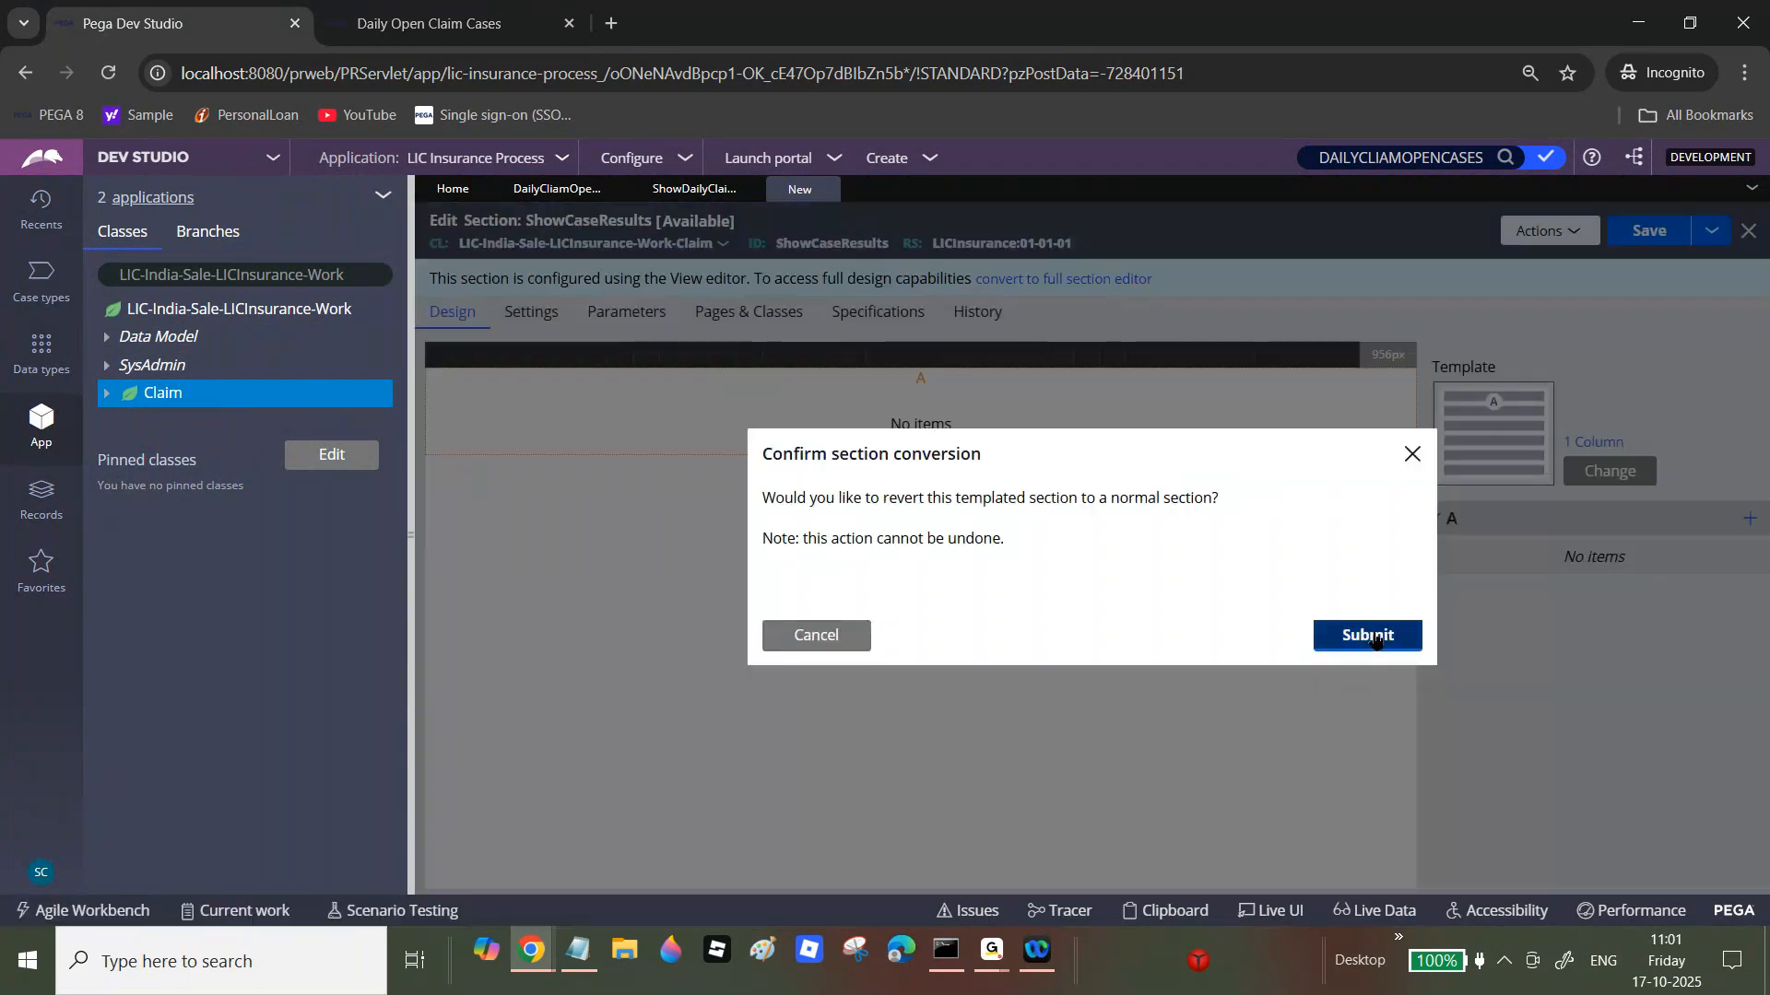
click(1371, 636)
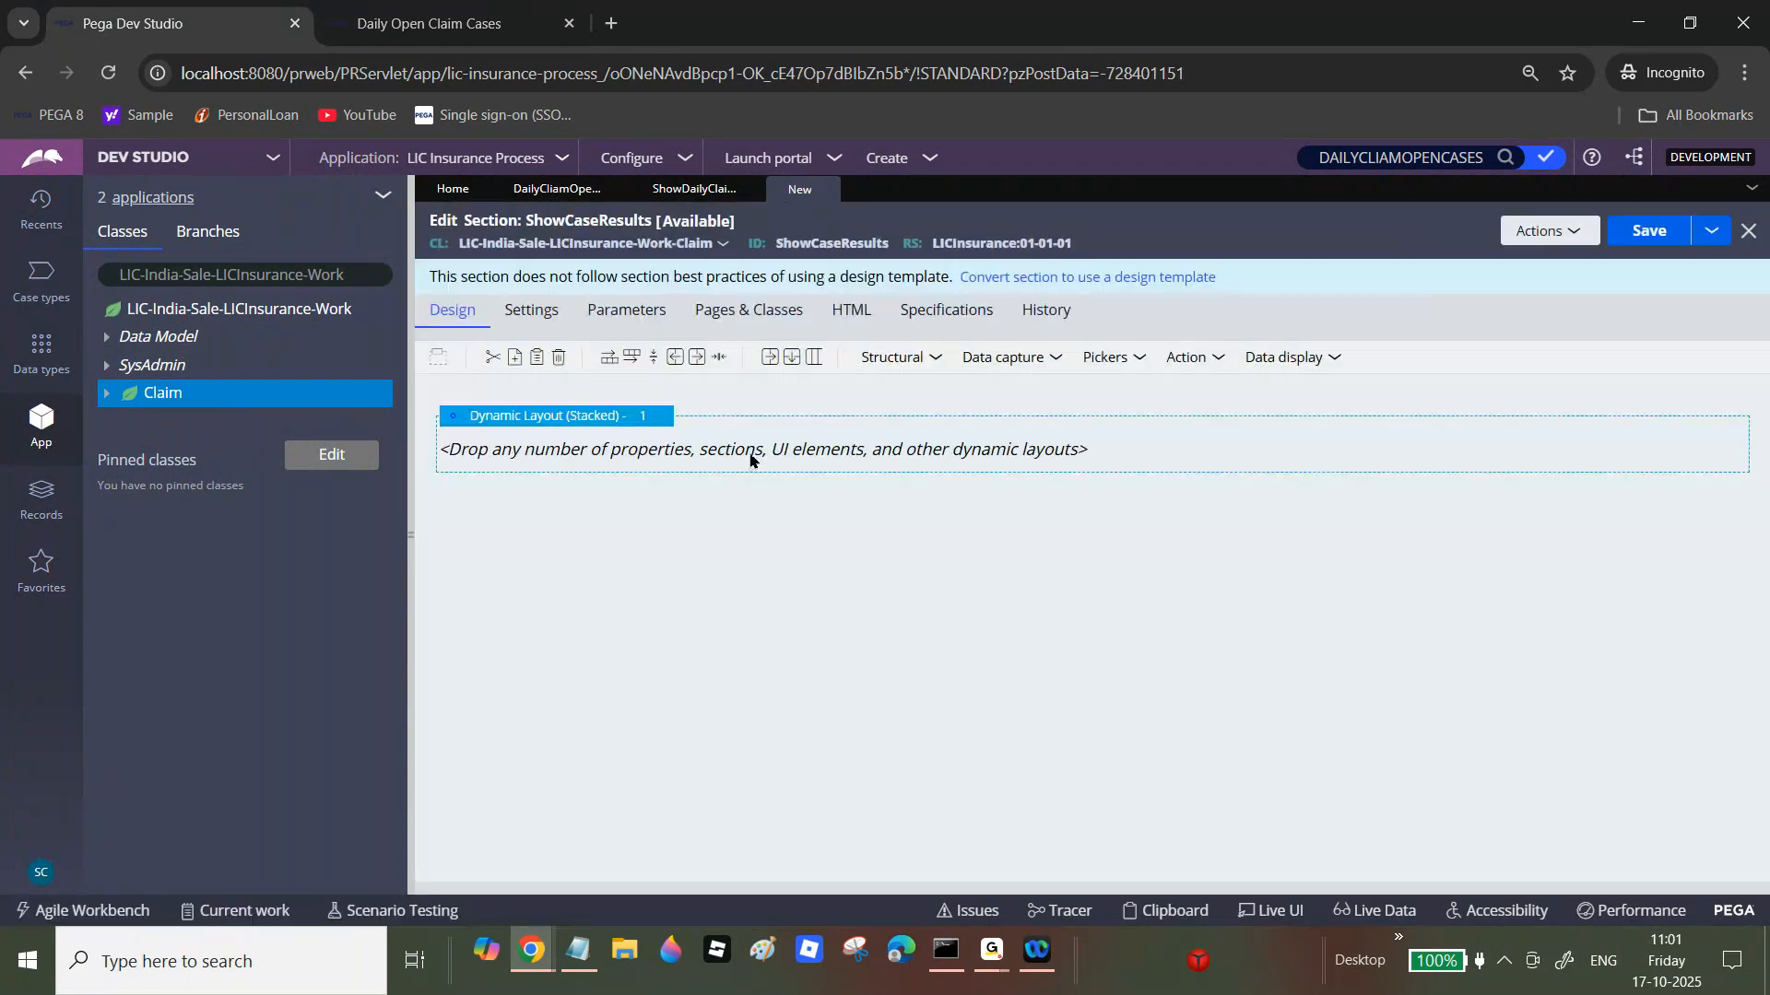
Step: Add two Text inputs and two Date time fields to the section's dynamic layout
drag(847, 382, 719, 427)
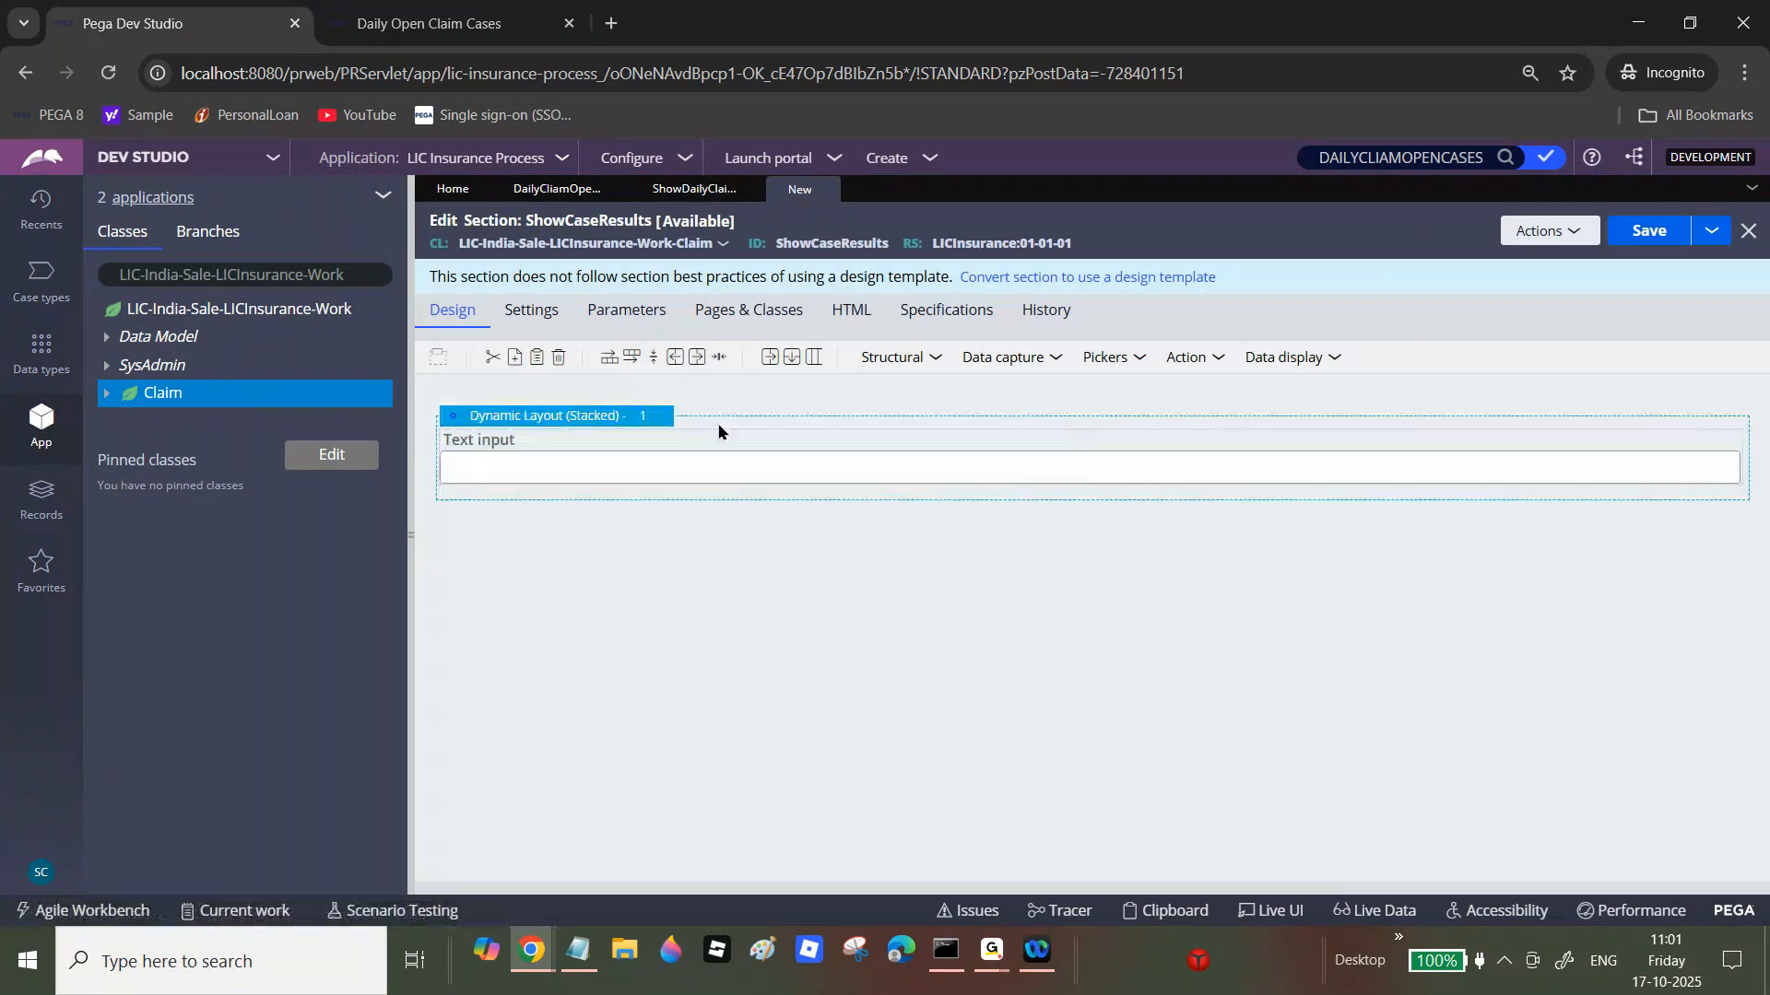
click(1065, 358)
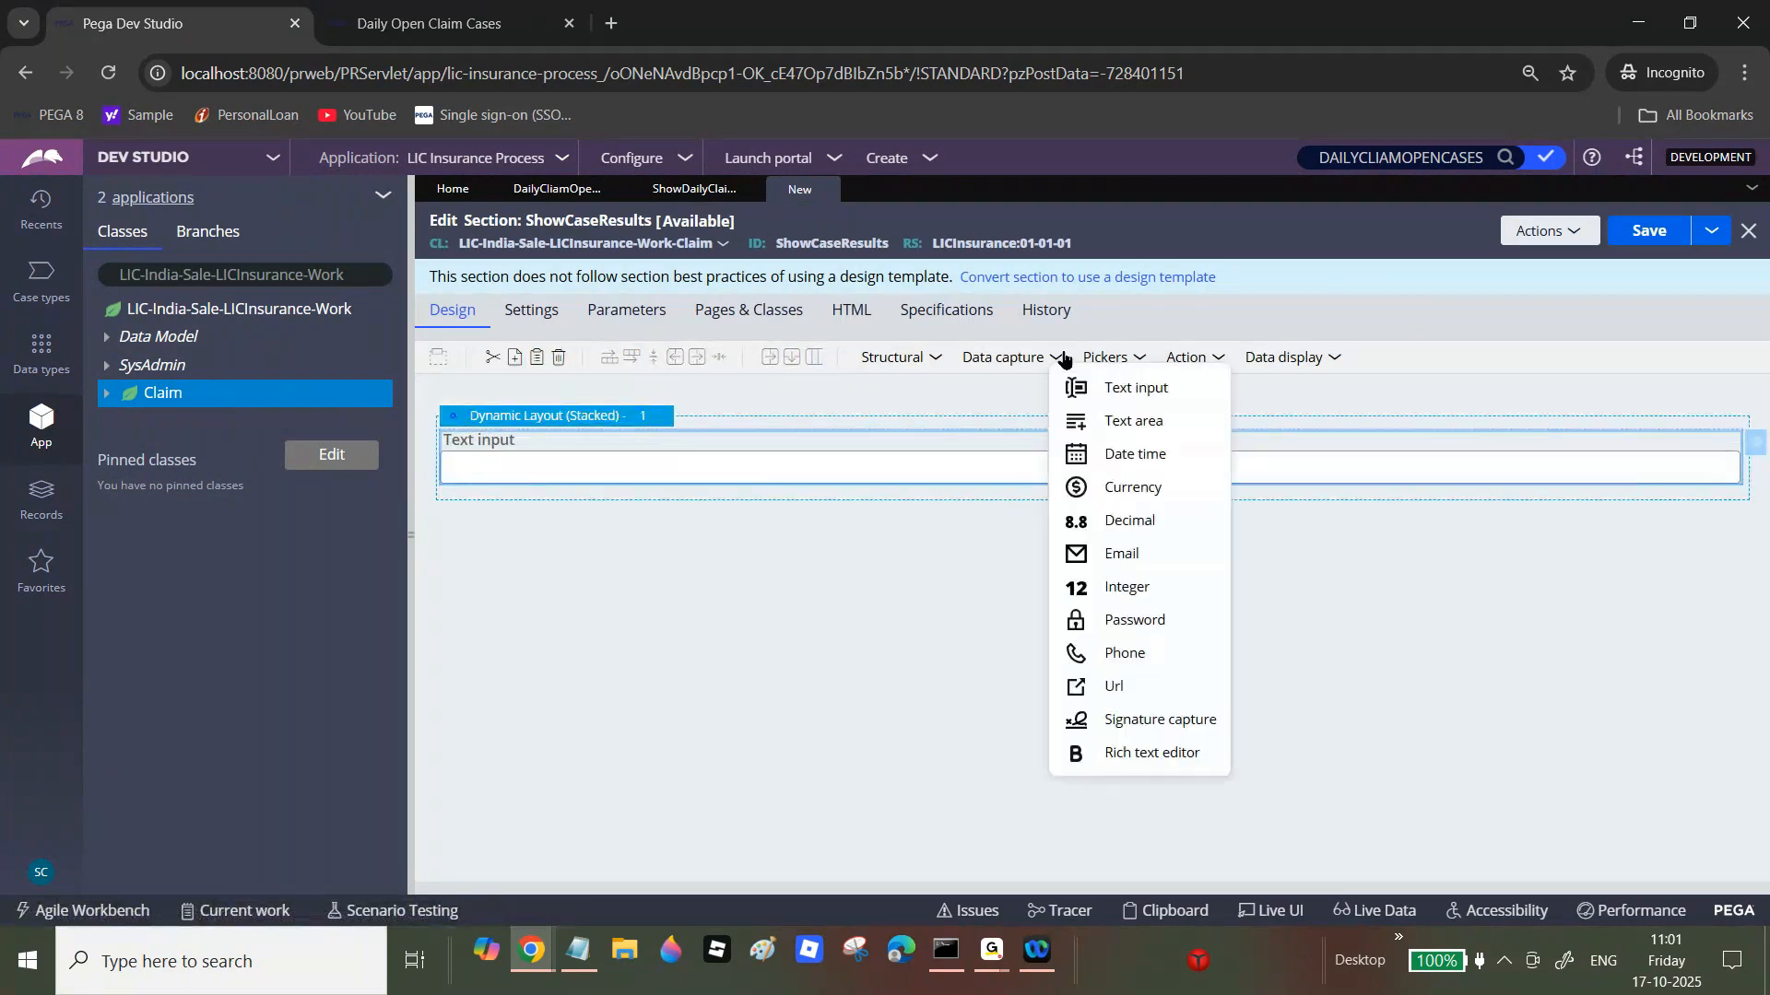
click(1062, 359)
click(1065, 359)
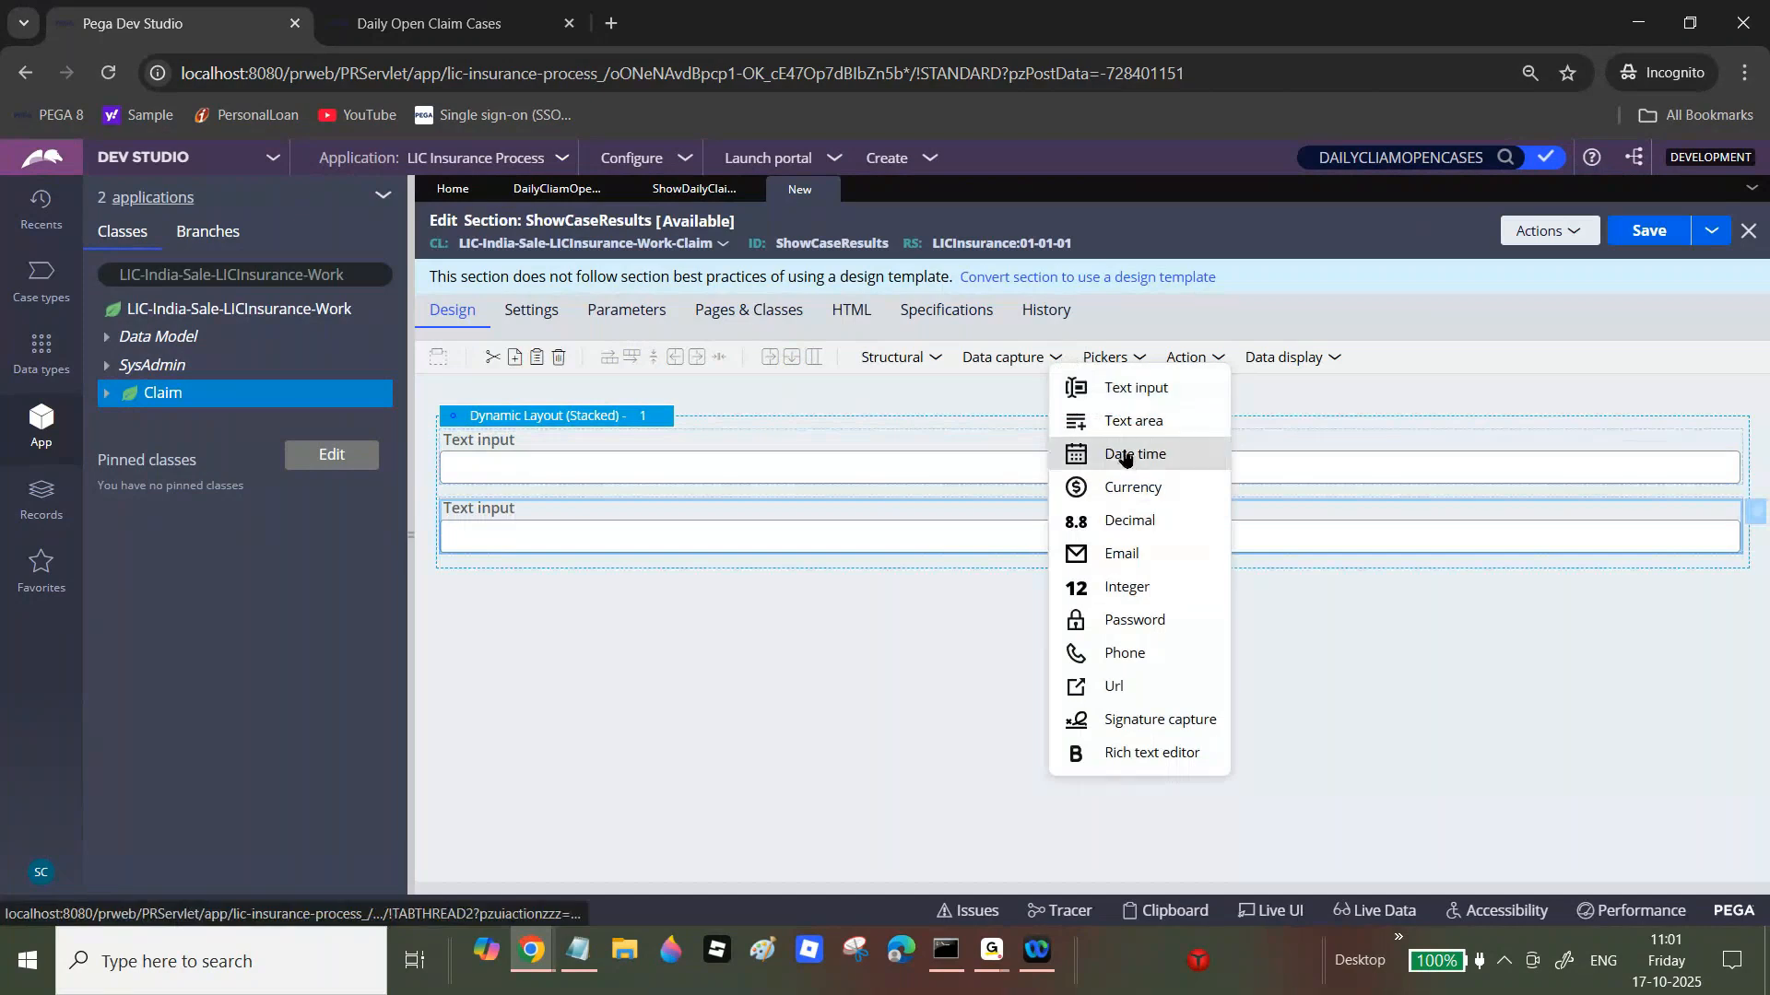
drag(1124, 458, 873, 572)
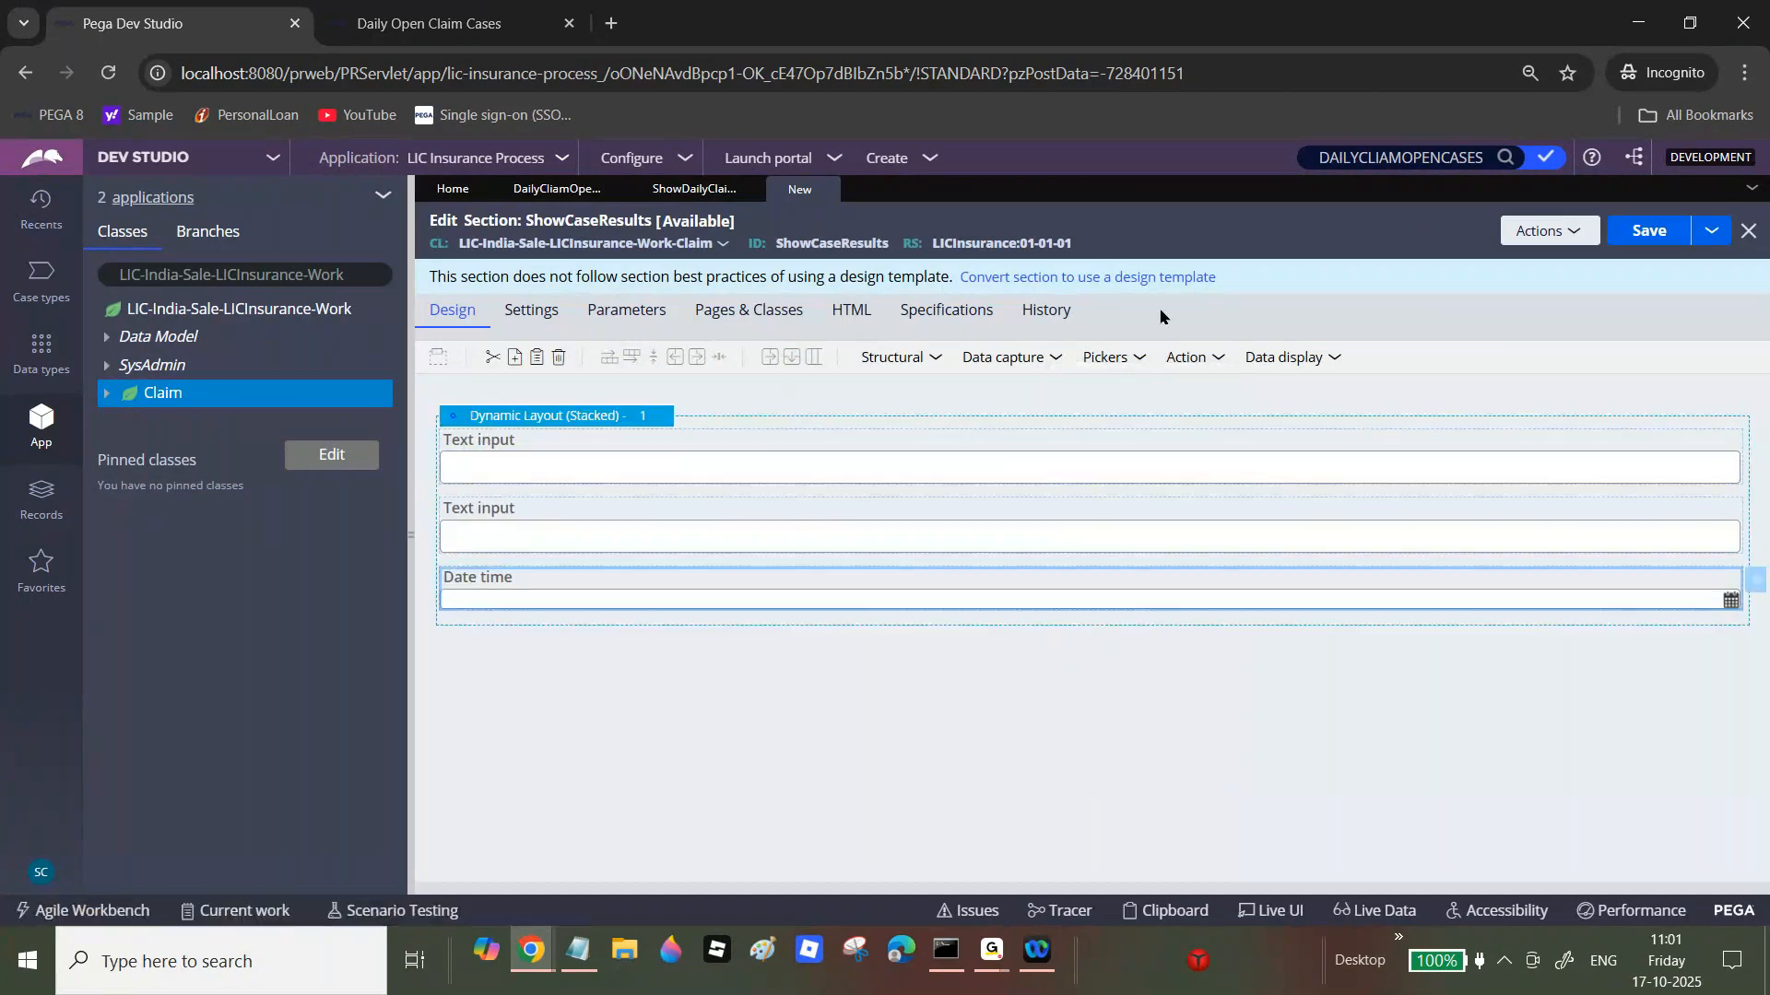
click(1062, 359)
drag(1126, 474, 921, 613)
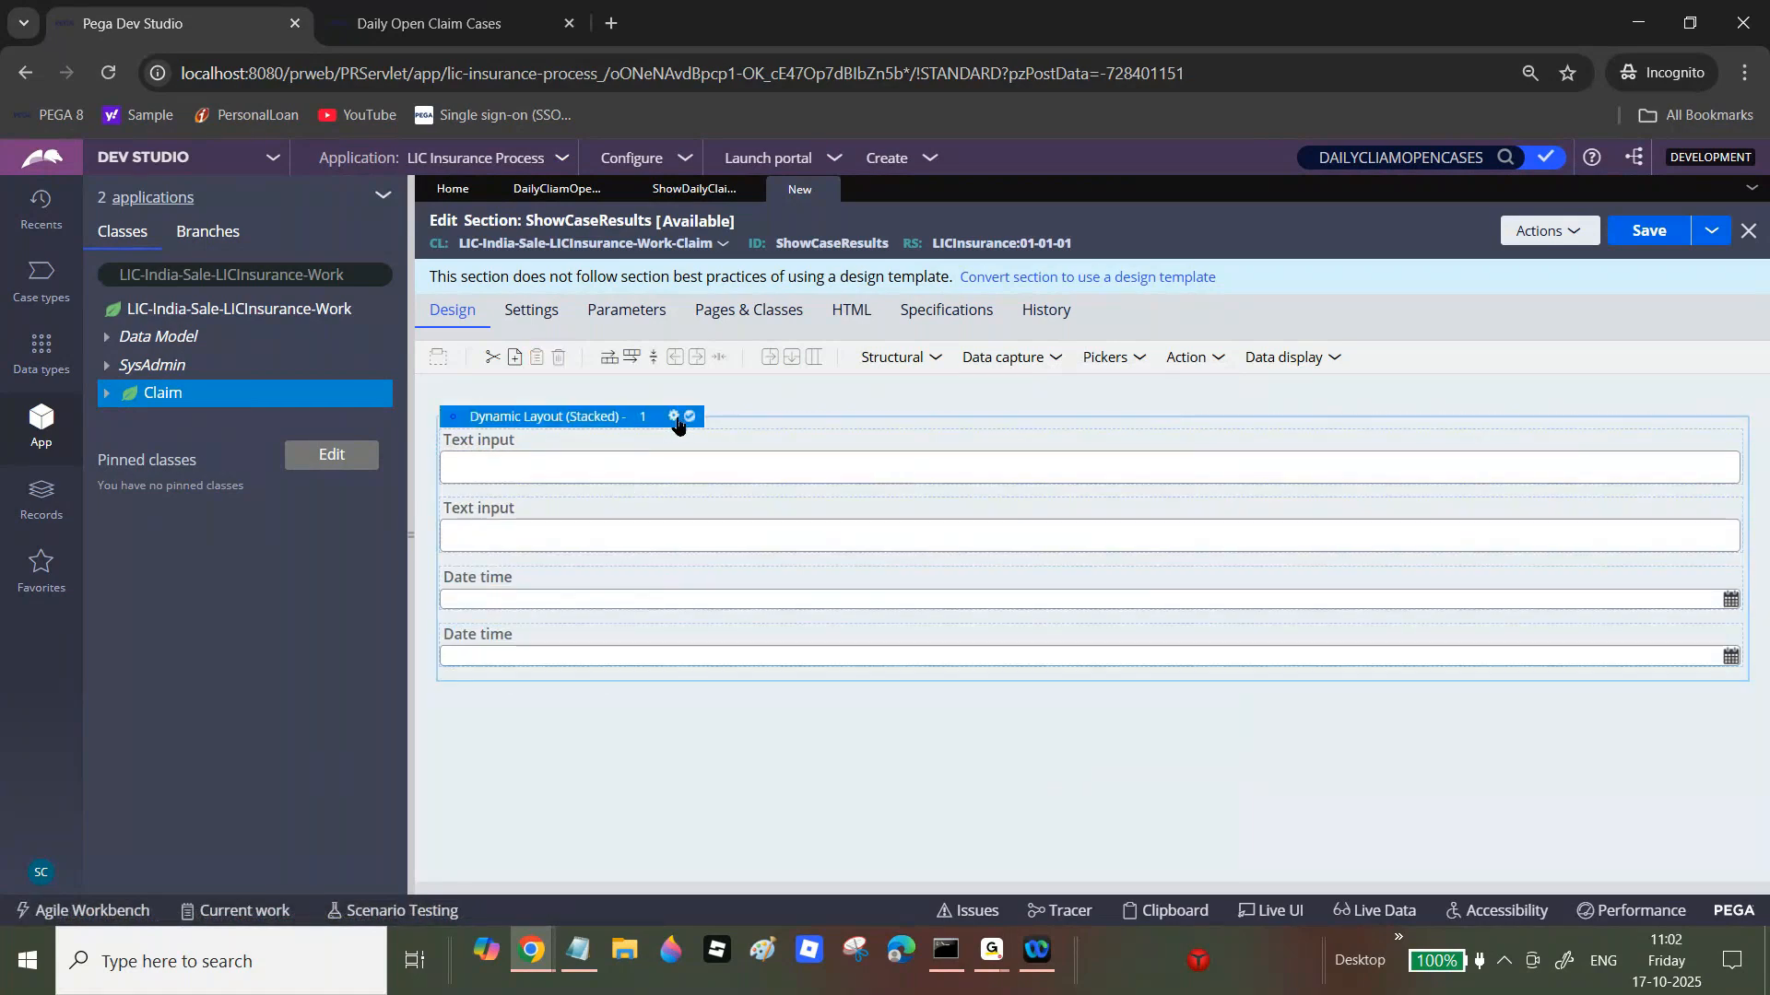
Step: Change the dynamic layout's format to Inline grid double
click(673, 417)
click(1006, 337)
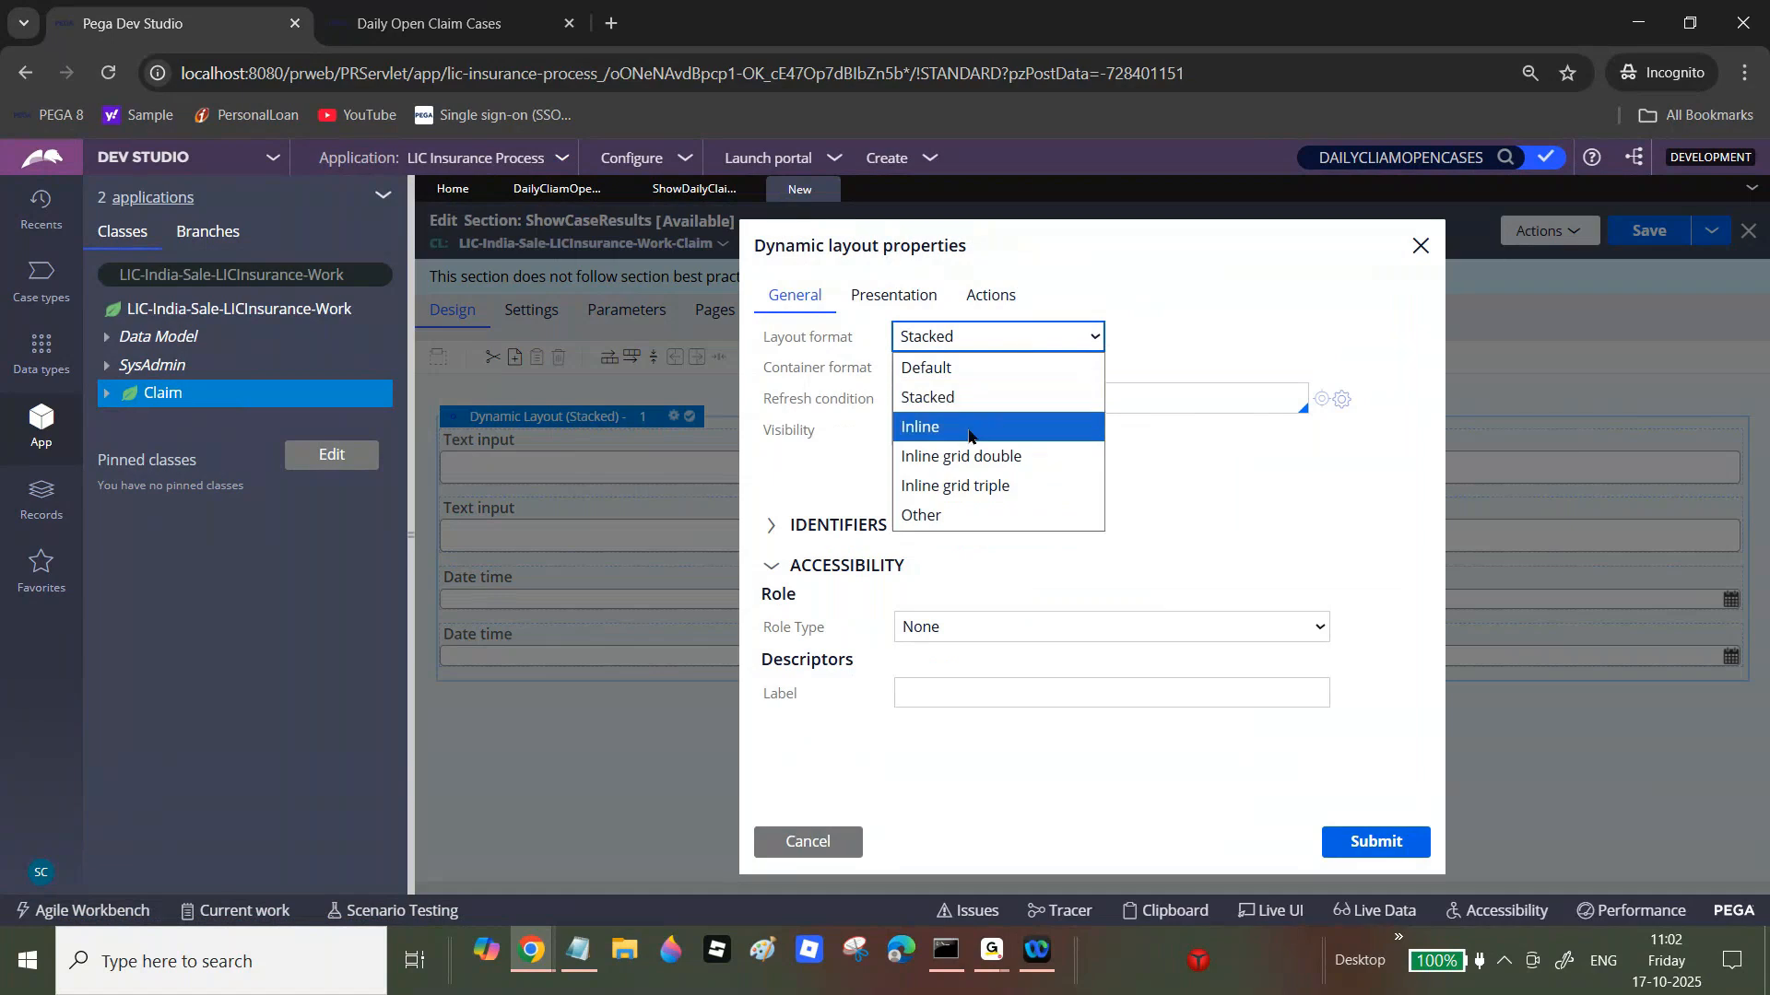
click(959, 458)
click(1390, 842)
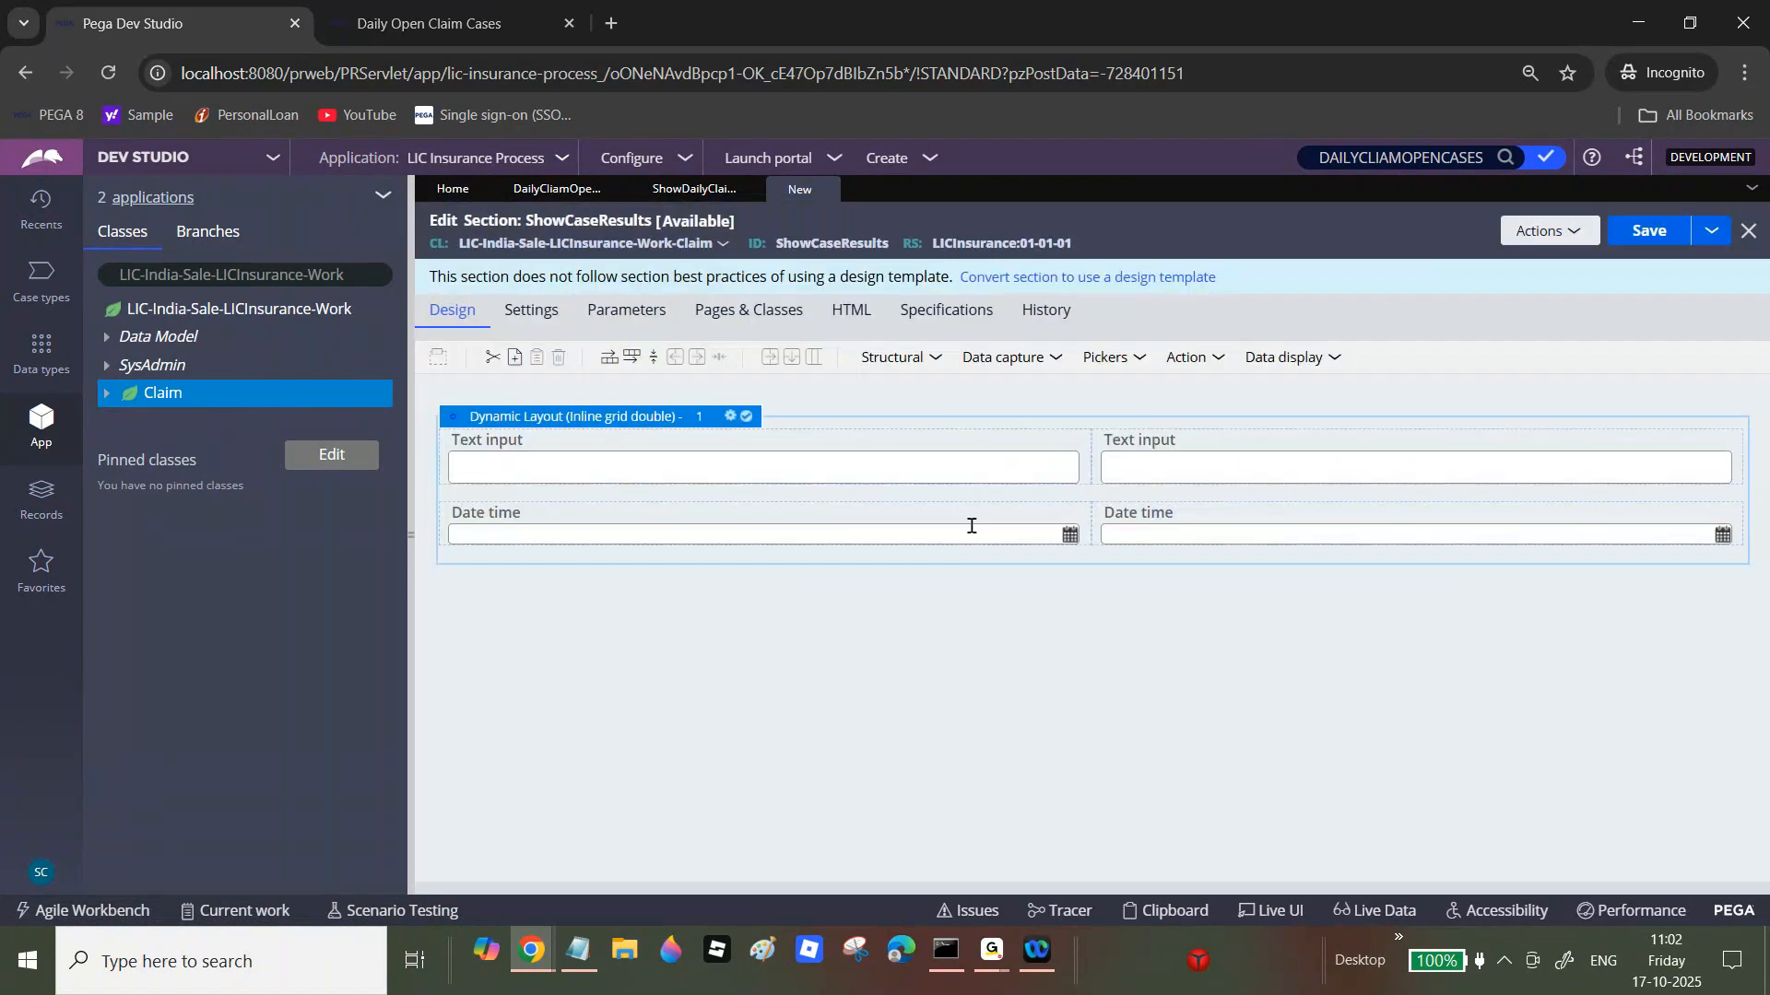
Step: Bind the first text input cell to the .pyID property, labelled Case ID
click(969, 476)
click(1109, 444)
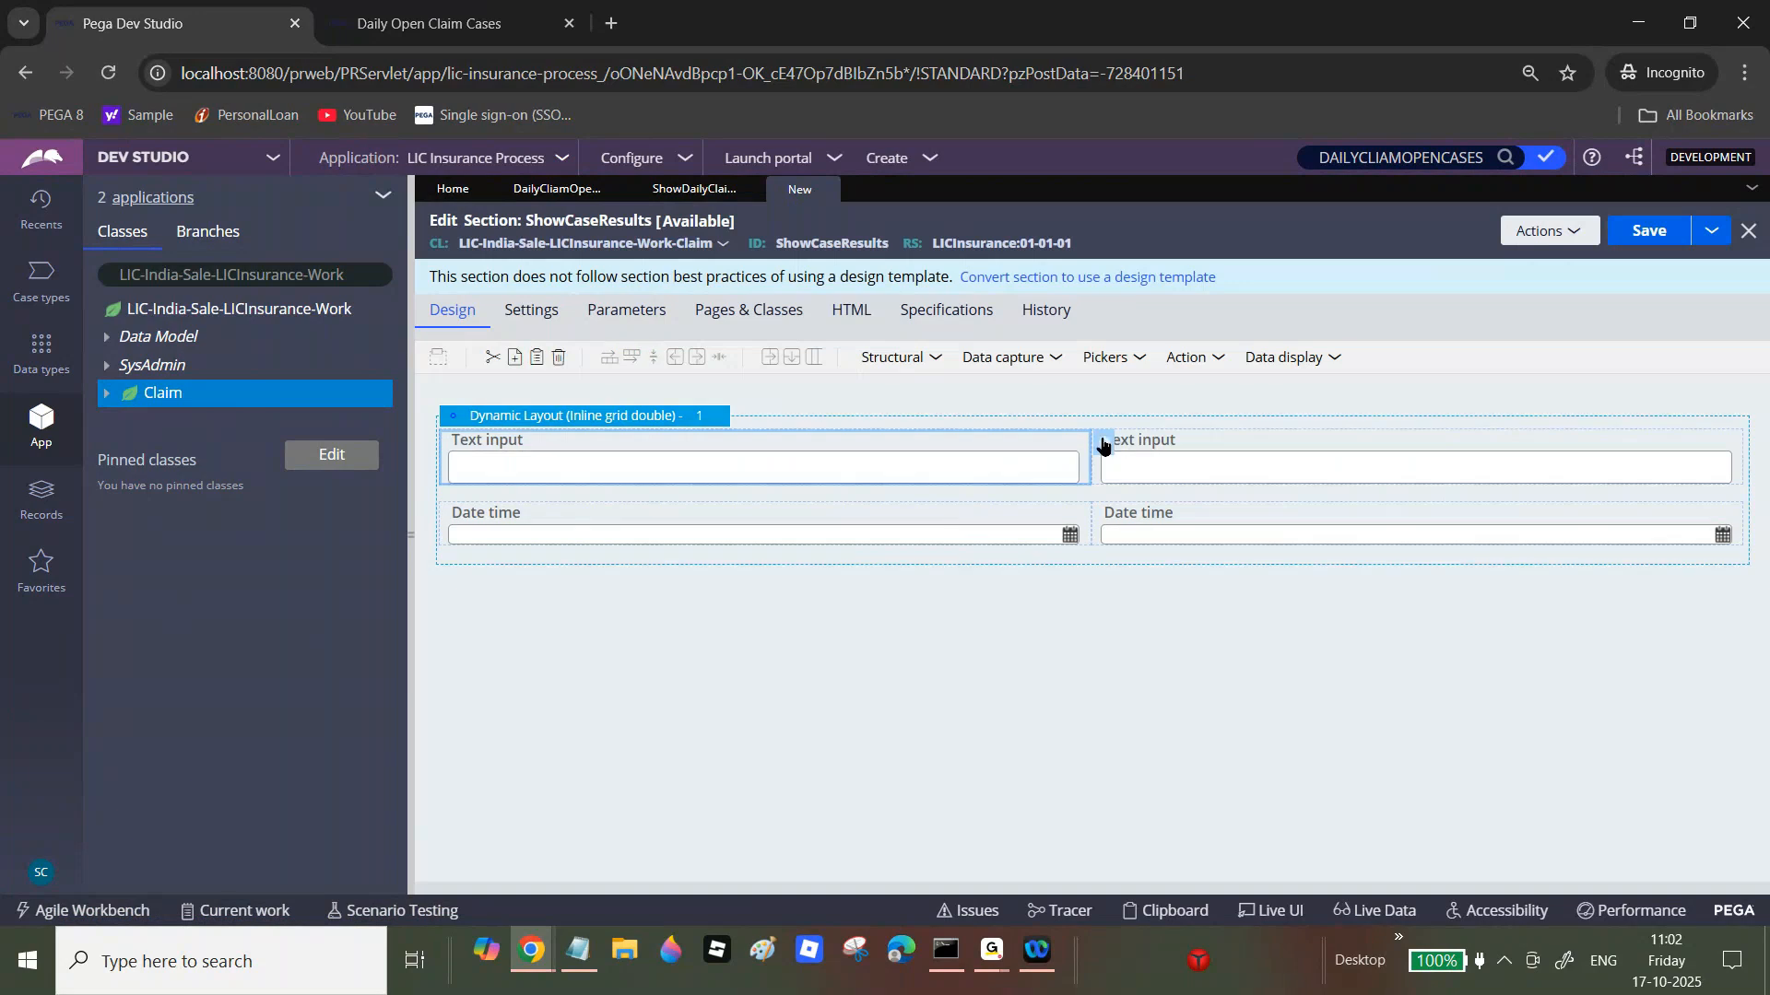
click(934, 365)
text(.)
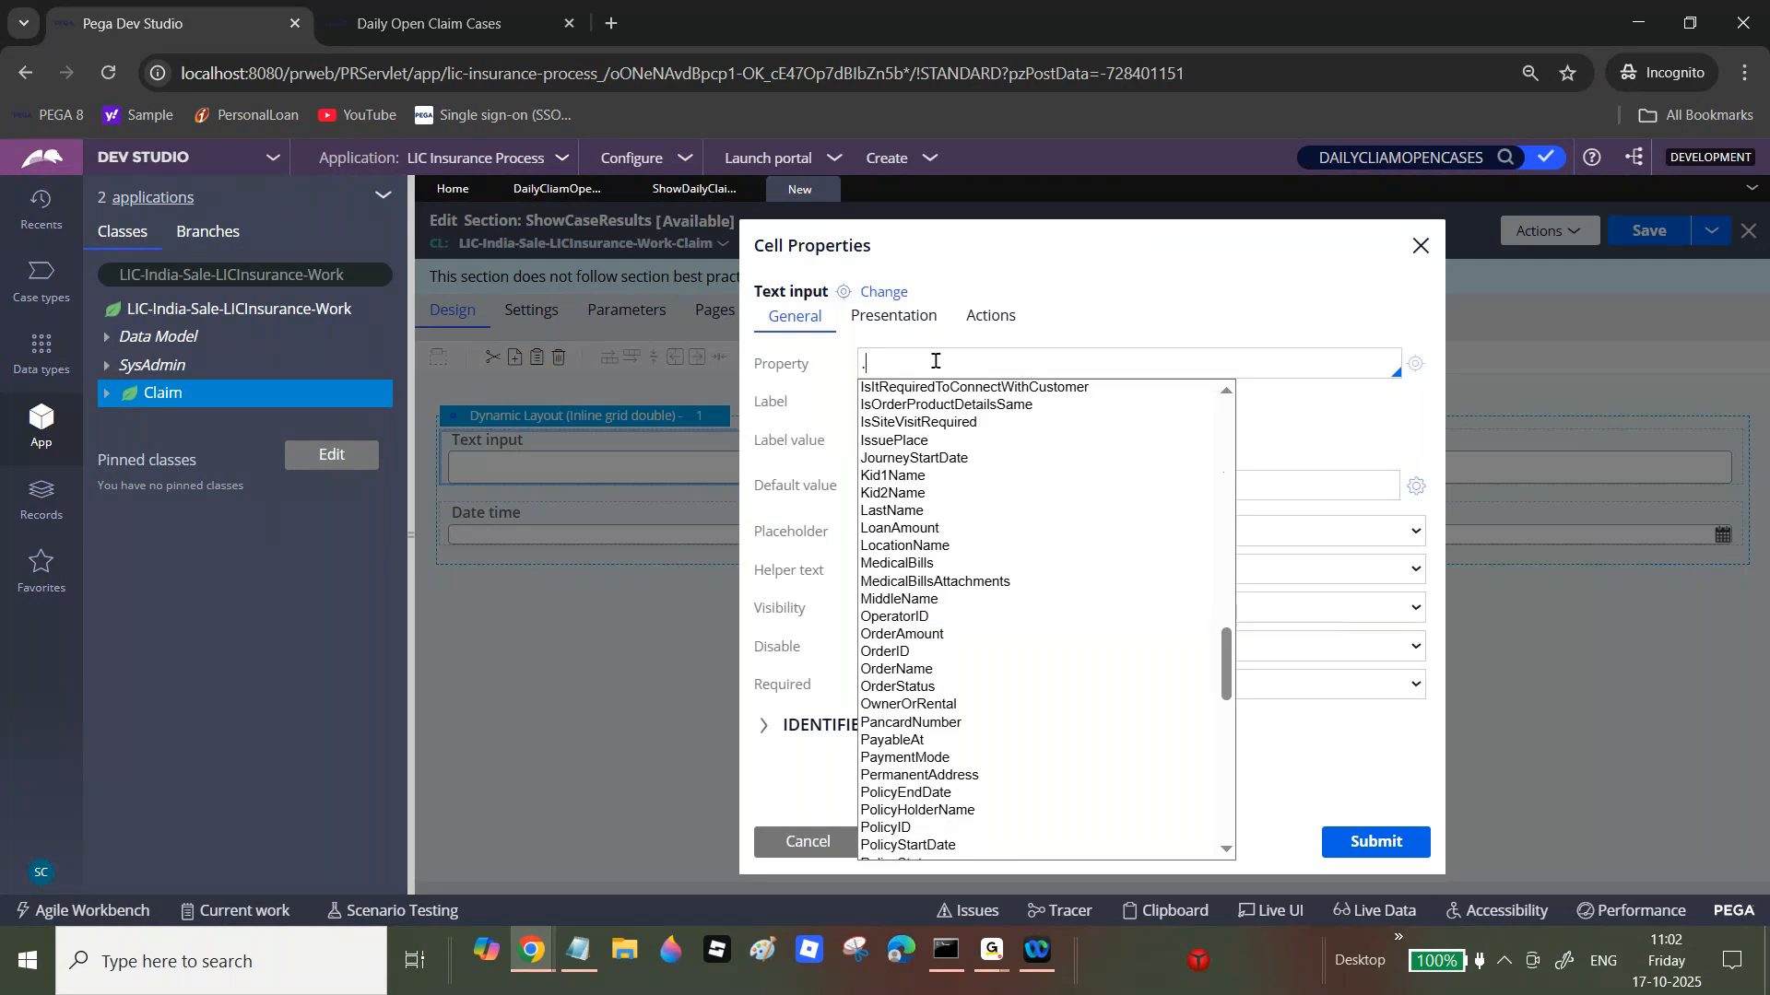
text(.)
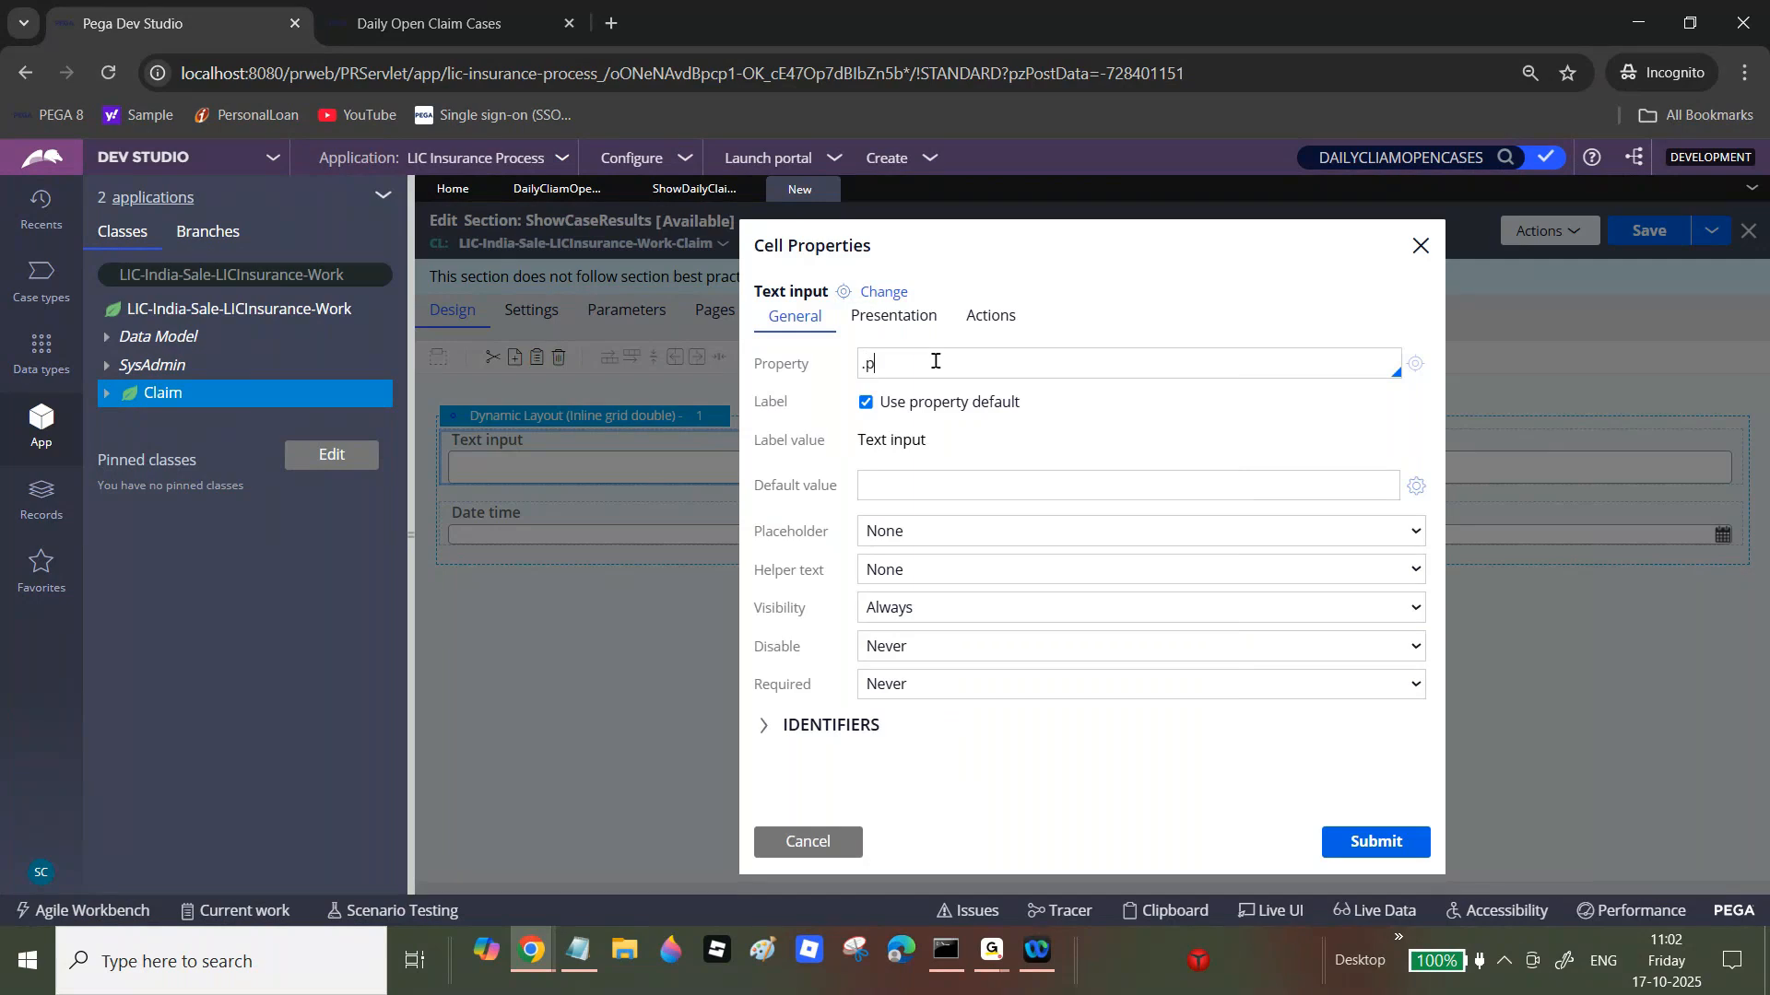
key(BackSpace)
text(pyID)
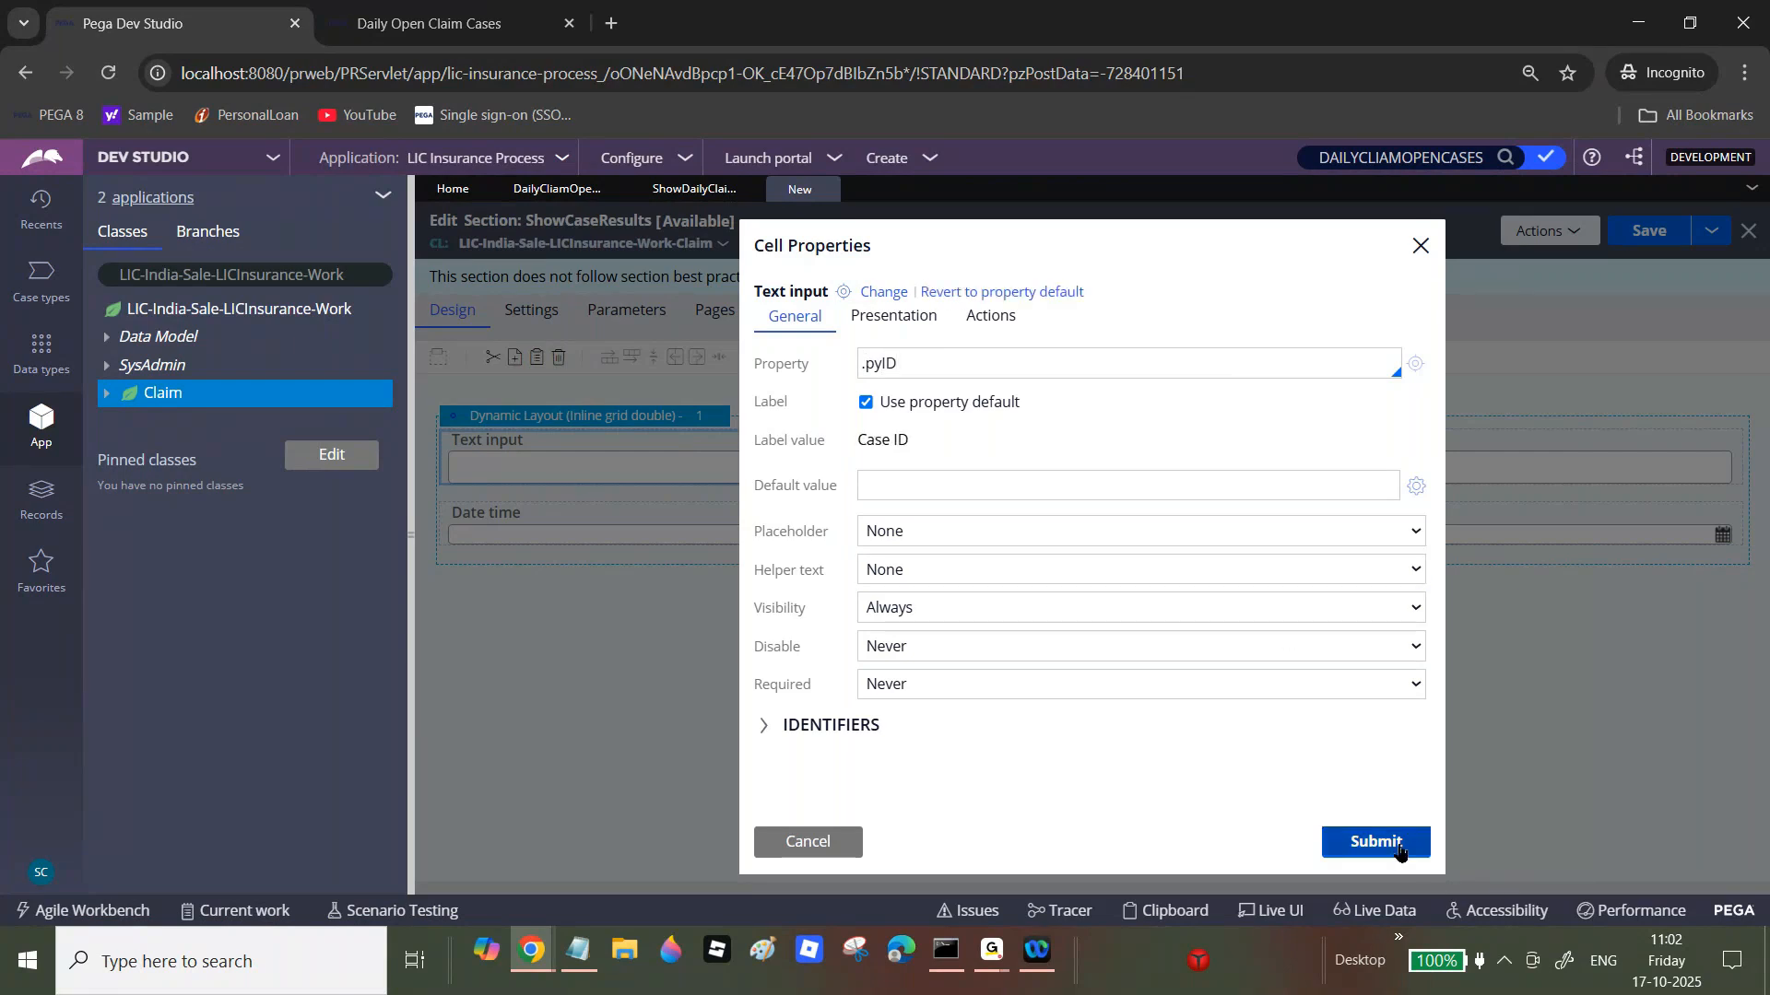
click(1376, 842)
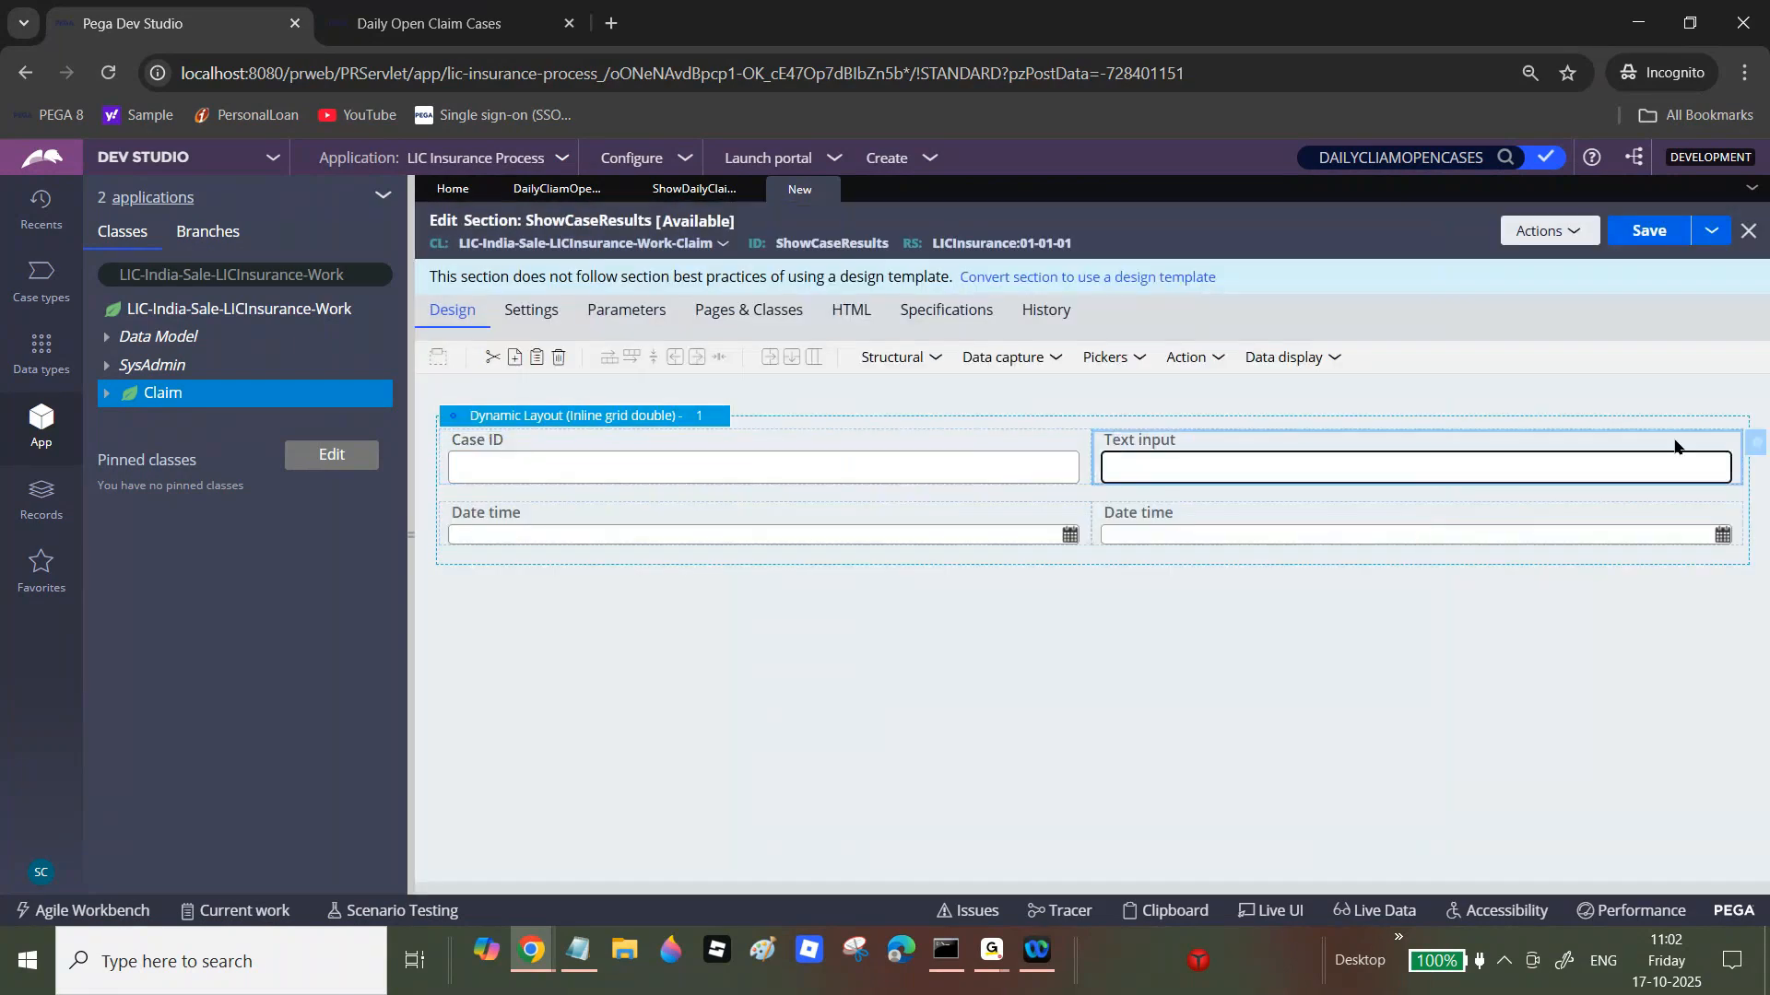
Step: Bind the second cell to the .pyStatusWork property
click(1745, 442)
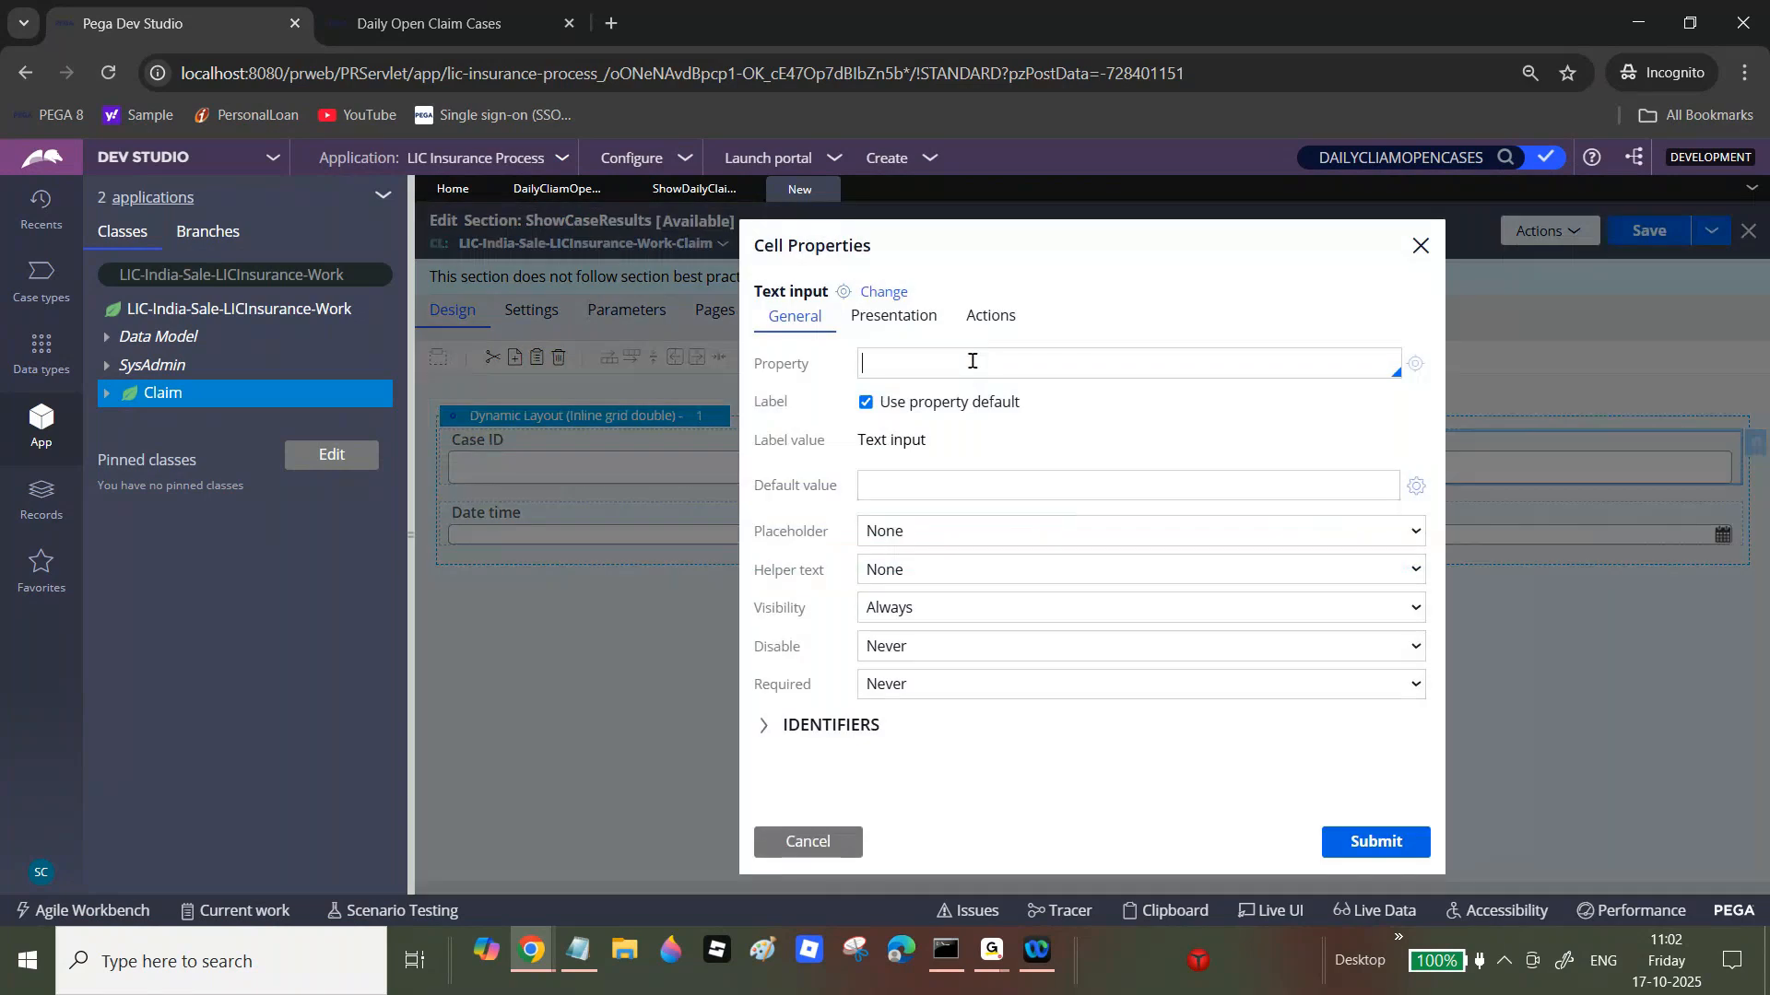
text(.pyStatusWork)
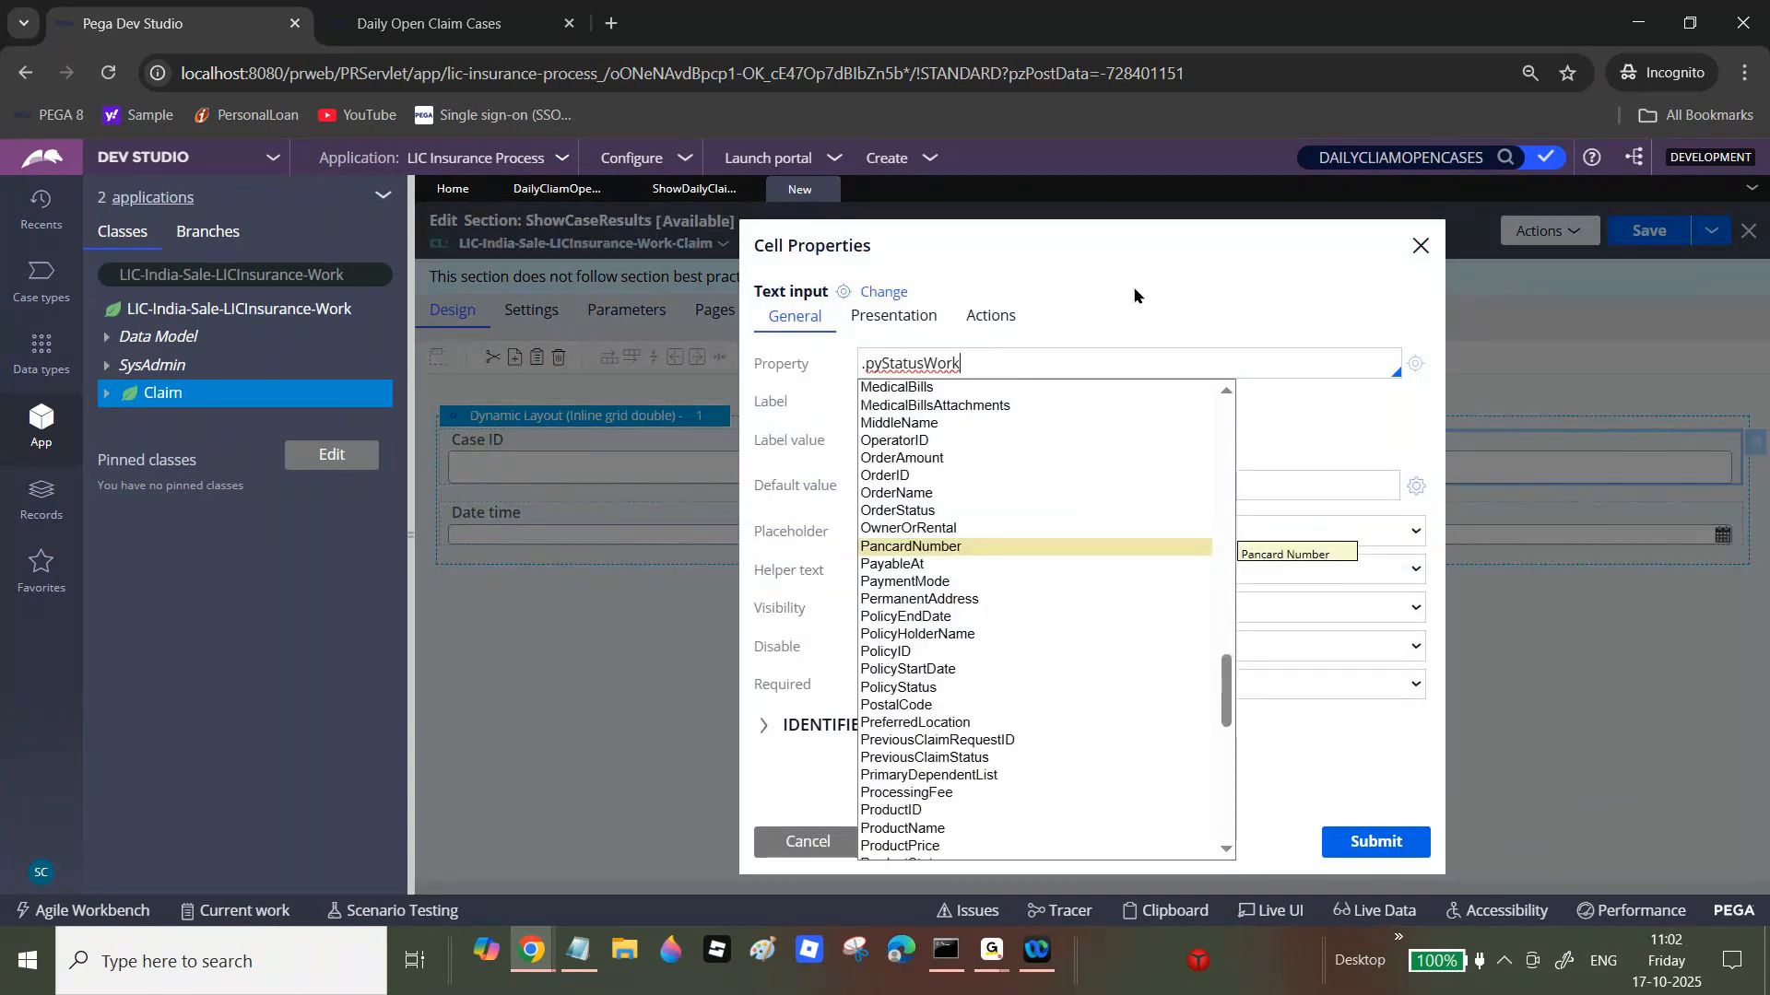
click(1294, 332)
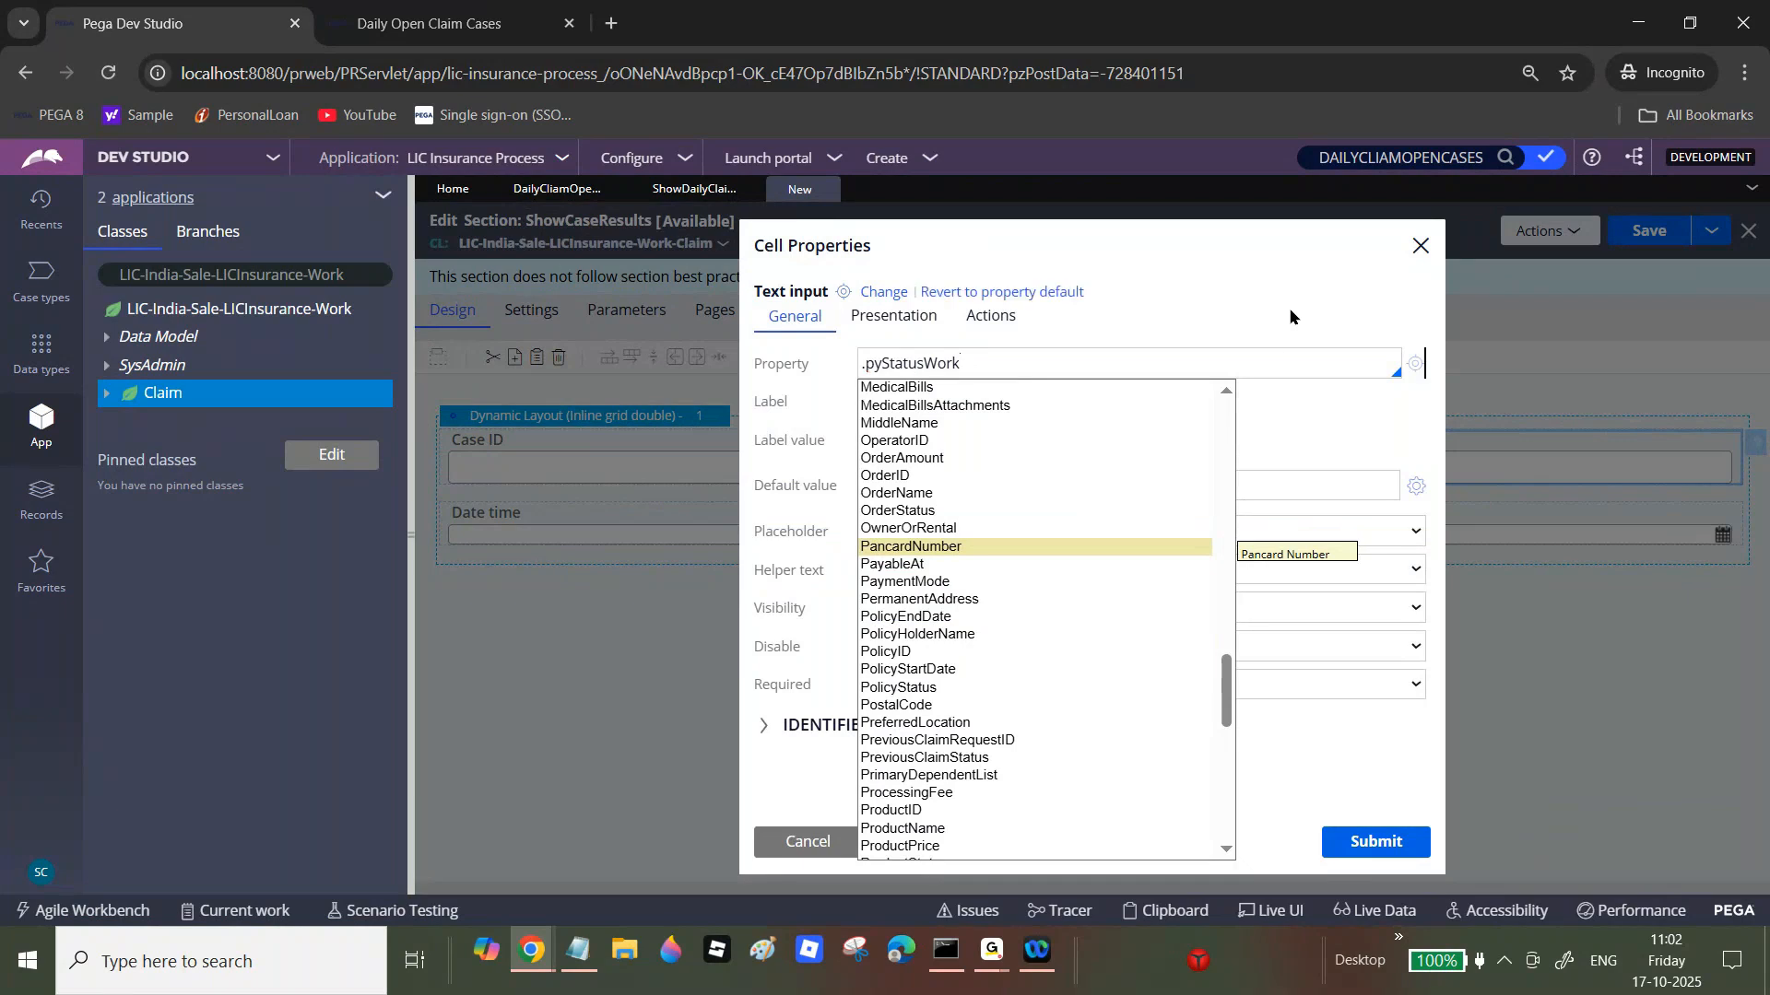
click(1393, 839)
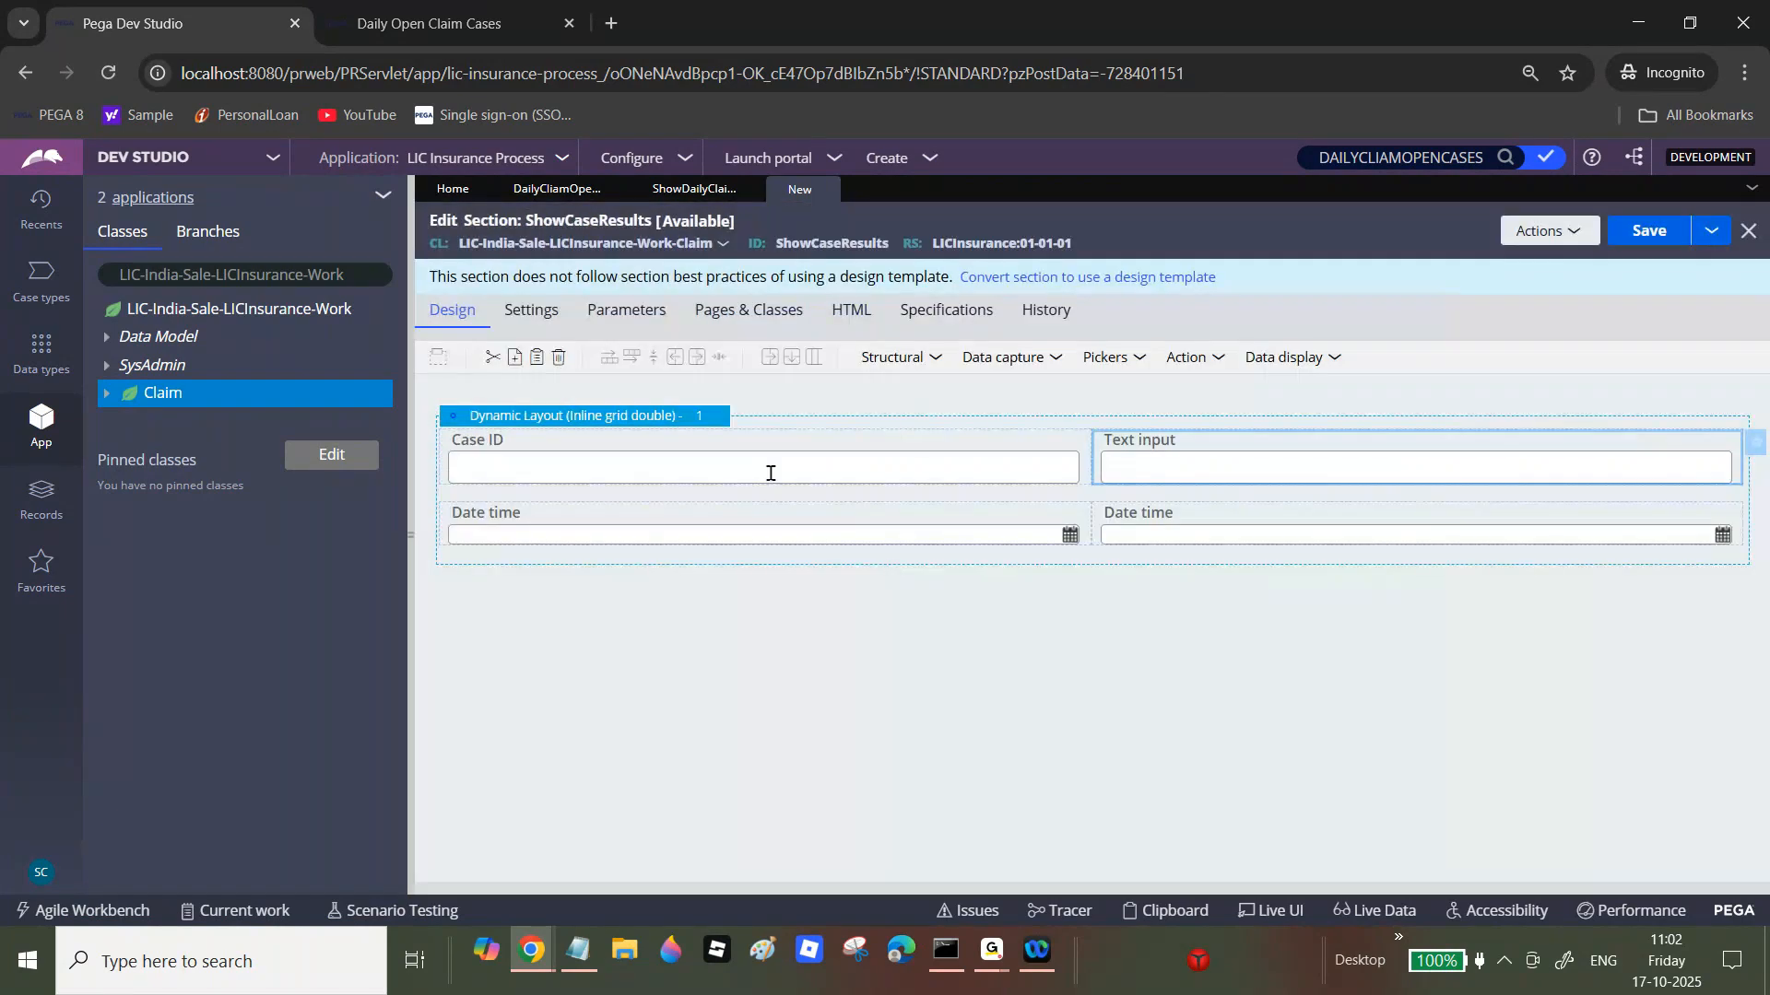
Step: Give the dynamic layout a header titled 'Claim Information' and save ShowCaseResults
click(735, 421)
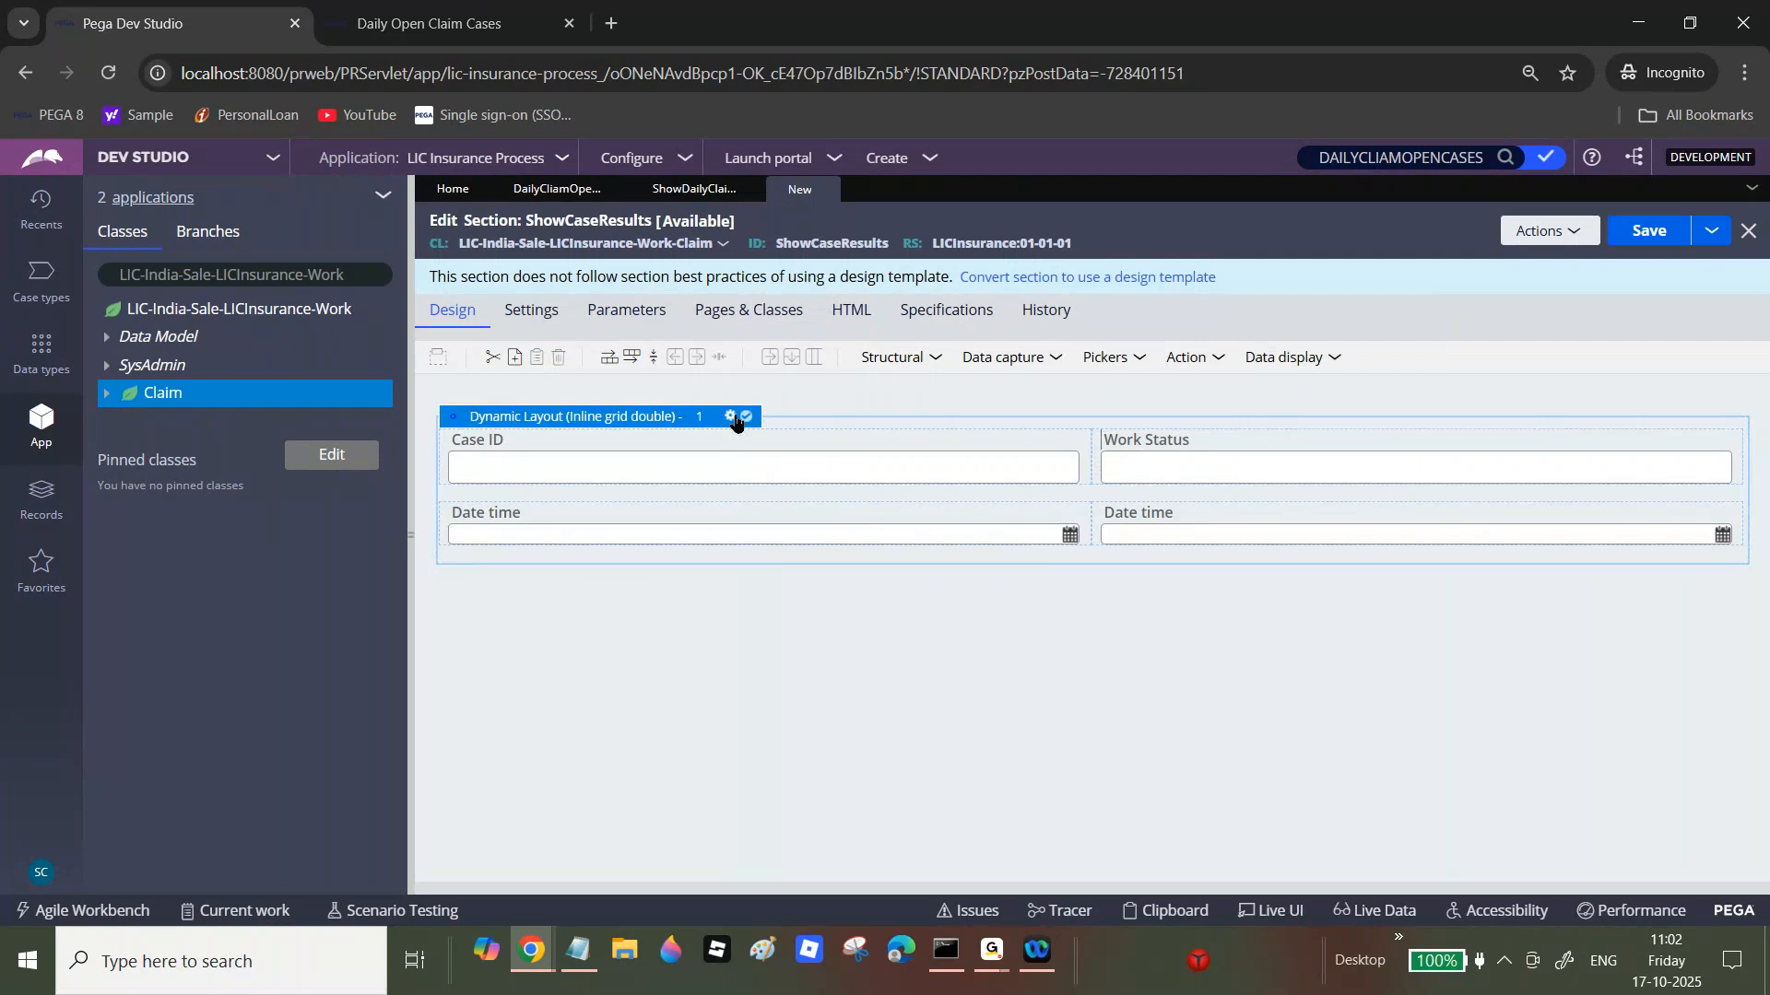
click(731, 416)
click(901, 492)
double_click(1221, 549)
text(Claim)
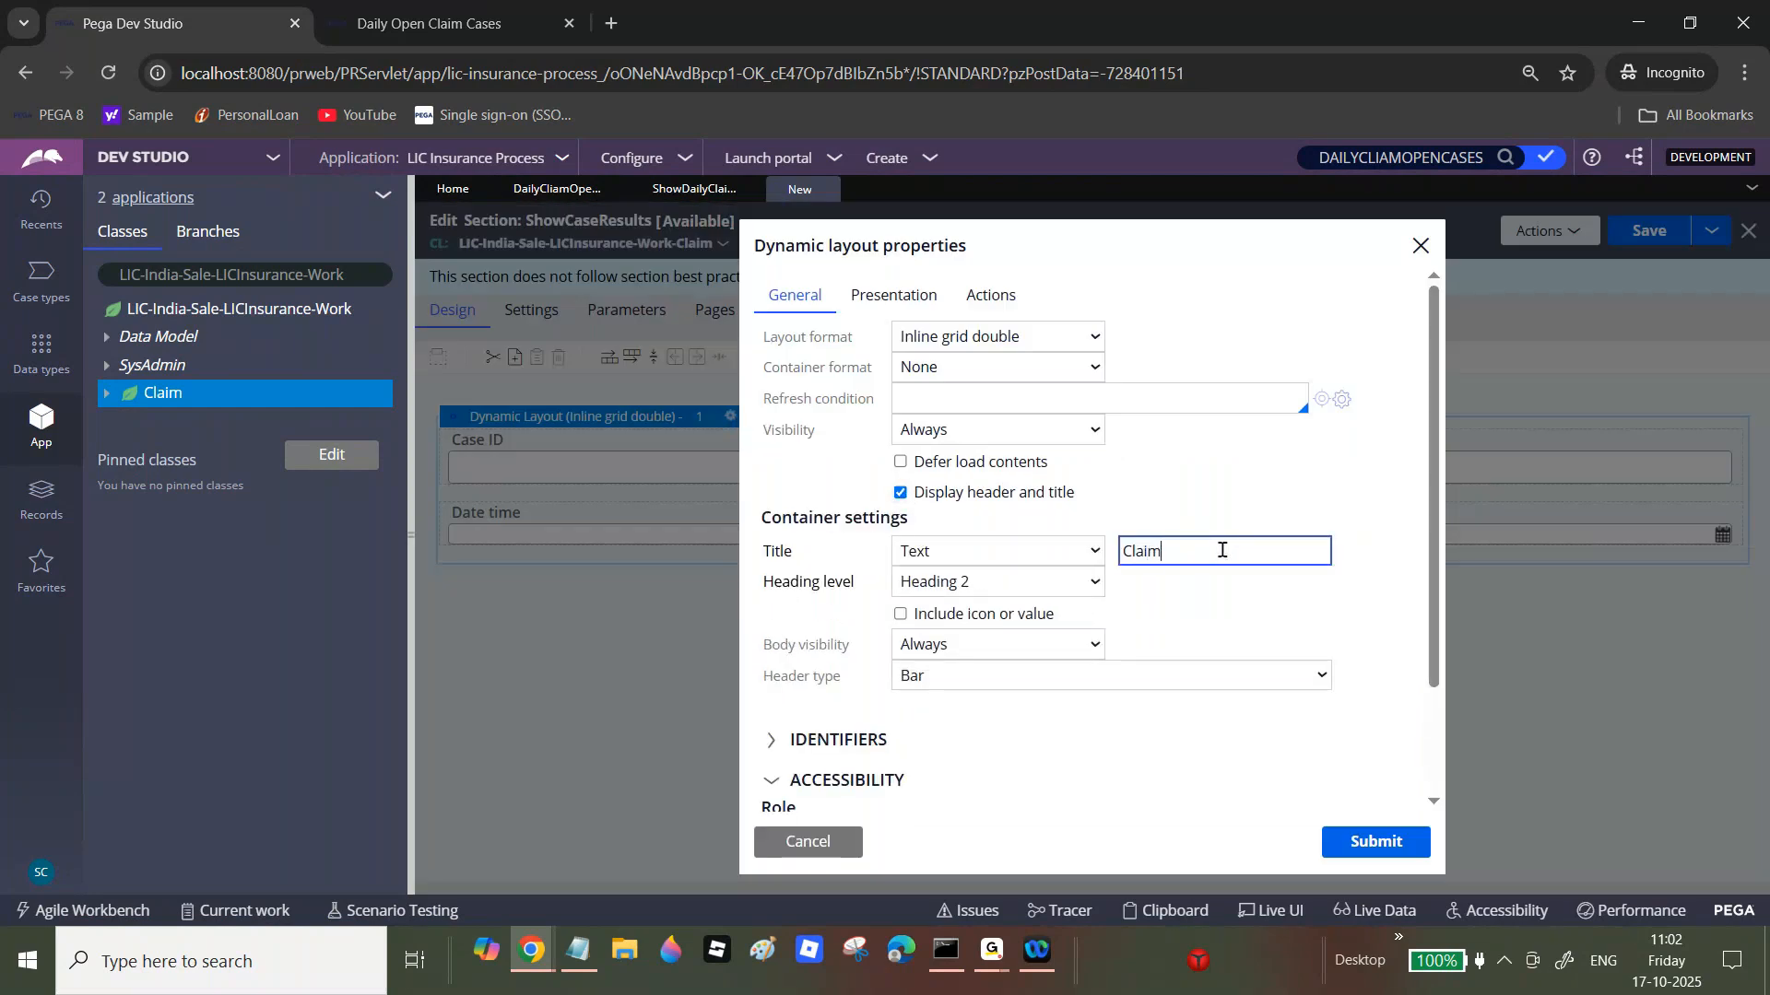
text( Information)
click(1399, 839)
click(1655, 231)
Step: Save the Daily Claim Open Cases report definition again
click(670, 194)
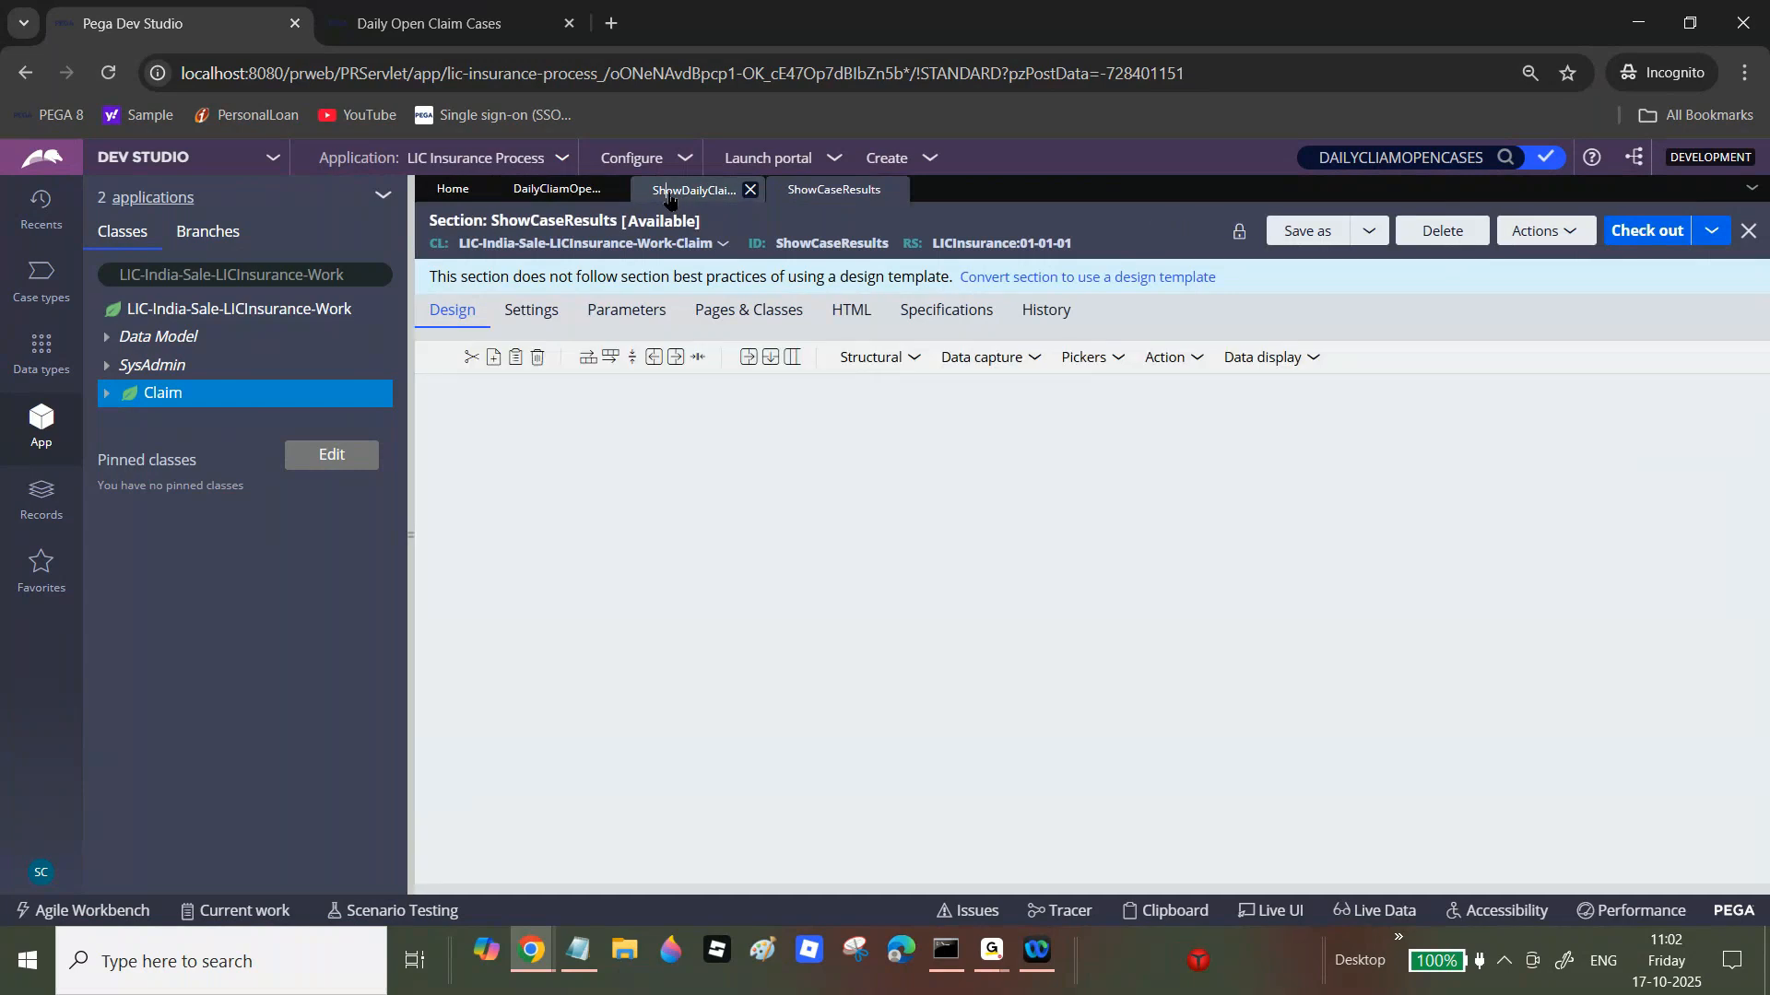
click(564, 190)
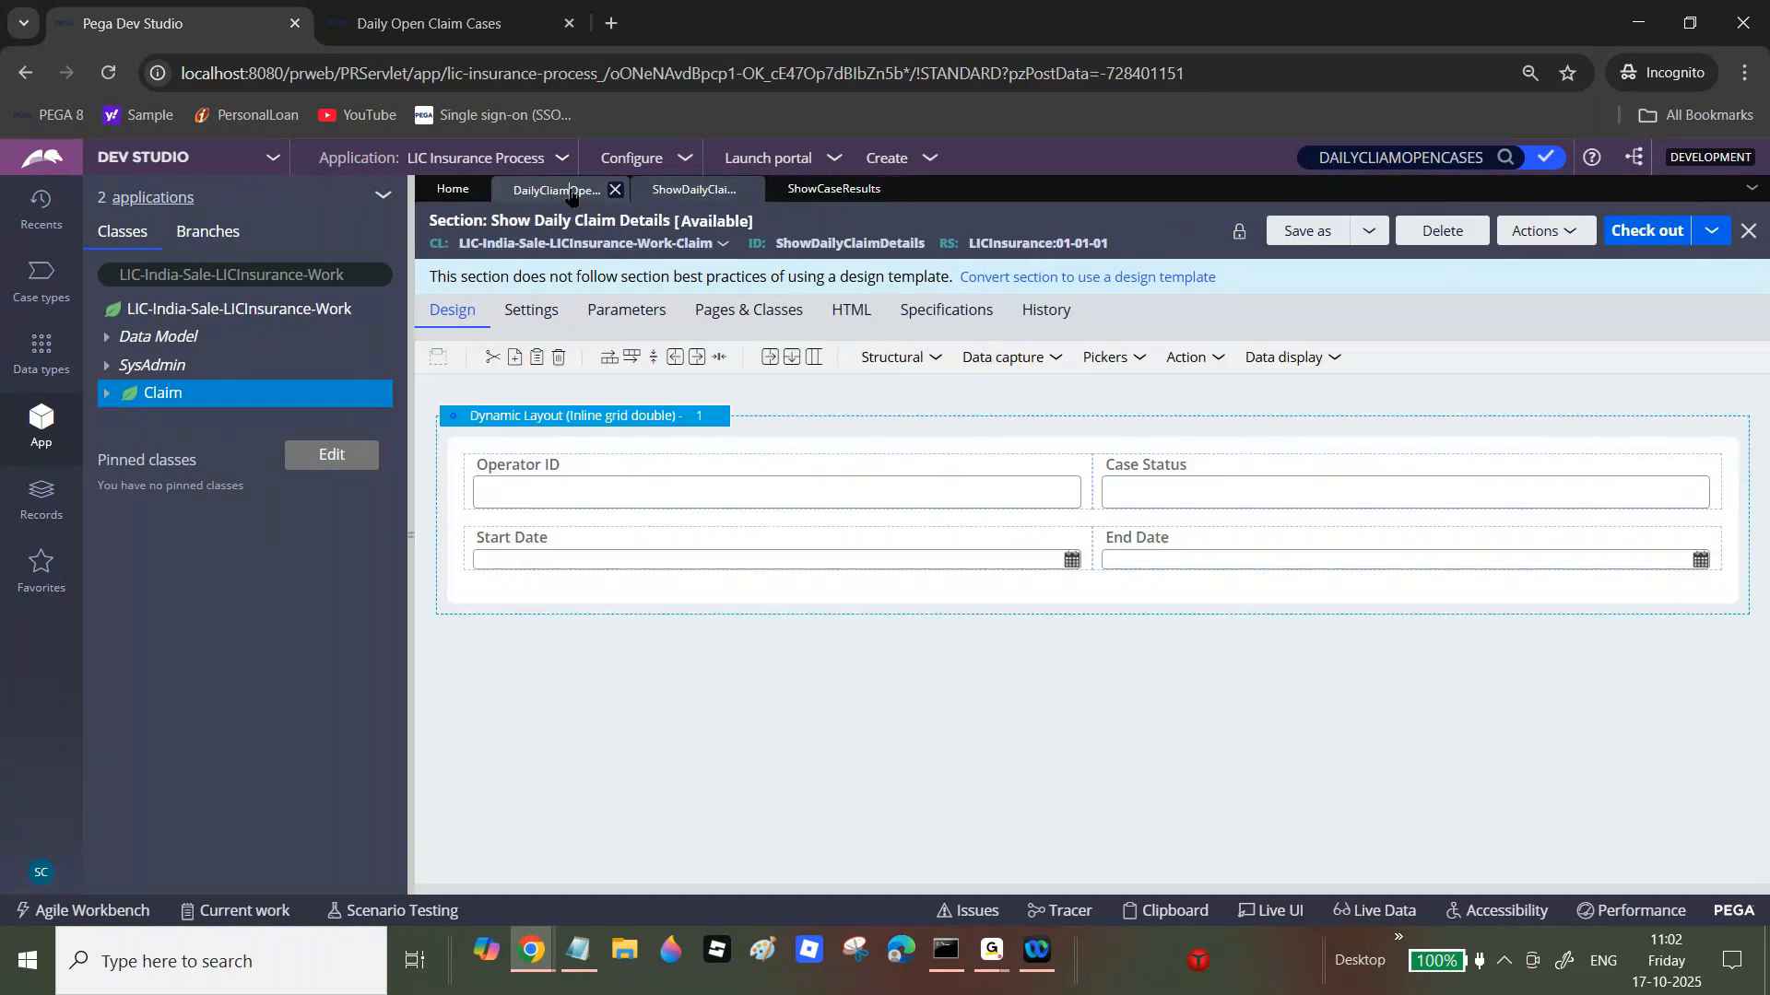
click(1649, 218)
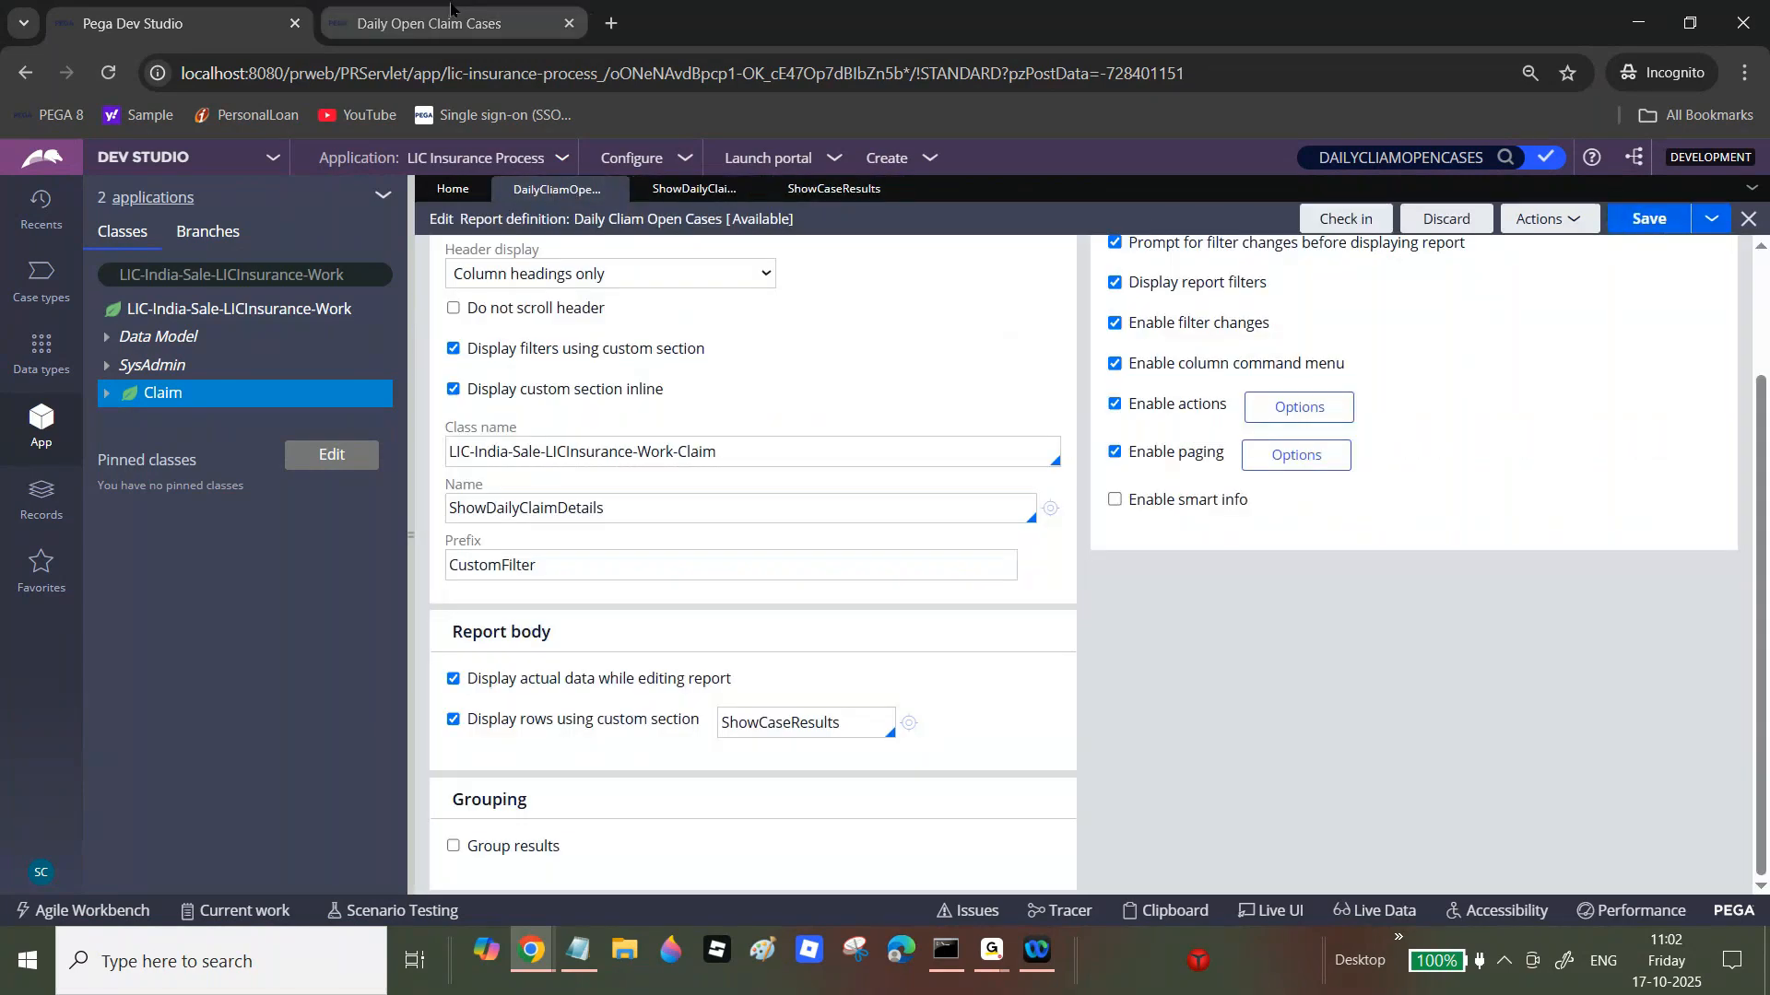
click(458, 15)
Step: Run Daily Open Claim Cases for an operator's e-mail ID and scroll through six Claim Information blocks
click(80, 440)
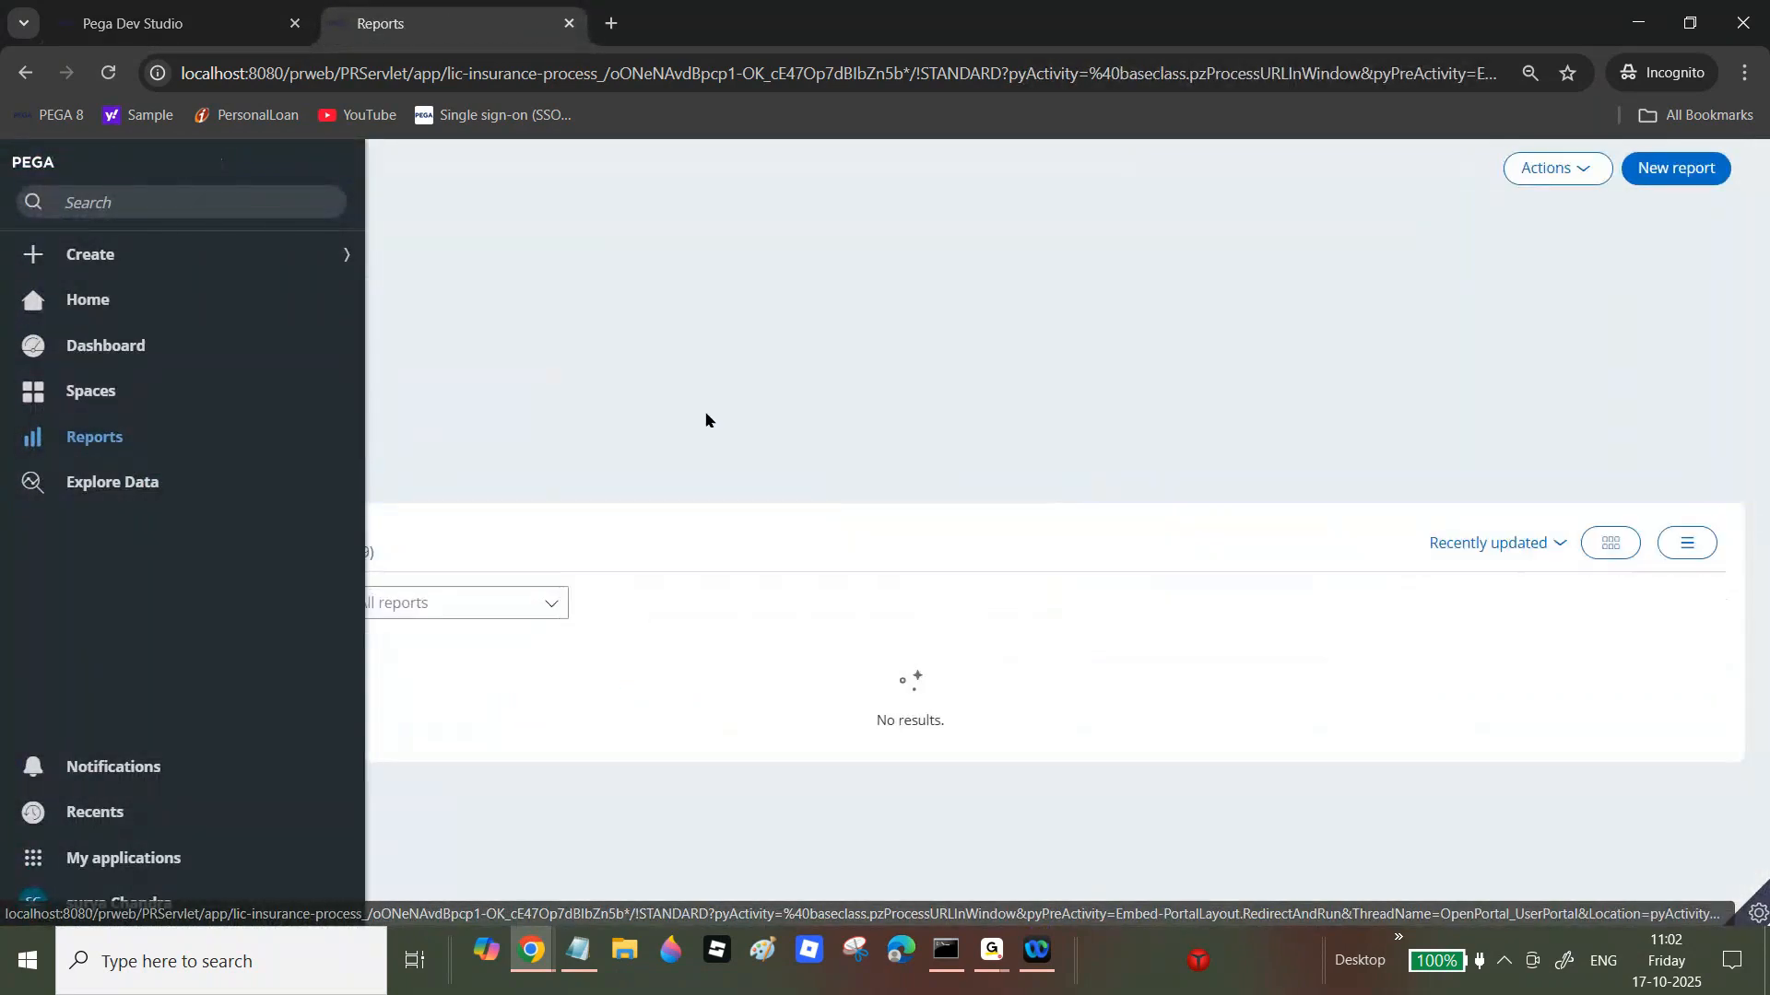
click(166, 347)
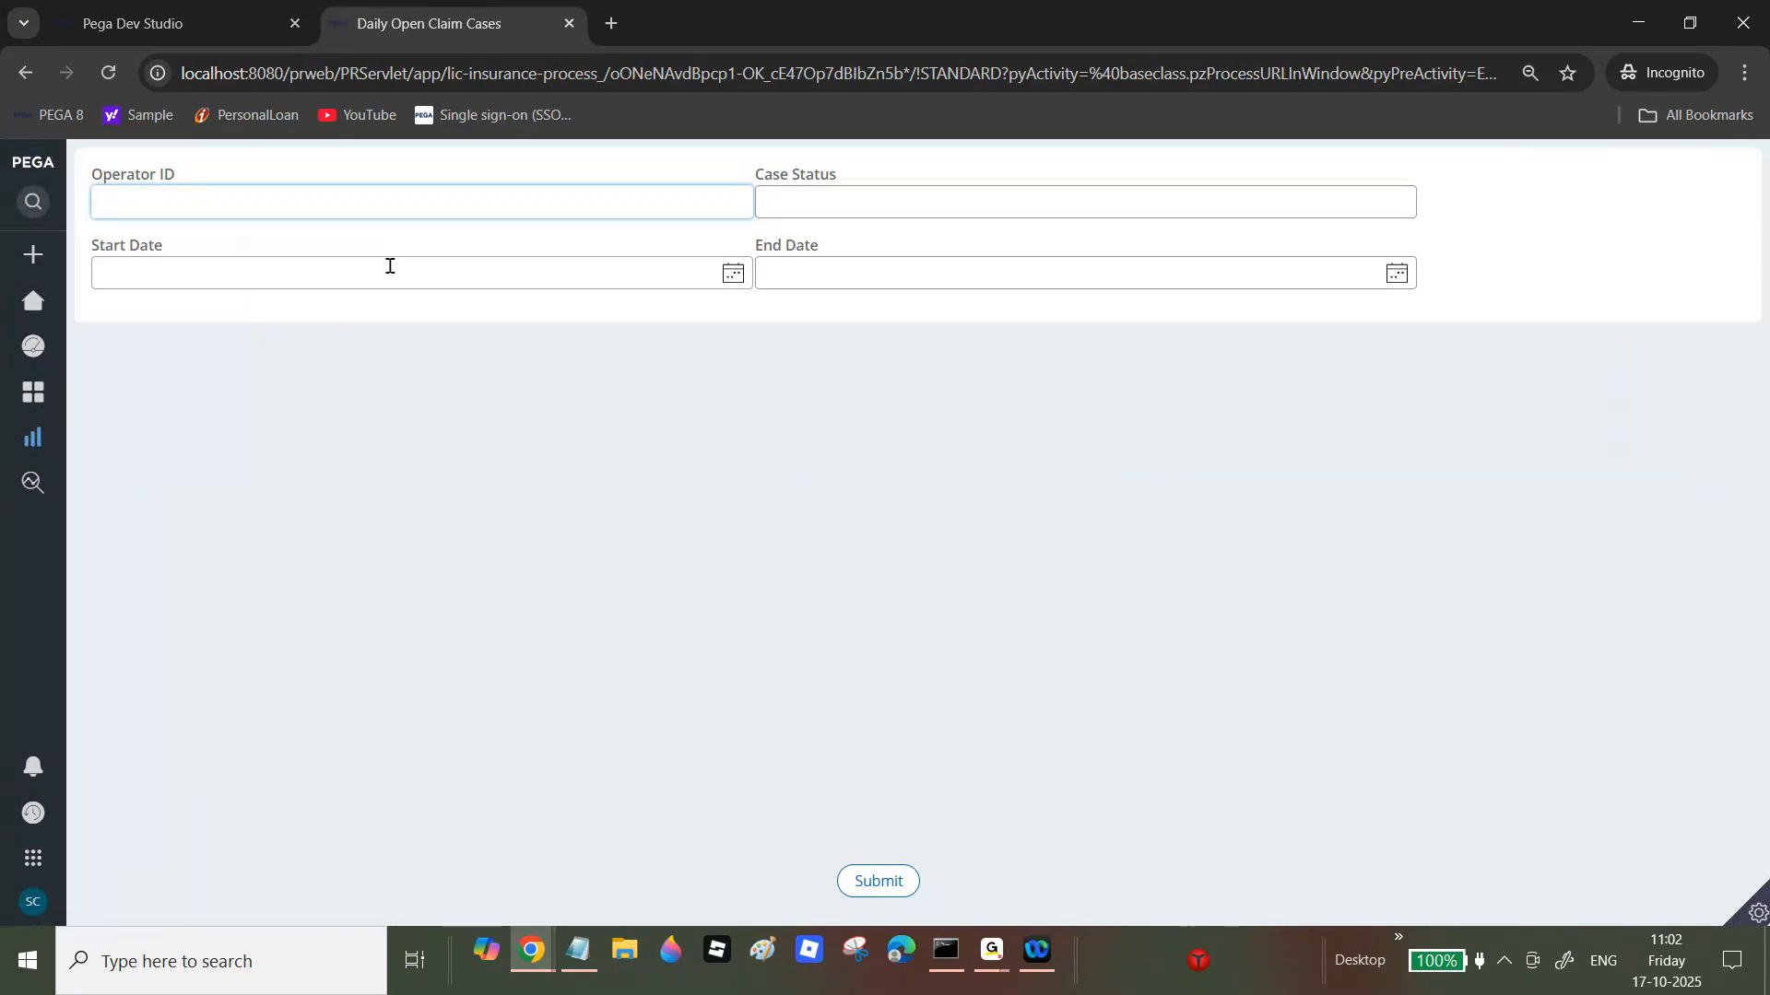
click(857, 880)
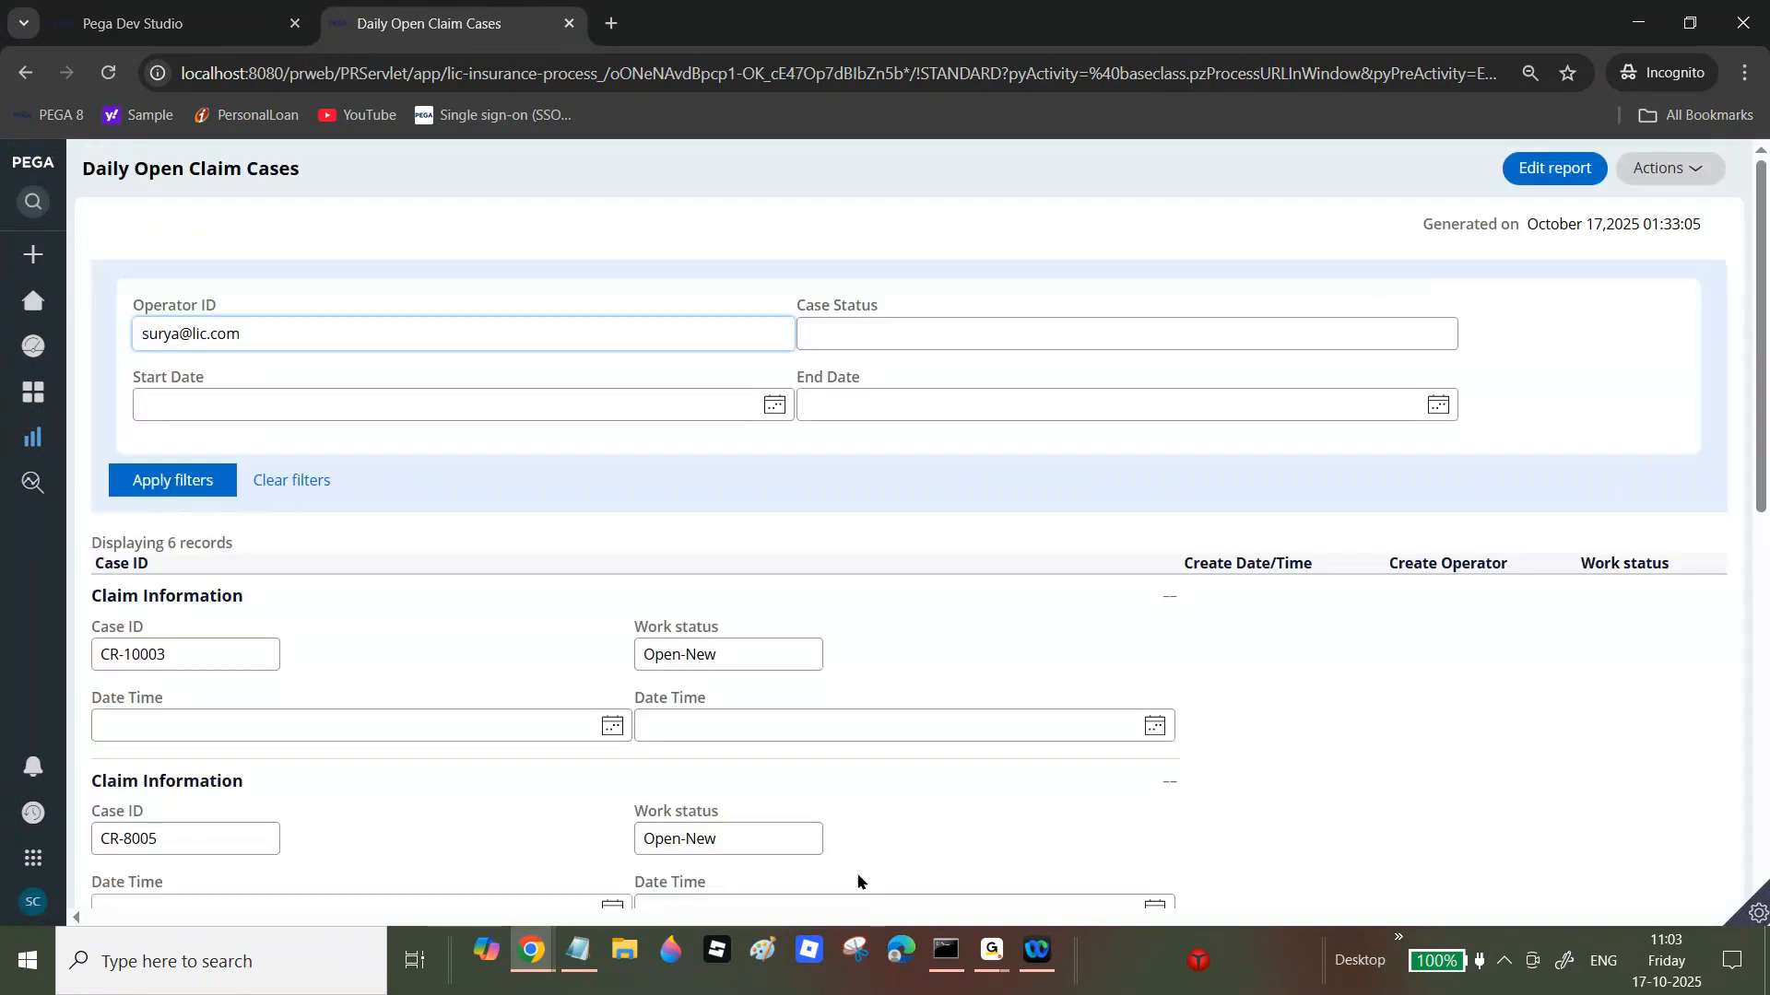
scroll(1763, 364, down, 3)
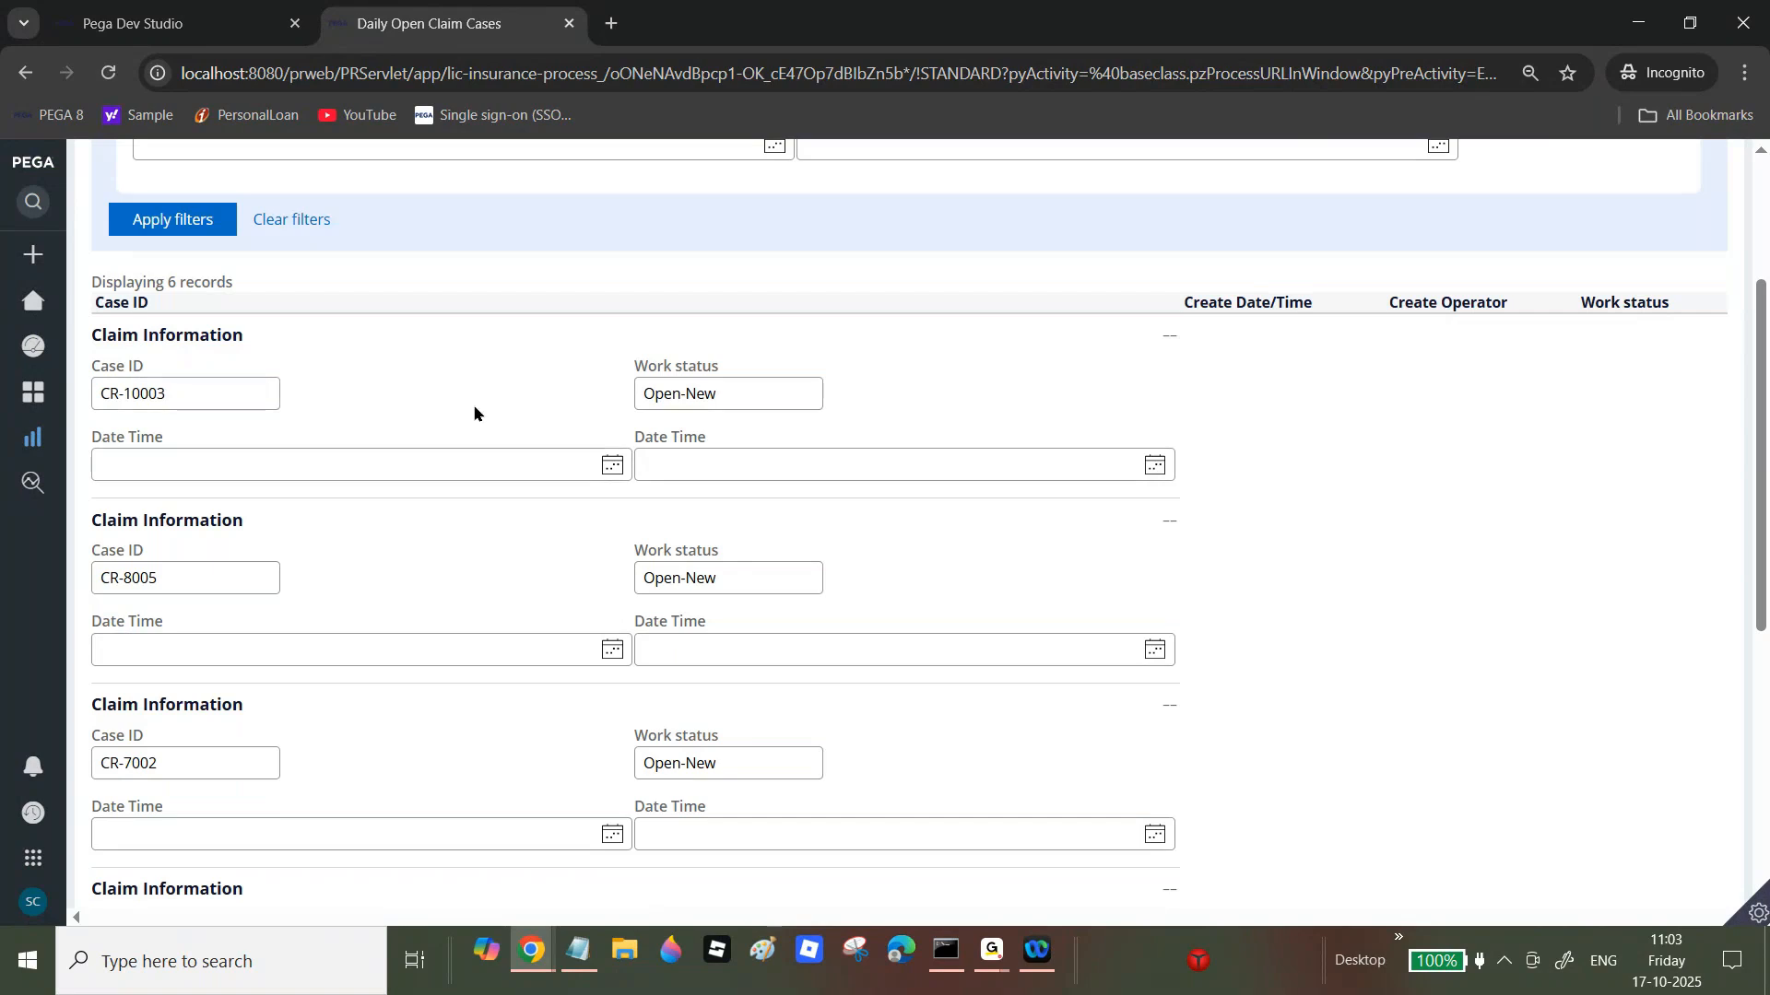
drag(1758, 412, 1764, 678)
scroll(1192, 355, up, 9)
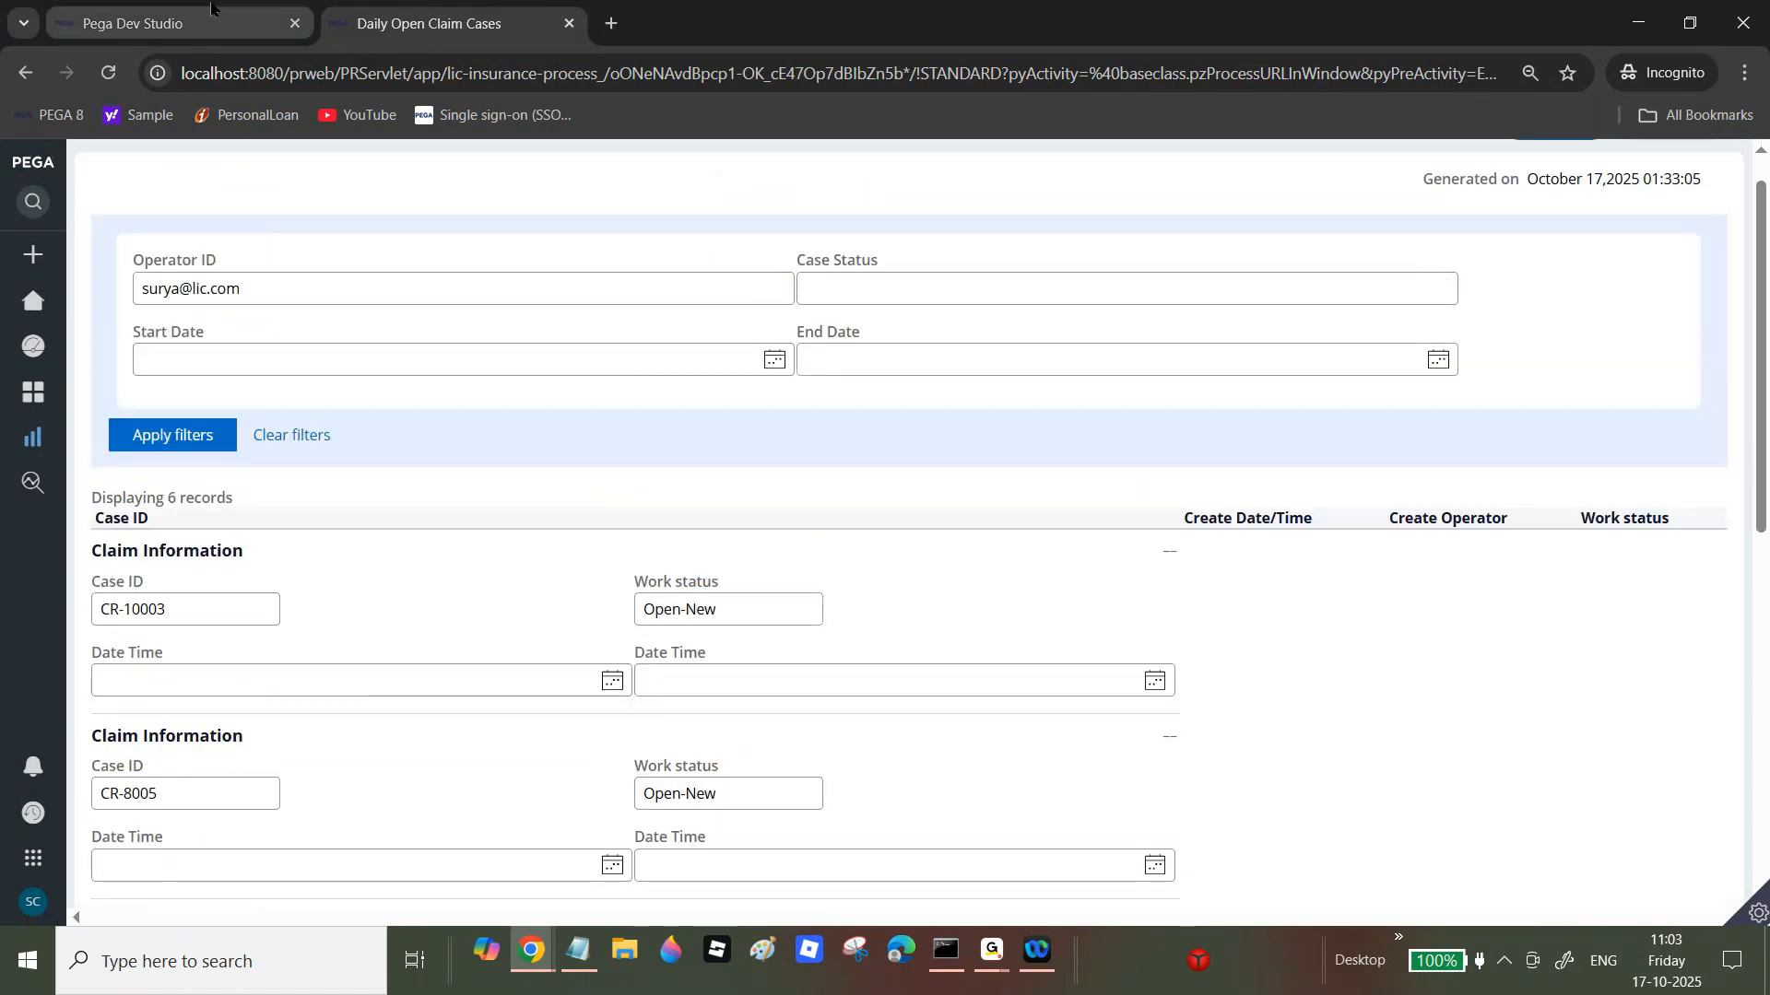
click(175, 23)
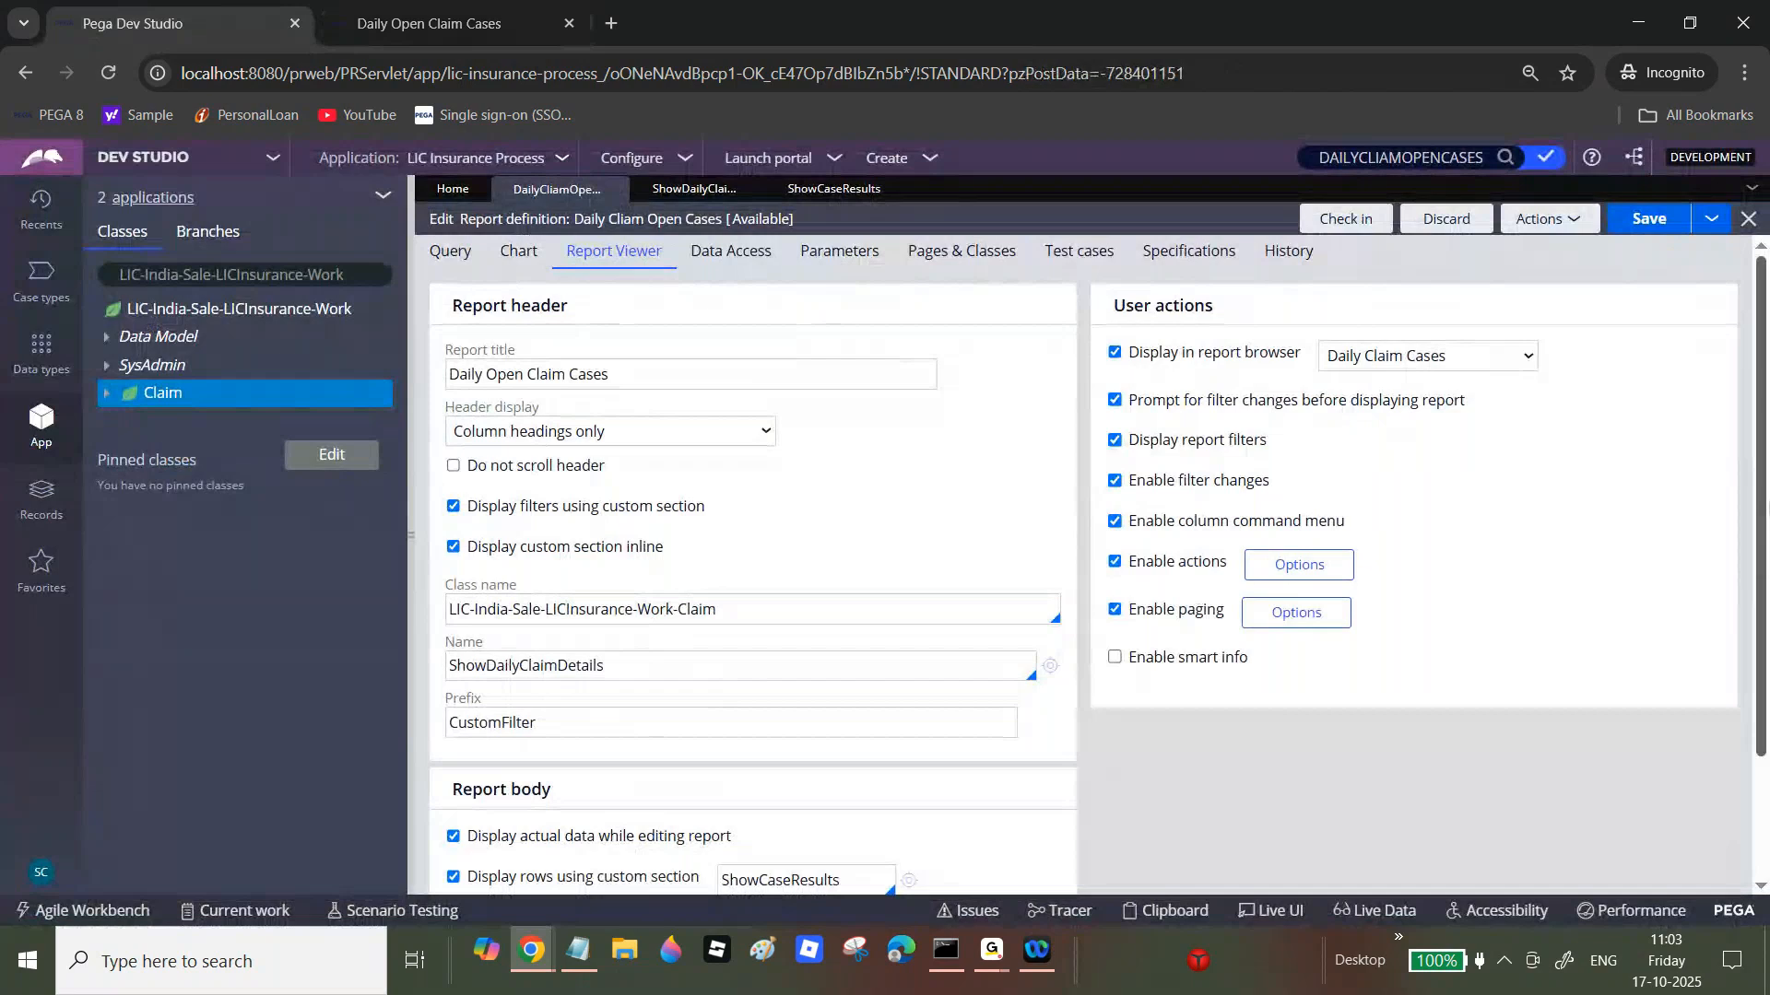
Step: Uncheck 'Display rows using custom section' in the report definition
scroll(1764, 576, down, 2)
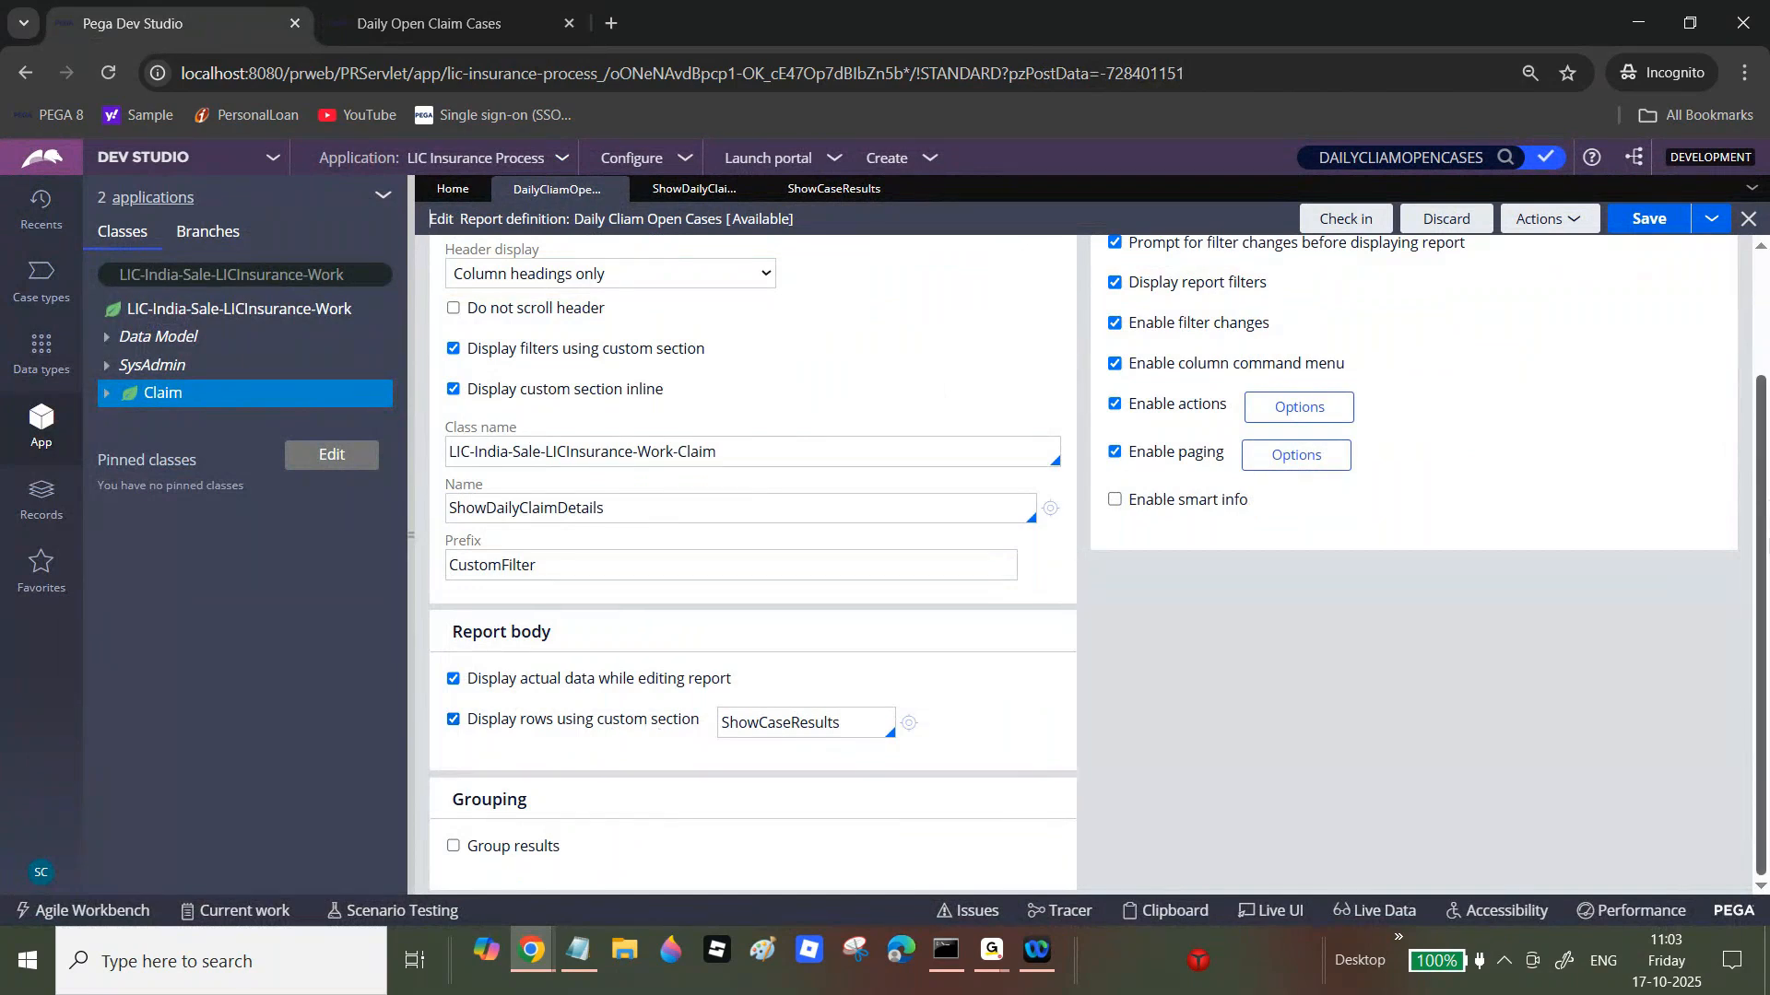
scroll(1760, 553, up, 1)
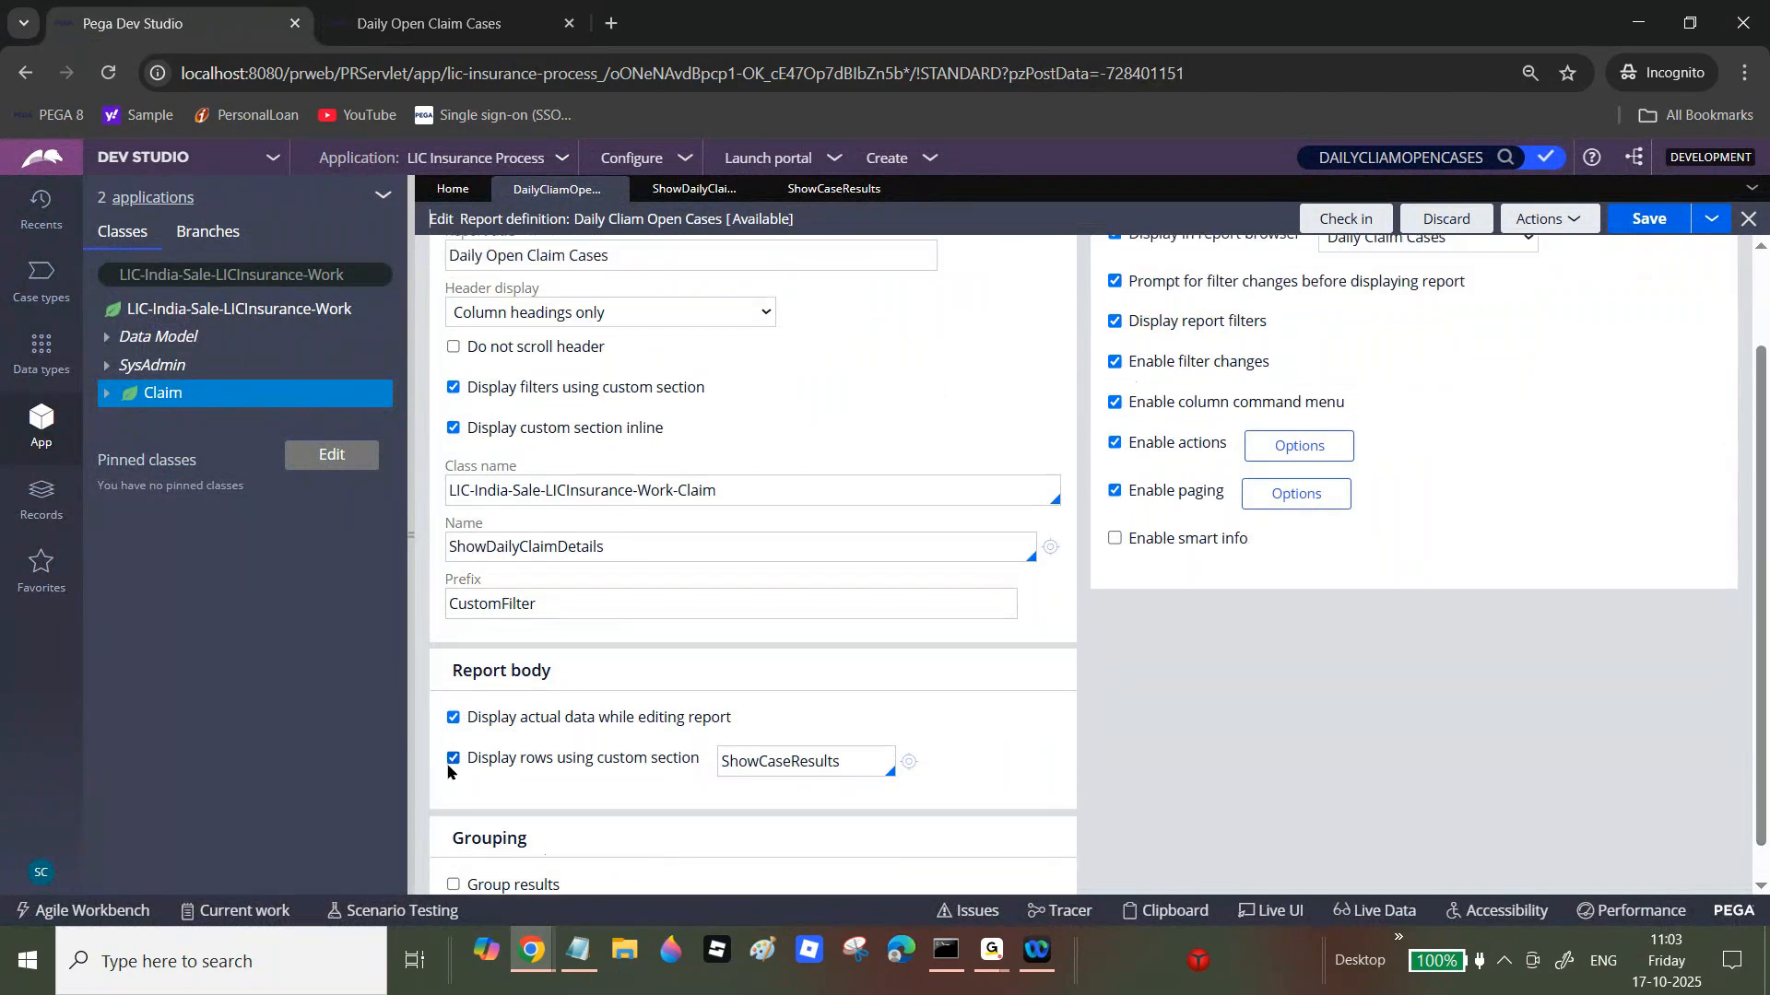
click(453, 760)
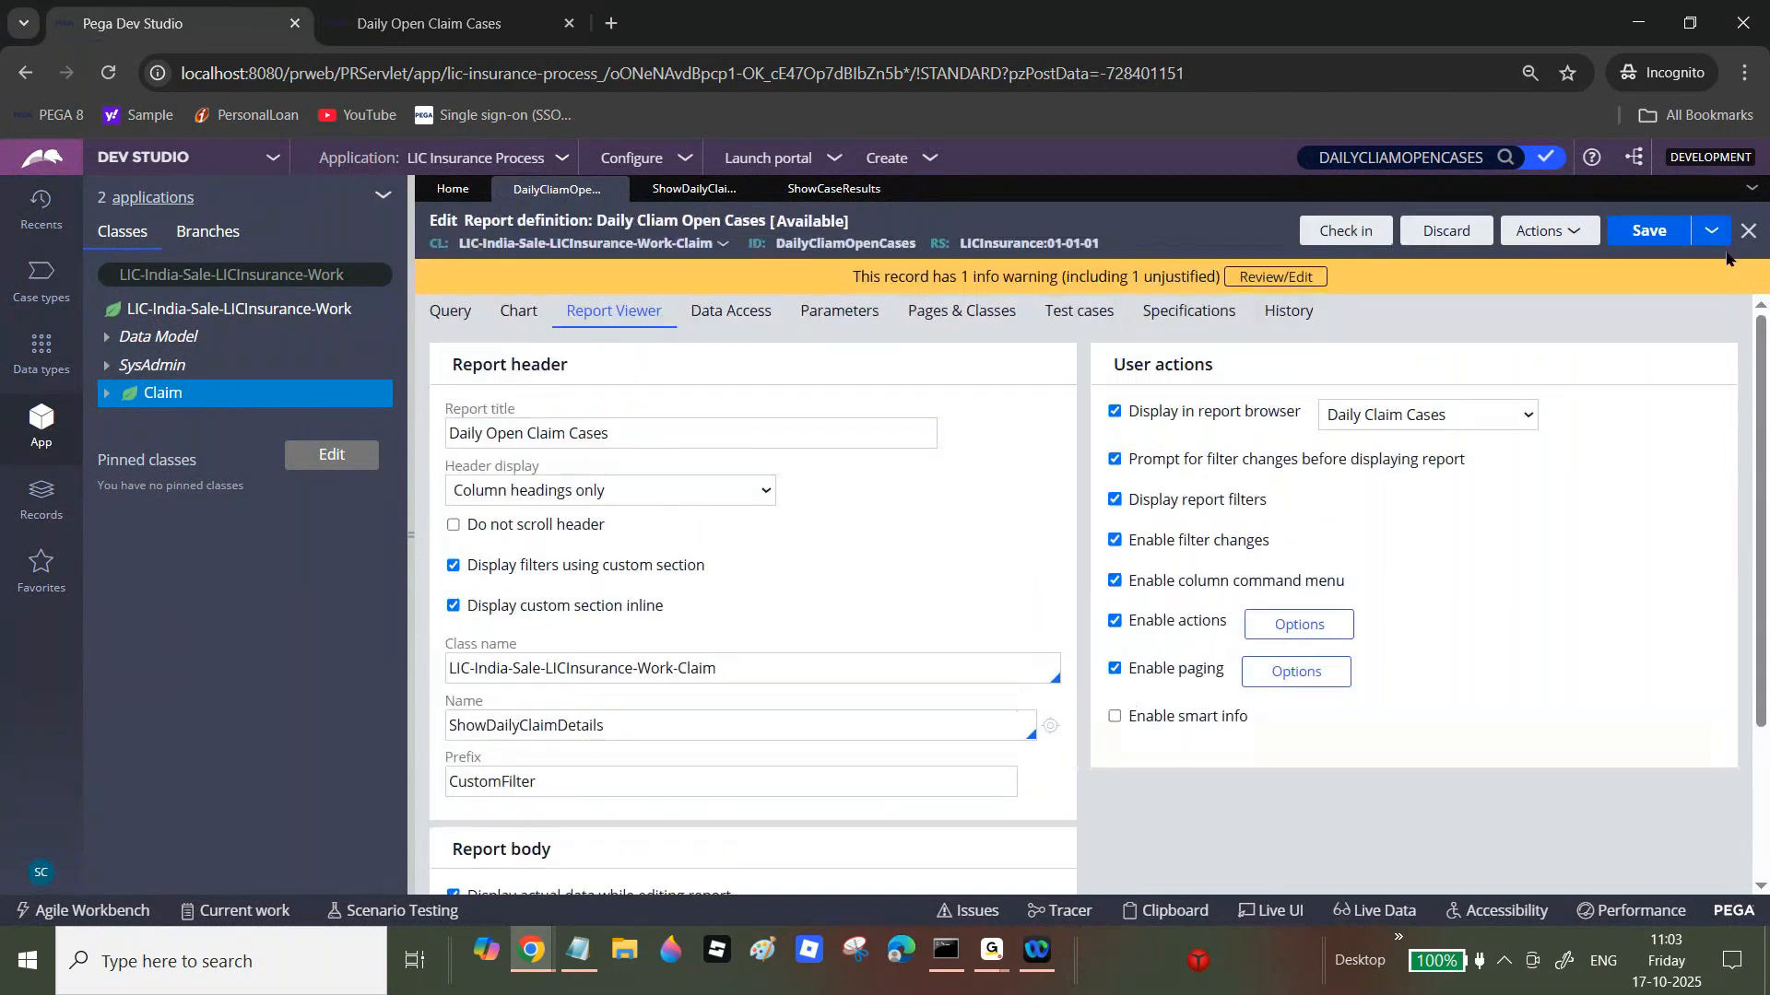
click(455, 313)
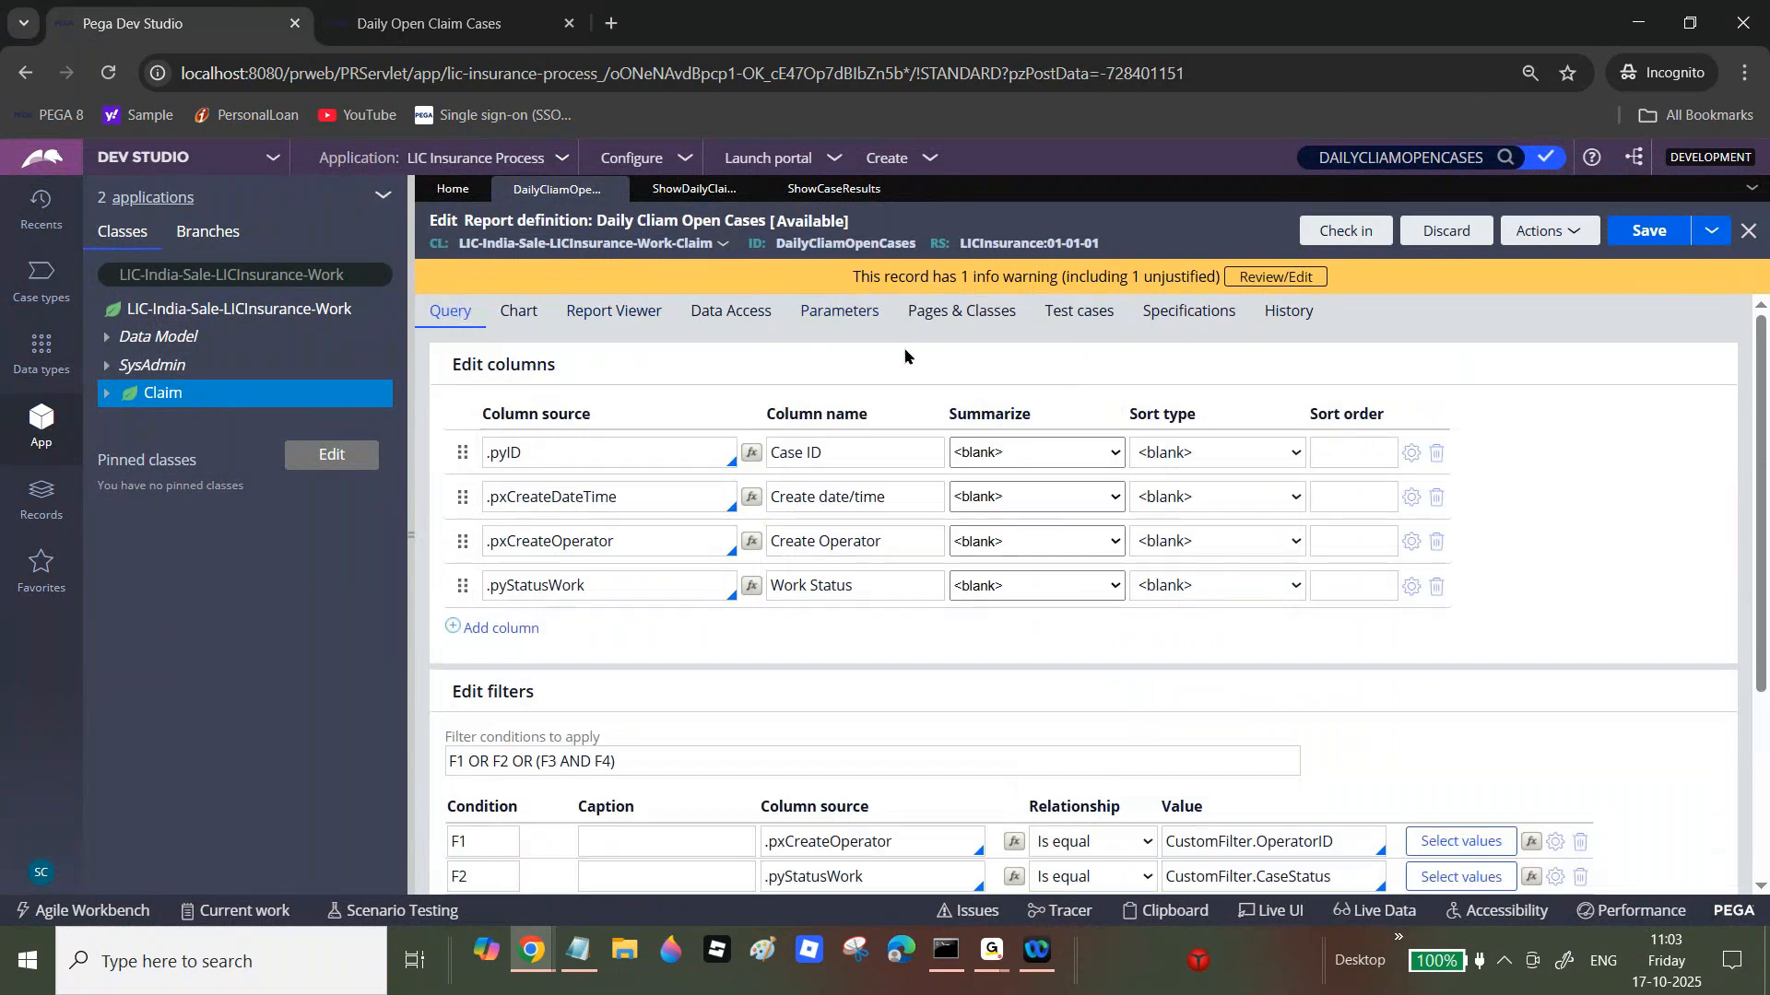
click(387, 26)
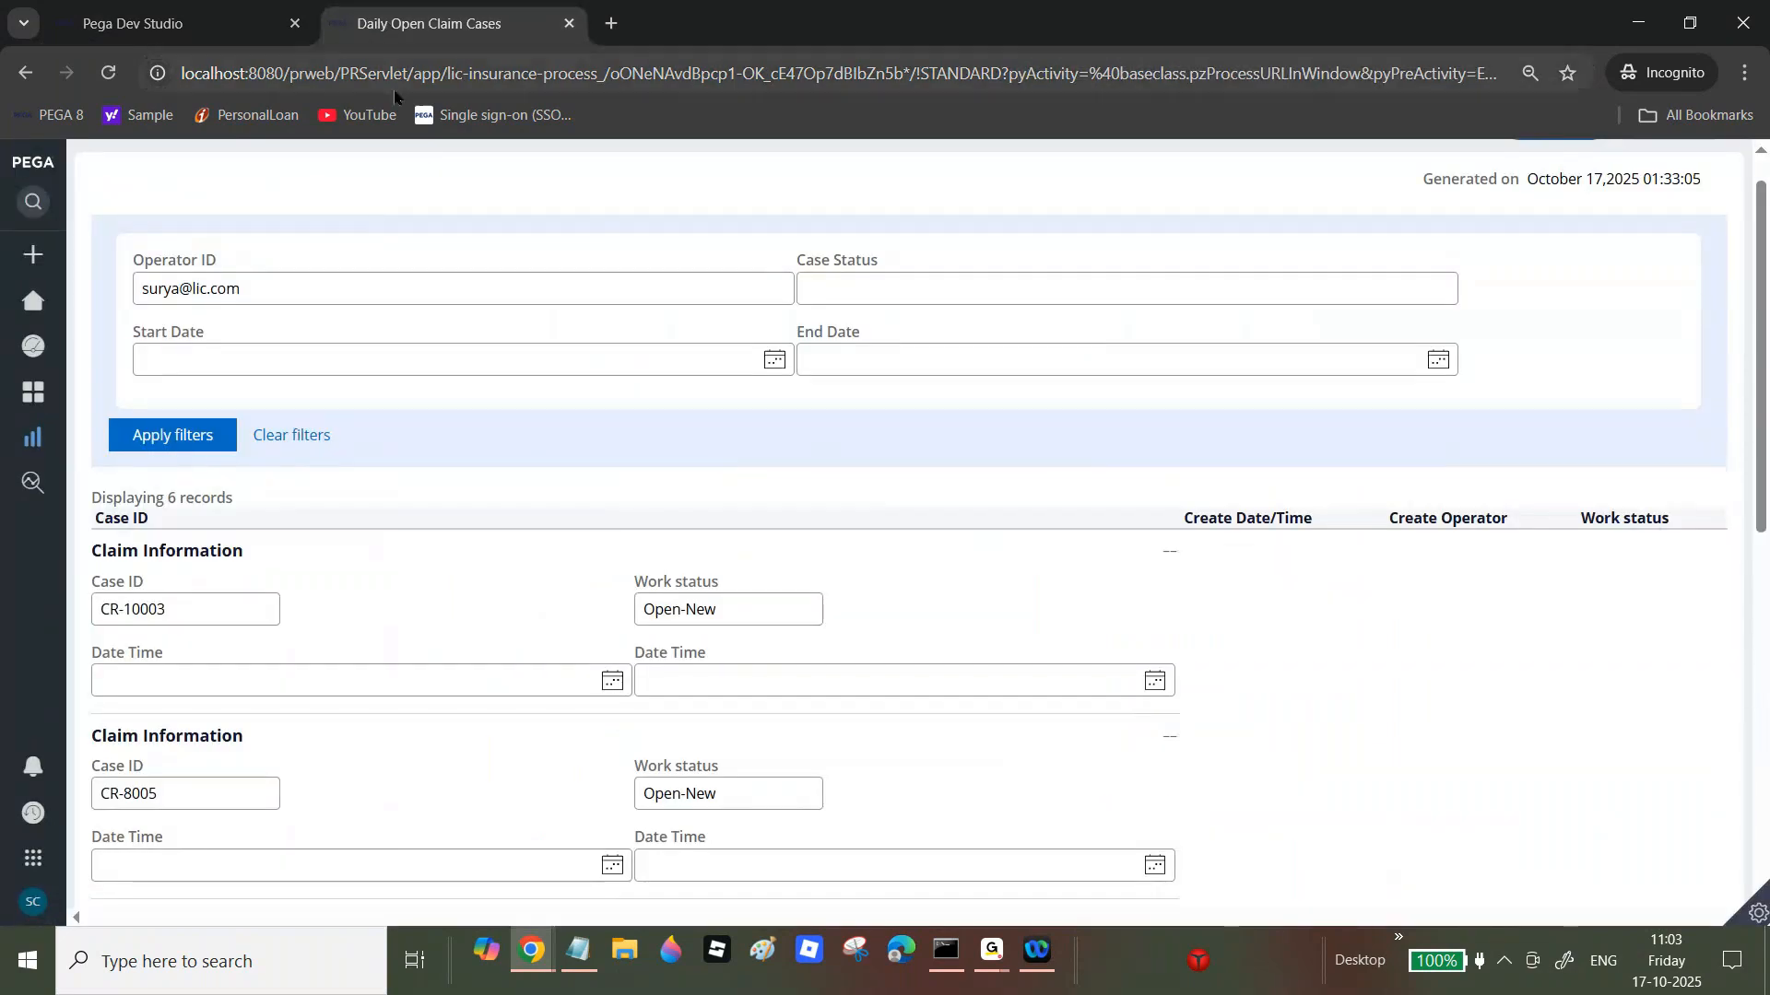
click(175, 23)
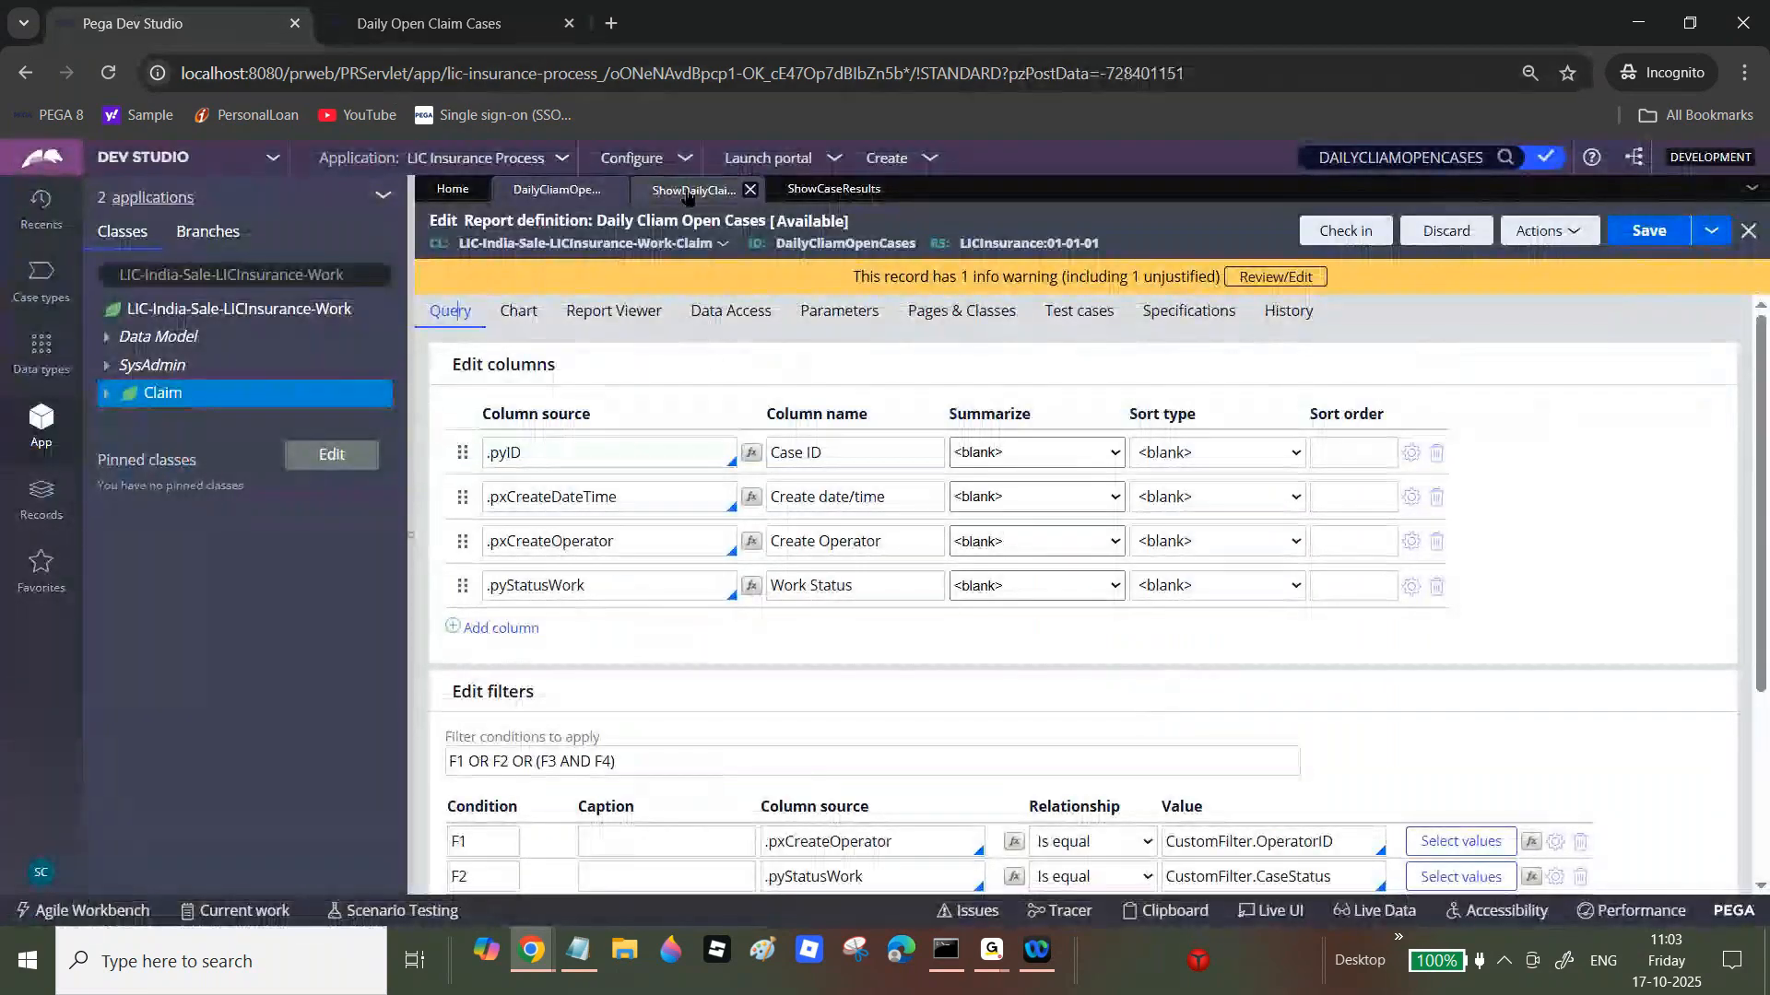
Step: Review the ShowDailyClaimDetails and ShowCaseResults sections and the report's Group results settings
click(687, 190)
click(838, 191)
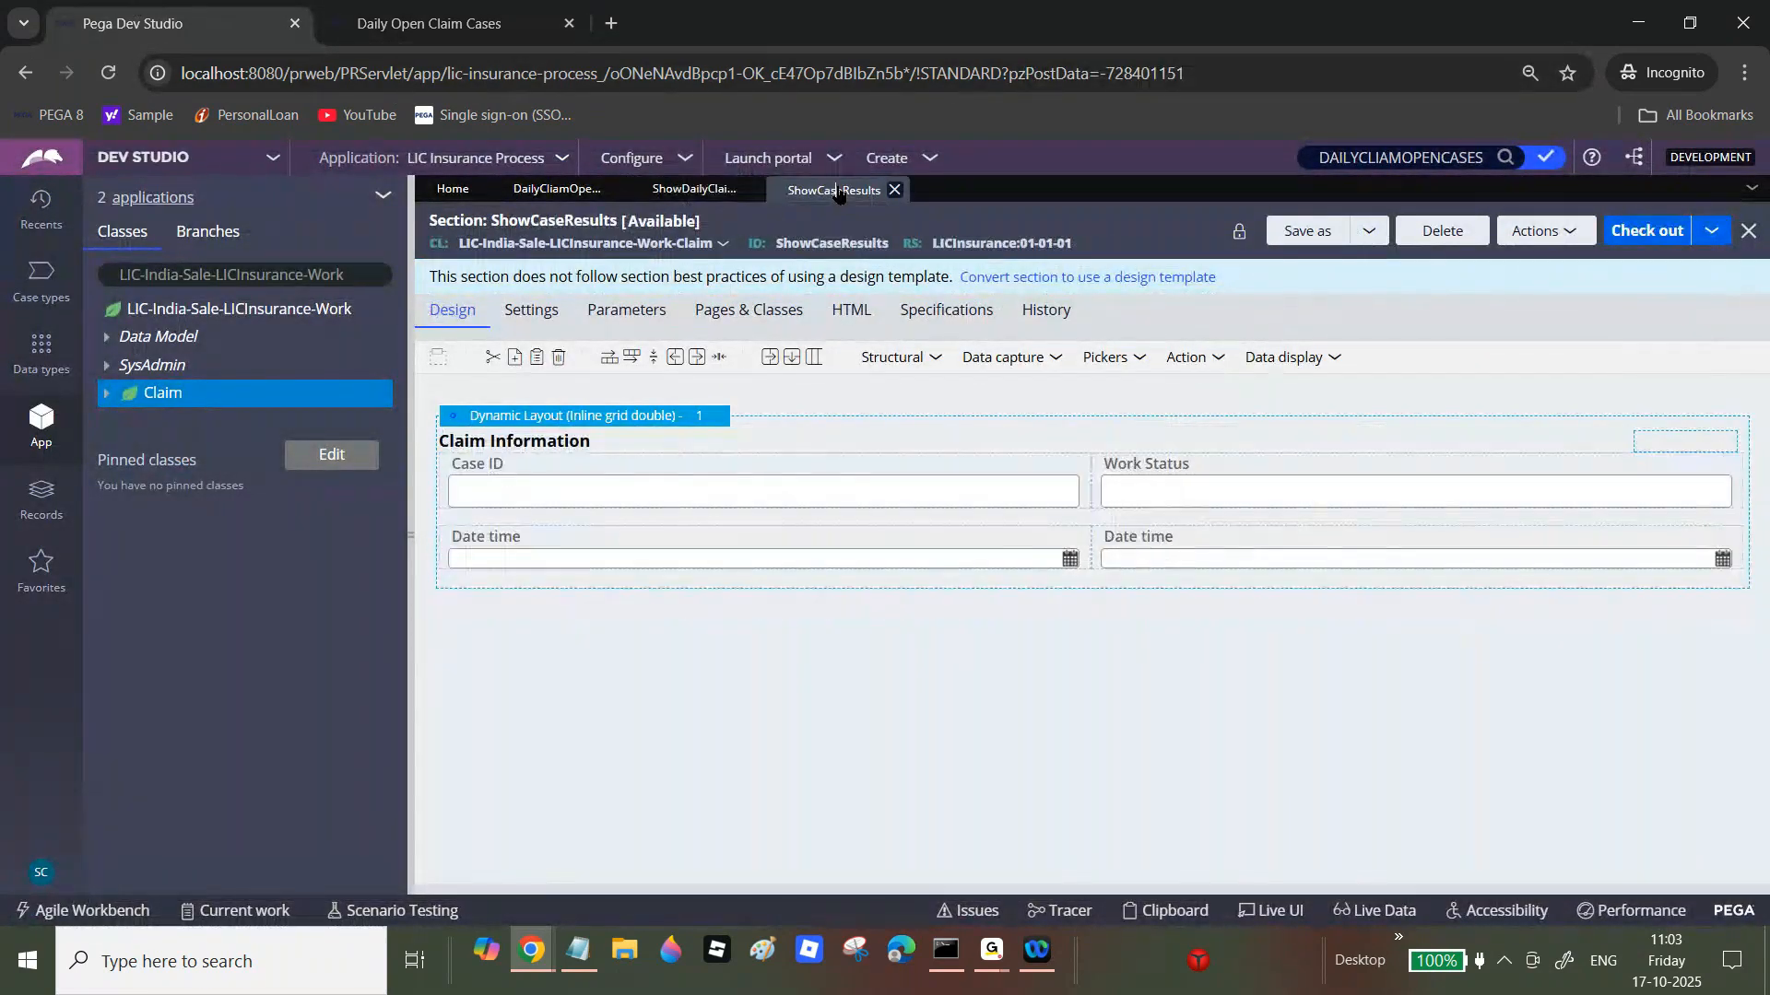
click(556, 189)
click(612, 310)
scroll(900, 711, down, 3)
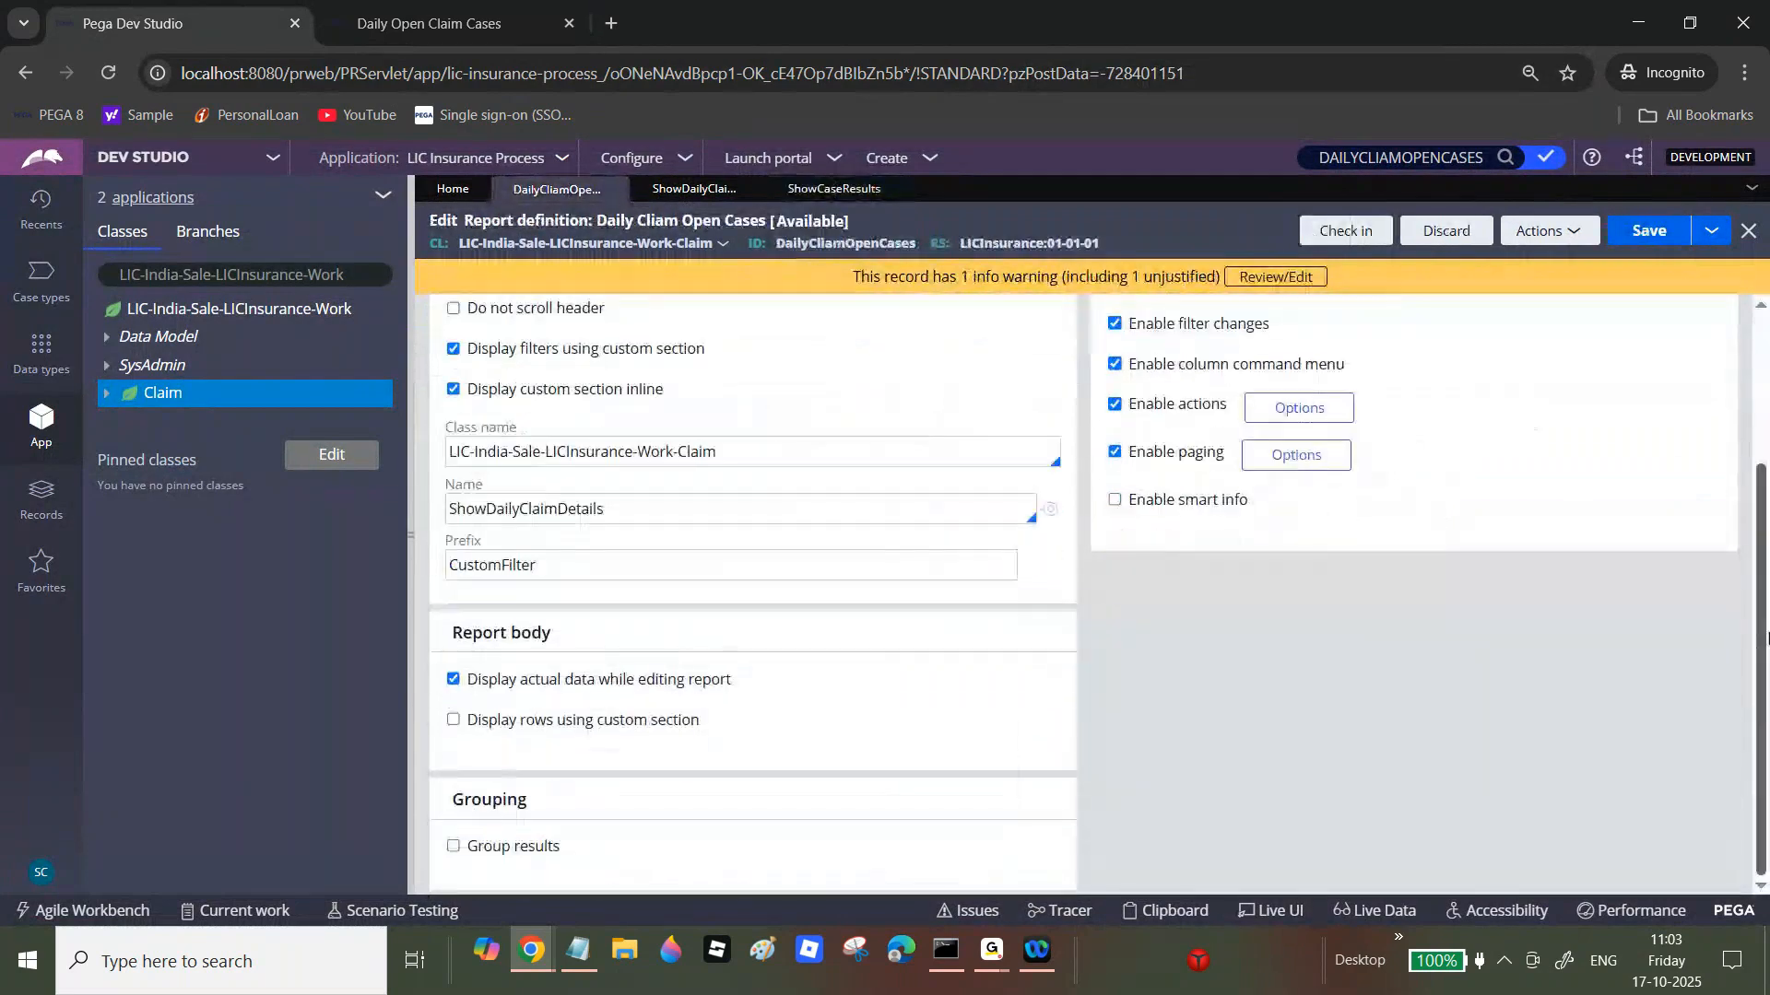
drag(467, 847, 561, 850)
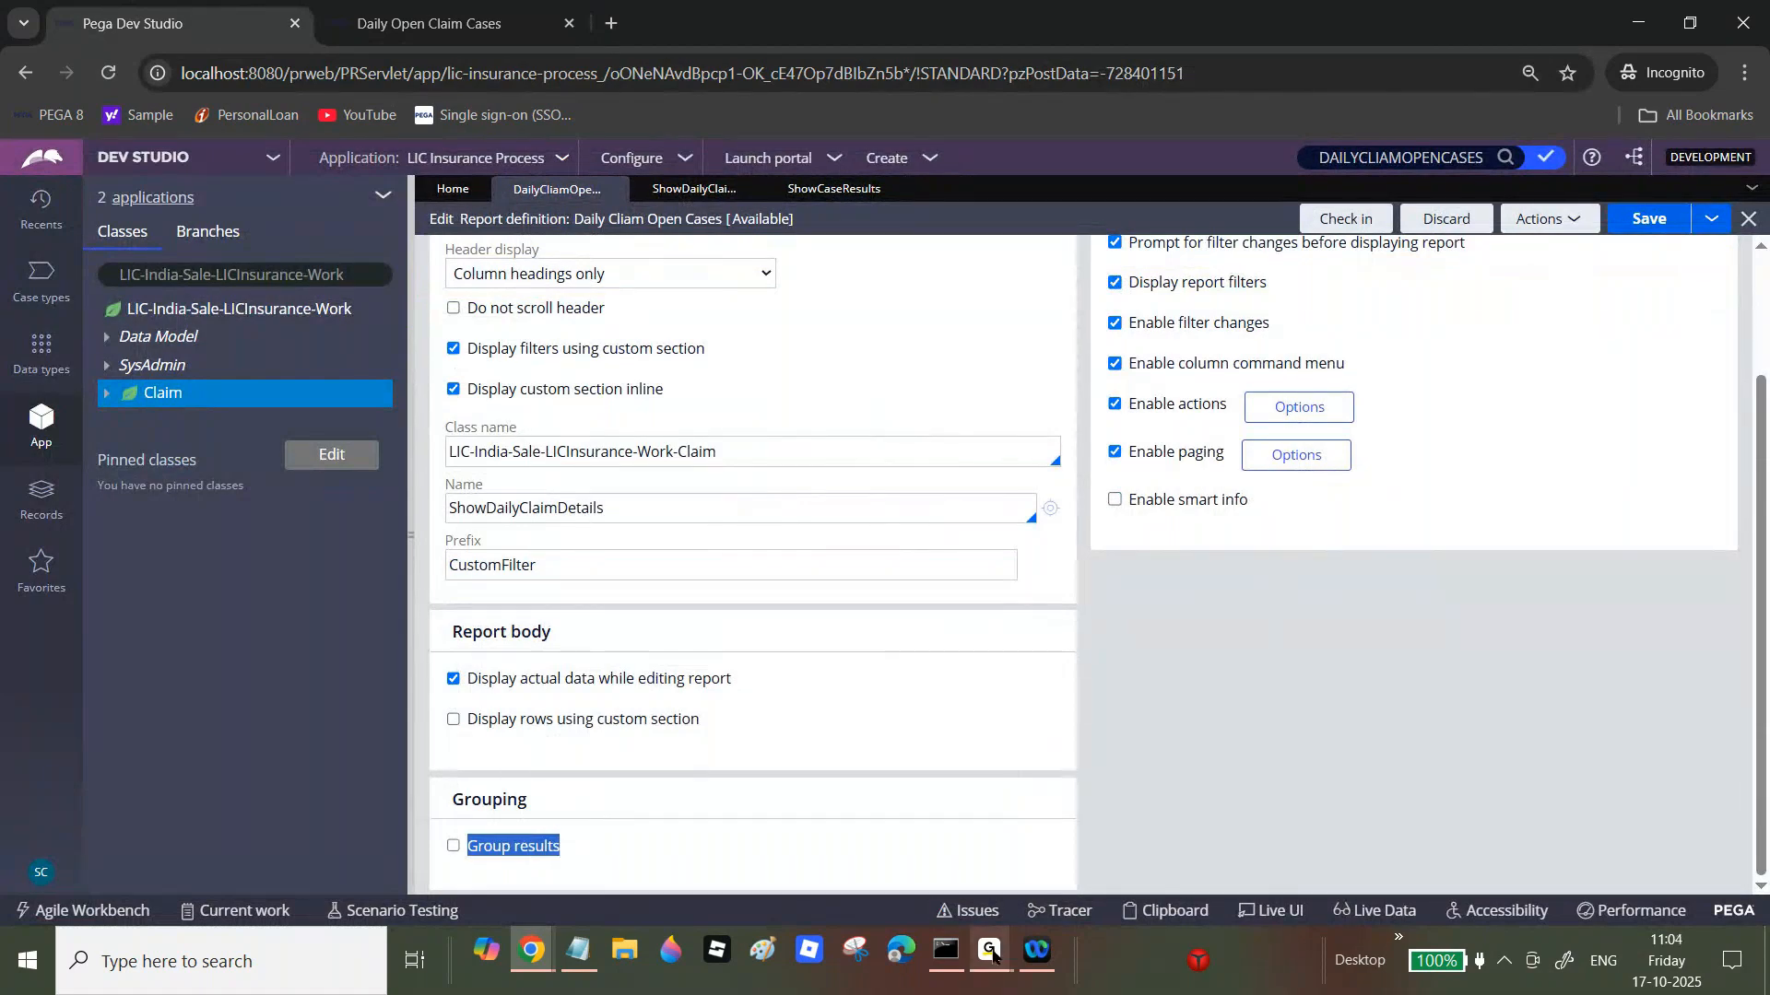
mouse_move(990, 950)
click(1025, 885)
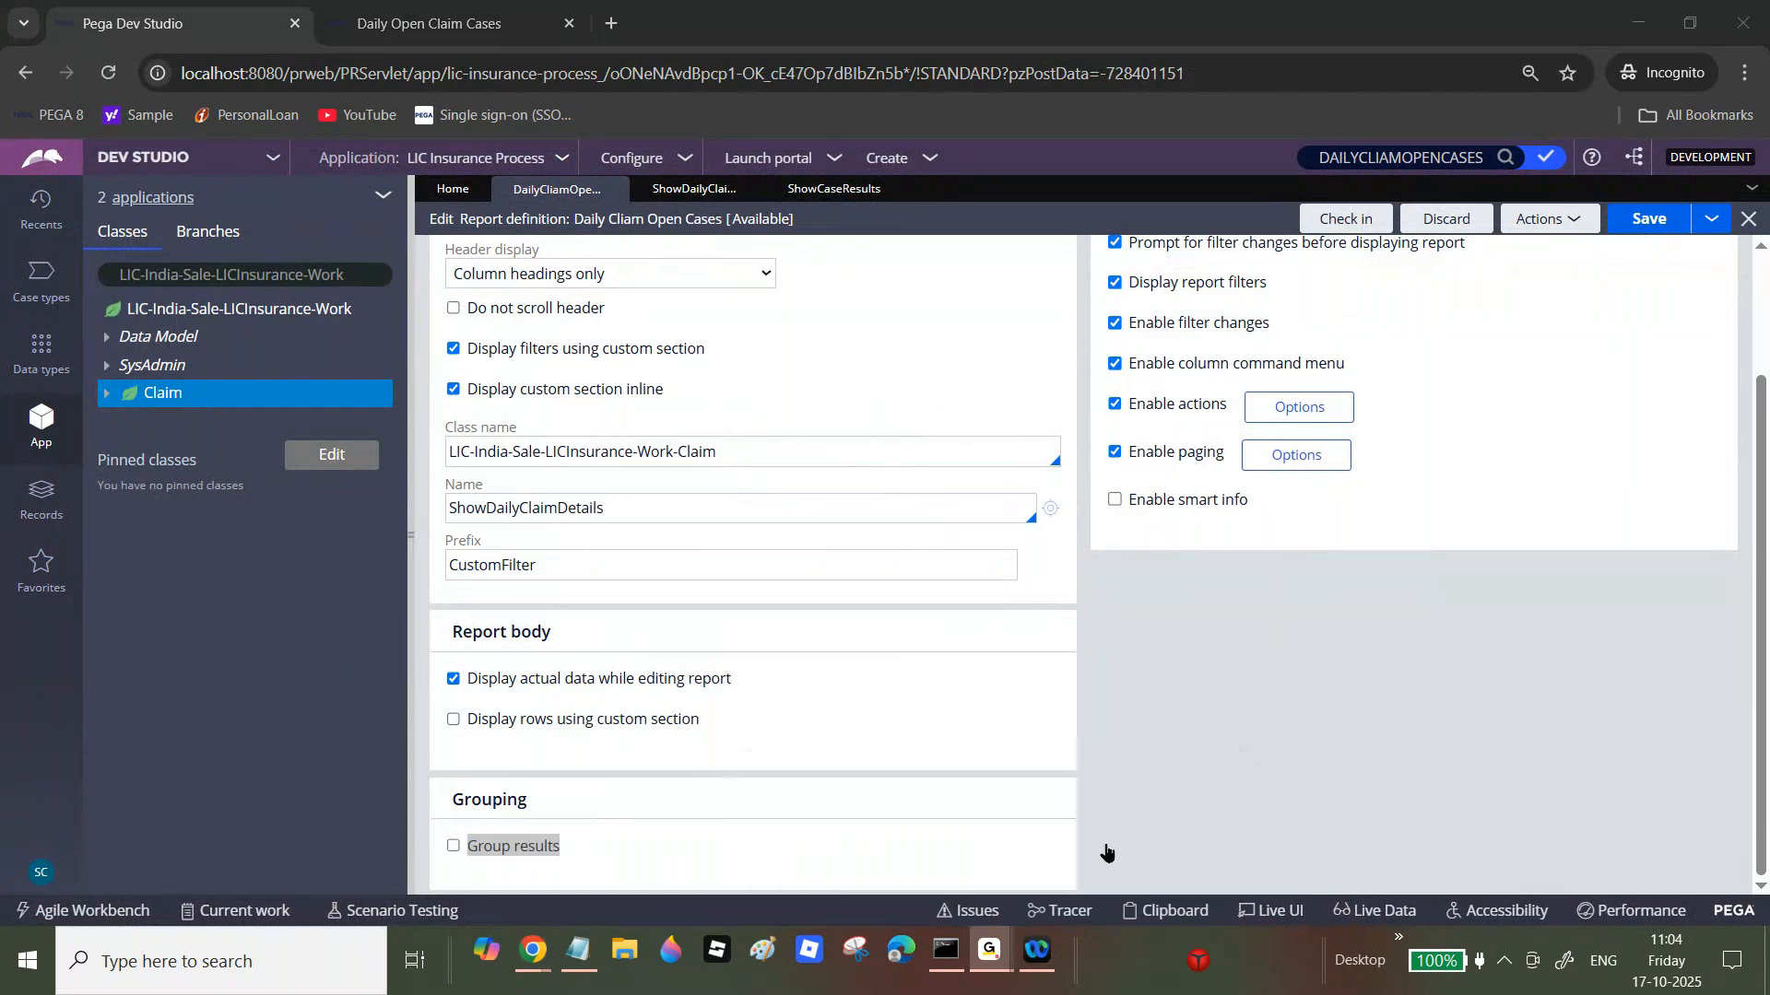
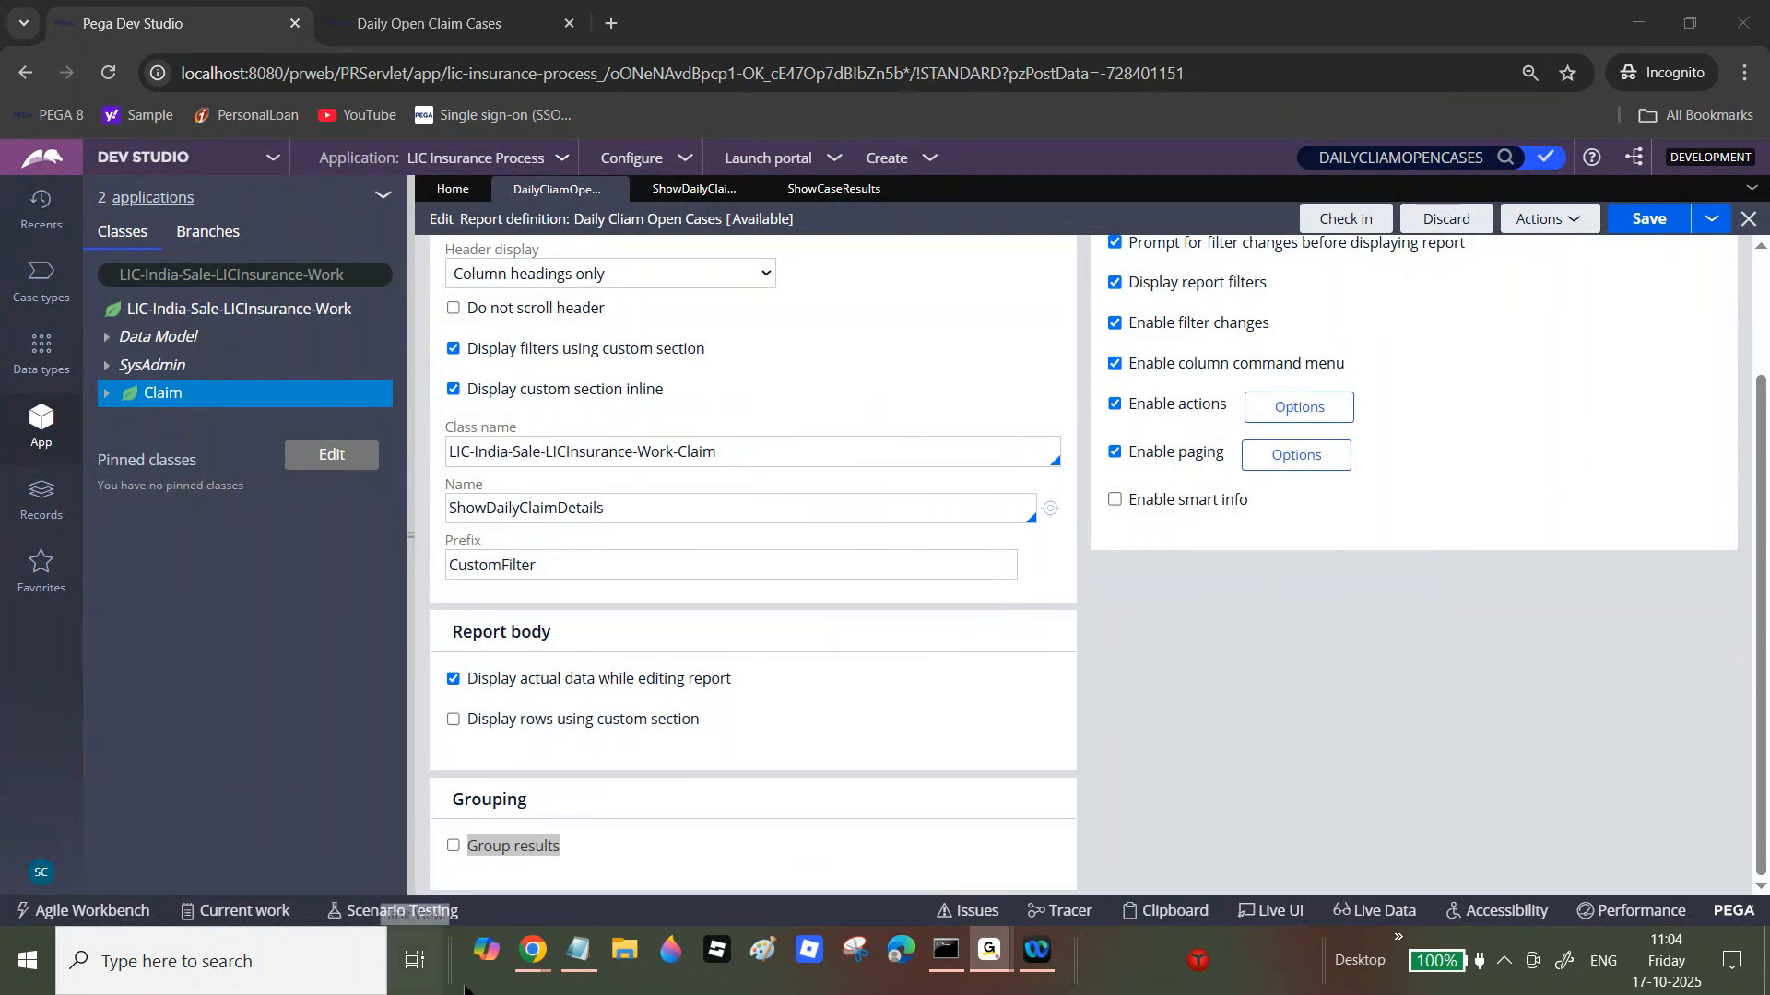
Step: Return to Dev Studio and close all open rule tabs
mouse_move(532, 952)
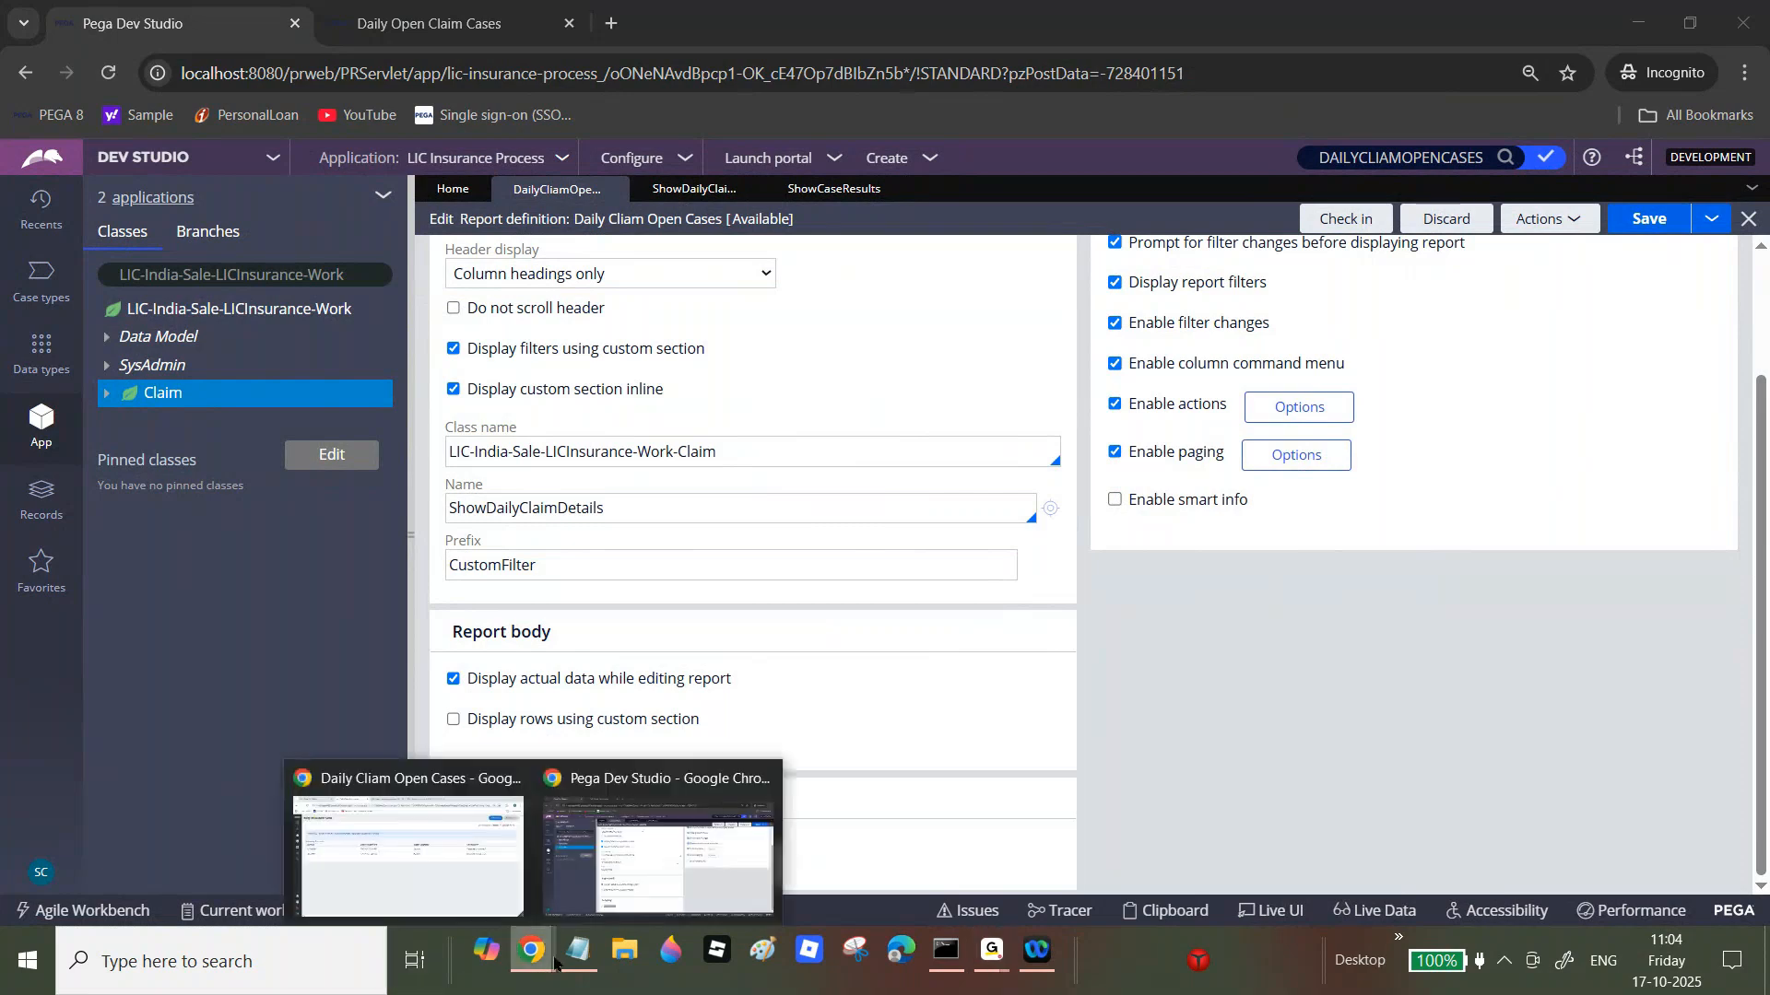
click(690, 837)
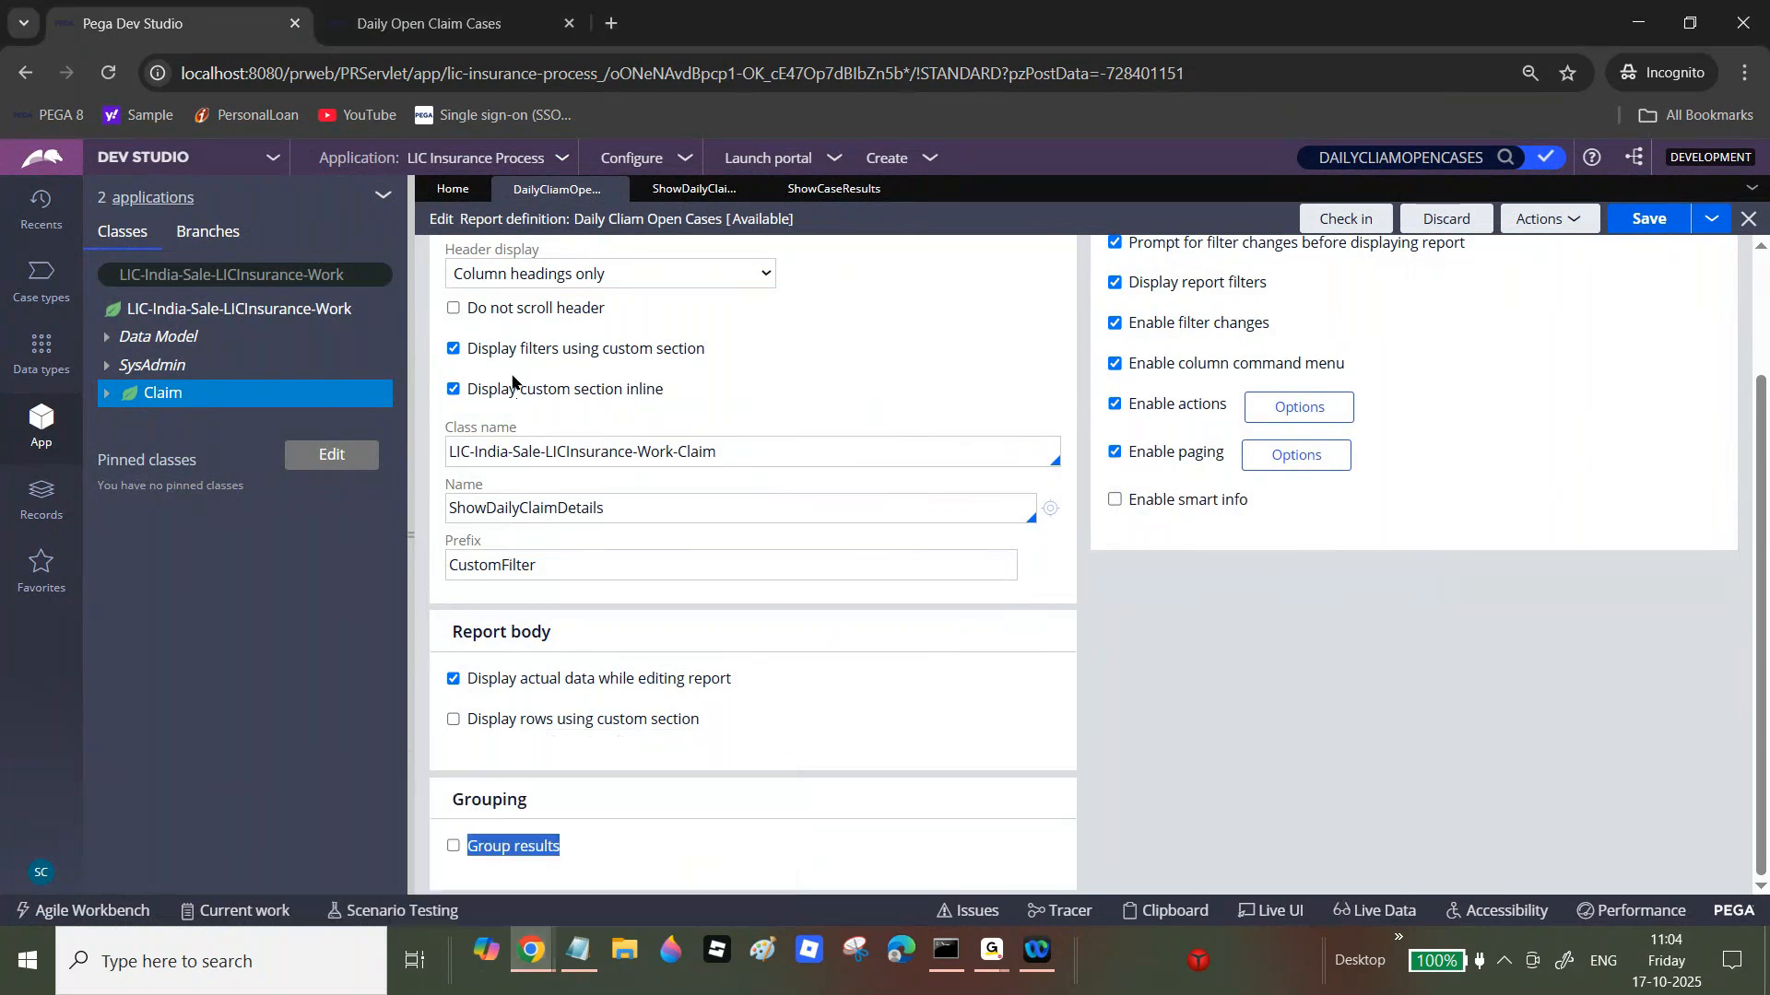
click(1751, 188)
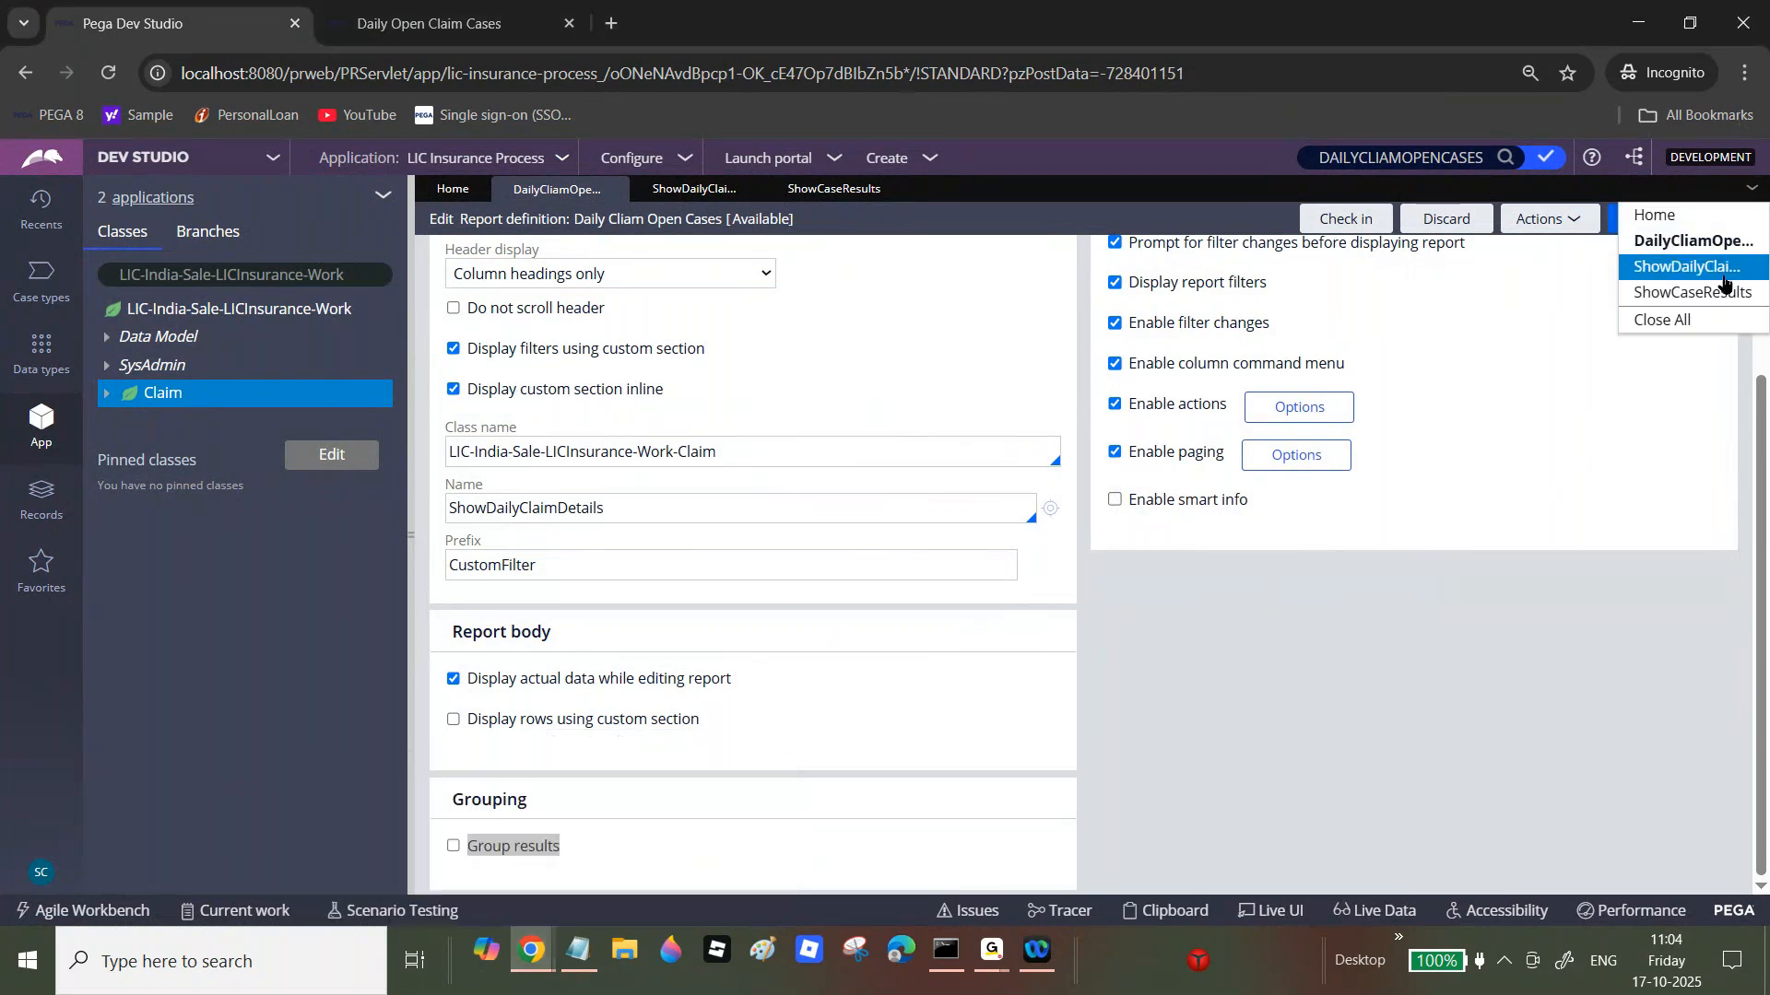
click(1681, 318)
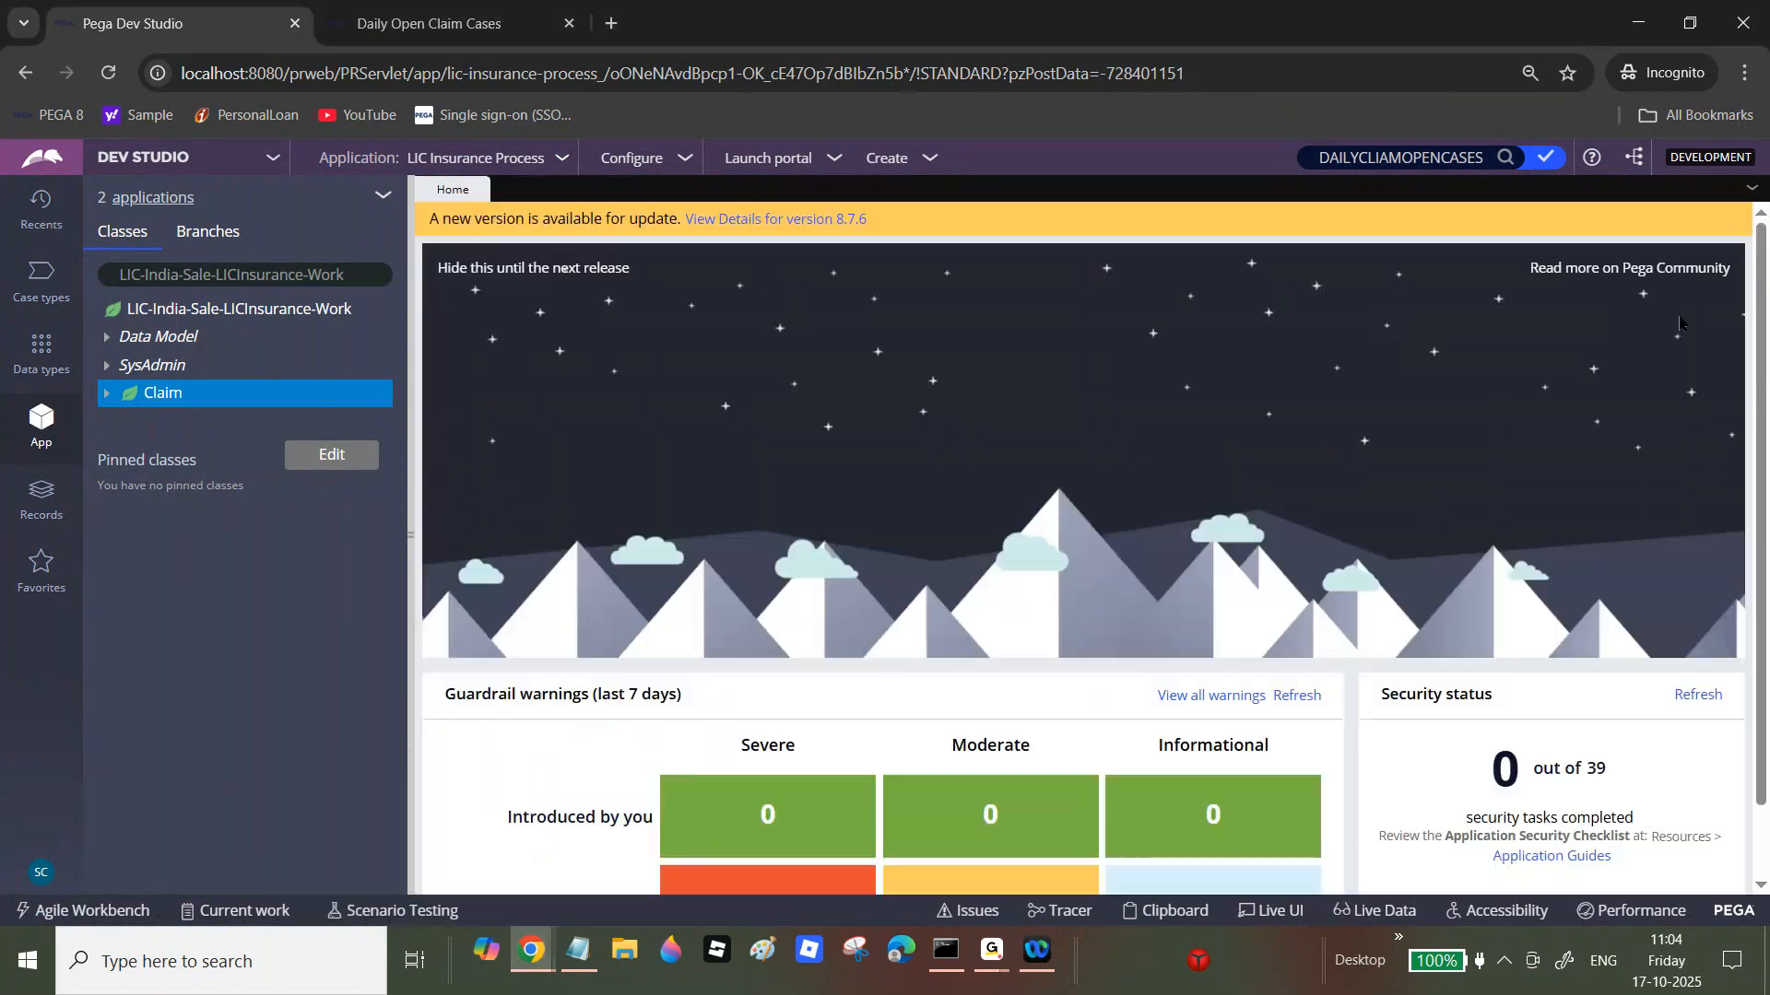
Step: Expand Claim > Reports and start a new Report Definition for the Claim class
click(105, 397)
click(126, 505)
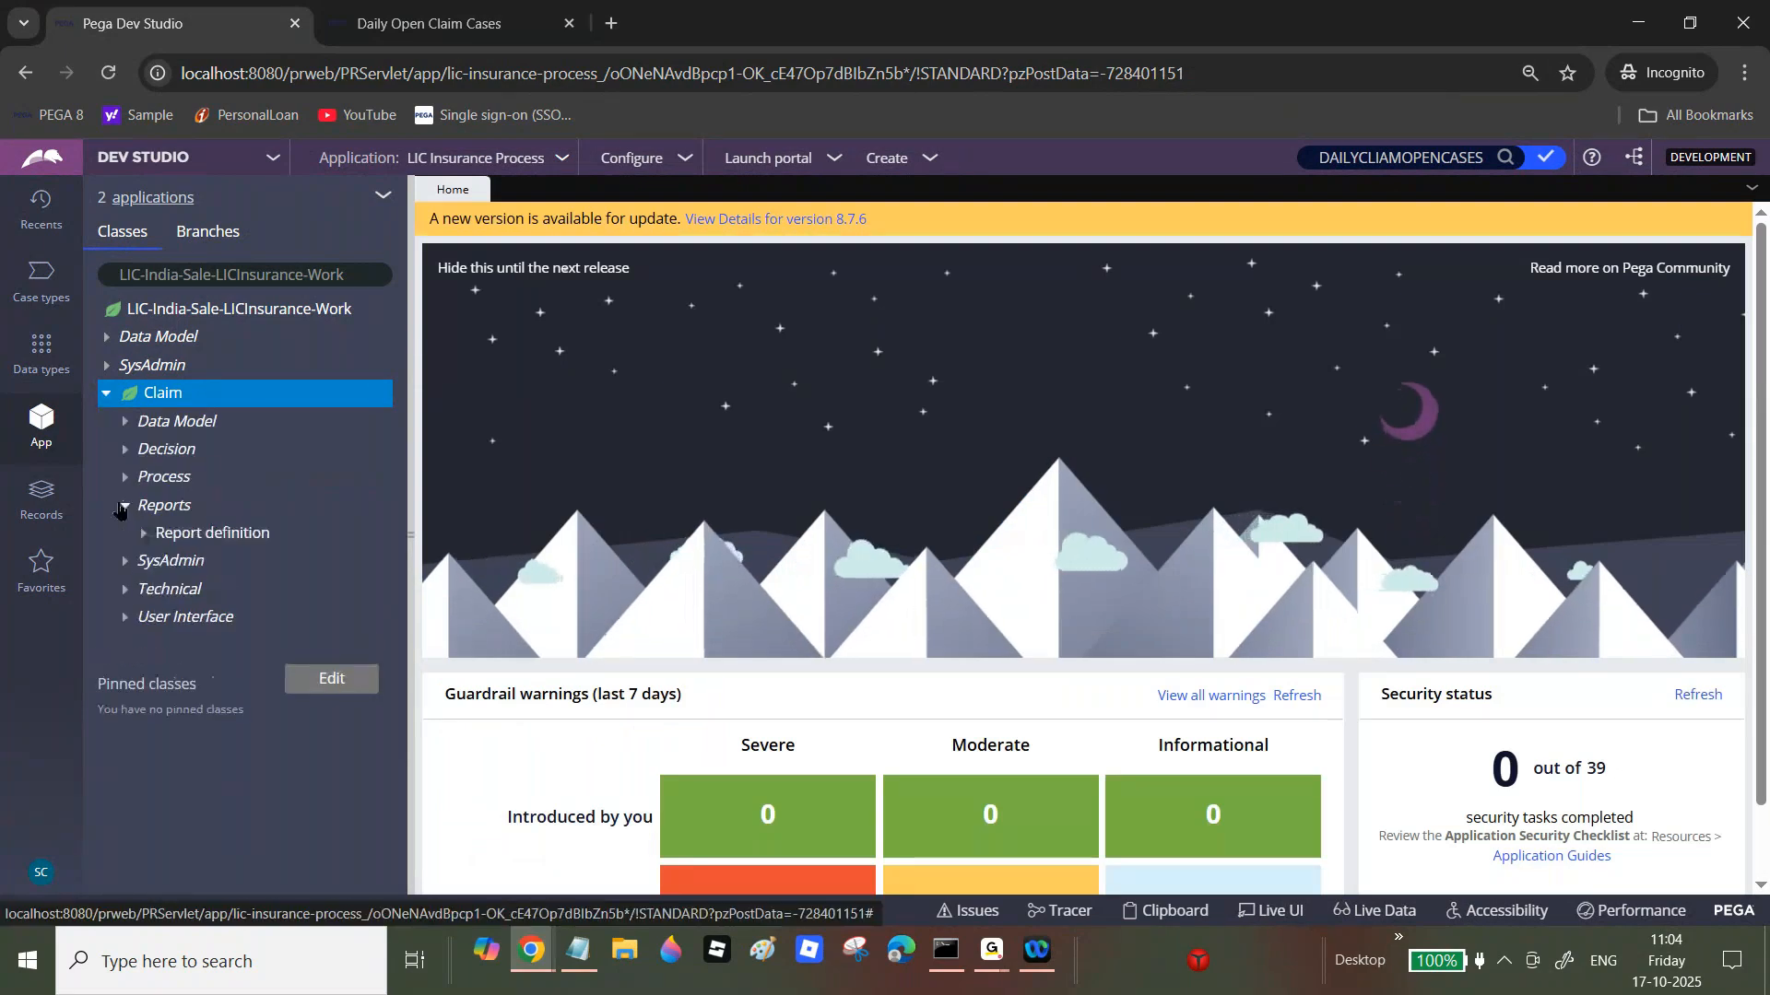
click(145, 533)
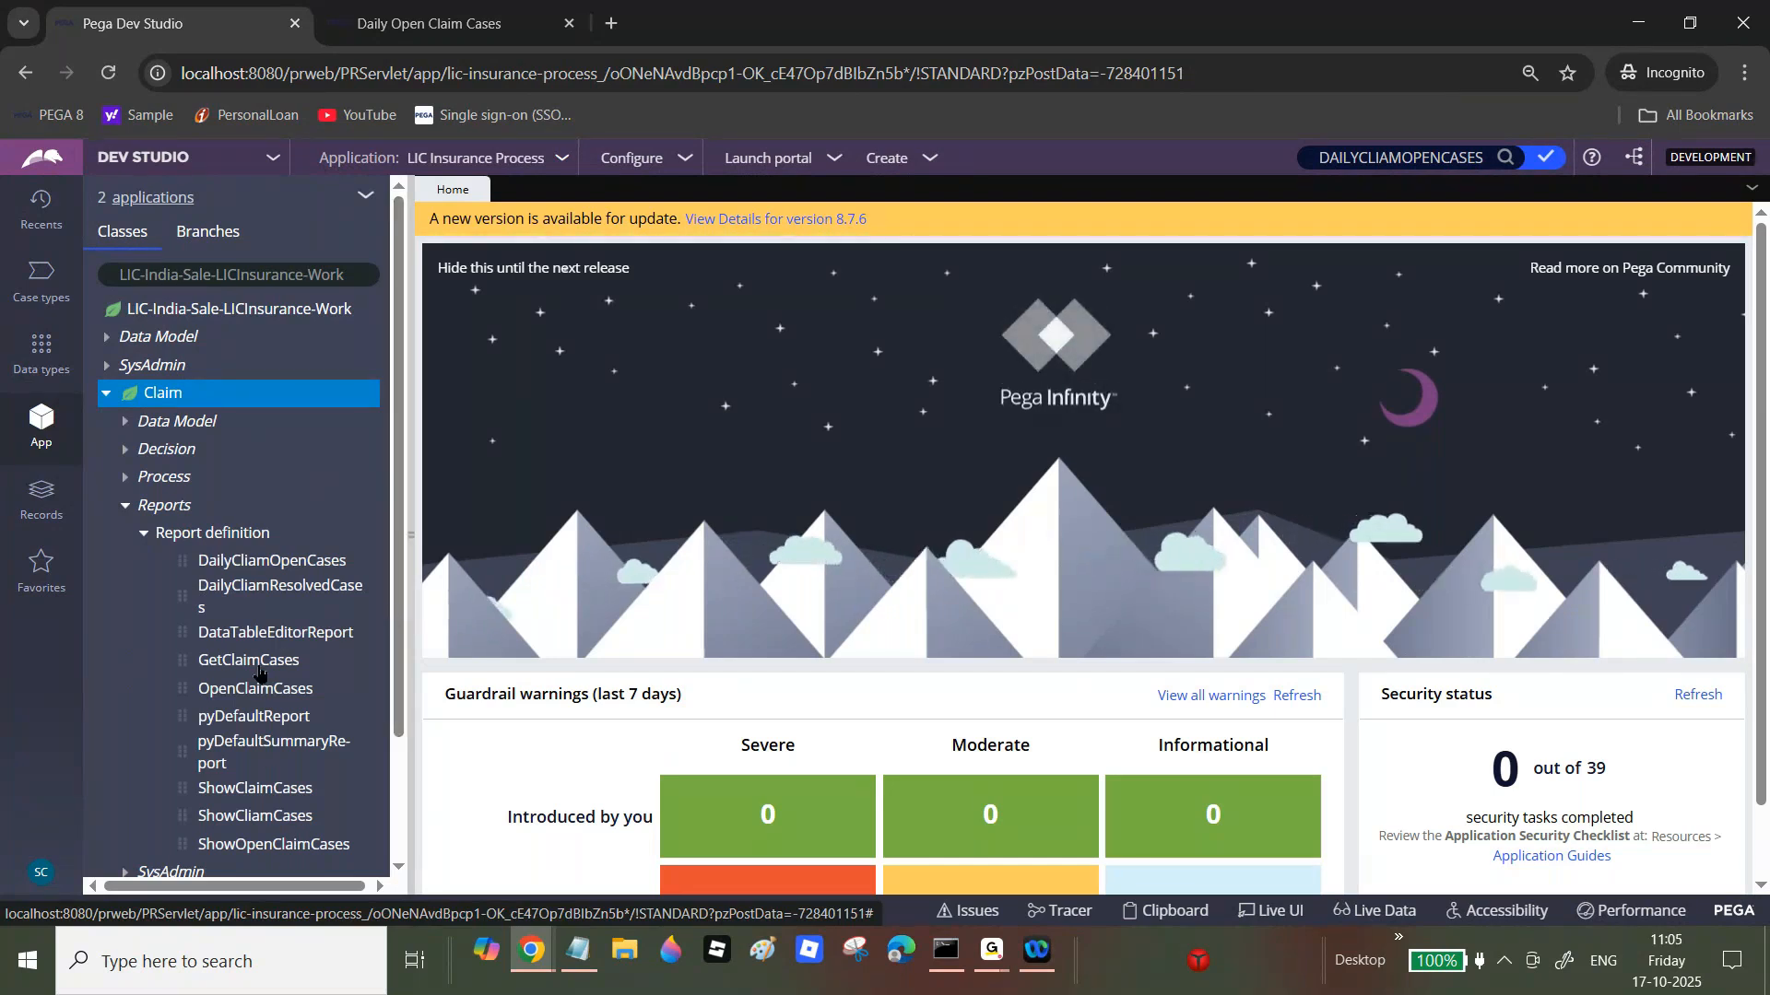
right_click(162, 397)
mouse_move(177, 421)
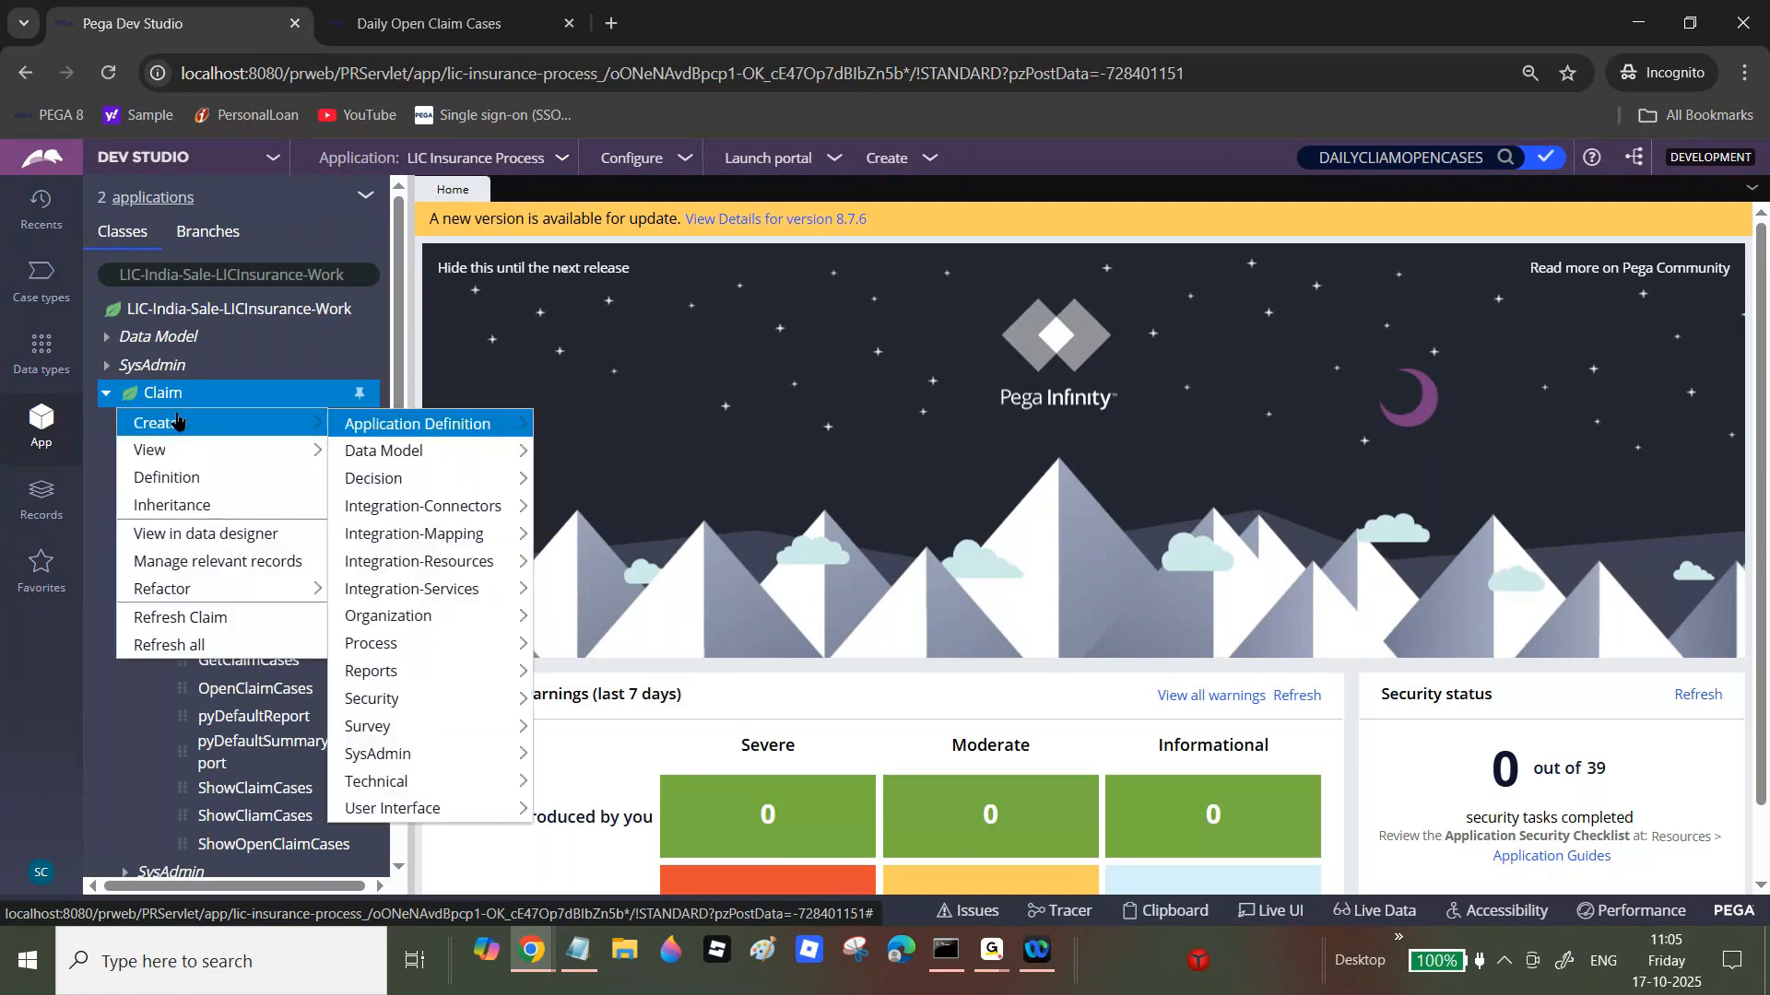
mouse_move(403, 675)
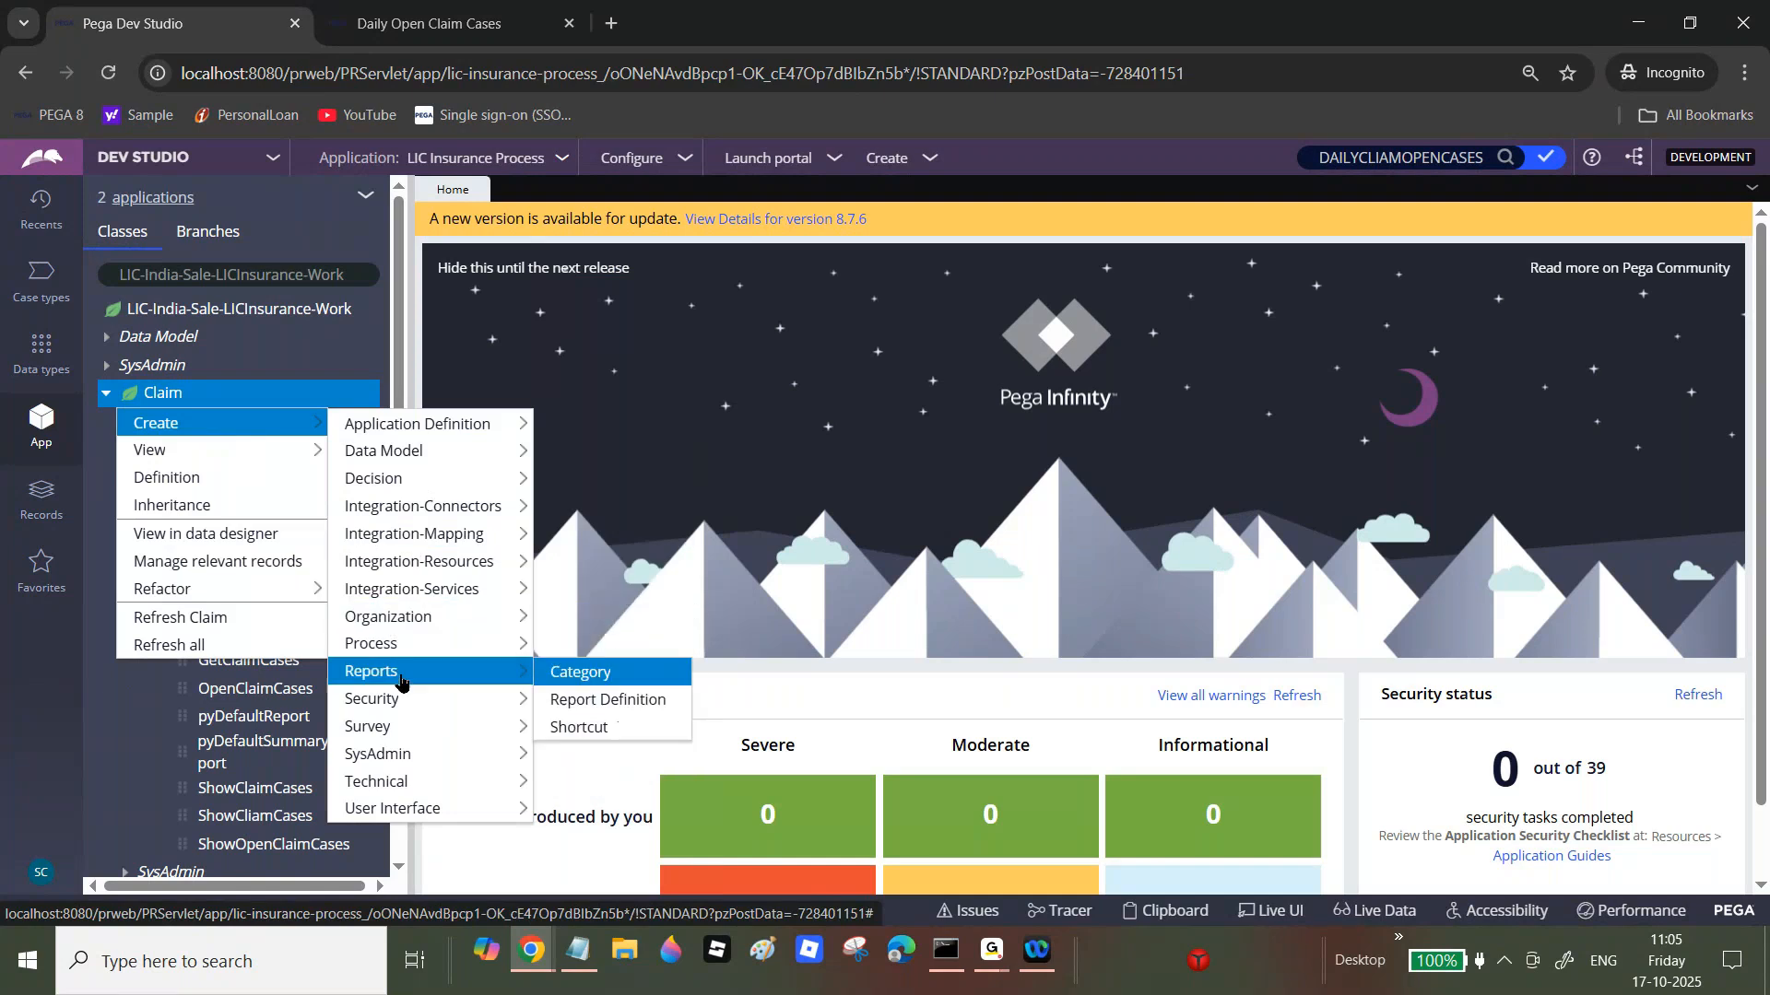
click(608, 699)
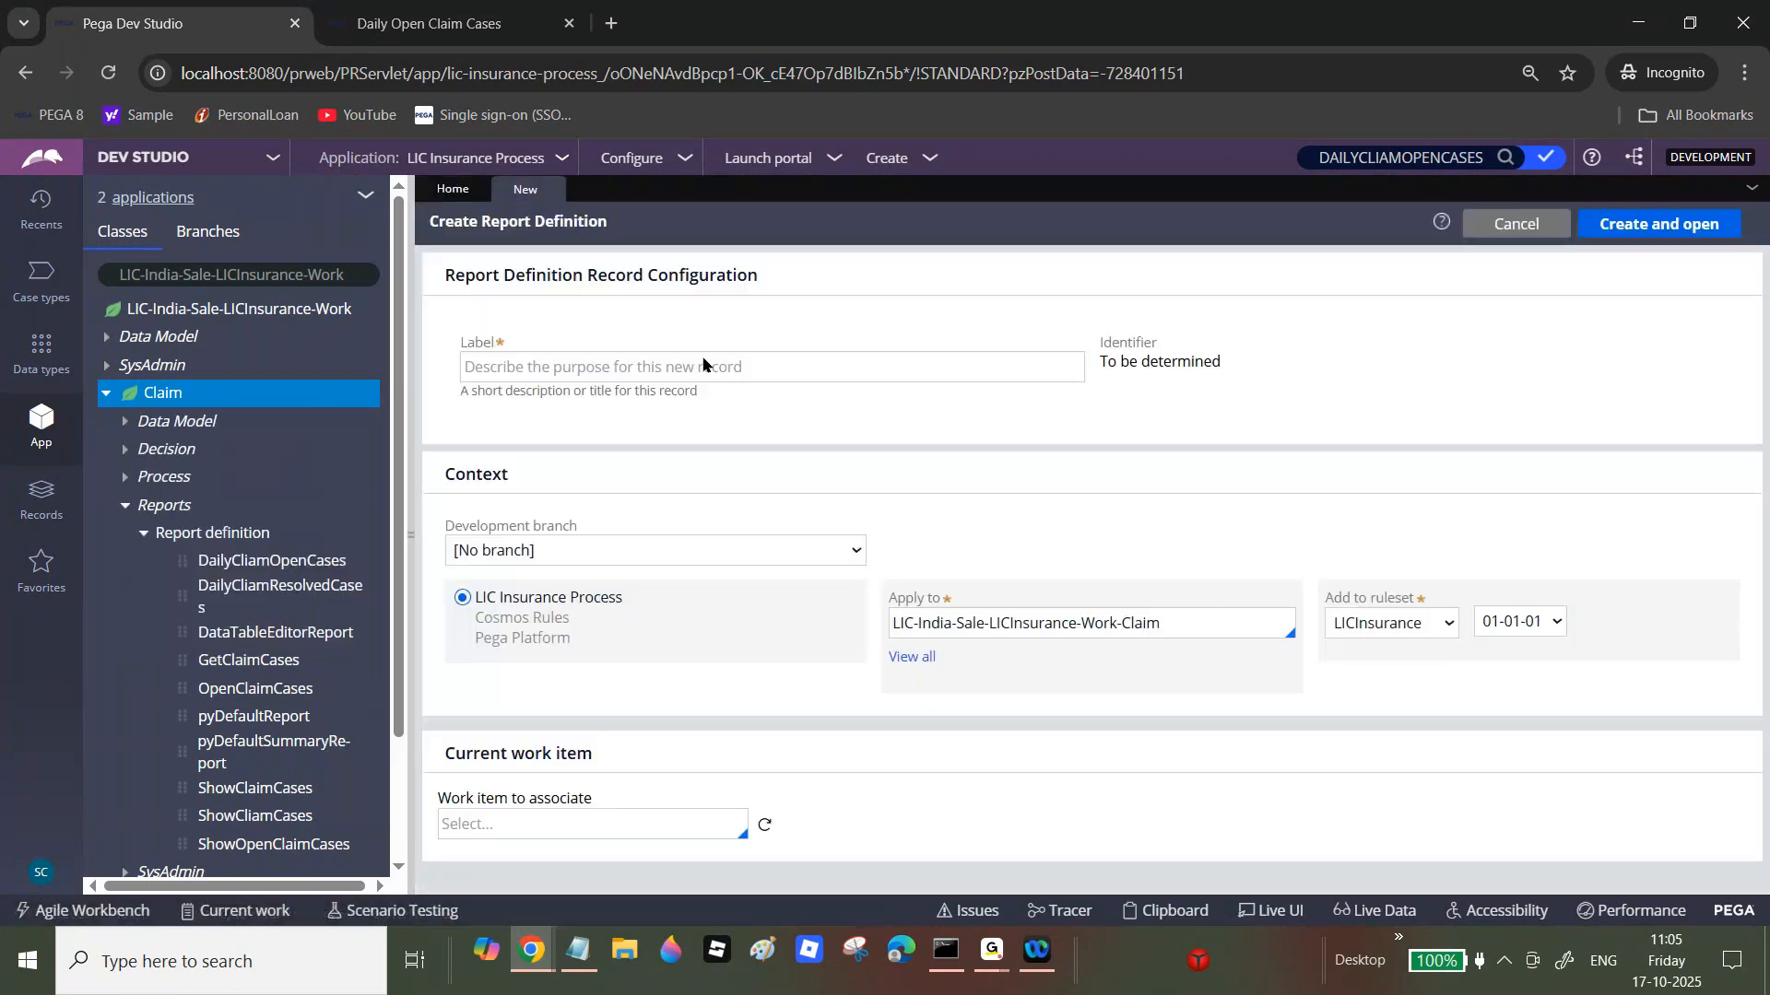
Step: Label the new report 'Group Claim Cases' and create it, opening it for editing
click(698, 373)
text(Get)
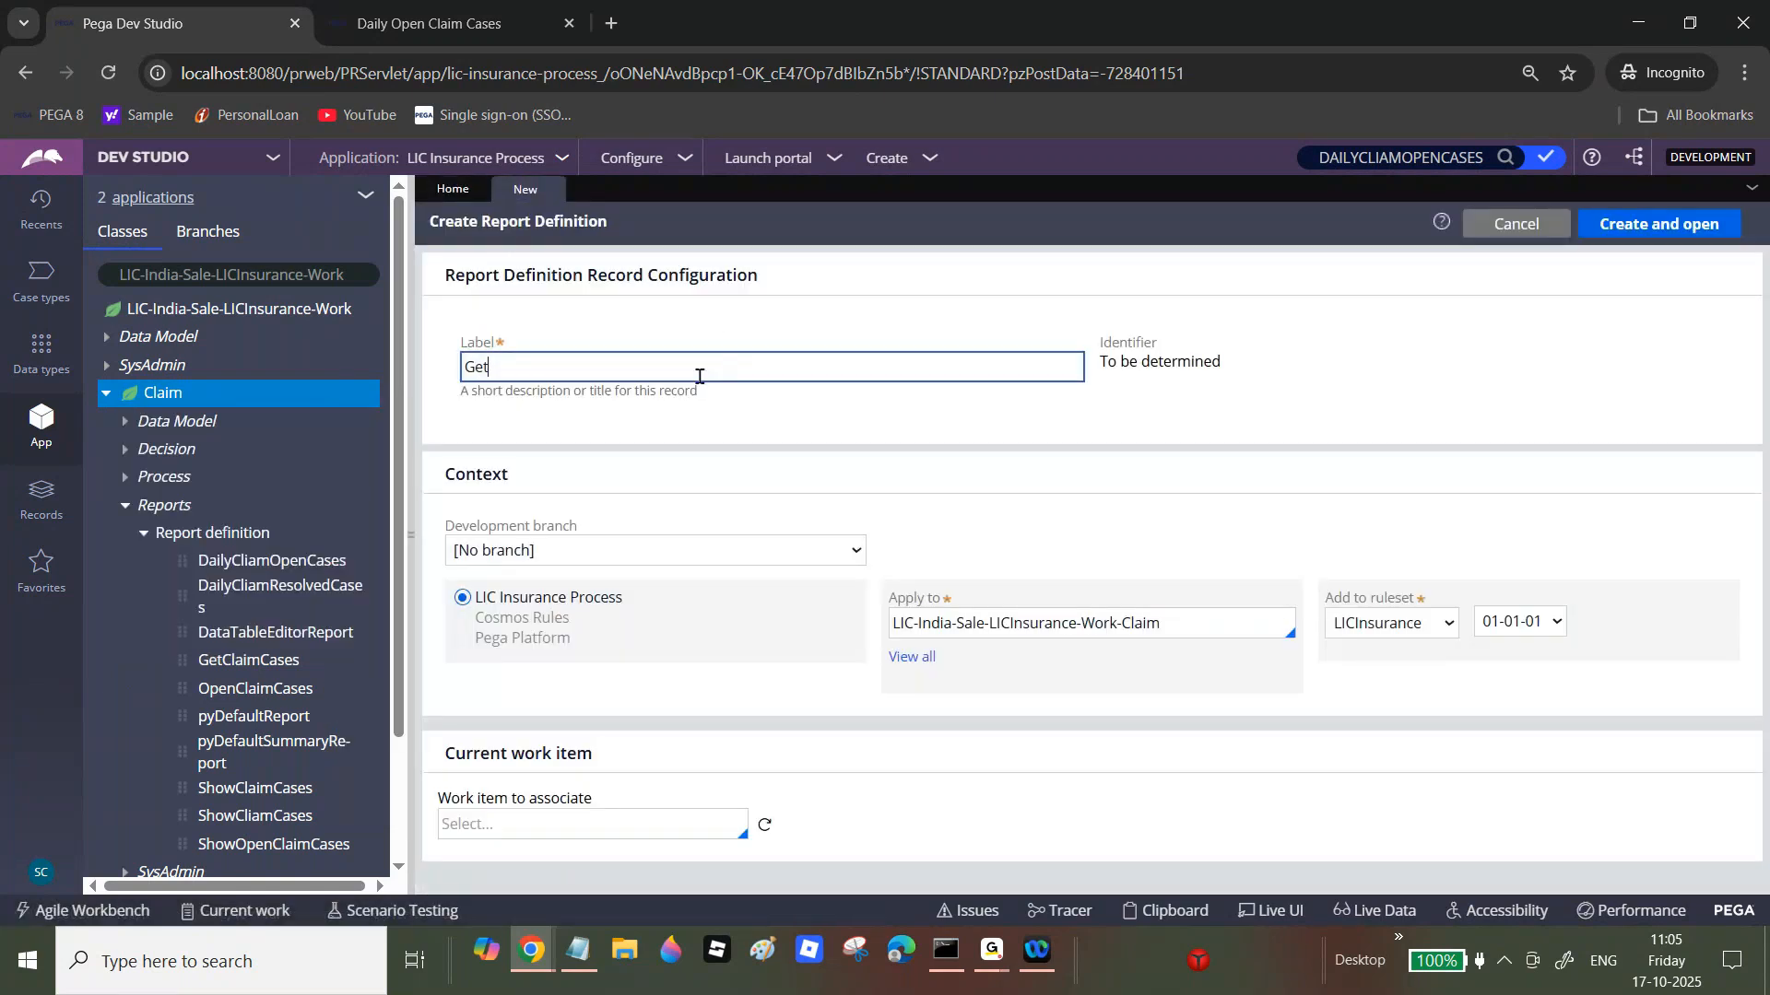
key(BackSpace)
key(BackSpace)
key(BackSpace)
key(BackSpace)
text(Group Claim Cases)
key(Tab)
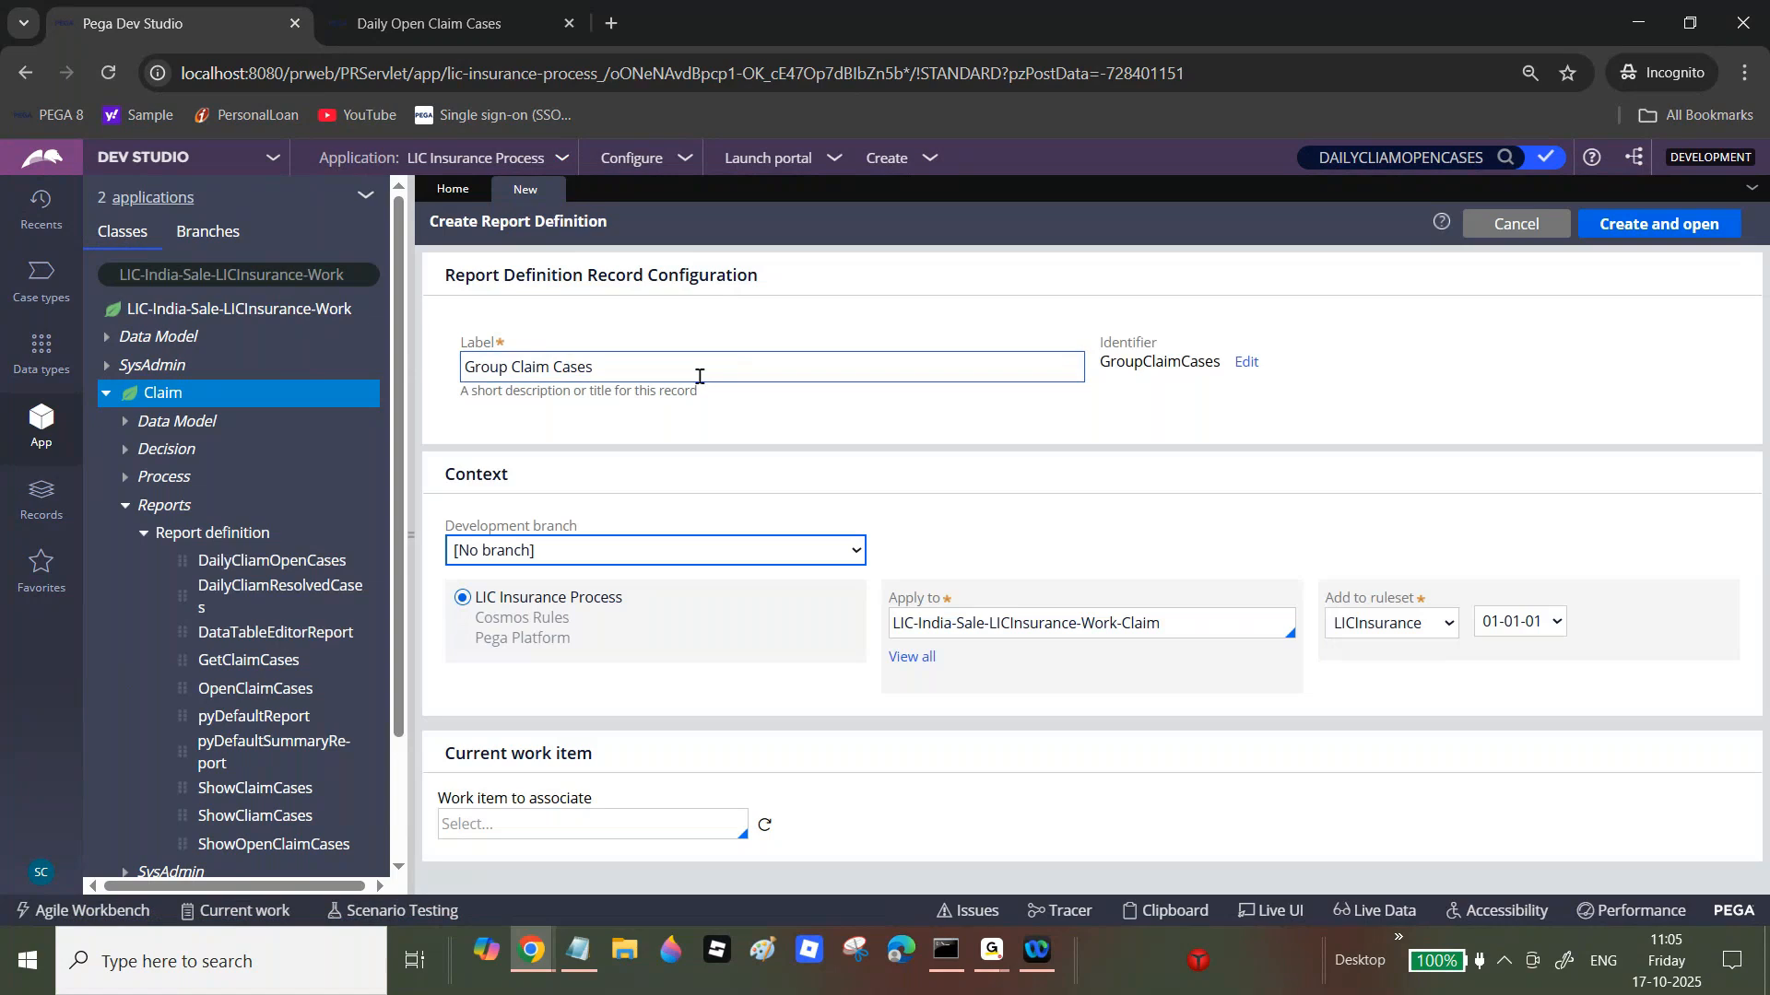
click(1654, 230)
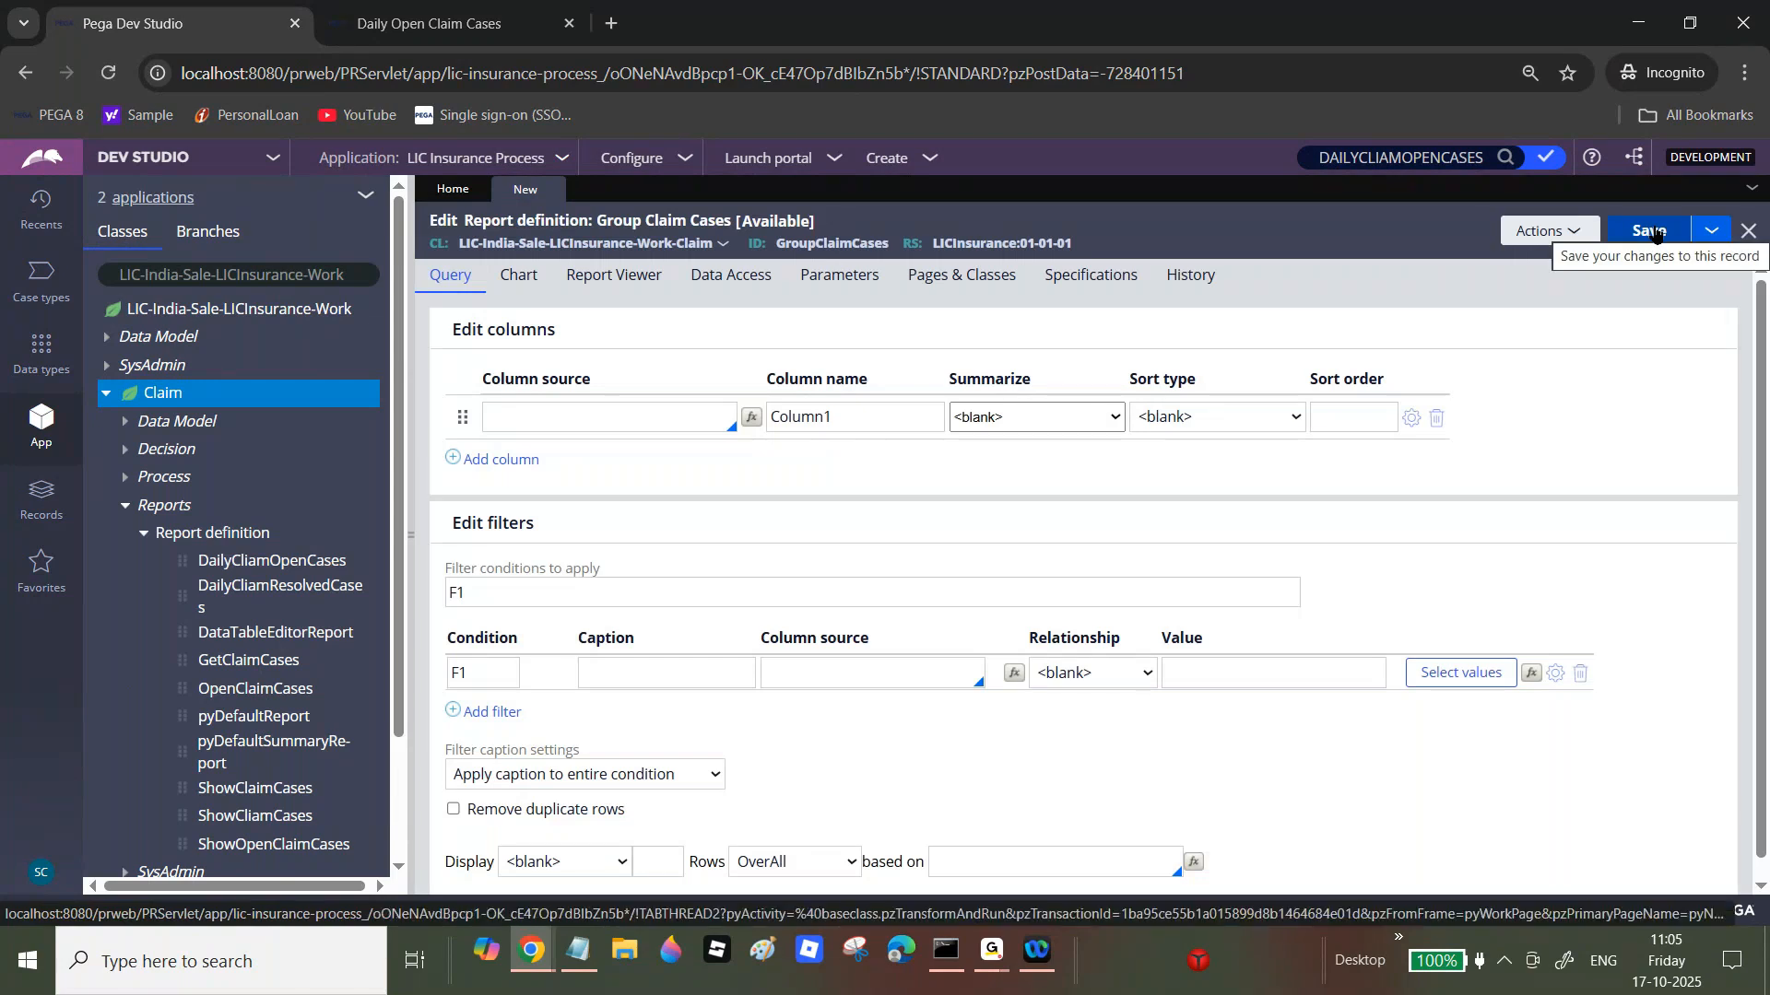
Step: Add Case ID (.pyID) and Work Status (.pyStatusWork) columns to the report query
click(693, 403)
text(.)
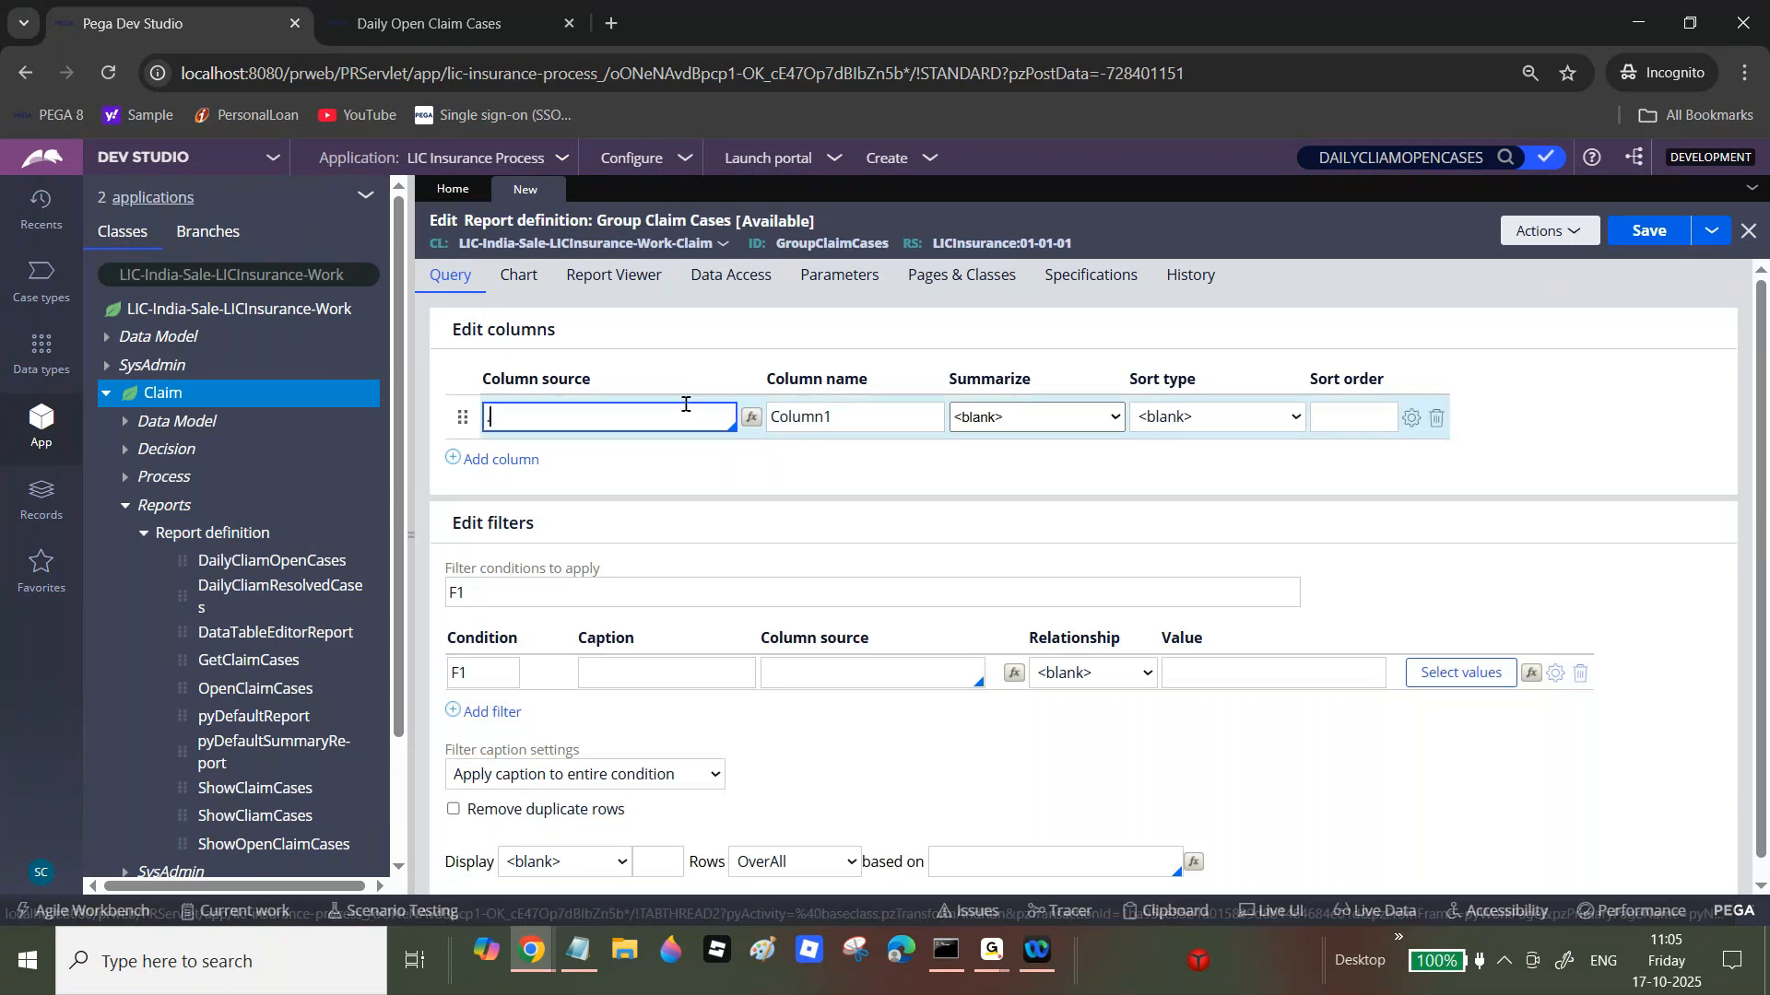
text(pyID)
click(498, 459)
text(.)
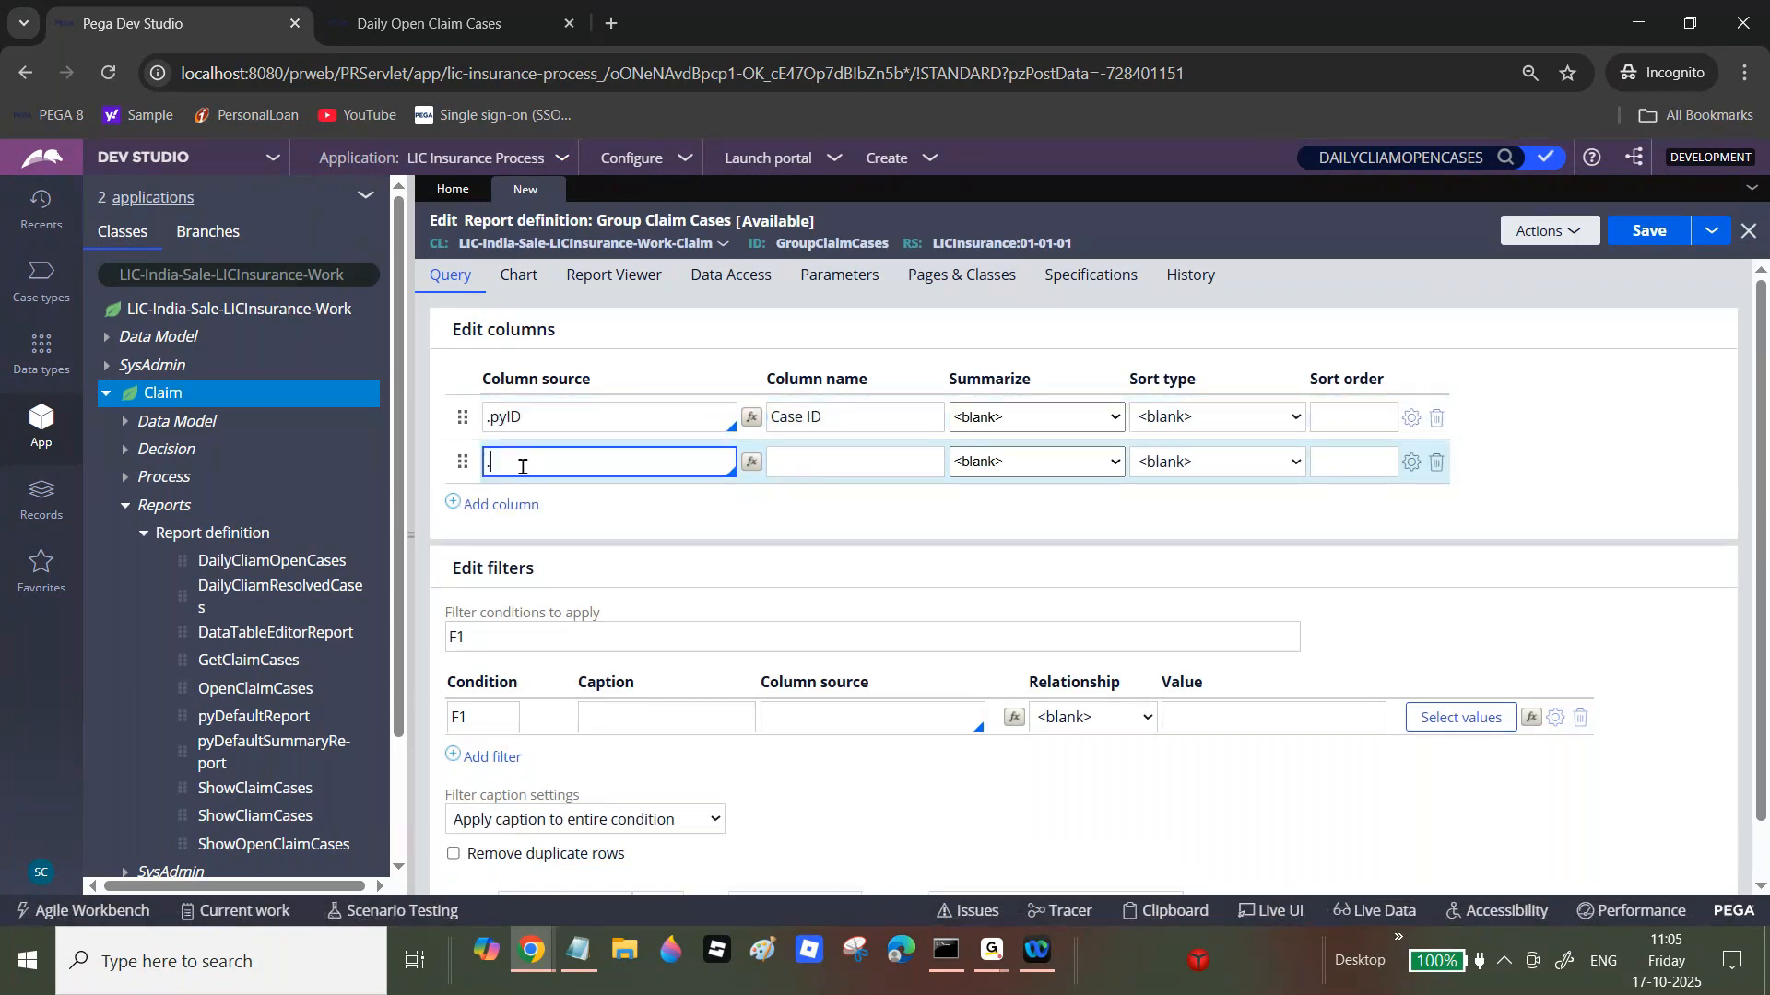
text(py)
key(Down)
key(Tab)
click(580, 460)
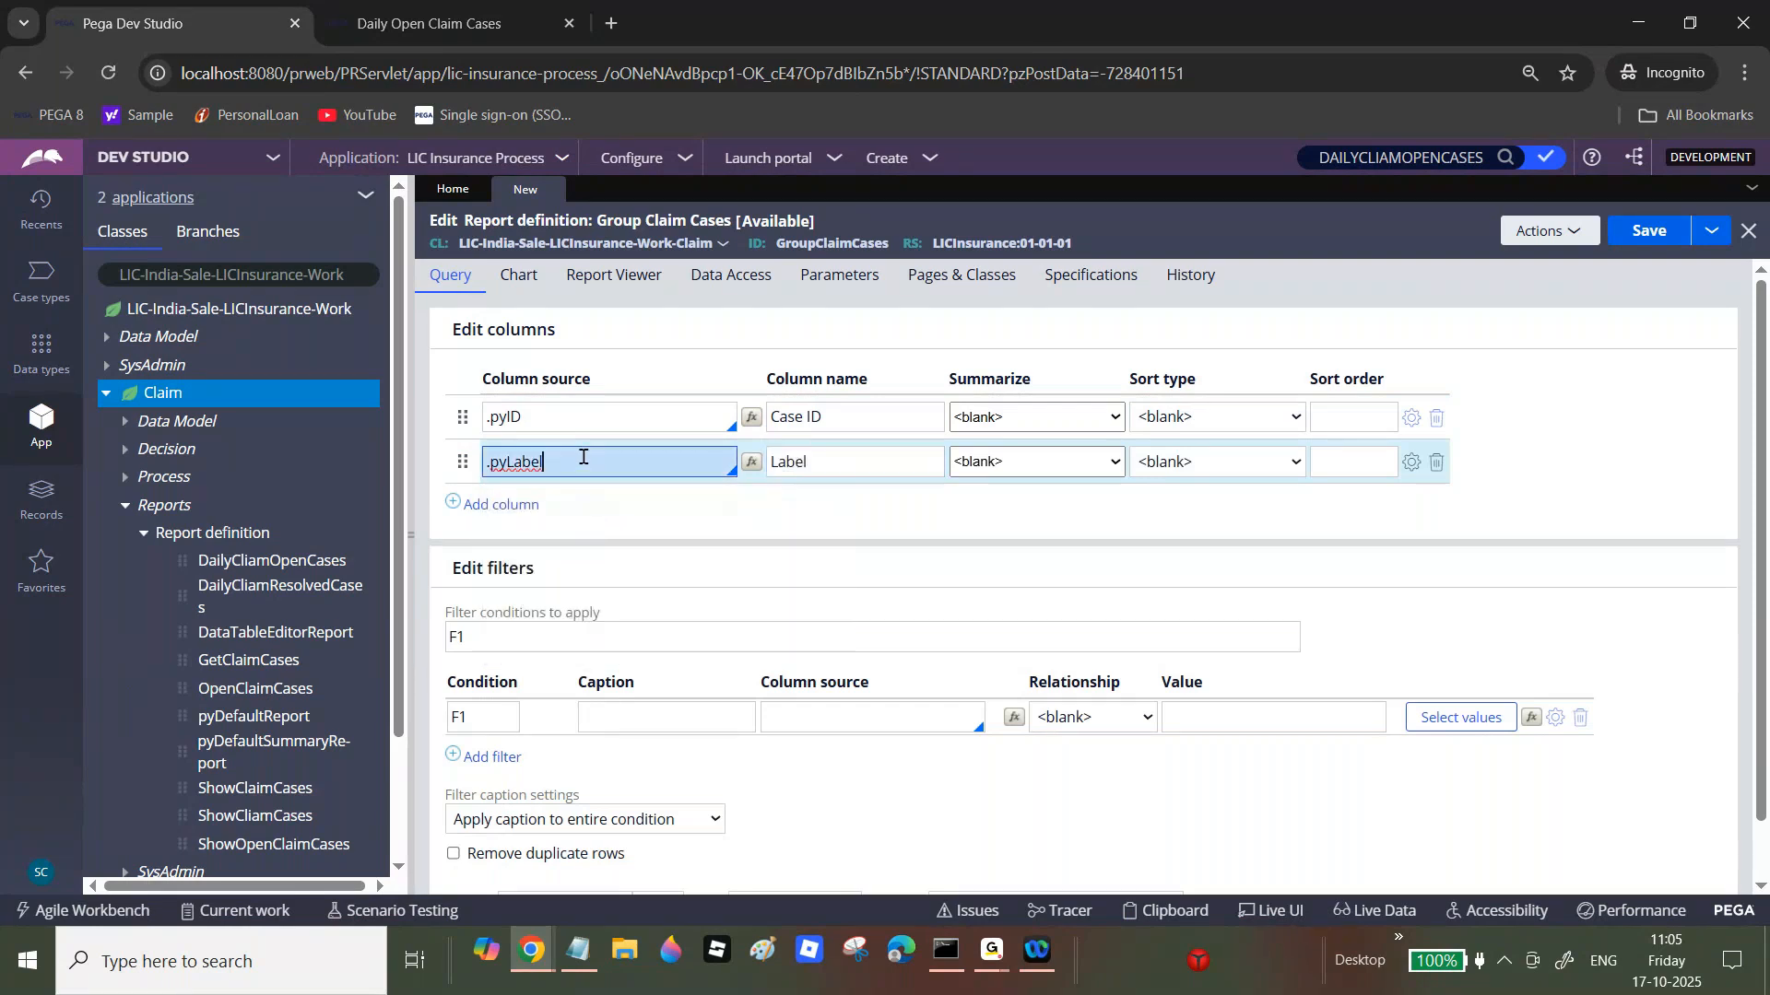
text(.py)
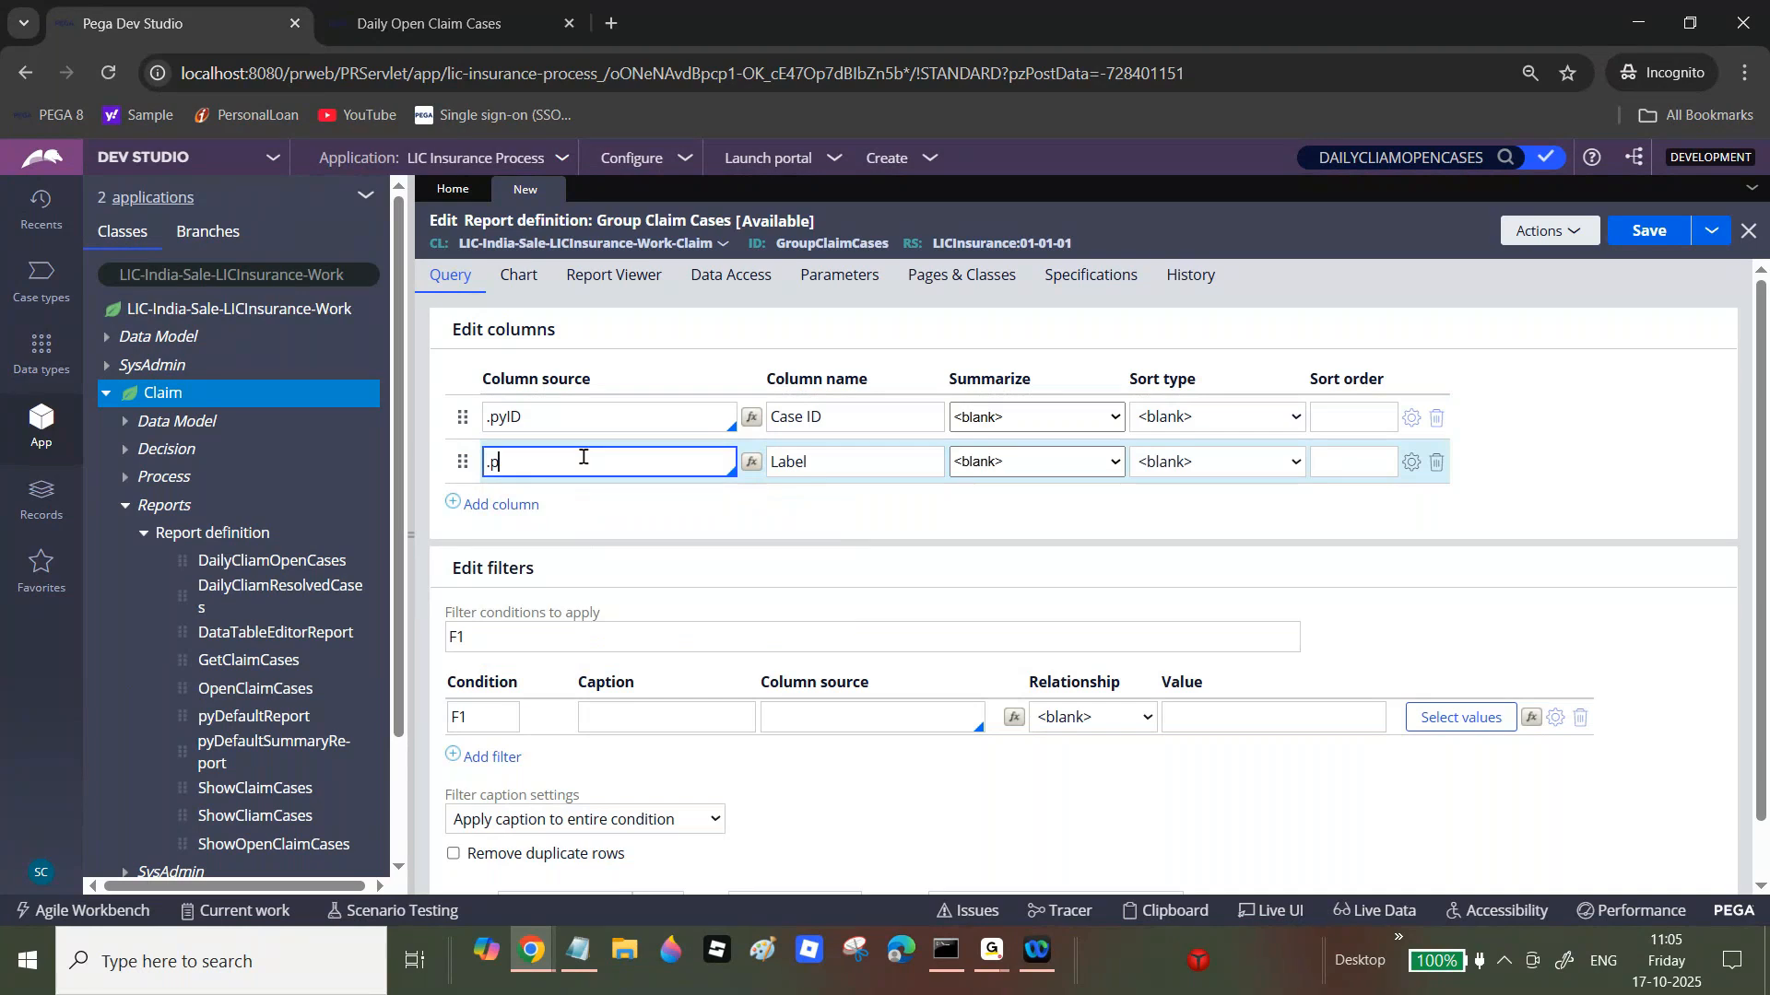
click(580, 529)
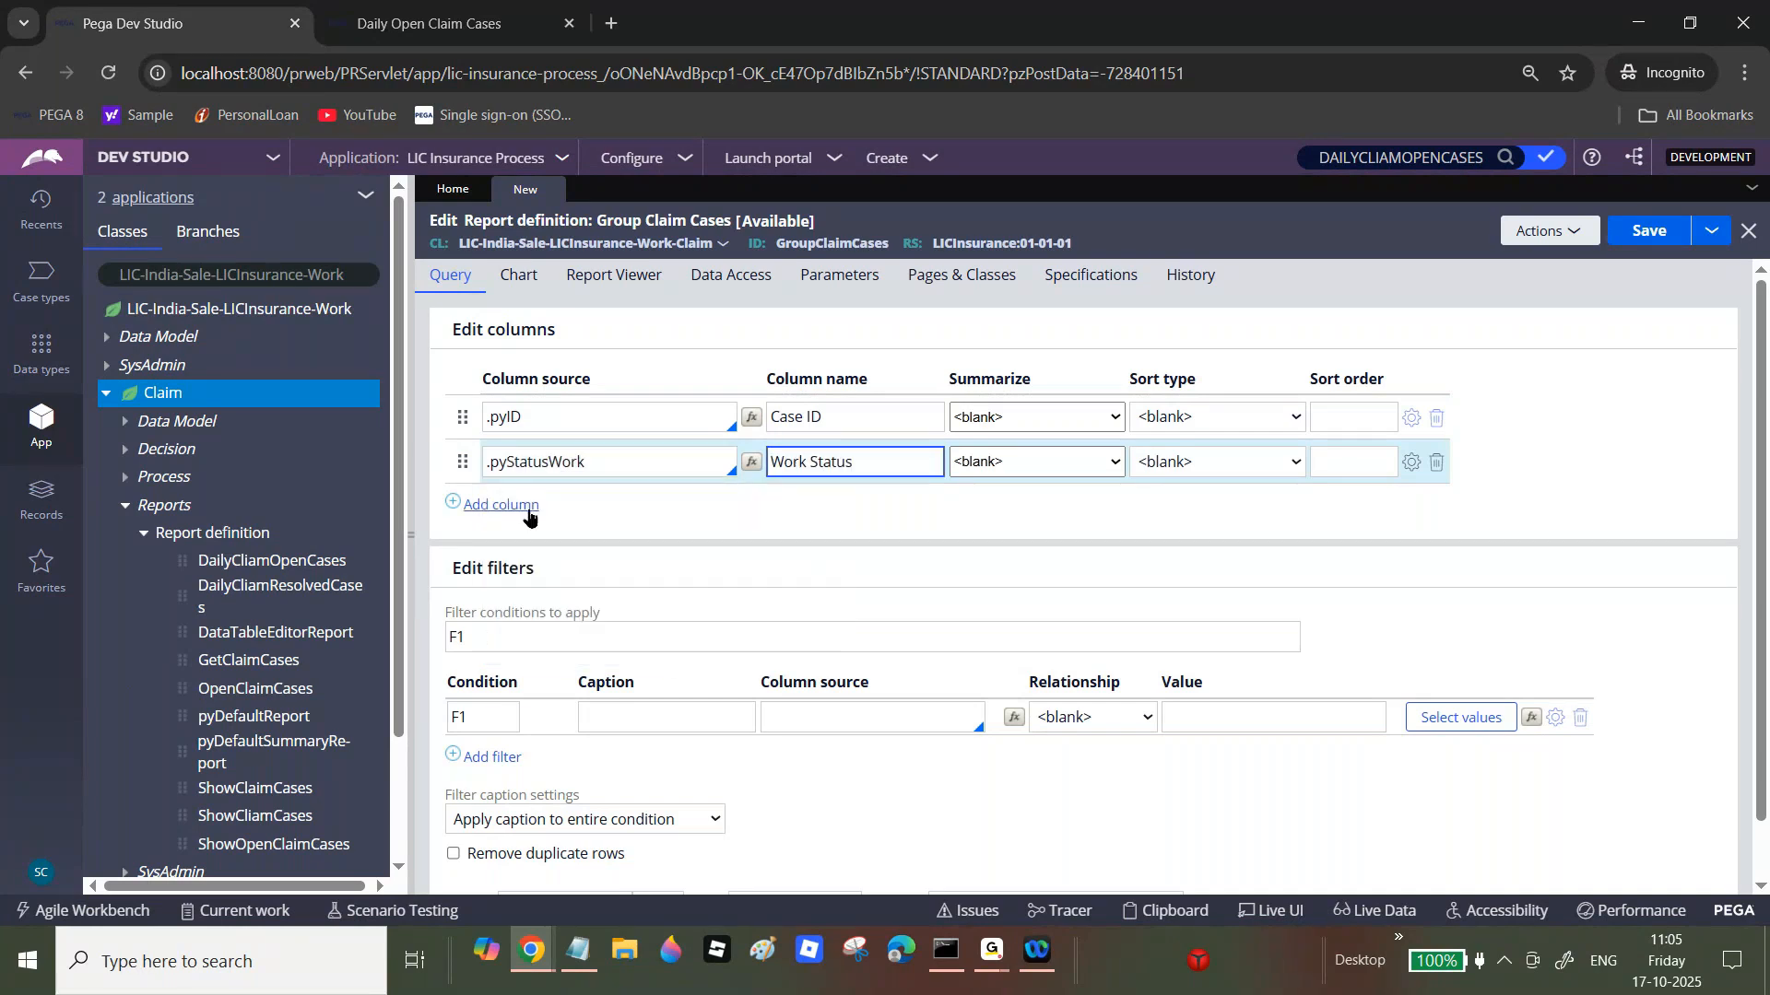
Step: Add Create date/time and Create Operator columns, then save the report definition
click(527, 508)
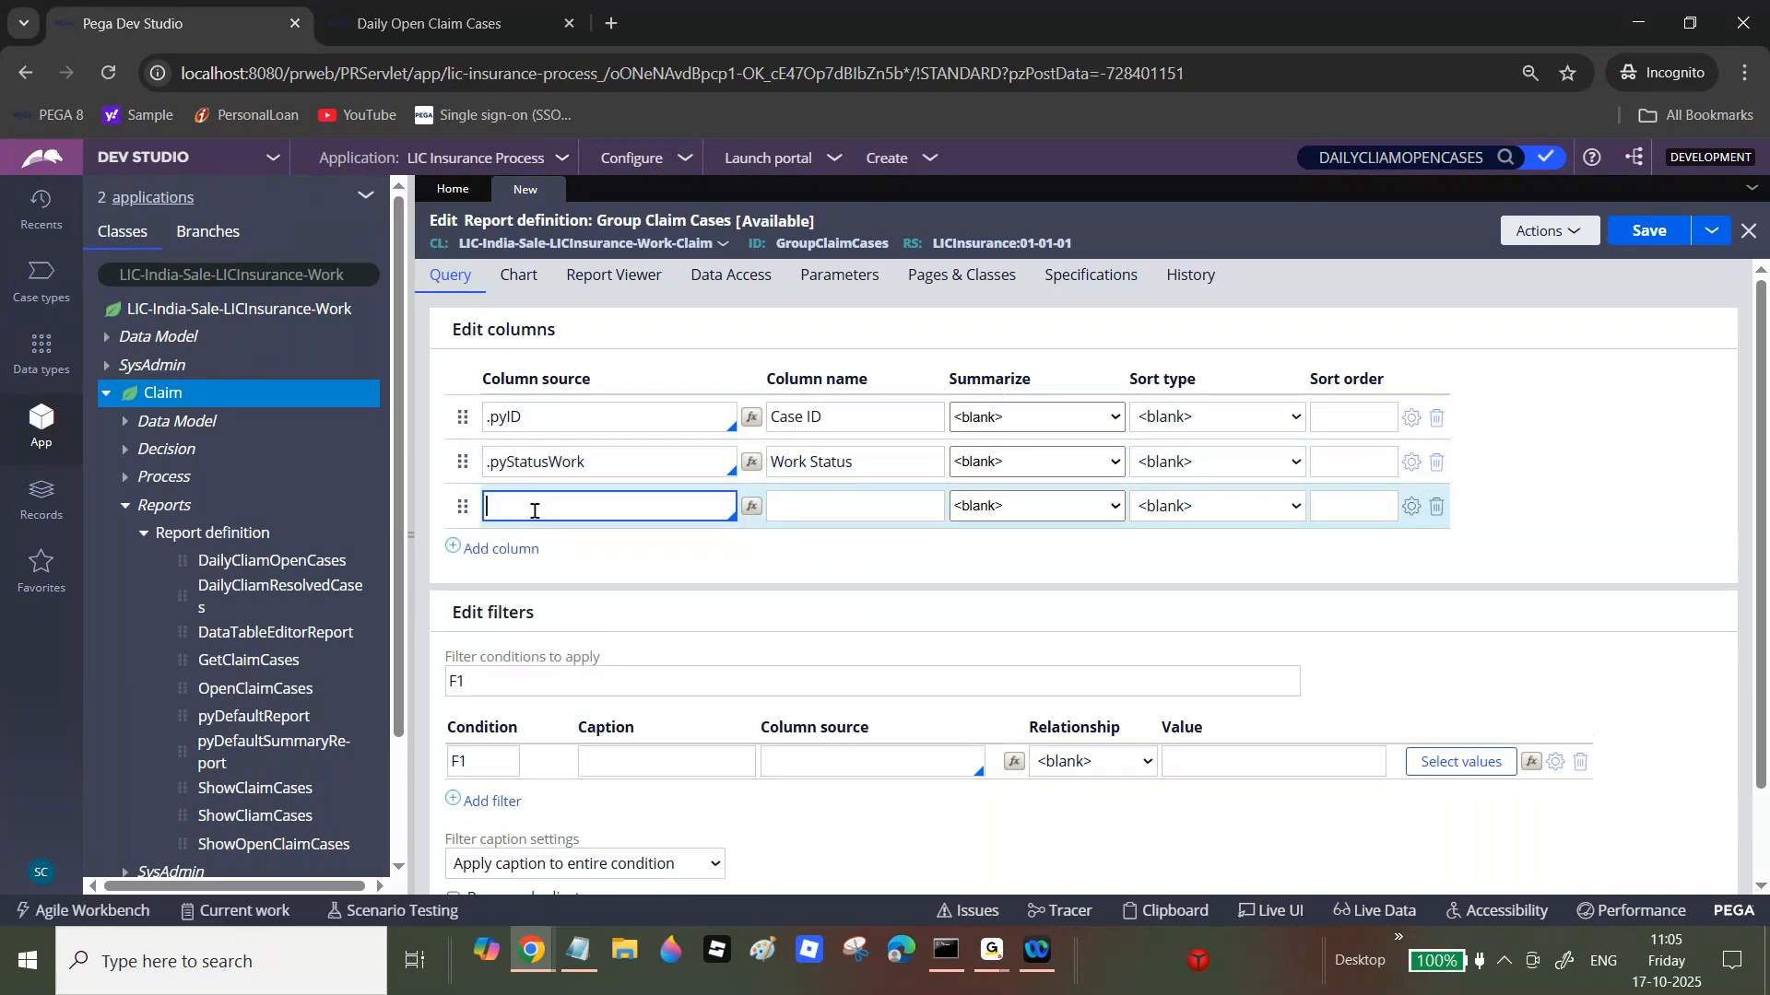
text(.p)
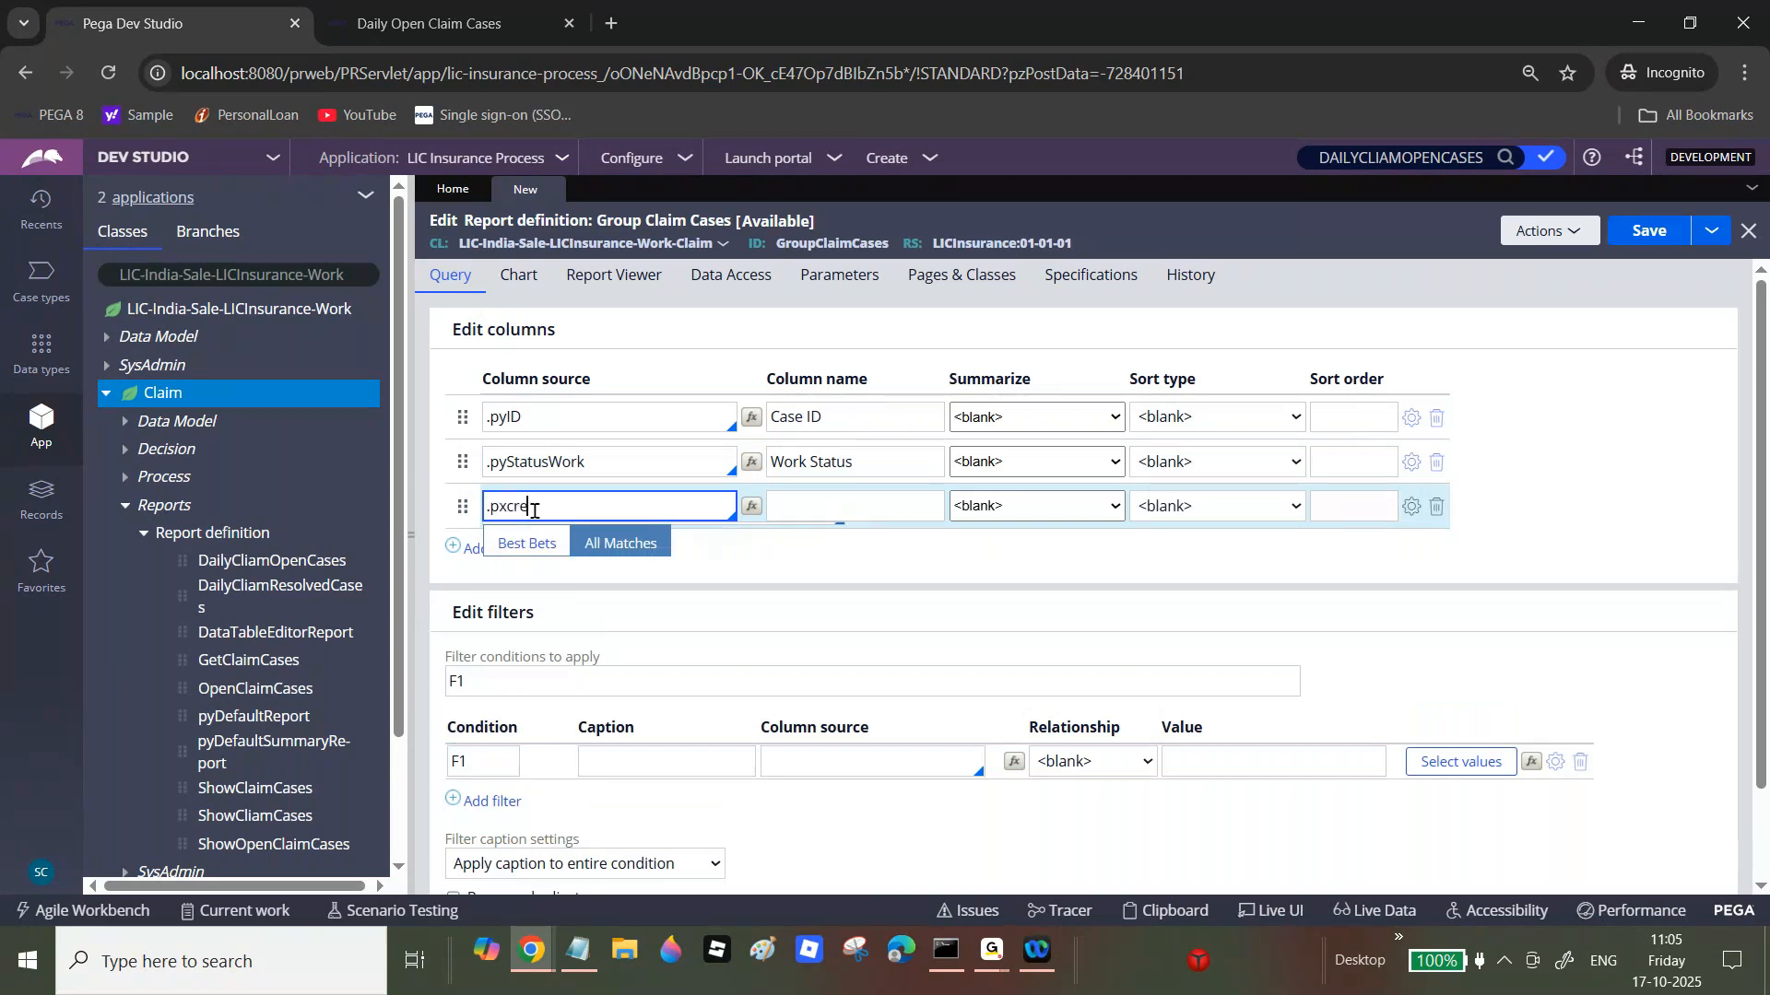
text(xcre)
key(BackSpace)
key(BackSpace)
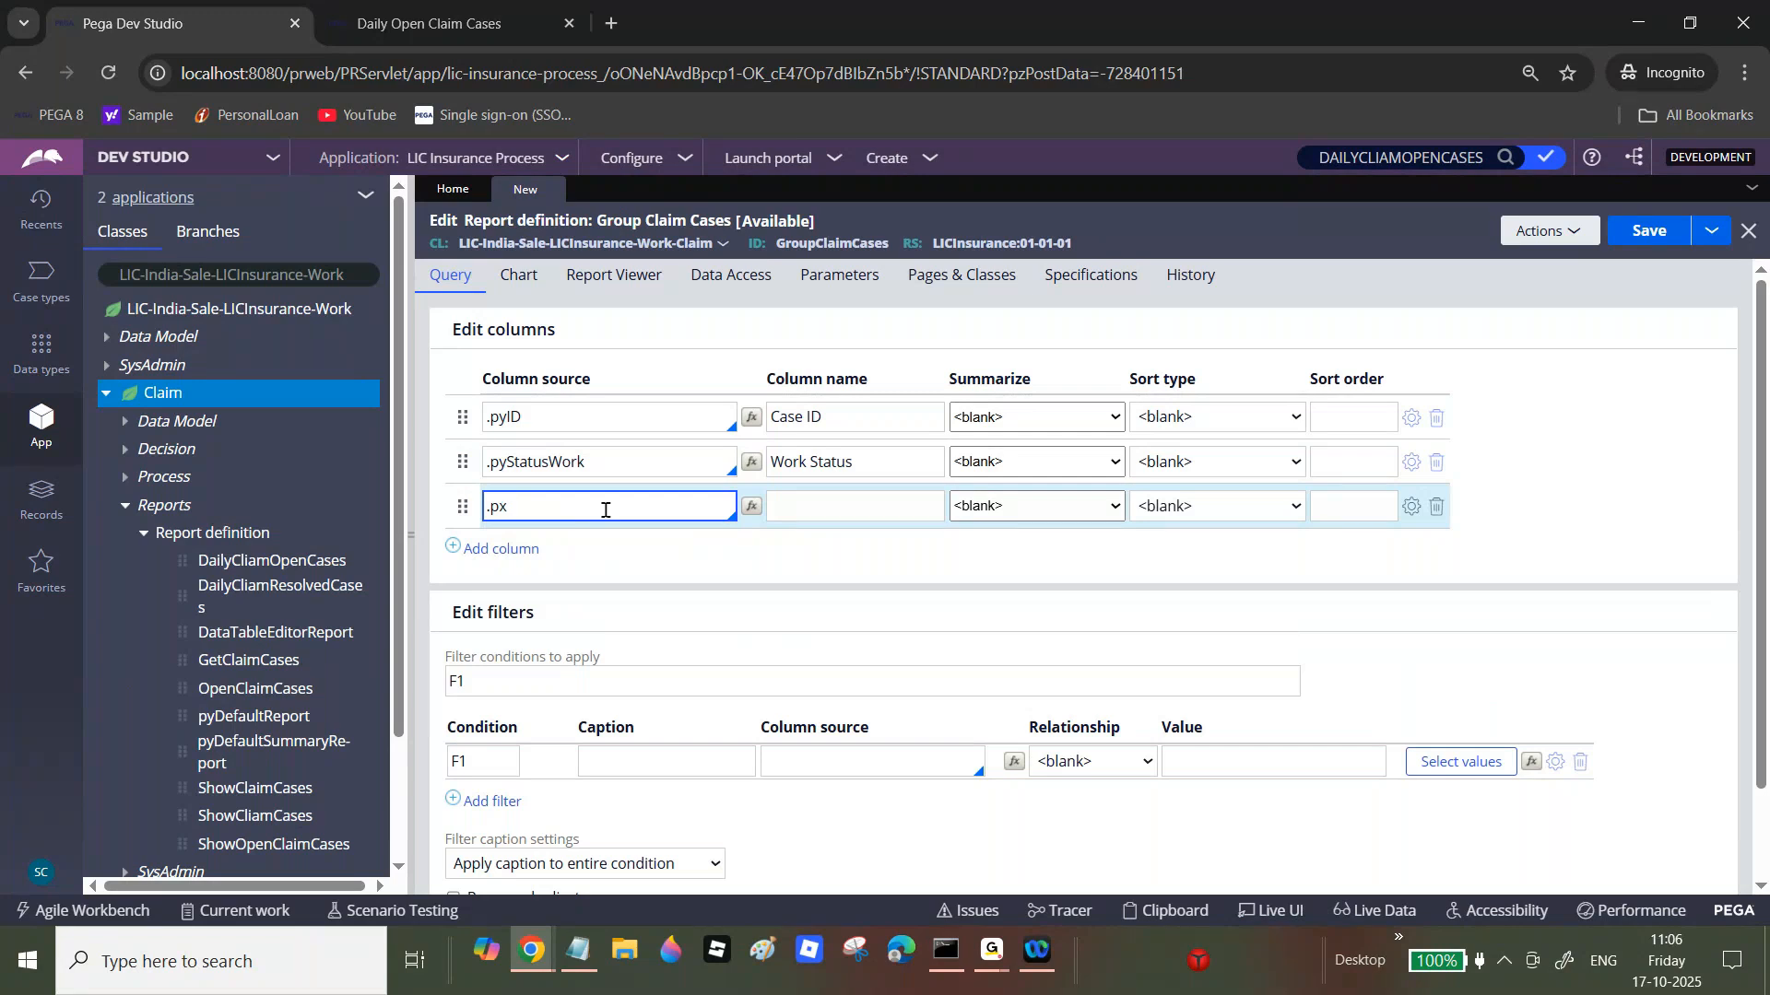
text(cre)
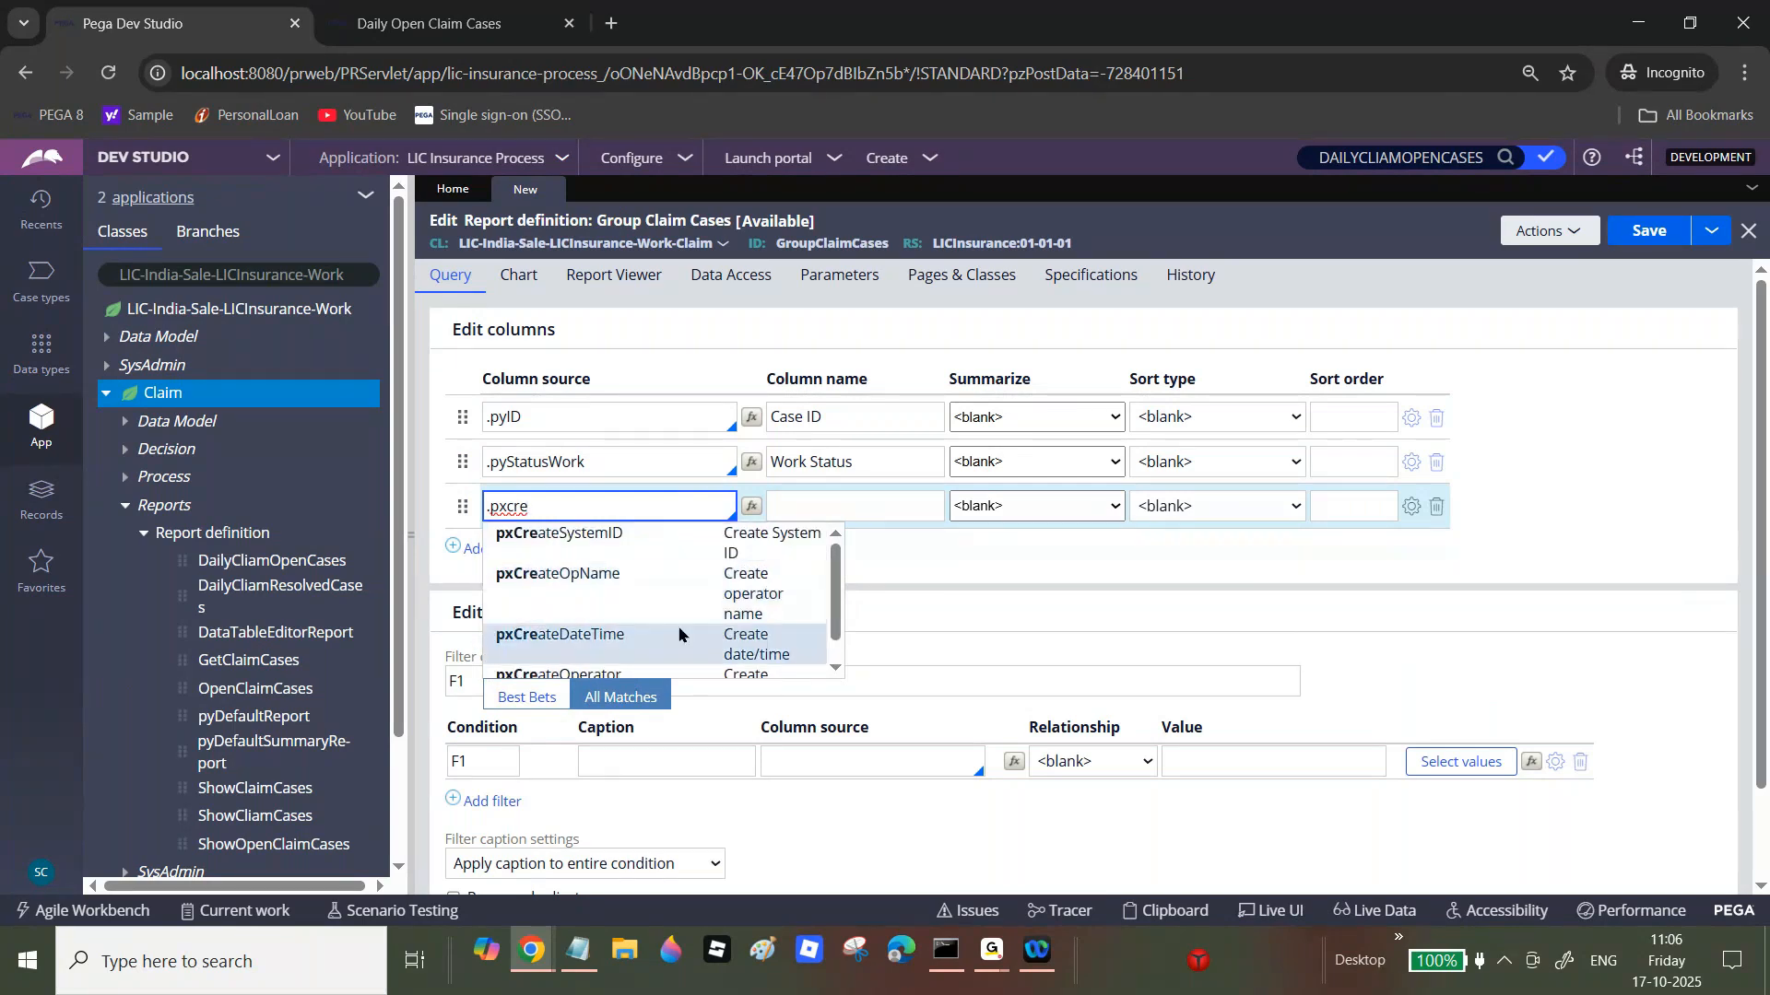
click(680, 633)
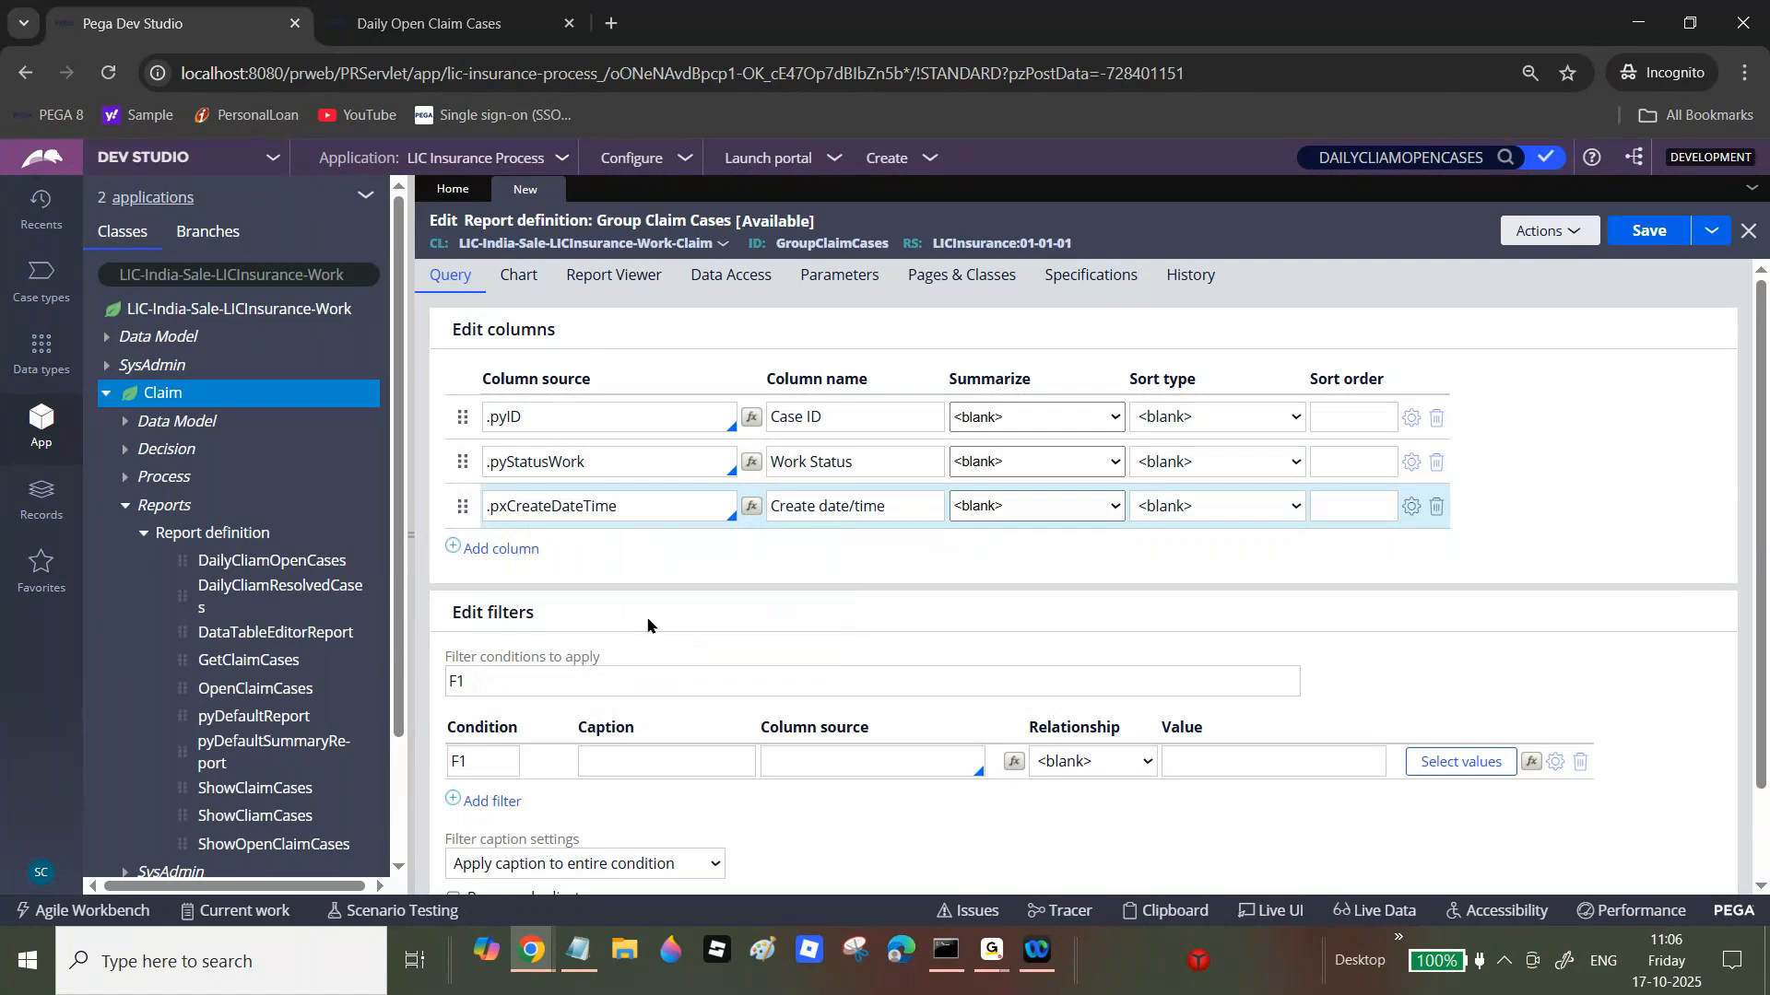
click(521, 551)
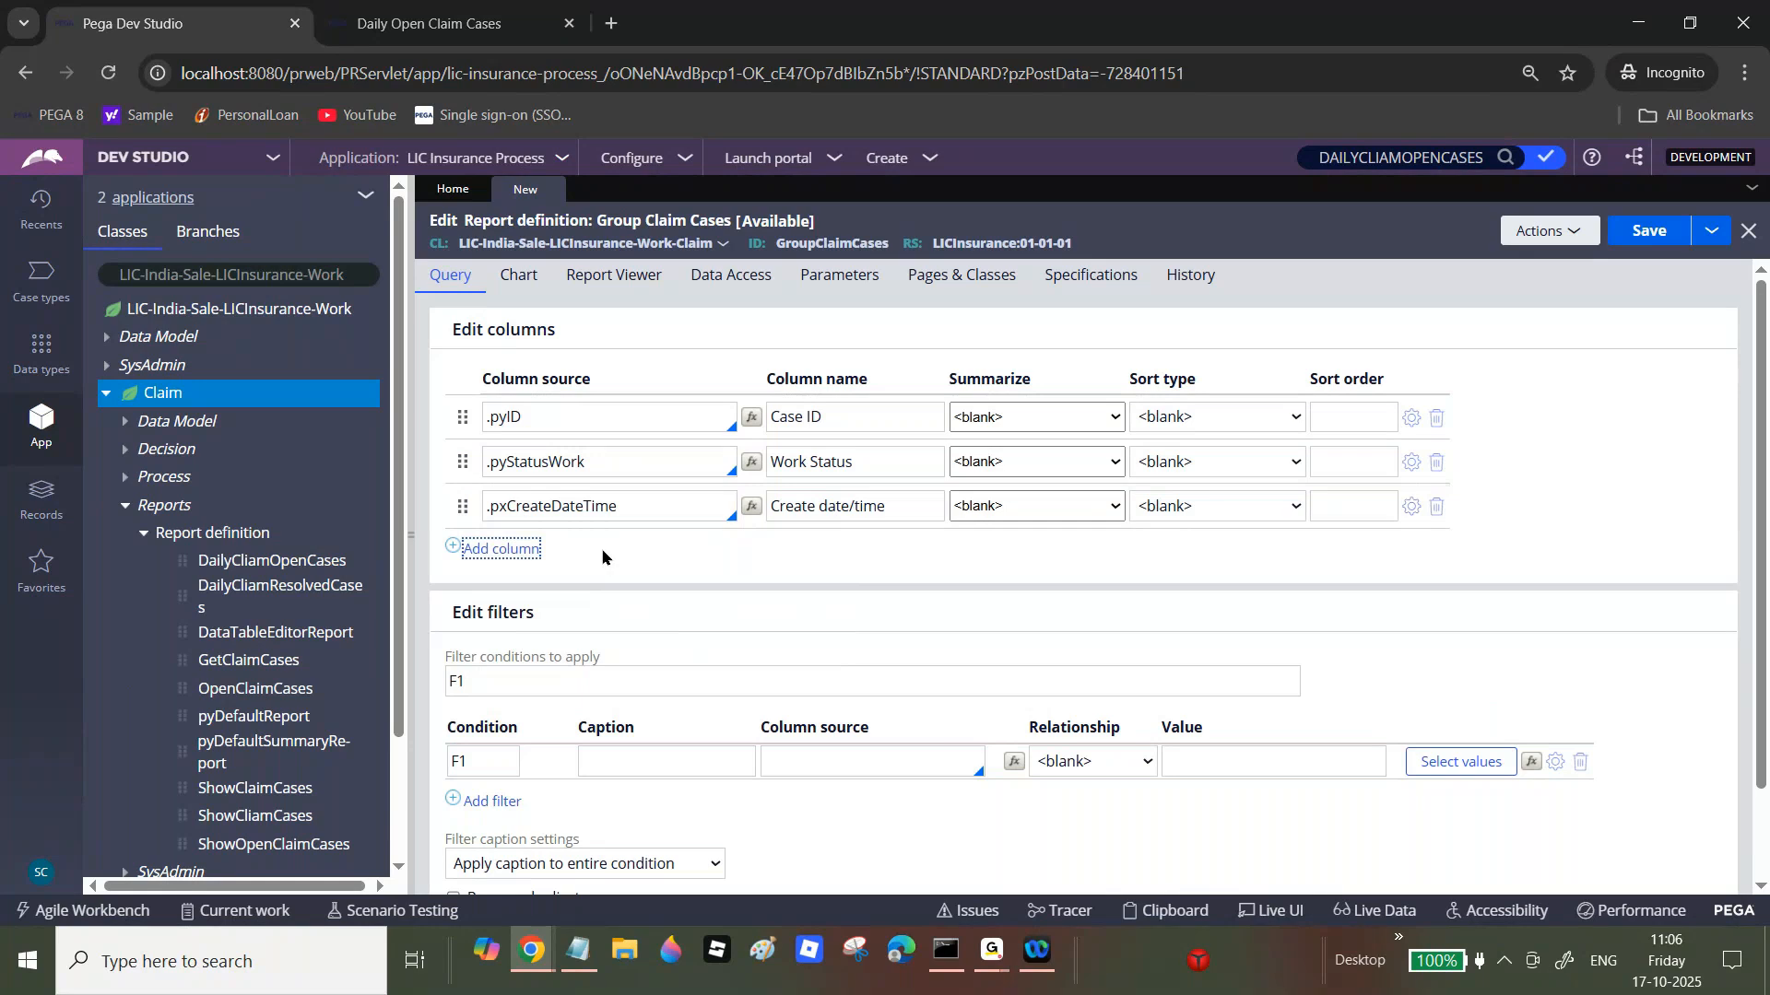
click(511, 549)
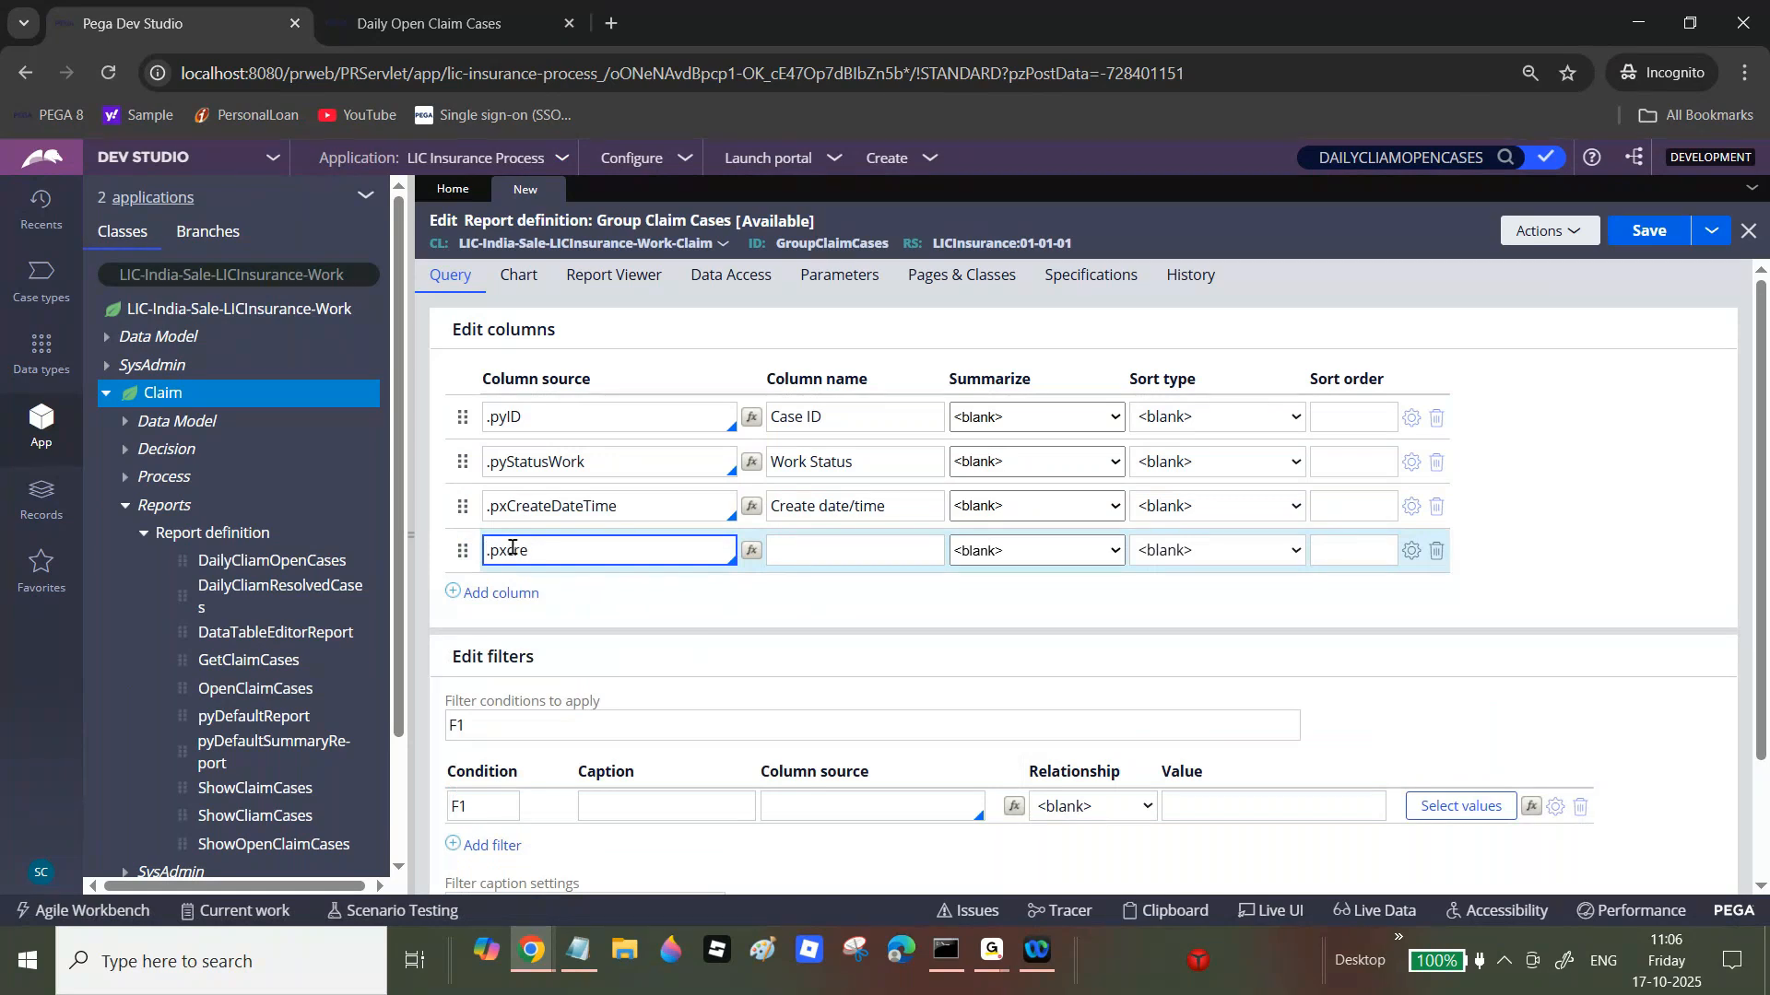
click(553, 632)
click(1667, 232)
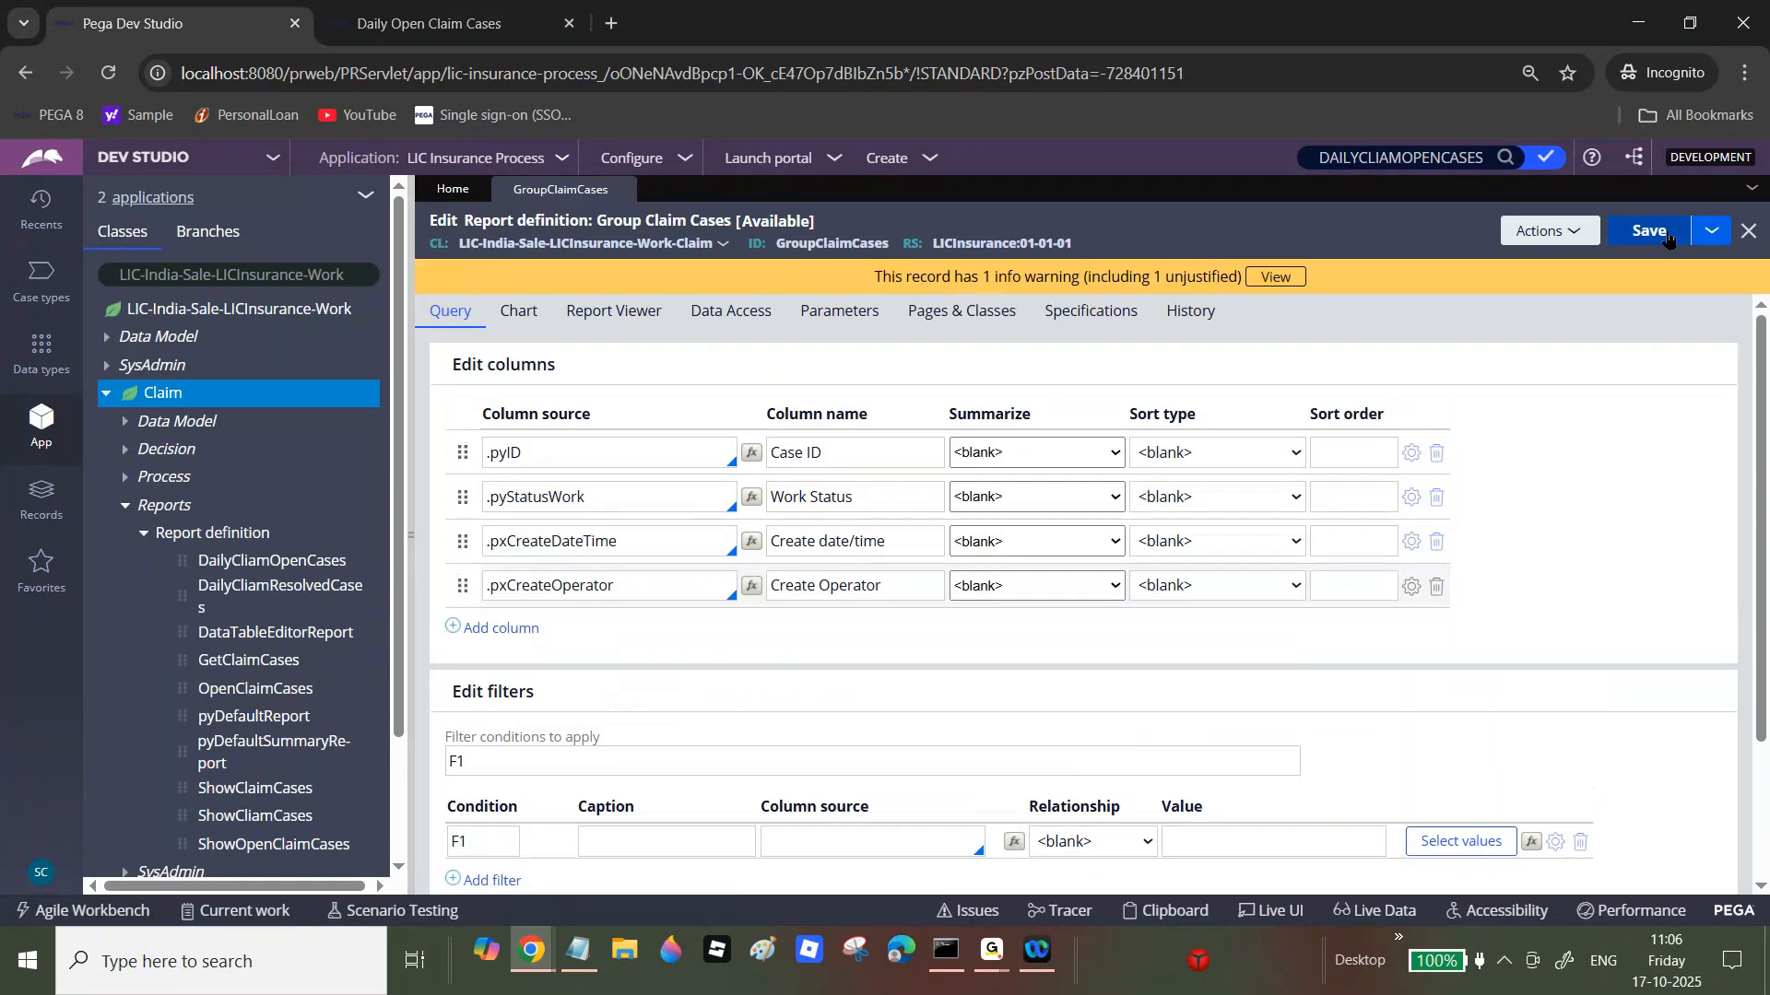
Step: Run the saved report and review its ungrouped results in the maximized popup
click(1545, 231)
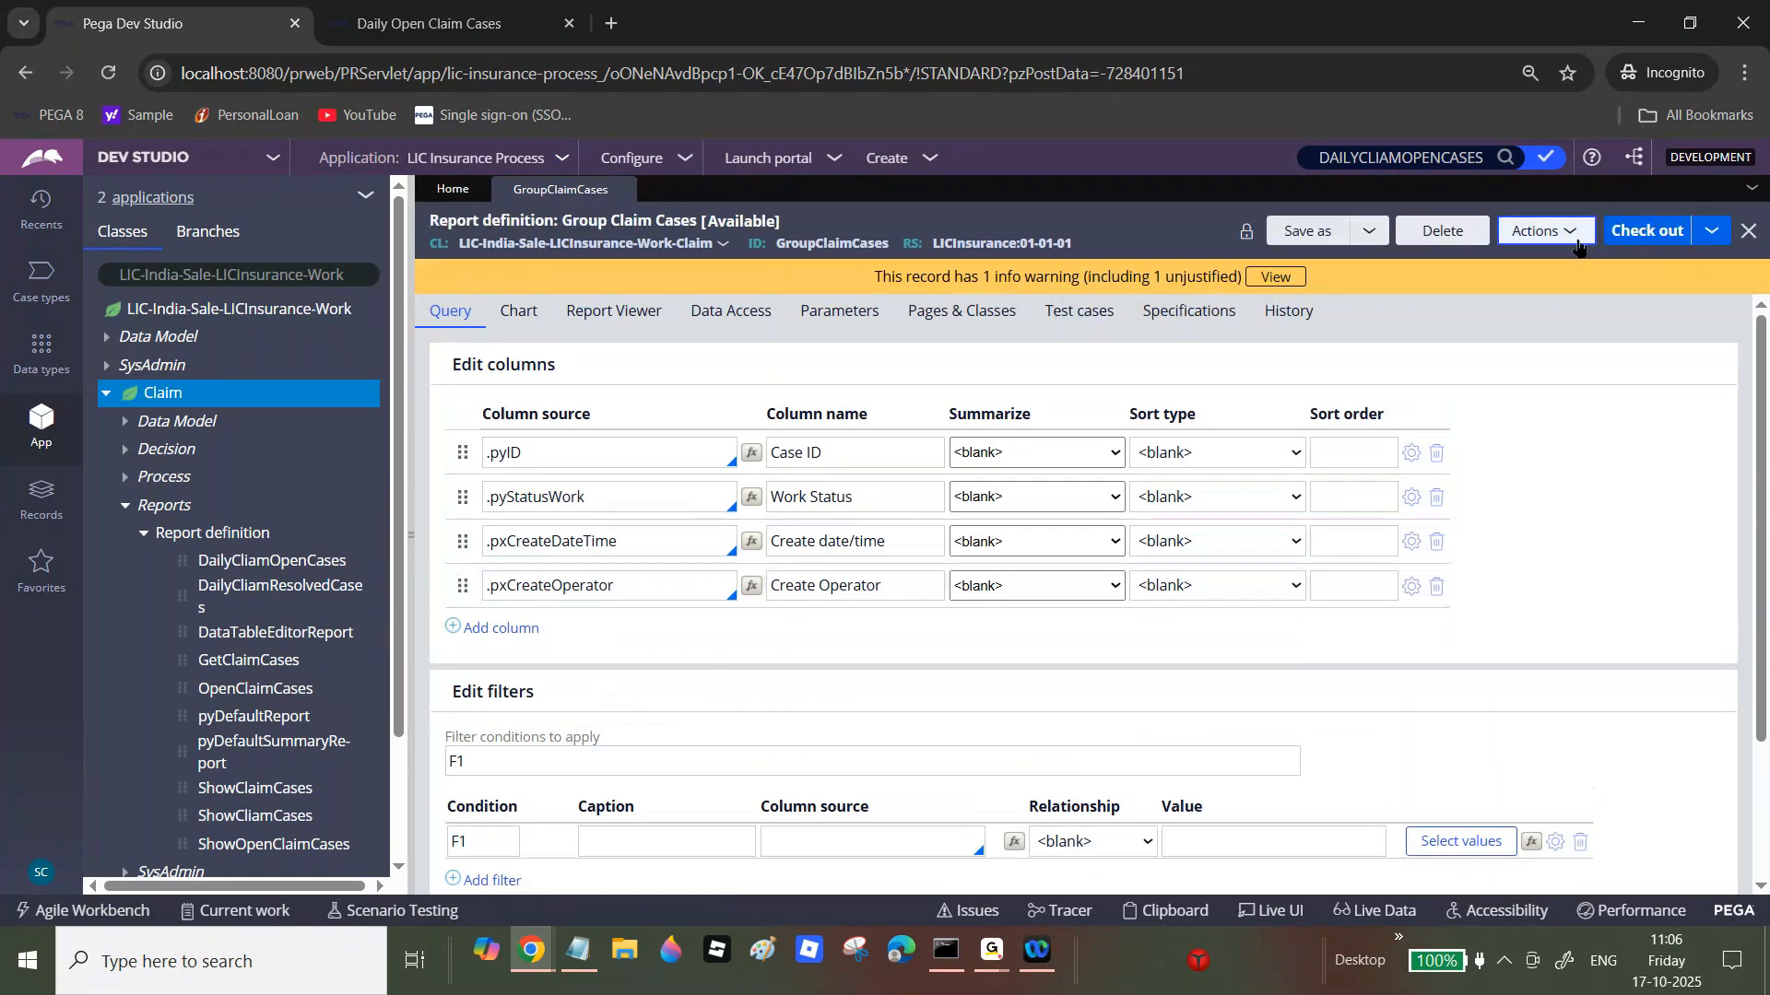
click(1549, 264)
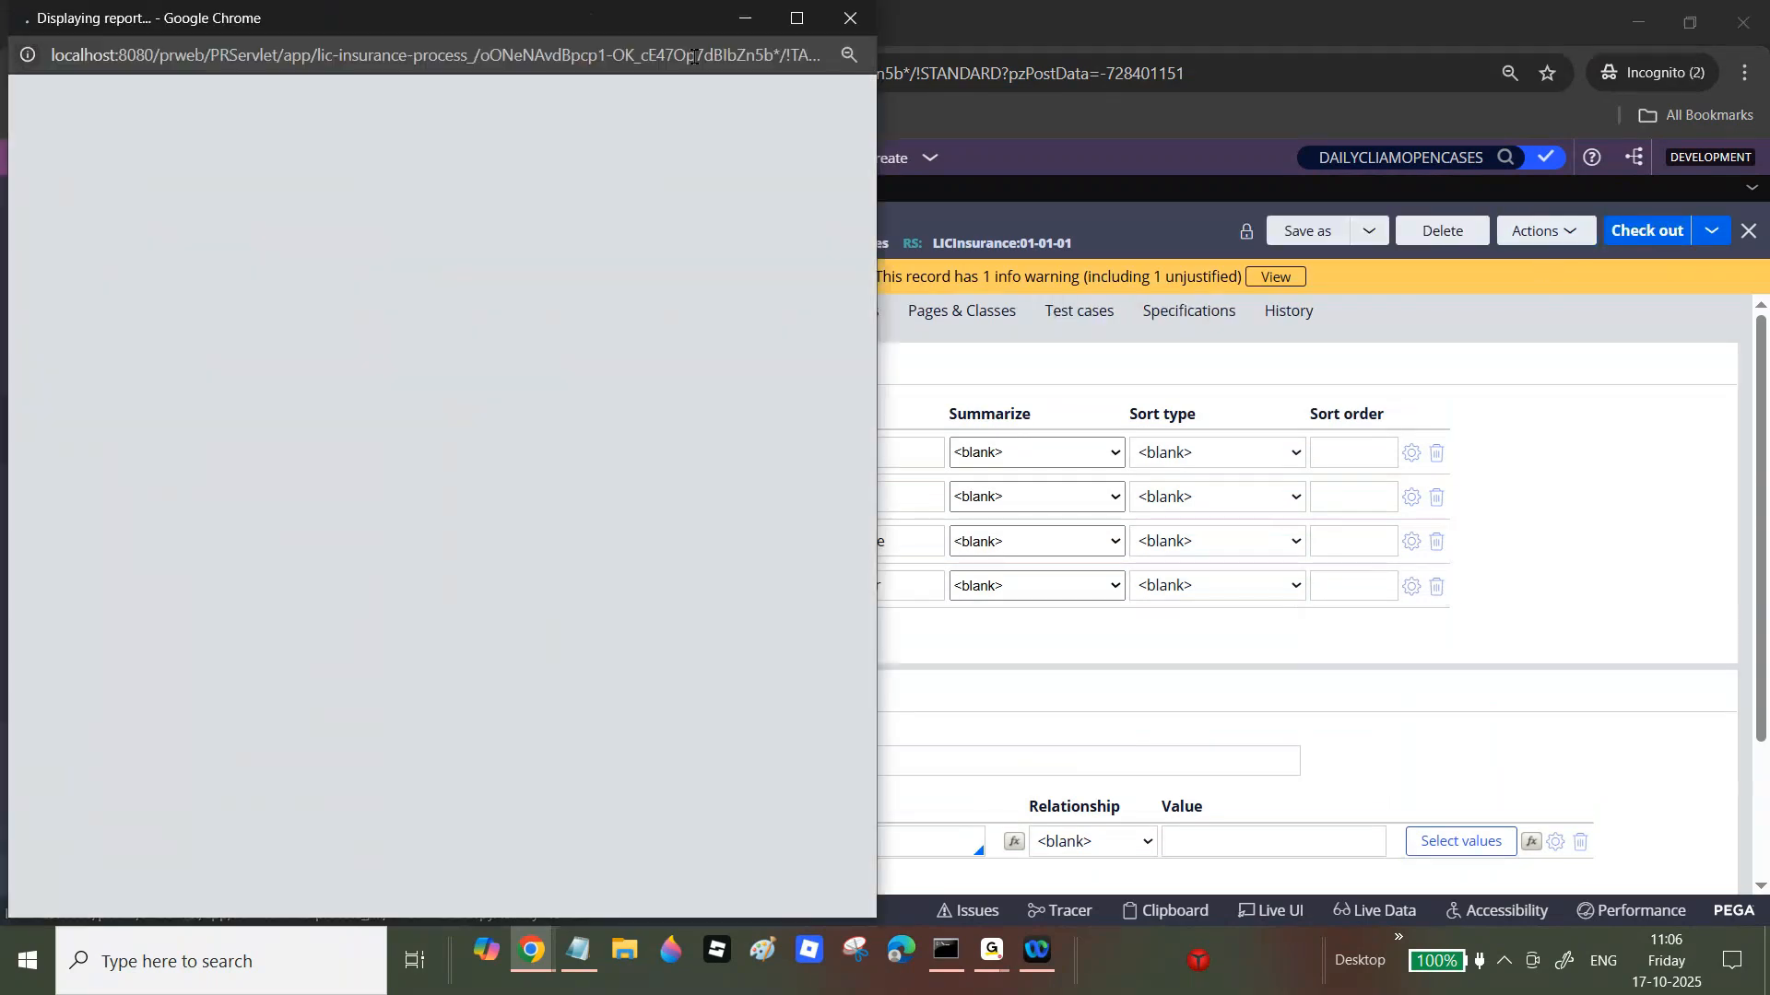
key(super+Up)
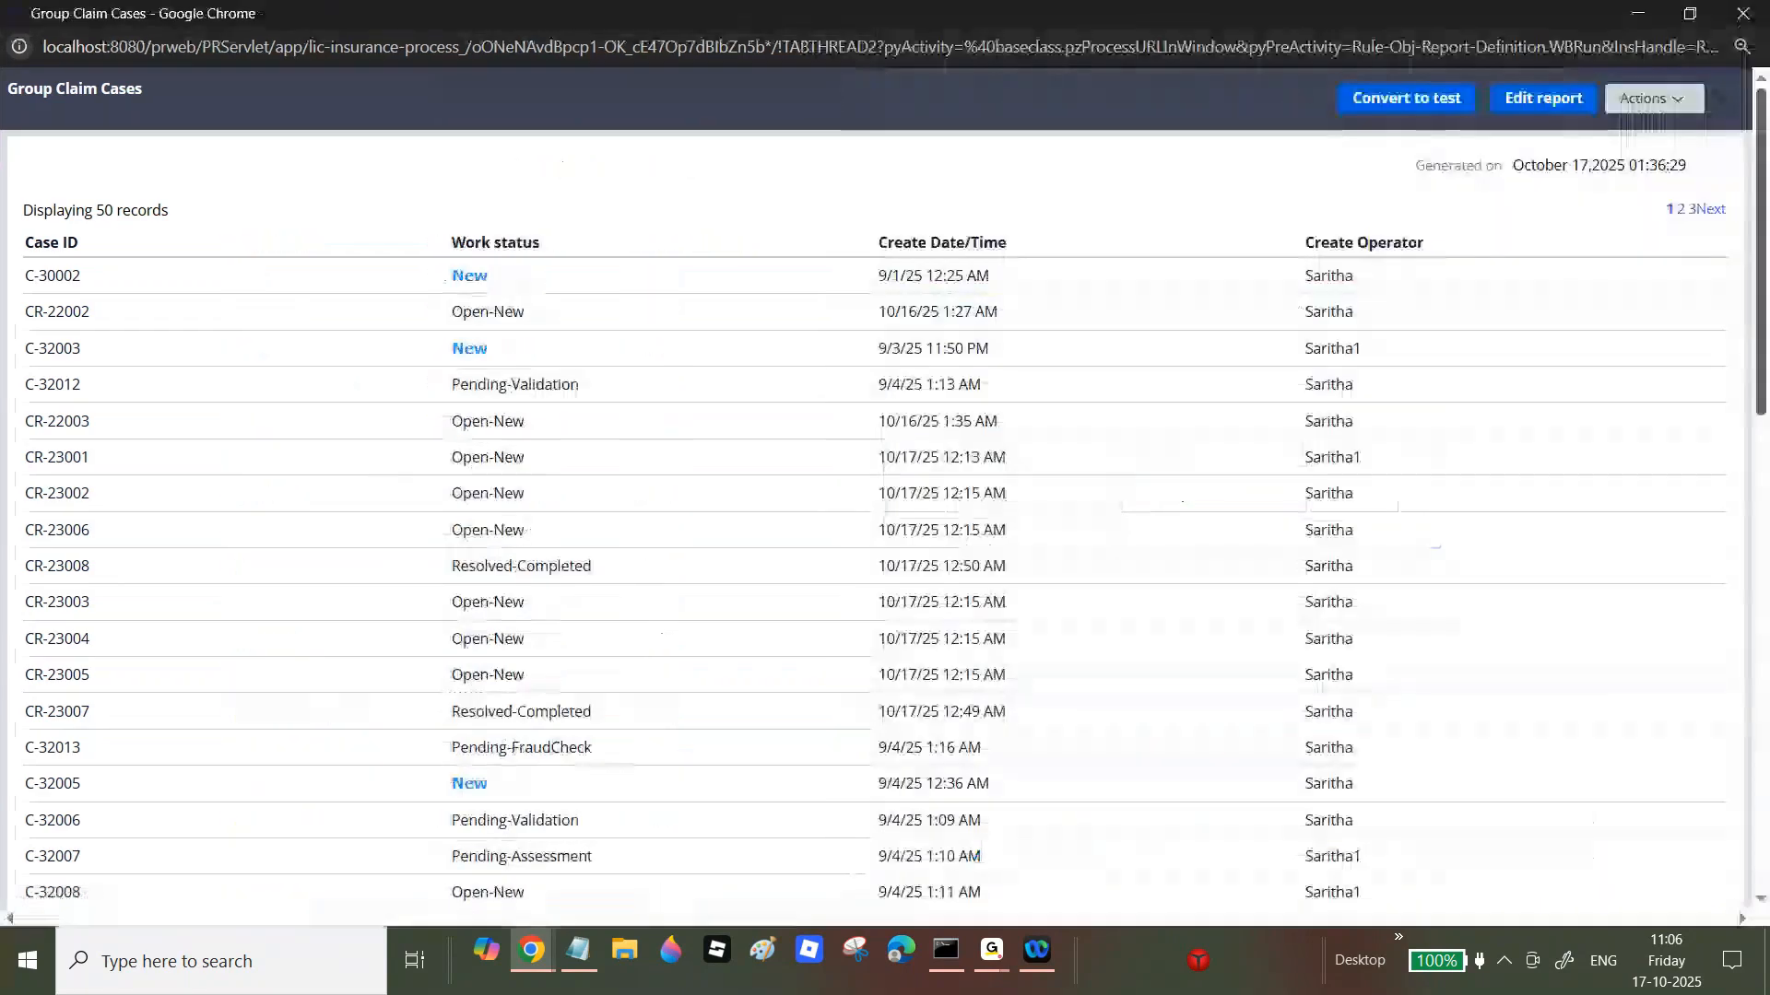
scroll(376, 470, down, 10)
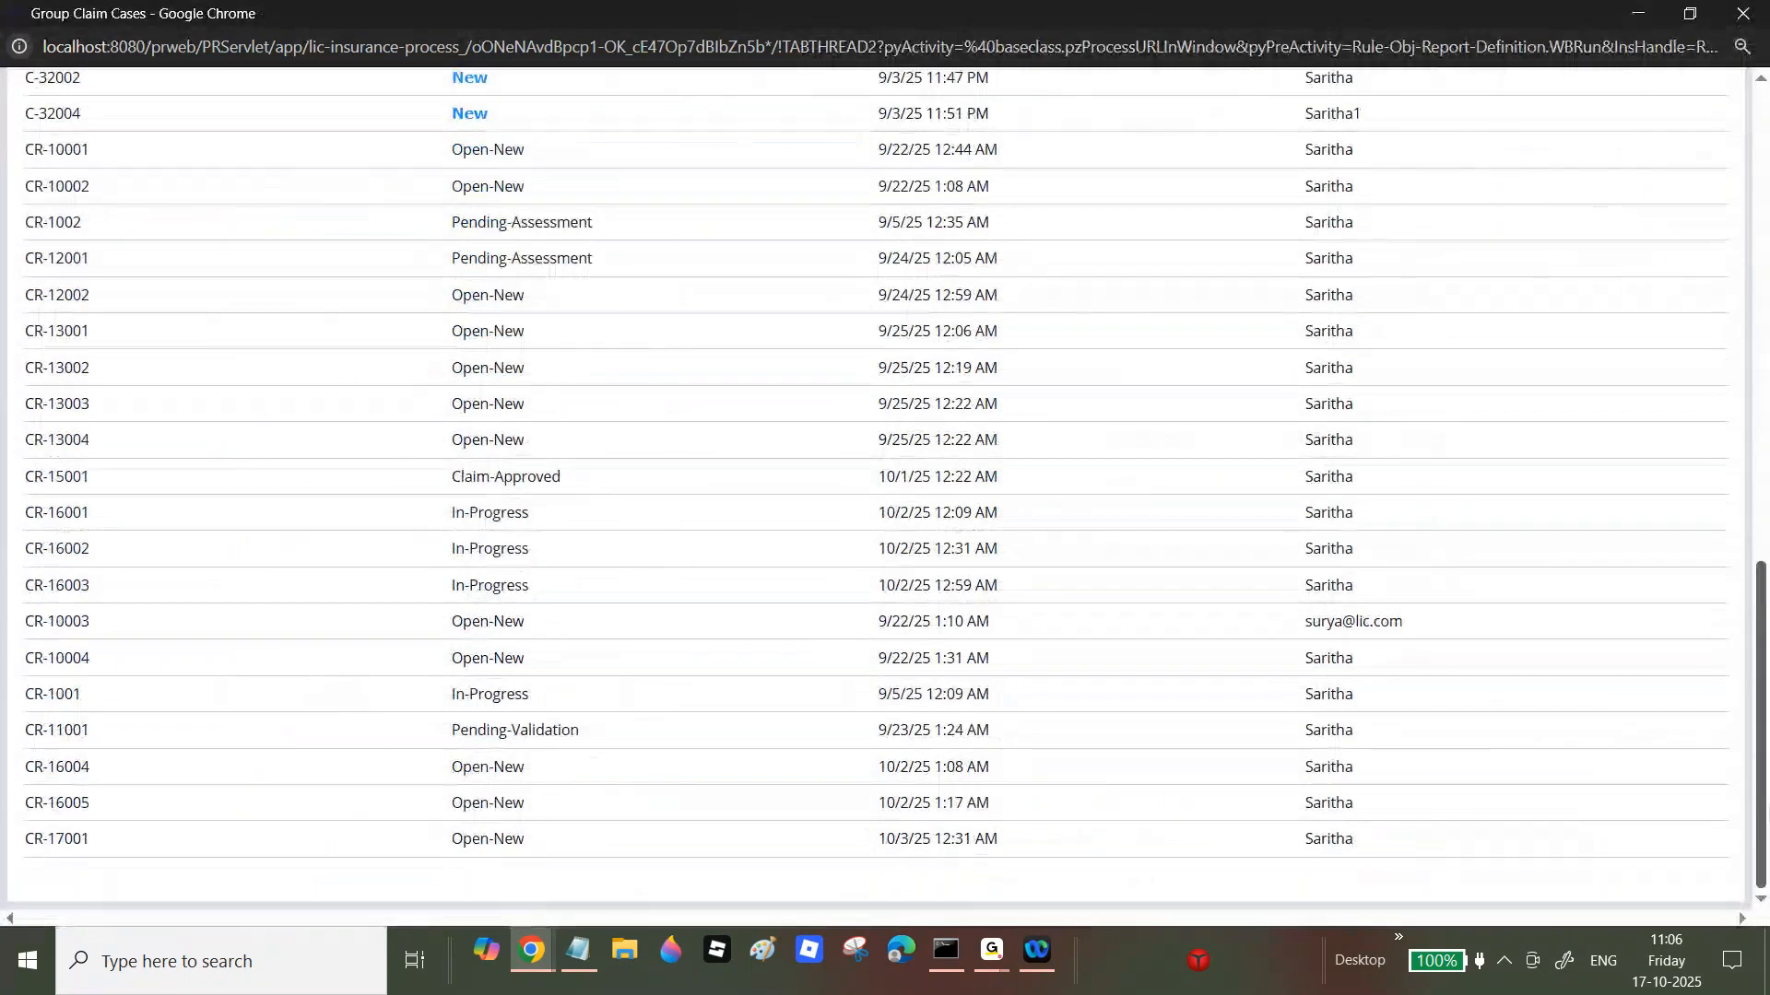
scroll(885, 488, up, 10)
click(1743, 17)
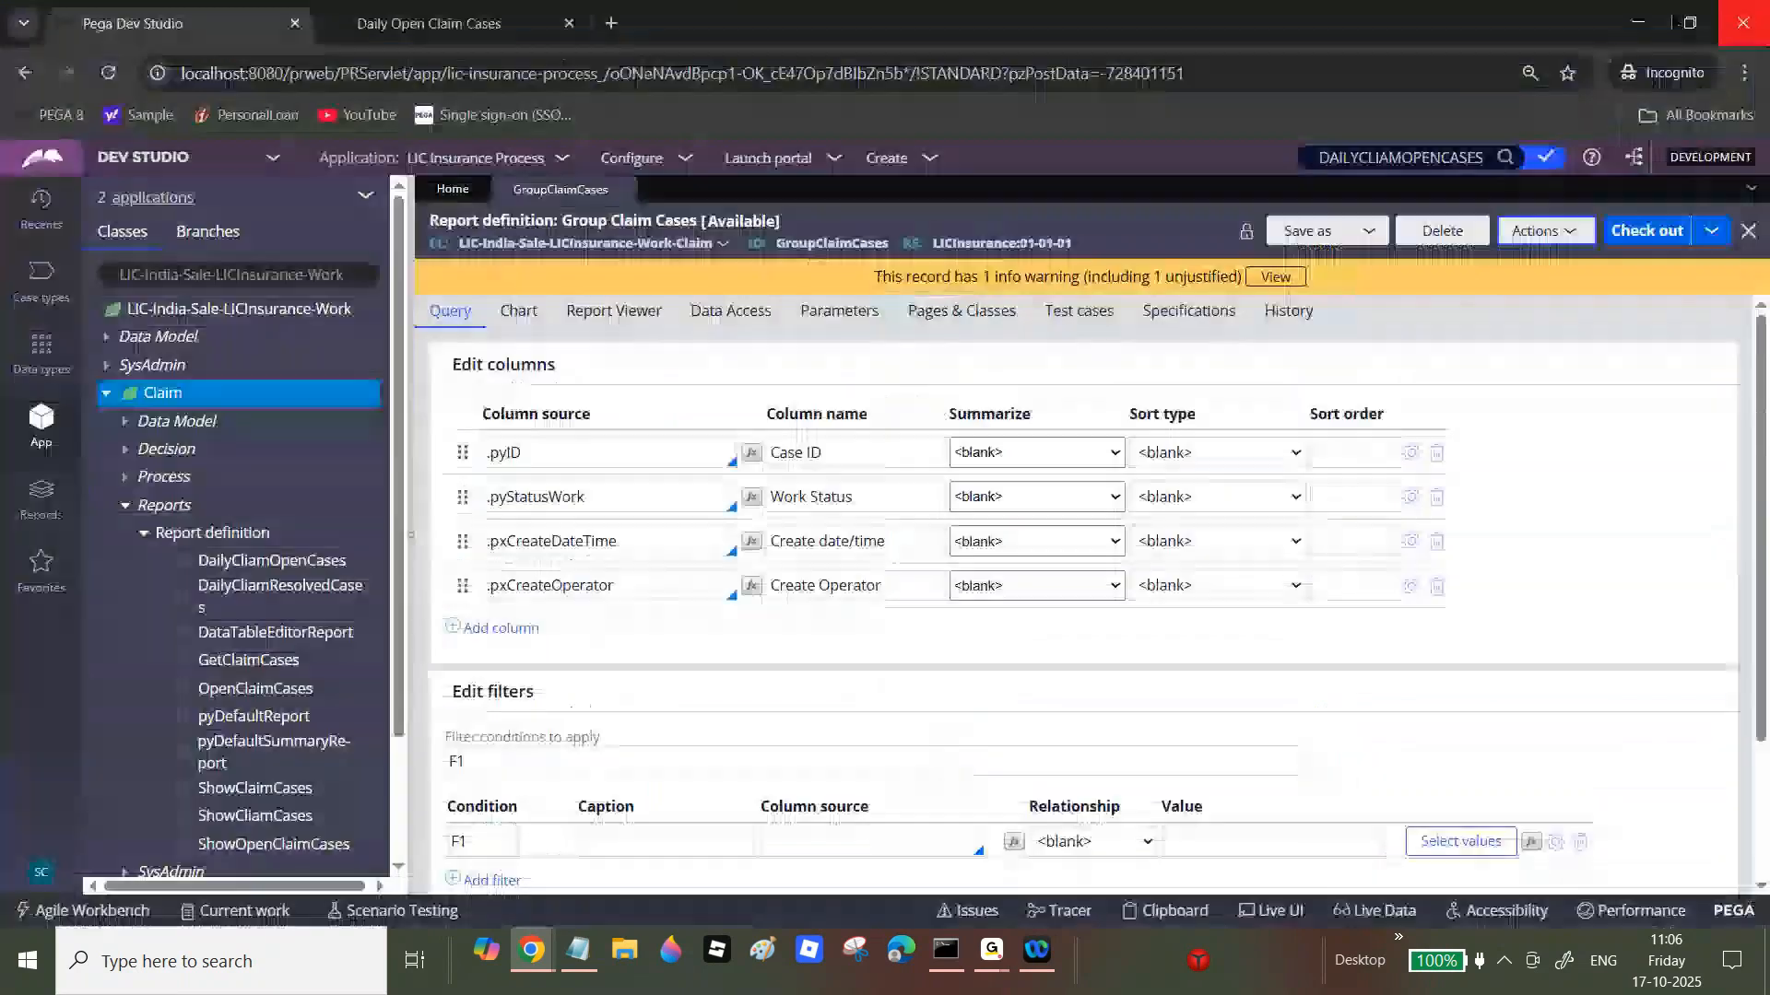
Step: Tick Group results on the Report Viewer tab and check out the report rule
click(610, 310)
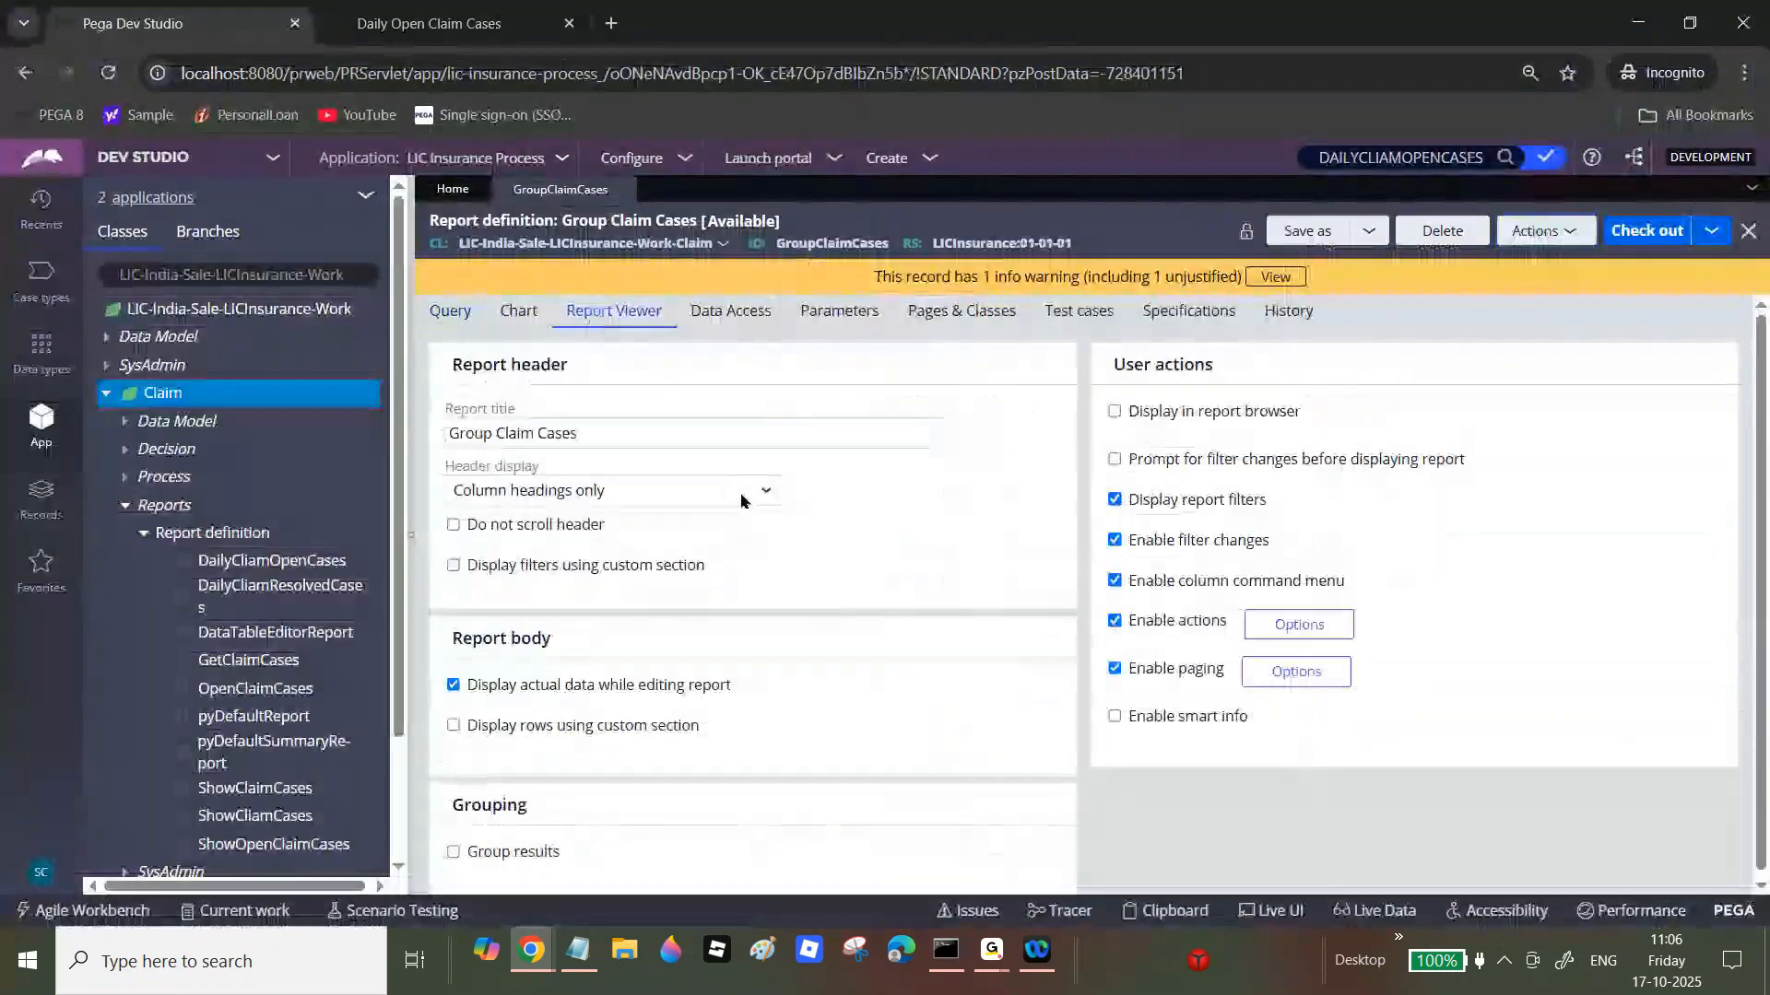
click(453, 852)
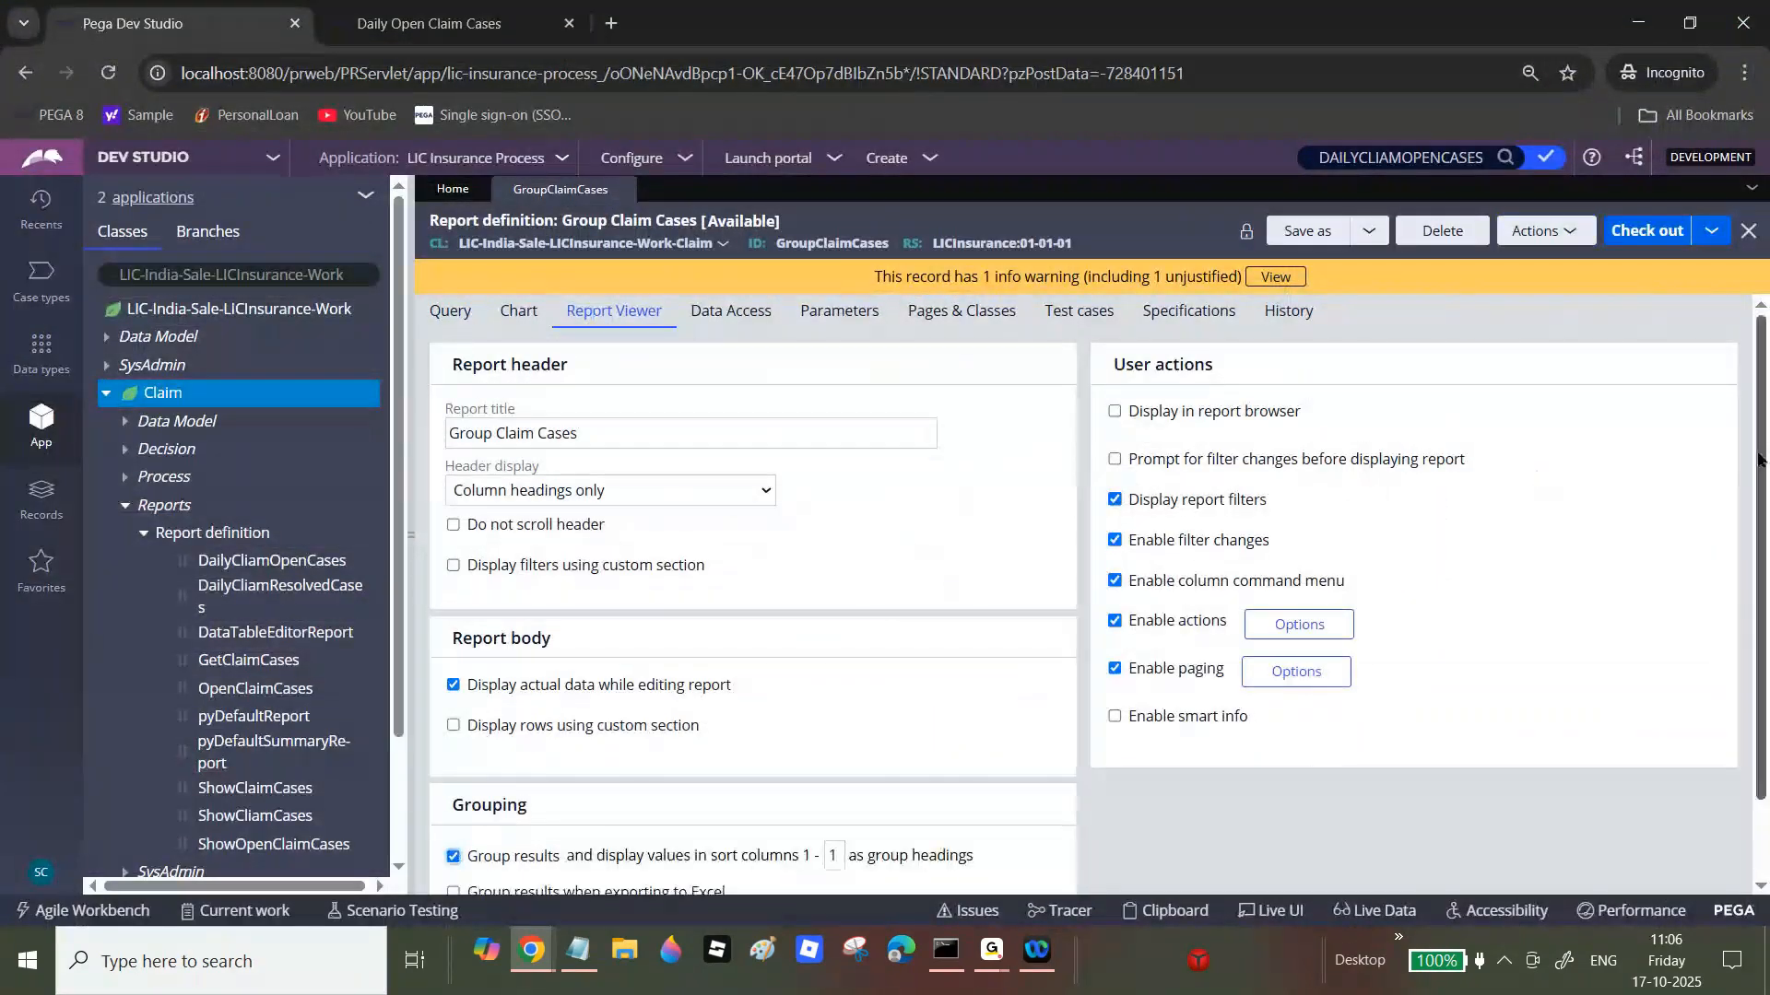
scroll(1765, 636, down, 1)
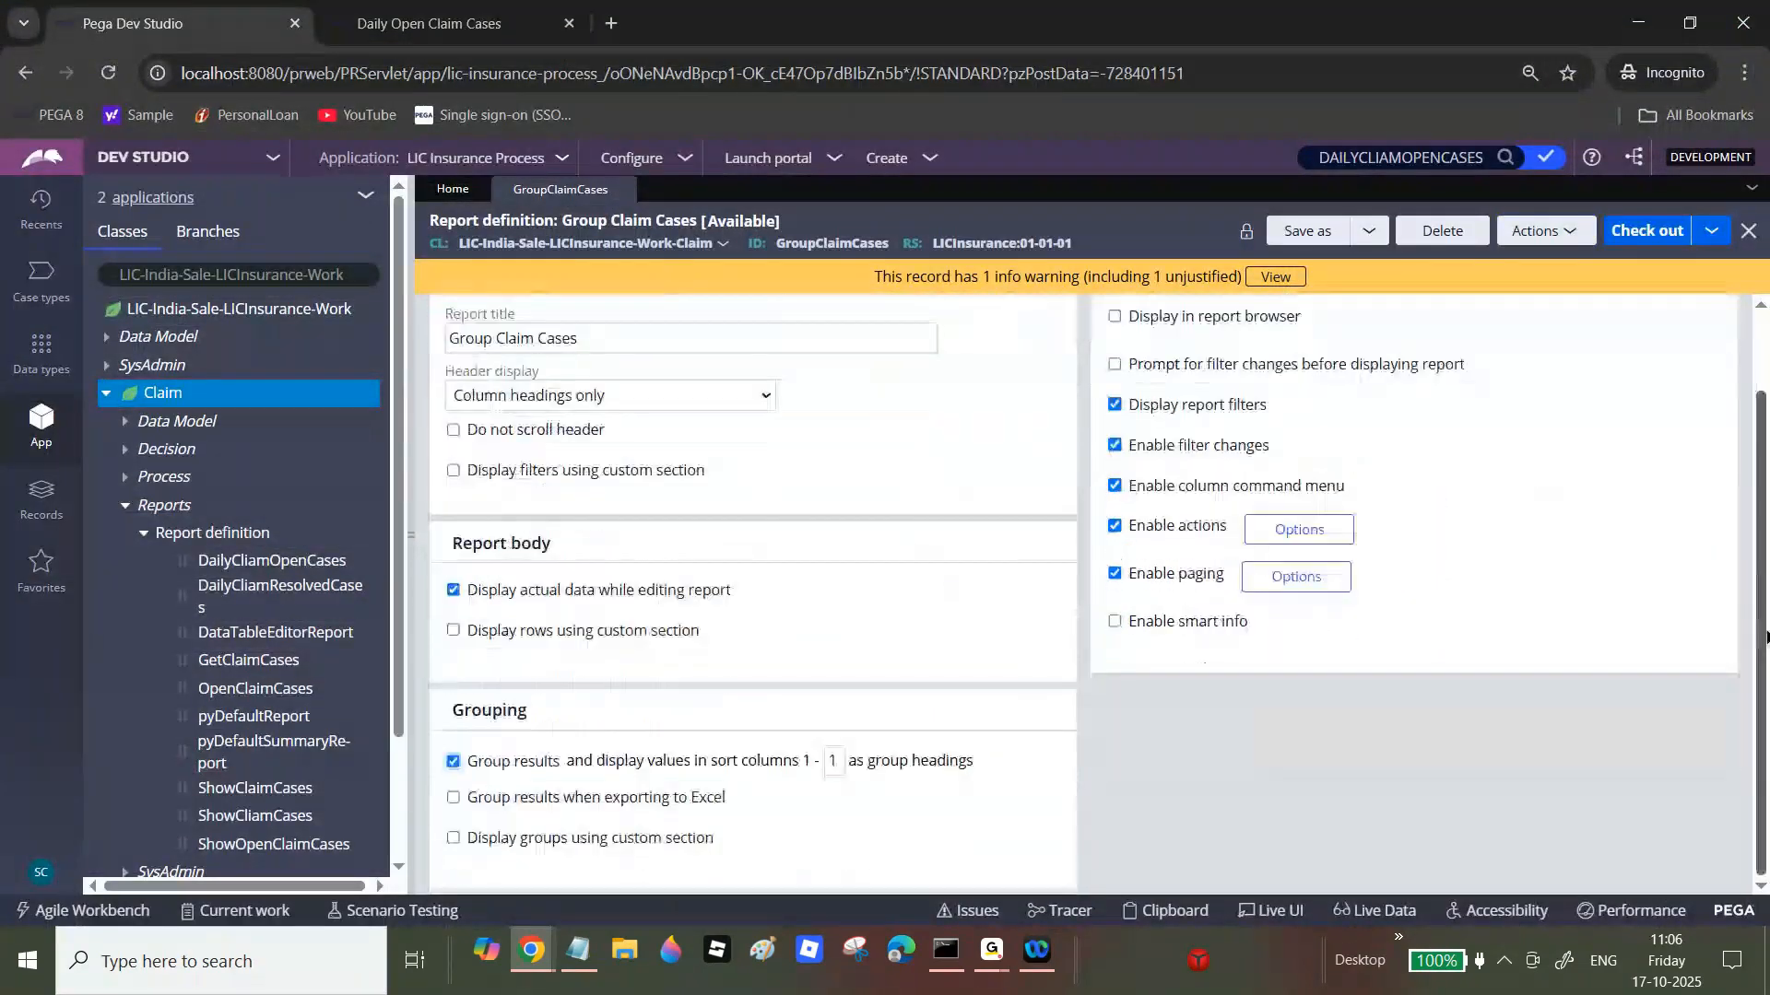
click(1647, 240)
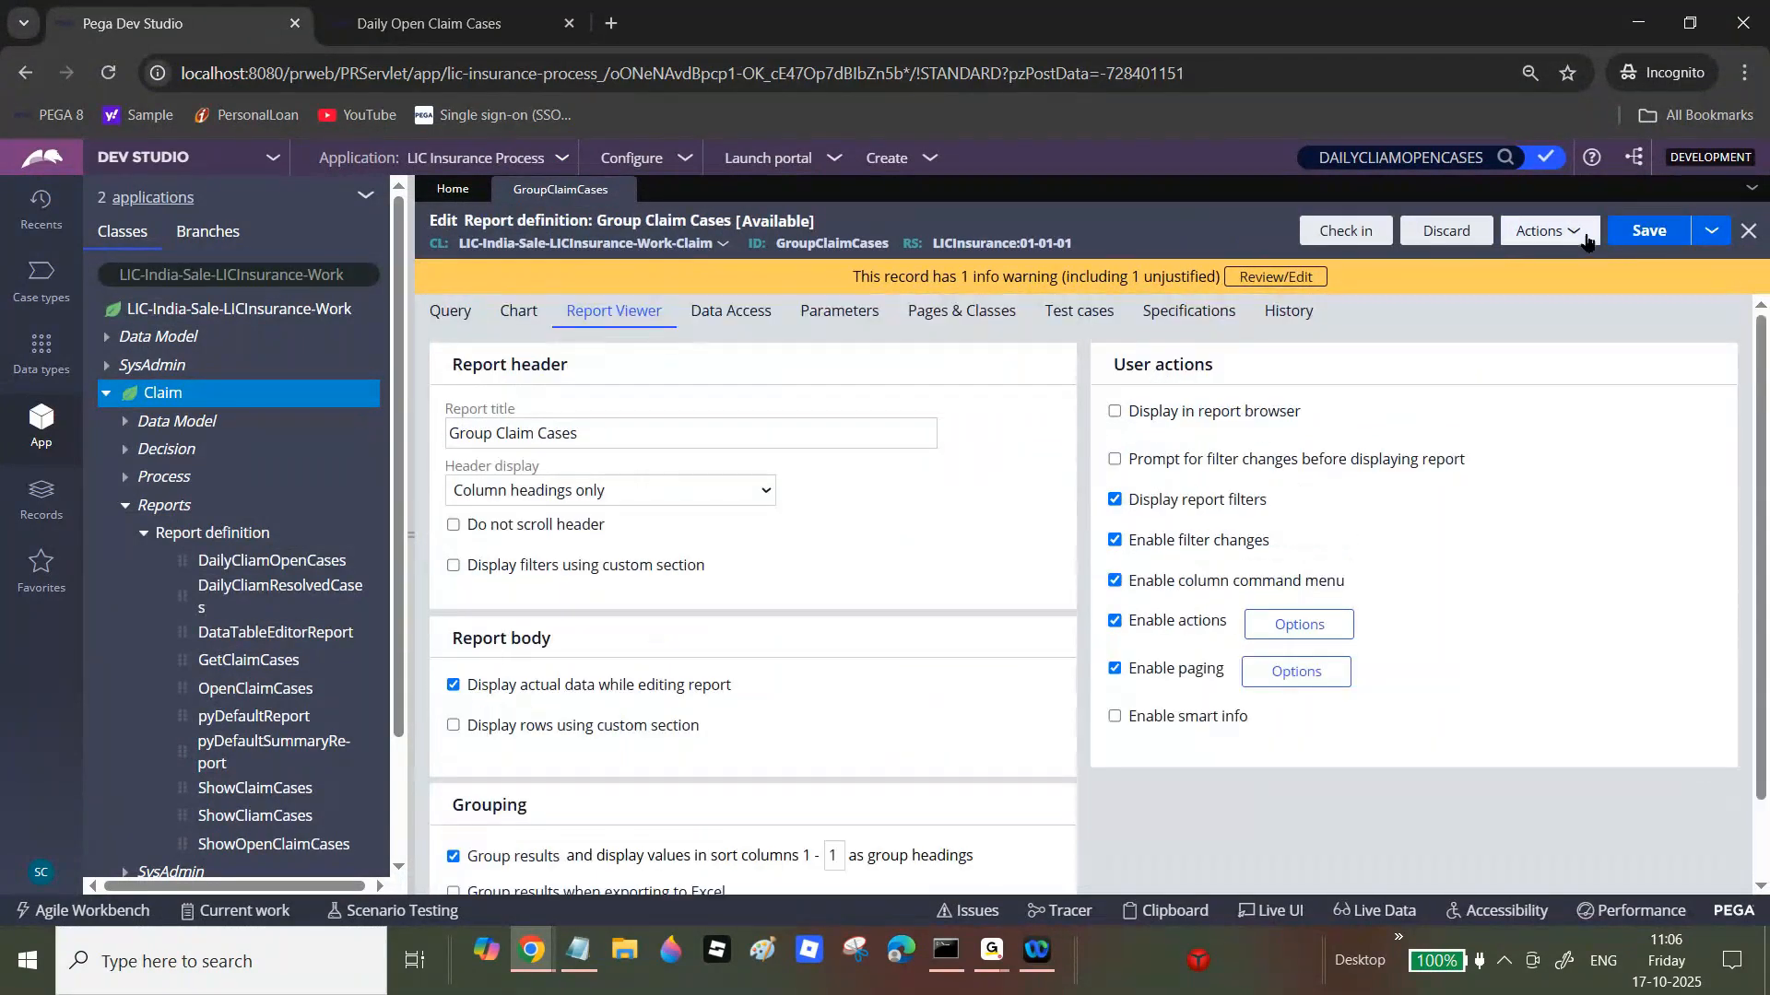
Step: Run the report again to preview the grouped output, then close the preview
click(1542, 230)
click(1541, 259)
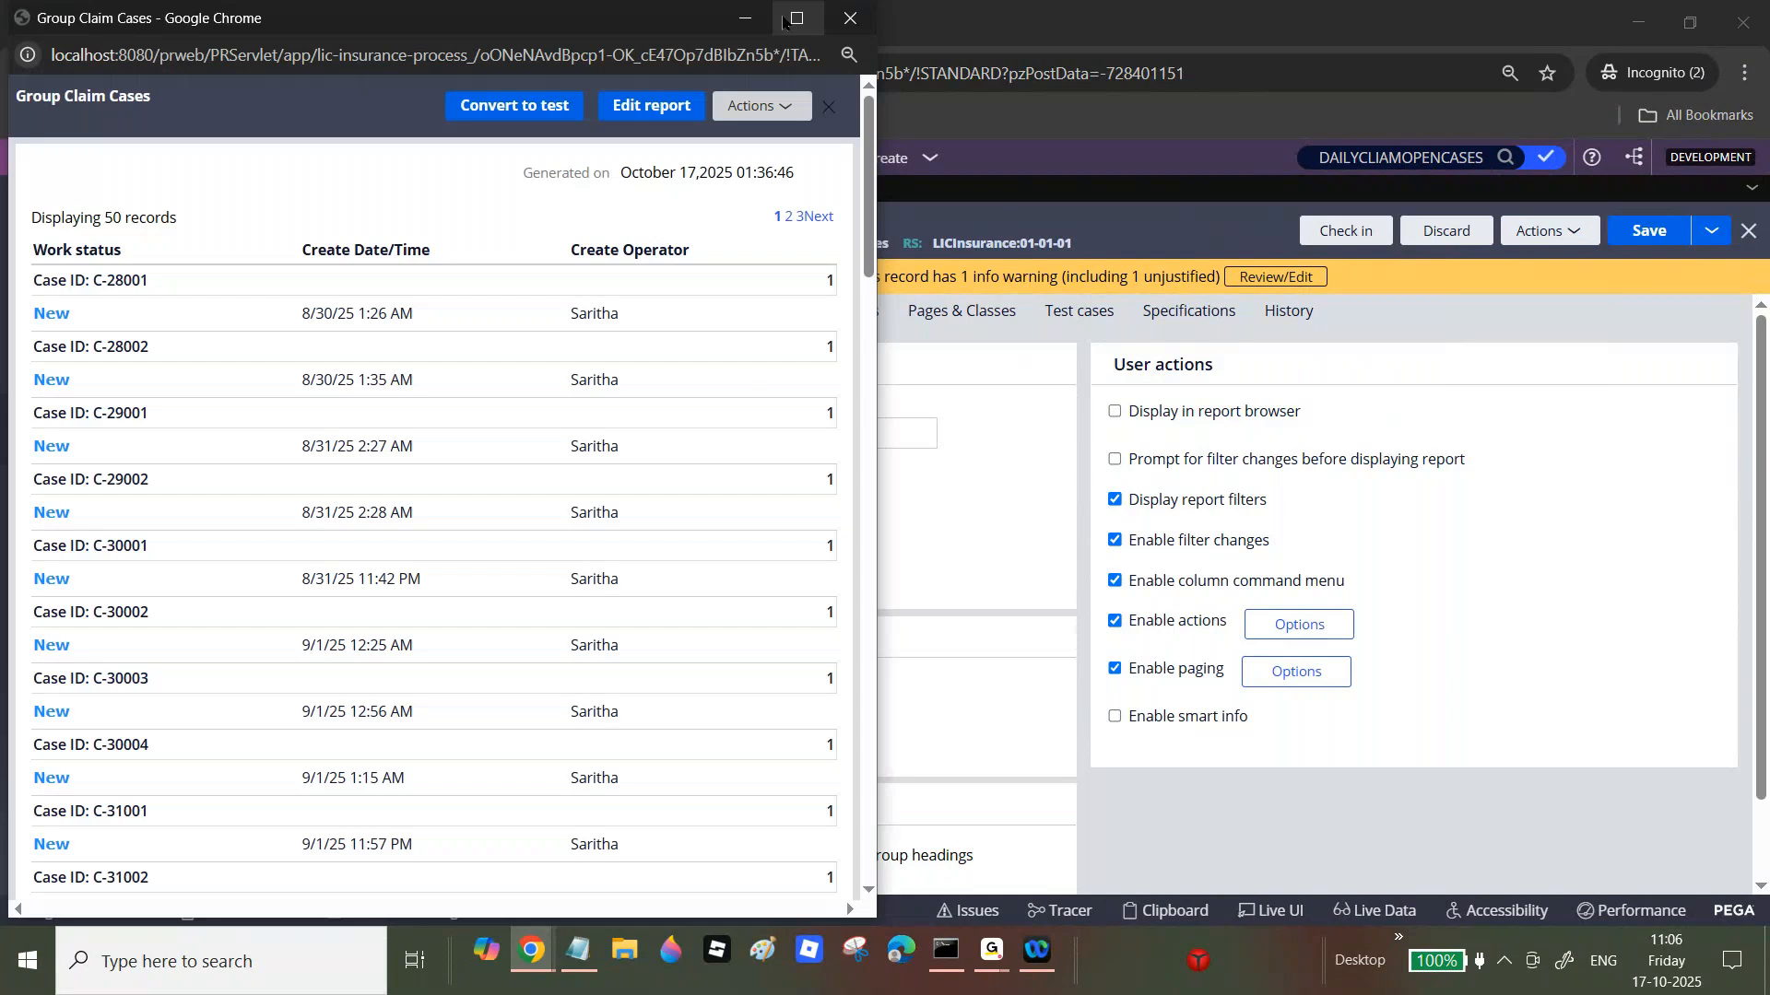
click(797, 18)
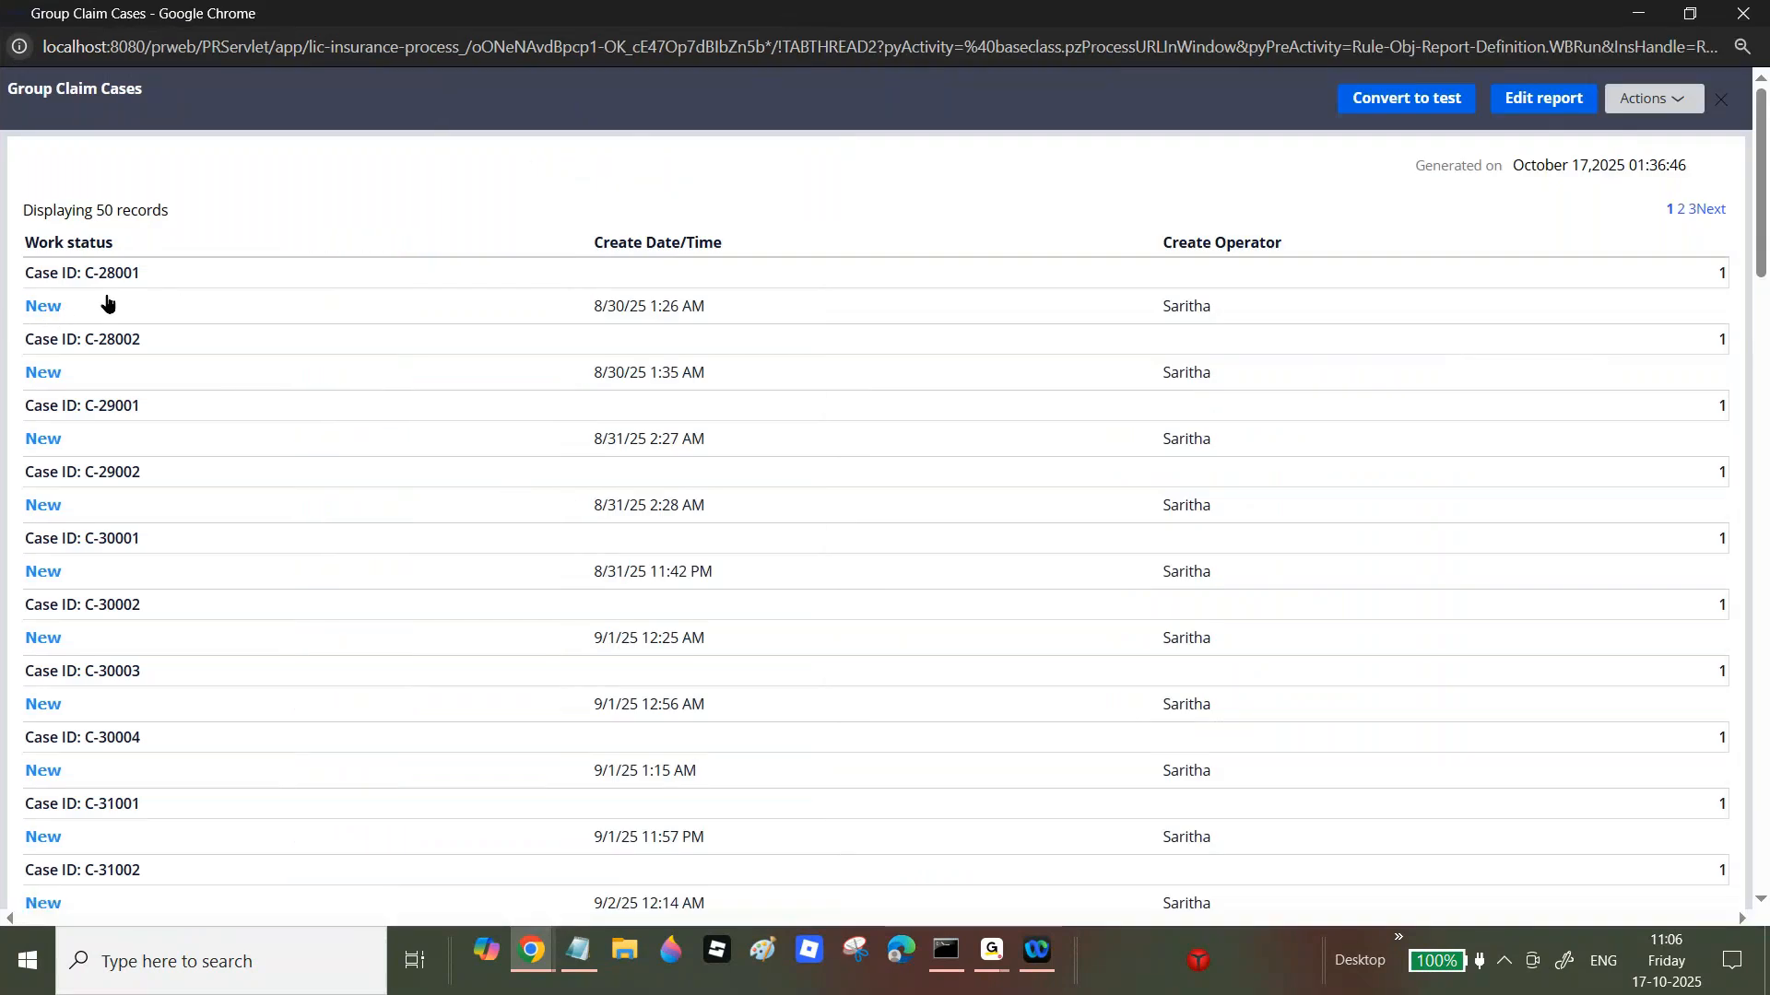
drag(1754, 210, 1749, 264)
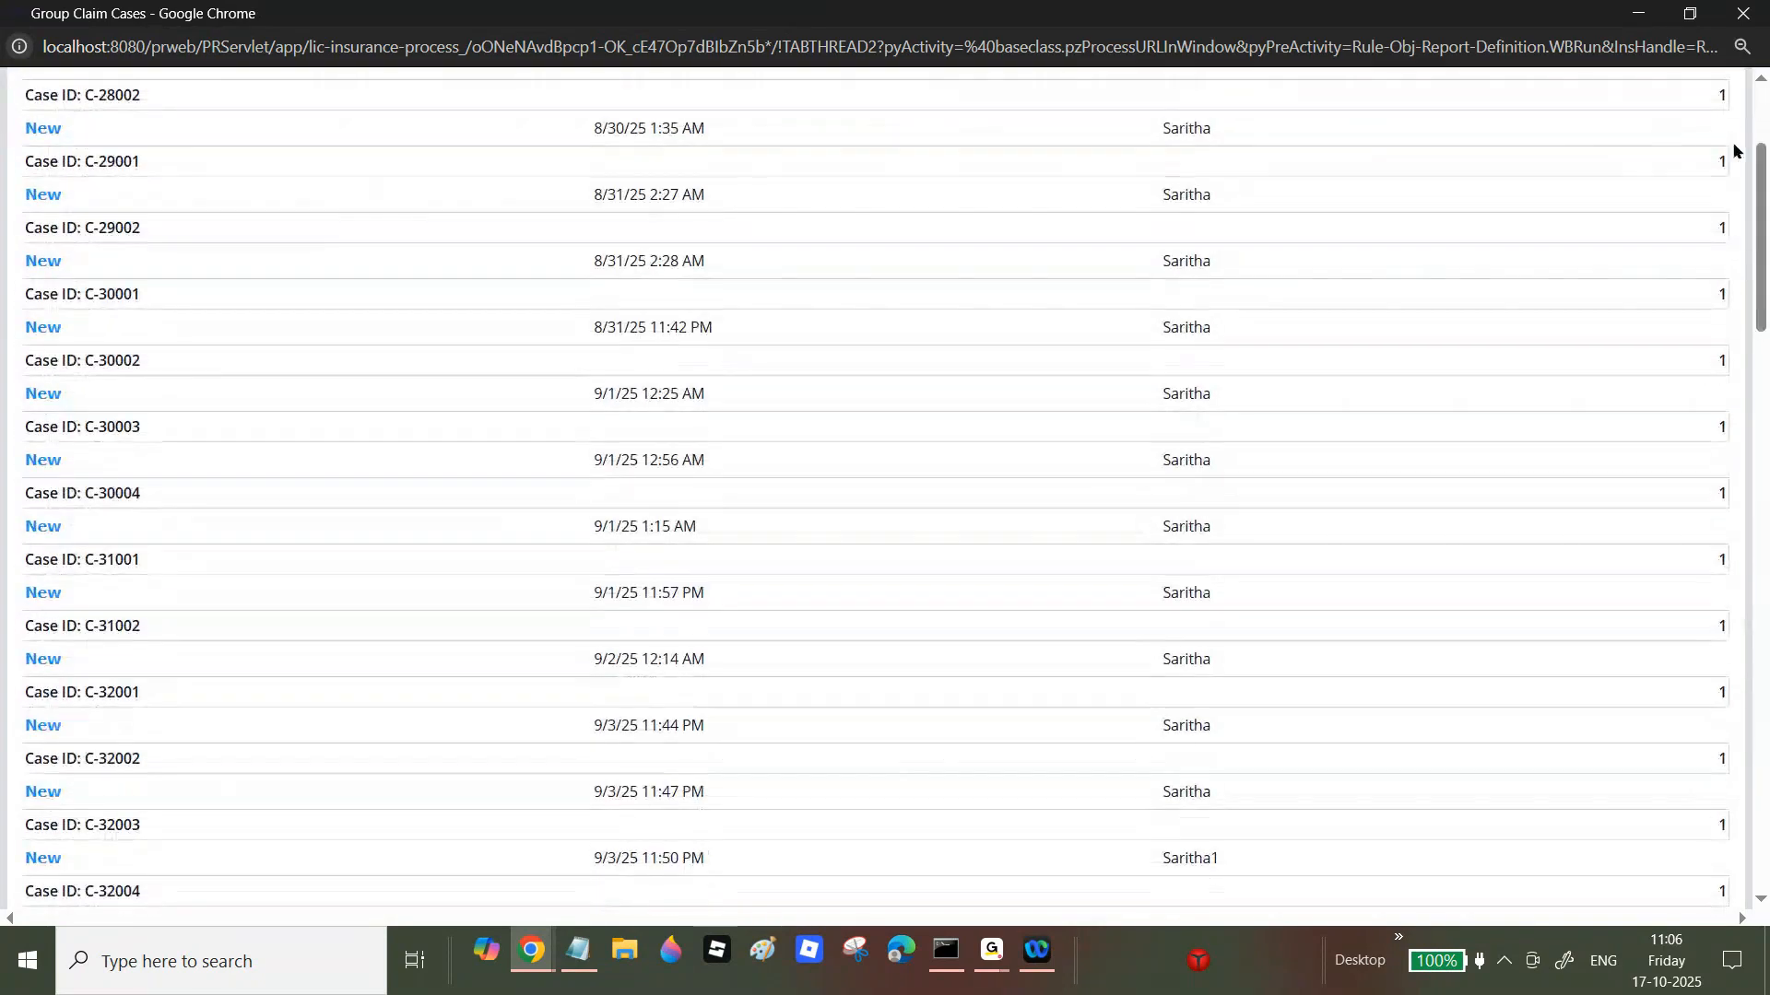
click(1745, 14)
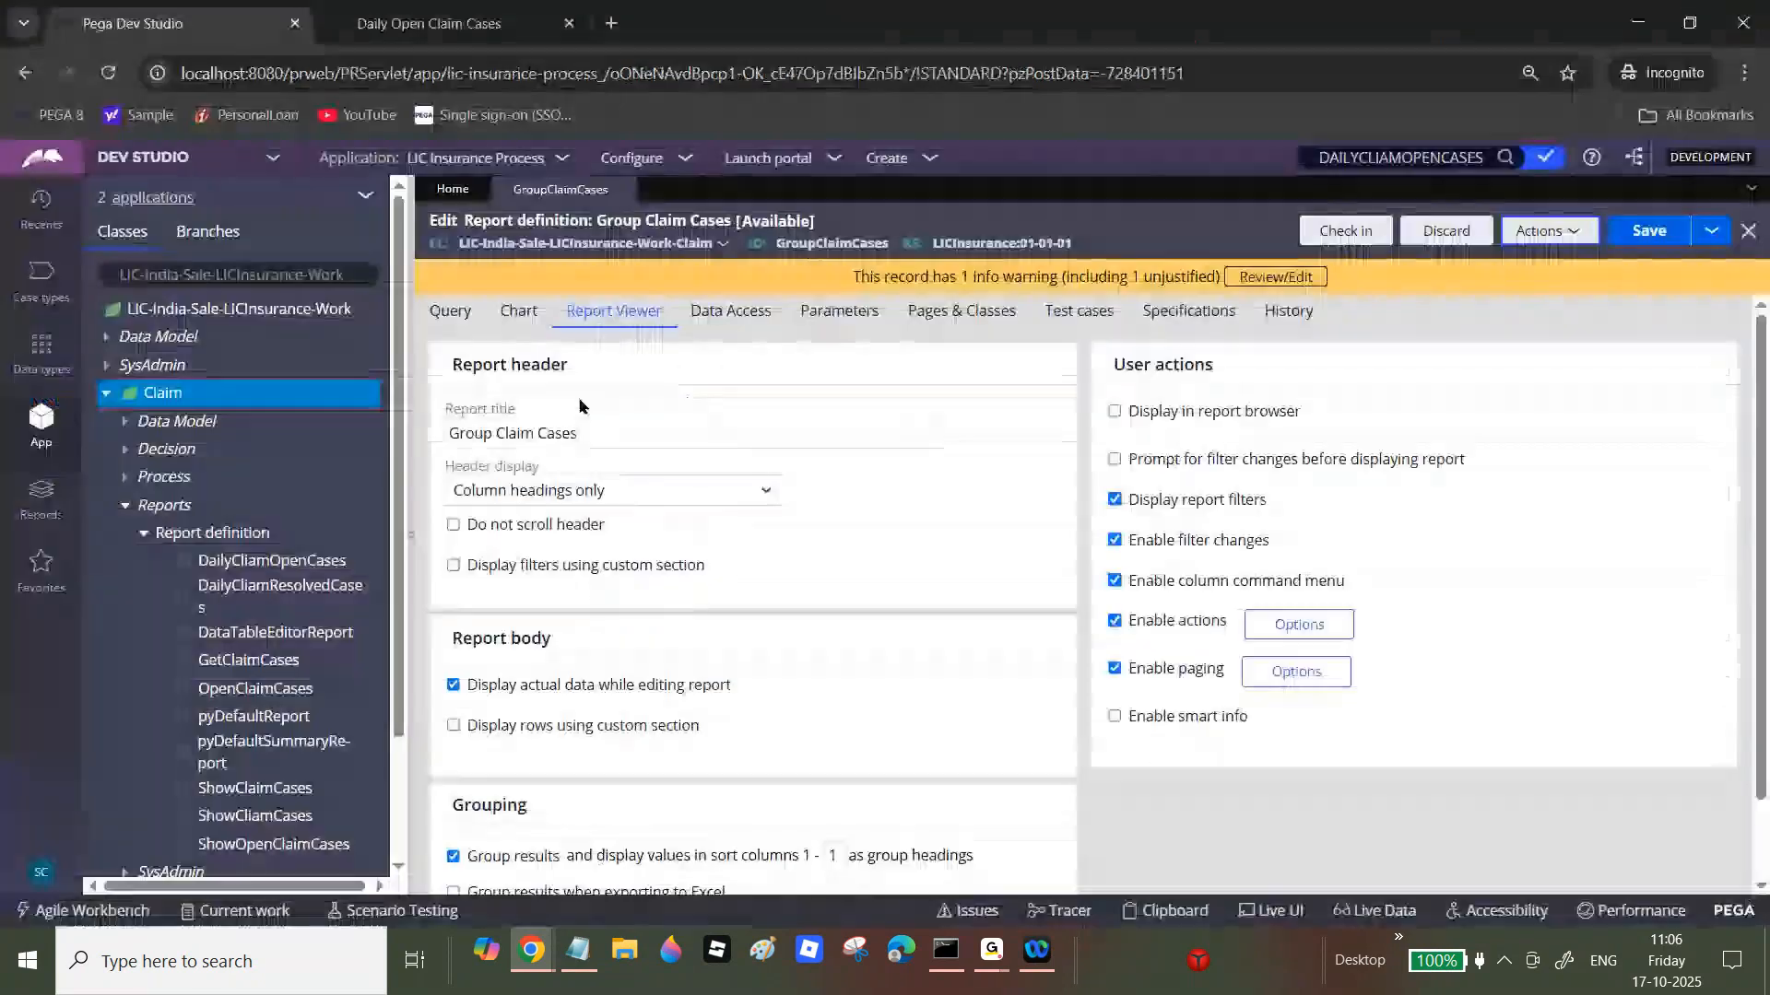
click(450, 310)
Step: Clear the Case ID column's sort type and sort order
click(1199, 453)
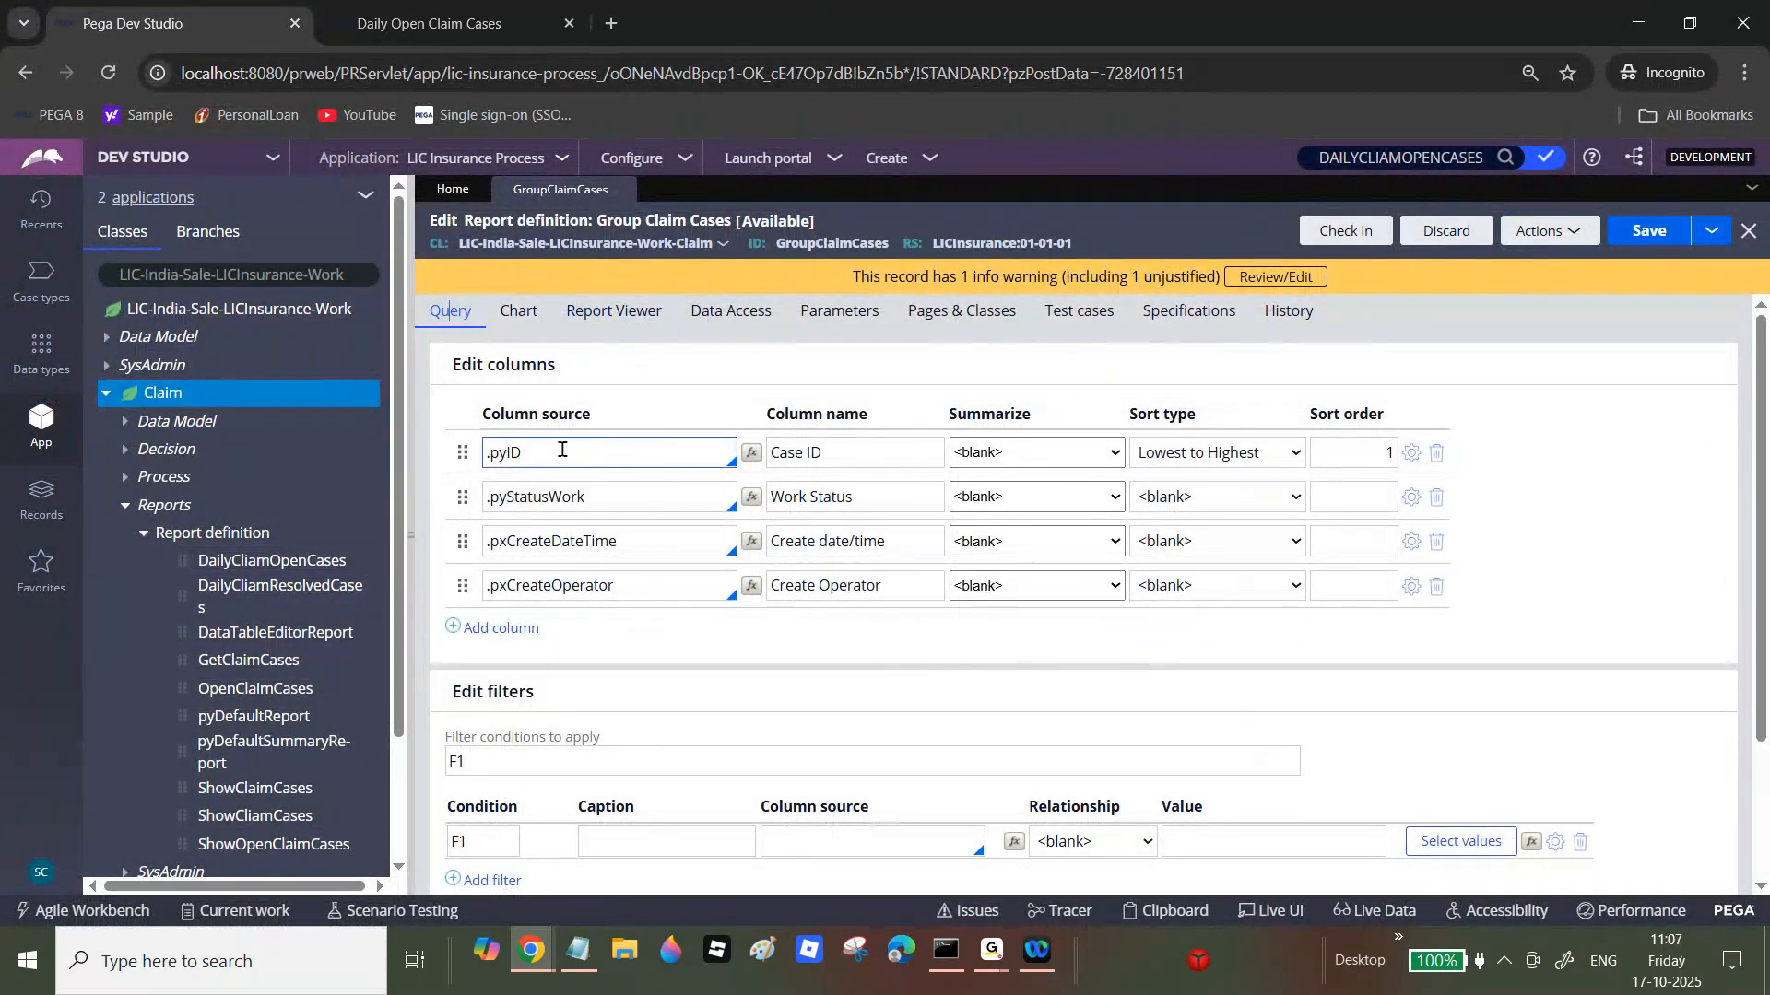
double_click(519, 452)
click(519, 452)
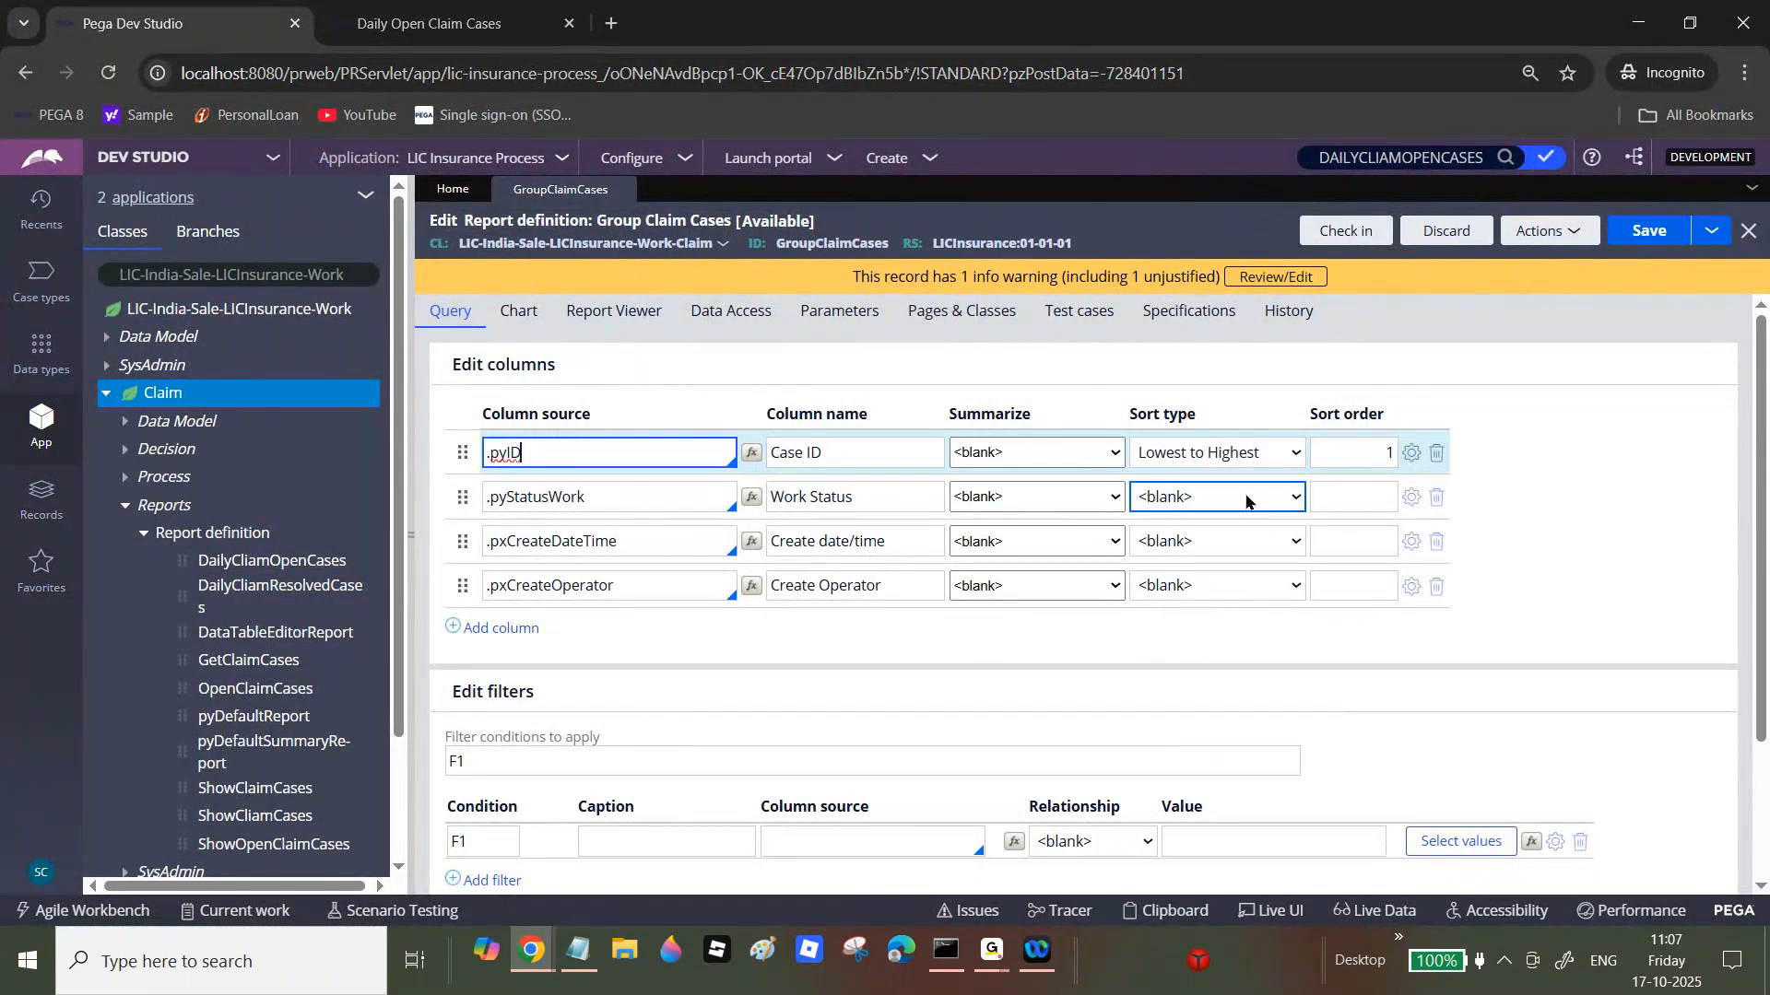
click(1248, 458)
click(1235, 475)
click(1343, 452)
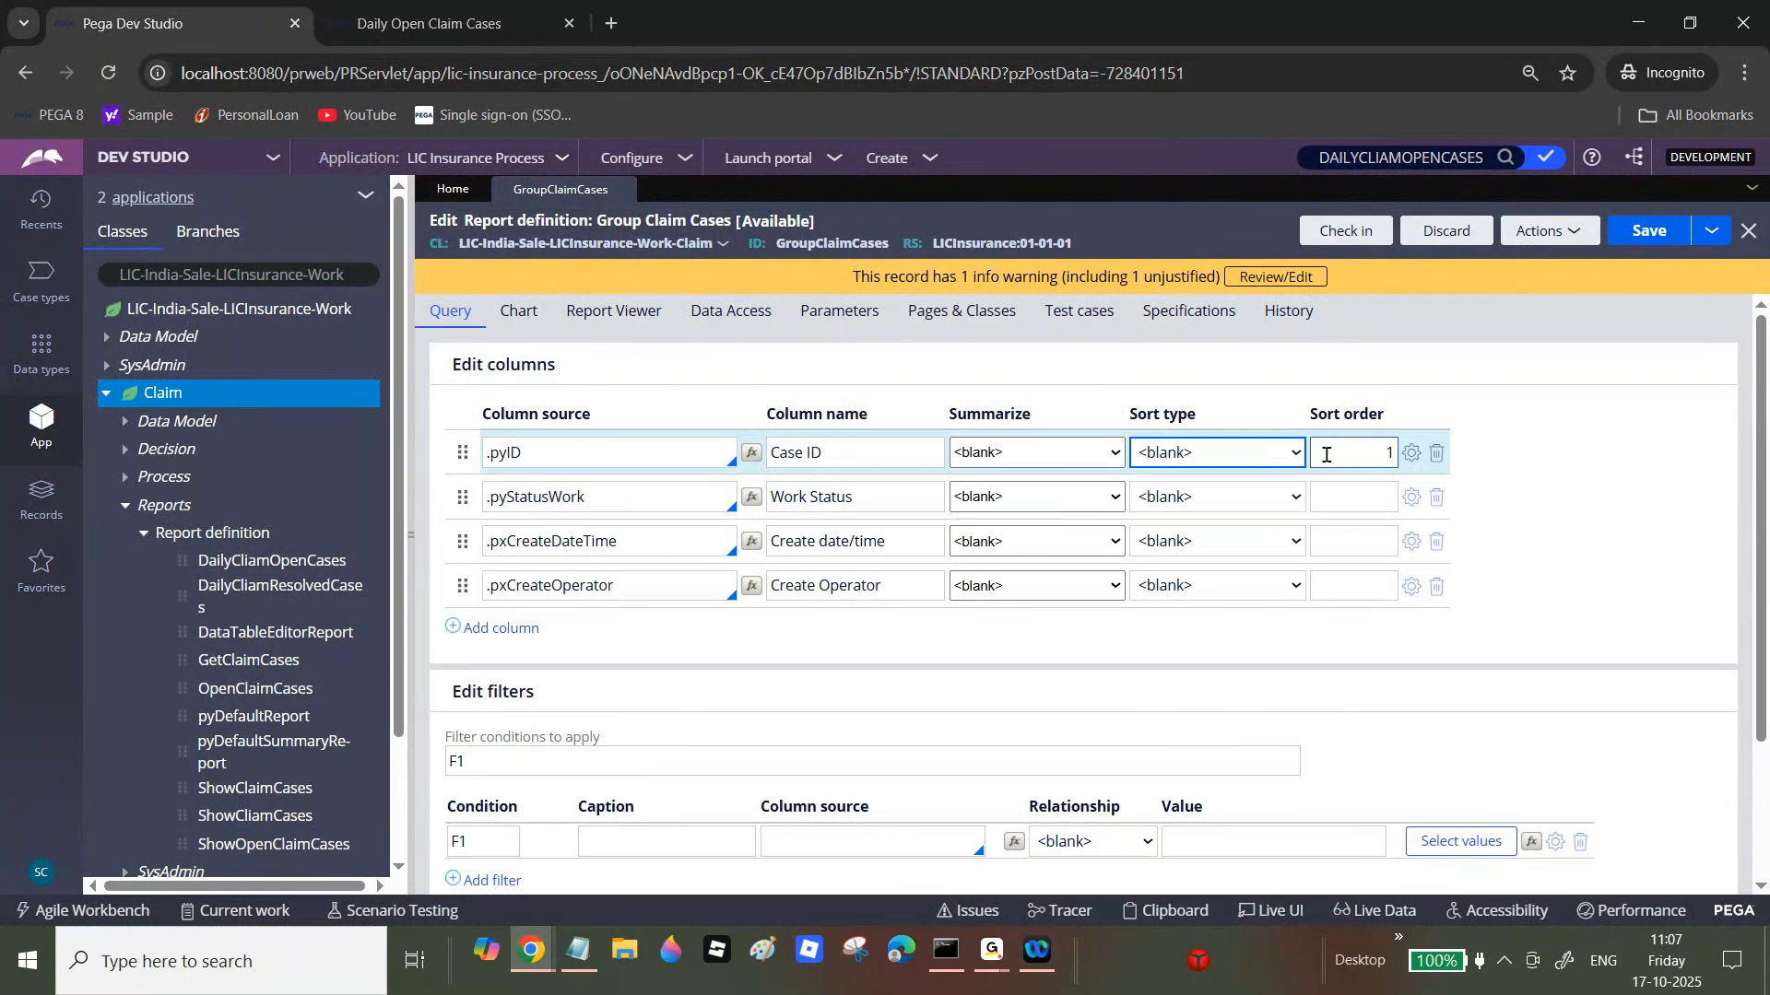
double_click(1343, 452)
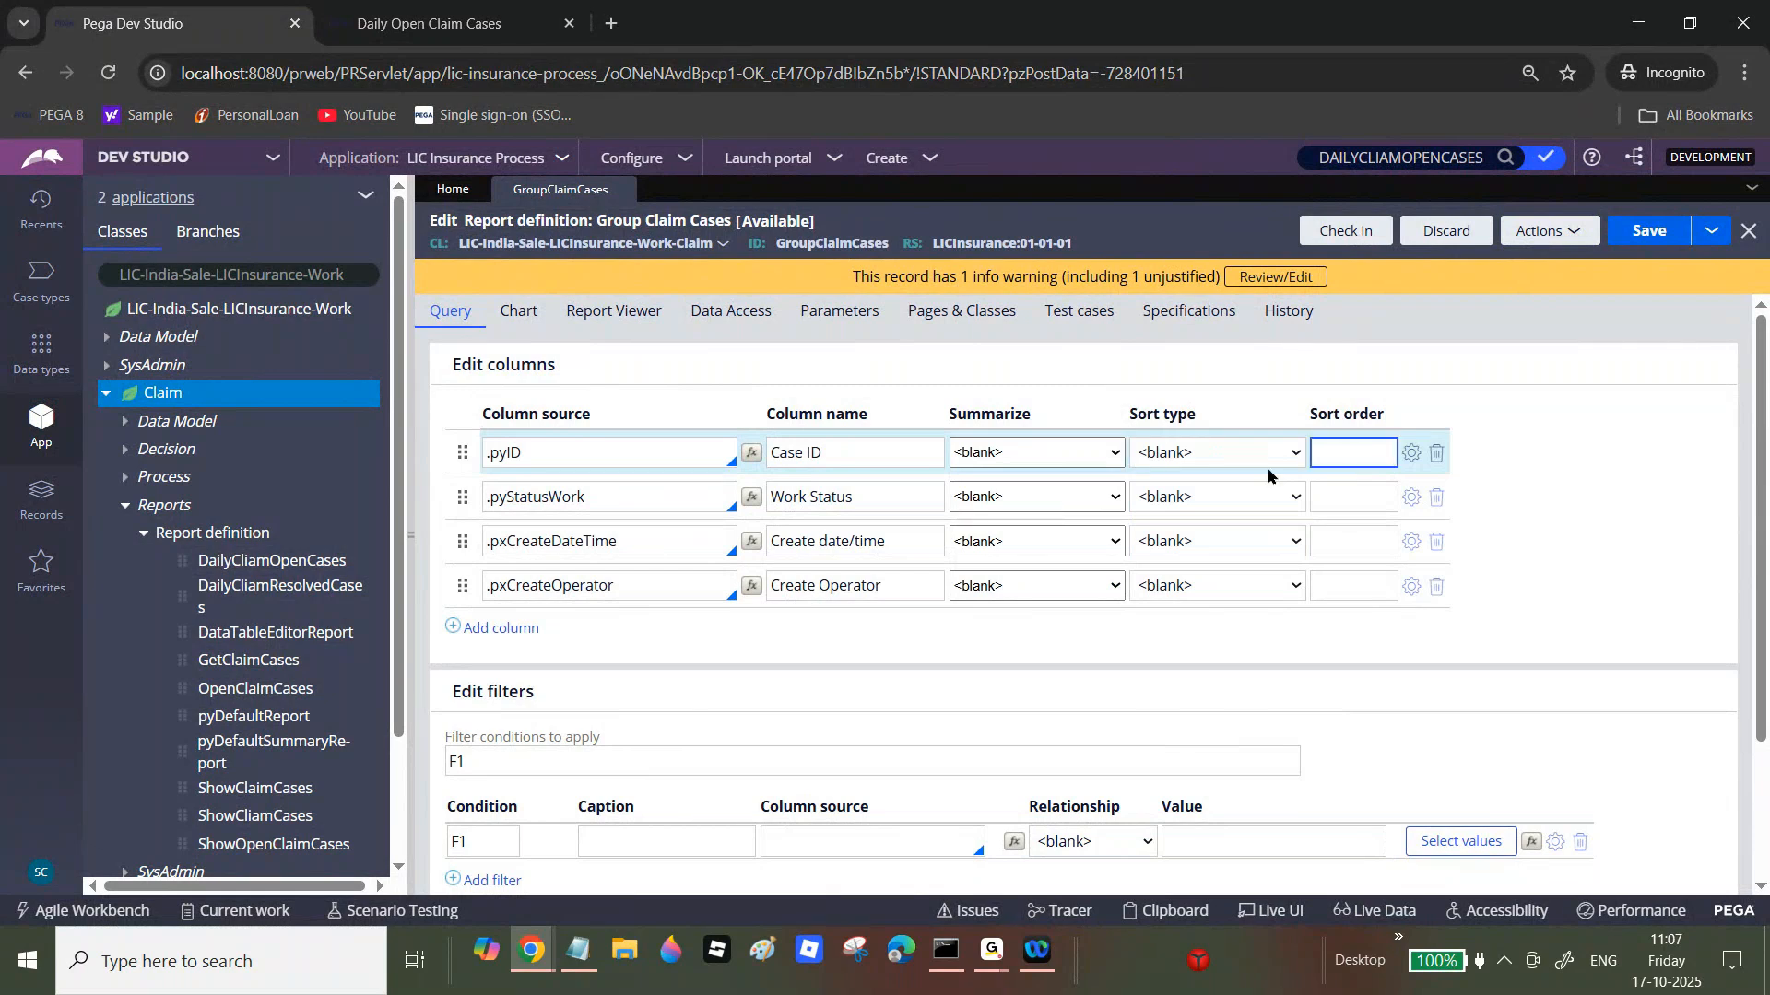
Step: Sort Work Status lowest to highest, save, and run the report
click(1240, 493)
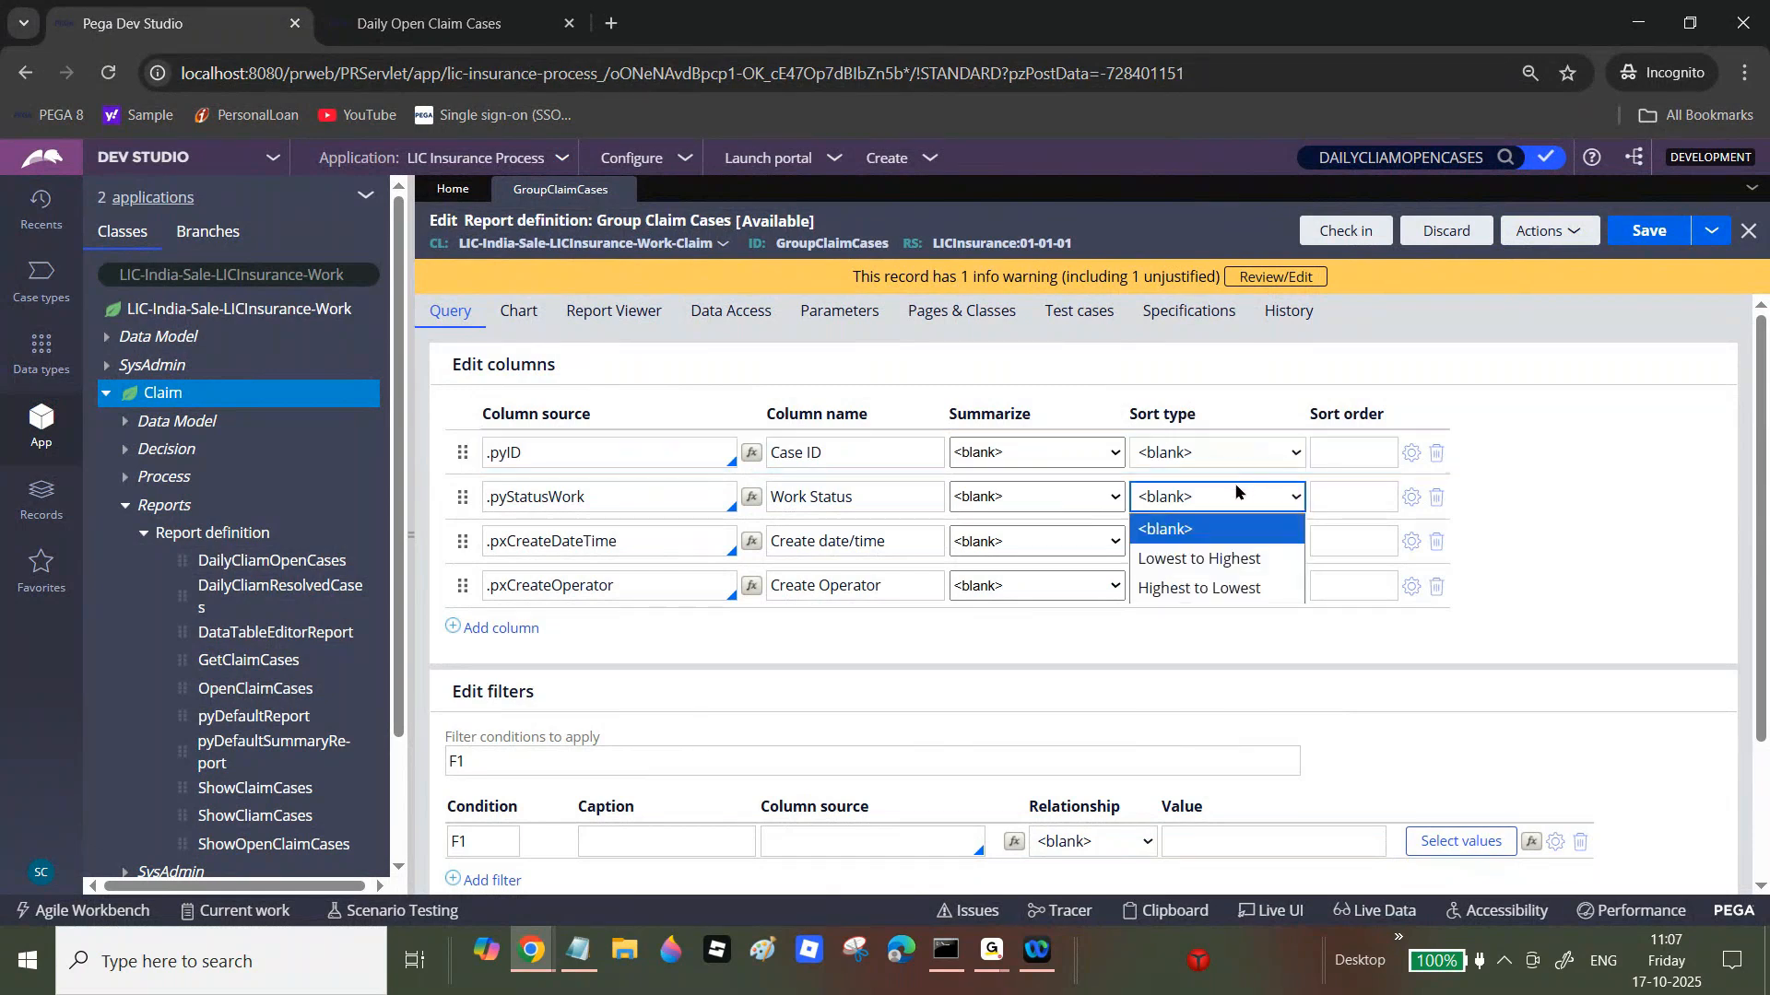
click(1218, 558)
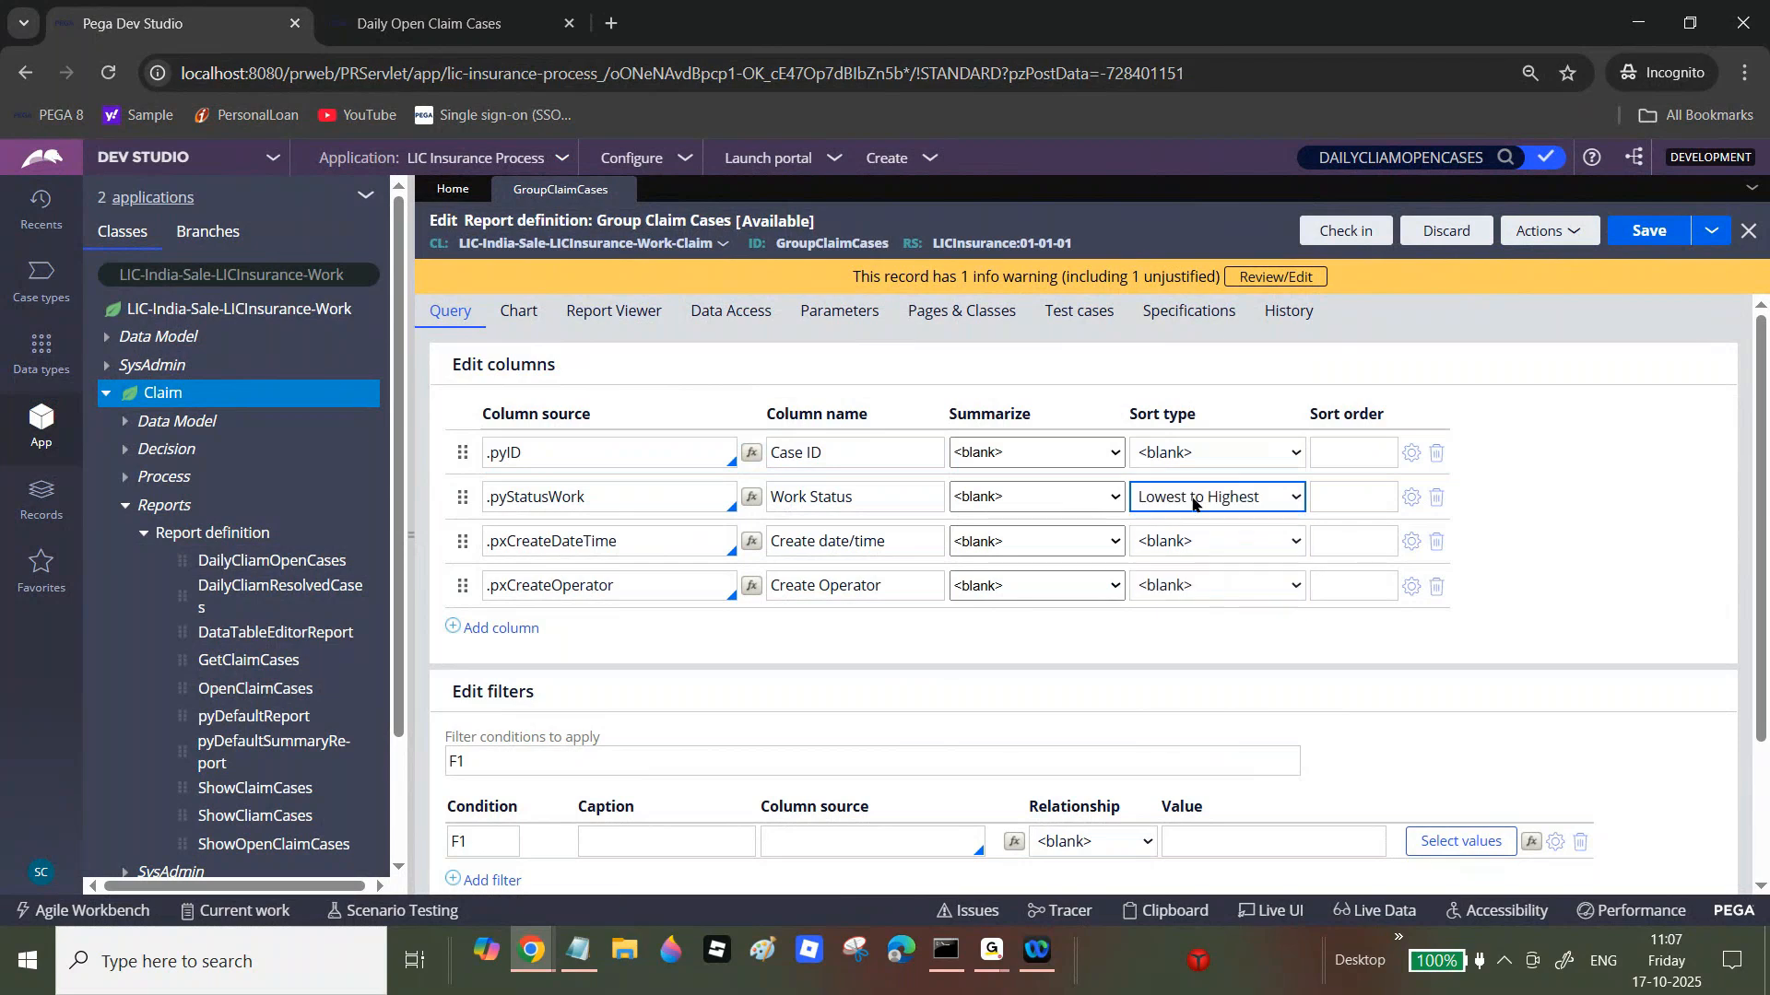
click(1649, 231)
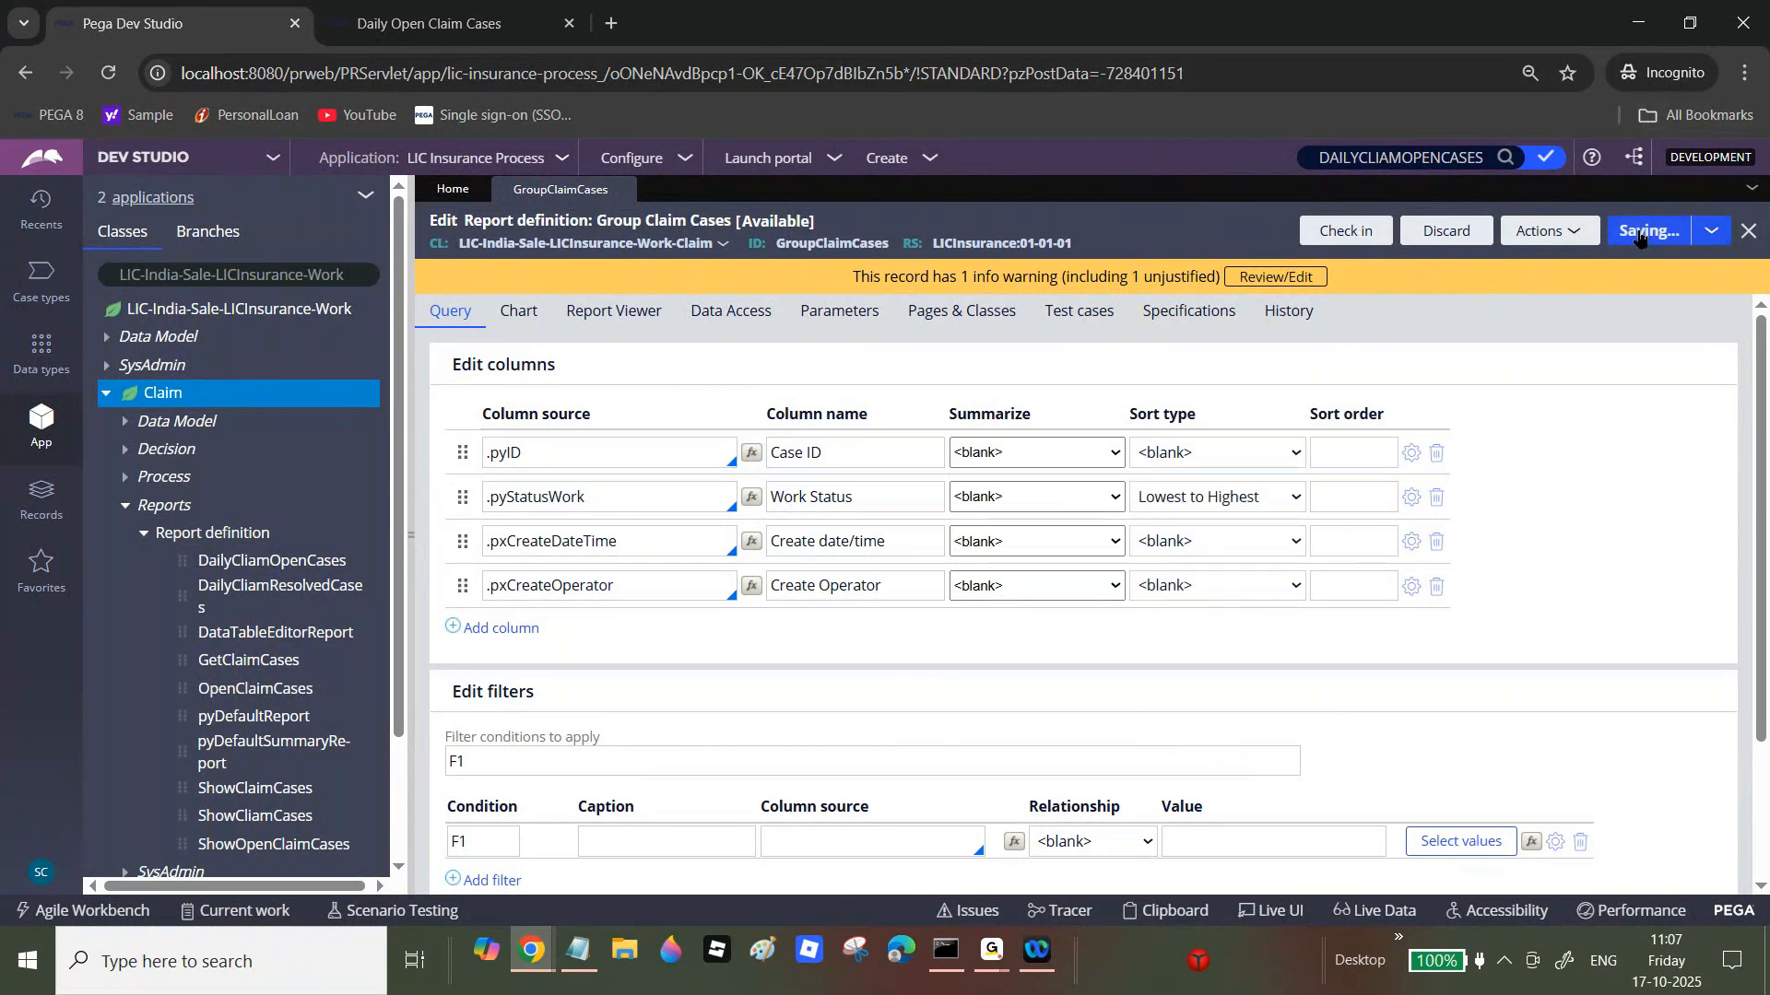
click(1562, 232)
click(1481, 369)
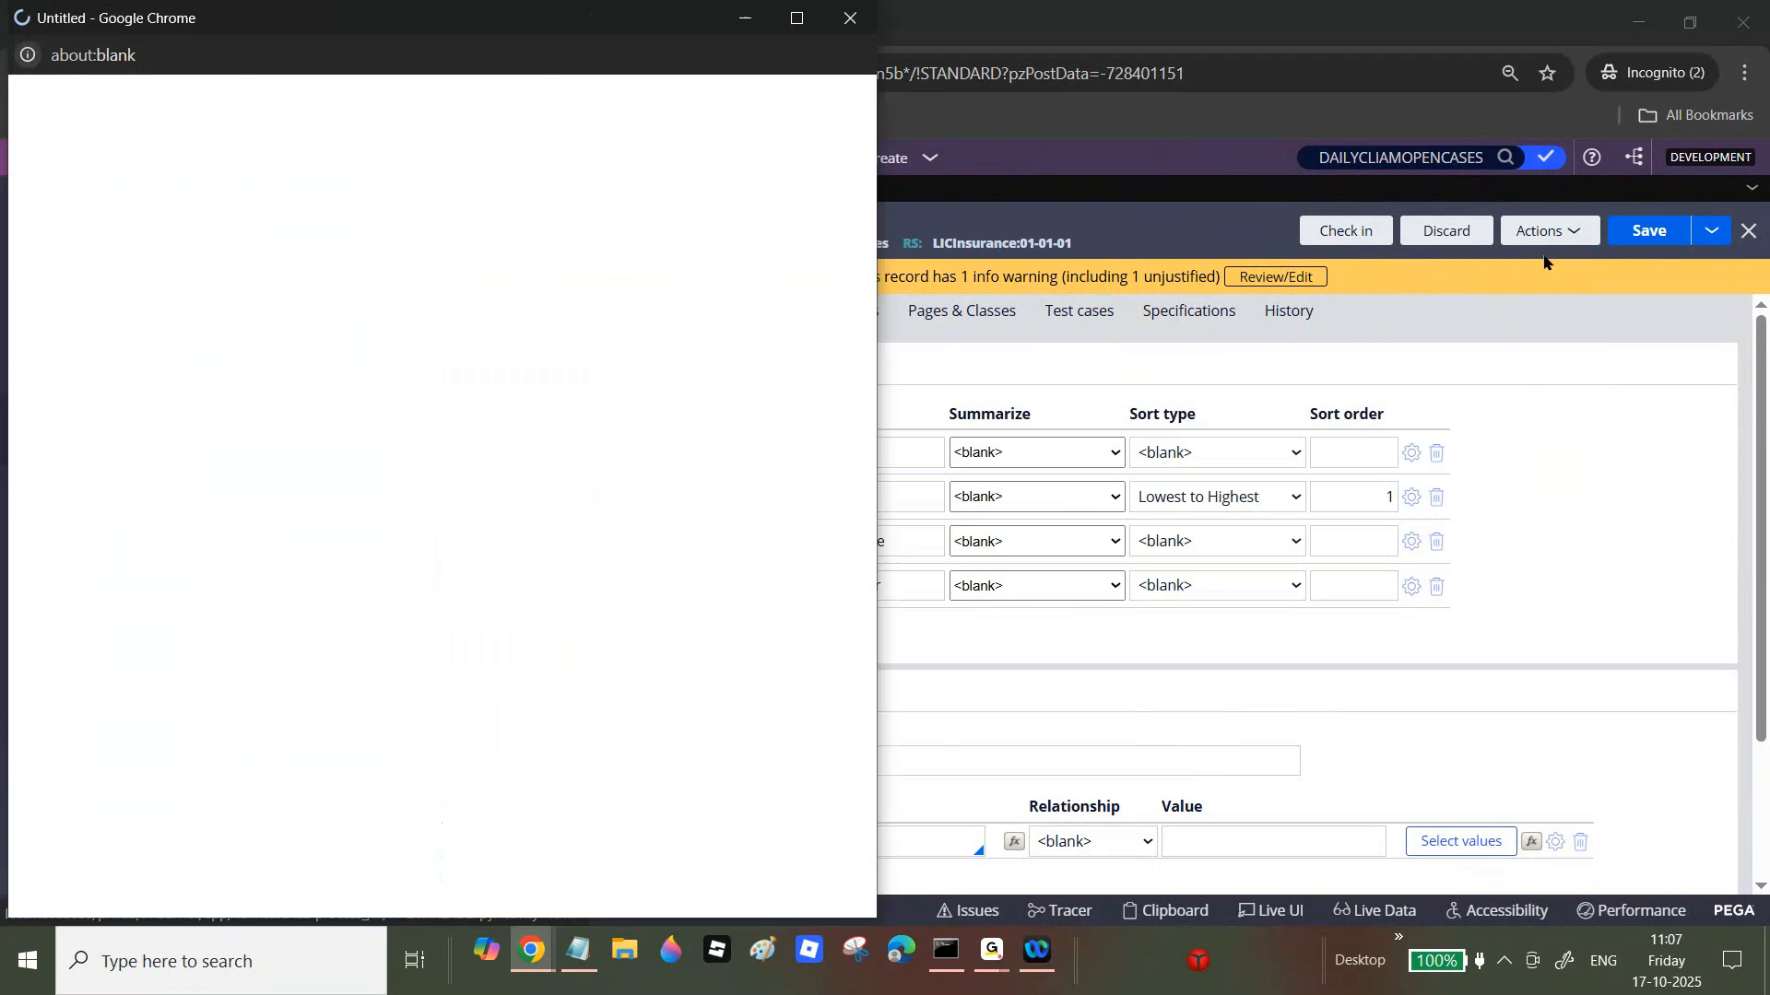
Step: Maximize the results and scroll through cases grouped by Work Status, then close them
click(796, 18)
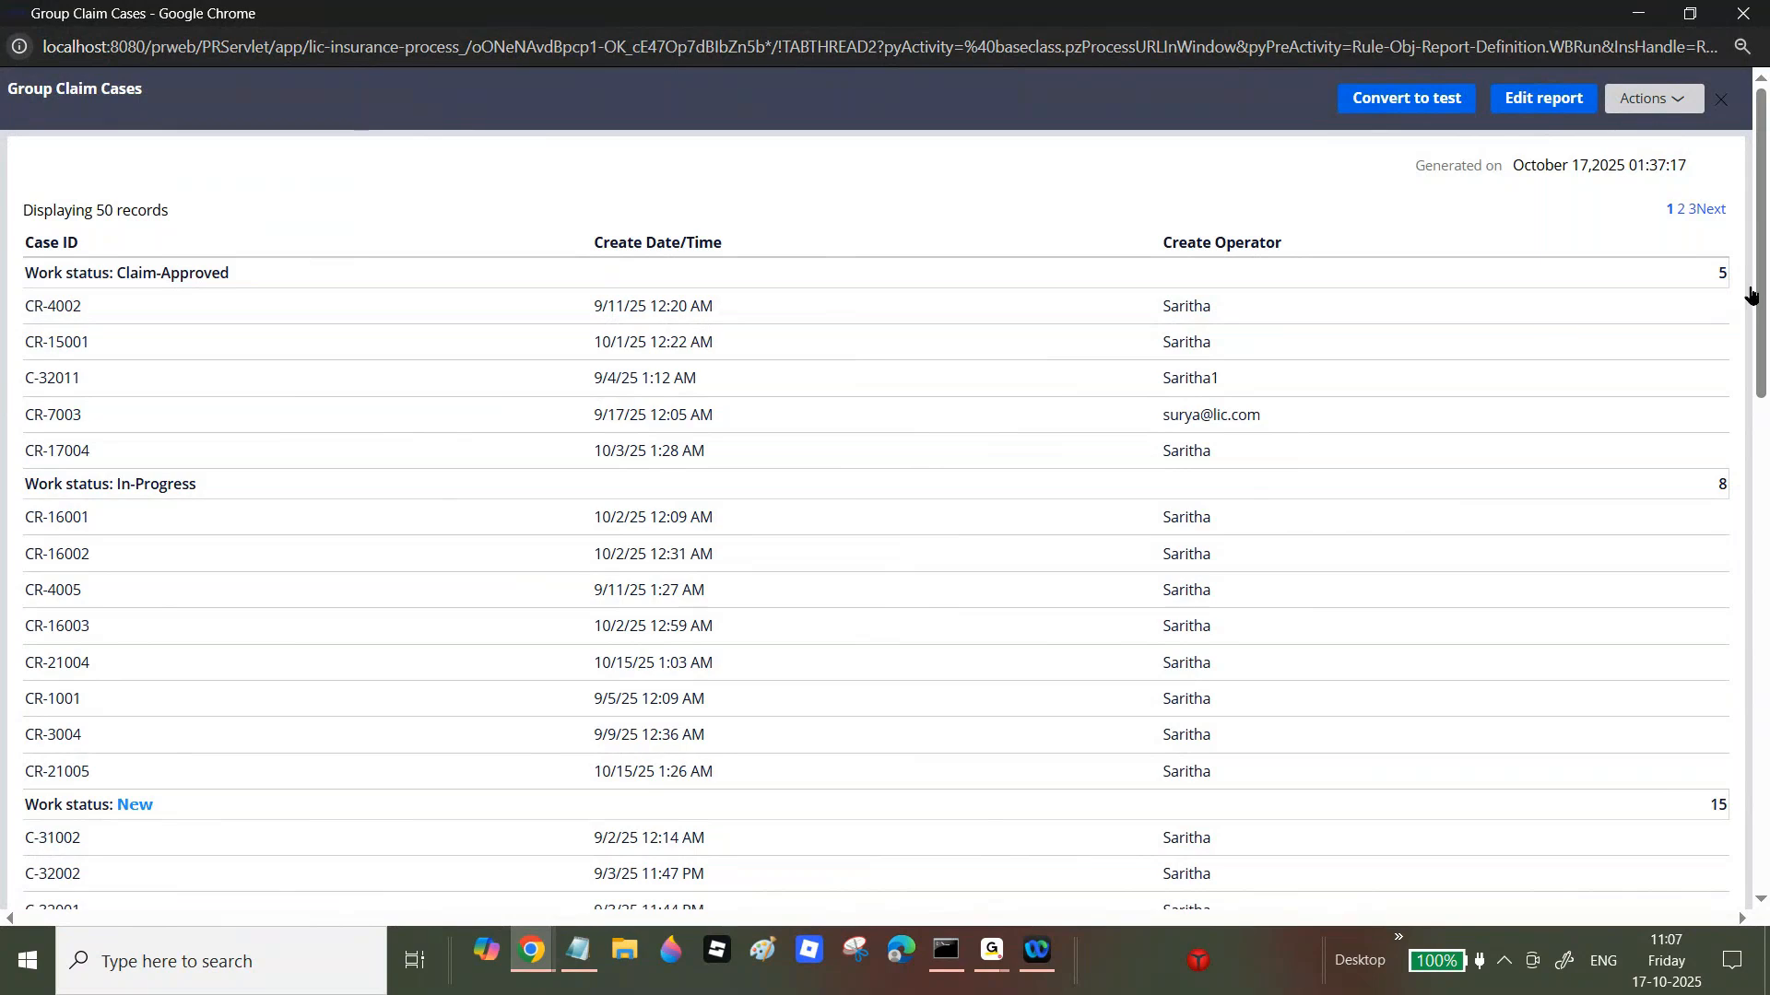
drag(1763, 269, 1765, 709)
scroll(116, 189, up, 13)
scroll(1761, 239, down, 4)
scroll(1761, 240, up, 4)
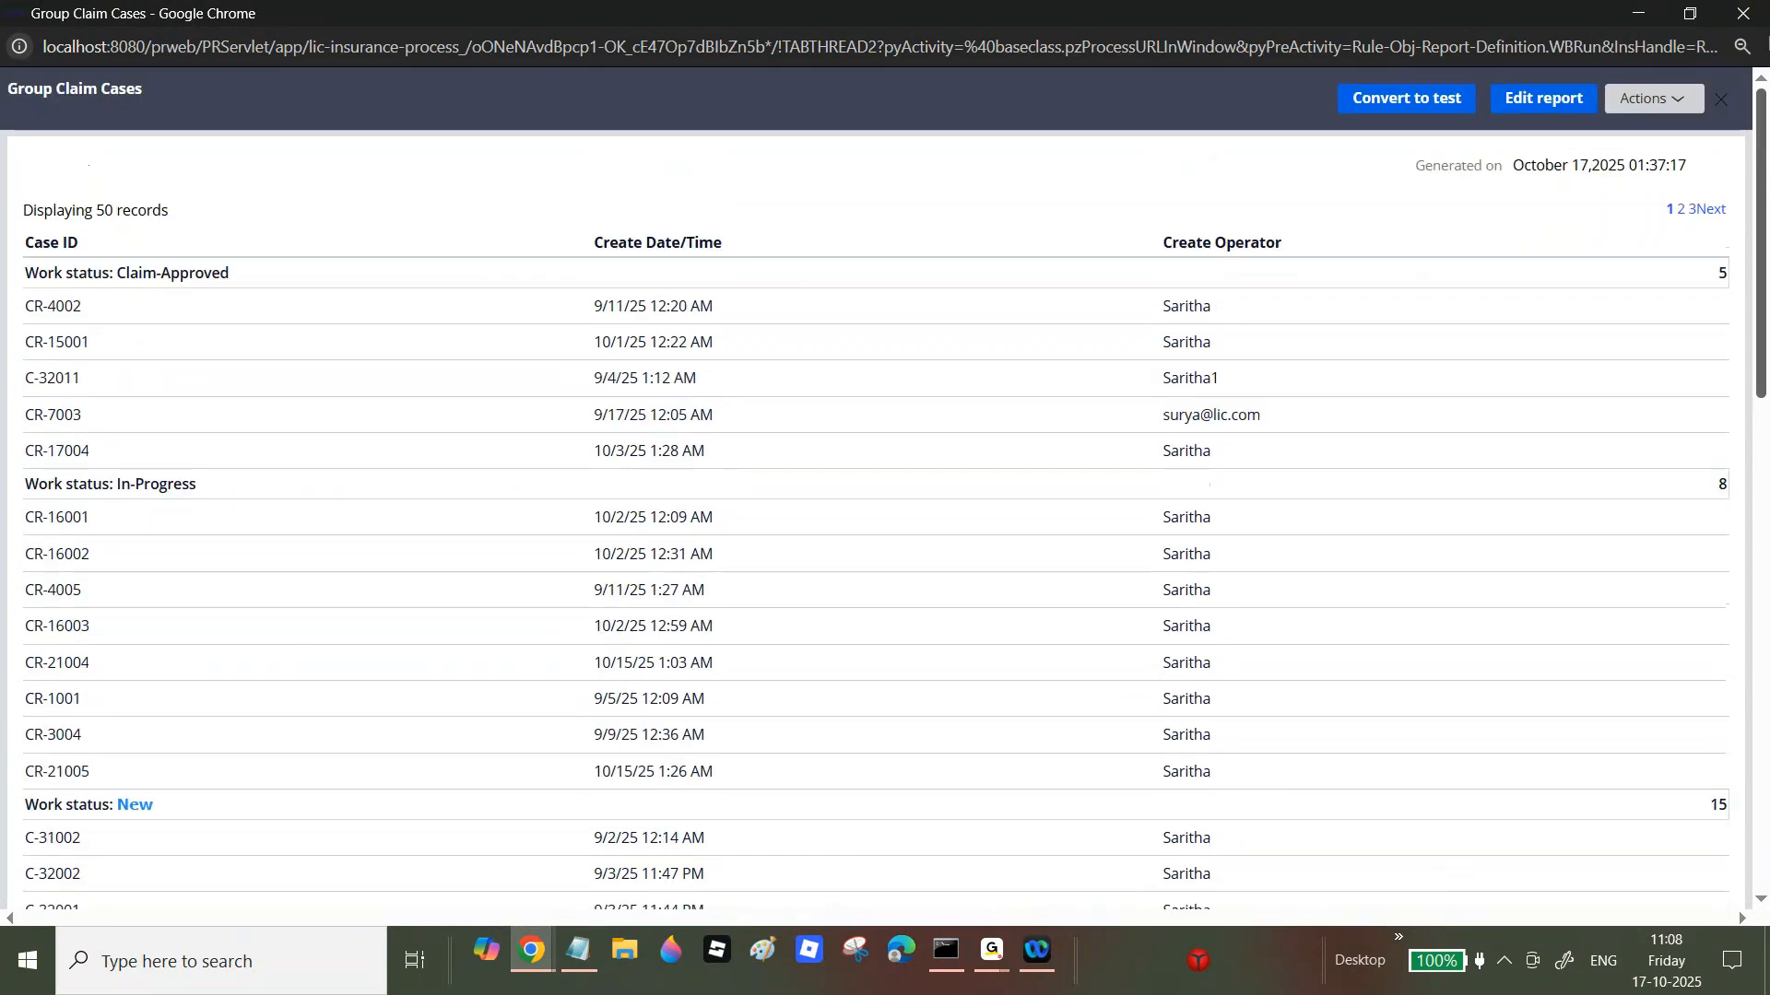
click(1743, 13)
click(613, 310)
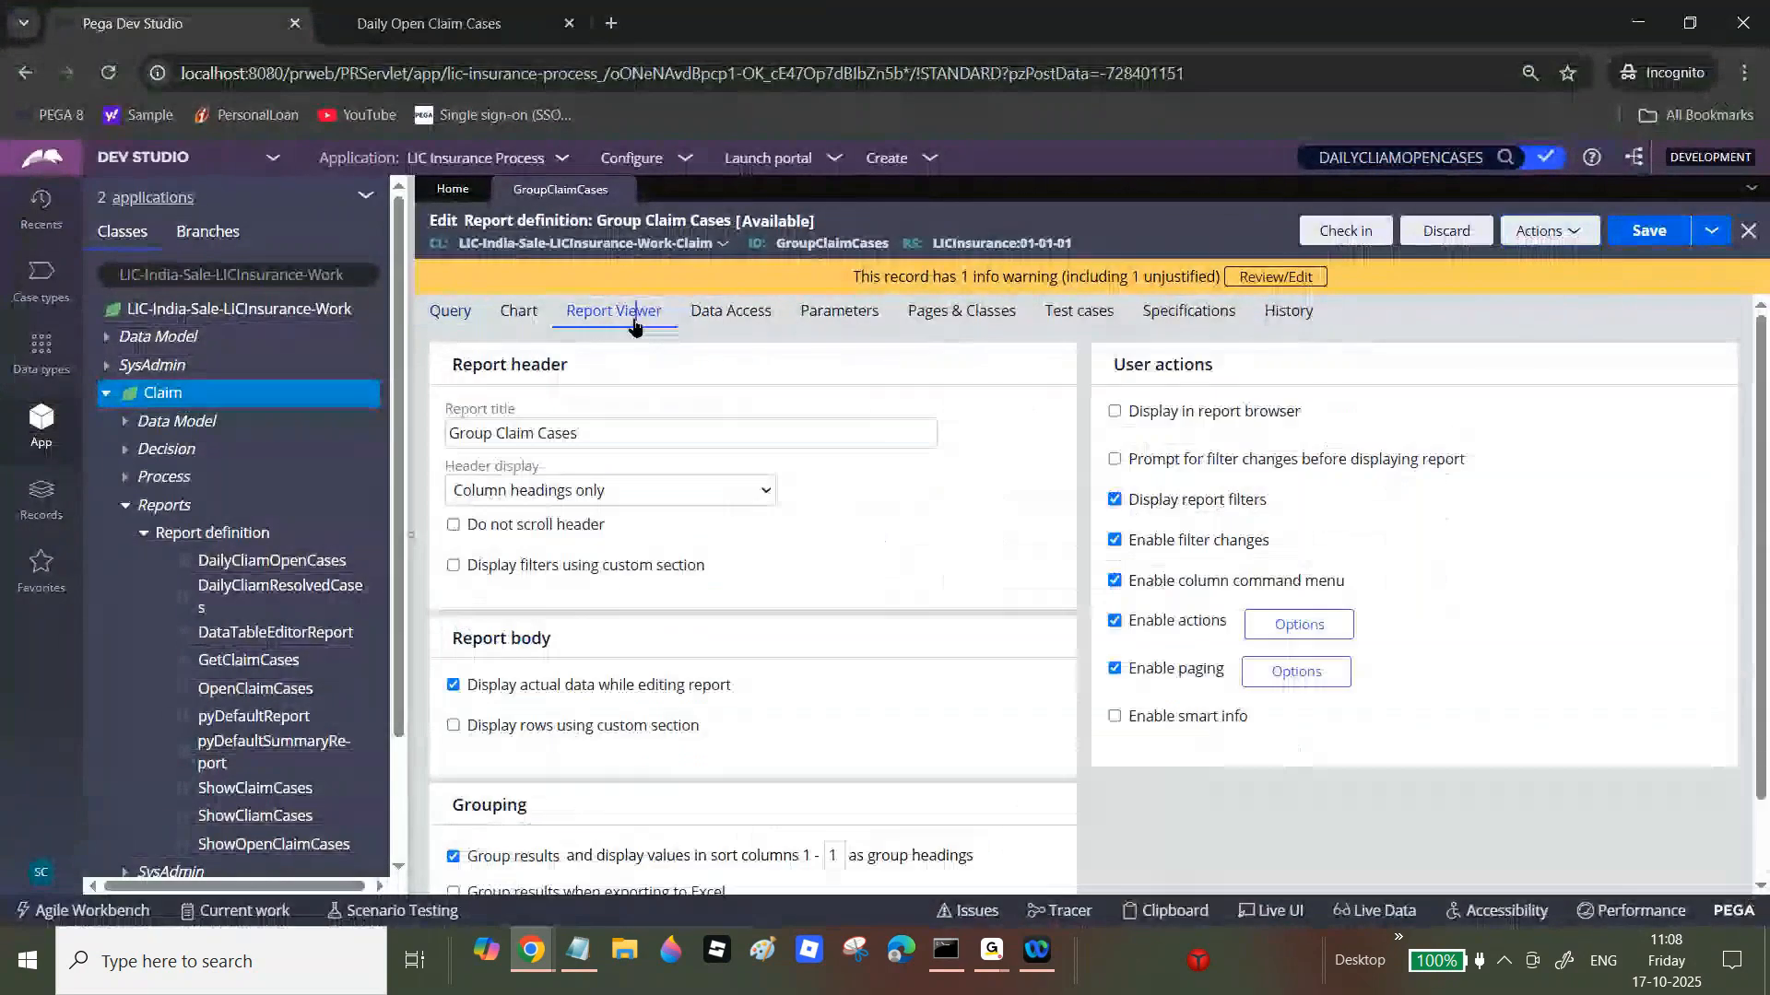
Step: Collapse the class explorer and run the Group Claim Cases report
scroll(1760, 675, down, 2)
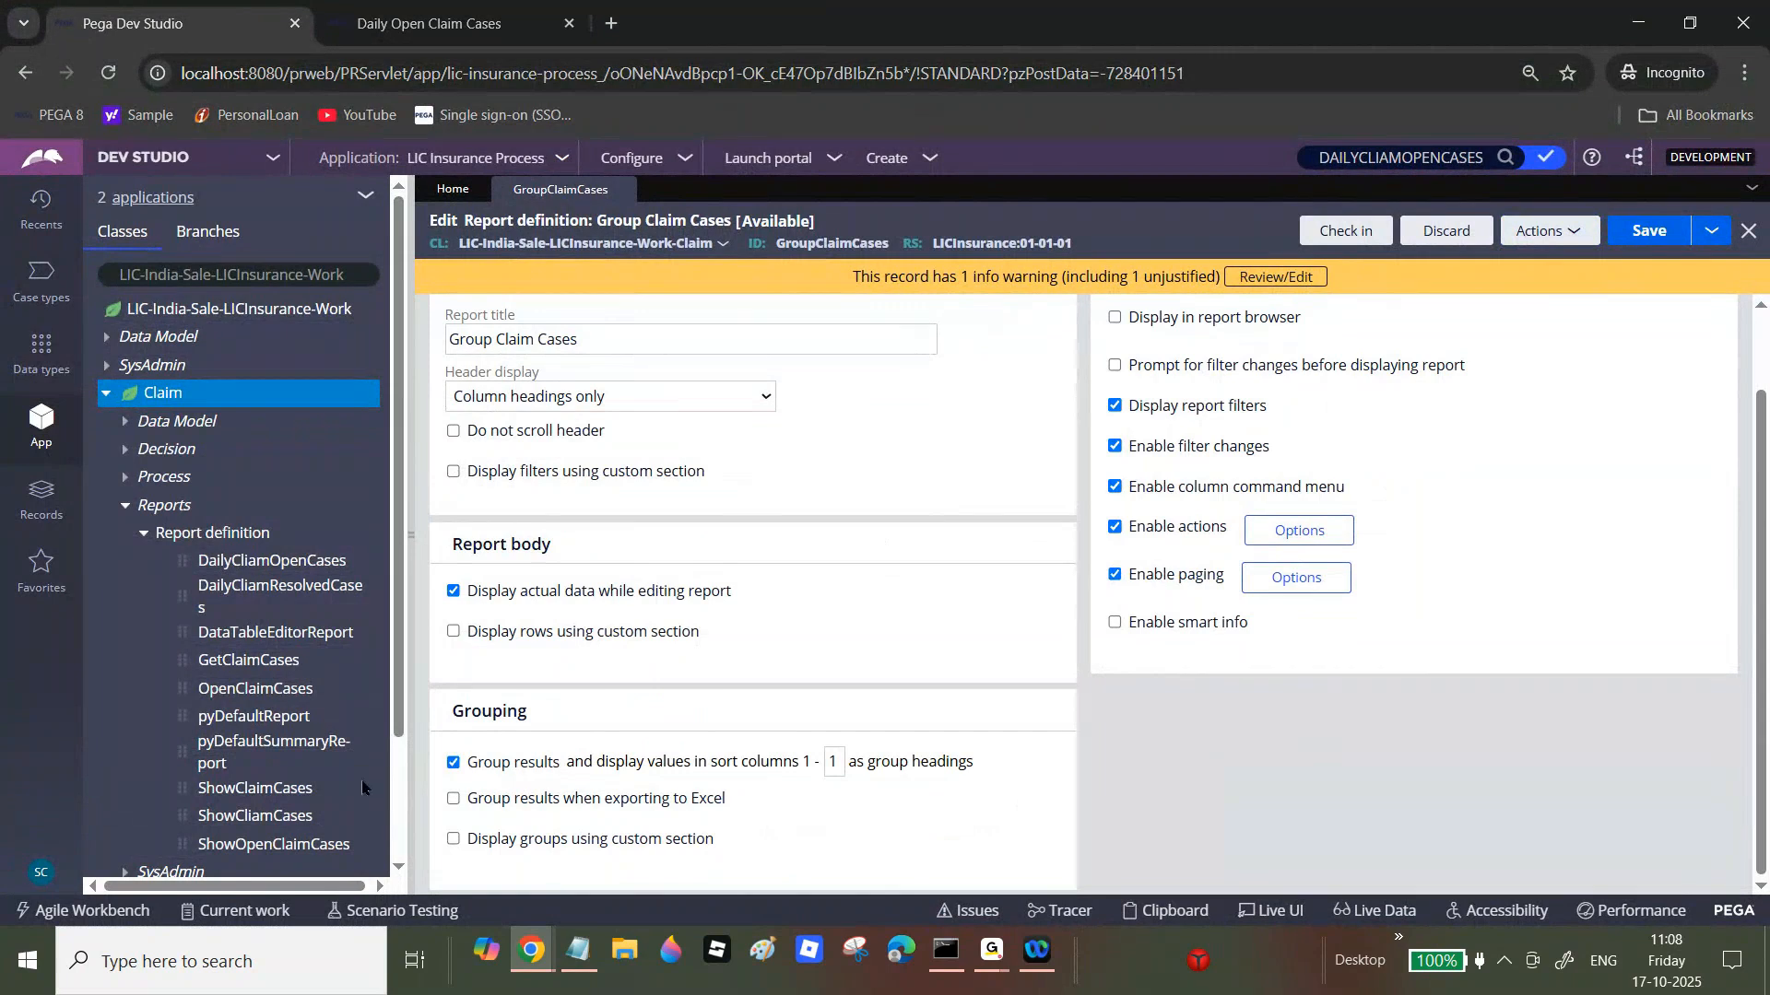
click(409, 524)
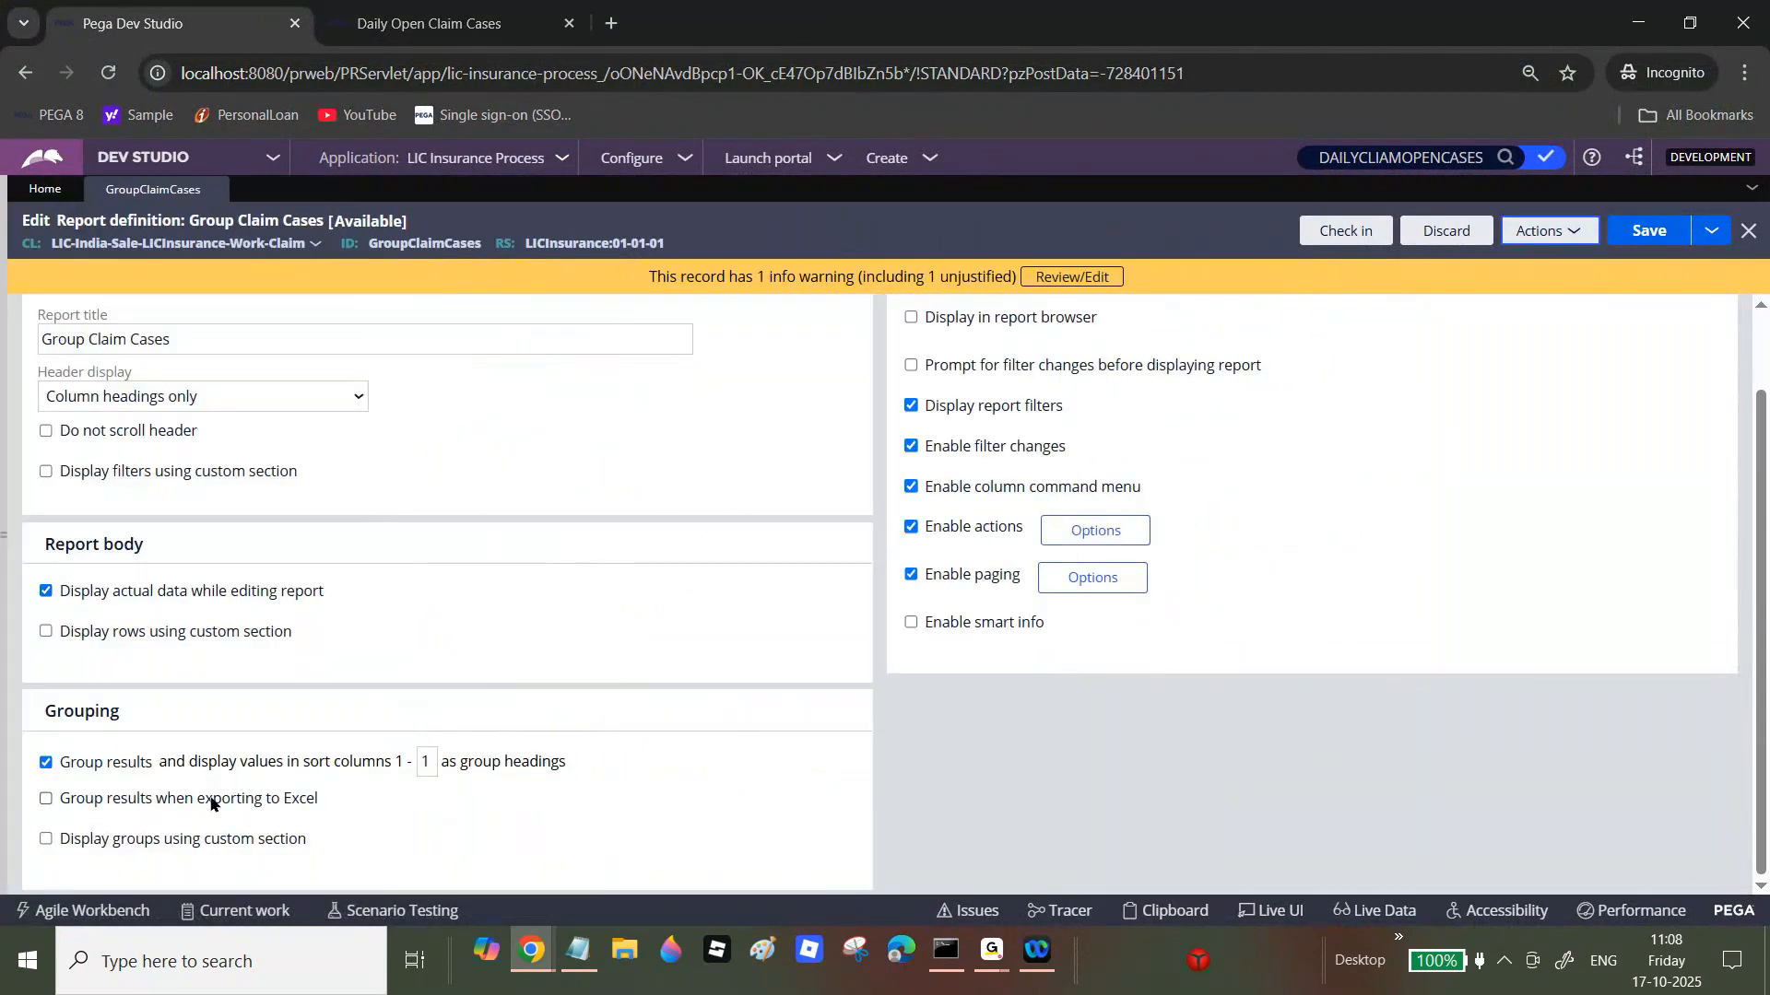
click(1567, 233)
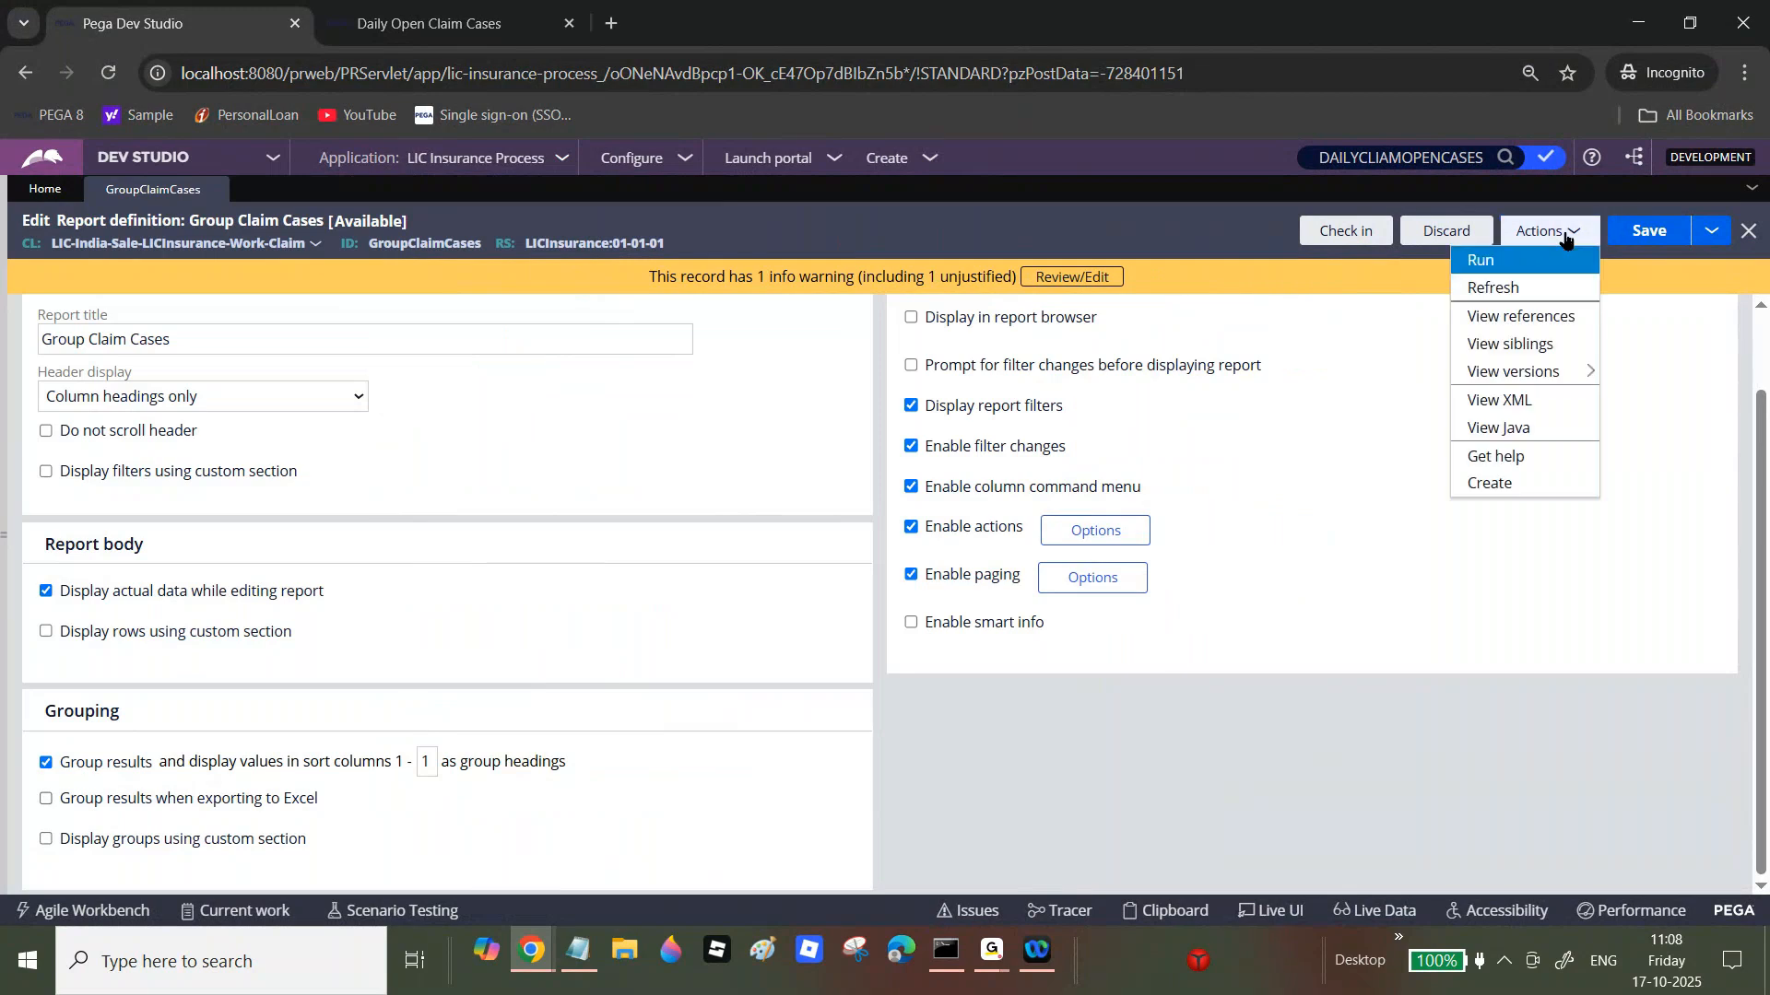
click(1530, 261)
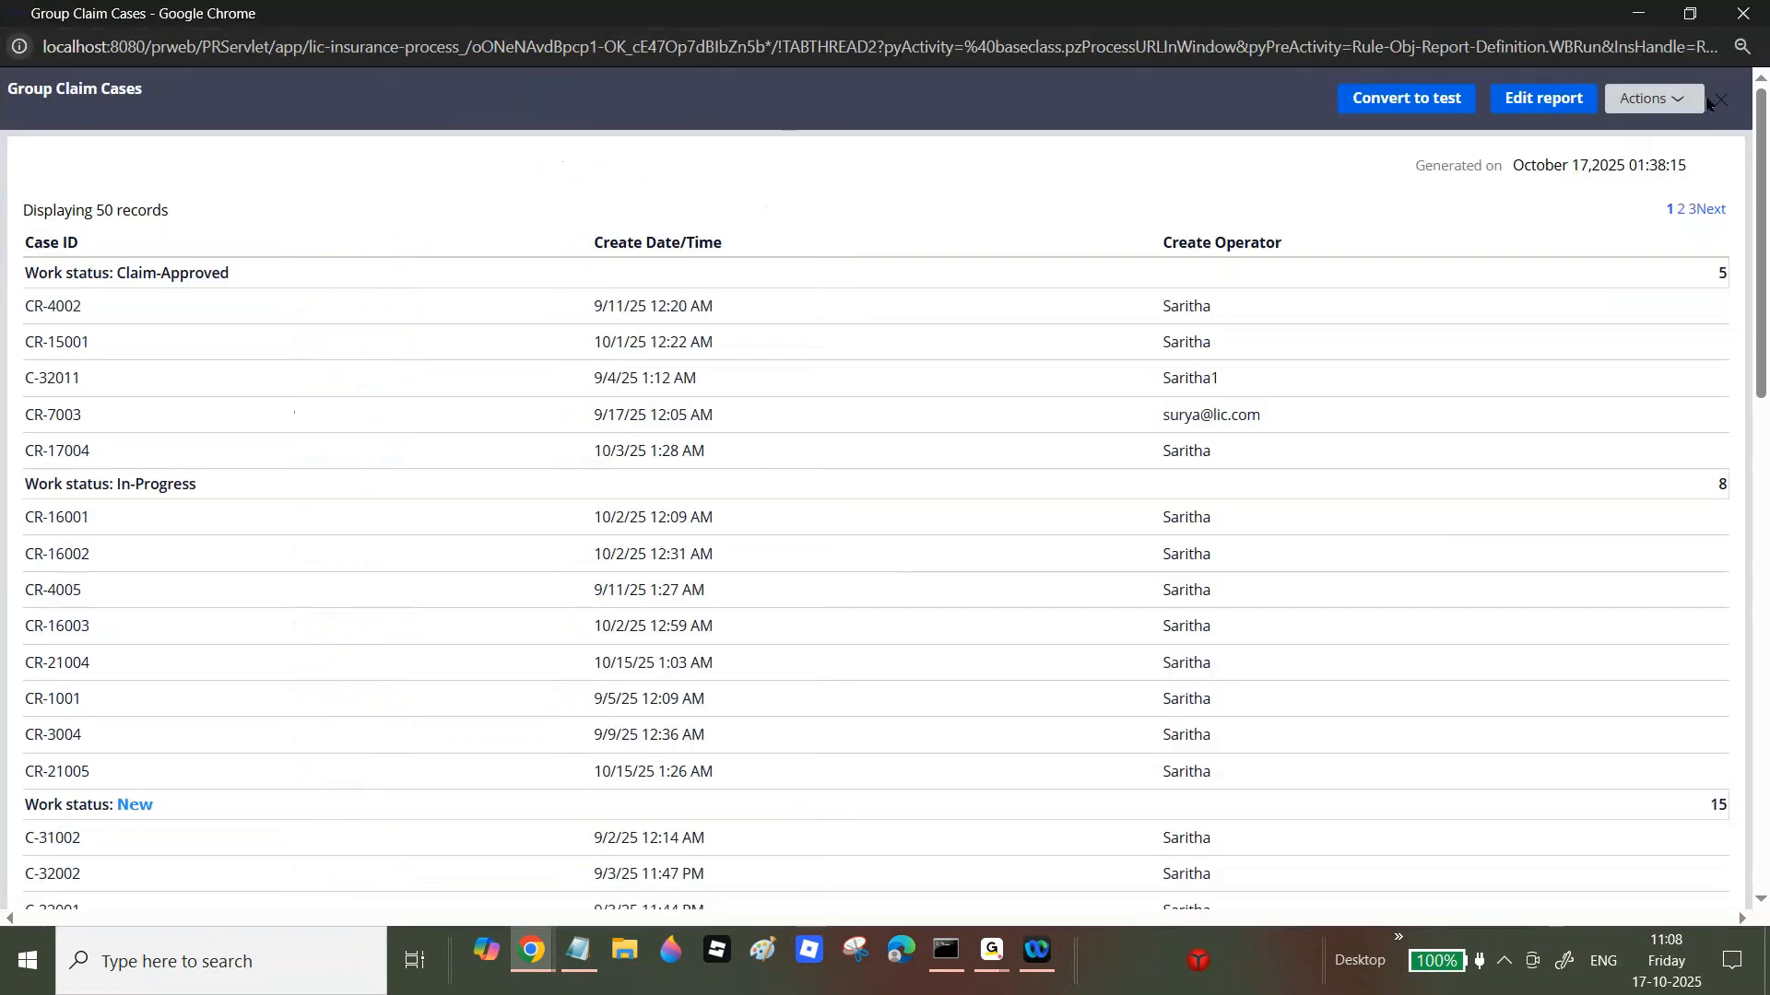
Step: Export the results to Excel, save the .xlsx file, and open the download
click(1702, 100)
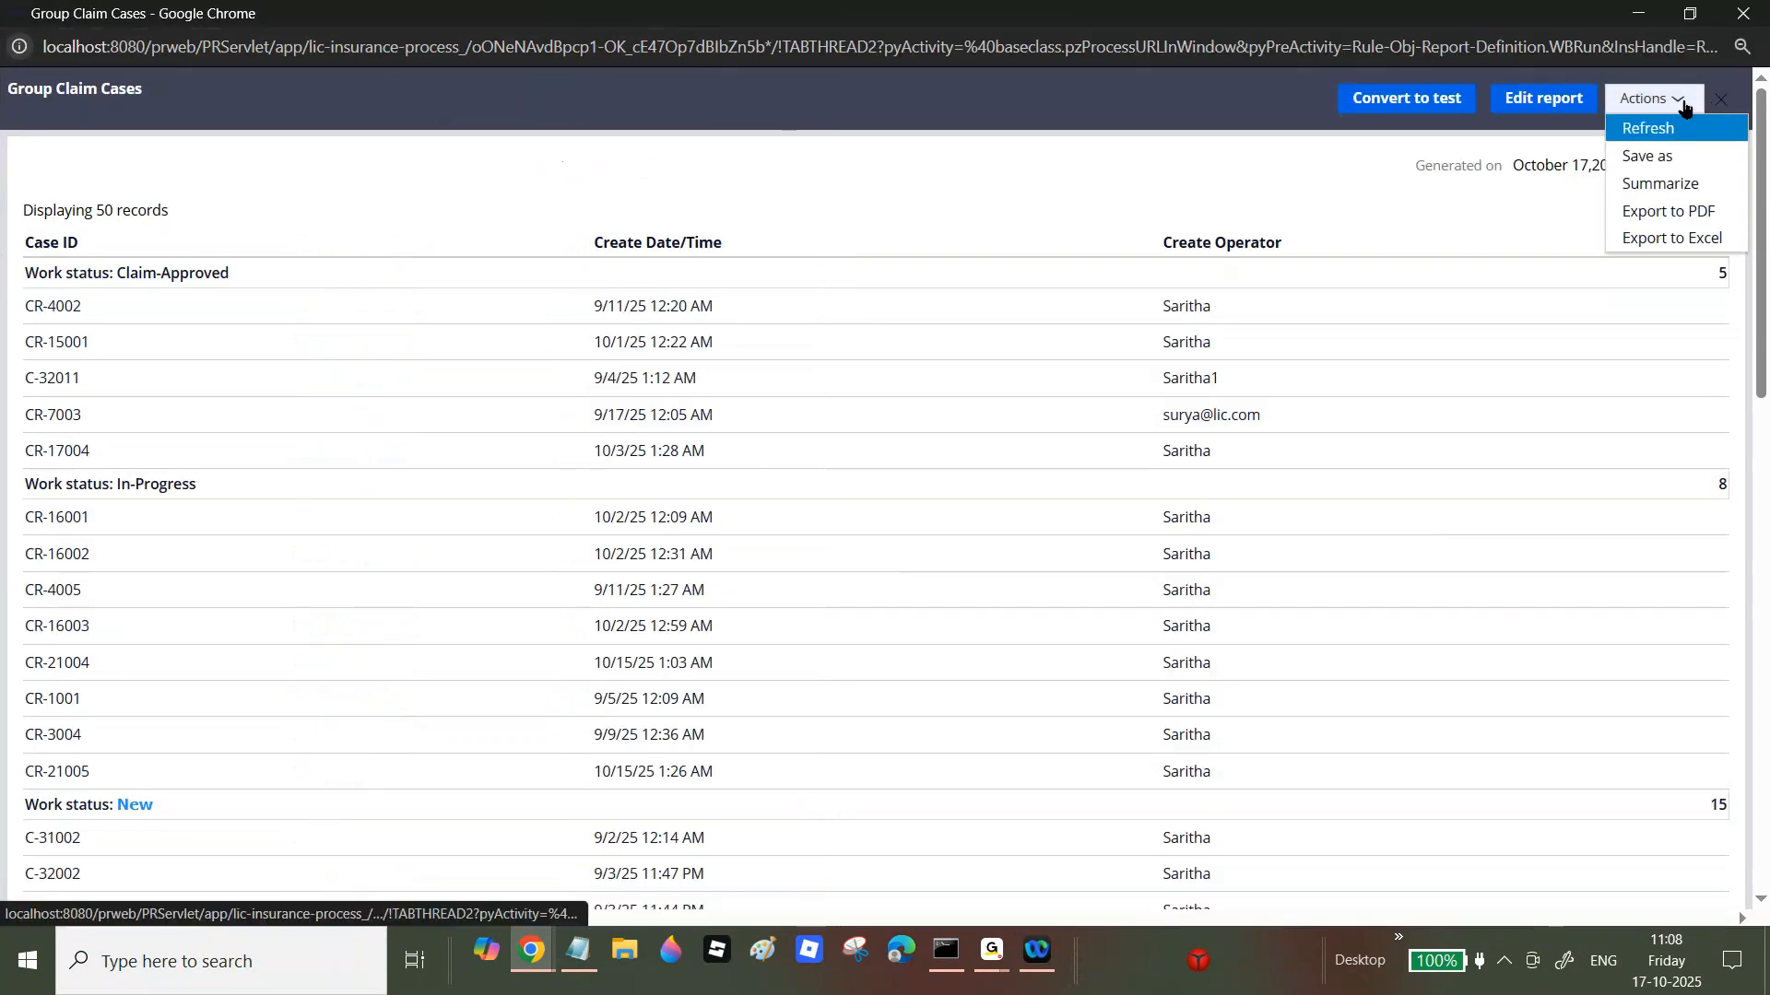
click(1657, 235)
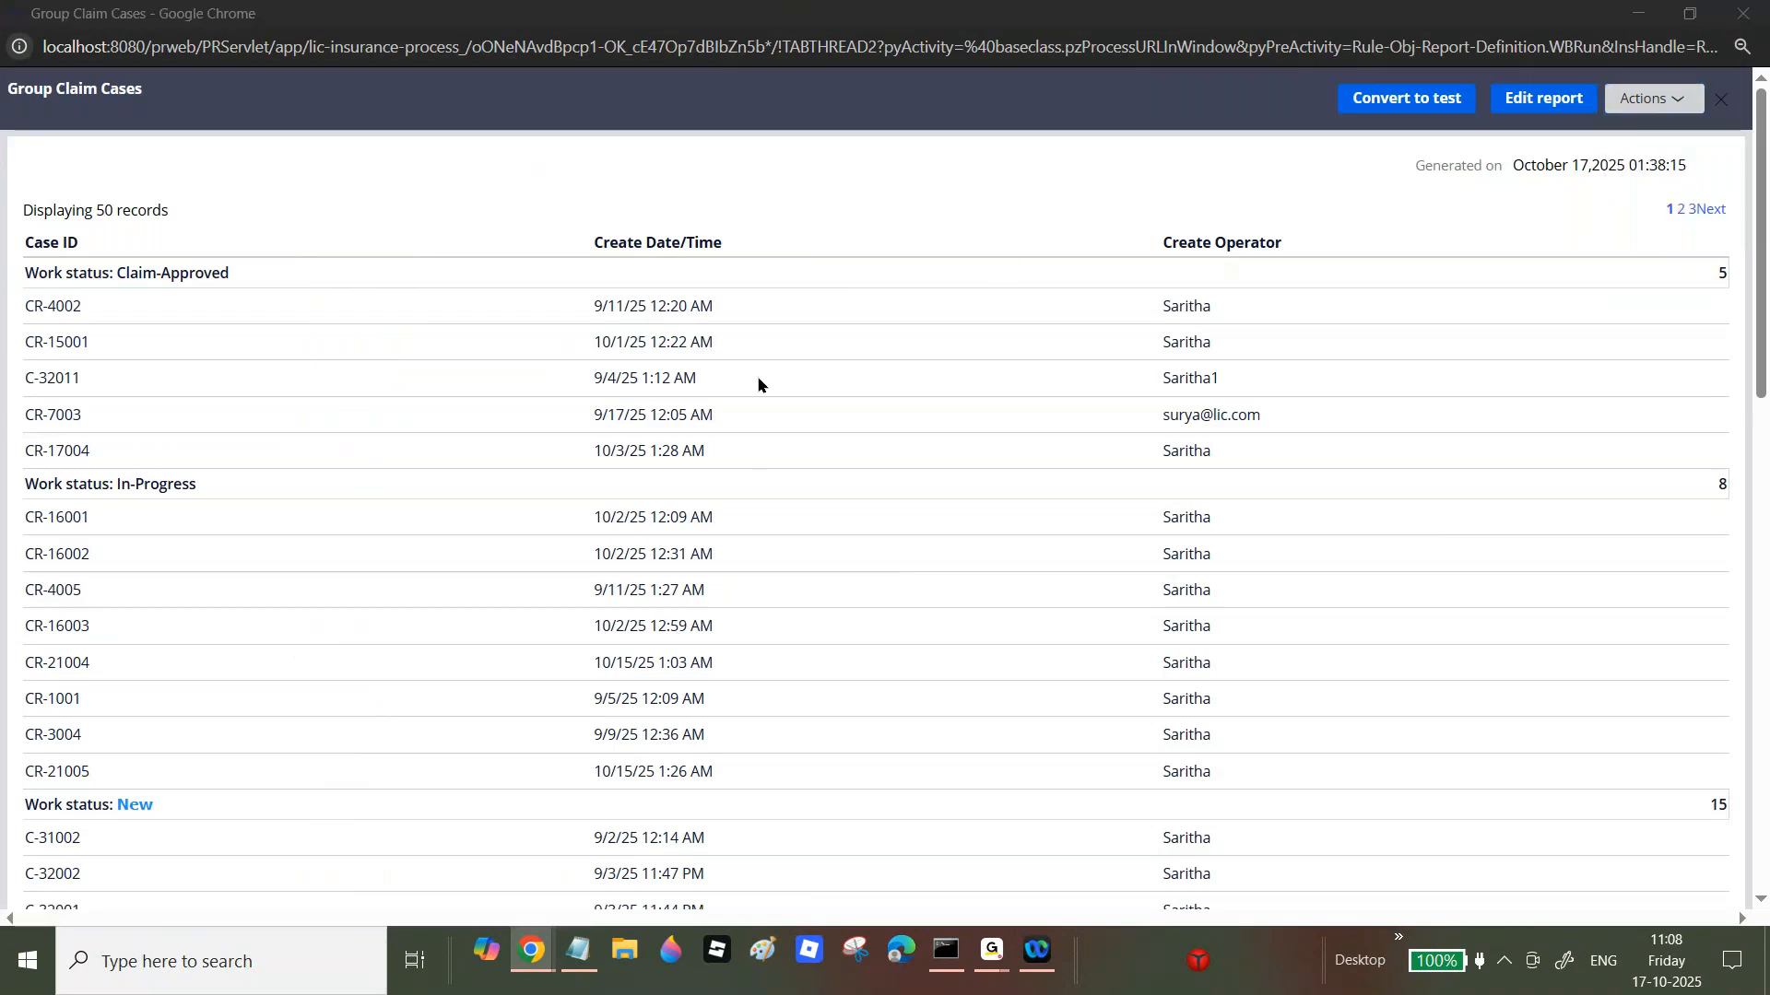
click(994, 514)
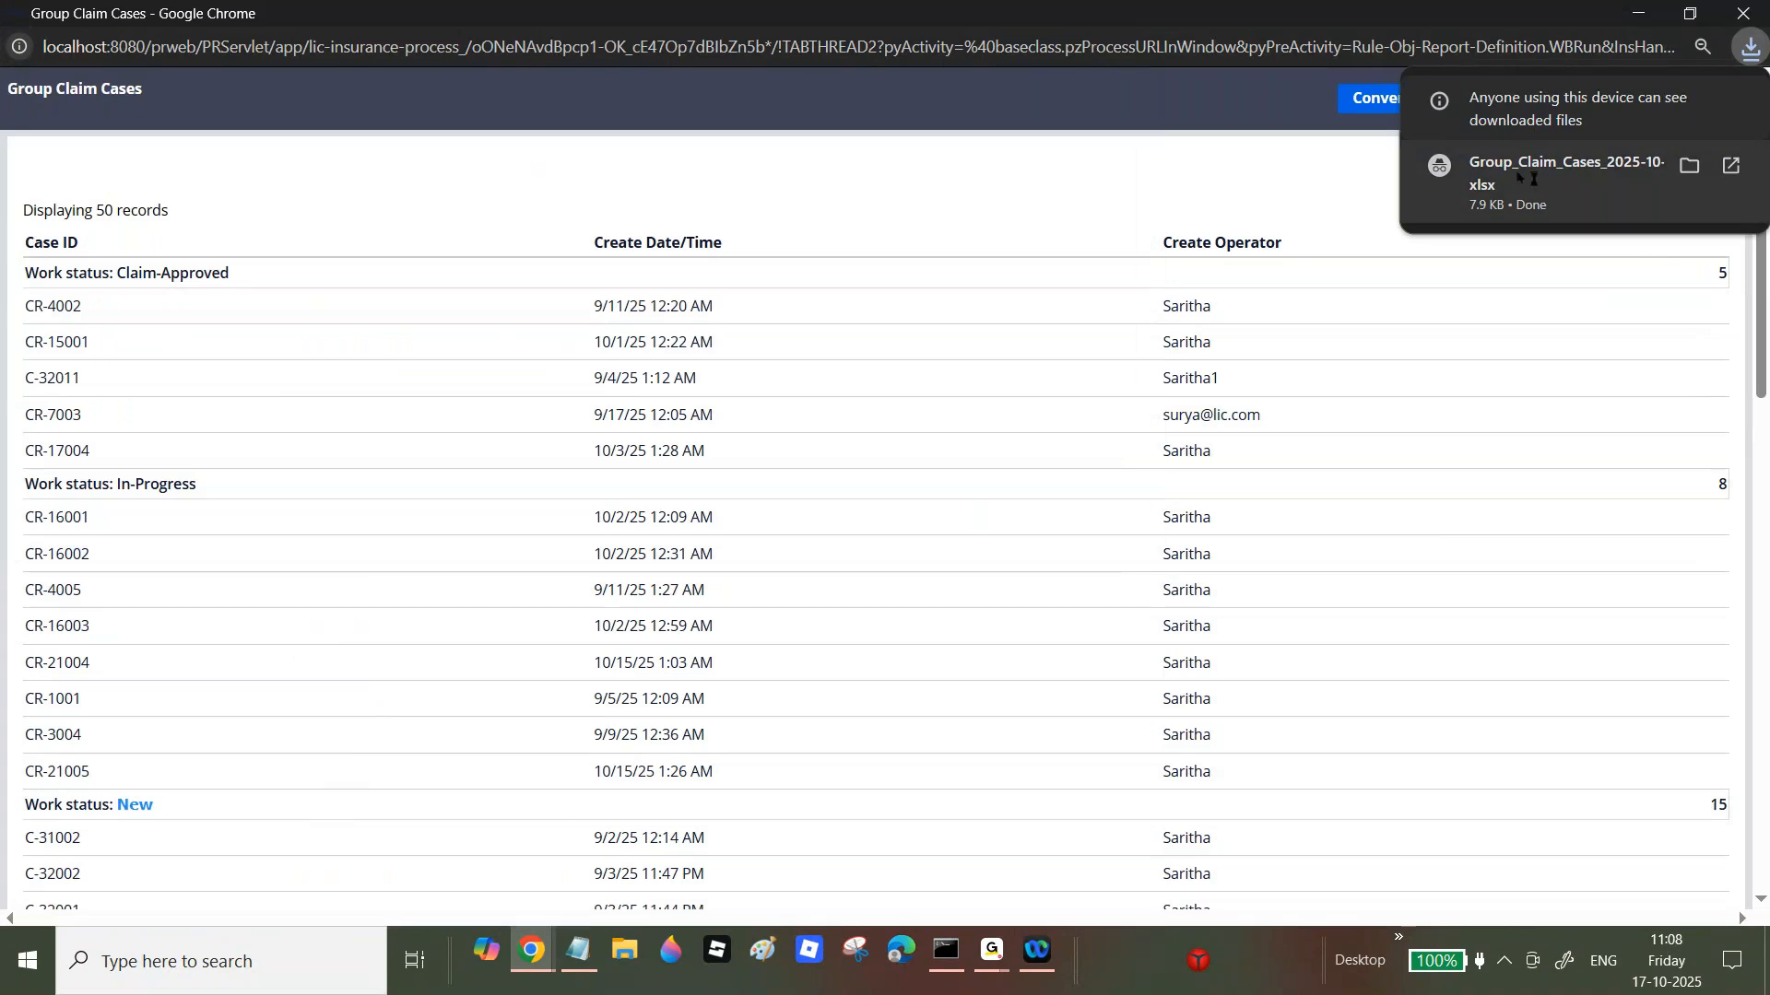
click(1517, 175)
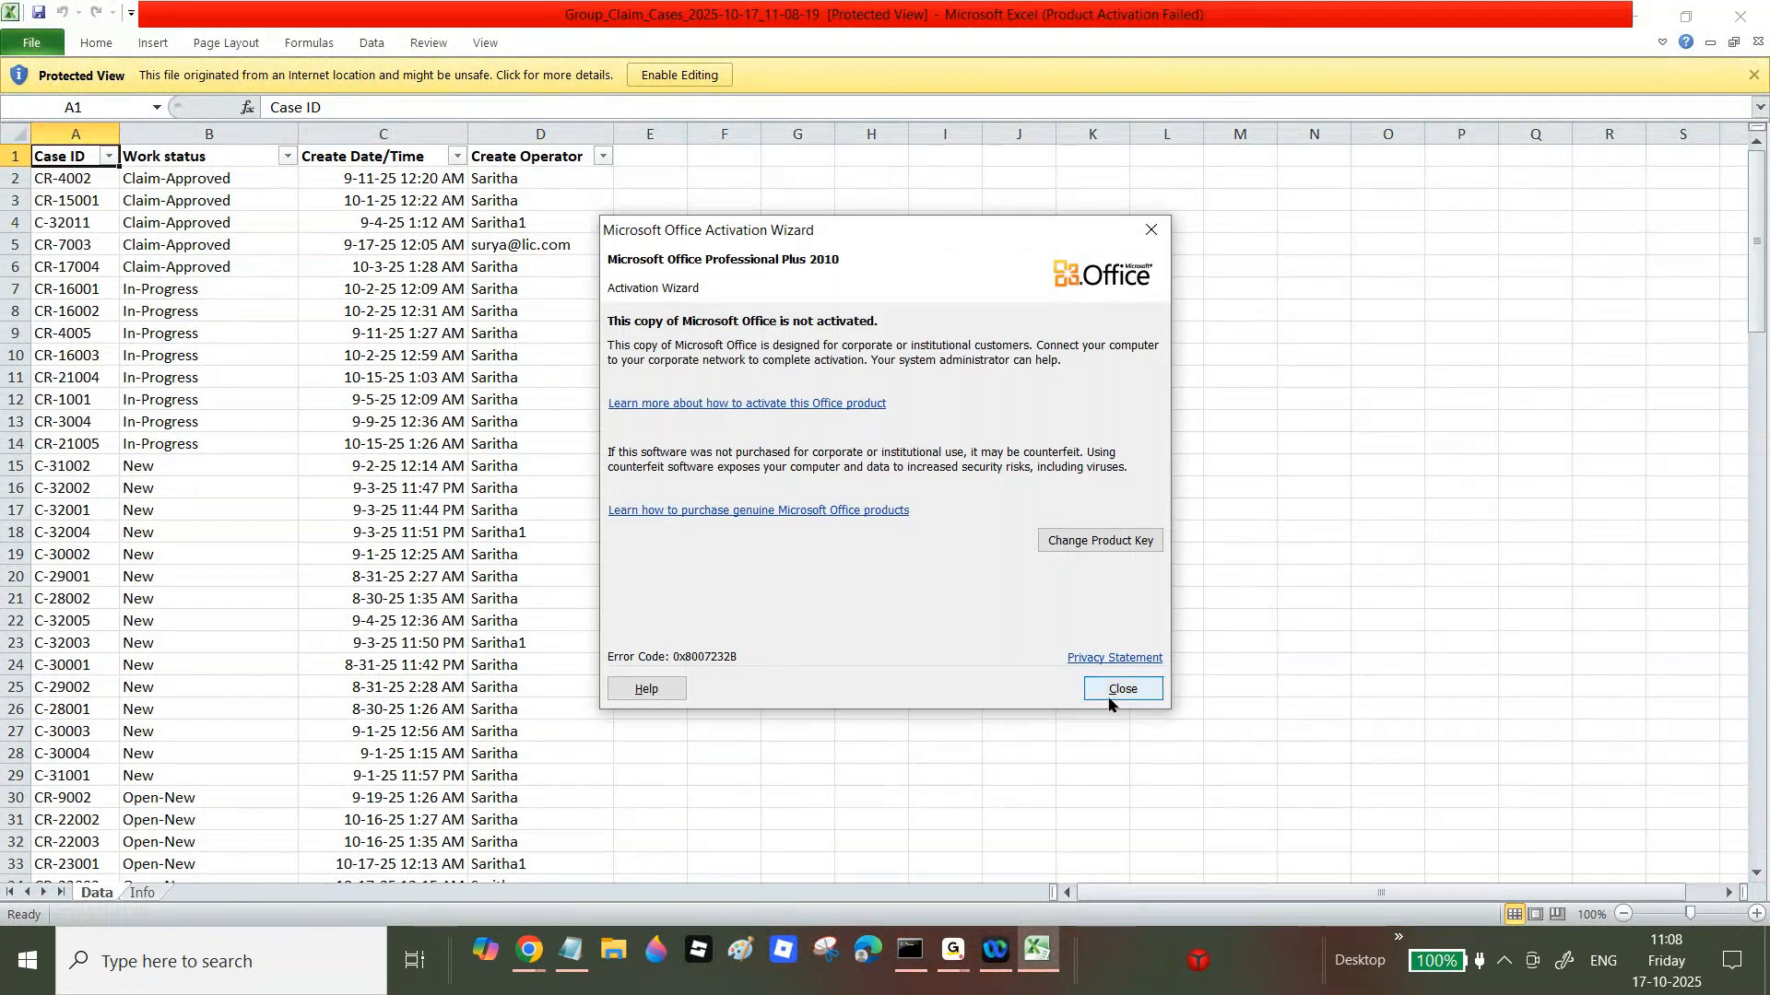
Step: Dismiss the Office activation notice and close the exported workbook in Excel
click(1118, 694)
click(1763, 9)
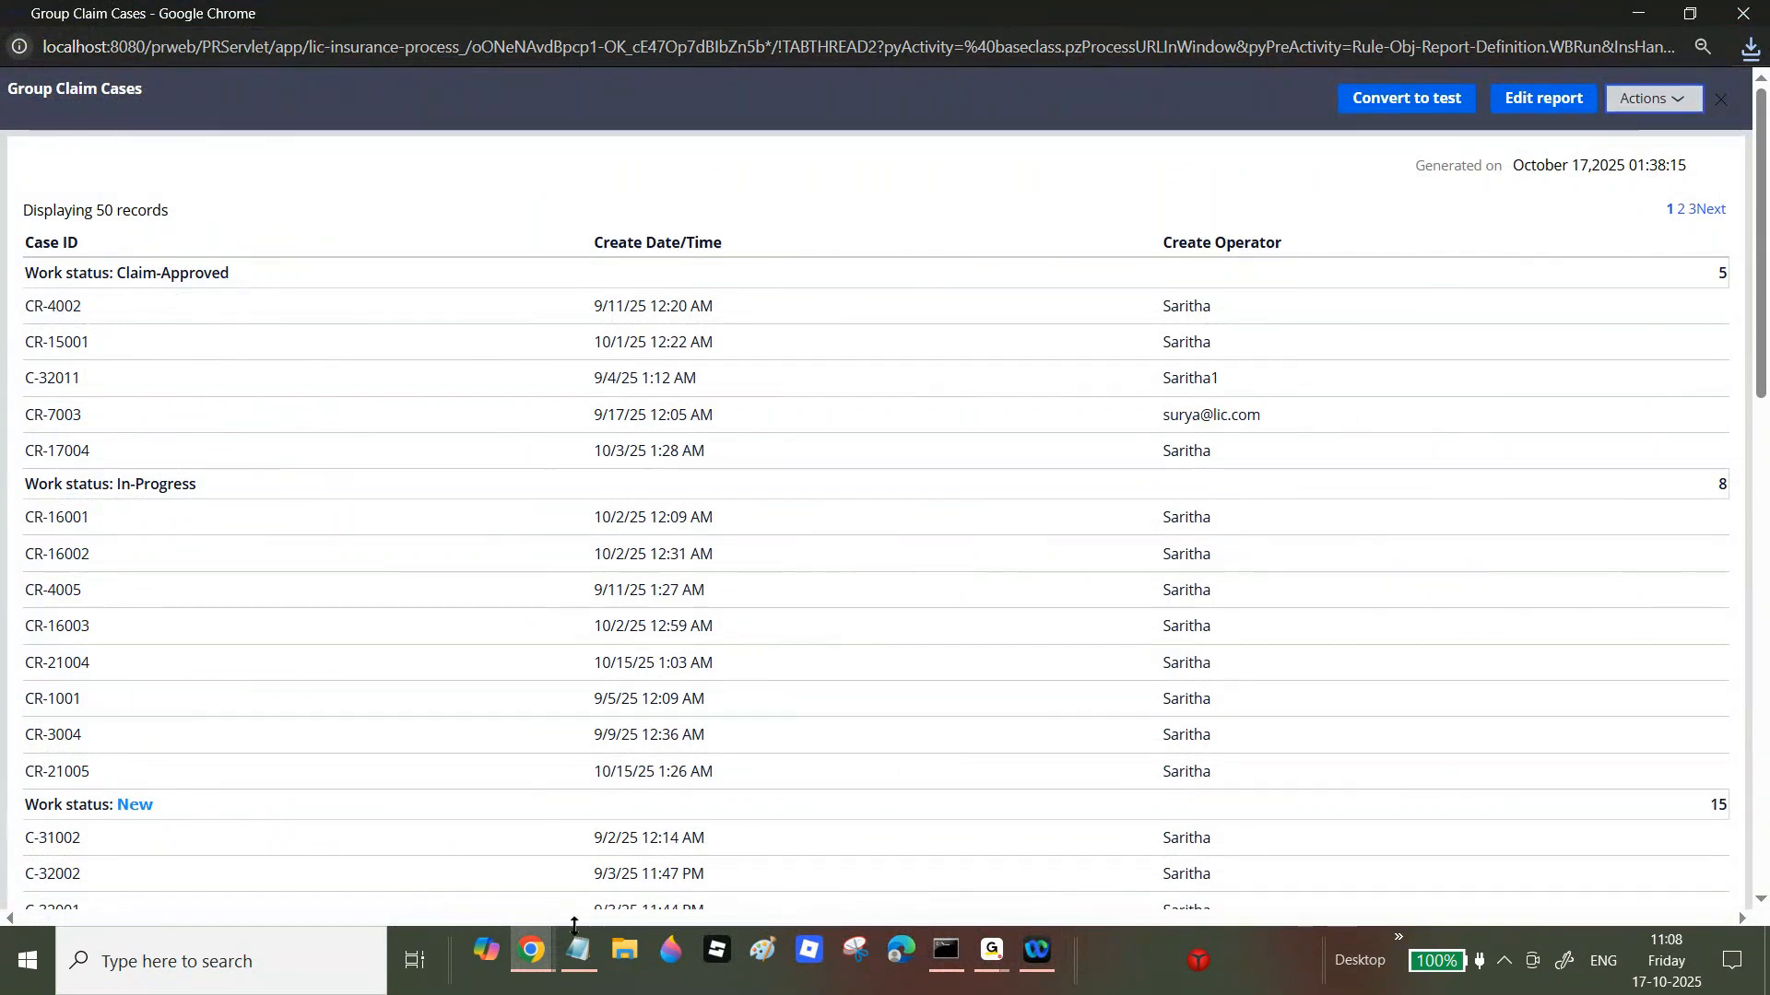
Step: Keep grouping in Excel exports, save the report, and run it to check
mouse_move(532, 954)
click(493, 815)
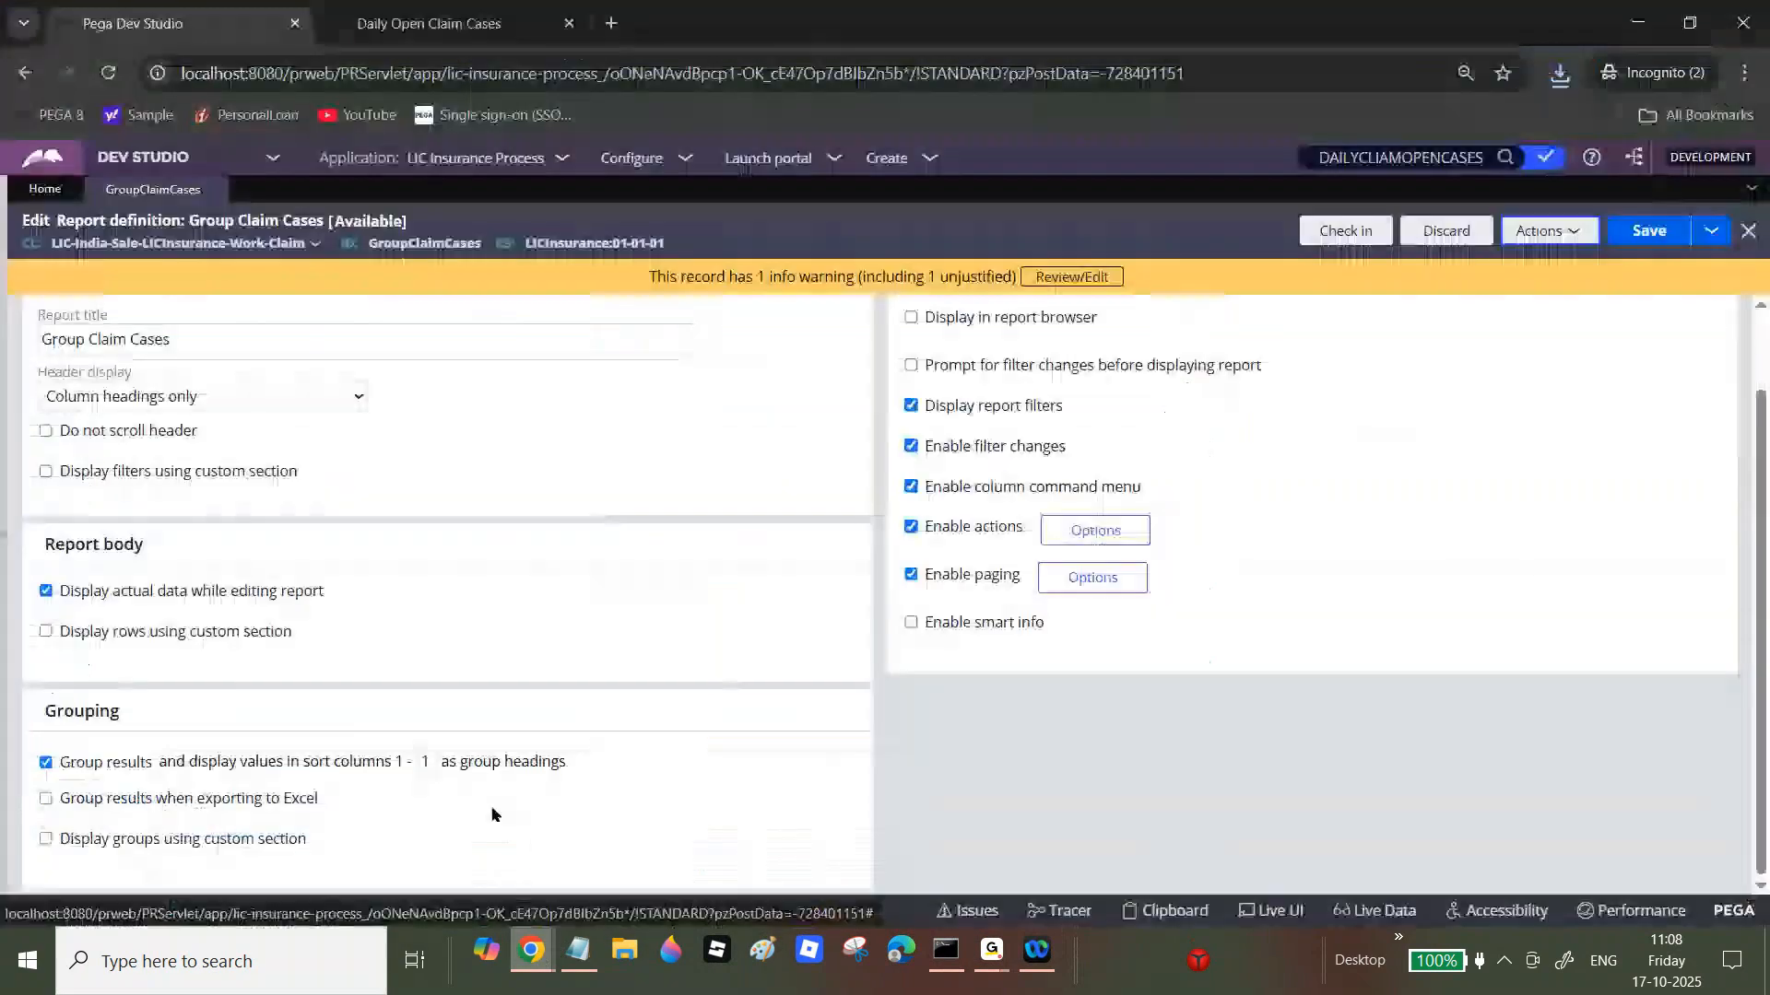
click(150, 798)
click(1651, 232)
click(1556, 239)
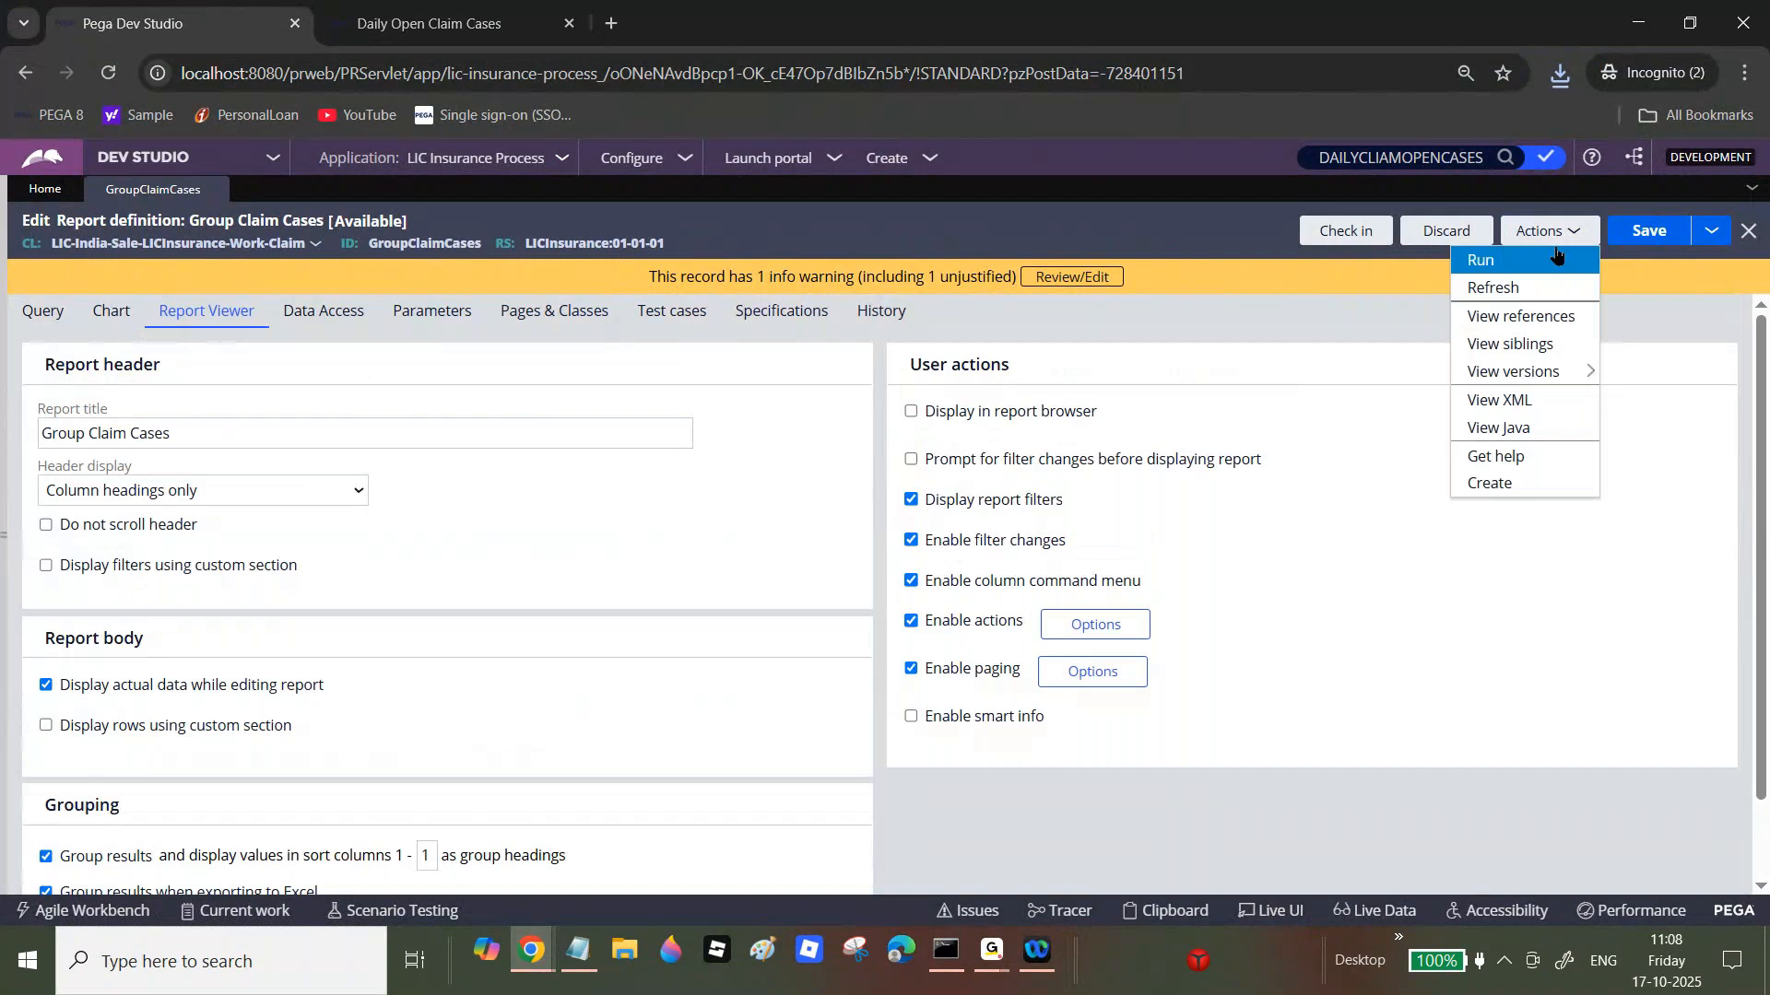
click(1538, 262)
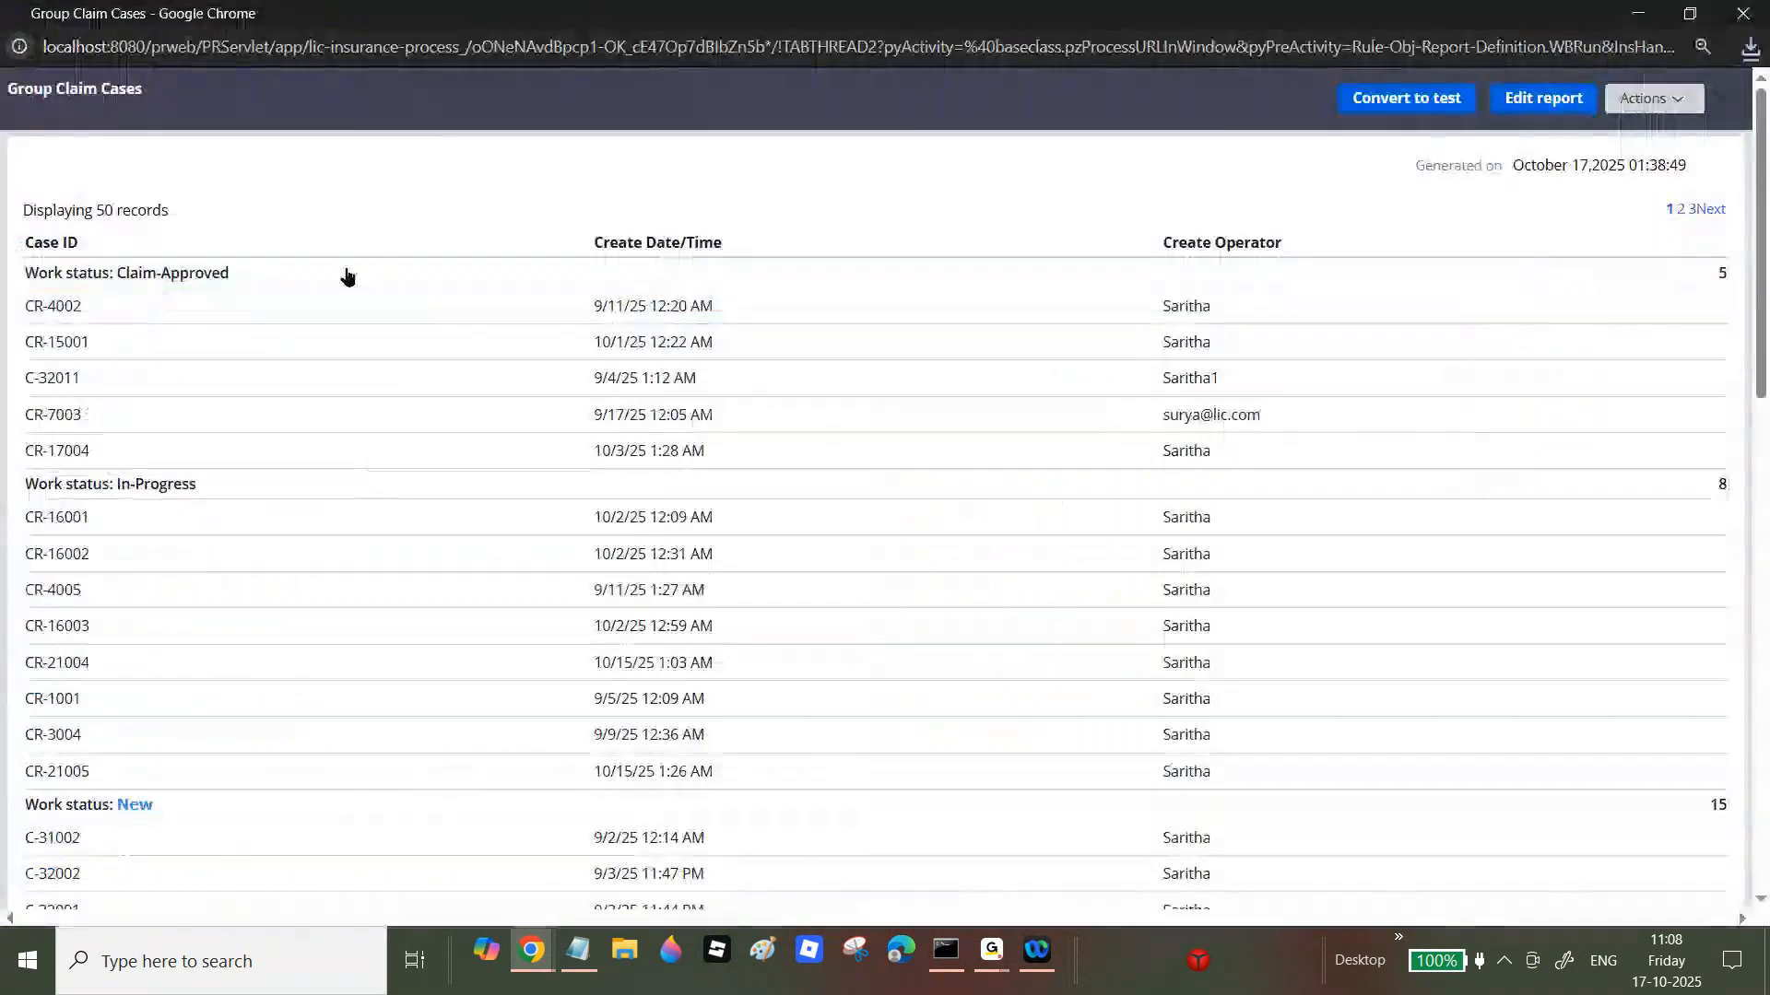
click(1742, 12)
Step: Run the report again, export it to a 7.6 KB Excel file, check it, and close Excel
click(1548, 230)
click(1543, 266)
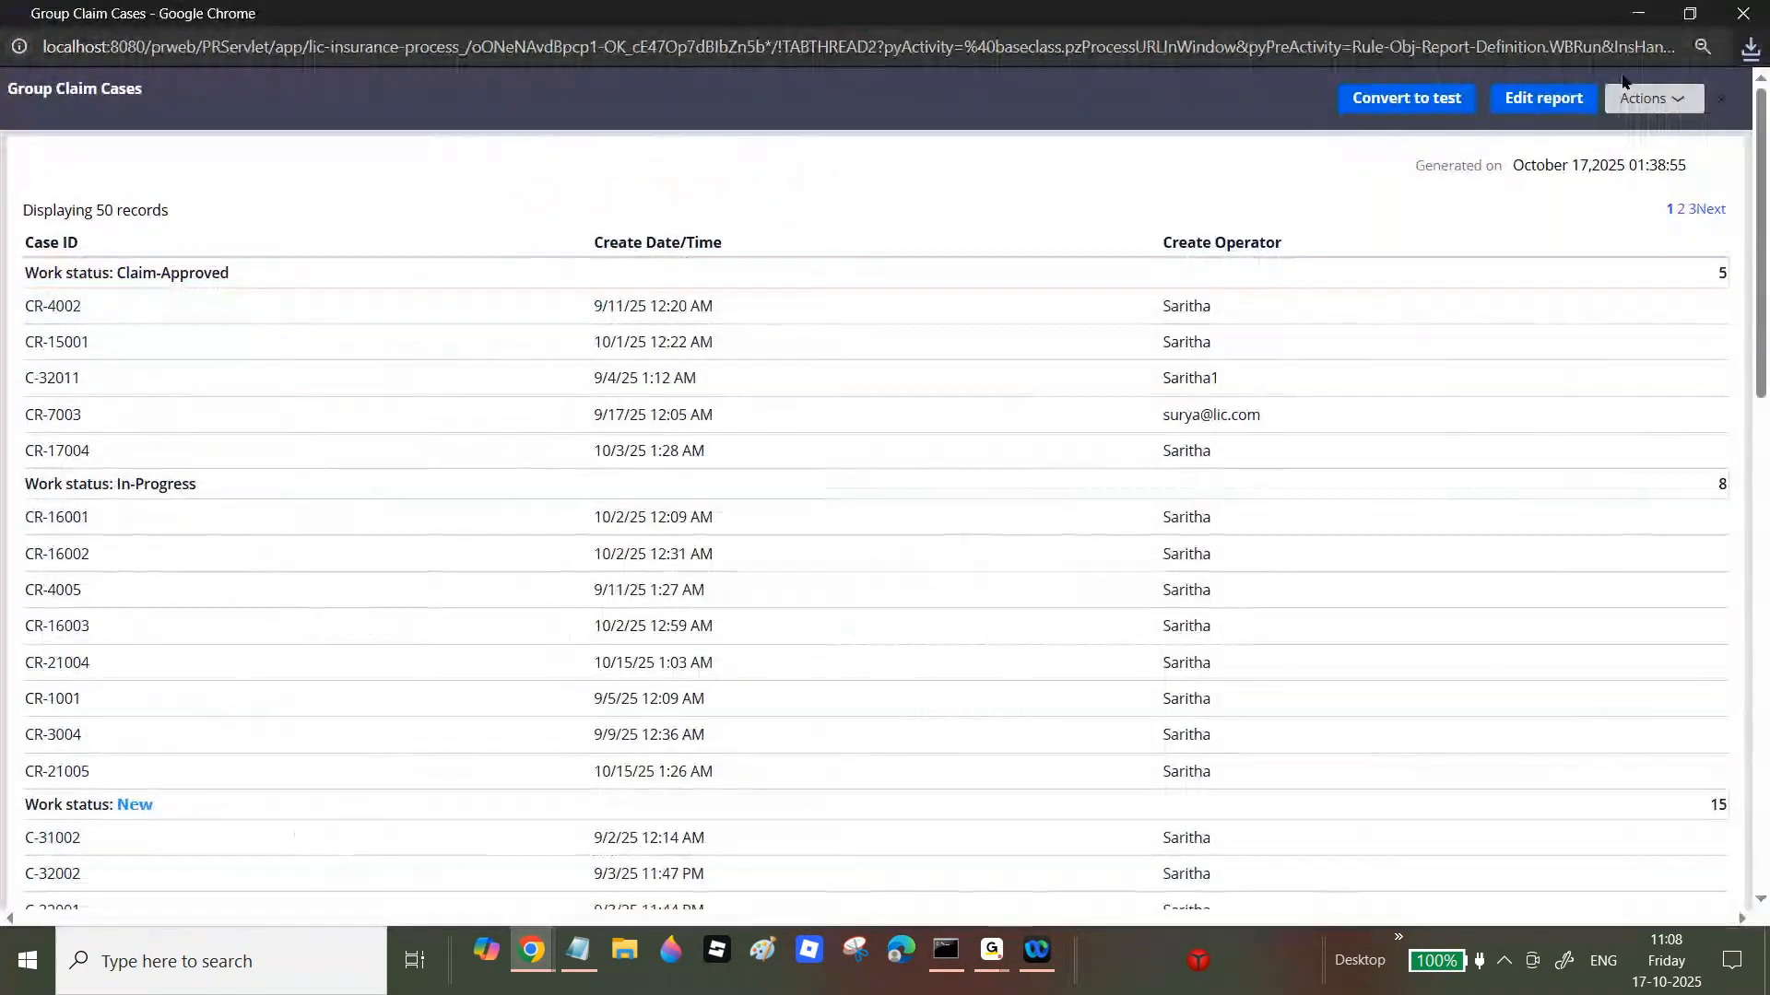
click(1646, 99)
click(1648, 239)
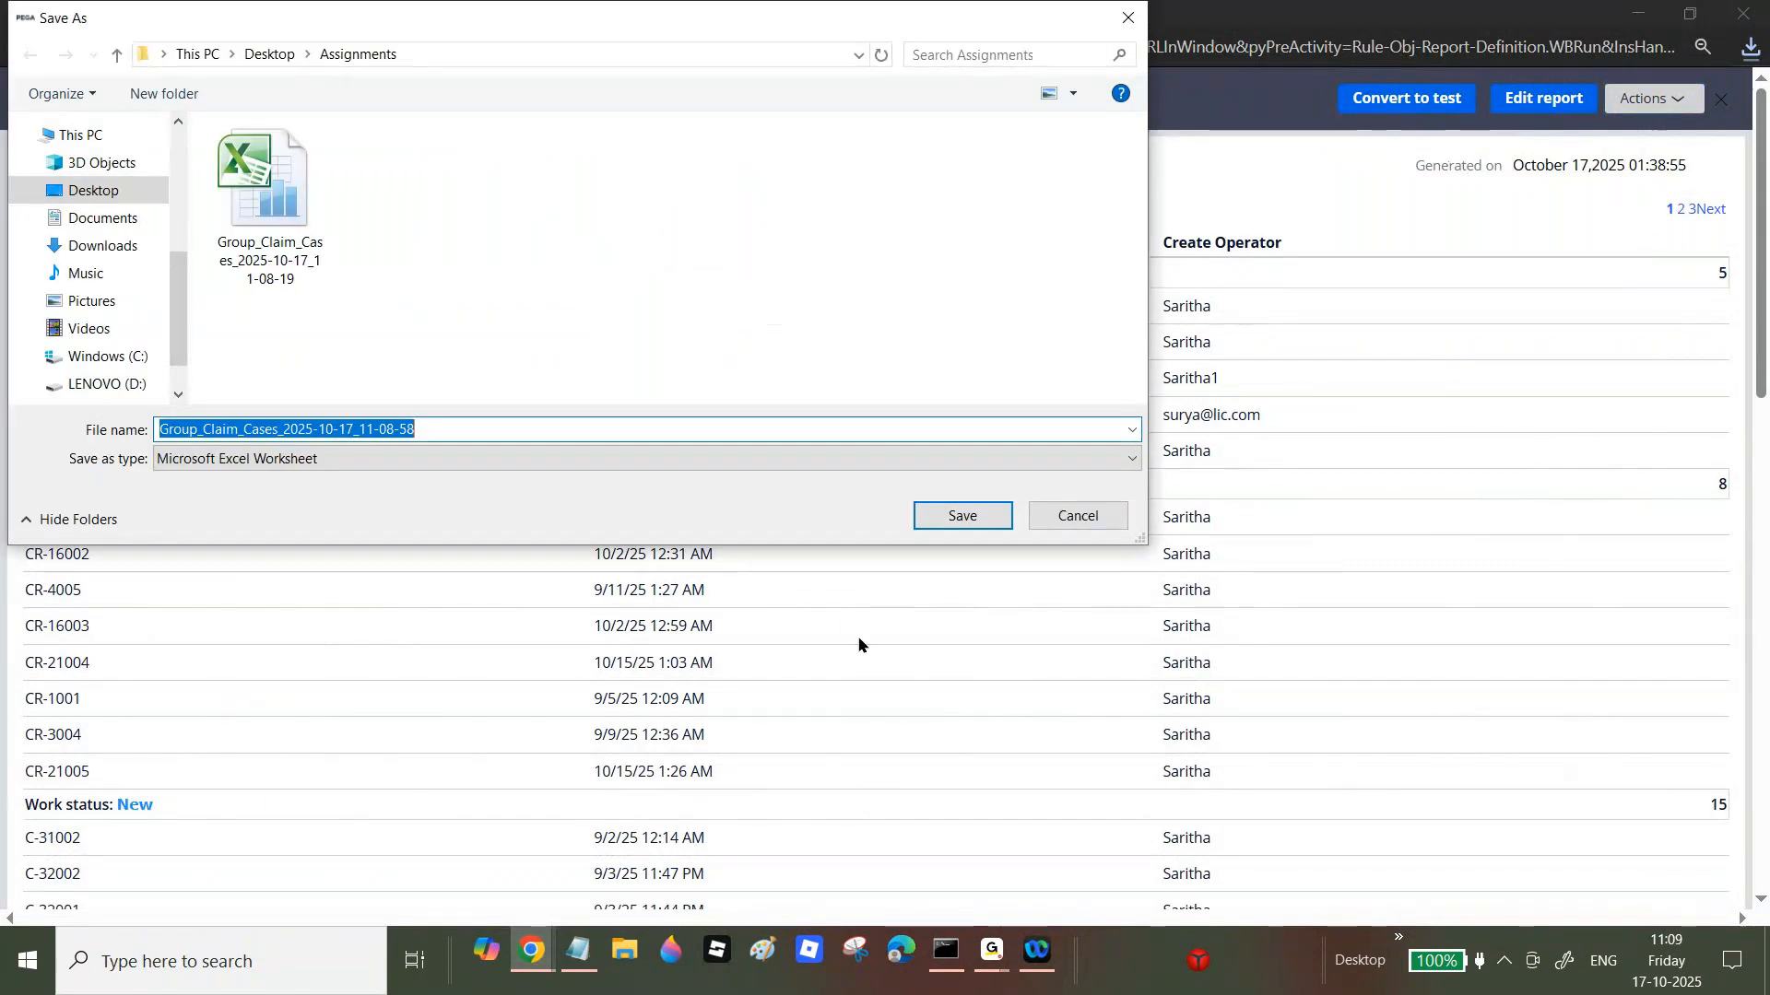
click(965, 516)
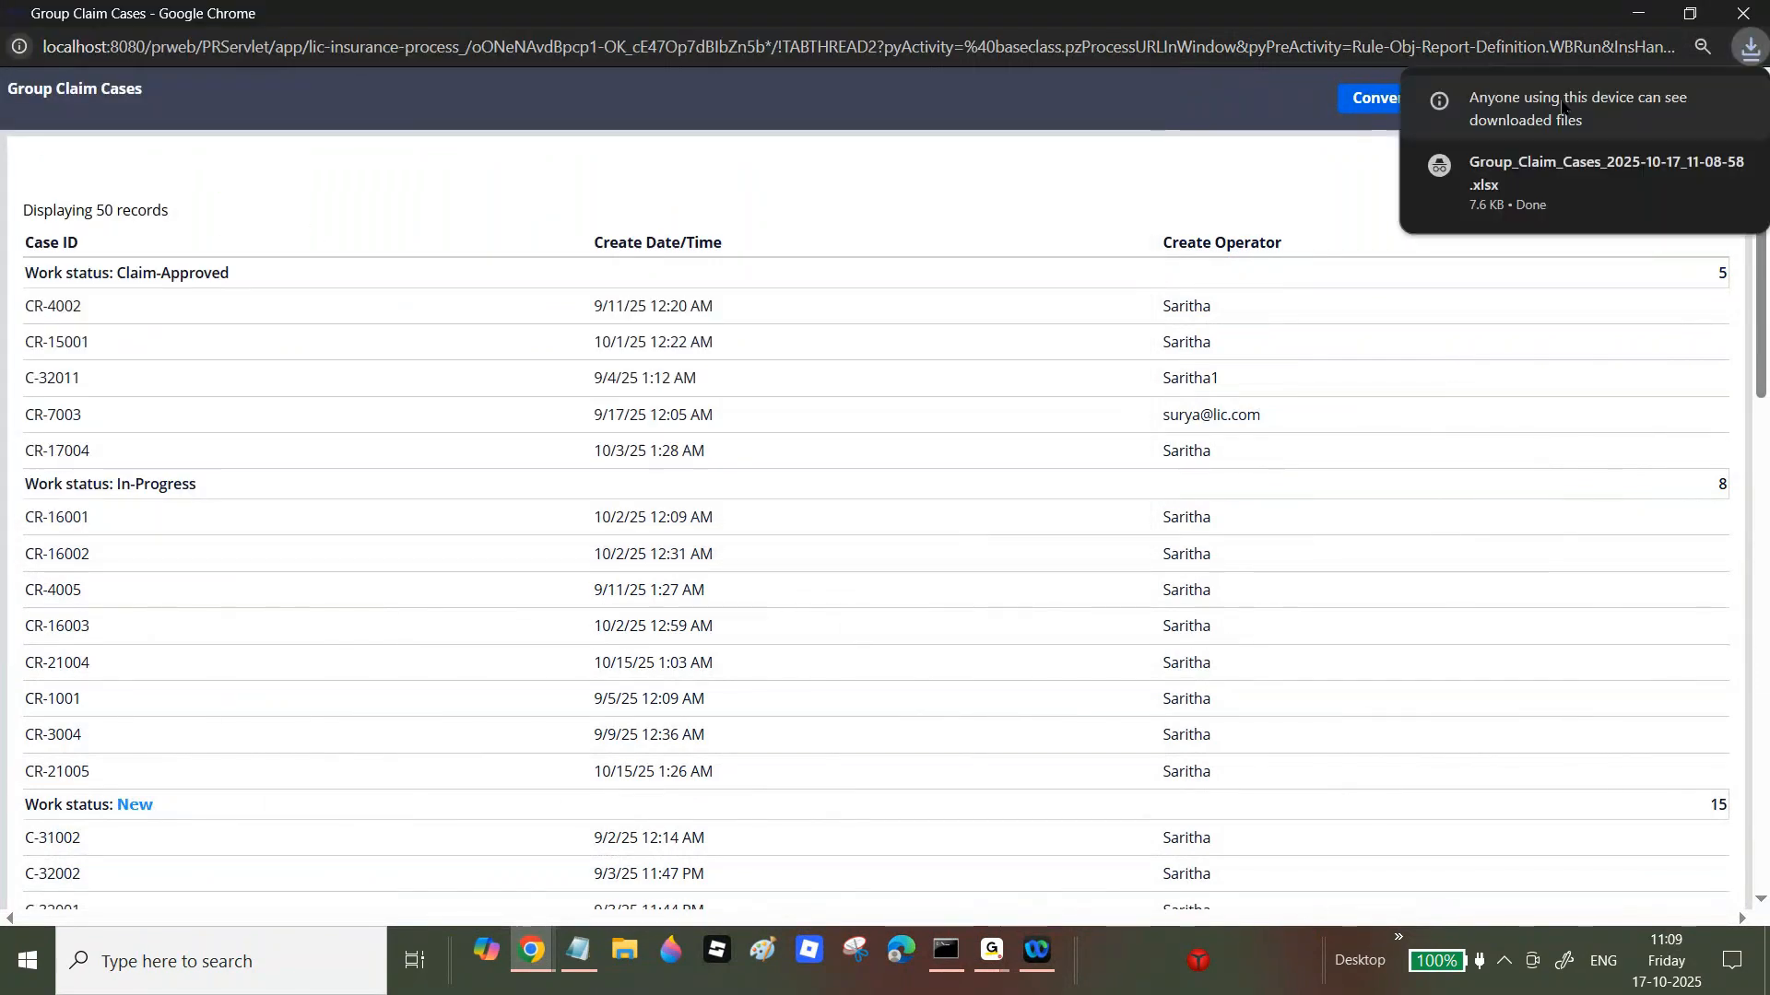
click(1516, 173)
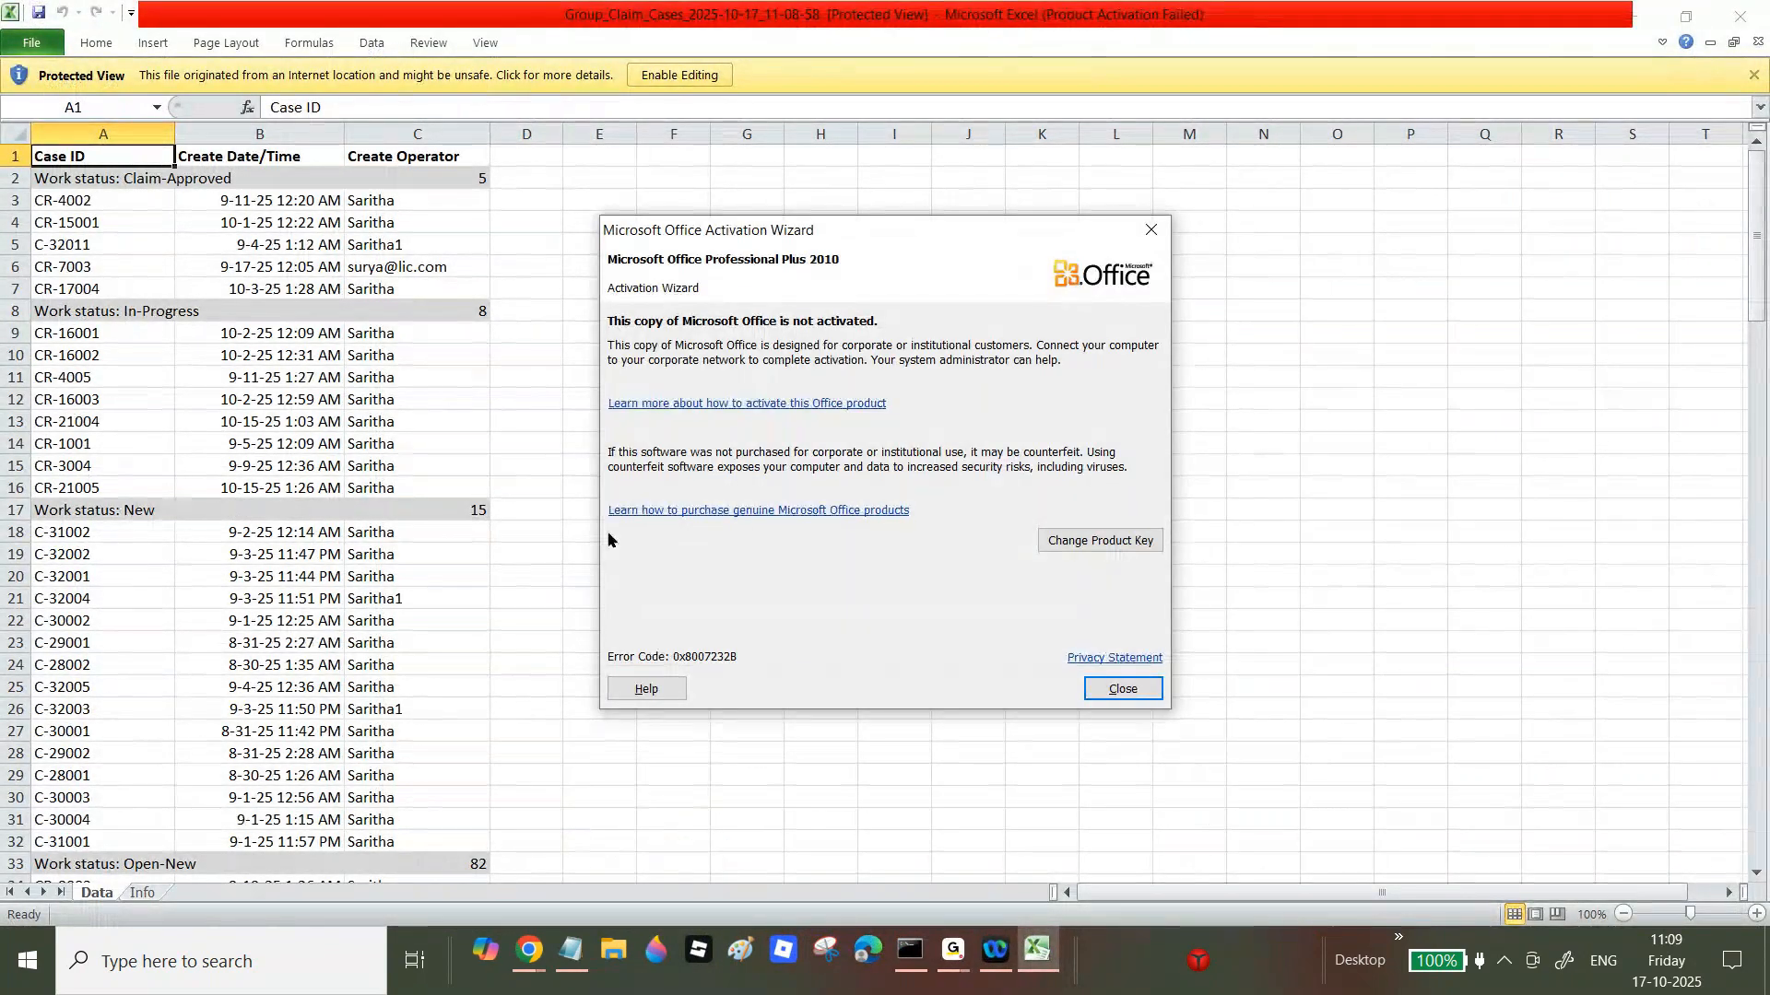
click(1125, 689)
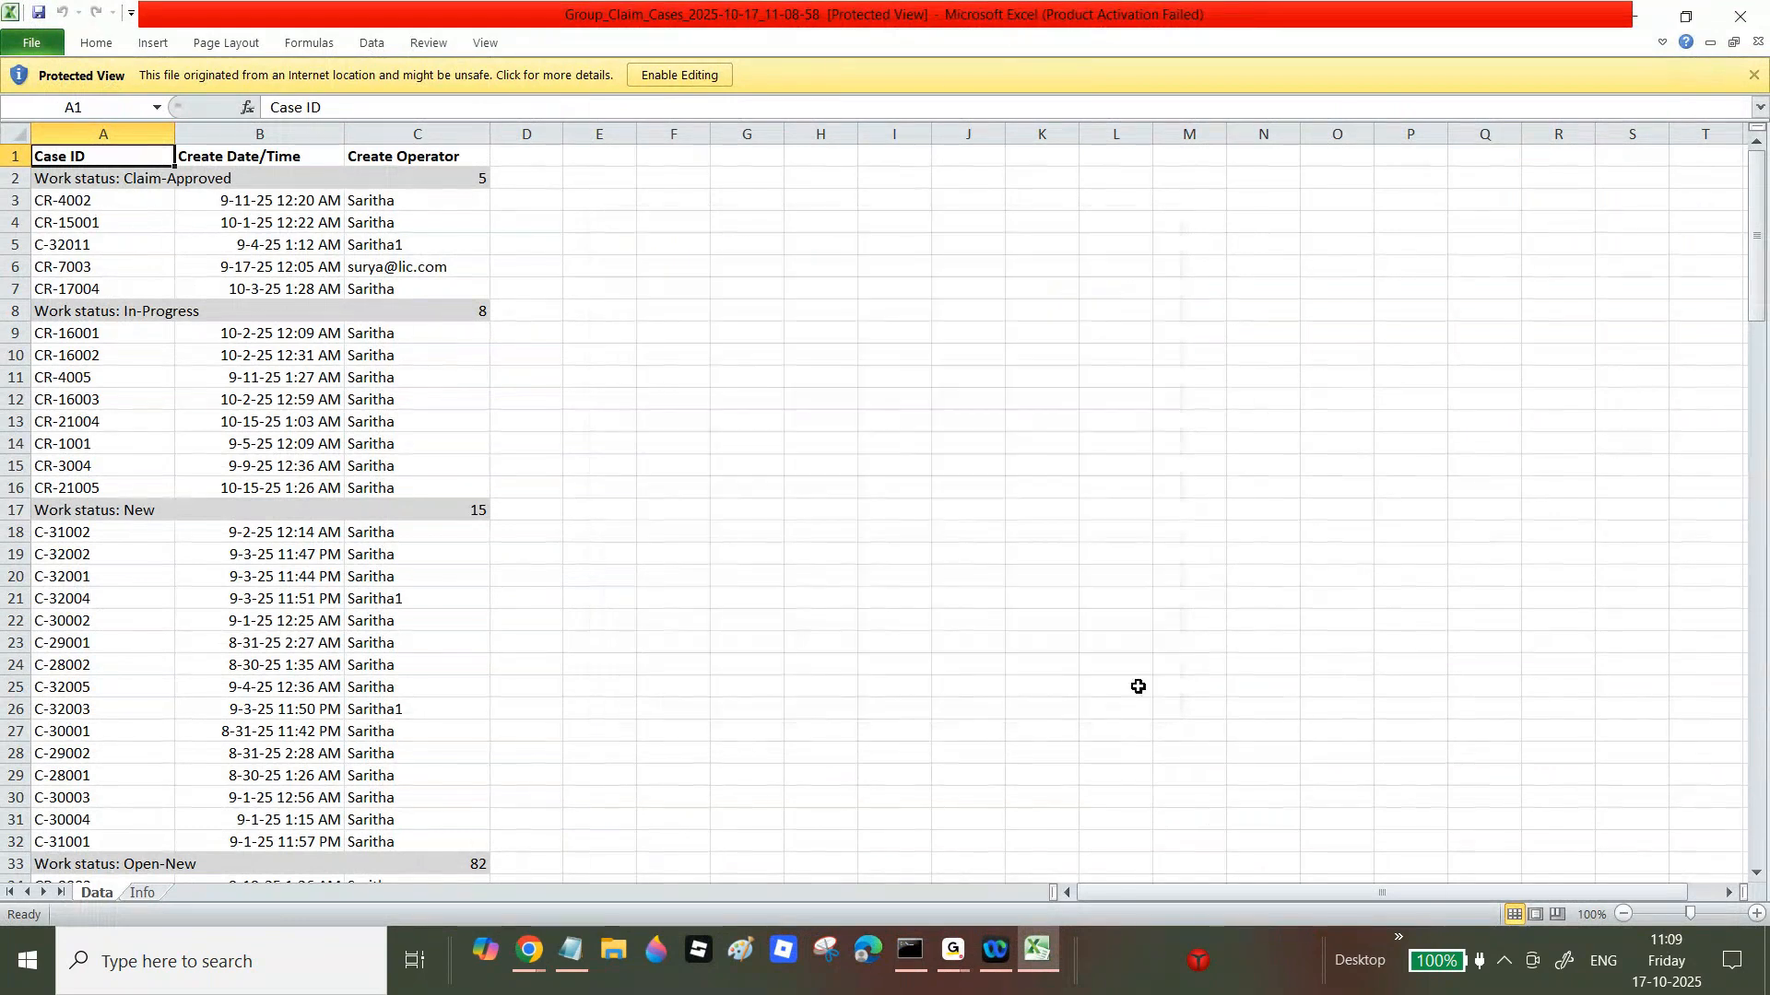
click(1747, 16)
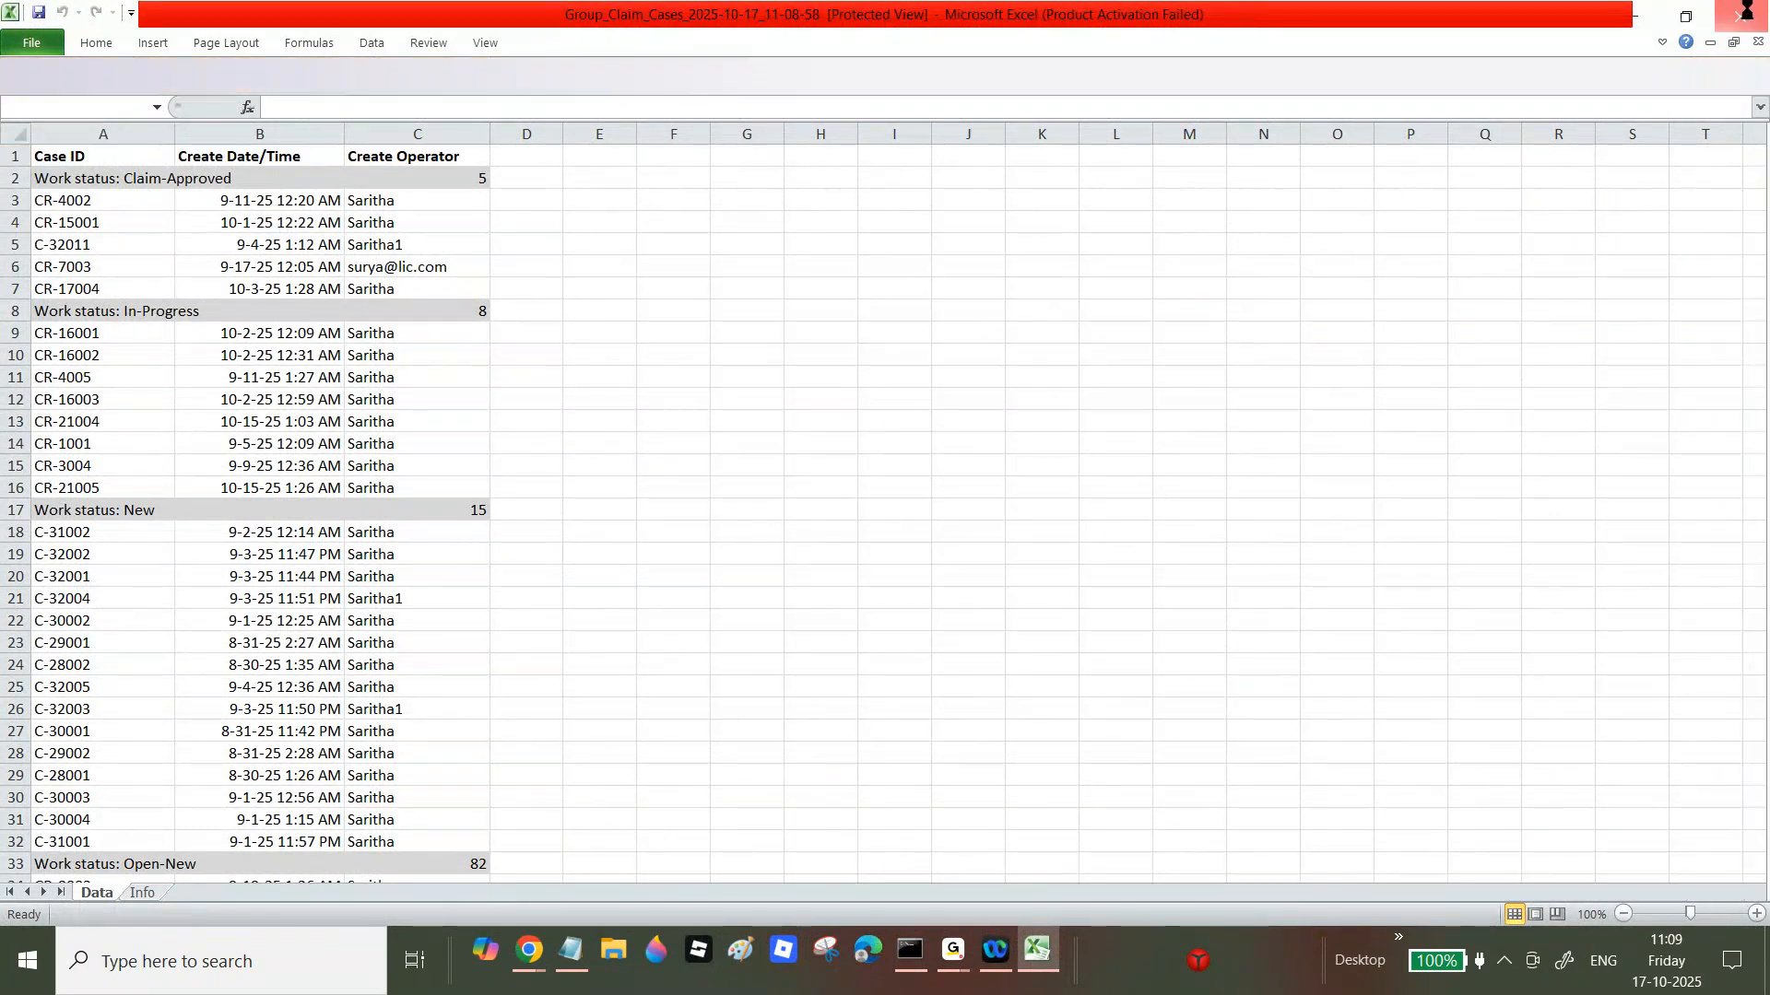
Step: Tick 'Display groups using custom section' and compare with the Daily Open Claim Cases report
click(1742, 14)
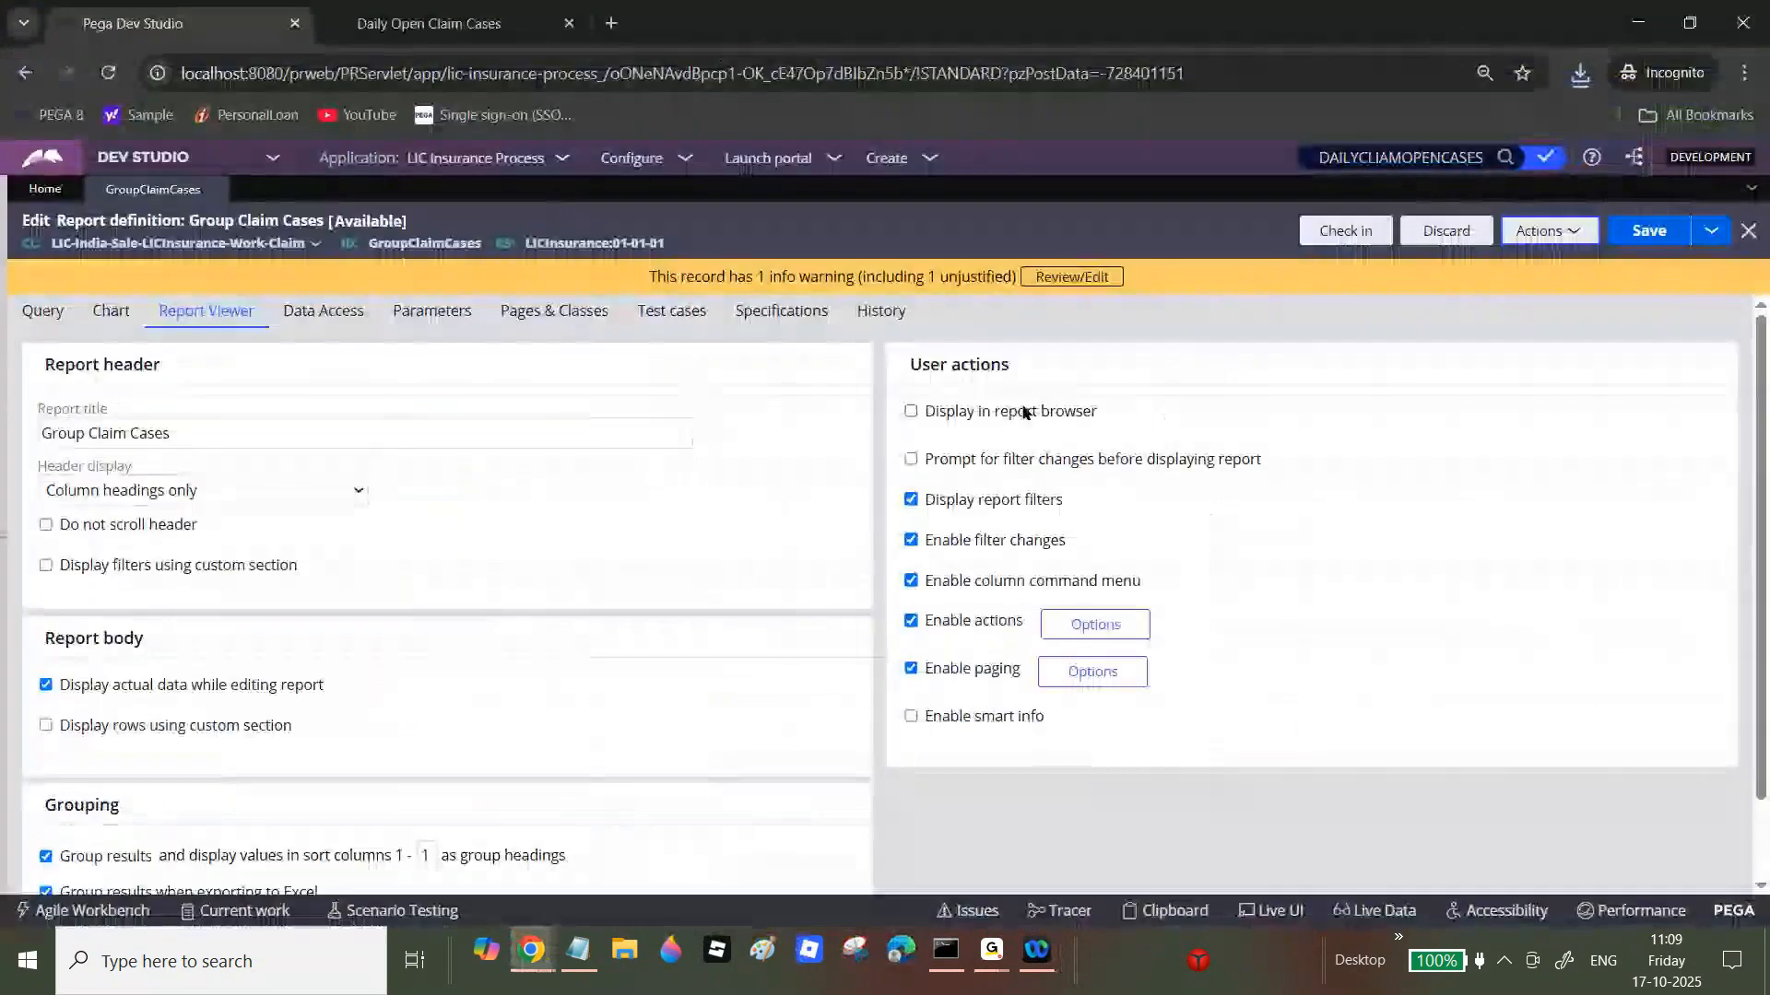
scroll(1581, 645, down, 2)
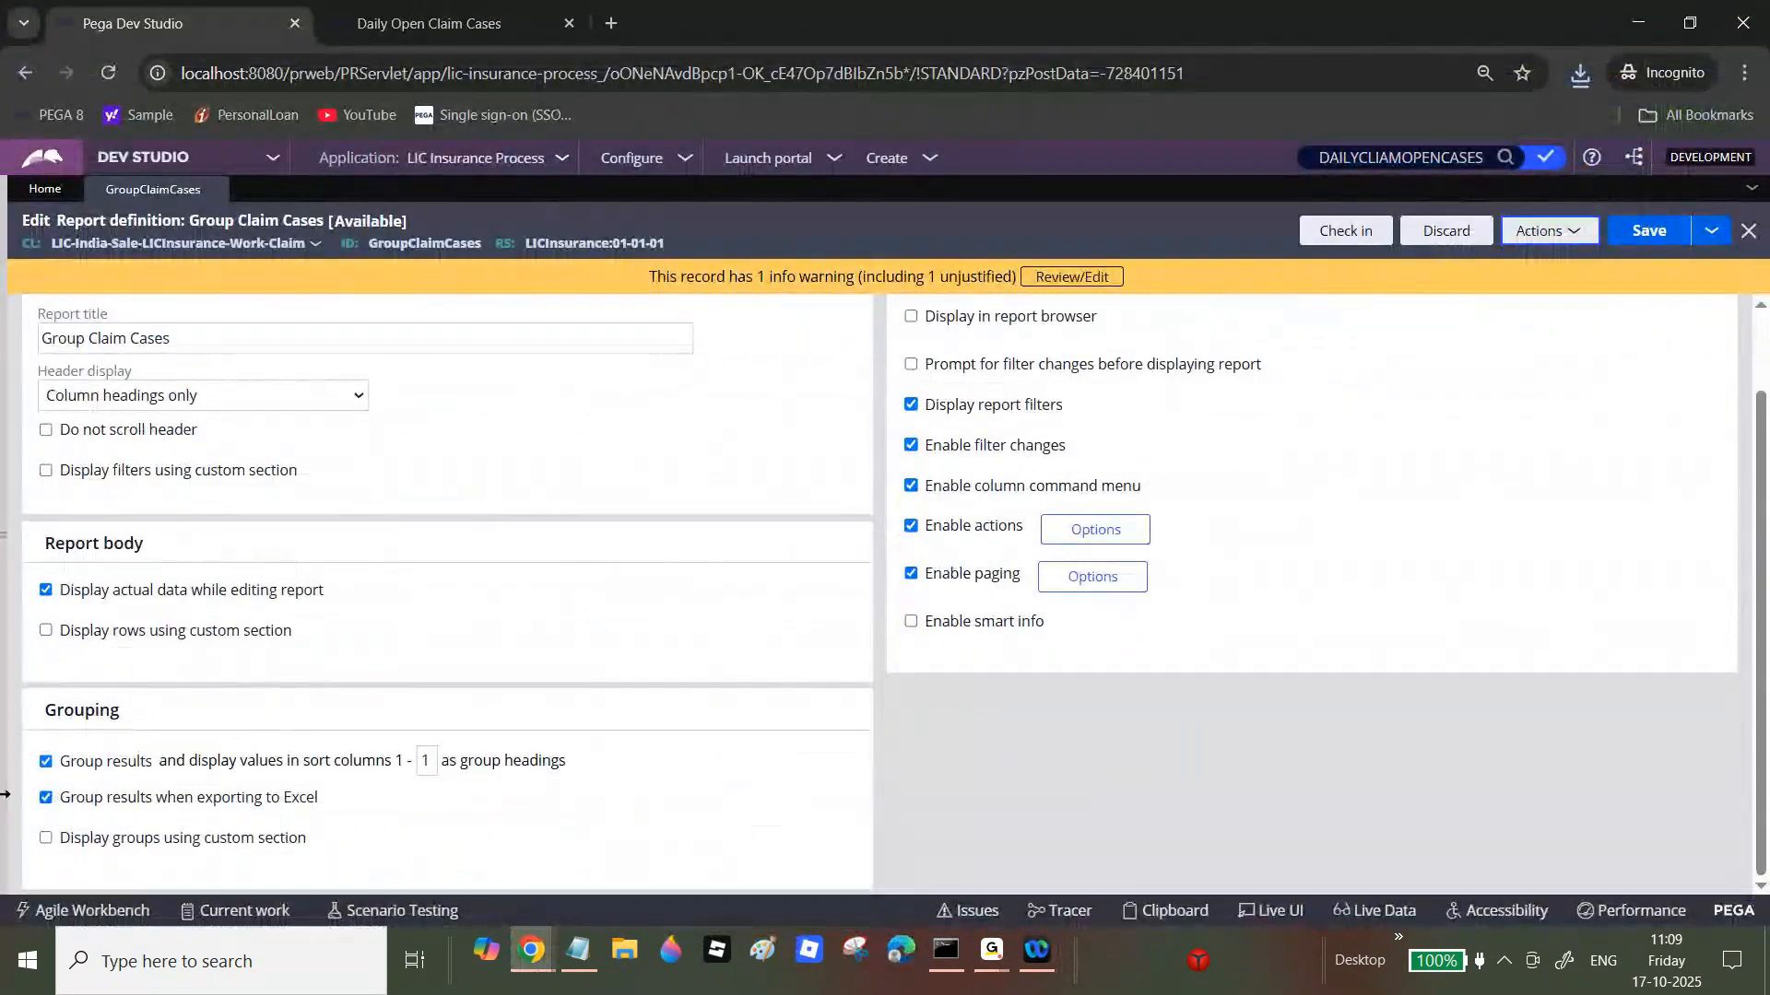
click(46, 838)
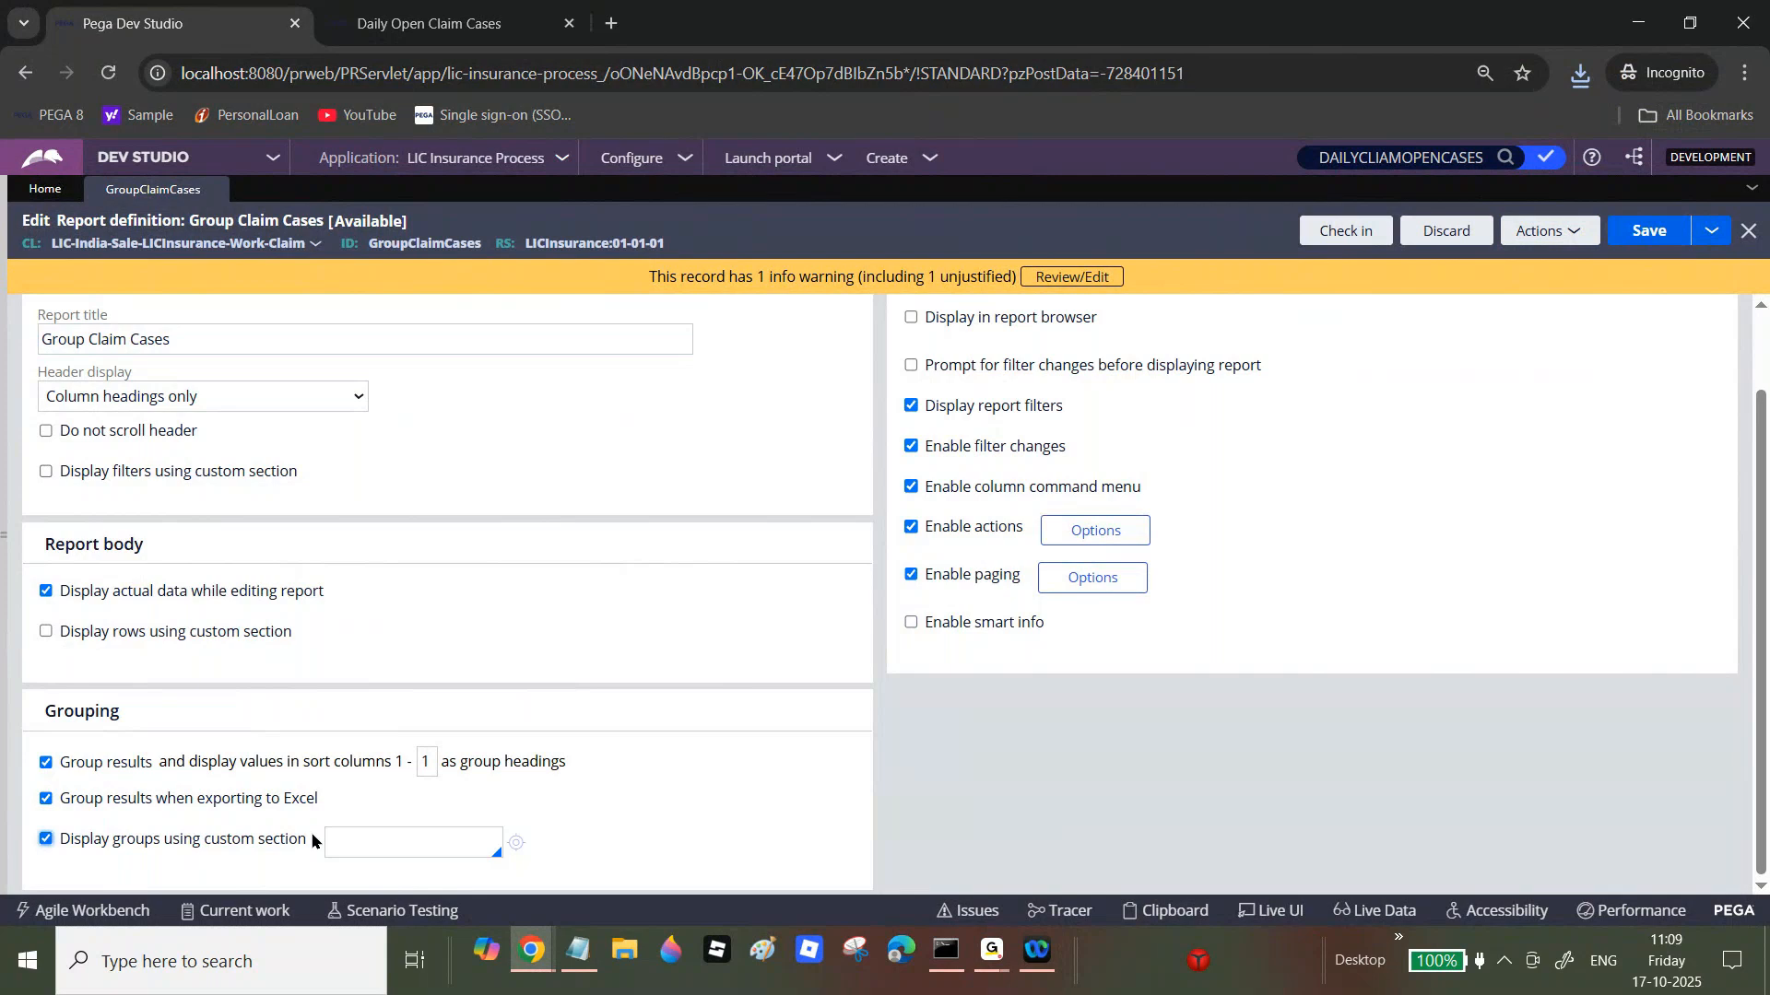
click(359, 836)
click(339, 8)
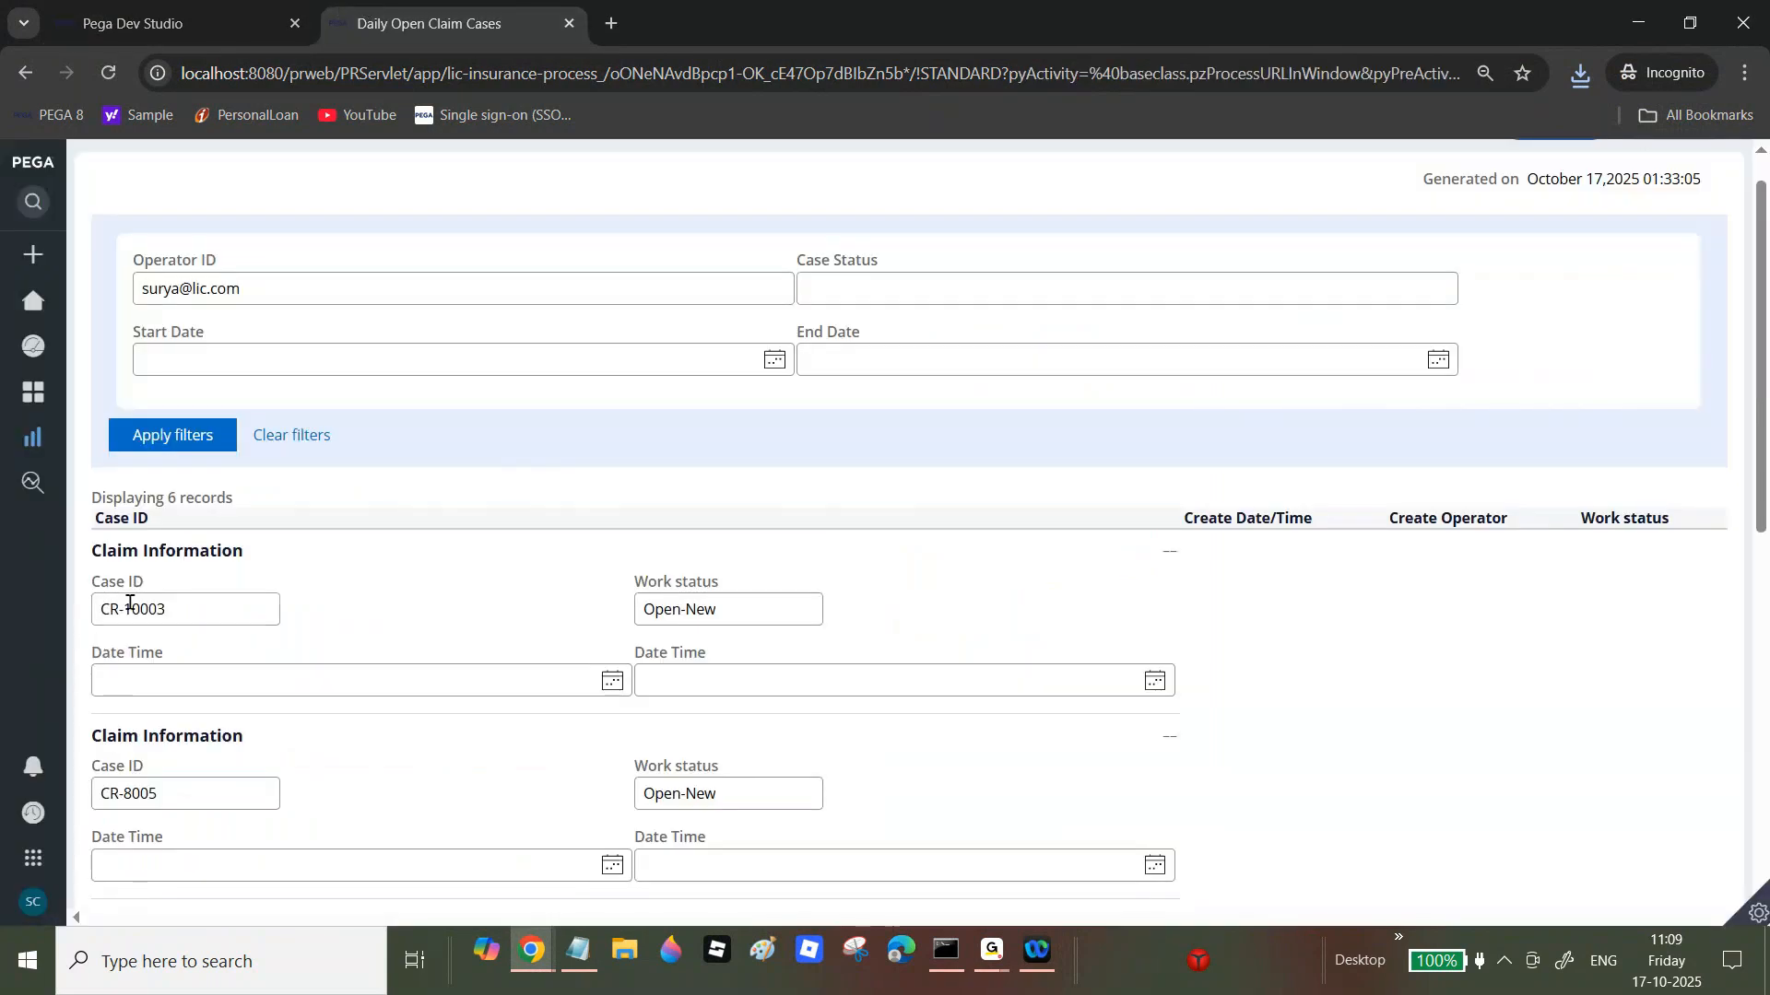
click(124, 11)
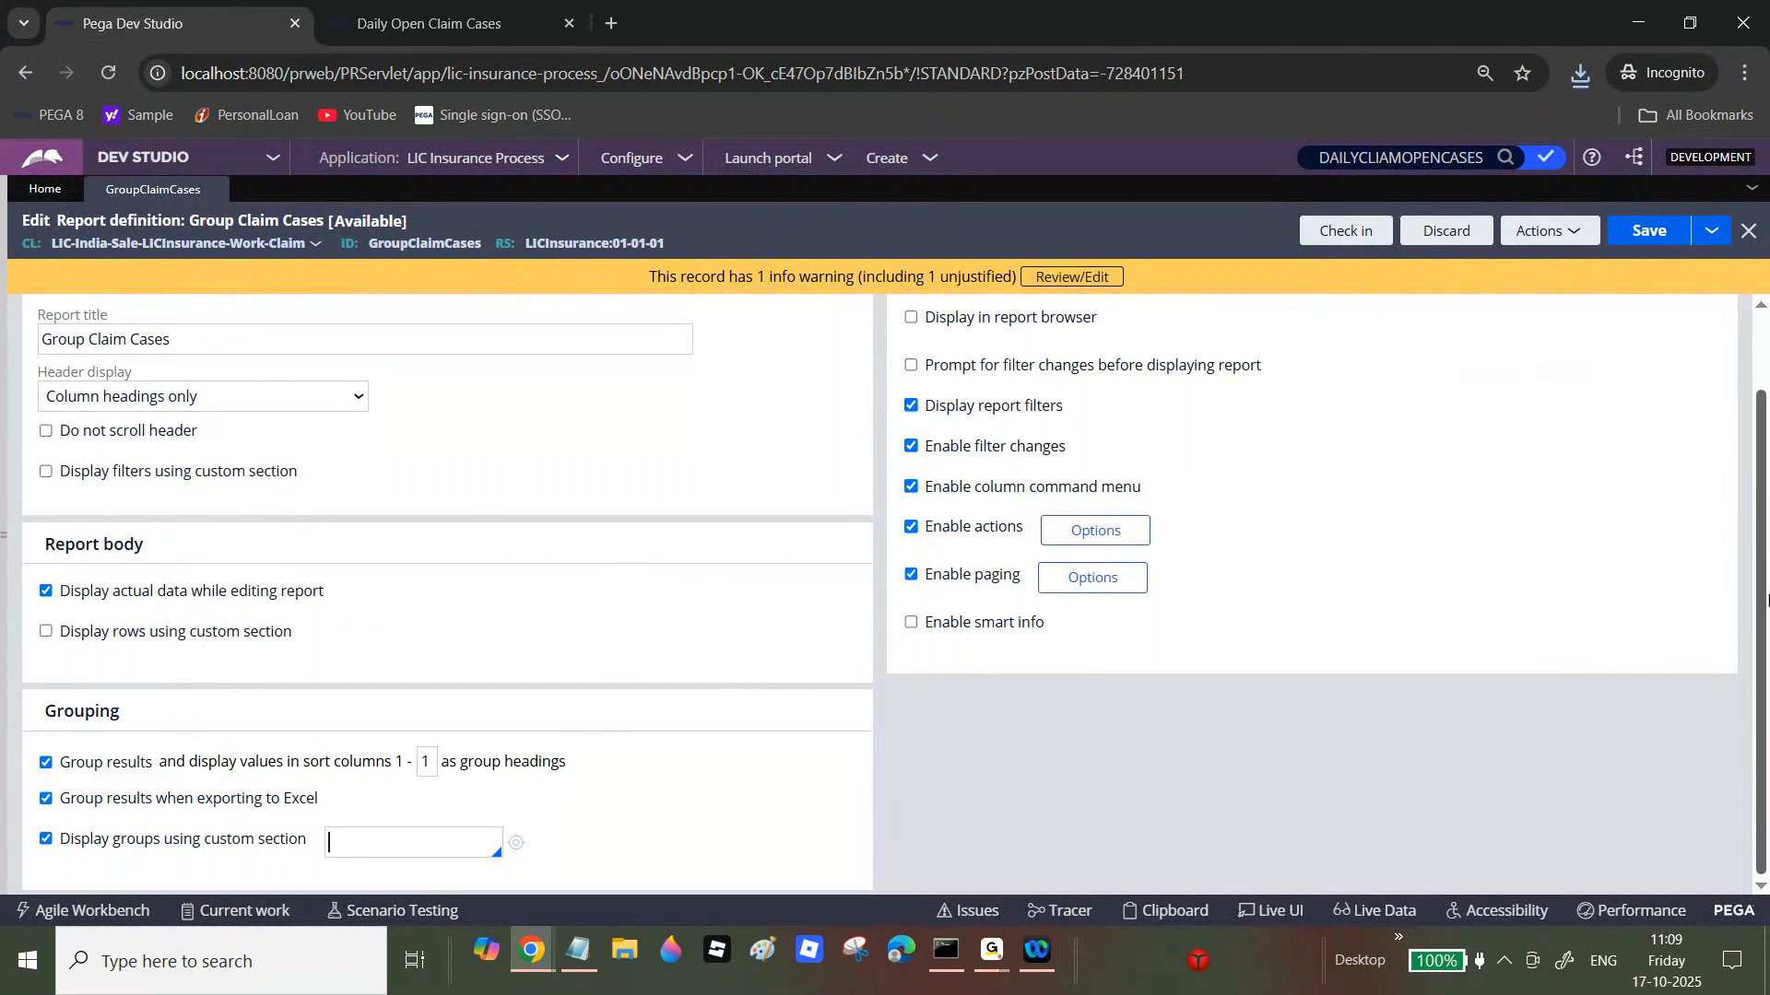
Step: Uncheck 'Display groups using custom section' and save the report definition
scroll(912, 387, up, 2)
drag(912, 364, 1106, 379)
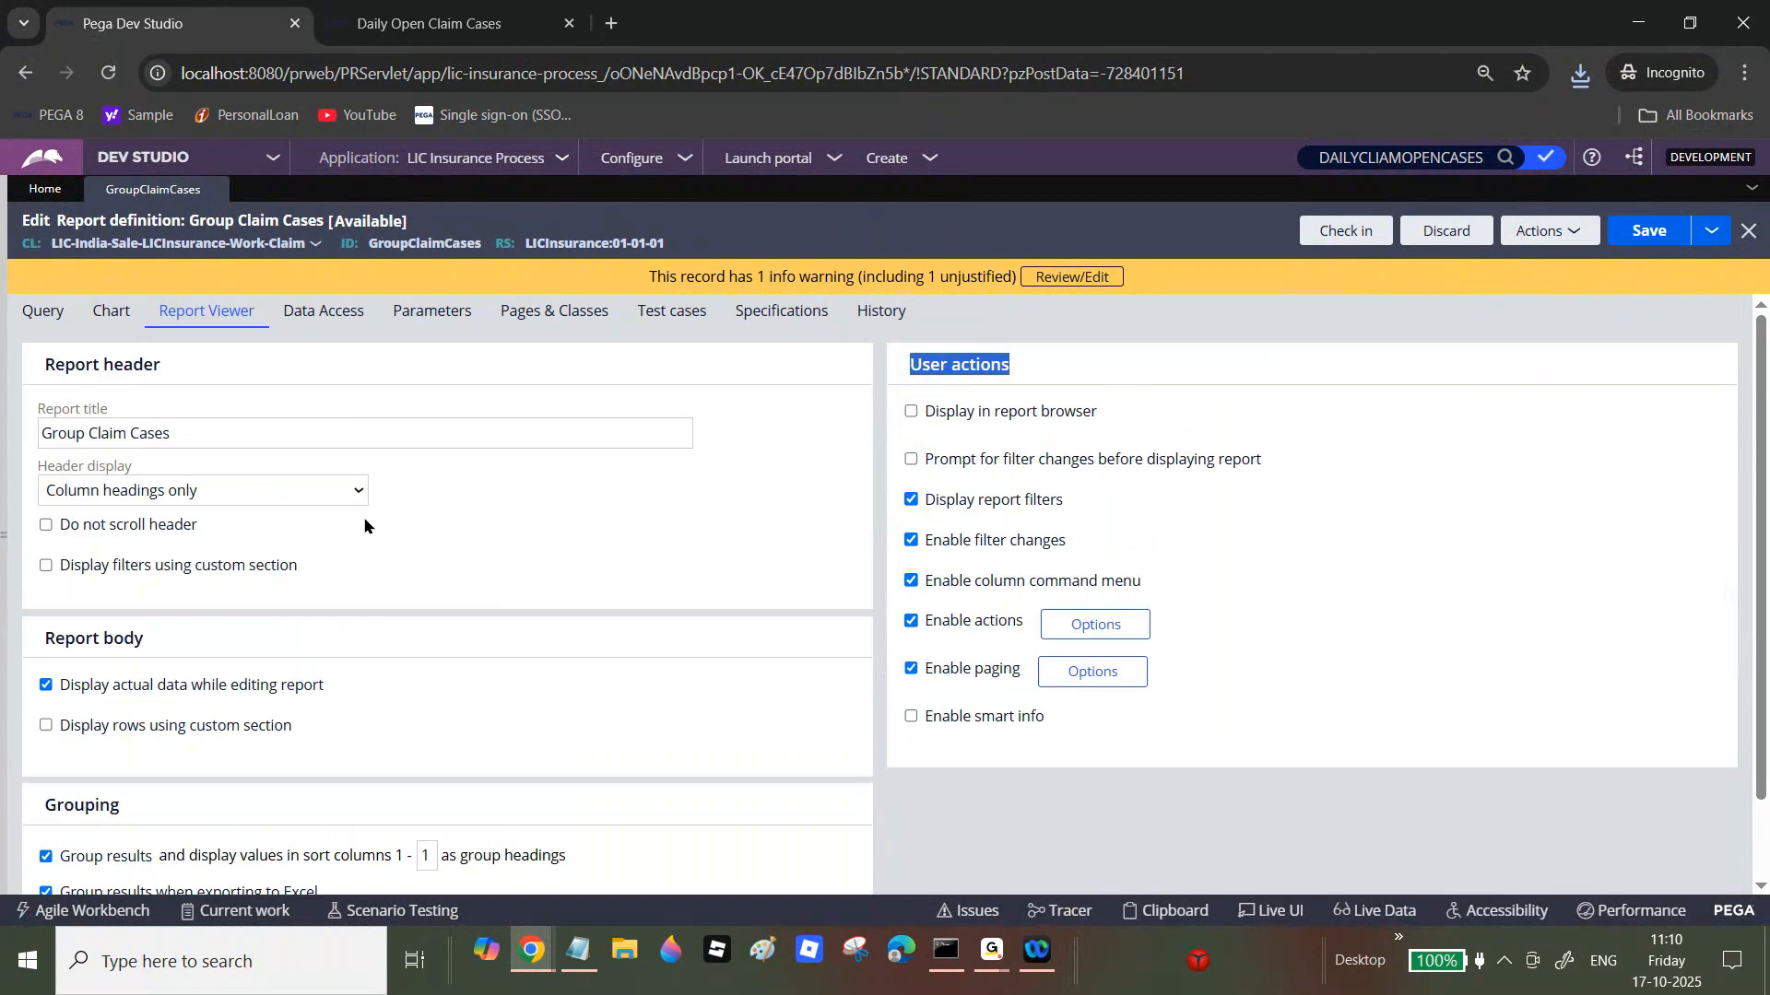
scroll(1761, 590, down, 1)
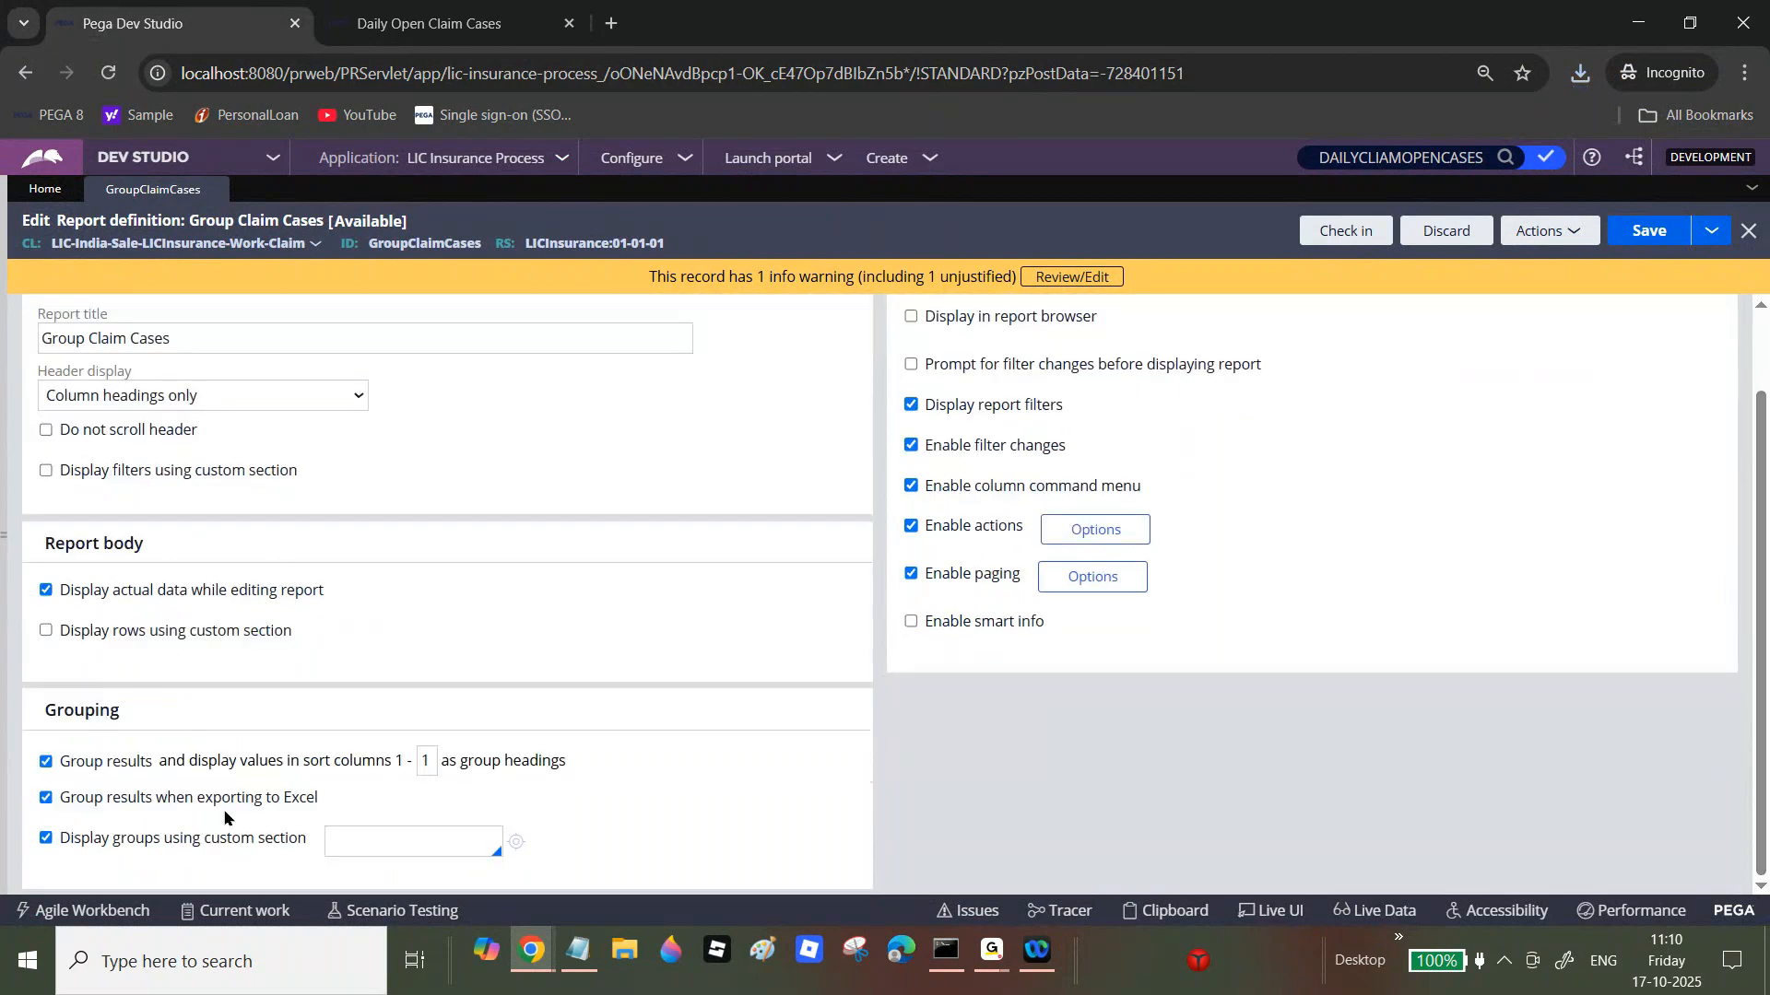
click(45, 838)
click(1646, 229)
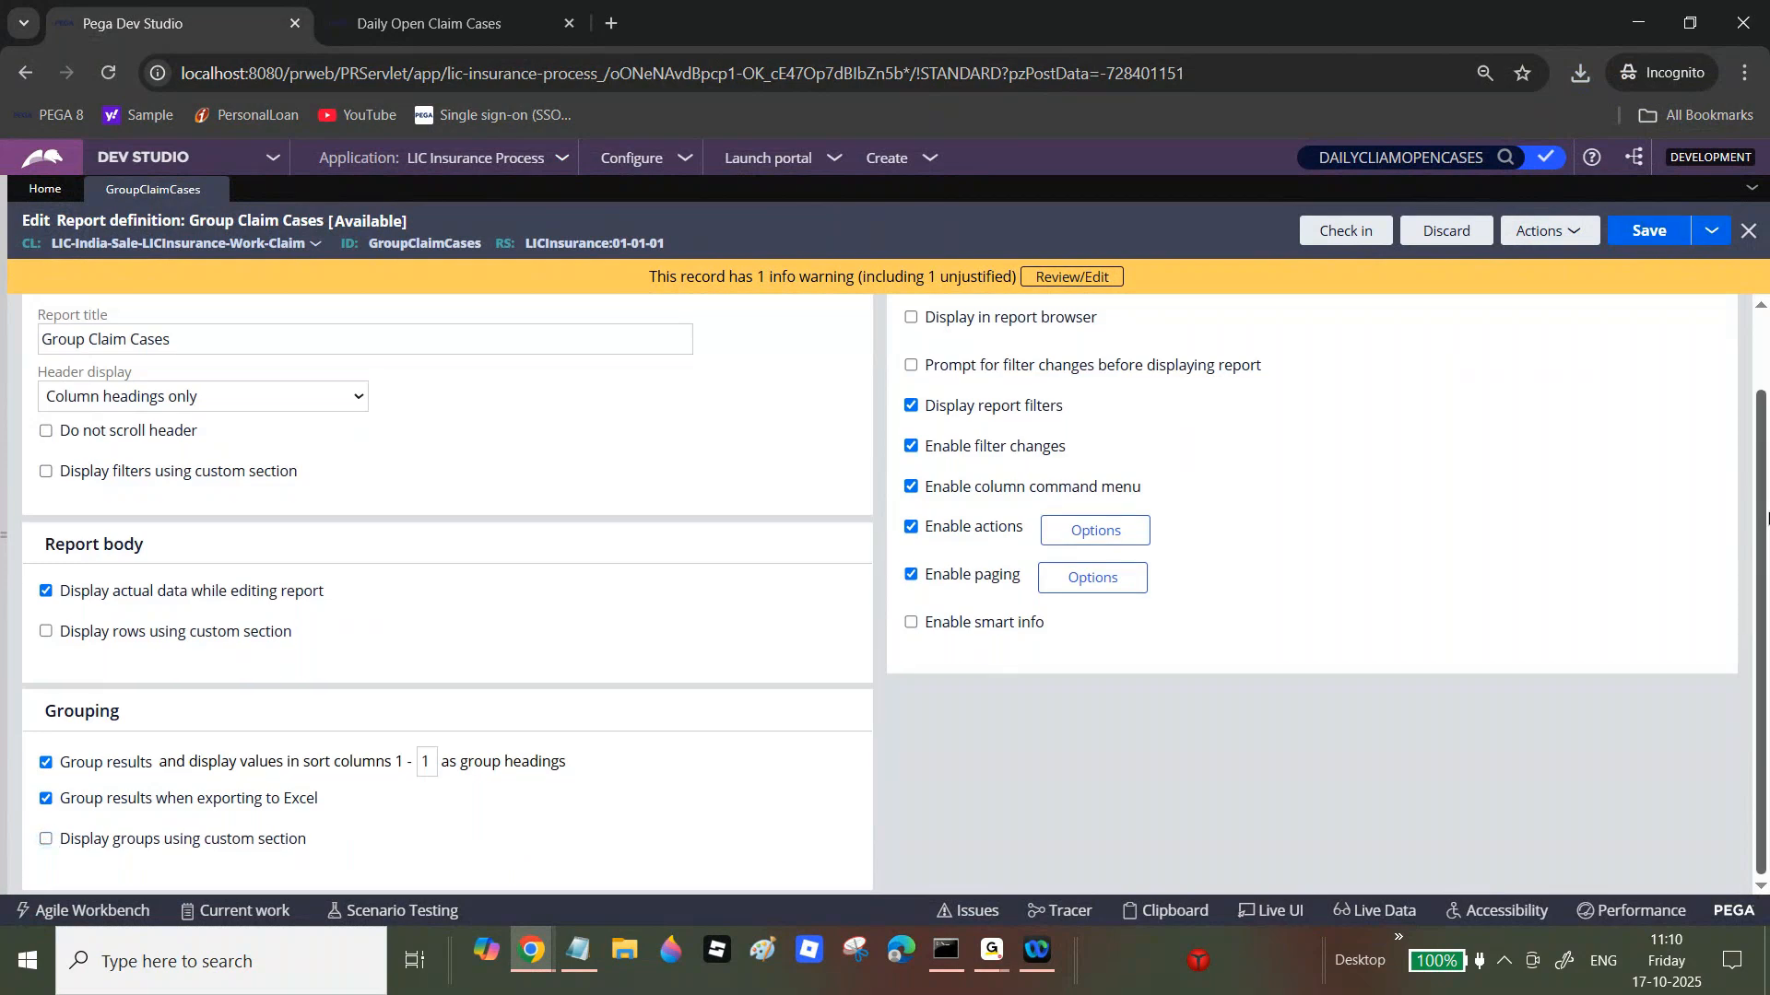
drag(923, 365, 1019, 374)
drag(932, 410, 1121, 420)
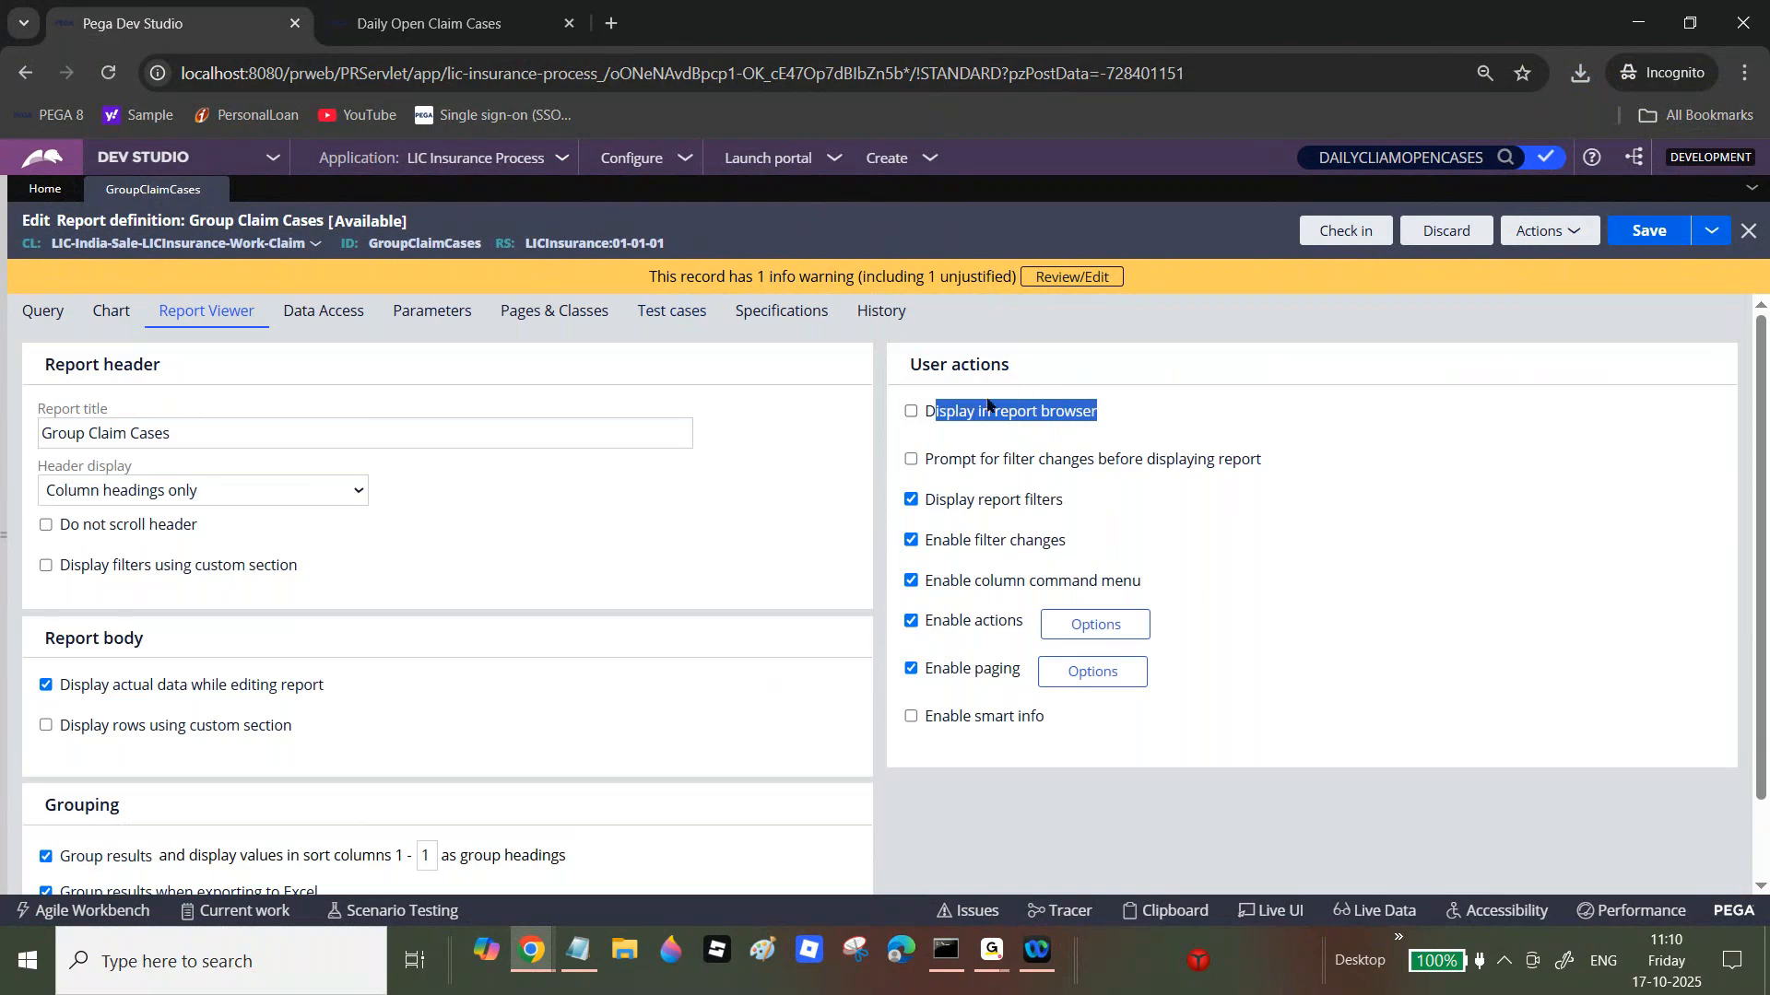
click(910, 411)
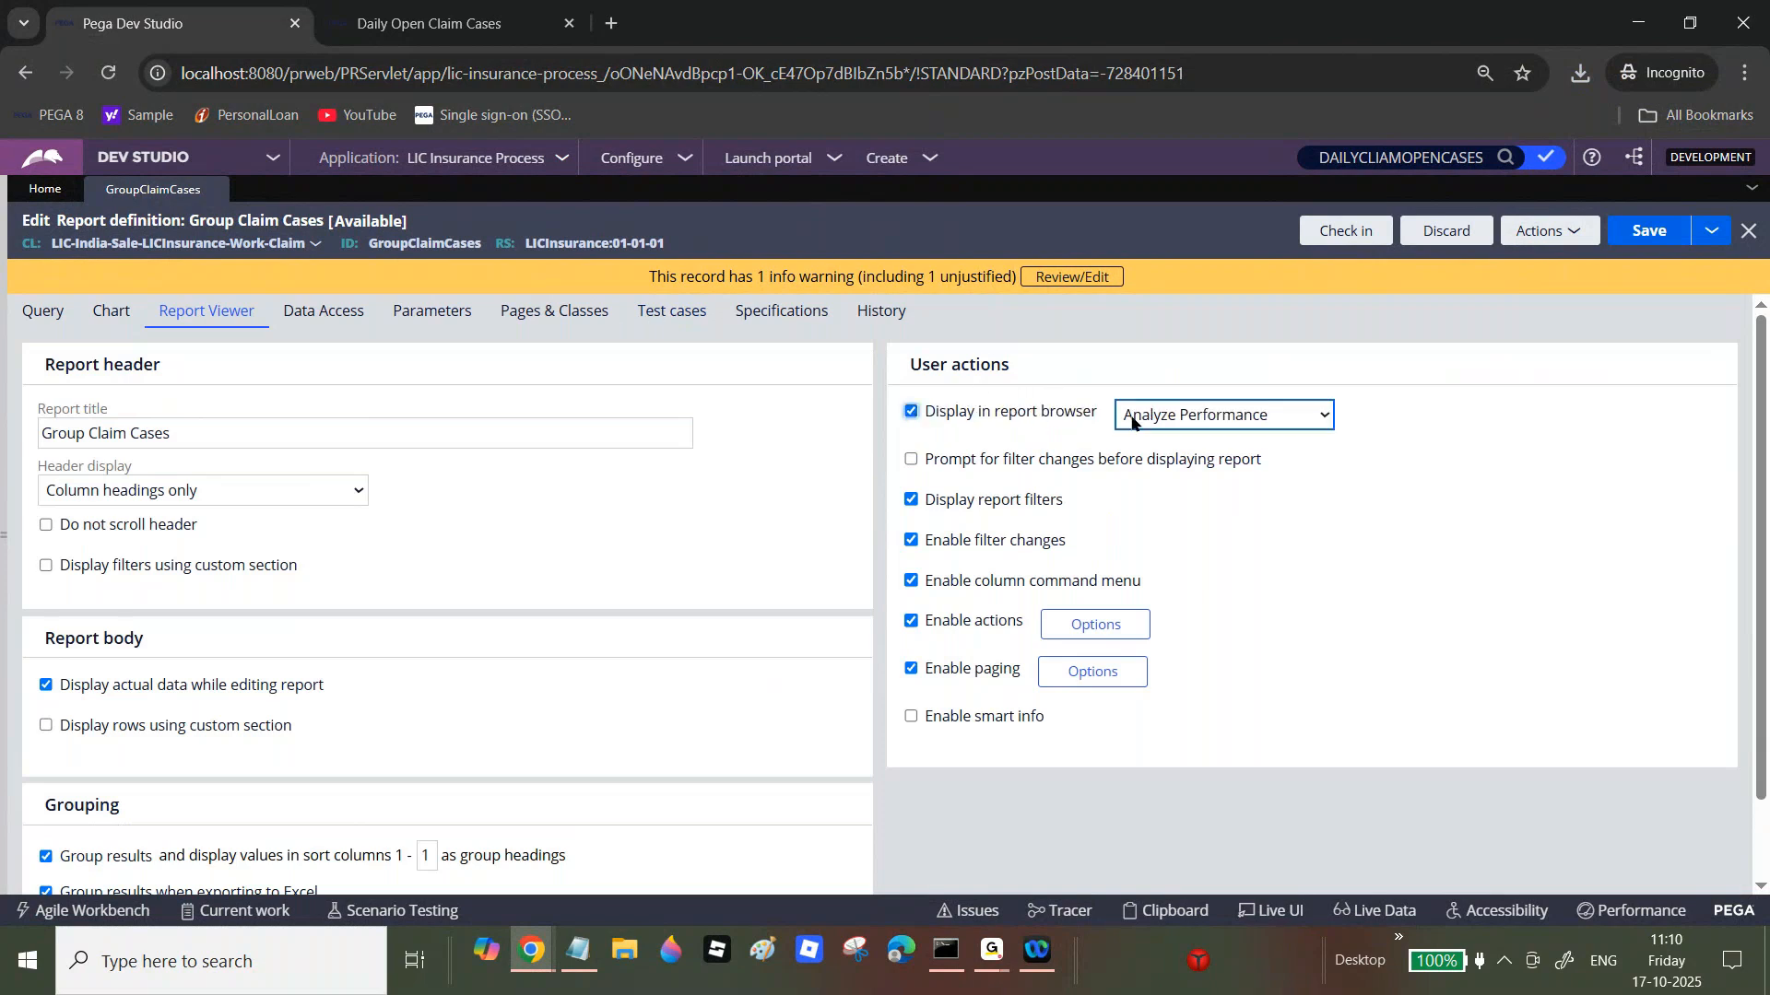
click(1168, 416)
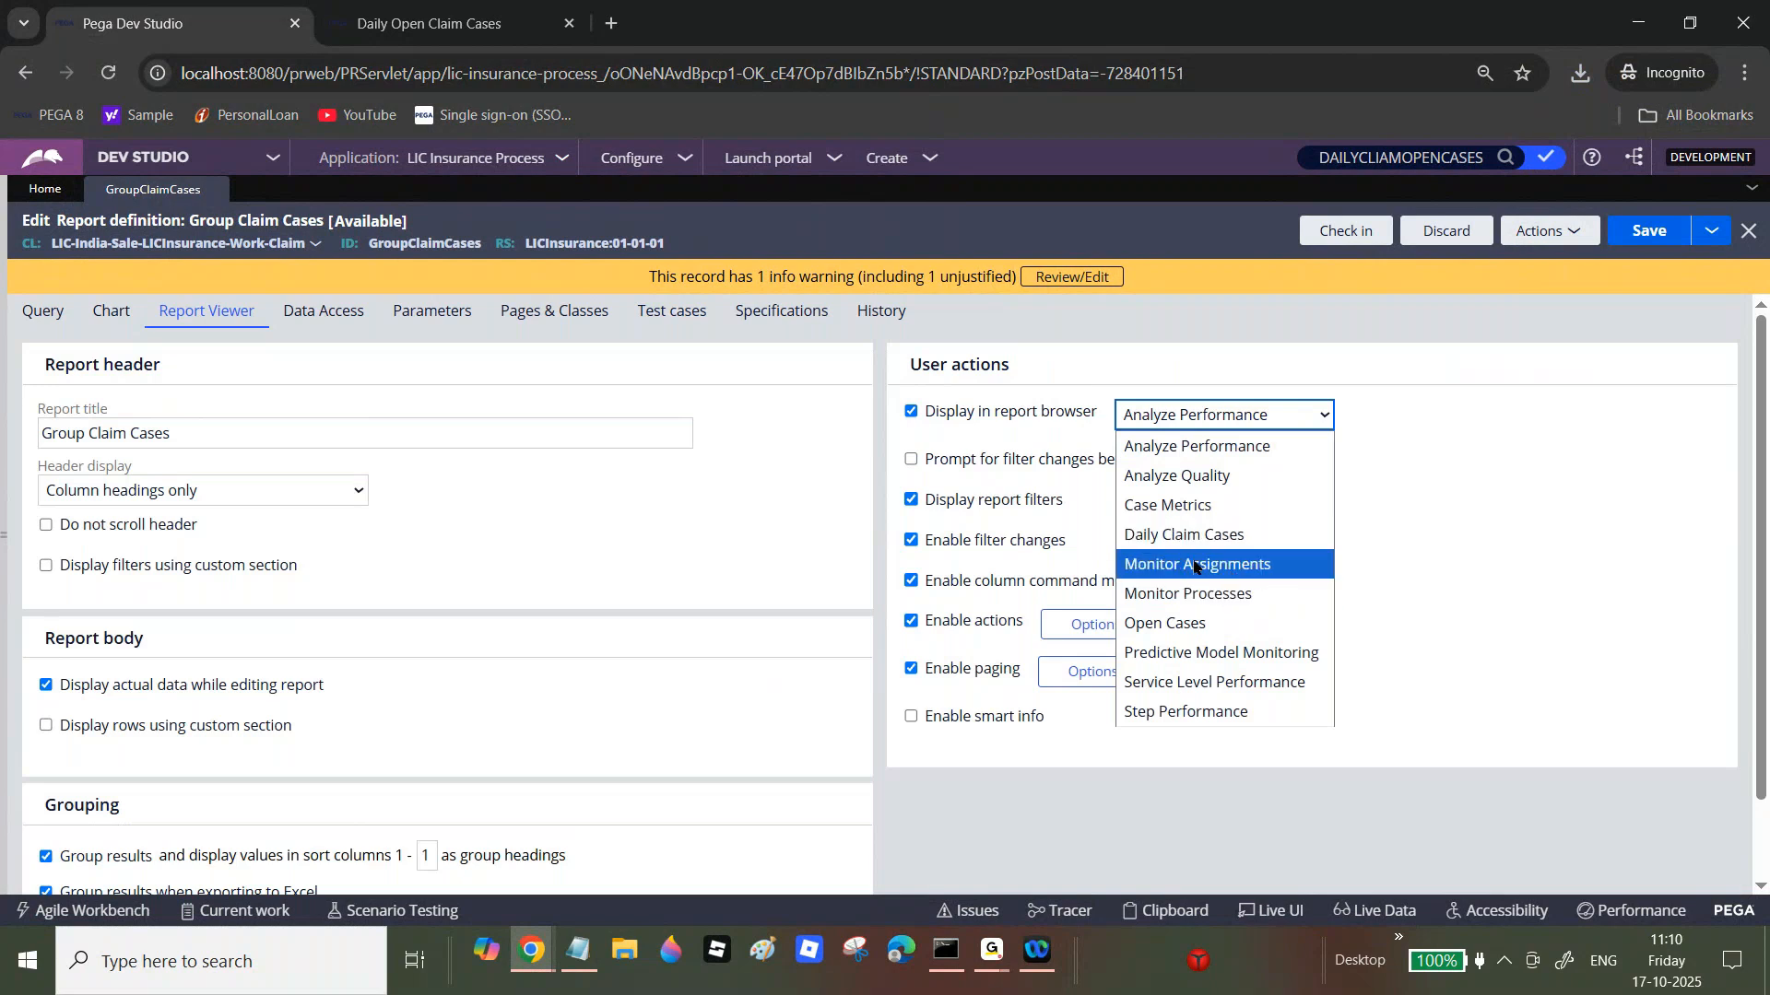
click(910, 412)
drag(922, 459, 1262, 463)
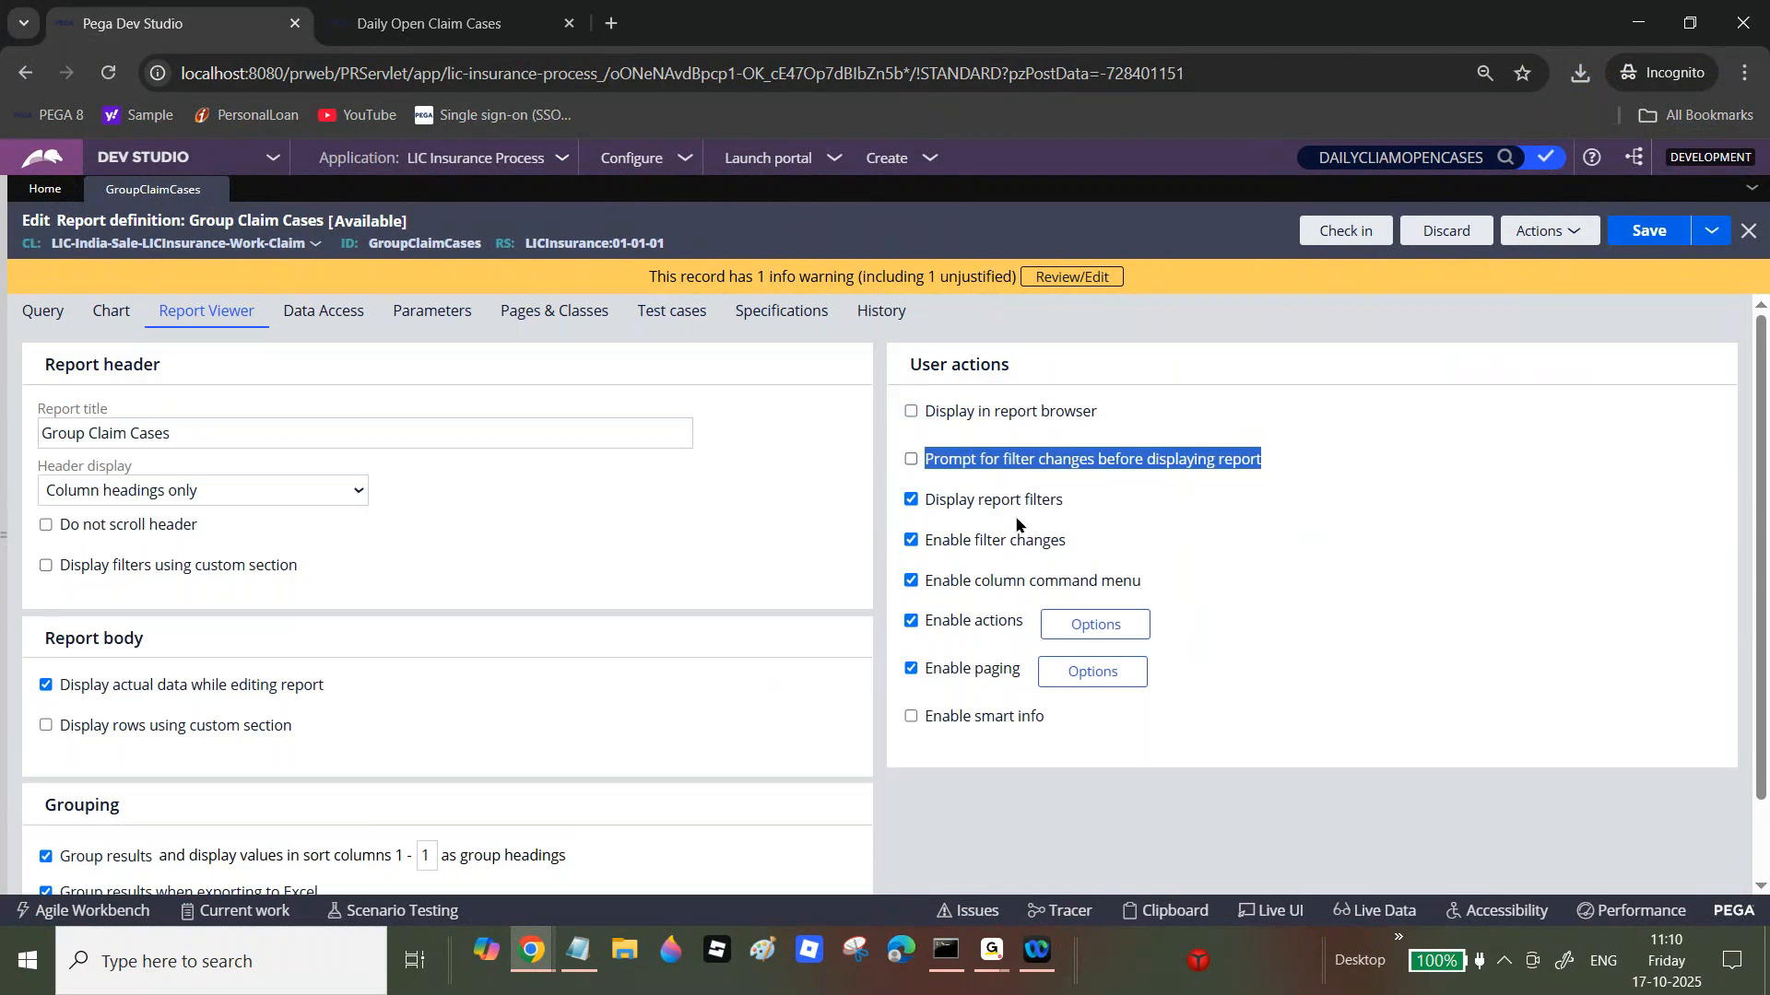
drag(924, 501, 1076, 512)
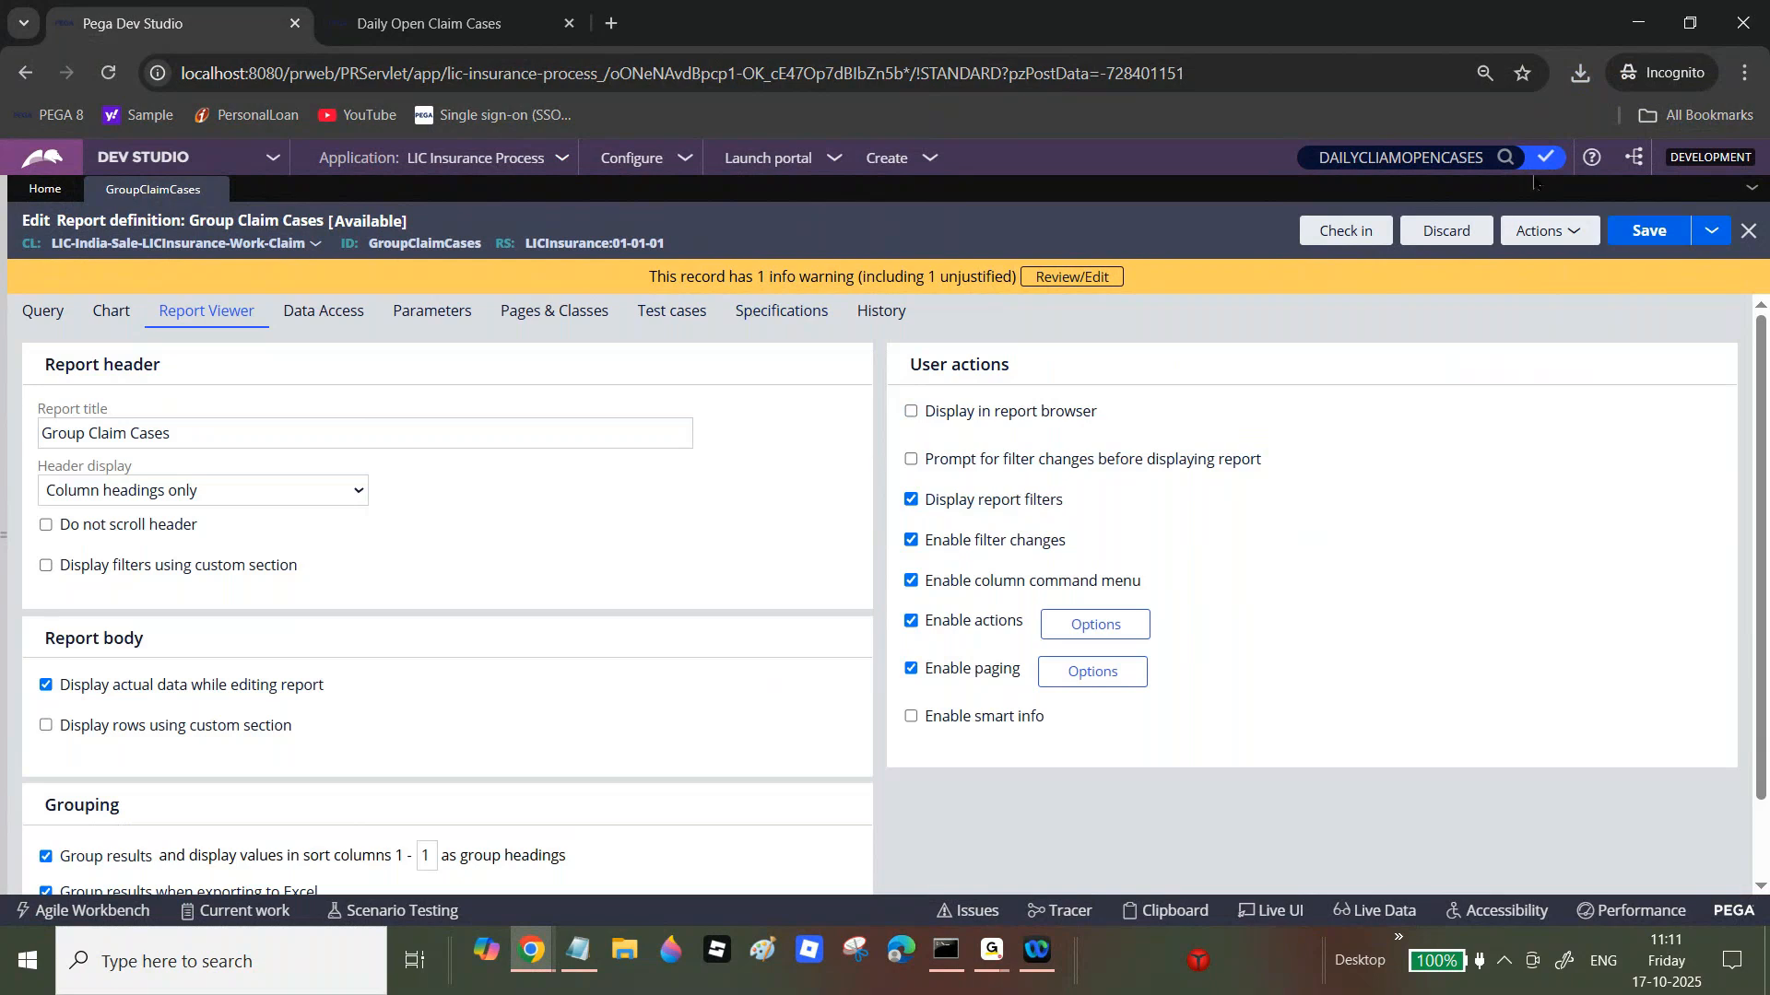
click(1548, 232)
click(1530, 260)
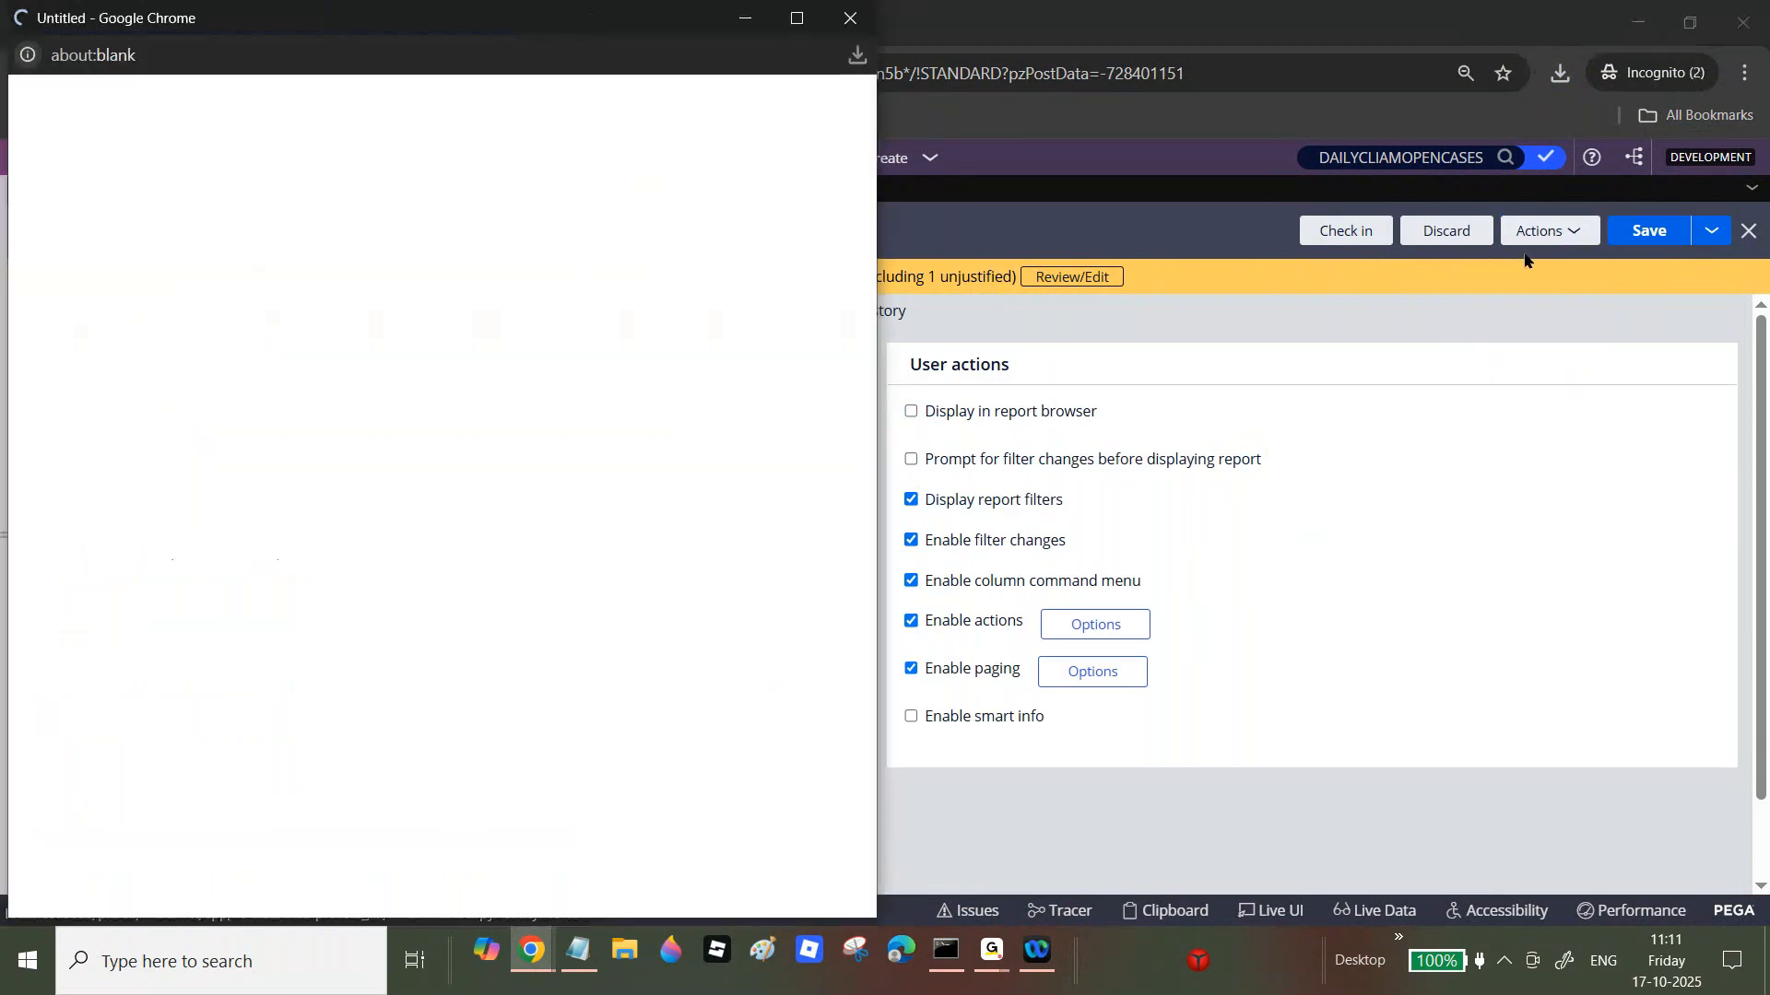
key(alt+Tab)
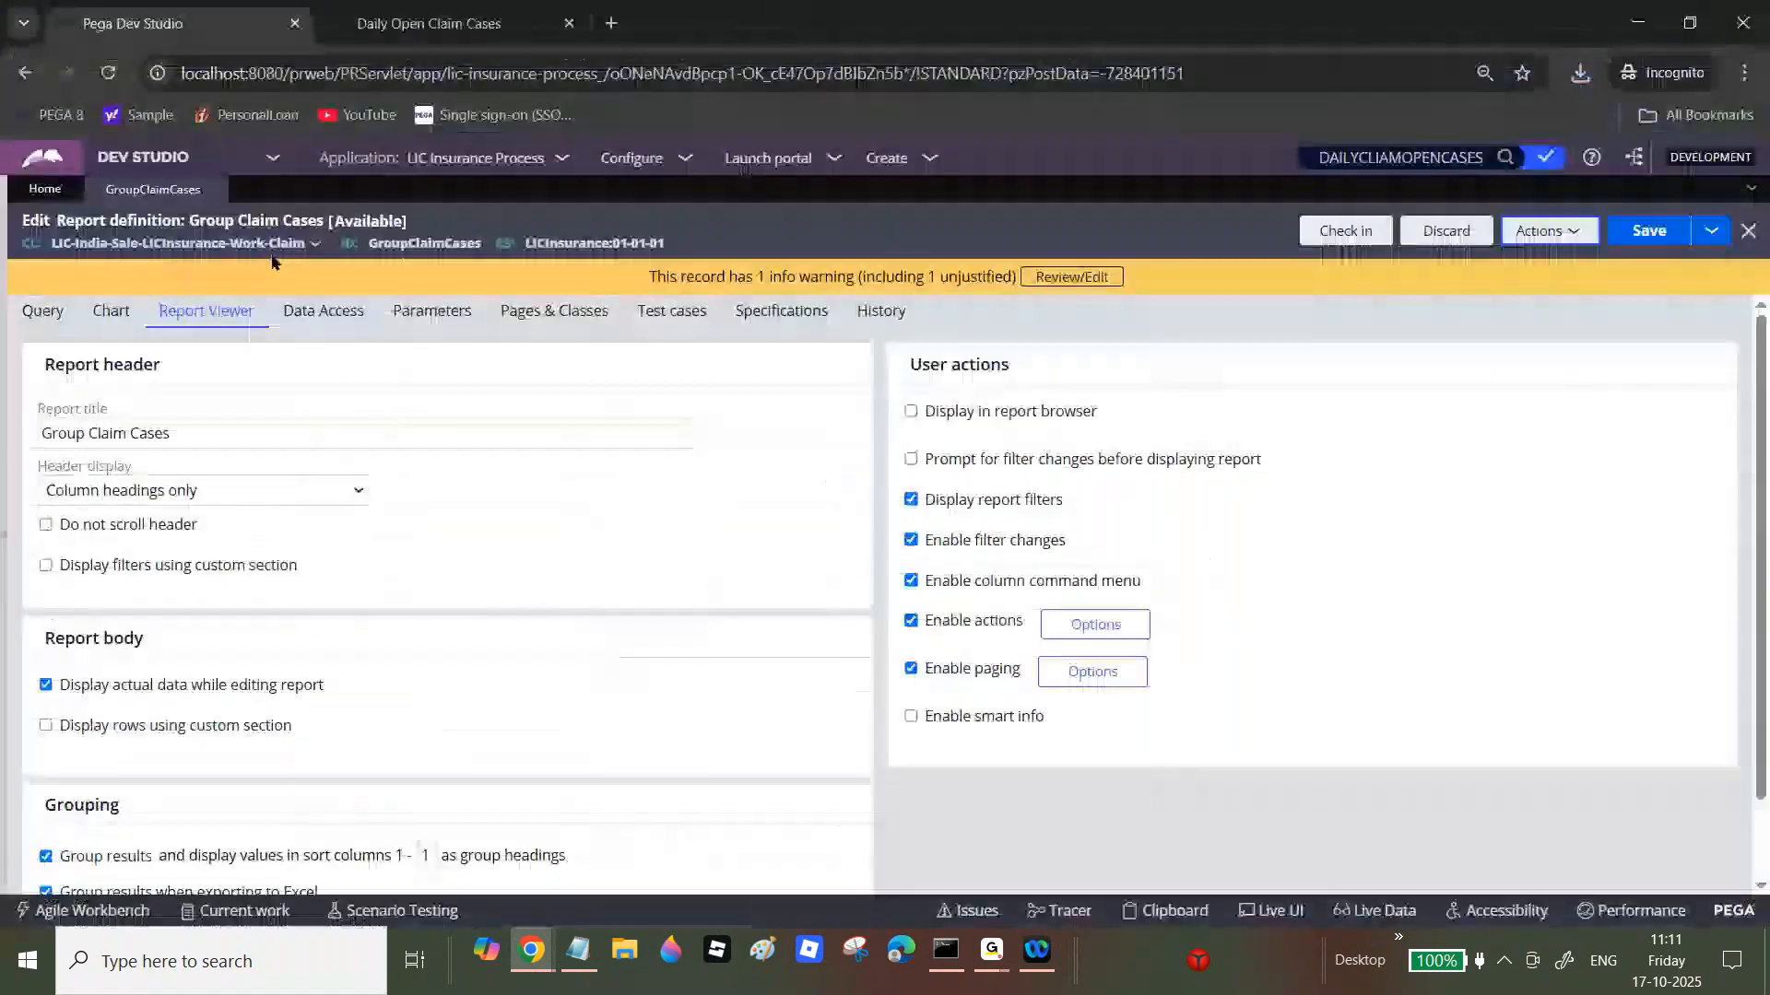
scroll(1730, 683, down, 1)
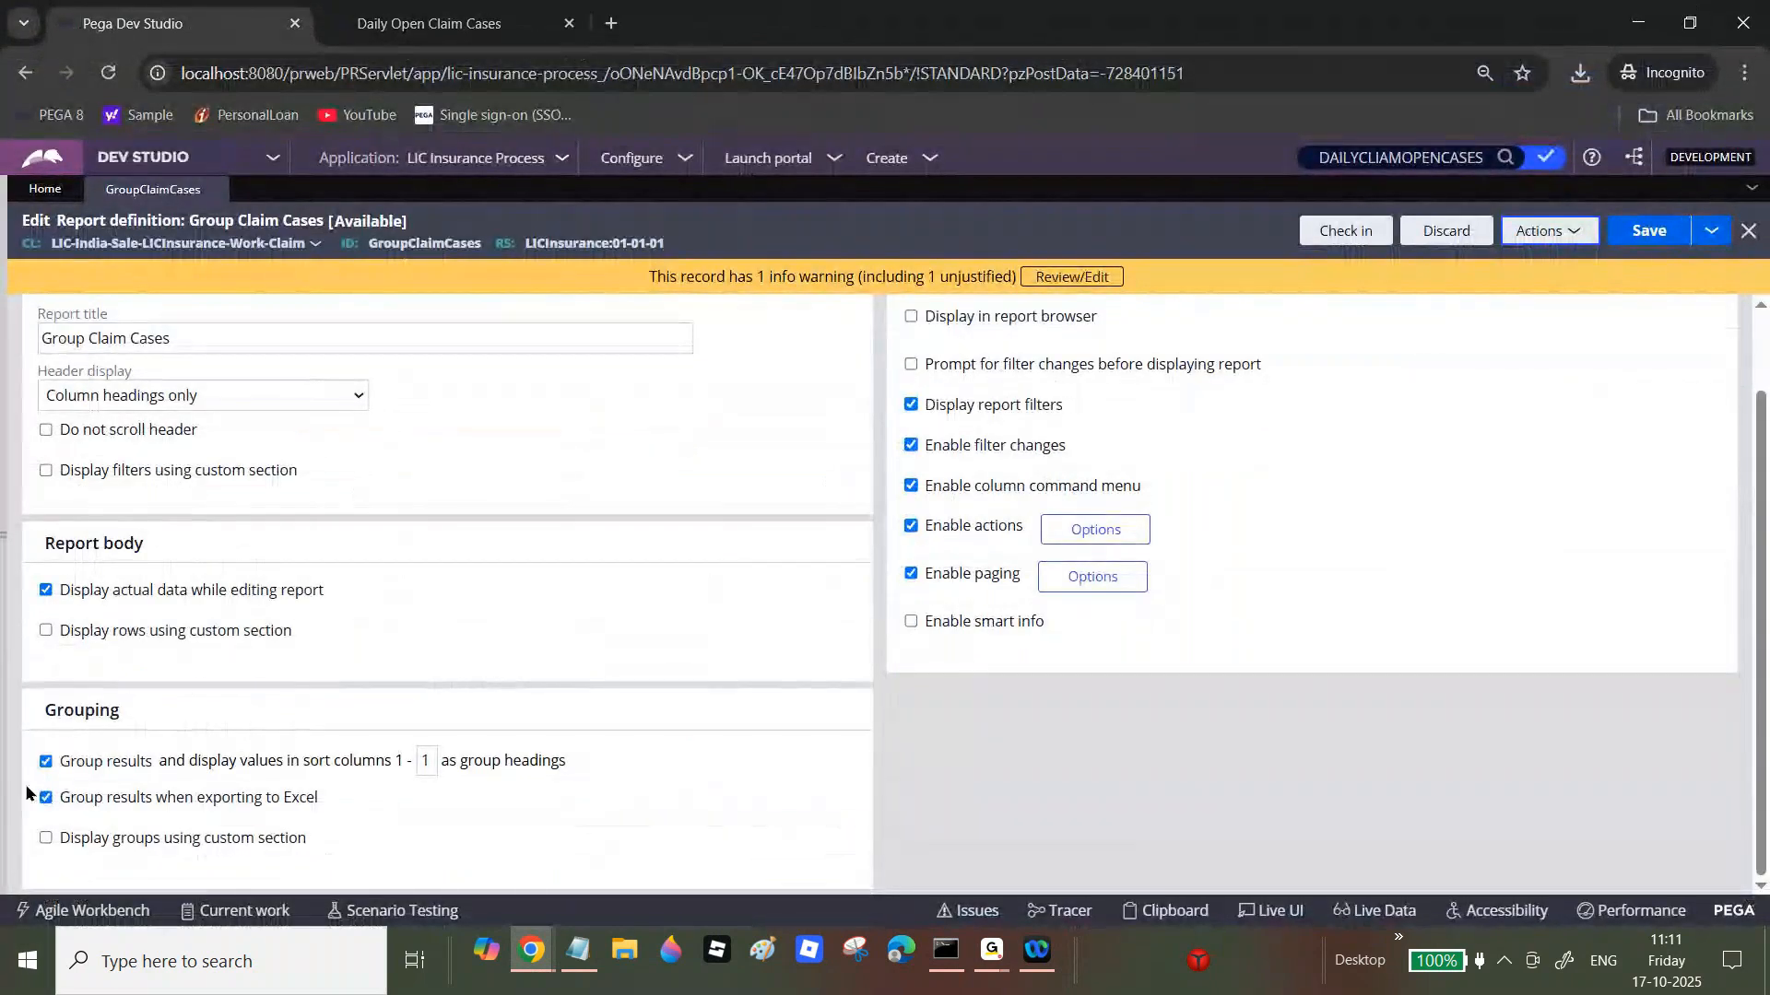
Step: Turn off Group results and add filter F1: .pyStatusWork is equal to New
click(42, 763)
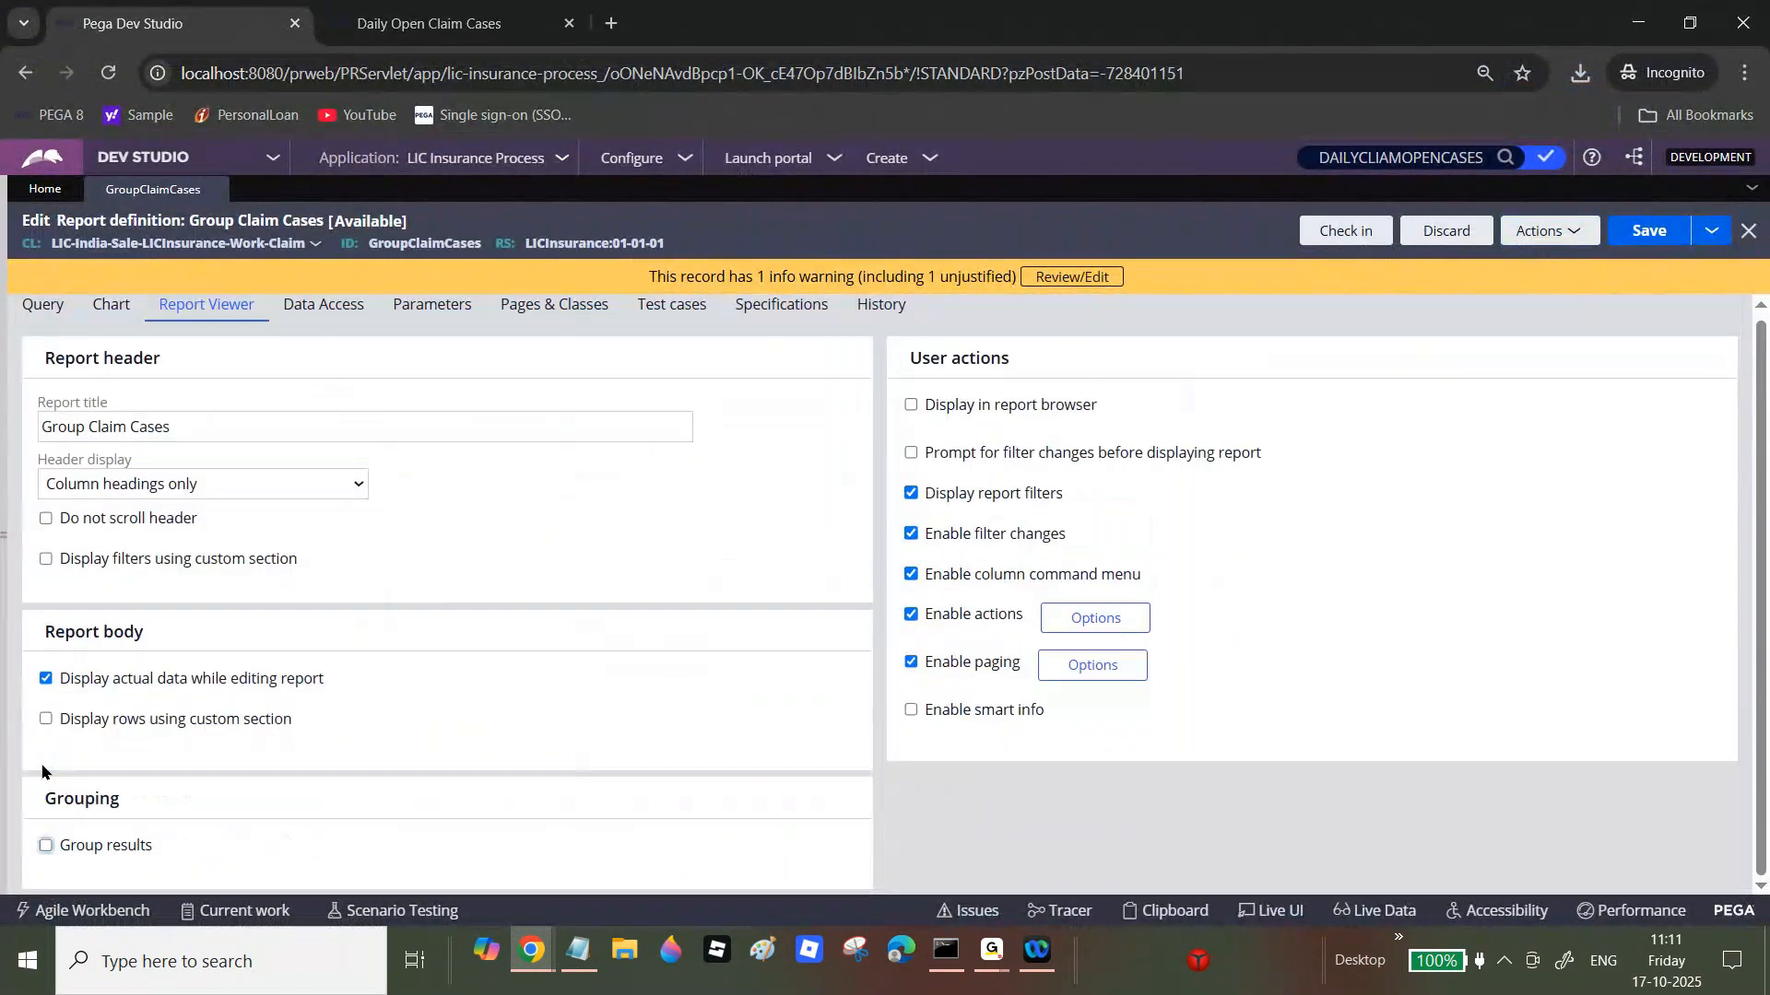
click(39, 301)
scroll(1736, 647, down, 2)
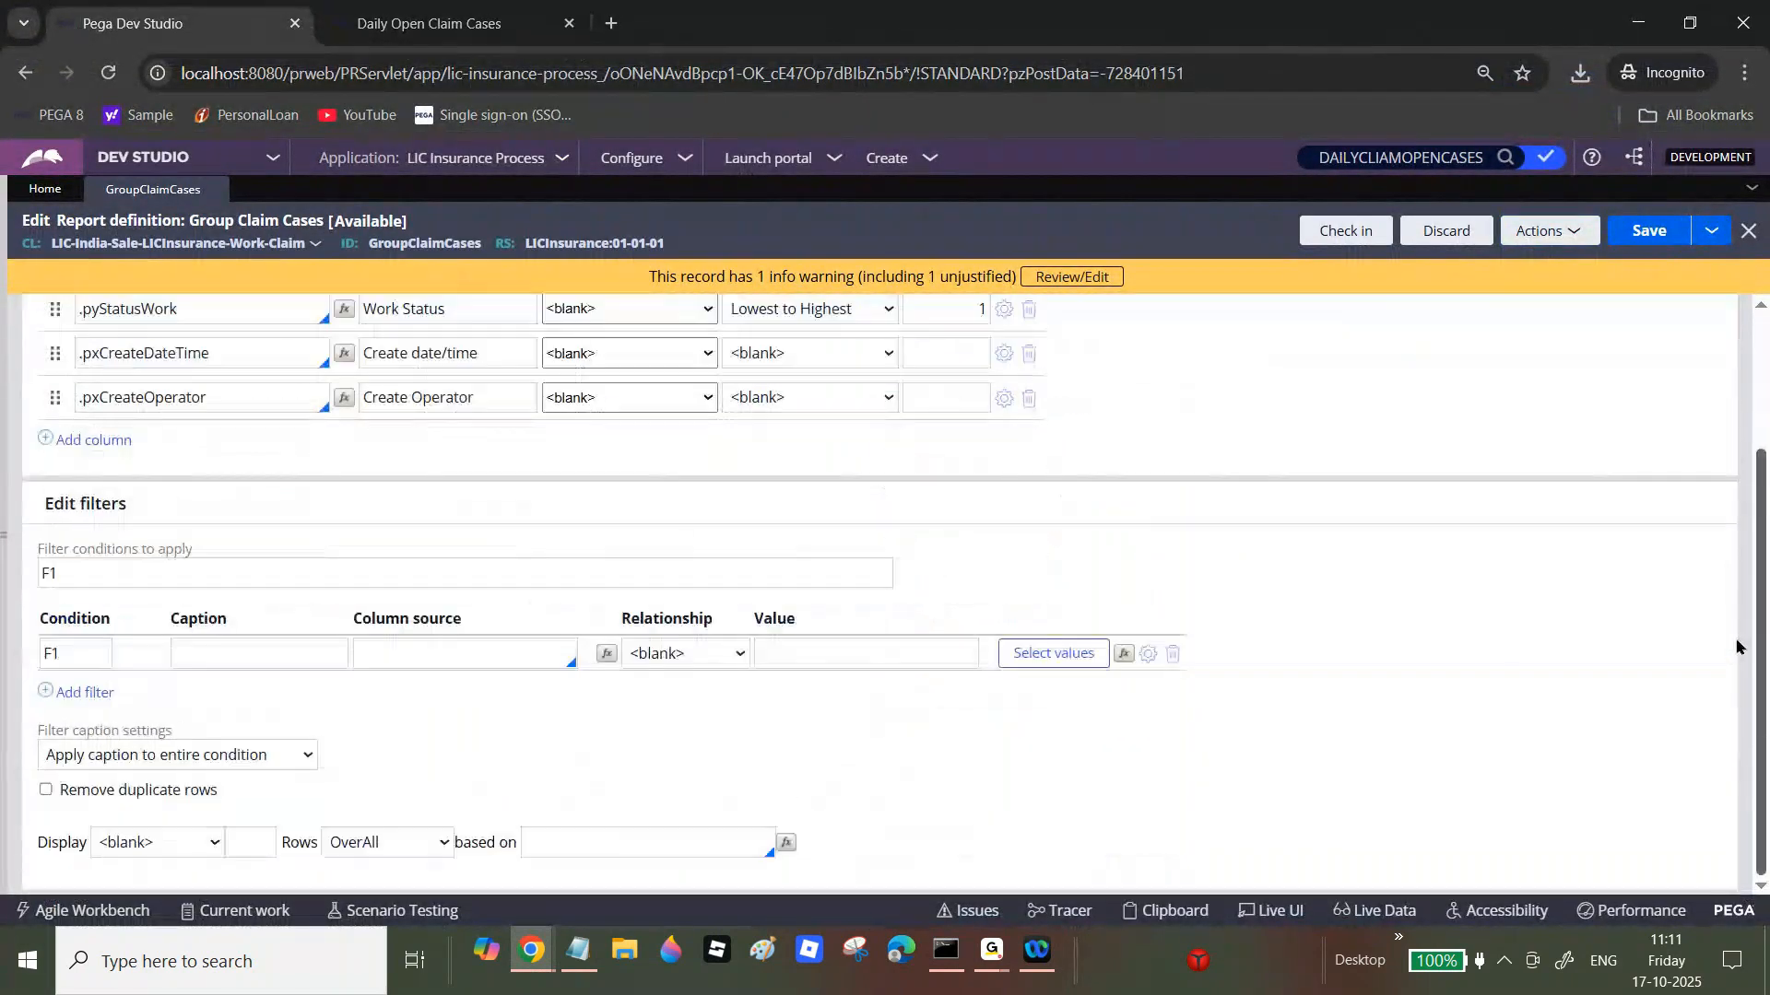
click(471, 649)
text(.p)
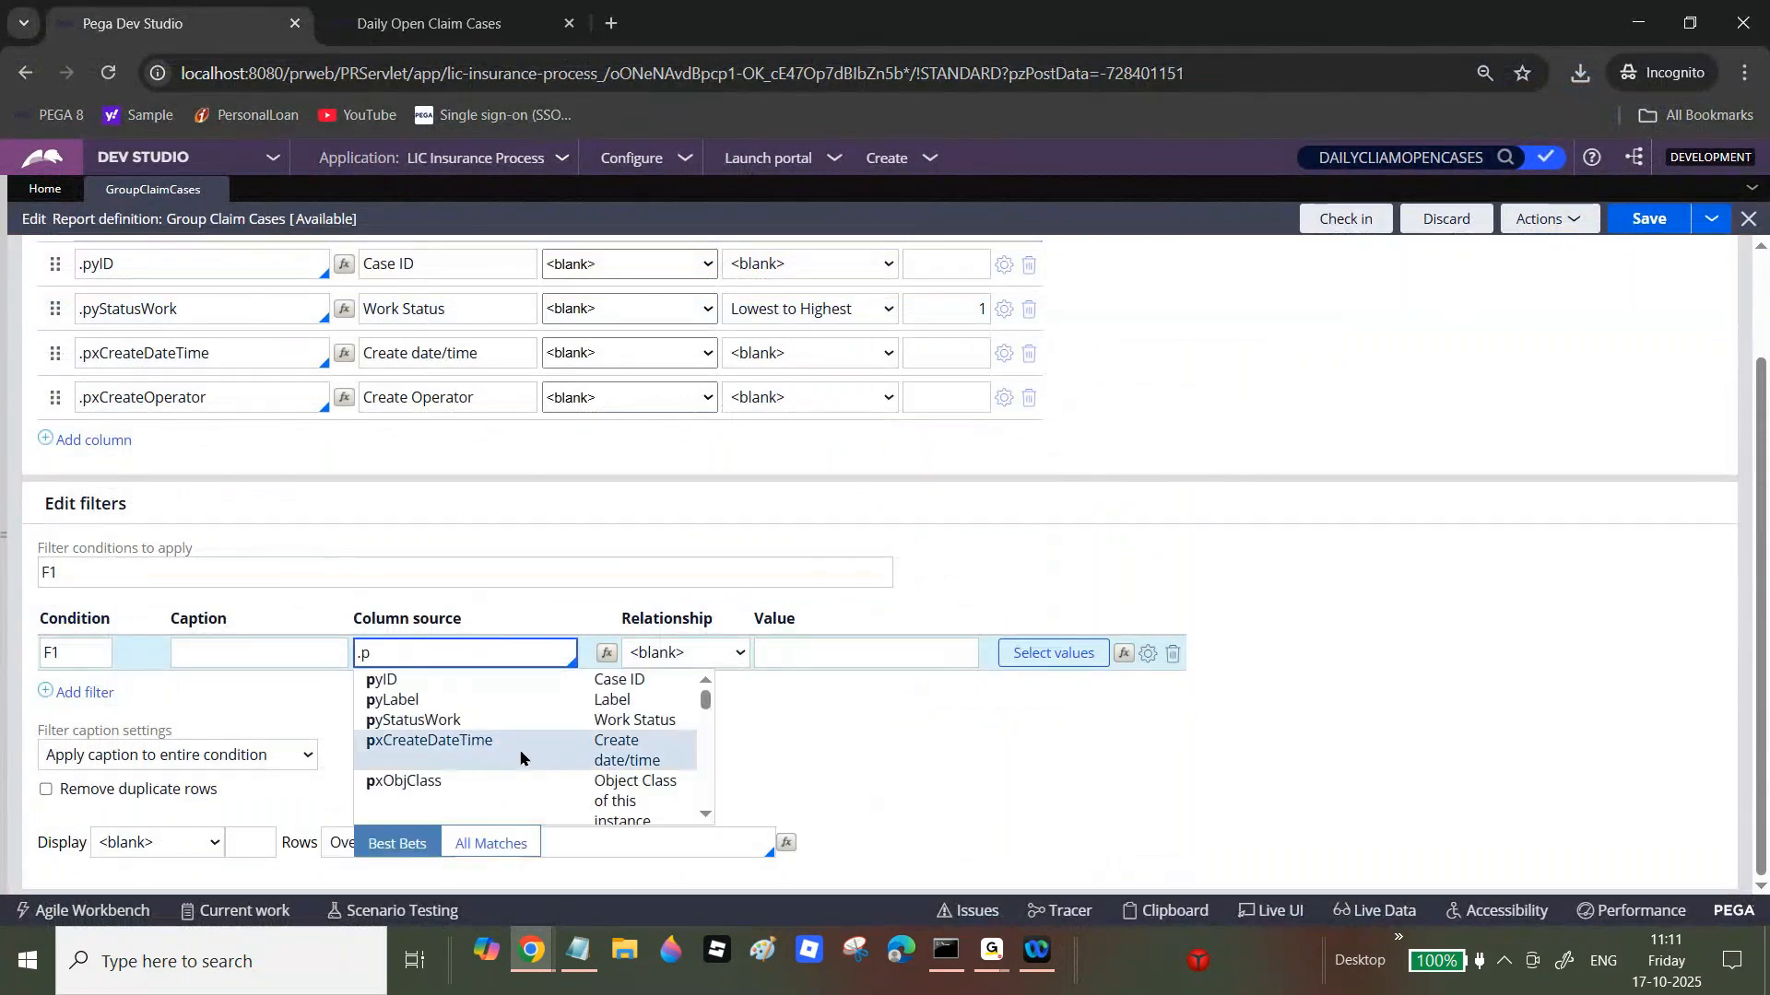
click(473, 721)
click(874, 651)
click(1028, 654)
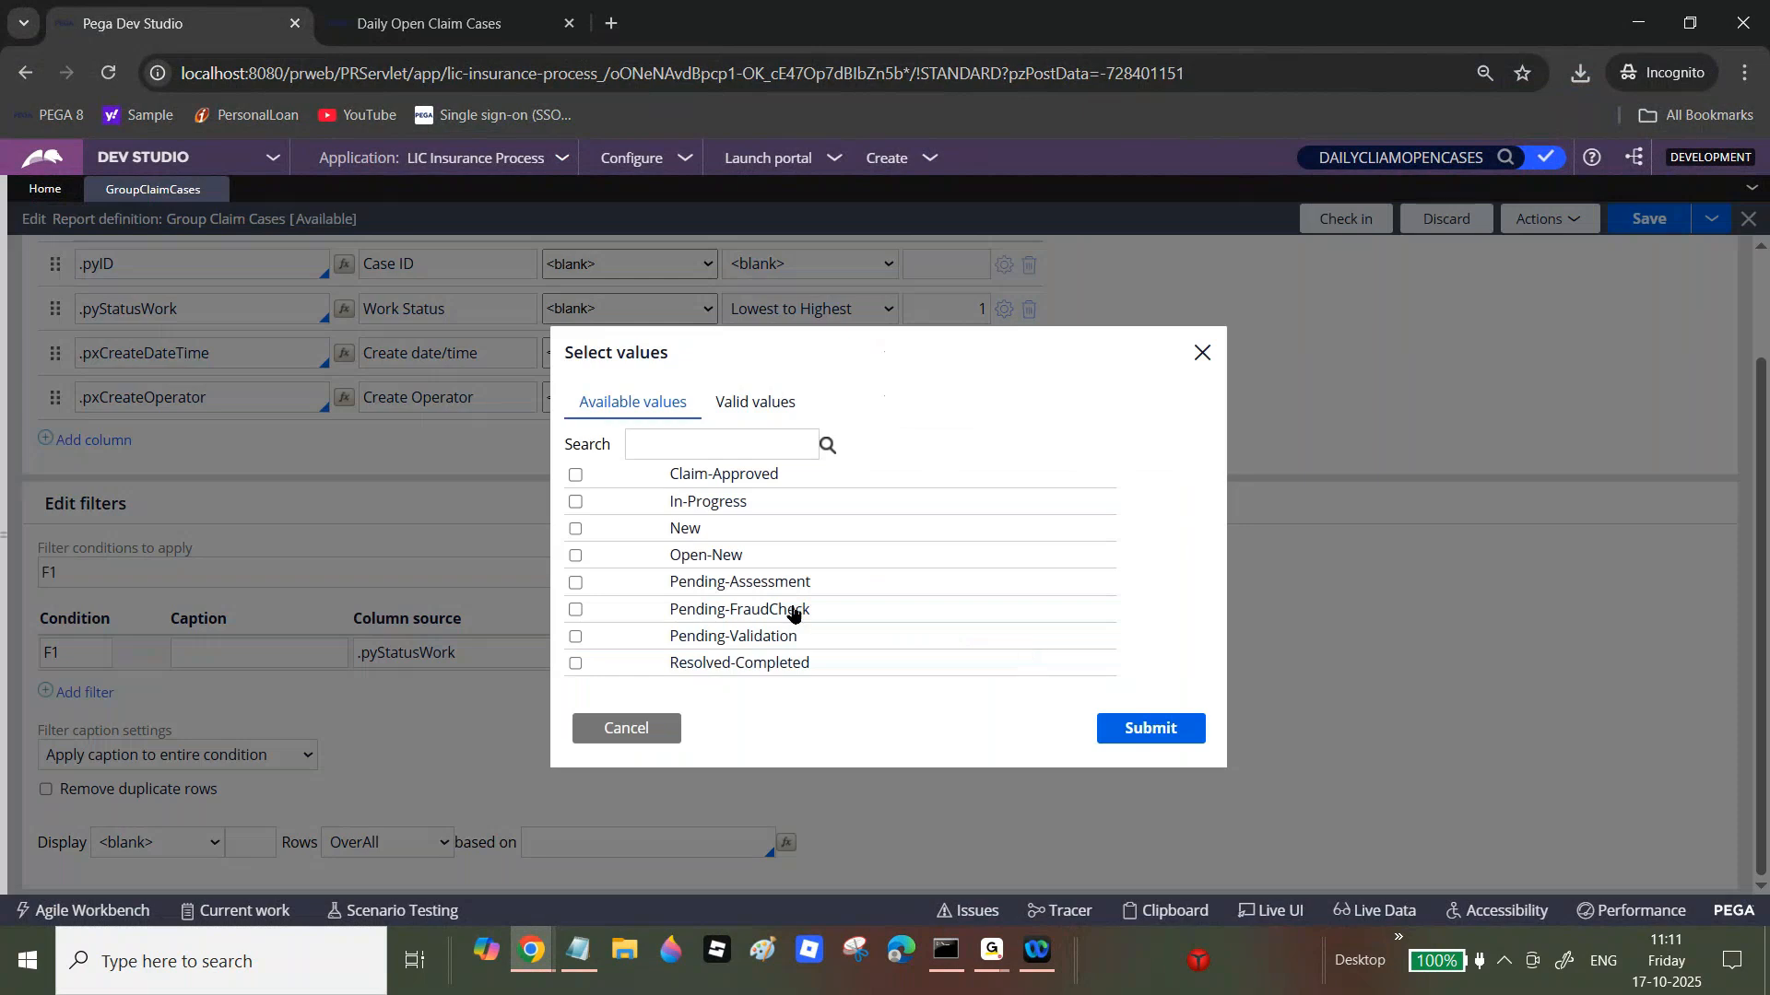
click(576, 529)
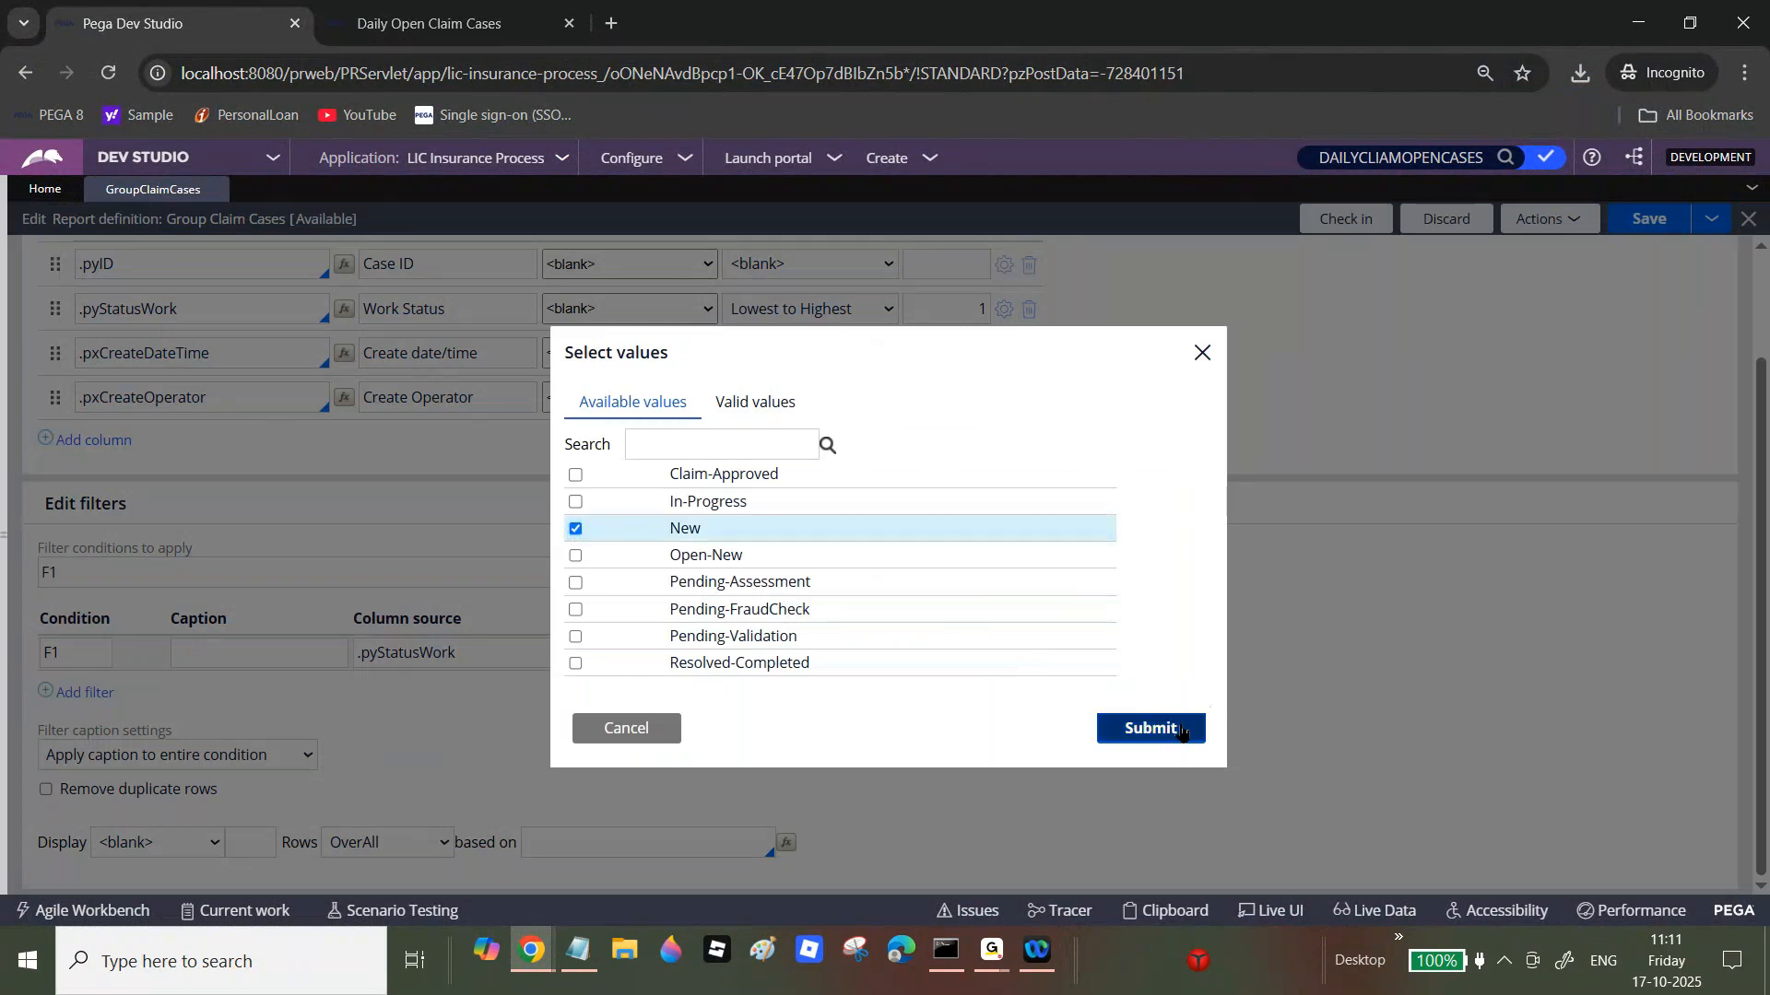
click(1189, 728)
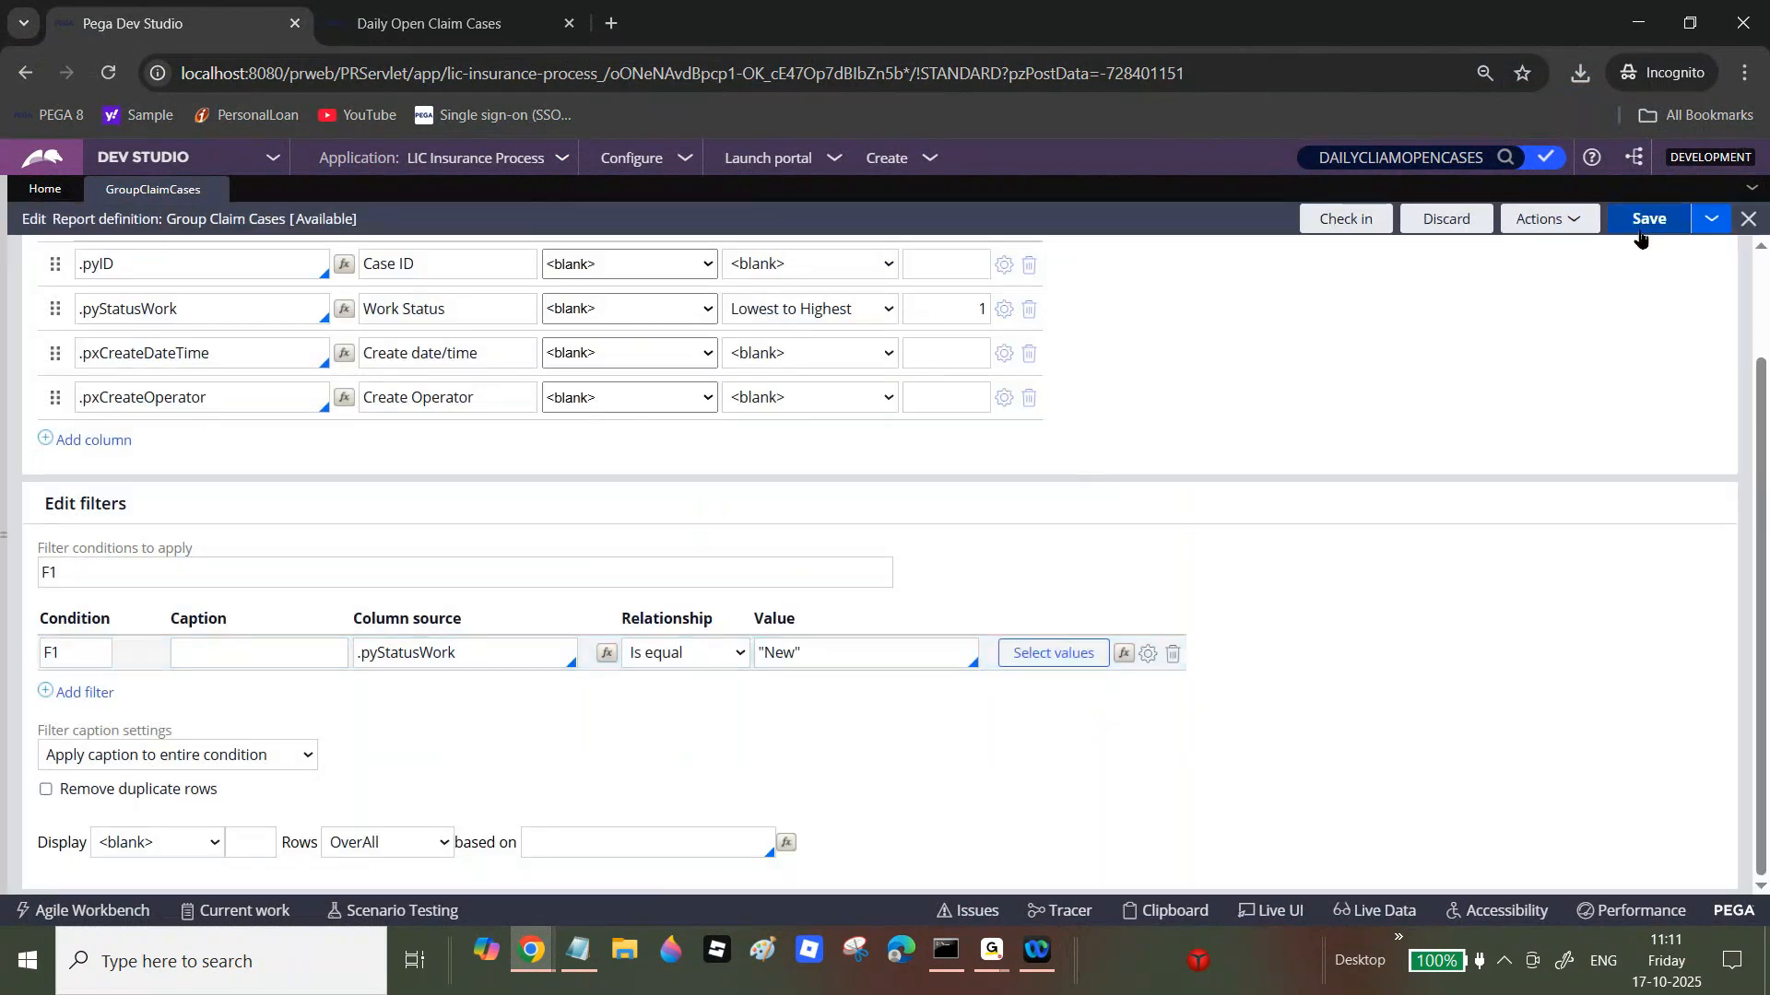
Step: Run the filtered report to see its 15 New cases, then close it and show Report Viewer settings
click(1548, 218)
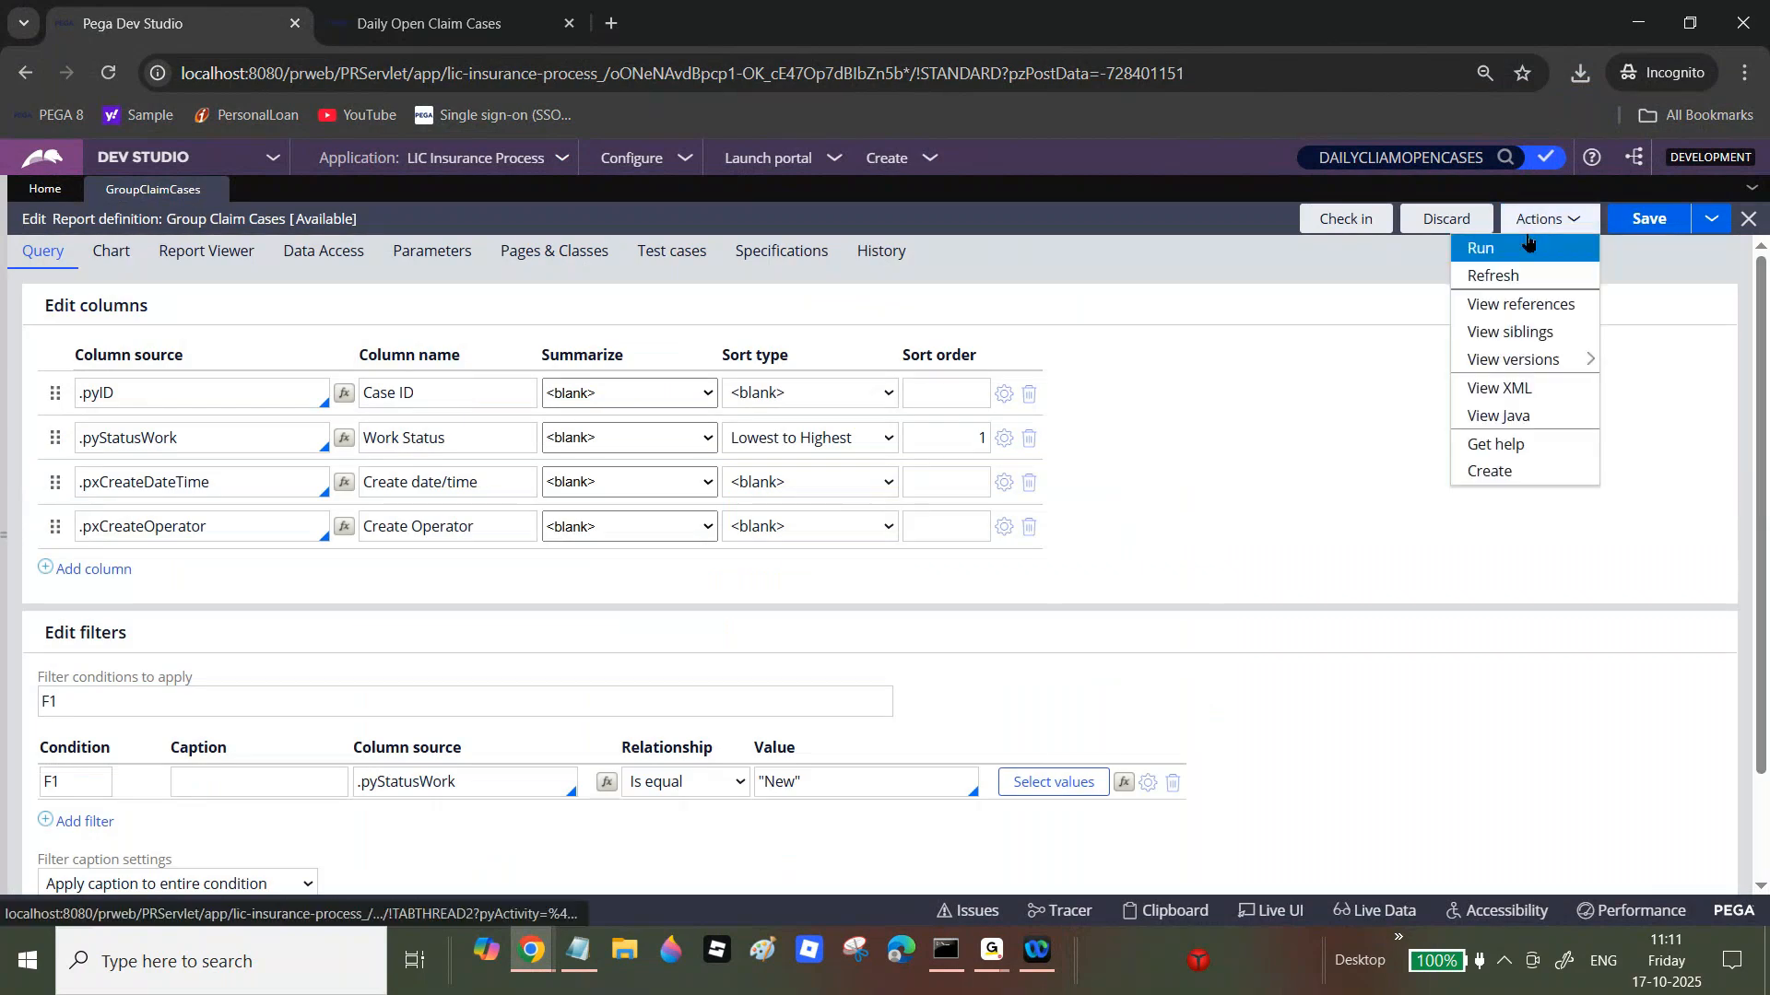
click(1508, 247)
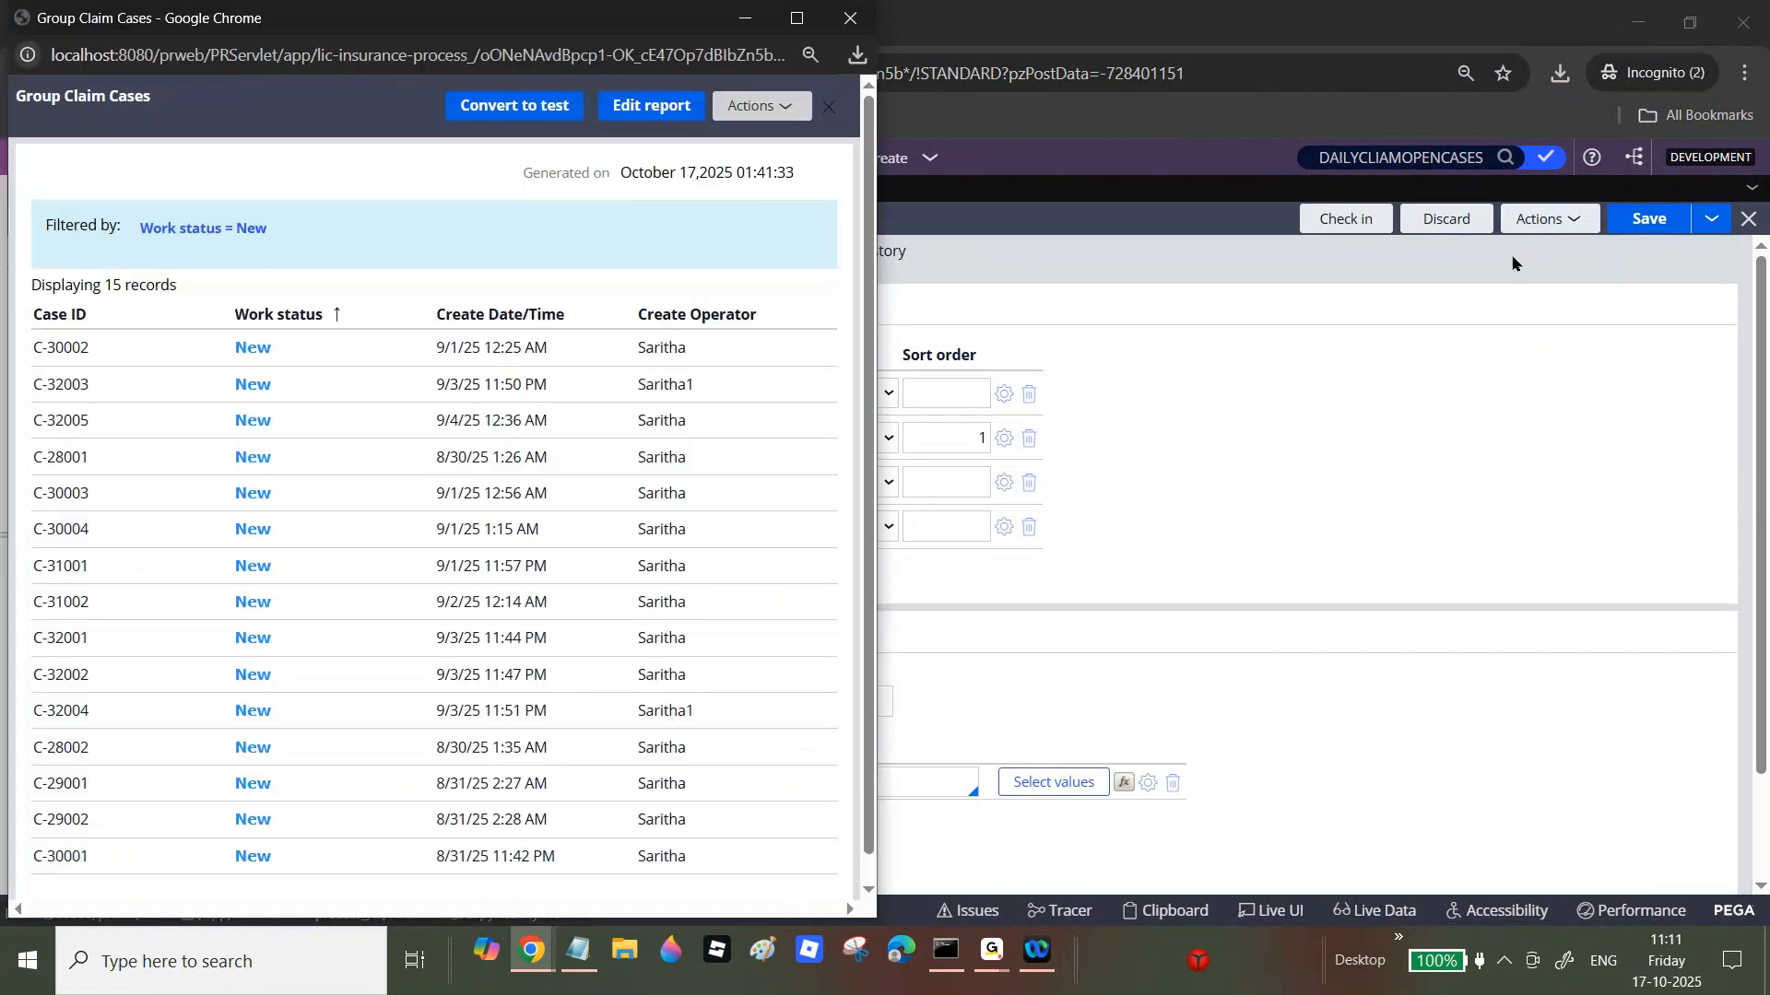
click(786, 31)
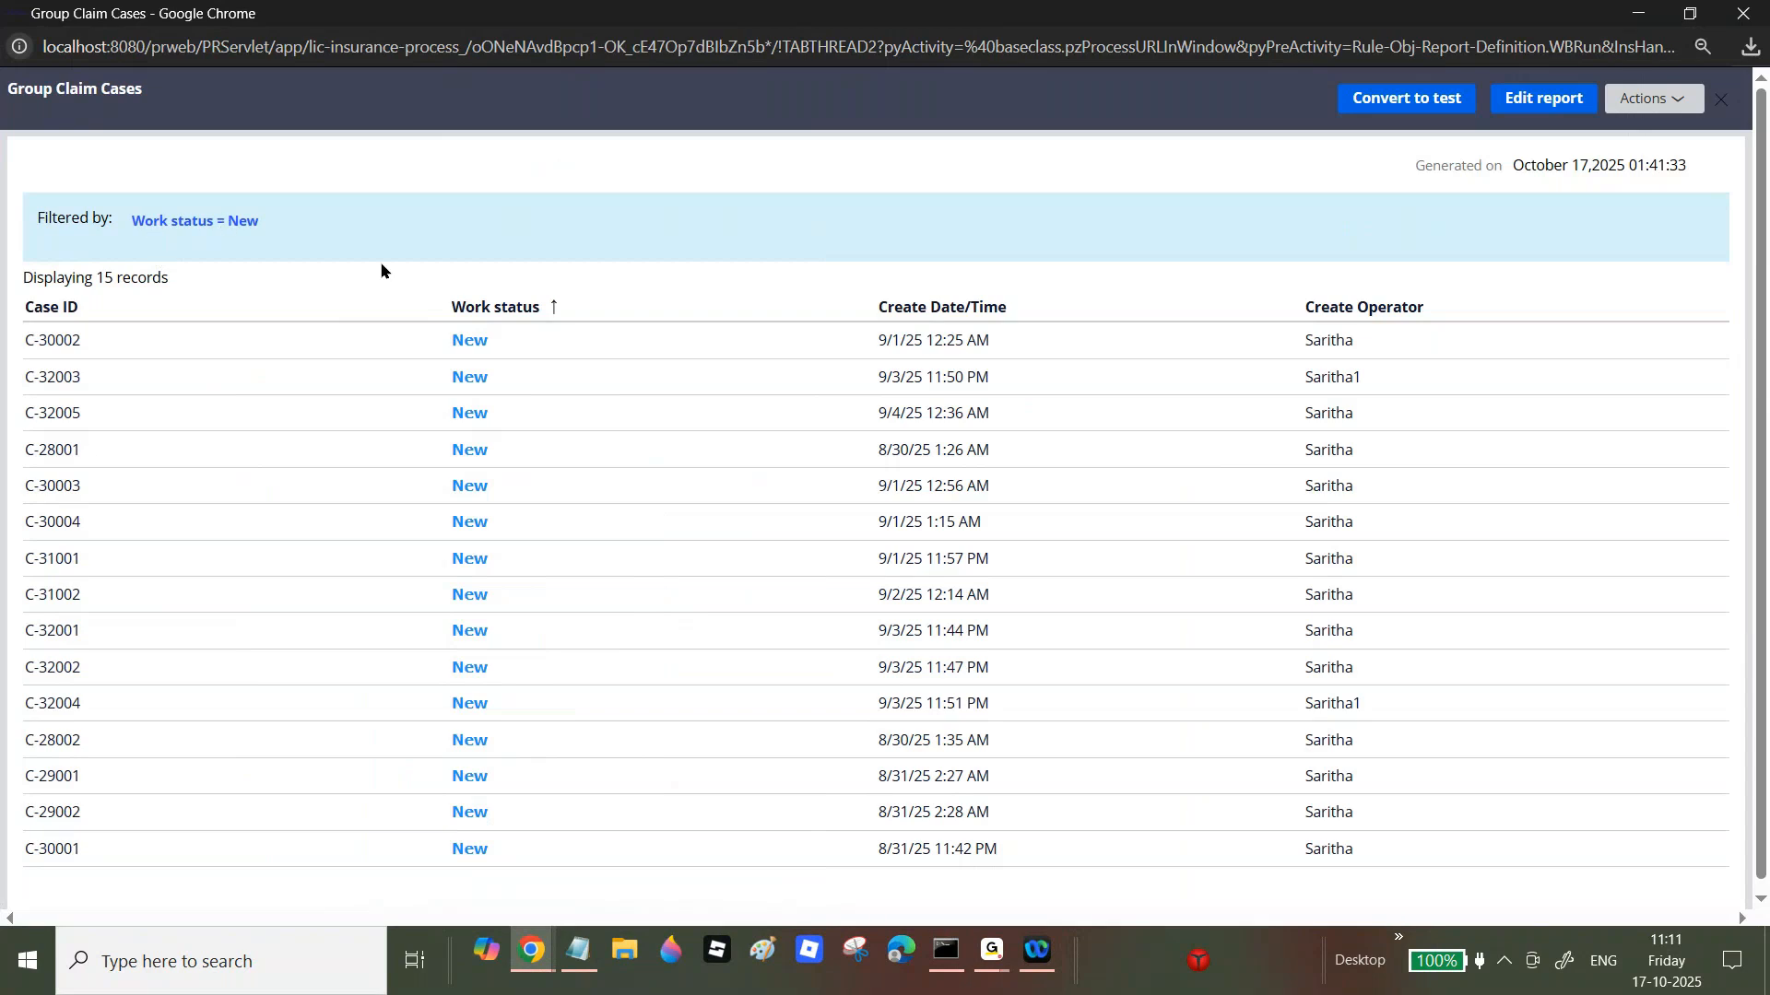
click(433, 311)
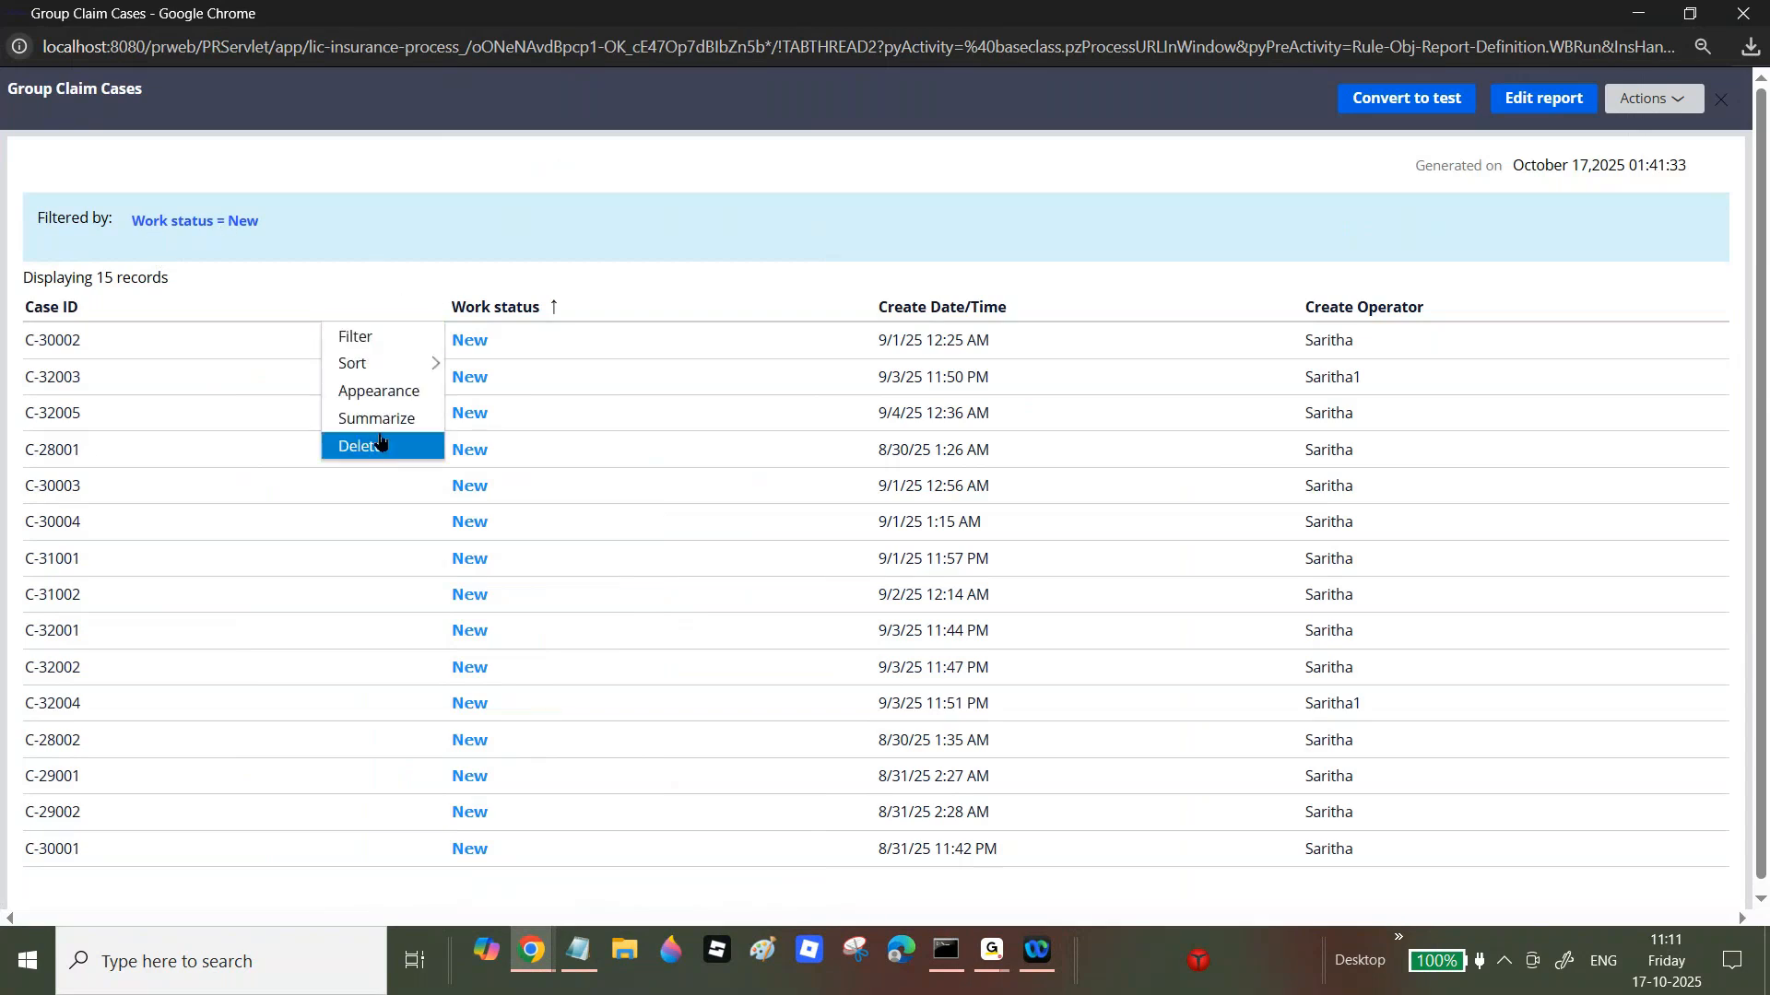
click(1739, 13)
click(221, 253)
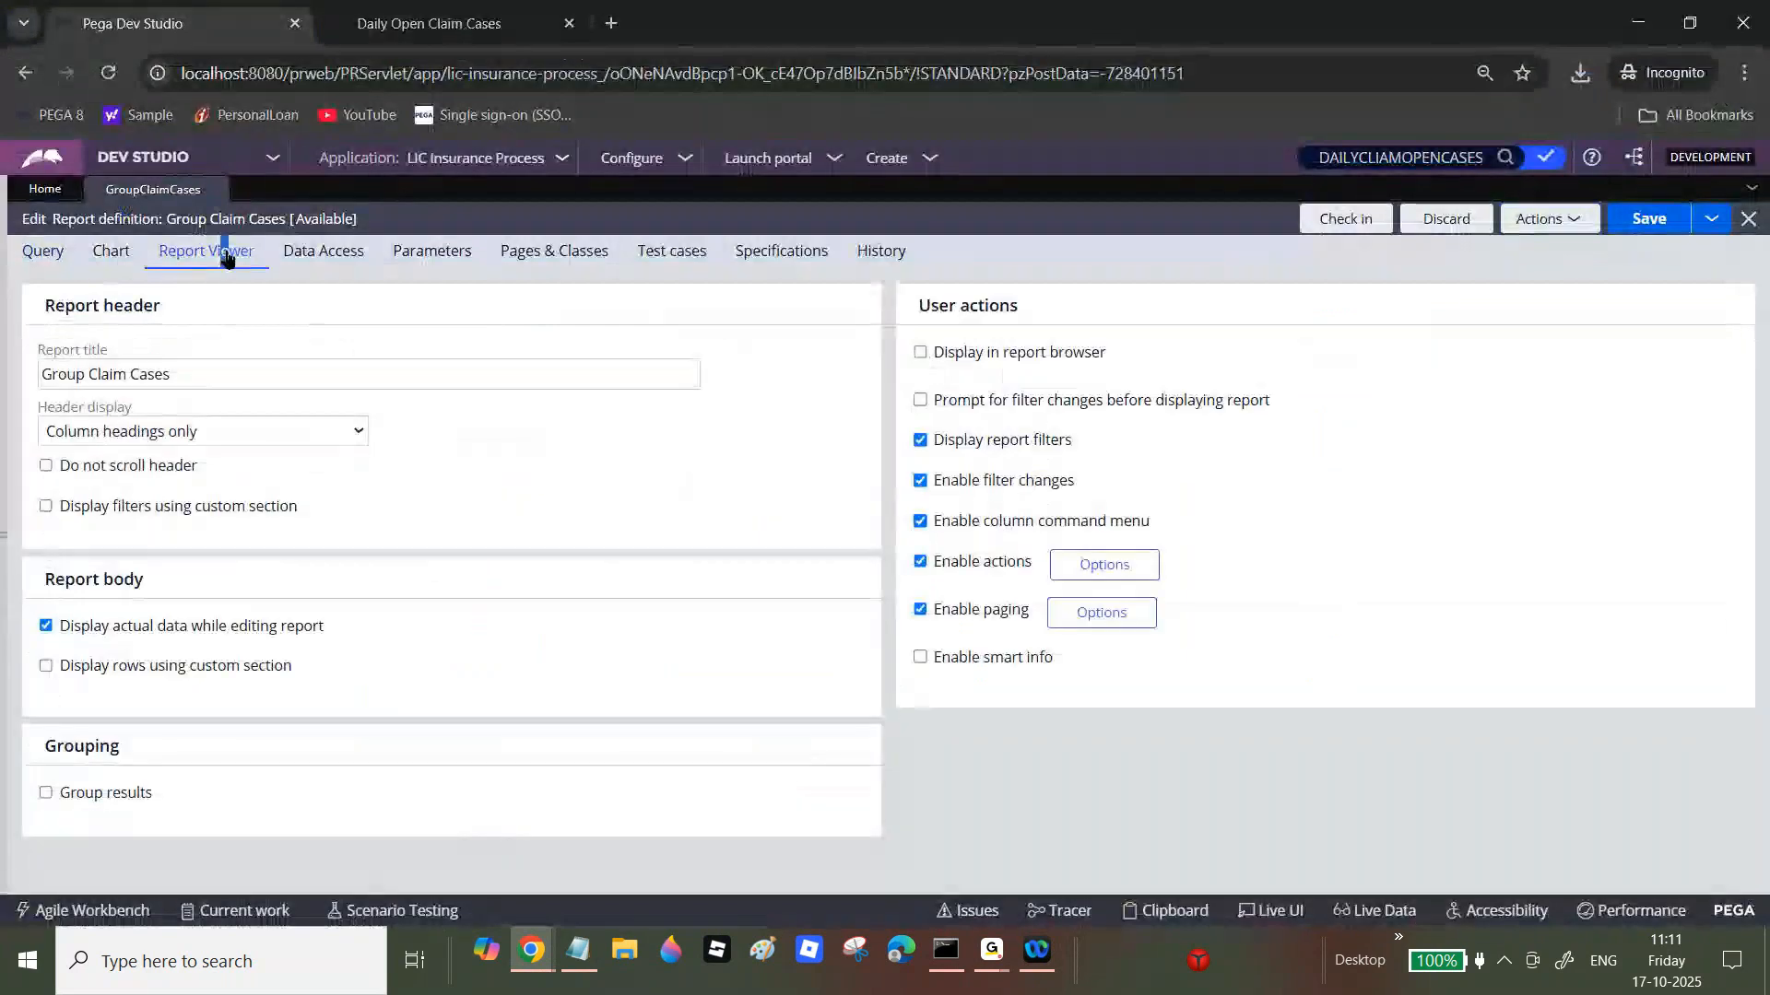
Step: Uncheck Display report filters, save, and run the report maximized to check for a filter bar
click(920, 440)
click(1649, 218)
click(1649, 218)
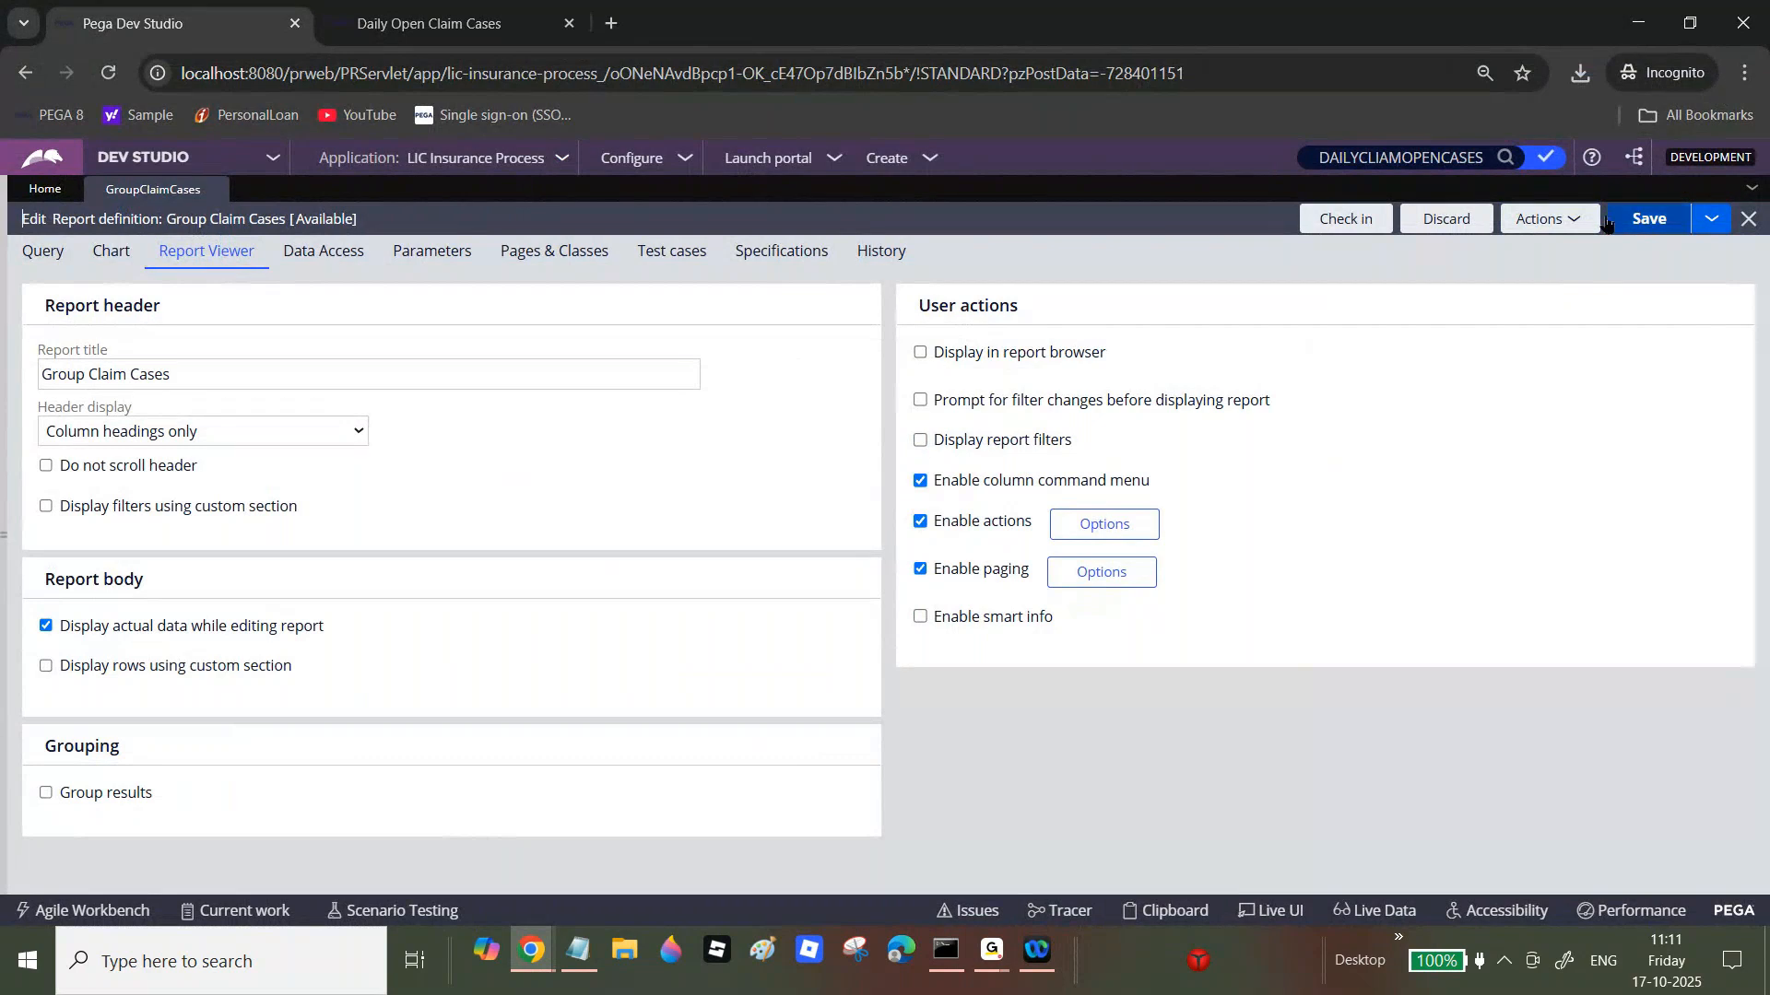
click(1536, 226)
click(1522, 247)
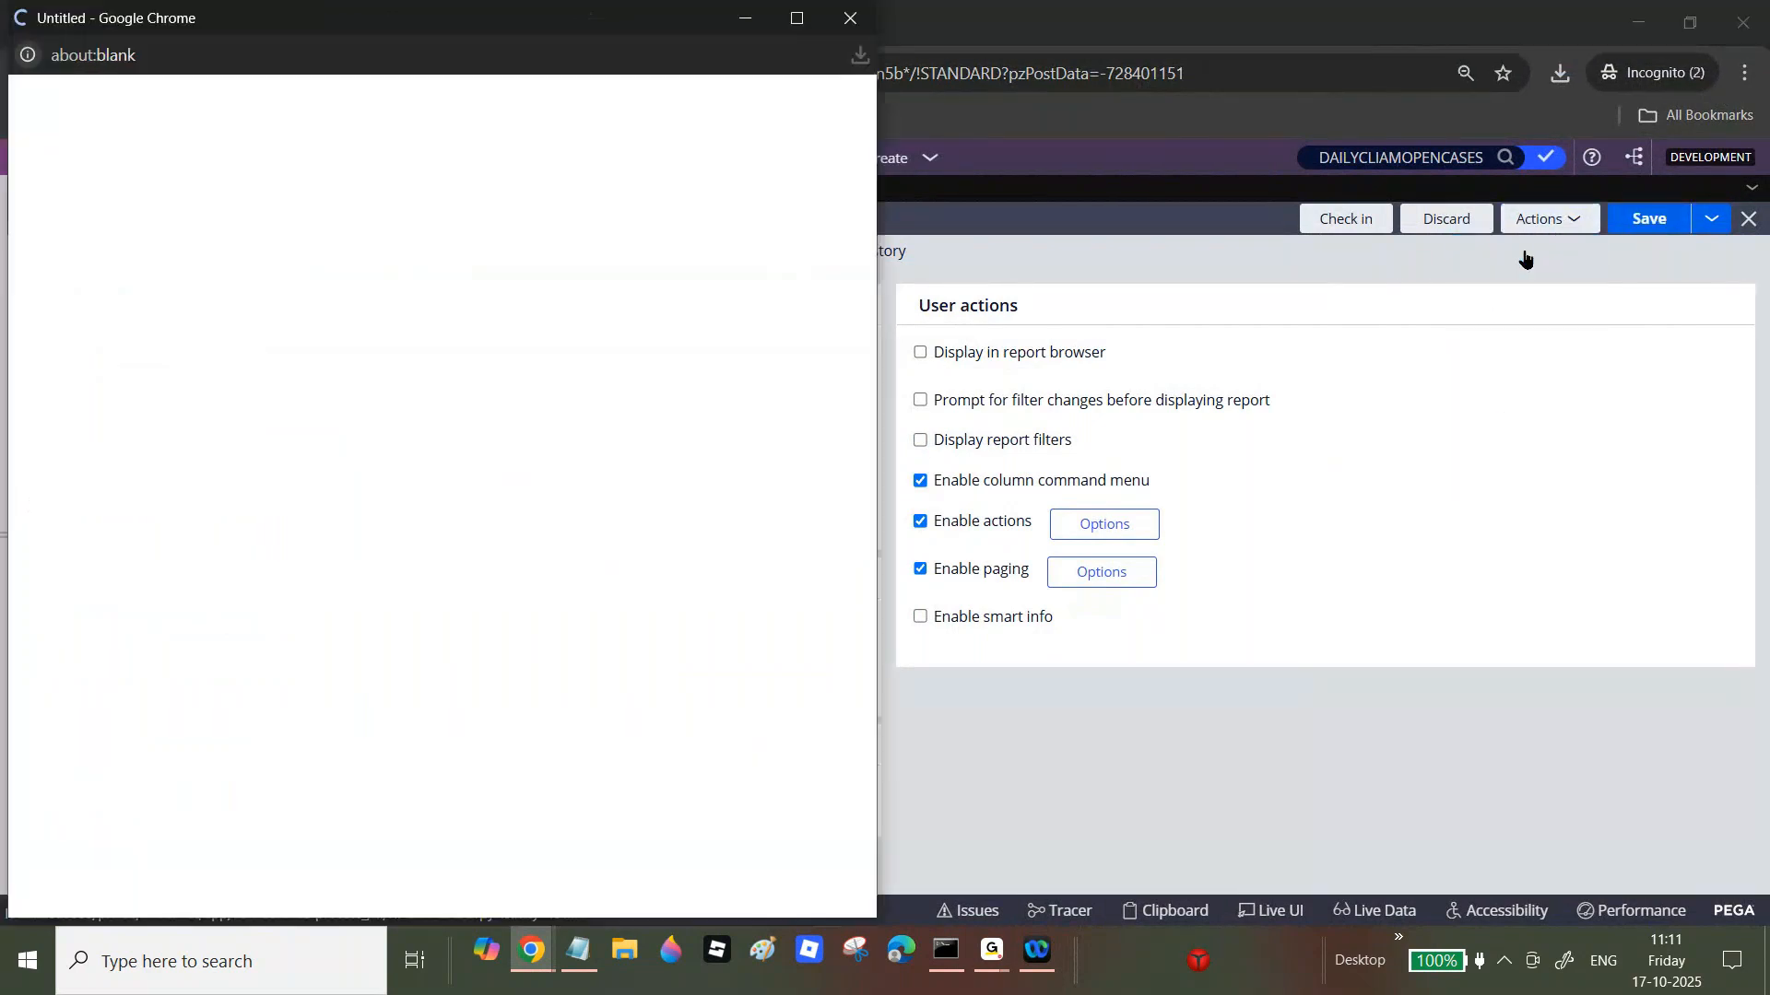
click(791, 20)
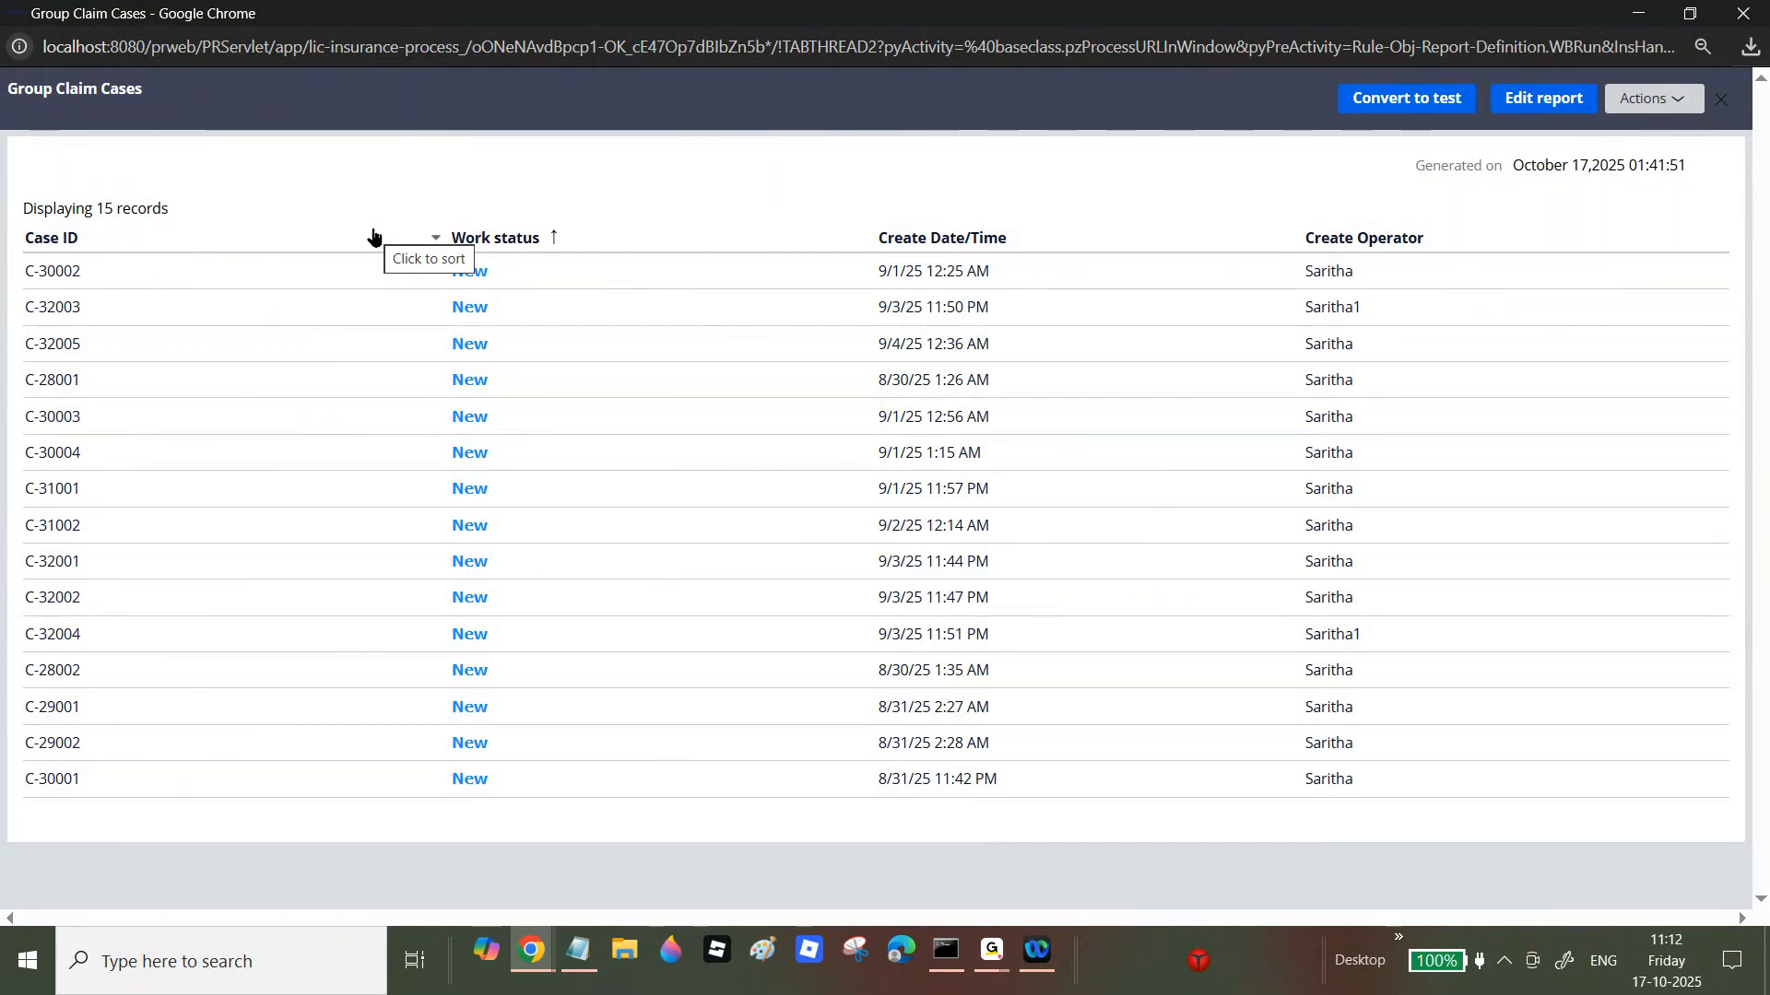
Step: Re-enable Display report filters, save, and run the report maximized
click(1745, 13)
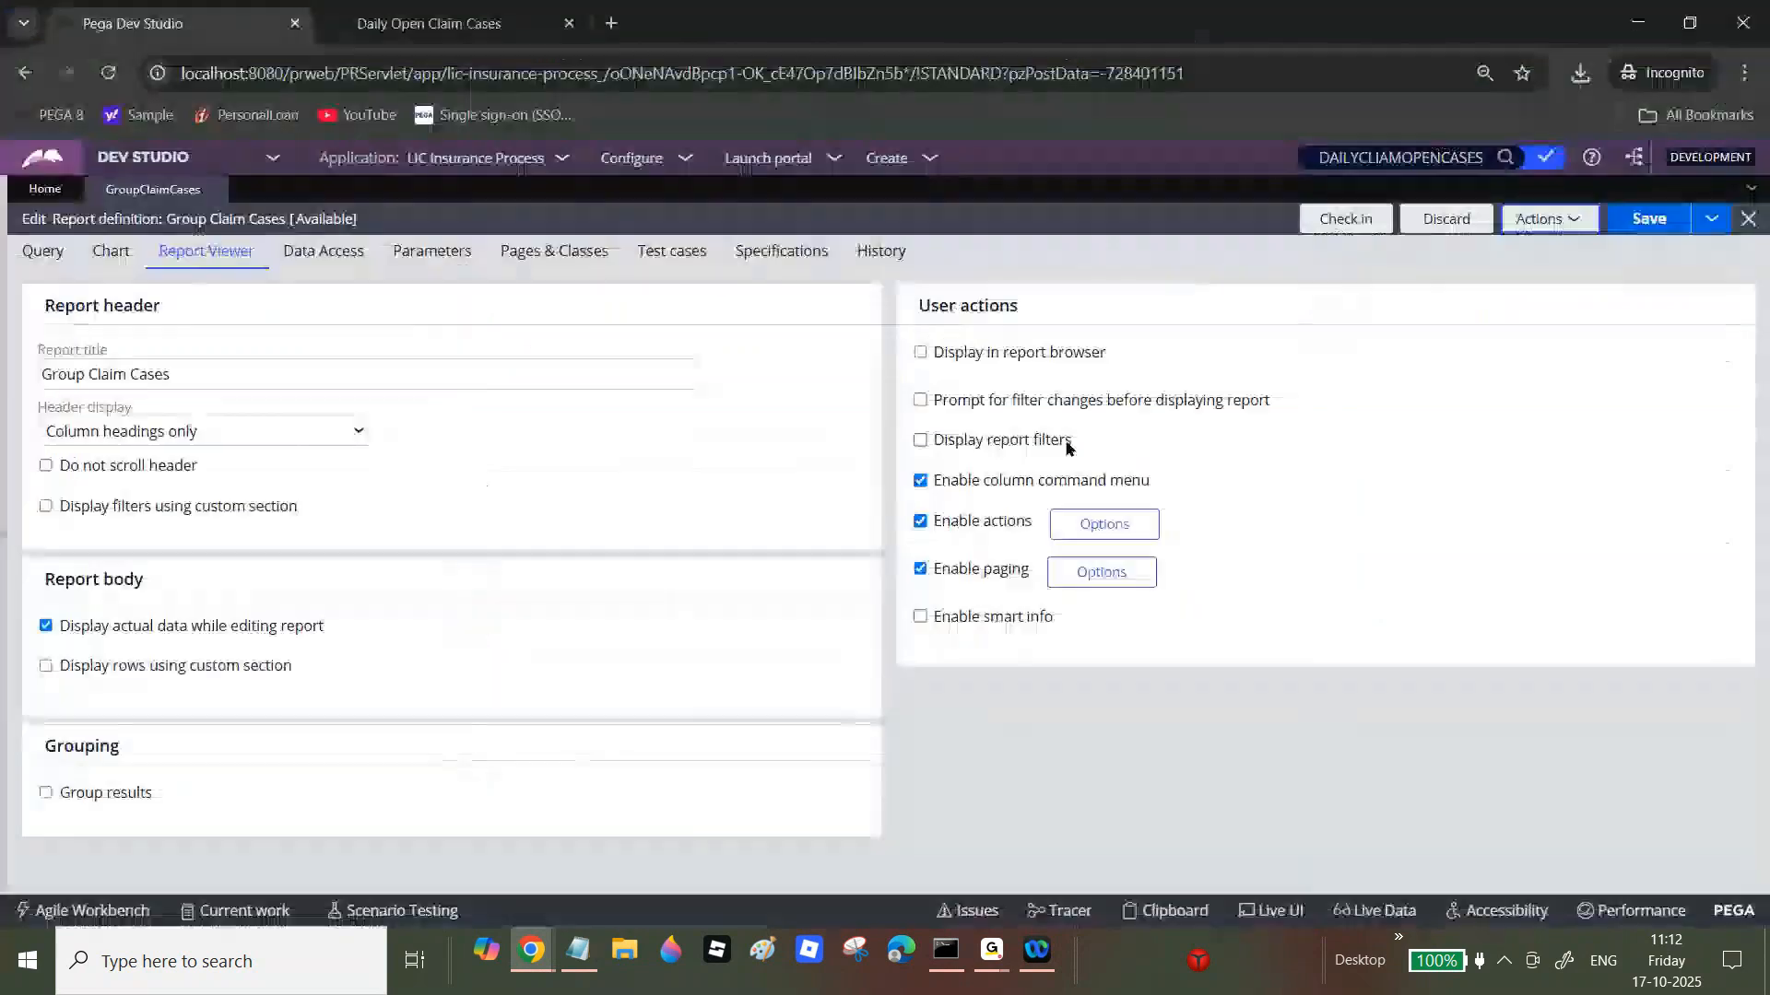
click(922, 442)
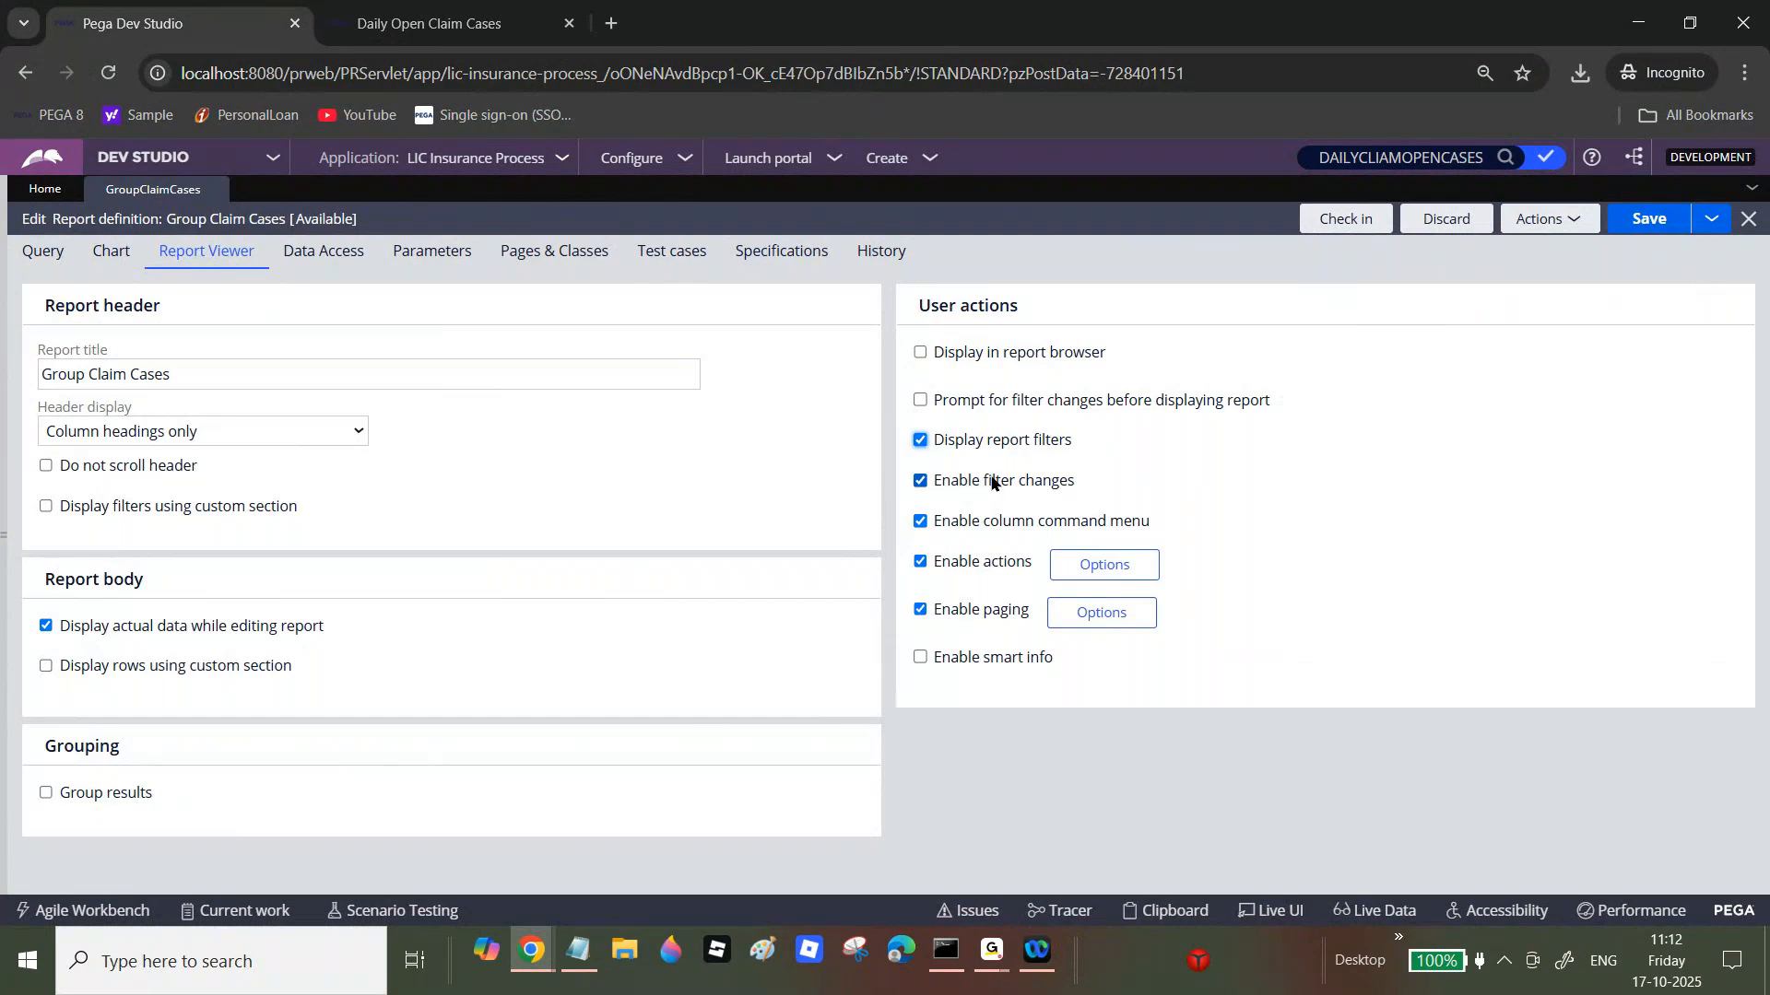
click(1649, 219)
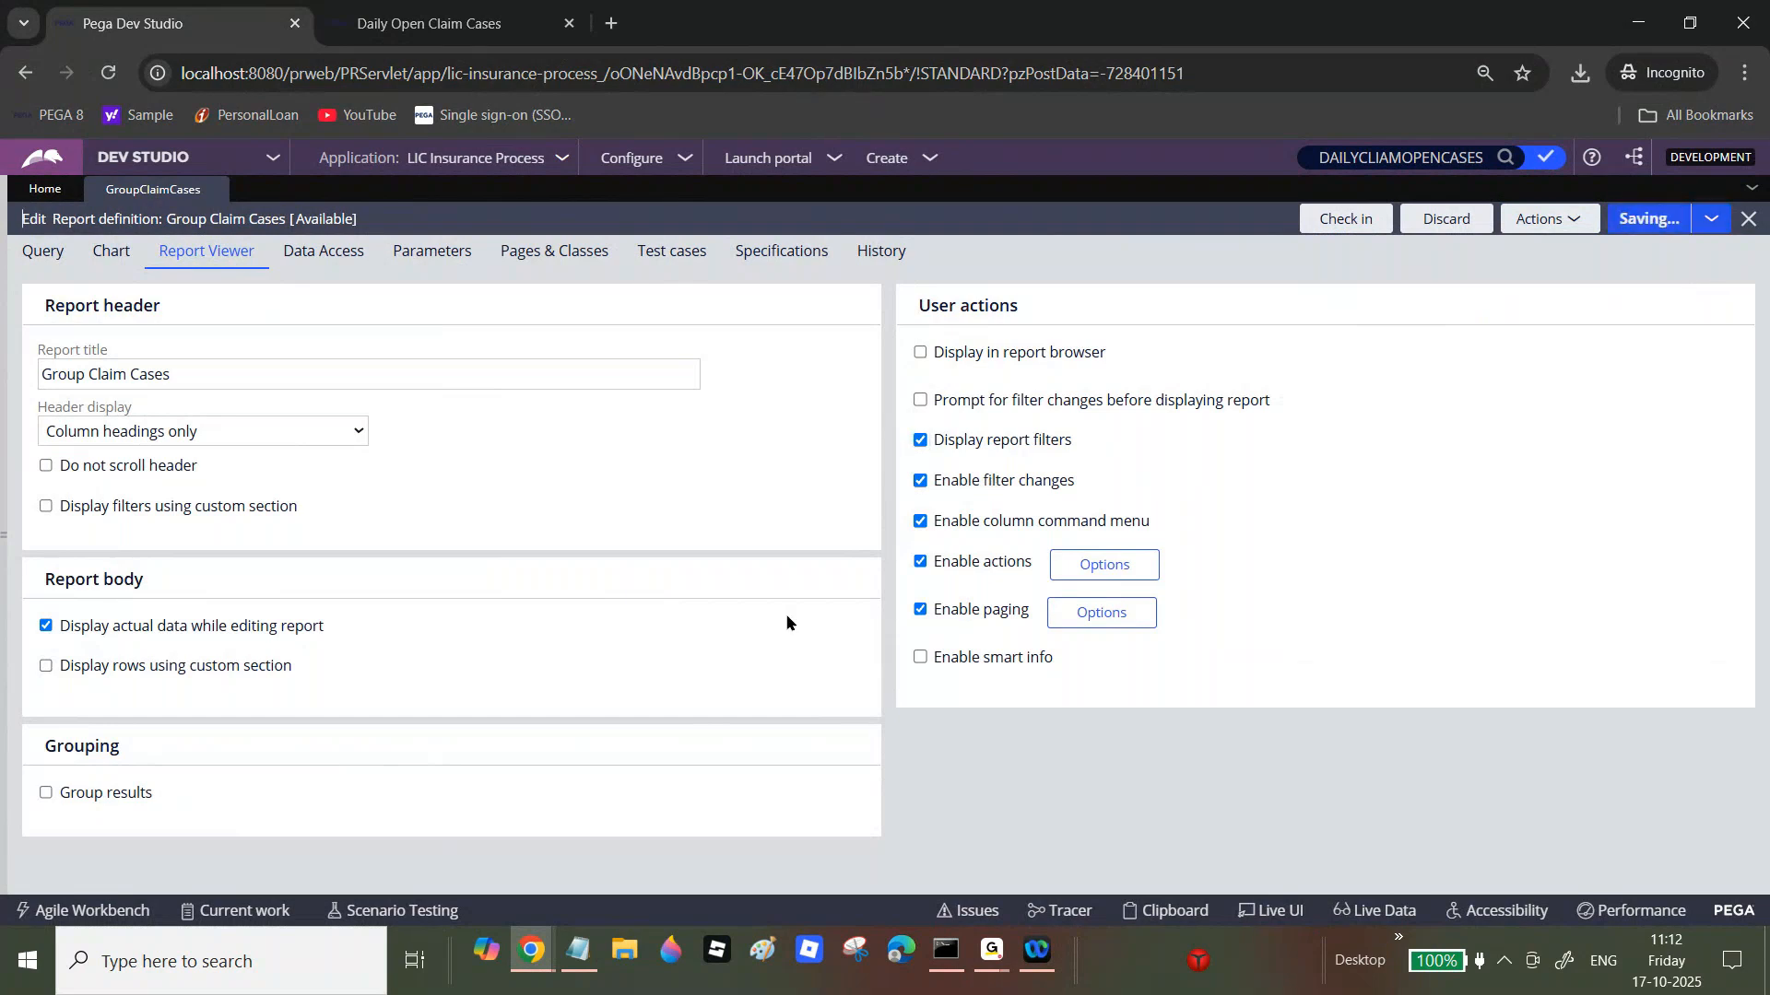
click(1560, 229)
click(1541, 247)
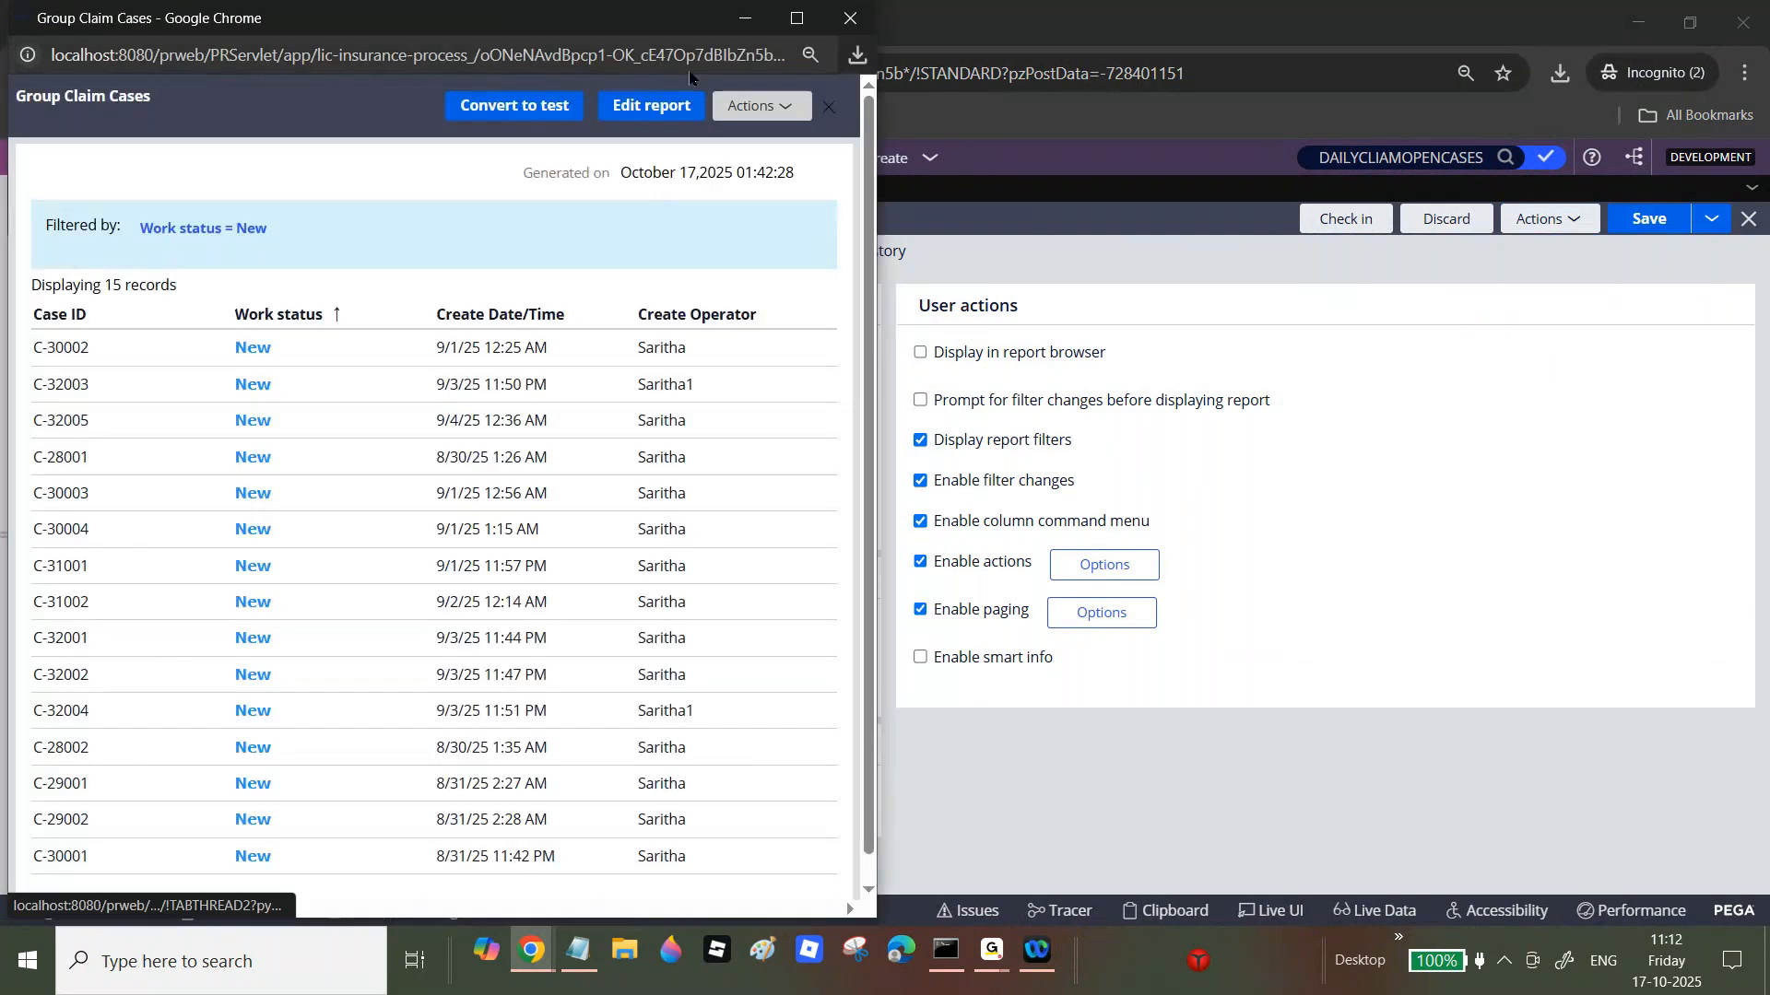
click(796, 17)
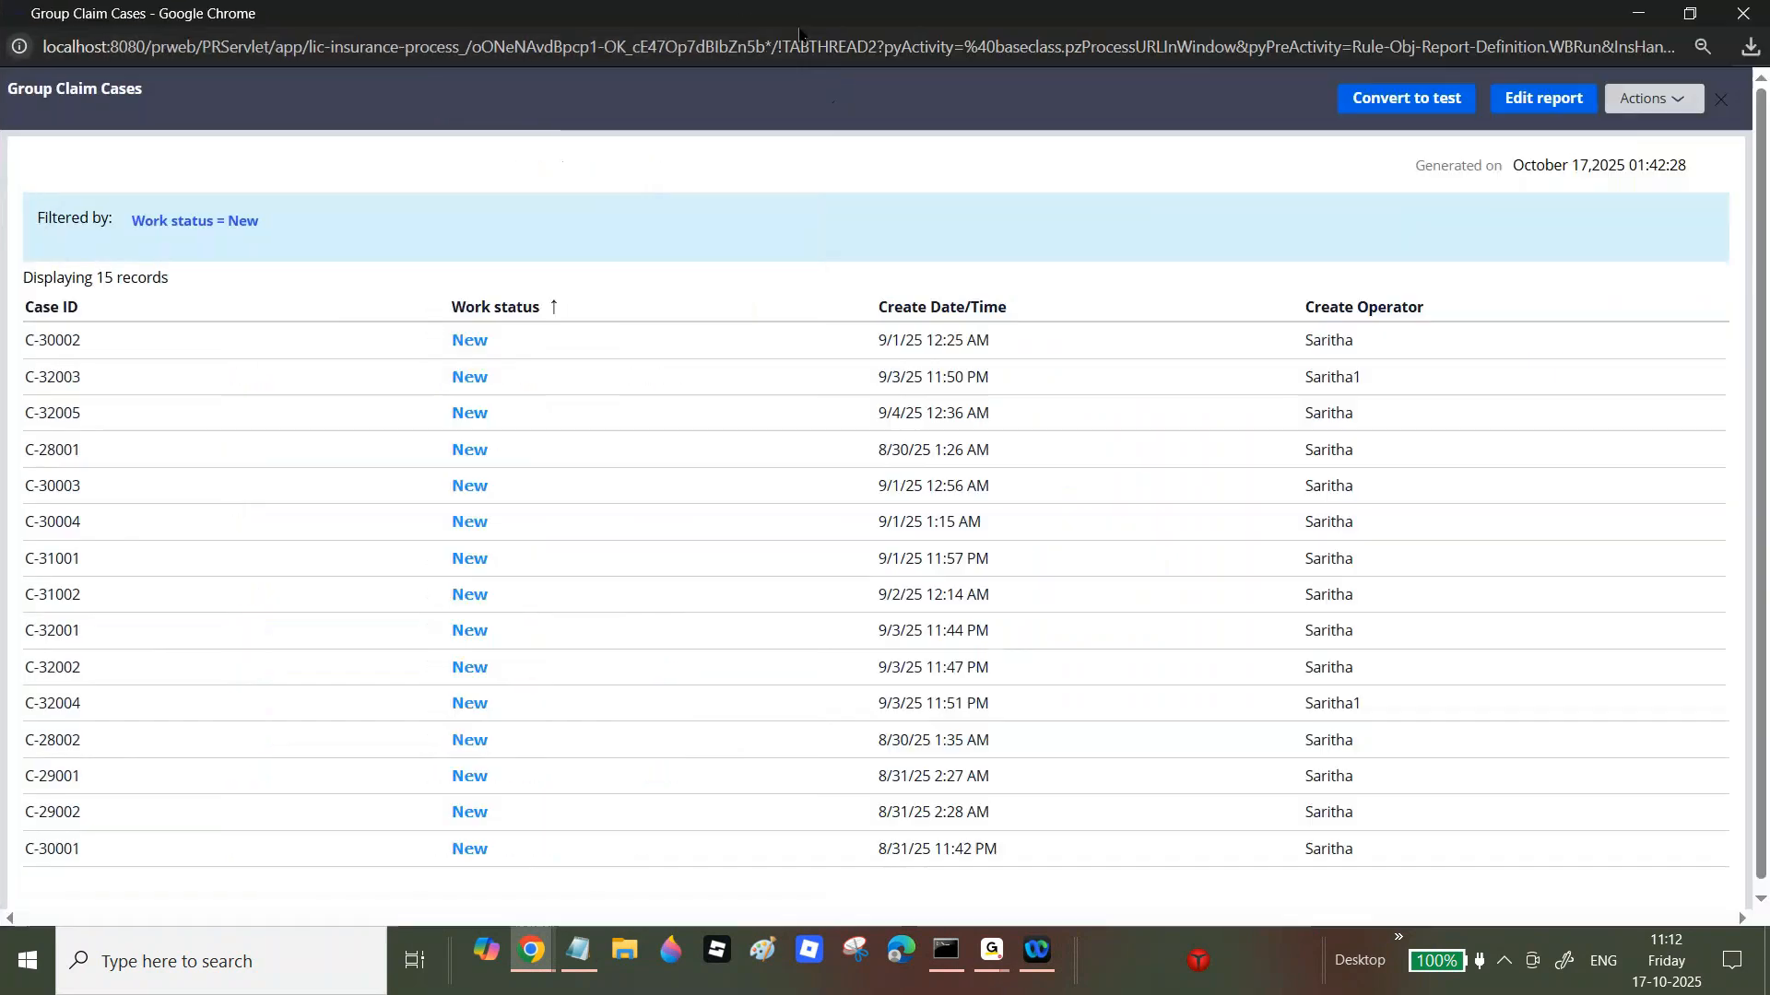
Step: Widen the run-time Work status filter to New and Open-New, showing 50 records, then close the report
click(239, 222)
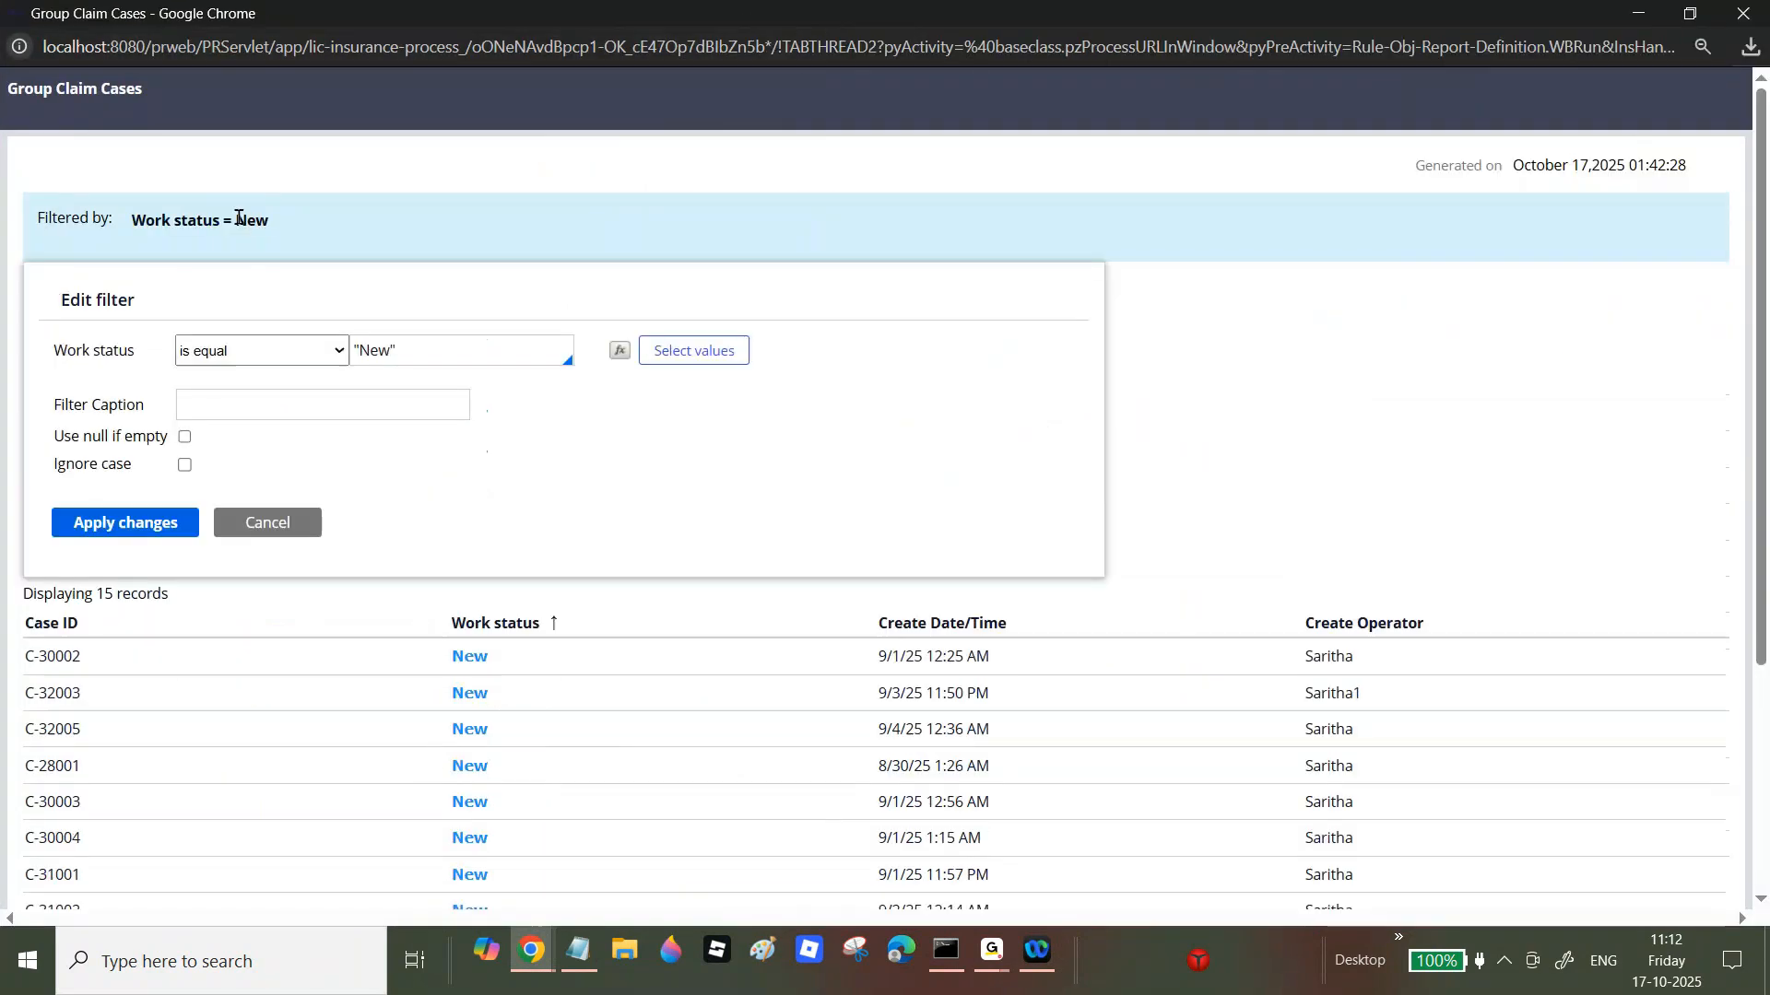
click(149, 523)
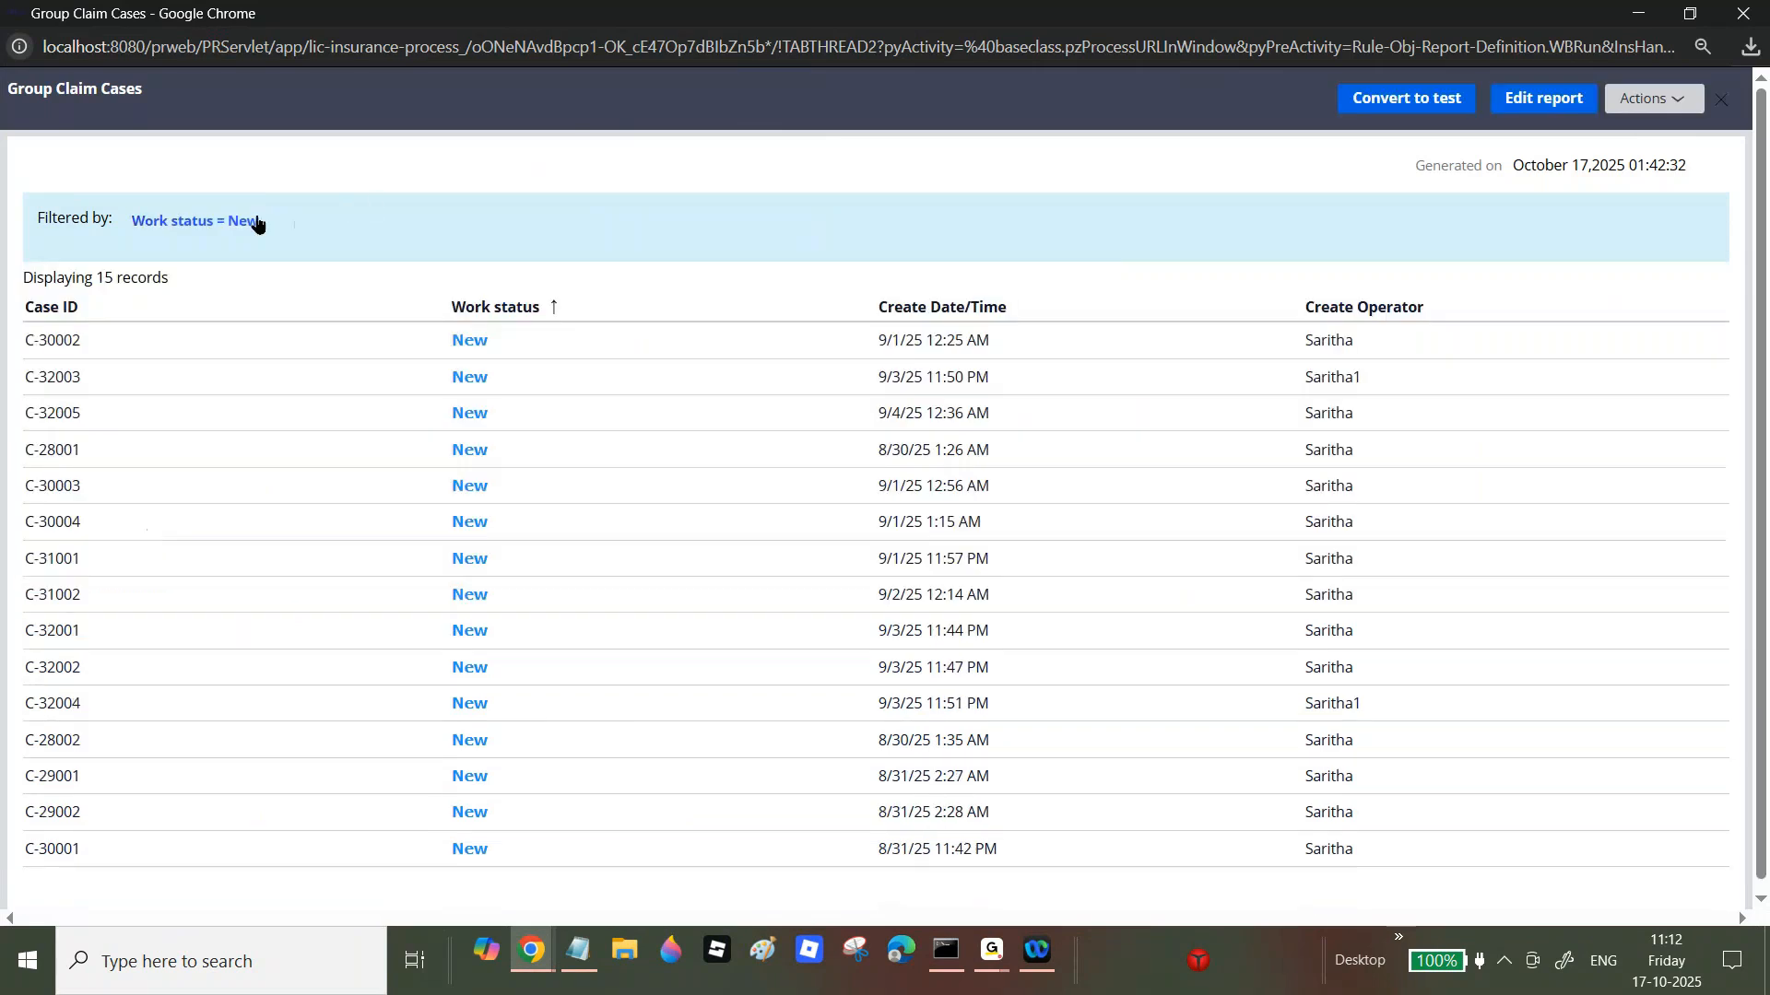
click(254, 223)
click(694, 350)
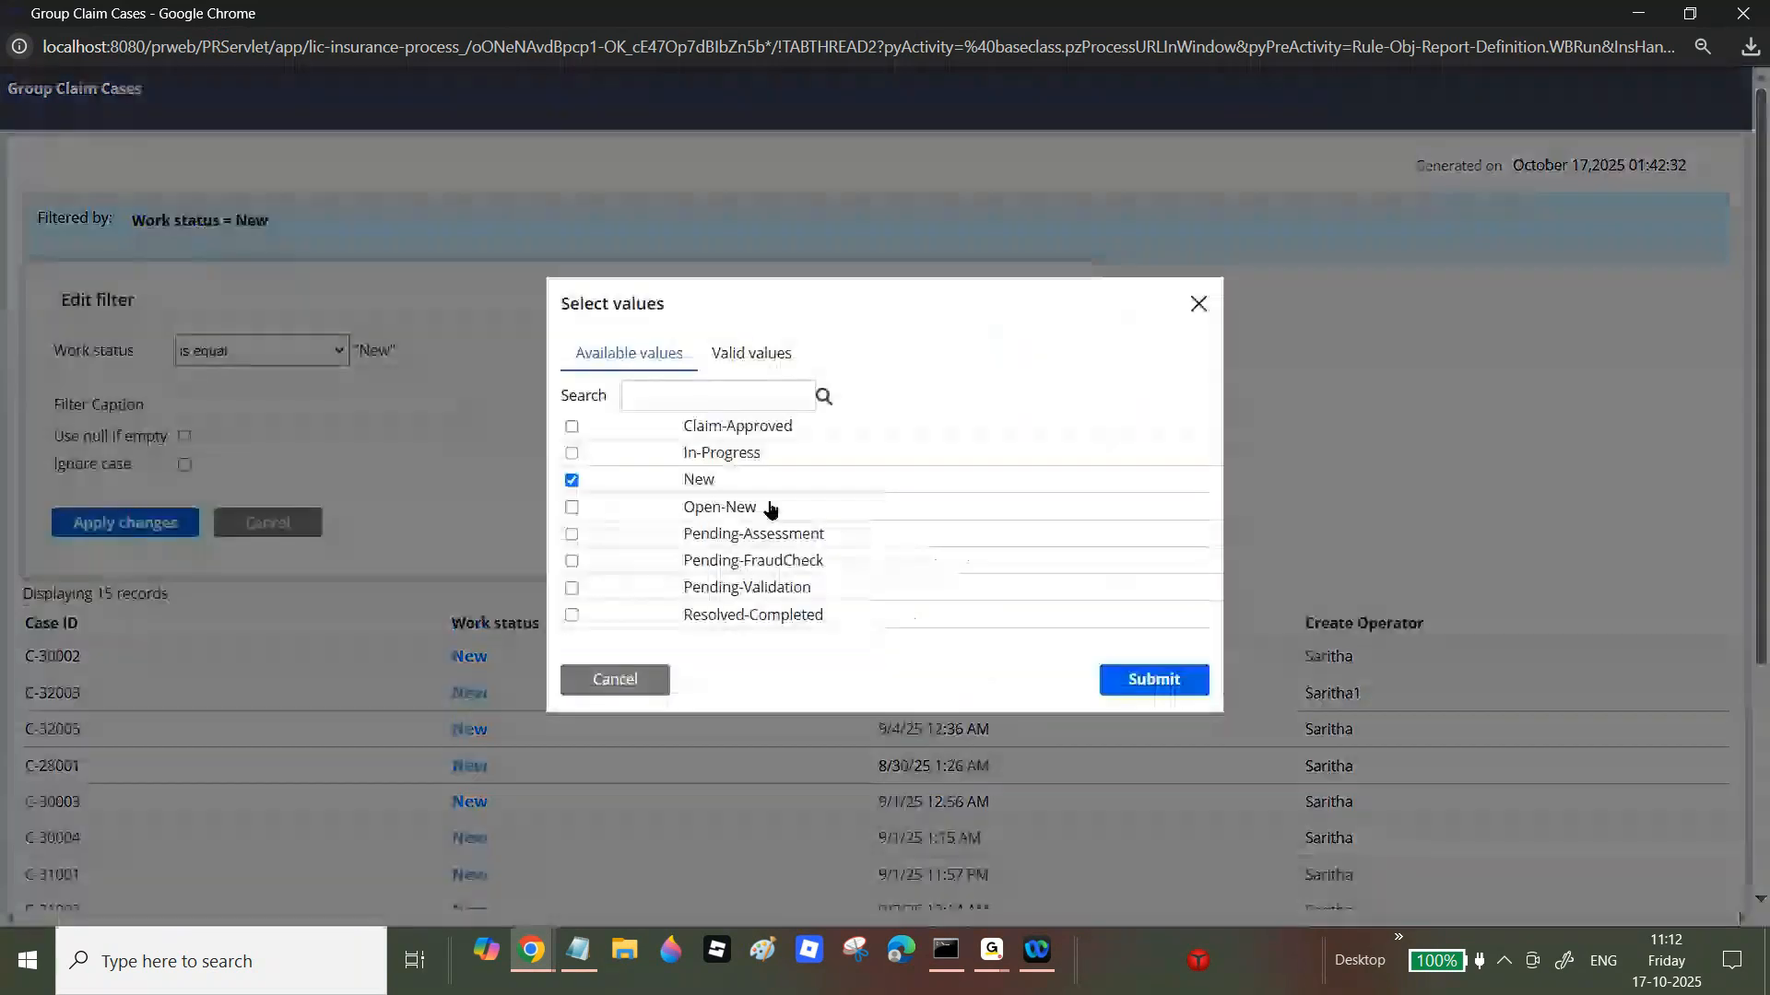
click(571, 507)
click(1142, 679)
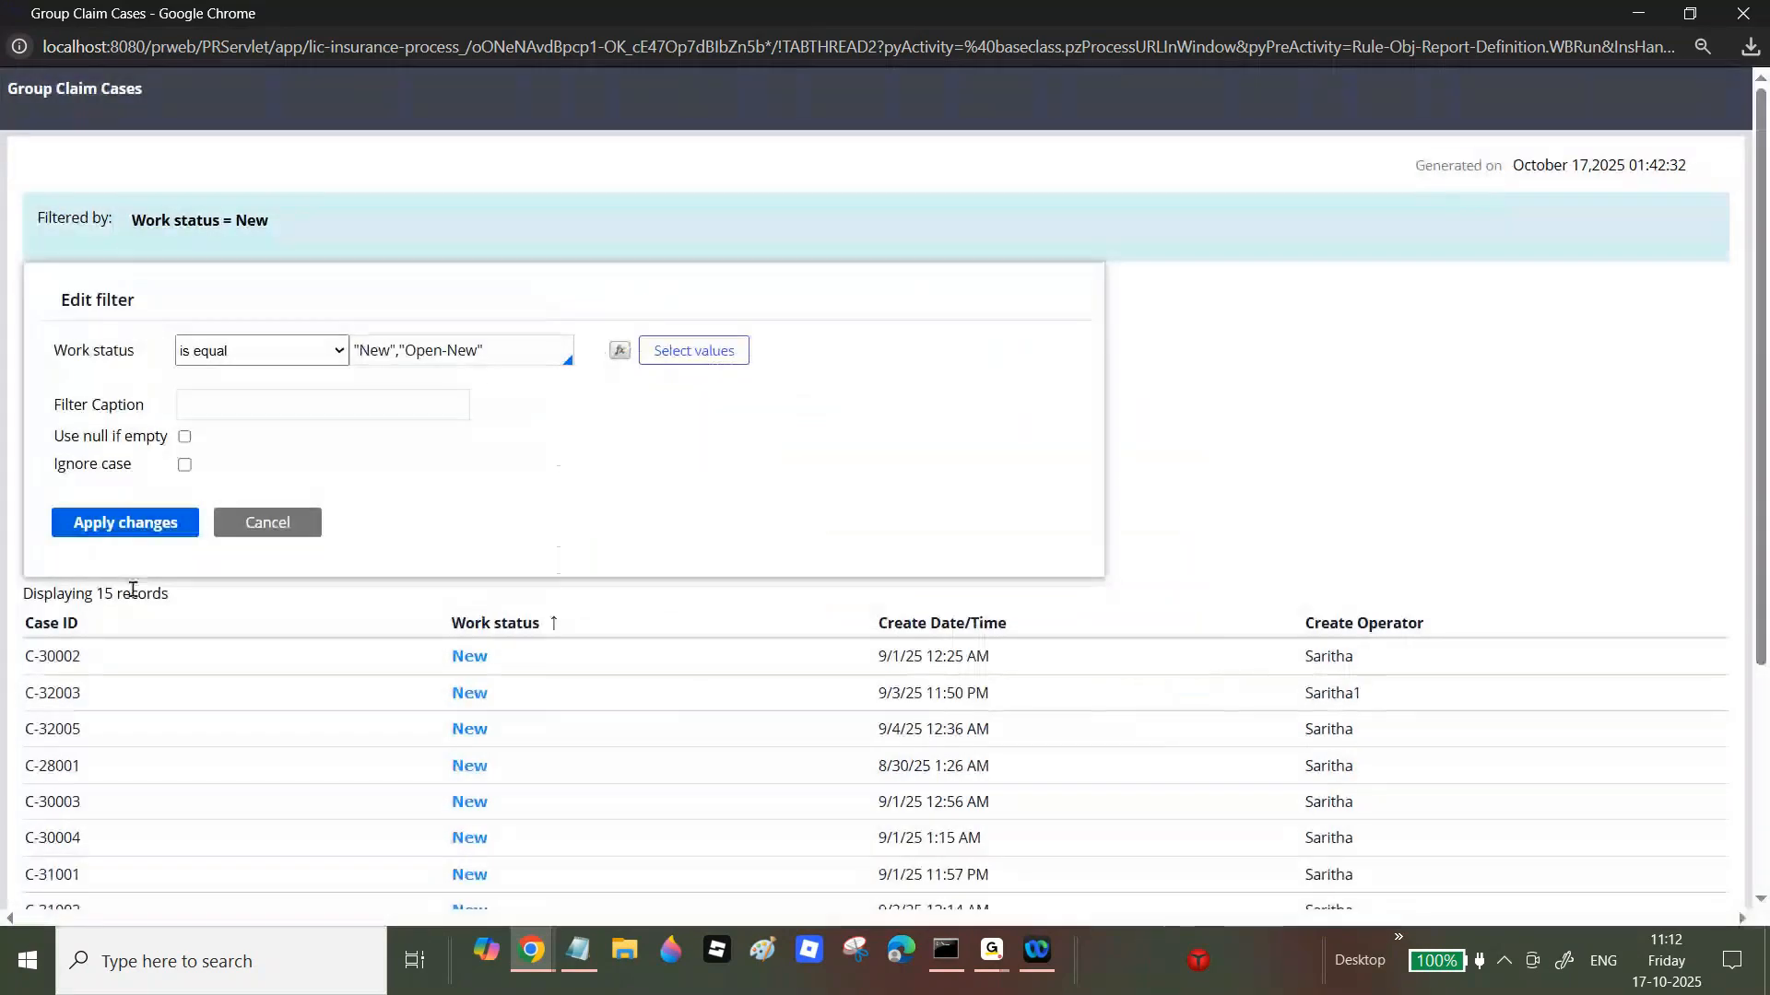
click(133, 523)
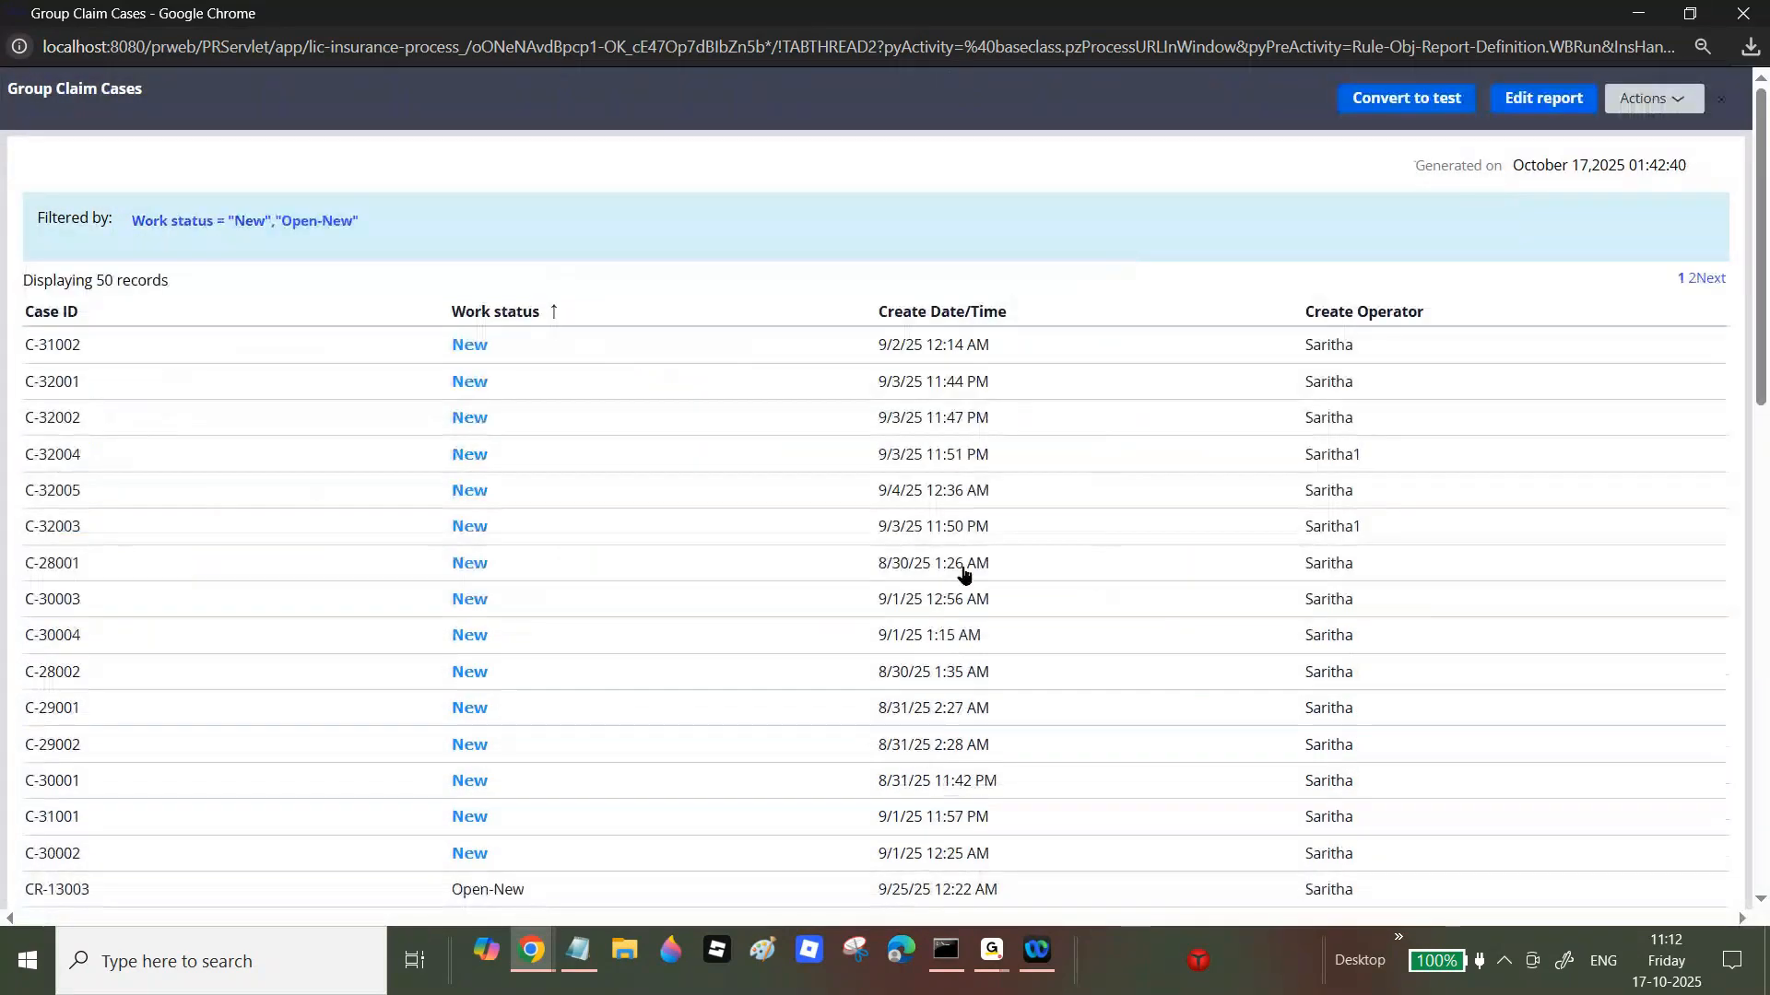
scroll(1726, 557, down, 10)
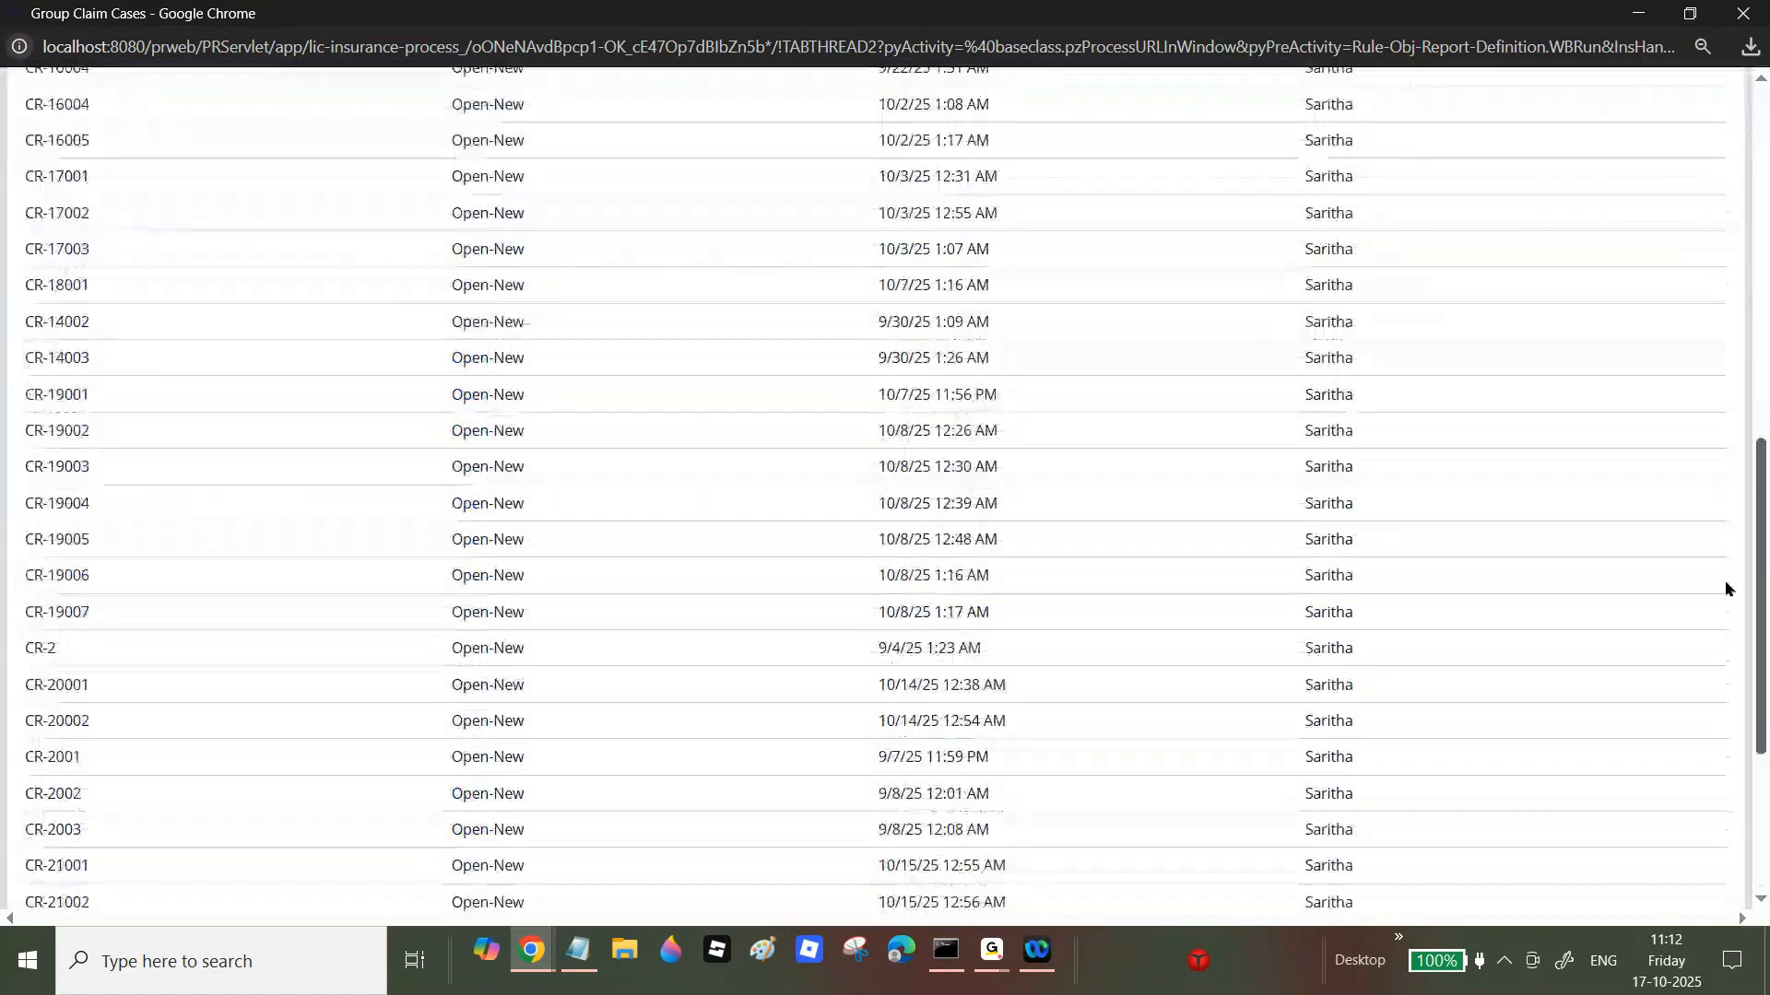
scroll(1724, 166, up, 10)
click(1742, 13)
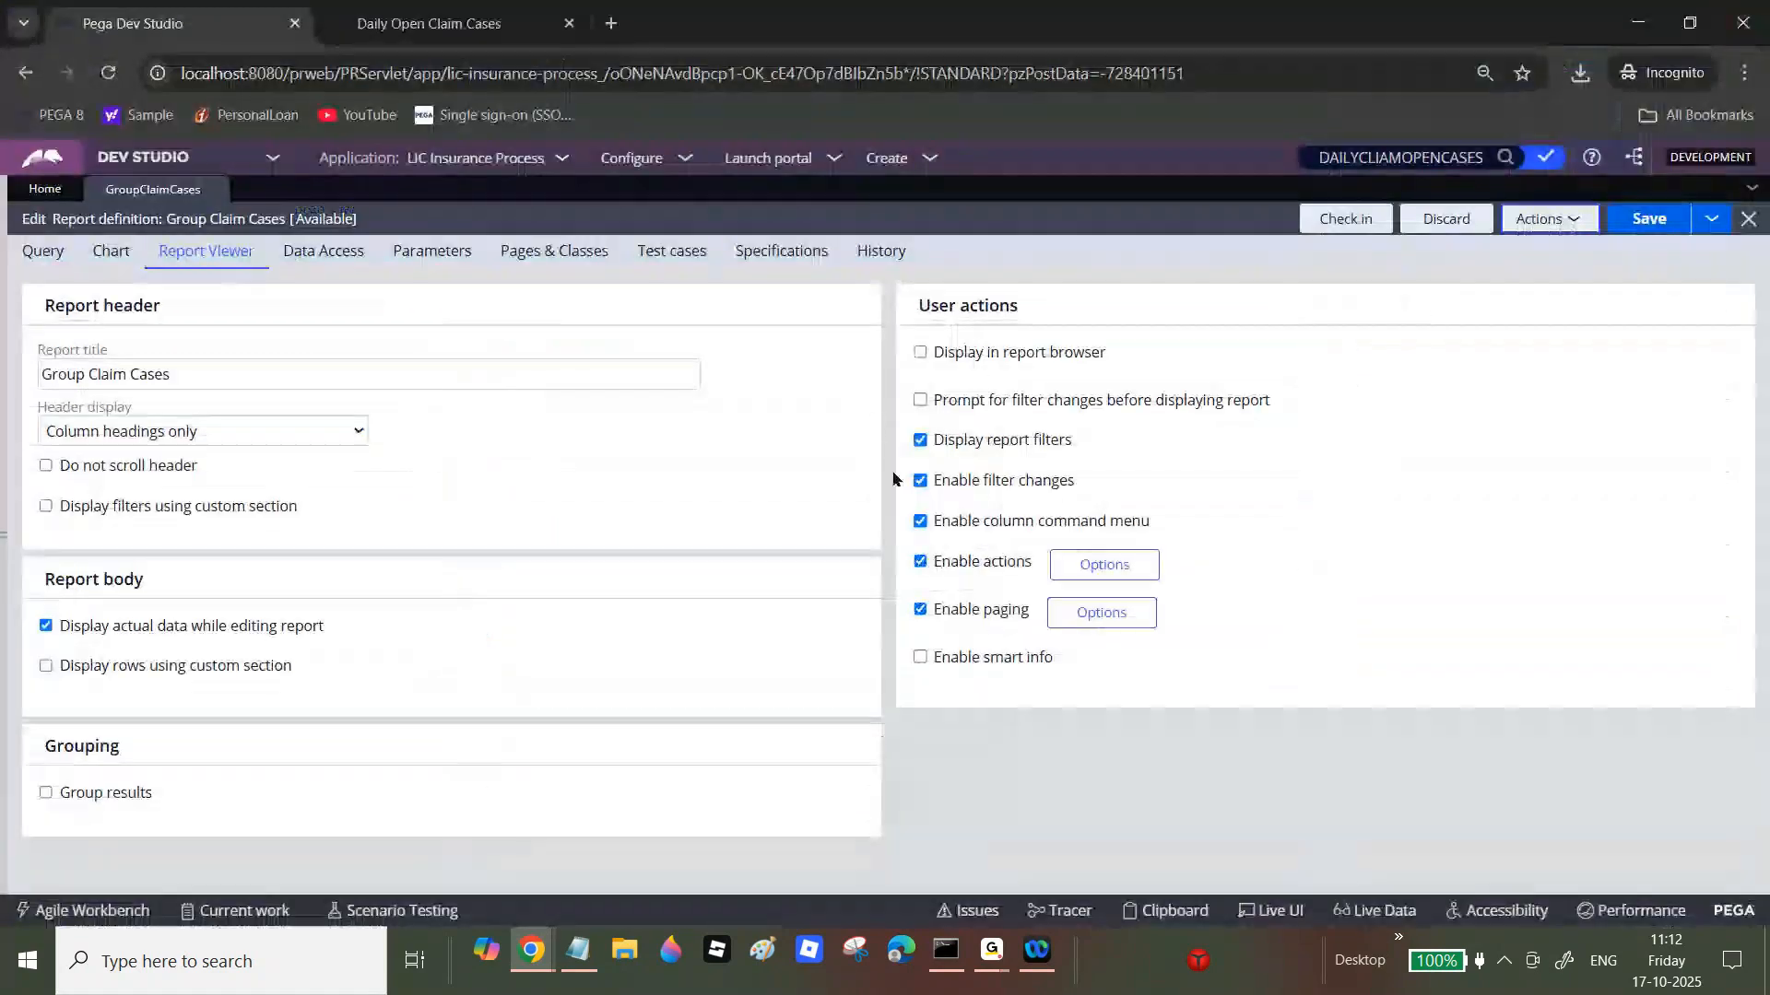
Step: Uncheck Enable filter changes, save, and confirm the run's Work status = New filter isn't a link
click(919, 480)
click(1627, 223)
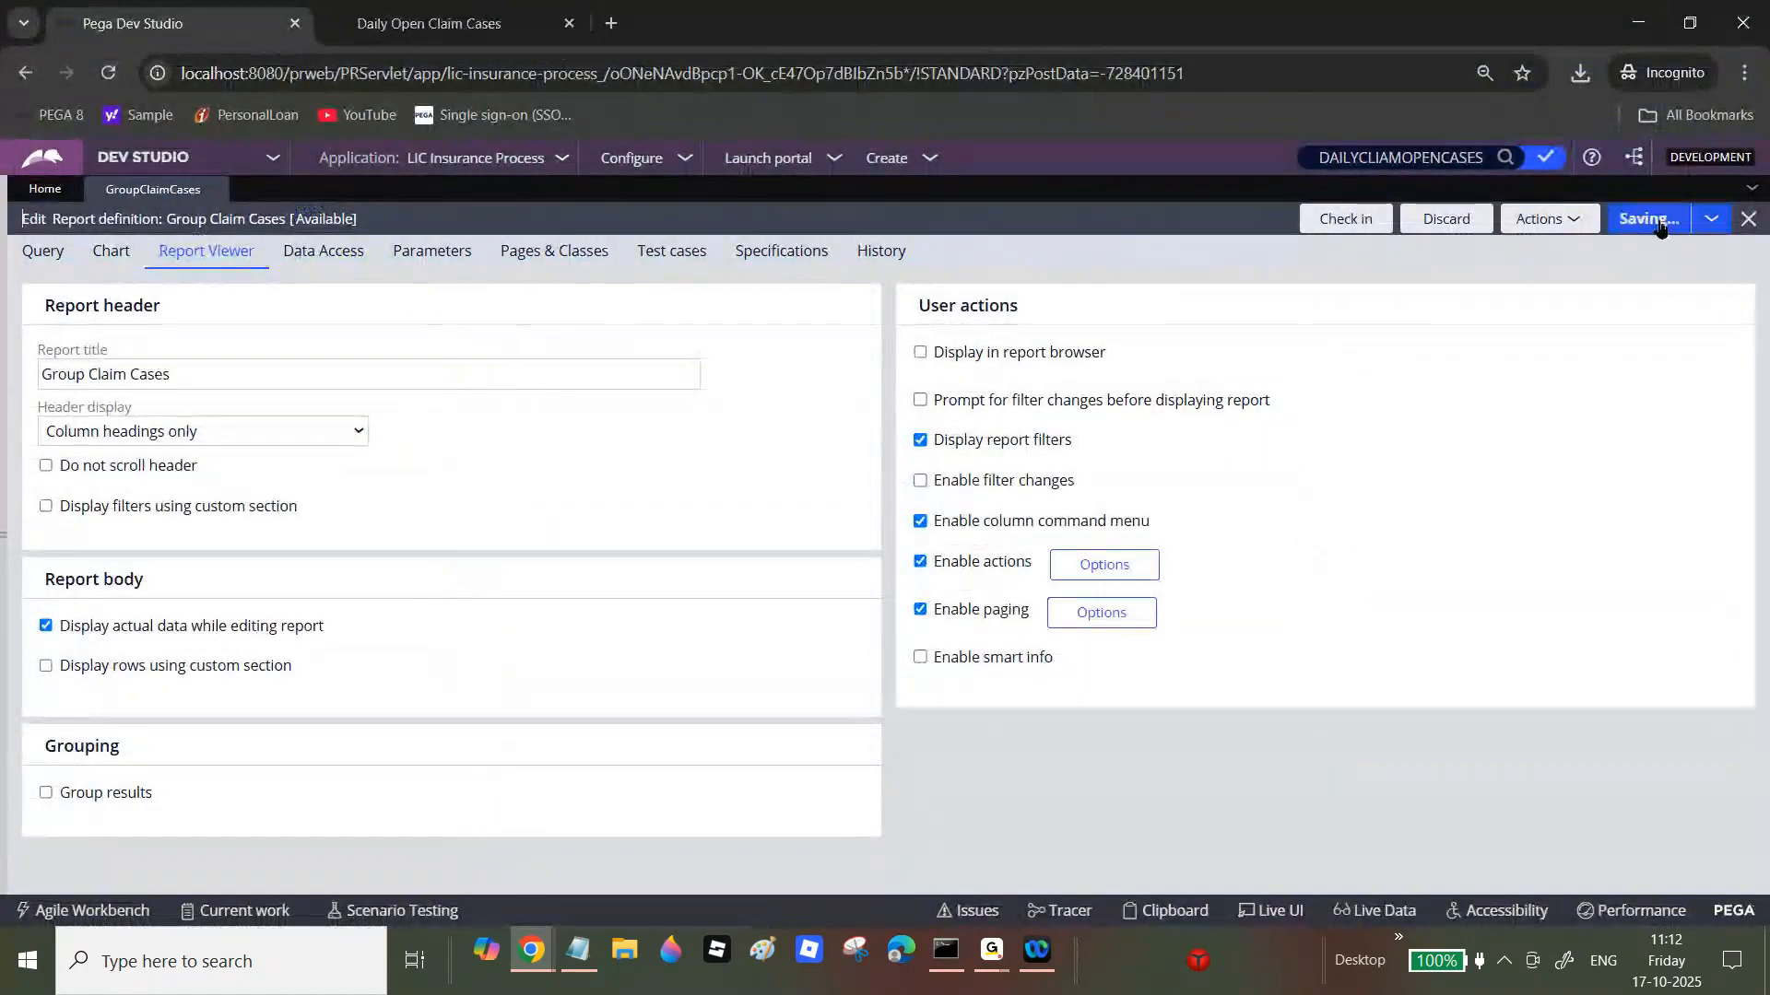
click(1558, 222)
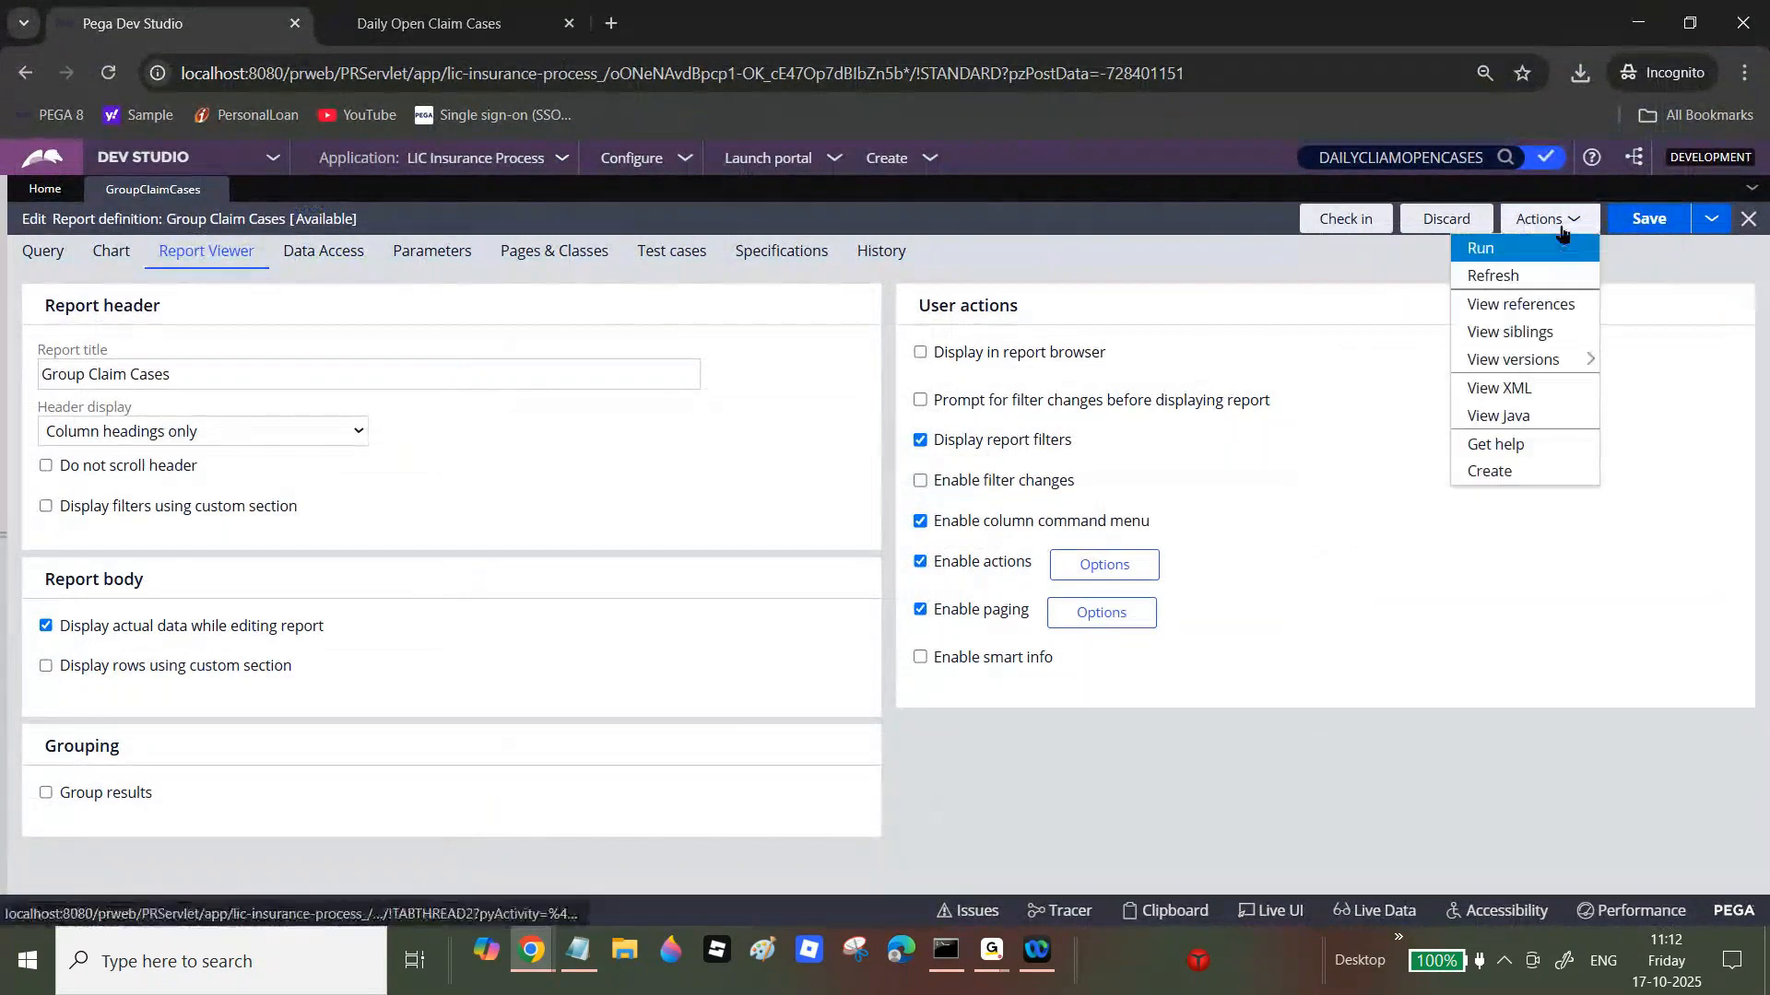
click(1553, 247)
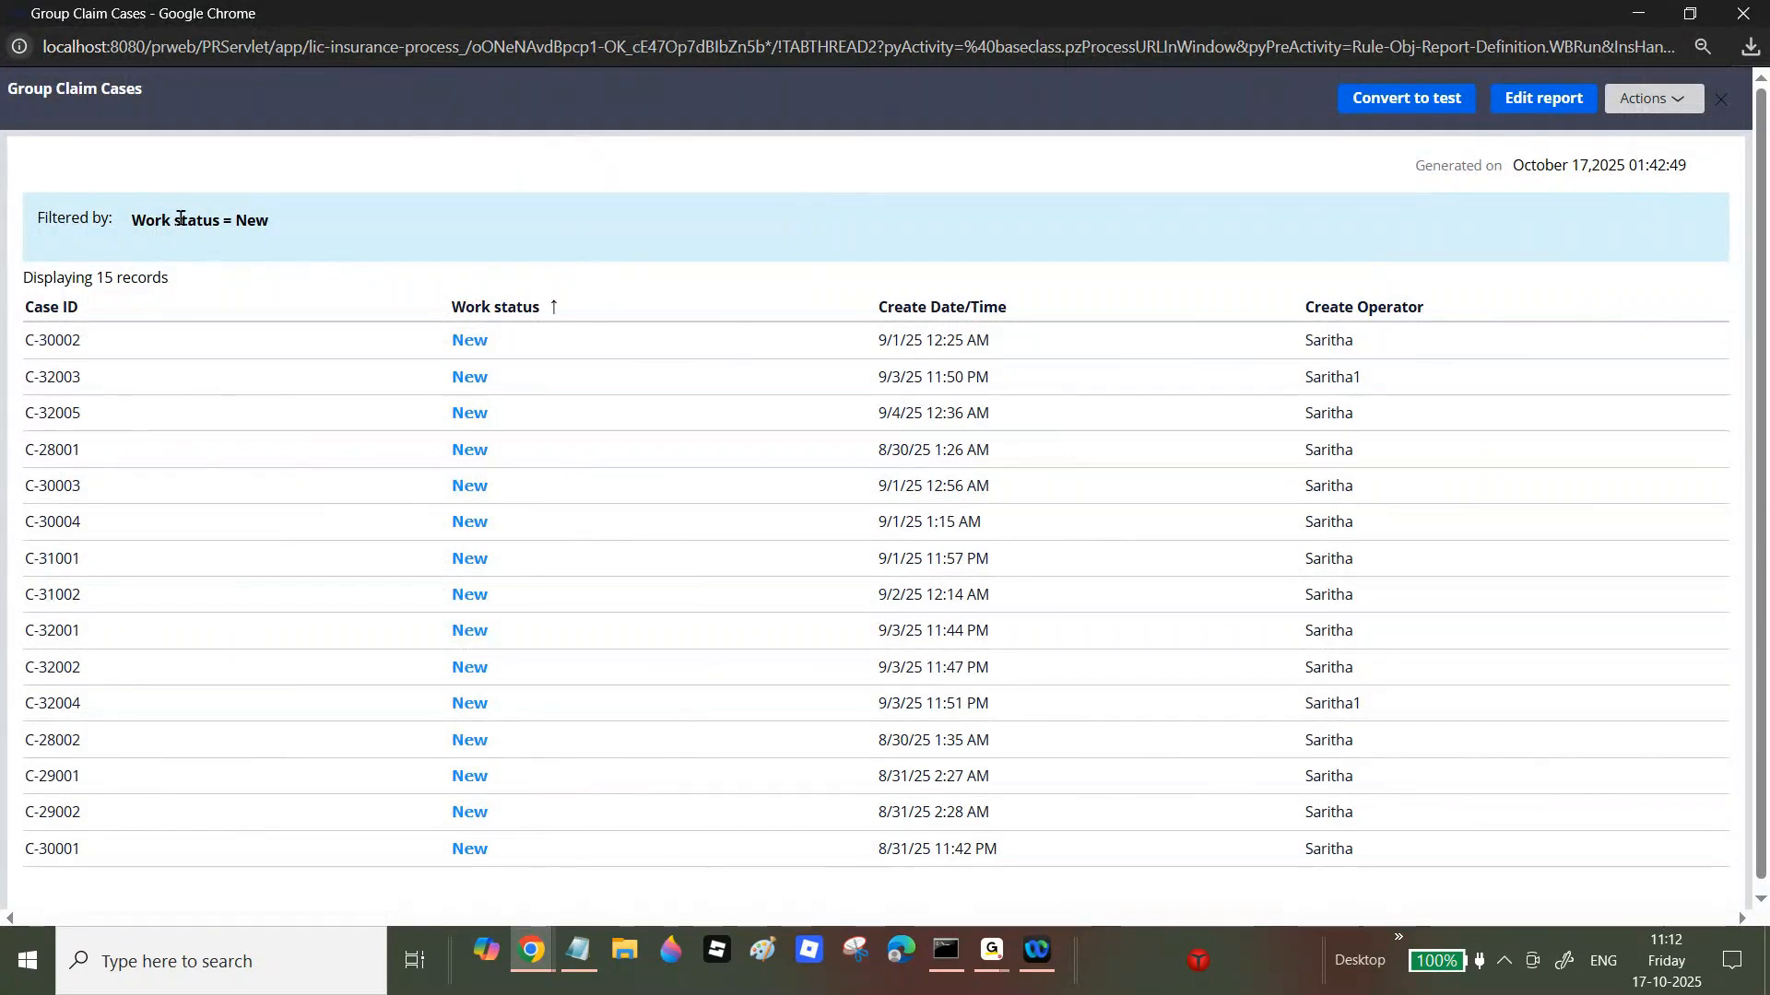
triple_click(206, 218)
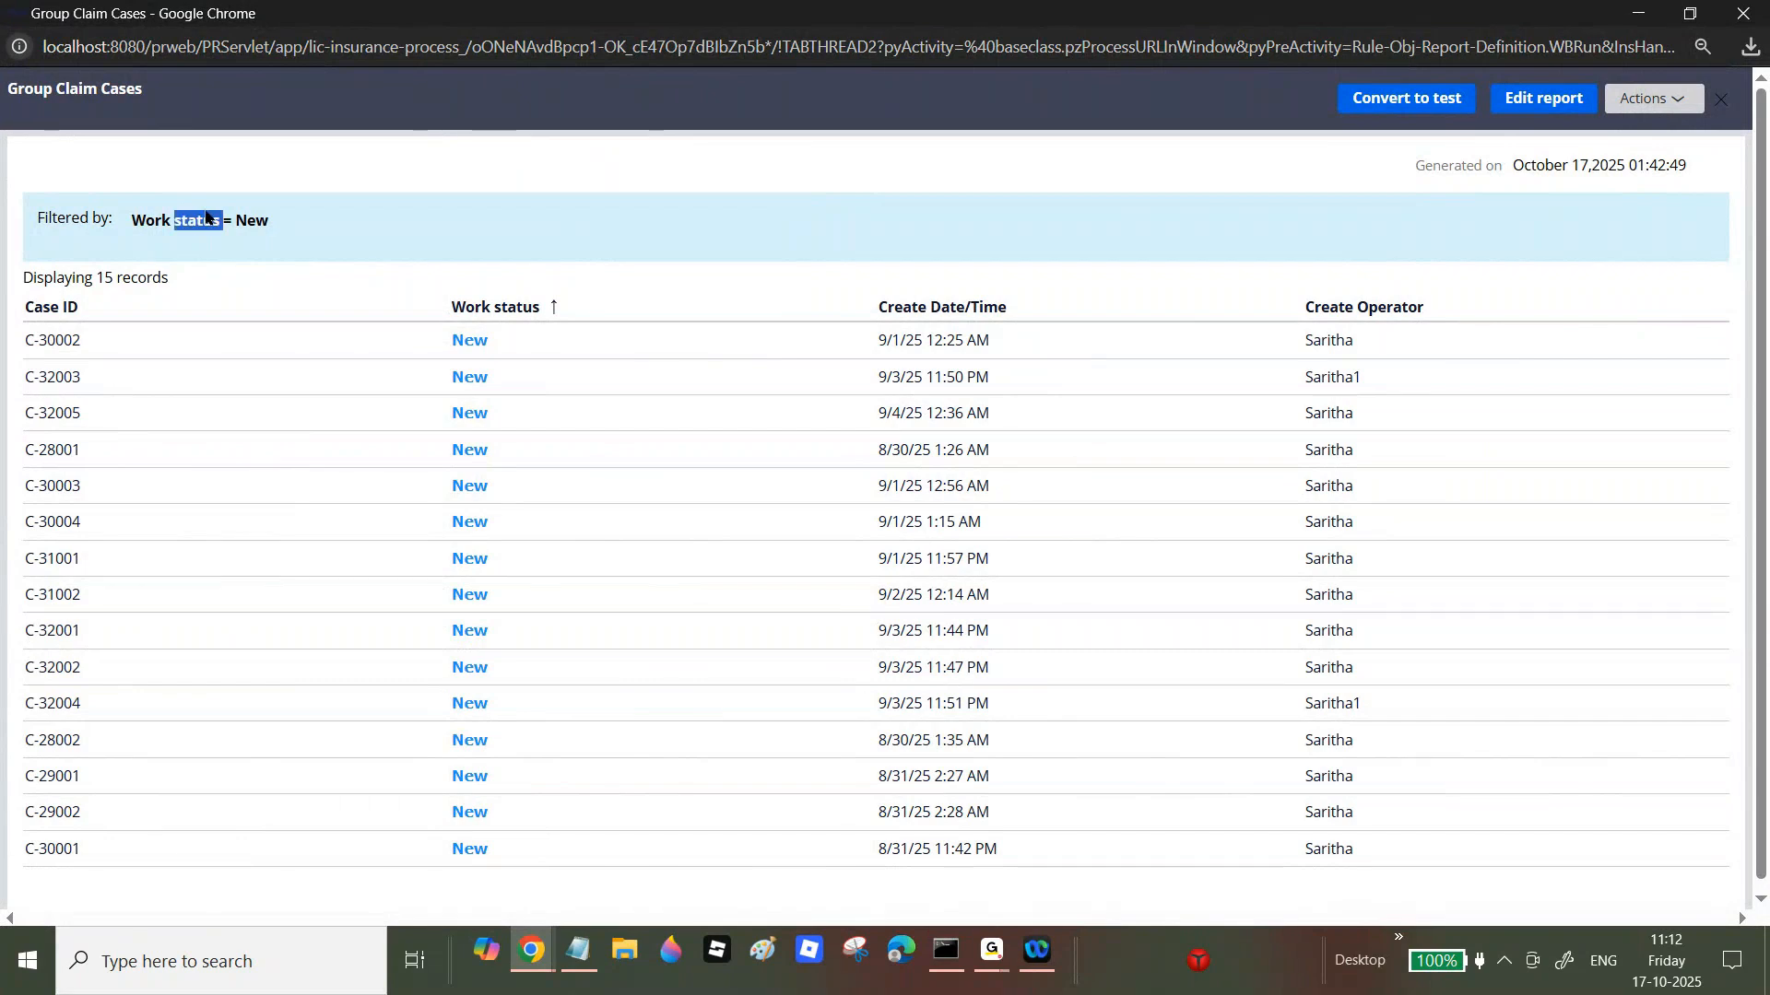
Step: Re-check Enable filter changes, save, and run the report maximized
click(1743, 15)
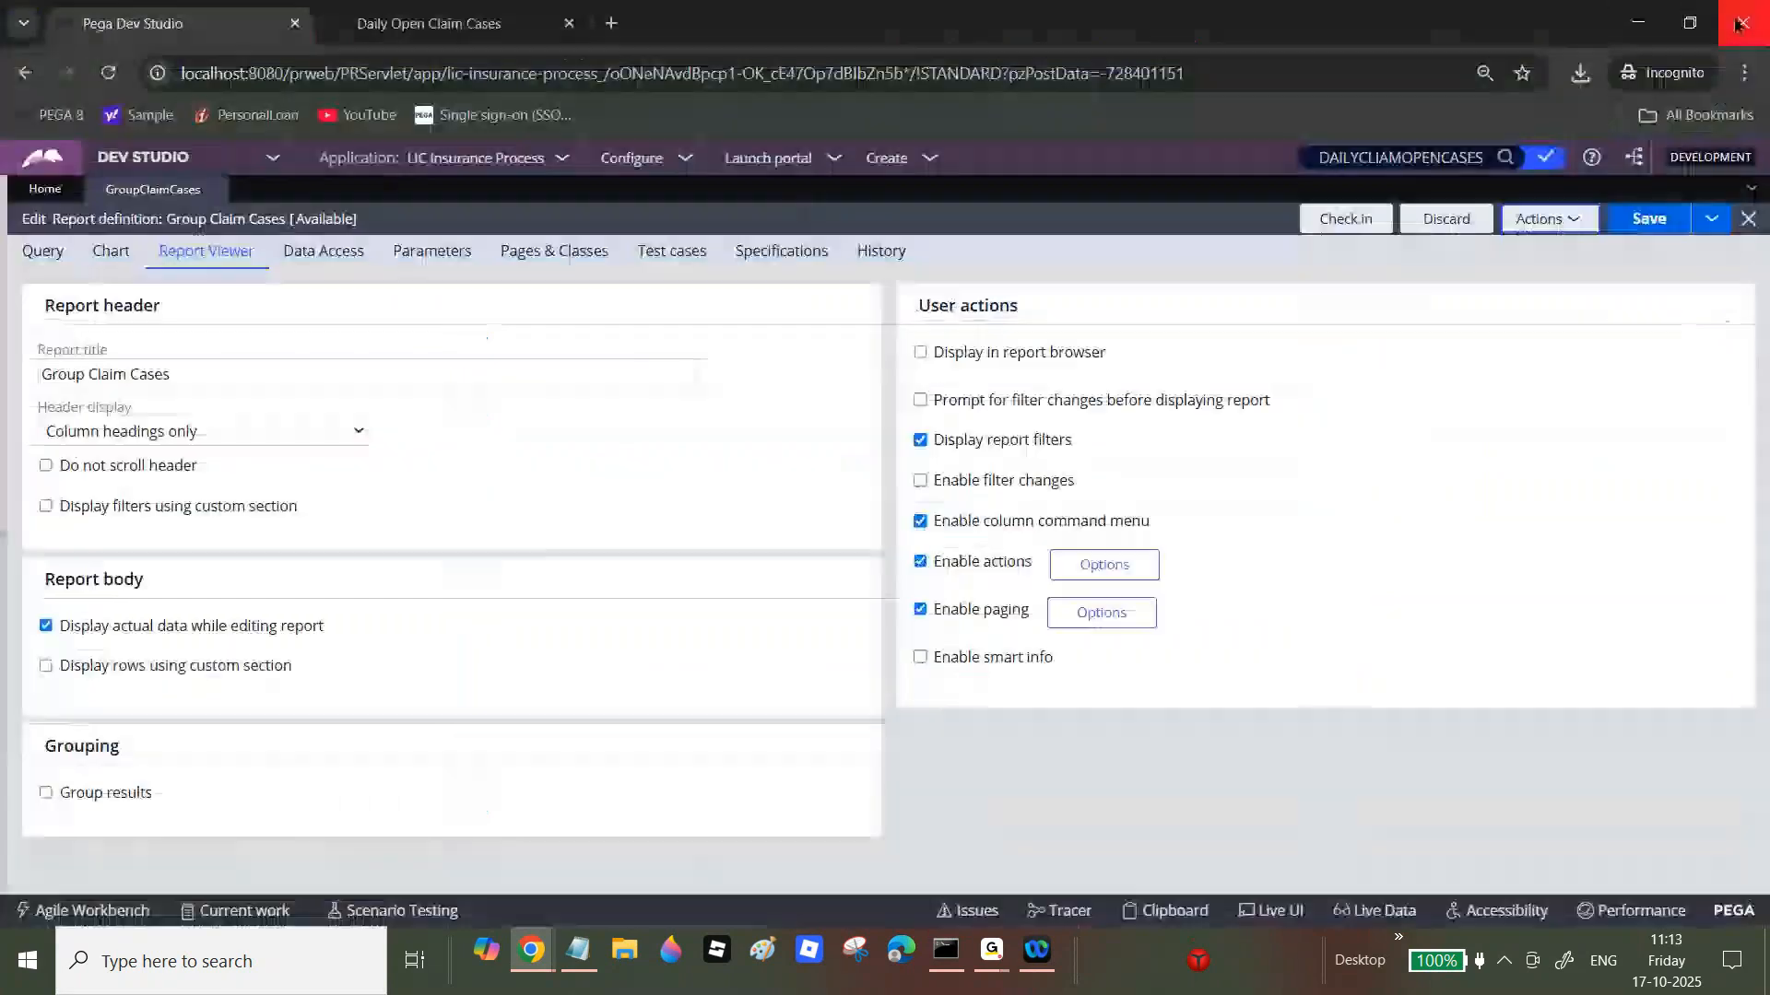
click(1003, 487)
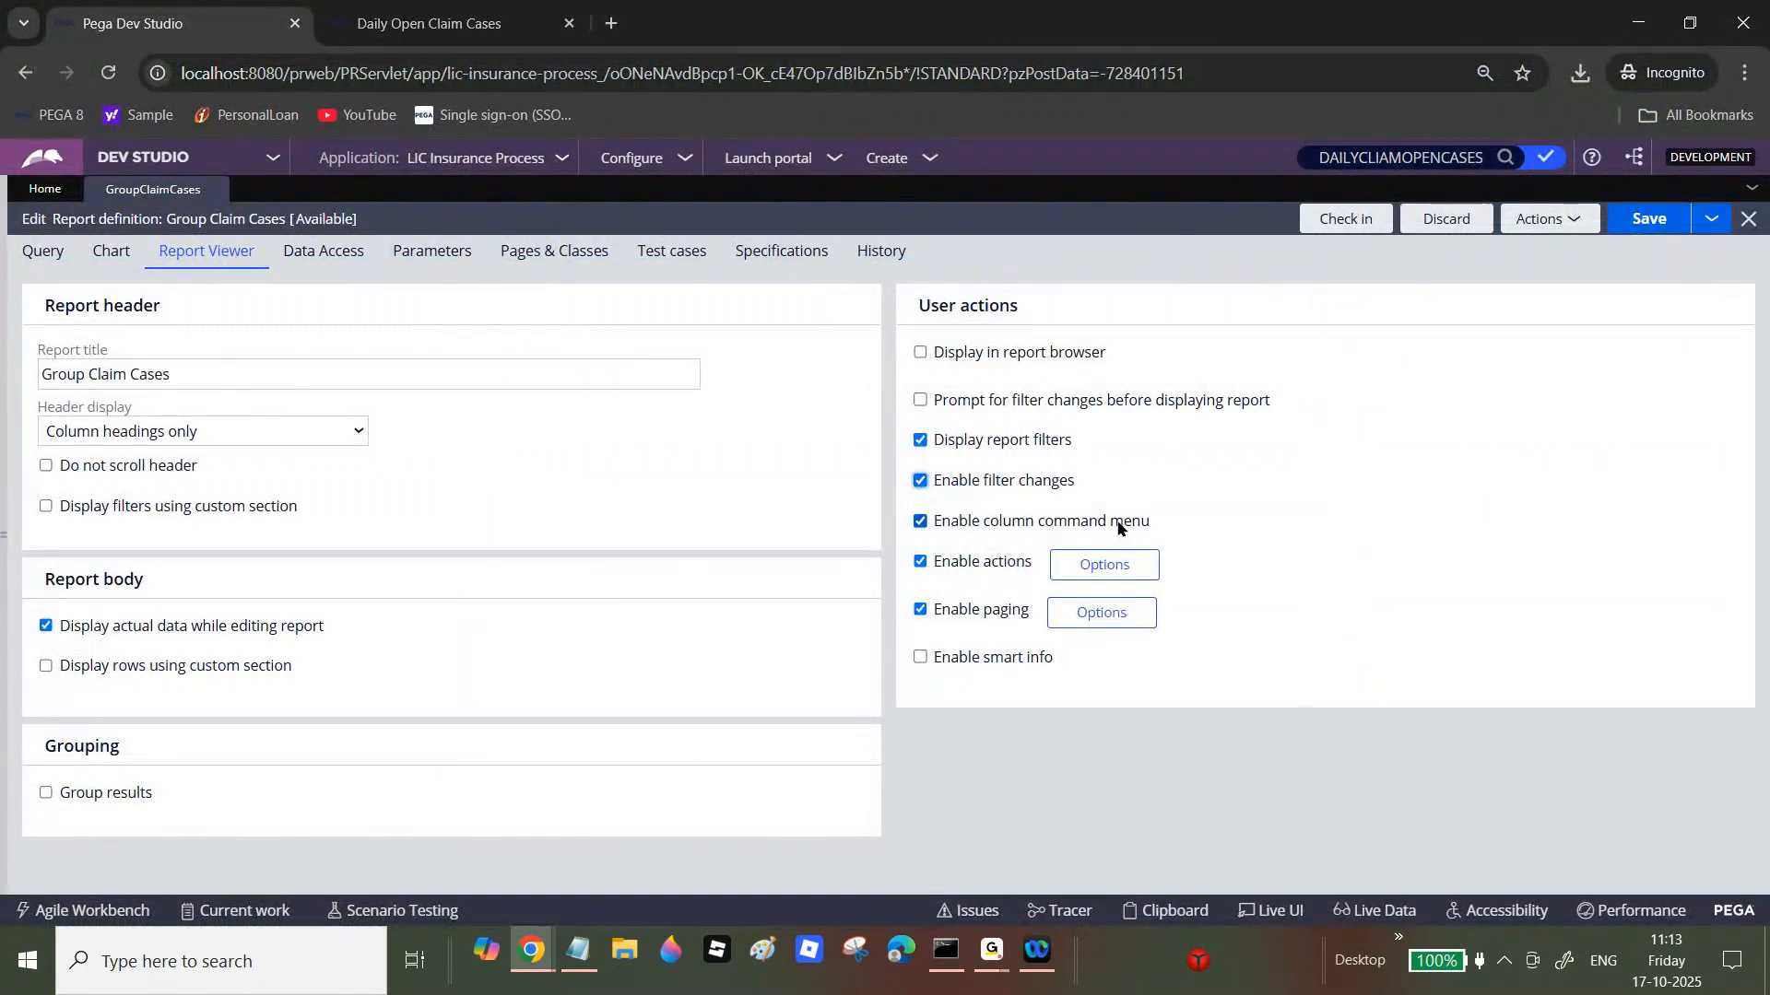
click(1649, 218)
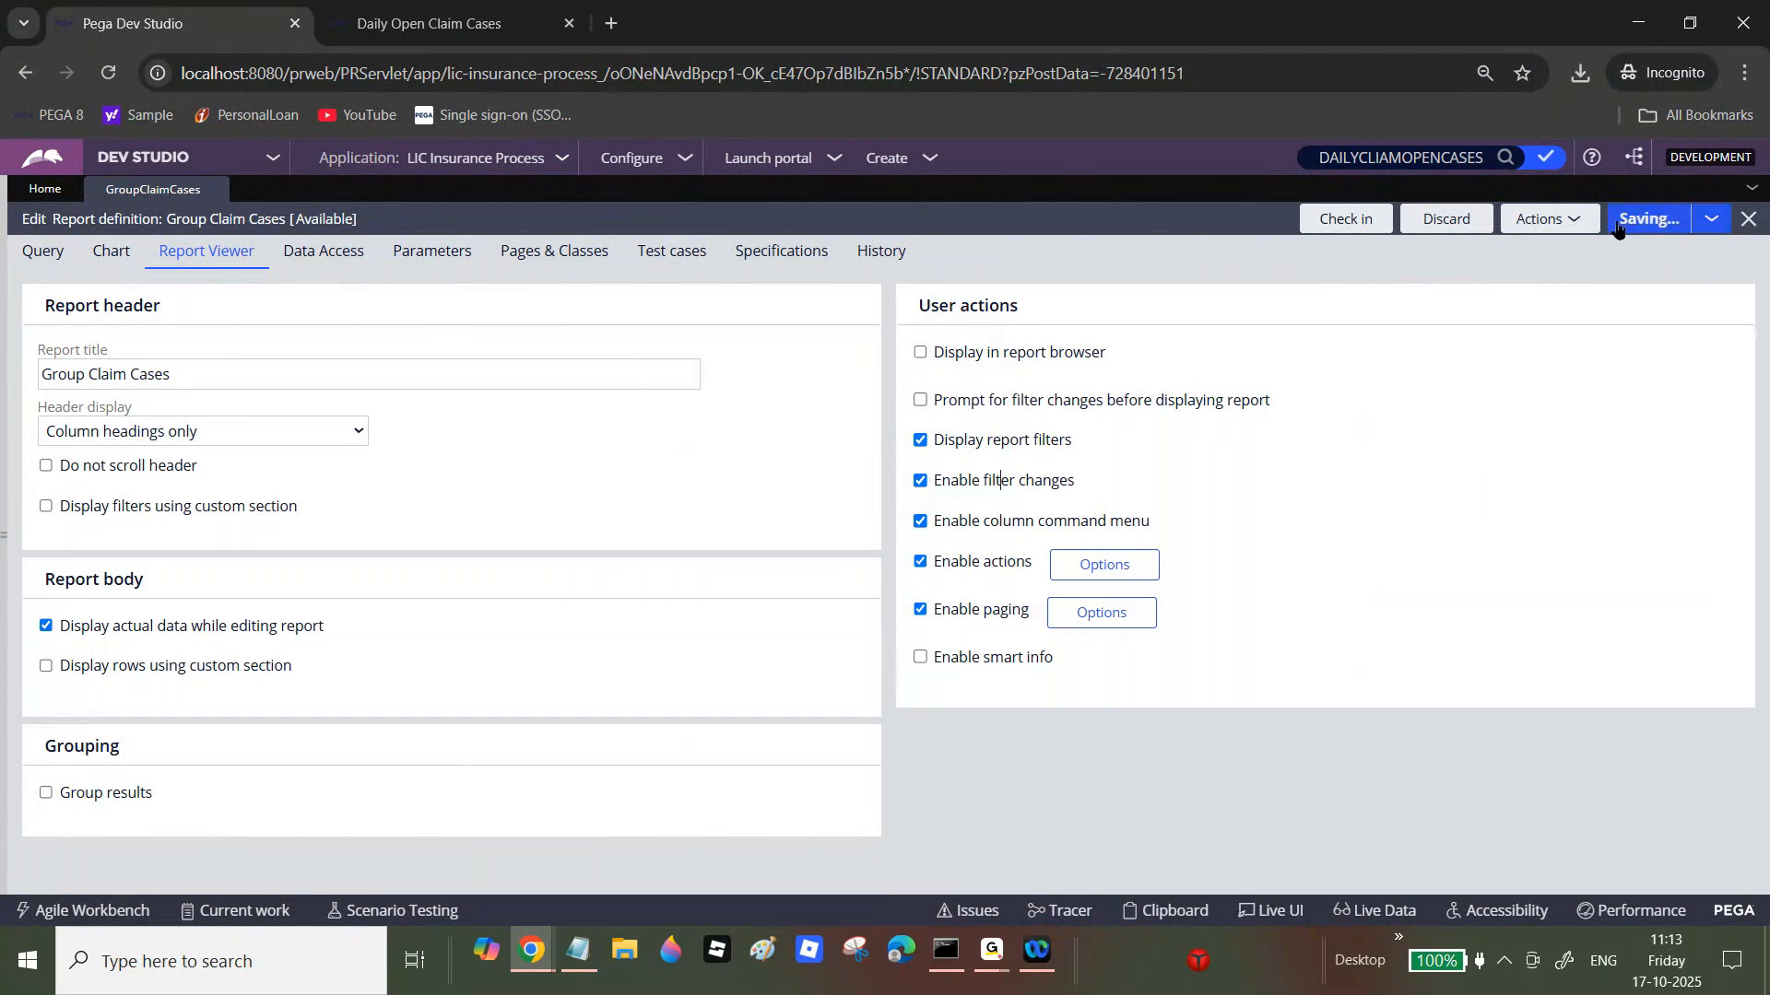
click(1567, 219)
click(1532, 246)
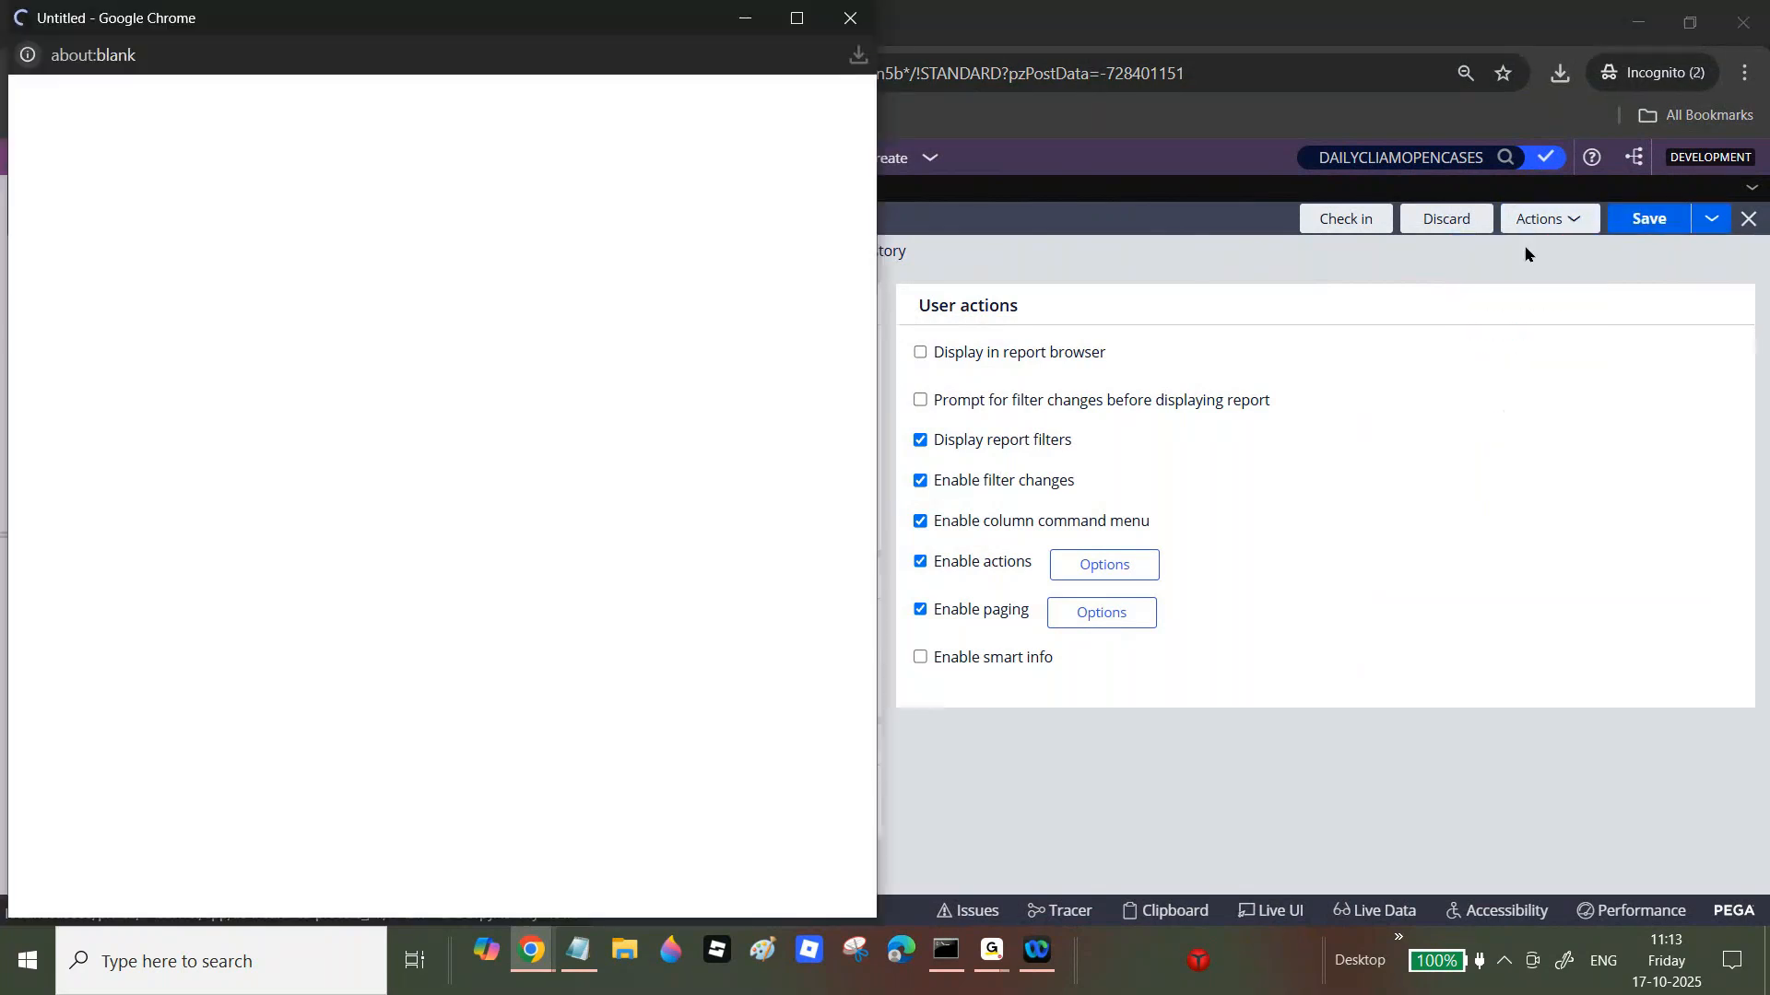
click(796, 18)
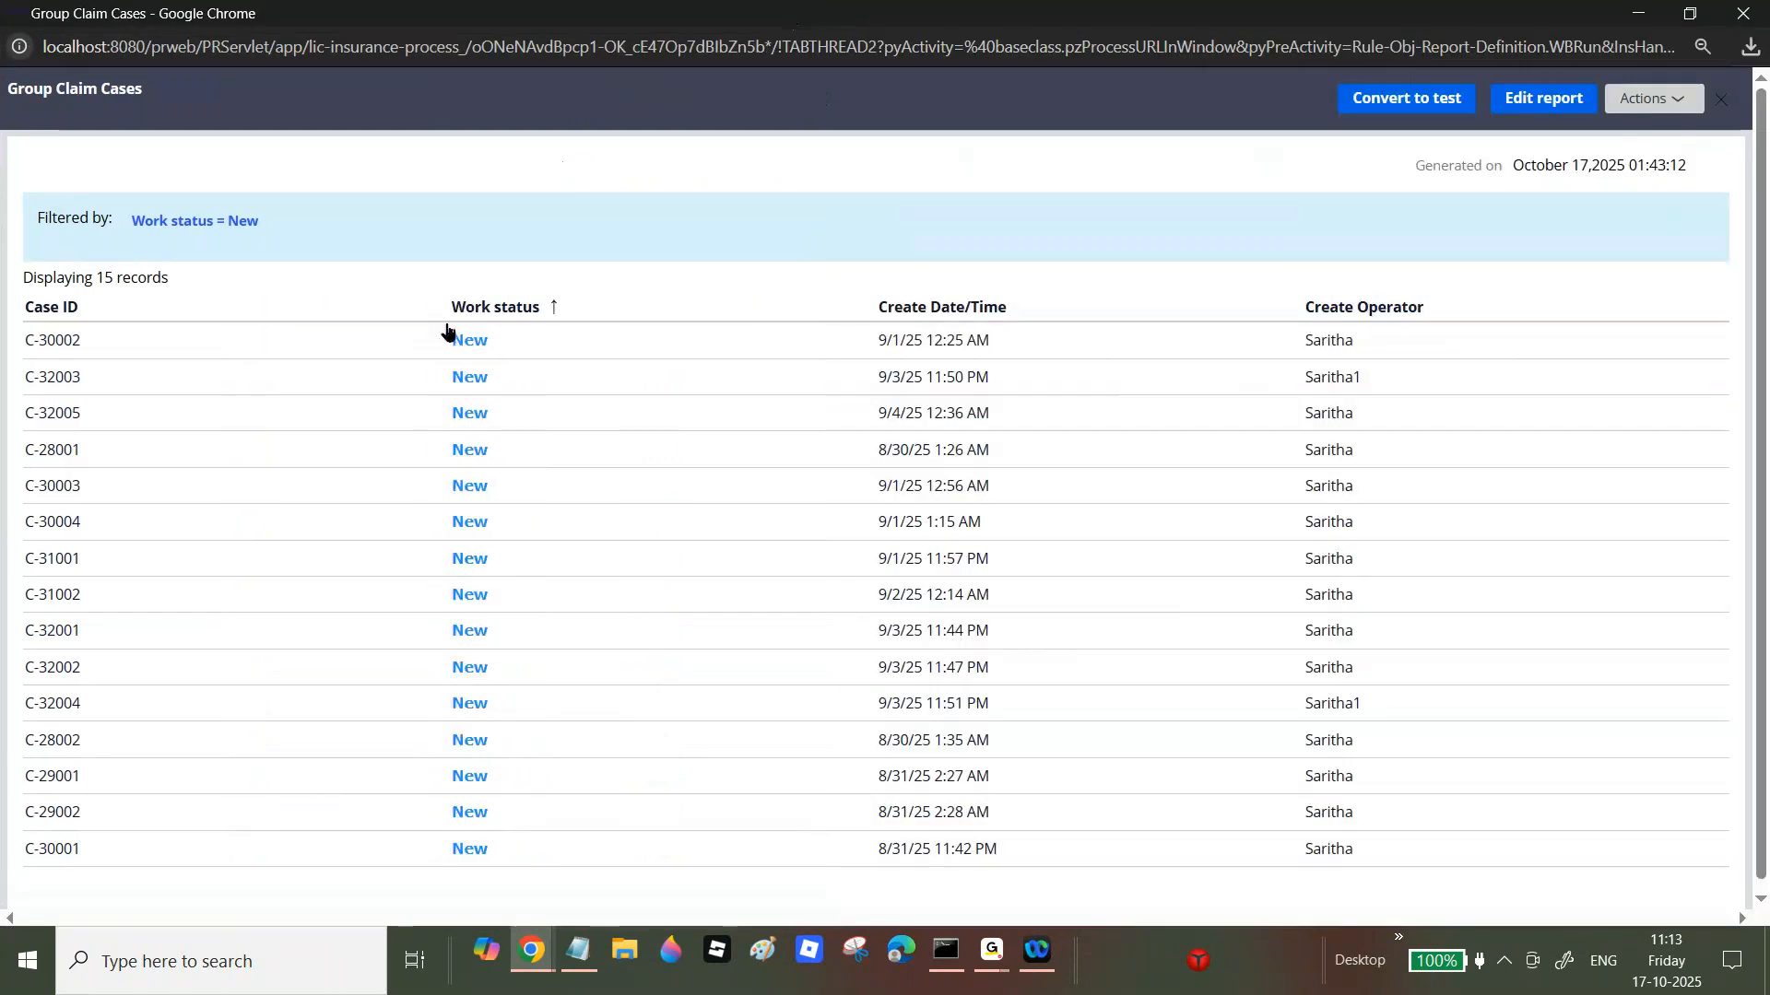
Step: Try the Summarize column command on a report column, cancel it, and close the report
right_click(438, 316)
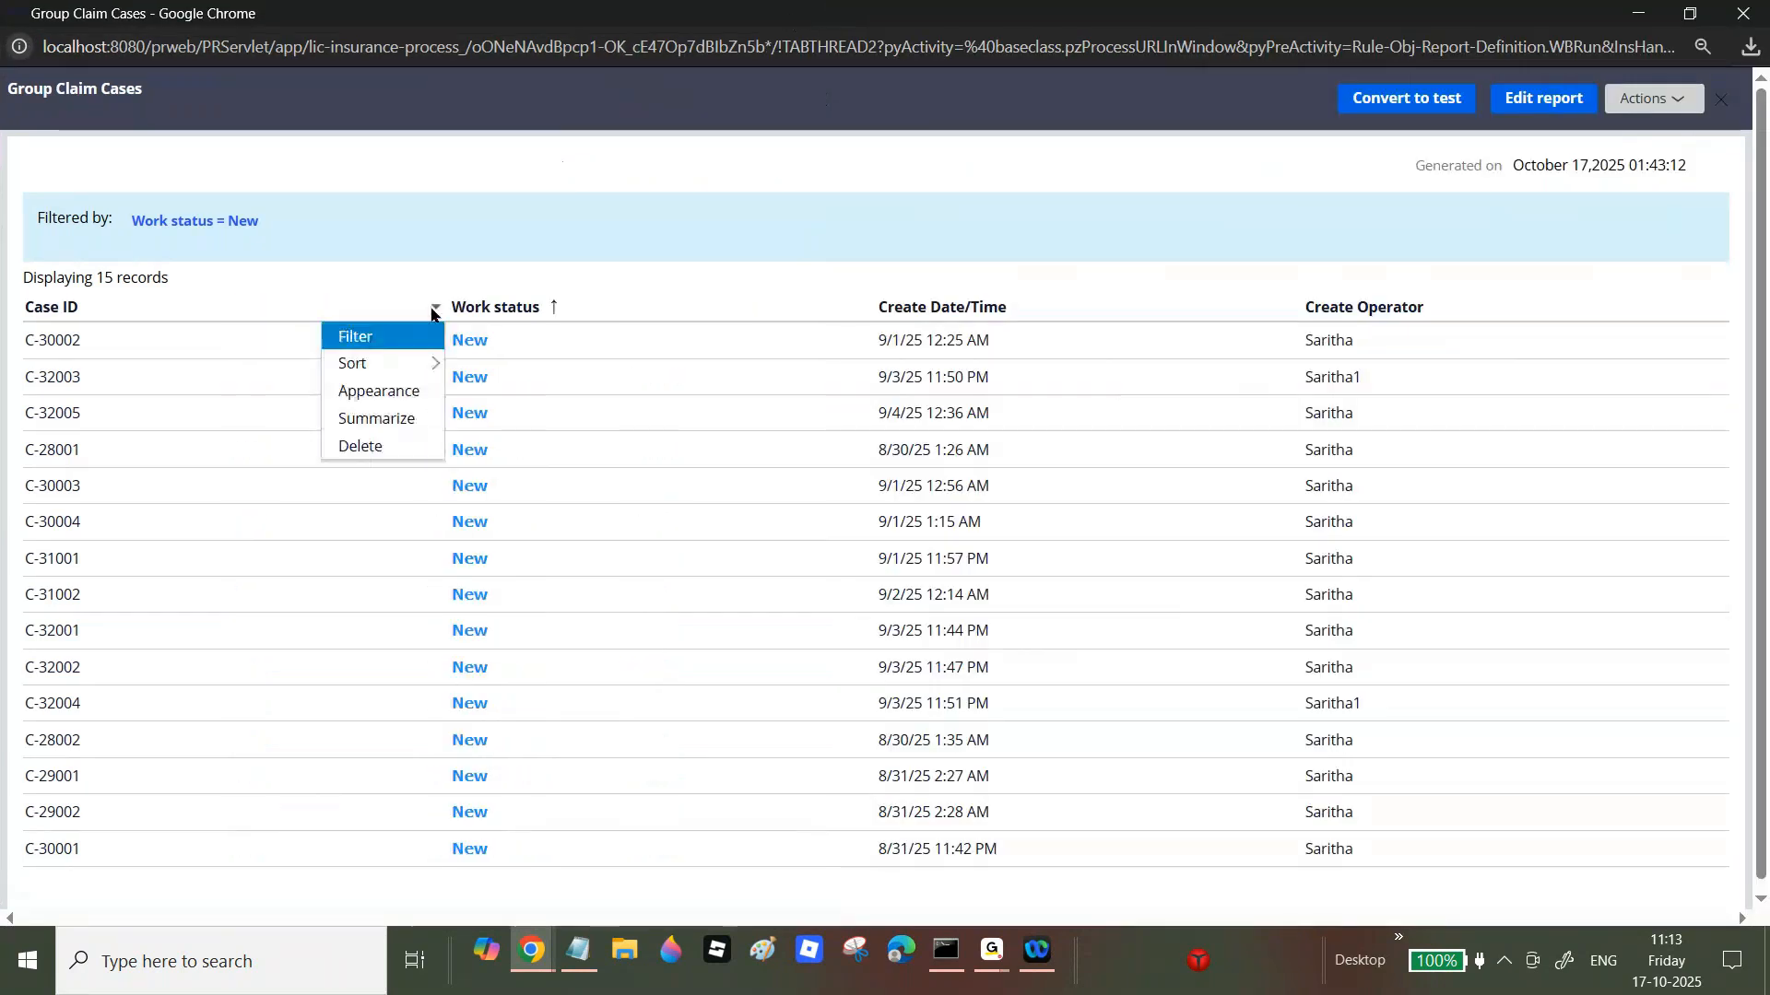
click(388, 422)
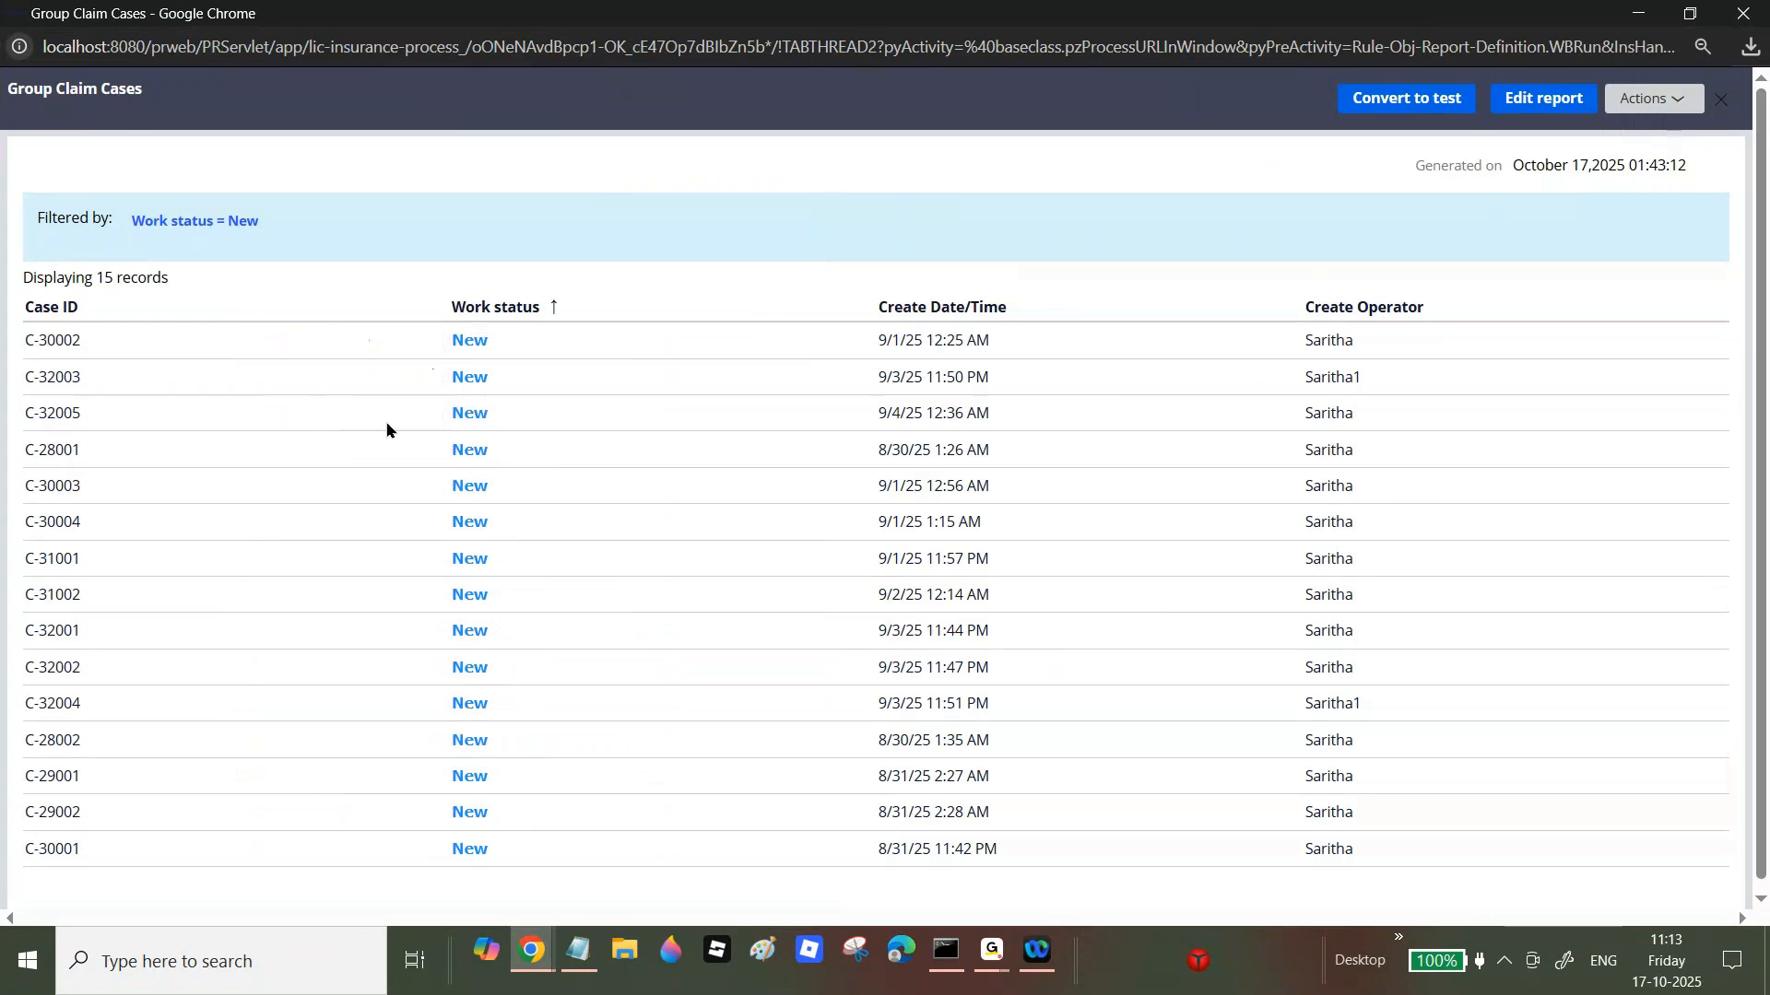
click(586, 682)
click(1743, 13)
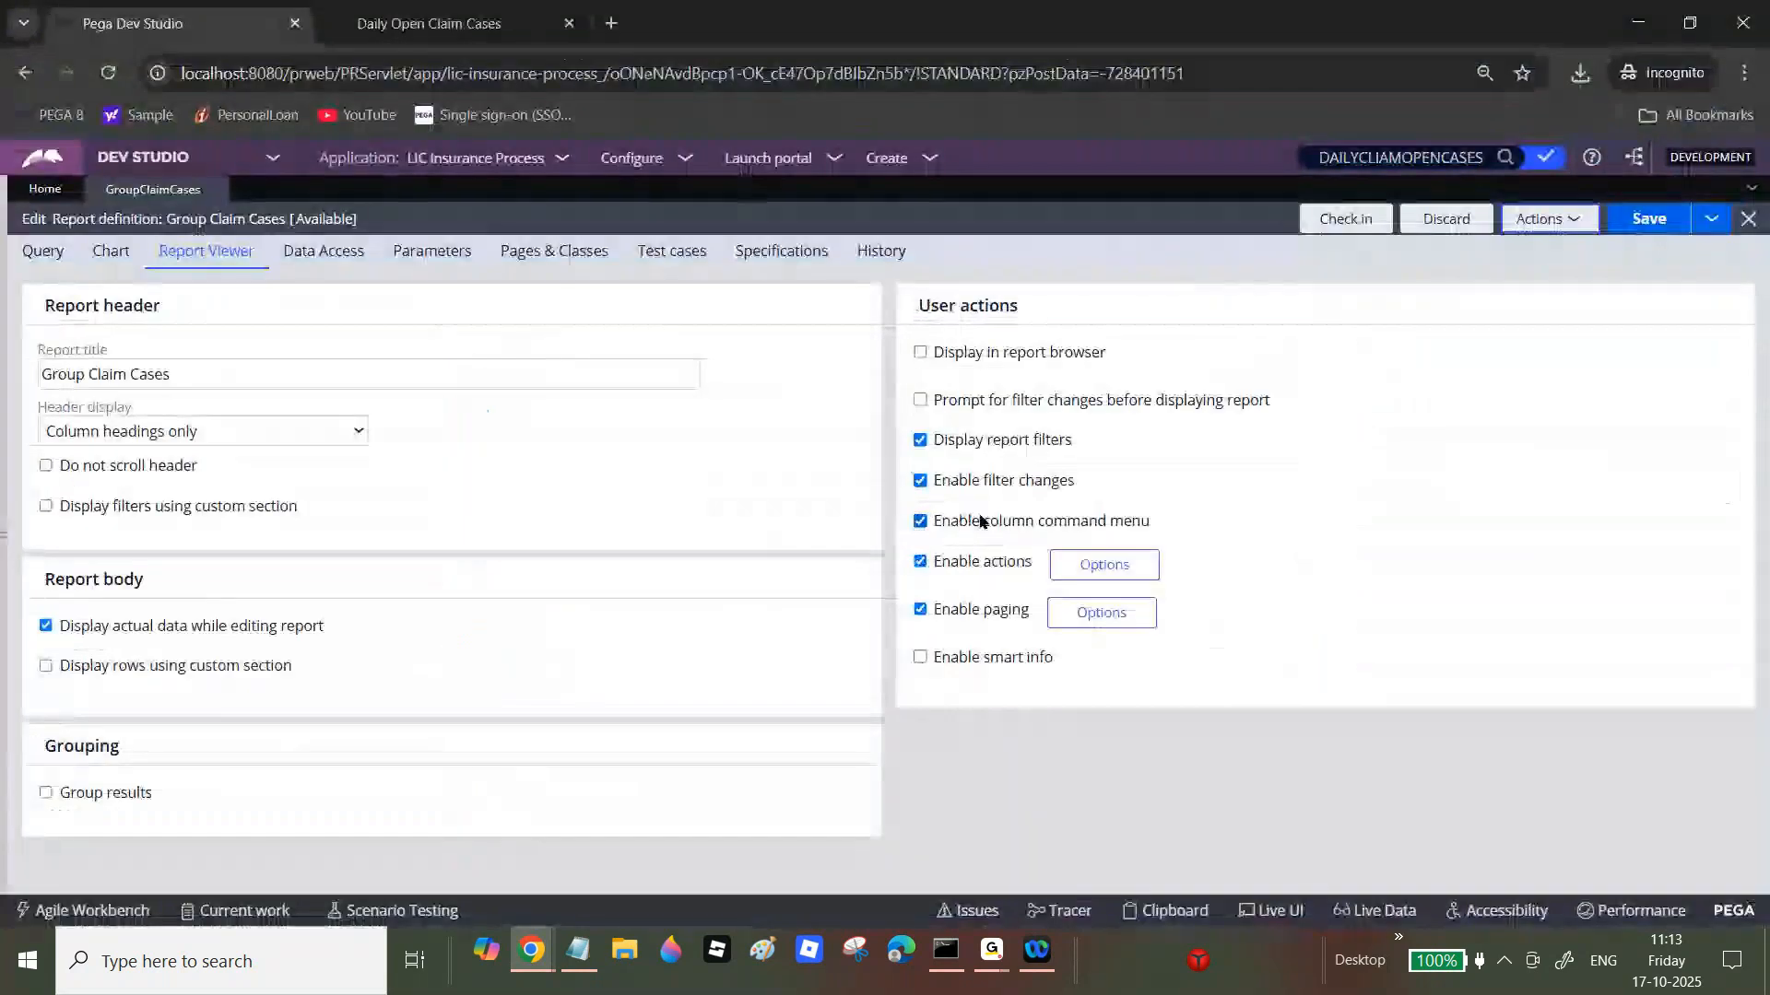
Step: Disable column commands, save, run the report, and sort Case ID ascending then descending
click(921, 521)
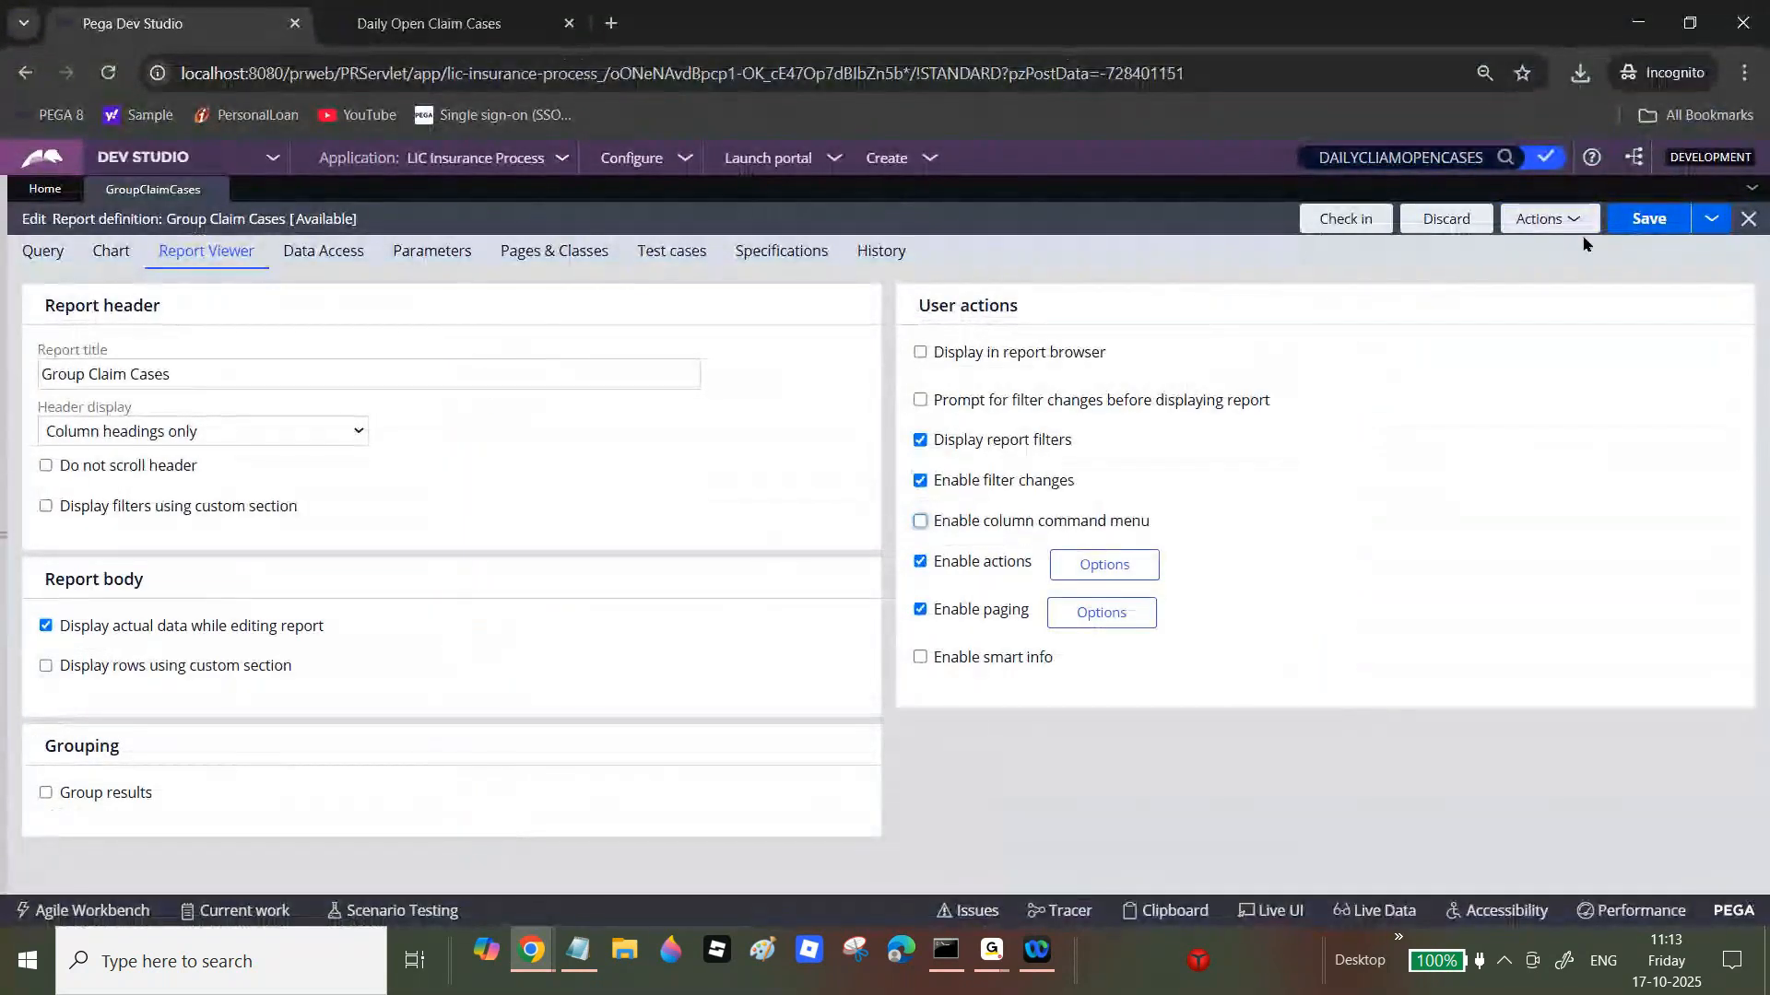
click(1649, 219)
click(1555, 221)
click(1523, 249)
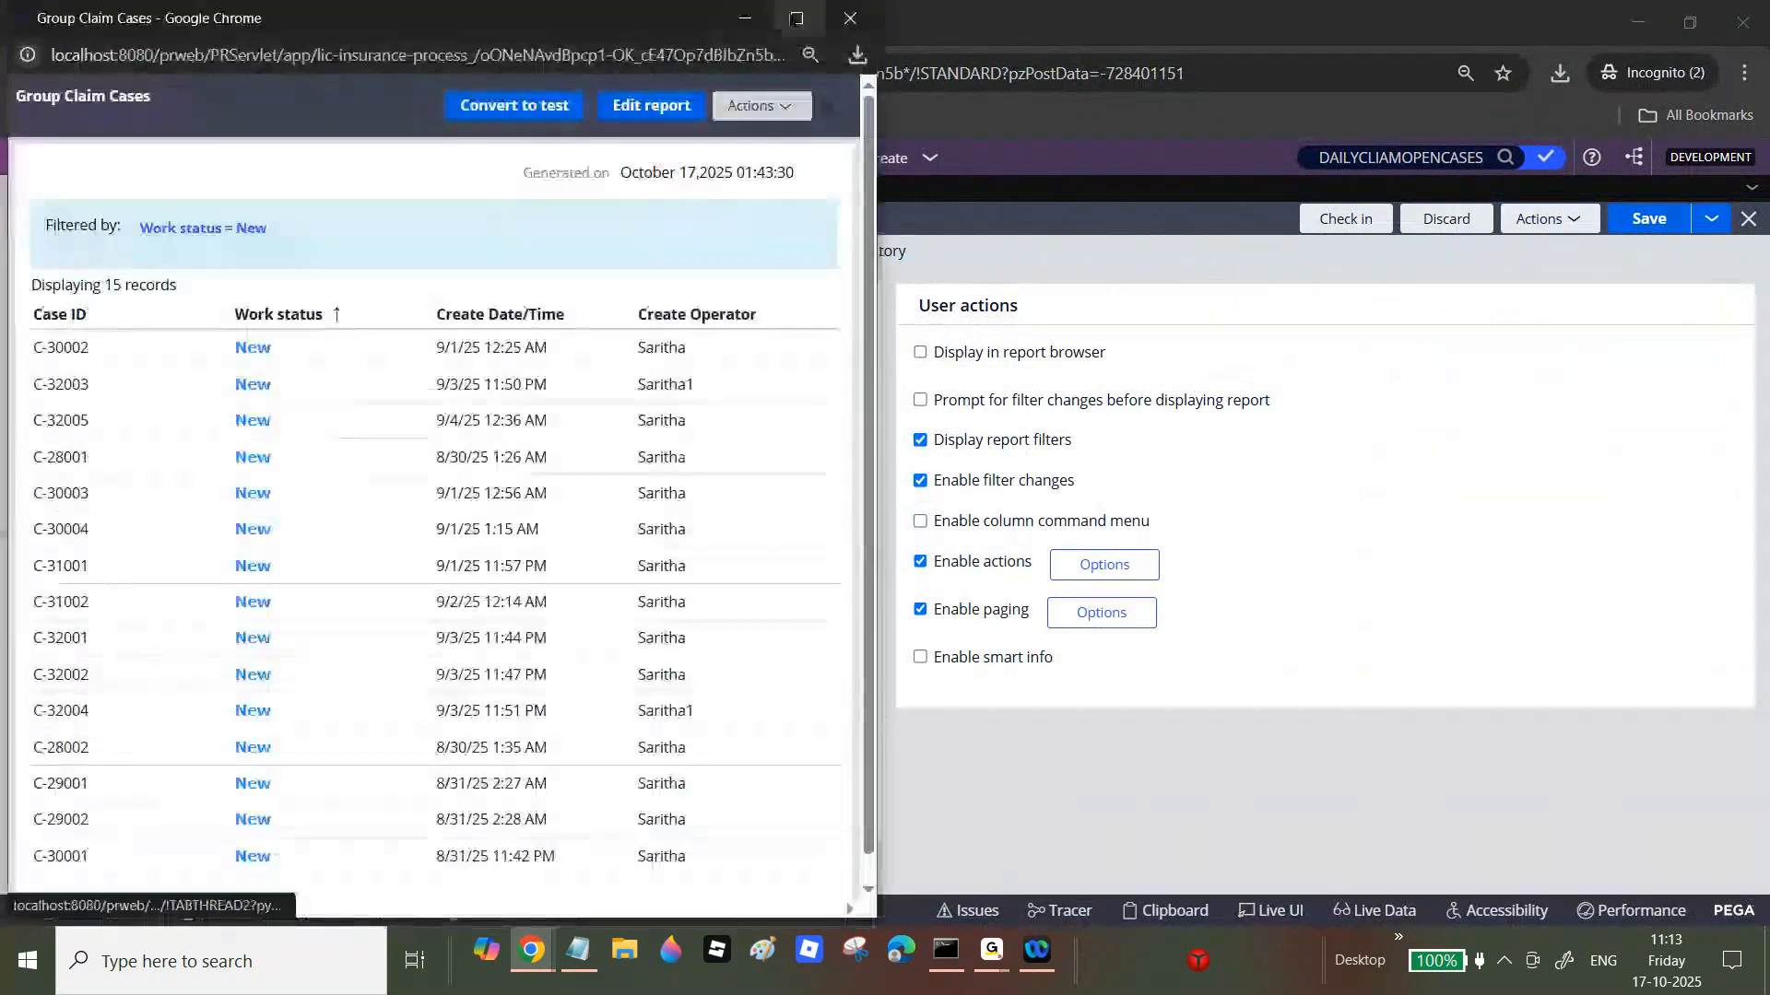
click(796, 19)
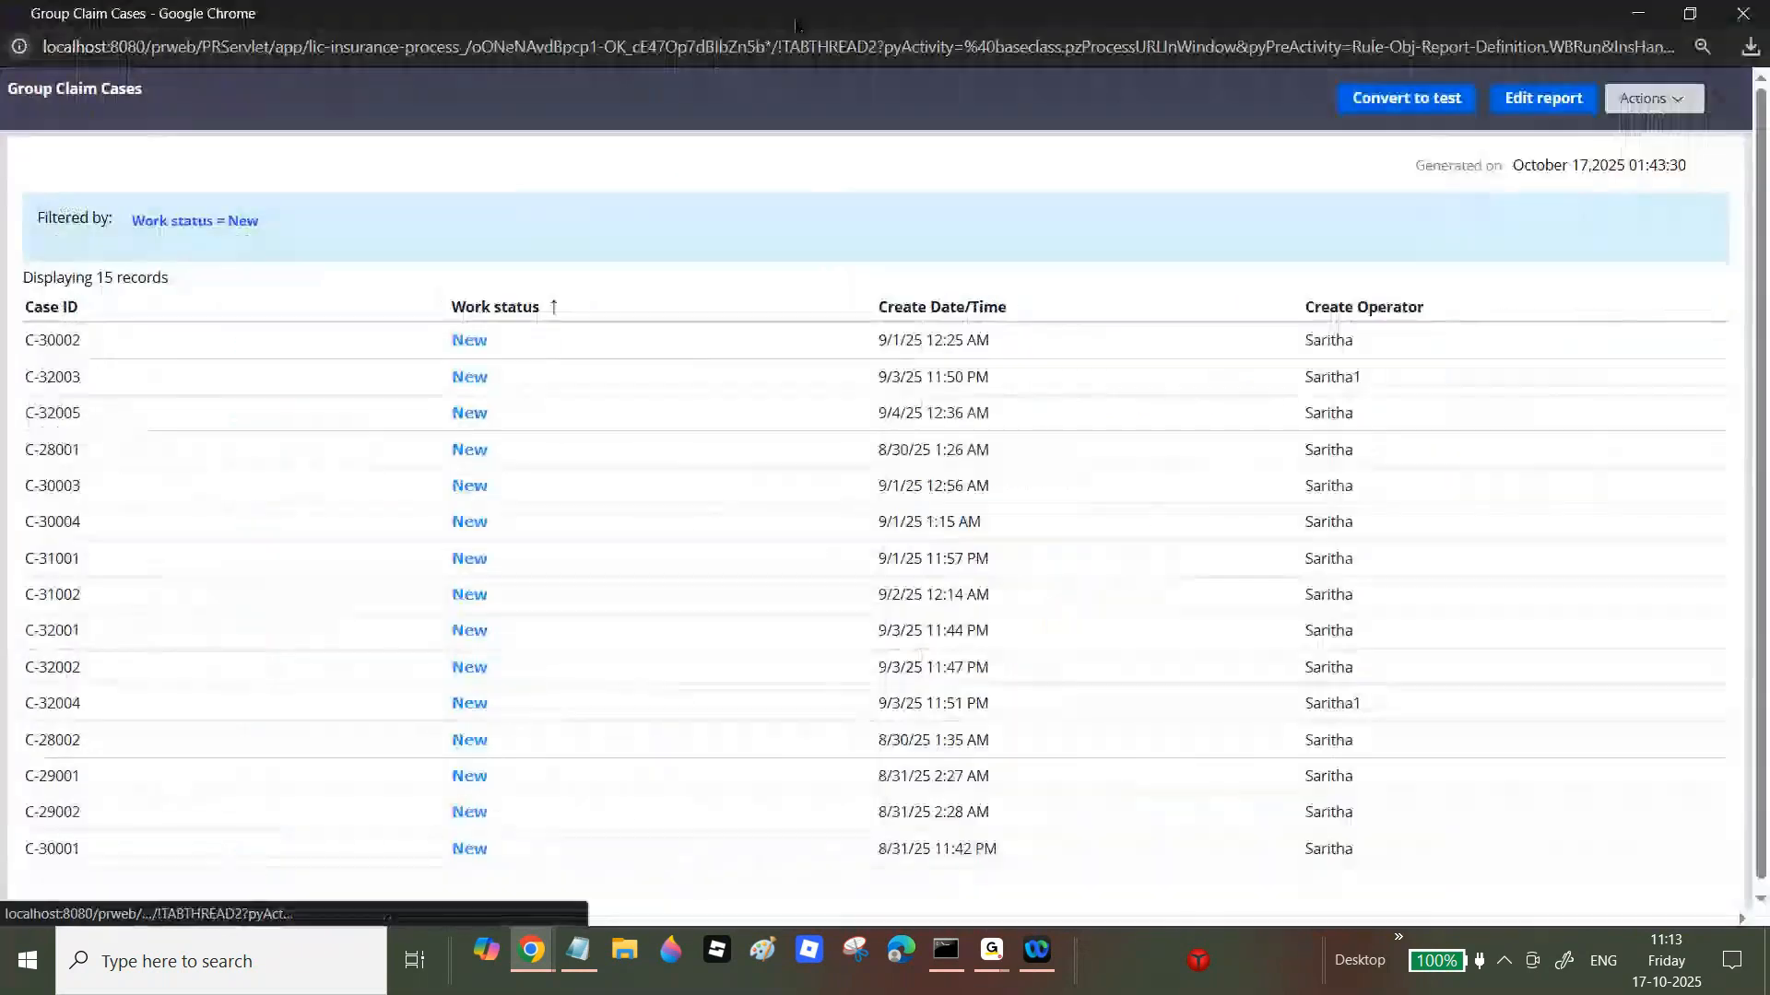
click(435, 314)
click(437, 315)
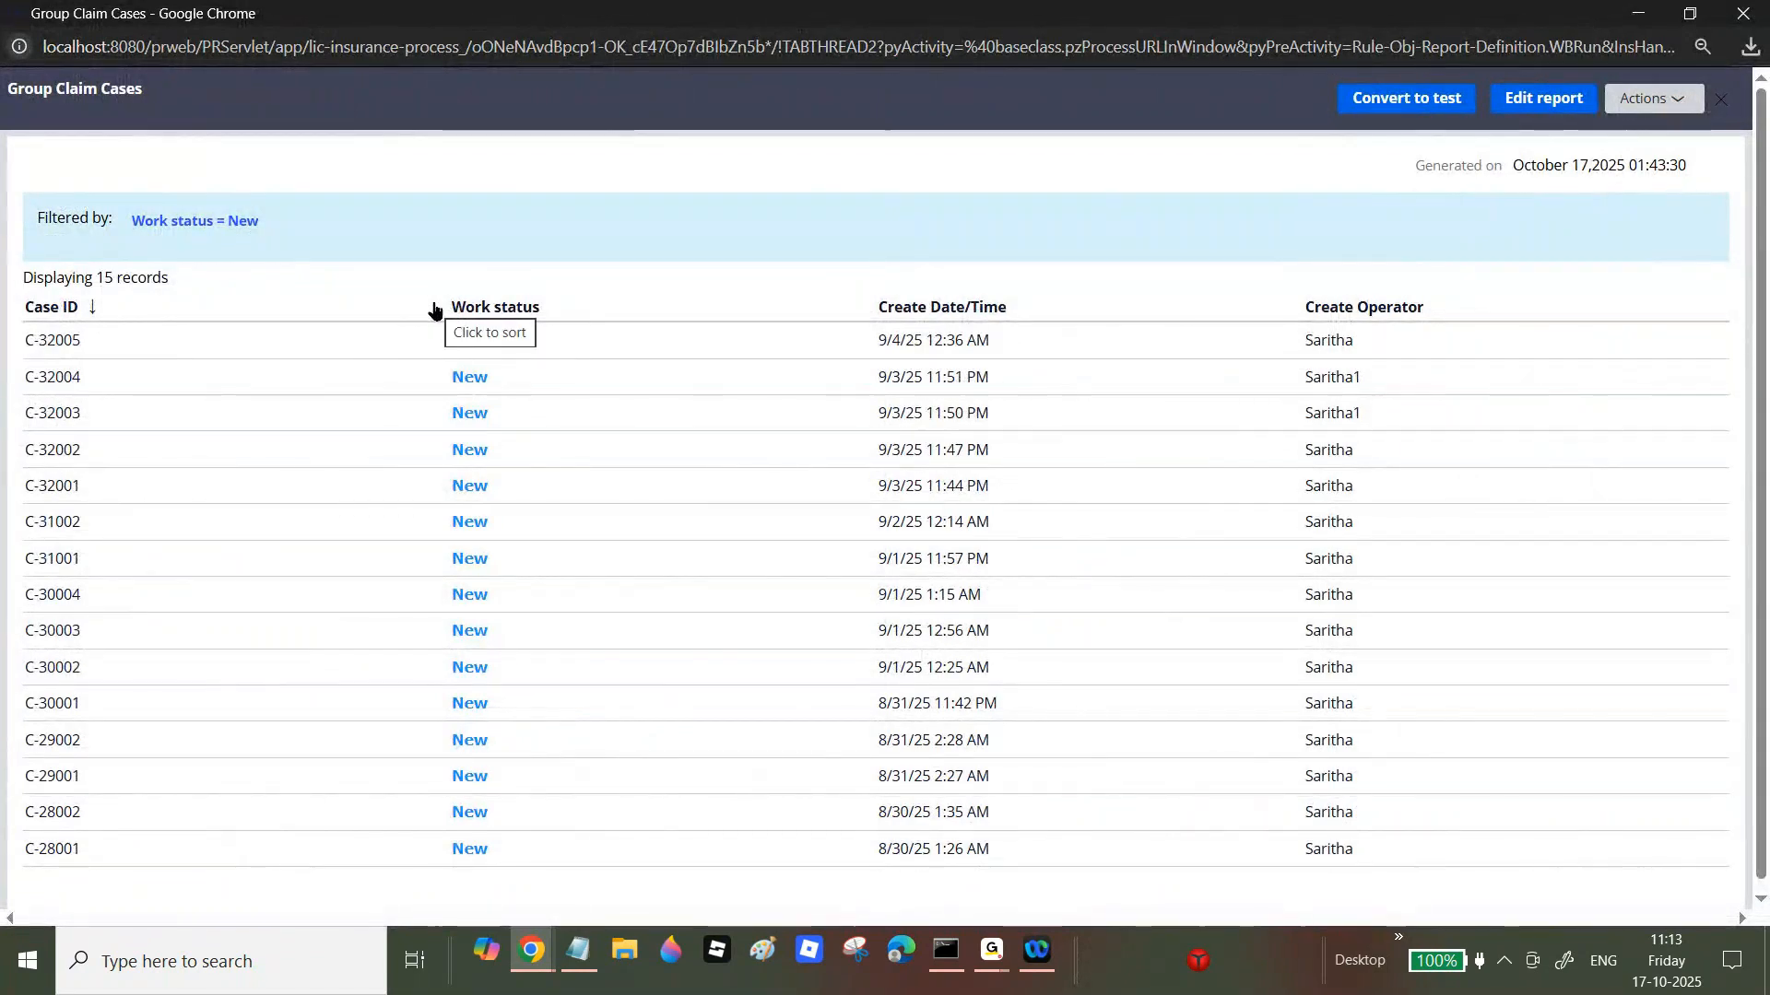
click(1745, 25)
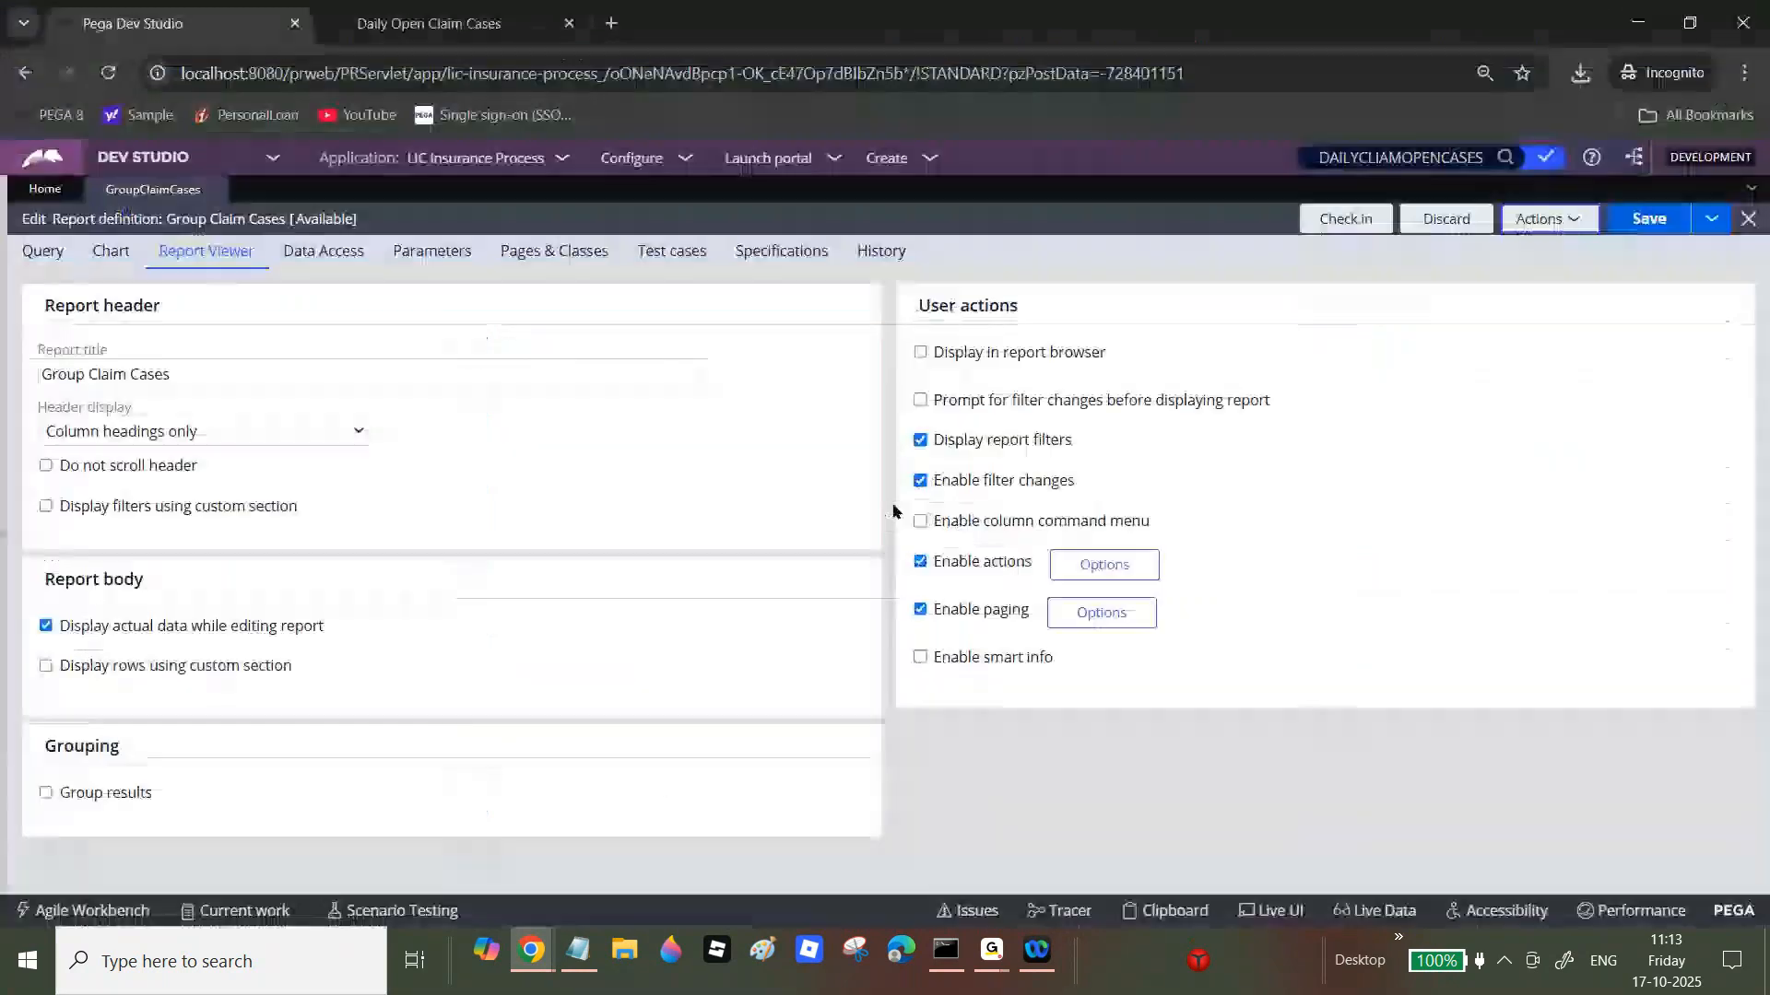
Step: Re-enable column commands, save, and run the Group Claim Cases report again
click(920, 521)
click(1662, 226)
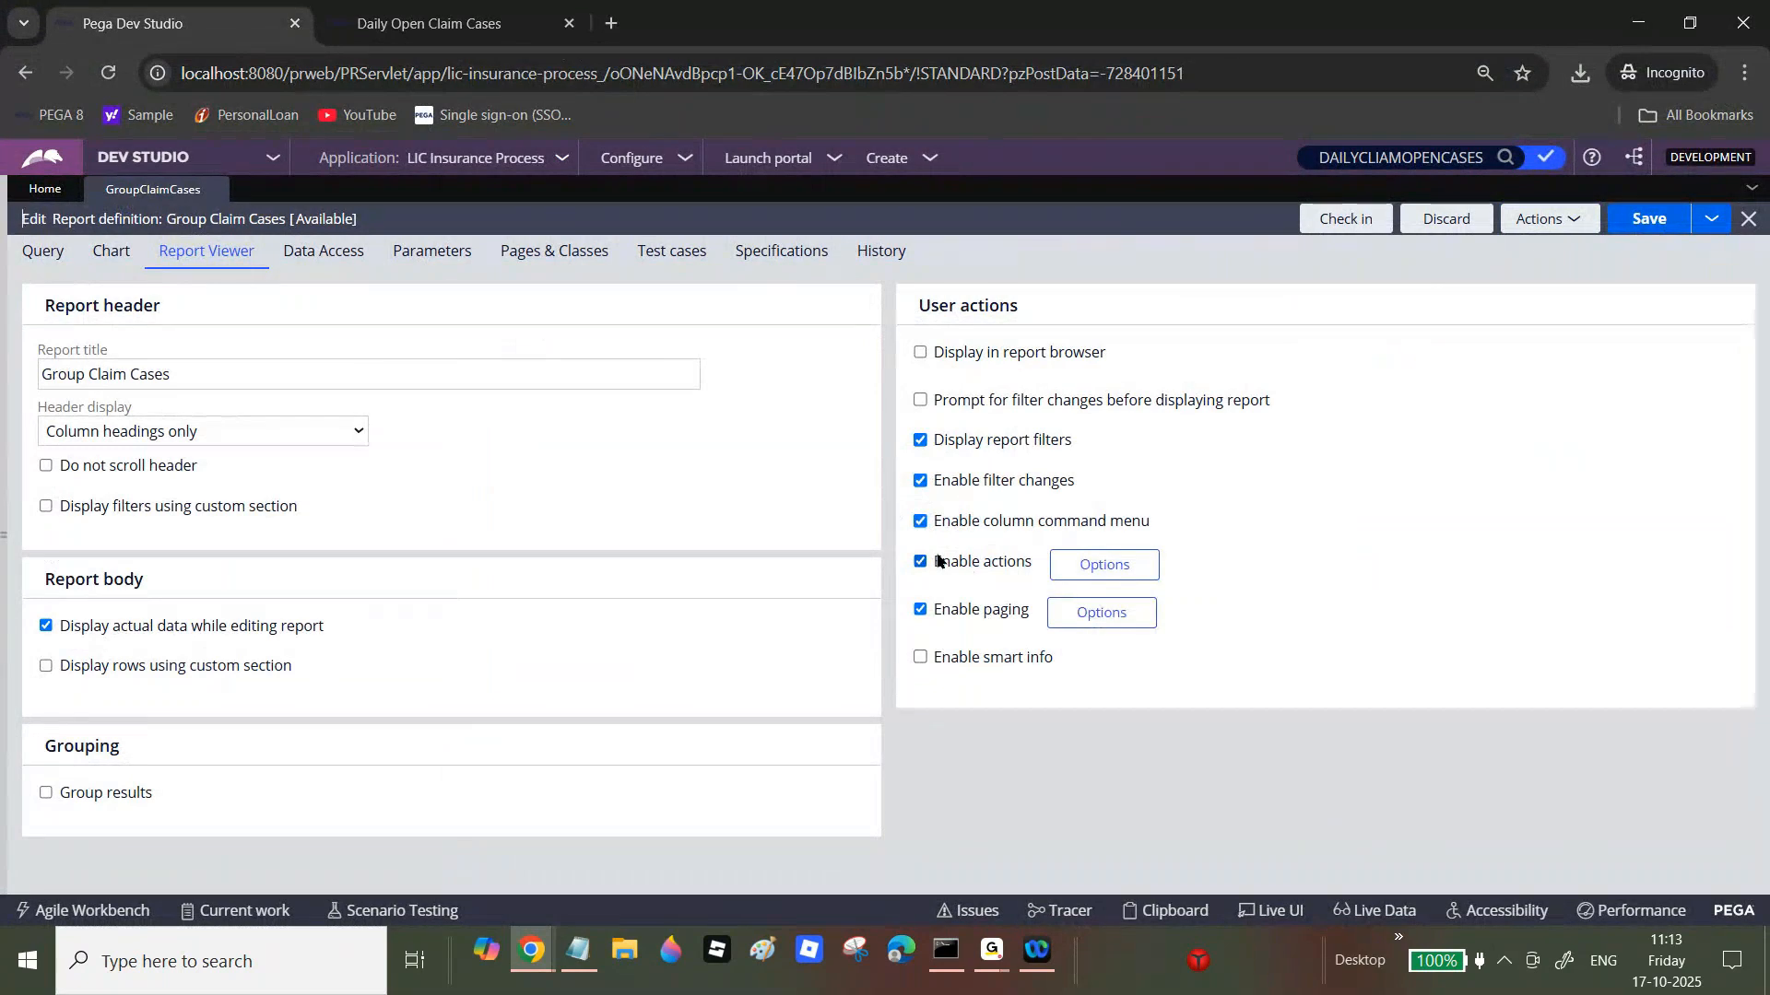
drag(940, 561, 1029, 578)
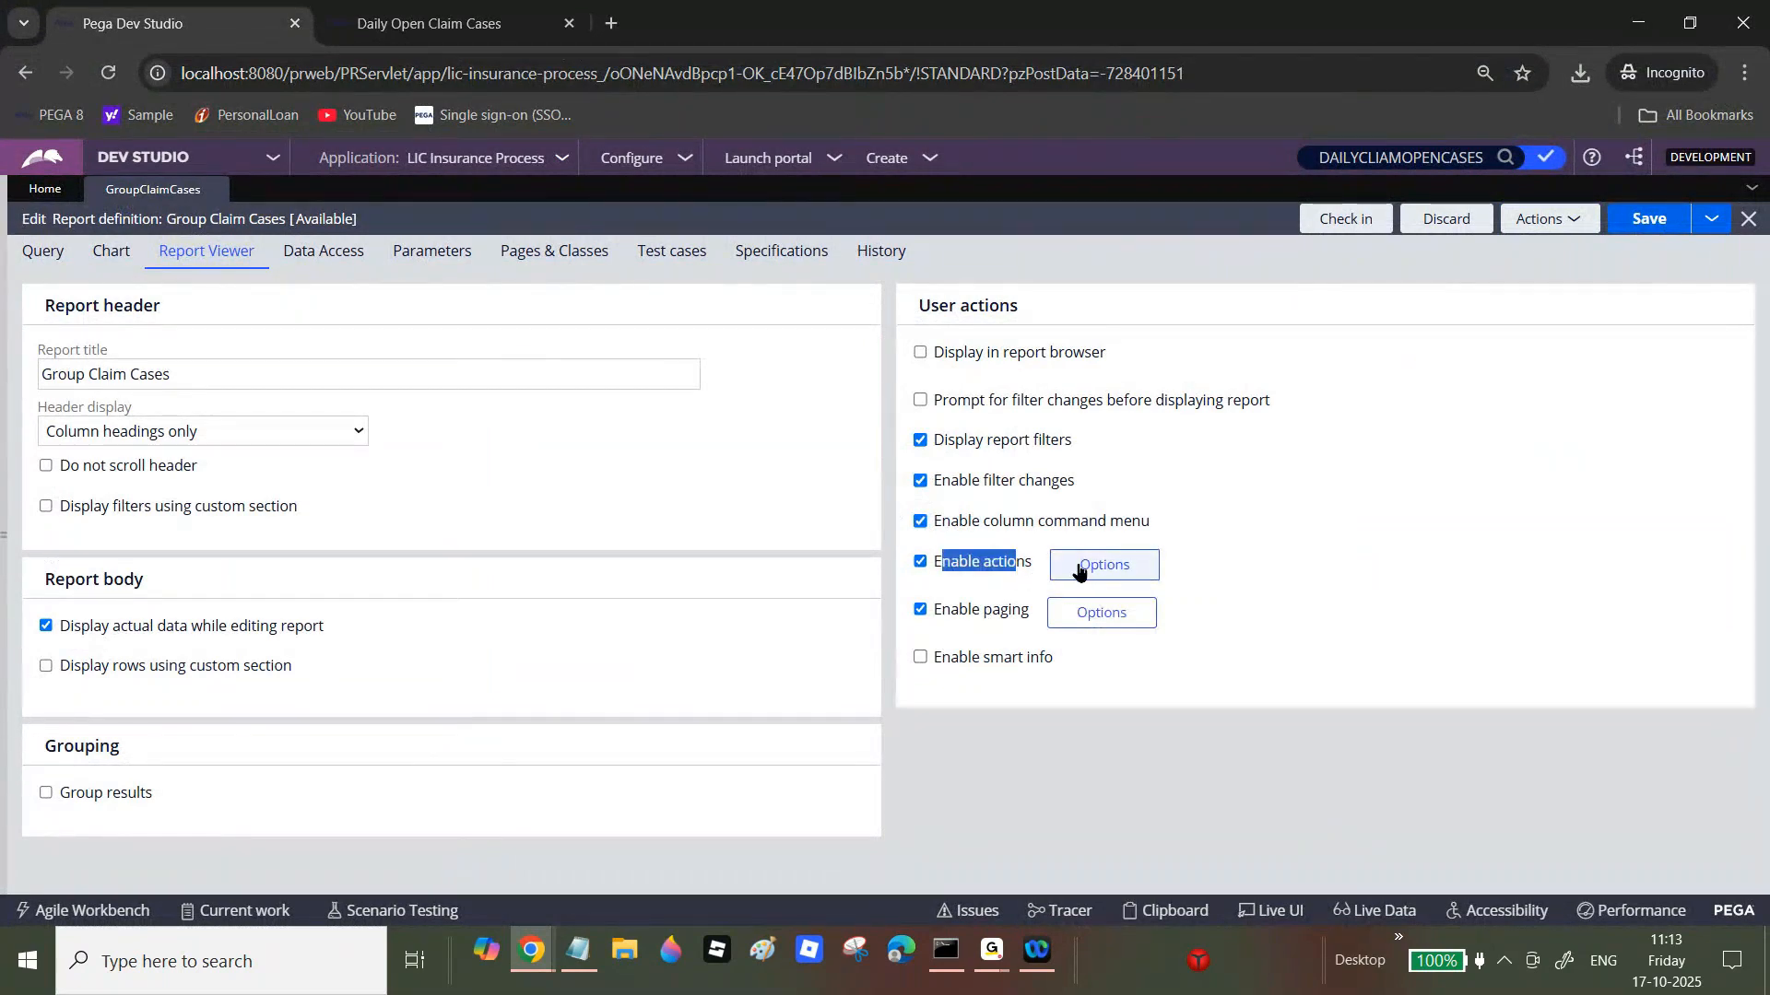
click(1572, 220)
click(1550, 246)
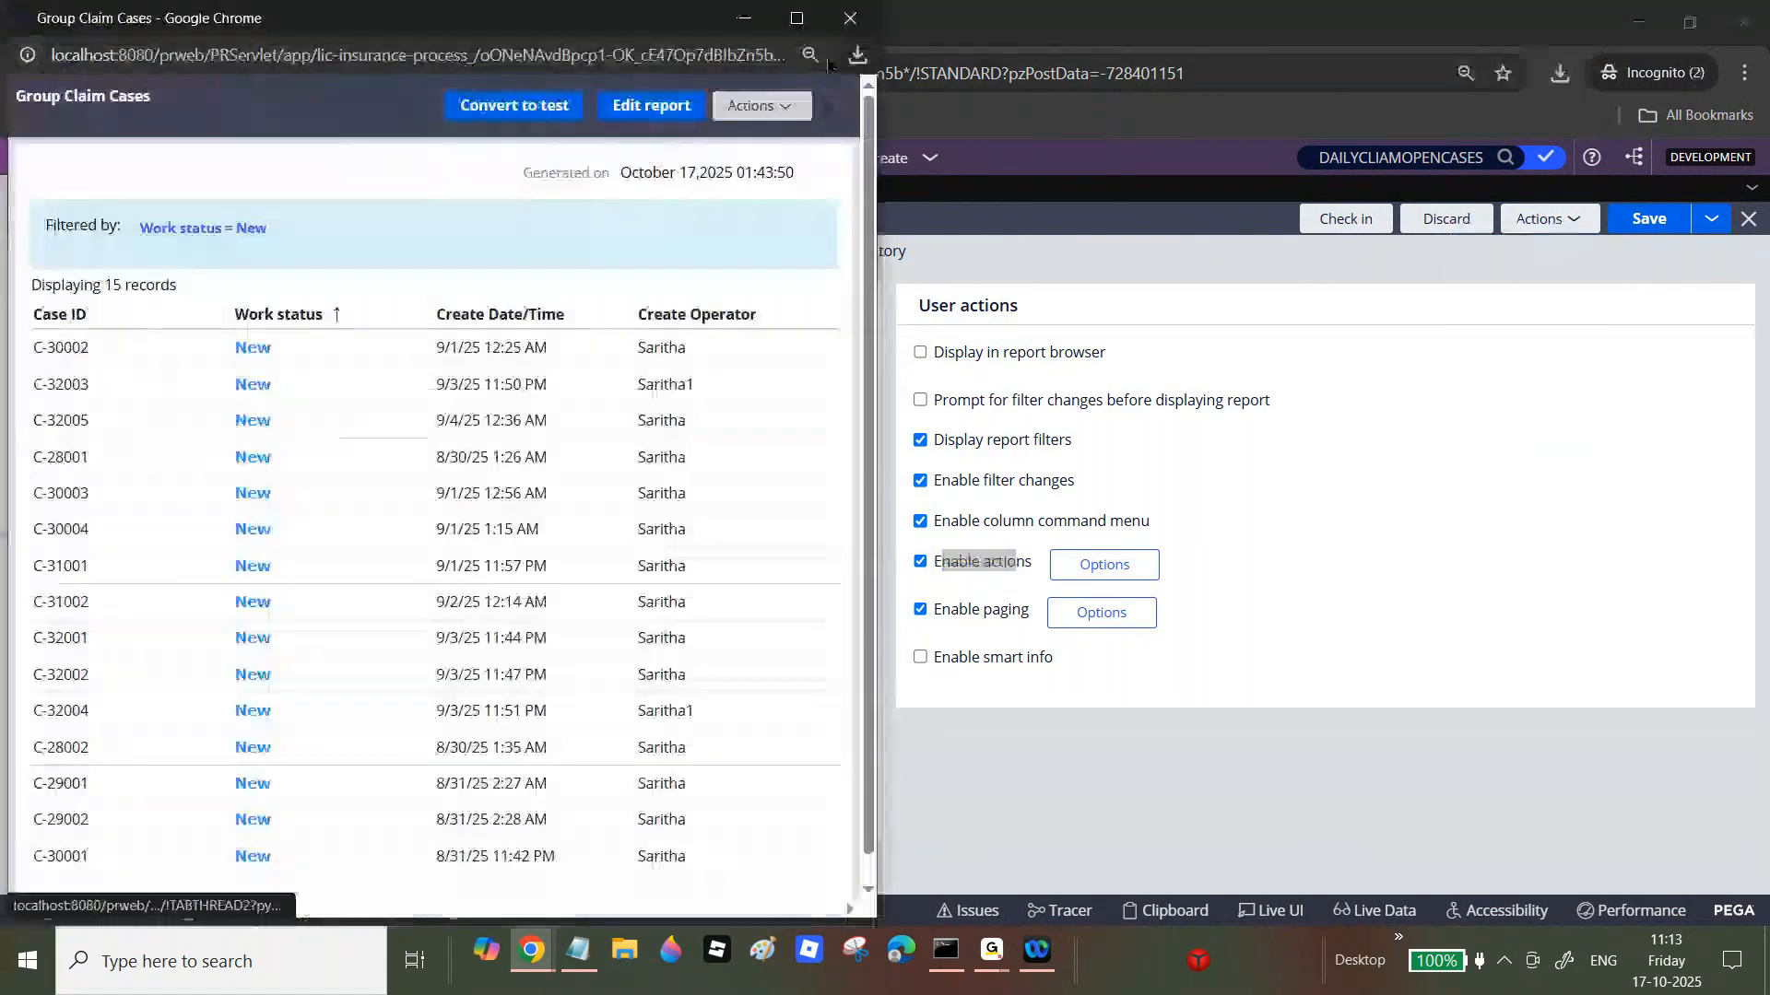
Step: Maximize the report preview and export it to PDF, saving the file
key(super+Up)
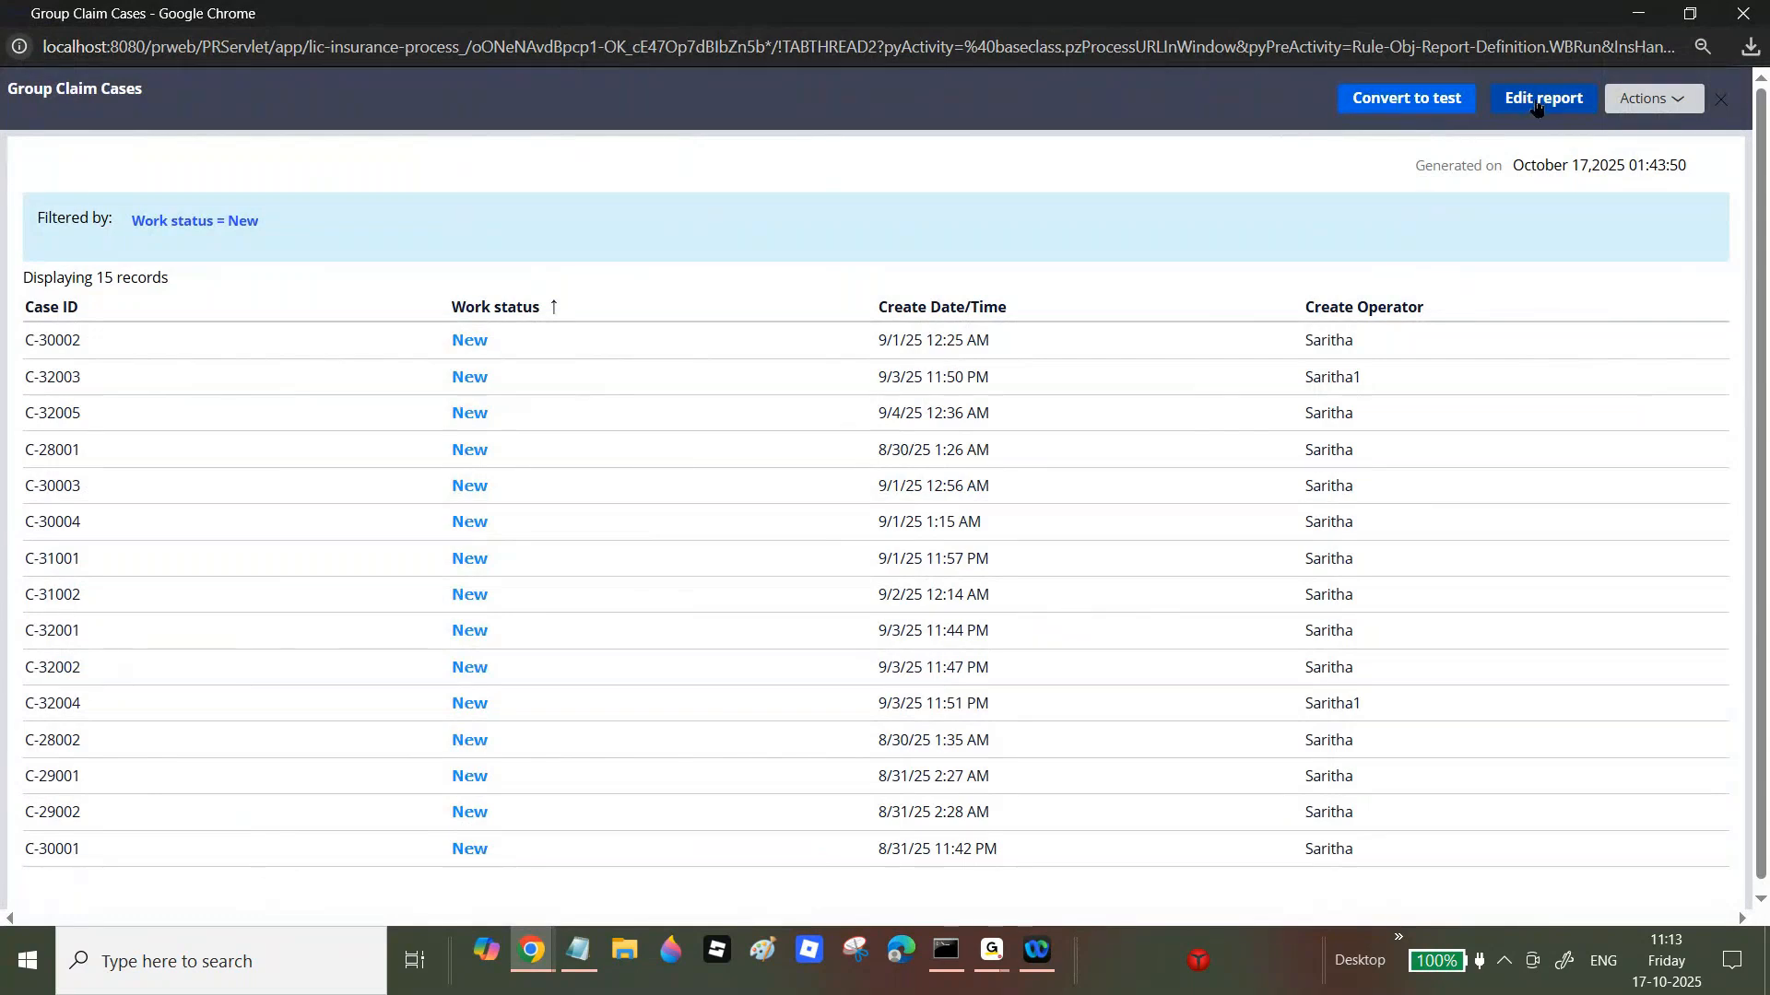
click(1650, 98)
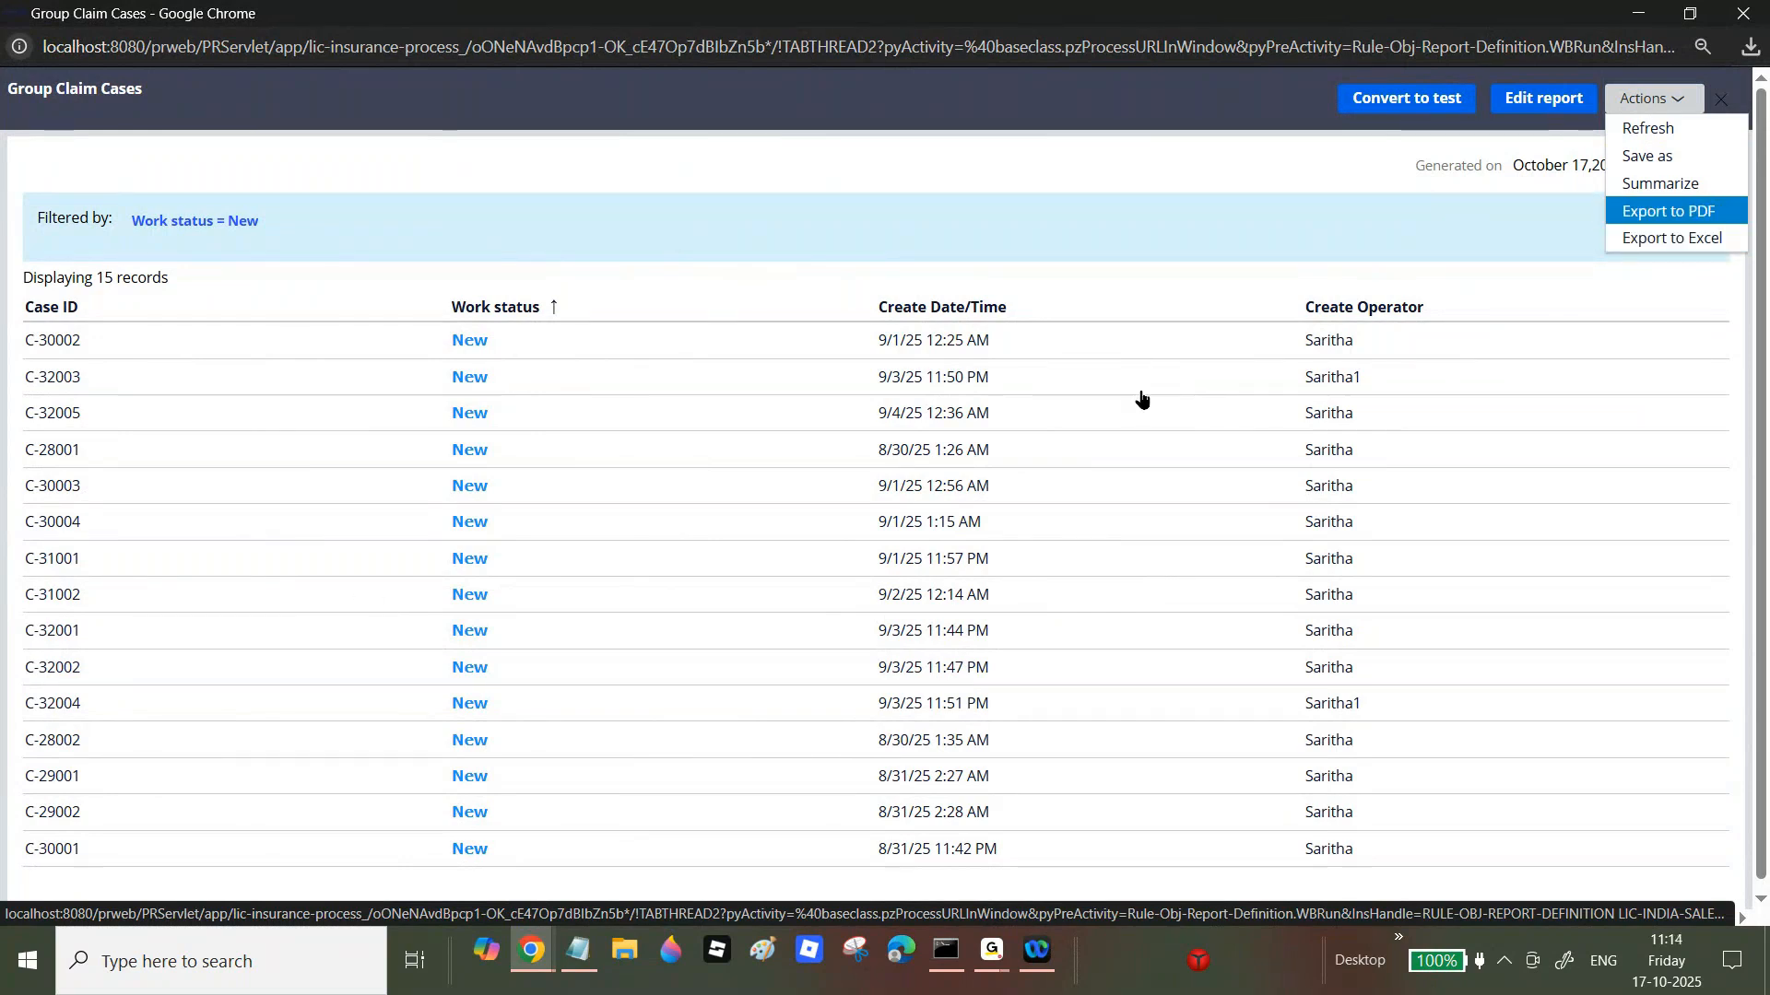
click(1682, 222)
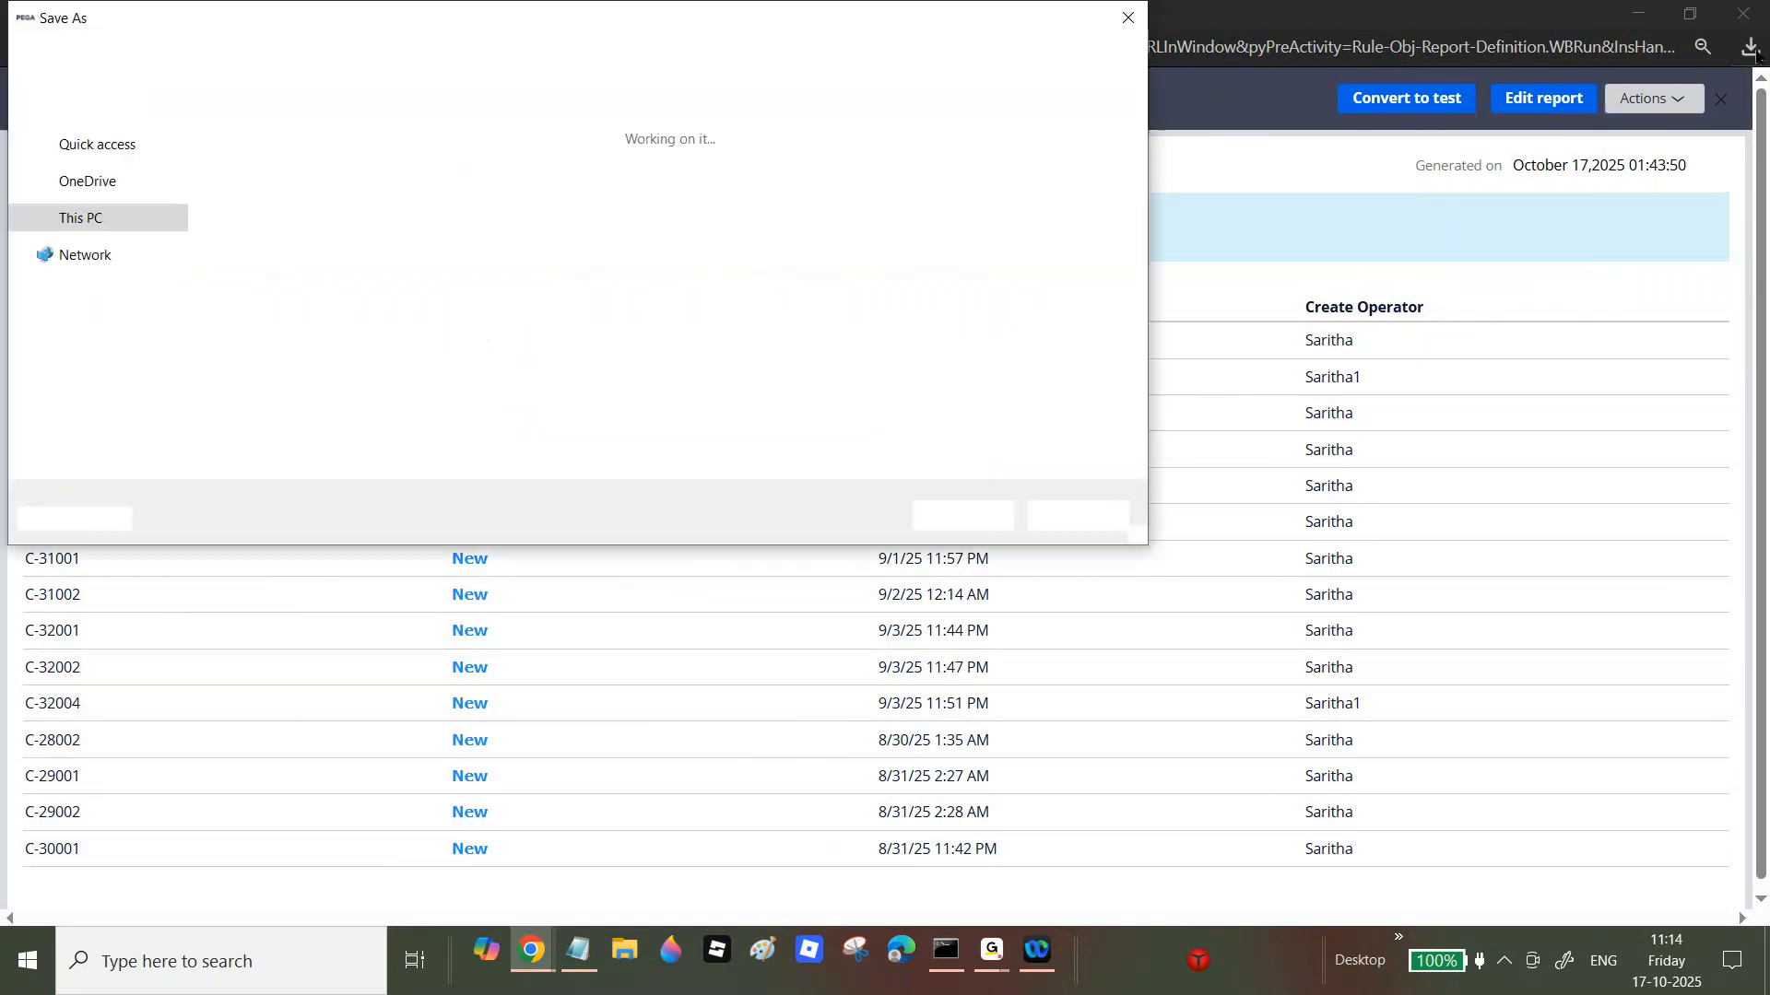
click(961, 516)
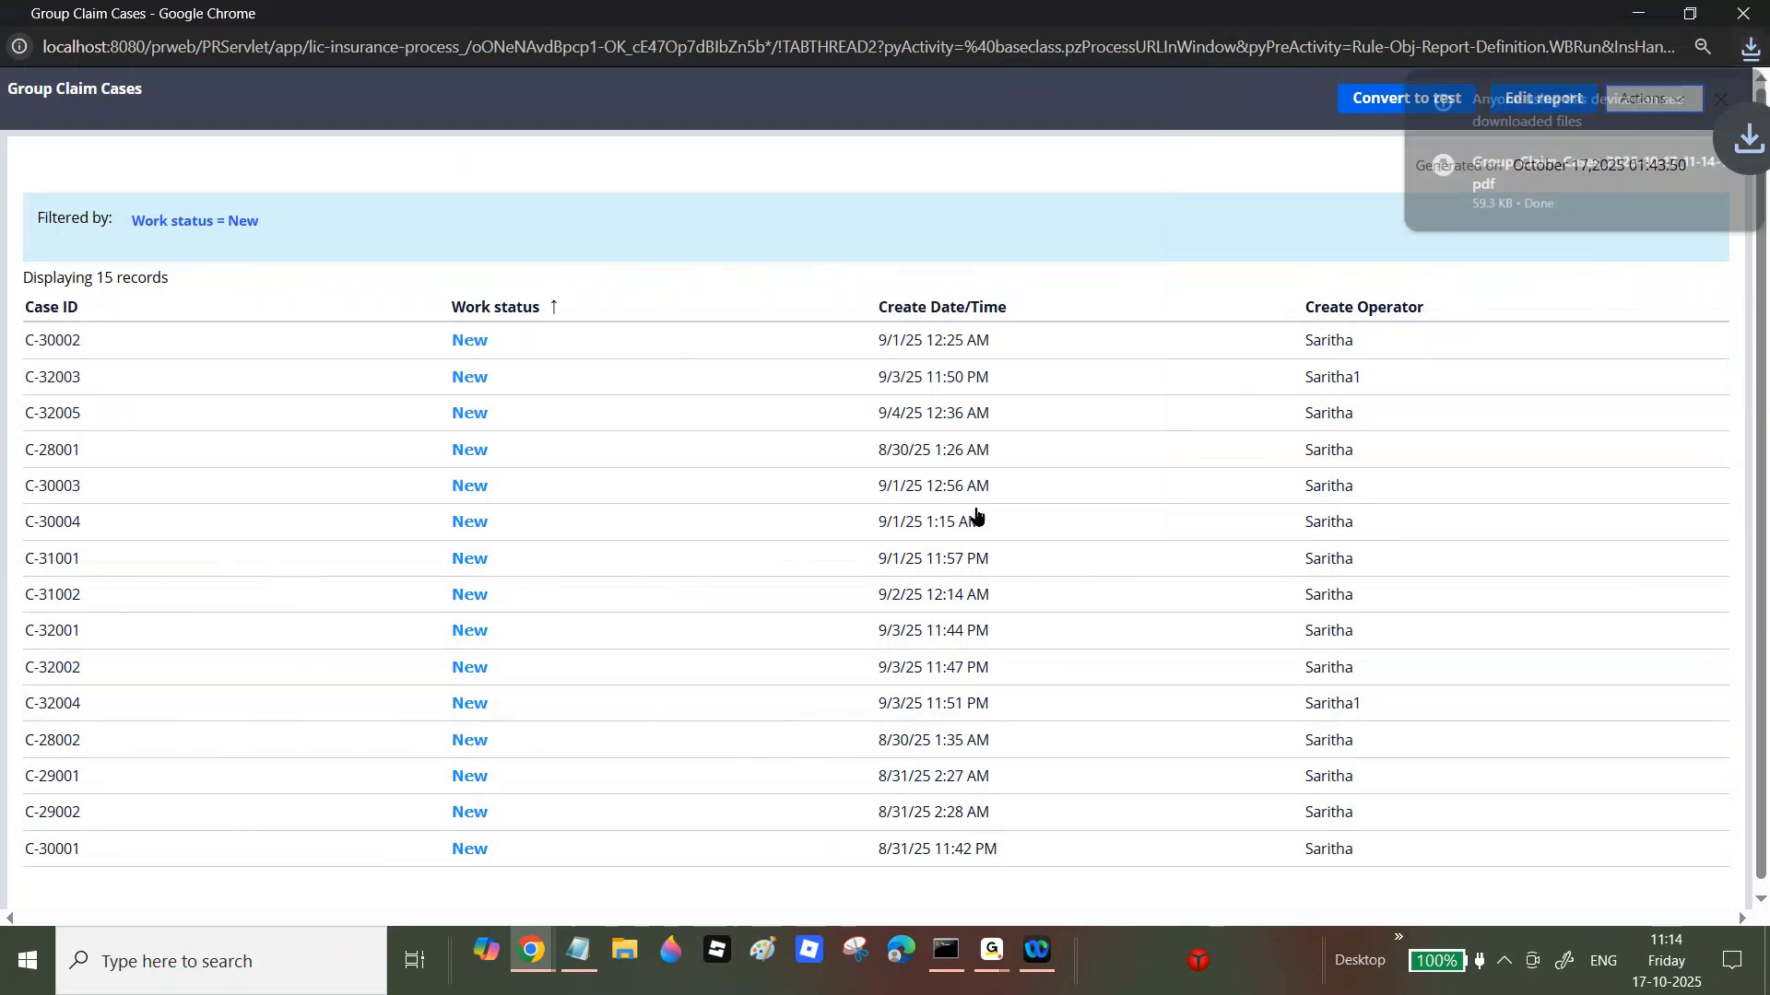
Step: Review the downloaded 59.3 KB PDF's claim table, then switch to Daily Open Claim Cases
click(1528, 185)
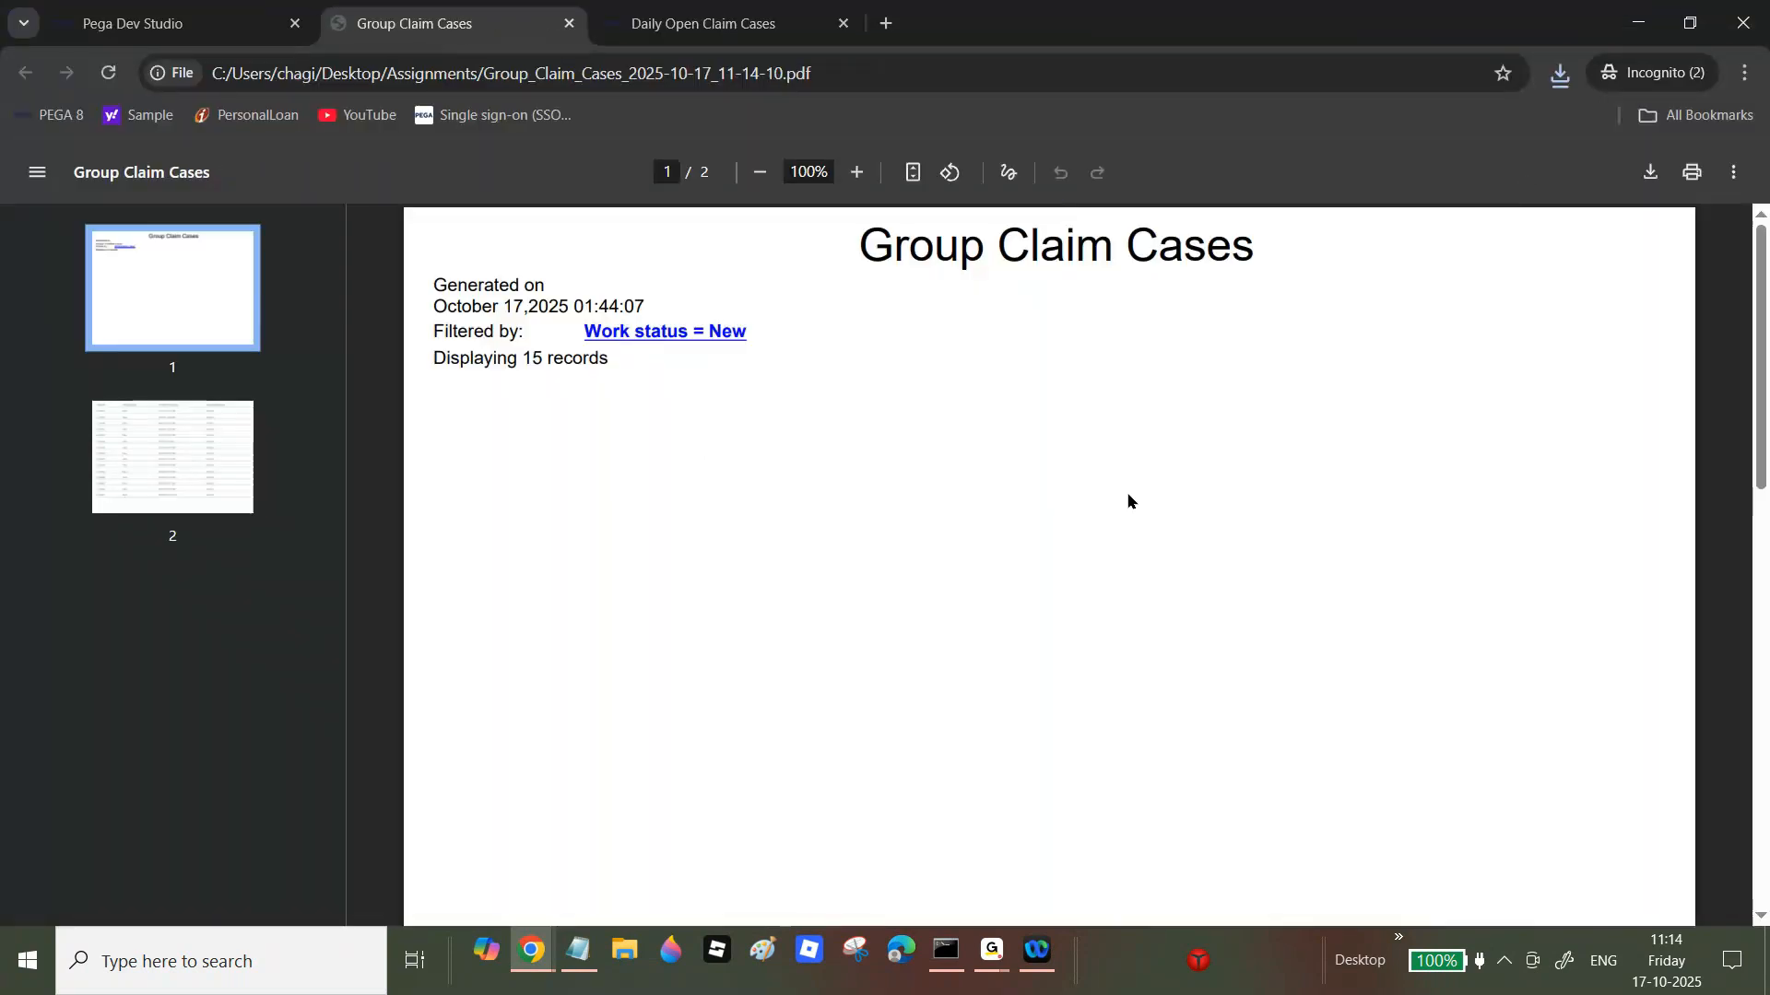
drag(1761, 353, 1761, 696)
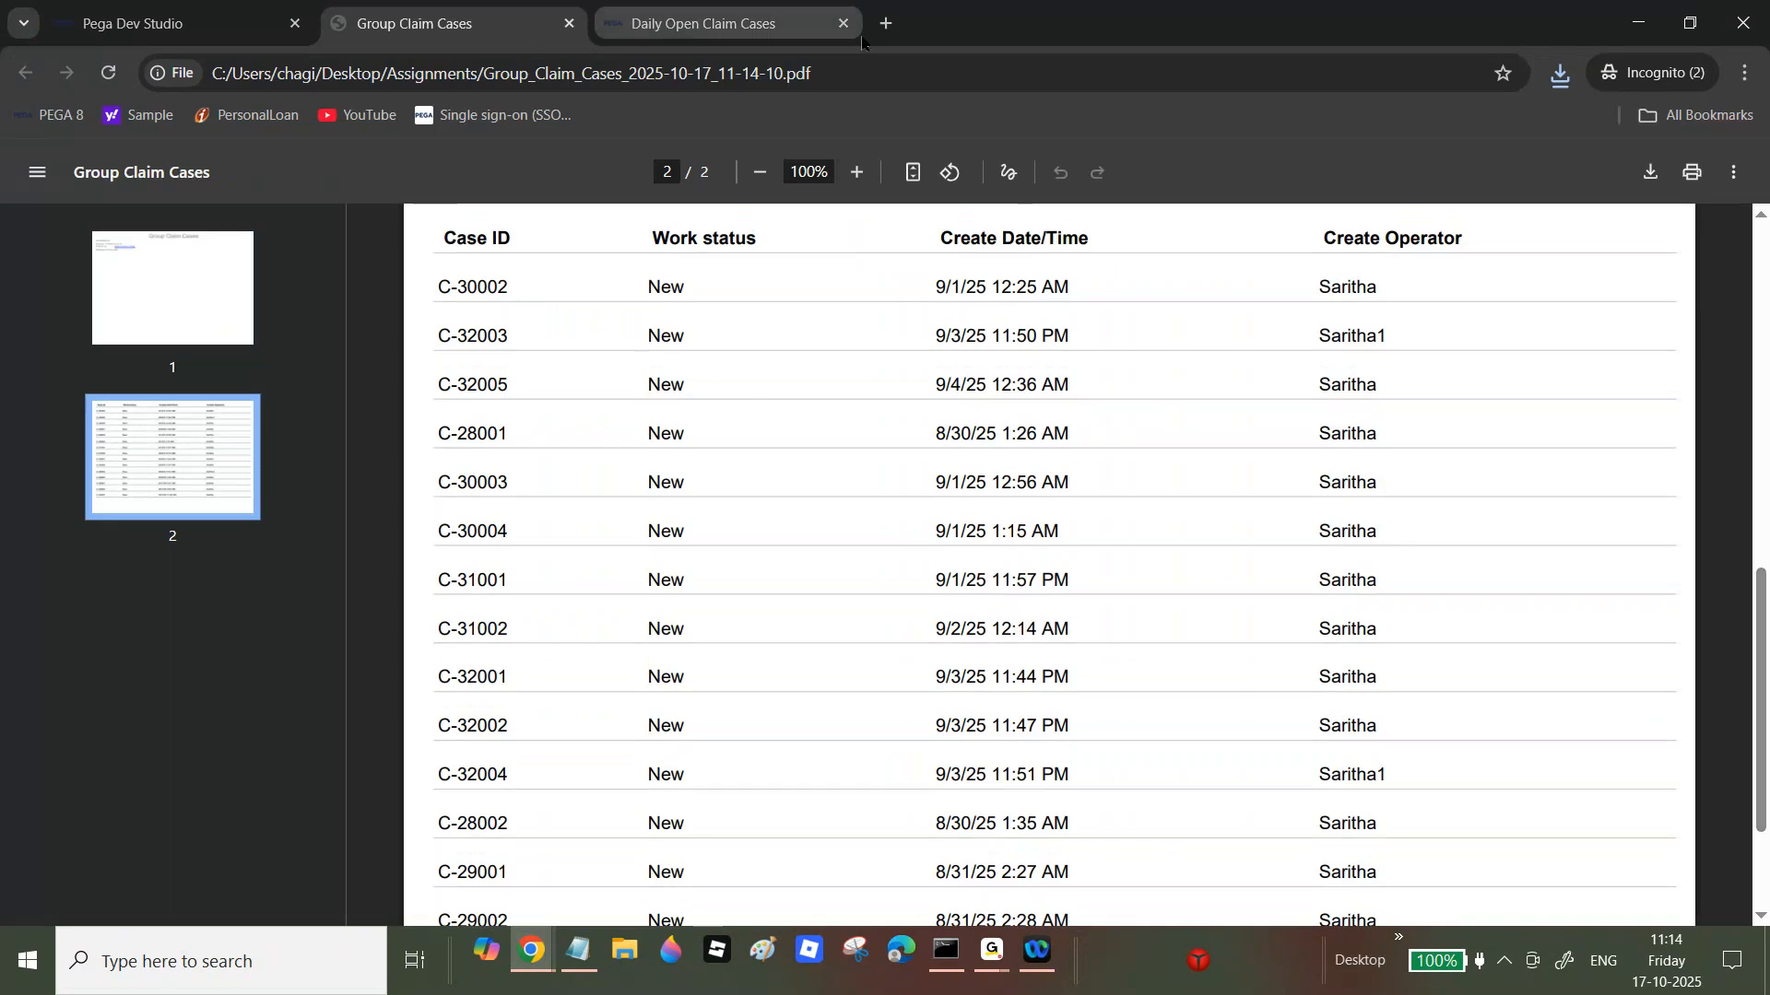
click(788, 28)
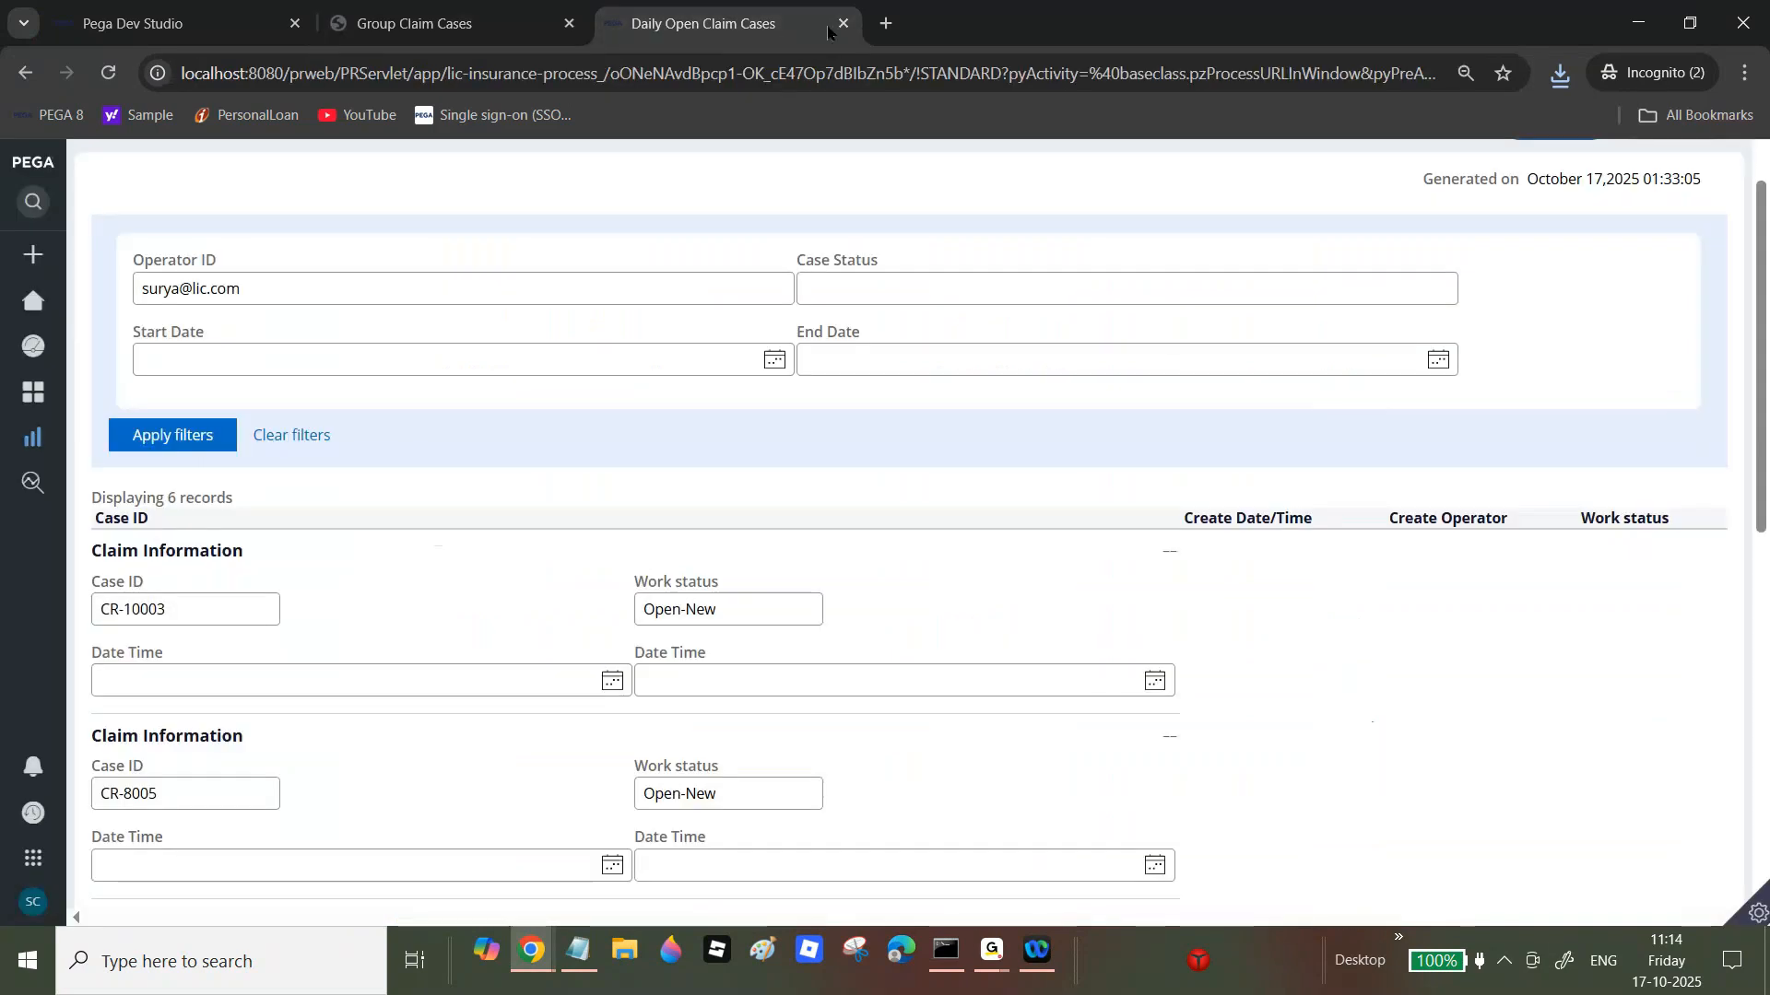
Step: Turn off Export to Excel and Export to PDF, then run the report to confirm they're gone
click(166, 20)
click(1093, 563)
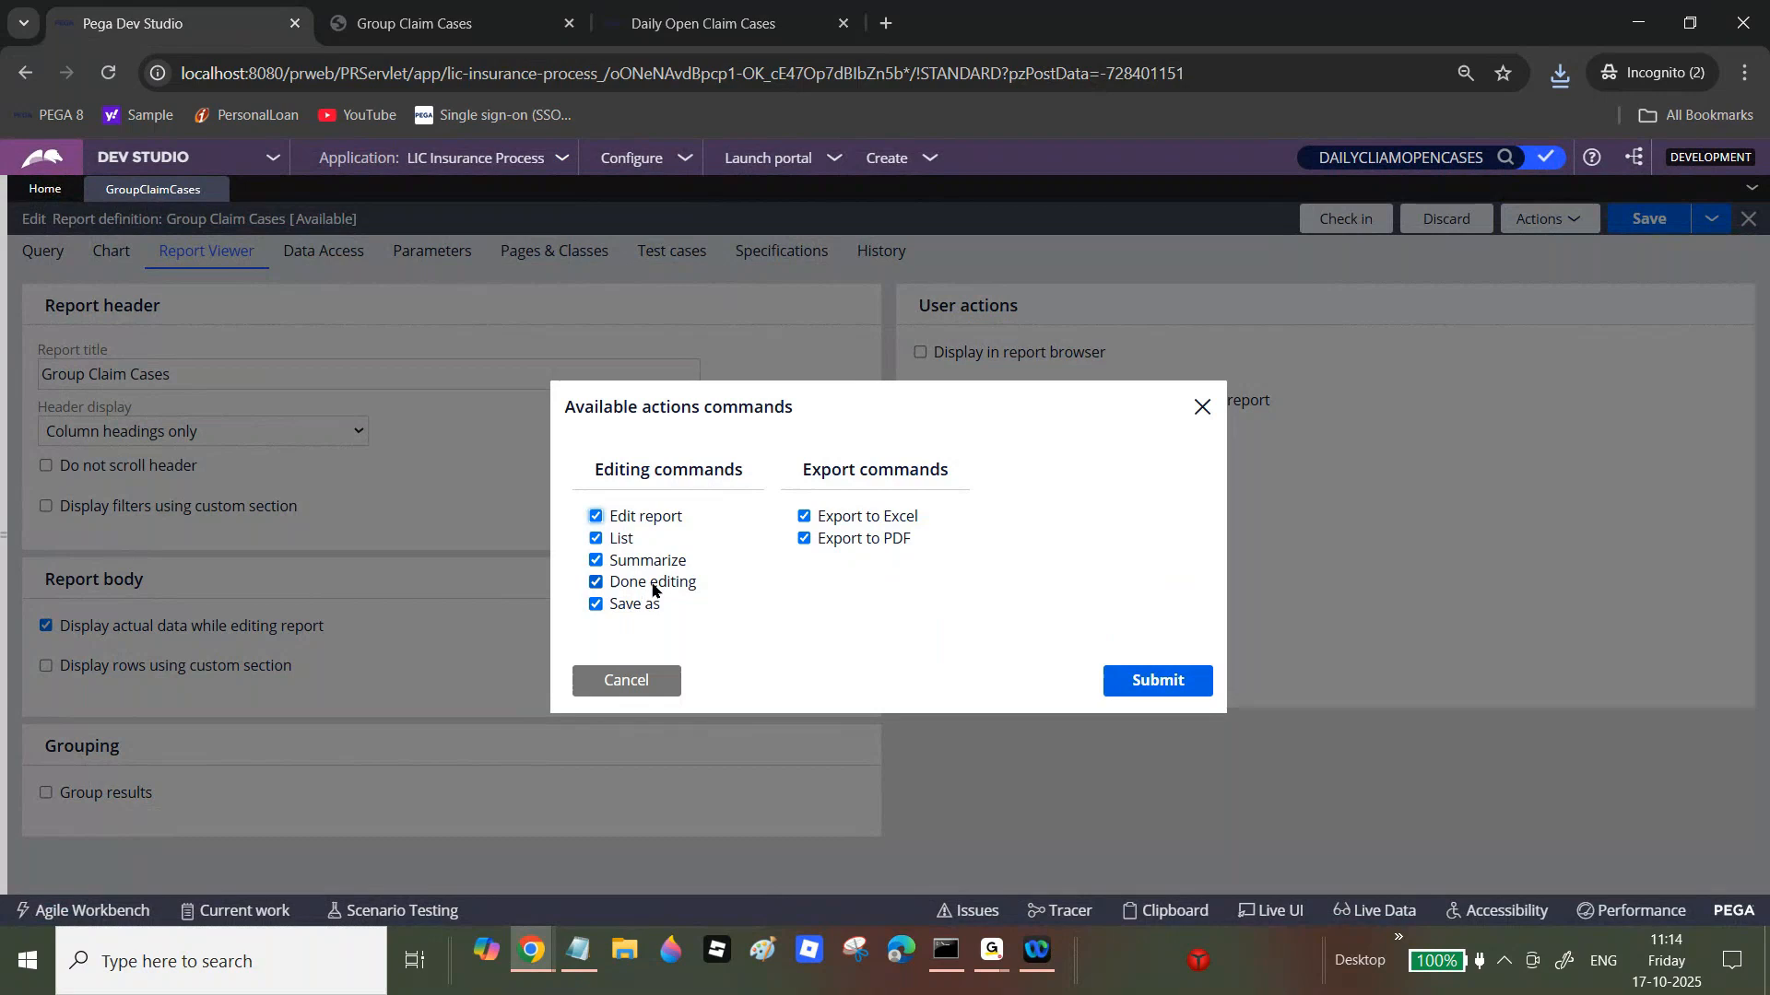
click(804, 517)
click(805, 538)
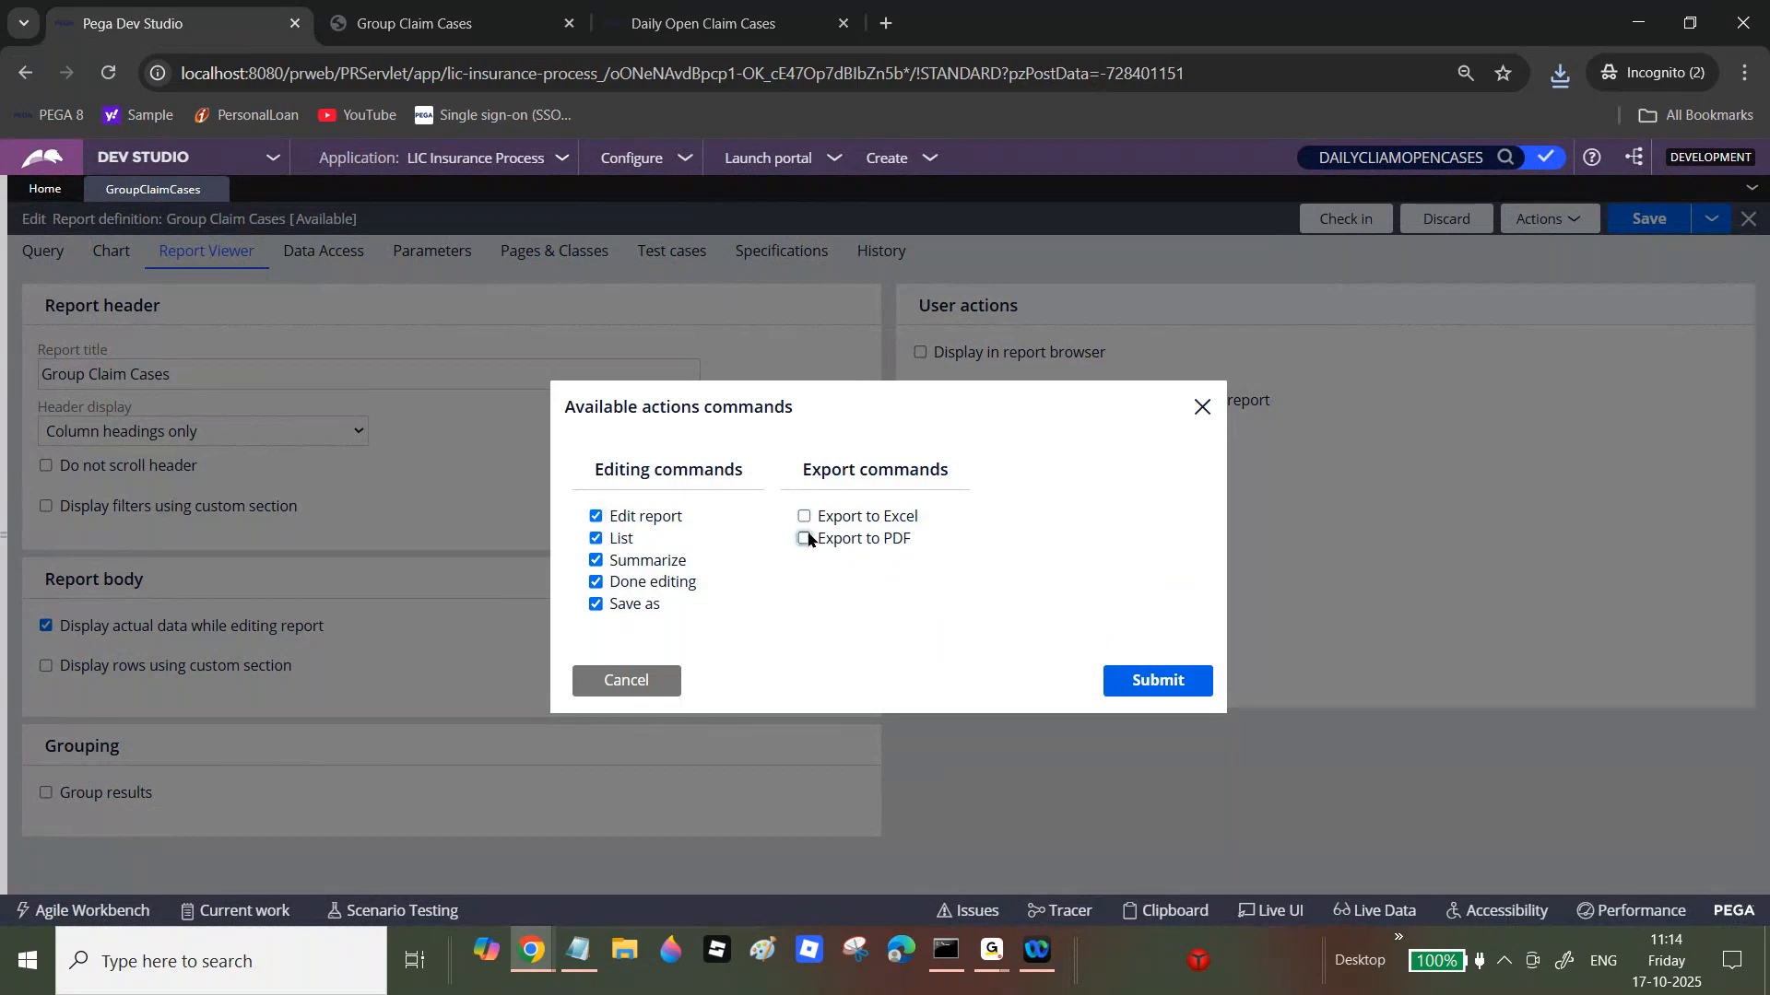
click(1182, 683)
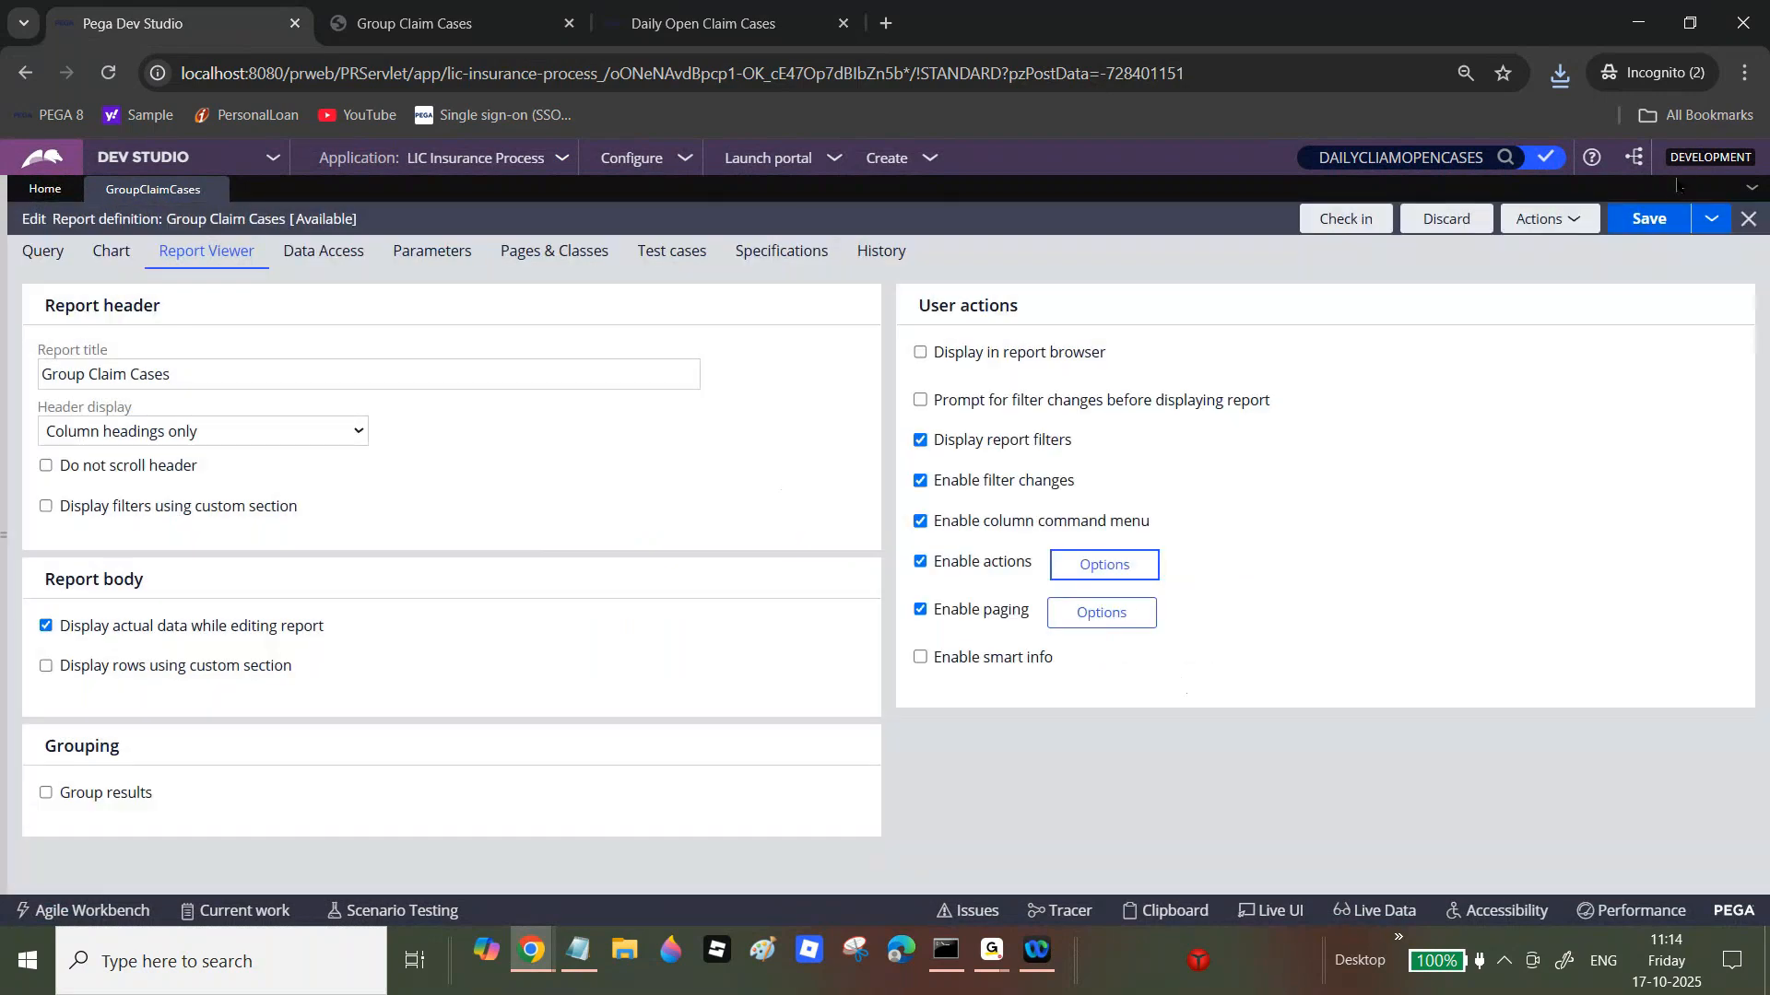
click(1554, 228)
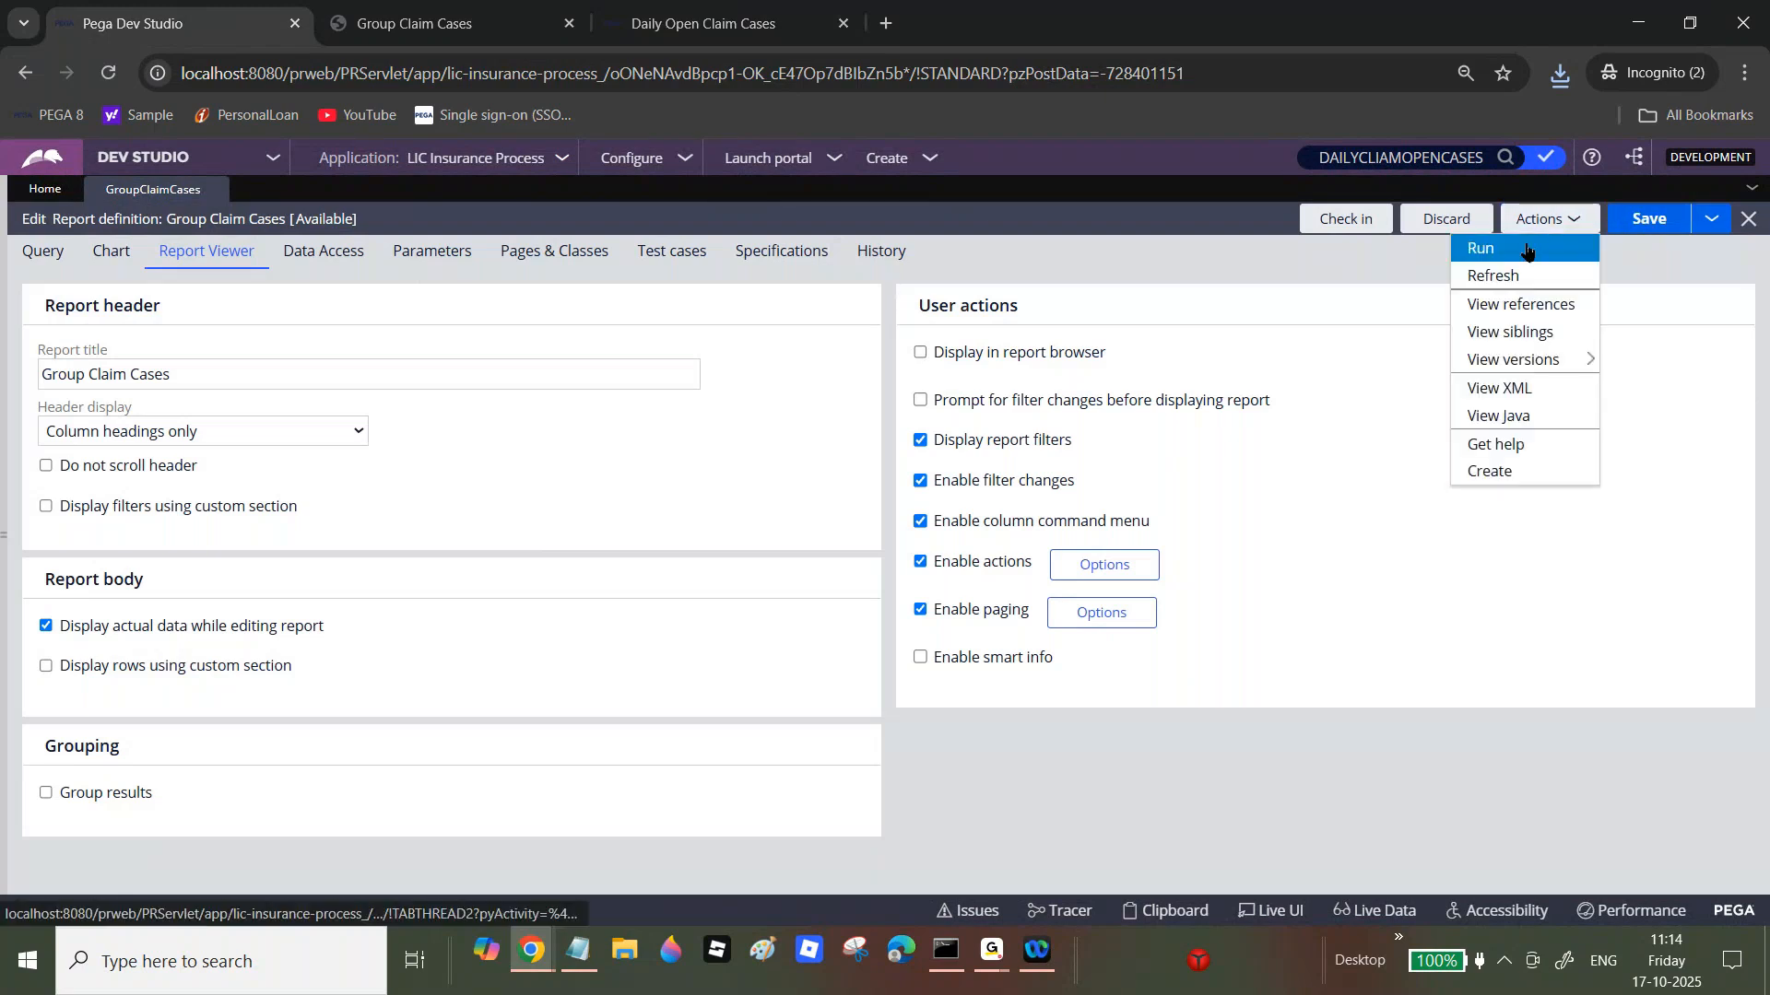
click(1475, 244)
click(1630, 103)
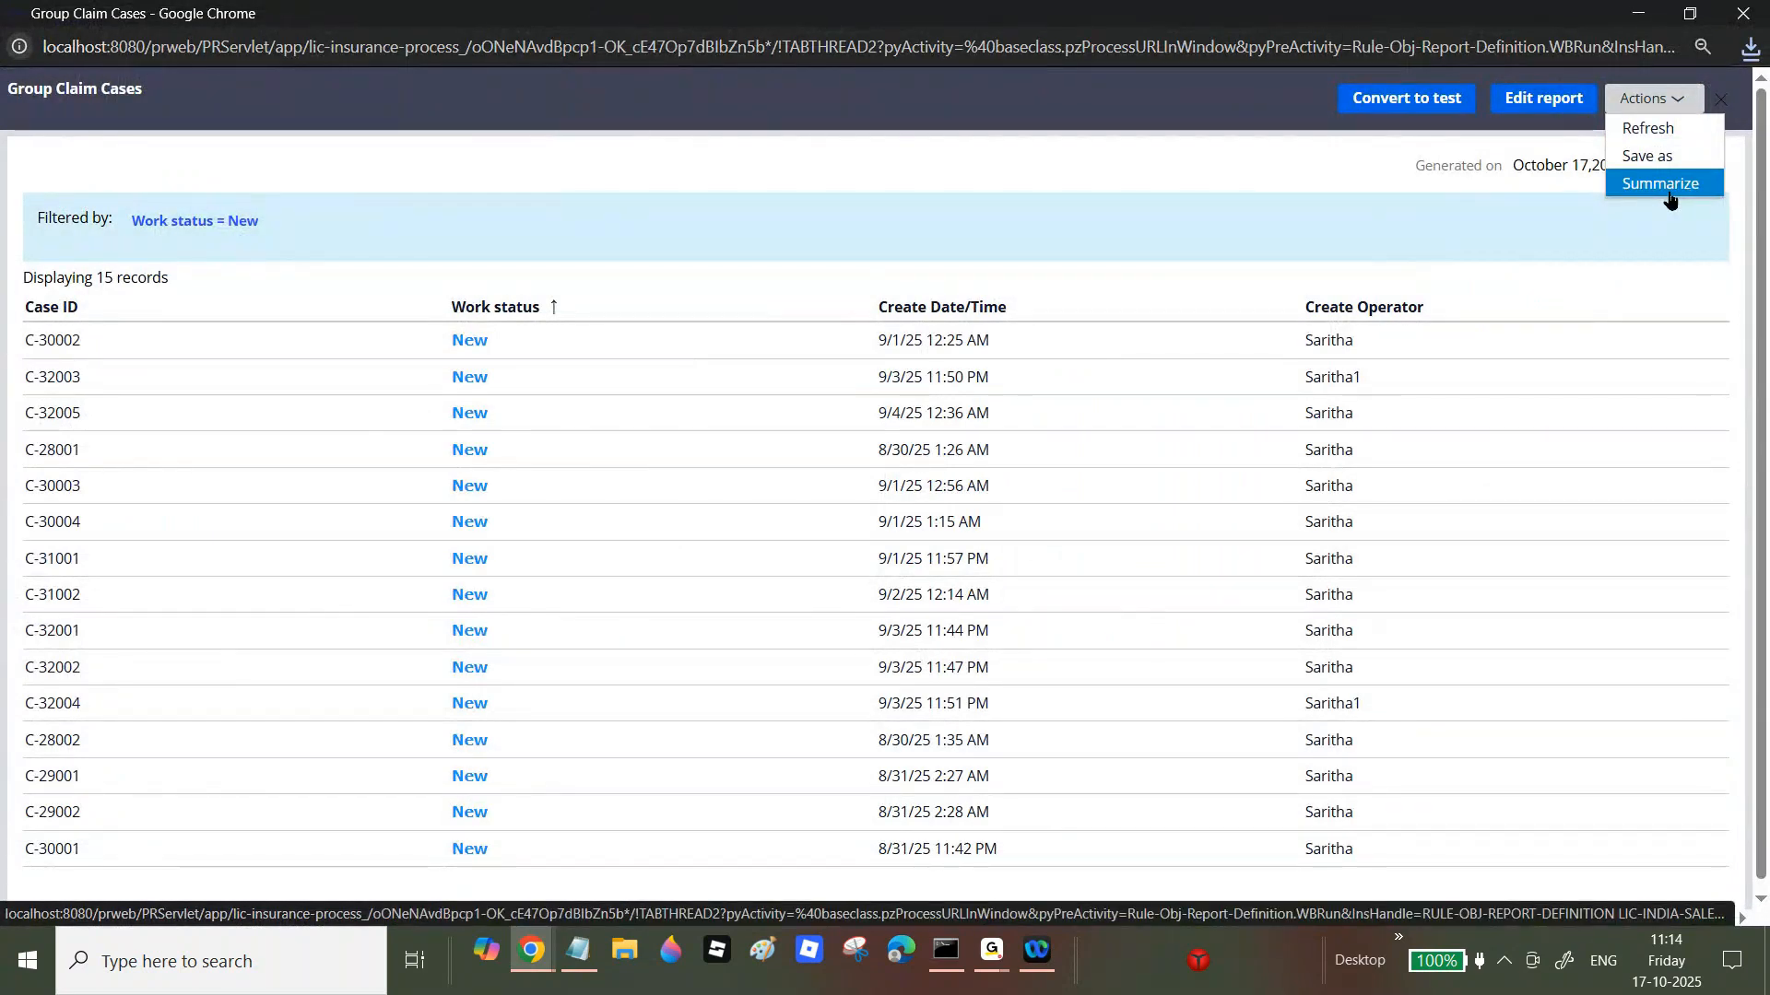
click(1751, 13)
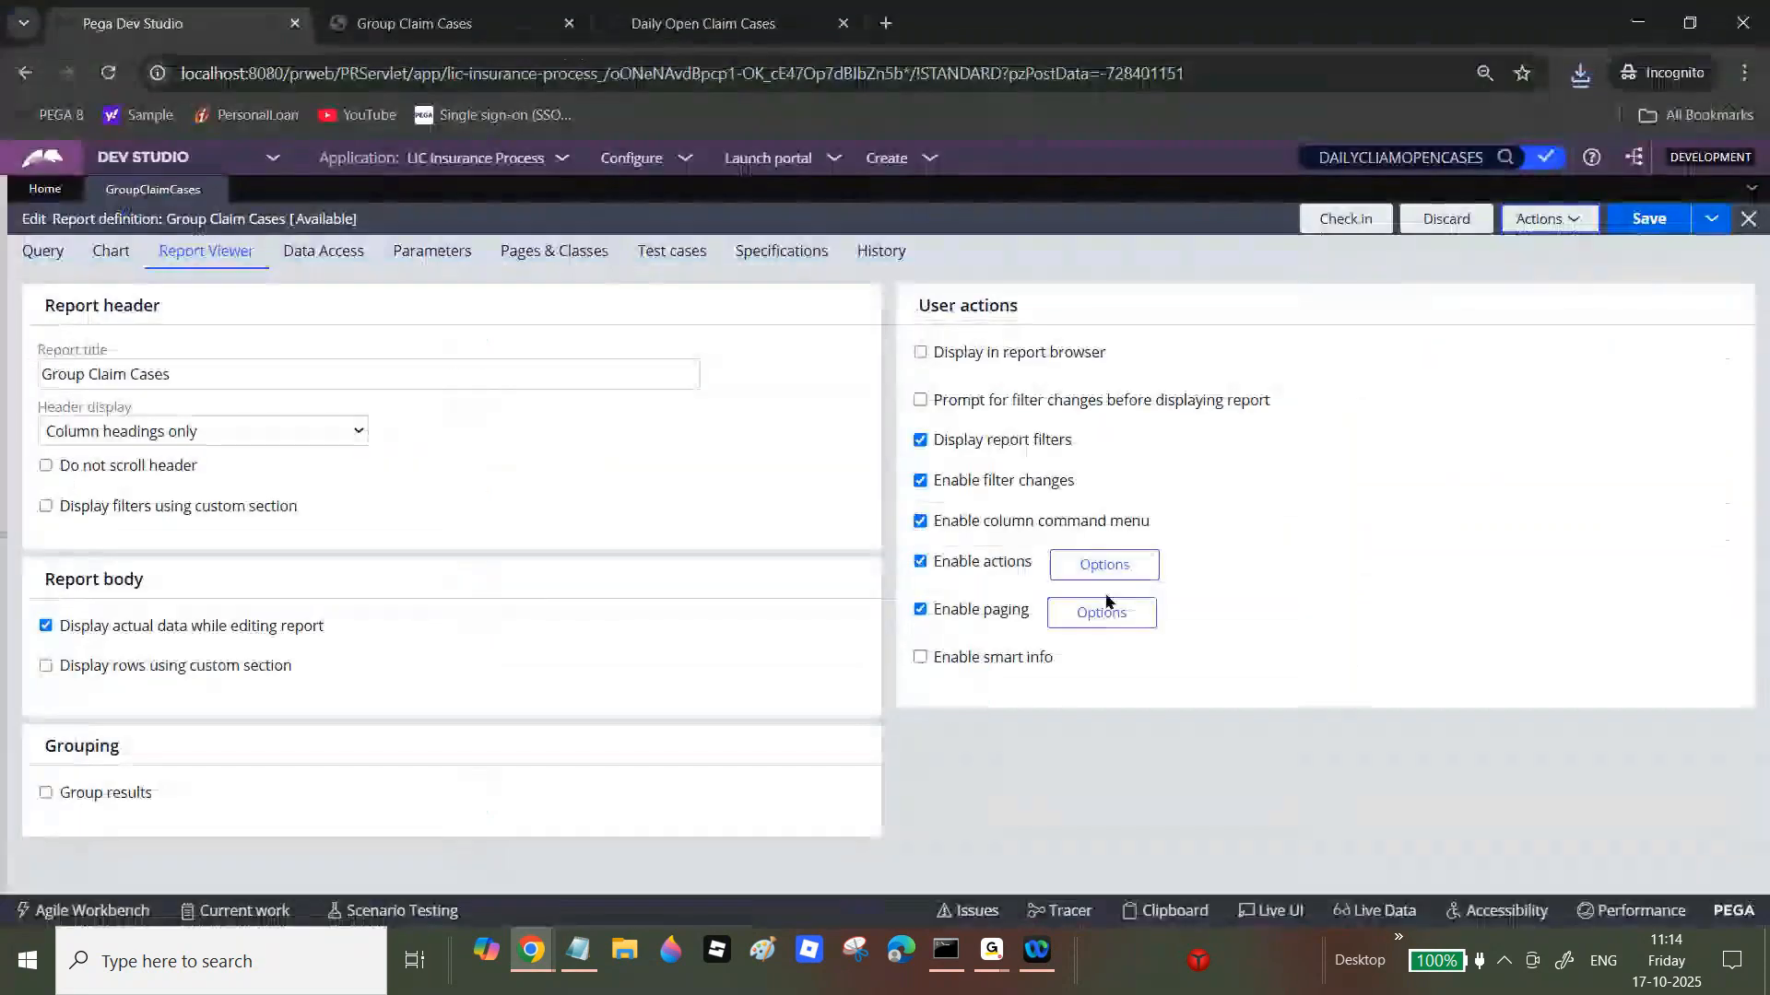
Step: Restore both export commands and save the report definition
click(1106, 566)
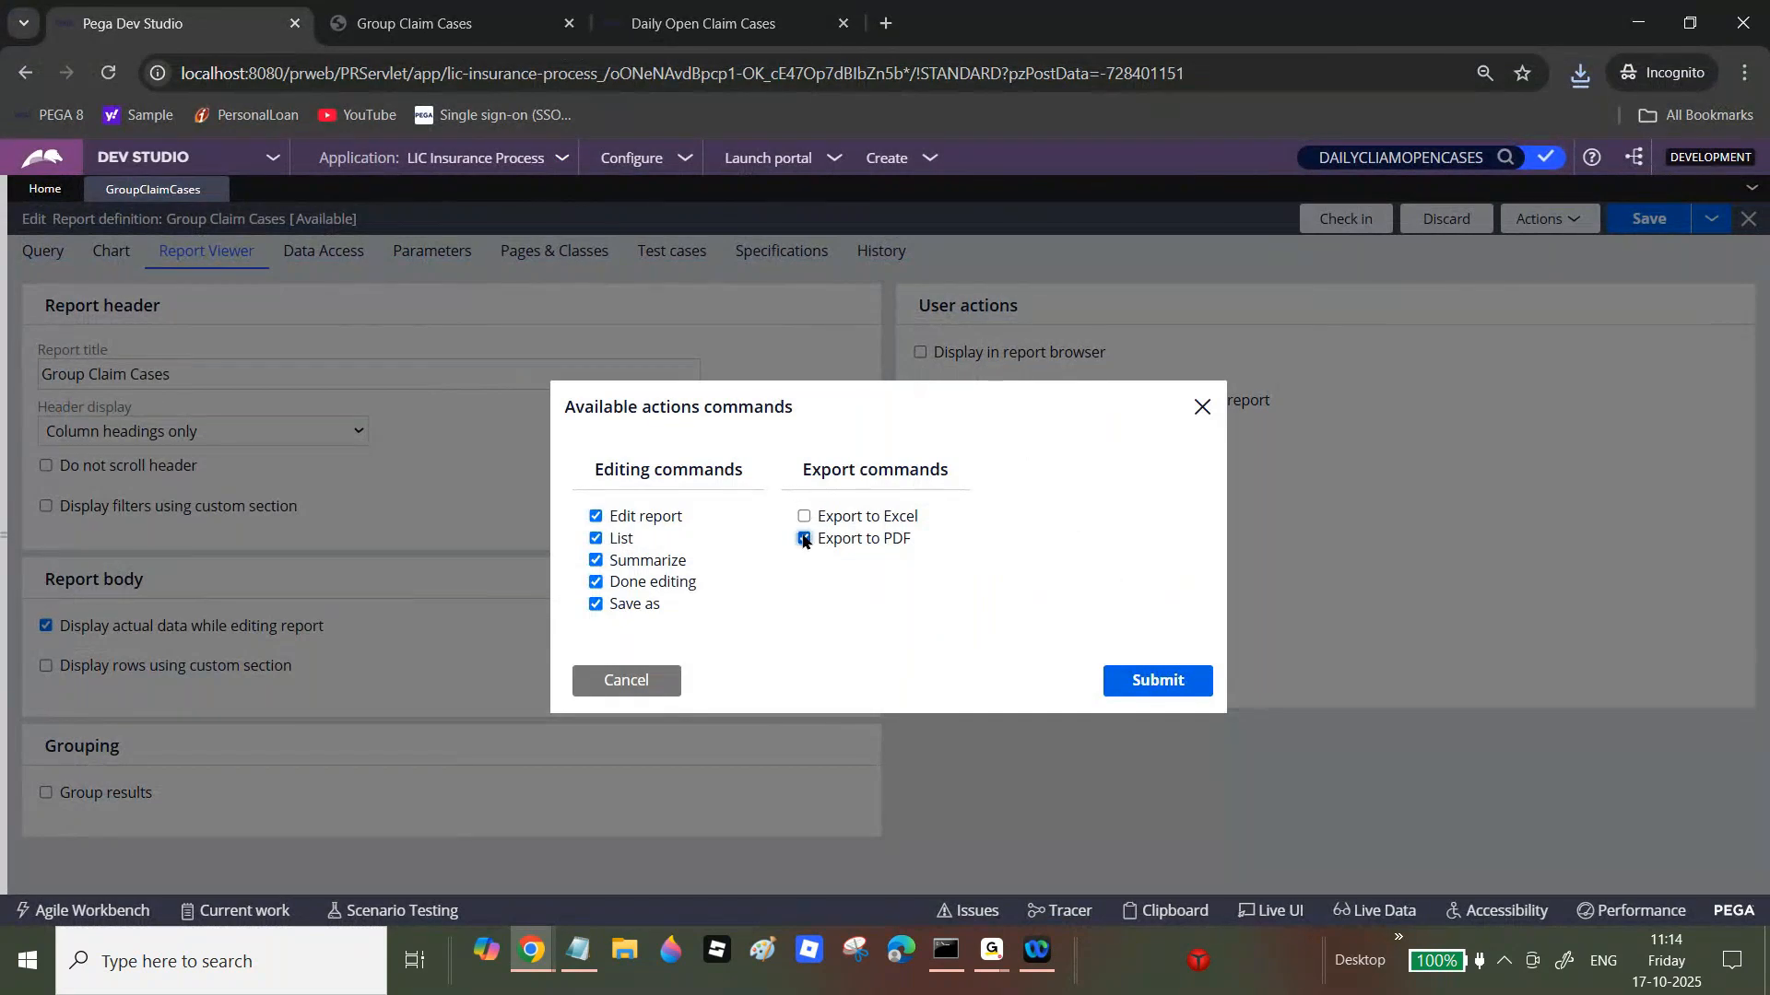
click(1152, 680)
click(1654, 225)
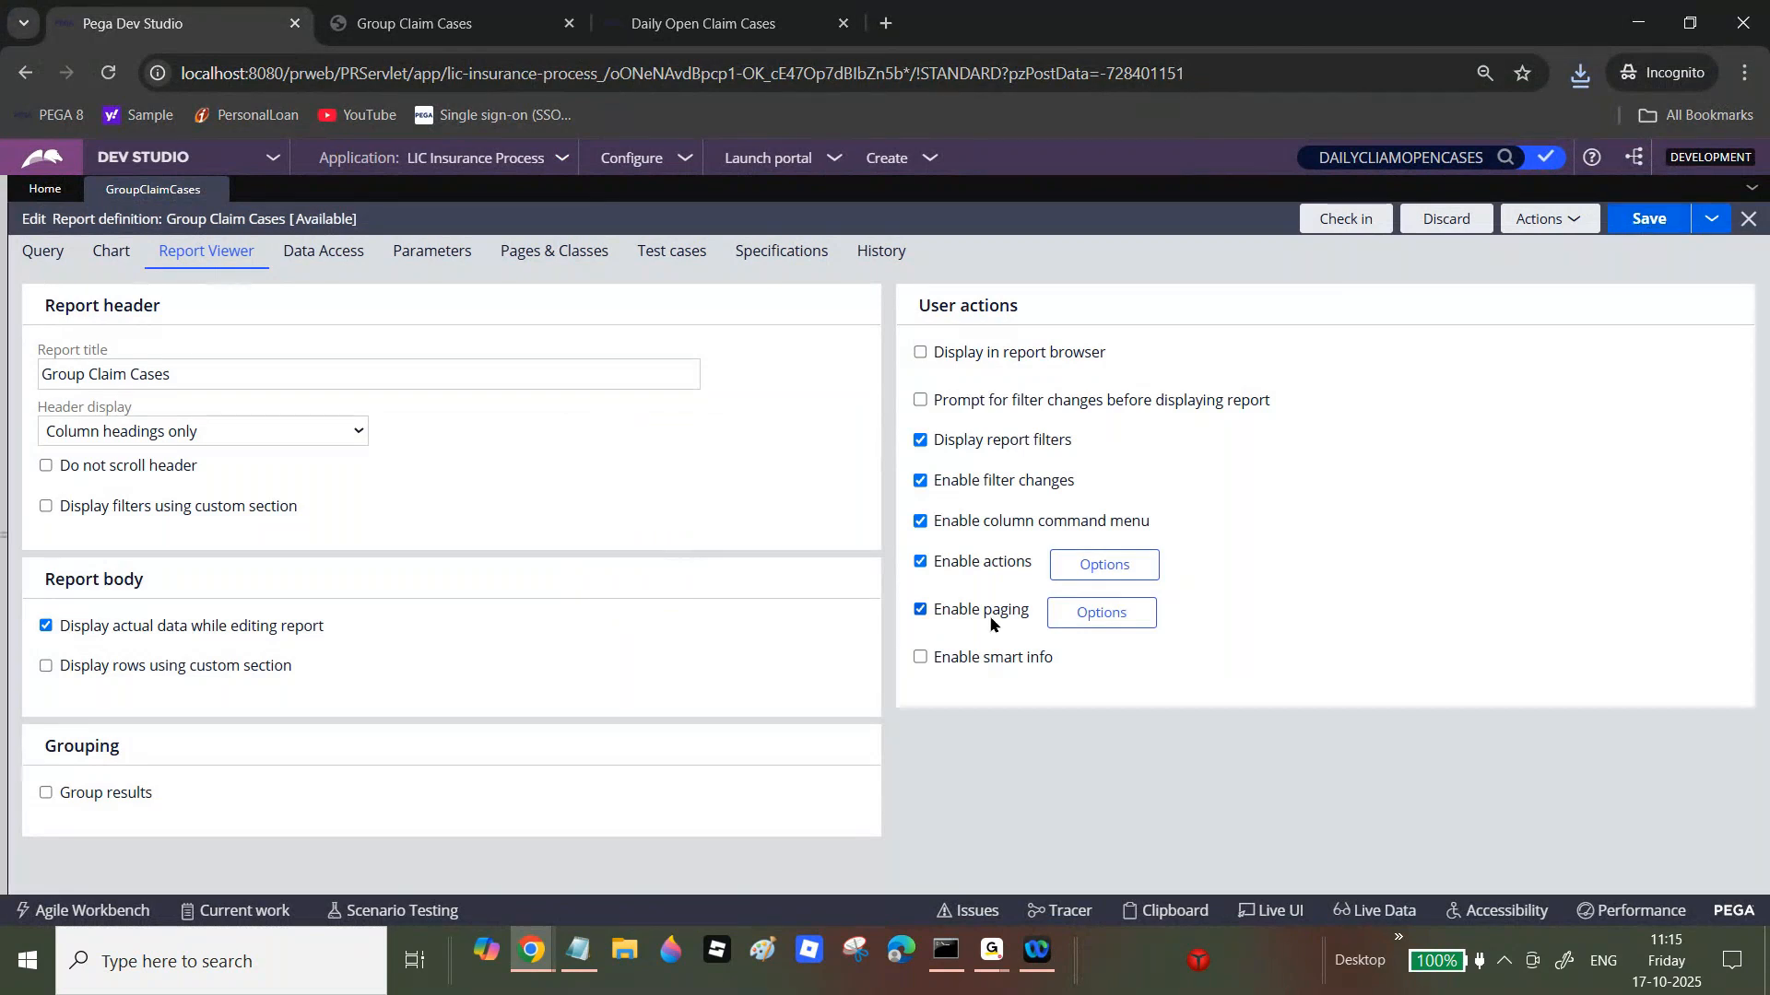
click(1101, 569)
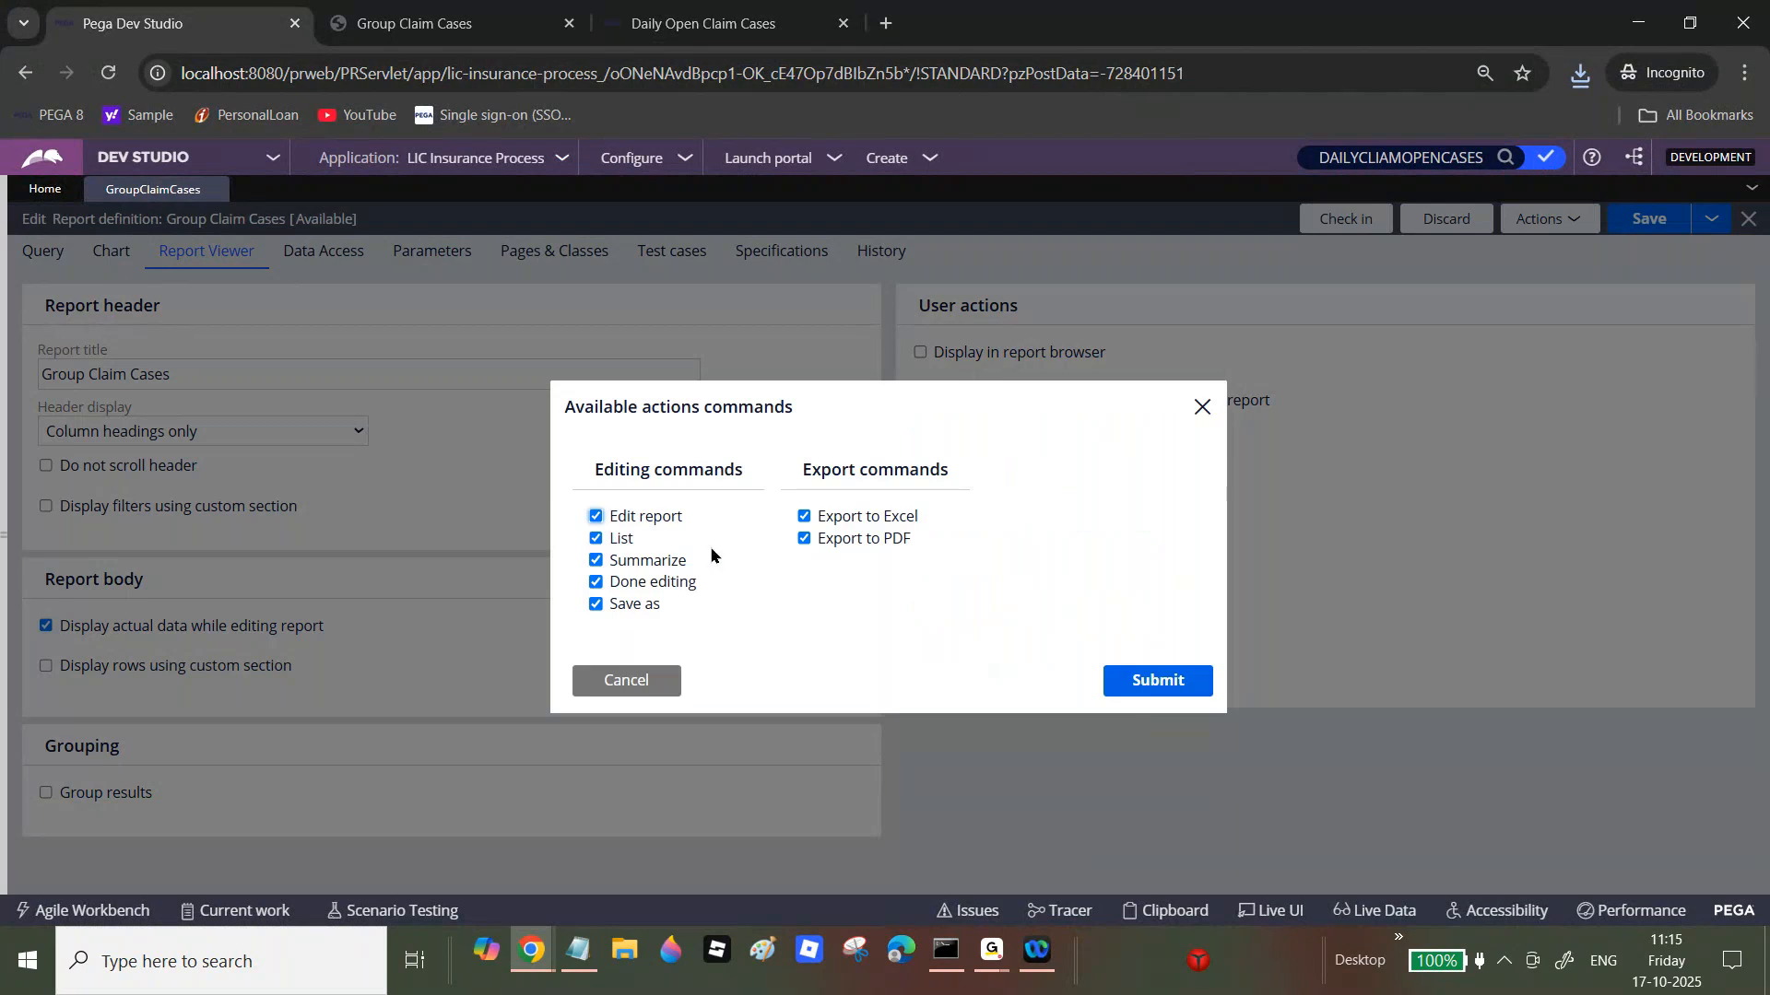
click(623, 680)
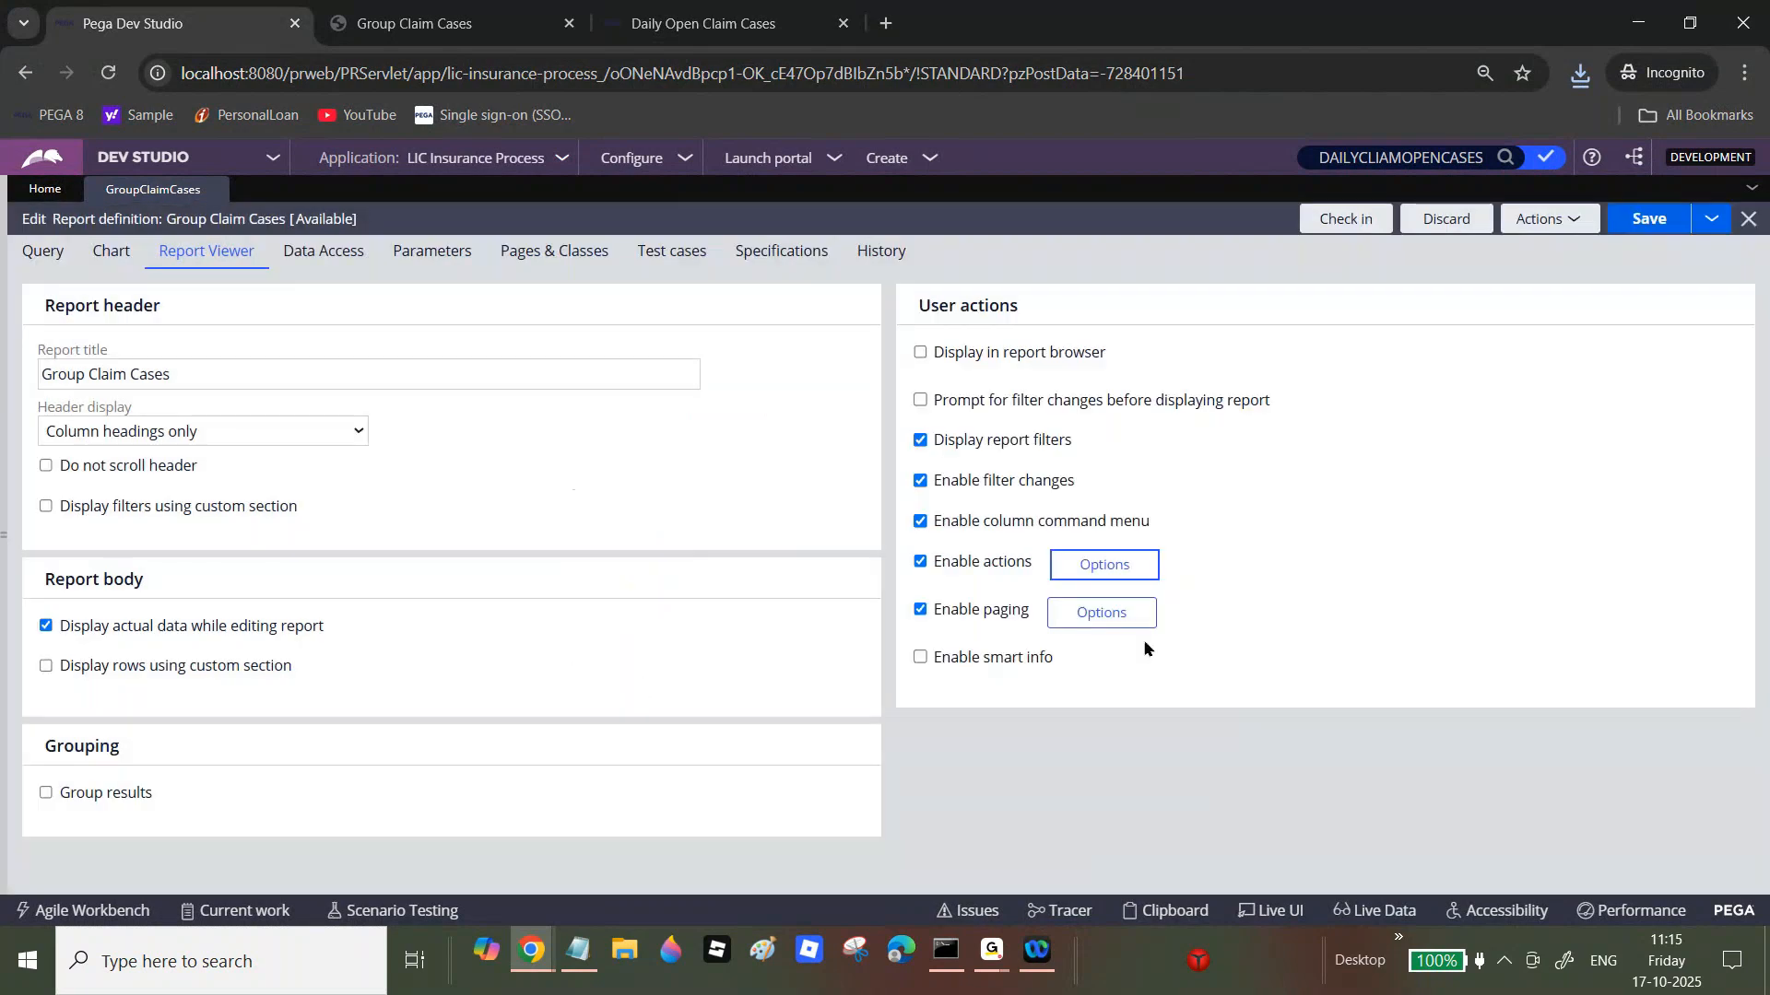
Step: Check the paging settings without changes, then run the report maximized and close it
click(1069, 613)
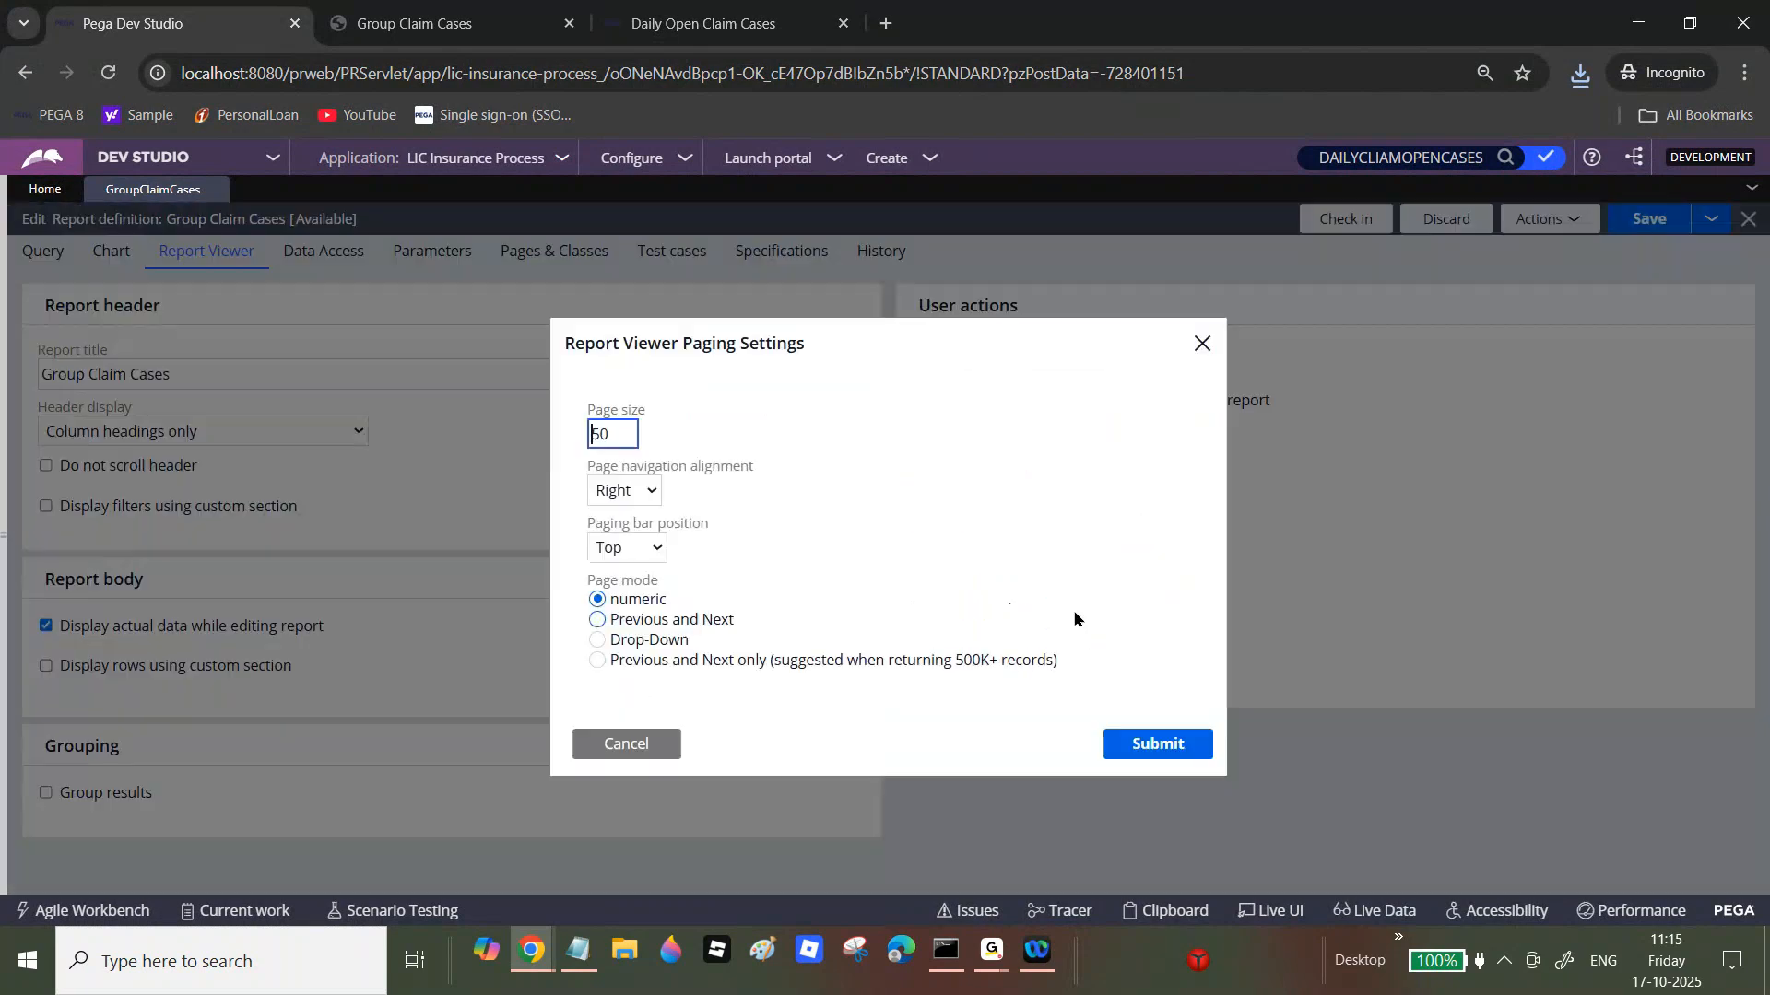
click(640, 744)
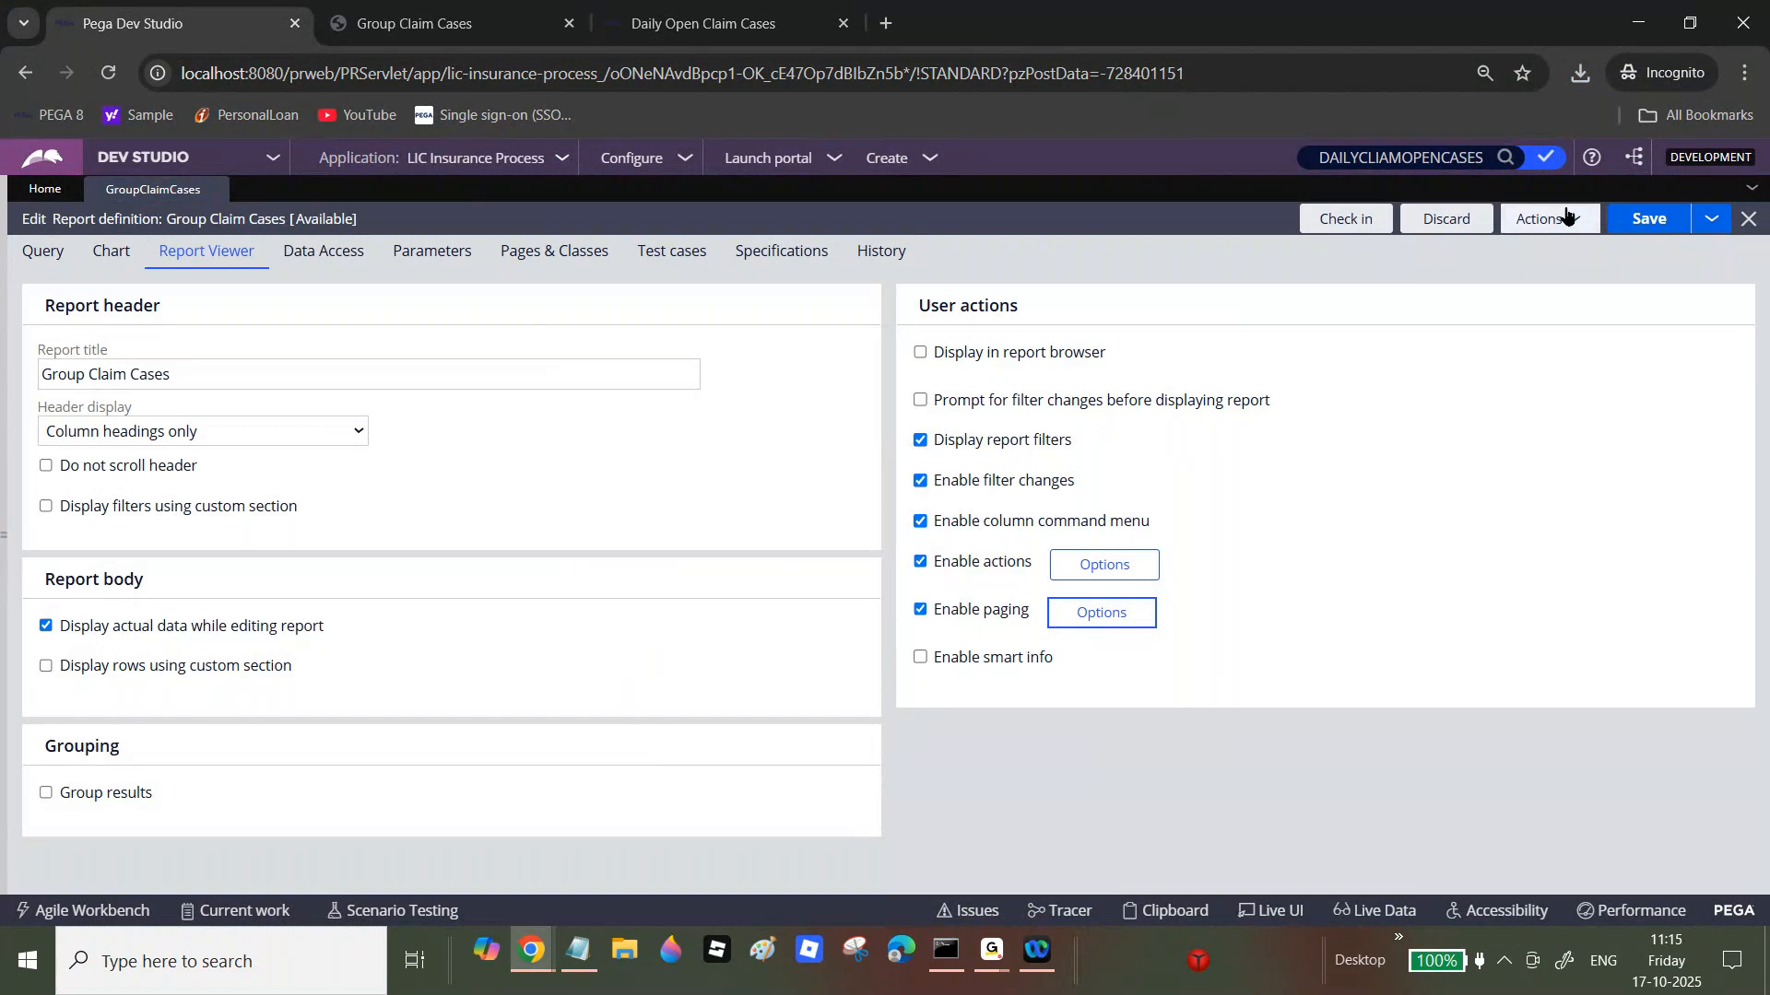
click(1567, 219)
click(1548, 246)
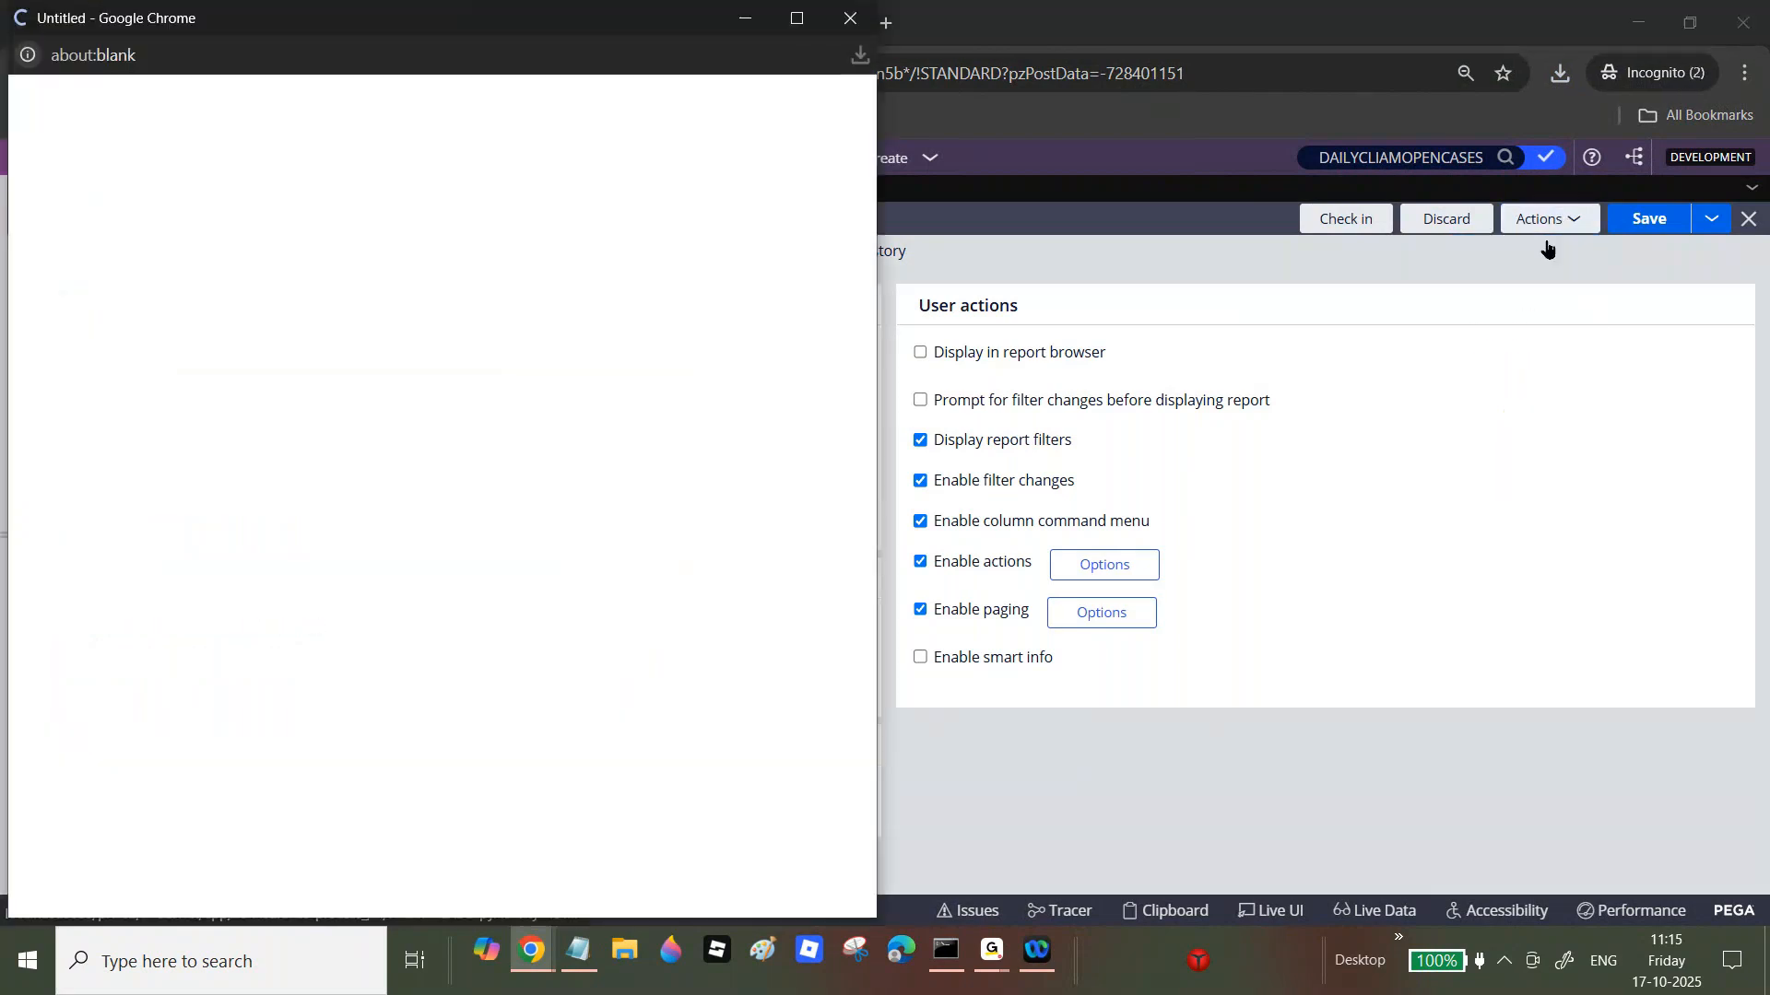
click(808, 21)
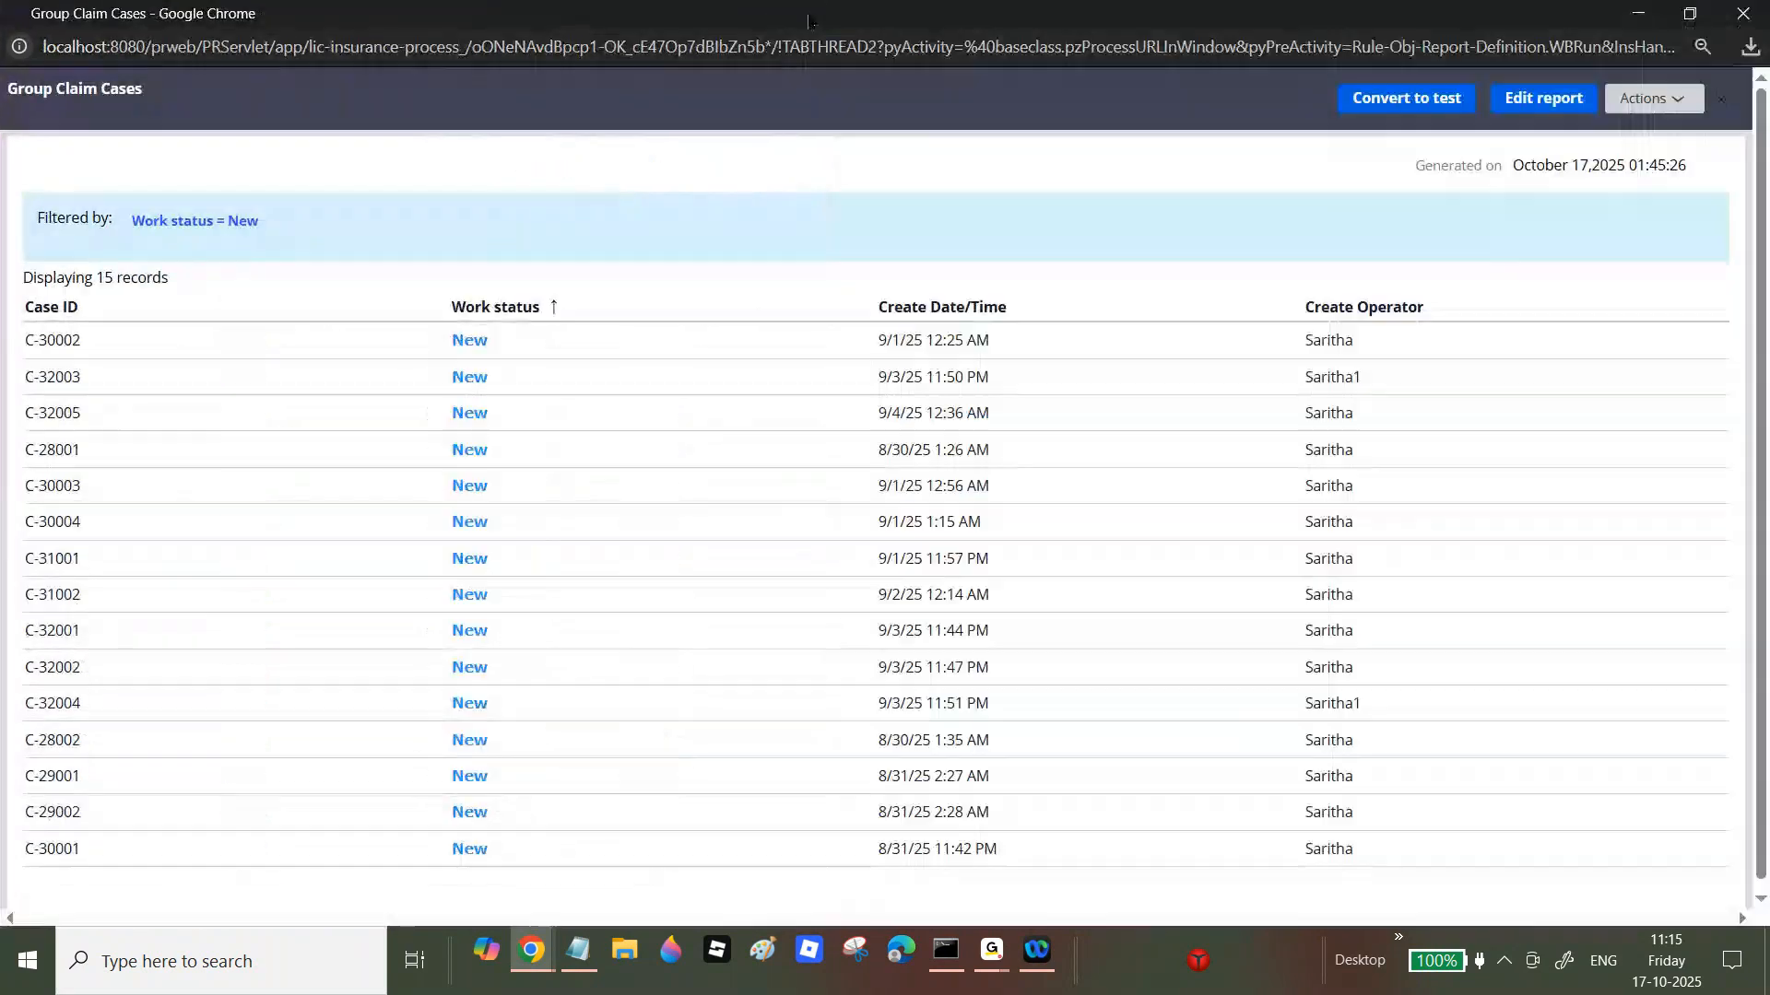
click(1738, 15)
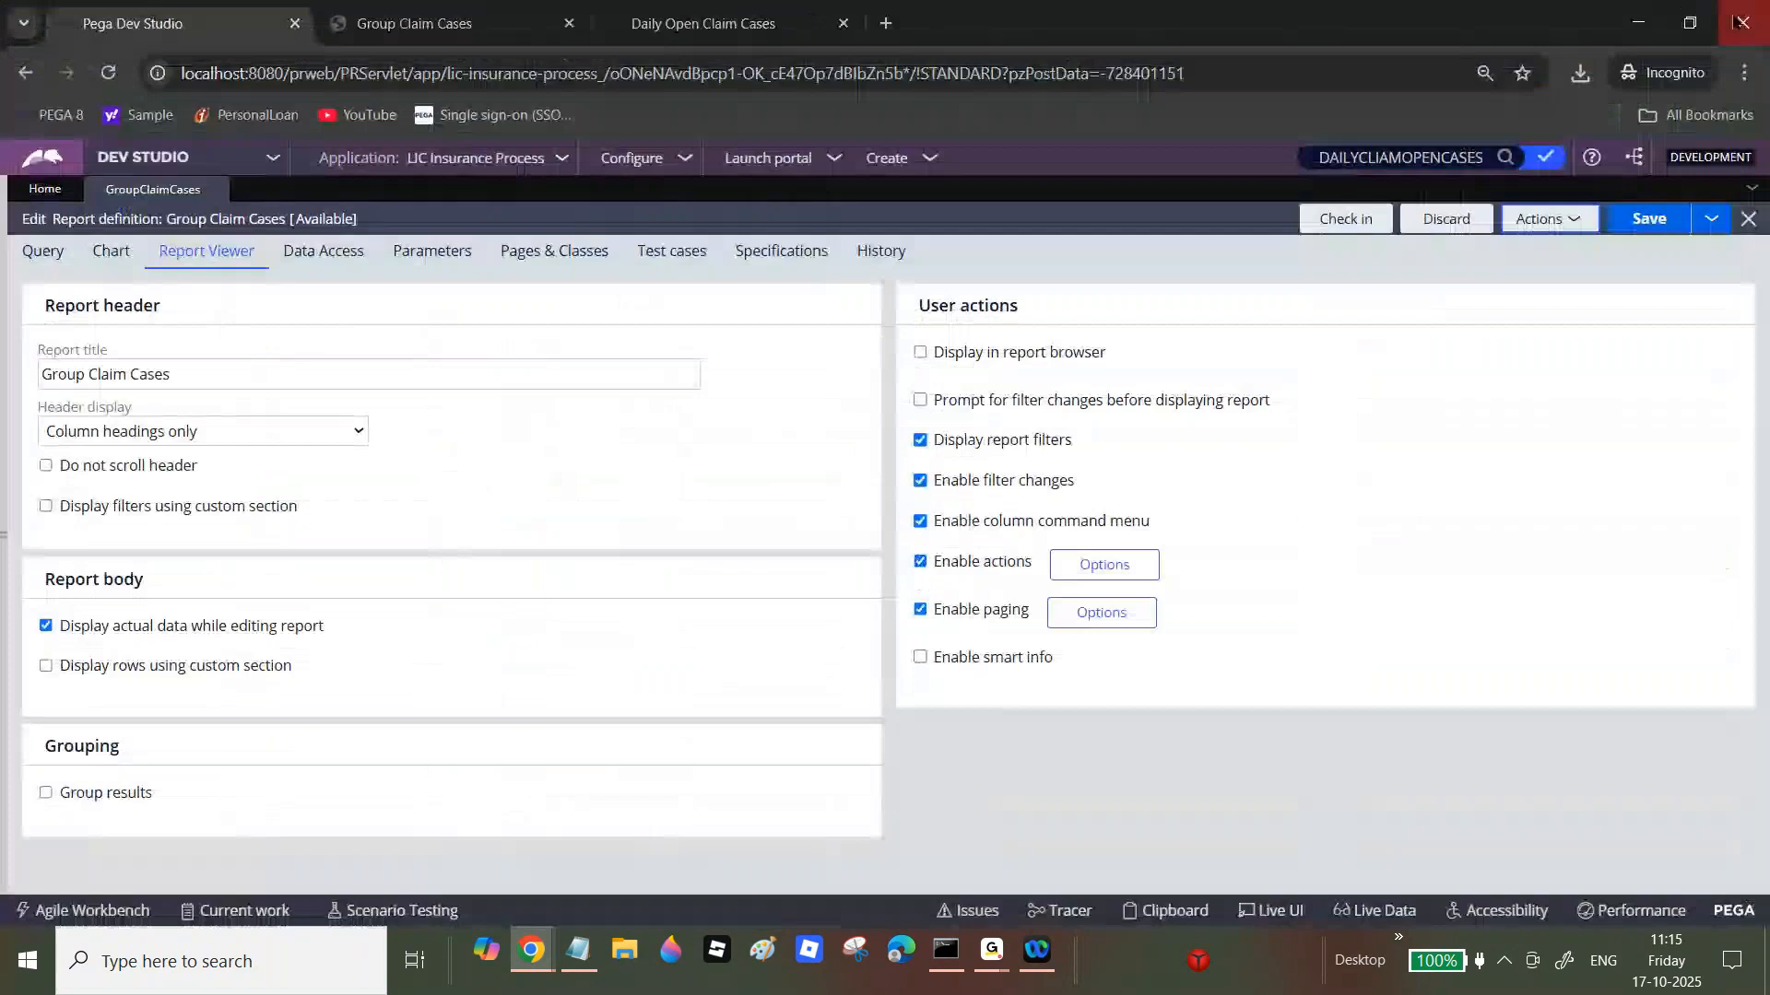
Step: Save from the Query tab, run the report, and page through to page 3 (28 records)
click(42, 250)
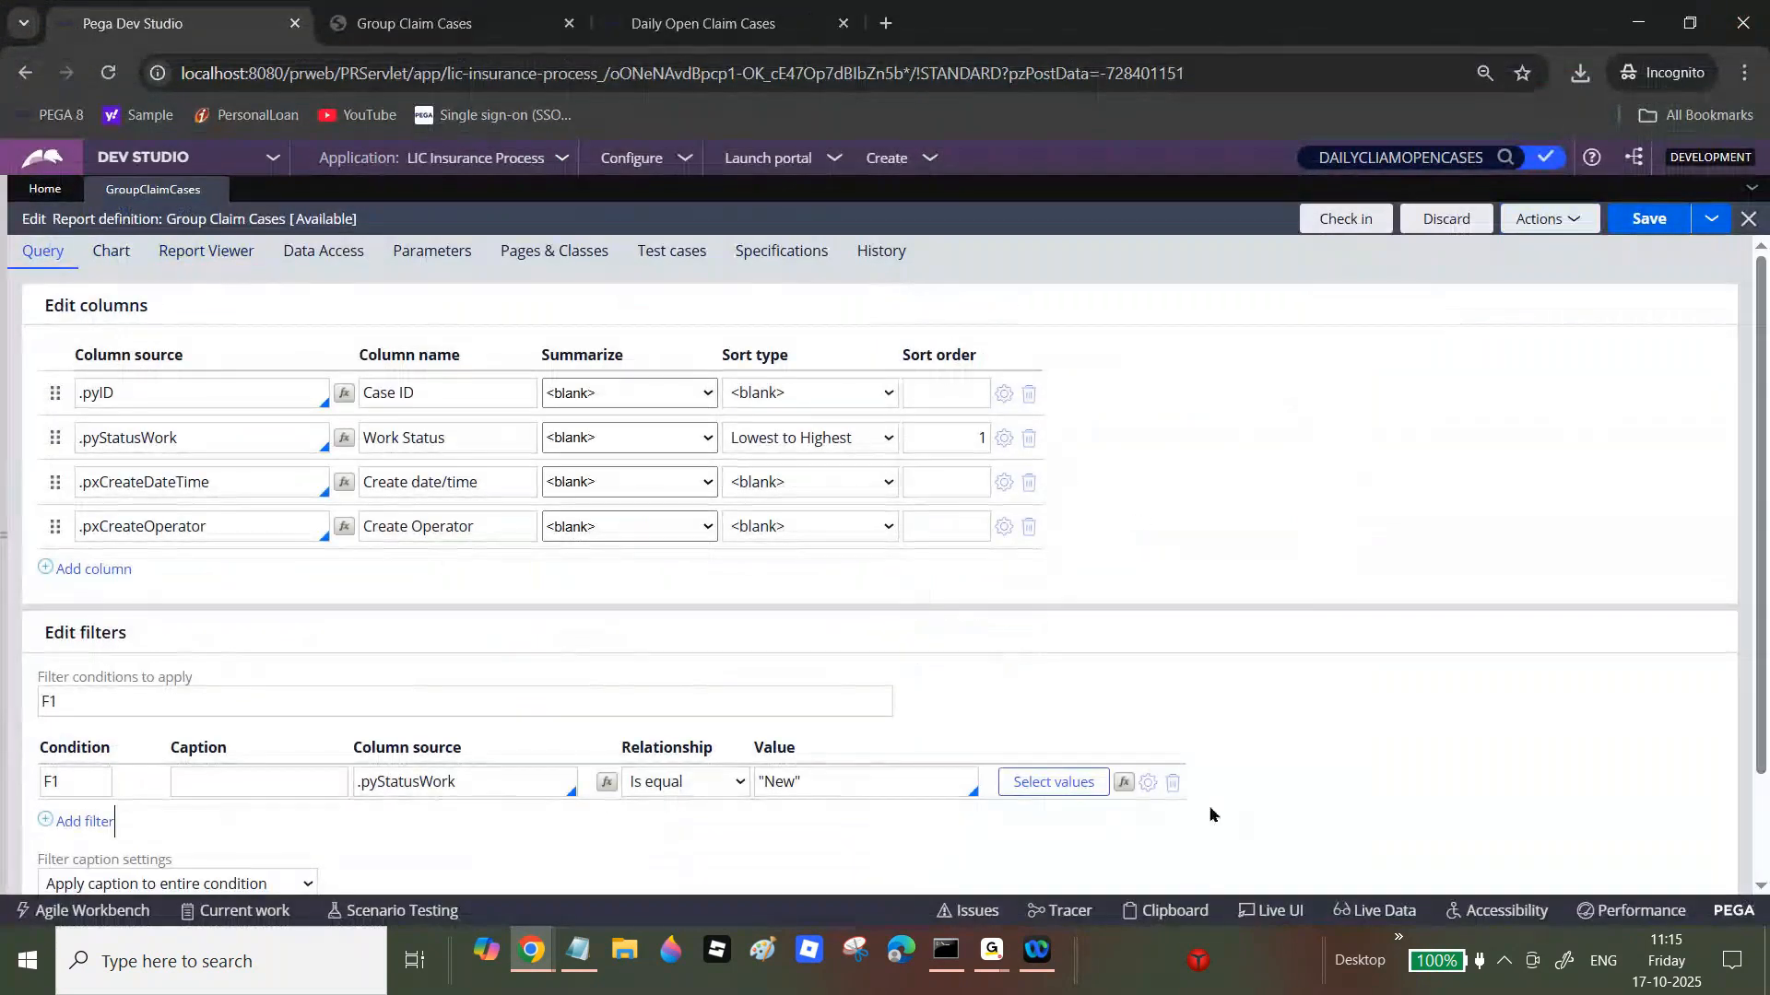
click(1652, 221)
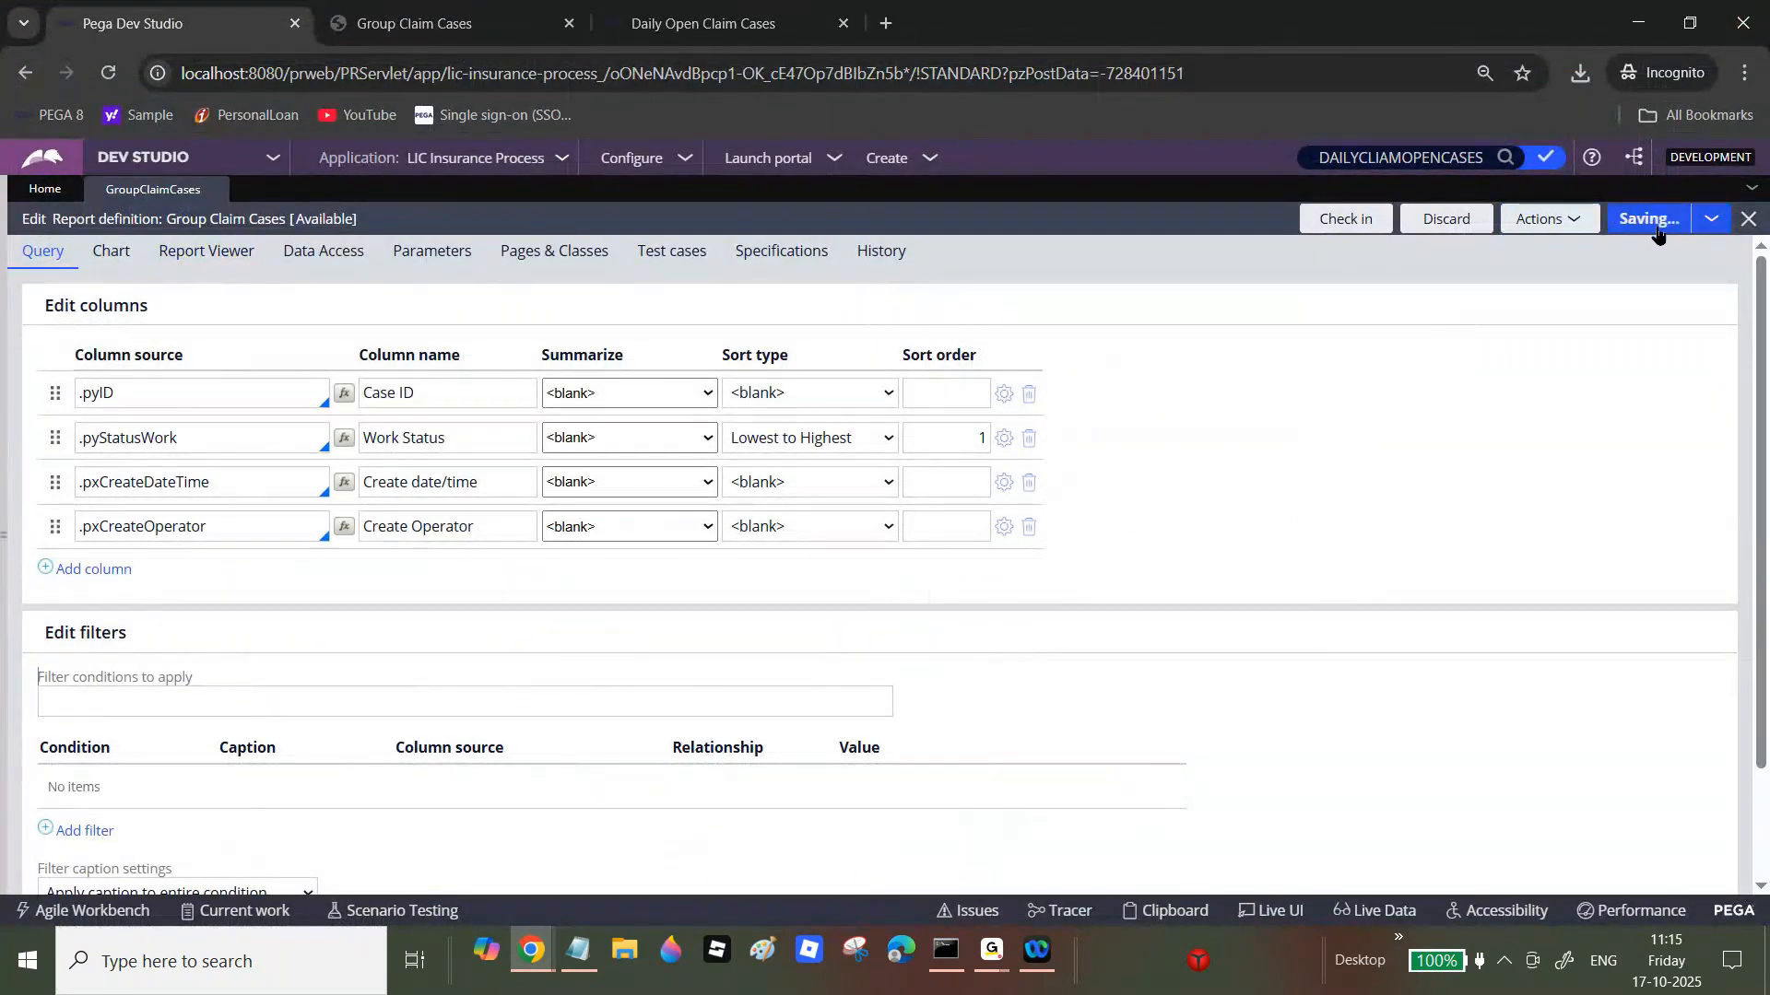
click(1549, 225)
click(1537, 245)
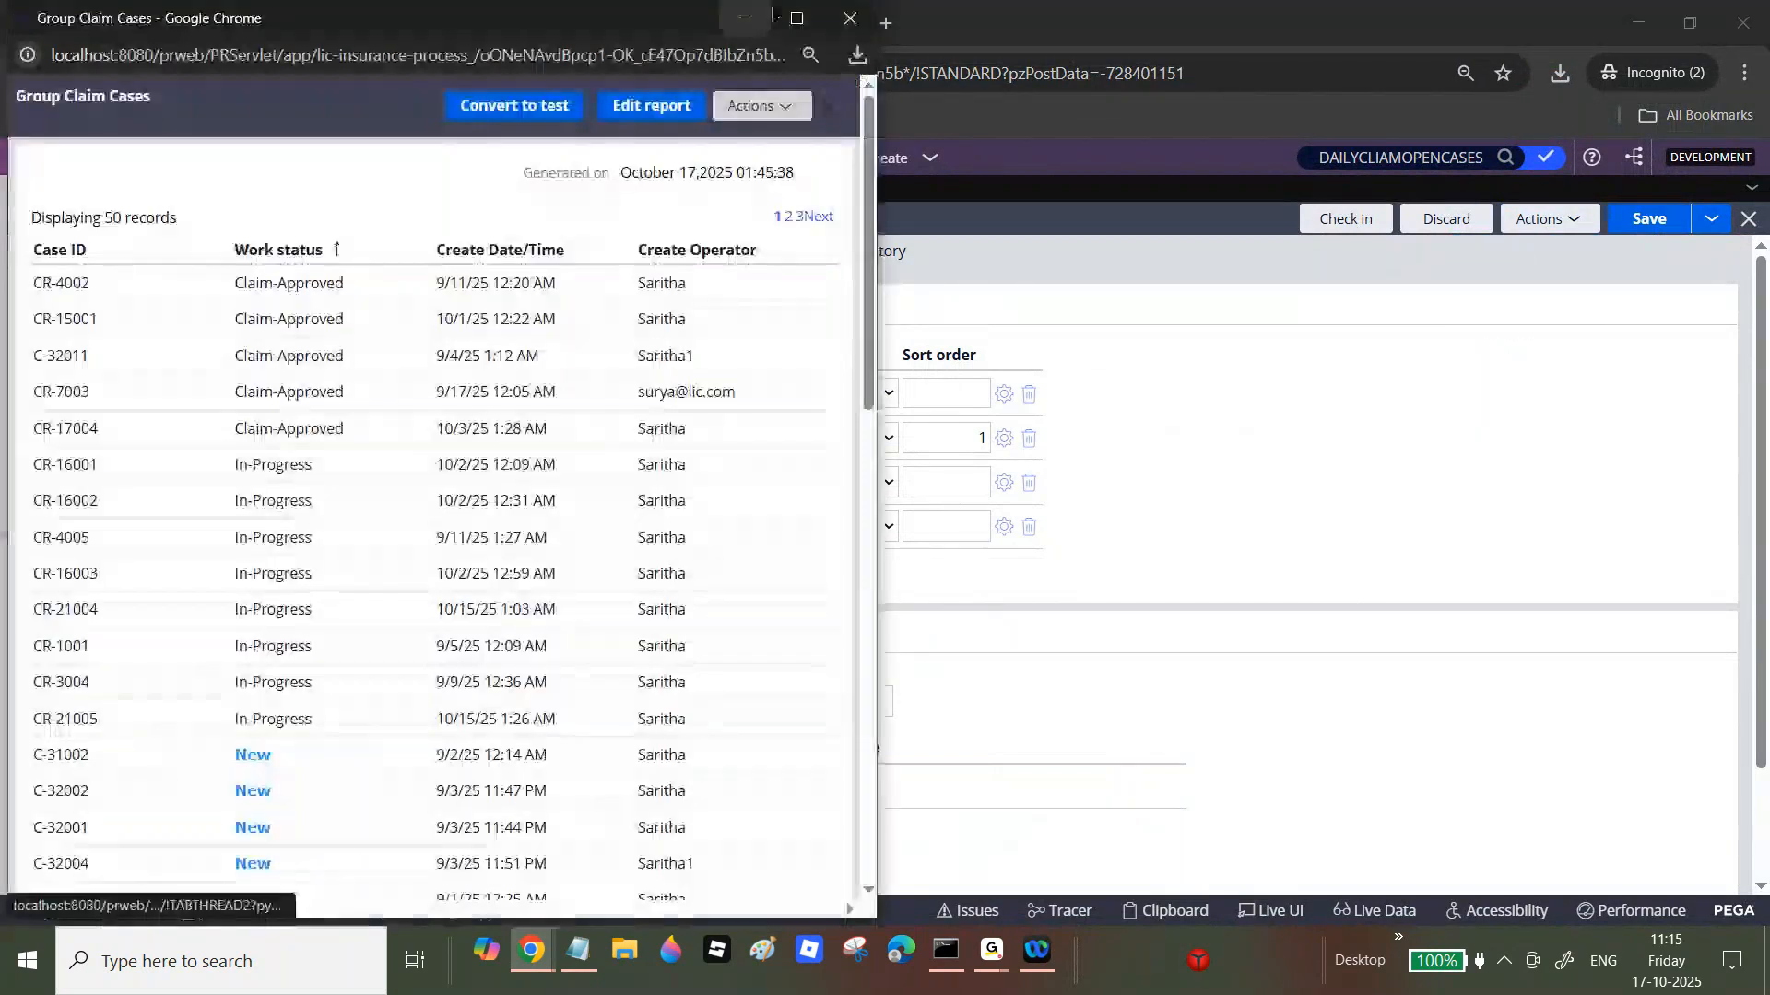
click(796, 17)
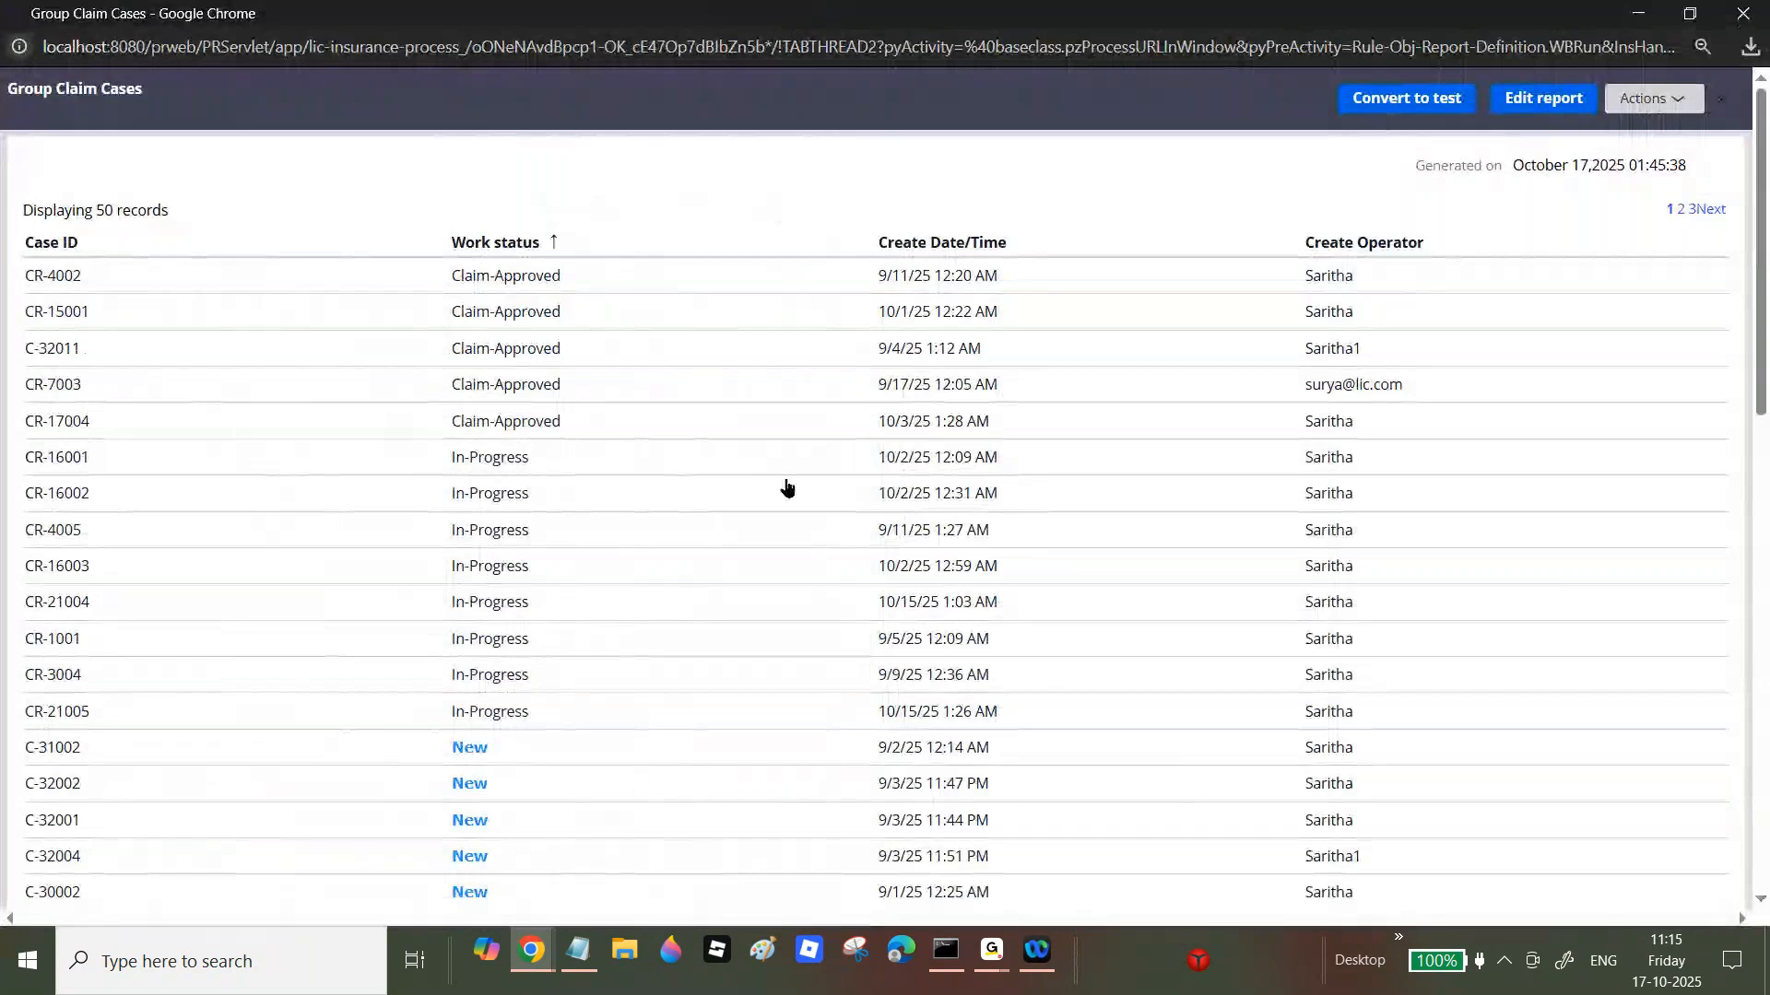
click(1681, 212)
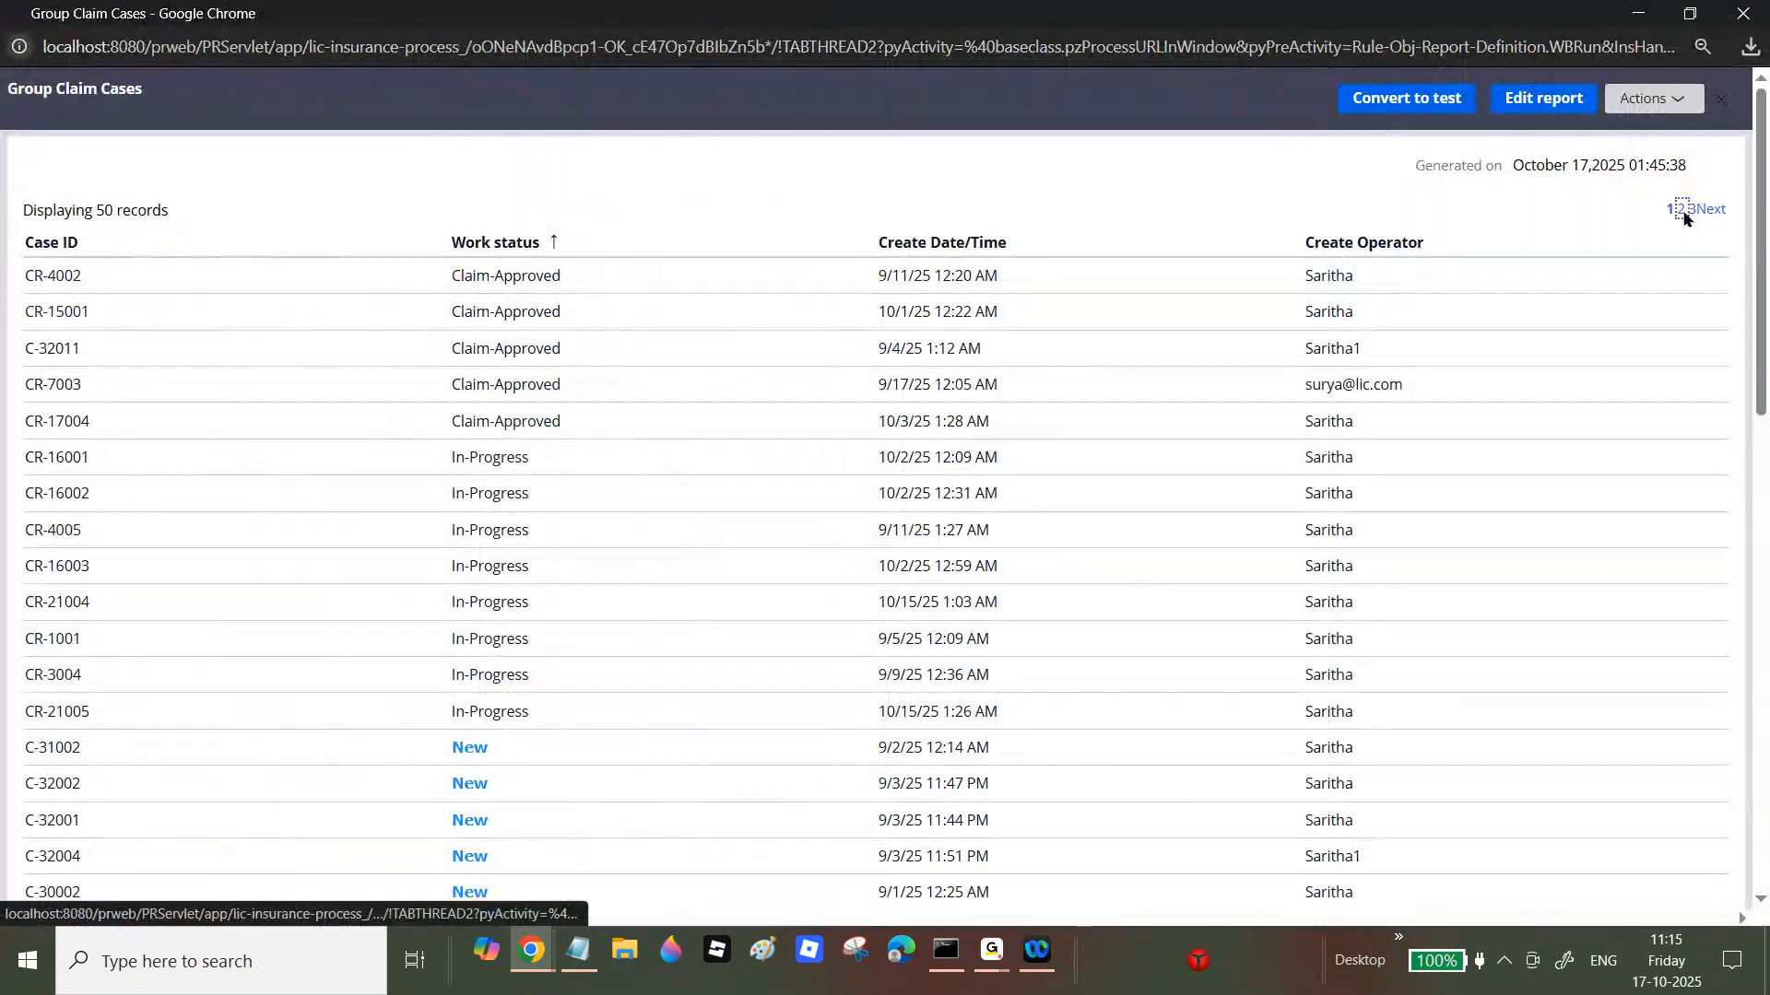
click(1700, 215)
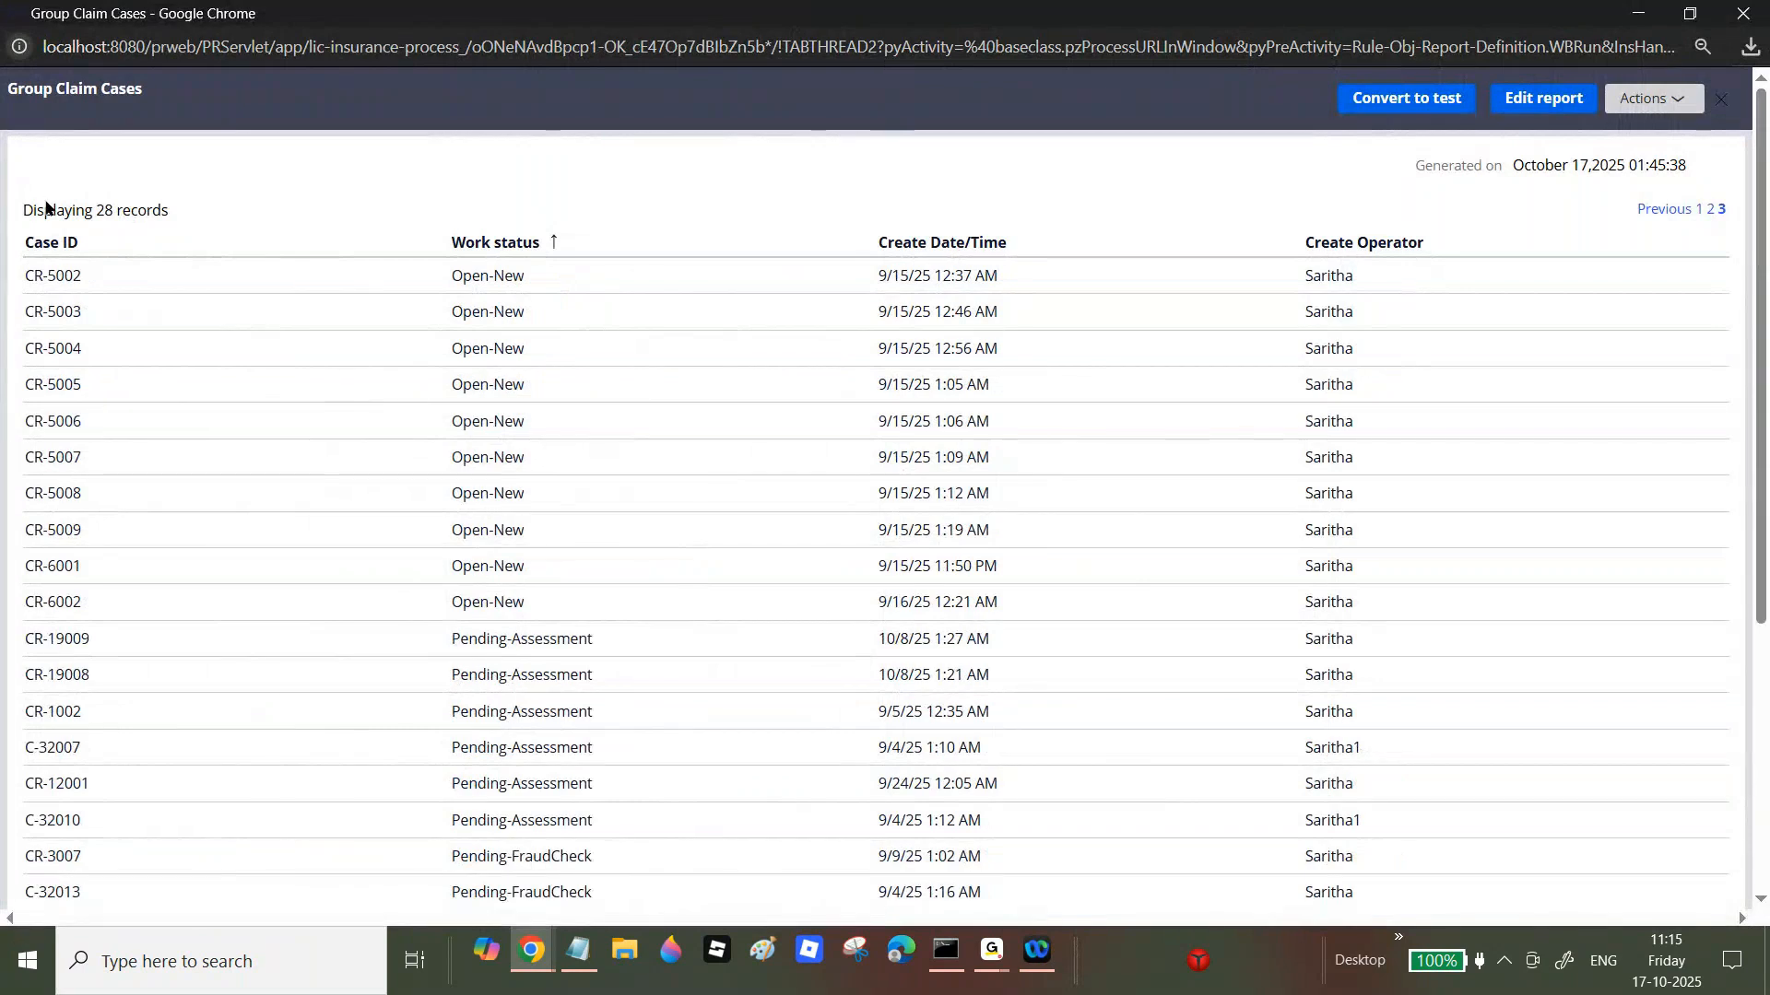
click(1745, 13)
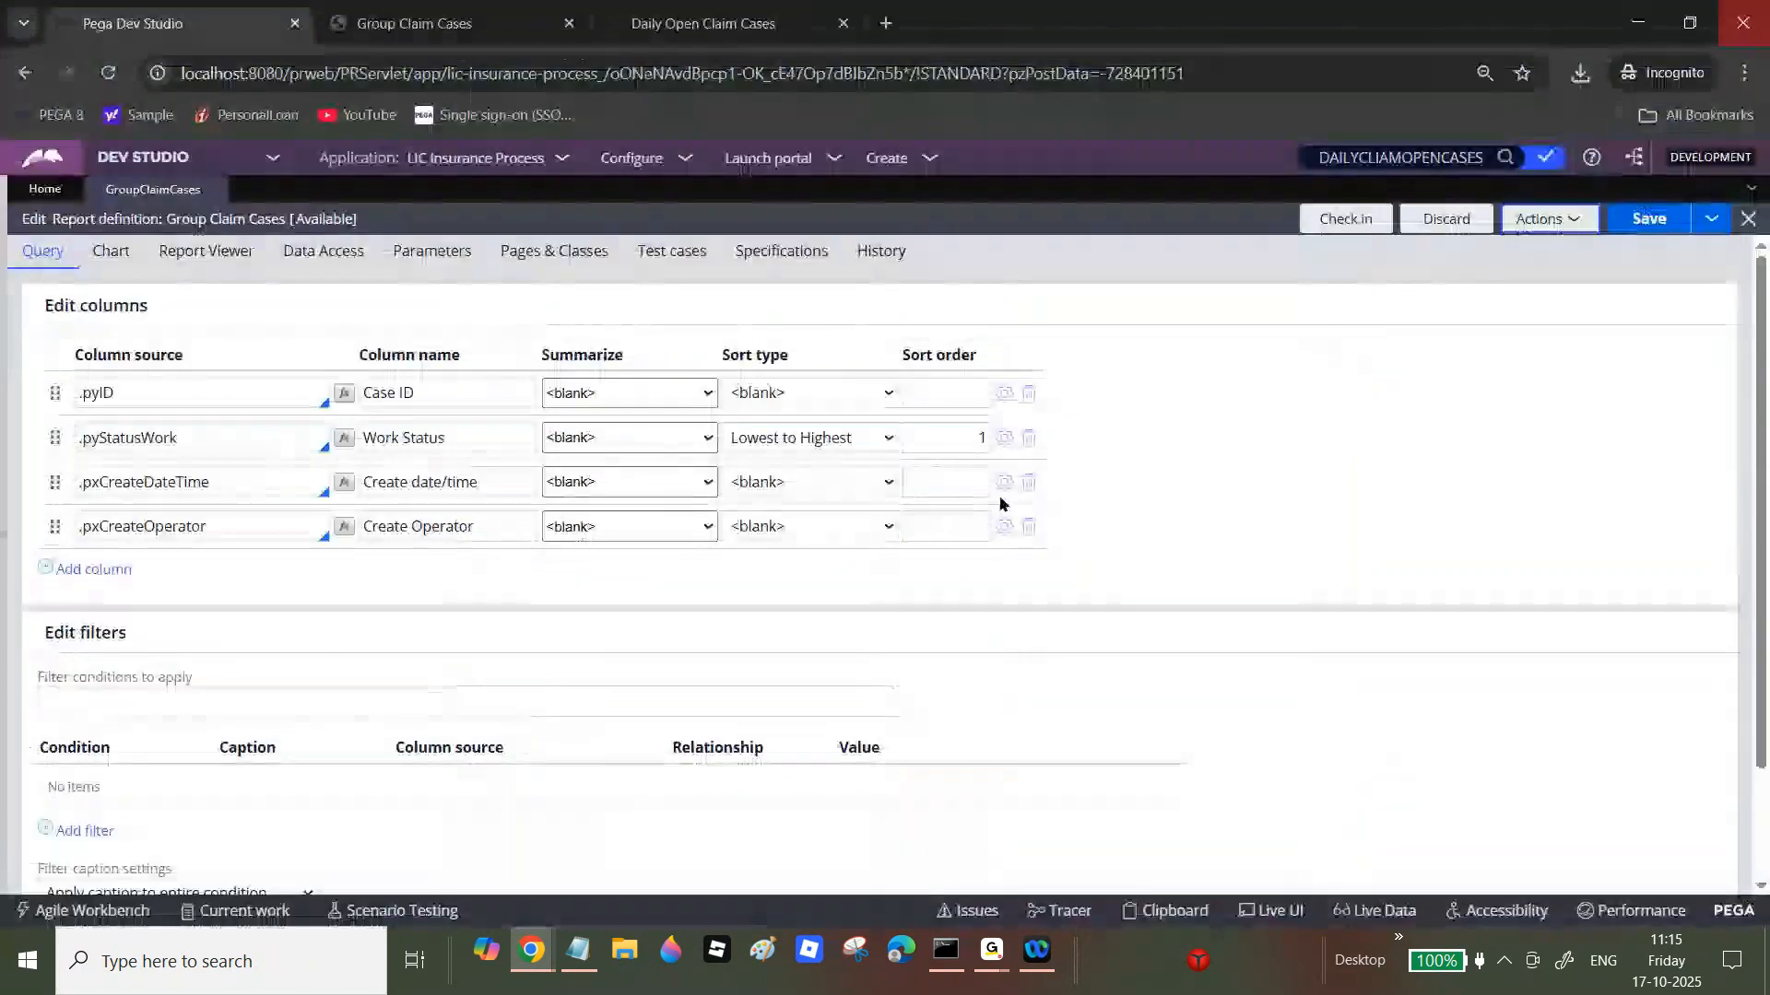
Step: Review the Data Access and Report Viewer settings, then return to the Notepad notes
click(335, 253)
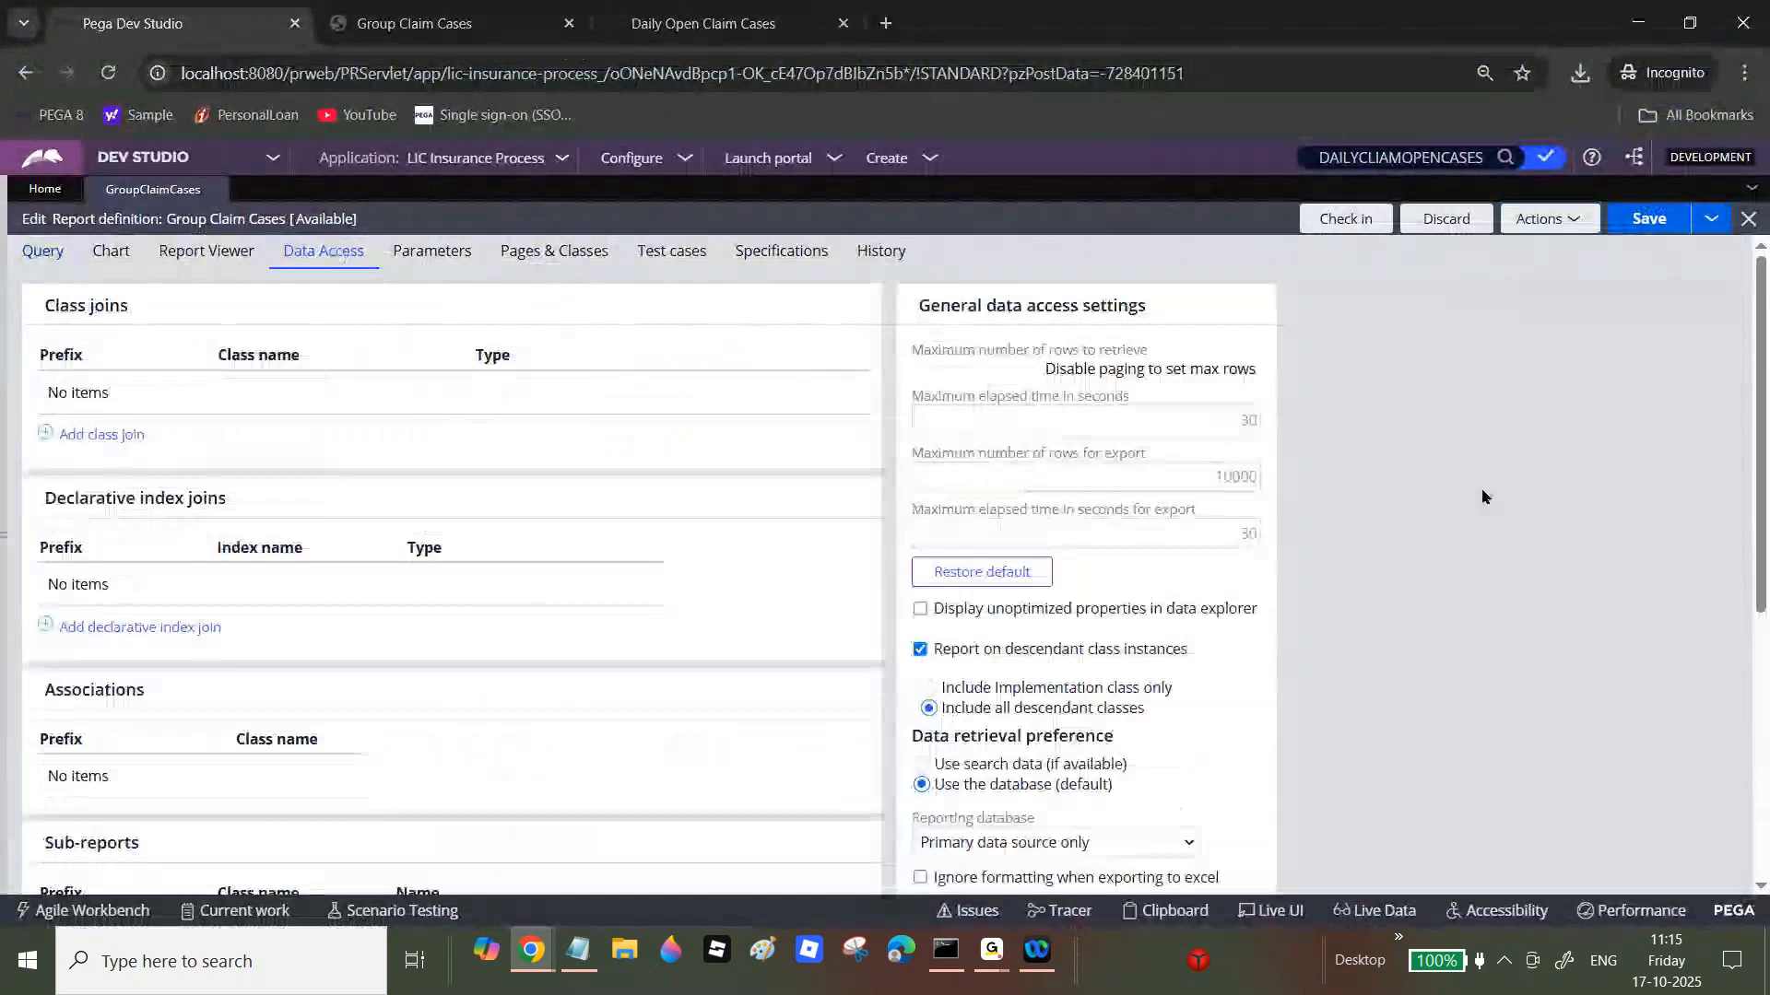
click(221, 269)
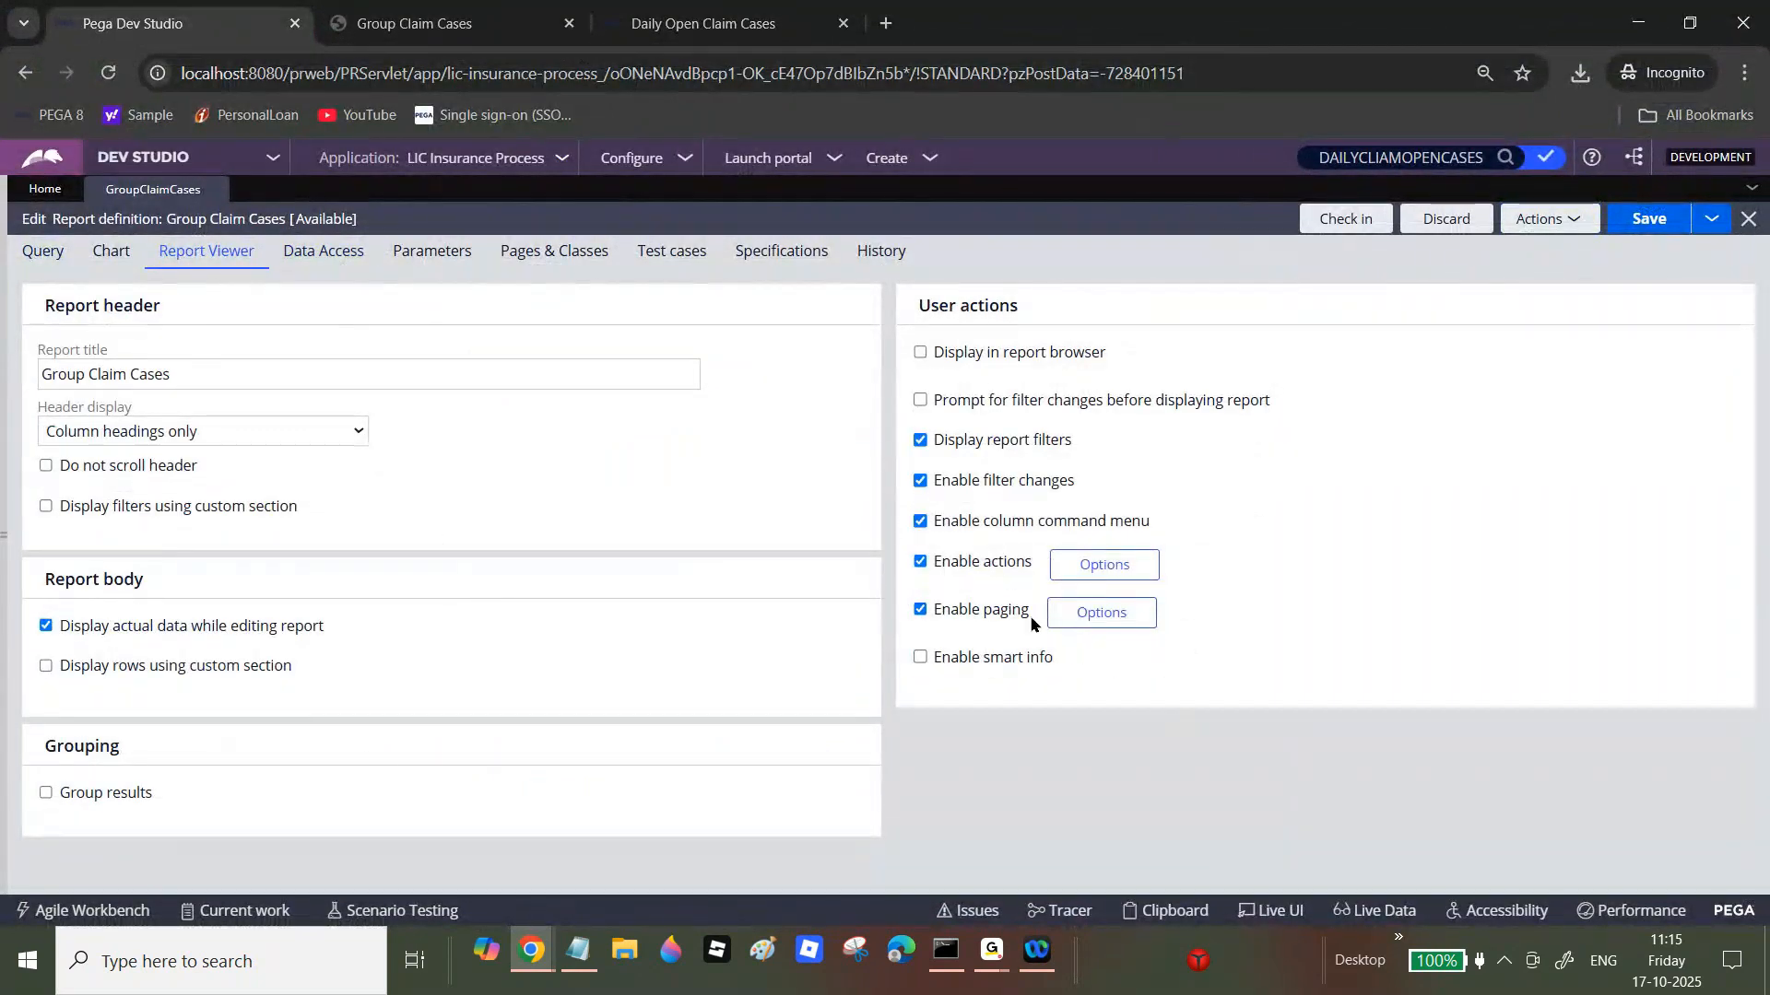
click(581, 951)
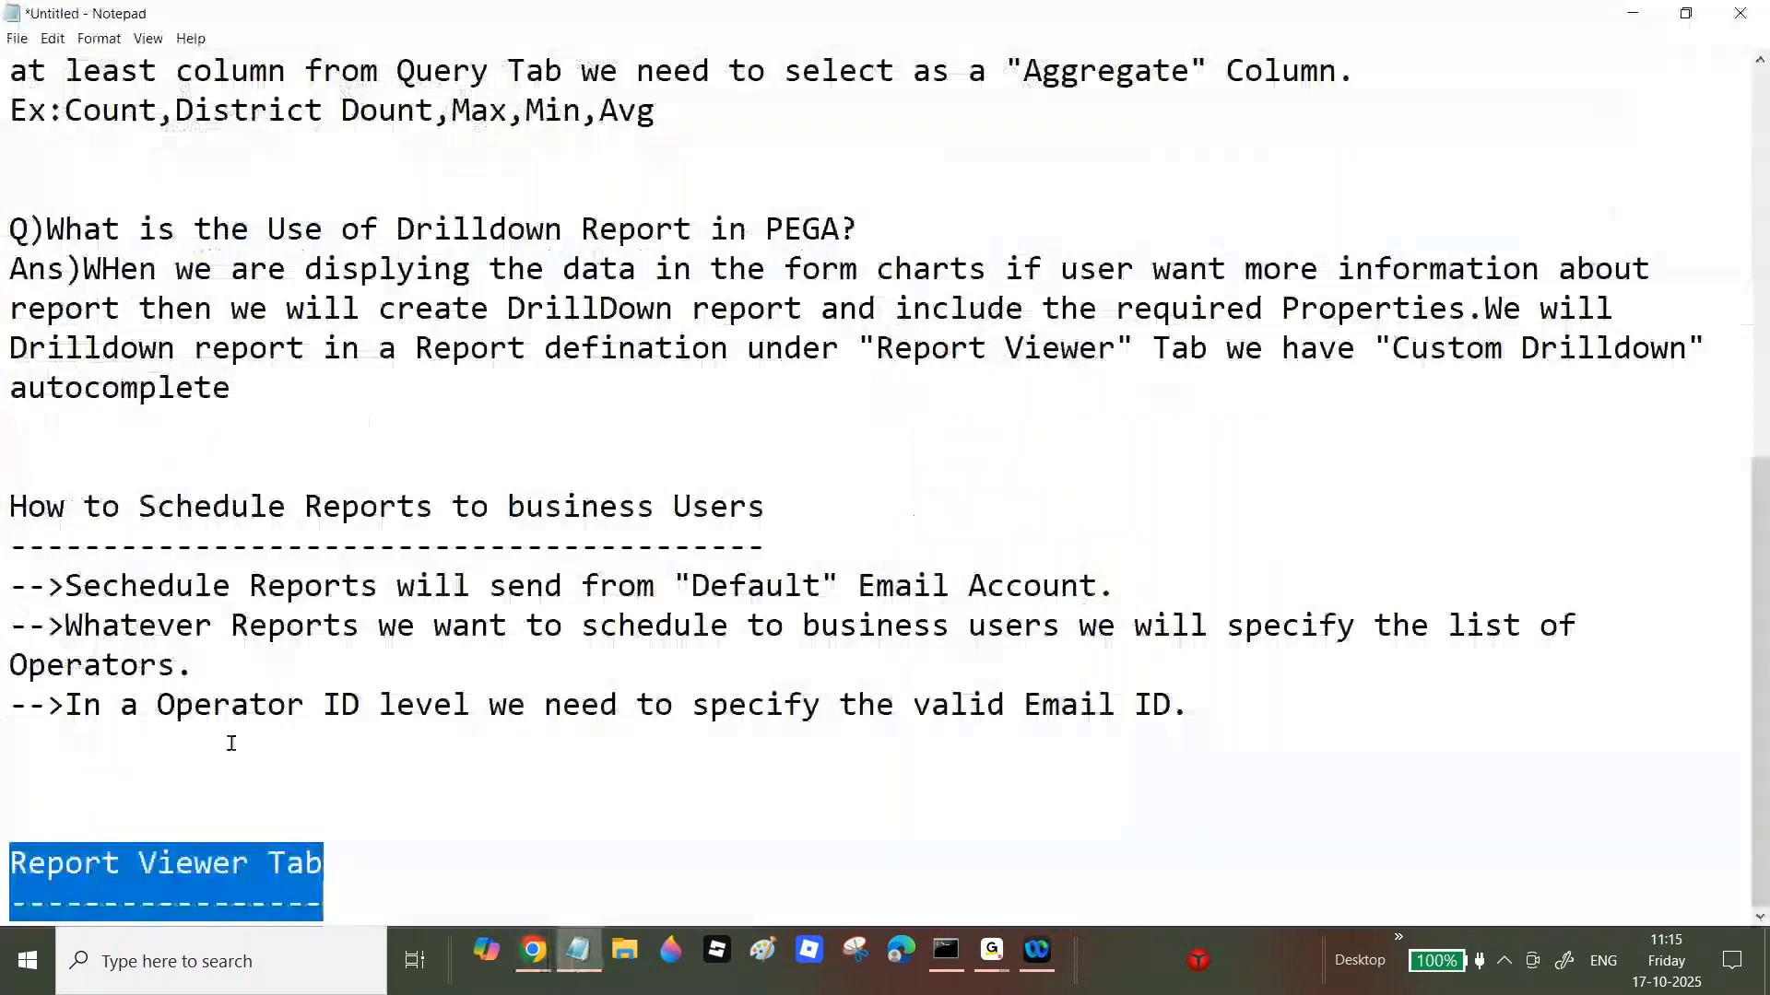
Step: Under the Report Viewer Tab heading, type '--->By Default Report Definition will fetch the 10000 Records'
click(403, 900)
key(Return)
text(--->B)
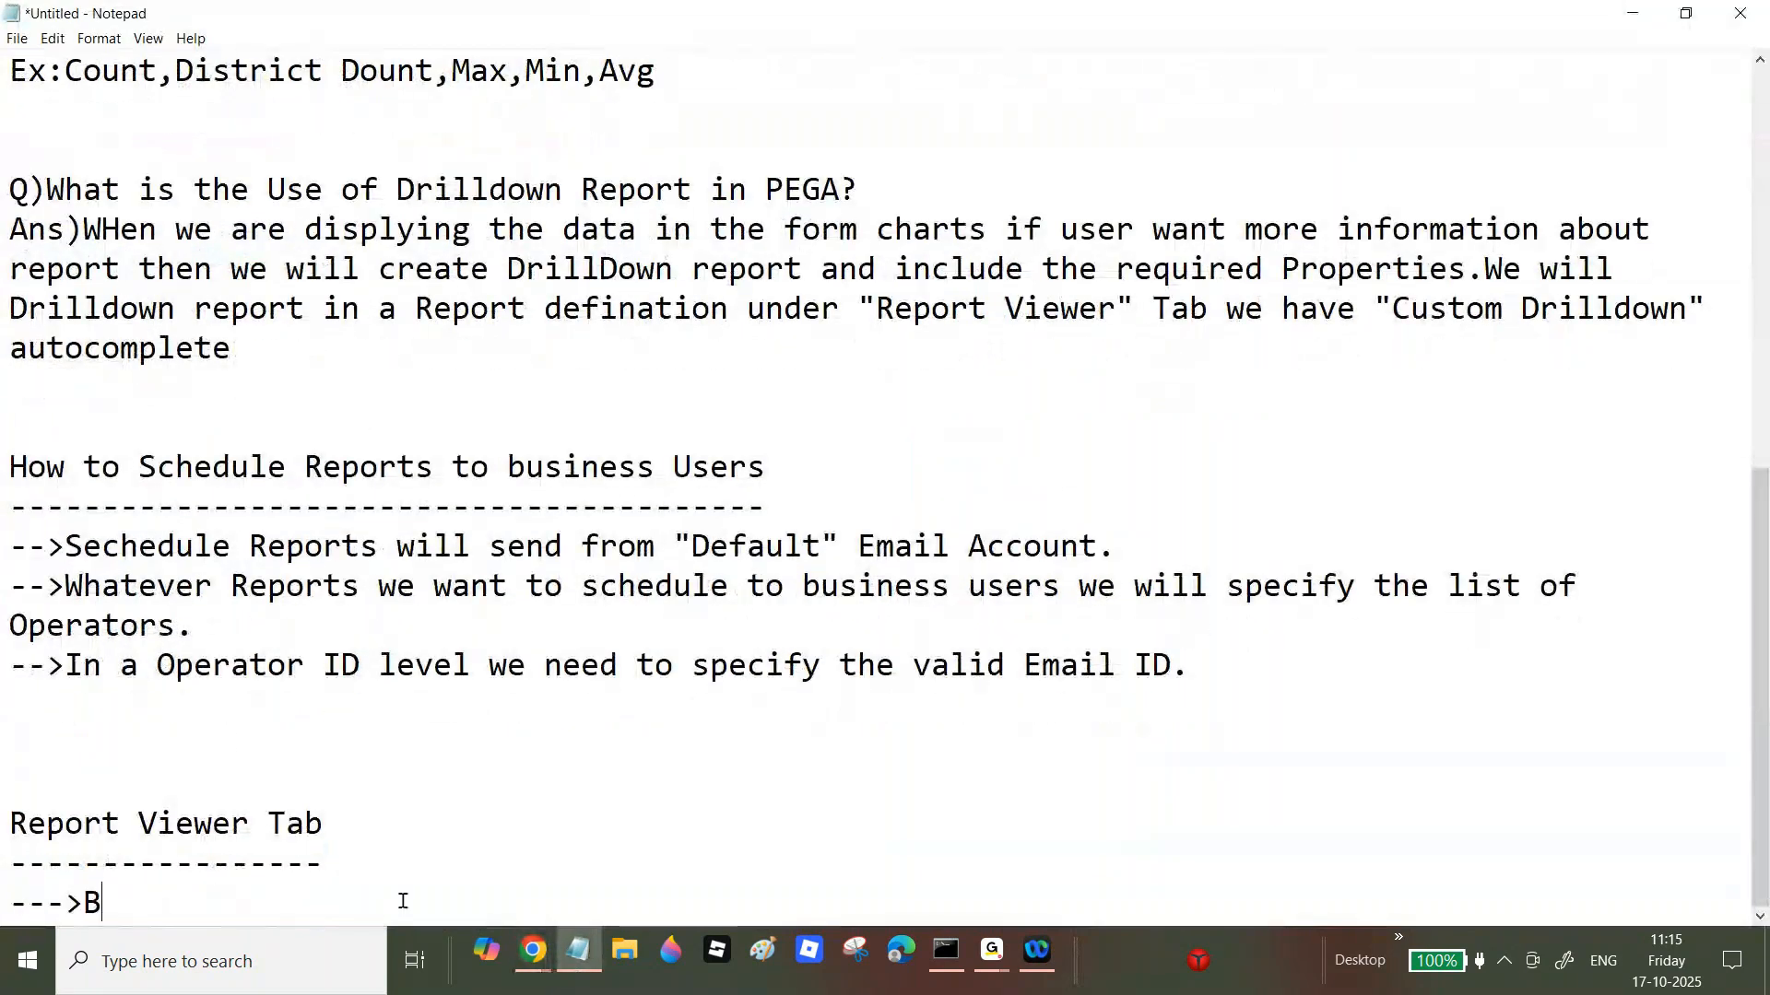
text(y Defa)
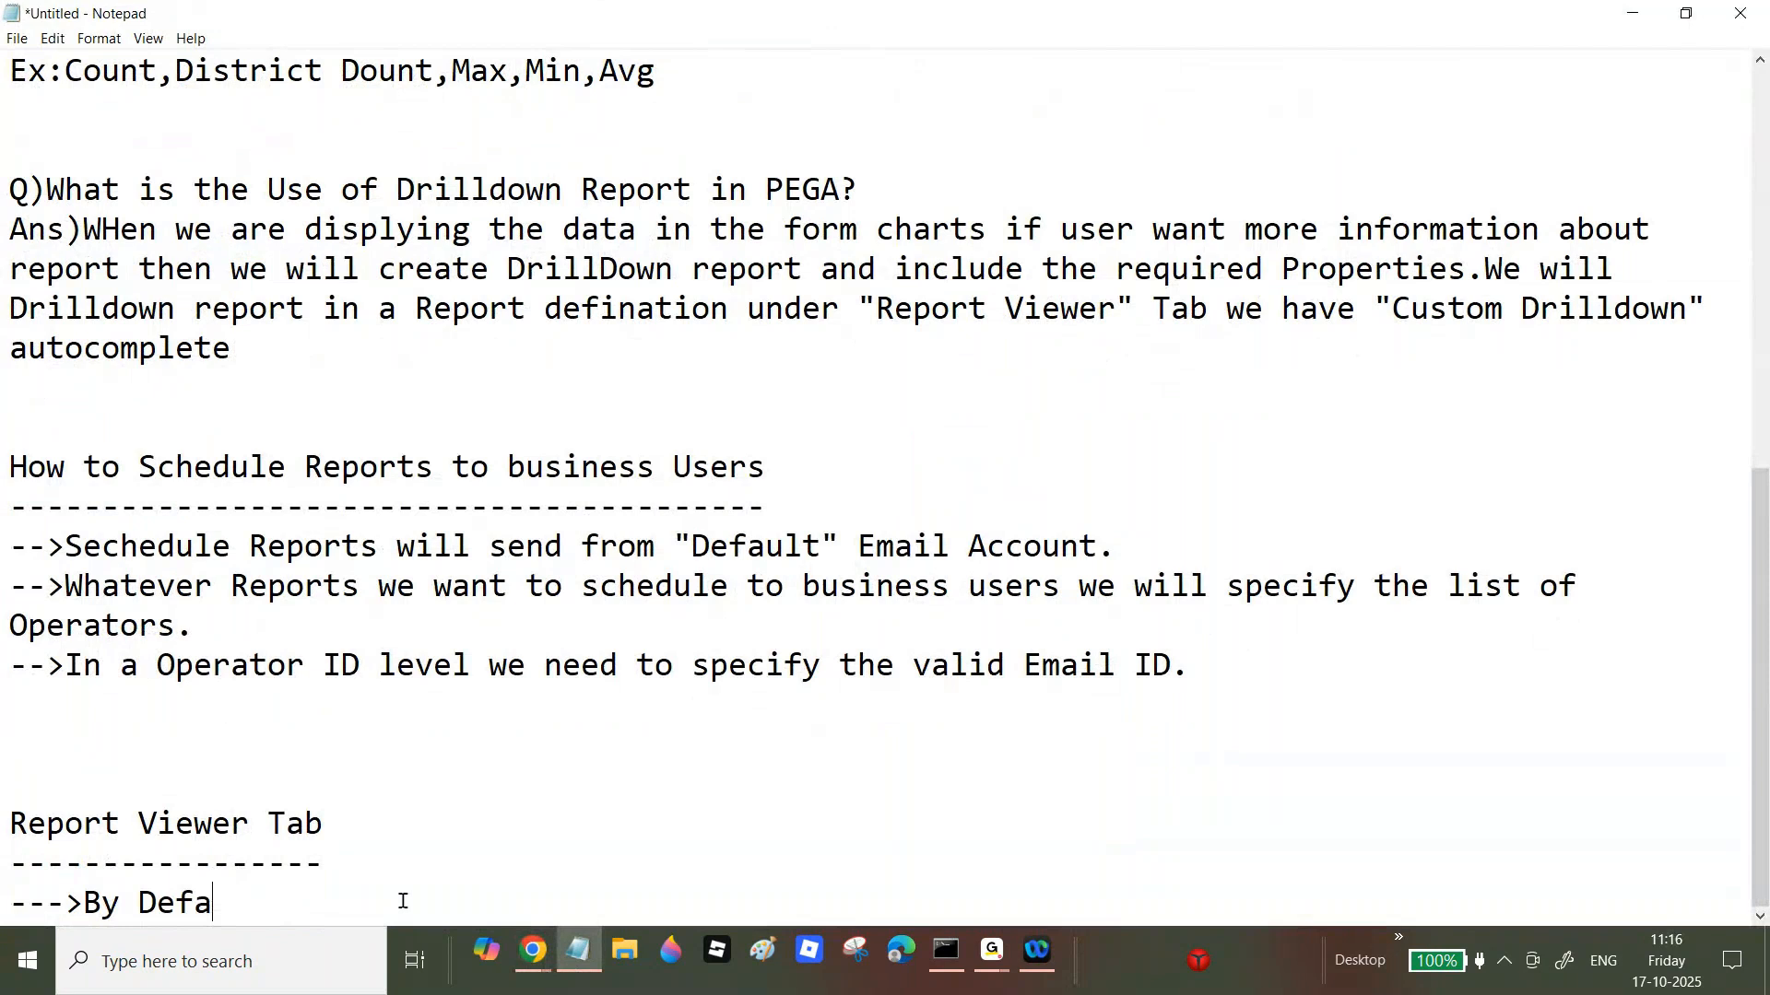
text(ult Report Defina)
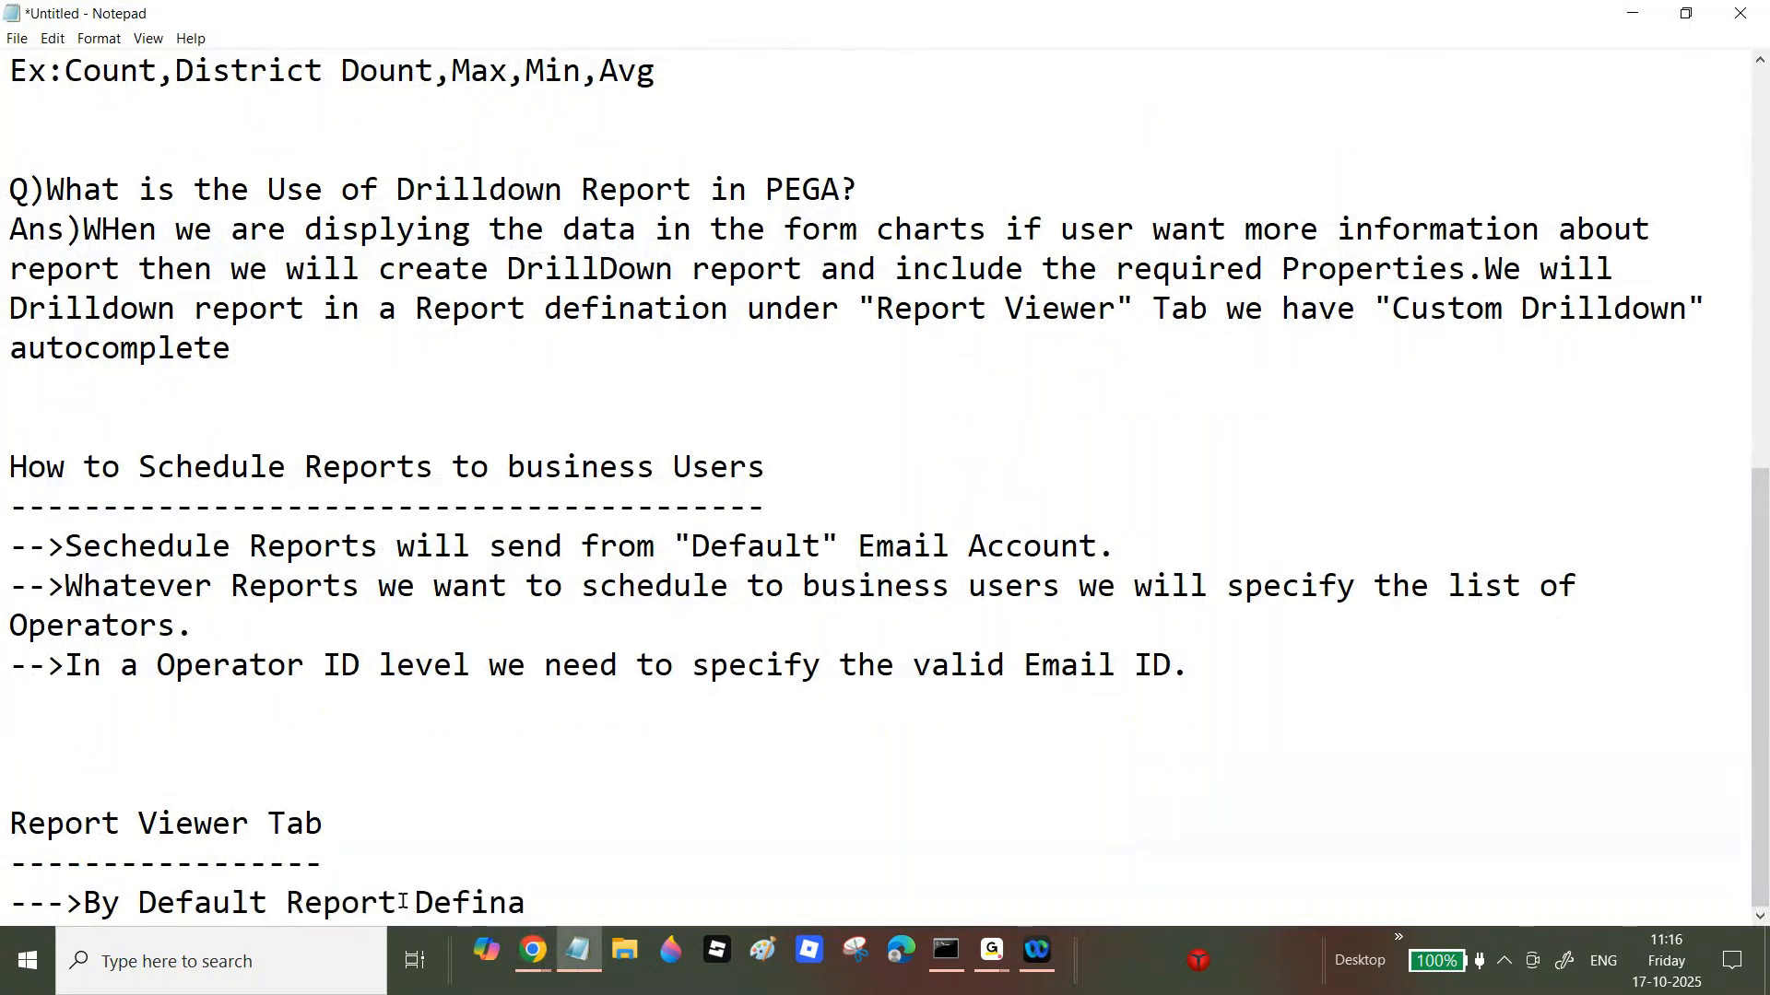
key(BackSpace)
text(ition will fetch the 10000 Records)
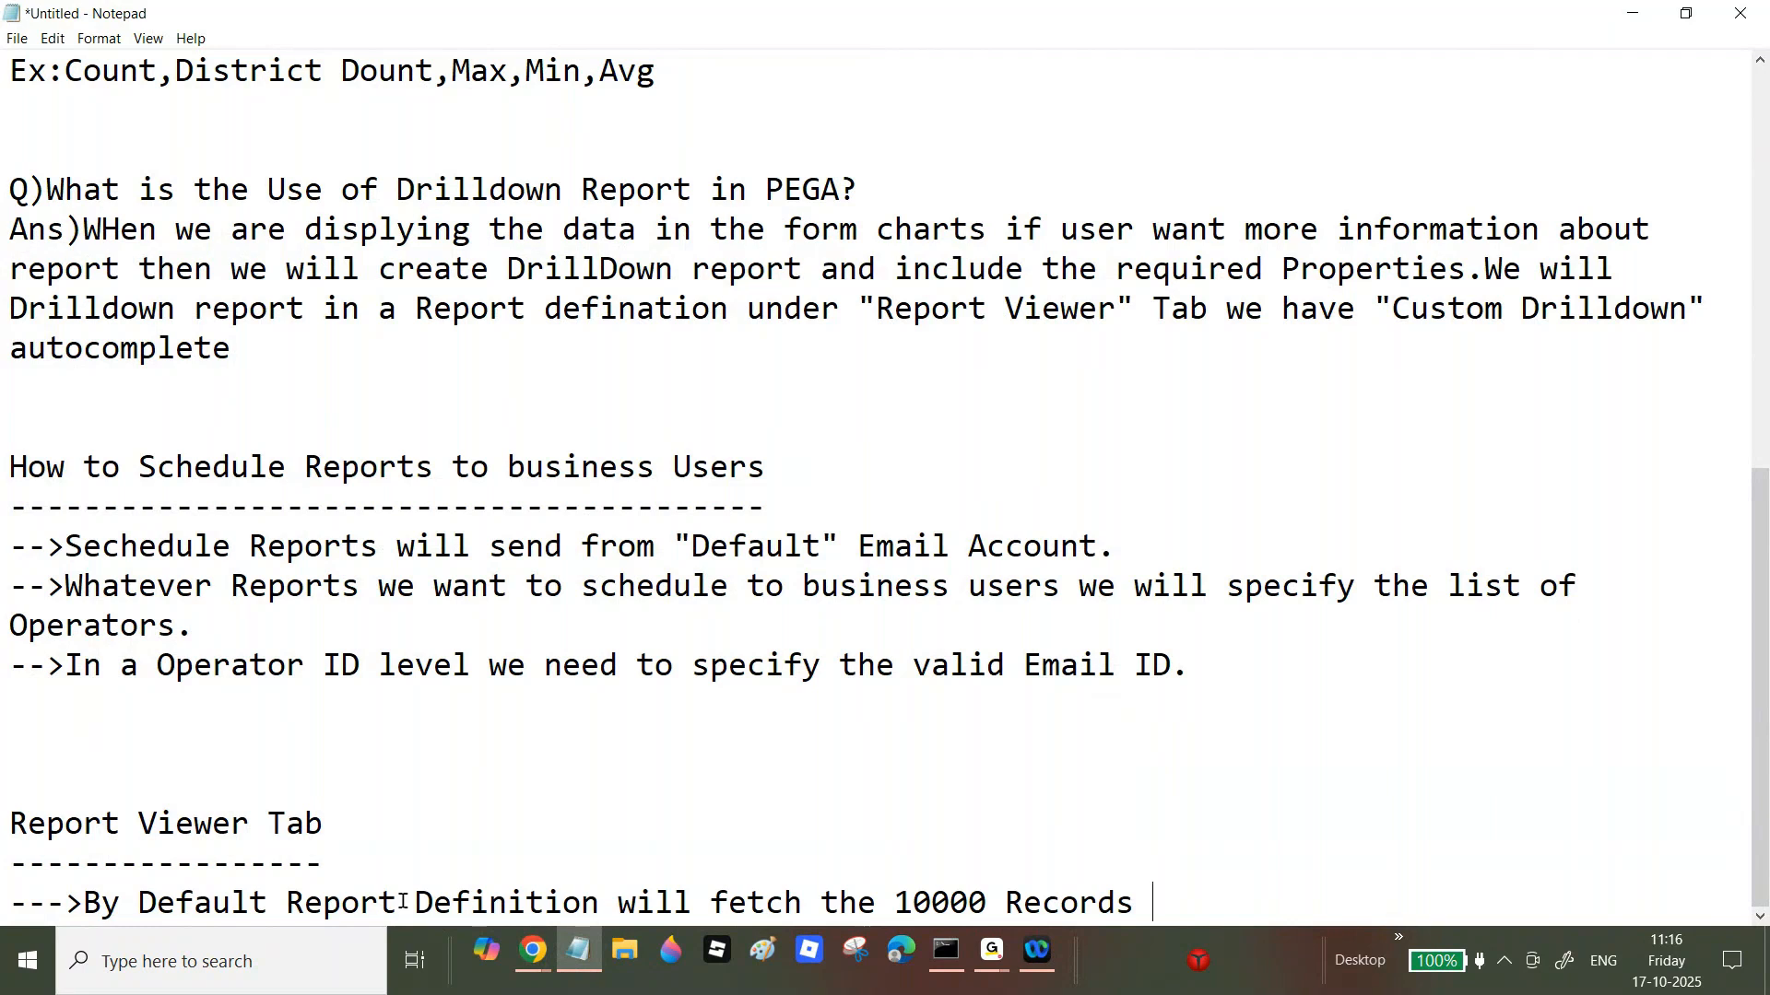
key(Return)
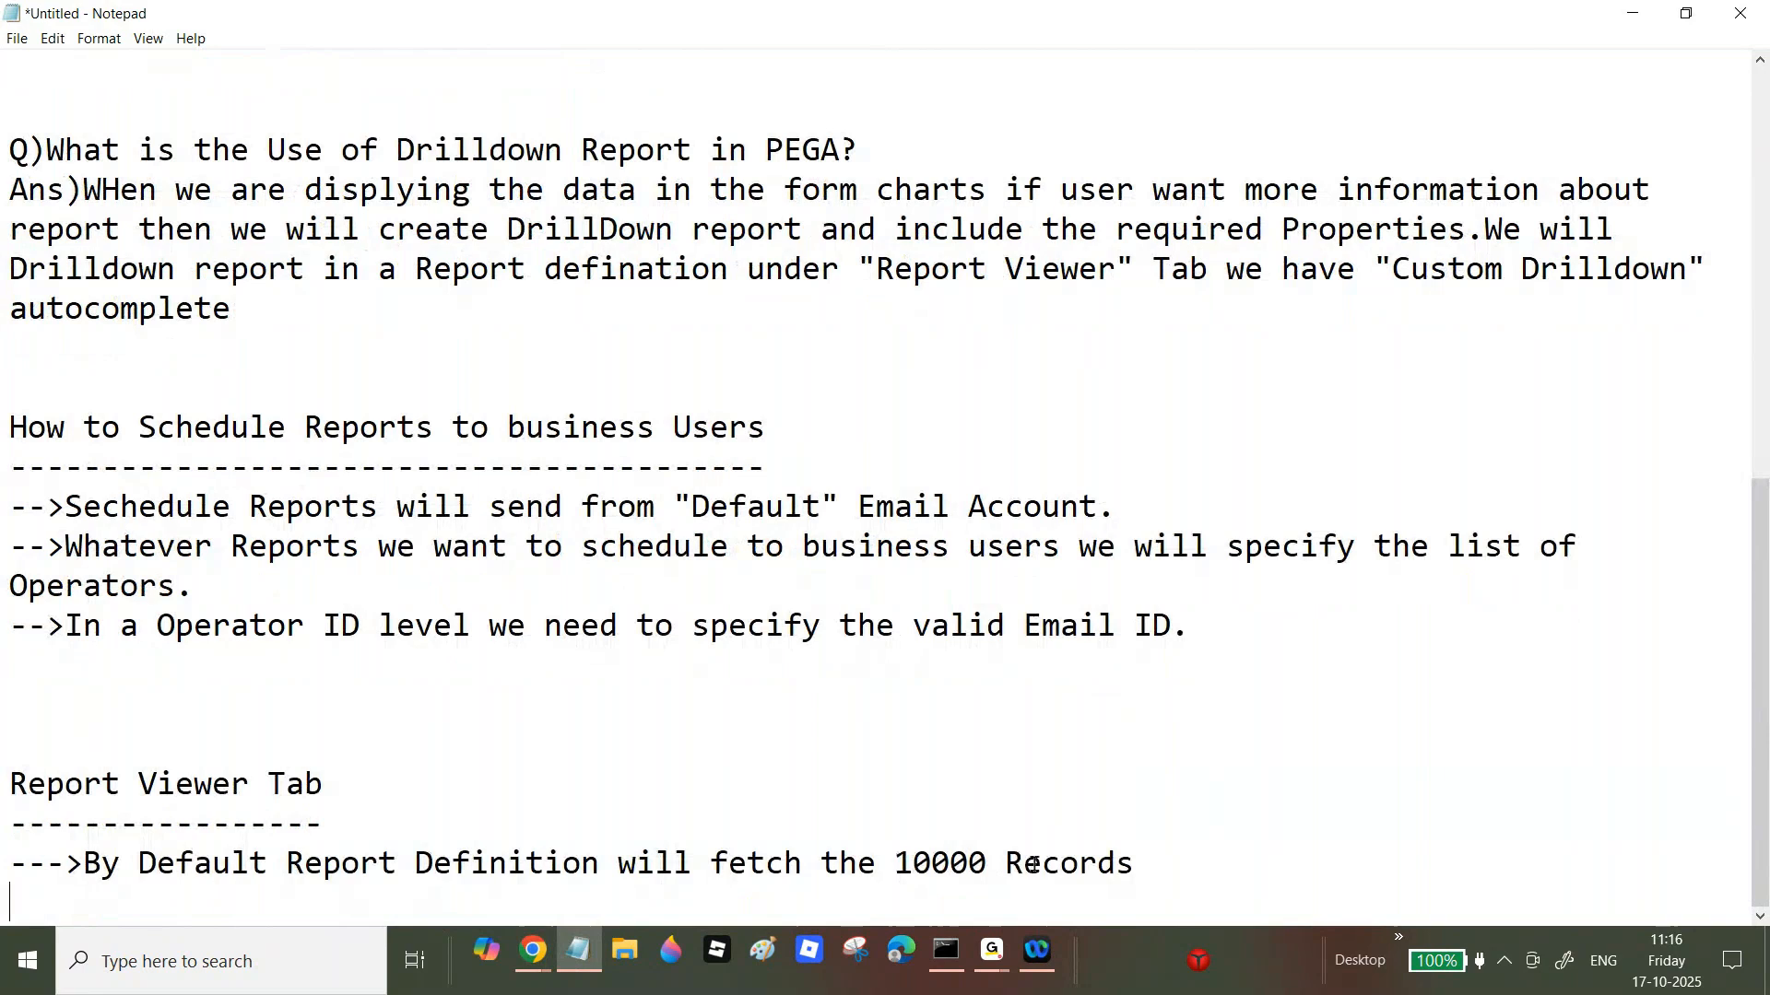
key(shift+Up)
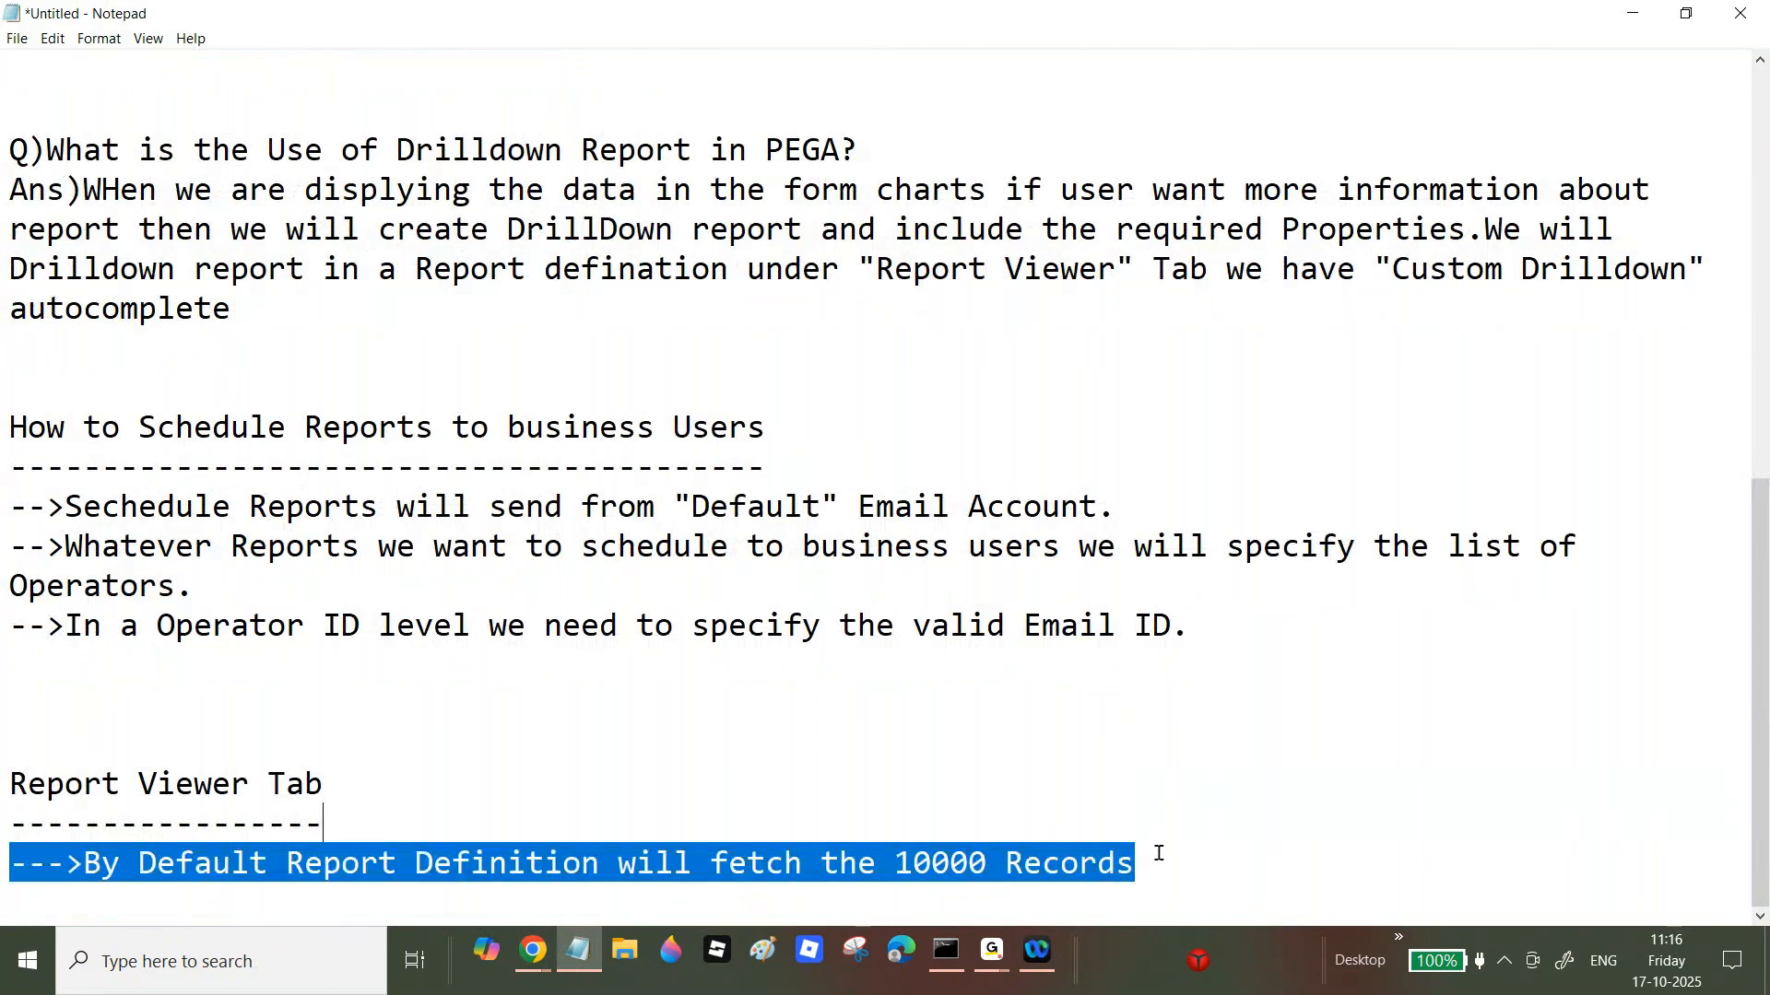
Step: Finish the note with 'when we enable the Pagination.' and remove the extra space after Records
click(1154, 862)
text(when we enab;)
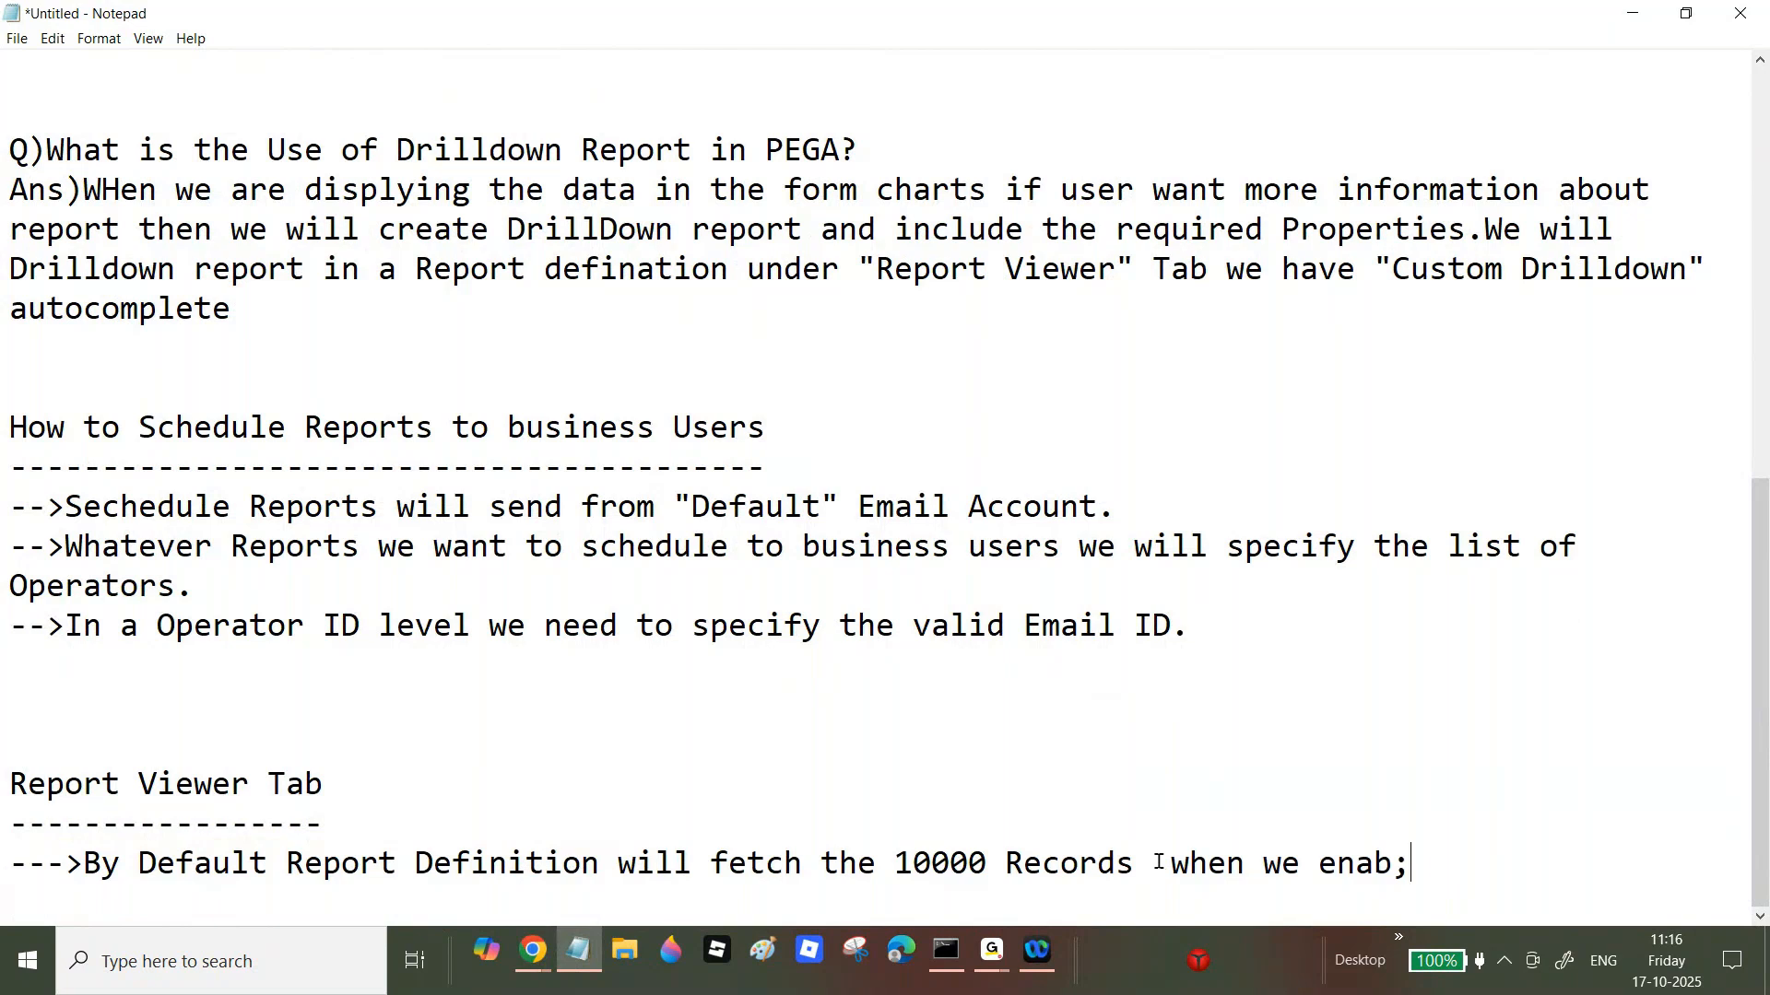
key(BackSpace)
text(le the Page)
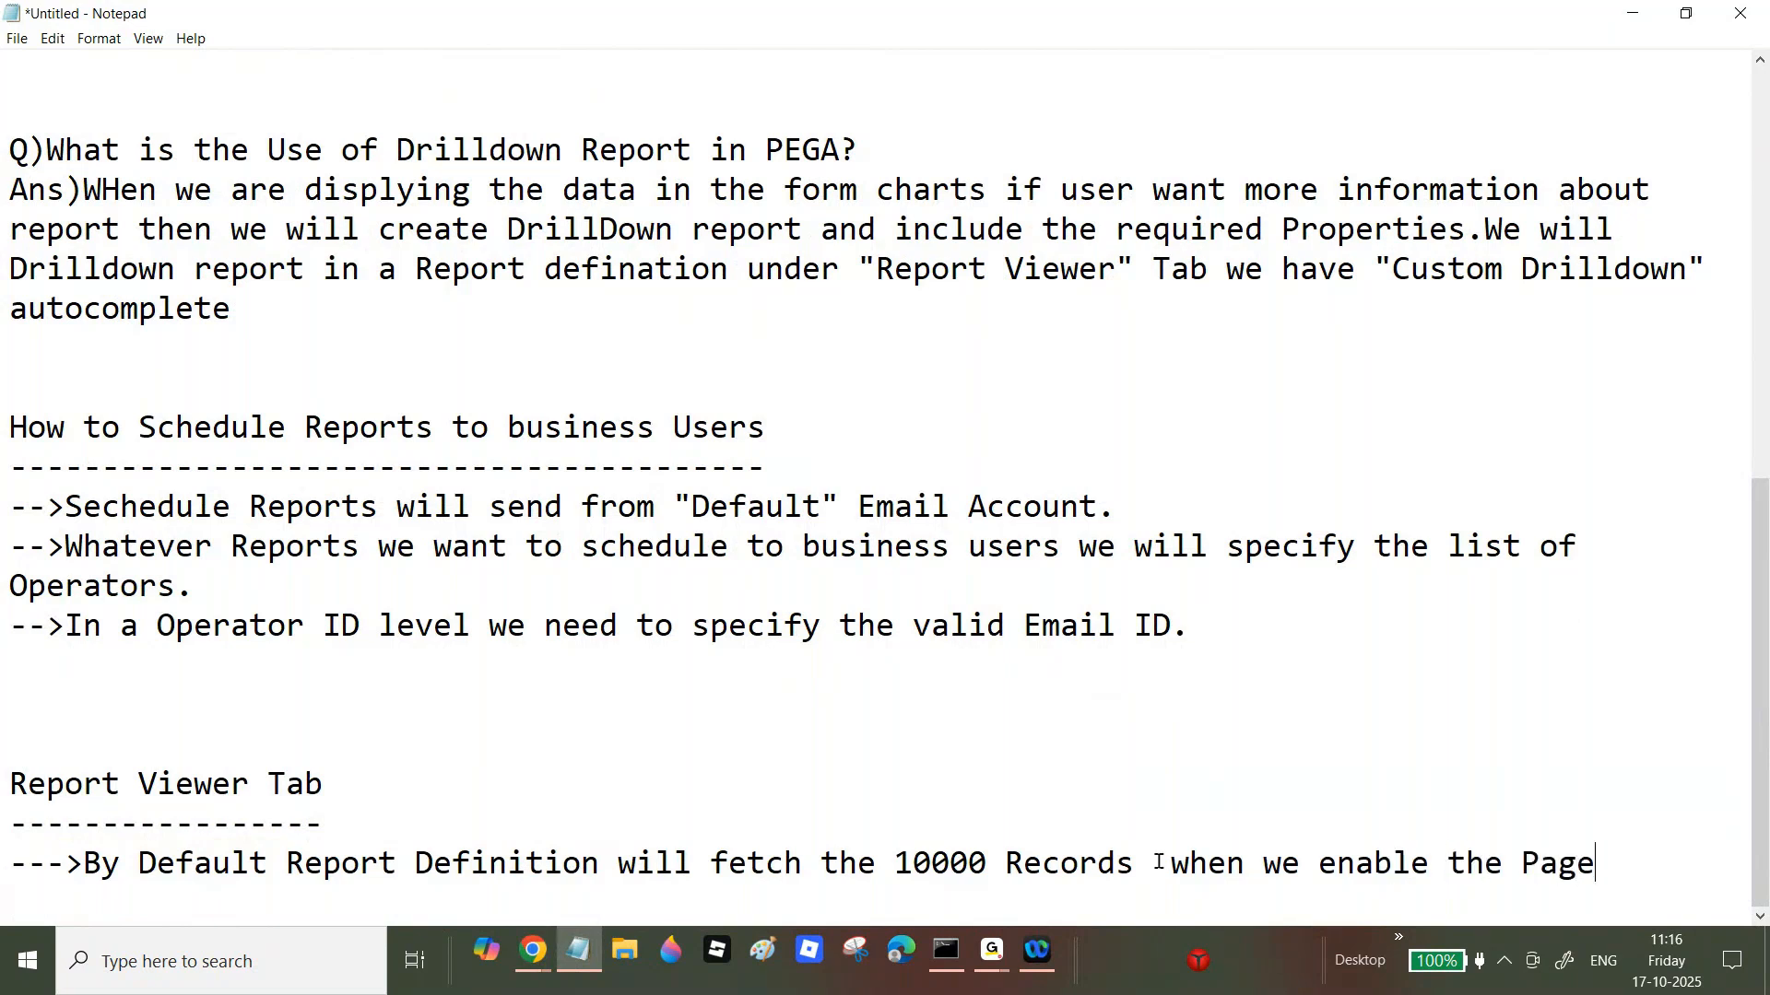
key(BackSpace)
text(ination.)
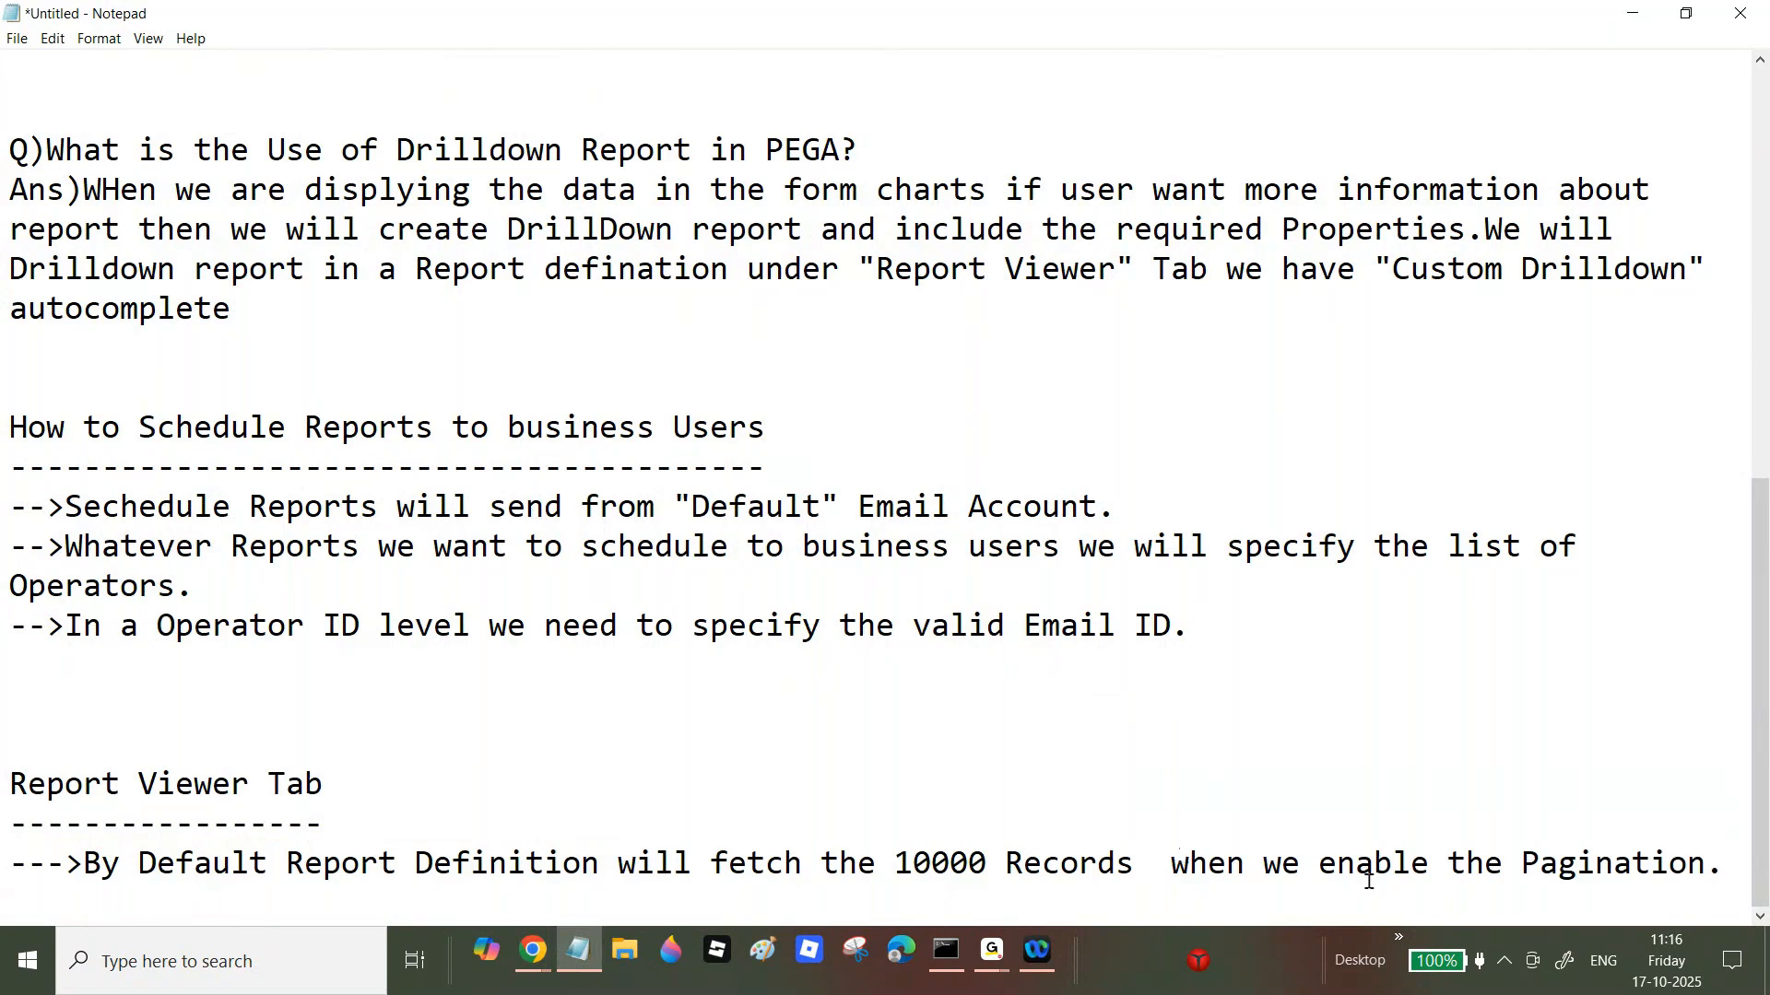
click(1164, 869)
key(BackSpace)
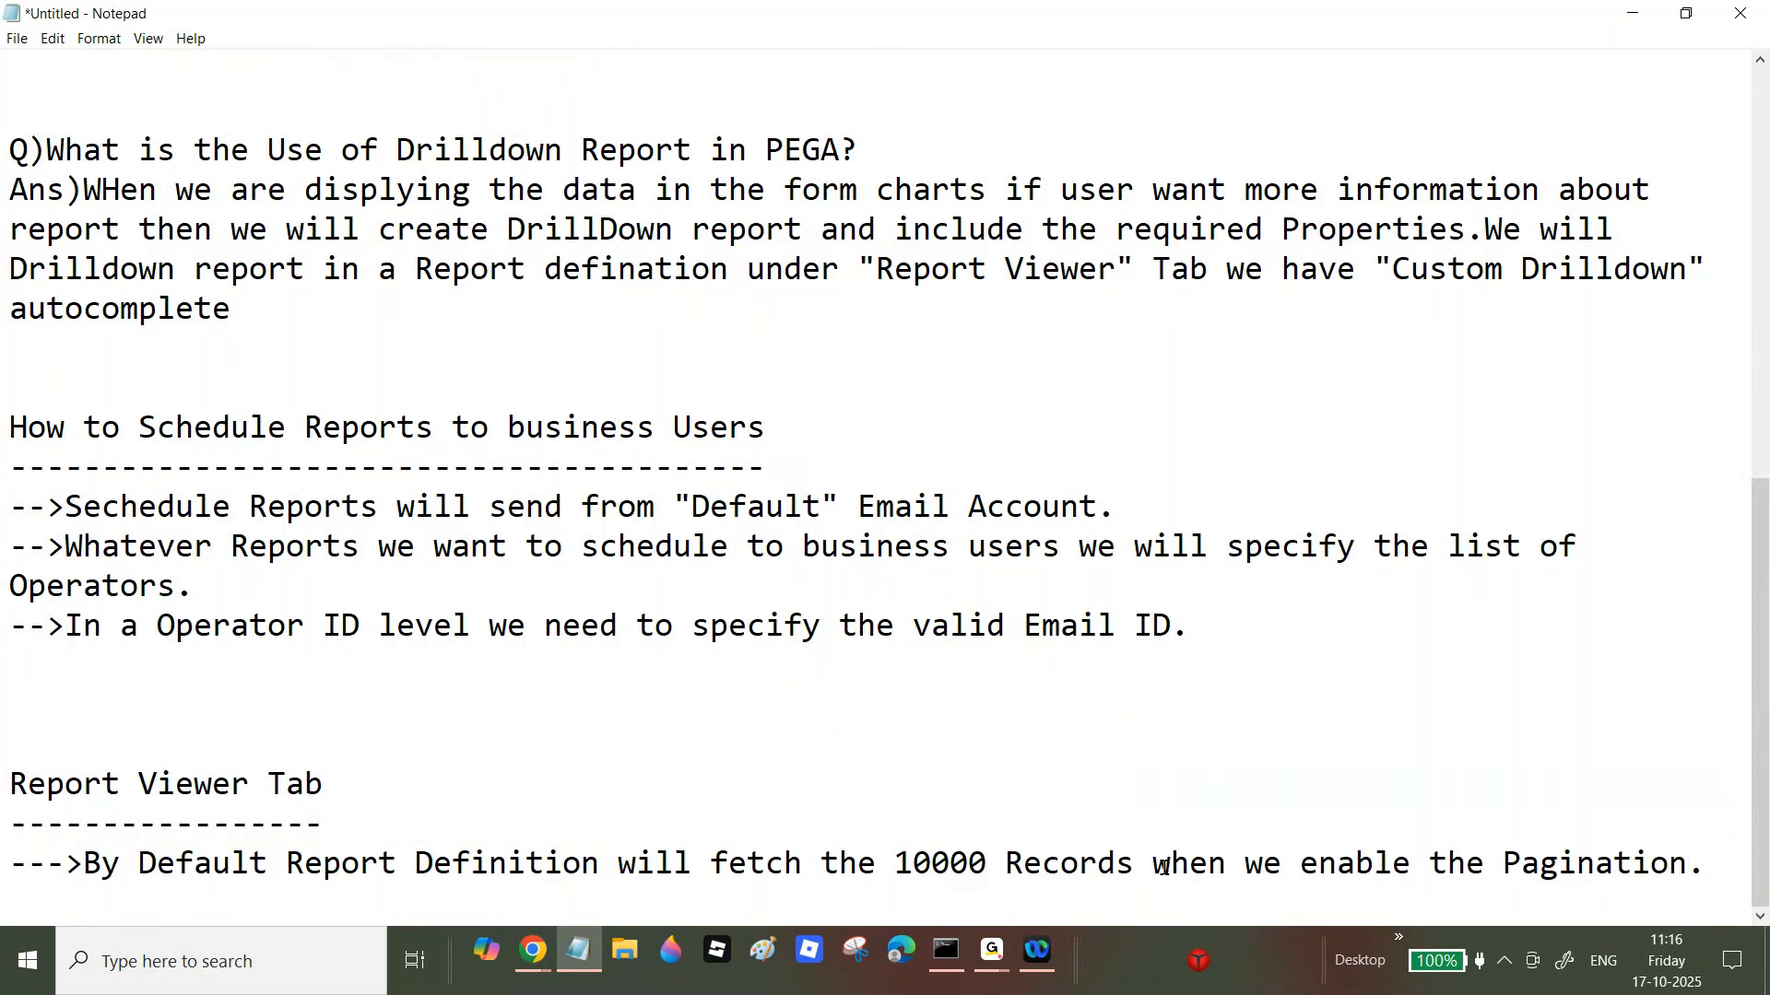
drag(1263, 866, 1318, 866)
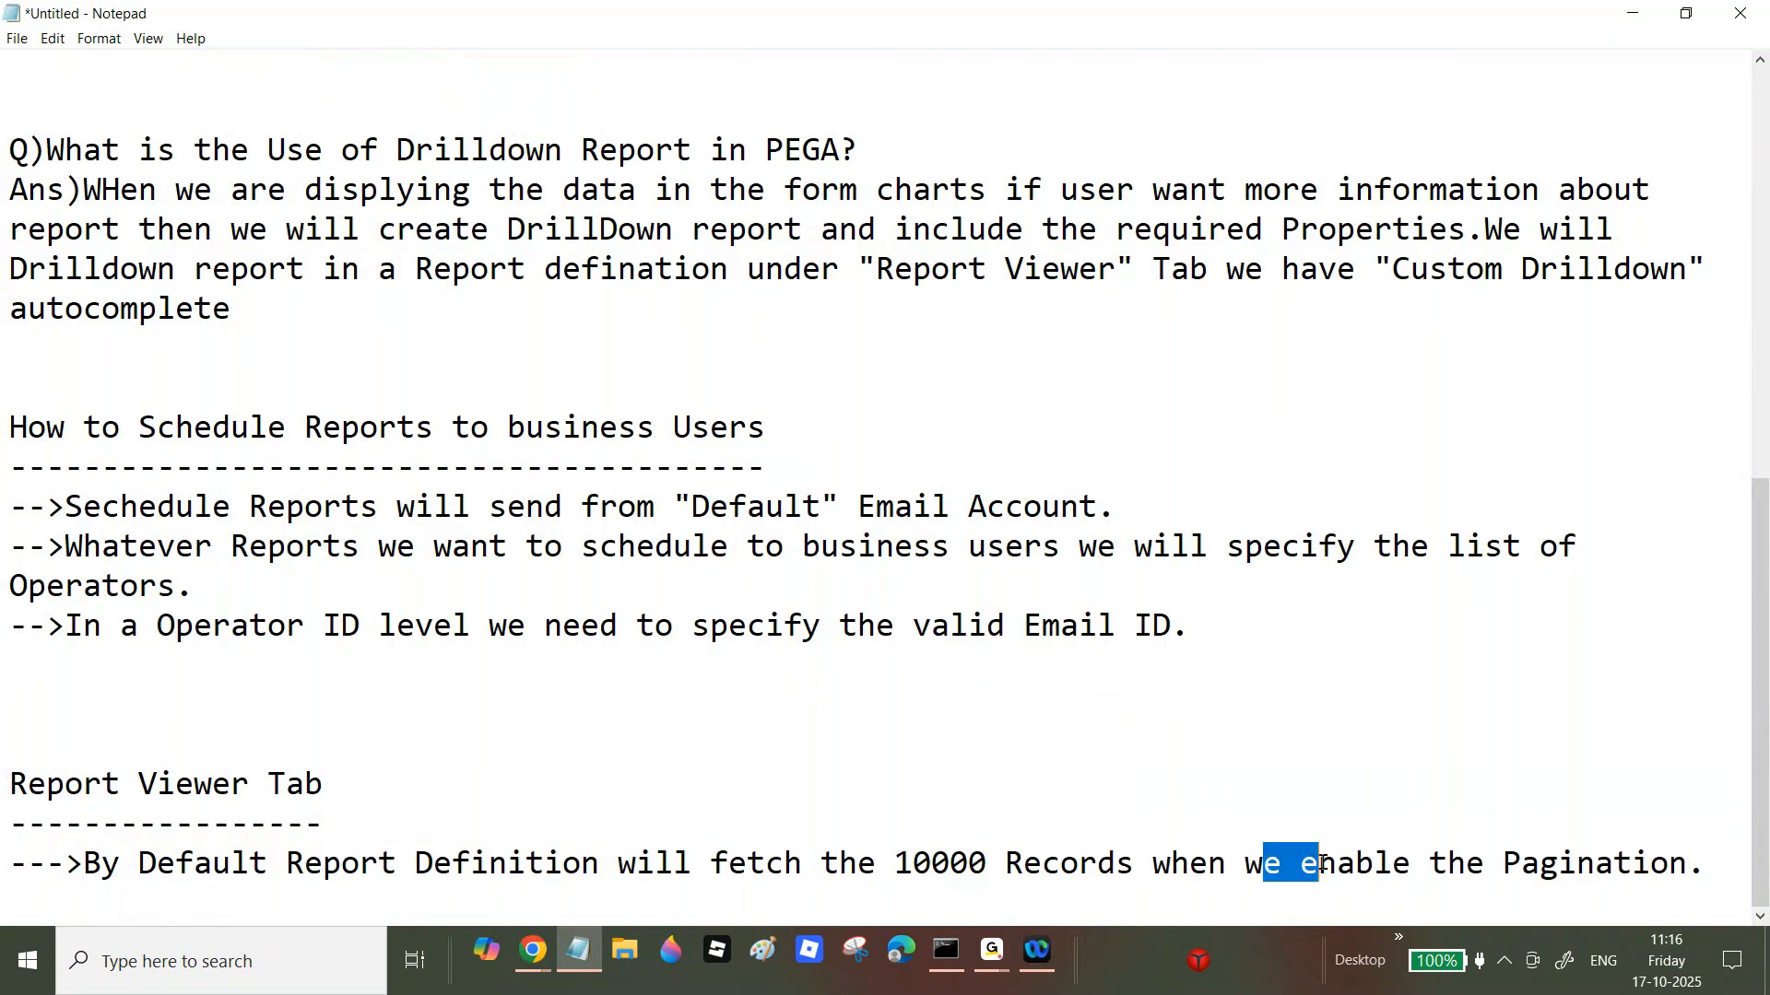
drag(894, 867, 1262, 867)
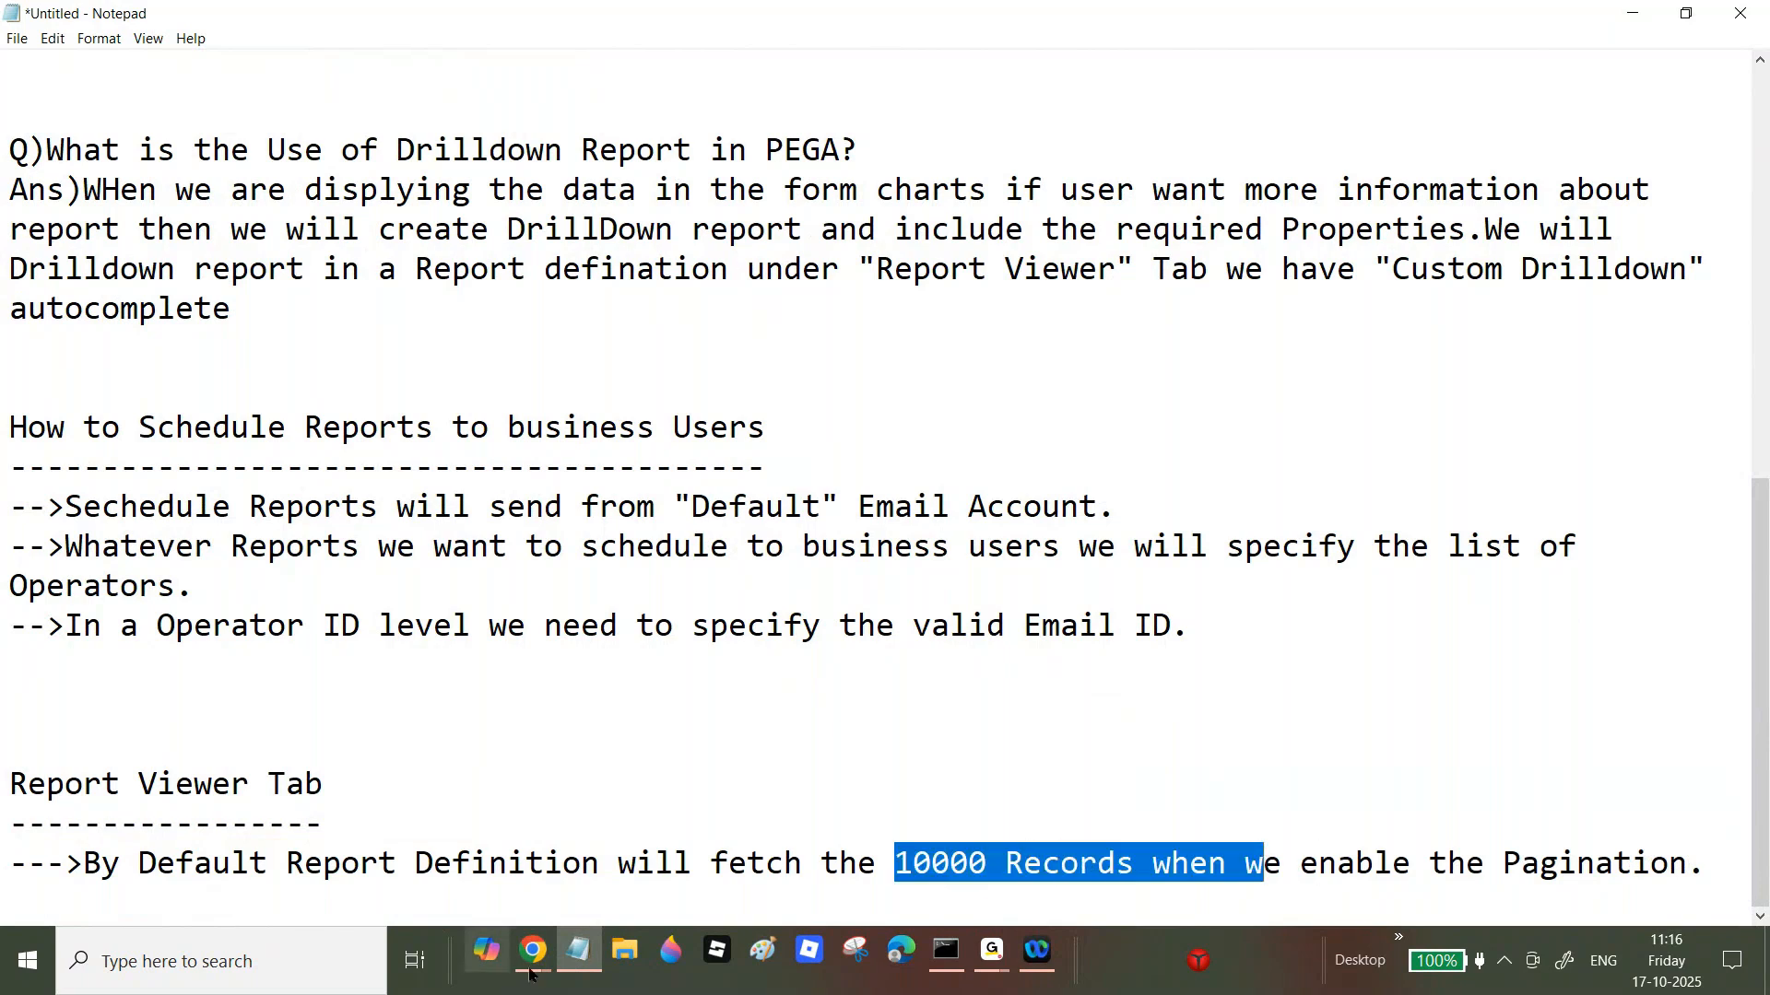
mouse_move(539, 968)
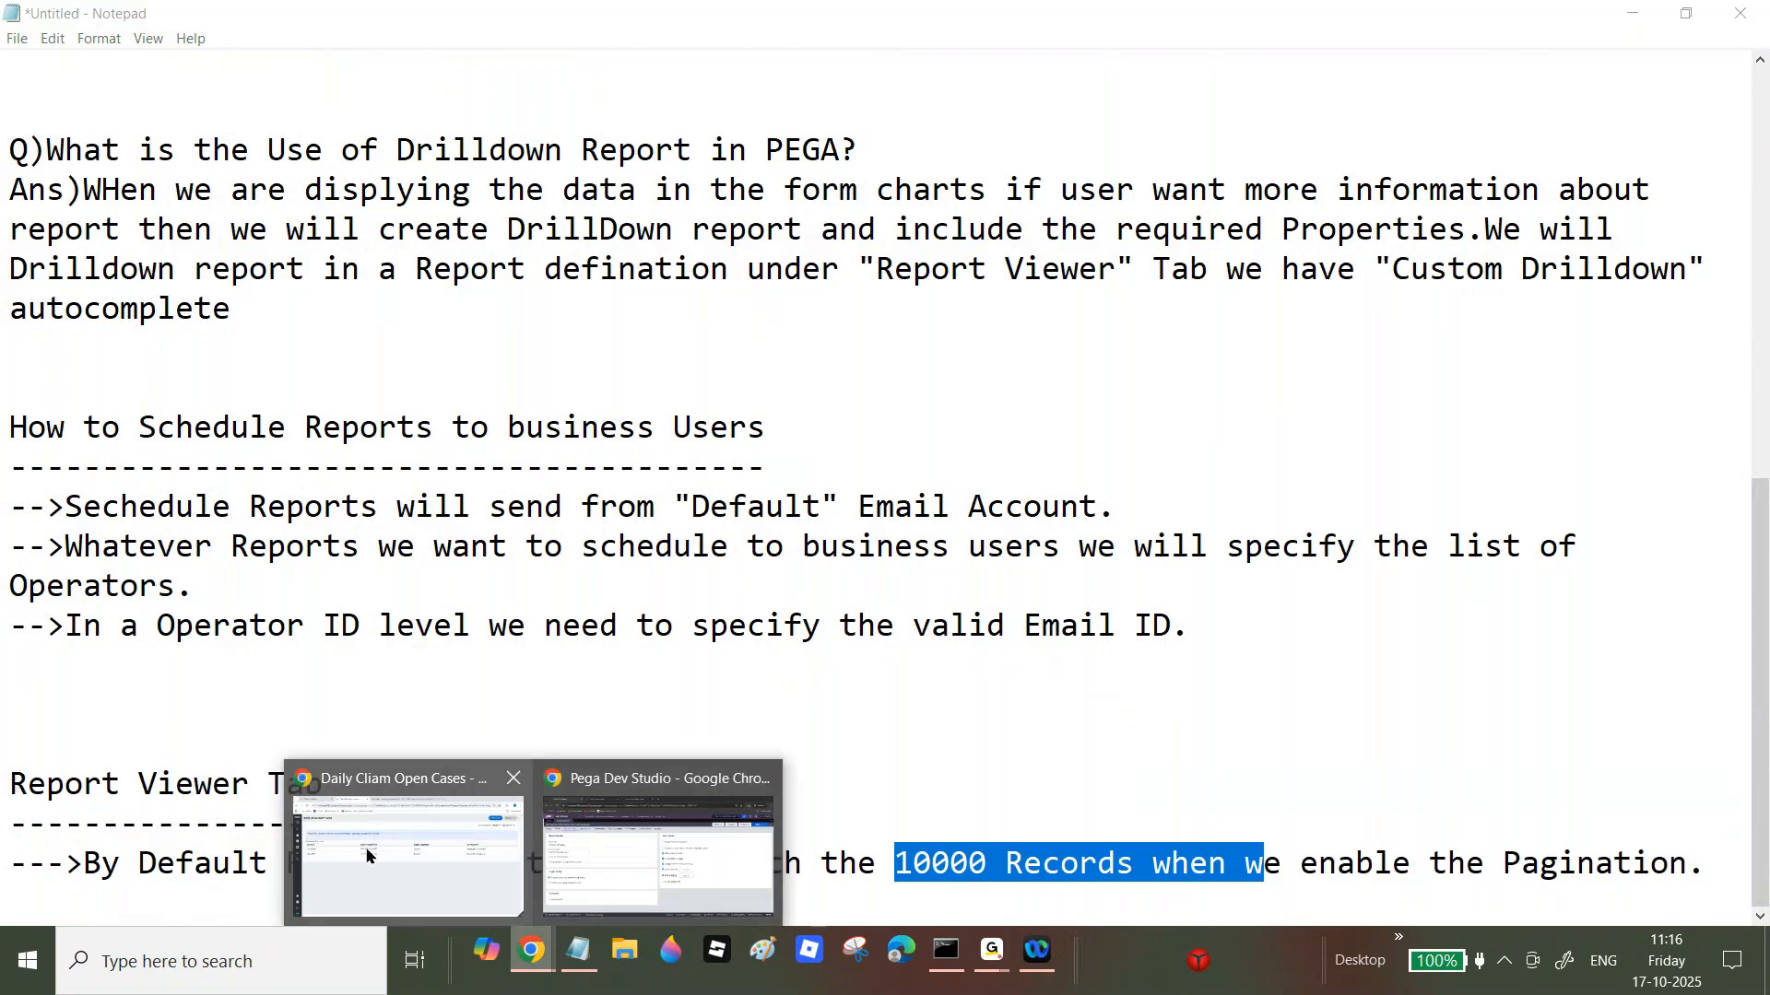
click(696, 832)
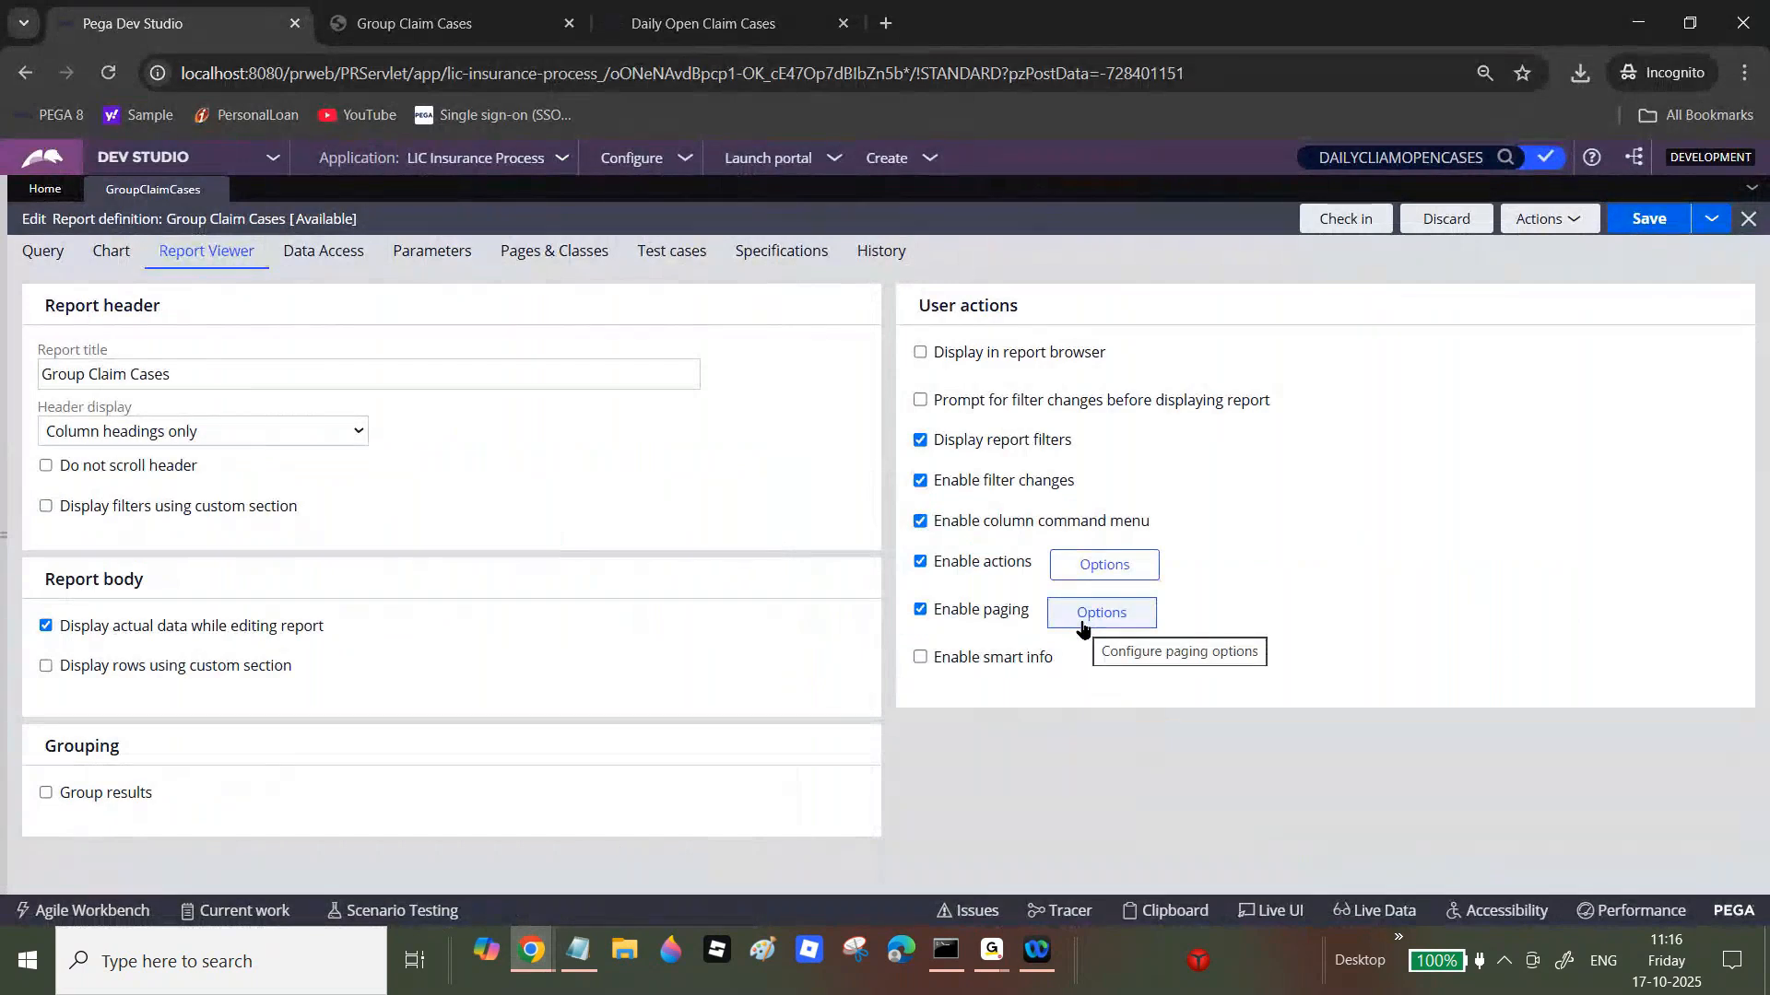
Step: Review the Data Access, Query and Report Viewer settings of Group Claim Cases
click(350, 262)
click(1235, 476)
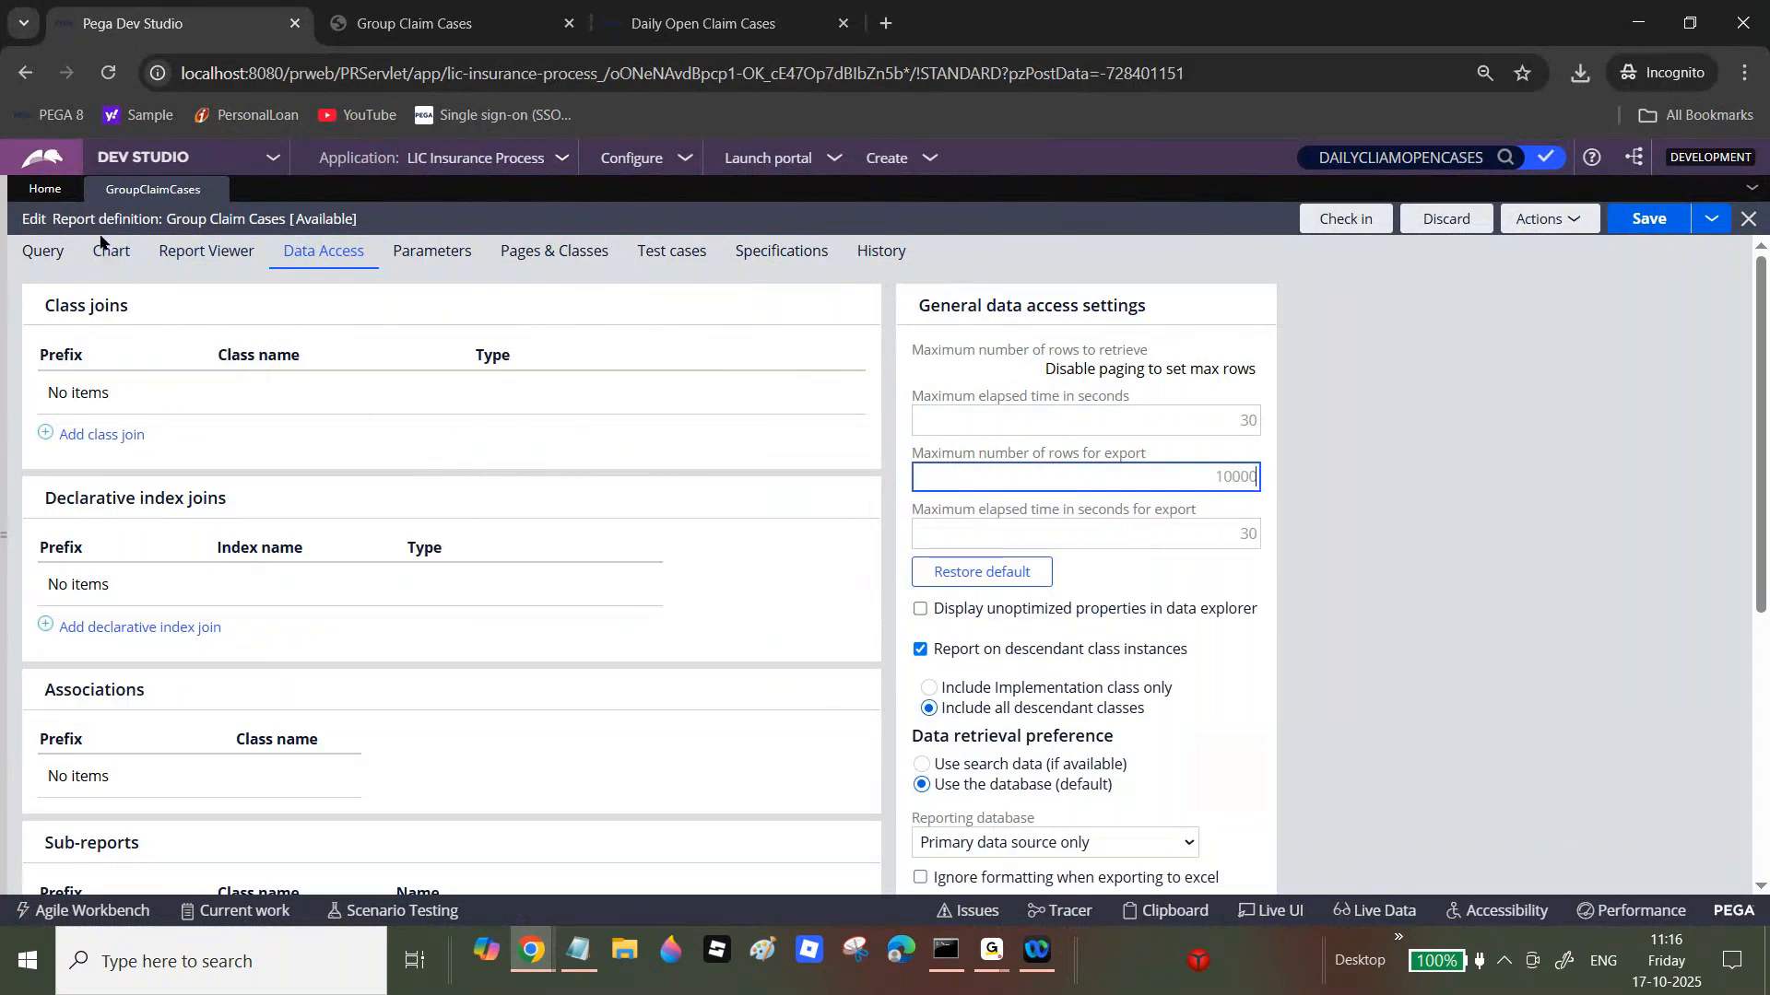
click(55, 259)
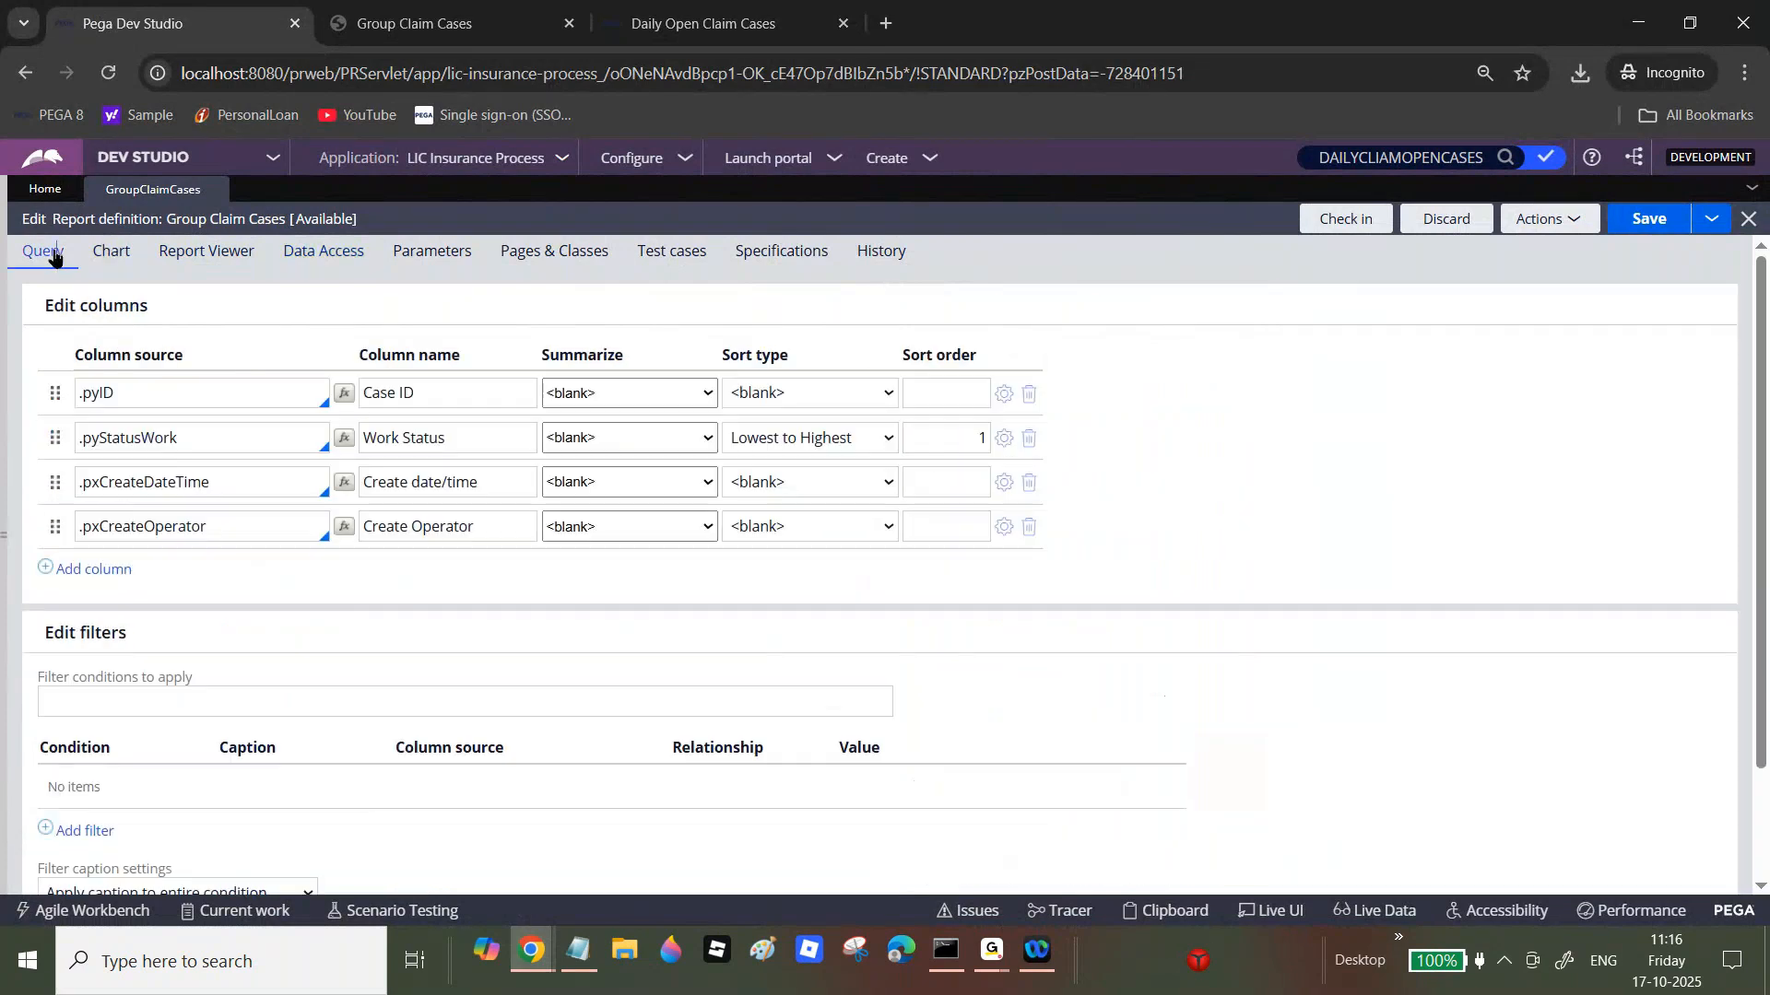
click(249, 254)
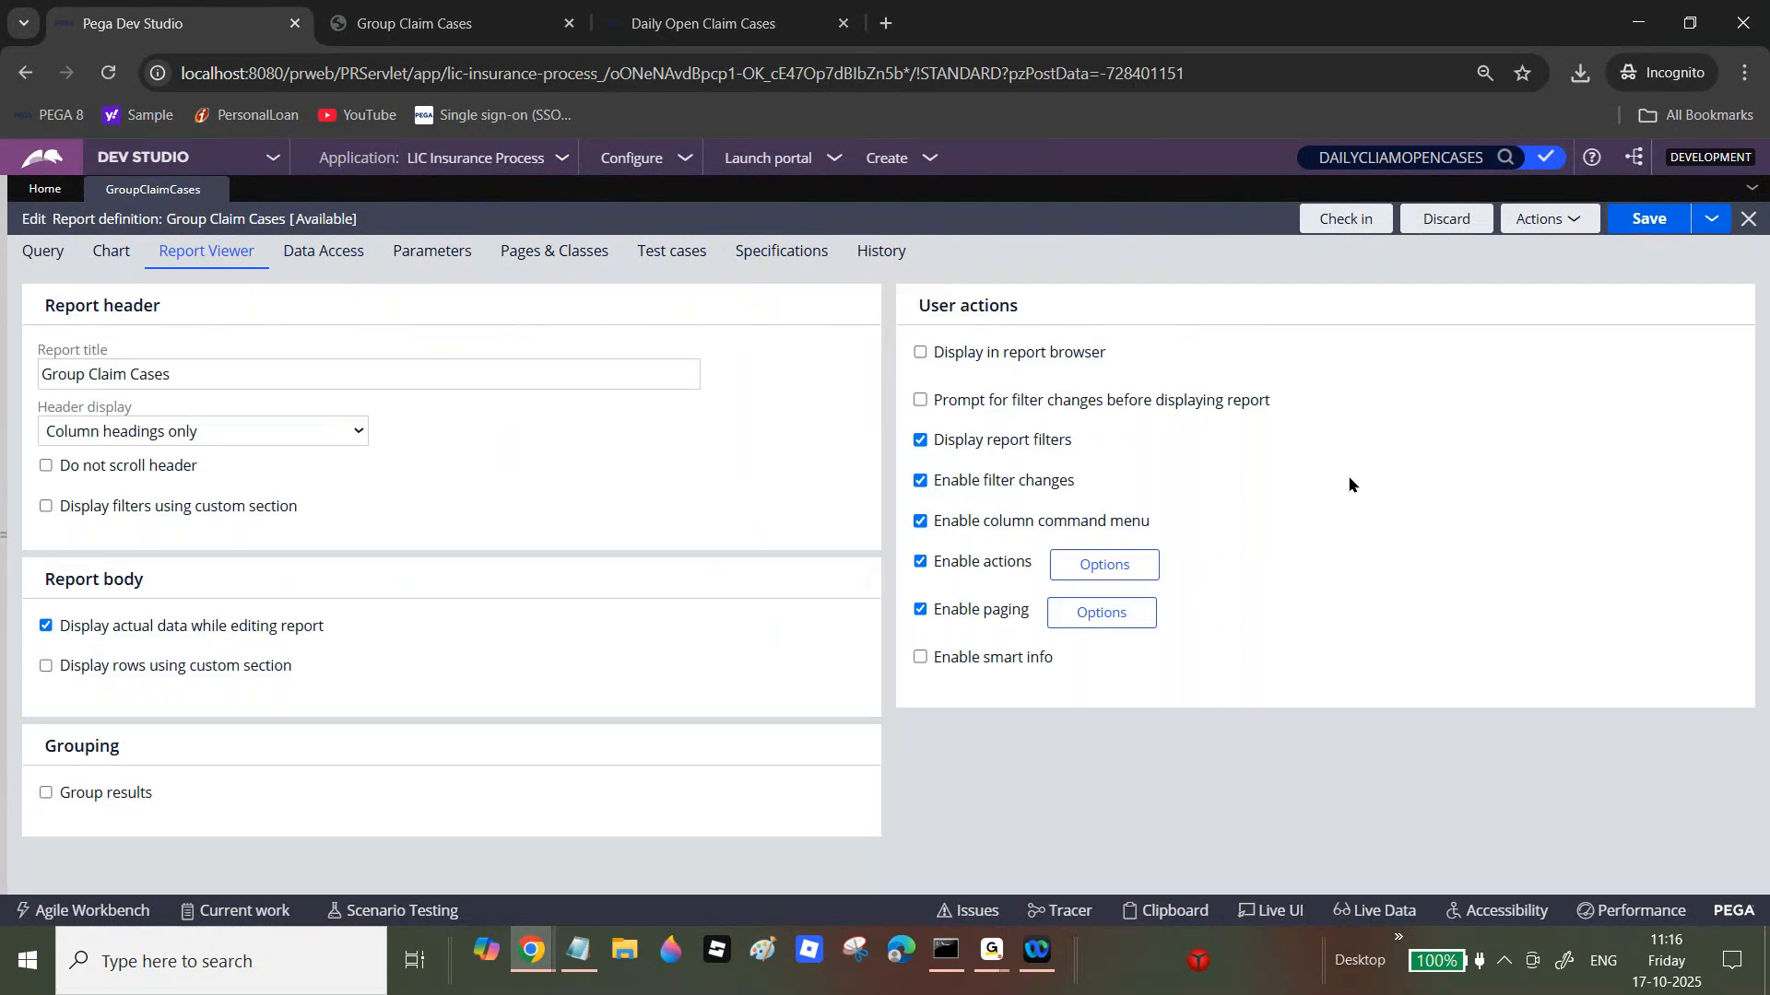
Step: Set the paging Page size to 100 and submit it
click(1097, 616)
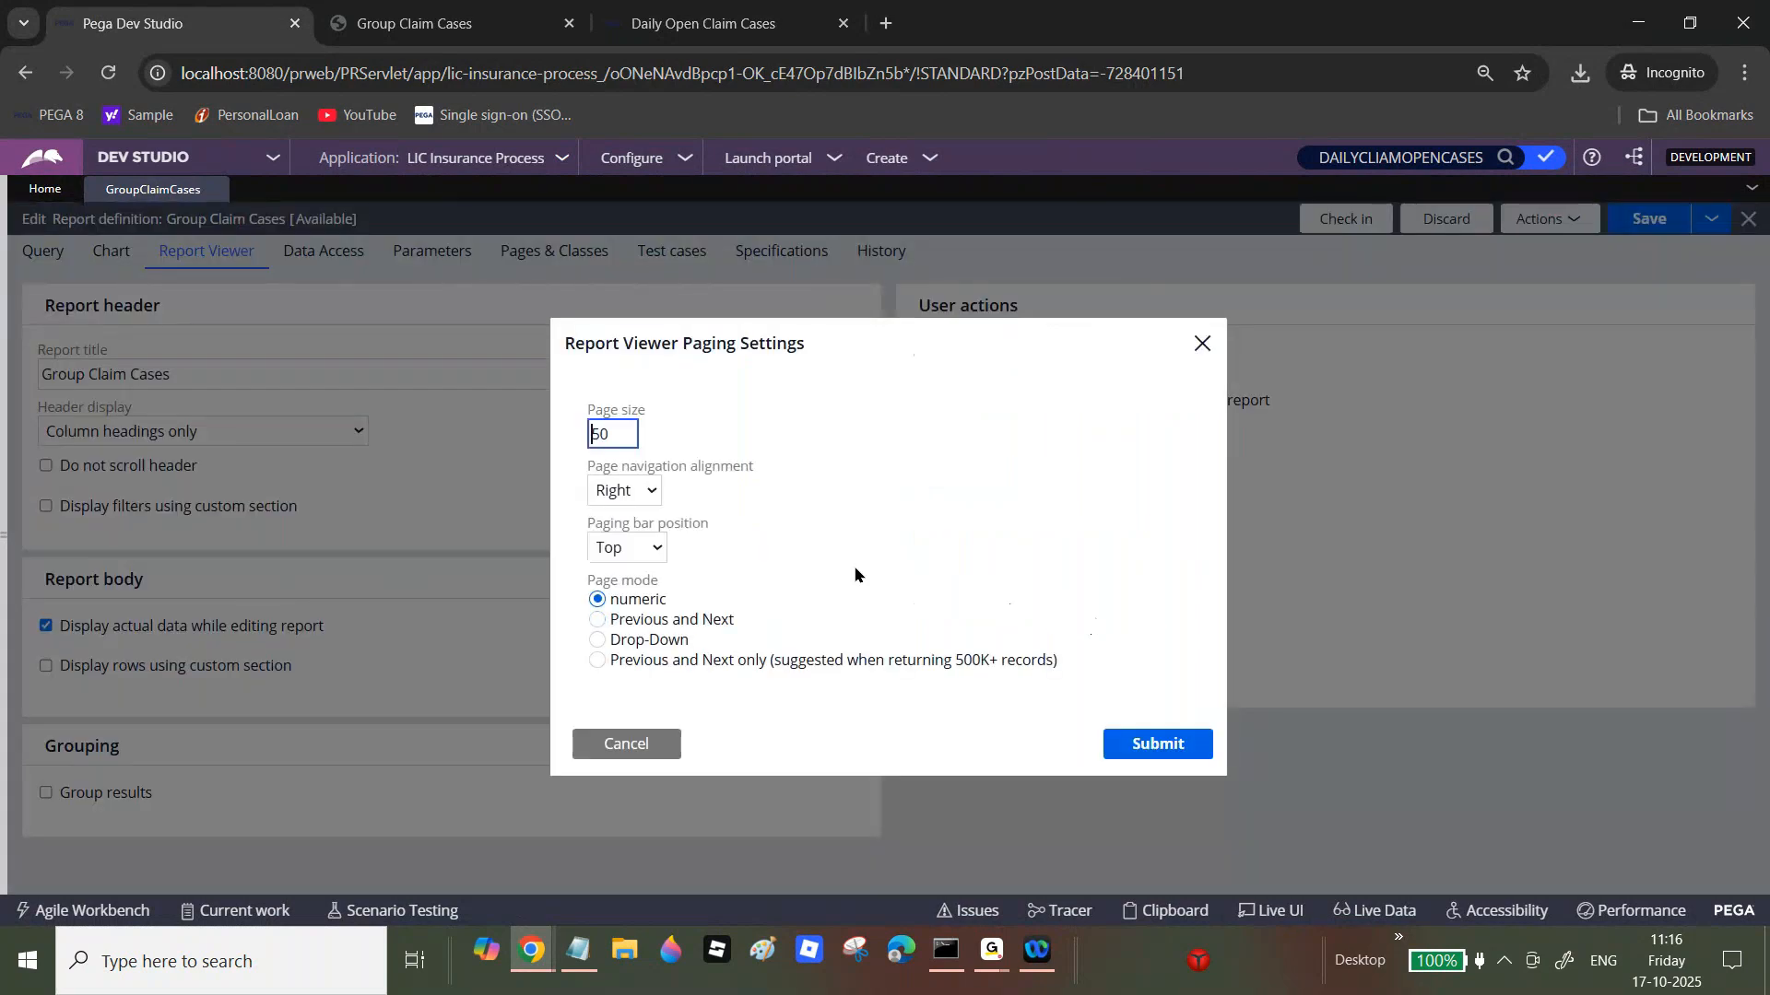
click(612, 430)
key(BackSpace)
text(100)
click(1152, 743)
Step: Run Group Claim Cases and view the second page of 28 records, then close the preview
click(1571, 221)
click(1577, 228)
click(1564, 228)
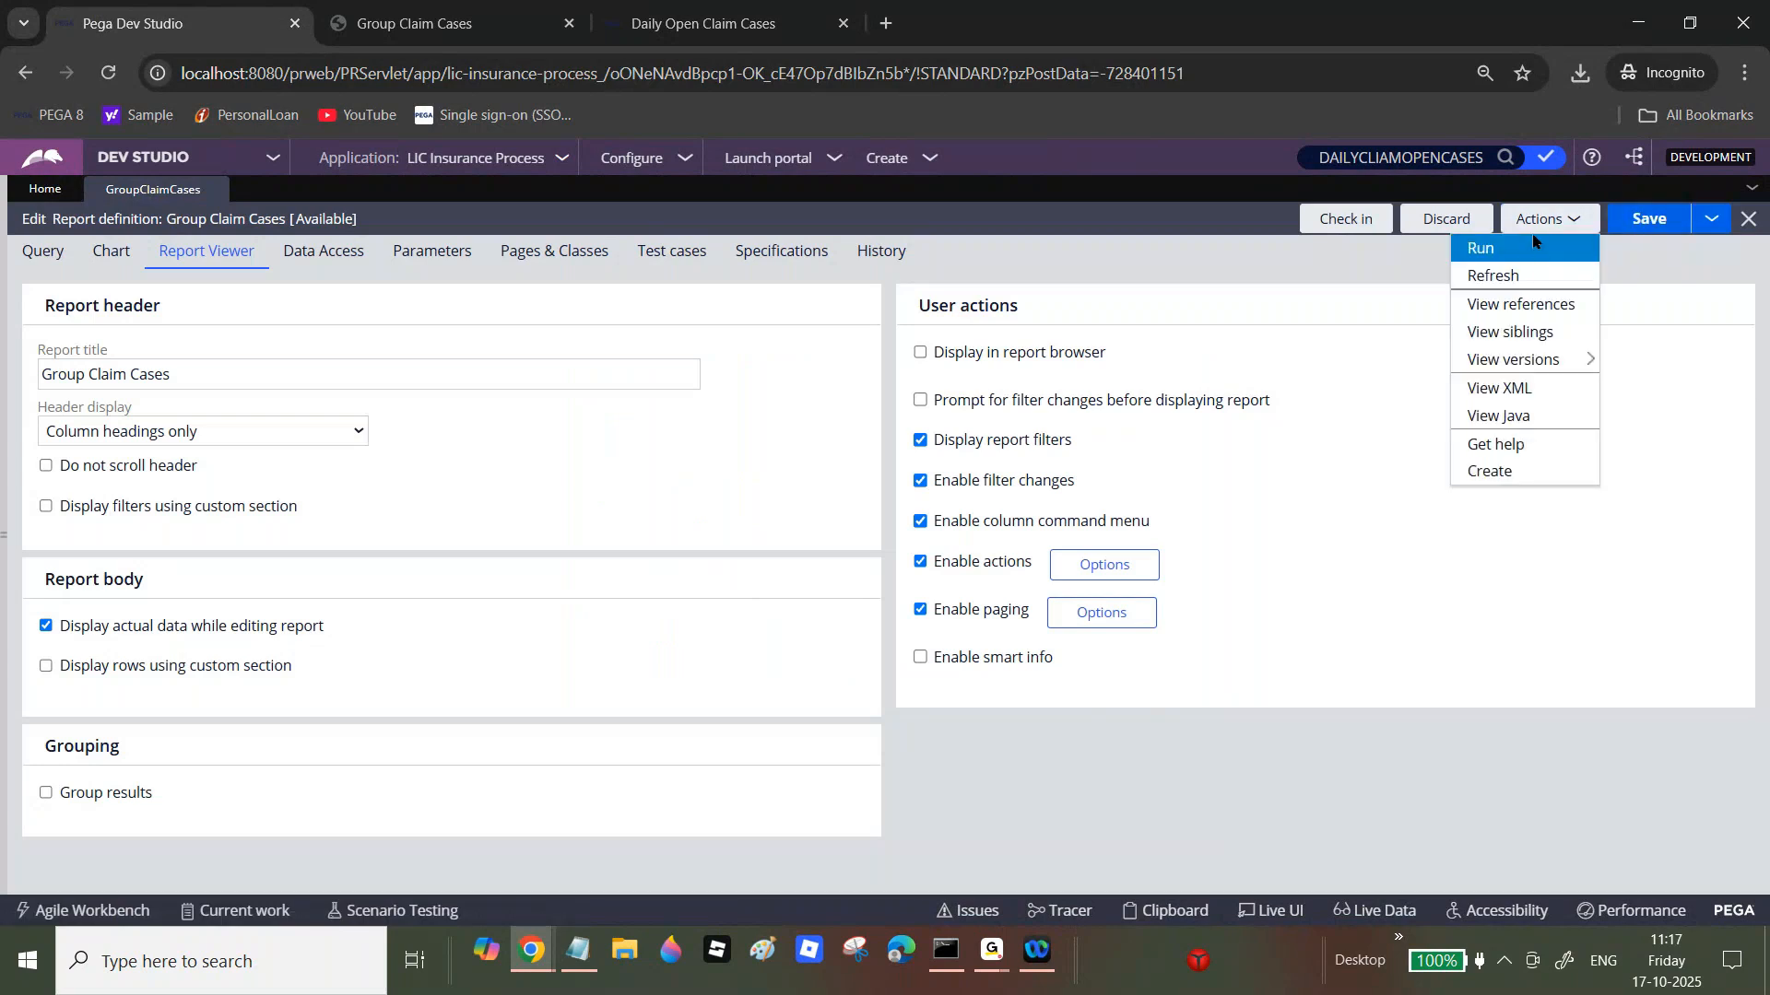
click(1530, 245)
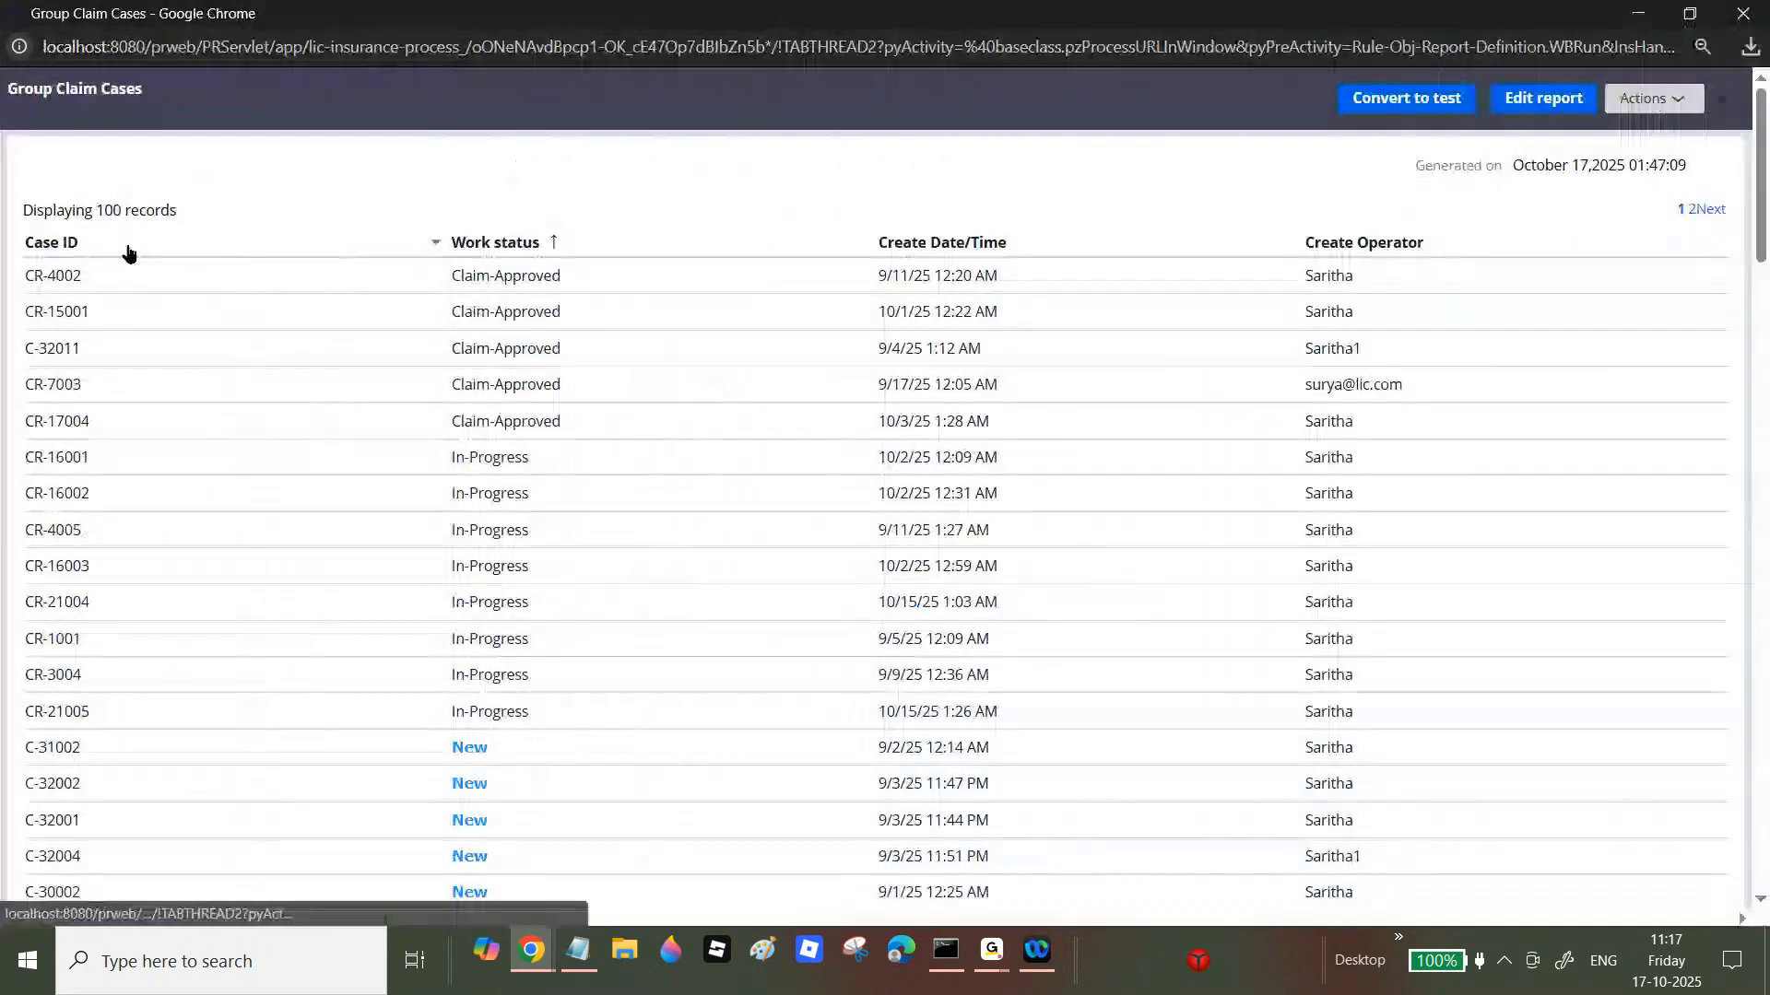
drag(96, 210, 251, 221)
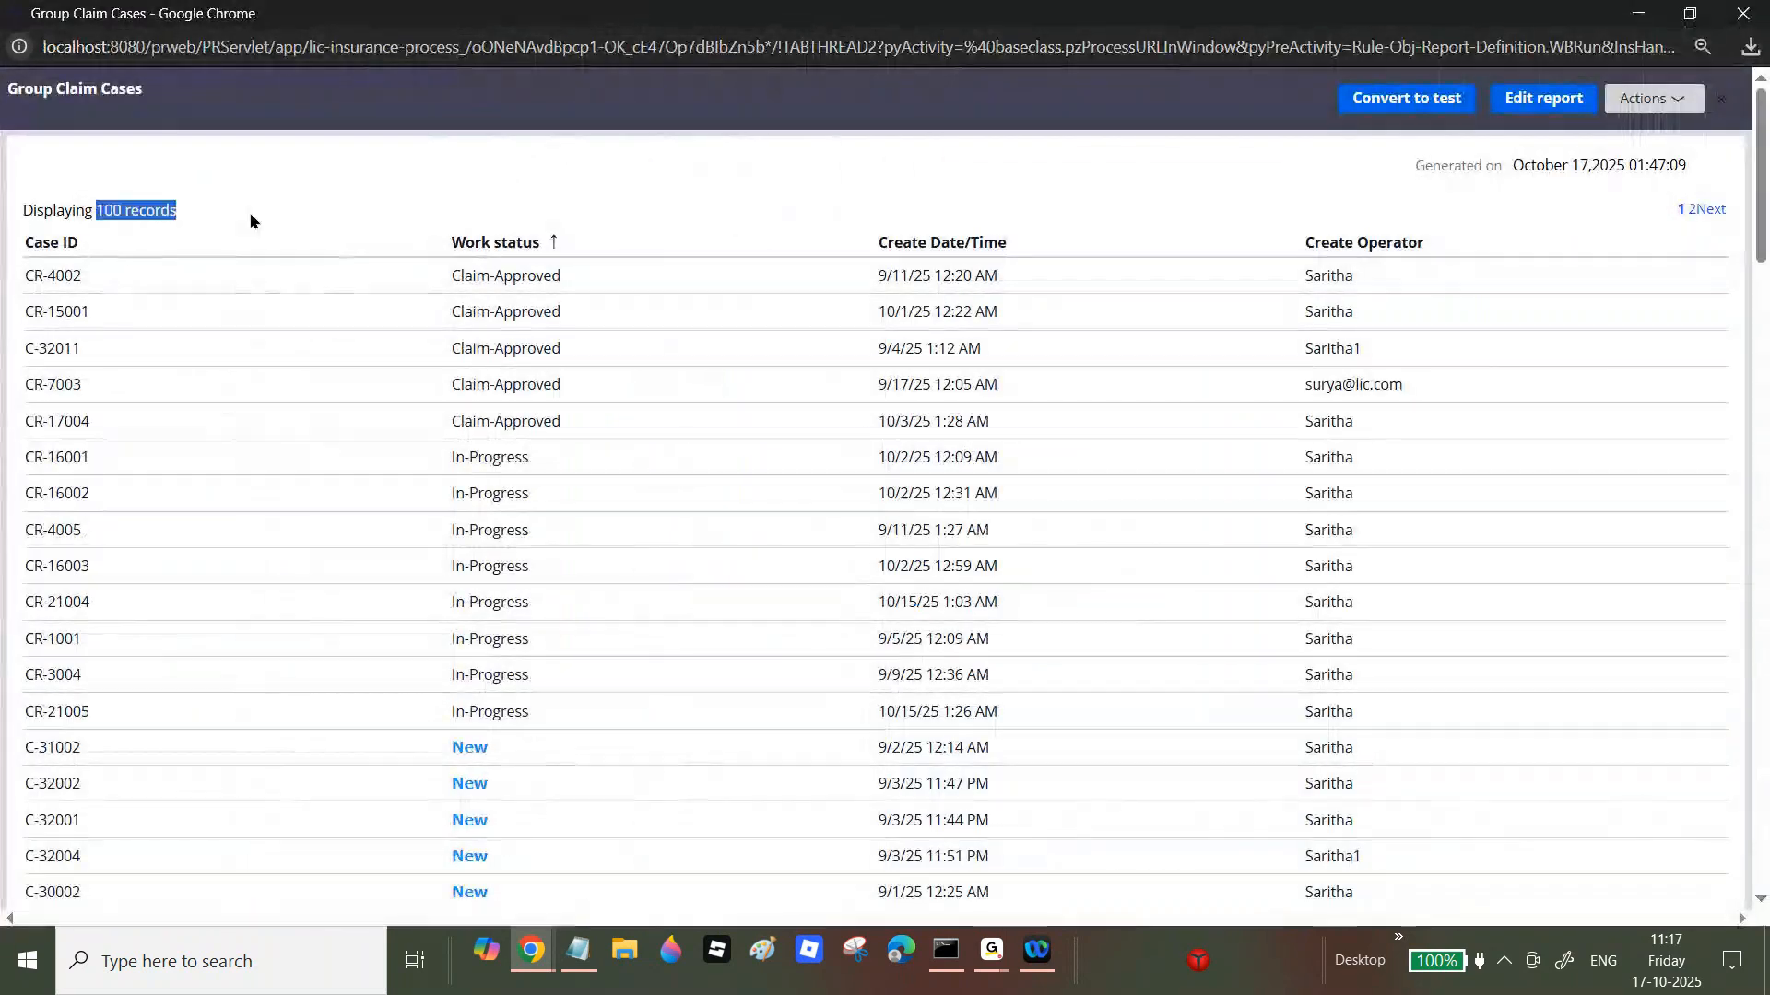
click(1693, 212)
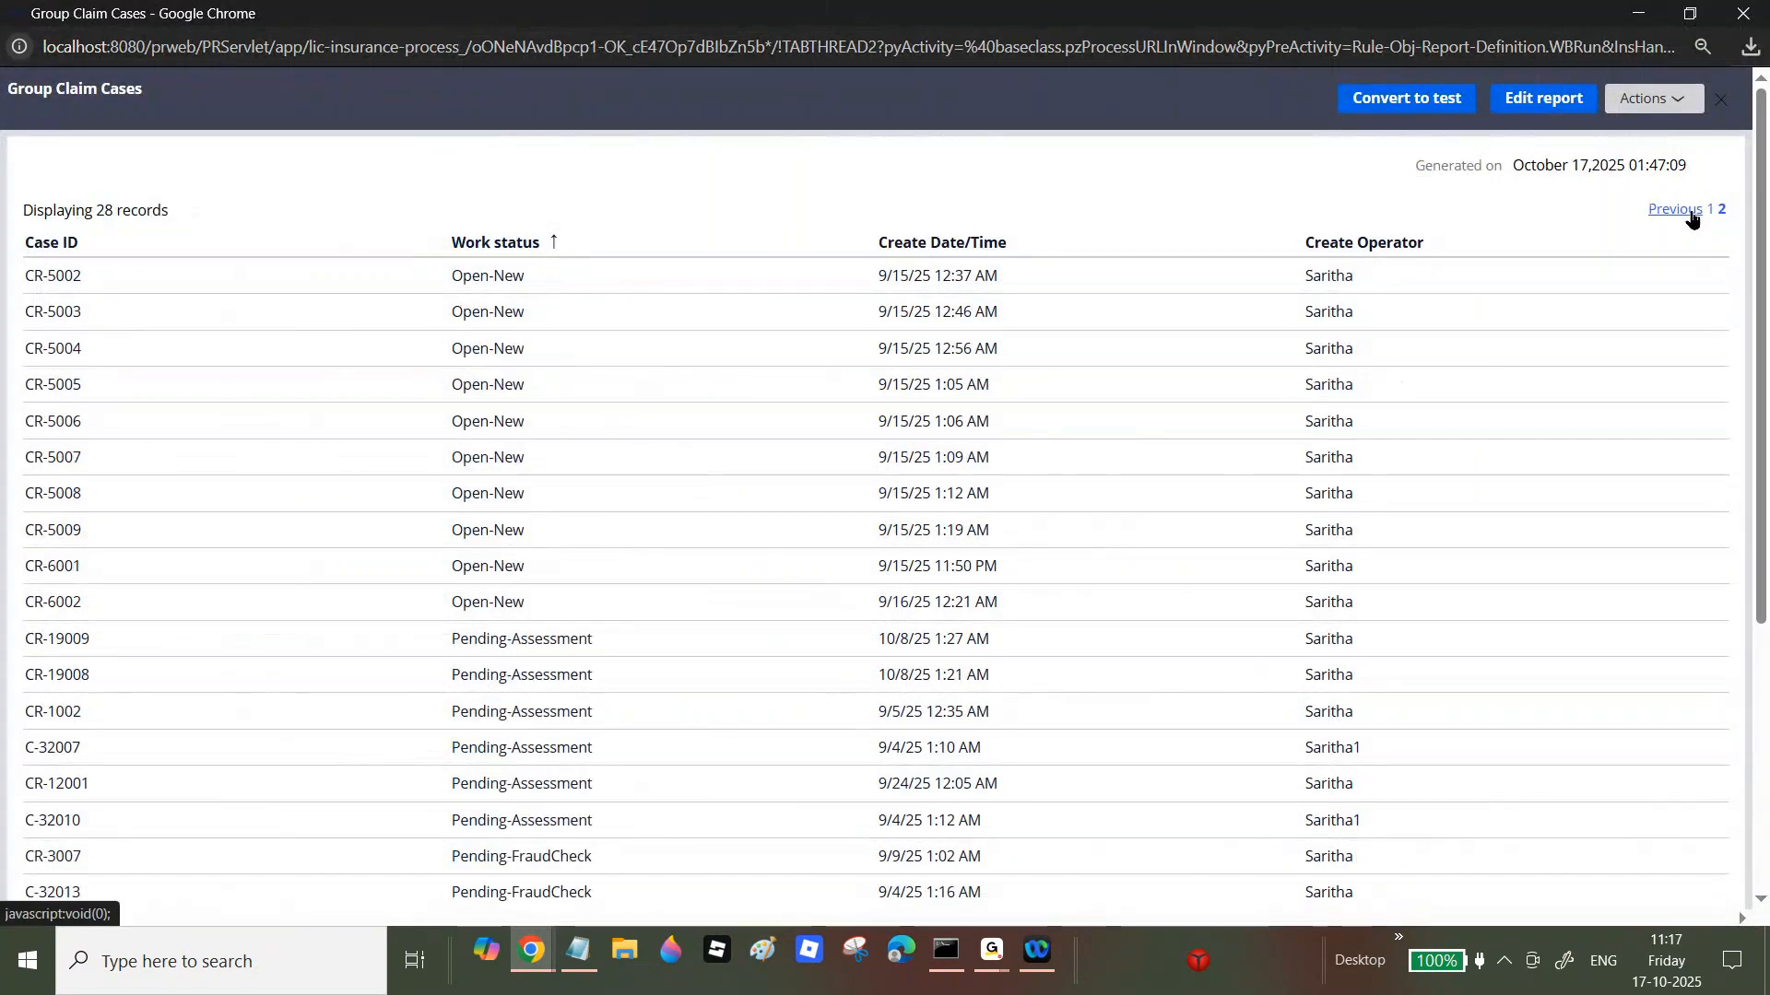
click(1729, 14)
click(1117, 610)
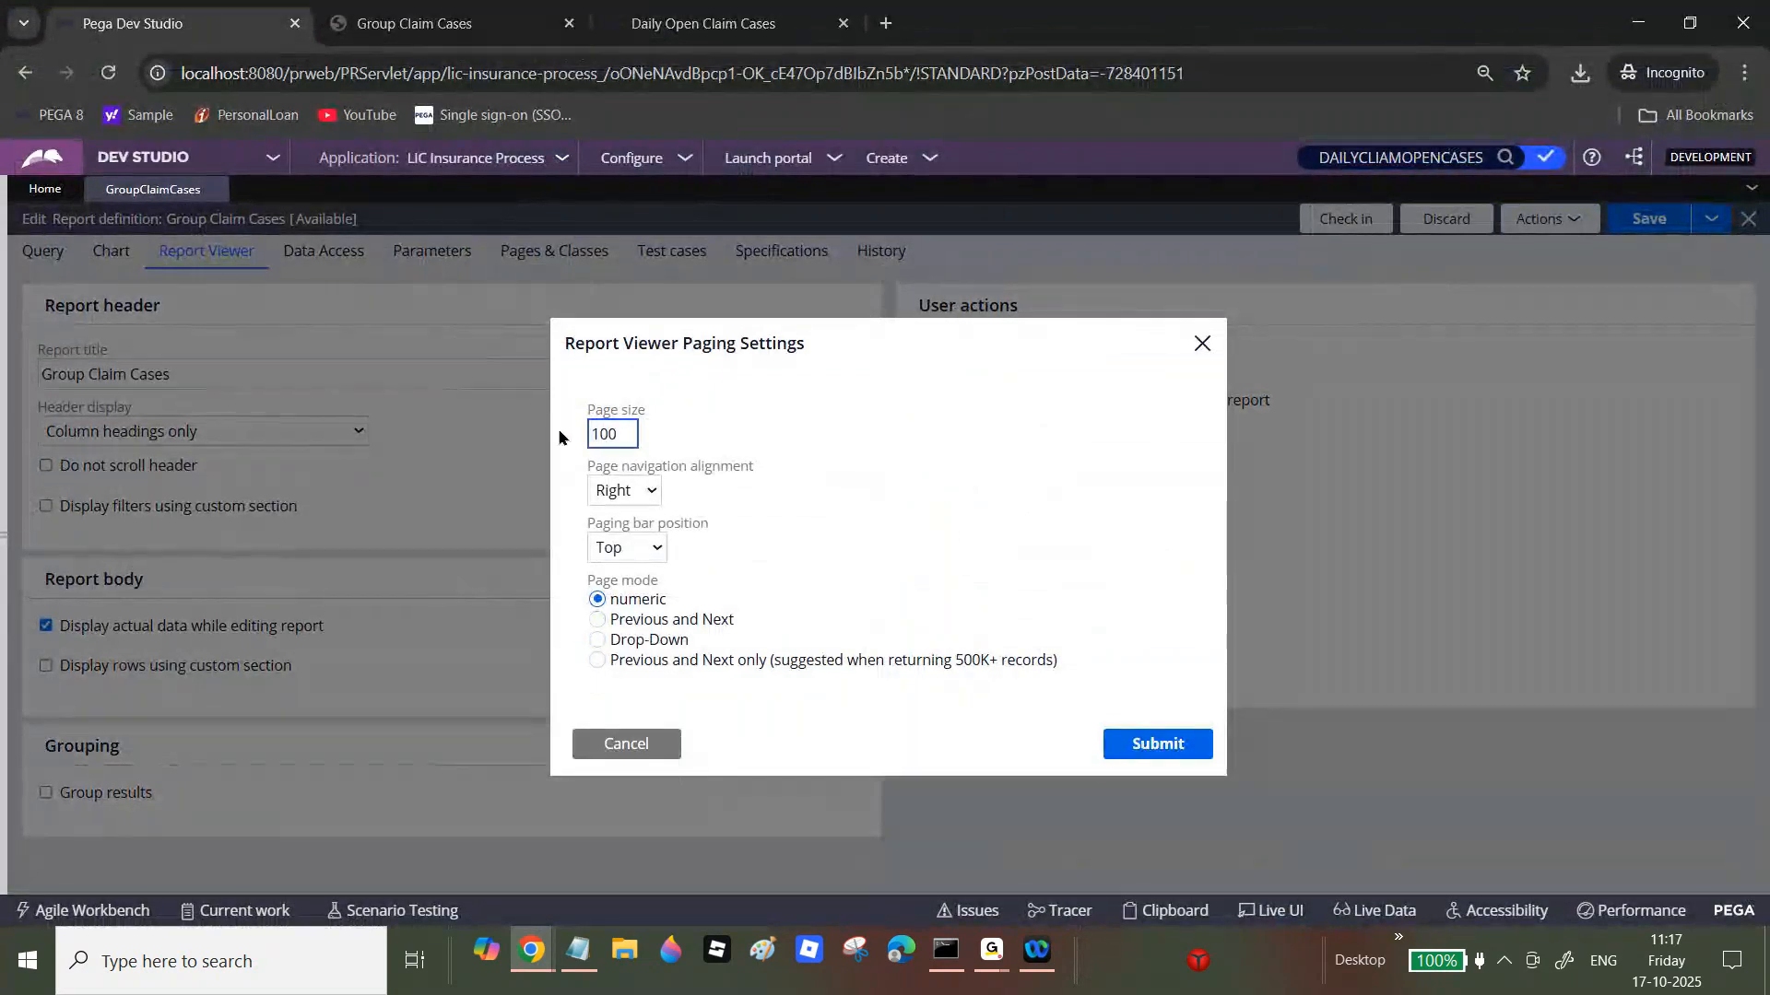
click(622, 490)
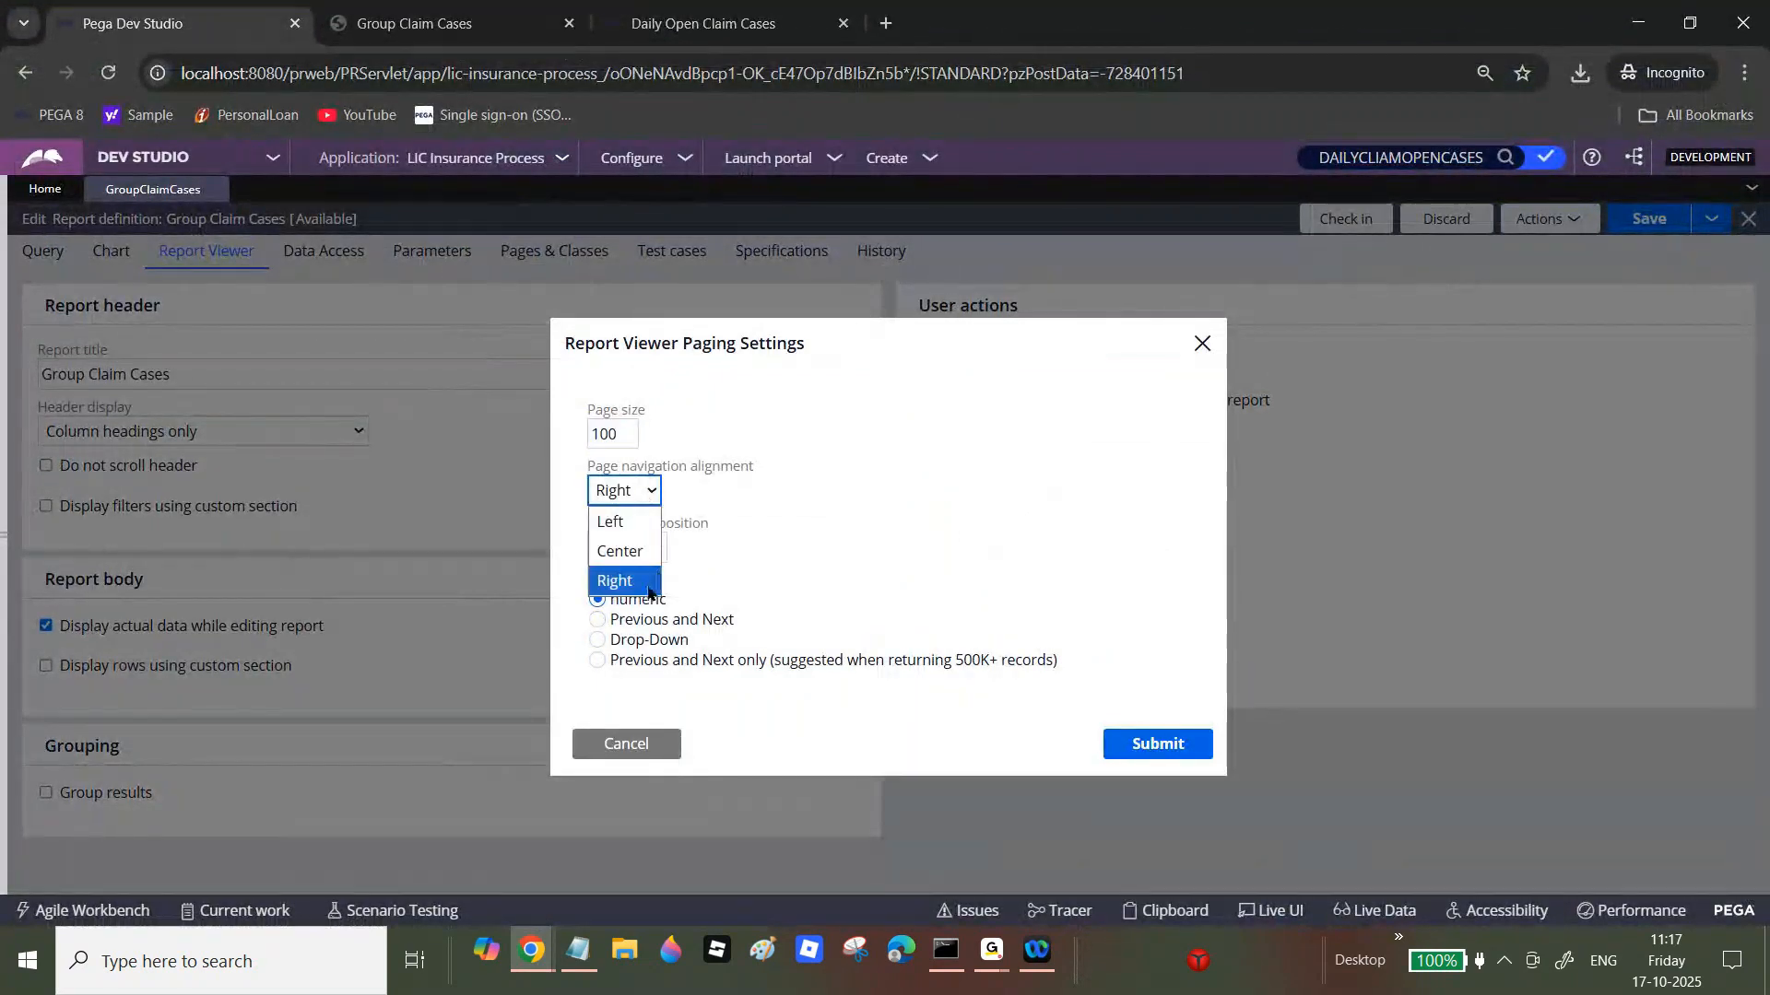
click(879, 558)
click(626, 548)
click(835, 585)
click(599, 620)
click(604, 641)
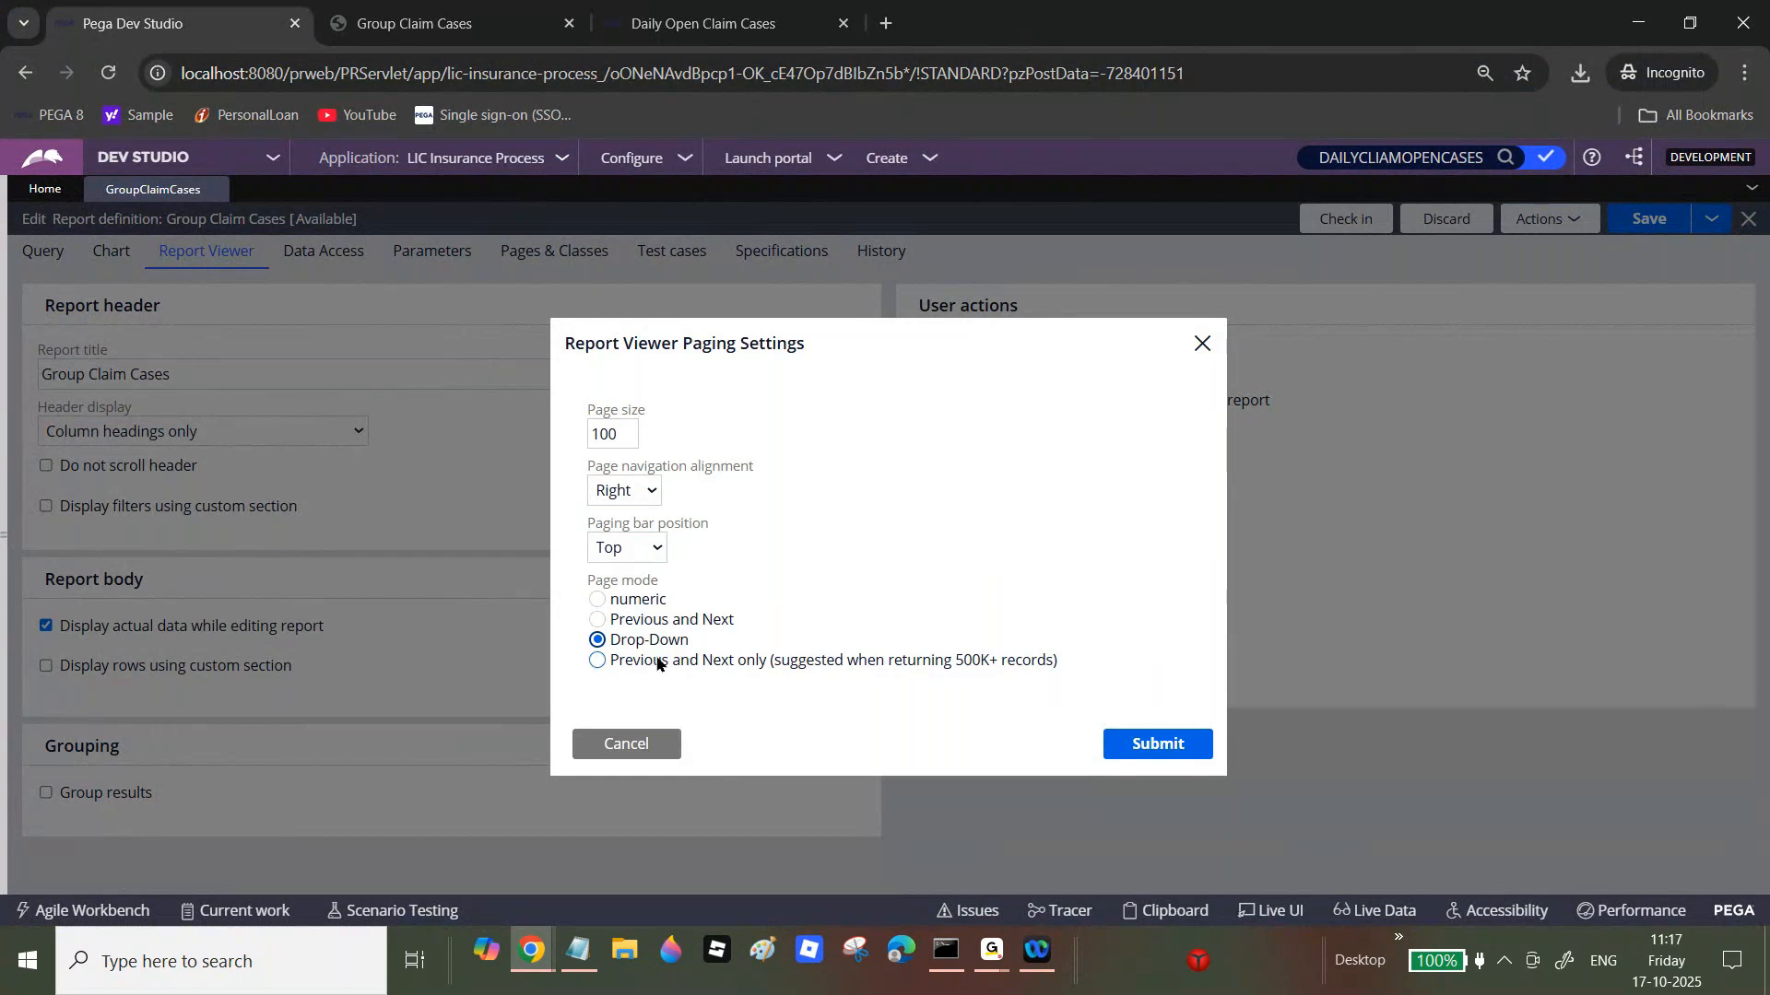
click(635, 750)
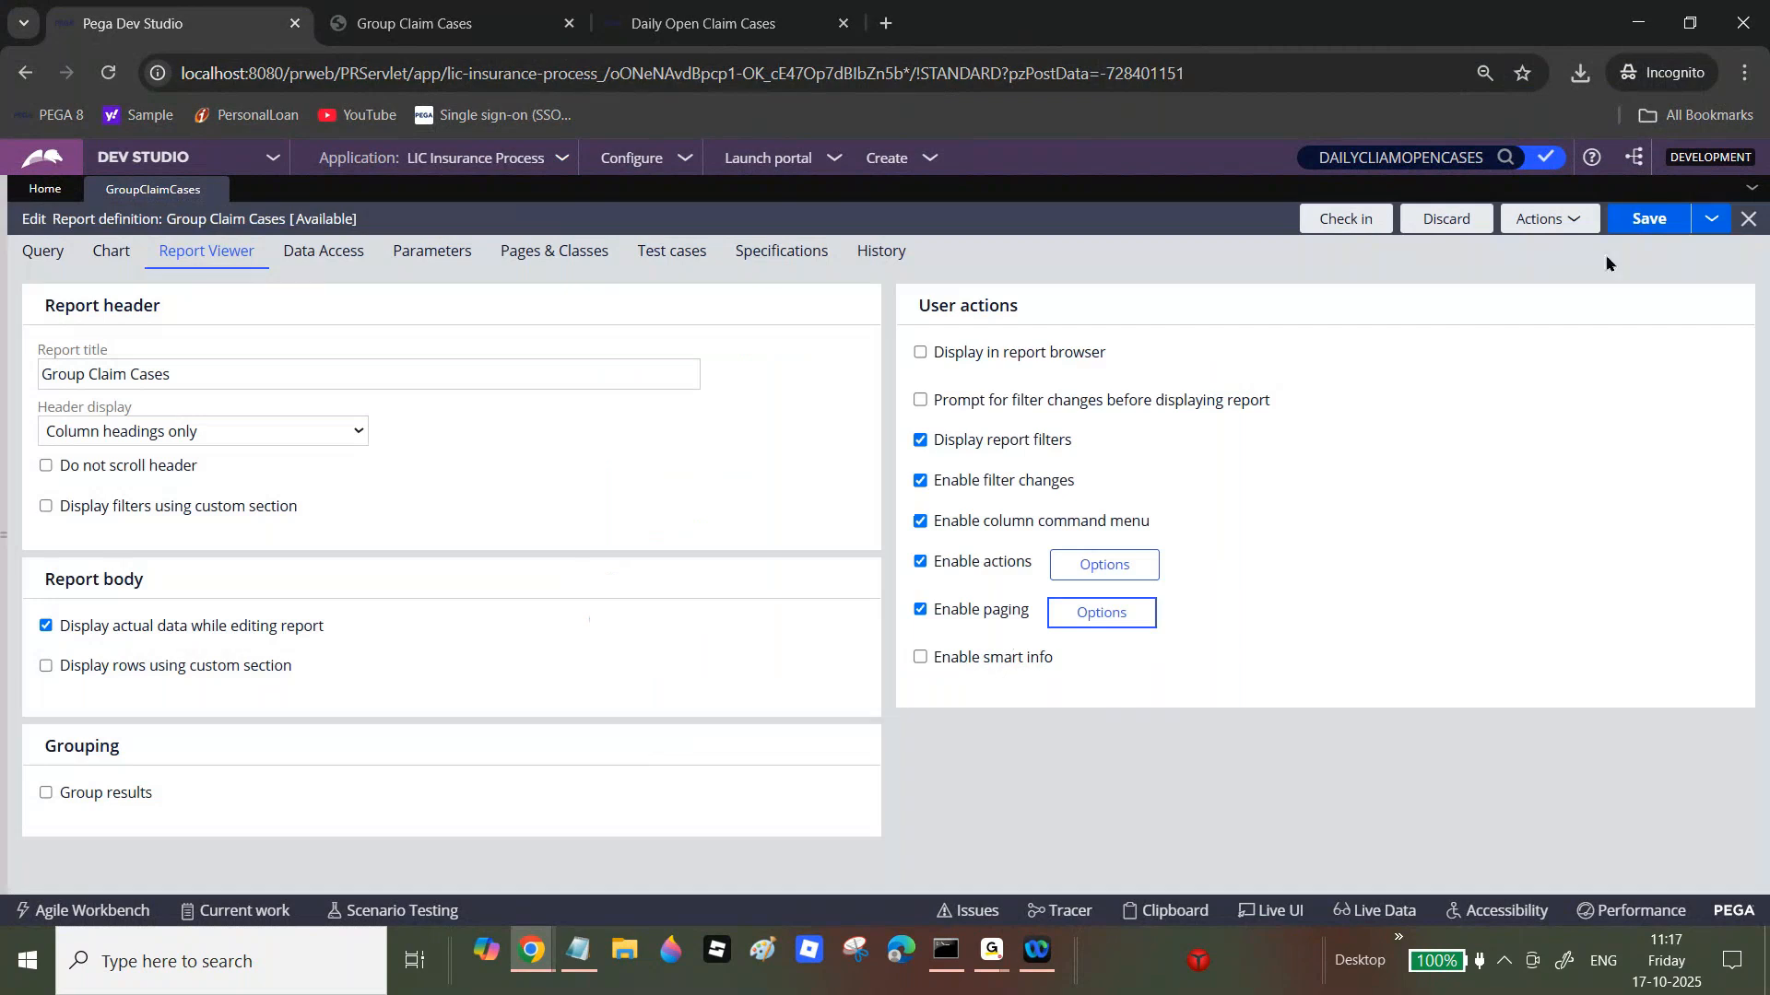
click(578, 959)
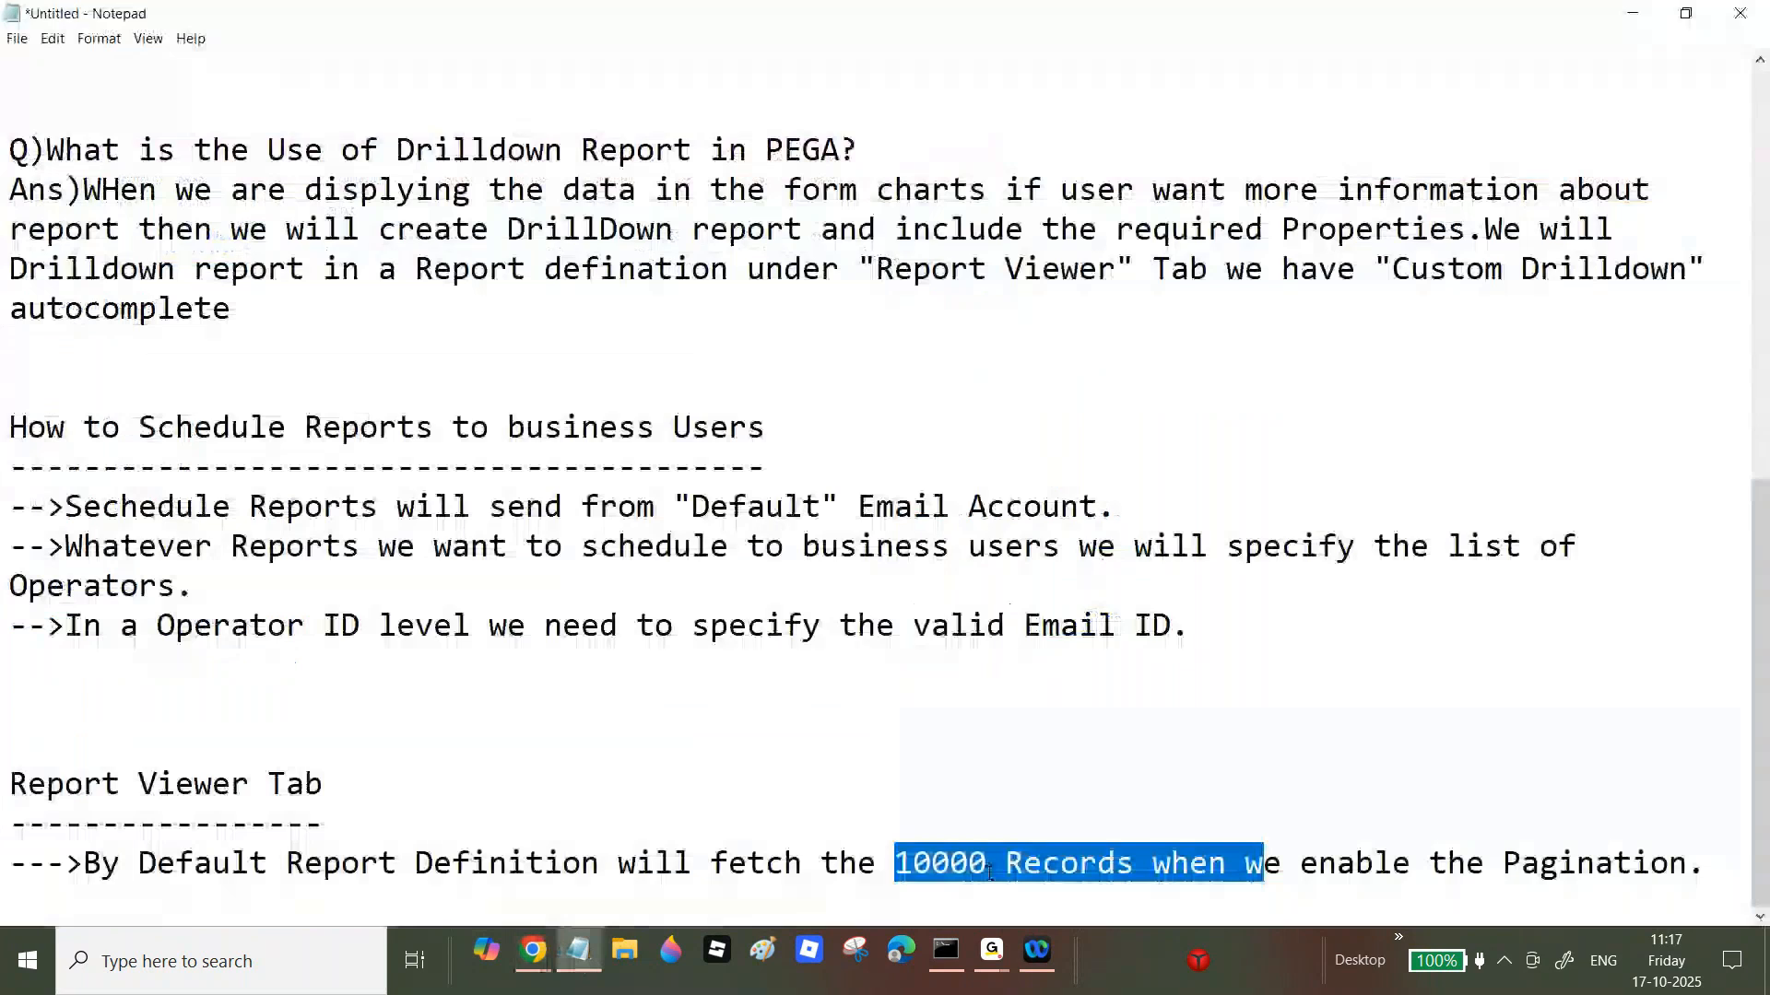
Step: Turn off Enable paging on Group Claim Cases and save the report definition
mouse_move(532, 954)
click(549, 880)
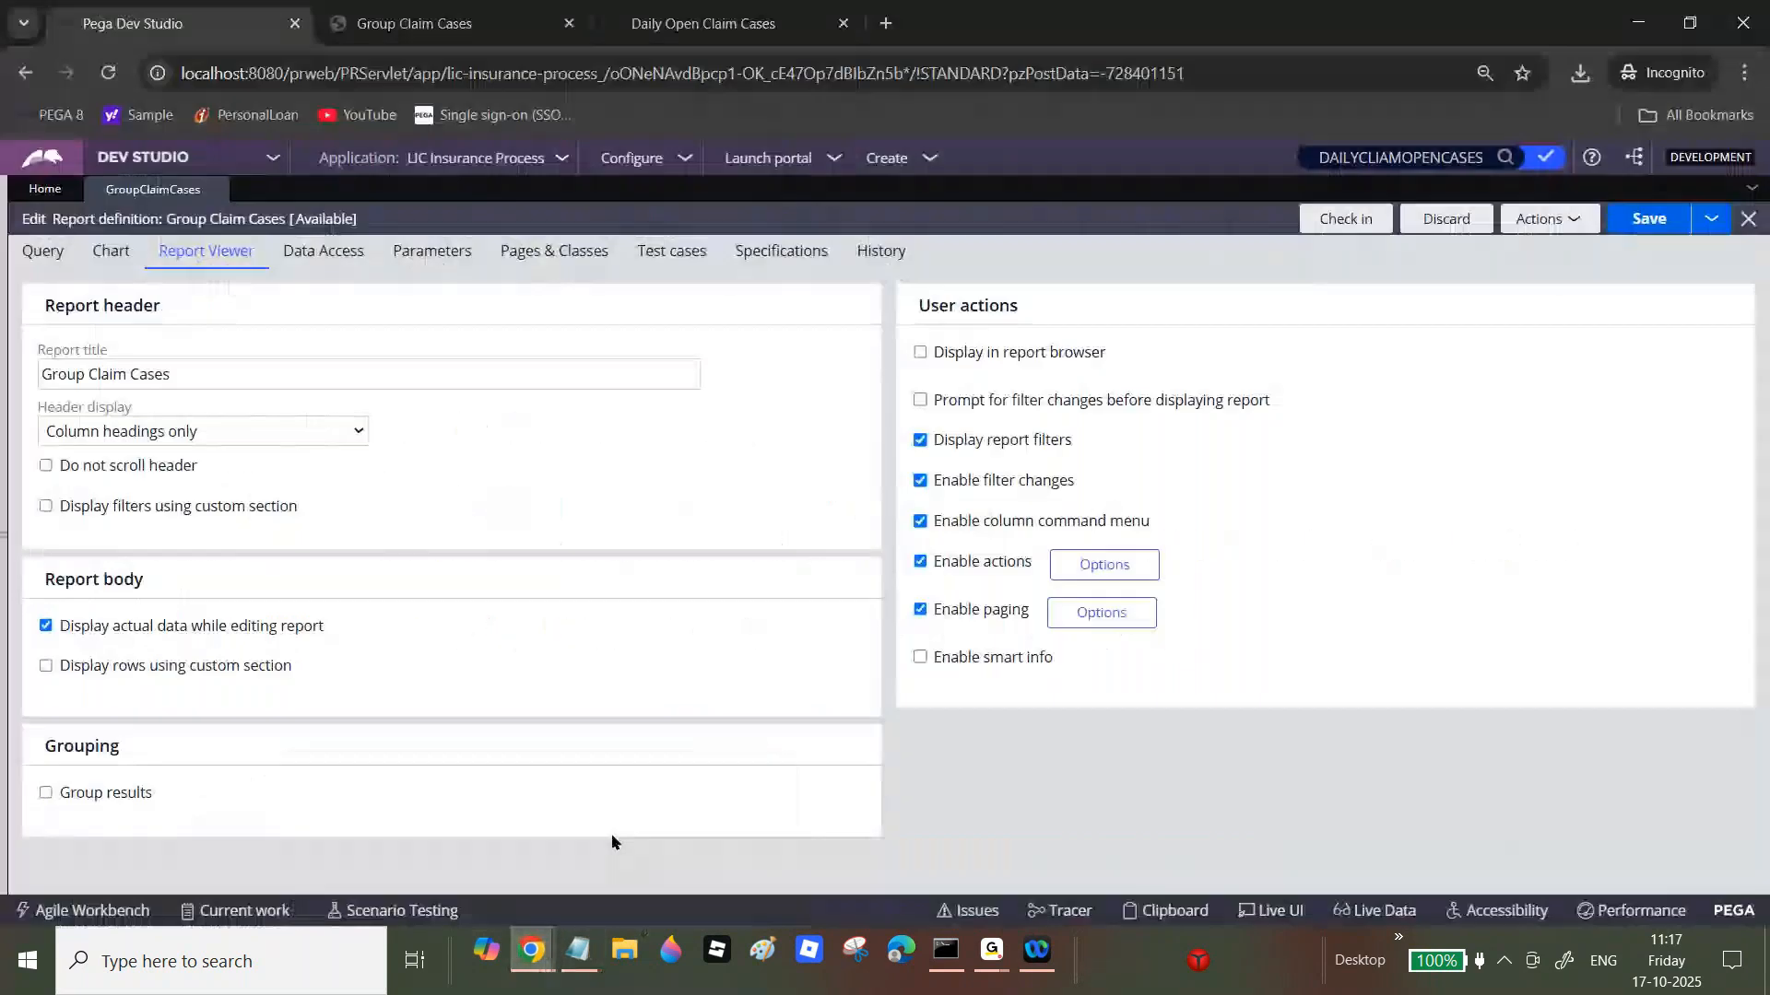
click(921, 610)
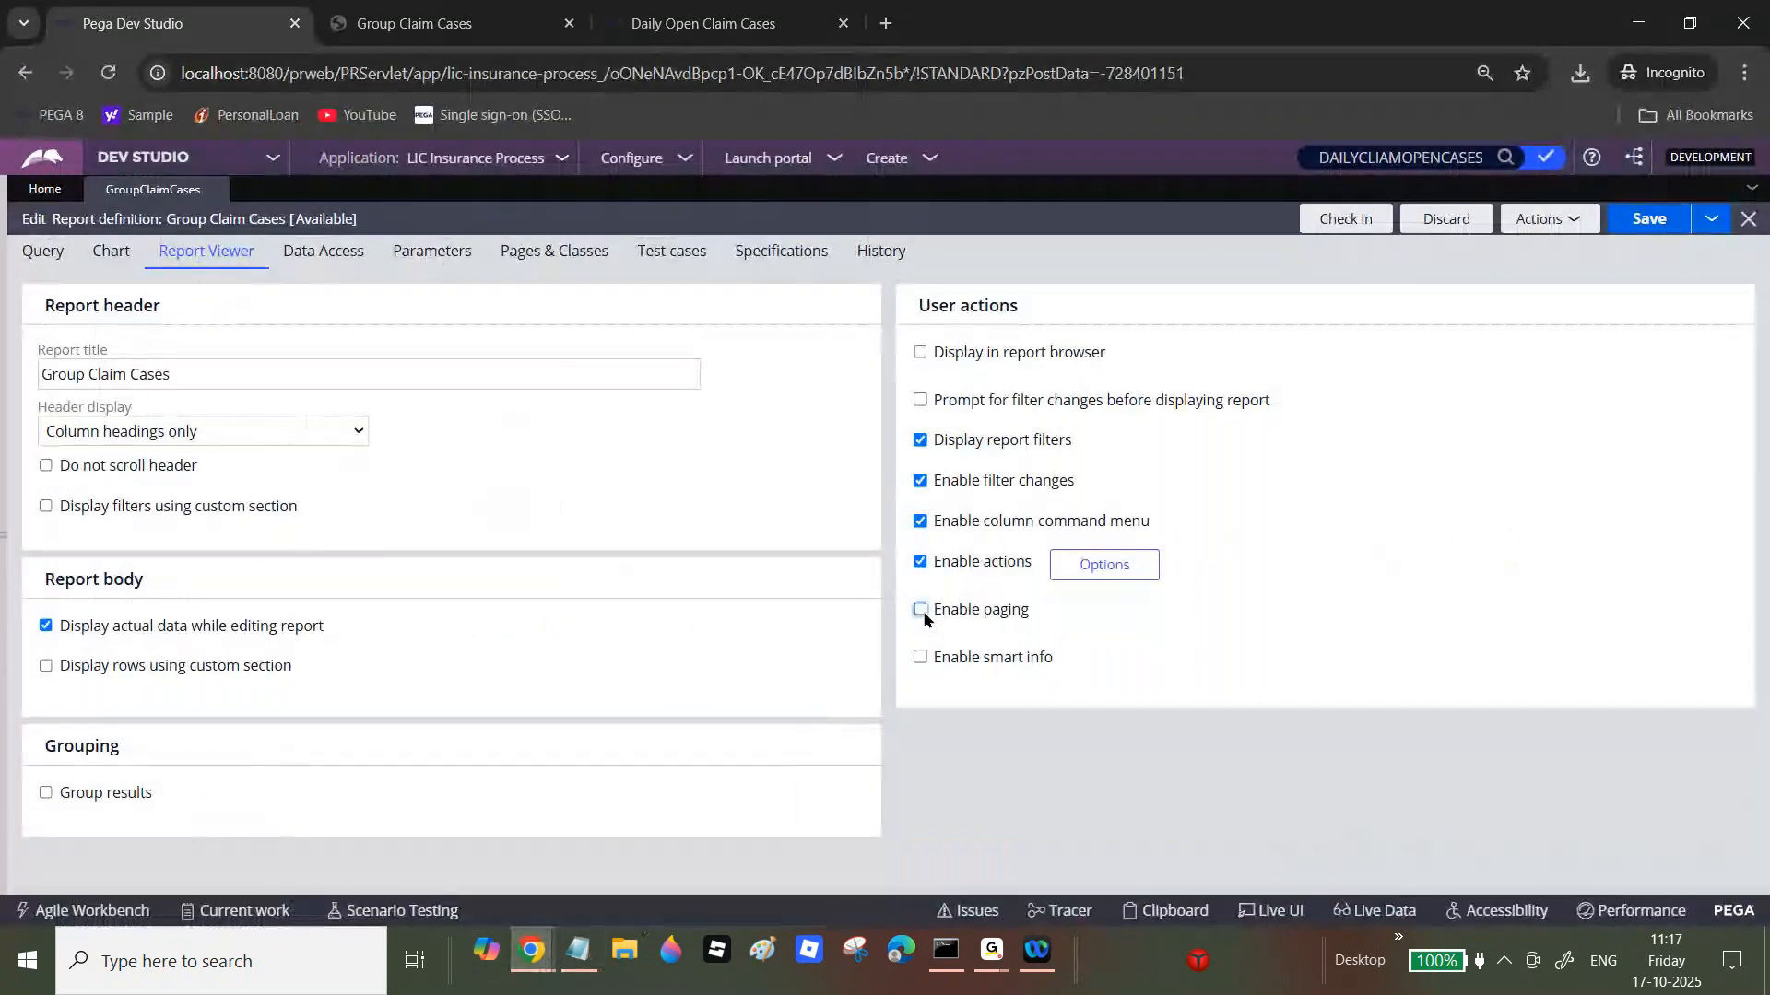
click(1648, 219)
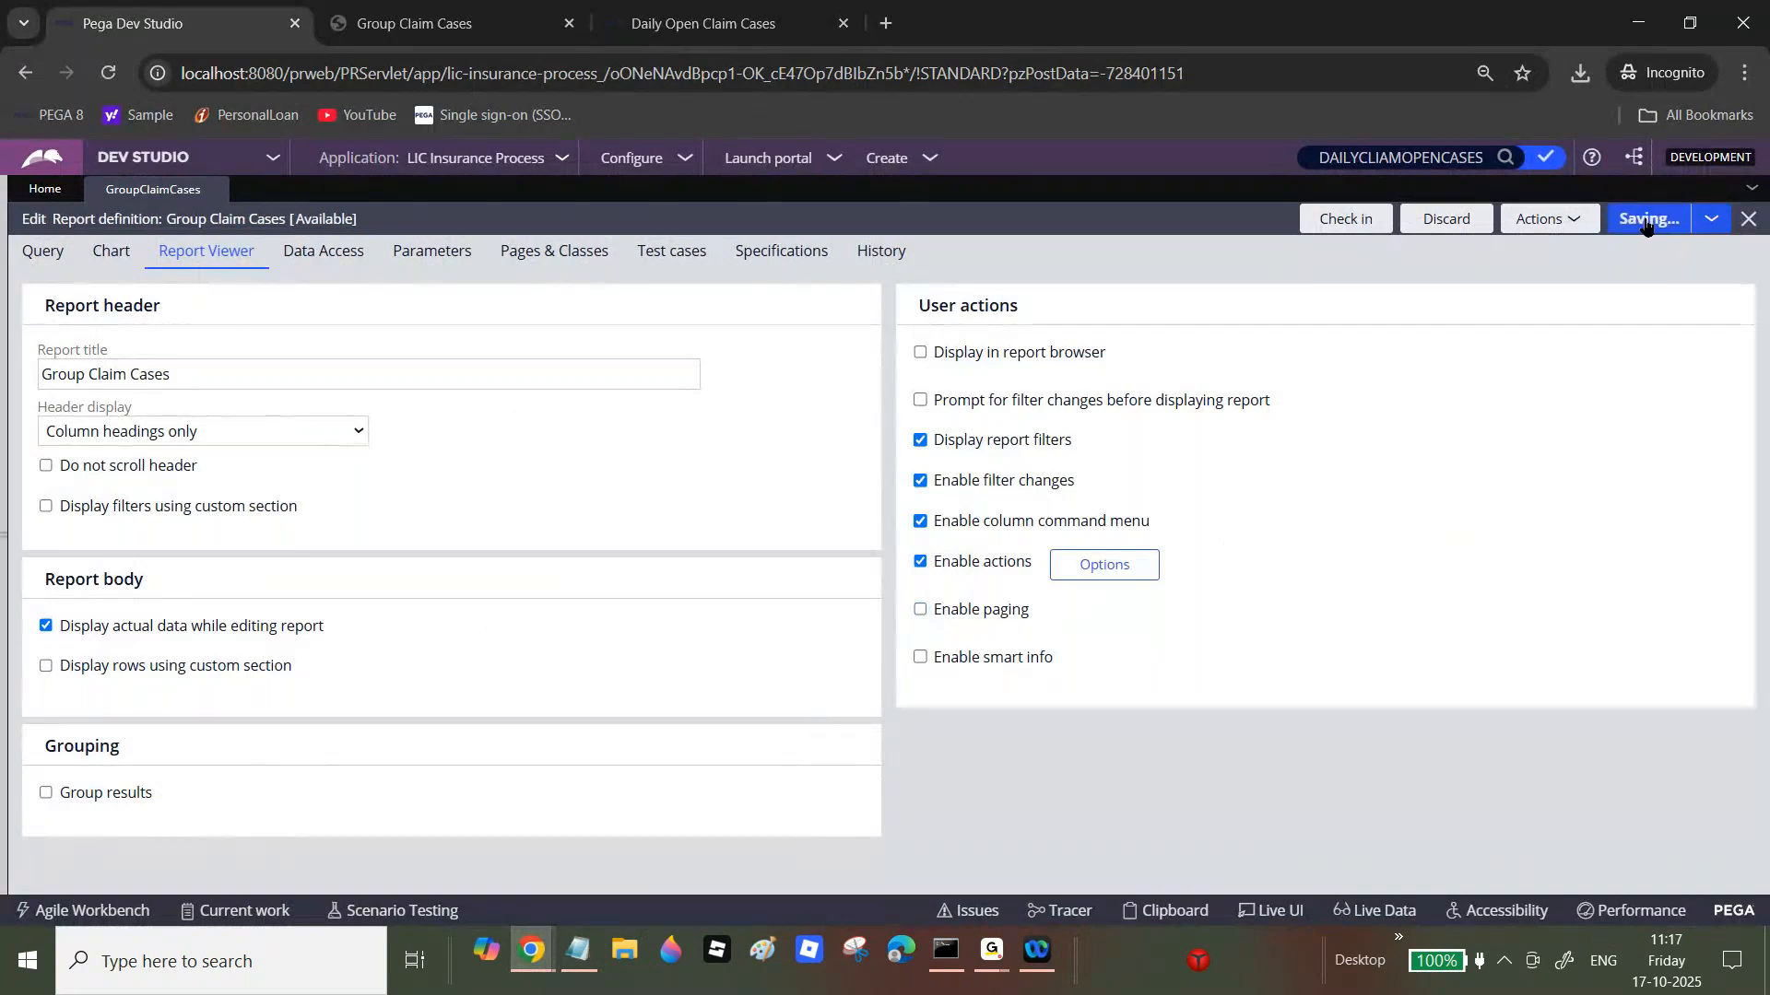
Step: Run the report to confirm all 128 records, then open the Data Access rows-to-retrieve field
click(1566, 220)
click(1512, 249)
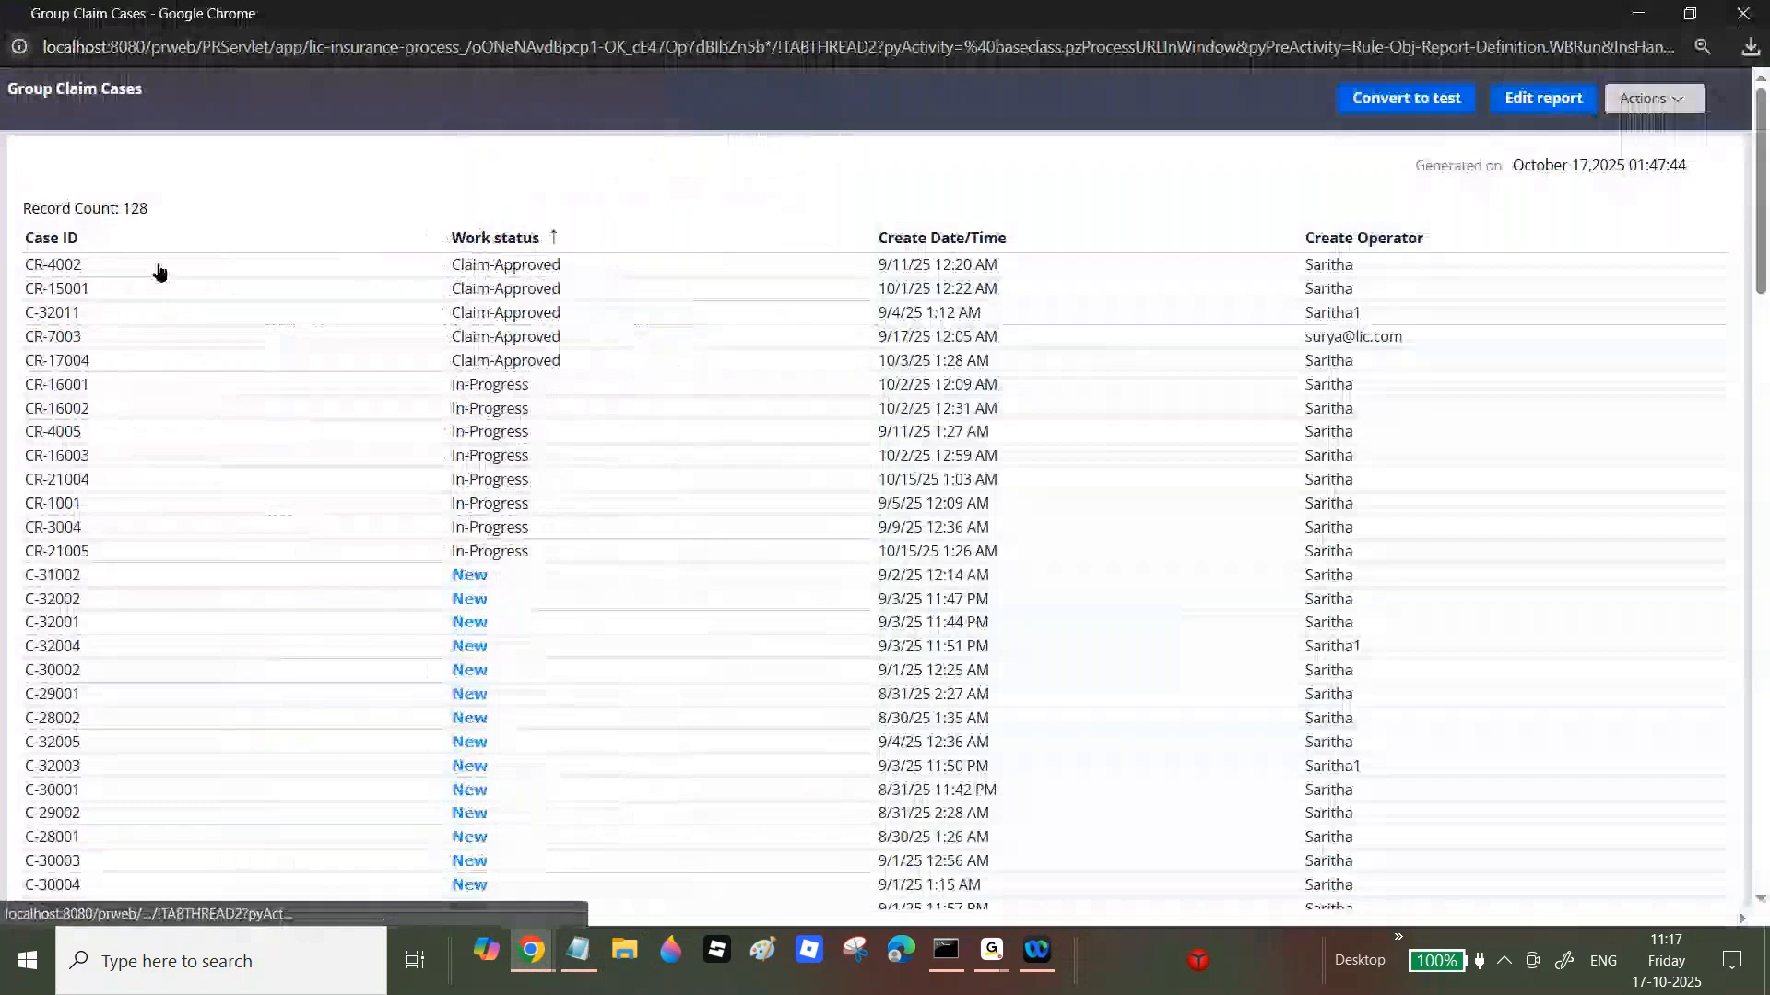
double_click(134, 210)
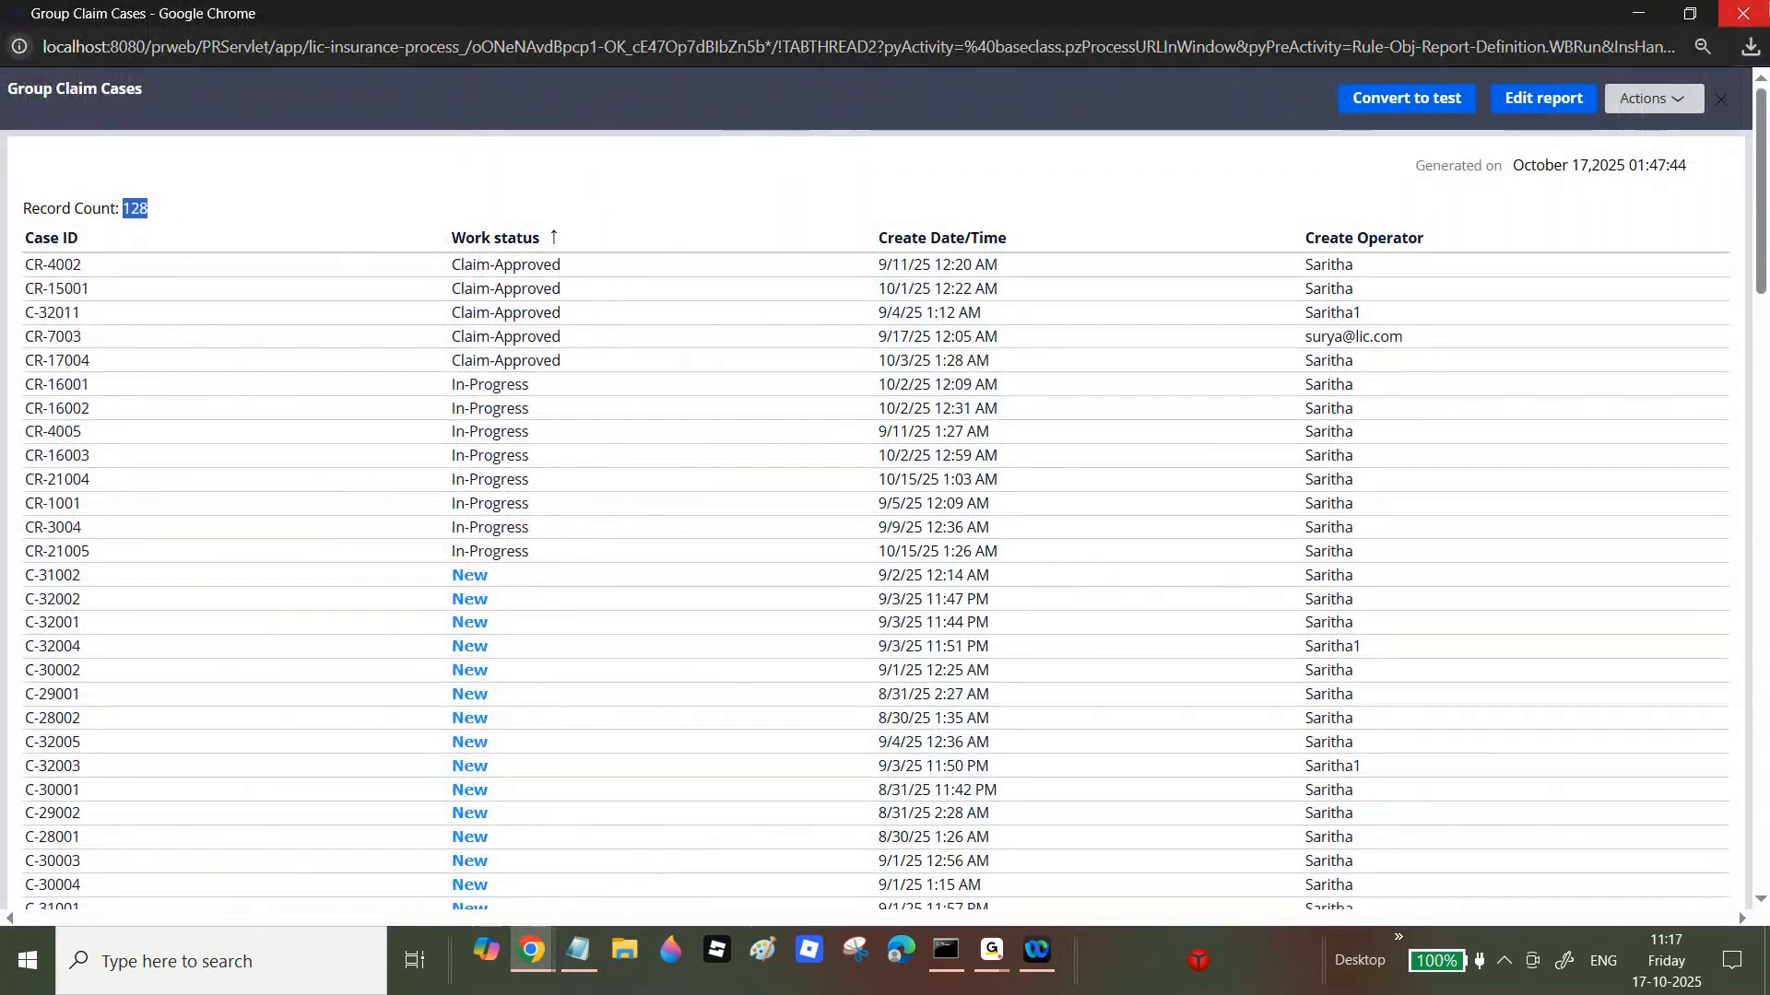
click(1743, 13)
click(331, 252)
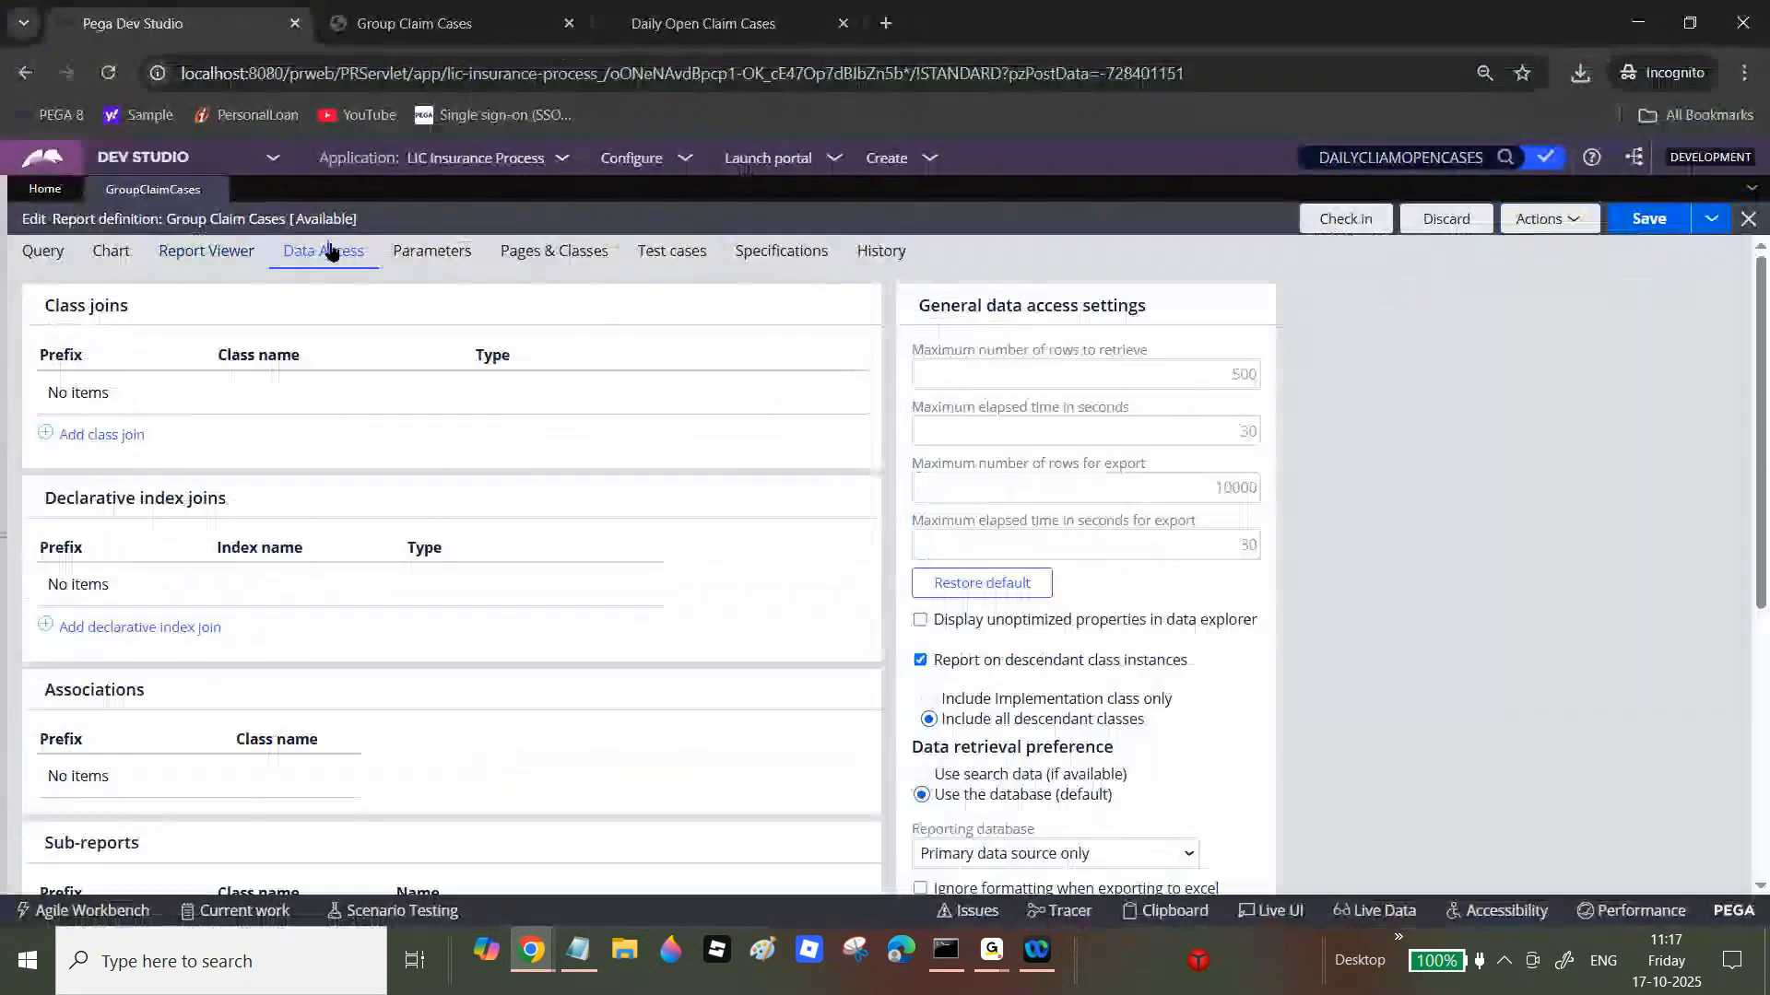
click(1236, 370)
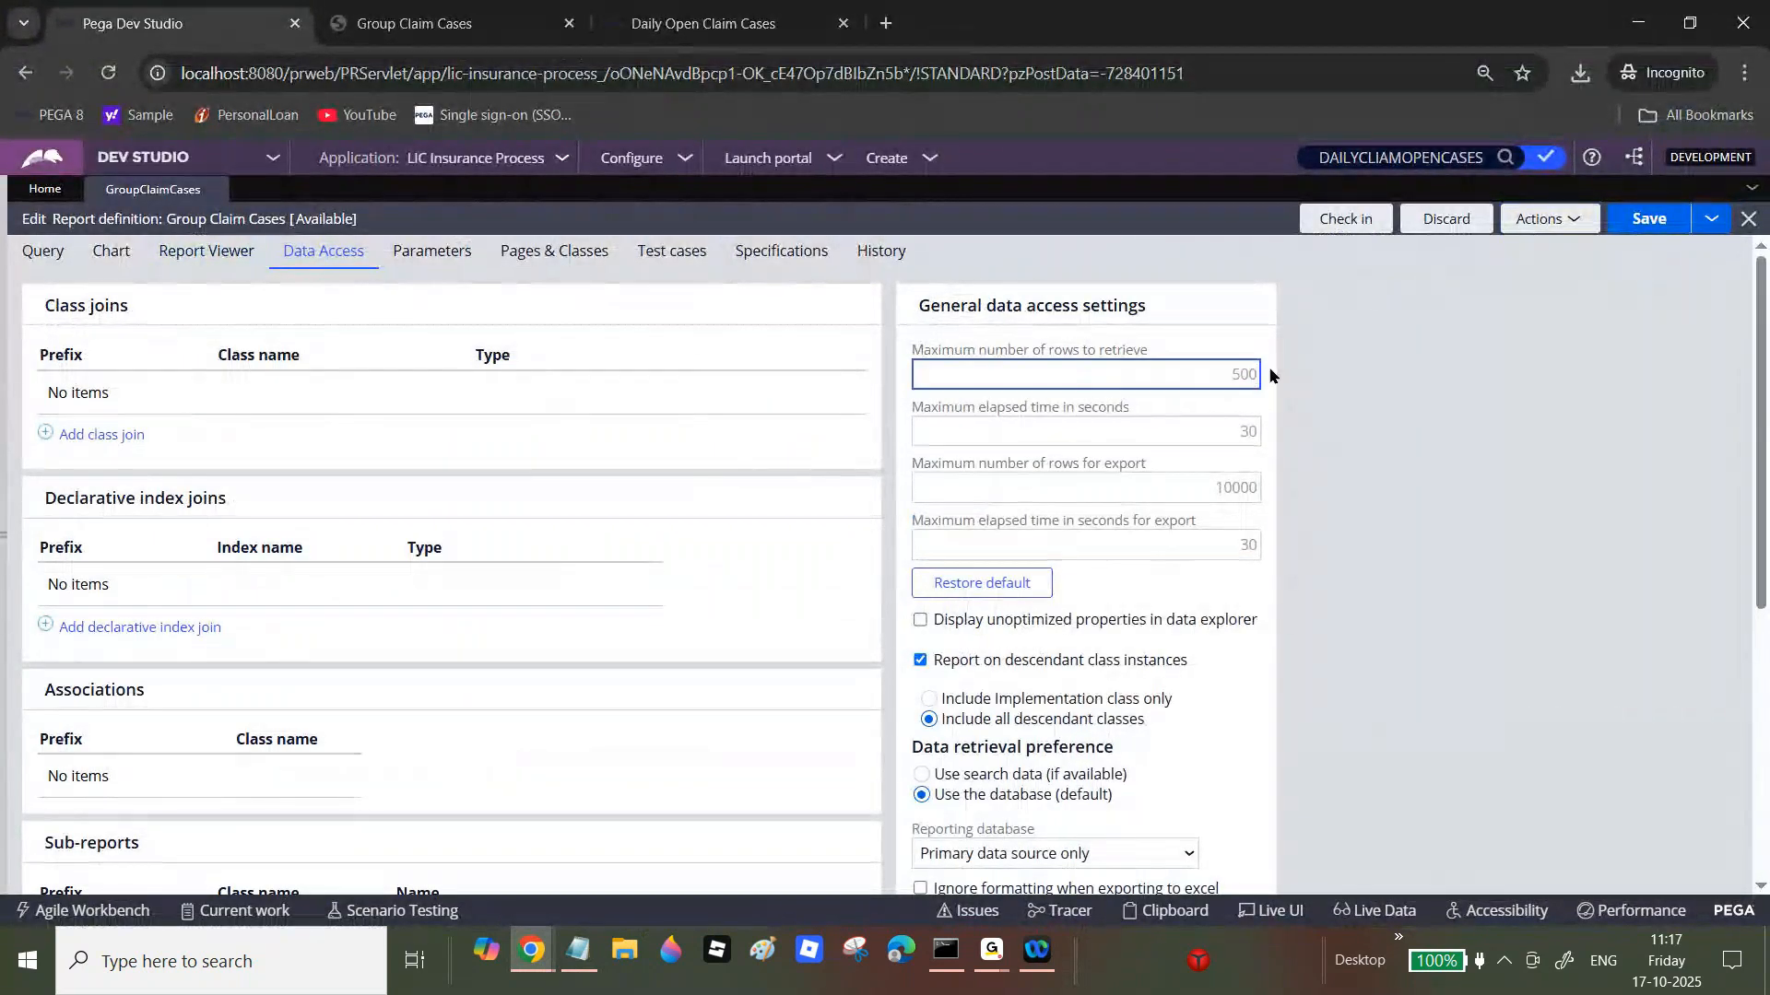
click(991, 950)
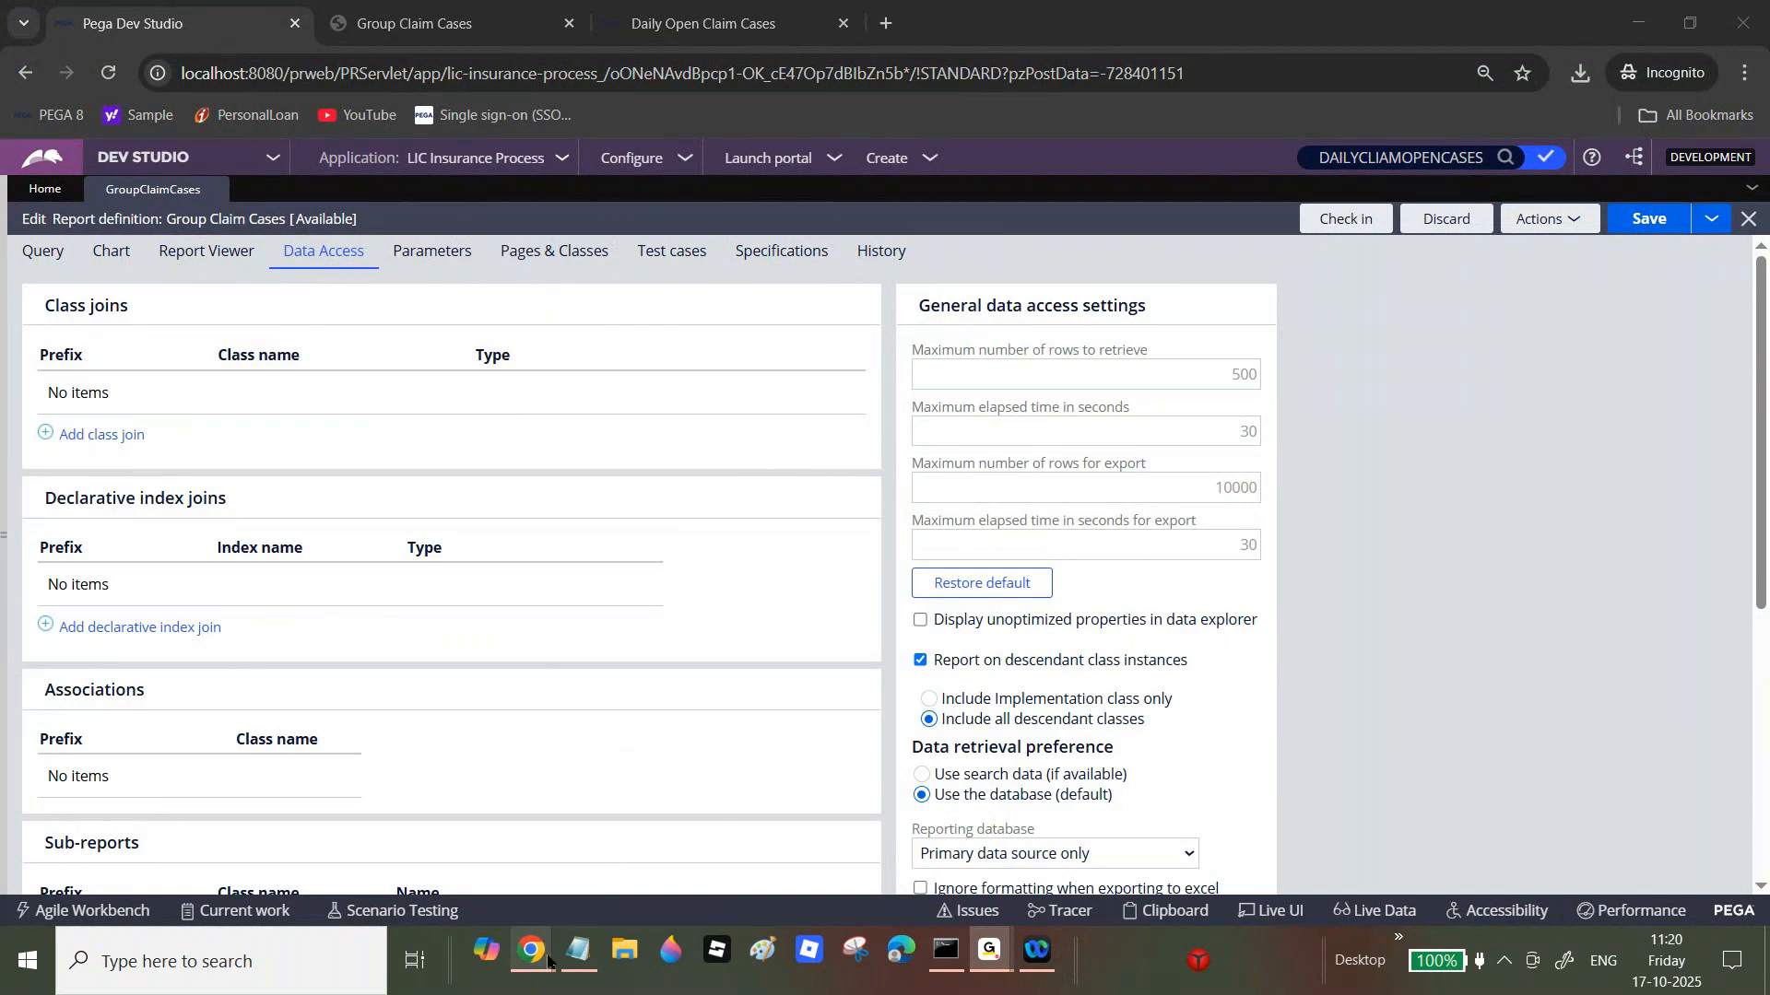
Step: Return briefly to Pega Dev Studio, then bring the Notepad notes forward
mouse_move(547, 958)
click(639, 854)
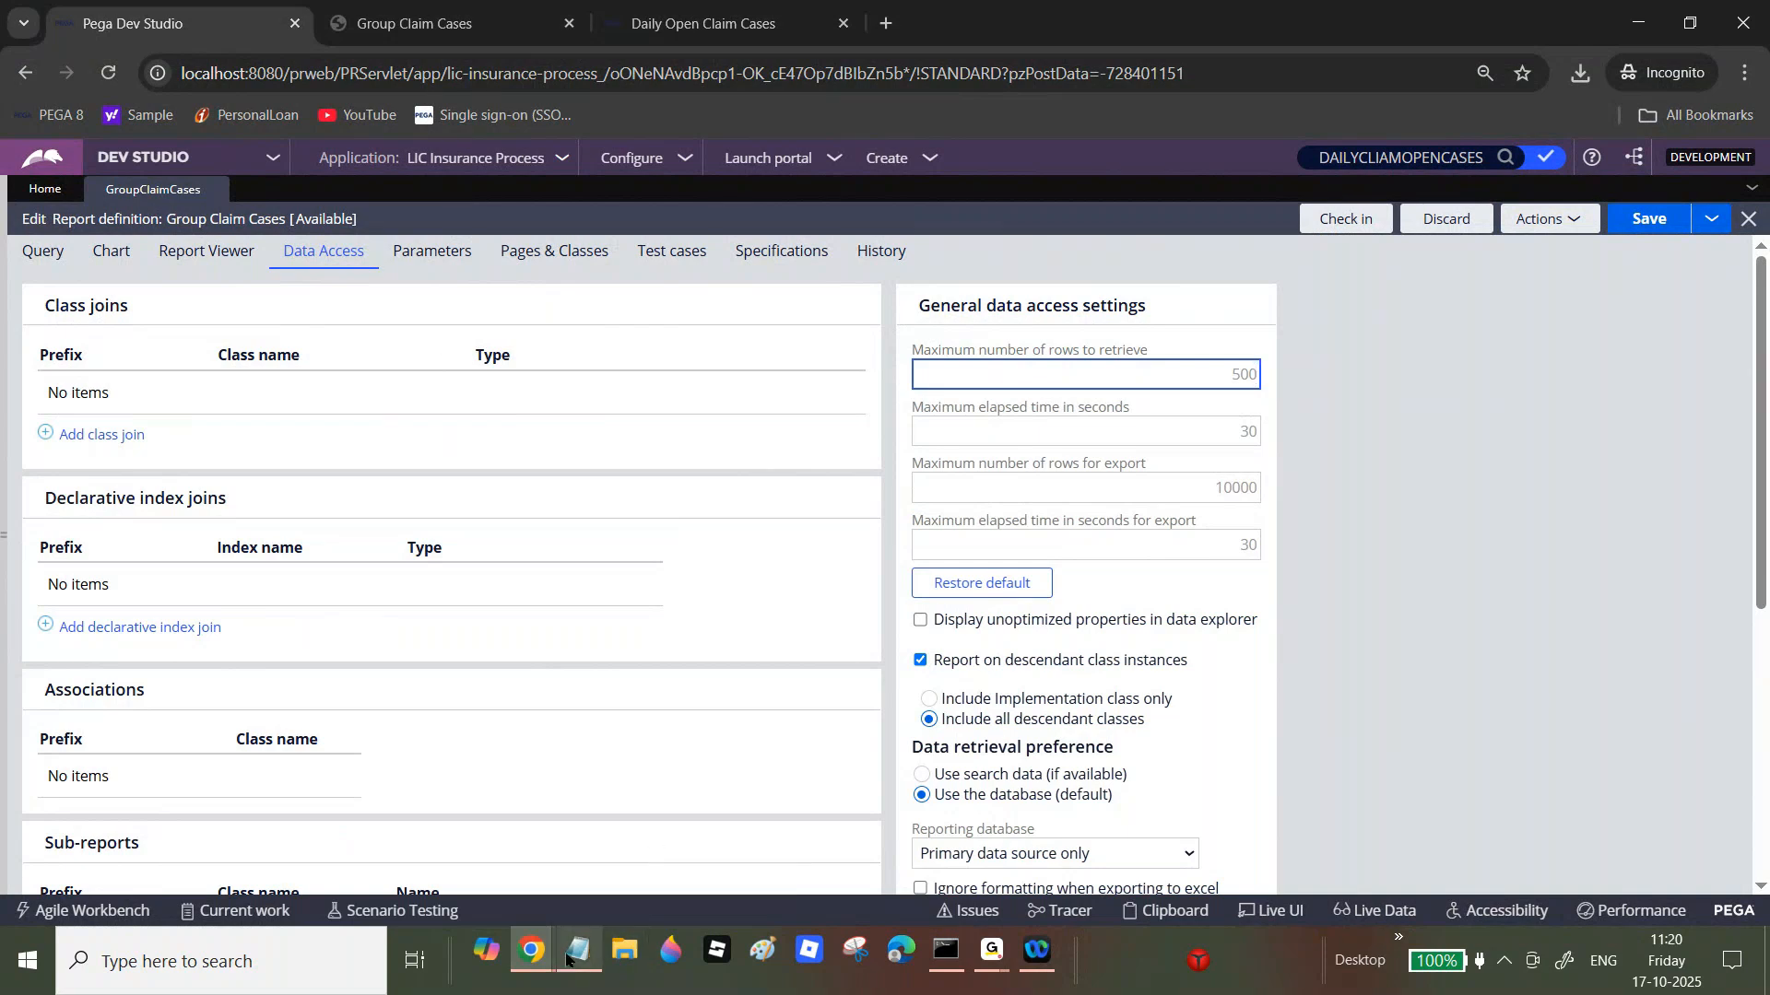
click(566, 959)
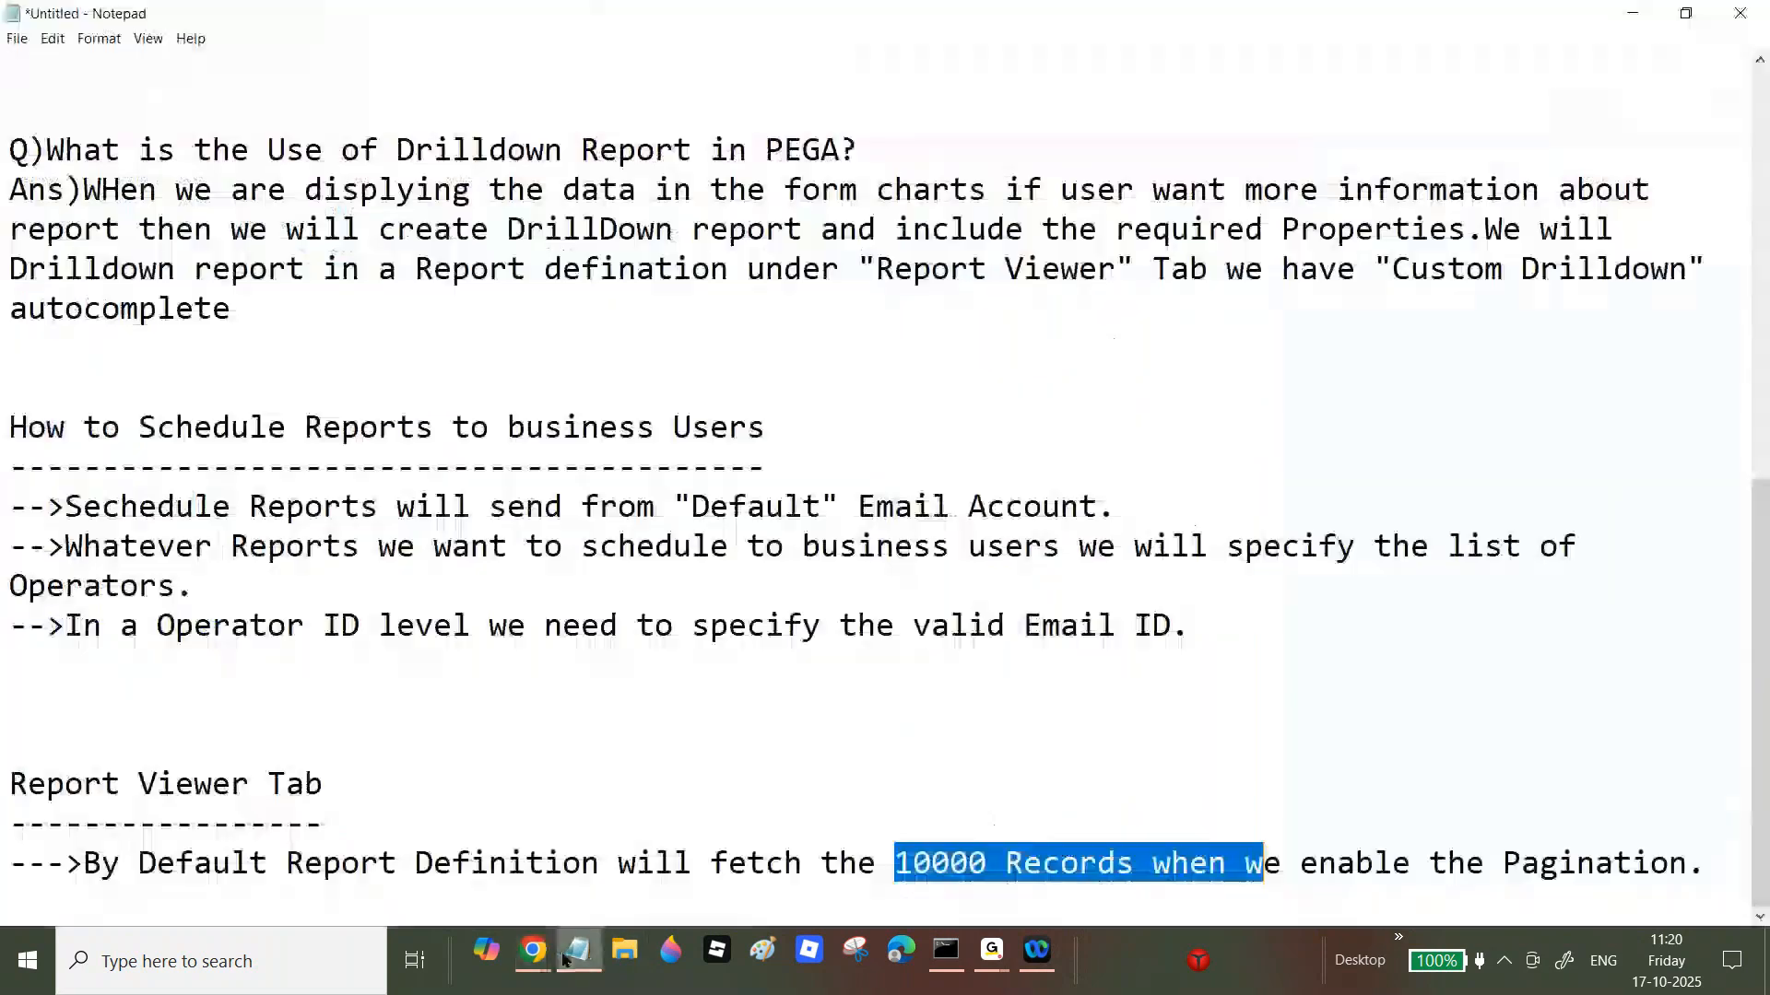
Step: Add the note '--->When we disable pagination from Report viewer, by default report definition will fetch 500 records.'
click(1720, 852)
key(Return)
text(--->When we are diable)
key(BackSpace)
text(l)
key(BackSpace)
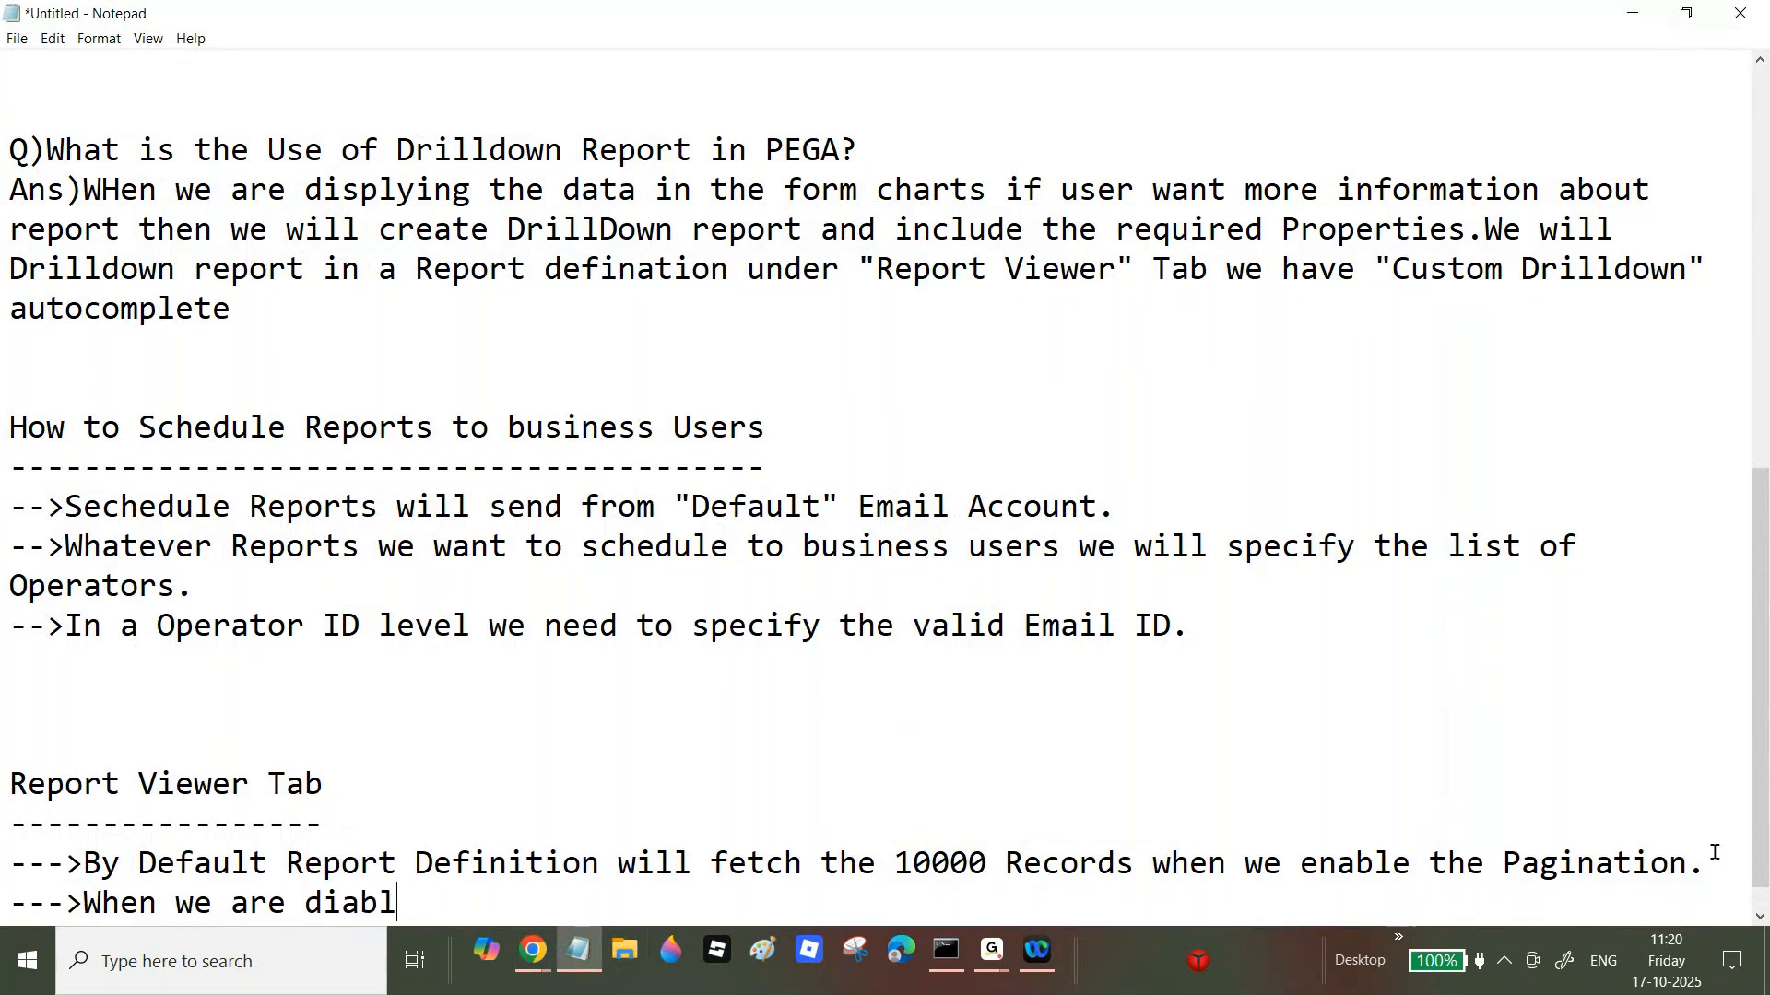
text(e Pag)
key(BackSpace)
key(BackSpace)
key(BackSpace)
key(BackSpace)
key(BackSpace)
key(BackSpace)
key(BackSpace)
key(BackSpace)
key(BackSpace)
key(BackSpace)
key(BackSpace)
key(BackSpace)
key(BackSpace)
key(BackSpace)
text(diable pagination from review r)
key(BackSpace)
key(BackSpace)
key(BackSpace)
key(BackSpace)
key(BackSpace)
key(BackSpace)
key(BackSpace)
key(BackSpace)
text(Report viewer i)
key(BackSpace)
key(BackSpace)
text(, by Rep)
key(BackSpace)
key(BackSpace)
key(BackSpace)
text(default report defination will fetch 500 )
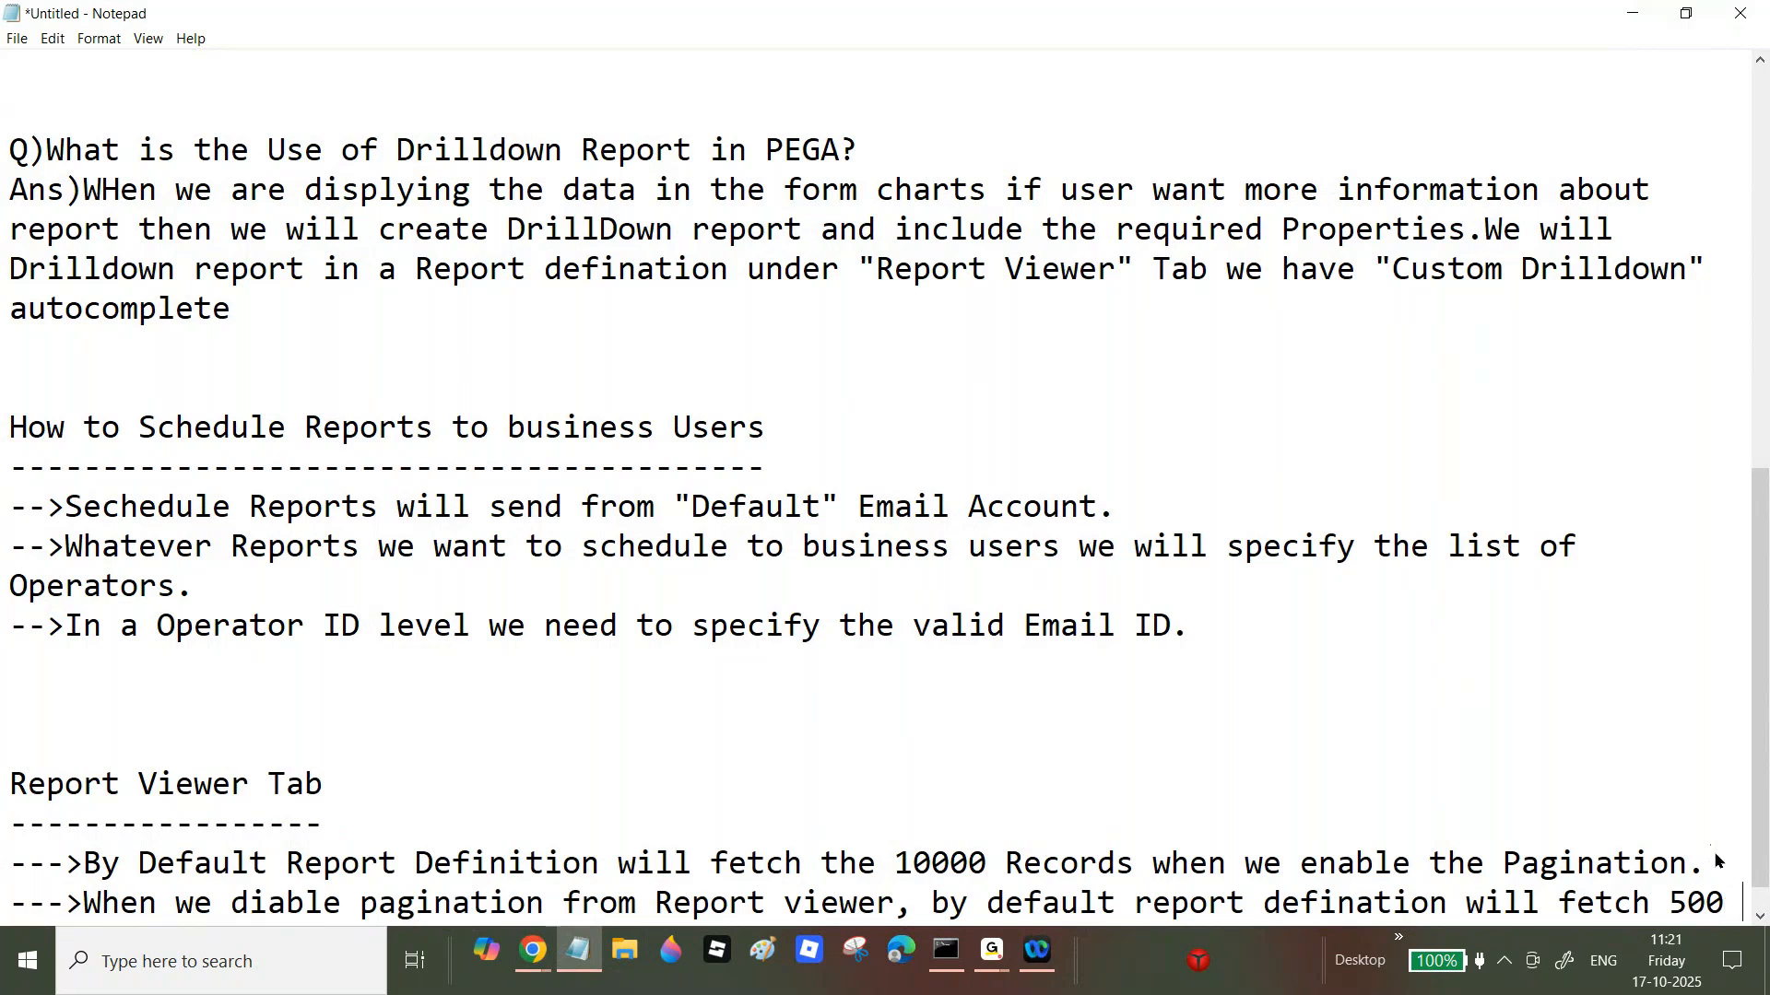
text(records.)
key(Return)
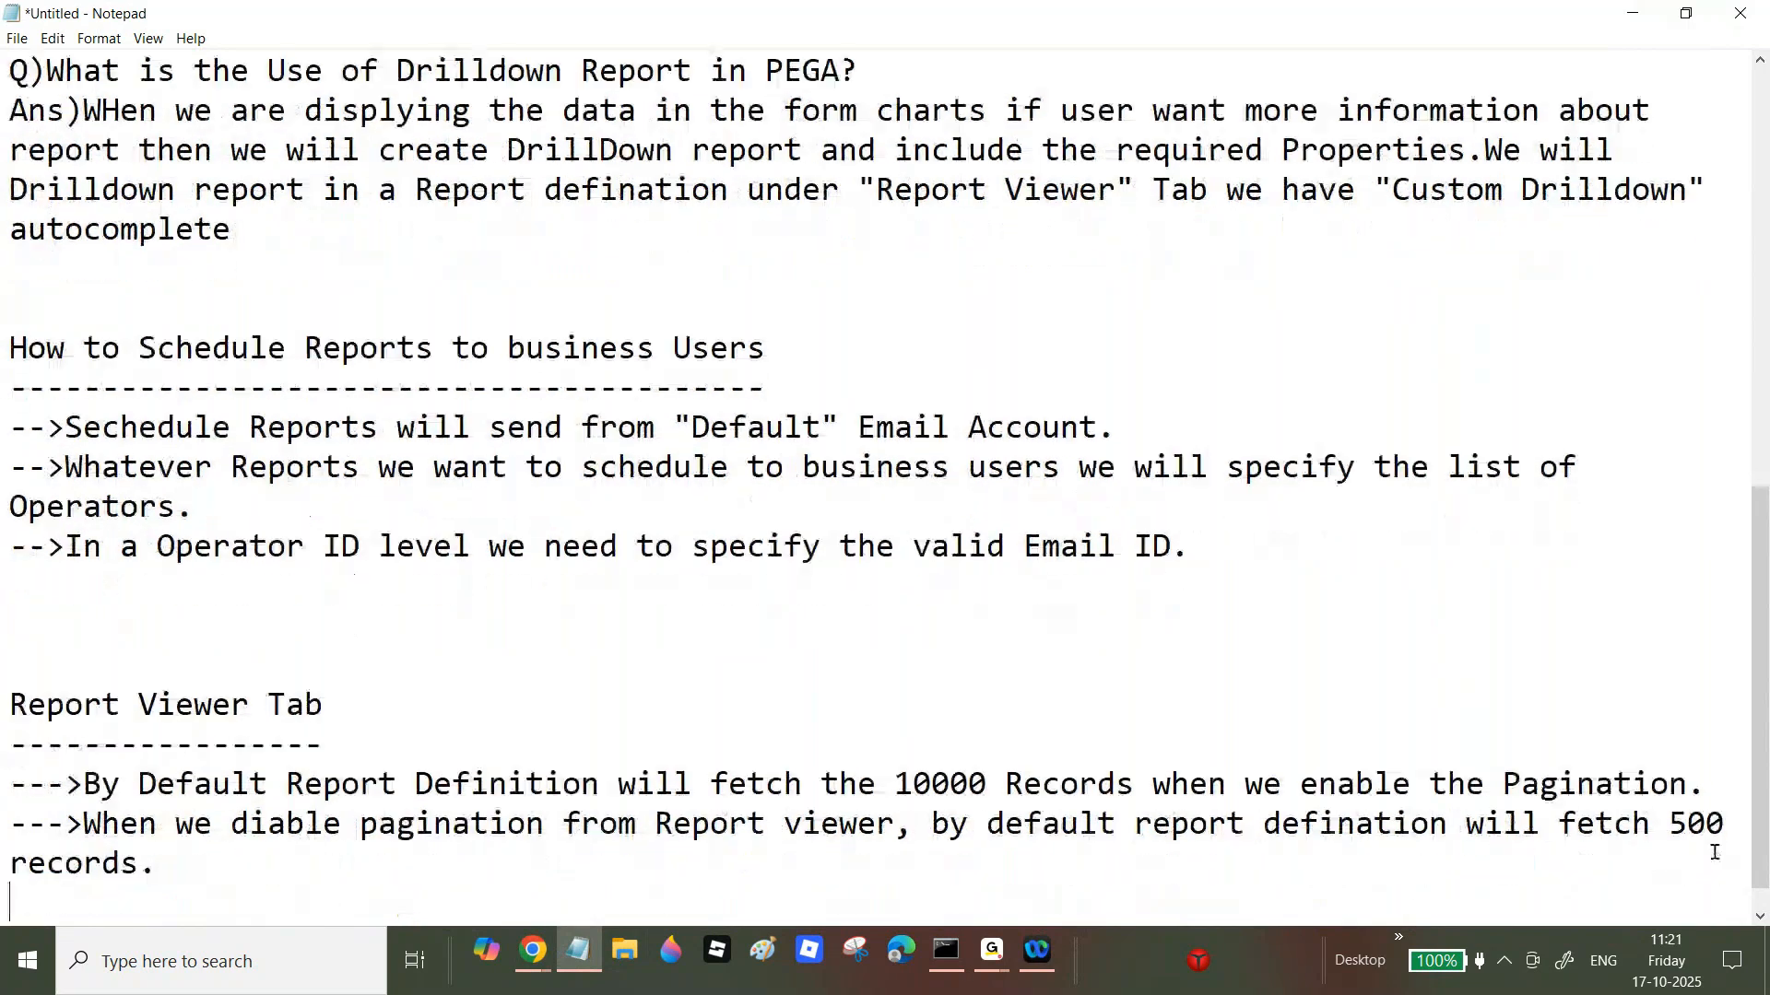
key(Return)
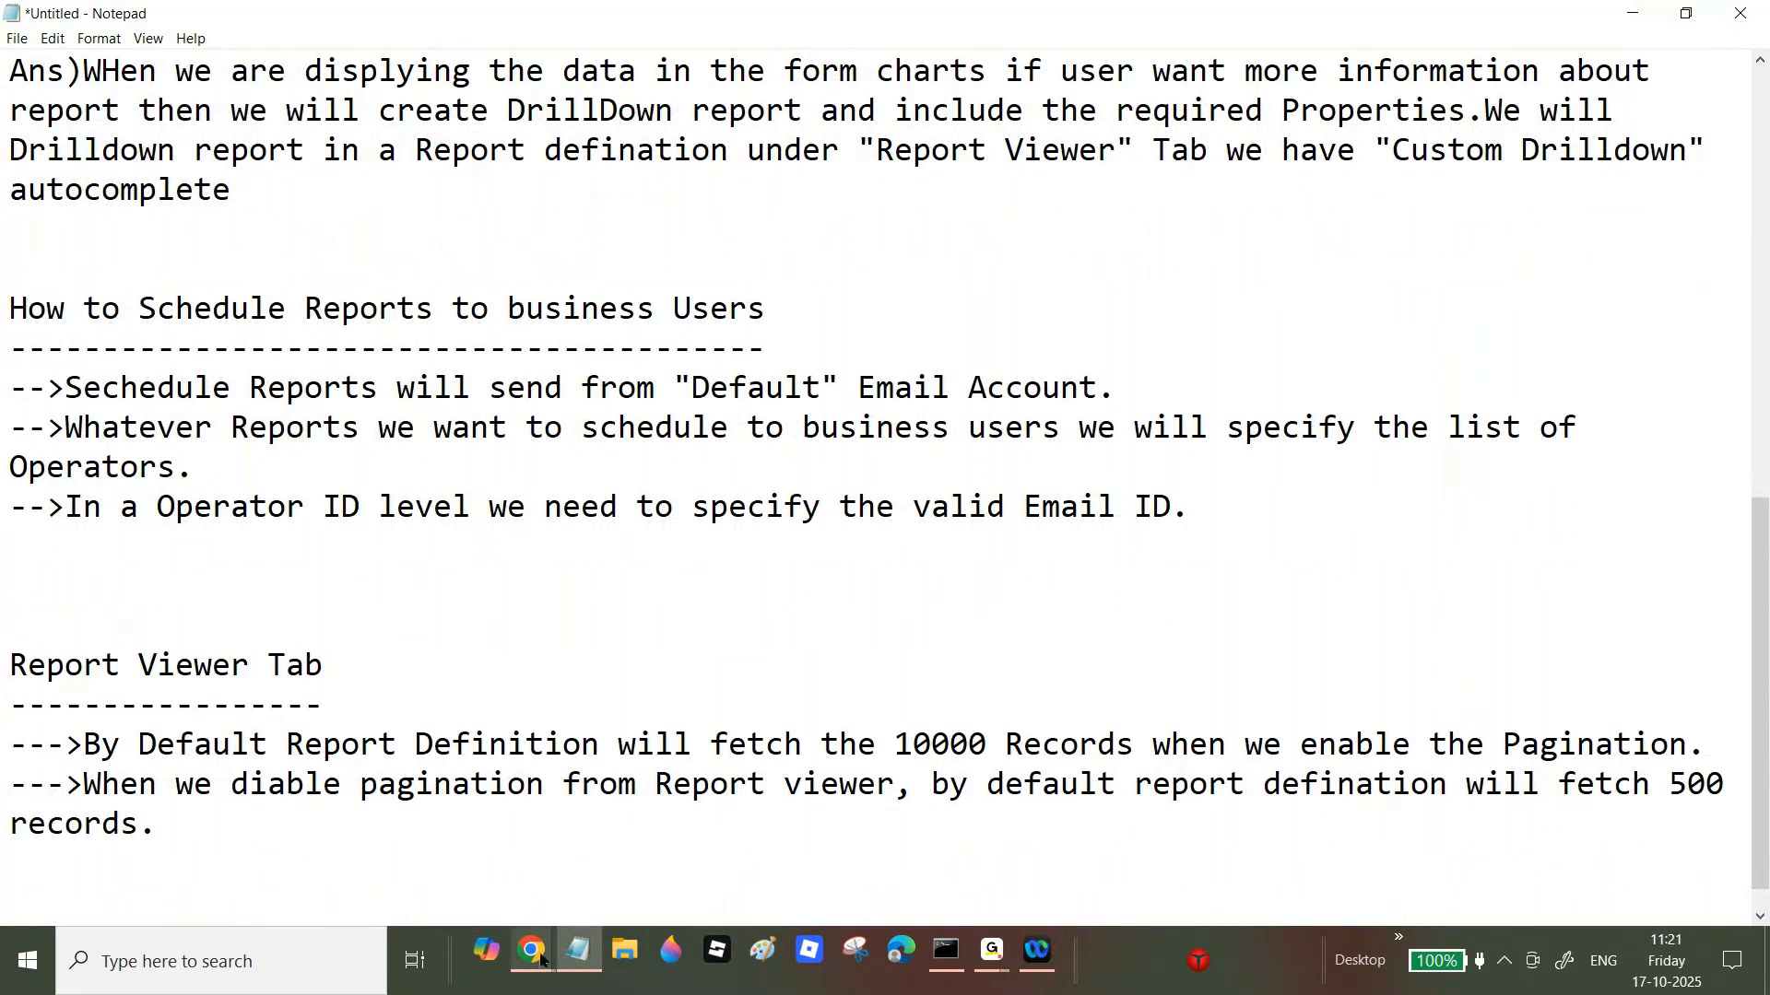
Step: Bring Pega Dev Studio back to Group Claim Cases' Data Access settings showing 500 rows to retrieve
mouse_move(540, 960)
click(601, 862)
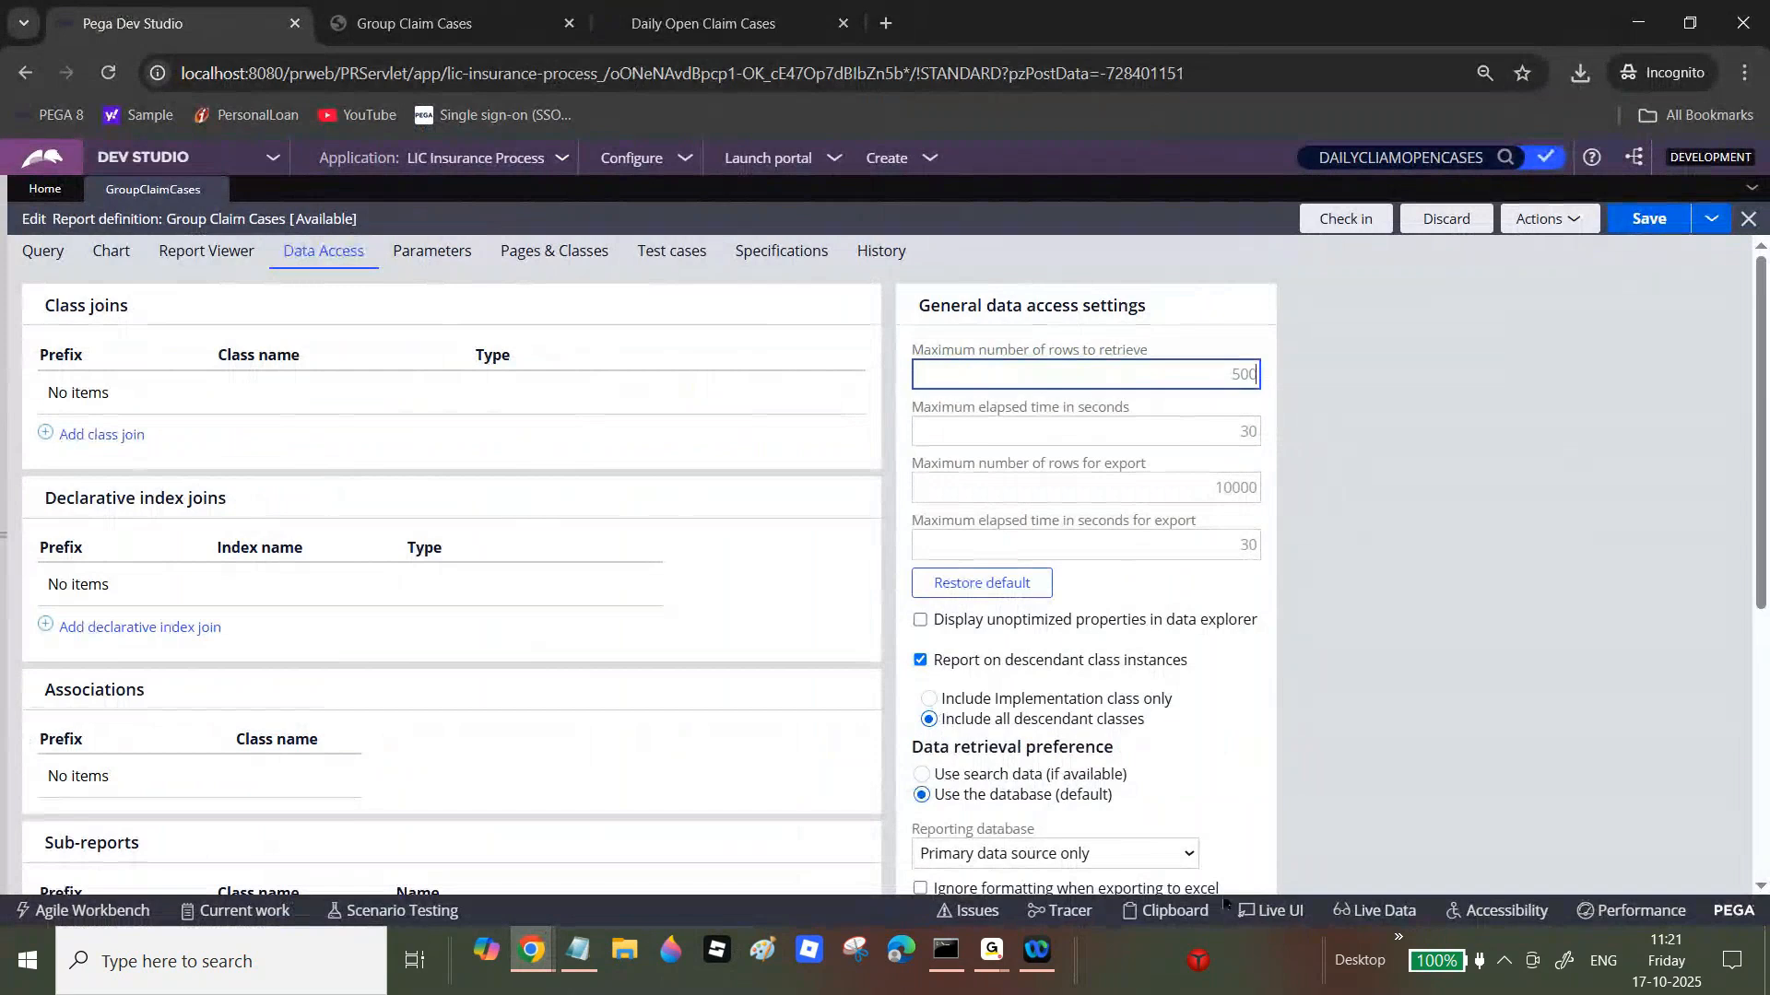
mouse_move(991, 954)
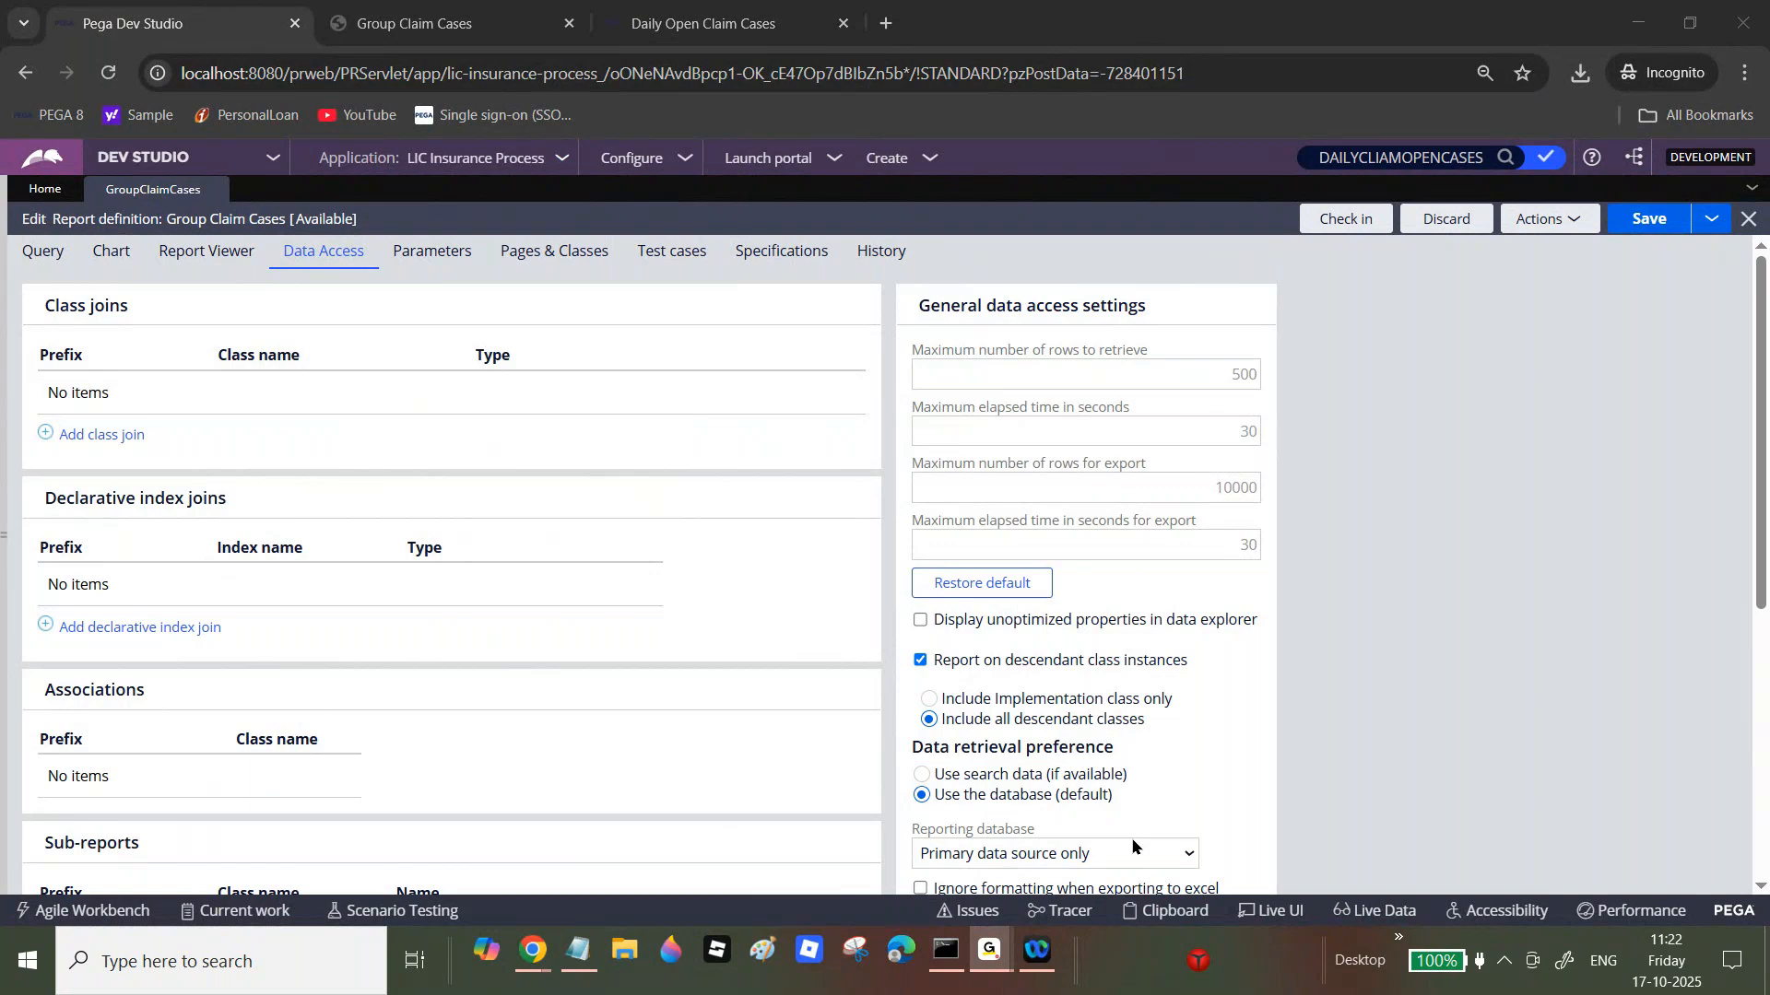
mouse_move(532, 952)
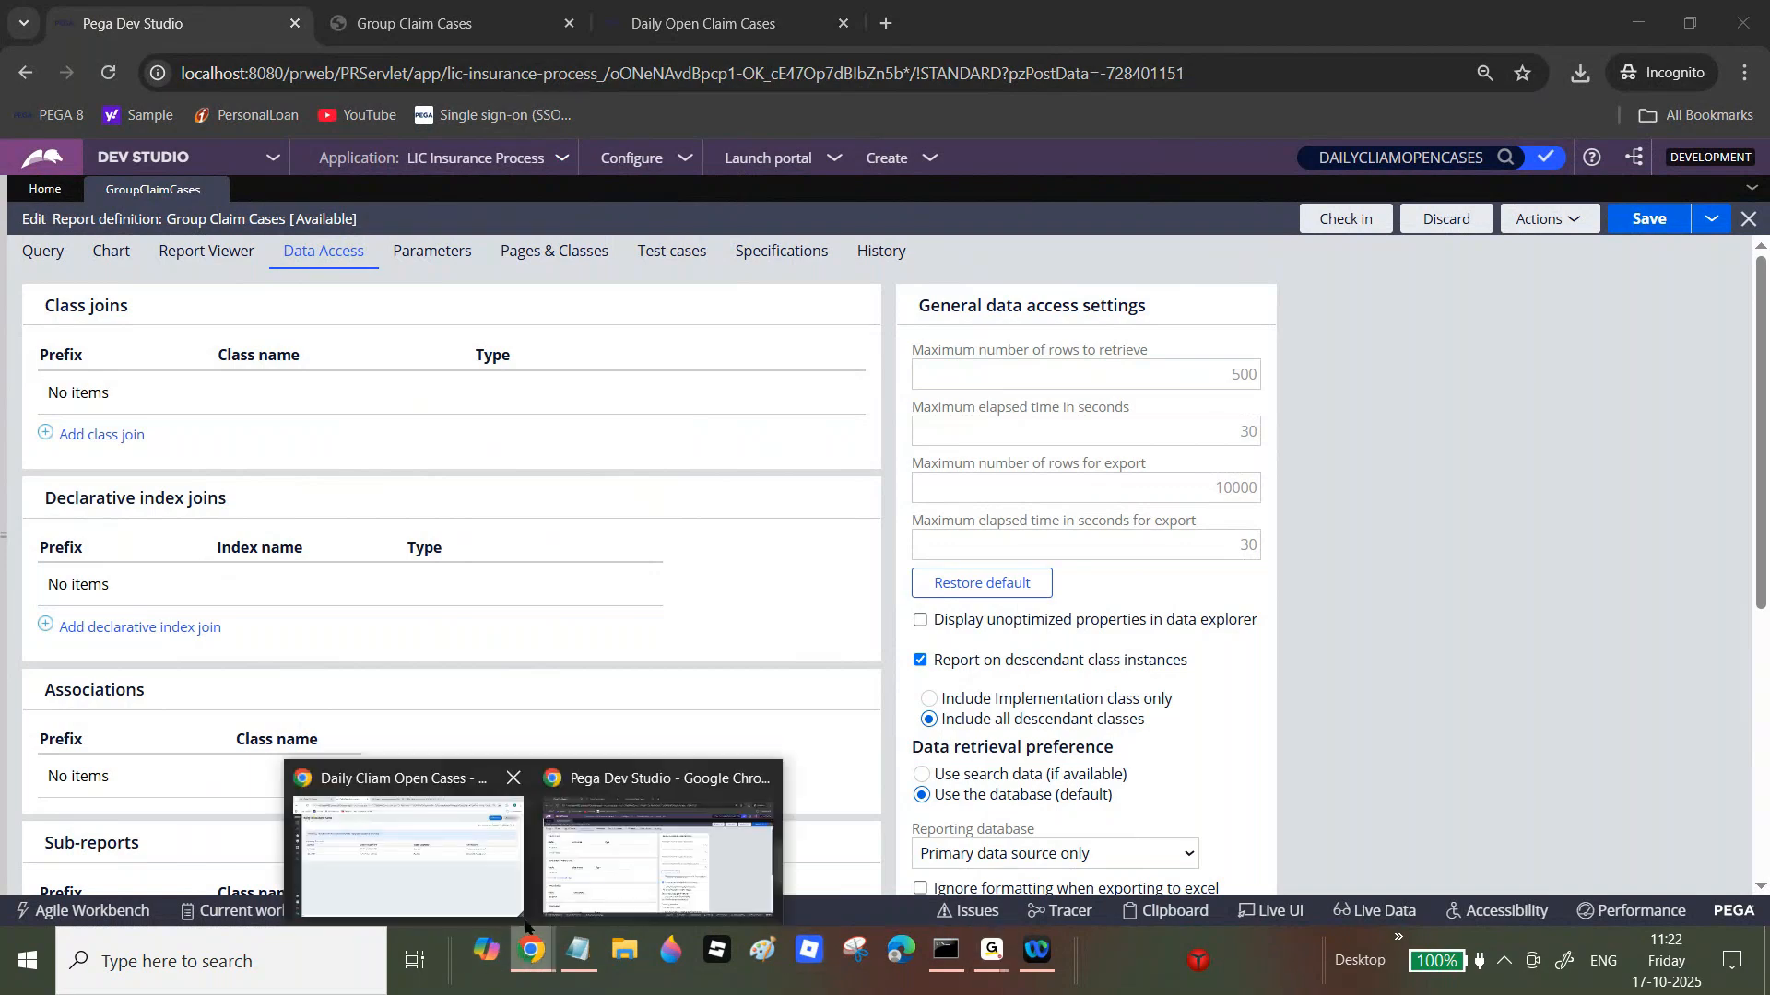
click(659, 857)
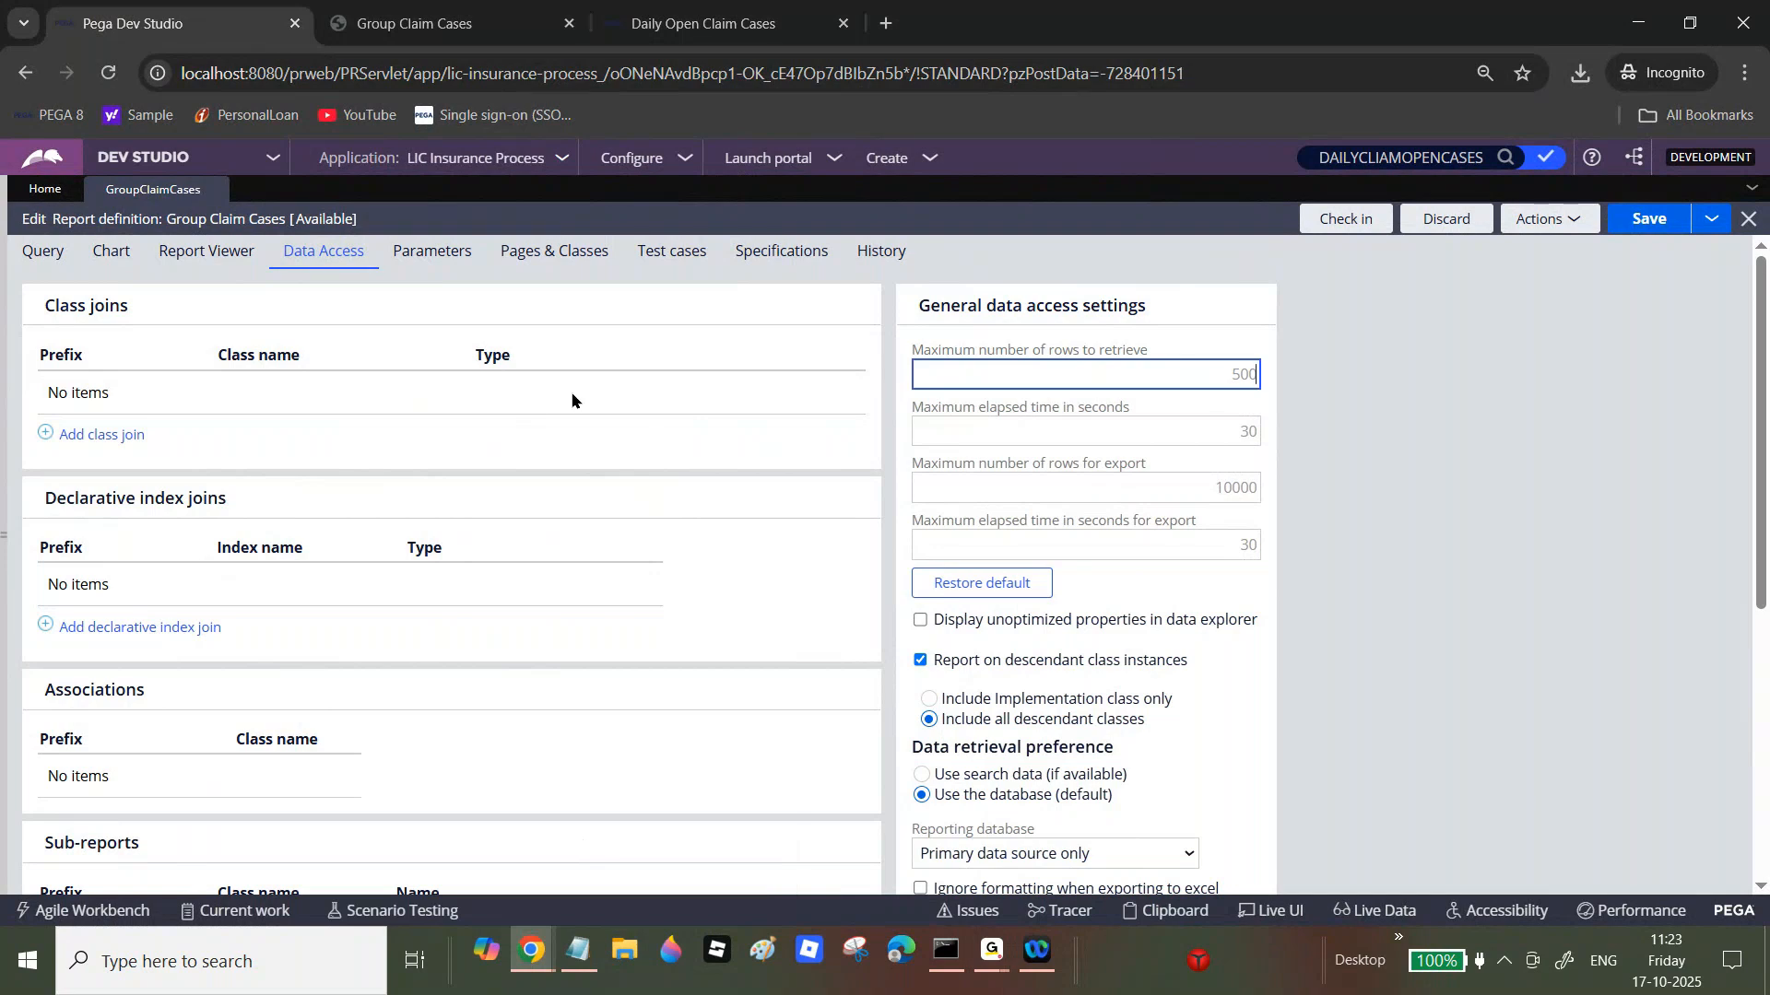
Step: Change Maximum number of rows to retrieve from 500 to 50000 and save the report
key(BackSpace)
key(BackSpace)
key(BackSpace)
text(1000)
text(0)
drag(1209, 372, 1257, 373)
click(1245, 374)
double_click(1236, 374)
text(50000)
double_click(1236, 373)
text(50000)
click(1648, 218)
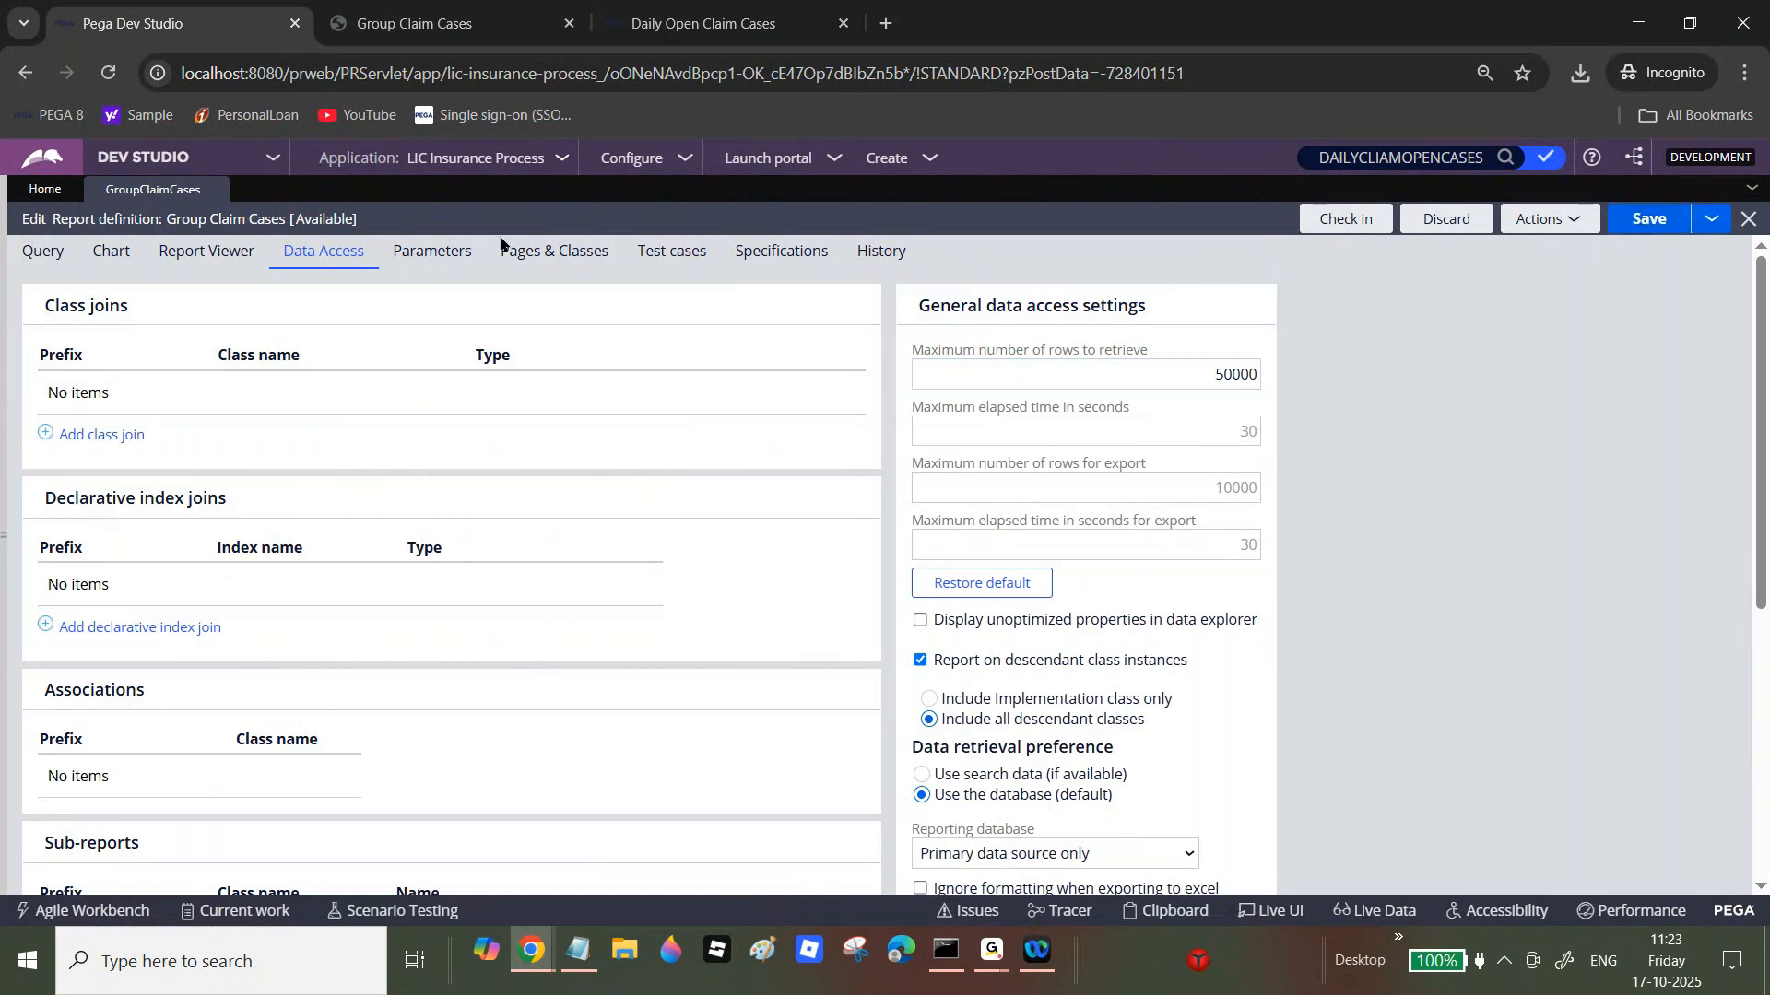
Step: Check the Query tab, then confirm the 50000 row limit on the Data Access tab
click(33, 251)
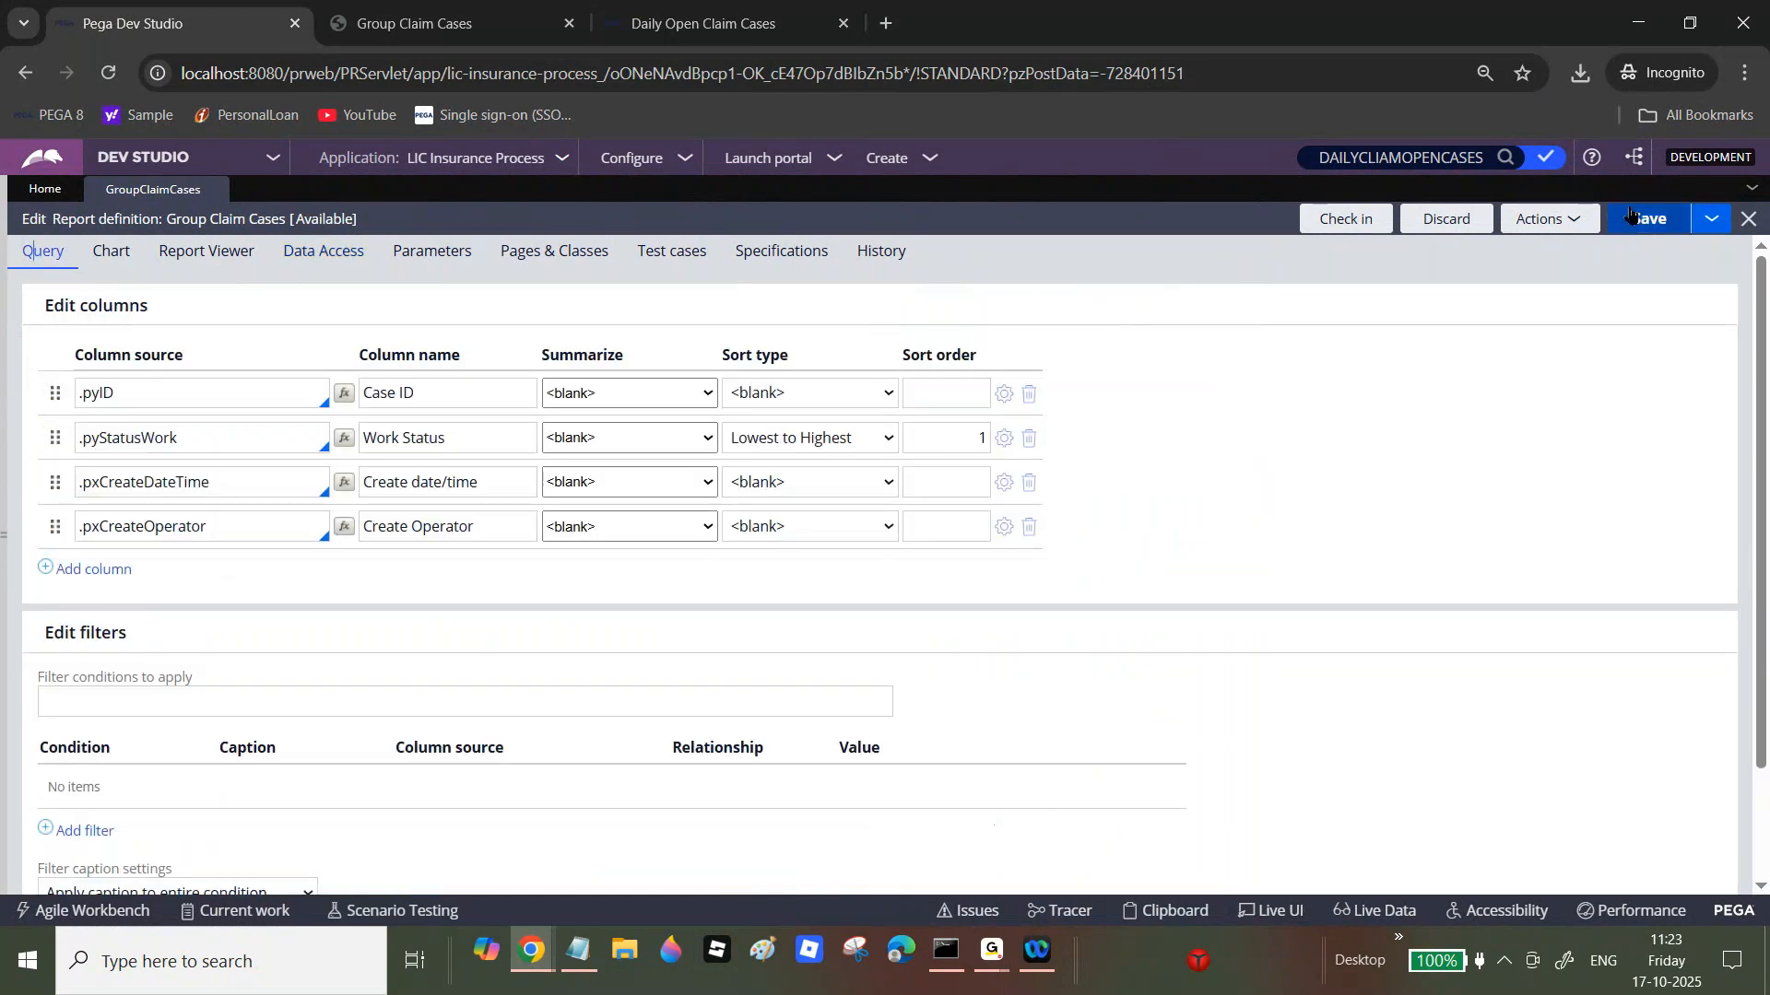
click(304, 258)
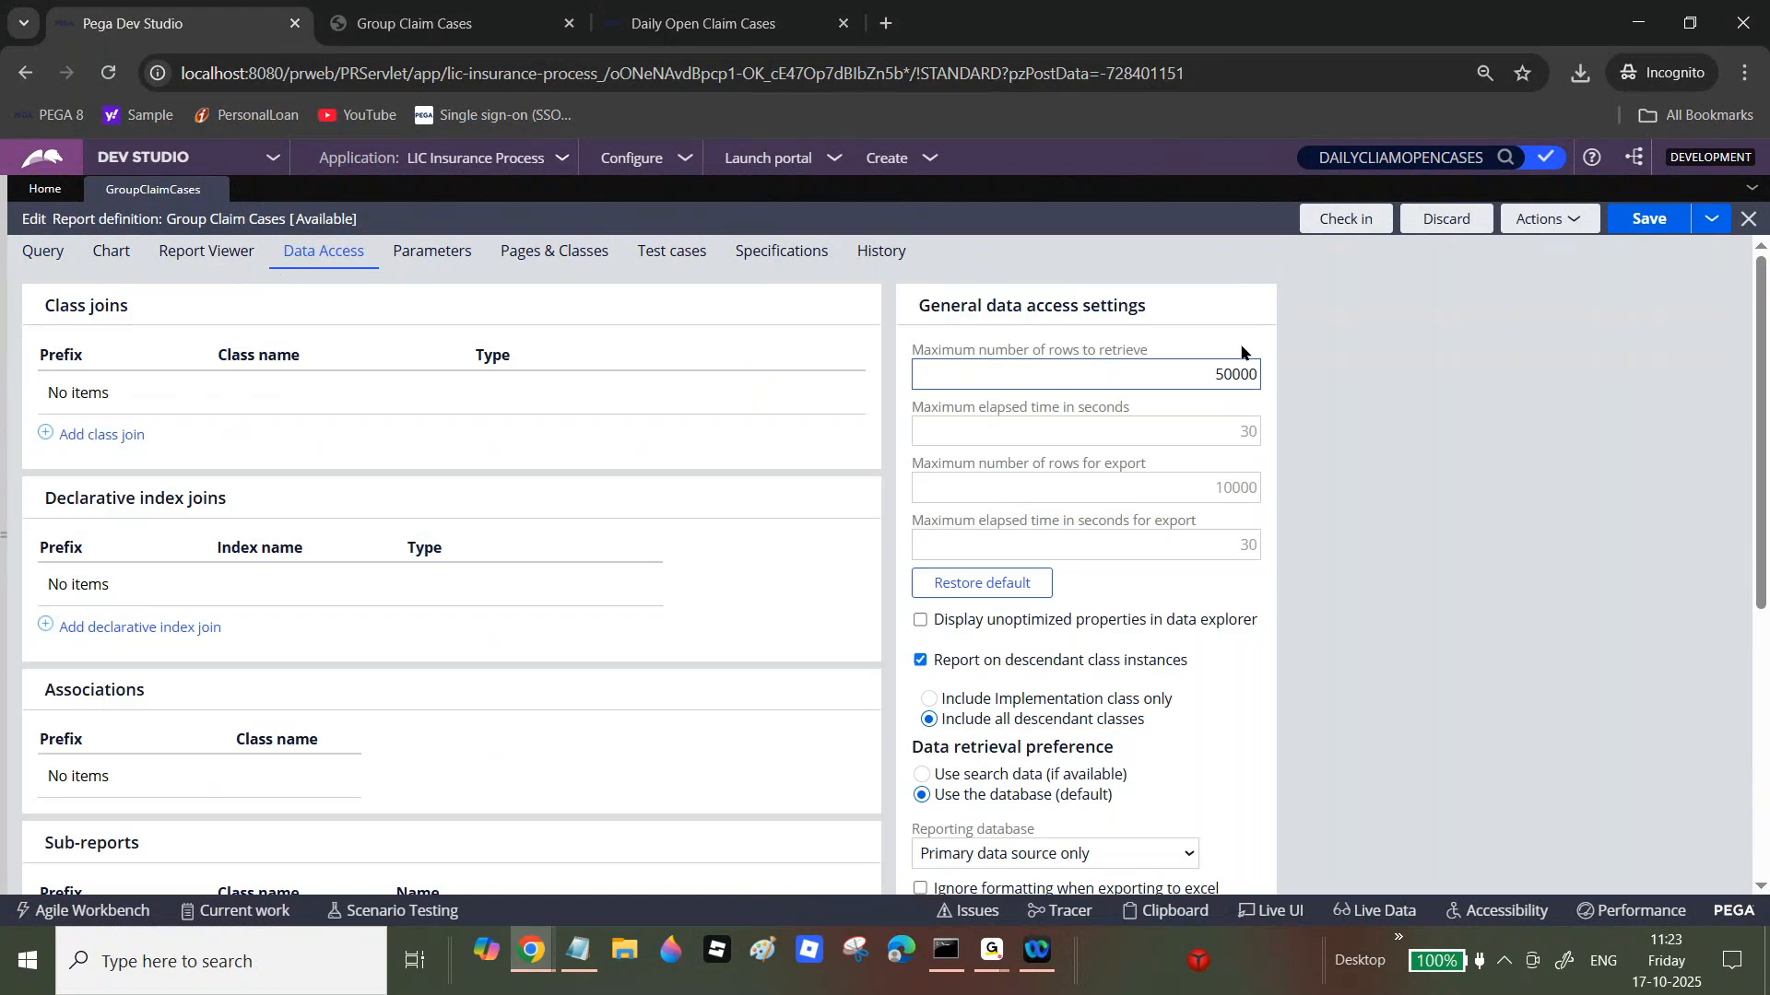
double_click(1230, 372)
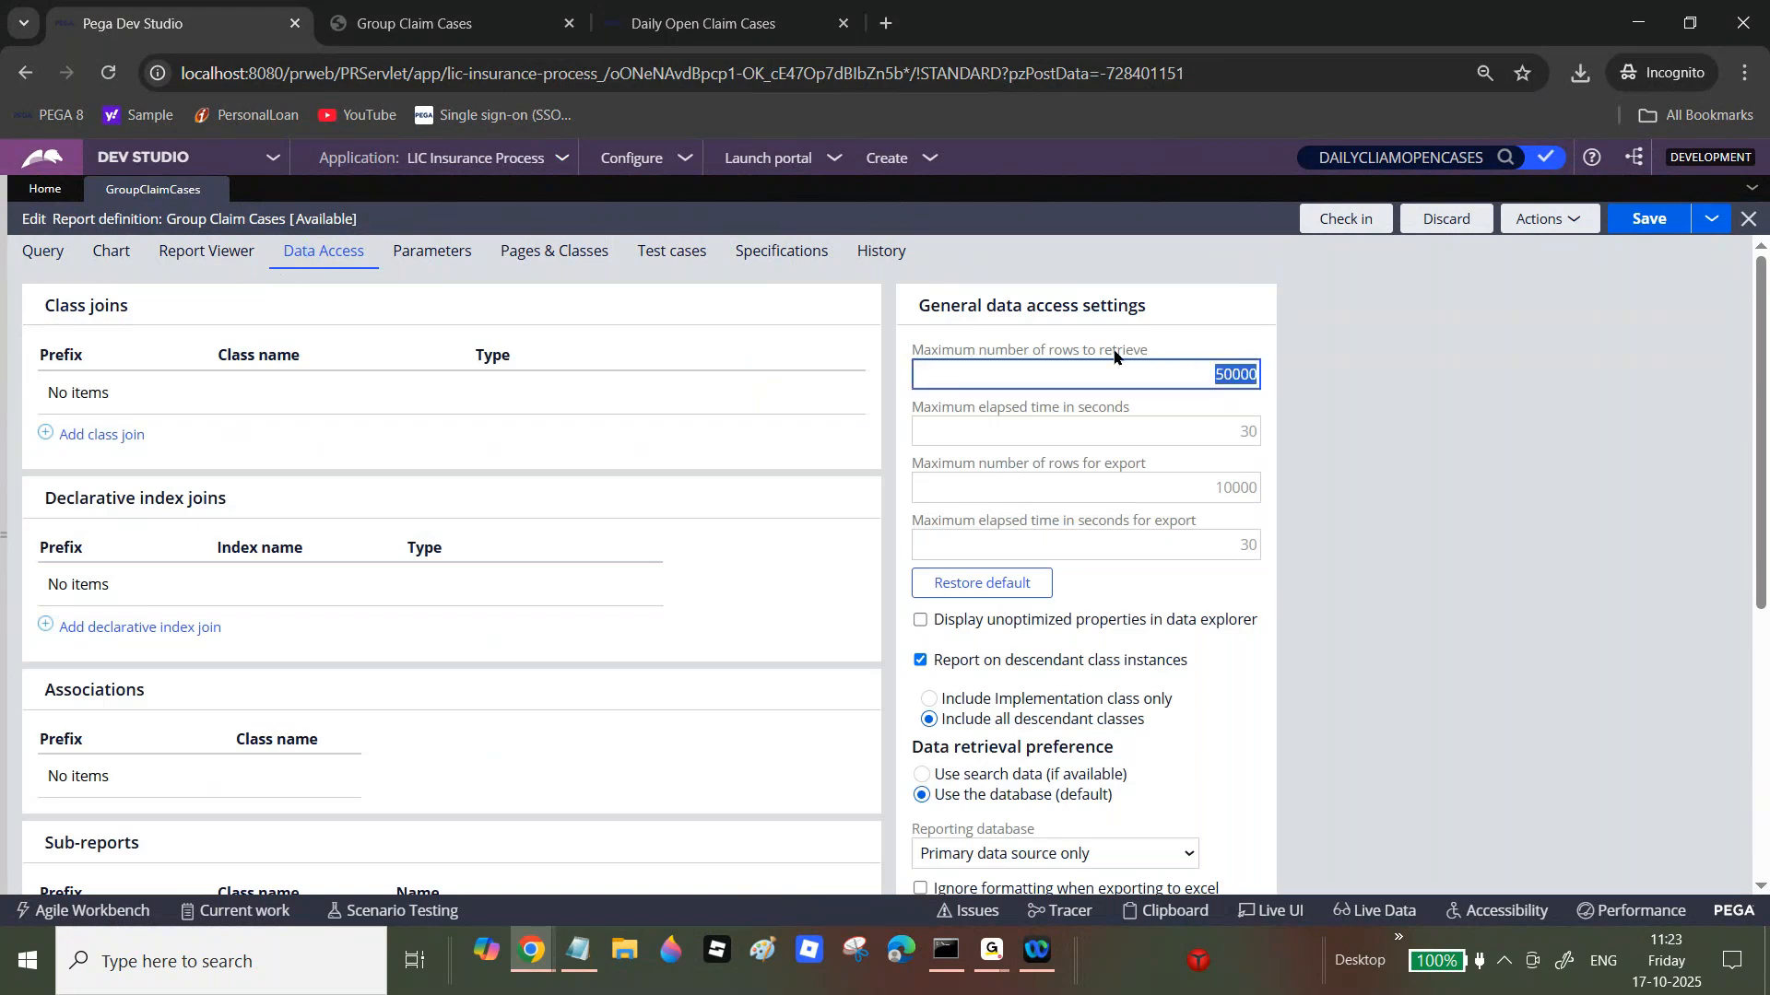
click(579, 950)
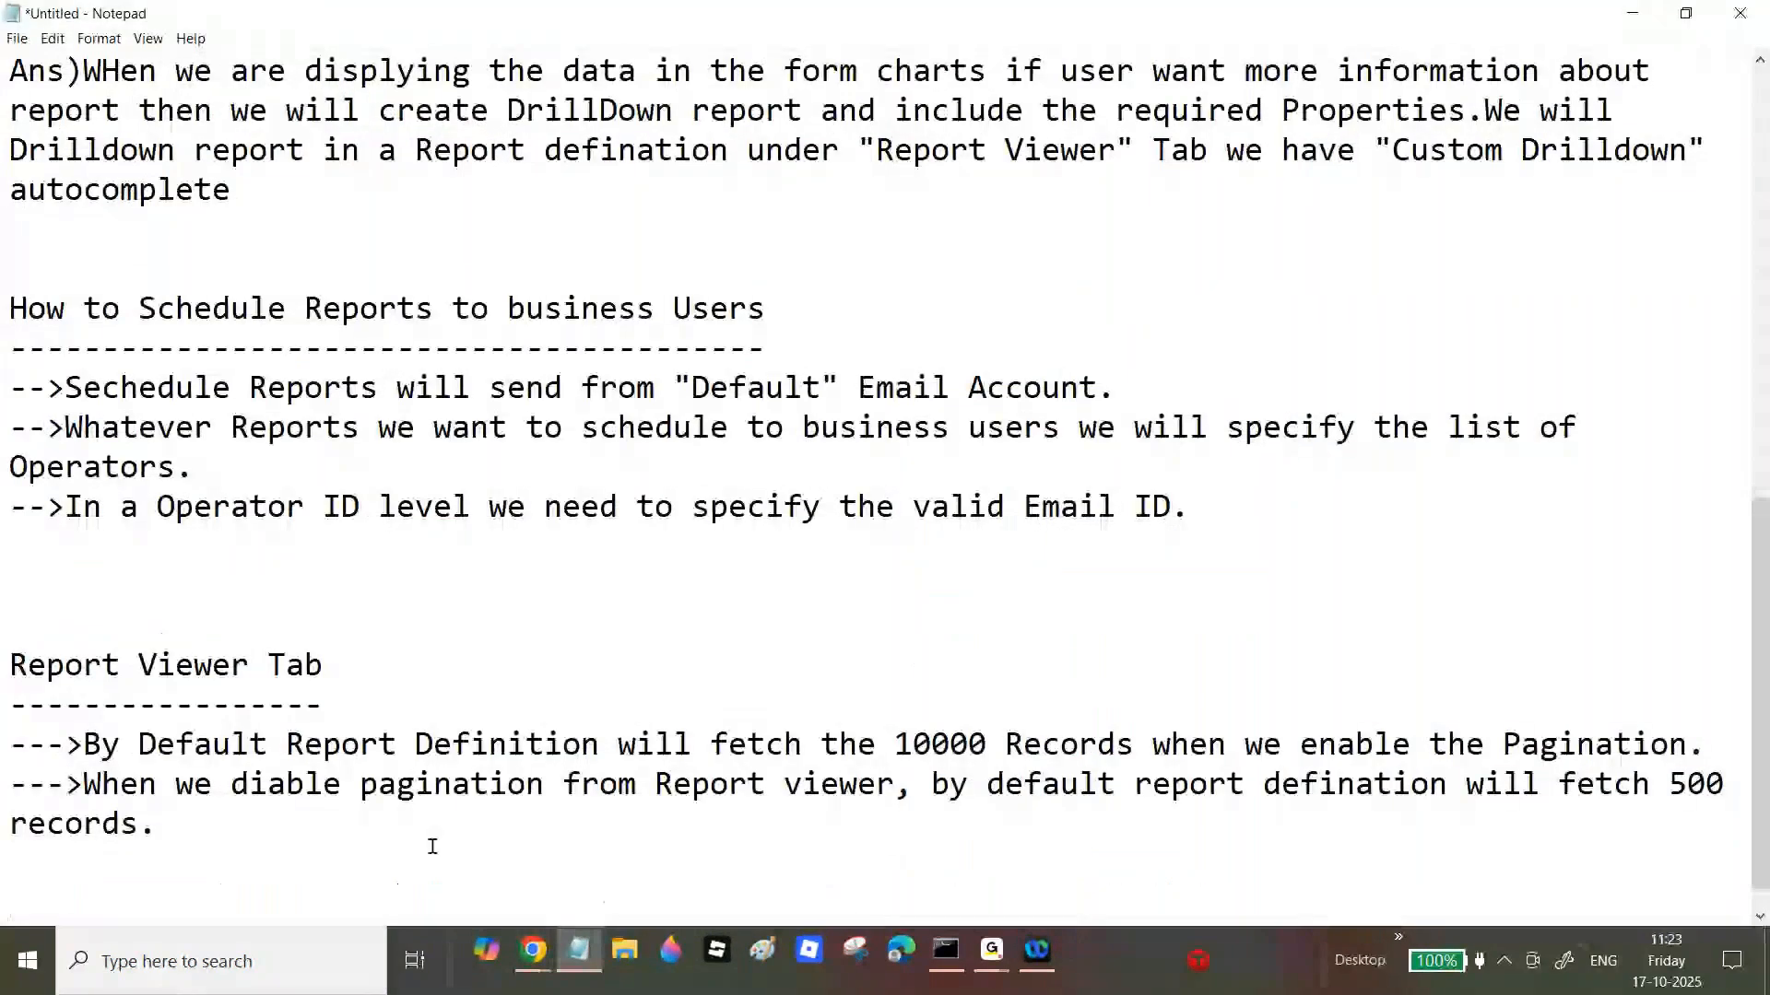
Step: Type '-->If we want to fetch more than 10000 records or 500 records then we will disable the pagination'
key(Return)
text(-->I)
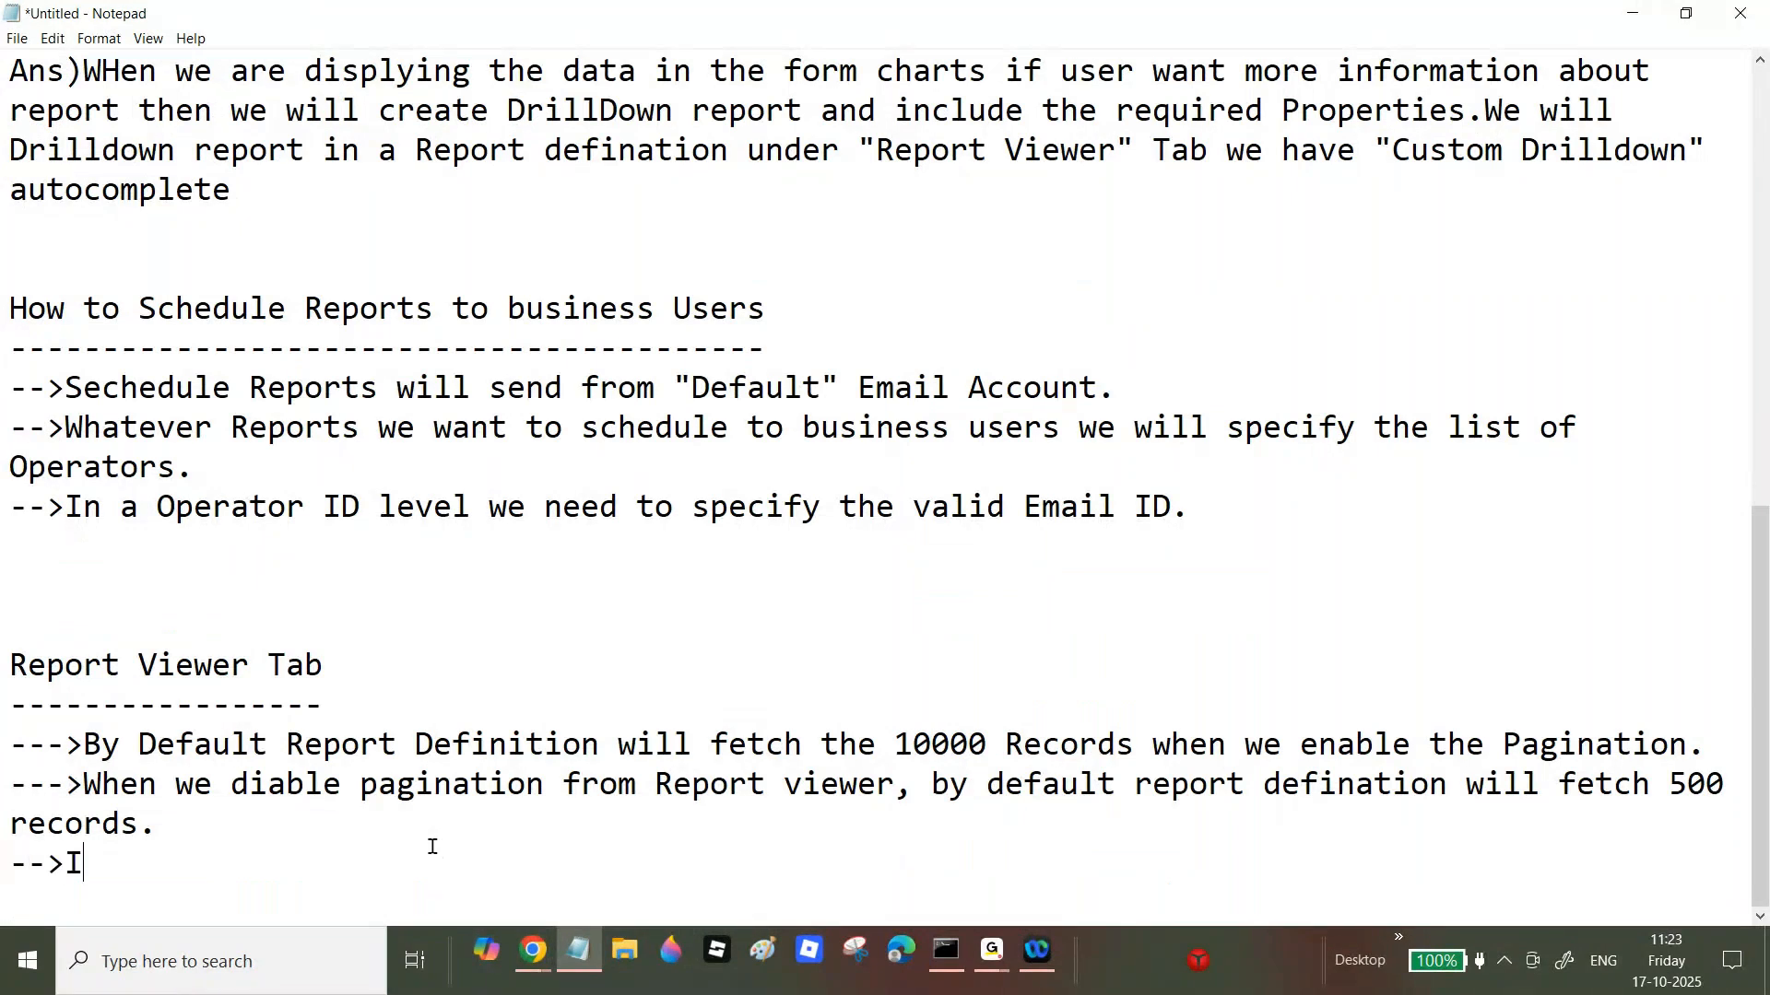
text(f we want to )
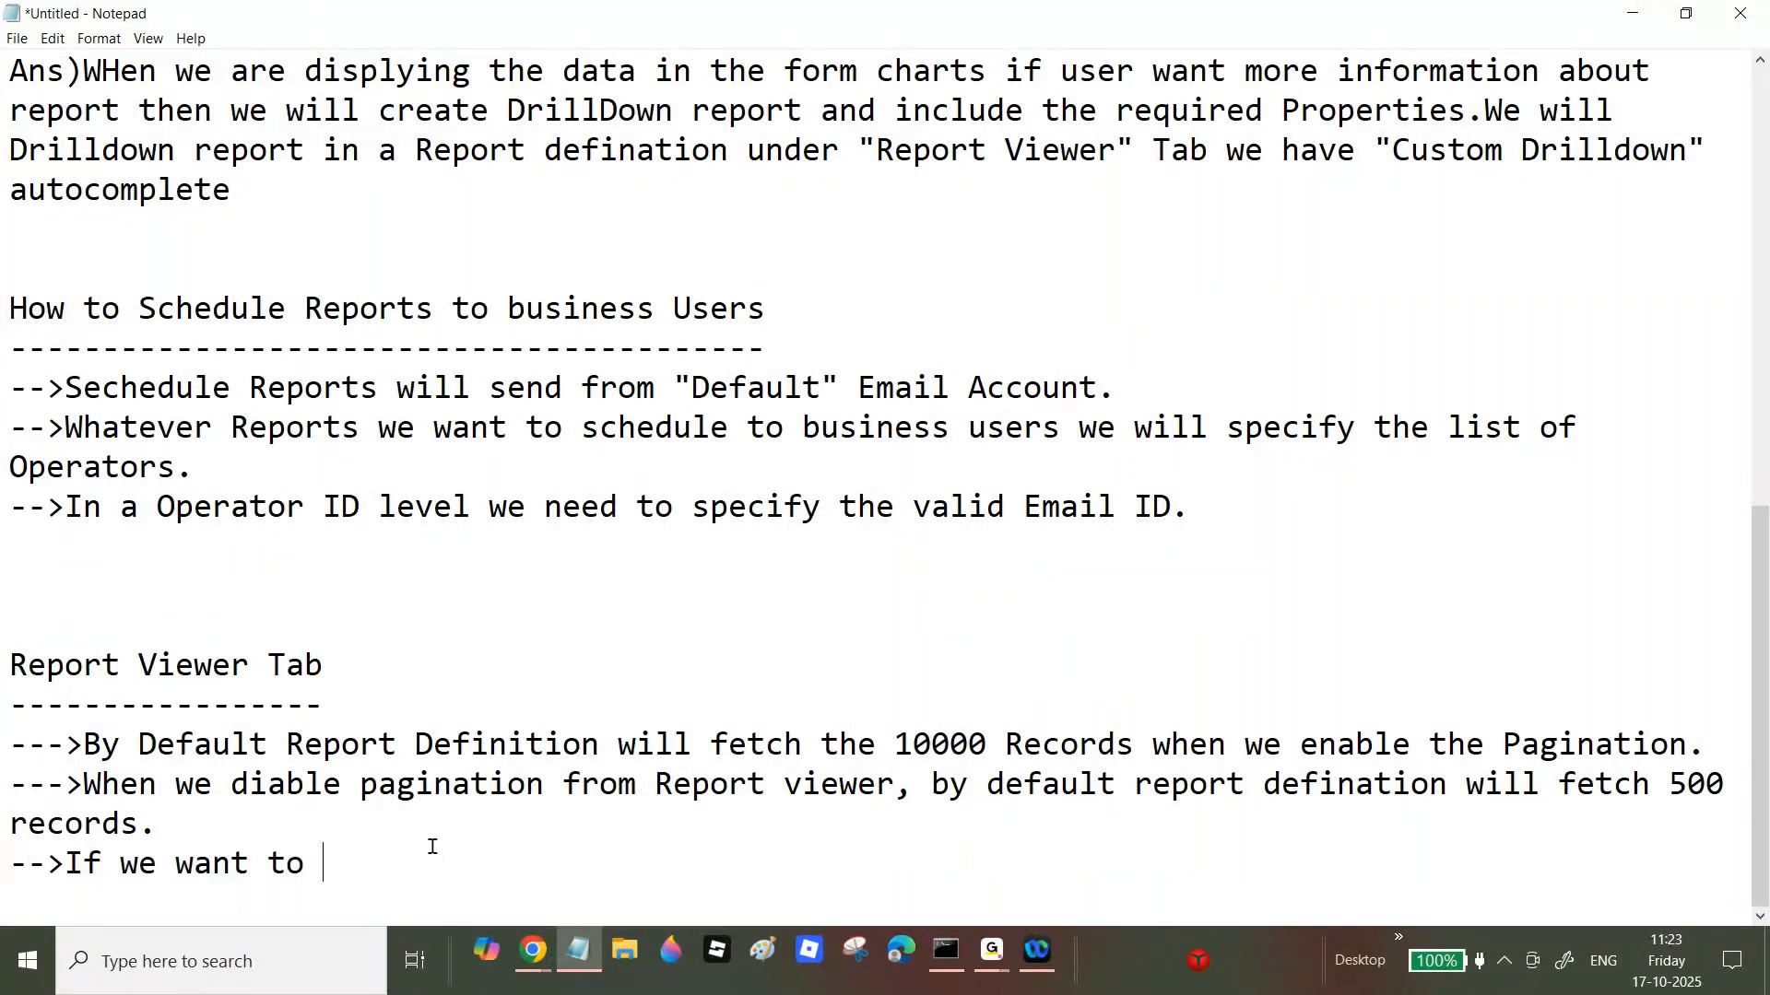
text(fetch more tha)
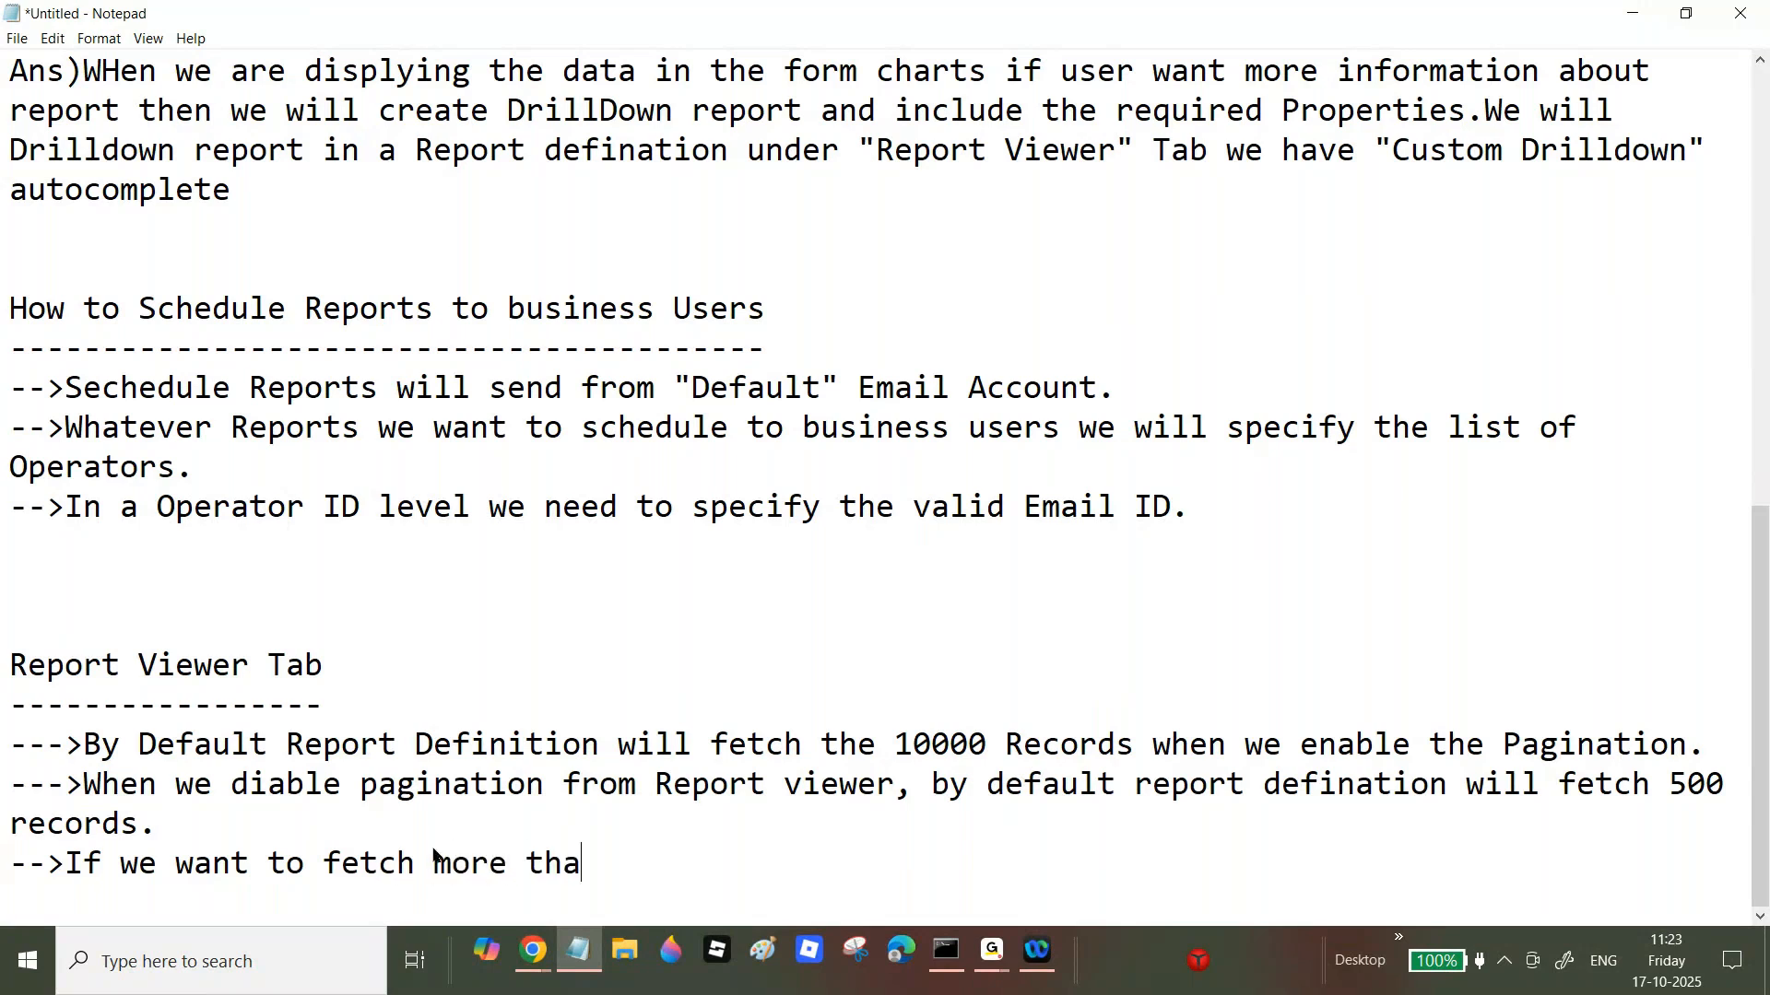
text(n 10000)
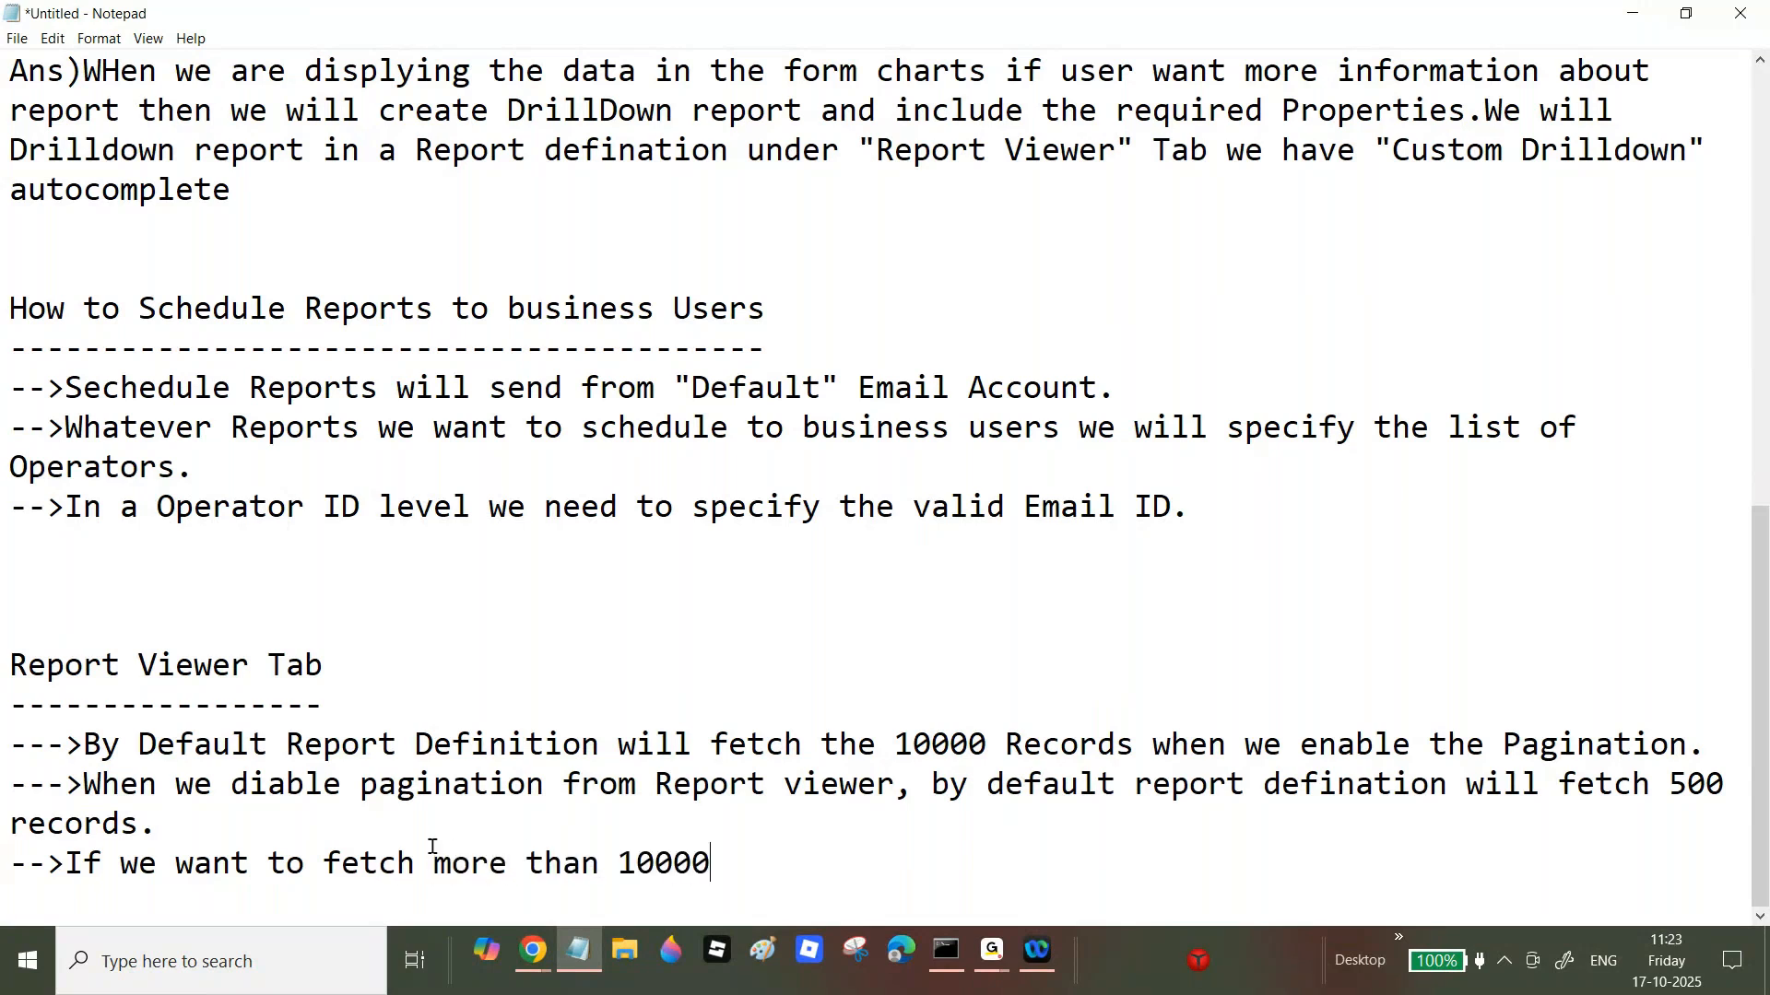
text( records or 500 )
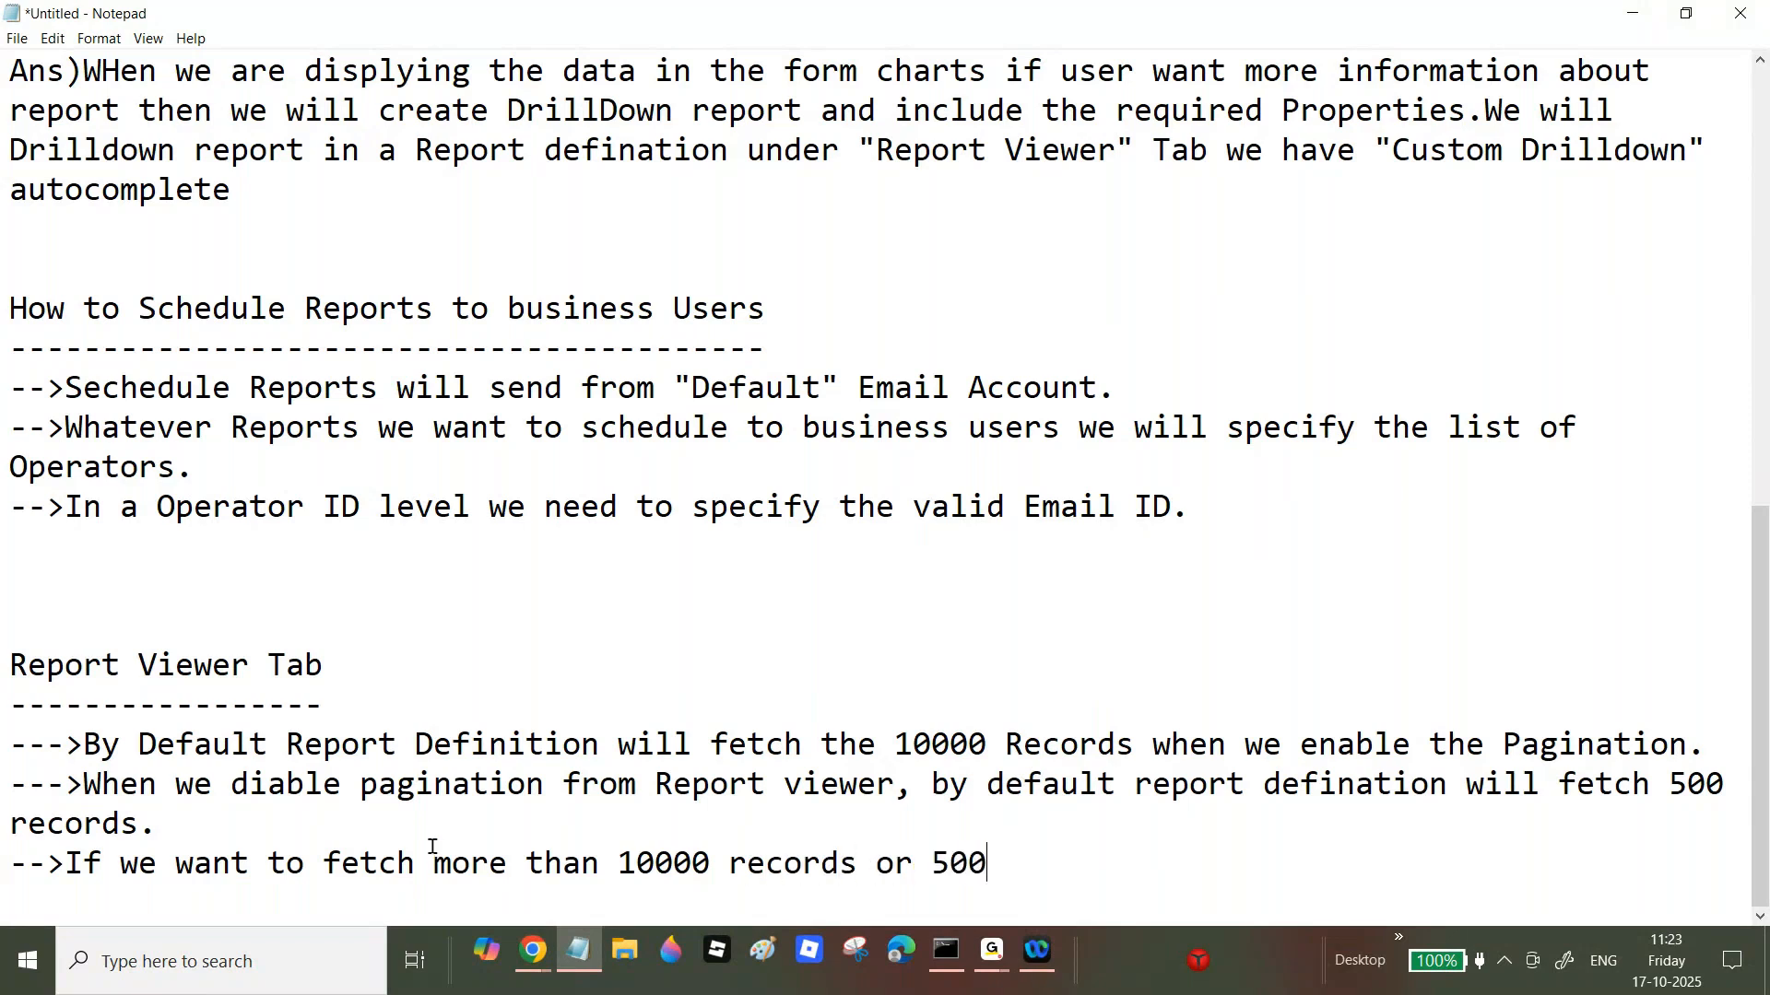
text(records then we wil)
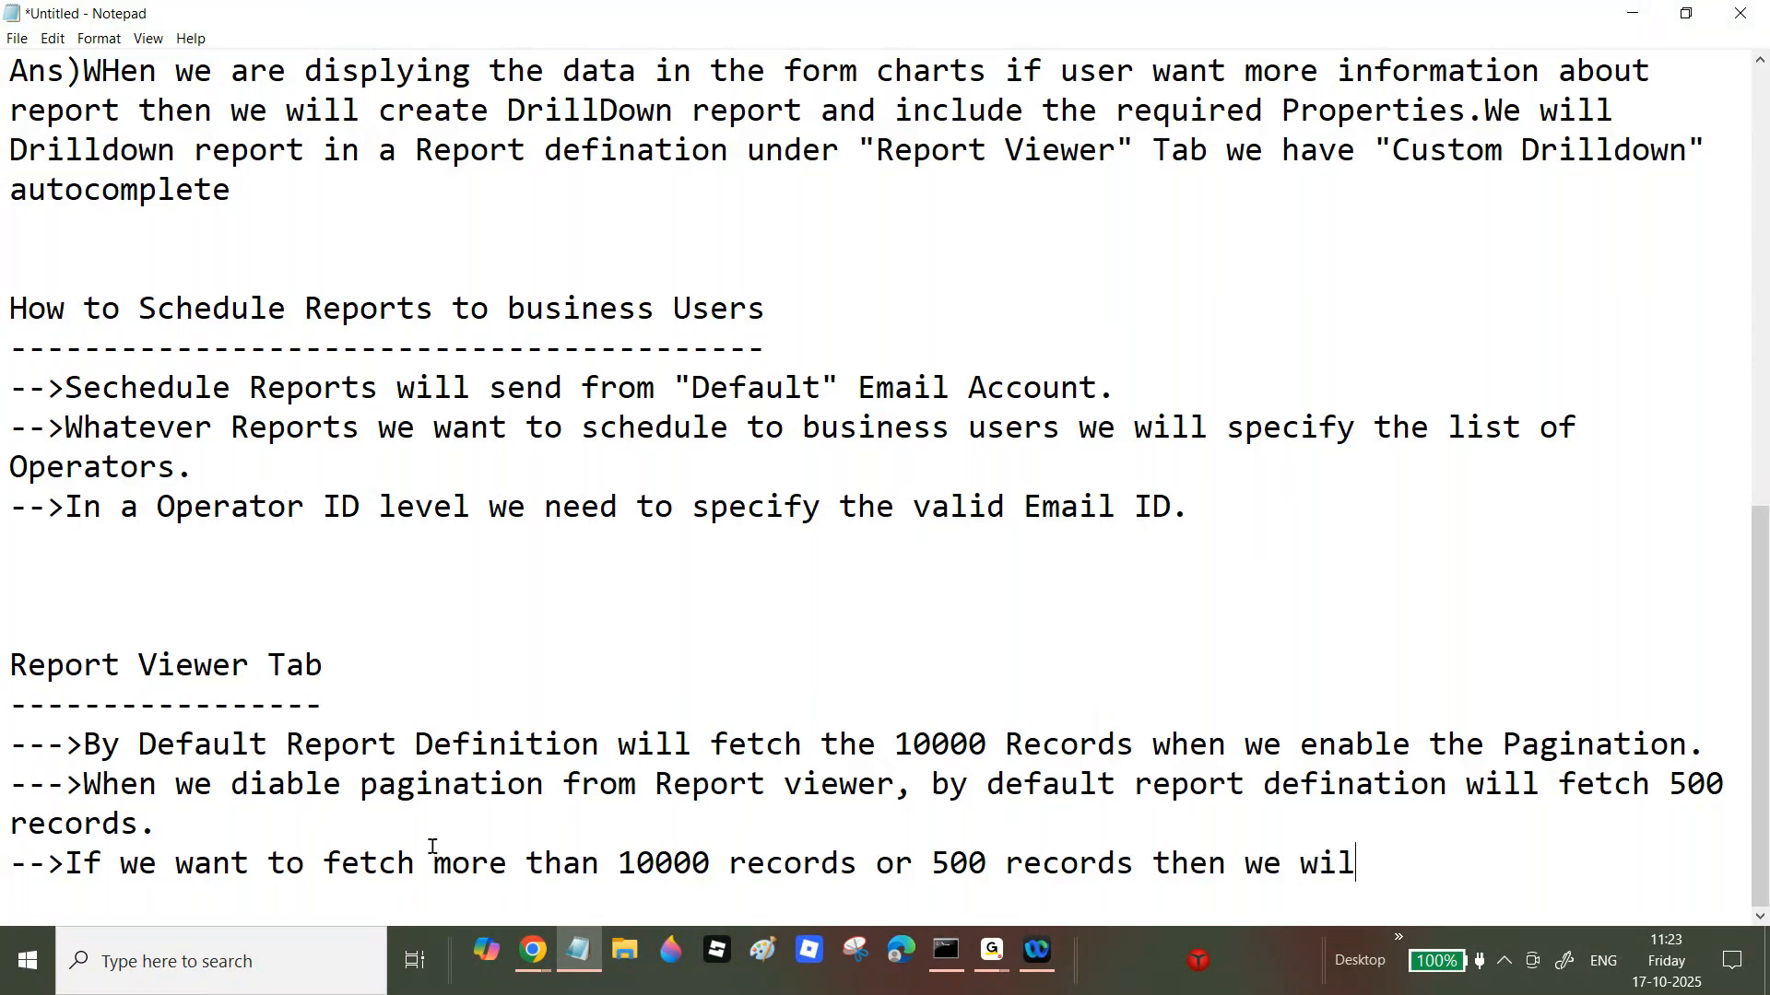
text(l diable)
key(BackSpace)
key(BackSpace)
key(BackSpace)
key(BackSpace)
text(sb)
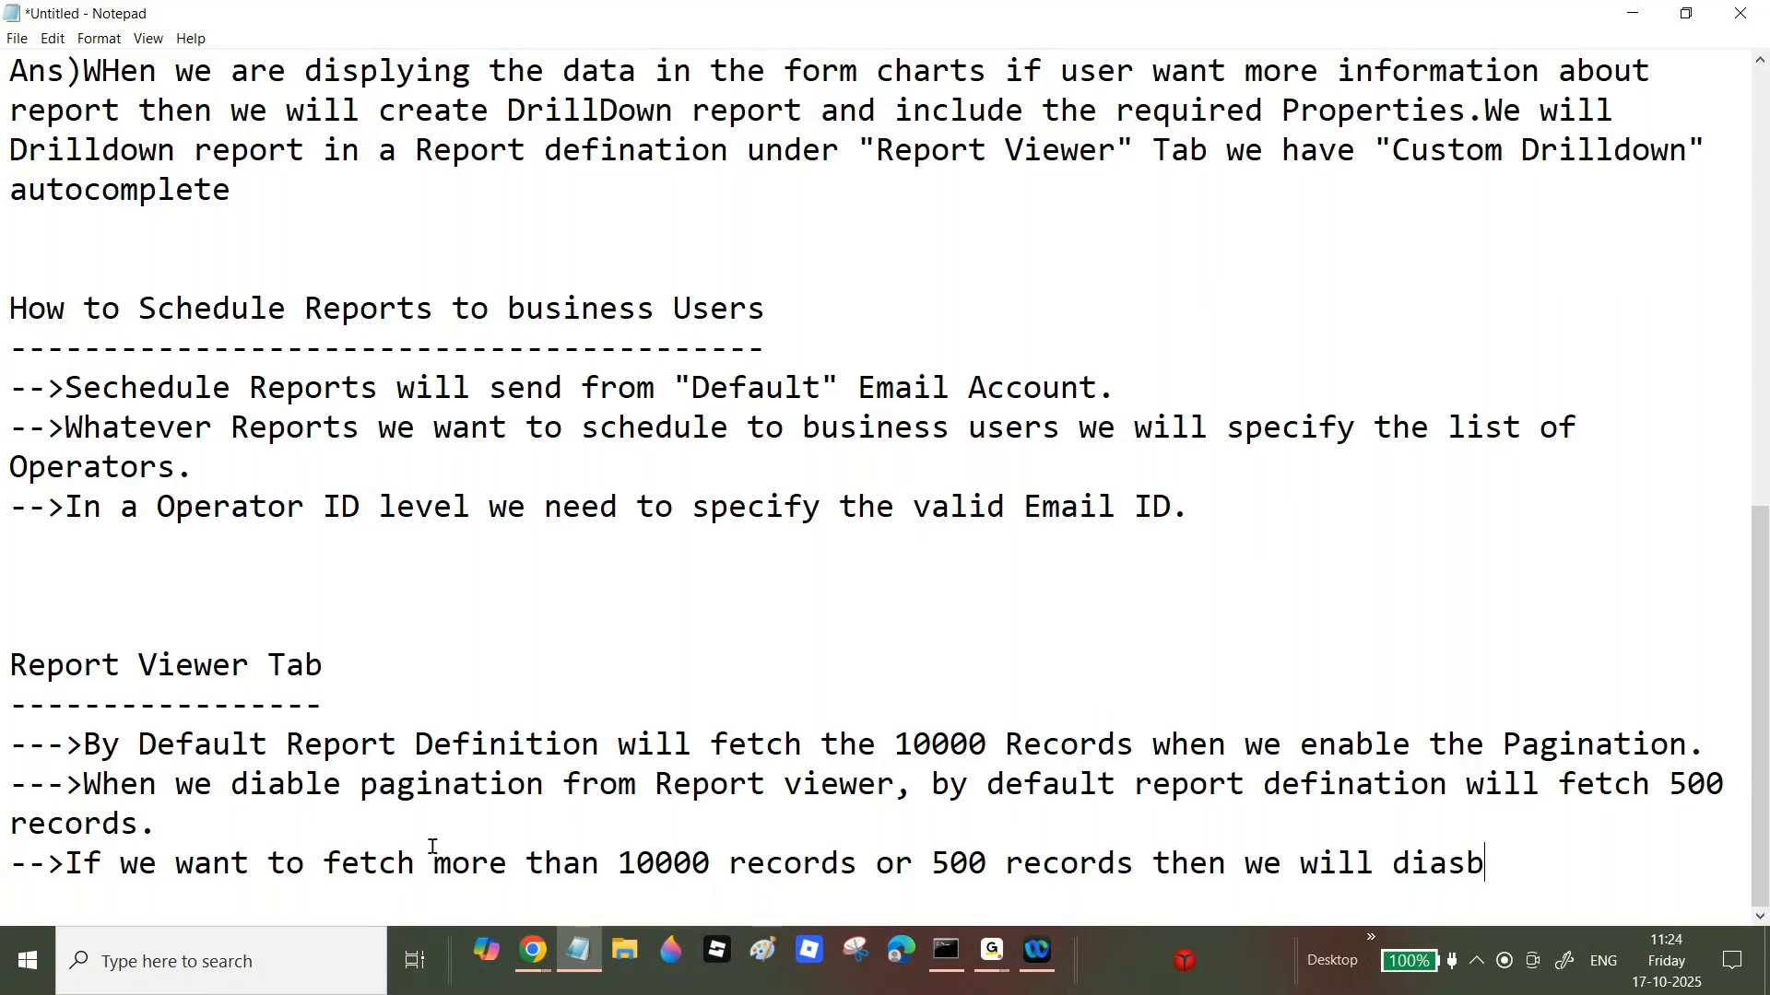
key(BackSpace)
key(BackSpace)
key(BackSpace)
text(sable)
click(269, 785)
text(s)
click(1605, 876)
text(page)
key(BackSpace)
text(ination)
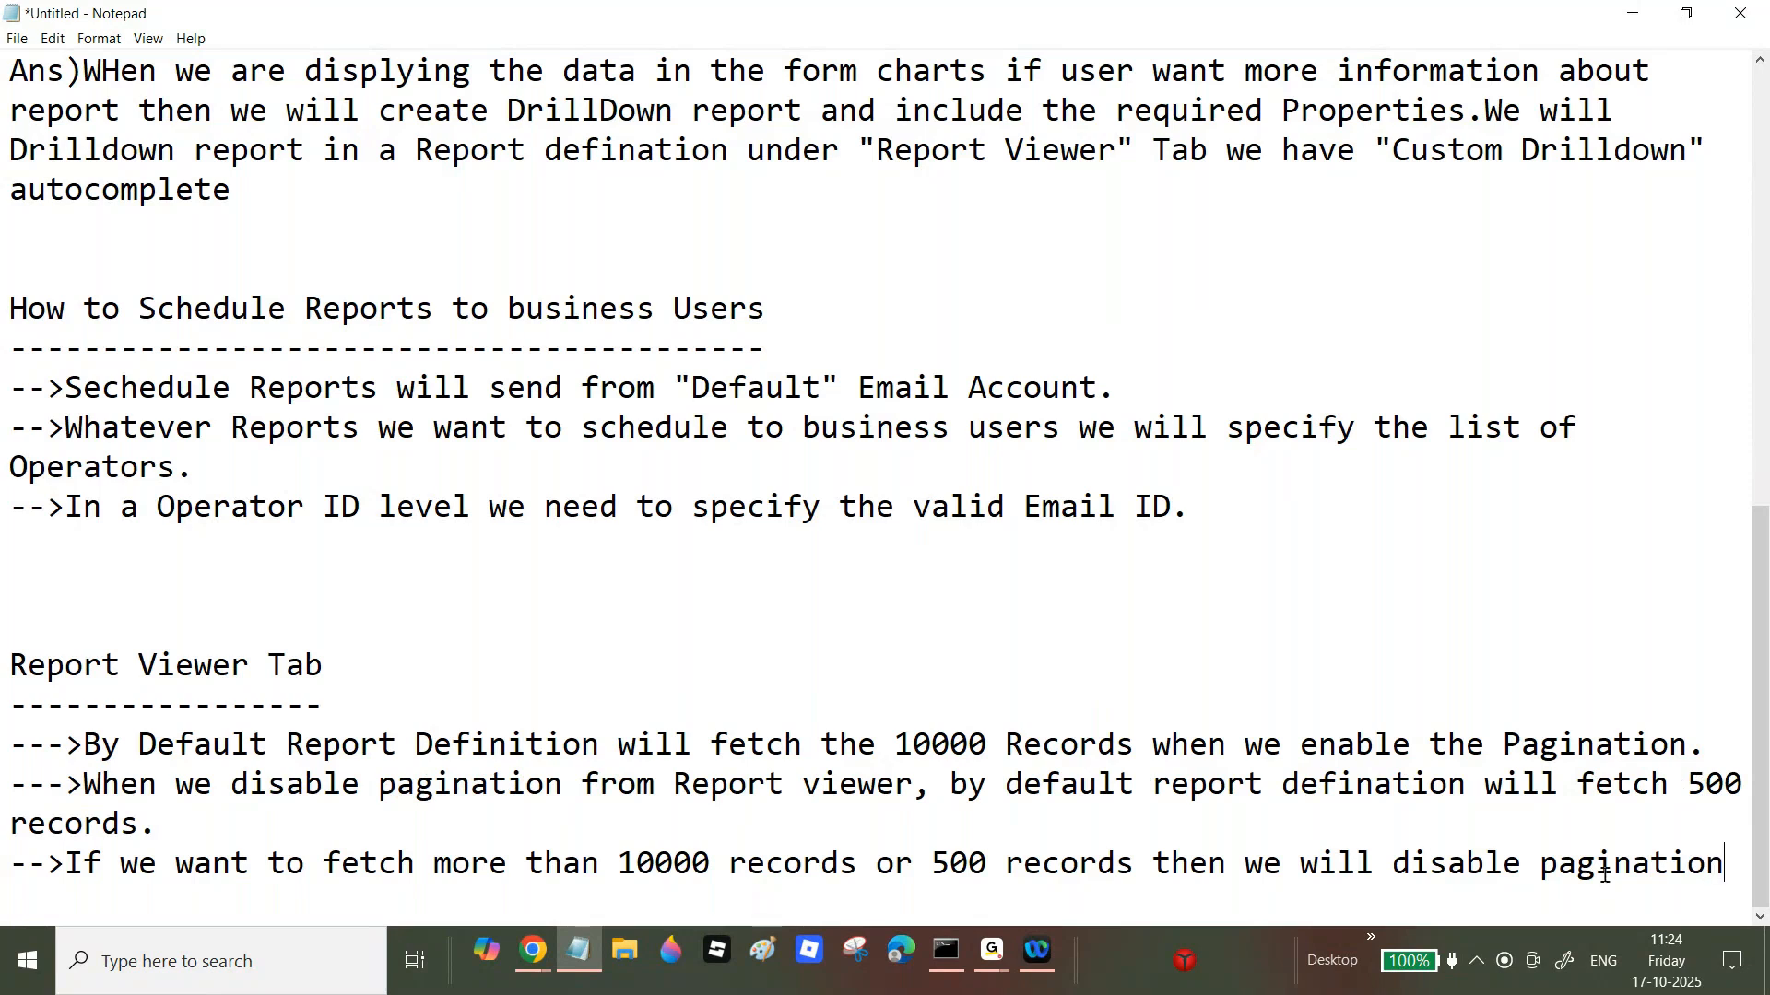
click(1538, 865)
text(the)
Step: Finish the note with 'and specify the required records under "Data Access" Tab'
click(324, 887)
text(an)
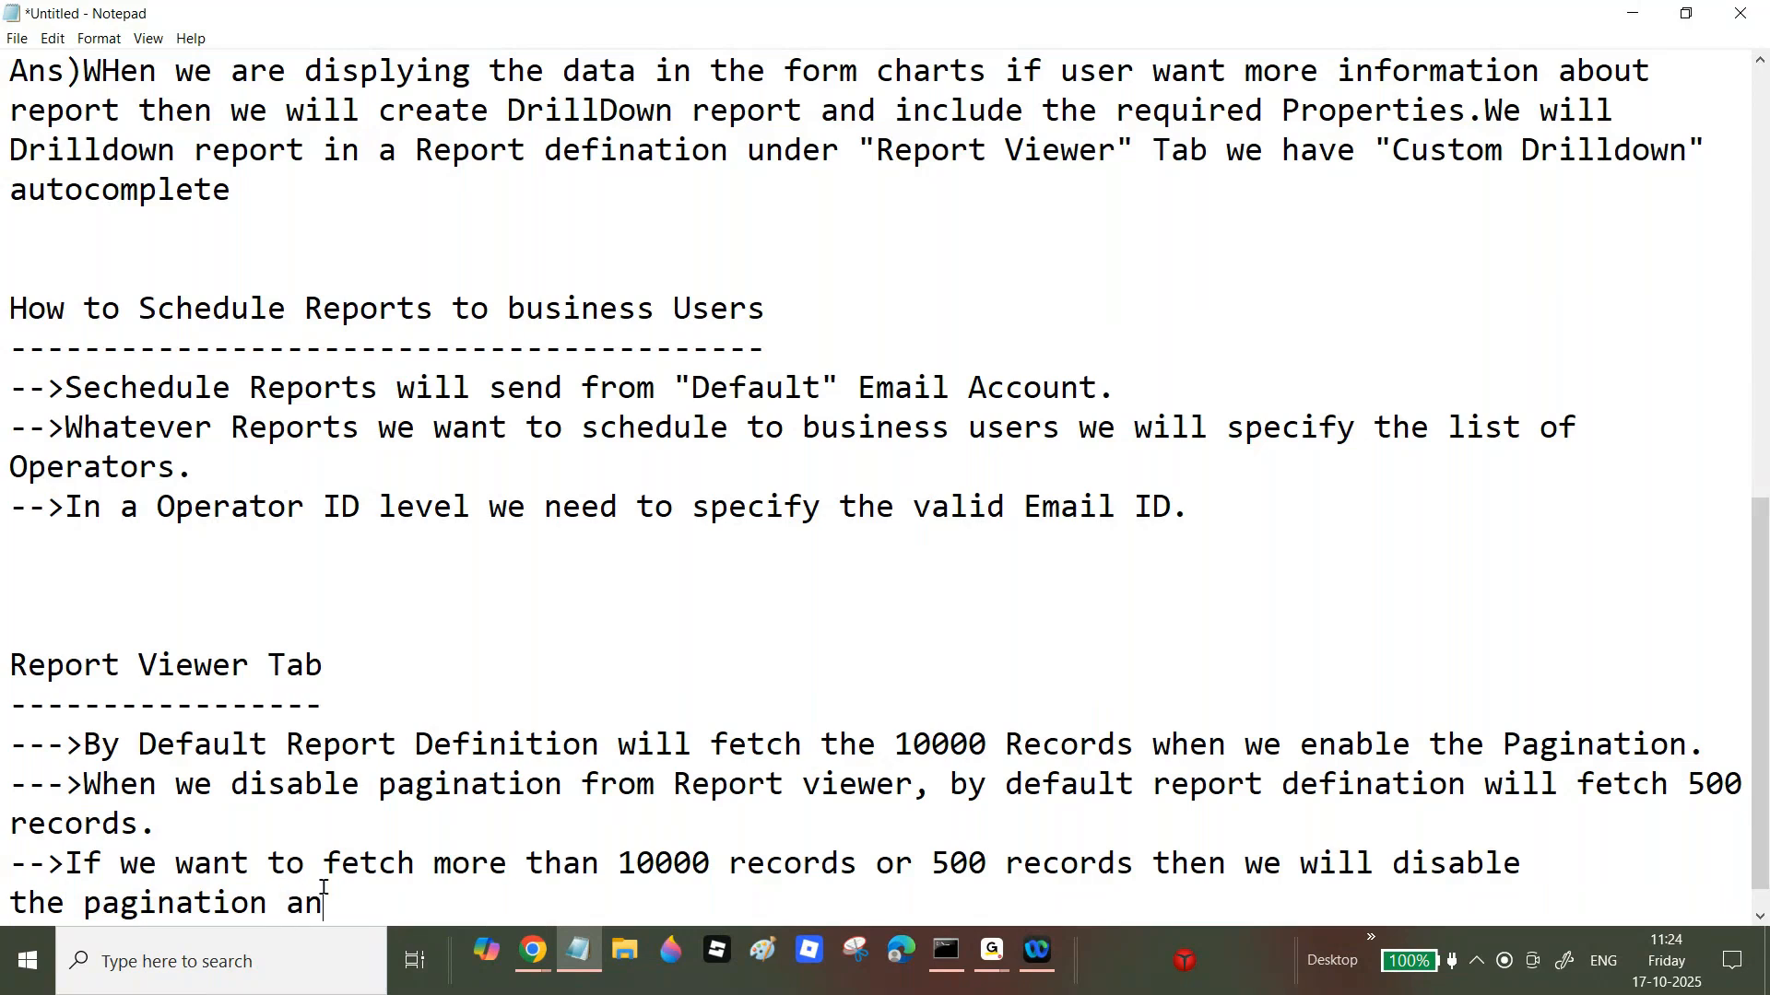
text(d specify )
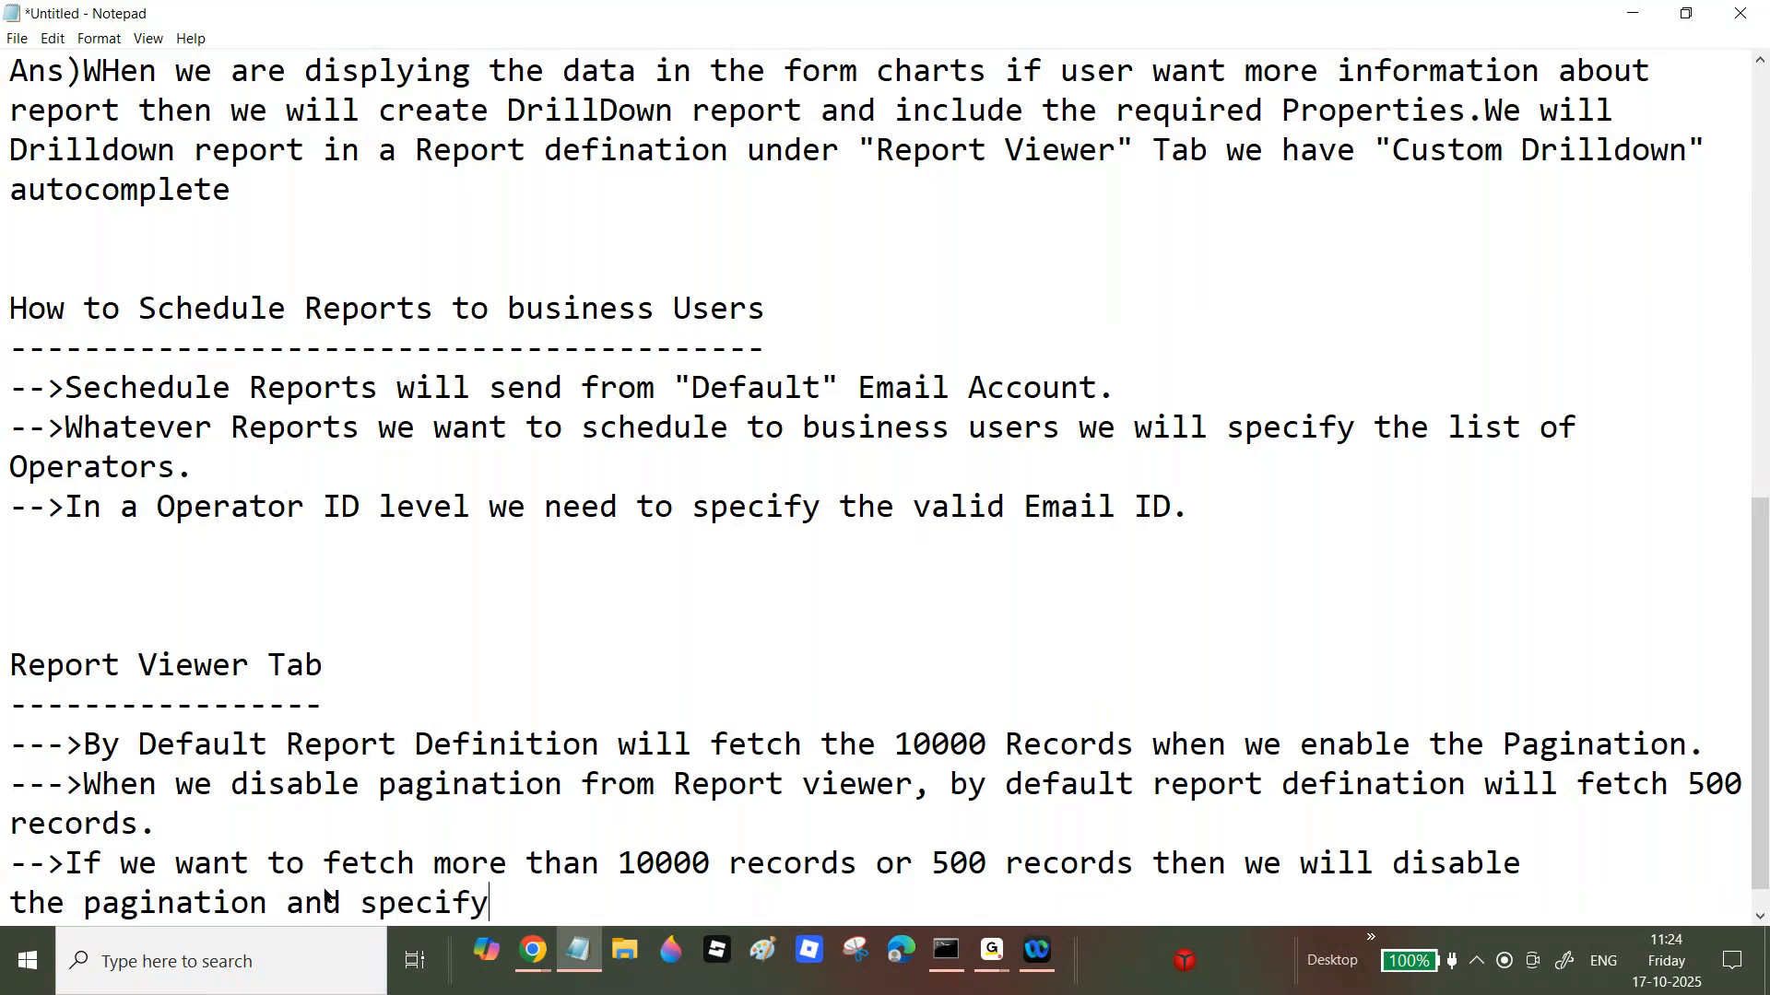
text(the required)
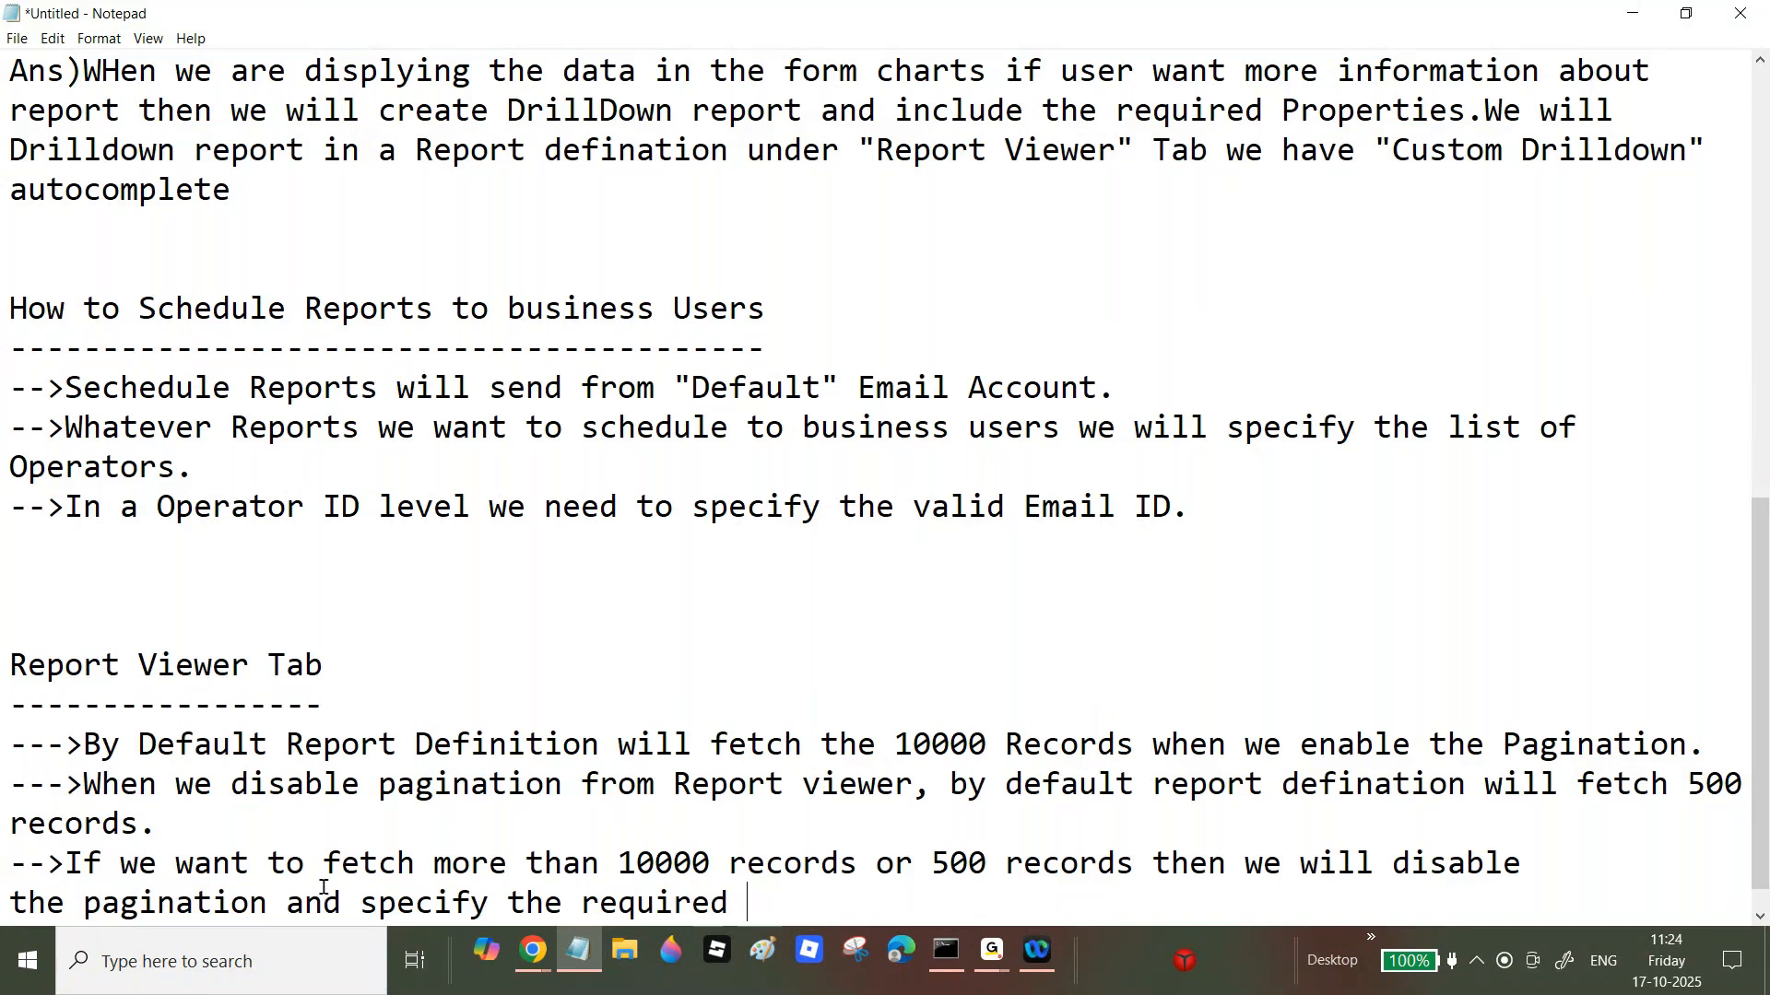
text( countr)
key(BackSpace)
text(under)
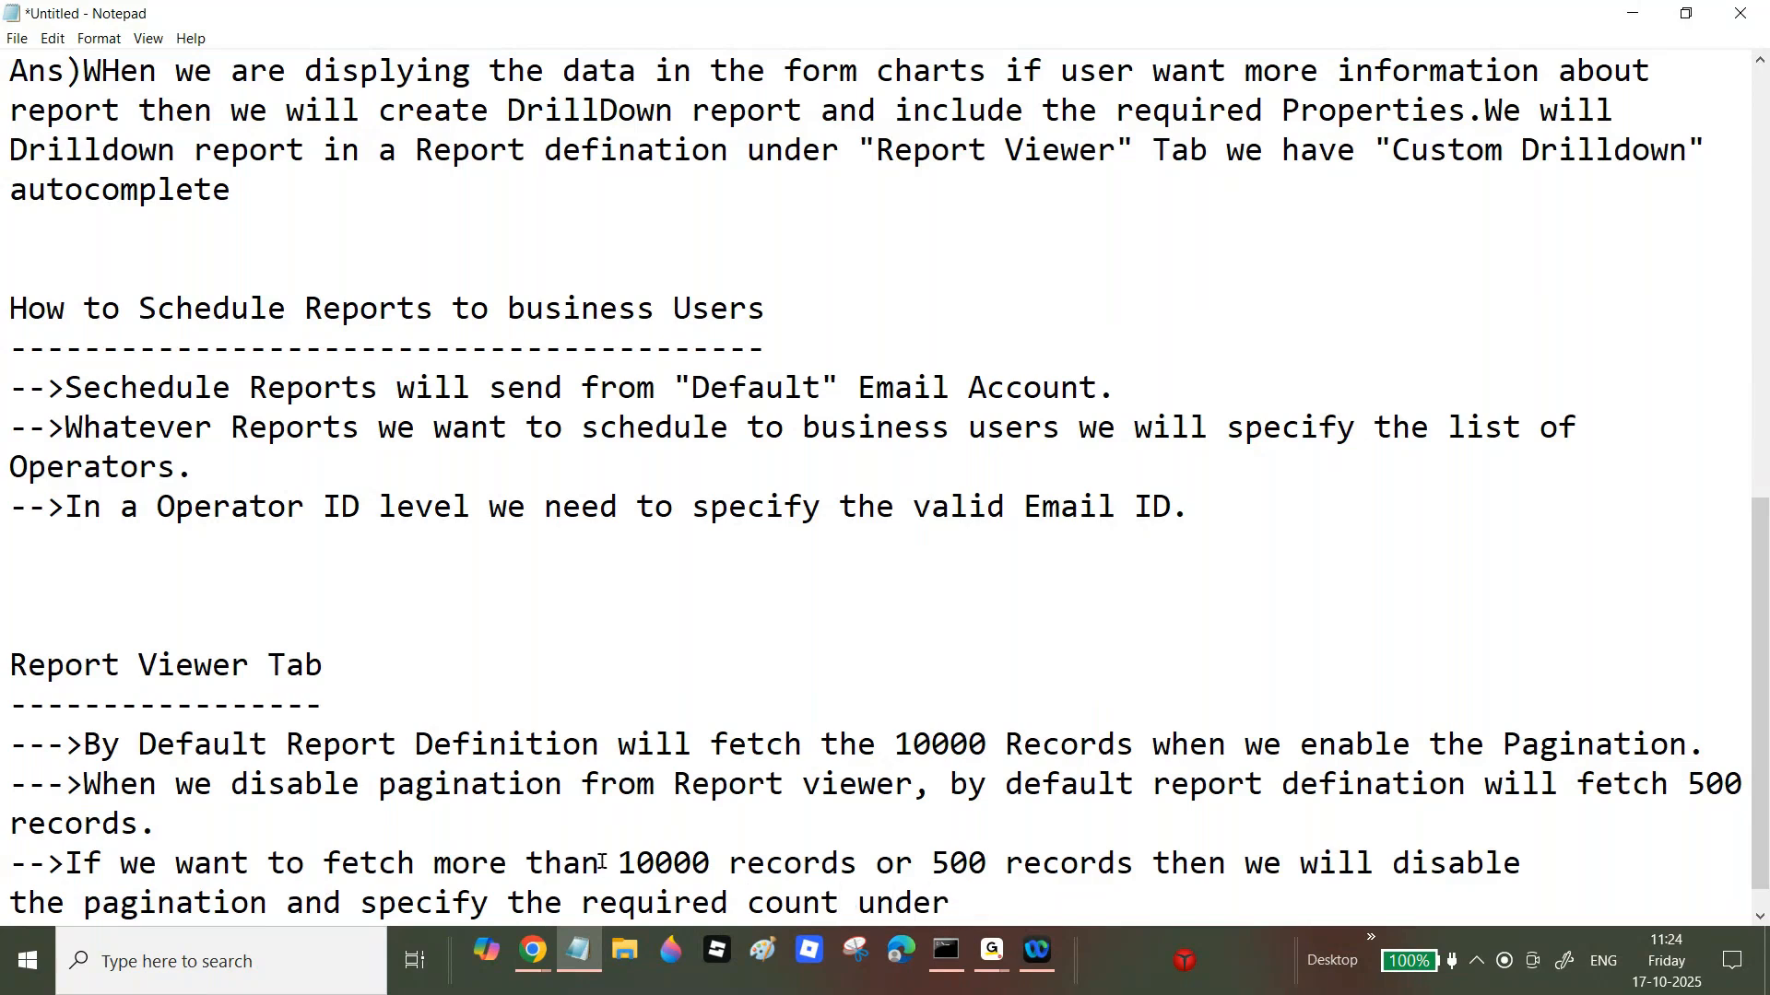
double_click(784, 882)
text(record)
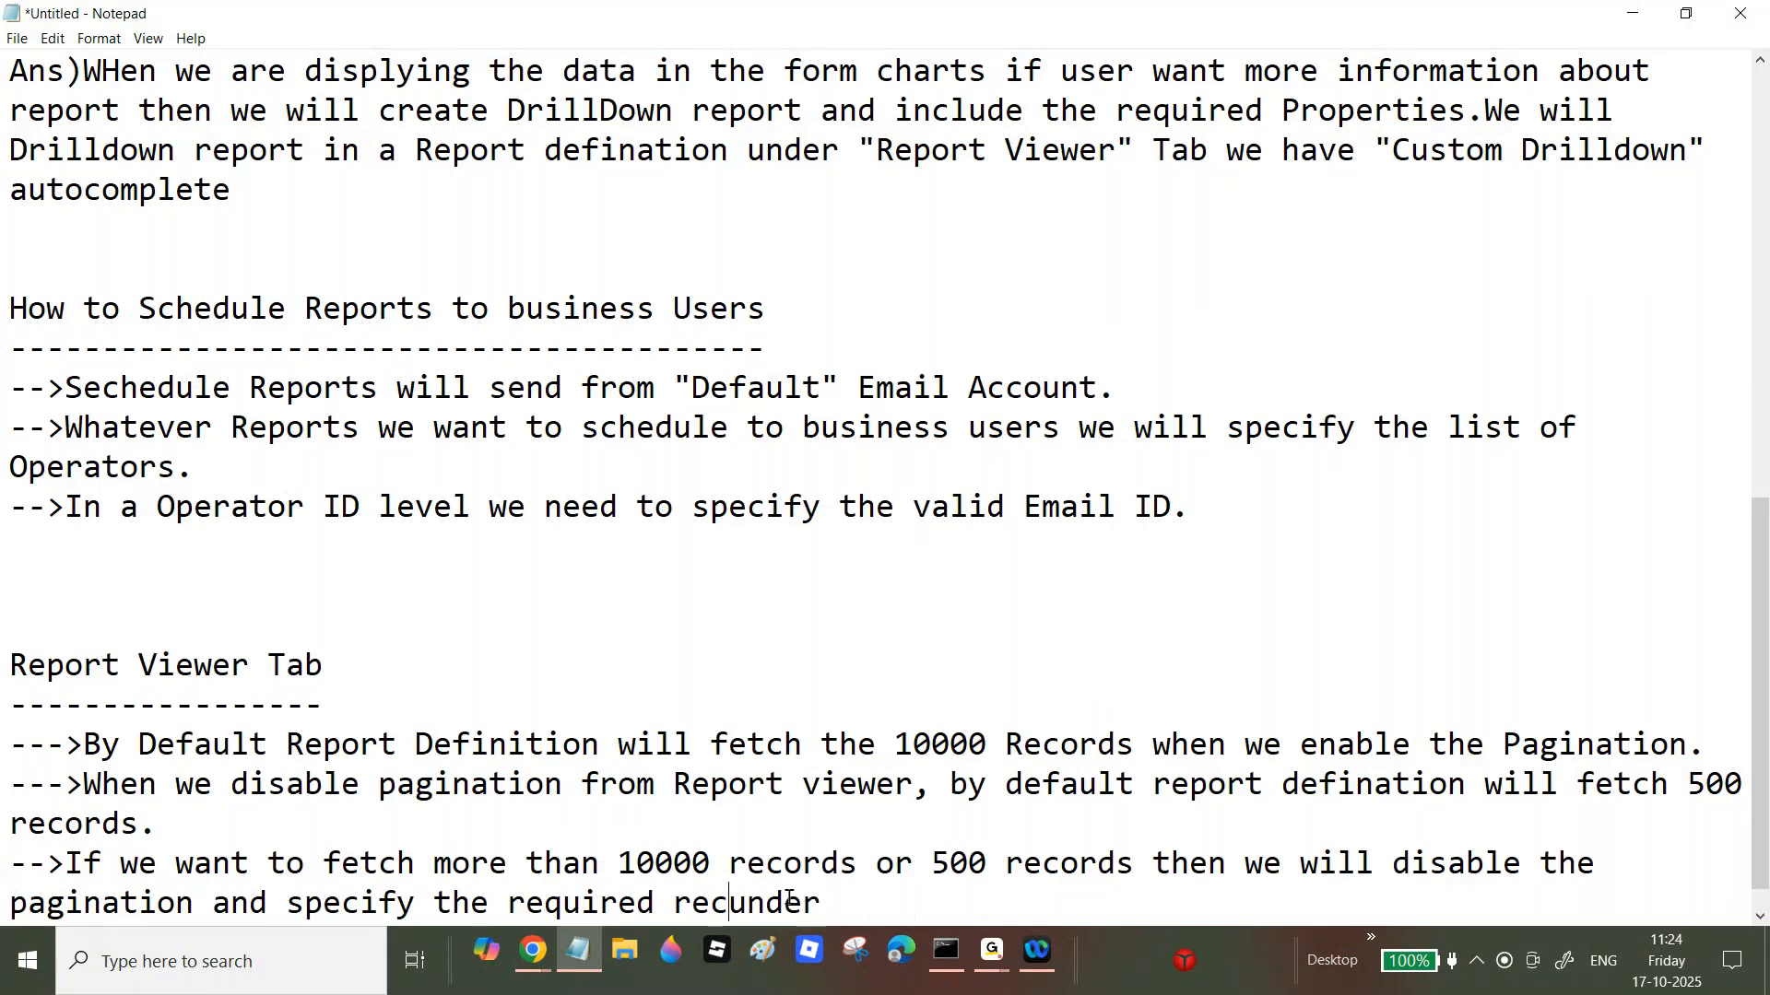
text(s under )
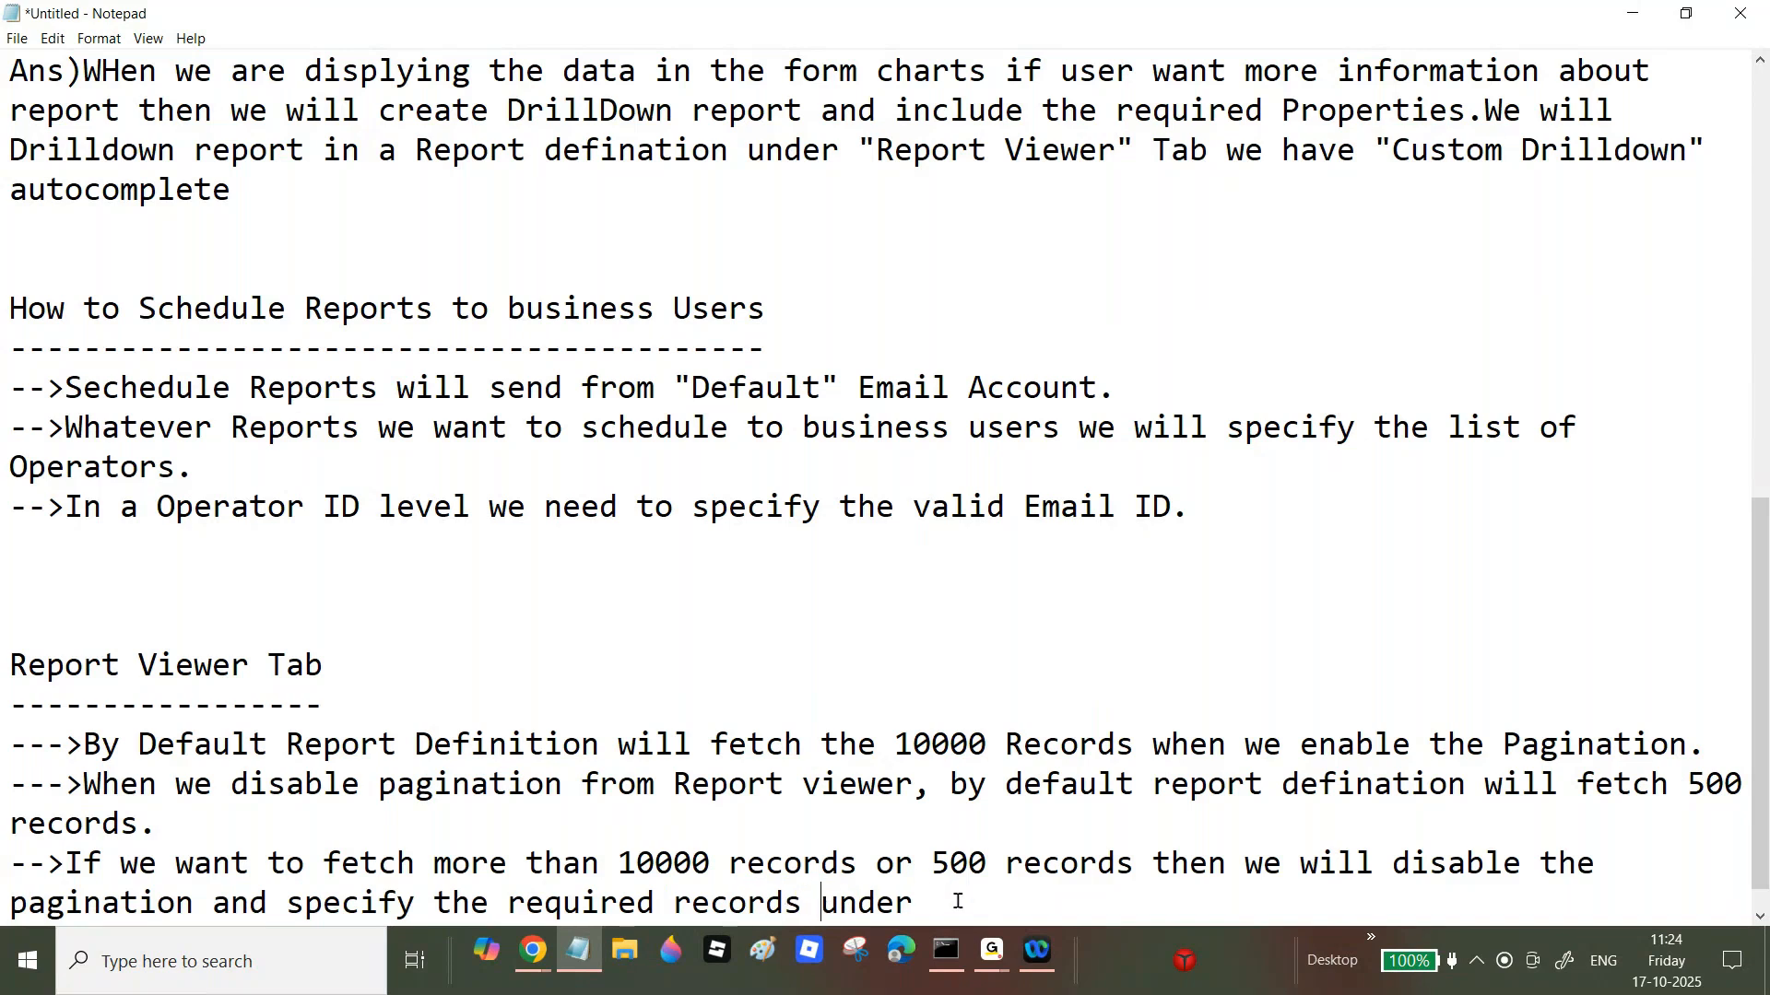
text("D")
key(Left)
text(Data Access)
key(Right)
text(Tab)
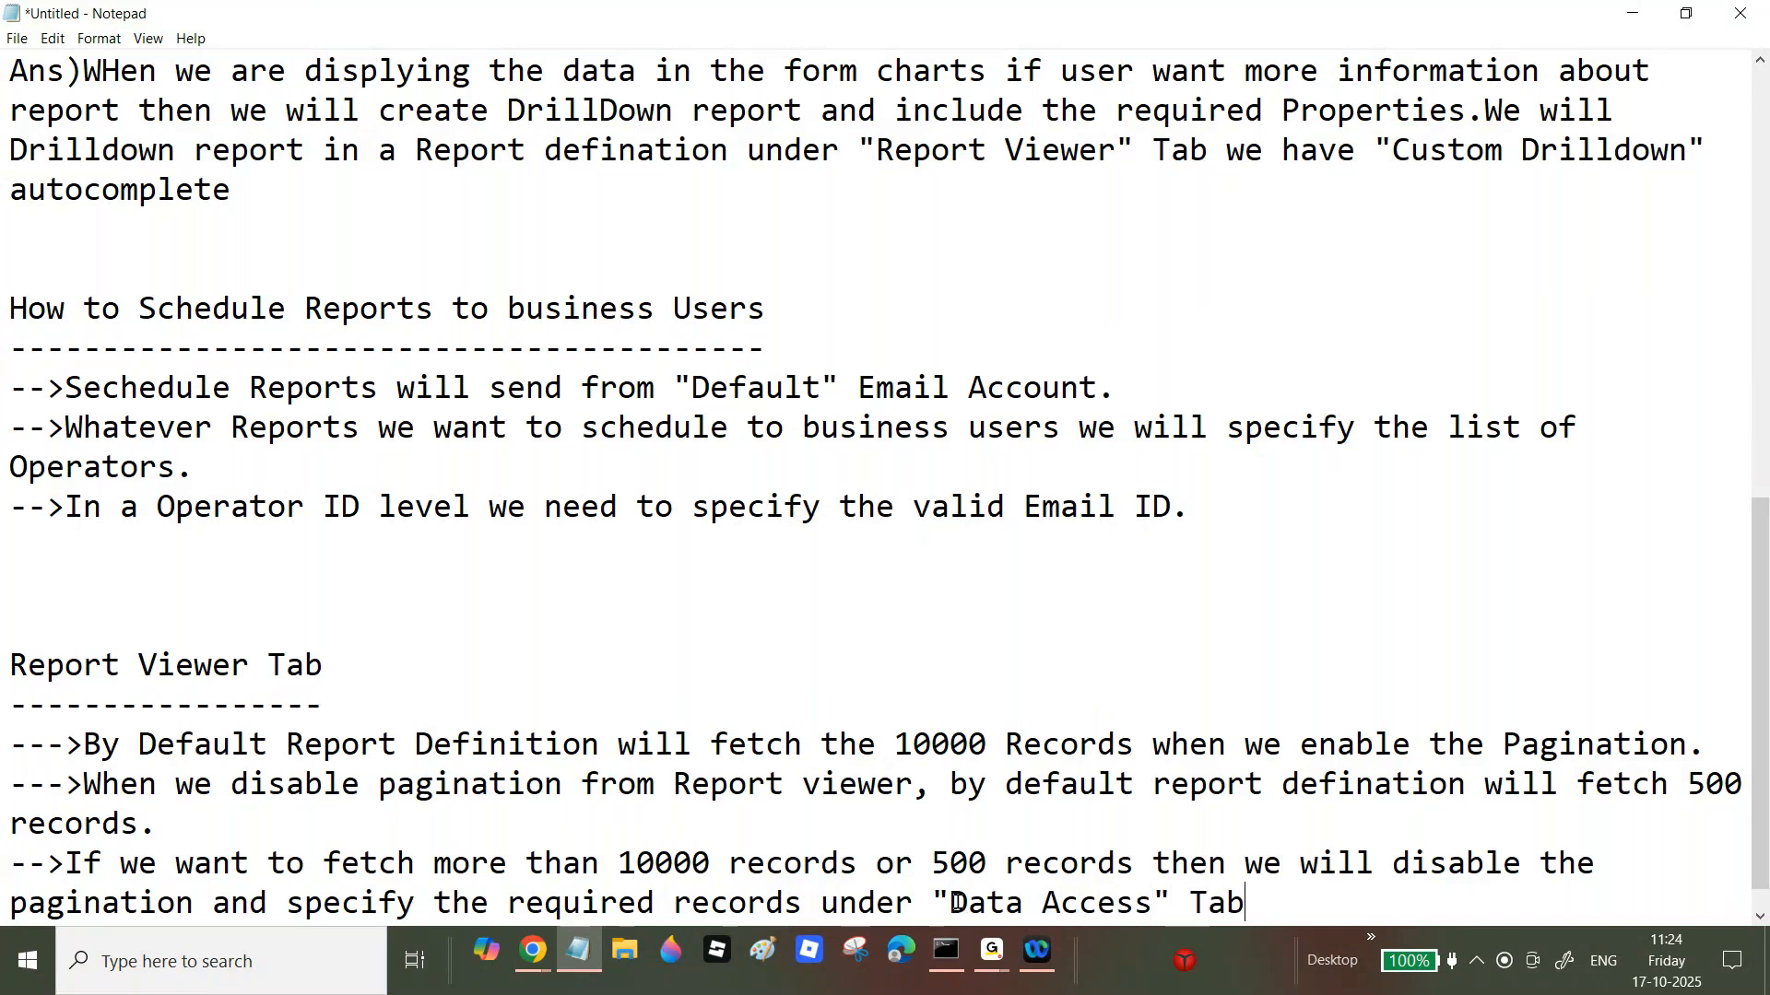
key(Return)
Step: Back in Pega Dev Studio, inspect the Data Access values: 50000 rows, elapsed time 90, export limit
mouse_move(537, 945)
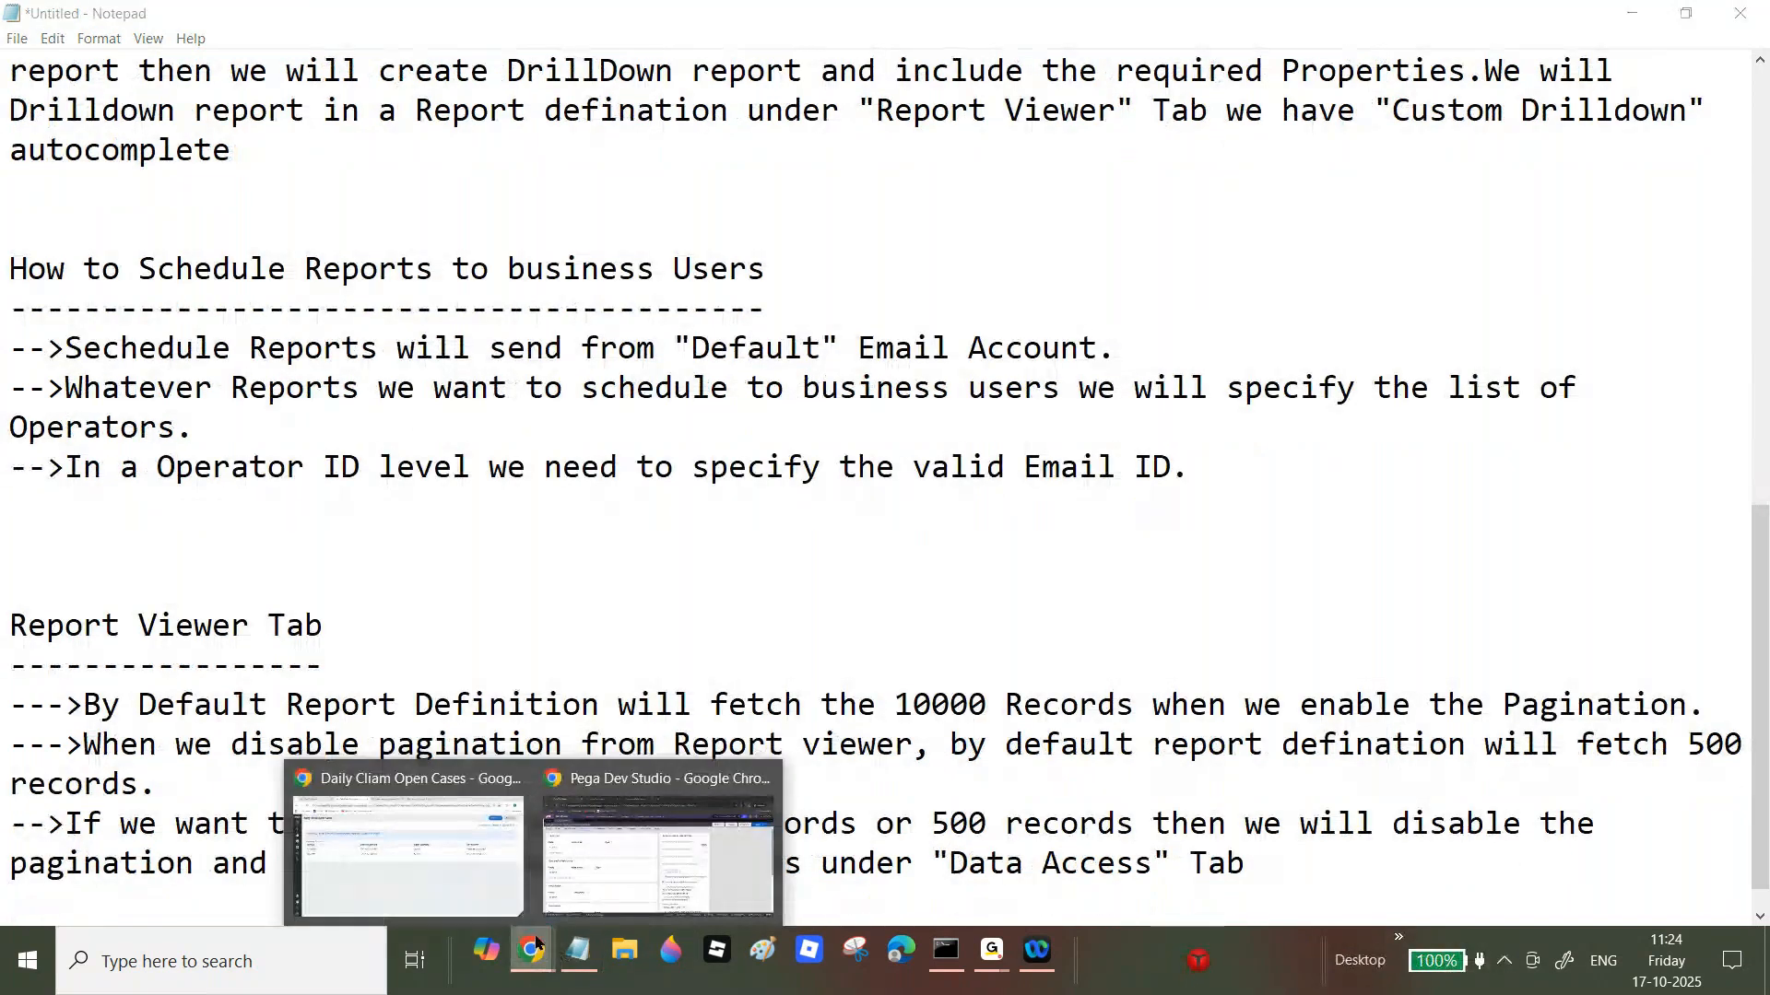
click(657, 852)
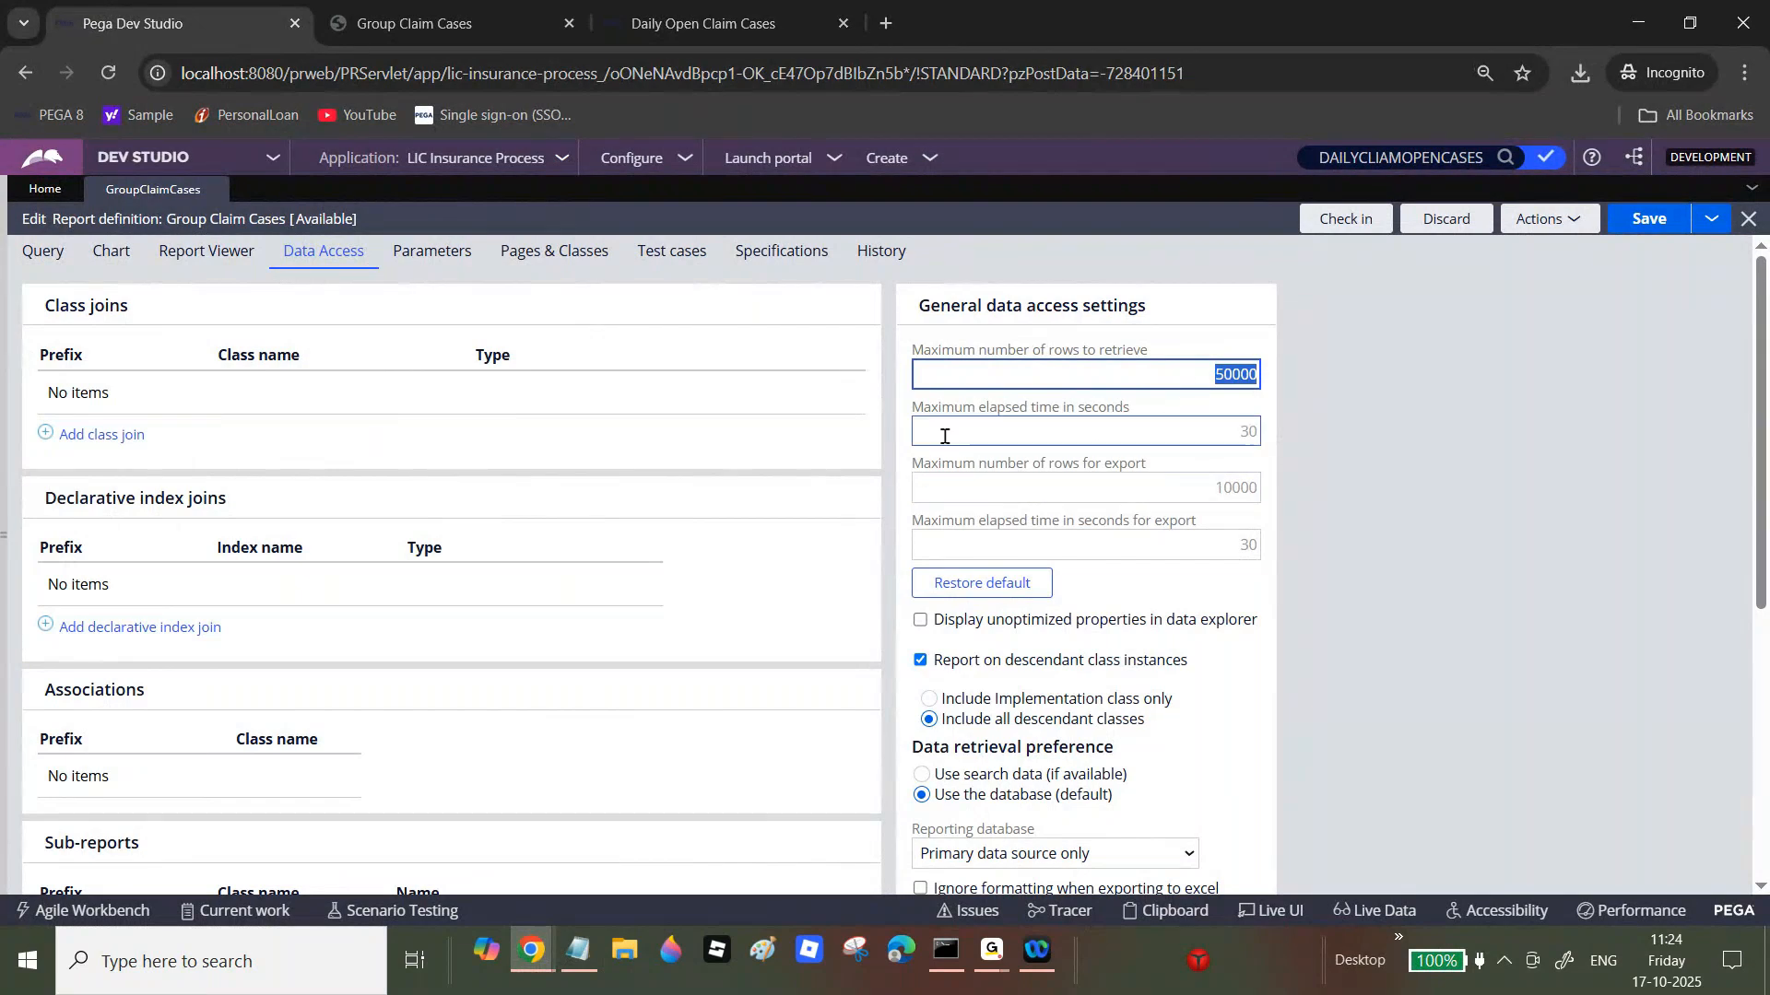
drag(915, 409, 1131, 412)
click(1206, 367)
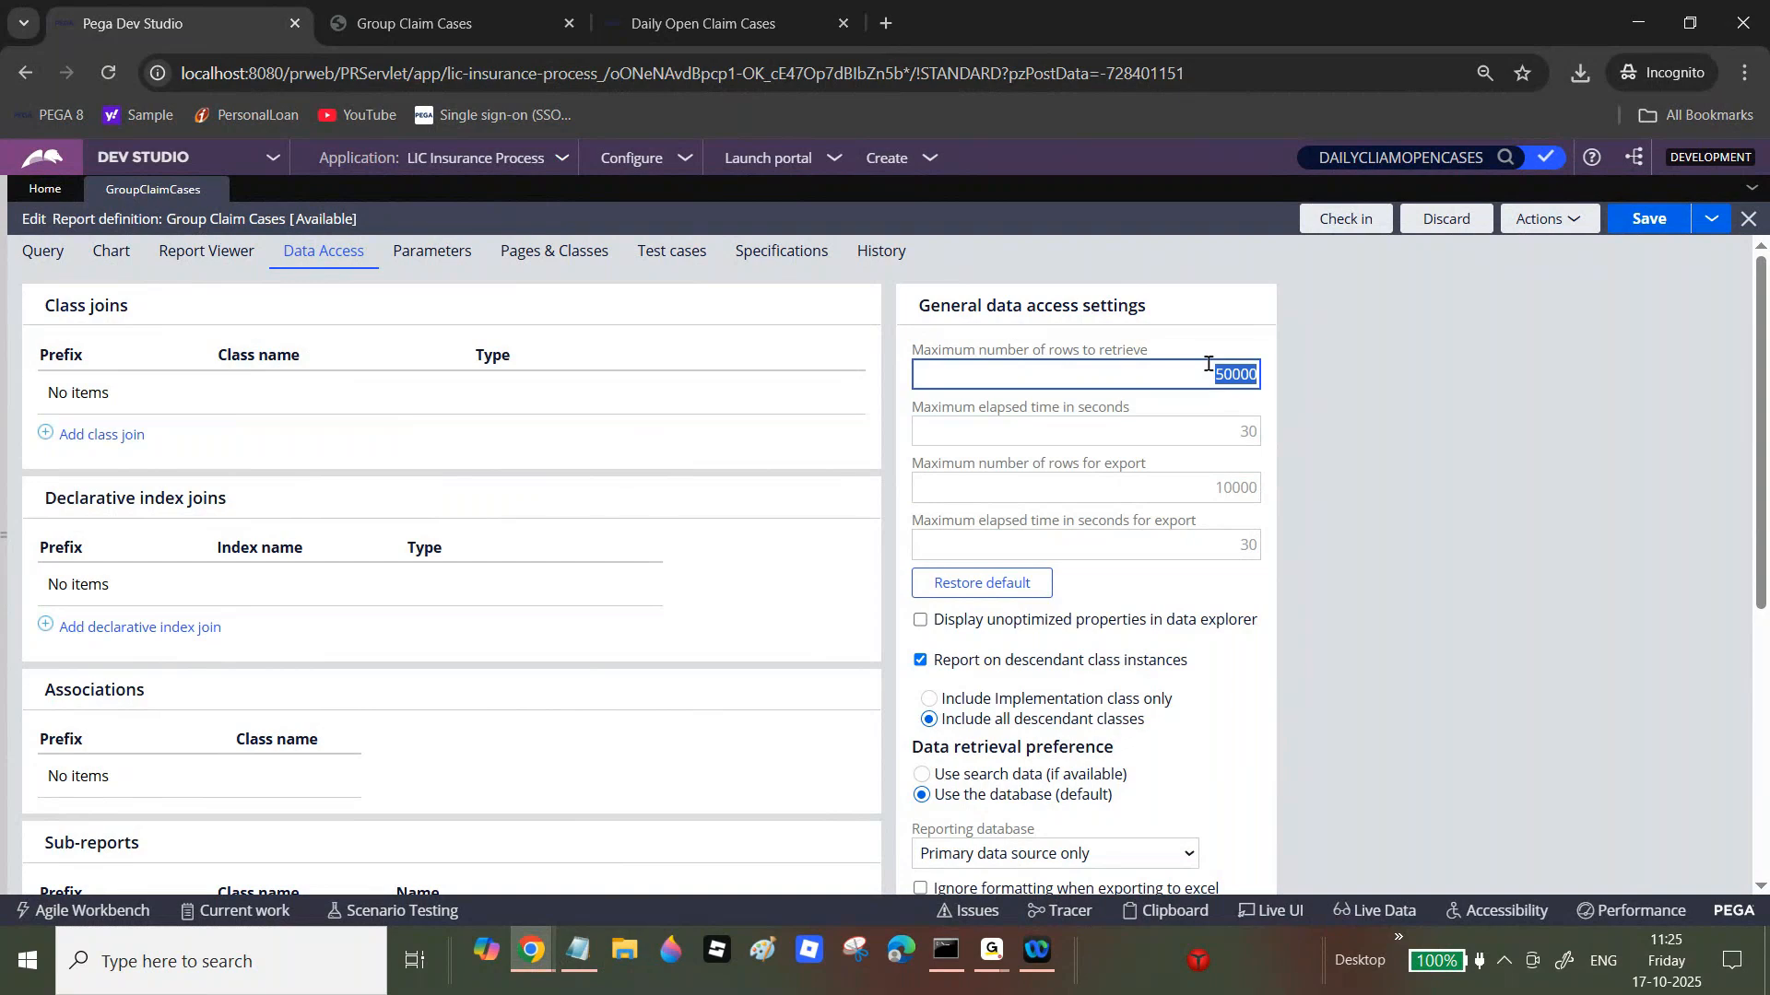
click(1249, 435)
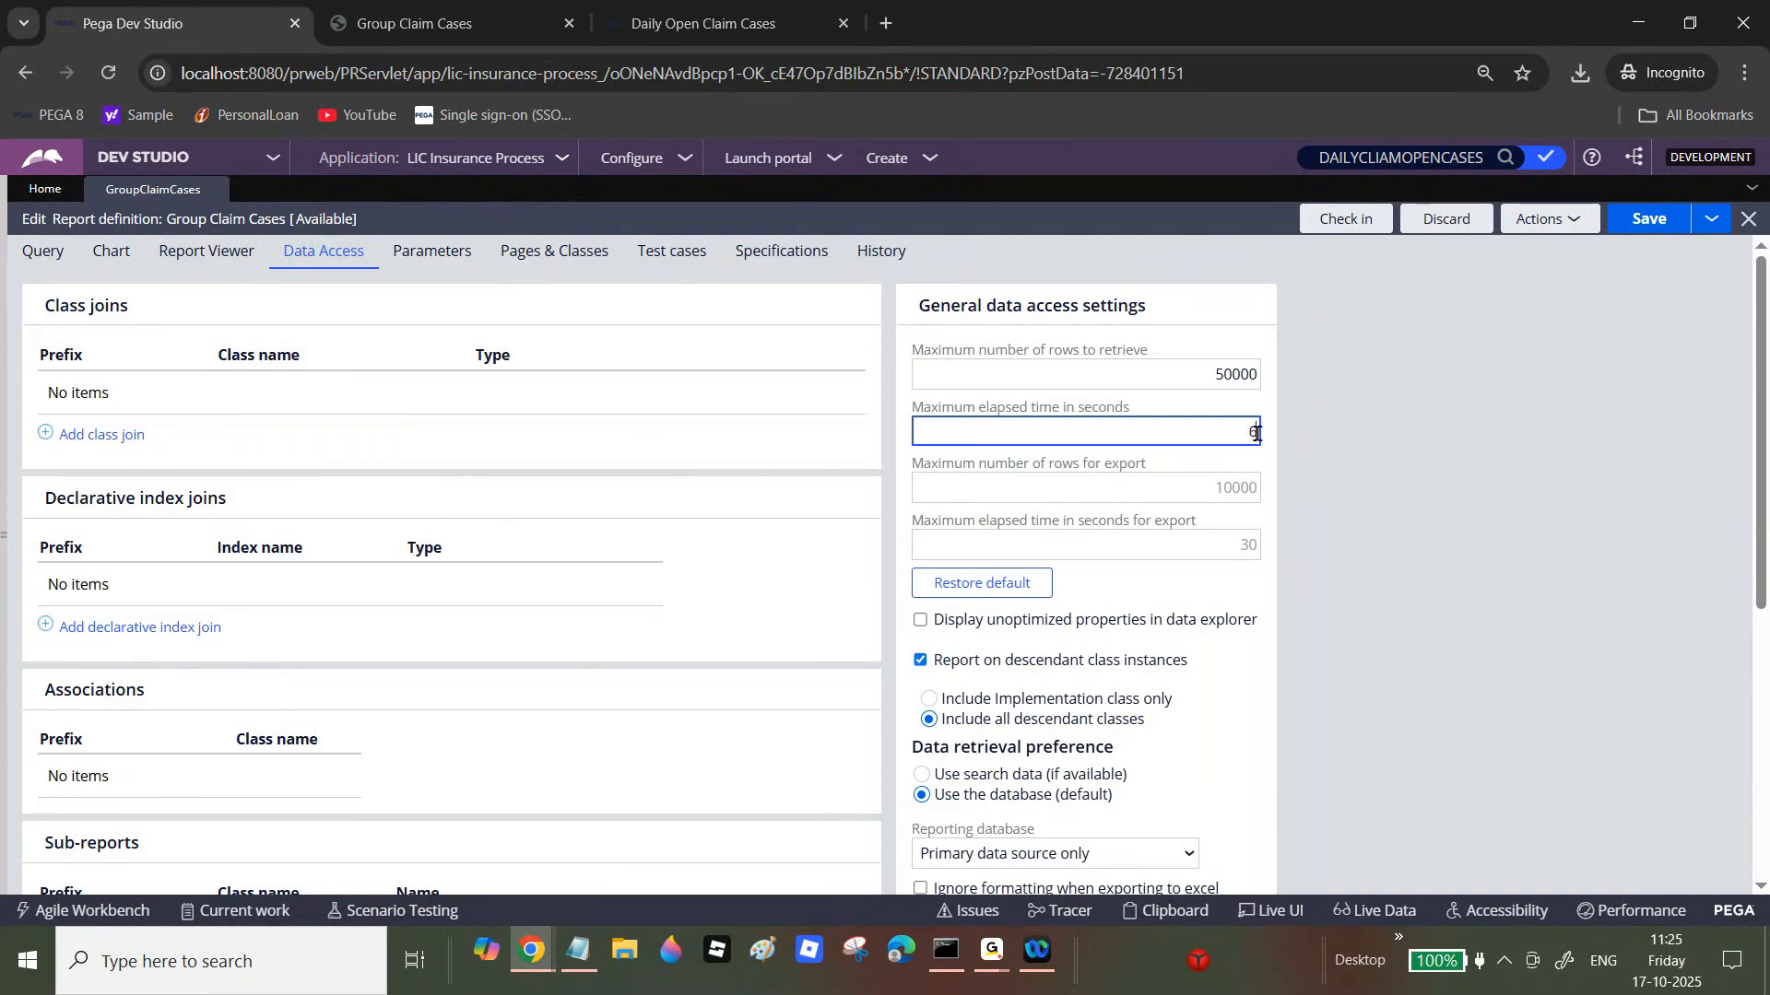
key(BackSpace)
double_click(1226, 446)
double_click(1218, 366)
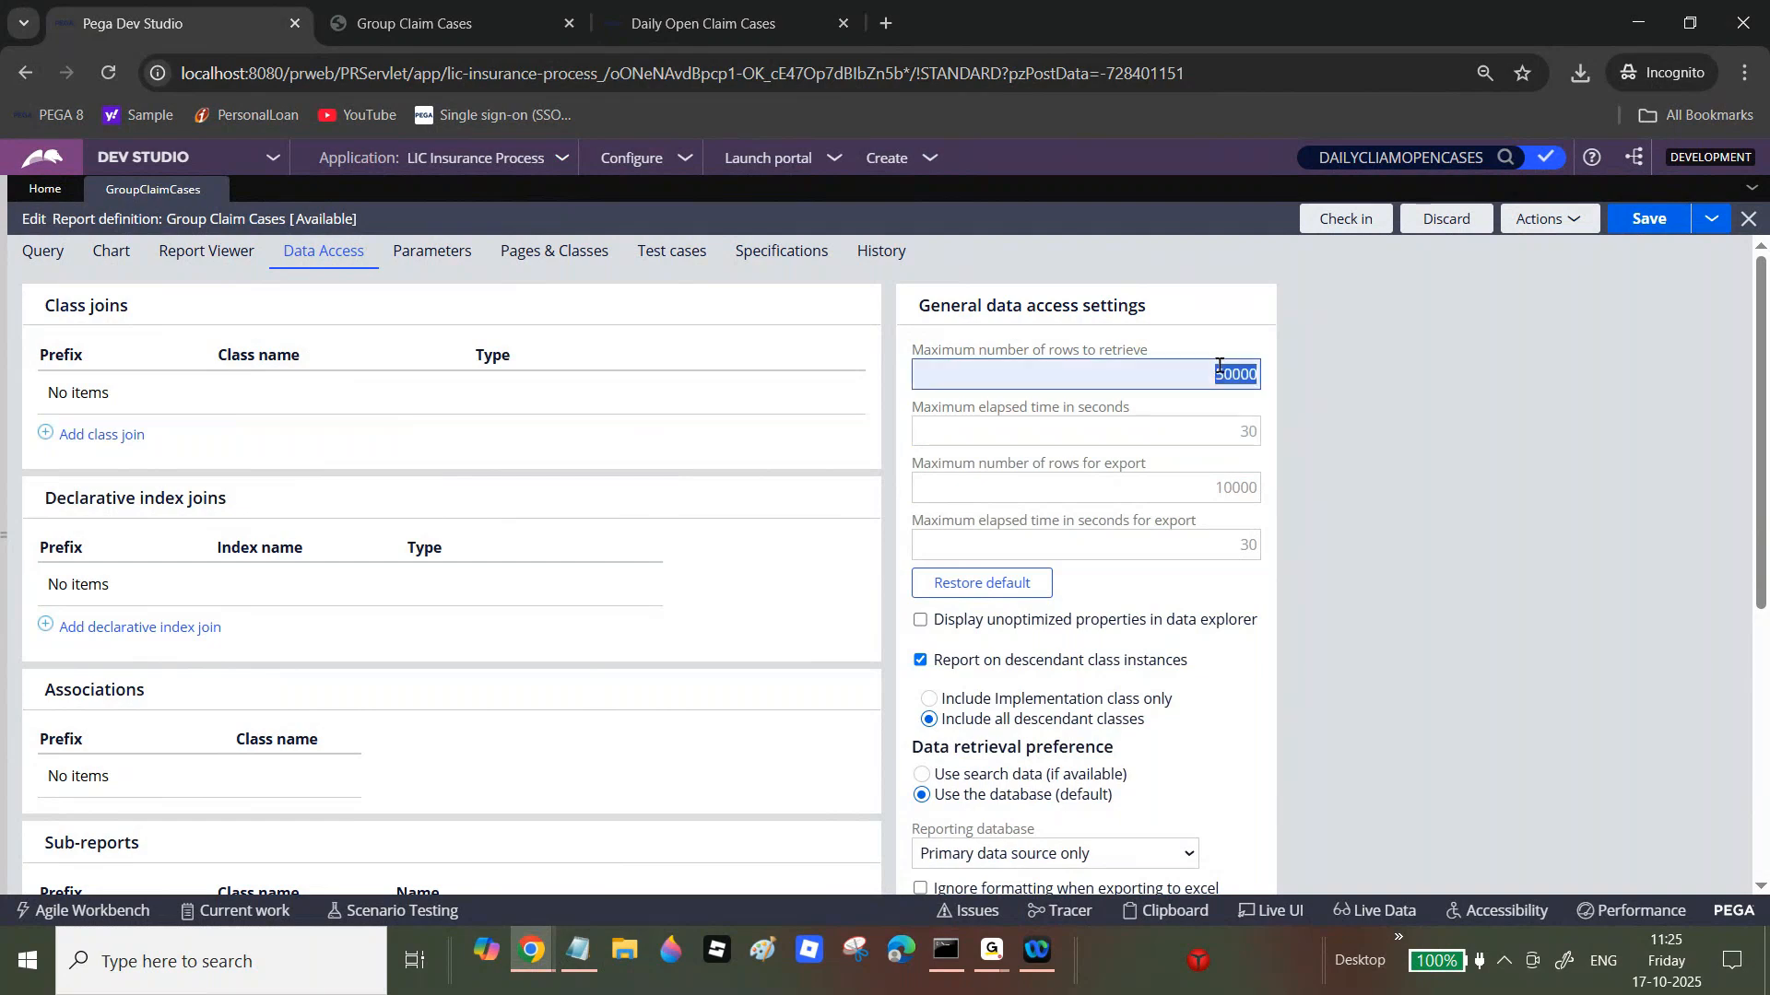
click(1222, 428)
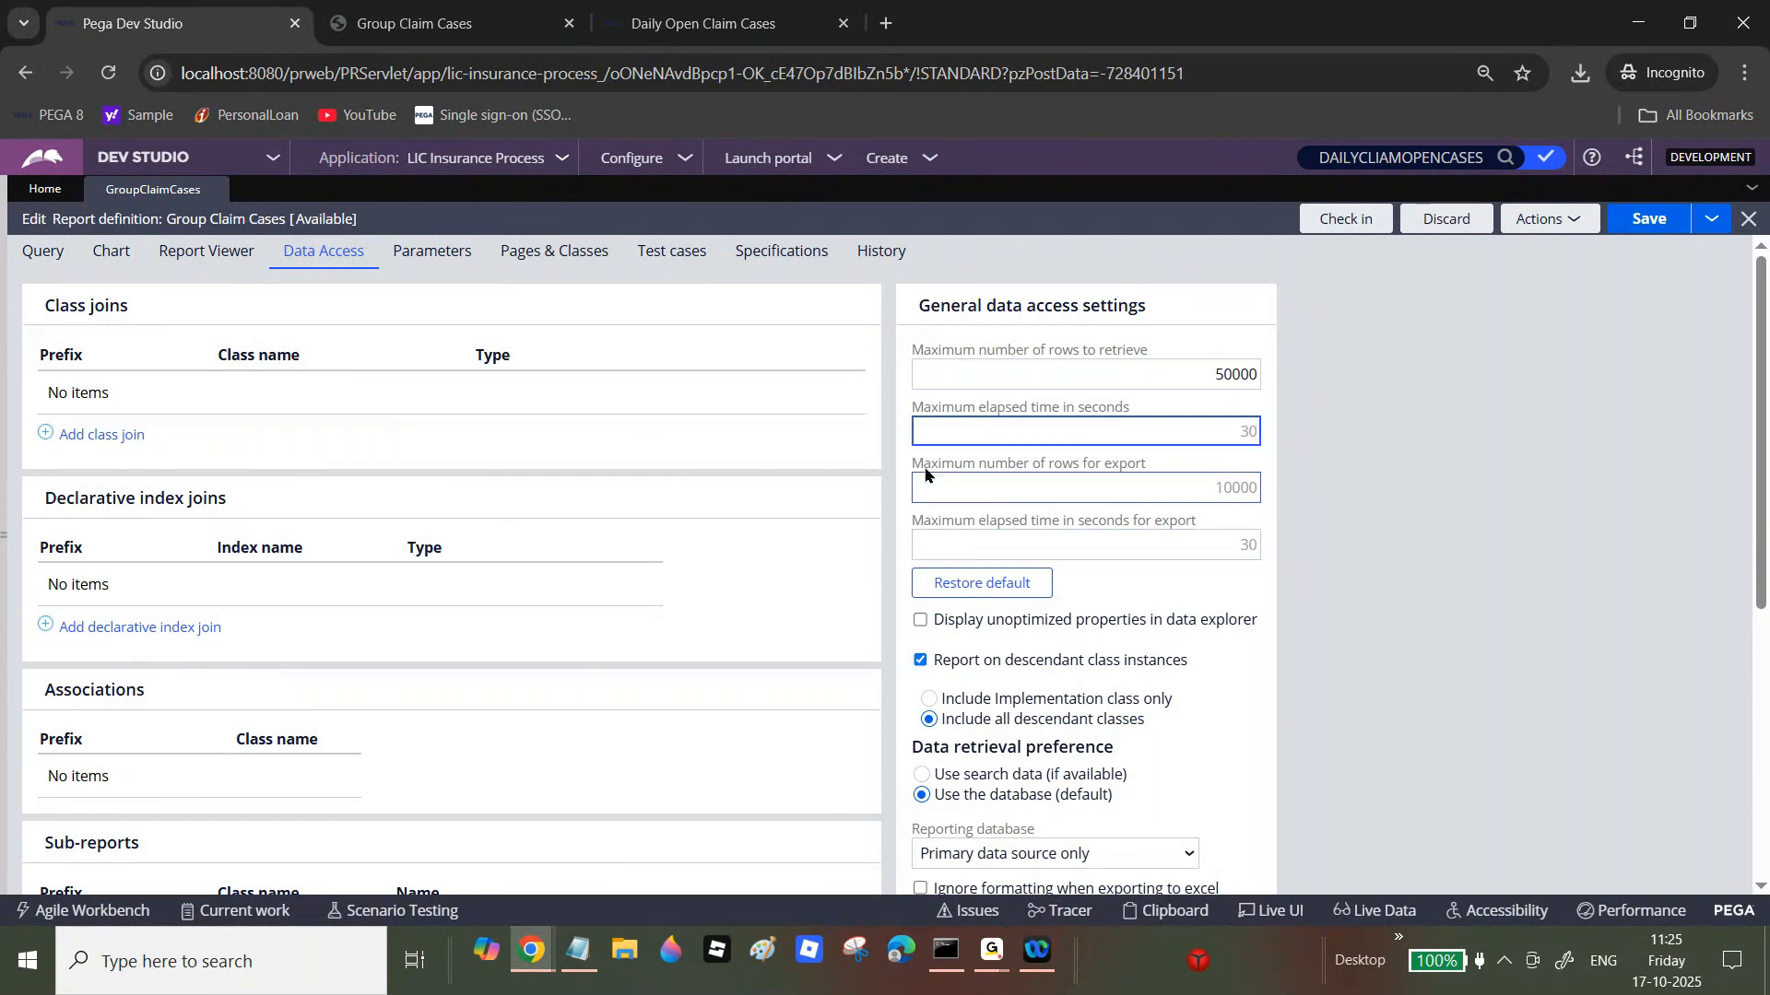
double_click(1226, 374)
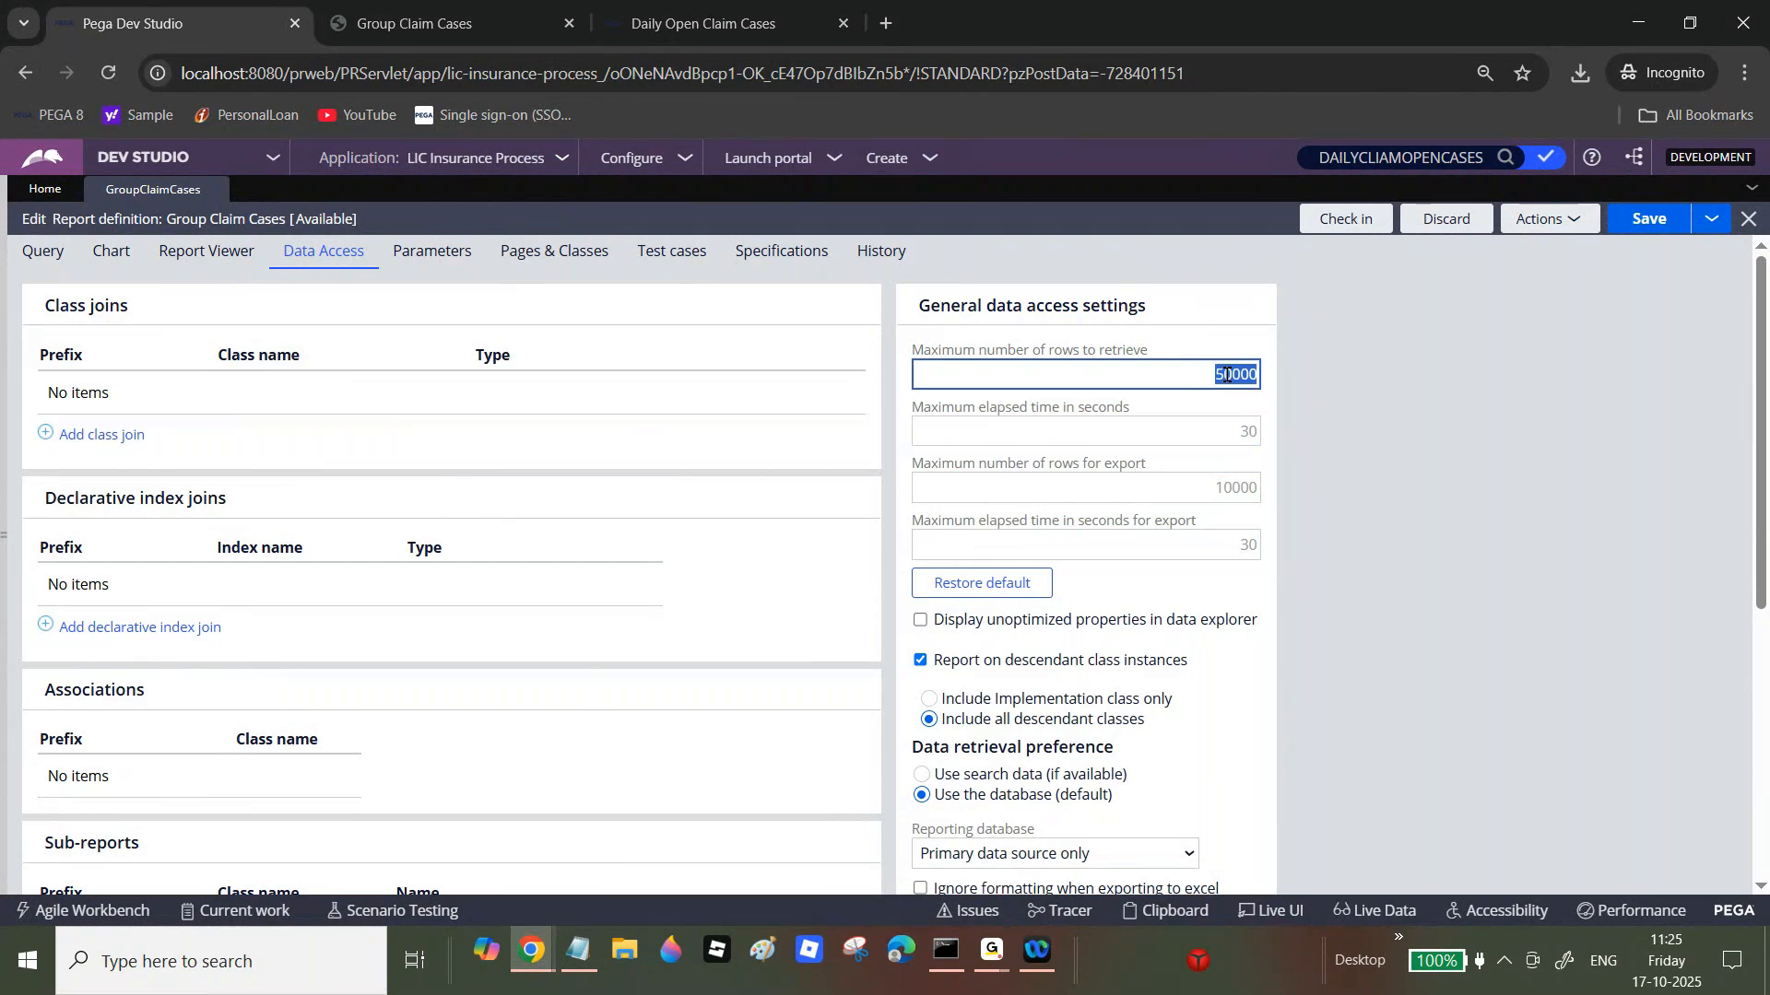
click(1218, 486)
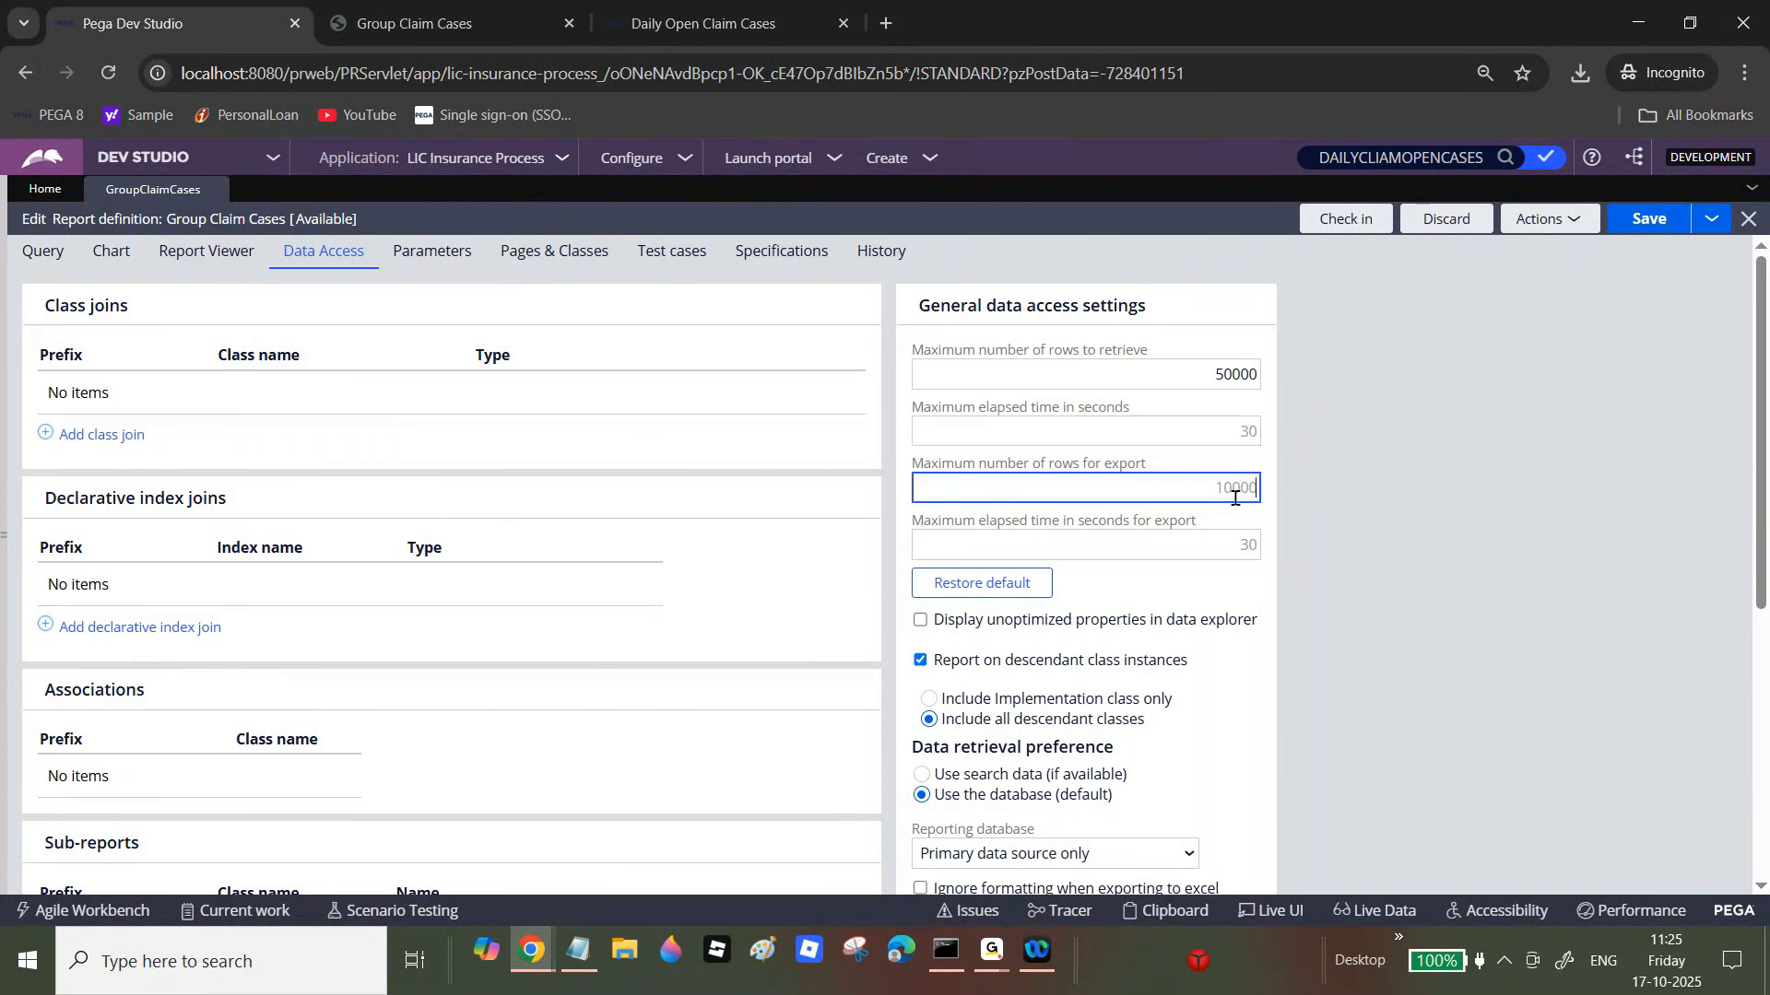
click(1547, 218)
Step: Run Group Claim Cases, view the 128-record results and their actions, then close the preview
click(1548, 247)
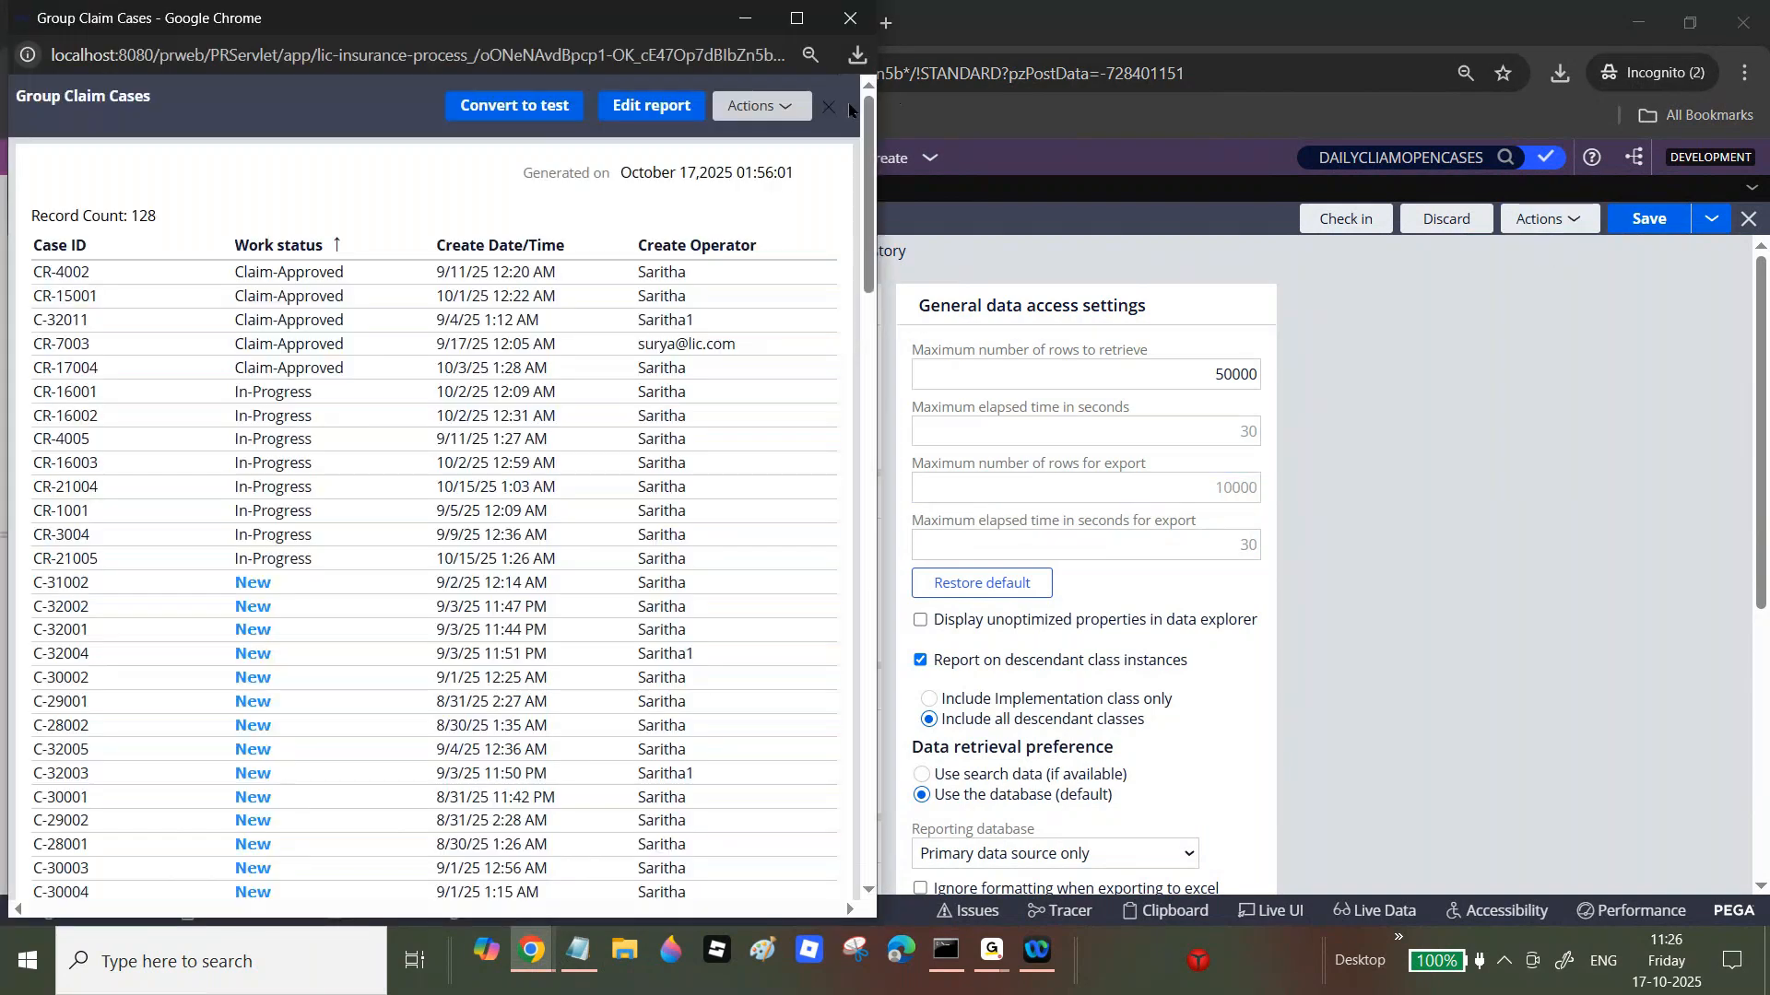
click(758, 106)
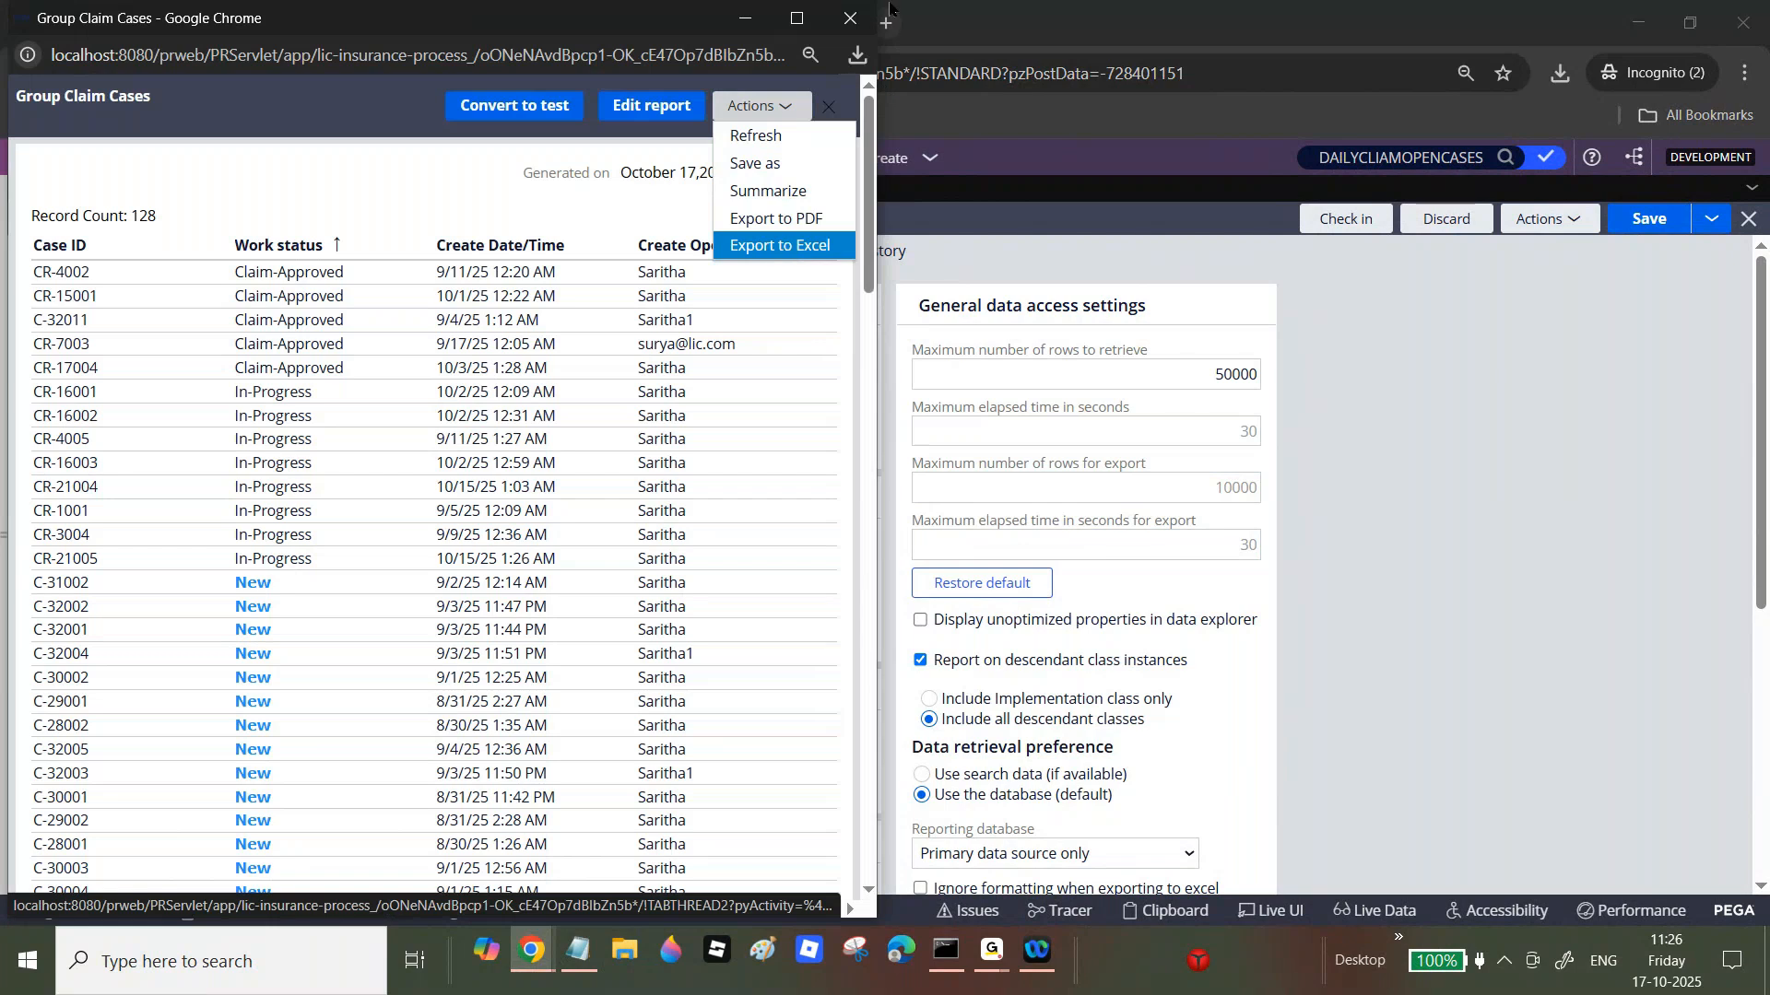
click(856, 26)
click(1222, 502)
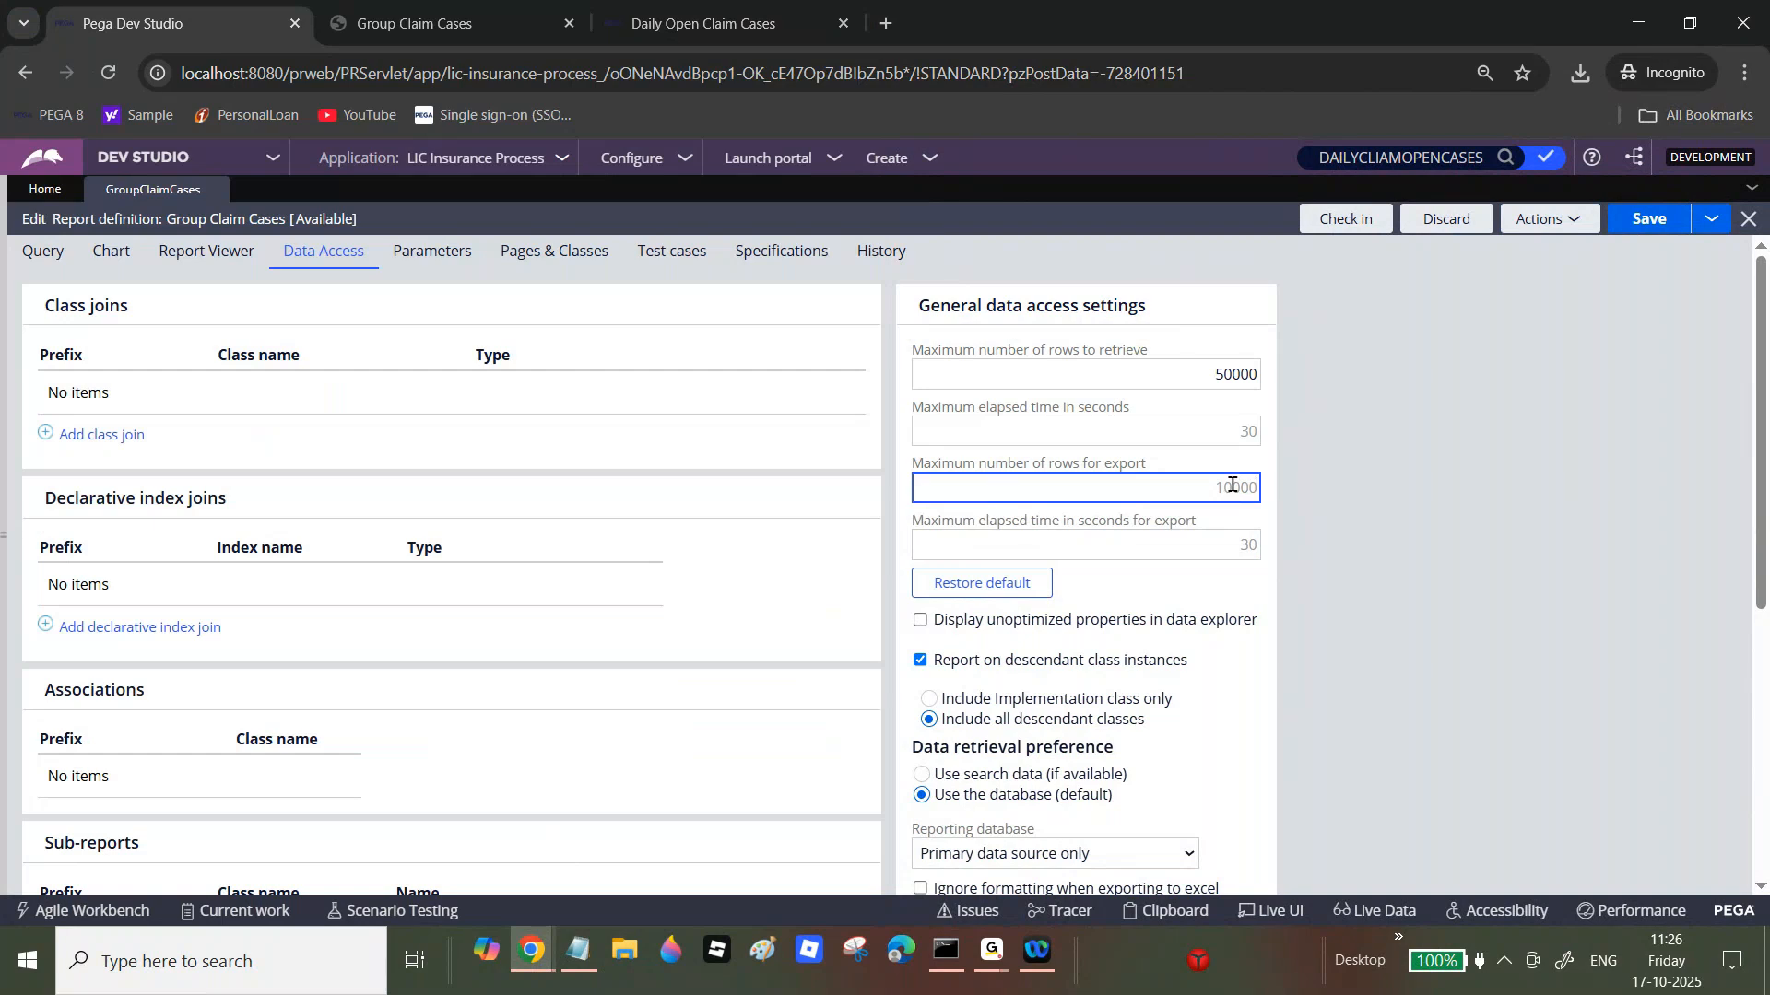
click(1231, 537)
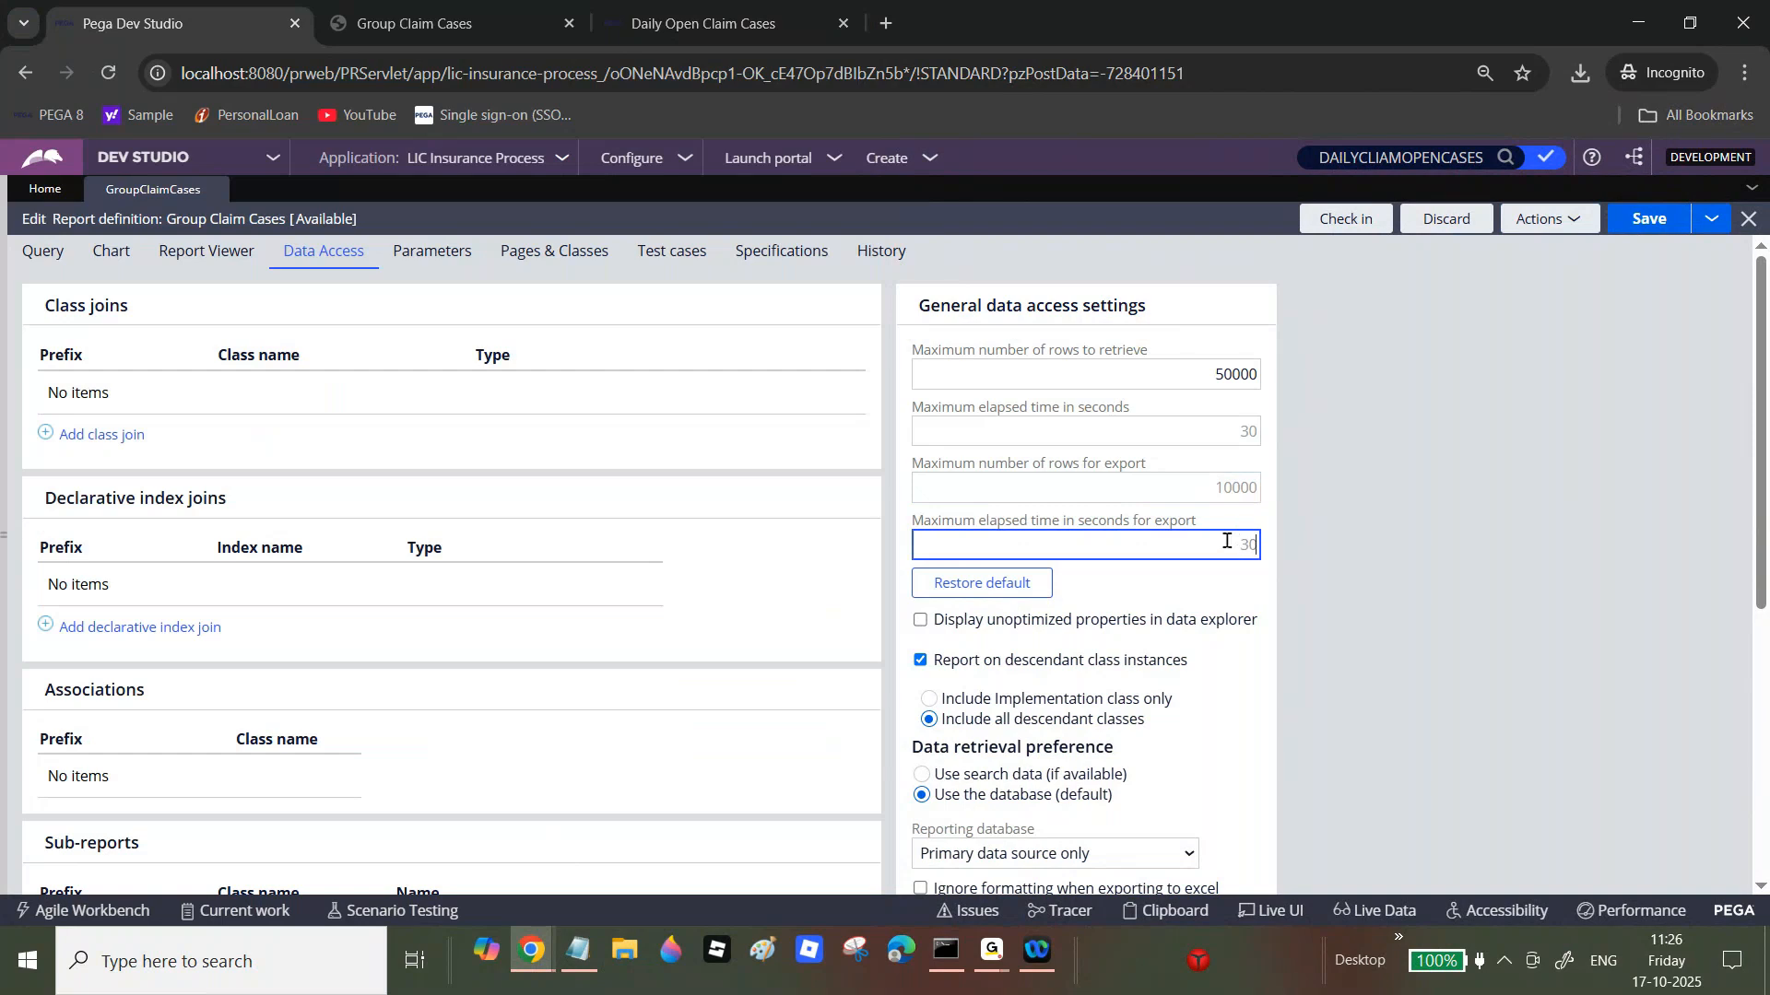
drag(1143, 523, 1175, 526)
click(1232, 544)
Step: Turn on Enable smart info for the Group Claim Cases report on the Report Viewer tab
click(205, 251)
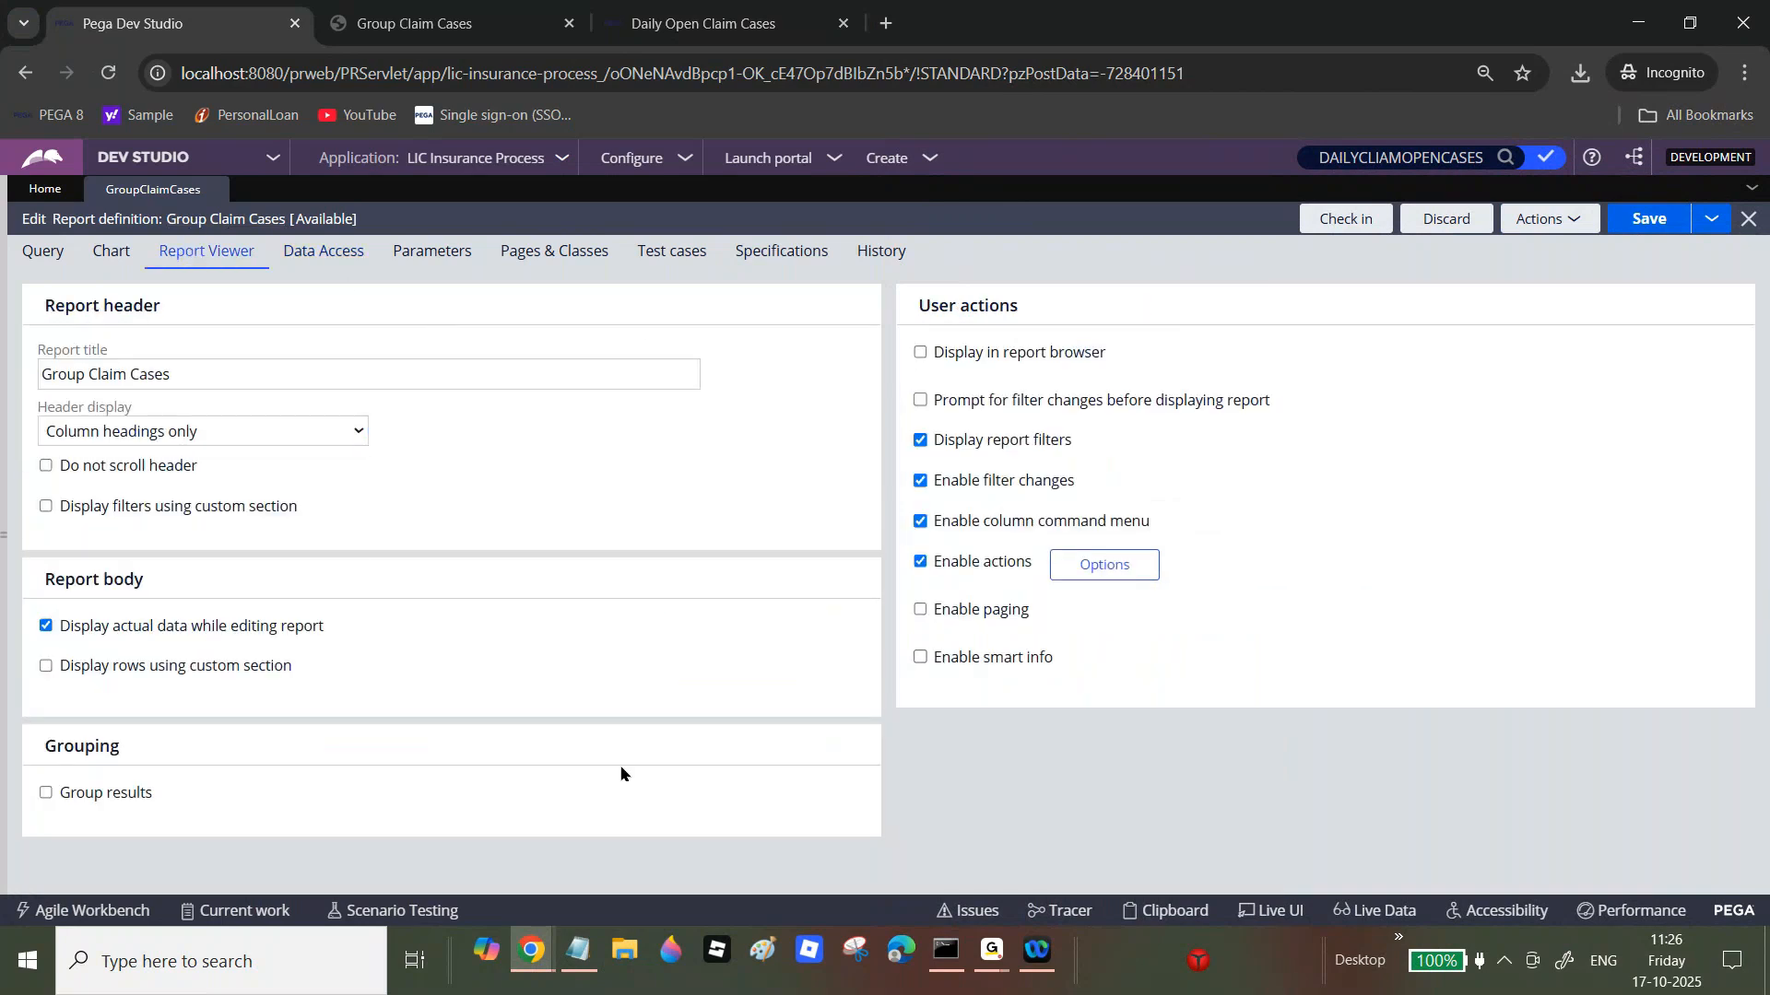
click(921, 658)
click(1077, 663)
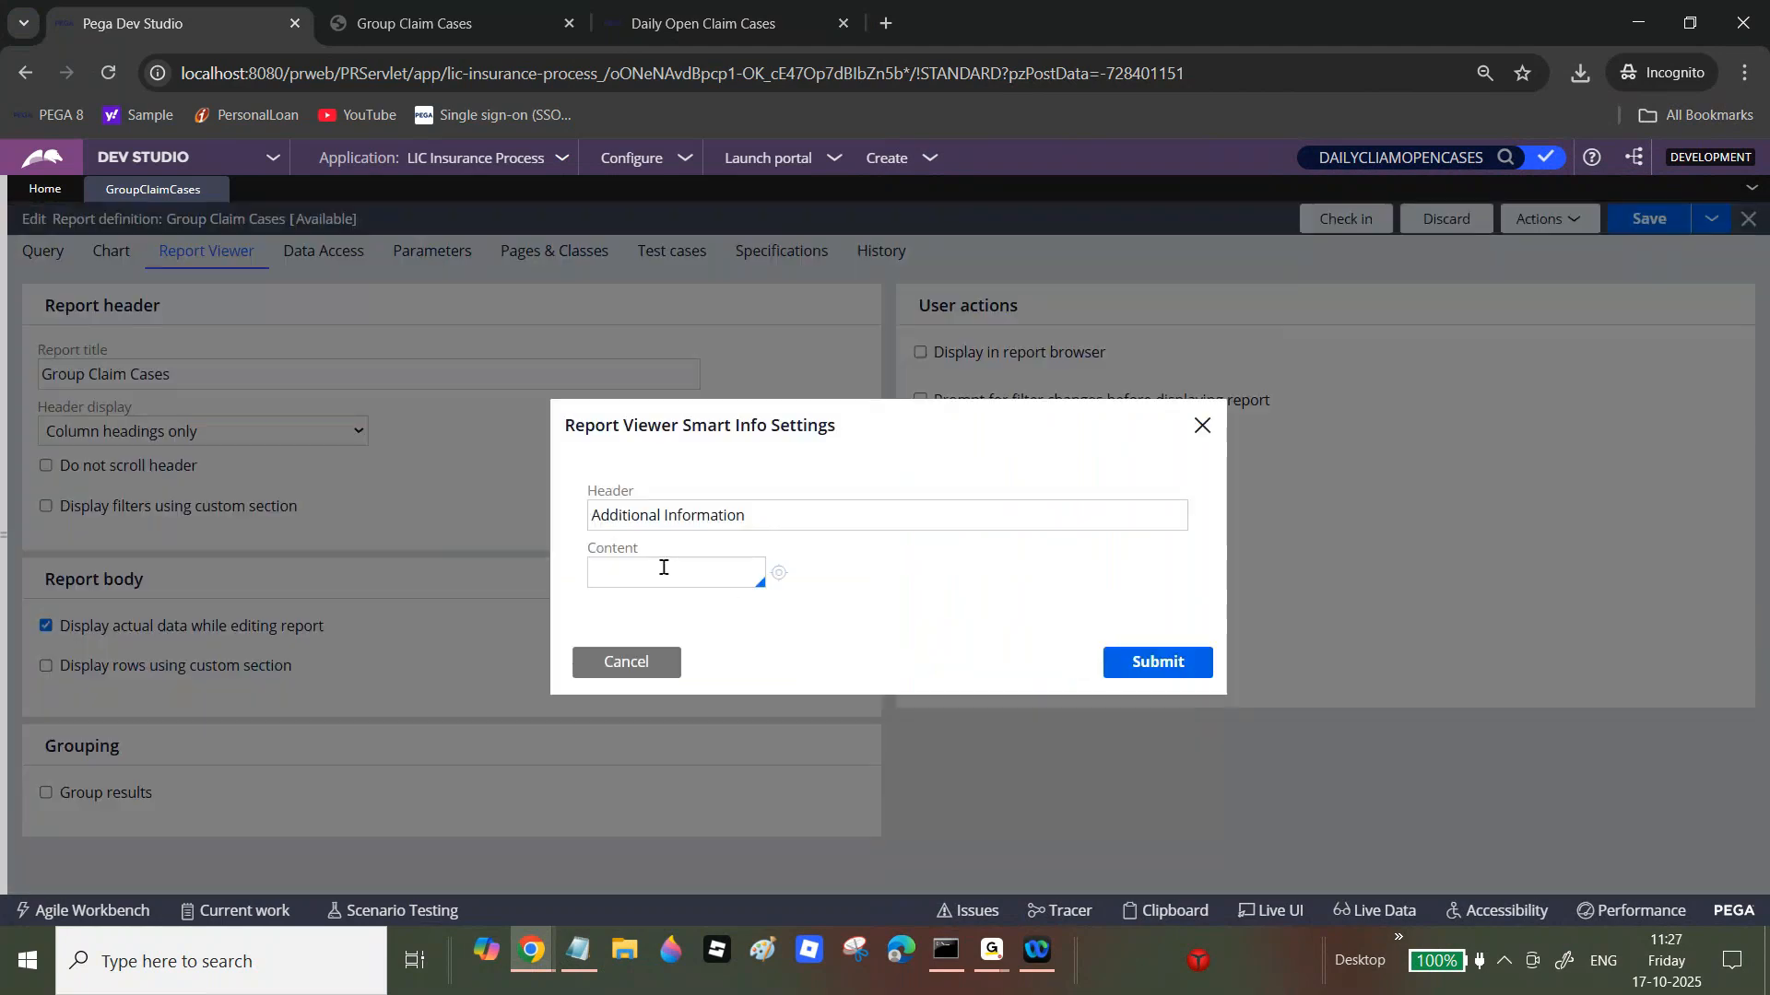
click(630, 670)
Step: Run the Group Claim Cases report to preview it, then close the preview
click(1574, 218)
click(1537, 243)
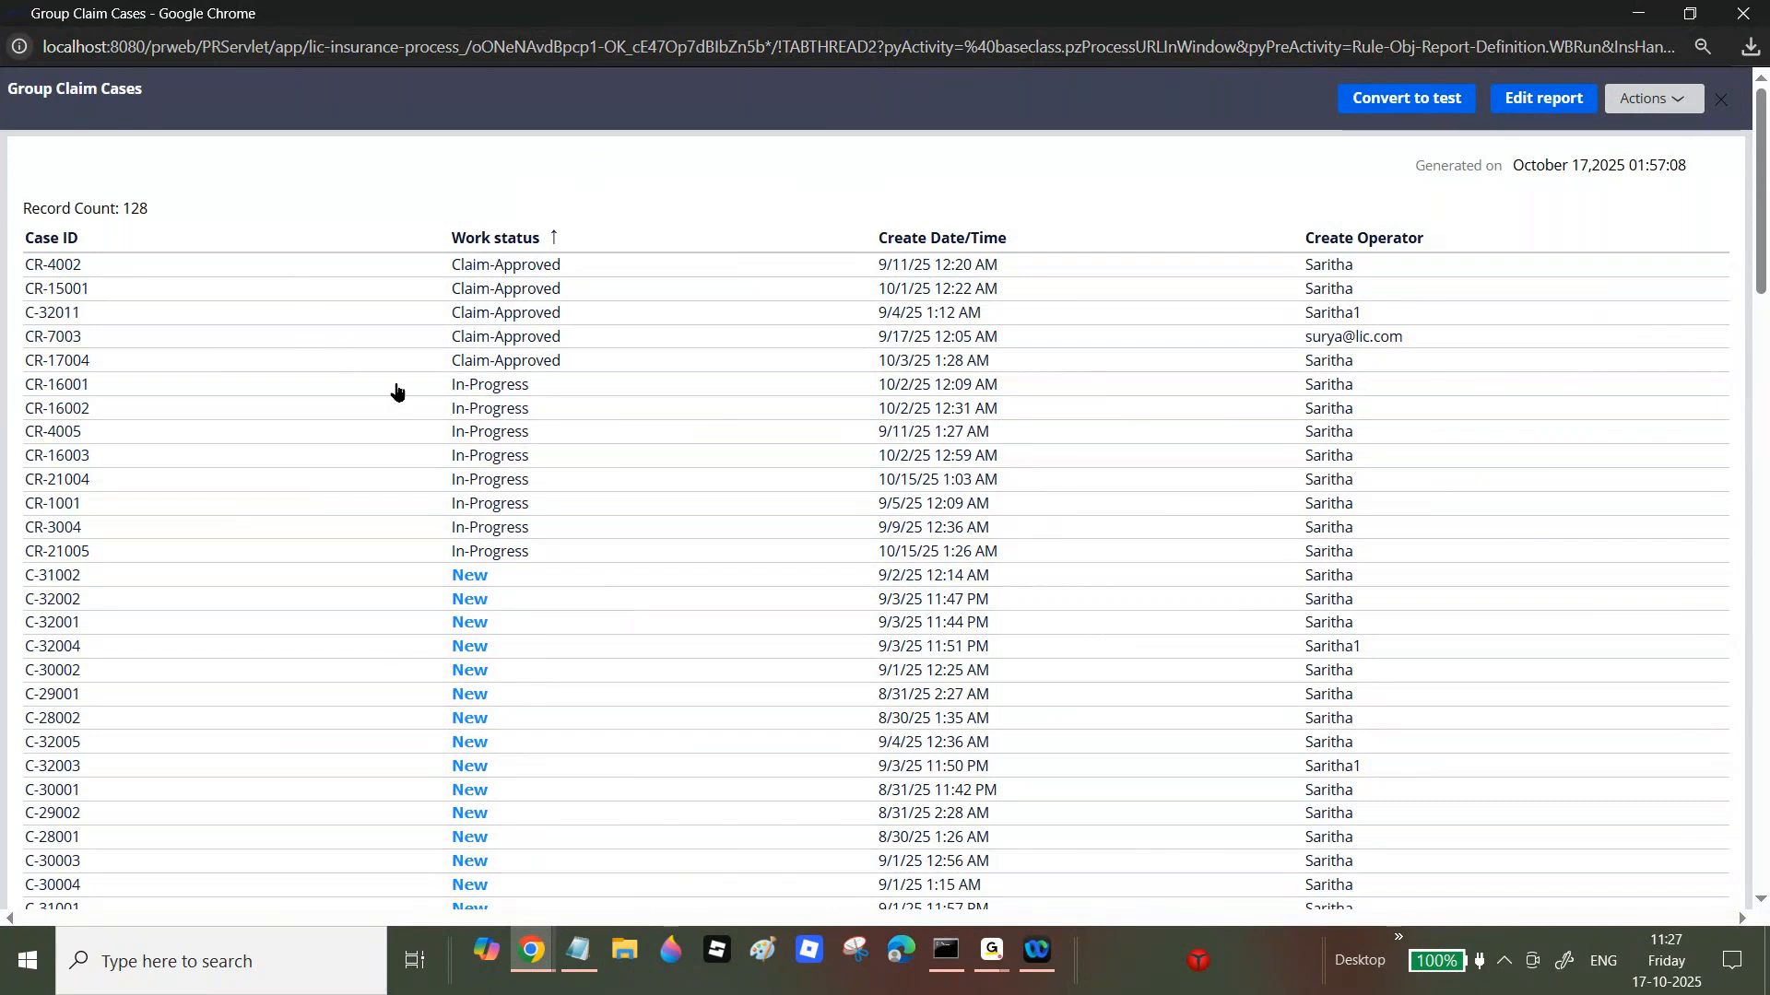
click(1753, 11)
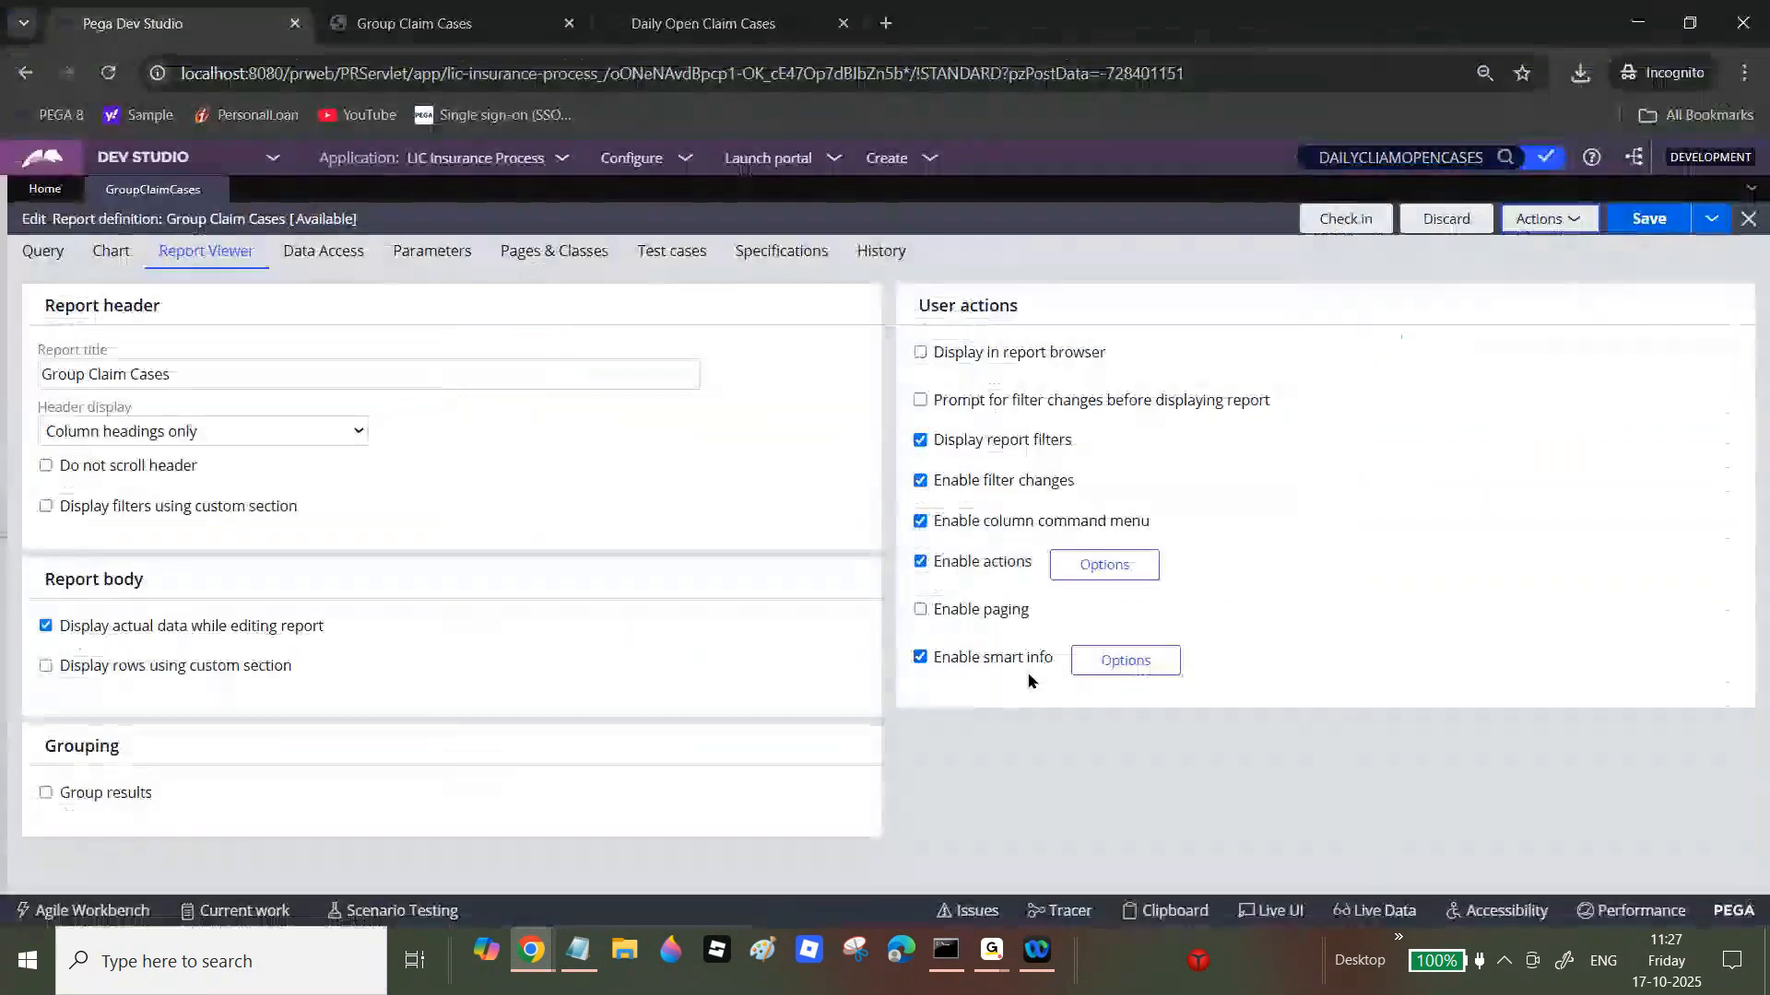
Step: Set the smart info content to BrowseClaimDetails under the Additional Information header
click(1130, 662)
drag(594, 514, 716, 515)
click(687, 569)
click(687, 569)
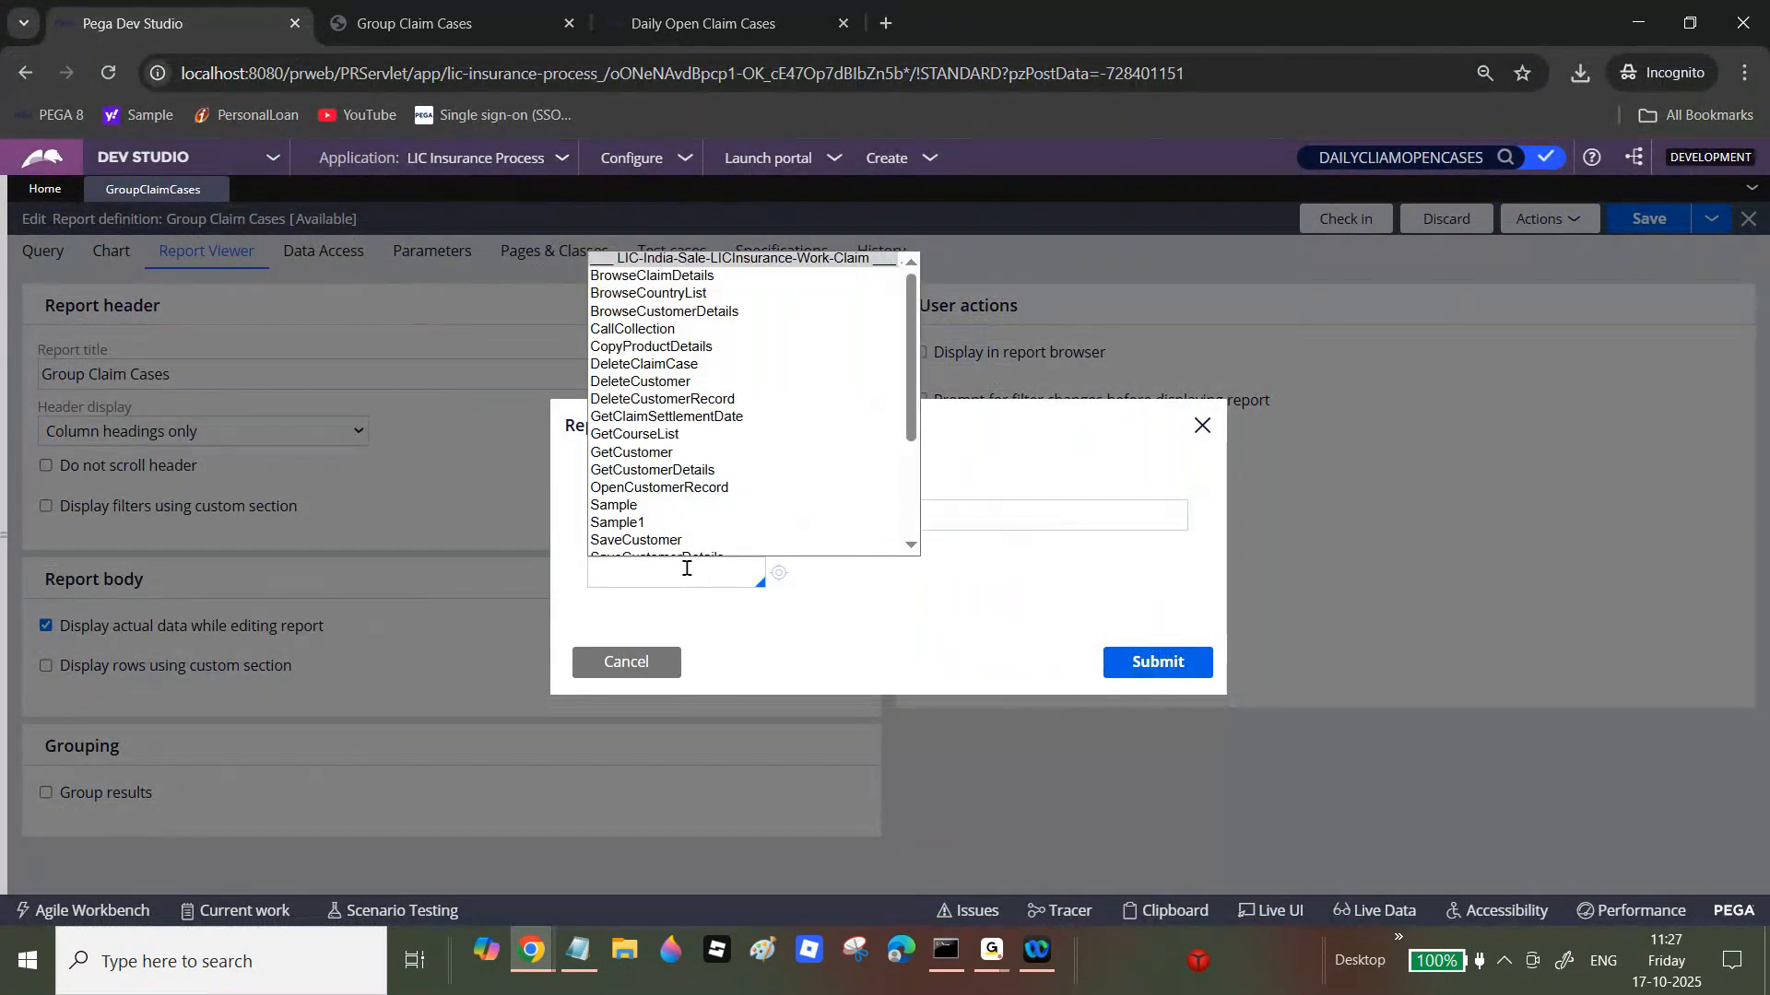
click(684, 279)
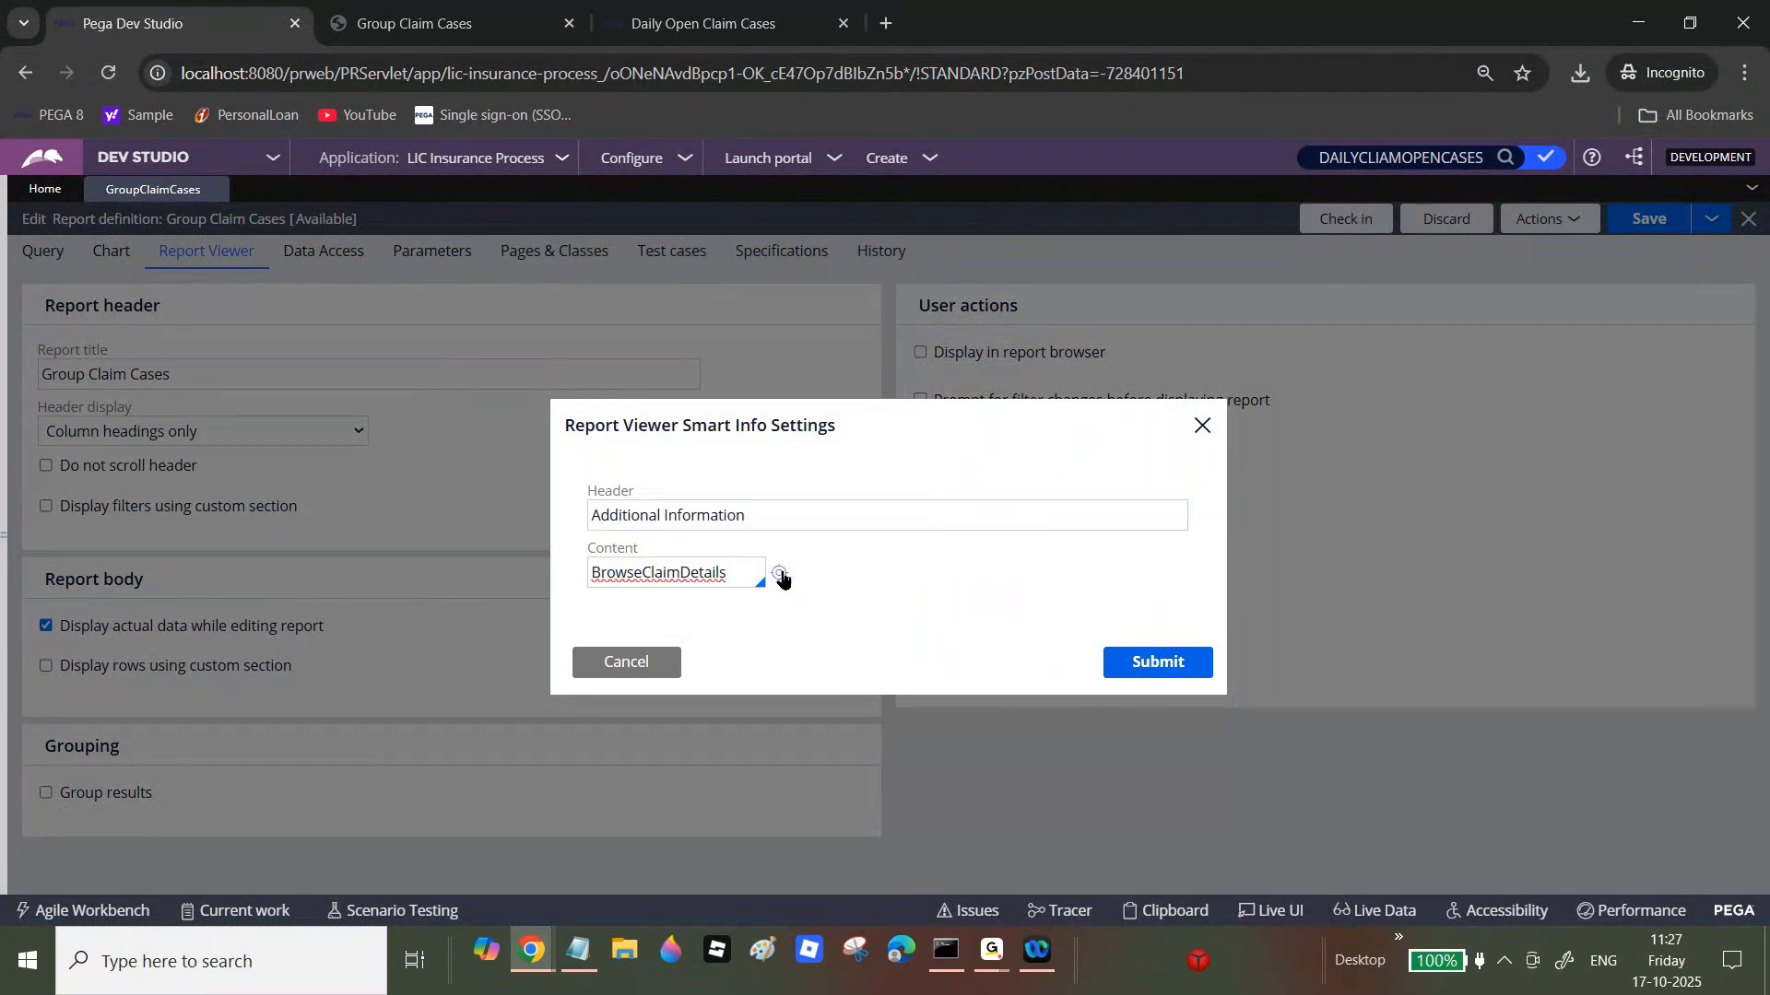
Step: Inspect the BrowseClaimDetails activity's step 2 Obj-Browse method, then close the activity and the smart info settings
click(780, 576)
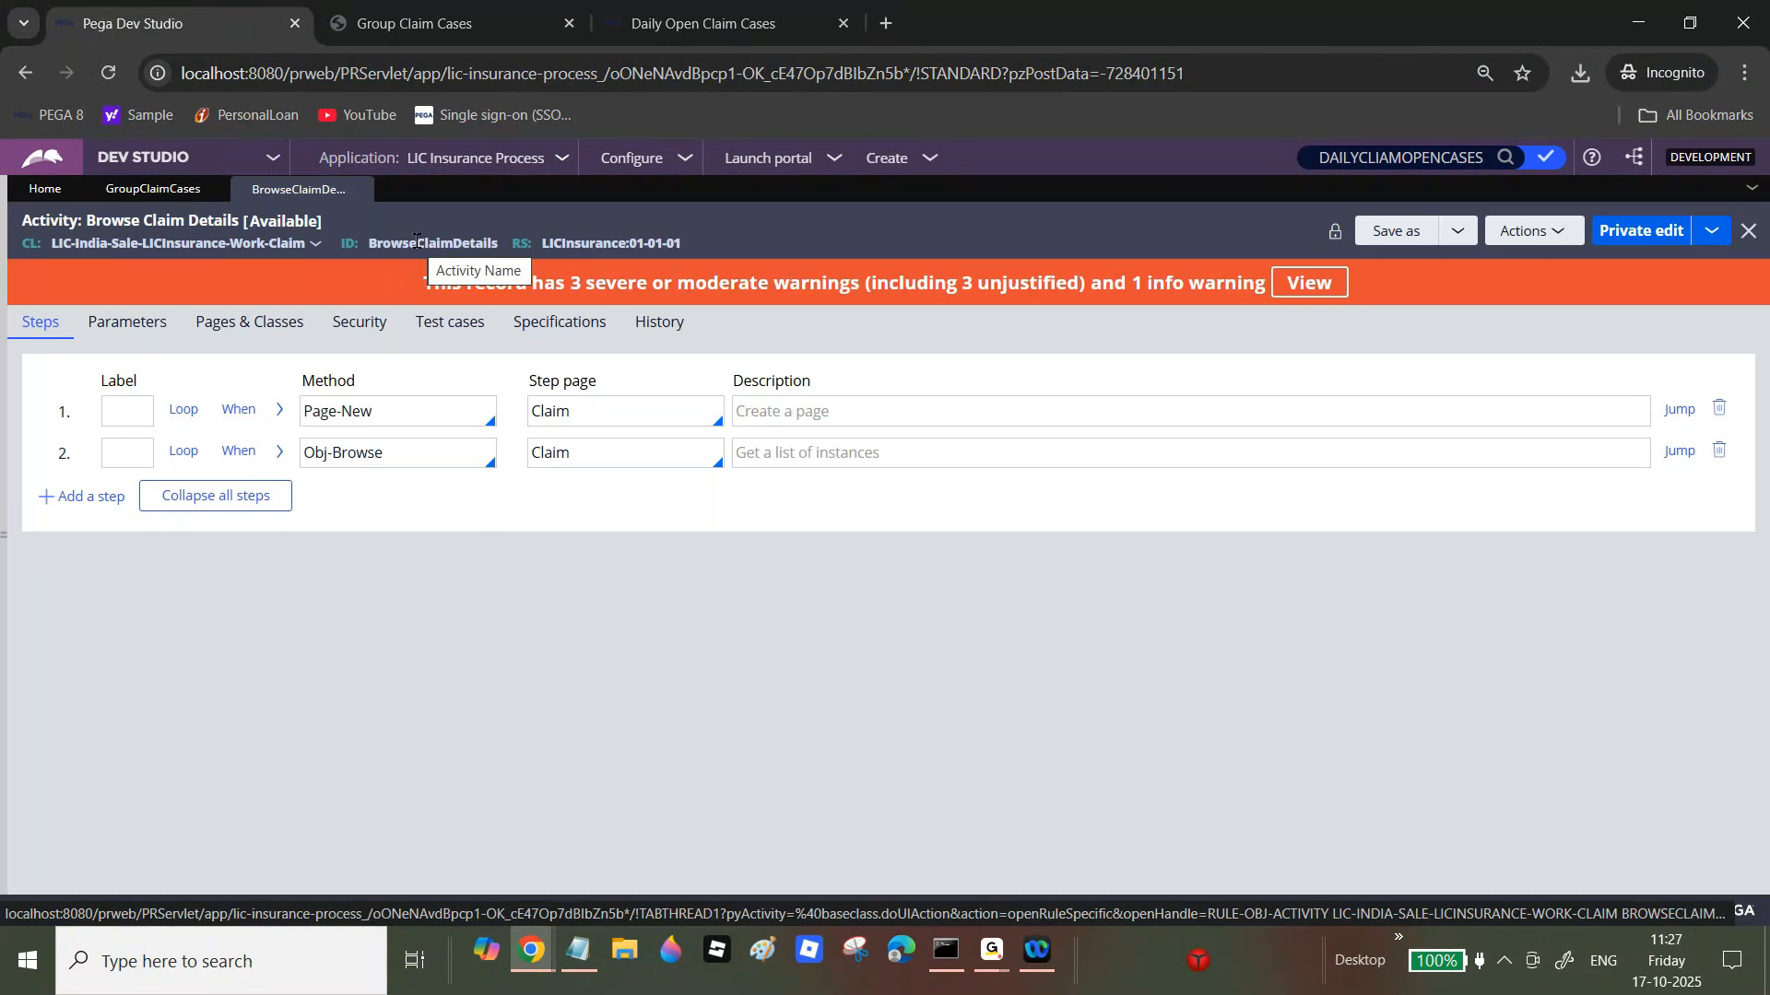
double_click(350, 457)
click(349, 458)
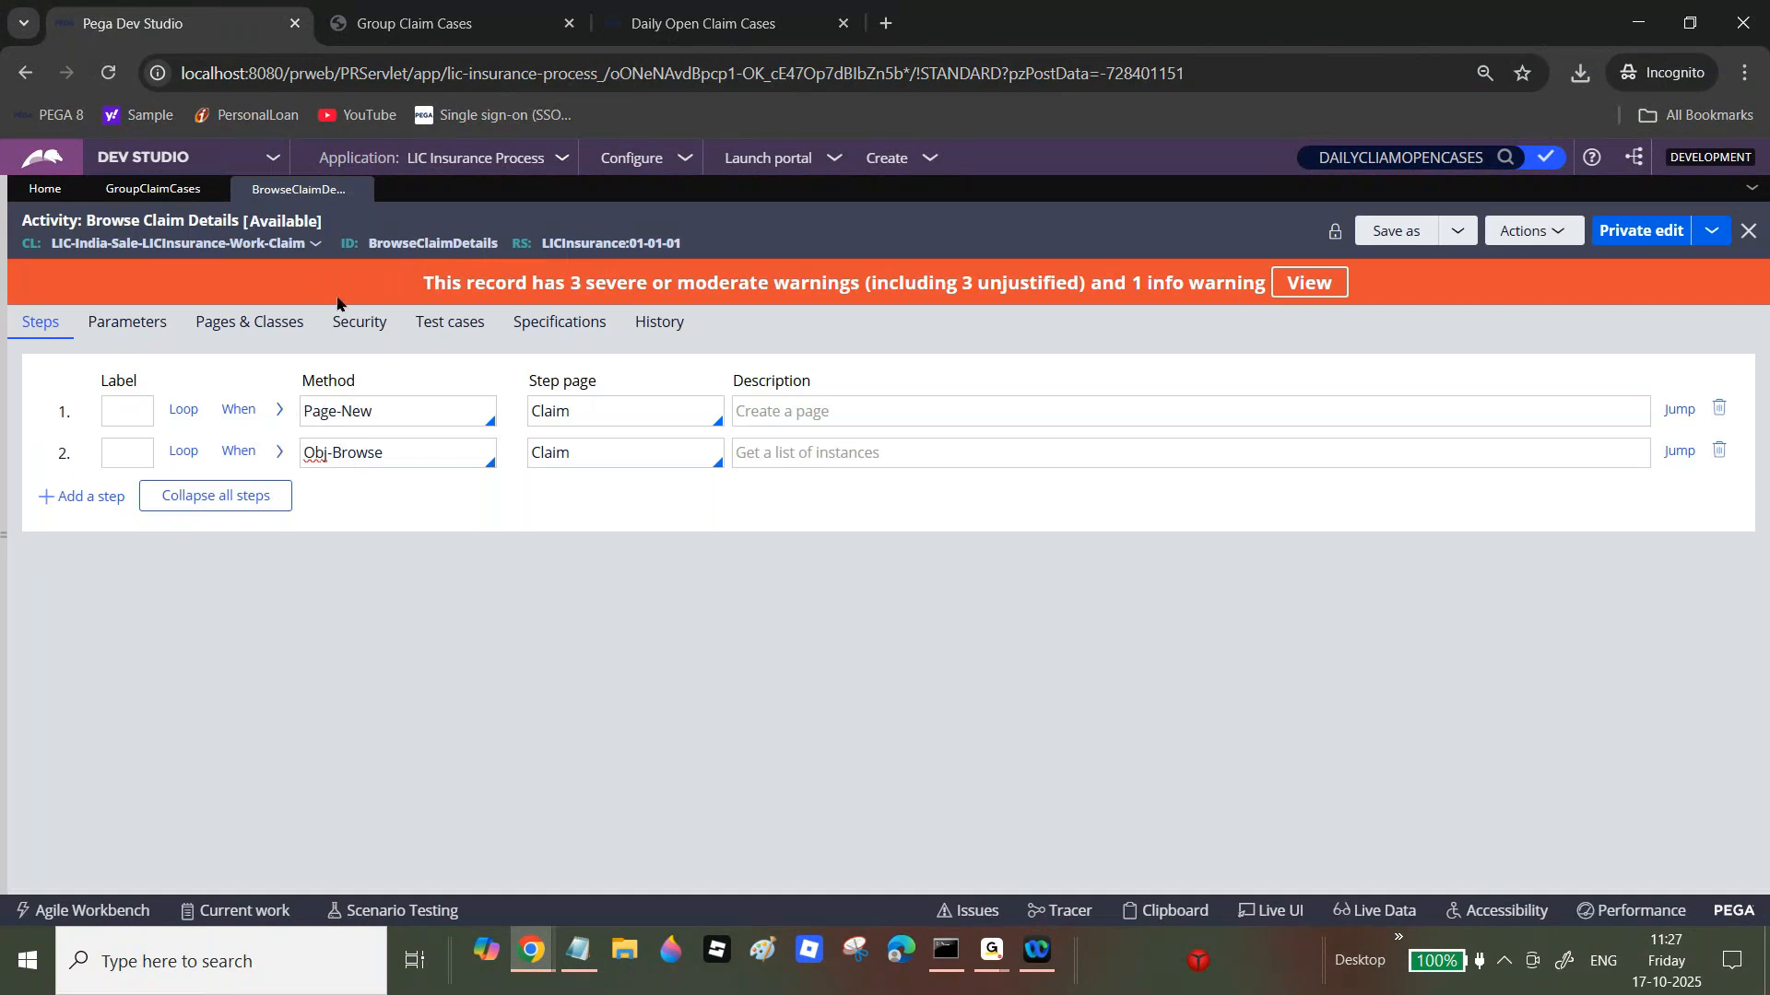
click(363, 189)
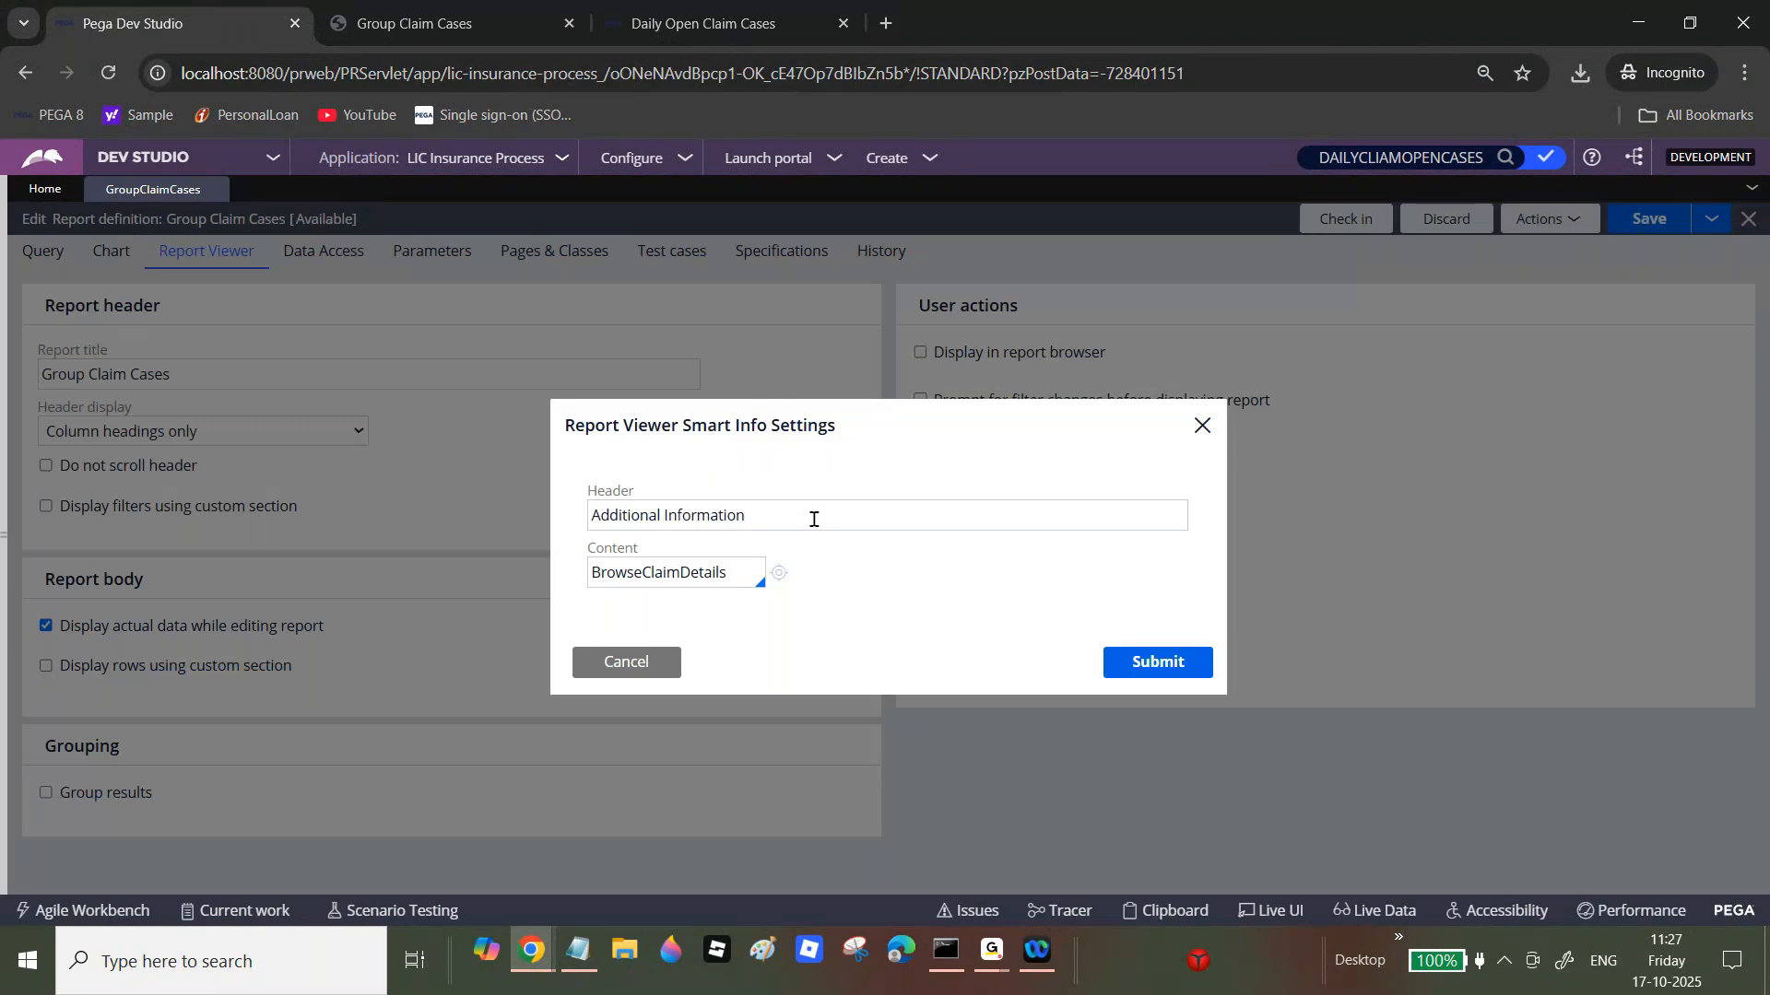
click(626, 662)
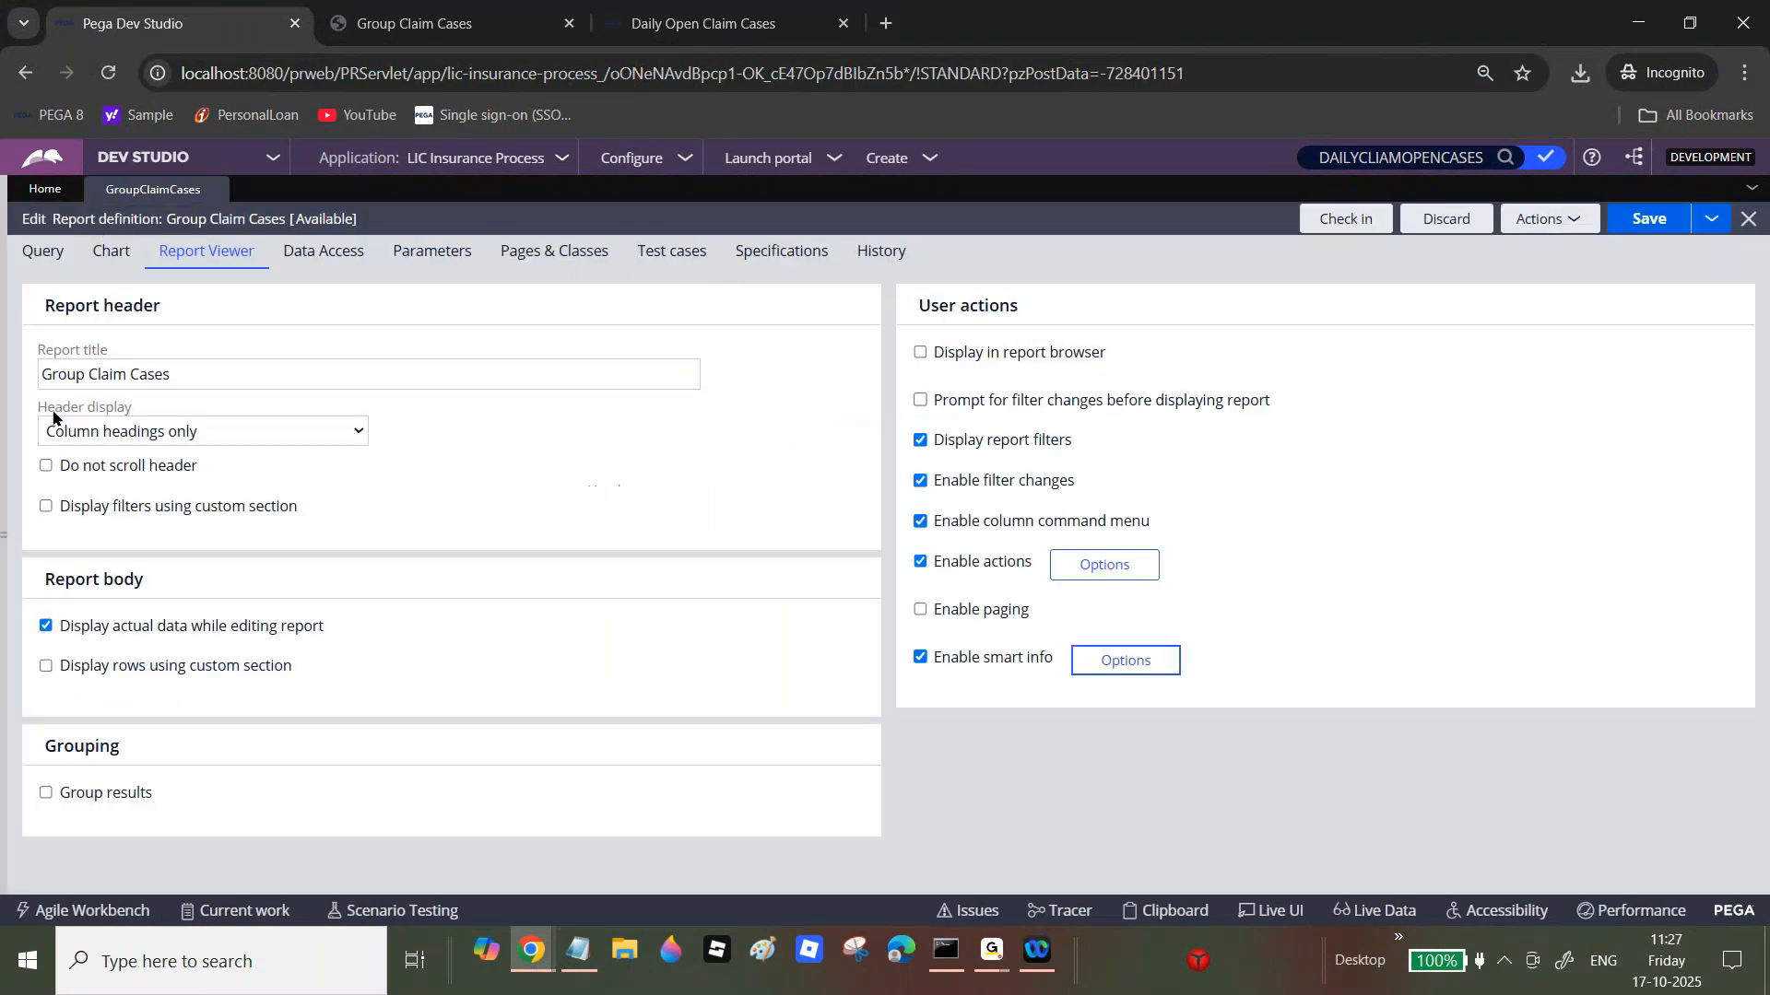
Step: Look over the Chart and Query settings, then return to Data Access showing 50000 rows to retrieve
click(118, 260)
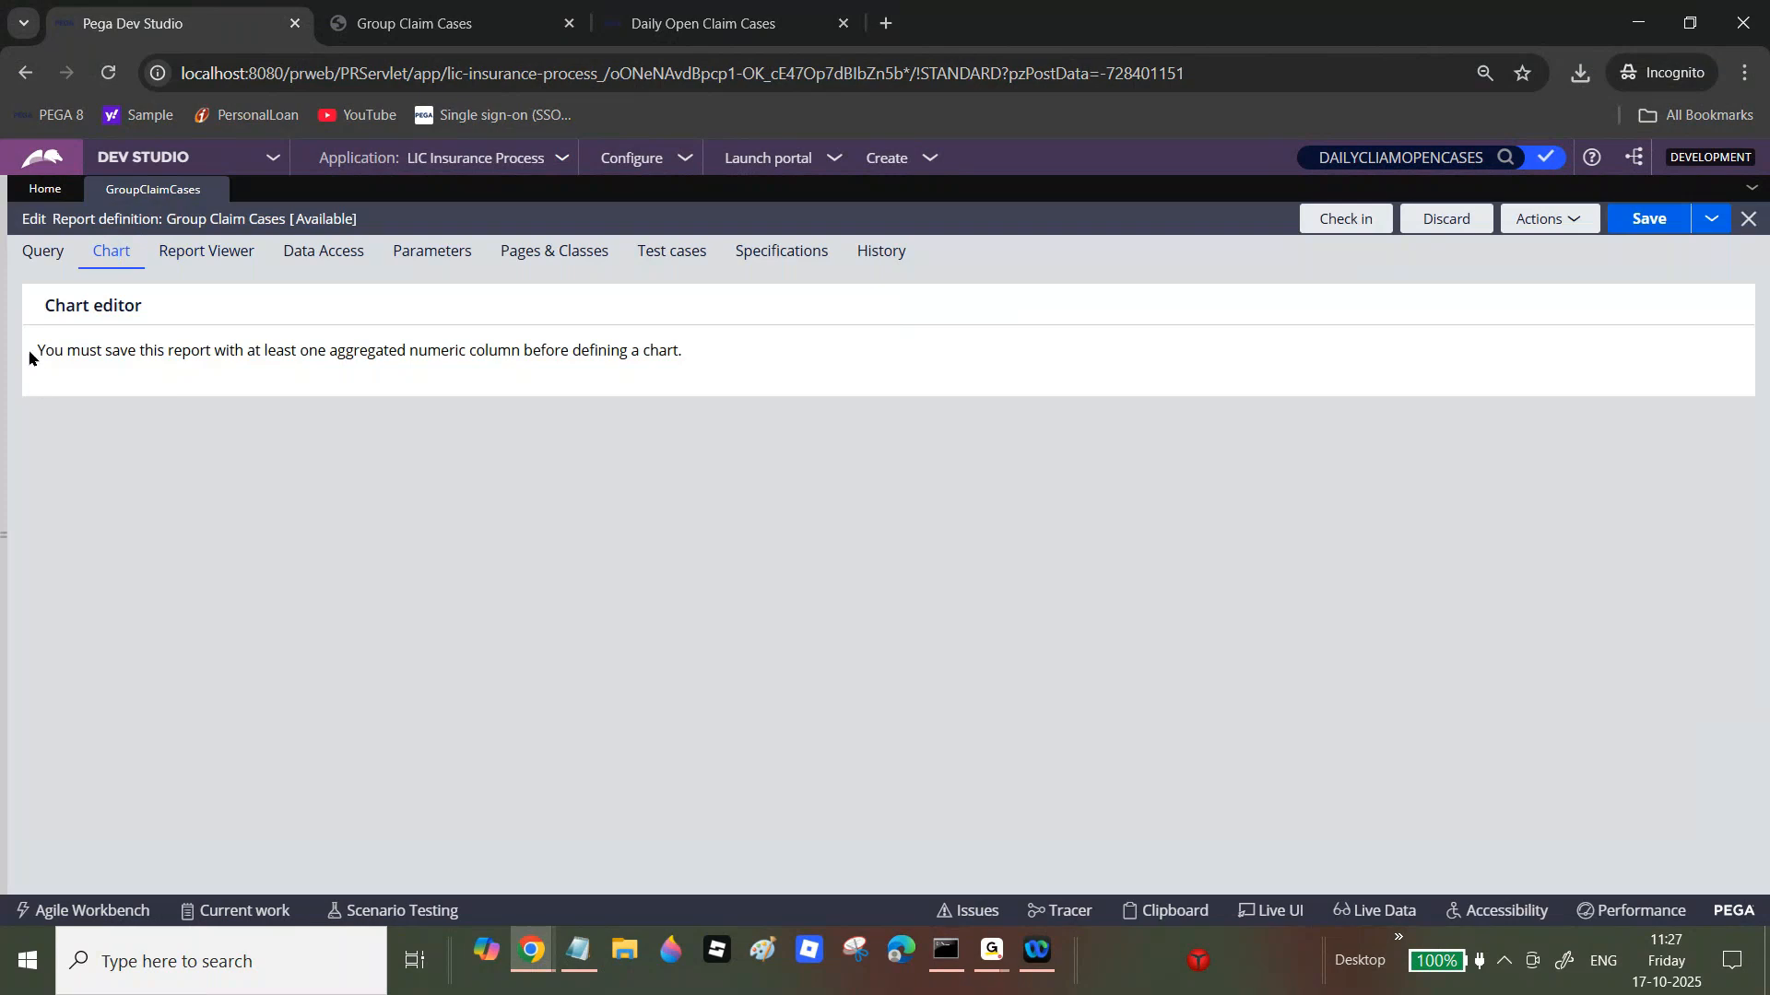
click(42, 255)
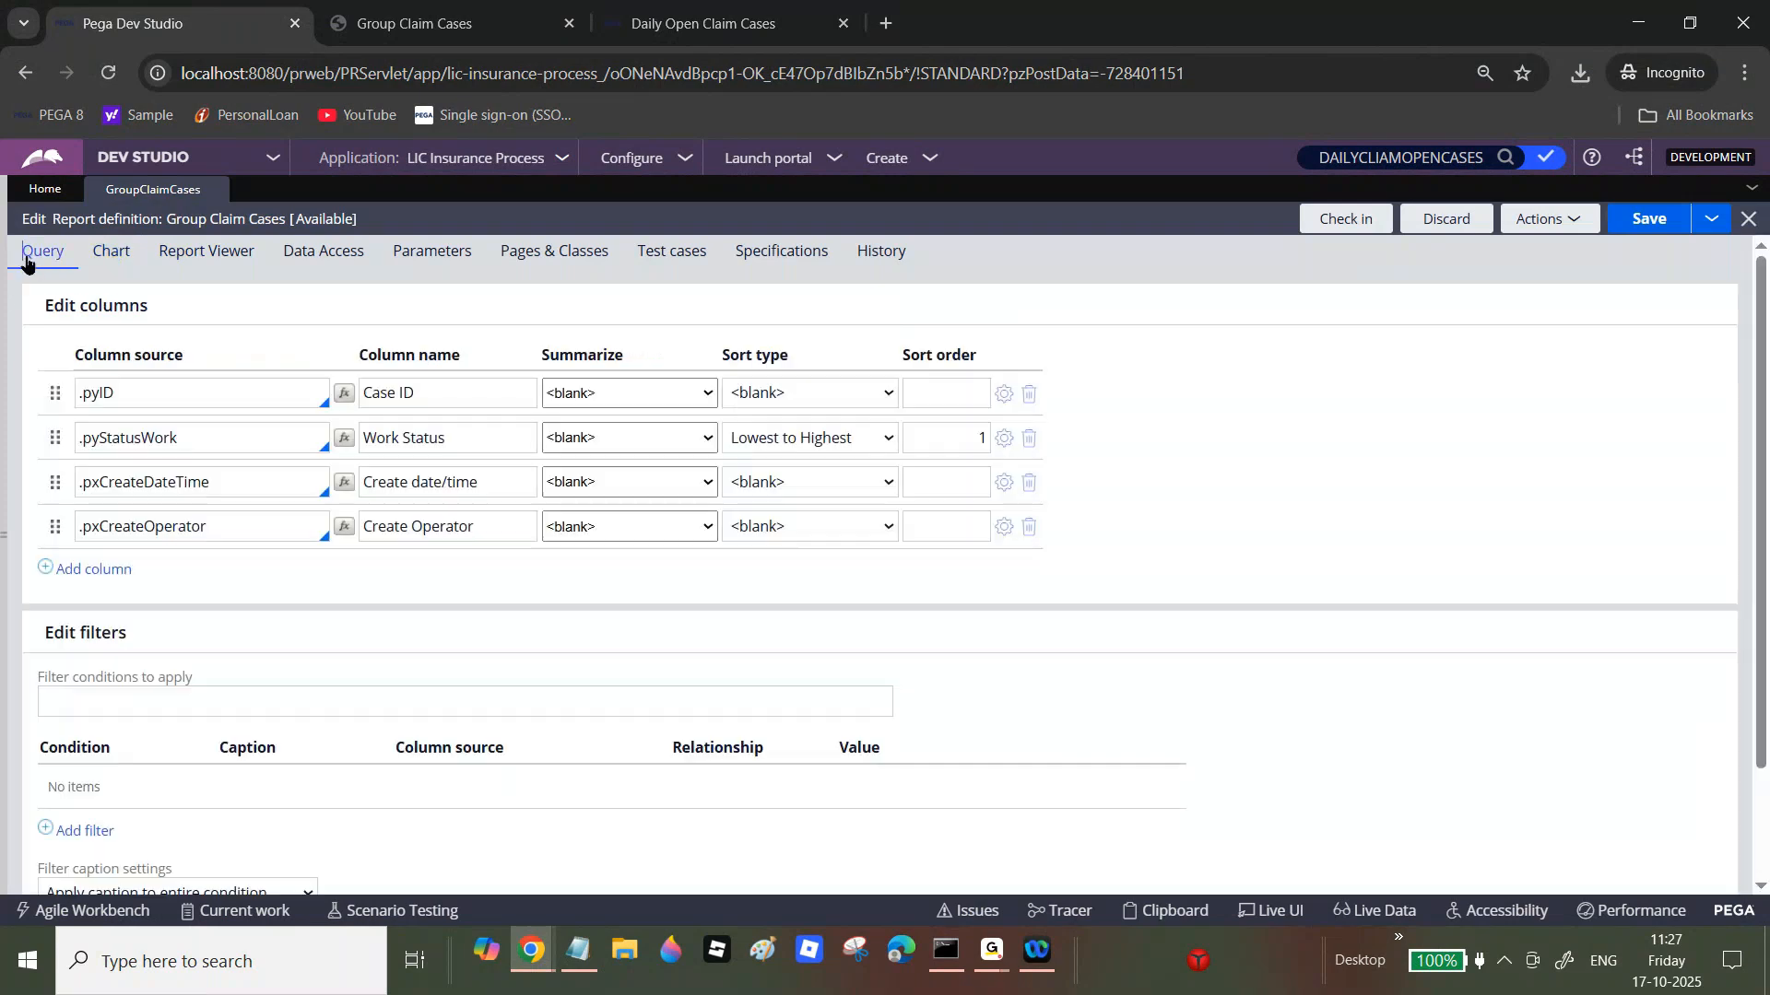
click(307, 262)
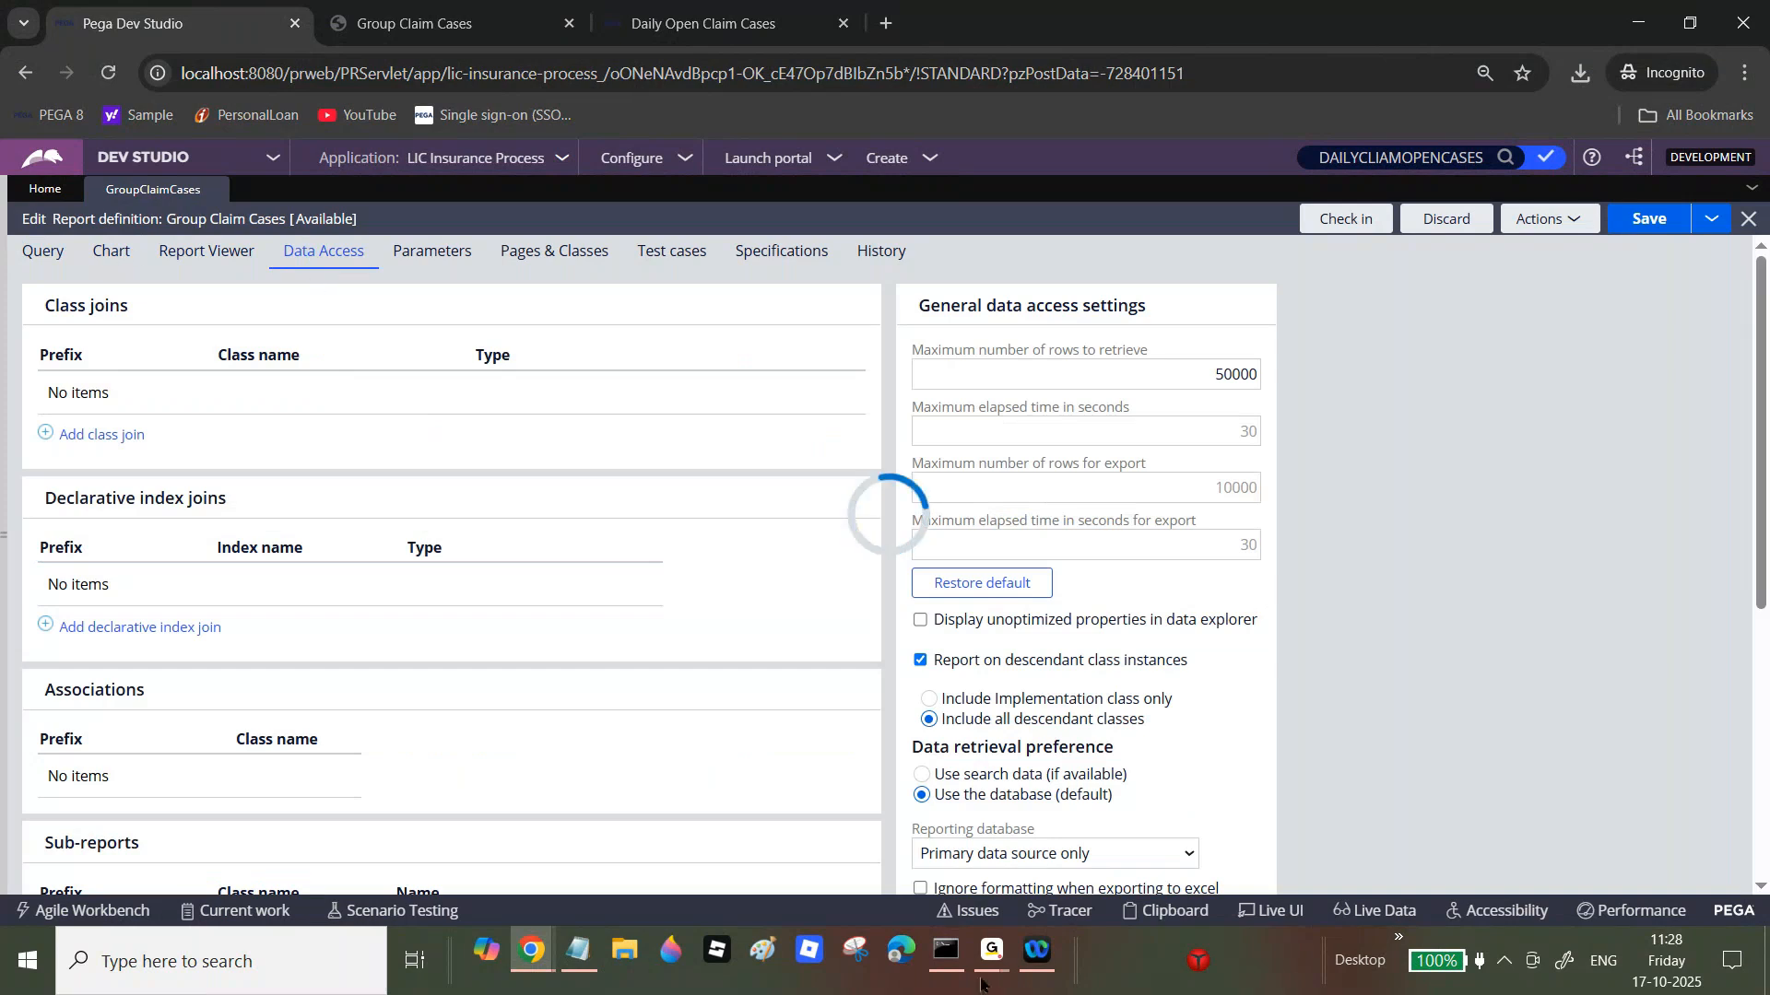
mouse_move(1014, 915)
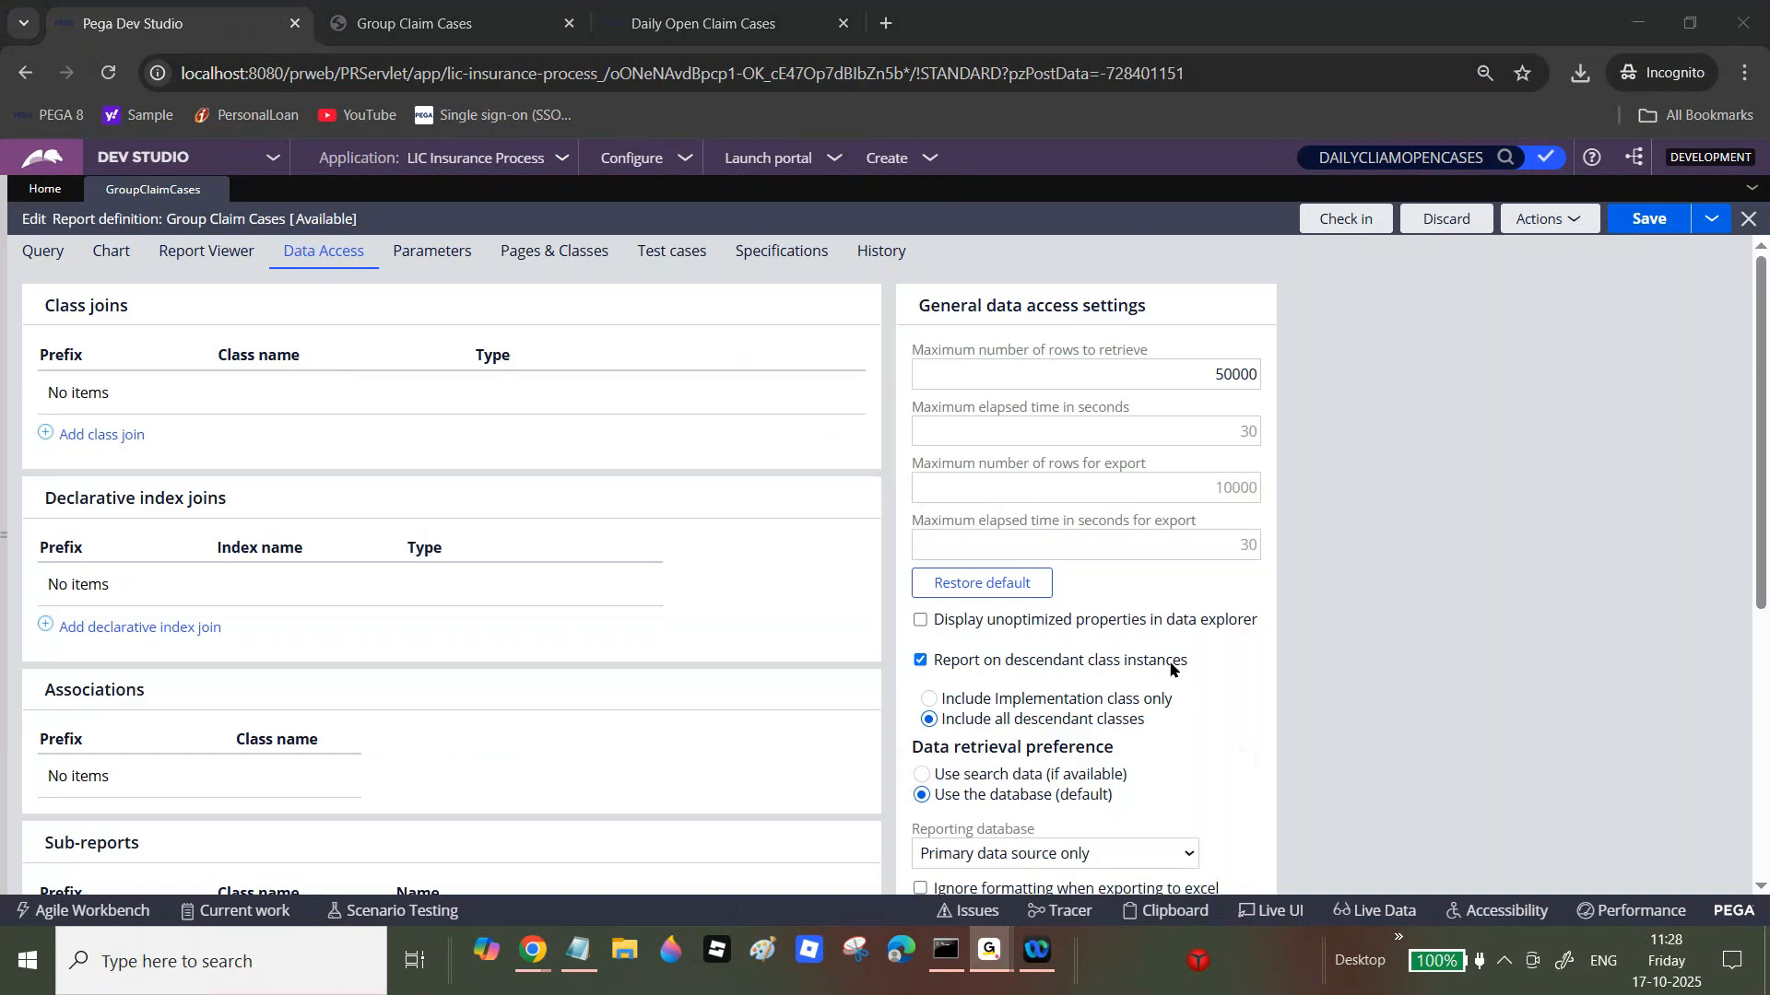